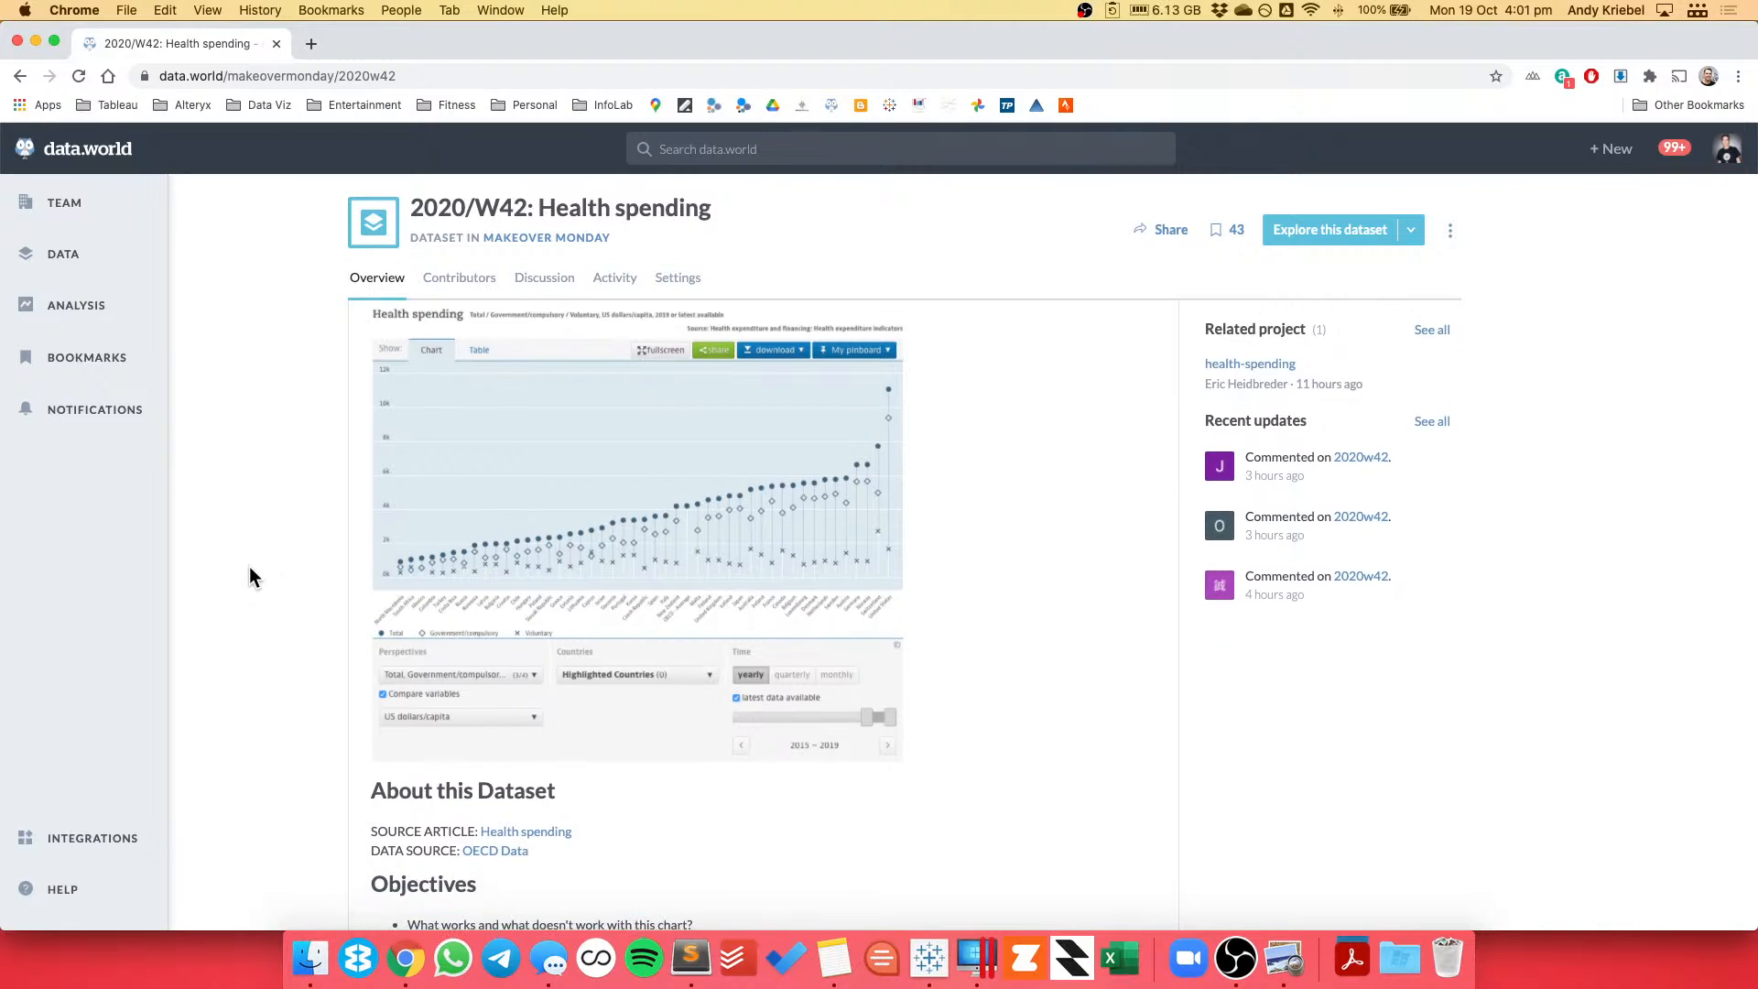
Open the dataset's Health spending source article in a new tab and examine its country spending chart.
left_click(557, 833, "super")
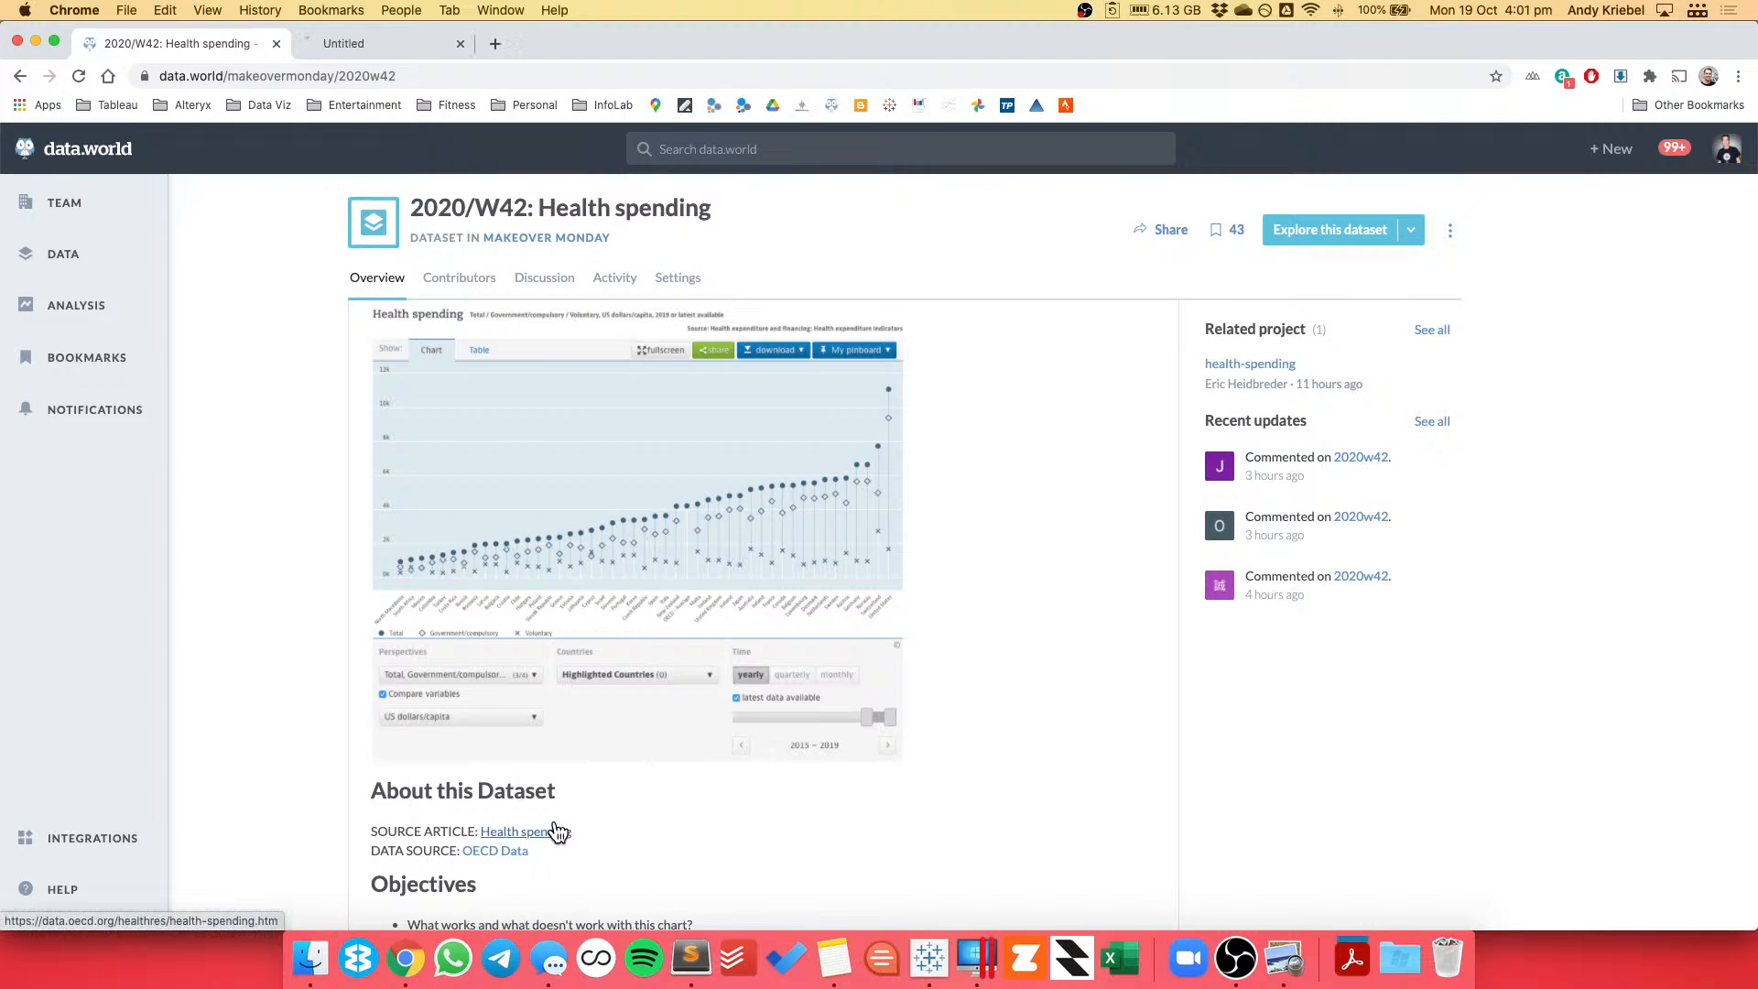
left_click(350, 42)
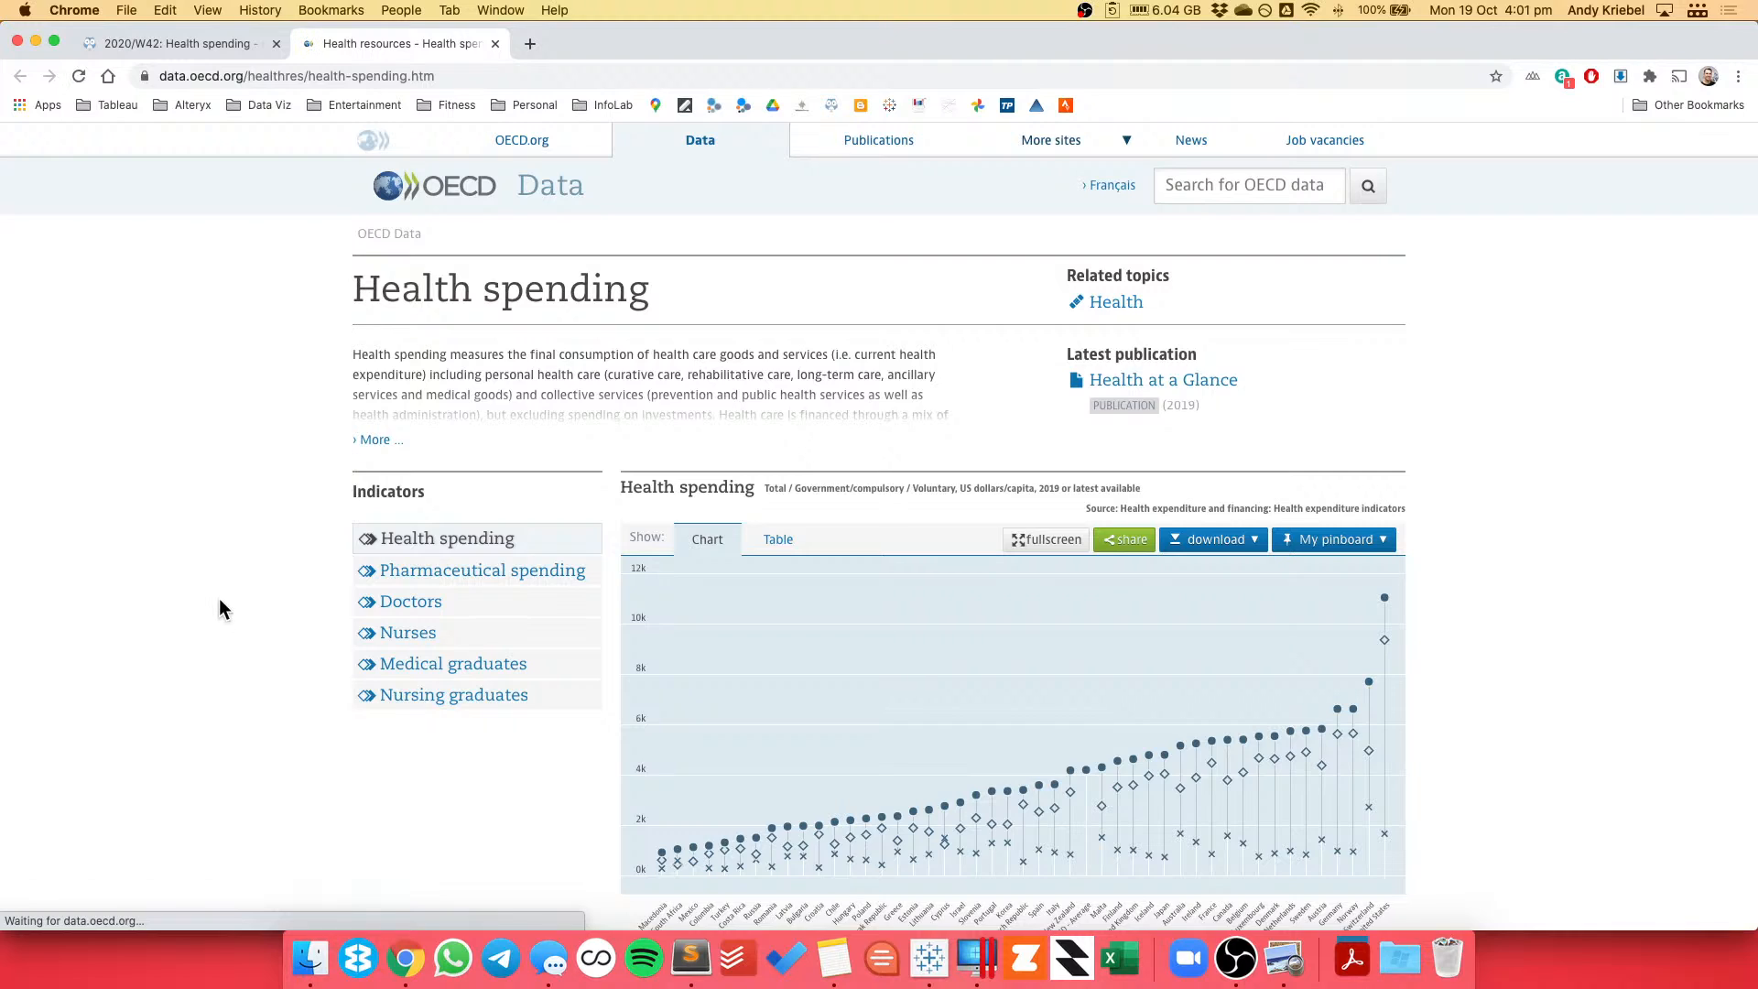
scroll(217, 591, "down", 3)
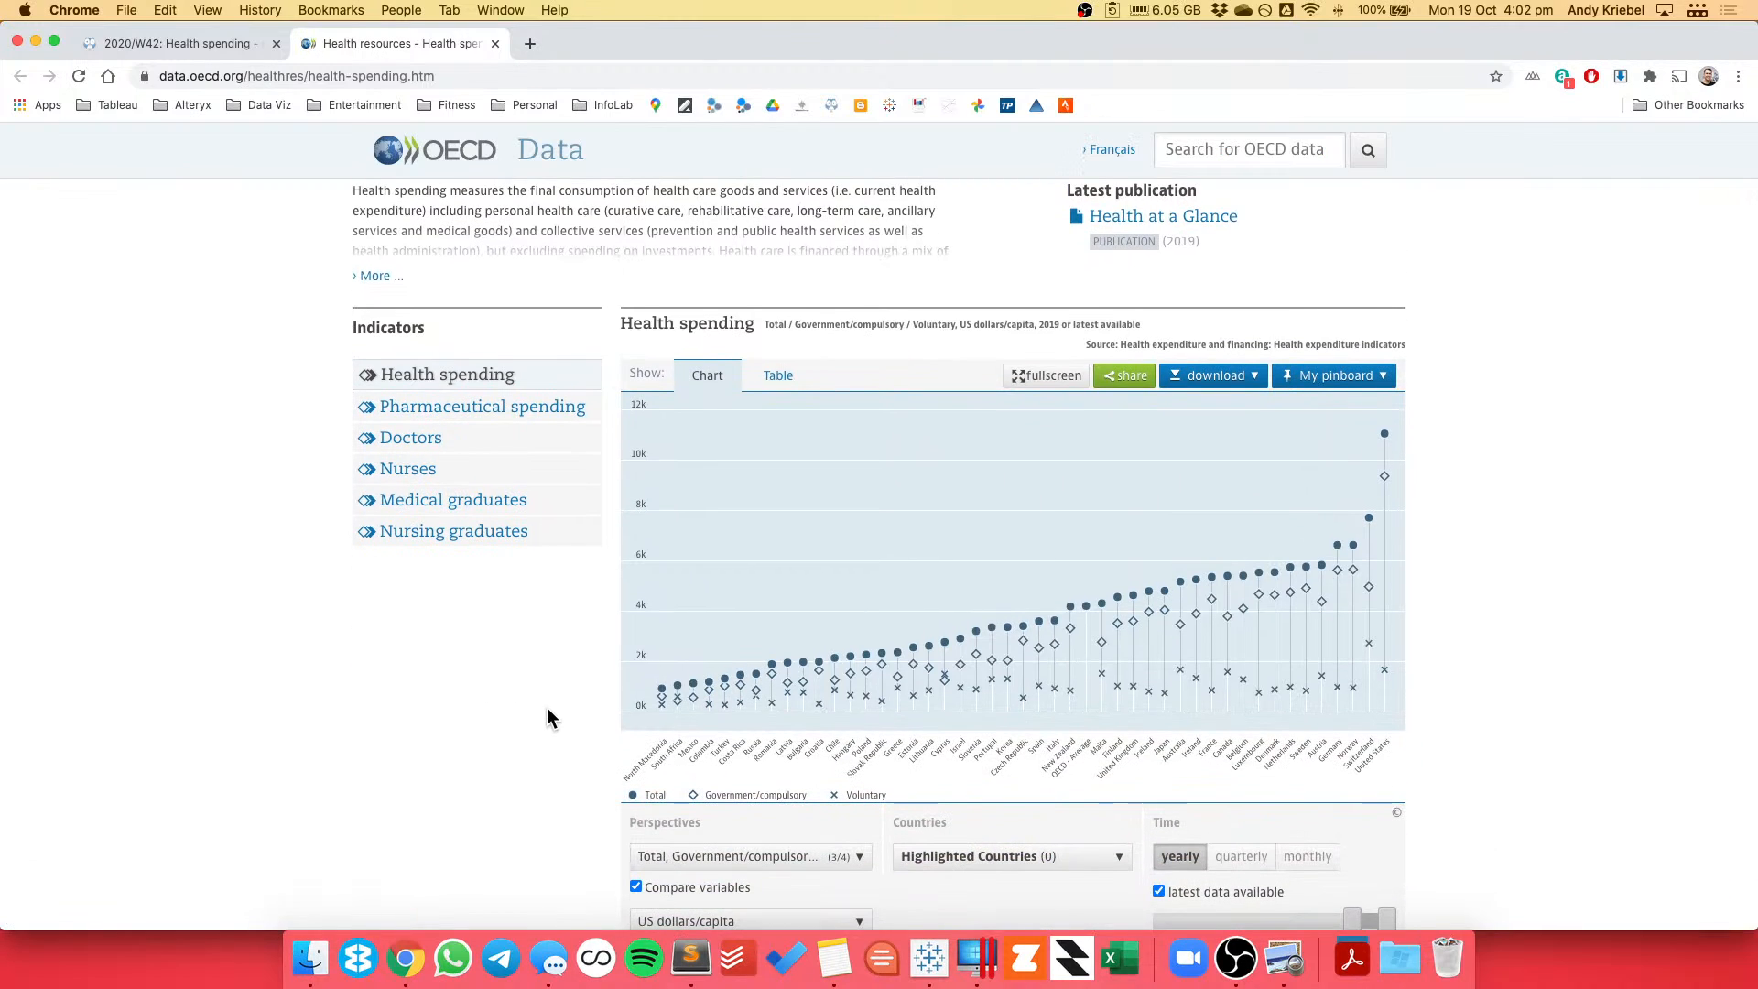
scroll(548, 717, "down", 2)
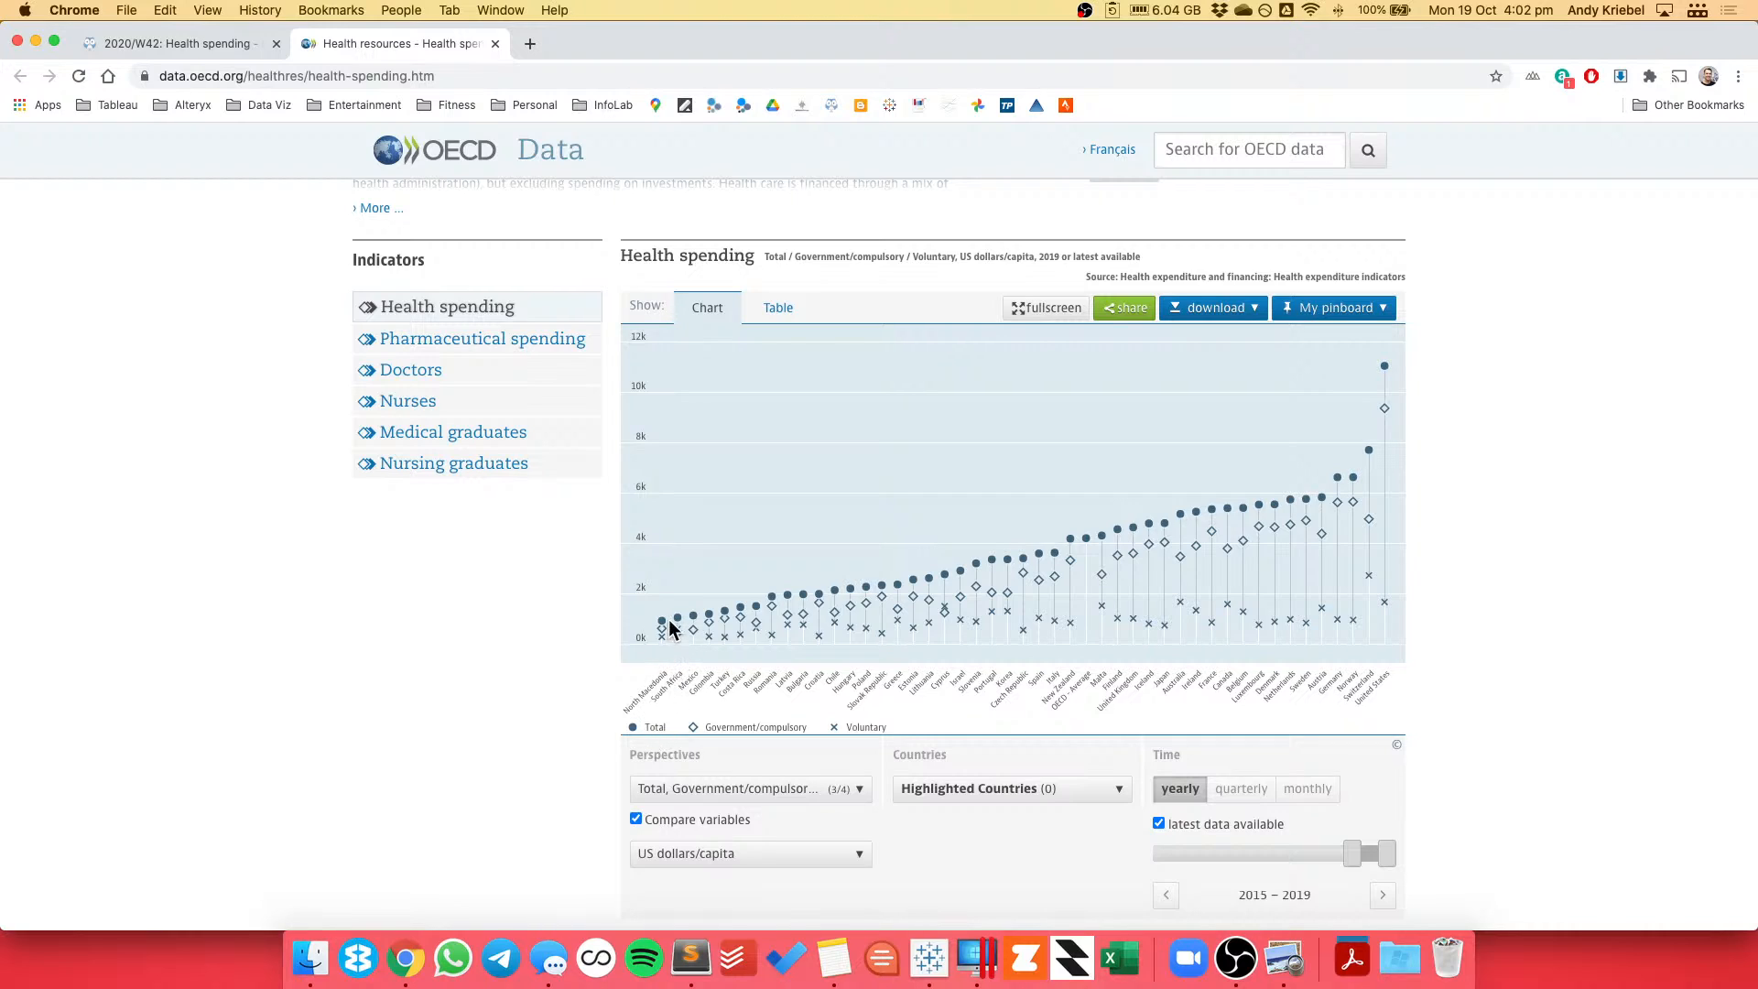
mouse_move(742, 612)
mouse_move(1213, 536)
scroll(510, 755, "down", 2)
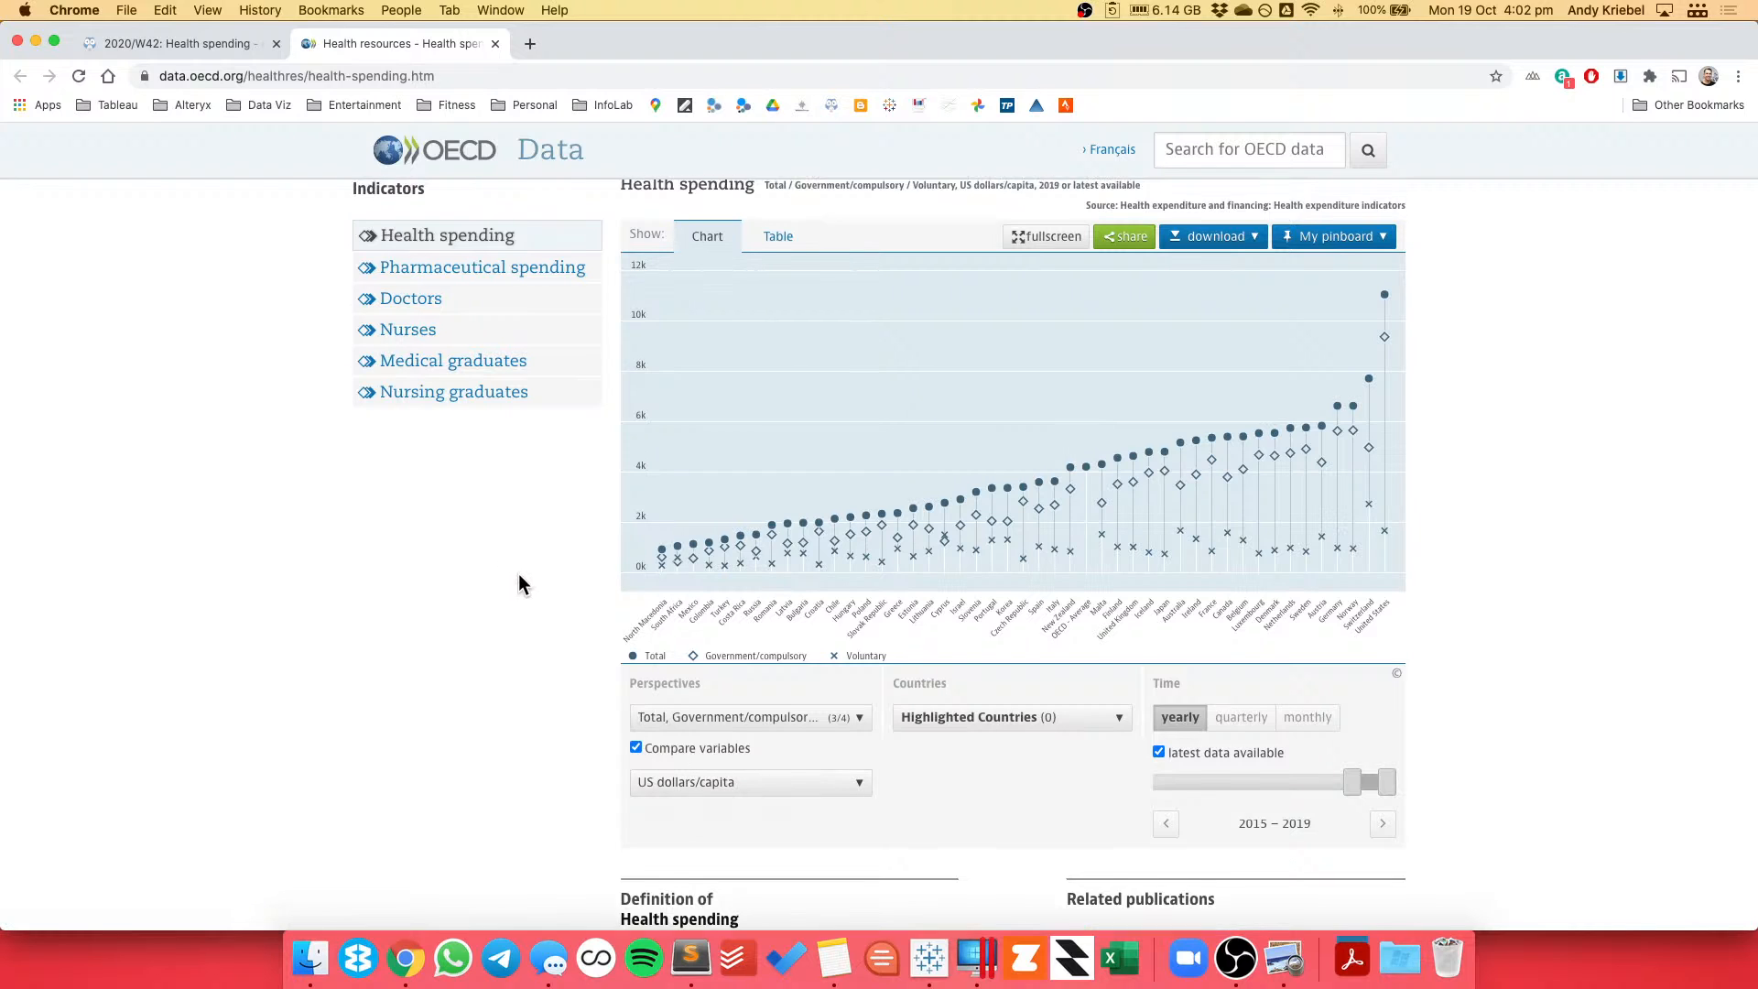
Expand the Health spending description and highlight the sentence on how the indicator is presented as a total and by type of financing.
scroll(518, 581, "up", 5)
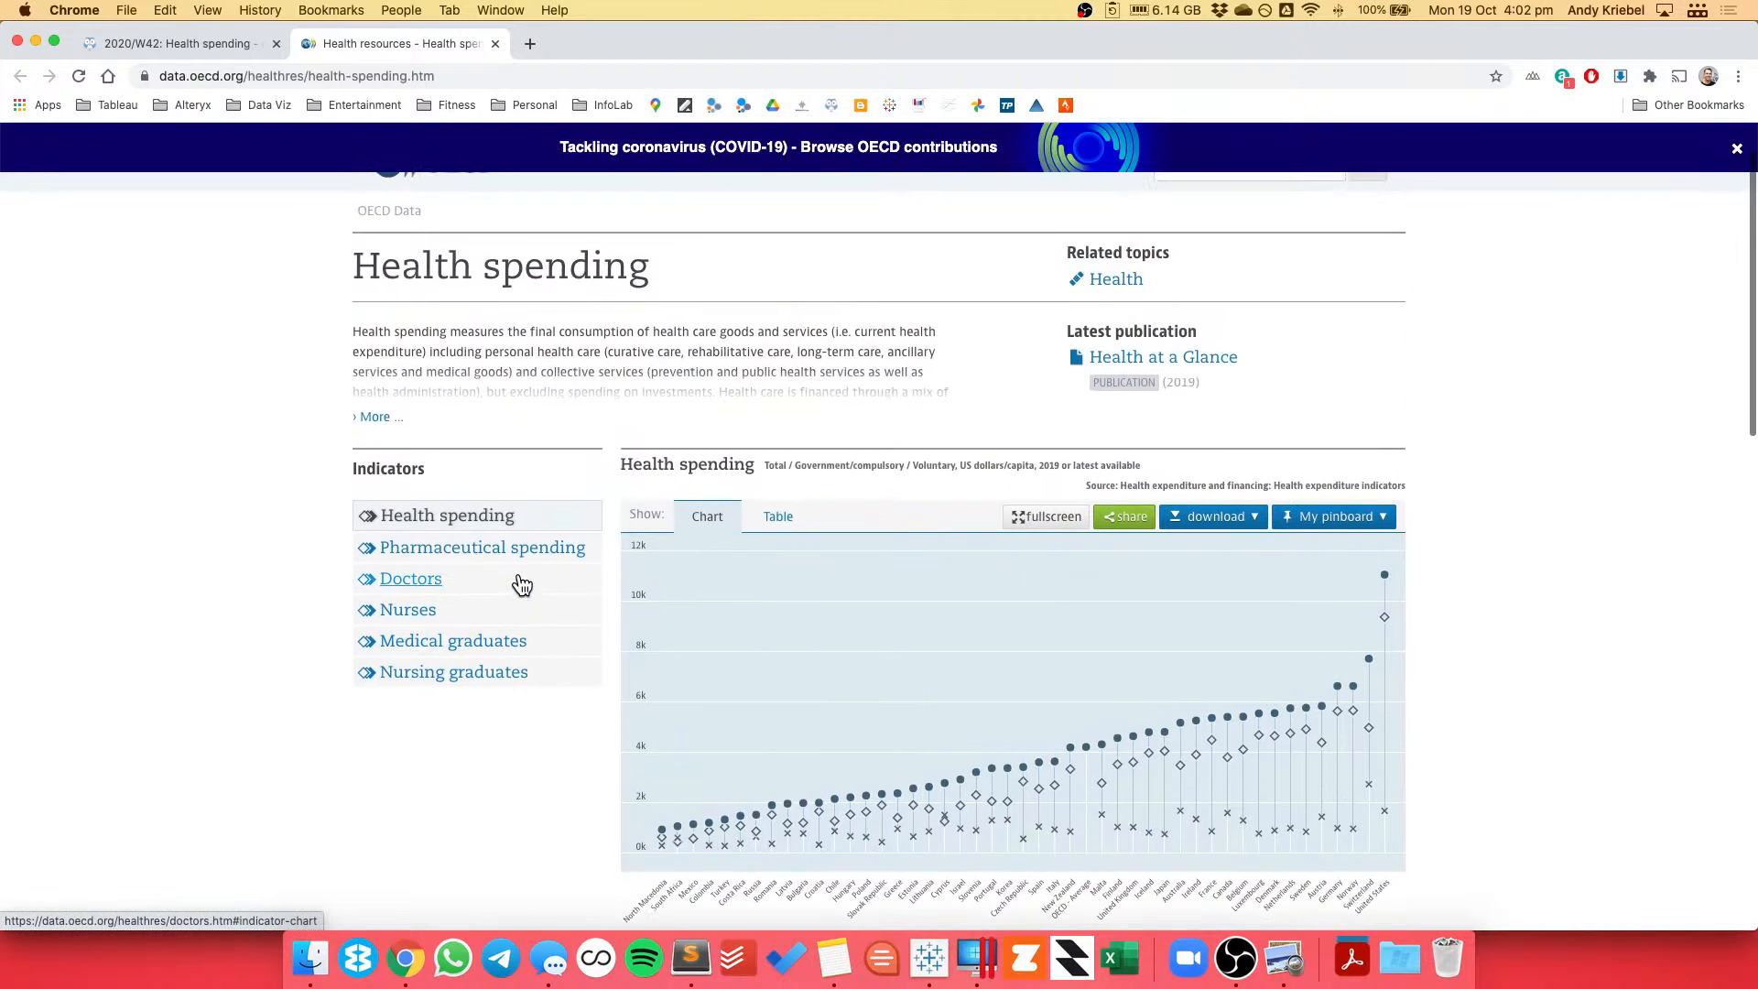
left_click(374, 416)
scroll(183, 485, "up", 2)
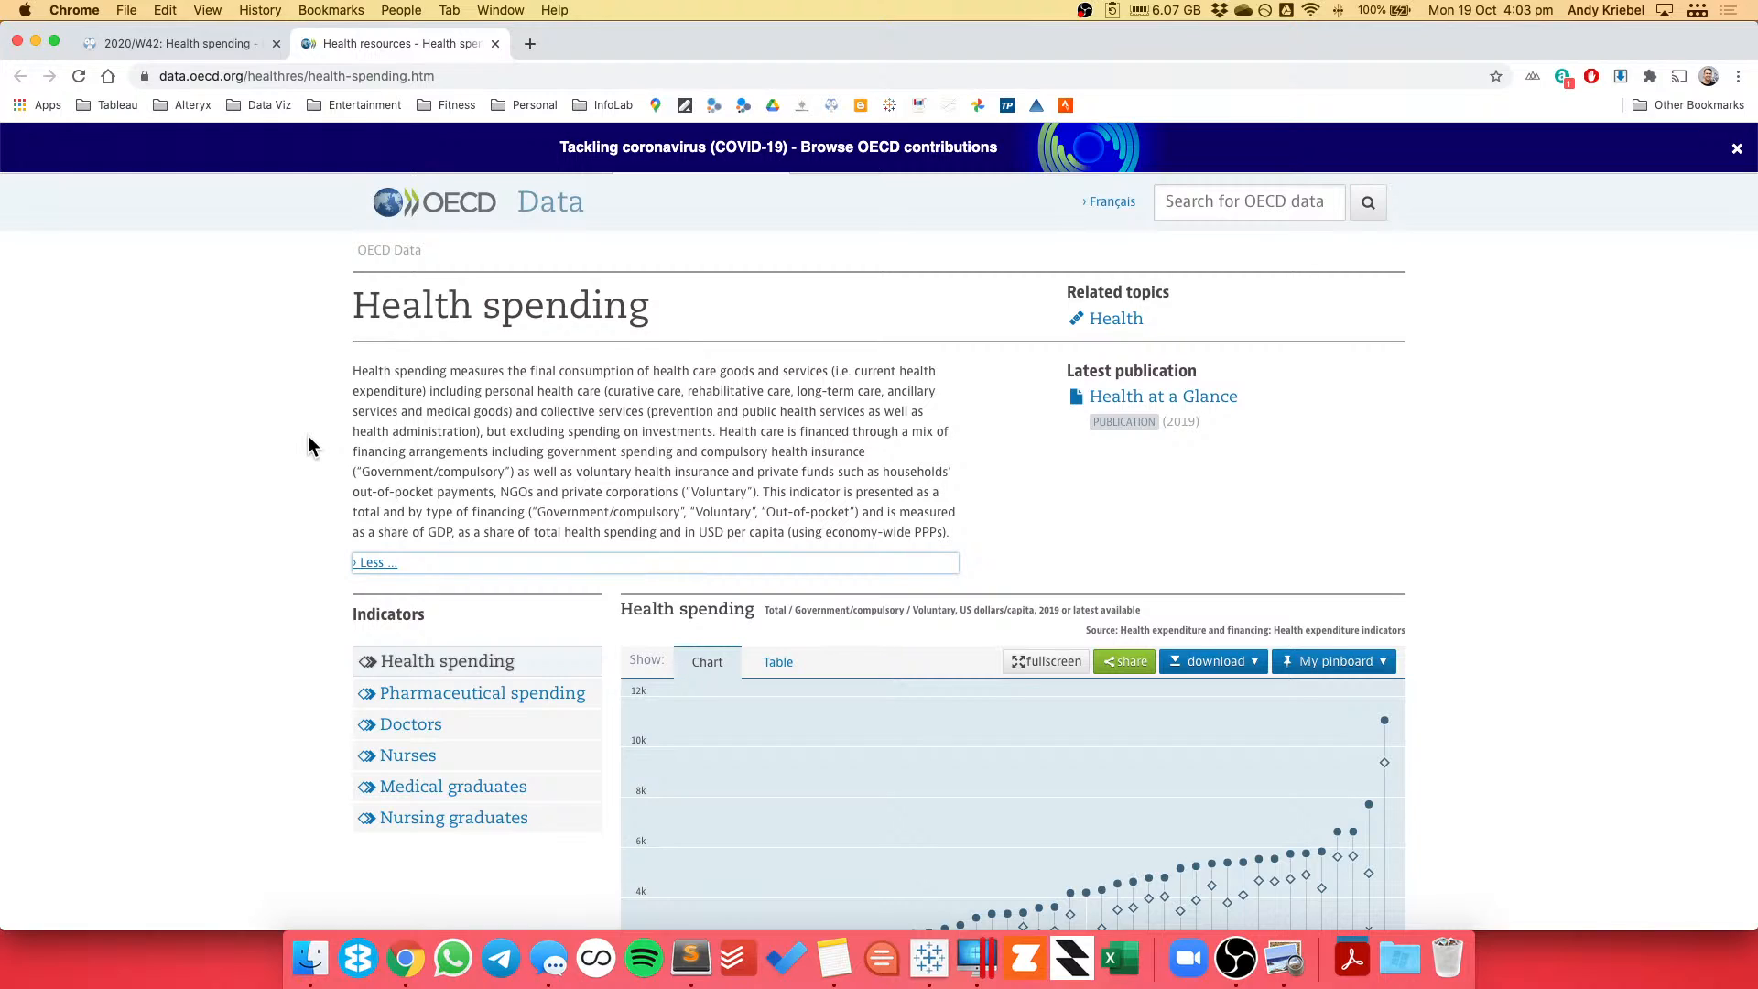
left_click_drag(762, 492, 859, 513)
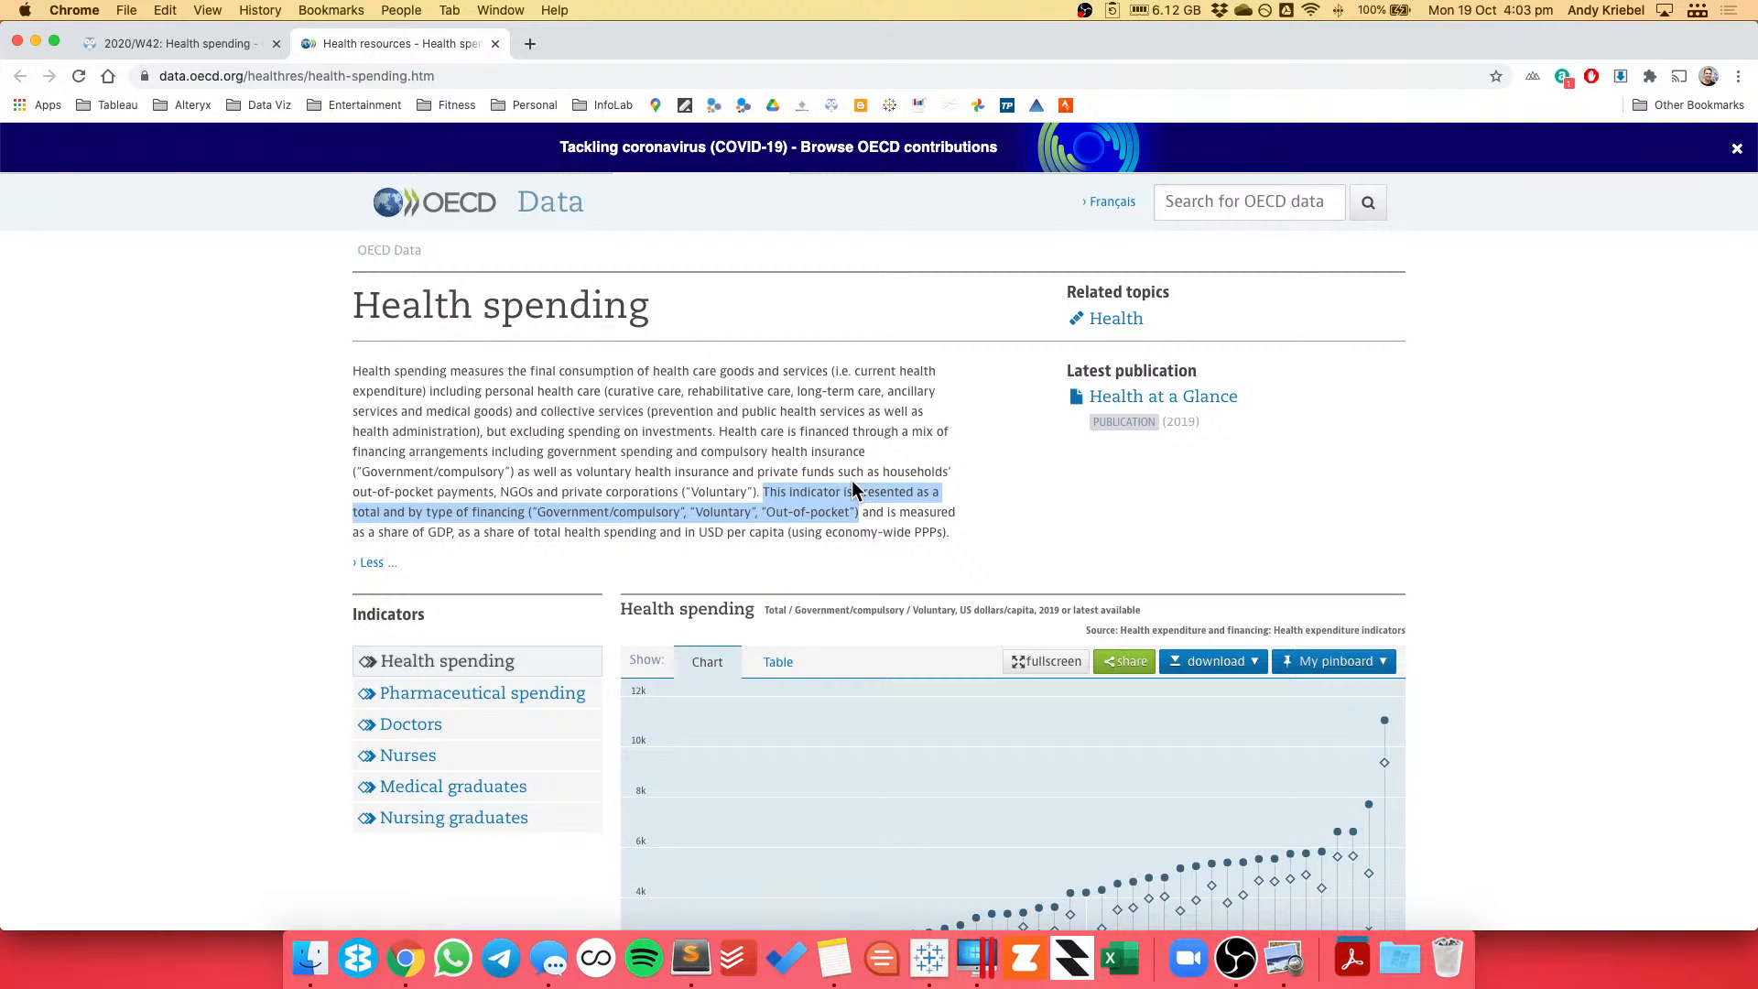
Open the Health at a Glance publication in a new tab and expand the 2019 edition's description.
left_click(1150, 404, "super")
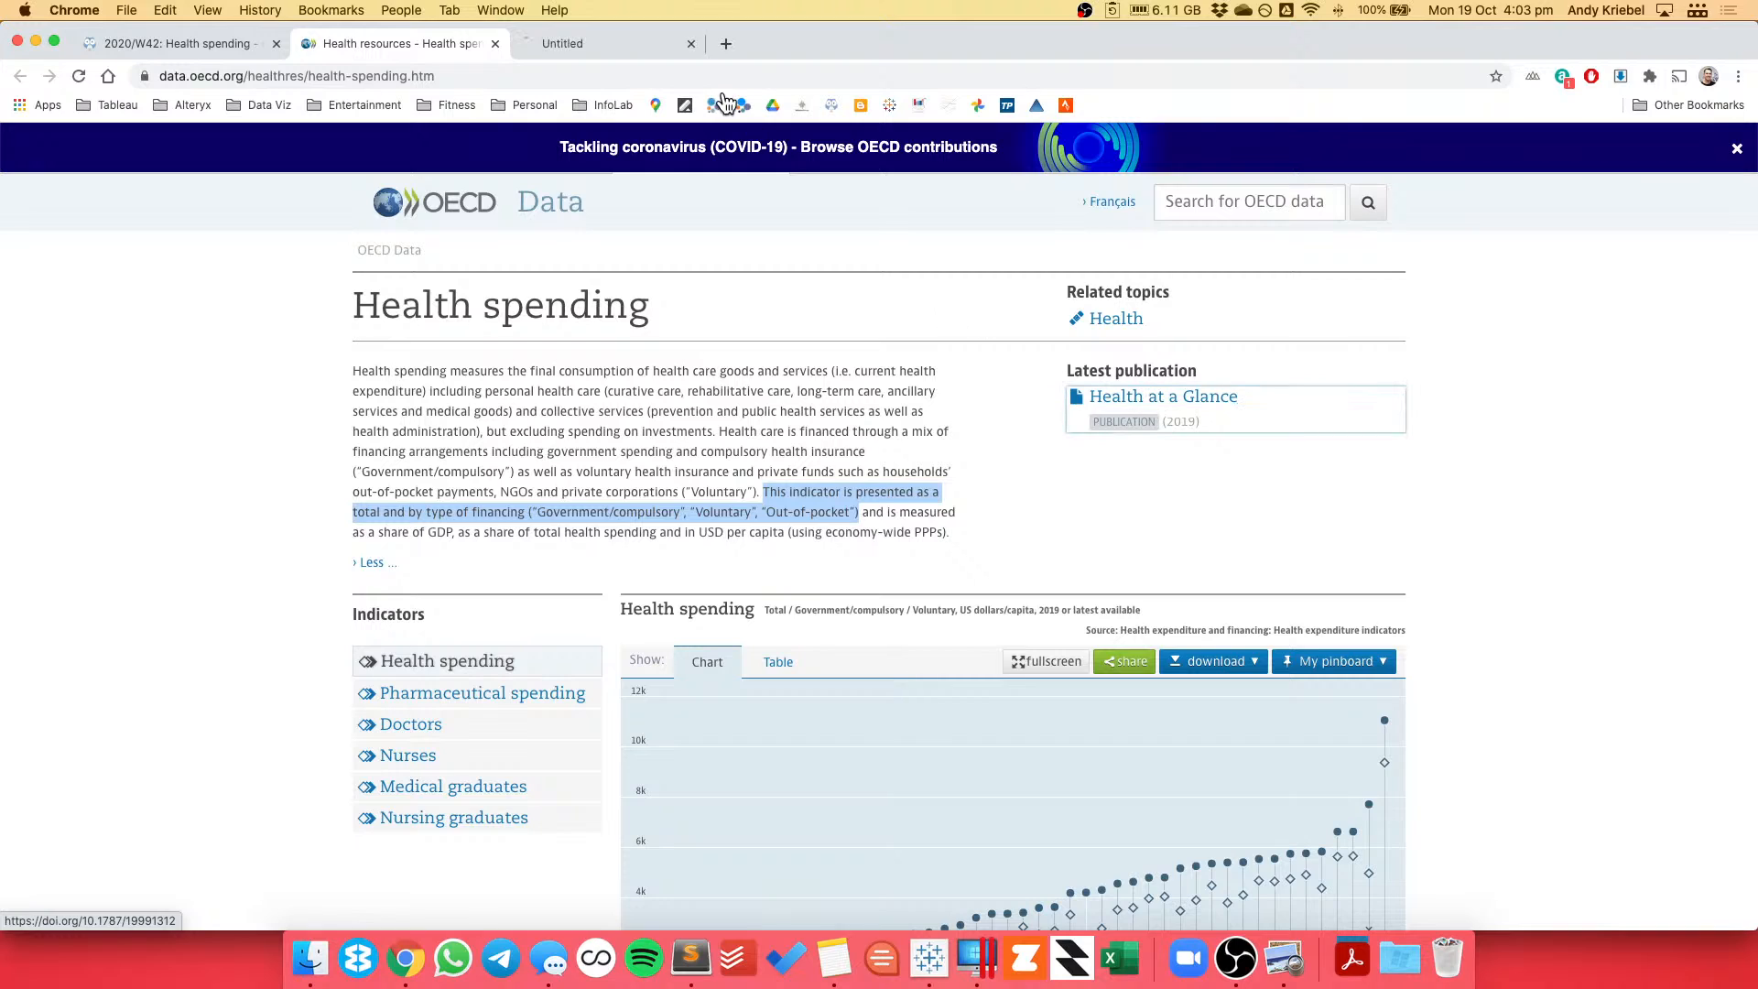
left_click(580, 38)
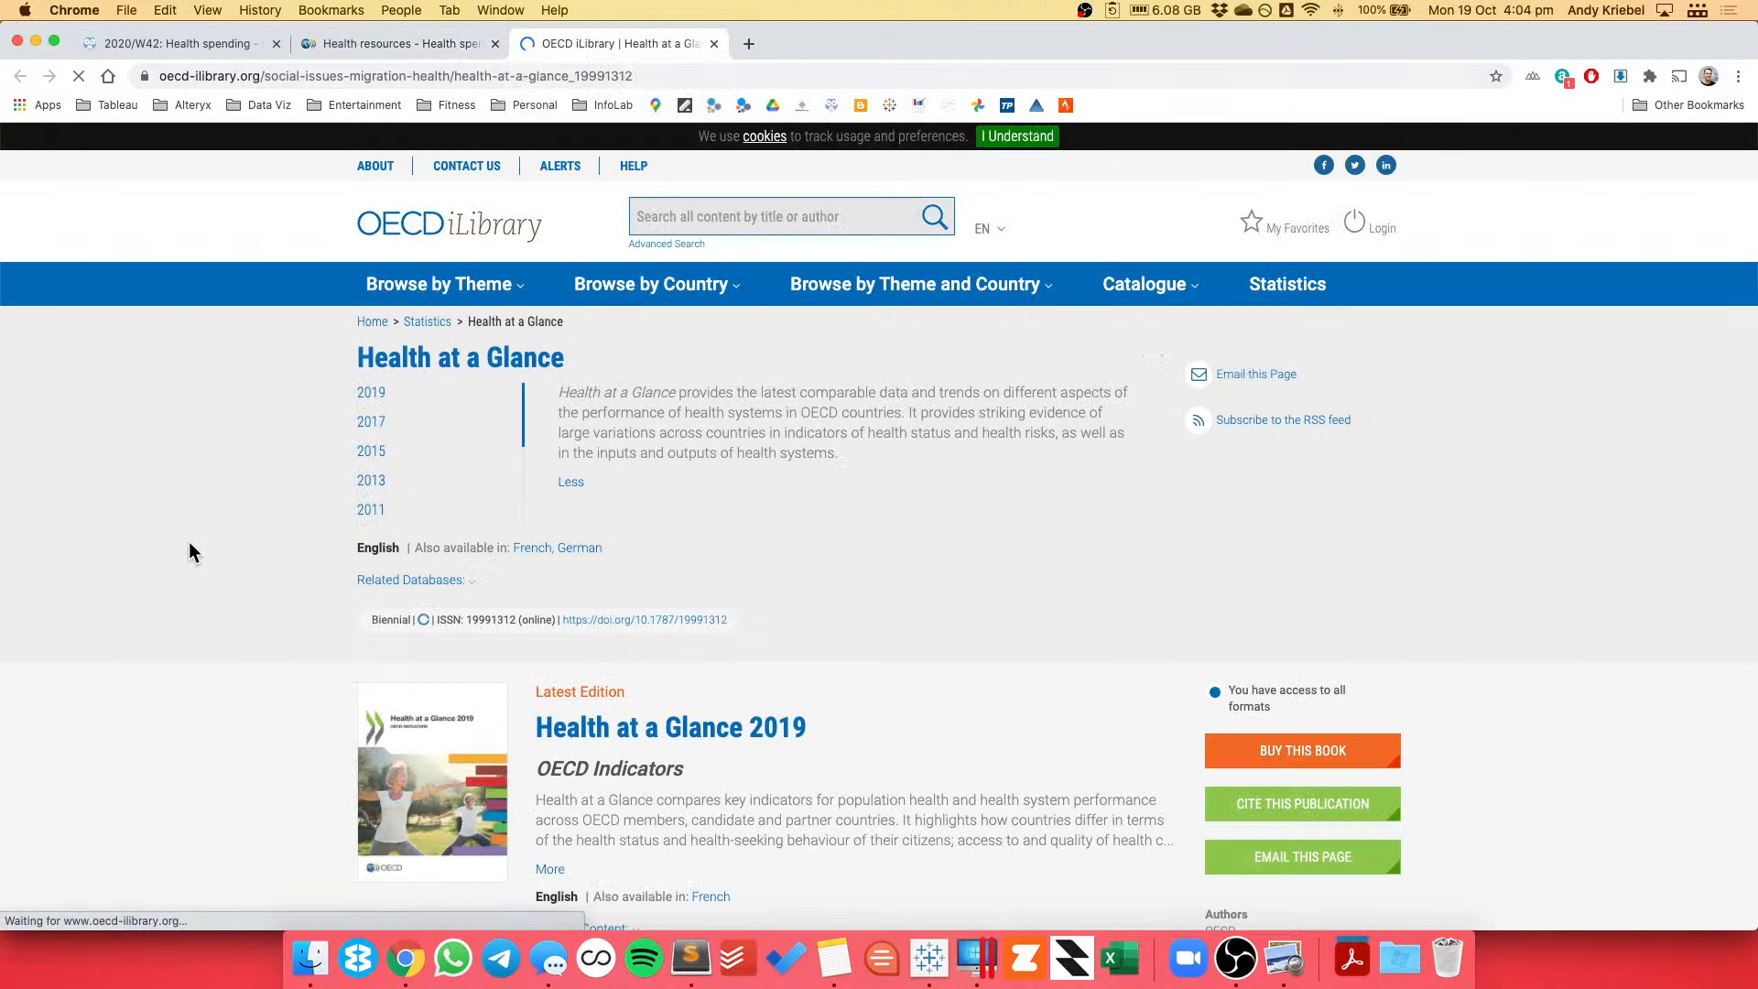
scroll(222, 558, "down", 3)
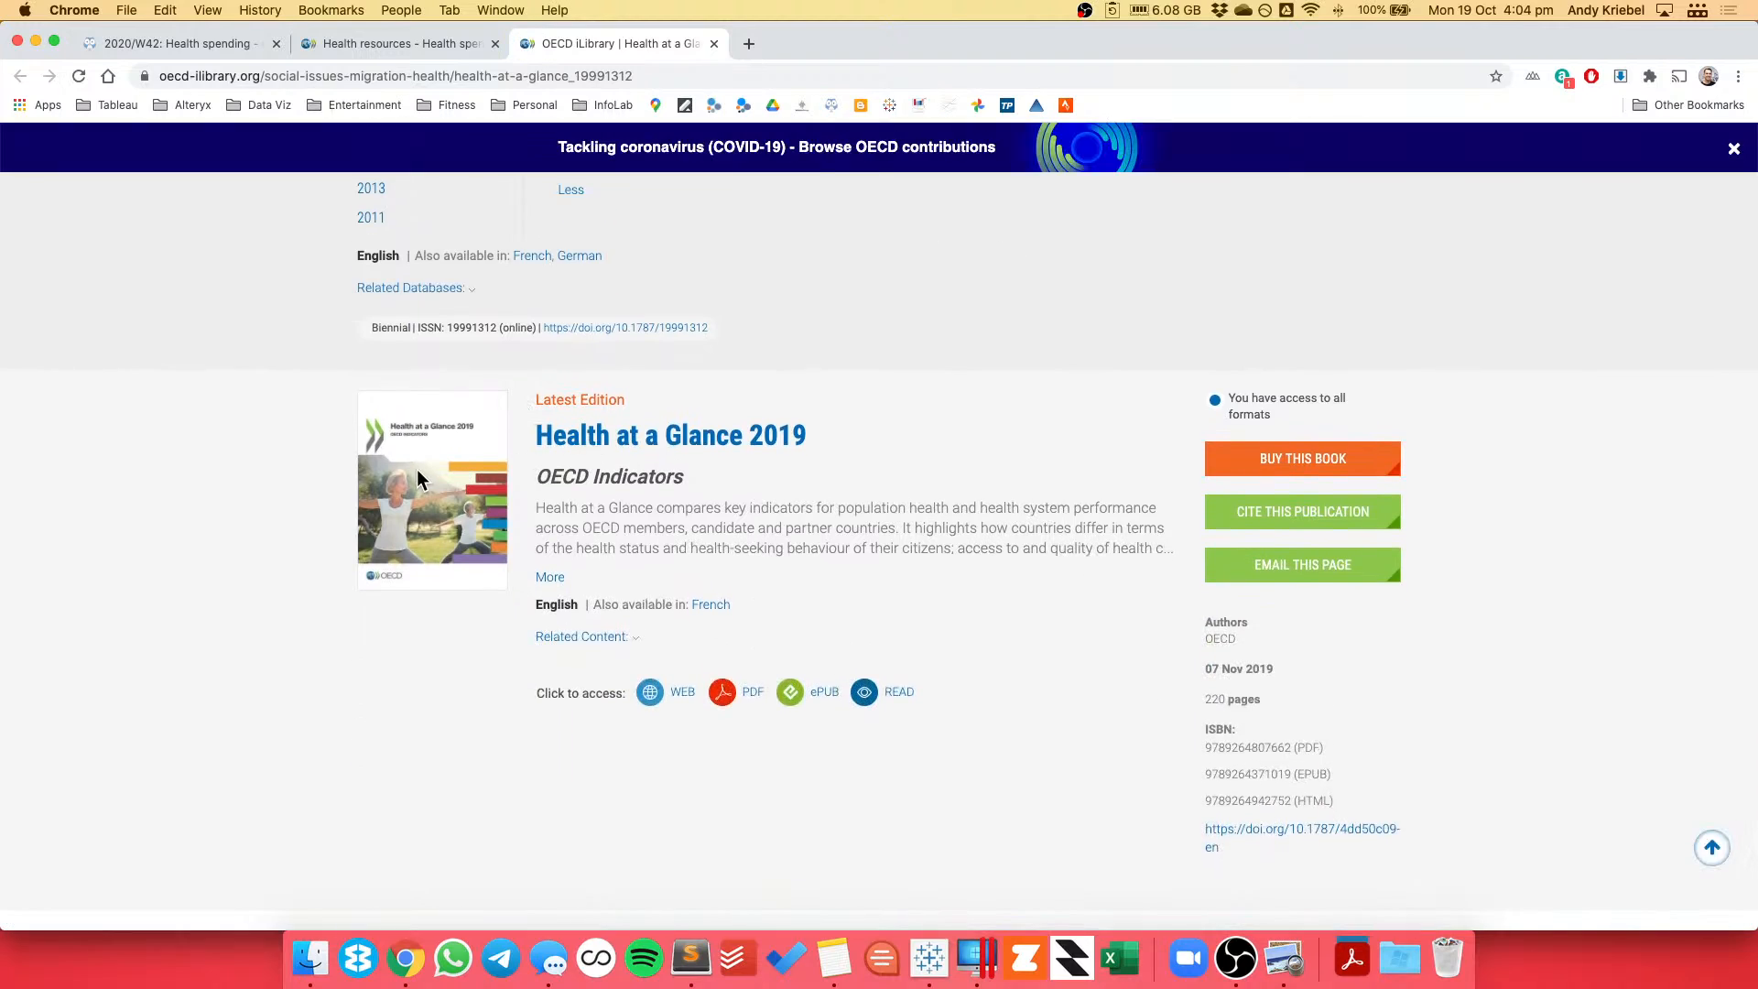
left_click(550, 579)
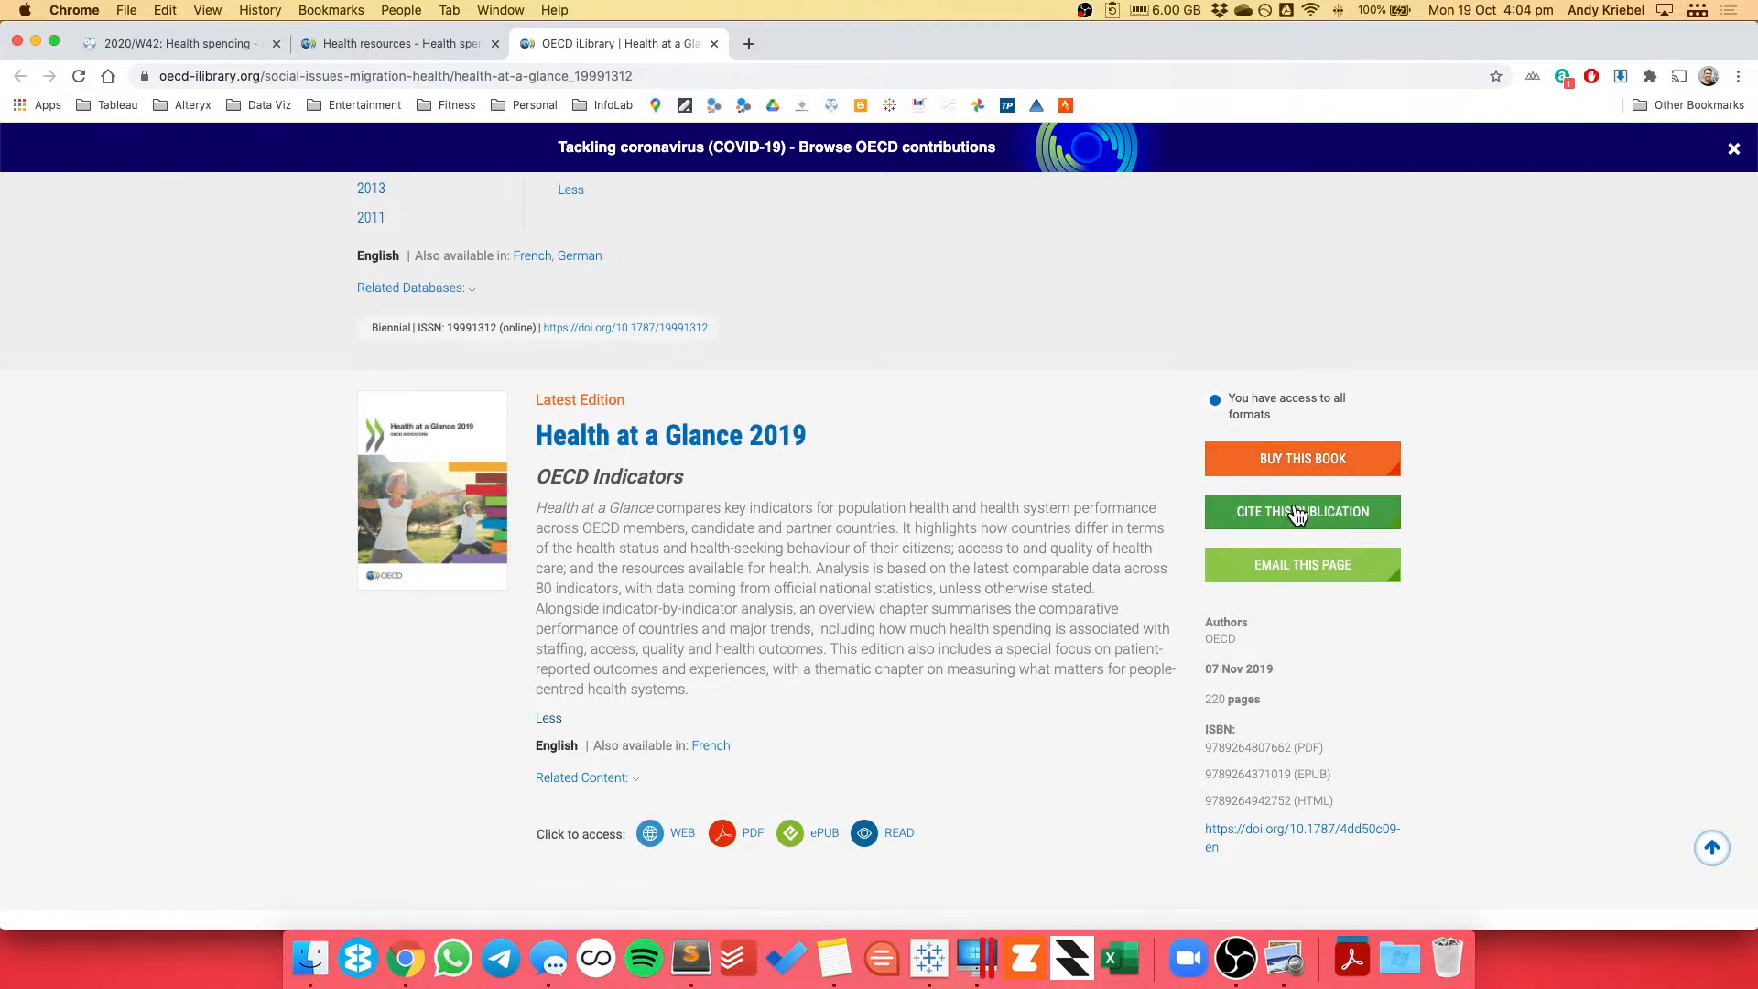
scroll(977, 641, "down", 3)
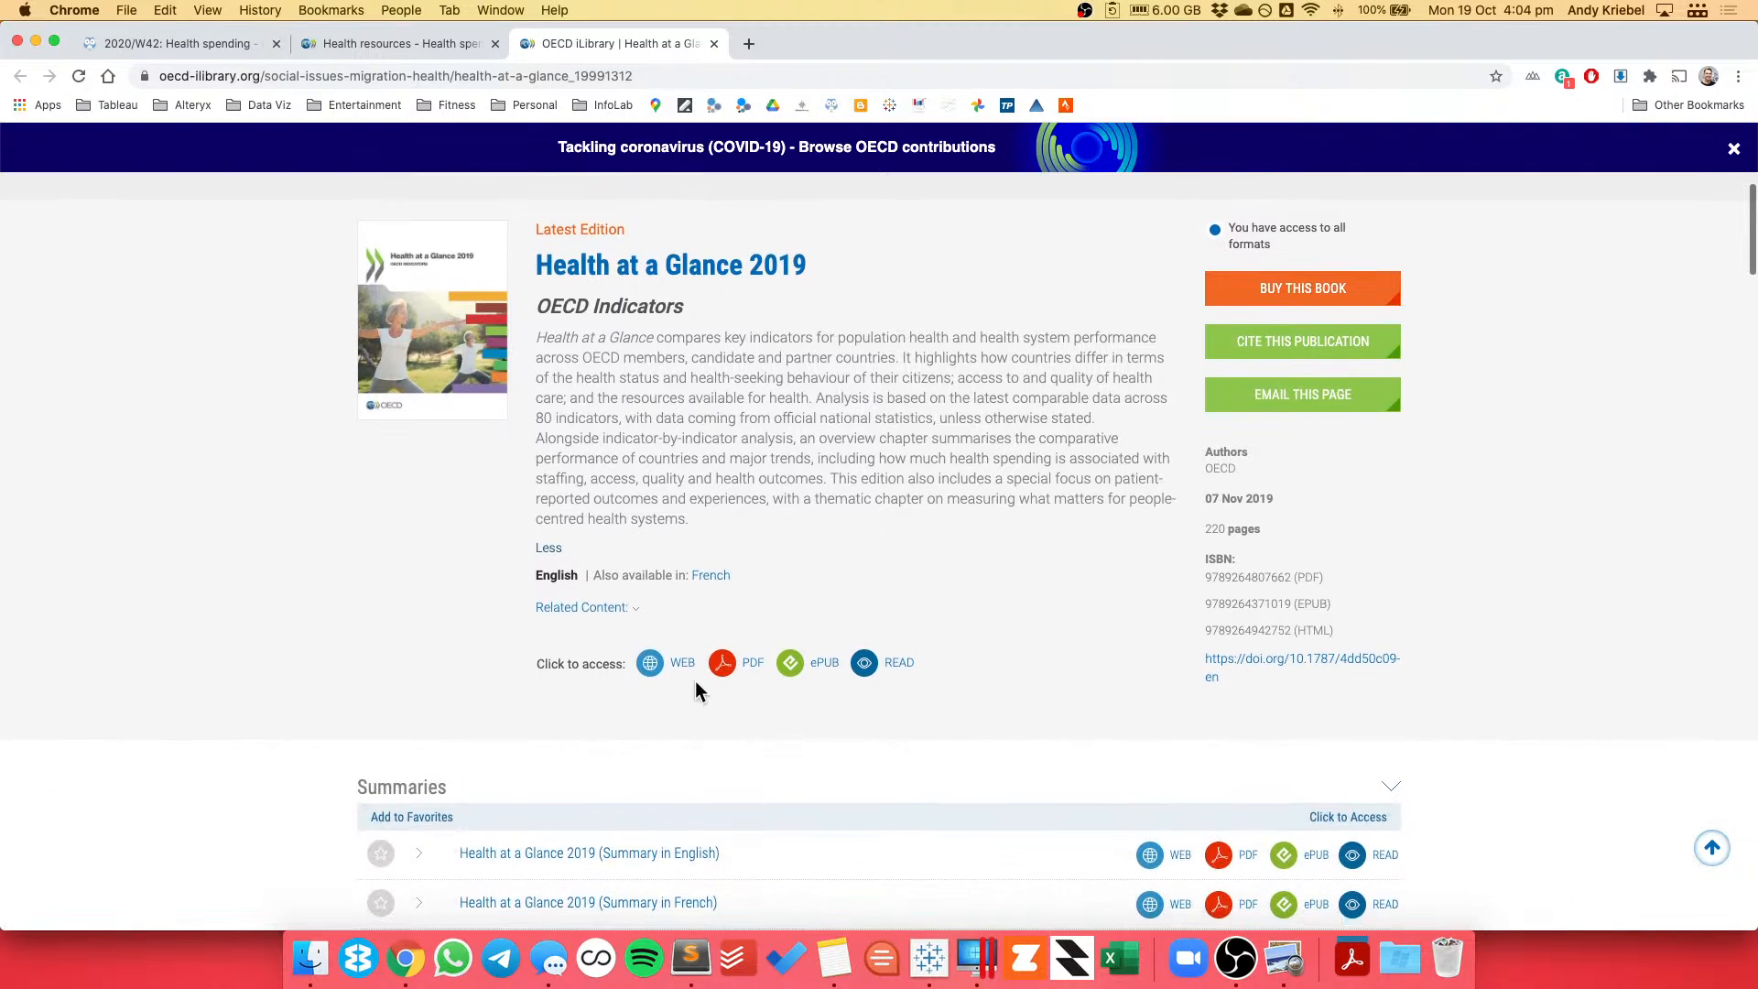
Open the web version of Health at a Glance 2019 and skim its executive summary.
left_click(684, 662)
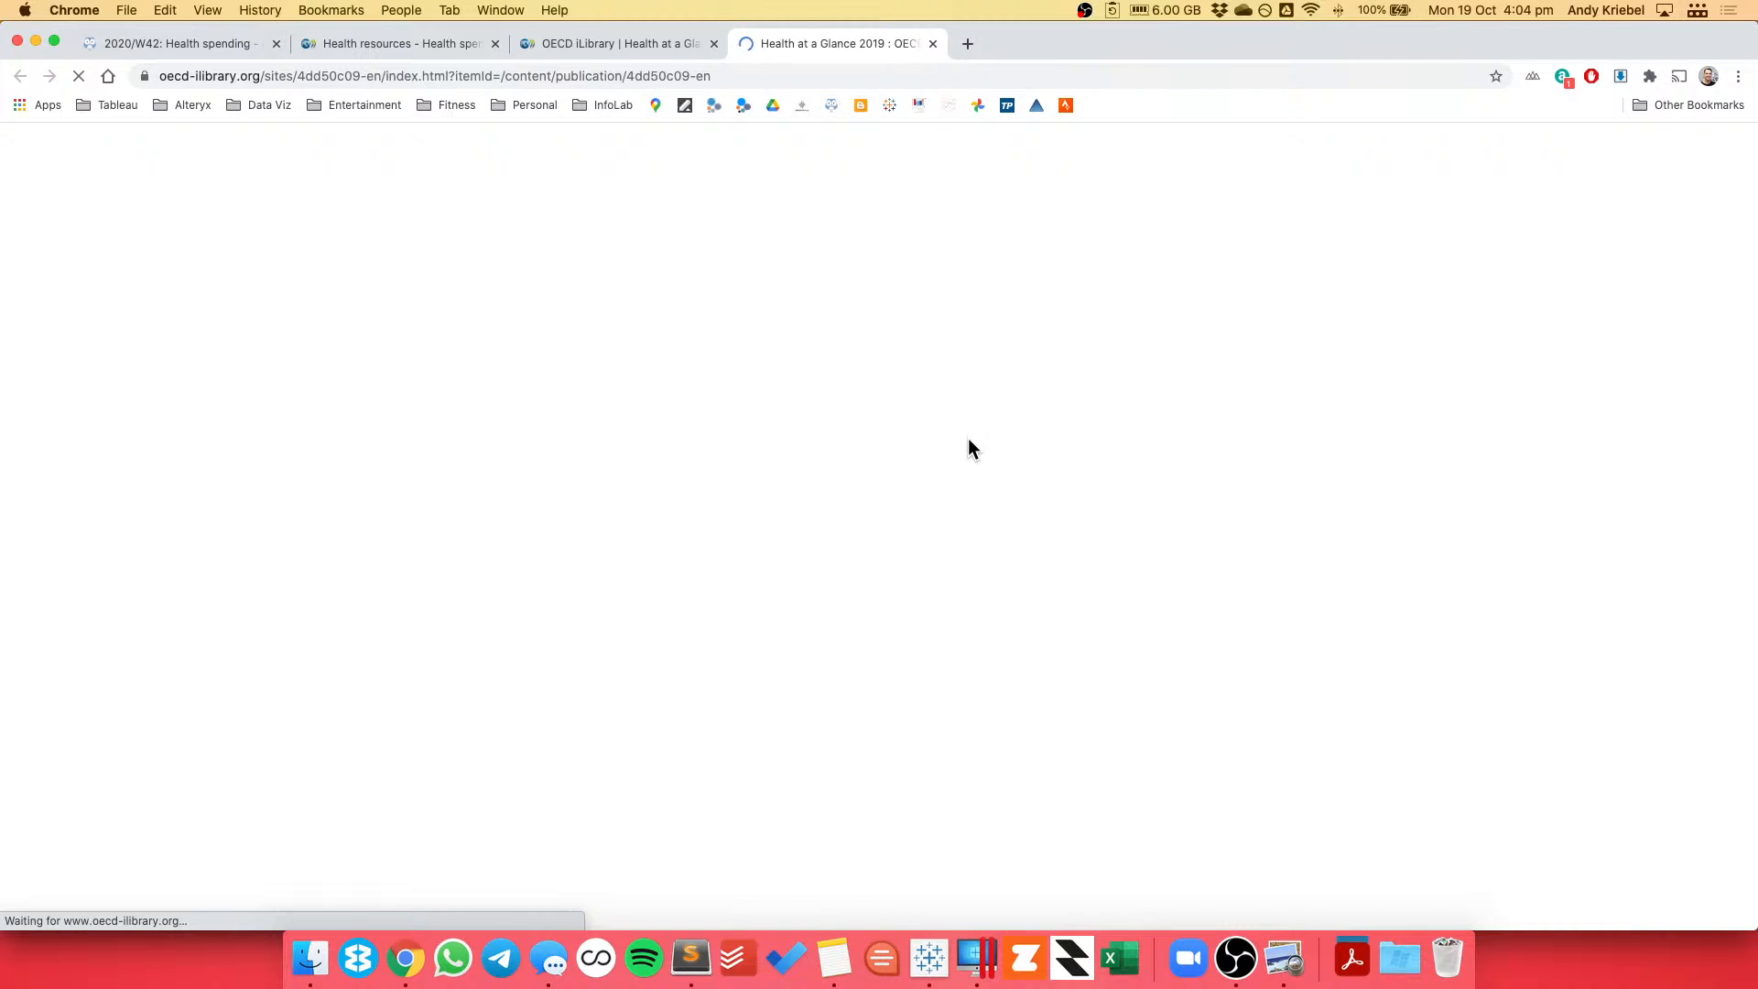
scroll(1008, 508, "down", 3)
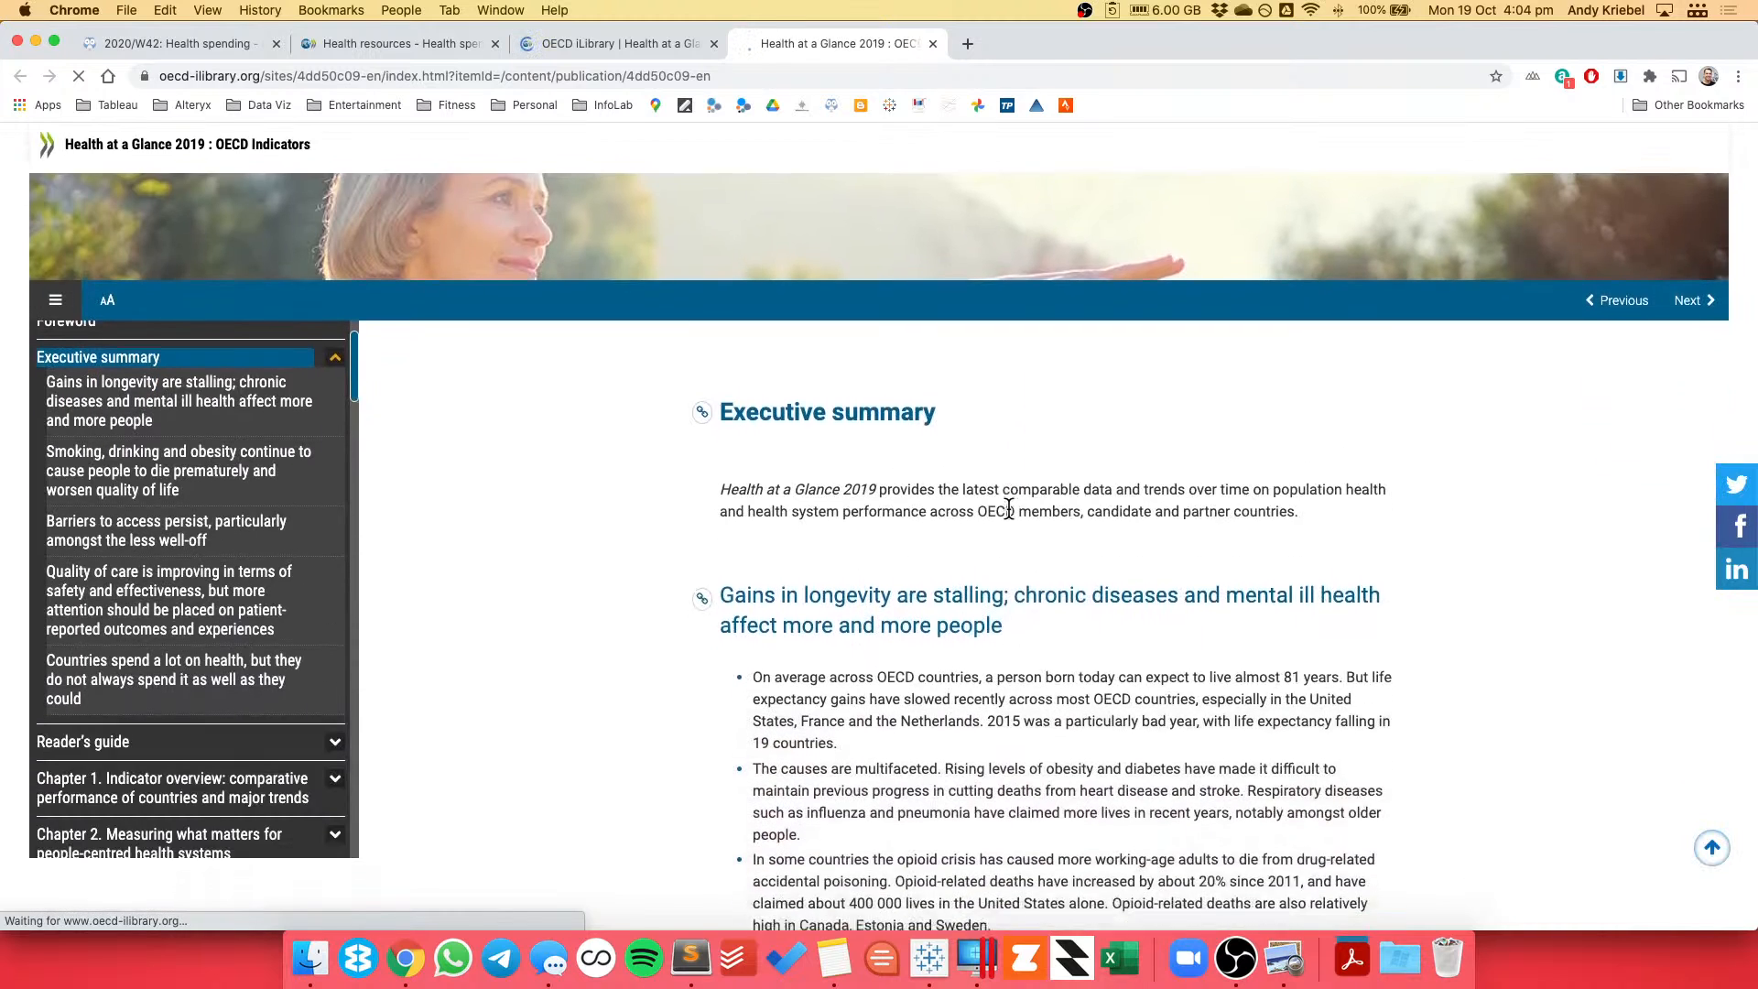
scroll(1008, 508, "down", 2)
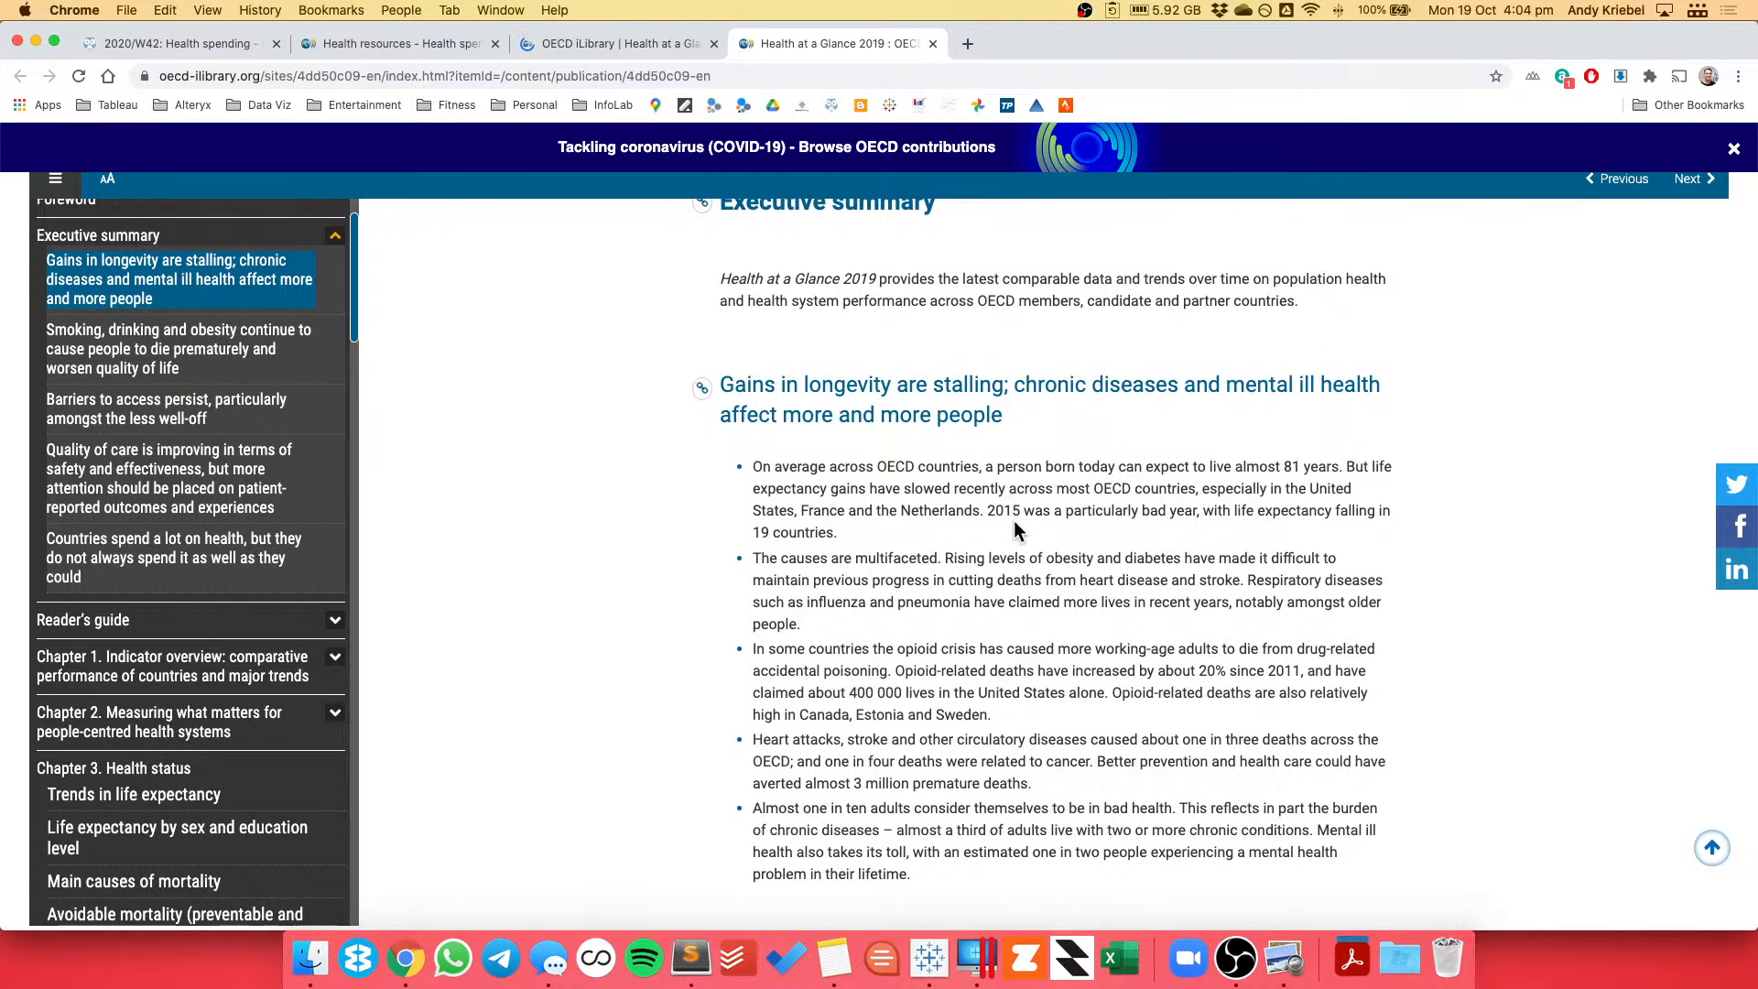
scroll(1014, 531, "down", 5)
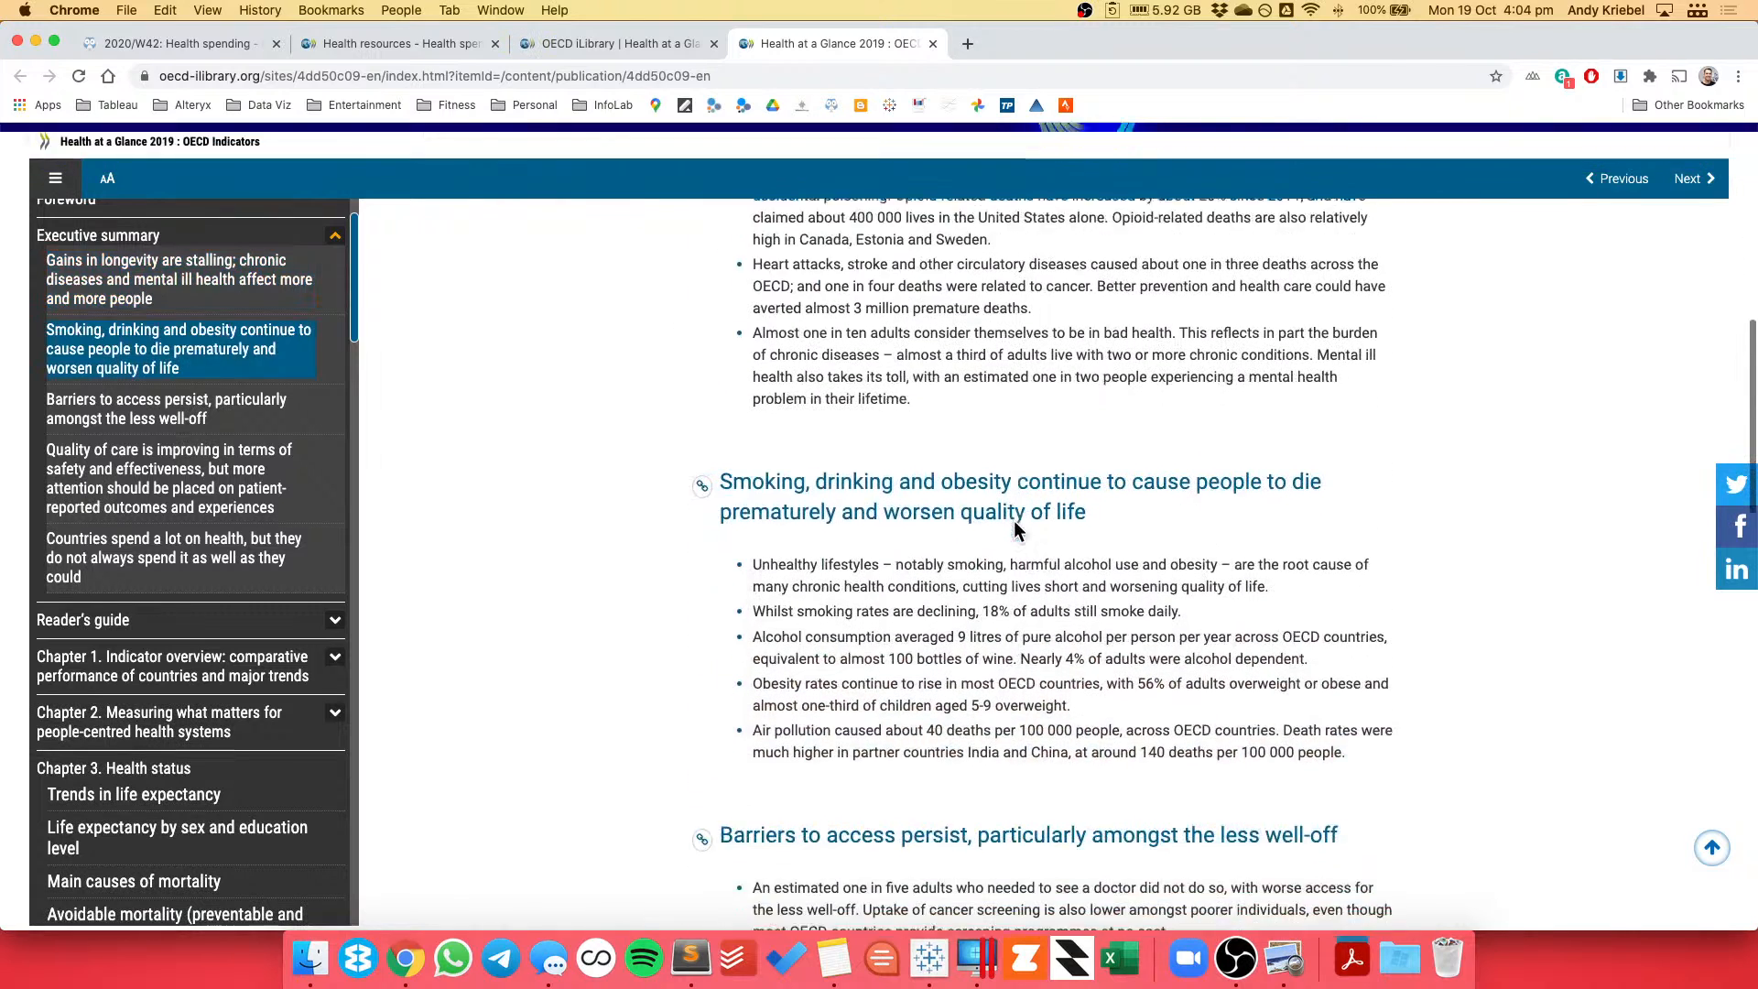
scroll(1014, 531, "down", 1)
Browse the publication's table of contents and open Chapter 7, Health expenditure.
scroll(204, 522, "down", 1)
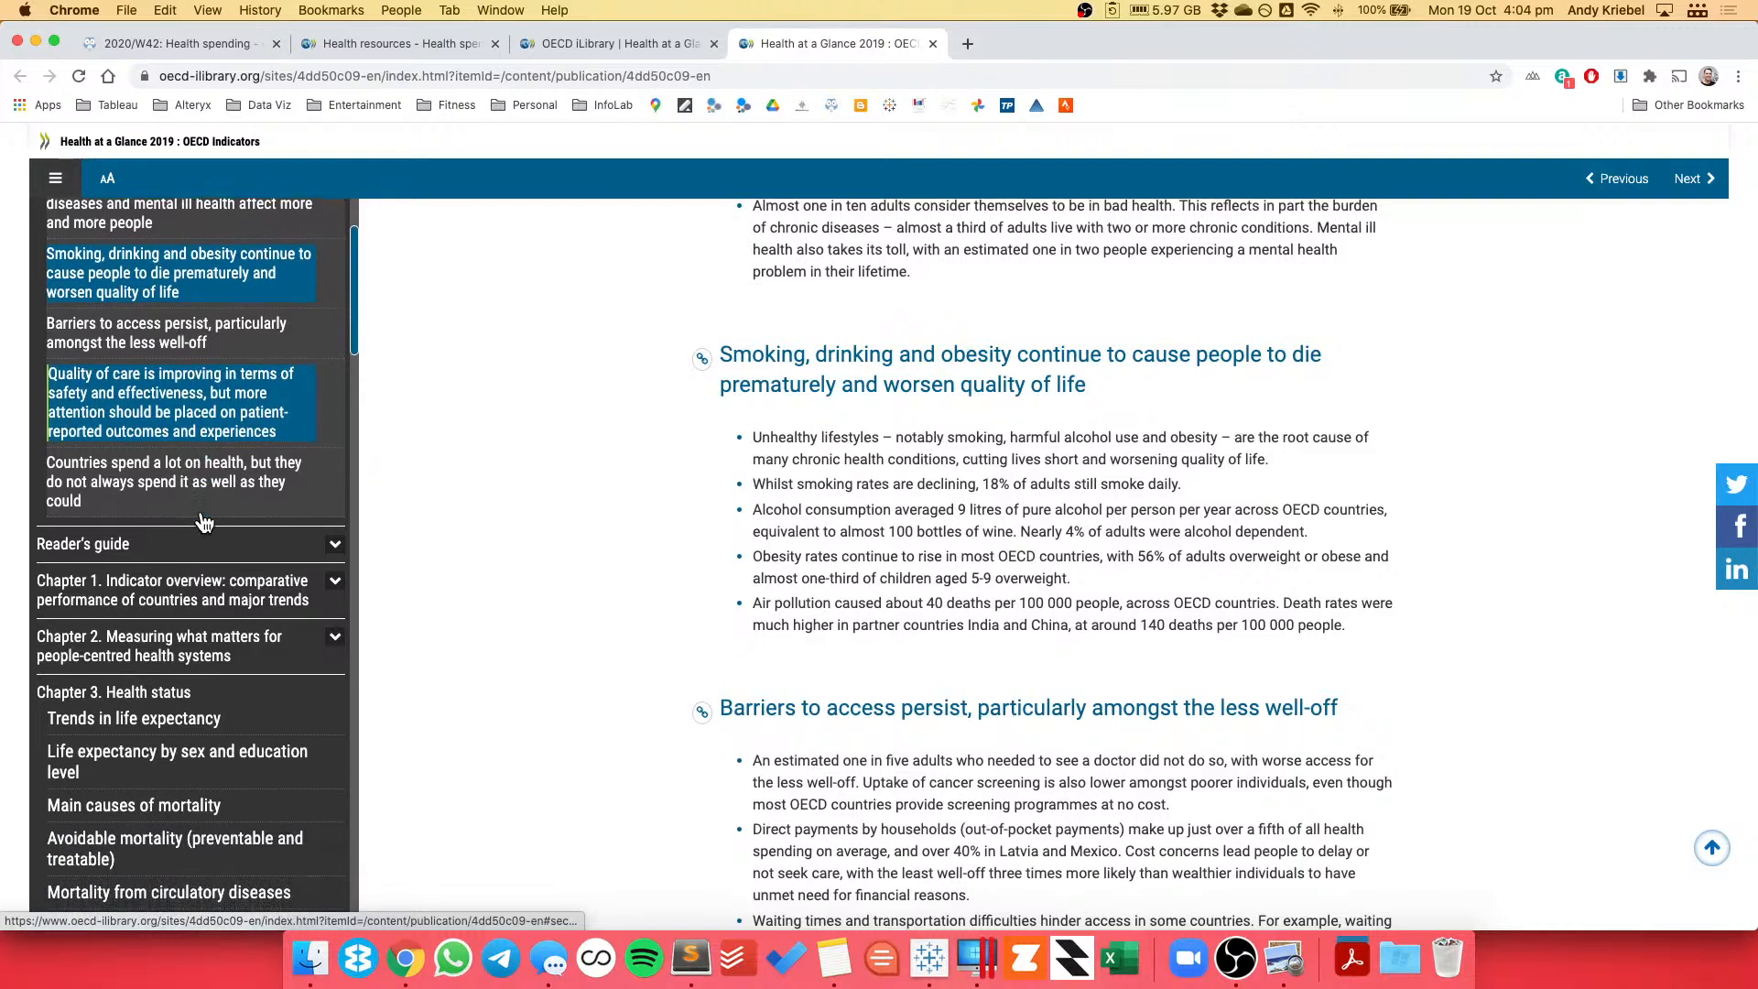
scroll(203, 521, "down", 3)
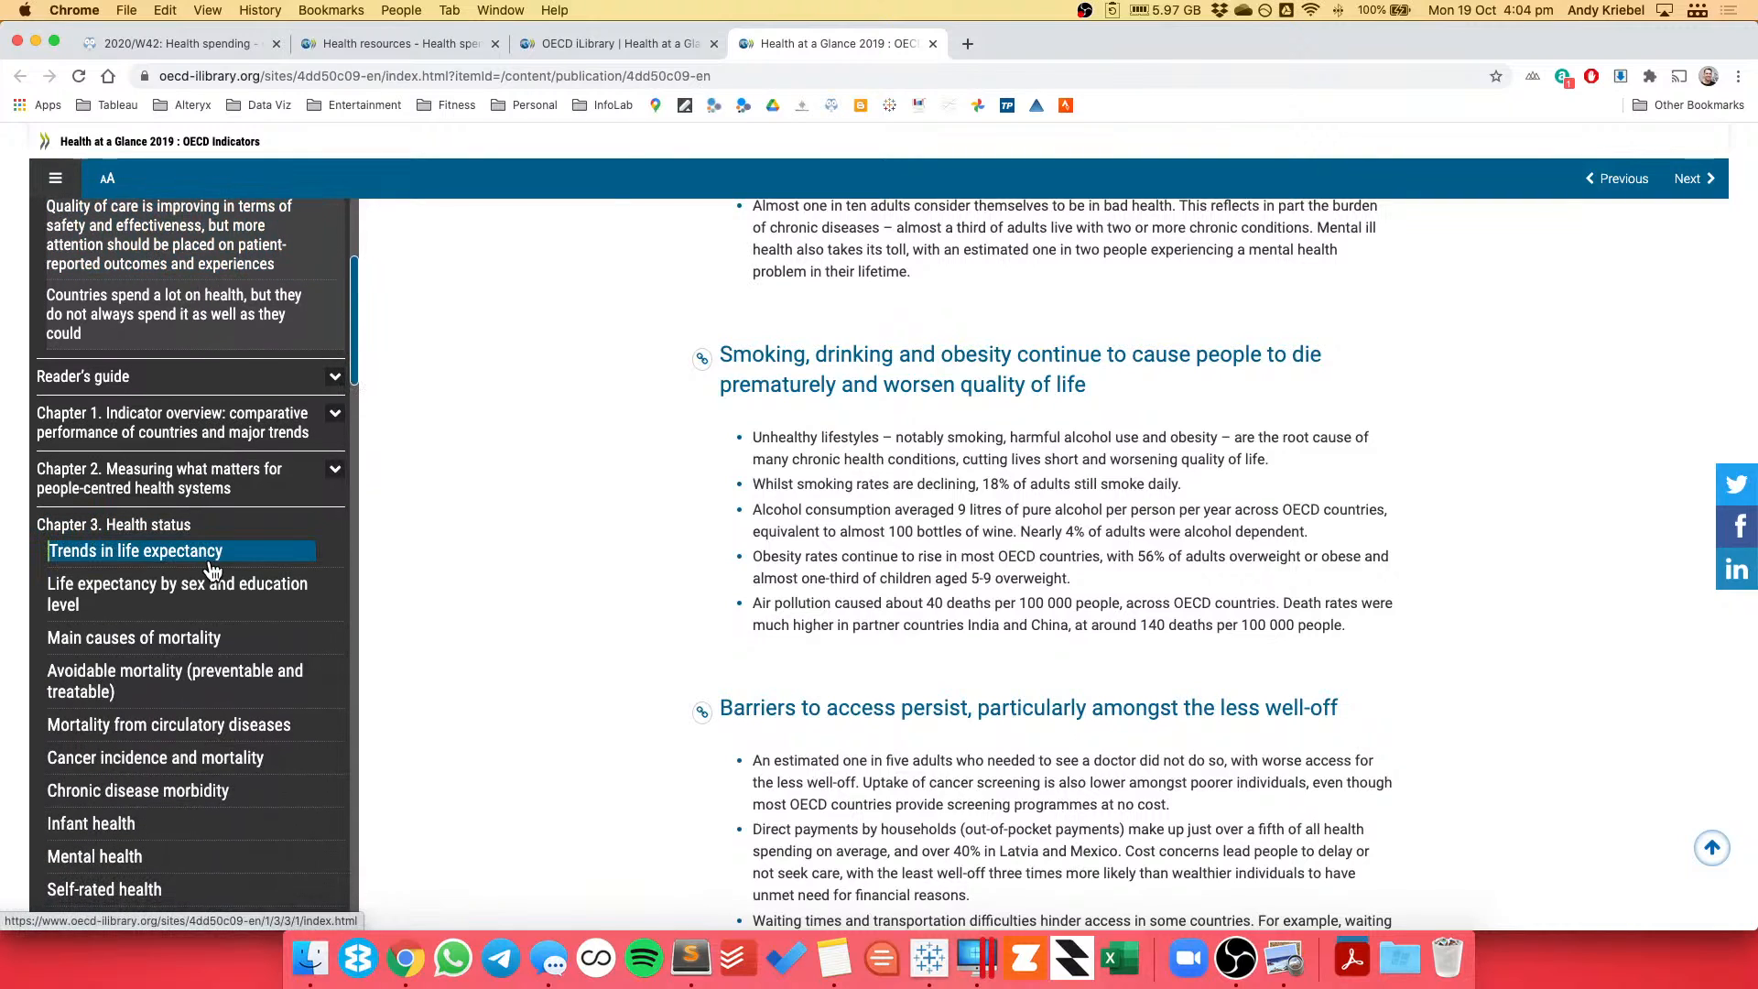
scroll(210, 572, "down", 3)
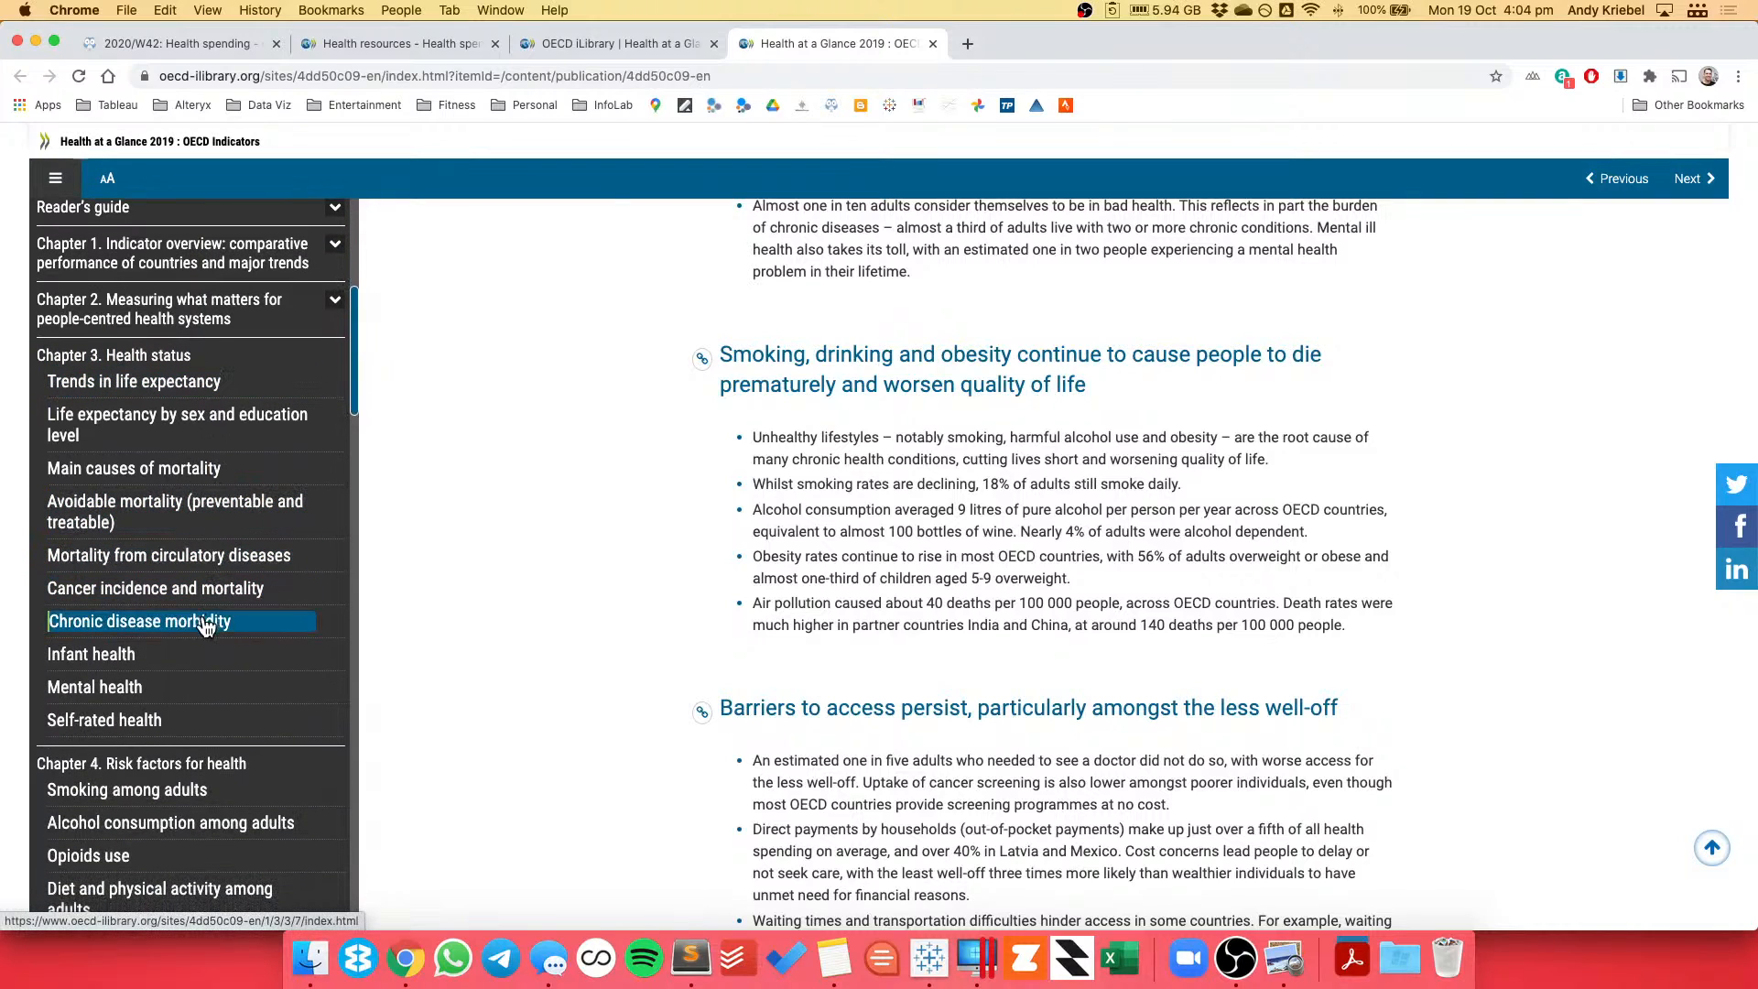
scroll(206, 624, "down", 7)
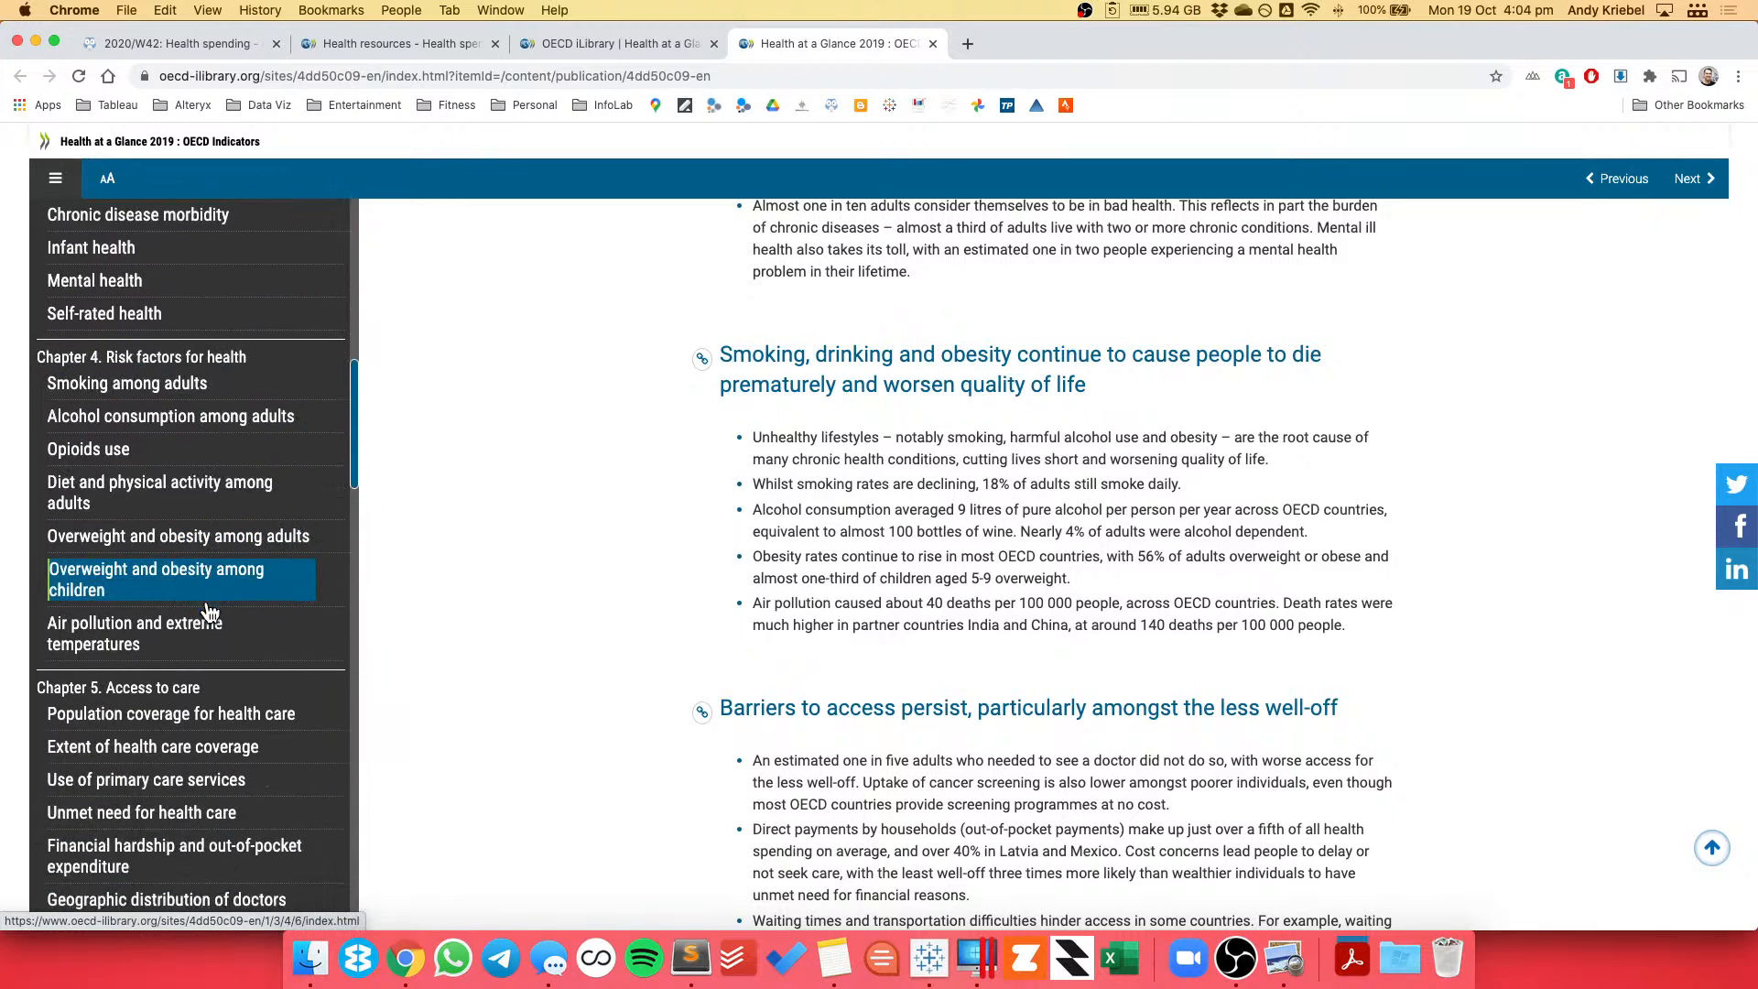
scroll(208, 612, "down", 6)
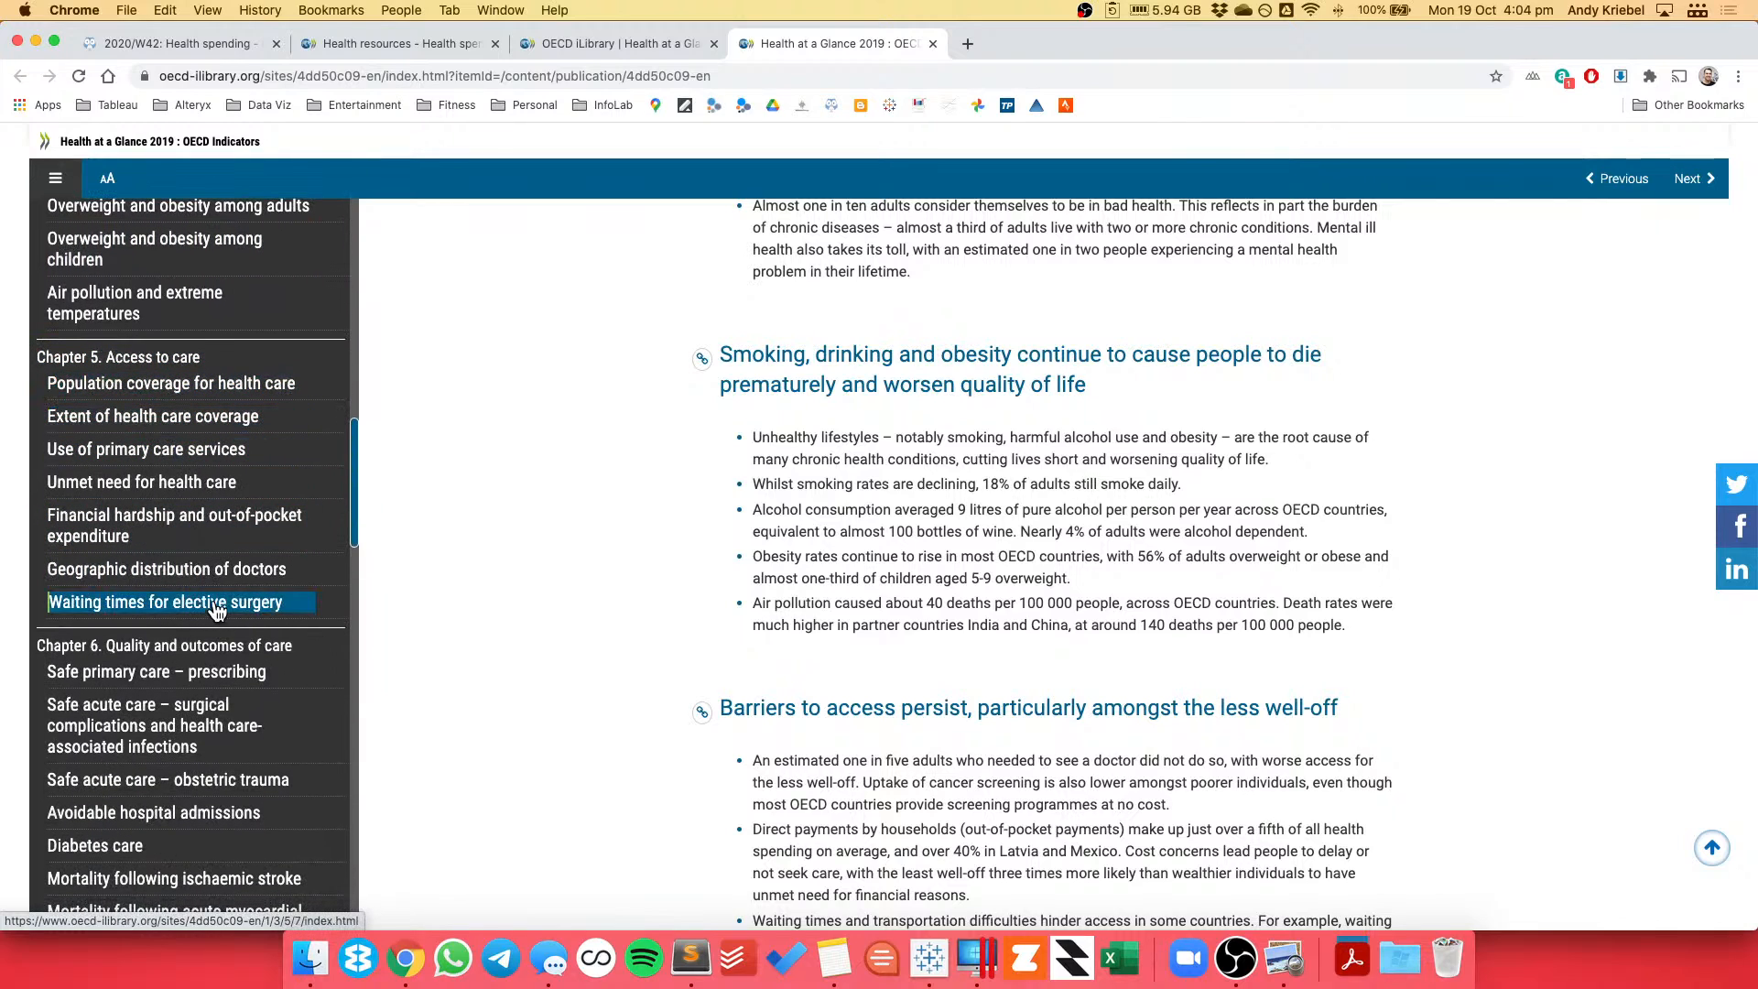
scroll(216, 611, "down", 12)
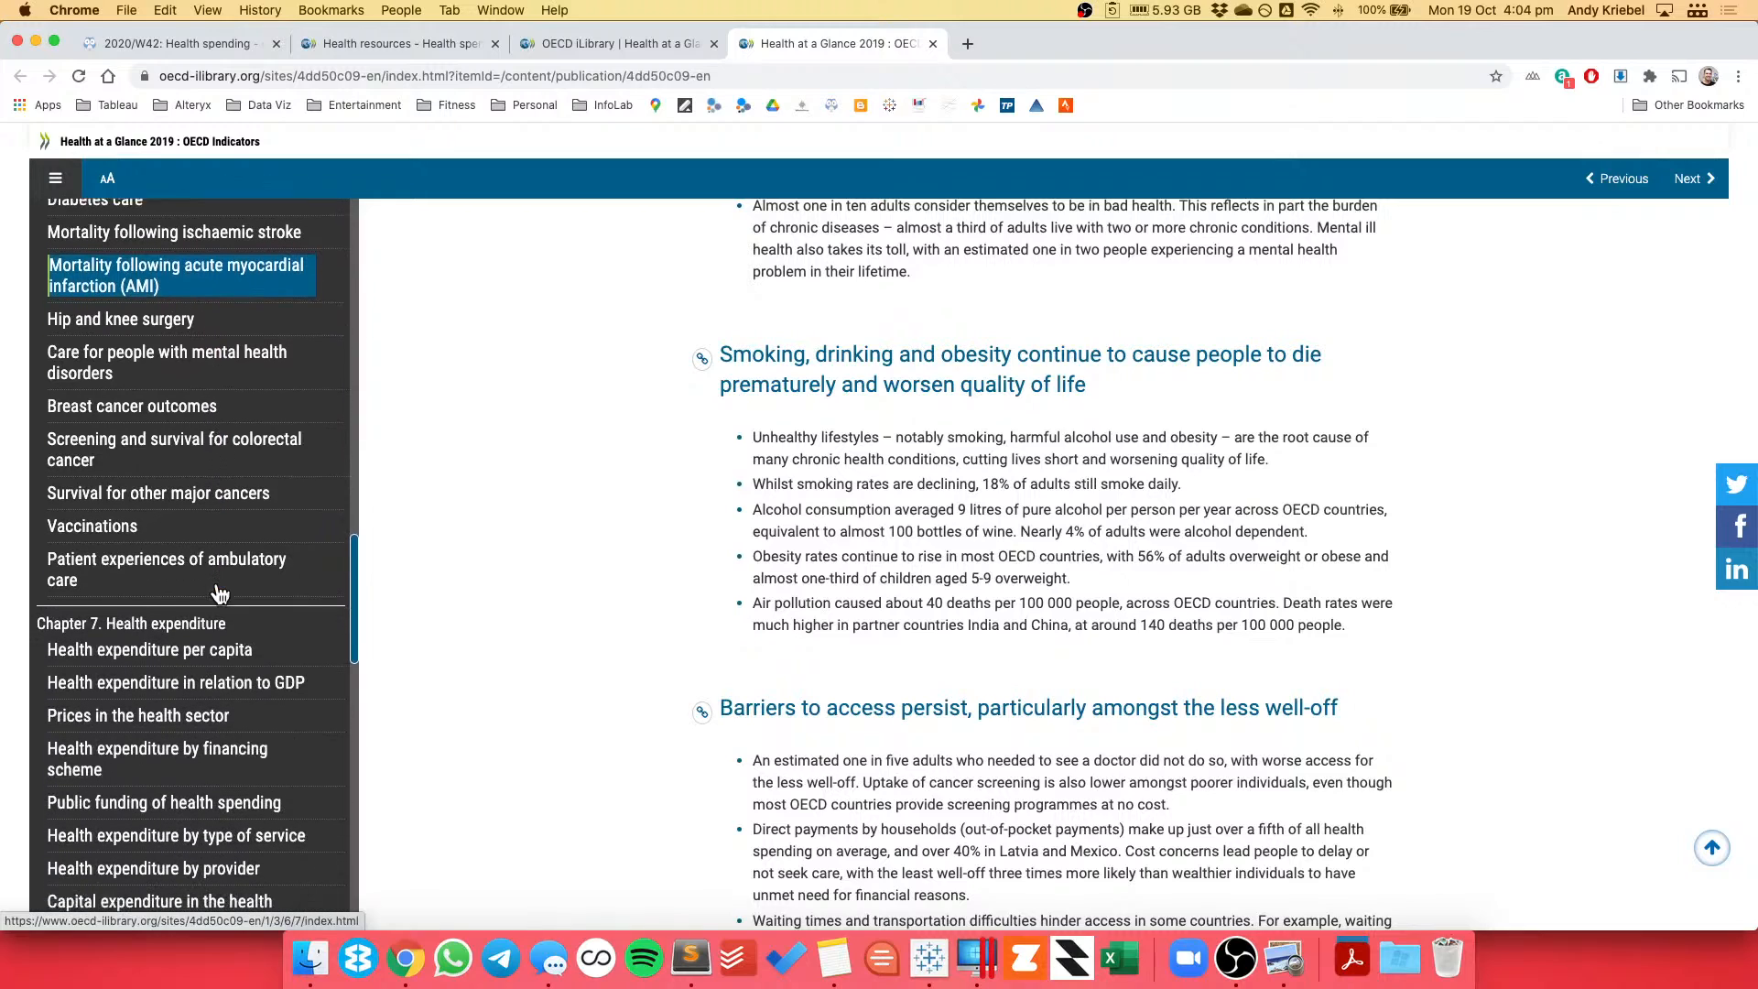
scroll(219, 594, "down", 1)
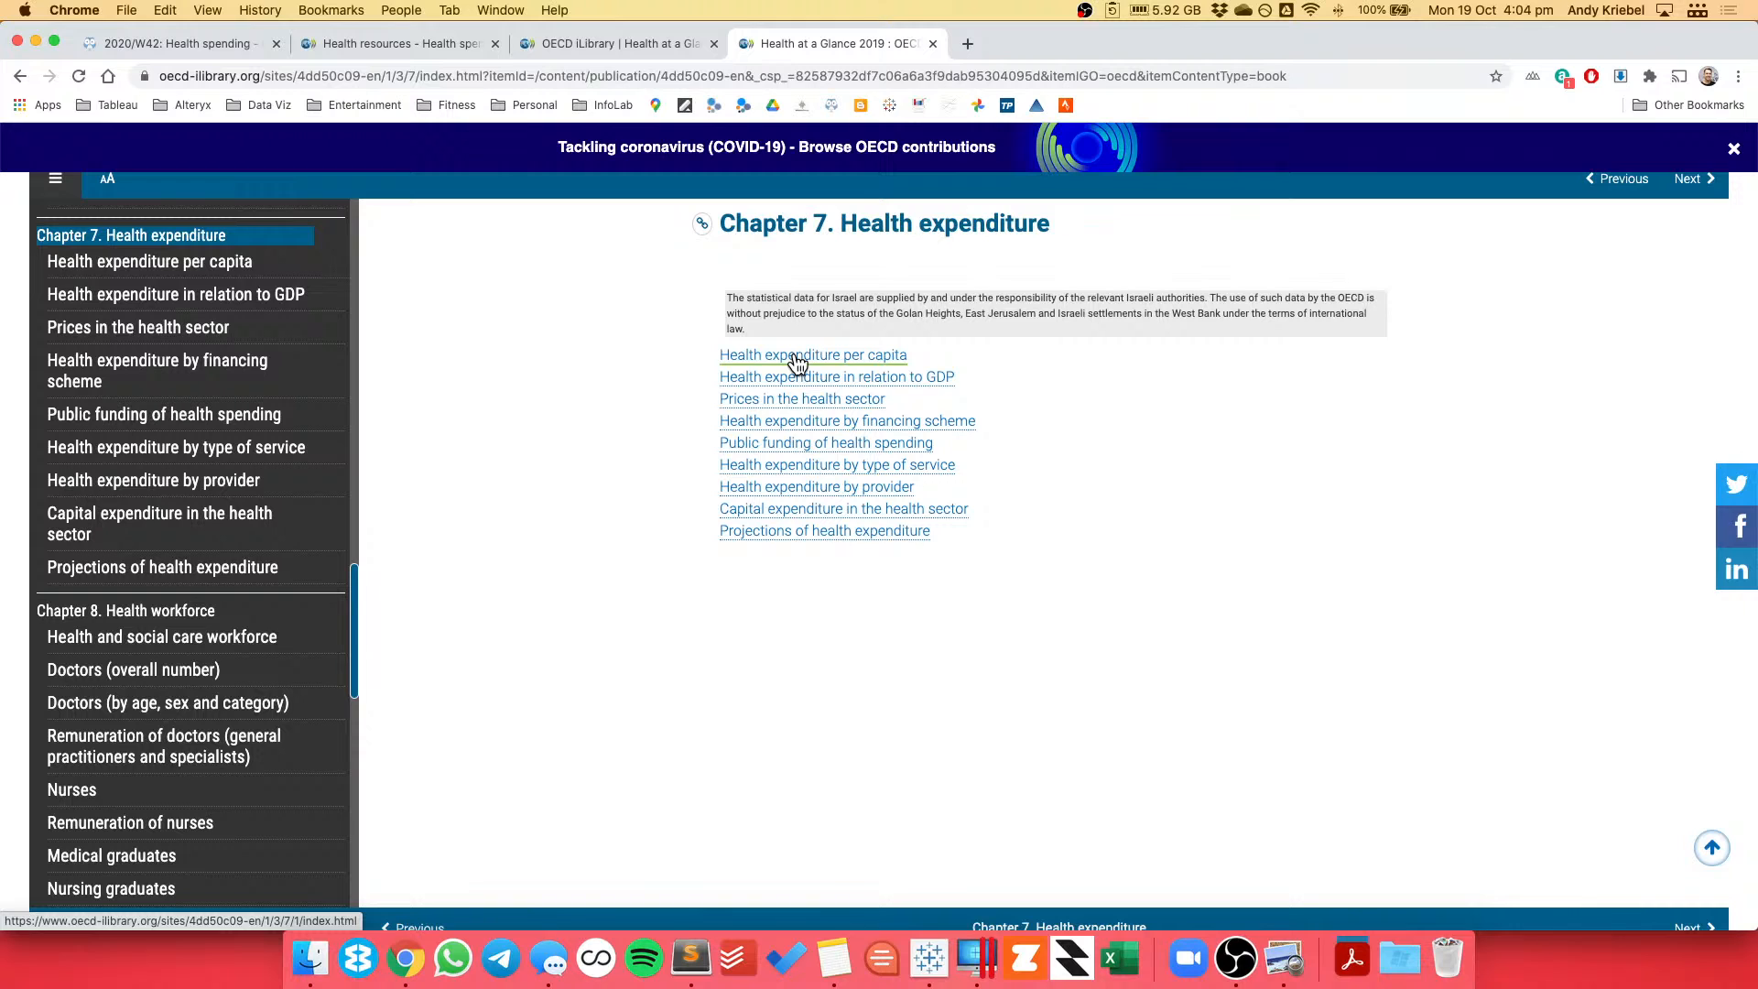
Open Health expenditure per capita, highlight "10 000 dollars for each US resident", and examine the Figure 7.1 chart.
left_click(796, 363)
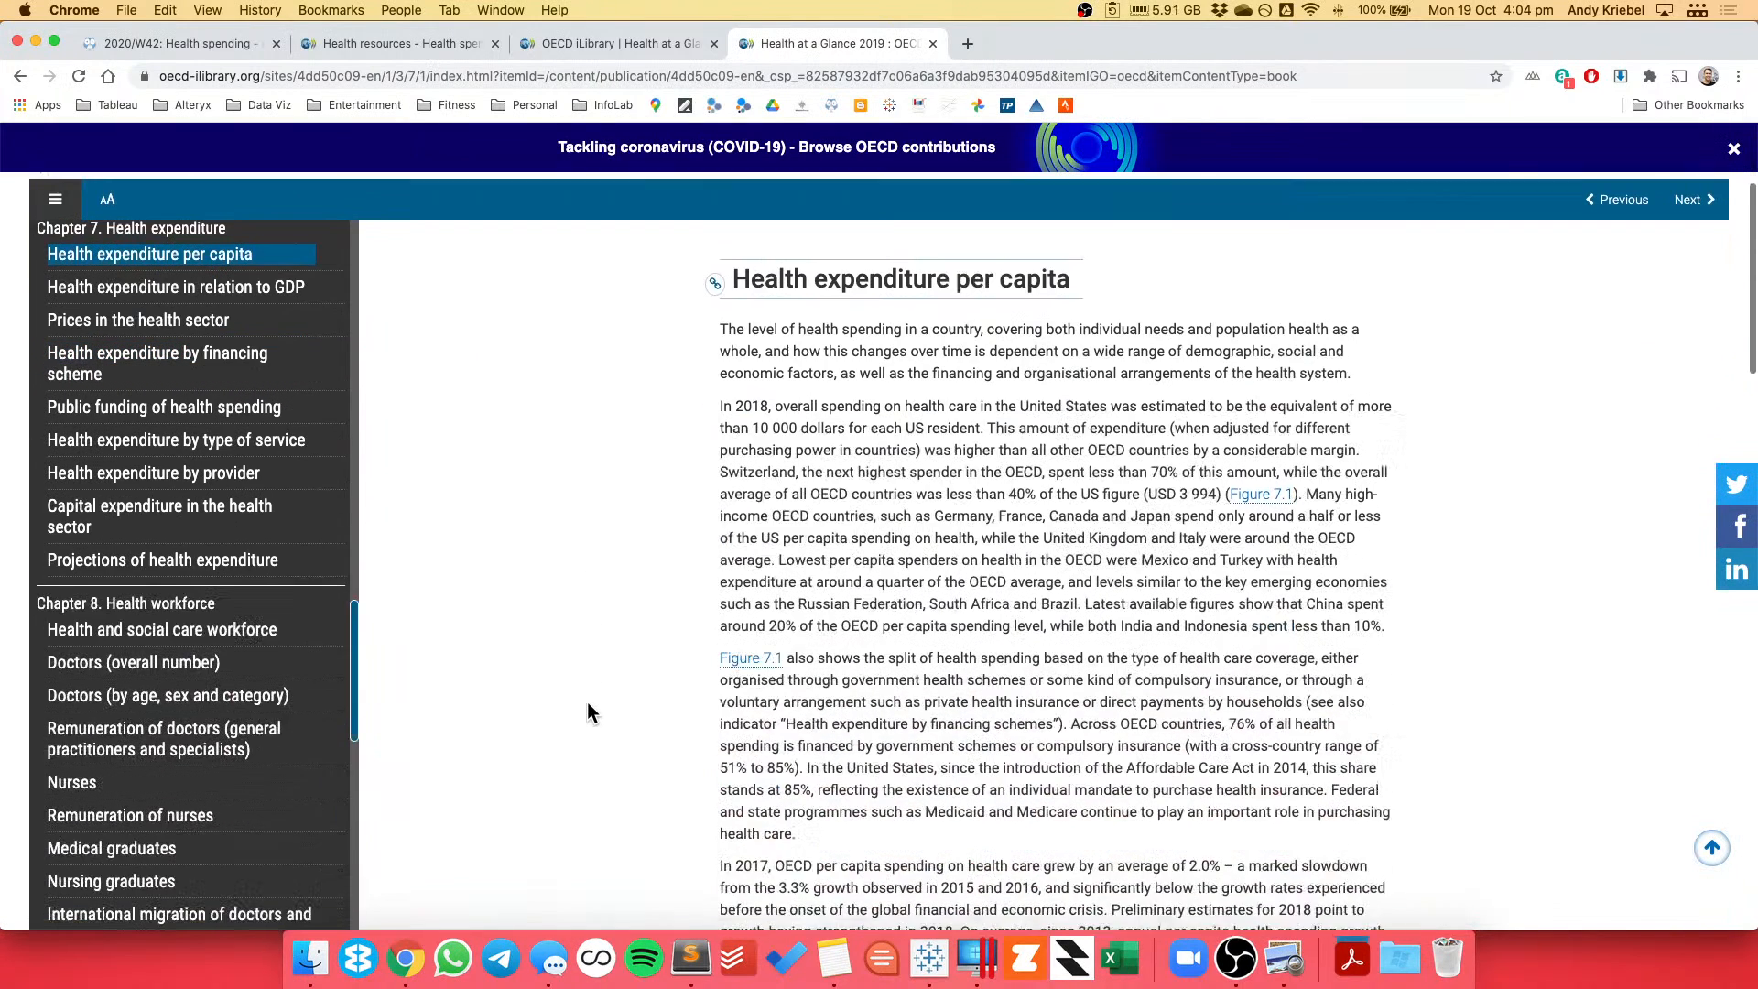
scroll(587, 700, "down", 1)
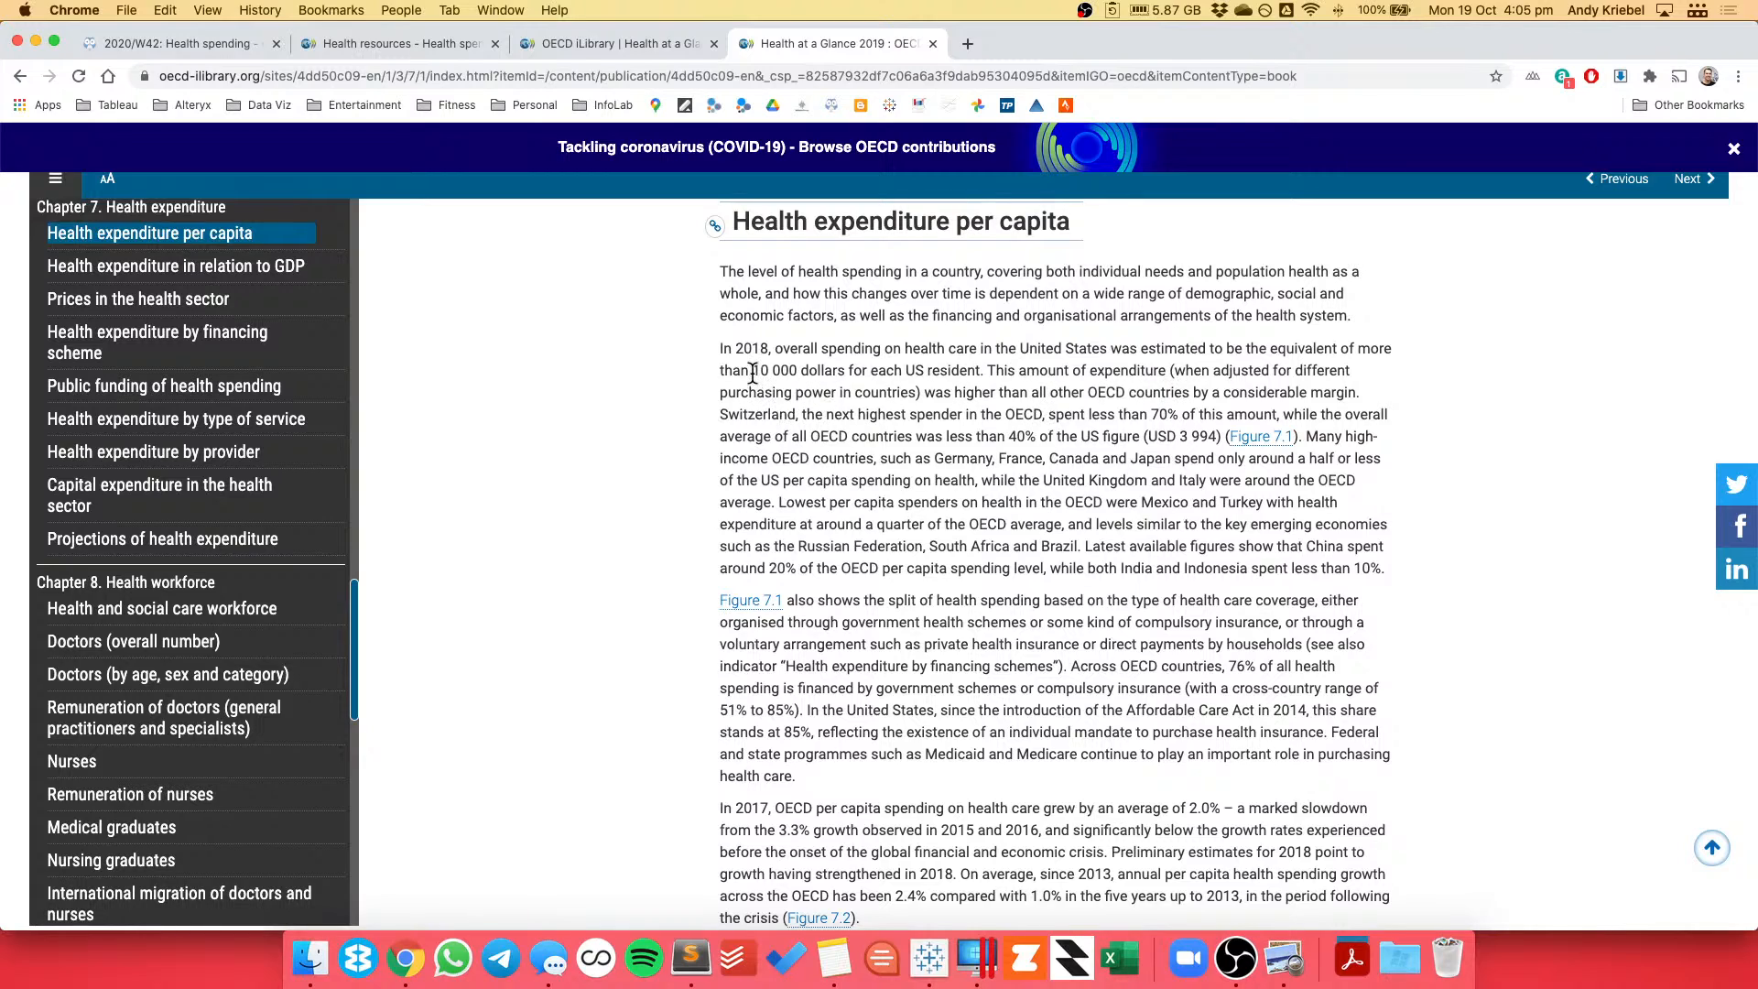
left_click_drag(752, 369, 984, 369)
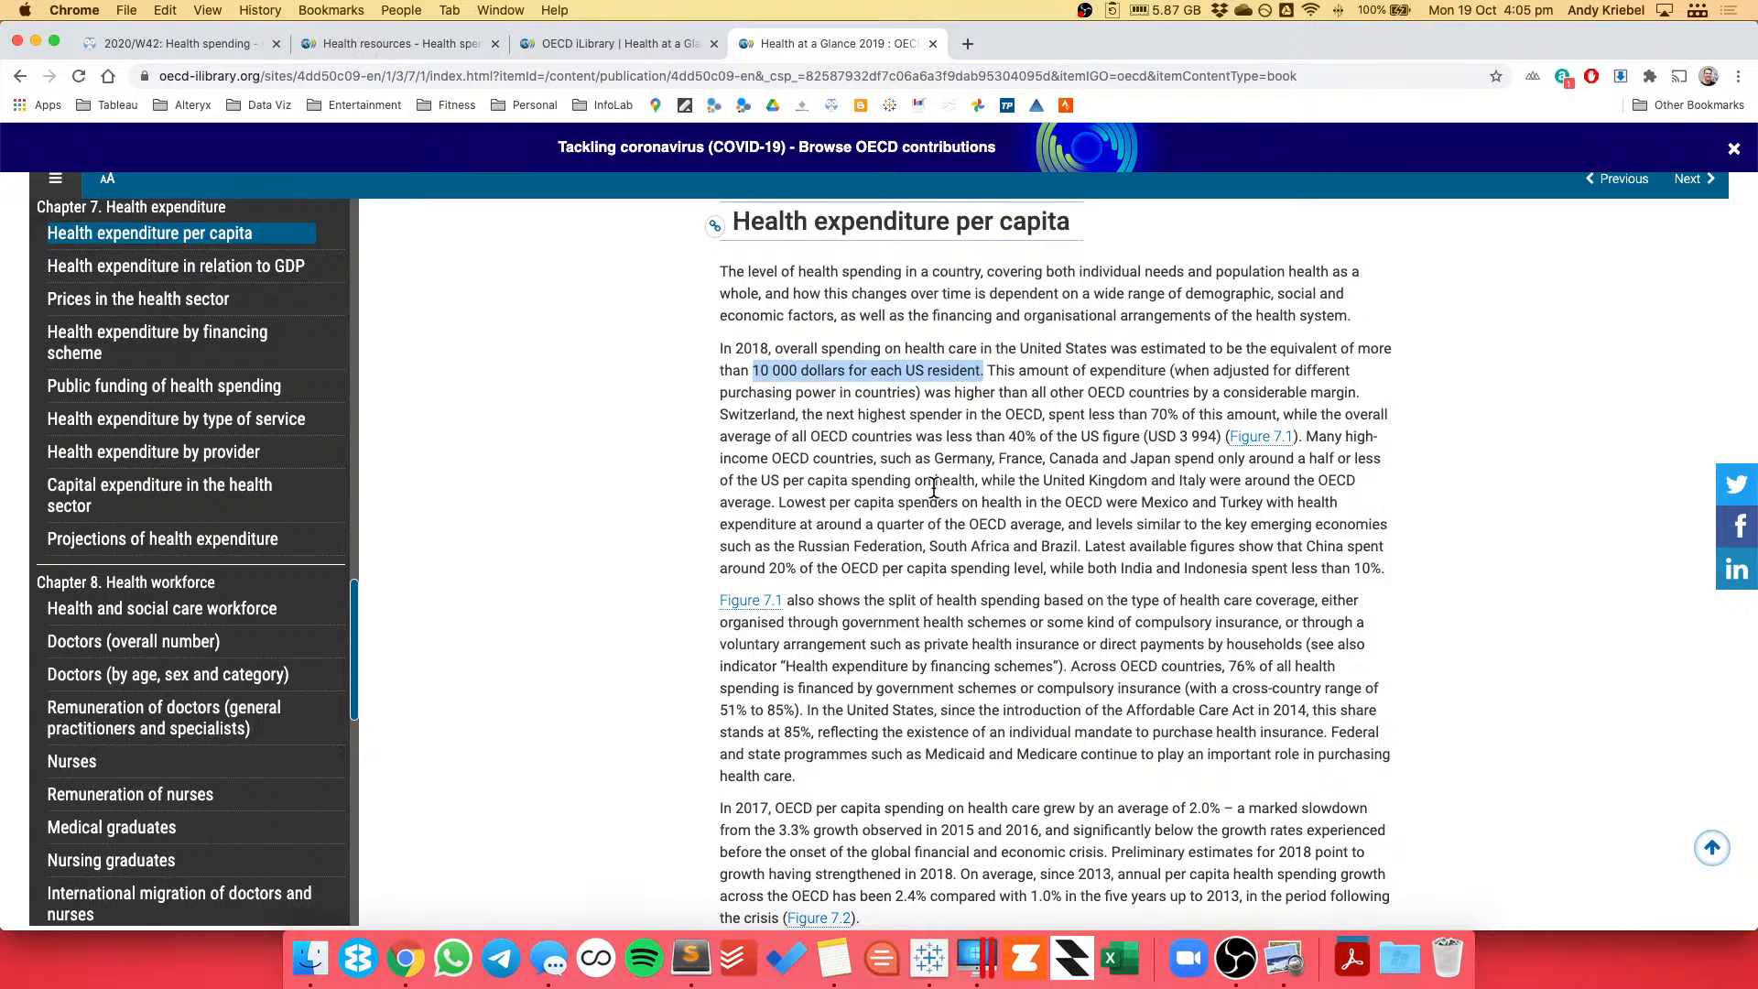
scroll(917, 526, "down", 4)
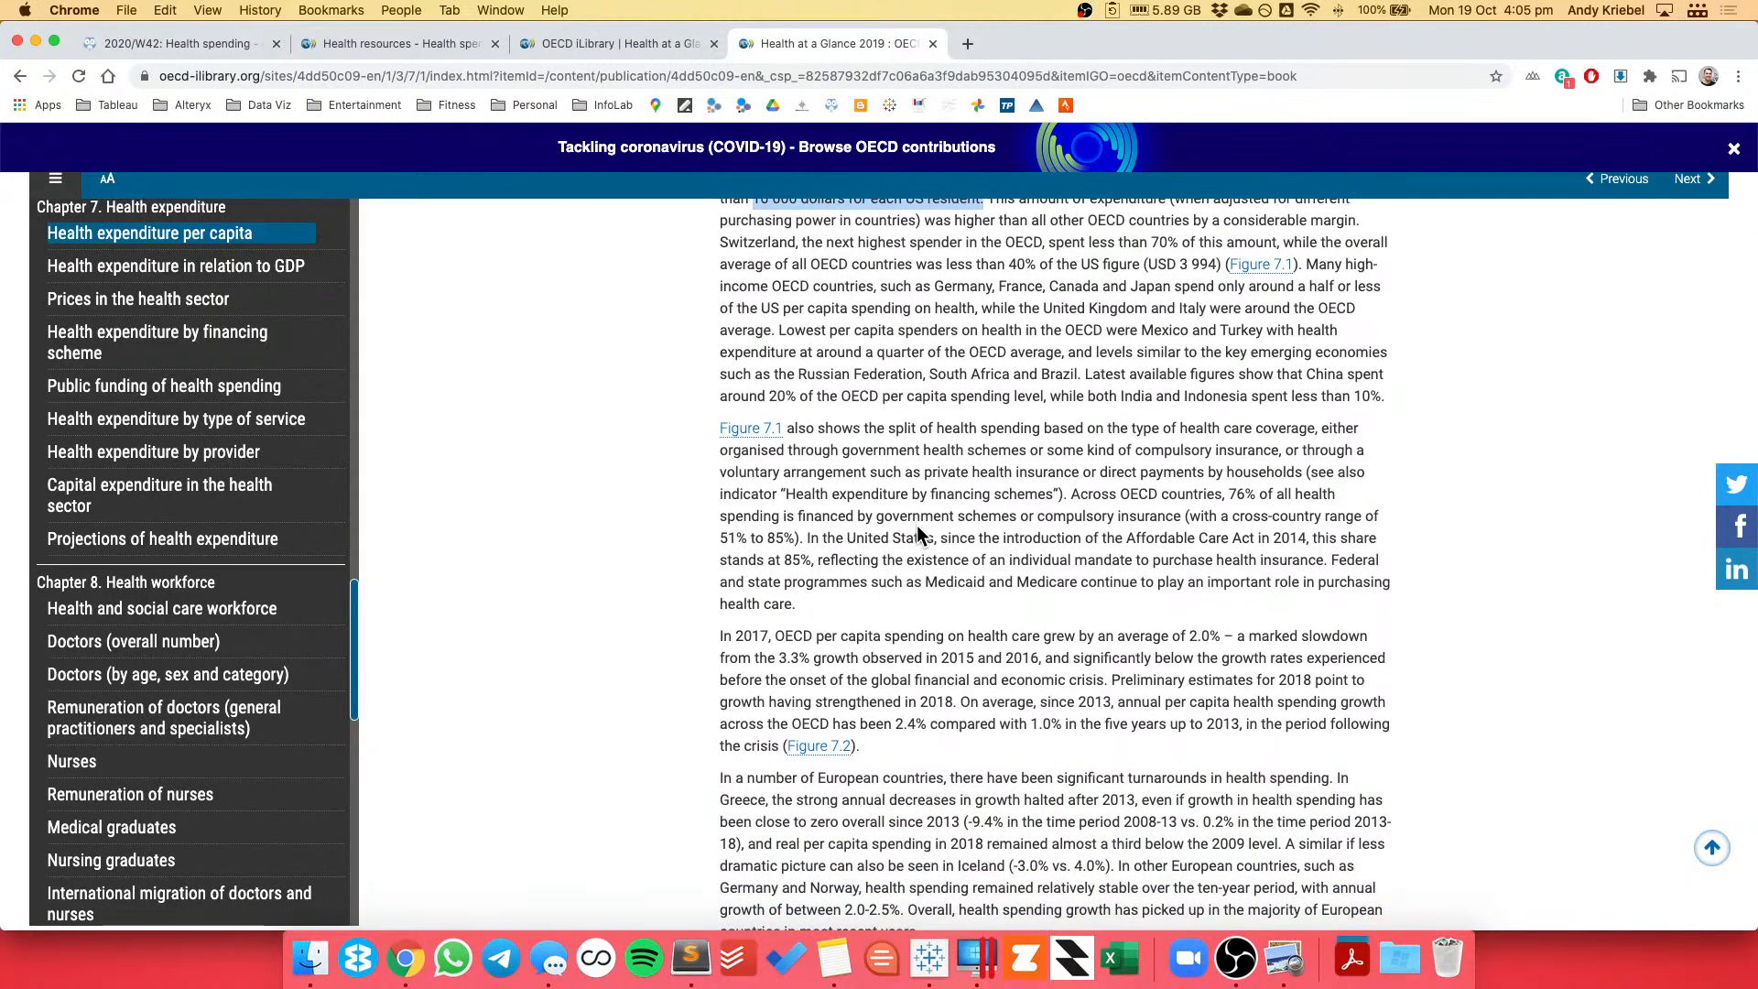
scroll(918, 535, "down", 5)
scroll(916, 525, "down", 20)
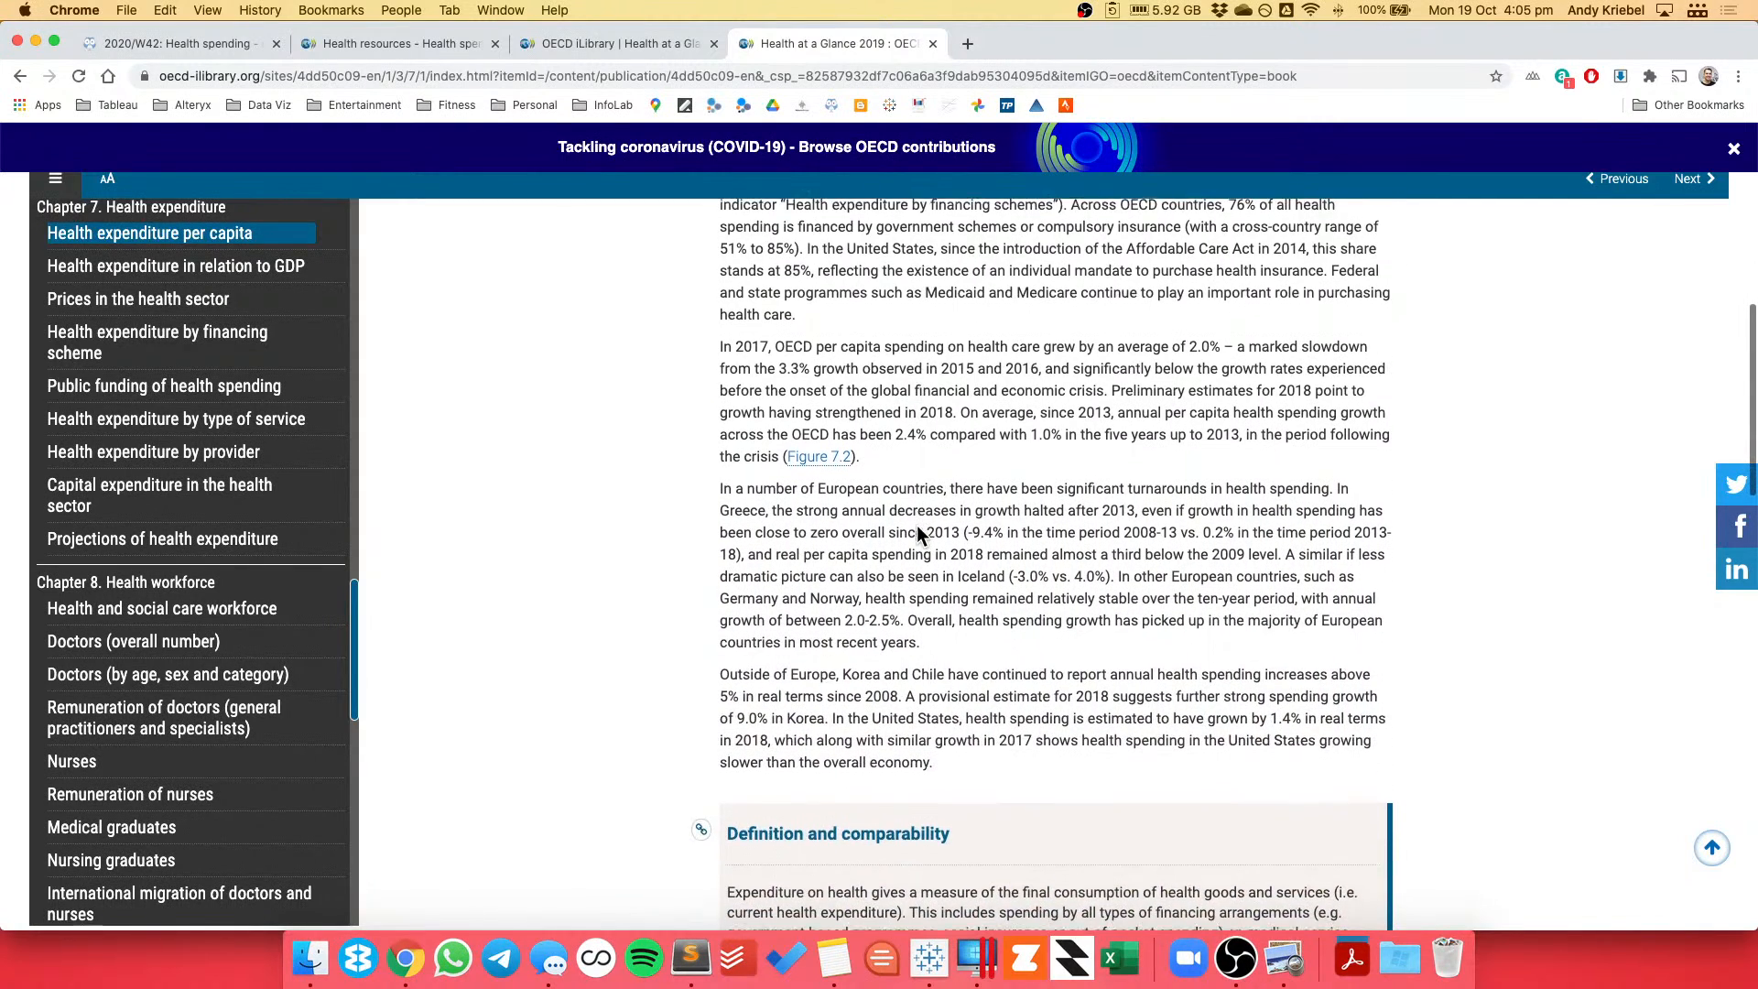
scroll(916, 524, "down", 1)
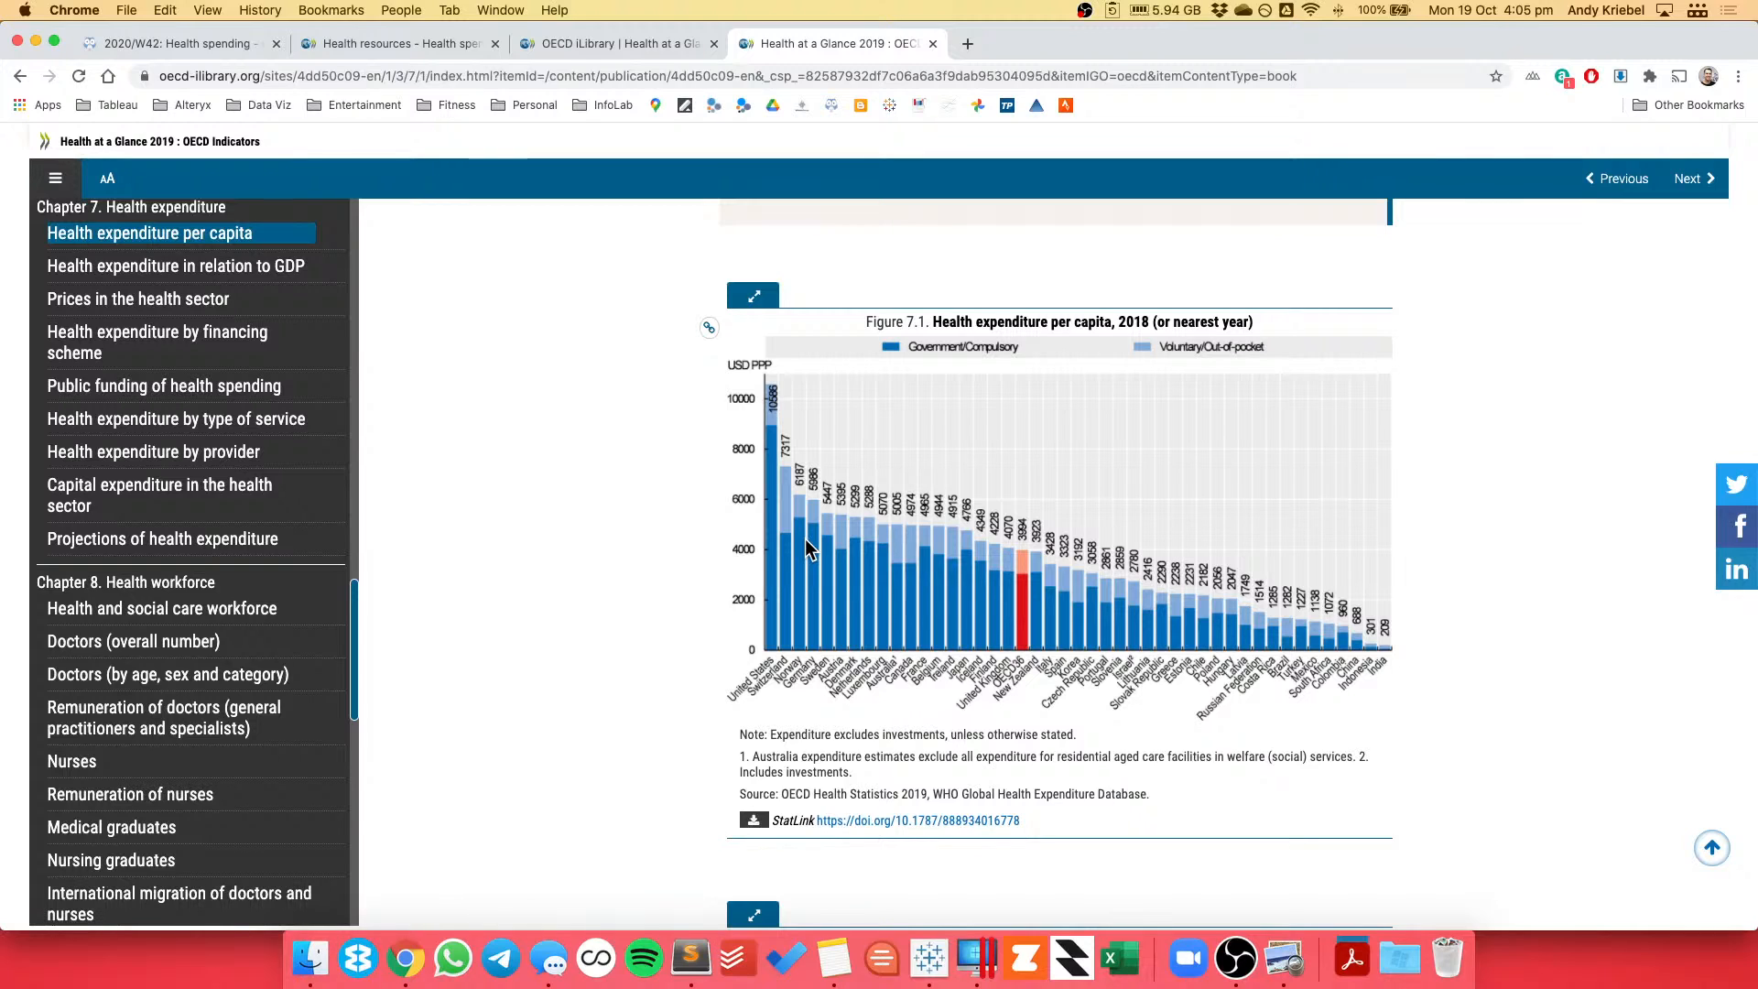
Close the OECD iLibrary overview tab and return to the OECD Health spending chart to review it with its filter options.
left_click(632, 44)
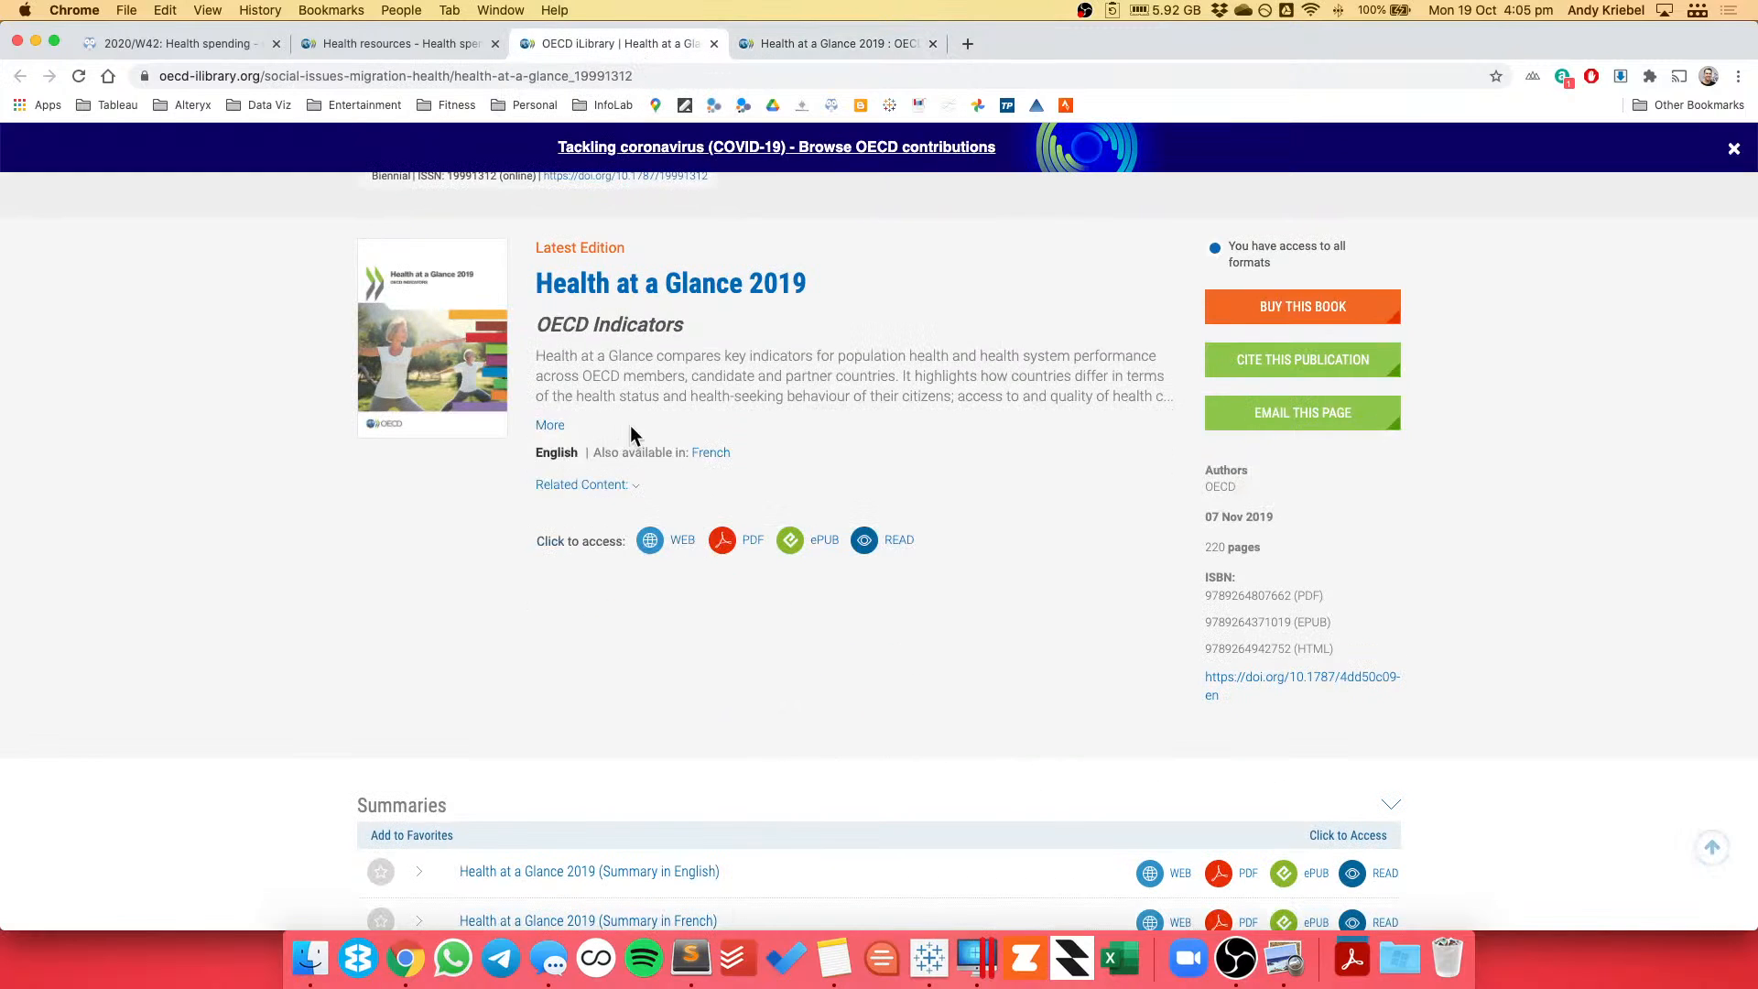
left_click(714, 44)
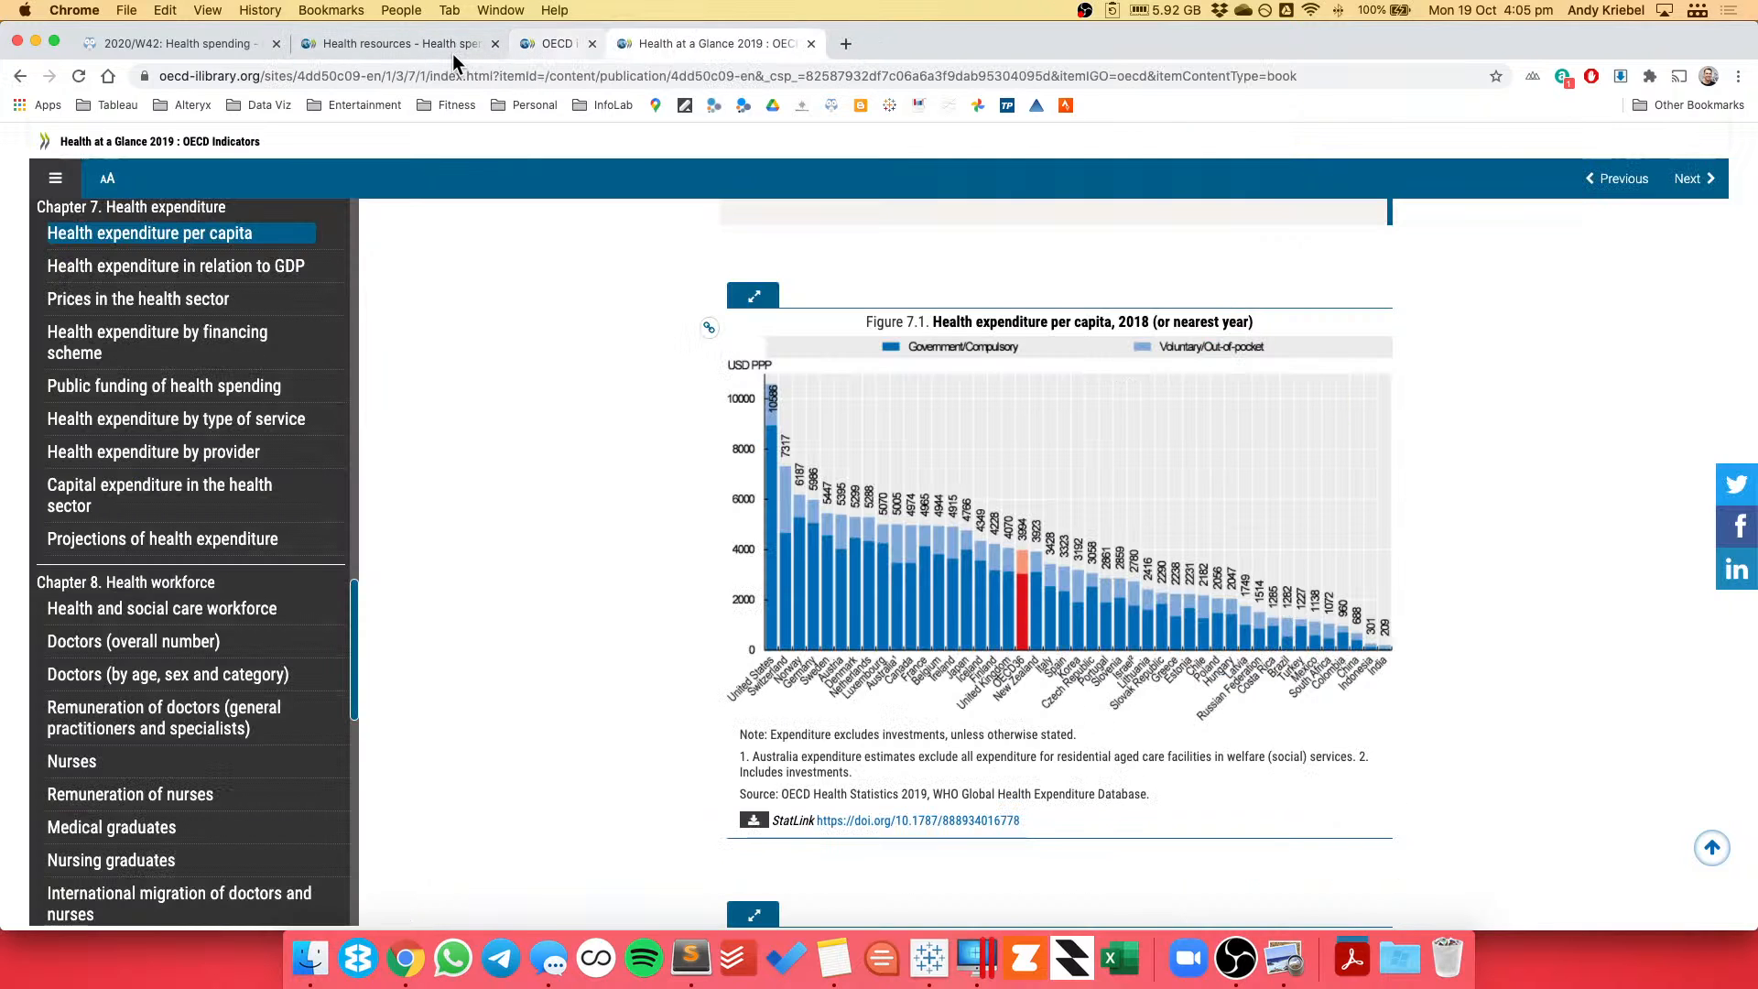
left_click(416, 43)
scroll(1145, 593, "down", 5)
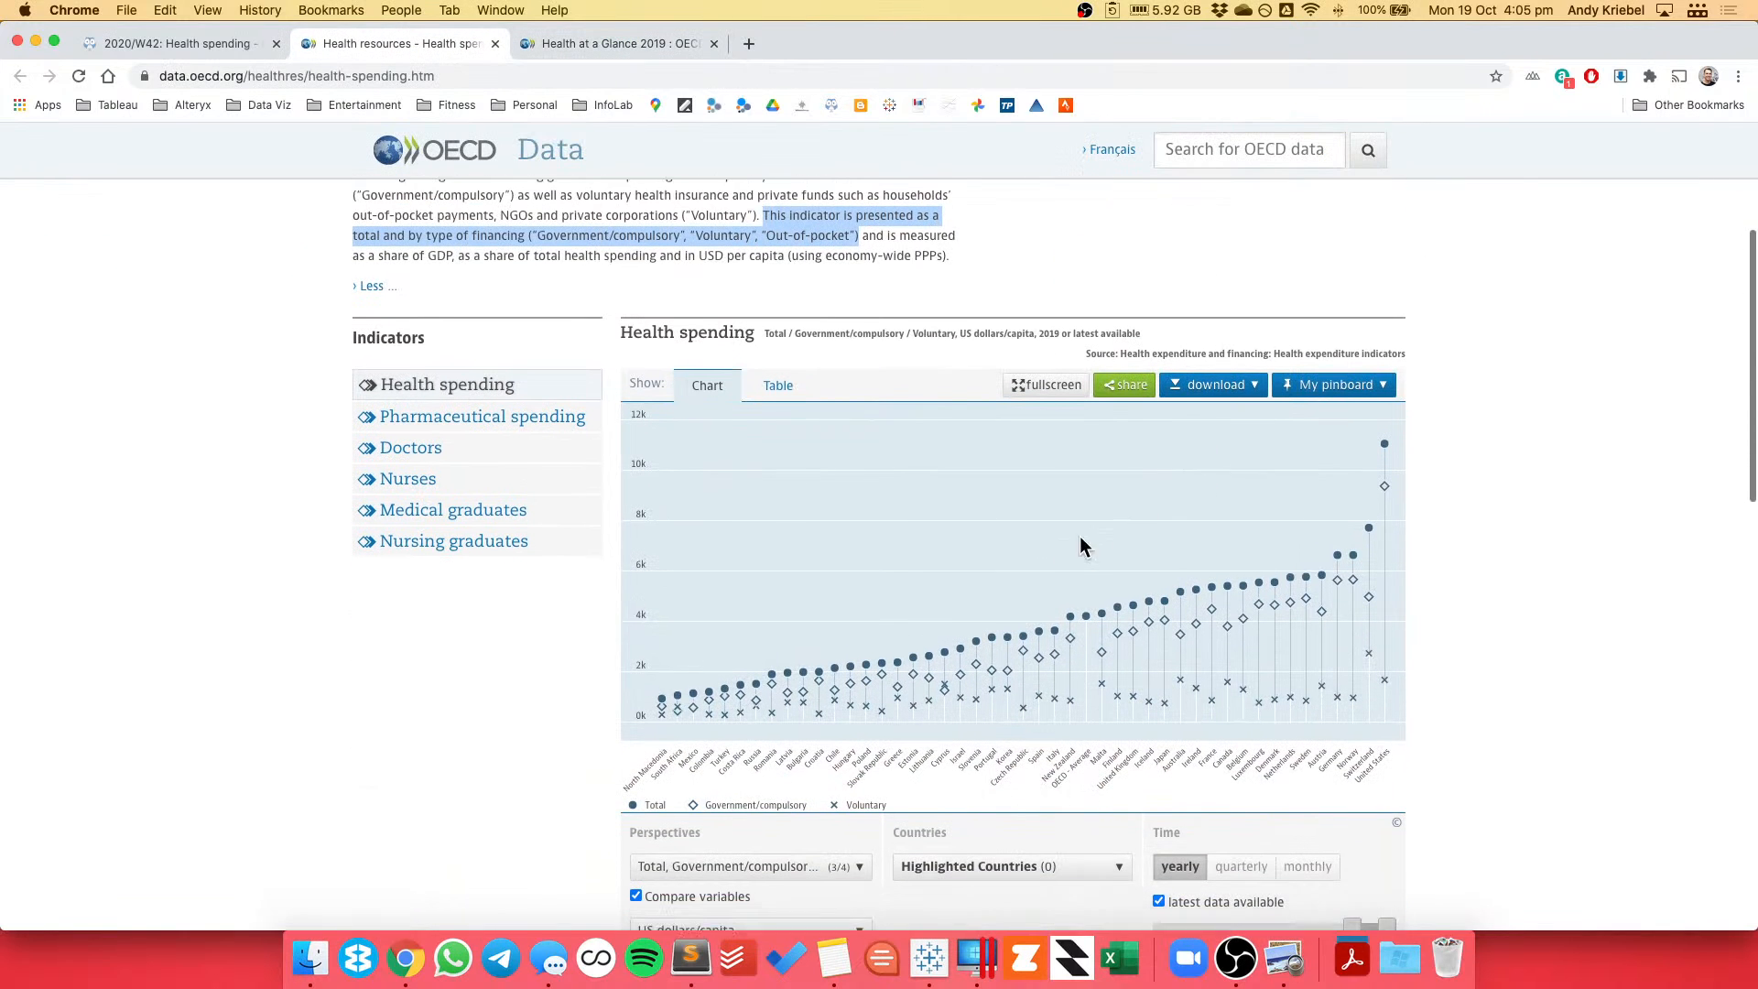
mouse_move(1384, 419)
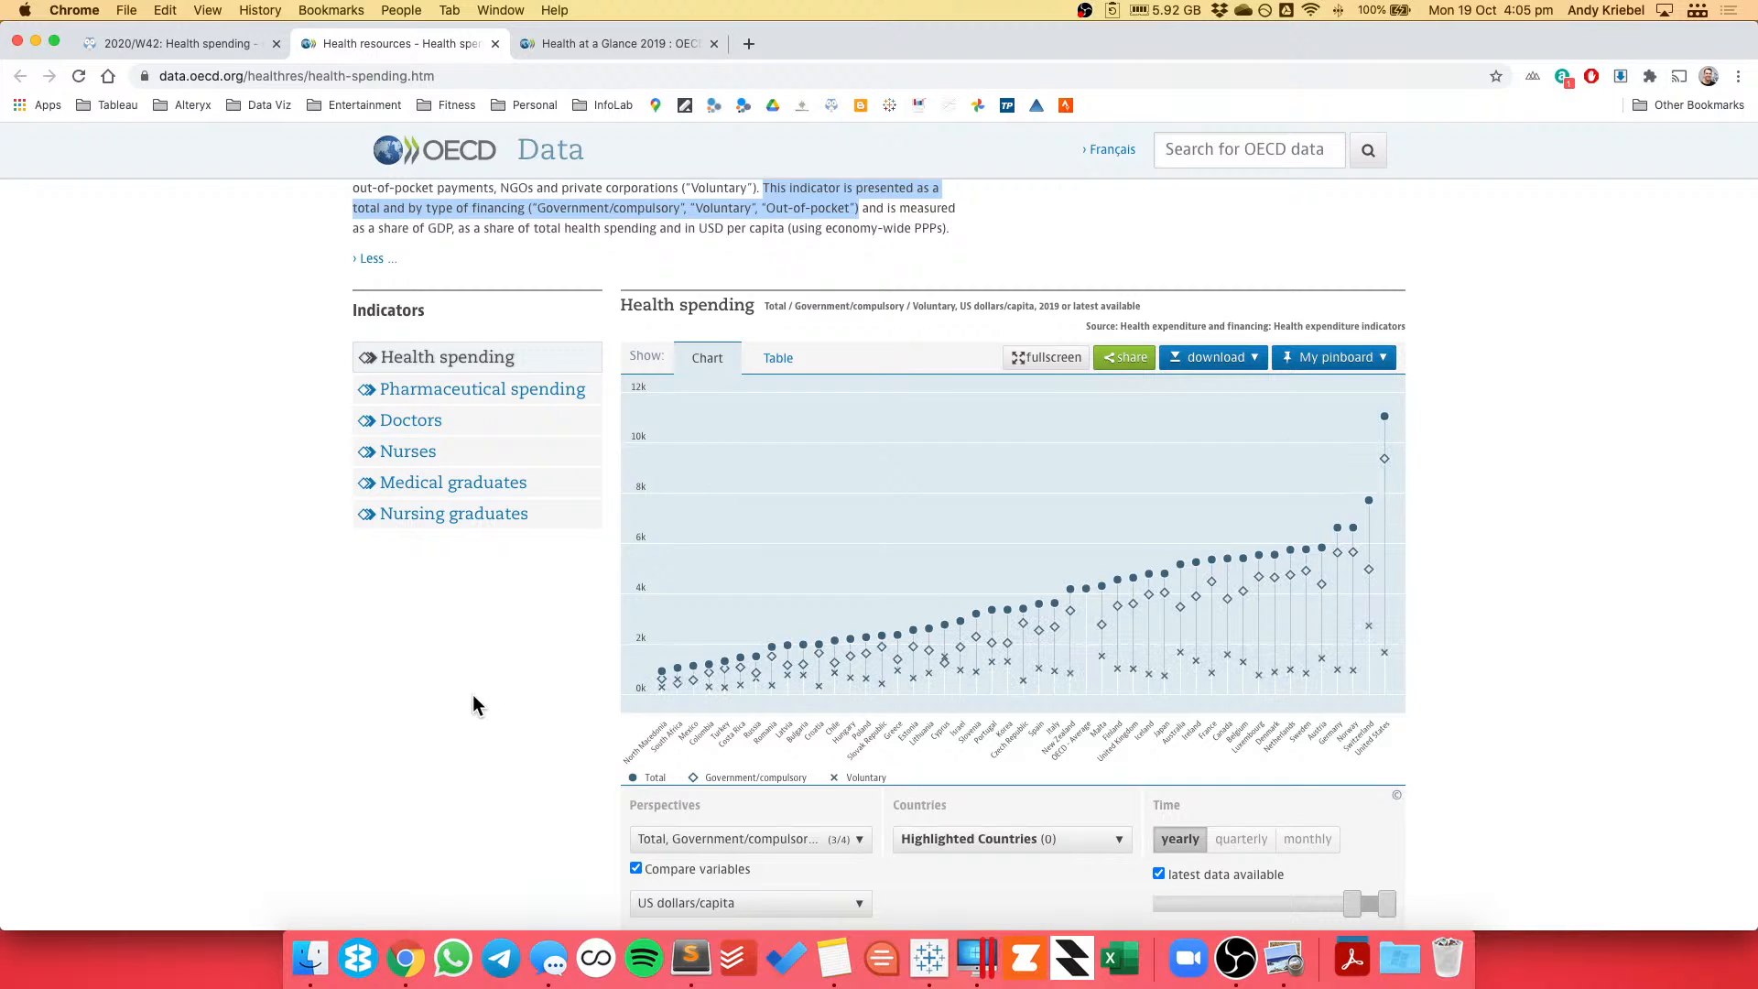
scroll(474, 694, "down", 3)
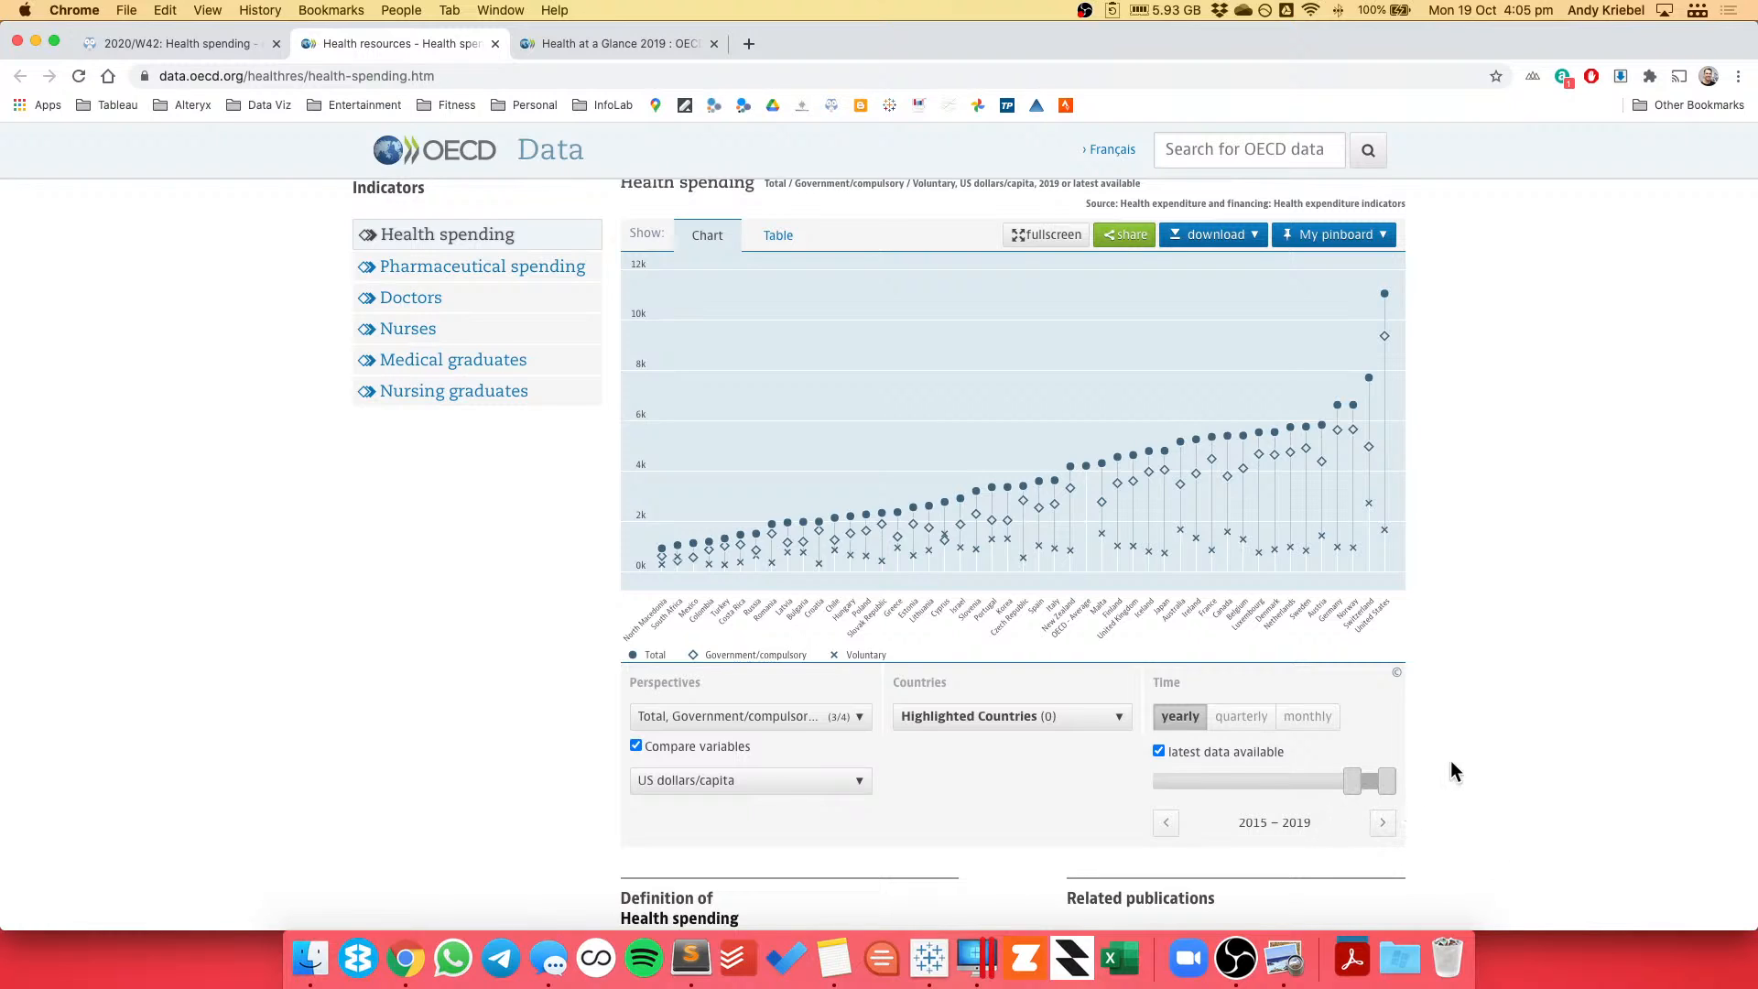
Inspect the total health spending value for the United States on the OECD Health spending chart.
scroll(1452, 767, "down", 2)
scroll(1453, 769, "up", 3)
scroll(1450, 760, "up", 3)
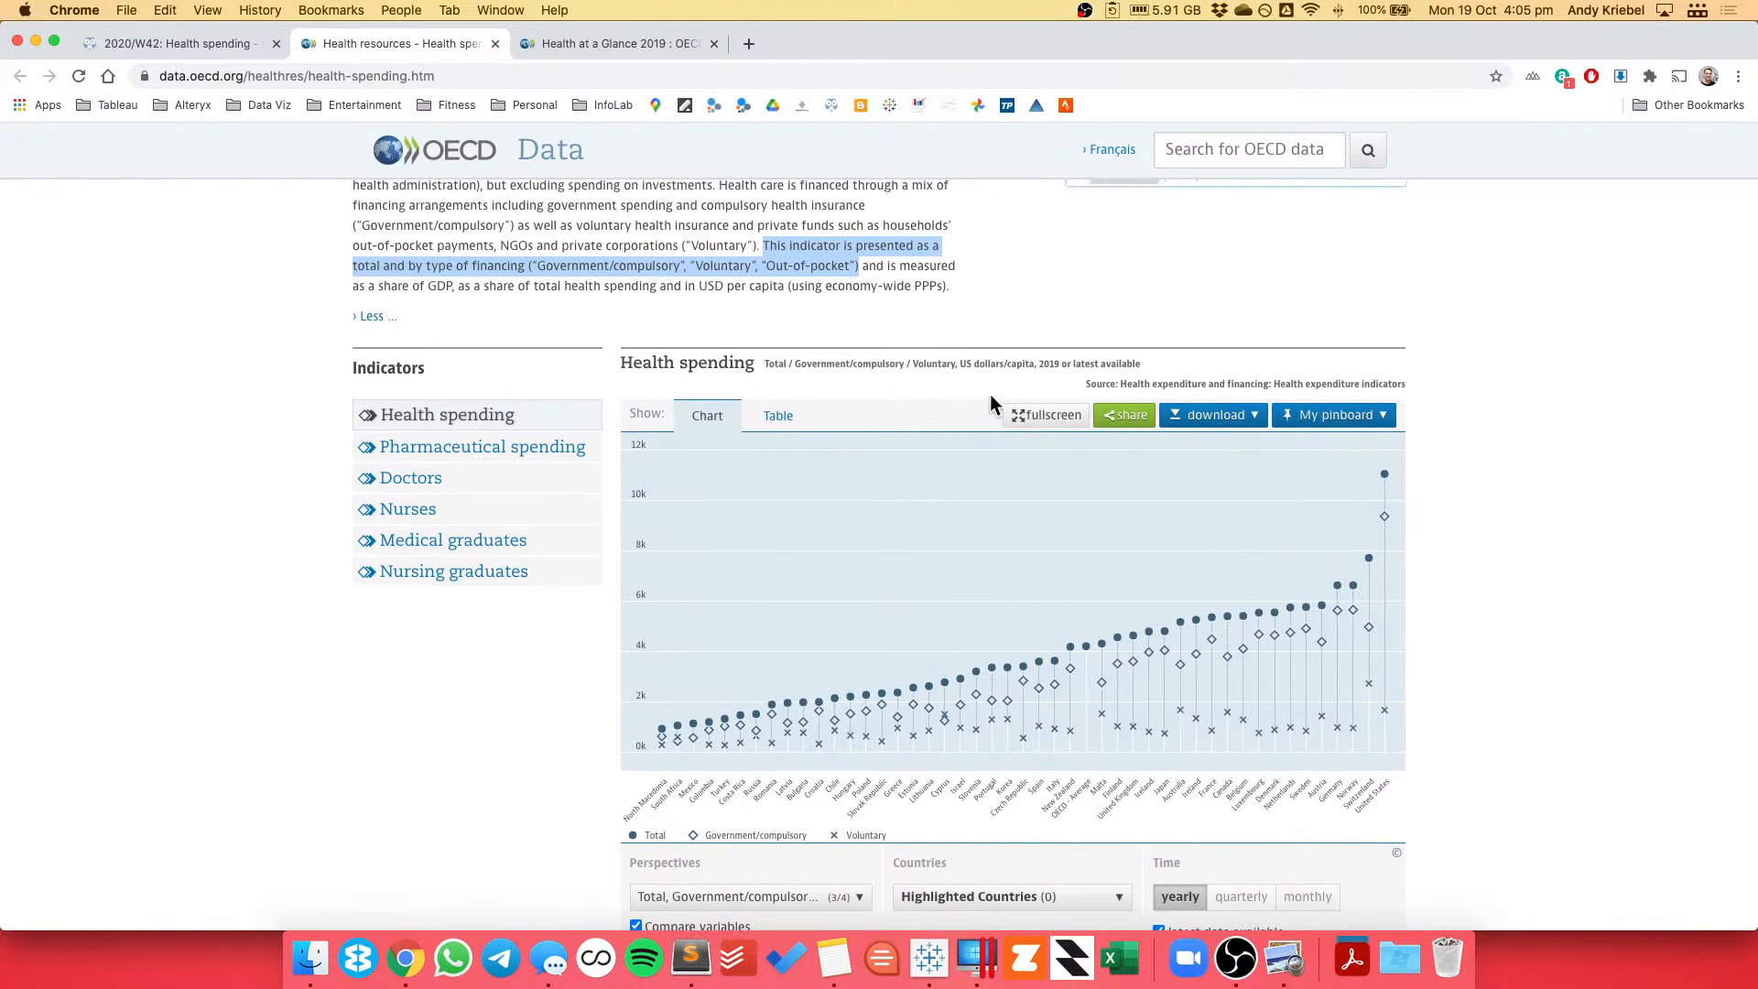
mouse_move(1385, 483)
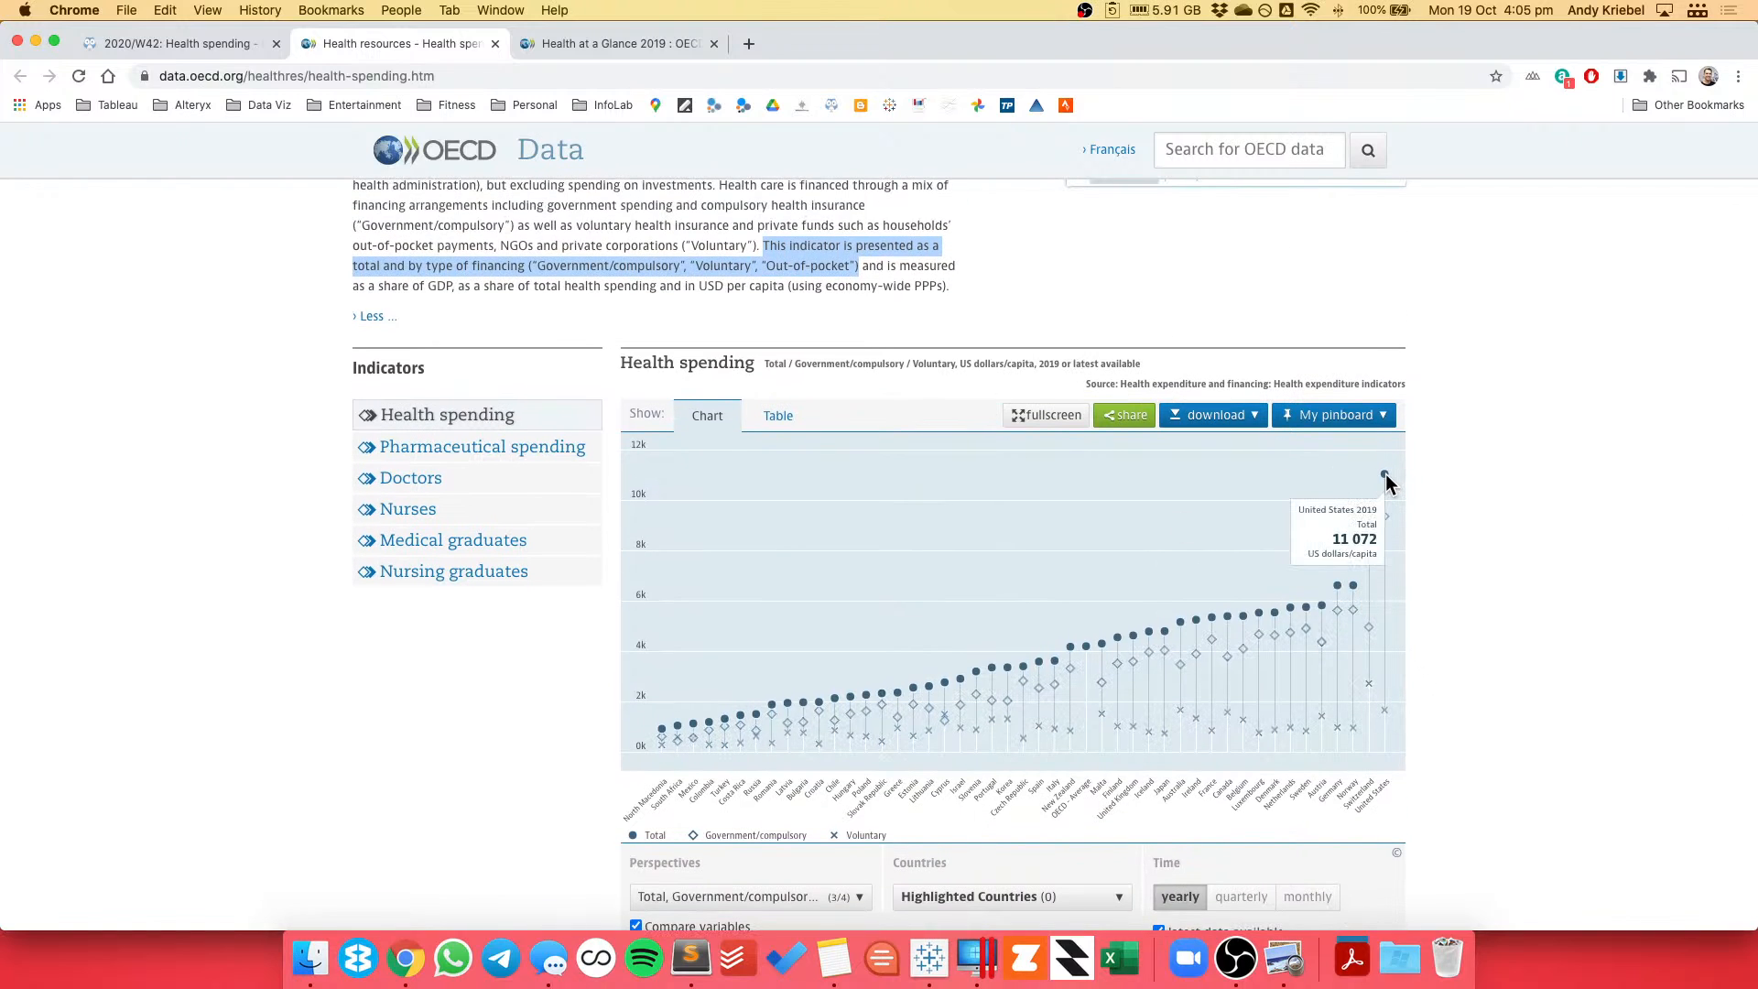
Return to the Health at a Glance 2019 publication and examine Figures 7.1 and 7.2 and the accompanying health expenditure per capita text.
left_click(568, 44)
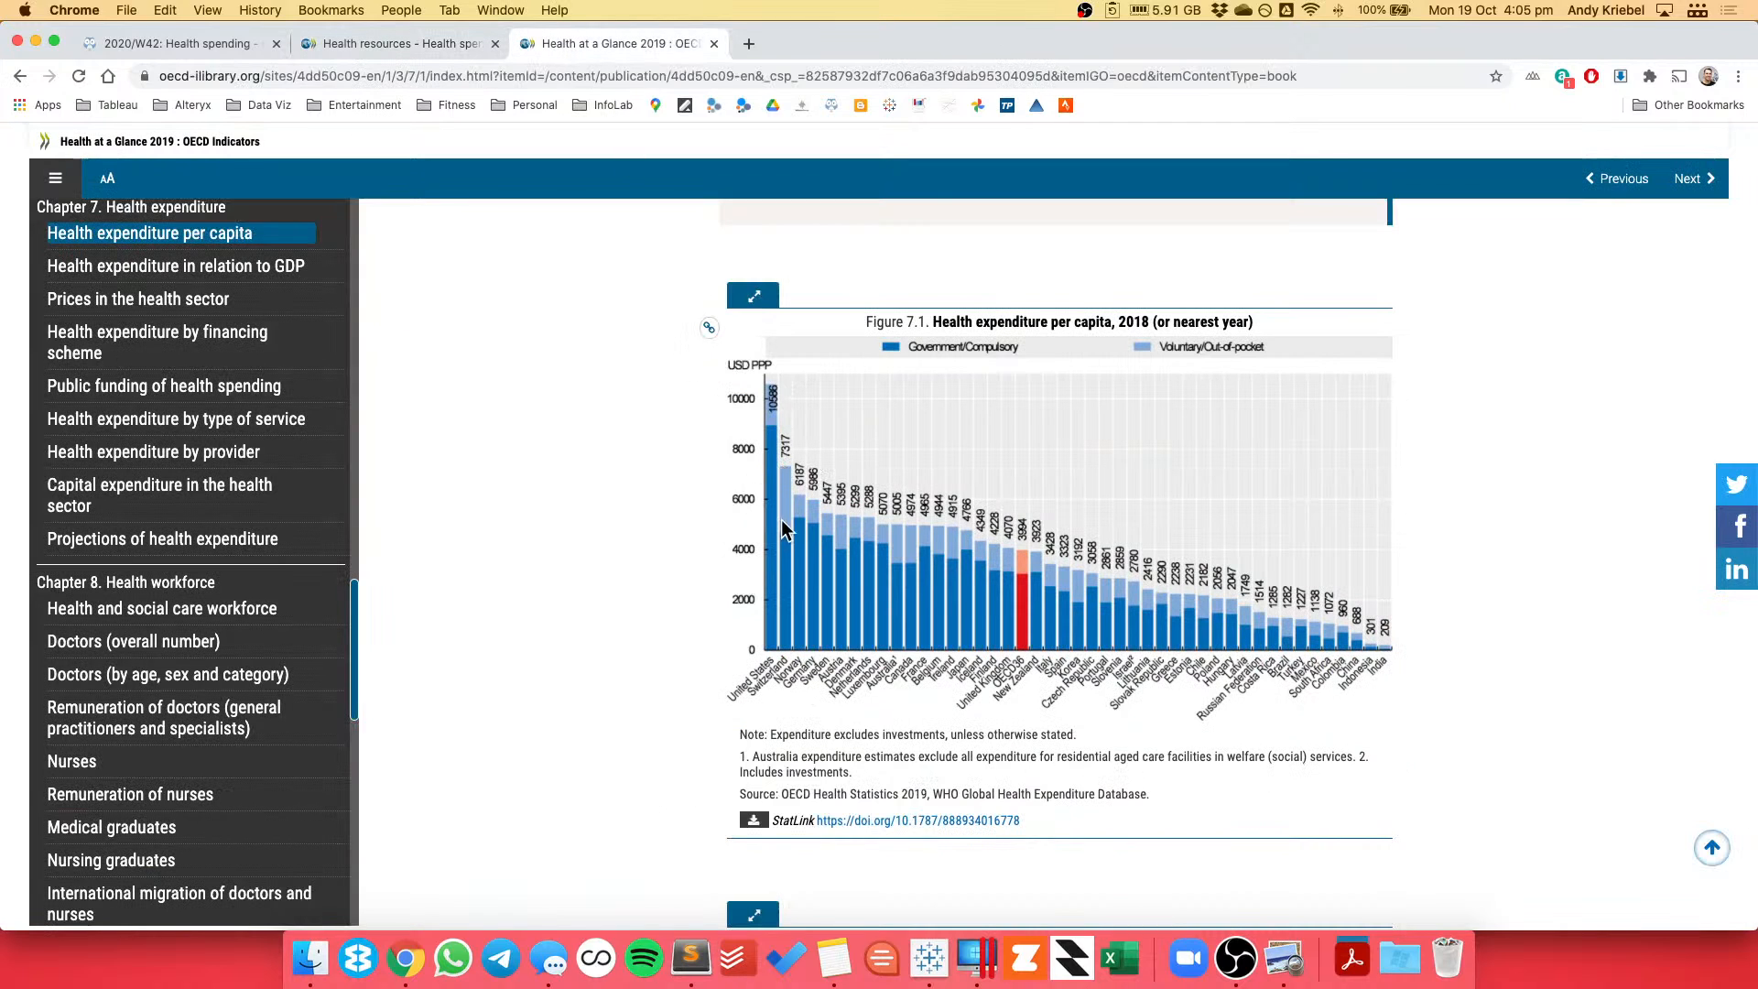
scroll(675, 611, "down", 3)
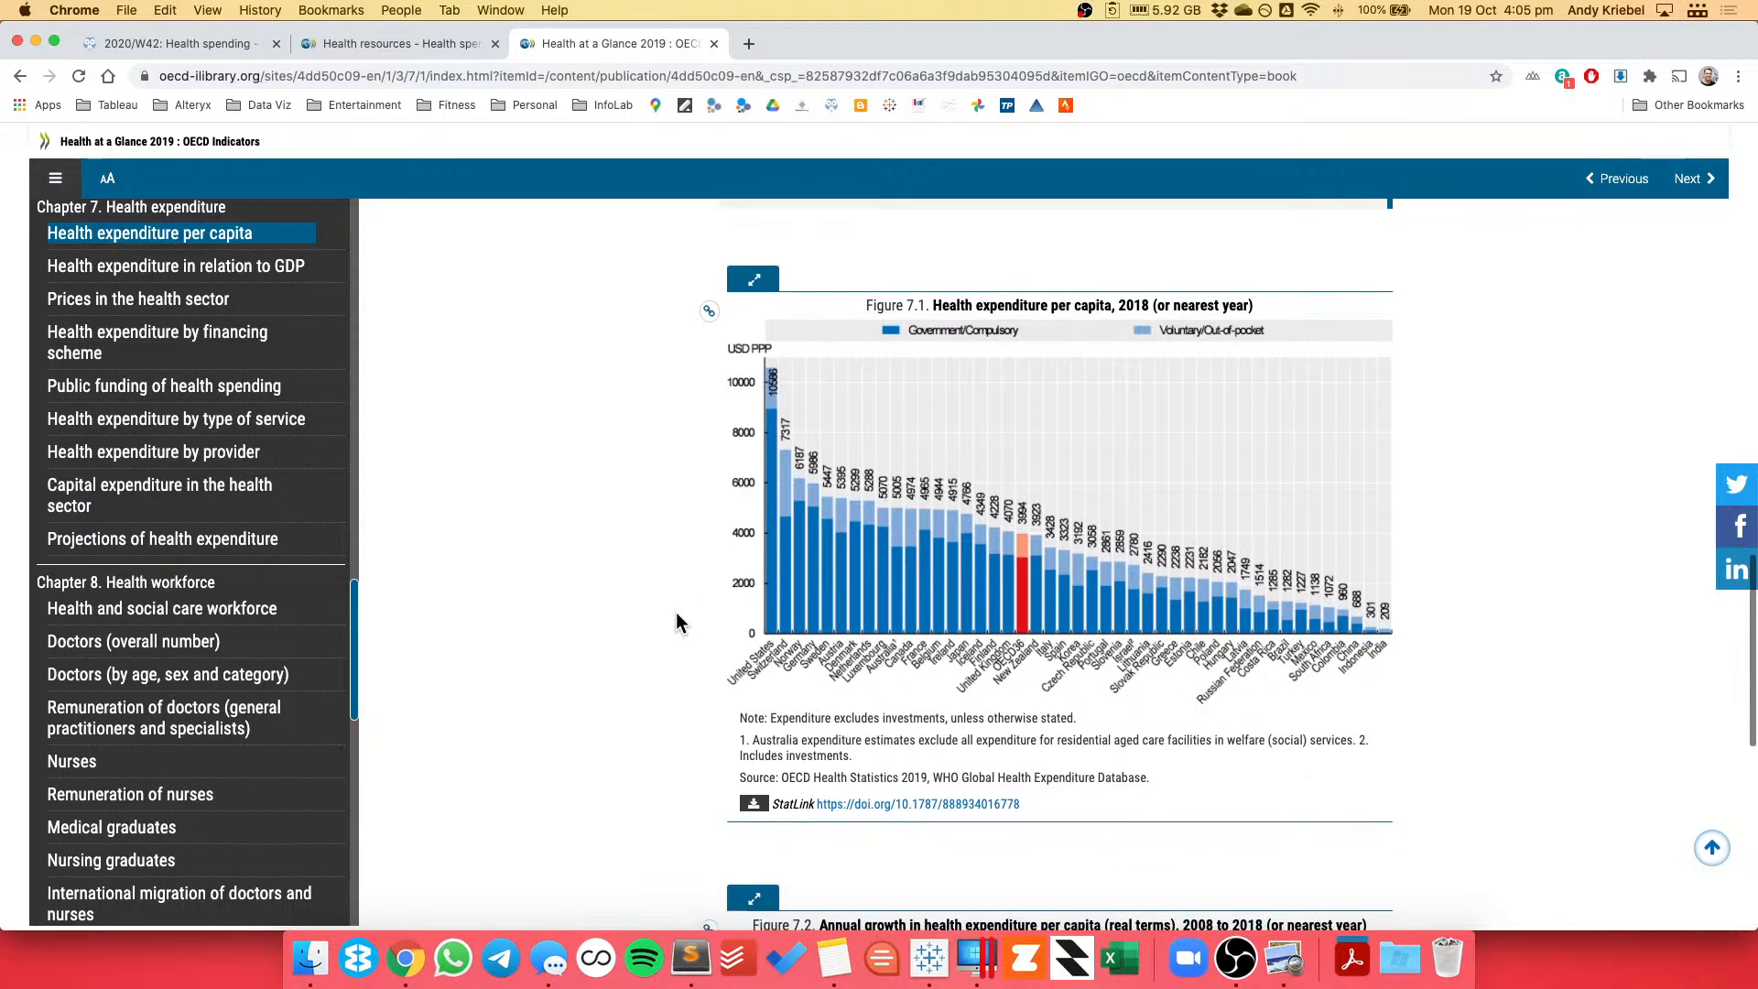
scroll(675, 612, "down", 3)
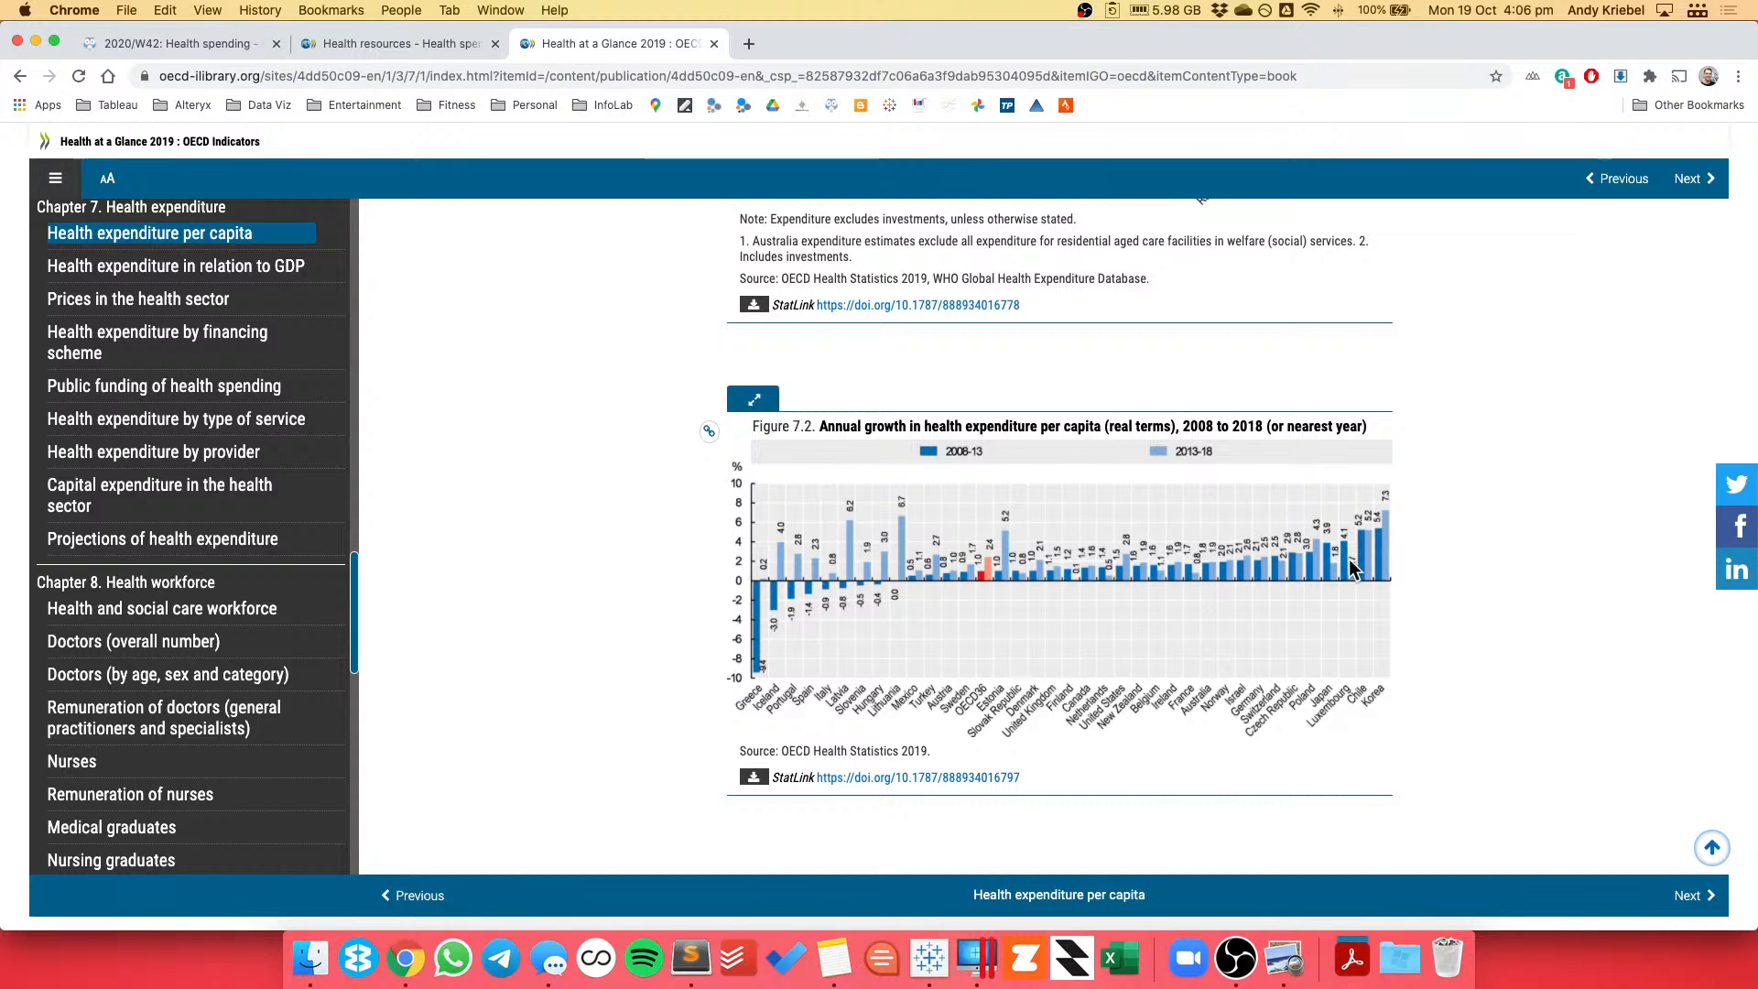
scroll(667, 563, "down", 5)
scroll(669, 566, "up", 15)
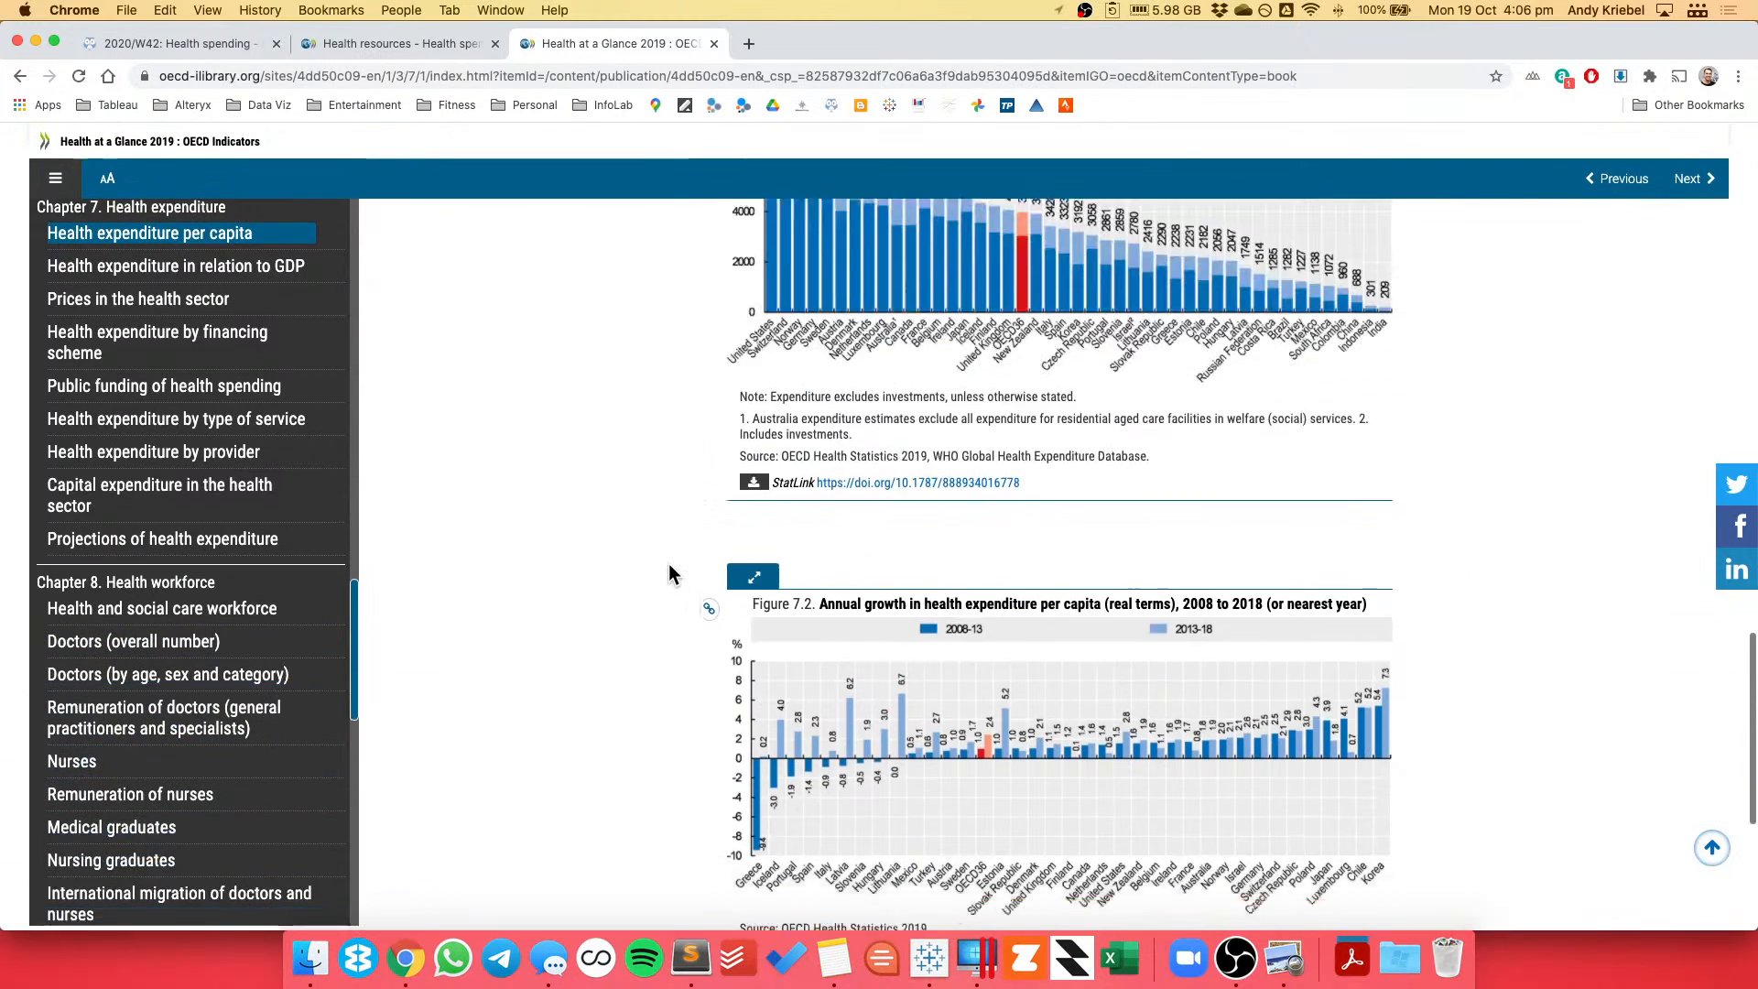
scroll(669, 565, "up", 10)
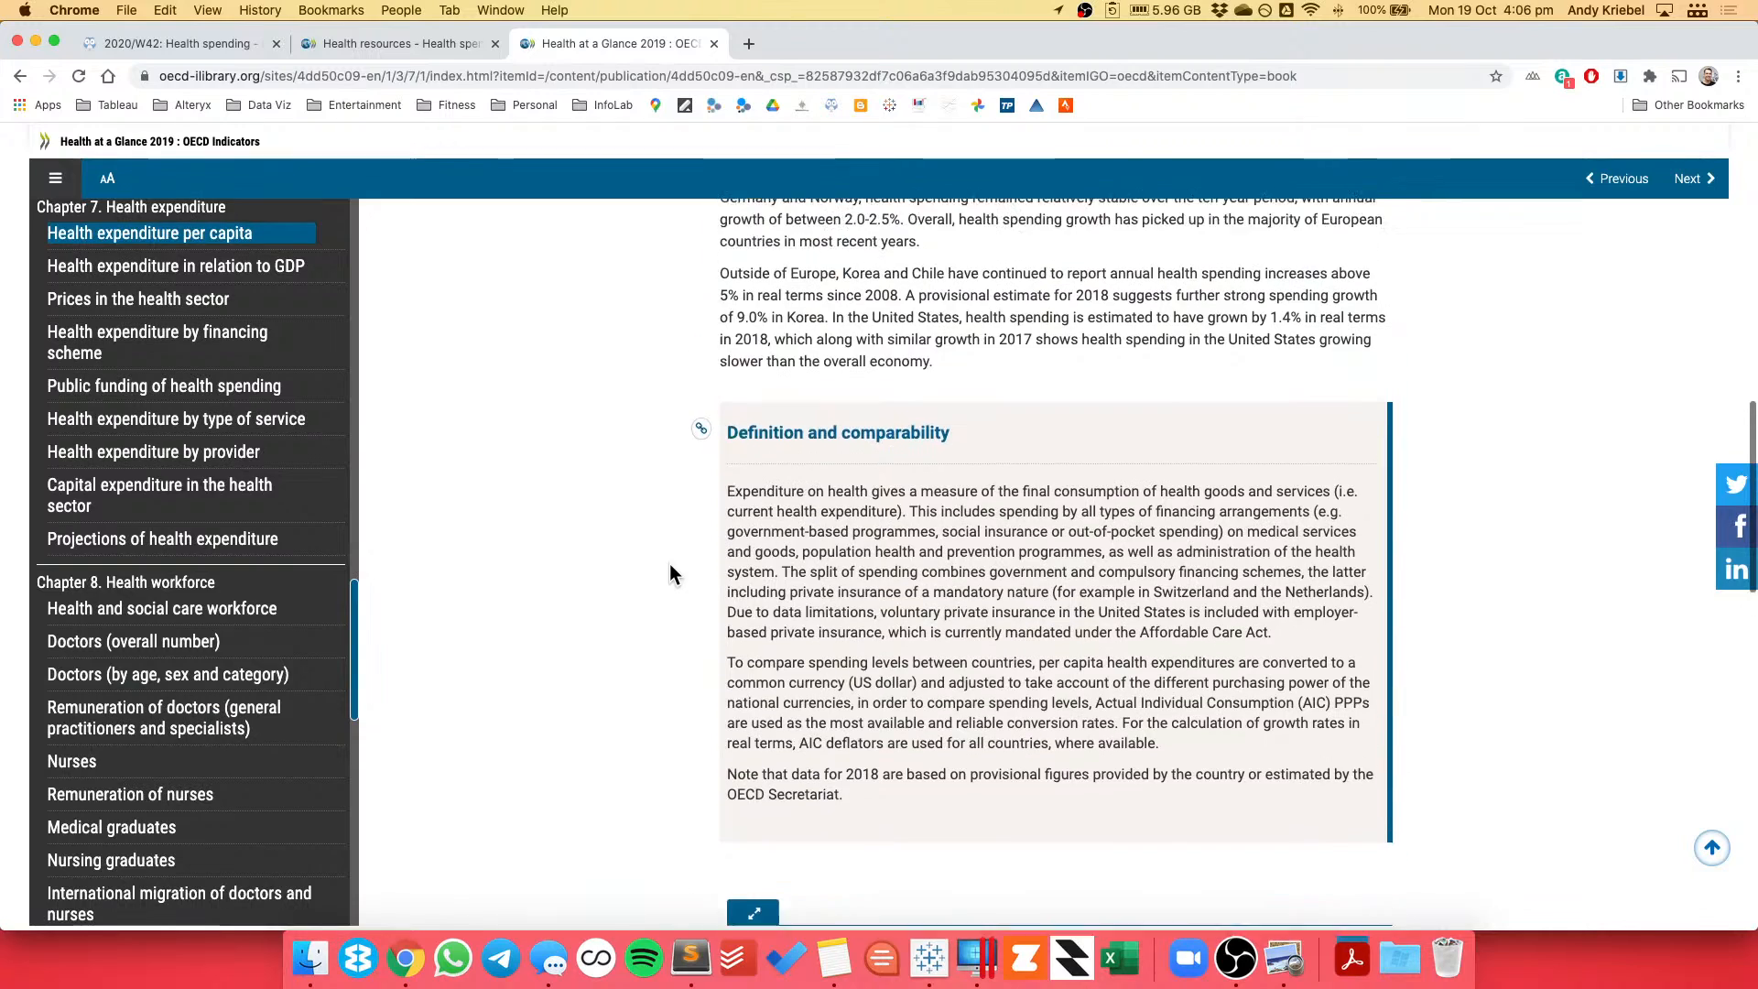
scroll(669, 574, "up", 3)
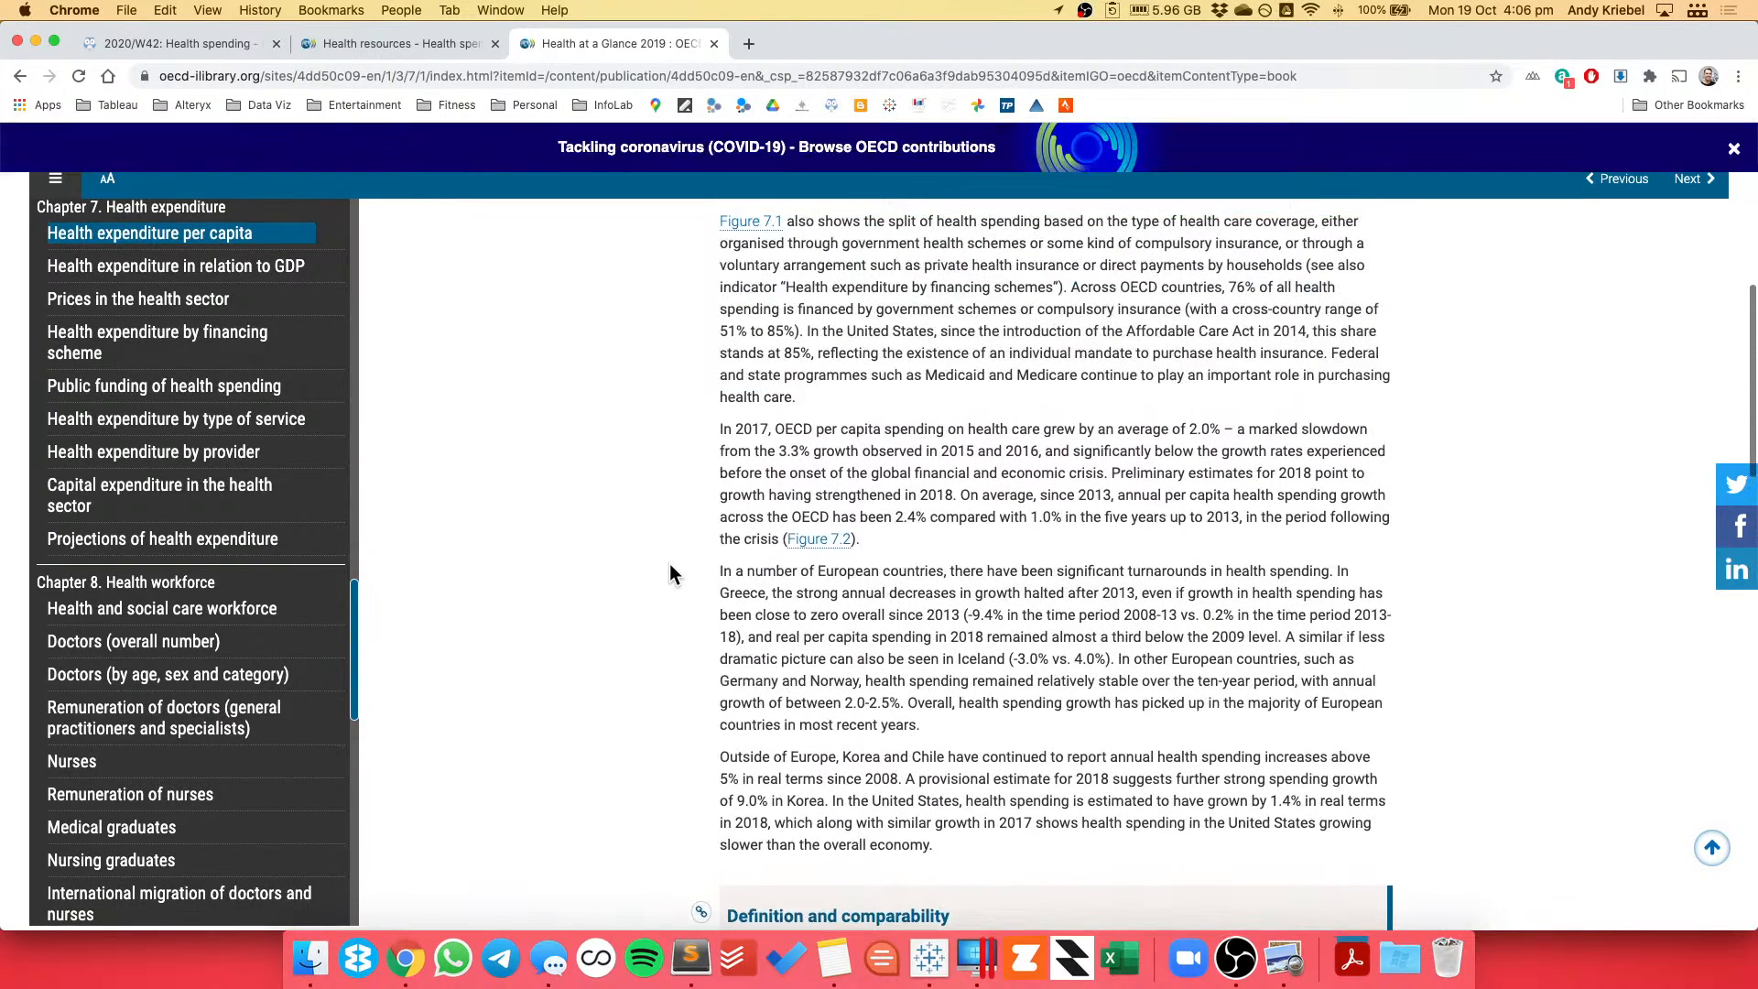
scroll(668, 563, "up", 5)
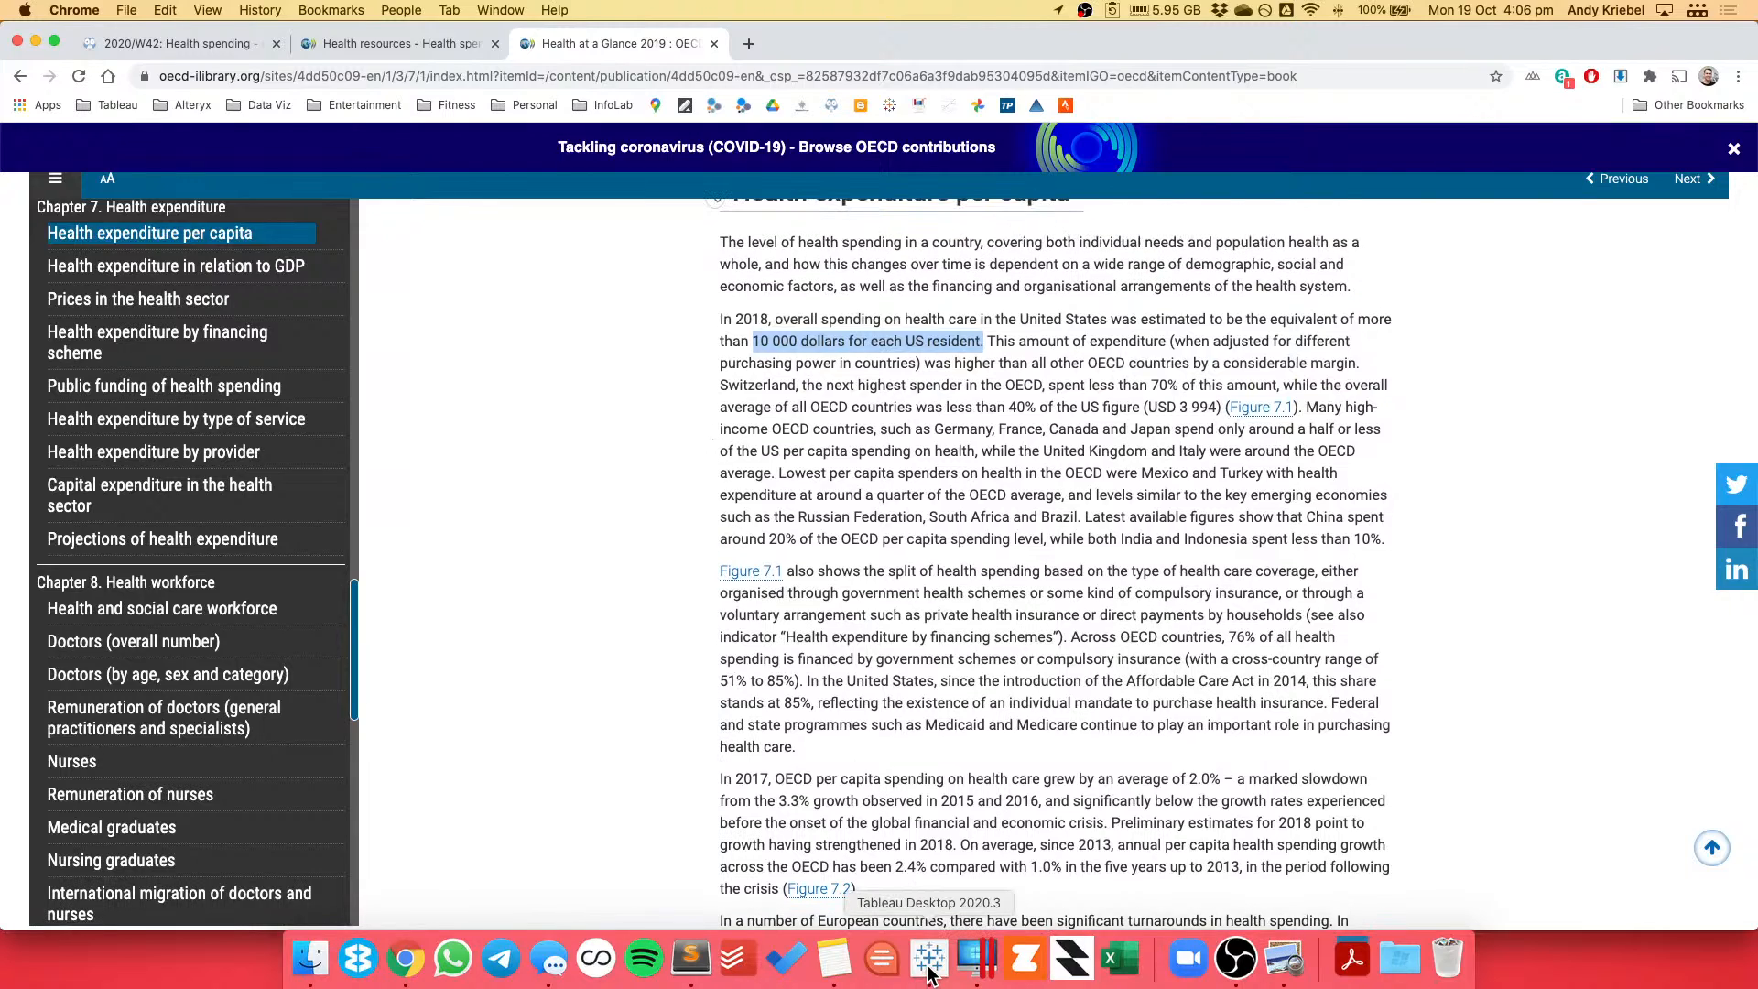
Return to the 2020/W42 Health spending dataset page and review its objectives and the CSV file preview.
left_click(163, 44)
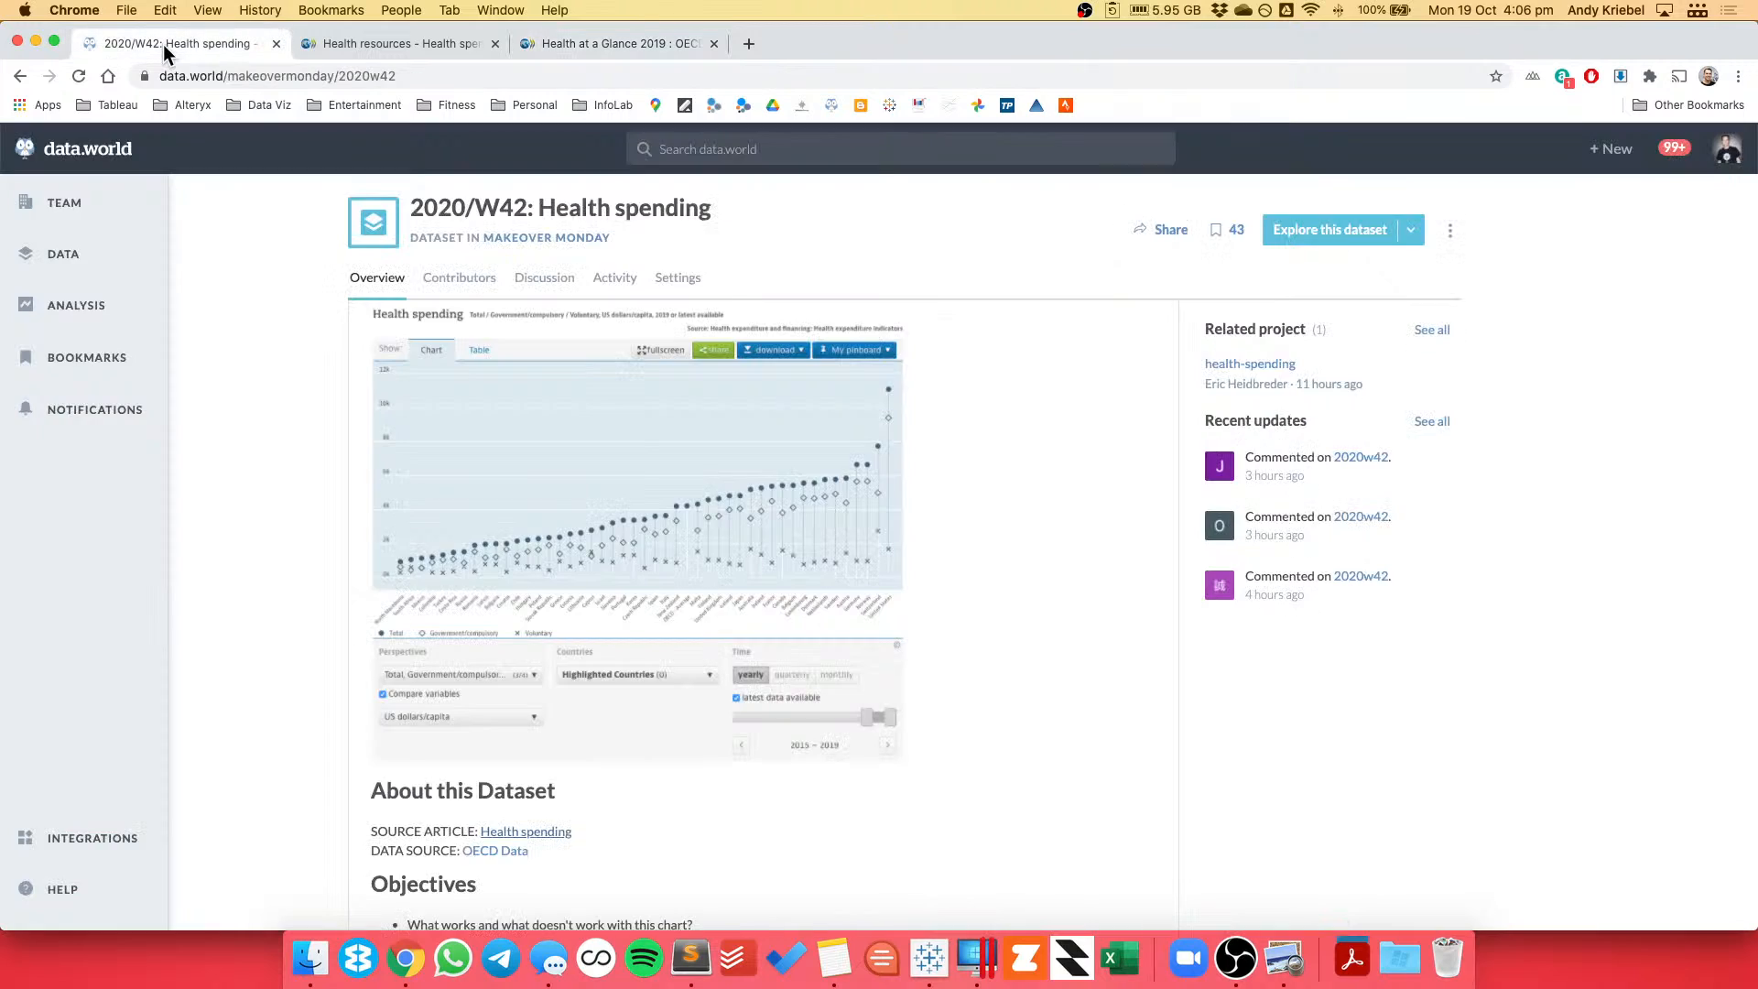
scroll(1051, 638, "down", 10)
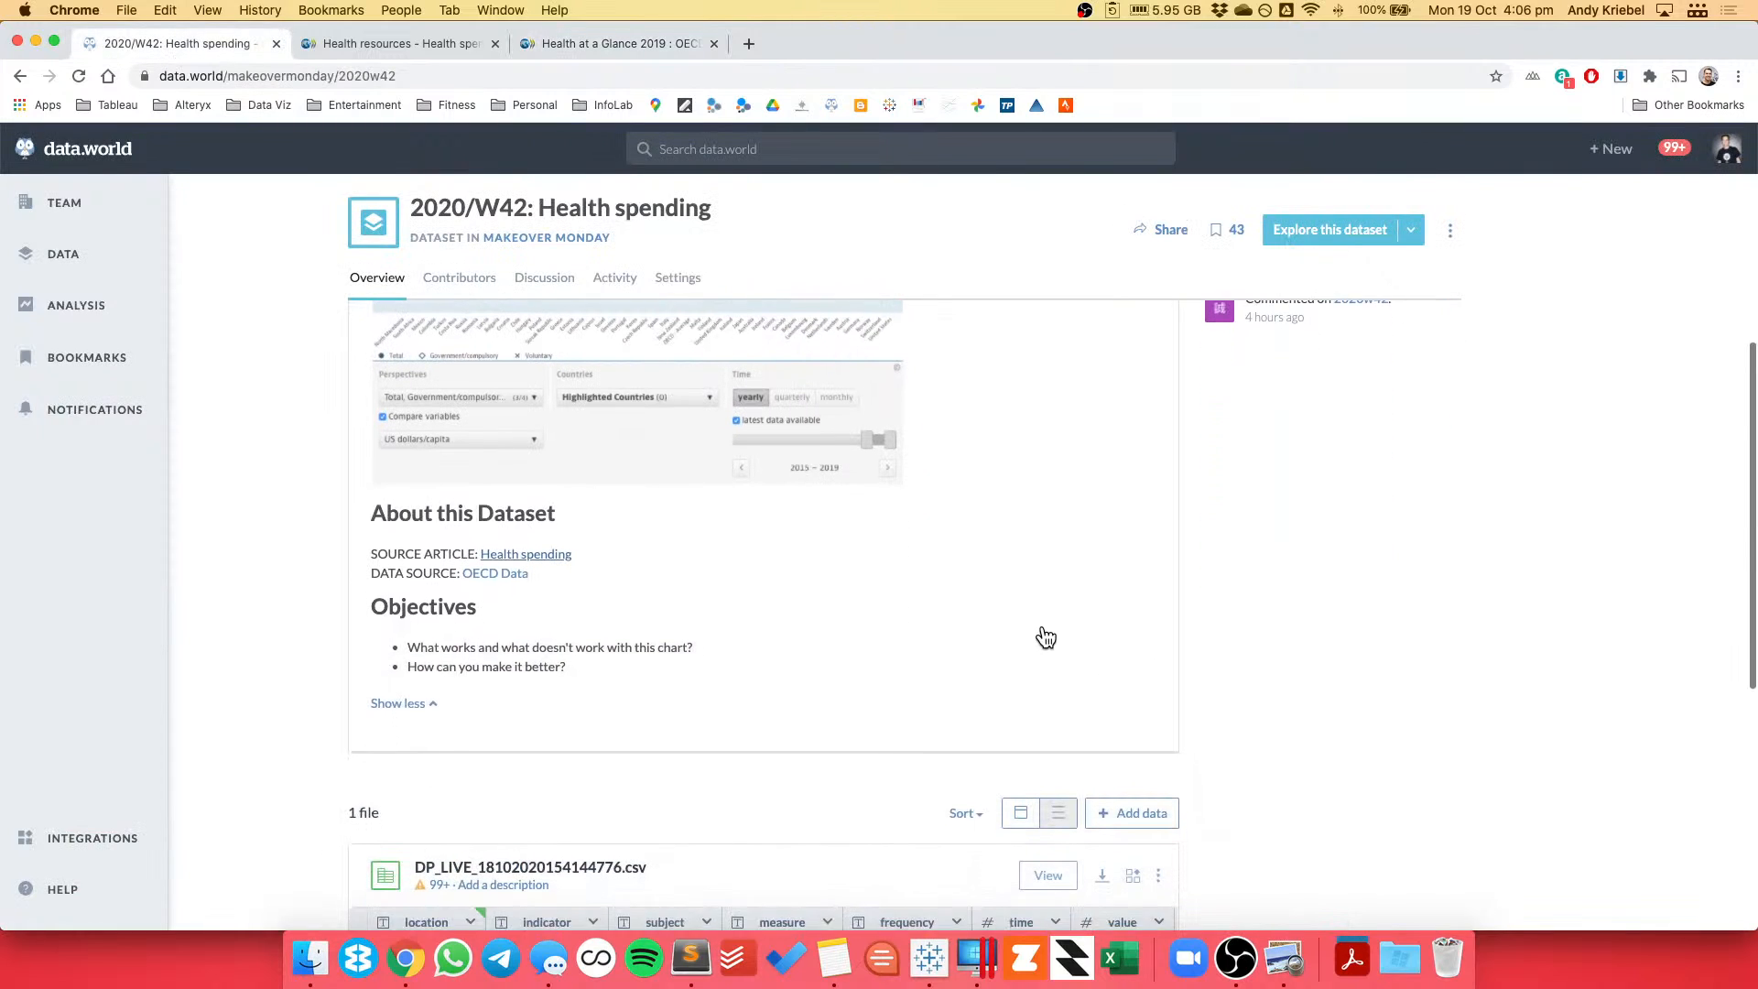
scroll(1273, 636, "down", 2)
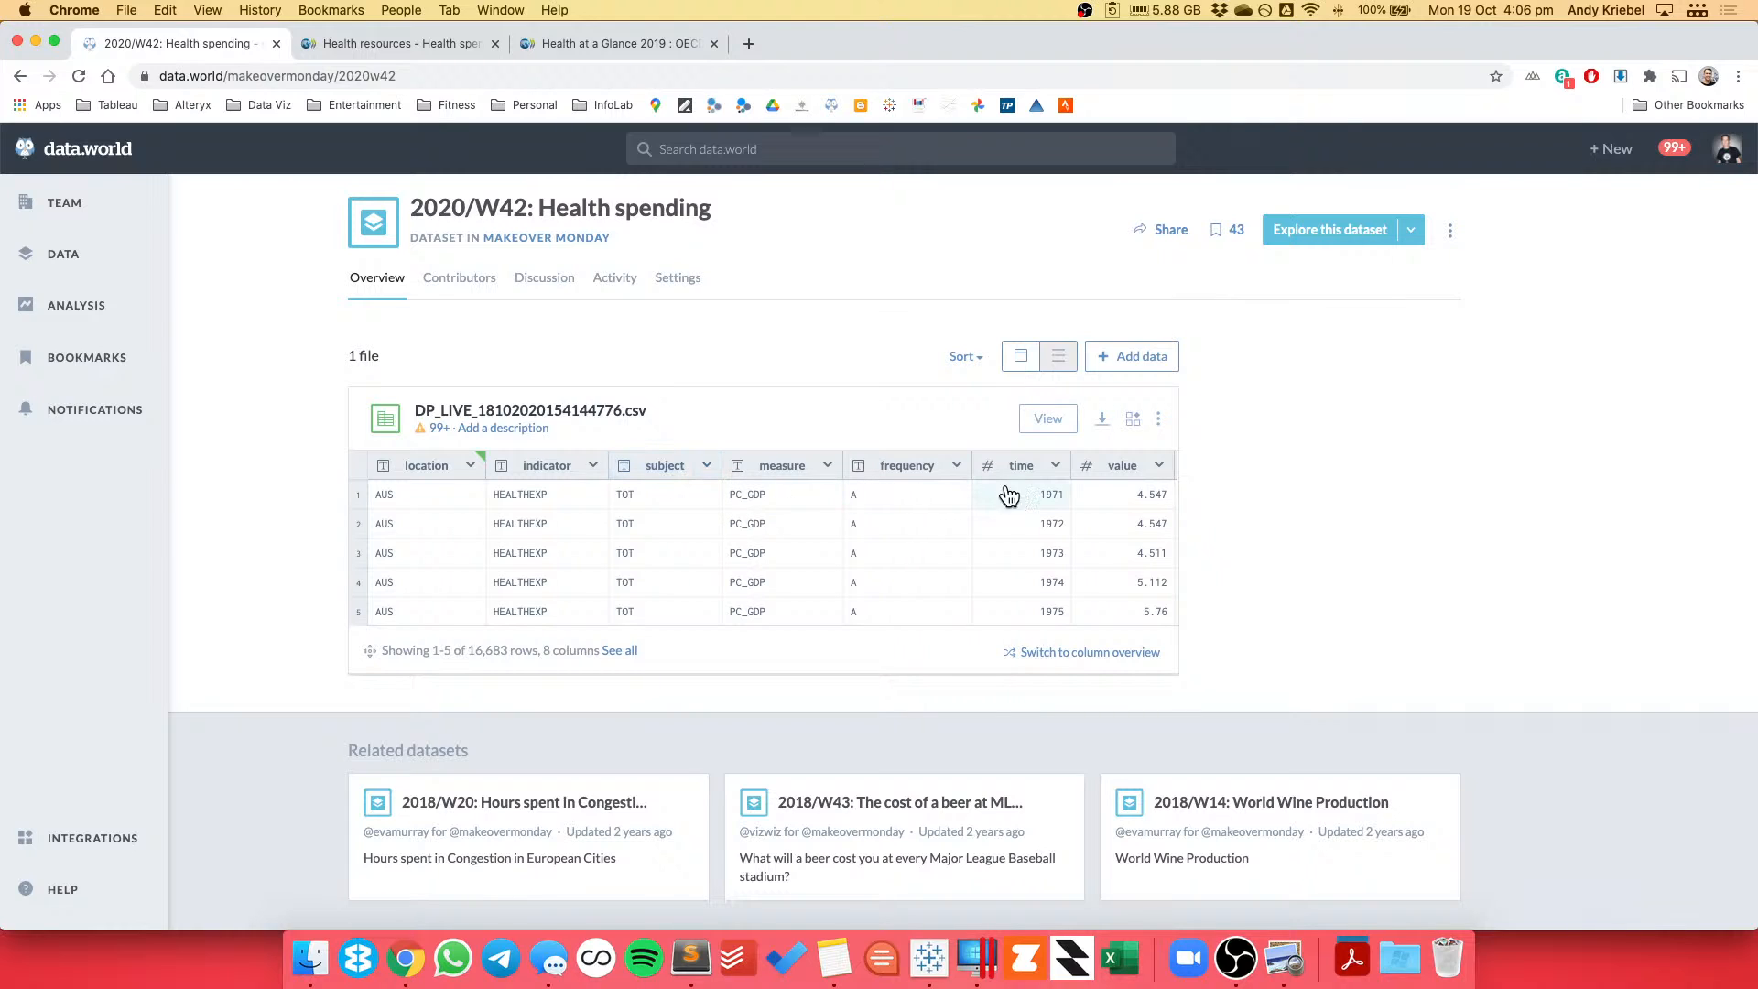
Switch to Tableau and look through the Location field's country codes in its aliases list.
left_click(927, 966)
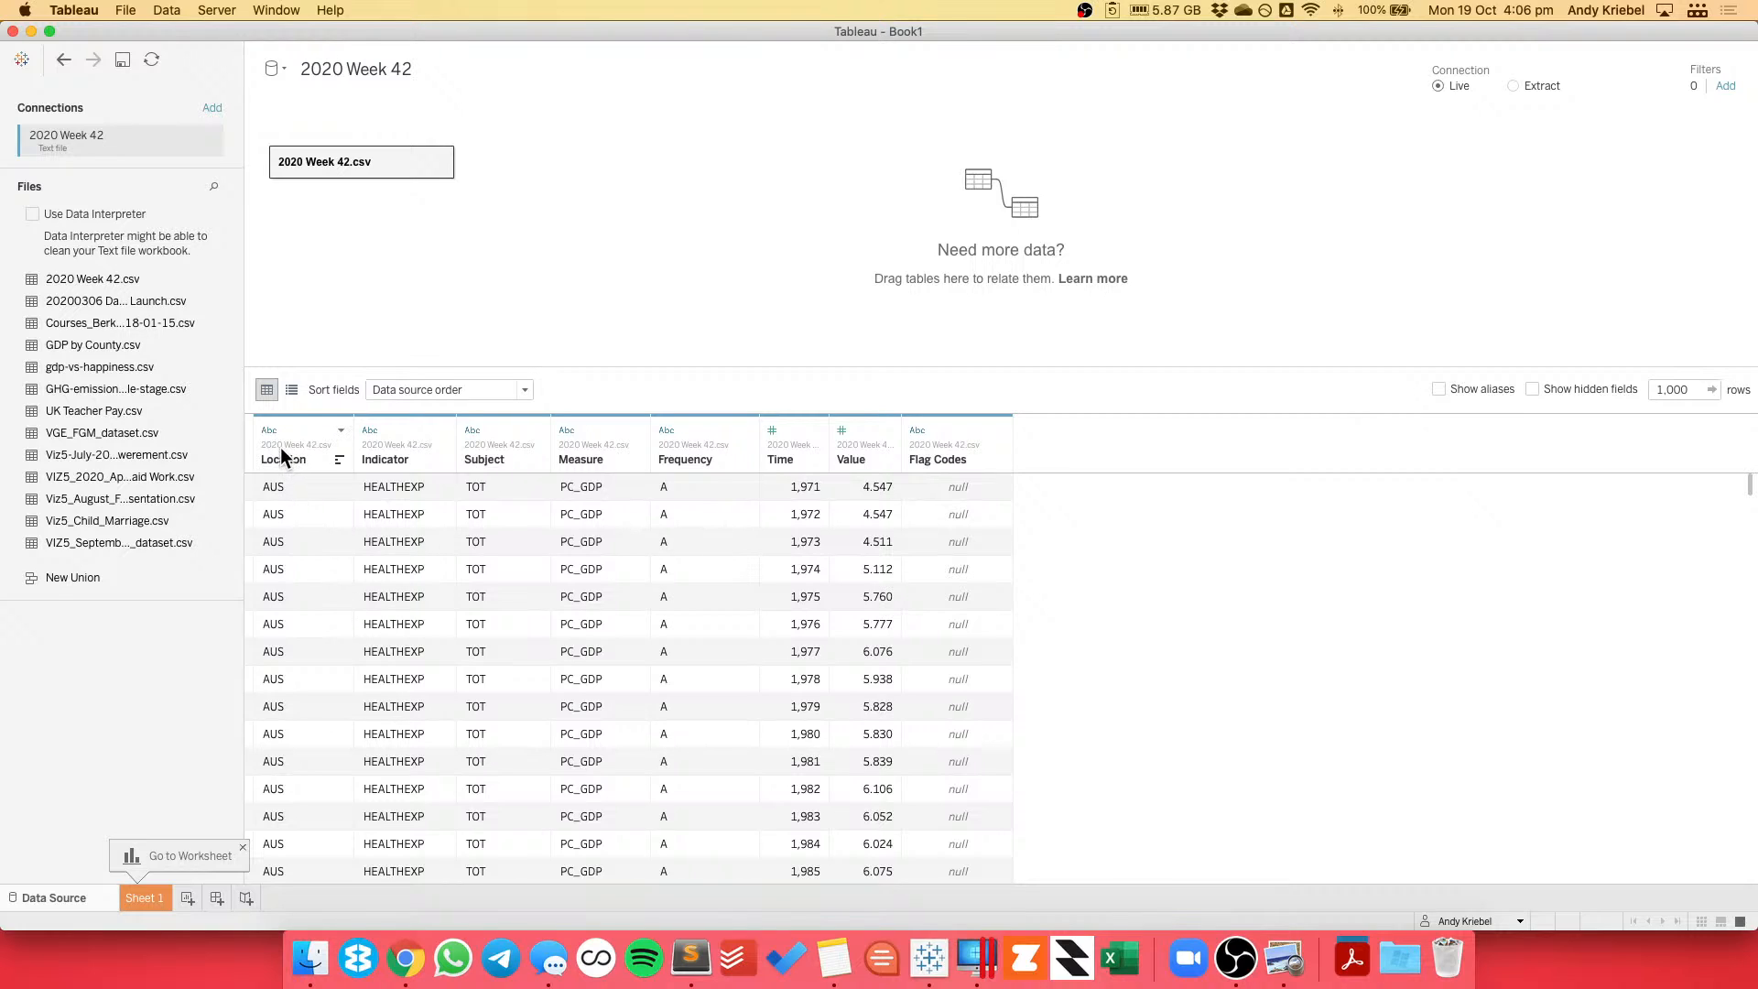
left_click(341, 431)
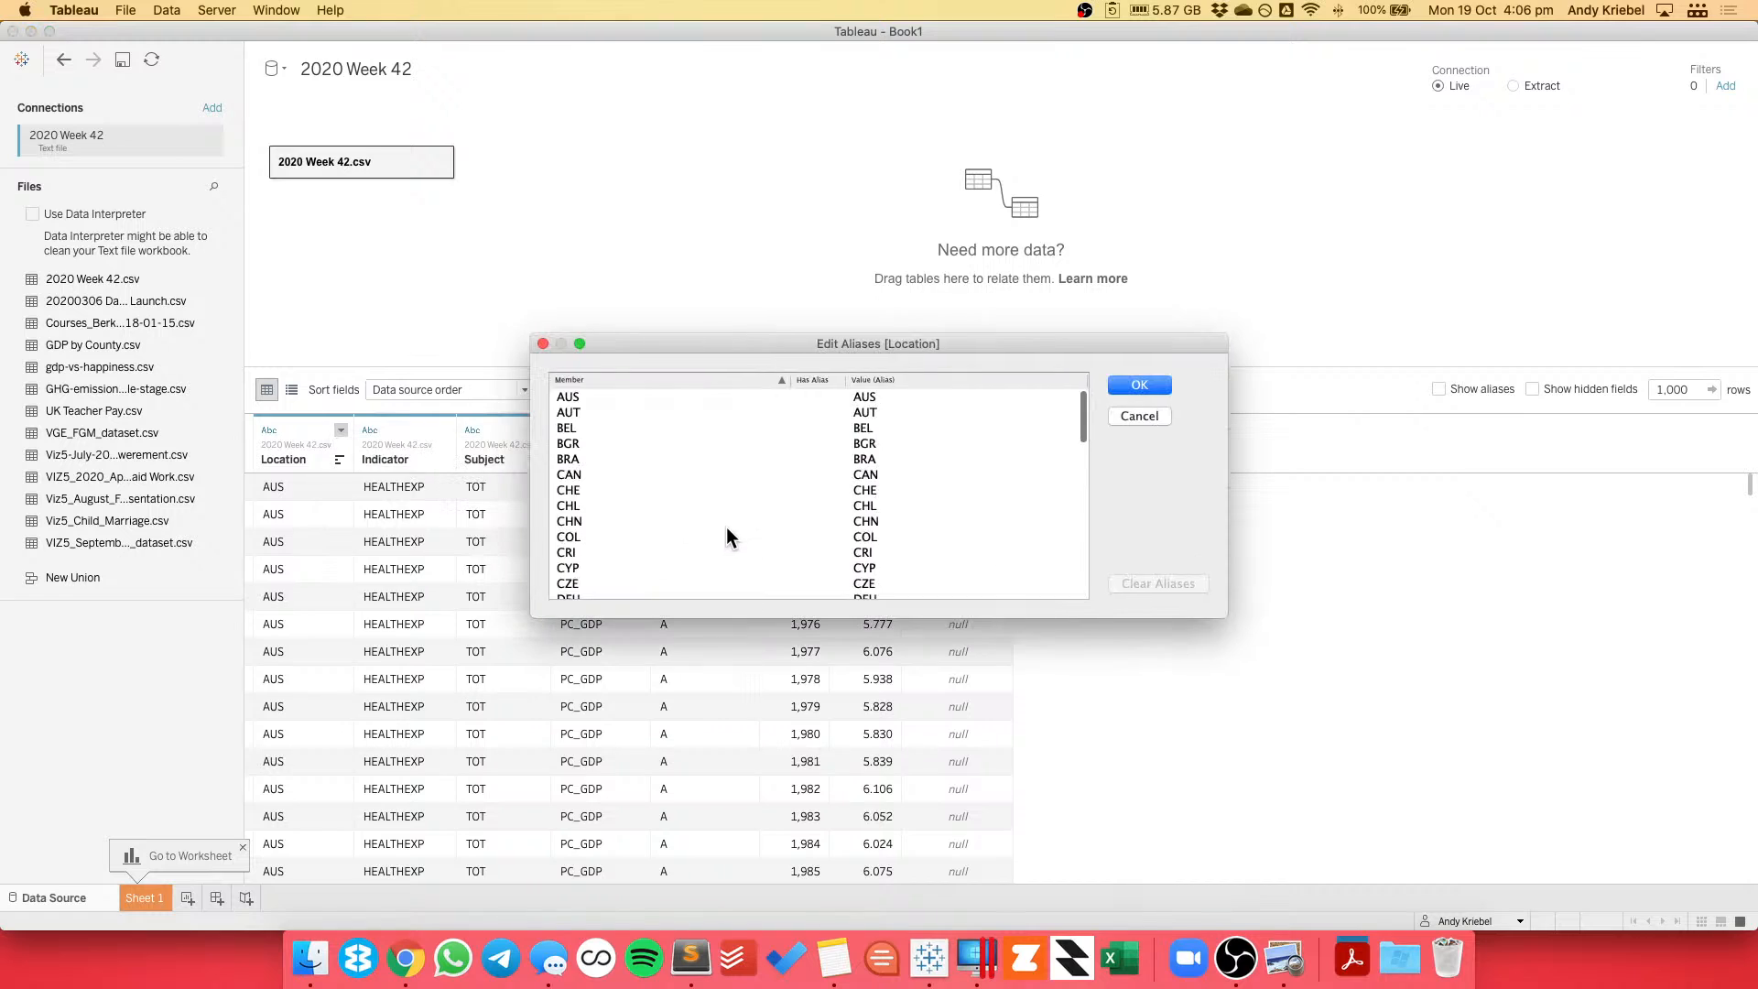
scroll(1047, 502, "down", 5)
scroll(1047, 502, "down", 5)
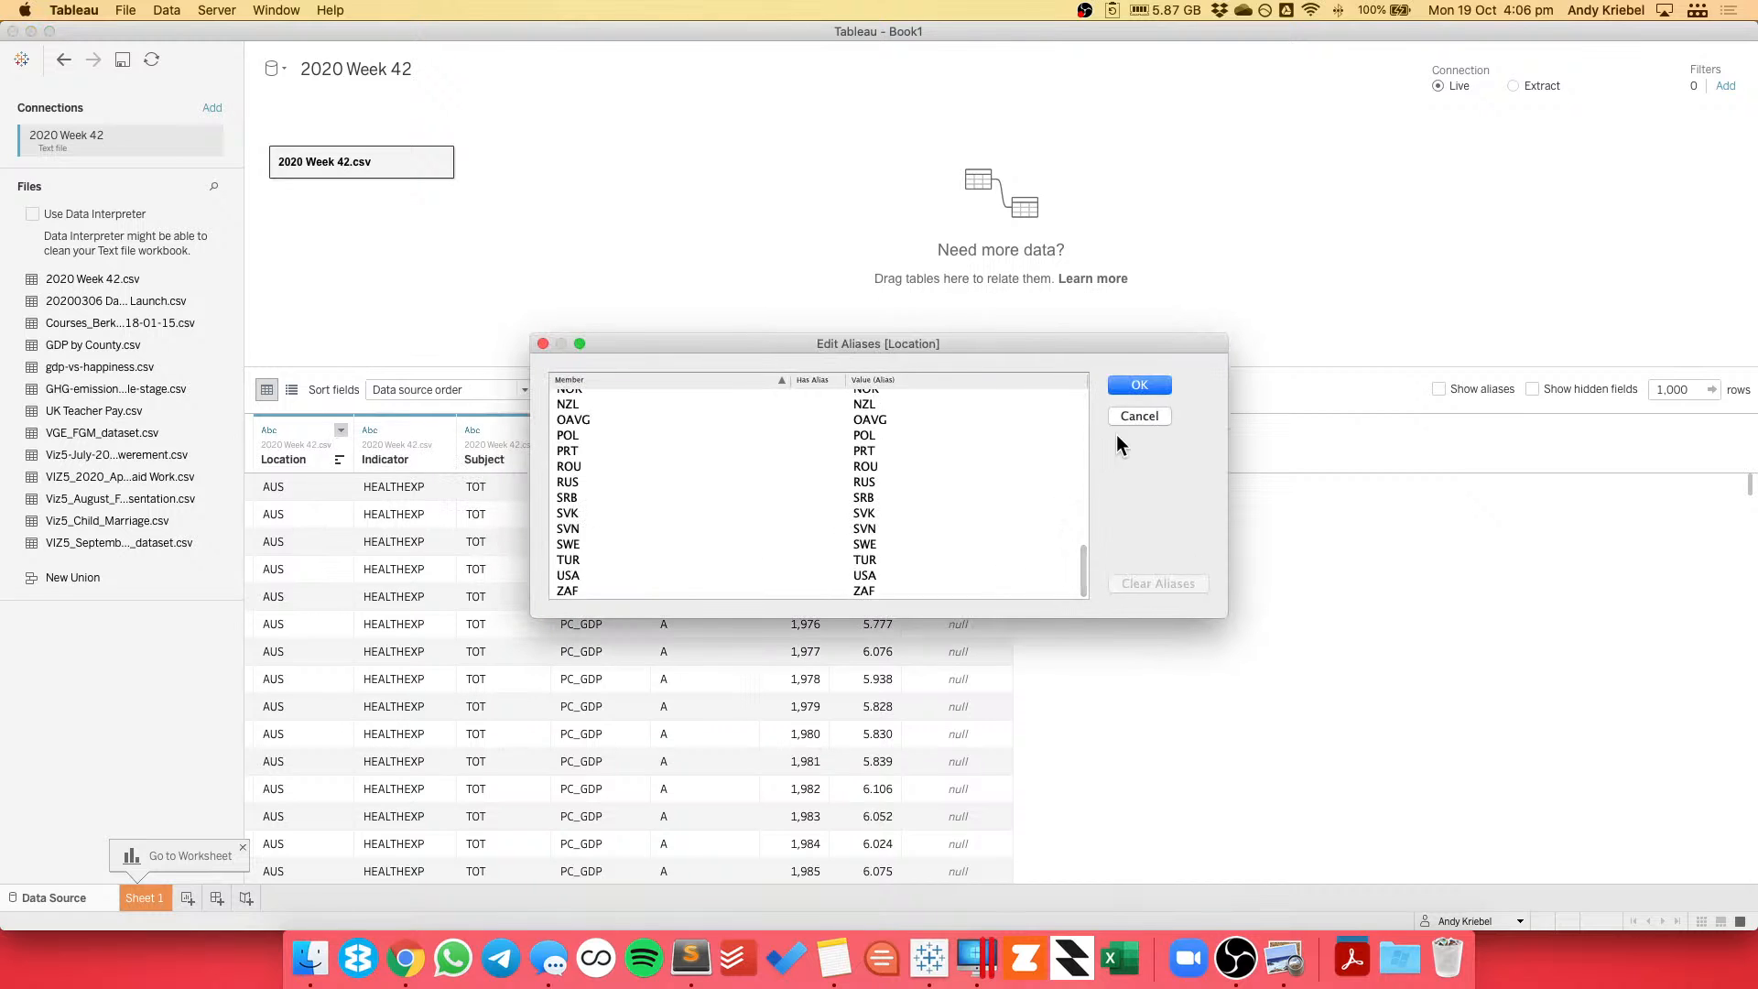
left_click(1135, 414)
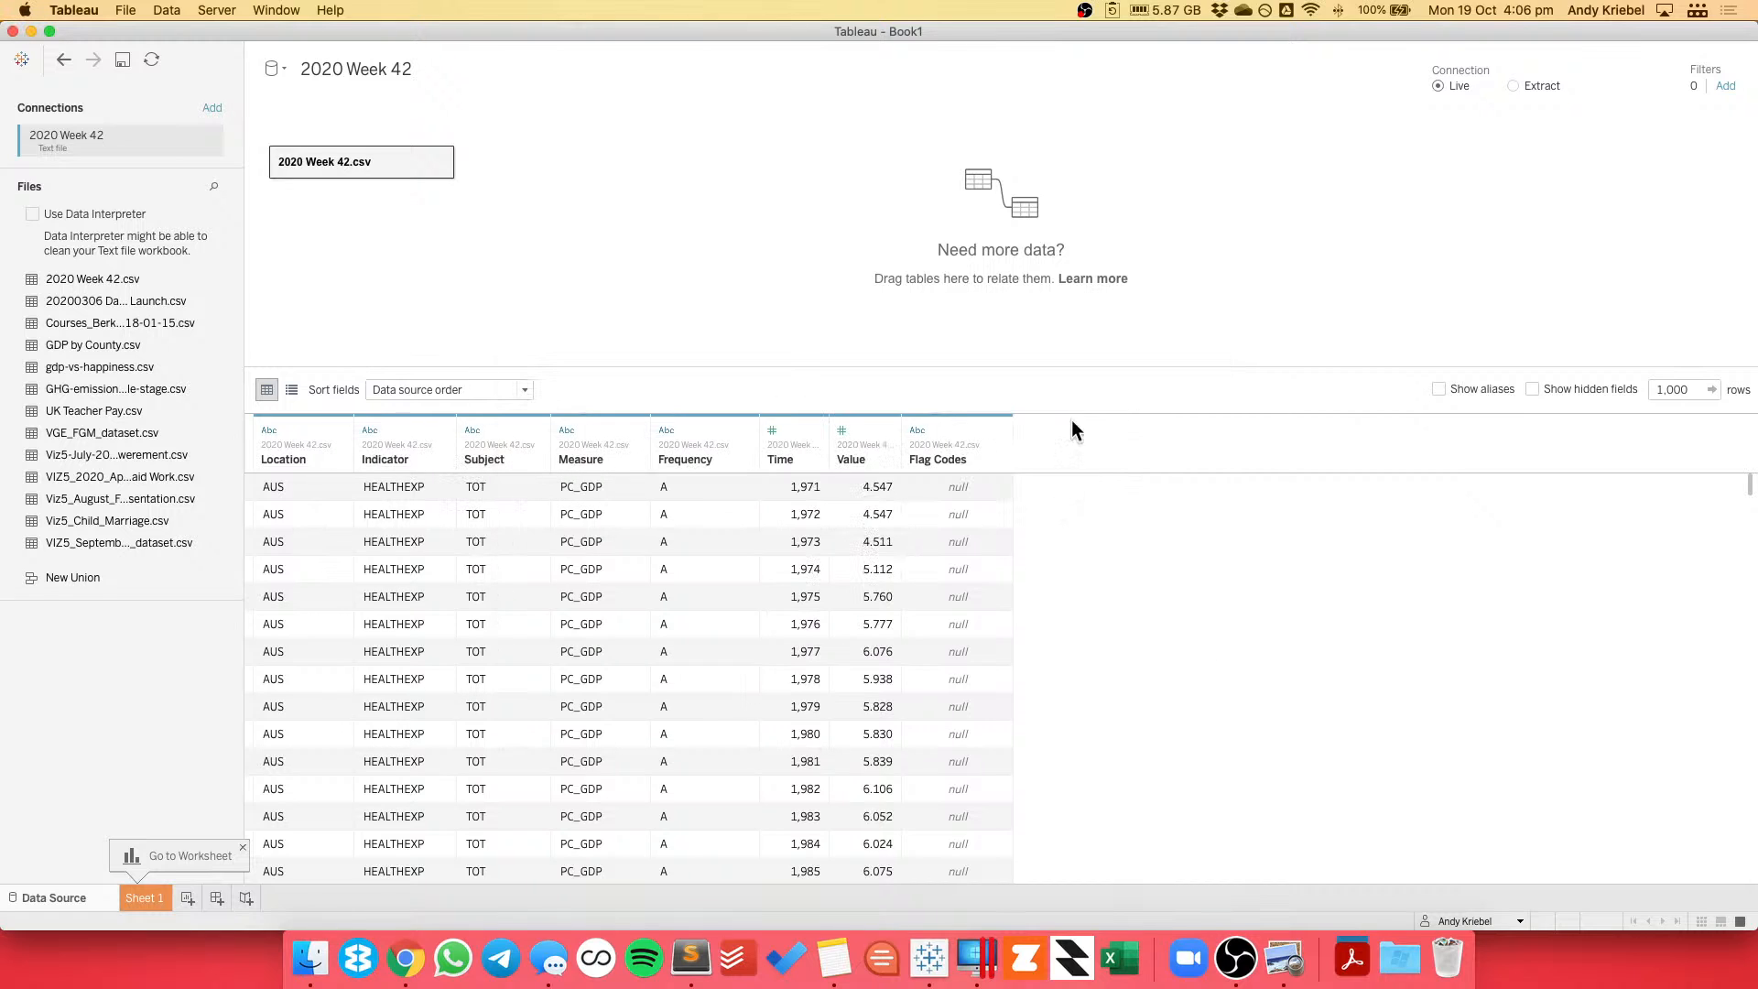
Rename the Location field to "Country Abbr" in the 2020 Week 42 data source.
left_click(282, 460)
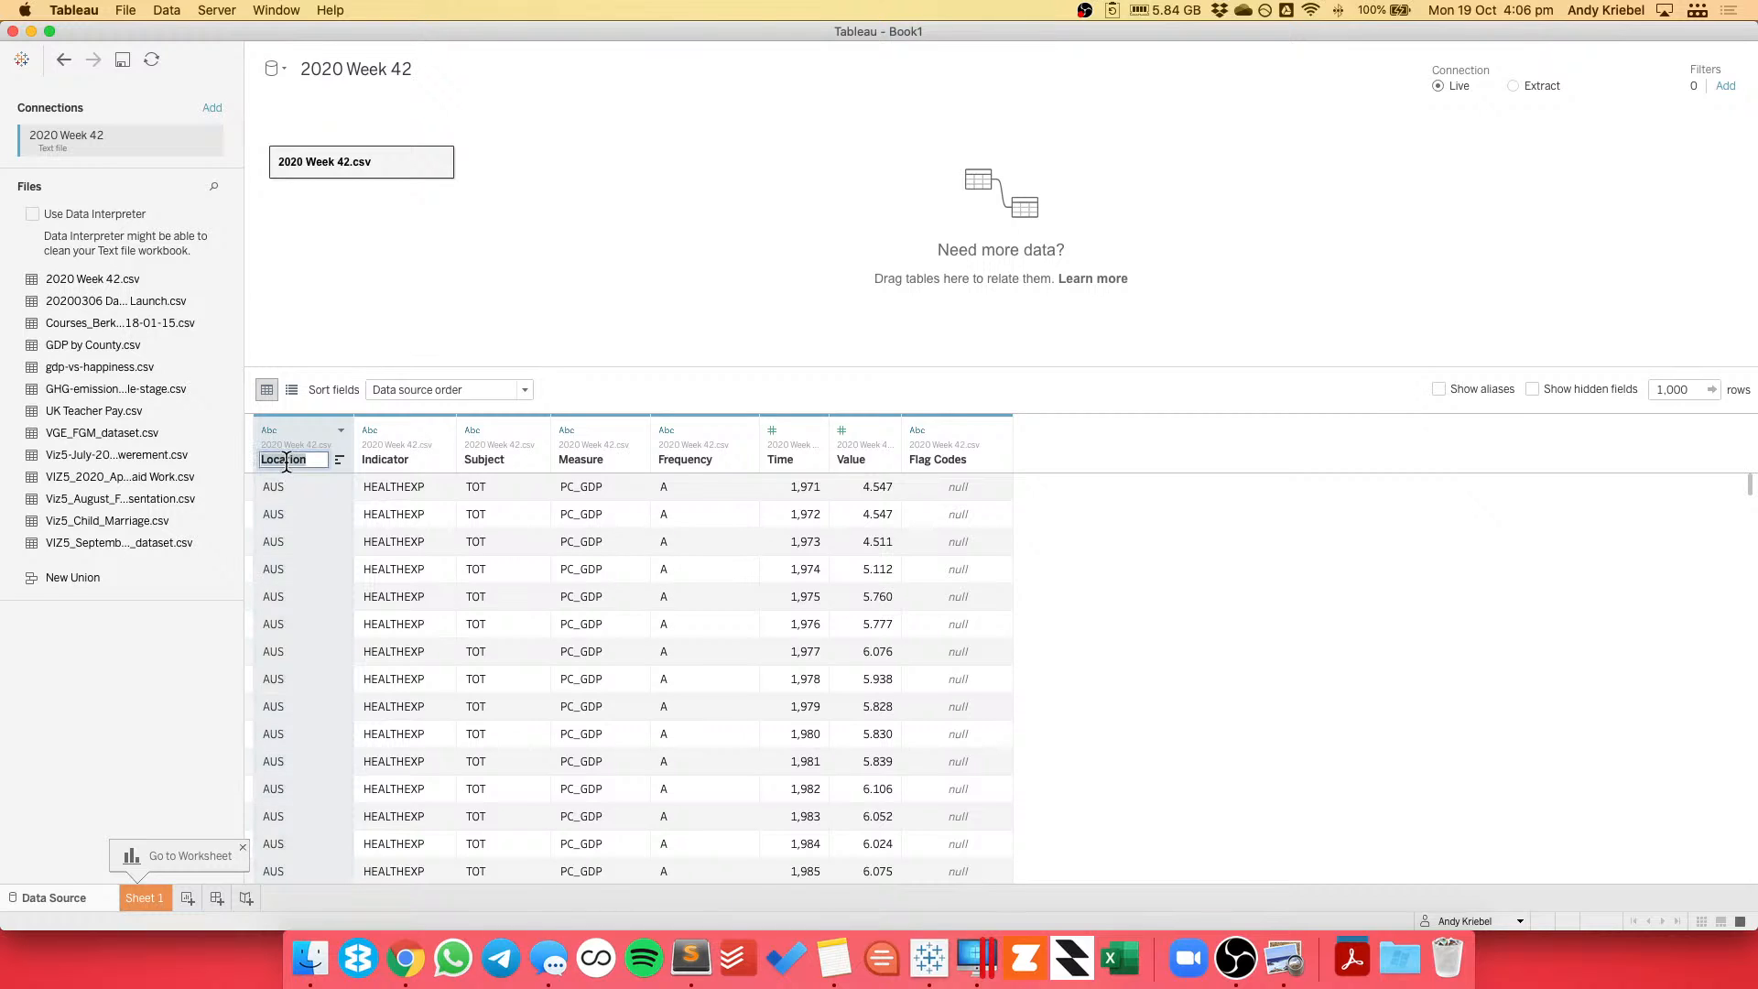
type("COuntry")
type(" (3-Char)")
key("BackSpace")
key("BackSpace")
key("BackSpace")
key("BackSpace")
key("BackSpace")
key("BackSpace")
key("BackSpace")
key("BackSpace")
type("ountry Abbr")
key("Return")
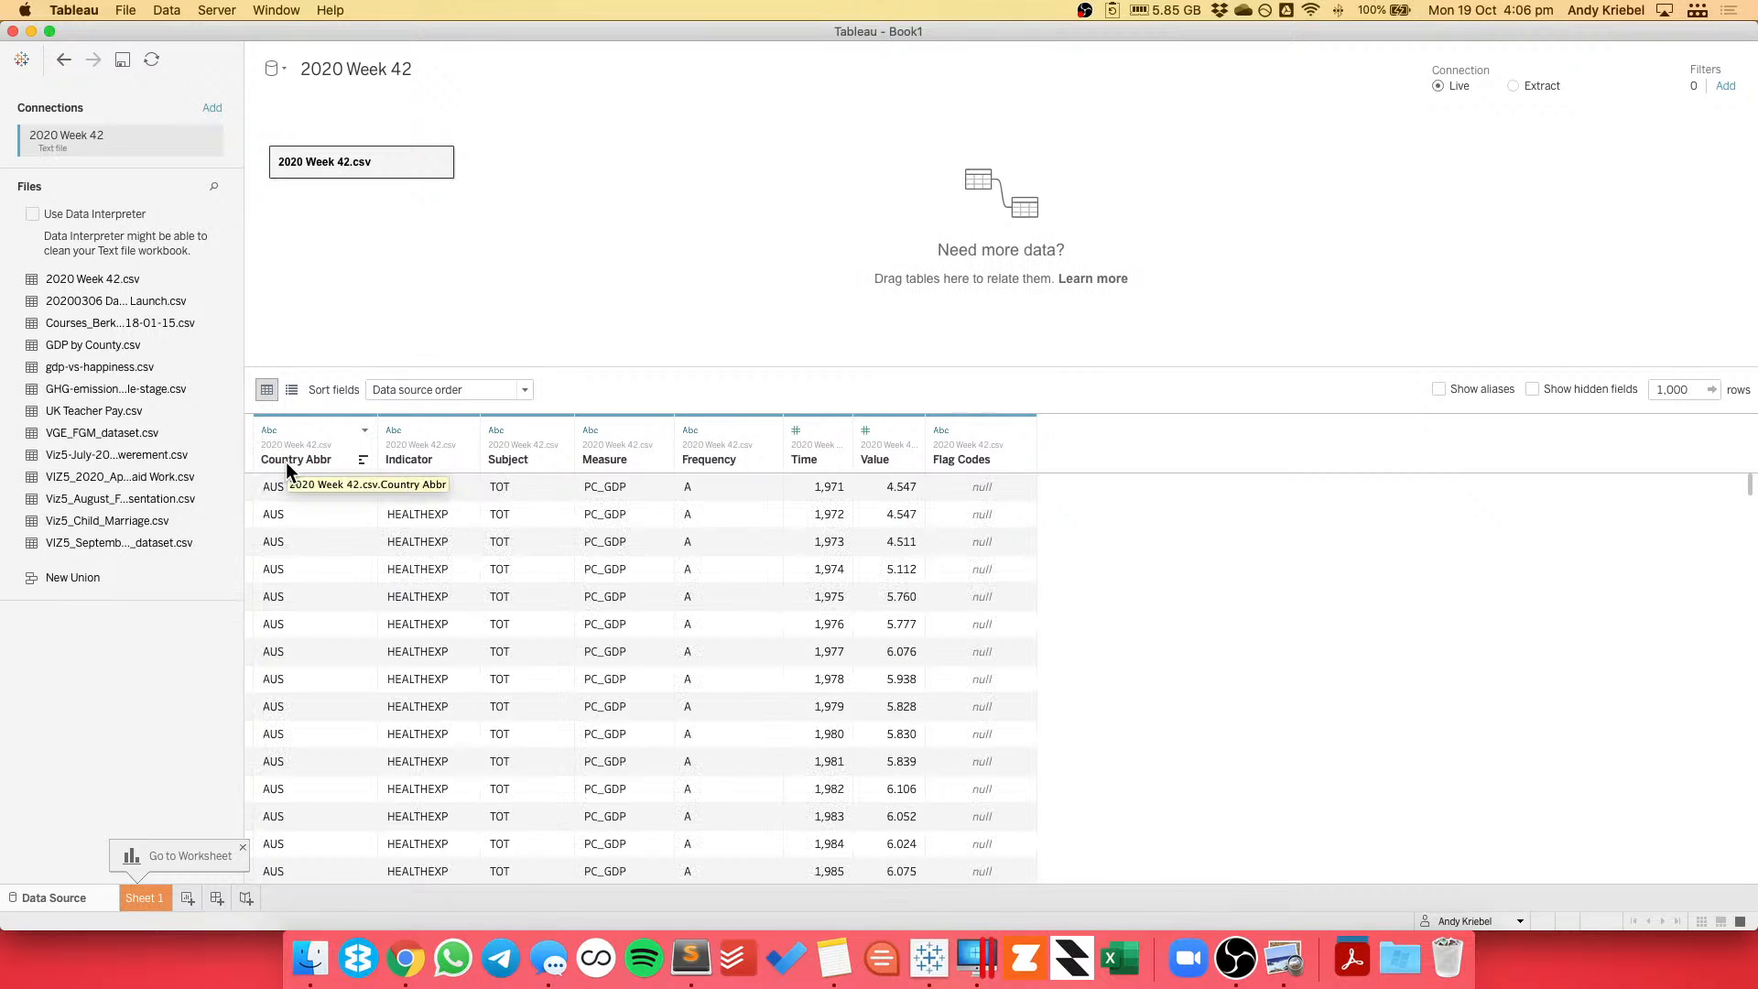
Check the Indicator field's values in its aliases list and hide the field from the data source.
left_click(466, 431)
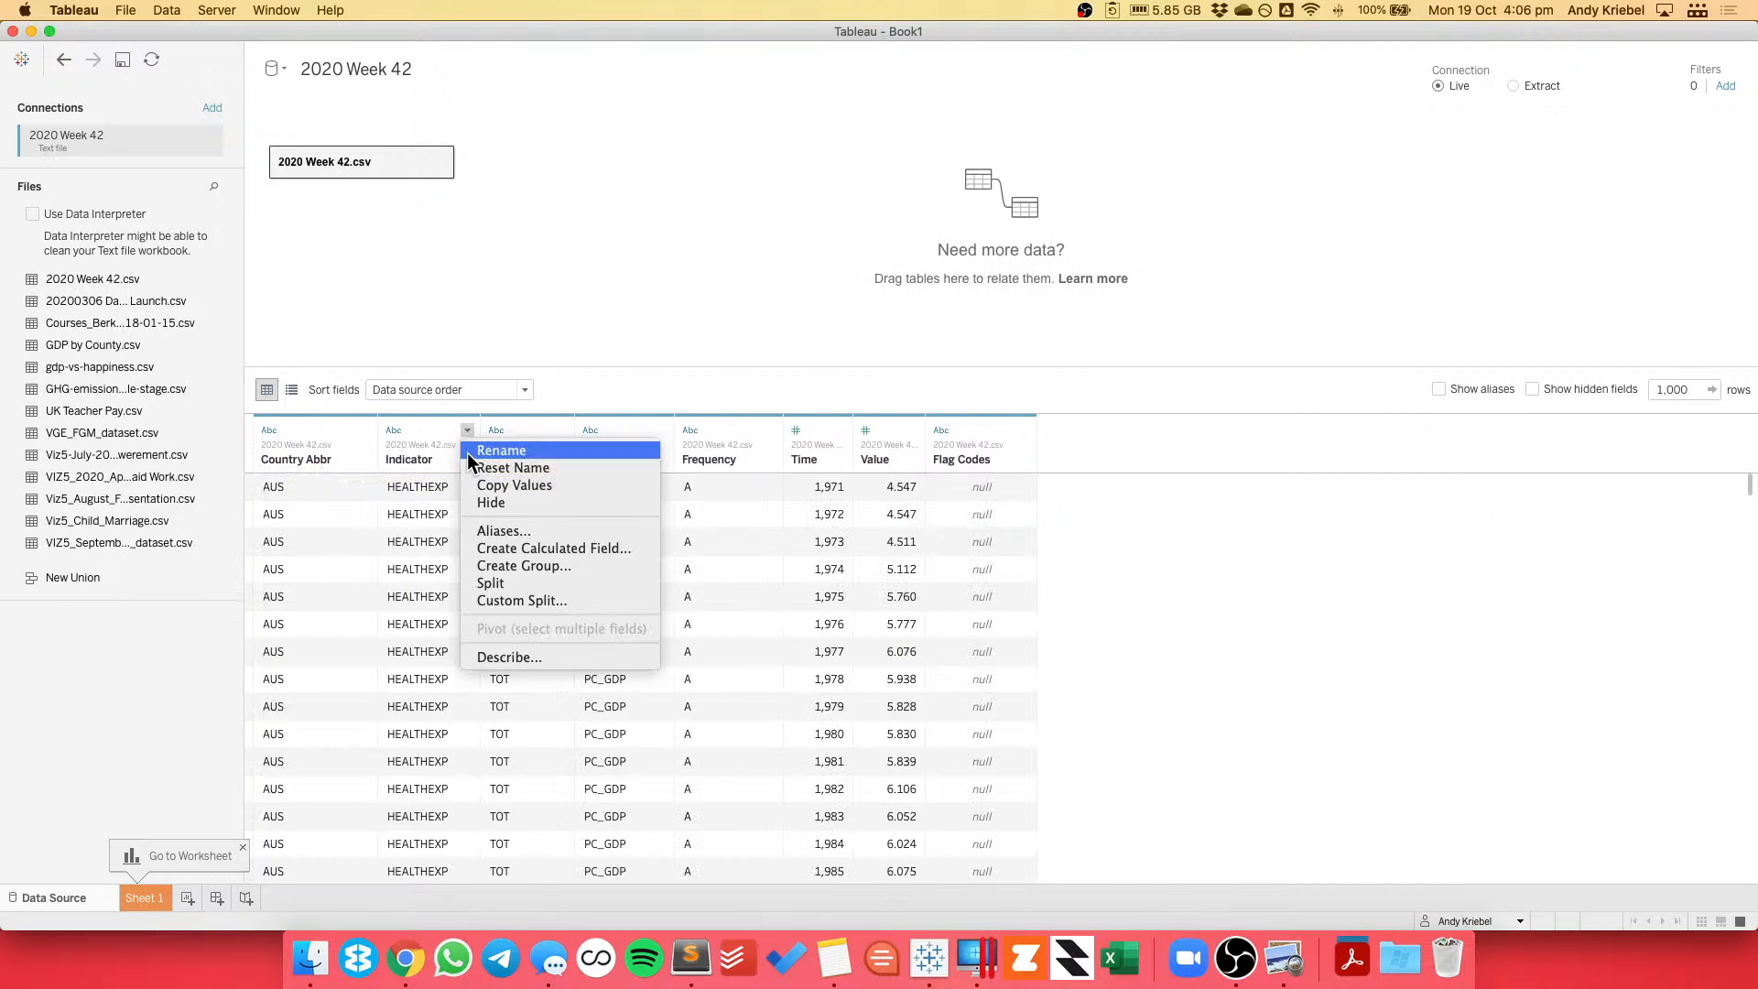
left_click(503, 531)
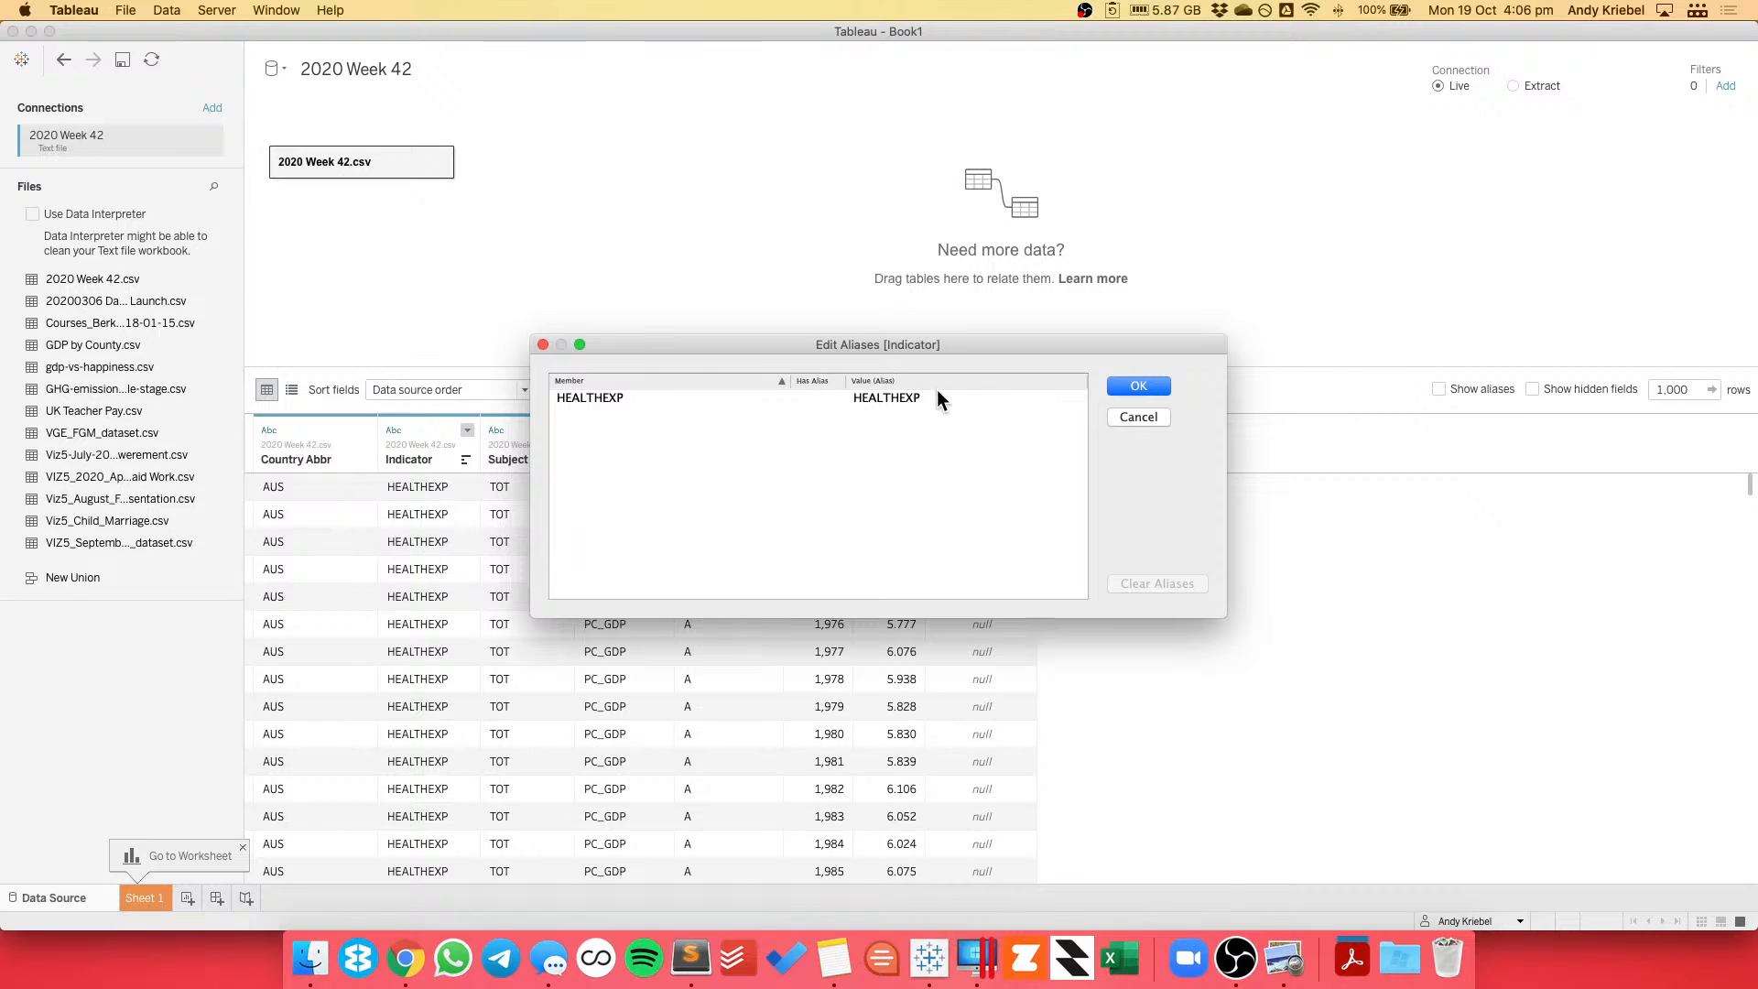
left_click(1138, 415)
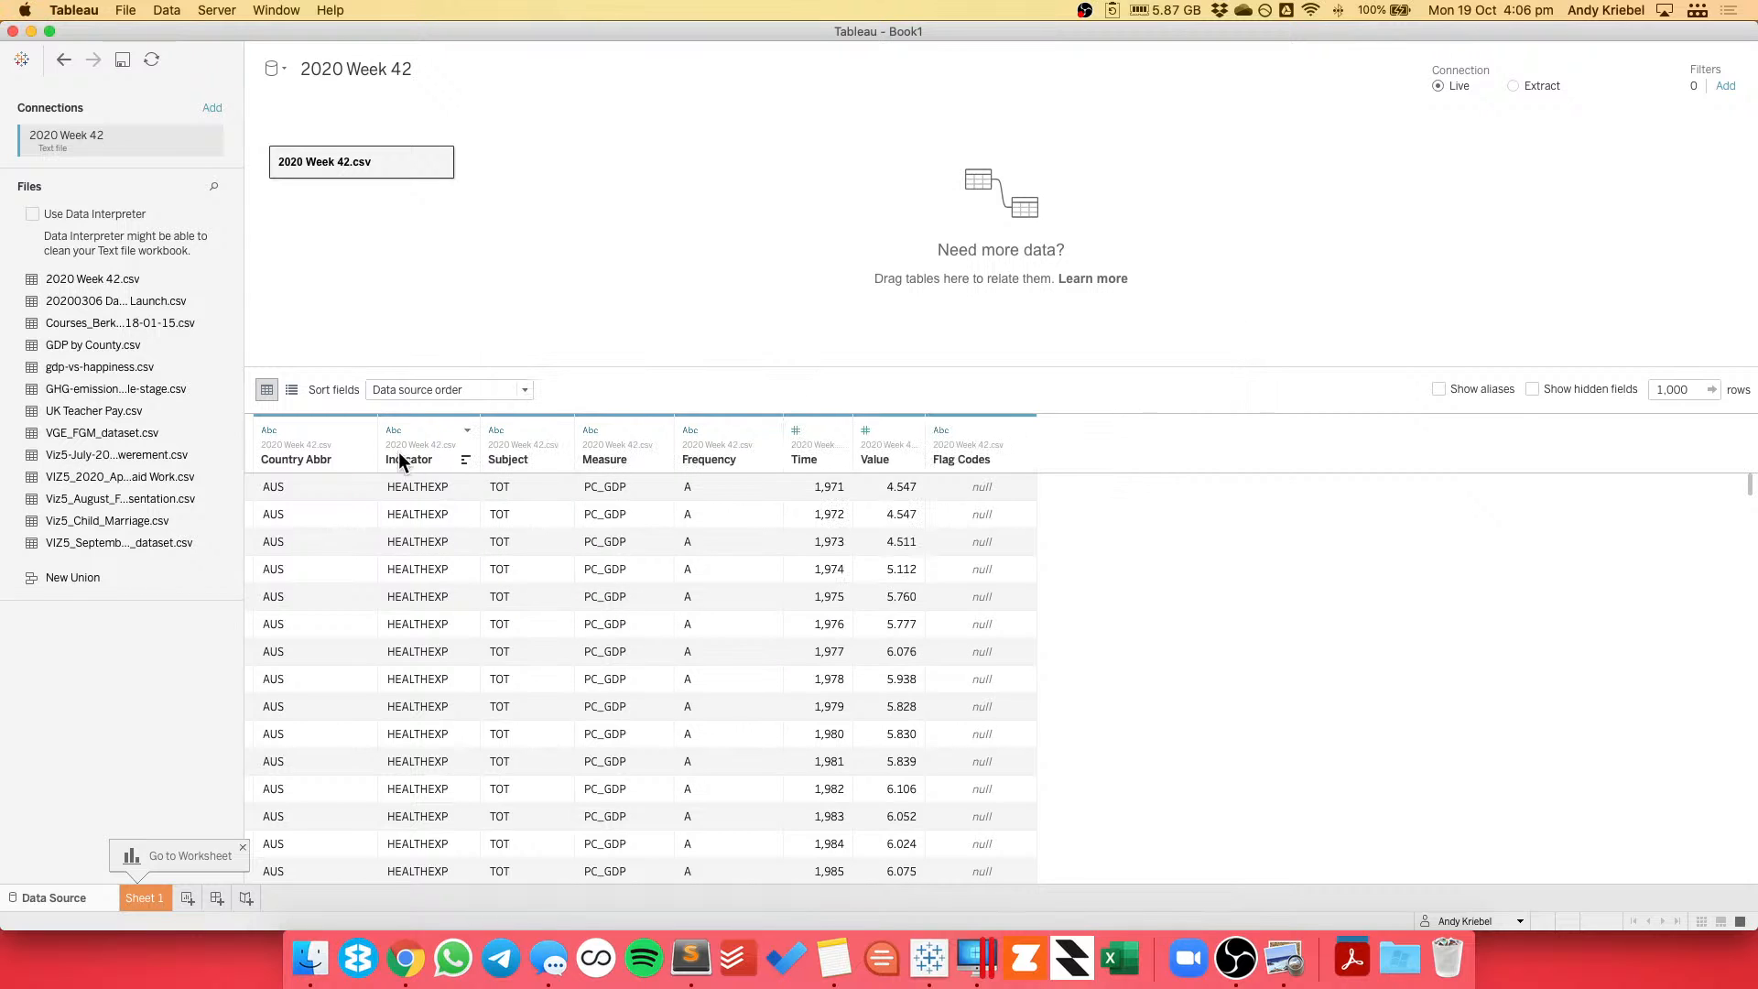
left_click(468, 432)
left_click(474, 498)
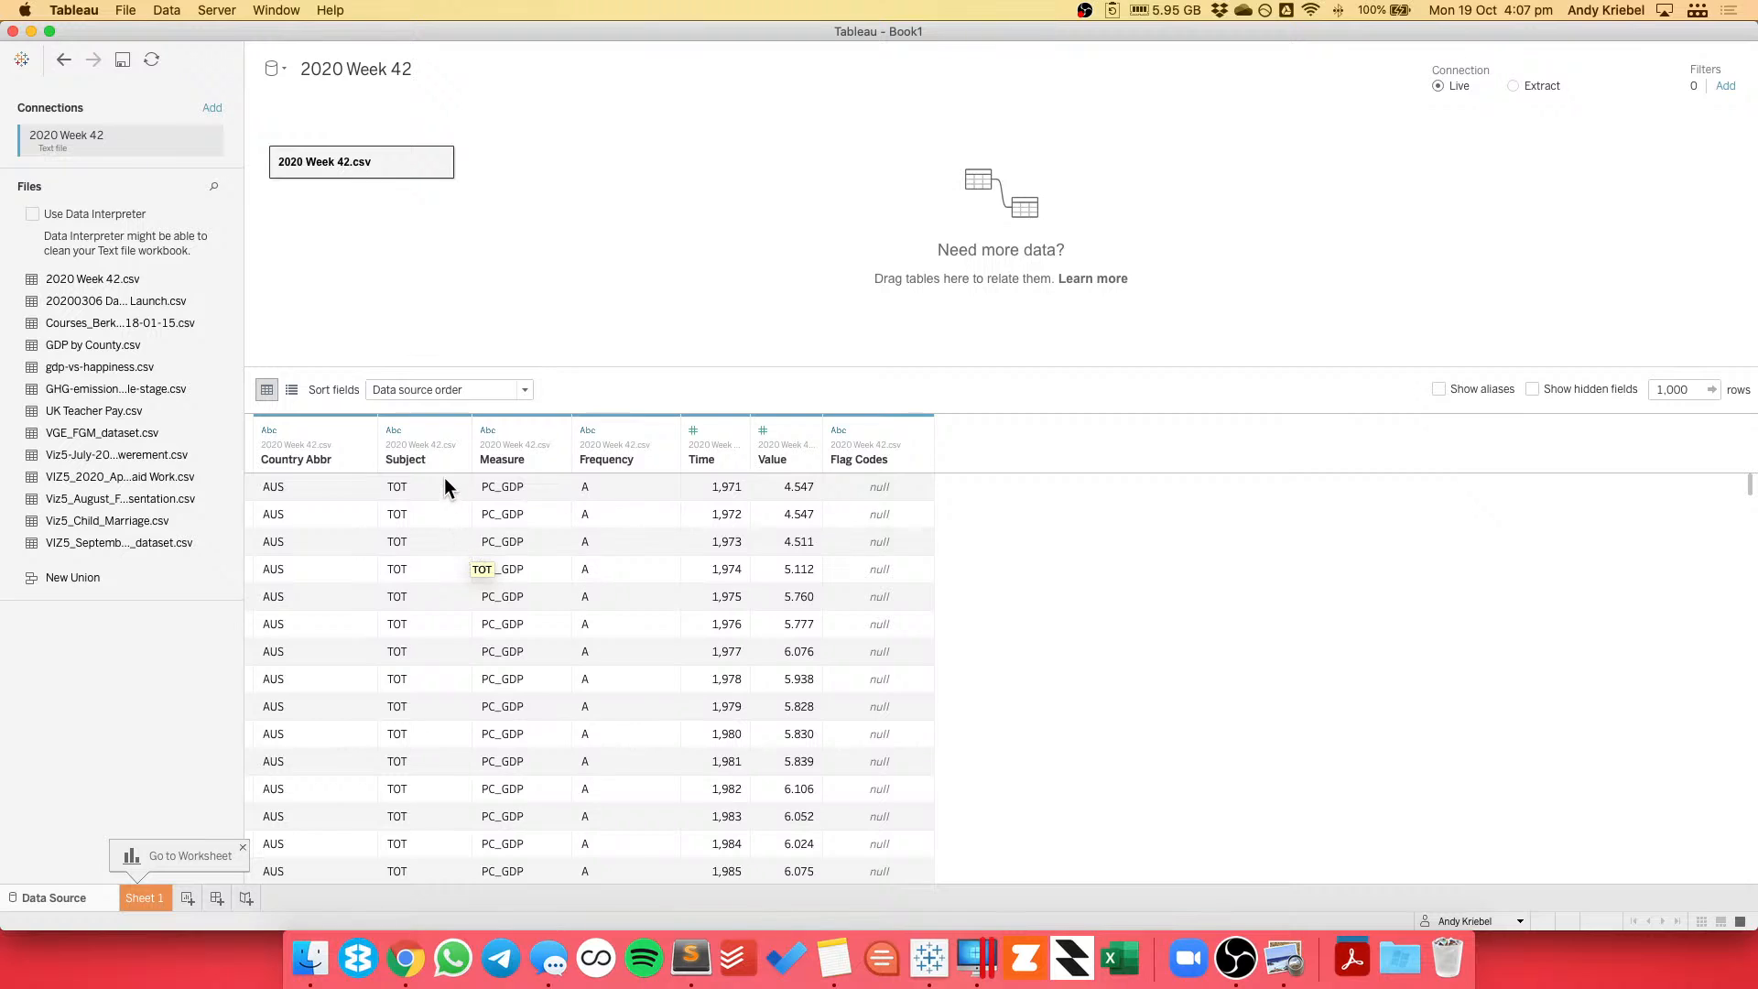
Examine the Subject field's aliases and compare them with the financing types described on the OECD Health spending page.
left_click(458, 429)
left_click(586, 533)
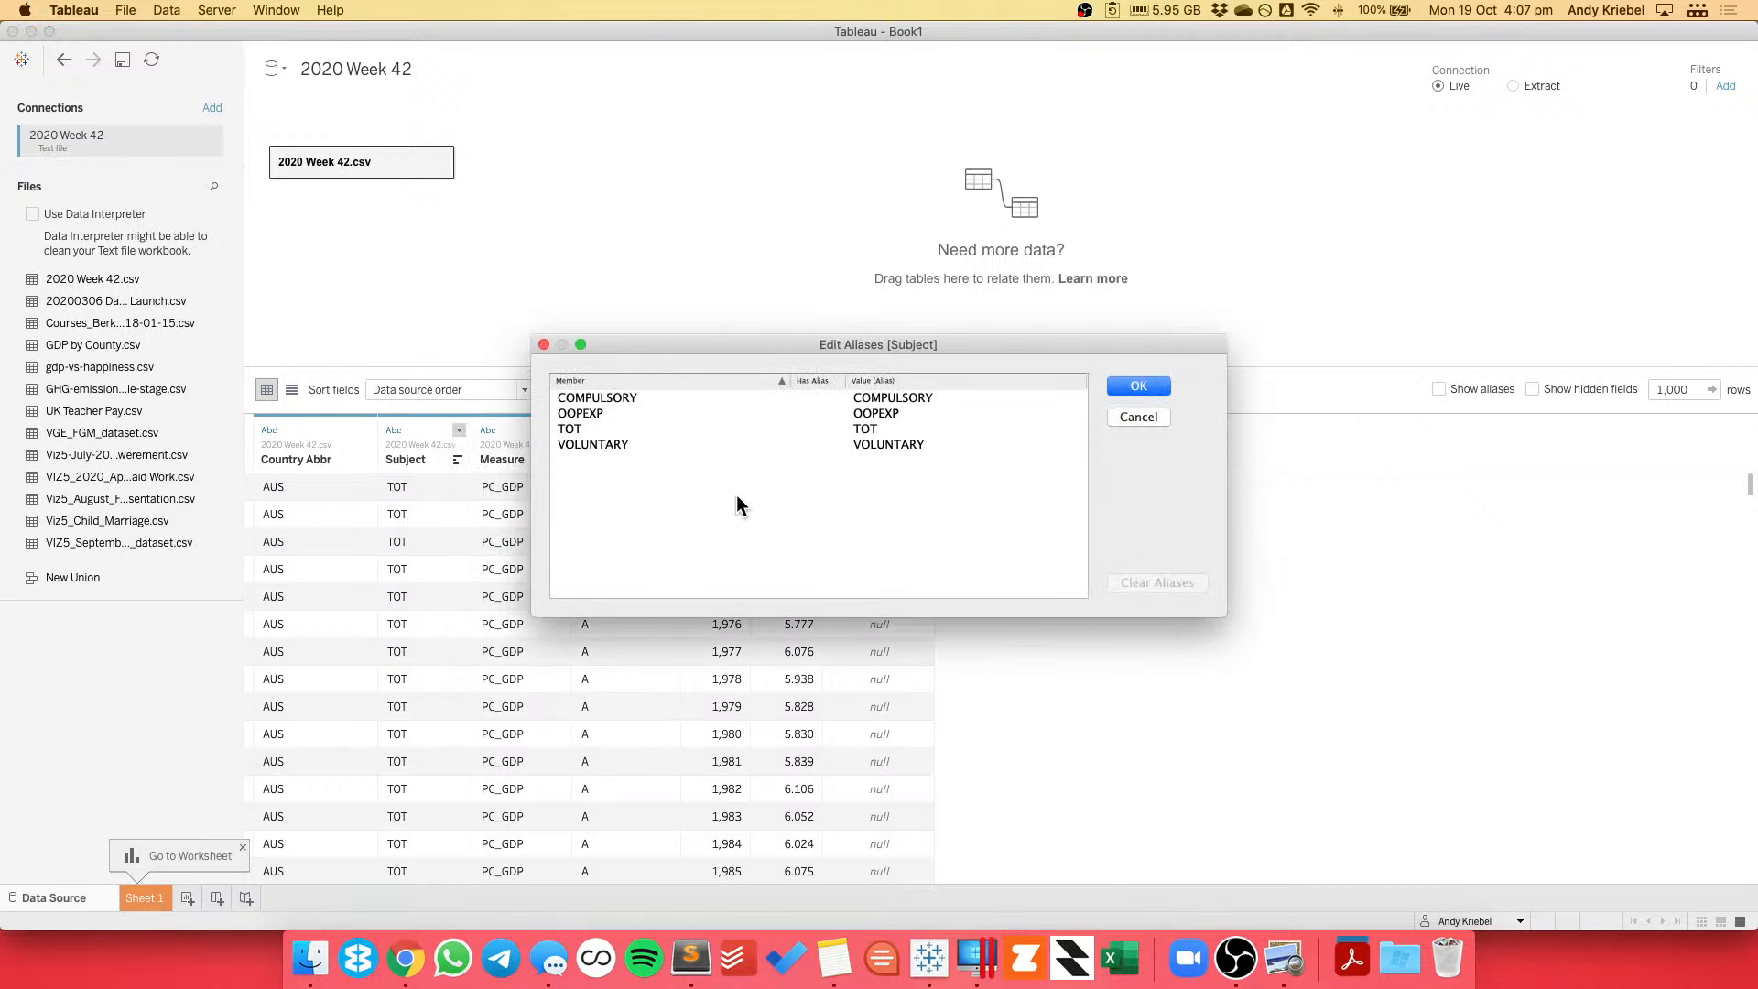
left_click(585, 399)
left_click(584, 417)
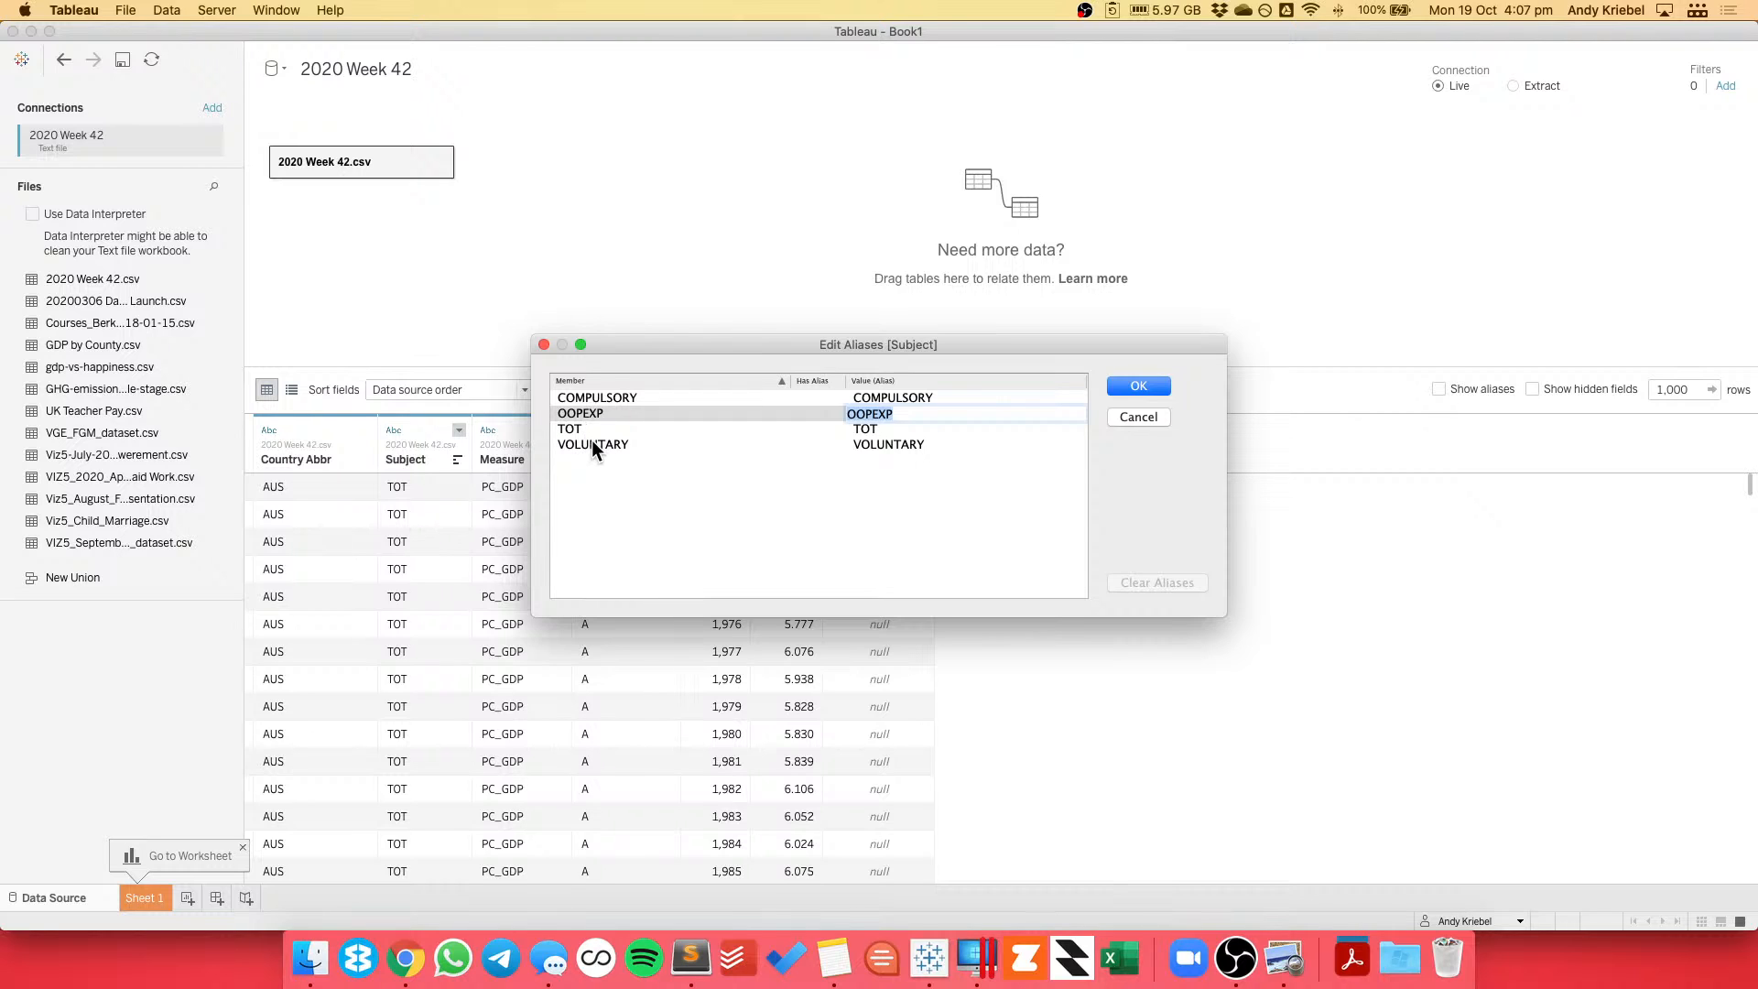
key("super+Tab")
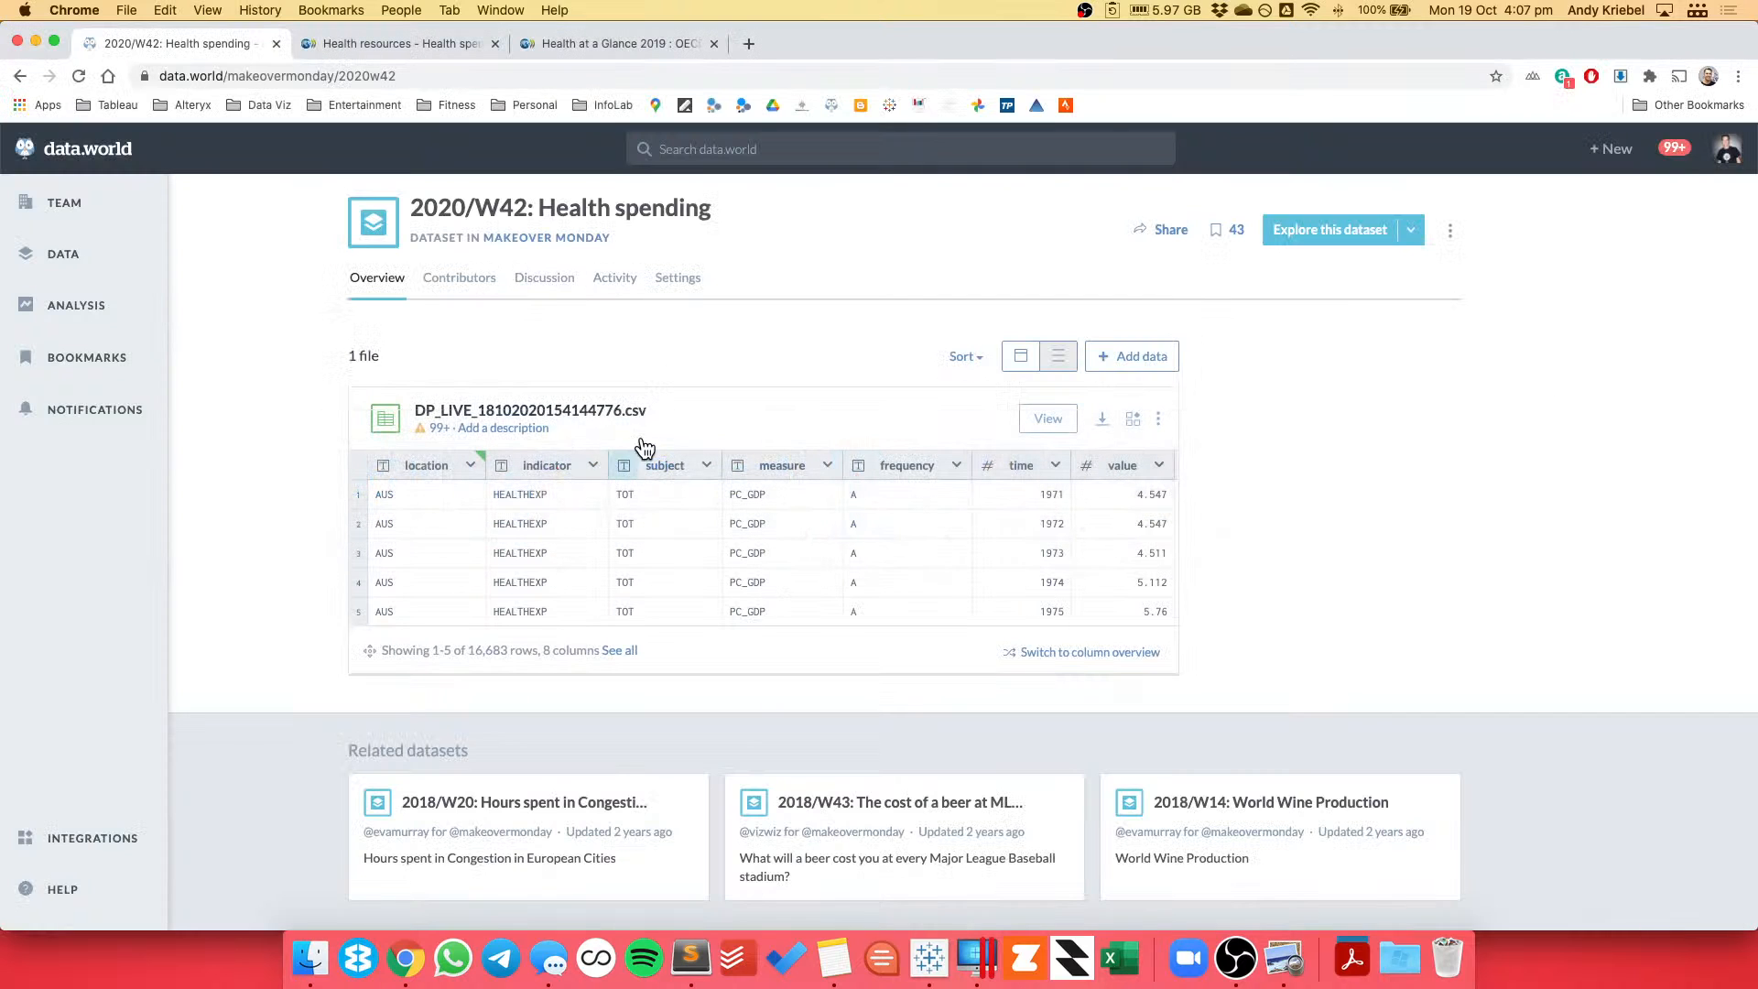
left_click(421, 46)
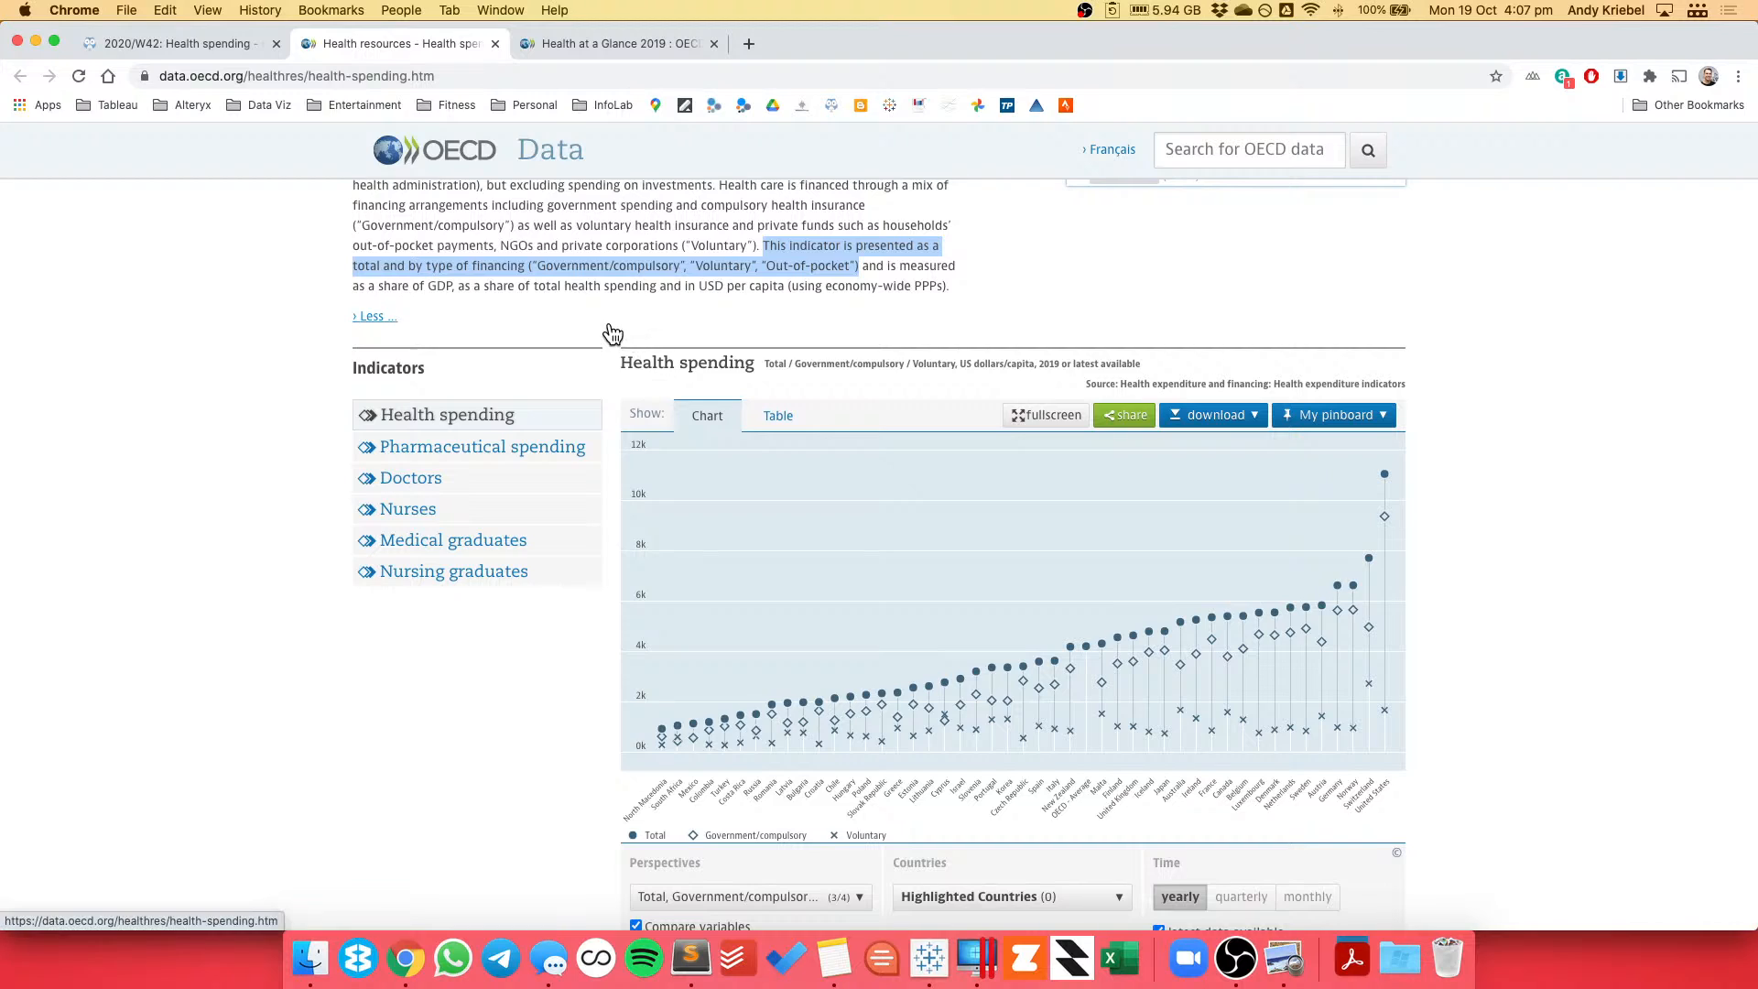
scroll(612, 333, "up", 2)
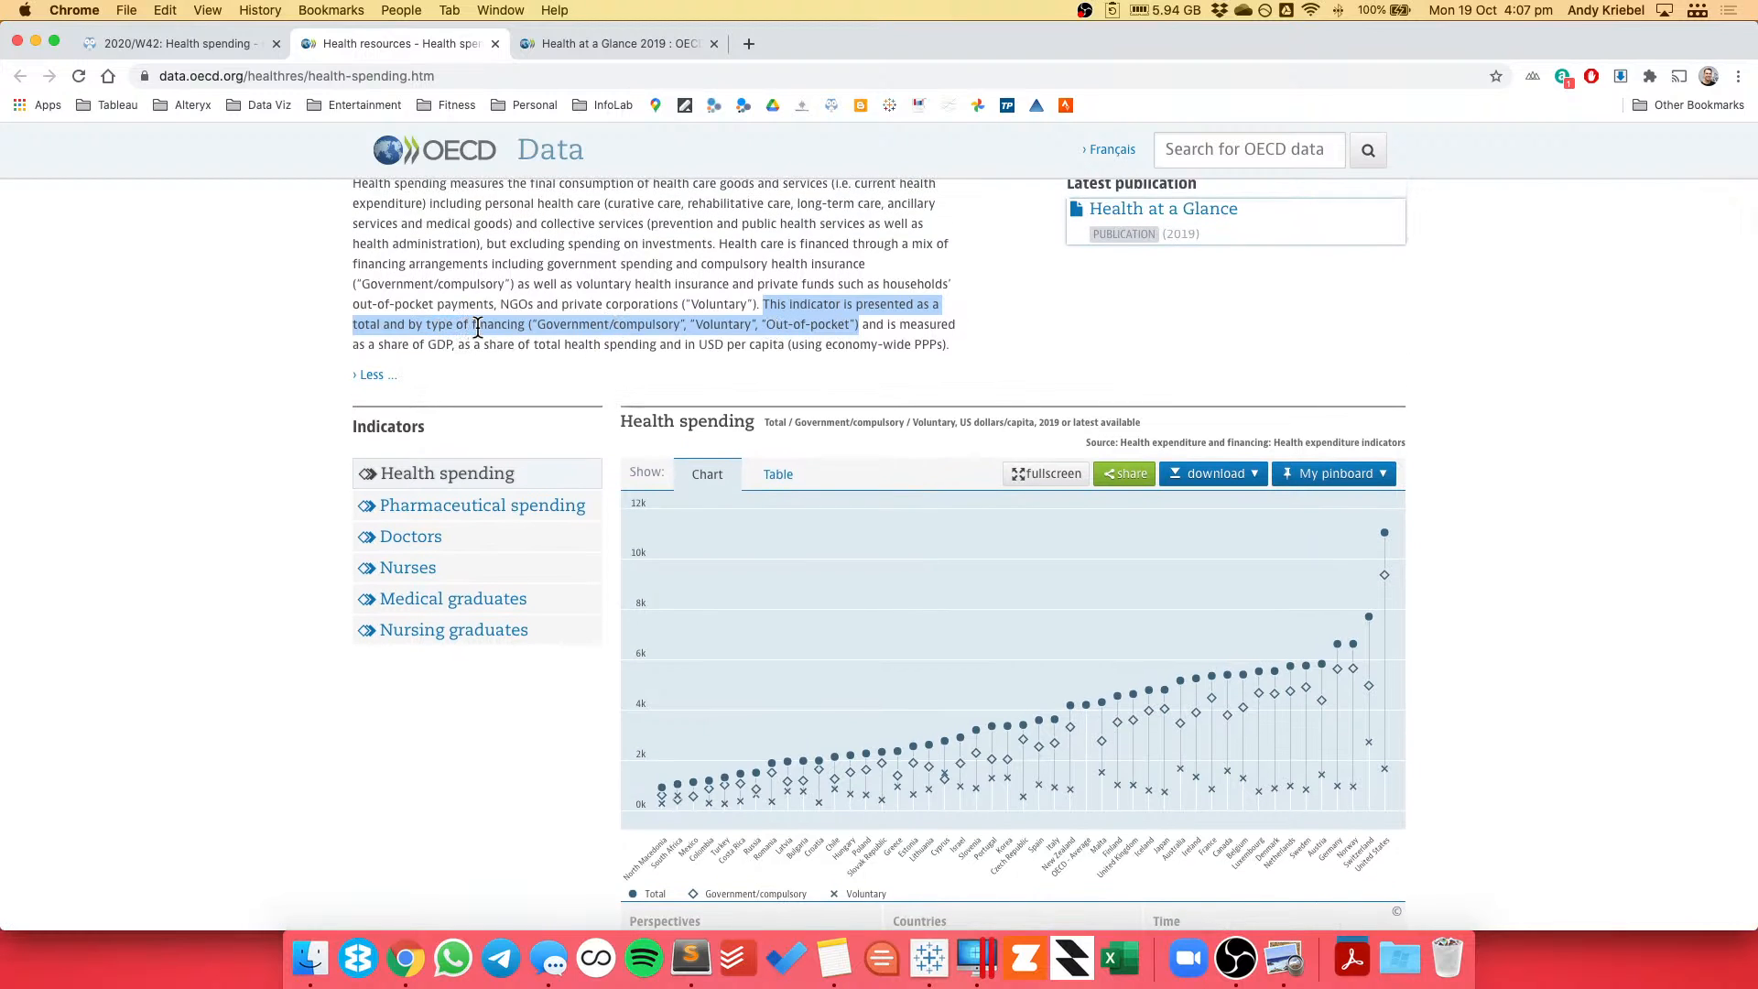
key("super+Tab")
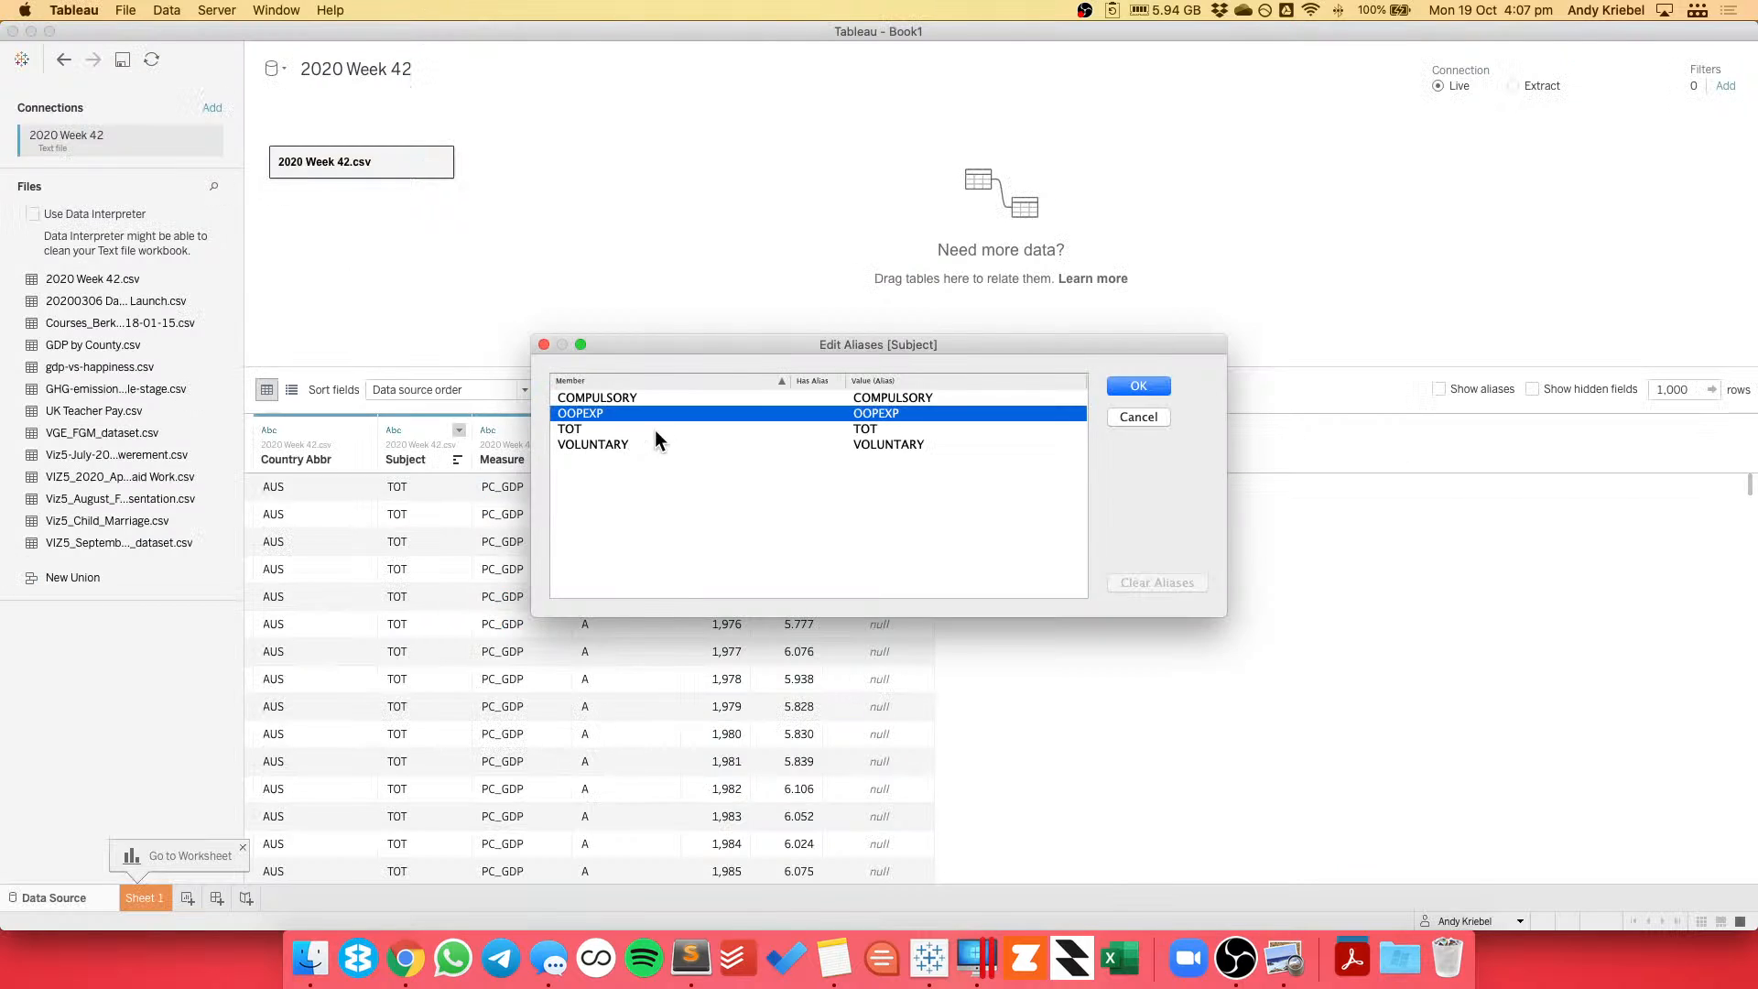
left_click(1137, 418)
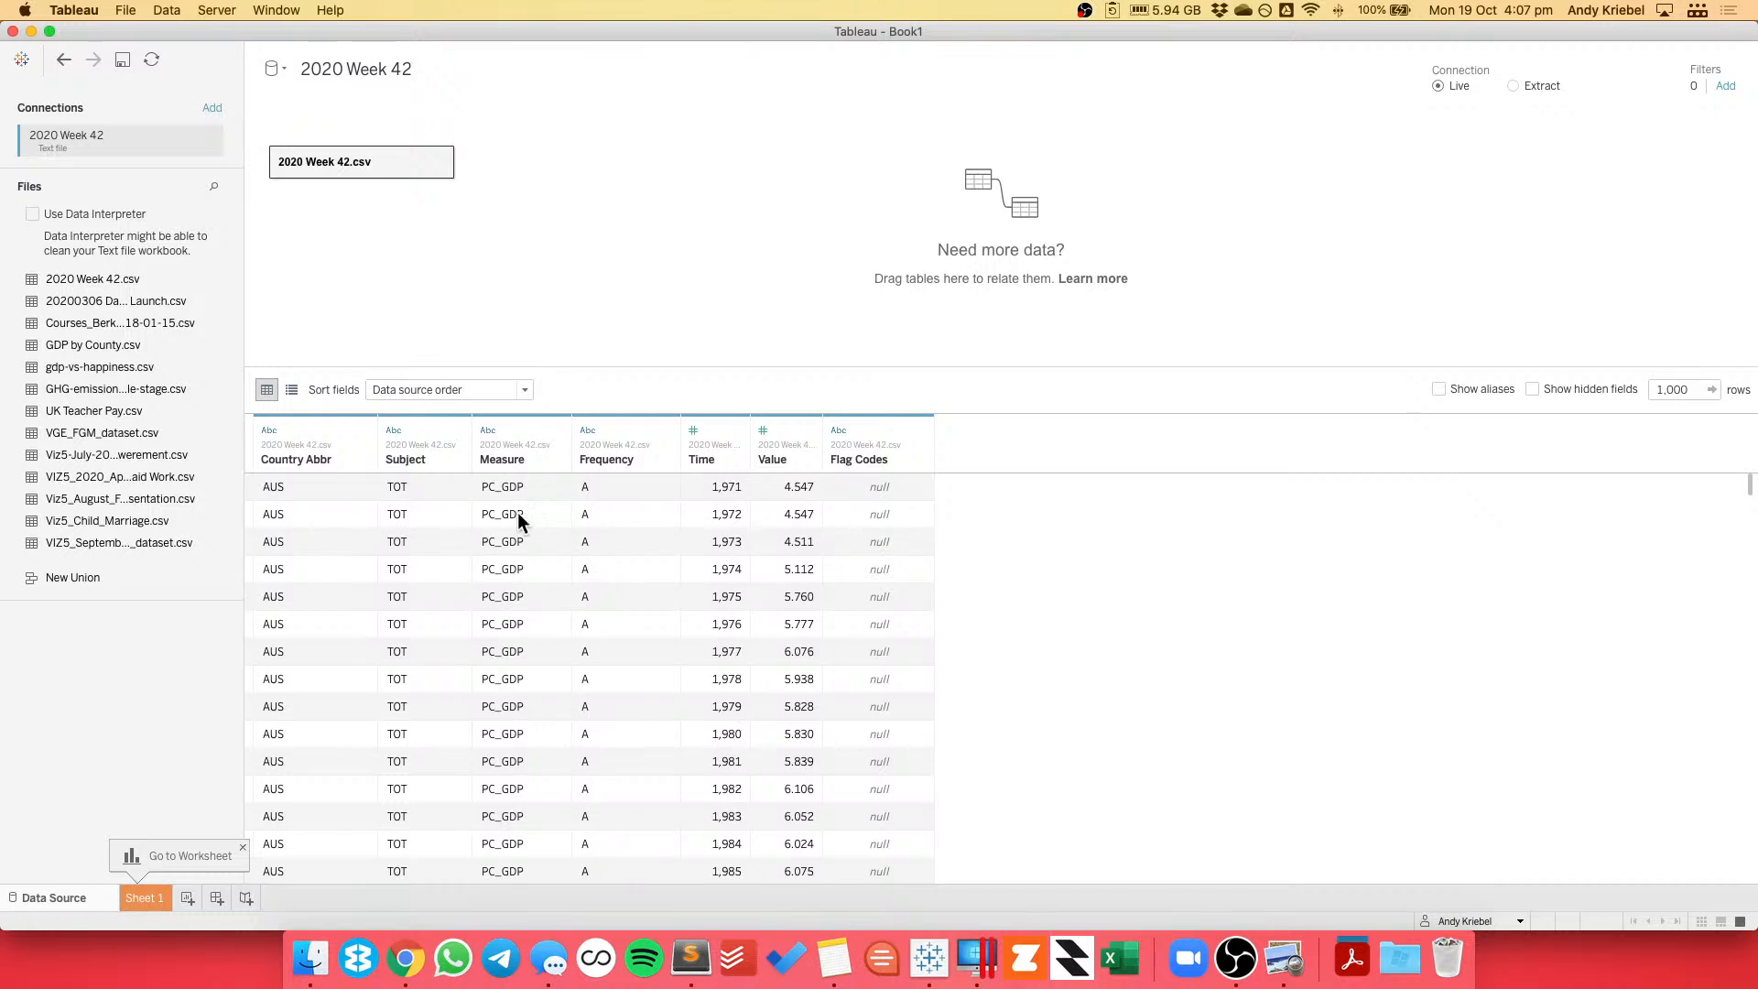
Set the Measure field's aliases to "% of GDP" for PC_GDP, "% of Healthcare Expenditure" for PC_HEALTHXP and "per Capita" for USD_CAP.
left_click(570, 429)
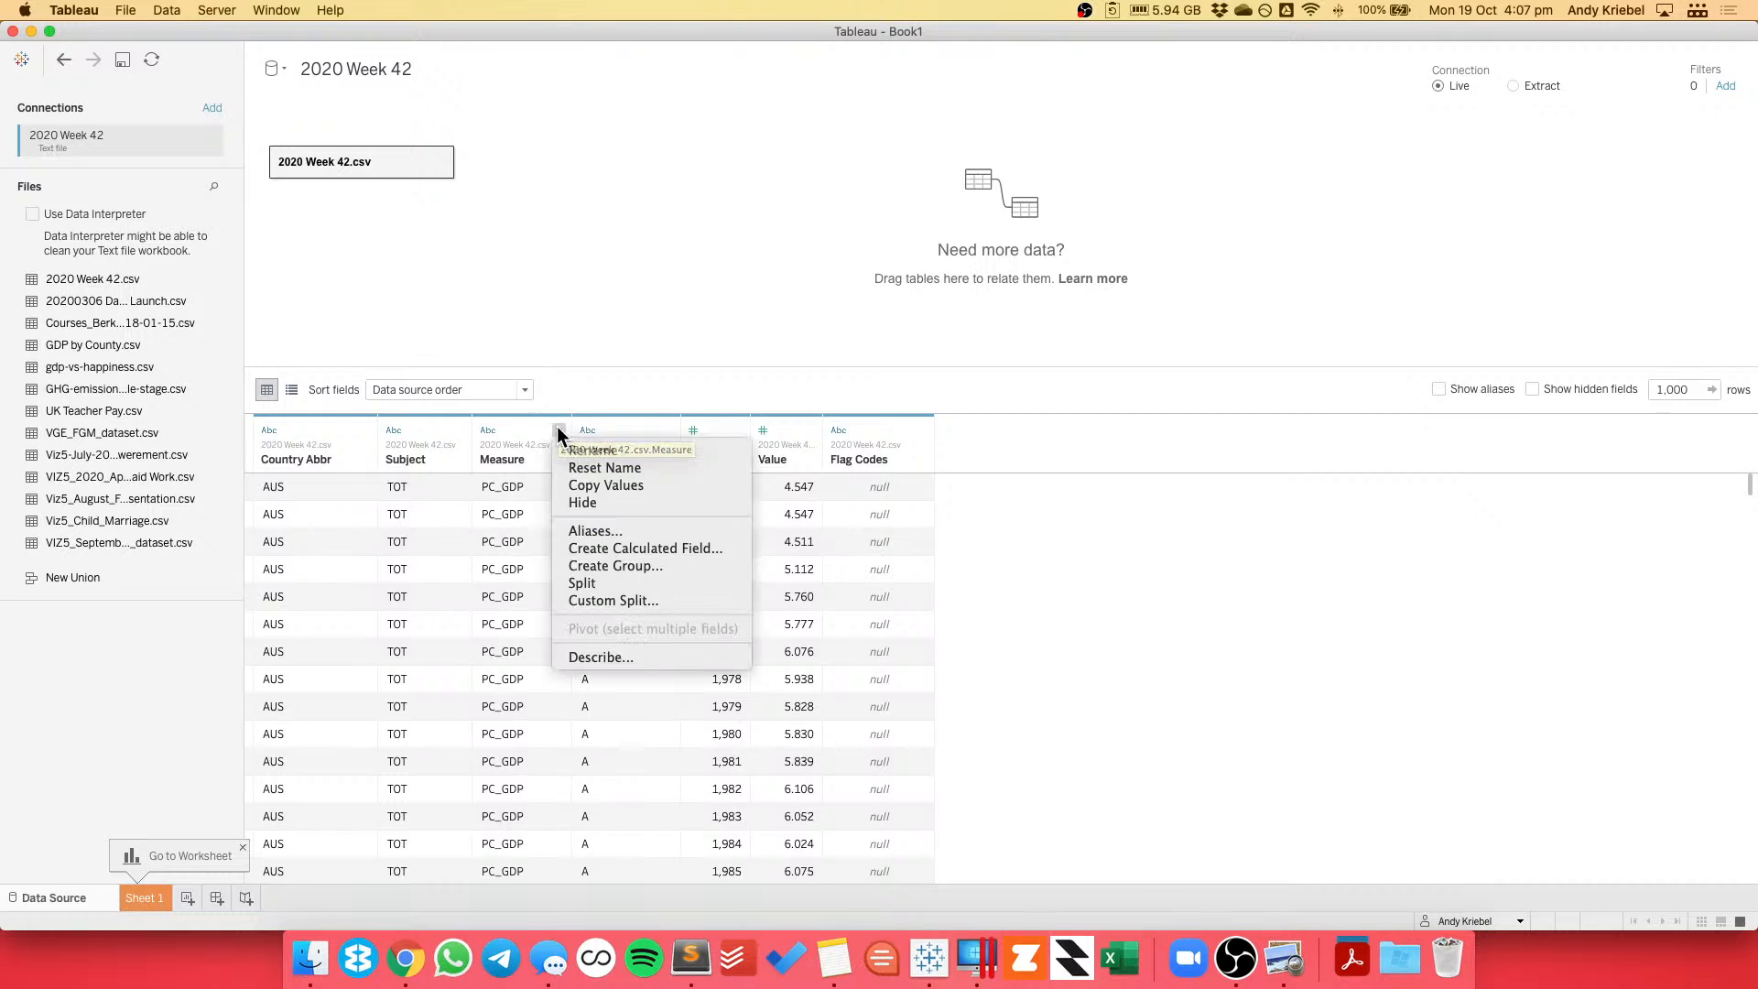
left_click(572, 525)
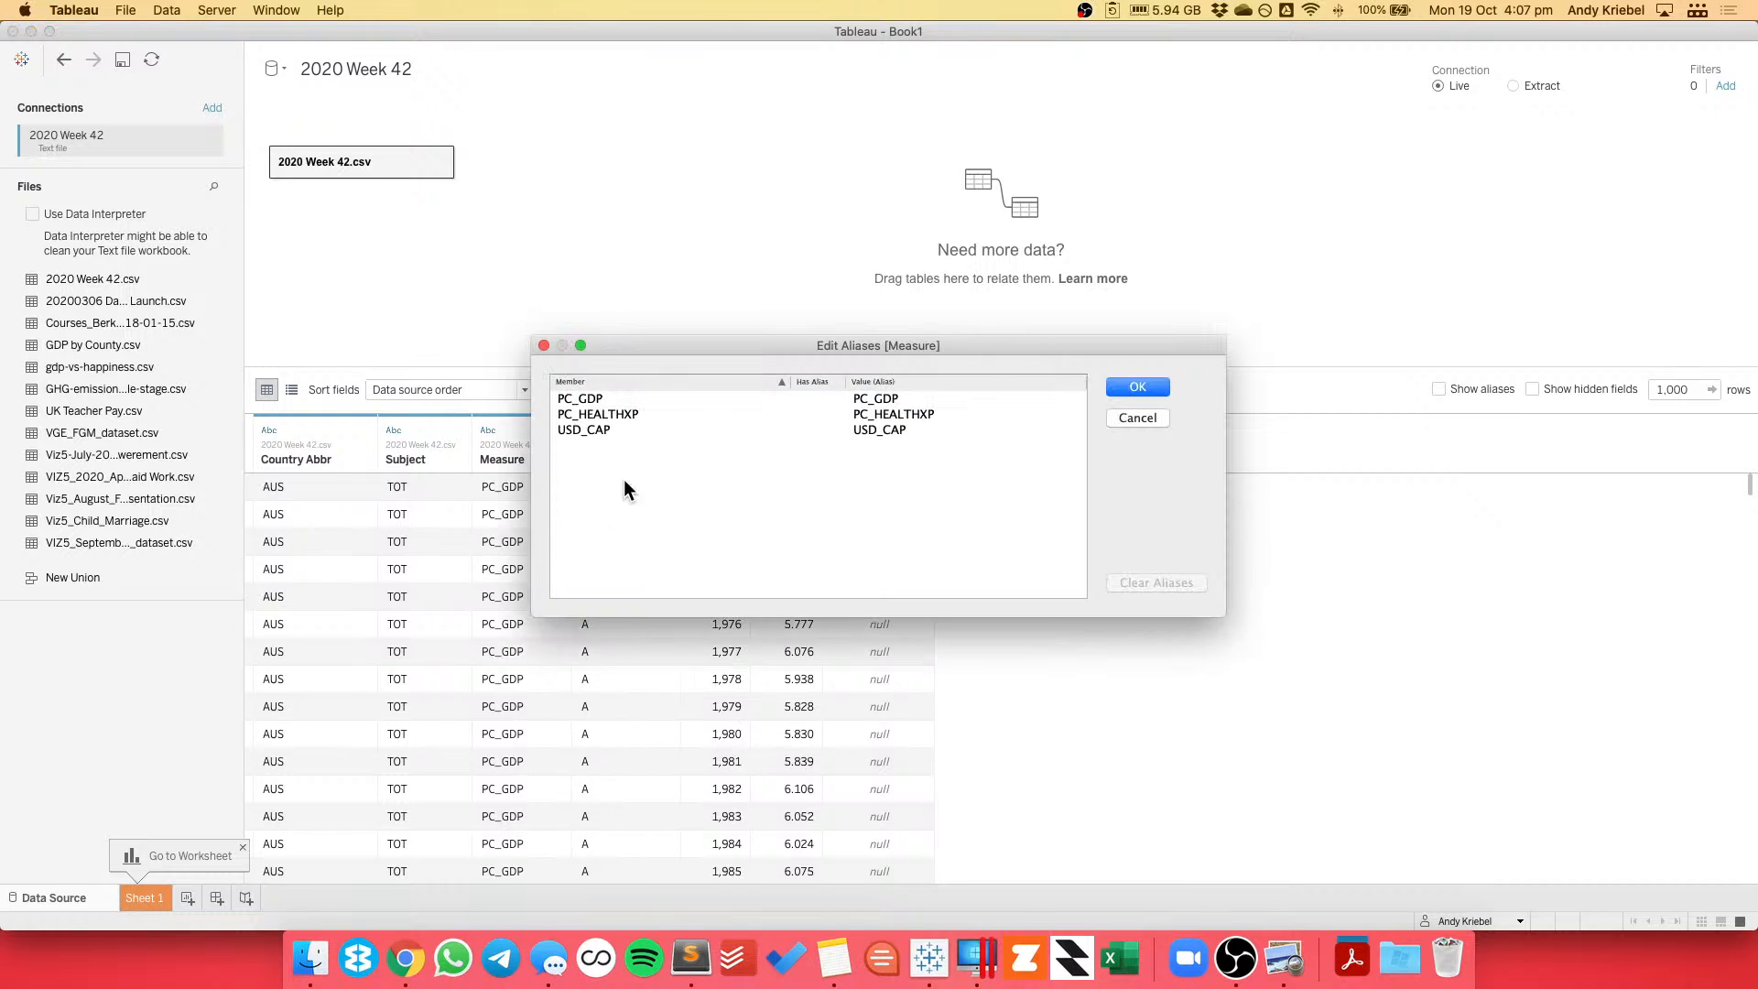
left_click(881, 399)
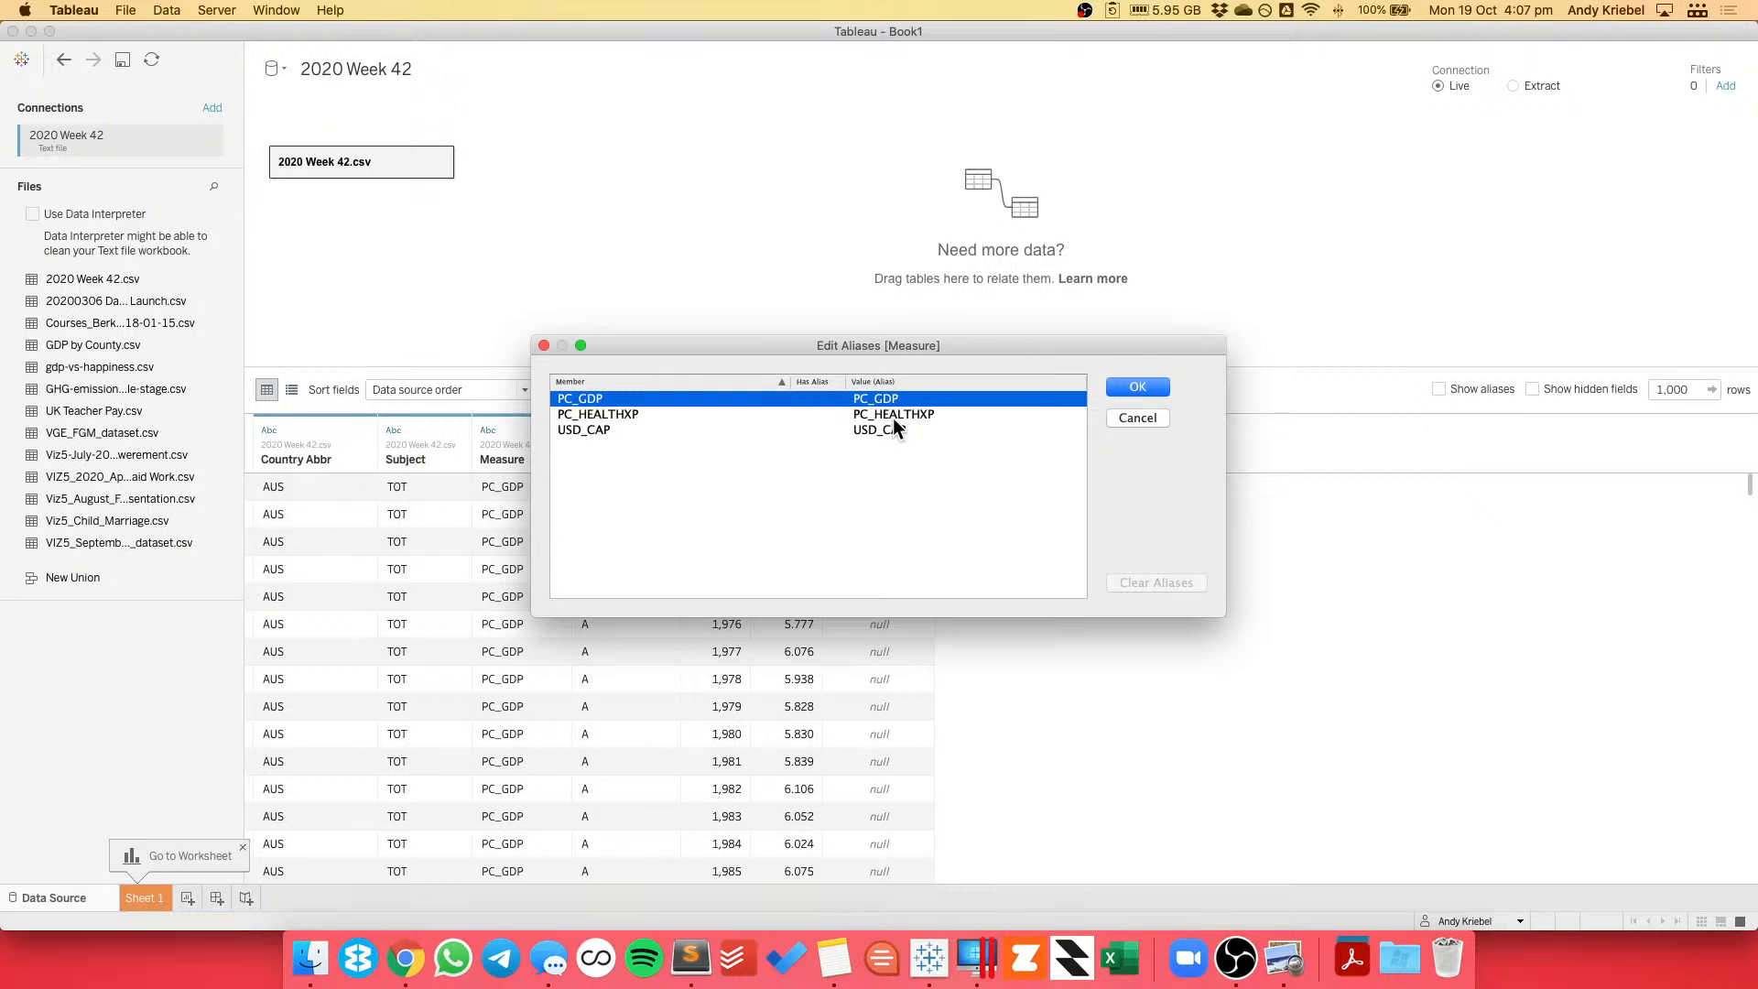
double_click(890, 430)
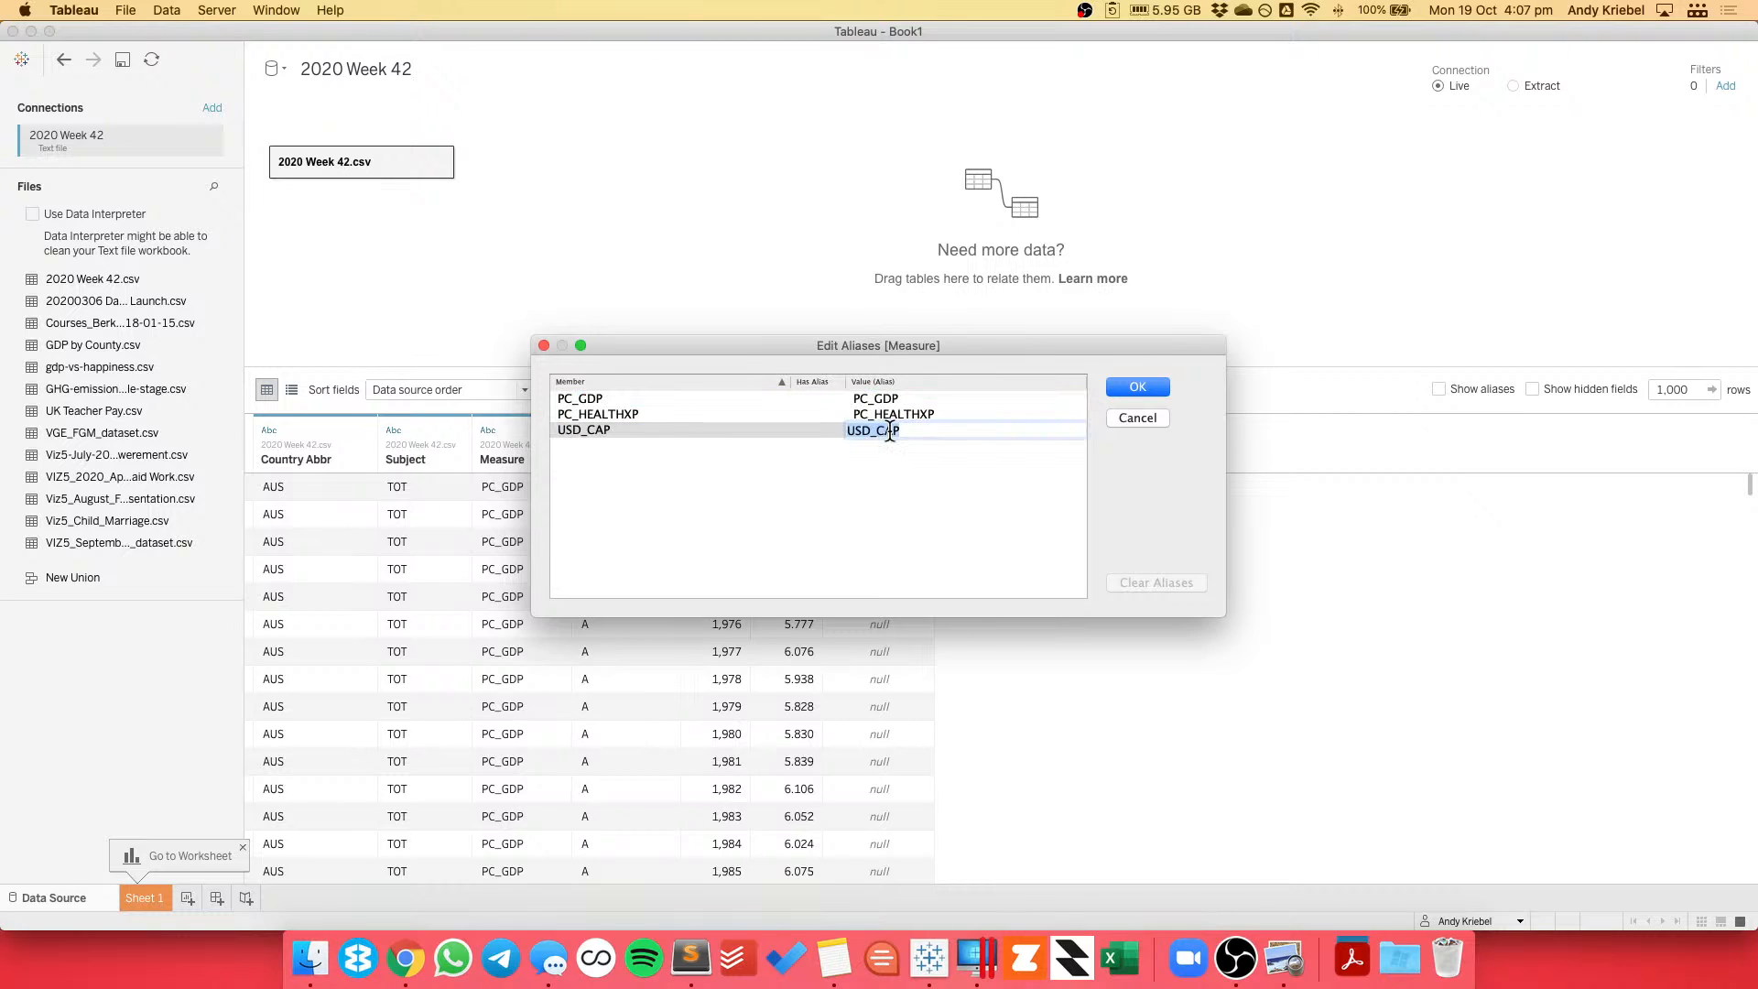
double_click(888, 401)
type("% of GDP")
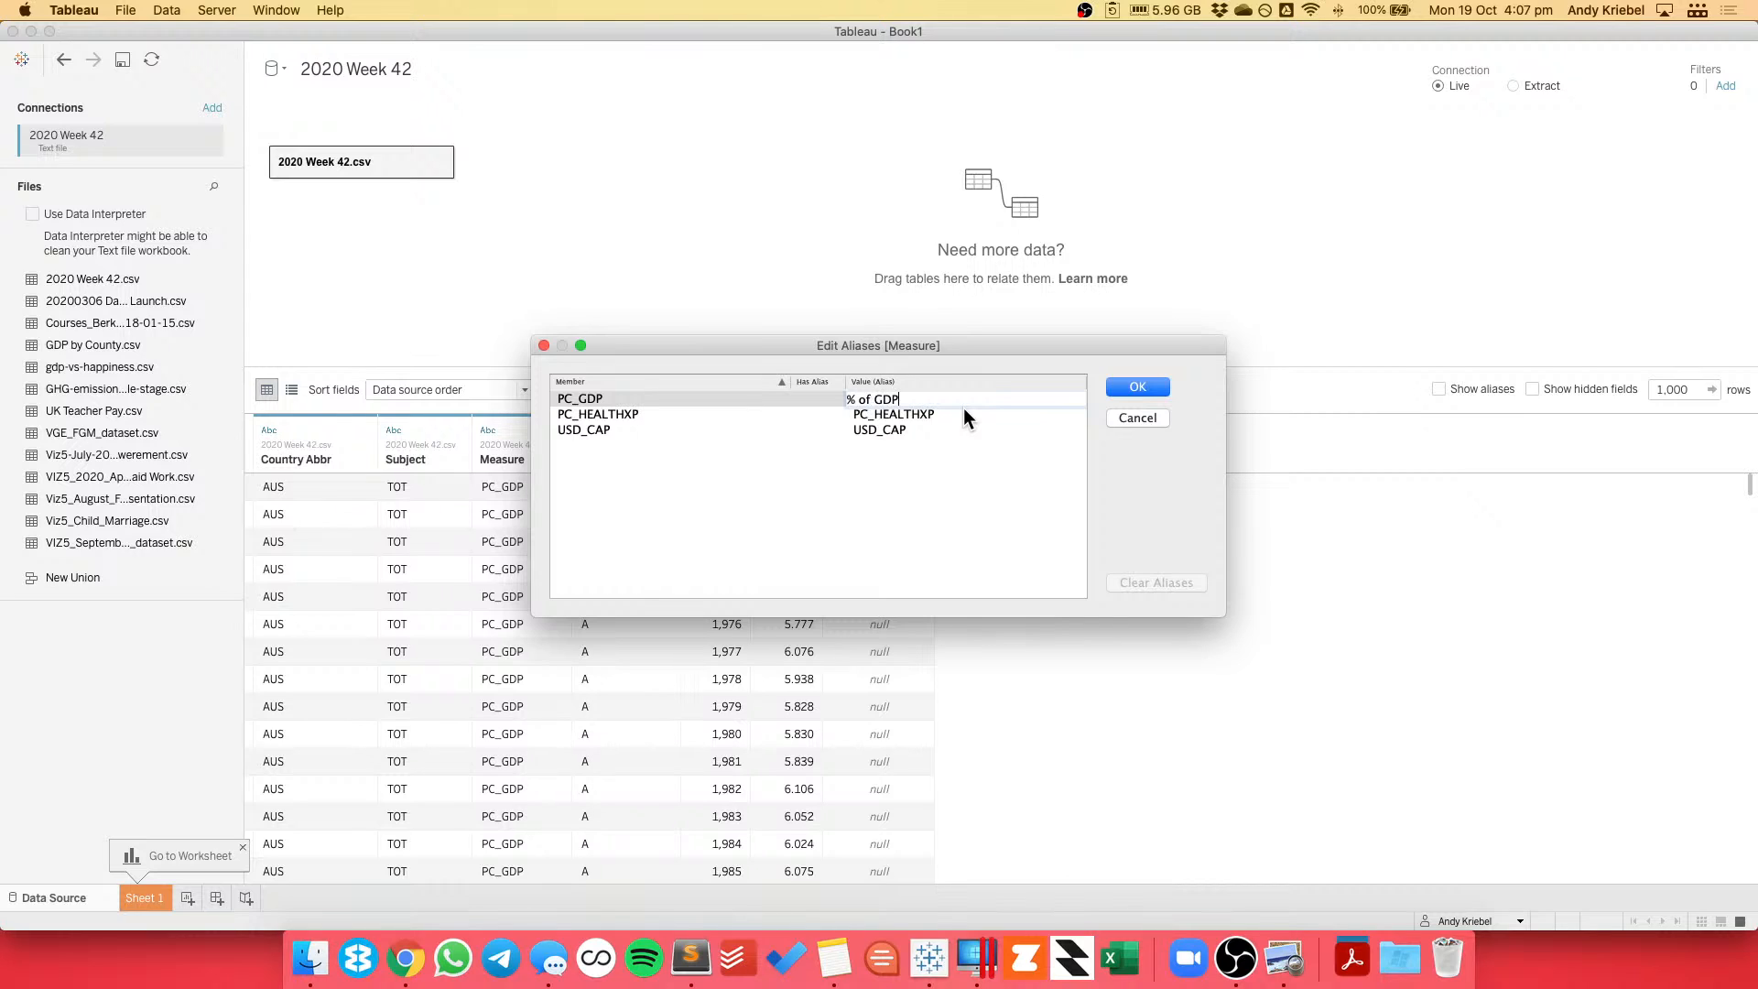
double_click(963, 408)
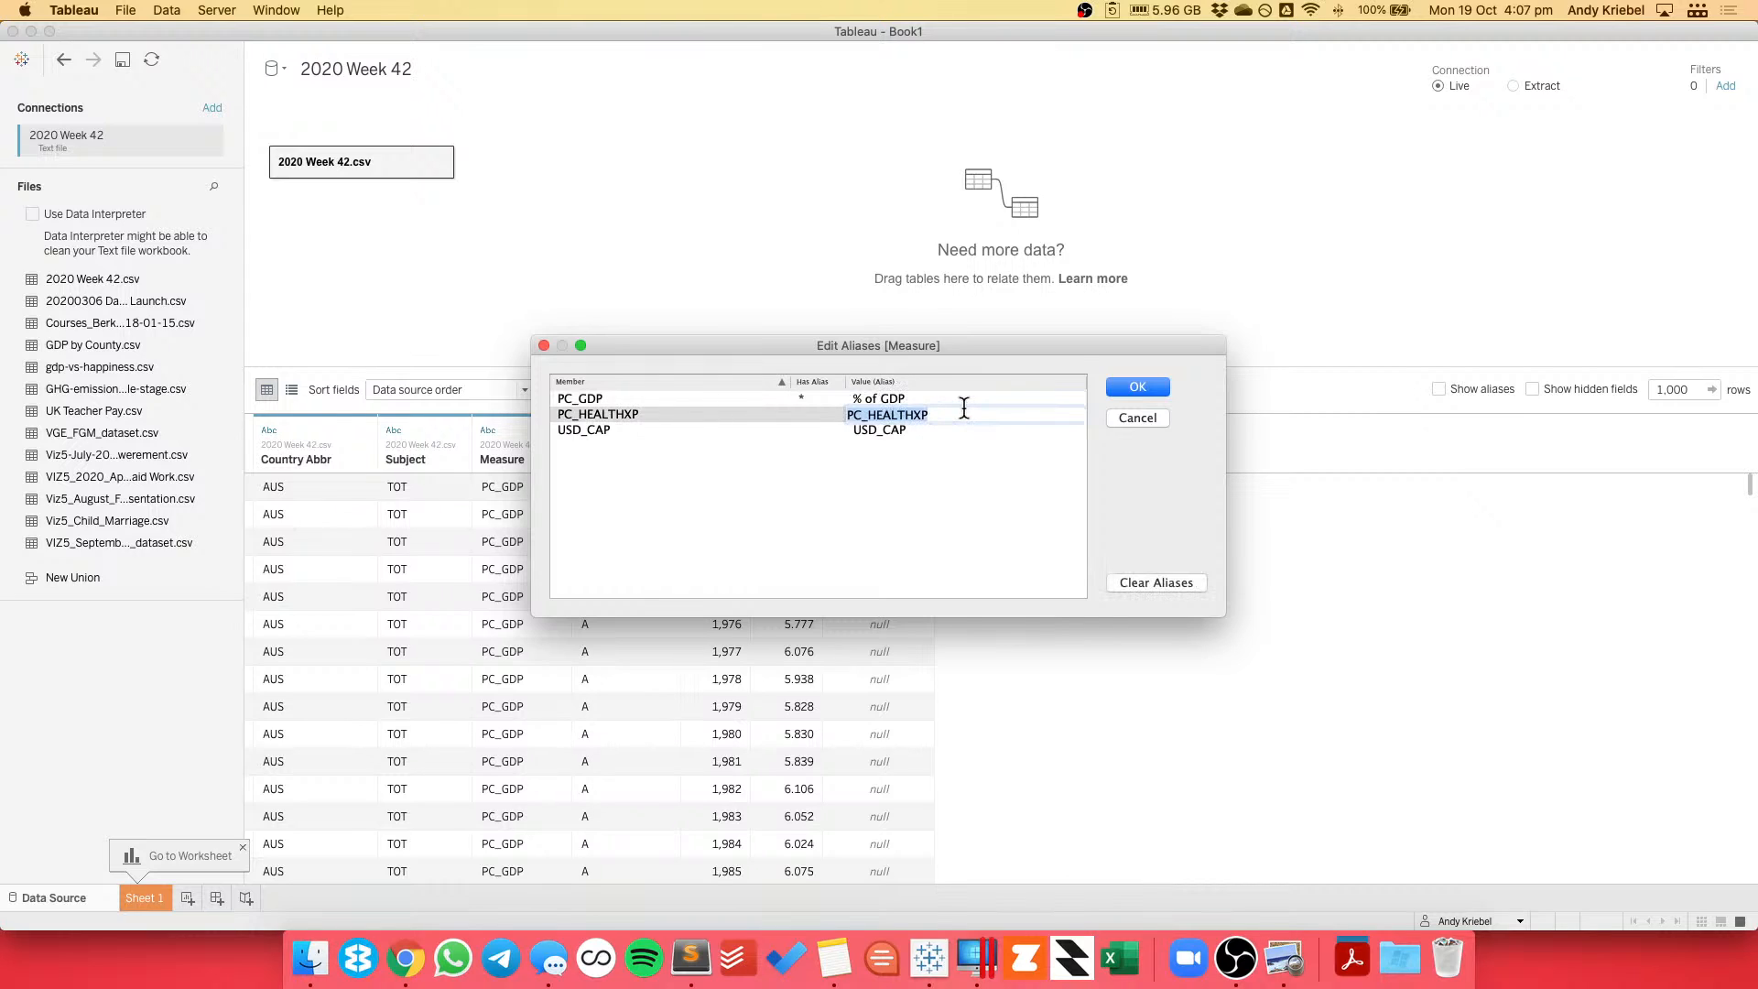
type("% of Healthcare Expenditure")
key("Tab")
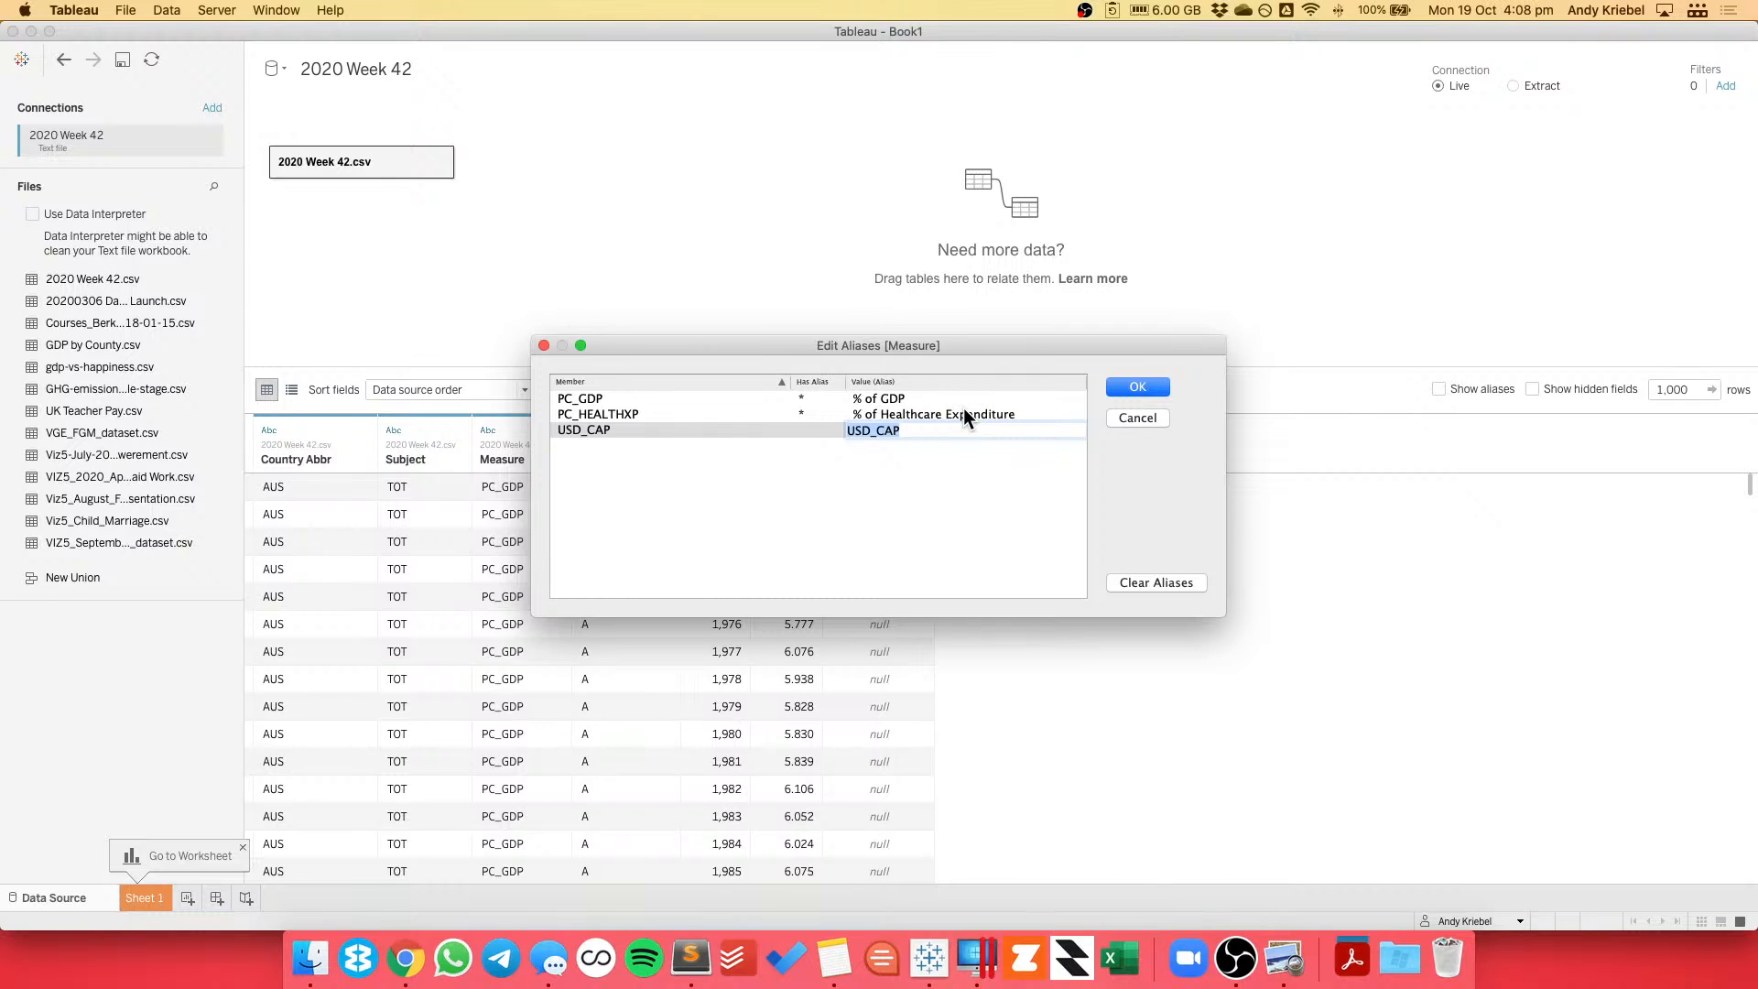
type("per Capita")
key("Return")
left_click(1135, 388)
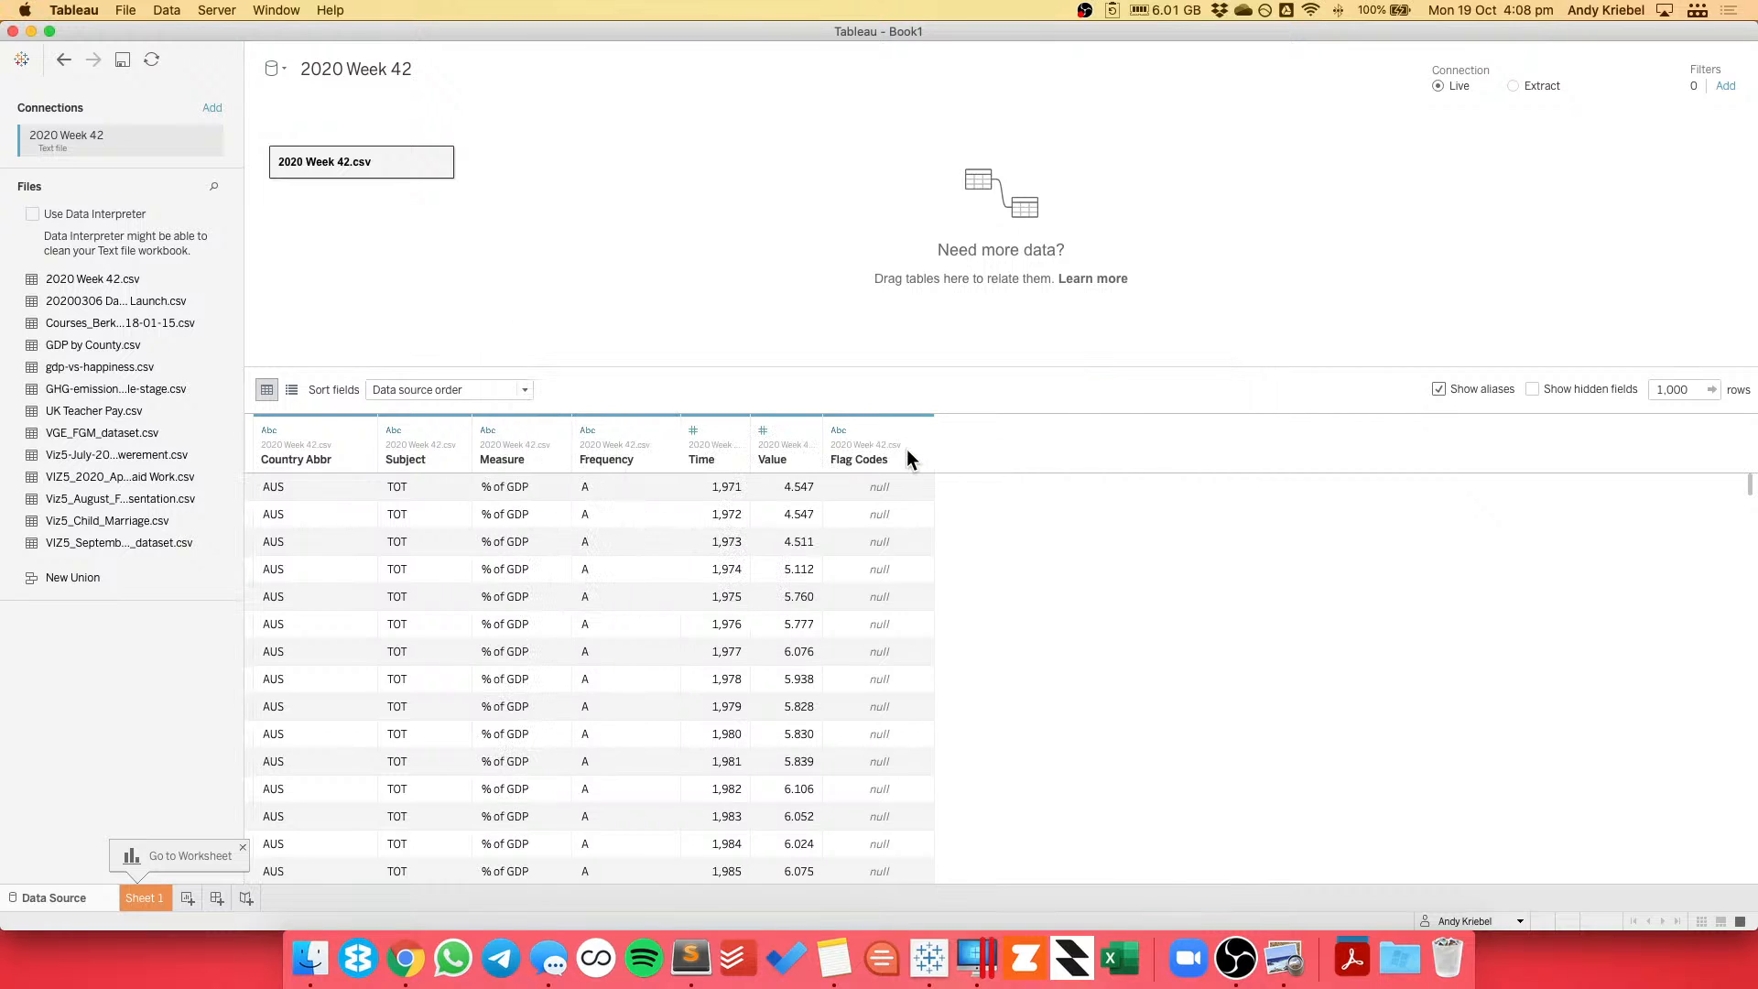
Check the Frequency field's values in its aliases list and hide the field from the data source.
left_click(667, 427)
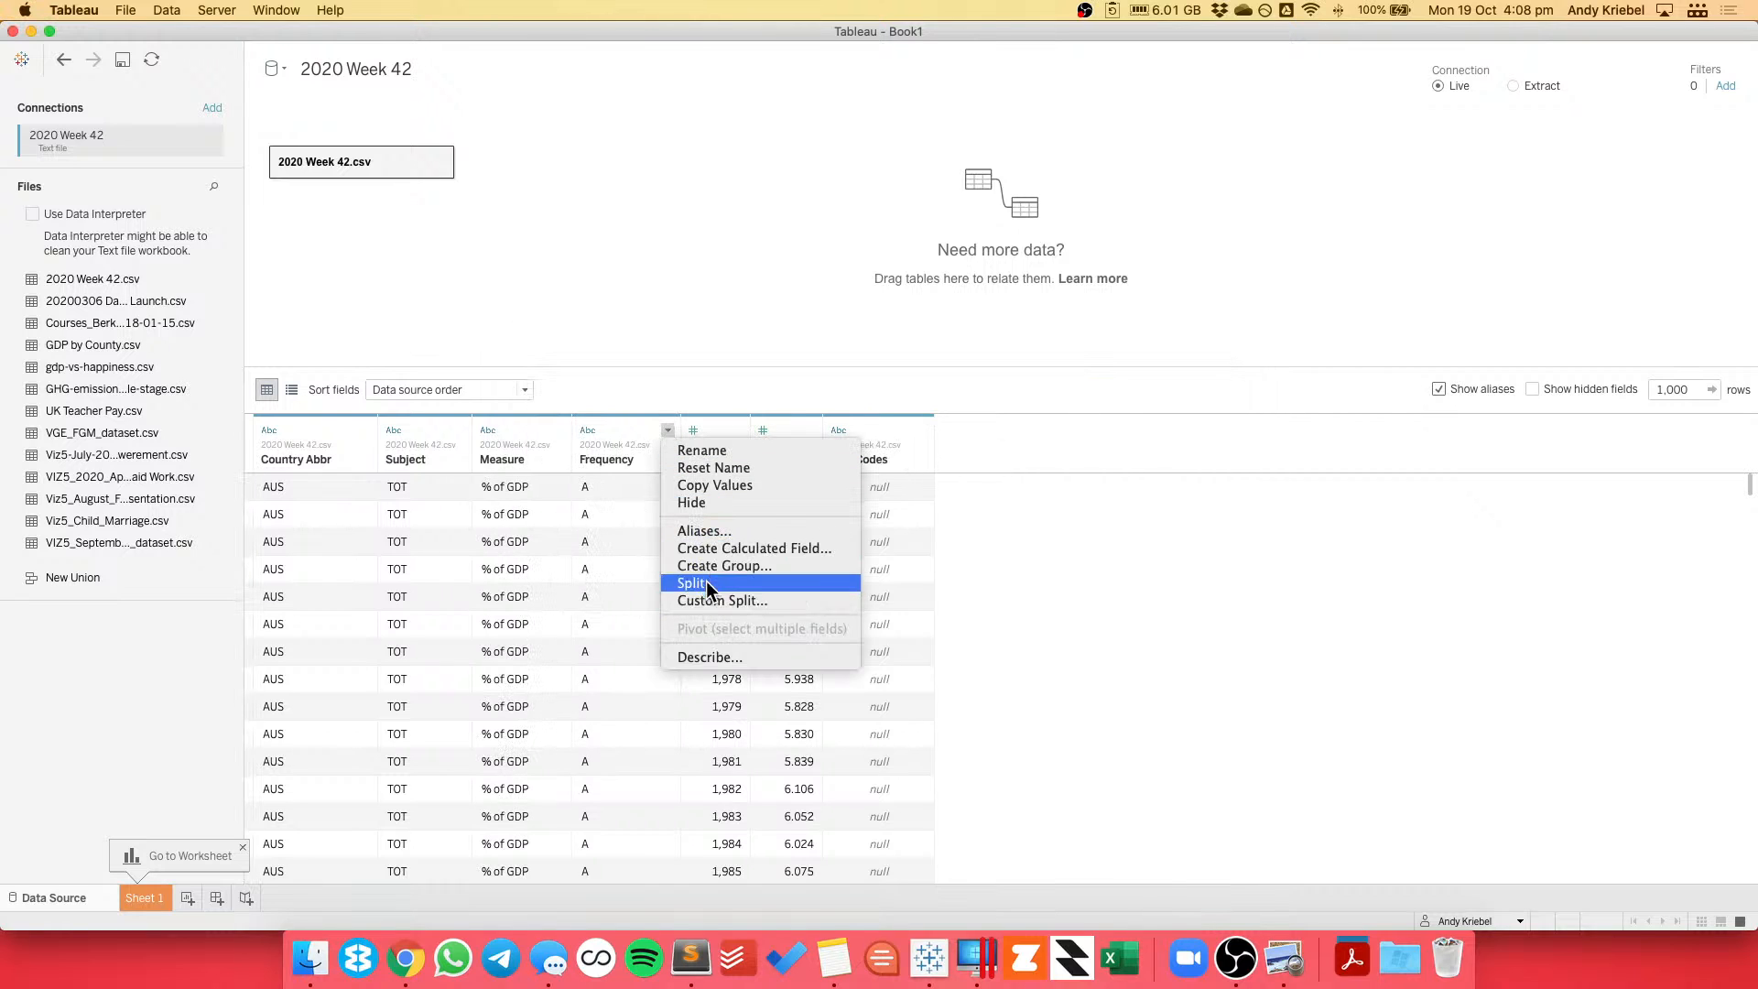
left_click(706, 530)
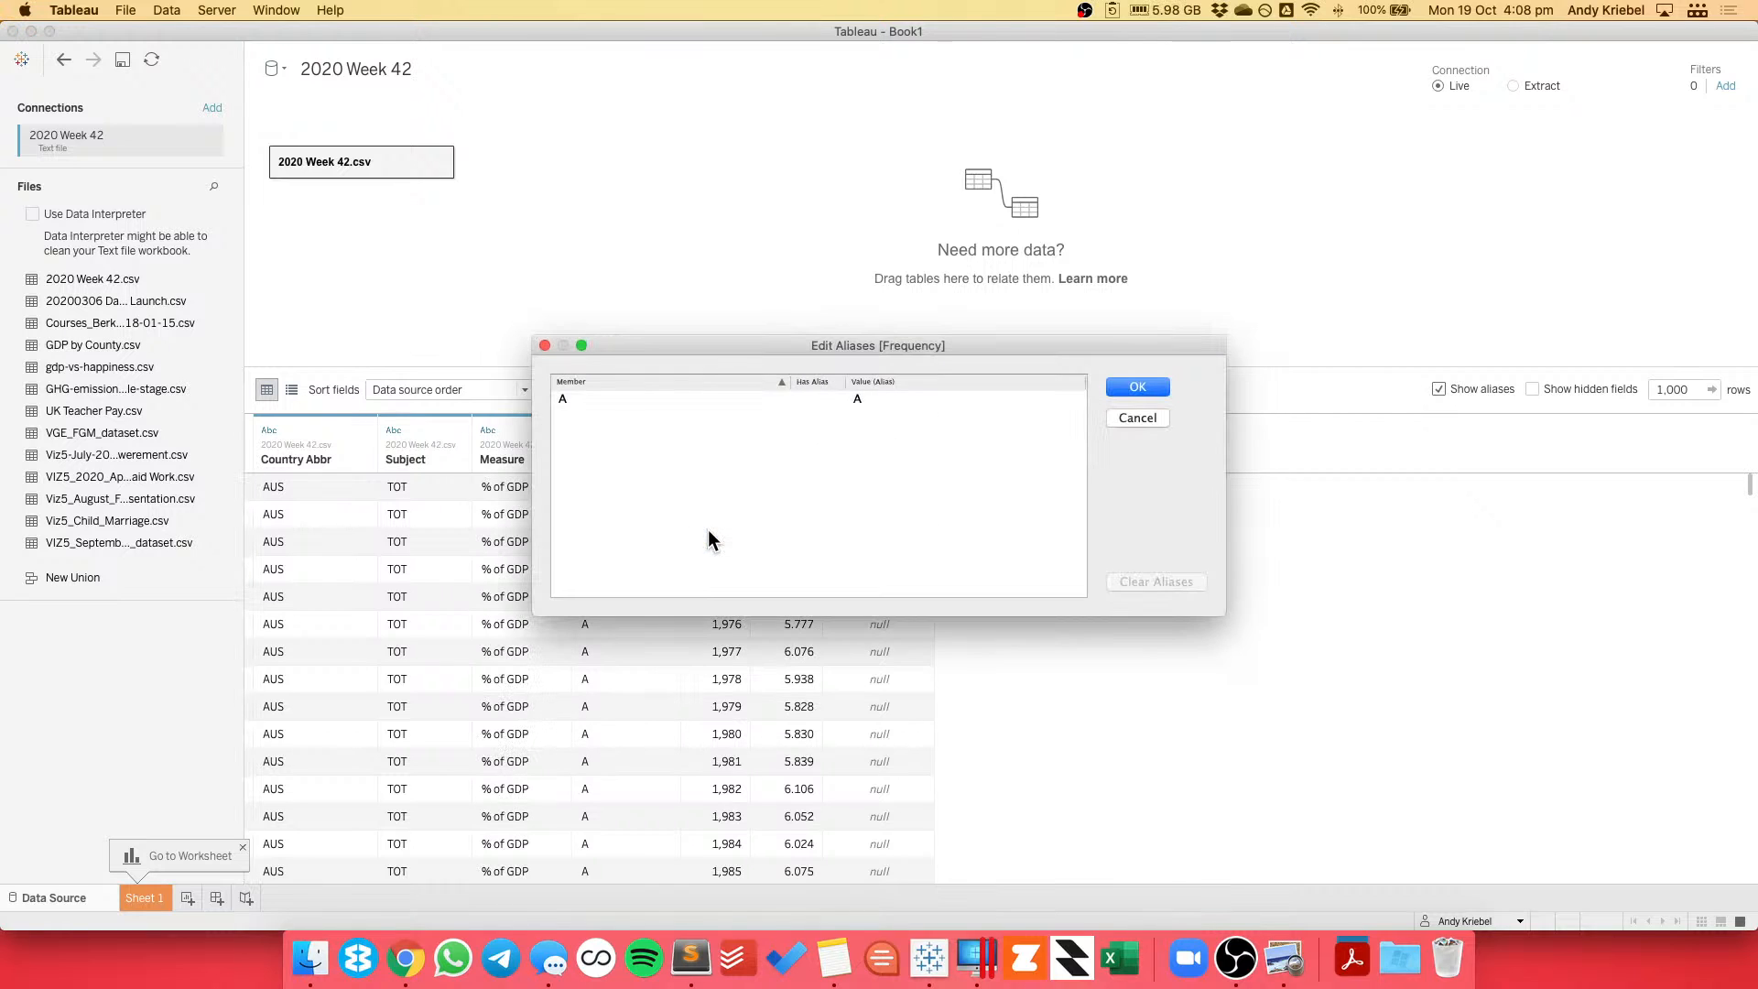
left_click(1137, 417)
left_click(669, 430)
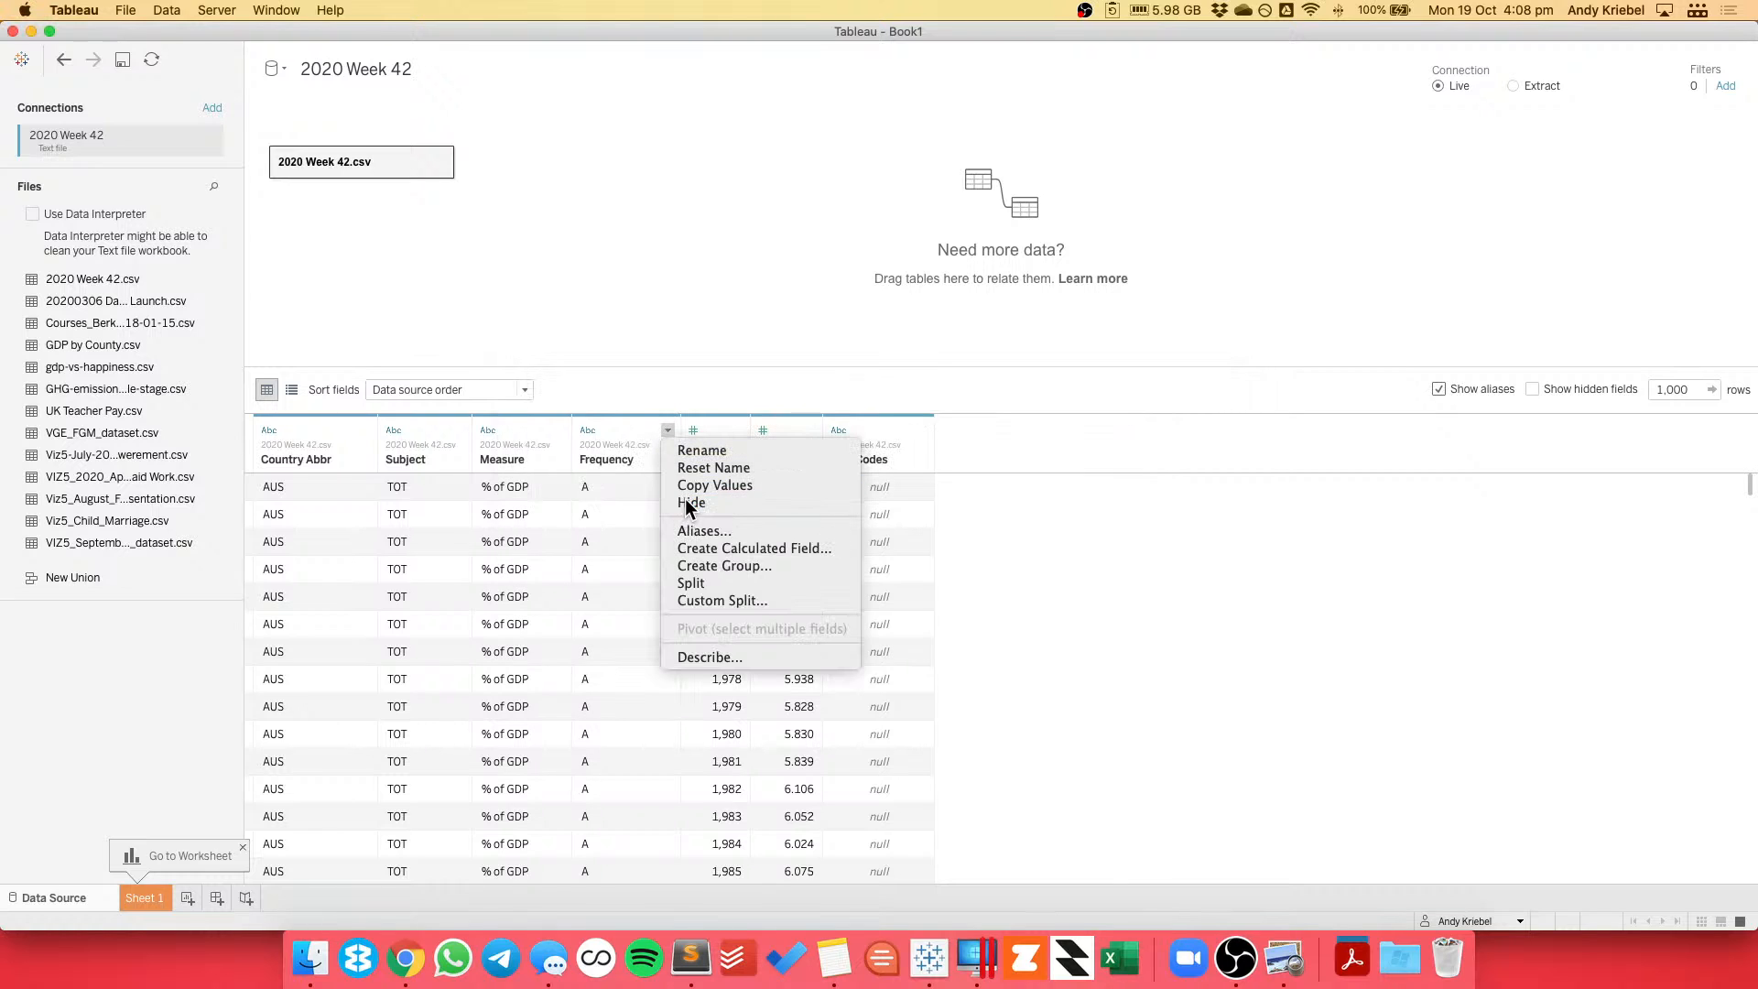
left_click(692, 504)
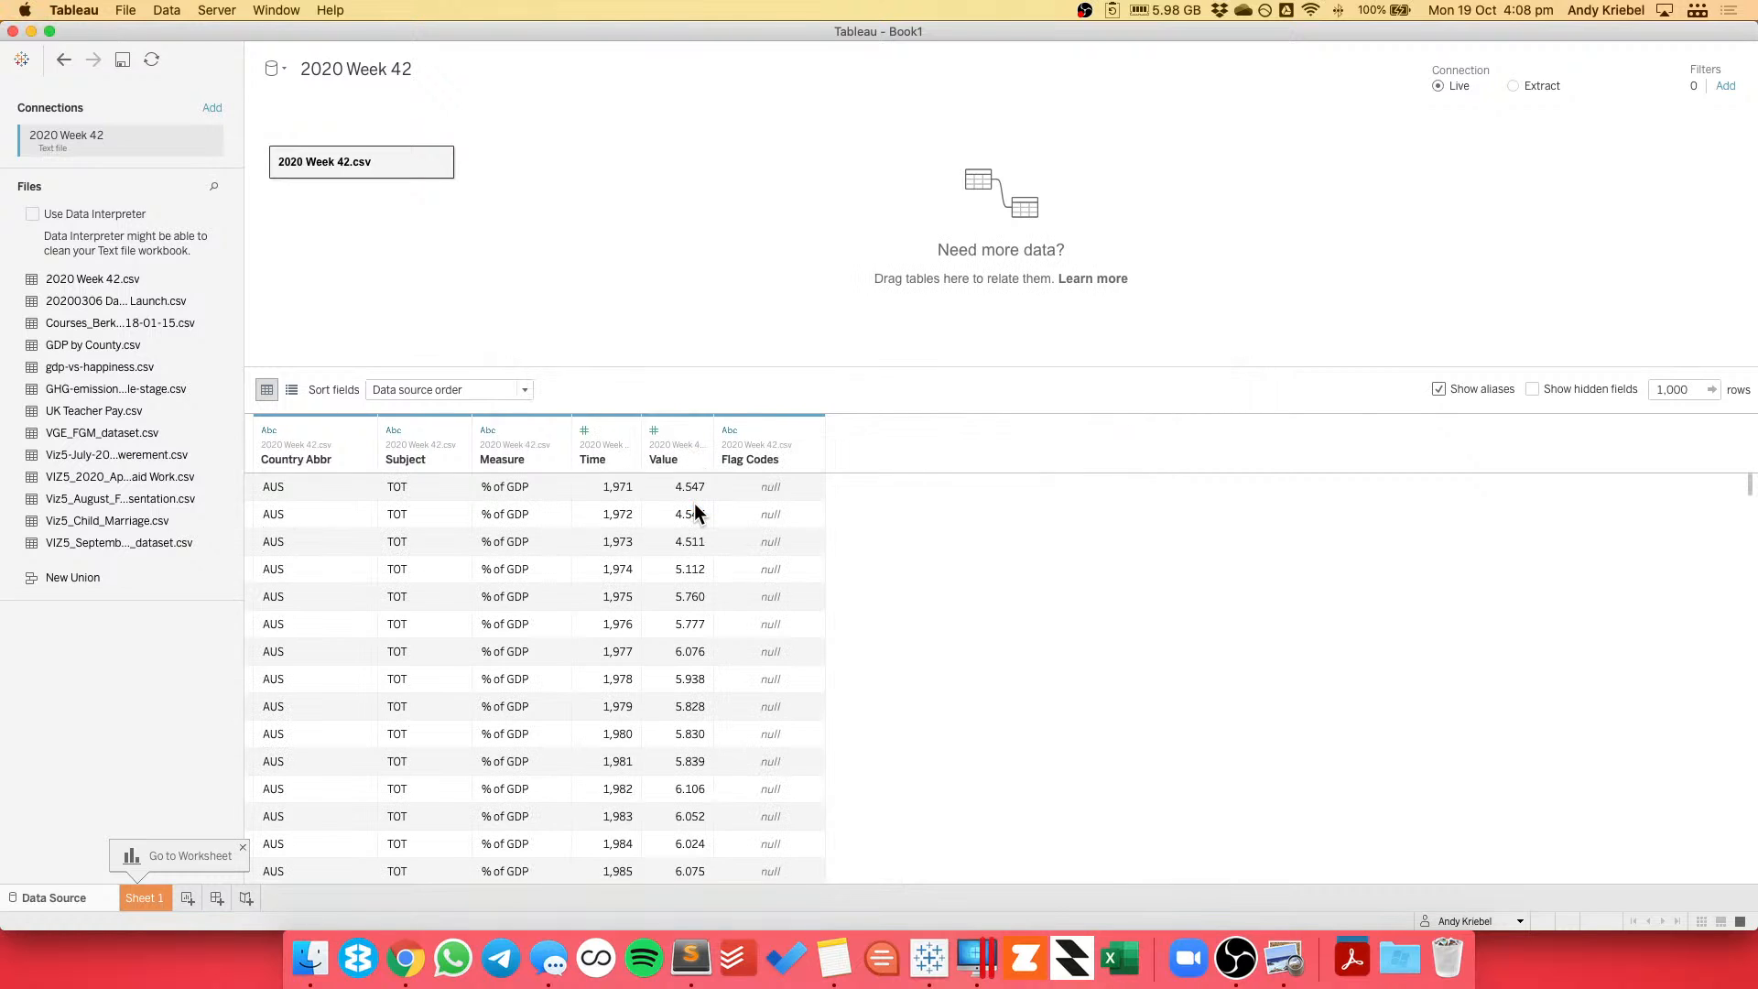
Rename the Time field to "Year" in the 2020 Week 42 data source.
double_click(601, 458)
type("YEa")
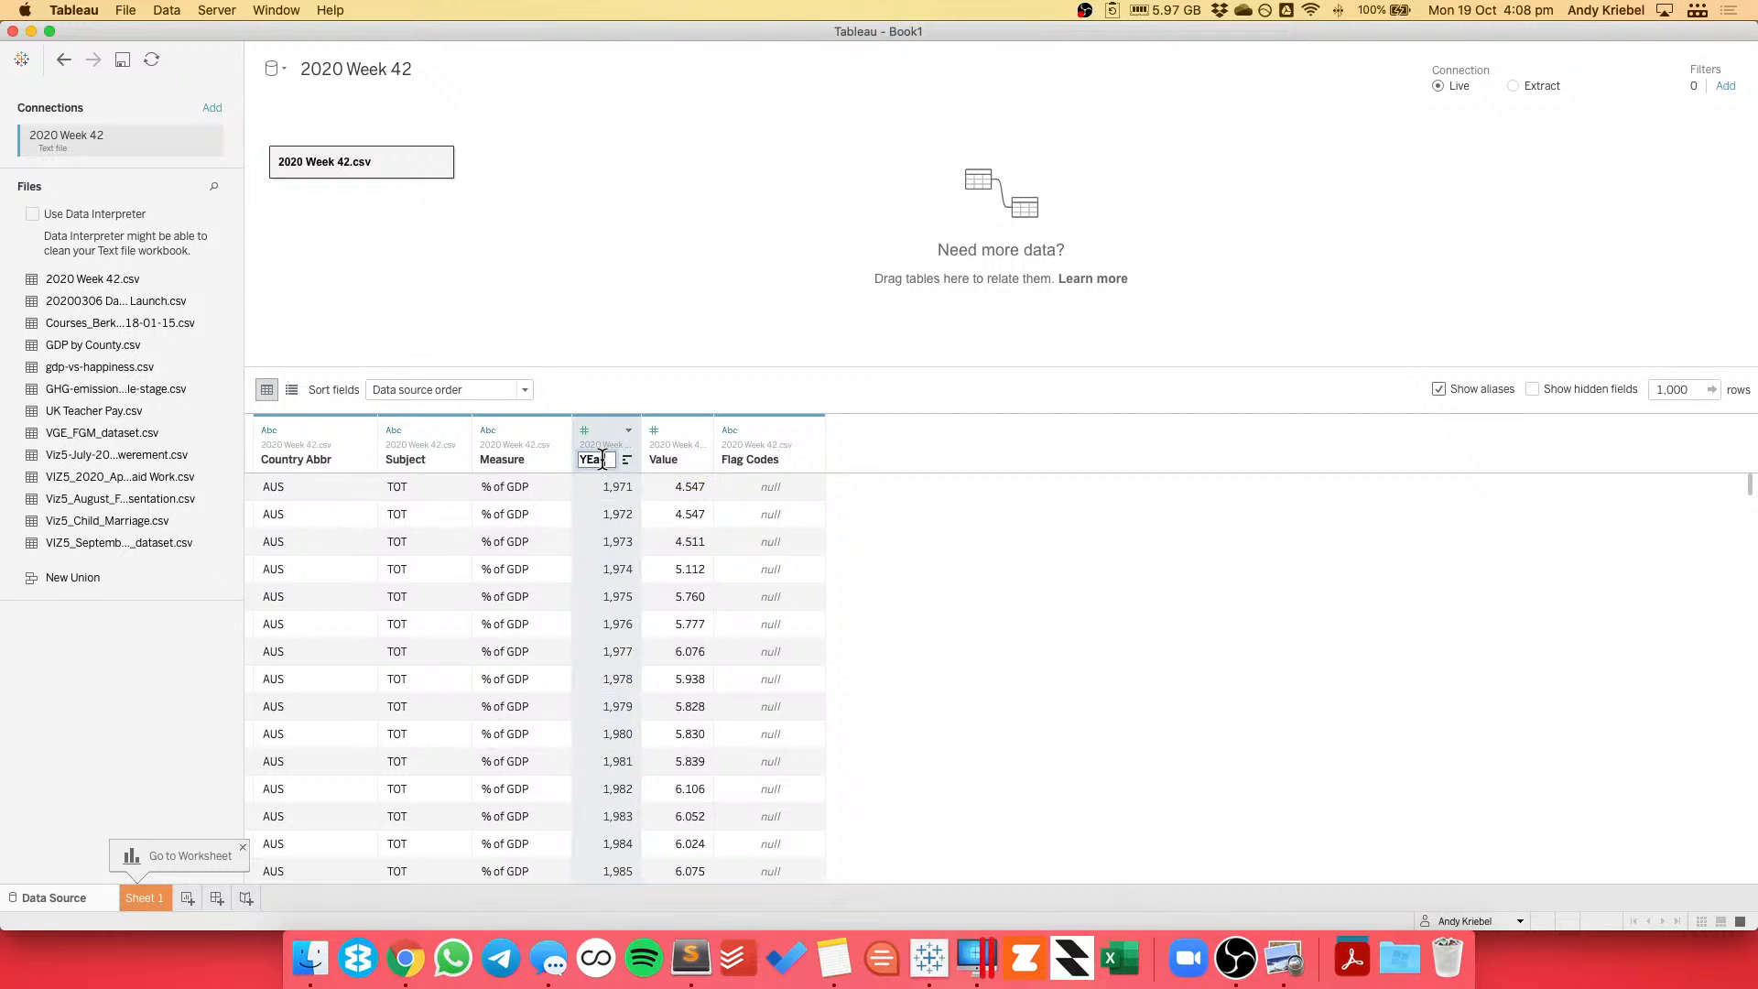
type("r")
key("Return")
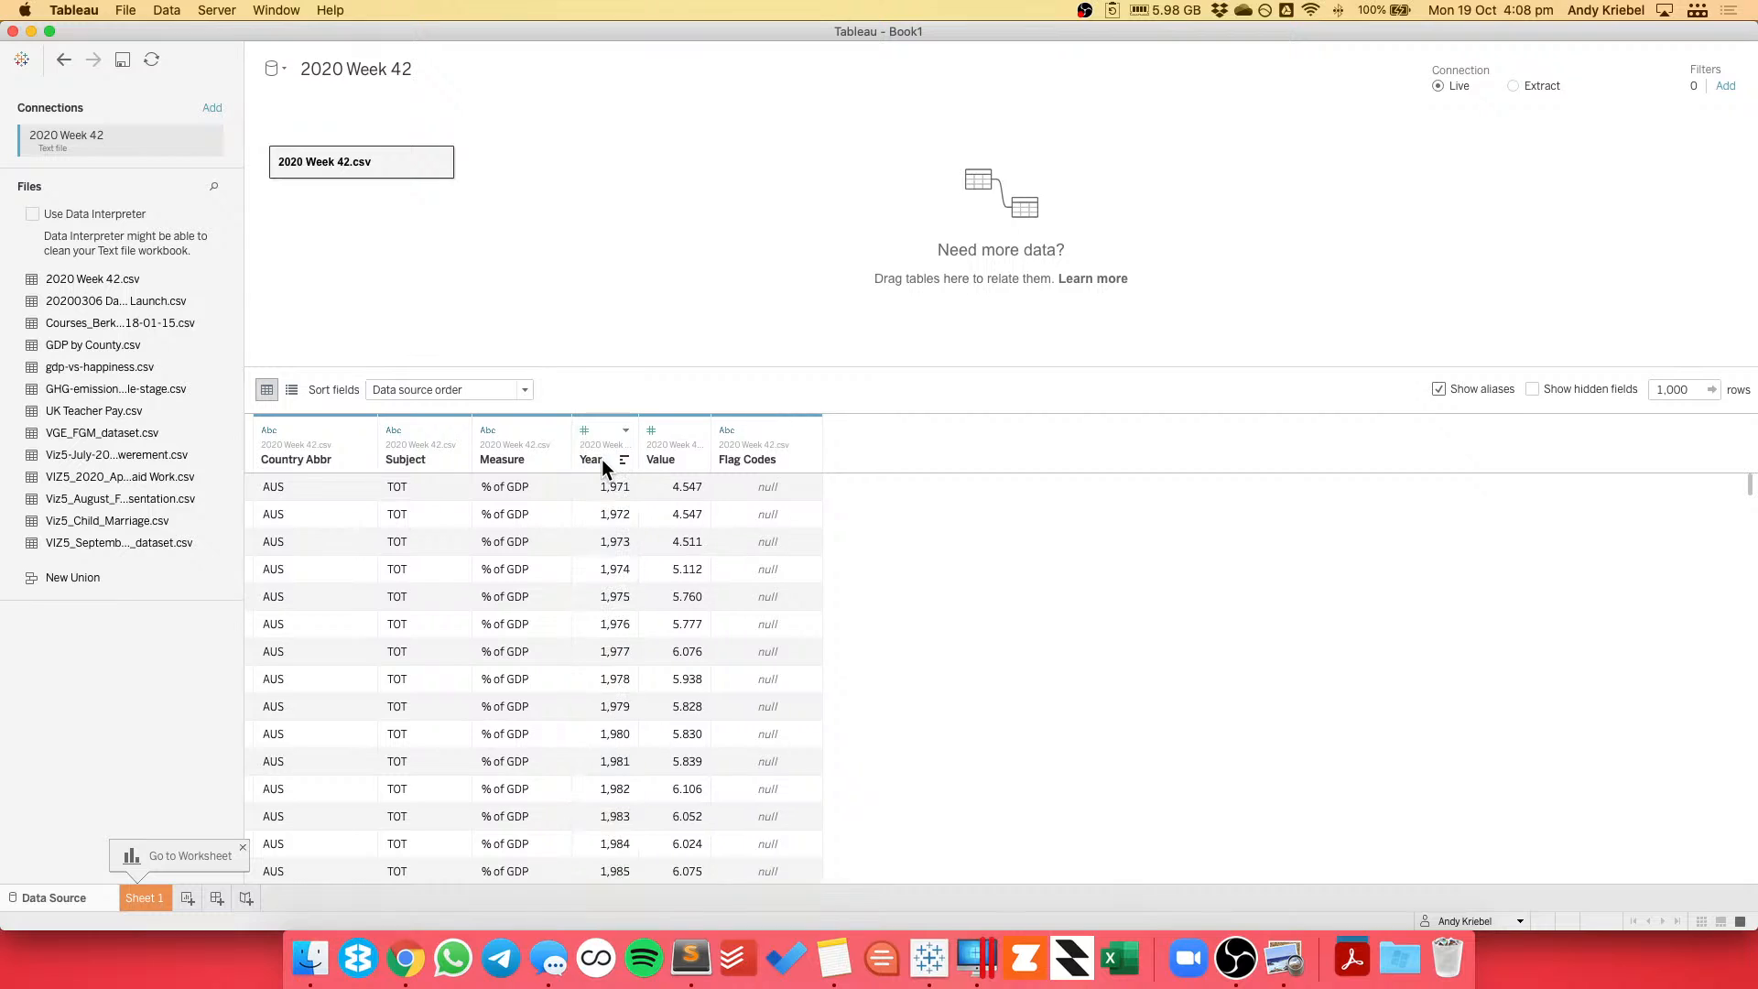
Check the Flag Codes field's values in its aliases list.
left_click(810, 429)
left_click(837, 519)
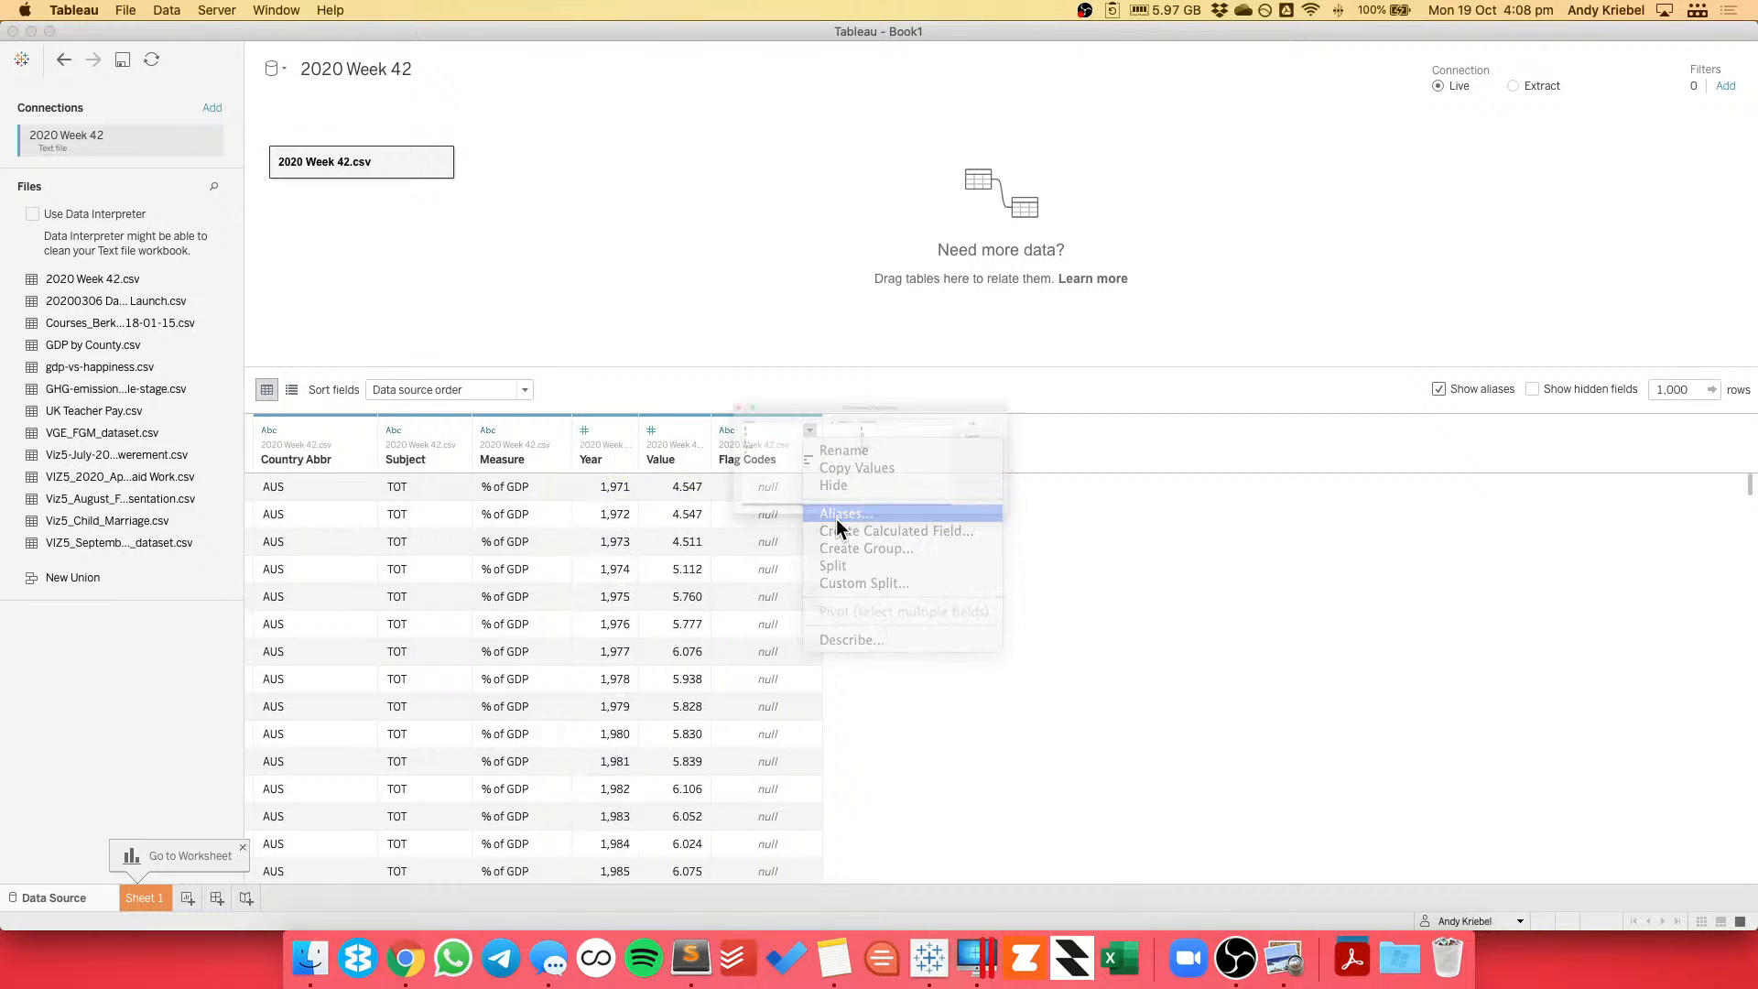
left_click(1131, 421)
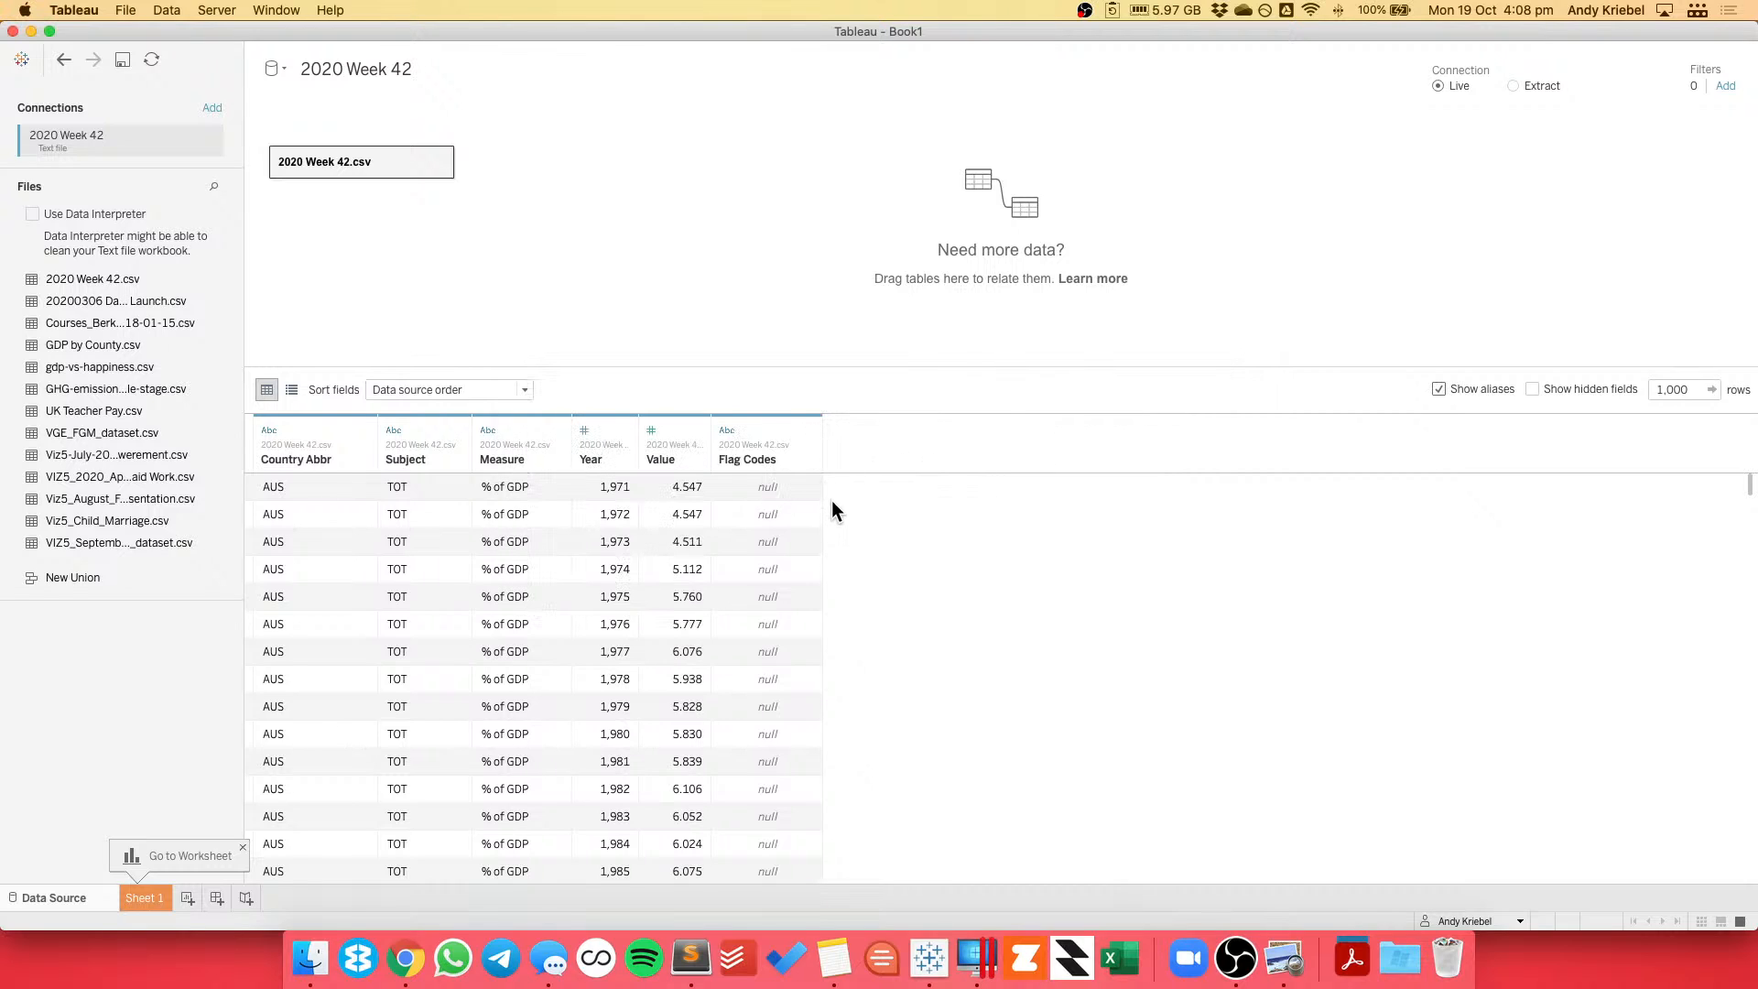
On Sheet 1, make Year a dimension and filter the sheet by Country Abbr to USA only.
left_click(144, 895)
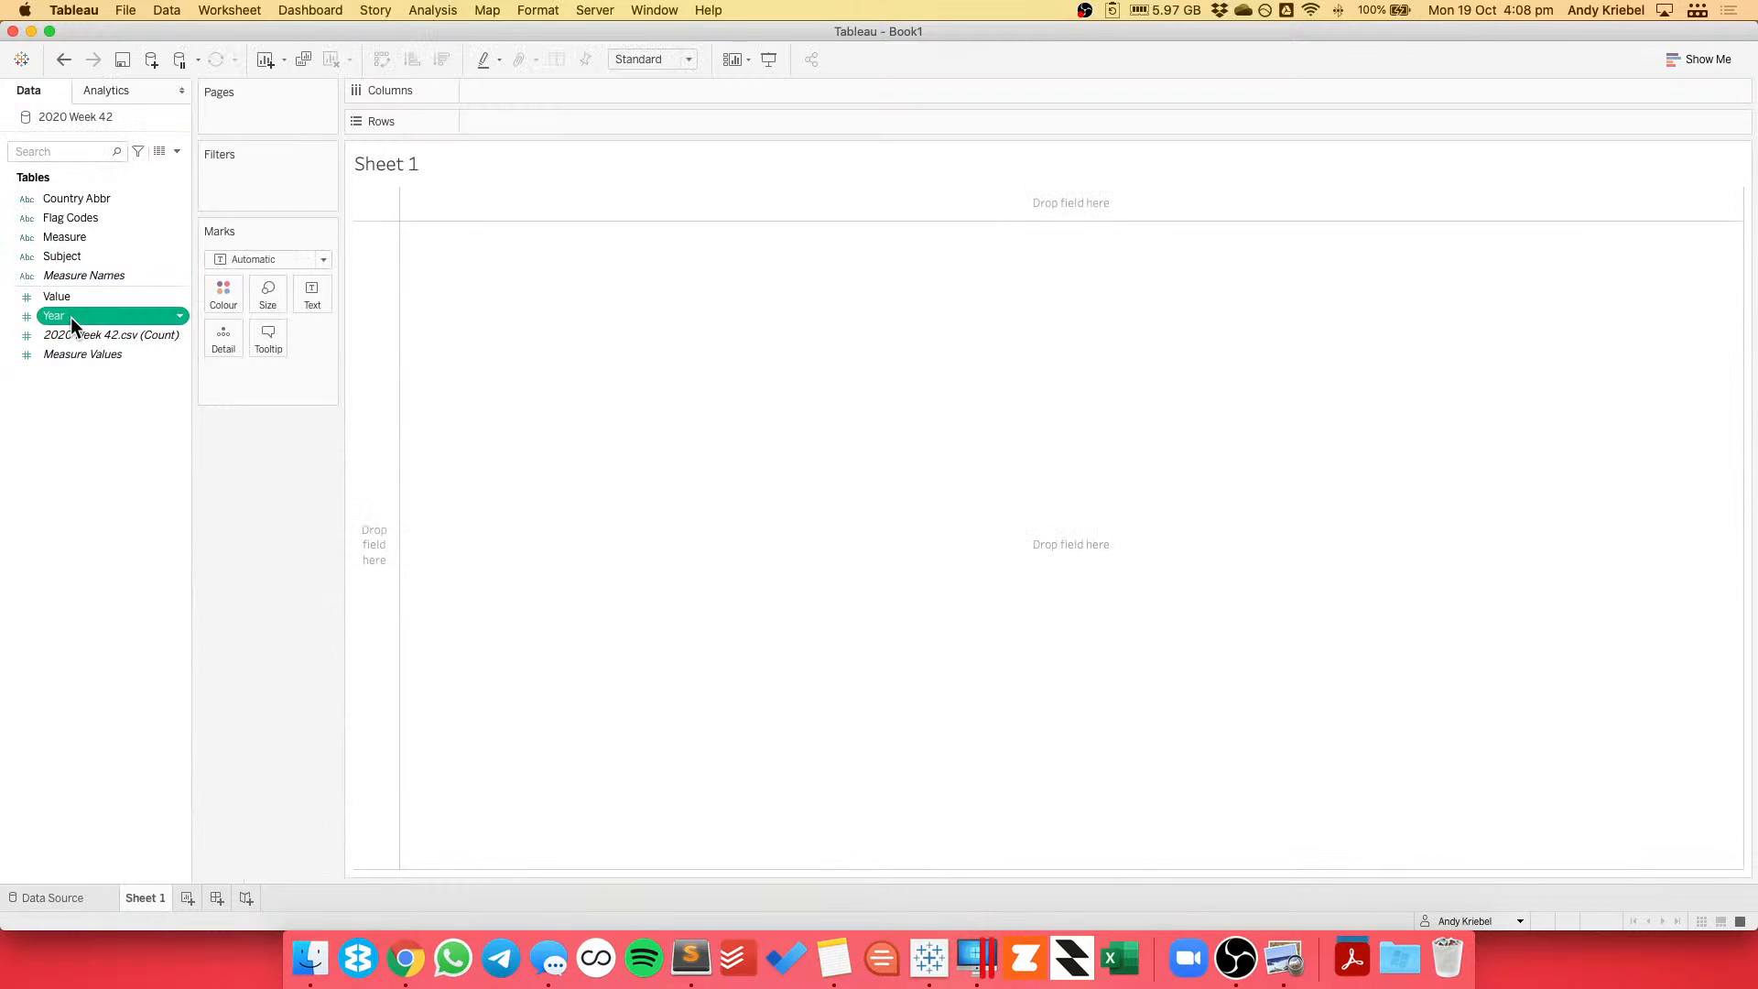
left_click_drag(69, 317, 275, 182)
scroll(832, 441, "down", 10)
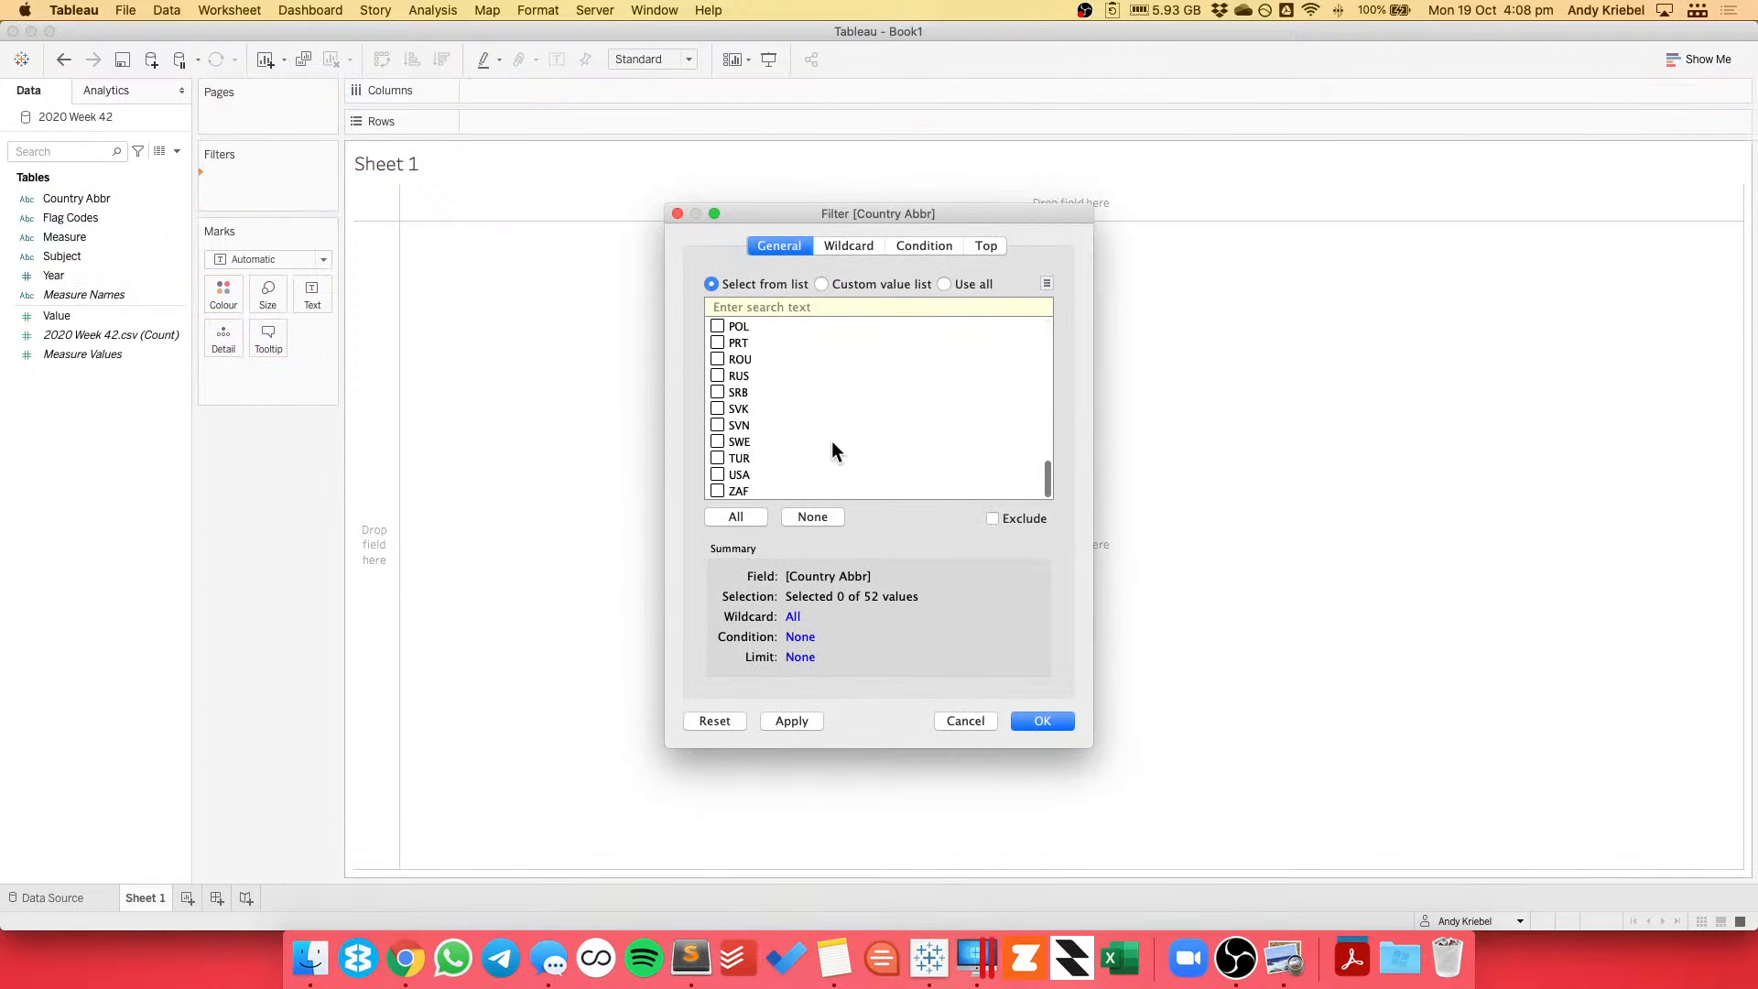
left_click(717, 474)
left_click(1018, 720)
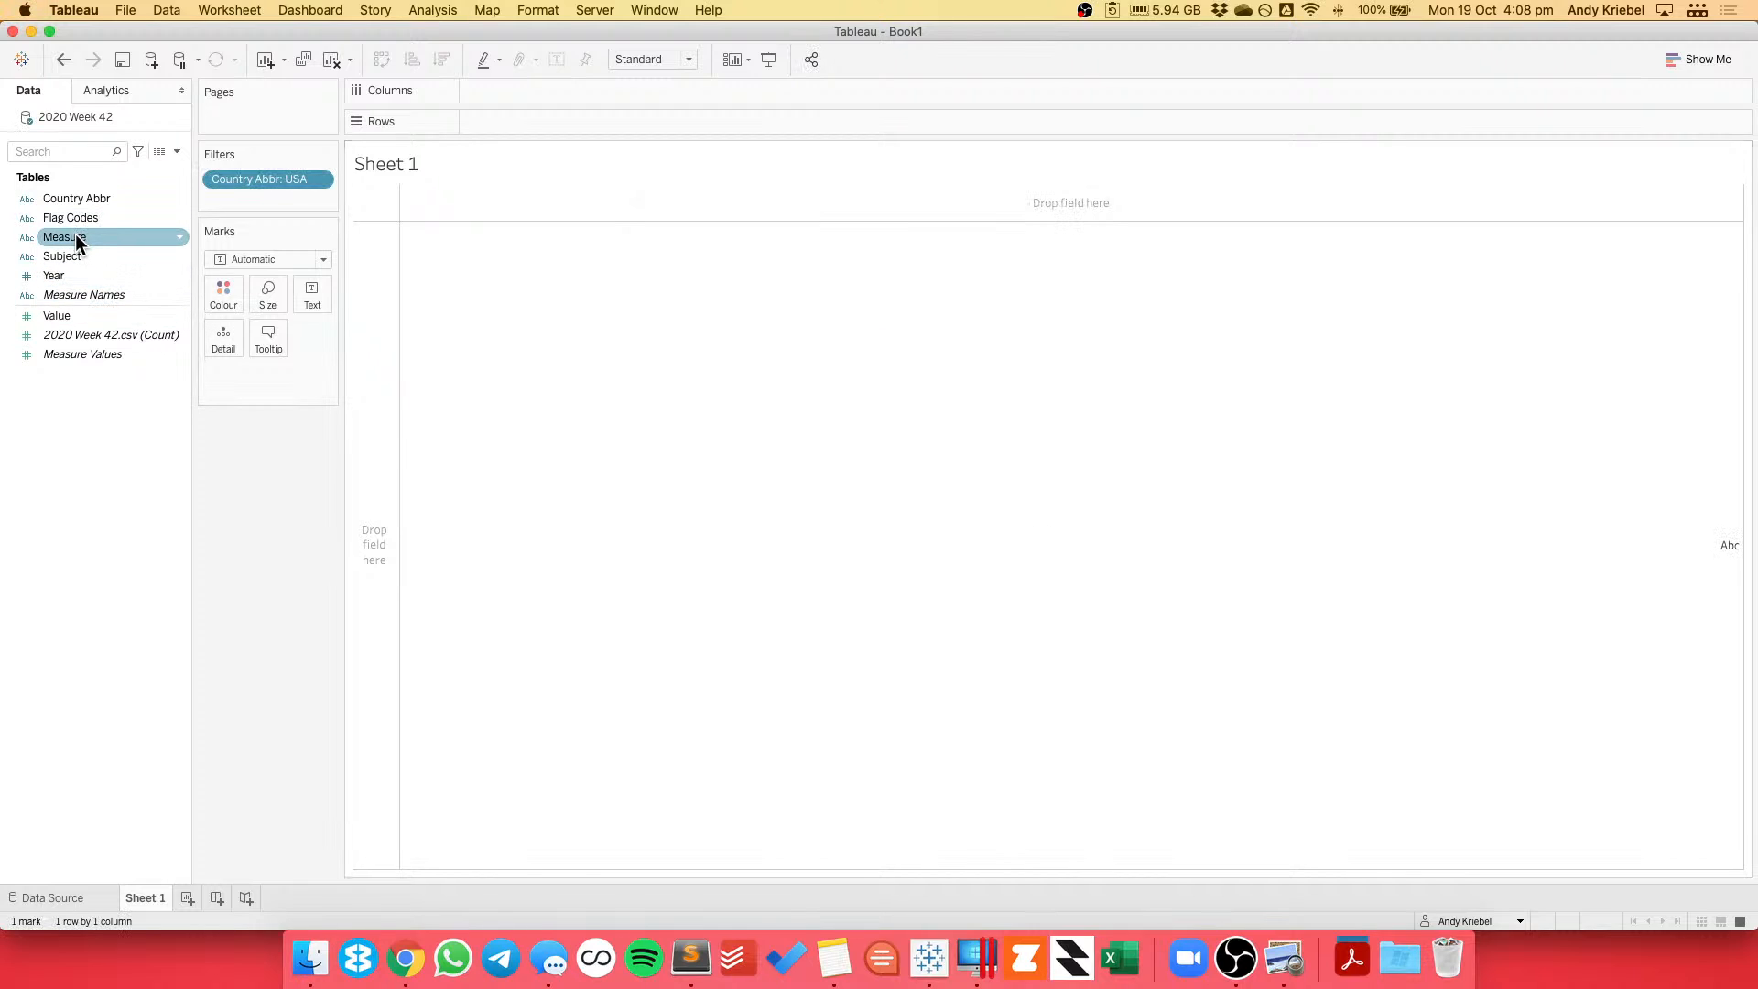
List the Measure values as rows and filter the sheet to Year 2019.
left_click_drag(75, 233, 381, 270)
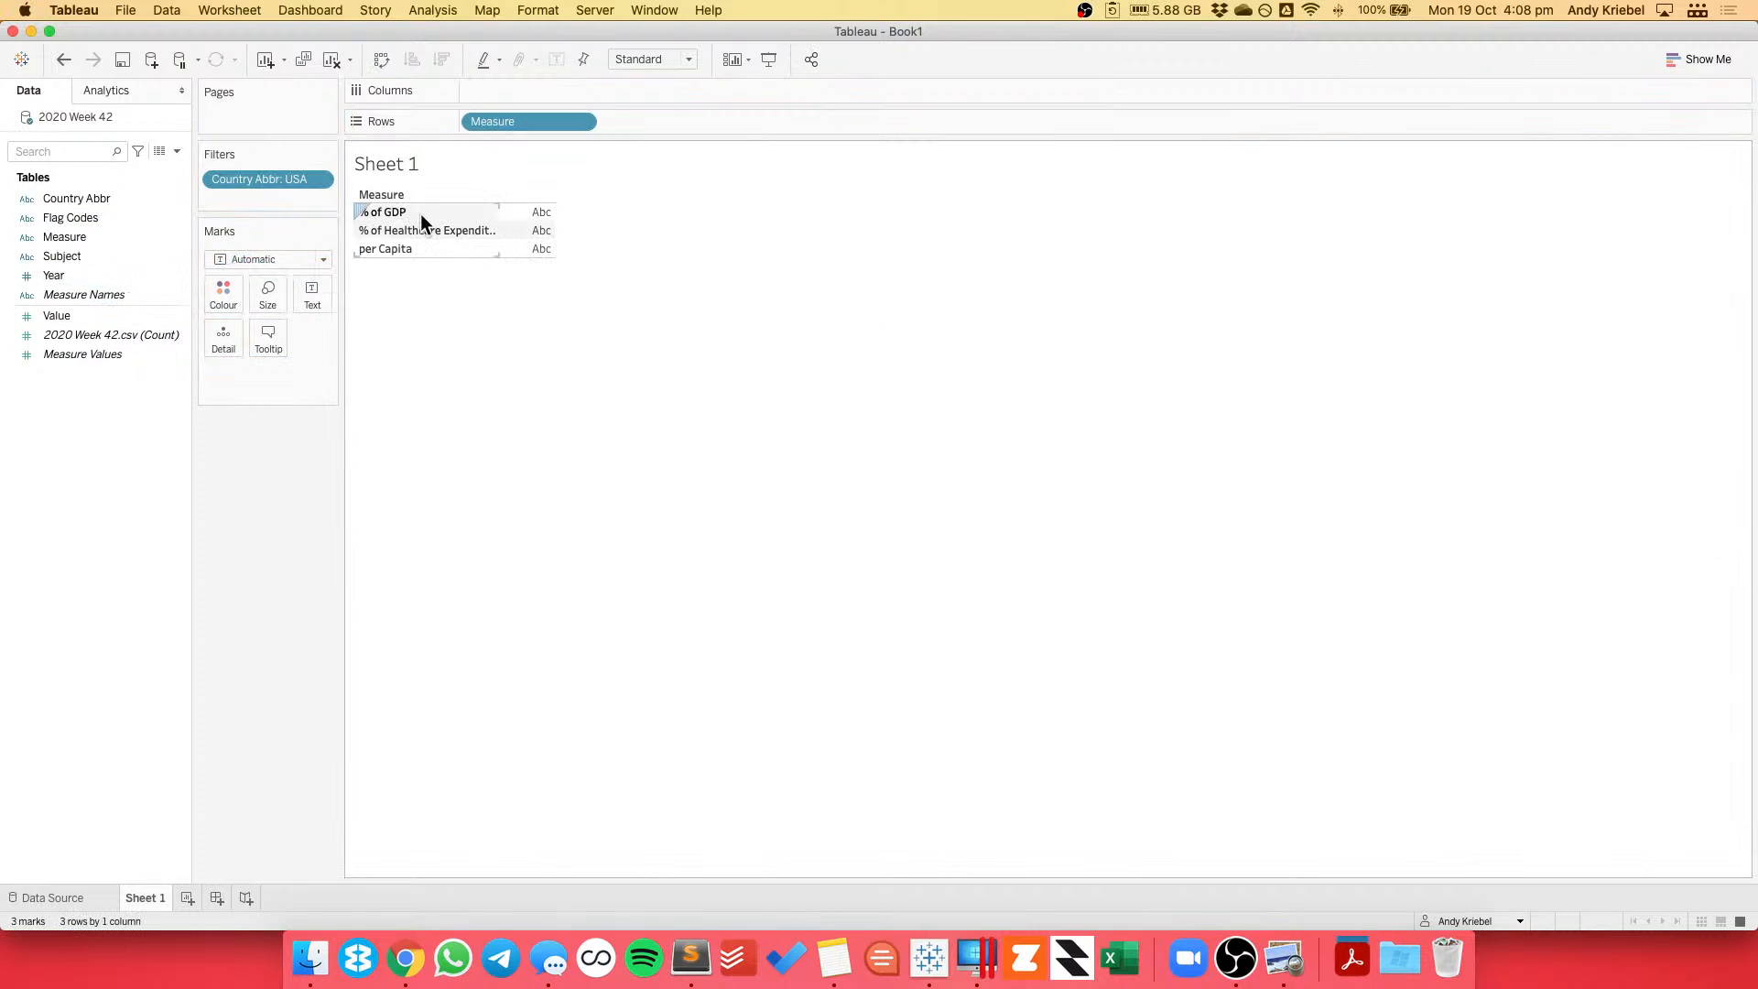
left_click_drag(77, 282, 264, 209)
scroll(749, 458, "down", 10)
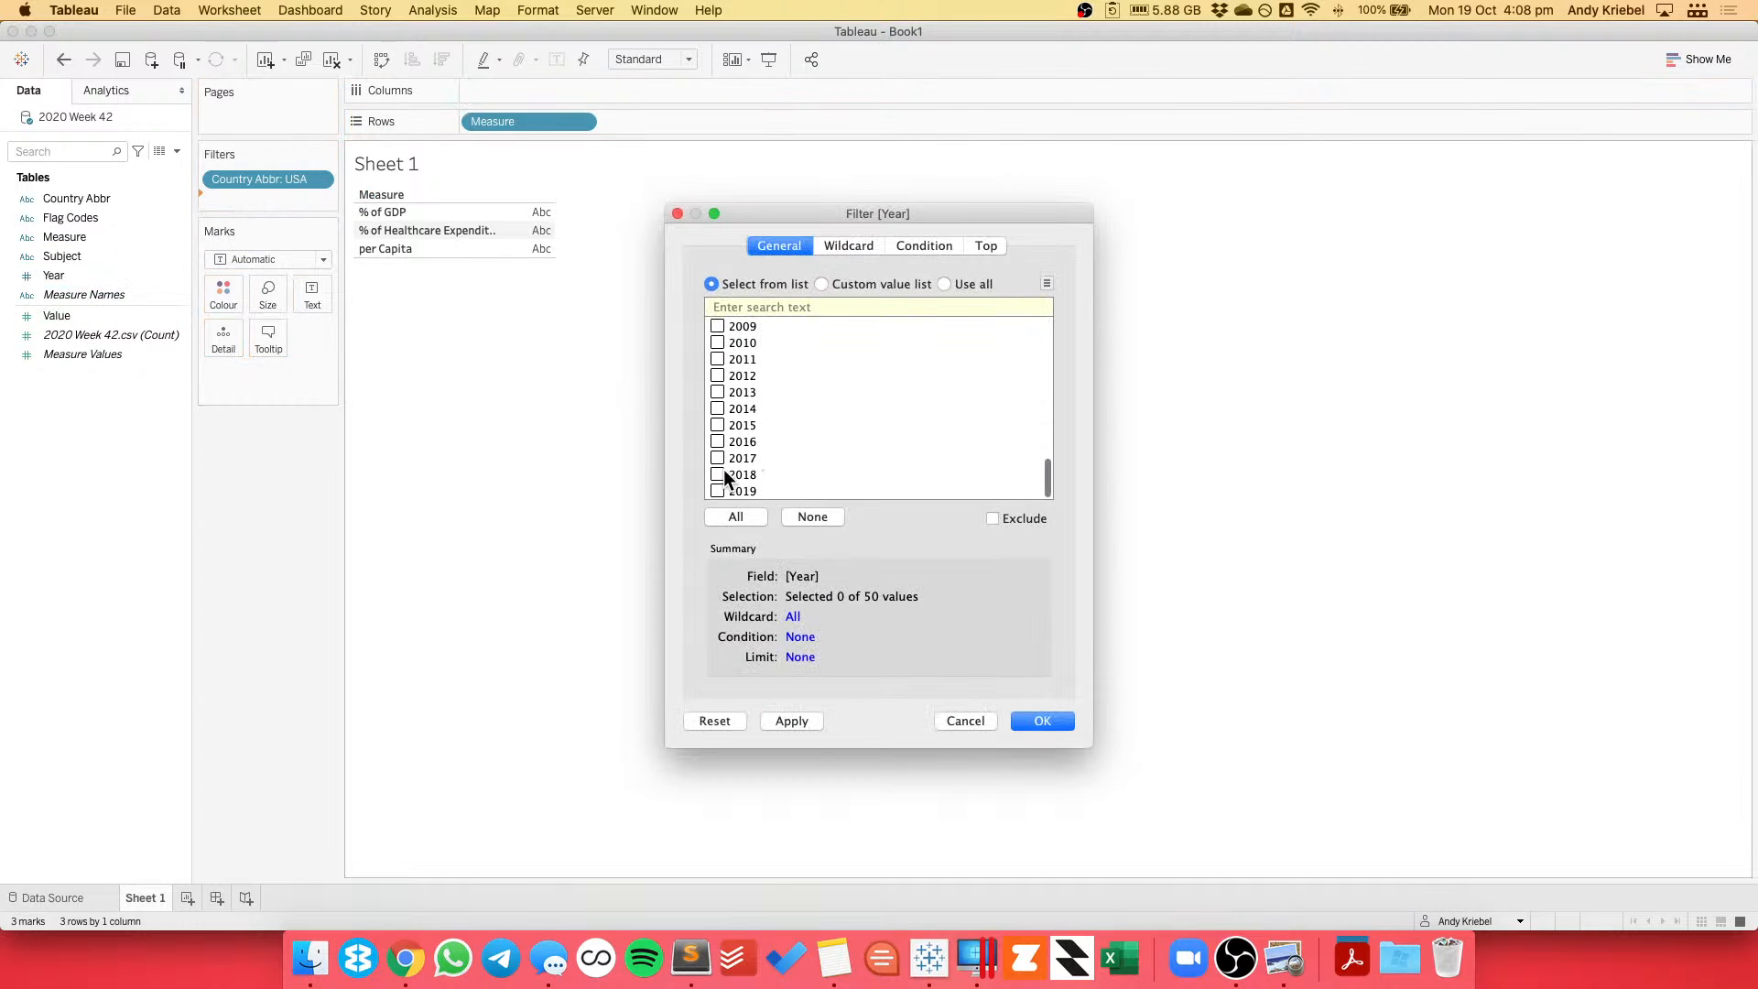
left_click(717, 489)
left_click(1034, 719)
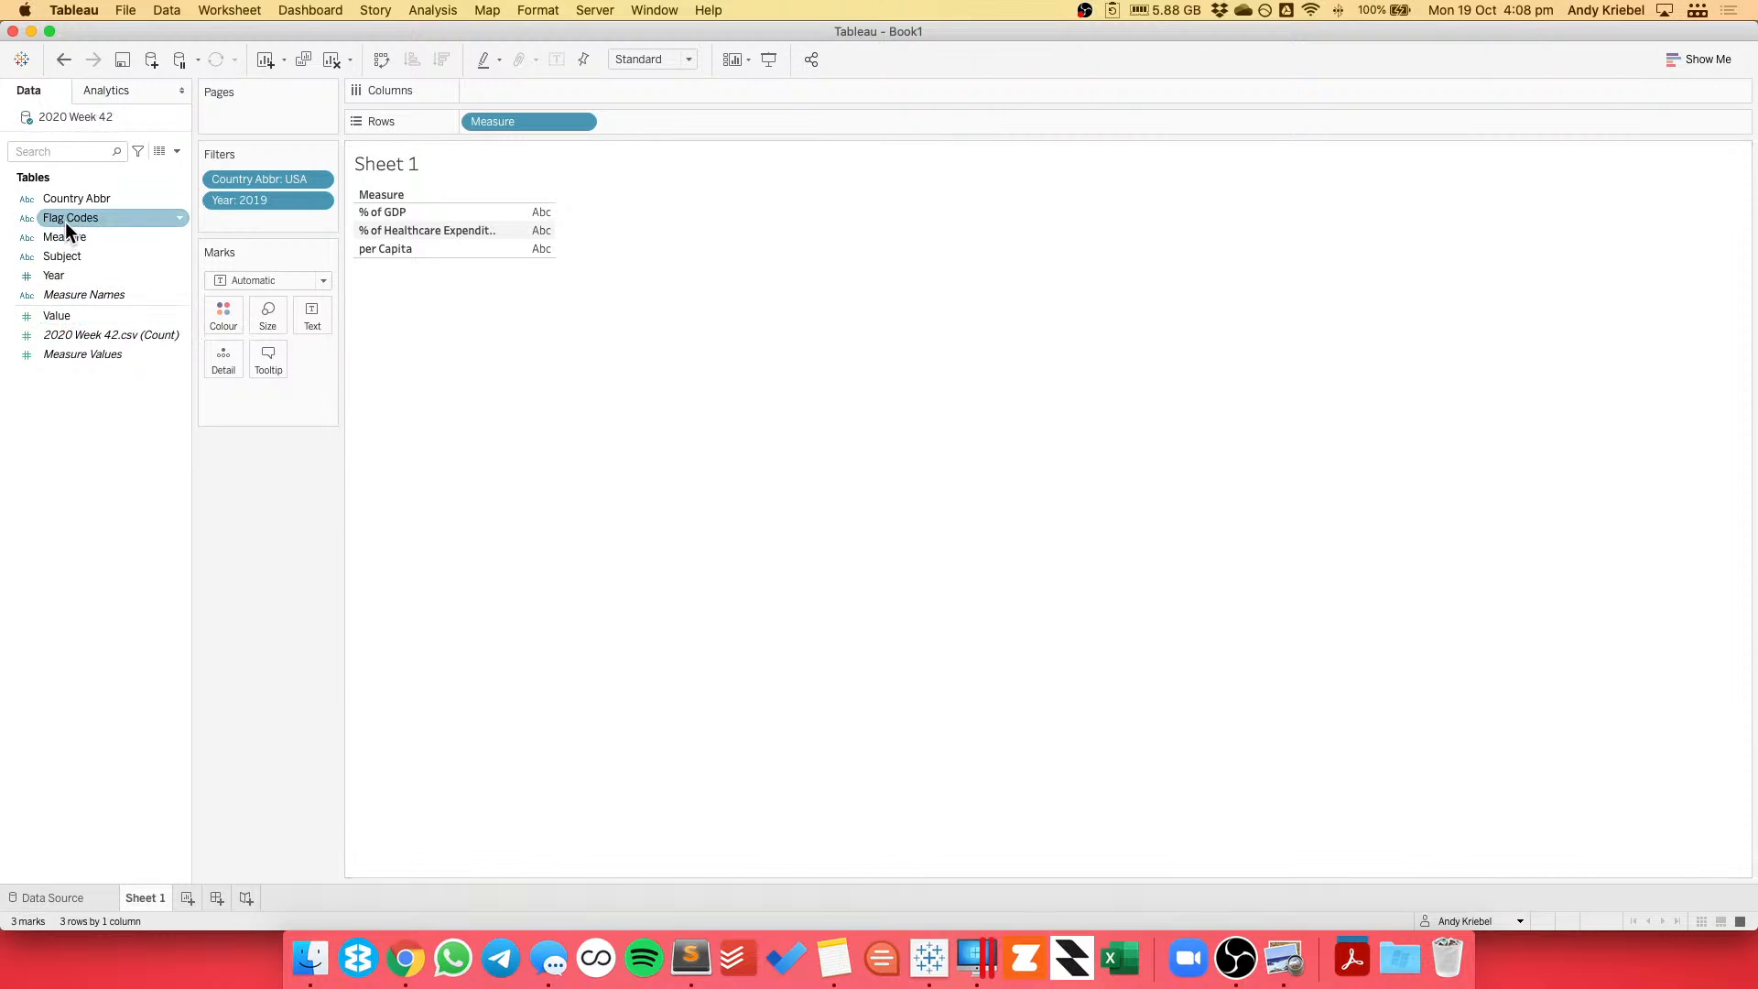
Add Subject to the rows after Measure and show Value as text in the table.
left_click_drag(71, 254, 552, 92)
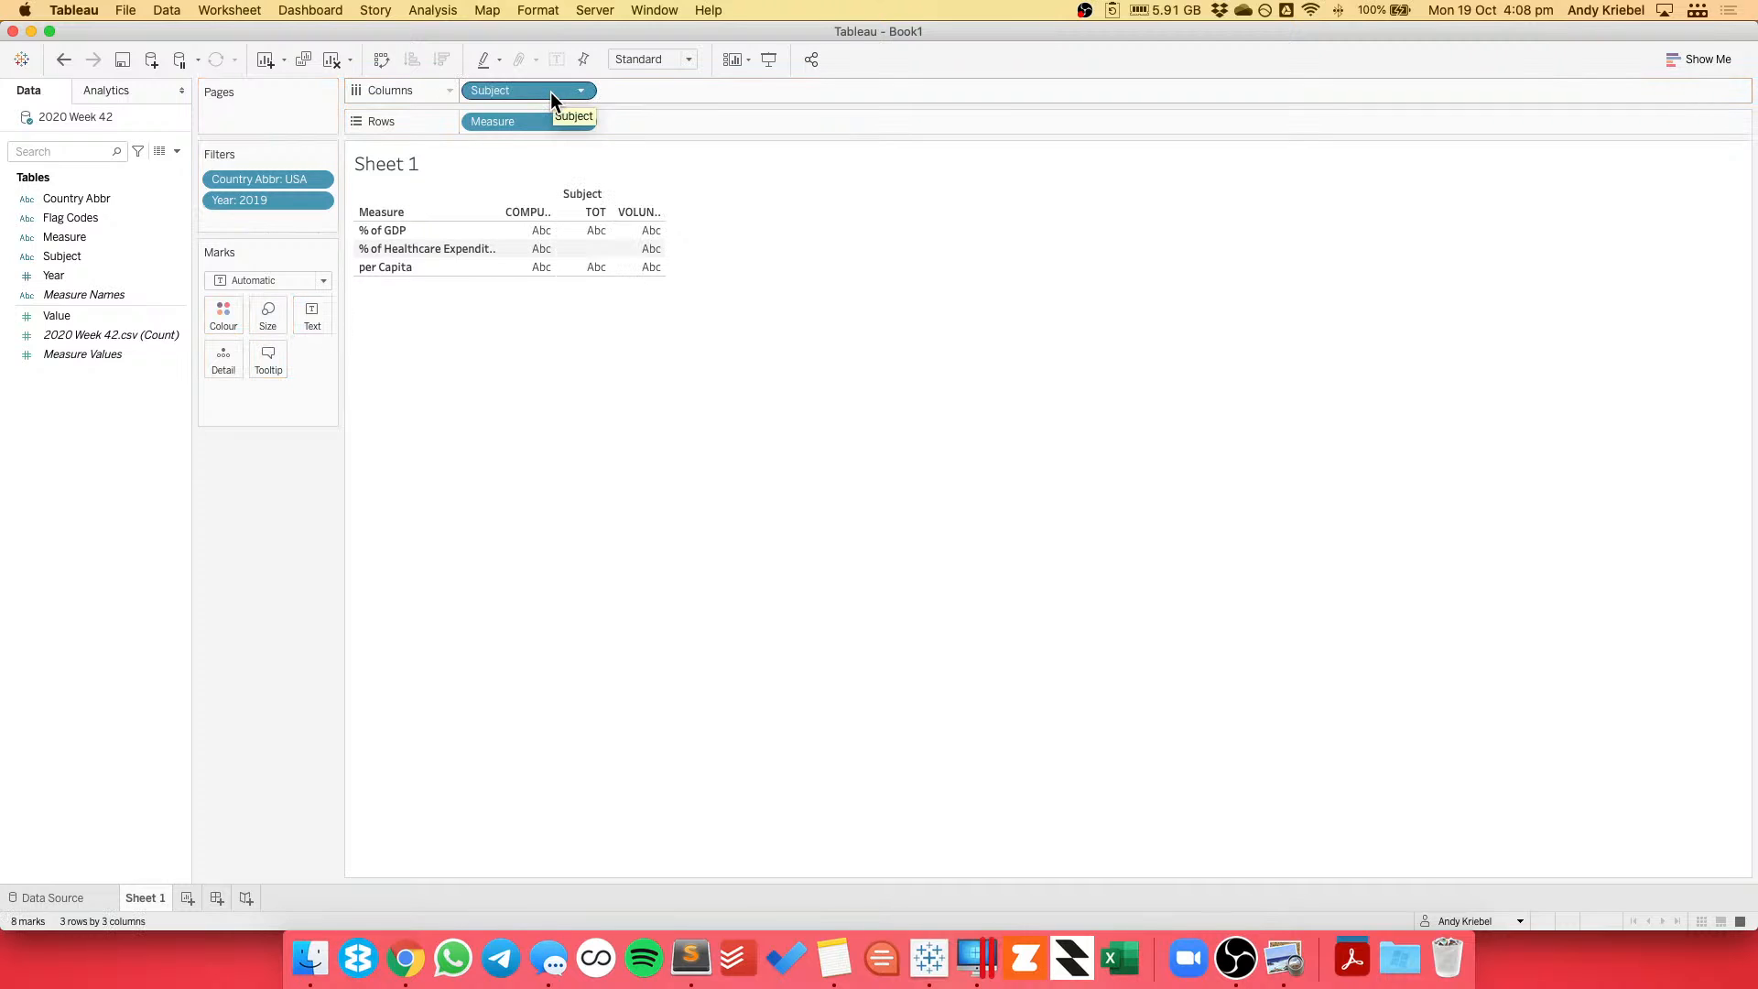
left_click_drag(525, 92, 651, 123)
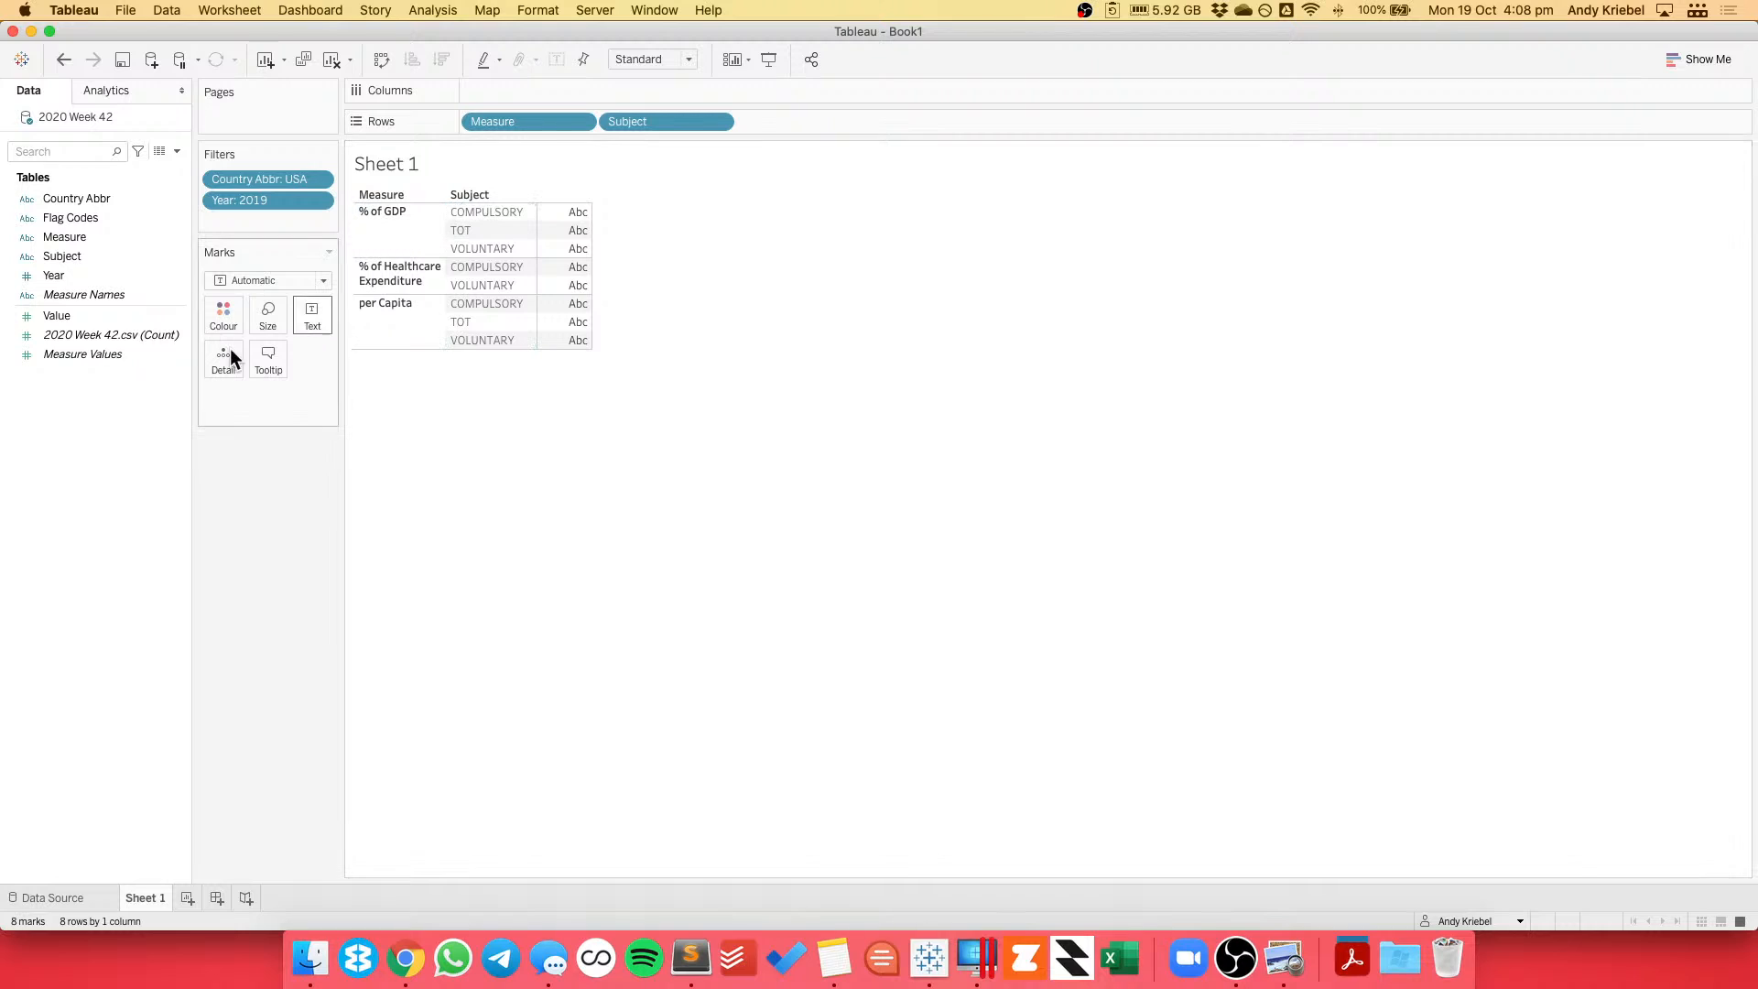
left_click(62, 315)
left_click_drag(62, 315, 312, 318)
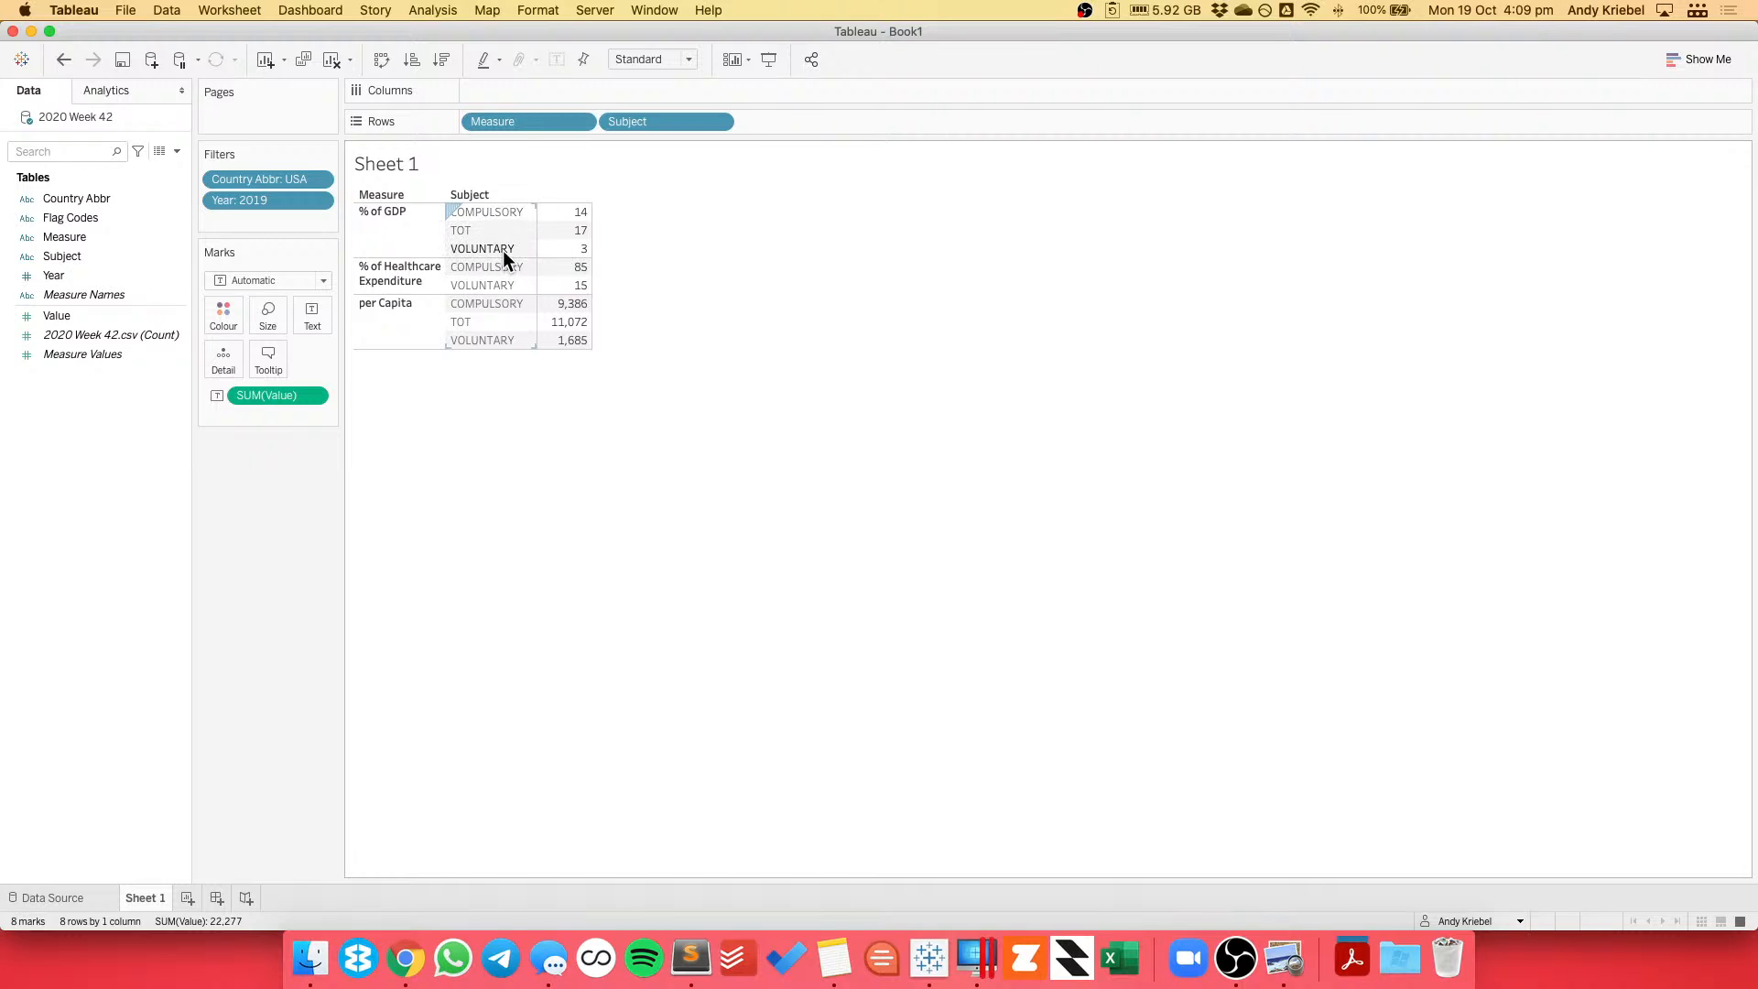
Try listing all countries ahead of Measure in the rows with Subject filtered to OOPEXP, and undo both changes.
mouse_move(544, 261)
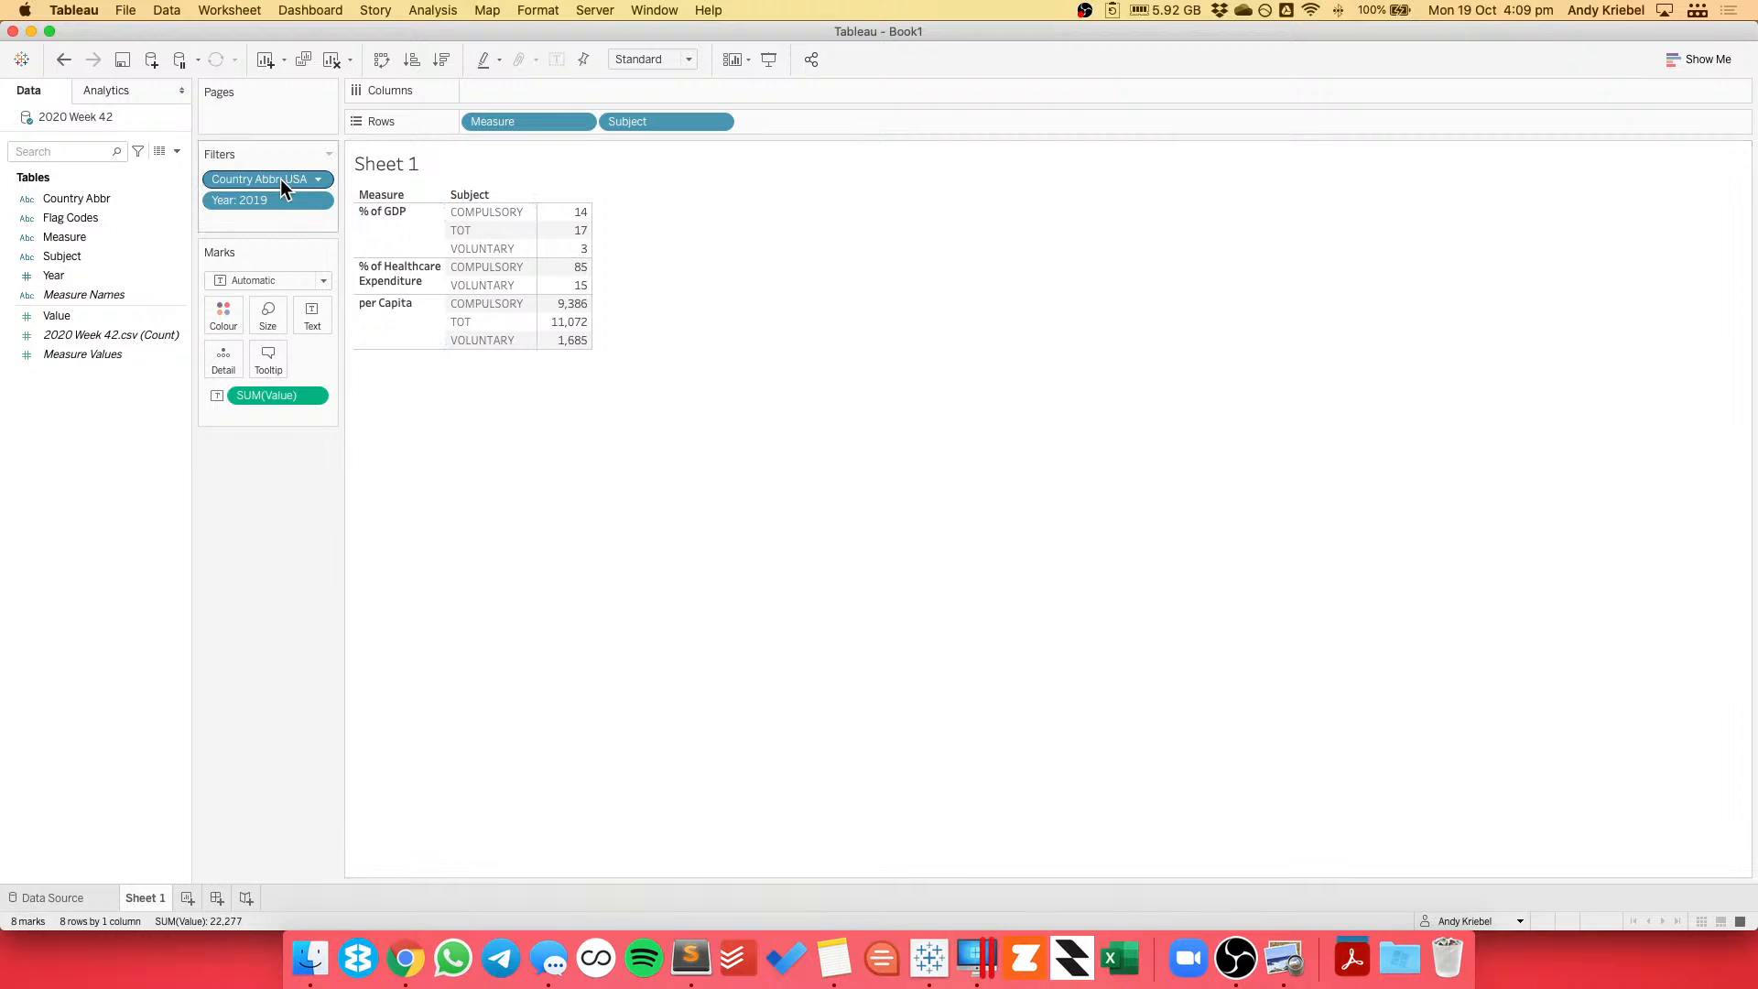
left_click_drag(278, 179, 481, 119)
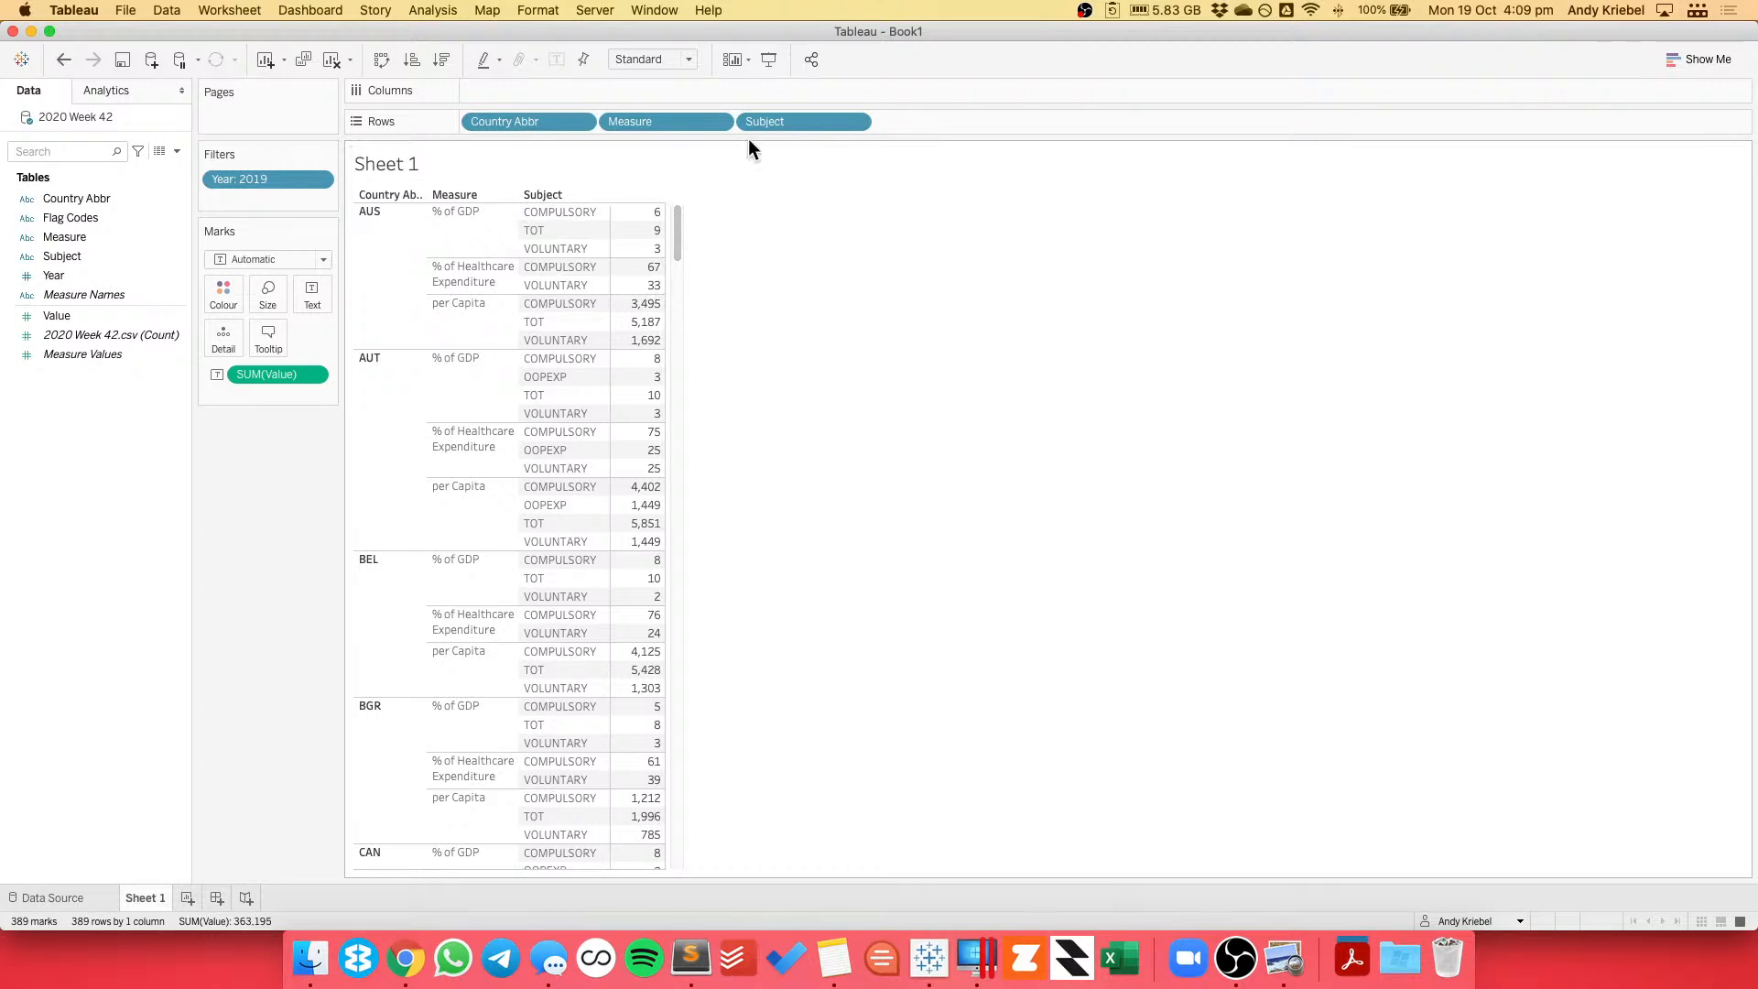
left_click(859, 123)
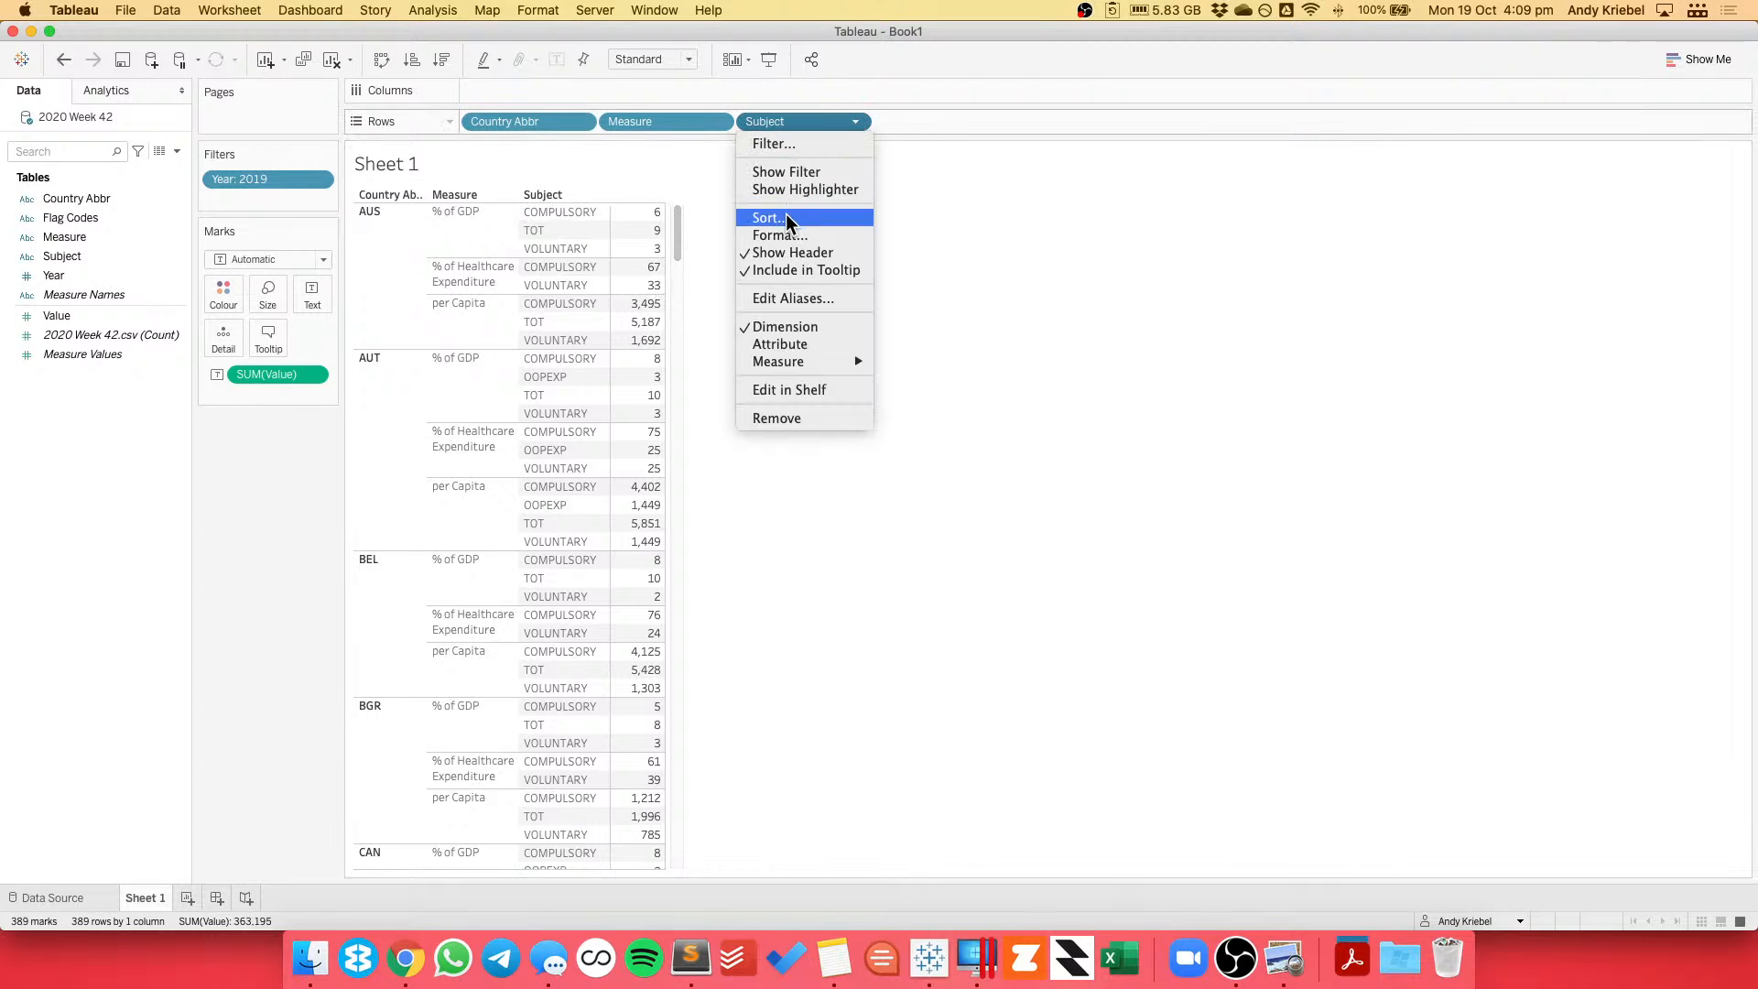
left_click(776, 143)
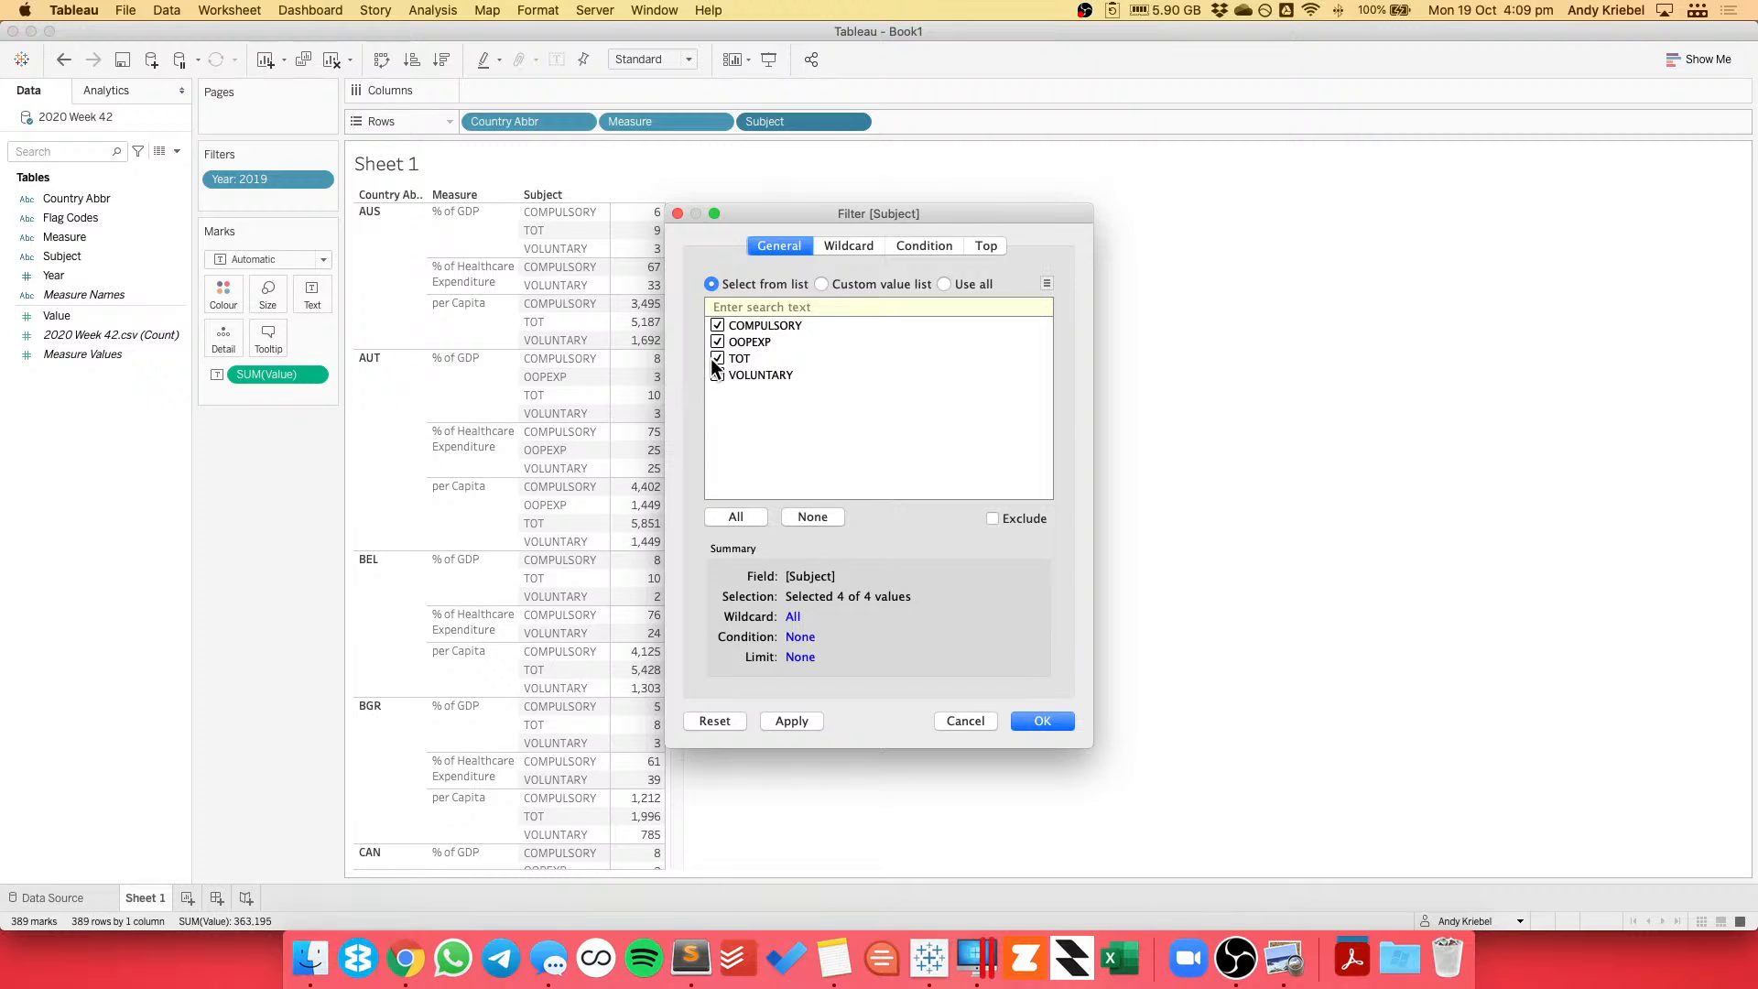
left_click(1031, 720)
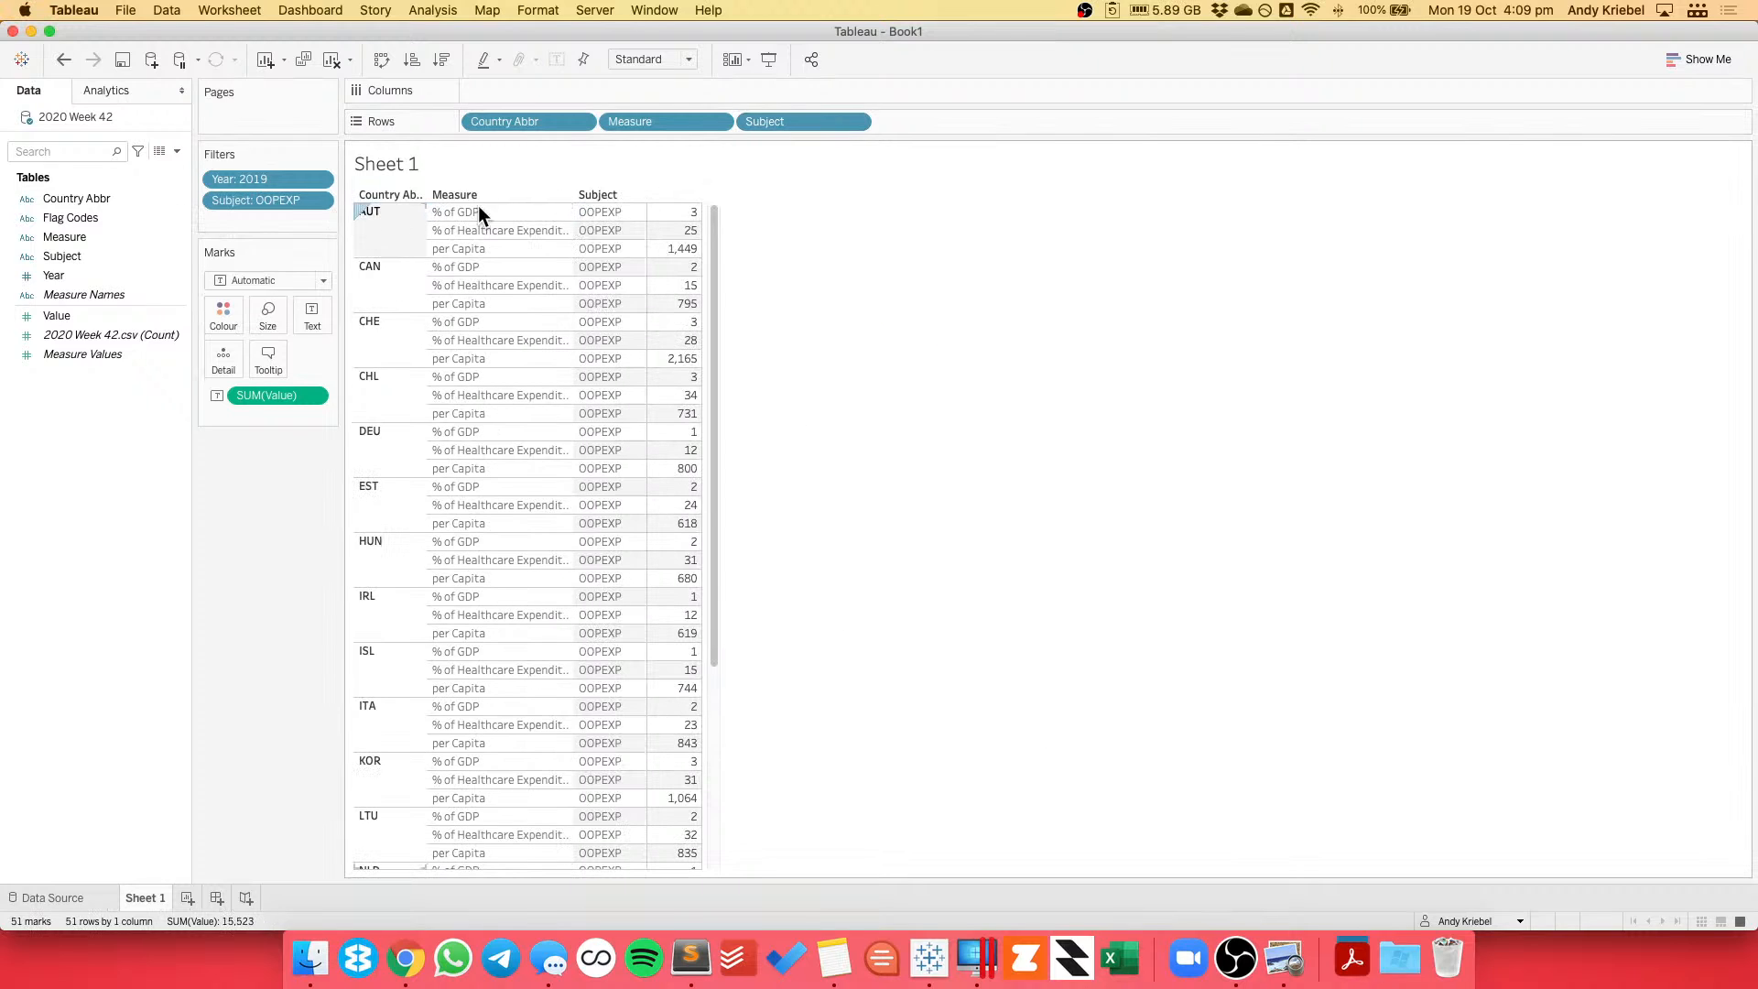
left_click(64, 60)
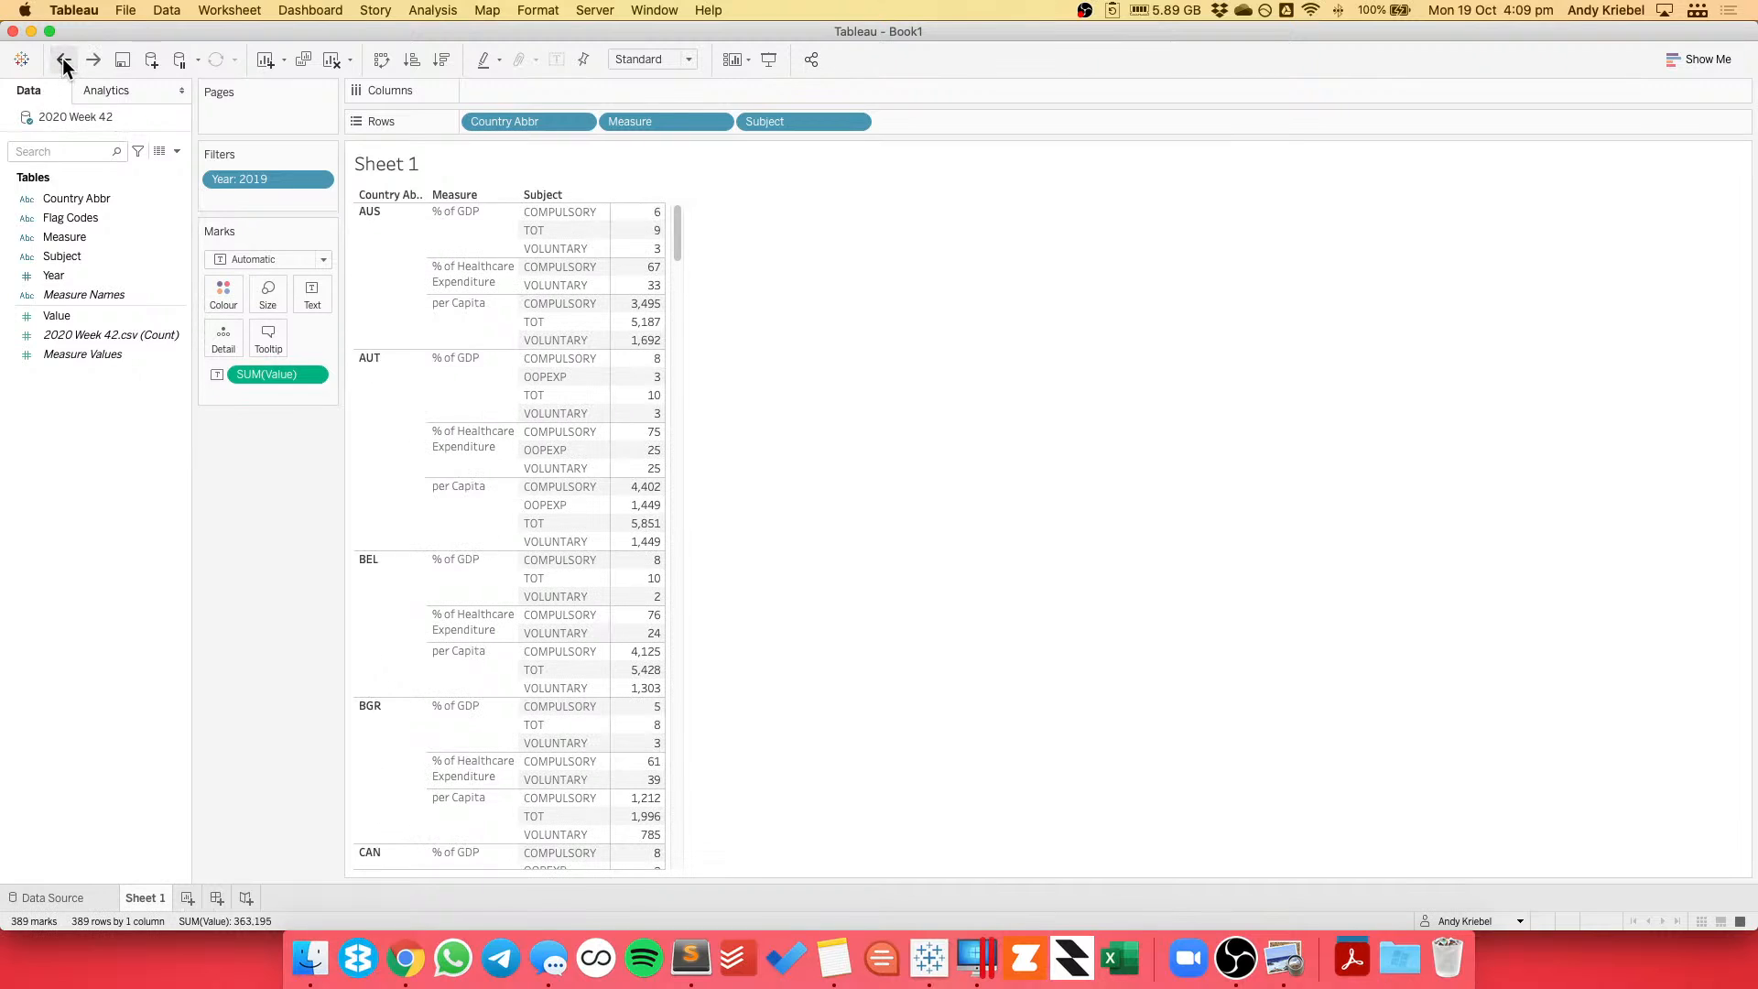
left_click(63, 60)
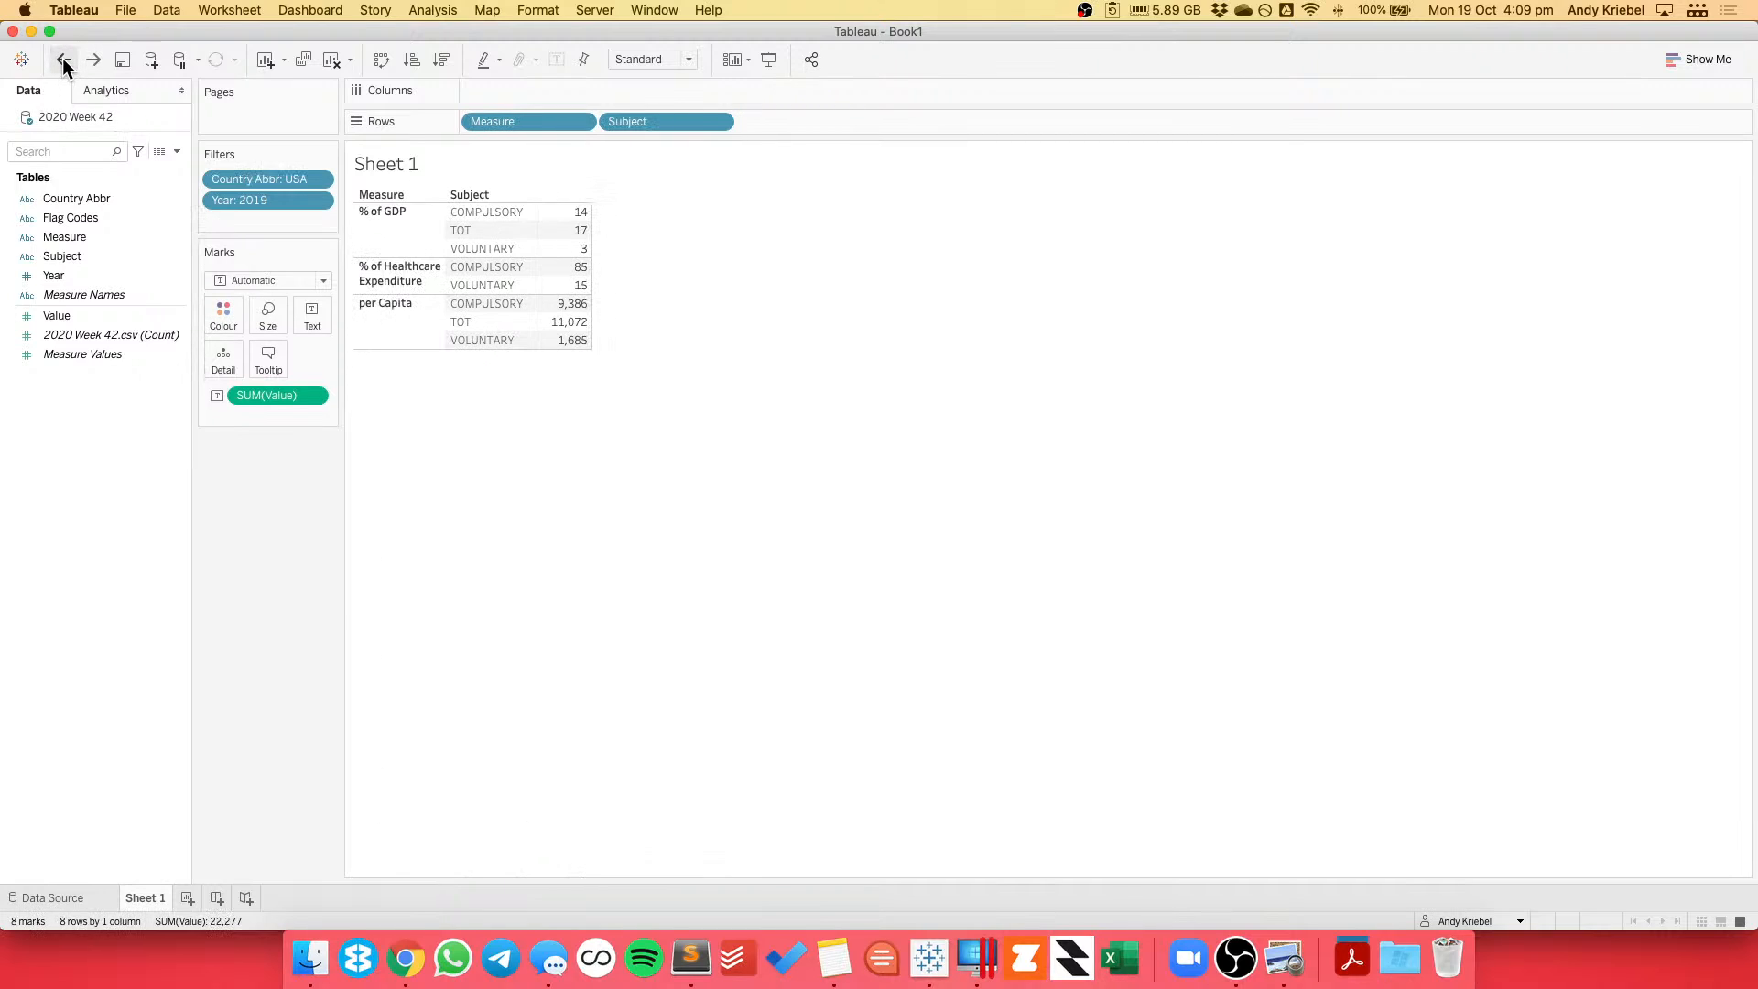
Change the Country Abbr filter so that only AUT is selected.
left_click(319, 180)
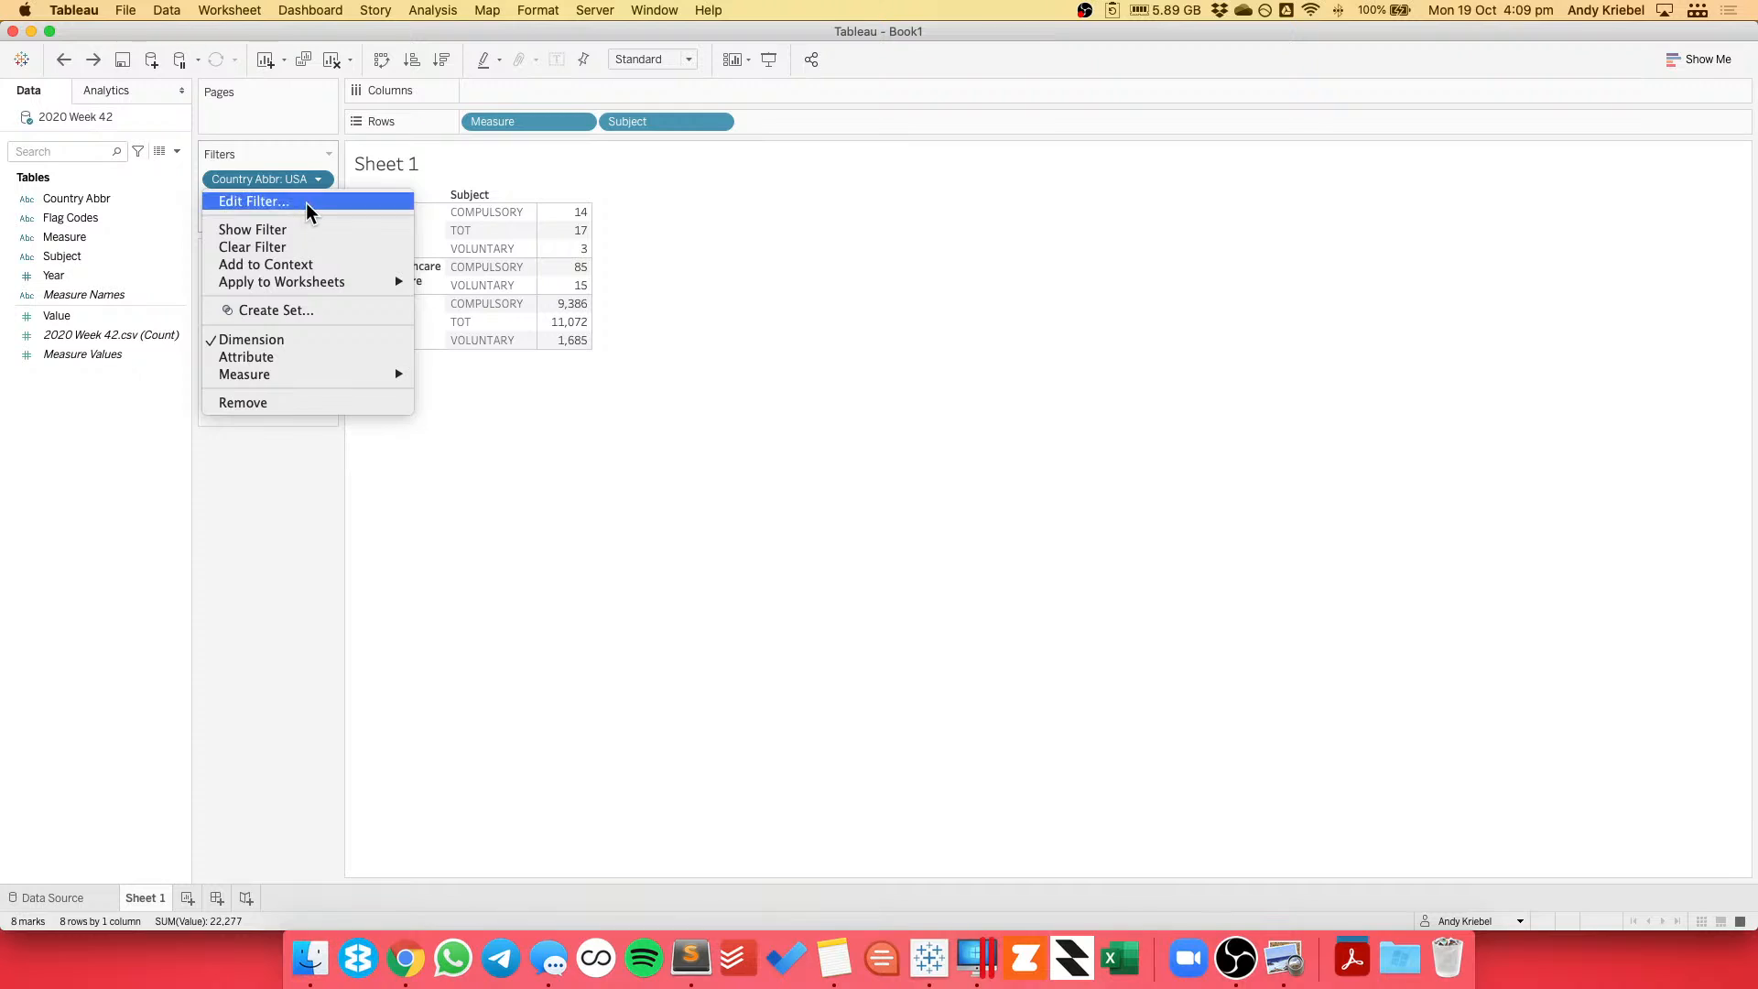
left_click(310, 198)
left_click(717, 341)
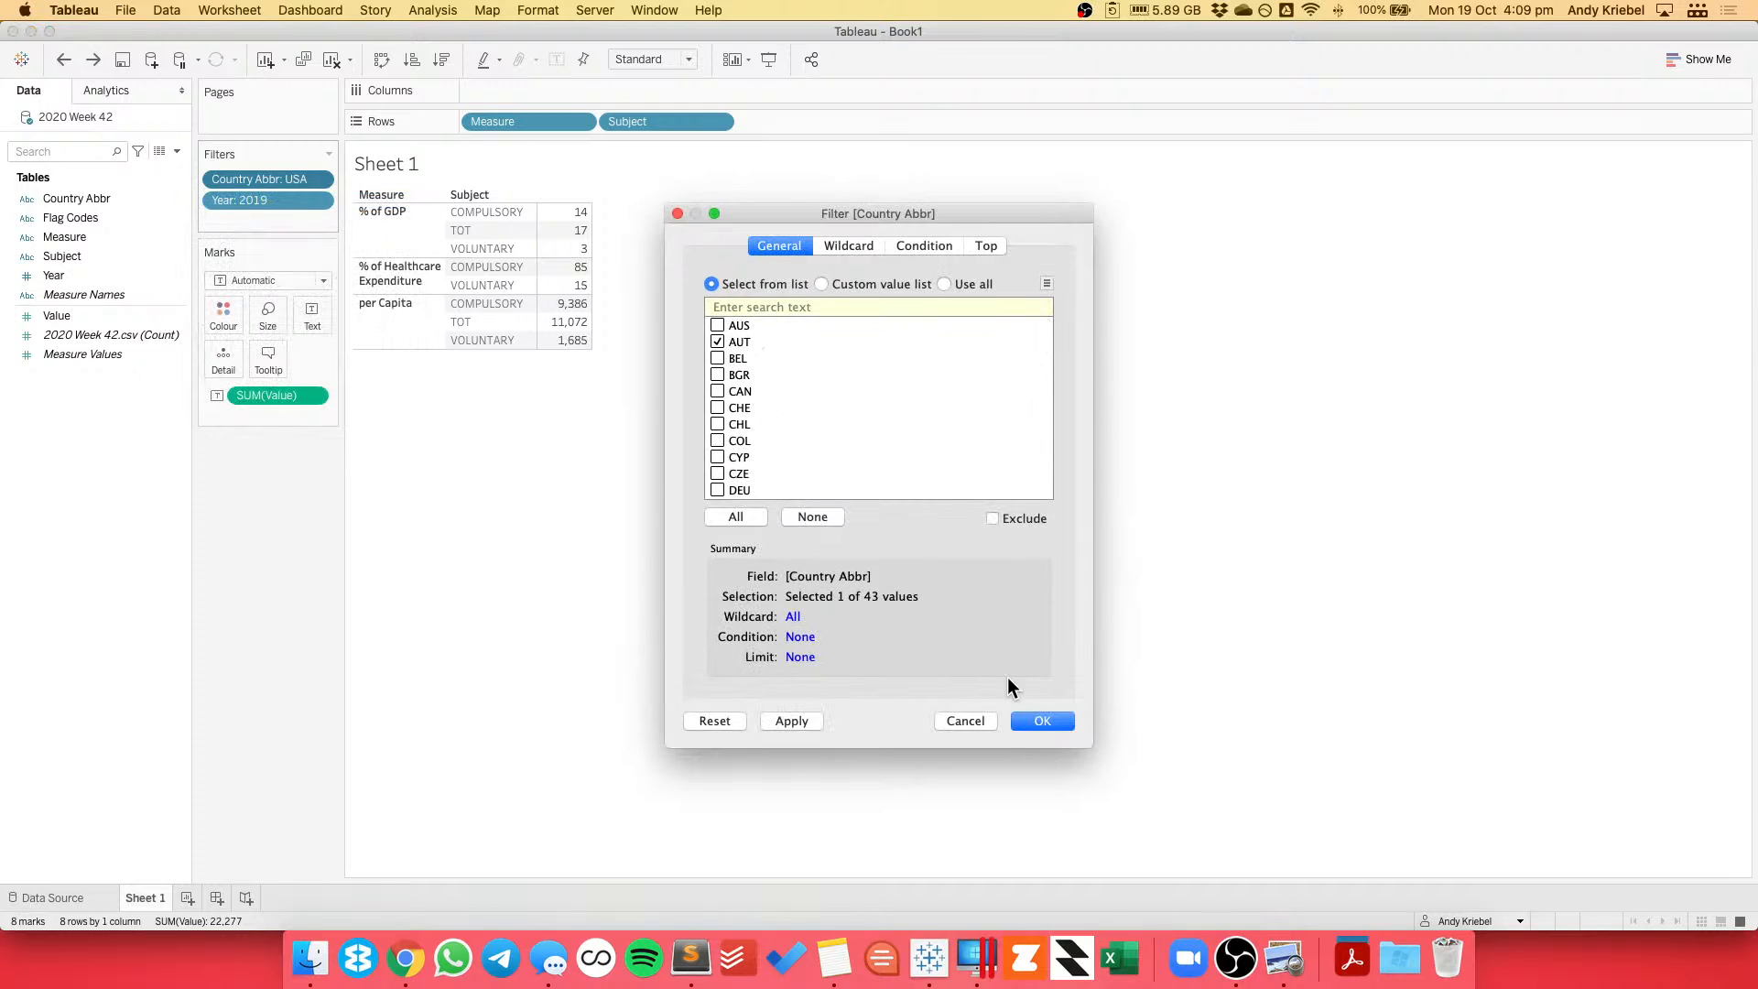
left_click(1031, 720)
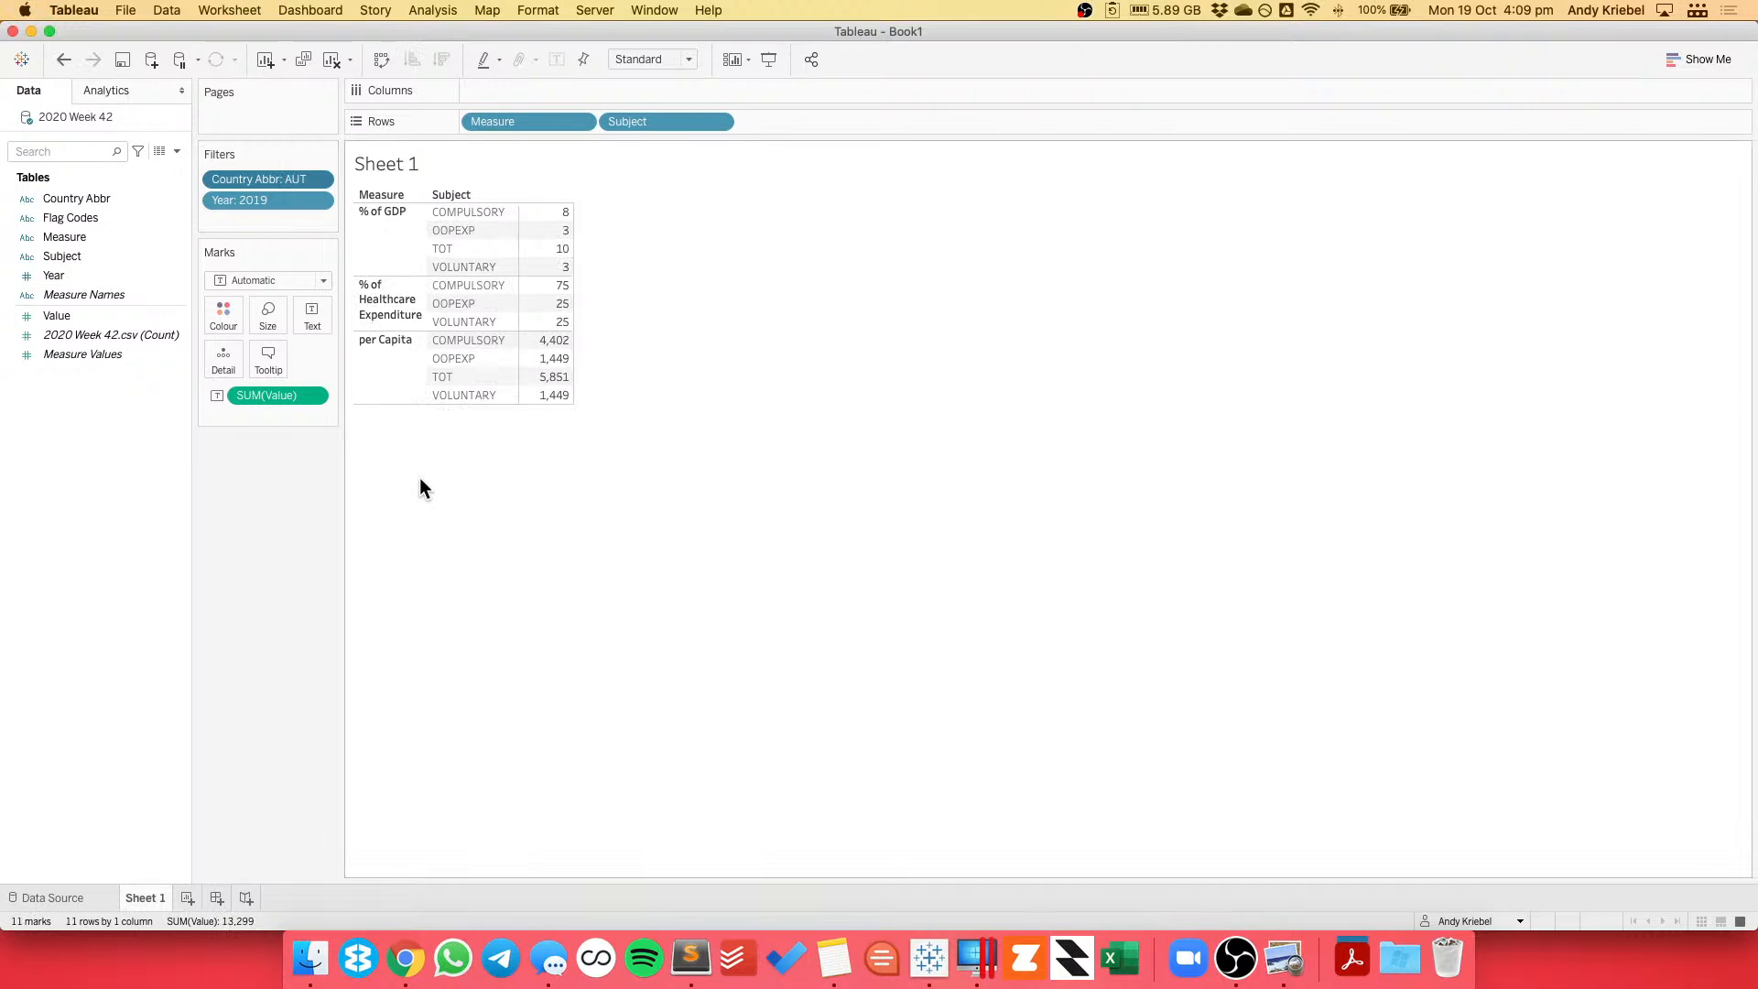
Format the Value numbers in the table as custom numbers with 2 decimal places.
right_click(245, 394)
left_click(311, 463)
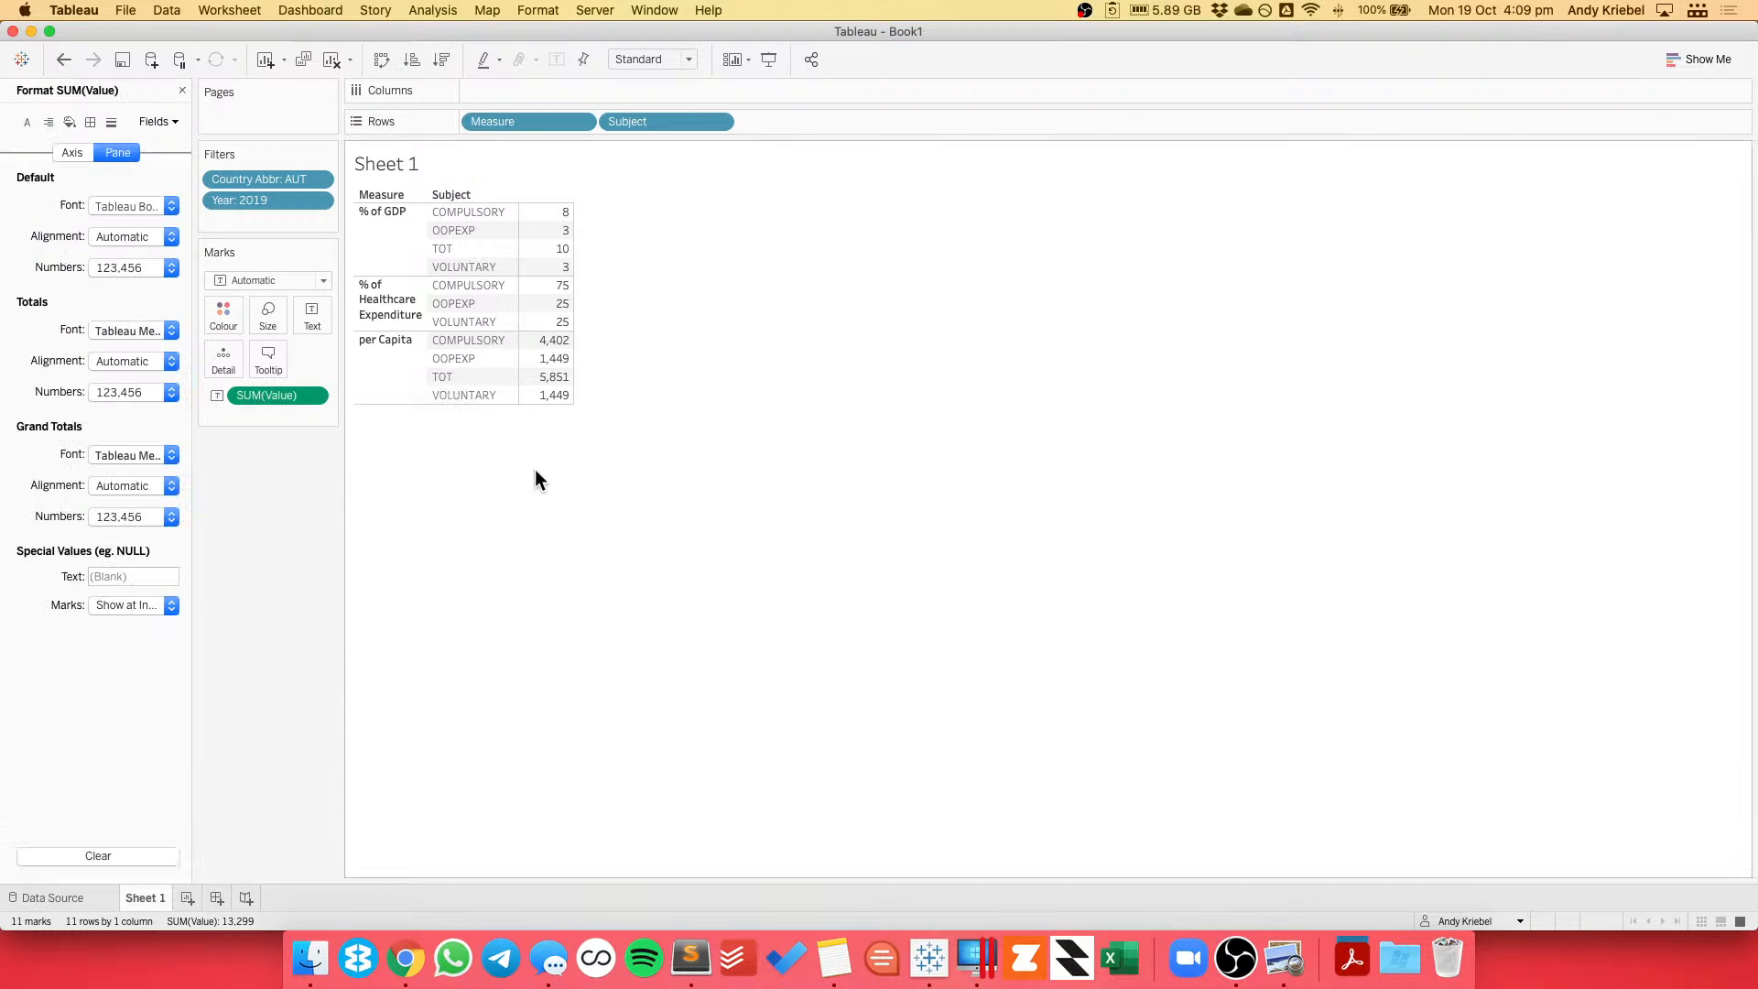
left_click(116, 268)
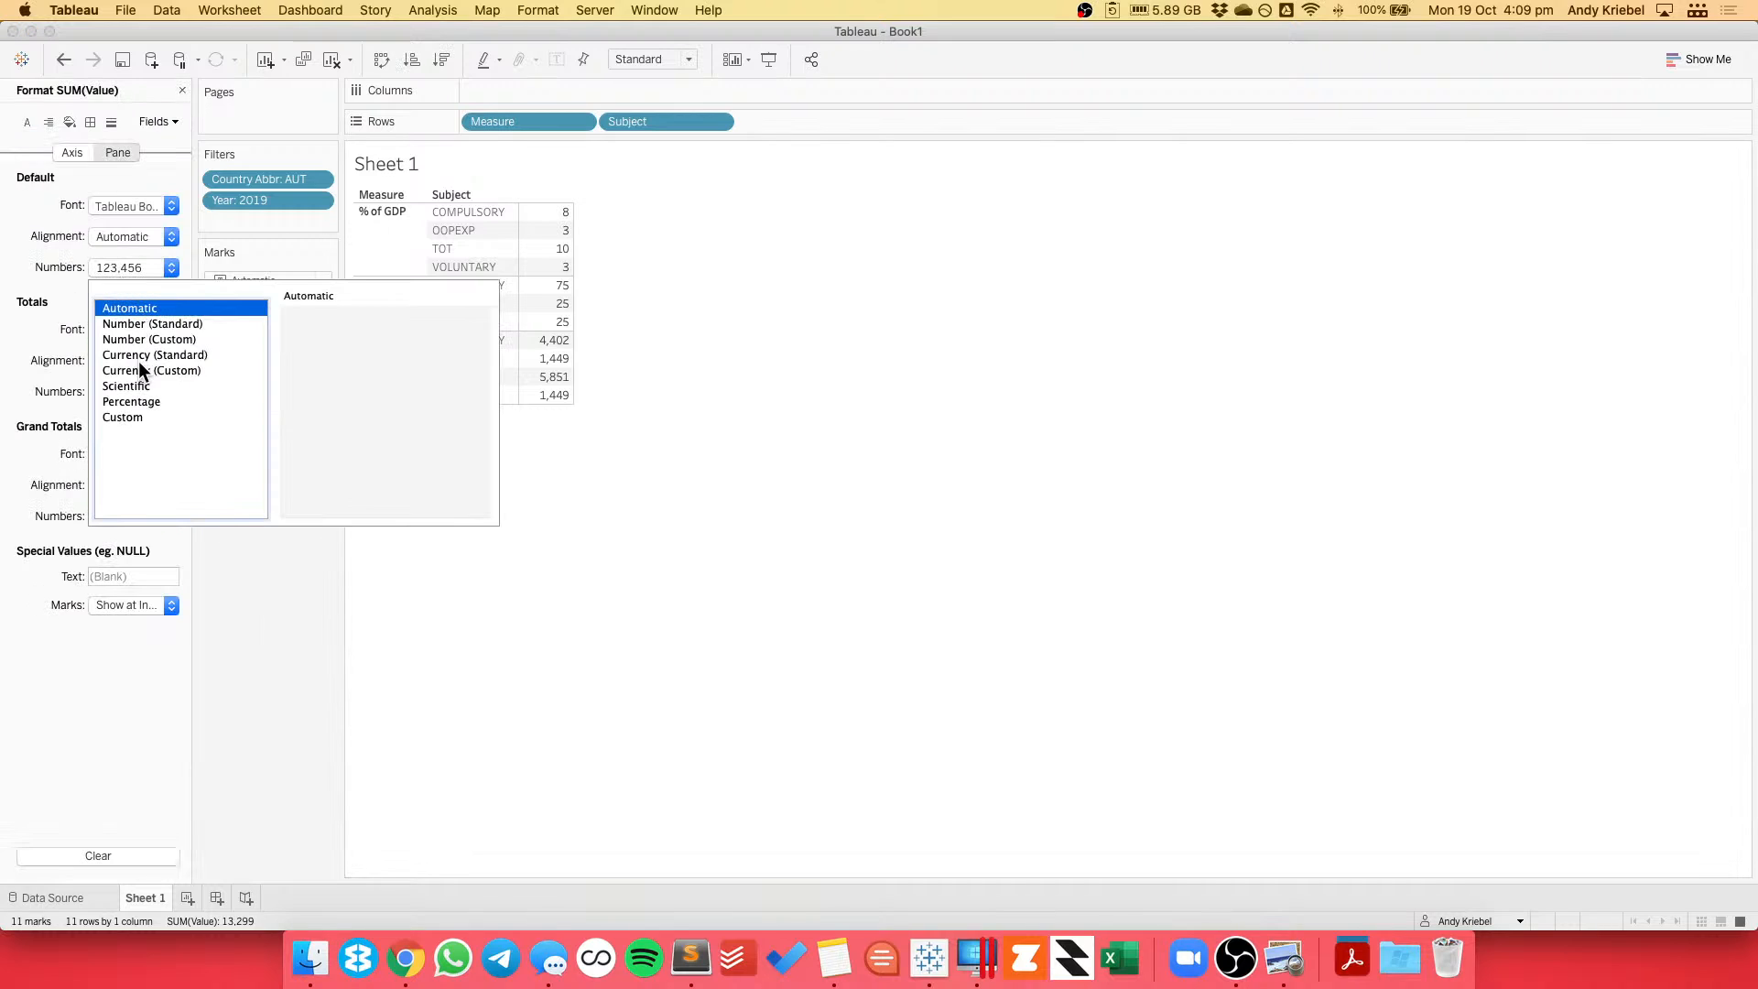
left_click(146, 339)
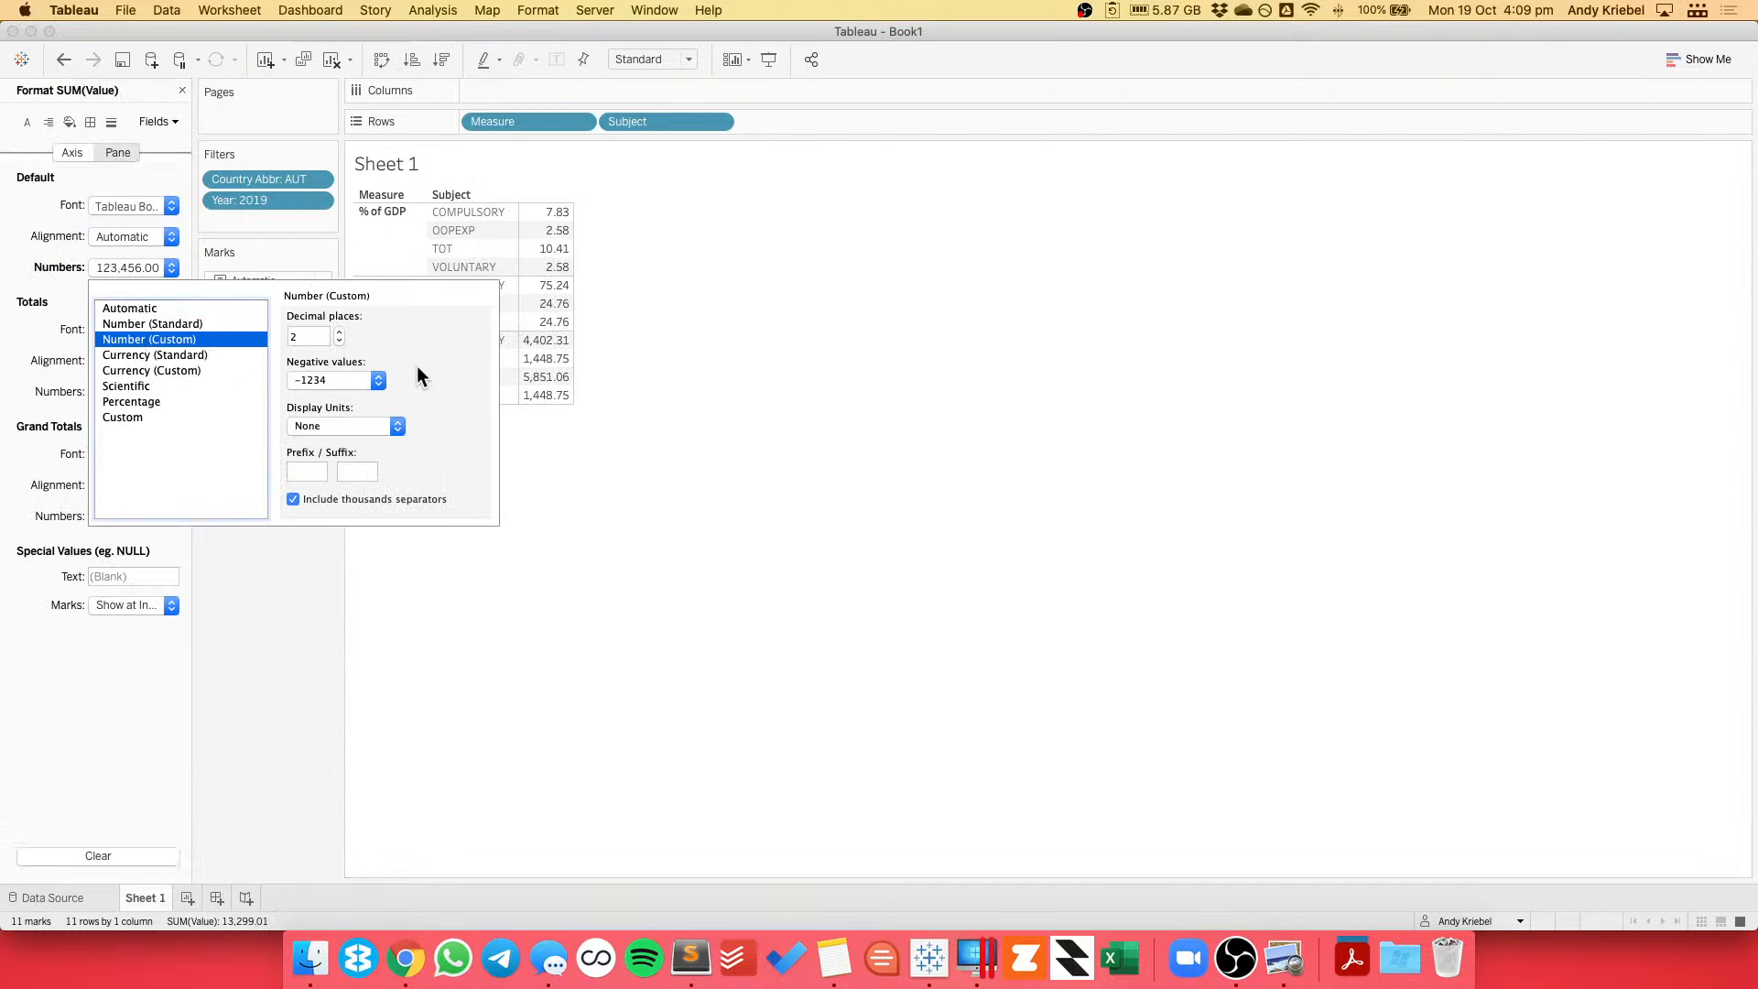
left_click(672, 454)
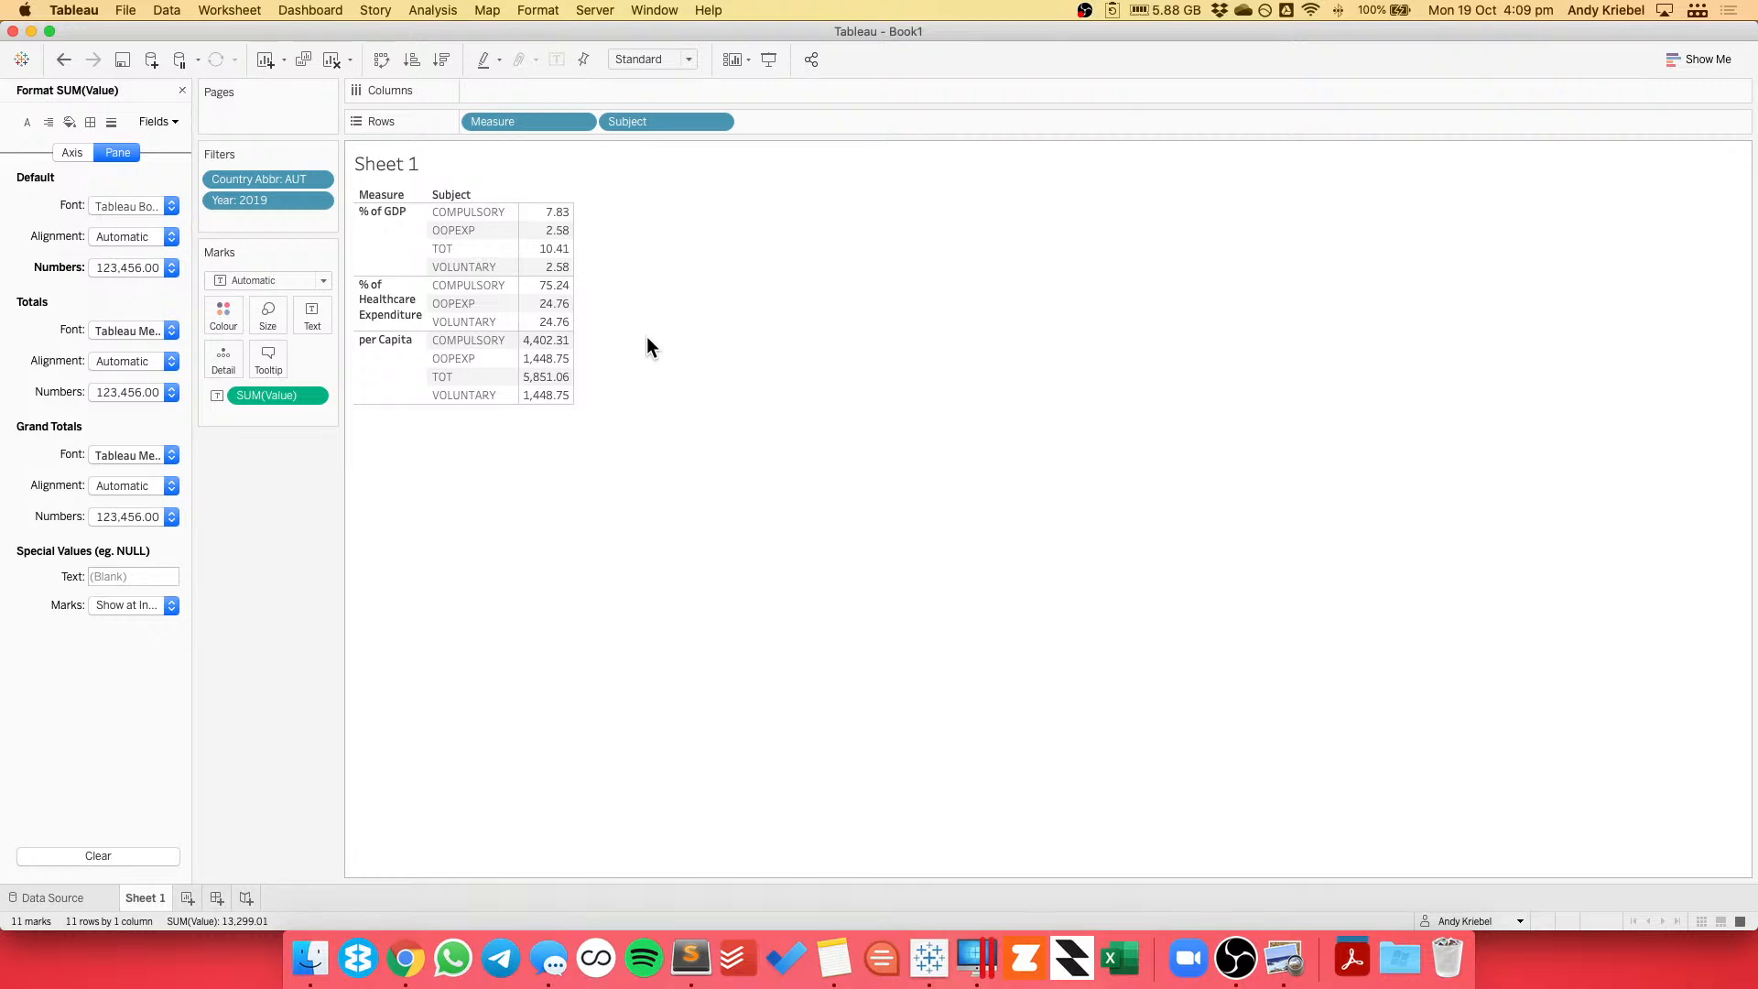
Check the sum of the COMPULSORY and OOPEXP values under % of GDP and compare the other measures' values.
left_click_drag(556, 213, 554, 238)
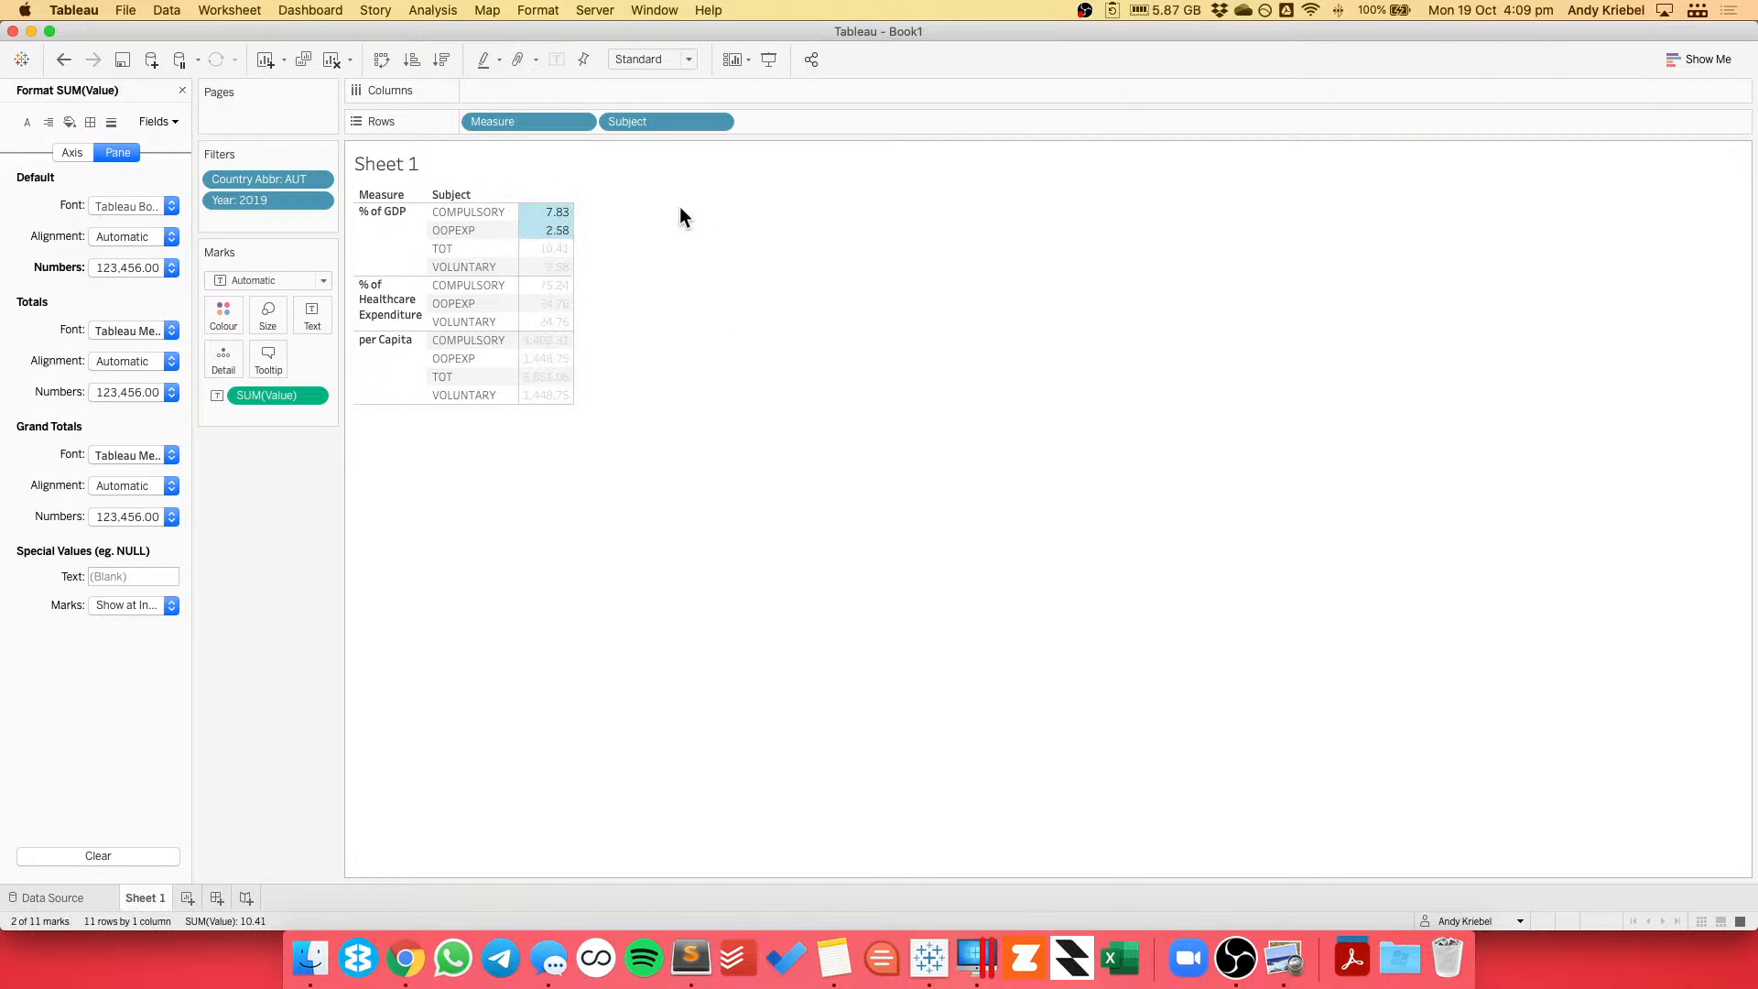
mouse_move(561, 288)
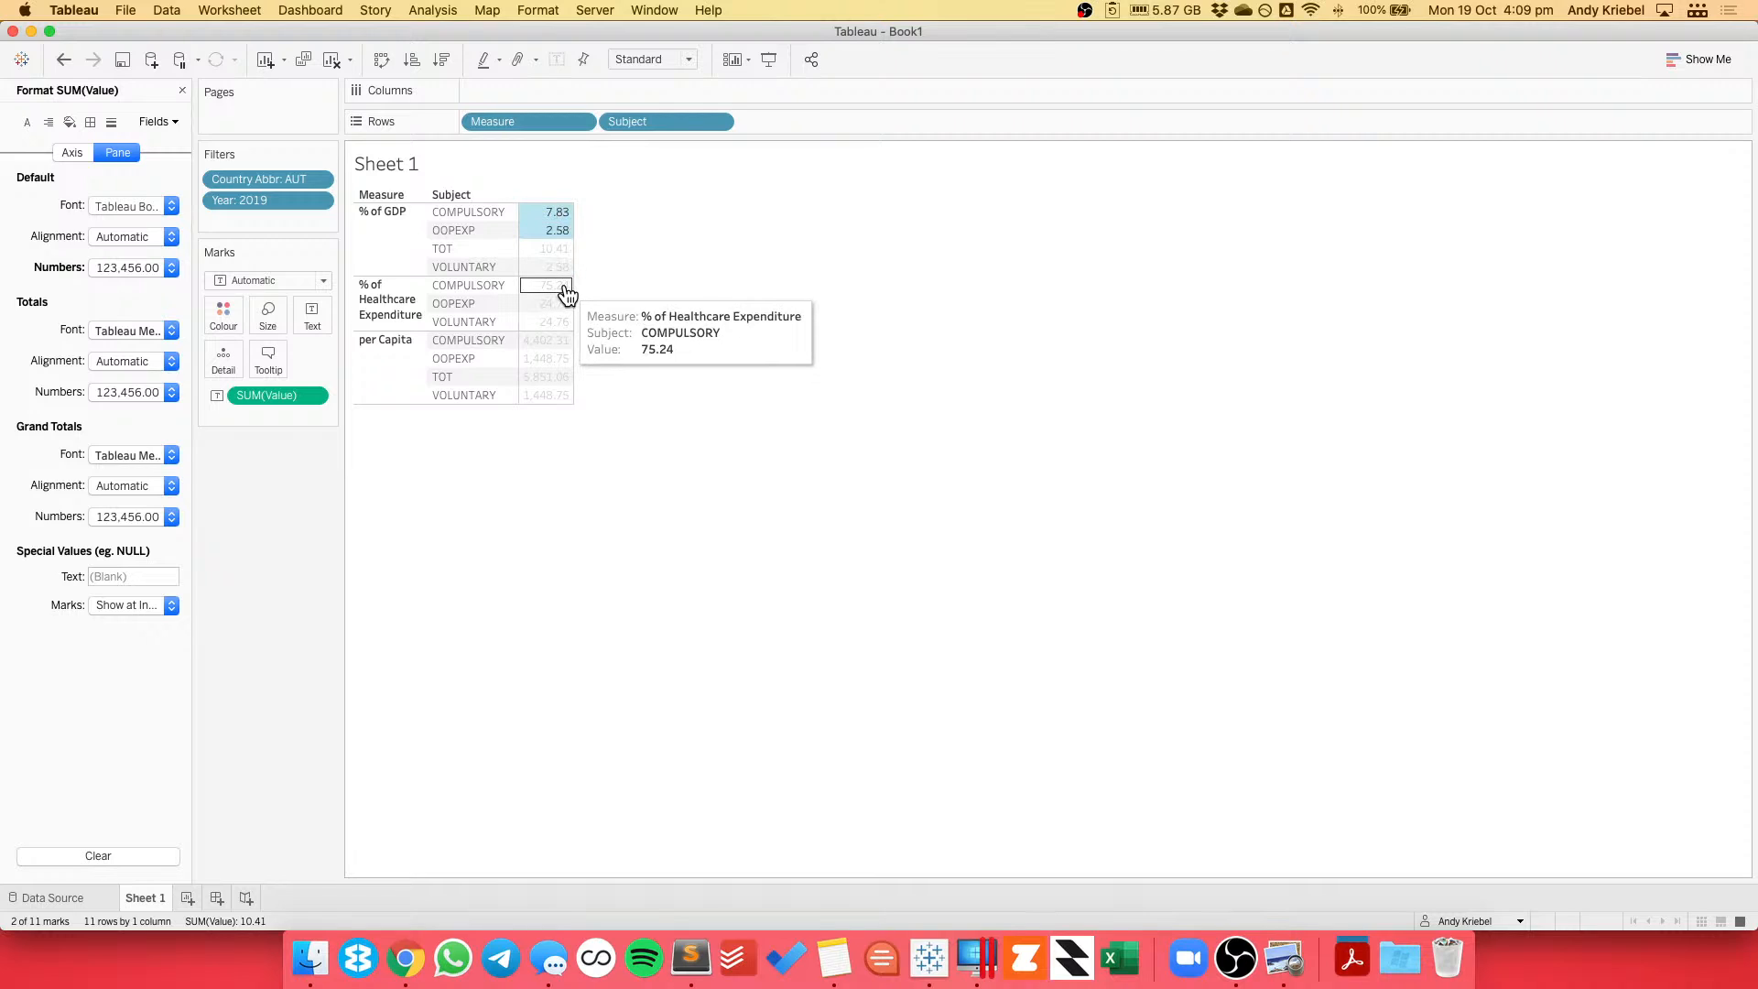
left_click(663, 254)
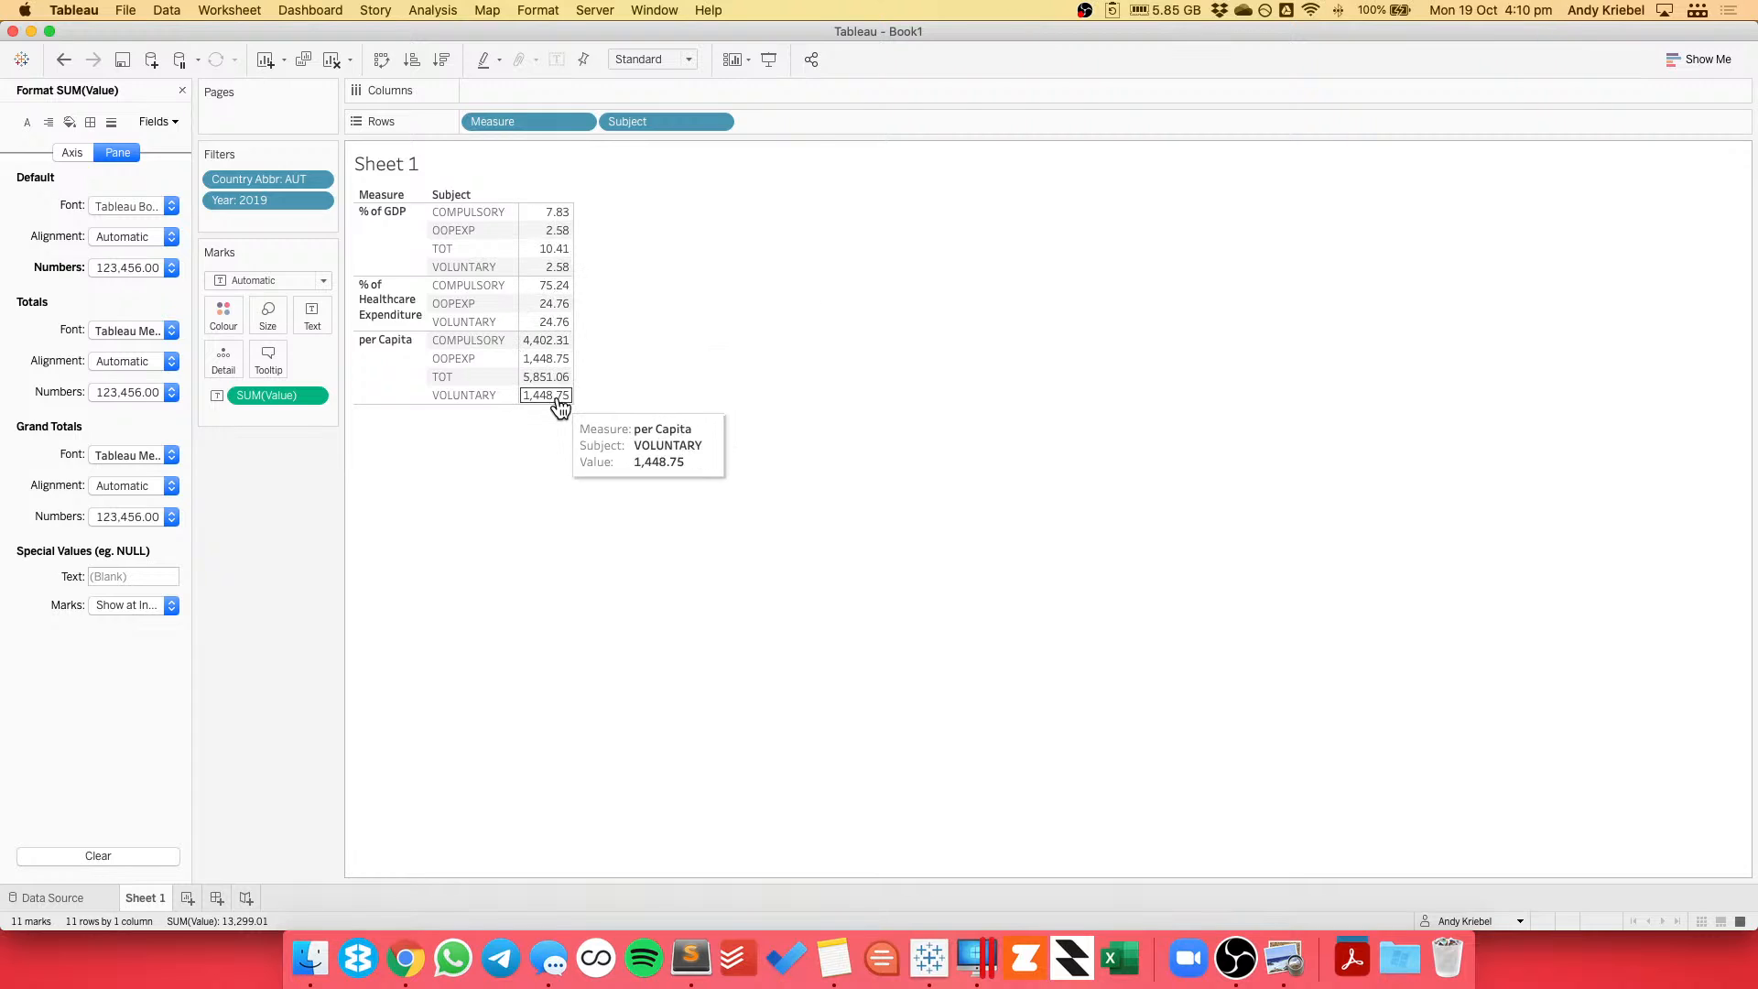
left_click(182, 90)
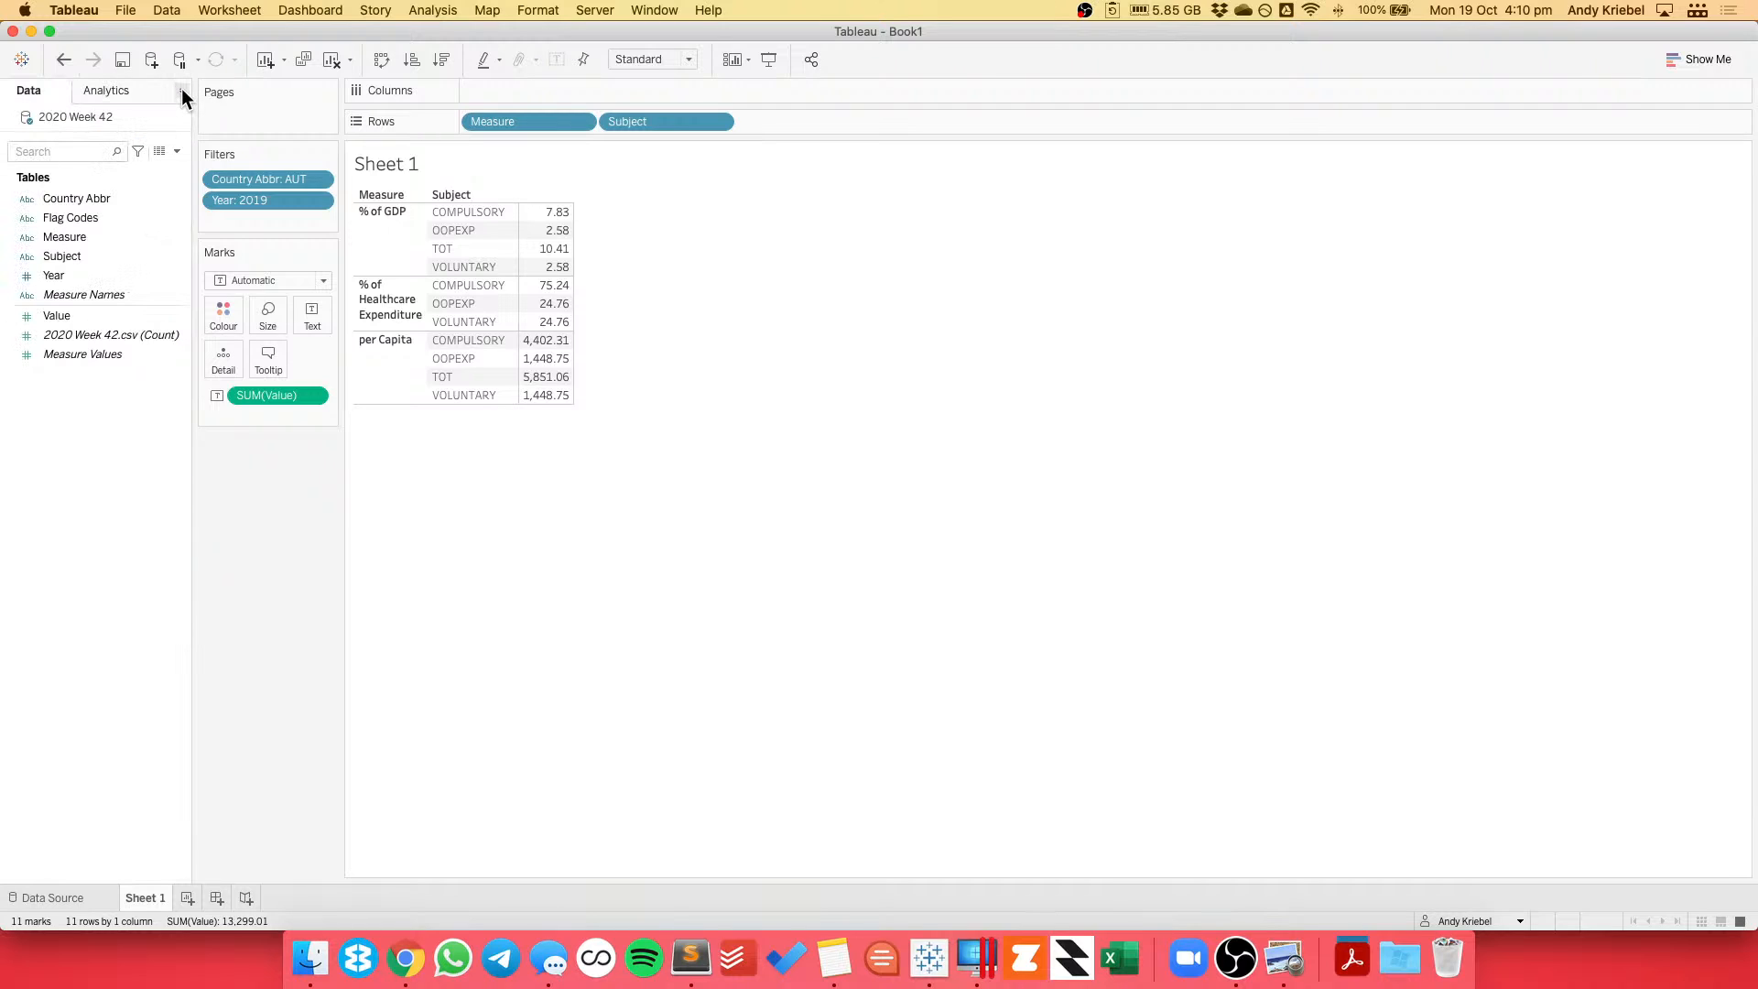
Add a data source filter on Subject that excludes OOPEXP.
right_click(81, 114)
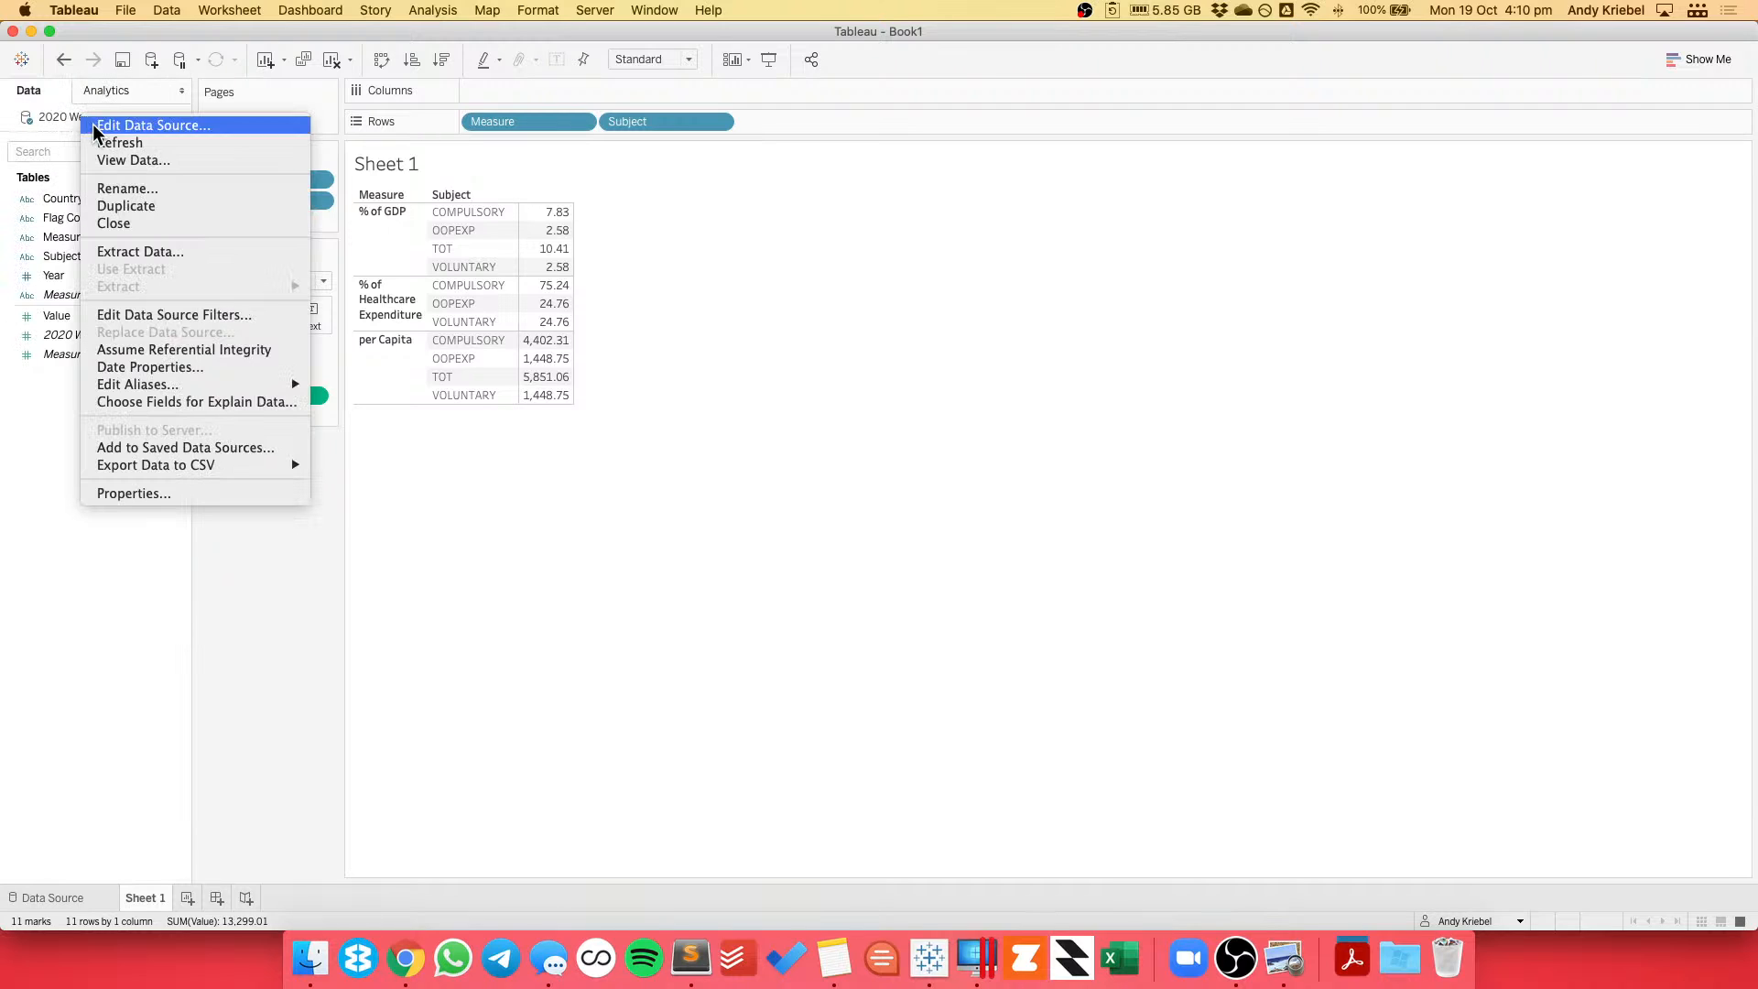
left_click(157, 316)
left_click(703, 518)
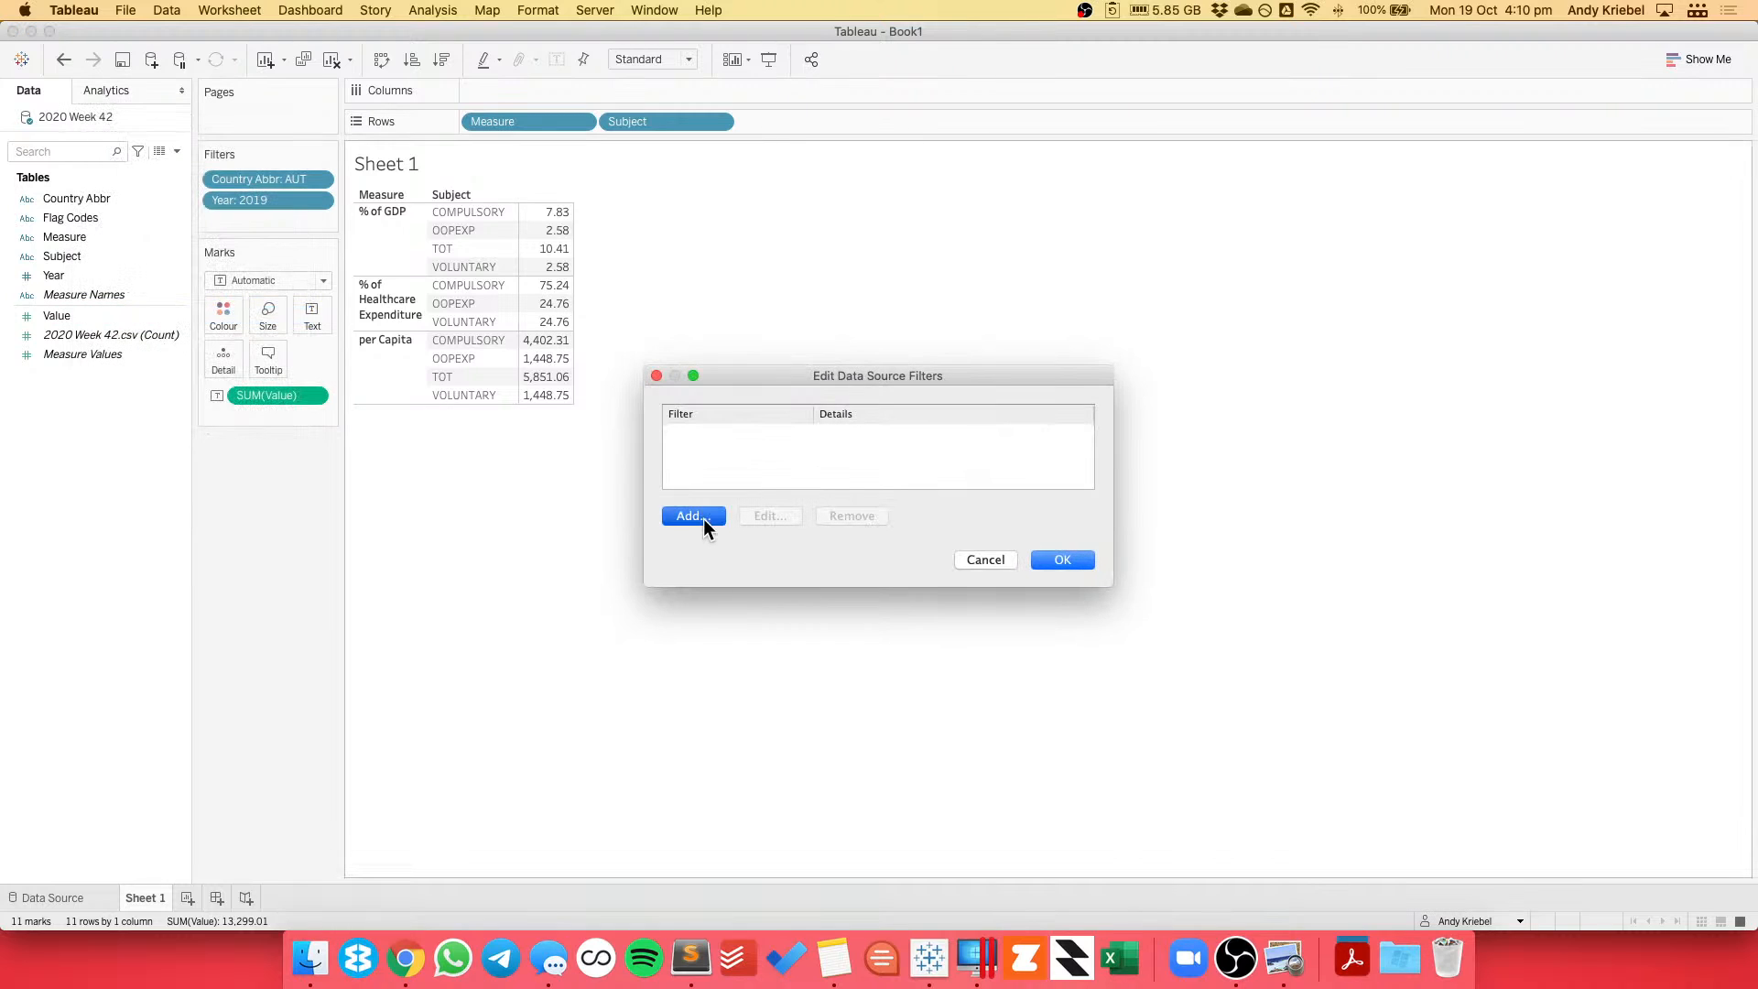
double_click(751, 421)
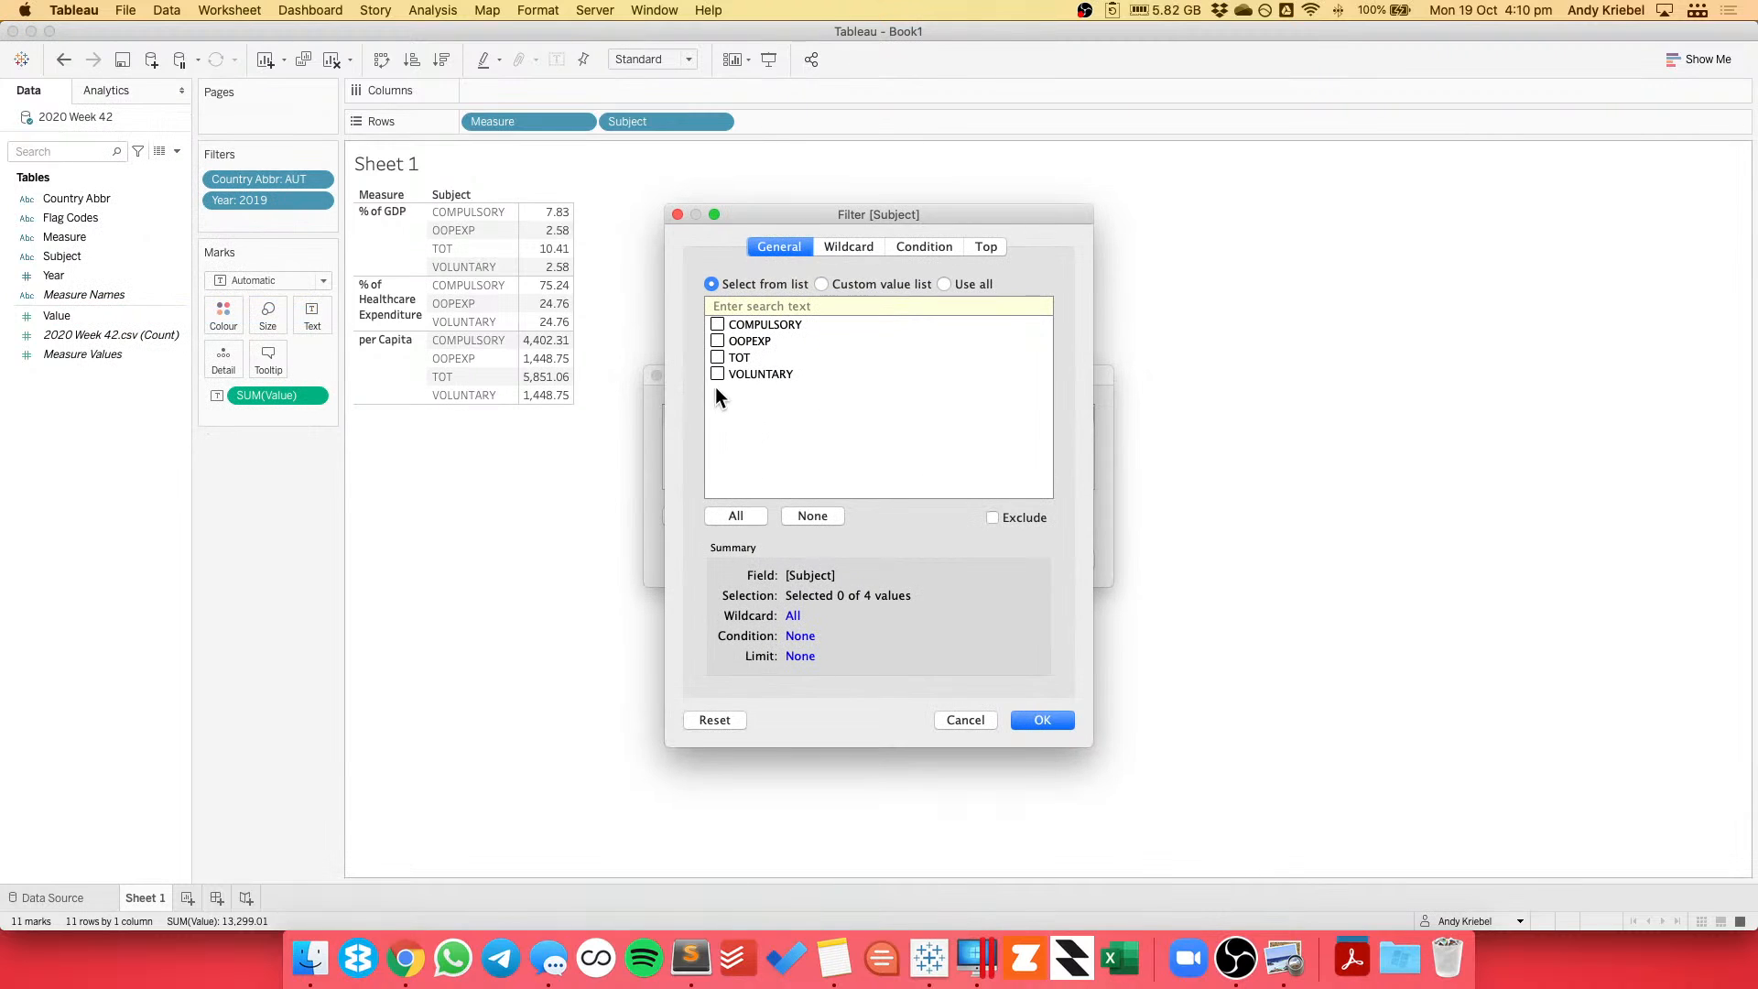
left_click(718, 356)
left_click(1024, 519)
left_click(1044, 720)
left_click(1062, 559)
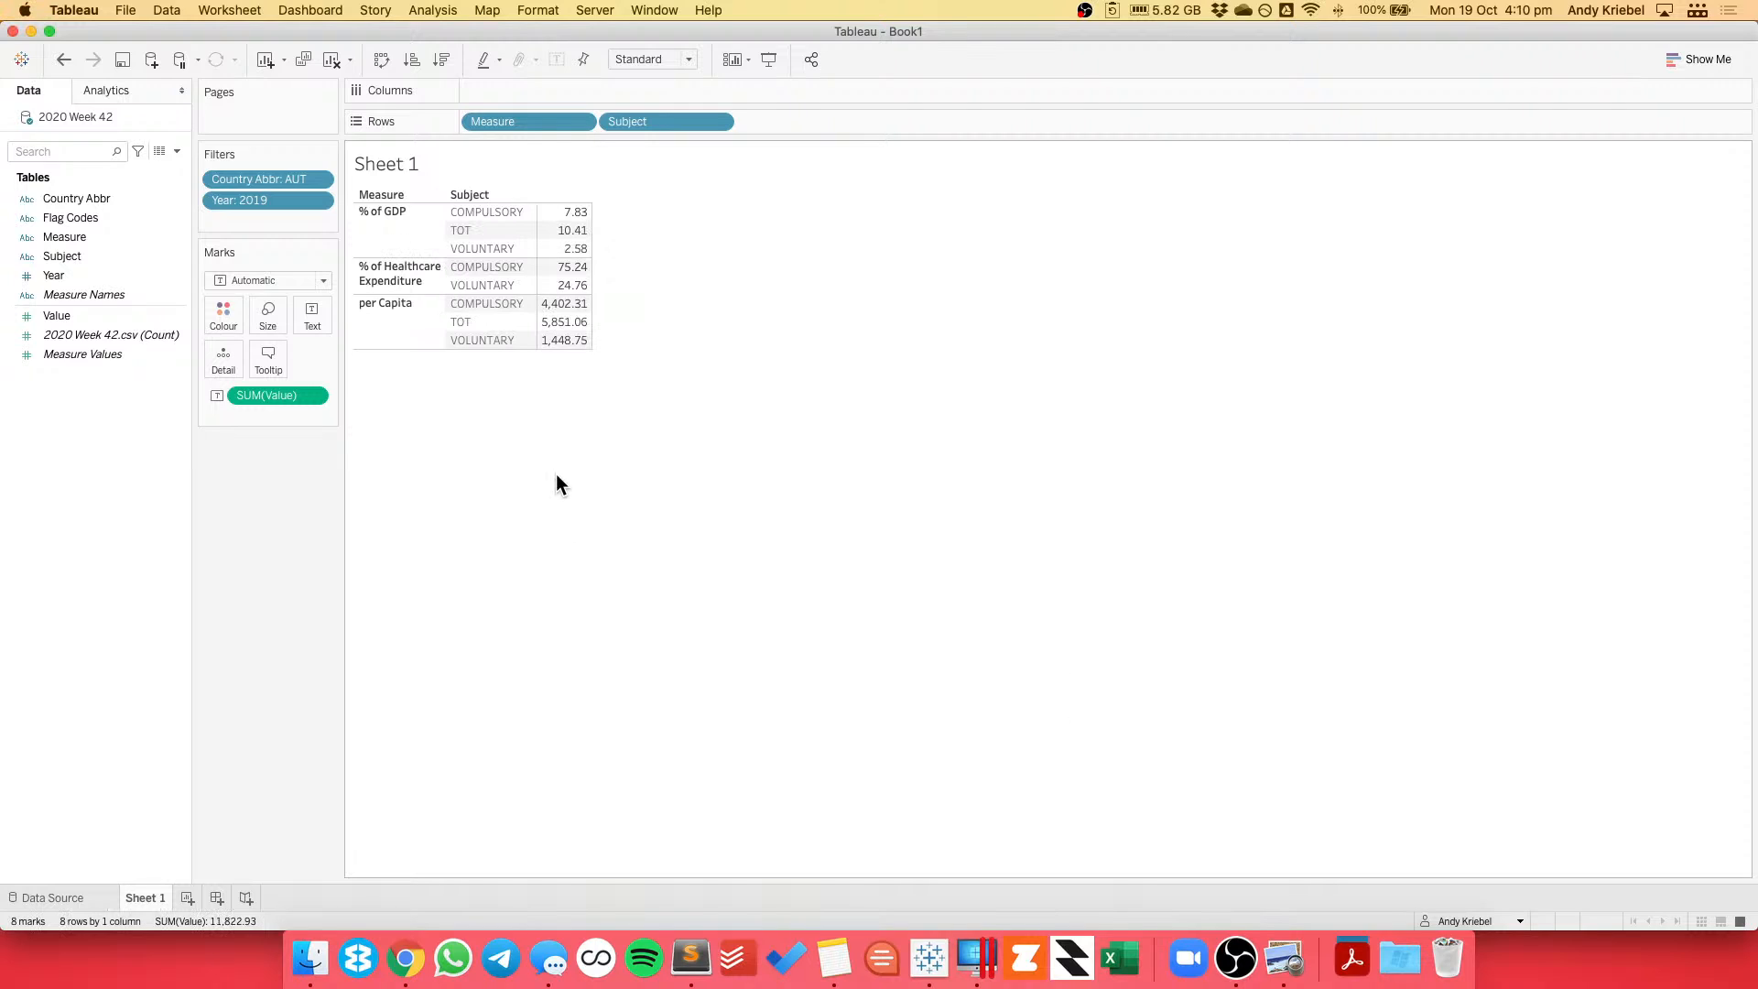
Change the alias of the TOT subject to TOTAL.
left_click(460, 231)
right_click(459, 229)
left_click(507, 365)
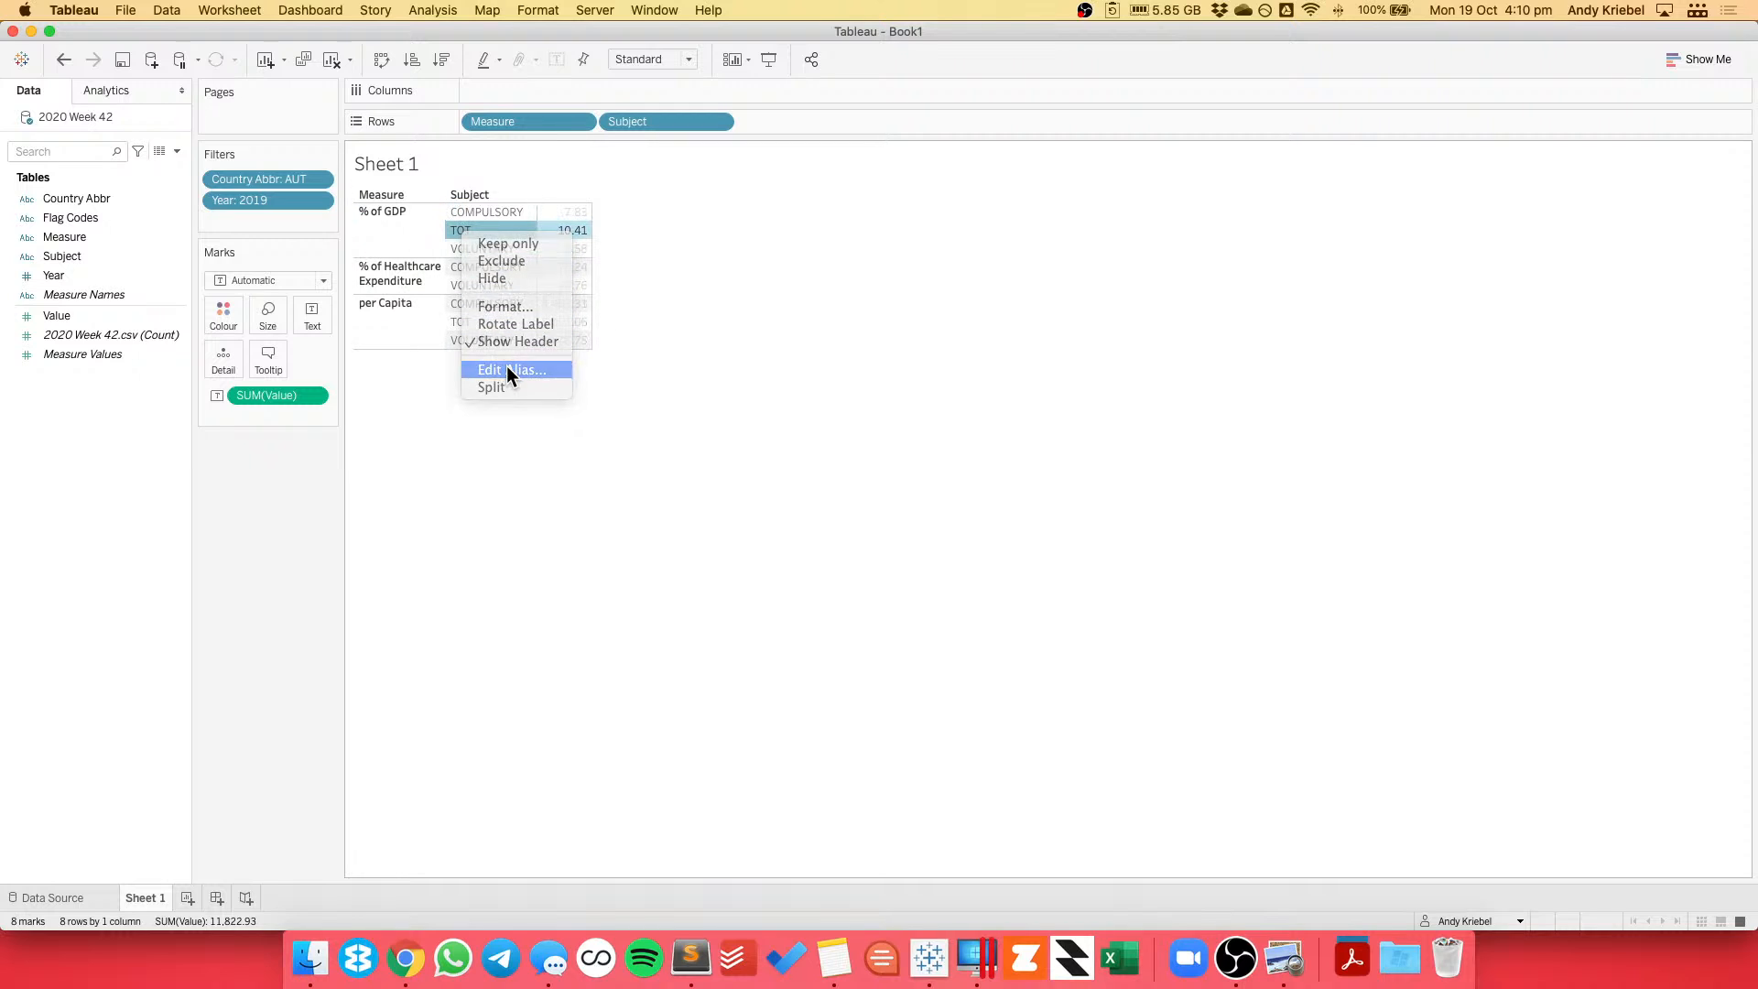
type("TOTAL")
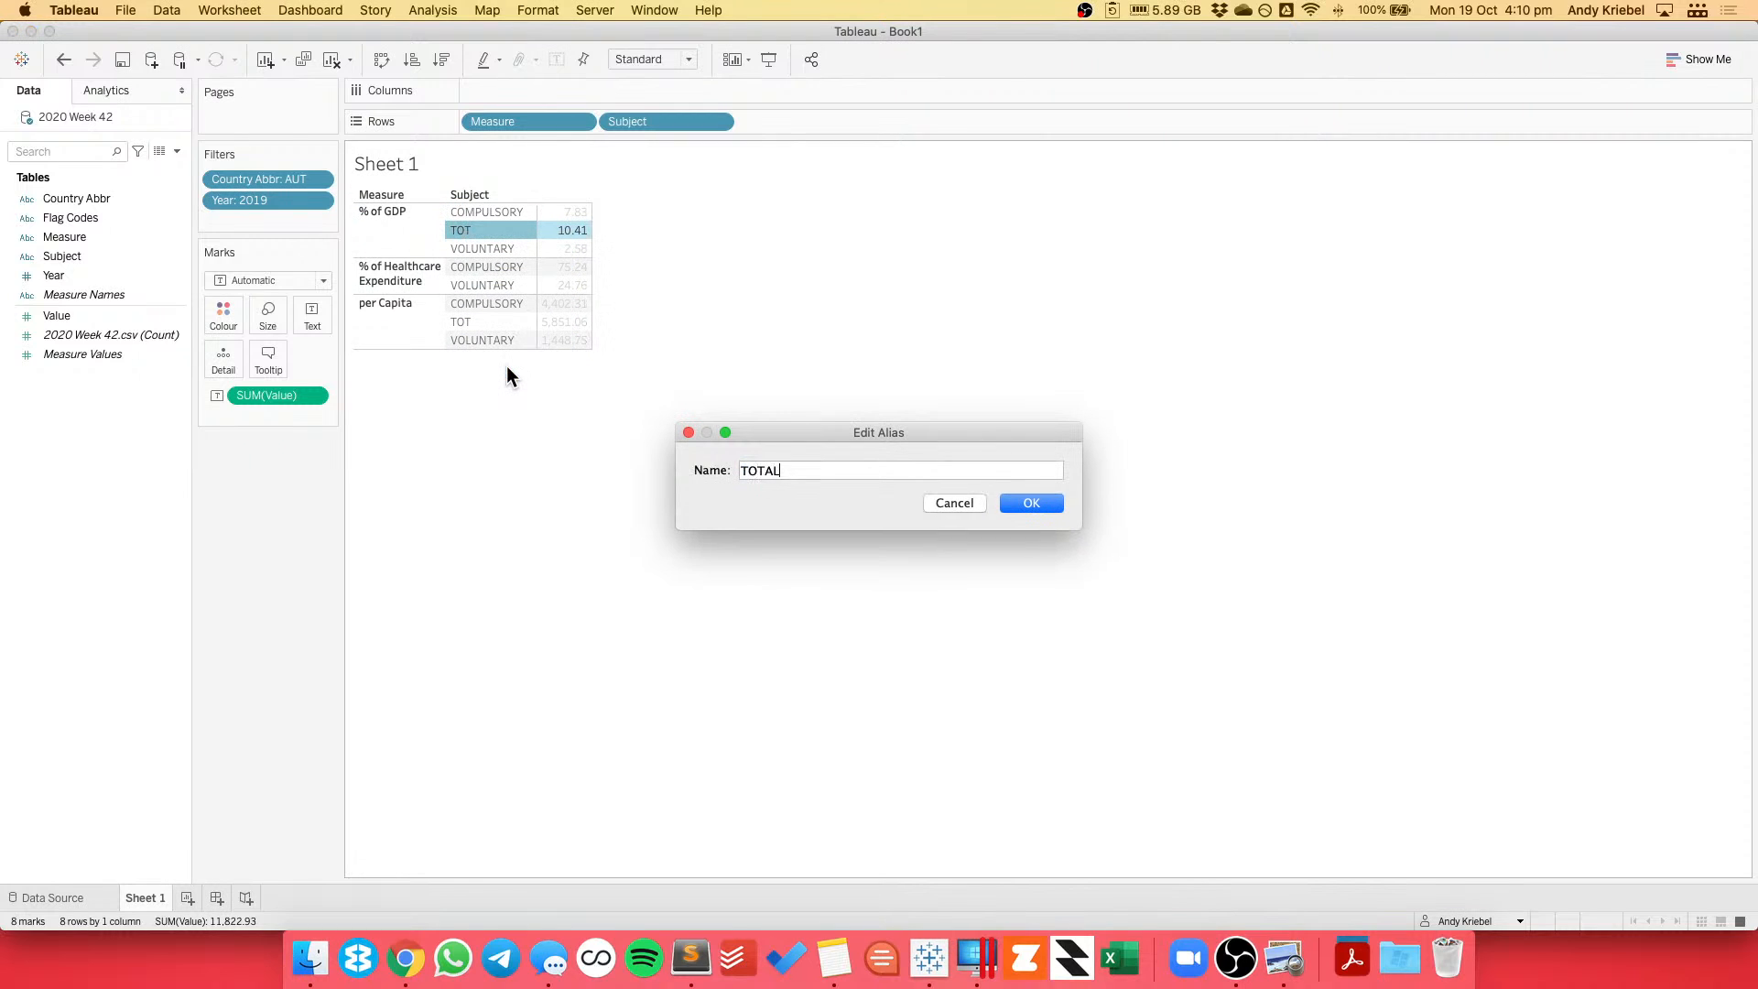
key("Return")
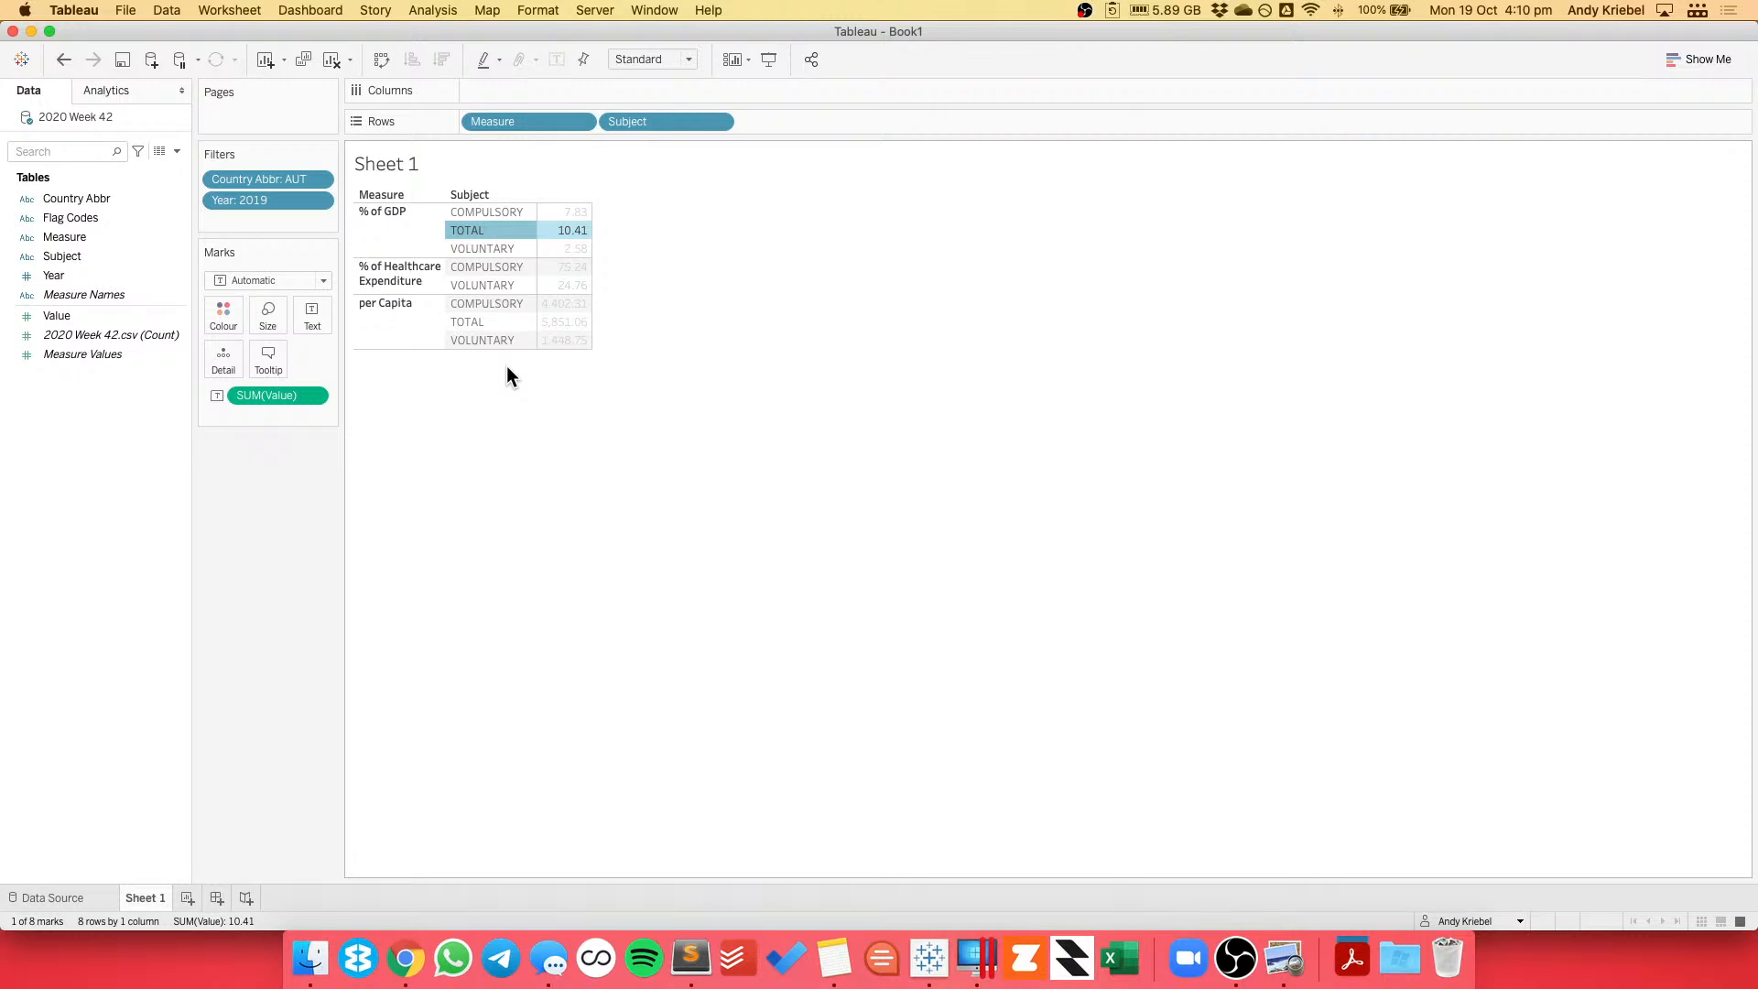
left_click(297, 470)
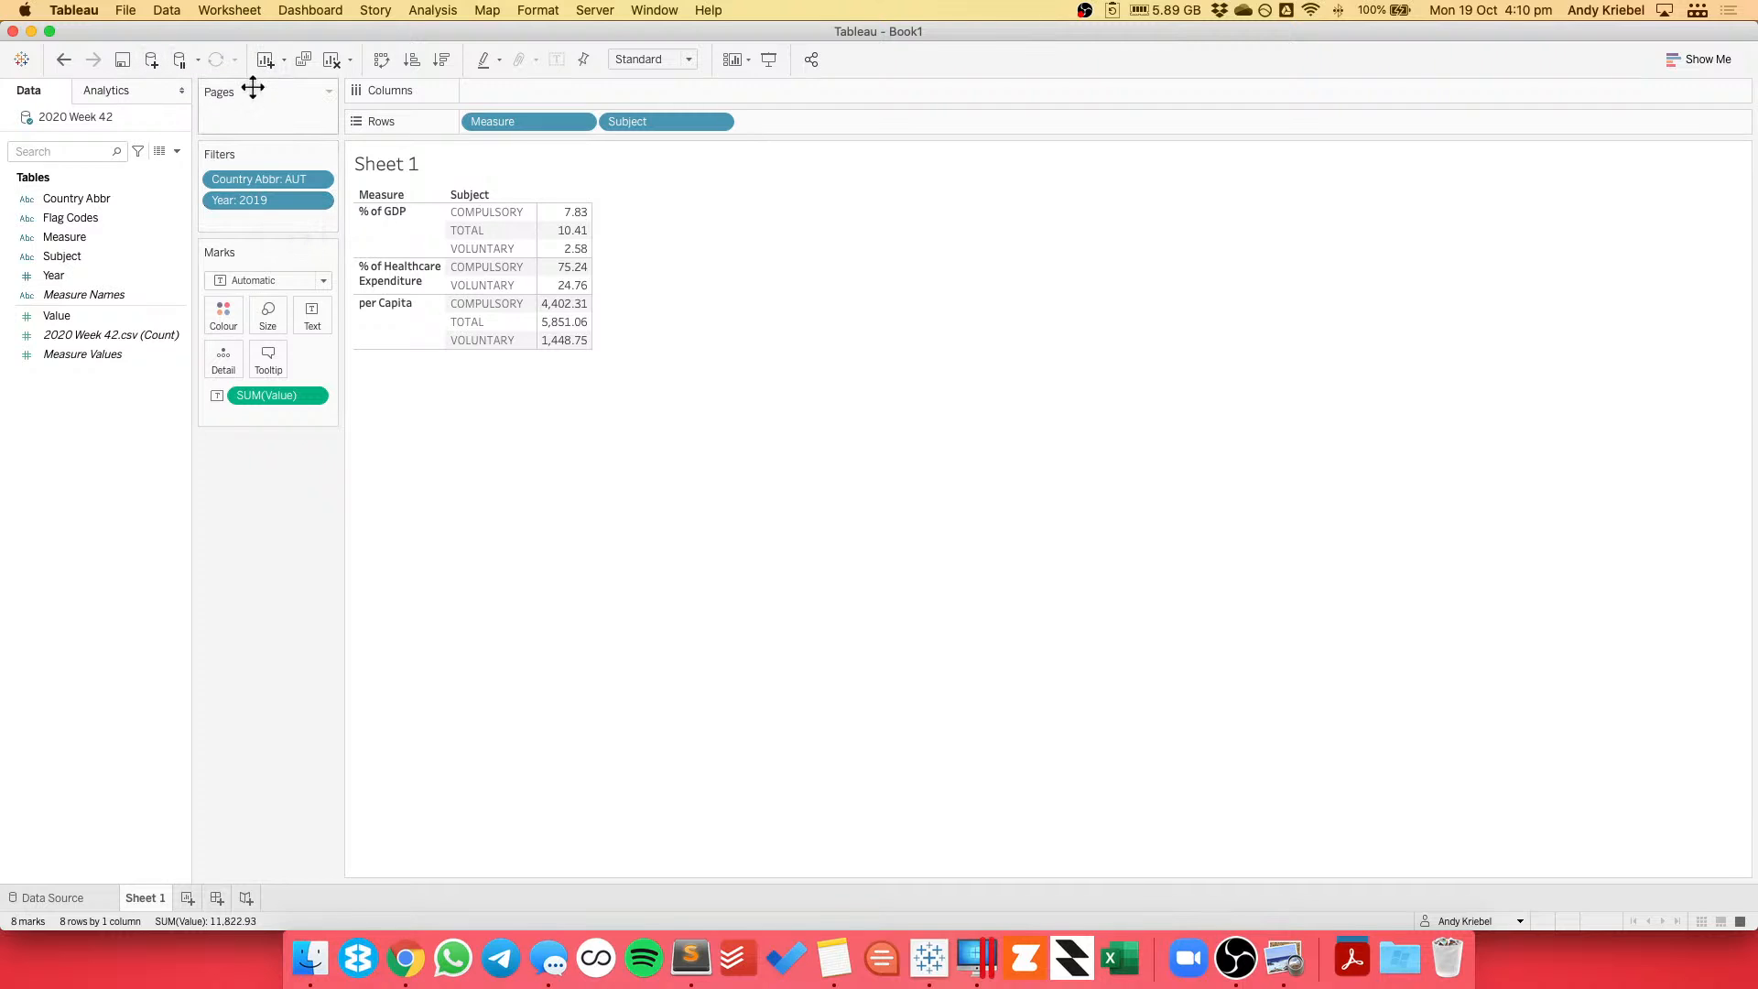
Clear Sheet 1 and open the 2020 Week 42 data source for editing.
left_click(329, 61)
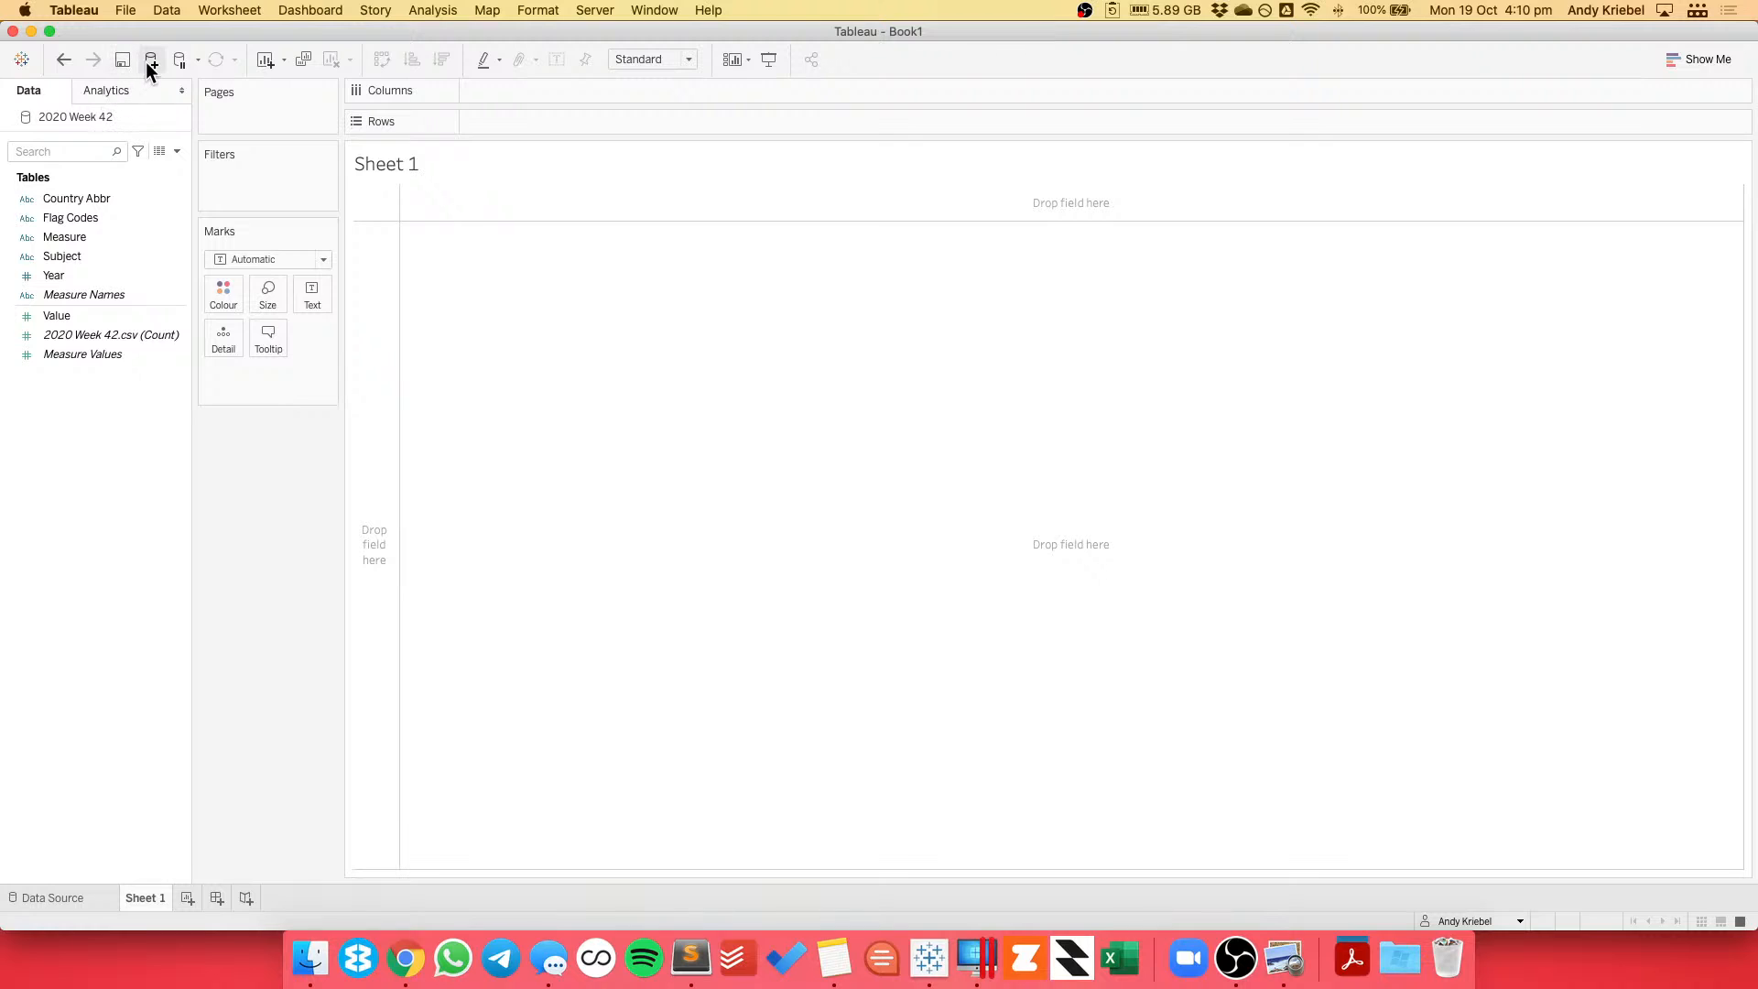
right_click(91, 118)
left_click(477, 350)
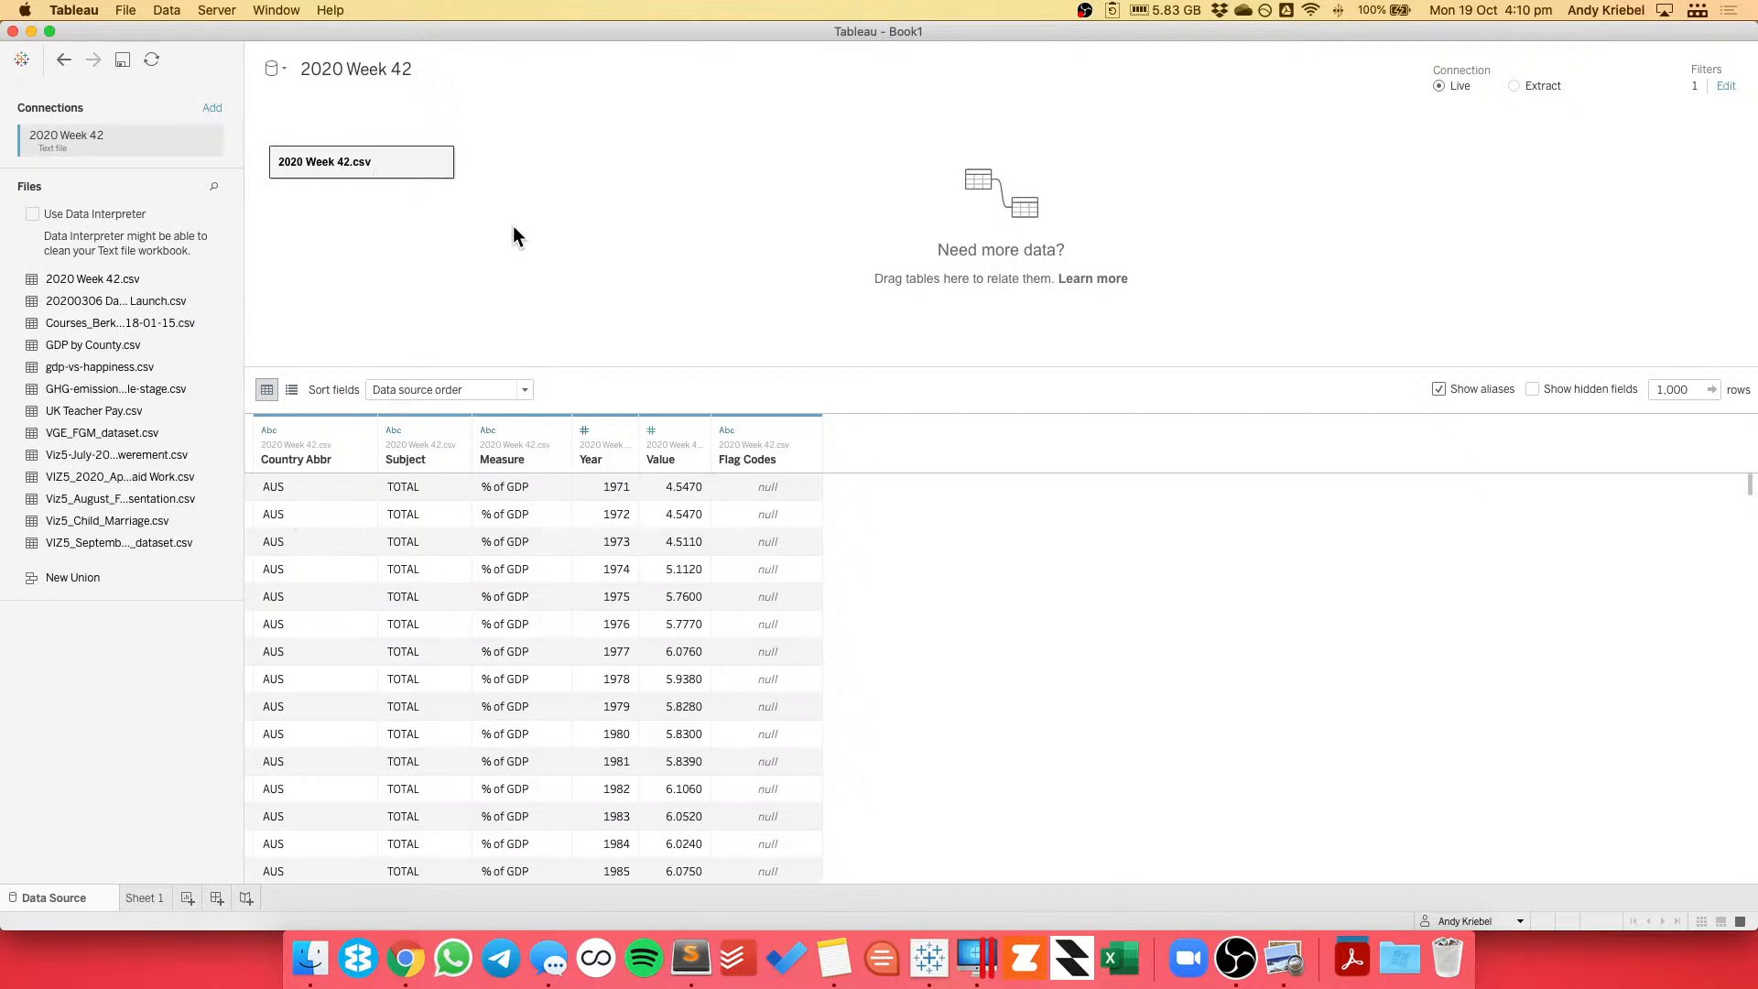
Add CountryCodes.xlsx from the VizWiz folder as a second connection in the data source.
left_click(212, 108)
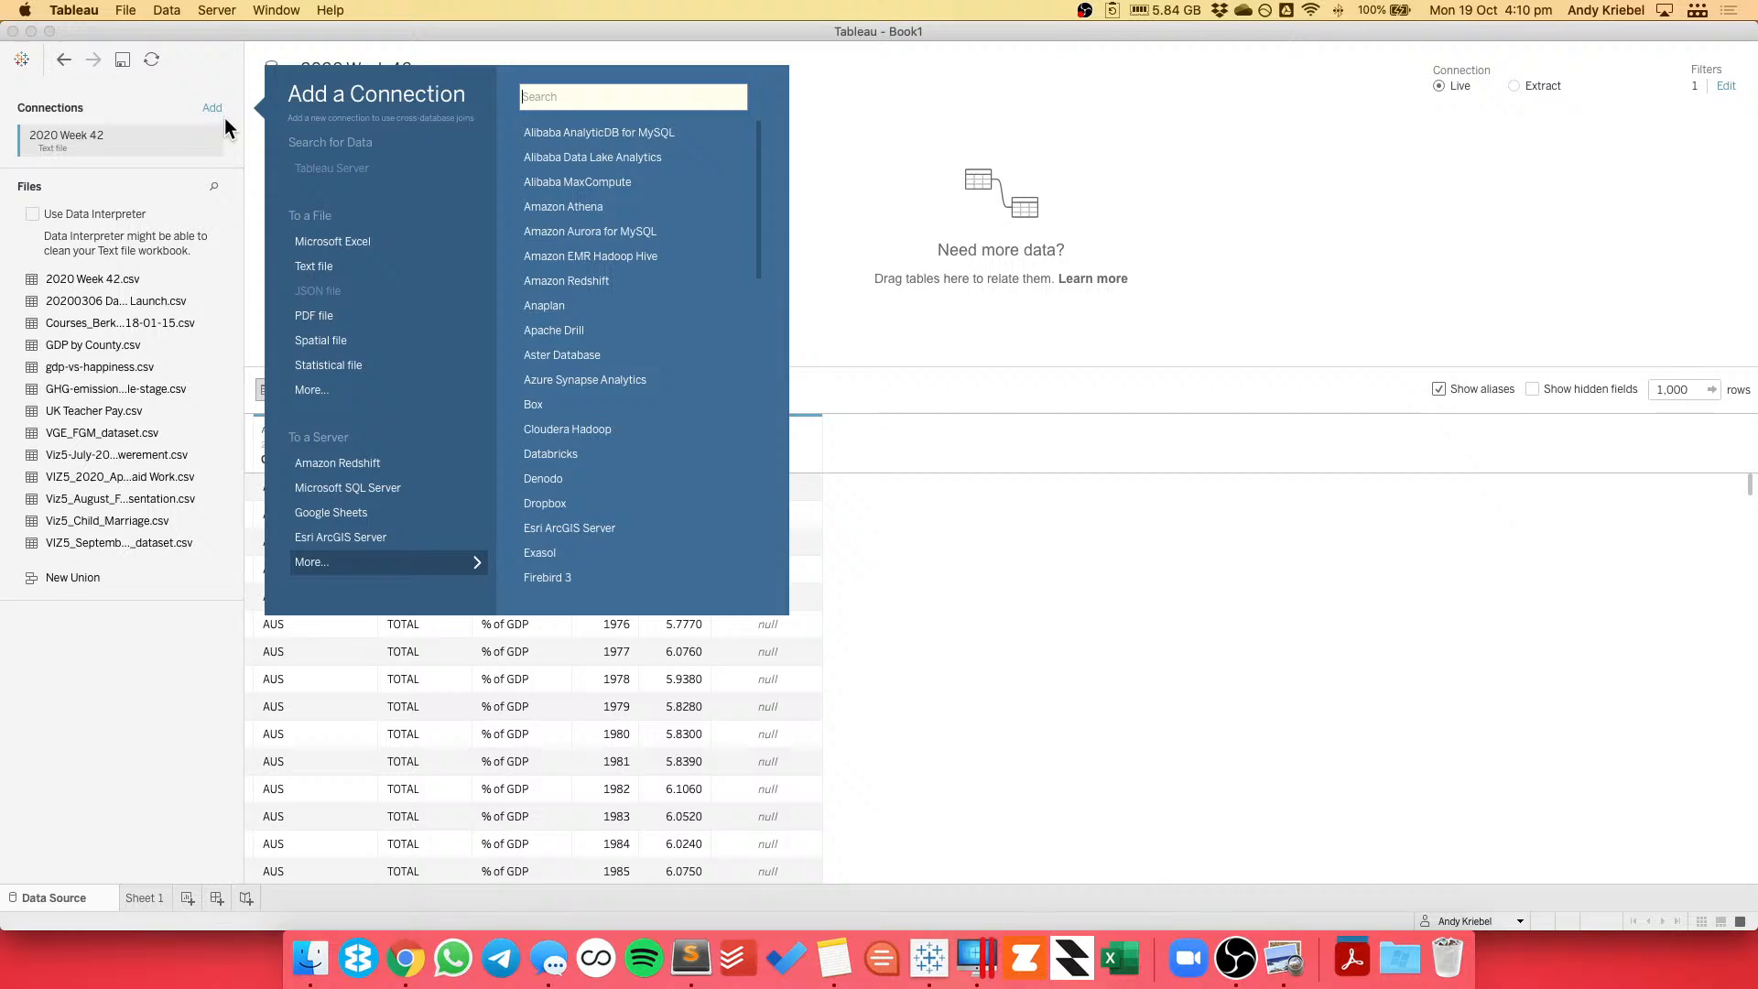
left_click(326, 384)
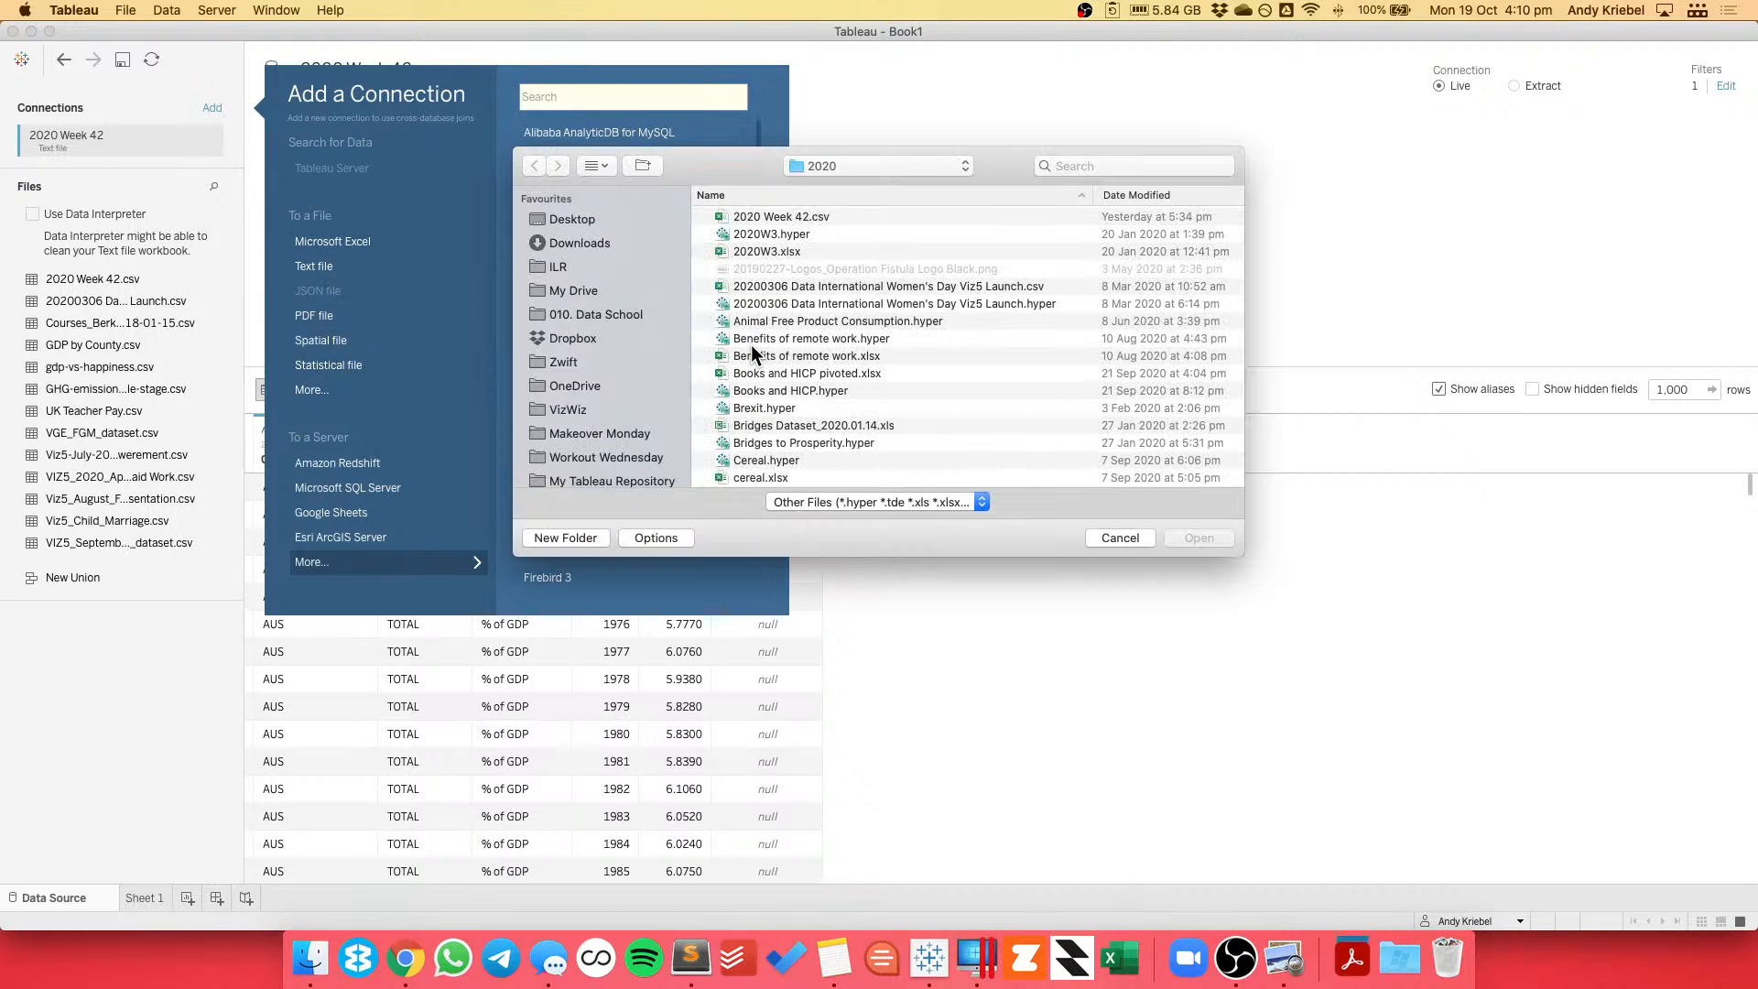
left_click(565, 411)
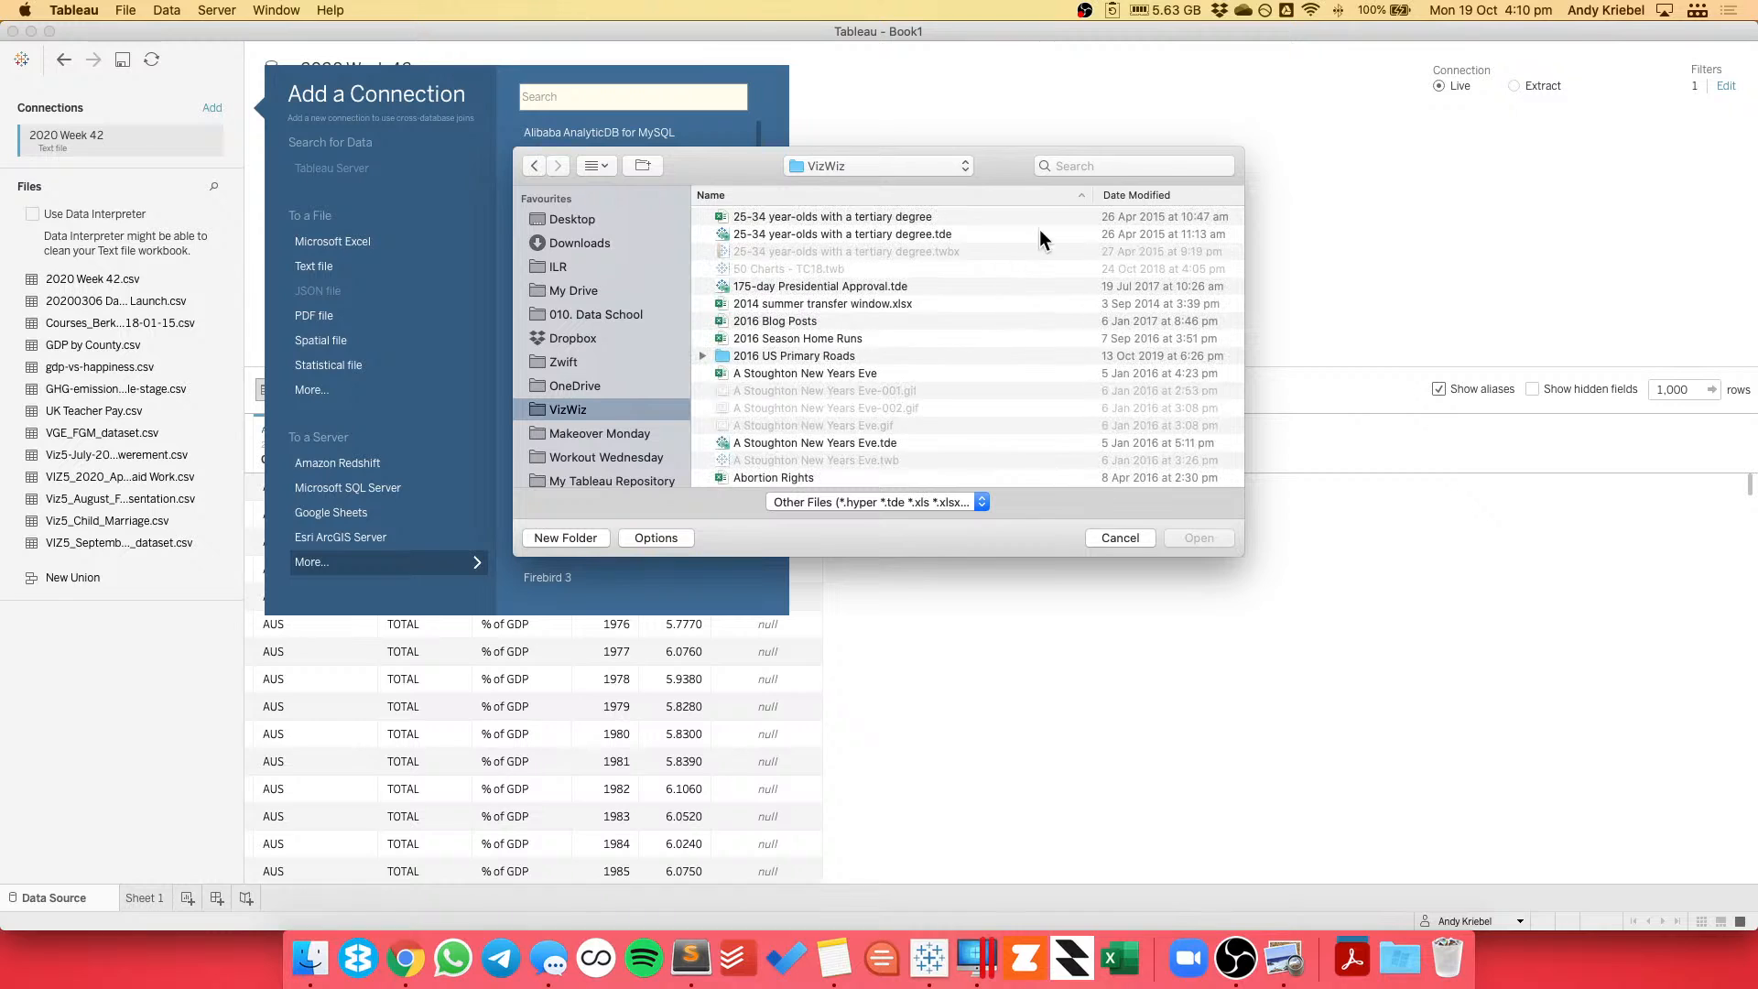
left_click(1126, 194)
left_click(788, 216)
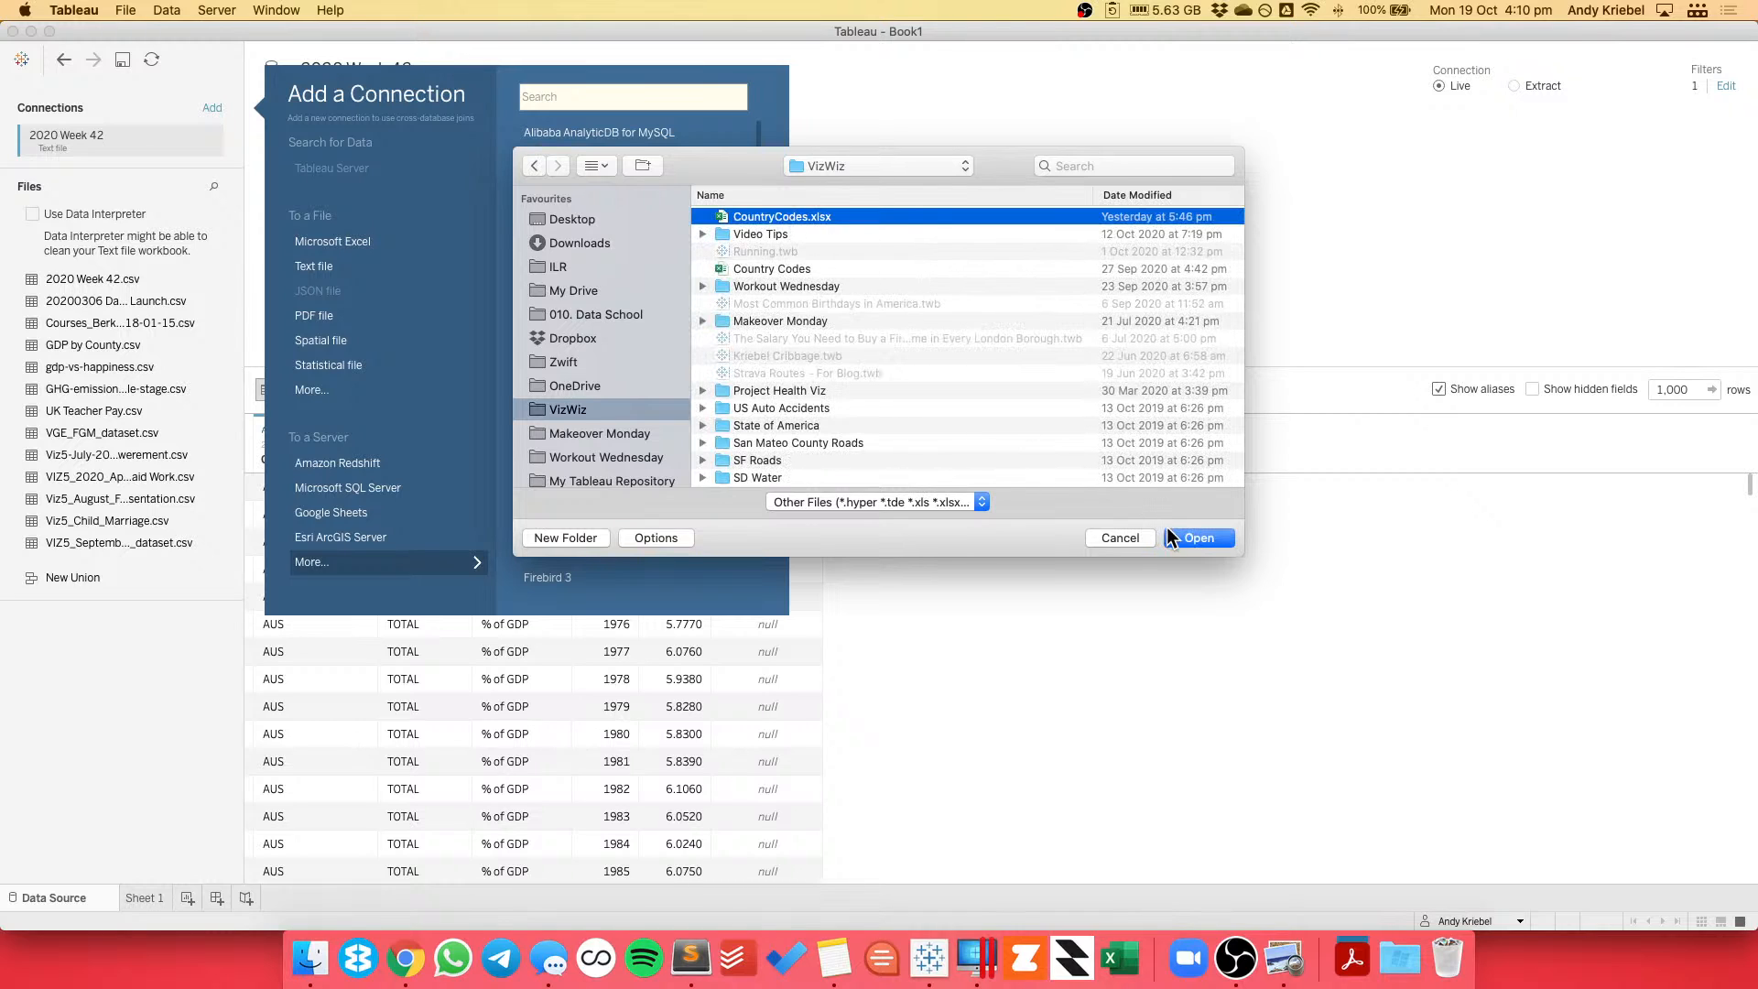
key("Escape")
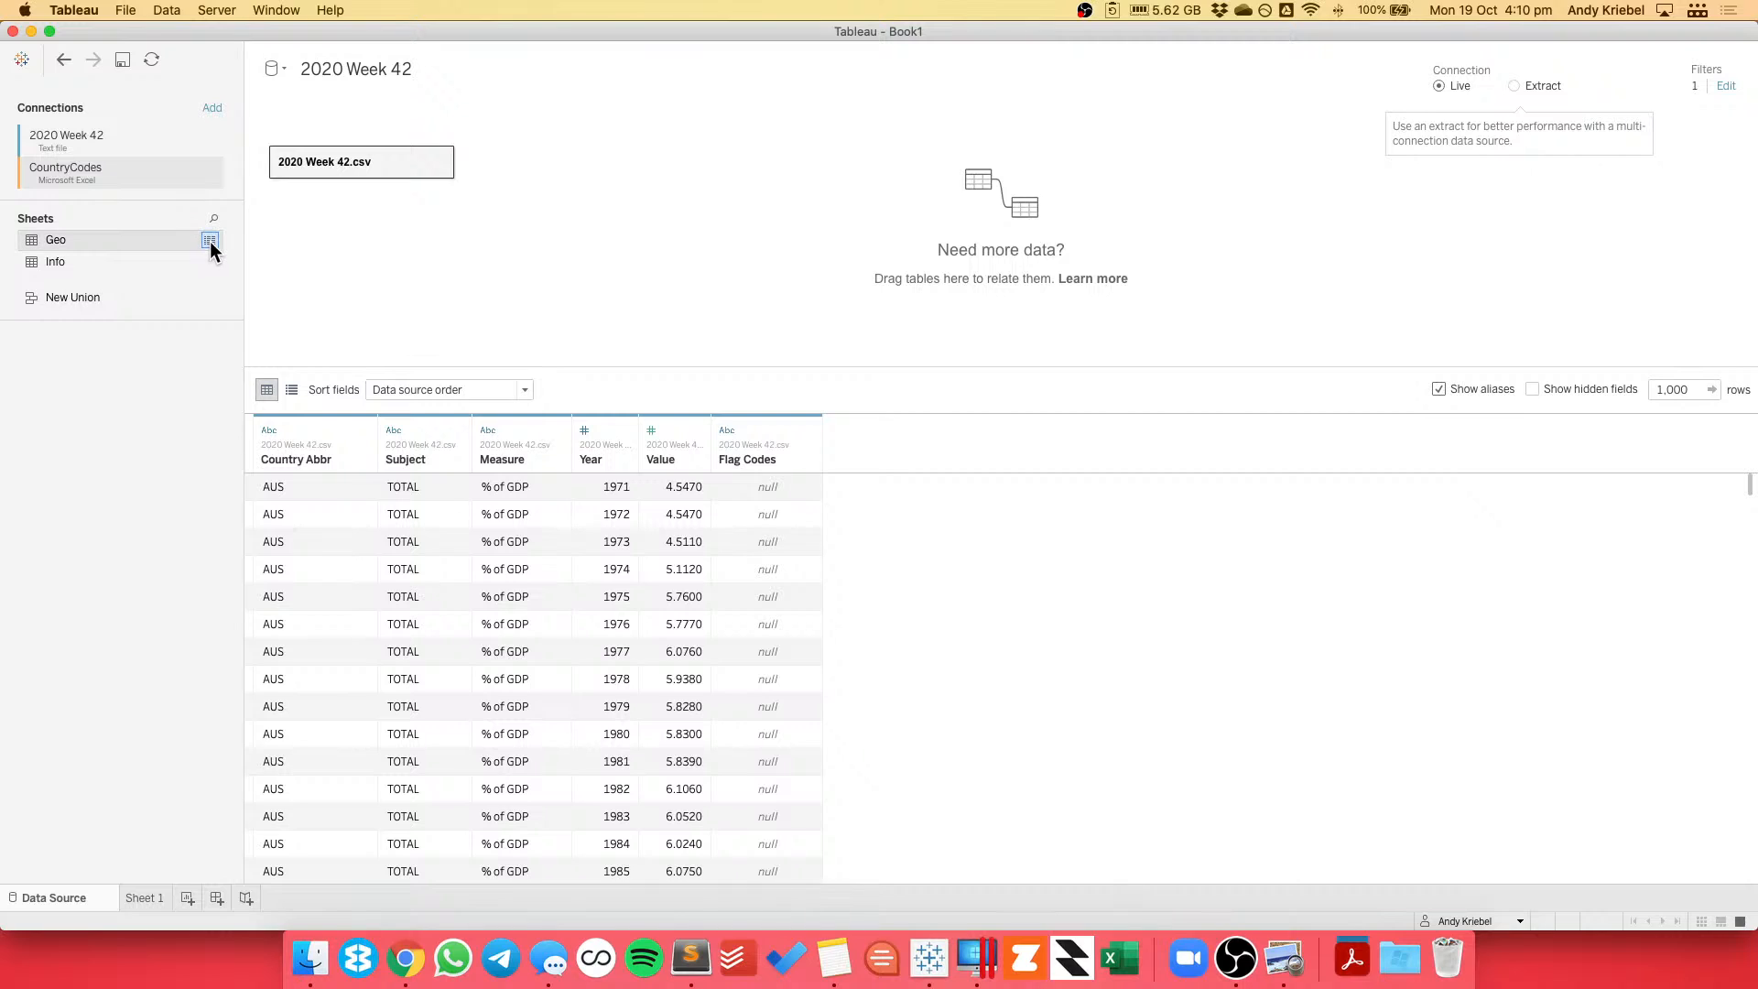
Preview the data of the Geo and Info sheets to see which country codes they contain.
left_click(209, 240)
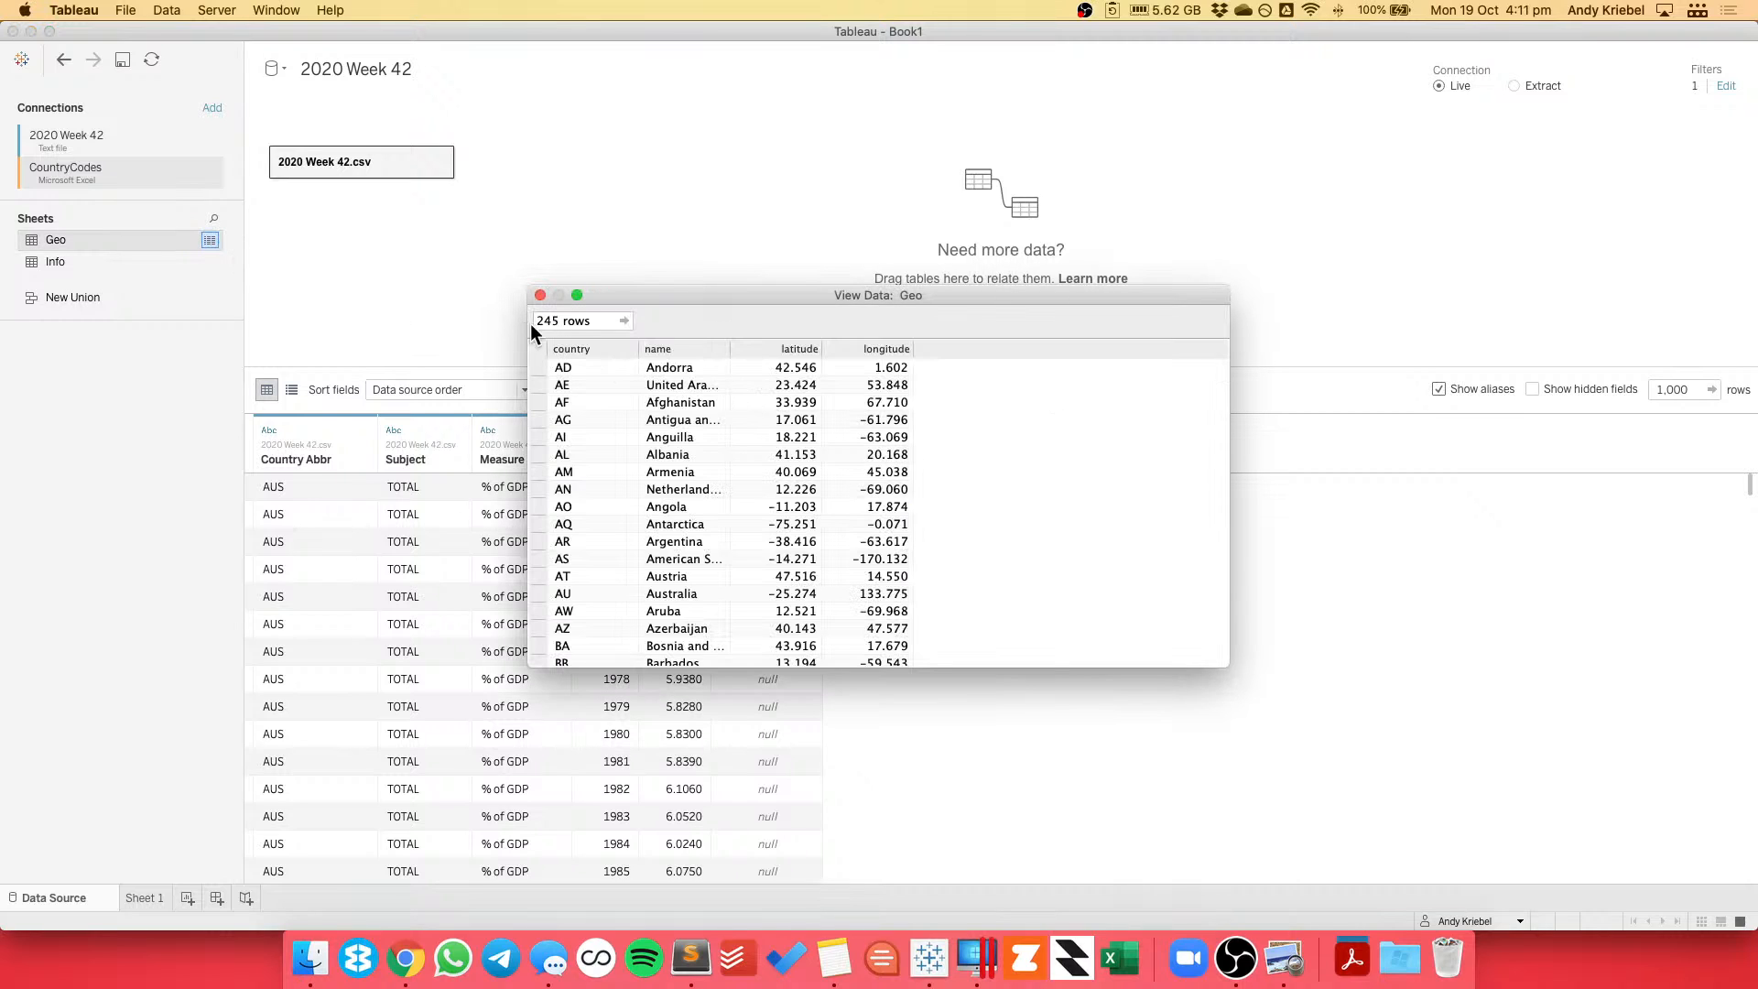
left_click(540, 295)
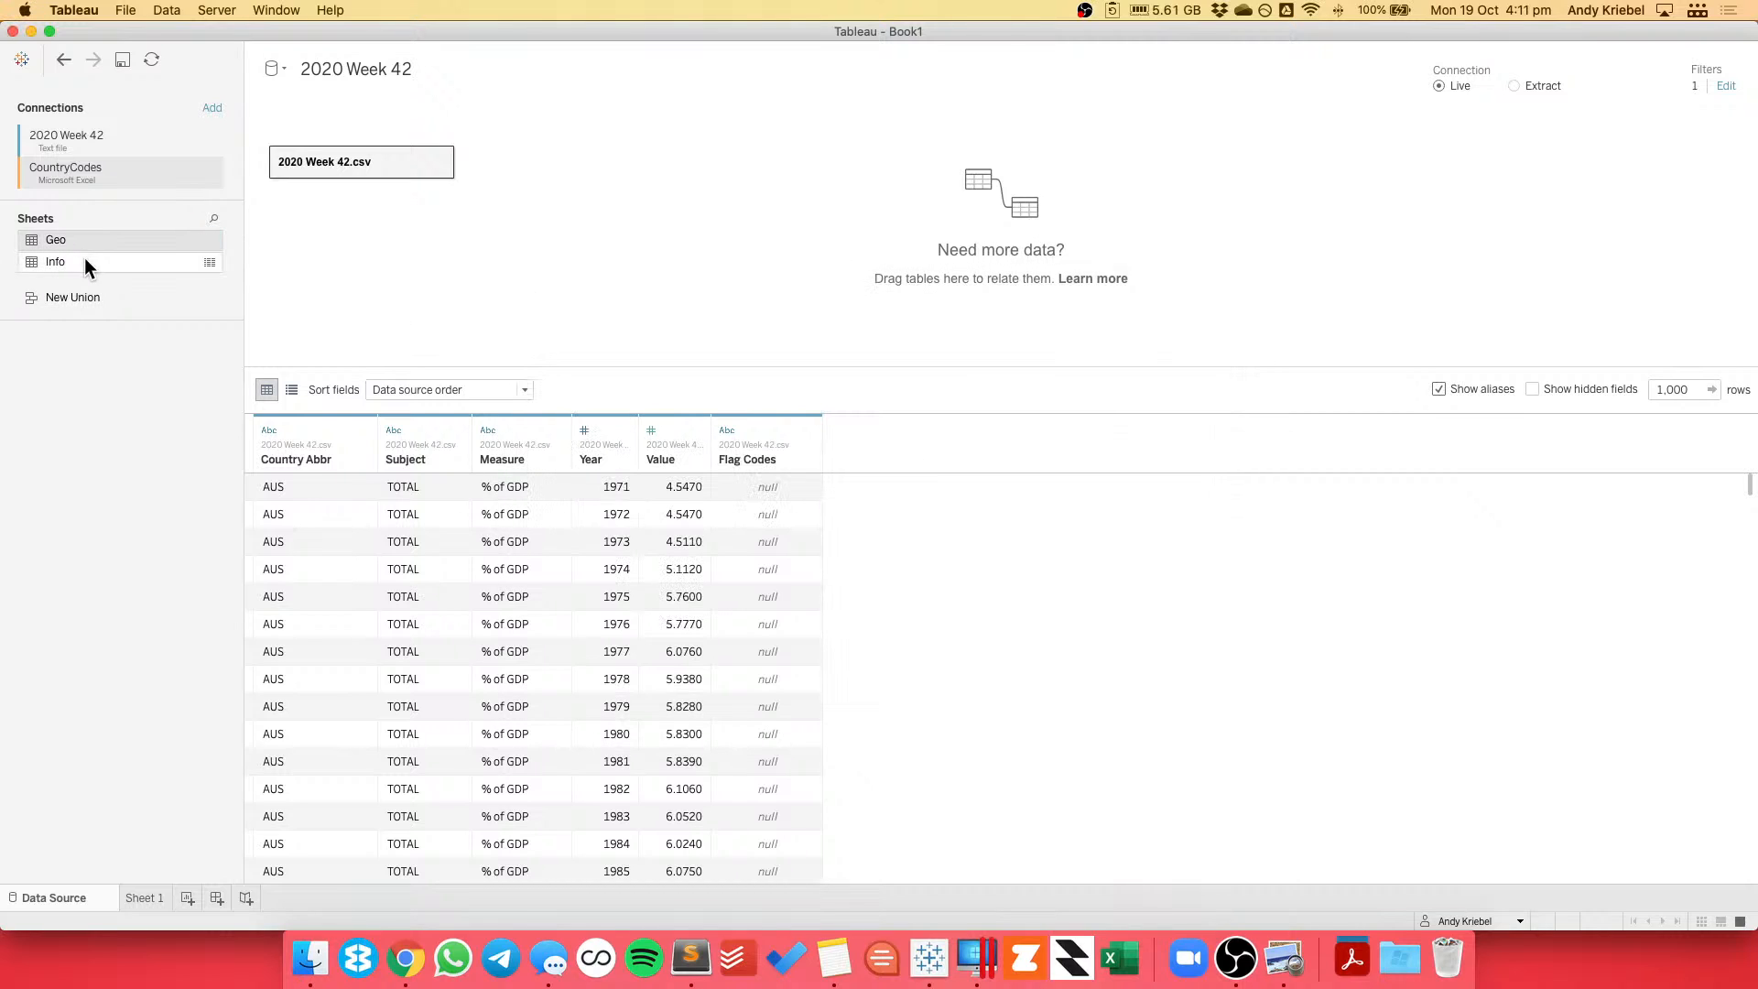
left_click(211, 262)
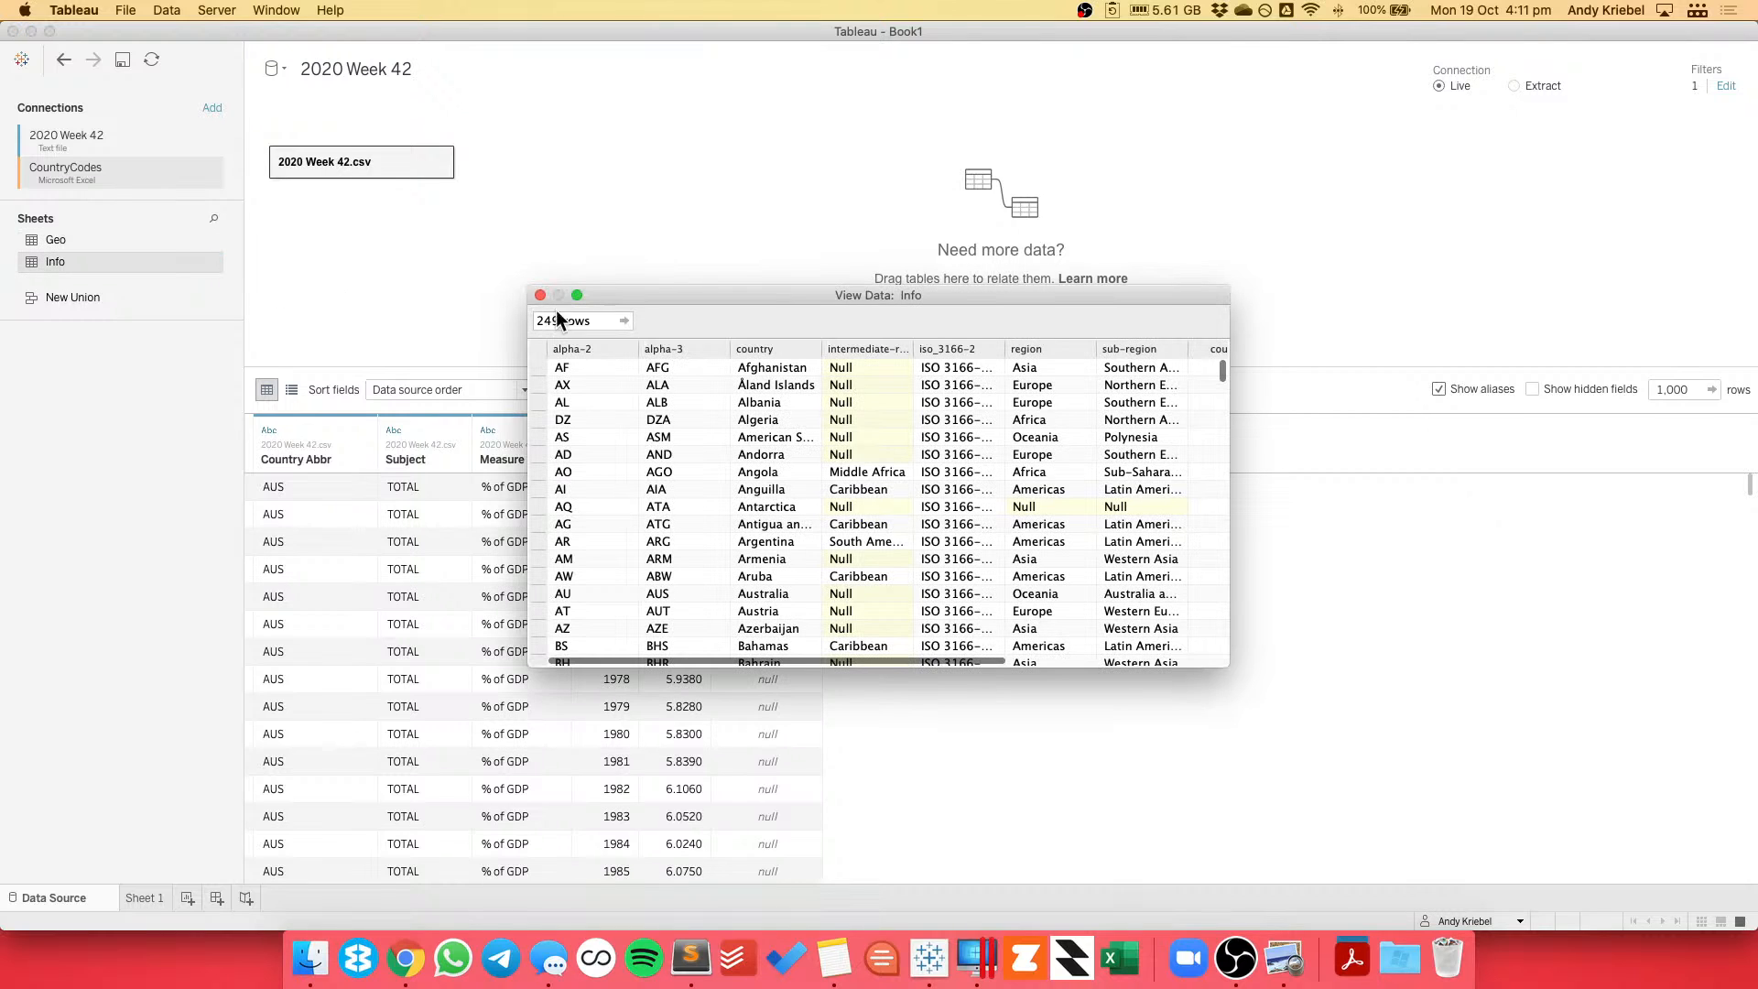
left_click(540, 295)
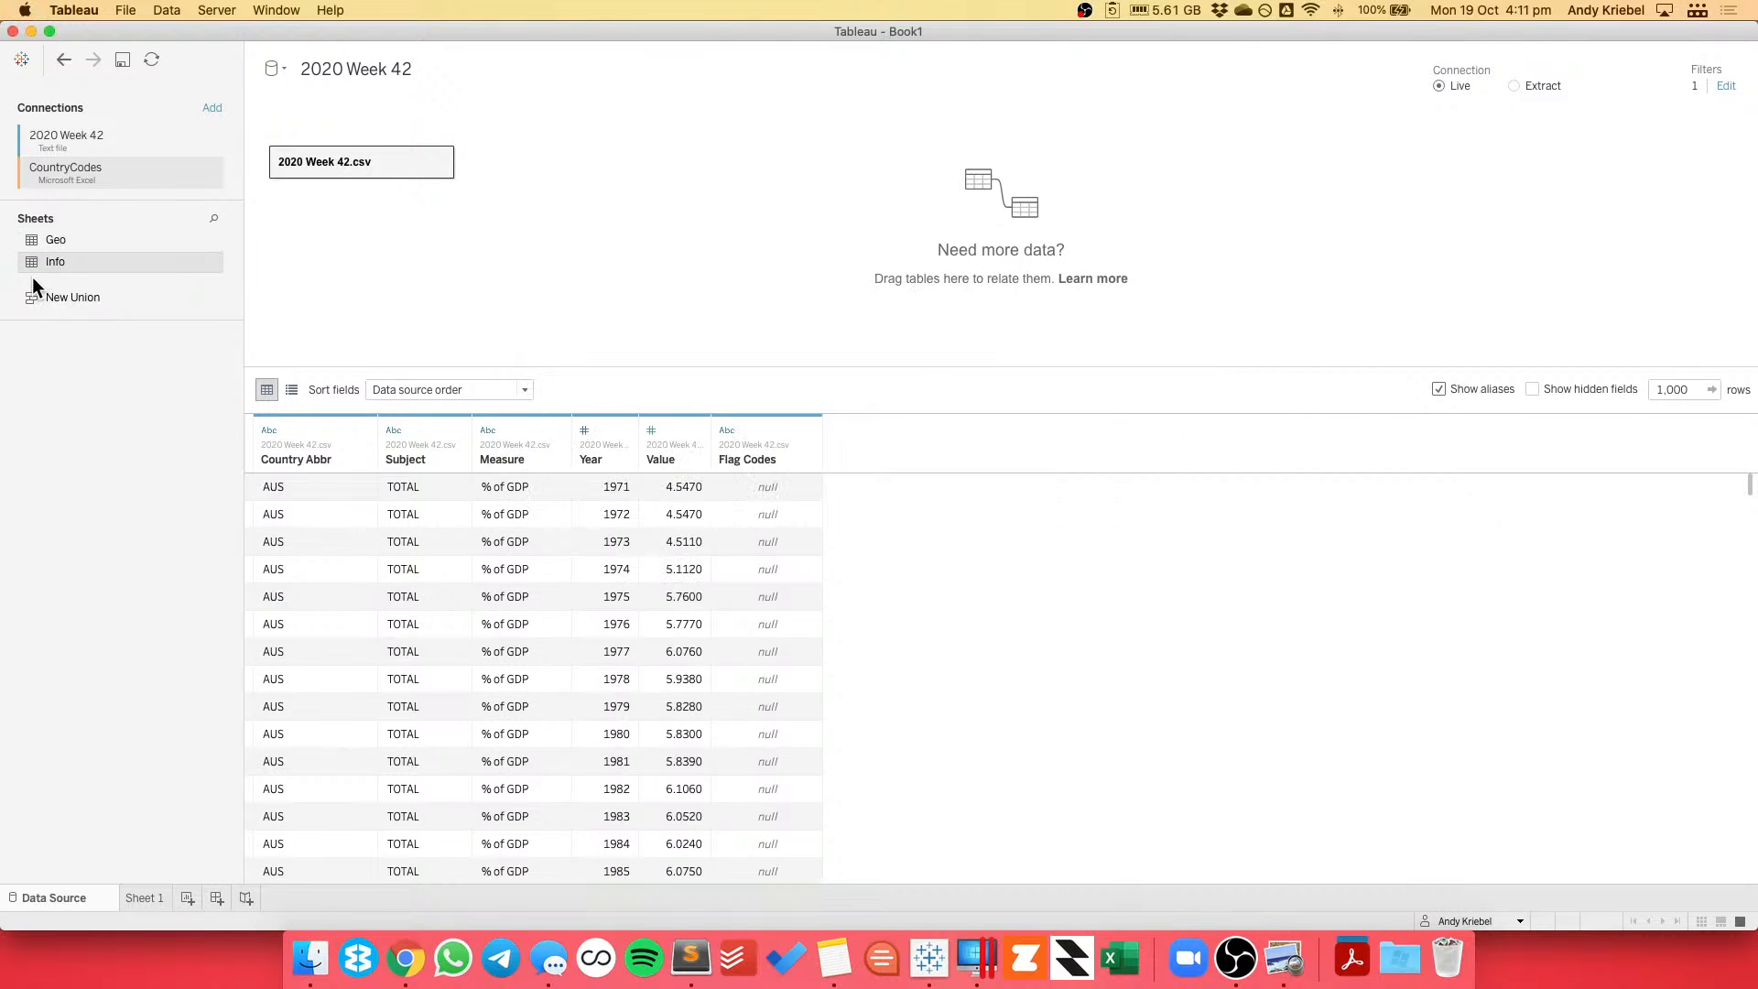
Add the Info sheet to the data model and relate it to 2020 Week 42.csv with Country Abbr equal to Alpha-3.
left_click_drag(56, 263, 547, 177)
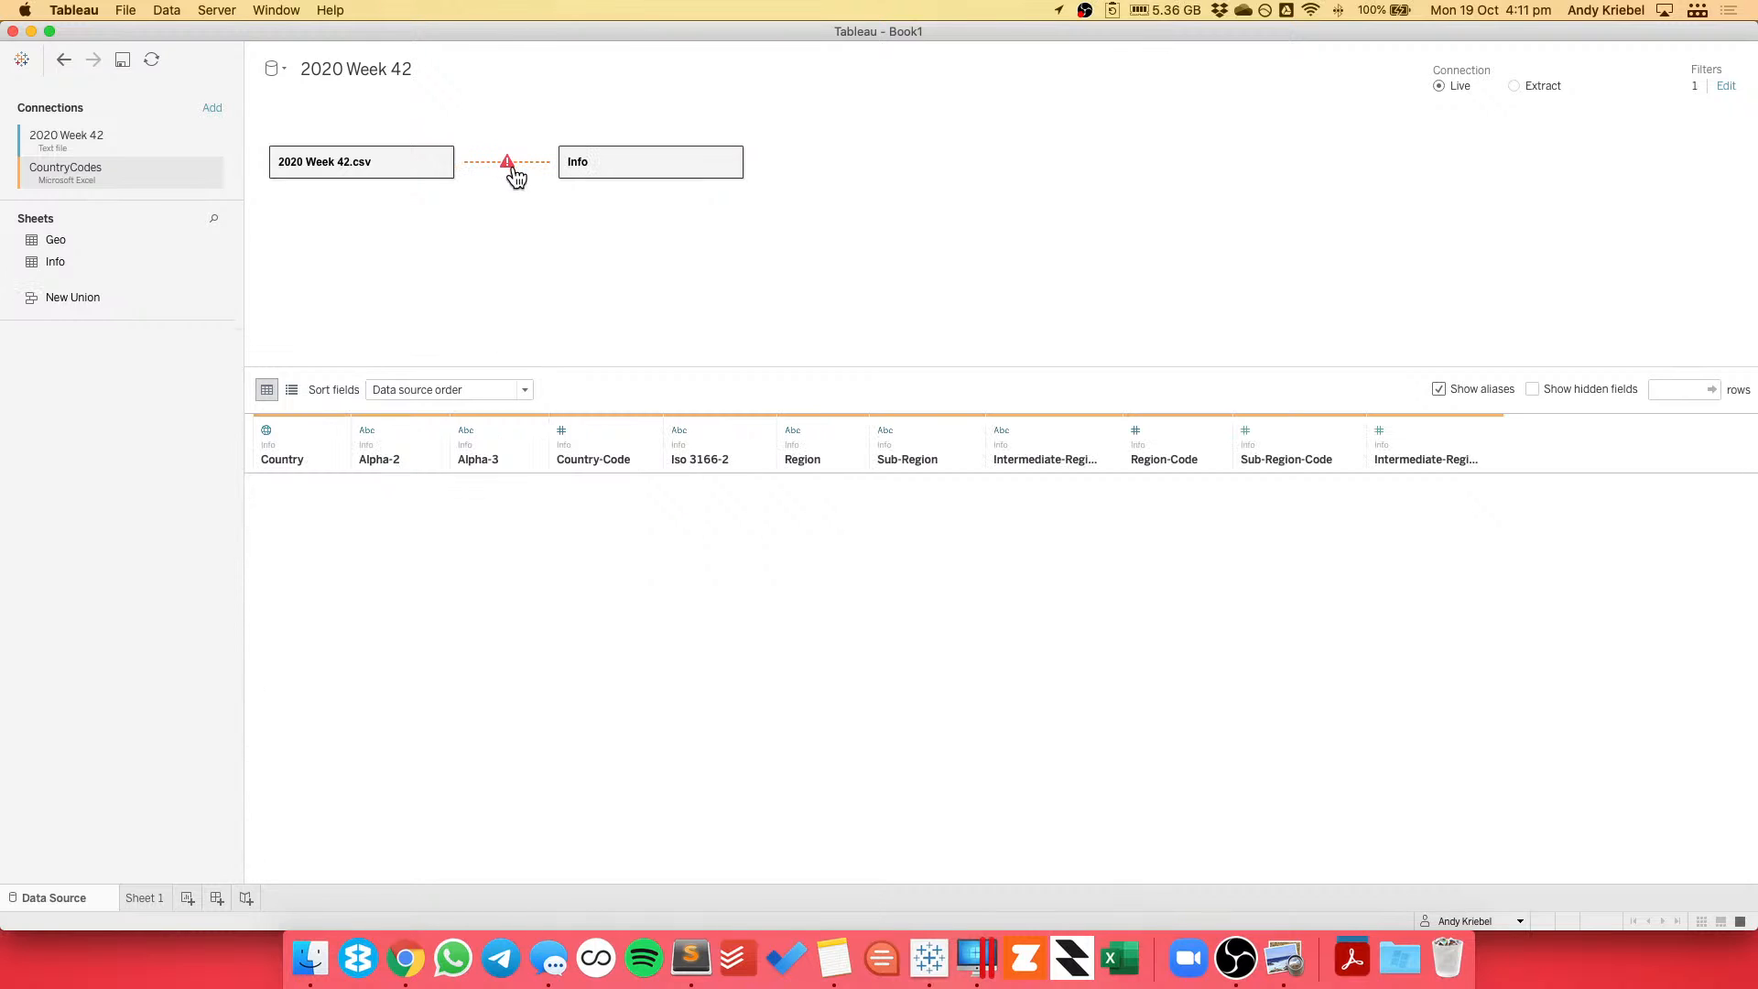
left_click(510, 170)
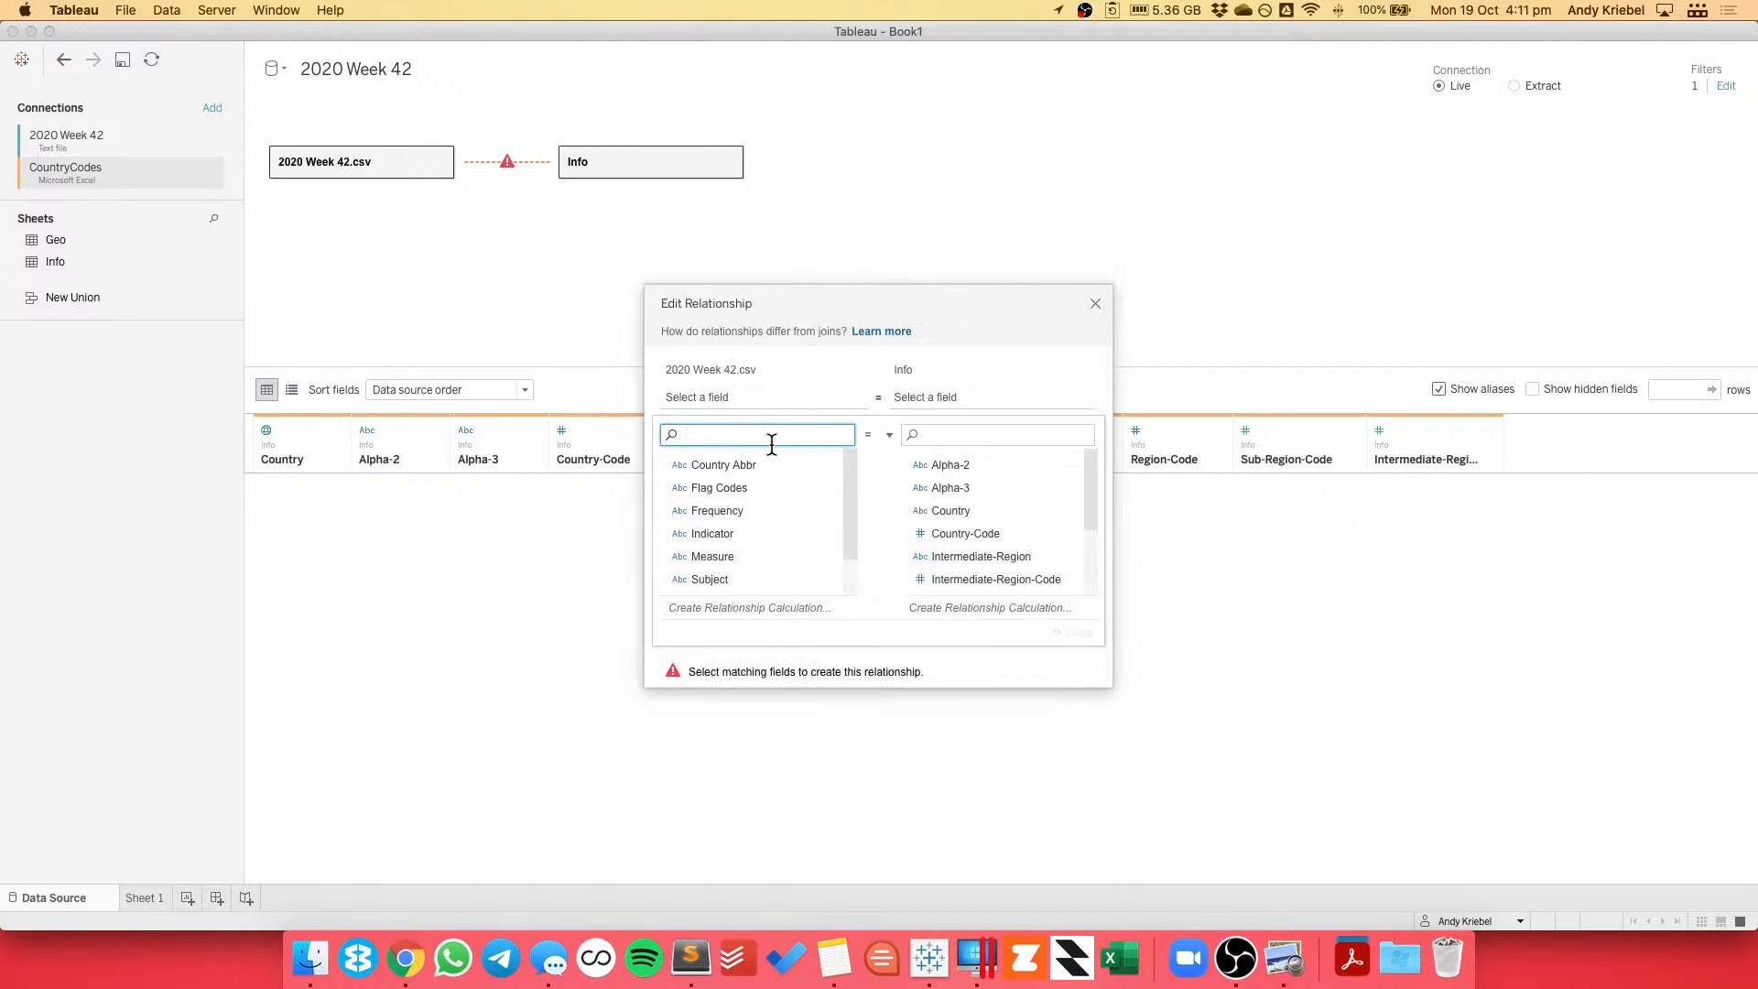
left_click(723, 465)
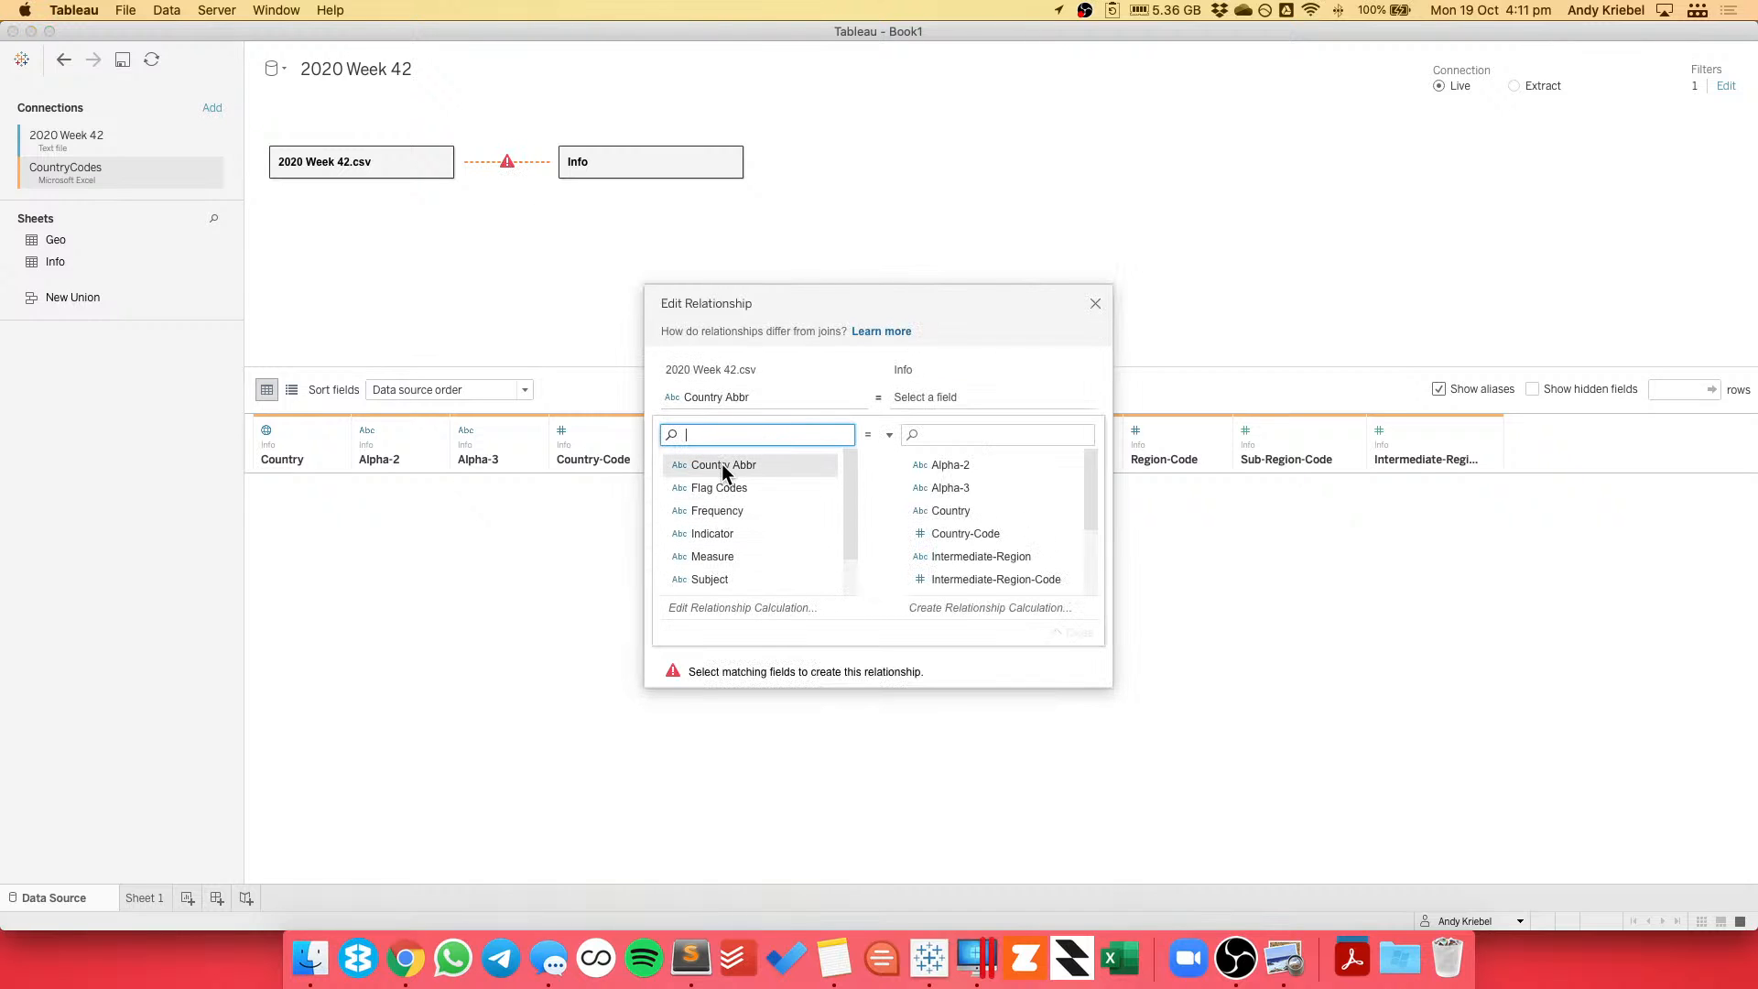
left_click(968, 487)
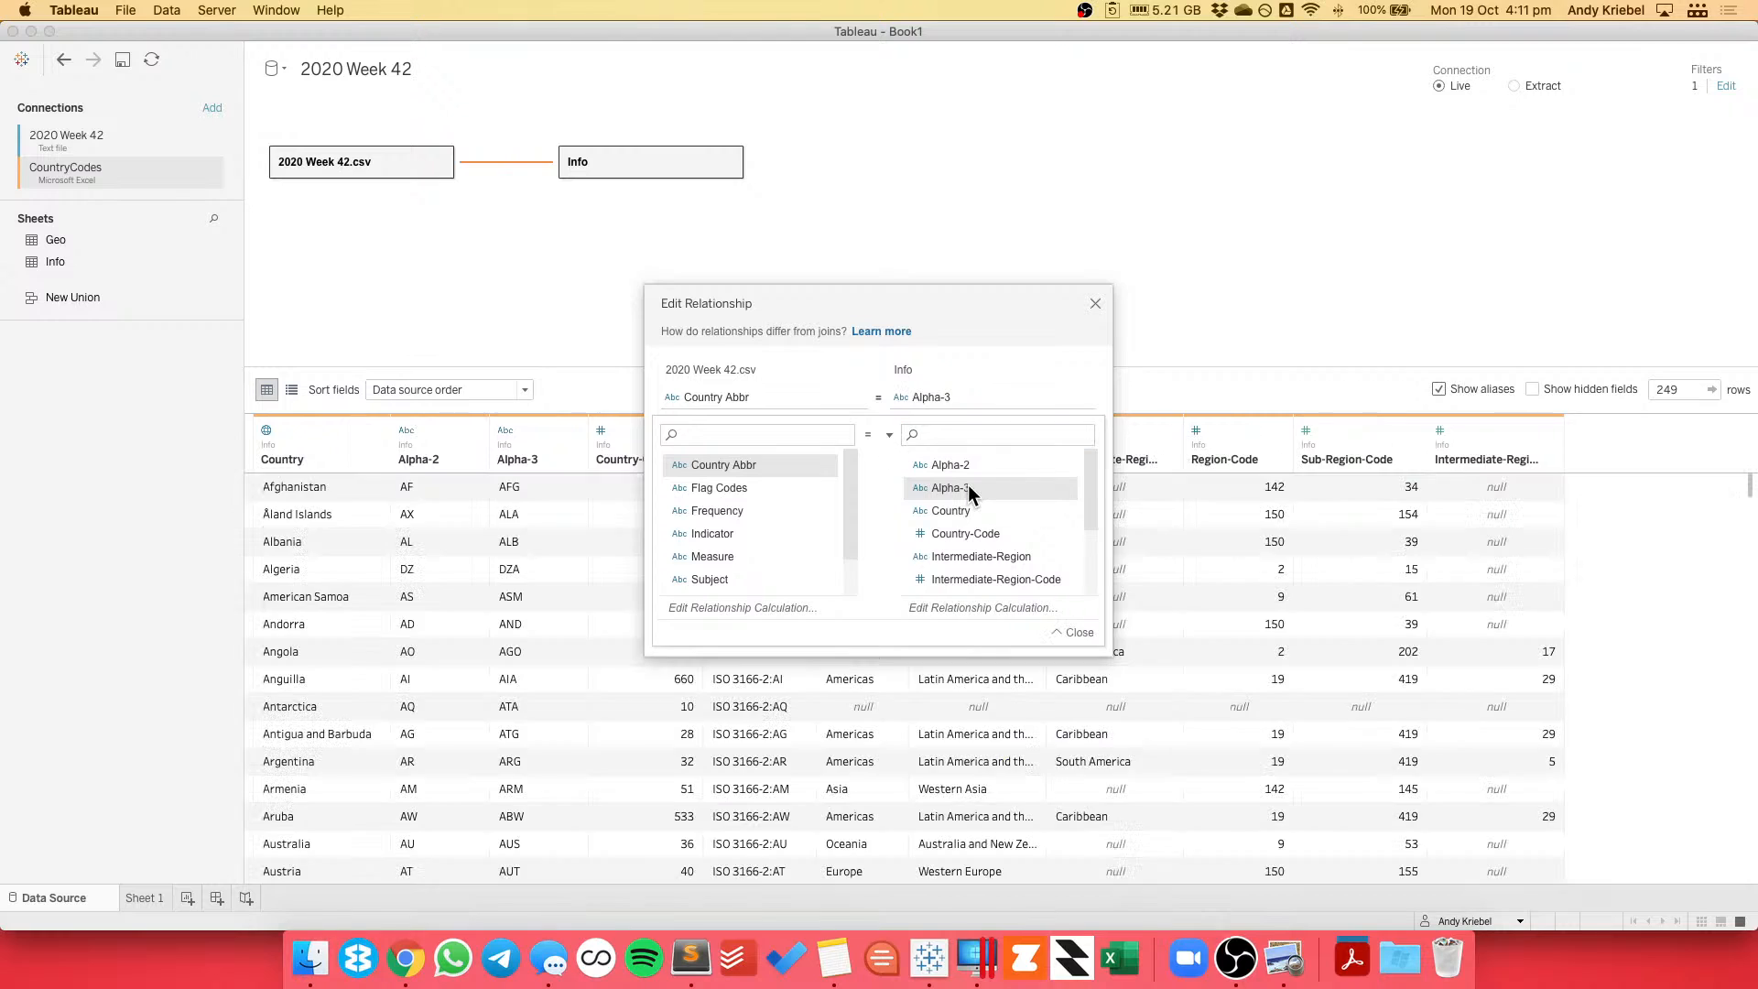
left_click(1095, 305)
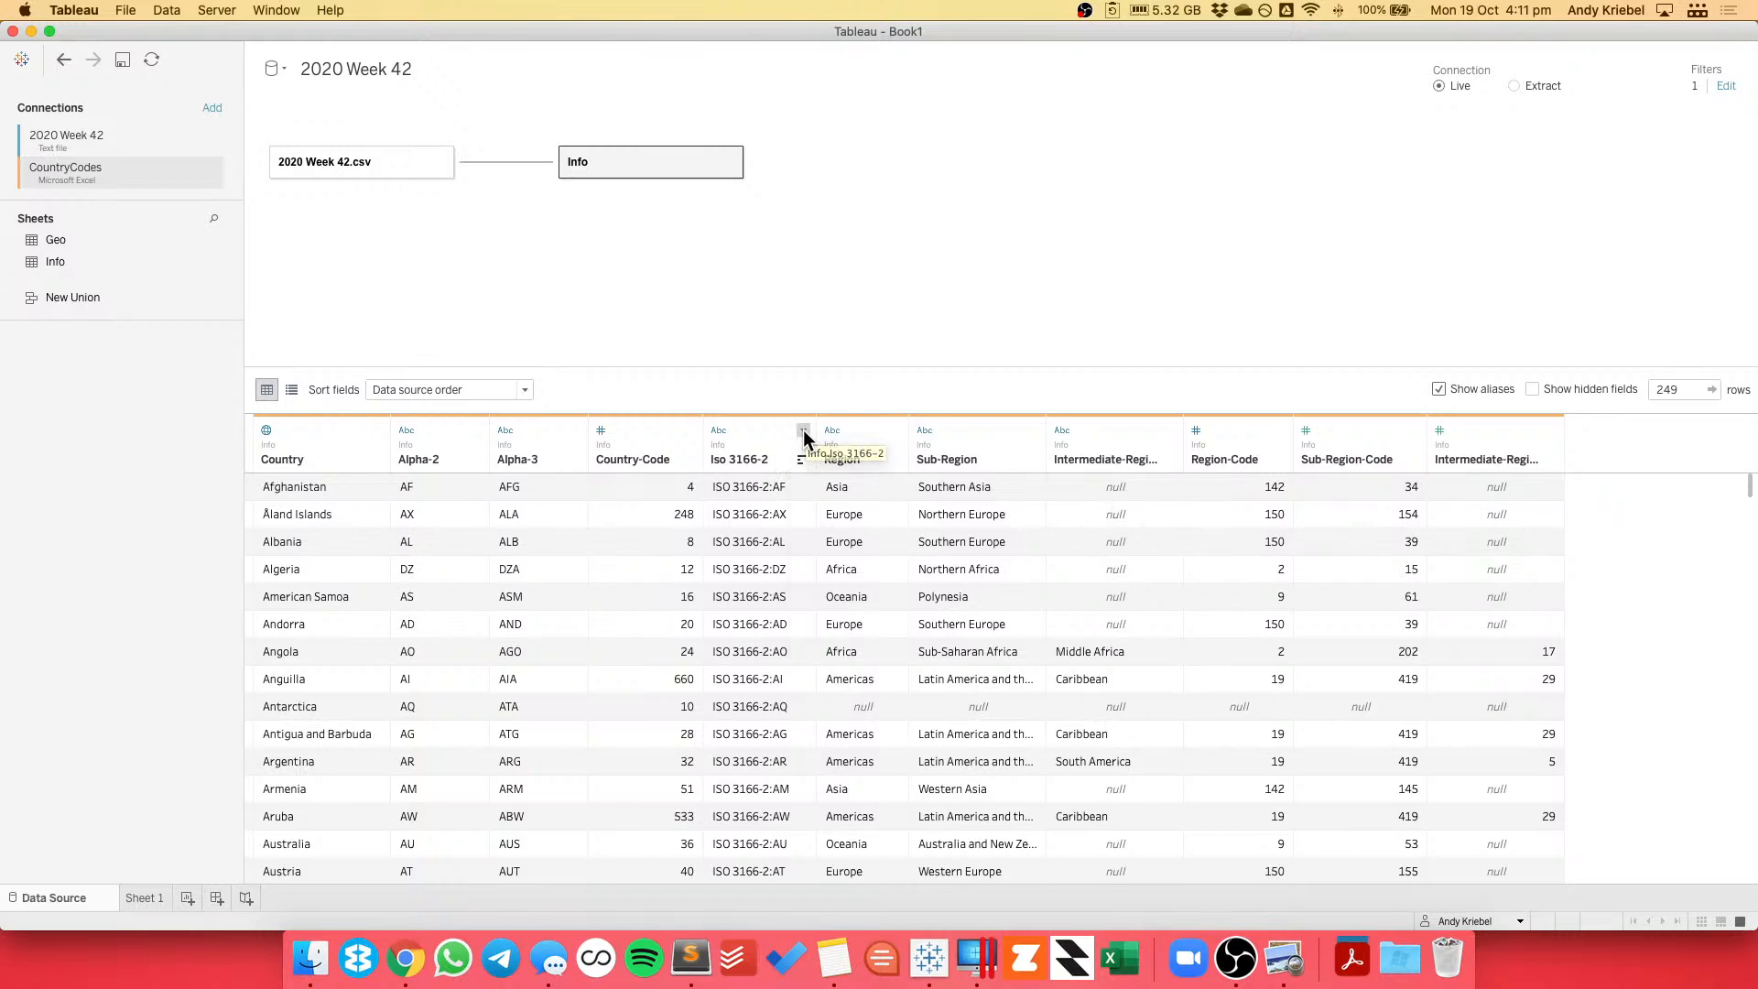
Hide the Iso 3166-2, Country-Code and Alpha-3 fields of the Info table.
left_click(803, 431)
left_click(827, 503)
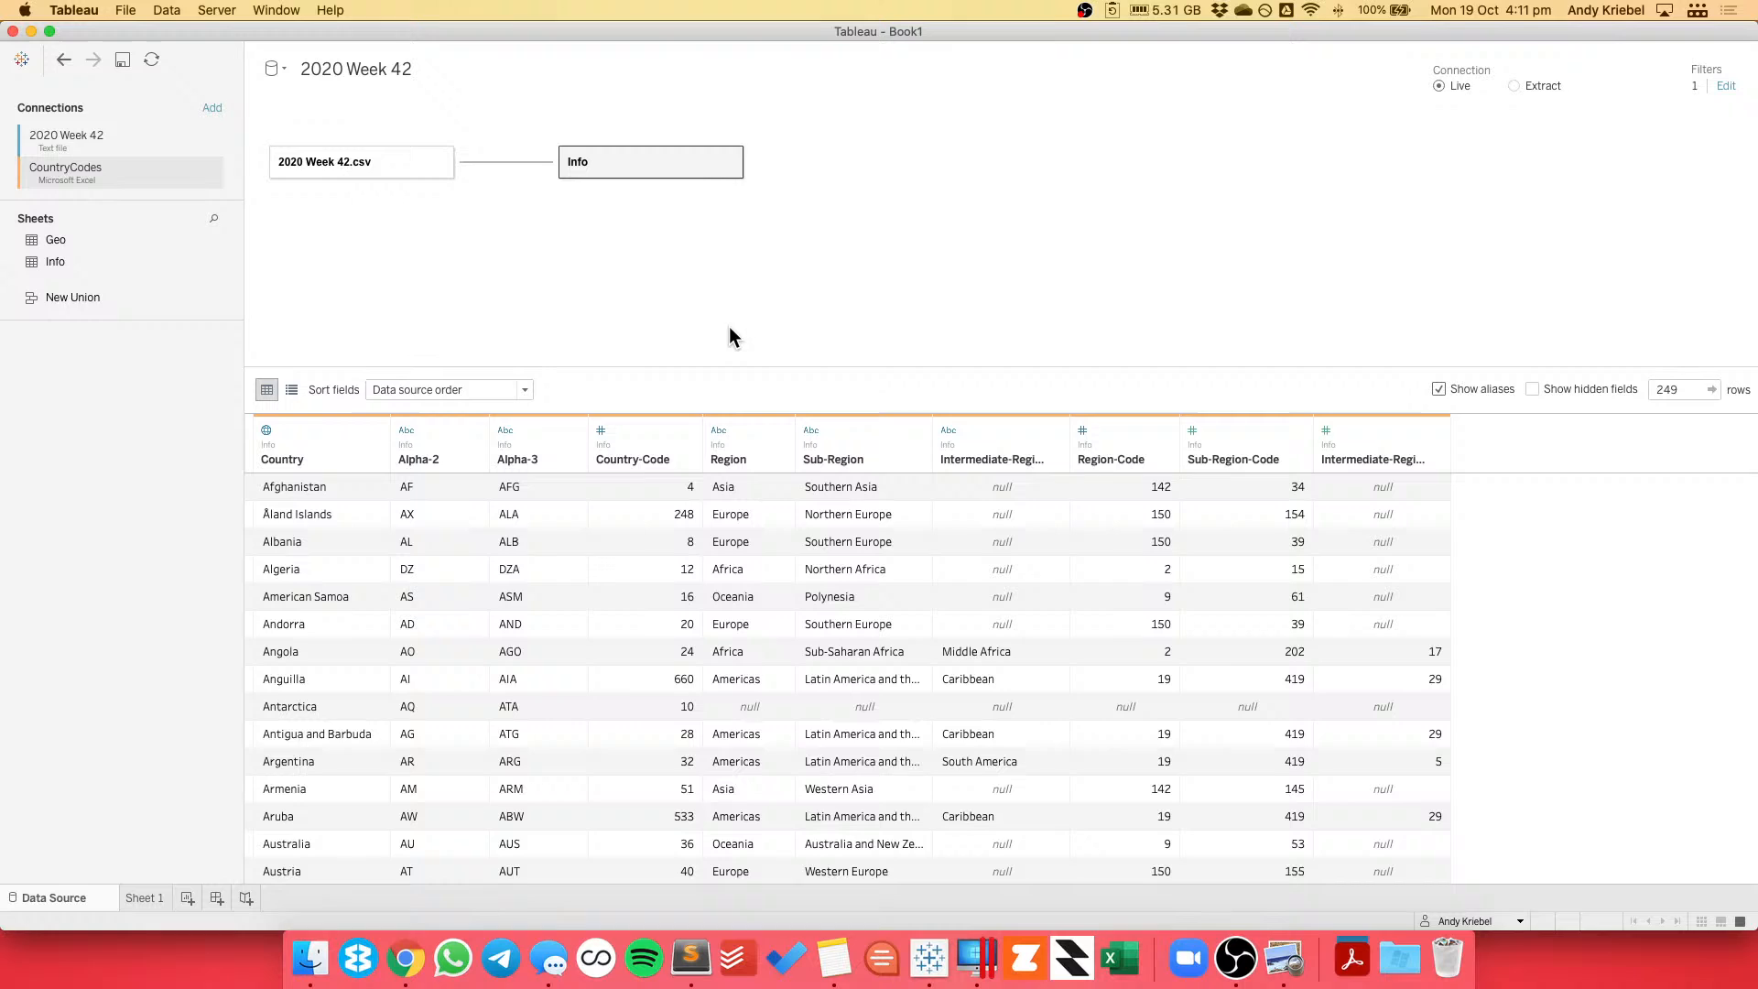
left_click(689, 431)
left_click(703, 502)
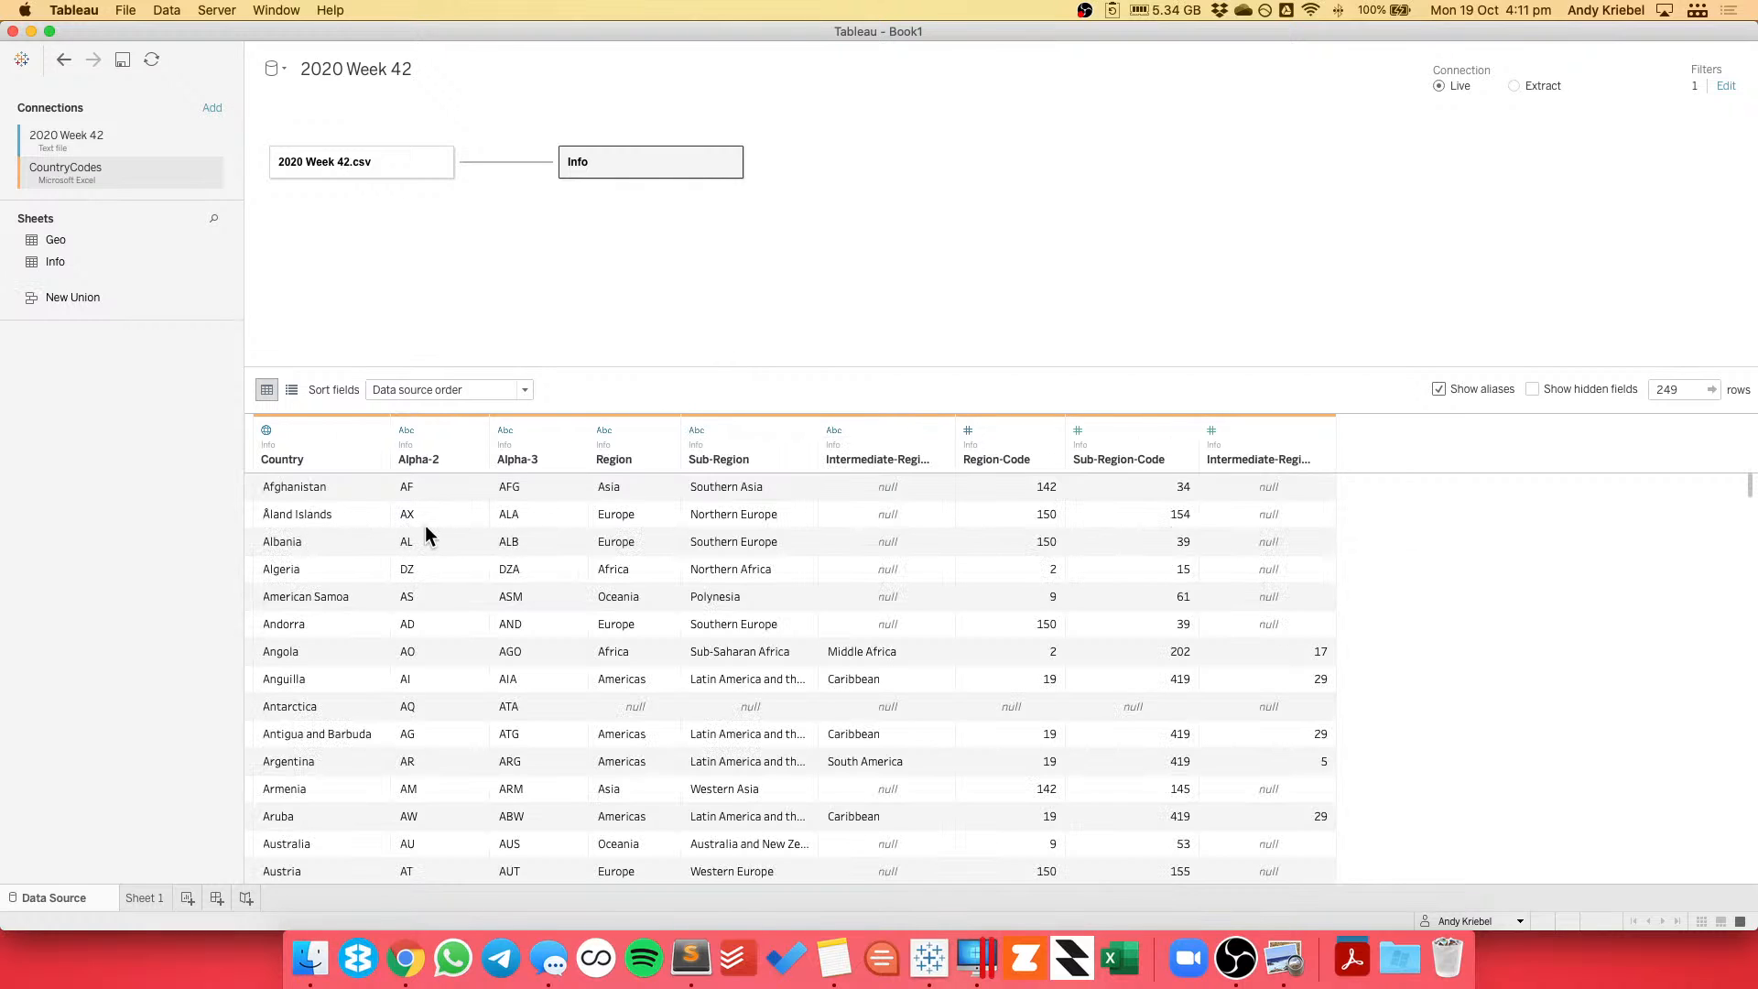
left_click(575, 431)
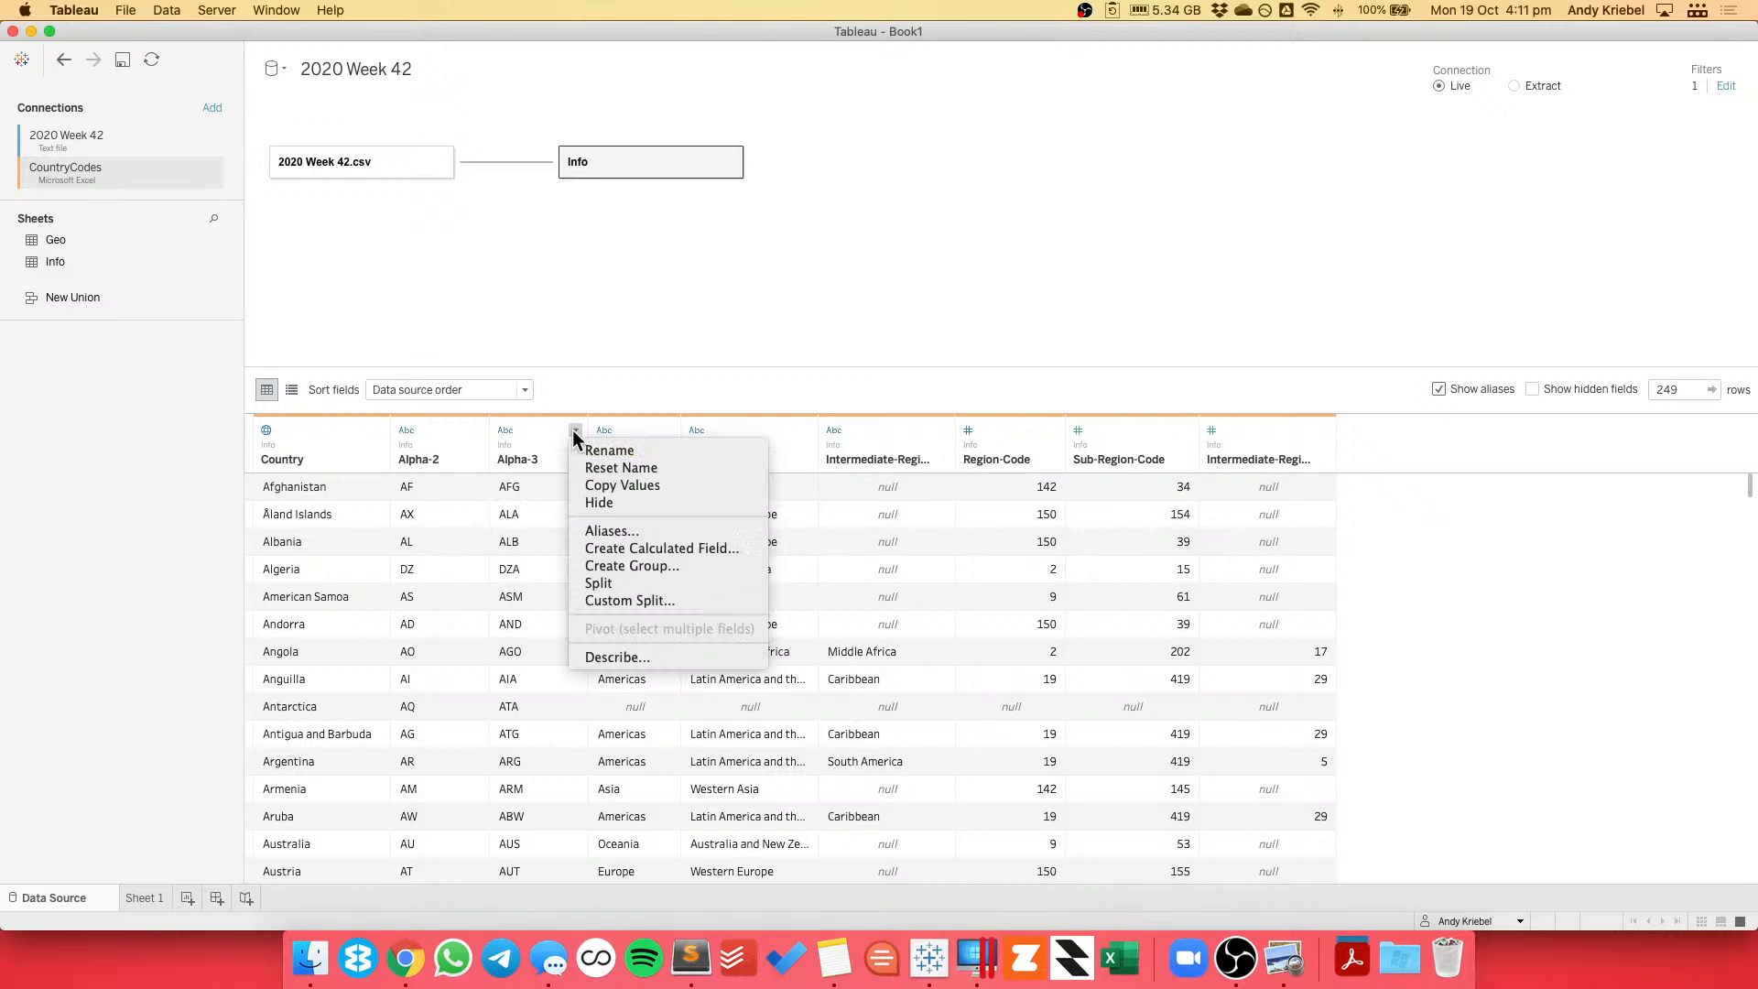
left_click(585, 501)
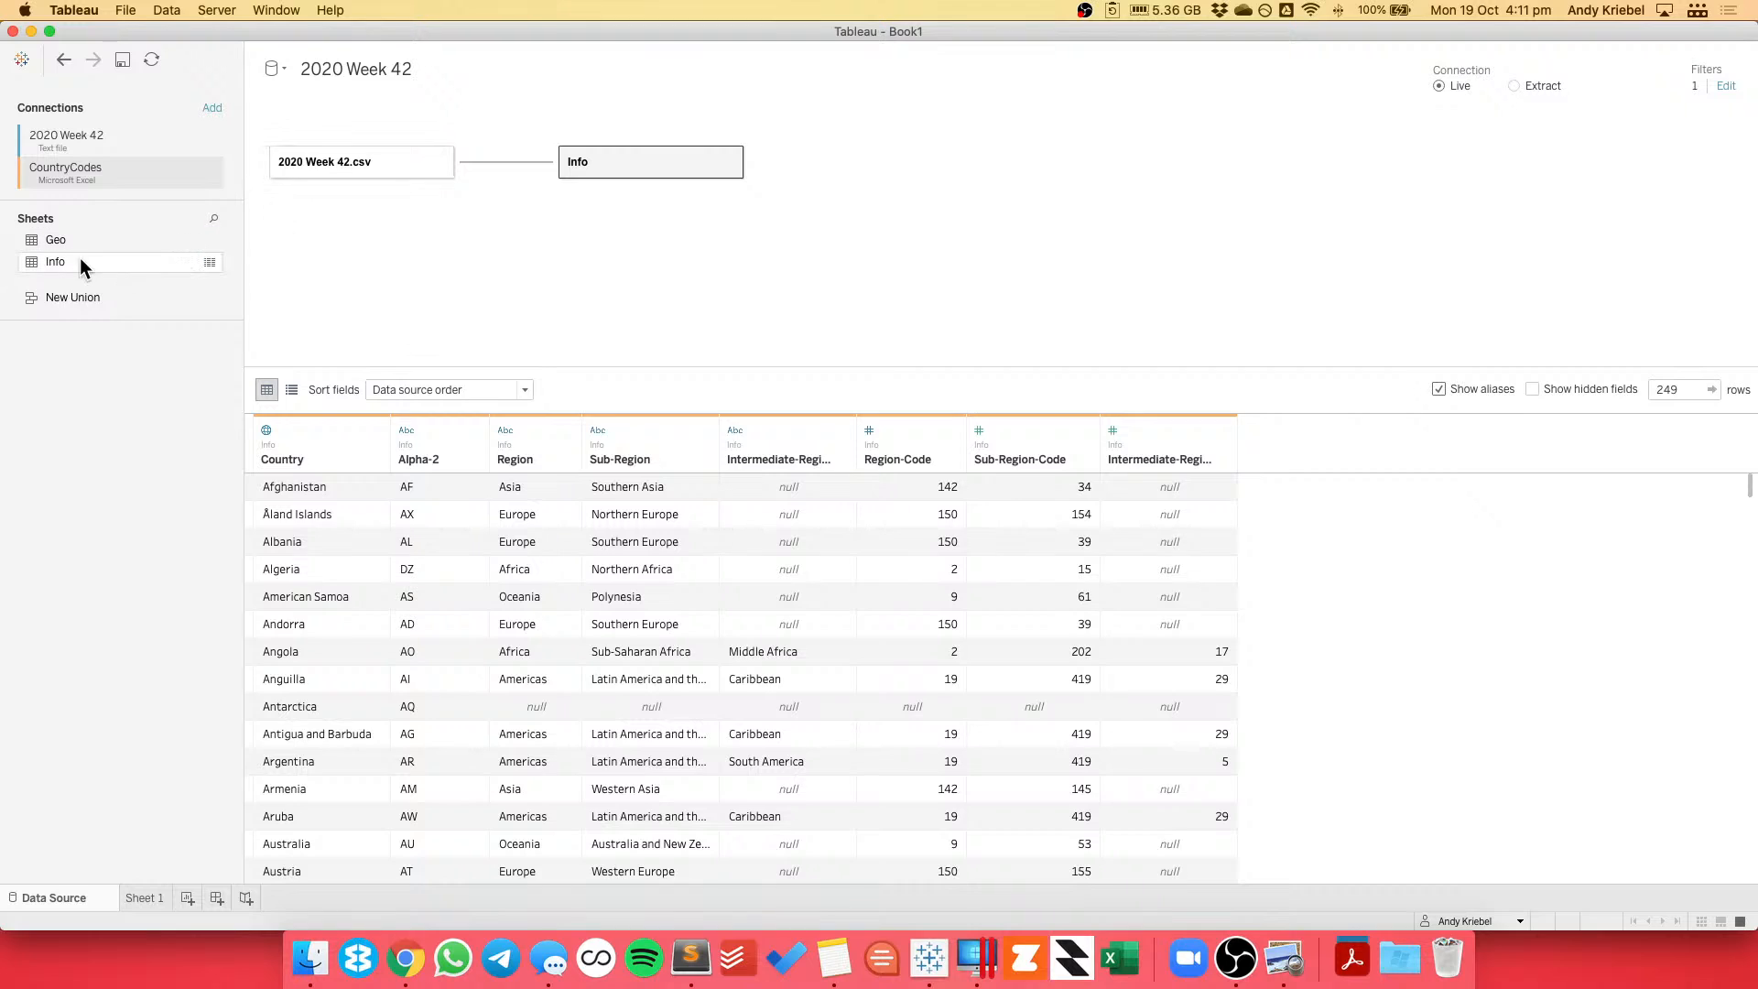
Add the Geo sheet to the data model and relate it to Info with Alpha-2 equal to country (Geo).
left_click_drag(81, 264, 817, 179)
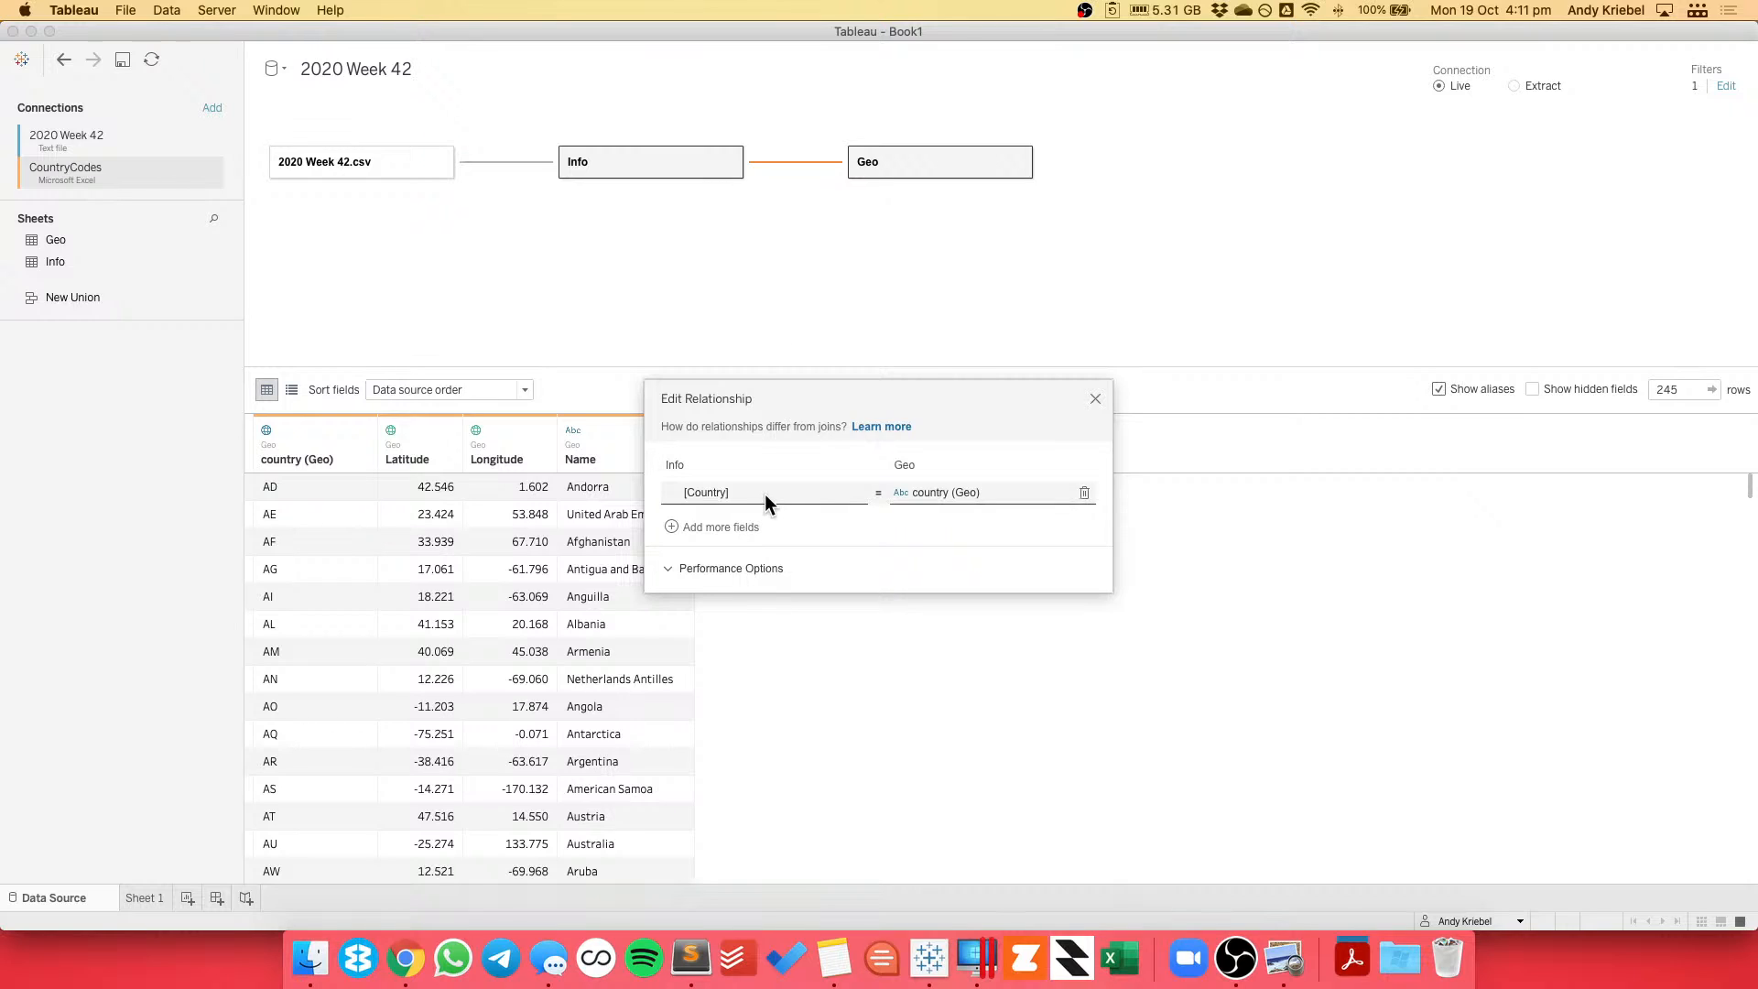
left_click(765, 493)
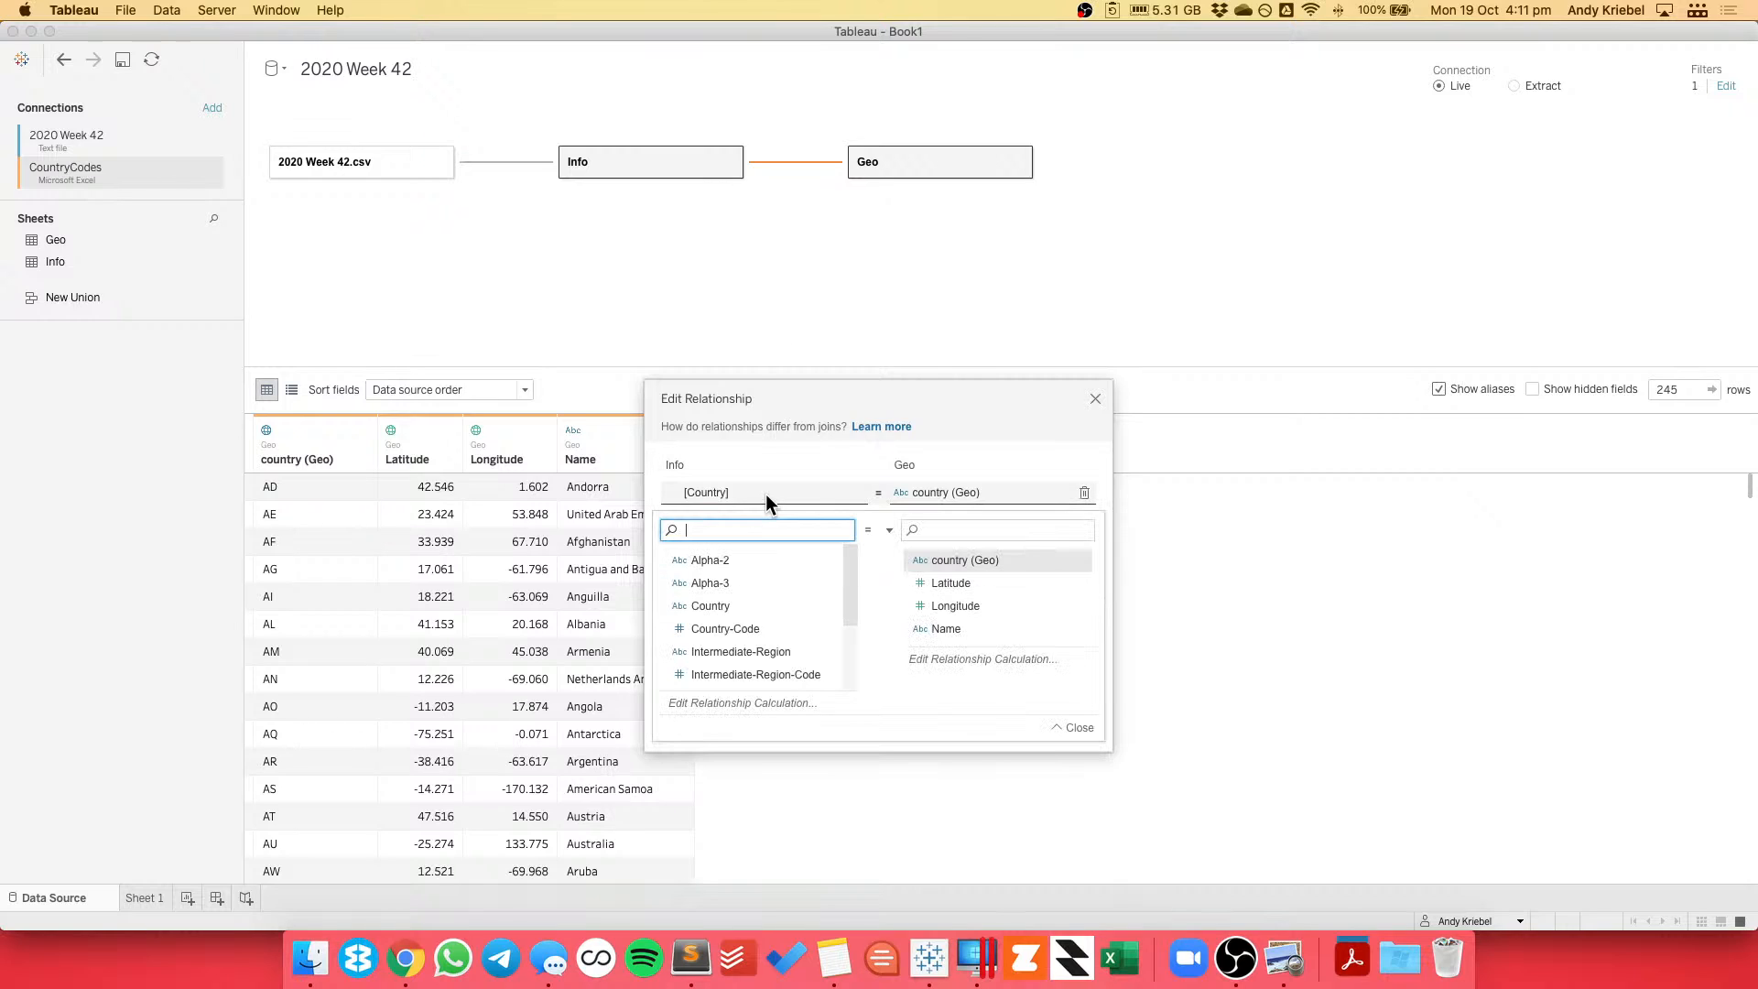
left_click(756, 558)
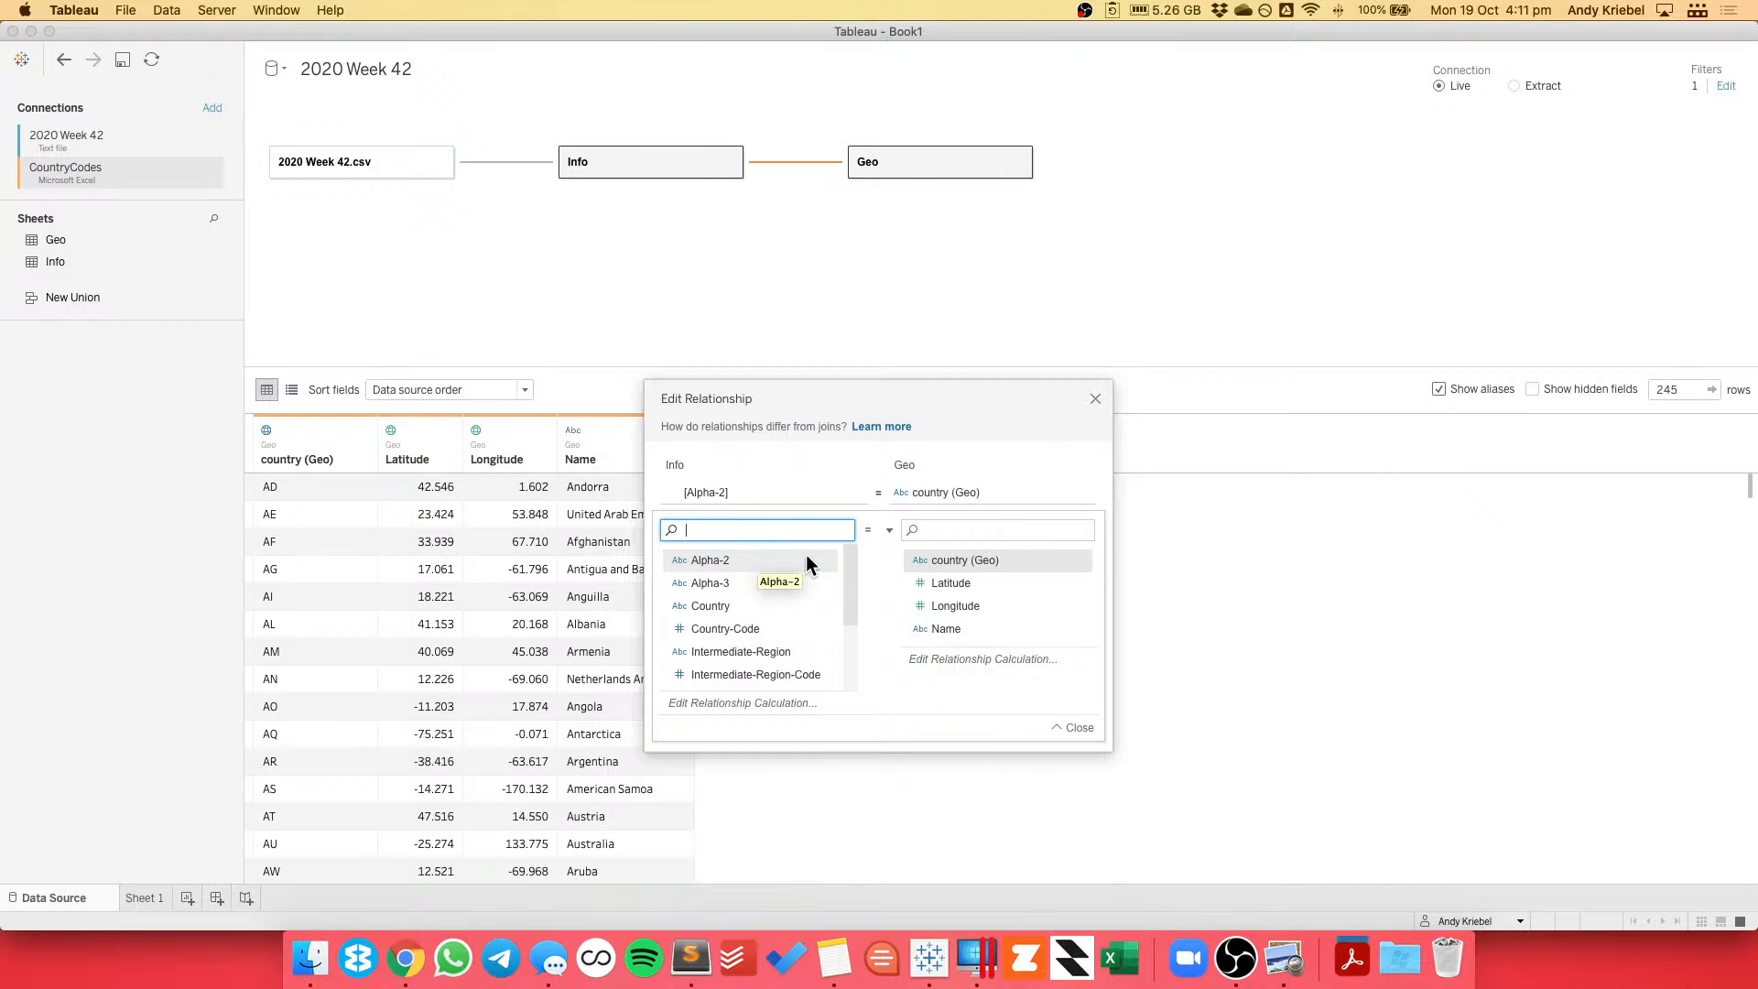
left_click(1094, 399)
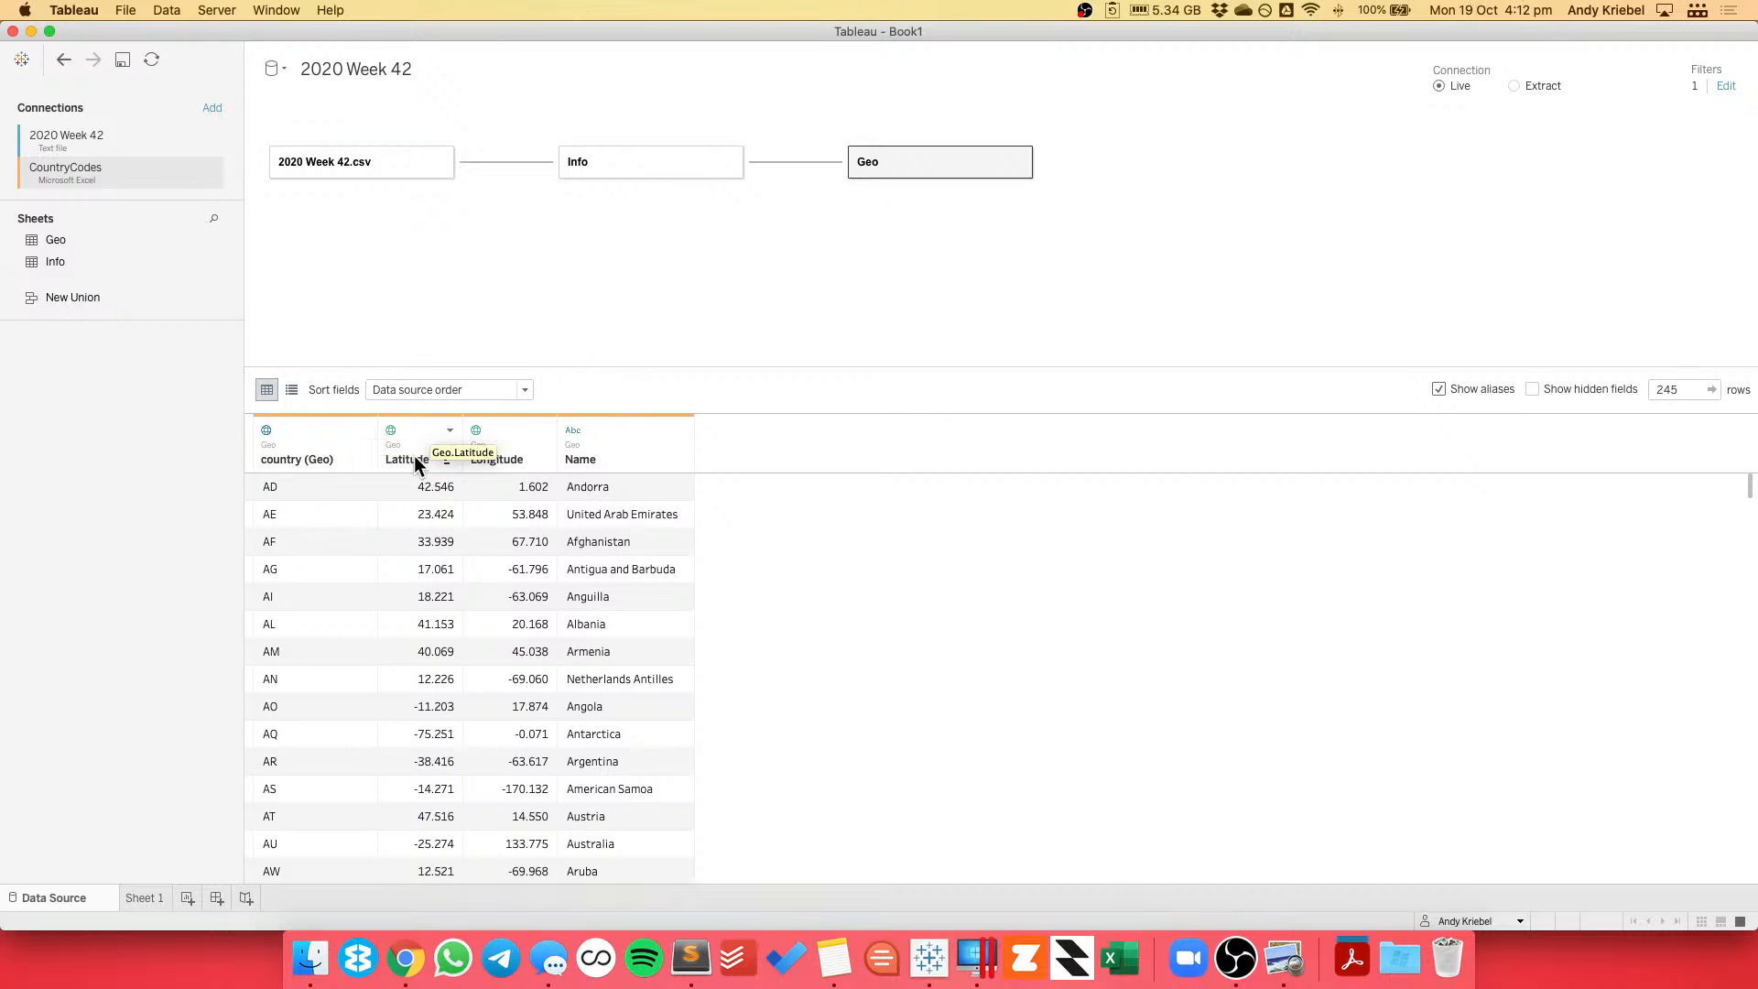
Hide the country (Geo) and Name fields of the Geo table.
left_click(365, 429)
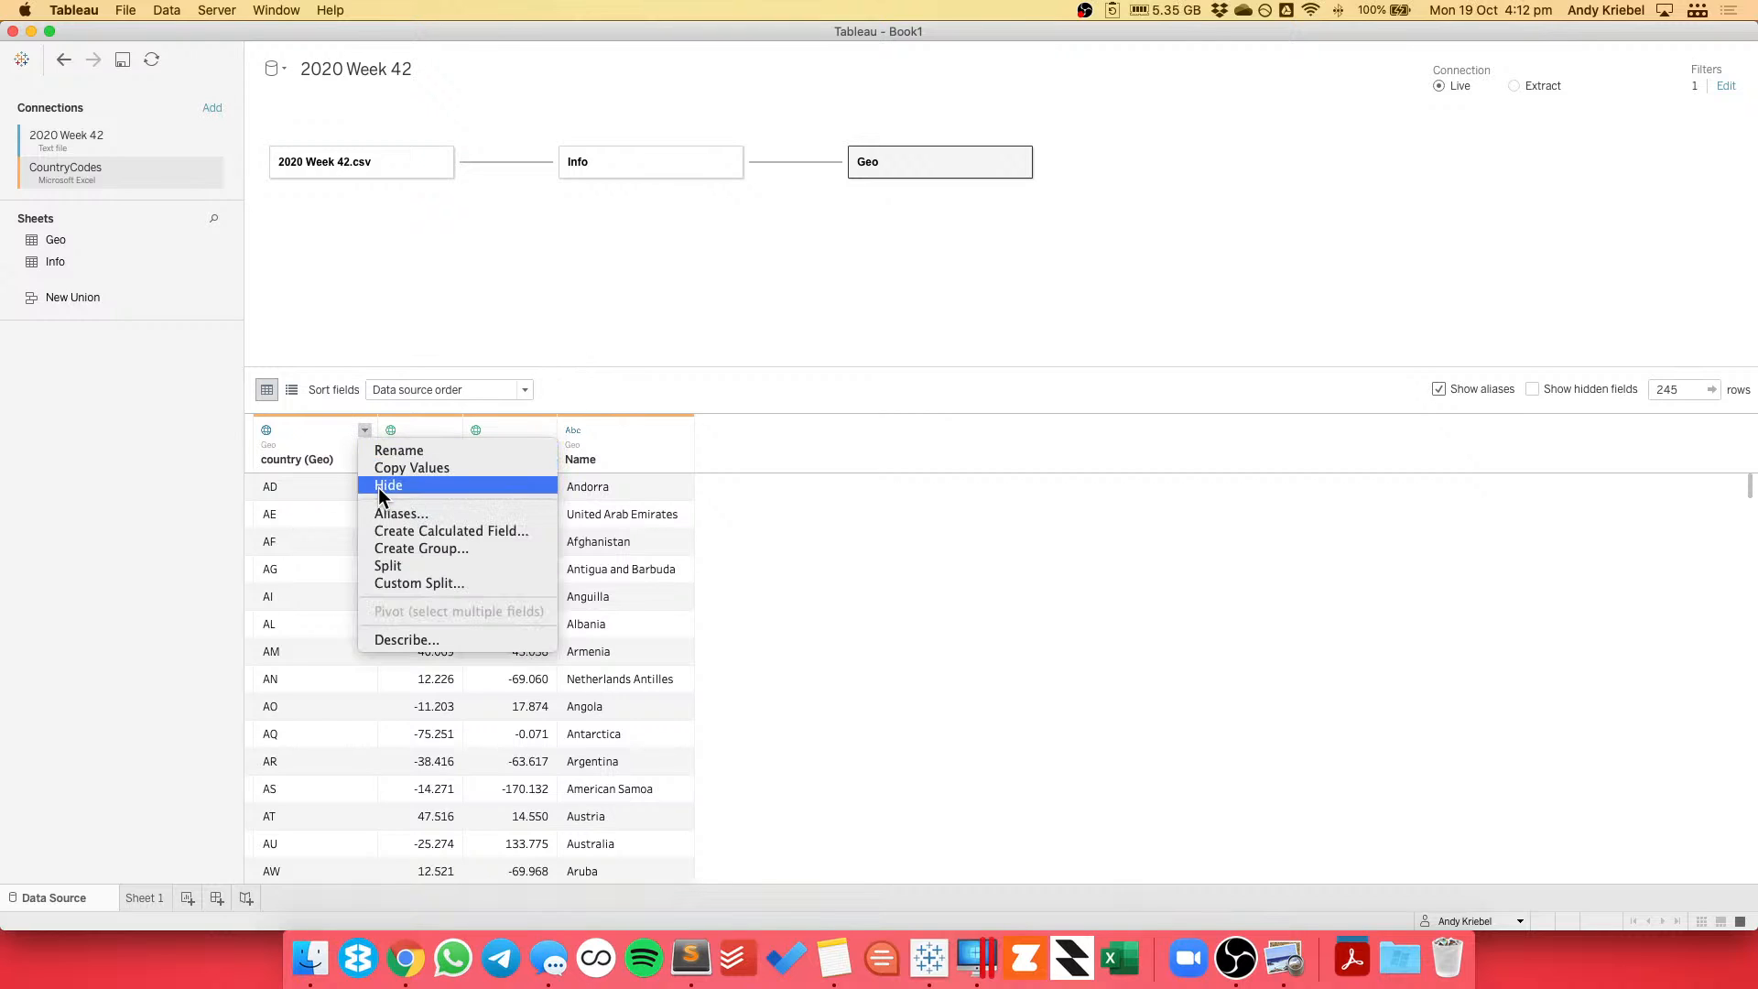
left_click(377, 487)
left_click(556, 428)
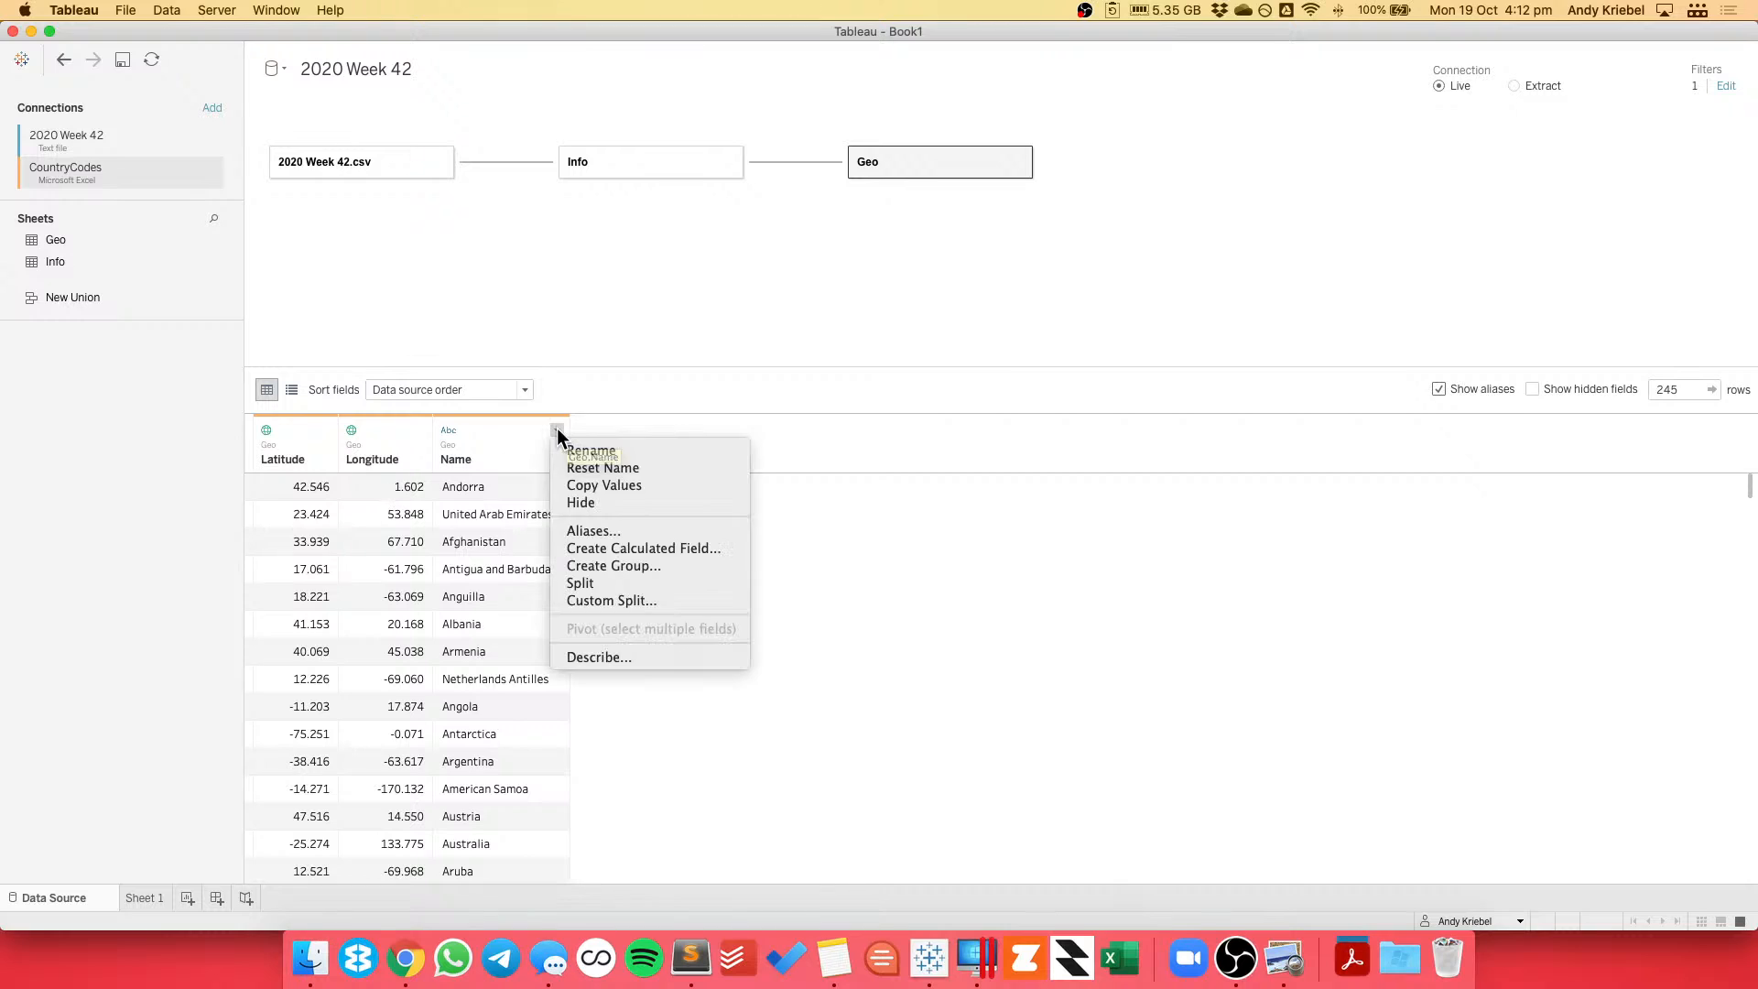
left_click(566, 501)
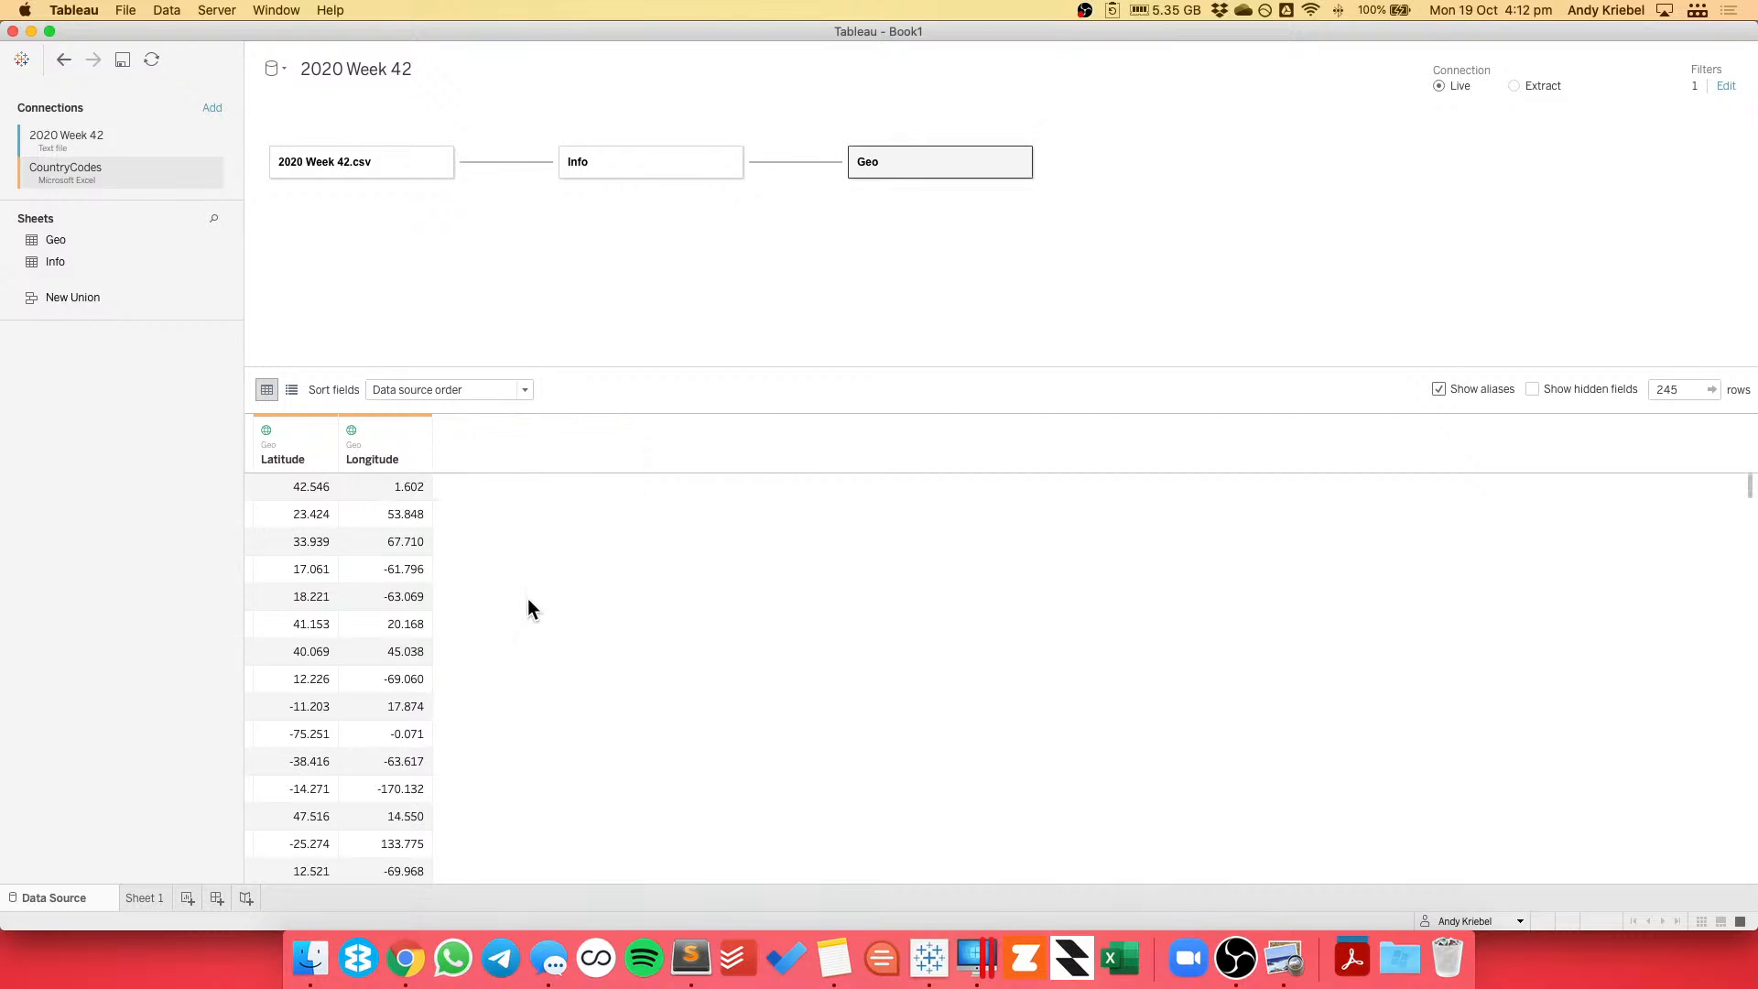
On Sheet 1, convert Geo's Latitude and Longitude to dimensions and plot them as a map.
left_click(143, 895)
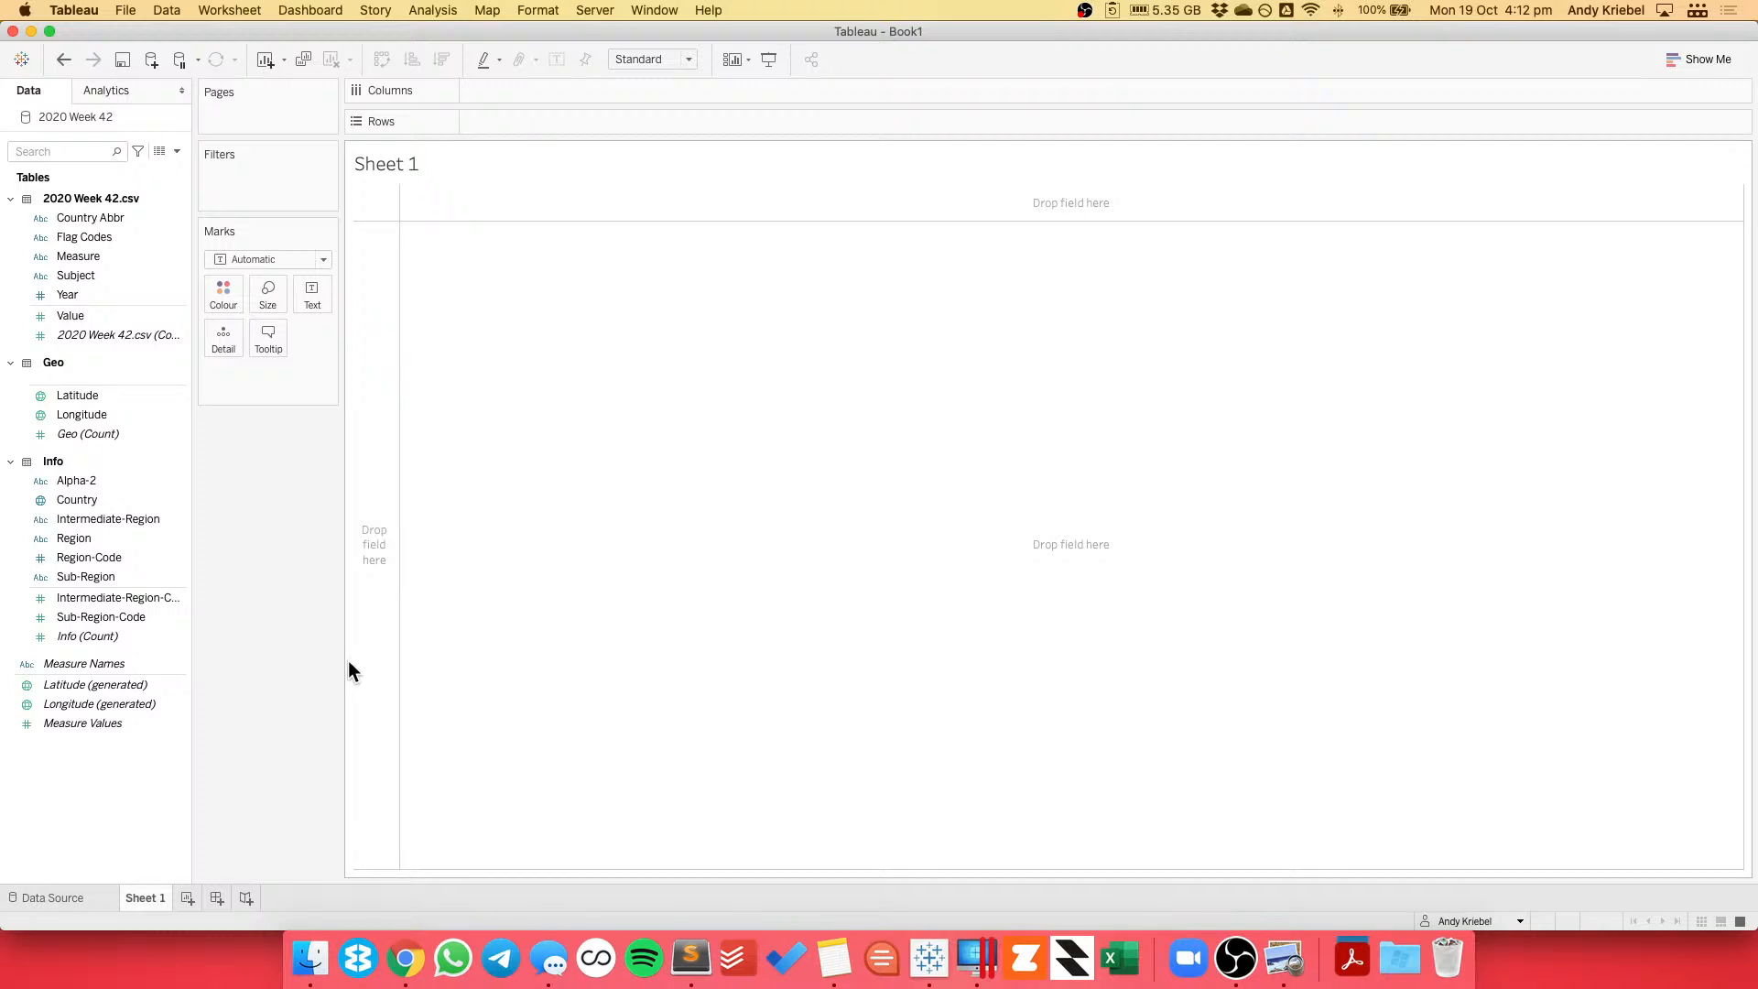
left_click(91, 599)
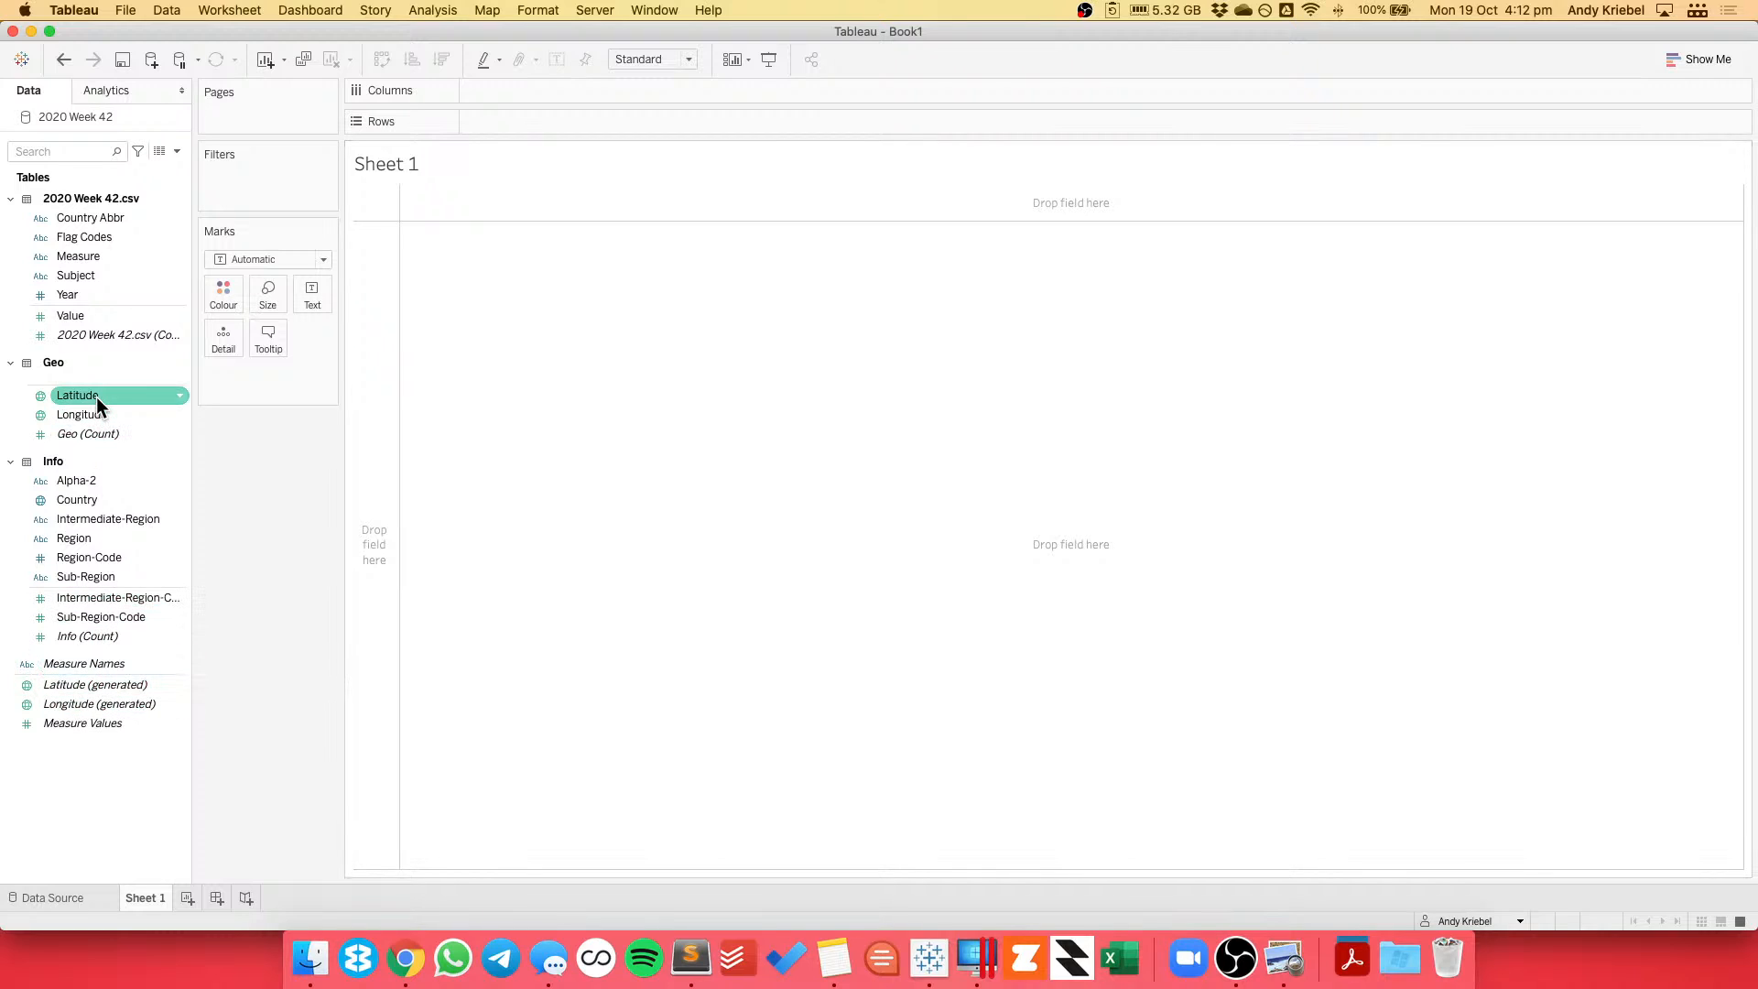
left_click_drag(96, 397, 88, 379)
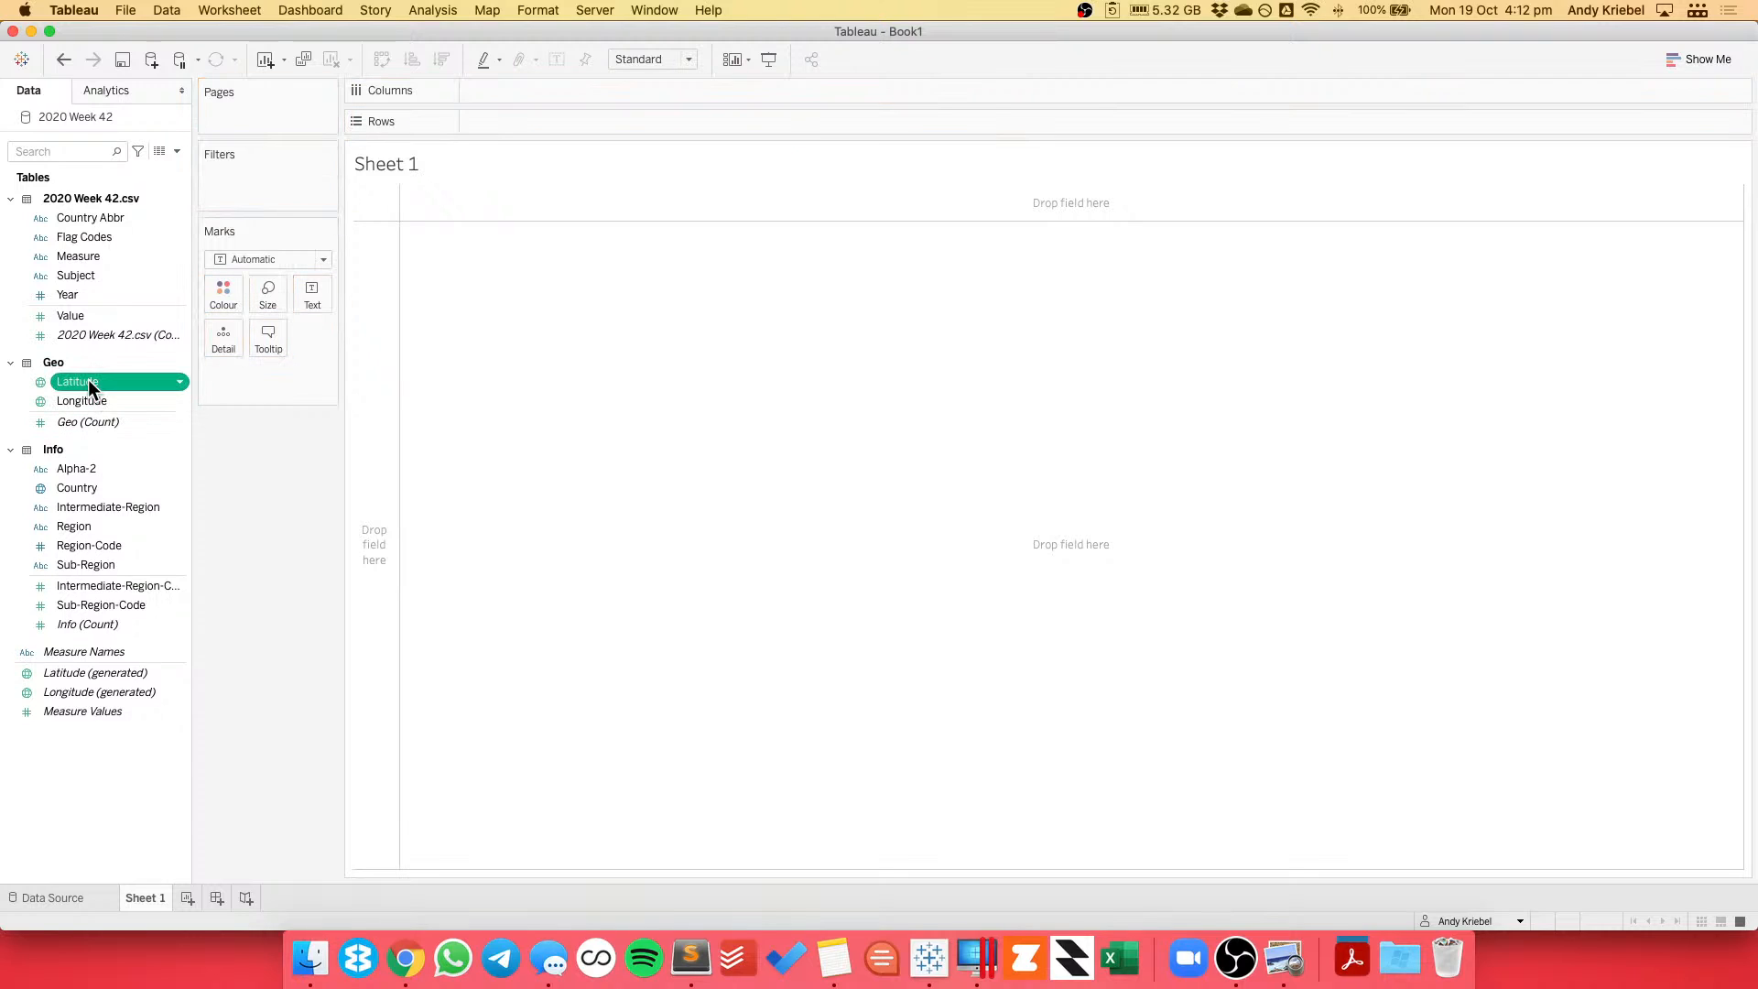
double_click(88, 379)
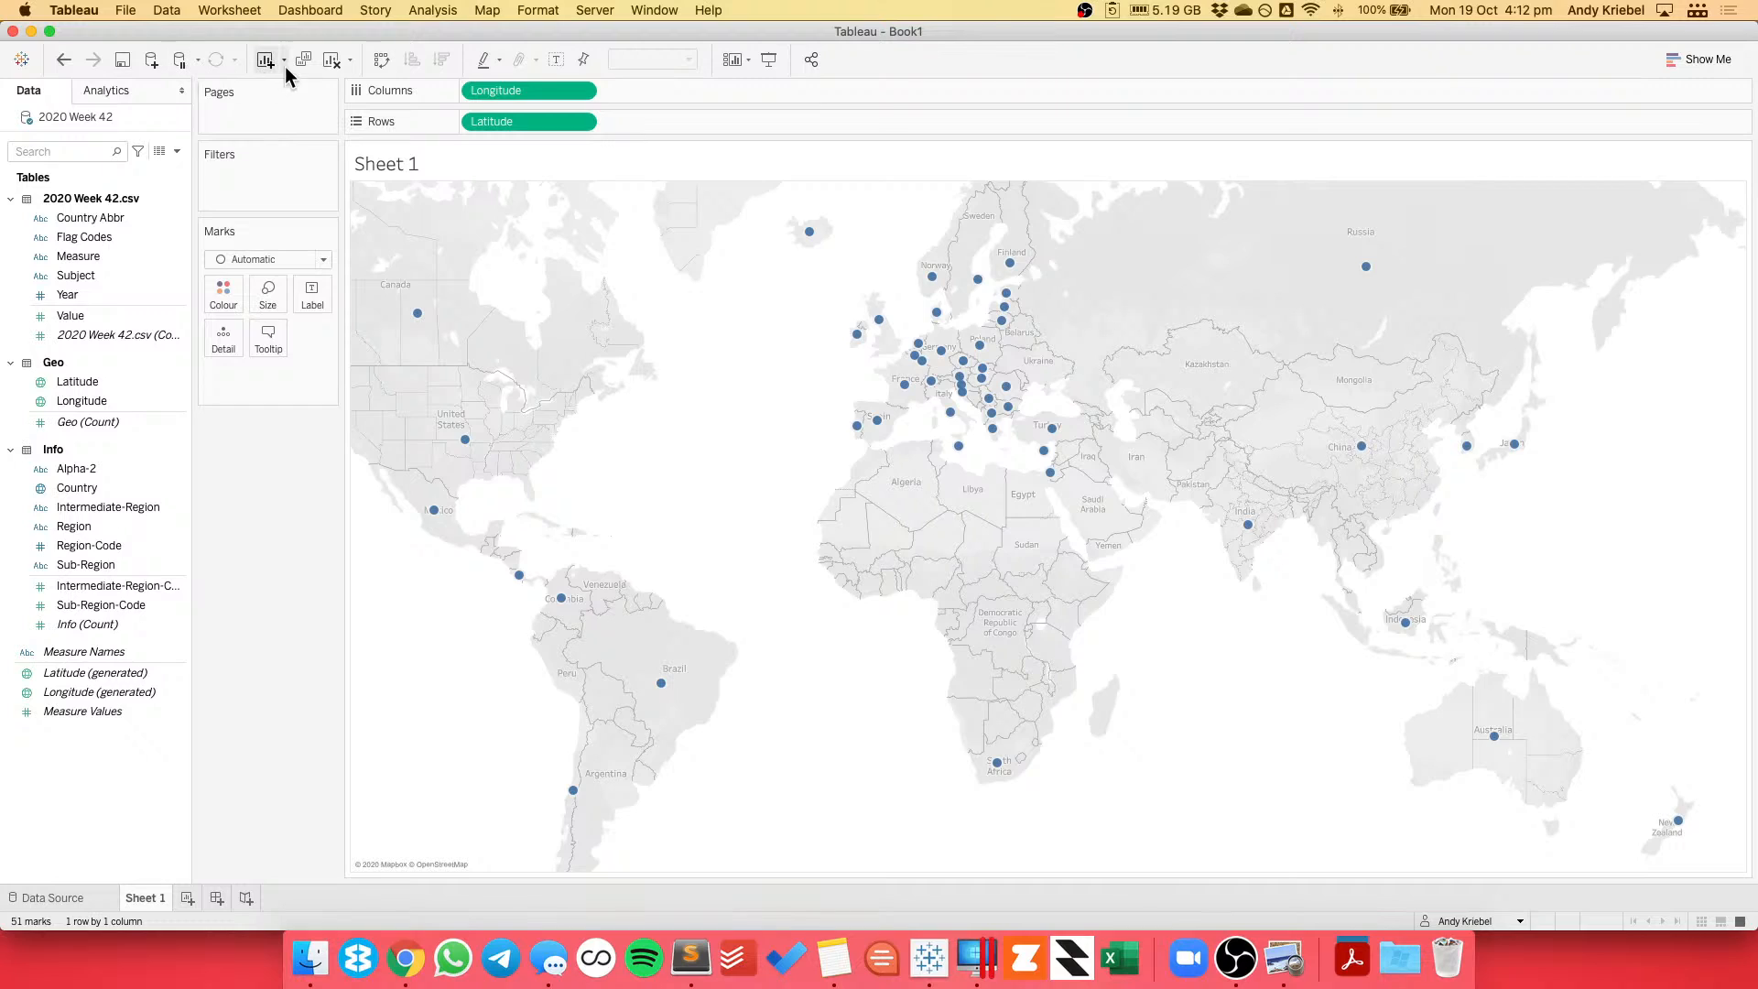
Clear the map from Sheet 1 and list the Country Abbr values as rows to review the codes.
left_click(331, 60)
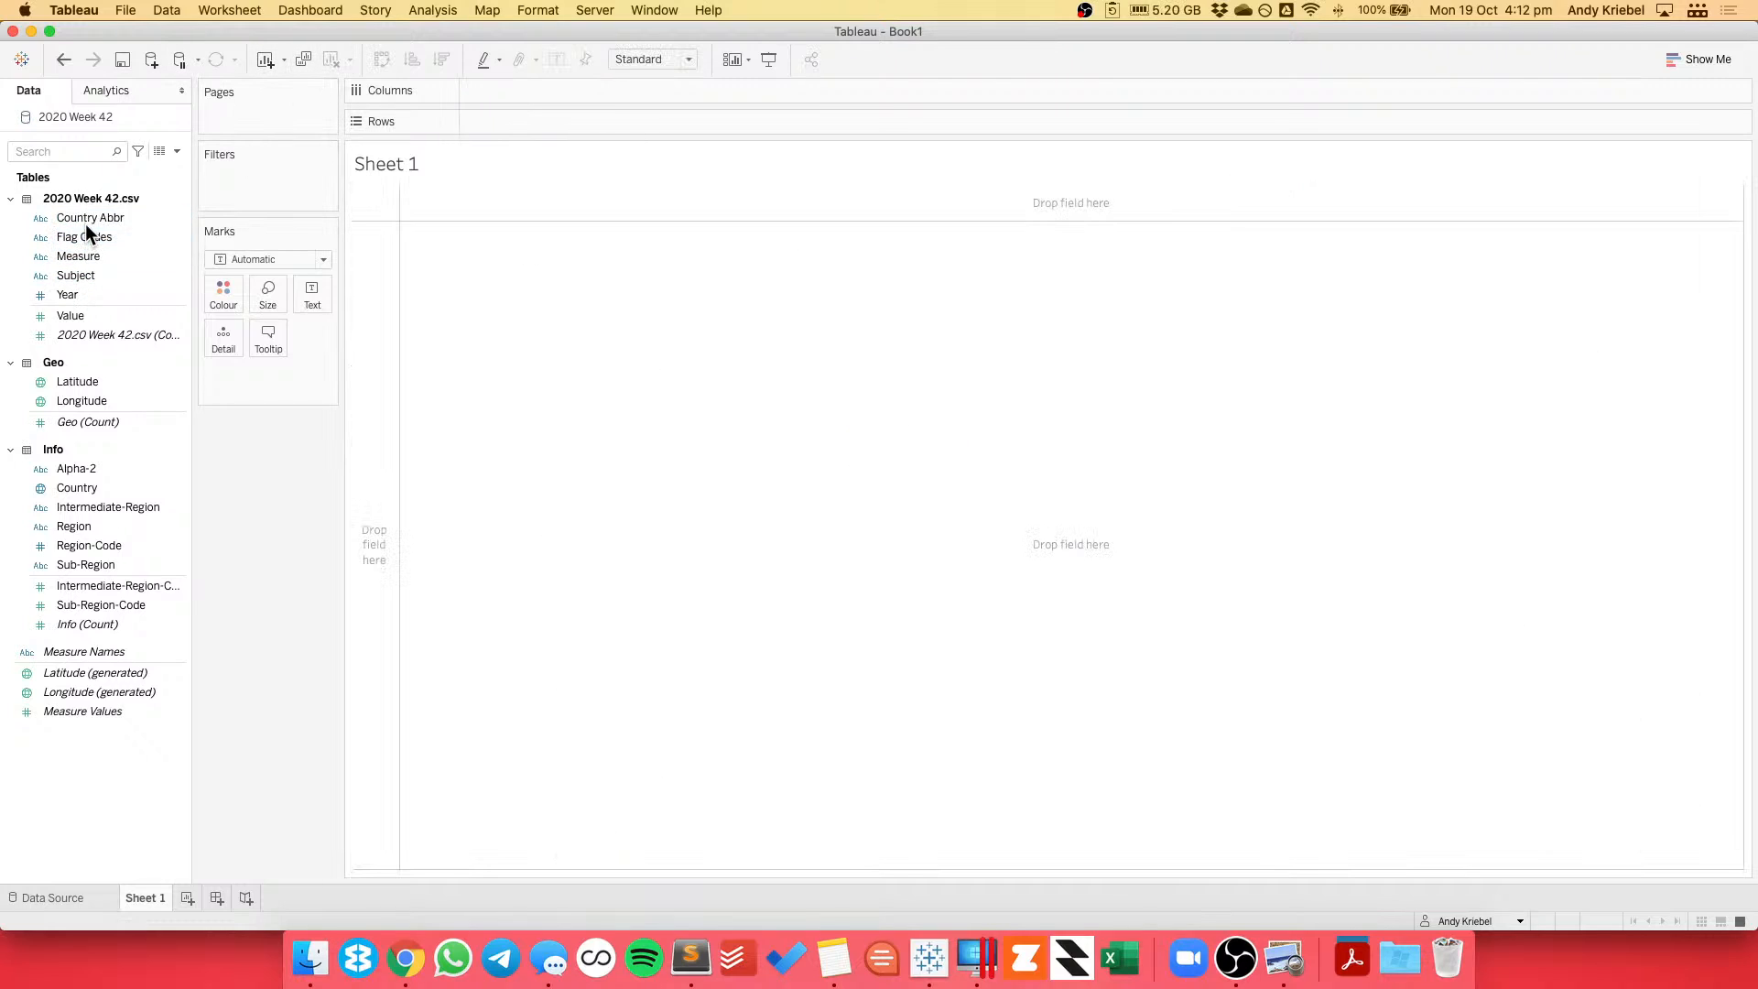
left_click_drag(85, 219, 374, 364)
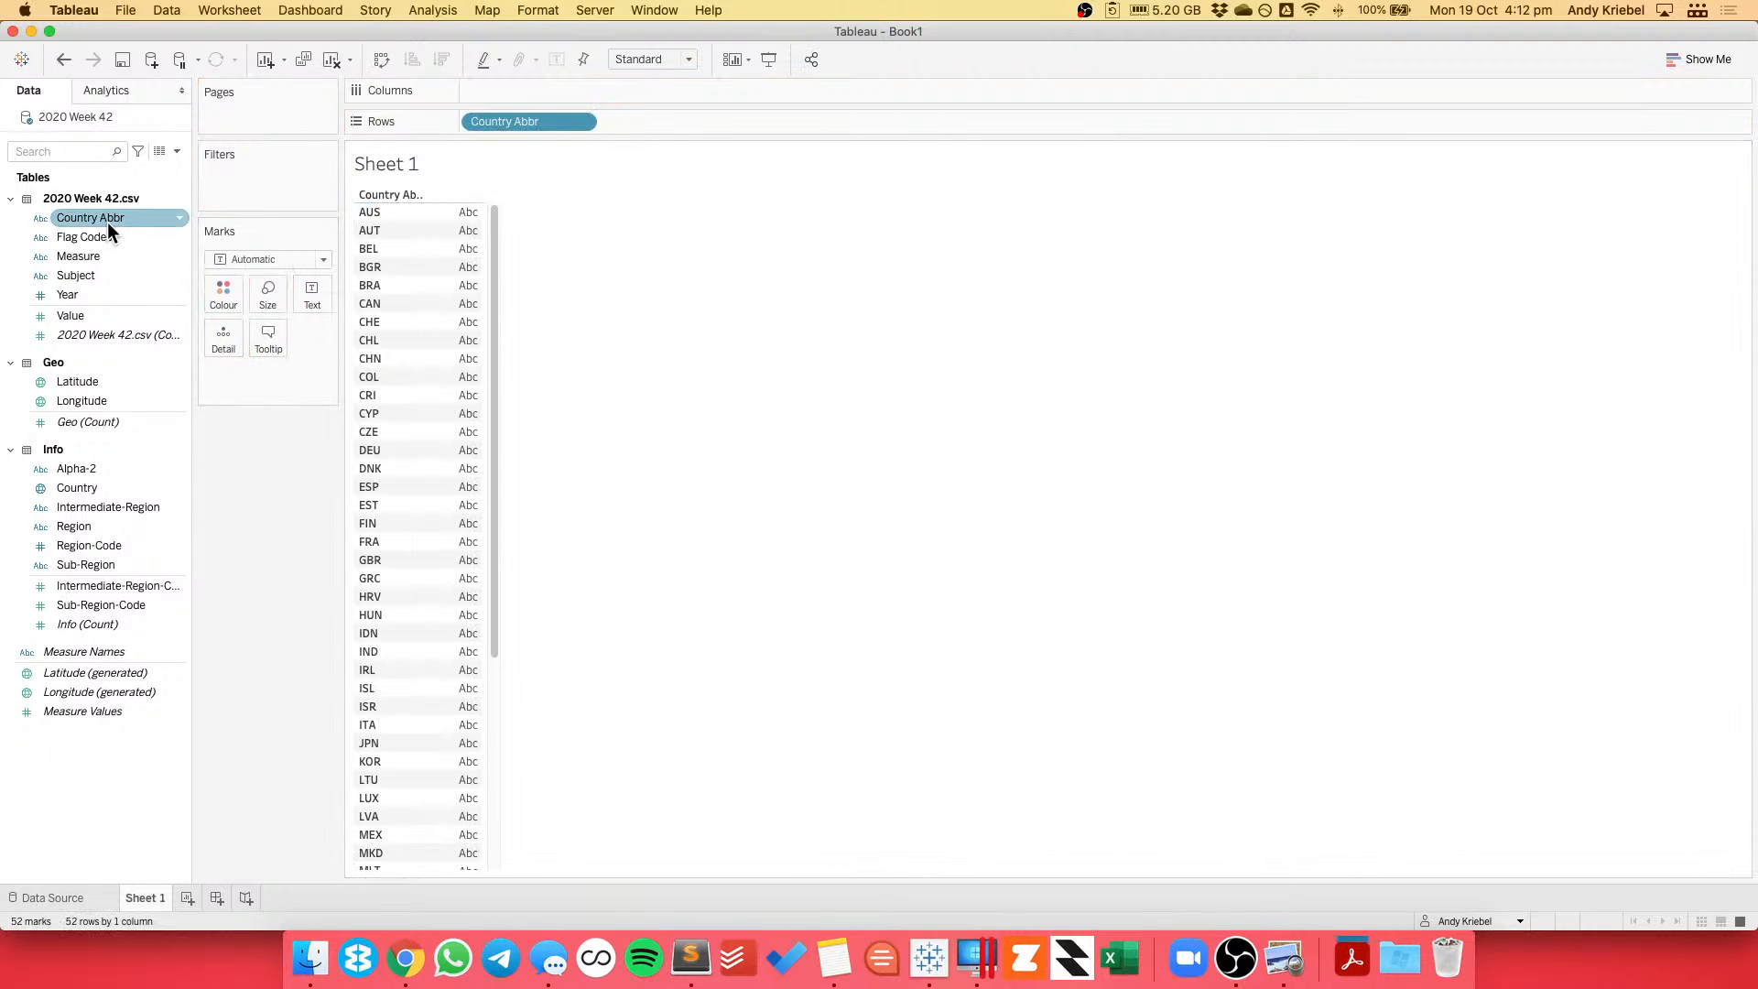
left_click_drag(492, 588, 486, 300)
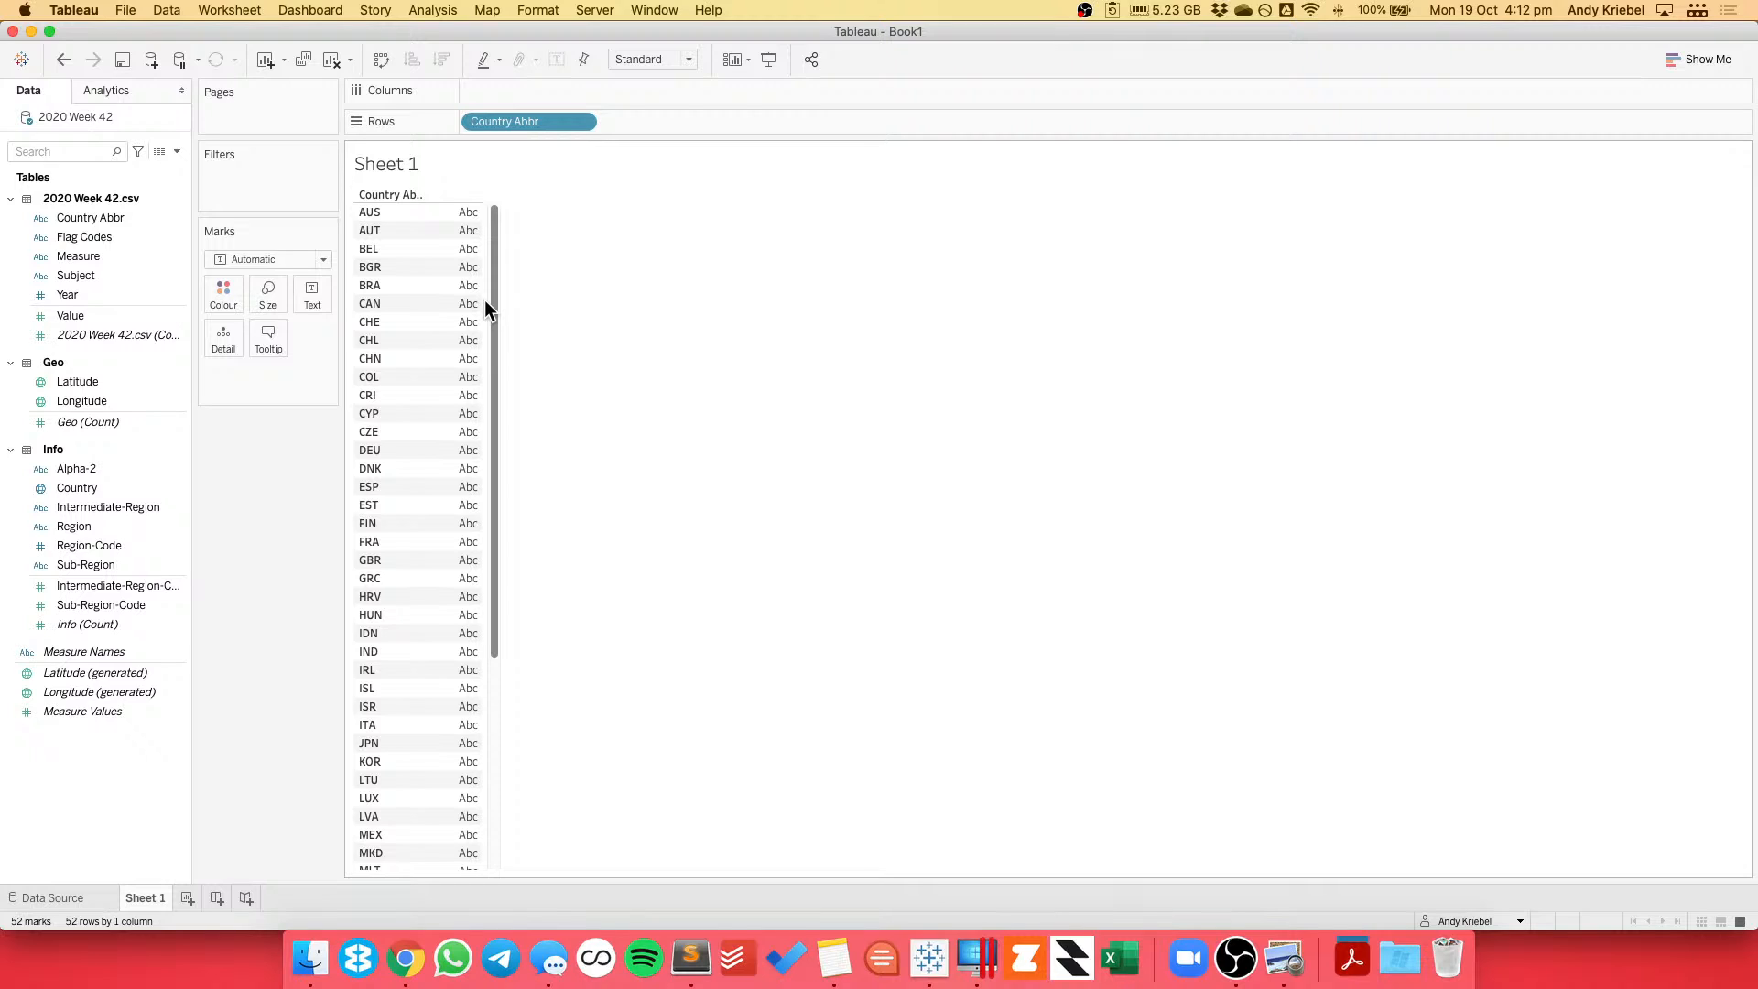
Edit the 2020 Week 42 data source to remove the Info and Geo tables, and return to Sheet 1.
right_click(80, 117)
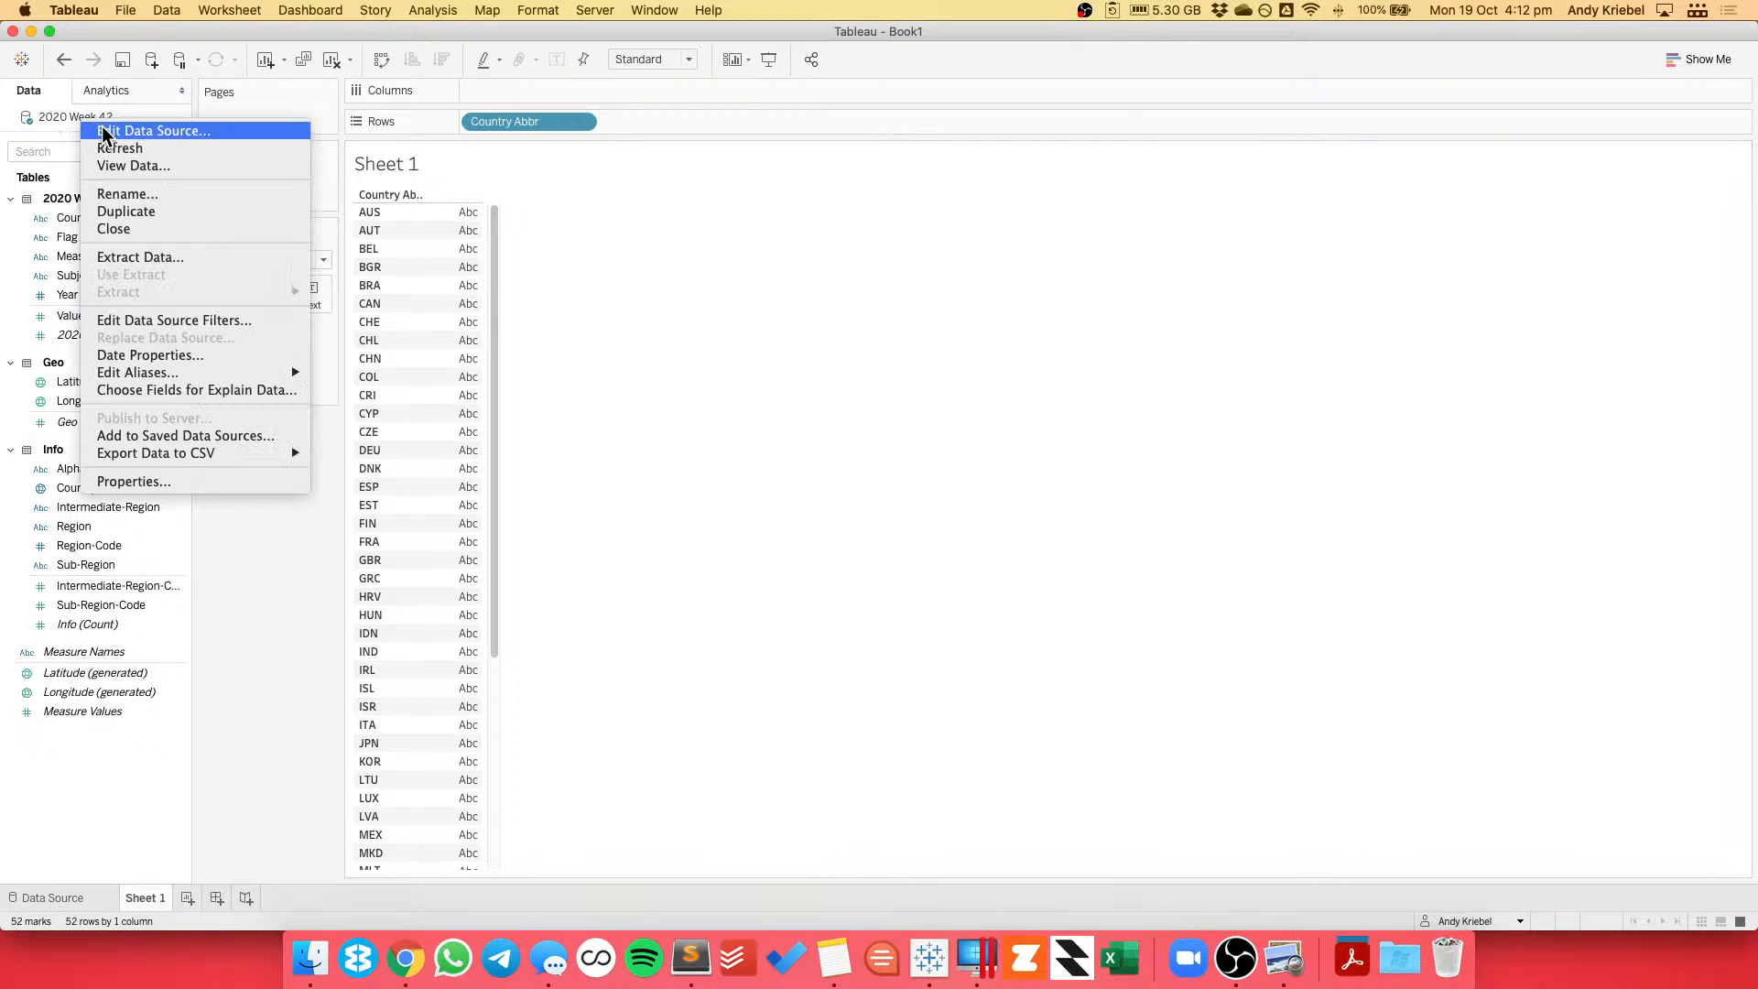
left_click(129, 131)
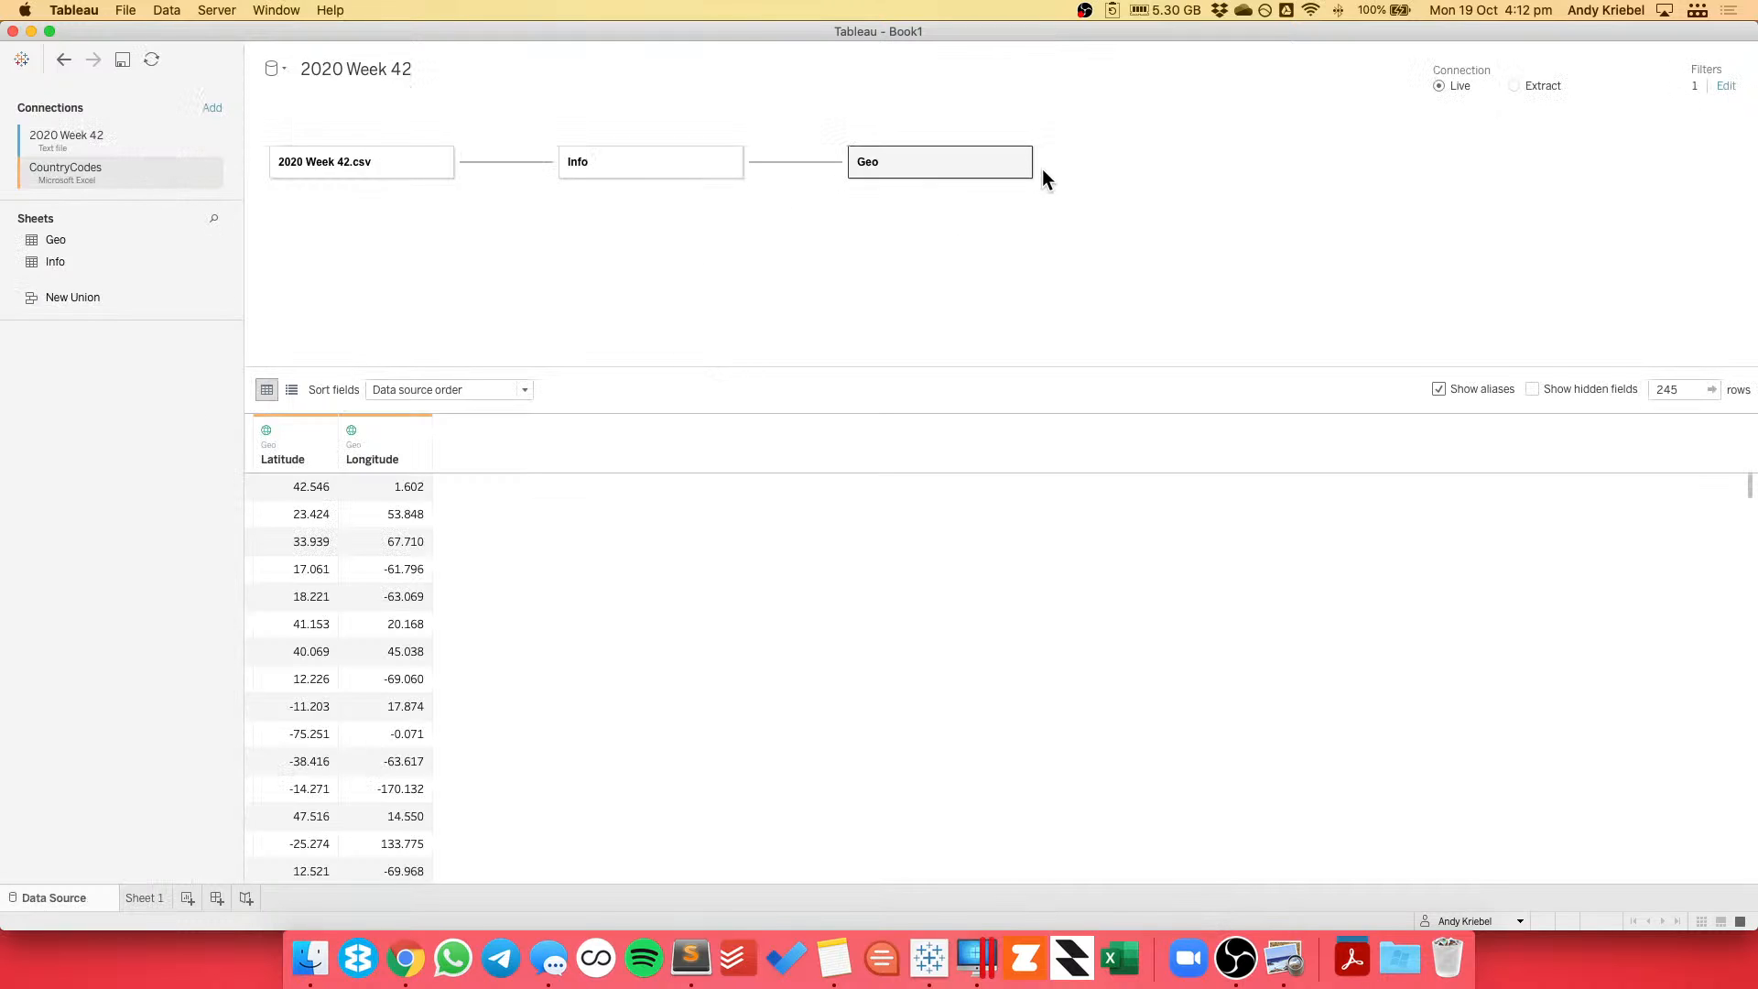
left_click(1019, 162)
left_click(693, 173)
left_click(730, 162)
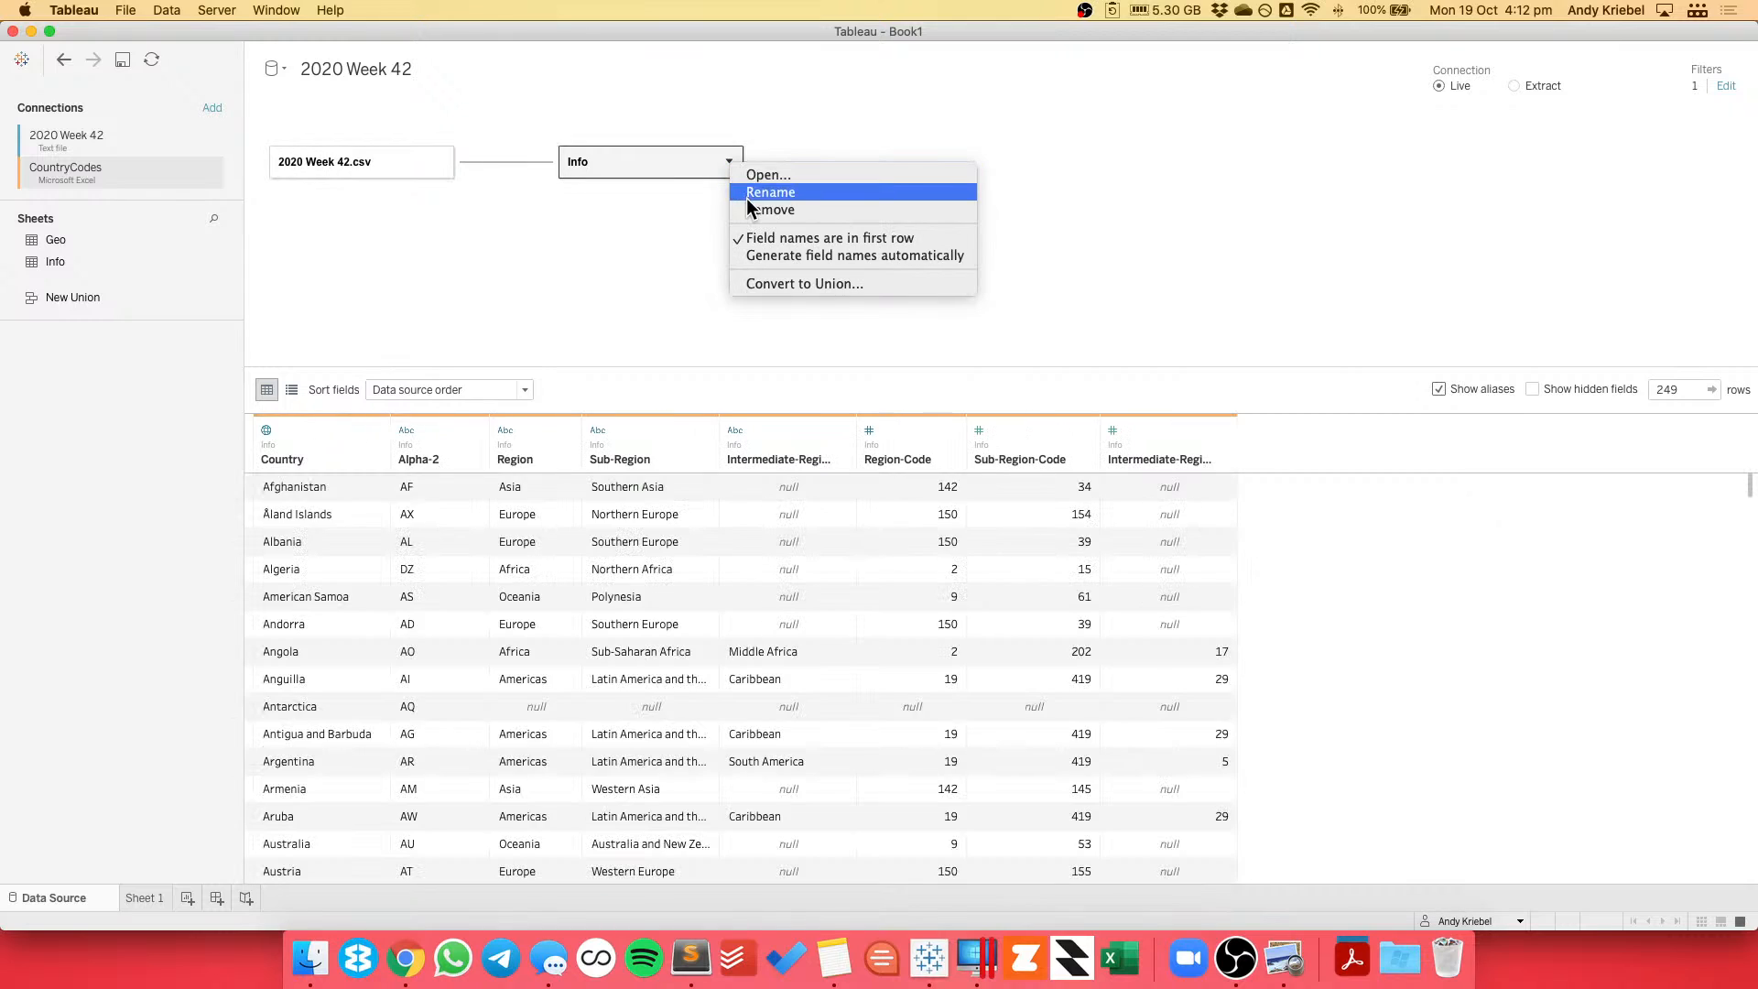
left_click(769, 209)
left_click(144, 897)
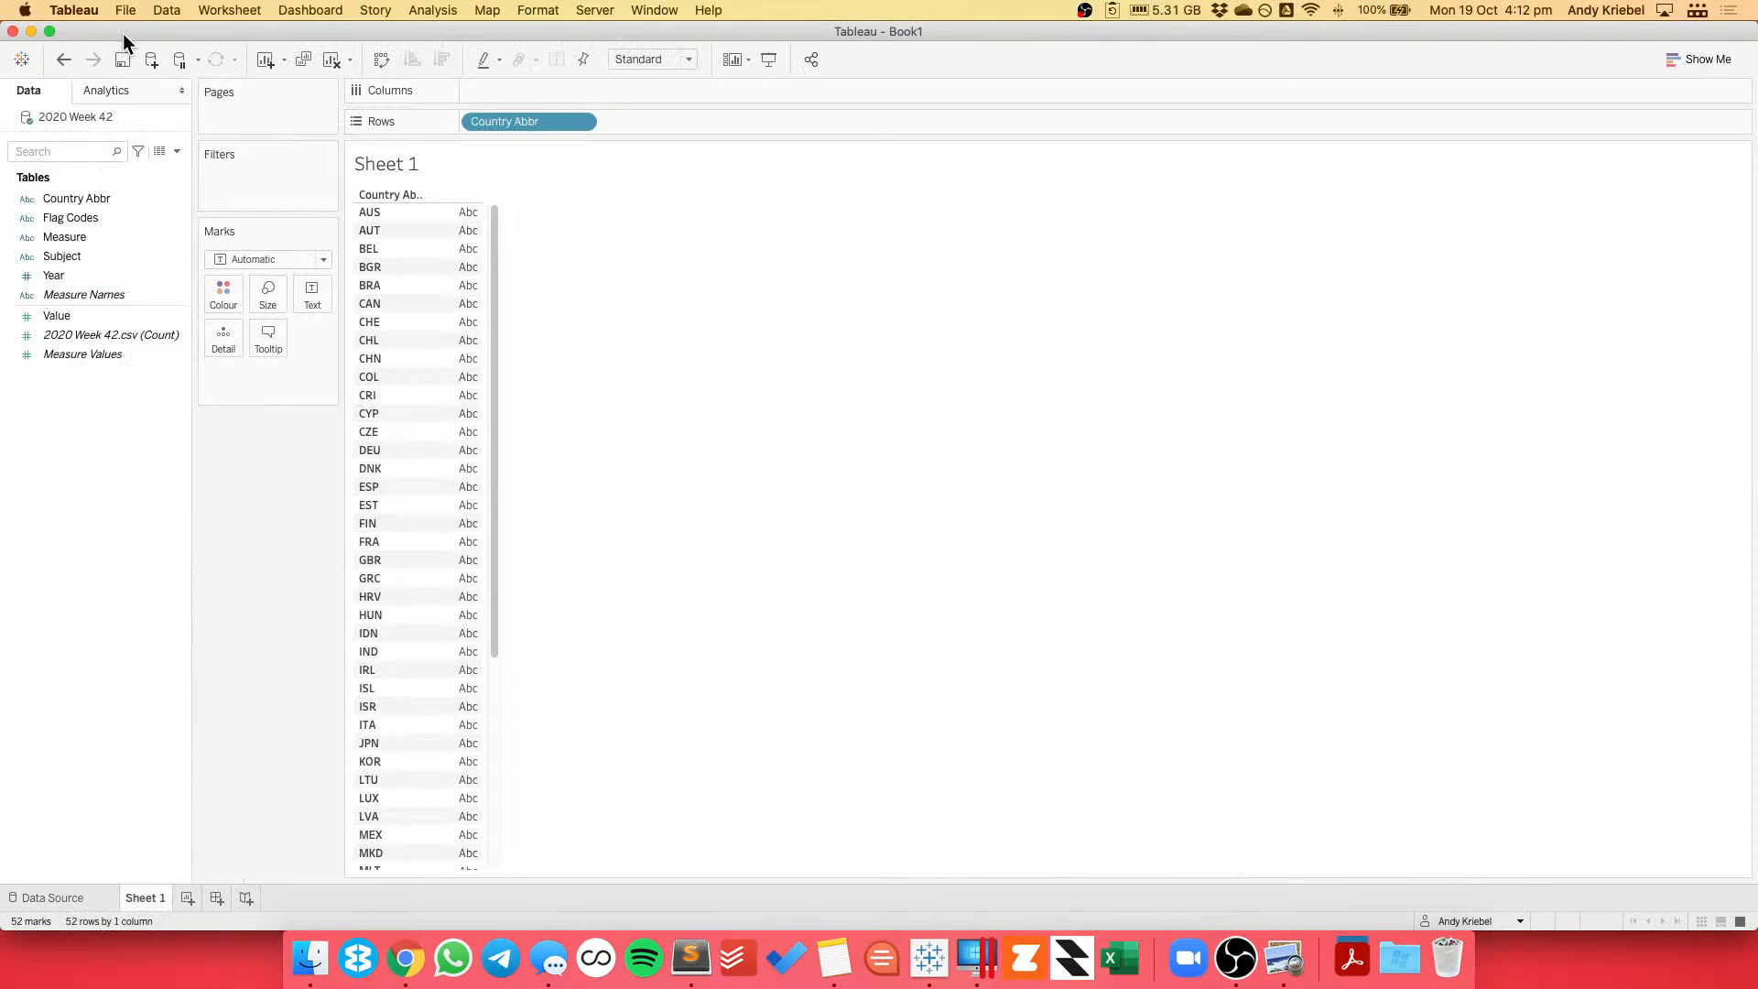
Undo the removal of the Info and Geo tables and go back to Sheet 1.
left_click(64, 62)
left_click(63, 66)
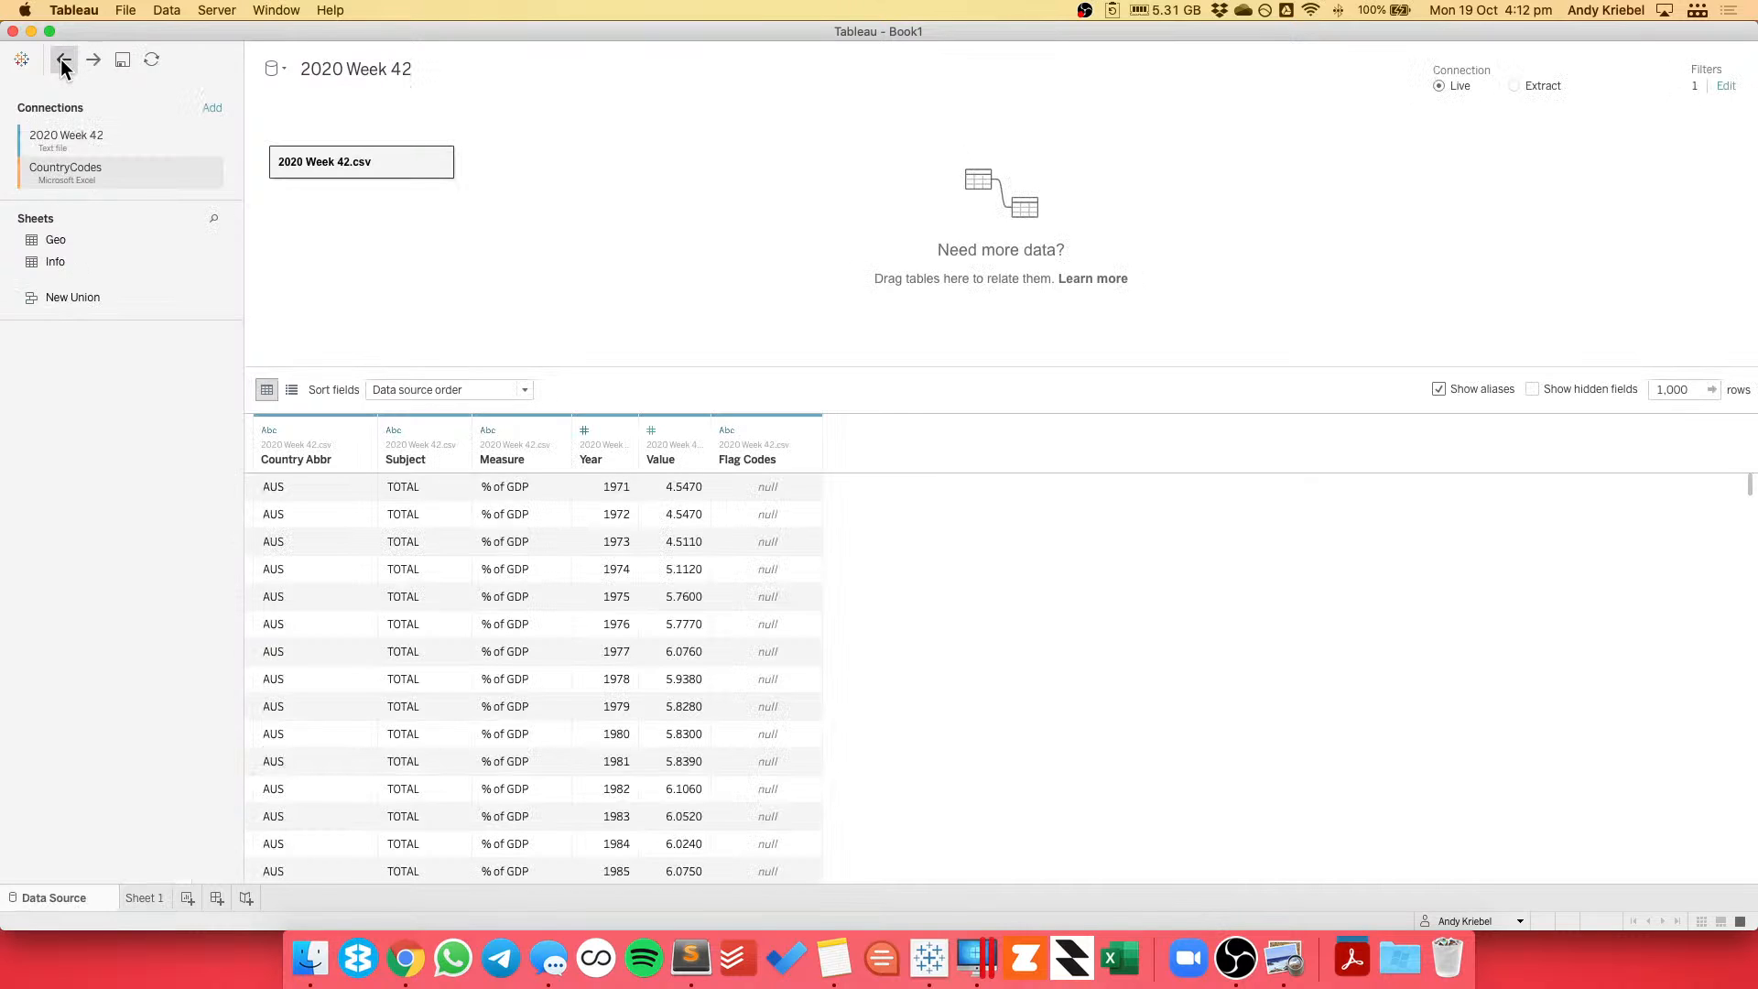
left_click(63, 66)
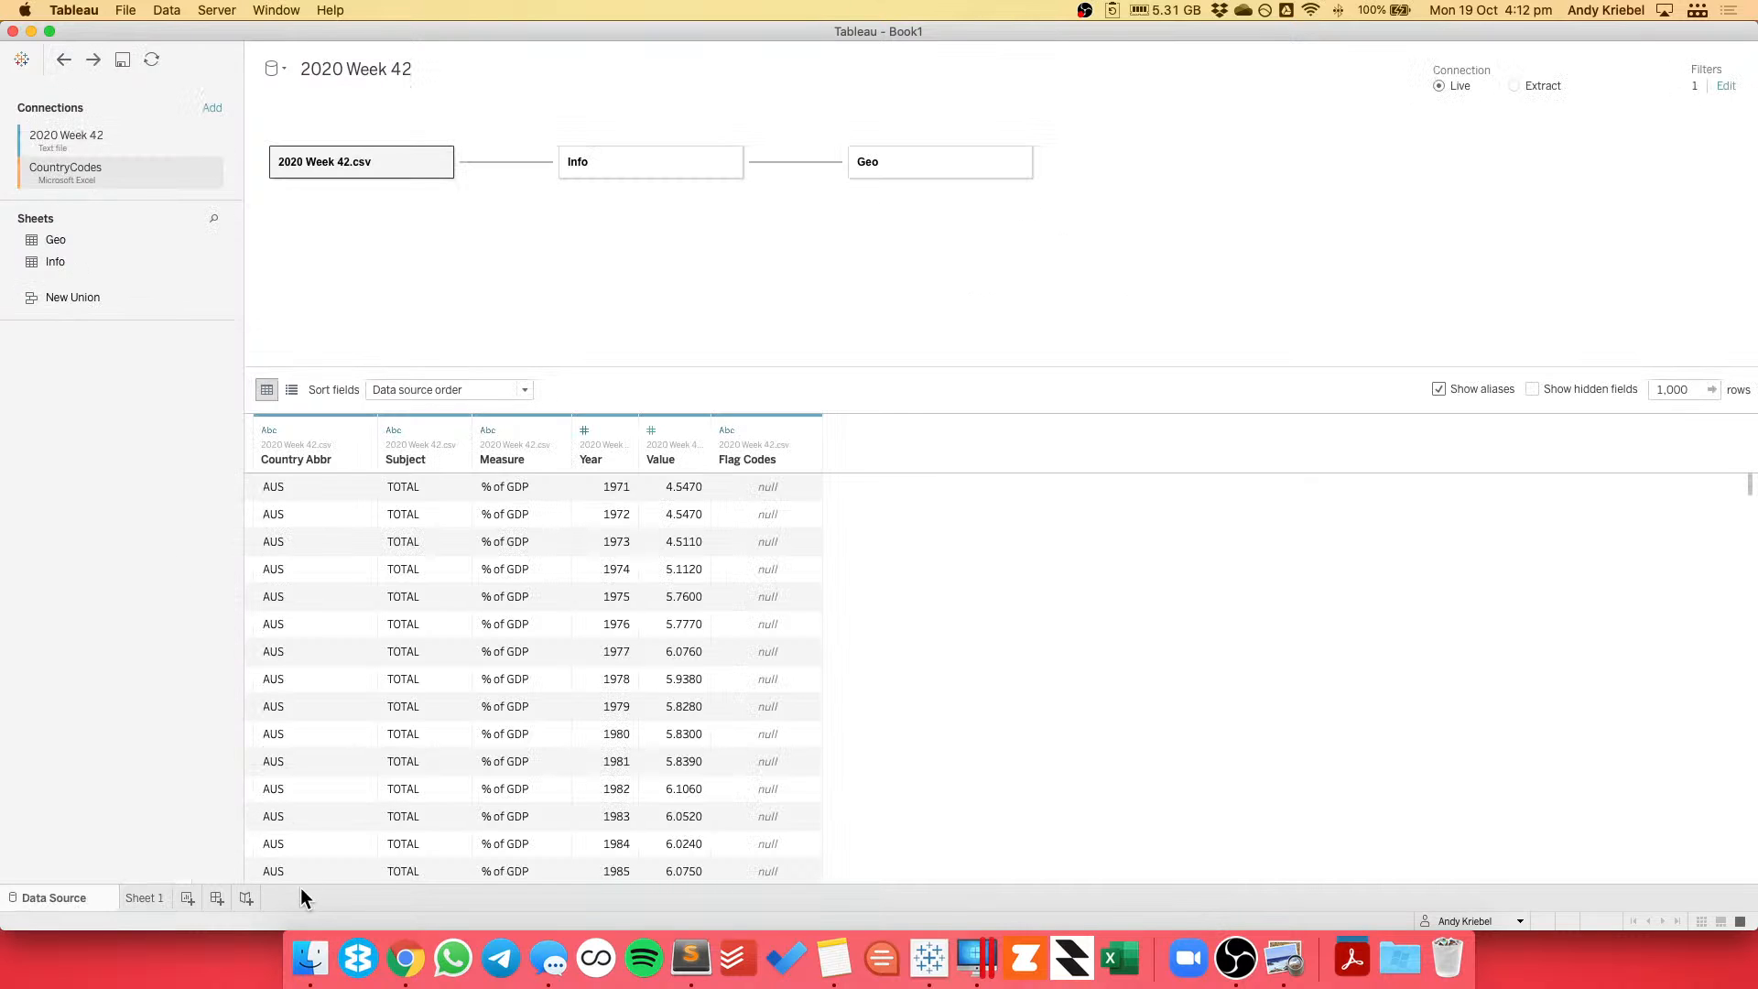
left_click(145, 896)
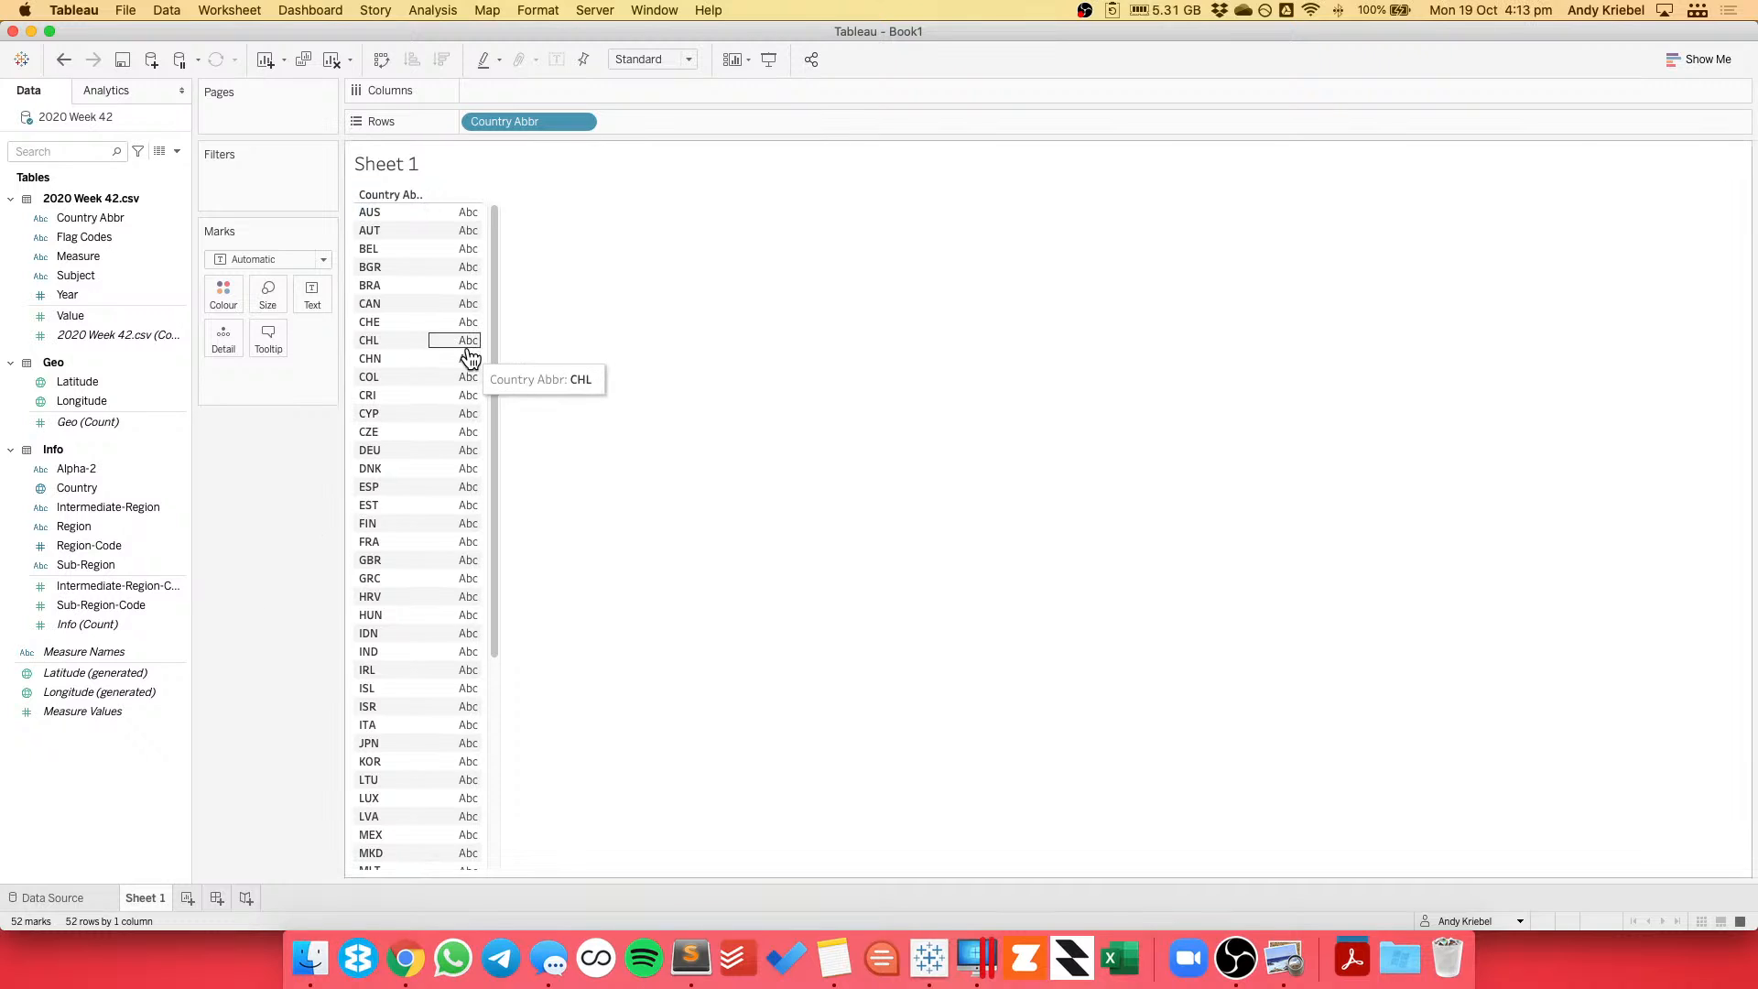
Add Region to the rows beside Country Abbr and hide the Region-Code field.
left_click_drag(94, 542, 699, 169)
right_click(95, 541)
left_click(102, 520)
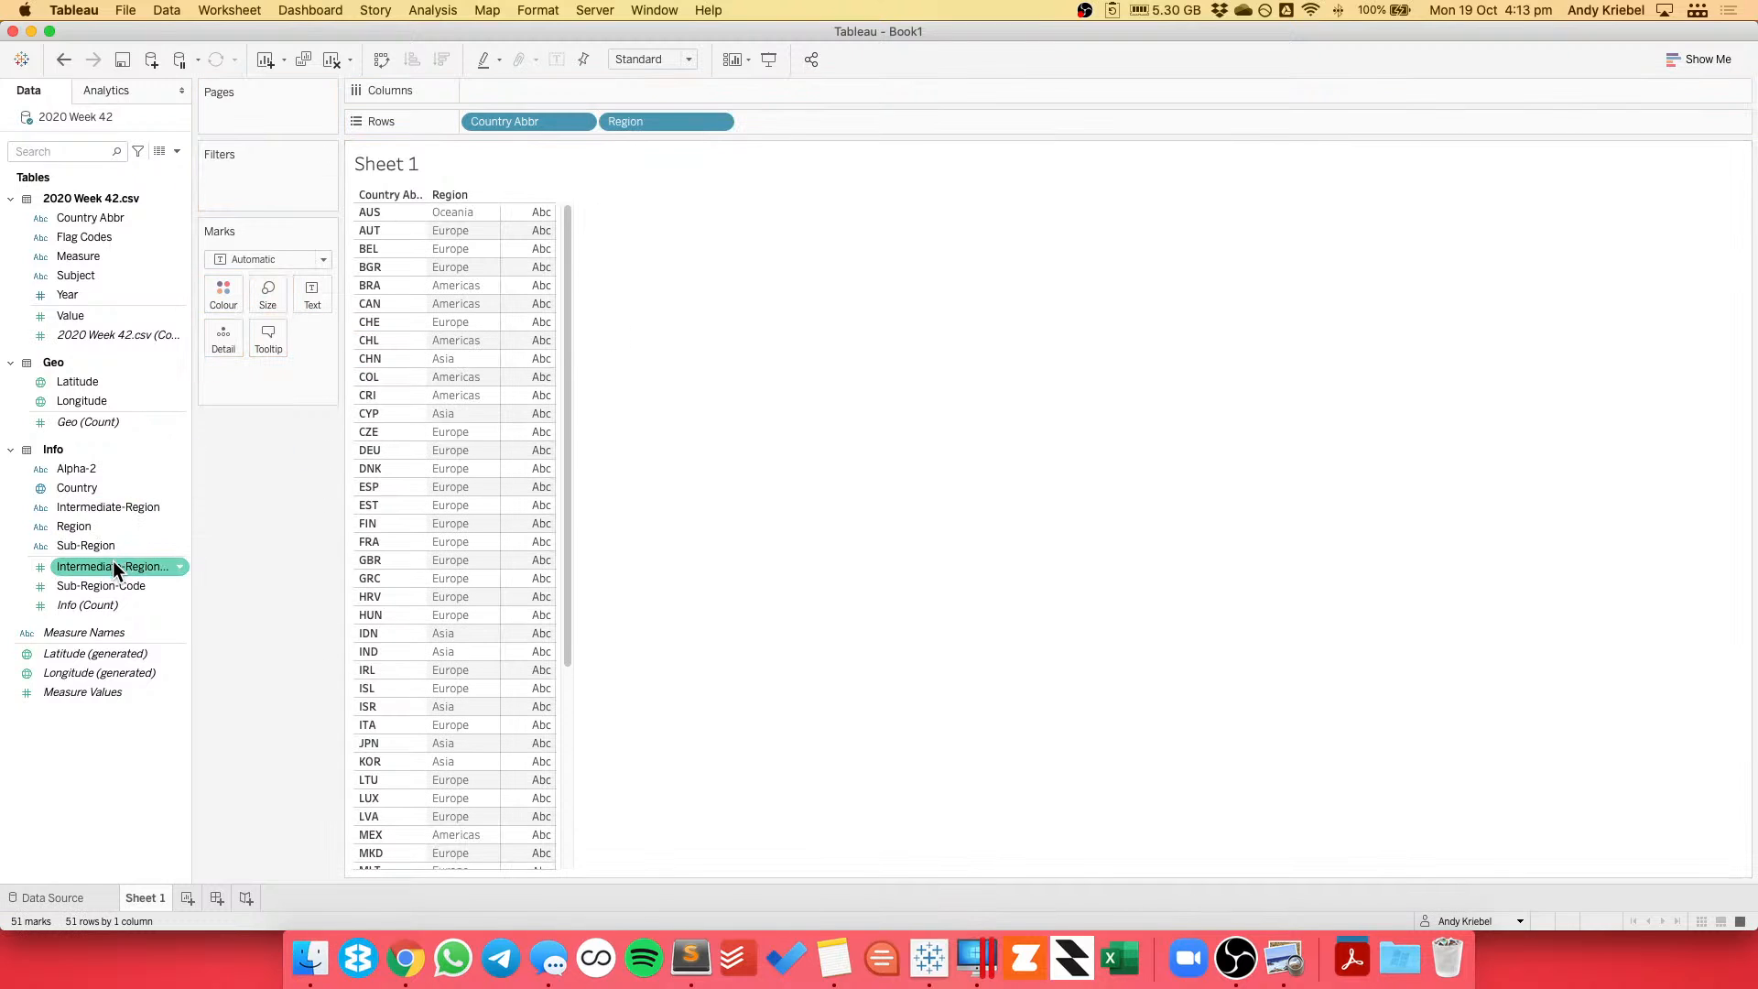
Add Sub-Region and Intermediate-Region to the rows to compare the region levels per country, and clear the sheet.
left_click_drag(87, 545, 828, 130)
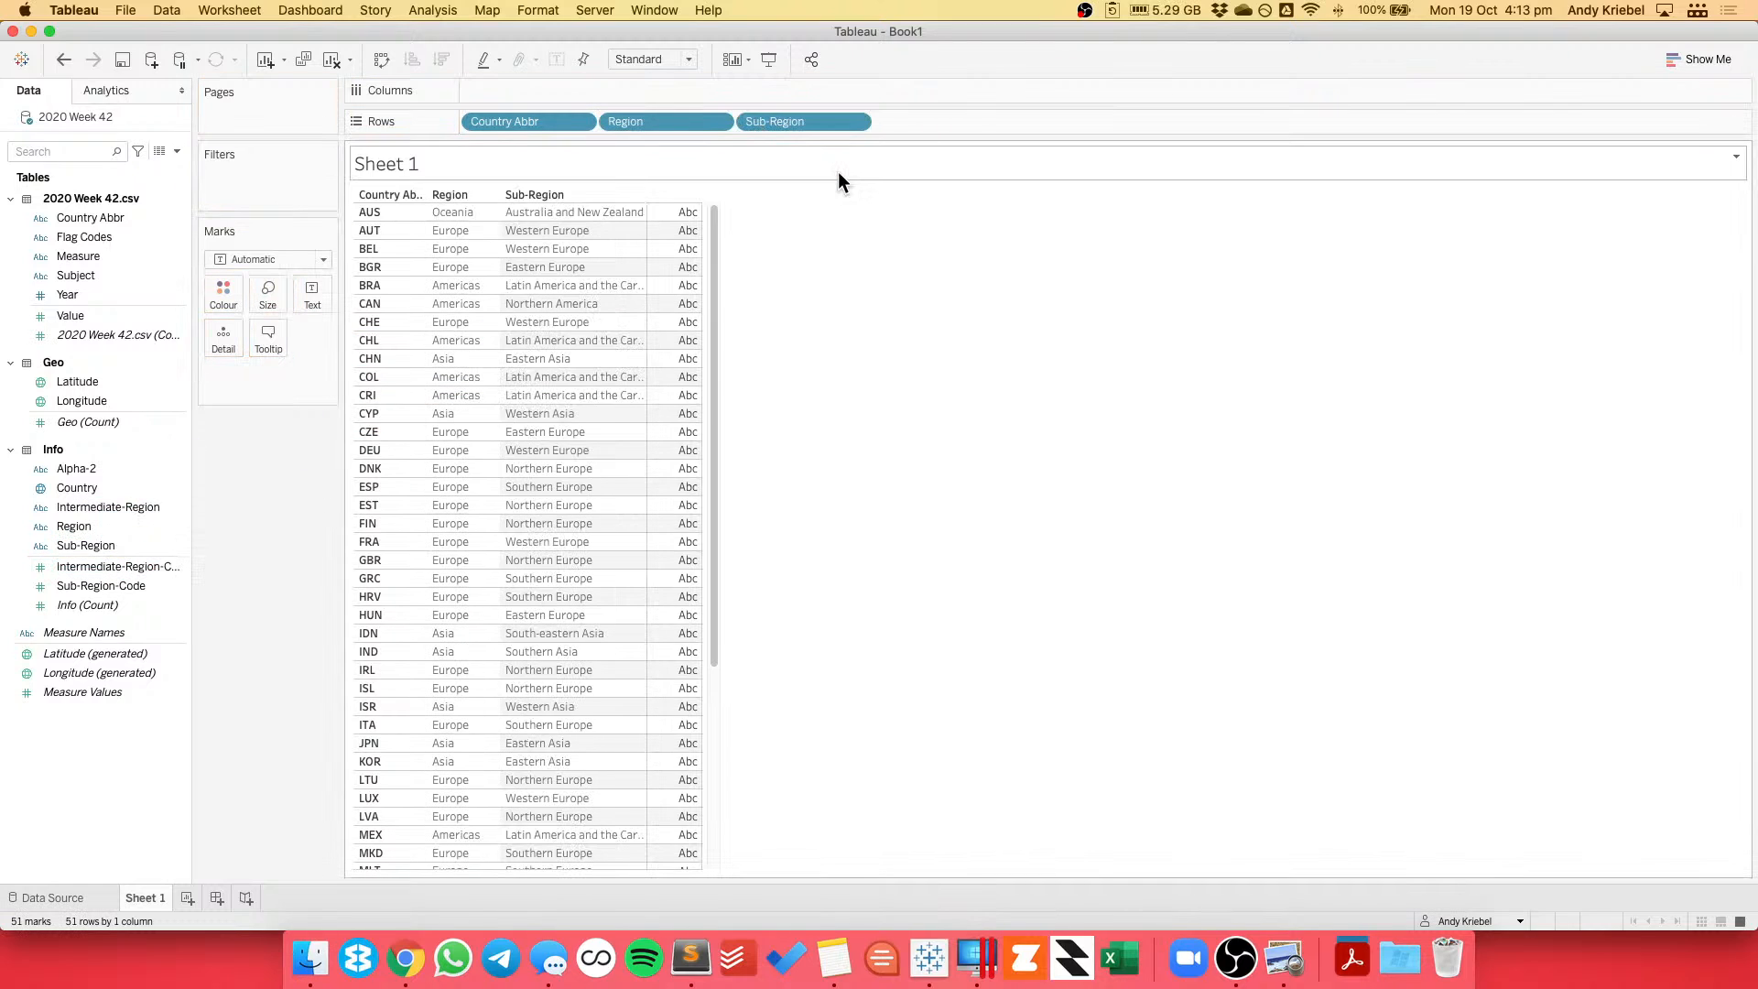
left_click_drag(108, 520, 959, 128)
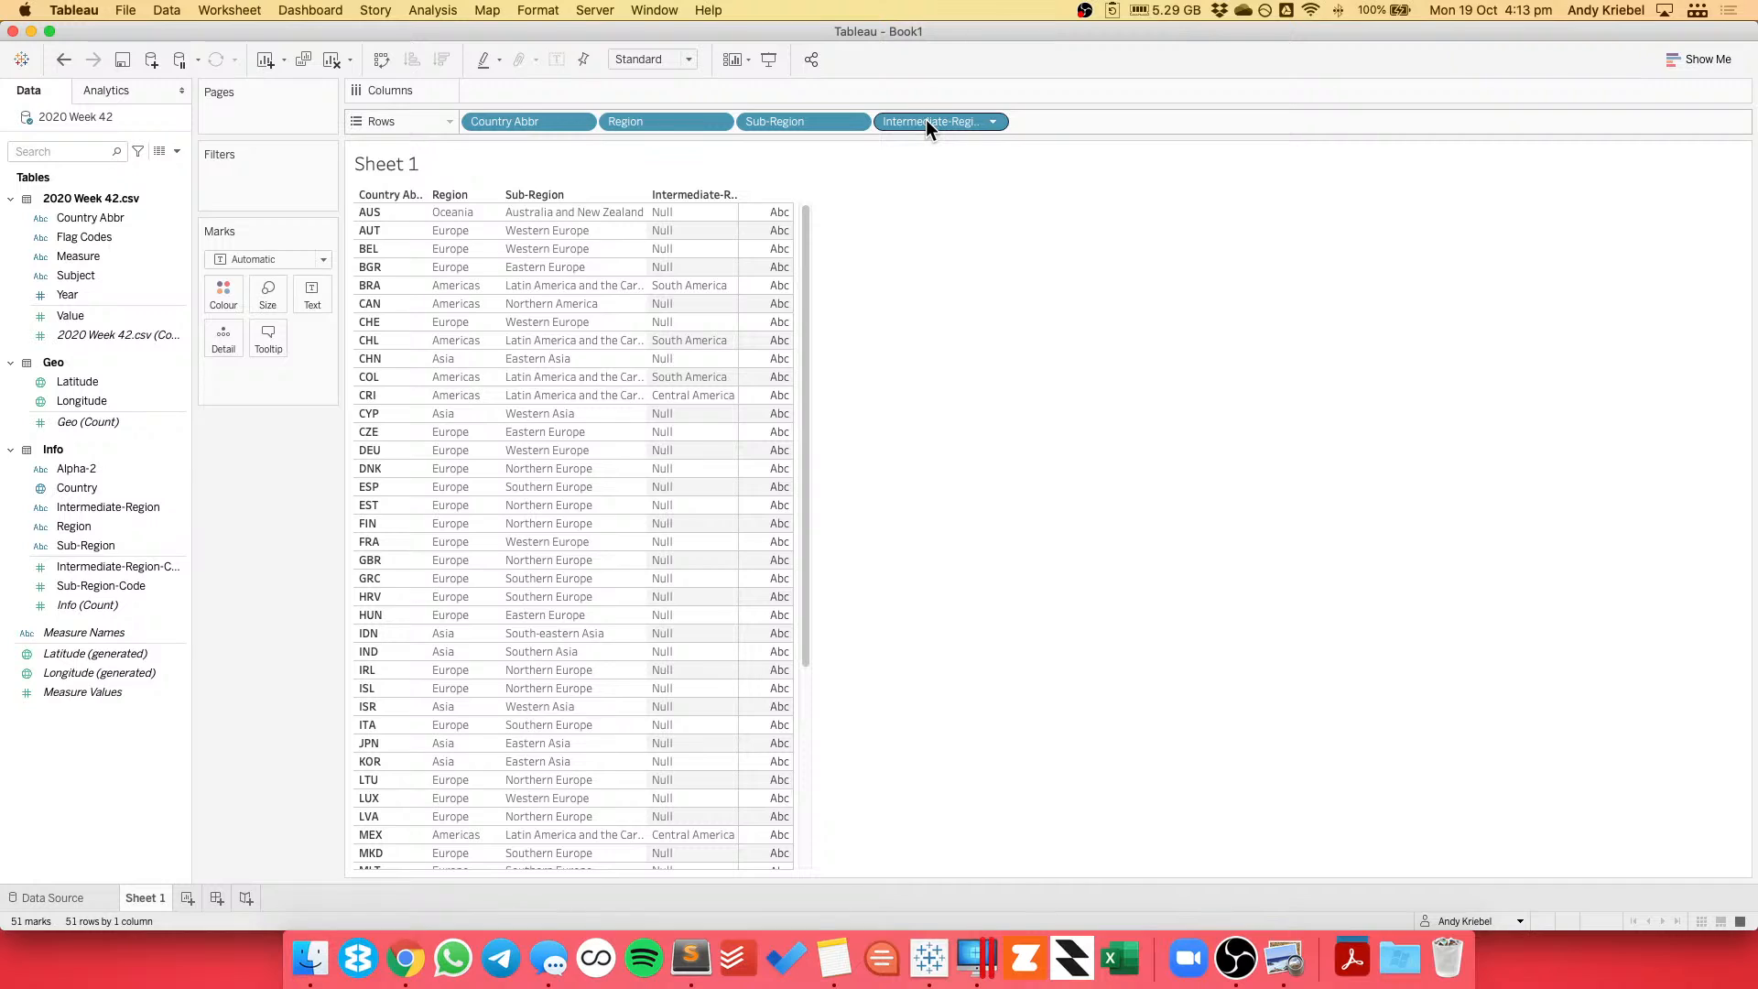
left_click_drag(925, 119, 251, 586)
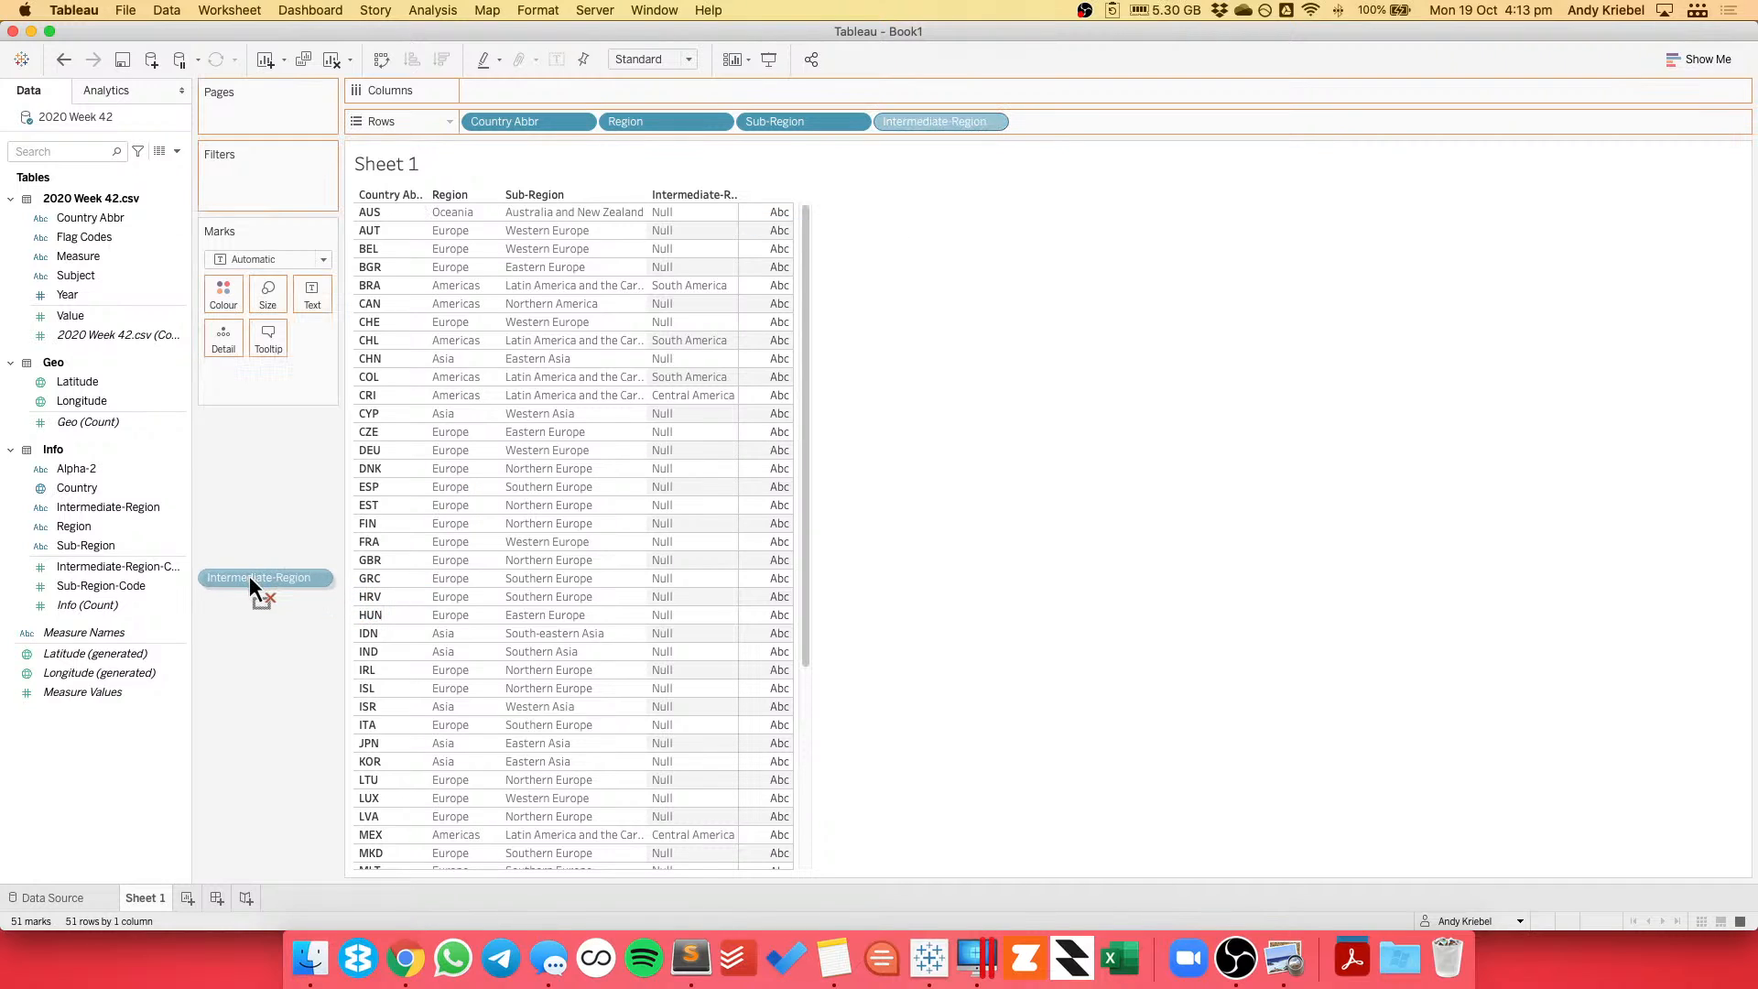
left_click_drag(249, 575, 924, 125)
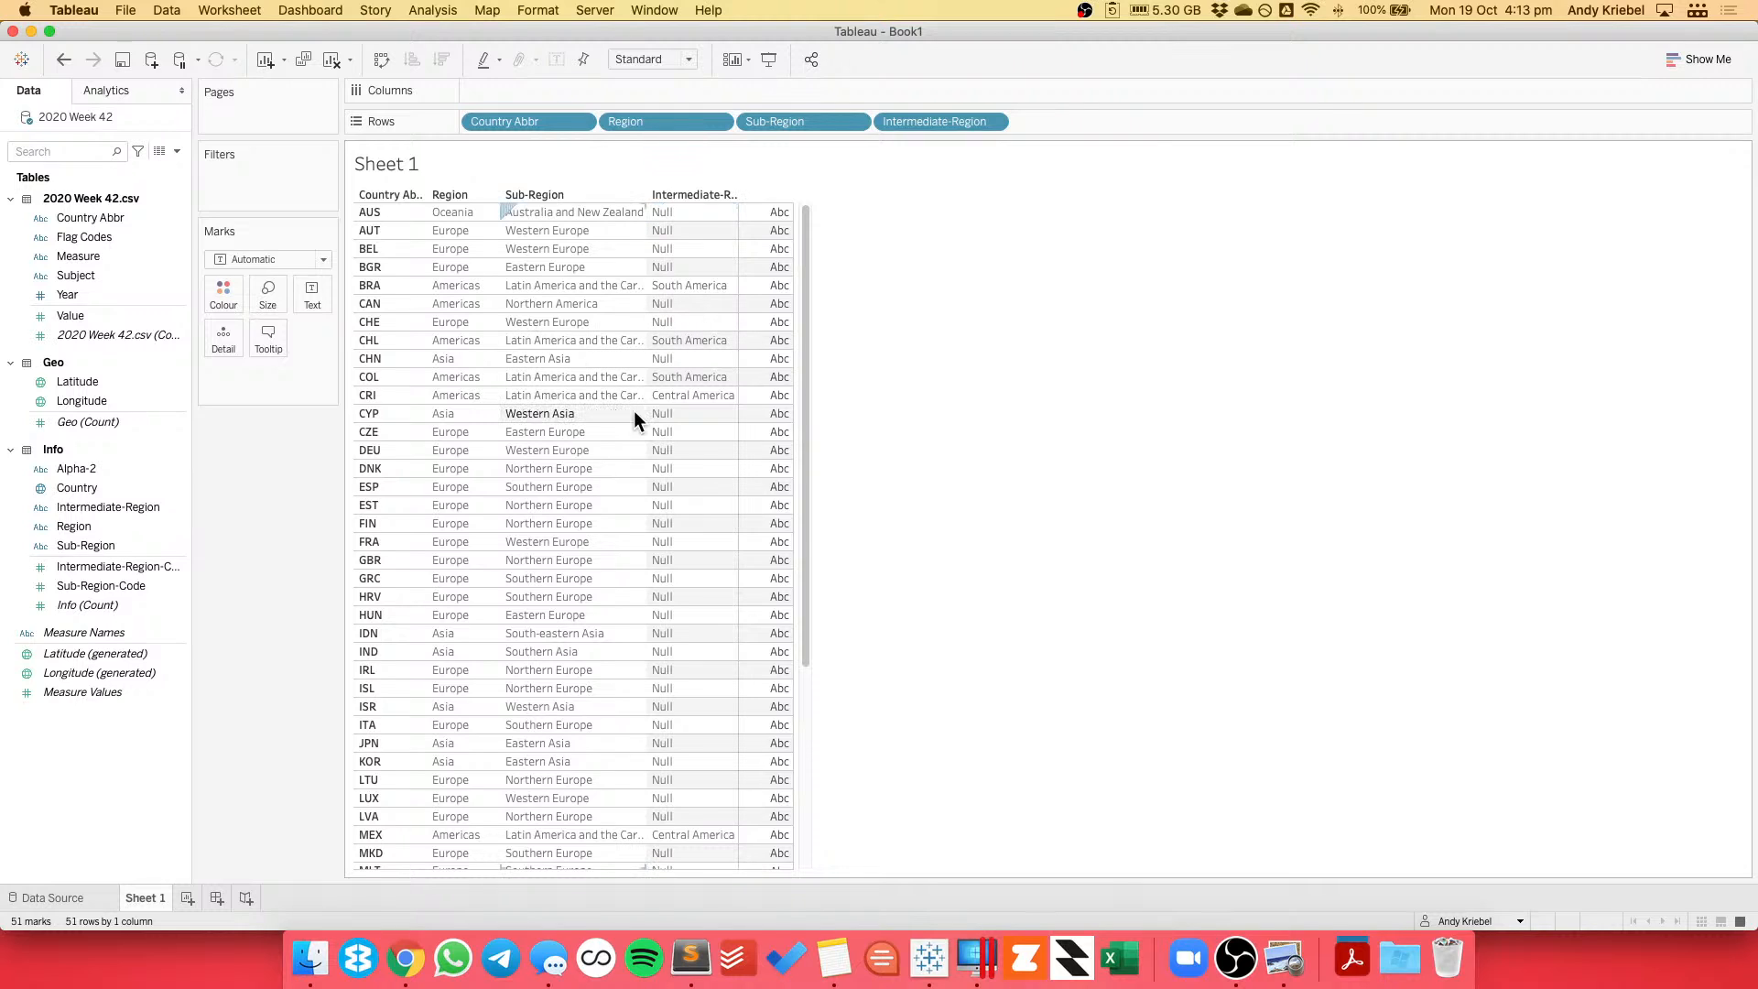
left_click_drag(805, 414, 886, 31)
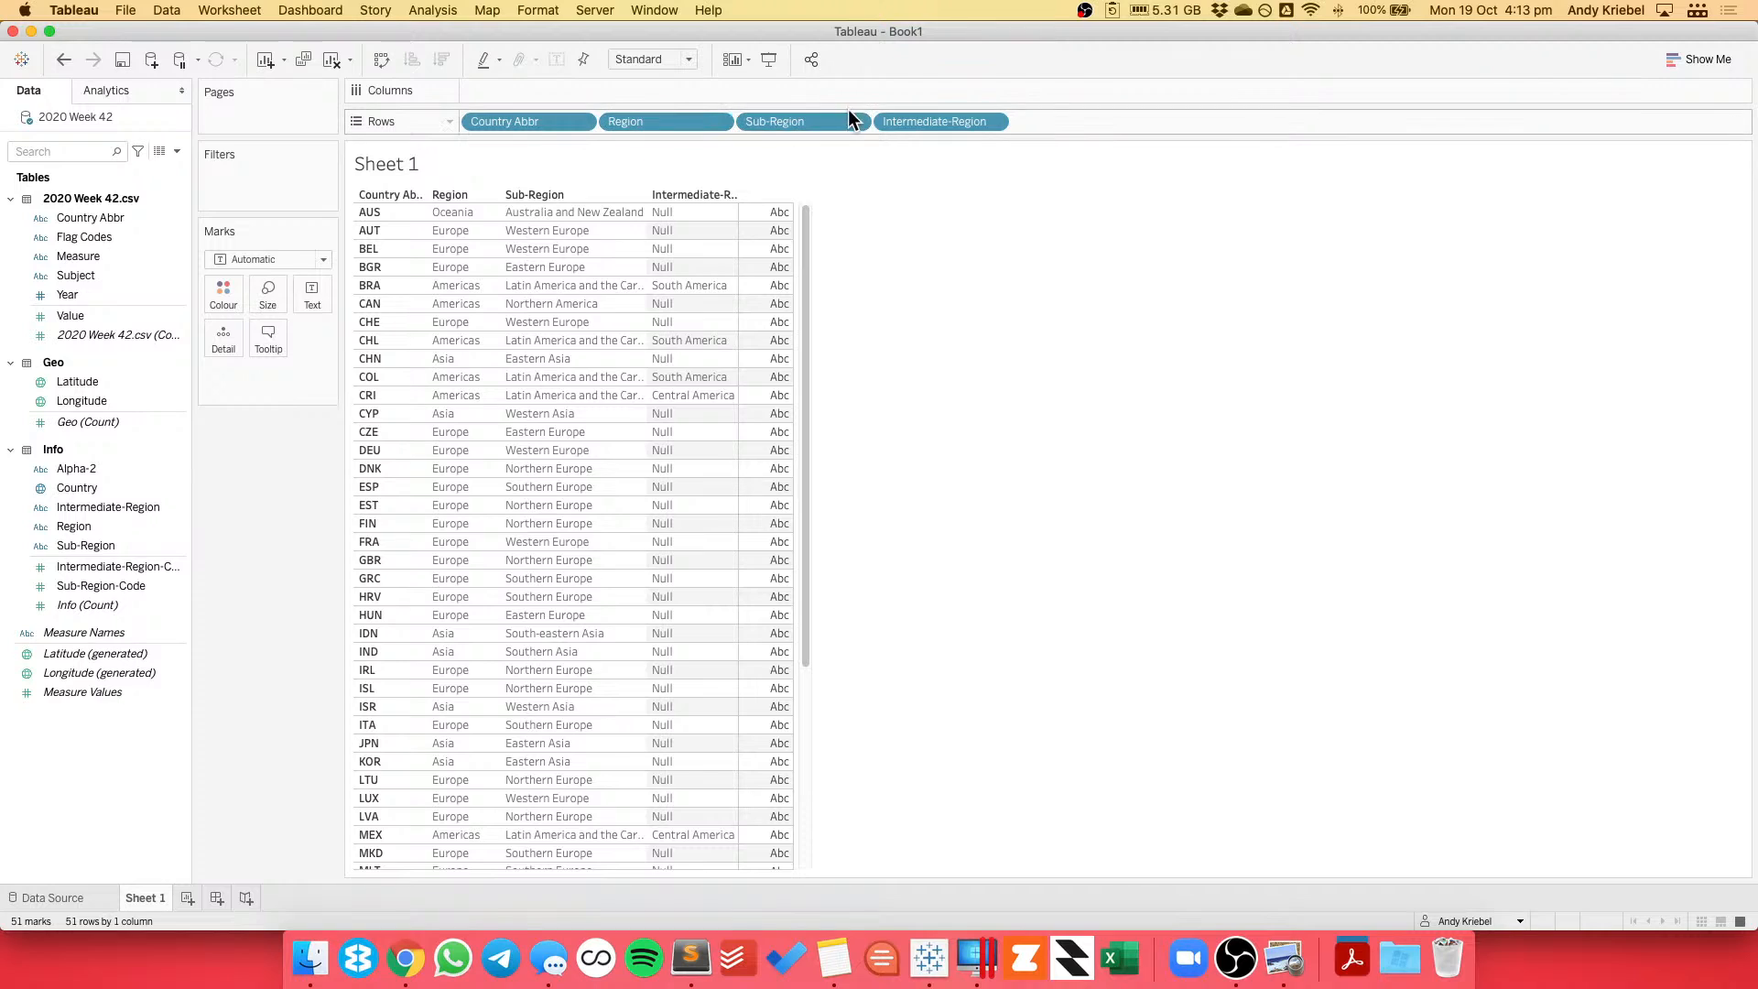
left_click(331, 59)
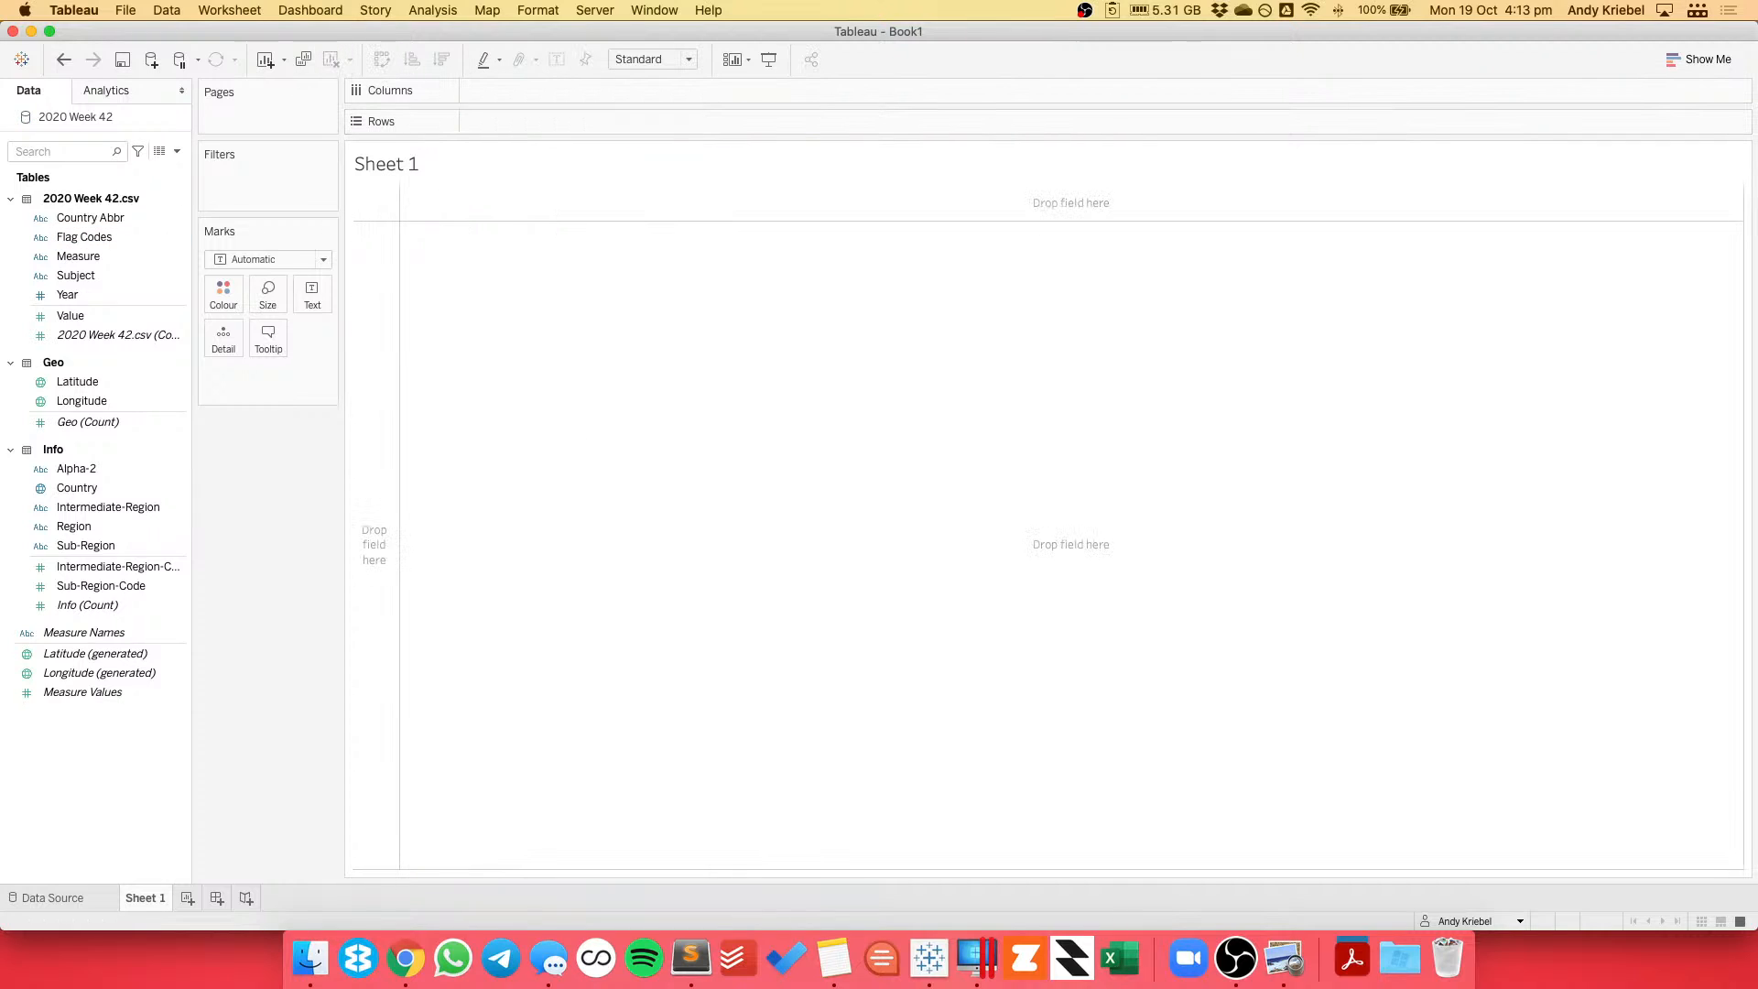
left_click(91, 294)
right_click(90, 293)
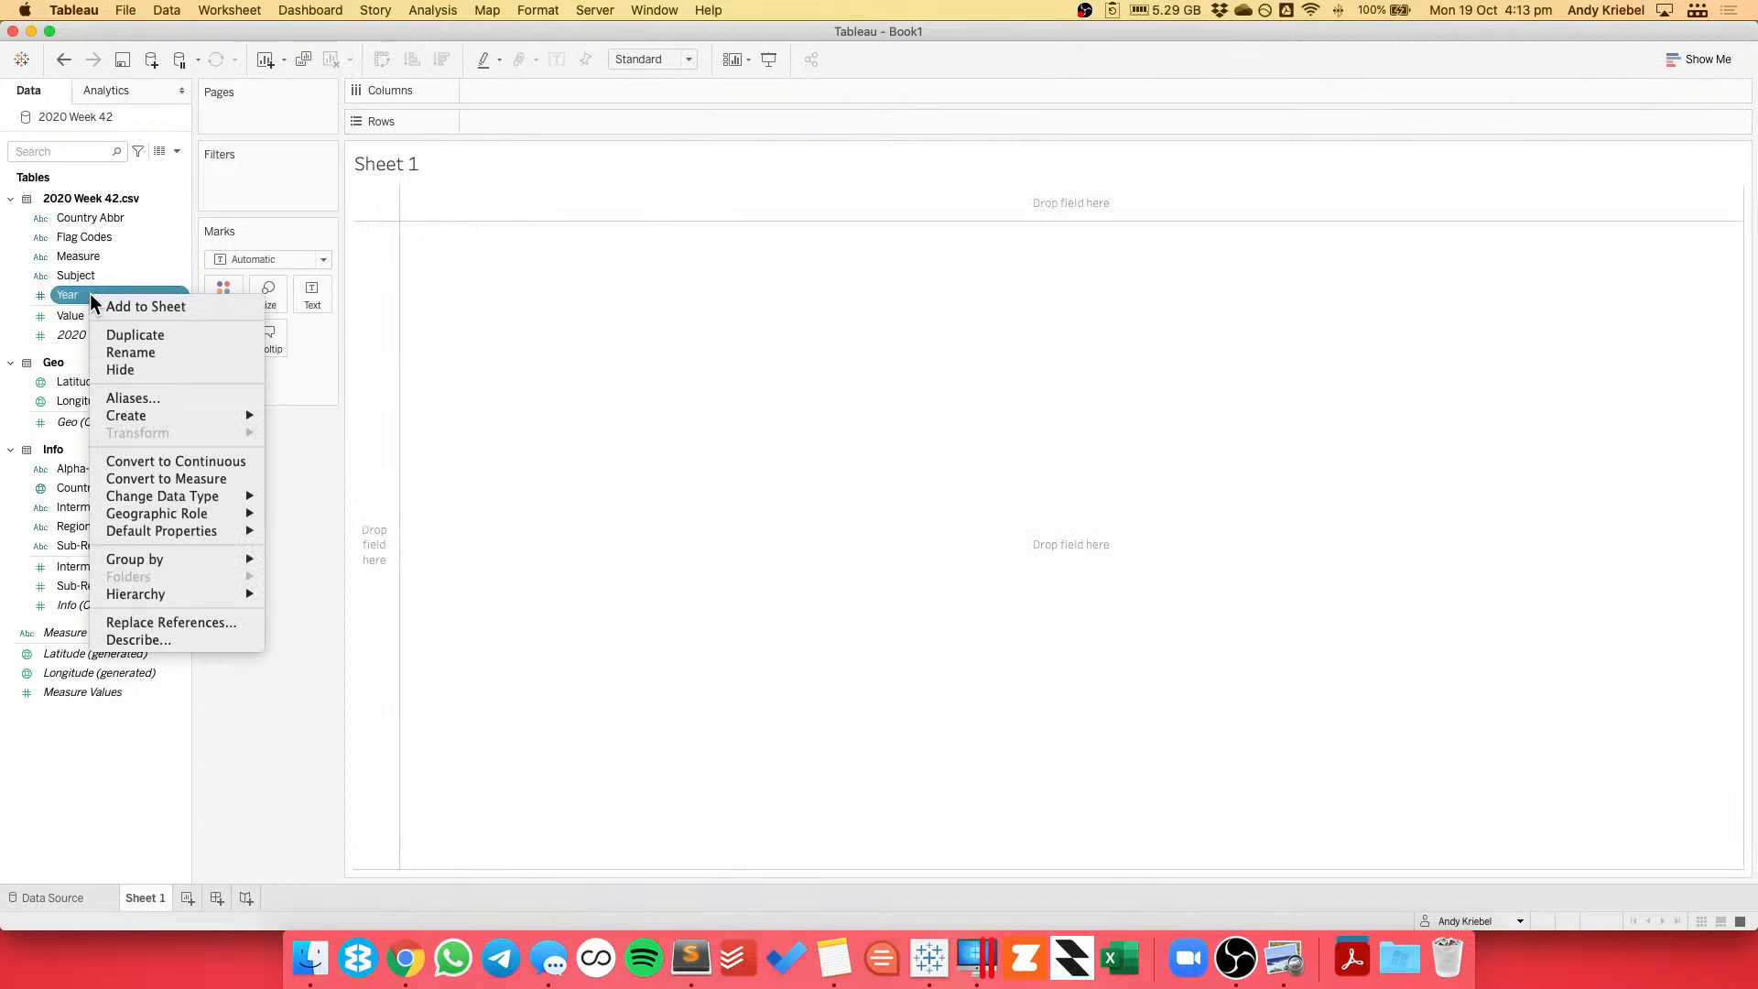
mouse_move(161, 414)
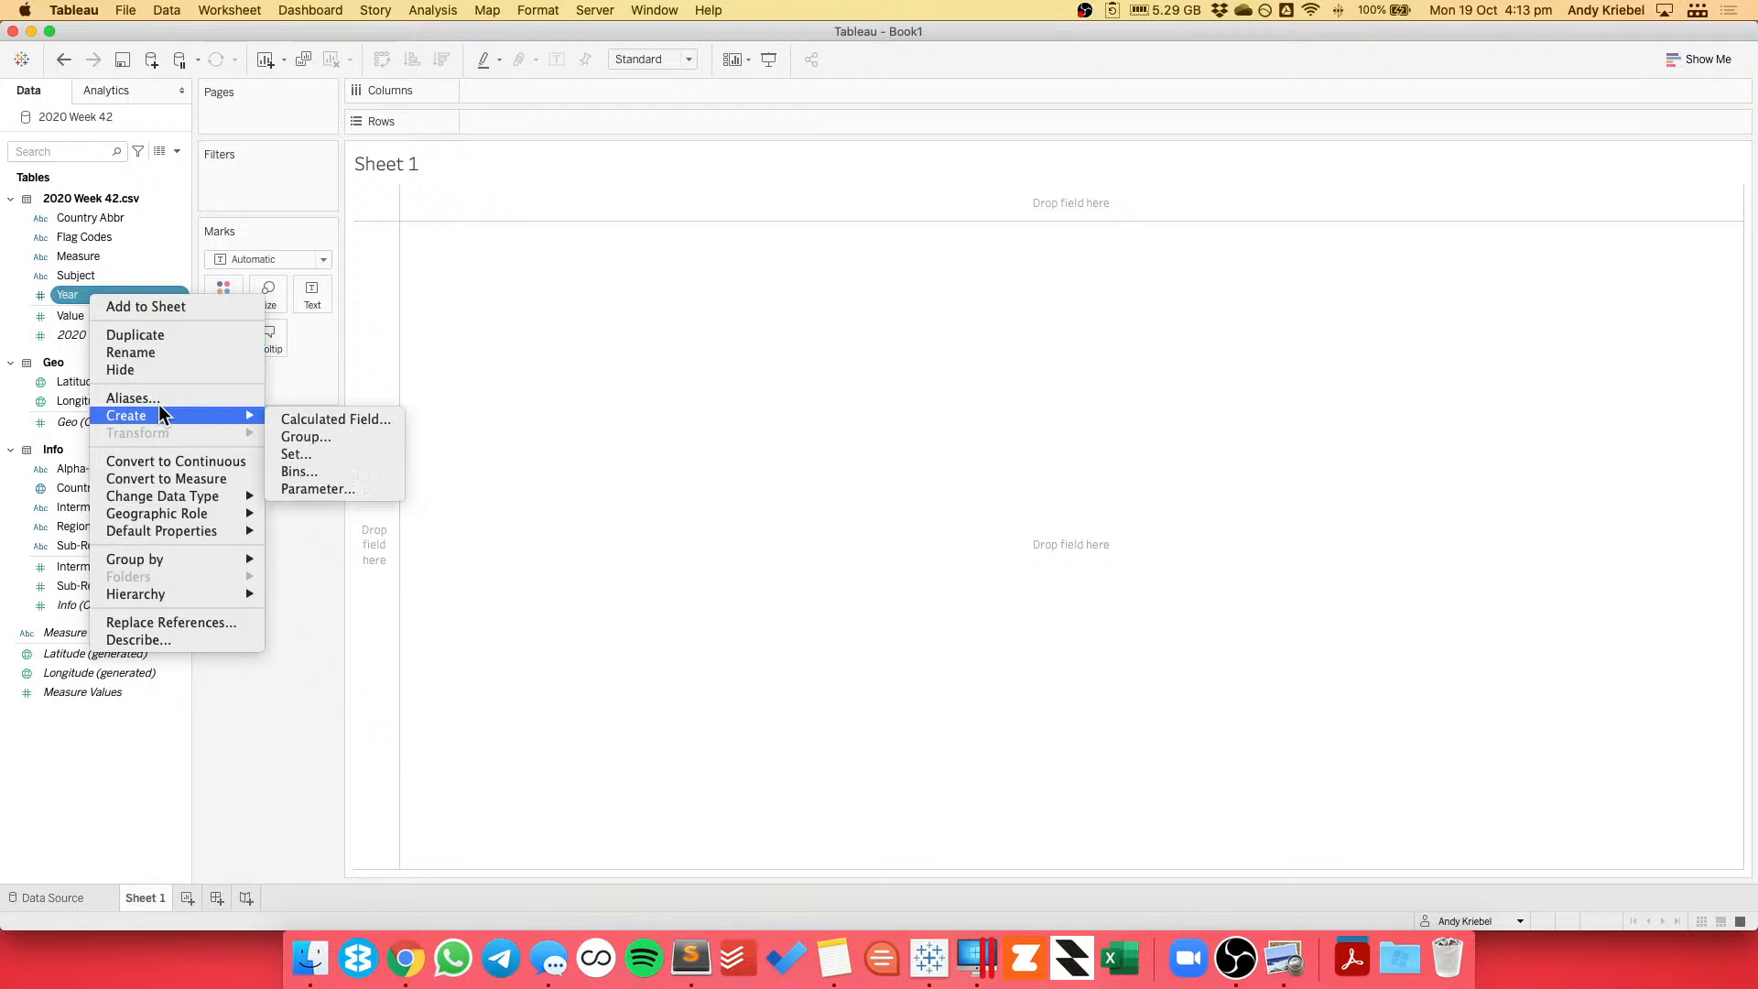
left_click(257, 698)
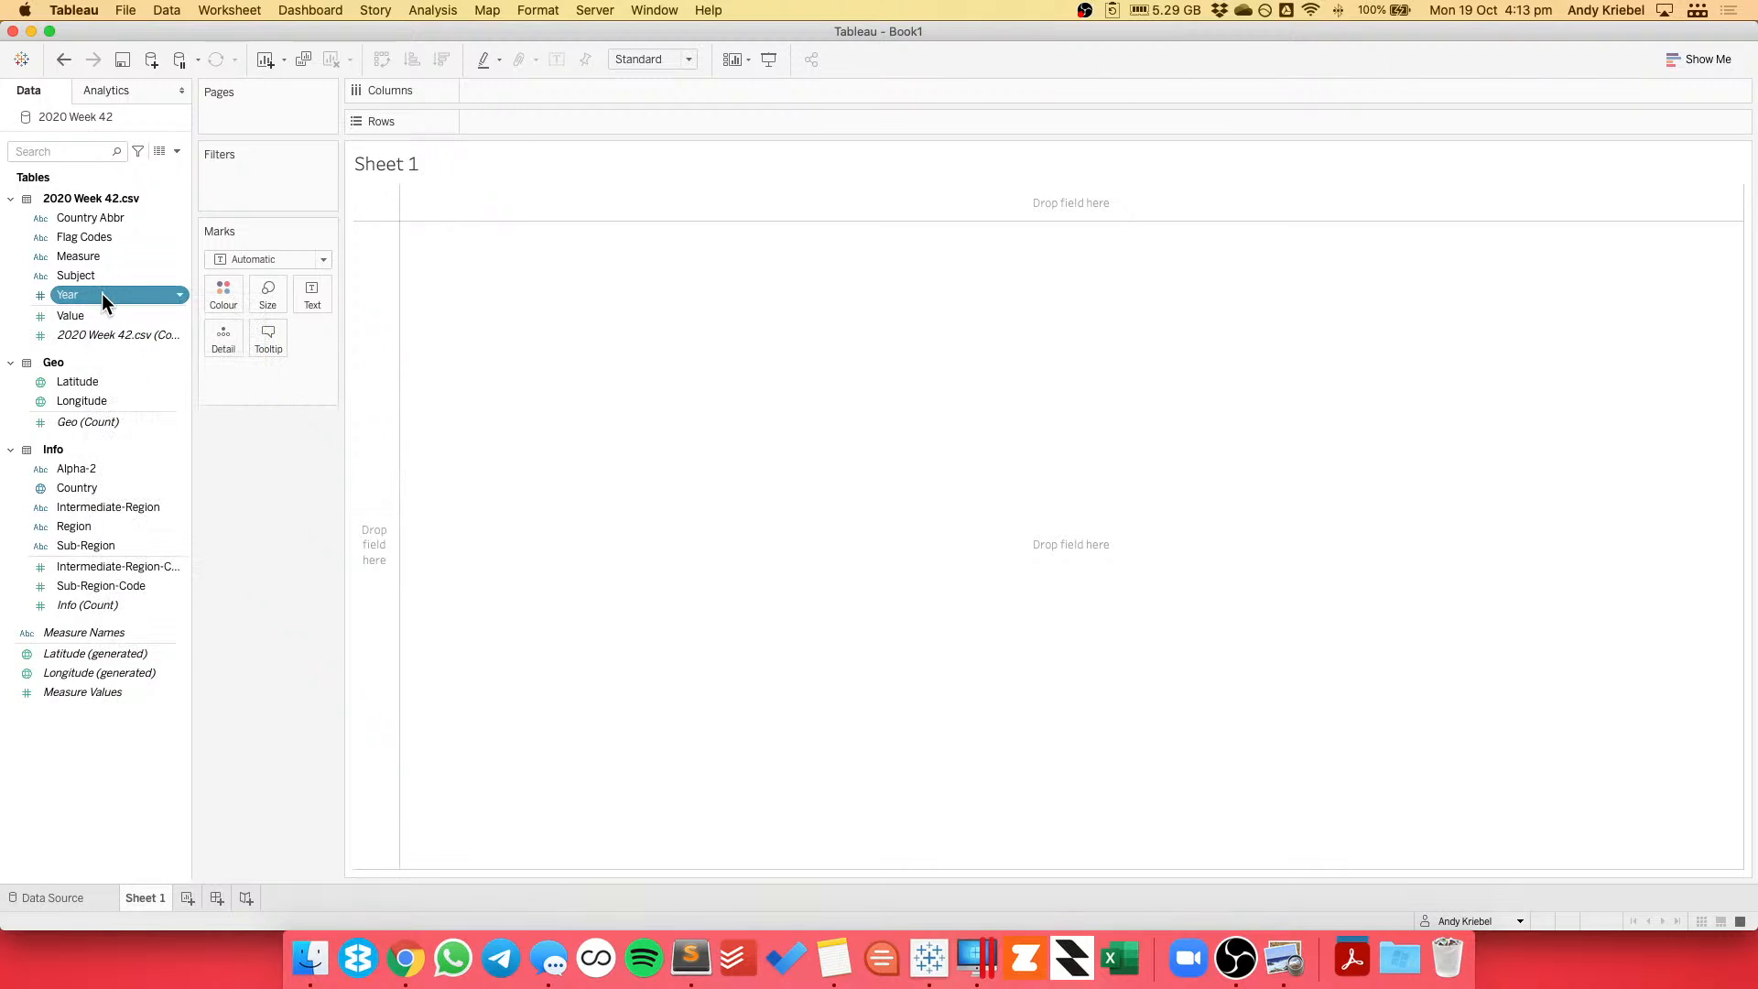
Place Year on the columns and convert it to a continuous field.
left_click_drag(103, 293, 608, 93)
left_click(589, 90)
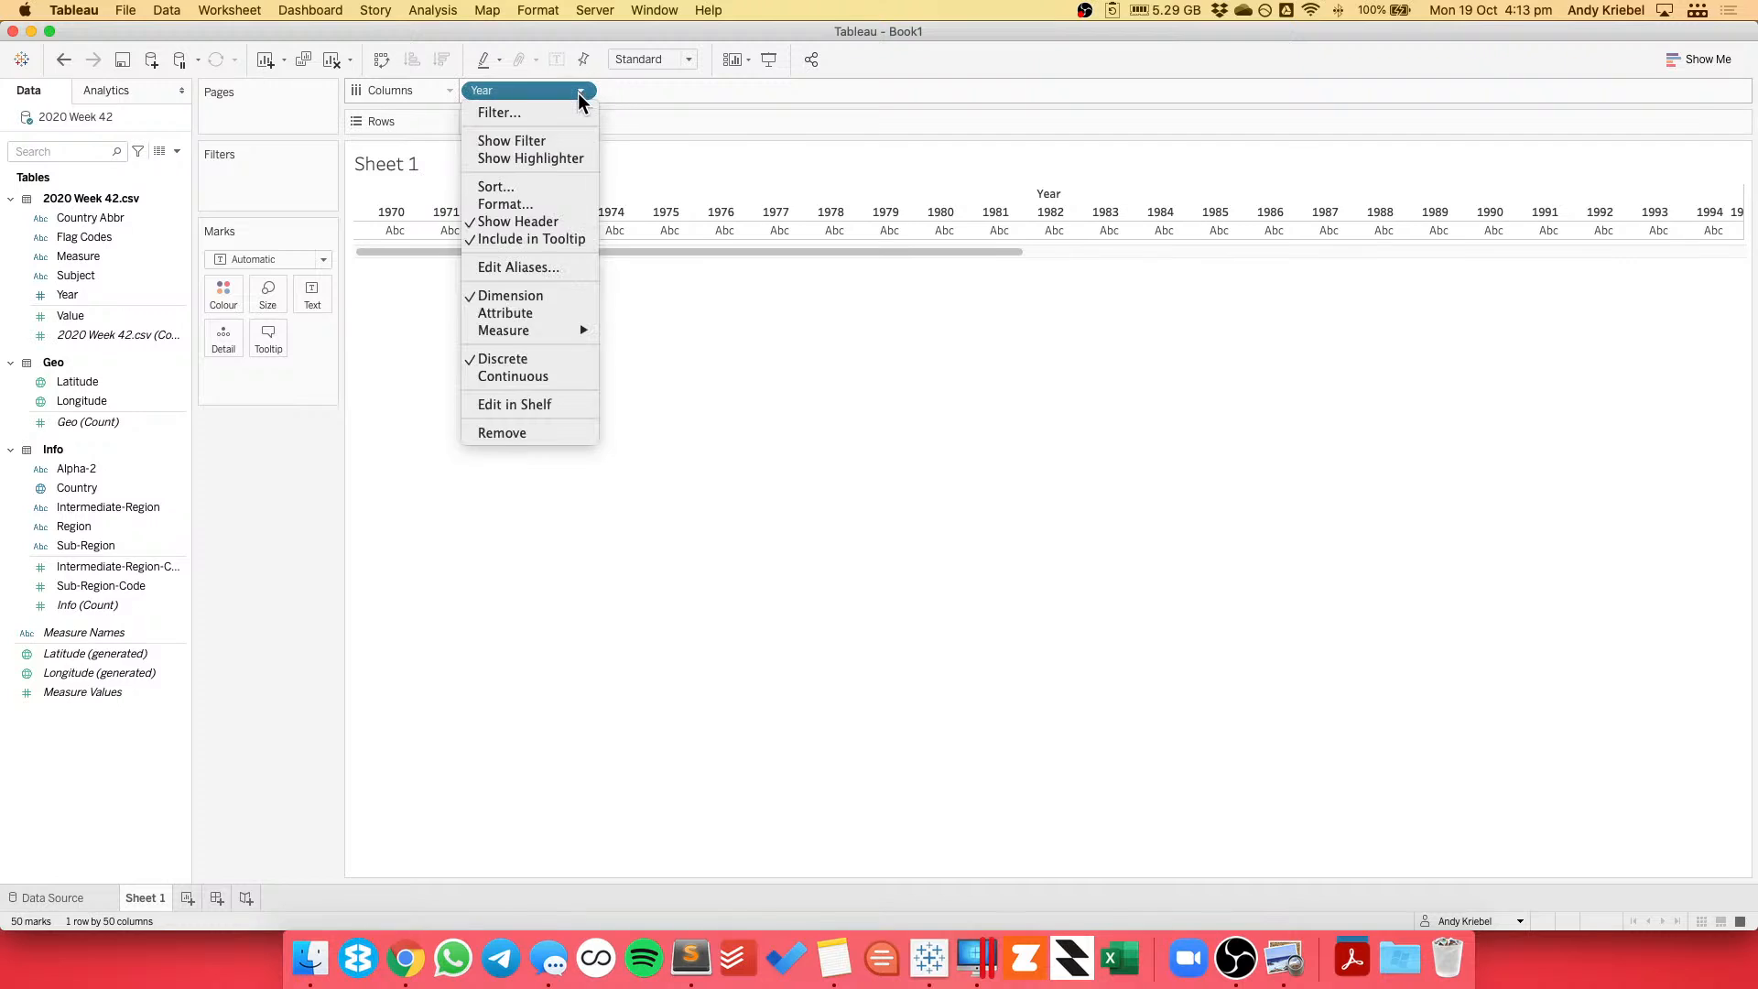
left_click(544, 371)
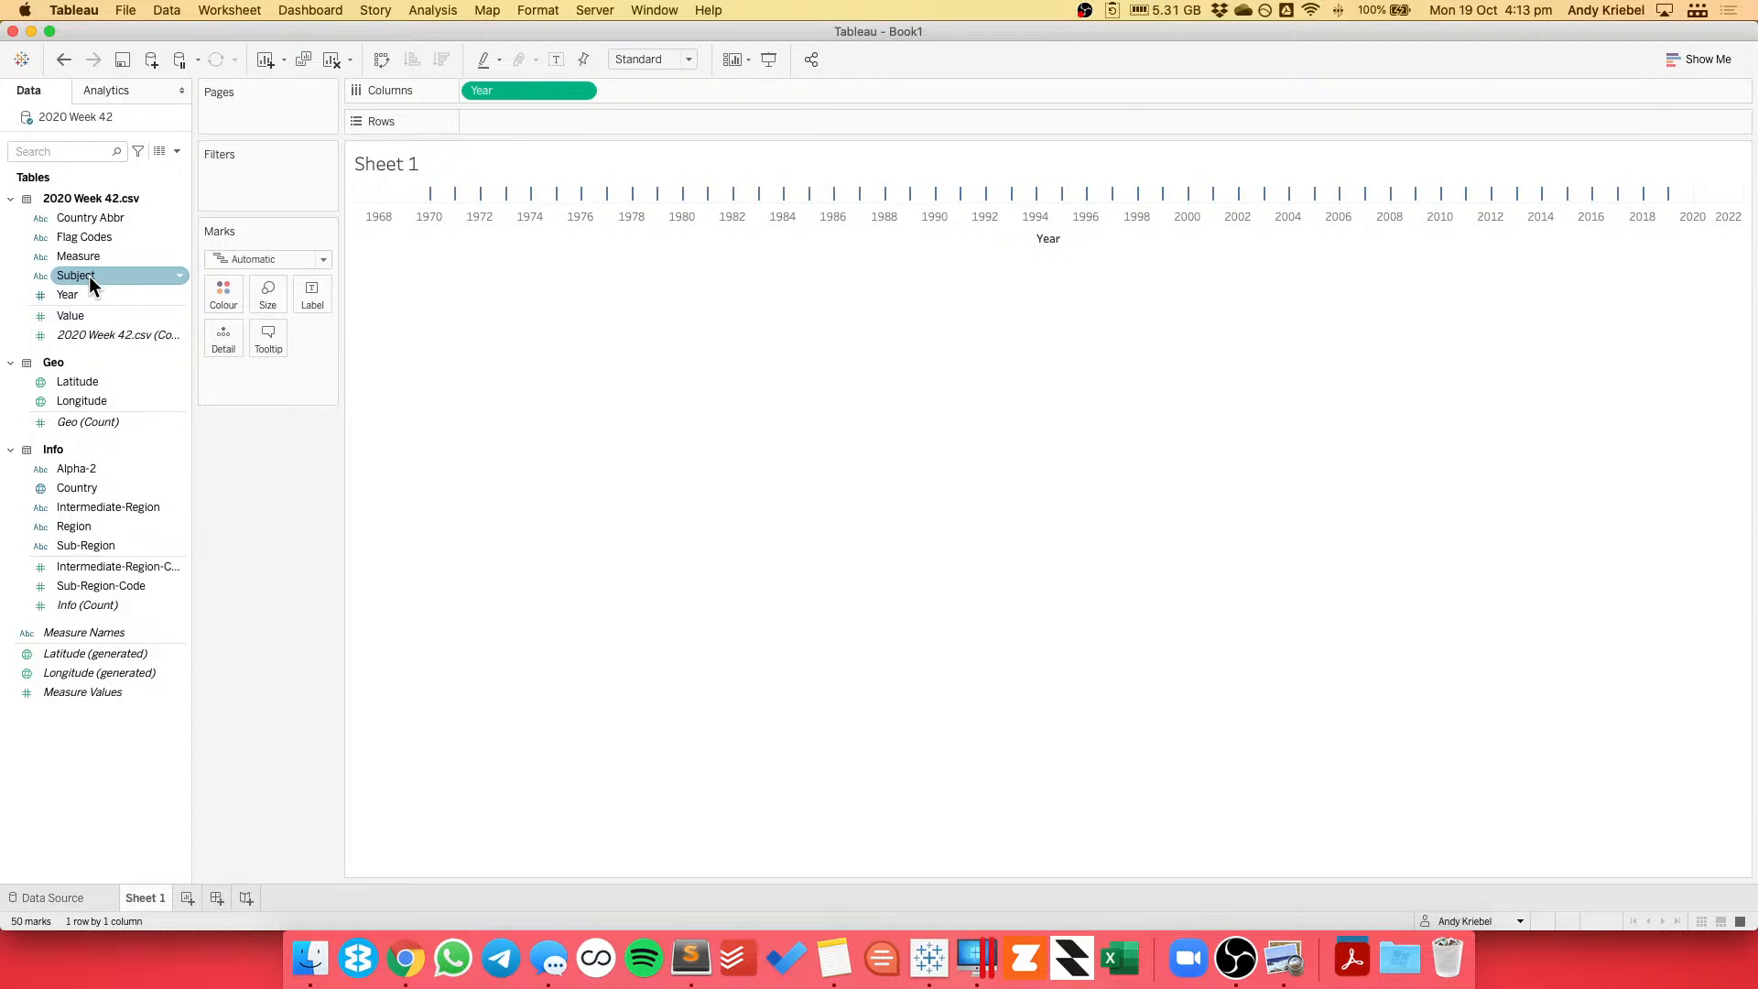
Filter the sheet on Subject so that TOTAL is excluded.
left_click_drag(84, 274, 292, 183)
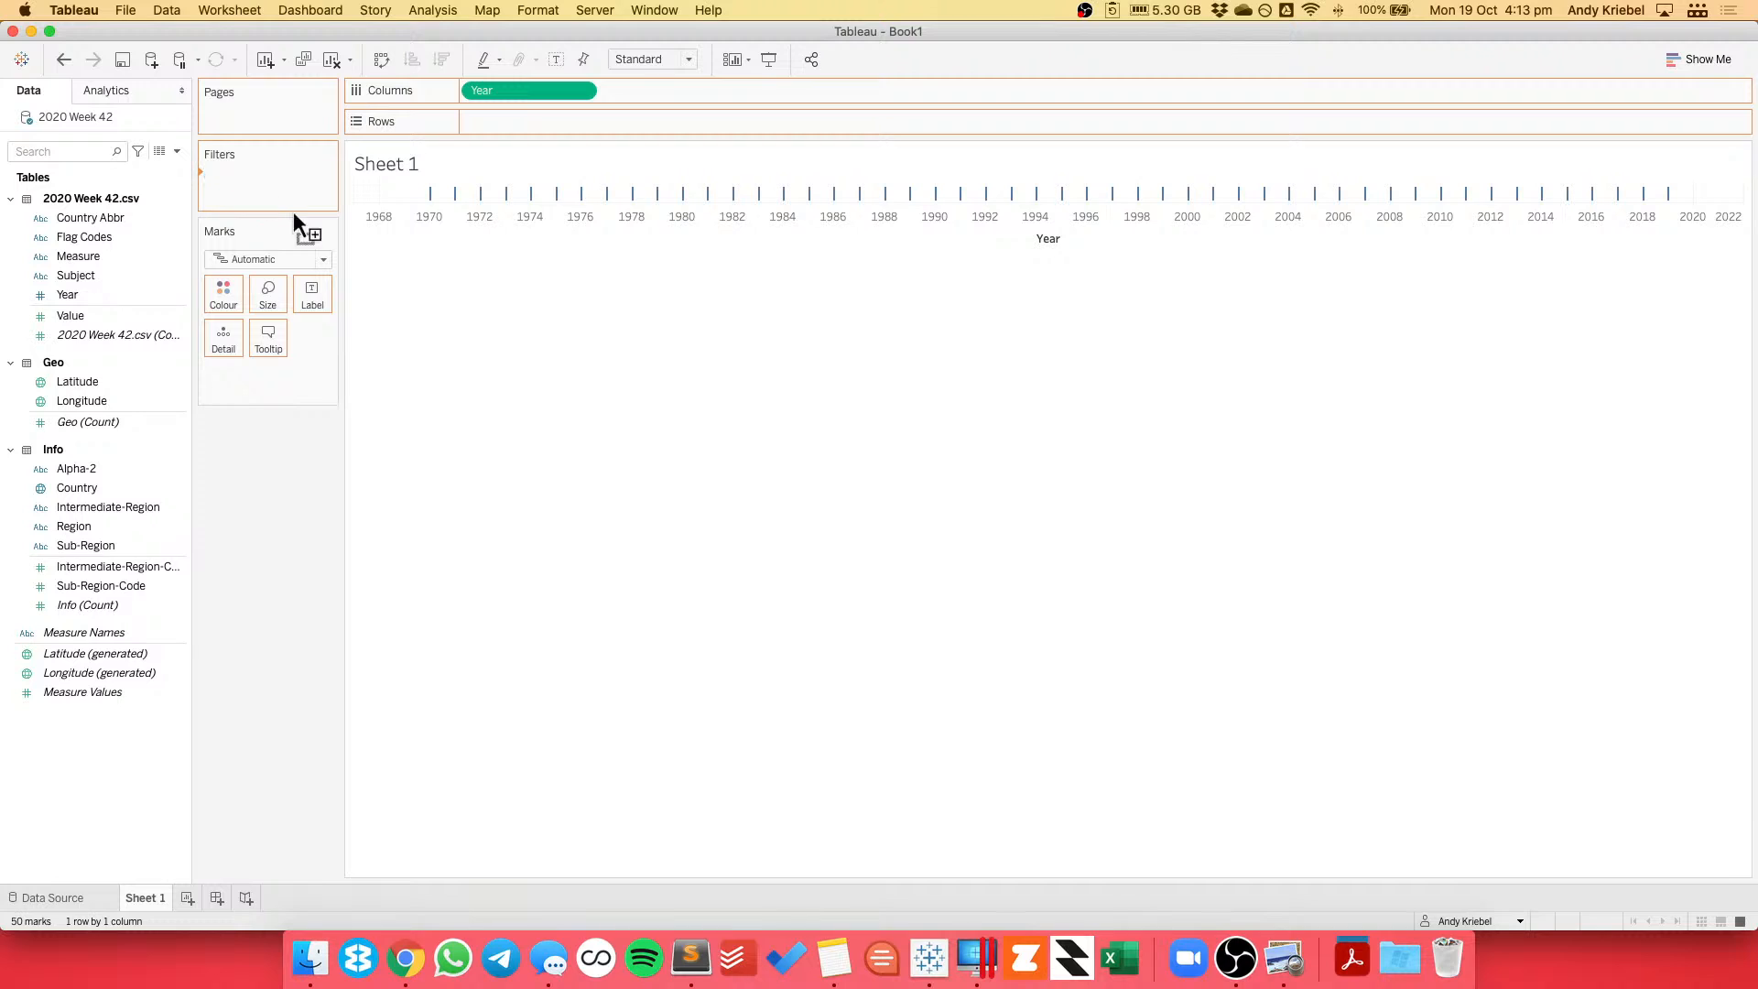
left_click(736, 342)
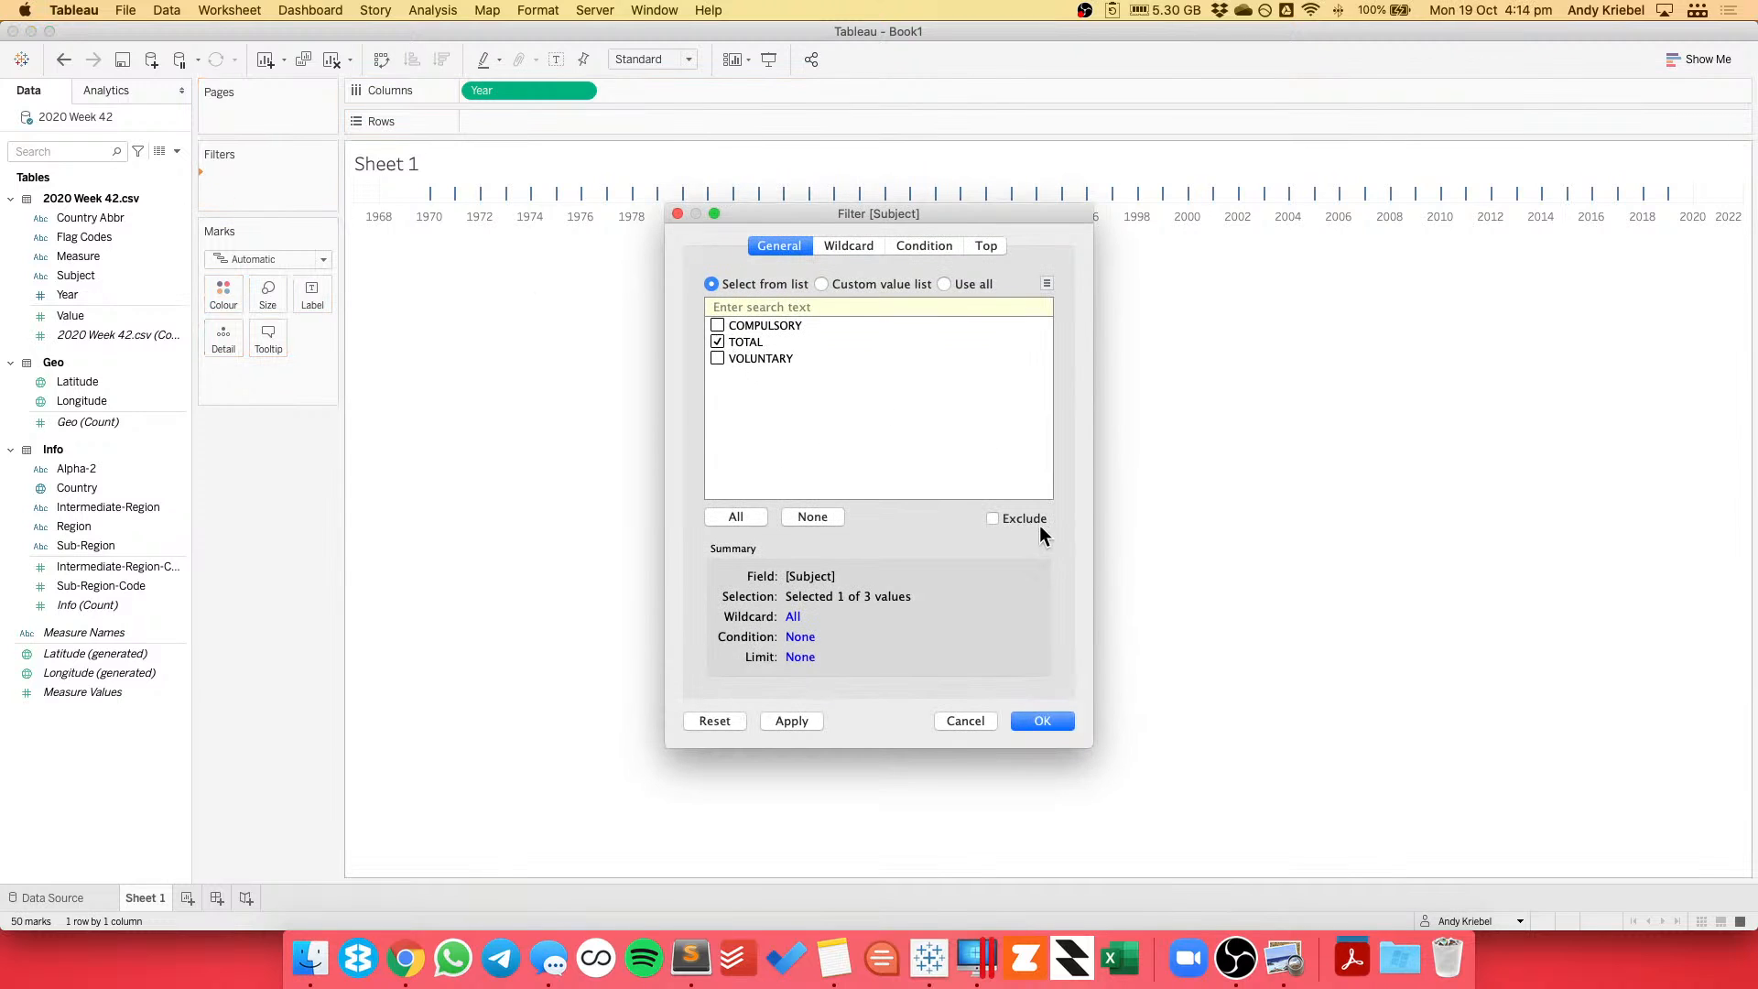
left_click(1023, 518)
left_click(1042, 721)
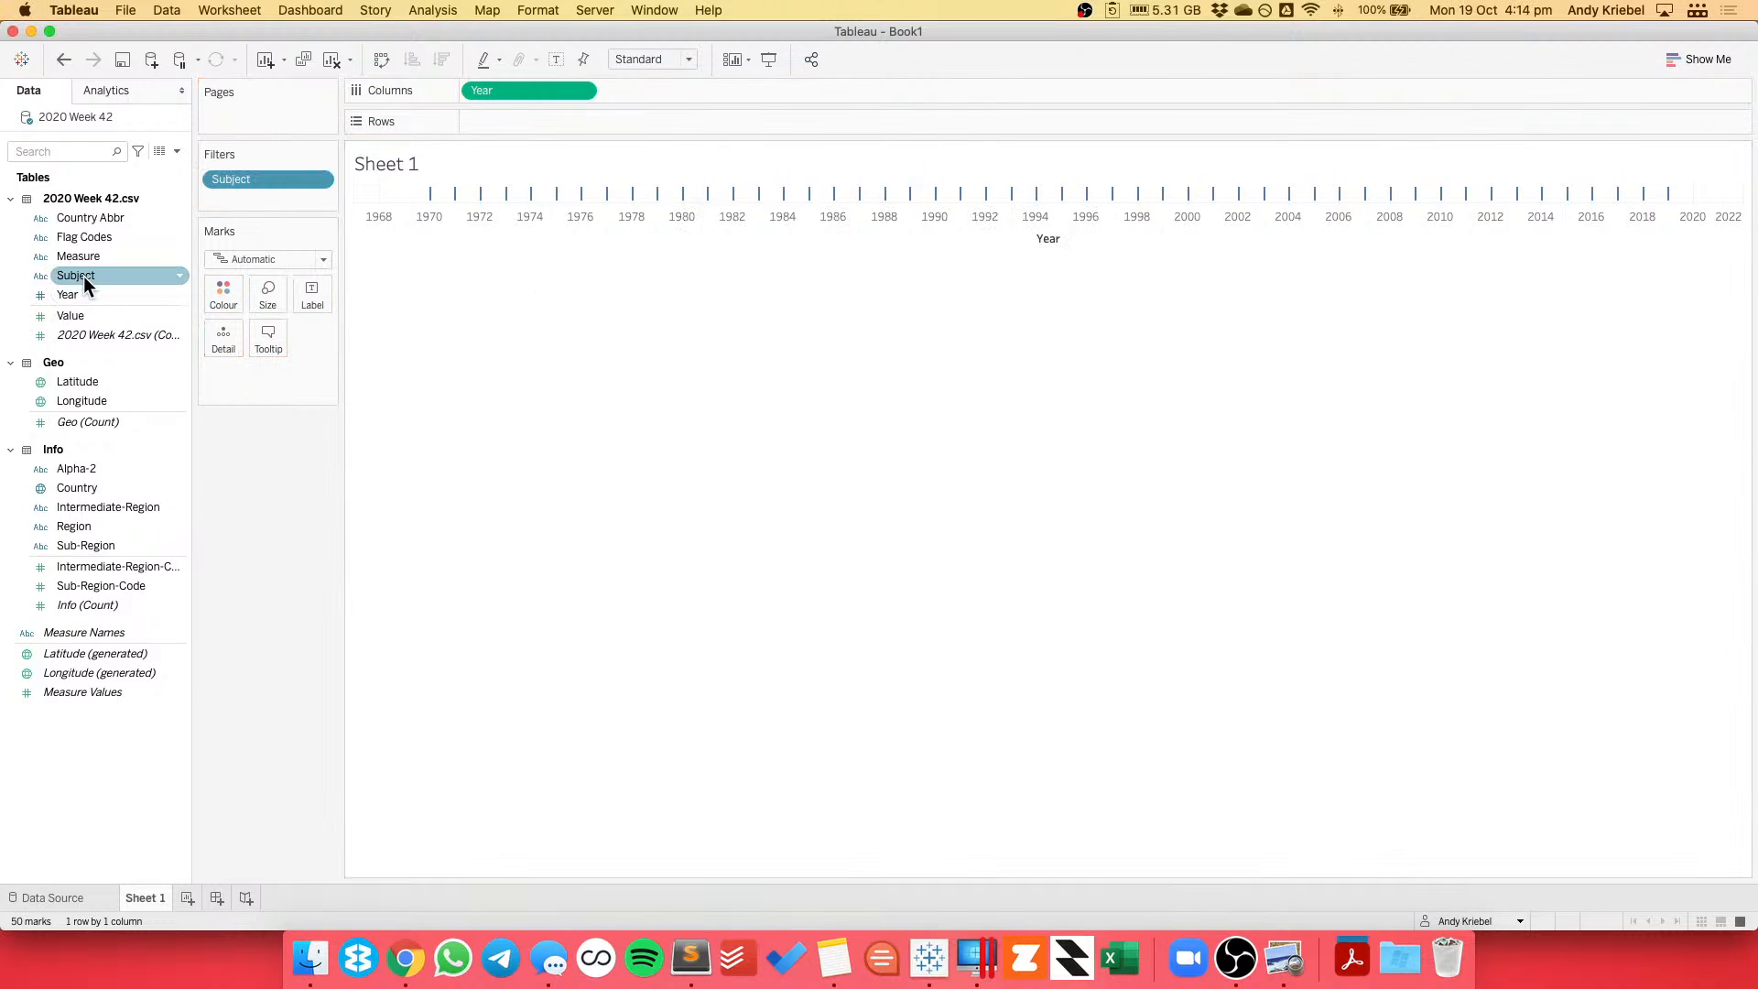
Plot the sum of Value on the rows split by Subject, with a separate line for each Country Abbr.
left_click_drag(85, 274, 549, 121)
left_click(81, 315)
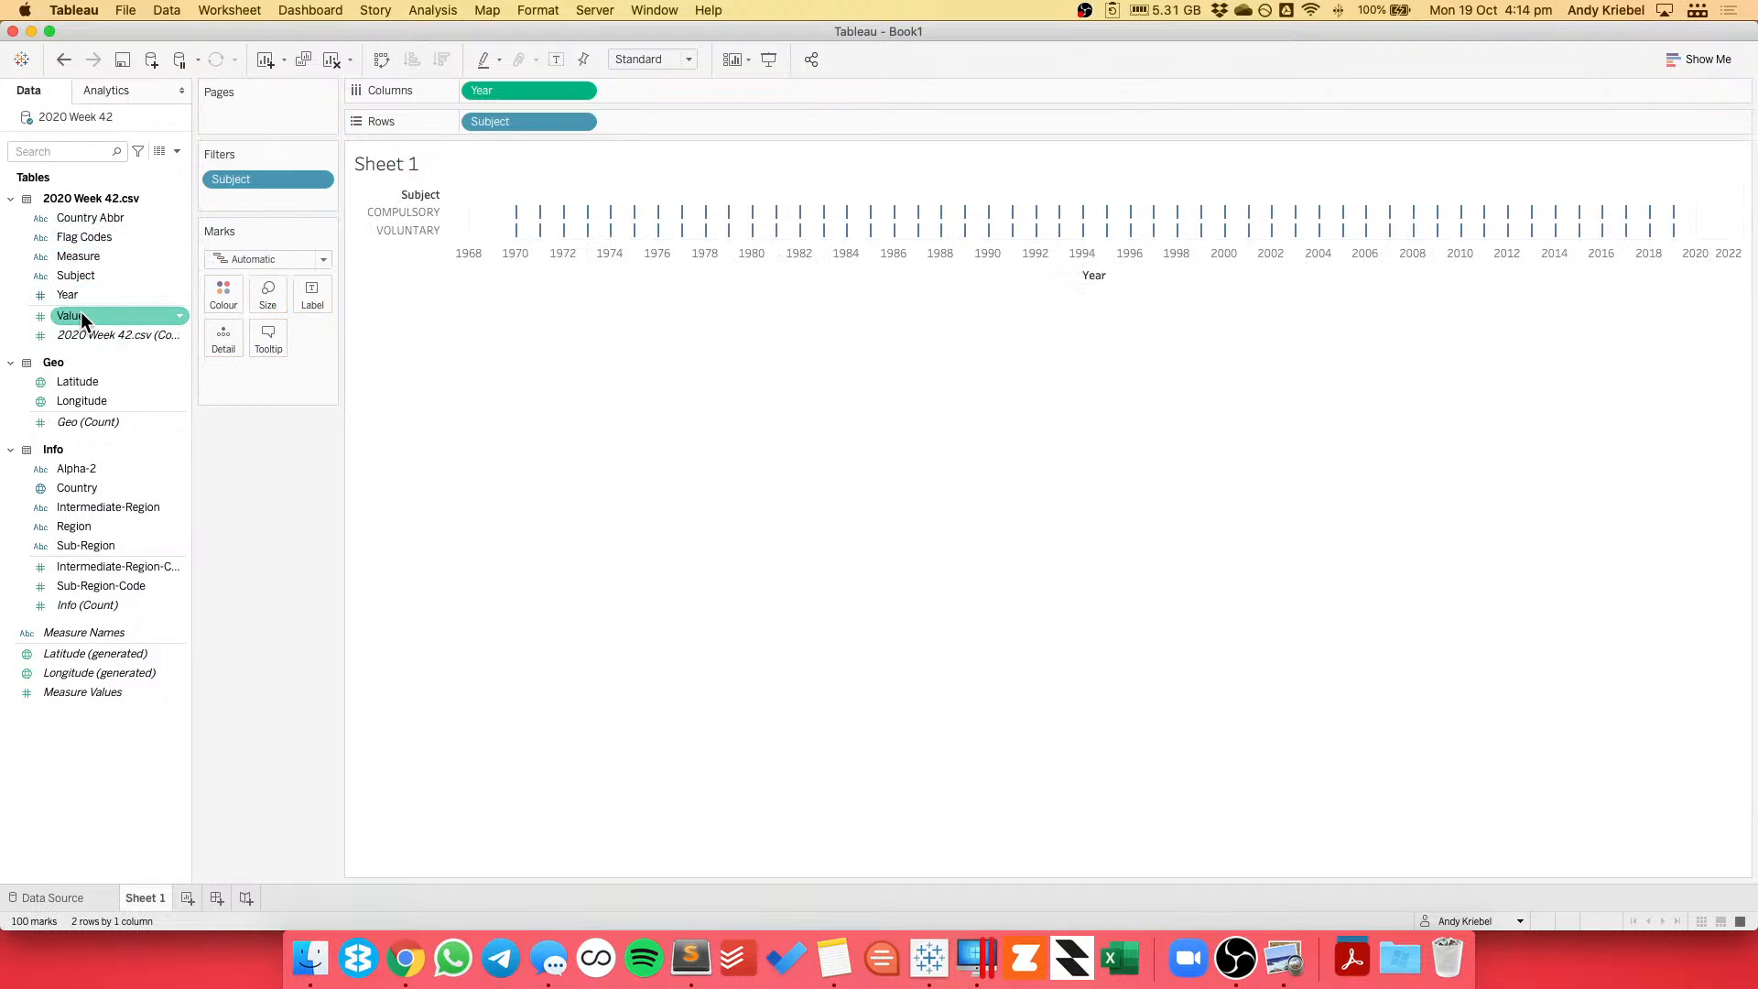
left_click_drag(81, 315, 740, 137)
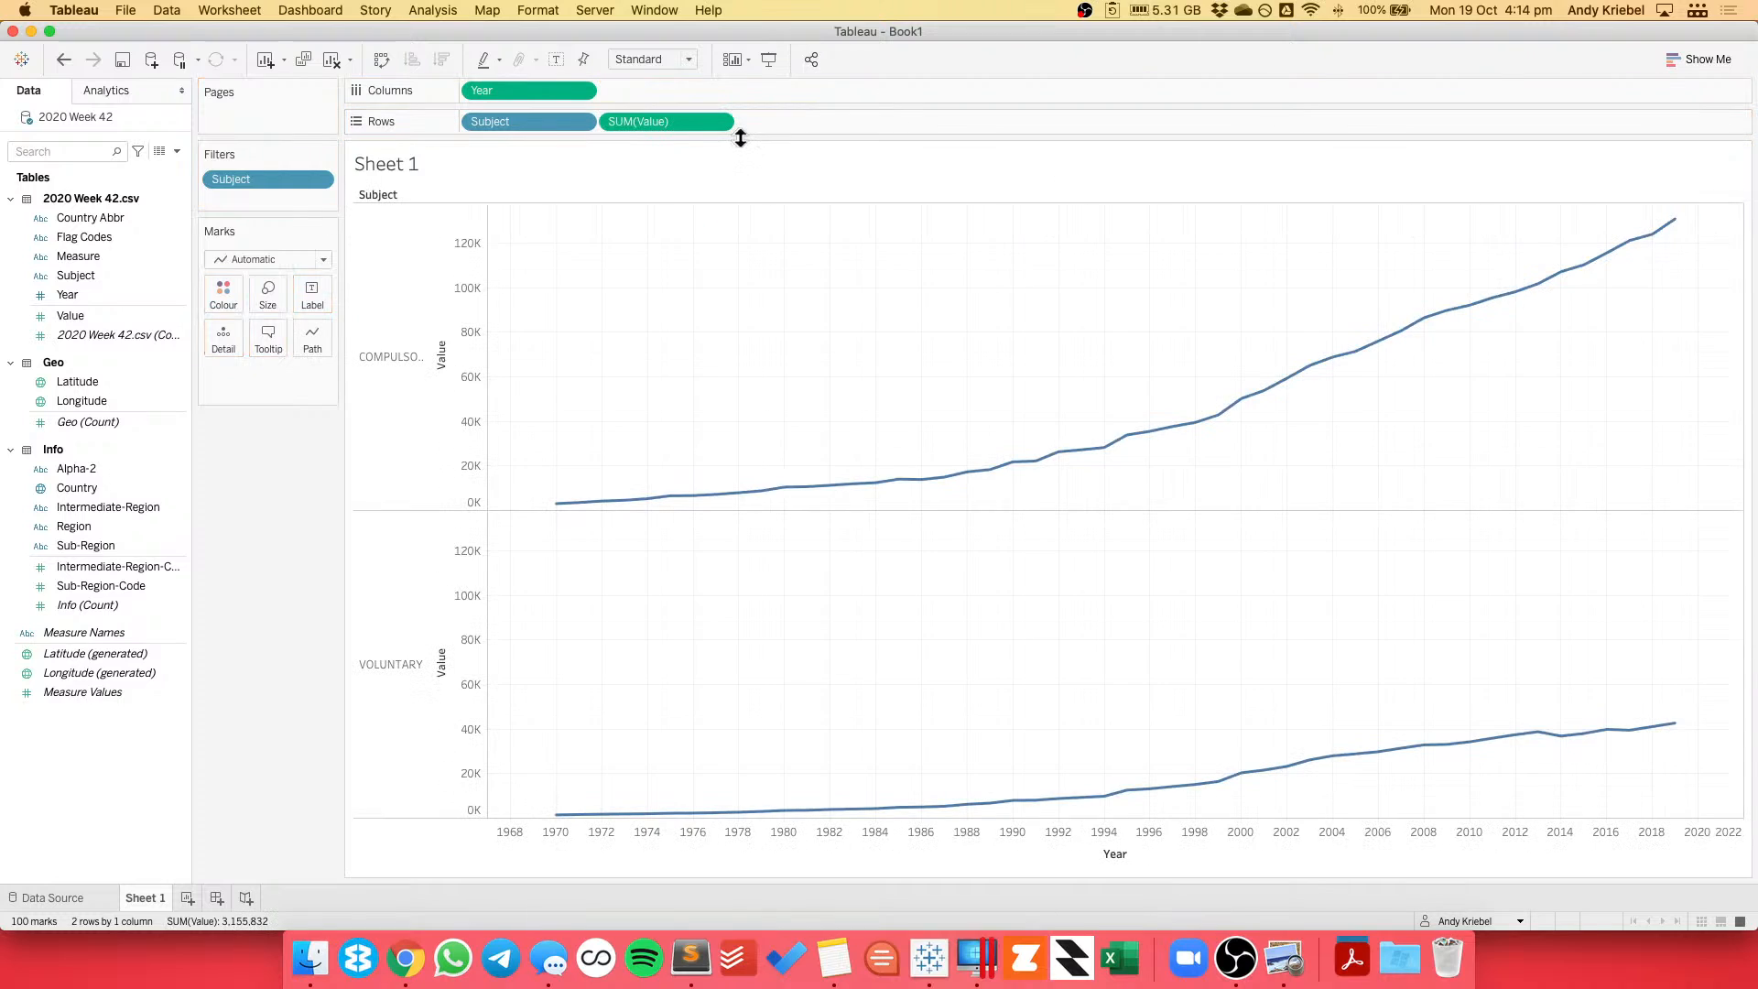
left_click(96, 256)
left_click_drag(92, 217, 224, 342)
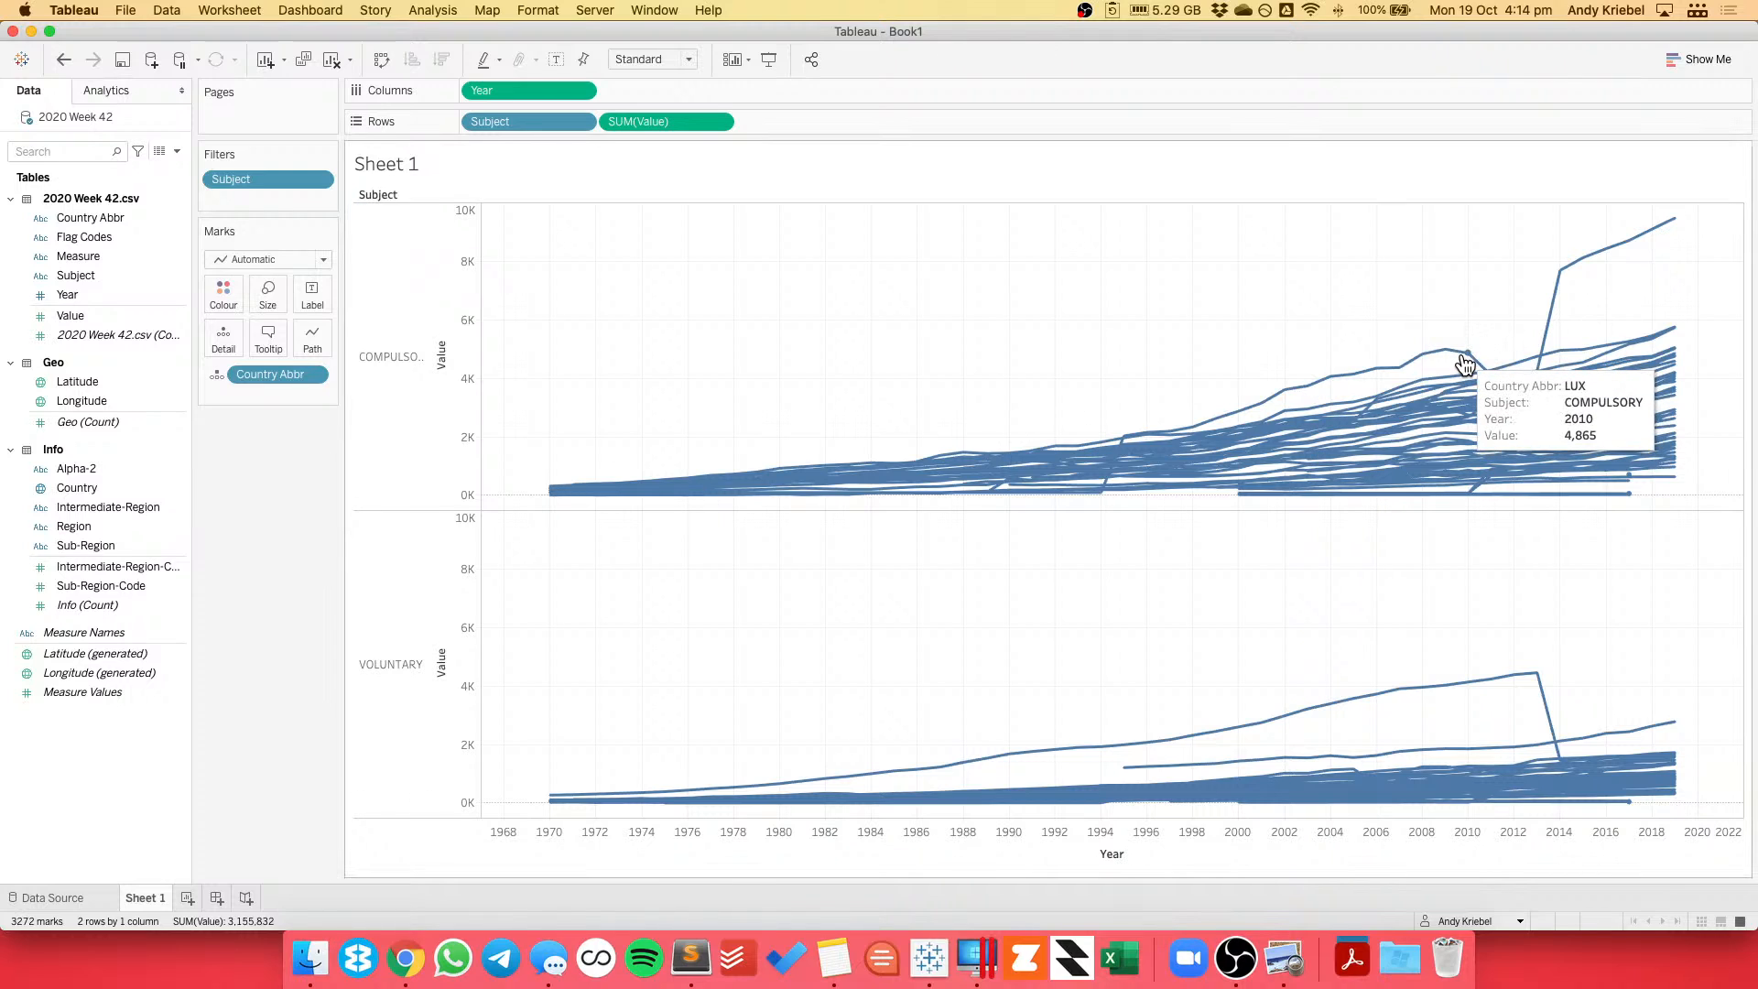
Highlight the LUX line in the COMPULSORY chart and clear the selection, then remove Subject from the rows.
left_click(1462, 363)
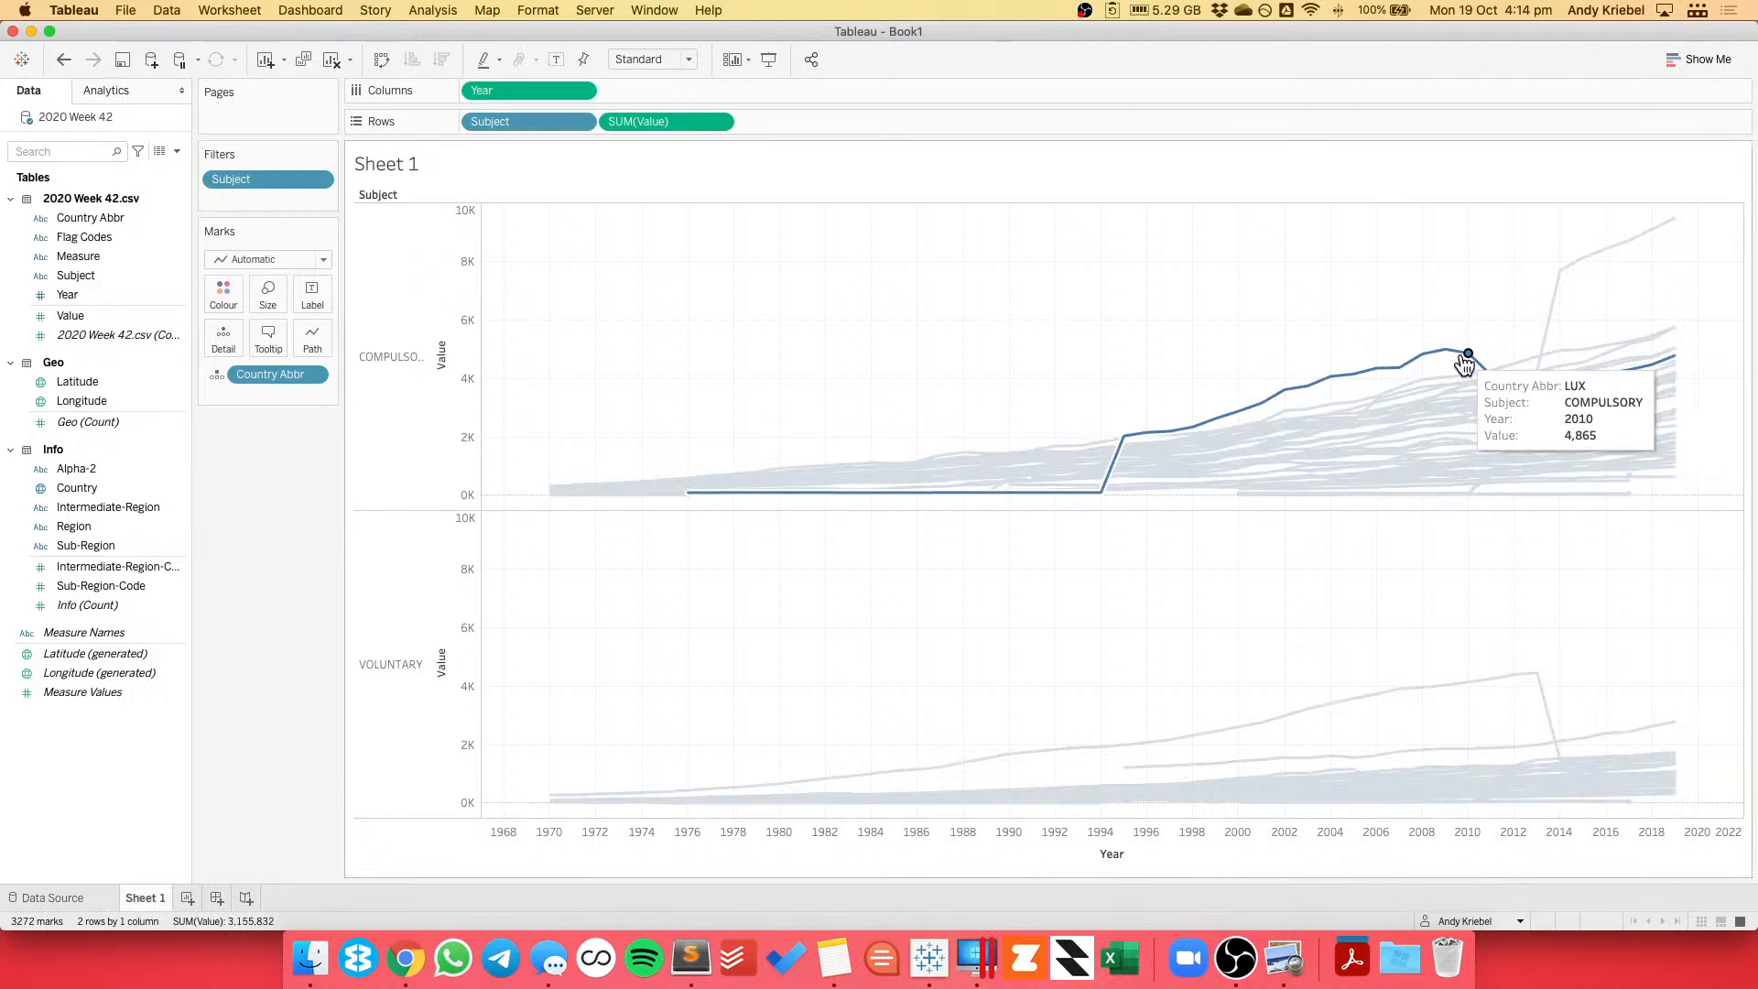
left_click(1320, 335)
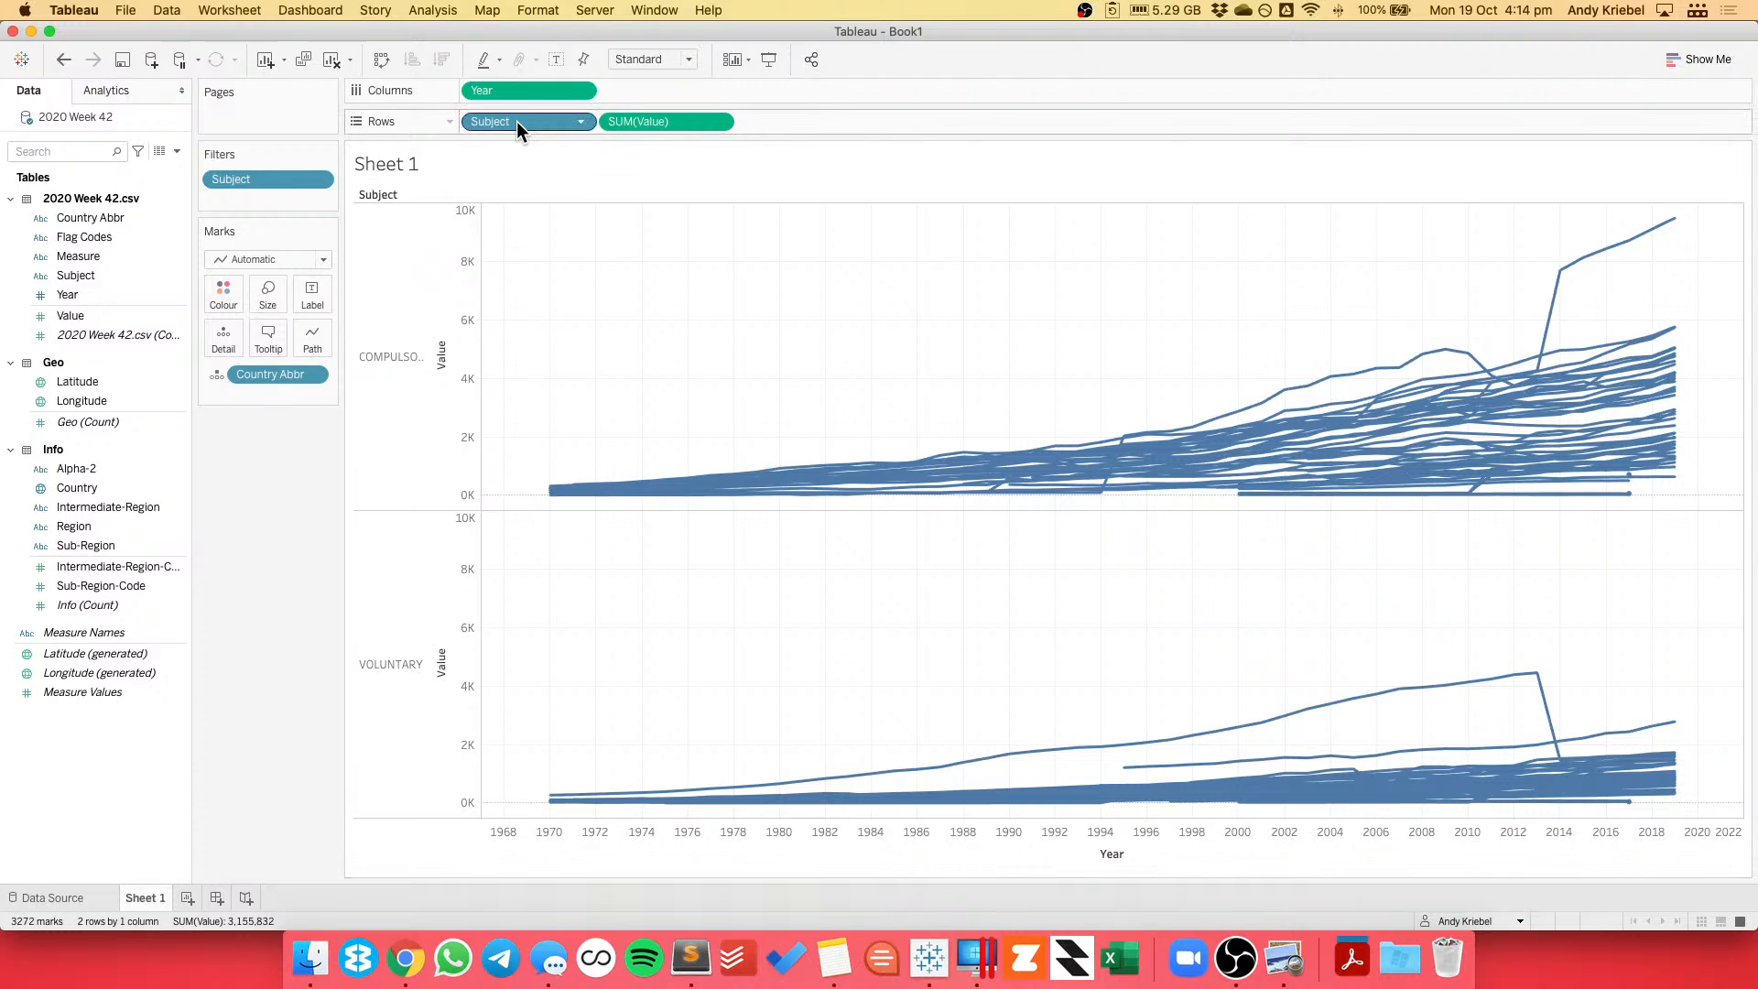
left_click_drag(517, 121, 260, 531)
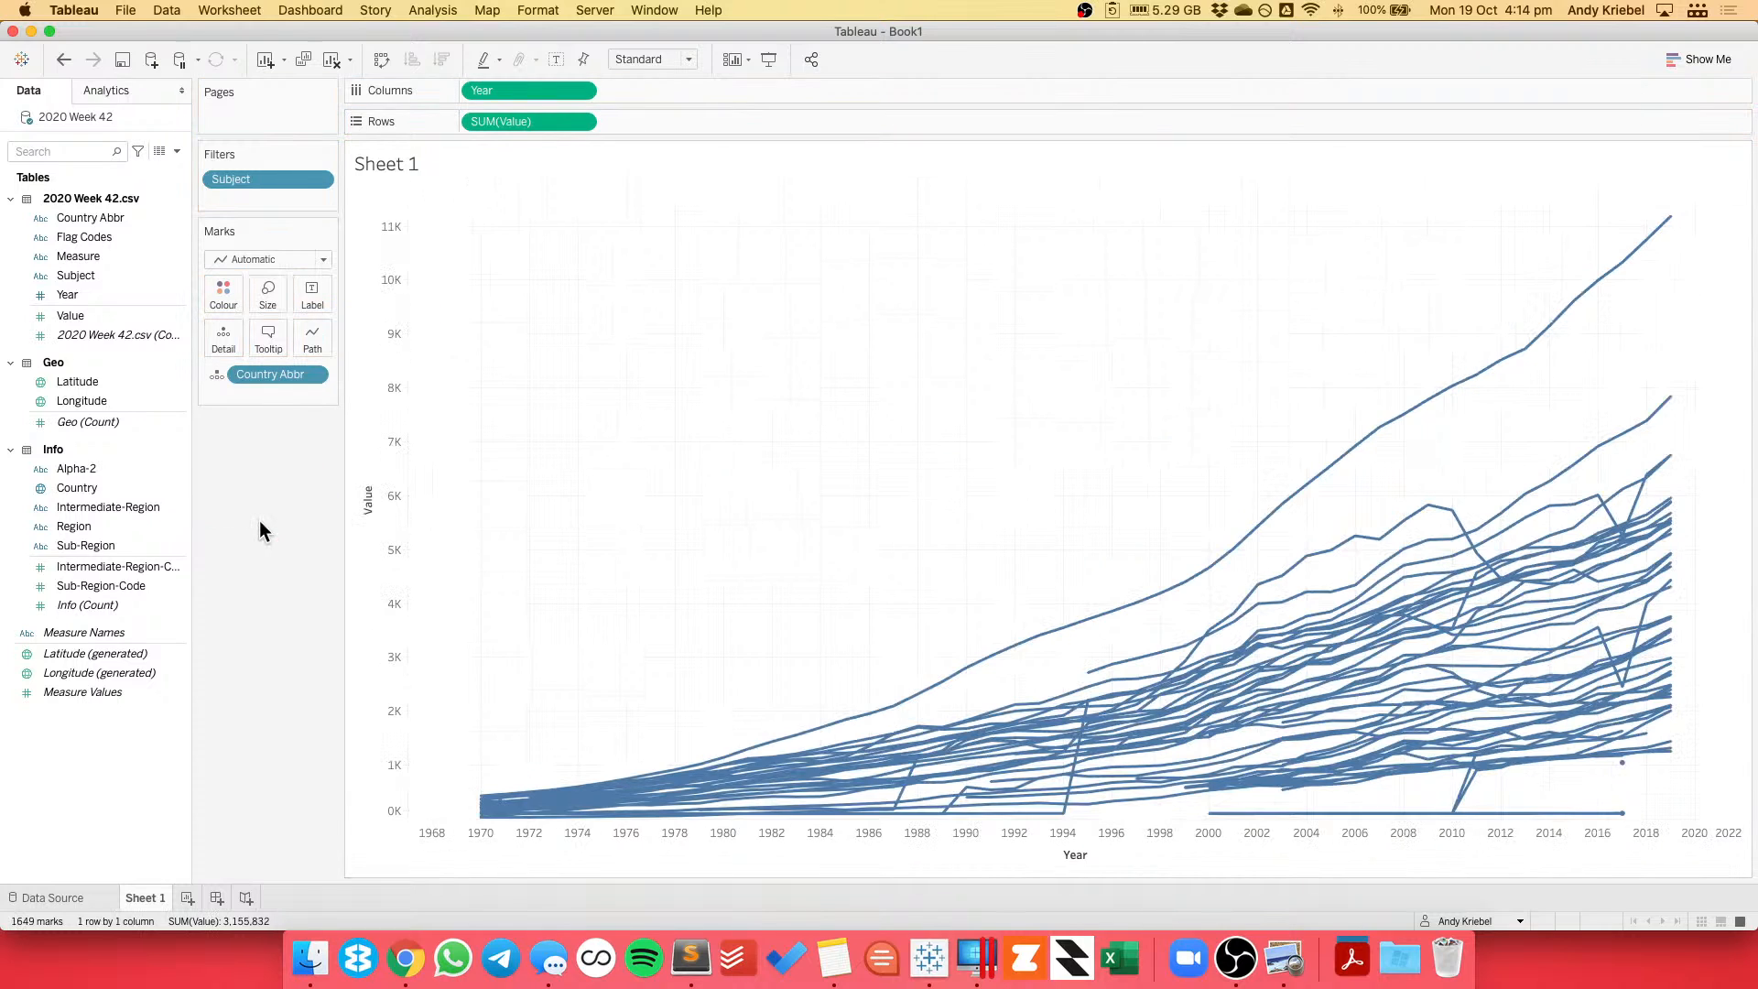
mouse_move(1668, 226)
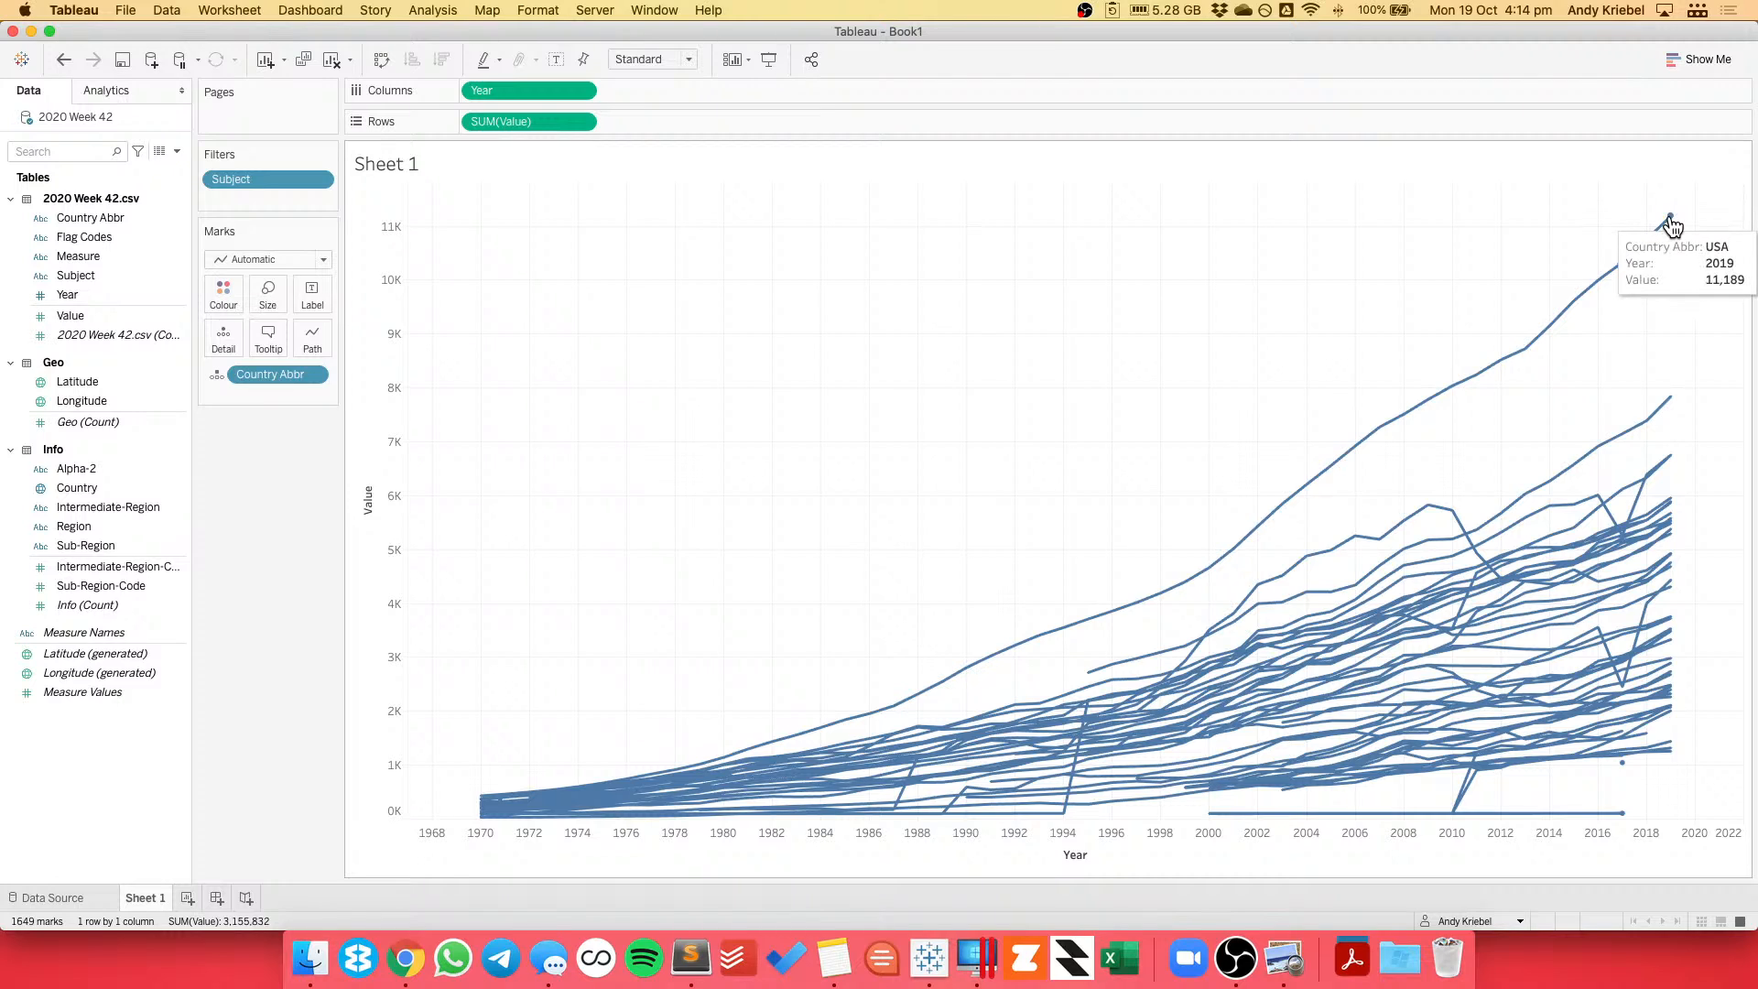
Create a second worksheet with a bar chart of summed Value by Country Abbr, coloured by Subject.
left_click(186, 897)
left_click(106, 294)
left_click(85, 218)
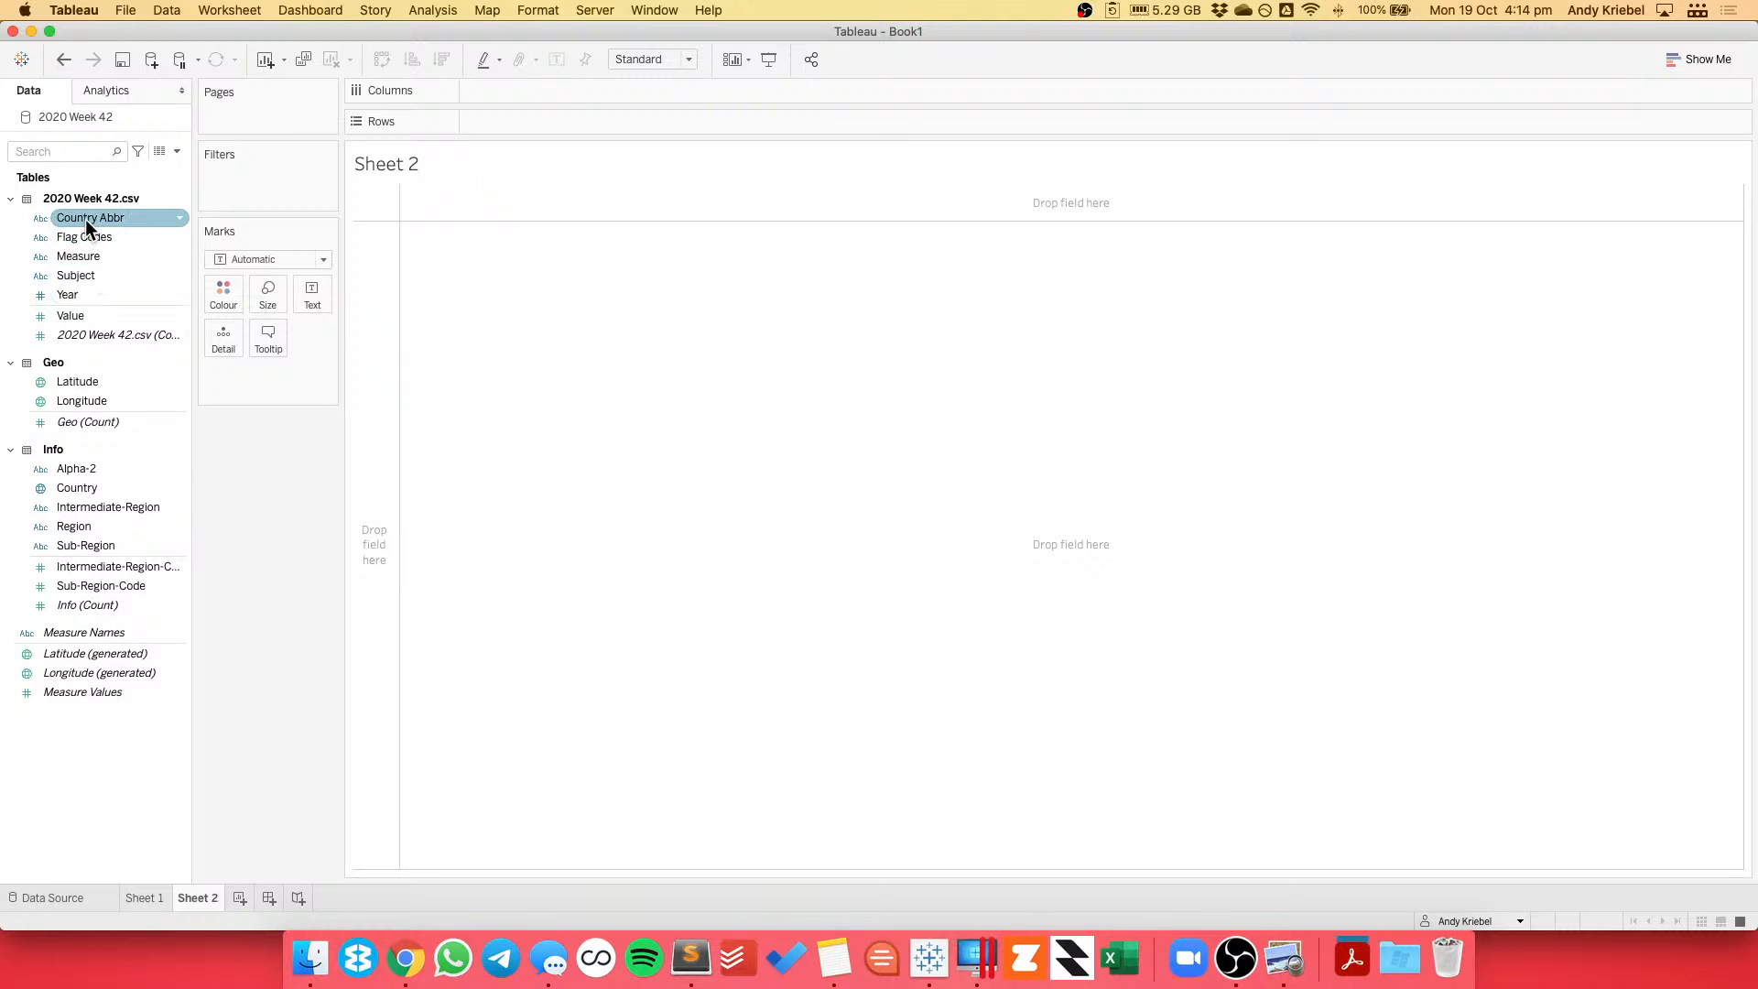
left_click_drag(86, 218, 531, 92)
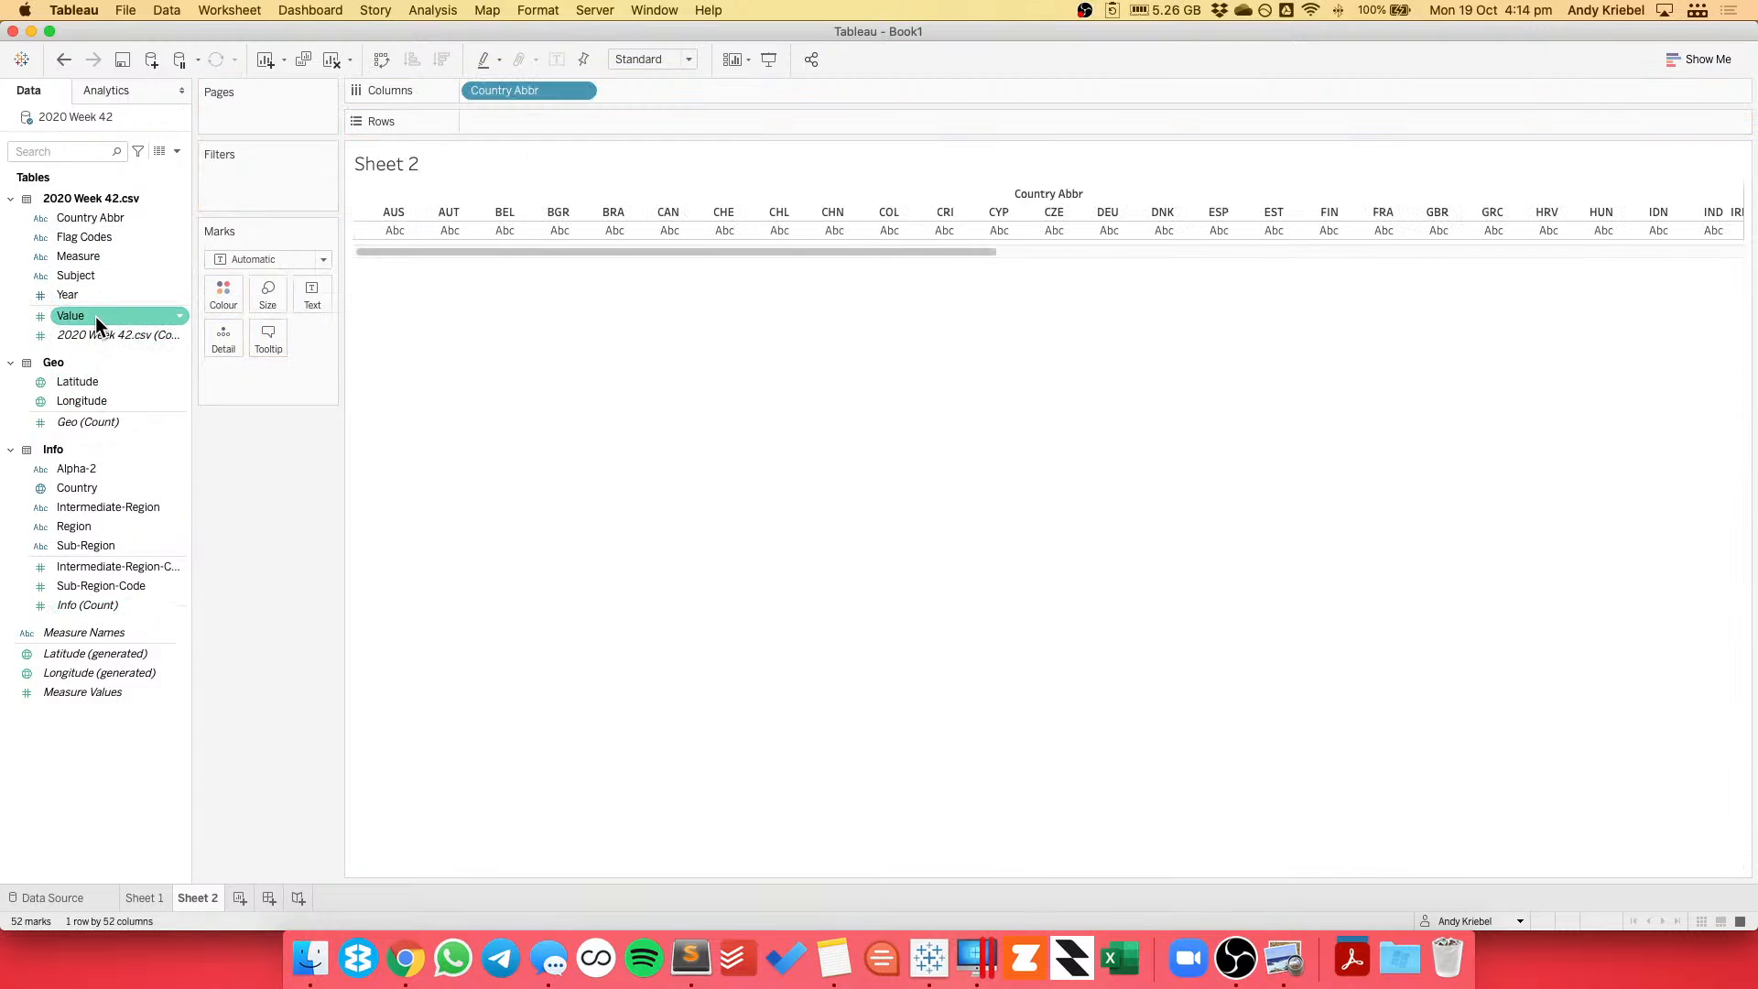
left_click_drag(95, 315, 207, 289)
left_click_drag(88, 276, 227, 300)
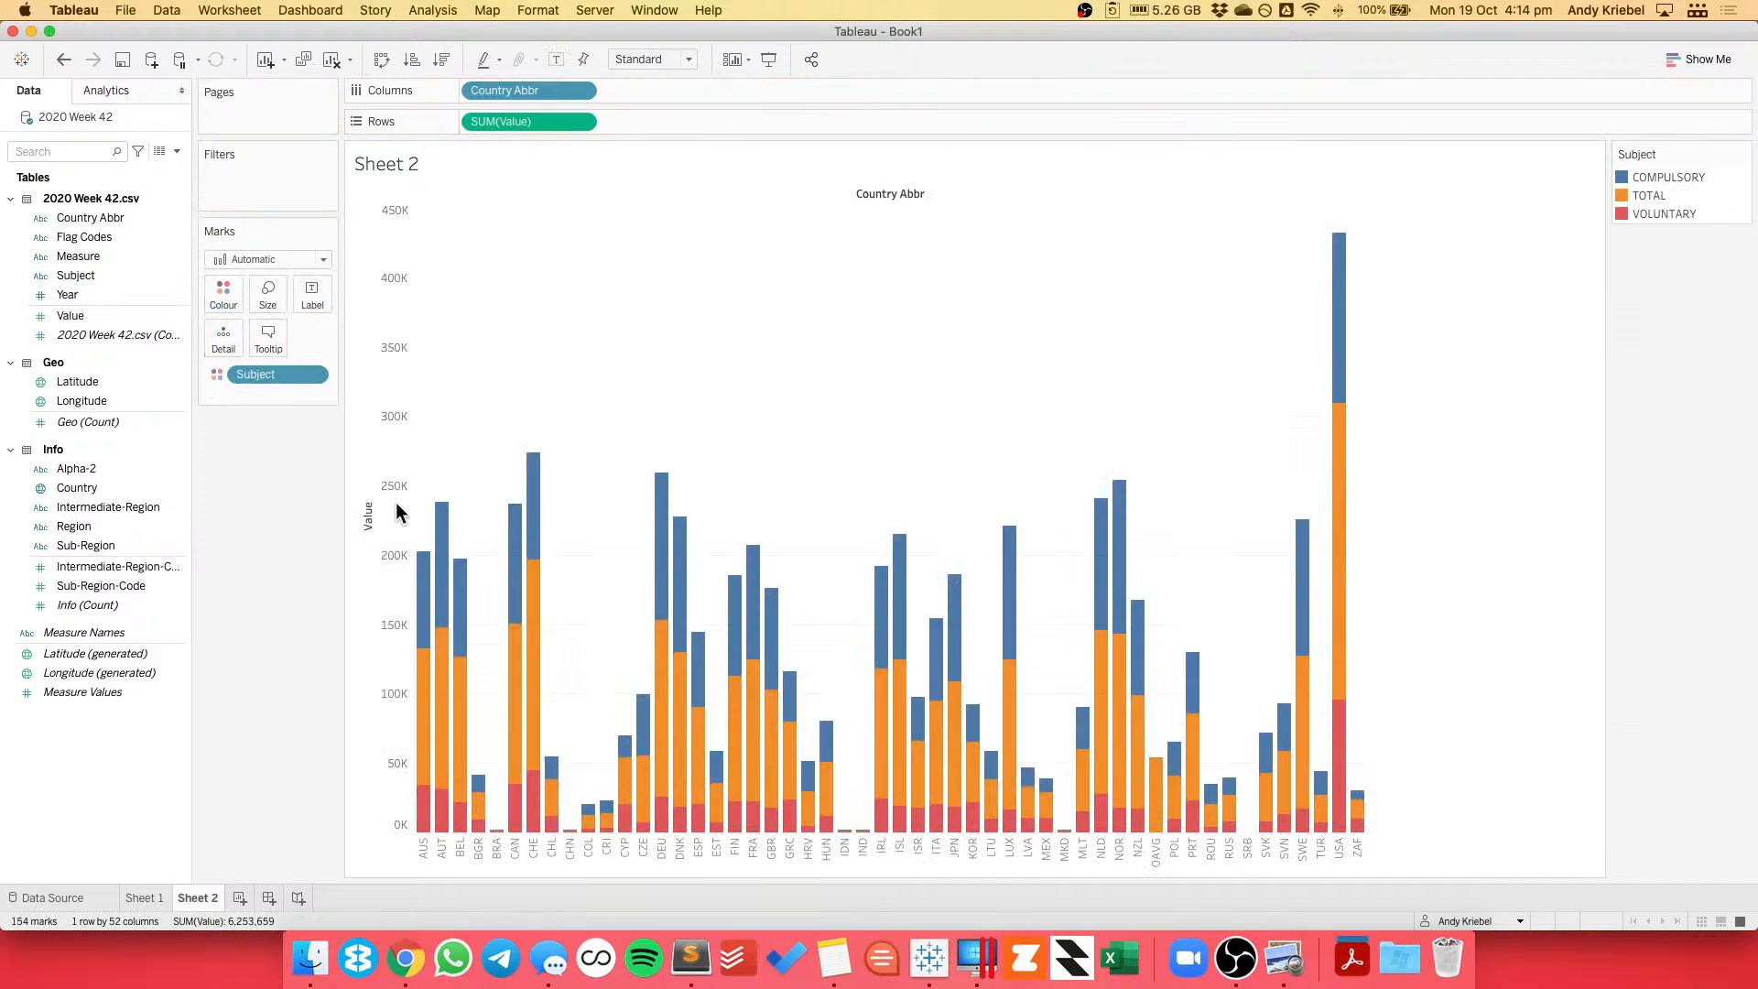
Exclude the TOTAL subject from the stacked country bars.
right_click(1640, 195)
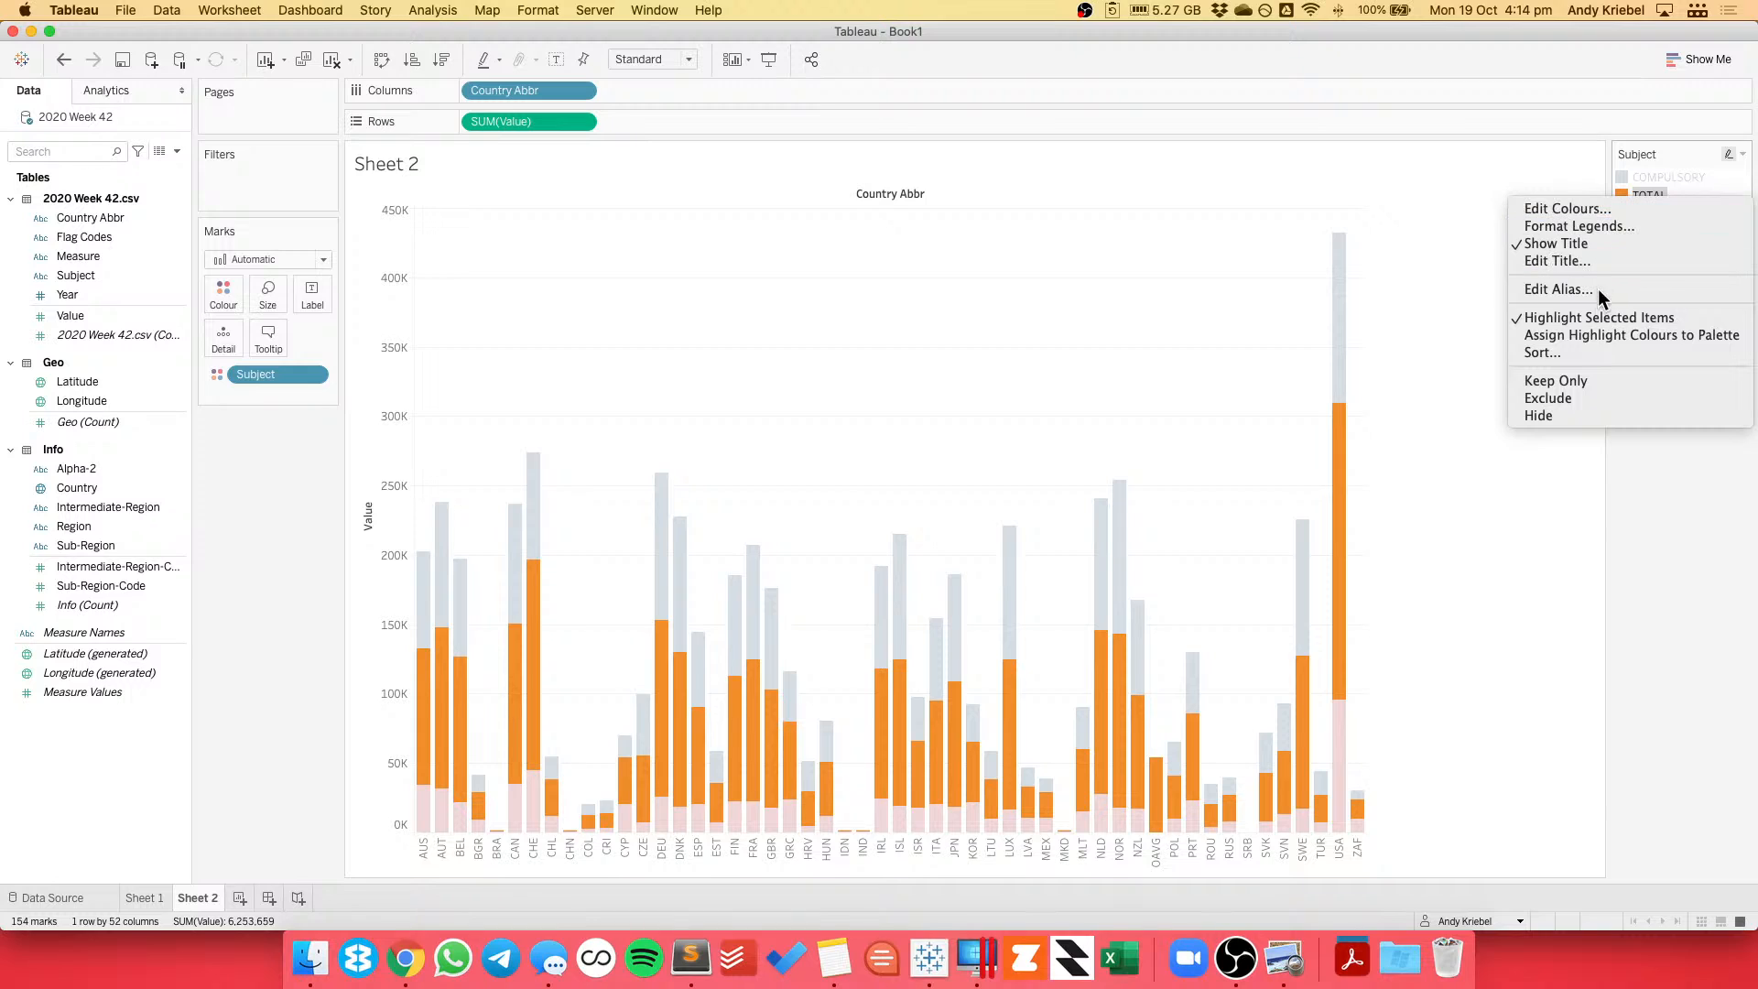
left_click(633, 359)
key("Delete")
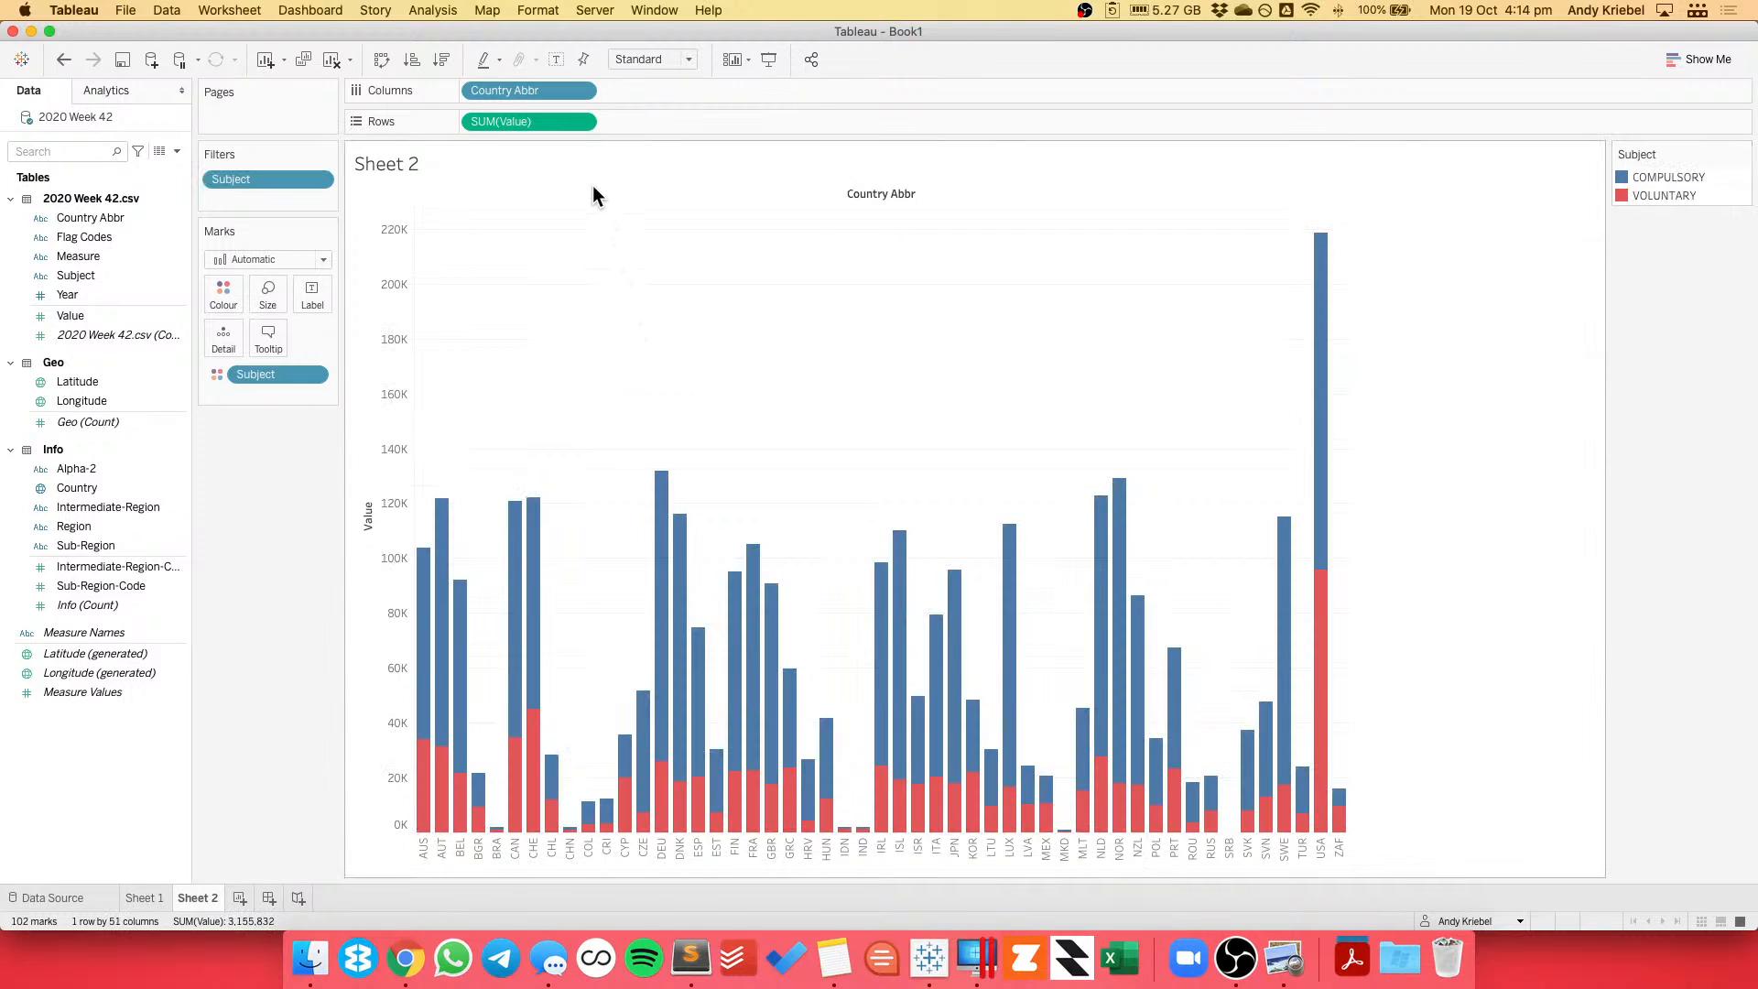
Apply a Percent of Total quick table calculation to the summed Value on the rows.
left_click(580, 122)
mouse_move(599, 420)
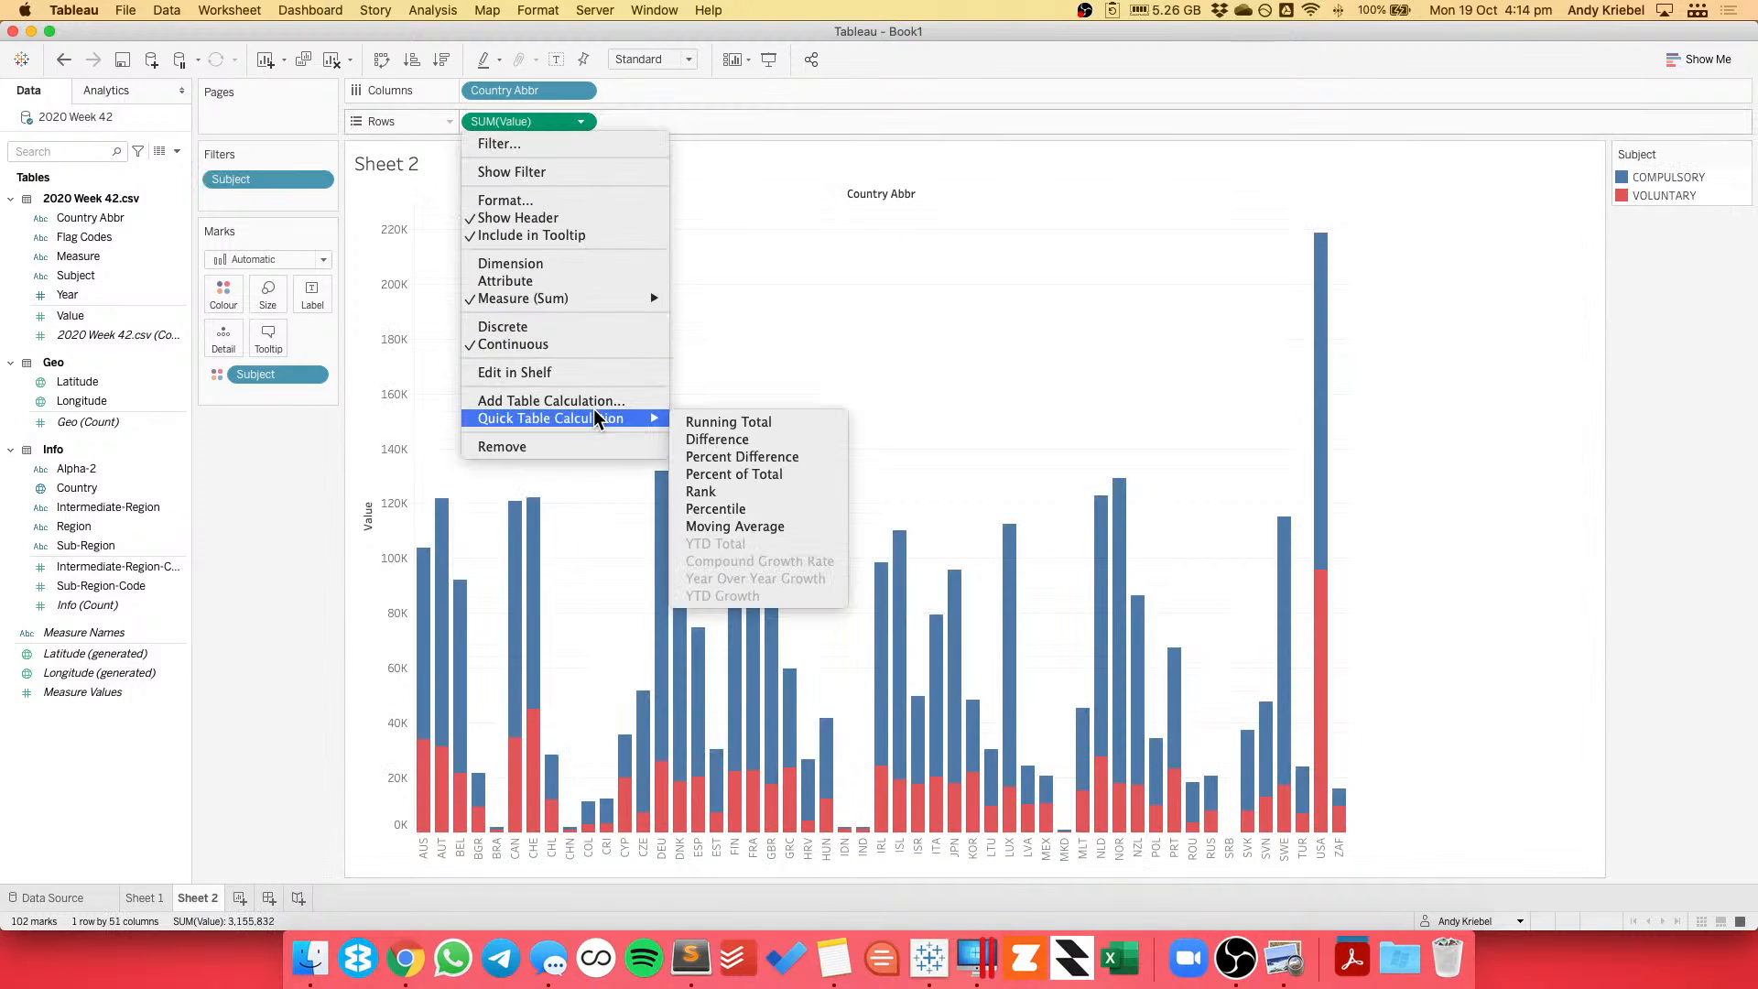
left_click(723, 475)
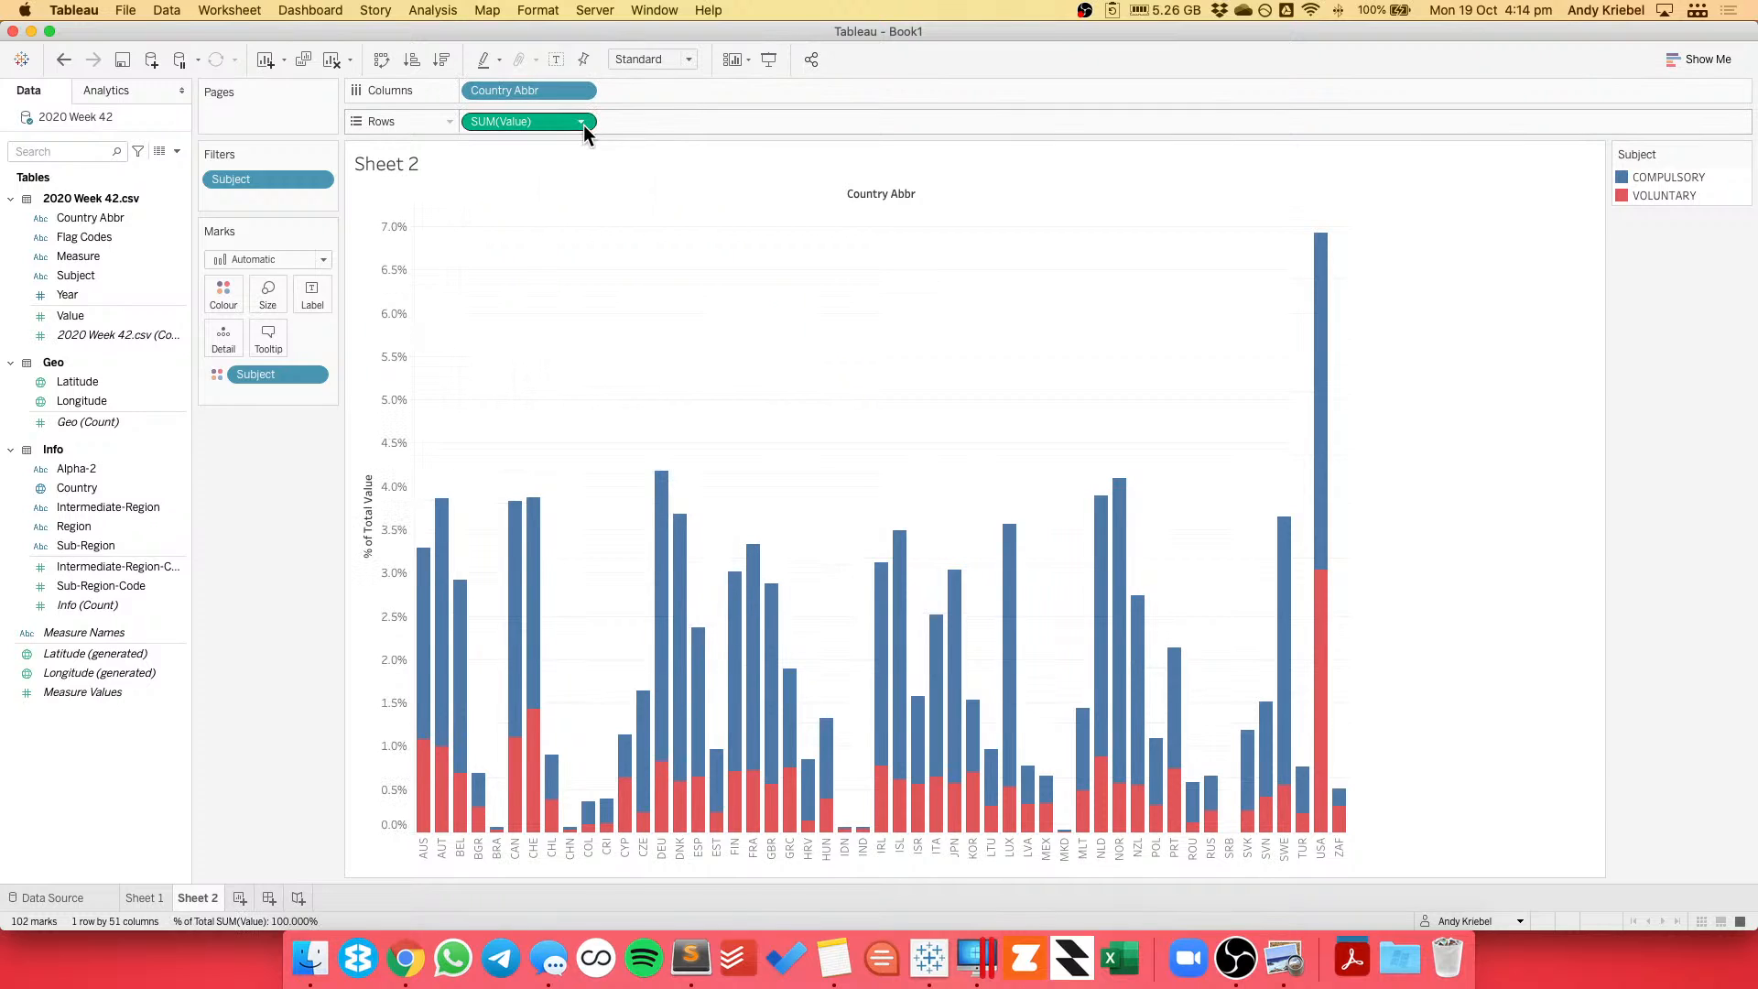
Try computing the percent of total using Country Abbr.
left_click(581, 121)
mouse_move(608, 403)
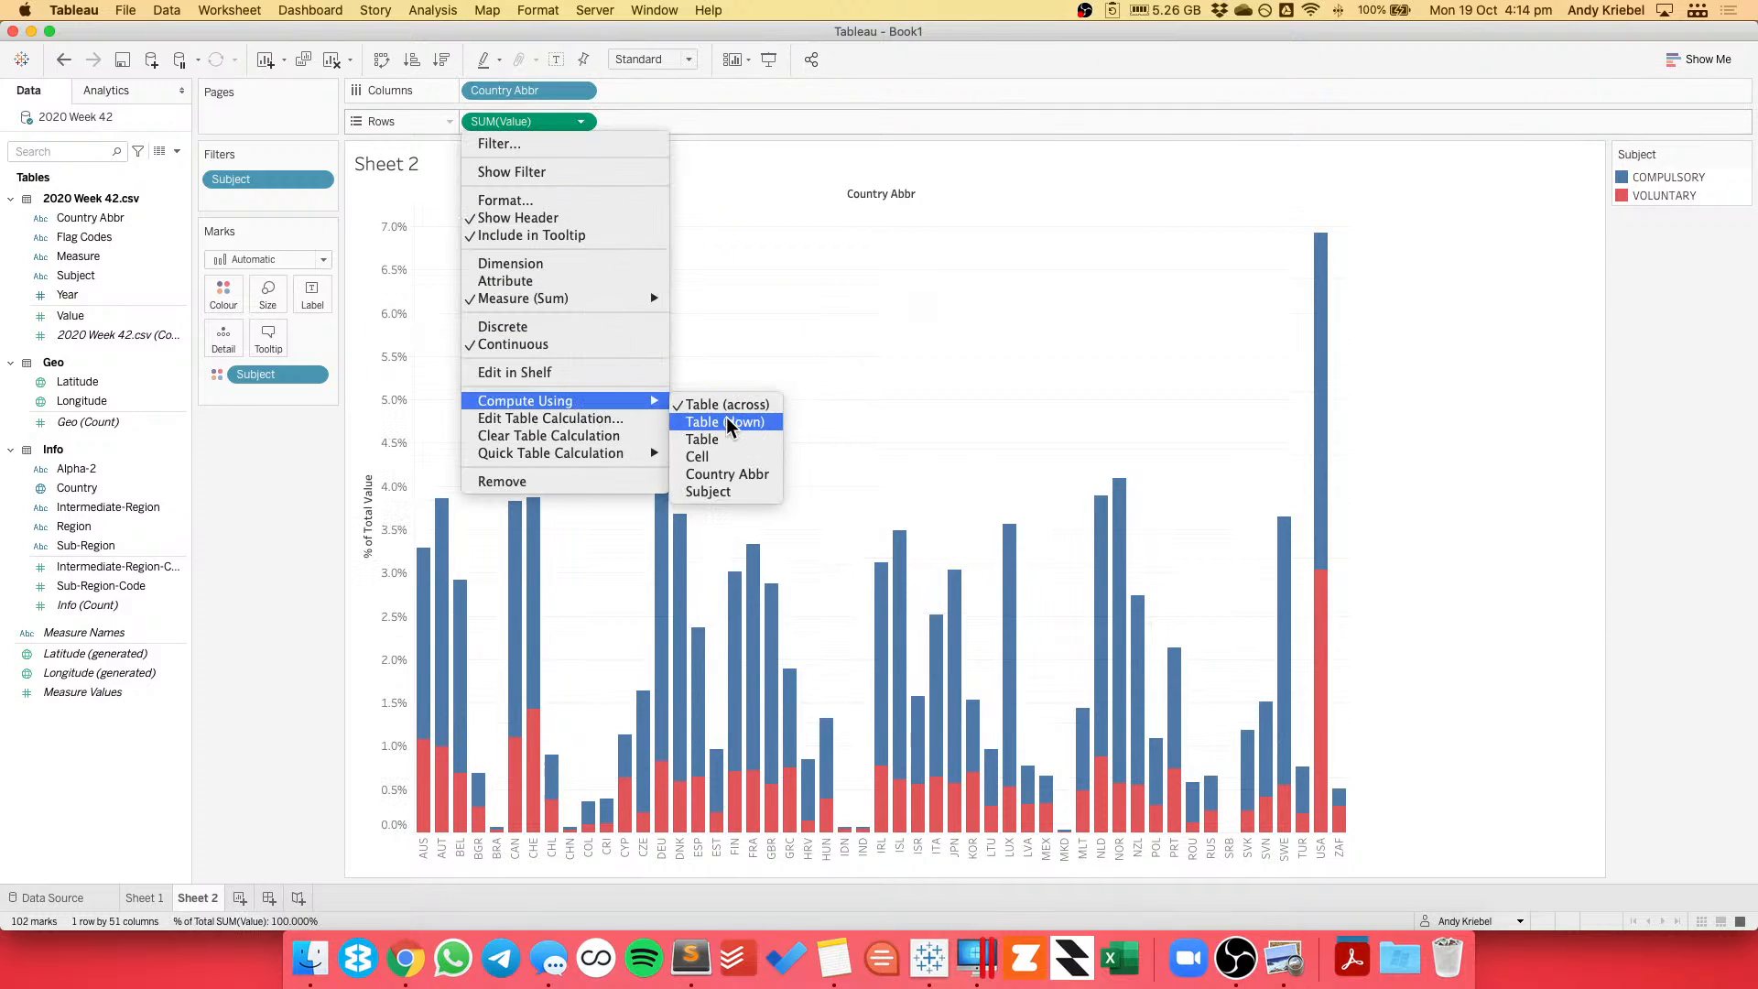
left_click(726, 474)
Compute the percent of total using Subject and inspect the compulsory and voluntary shares of the first countries' bars.
left_click(585, 123)
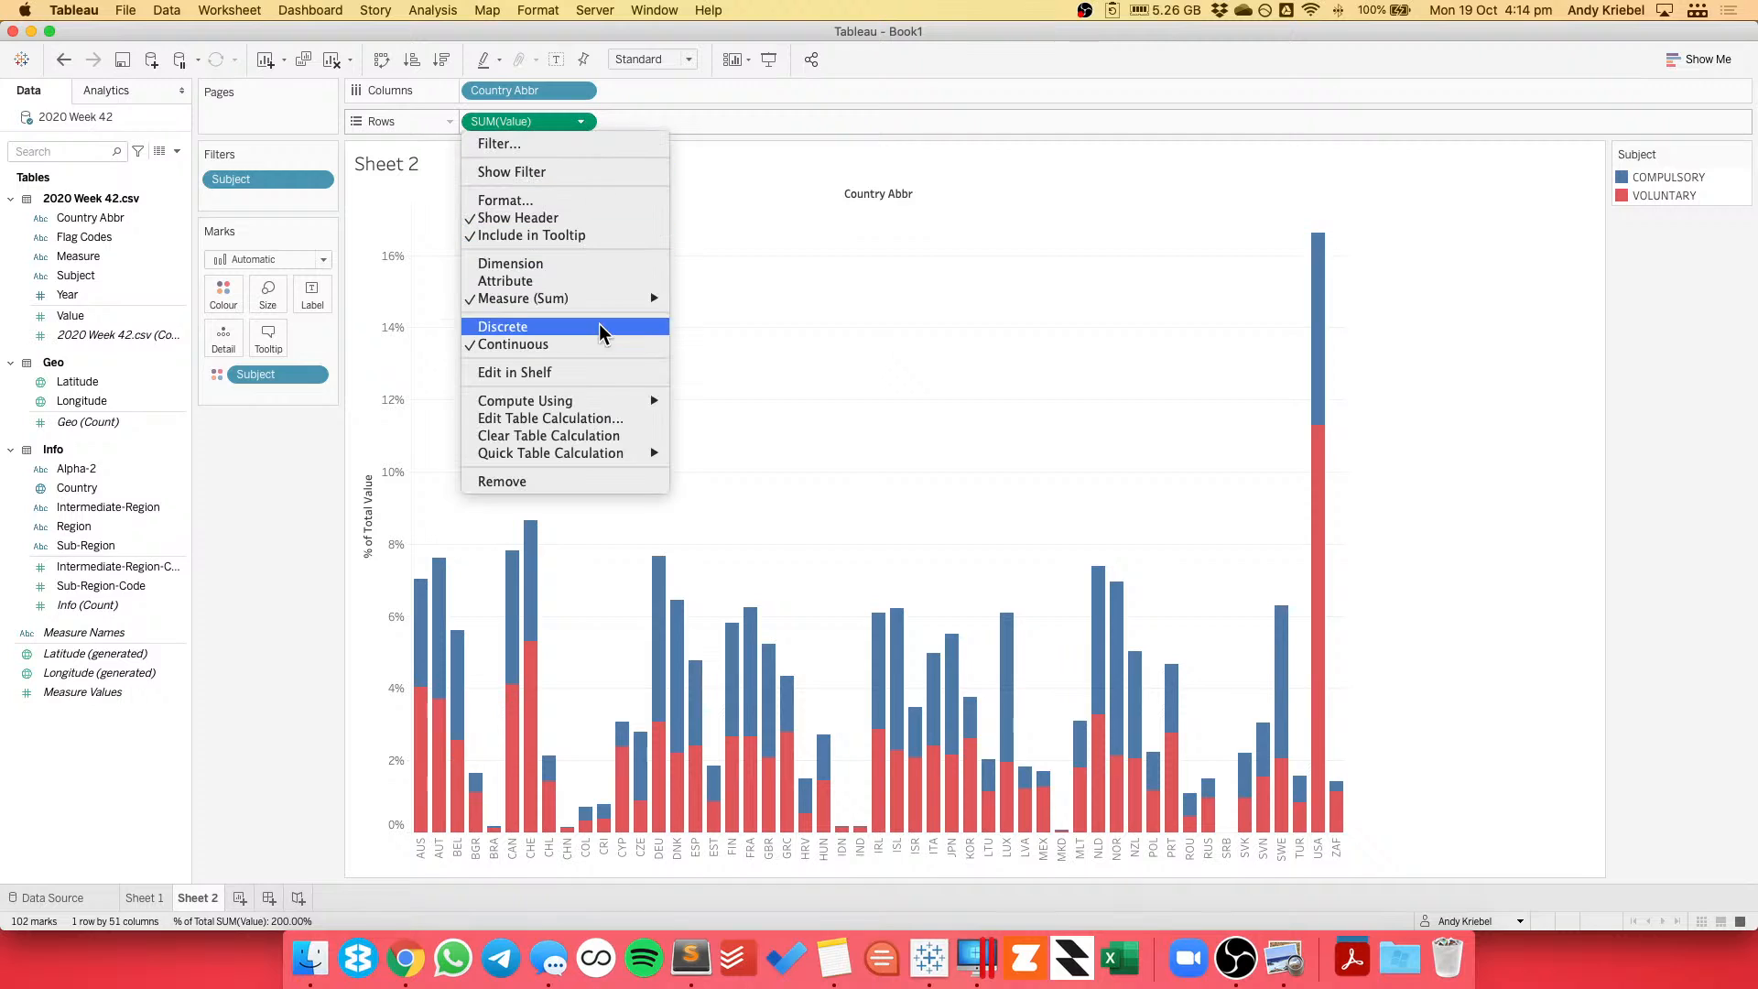
mouse_move(606, 403)
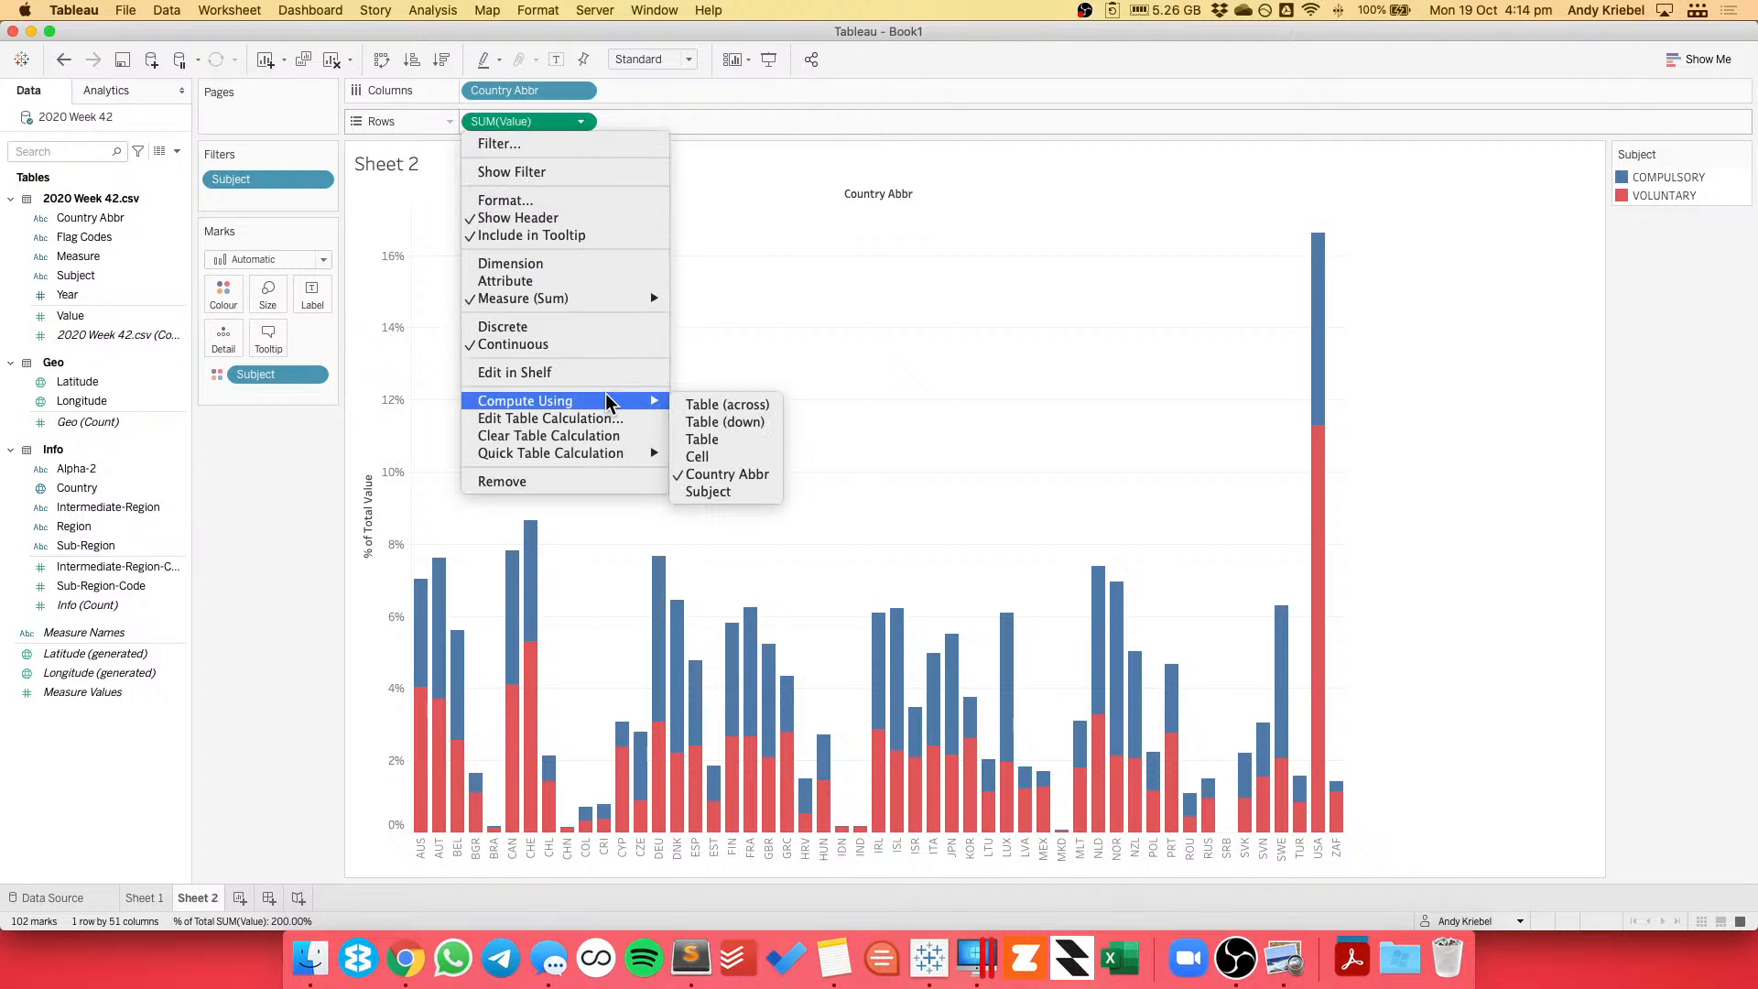
left_click(714, 491)
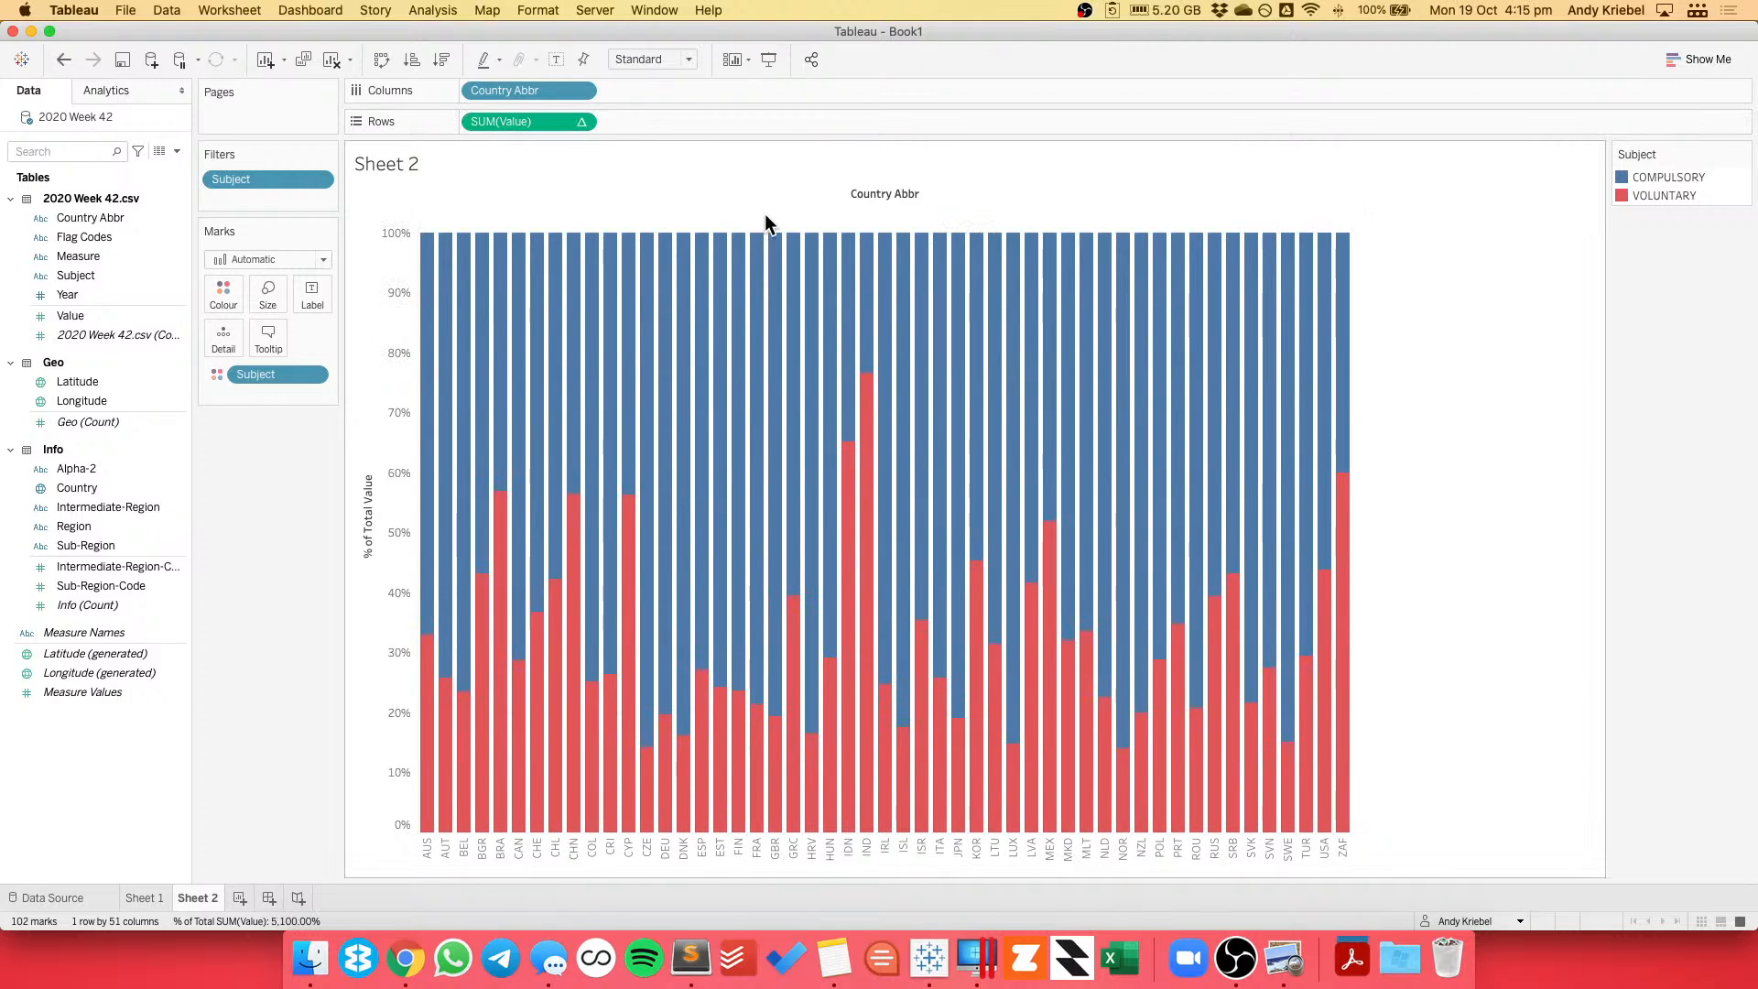
mouse_move(500, 583)
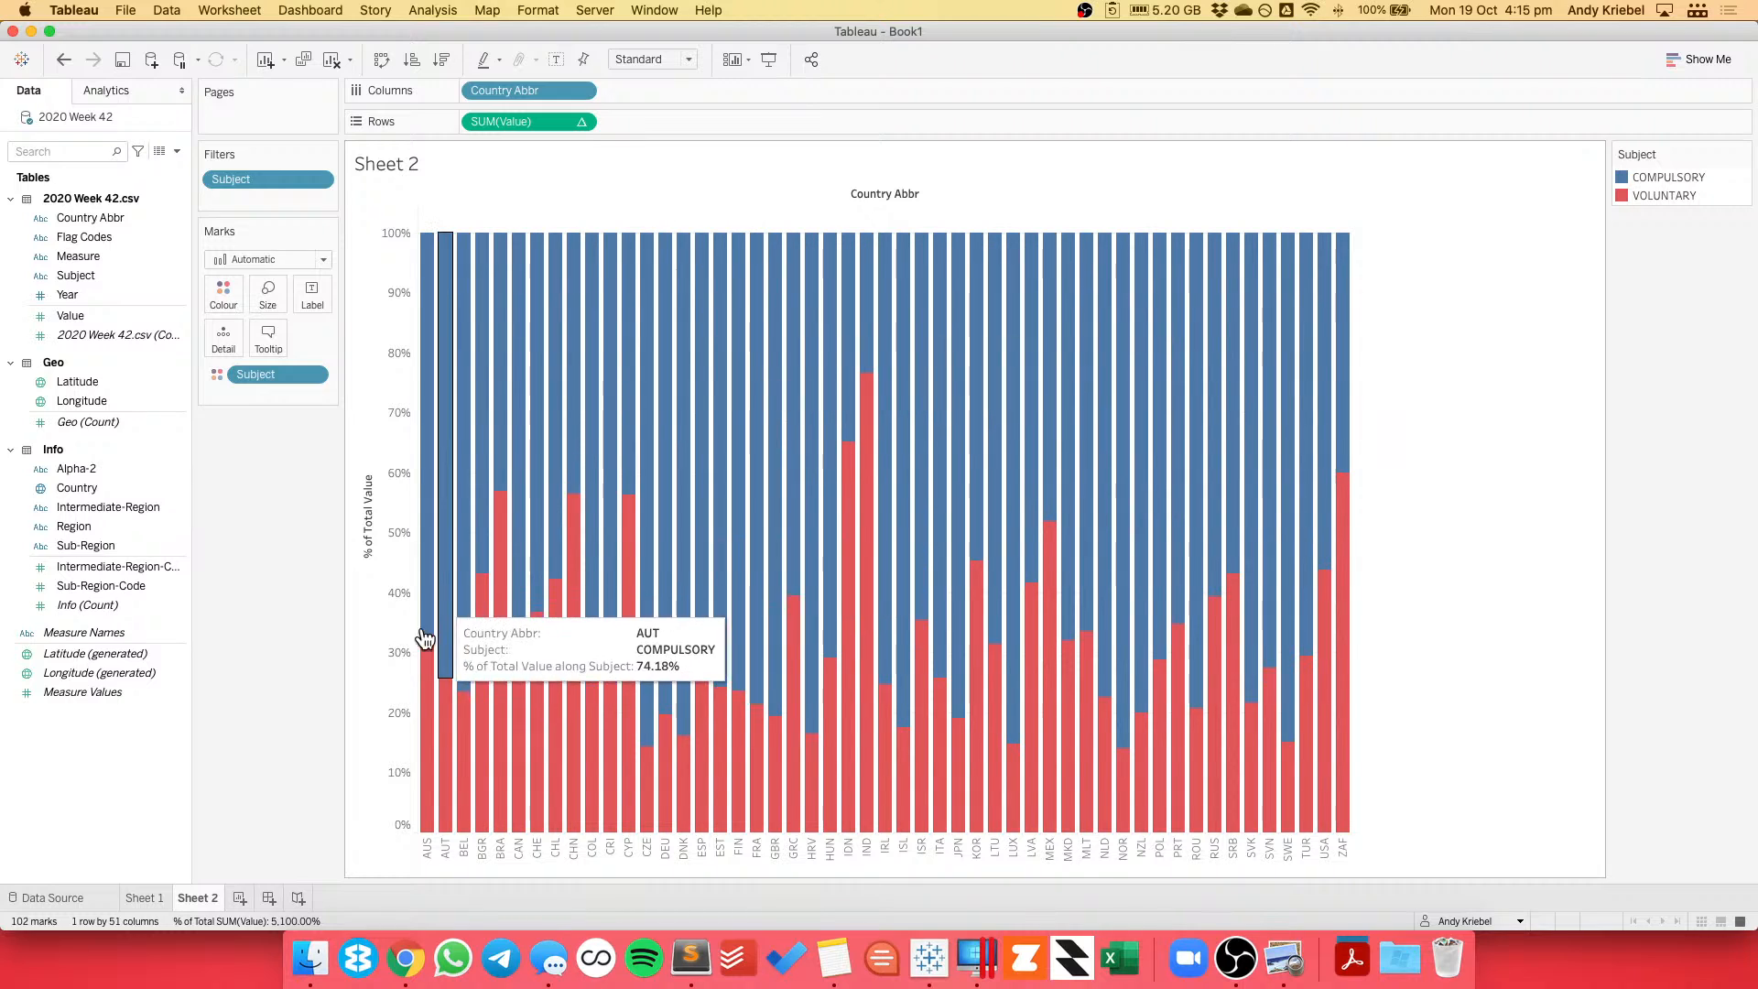
mouse_move(428, 678)
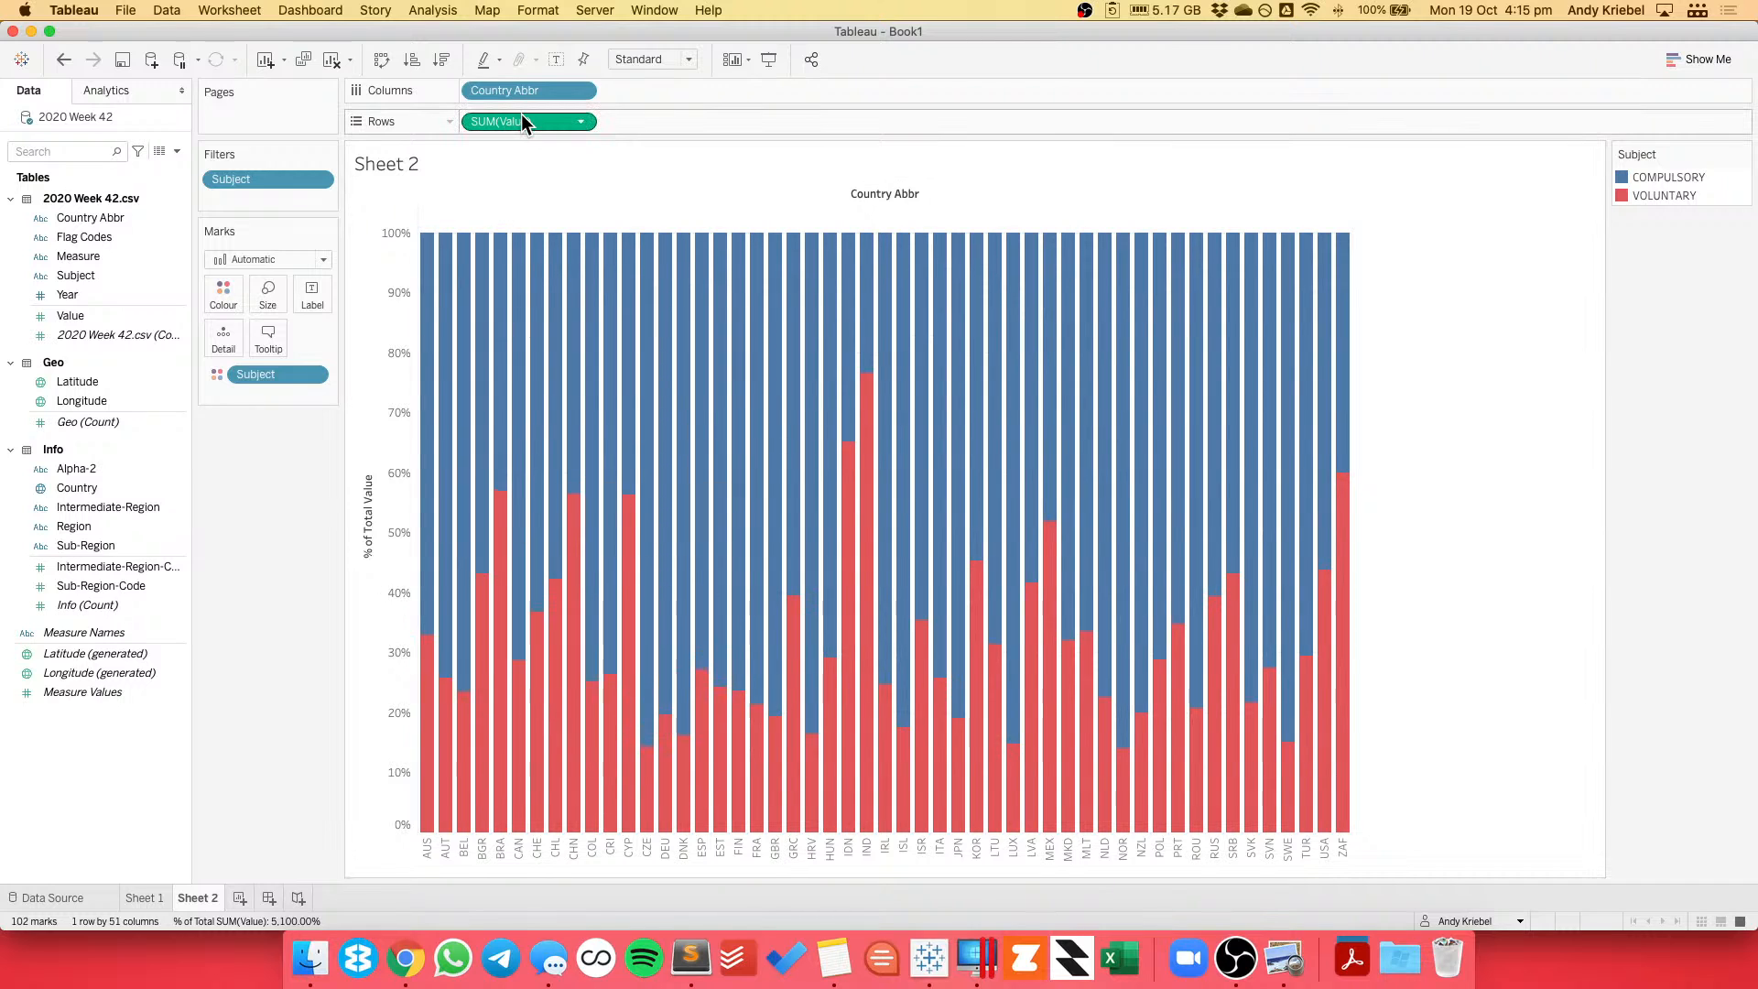
Return to Sheet 1 and add Subject to the columns ahead of Year.
left_click(152, 898)
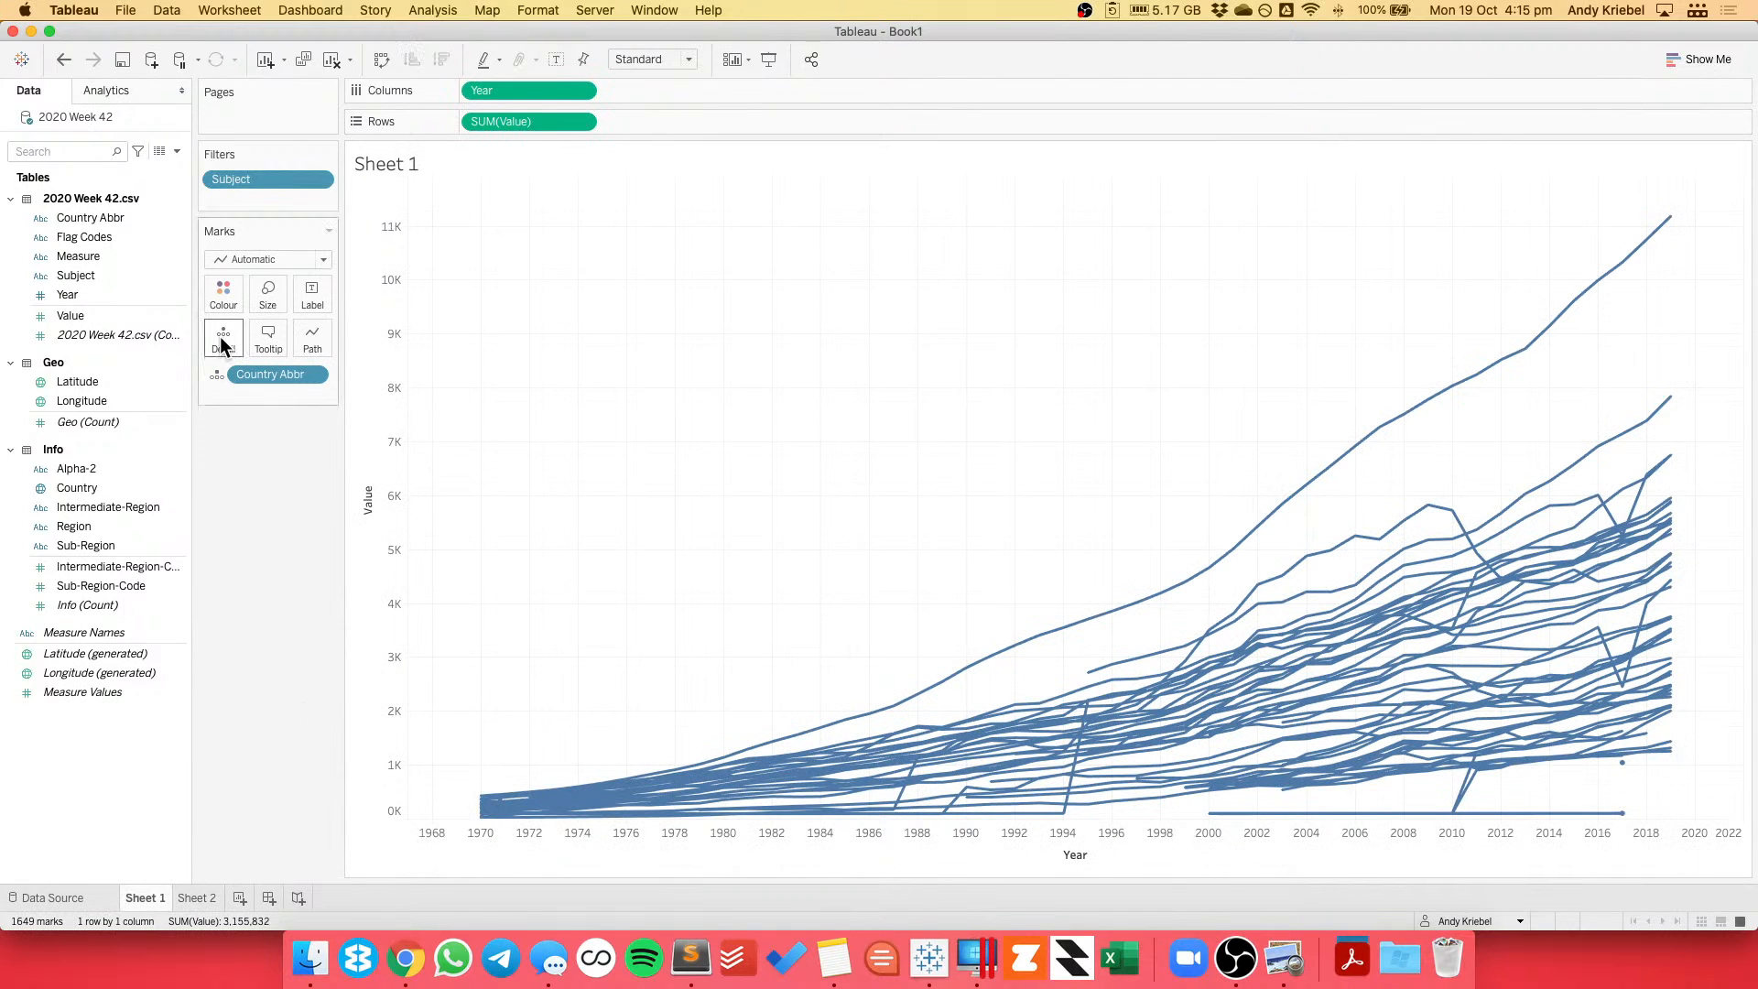
left_click(583, 121)
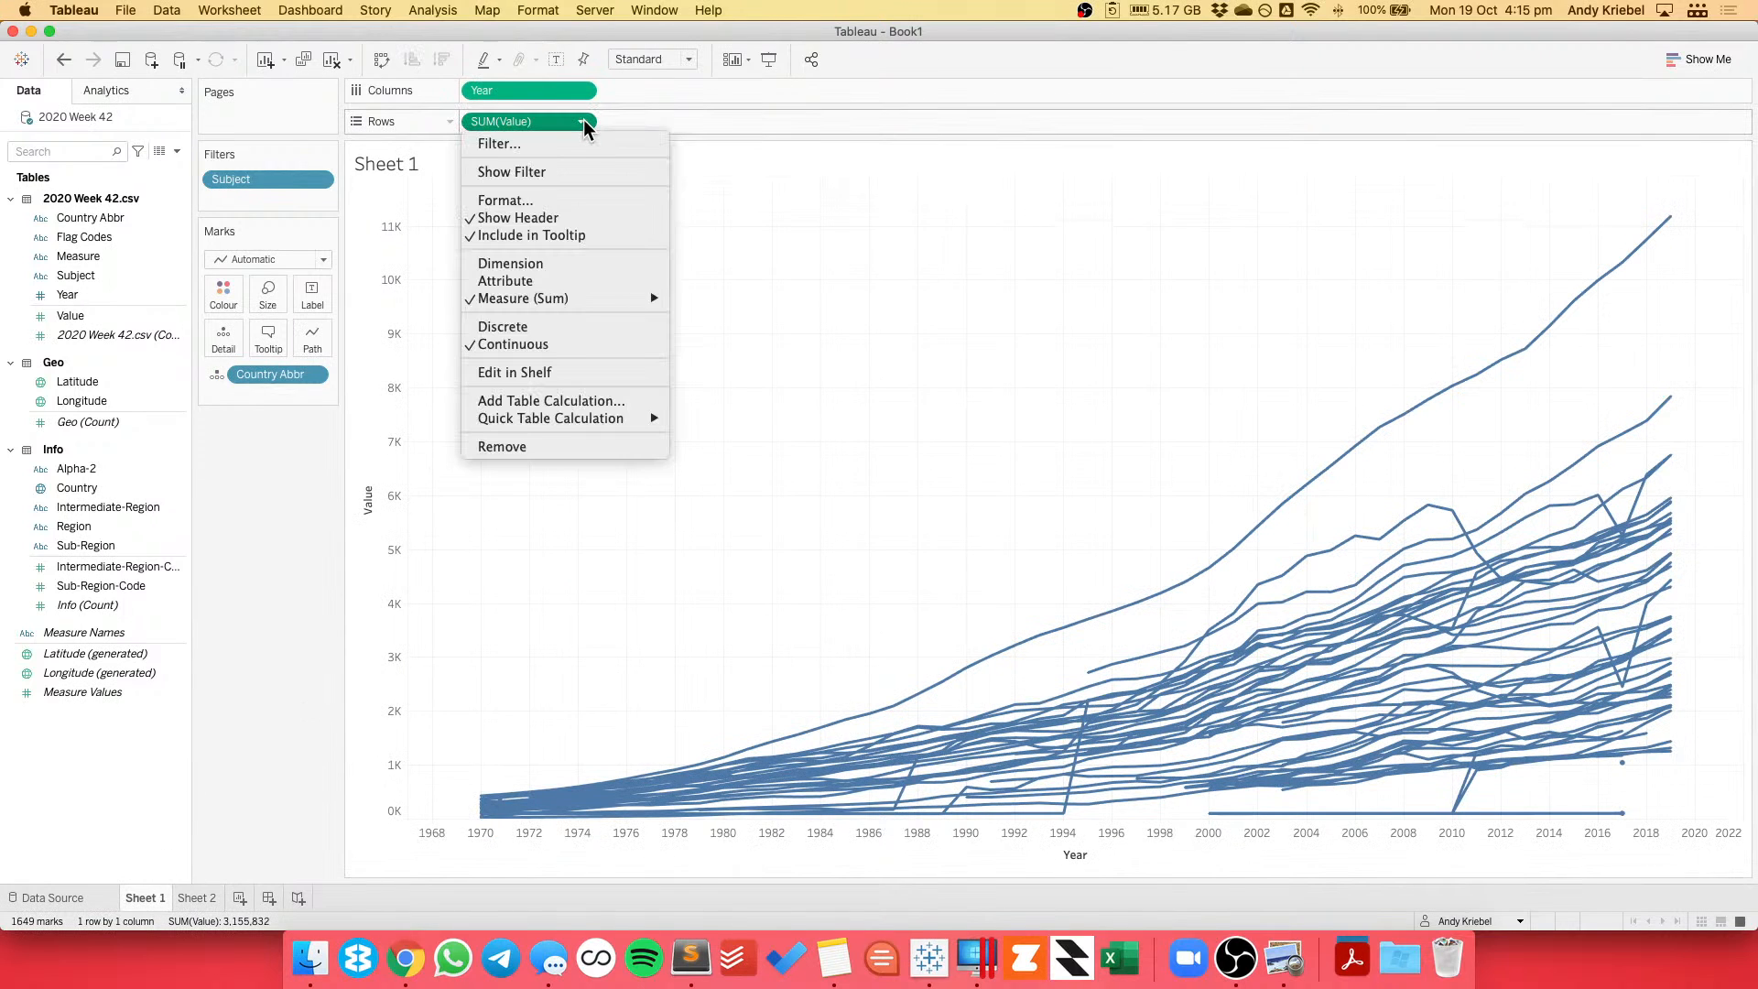
left_click(279, 463)
left_click_drag(79, 275, 465, 88)
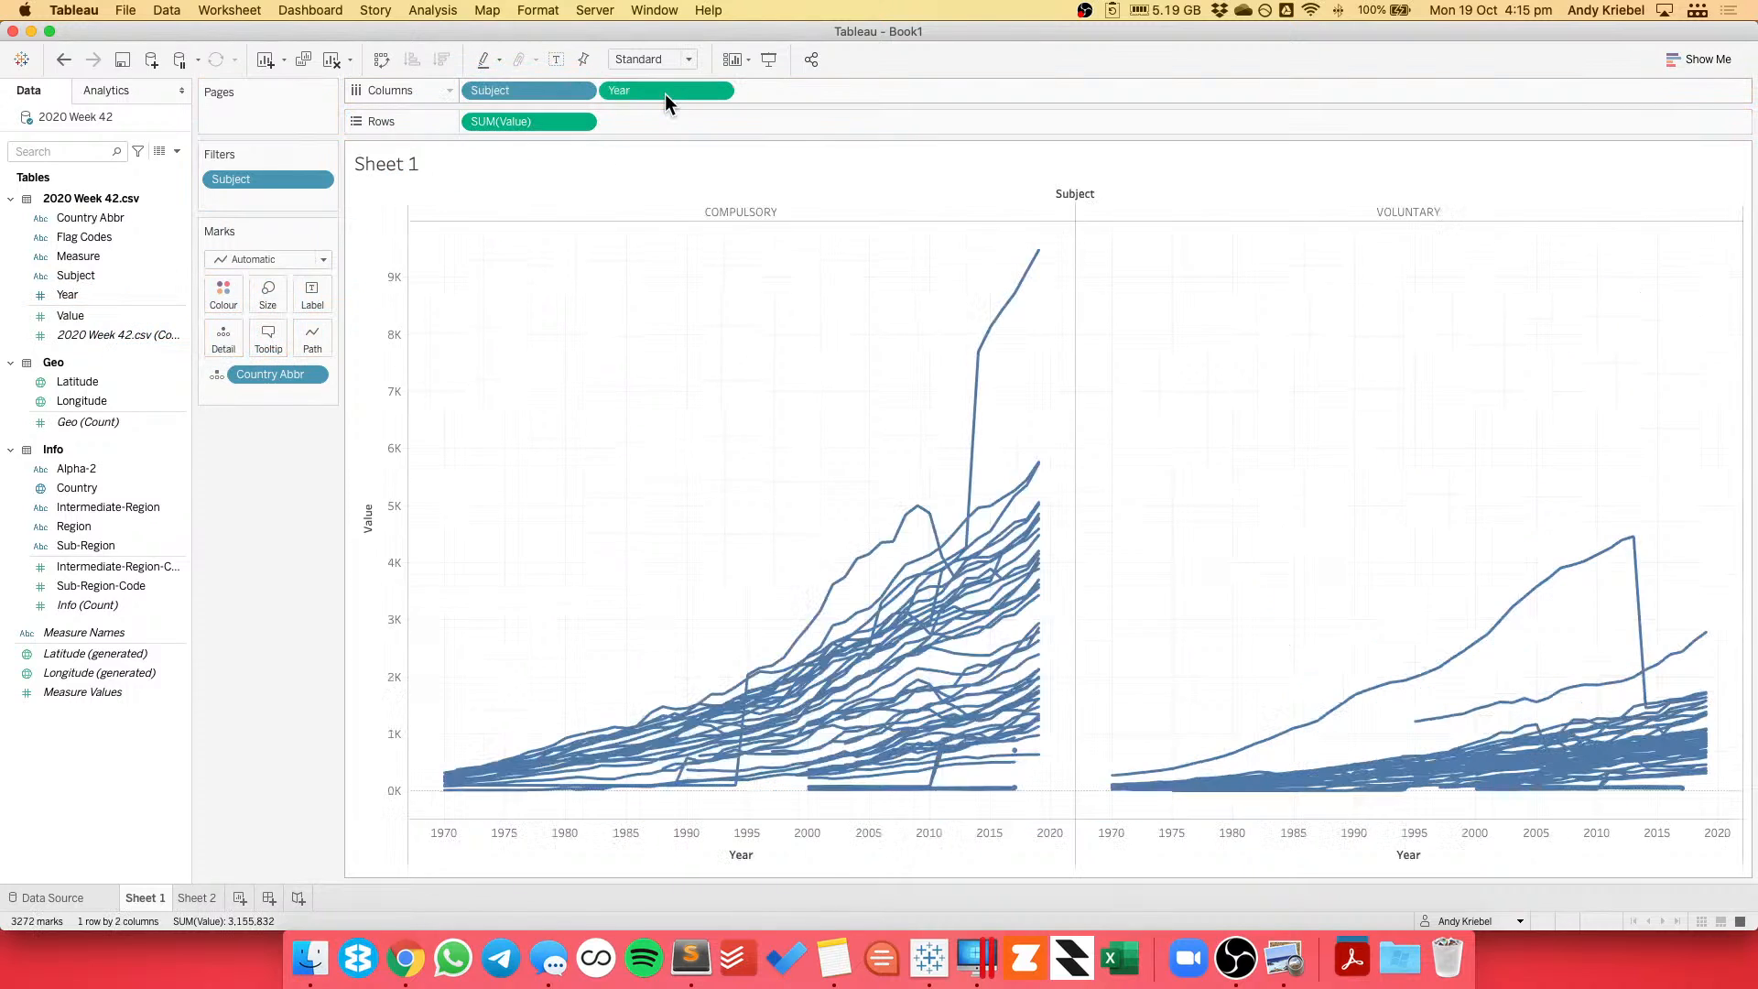
Add a Percent of Total table calculation to Value, computed over the specific dimensions Country Abbr and Year without Subject.
left_click(581, 122)
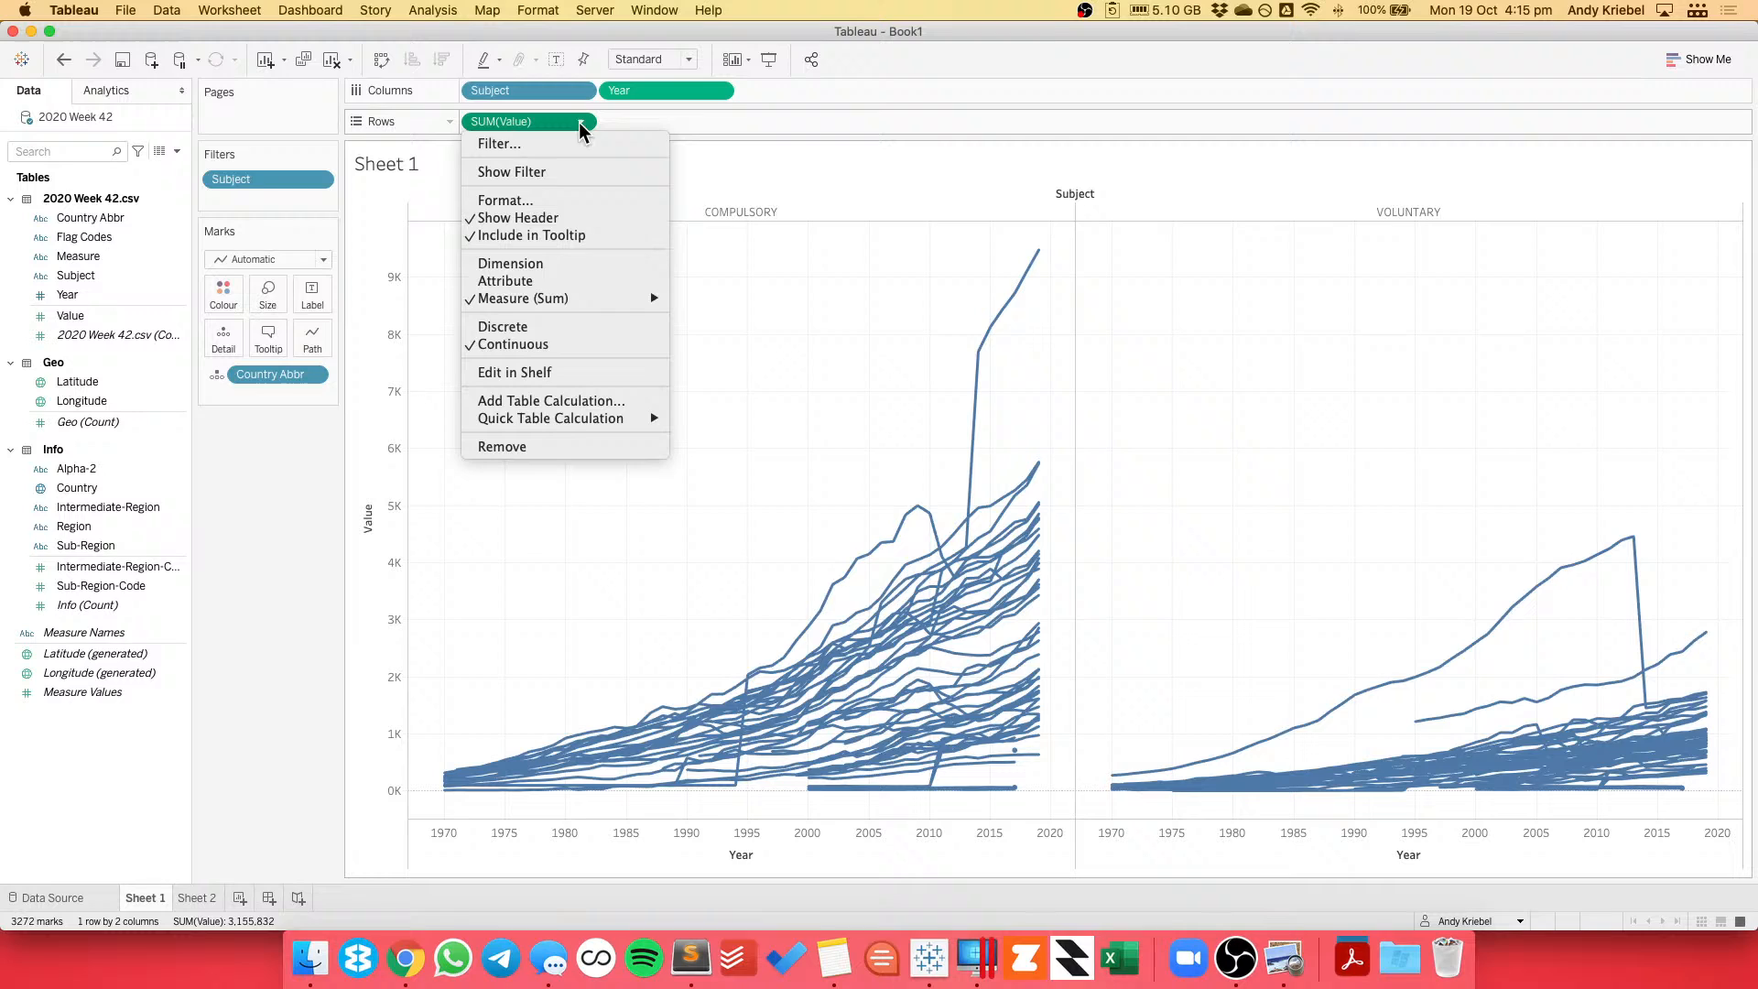
left_click(579, 403)
left_click(744, 267)
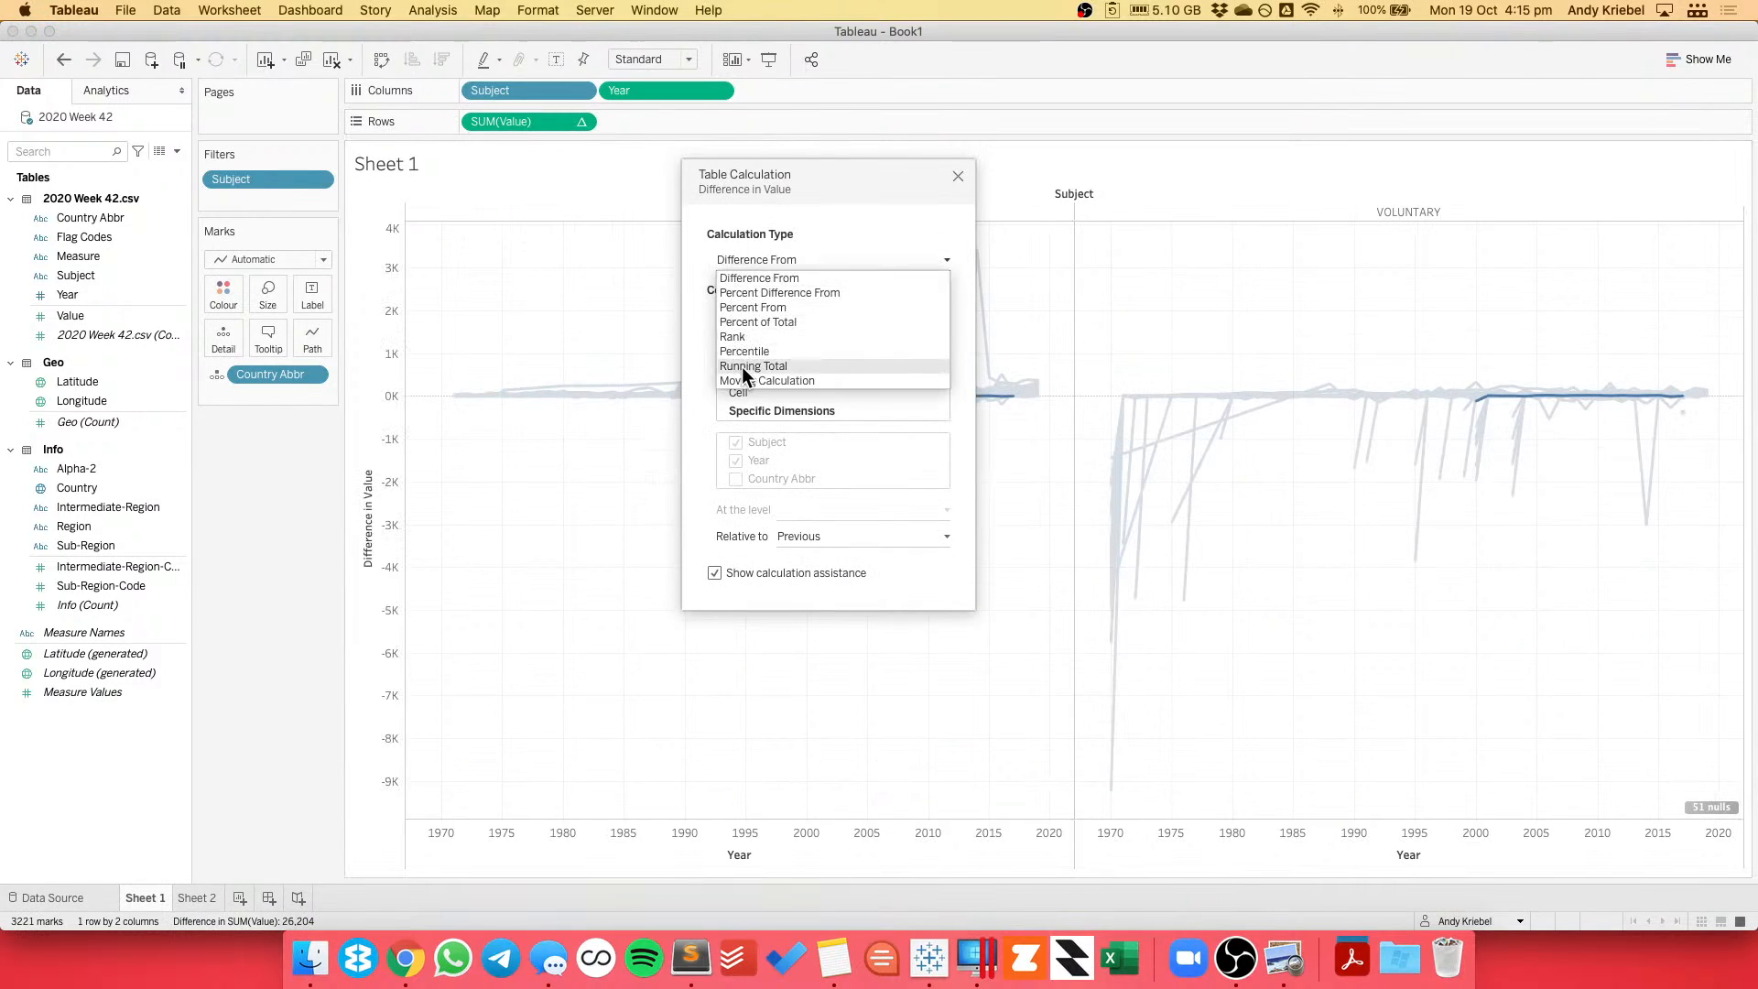
left_click(745, 322)
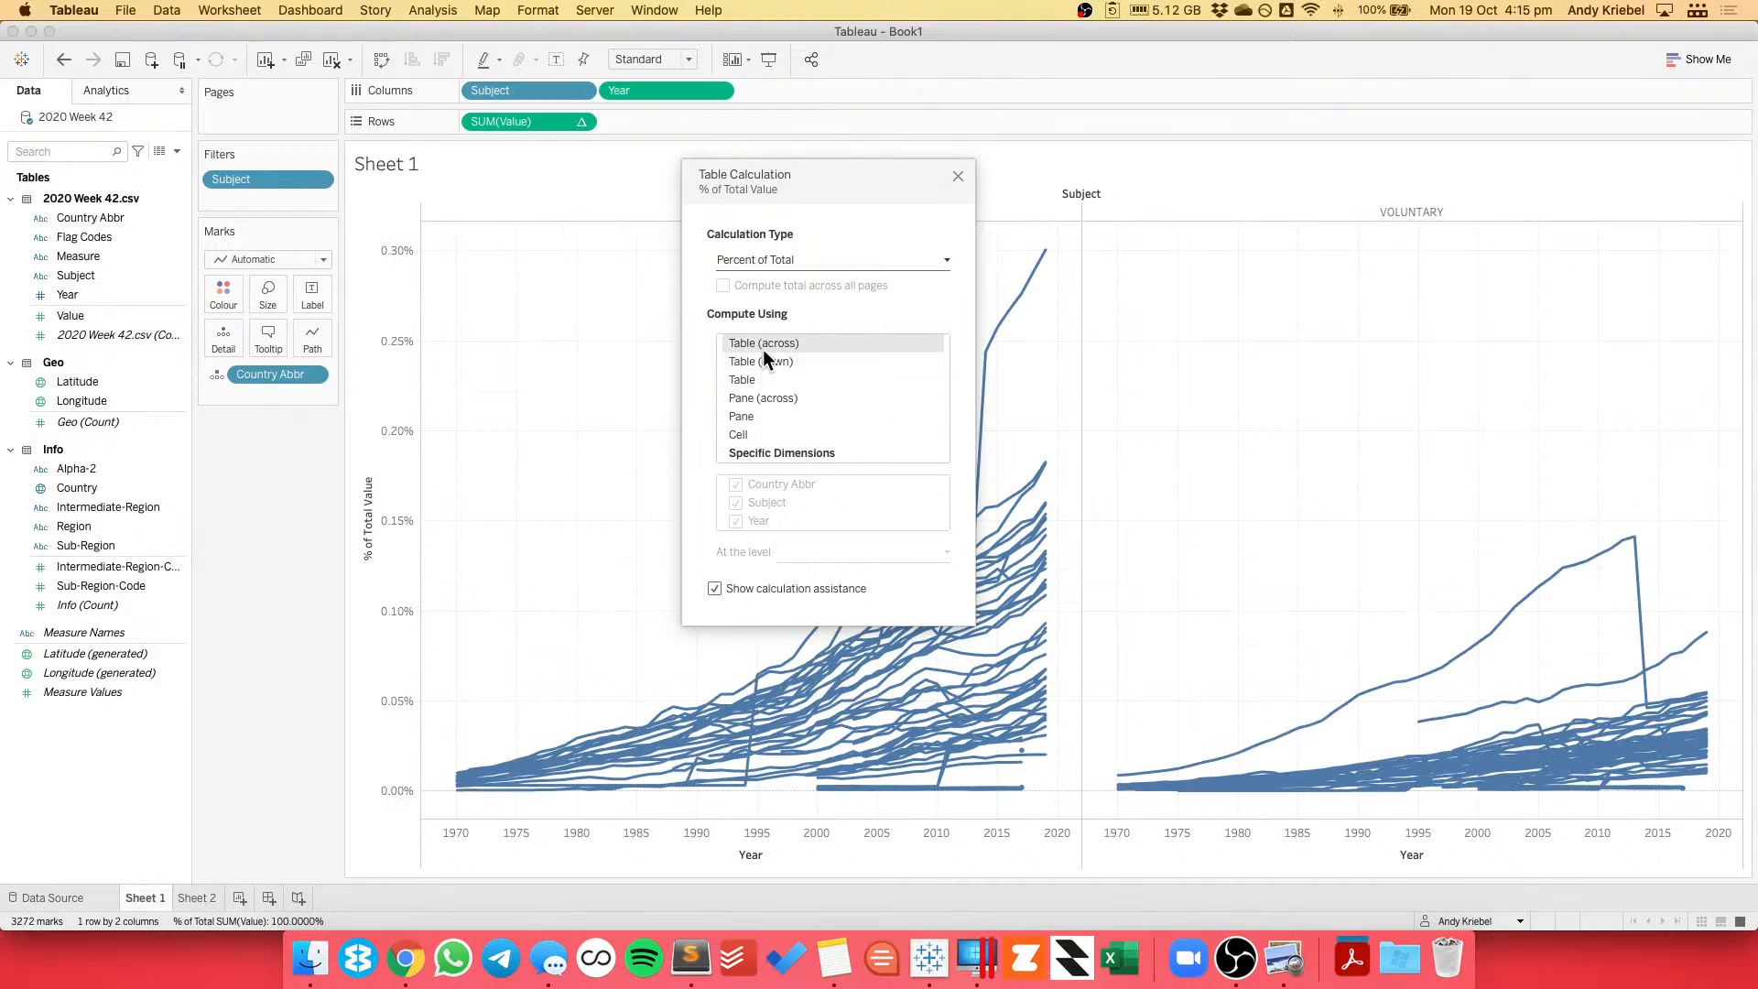
left_click(760, 452)
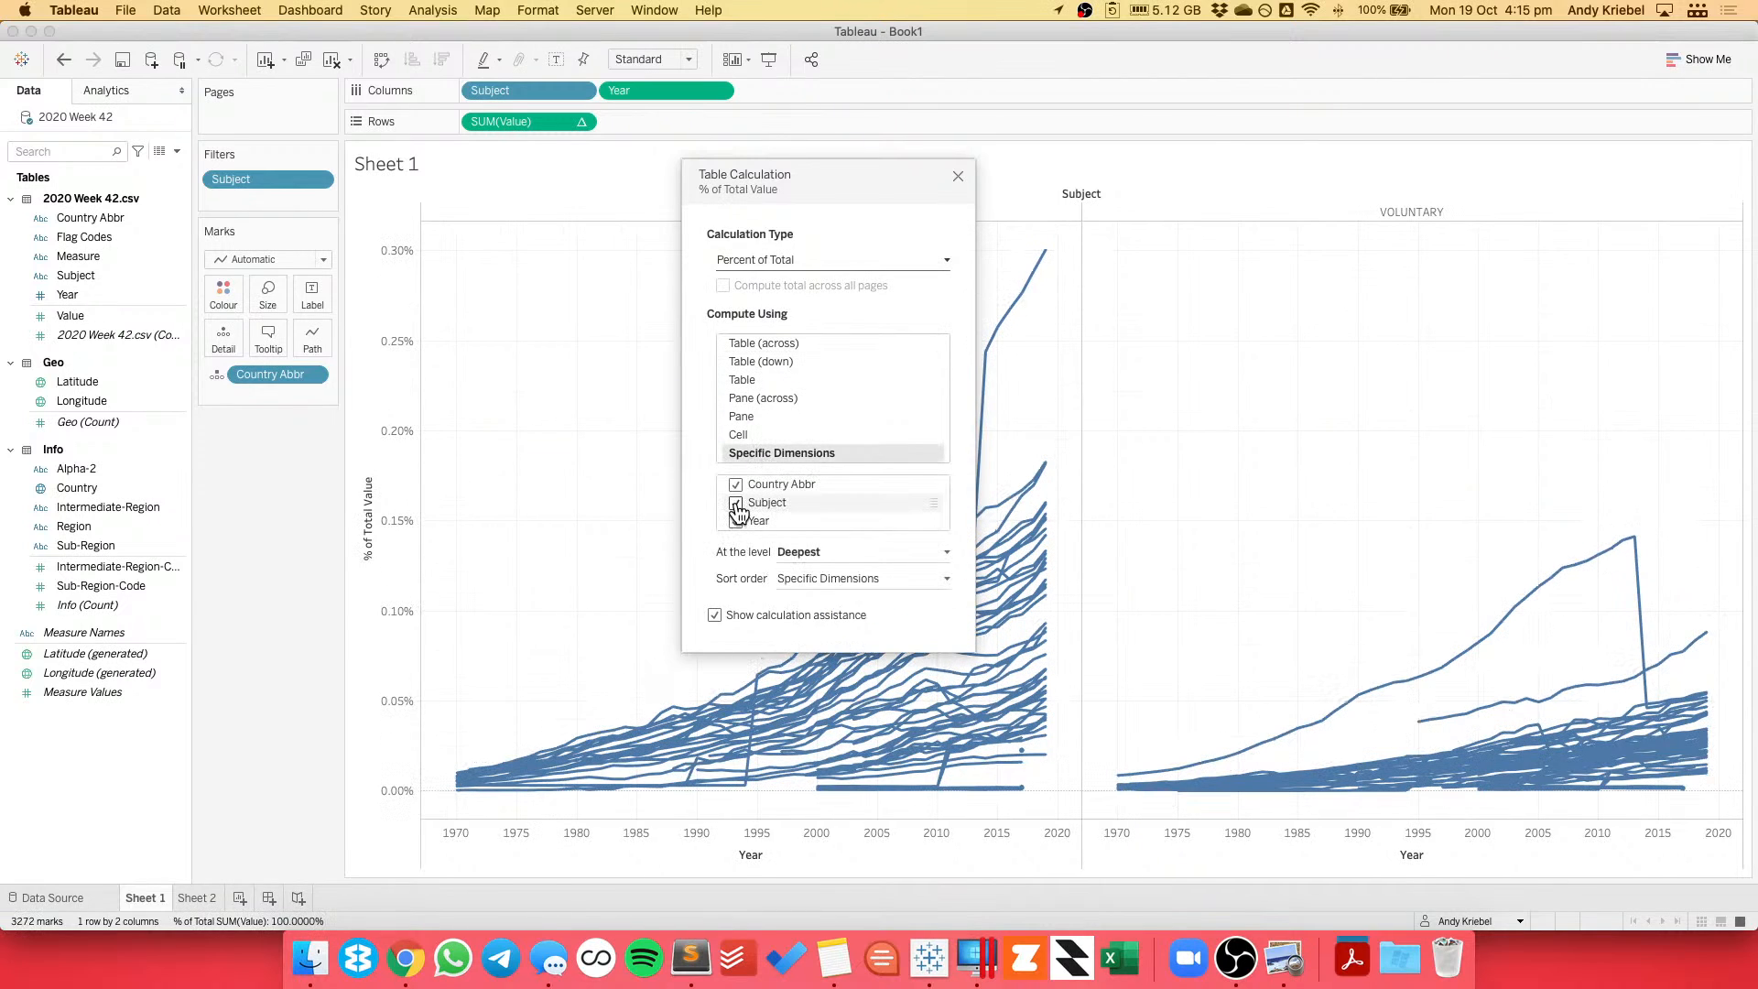
left_click(736, 502)
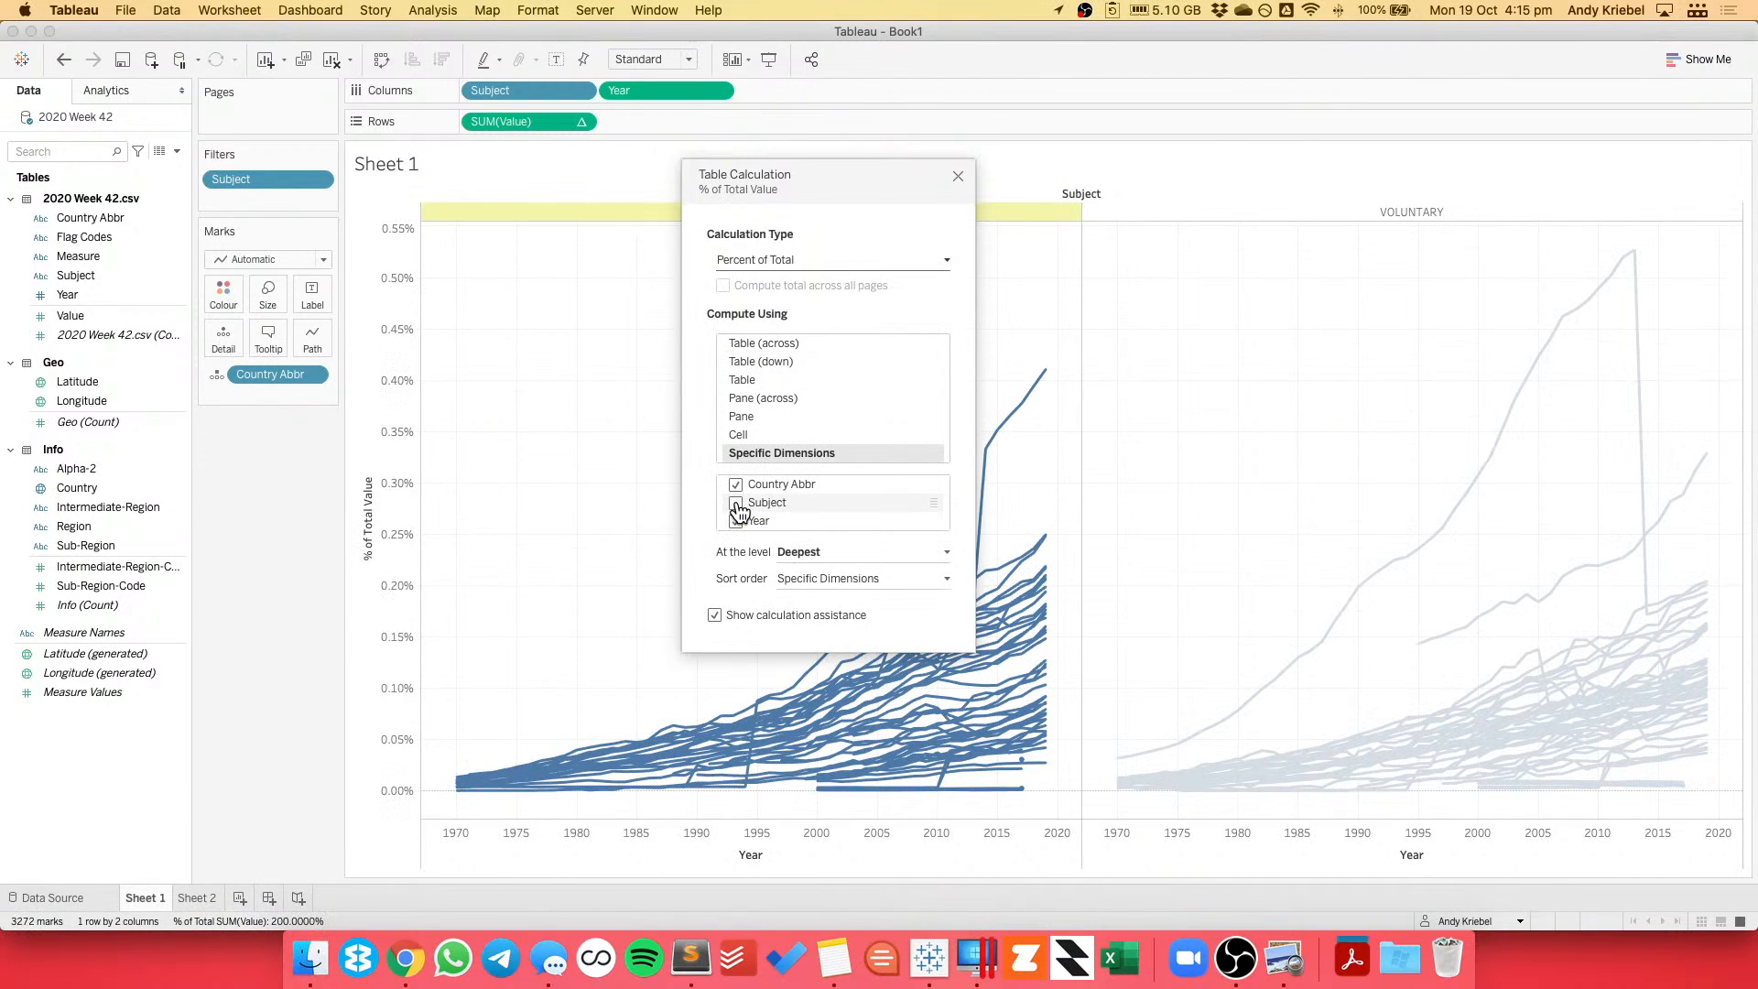
left_click(955, 177)
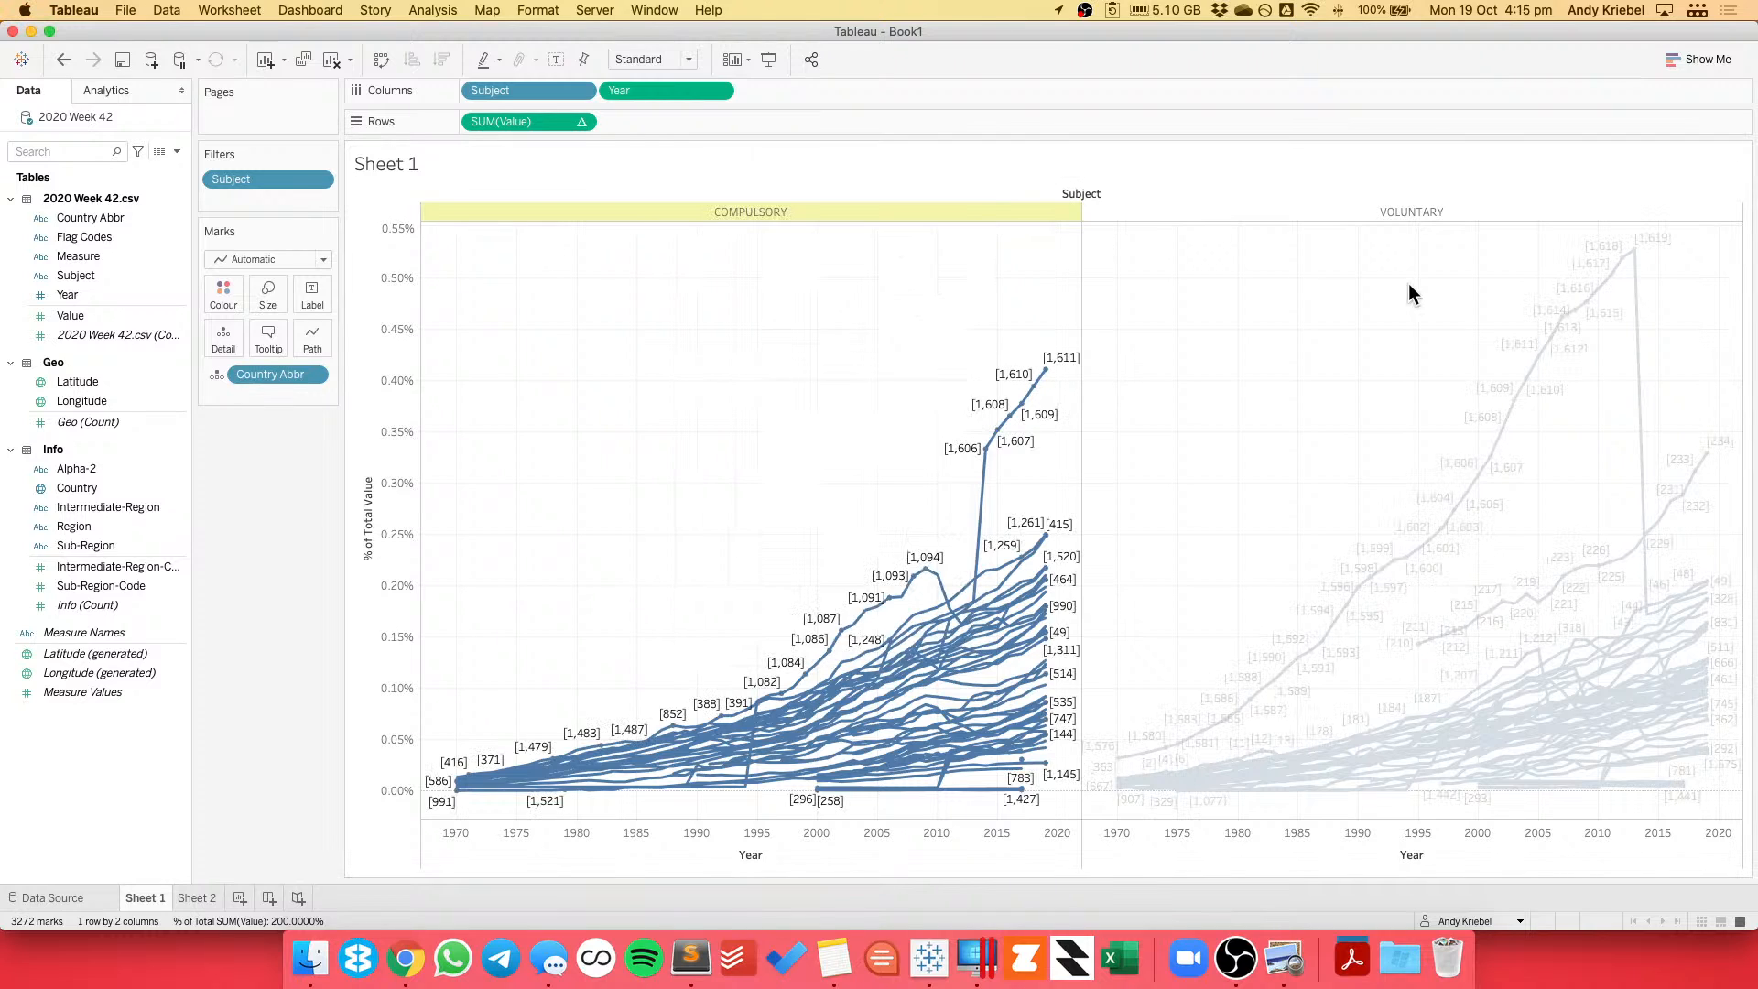
left_click(1405, 275)
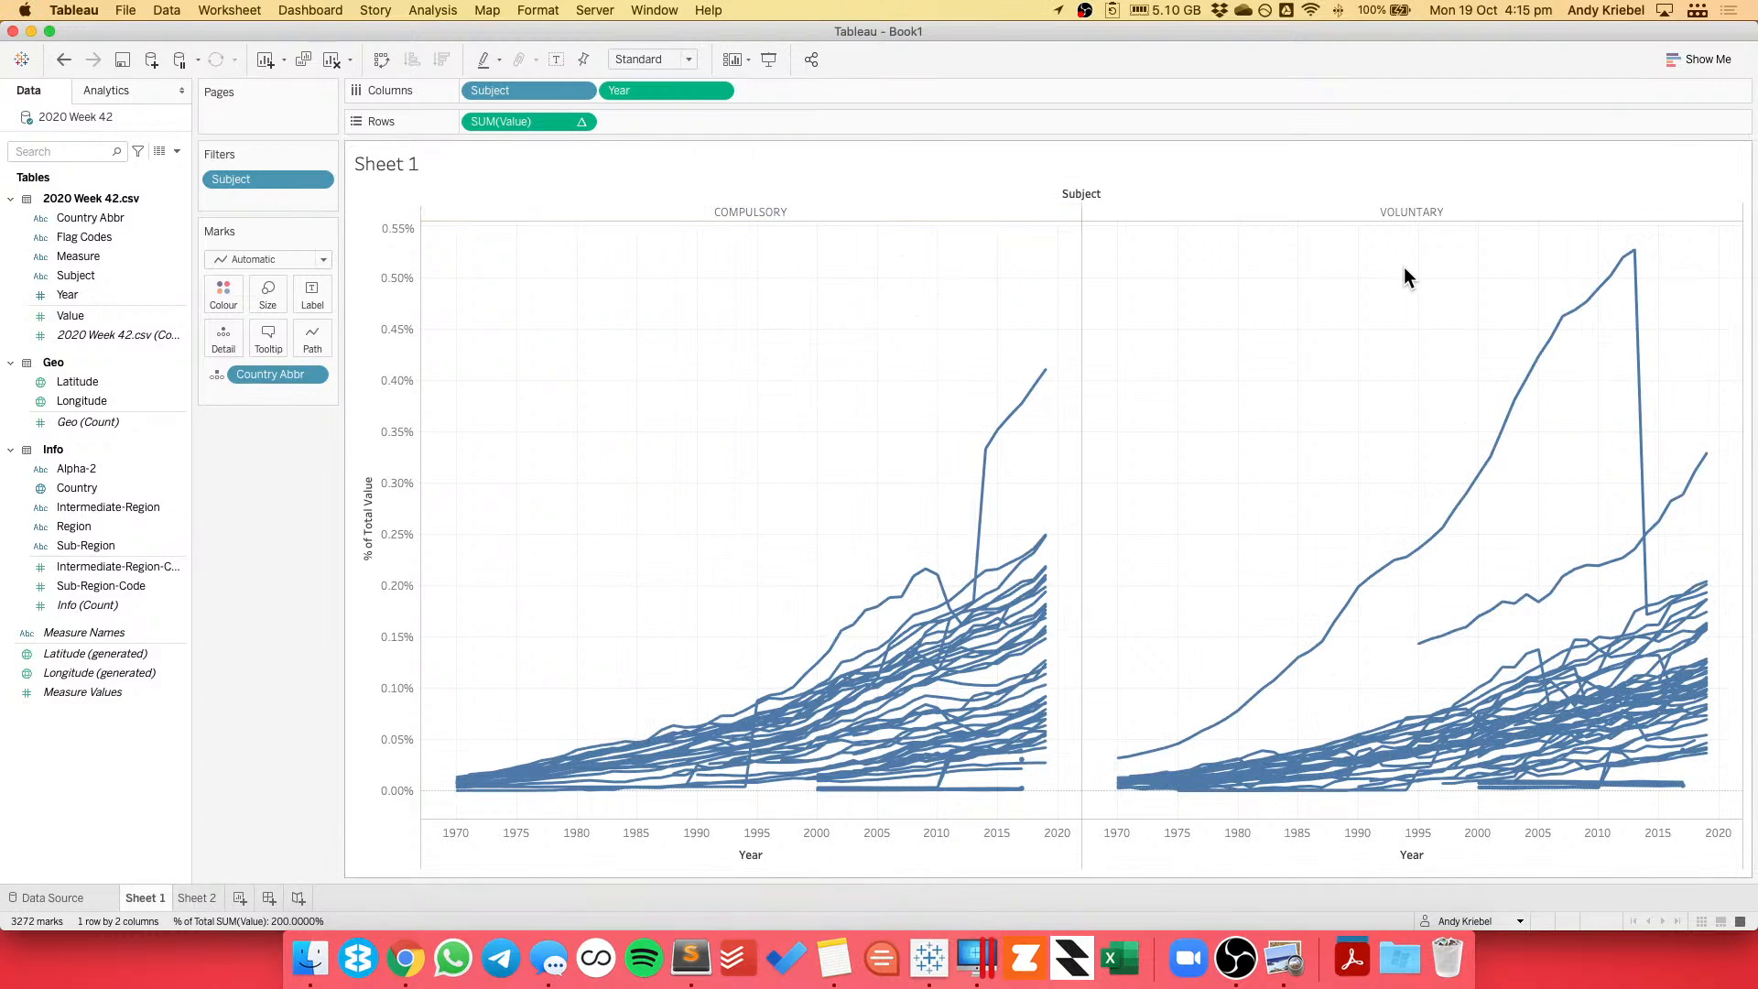
Inspect the USA's voluntary line at 2013 and 2014, and switch to Chrome to search Google for "obamacare date".
left_click(1634, 256)
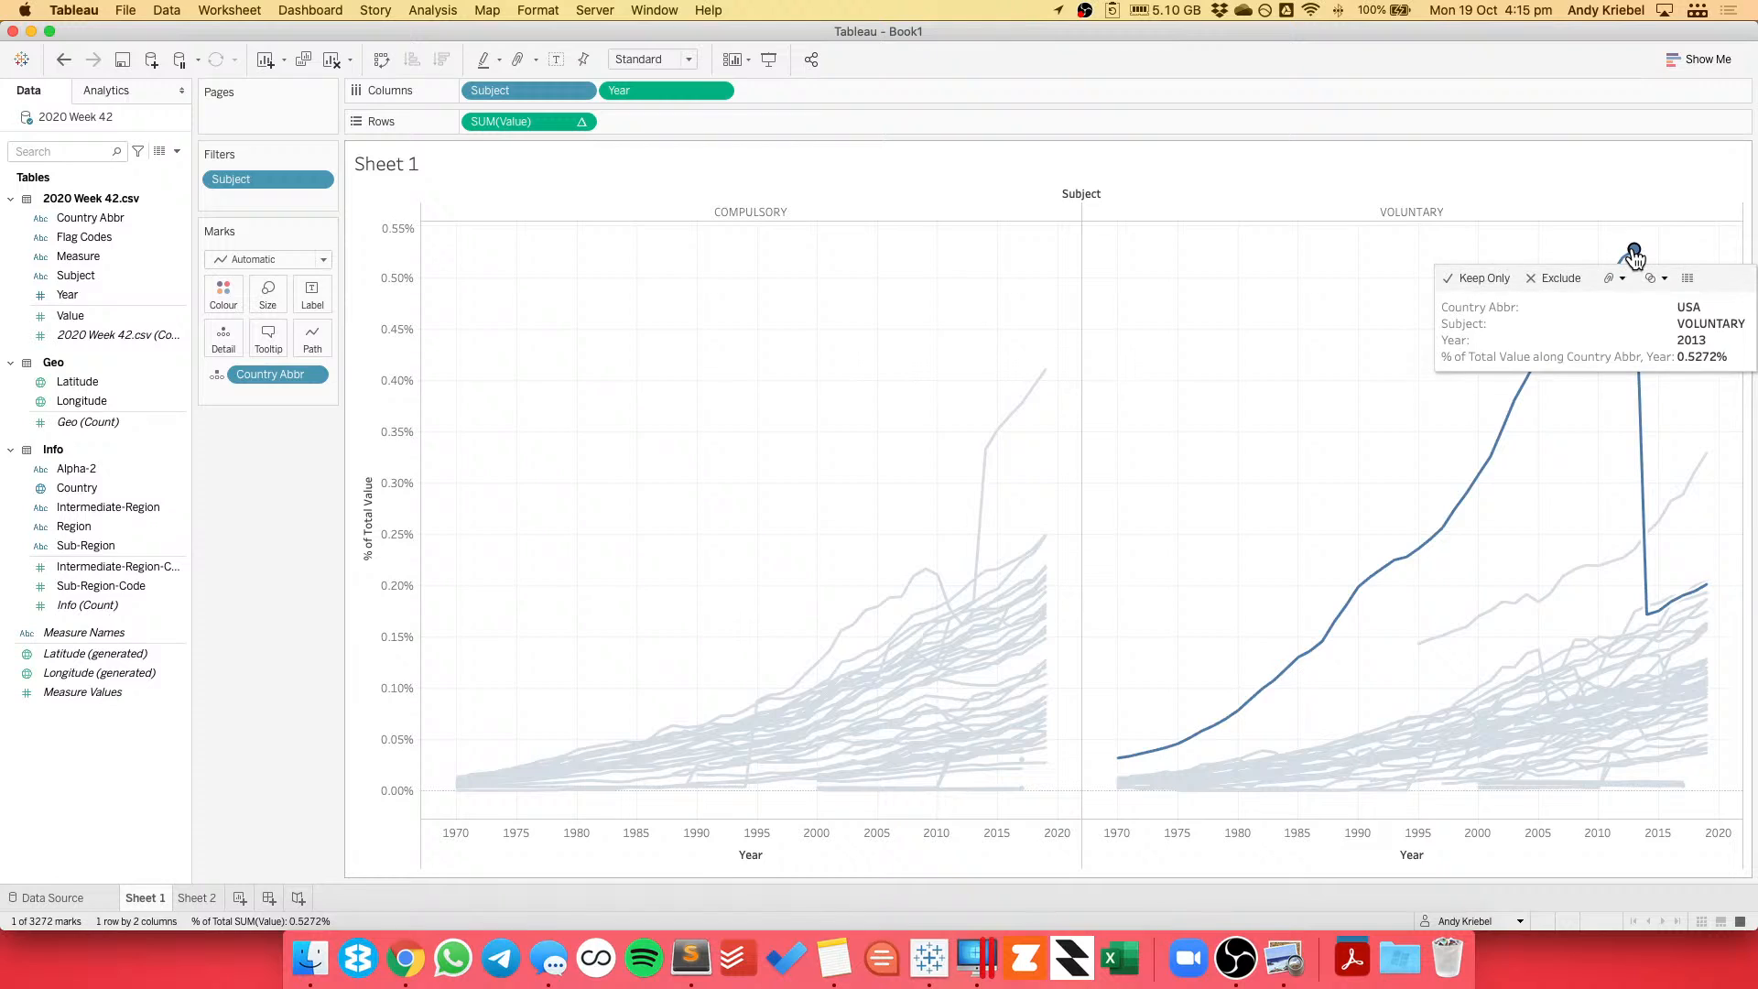
mouse_move(1648, 624)
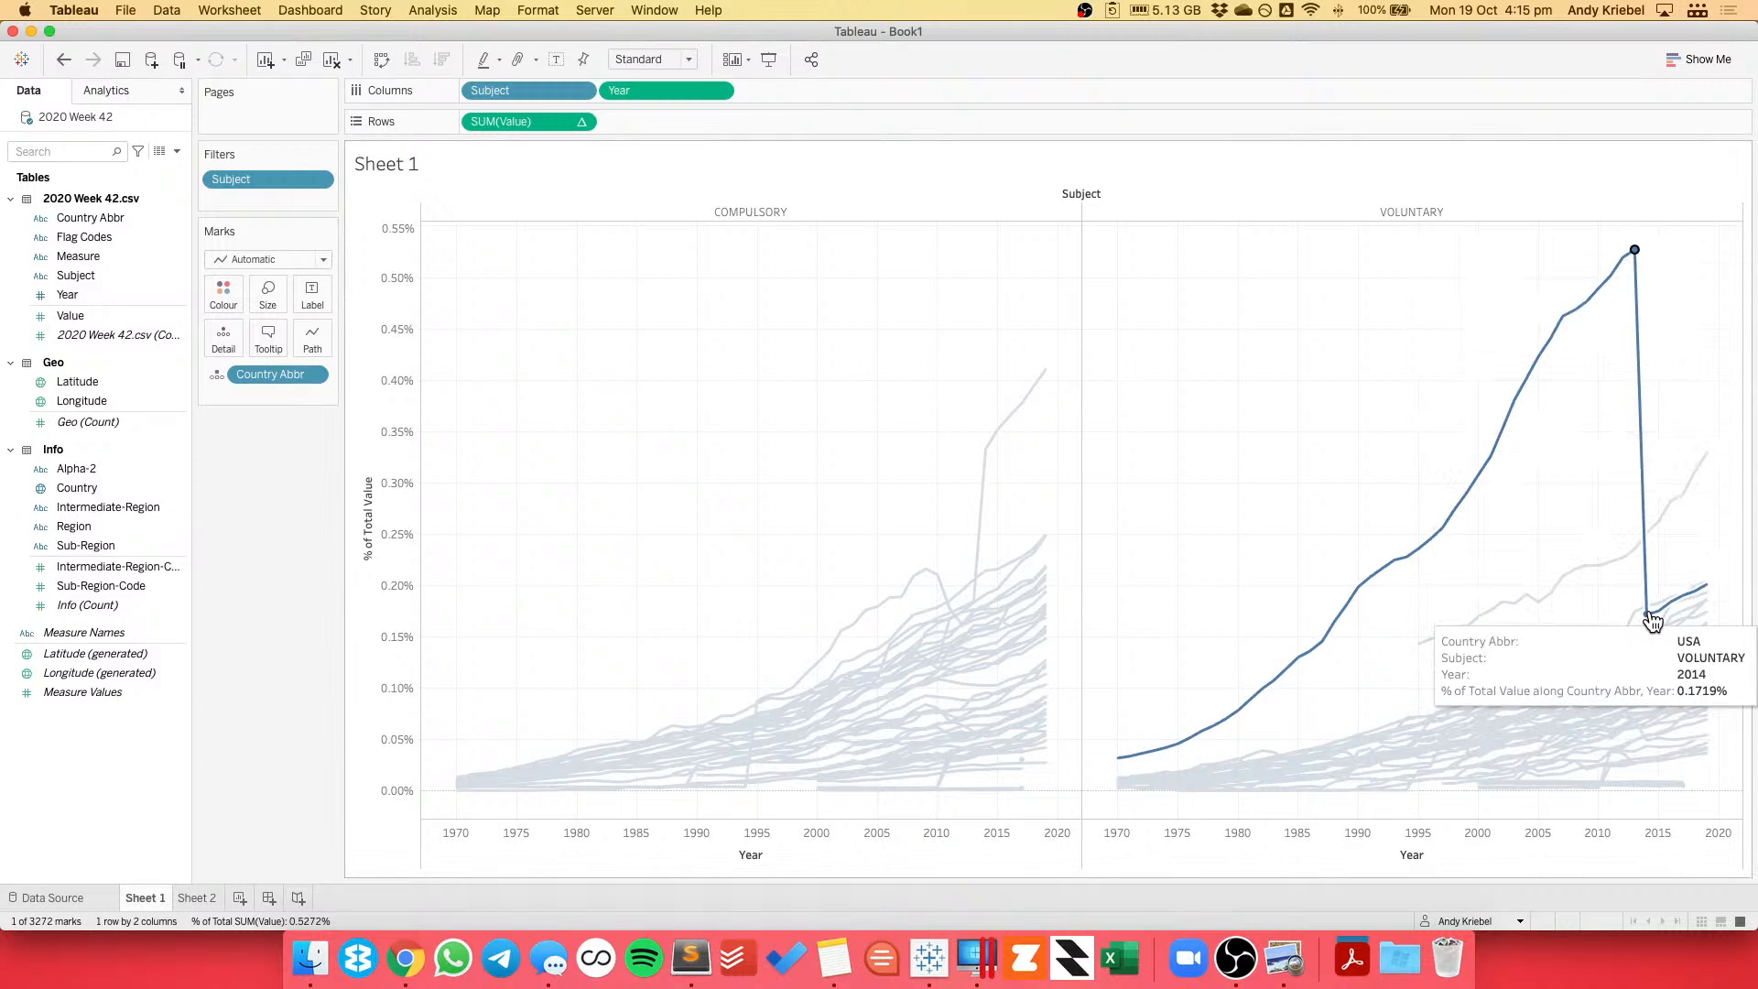
left_click(405, 958)
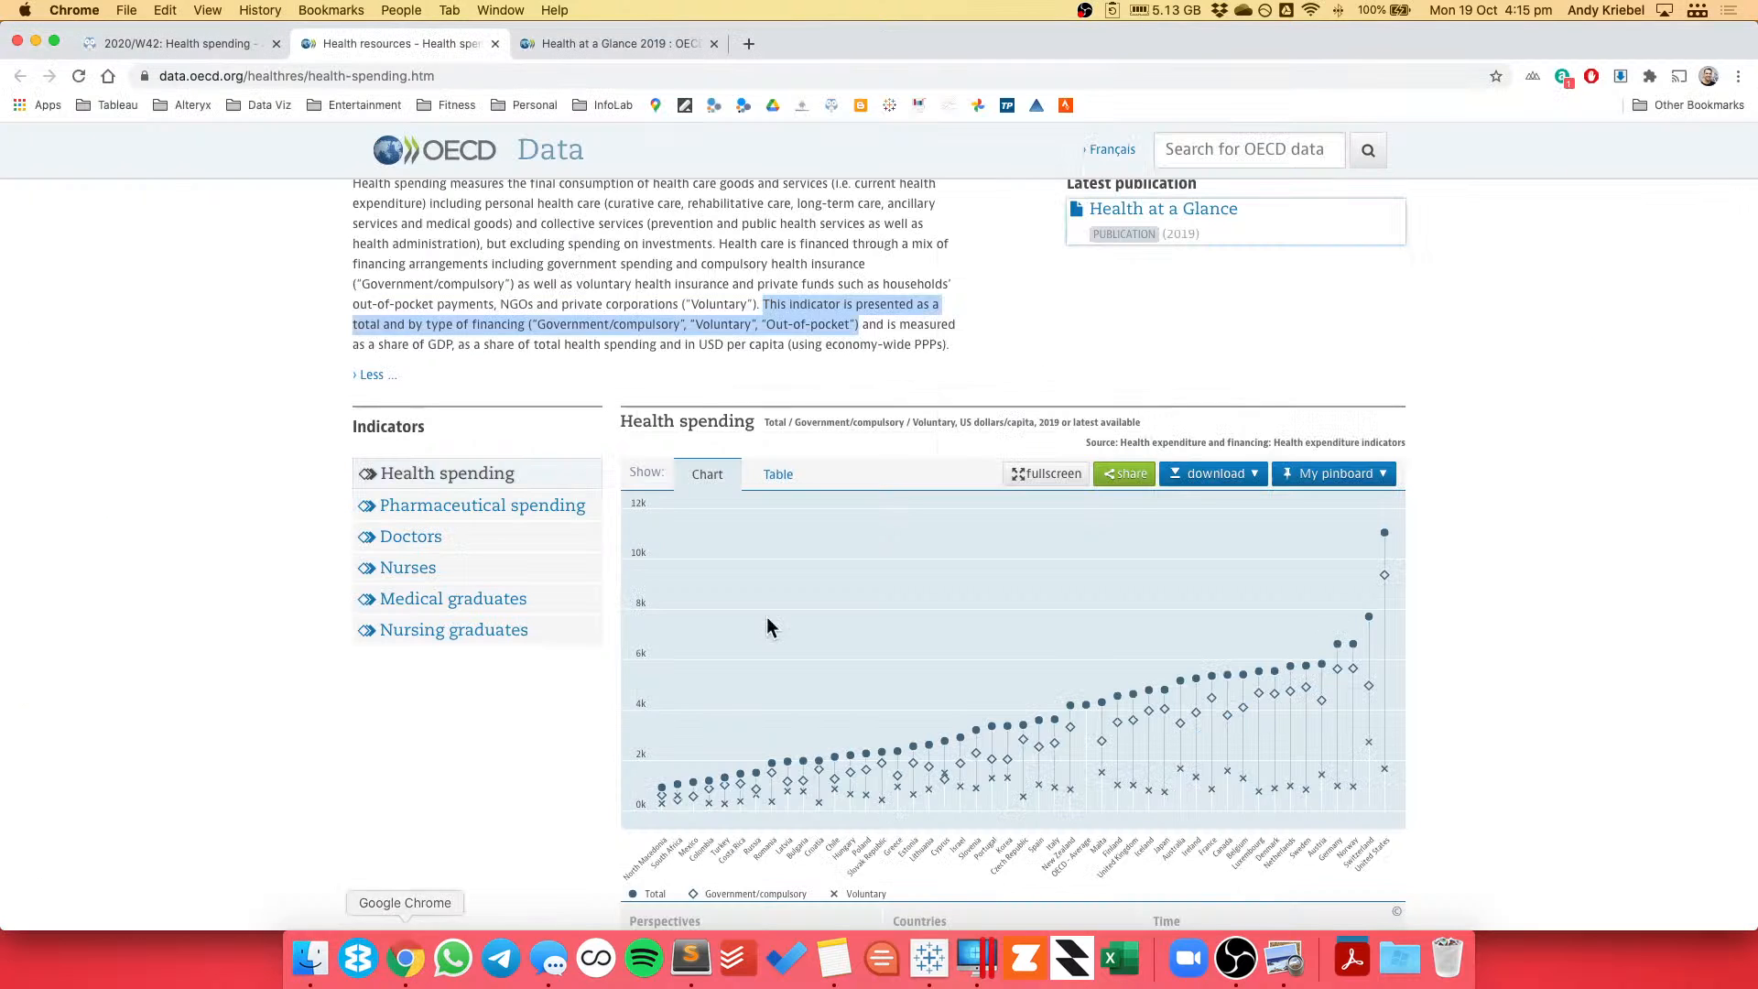
left_click(747, 45)
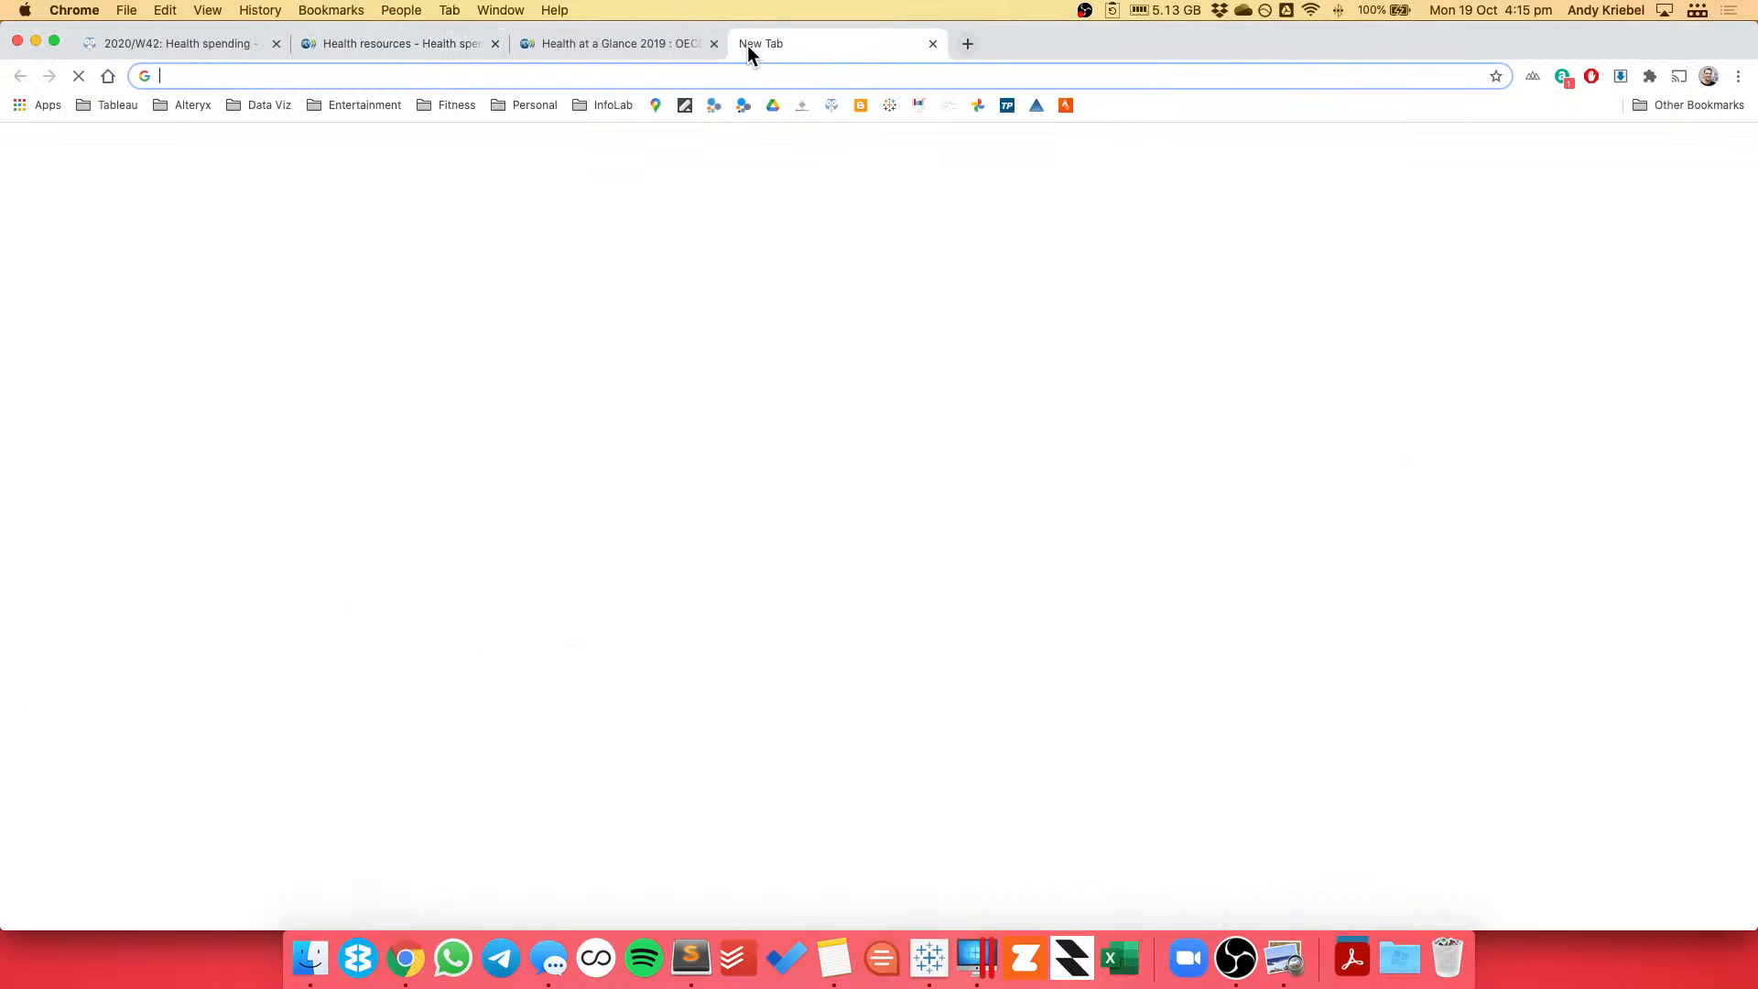
type("obamaca")
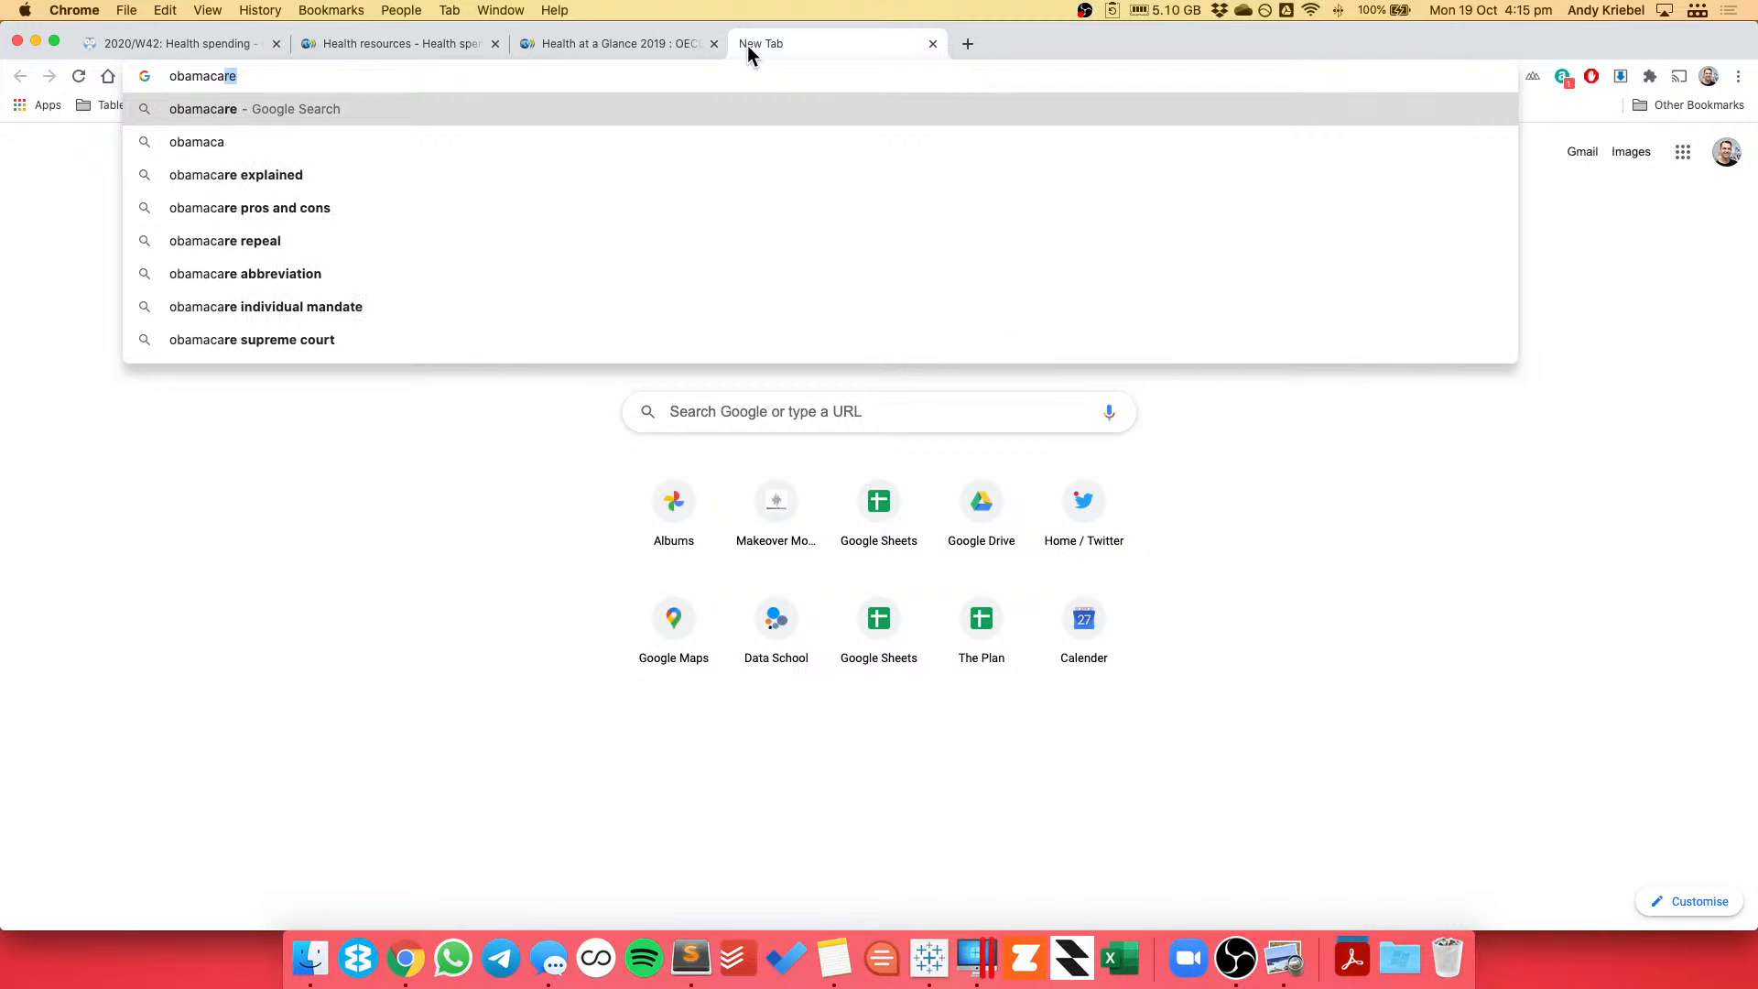
type("re date")
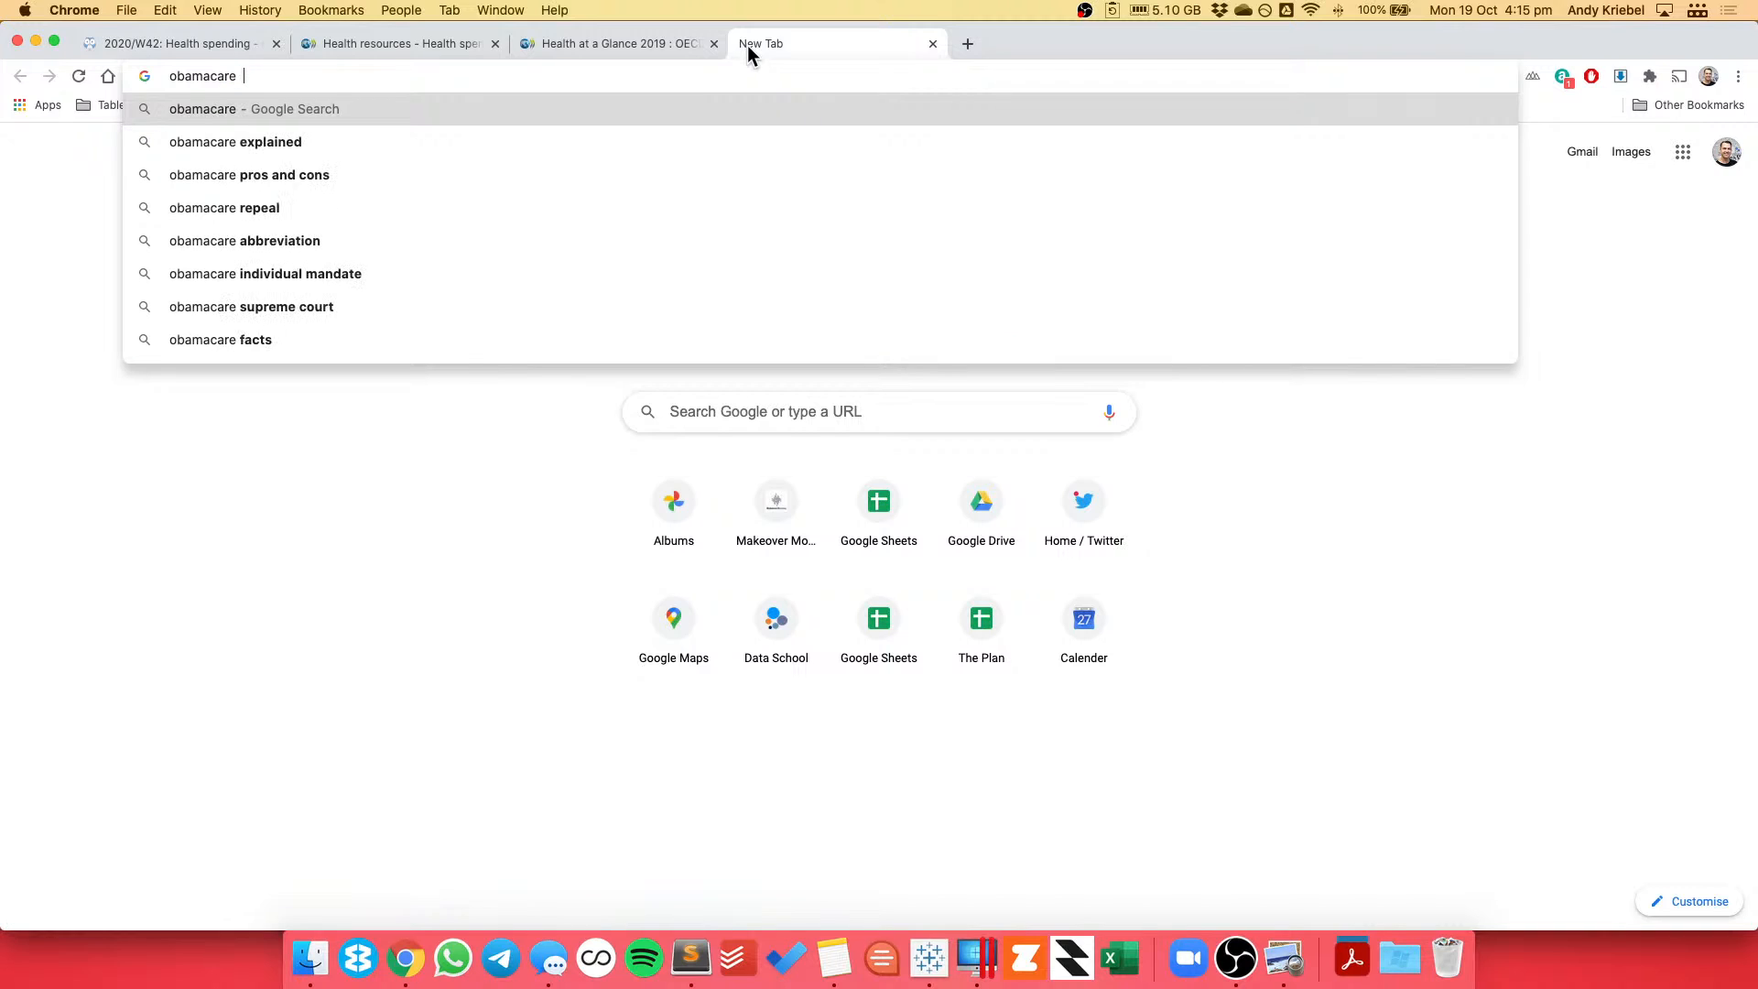
key("Return")
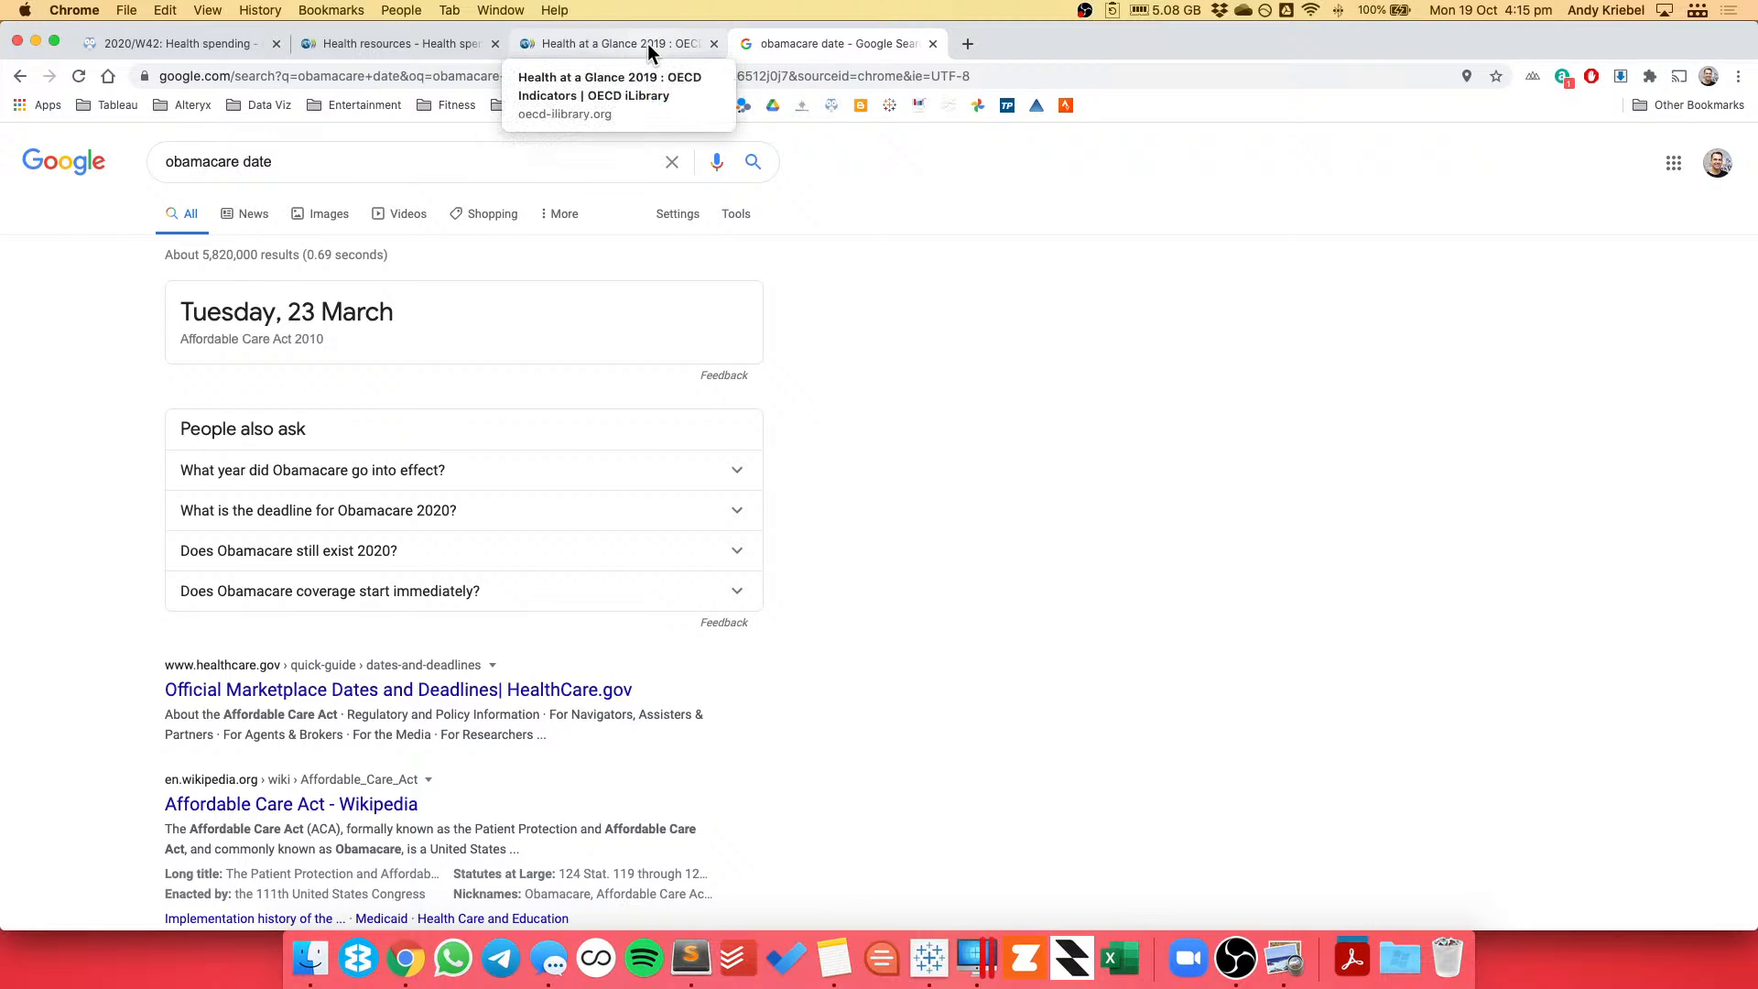
Recheck the USA's 2013 voluntary point in Tableau against Chrome's answer on what year Obamacare went into effect, and clear the mark selection.
key("super+Tab")
mouse_move(1636, 254)
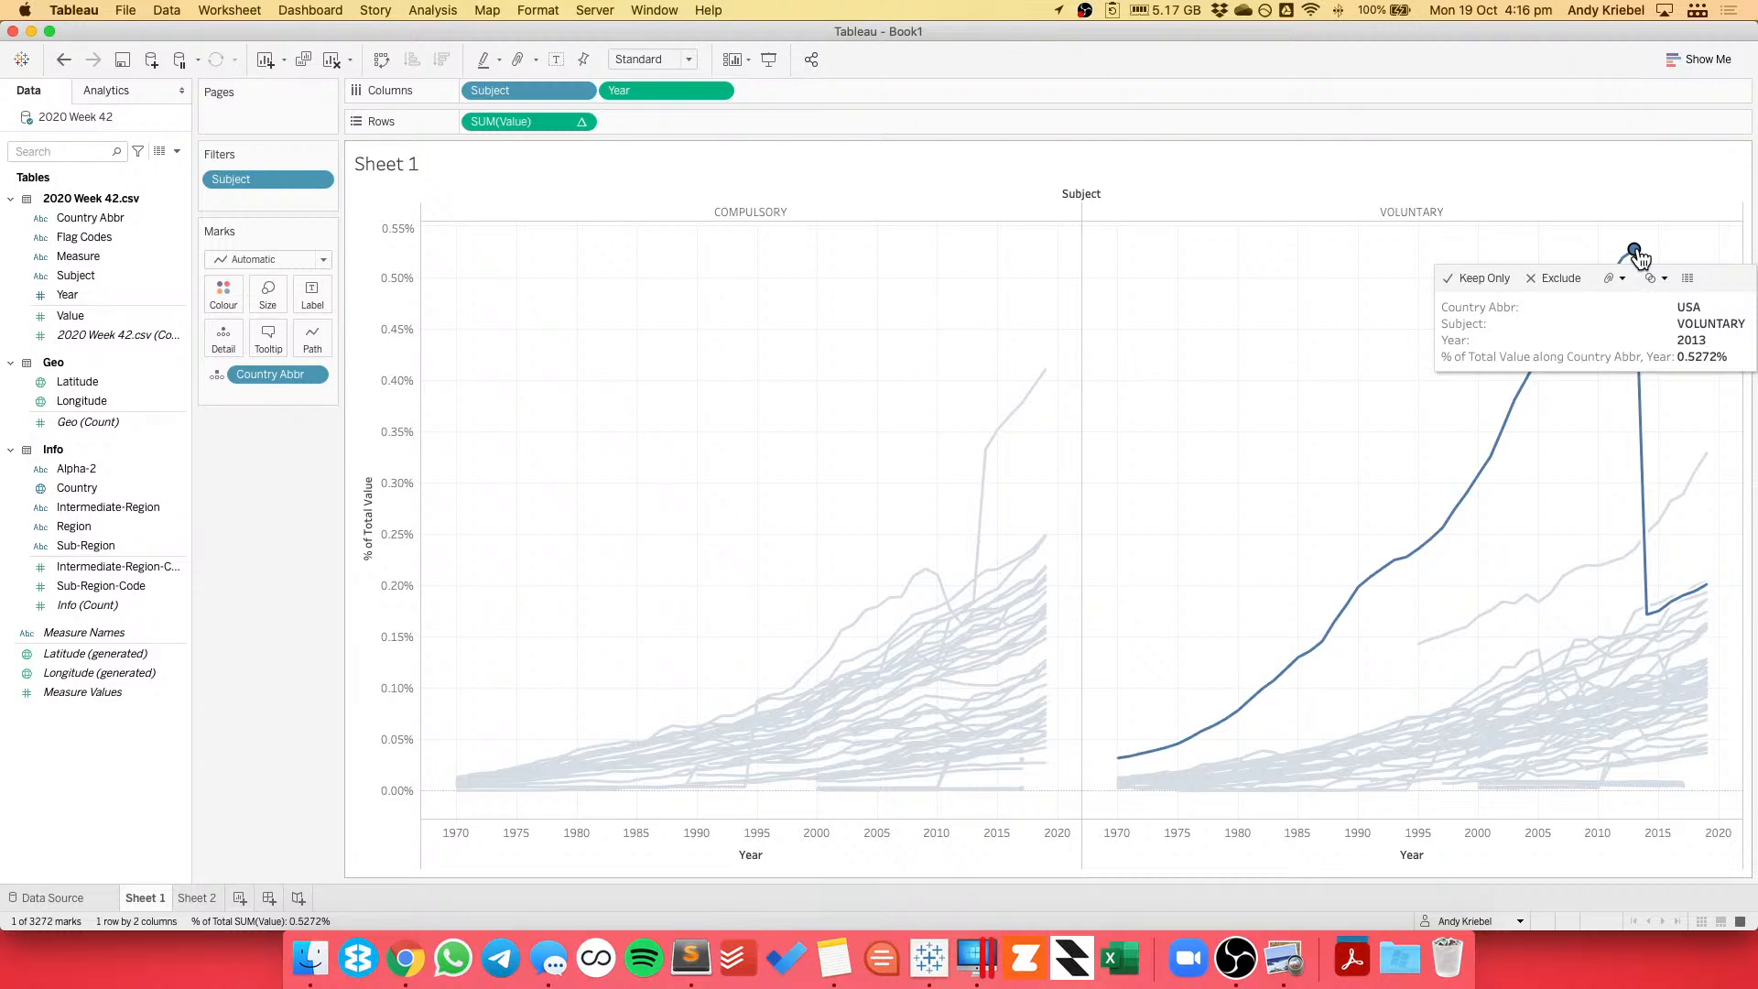
mouse_move(983, 456)
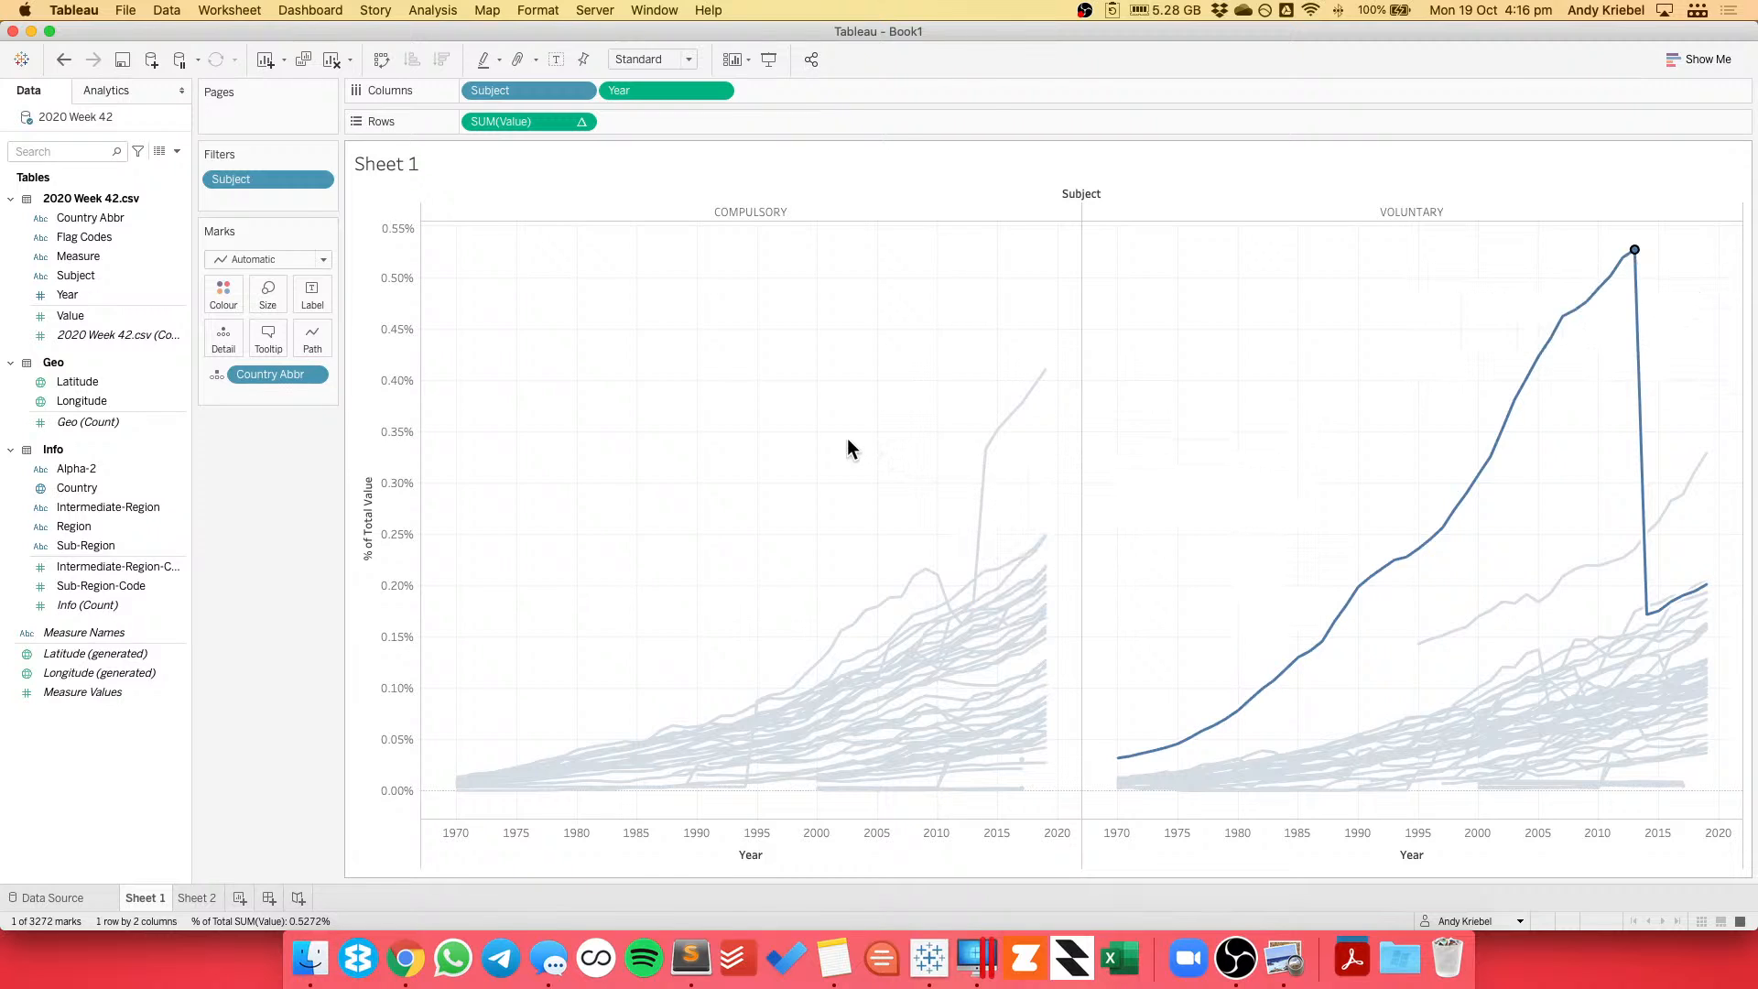
key("super+Tab")
left_click(740, 473)
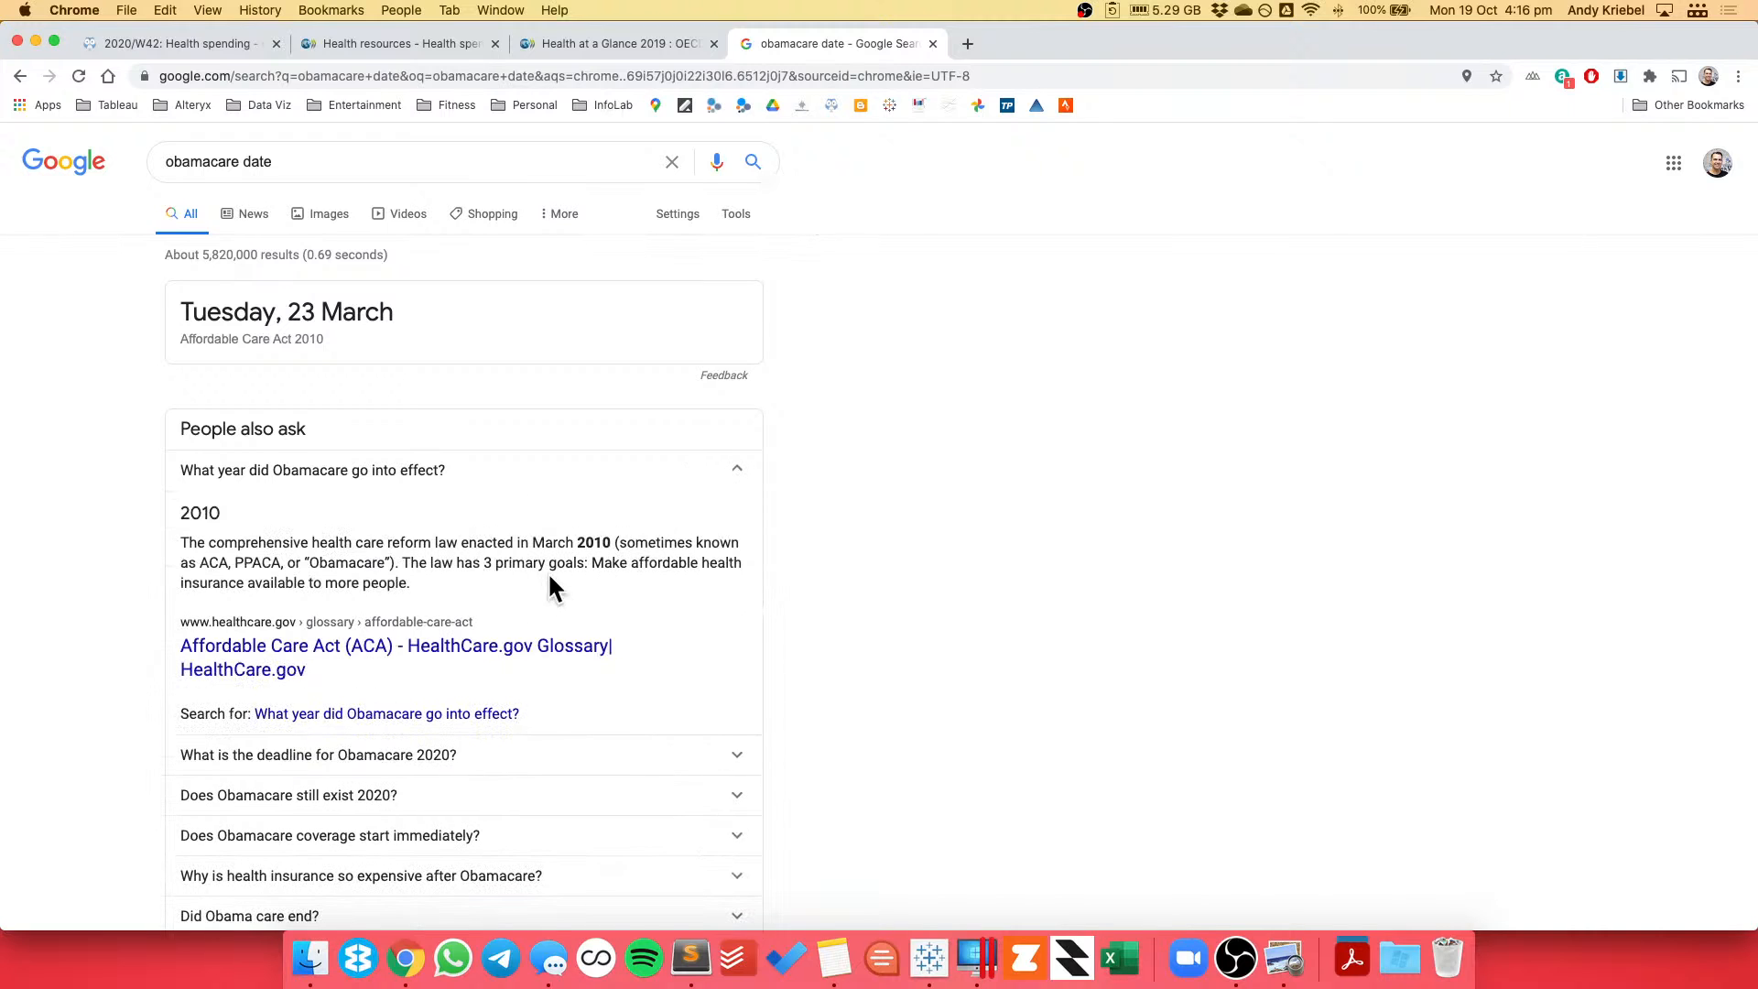
key("super+Tab")
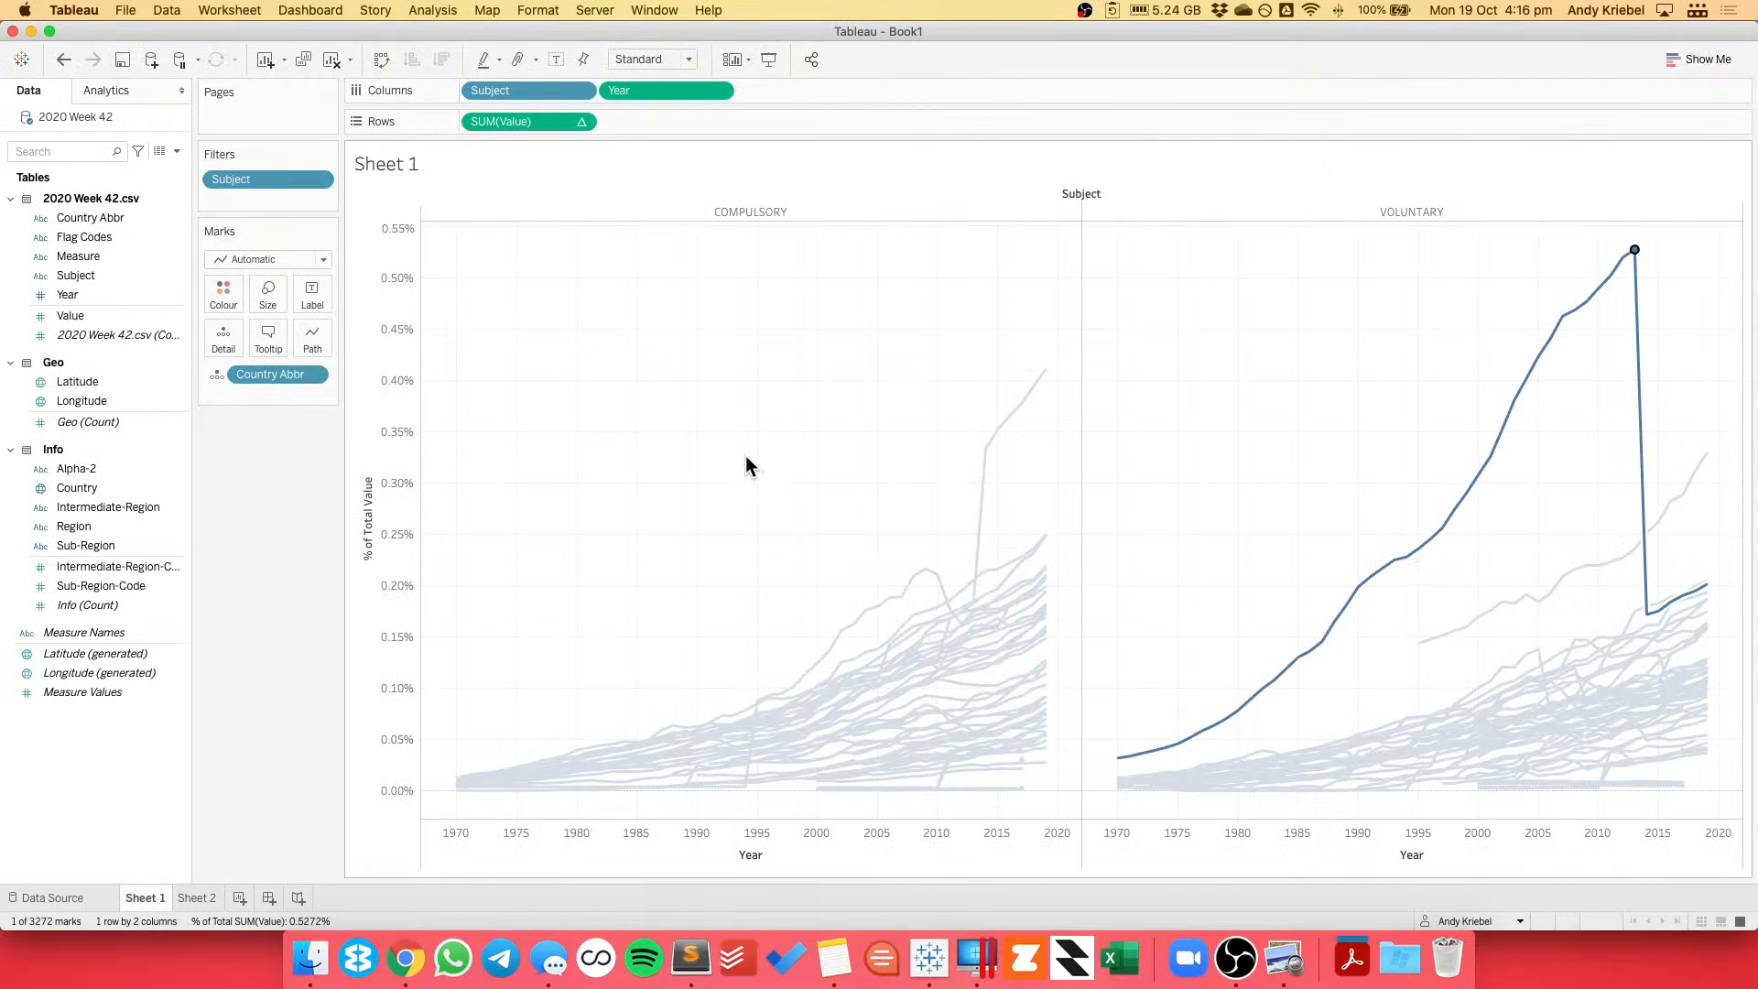
left_click(745, 454)
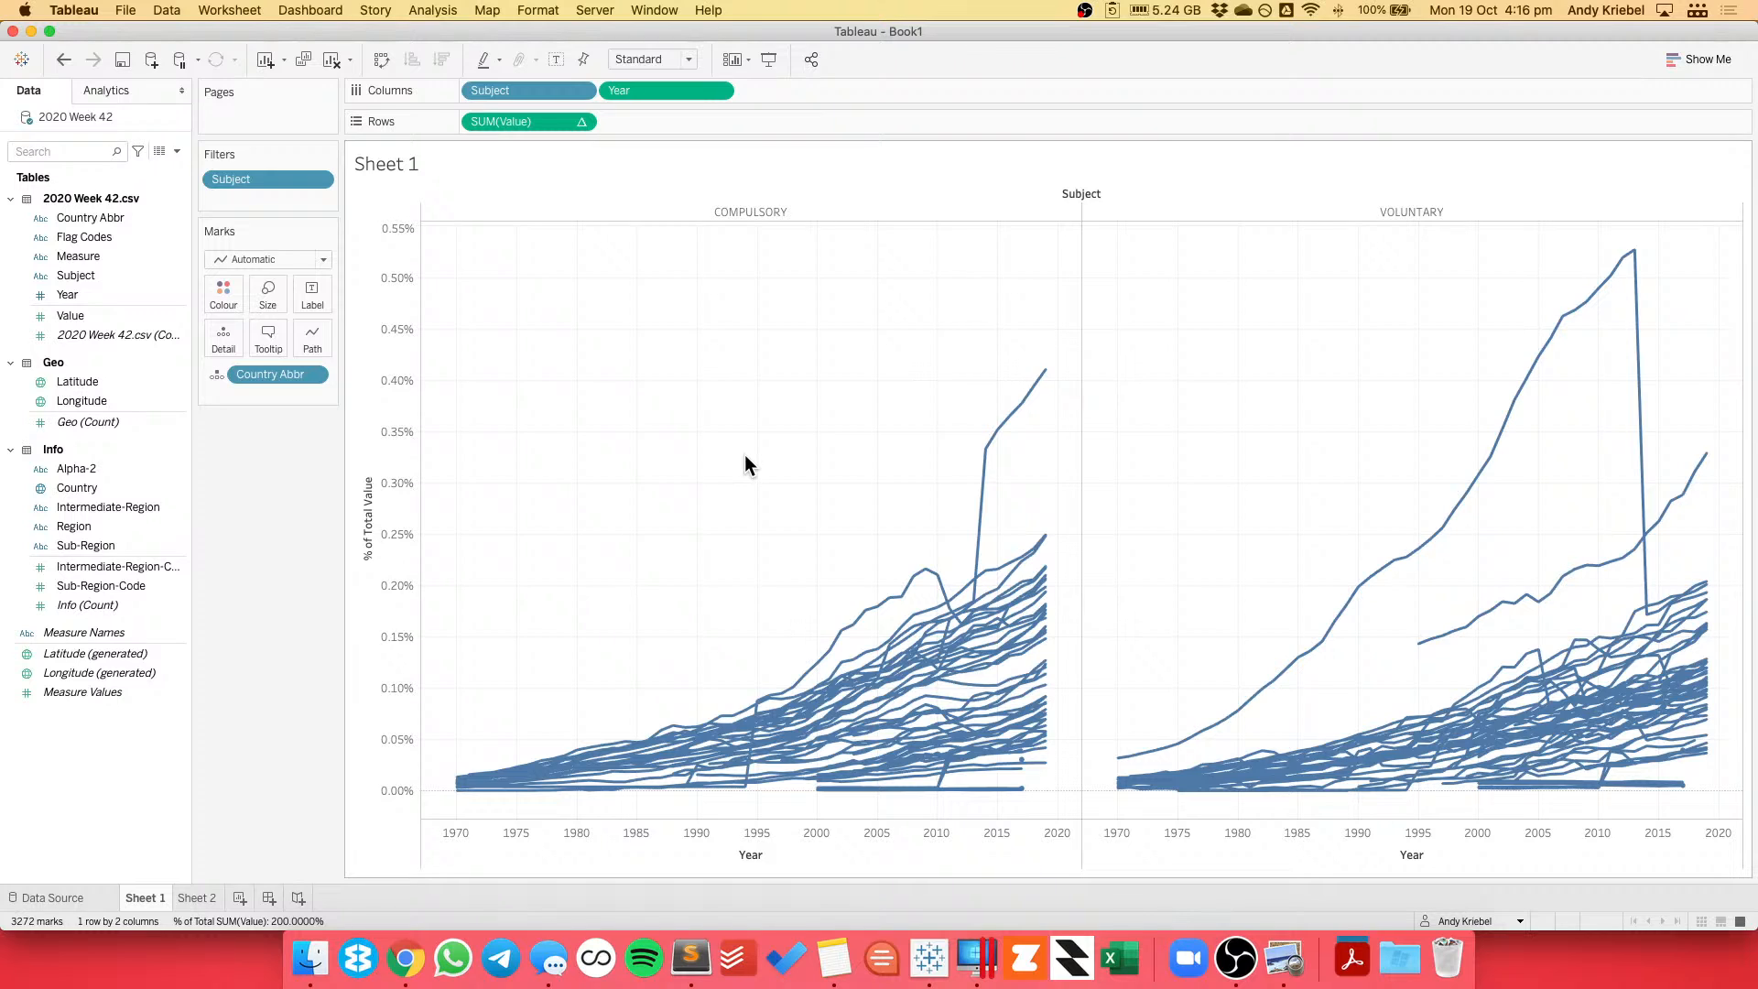
Turn Sheet 2 into a slope chart with Subject in the columns, Country Abbr on Detail and the mark type Line.
left_click(196, 897)
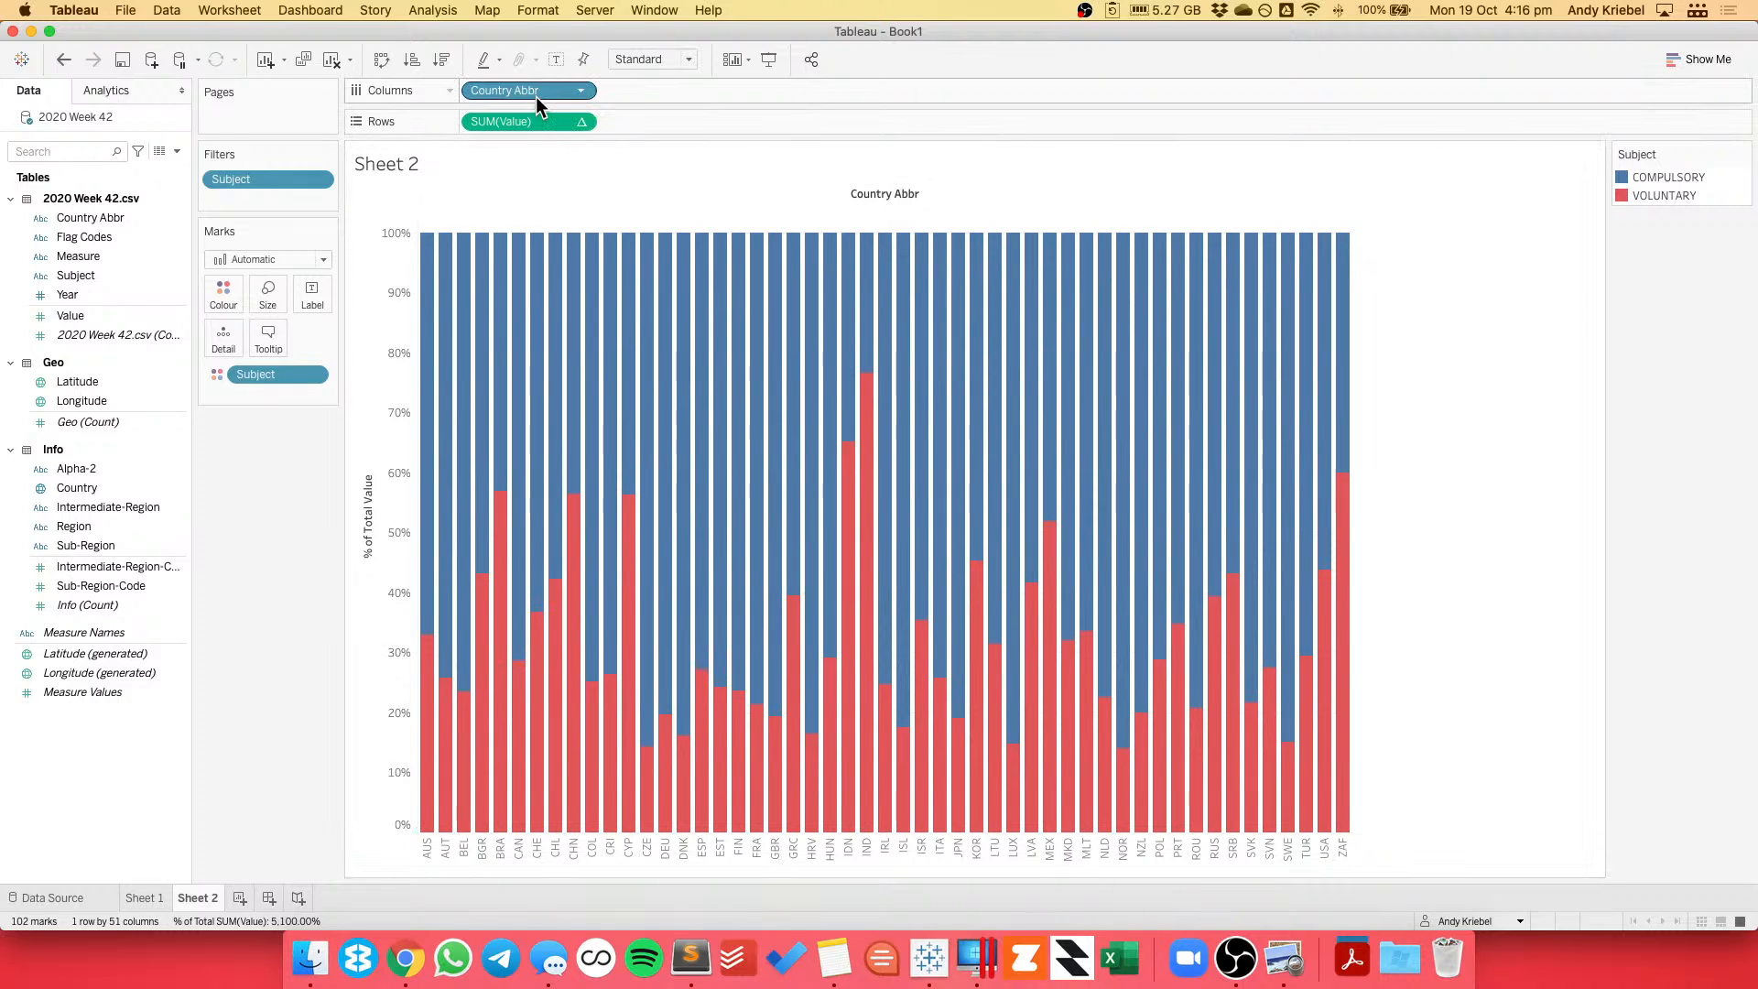
left_click_drag(271, 373, 652, 88)
left_click_drag(530, 92, 228, 337)
left_click(240, 262)
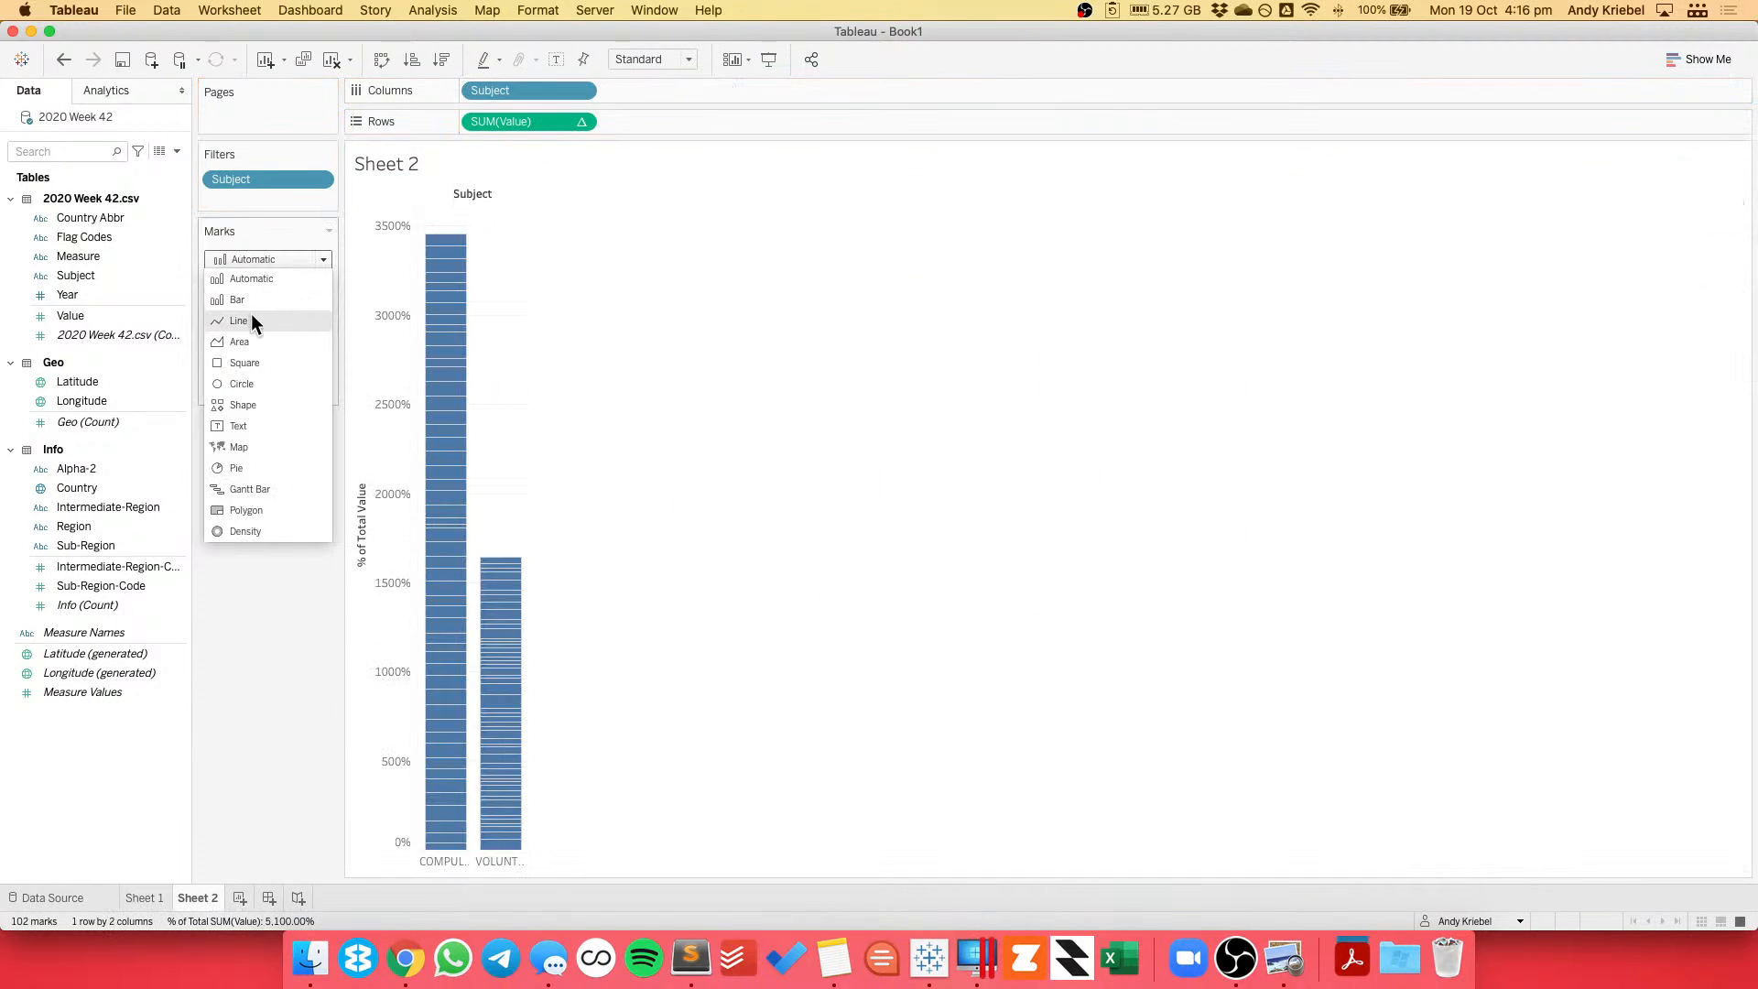
left_click(251, 316)
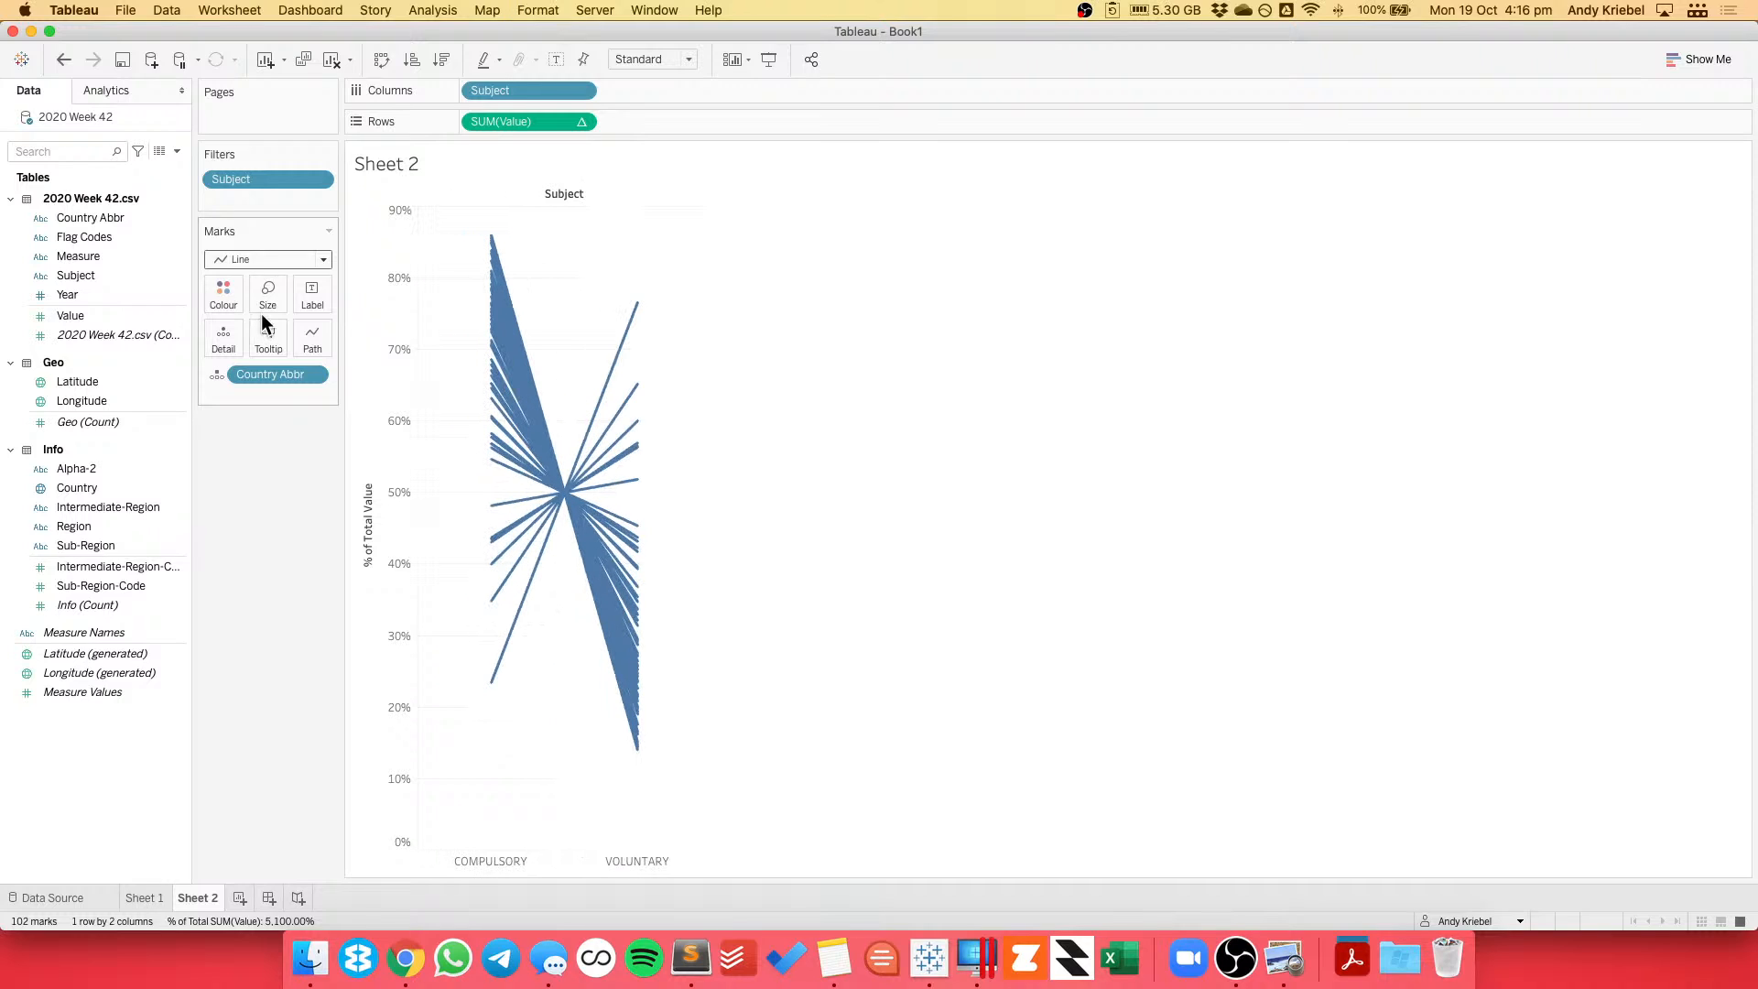
Clear the percent of total table calculation from Value in Sheet 2's slope chart.
left_click(580, 122)
mouse_move(562, 403)
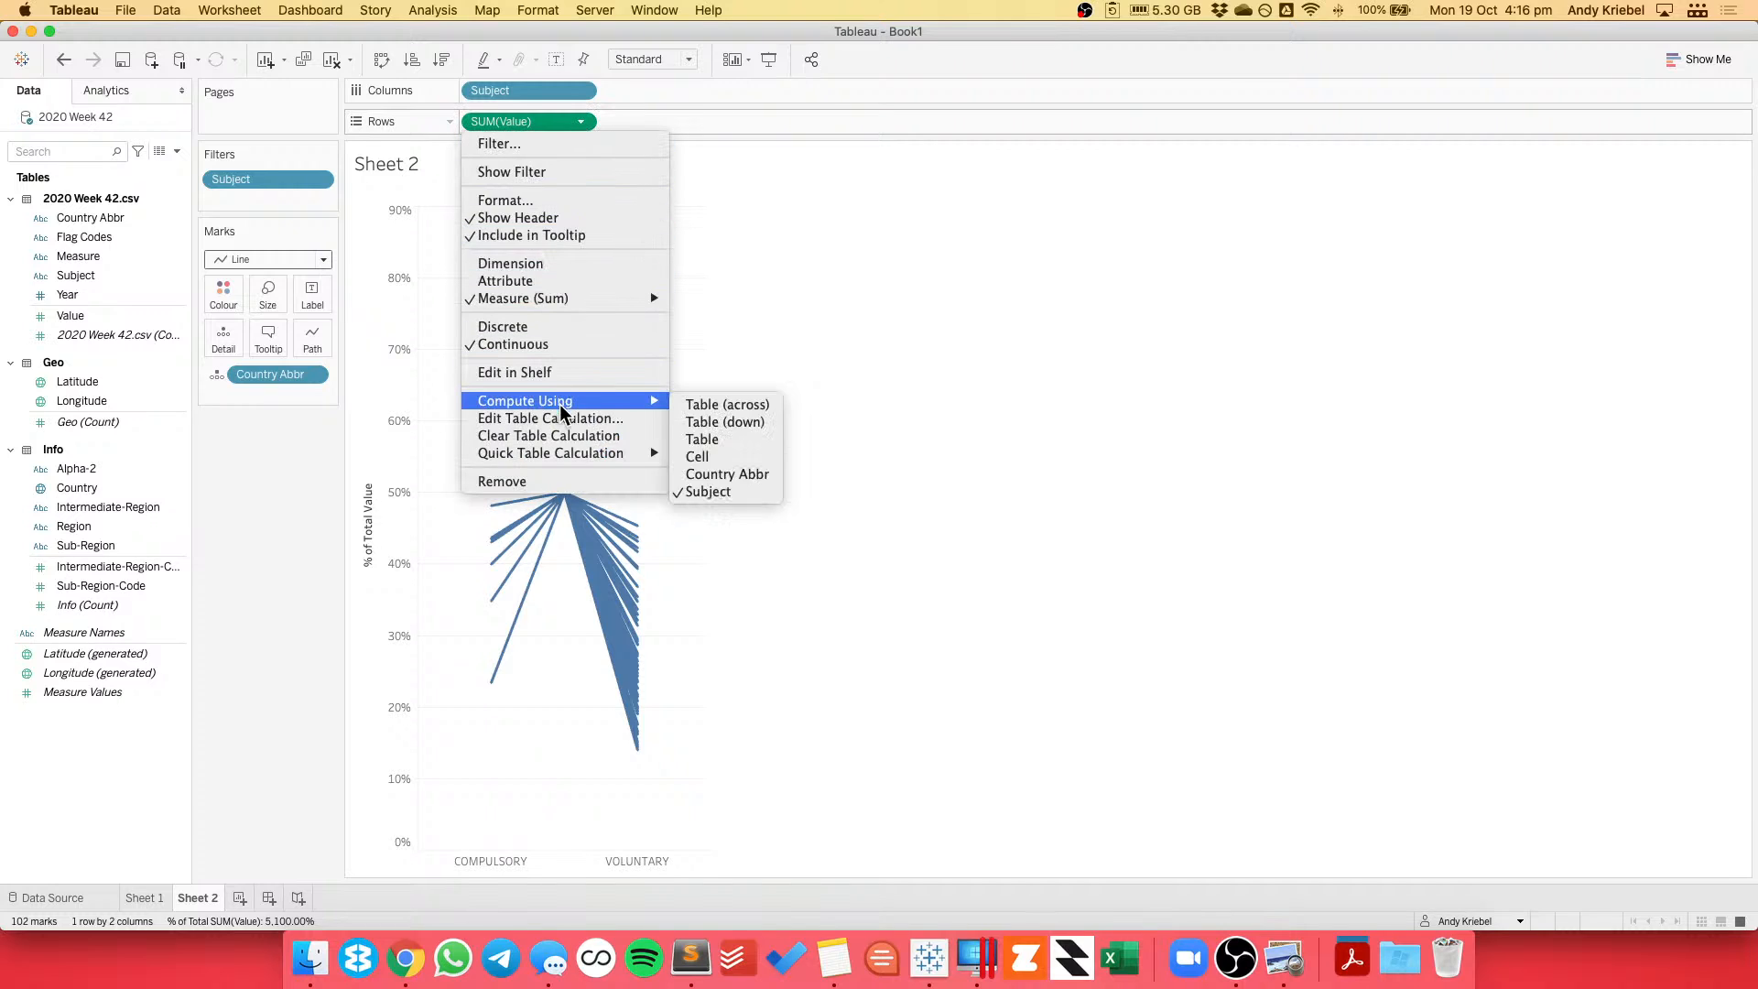
left_click(560, 436)
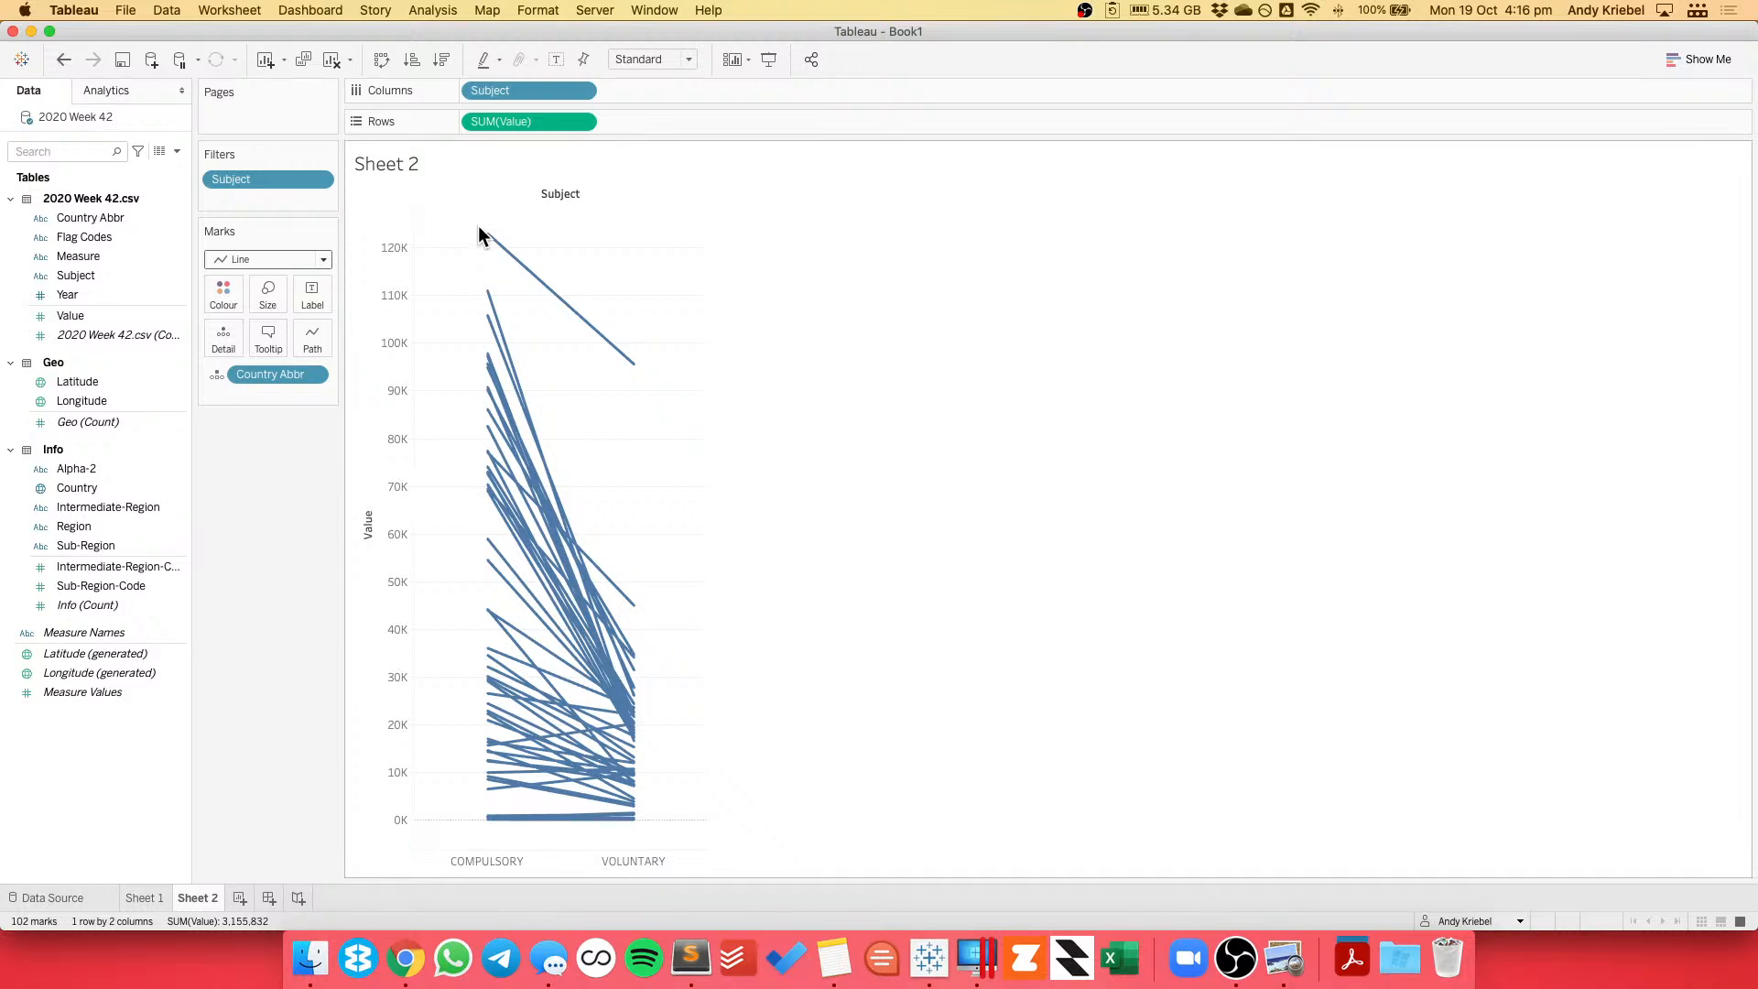
mouse_move(608, 734)
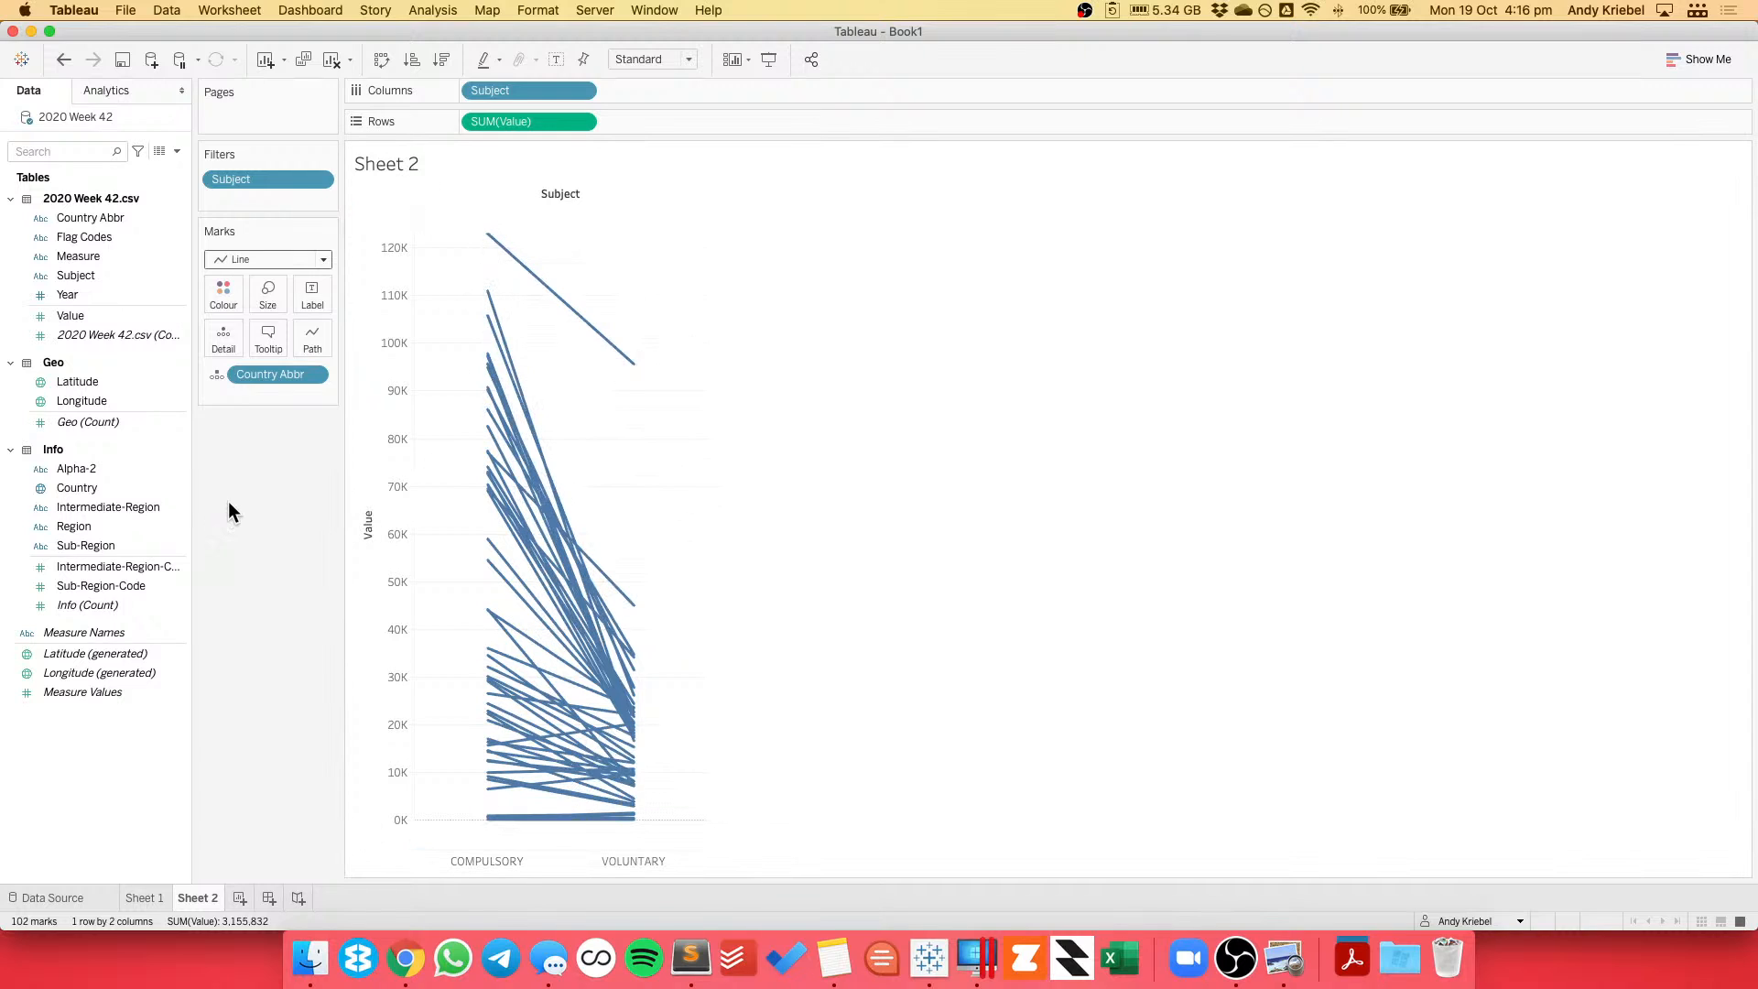
Create a calculated field named COMPULSARY with the formula IF [Subject]='COMPULSARY' THEN [Value] END.
right_click(72, 784)
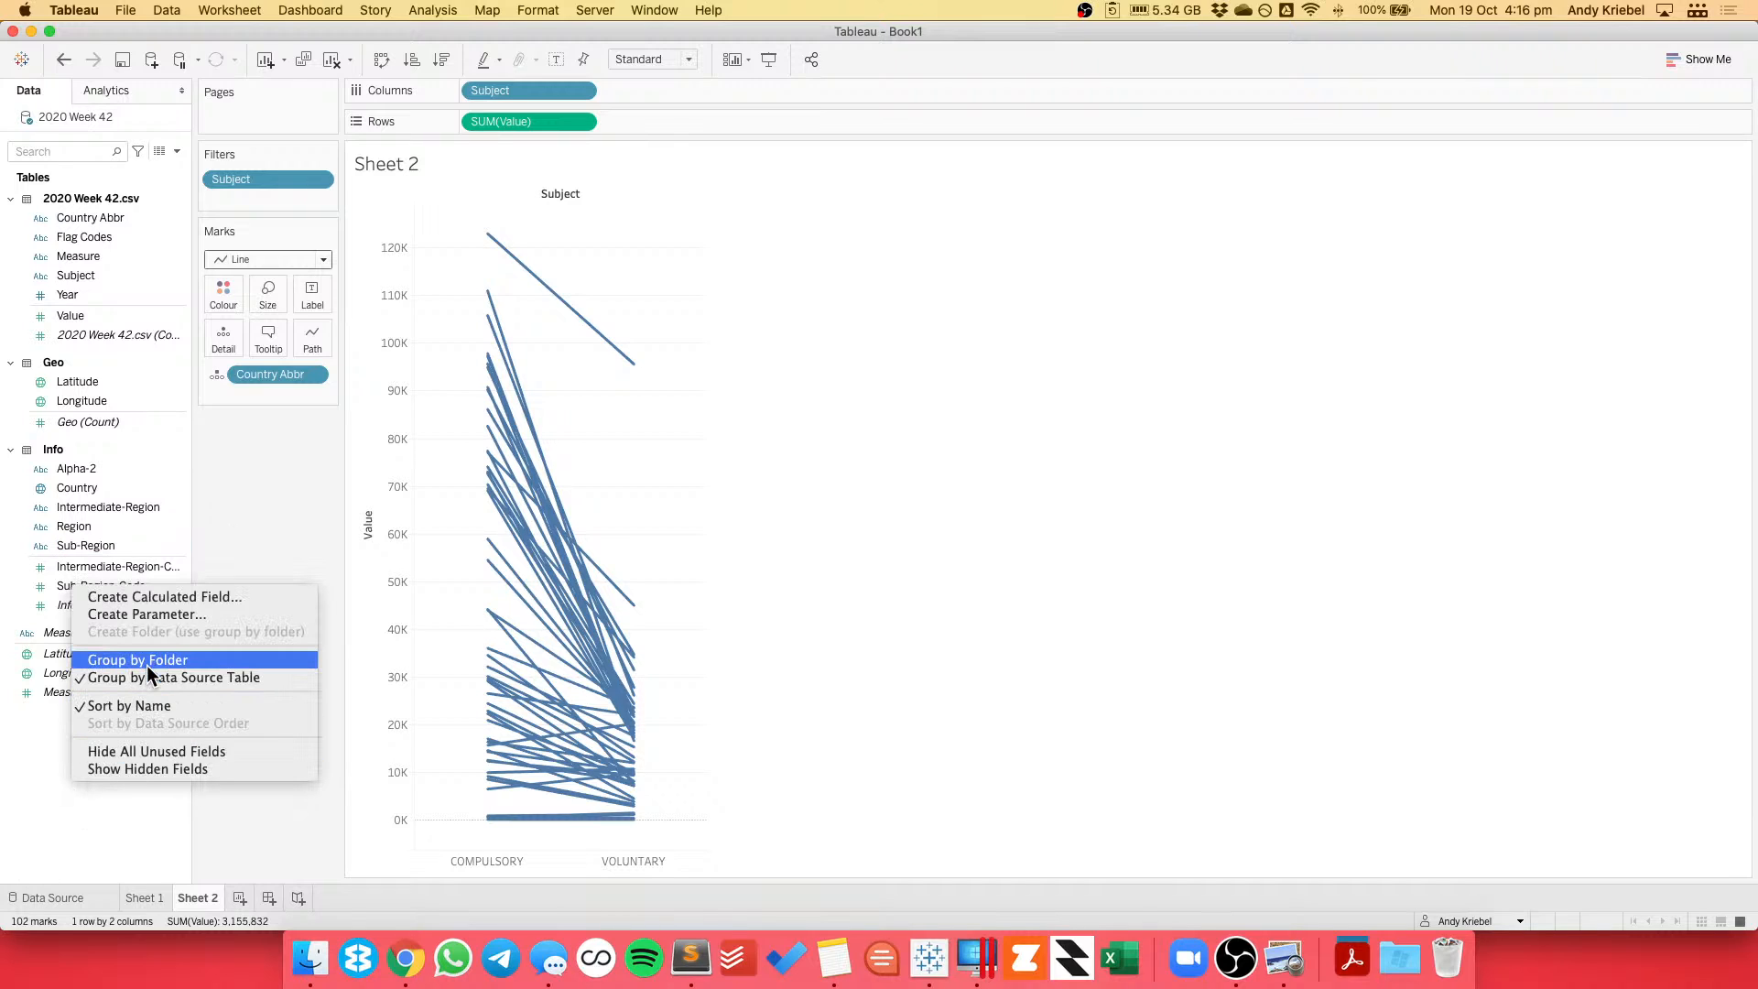
left_click(182, 595)
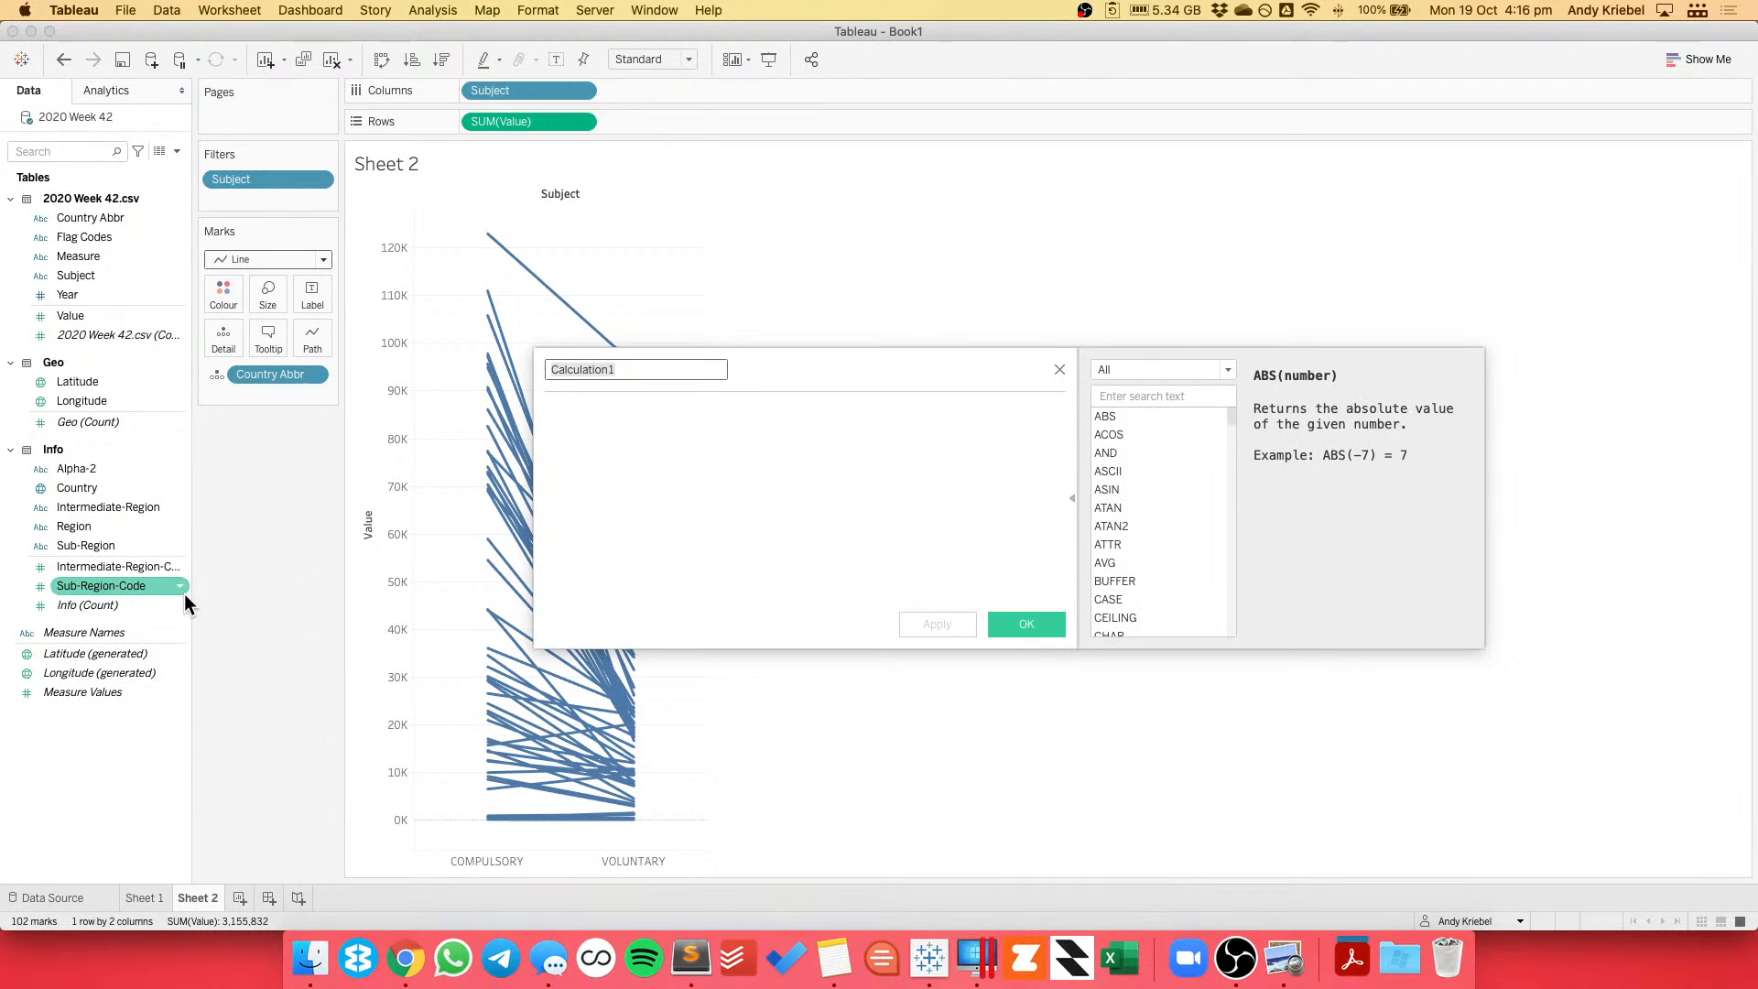
type("COMPULSARY")
key("Tab")
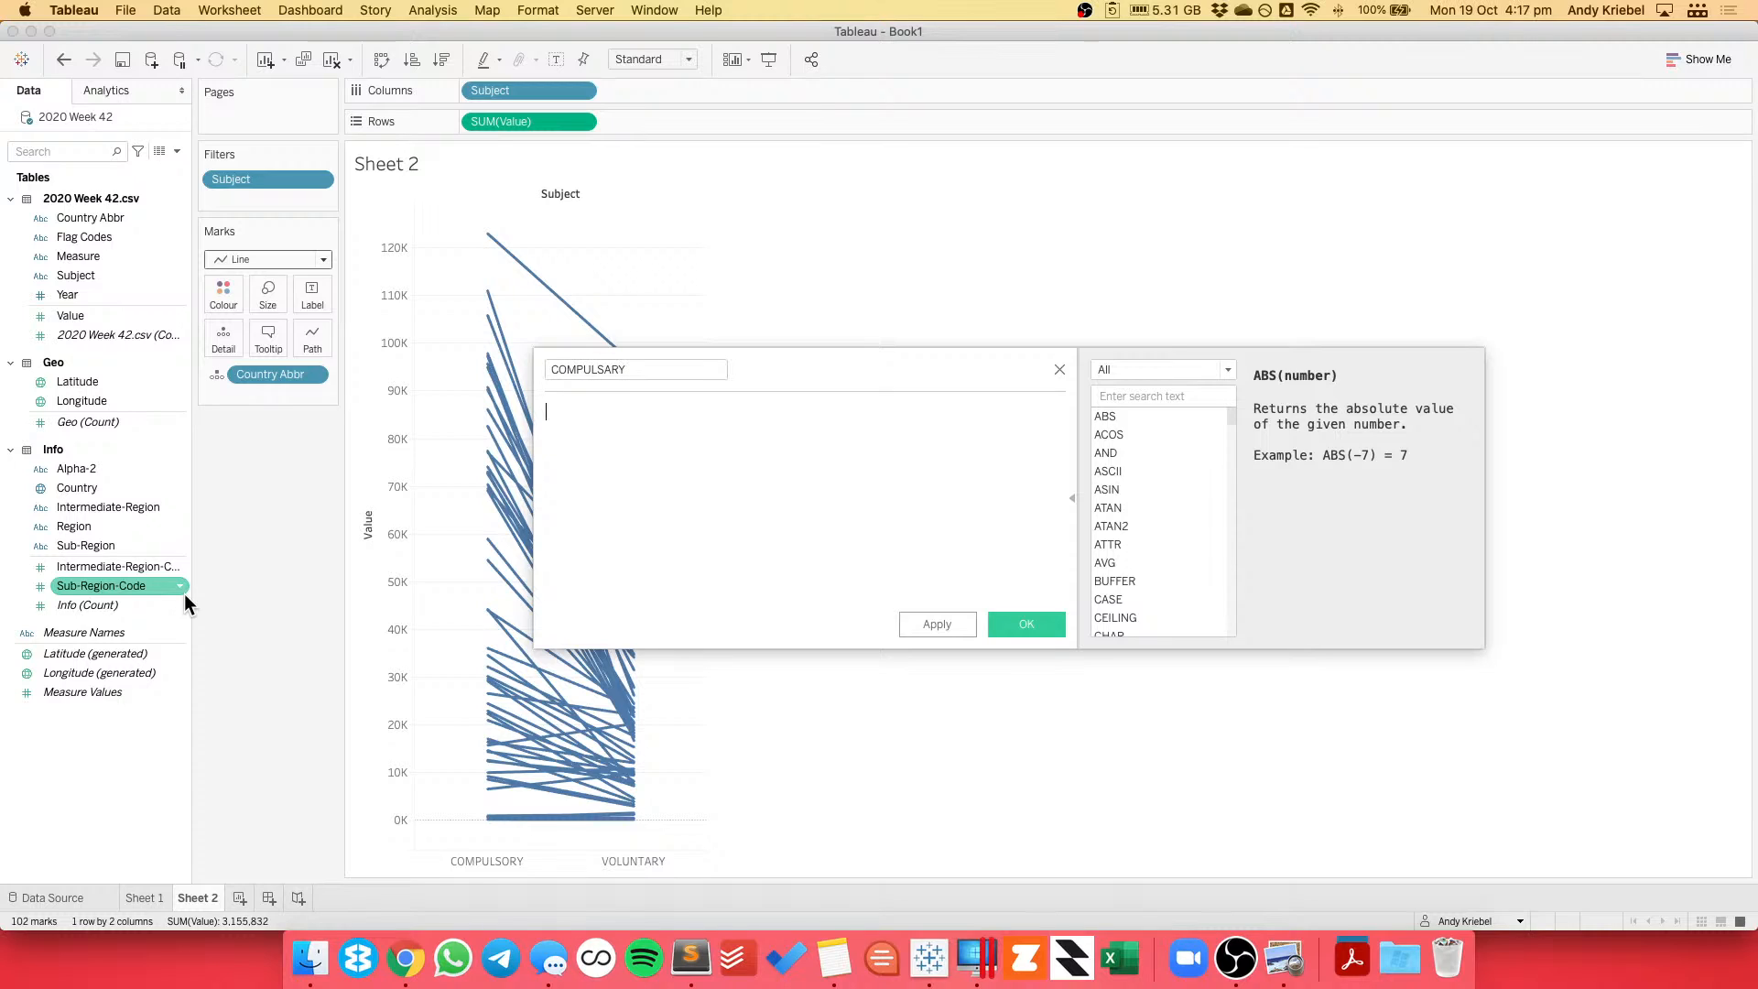
type("IF [Subject]")
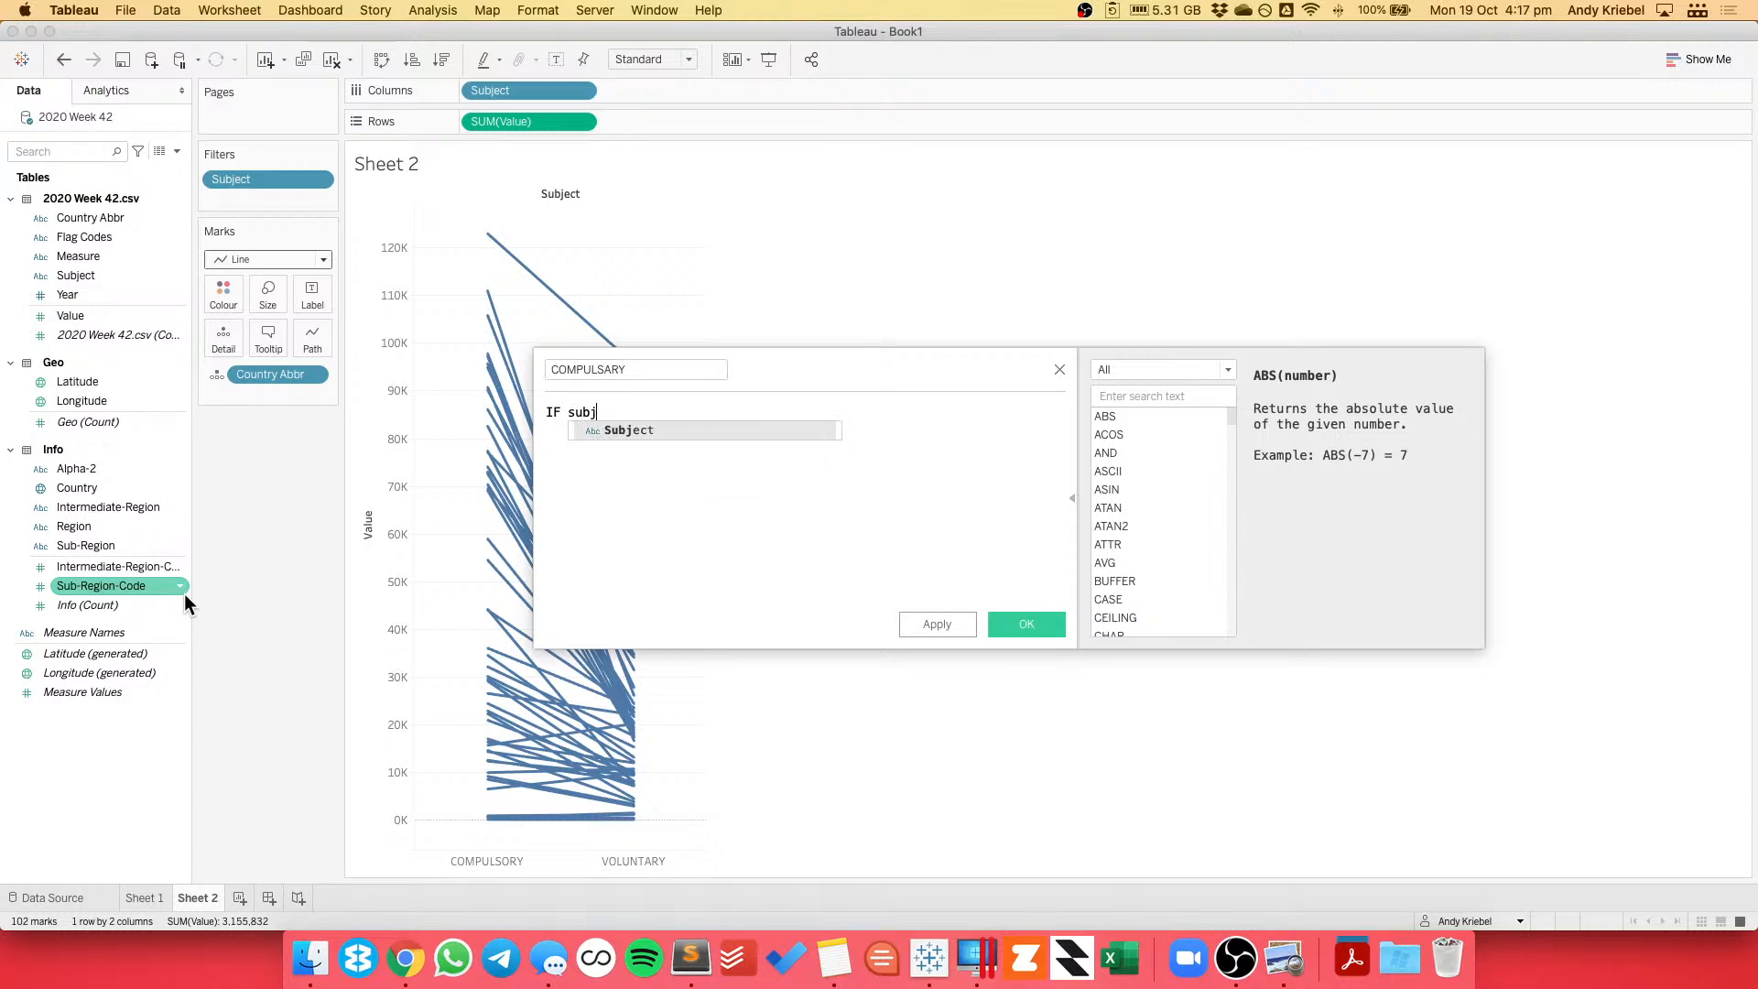
type("='")
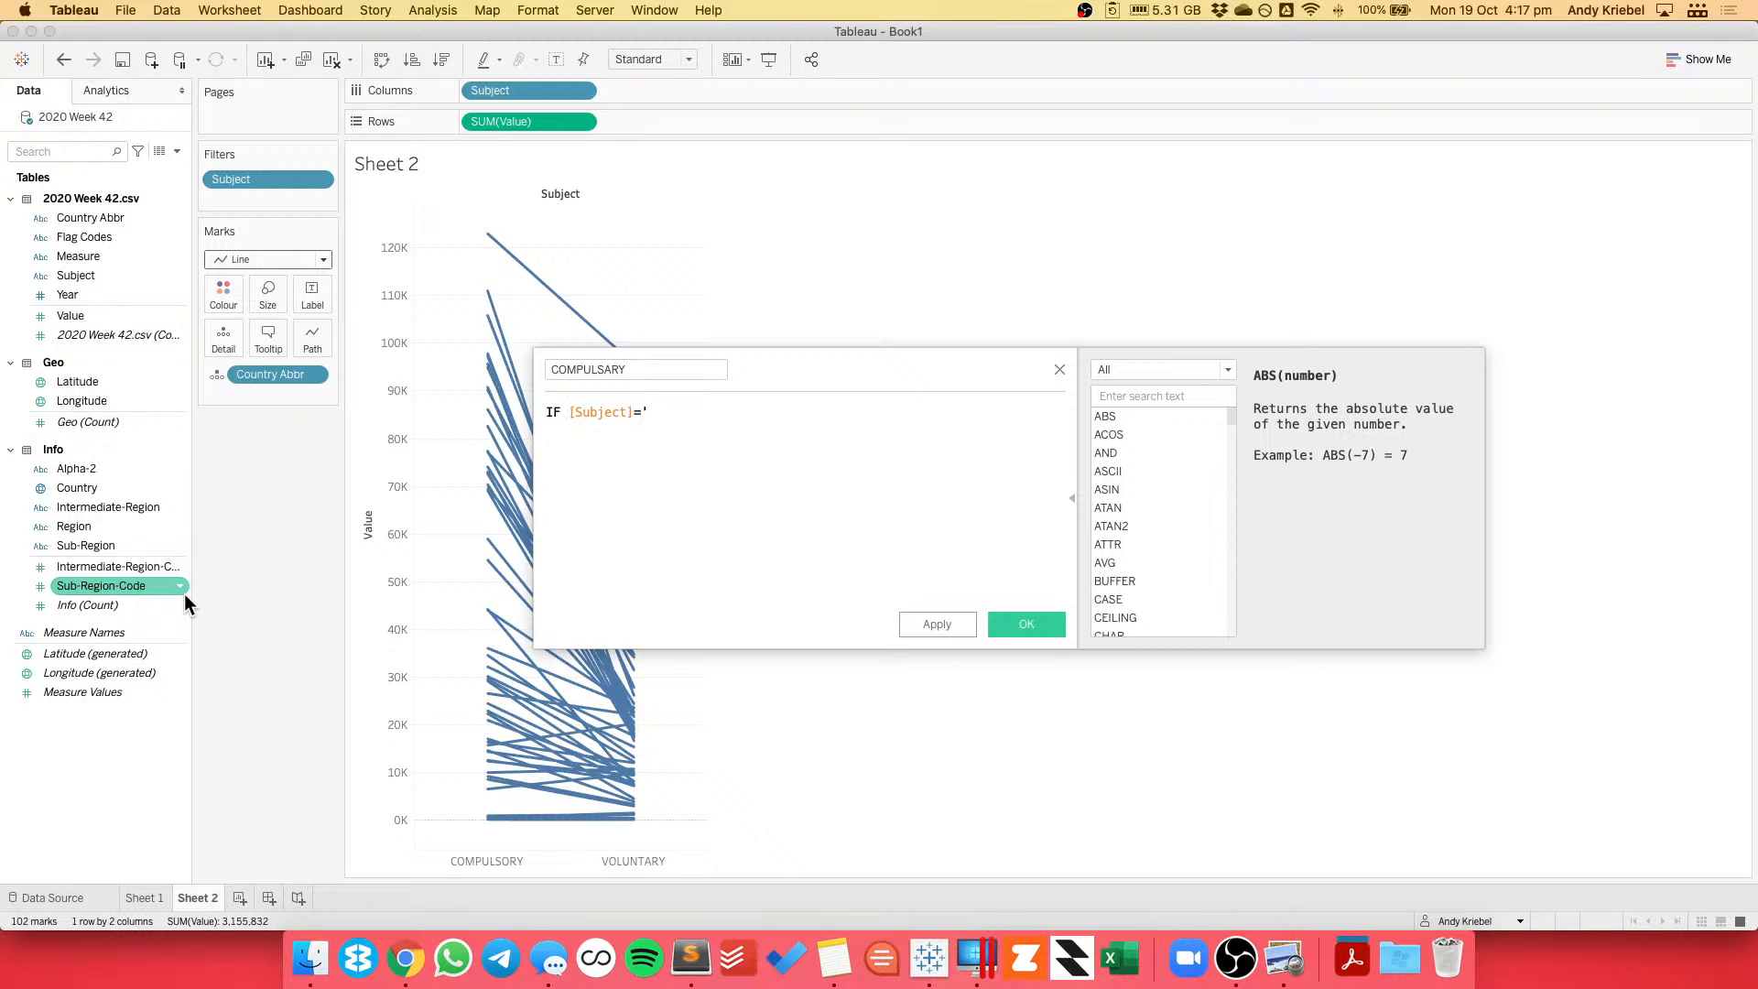
type("COMPULSARY'")
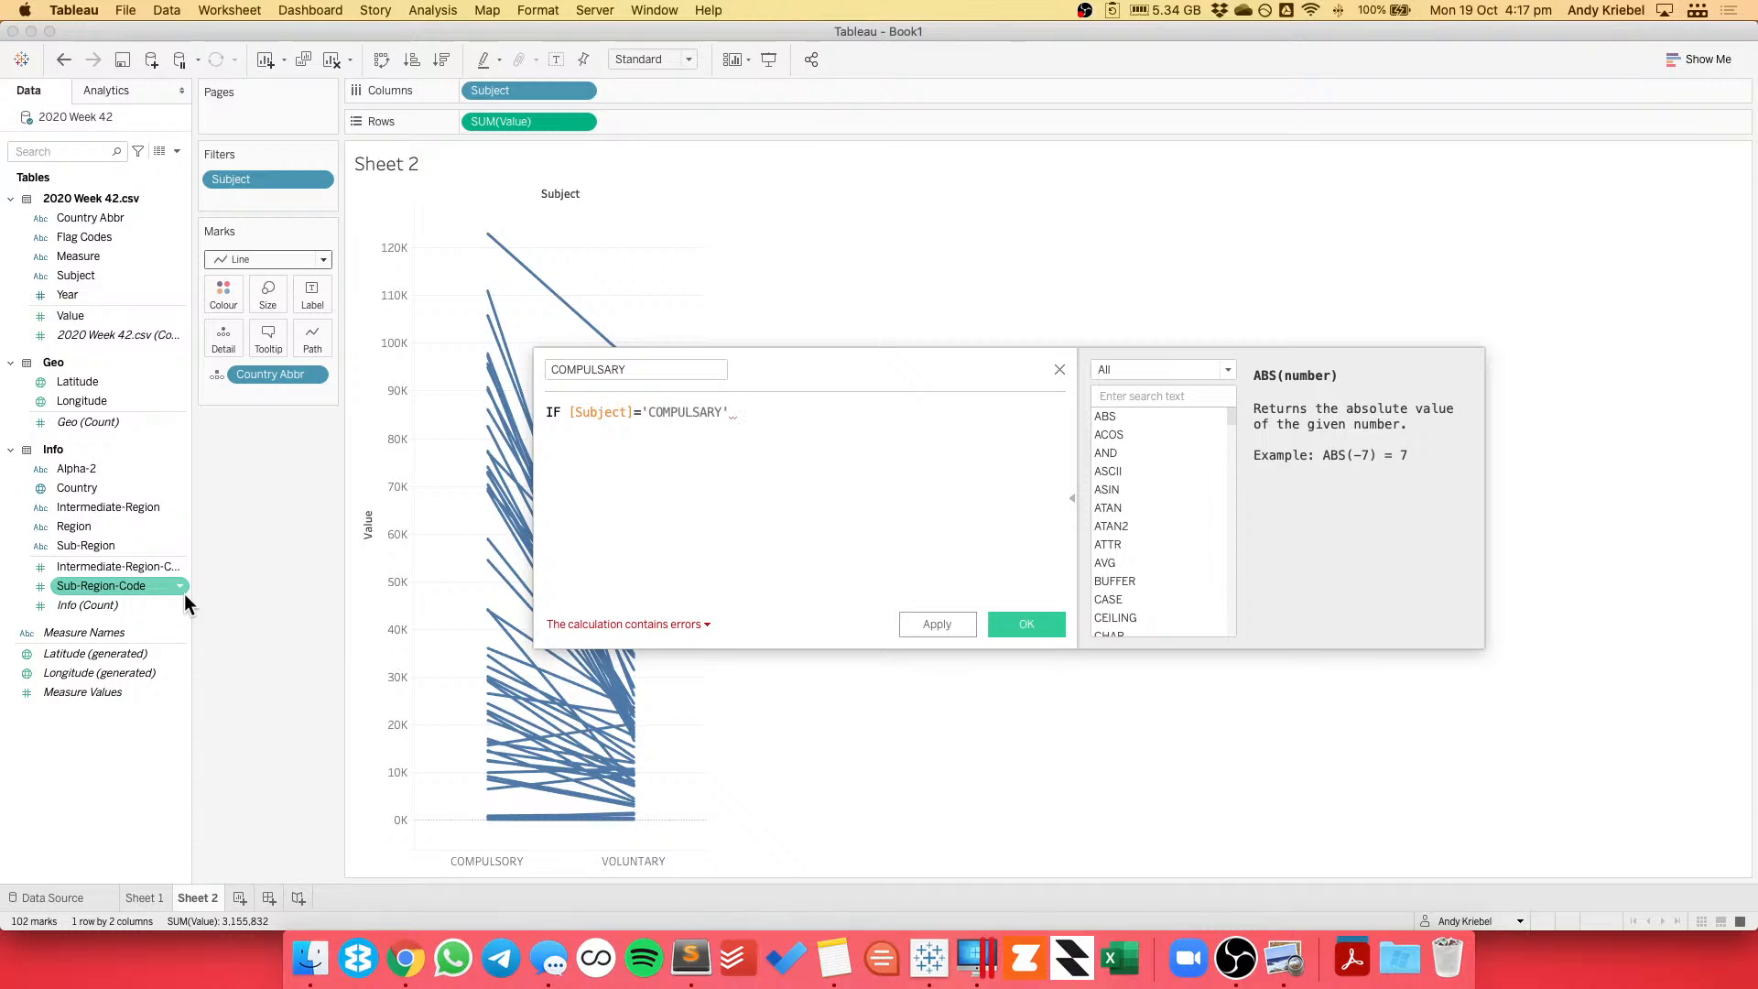
type("THEN [Value]")
key("Return")
key("Return")
type("END")
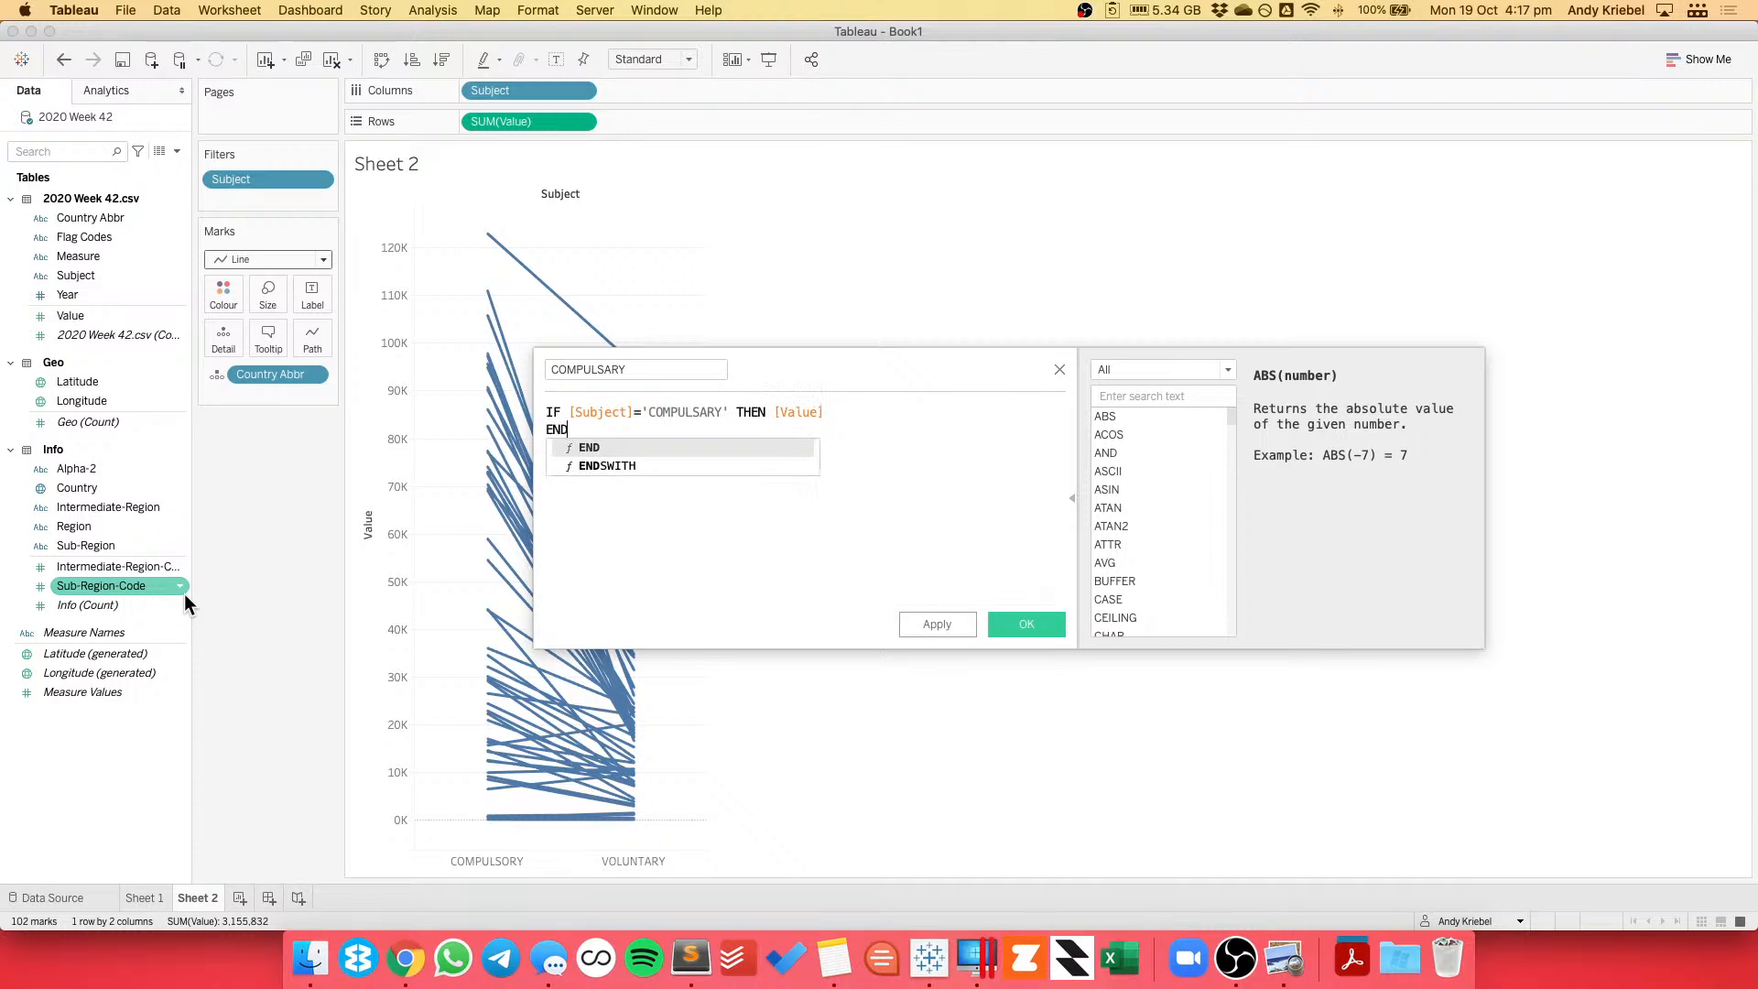
left_click(997, 626)
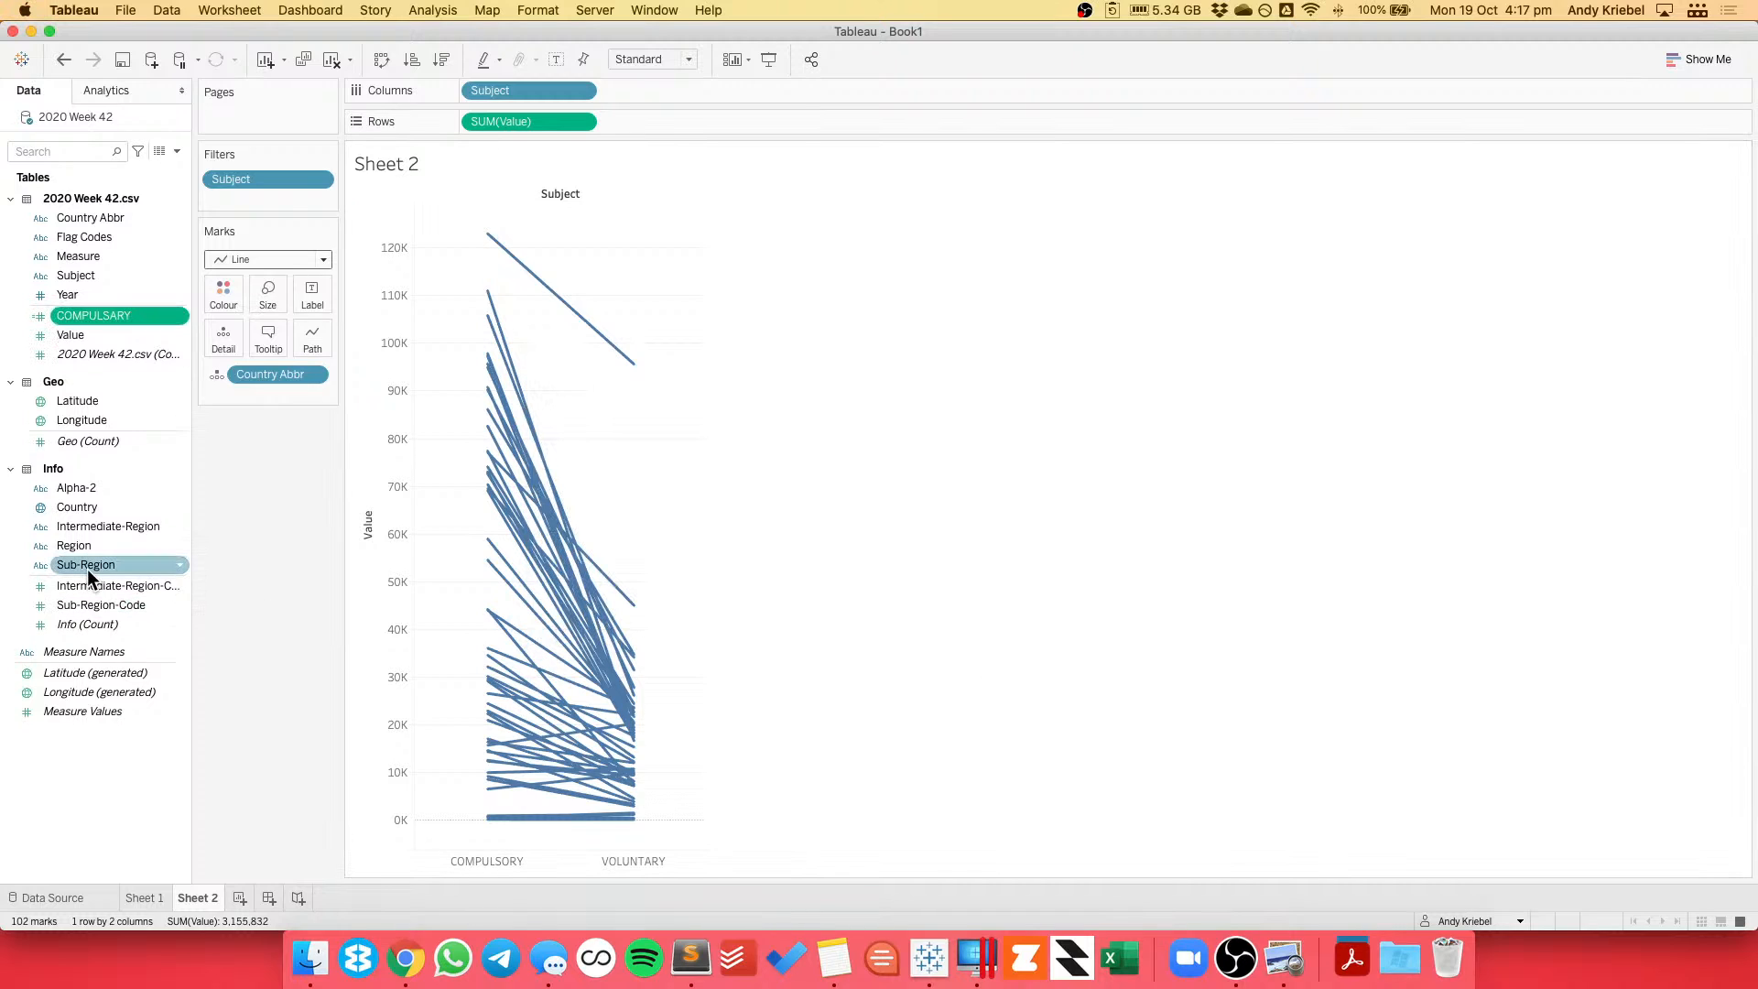
Duplicate the COMPULSARY calculated field and rename the copy VOLUNTARY in its editor.
right_click(108, 317)
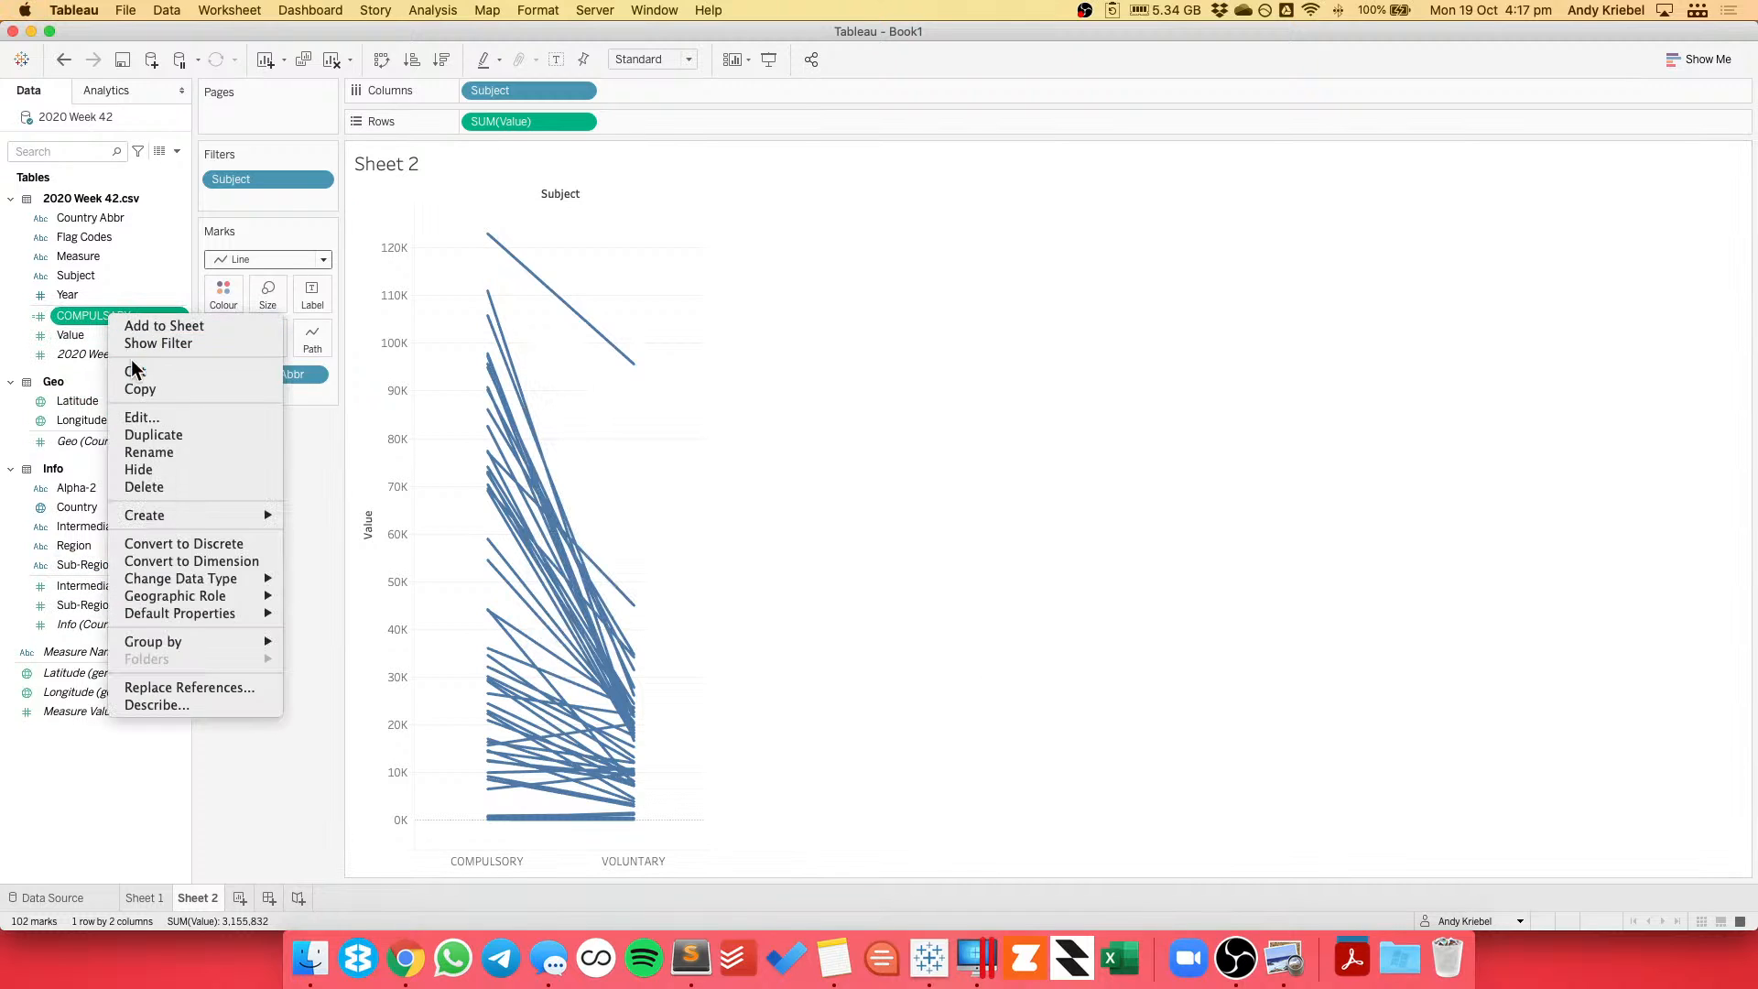
left_click(152, 438)
right_click(107, 327)
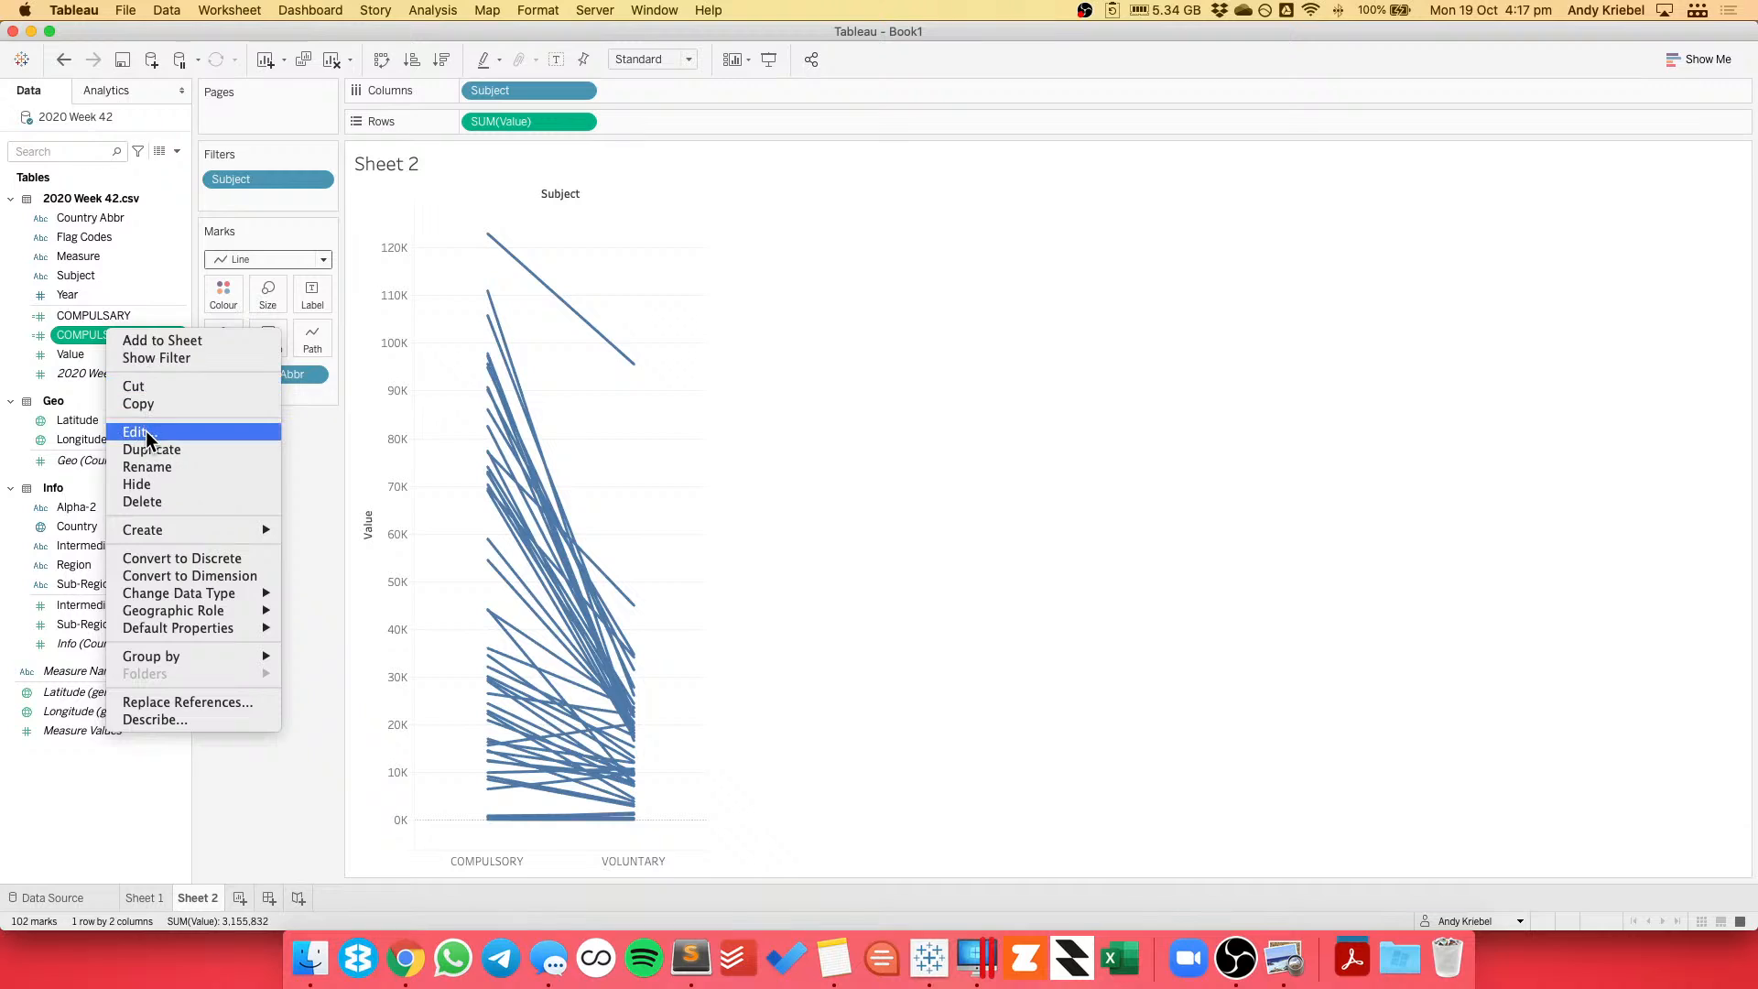
left_click(152, 431)
triple_click(673, 378)
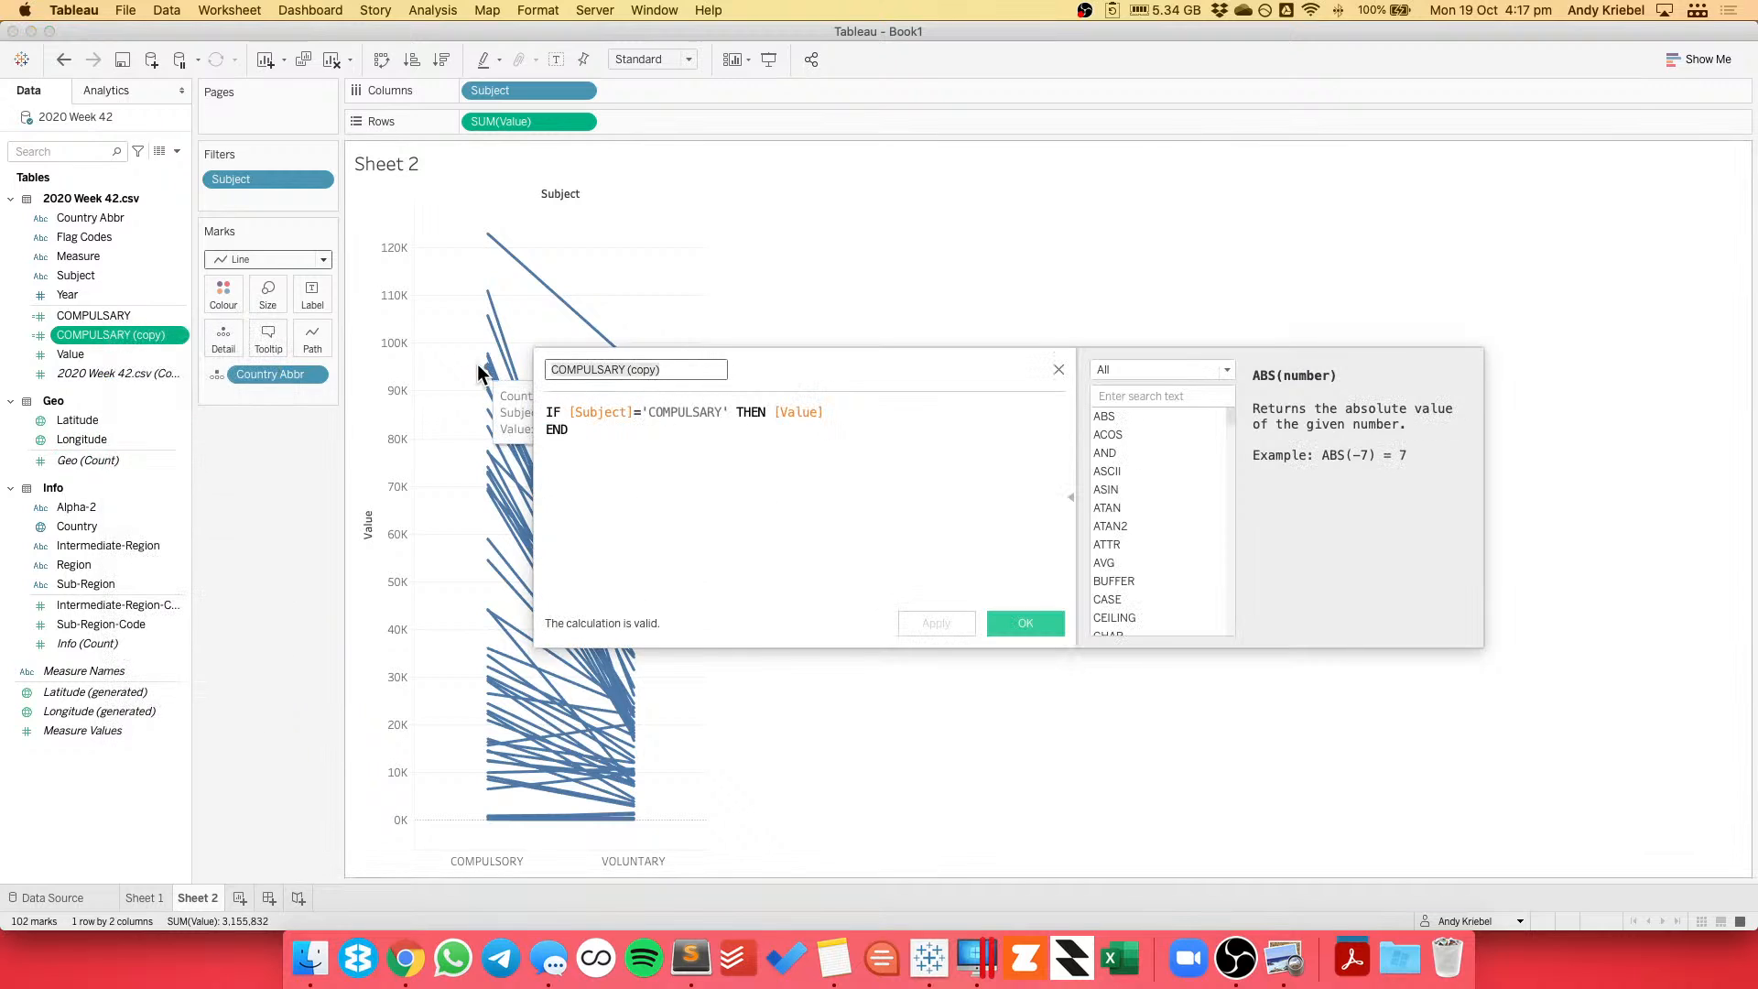
type("VOLUNTARY")
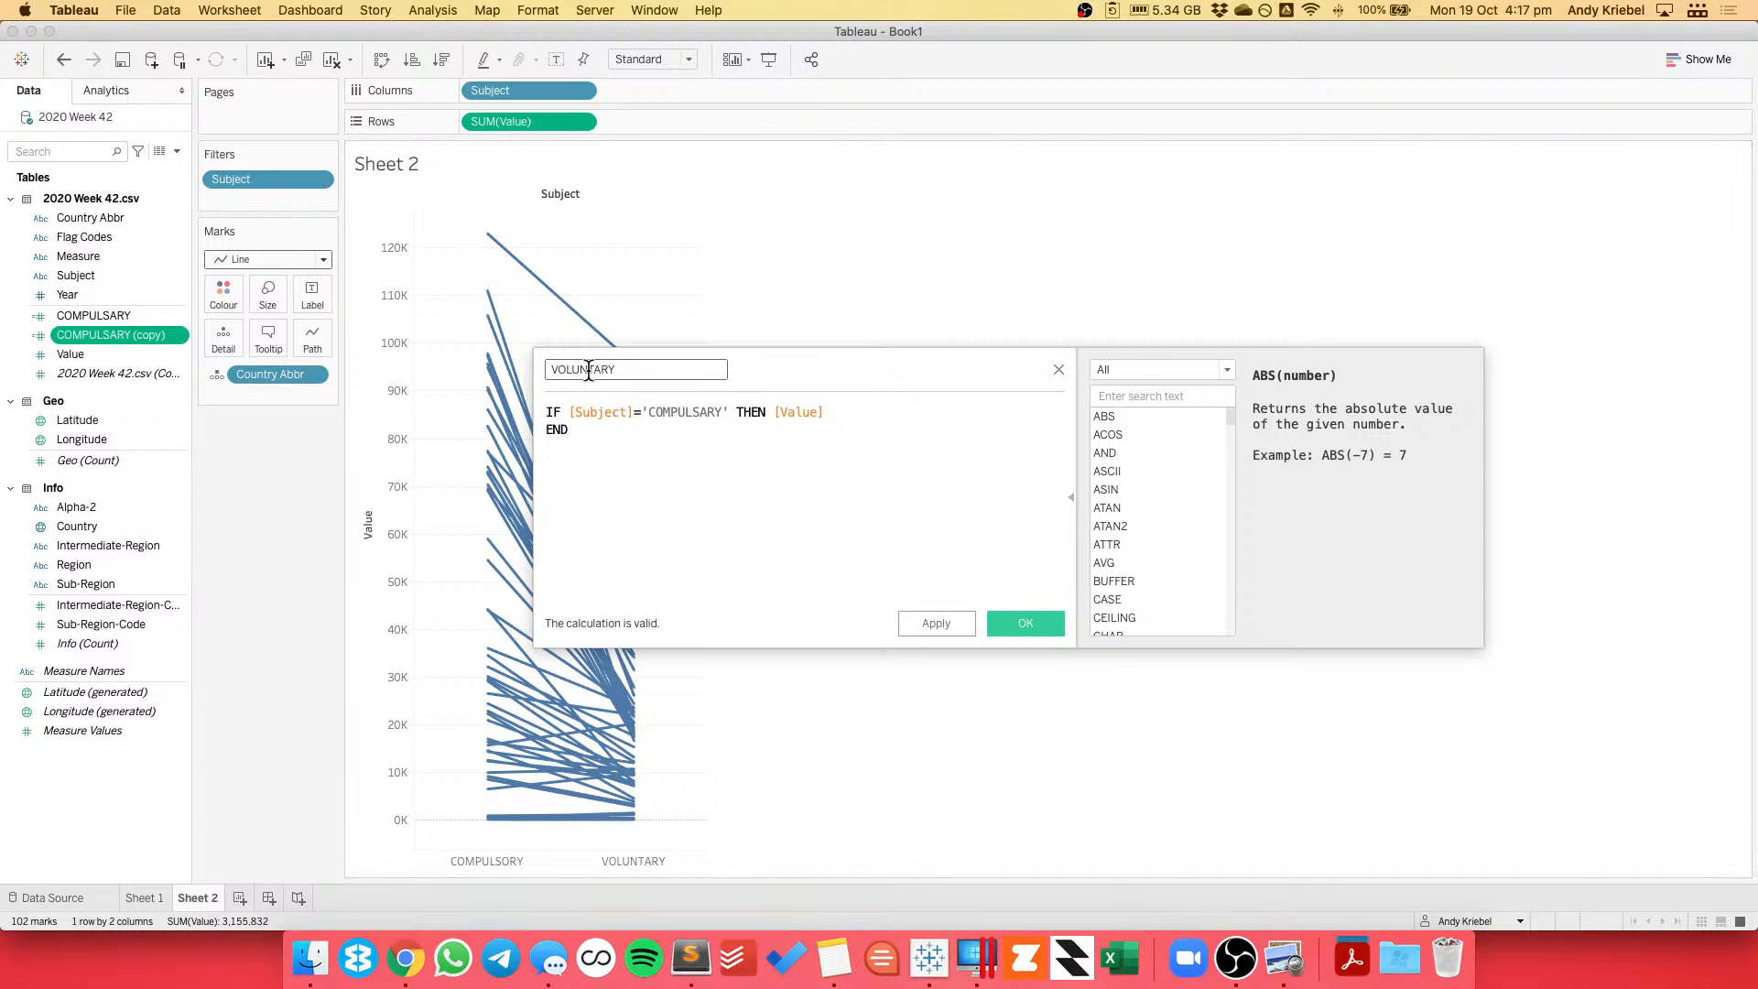
Change the Subject condition in the VOLUNTARY formula to 'VOLUNTARY' and save the calculation.
left_click(691, 412)
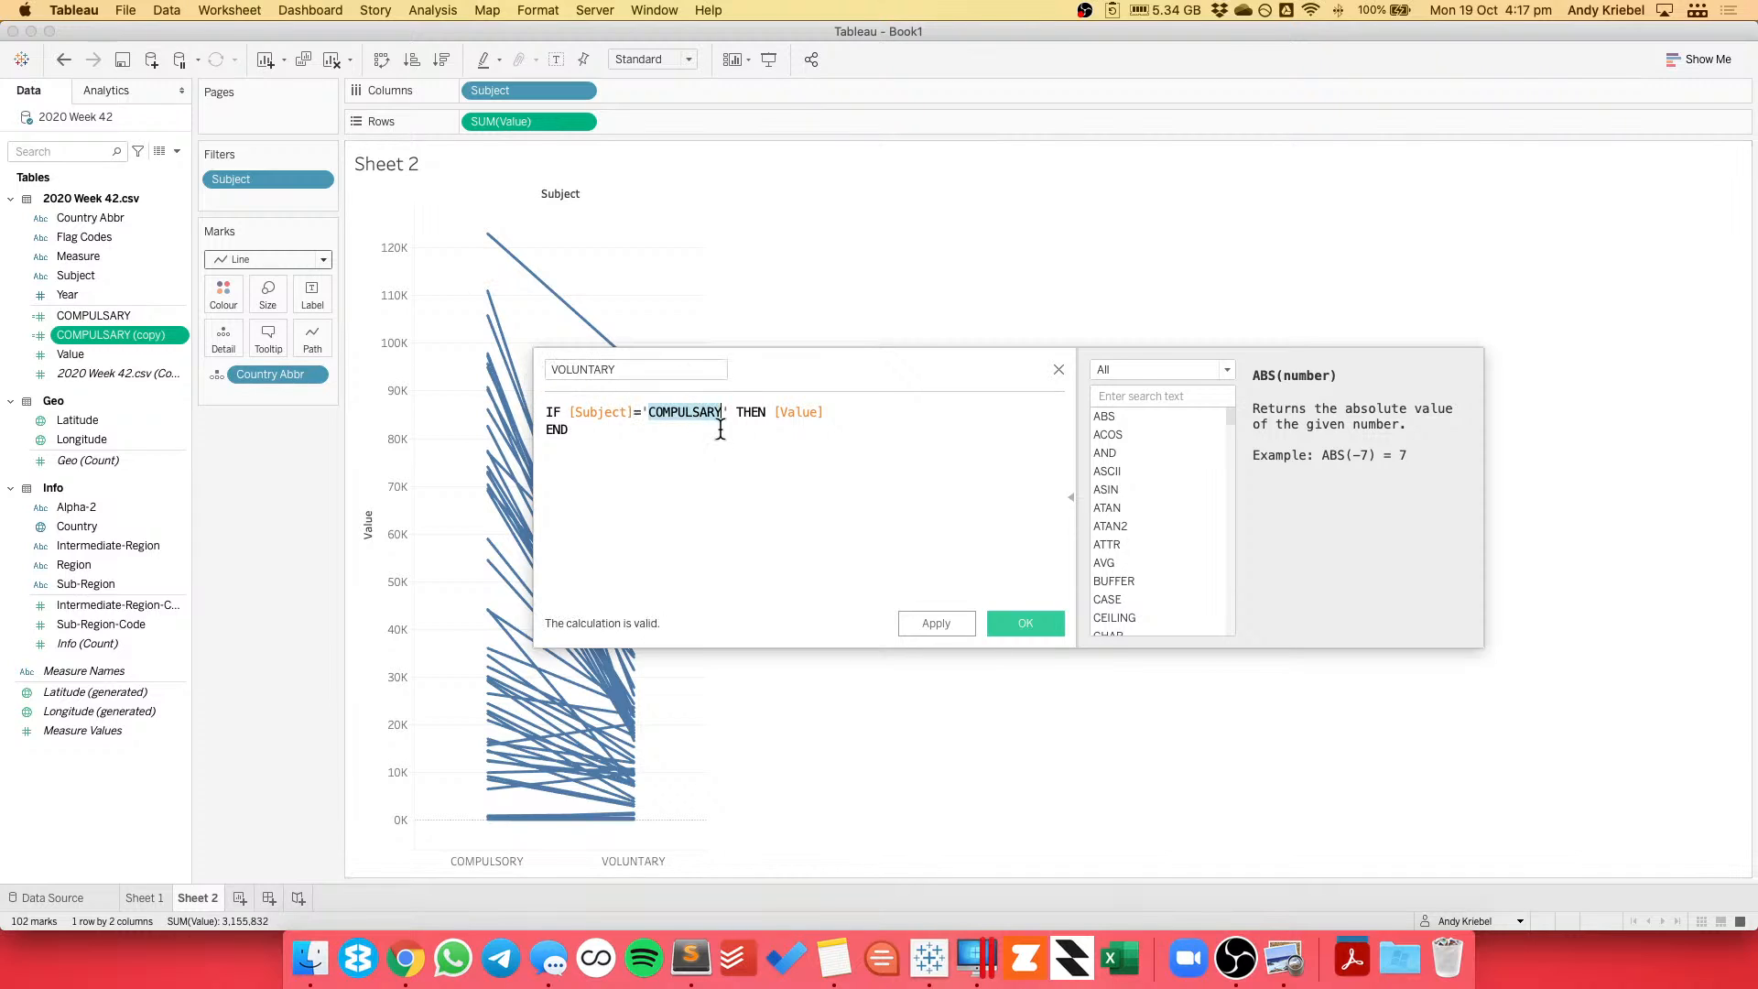
key("super+v")
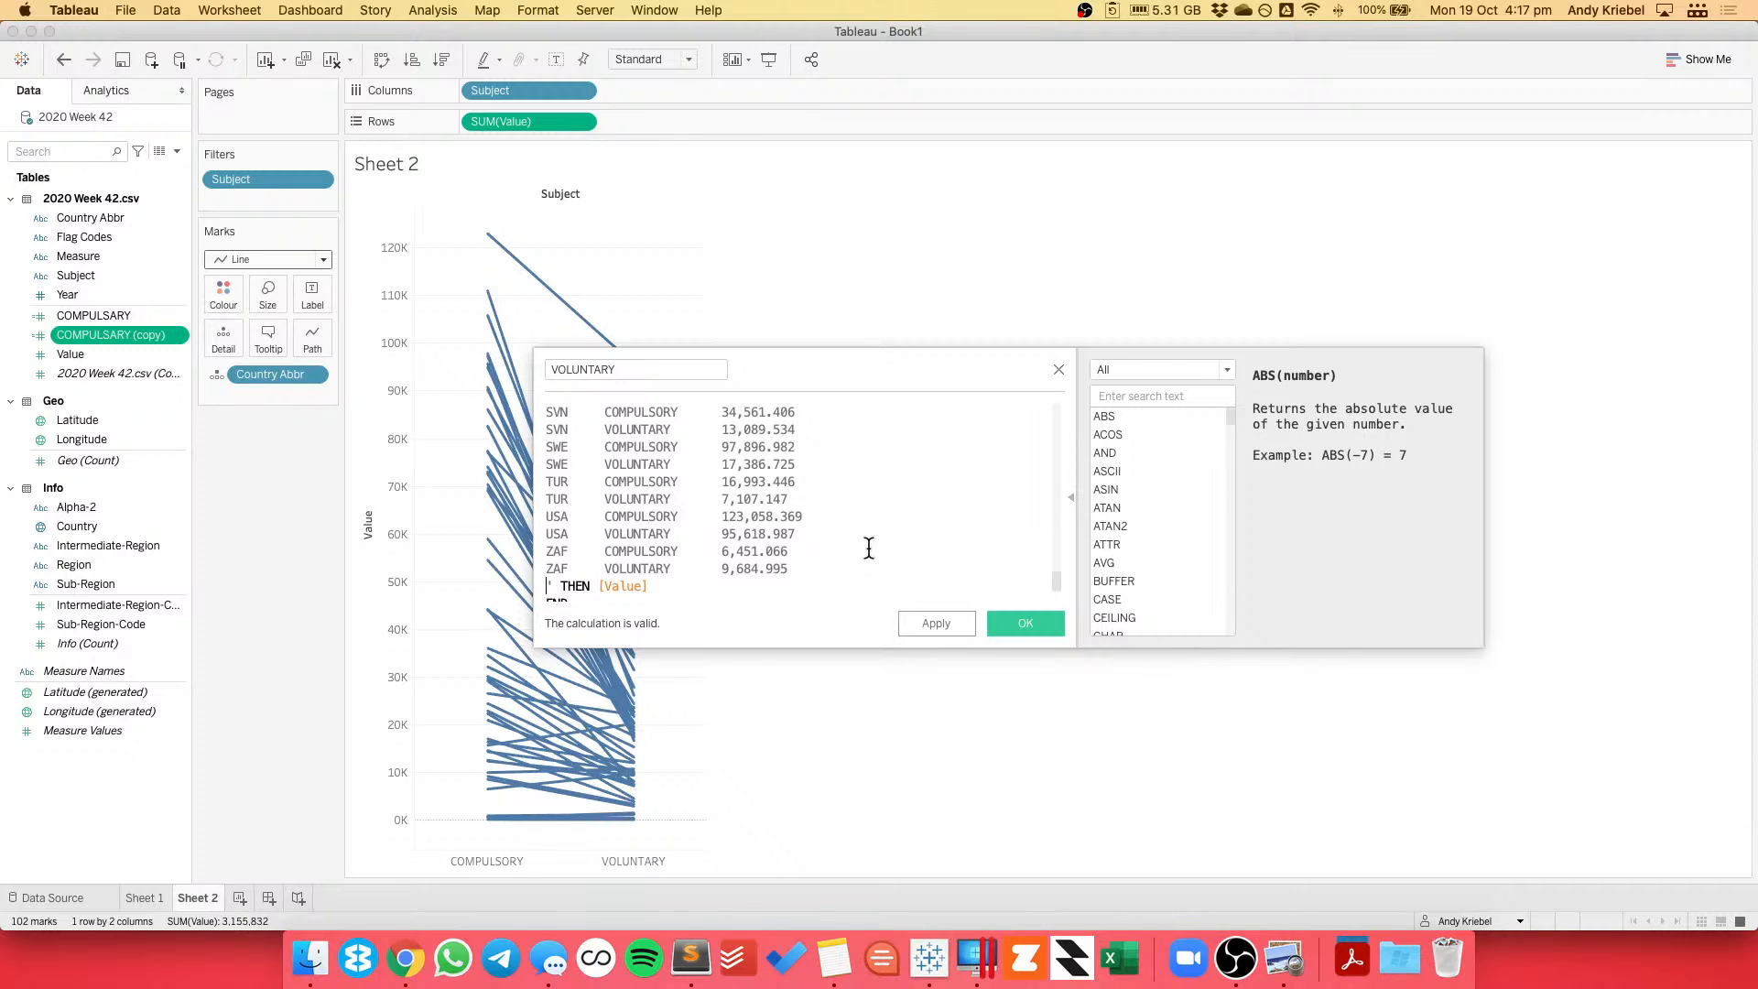
key("super+z")
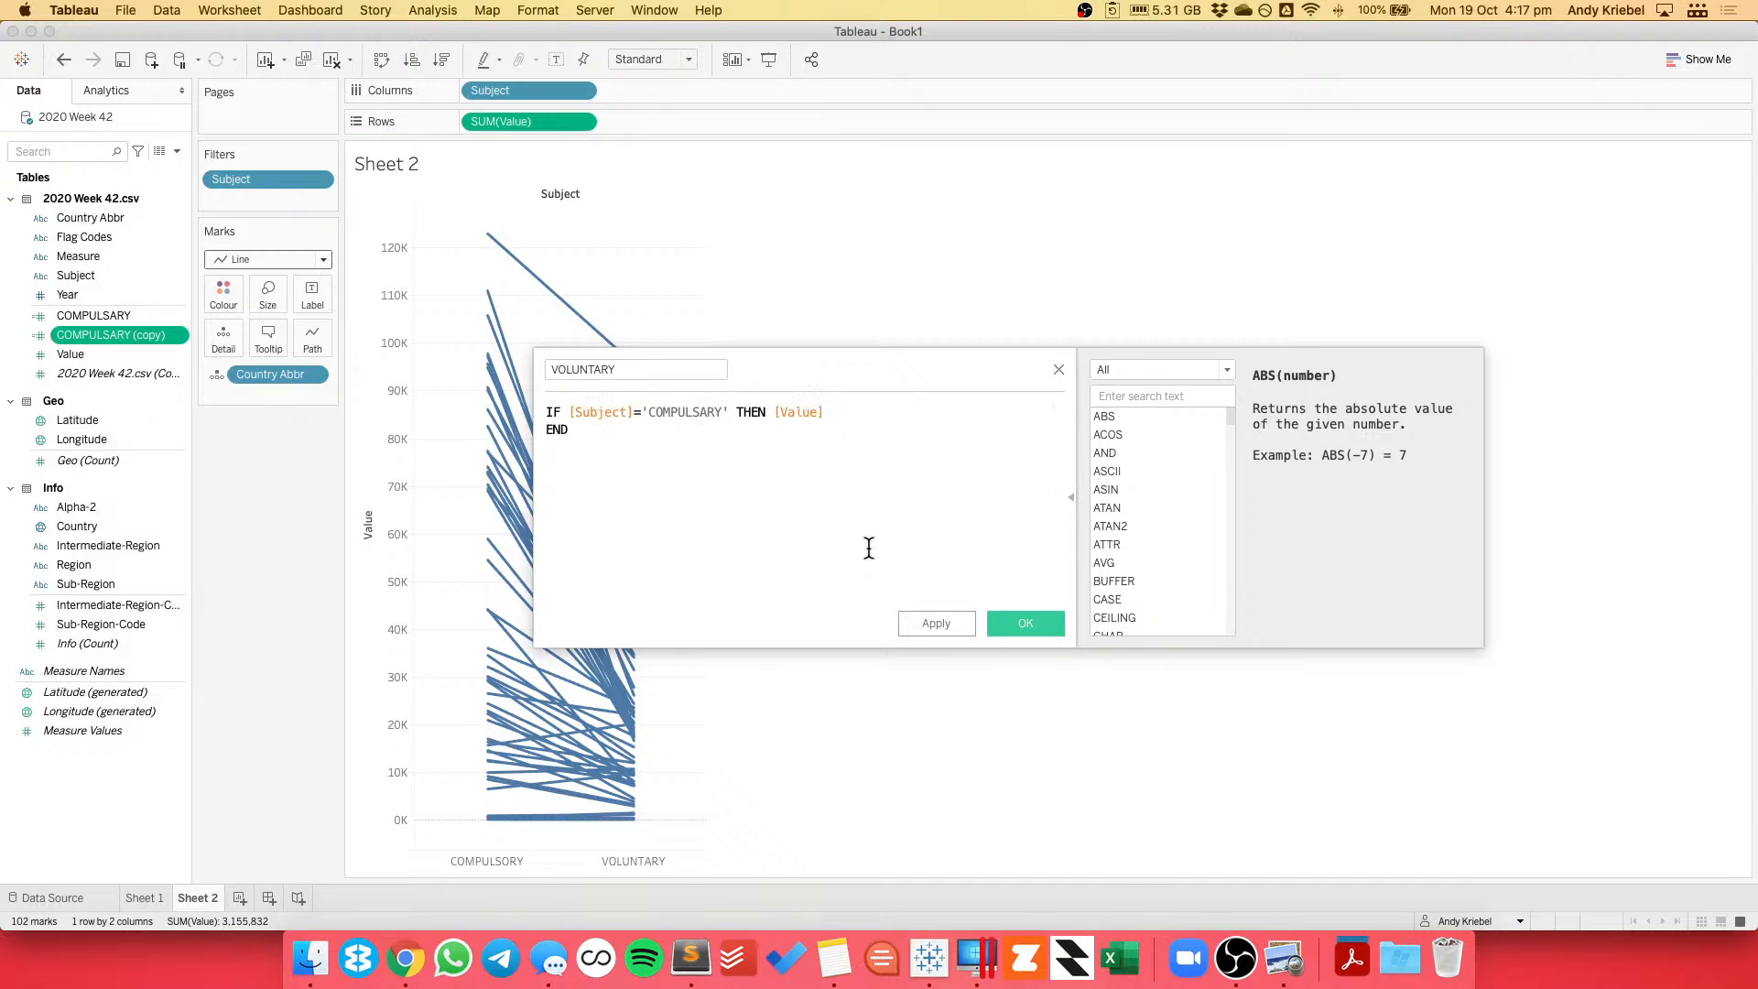
double_click(668, 412)
type("VOLUNTARY")
left_click(1029, 623)
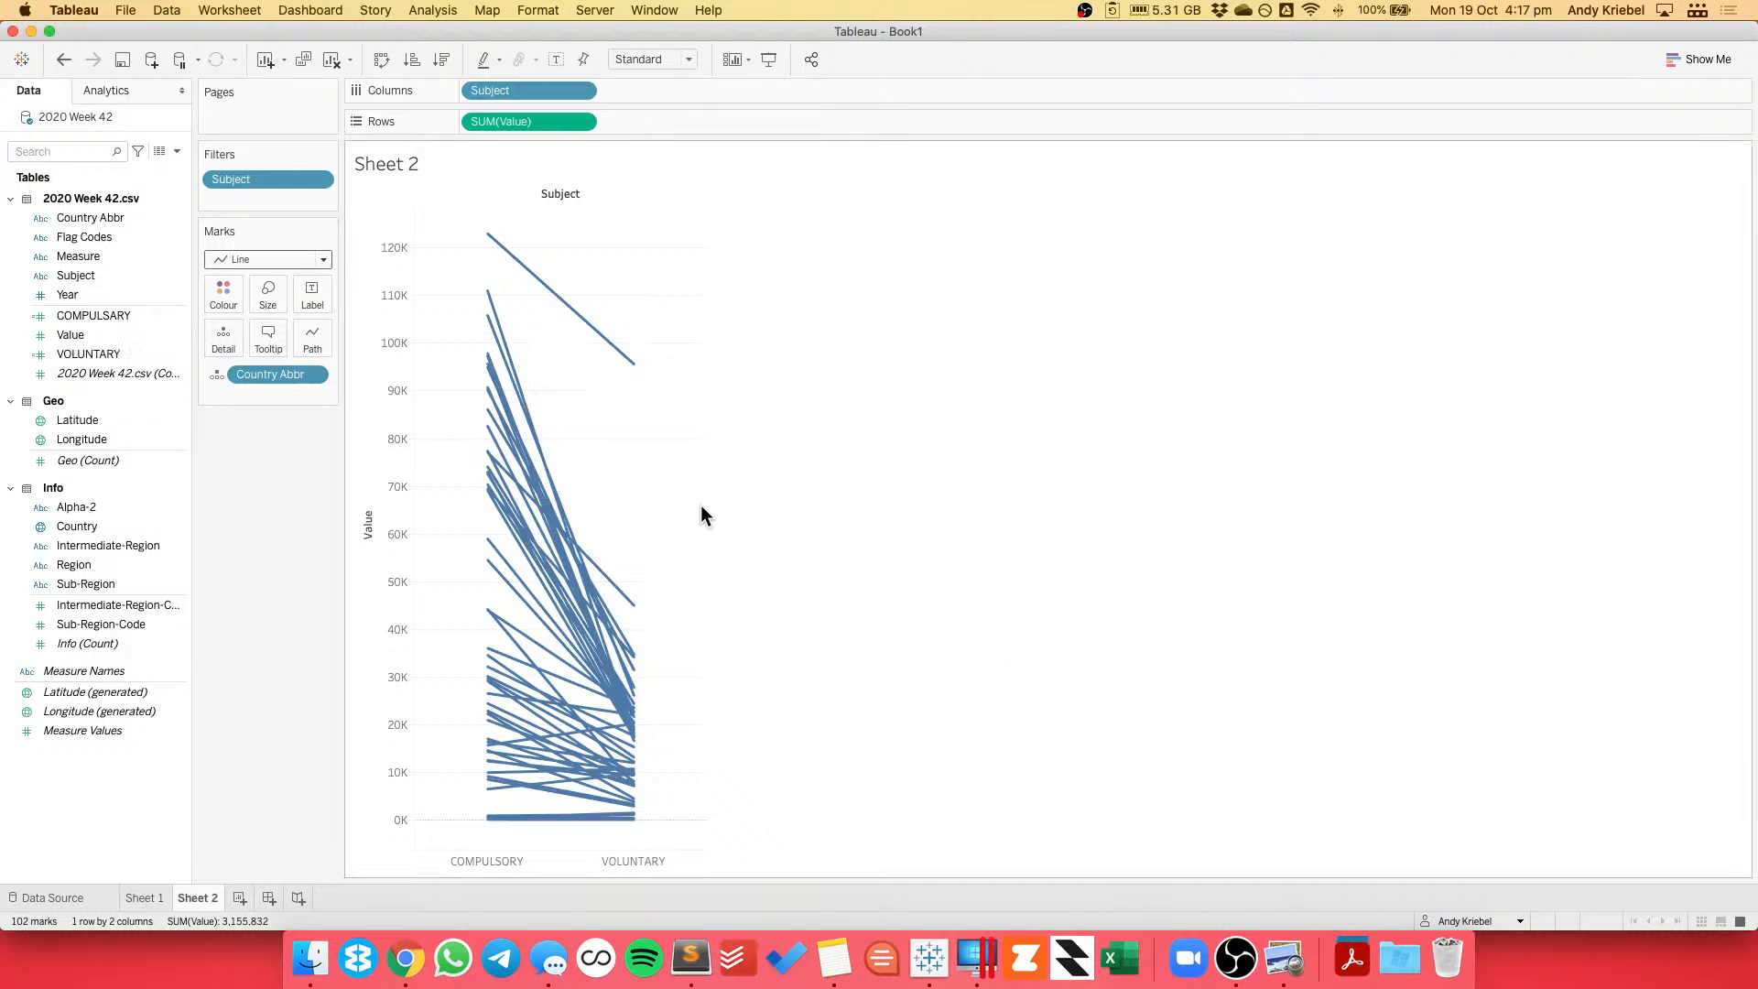
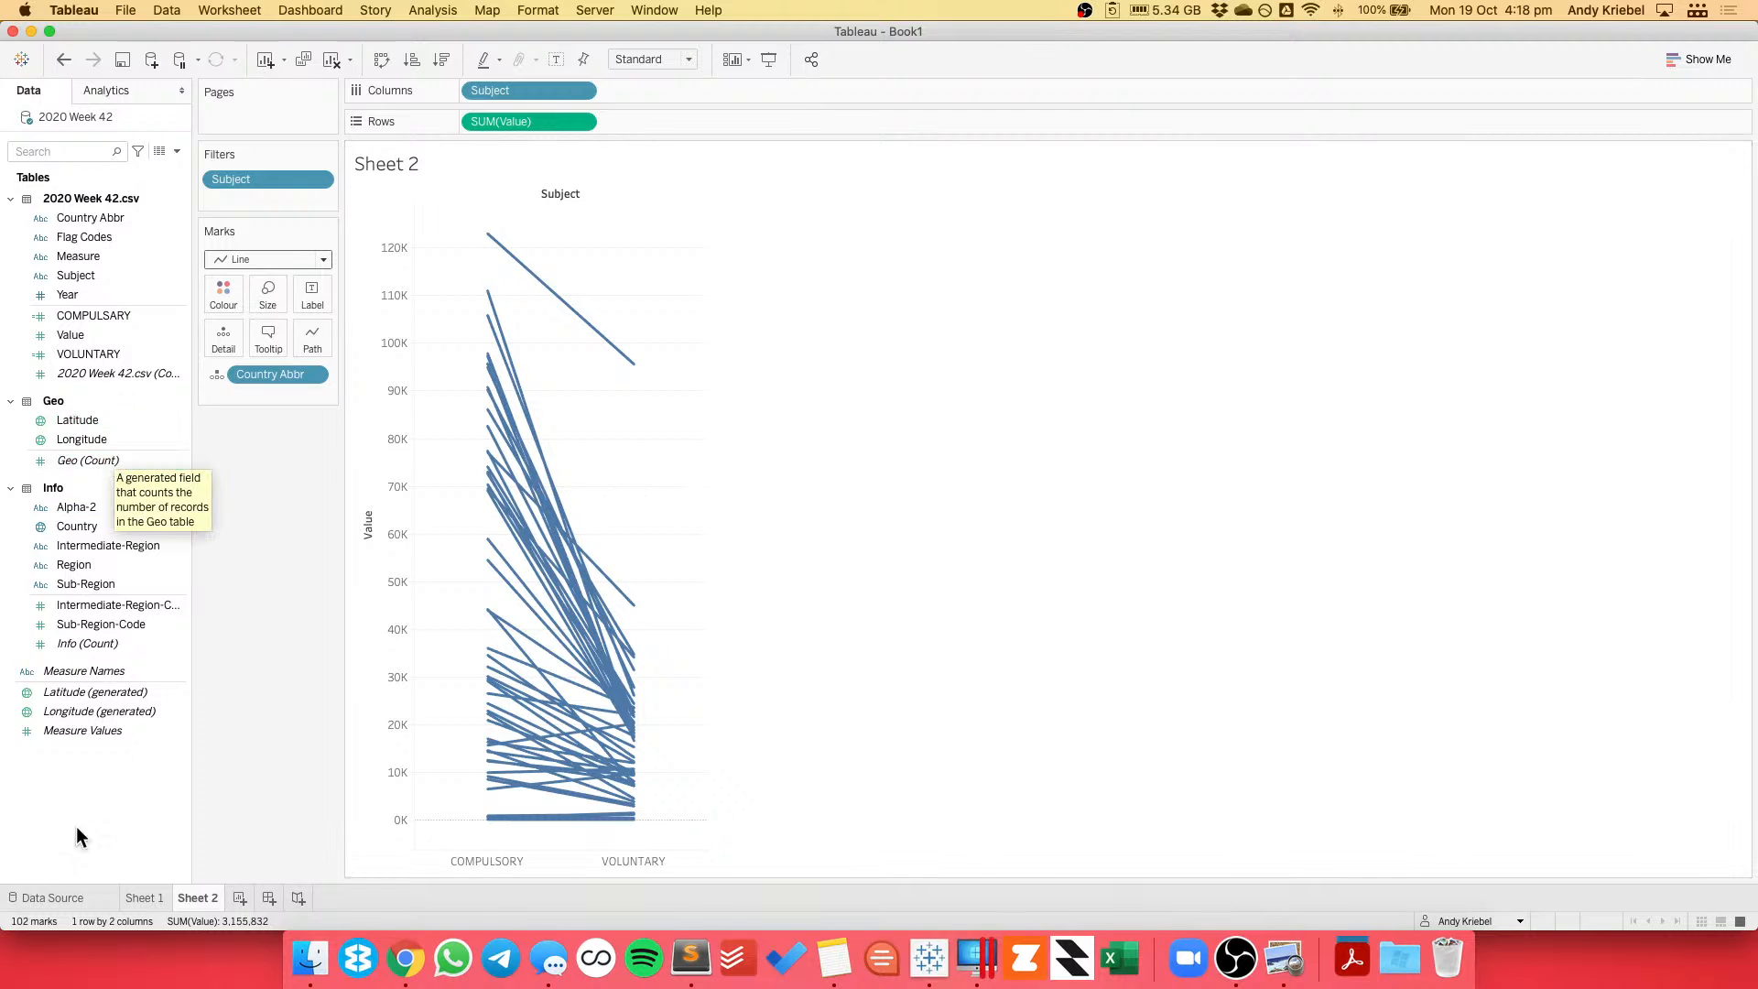
Start a new calculated field and name it VOLUNTARY > COMPULSARY.
right_click(92, 776)
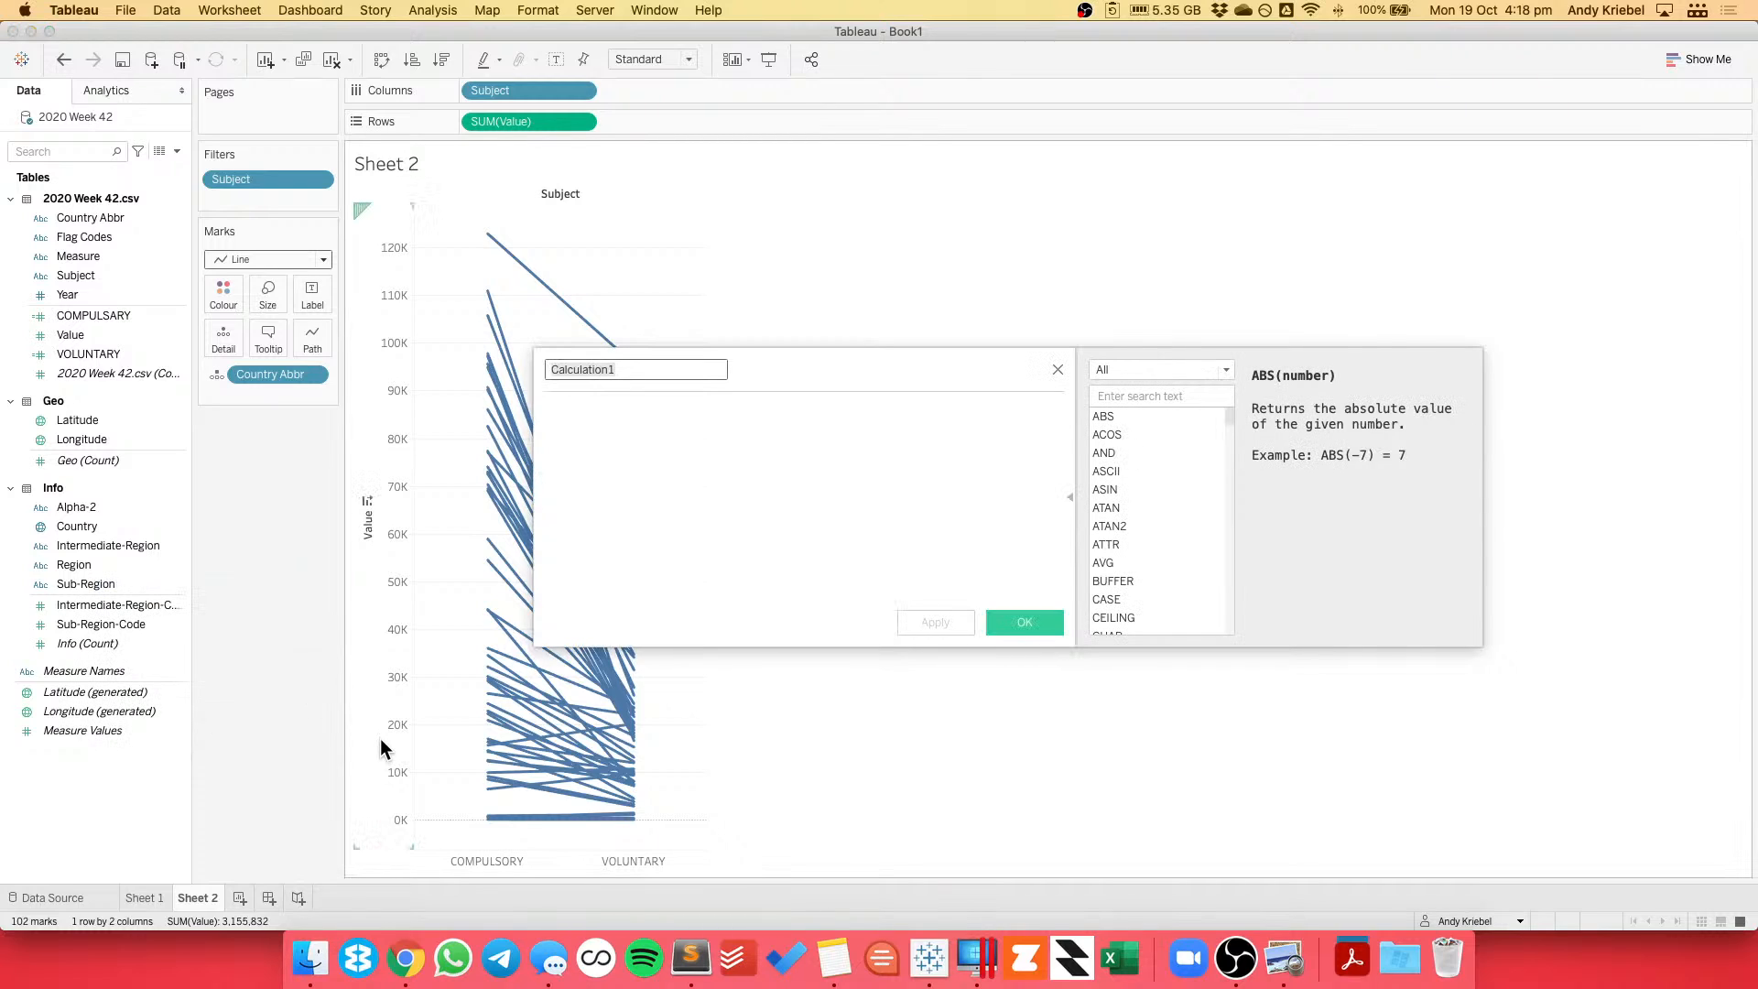
type("VOLUNTARY > COMPULA")
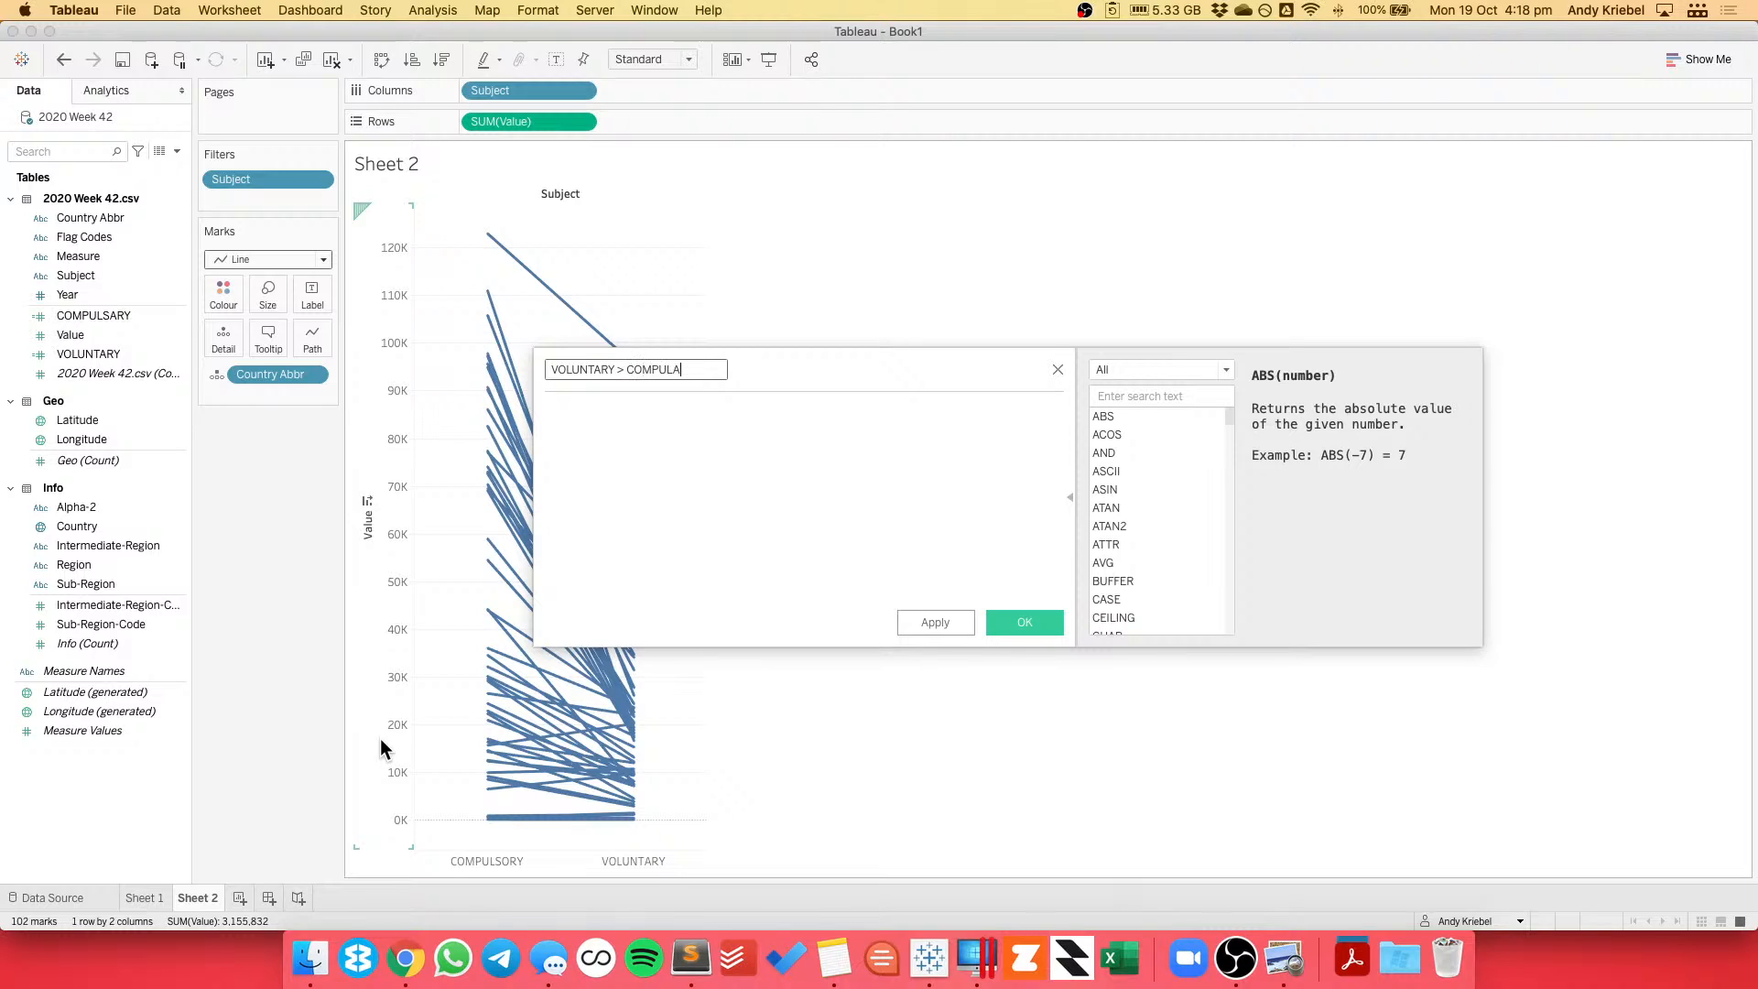
key("BackSpace")
type("SARY")
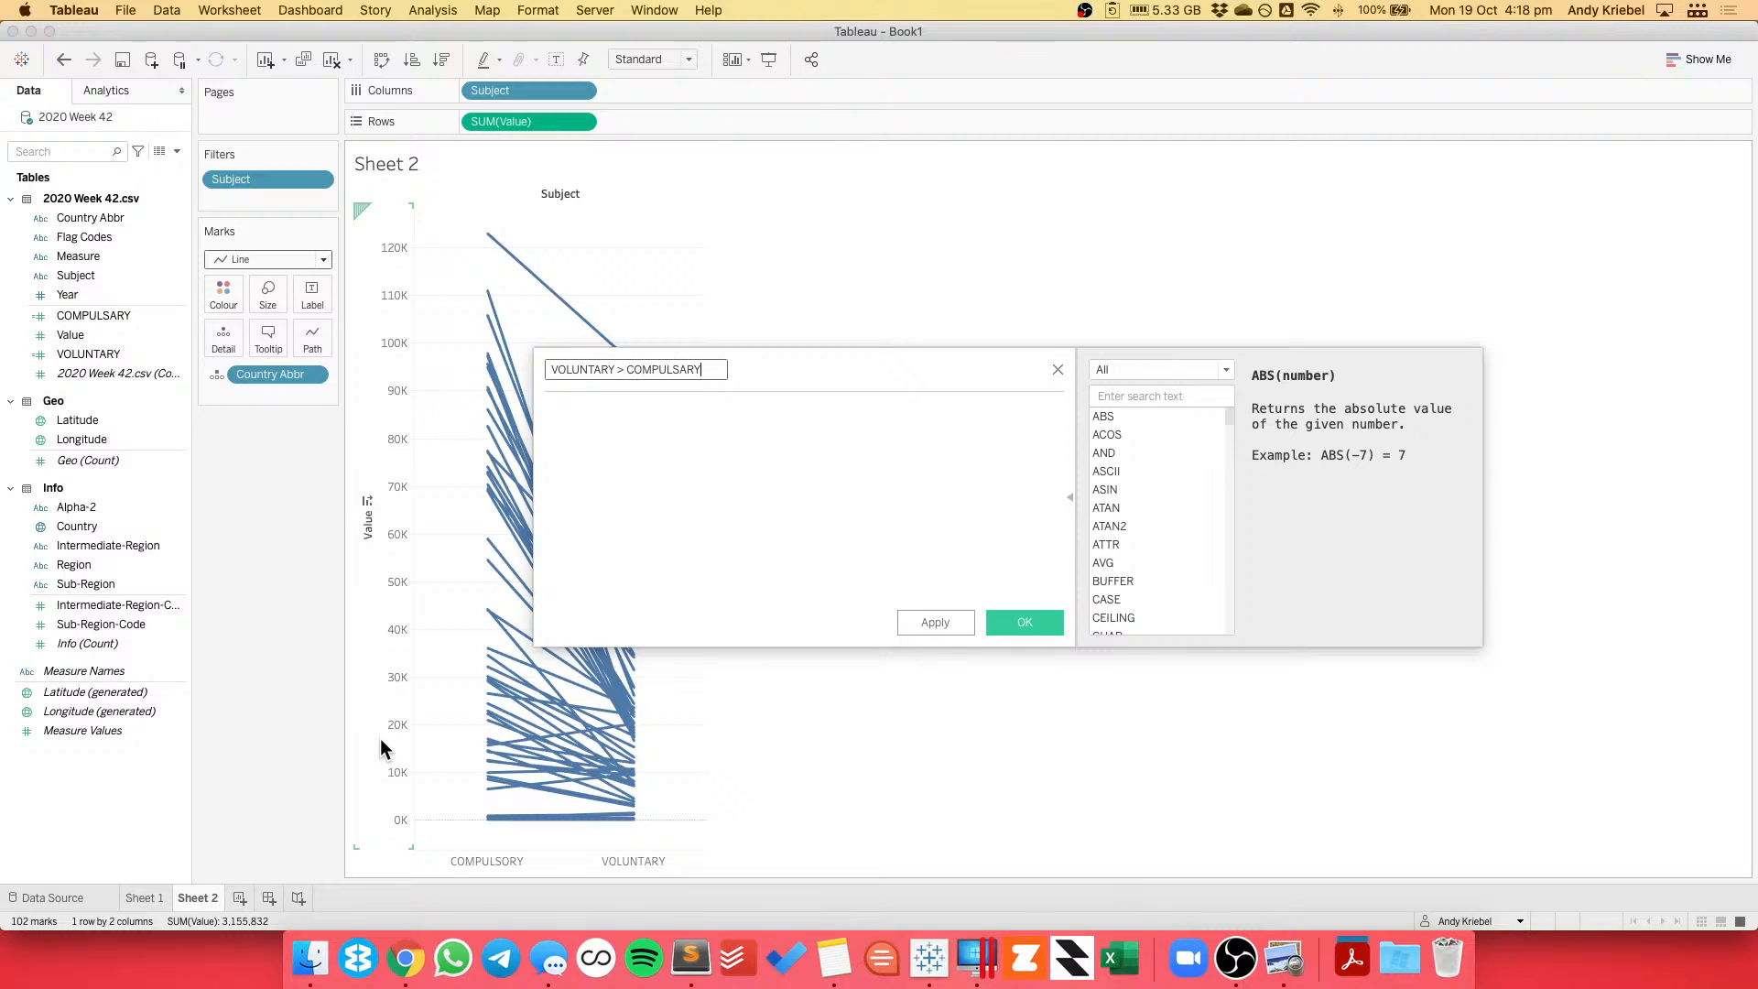
Enter the formula SUM([COMPULSARY])>SUM([VOLUNTARY]) for the VOLUNTARY > COMPULSARY field and save the calculation.
left_click(672, 488)
type("SUM(c")
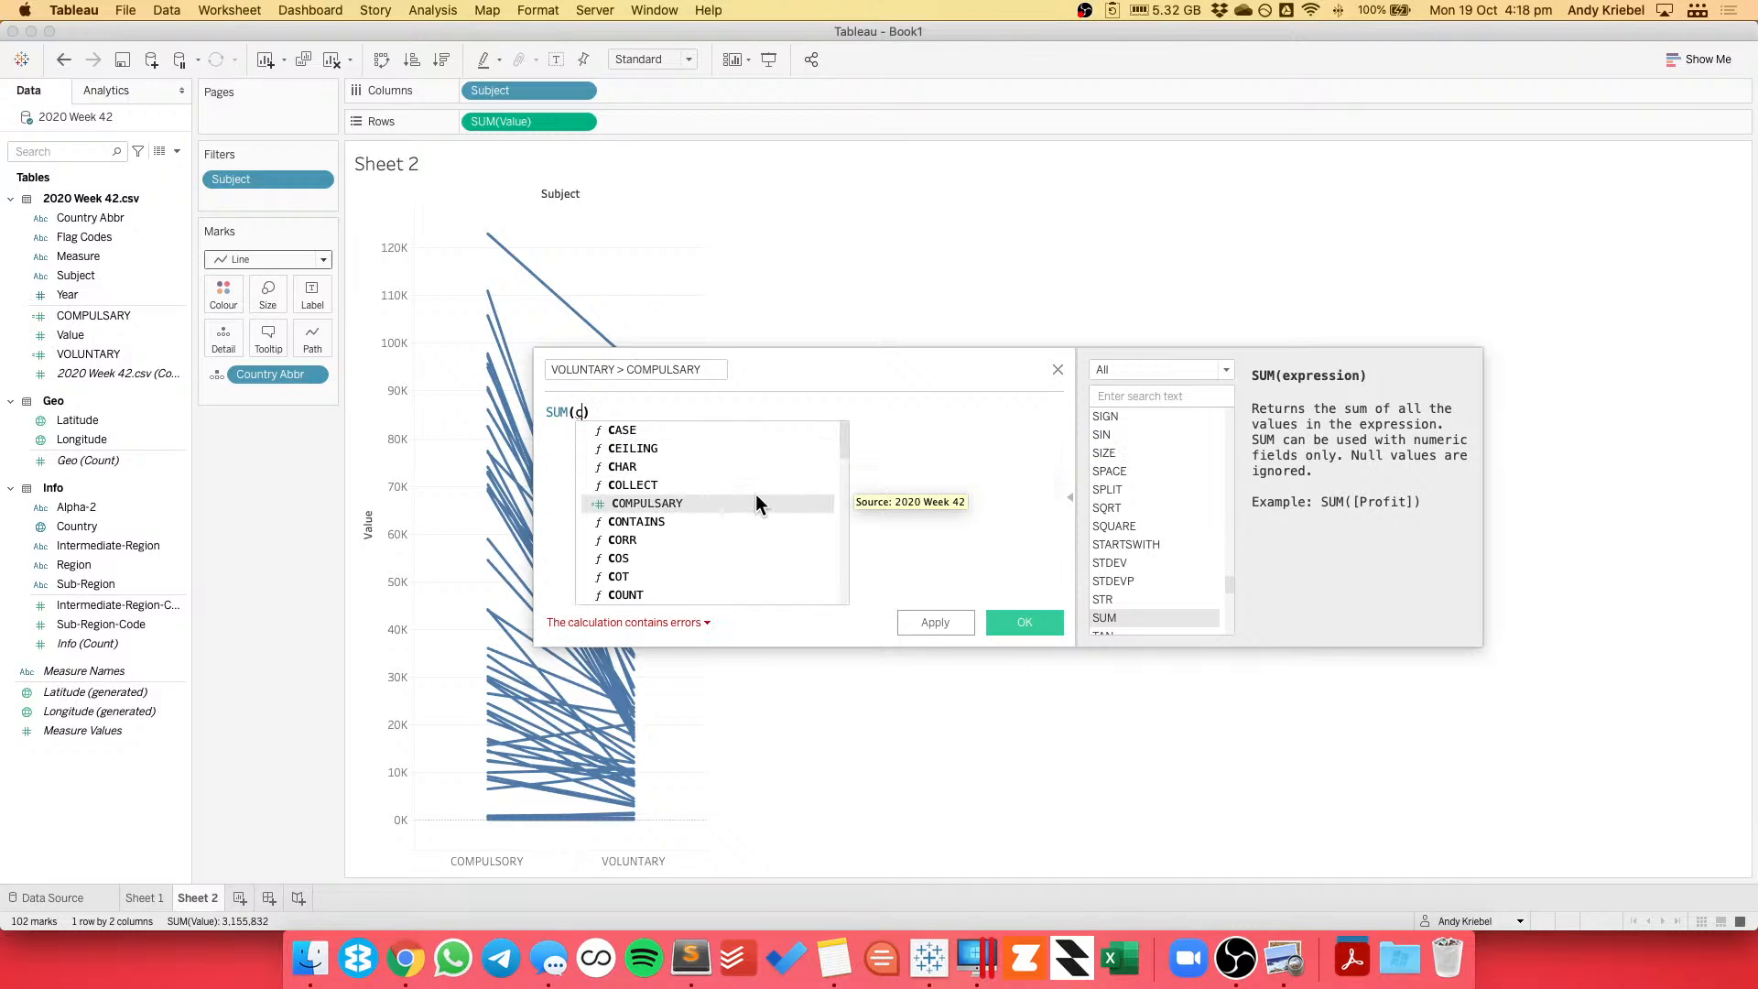
left_click(756, 501)
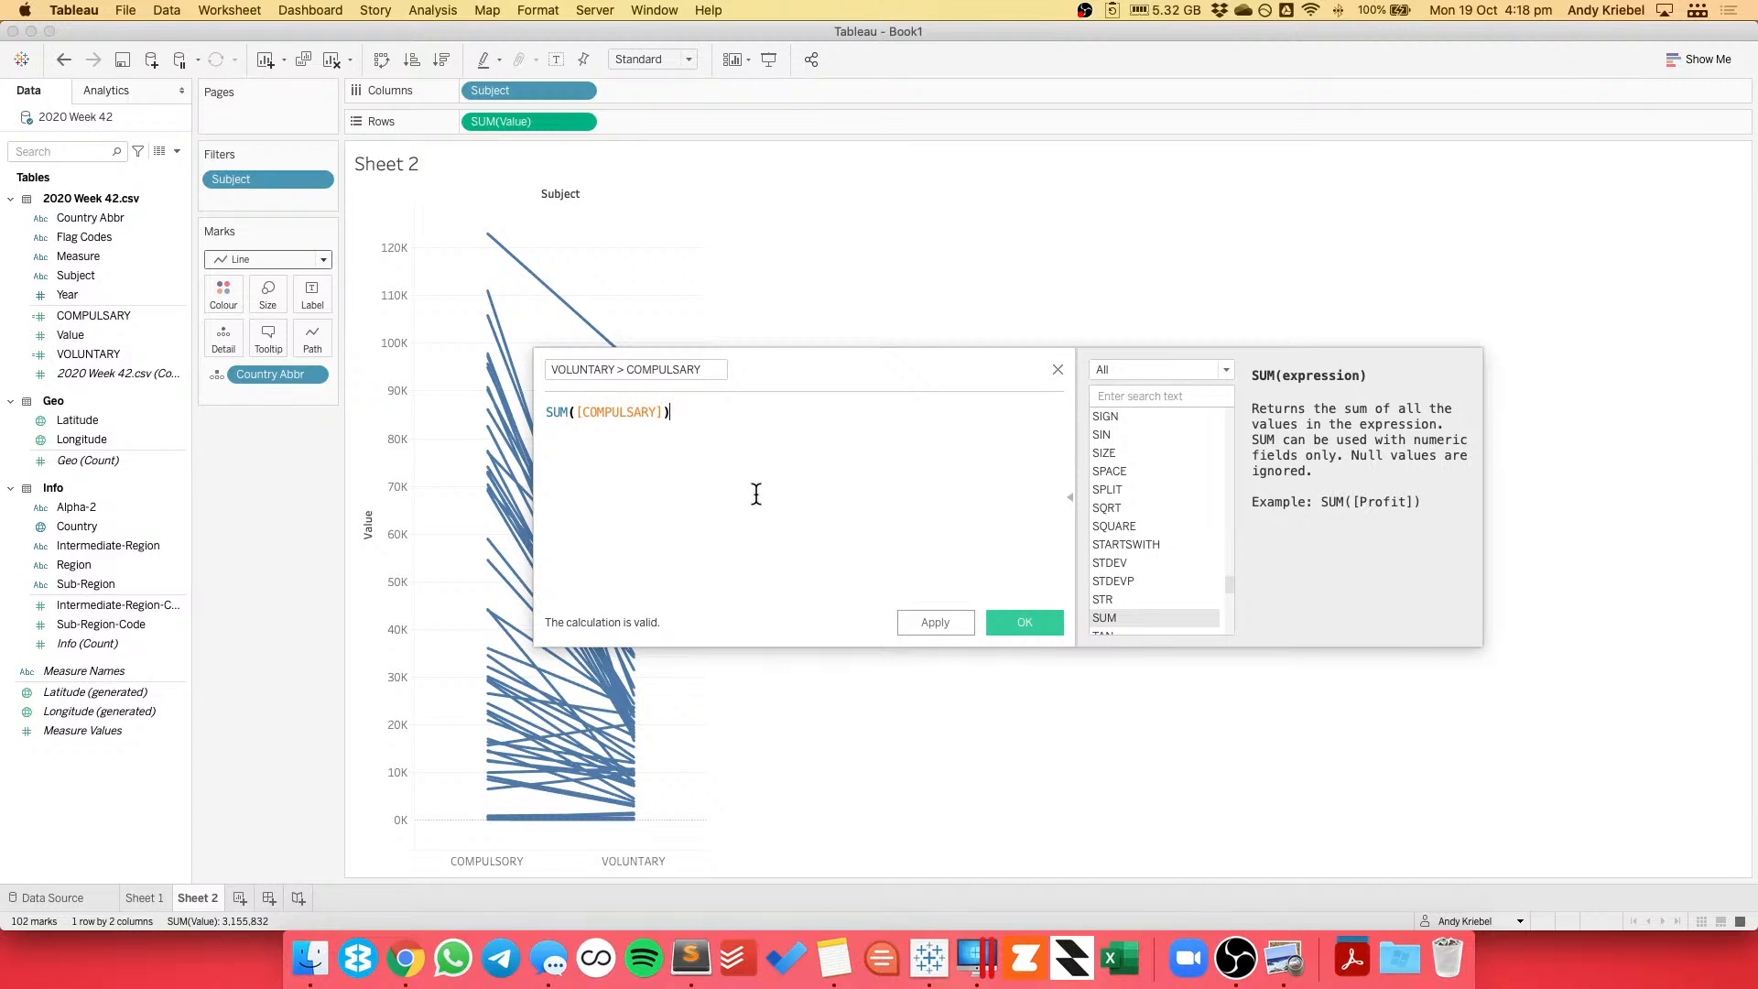
type(">sum")
key("Return")
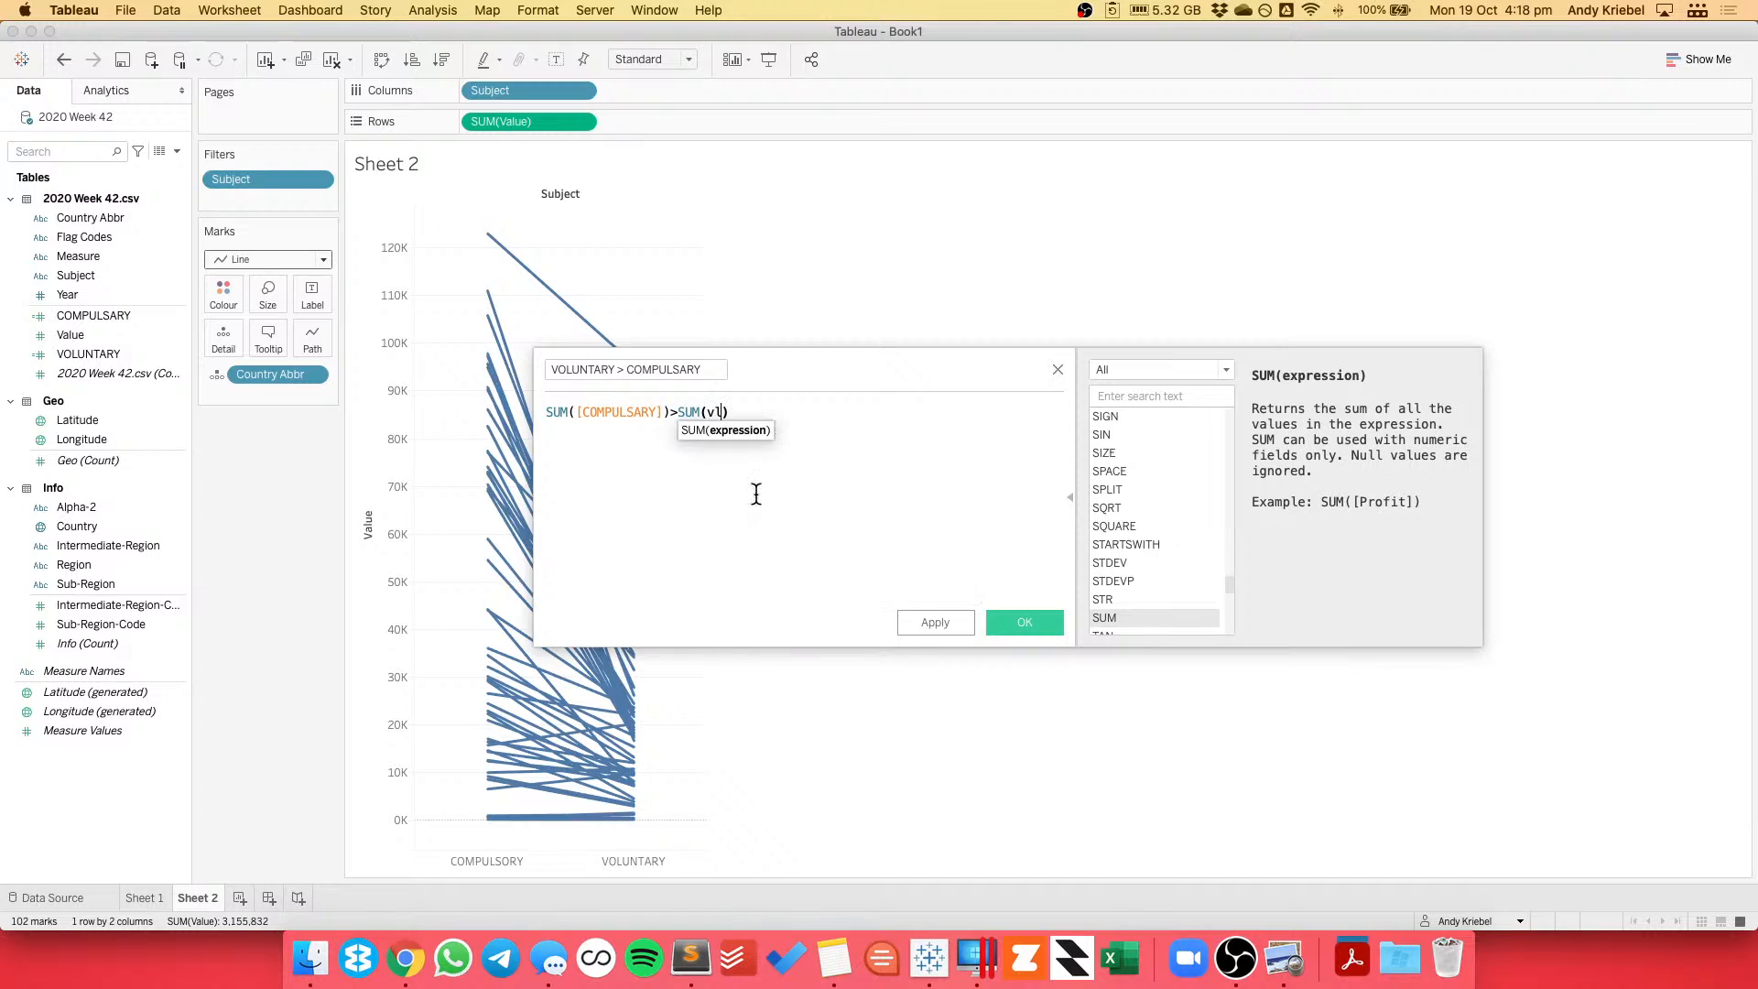
type("vo")
key("Return")
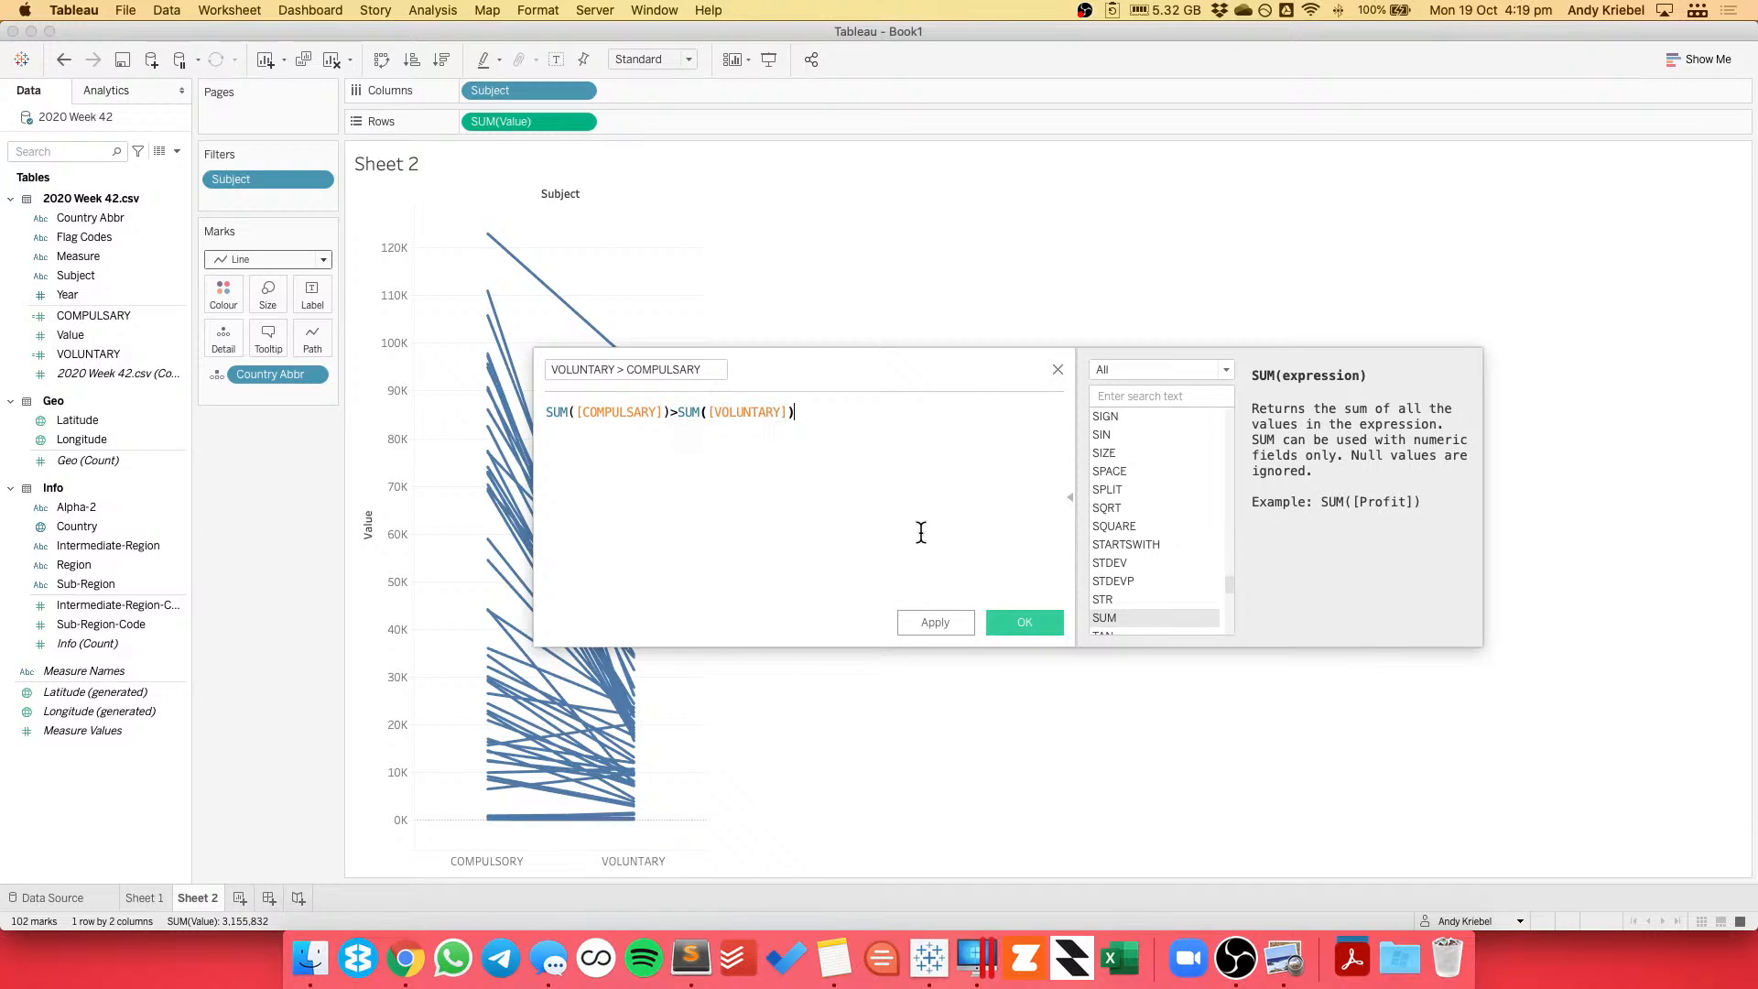
left_click(1012, 619)
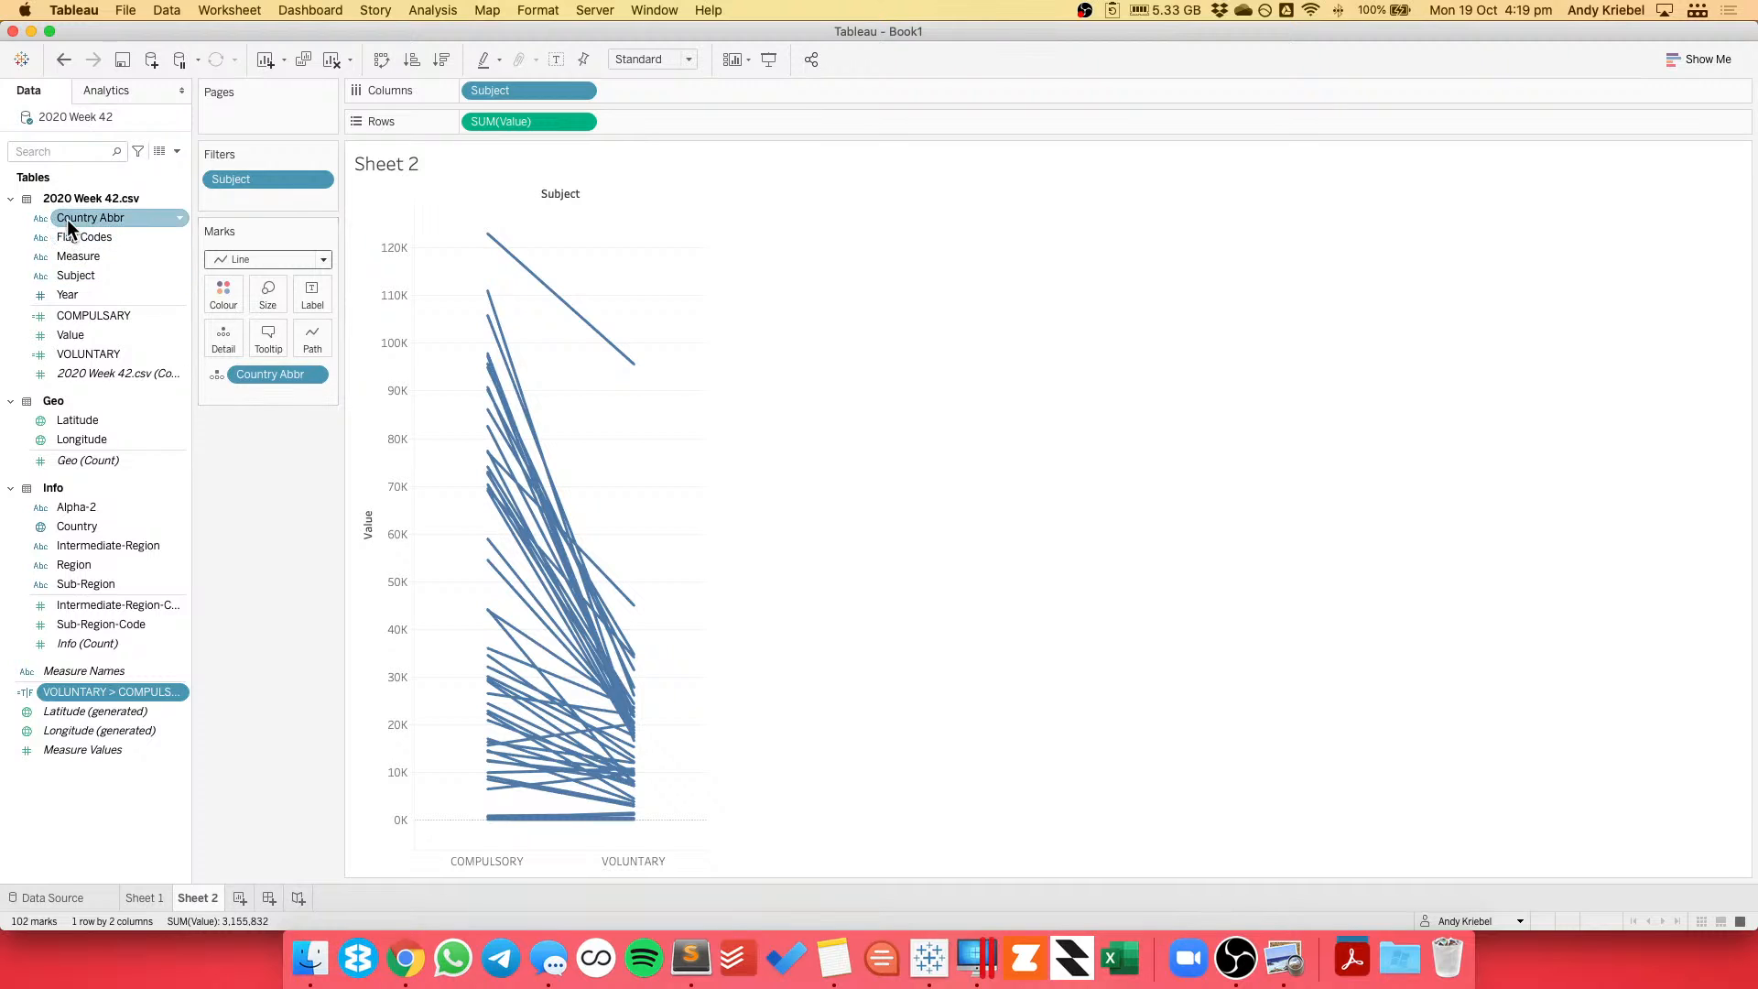
Filter the slope chart to the per Capita measure and show the Measure filter beside the chart.
left_click_drag(72, 254, 648, 339)
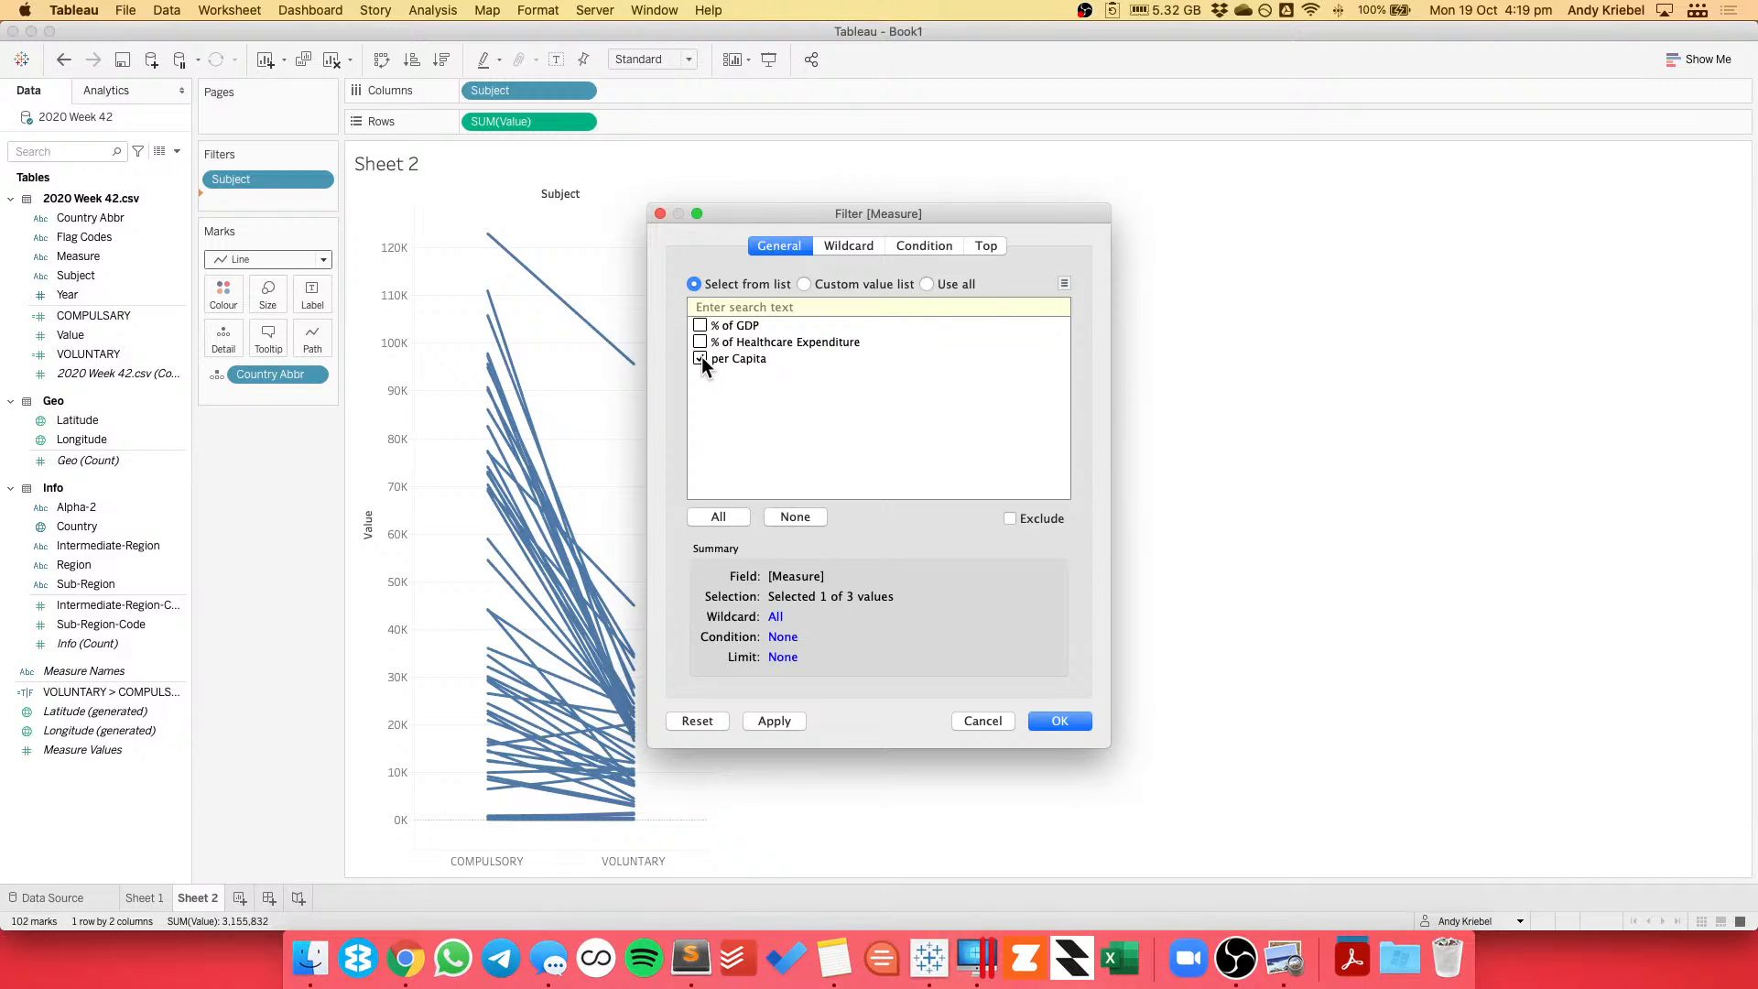
left_click(1059, 721)
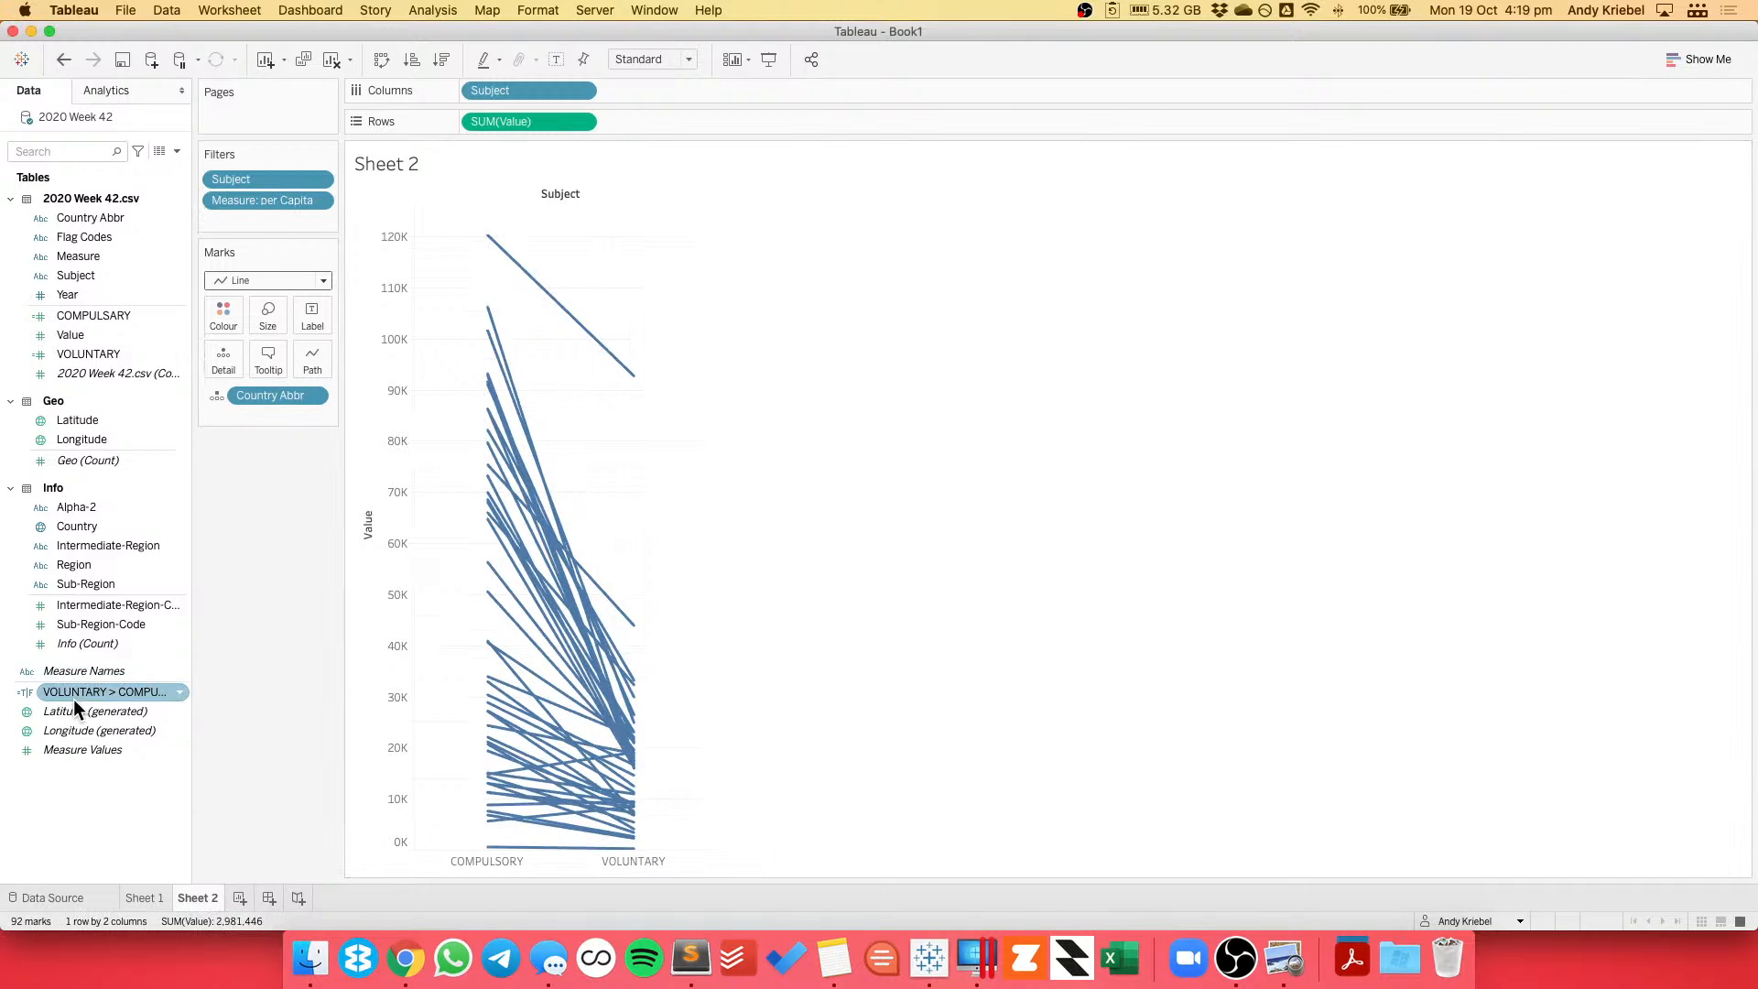
left_click(318, 201)
left_click(302, 251)
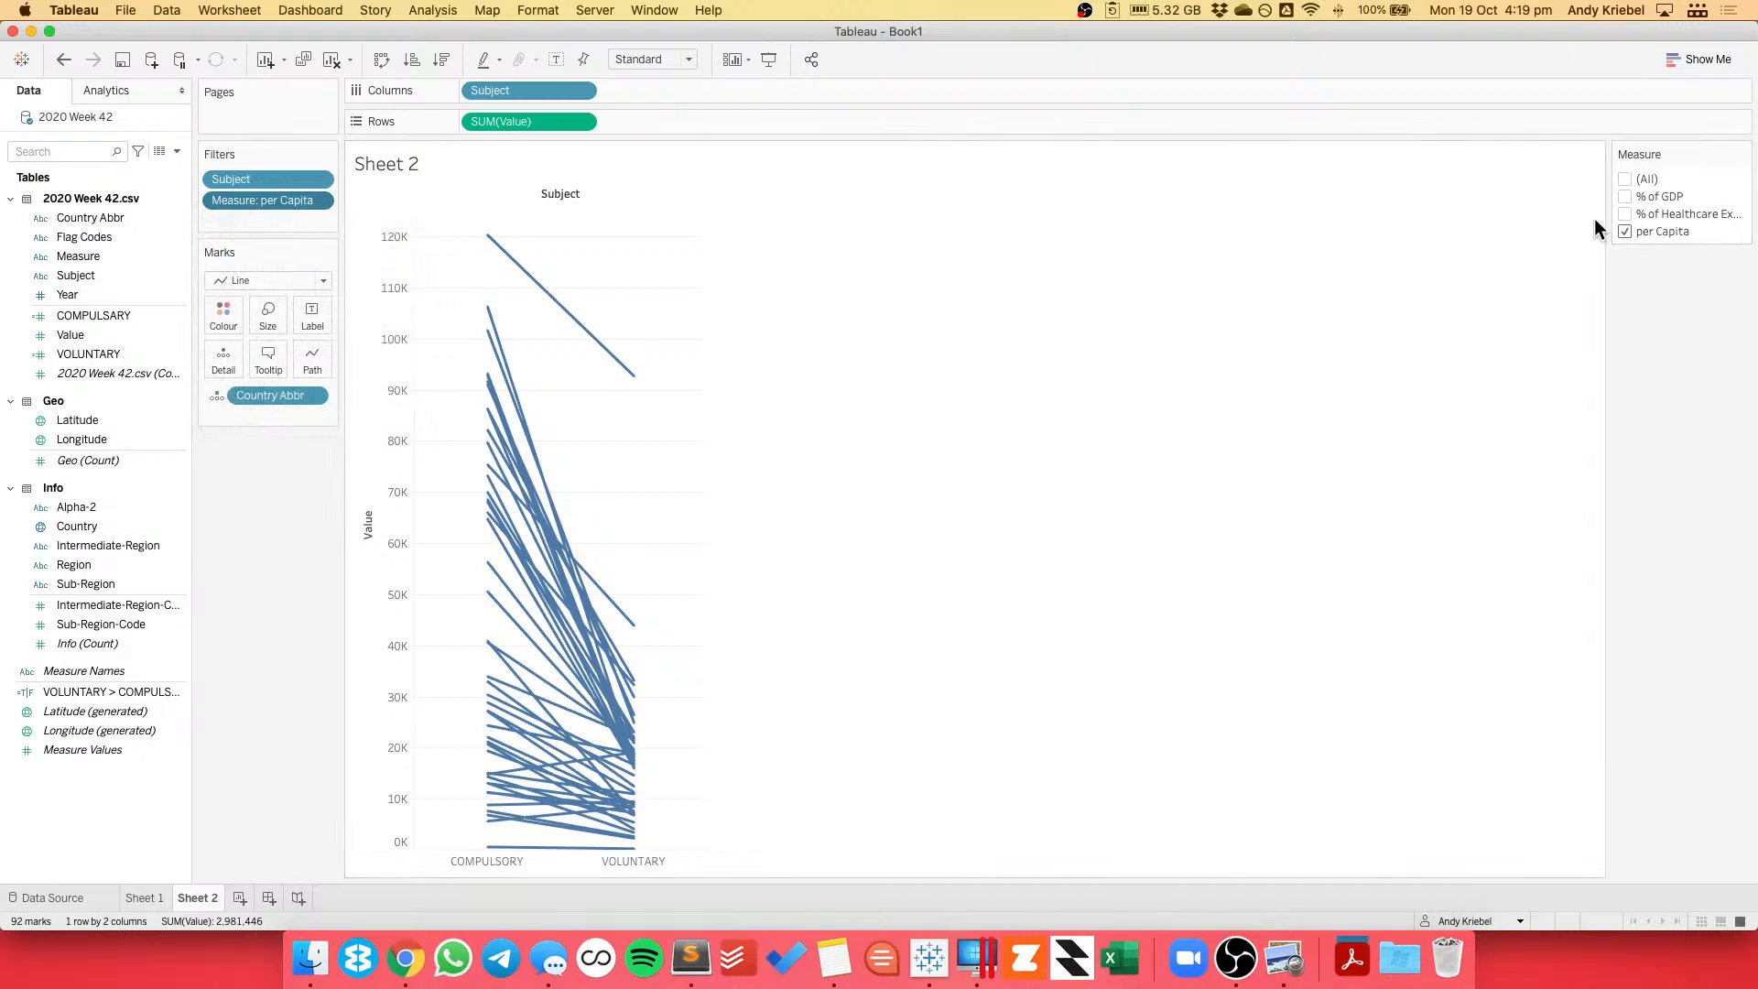
Switch the Measure filter to % of GDP alone, and finally to only % of Healthcare Expenditure.
left_click(1625, 197)
left_click(1624, 233)
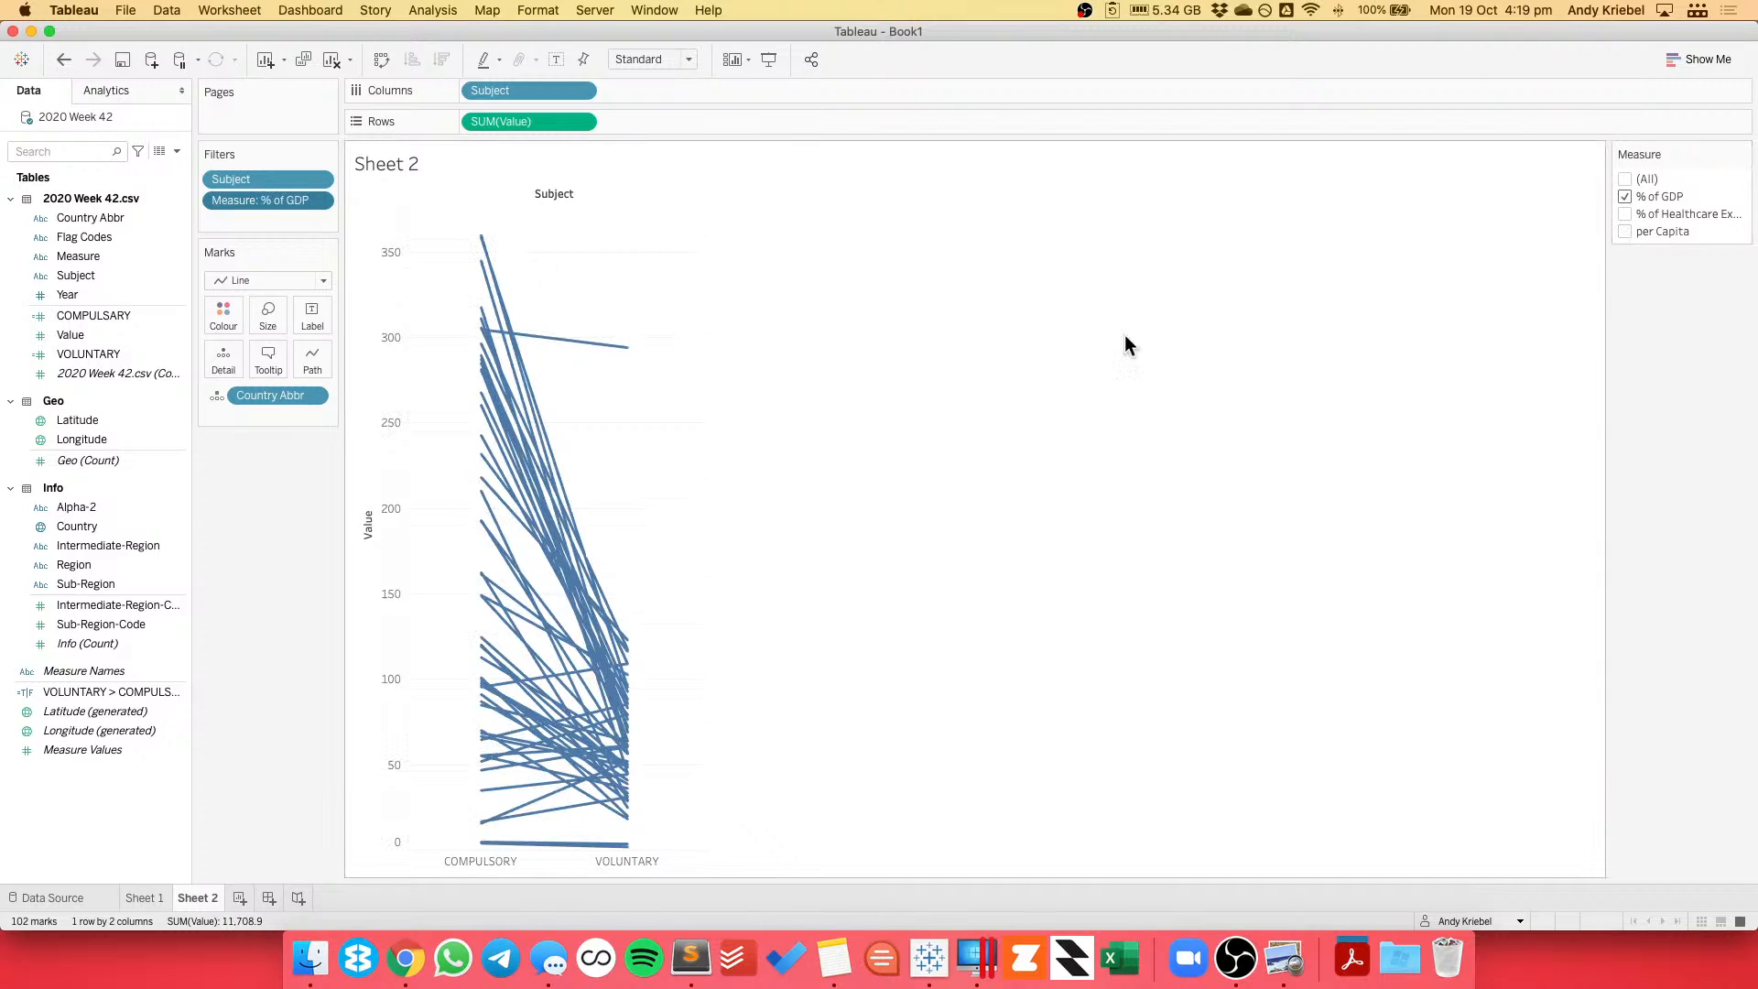
left_click(1623, 197)
left_click(1624, 213)
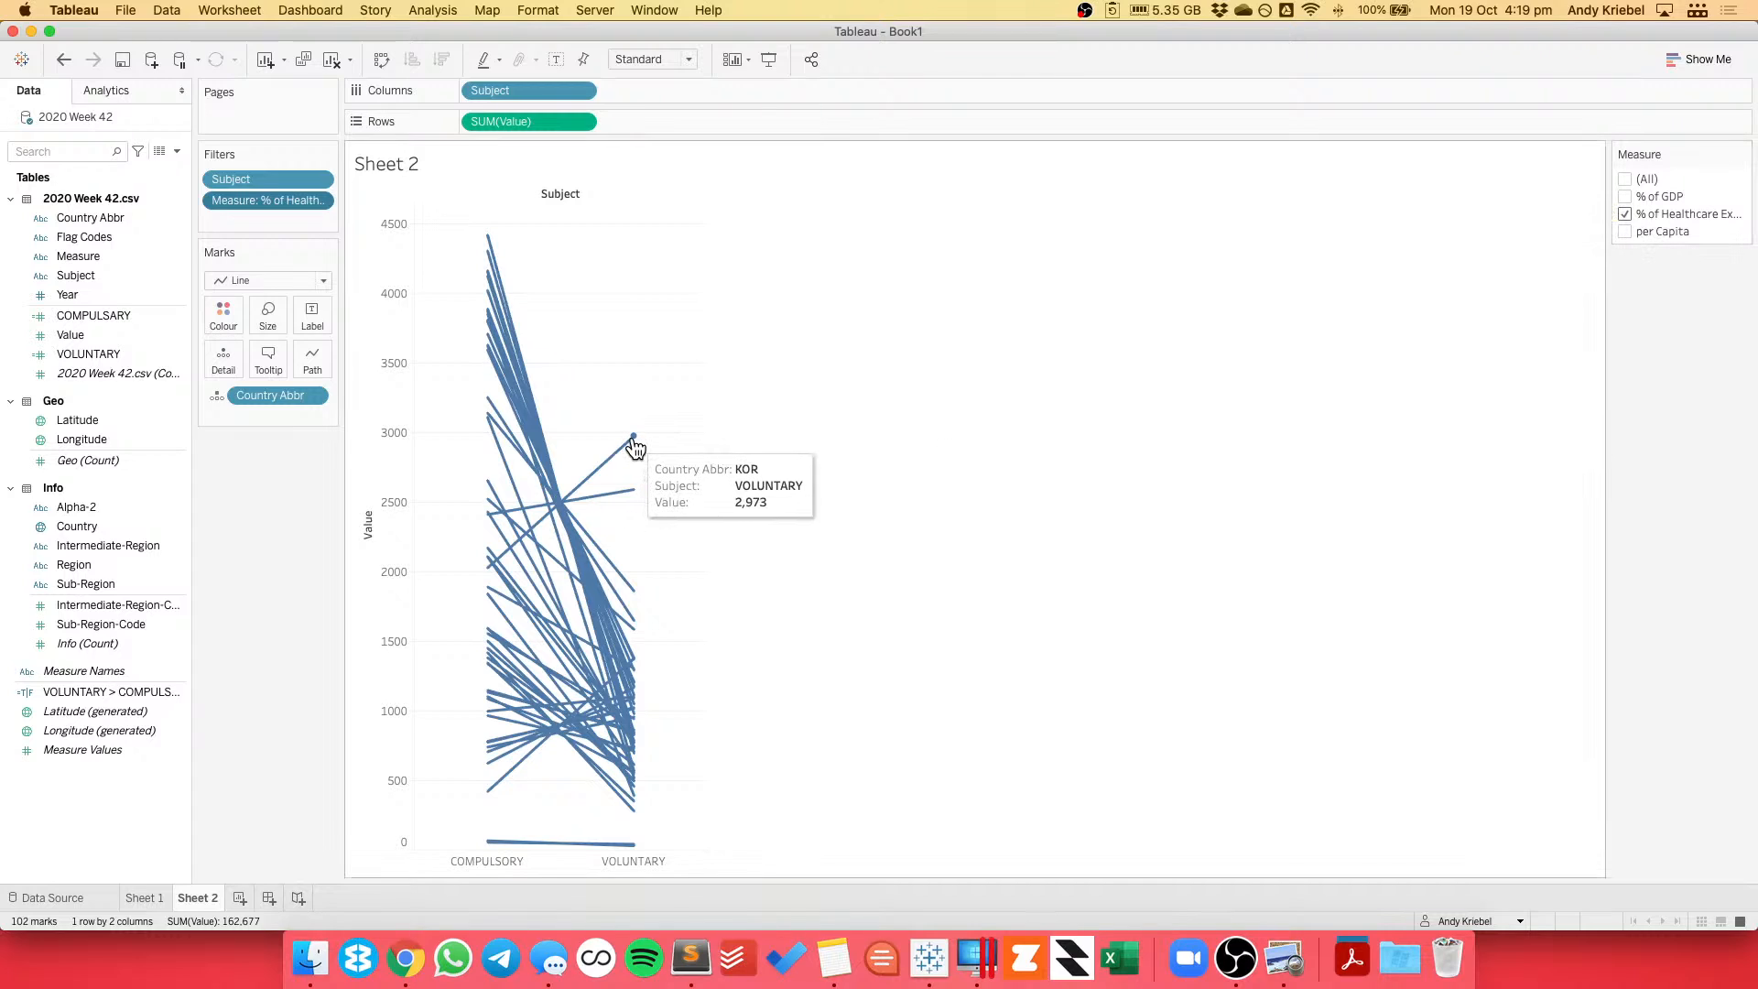
mouse_move(644, 494)
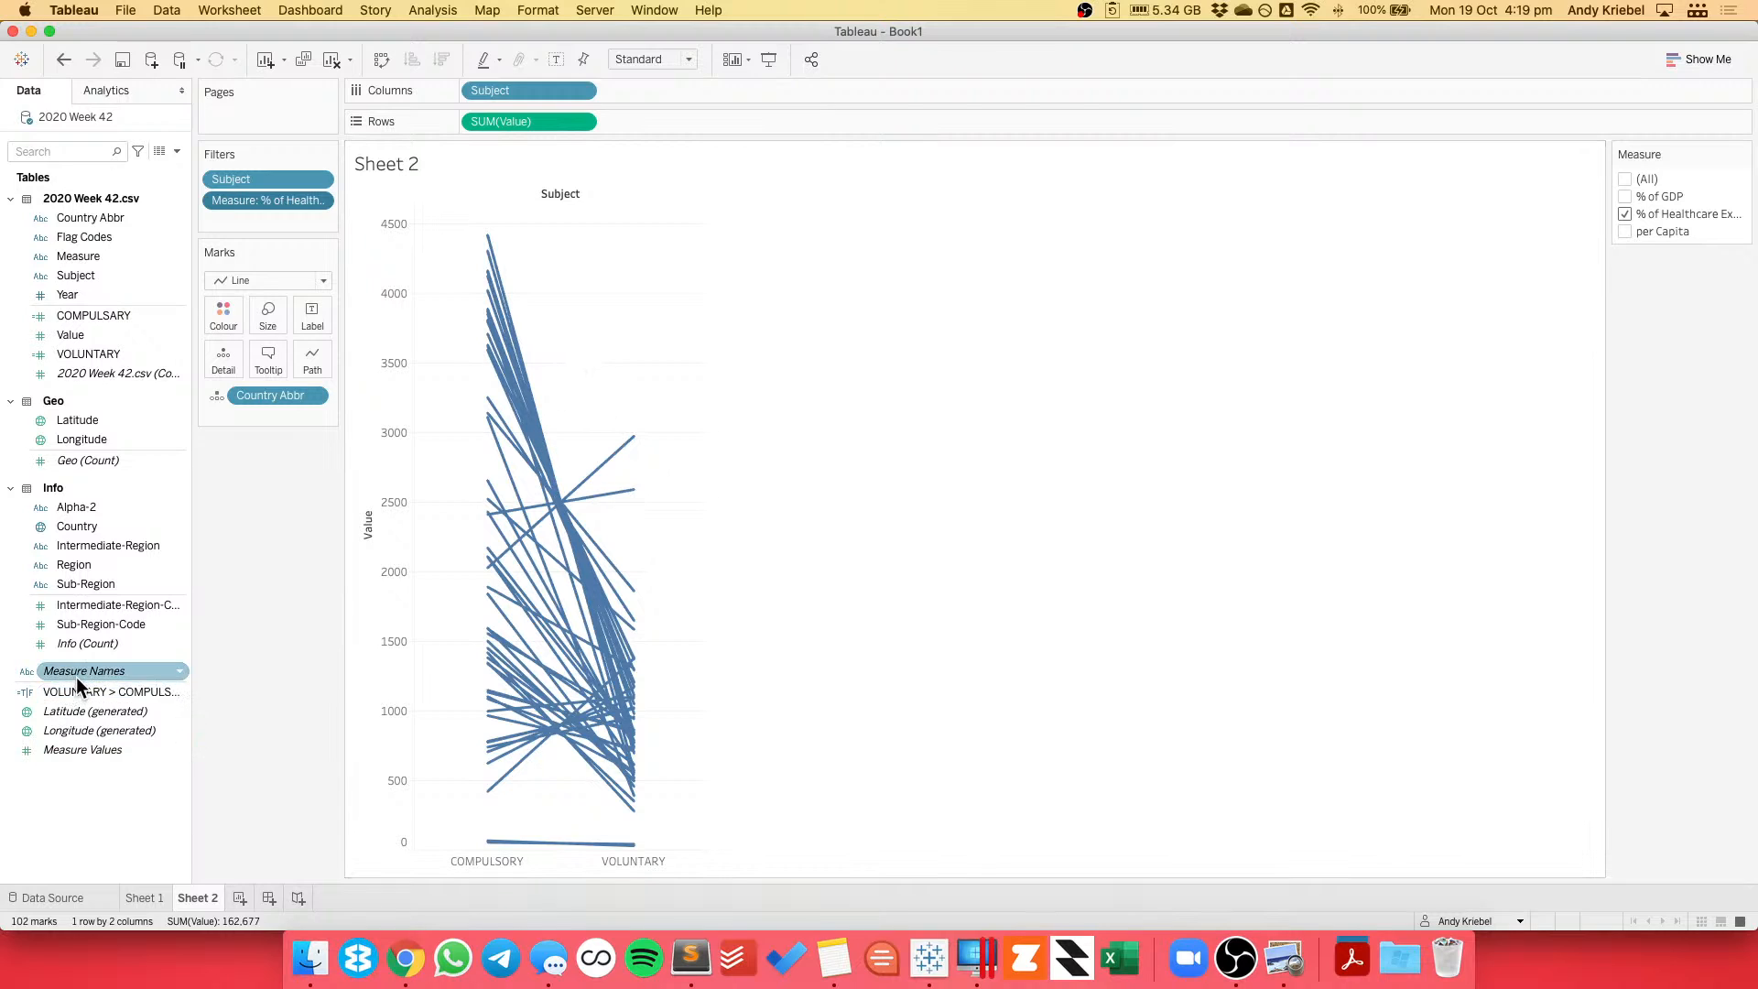
Try colouring the lines by the VOLUNTARY > COMPULSARY calculation, and remove it from the colour encoding.
left_click_drag(64, 693, 224, 316)
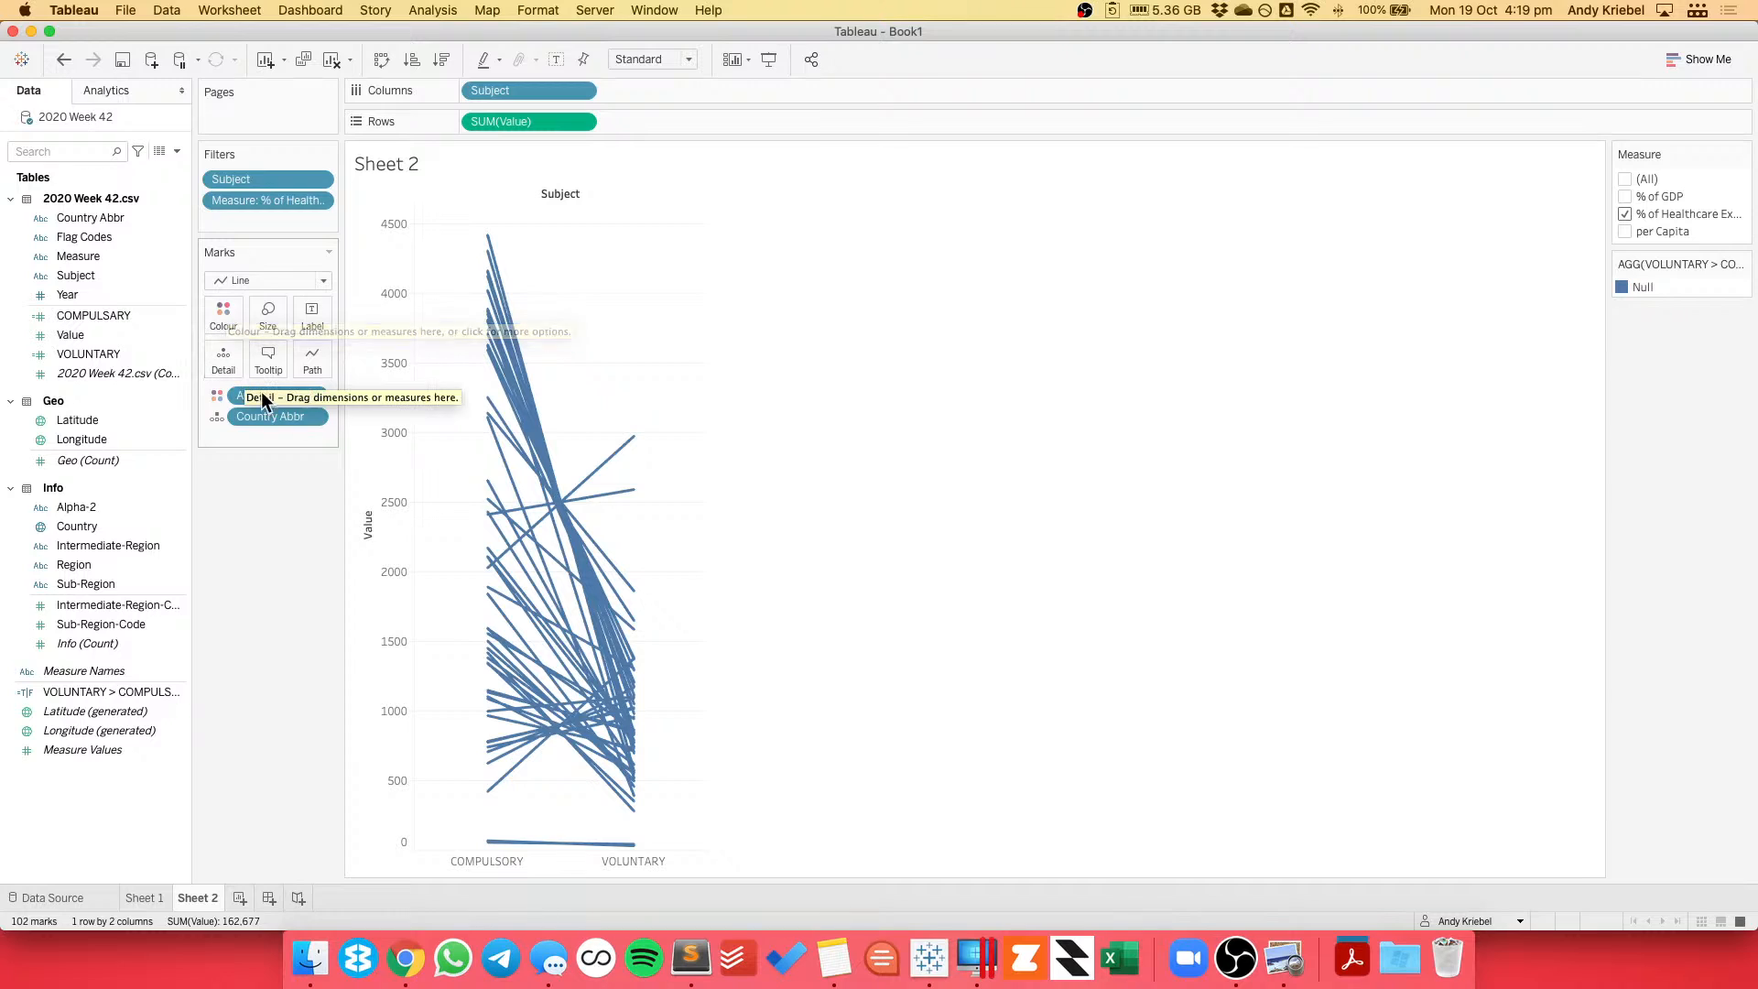
left_click_drag(271, 396, 112, 635)
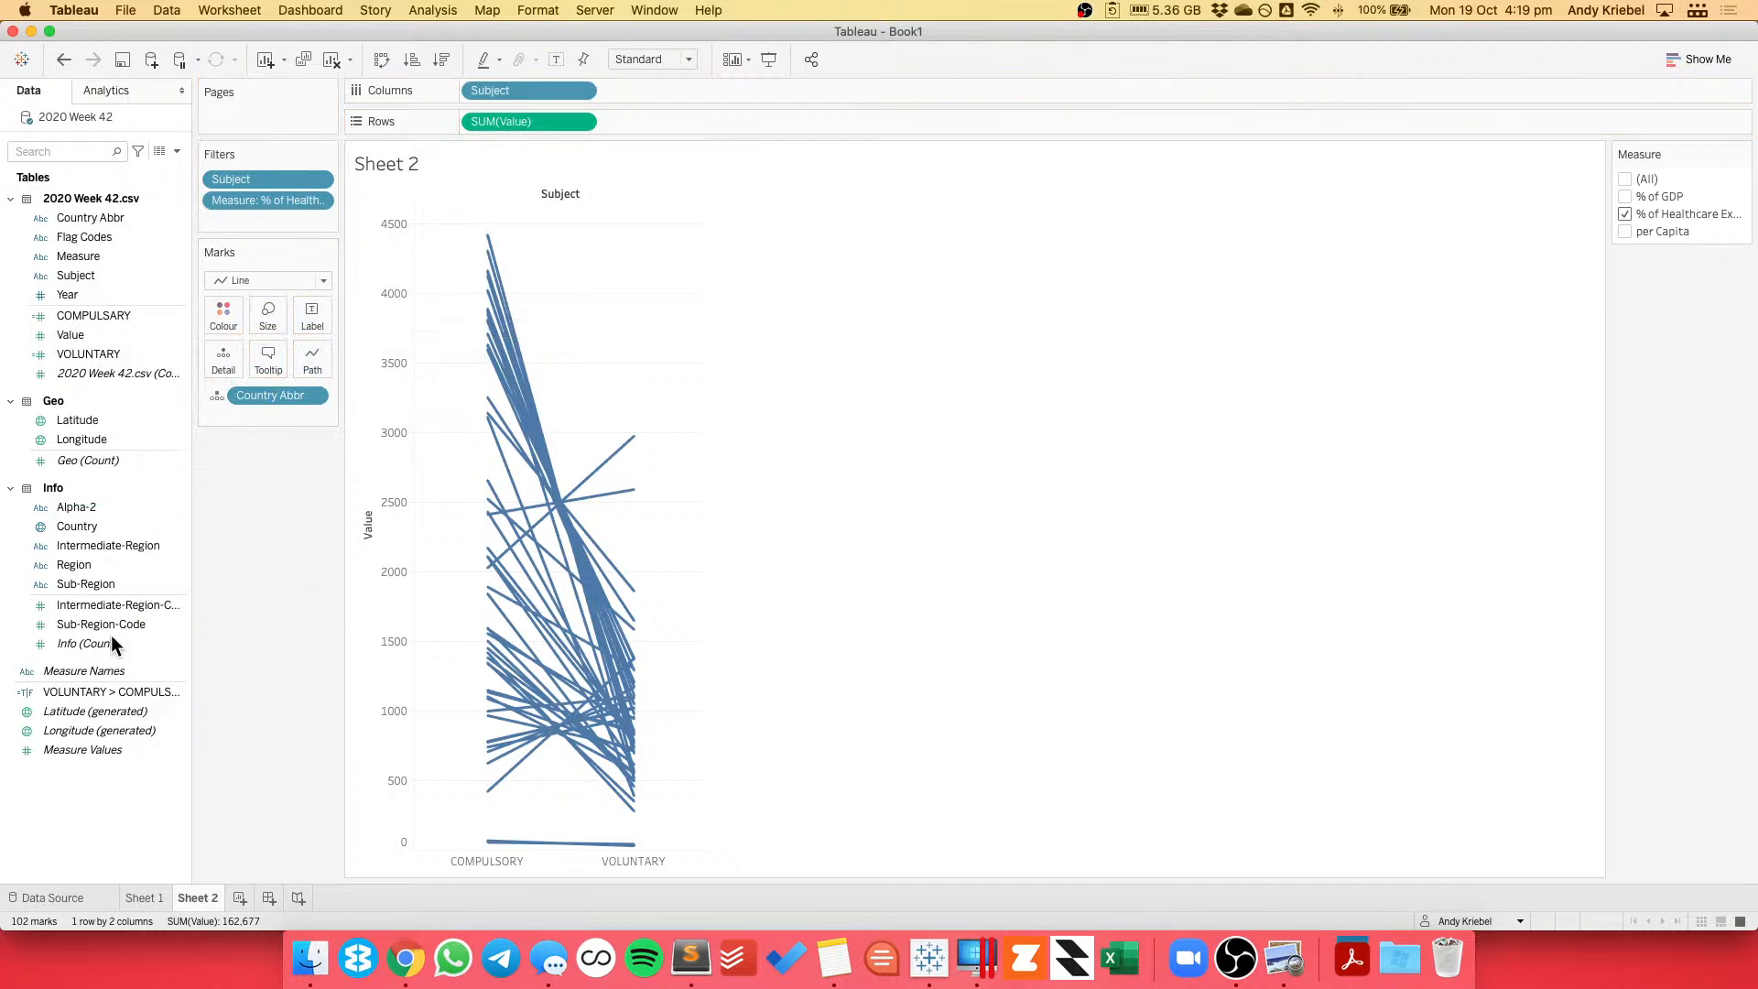
right_click(103, 693)
left_click(313, 711)
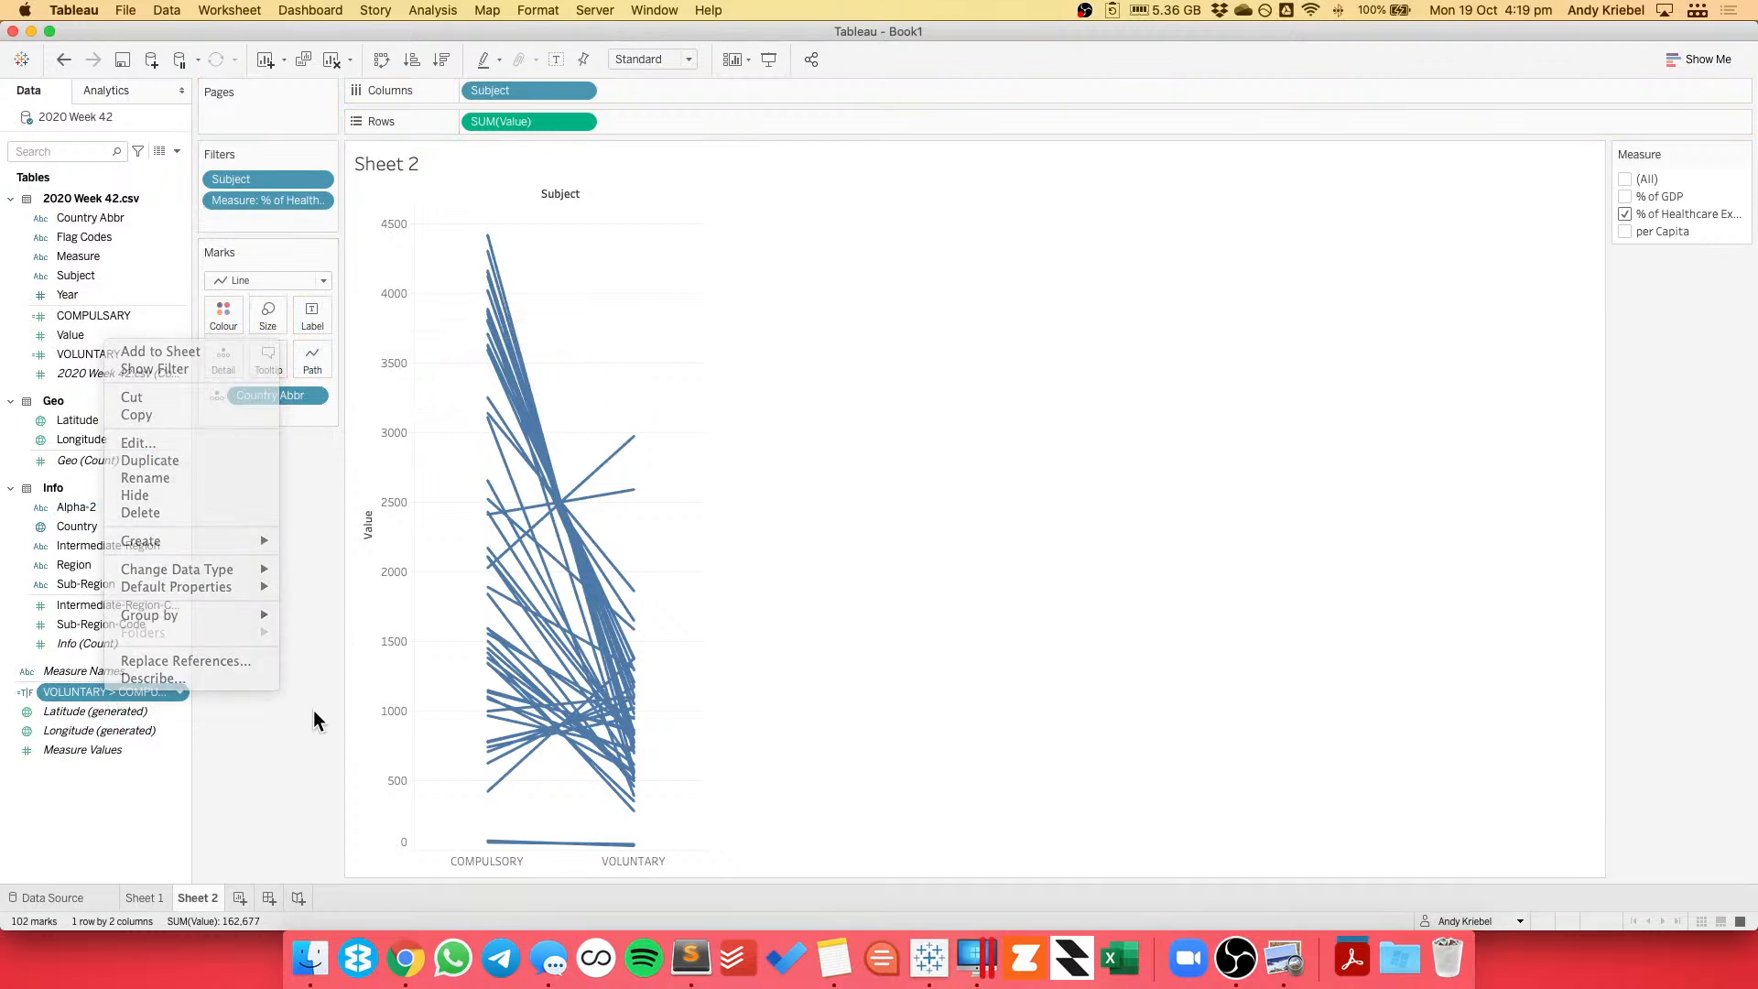
Add an ELSE 0 line before END in the COMPULSARY formula and save the calculation.
right_click(106, 316)
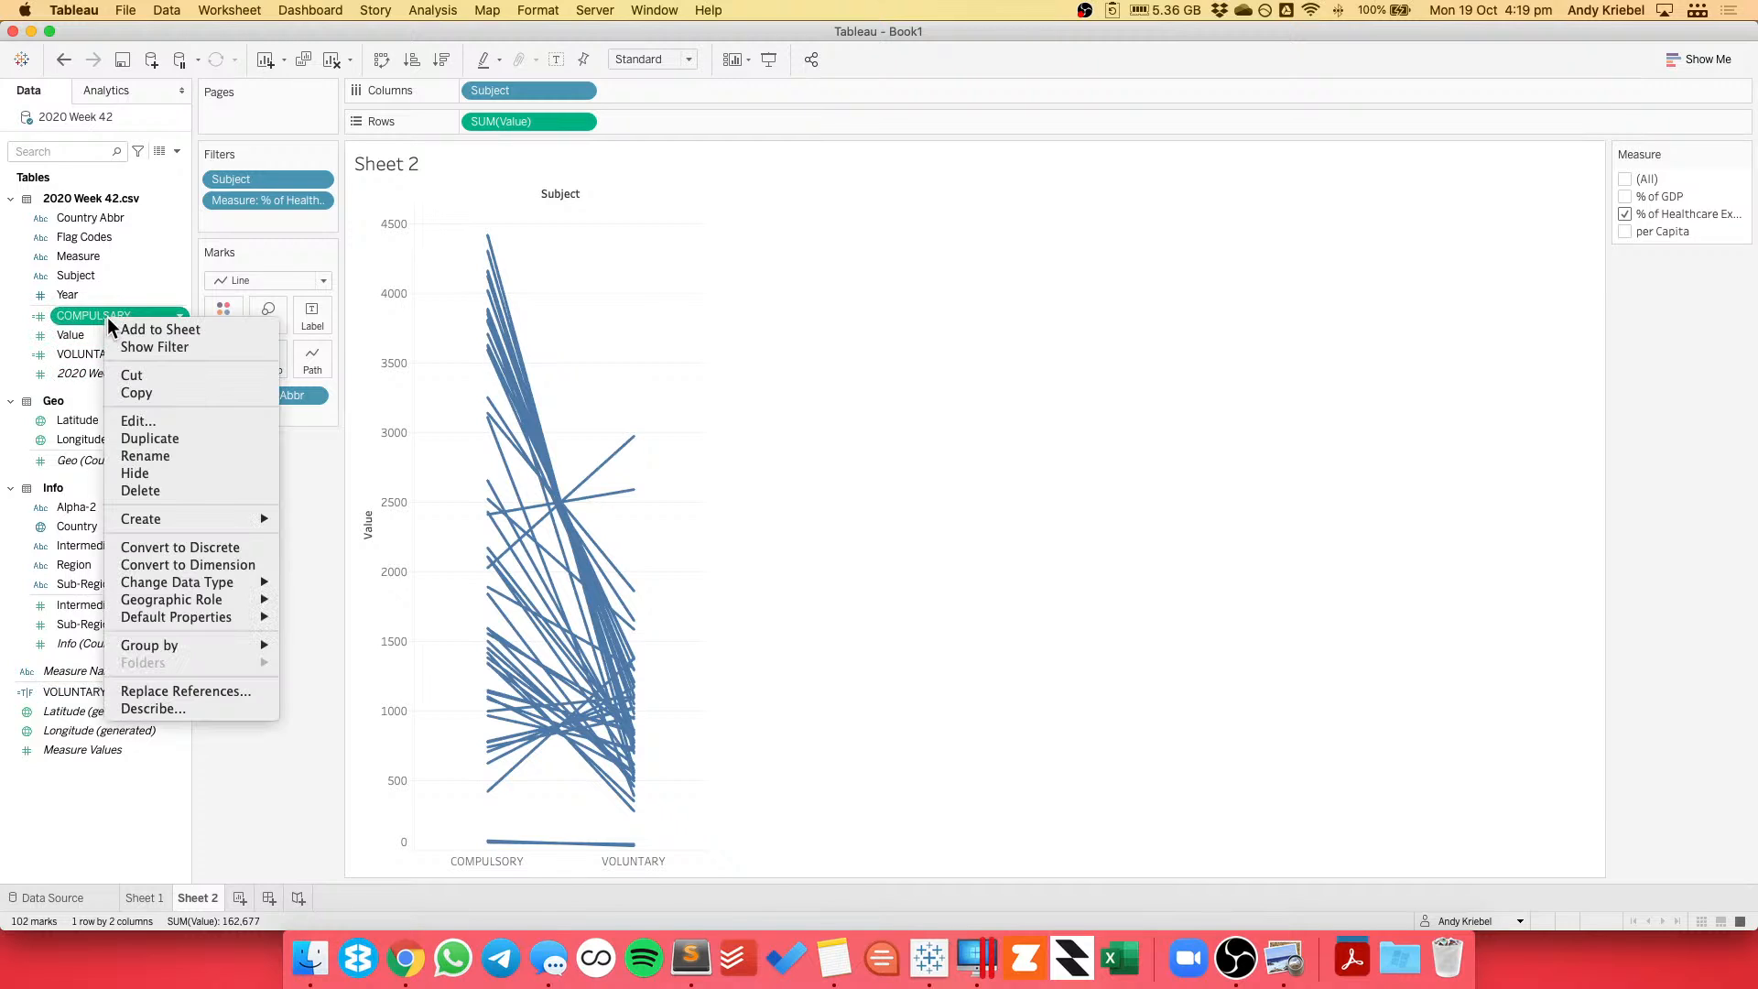
left_click(134, 423)
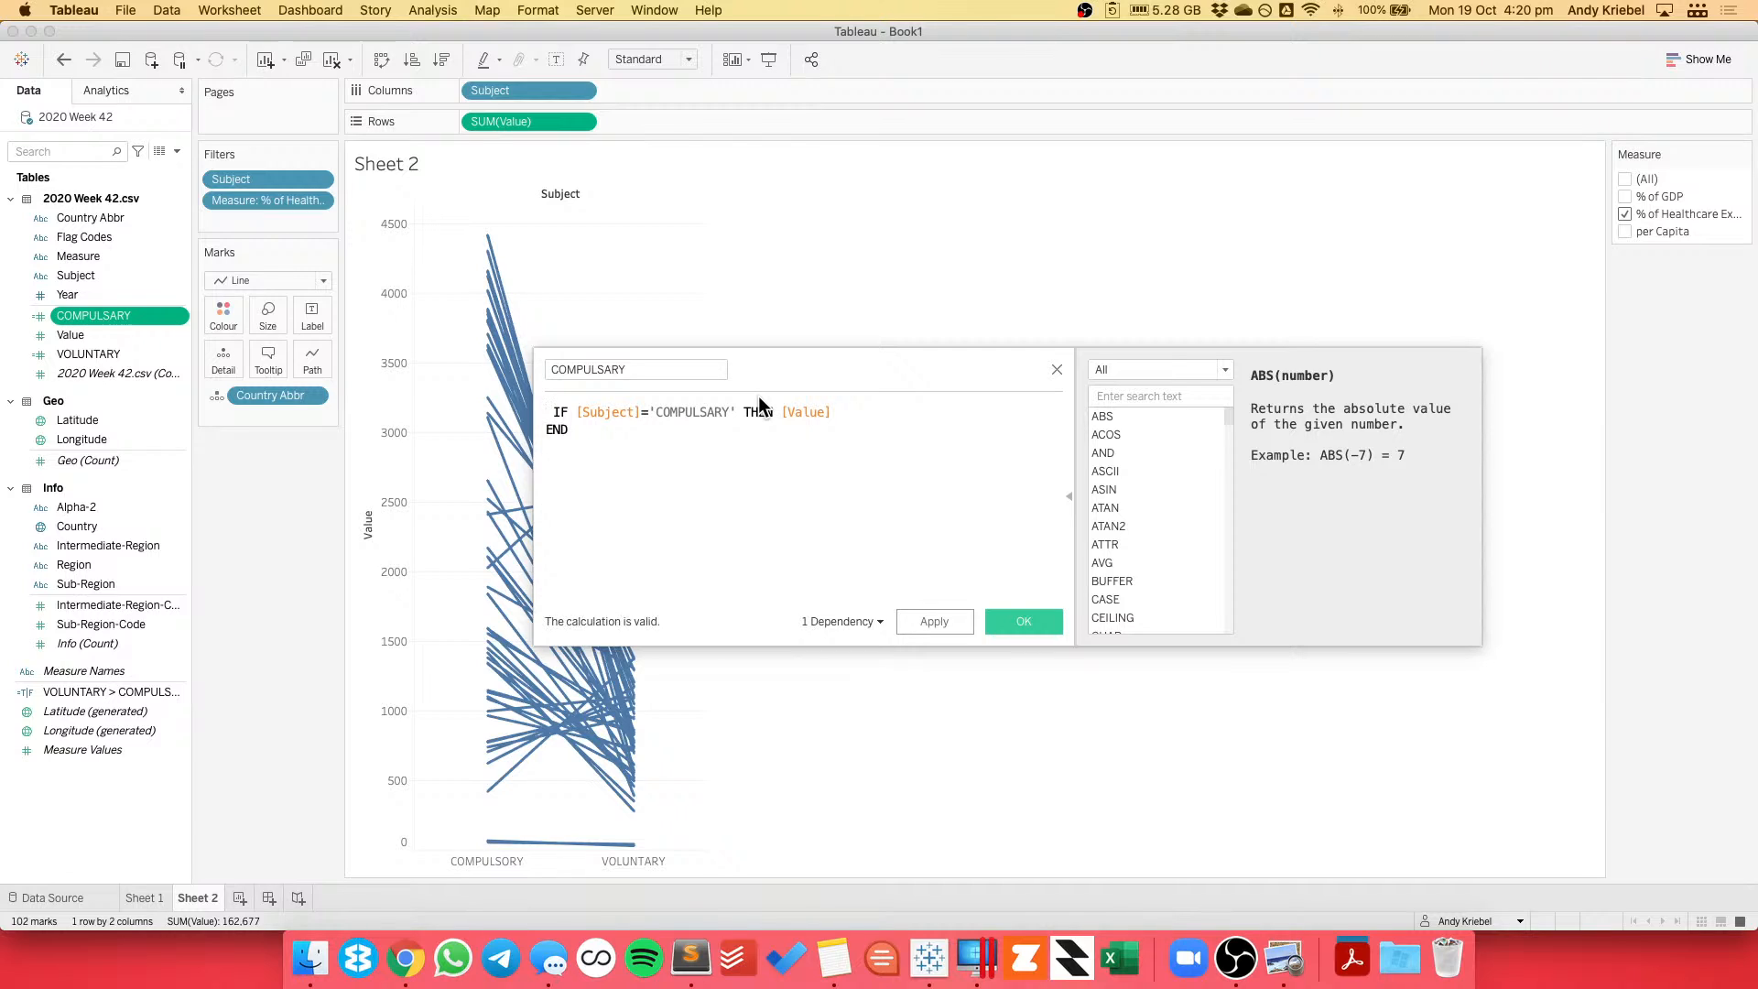
key("BackSpace")
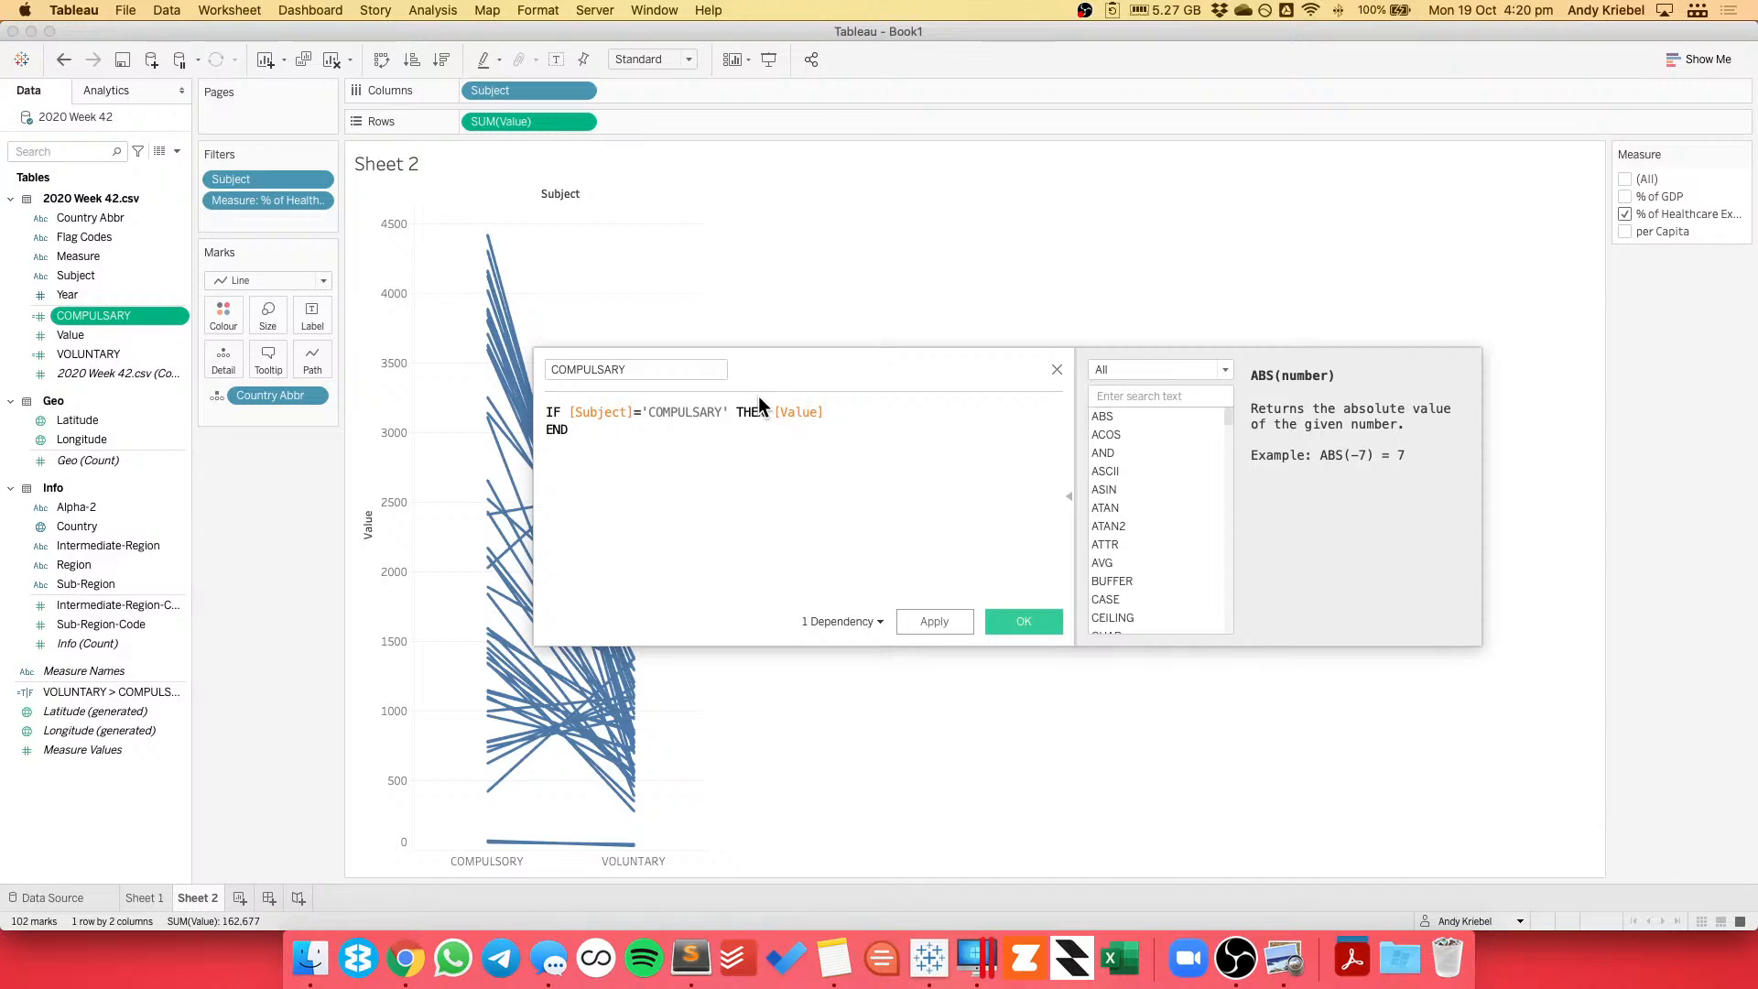
key("Return")
key("Down")
type("ELSE 0")
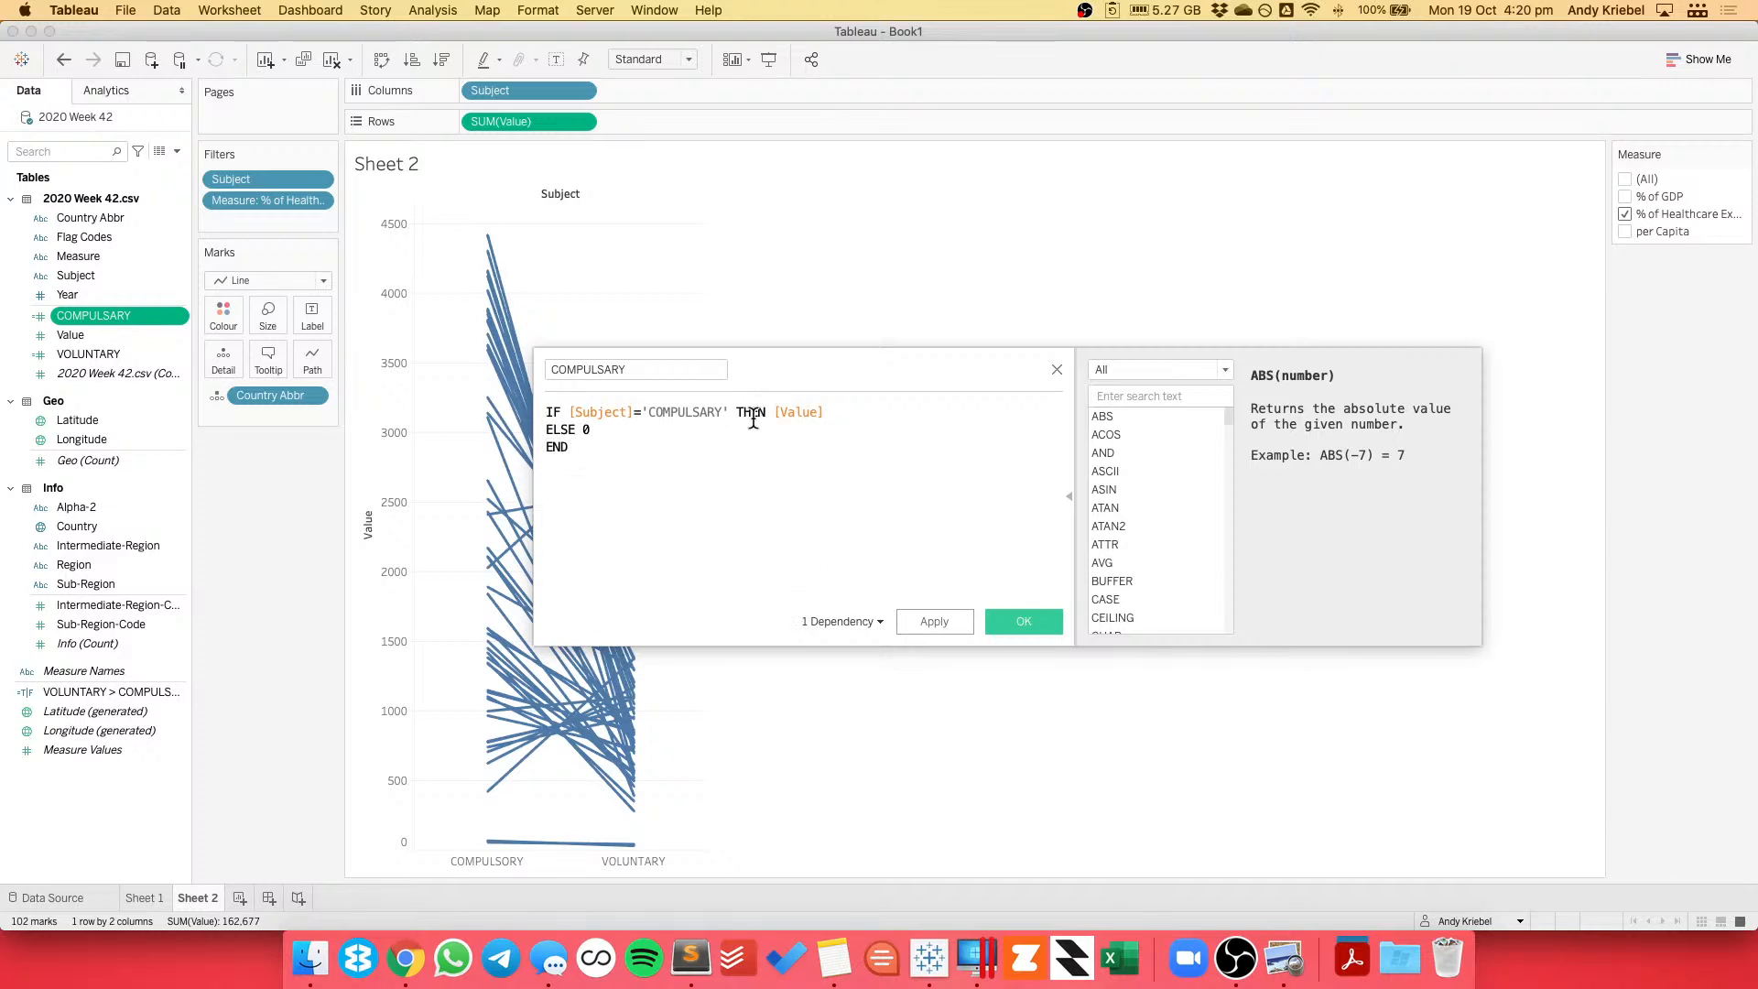
left_click(1027, 625)
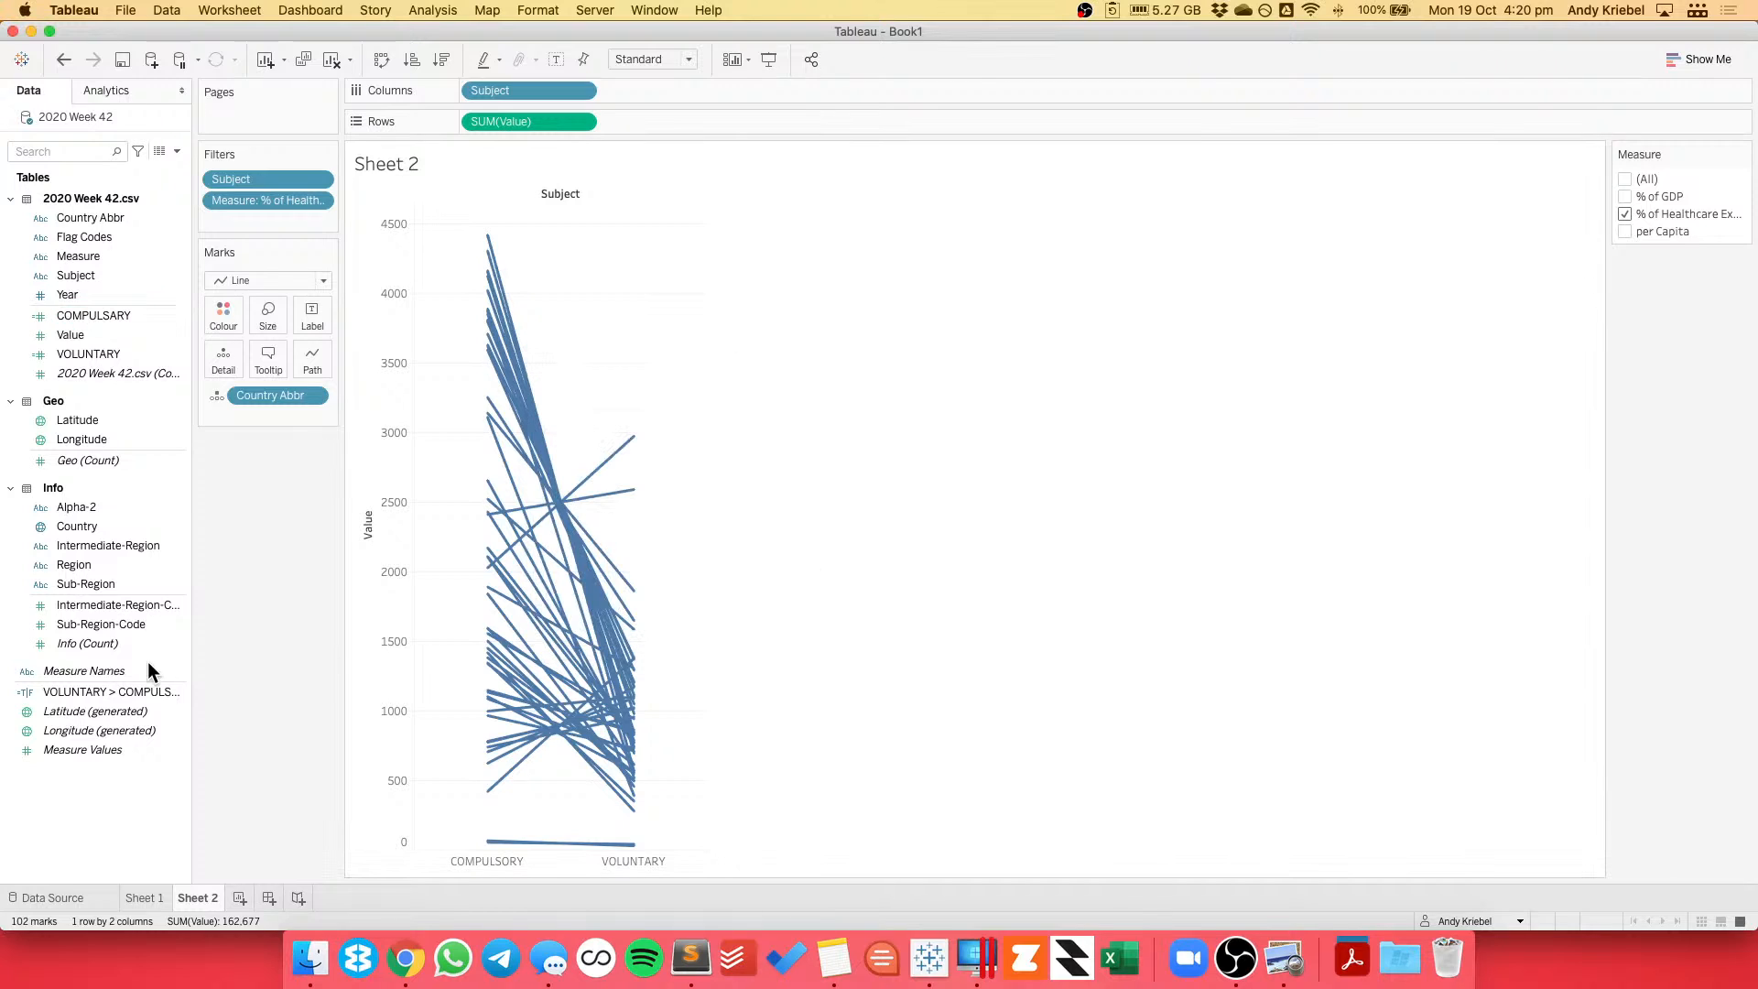
Add an ELSE 0 line before END in the VOLUNTARY formula and save the calculation.
right_click(88, 354)
left_click(137, 452)
left_click(892, 406)
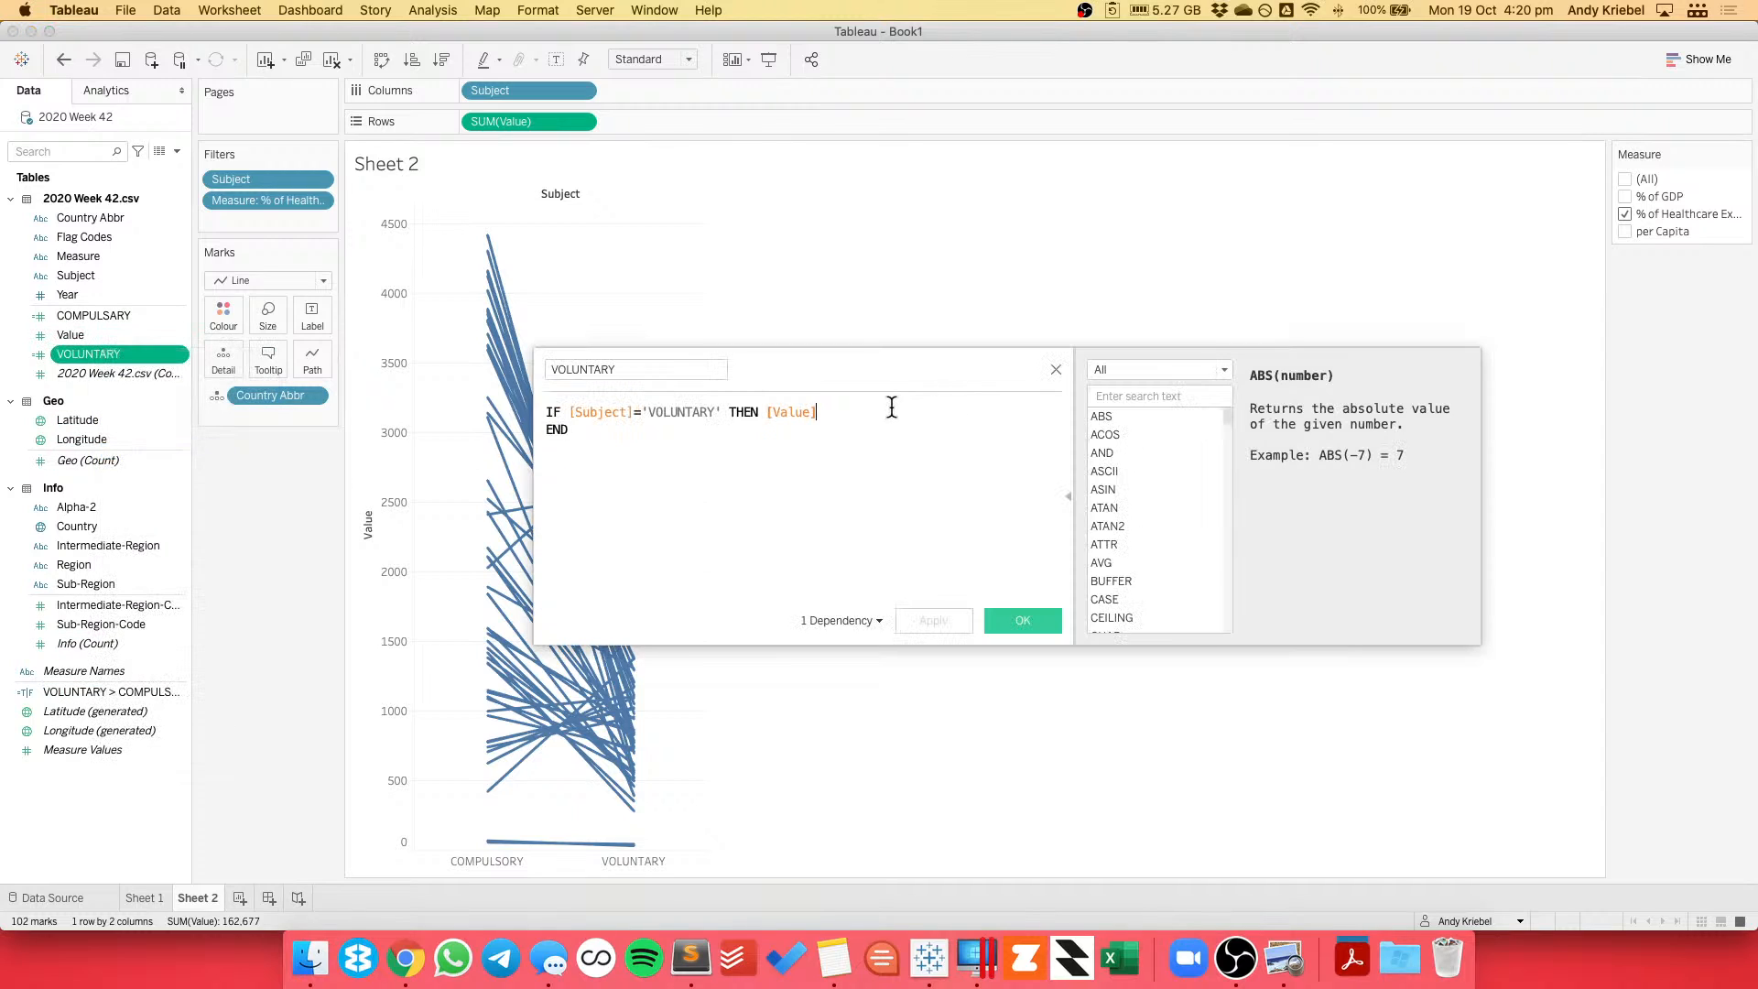
key("Return")
type("ELSE 0")
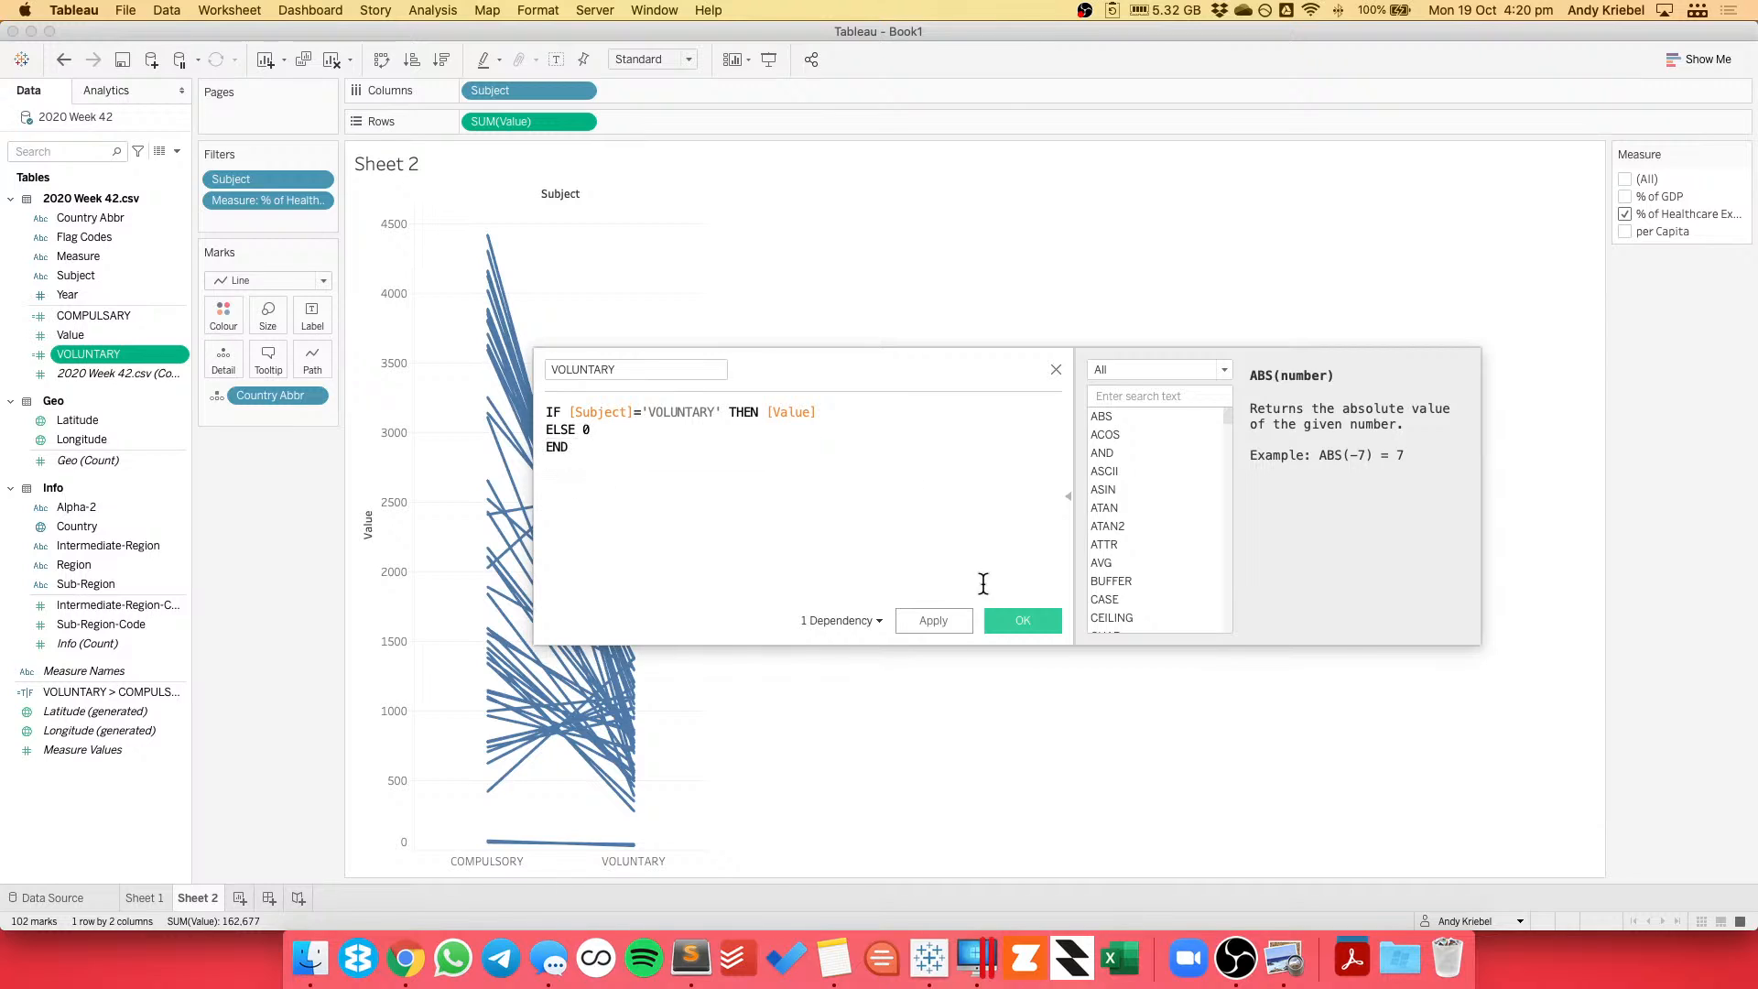
left_click(1025, 612)
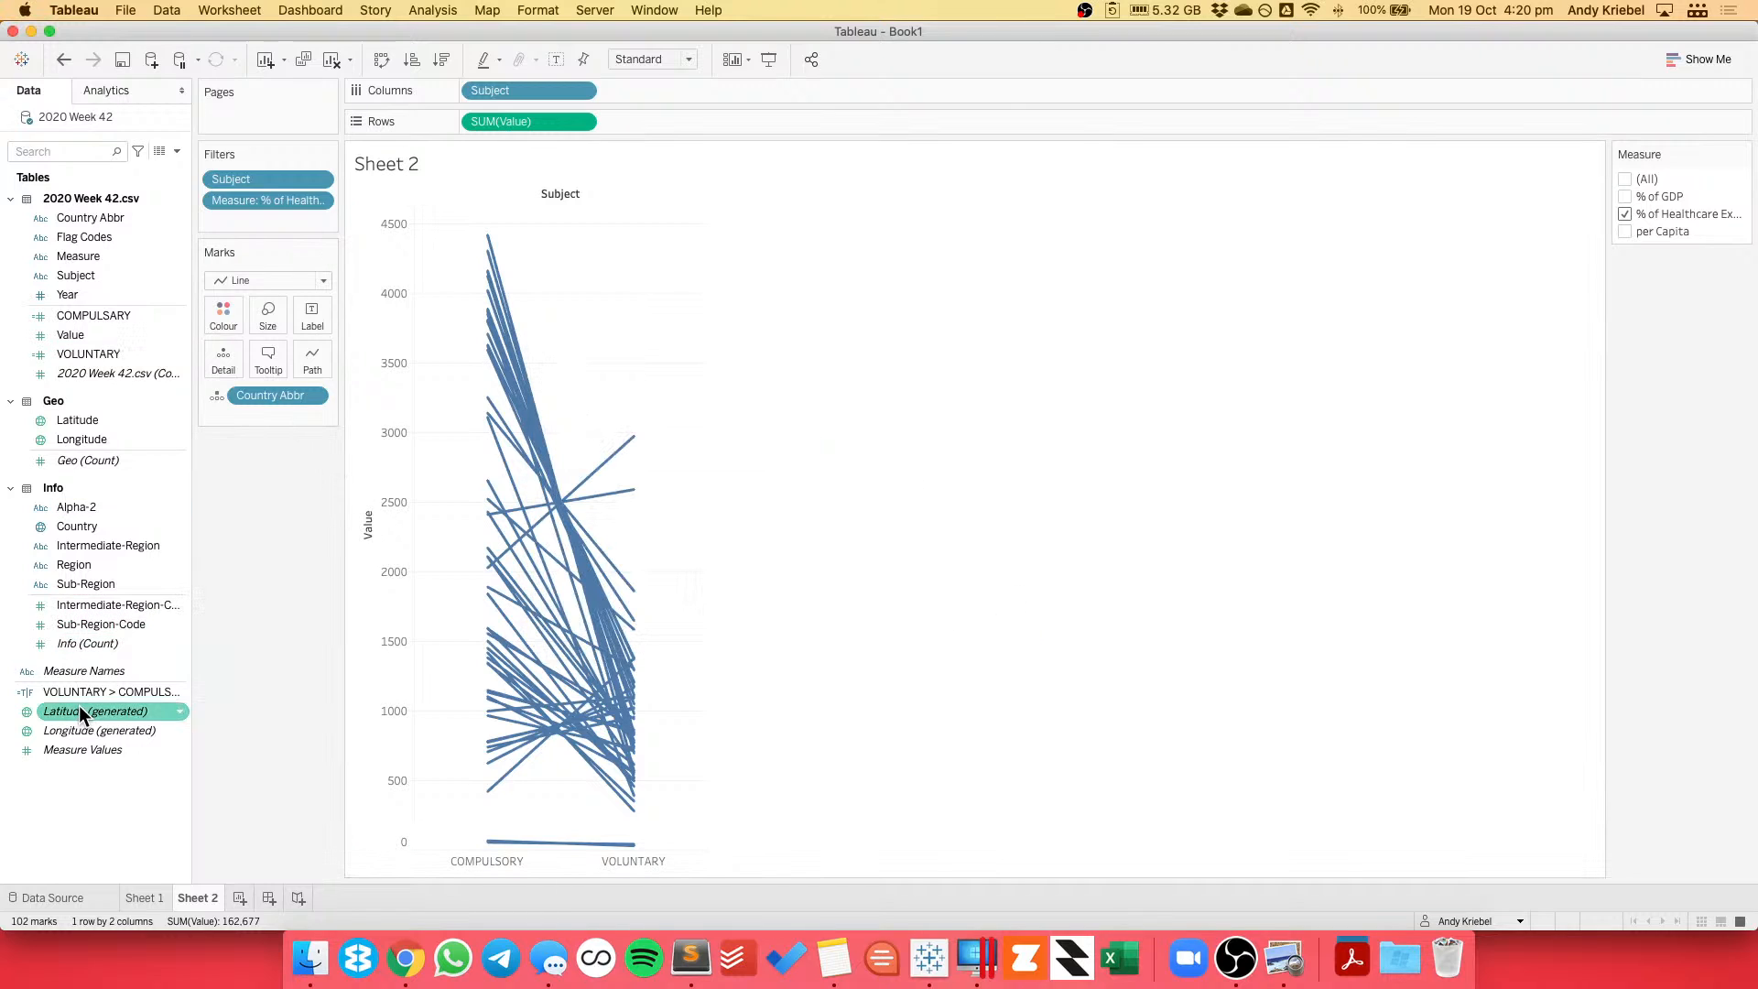
Colour the lines by the VOLUNTARY > COMPULSARY calculation and inspect the VOLUNTARY mark of the KOR line.
left_click_drag(79, 691, 230, 314)
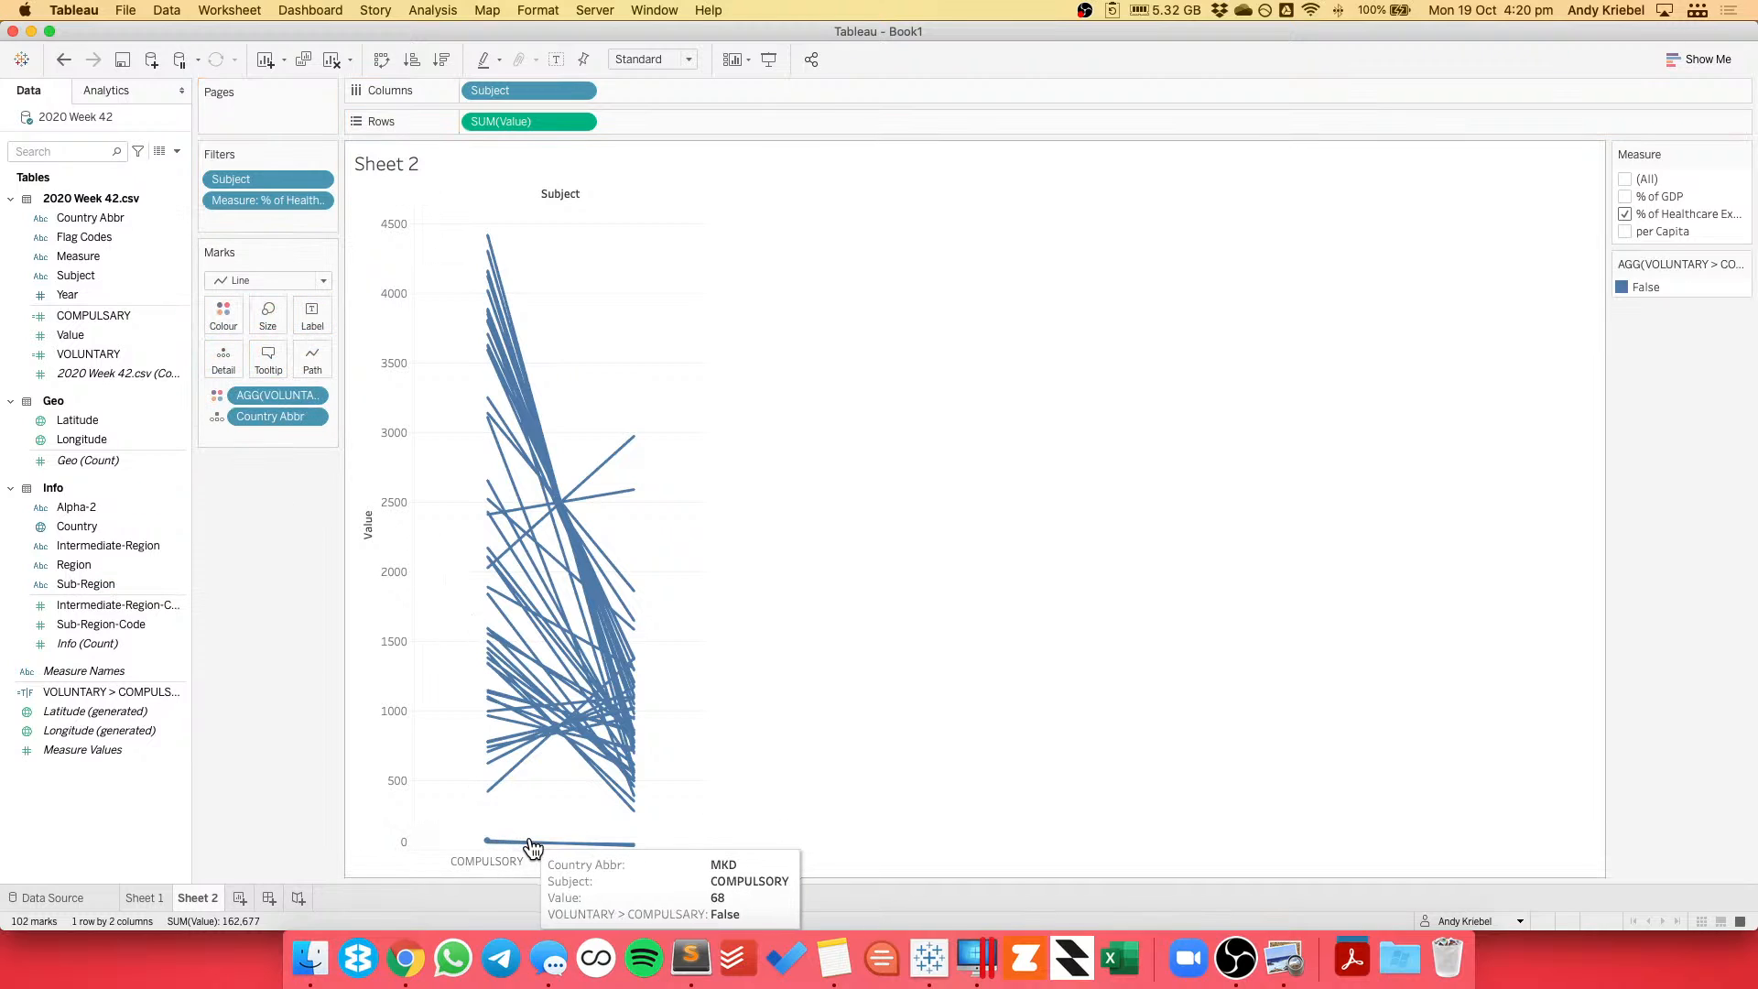
mouse_move(611, 843)
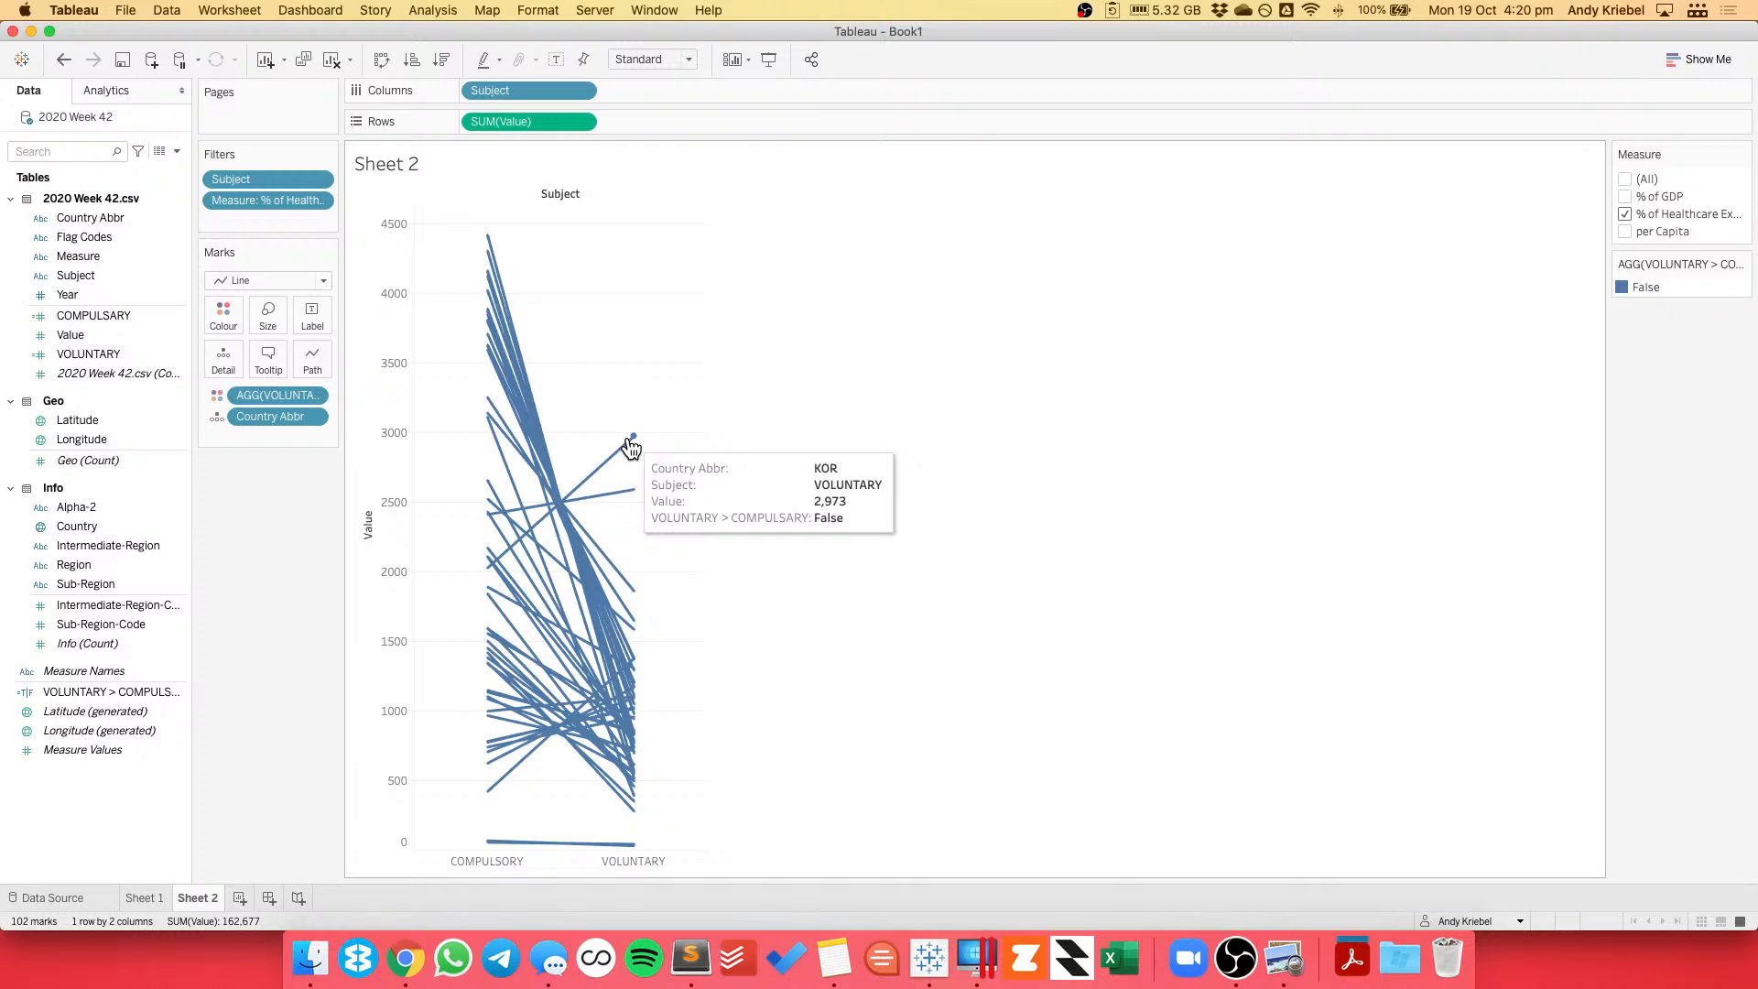
left_click(631, 445)
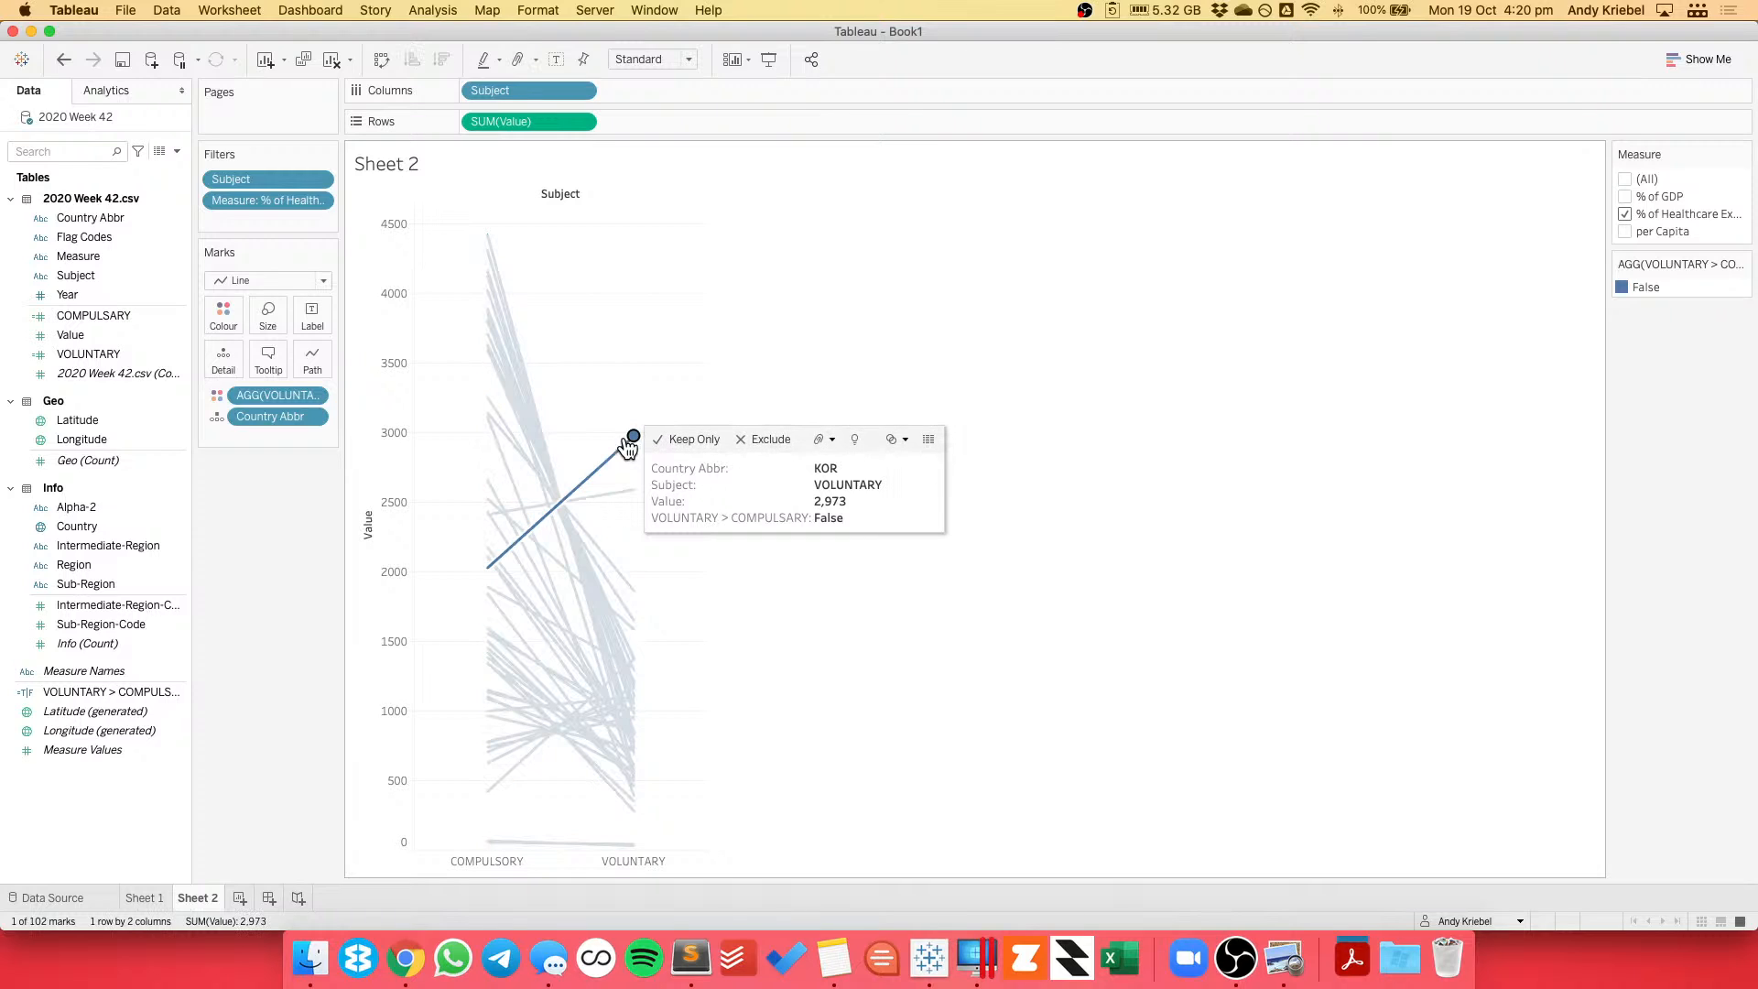
Start the COMPULSARY formula with the level-of-detail opening { FIXED [Country Abbr], [Year] above its IF expression.
right_click(101, 314)
left_click(141, 420)
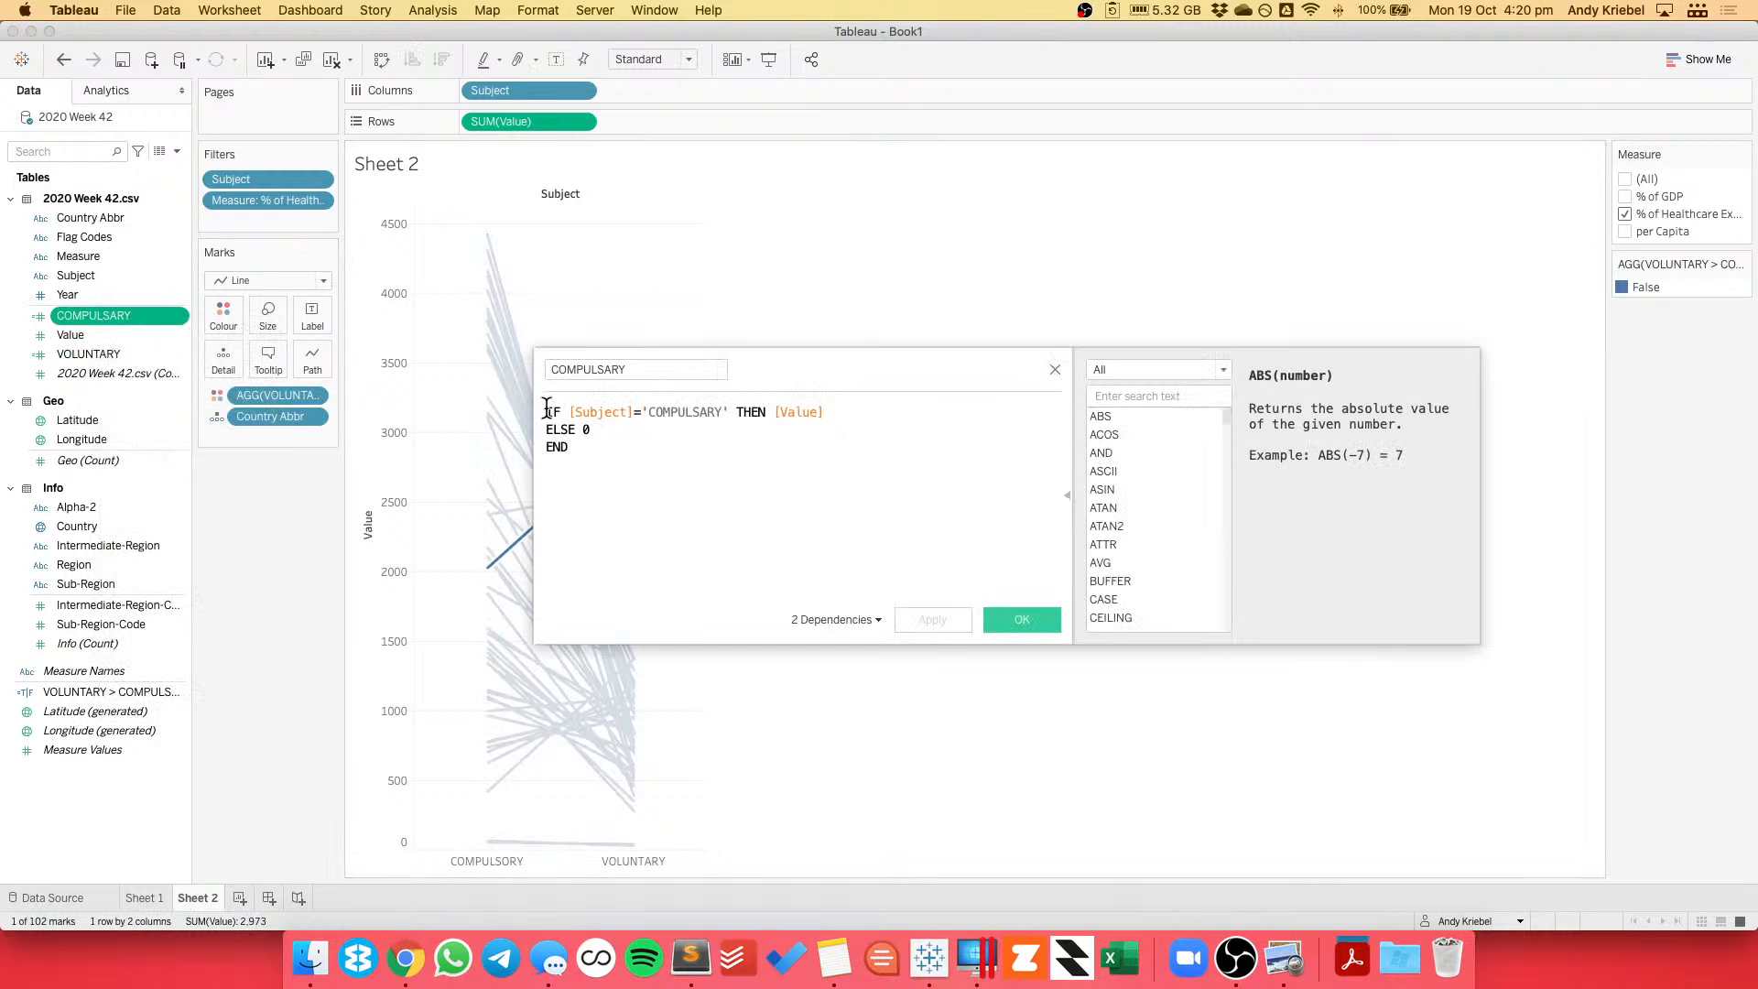
key("Return")
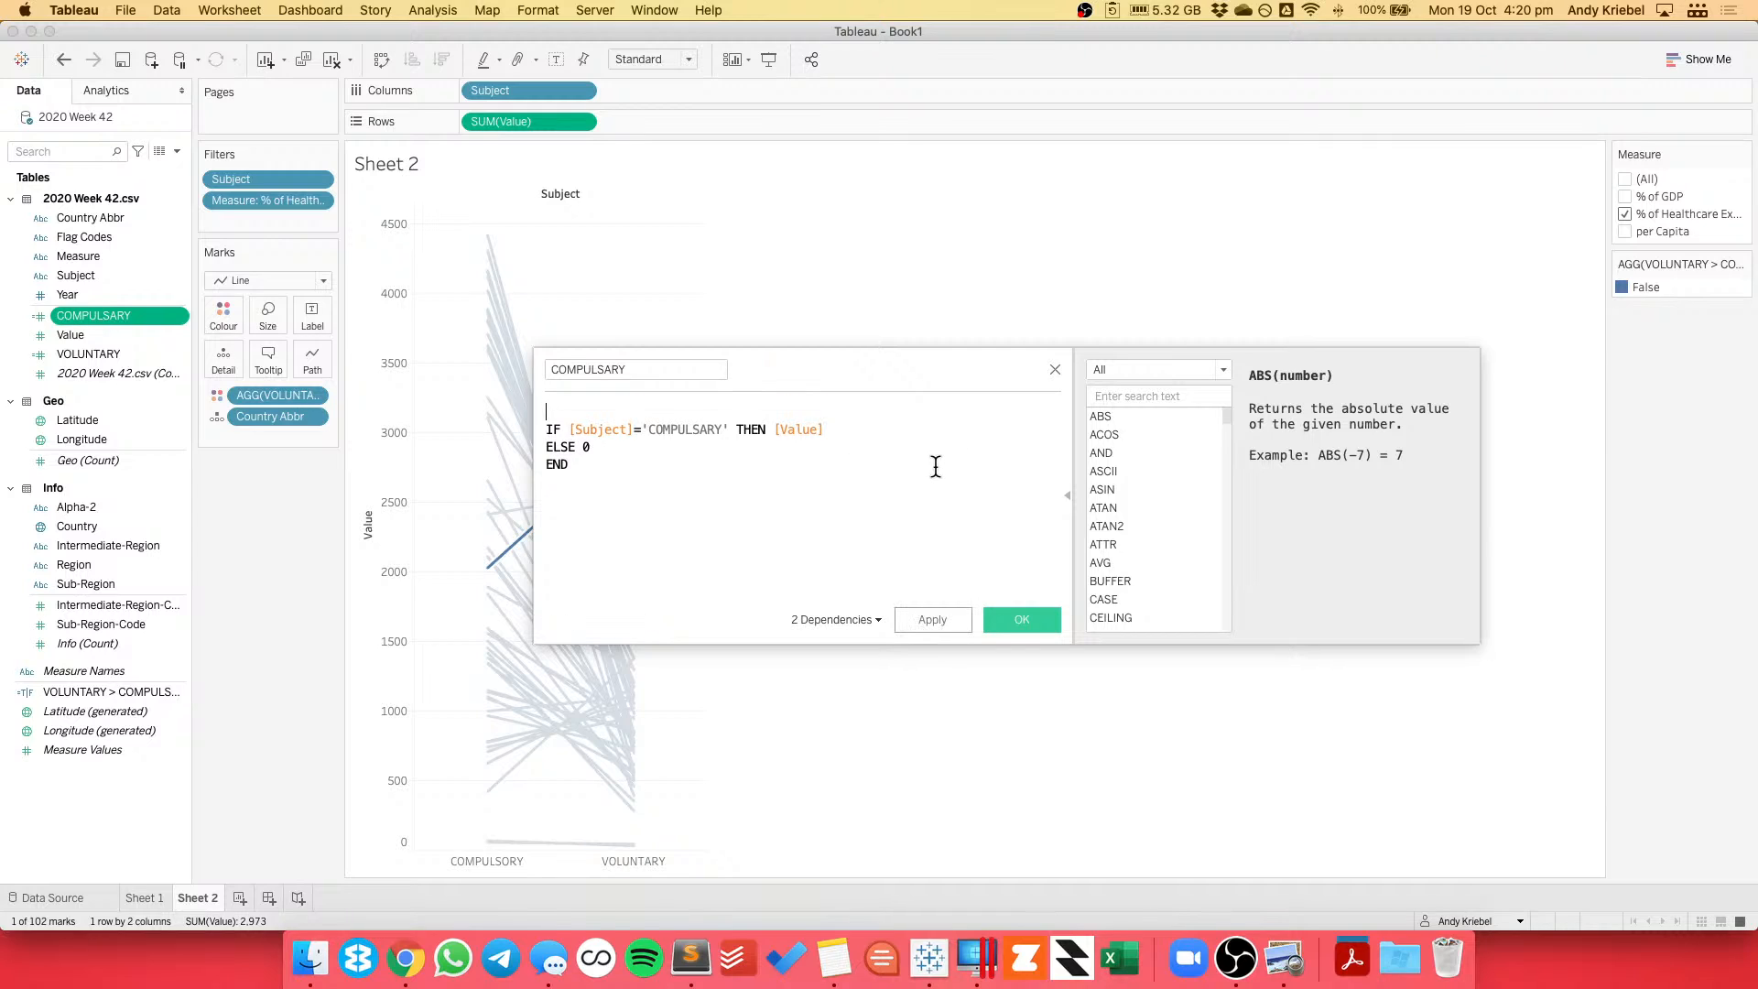
type("{ FIXED")
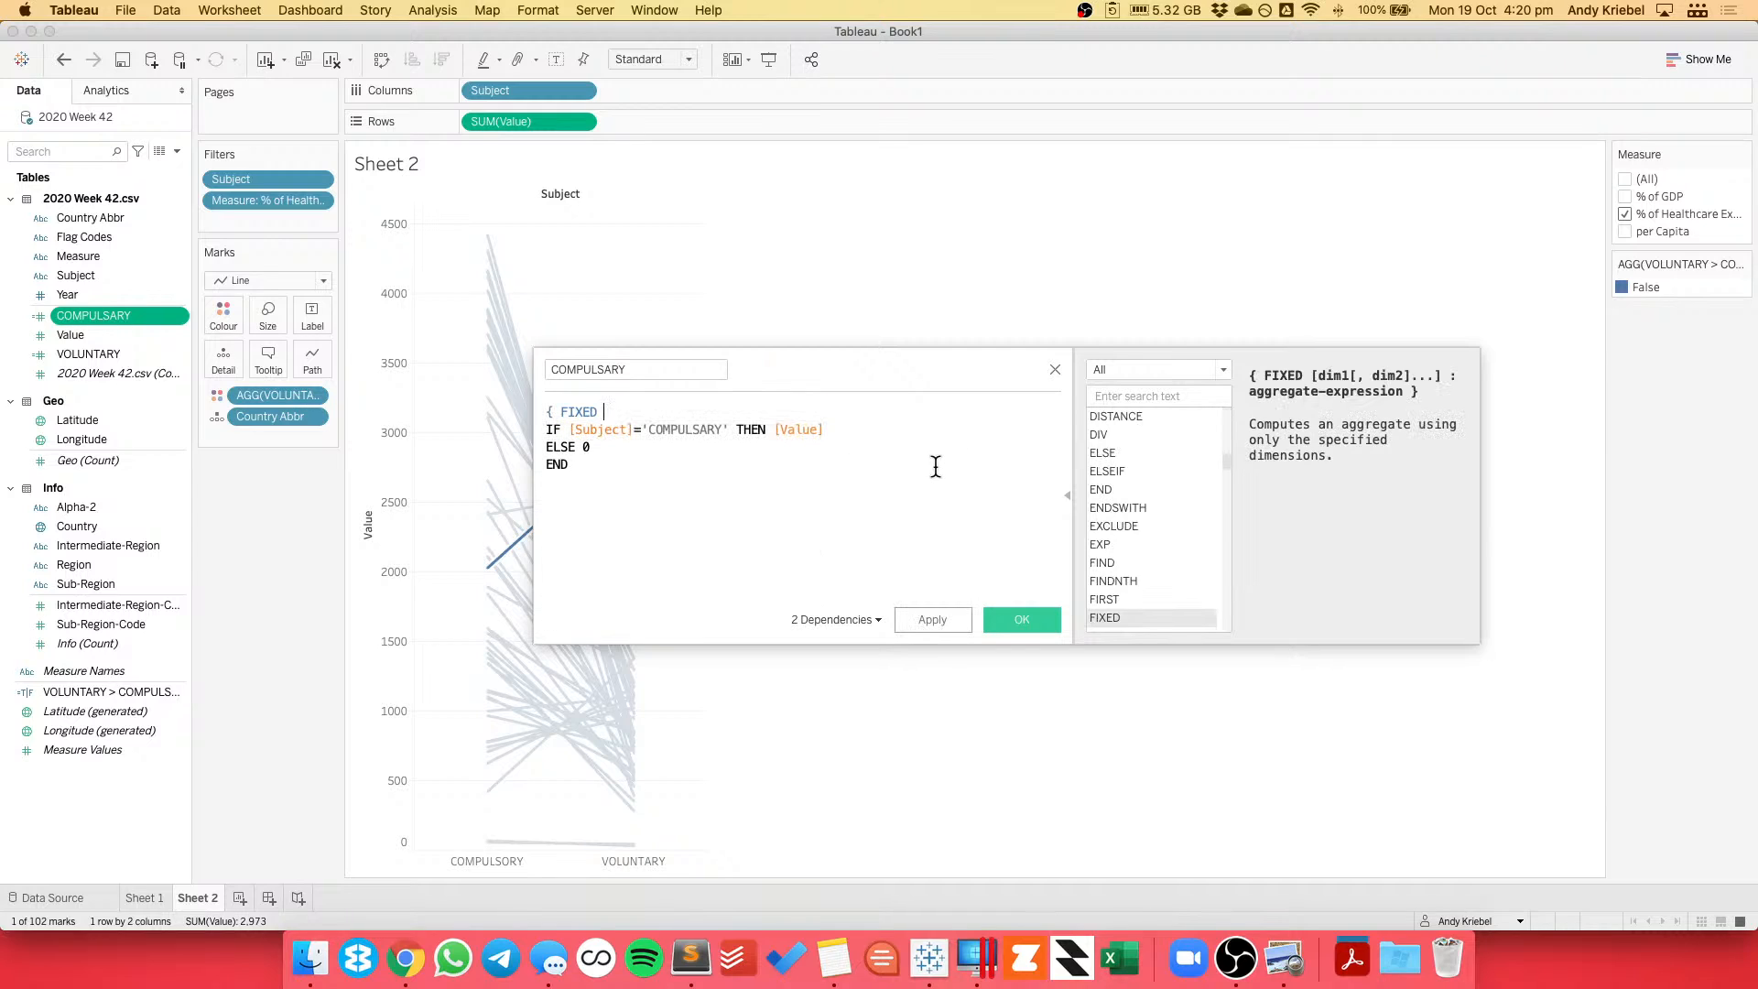
type(" coun")
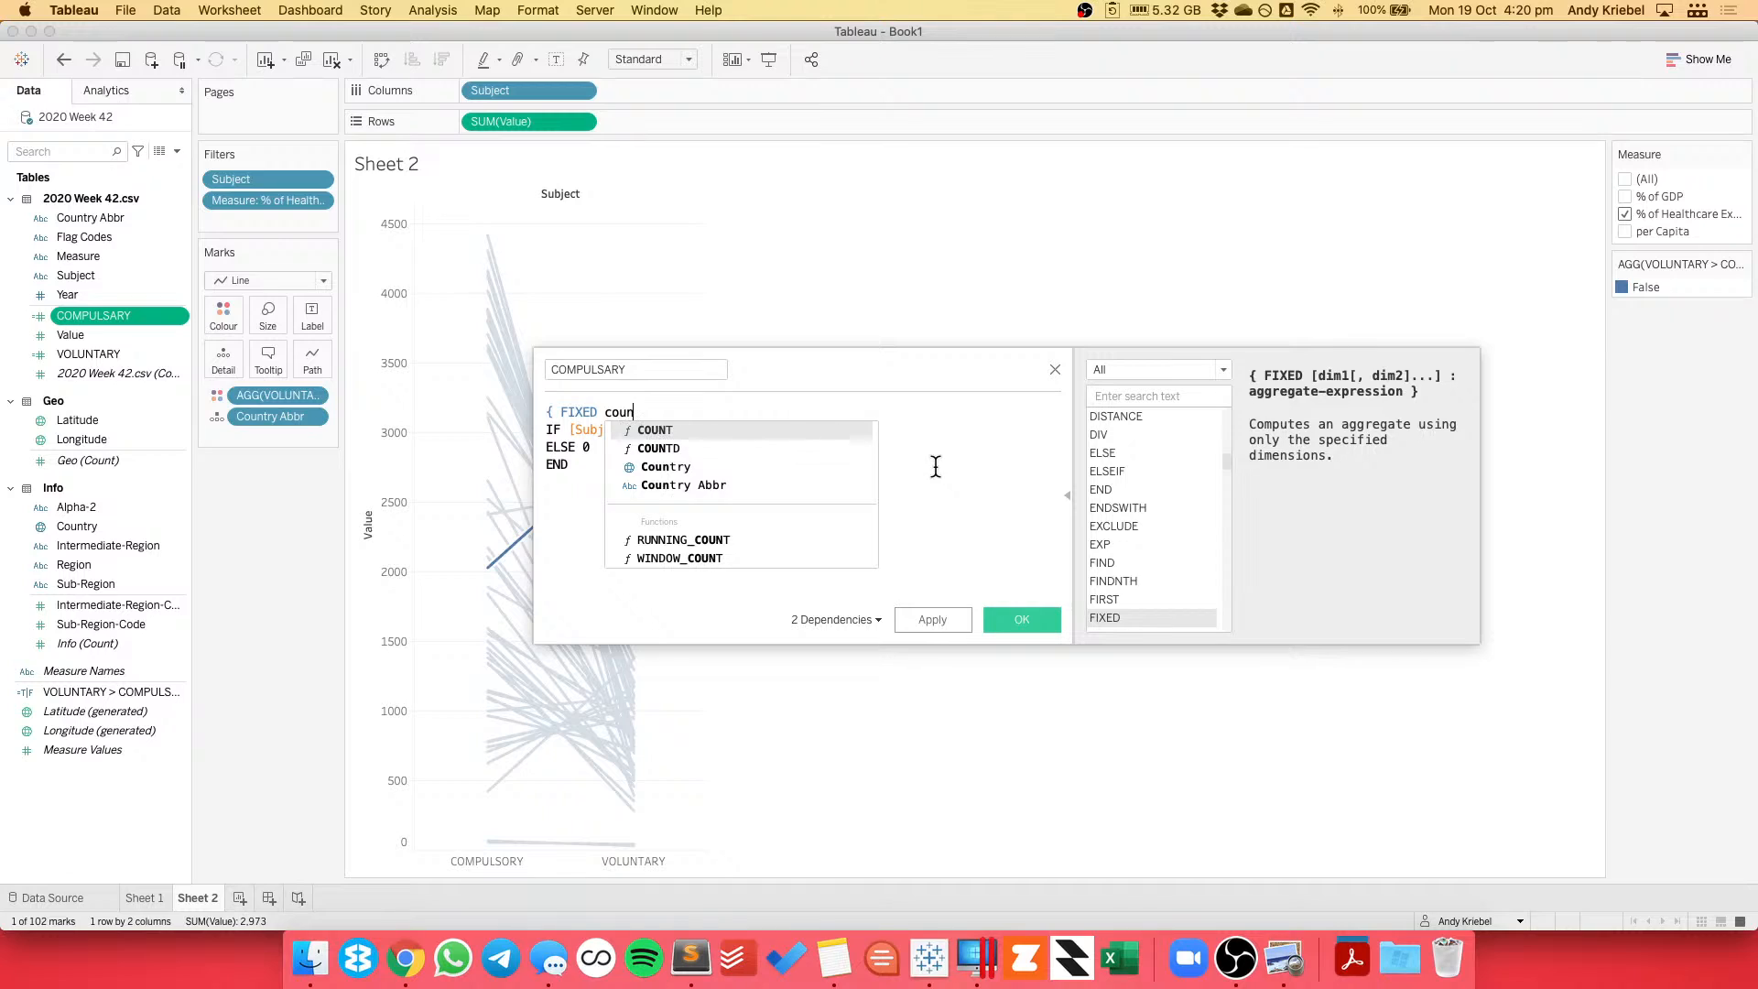
key("Down")
key("Down")
key("Down")
key("Return")
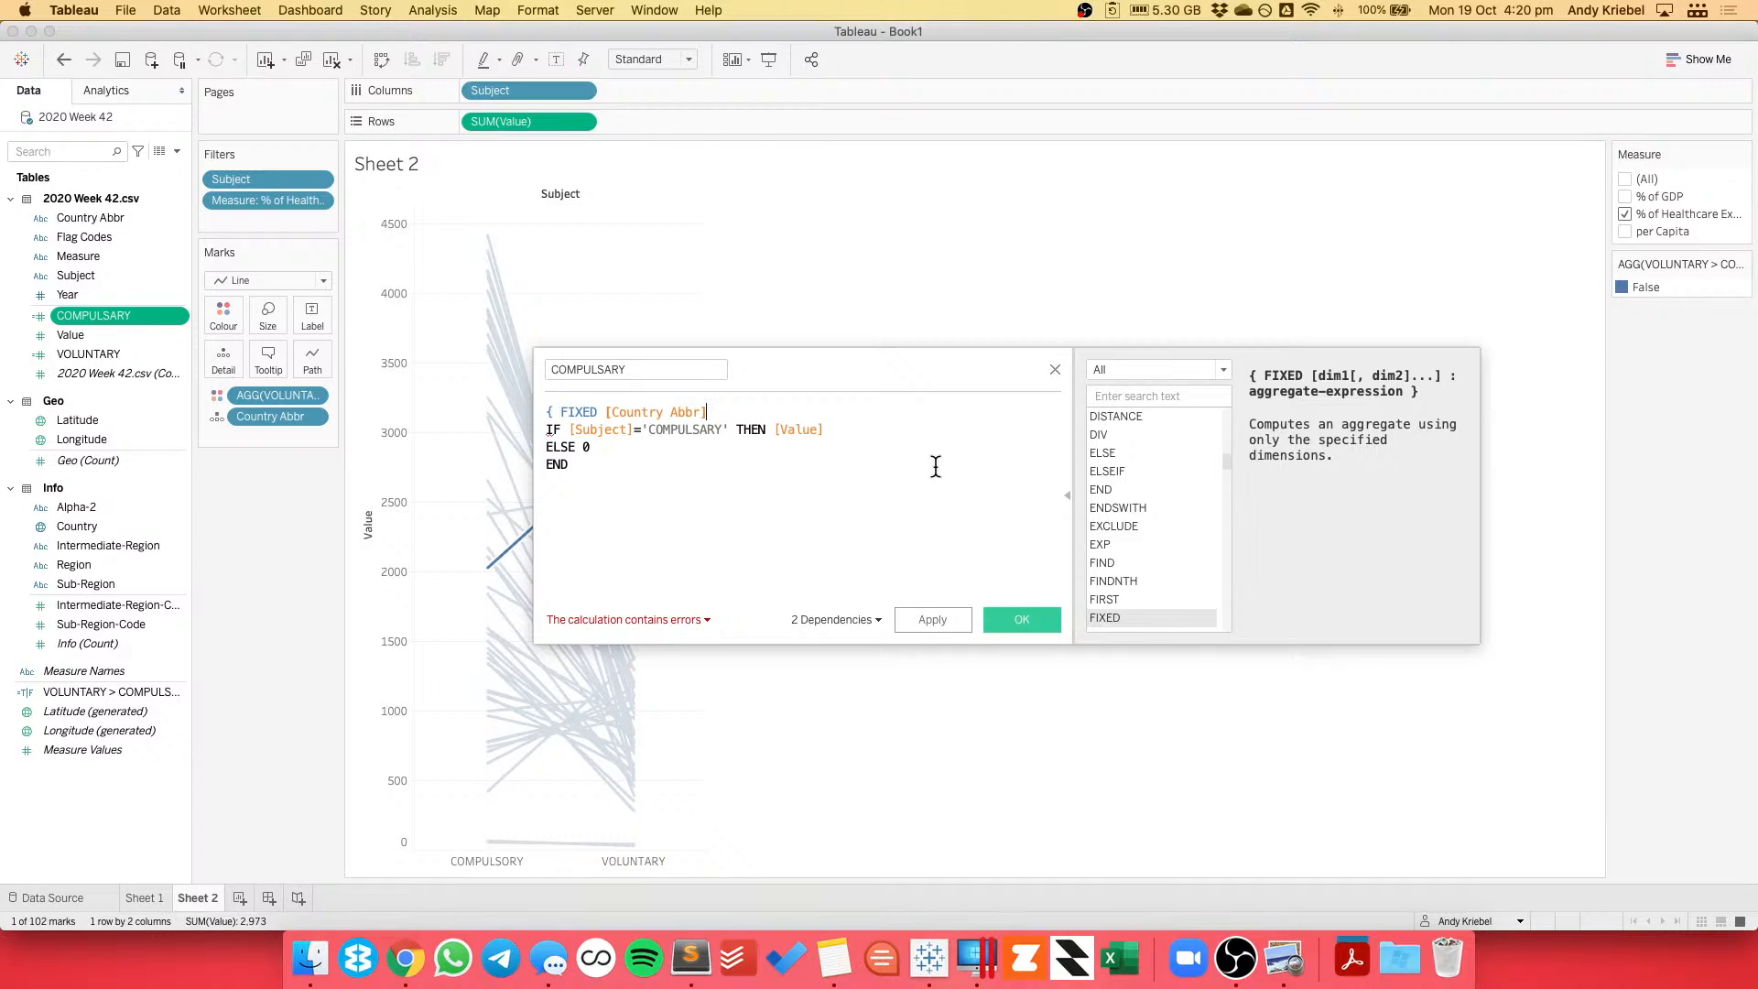
type(", ye")
key("Return")
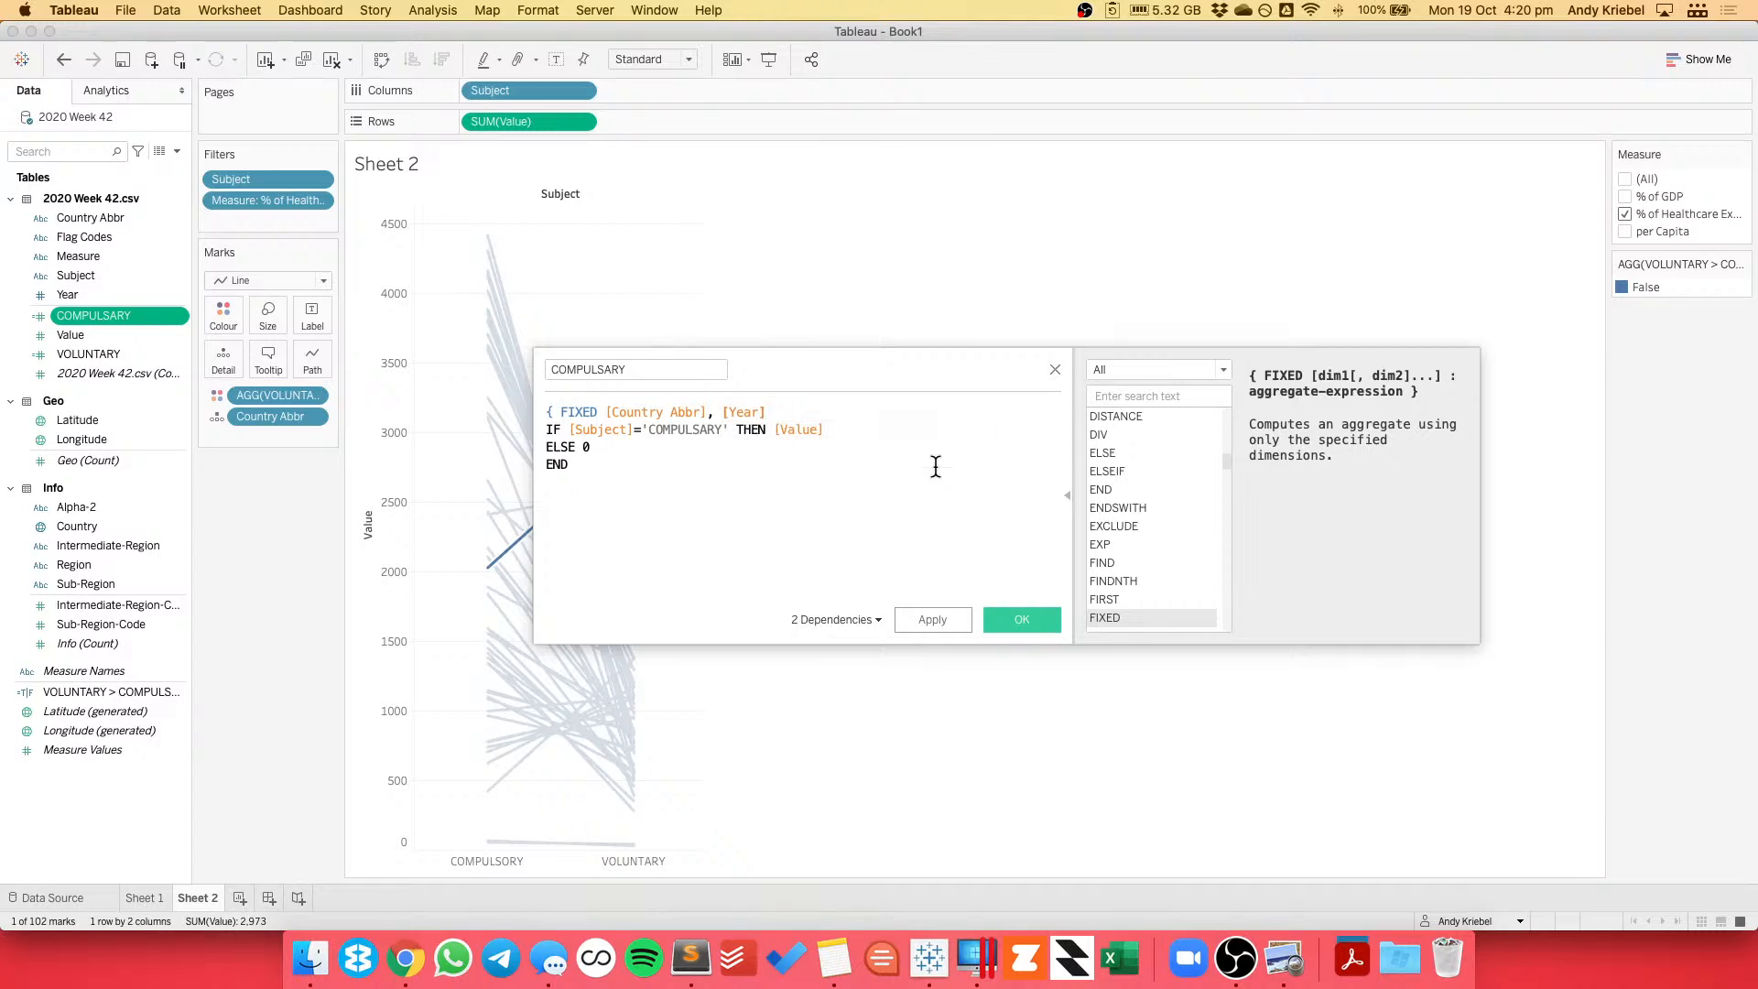
Wrap the COMPULSARY formula's IF expression in SUM( ), close the FIXED brace, copy the whole formula and save the calculation.
type(":SUM(")
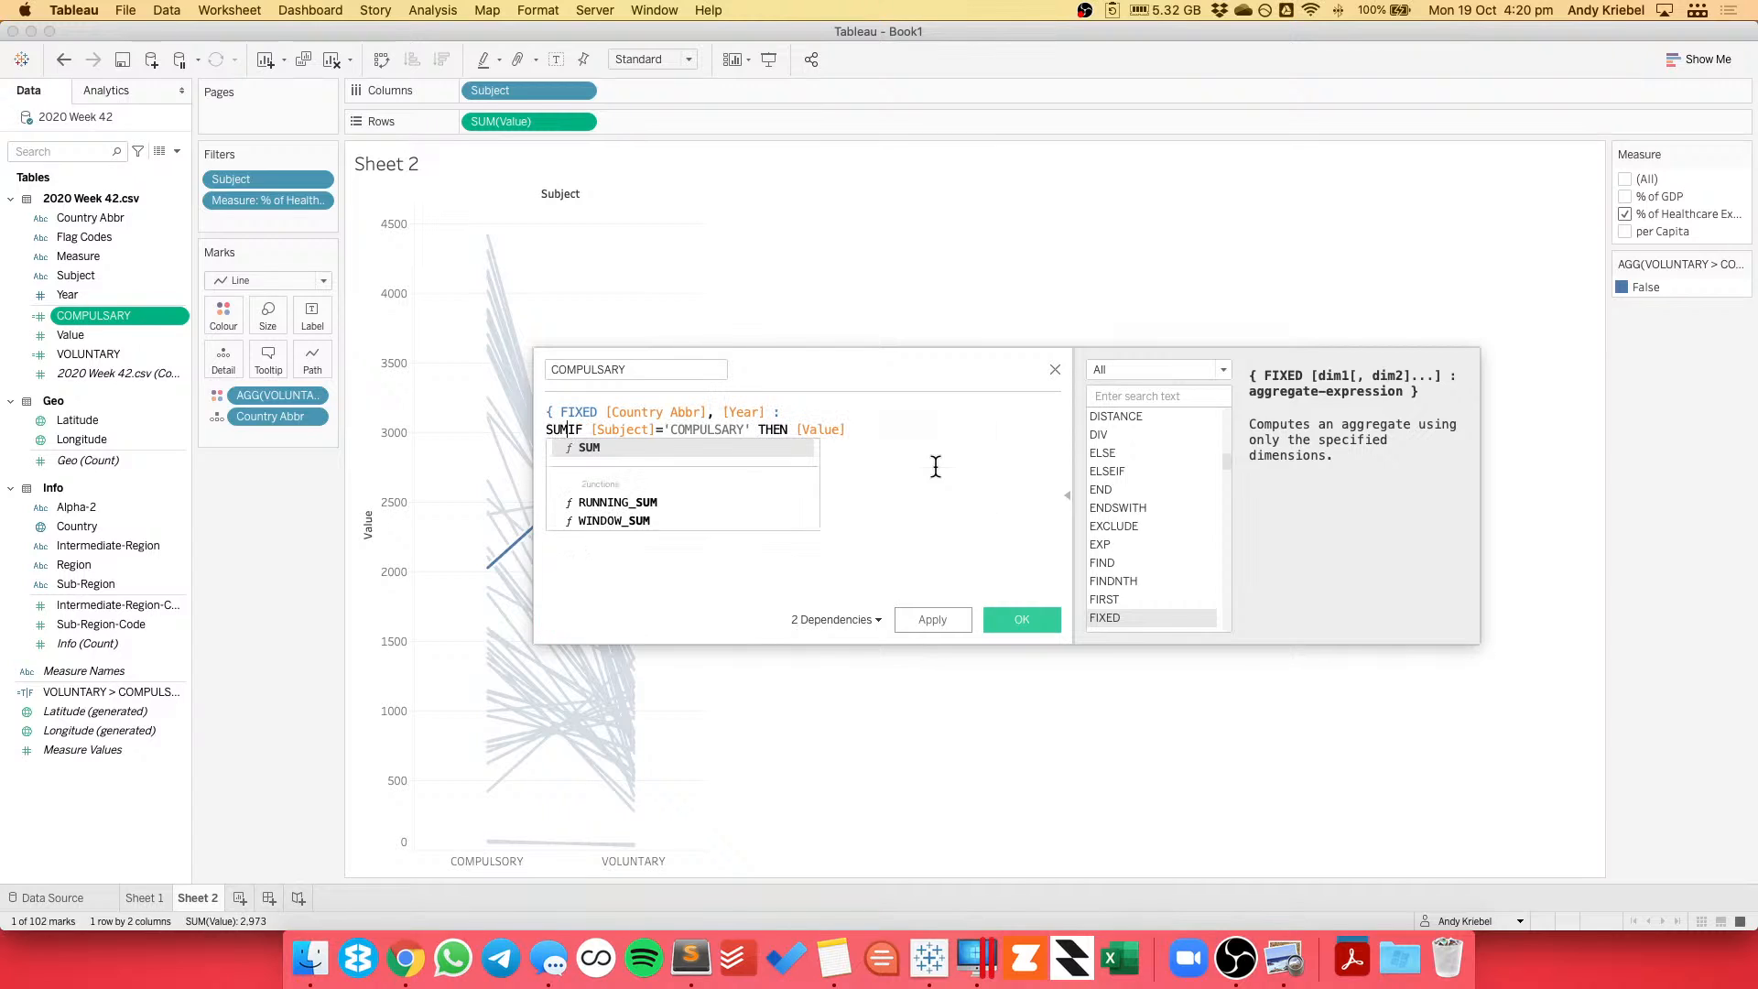
type(")")
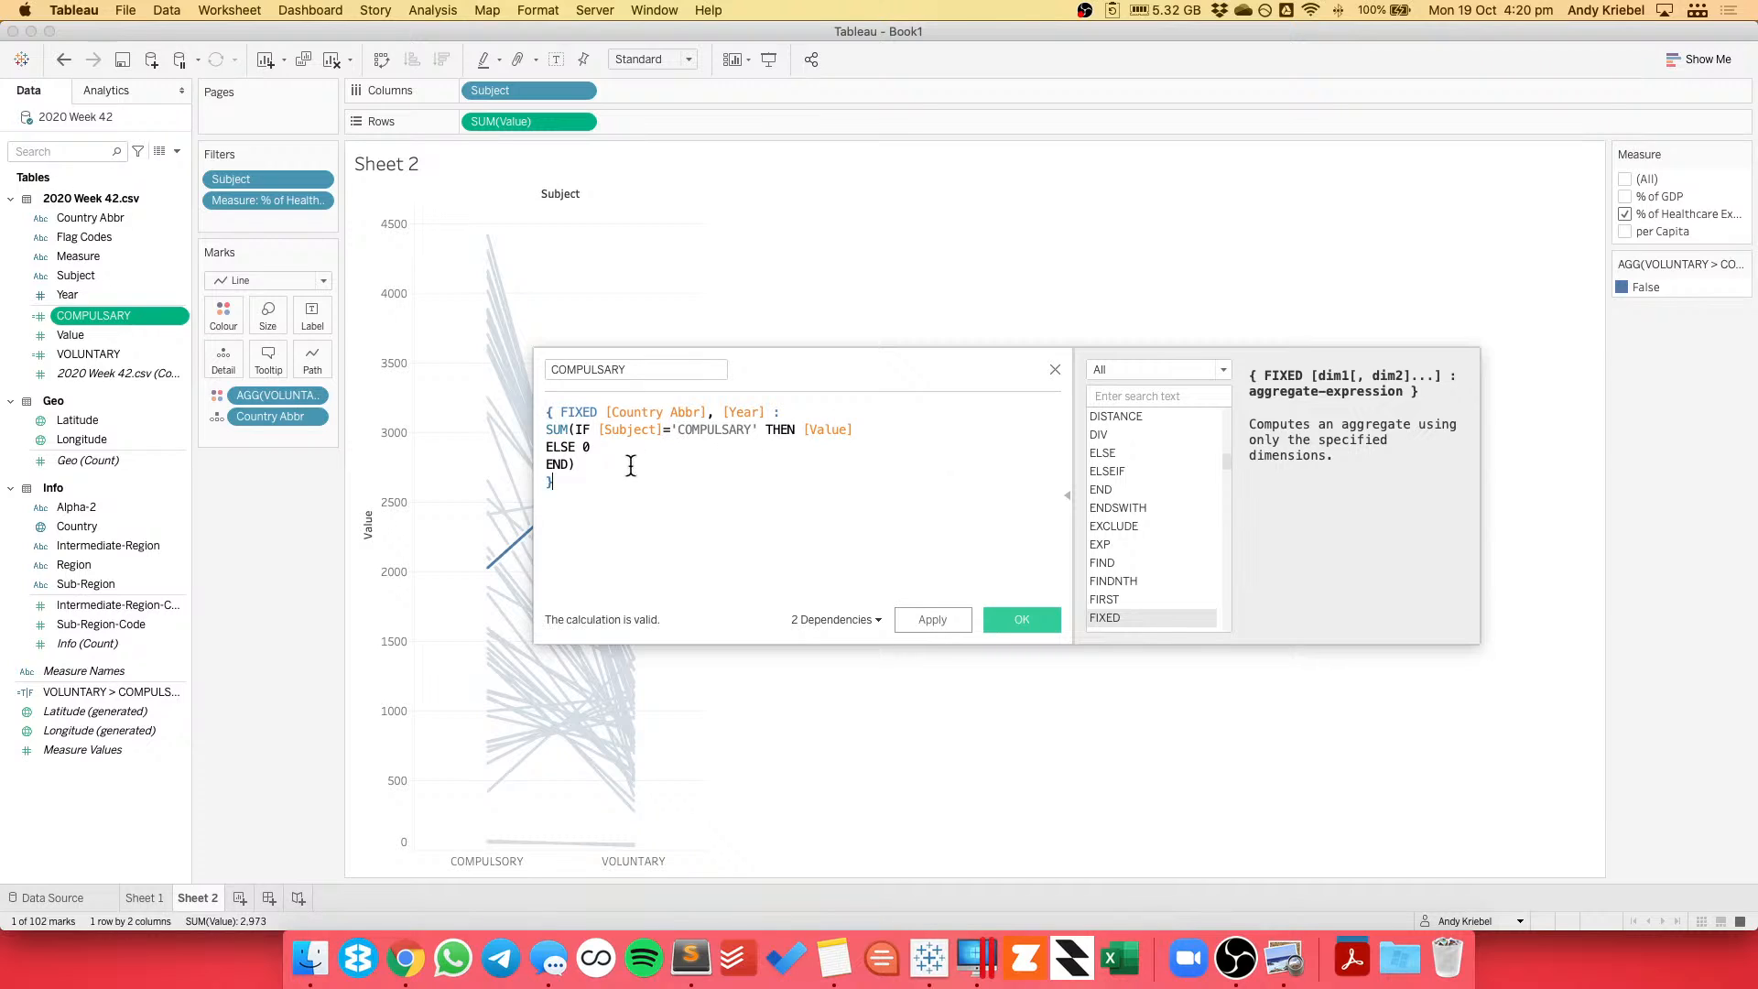
left_click_drag(554, 482, 545, 405)
key("super+c")
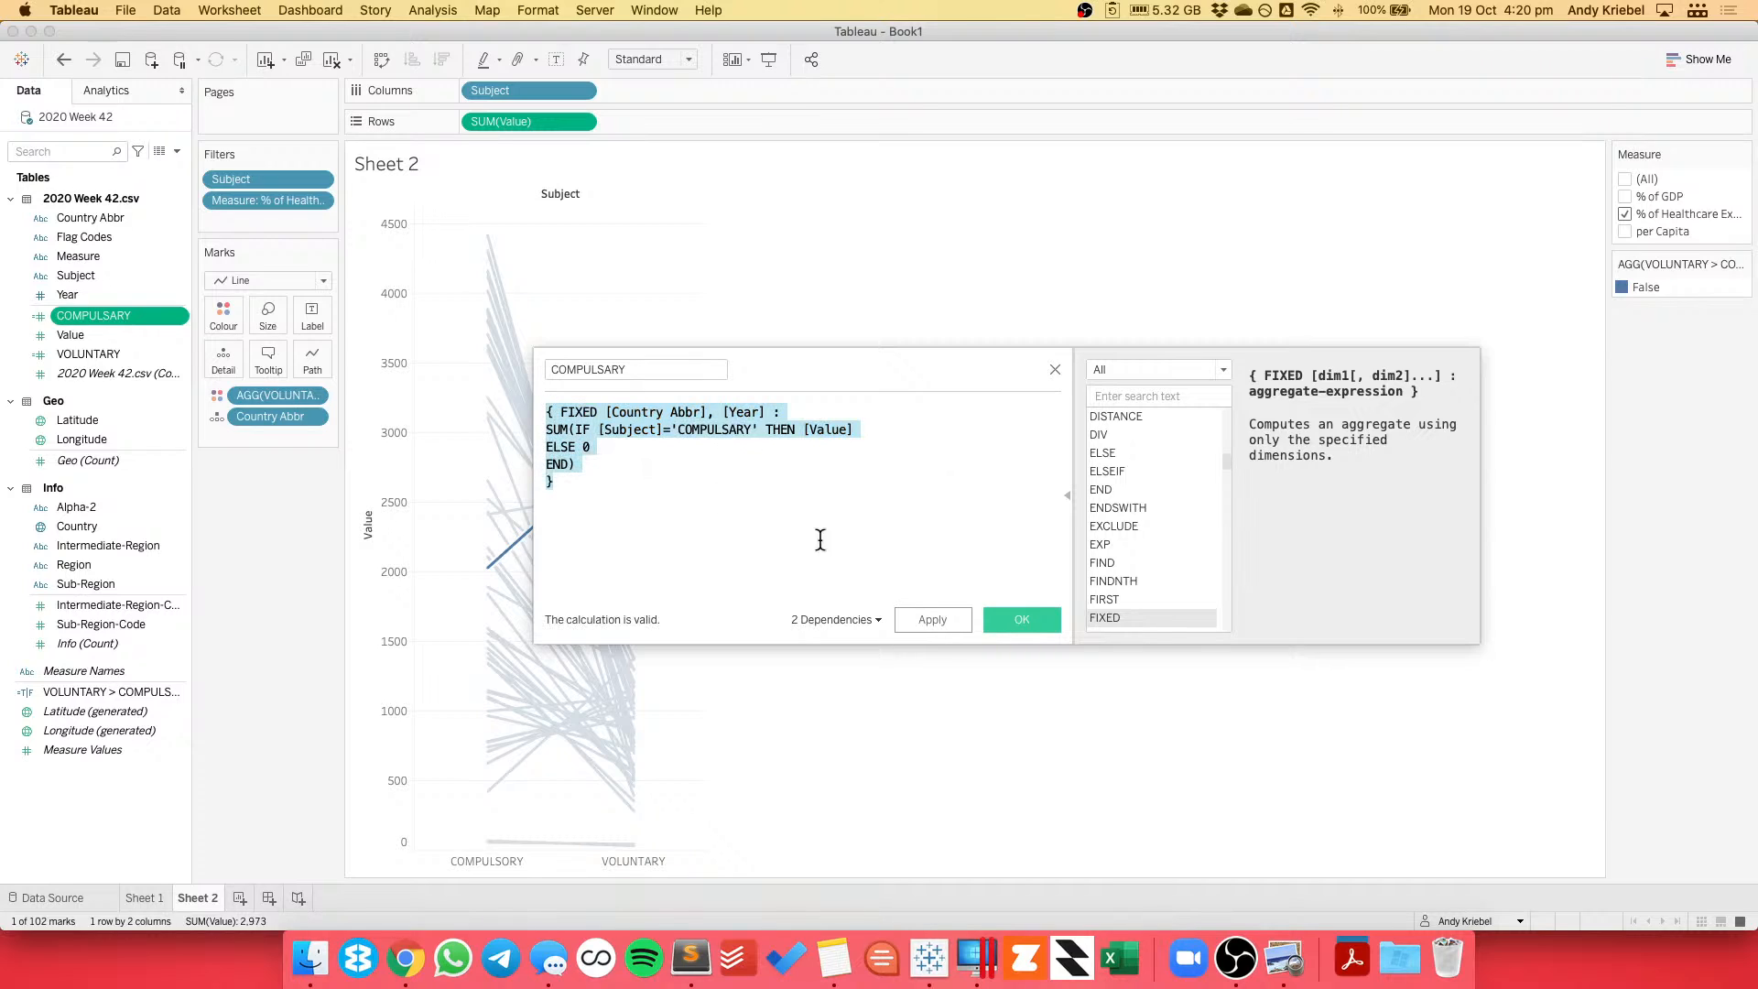
left_click(1018, 623)
Replace the VOLUNTARY formula with the copied FIXED expression, change its subject value to 'VOLUNTARY', and save the calculation.
left_click(86, 352)
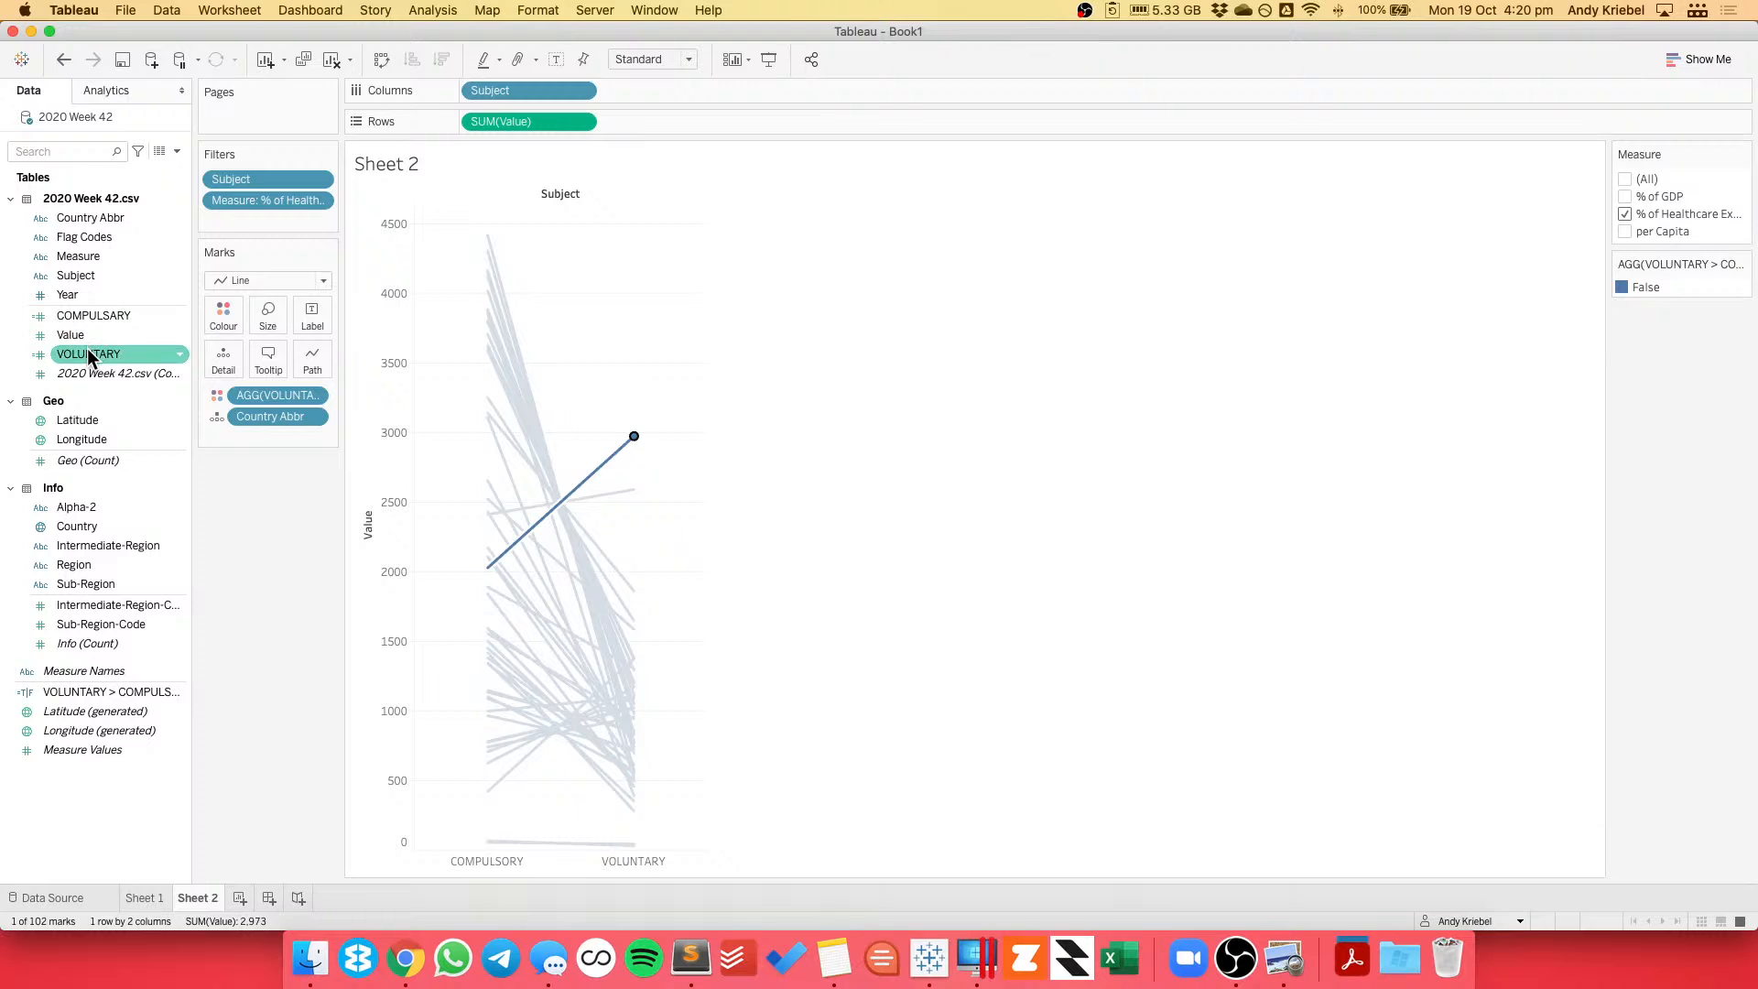
right_click(86, 351)
left_click(110, 455)
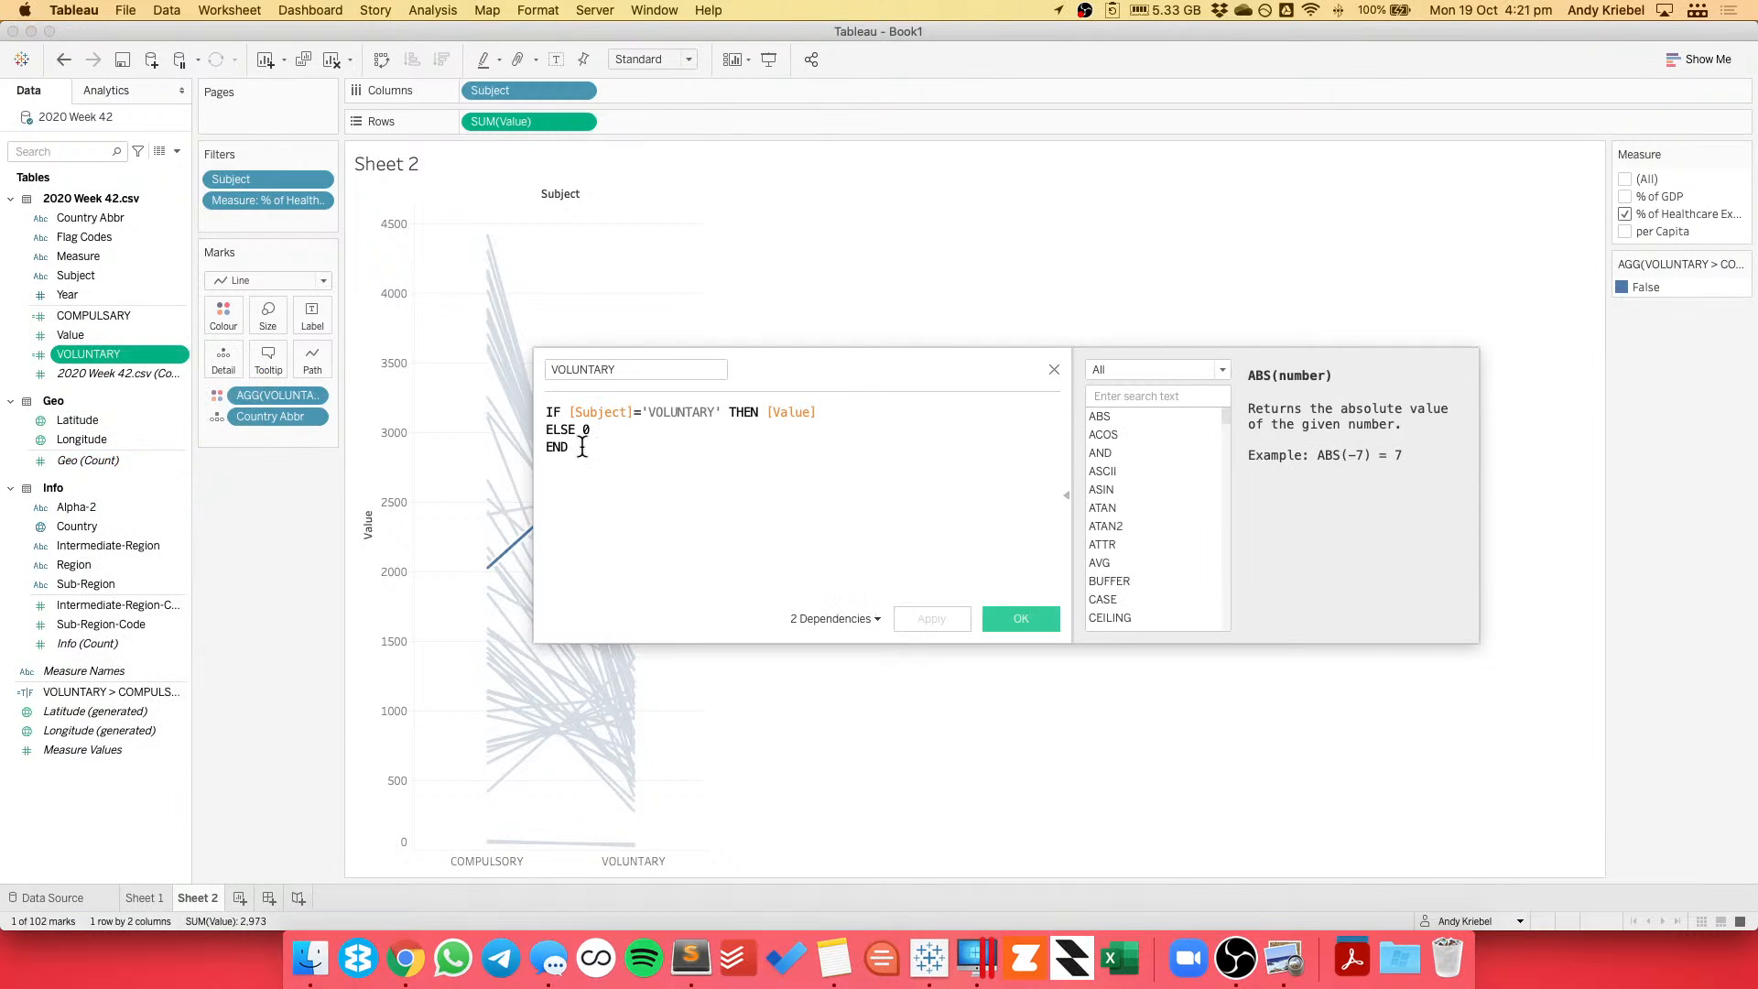
left_click_drag(568, 449, 524, 401)
key("super+v")
double_click(705, 426)
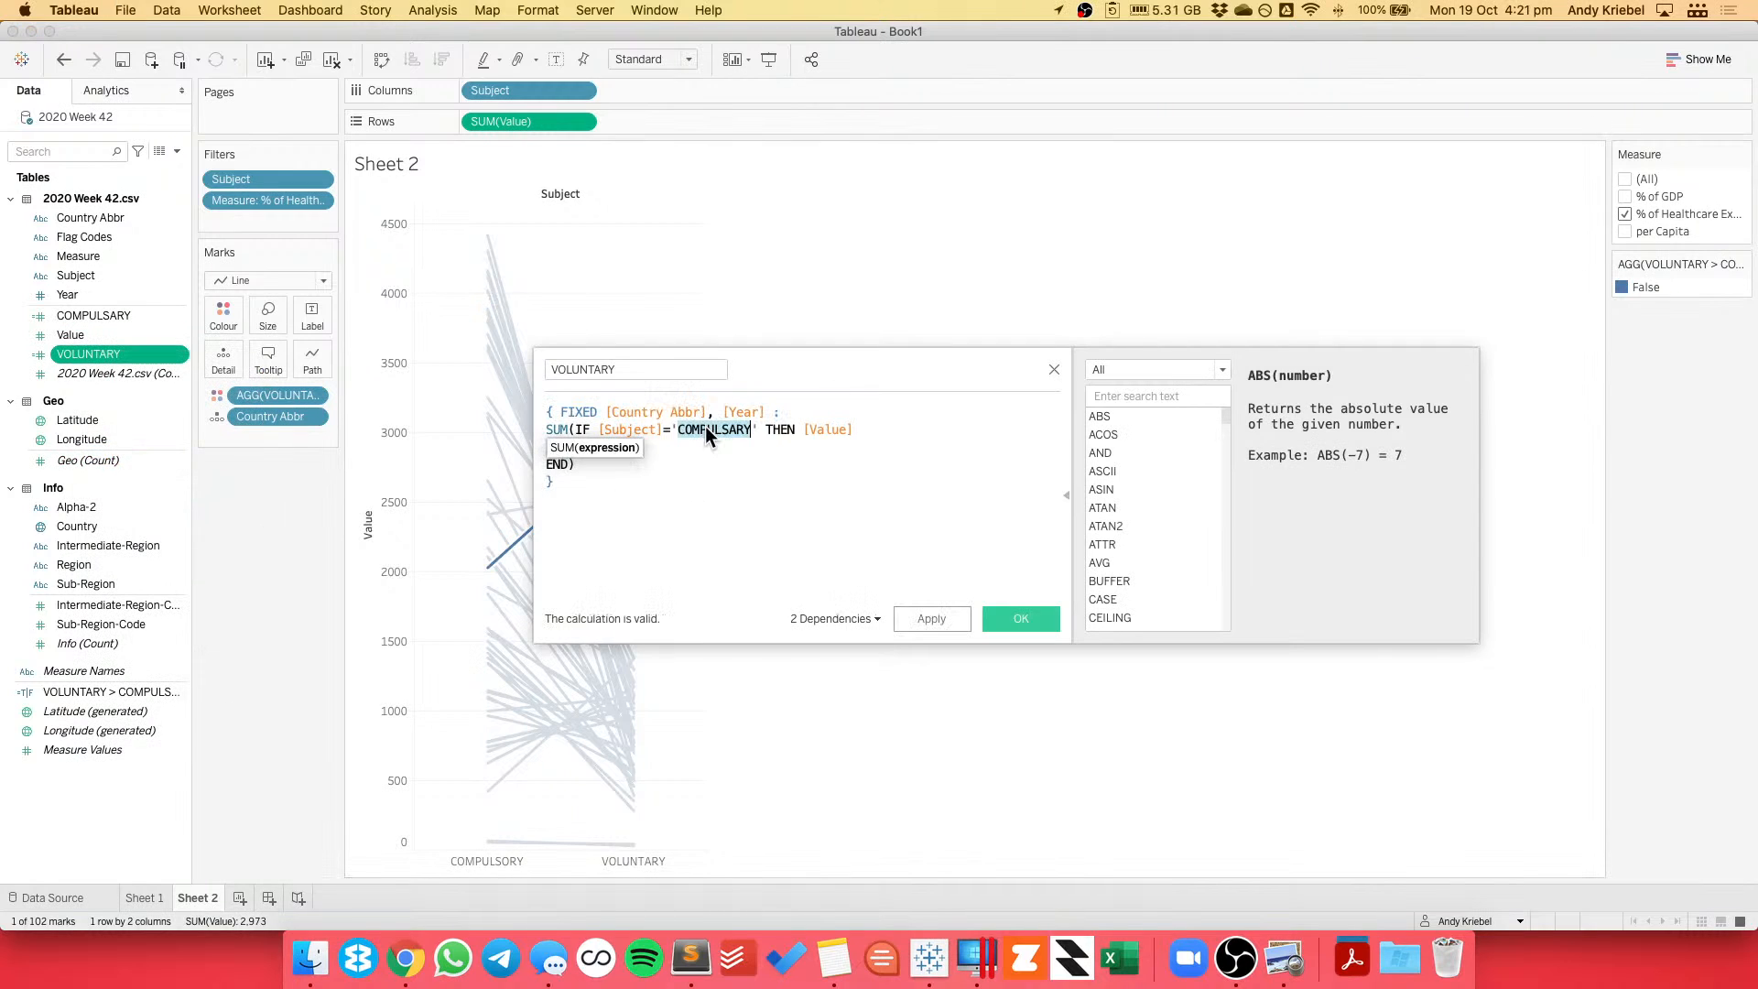
type("VOLUNTARY")
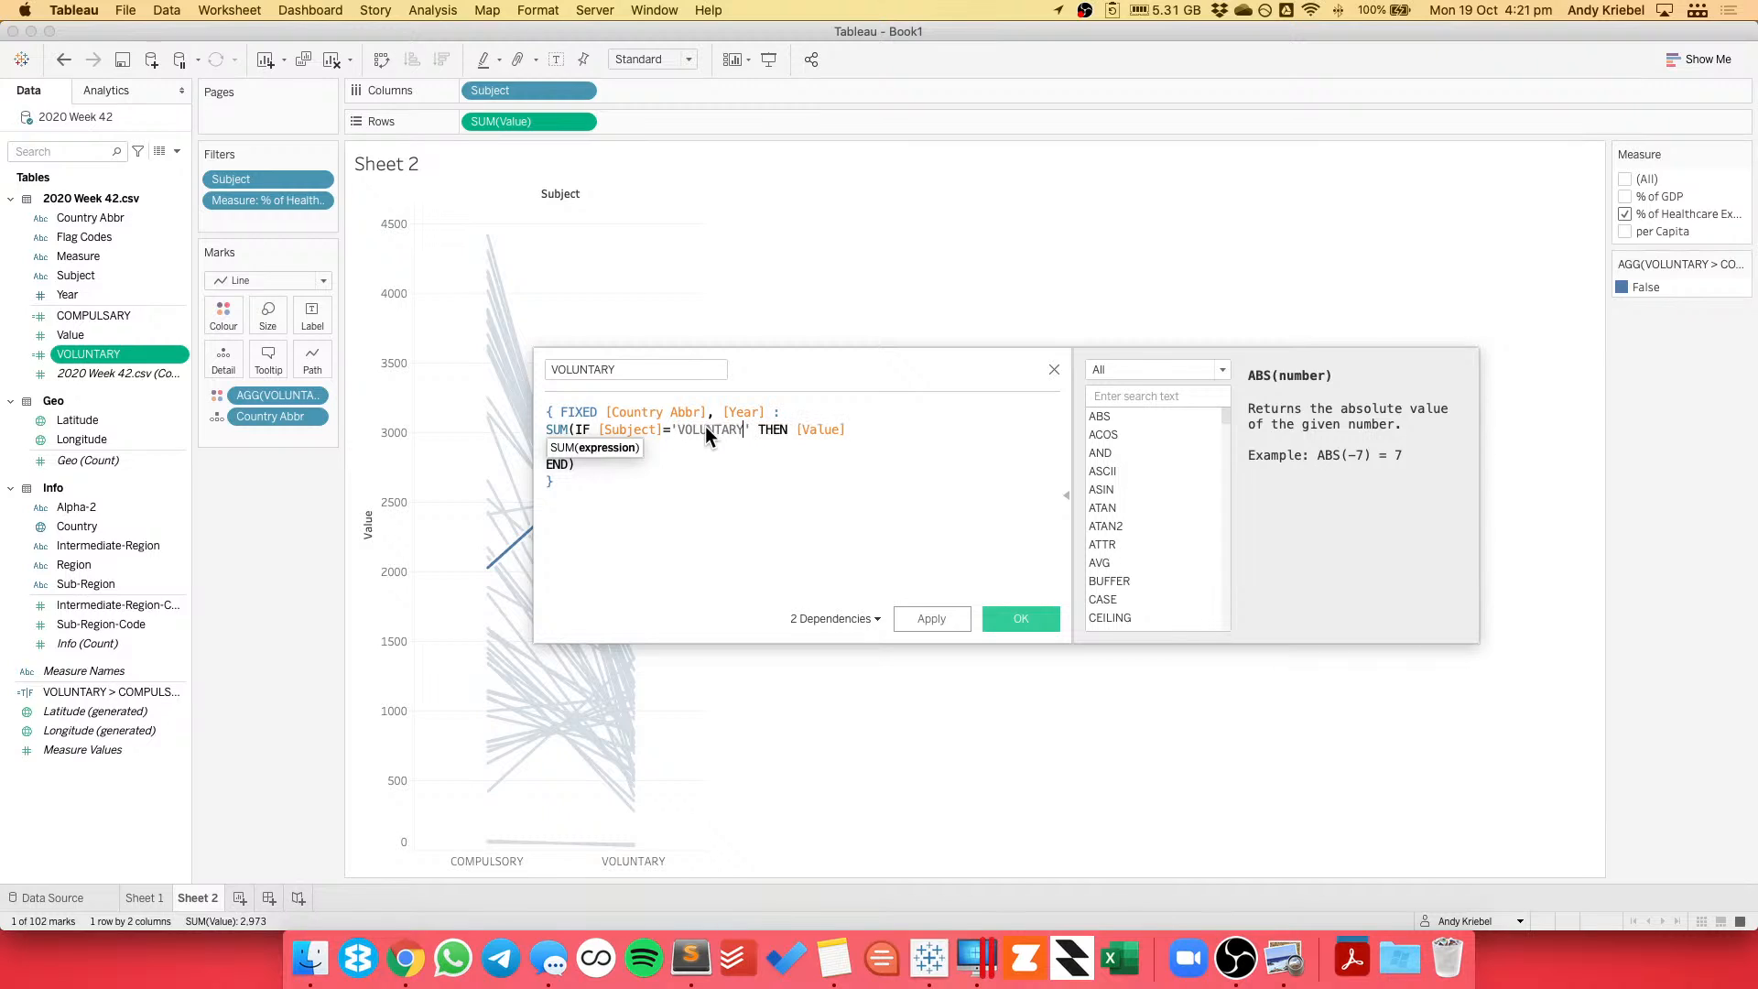
left_click(1021, 620)
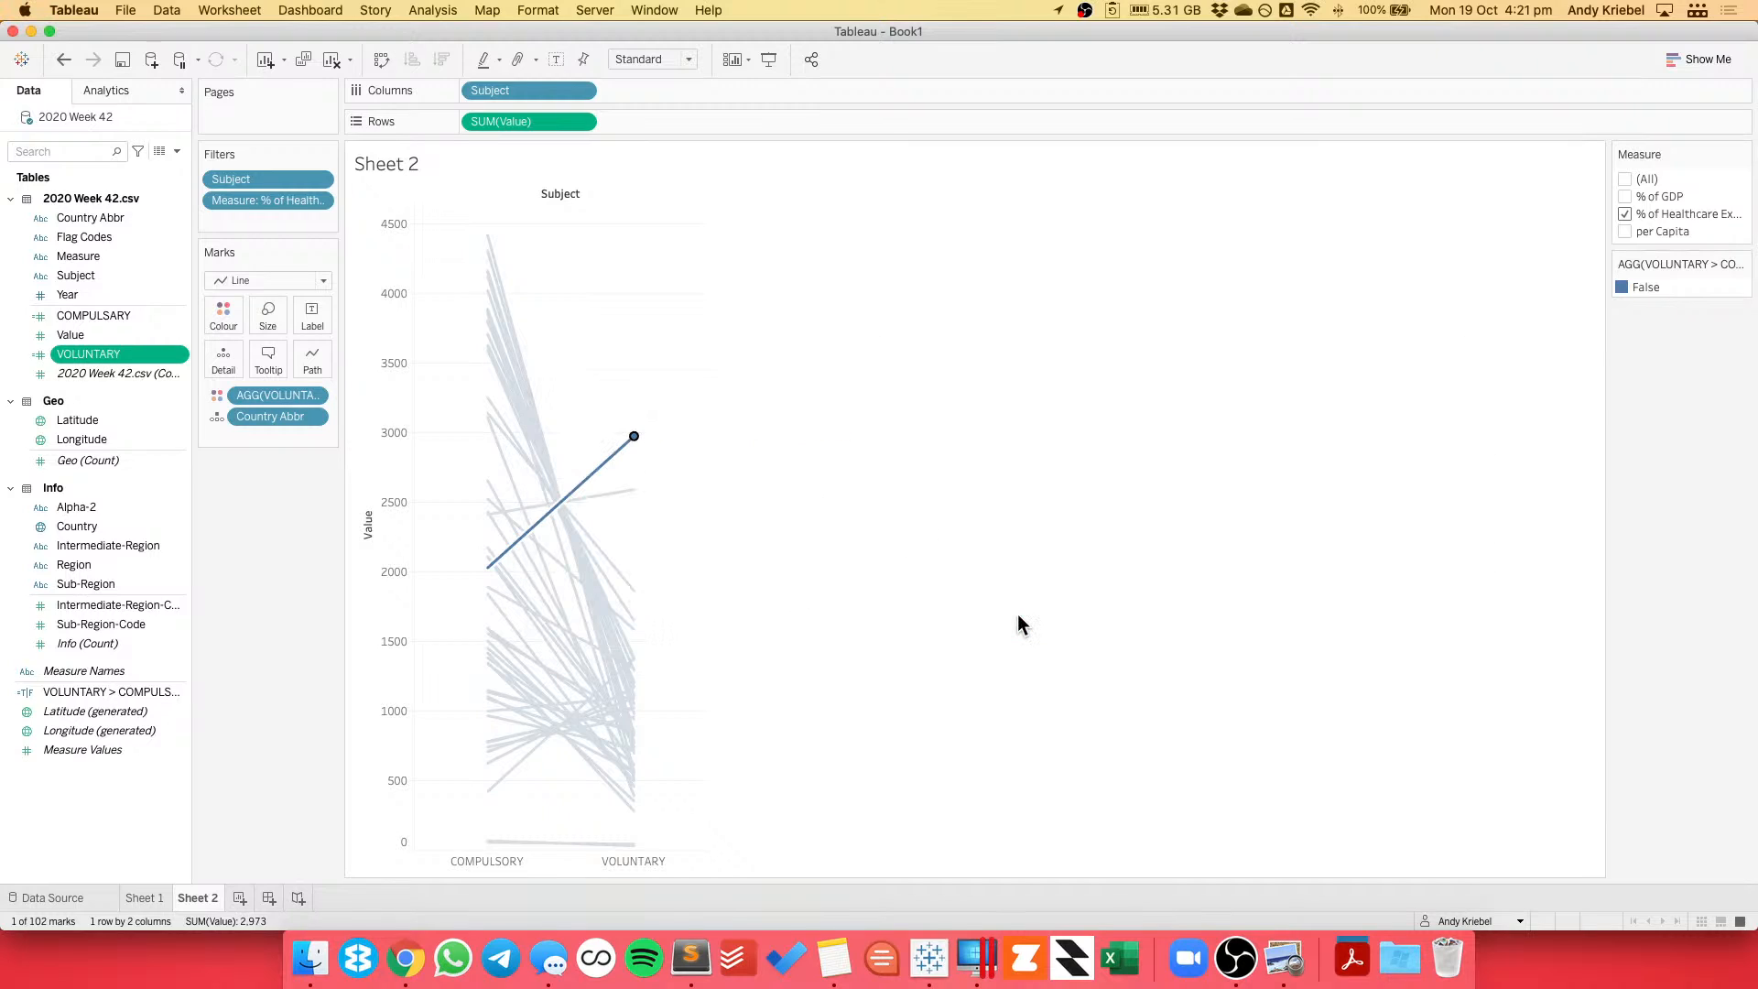
Try plotting the COMPULSARY and VOLUNTARY calculations as measure values by country, and inspect the COMPULSARY marks.
left_click(598, 387)
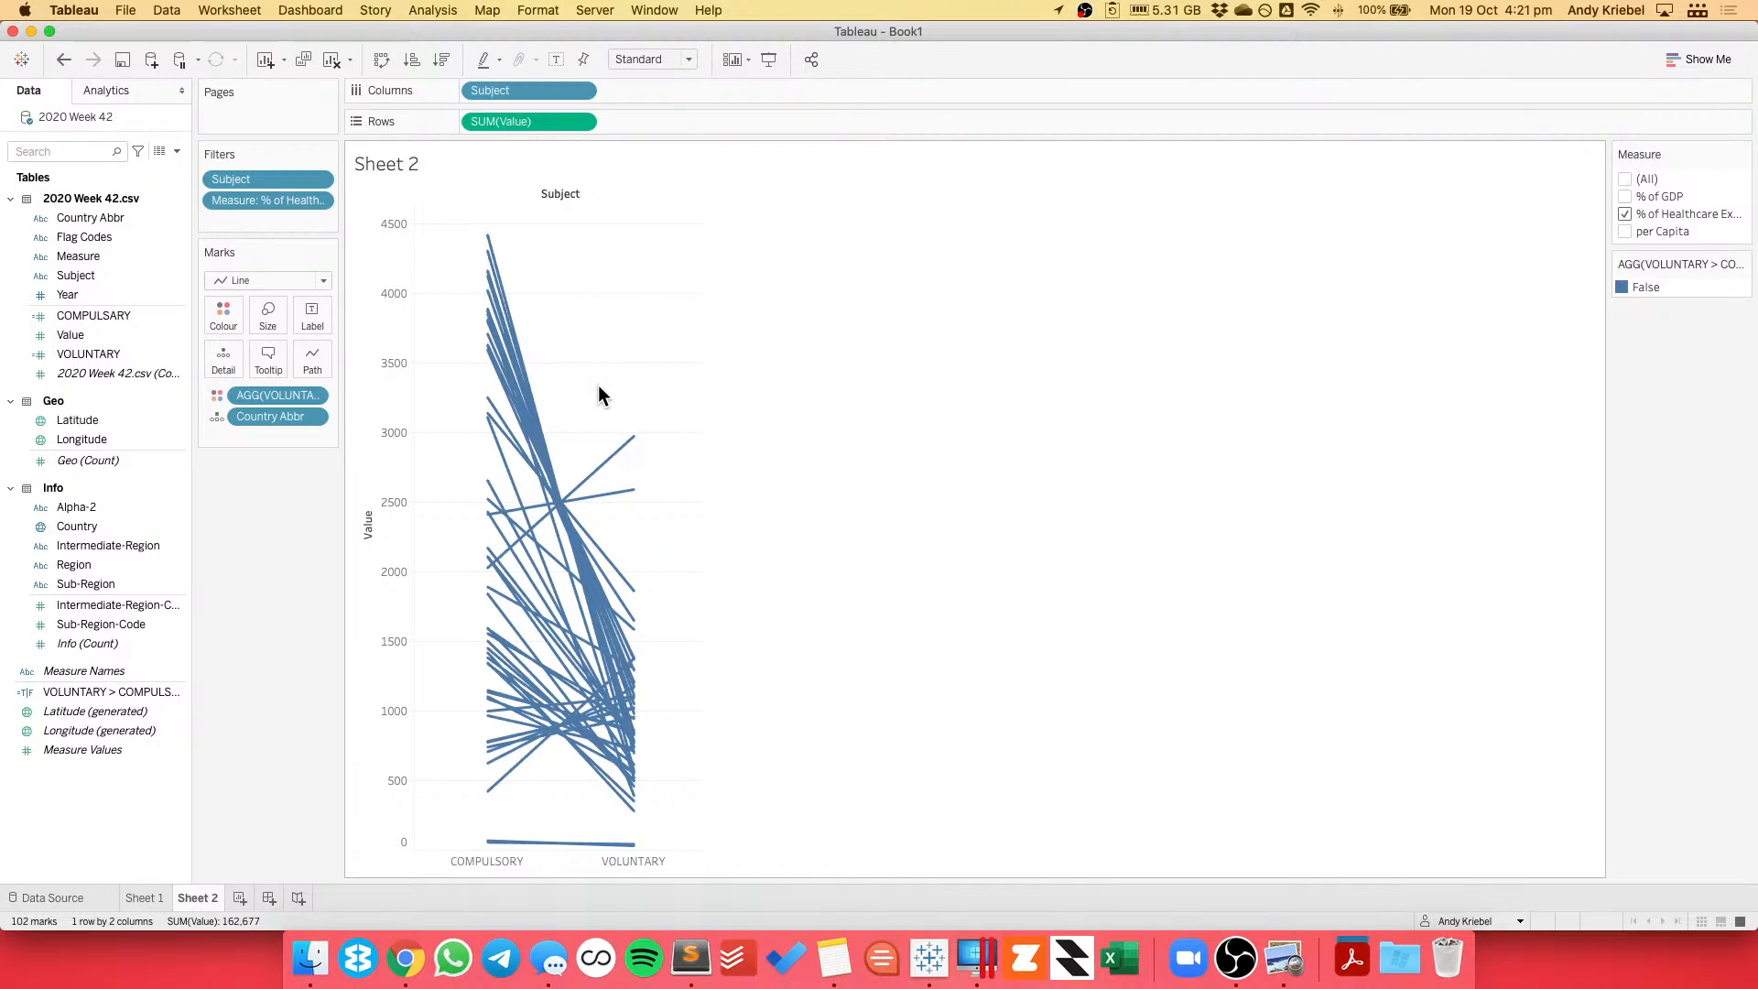
left_click_drag(92, 315, 371, 419)
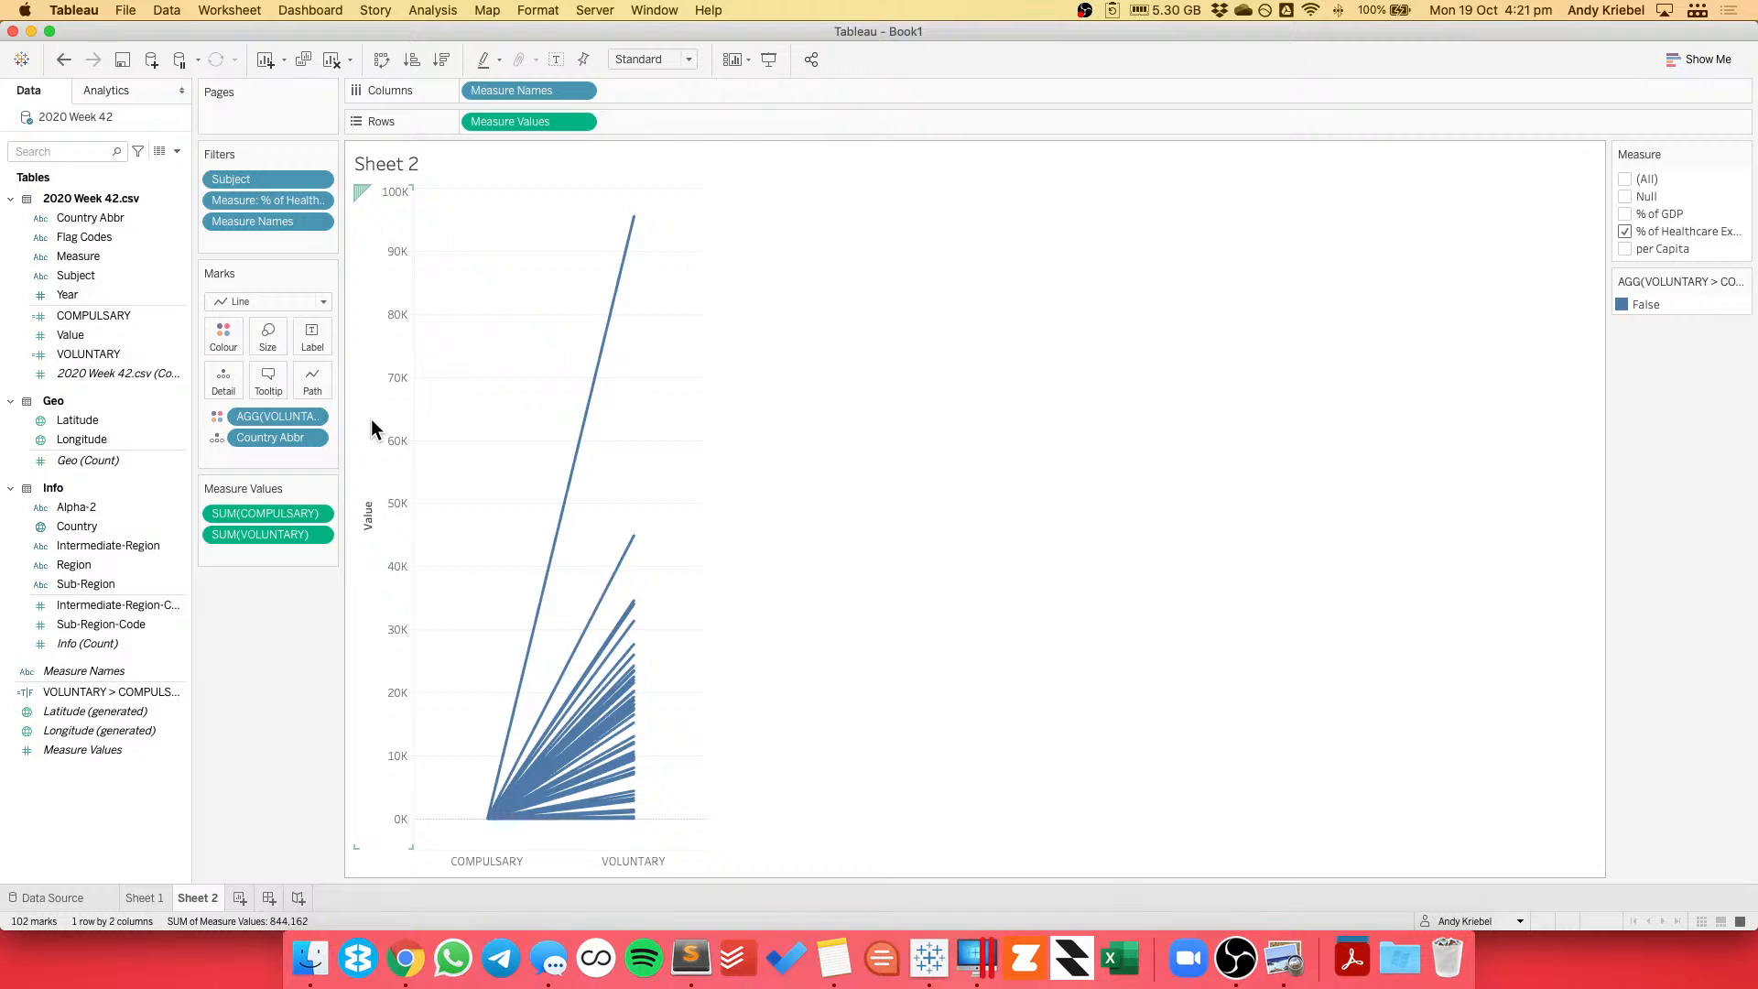
mouse_move(482, 821)
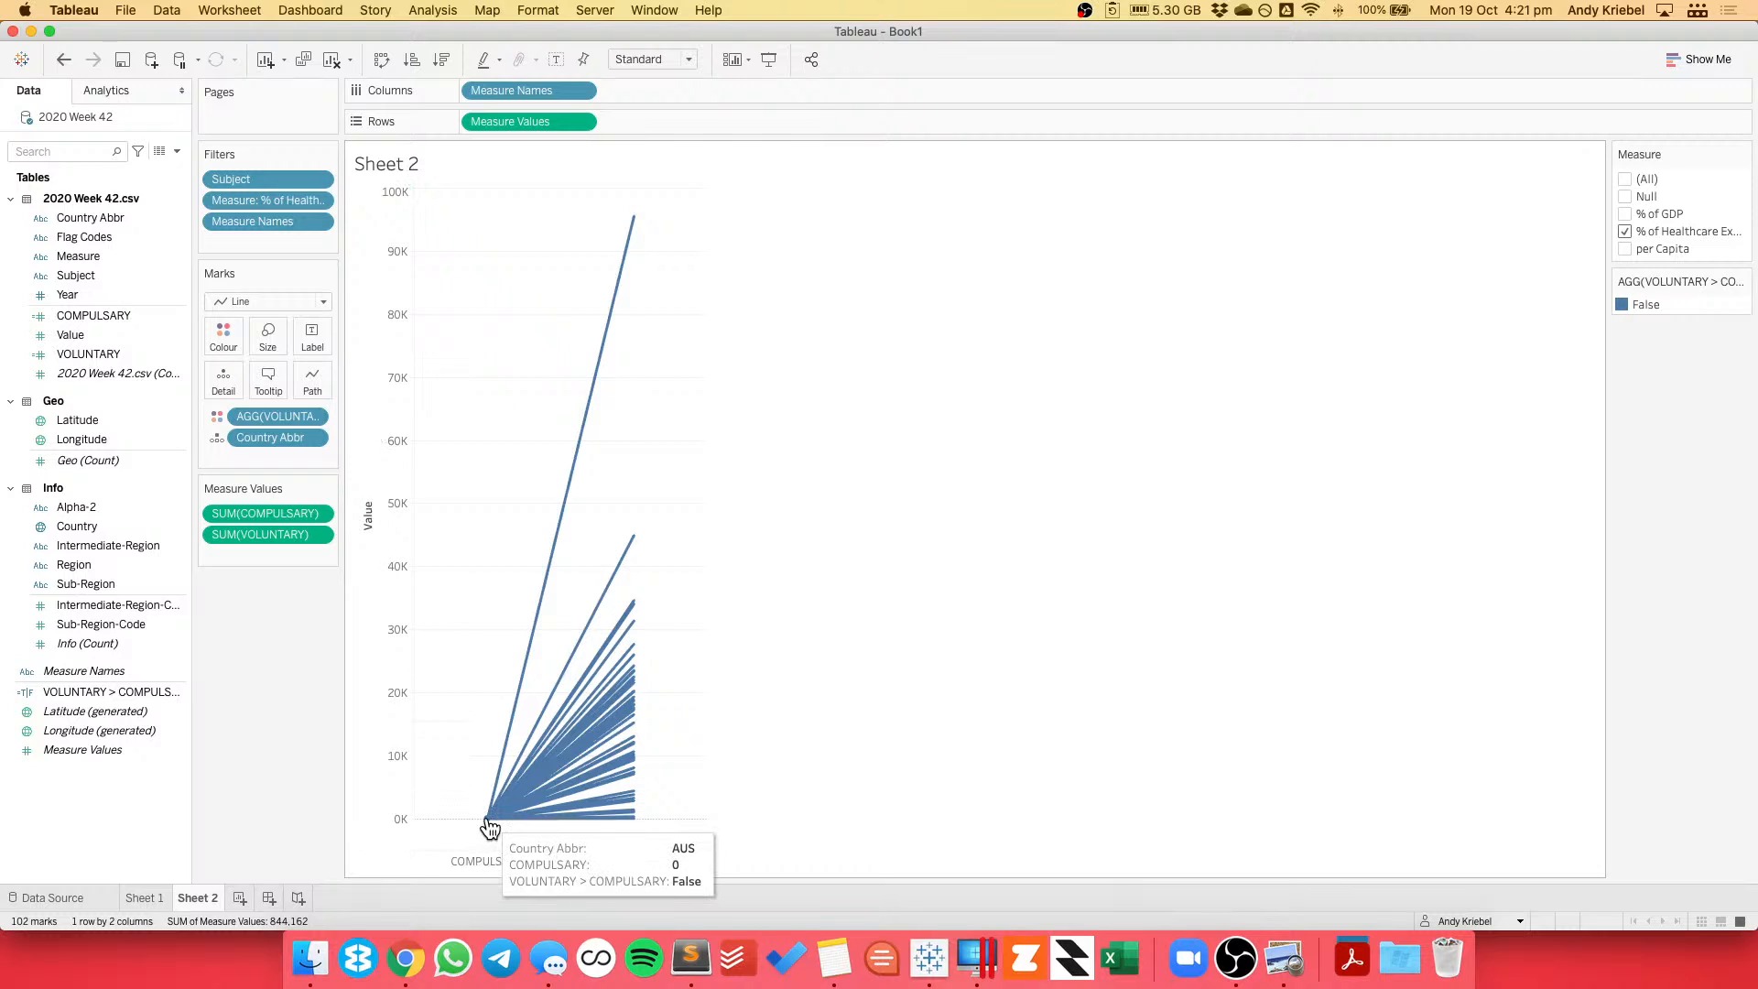
Review the COMPULSARY formula without changing it, and undo the plotting of the two calculations on the chart.
right_click(100, 315)
left_click(147, 419)
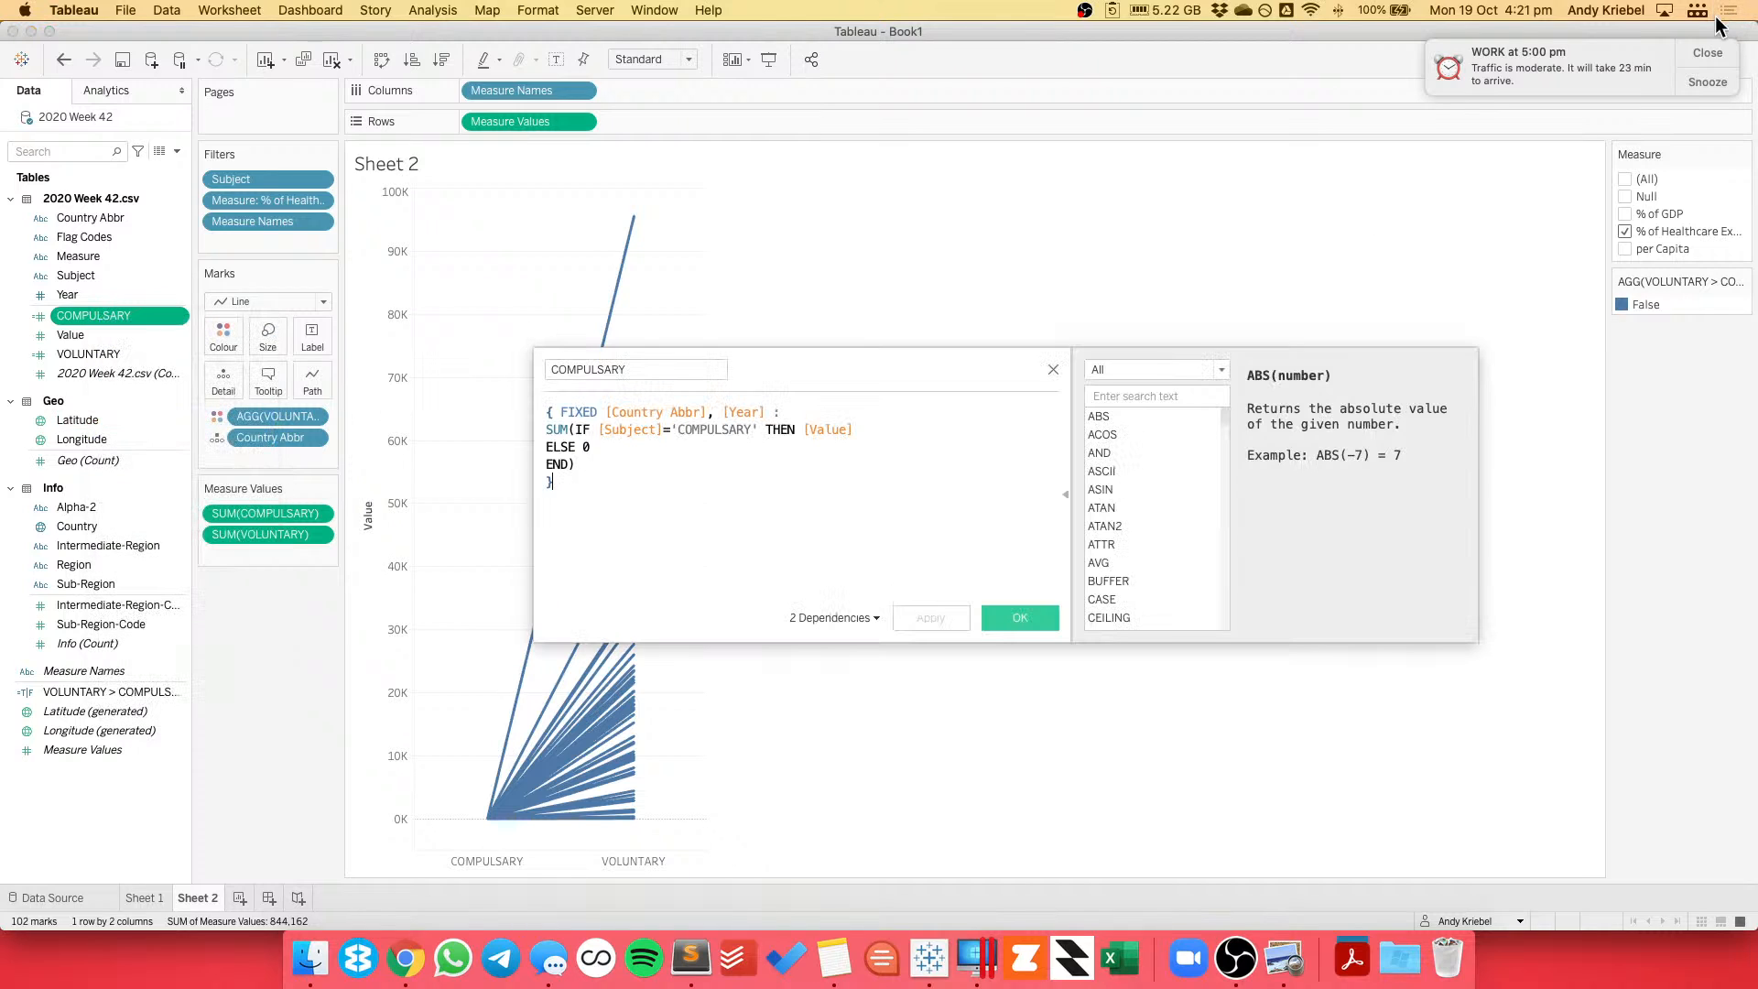
left_click(1701, 56)
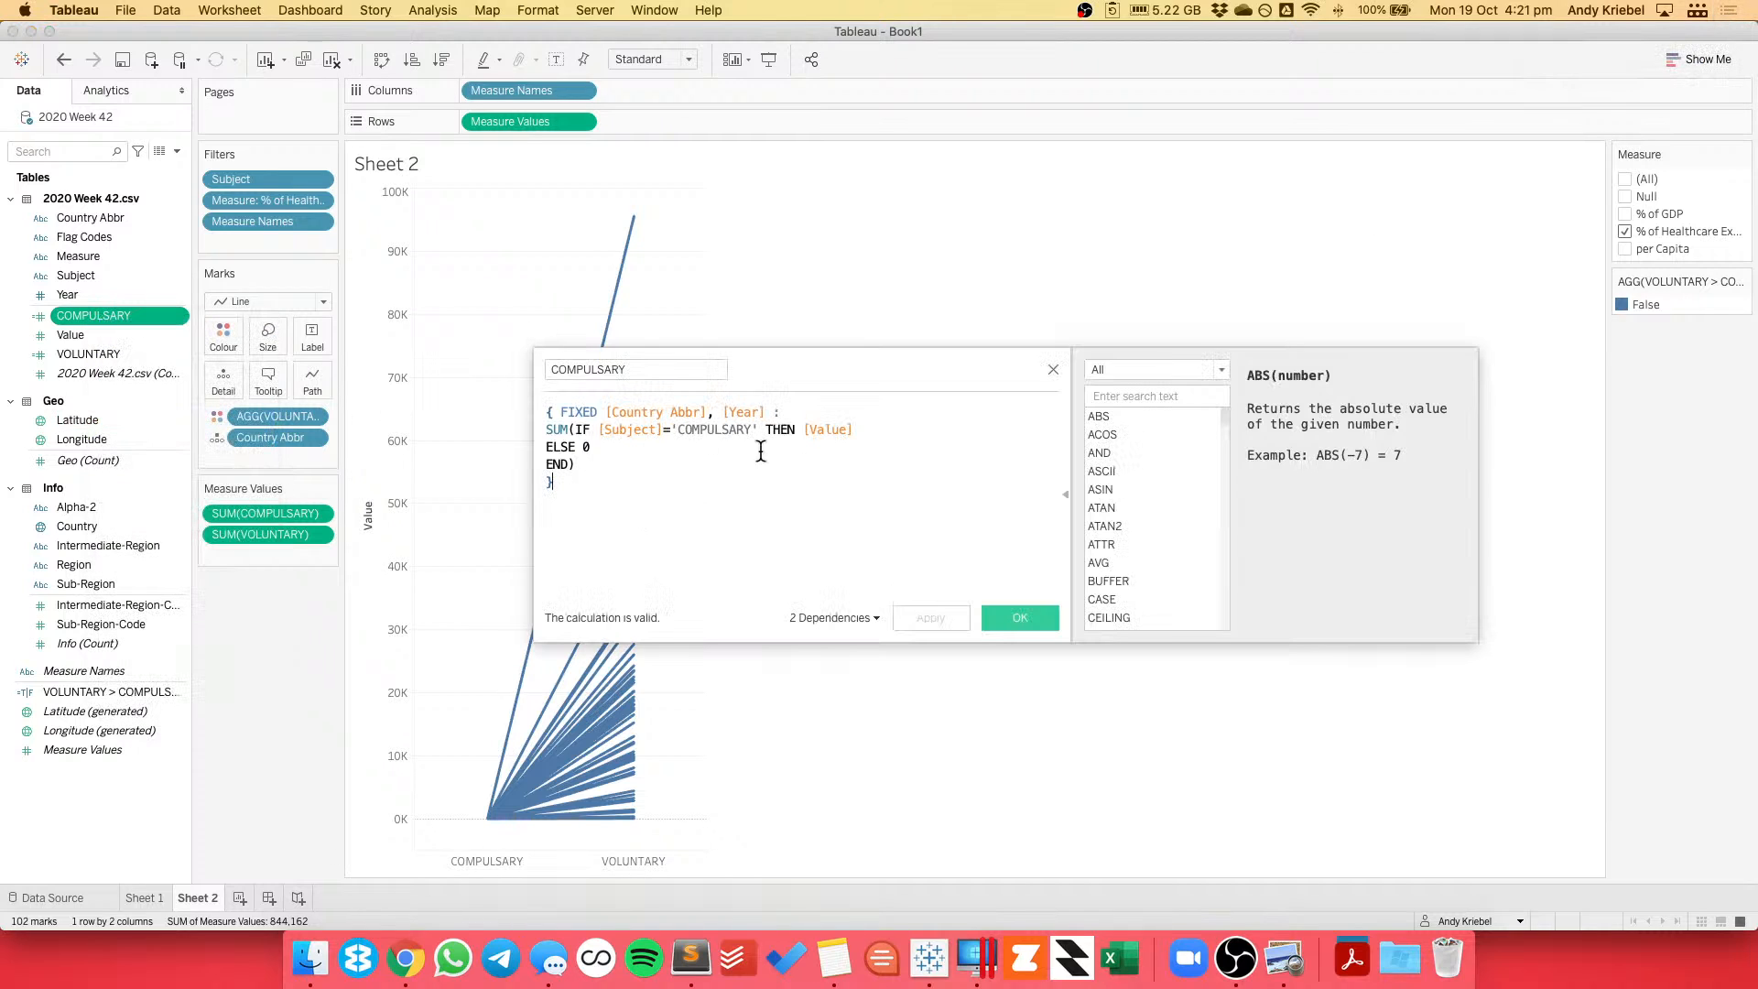
left_click(1053, 368)
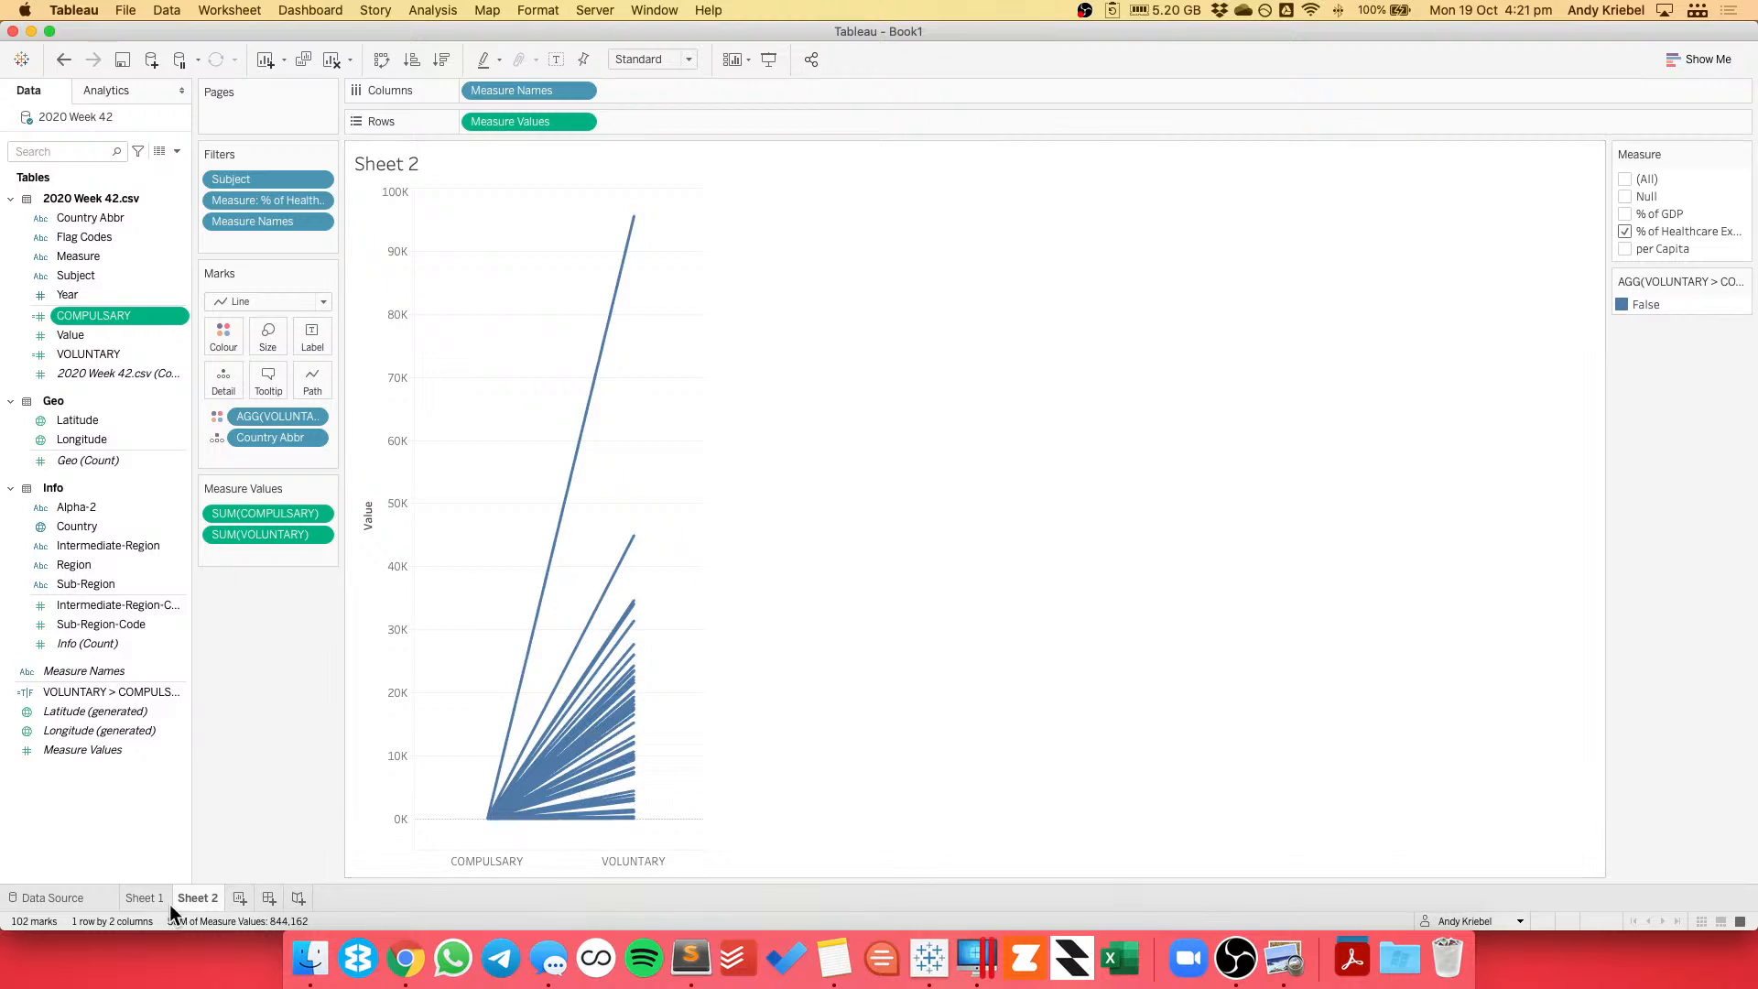
left_click(65, 60)
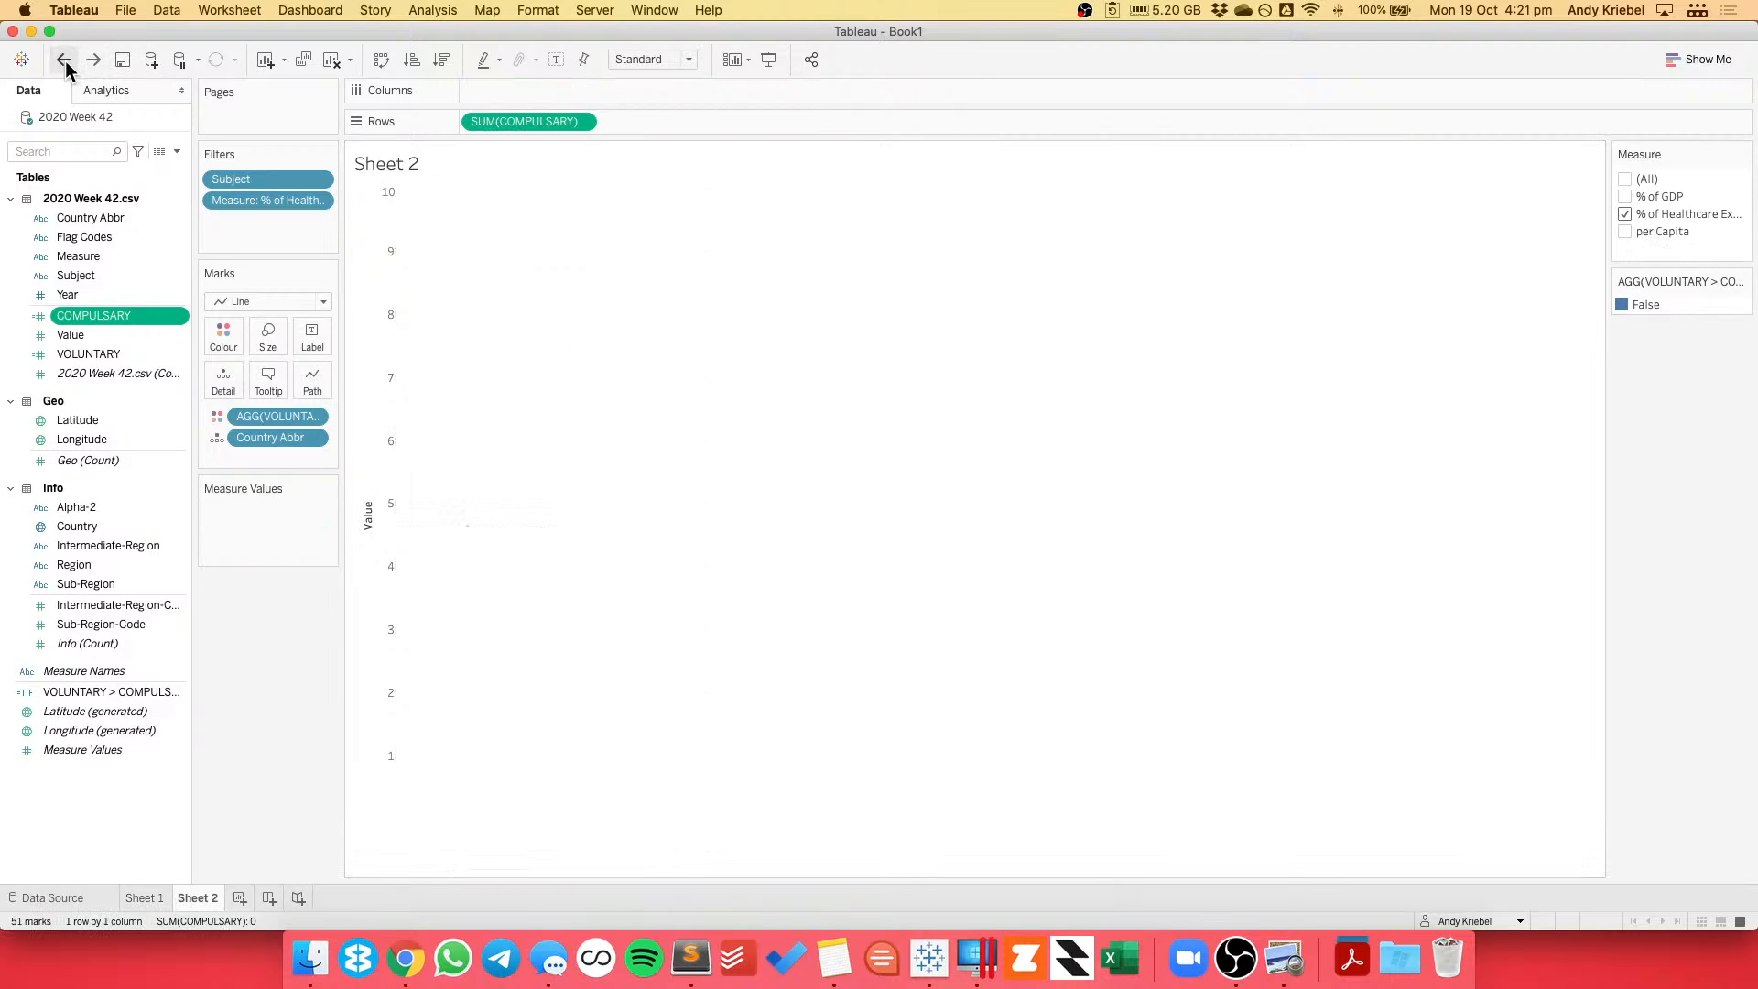
left_click(64, 59)
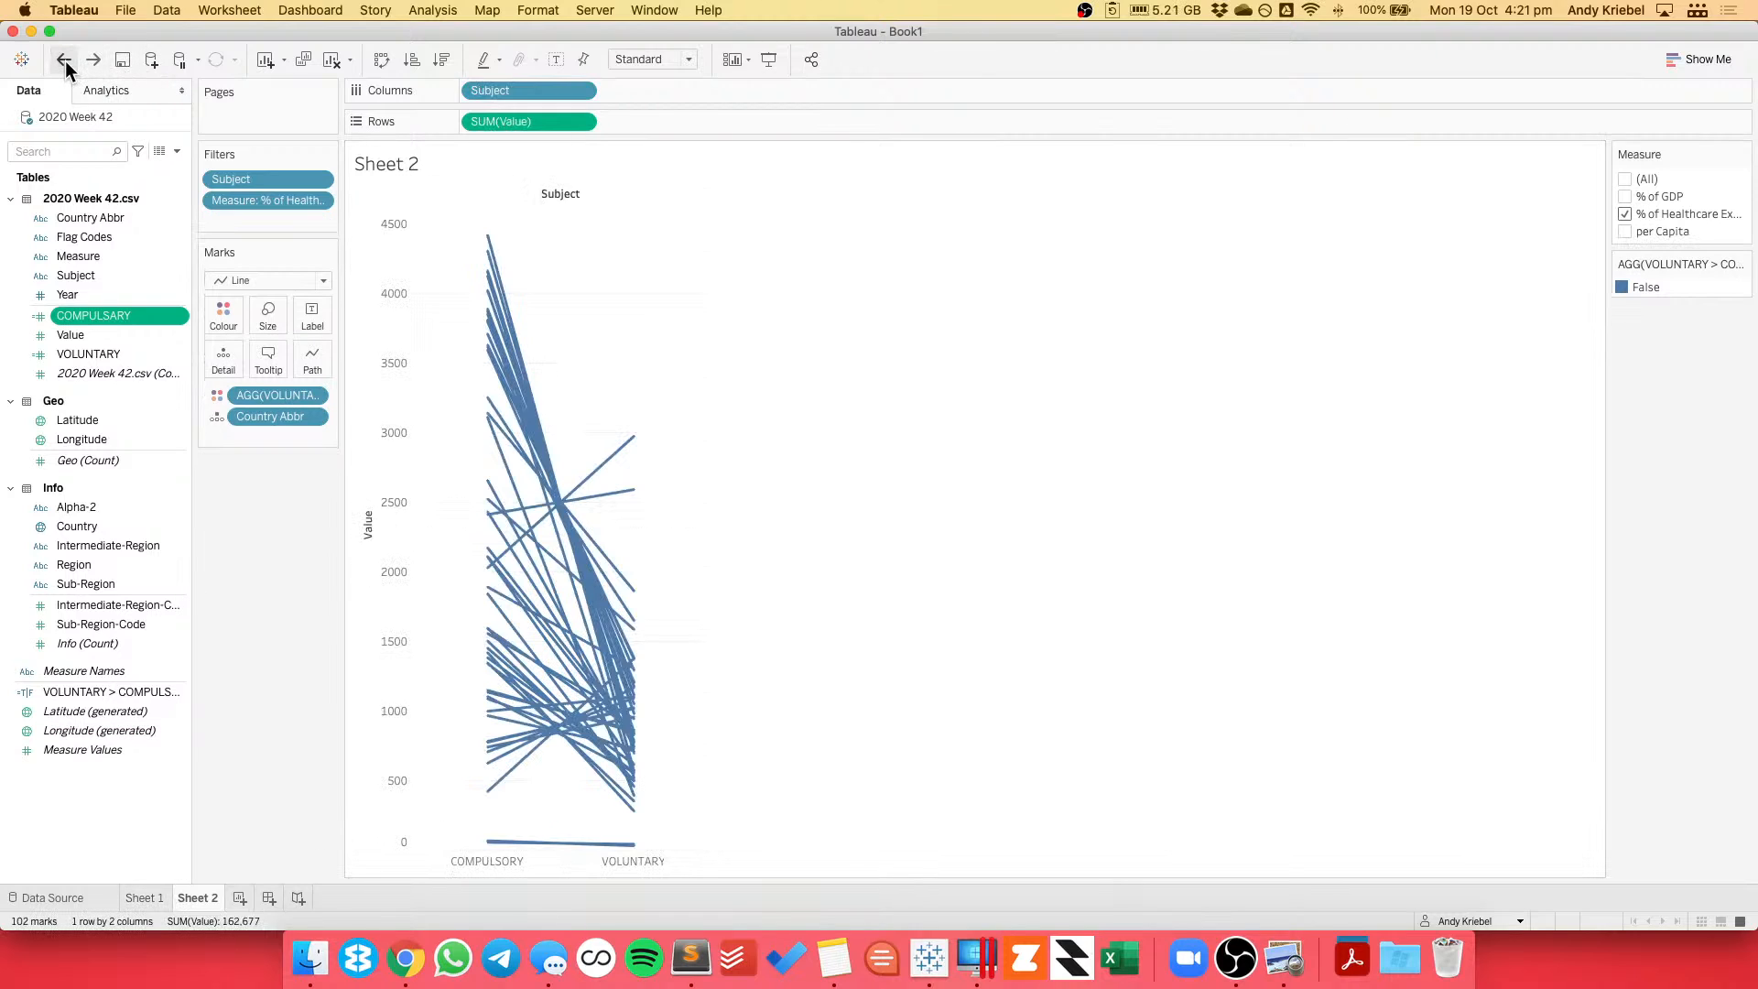
Reopen the COMPULSARY calculation to check its name and formula, and close it without changes.
right_click(105, 316)
left_click(144, 412)
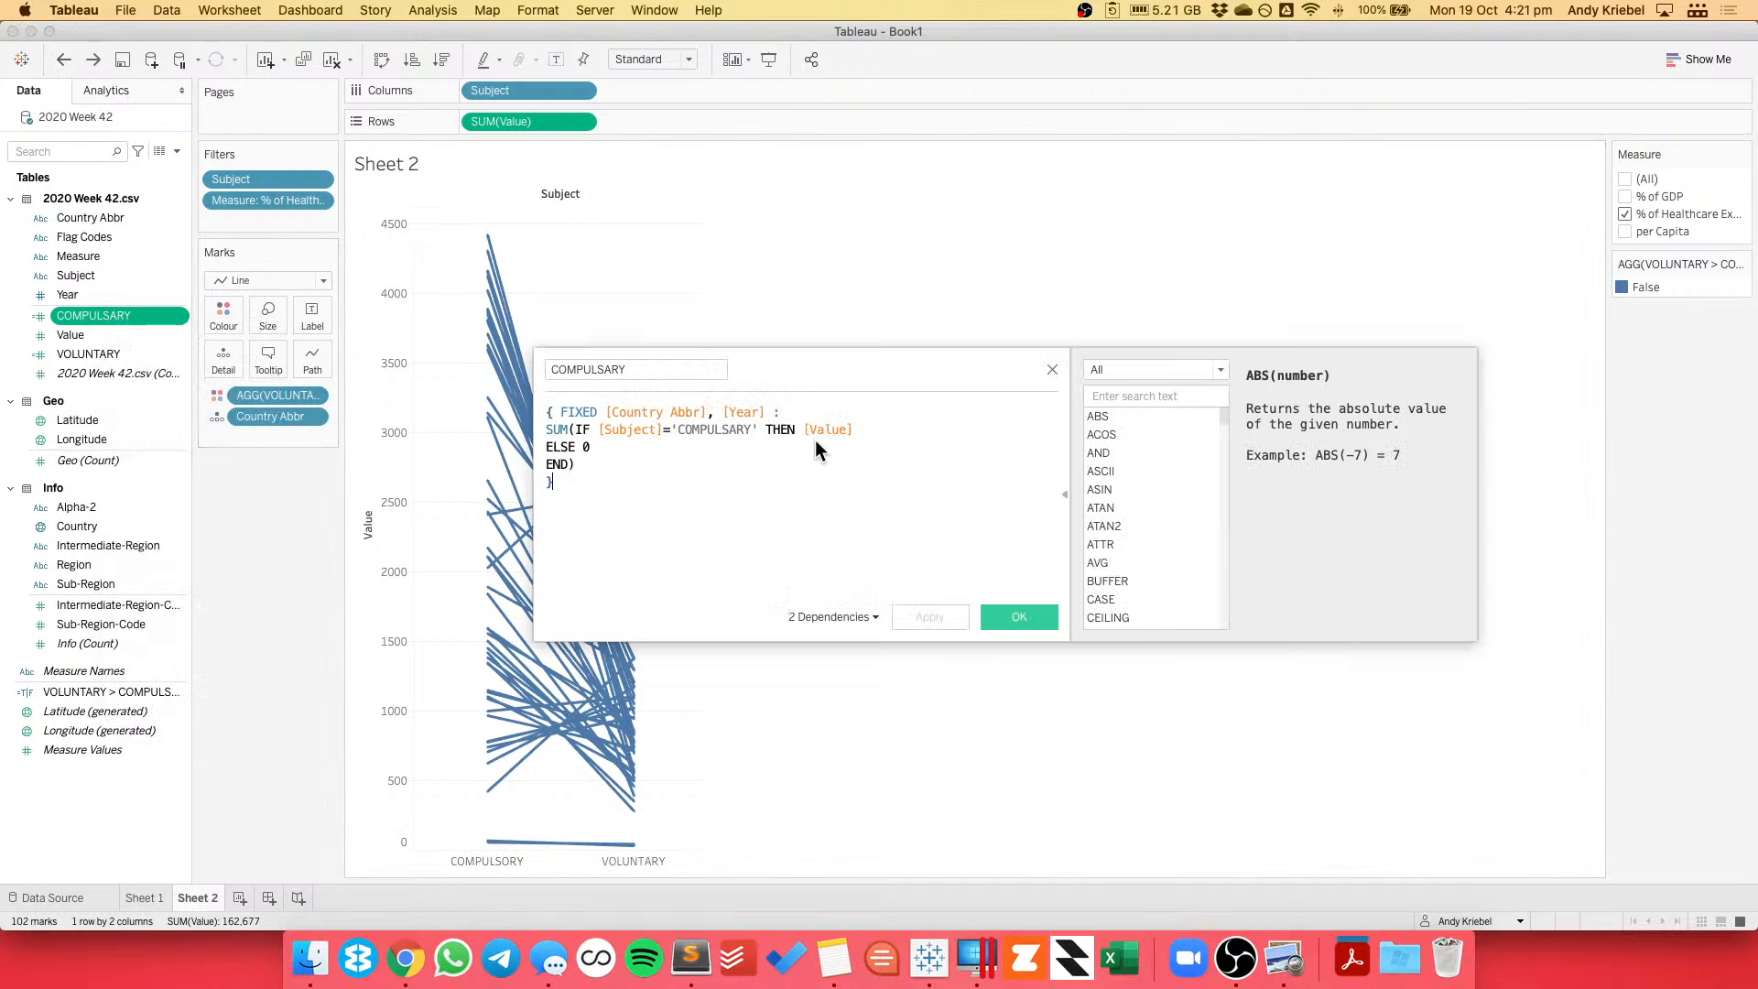
left_click(614, 369)
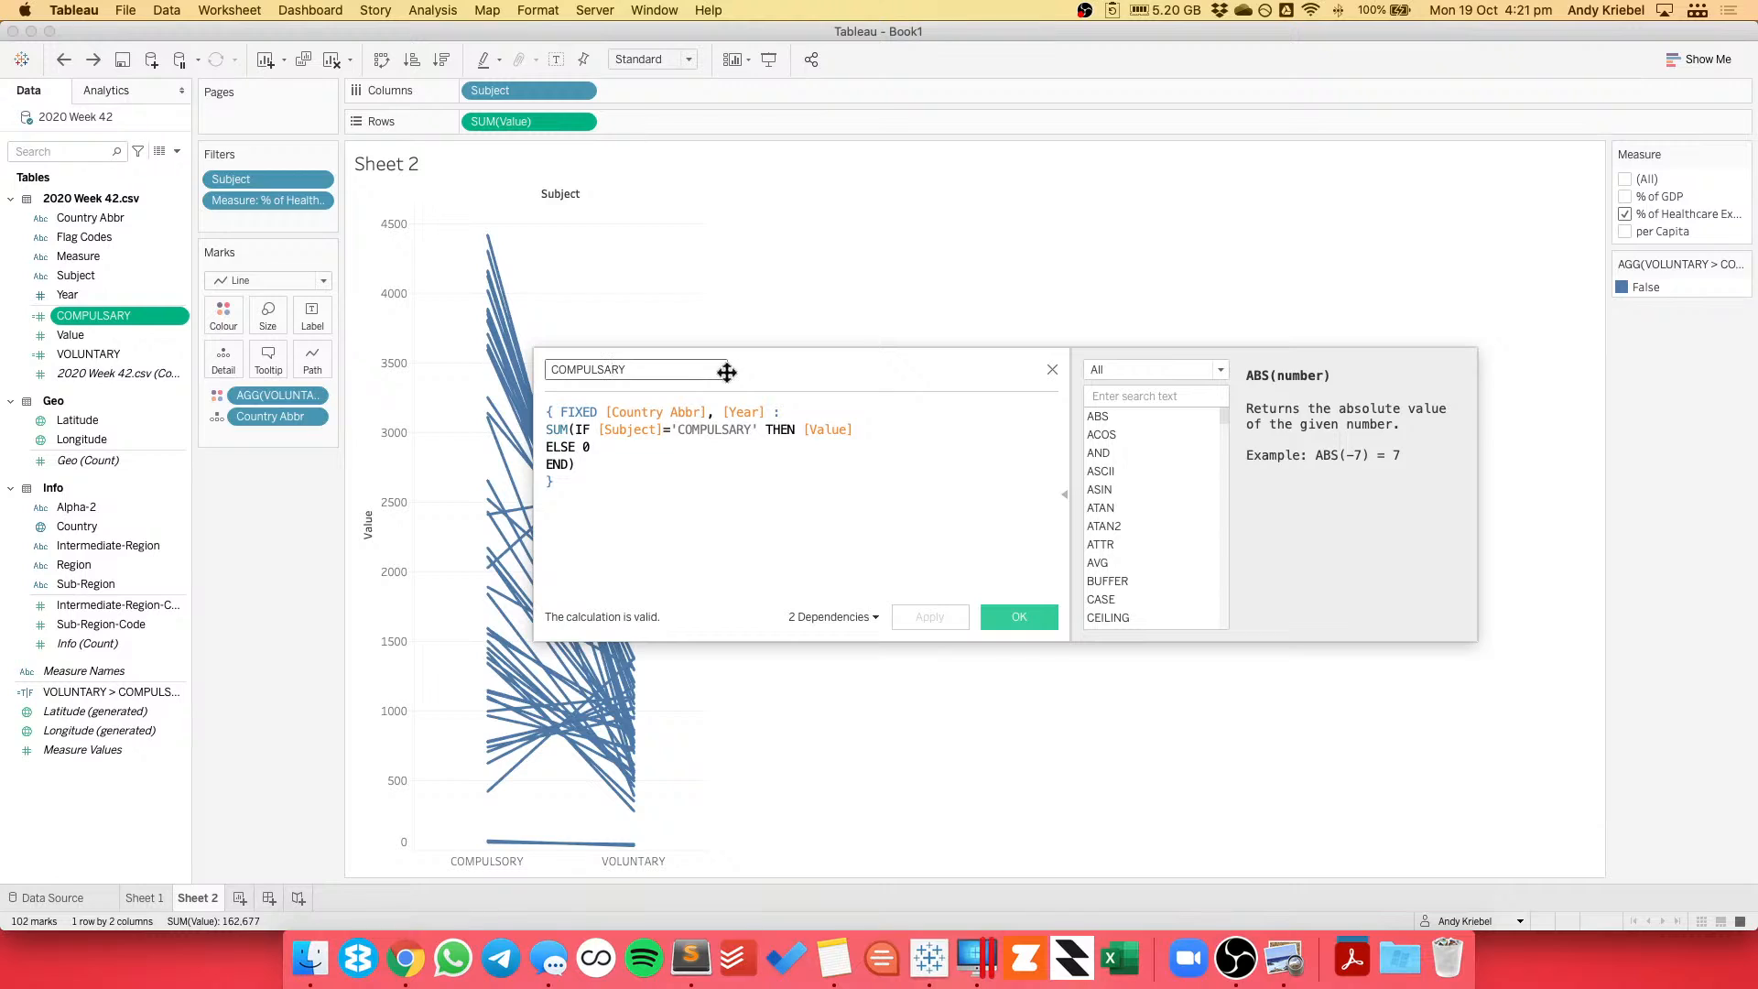
left_click(1052, 369)
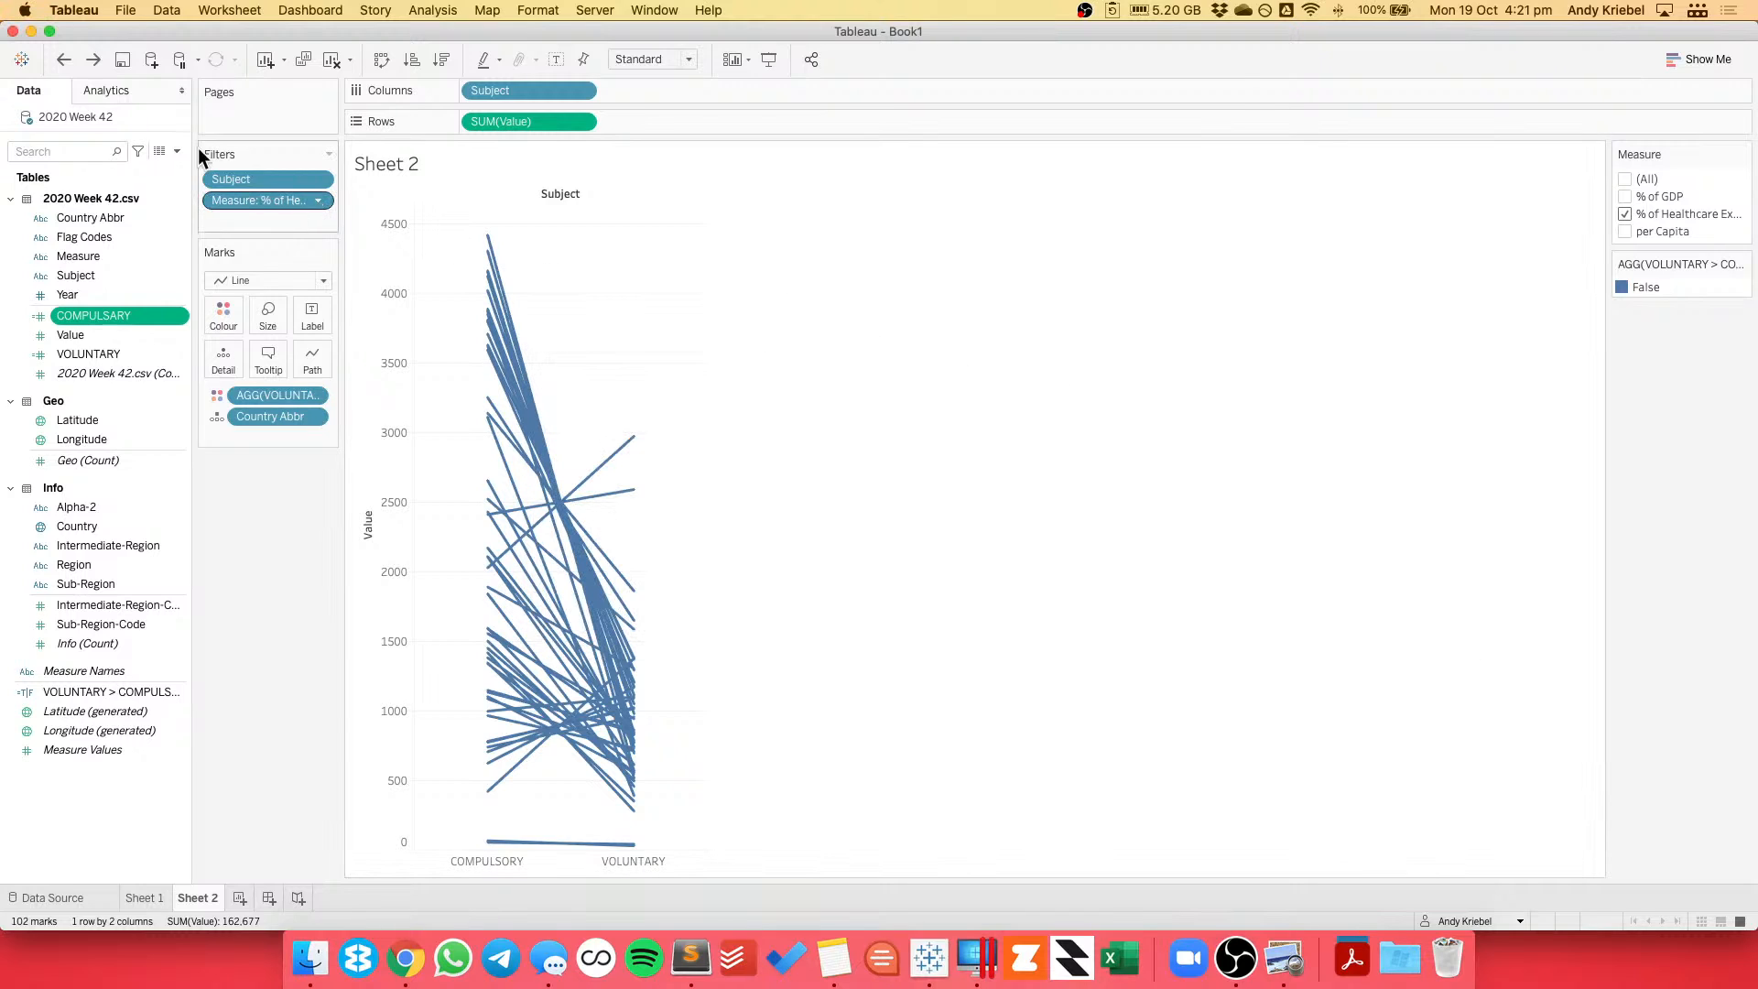
Undo the recent colour and formula changes, back to the first colouring of the lines by VOLUNTARY > COMPULSARY.
left_click(64, 60)
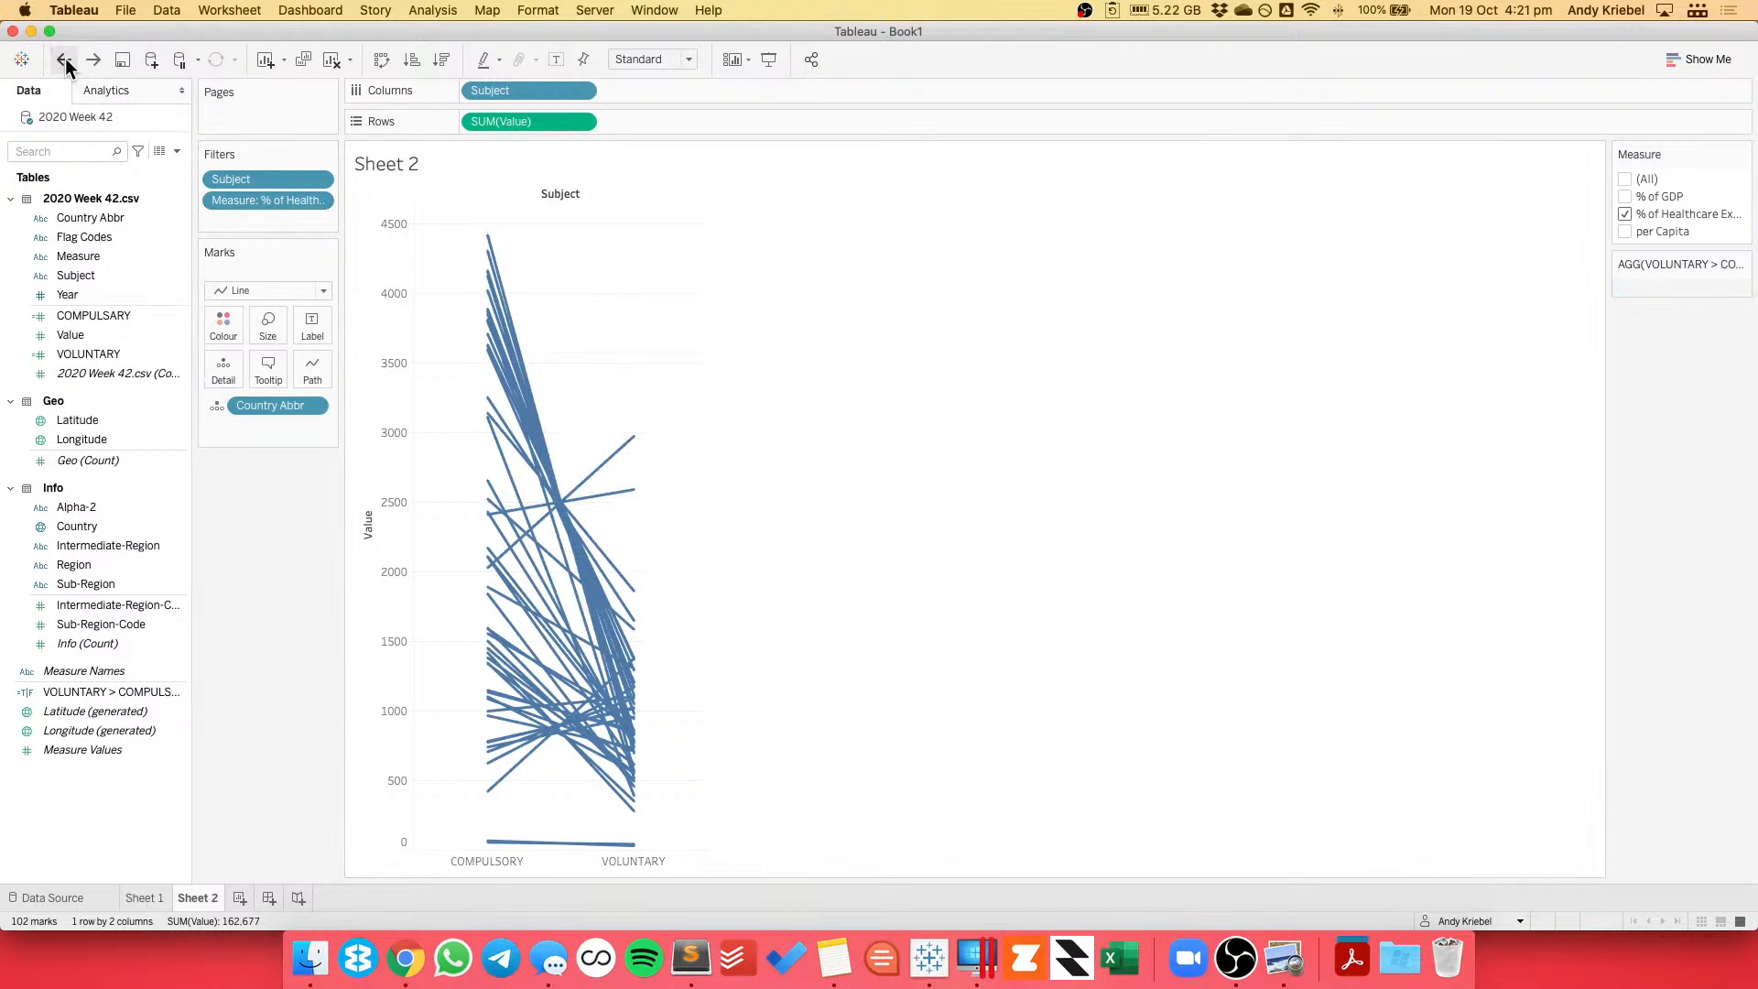
left_click(64, 61)
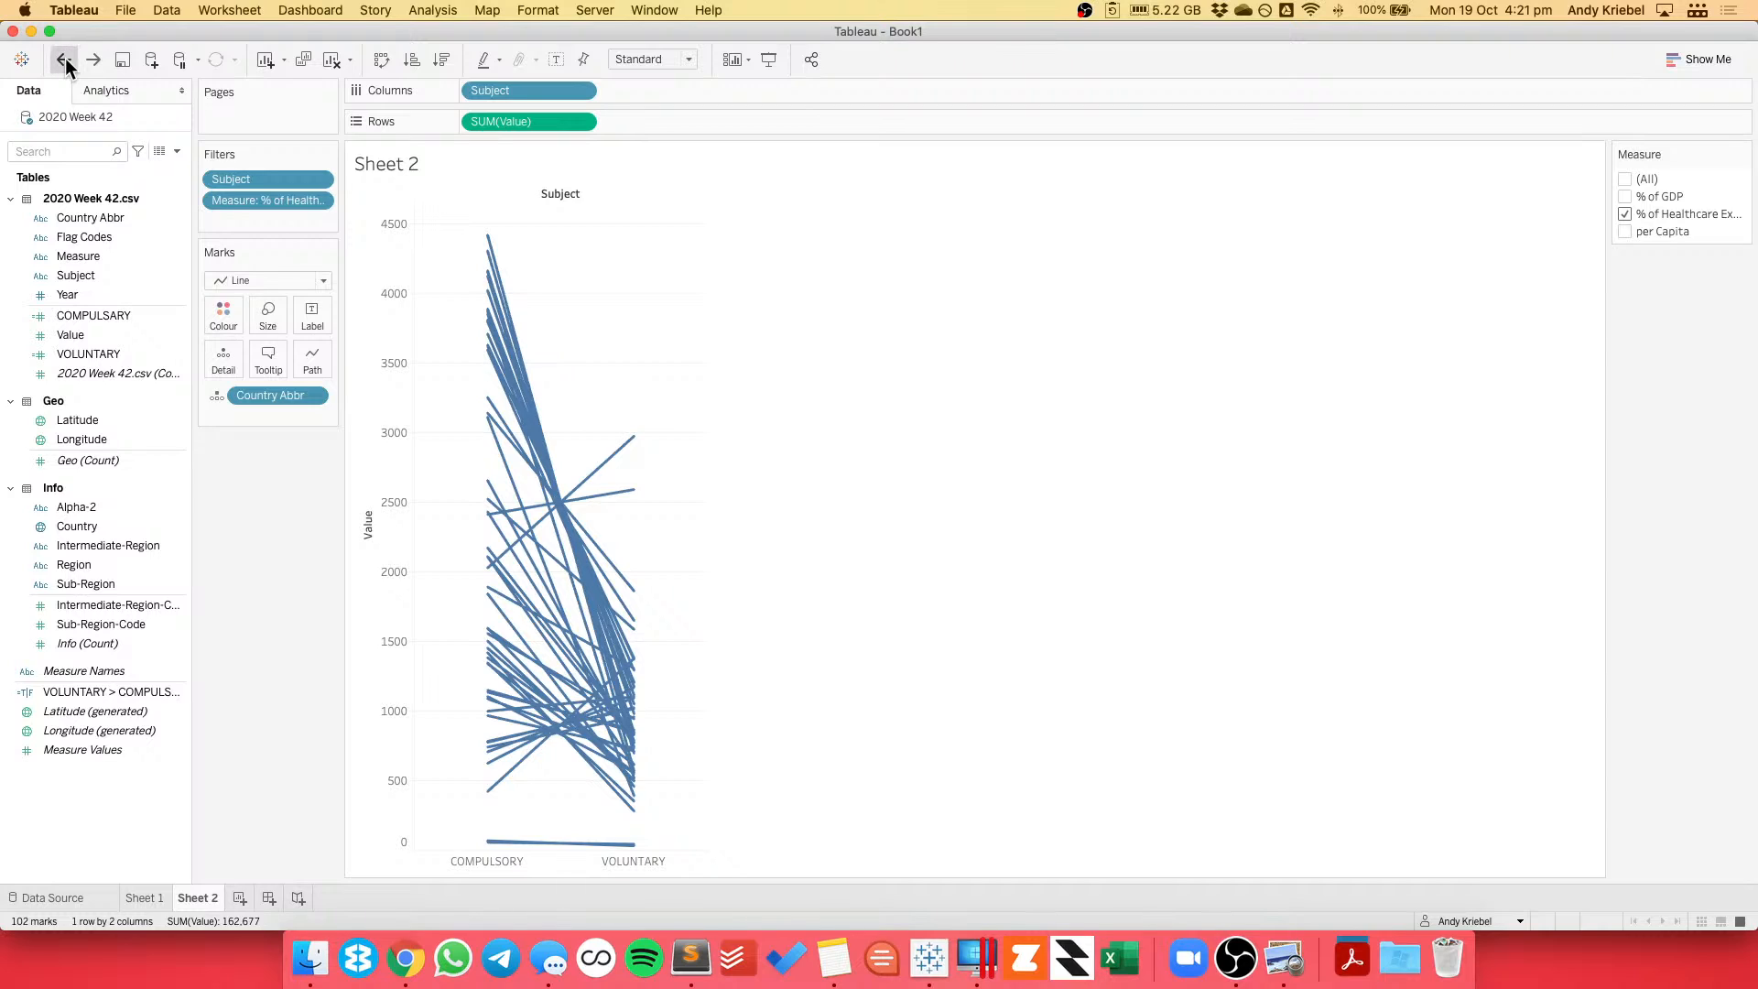
left_click(64, 60)
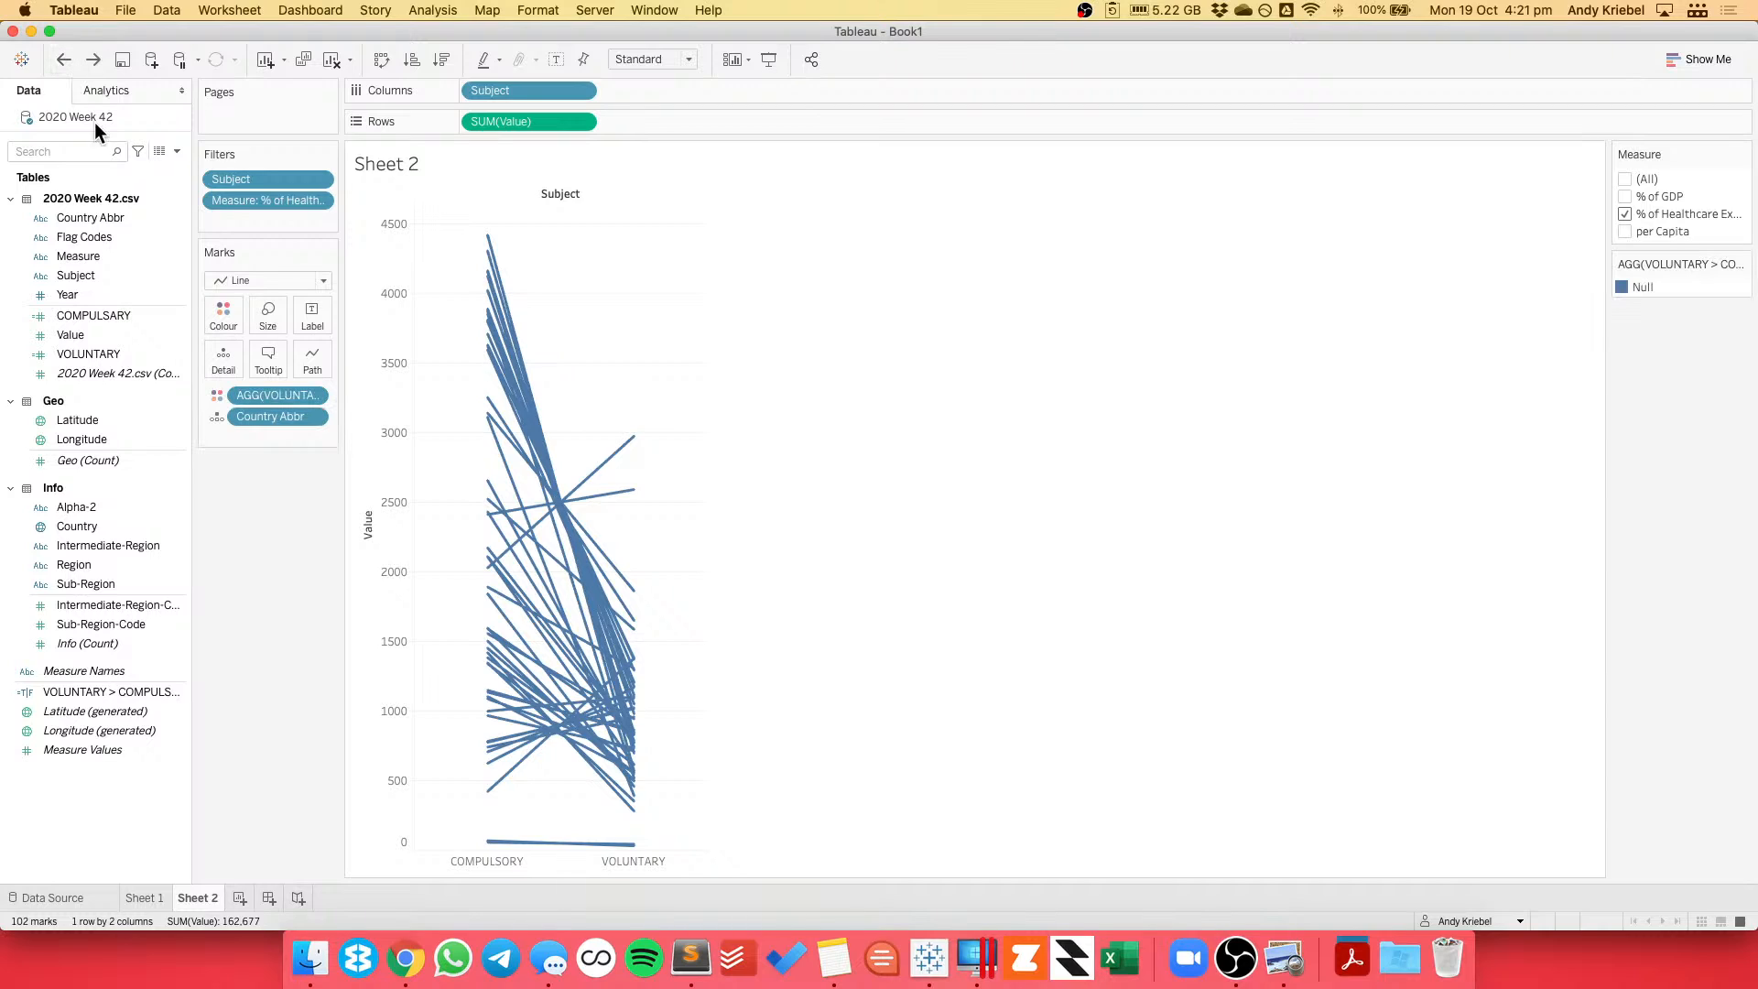
Rename the COMPULSARY calculation COMPULSORY, change the subject value in its formula to 'COMPULS)RY', and save it.
left_click(91, 712)
right_click(85, 313)
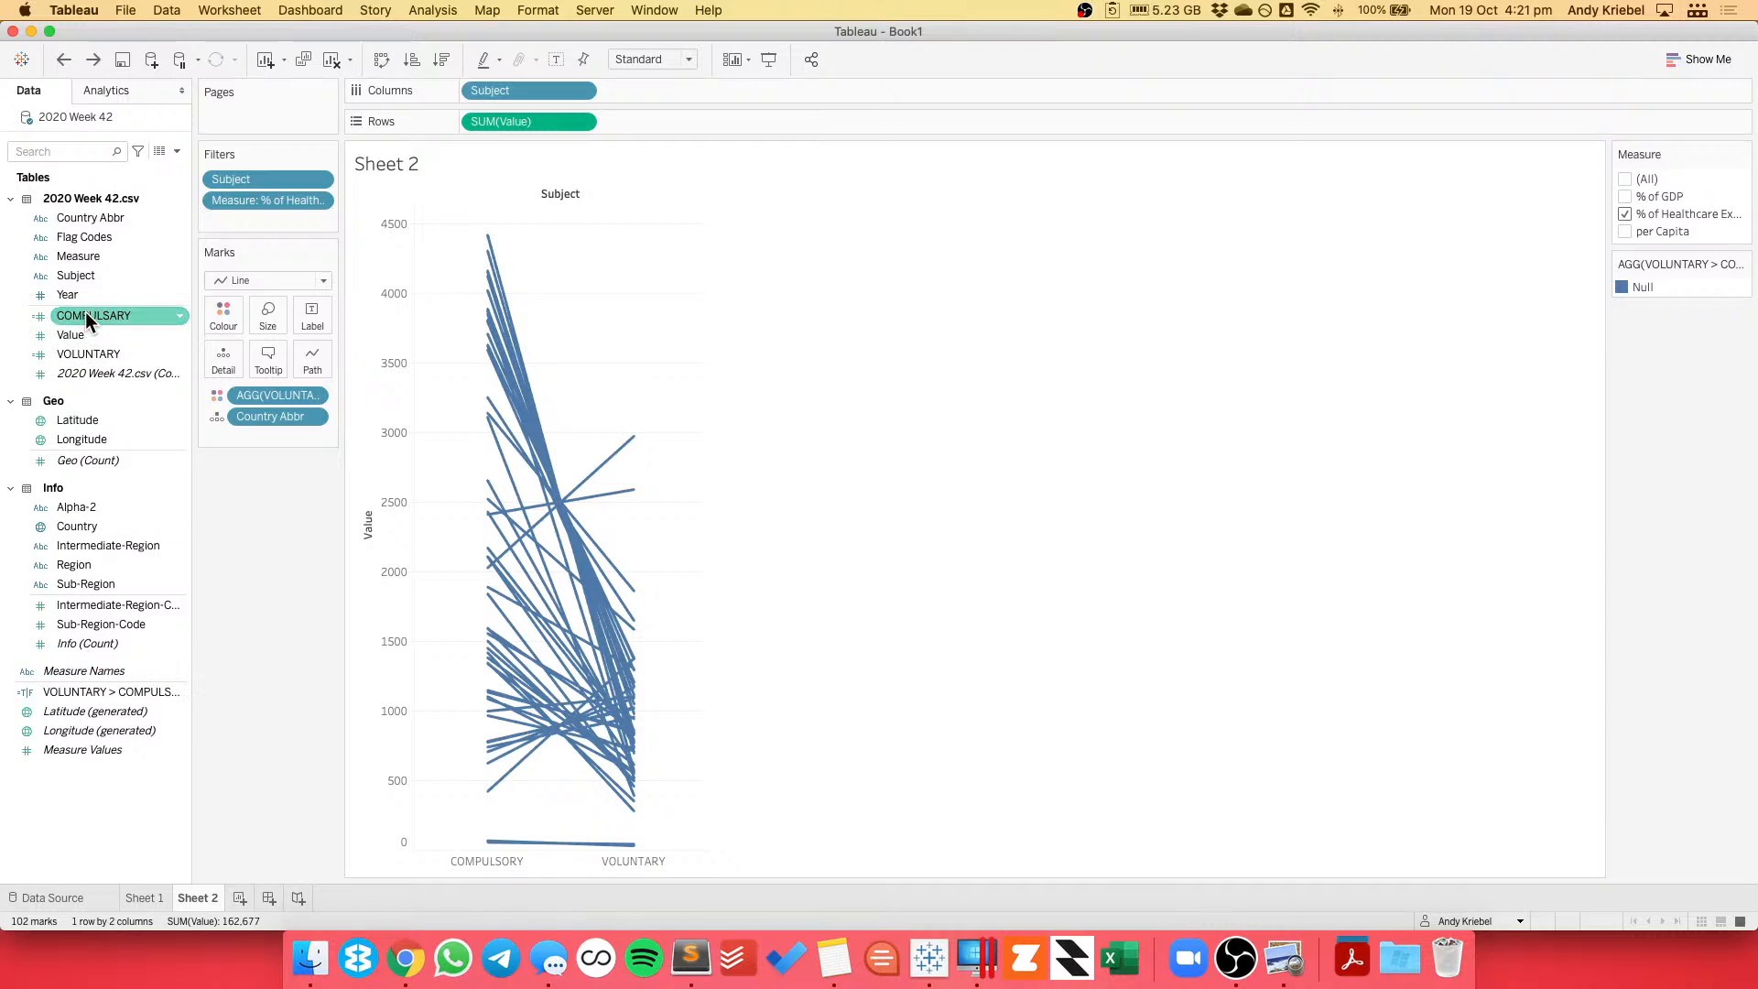
left_click(137, 410)
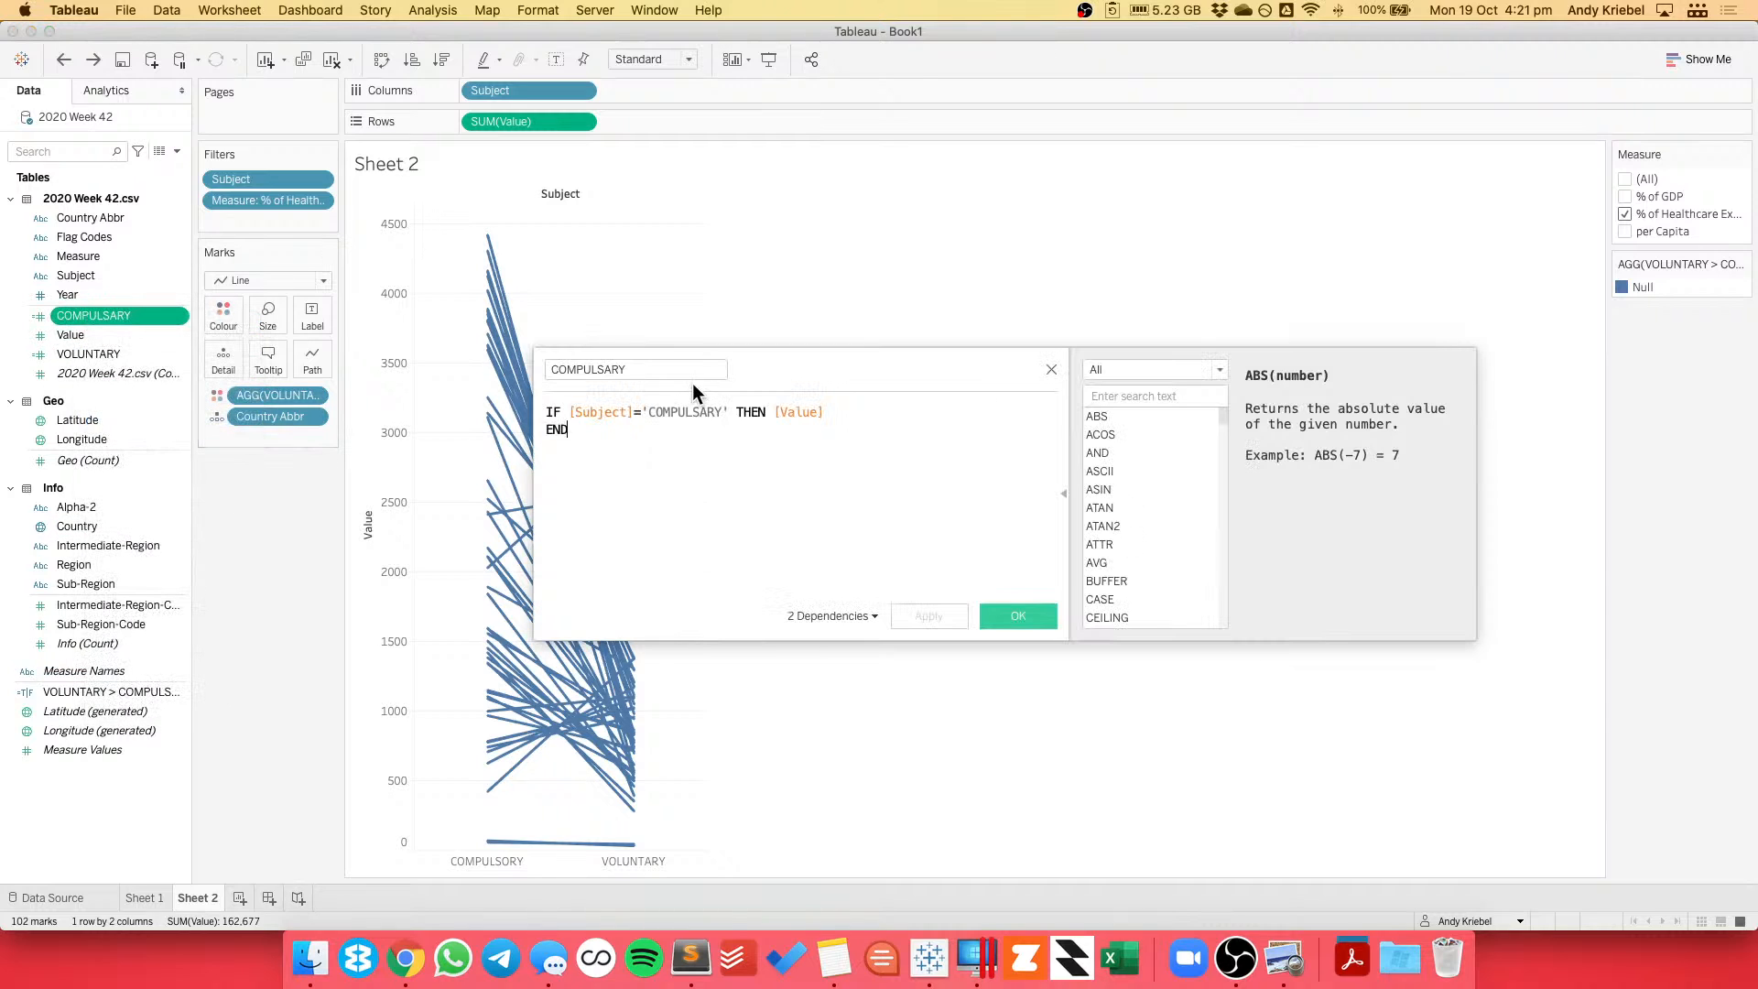
left_click(613, 369)
key("BackSpace")
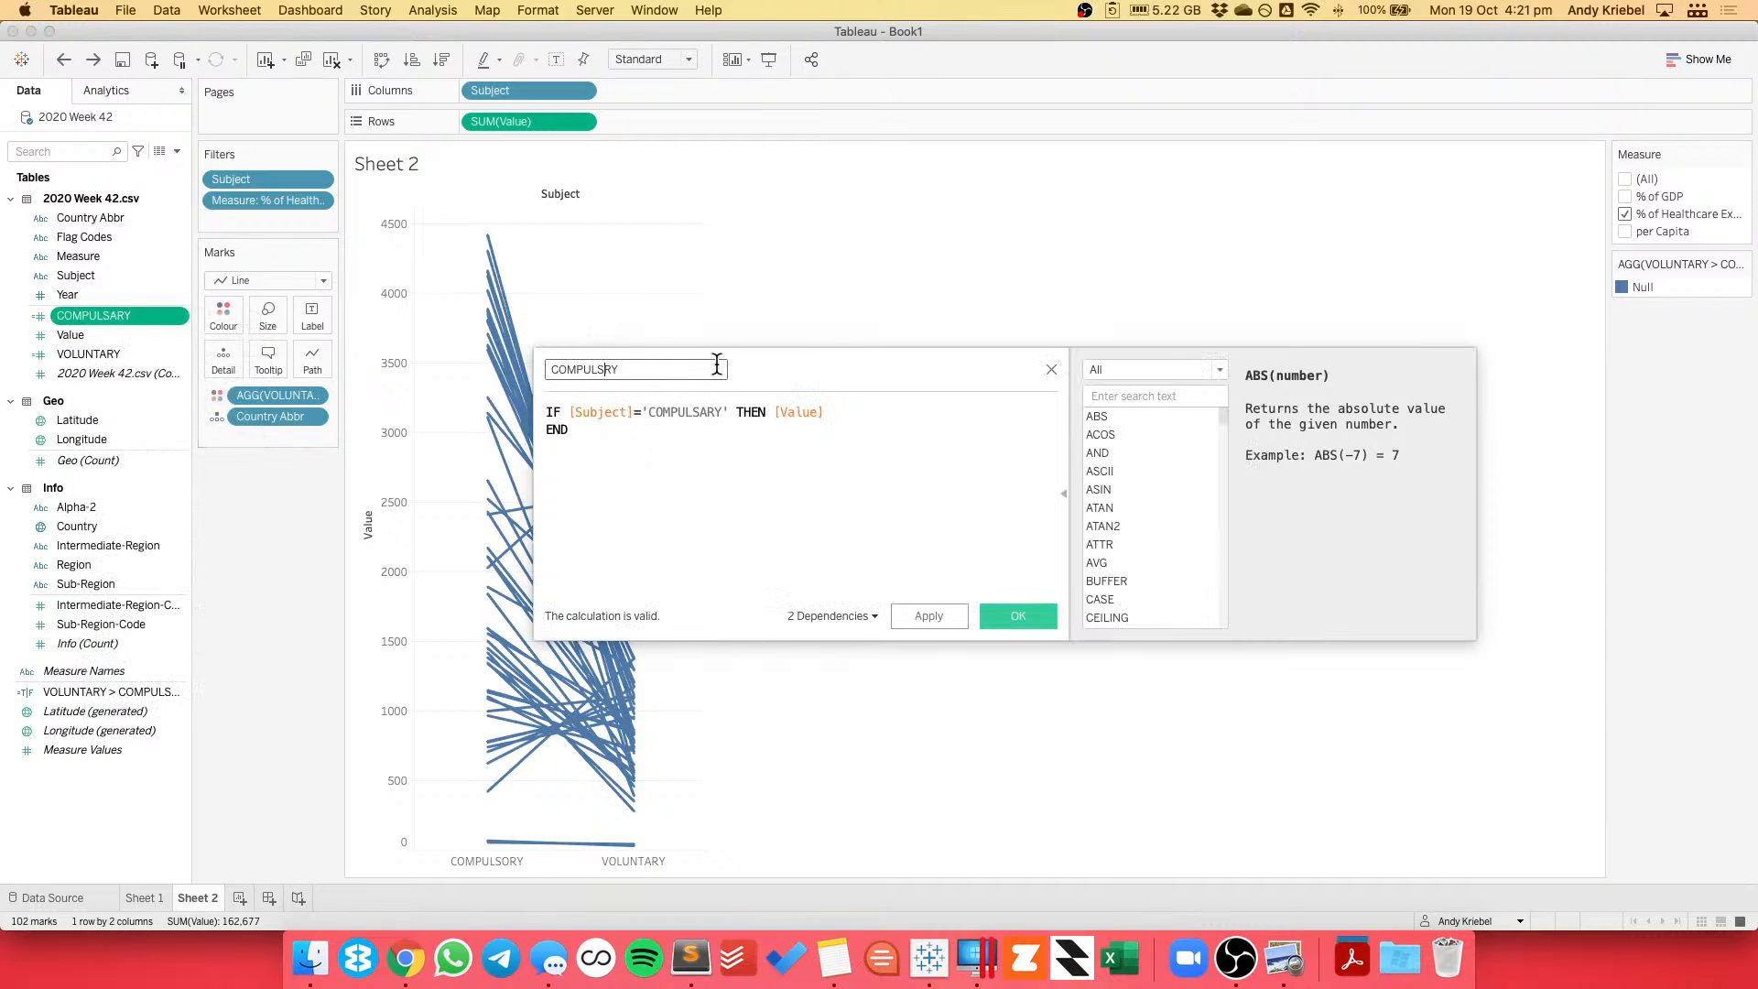
type("O")
left_click(705, 413)
key("BackSpace")
type("O")
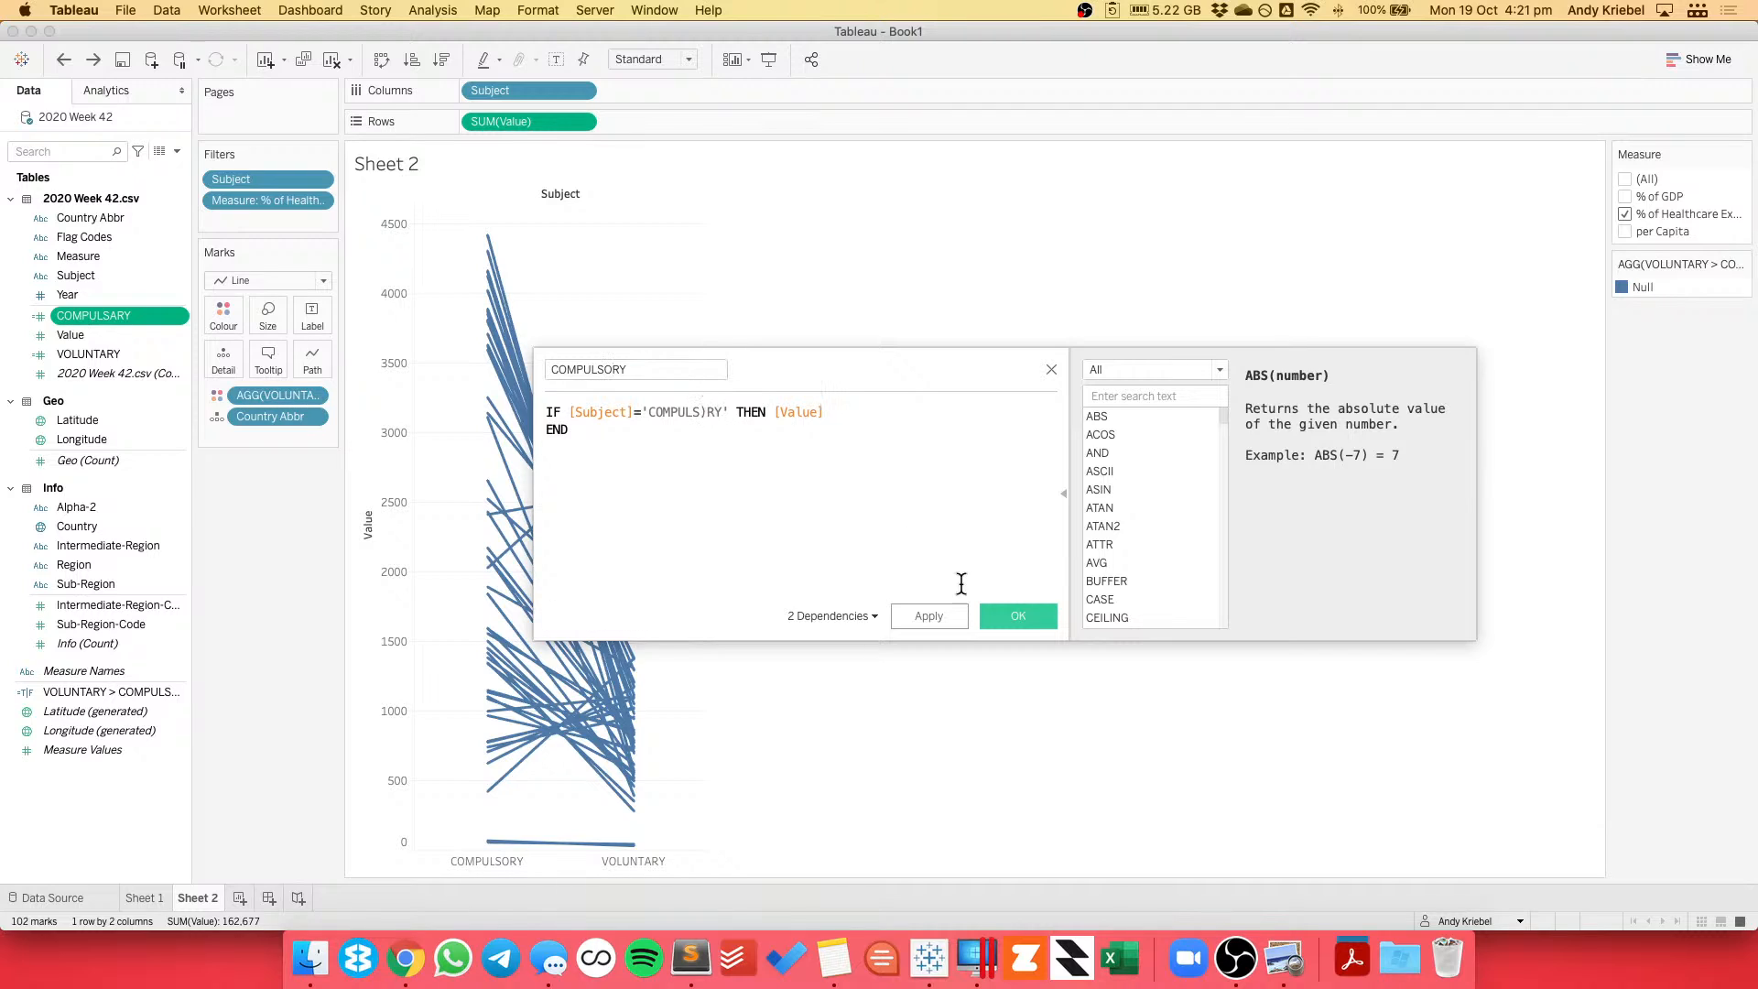
left_click(1018, 617)
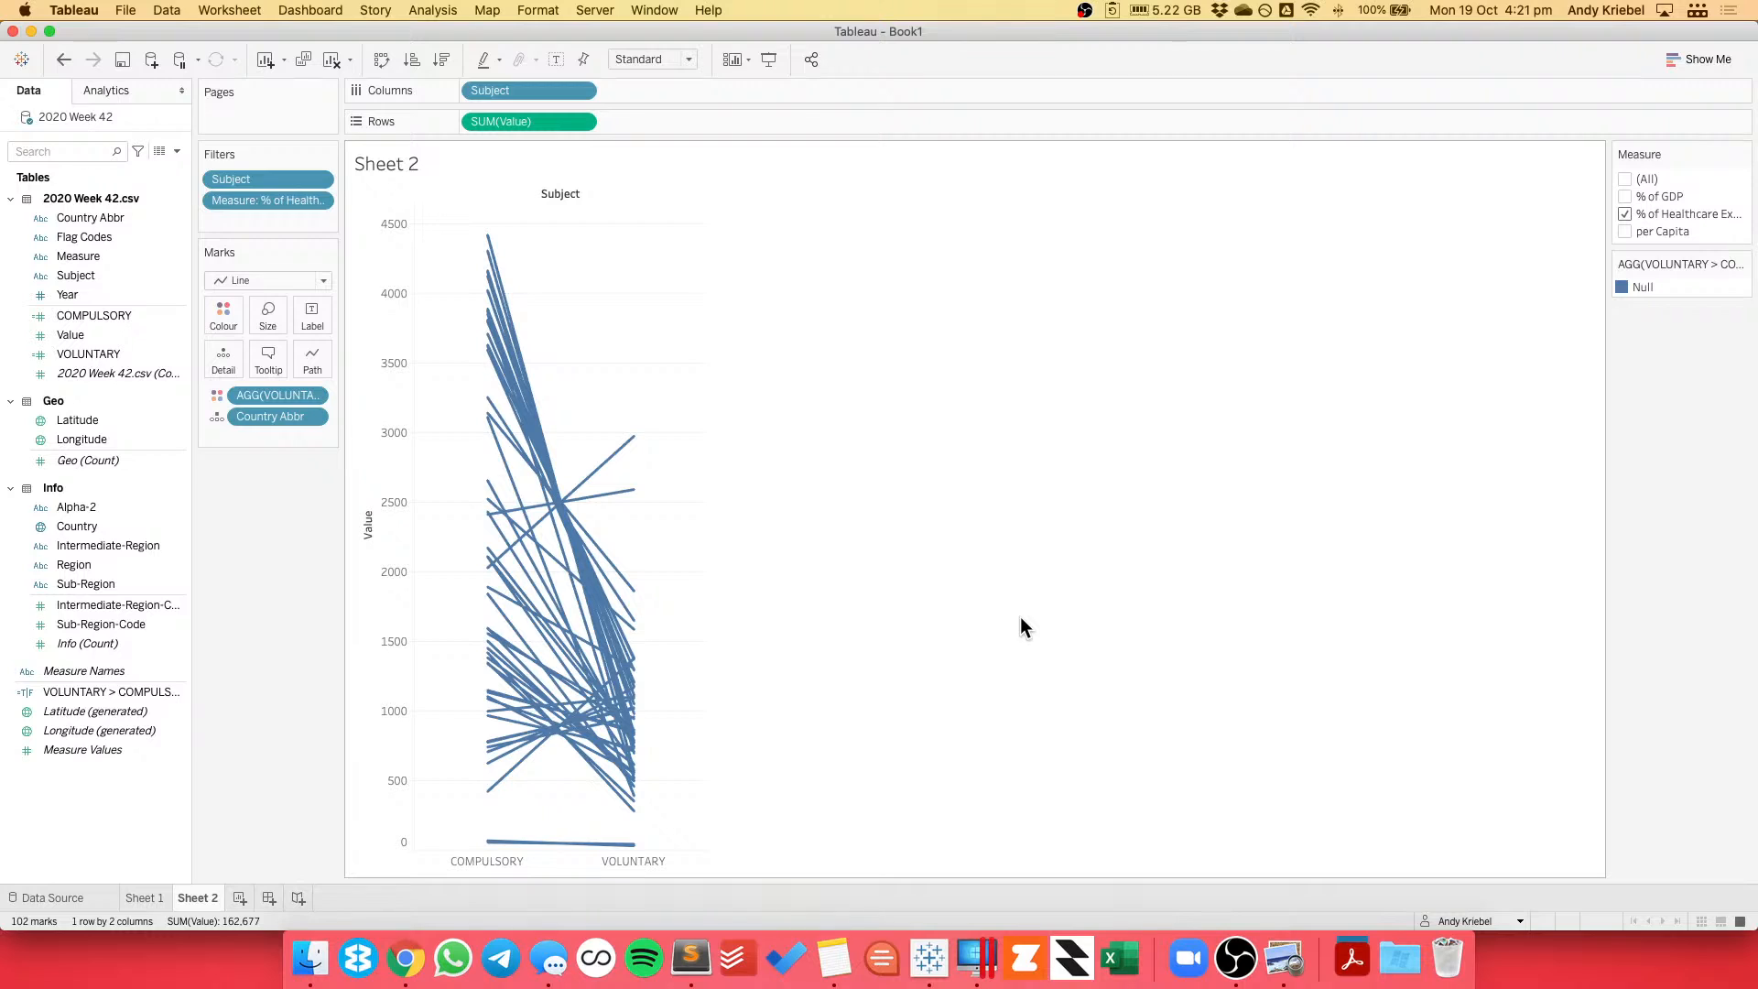
Correct the subject value in the COMPULSORY calculation's formula to 'COMPULSORY' and save it.
left_click(107, 315)
right_click(106, 315)
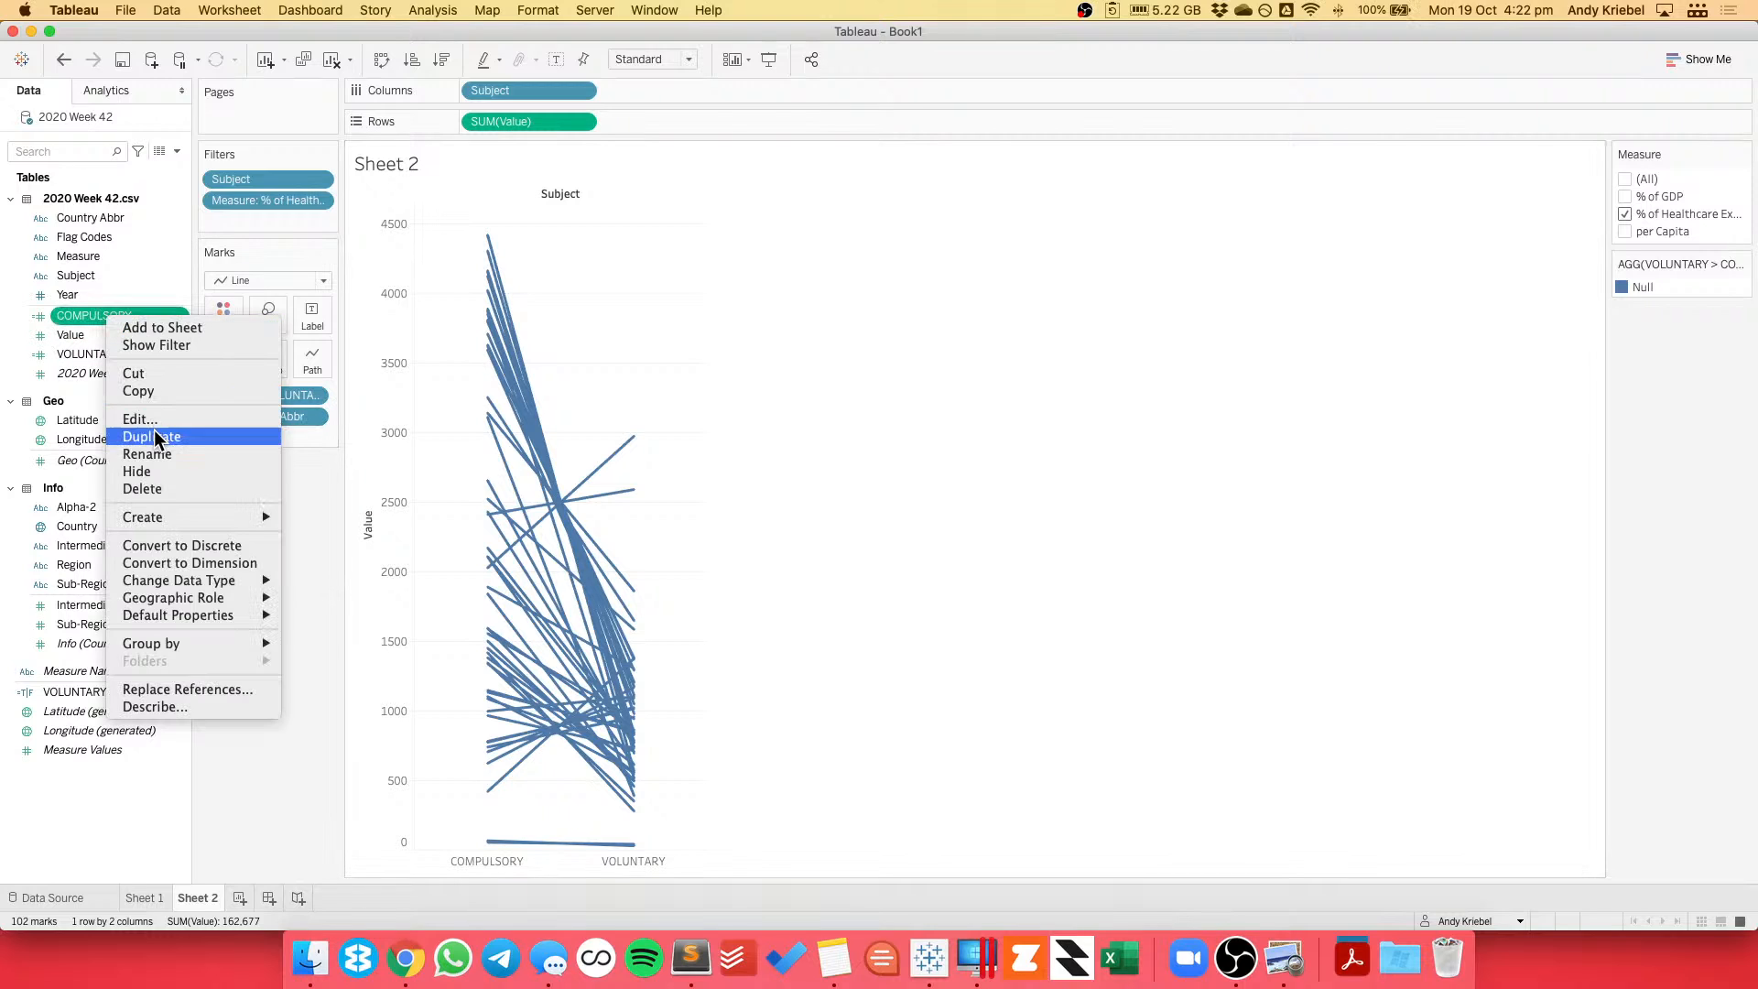
left_click(155, 418)
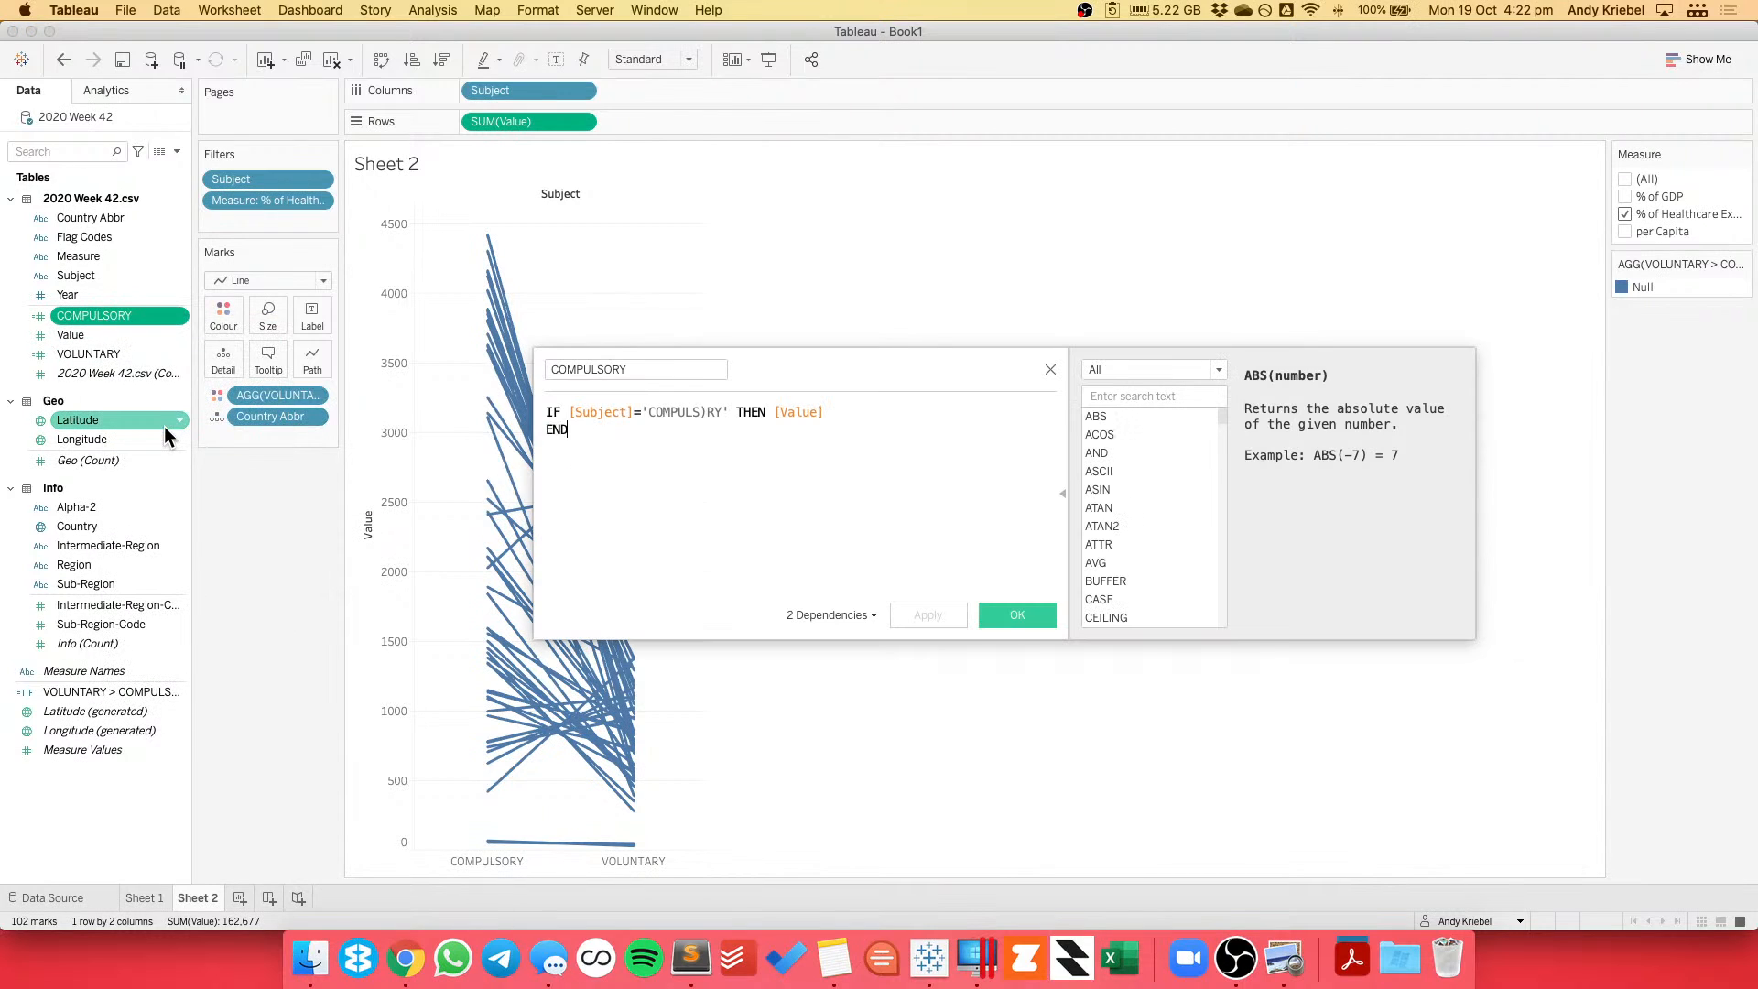
left_click(703, 406)
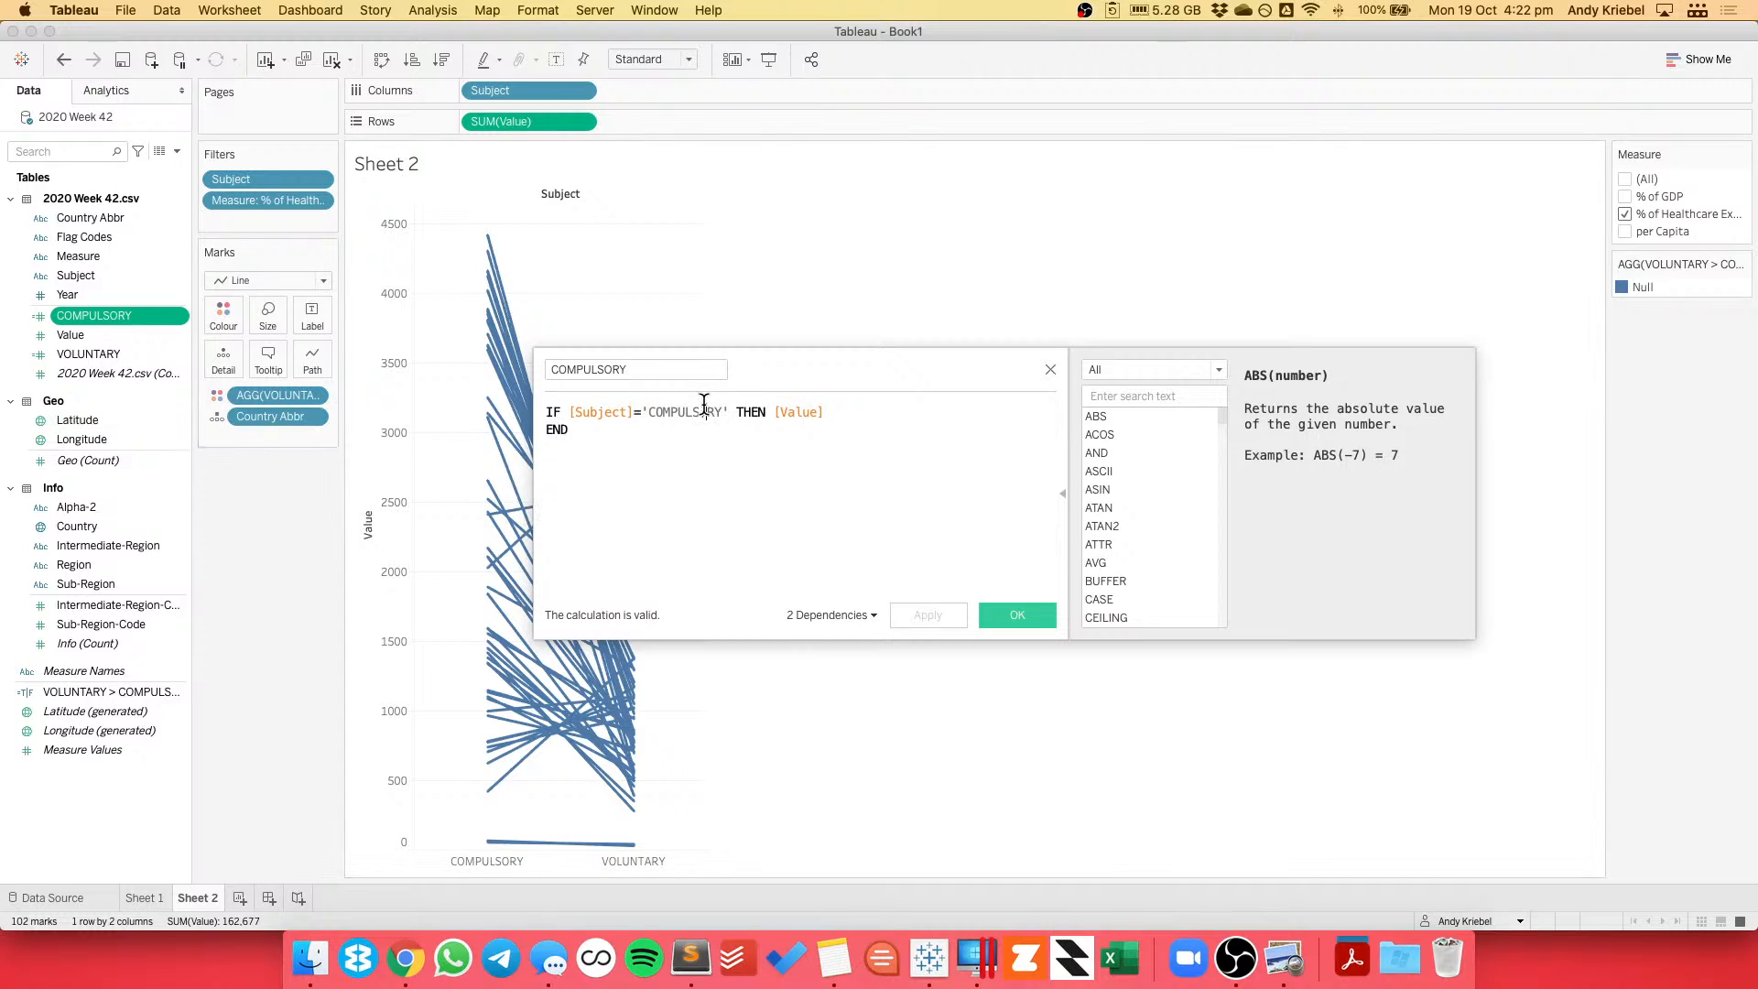
key("BackSpace")
type("OR")
left_click(943, 618)
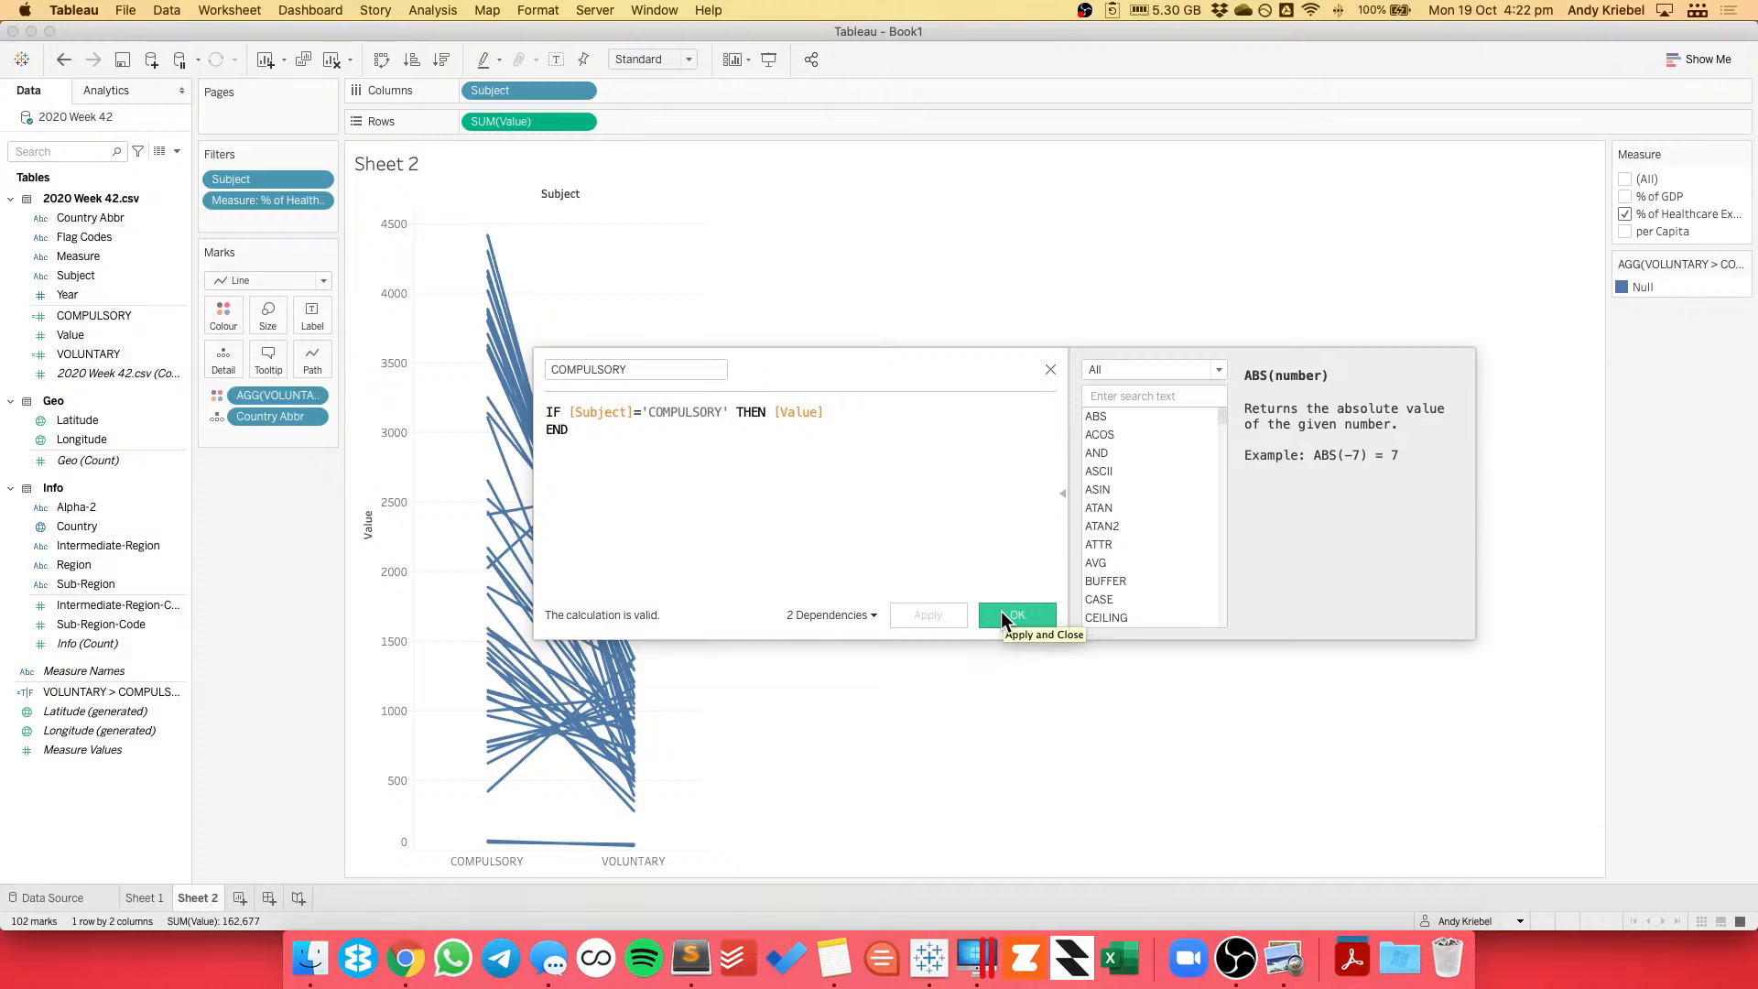
left_click(1001, 611)
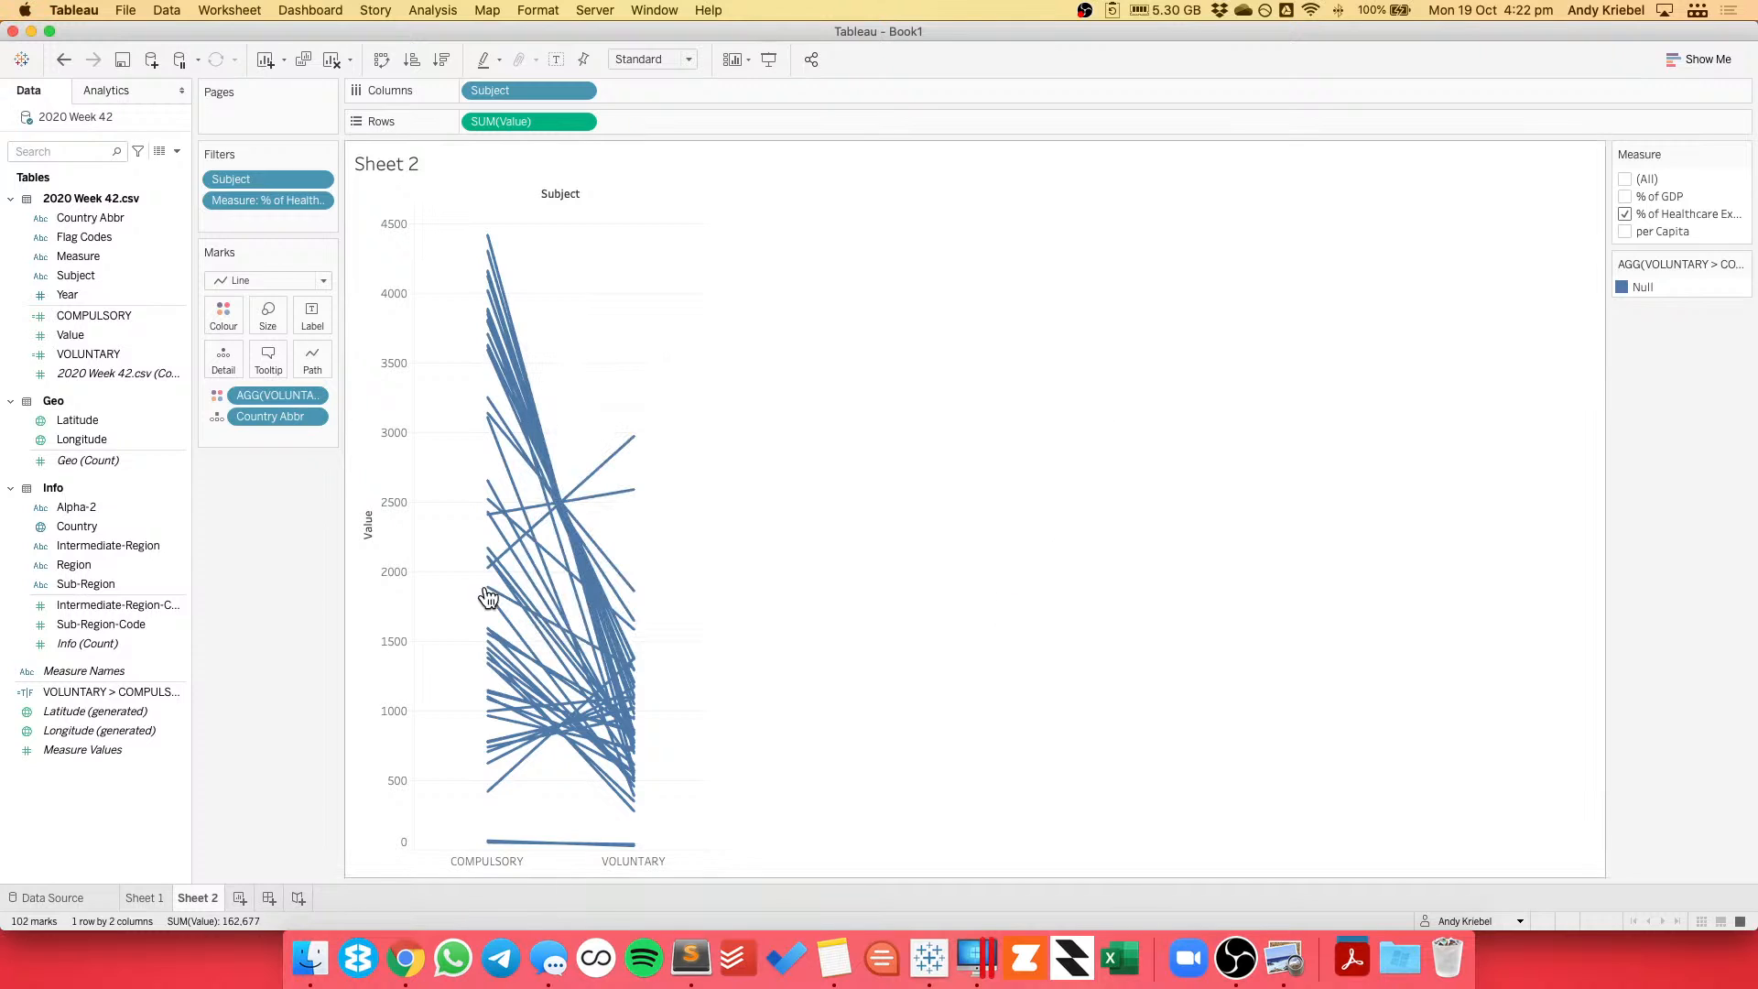
Review the formula of the VOLUNTARY > COMPULSARY calculation and close it without changes.
right_click(95, 693)
left_click(143, 436)
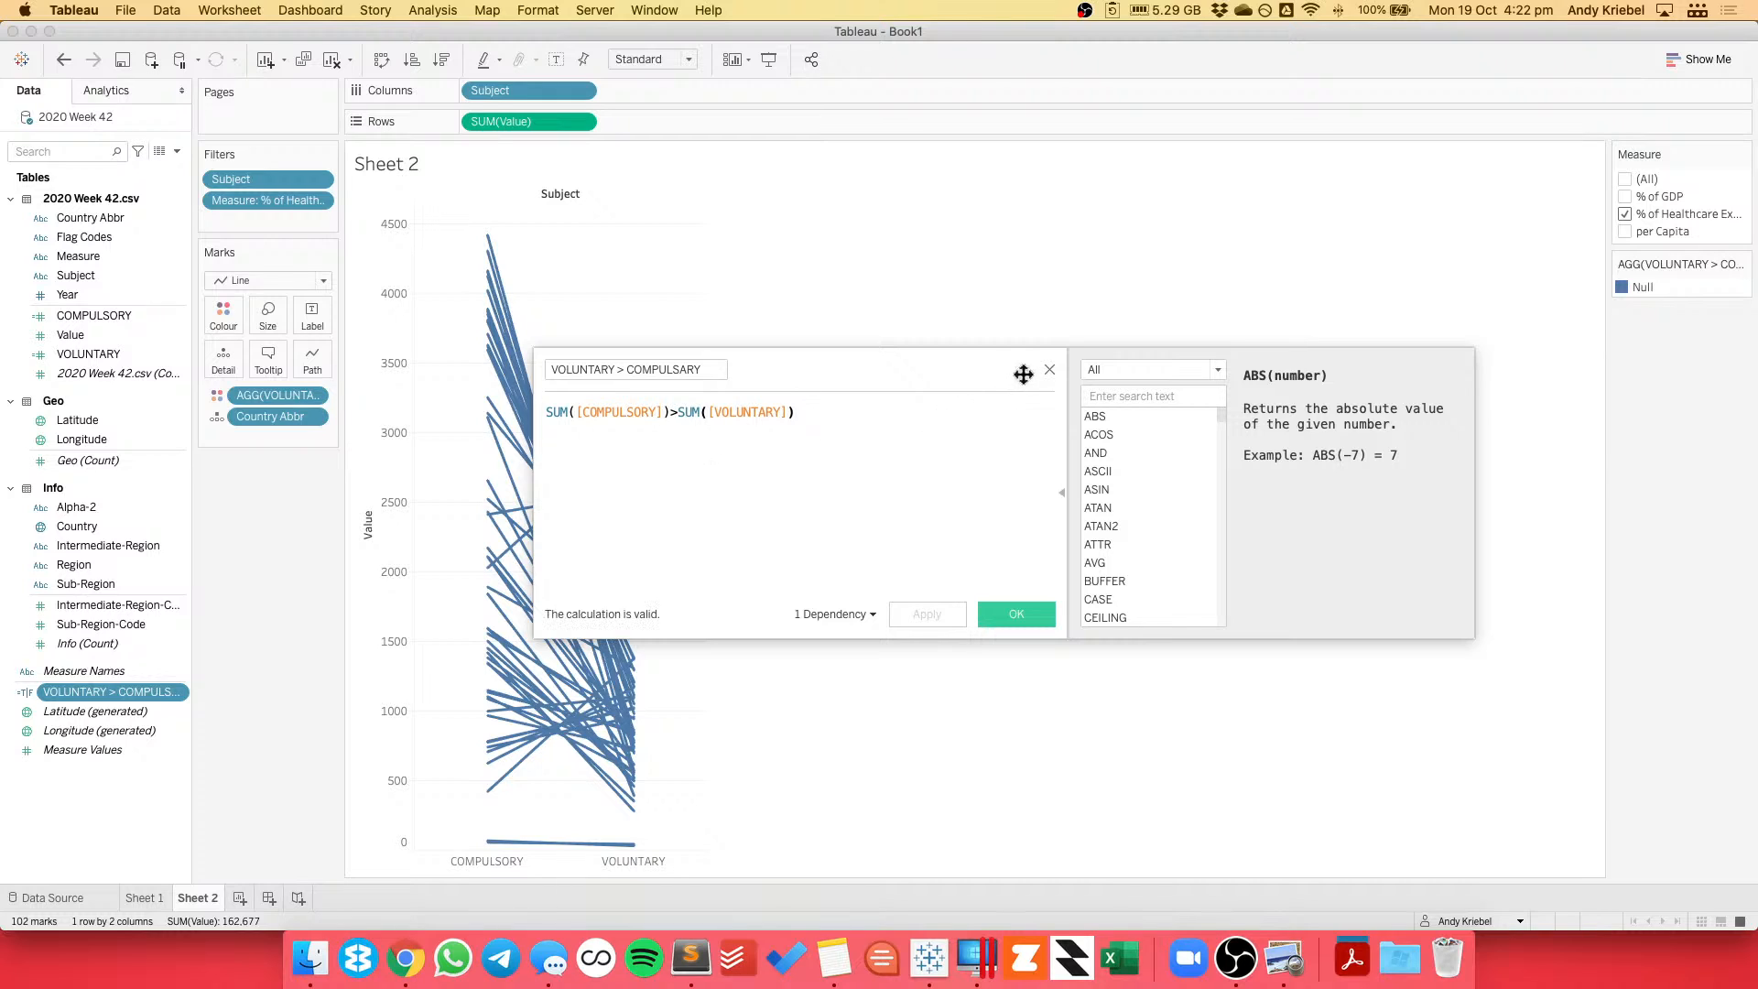
left_click(1050, 370)
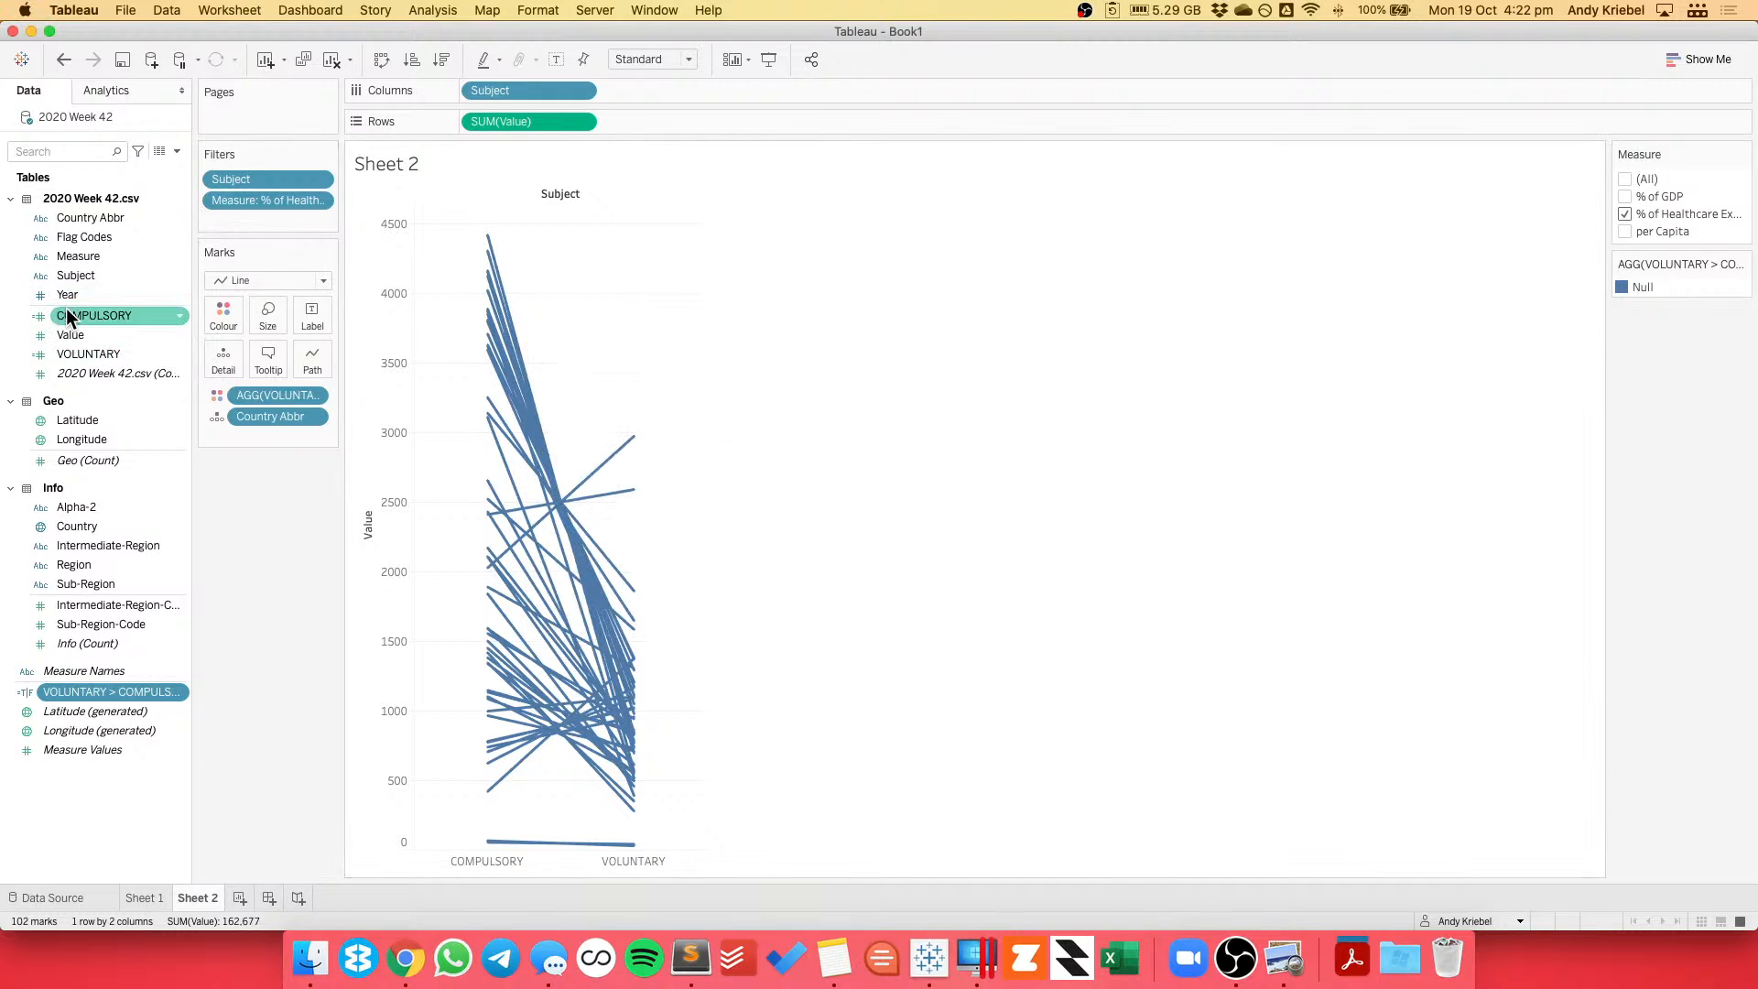
mouse_move(68, 315)
left_mouse_down()
mouse_move(405, 142)
mouse_move(55, 389)
mouse_move(84, 311)
left_mouse_up()
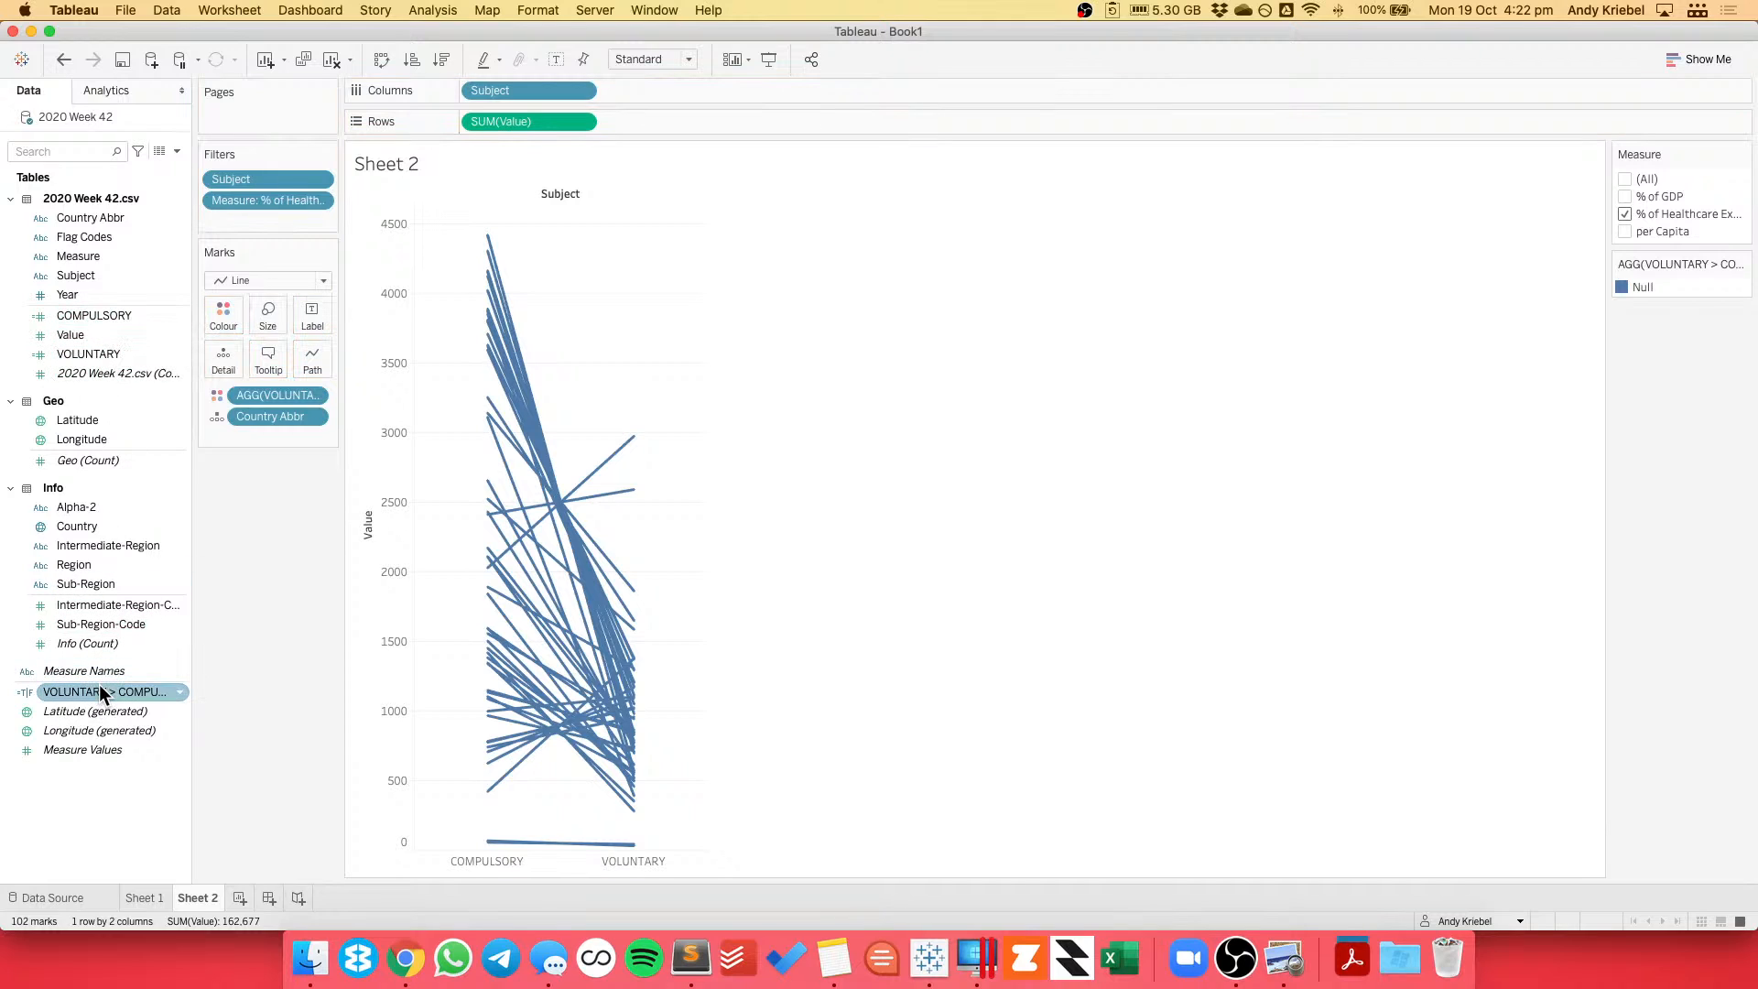
Change the VOLUNTARY > COMPULSARY formula to ZN(SUM([COMPULSORY]))>ZN(SUM([VOLUNTARY])) and save it.
right_click(101, 692)
left_click(137, 437)
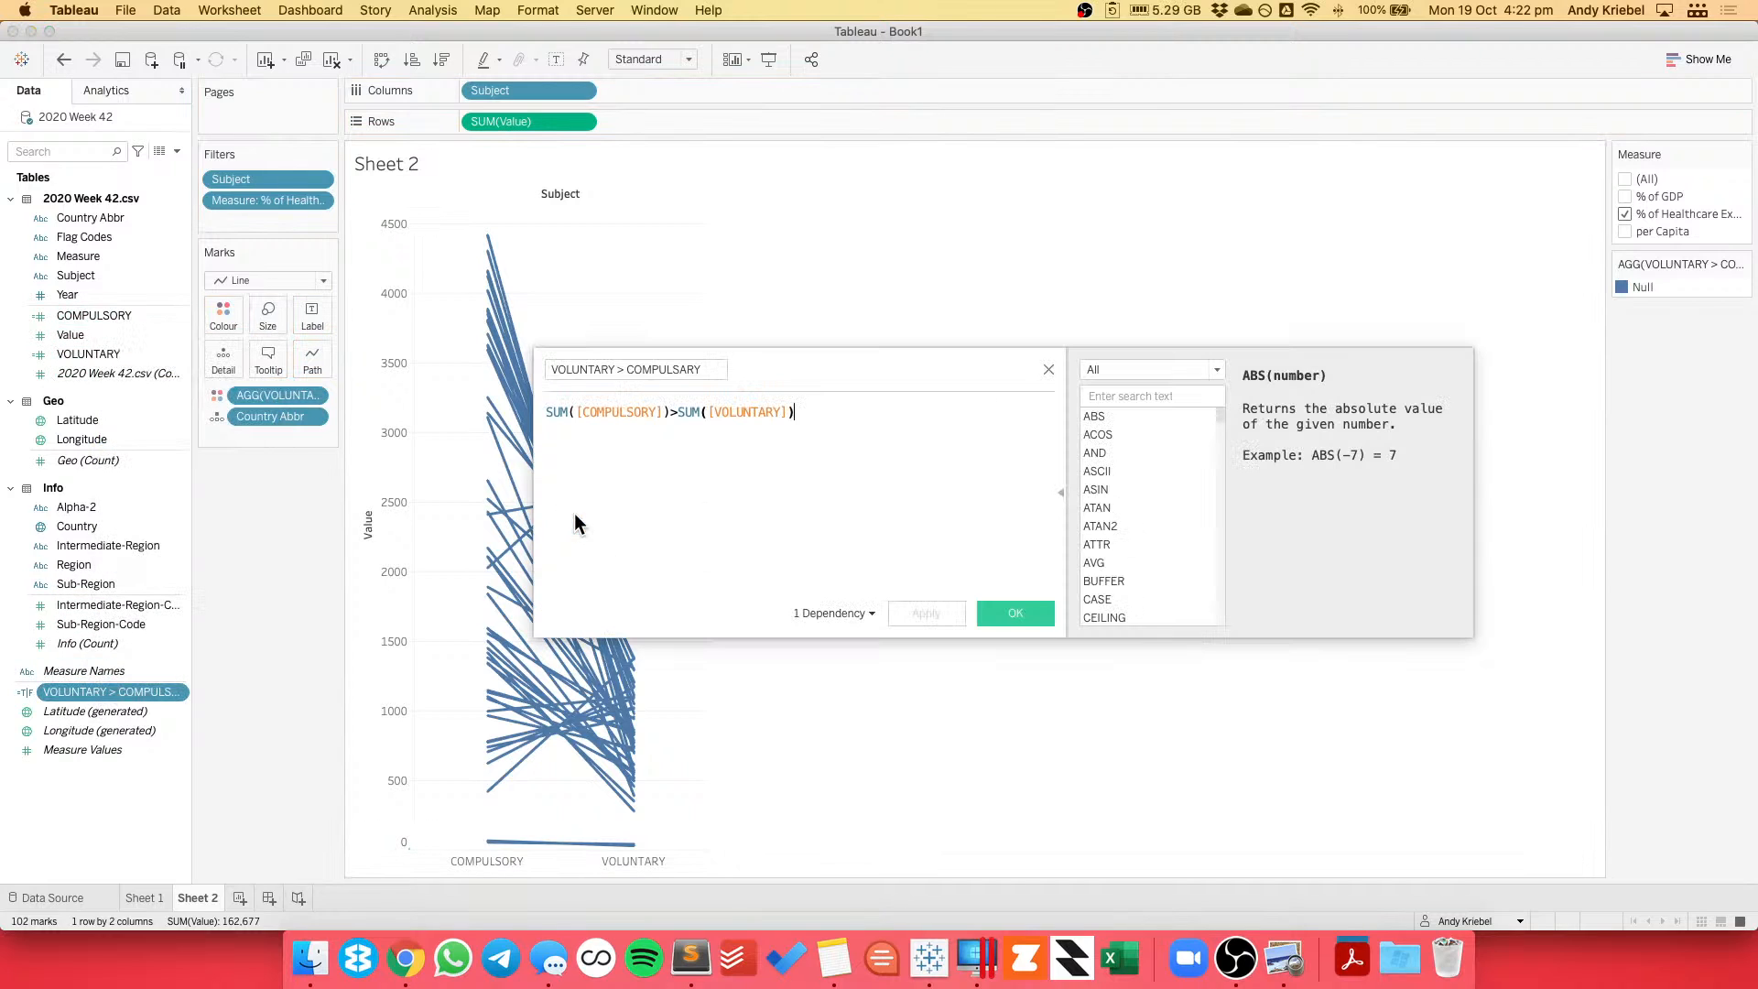
left_click(545, 413)
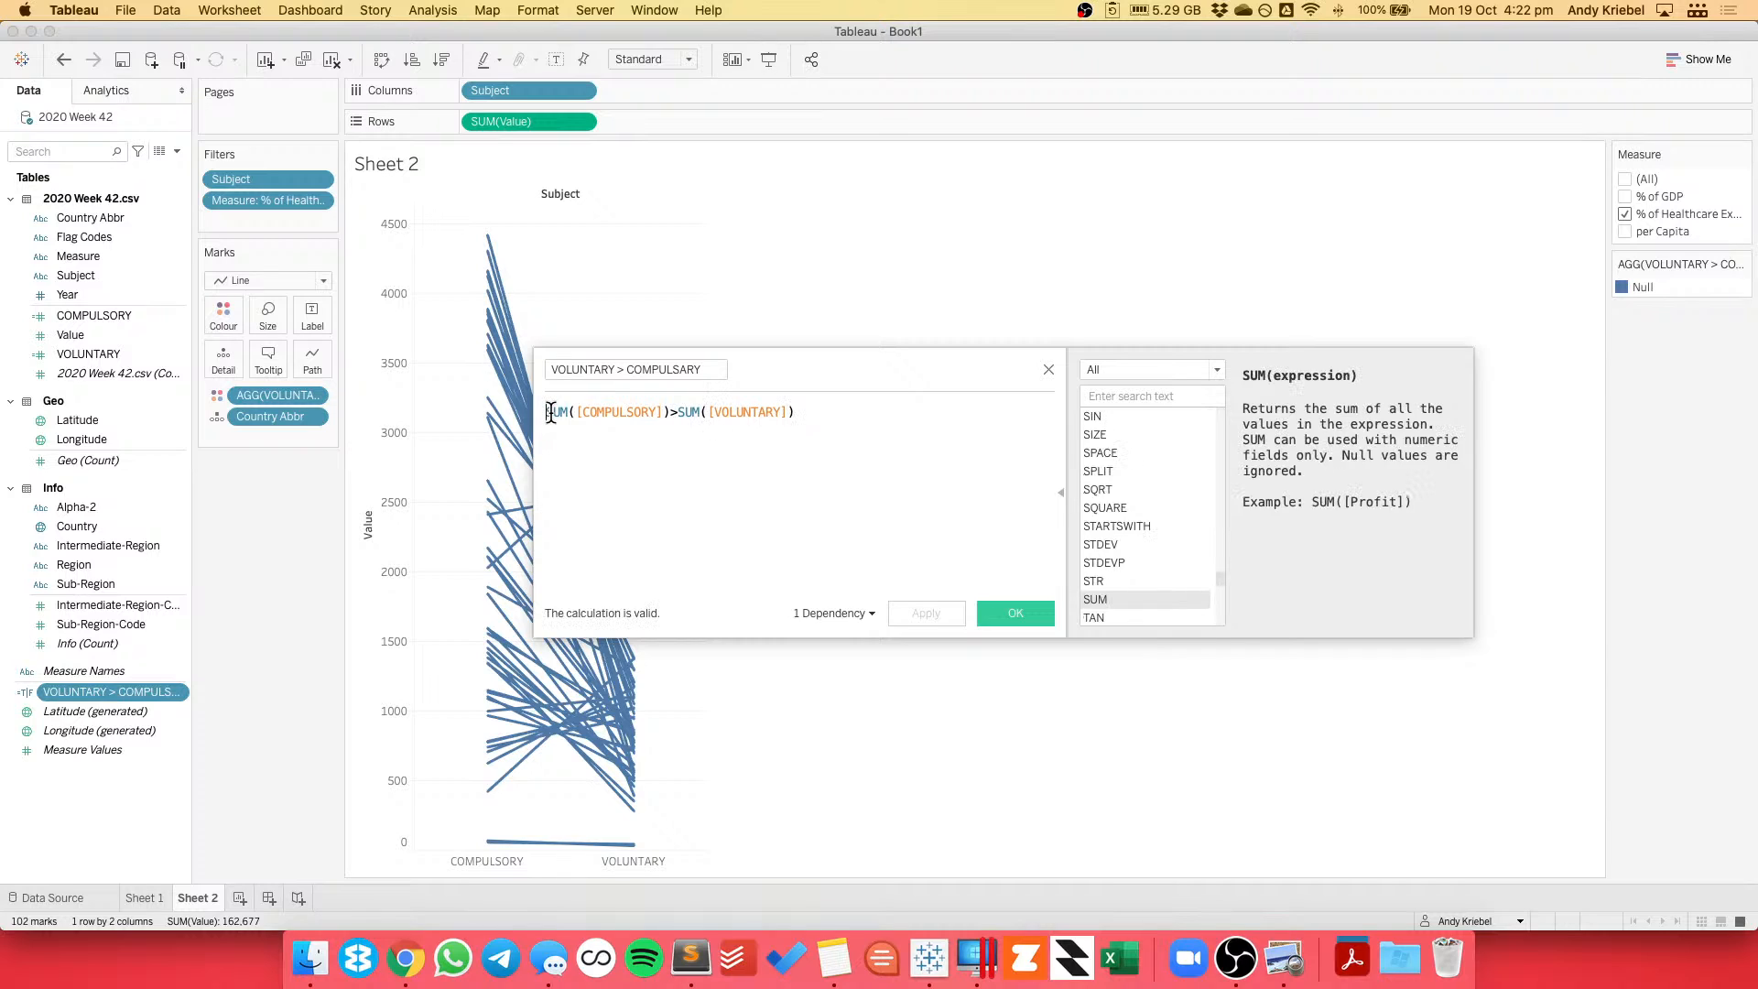
type("ZN(")
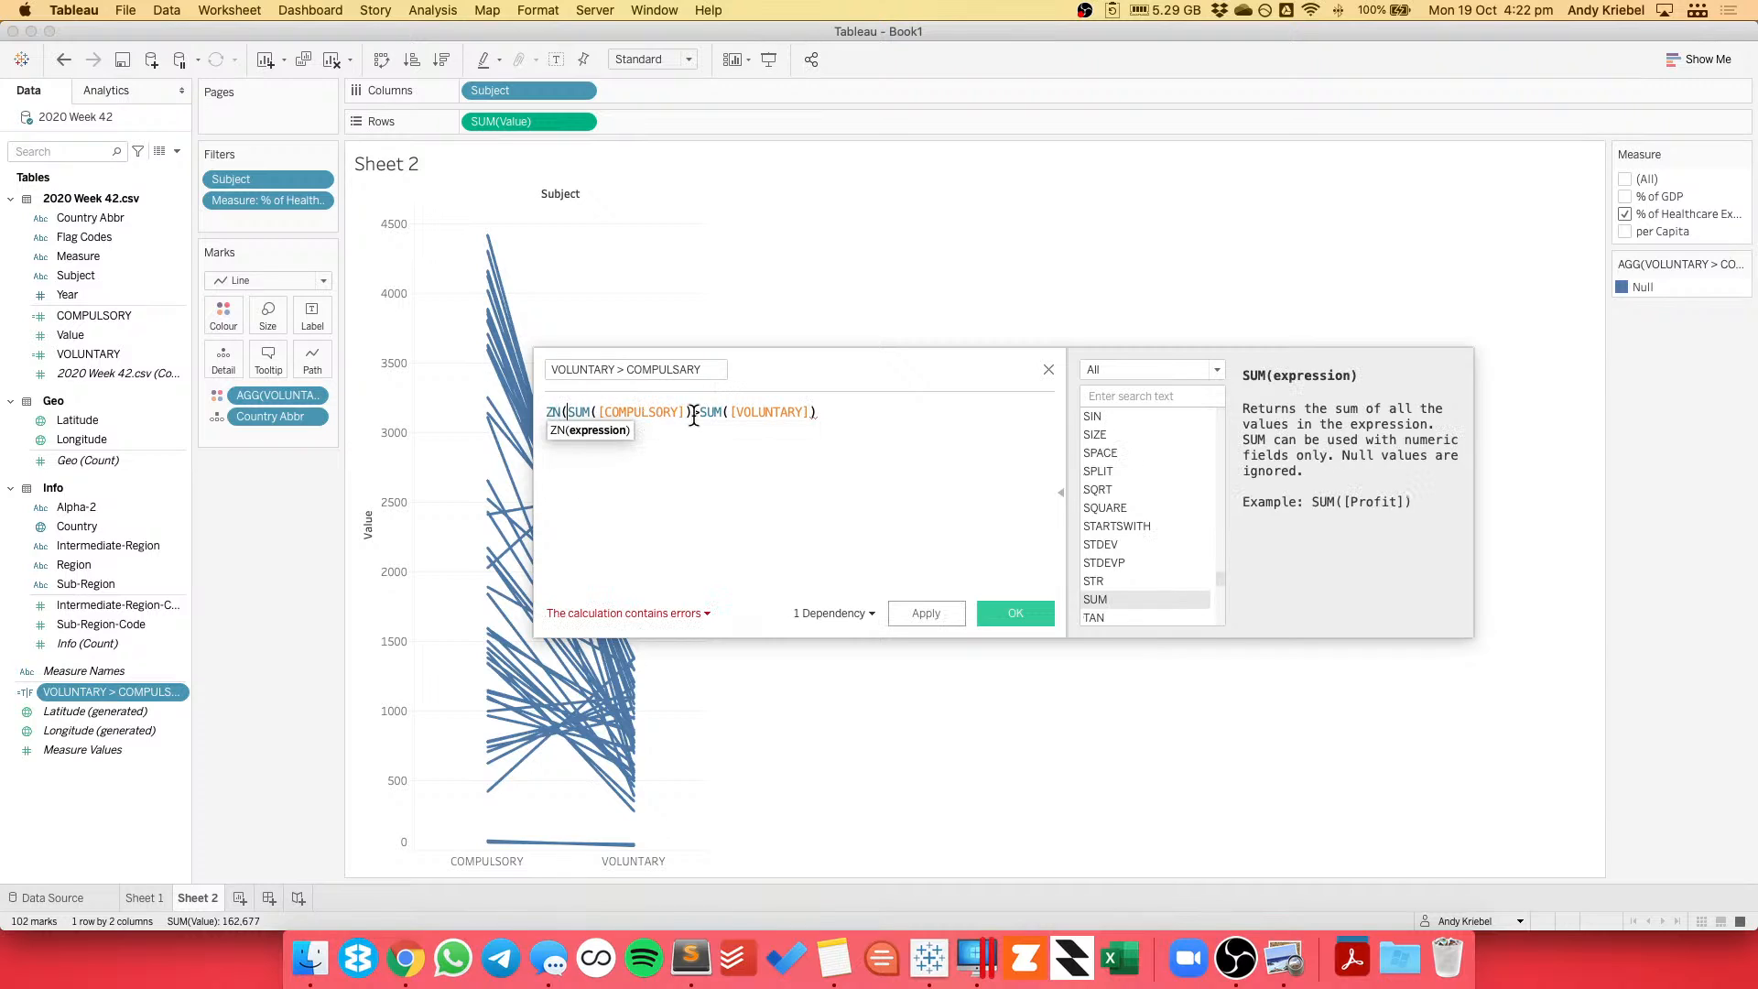
left_click(694, 413)
type(")")
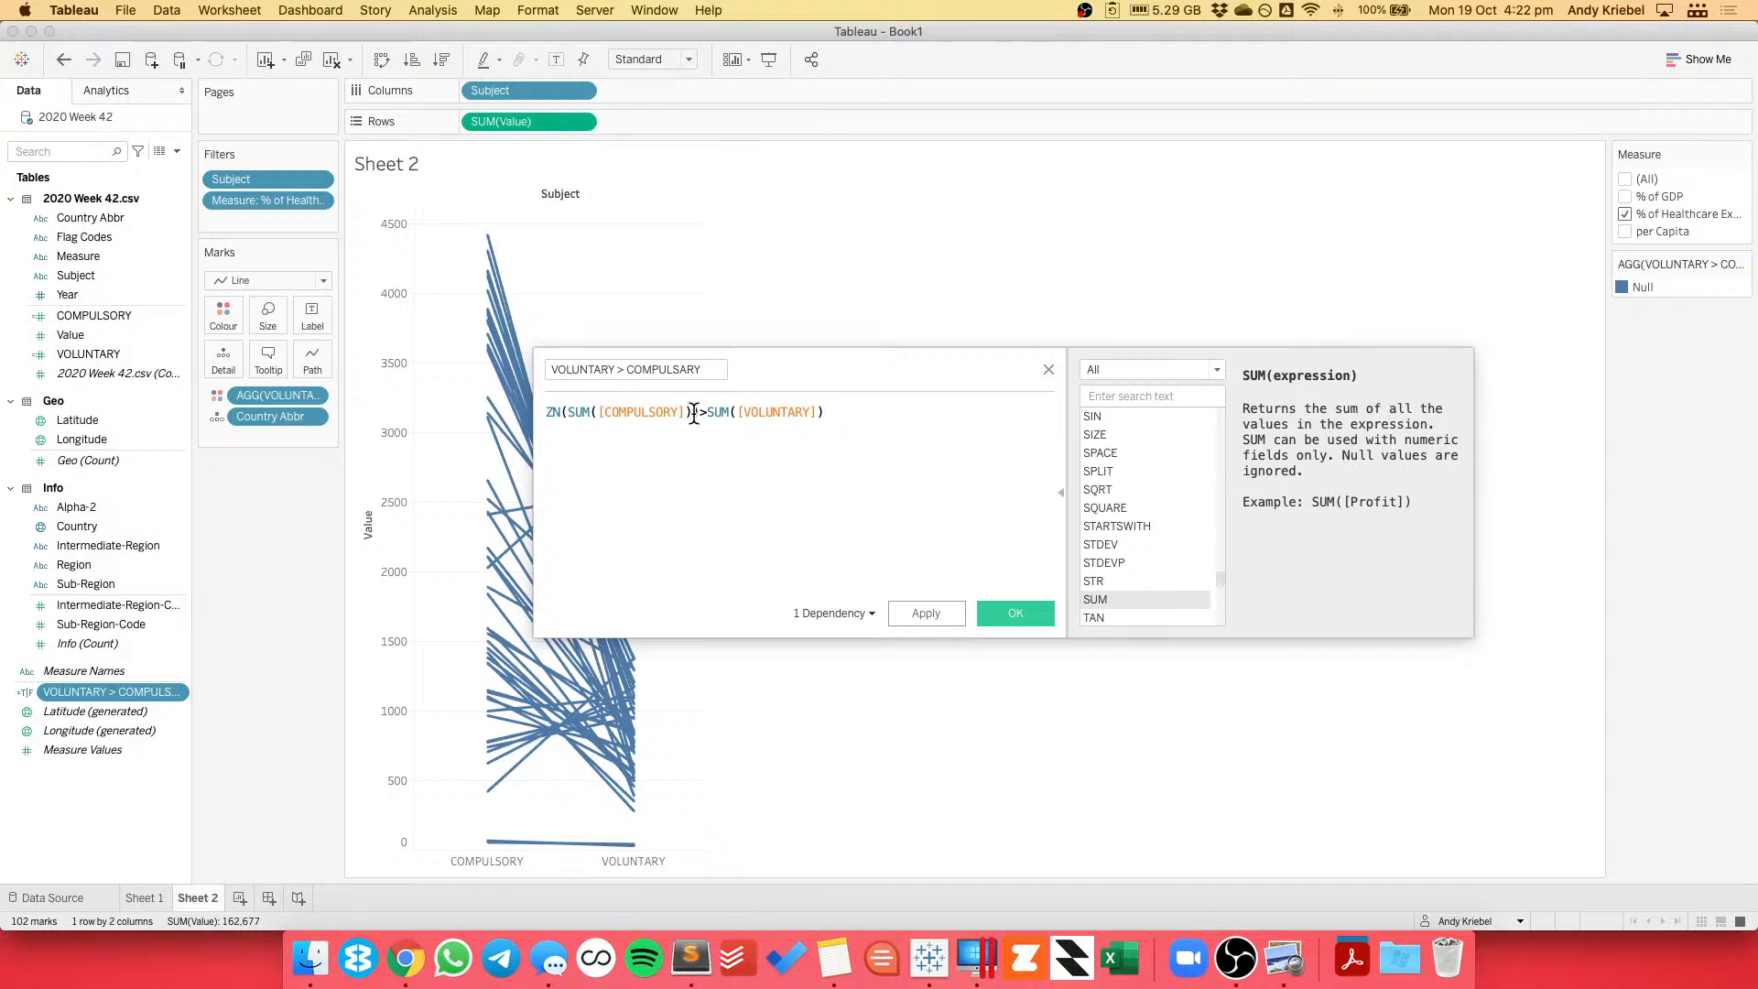
key("Right")
type("ZN(")
key("End")
type(")")
left_click(923, 607)
left_click(1015, 611)
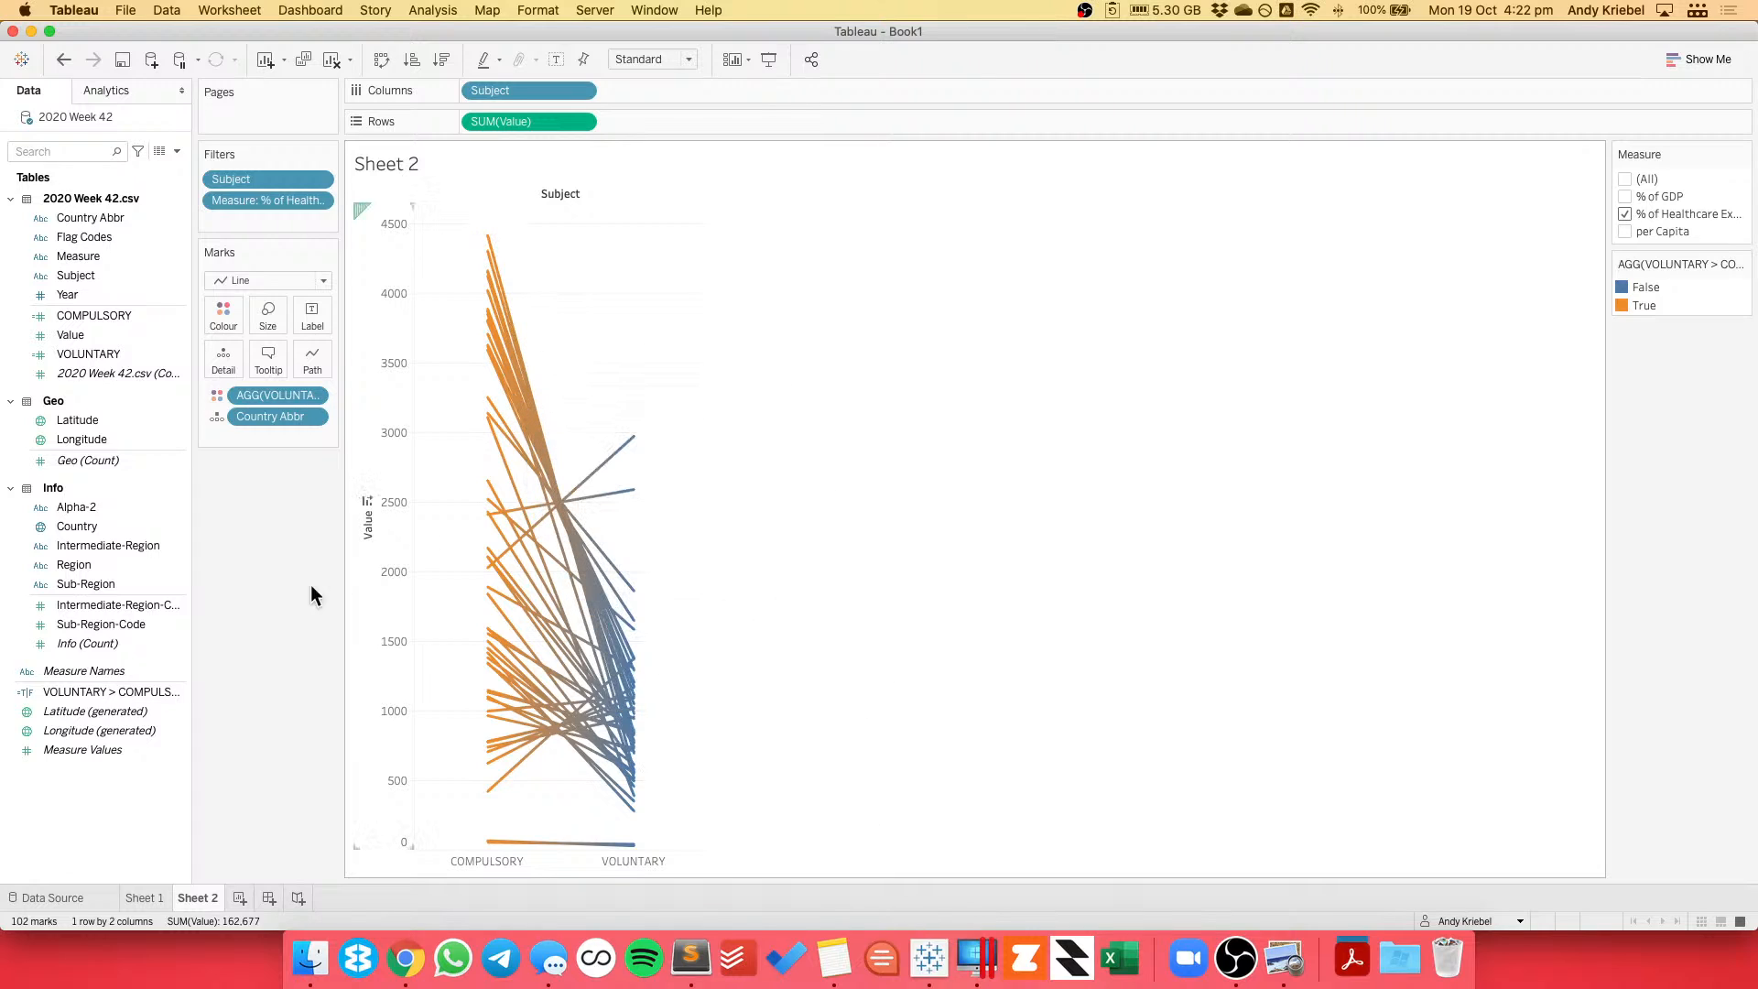
Insert a first line { FIXED [Country Abbr], [Year] above the IF statement in the COMPULSORY calculation.
left_click(123, 307)
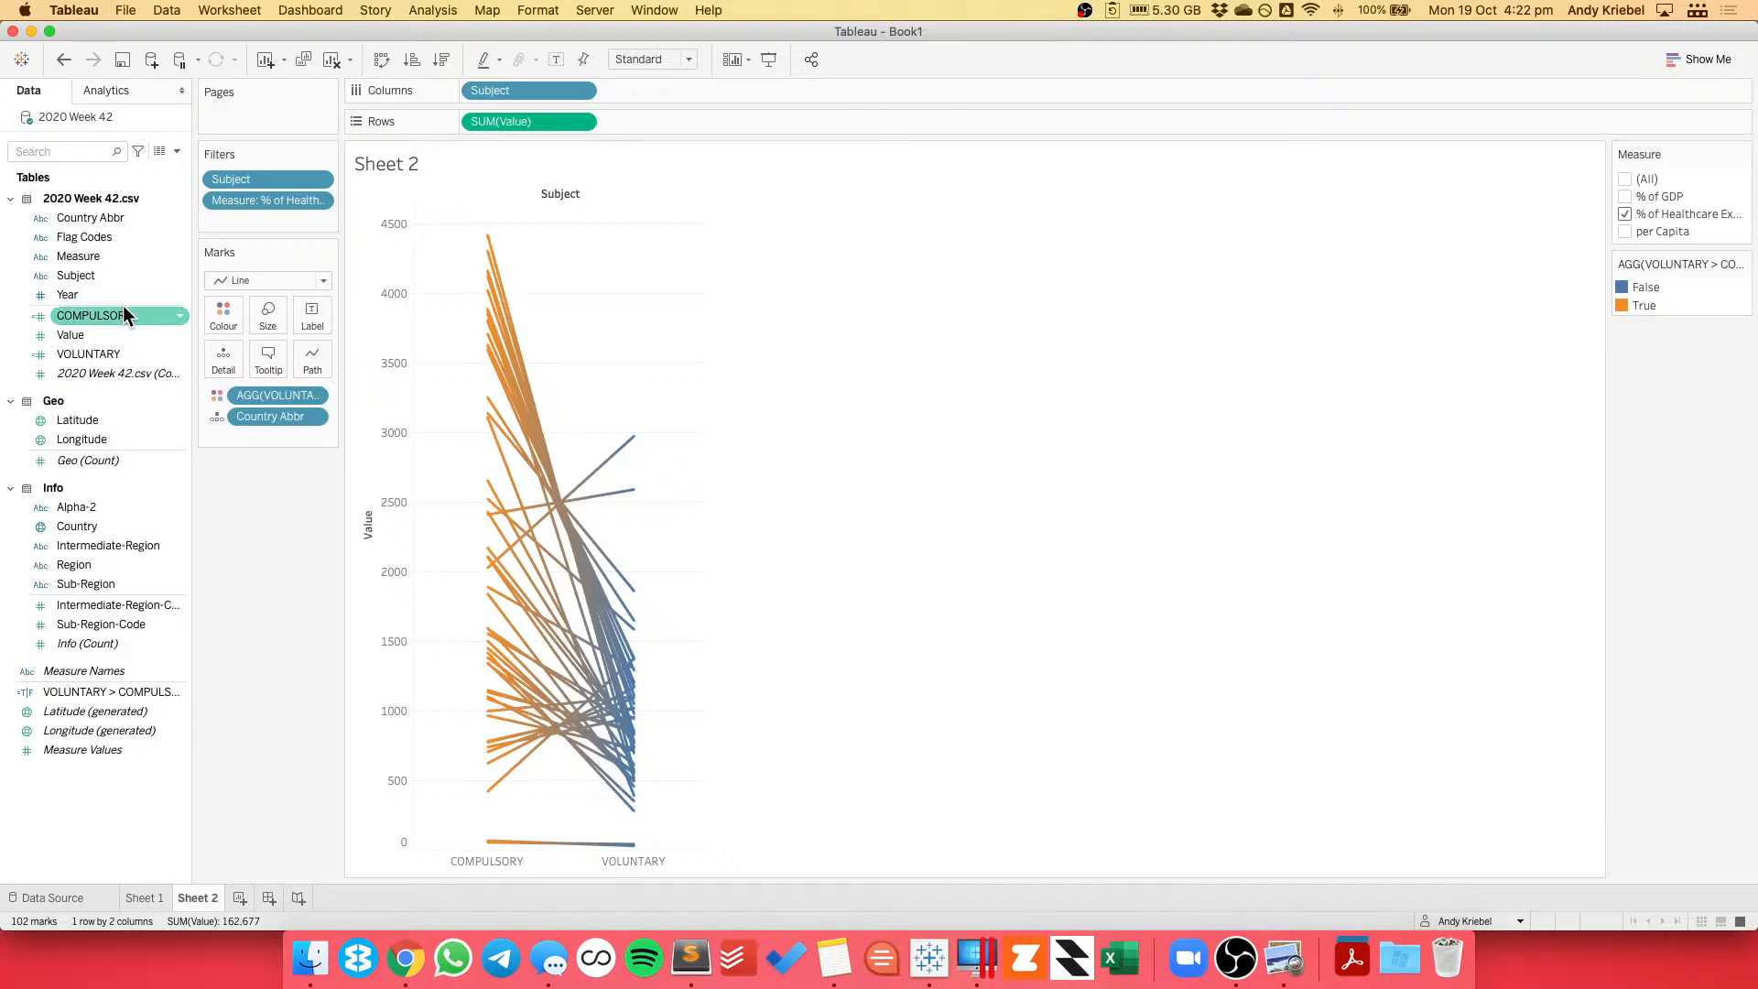
right_click(123, 308)
left_click(184, 417)
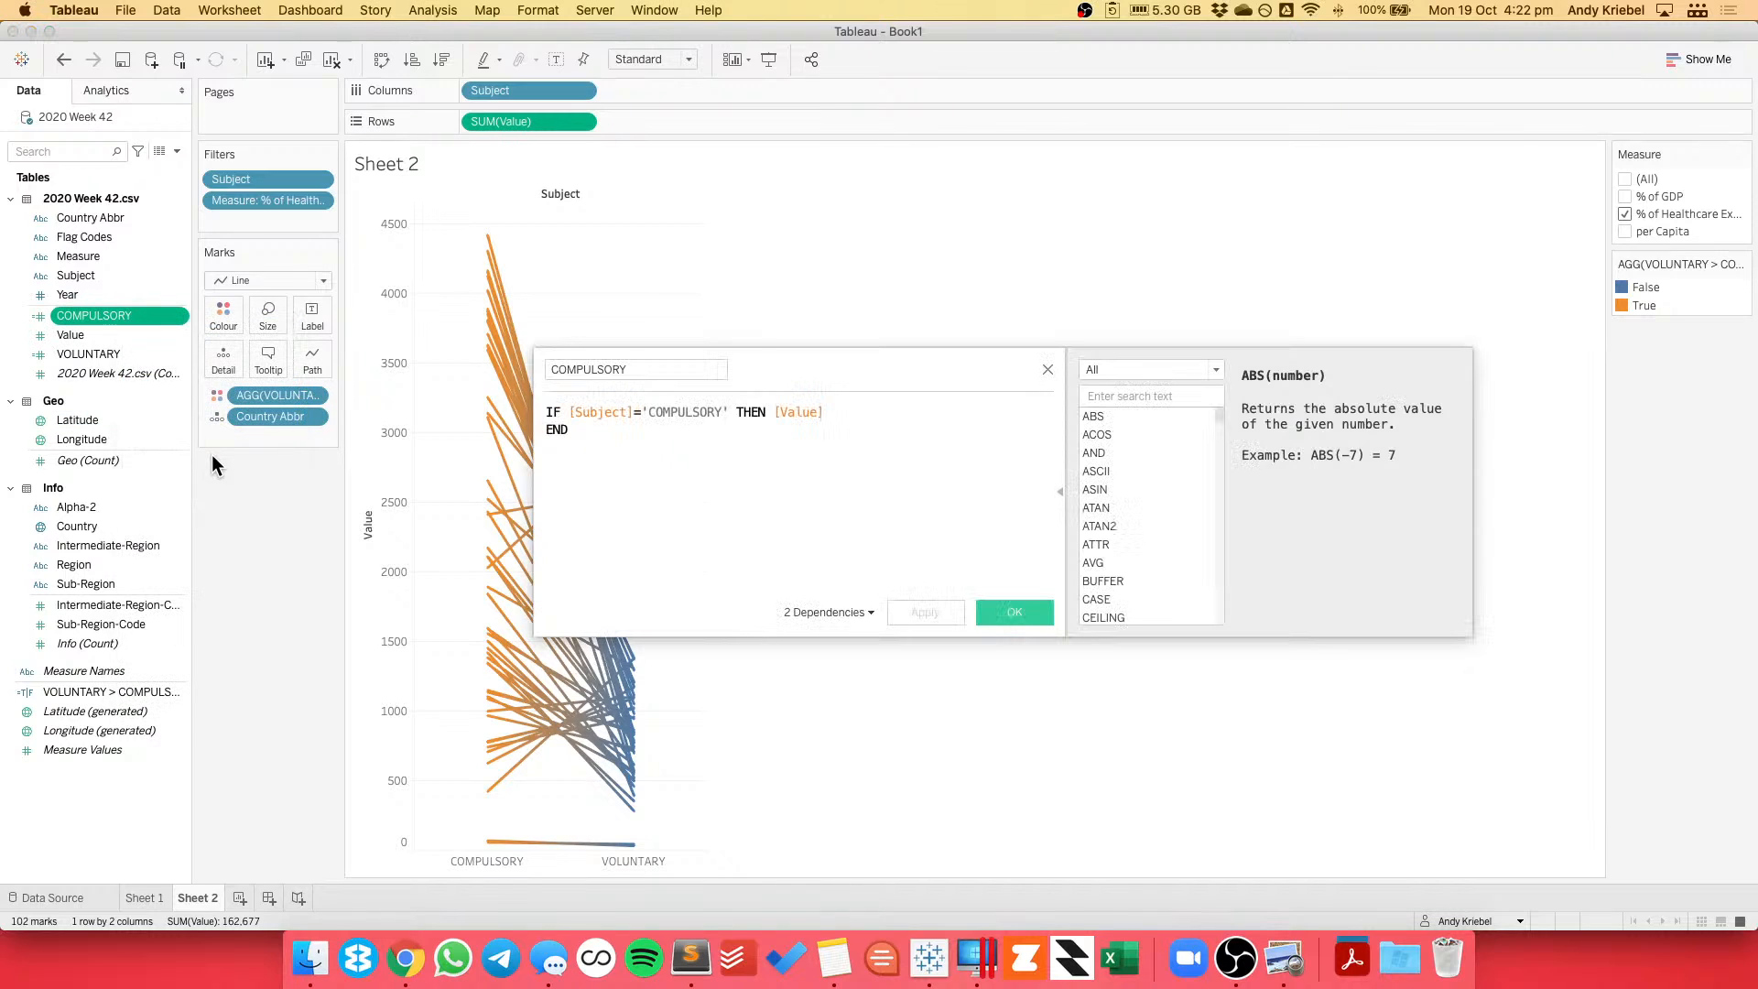
key("Up")
key("Return")
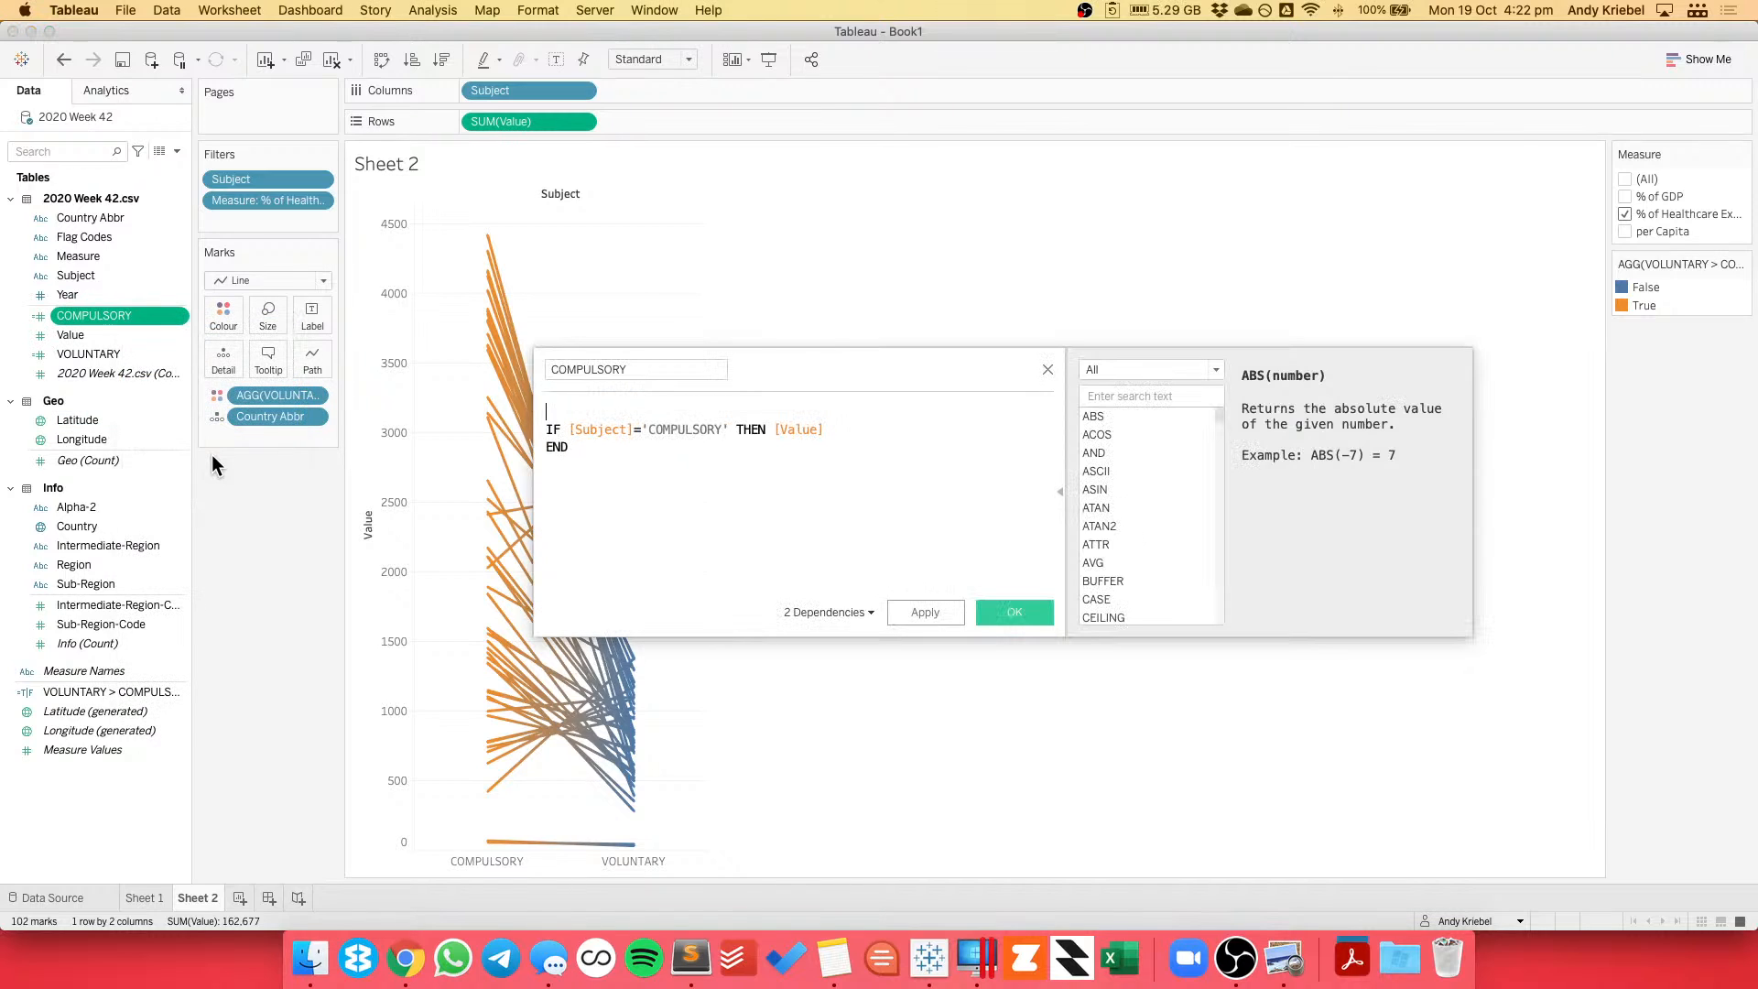
type("{ FIXED cou")
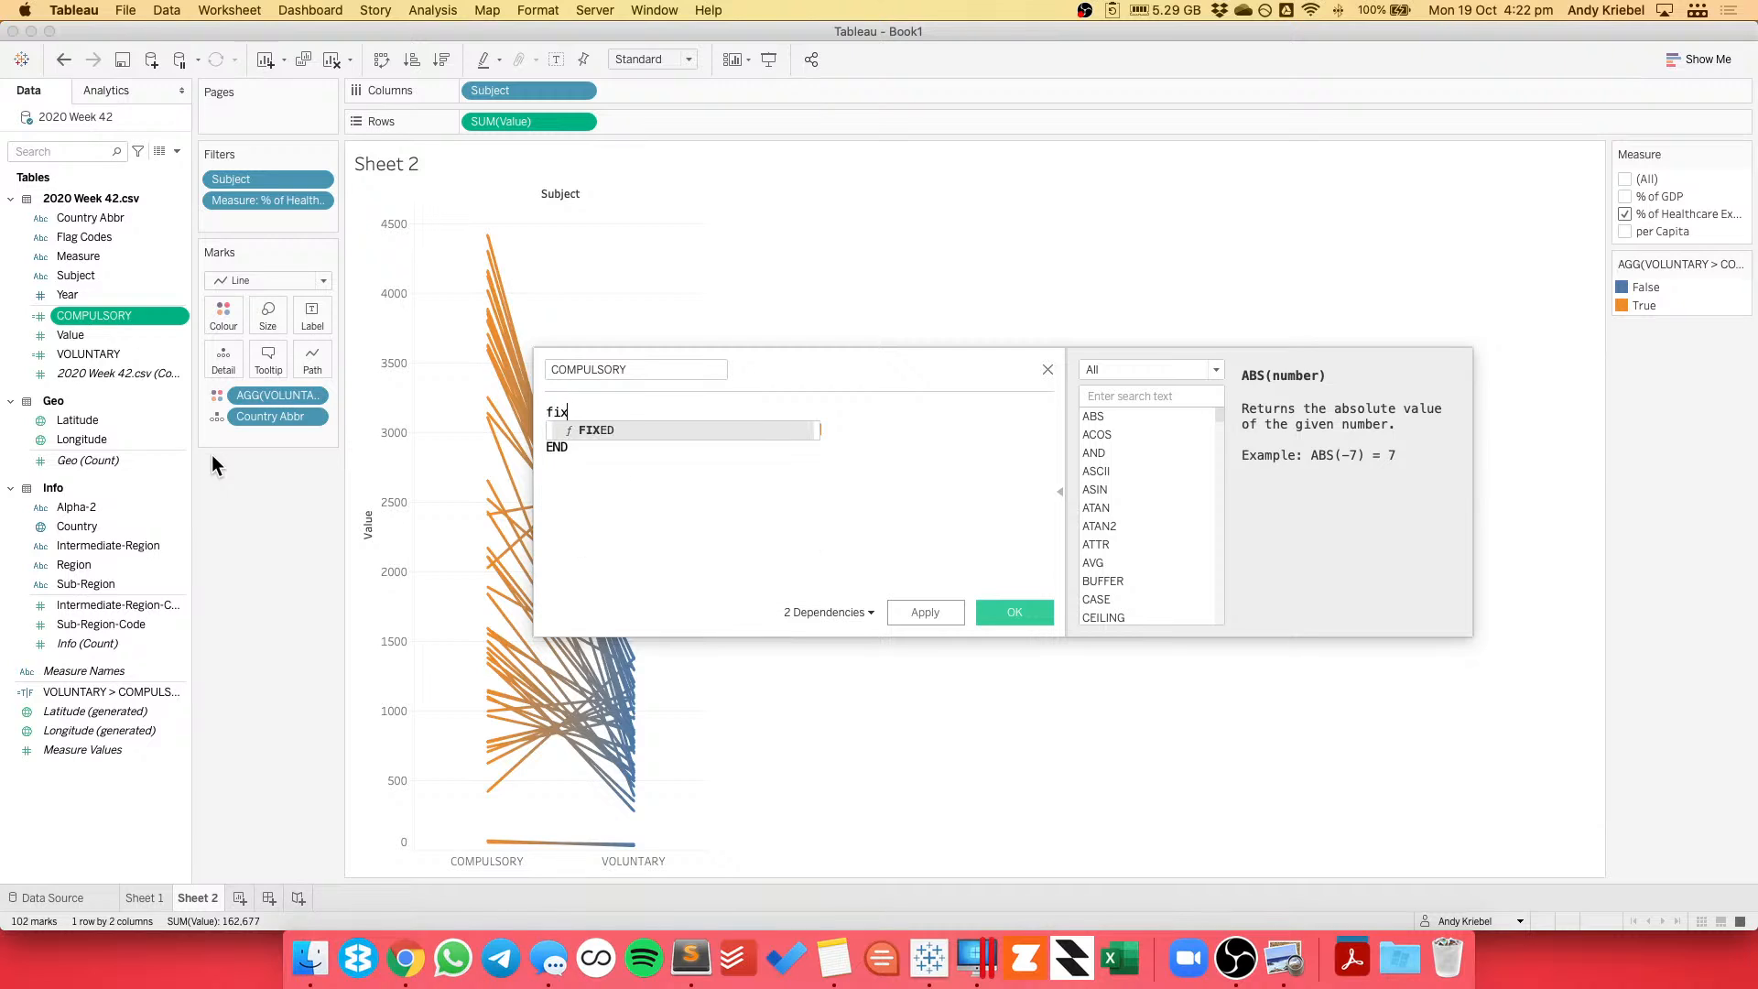
key("Down")
key("Down")
key("Down")
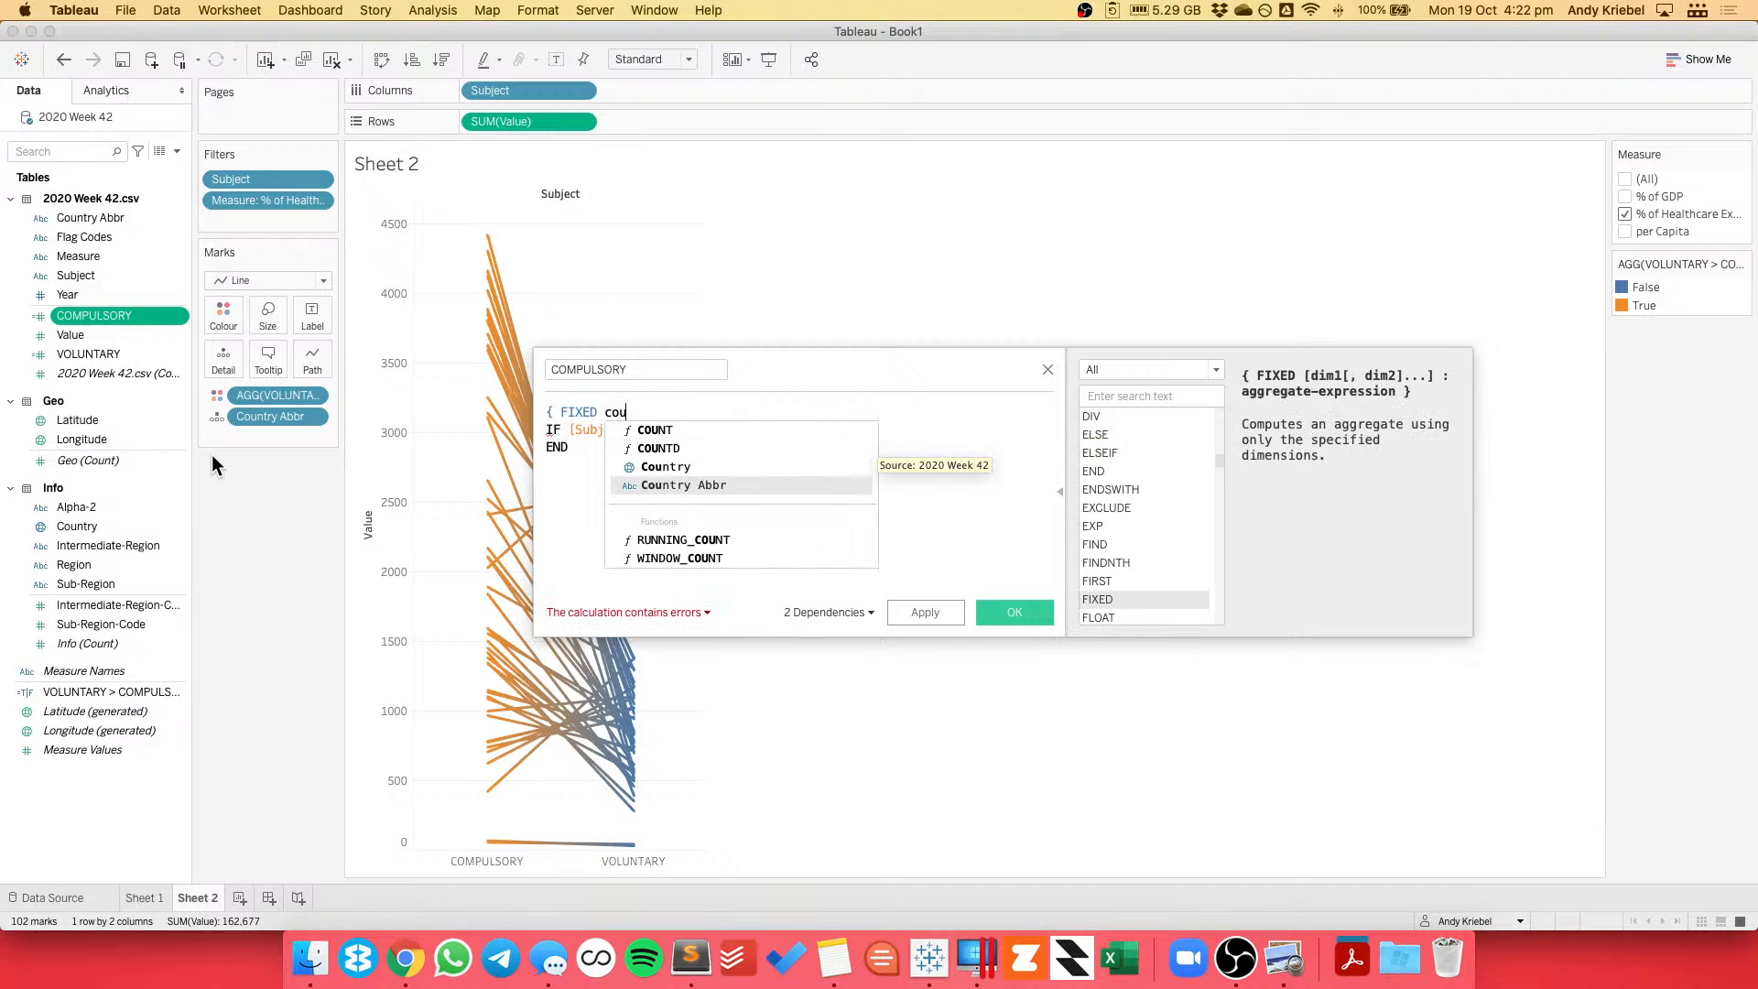
key("Return")
type(", yea")
key("Return")
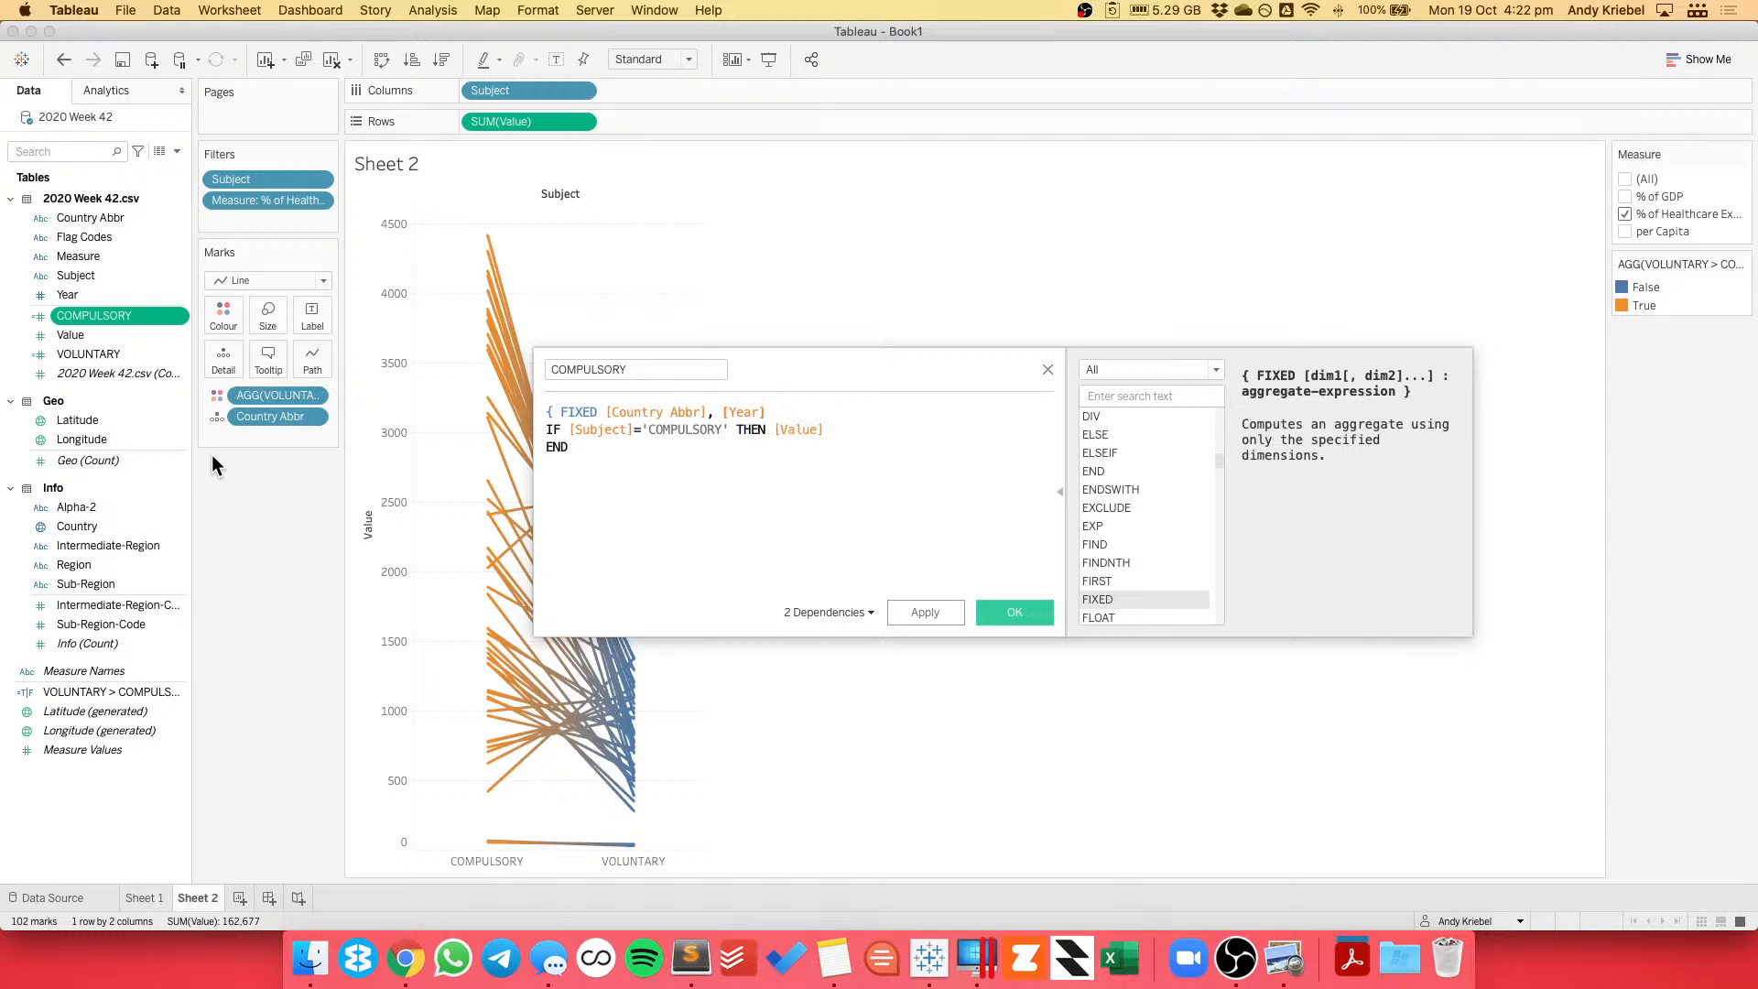
Wrap the COMPULSORY calculation's IF statement in SUM( ) after a colon, close the FIXED expression with a brace, and save it.
type("SUM(")
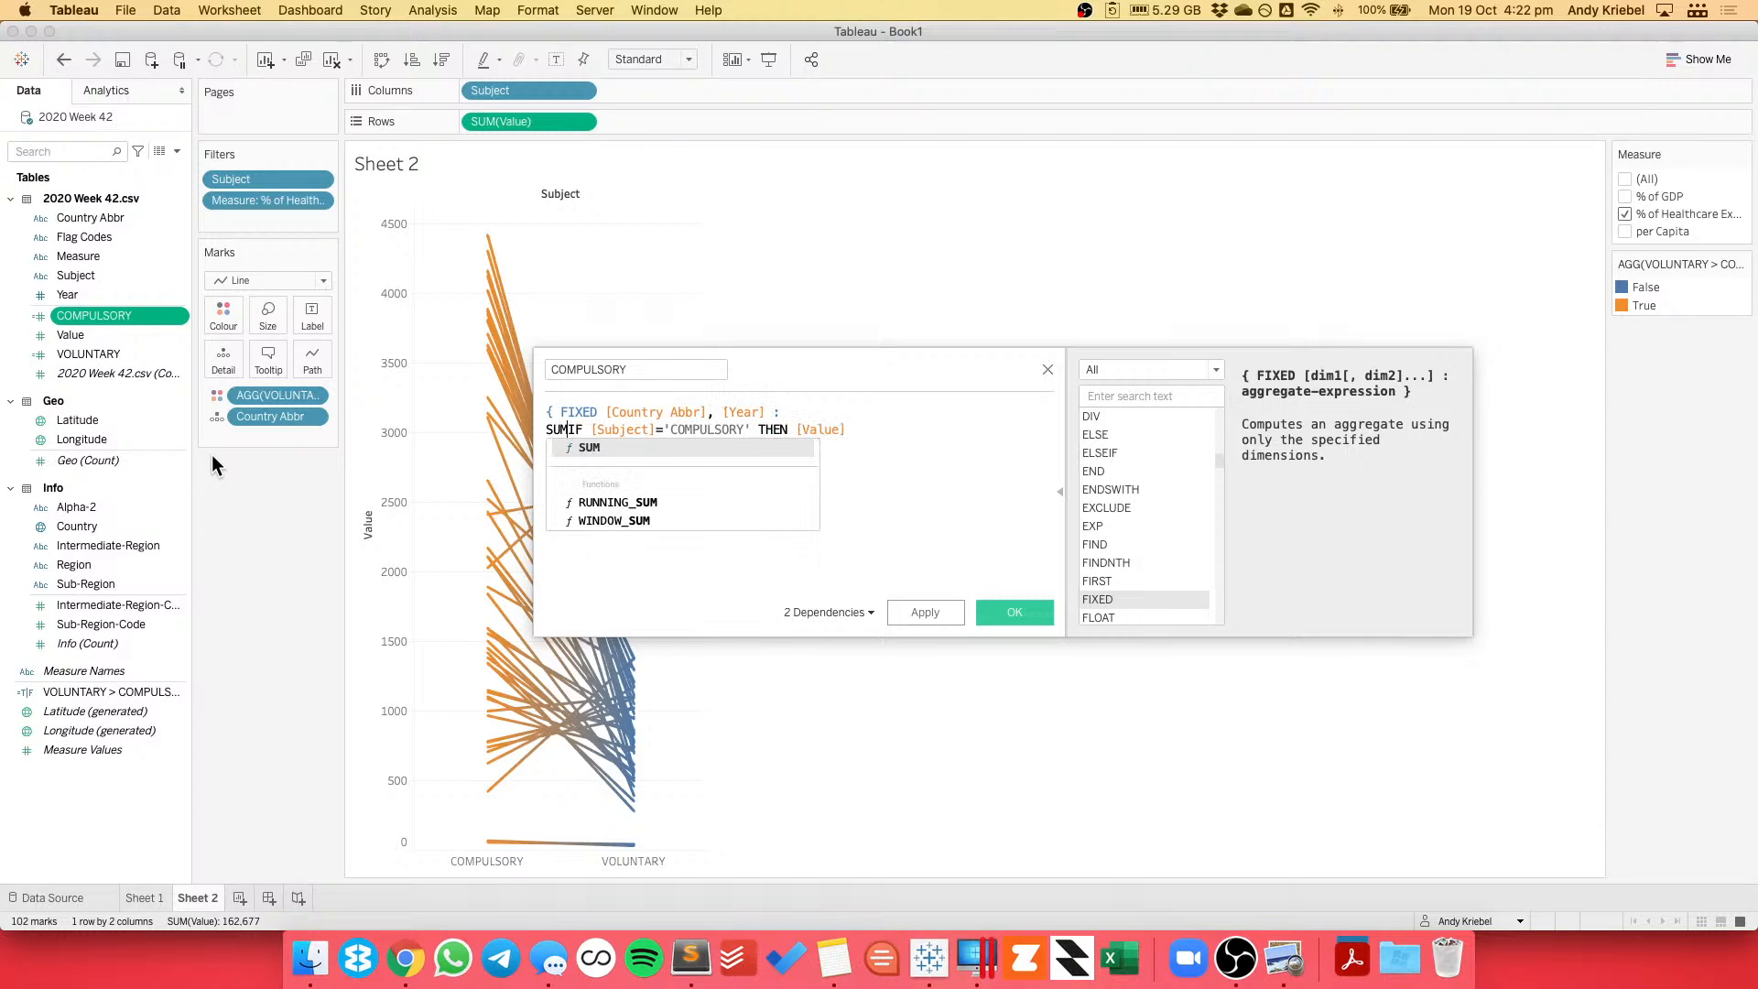
key("Down")
type(")")
key("Return")
type("}")
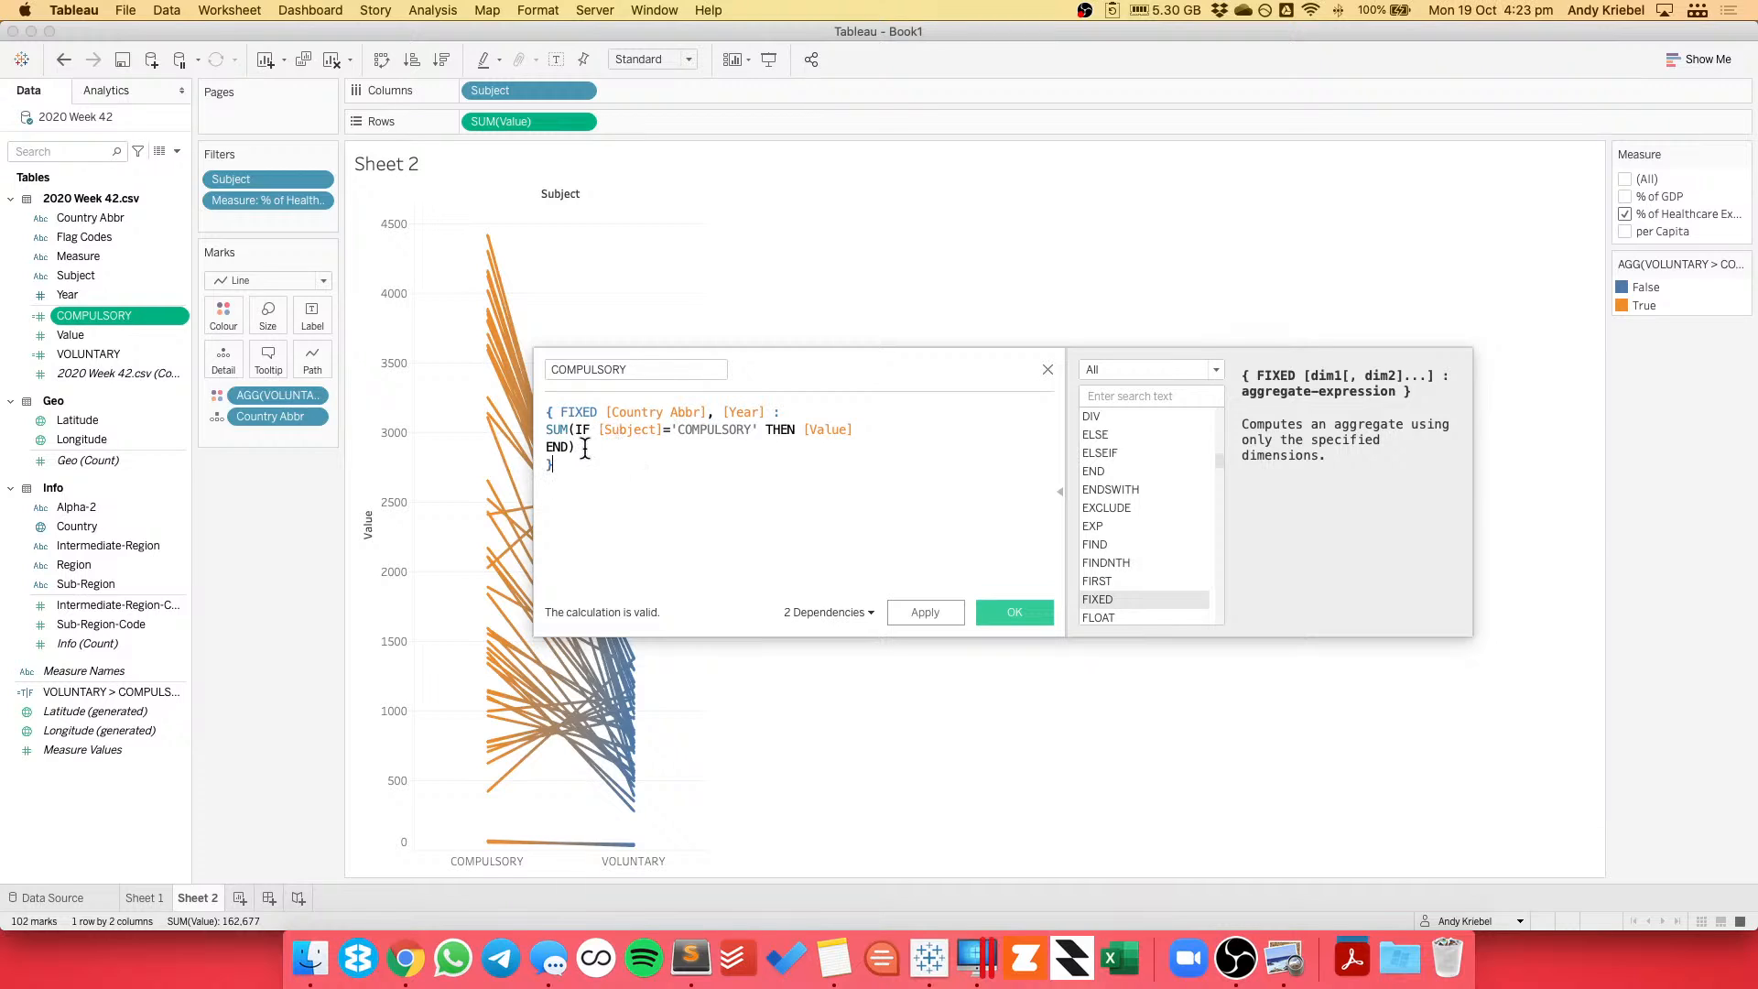
left_click(1014, 611)
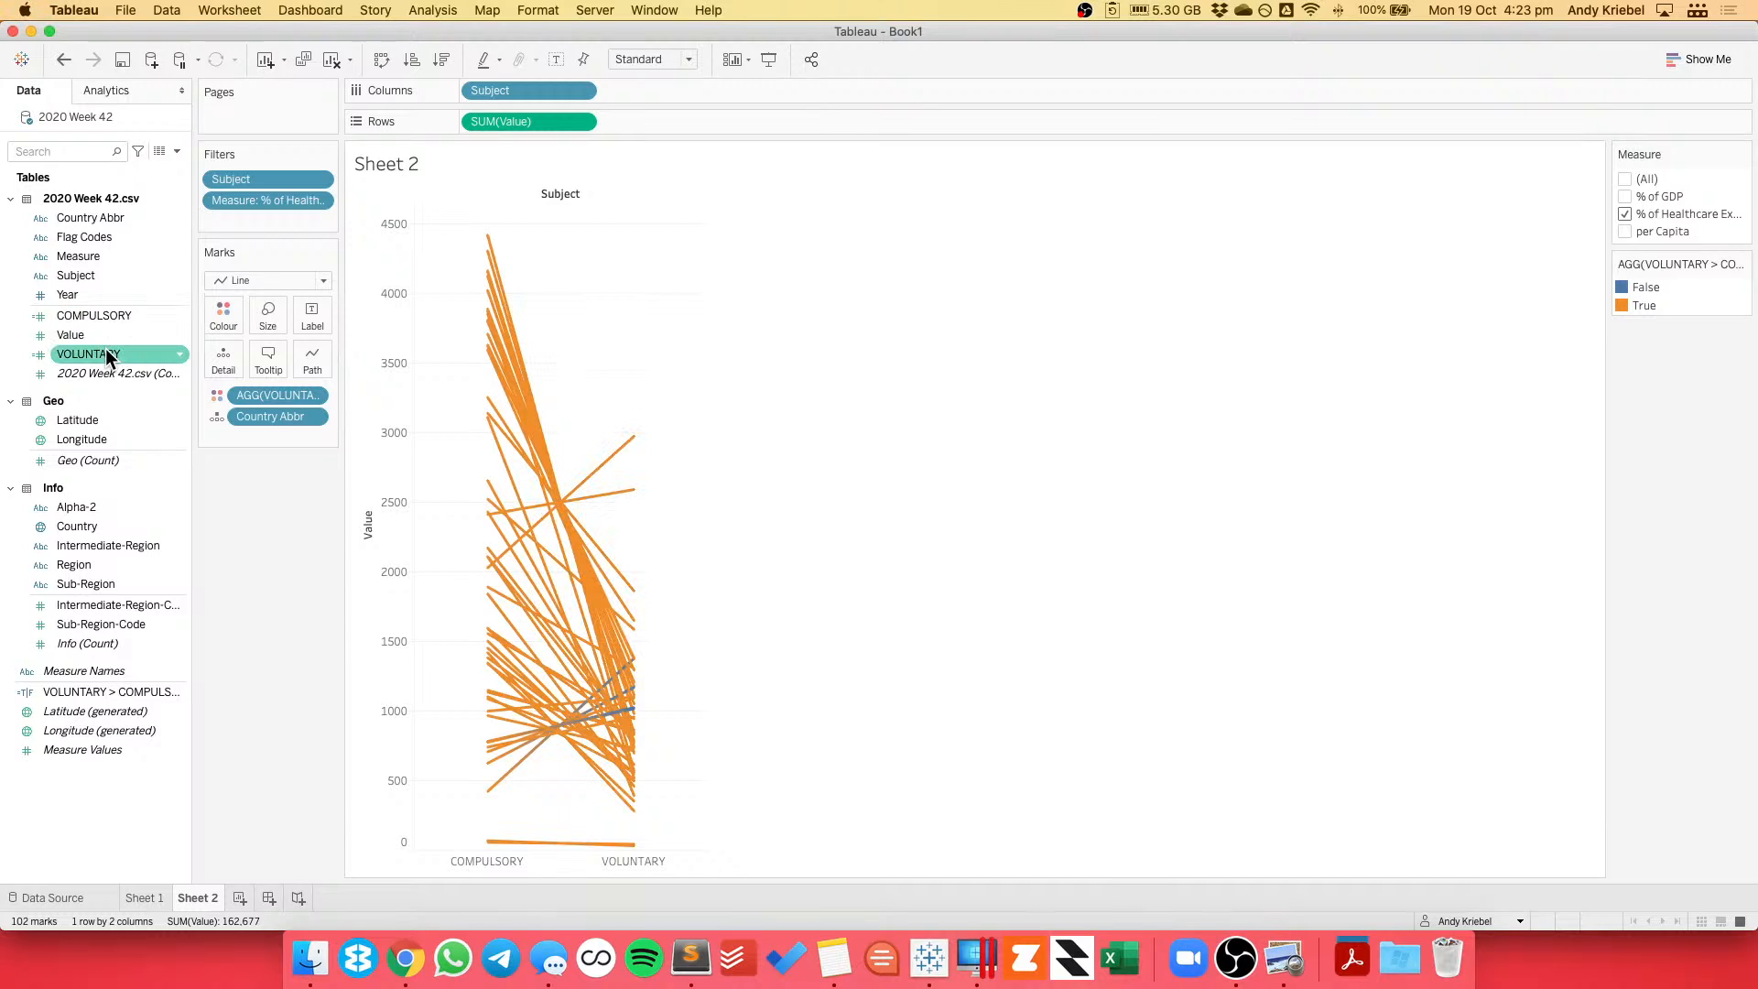
Insert a first line { FIXED [Country Abbr],[Year] : above the IF statement in the VOLUNTARY calculation.
right_click(107, 357)
left_click(183, 451)
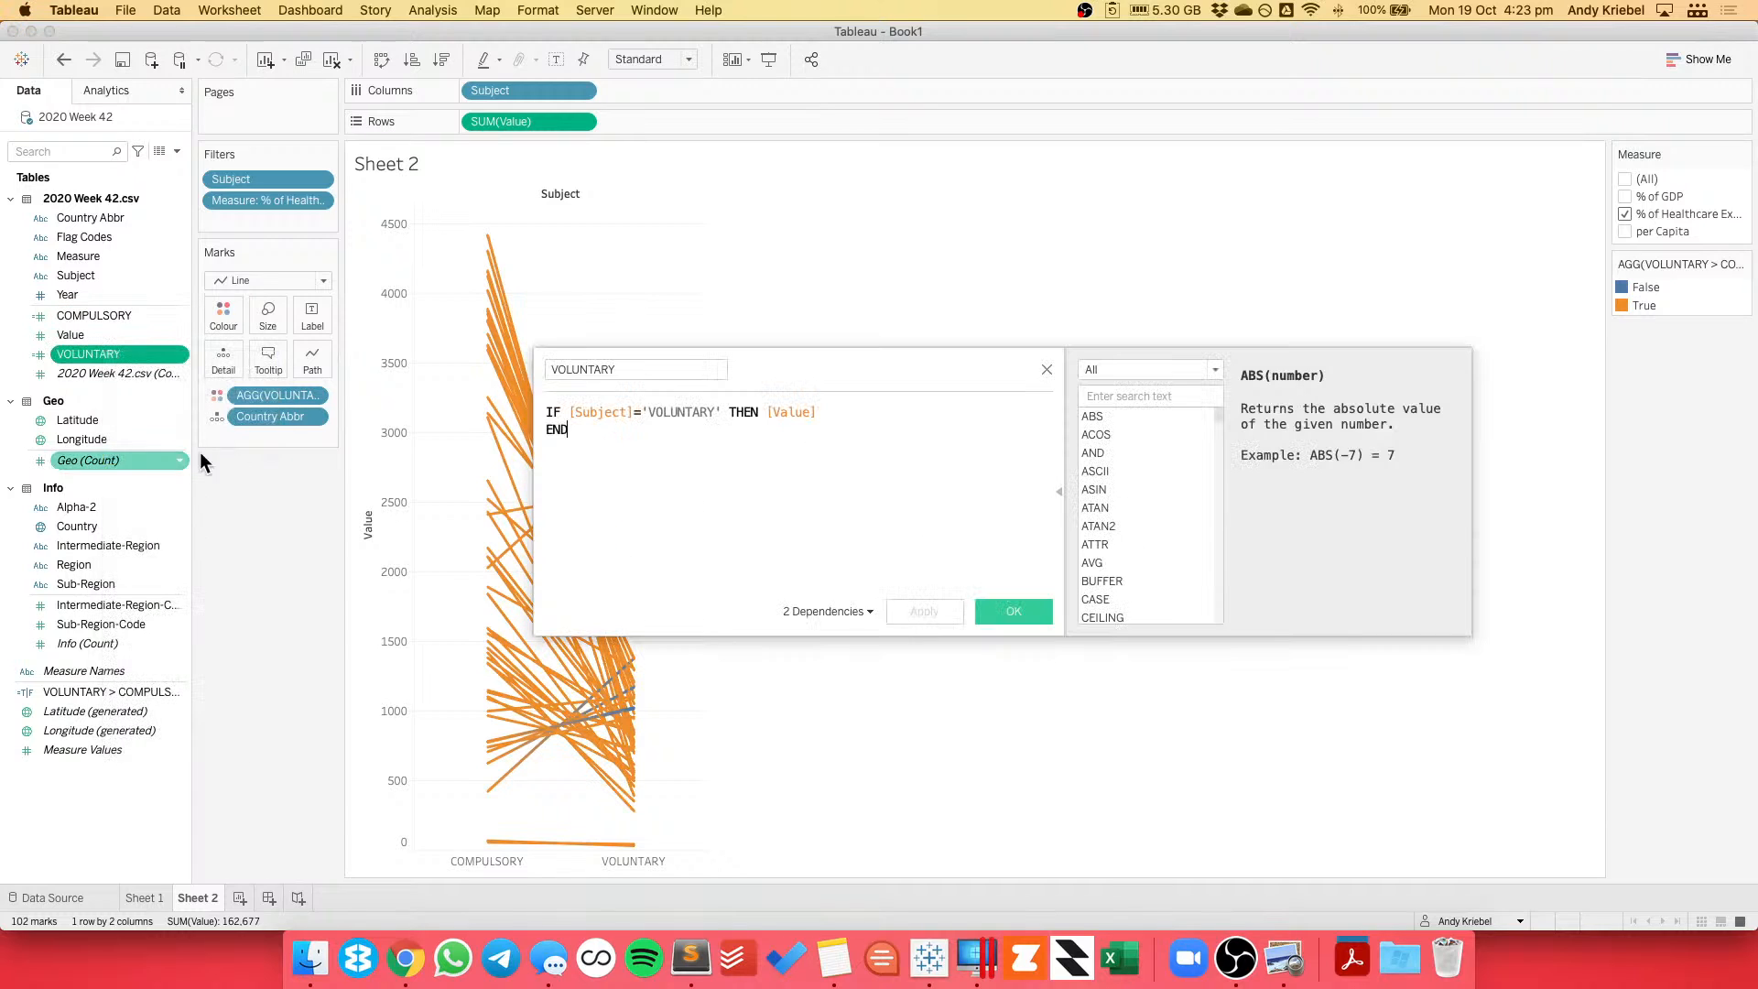
left_click(547, 414)
key("Return")
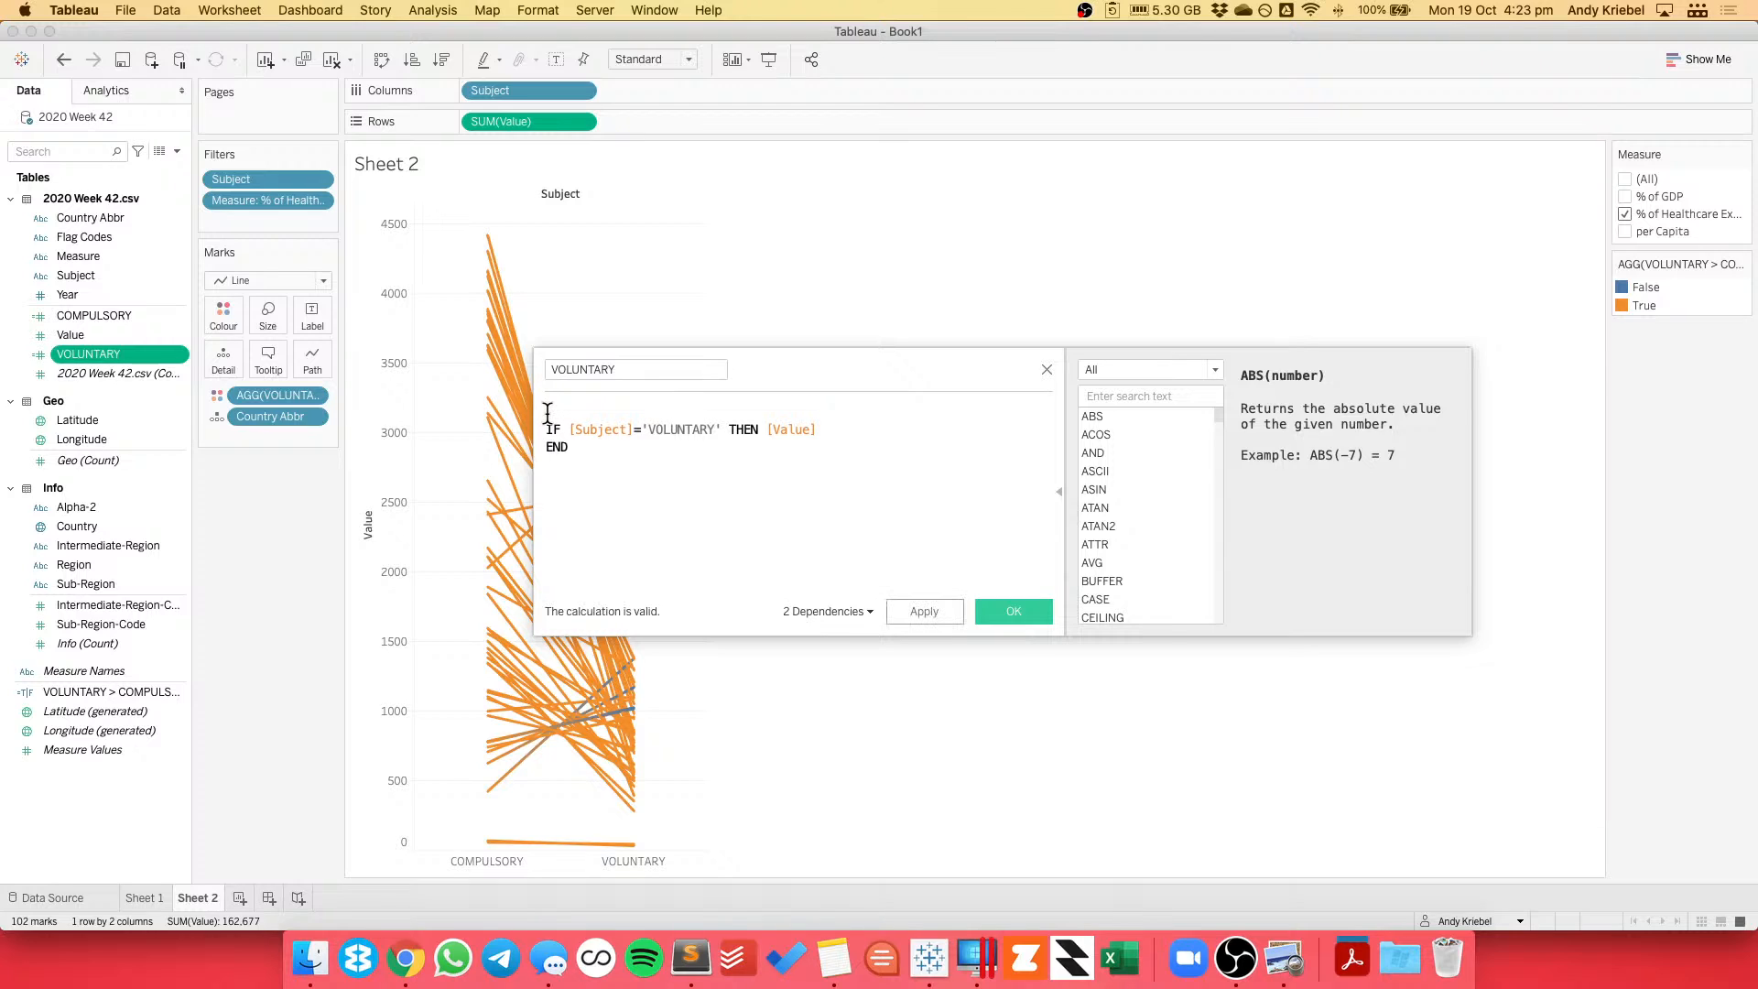
type("{ FIXED coun")
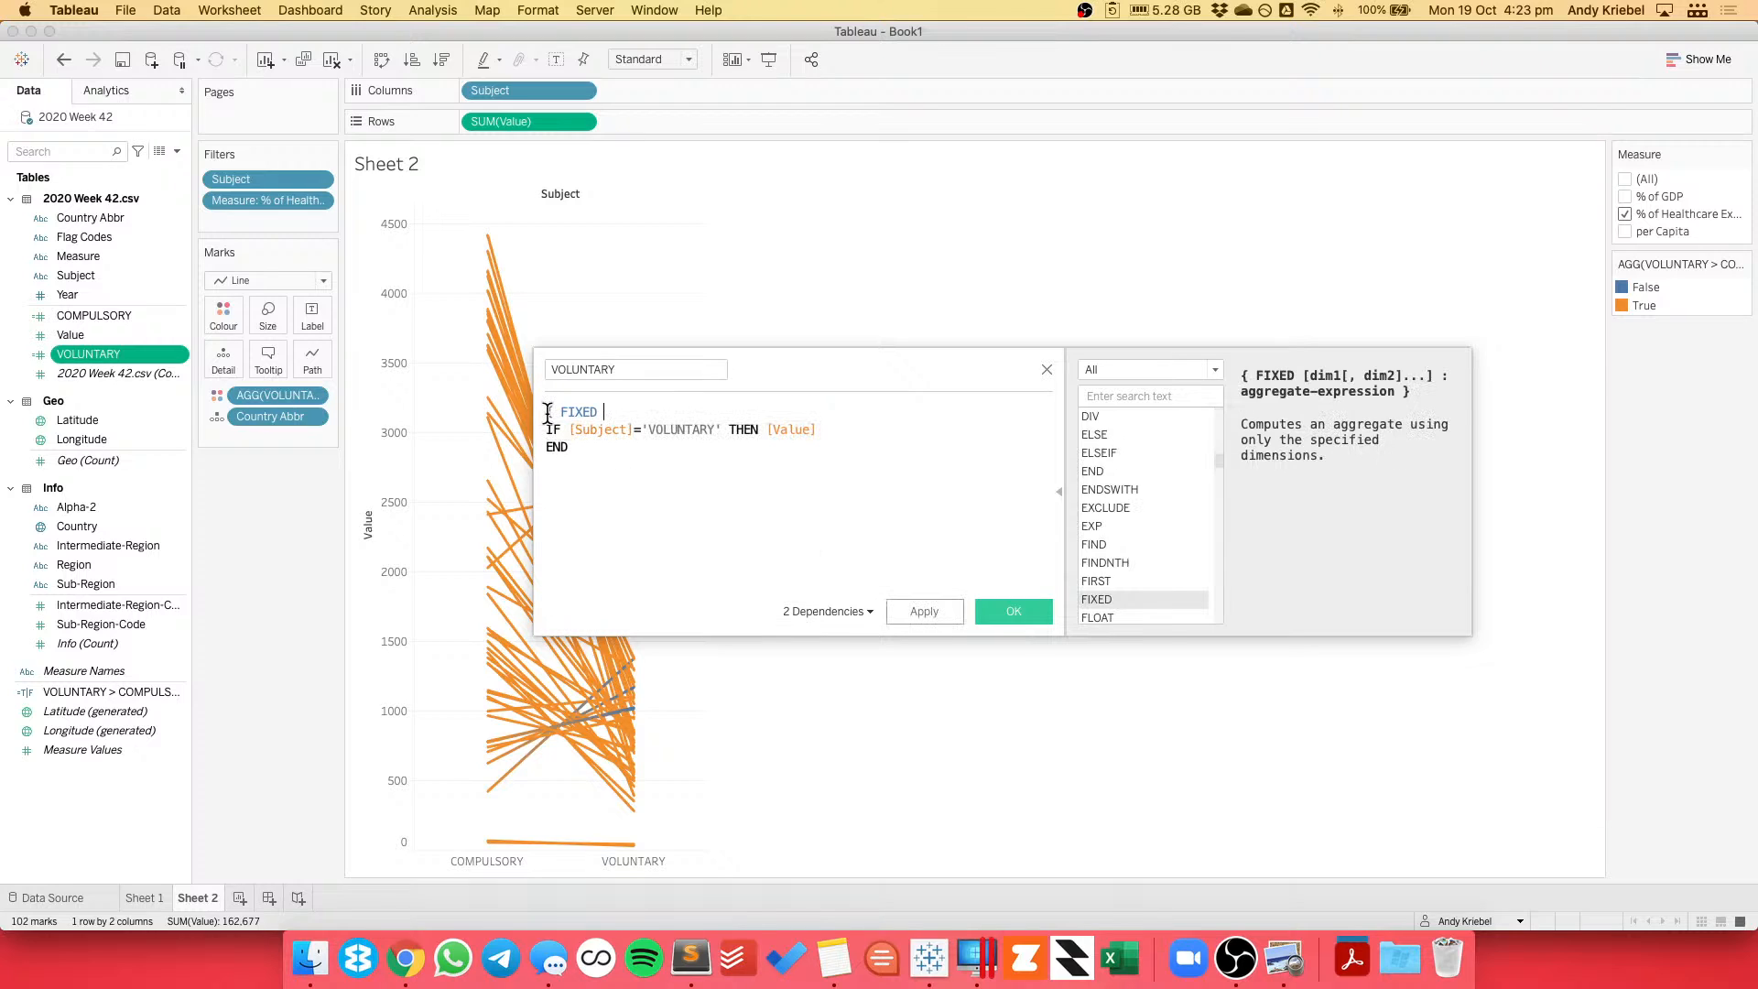
key("Down")
key("Down")
key("Down")
key("Return")
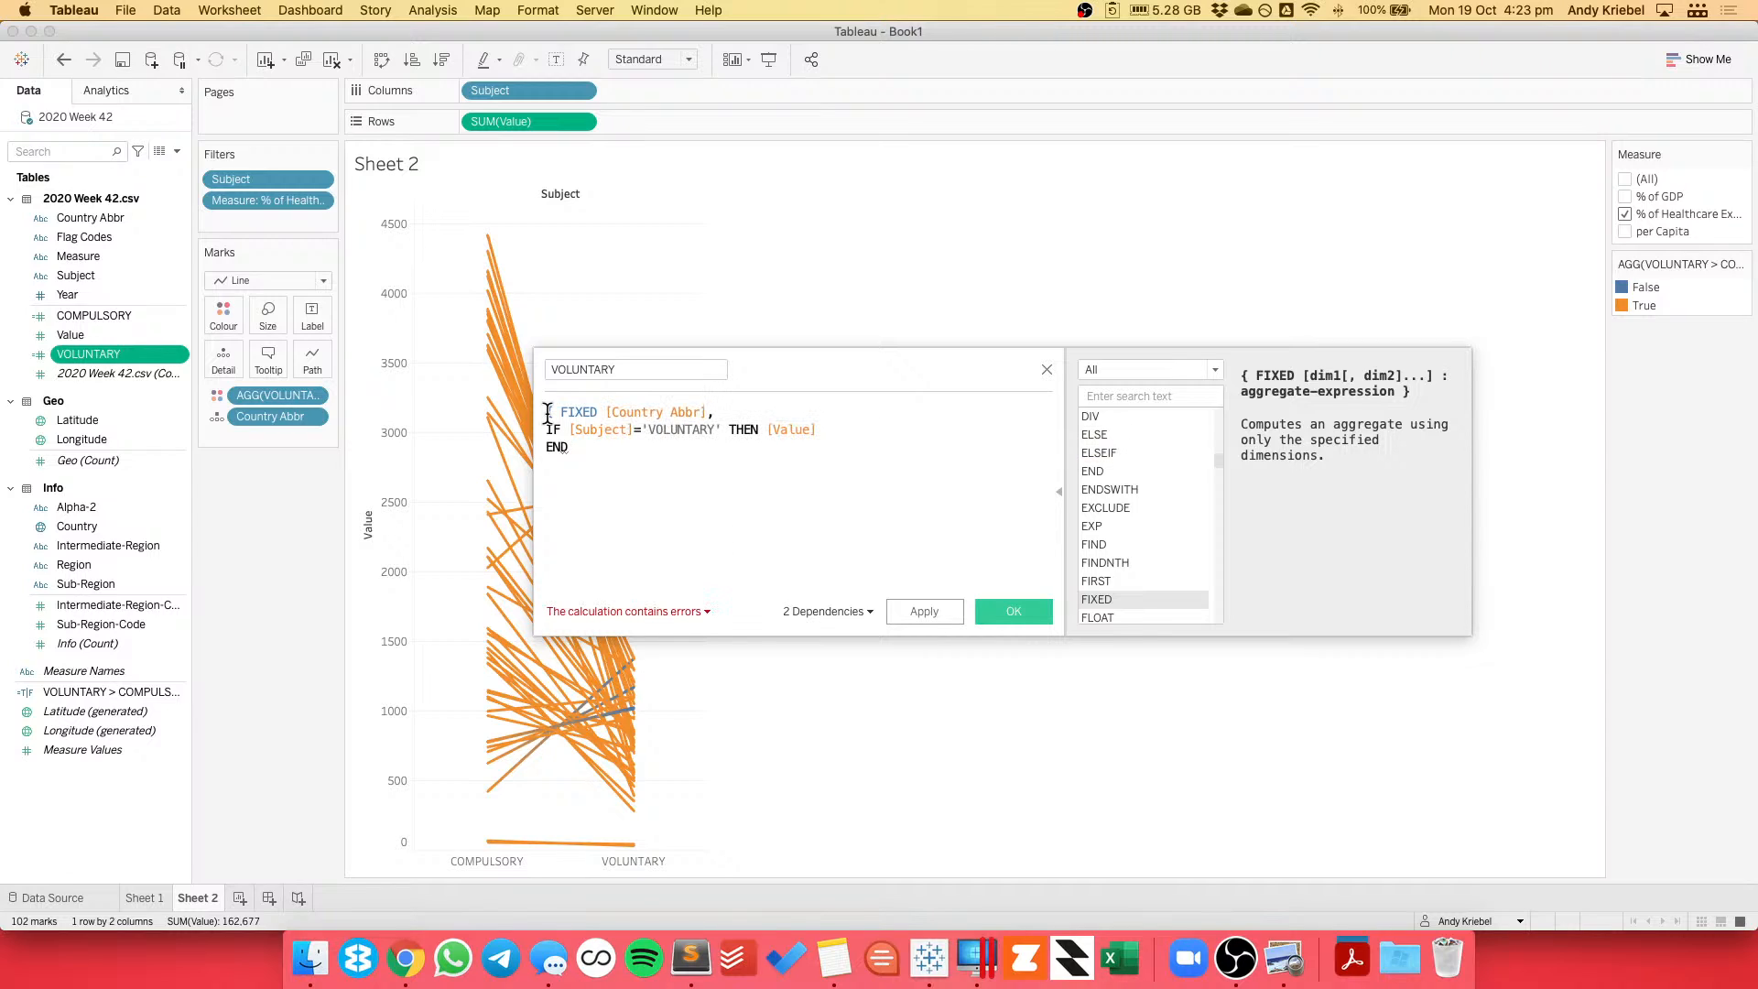
type(",year")
key("Return")
type(":")
key("Right")
Wrap the VOLUNTARY calculation's IF statement in sum( ), close the FIXED expression with a brace, check its parts and save it.
type("sum(")
key("Down")
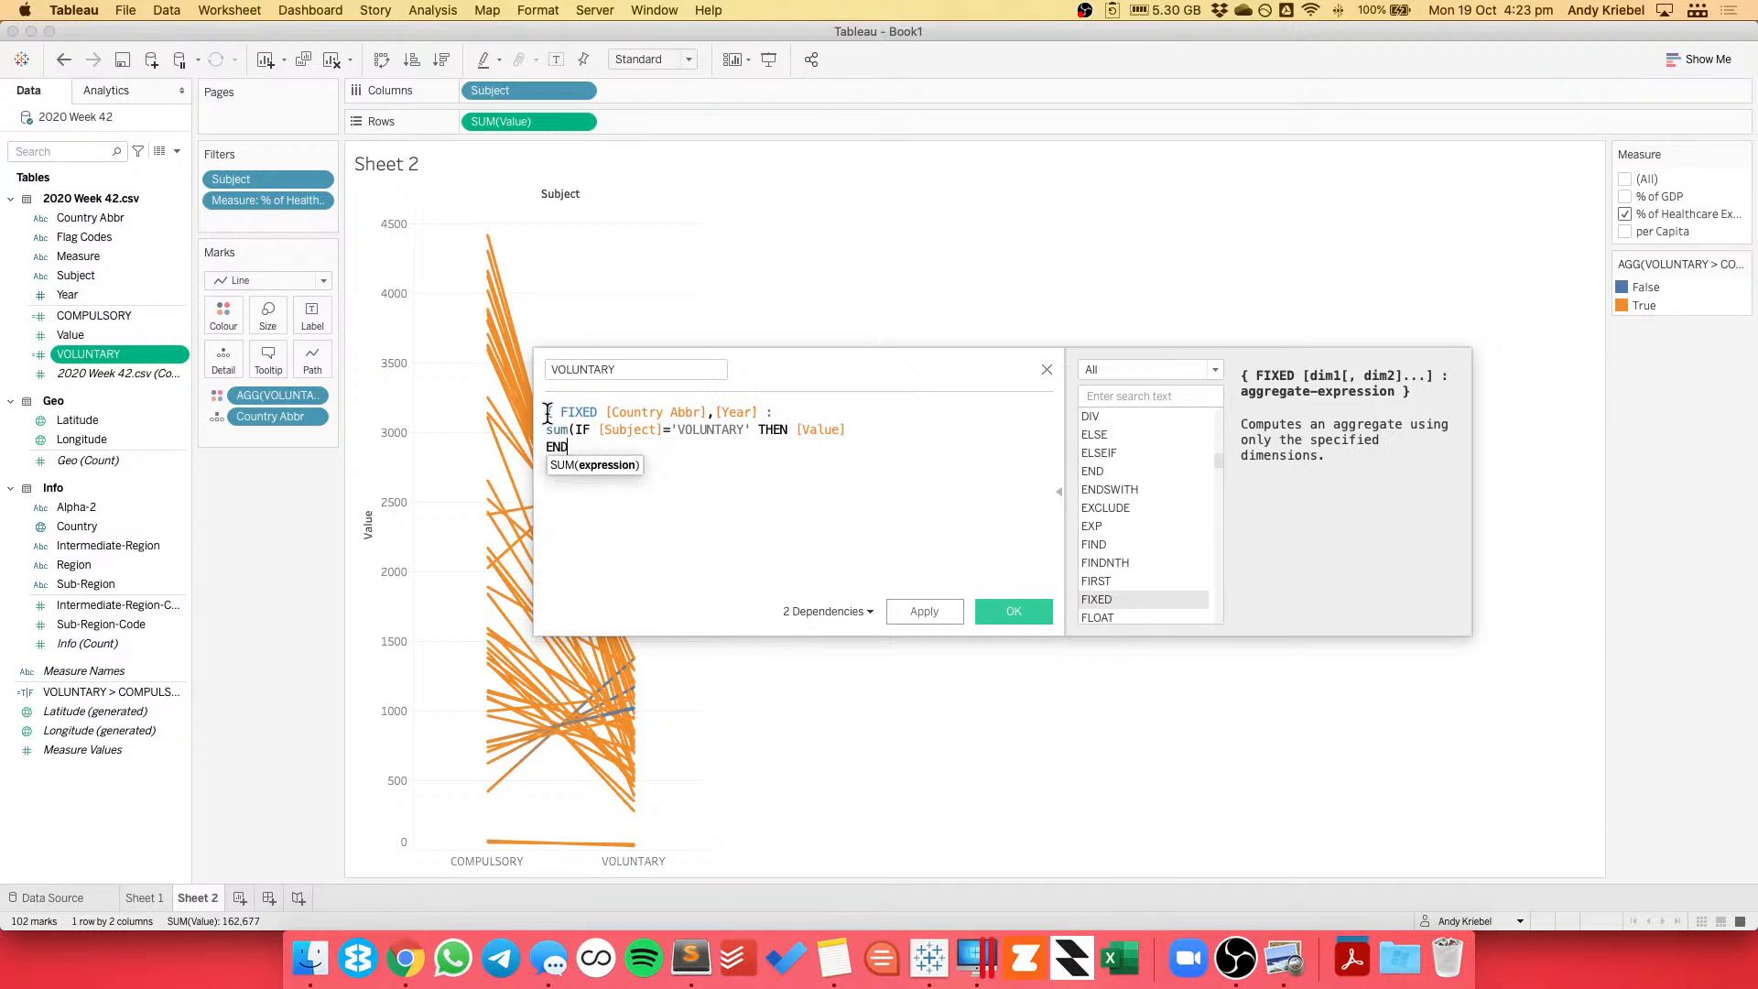
type(")")
key("Return")
type("}")
left_click(547, 412)
type("{")
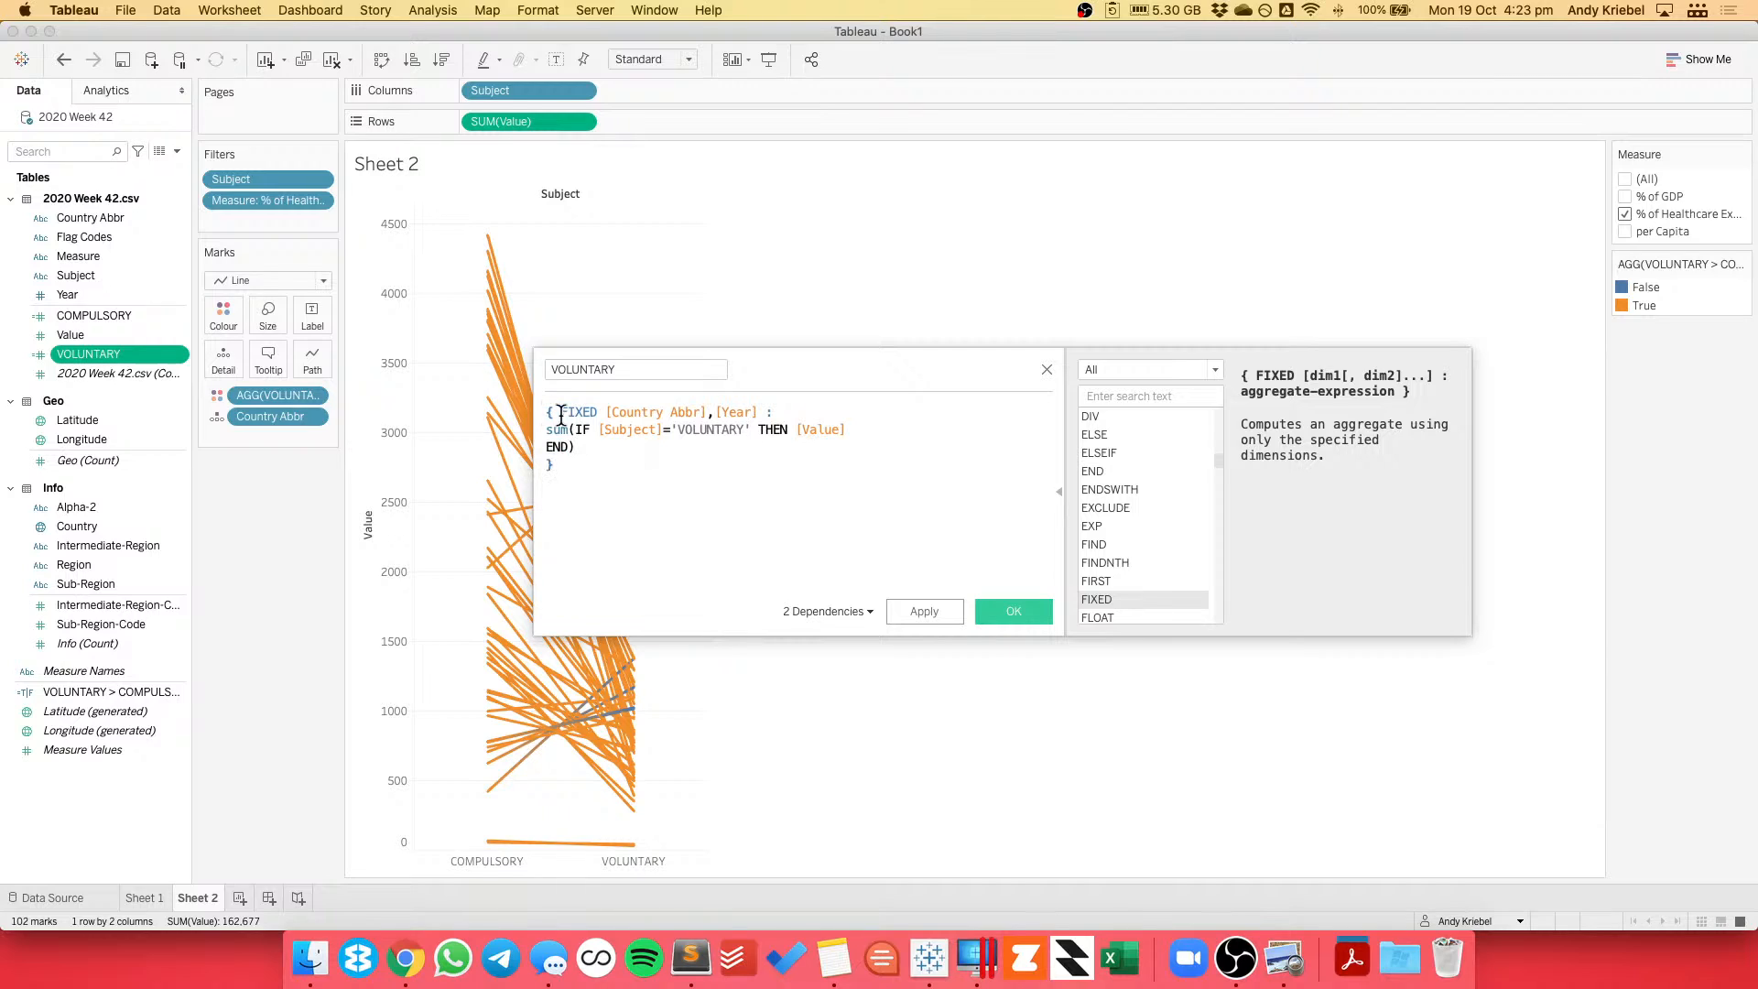
left_click_drag(574, 429, 567, 446)
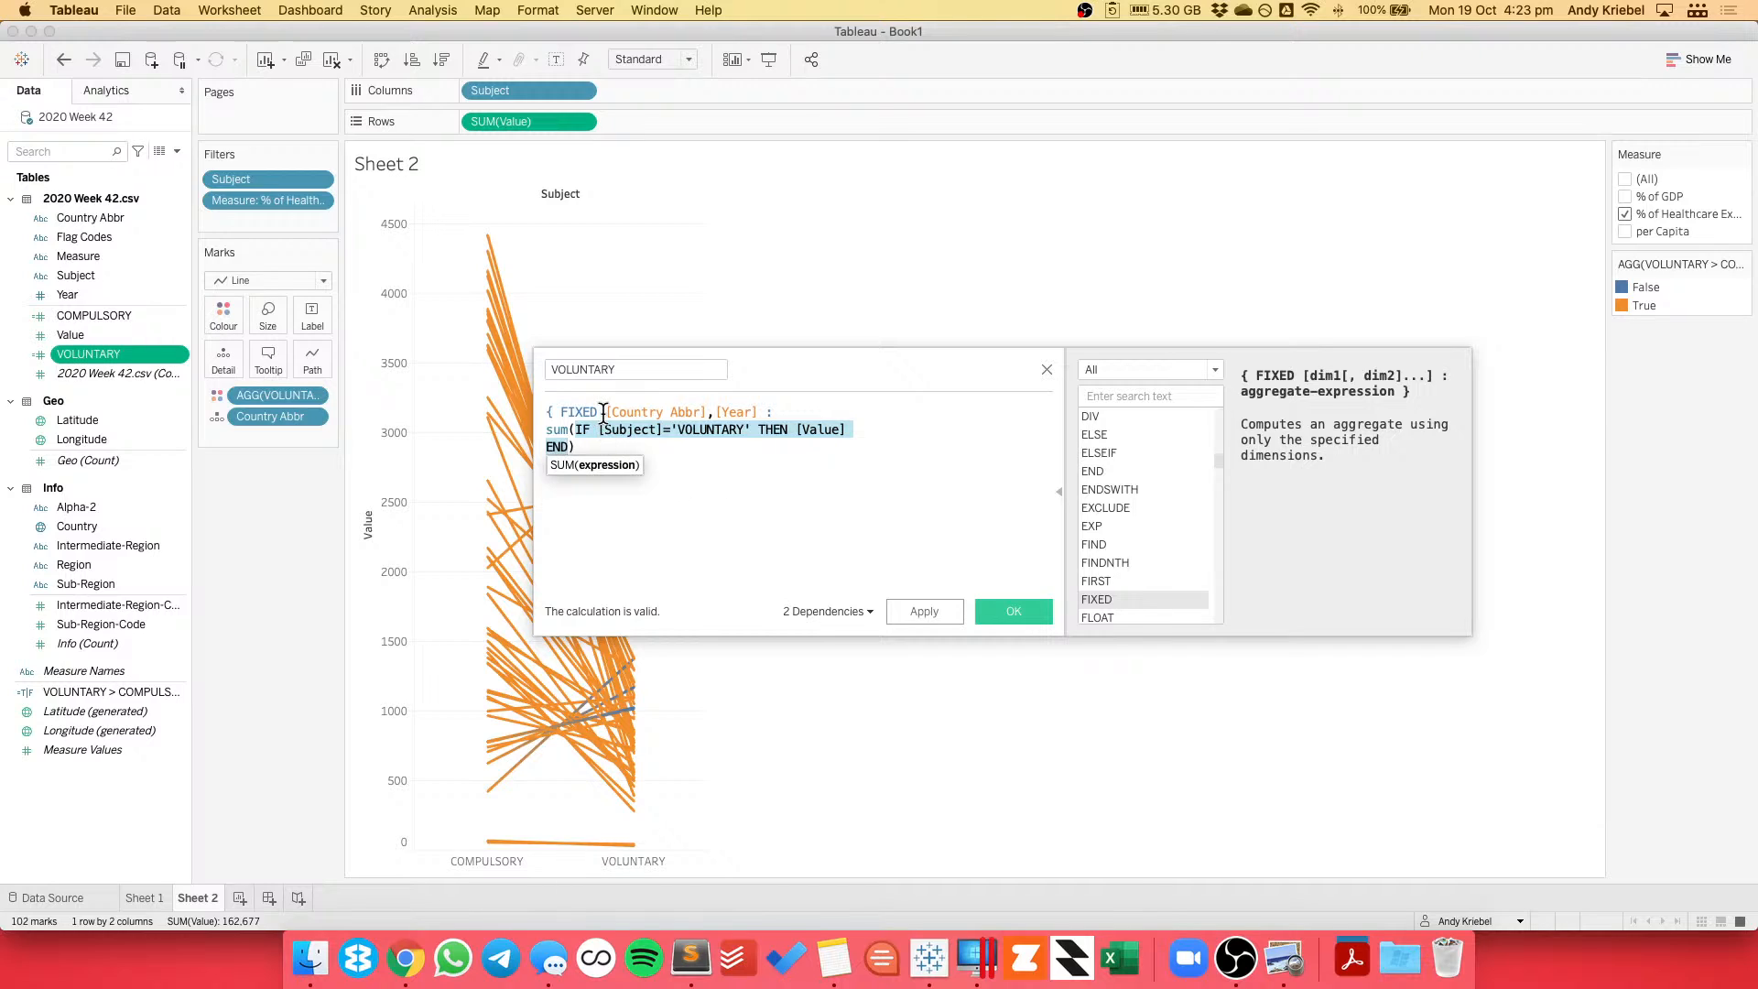
left_click_drag(605, 412, 759, 410)
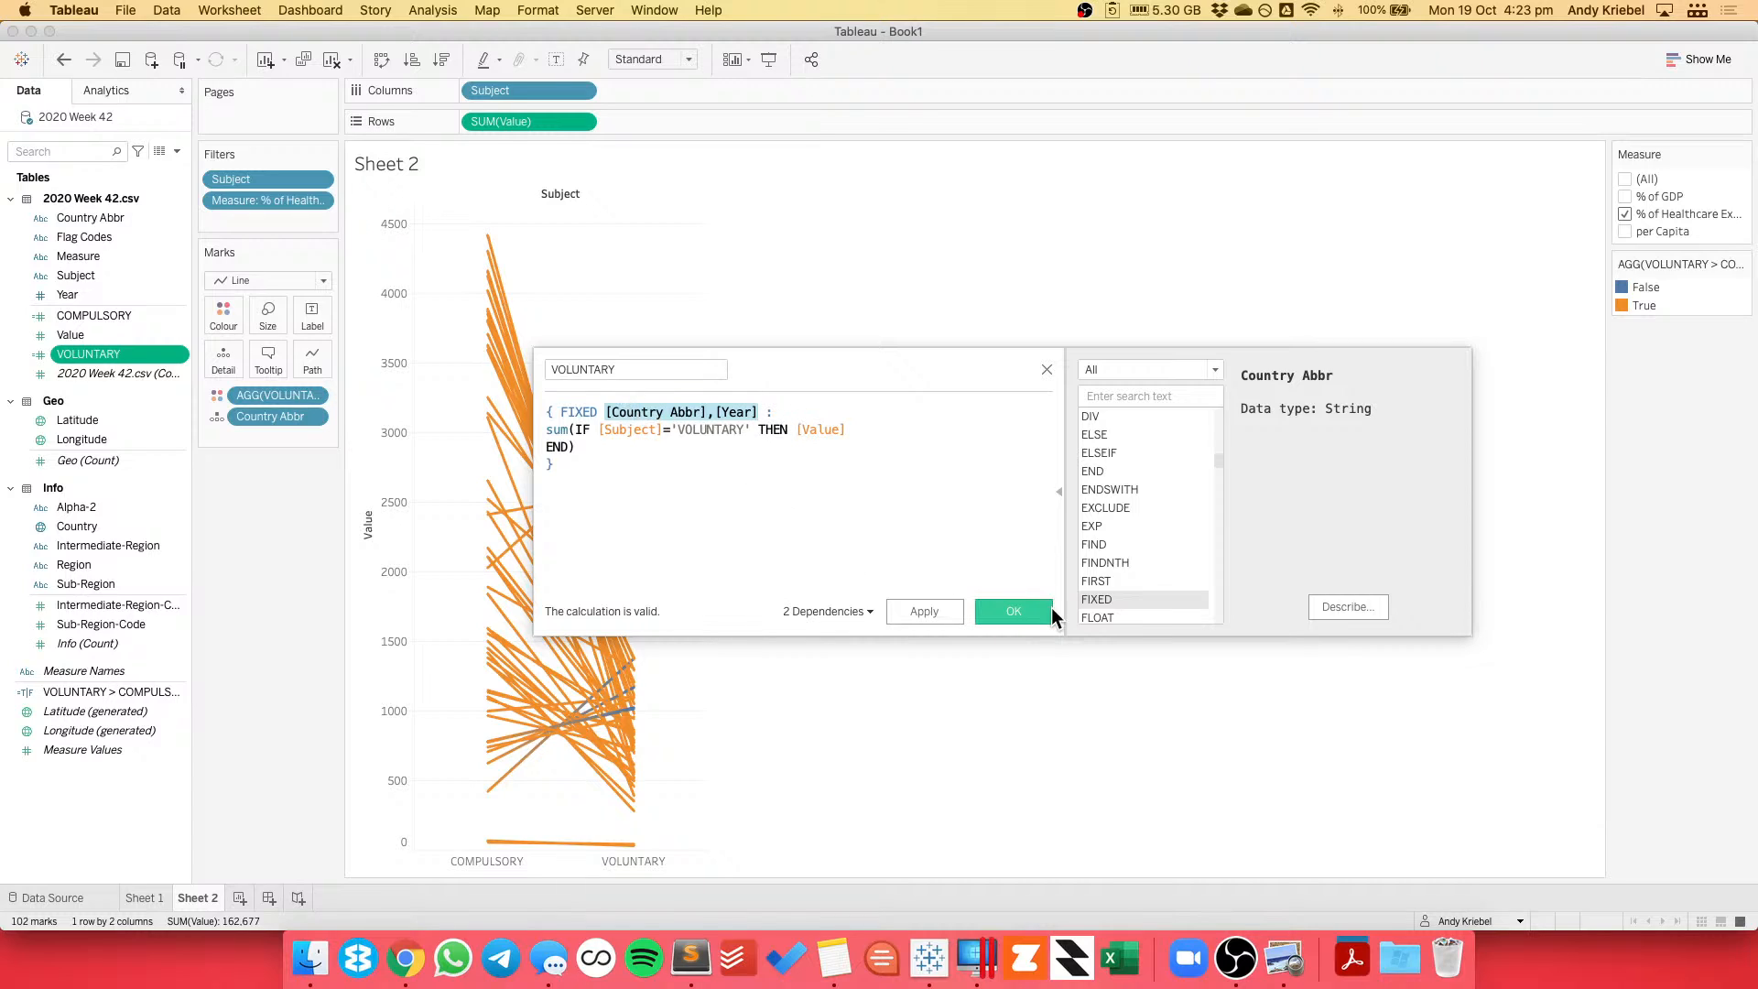
left_click(1012, 613)
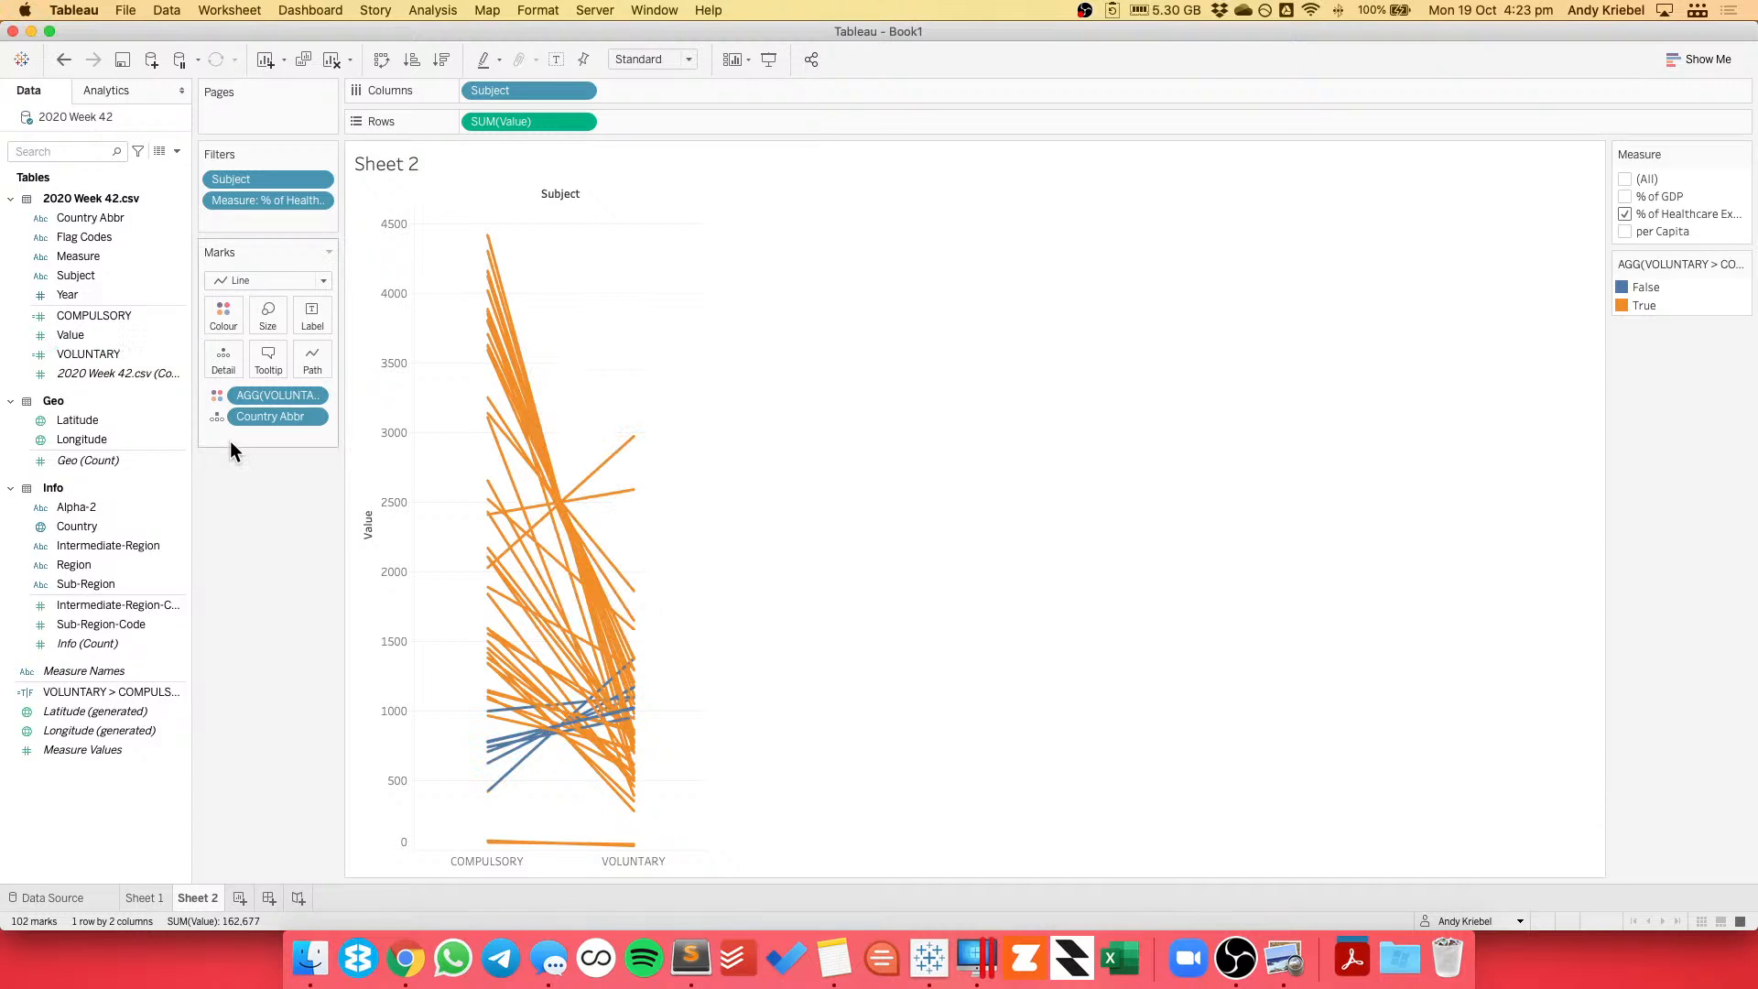
Reorder the colour legend to put True above False, and highlight the False lines on the chart.
left_click(99, 714)
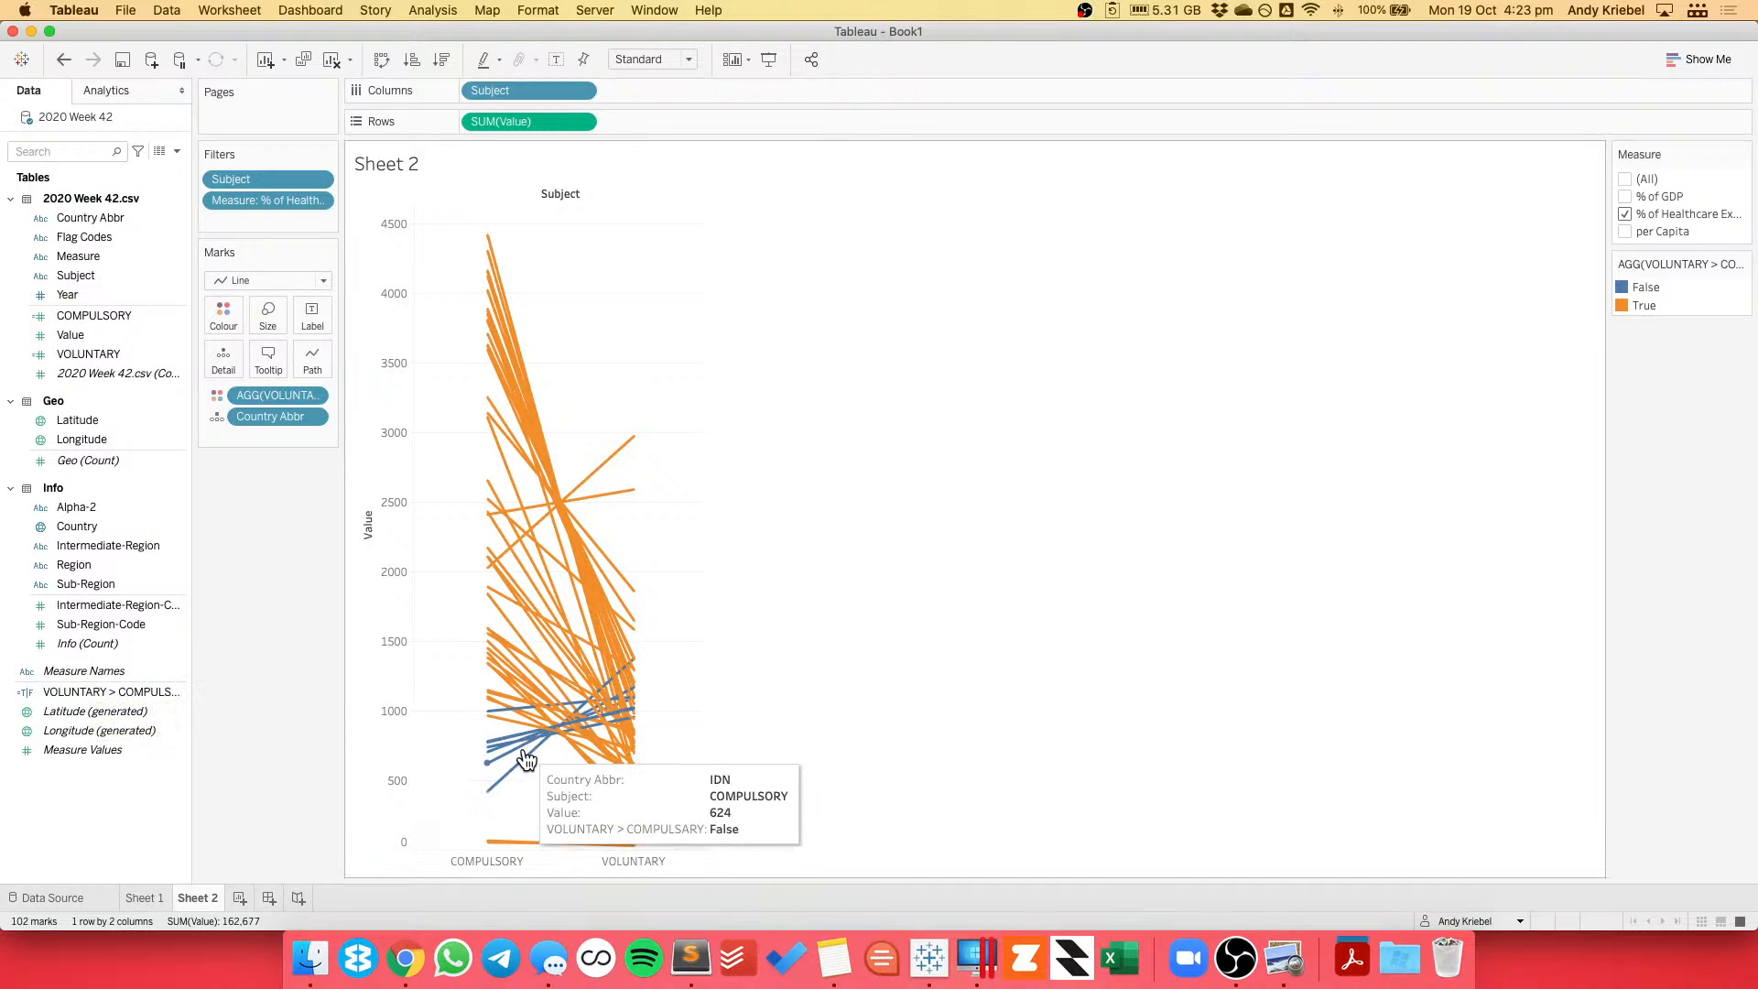
left_click_drag(1653, 293, 1655, 321)
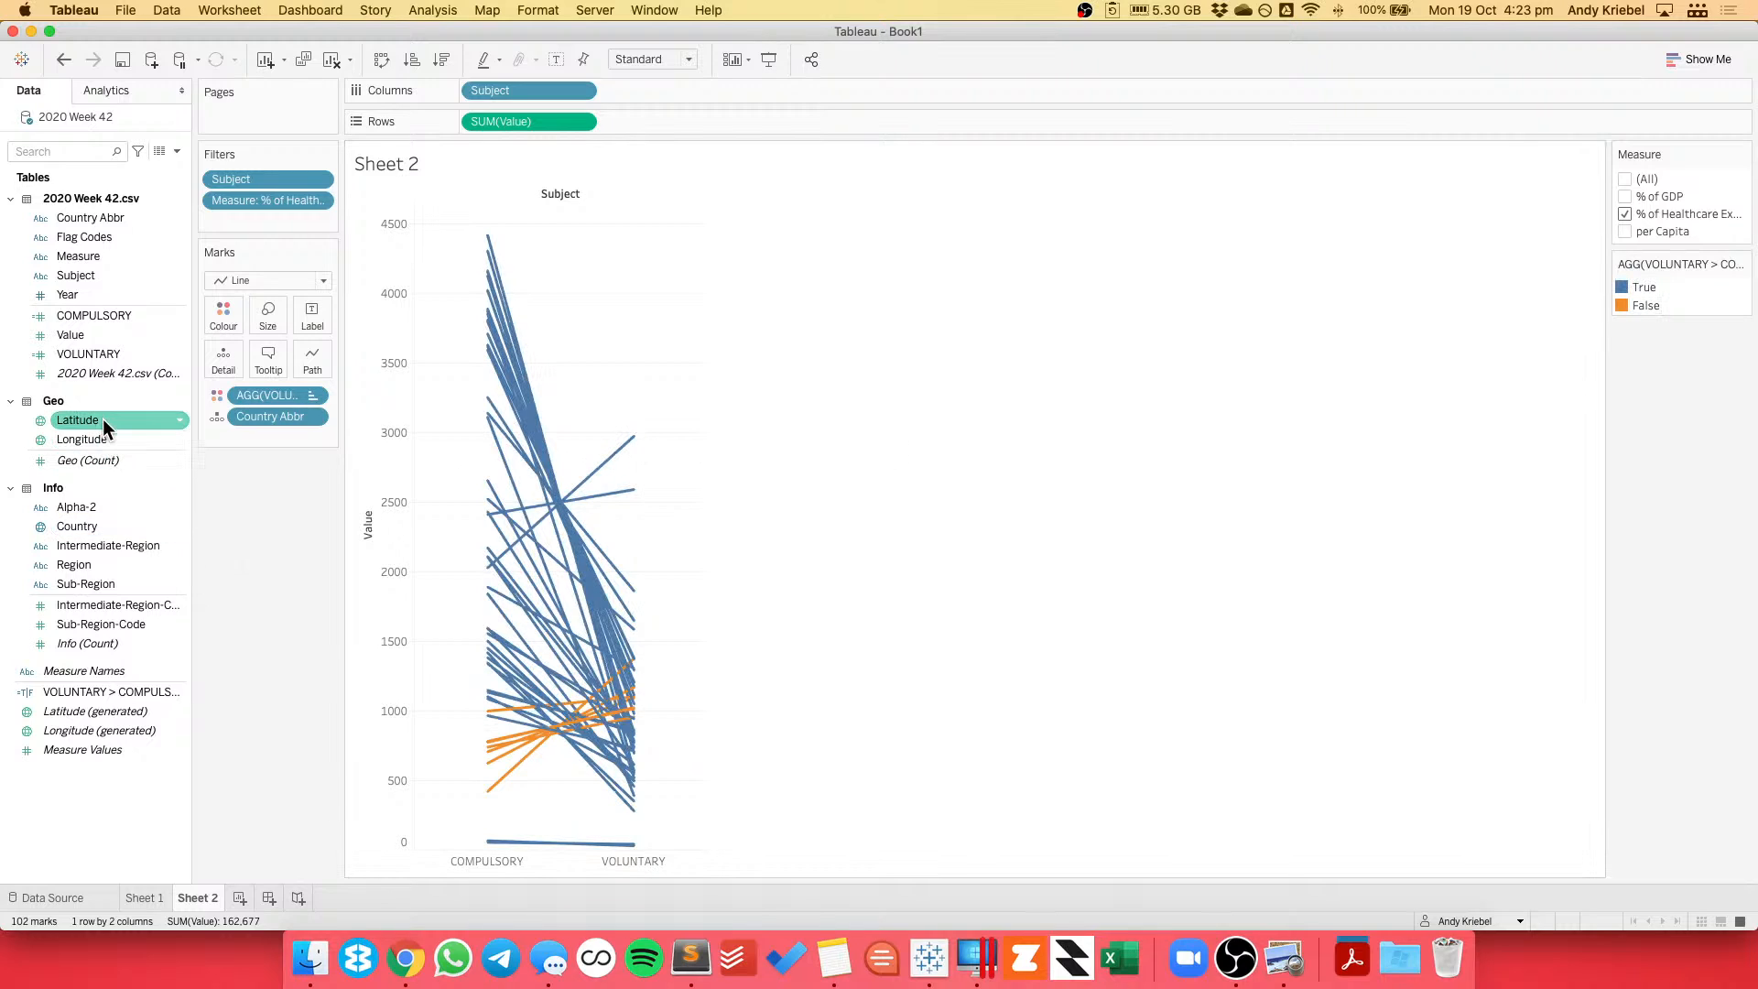
left_click(1648, 308)
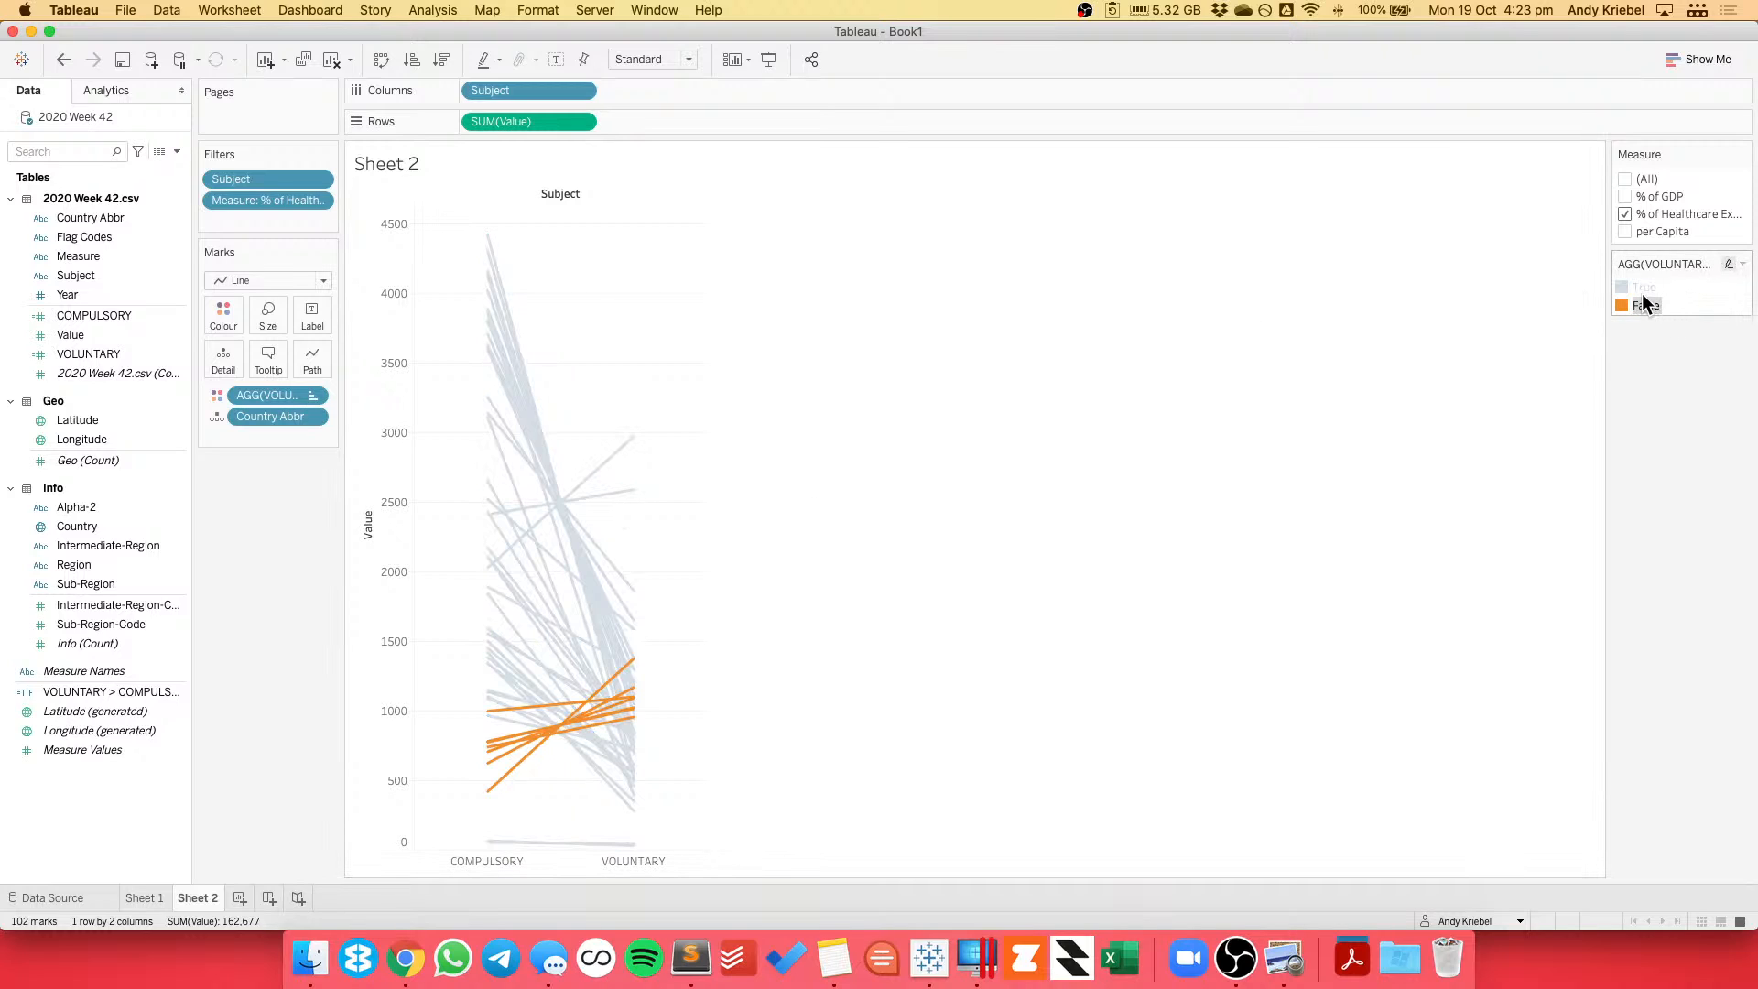
left_click(1639, 283)
left_click(1645, 310)
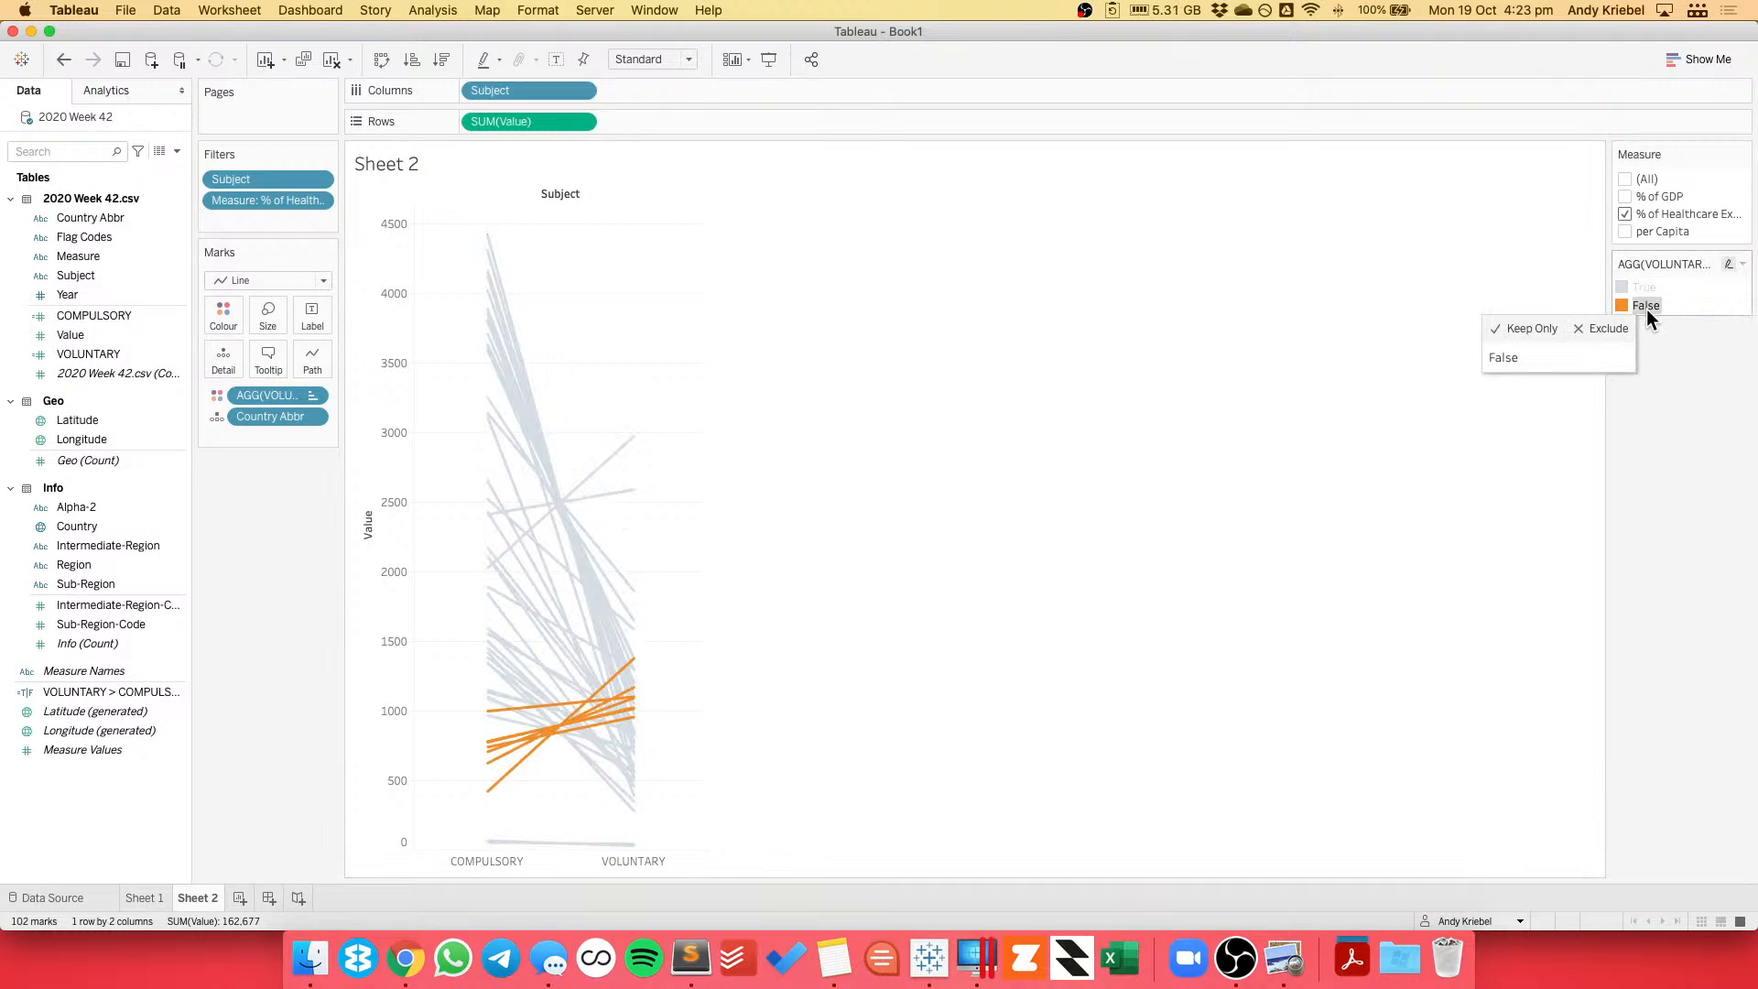
Replace Value on the slope chart with COMPULSORY and VOLUNTARY on one shared axis, and remove Subject from the columns.
left_click(1645, 307)
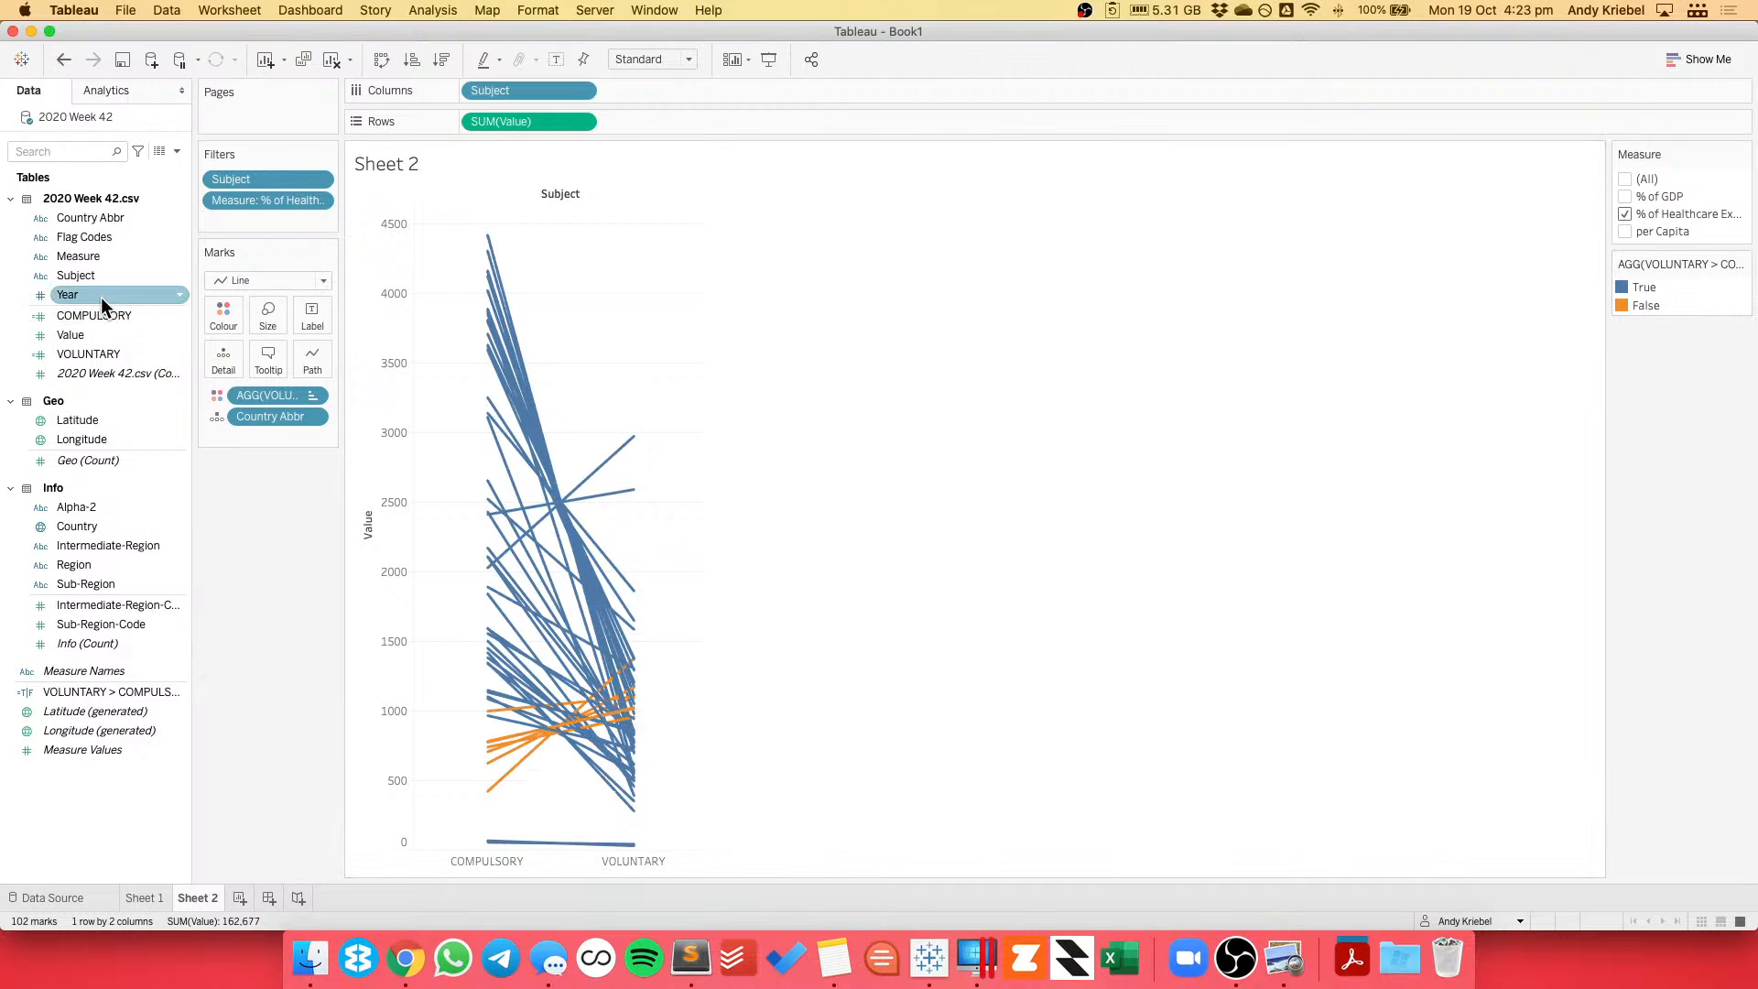
left_click_drag(101, 310, 508, 119)
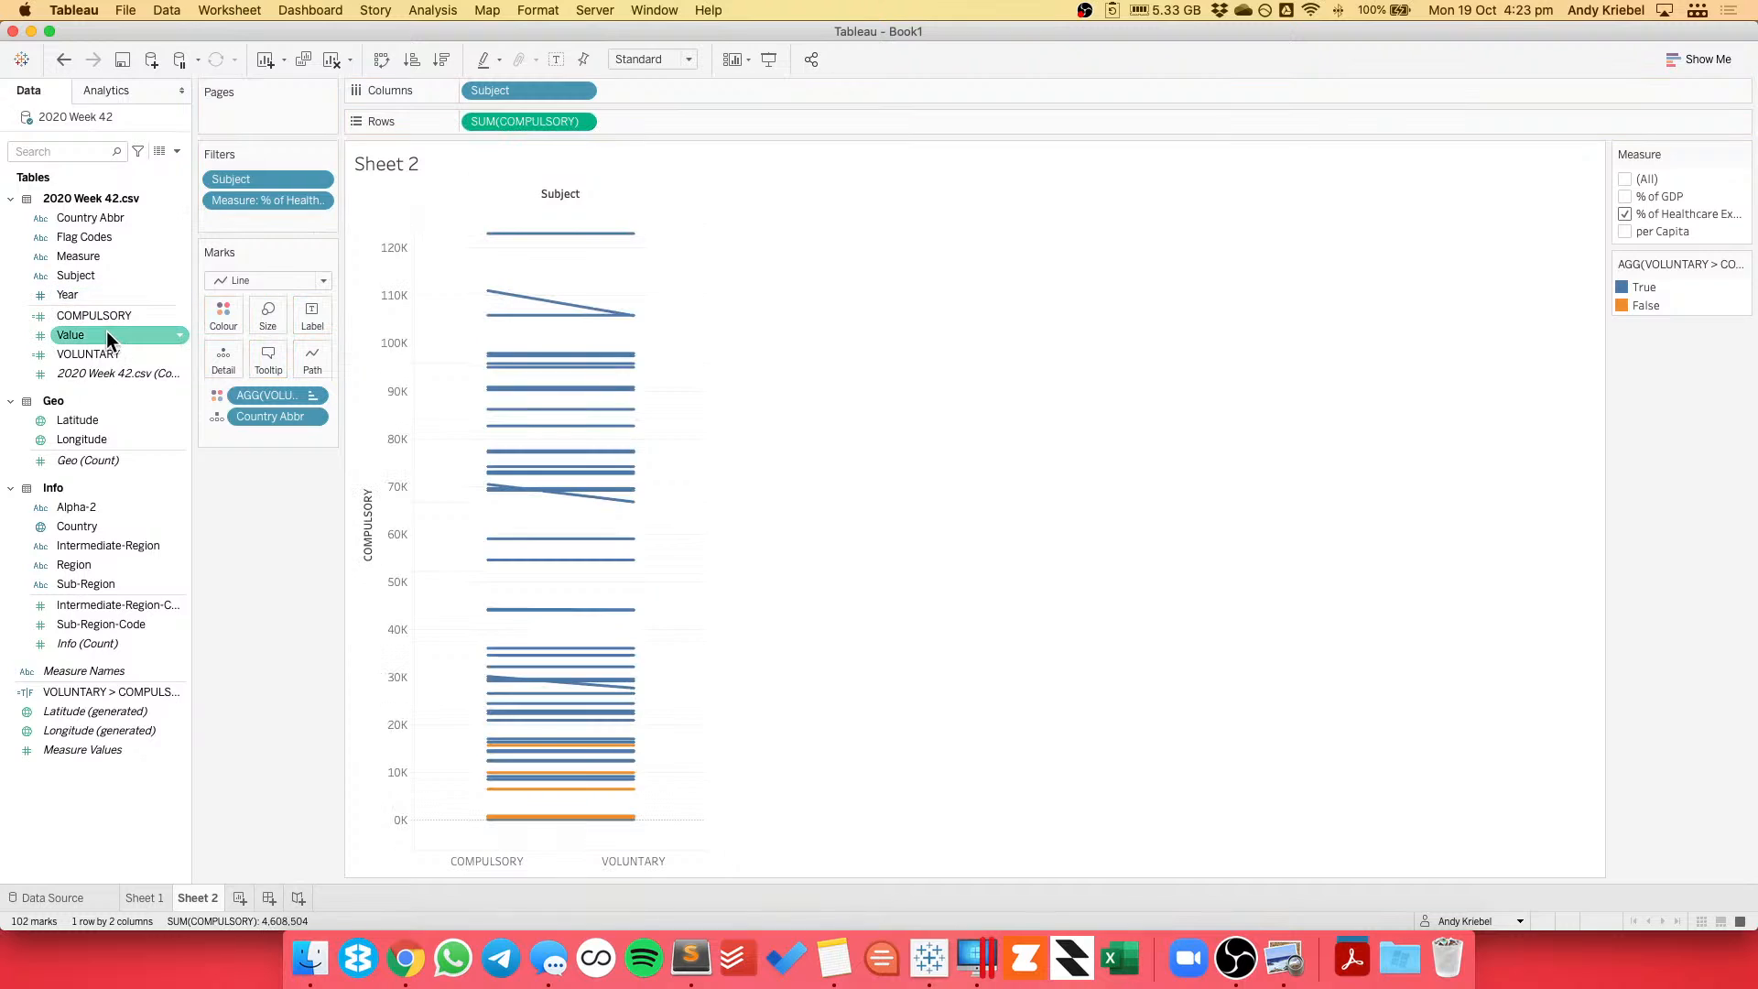
left_click_drag(92, 354, 381, 413)
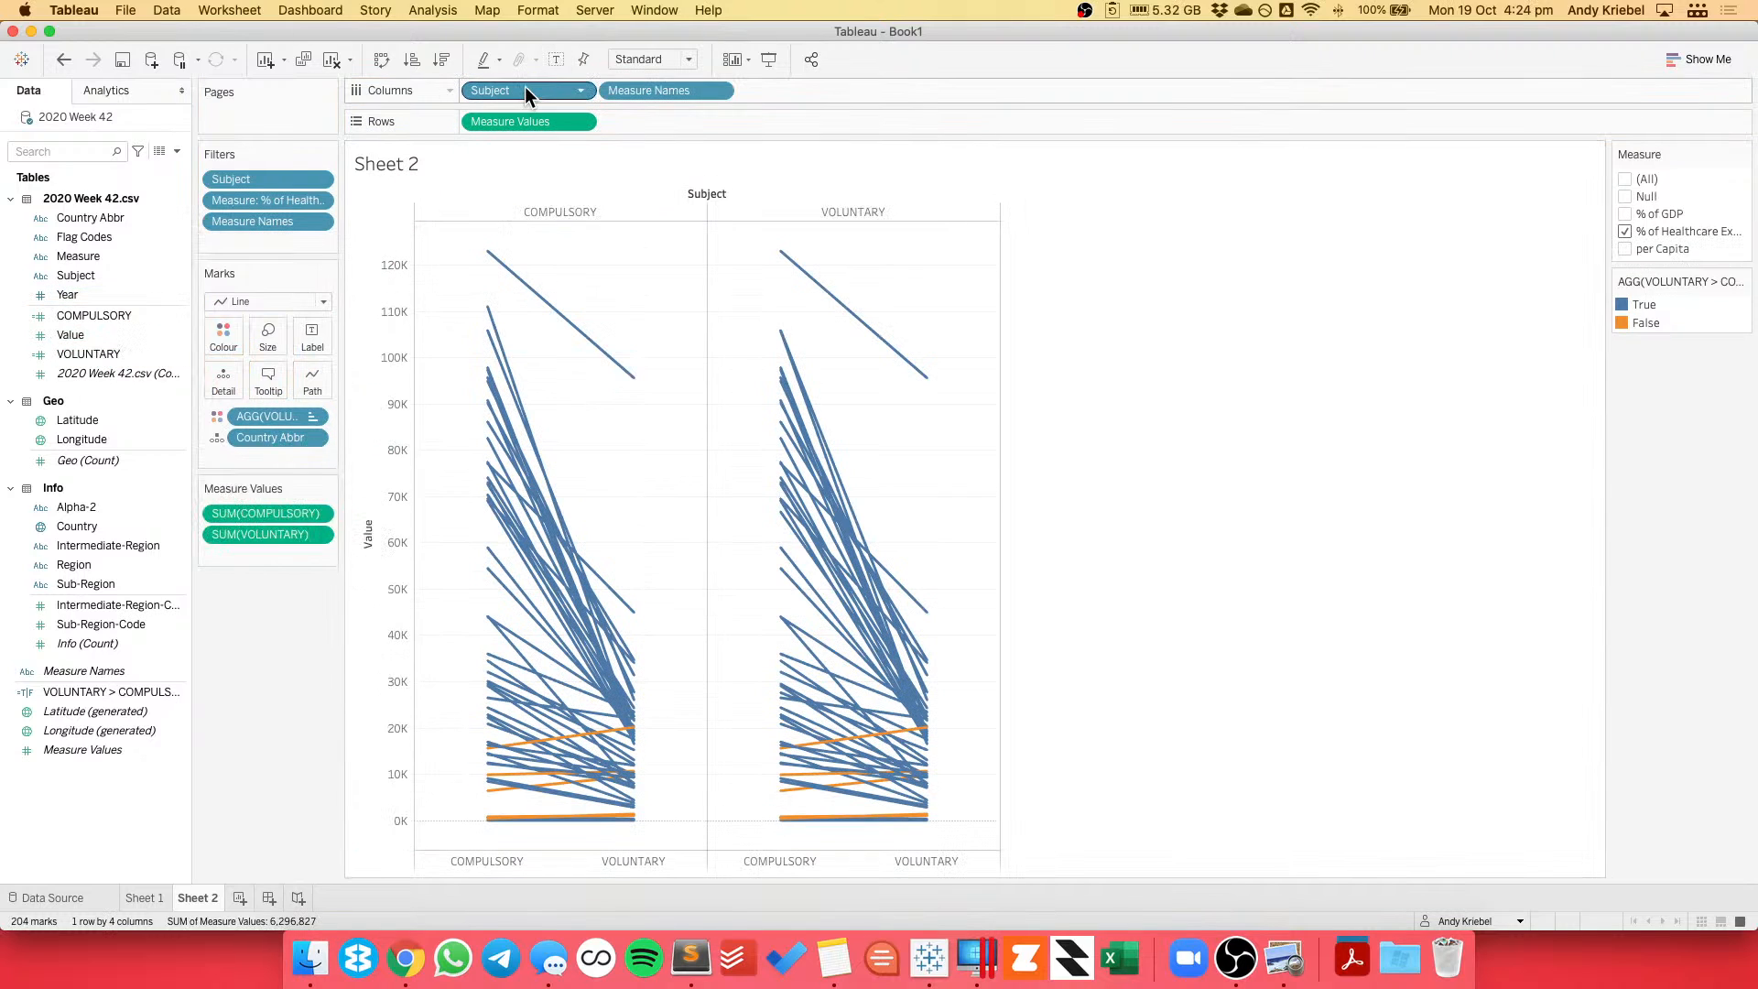
left_click_drag(524, 90, 287, 612)
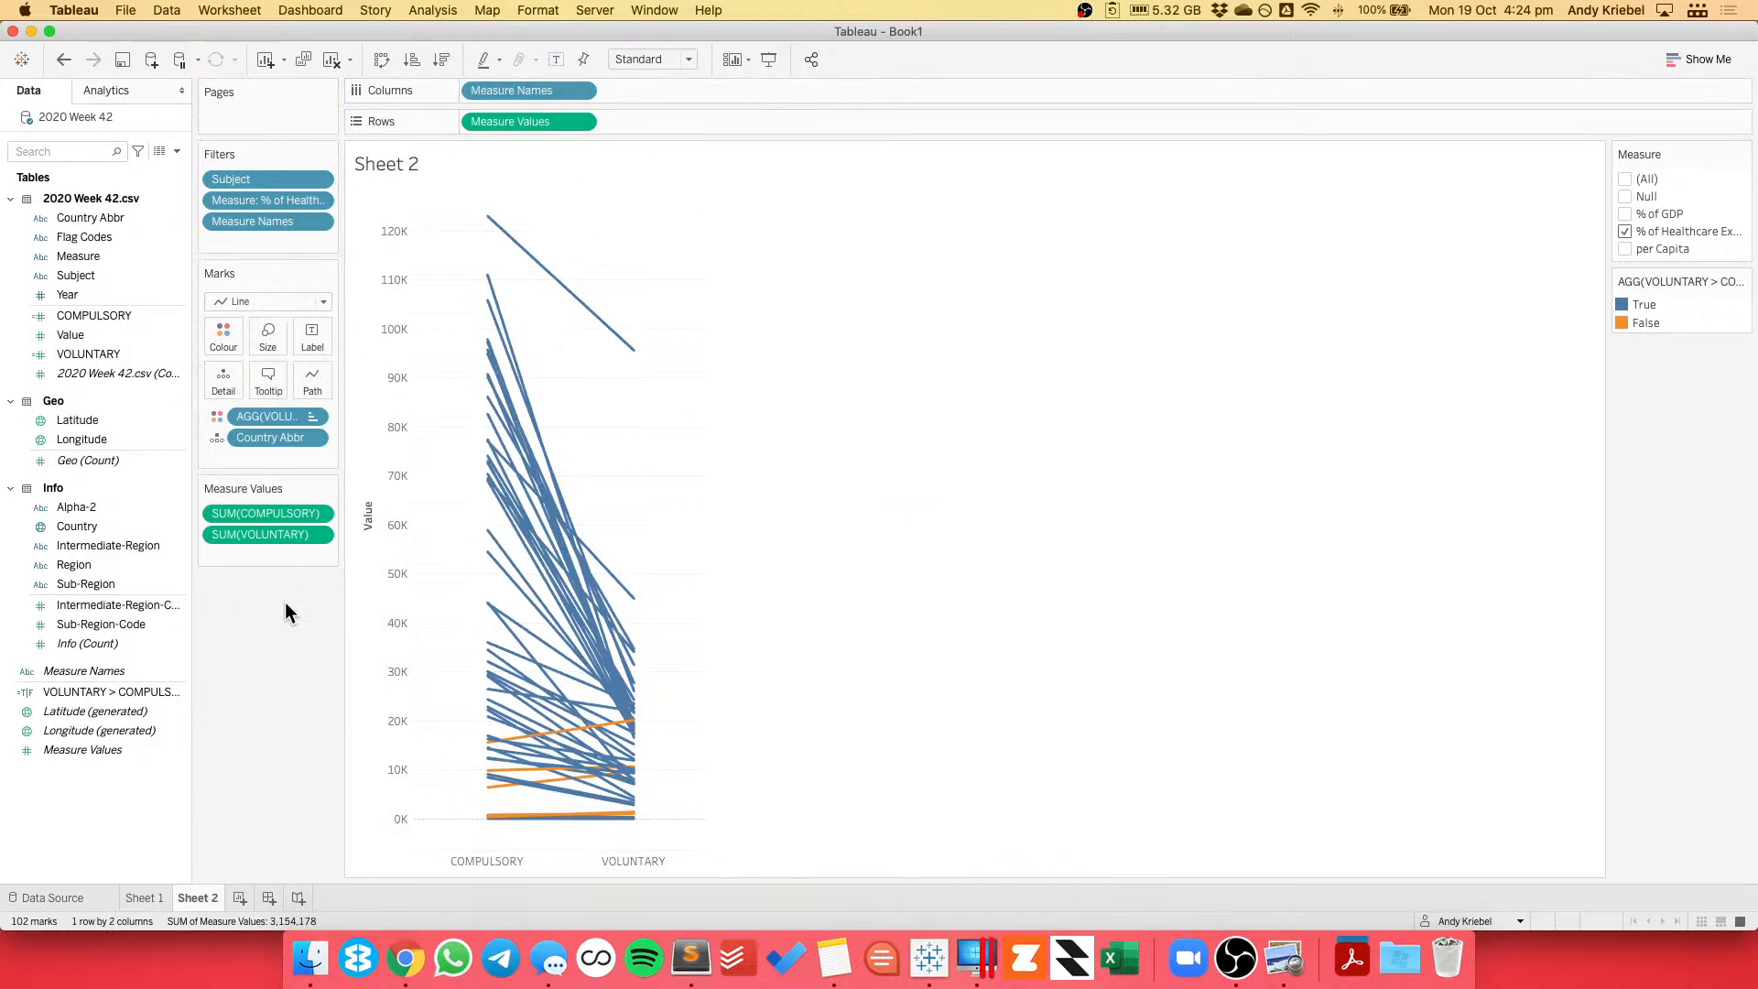
Check the False and True lines on the slope chart, and add the Measure and Subject filters to context.
left_click(1646, 322)
left_click(1645, 305)
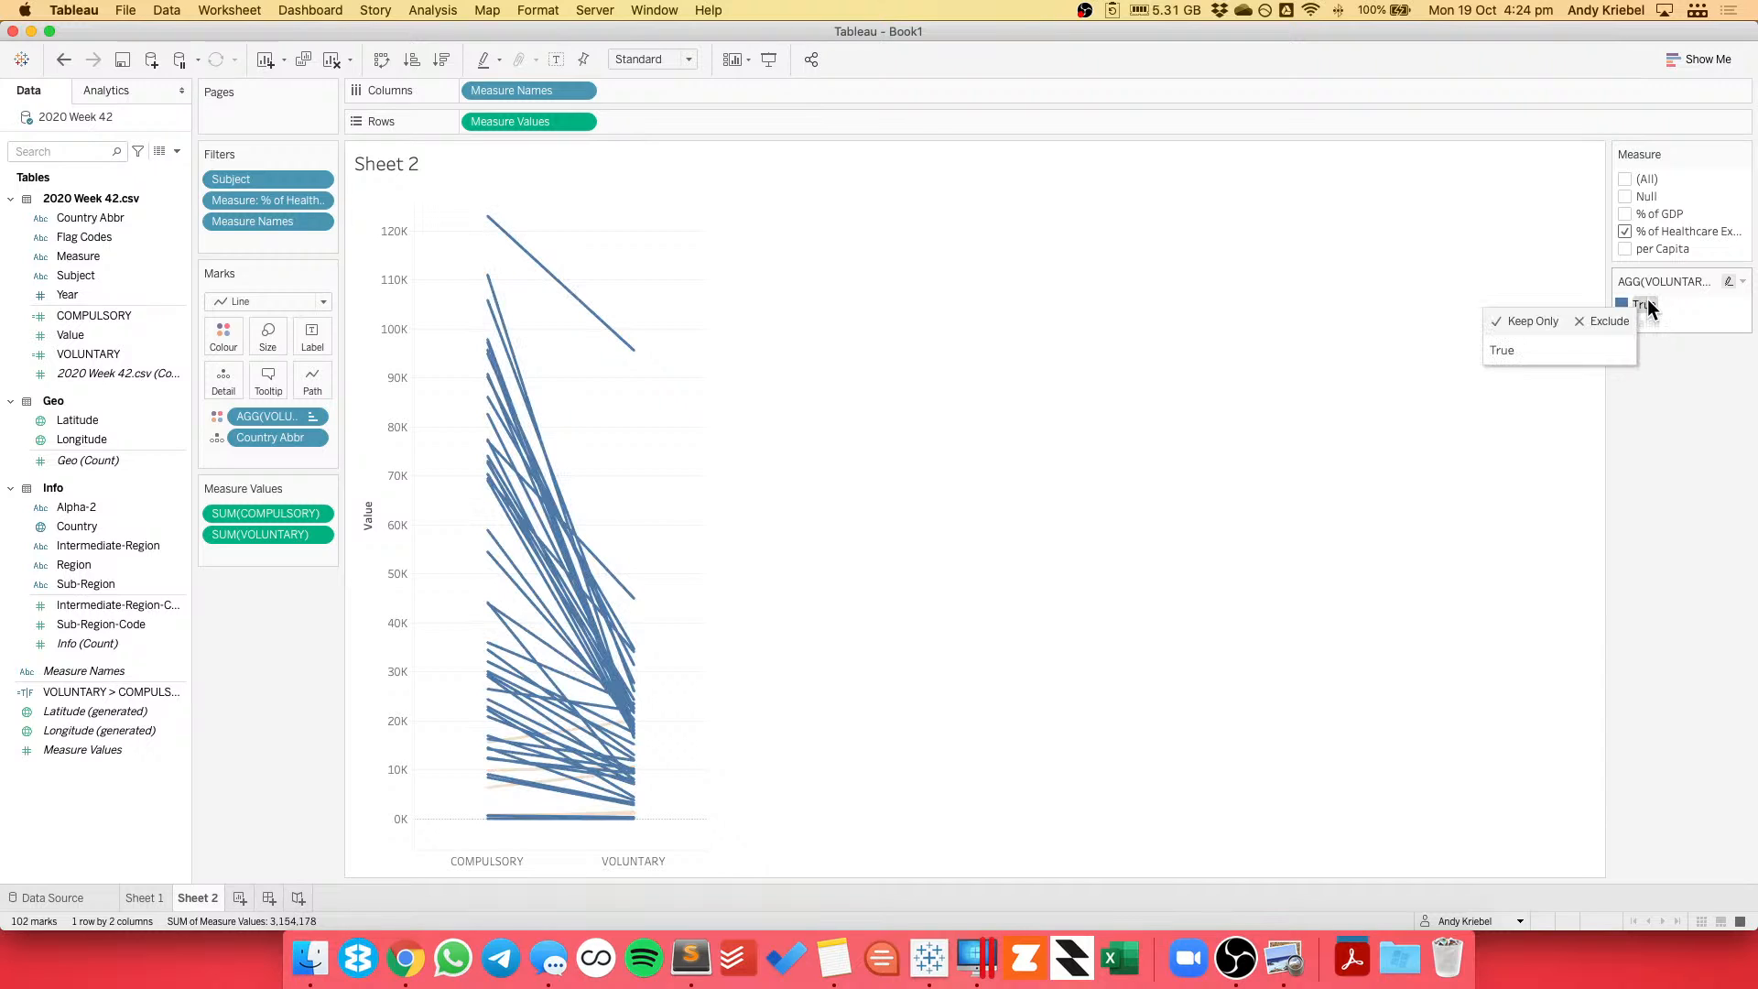
left_click(636, 597)
left_click(645, 509)
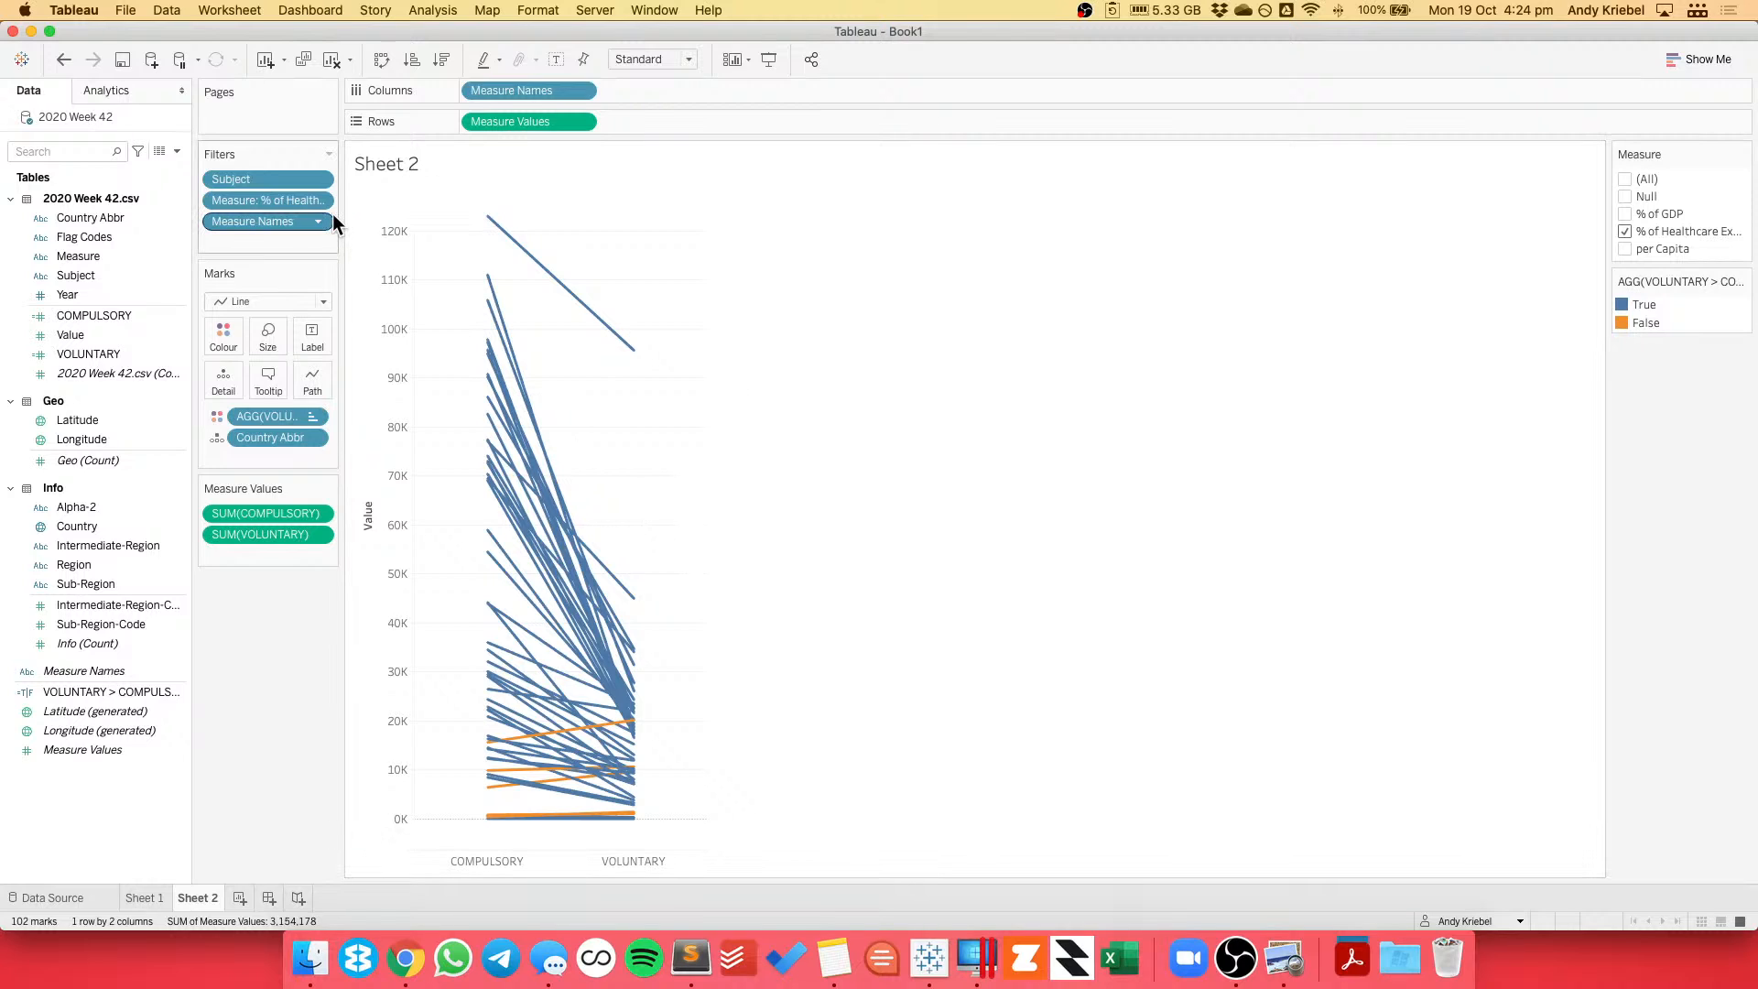
left_click(318, 200)
left_click(314, 289)
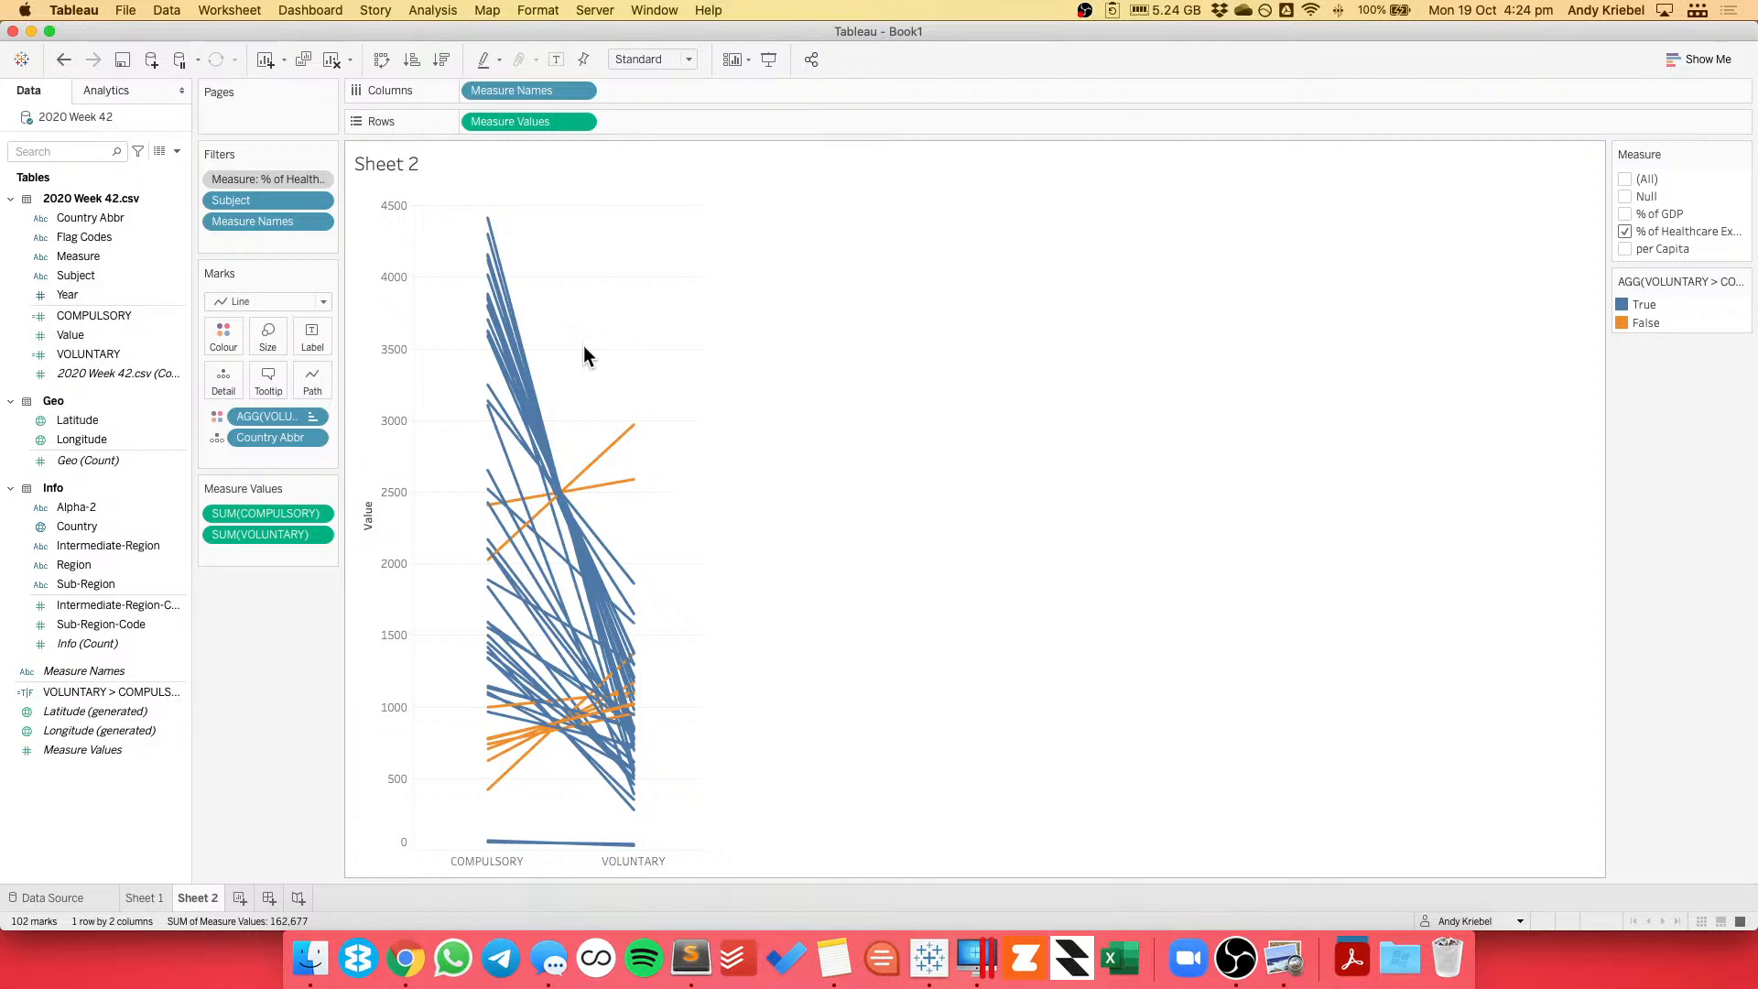
left_click(318, 200)
left_click(291, 290)
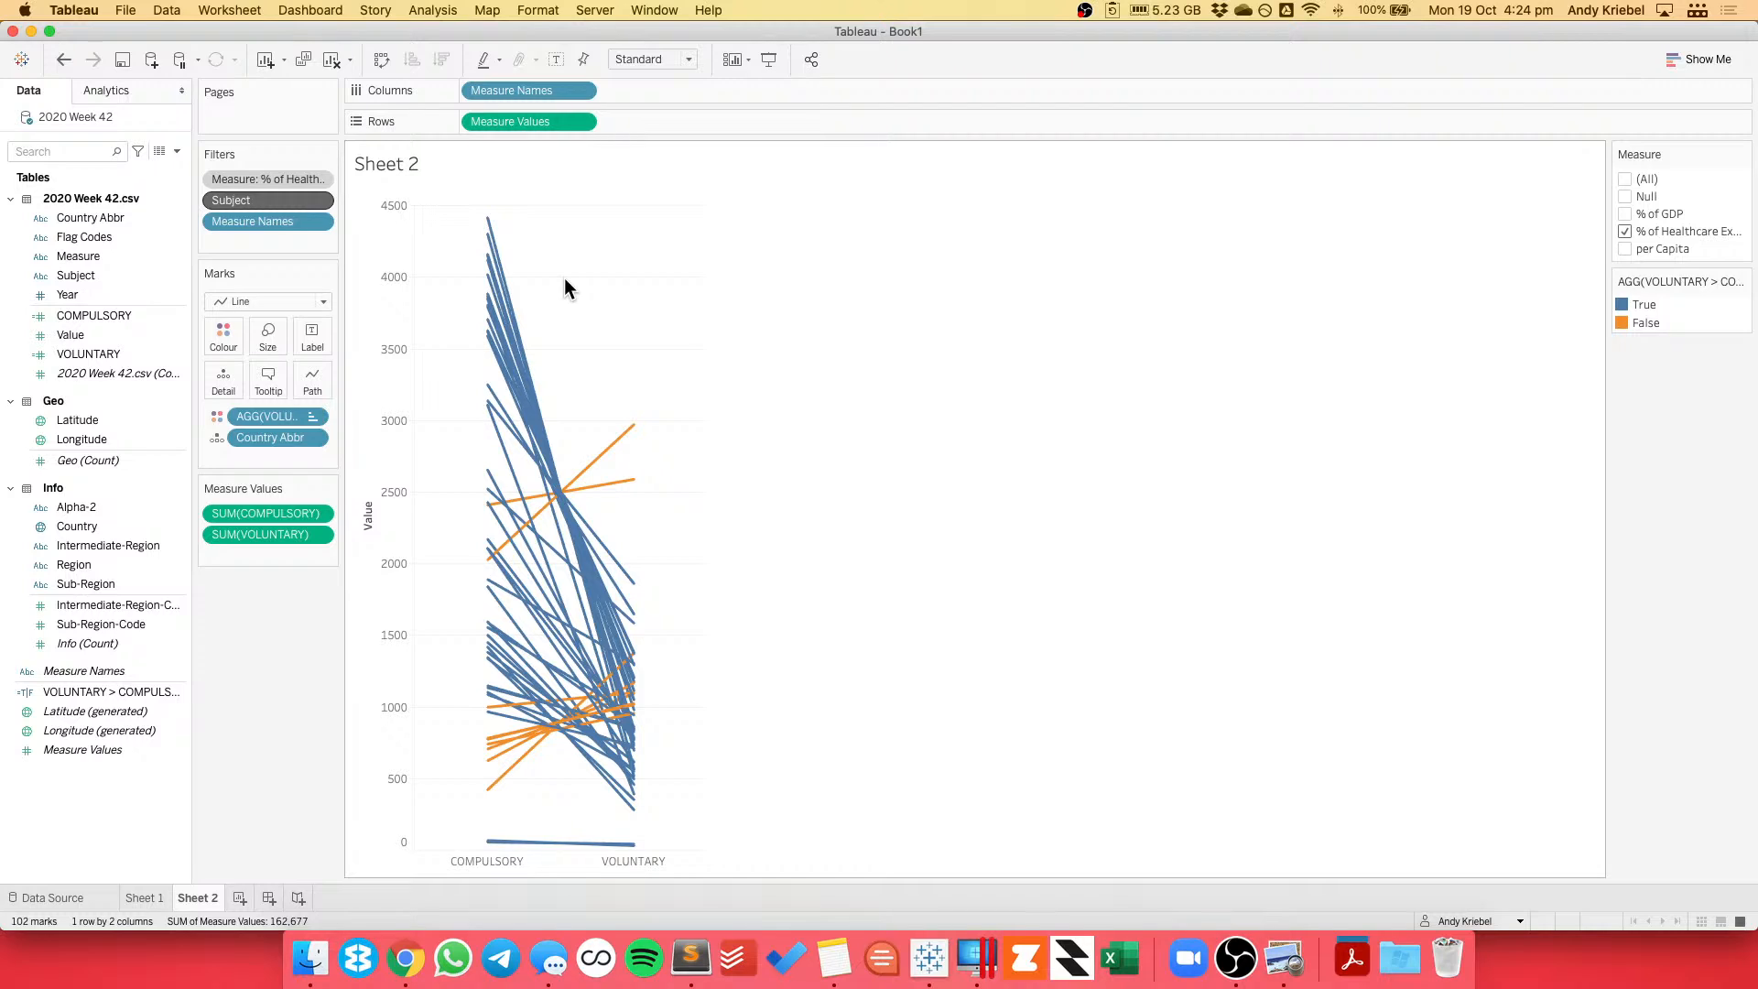
Create a new sheet with Country Abbr on the rows, and show a Measure filter without keeping Measure on the columns.
left_click(238, 898)
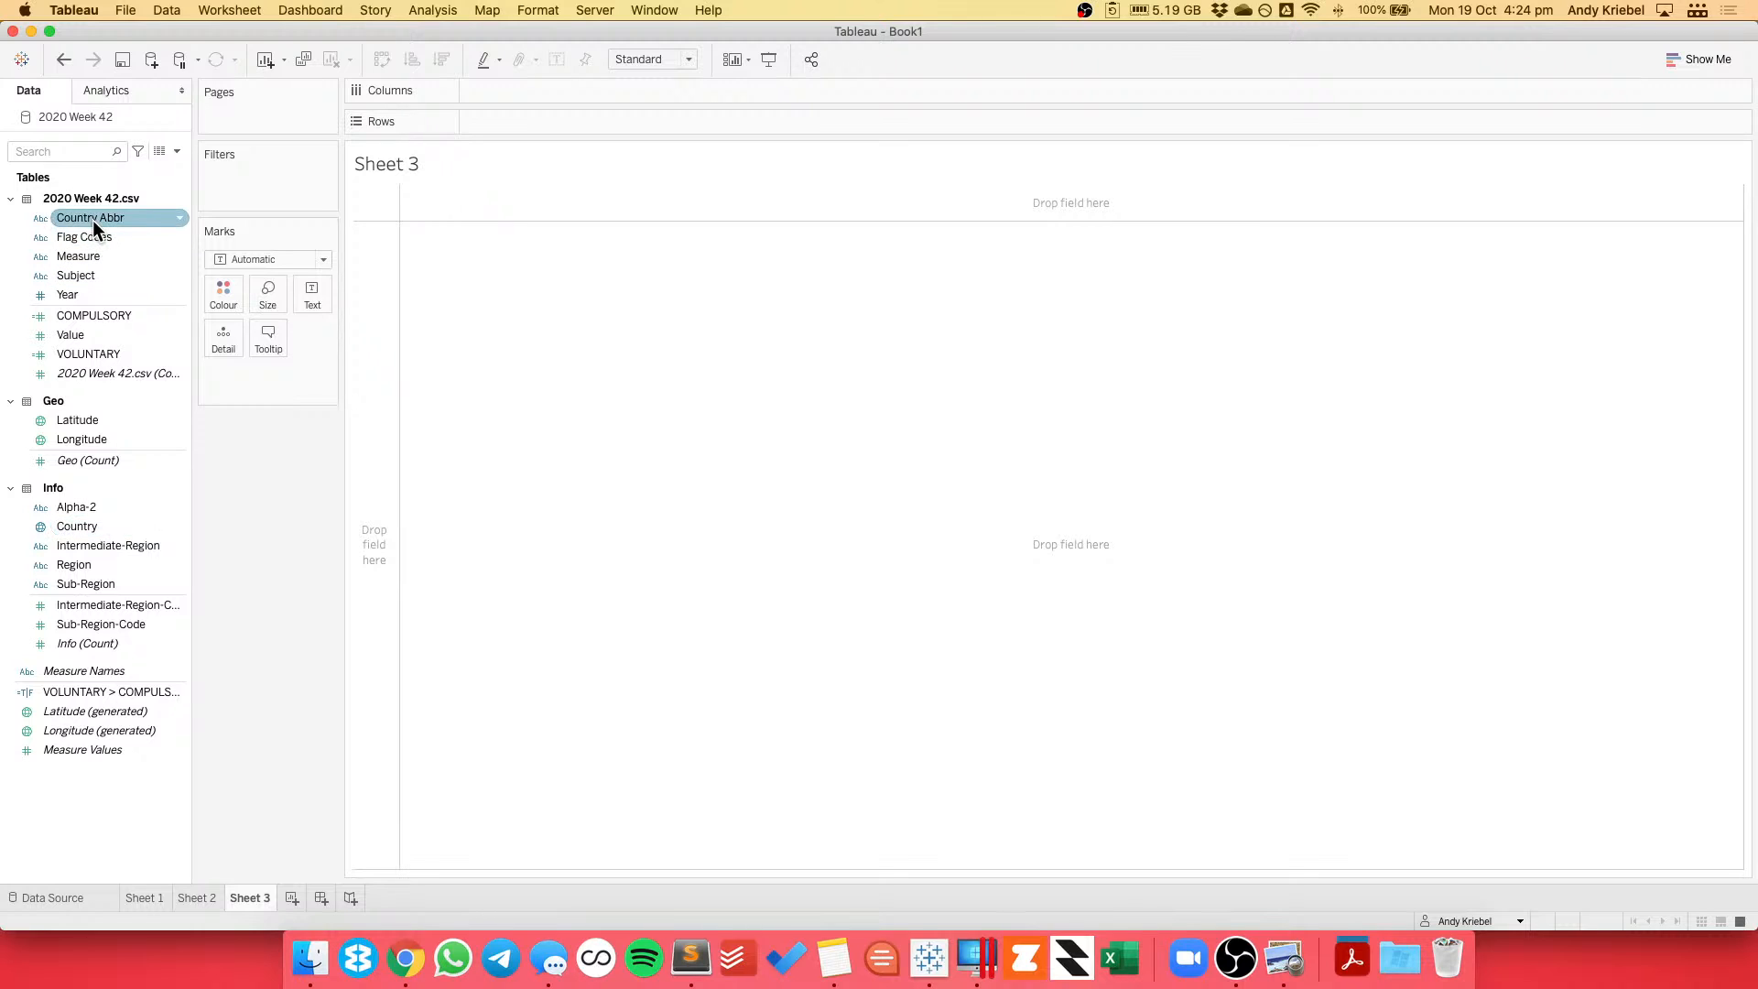
left_click_drag(92, 219, 376, 304)
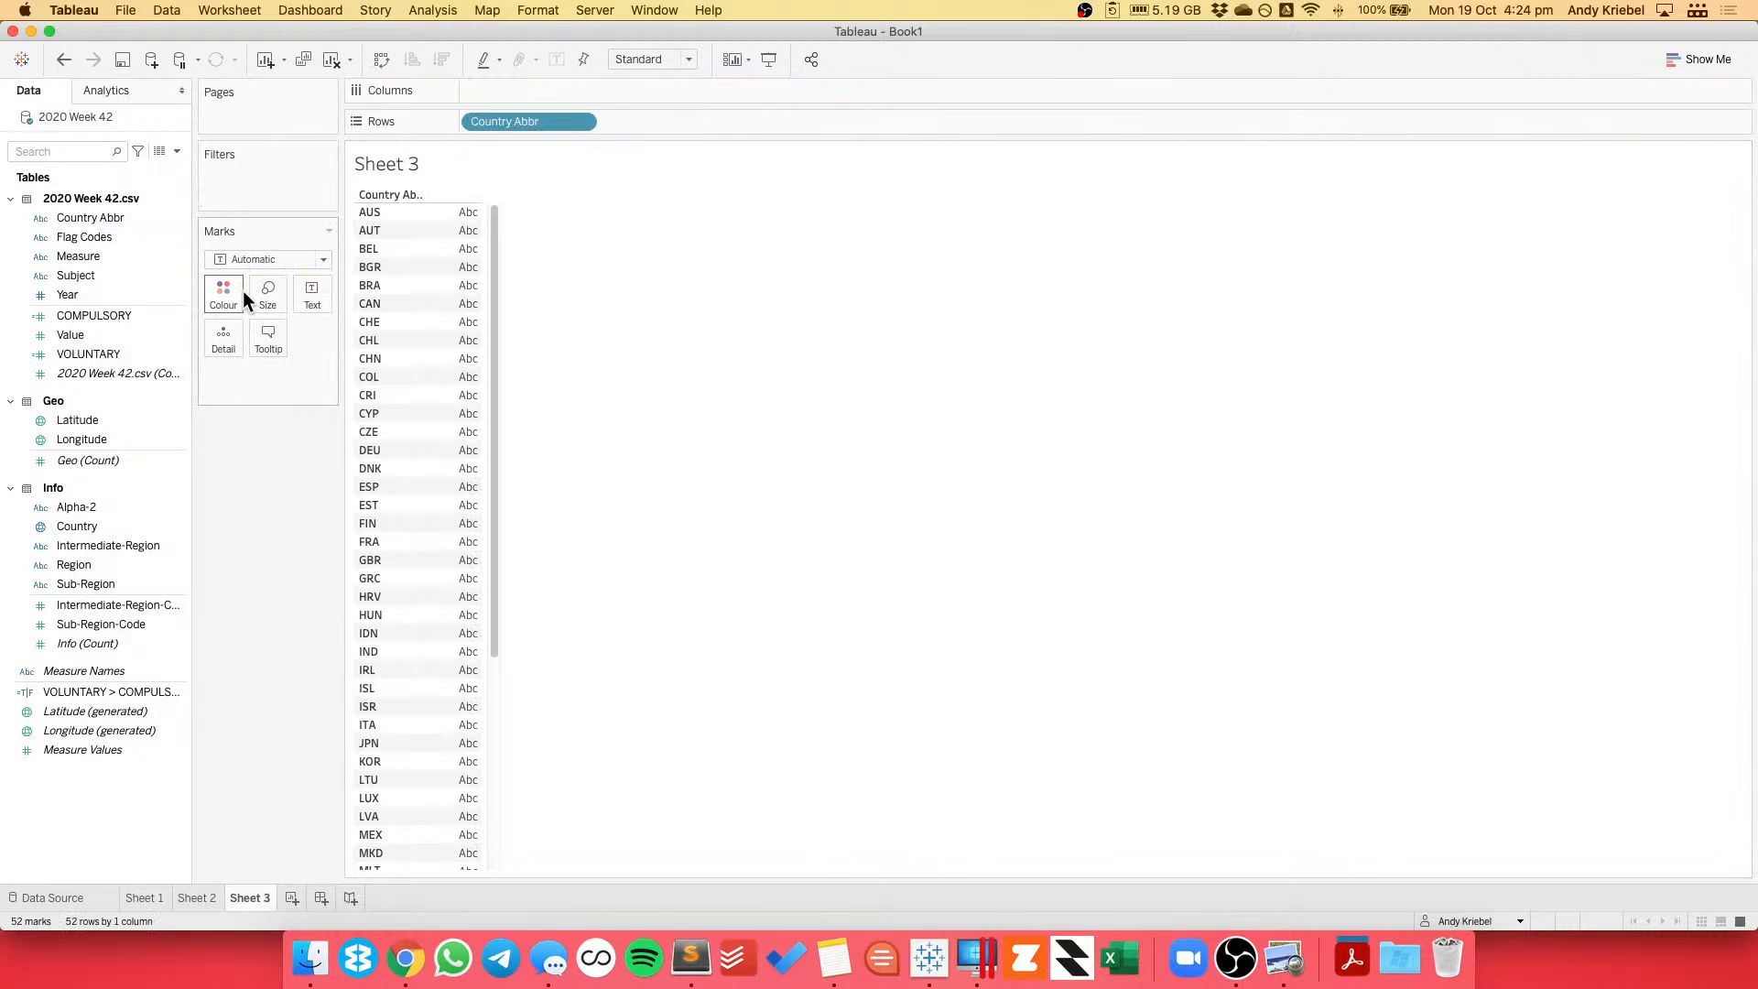
left_click_drag(82, 256, 591, 86)
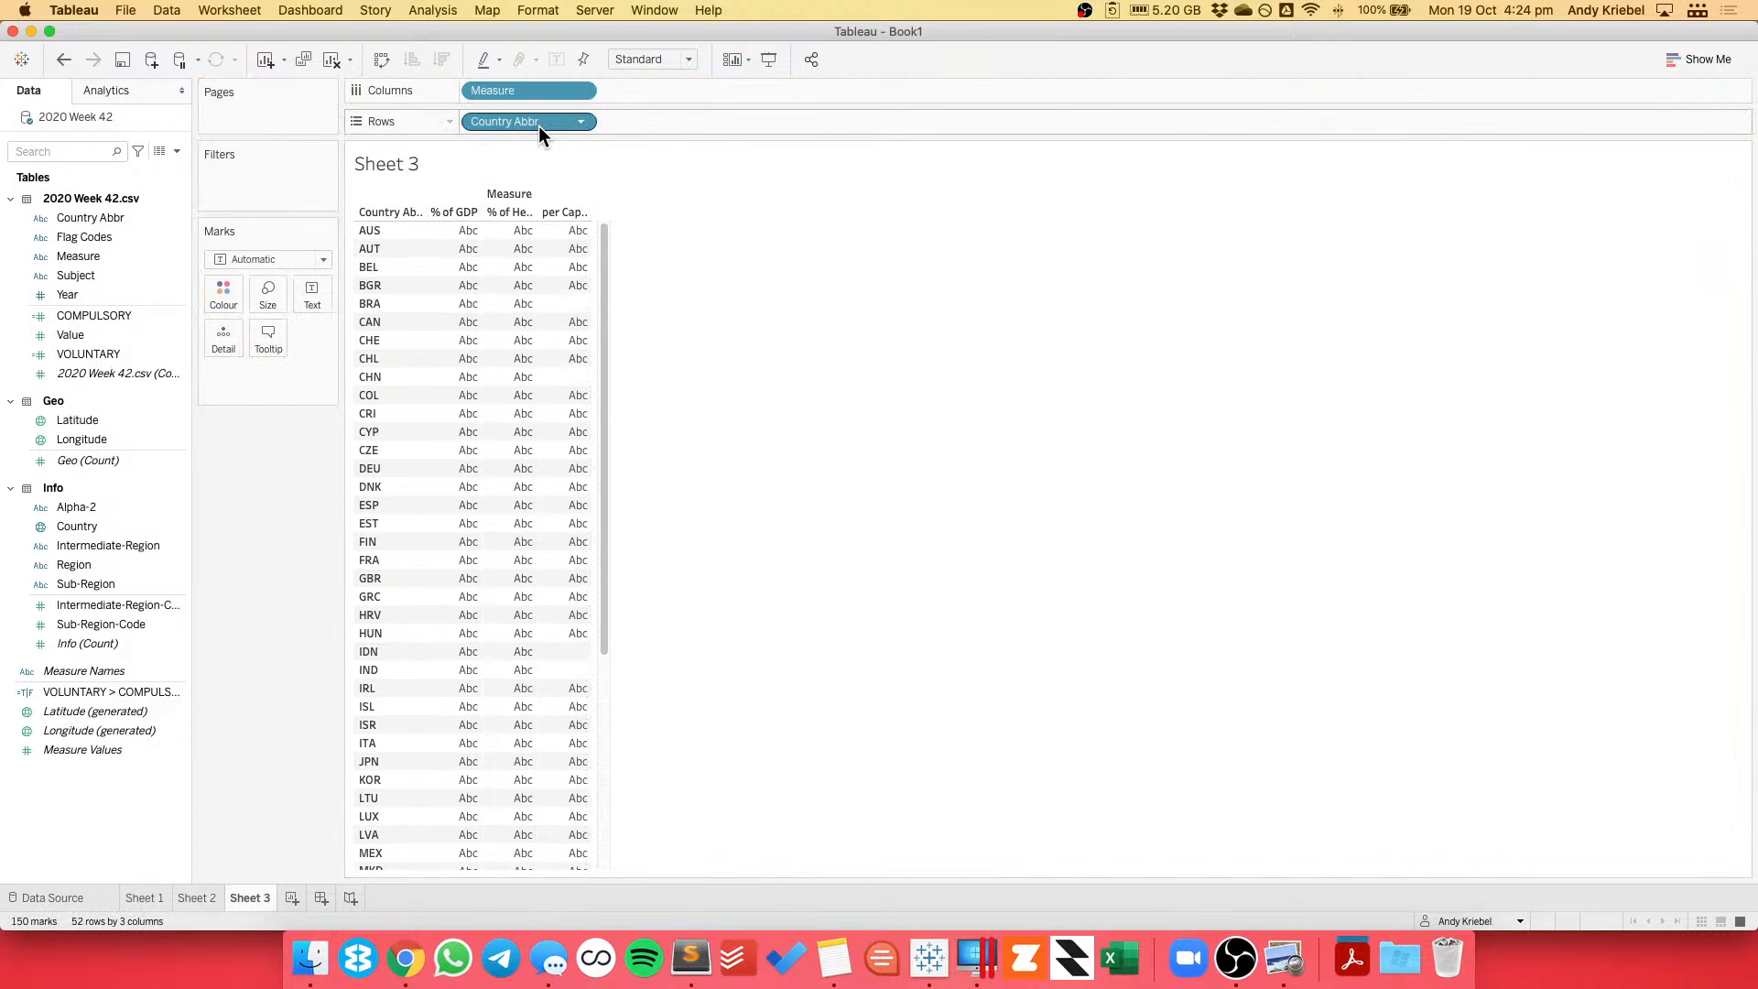
left_click(579, 91)
left_click(511, 140)
left_click_drag(514, 92, 319, 472)
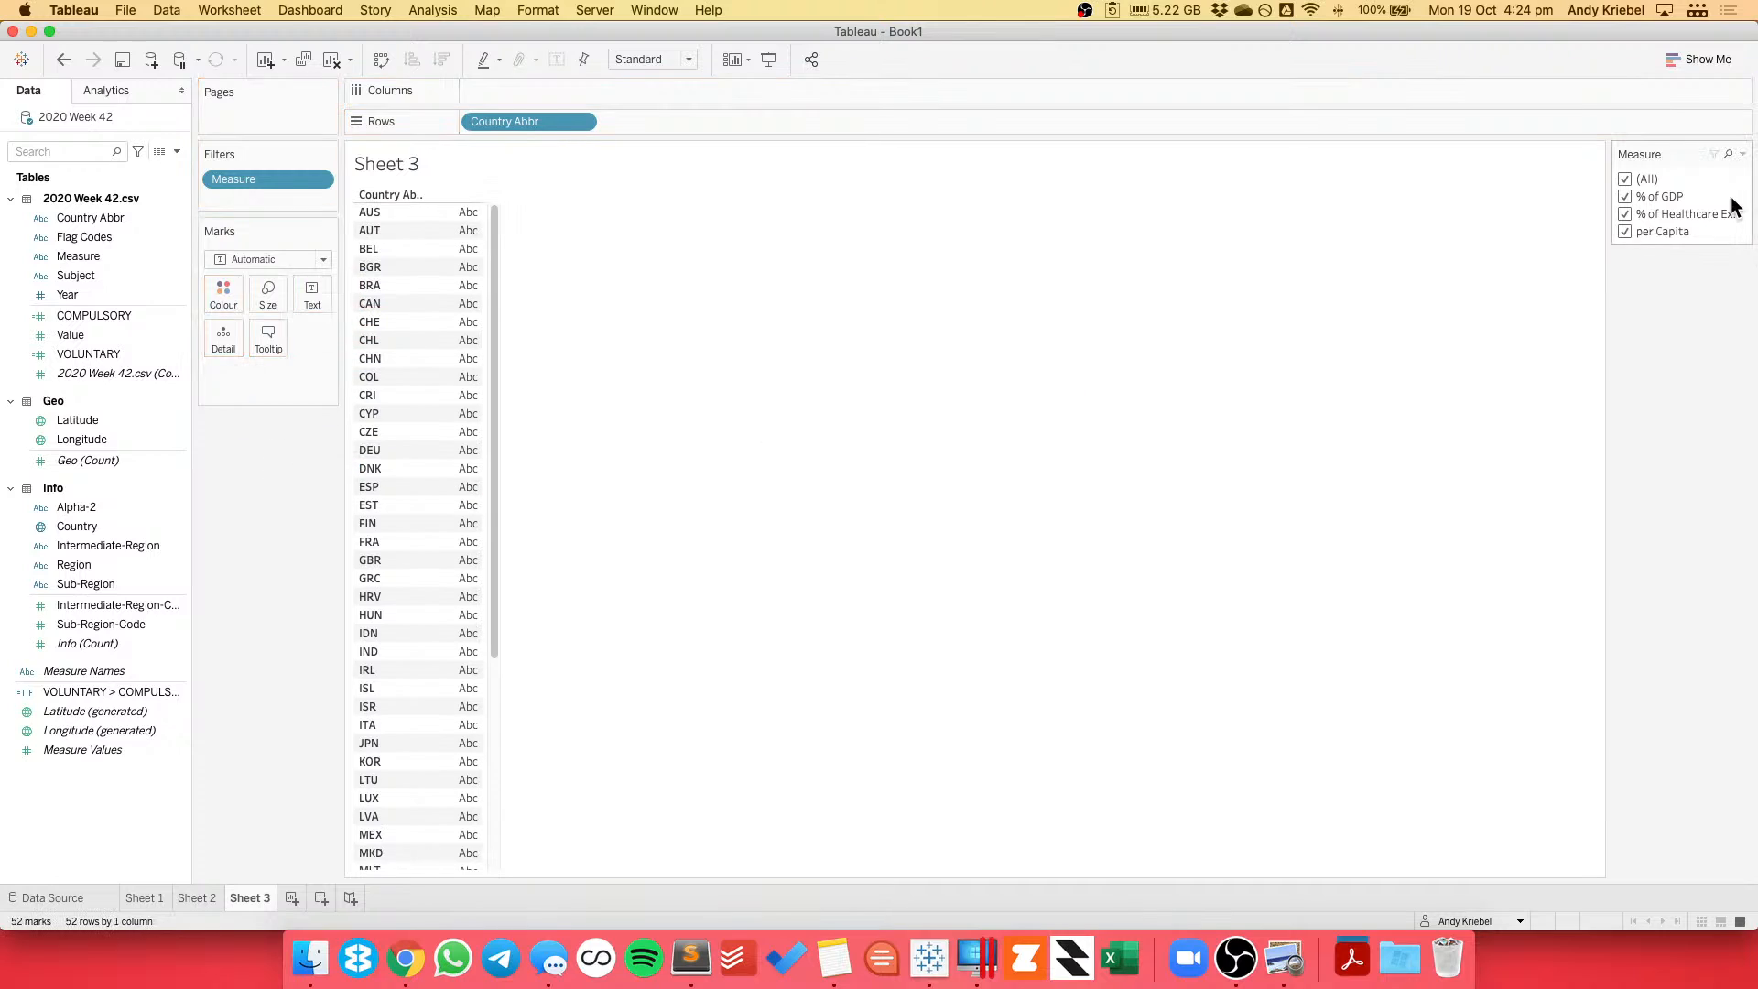
Limit the Measure filter on the new sheet to % of GDP only.
left_click(1624, 196)
left_click(1624, 214)
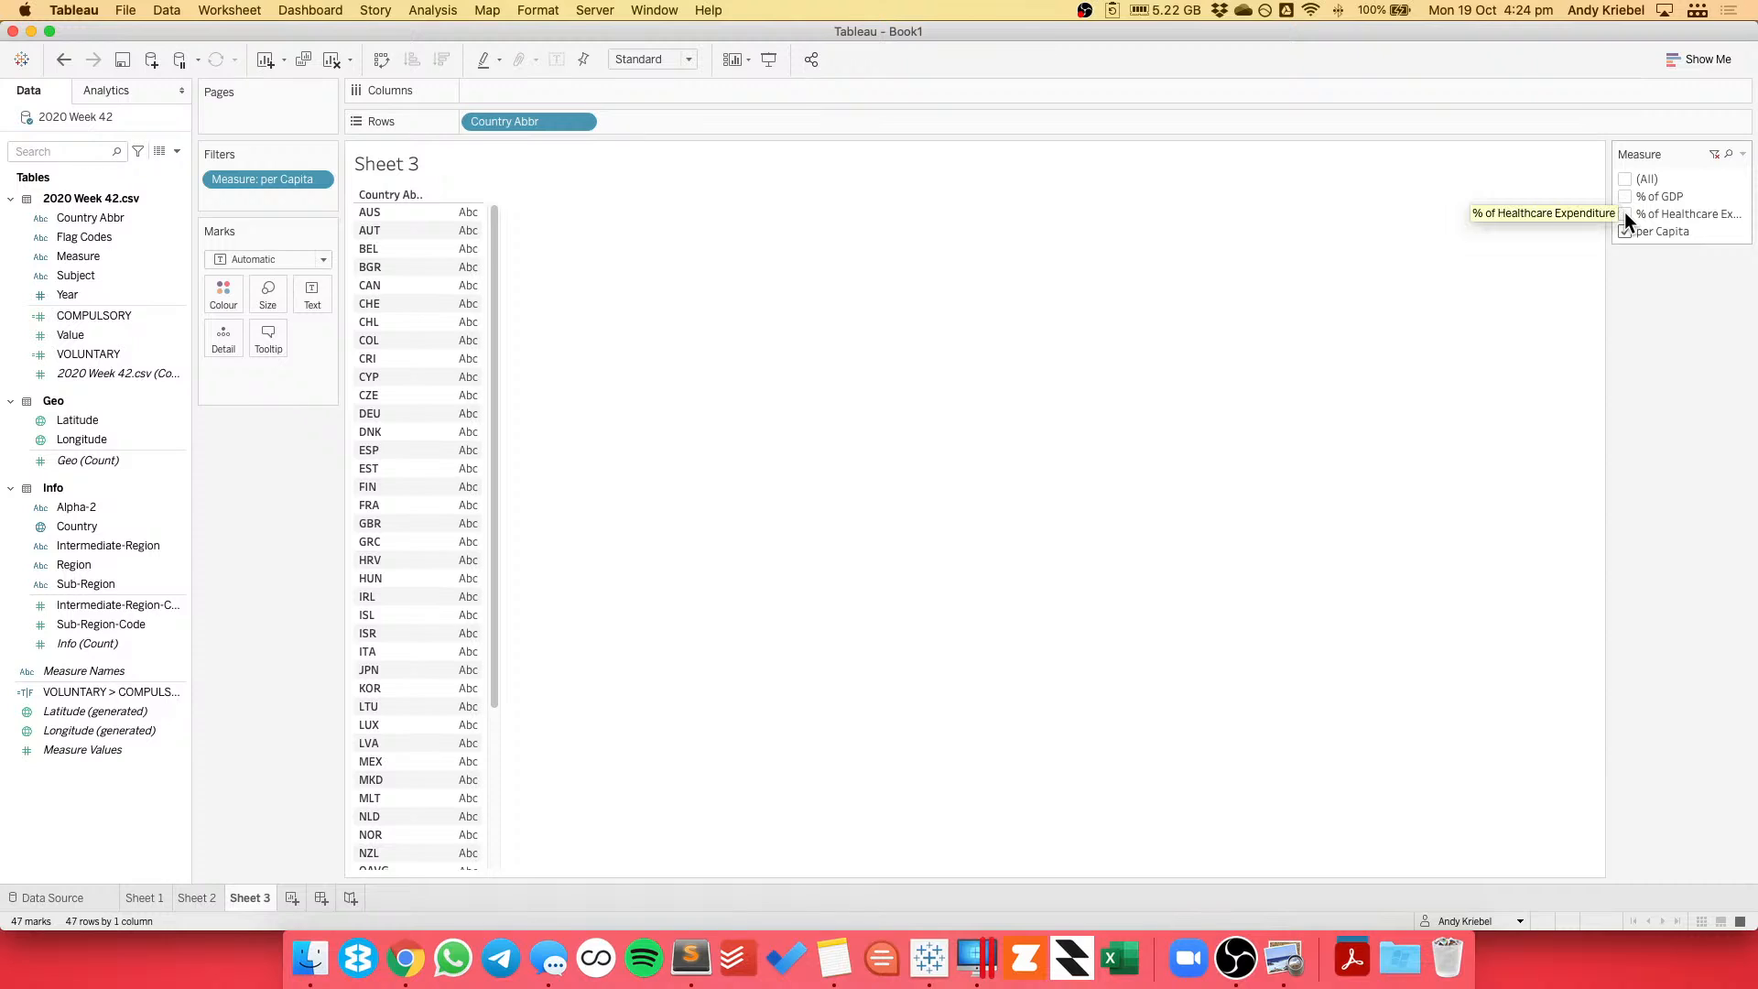
left_click(1624, 195)
left_click(1624, 231)
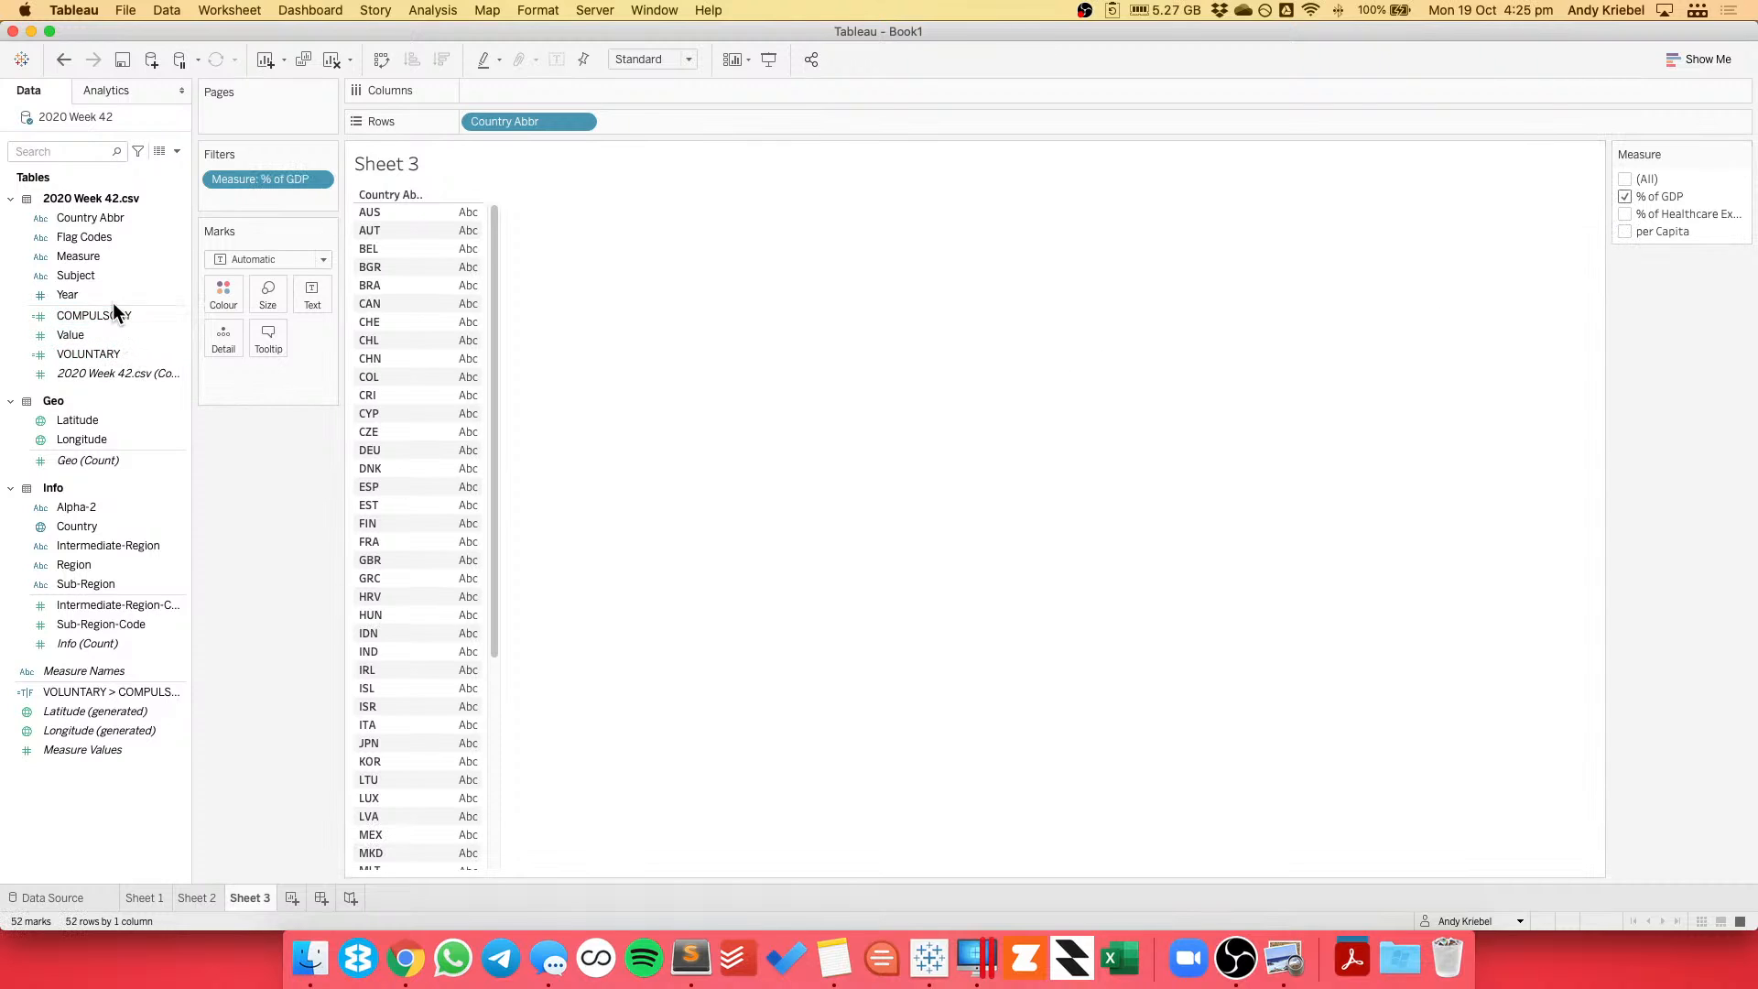
Build a table of Value text by country with Year on the columns, and filter Subject to TOTAL.
left_click_drag(110, 295, 487, 88)
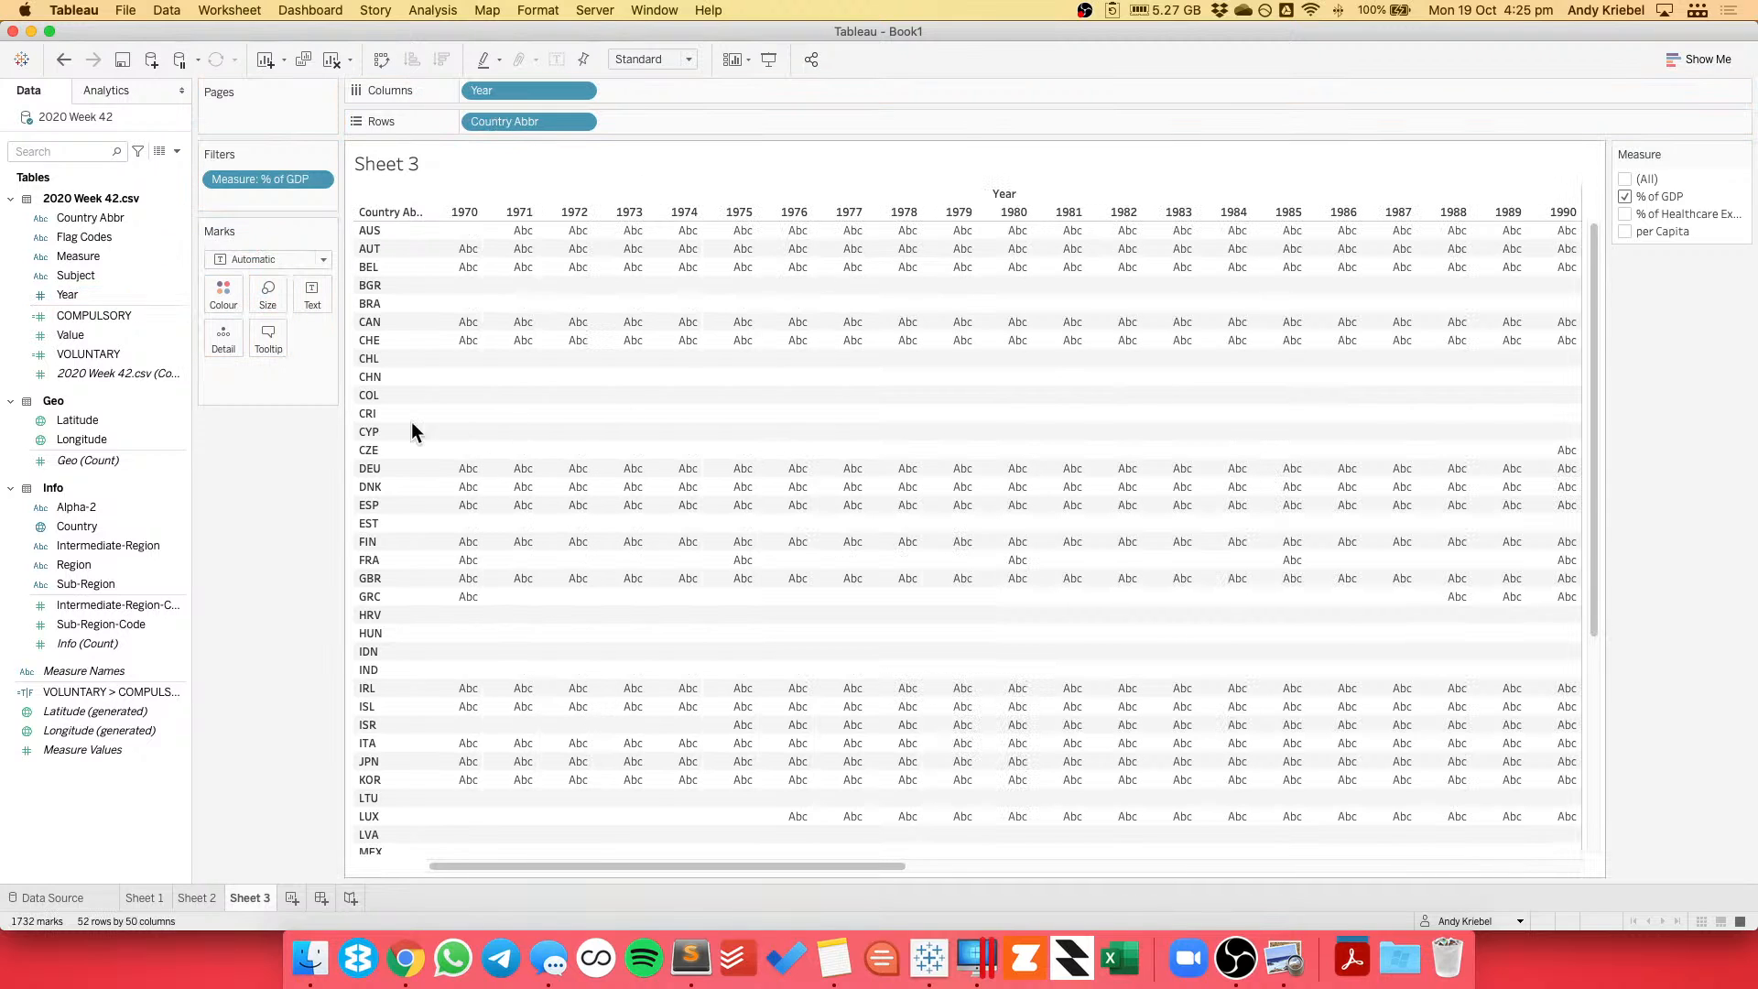
left_click_drag(198, 339, 316, 287)
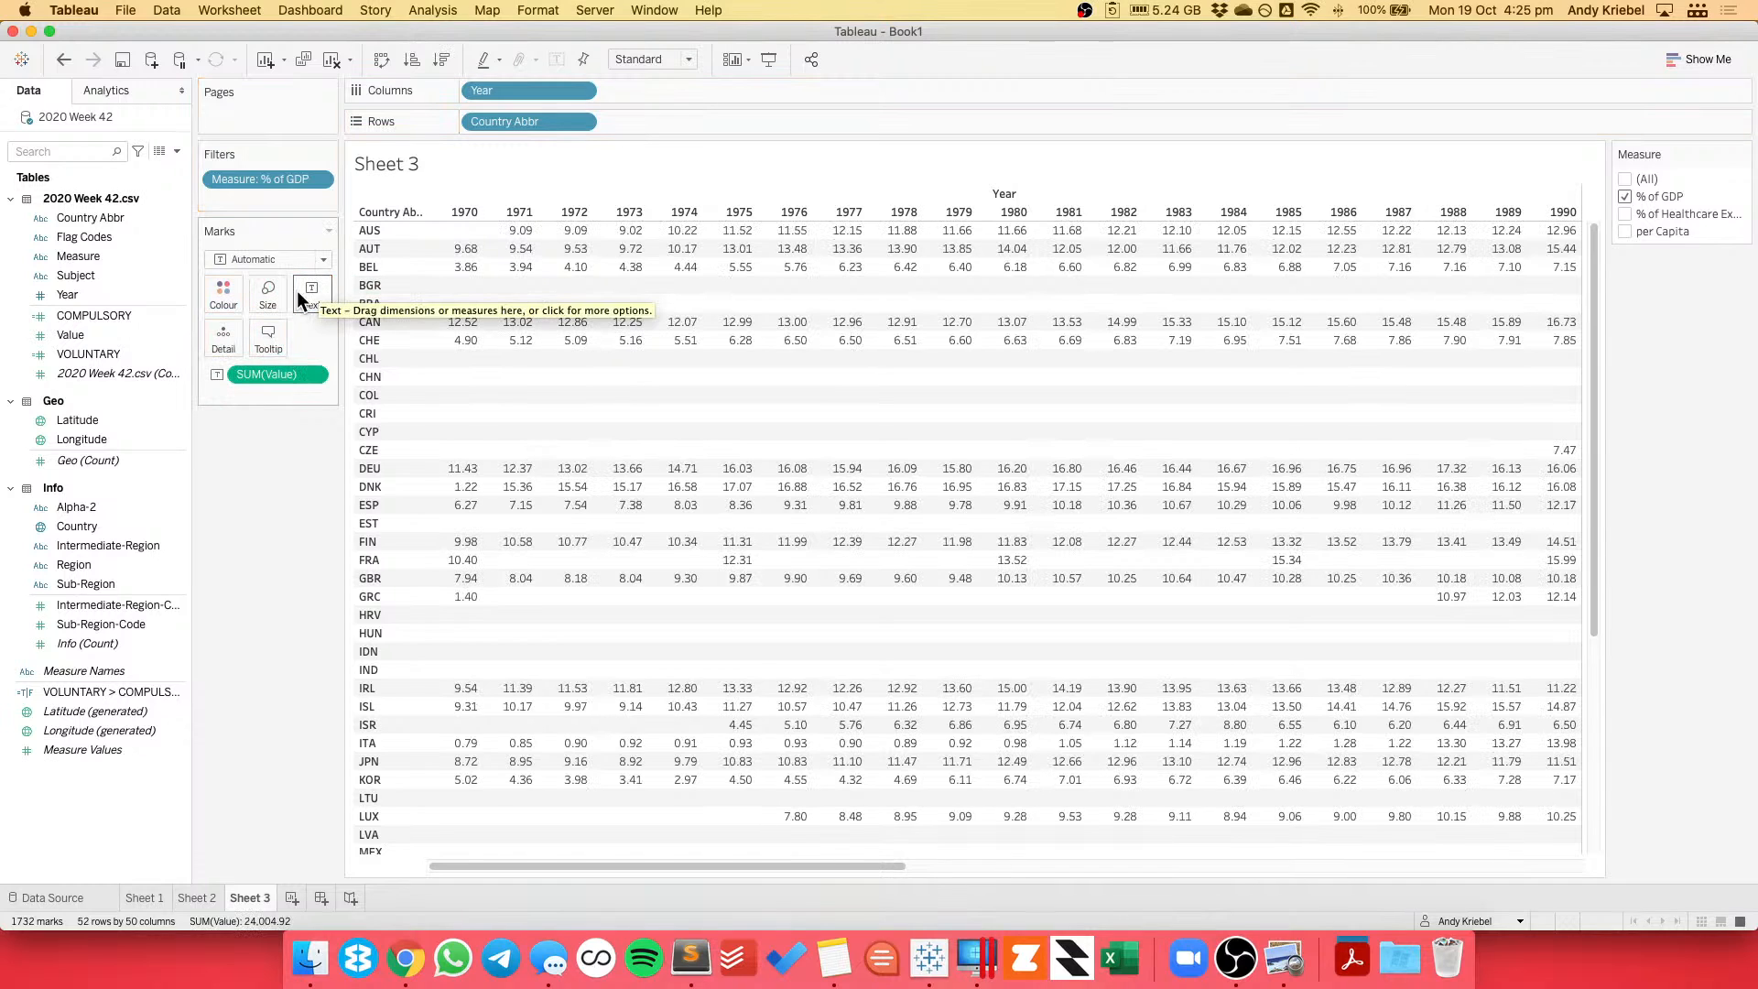
left_click_drag(80, 276, 246, 207)
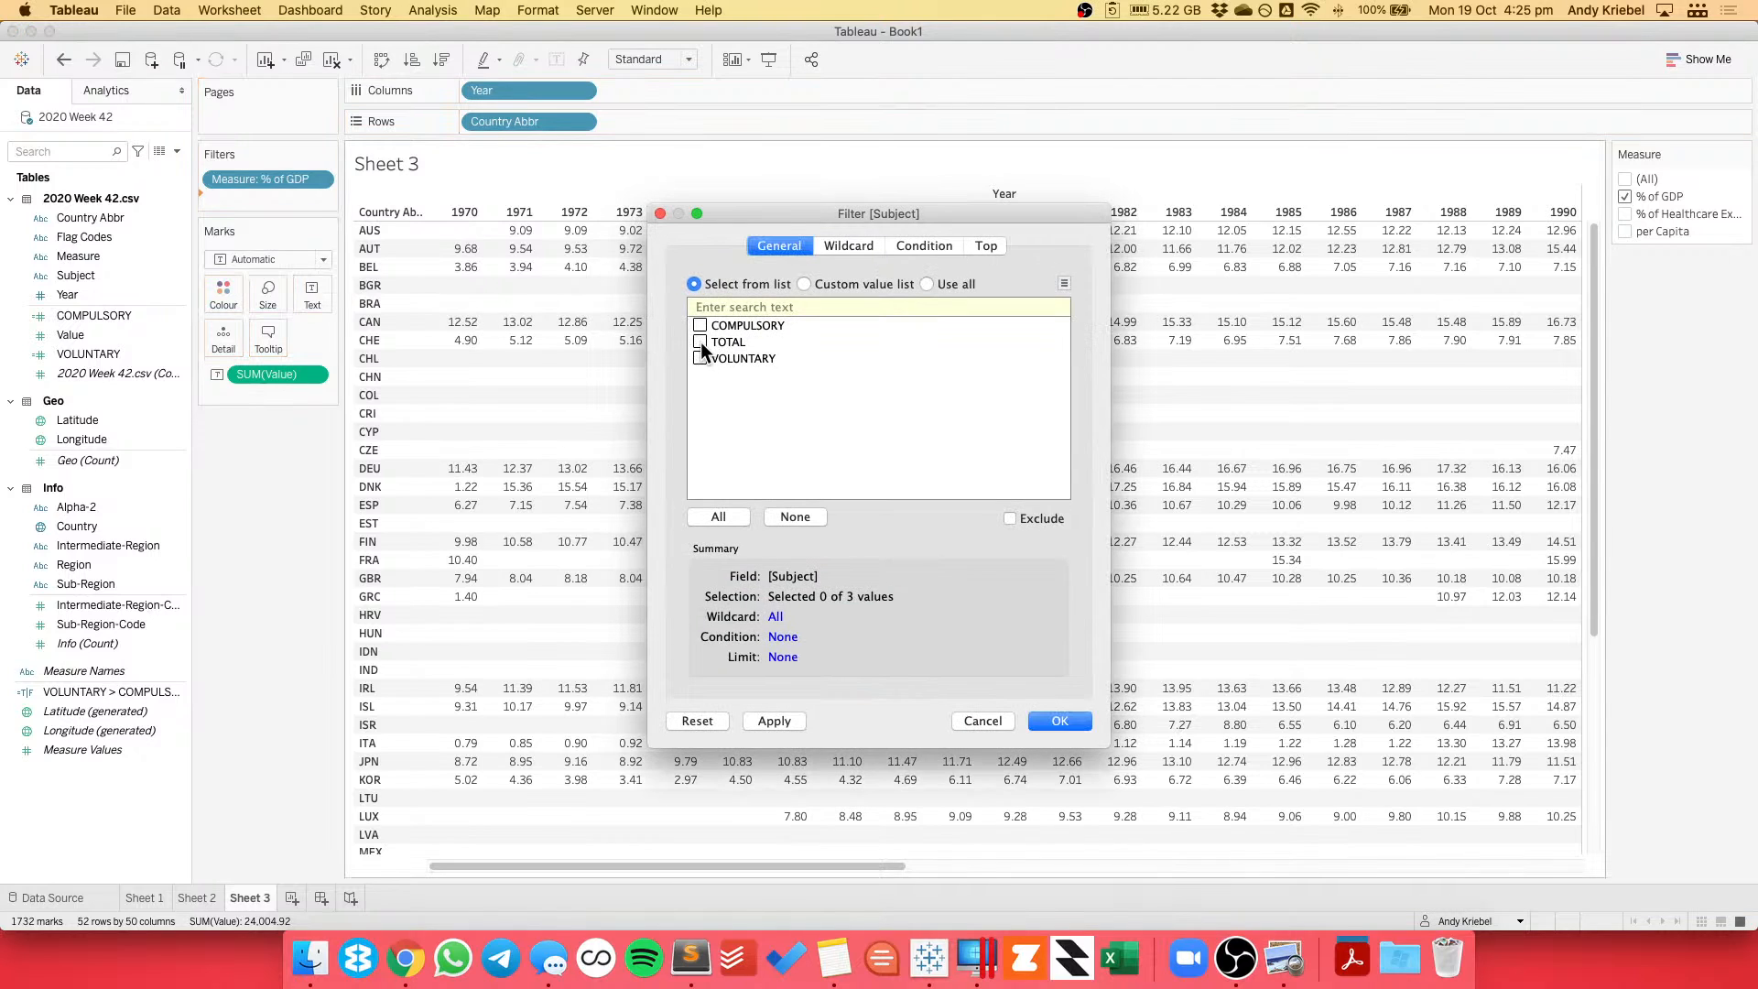
left_click(699, 342)
left_click(1071, 723)
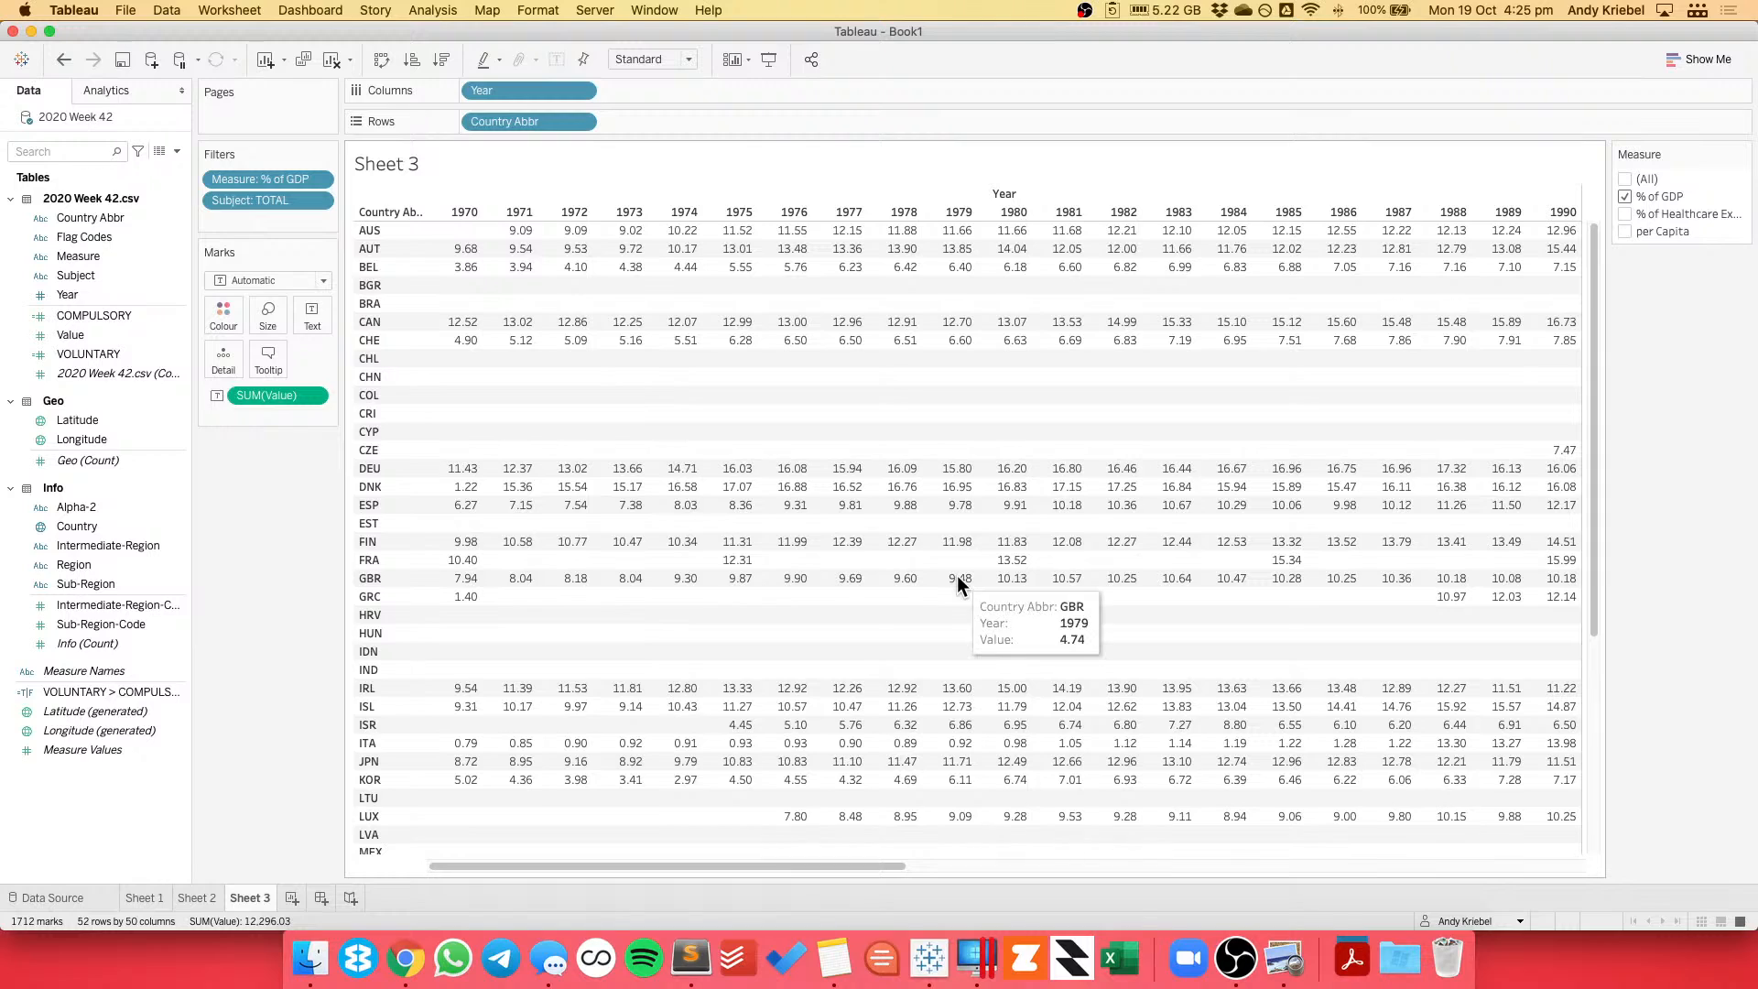
Compare how many countries have data in each year, highlighting the columns for 2017 to 2019 and 2003 to 2009.
left_click_drag(685, 865, 1370, 805)
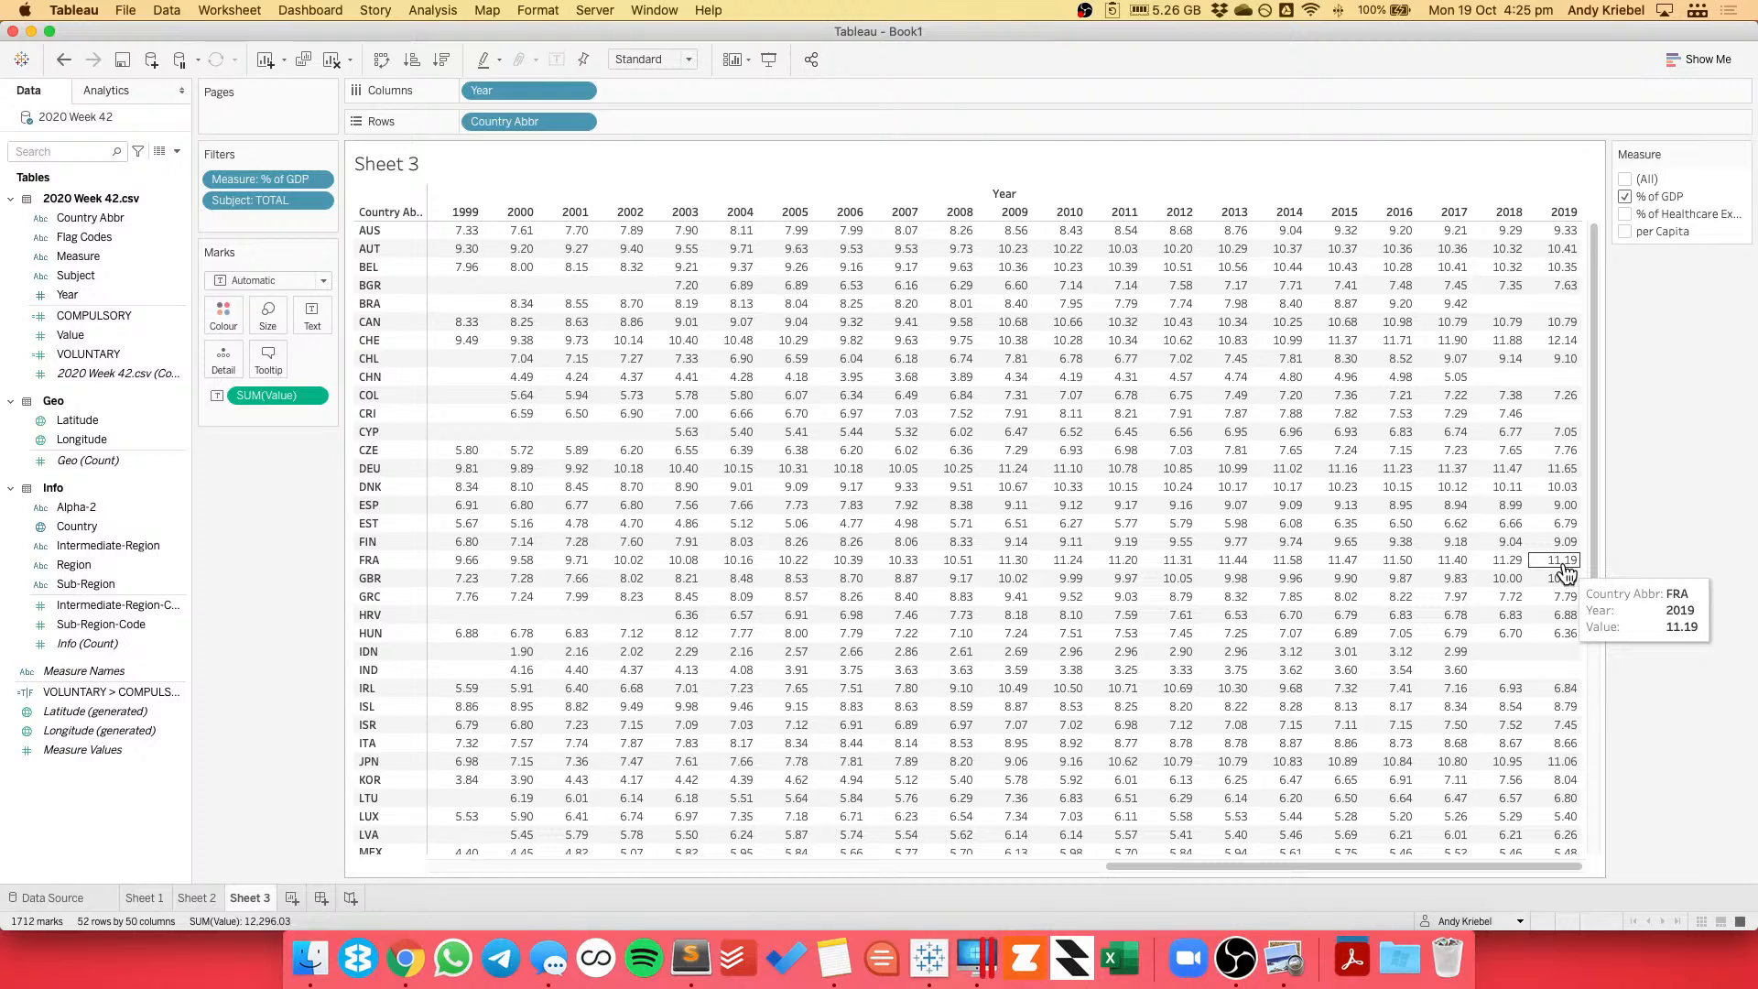
mouse_move(1453, 210)
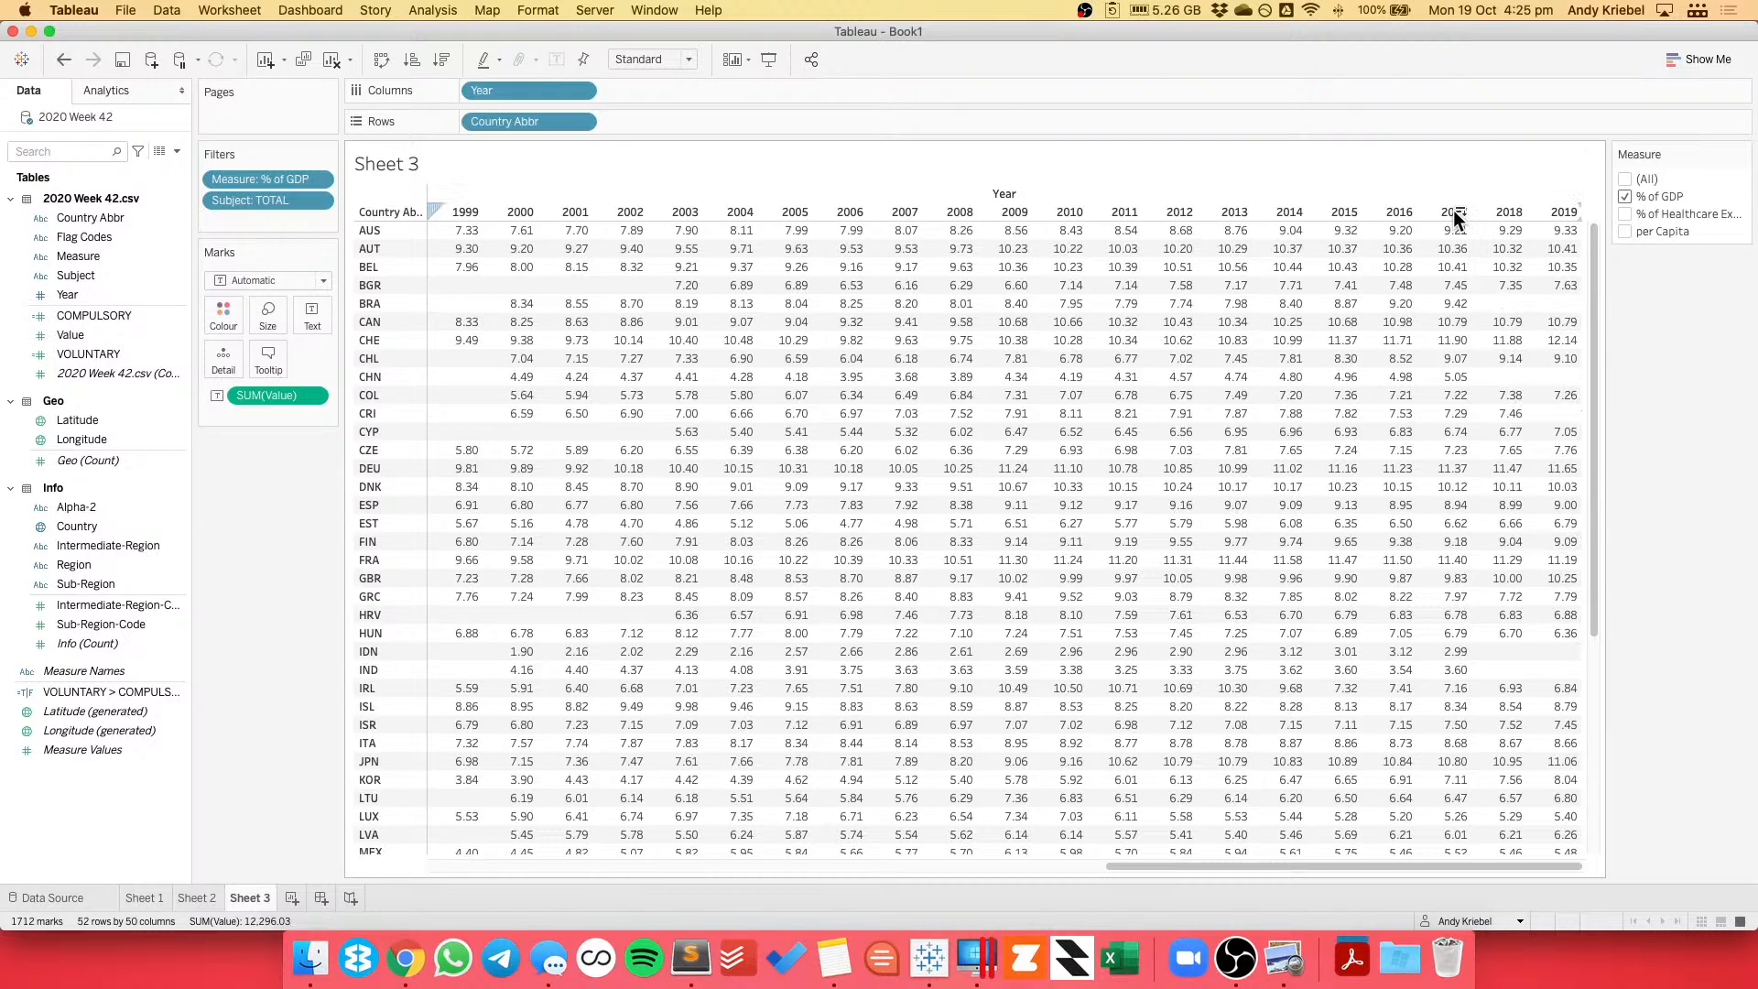
left_click(1442, 212)
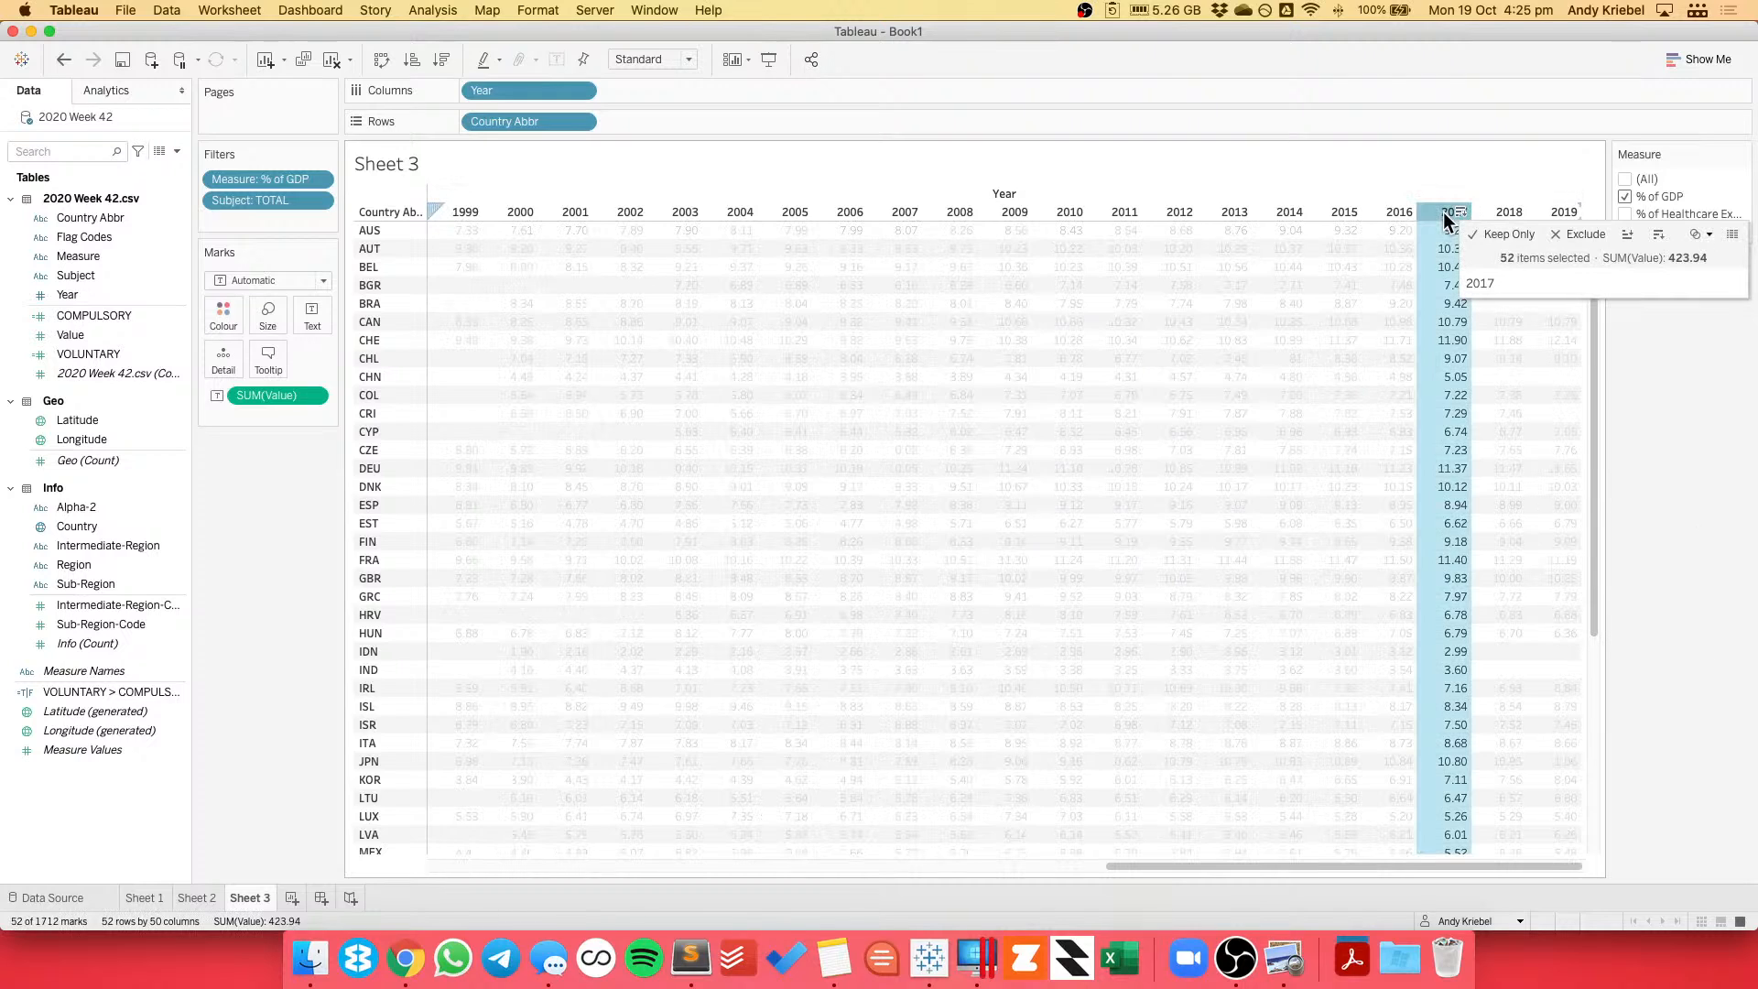
left_click(1491, 210)
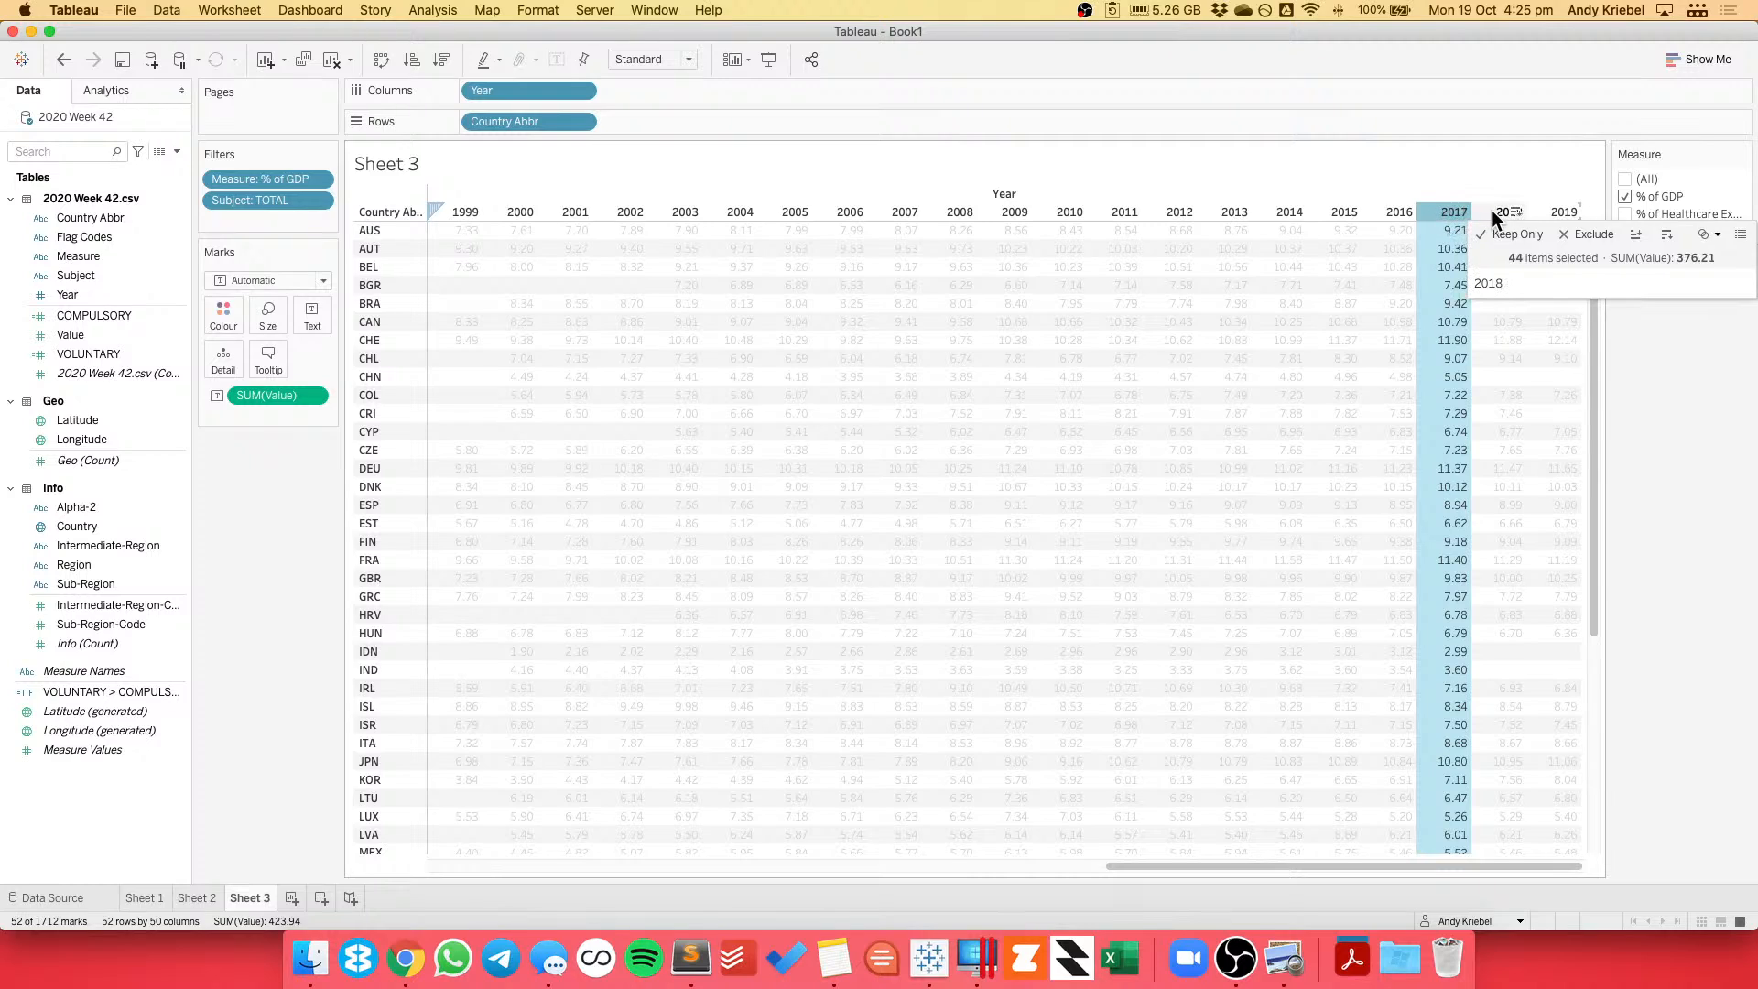
left_click(1545, 209)
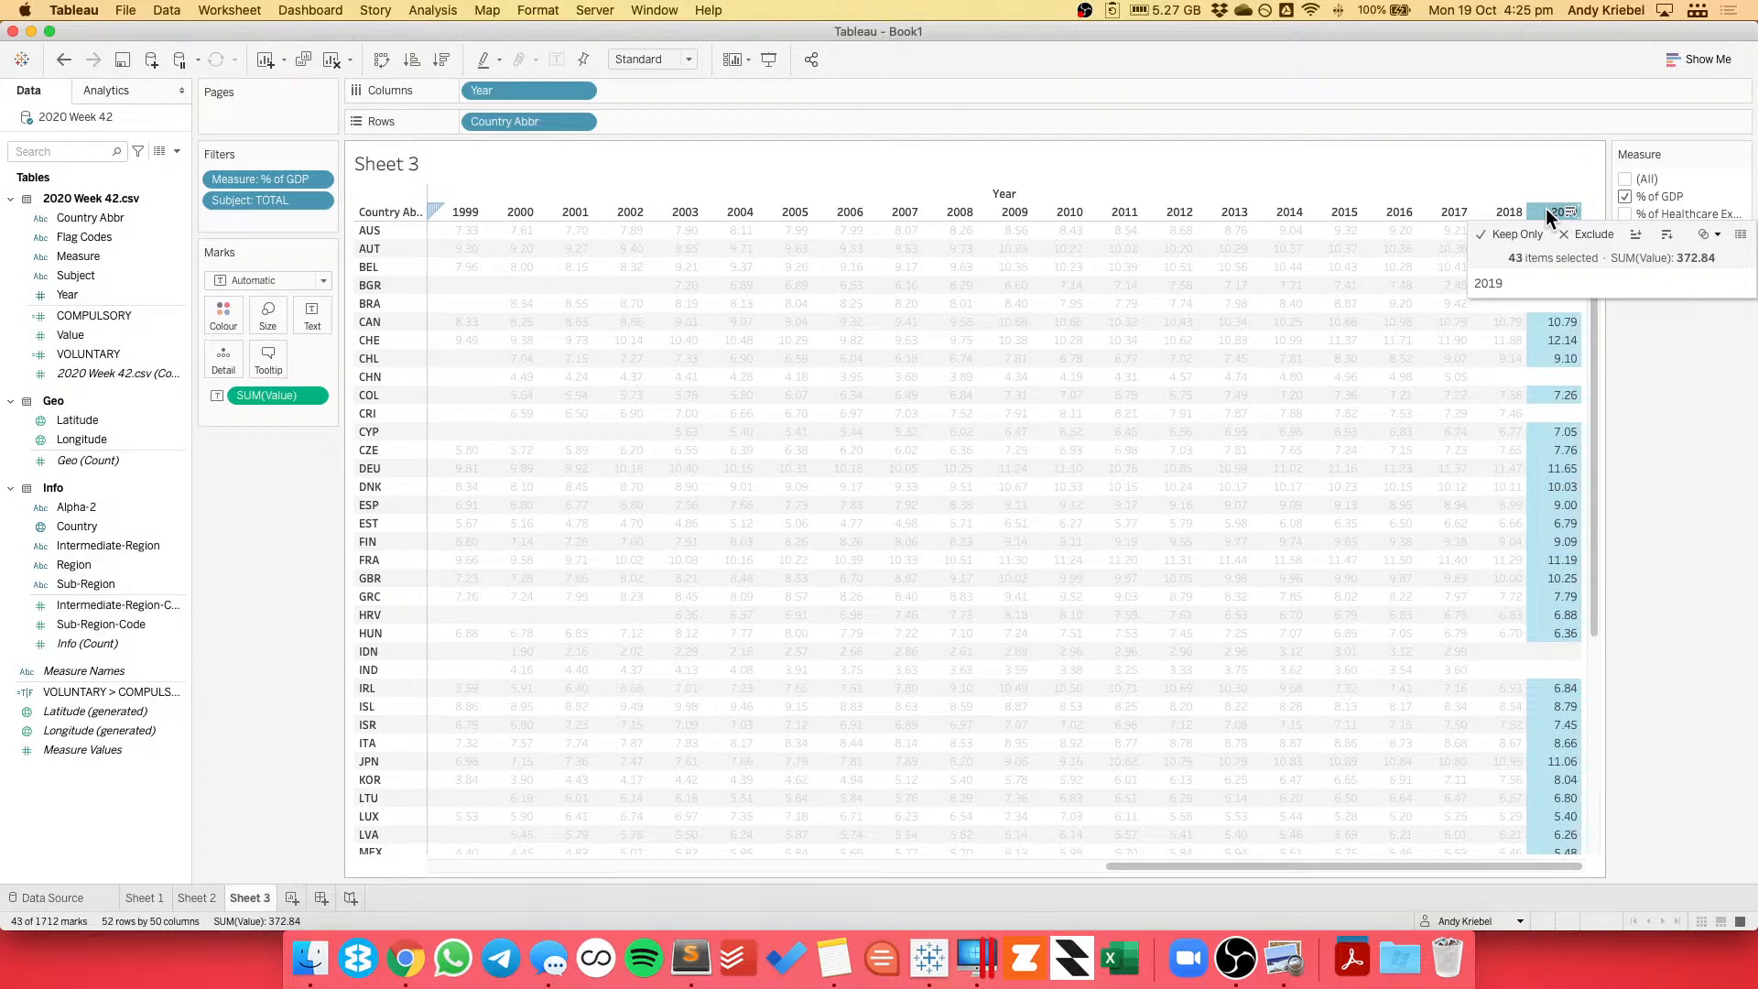
left_click(1439, 212)
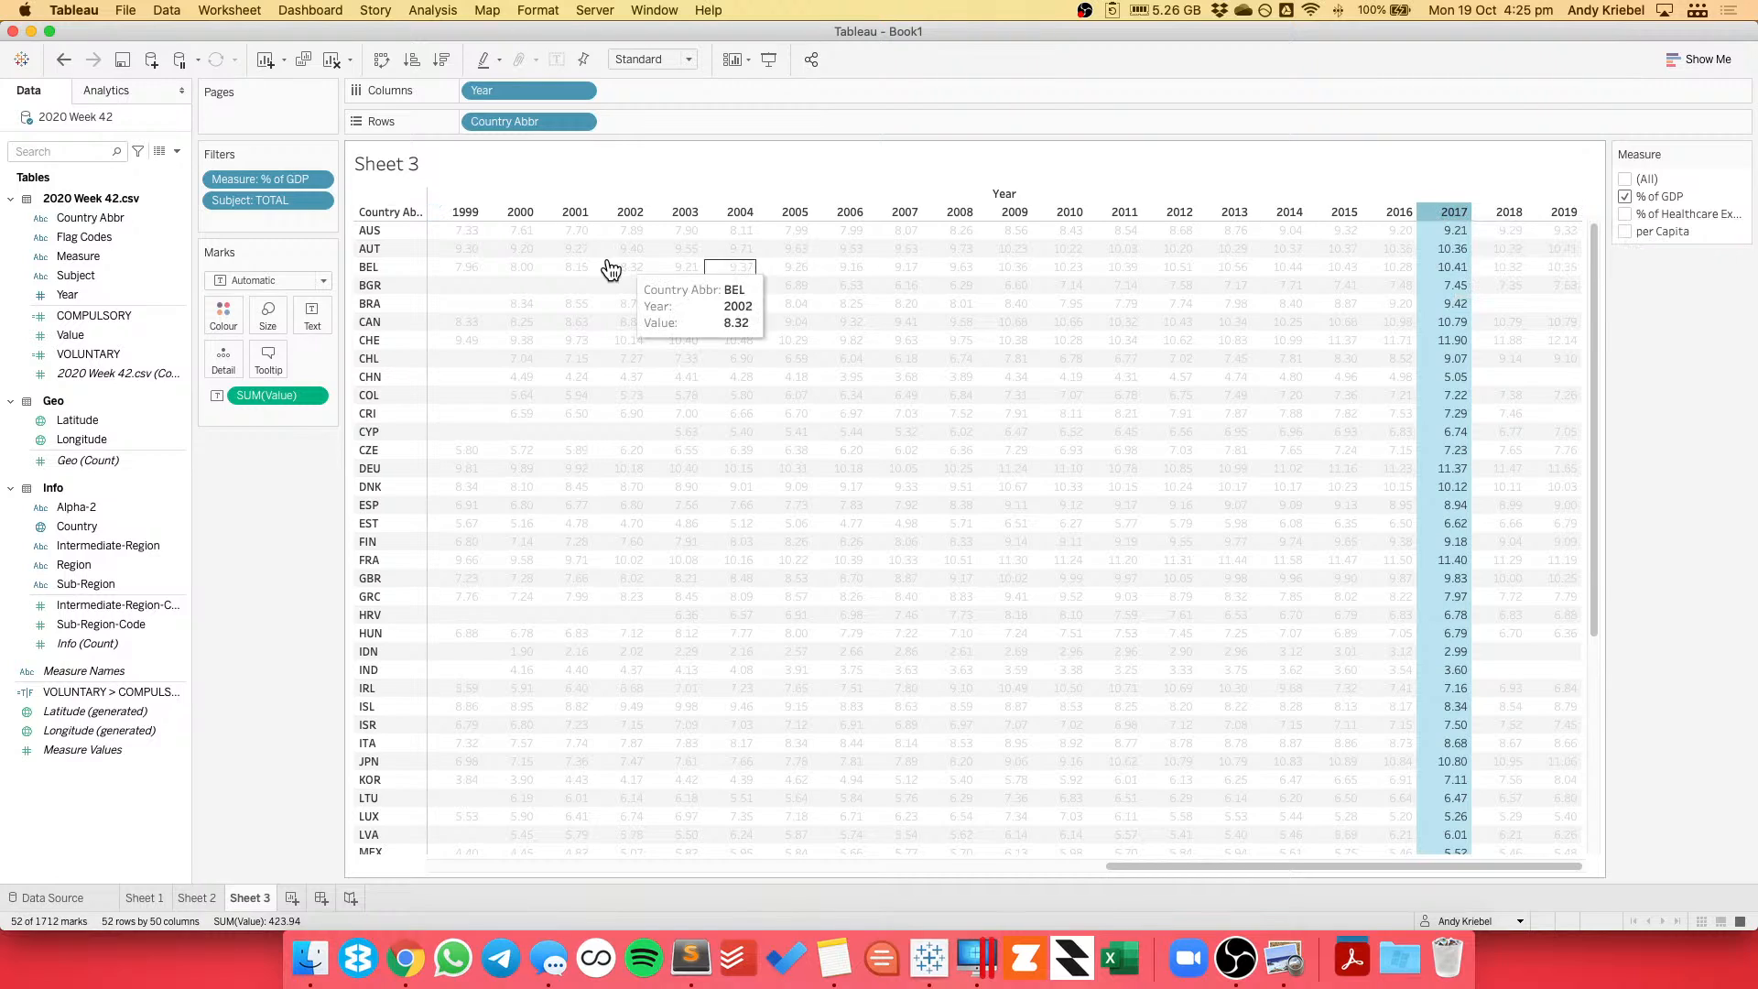
left_click(679, 212)
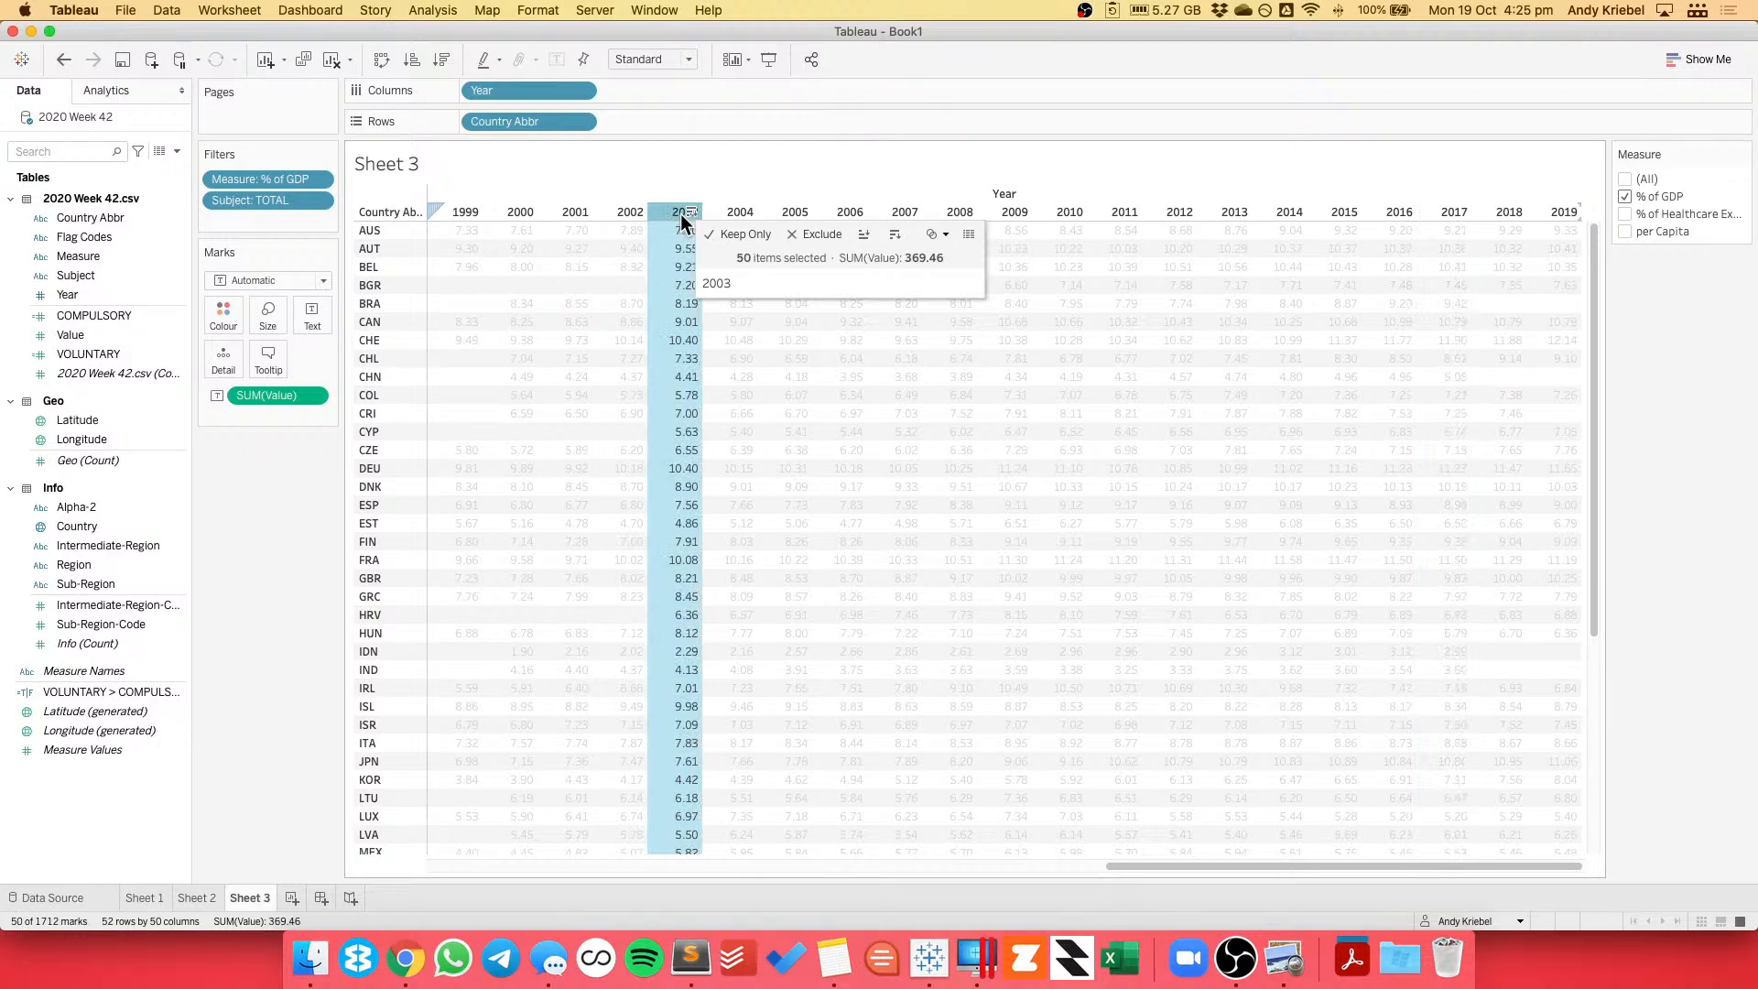
left_click(728, 211)
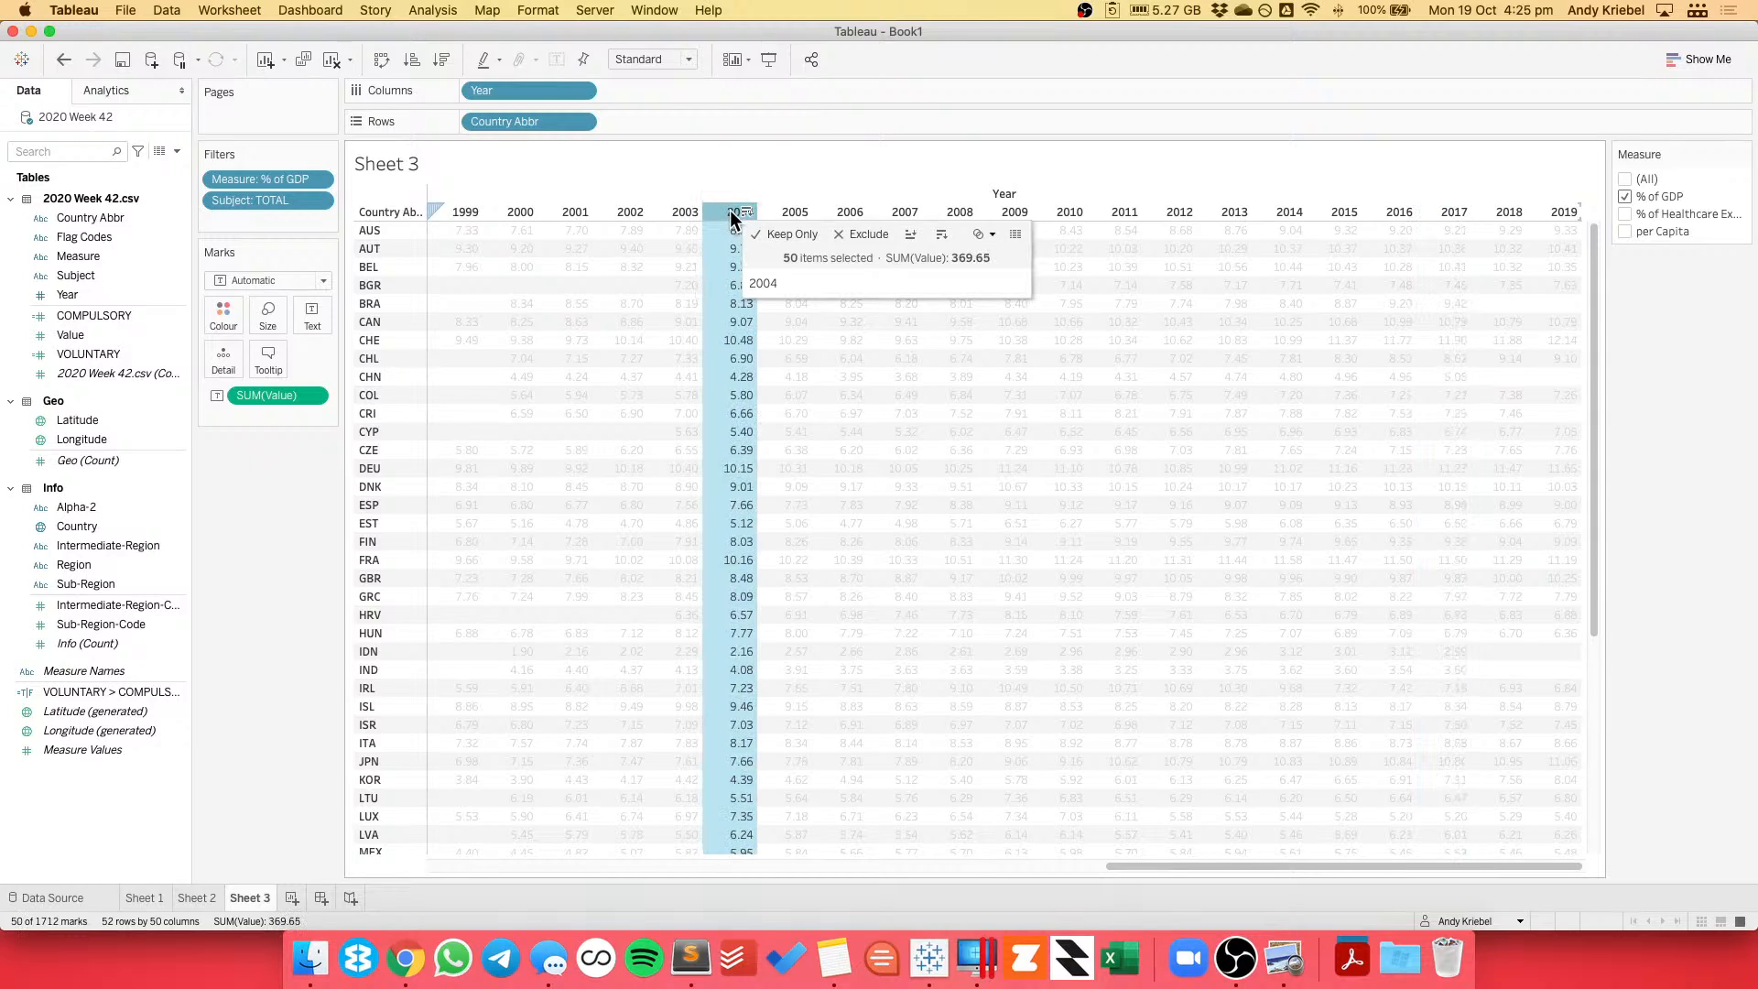
left_click(783, 212)
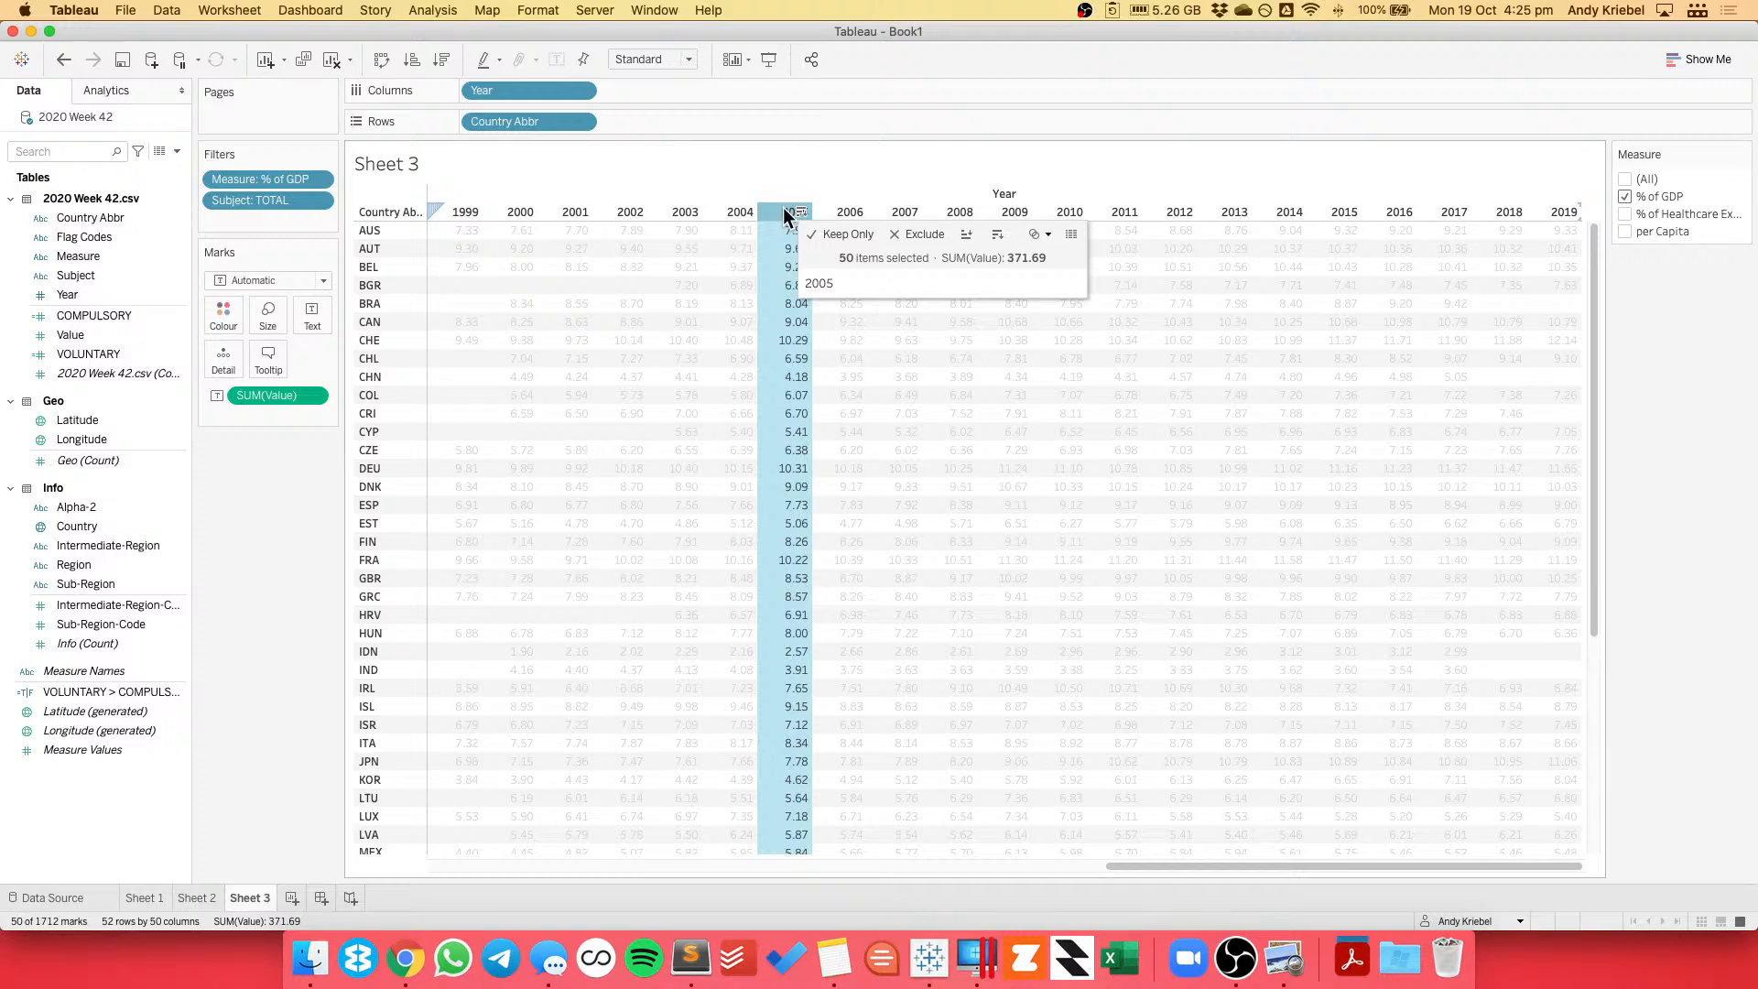
left_click(839, 212)
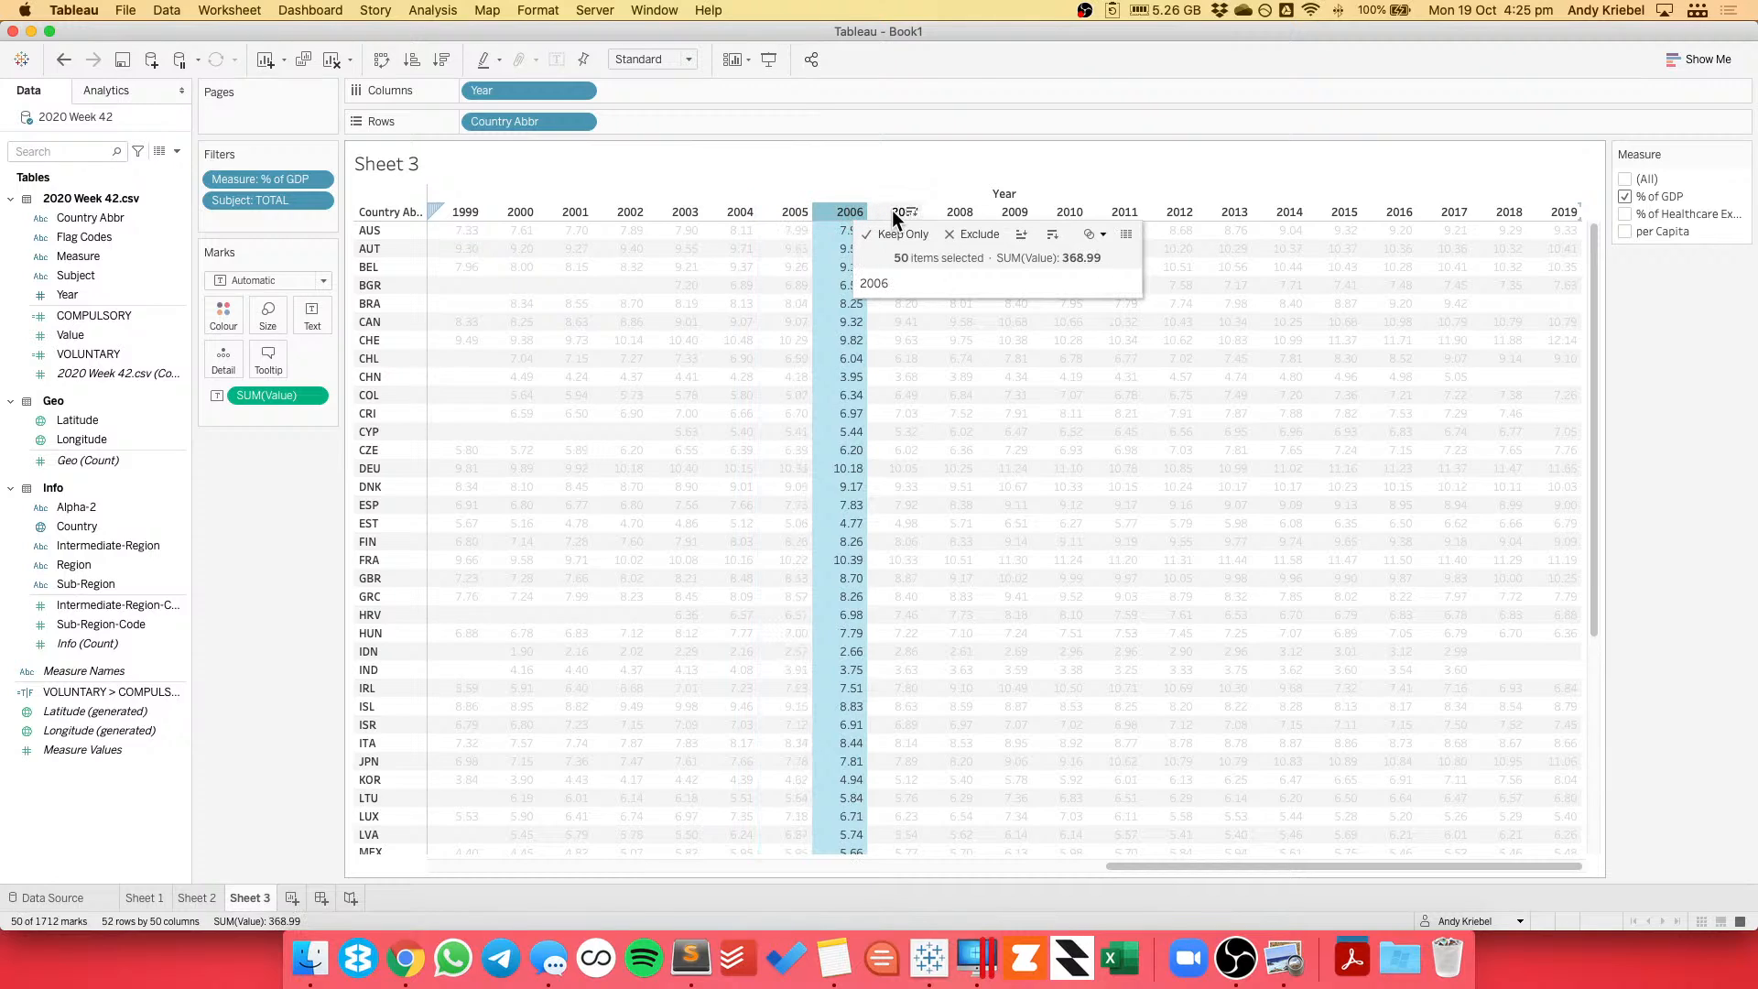
left_click(892, 212)
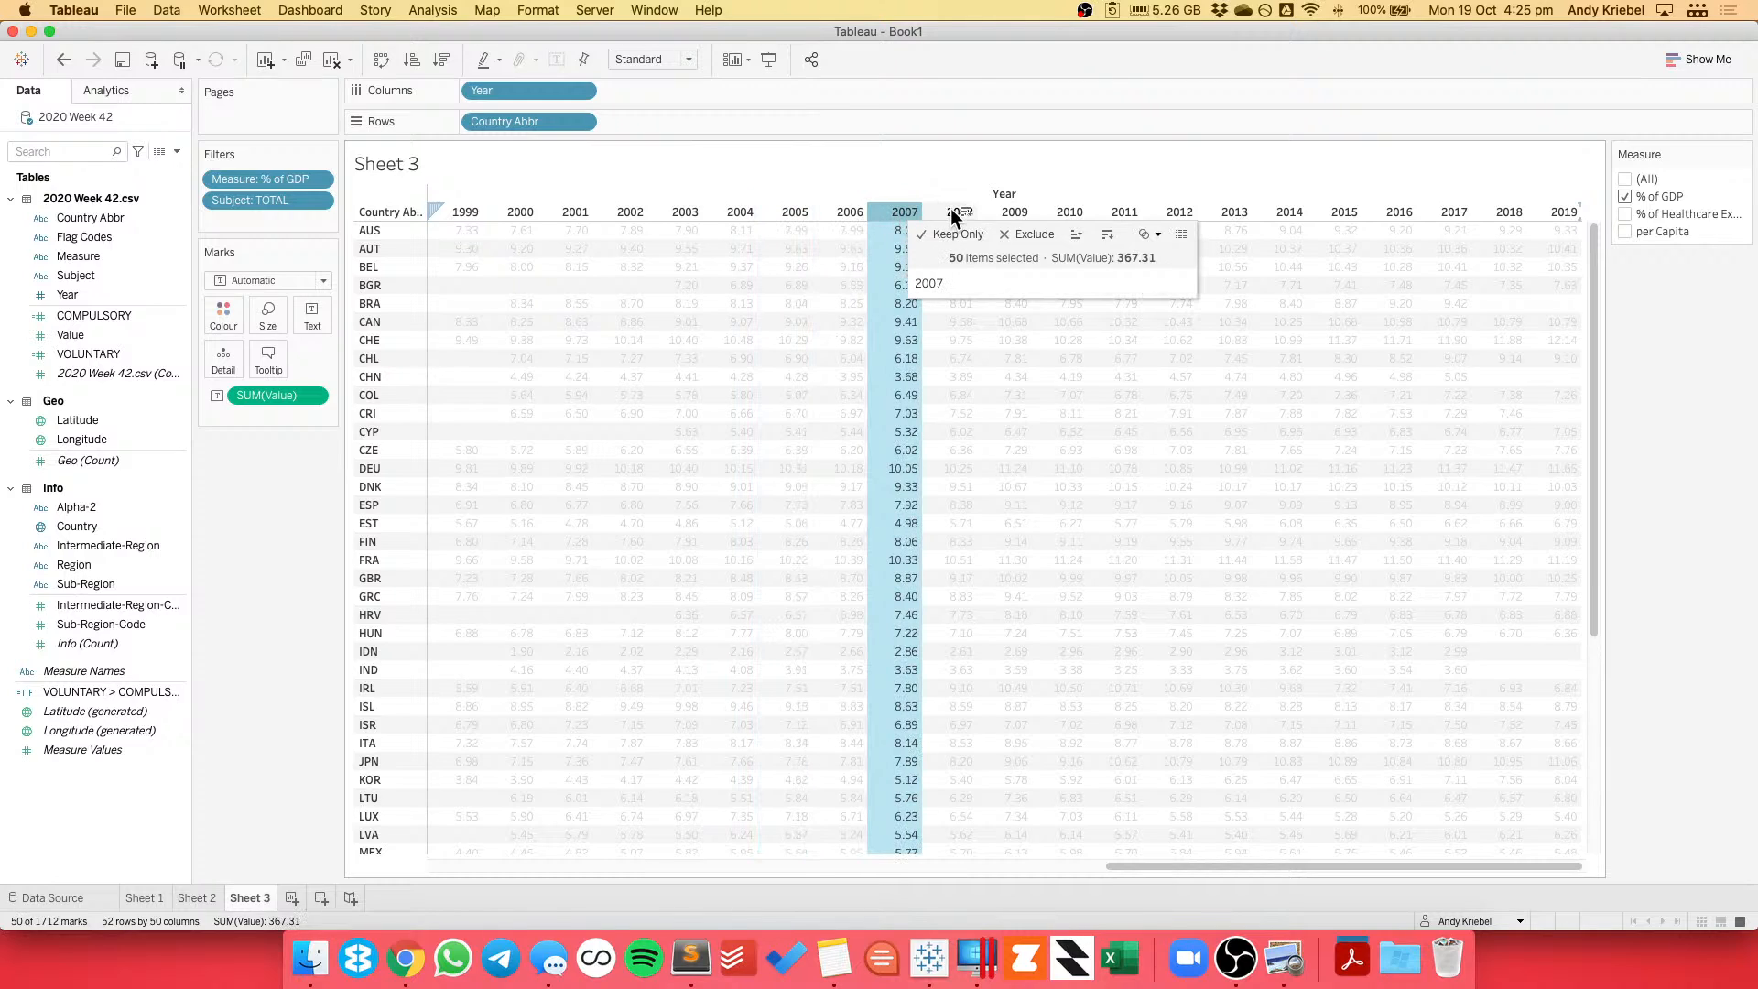
left_click(1003, 210)
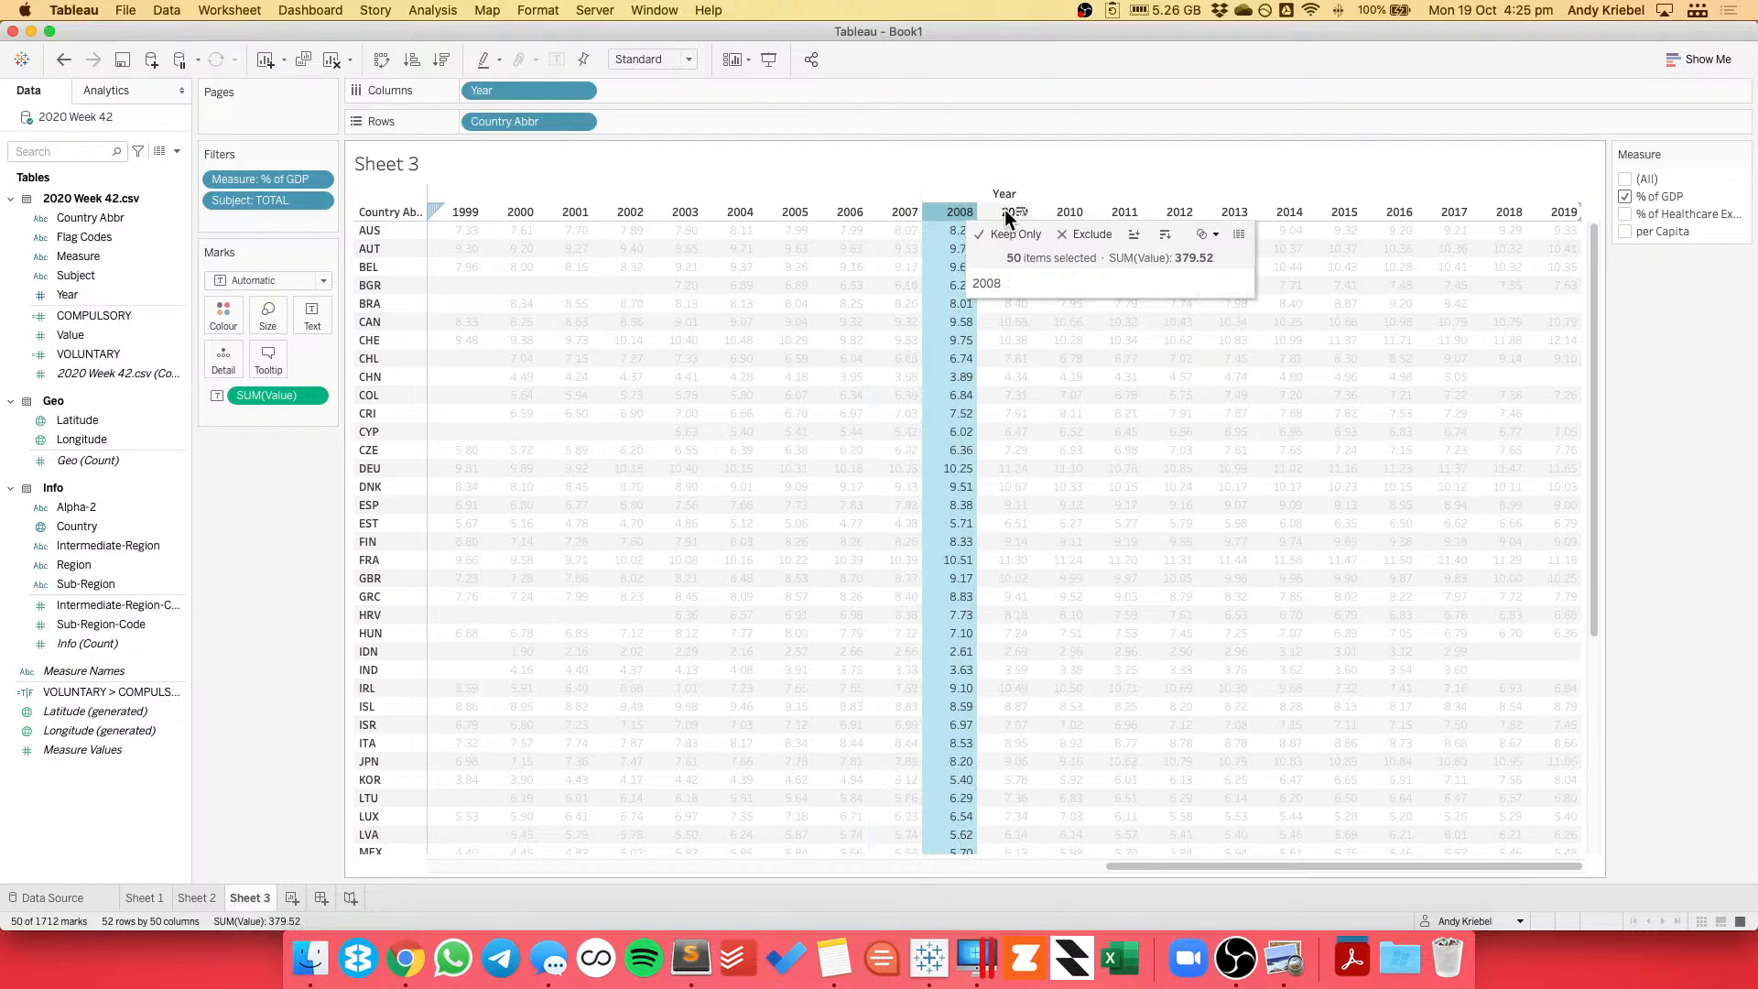
left_click(1057, 213)
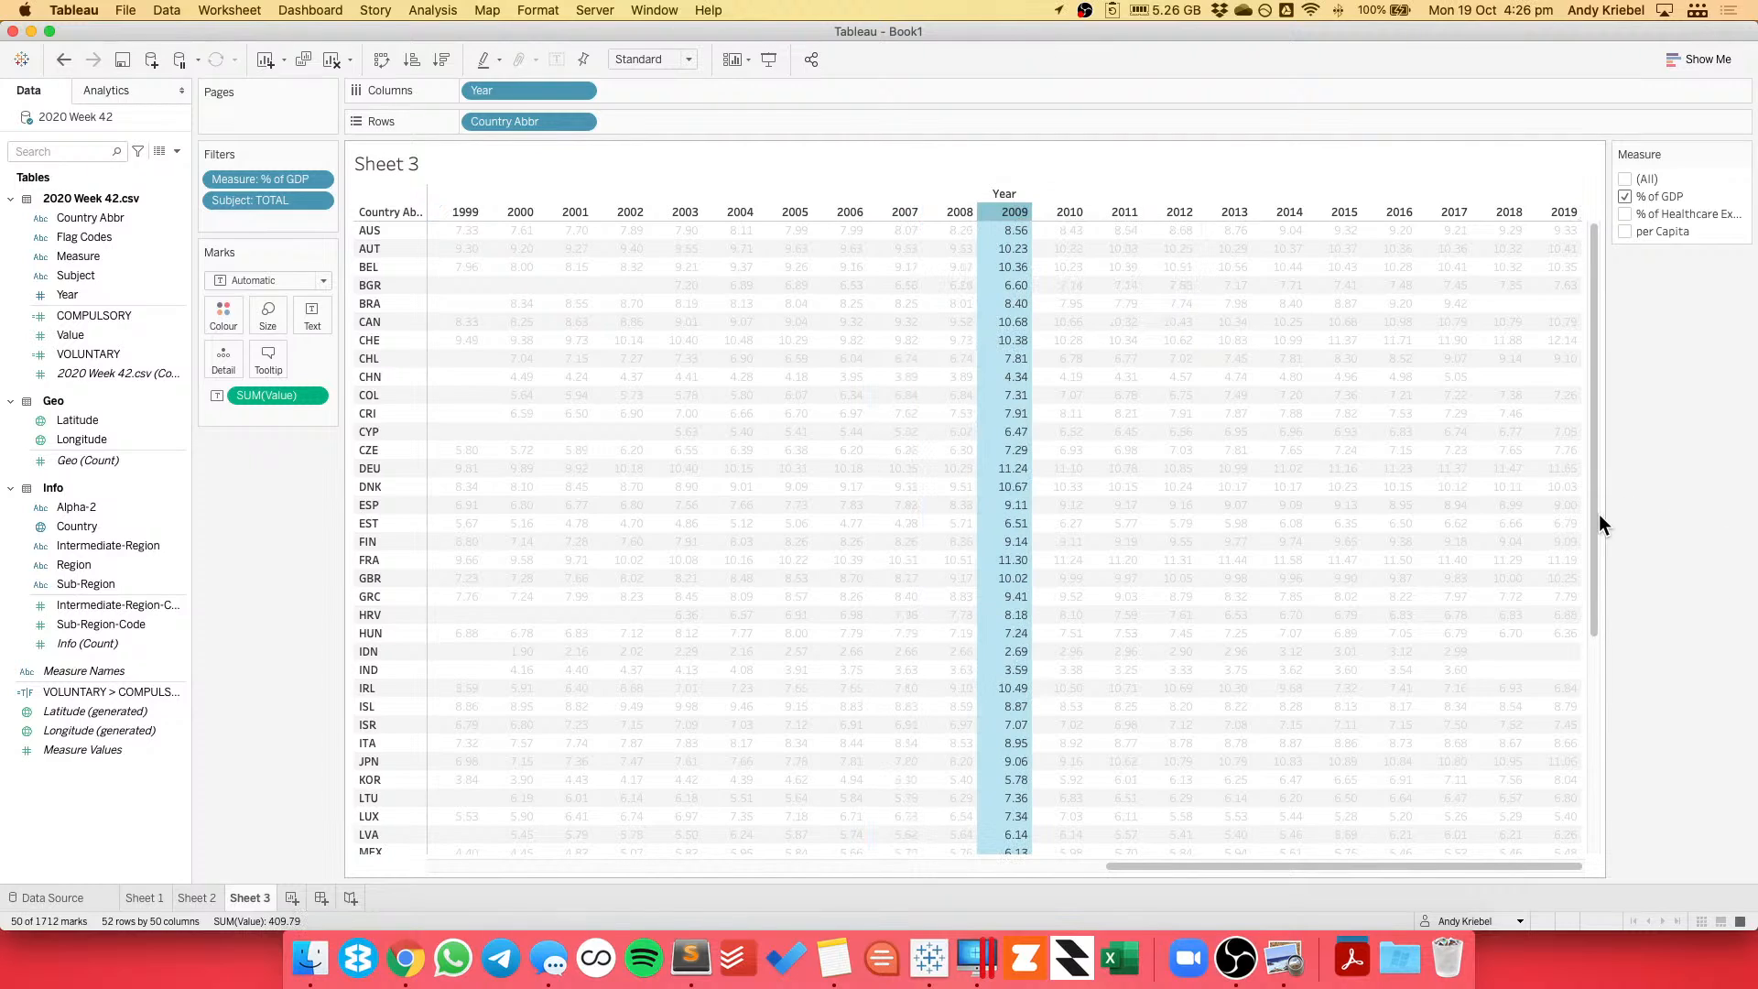
Add Country next to Country Abbr on the rows, and exclude the countries MKD and SRB from the table.
left_click_drag(1593, 520, 1599, 815)
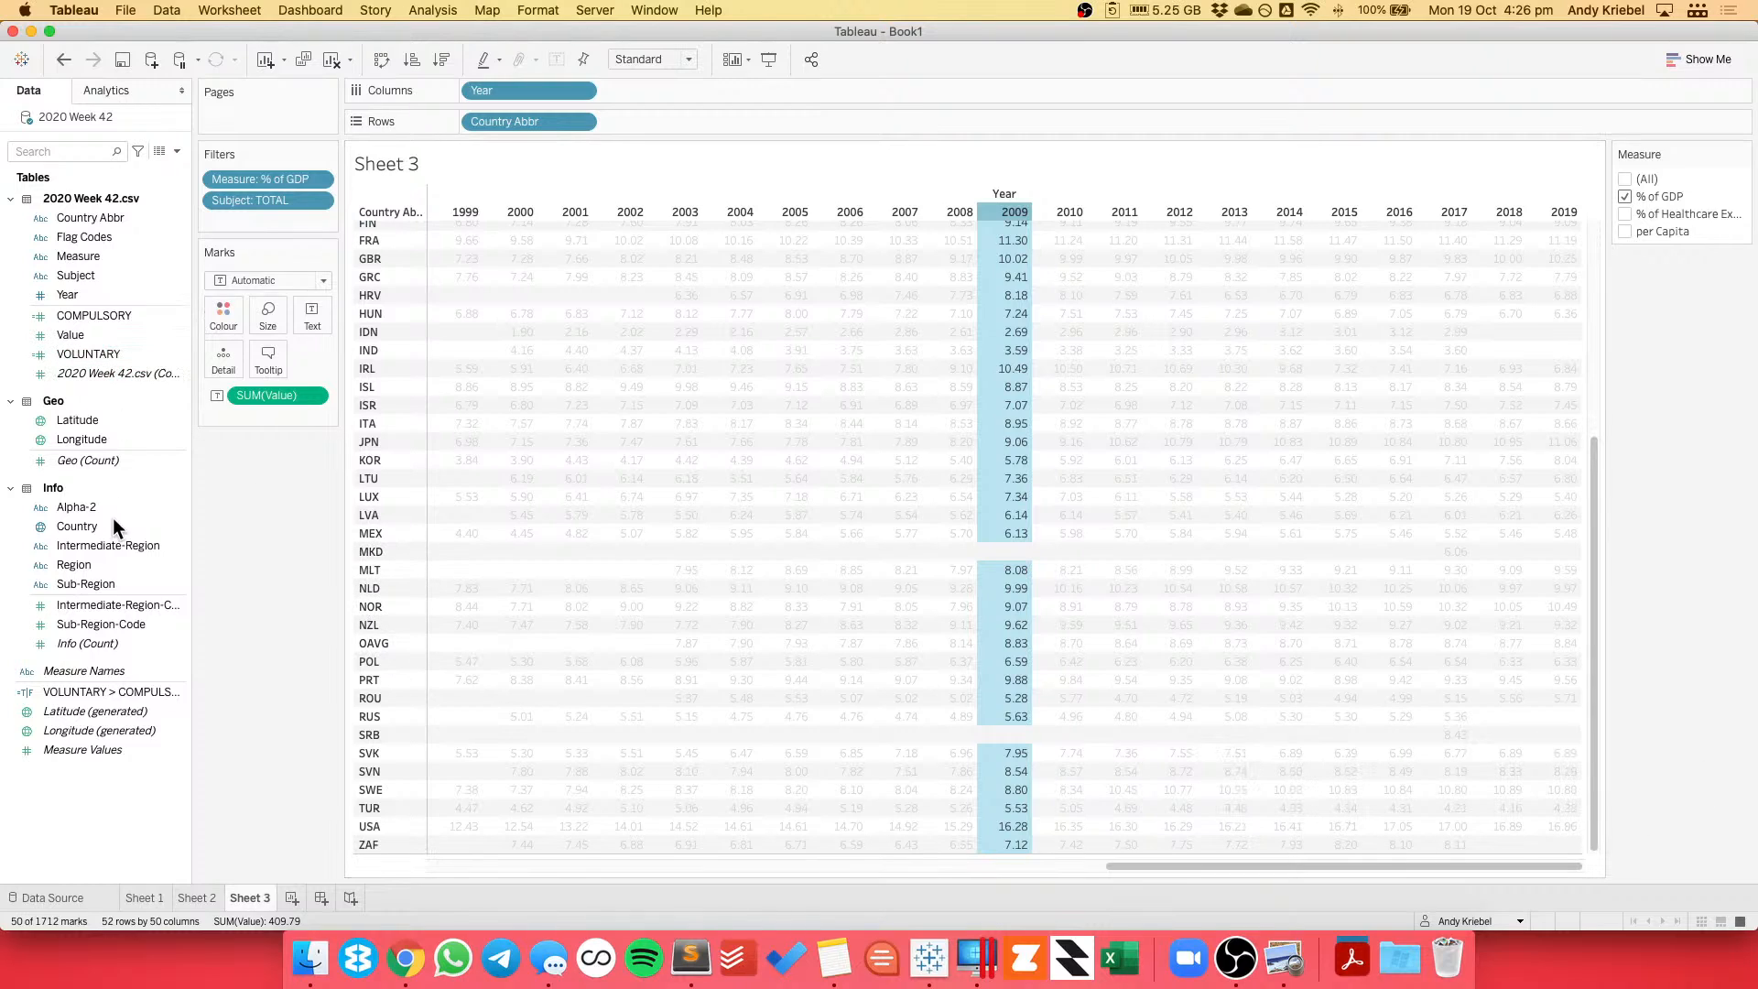
left_click_drag(88, 525, 614, 526)
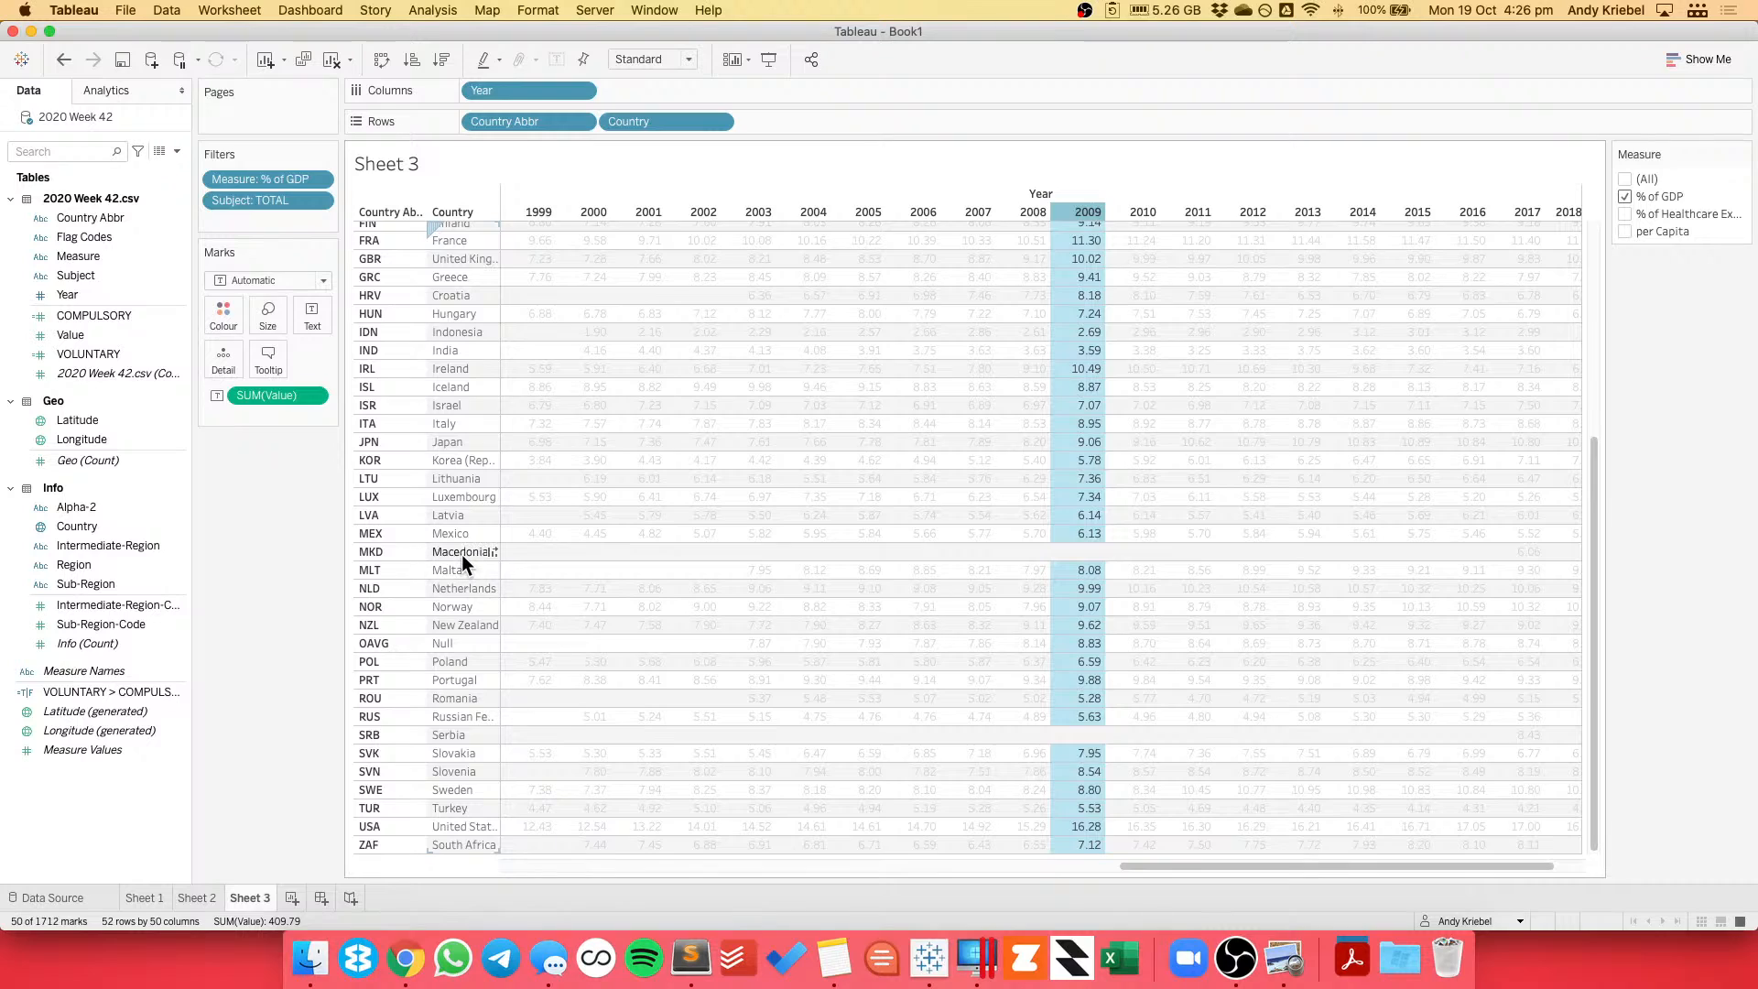
left_click(377, 550)
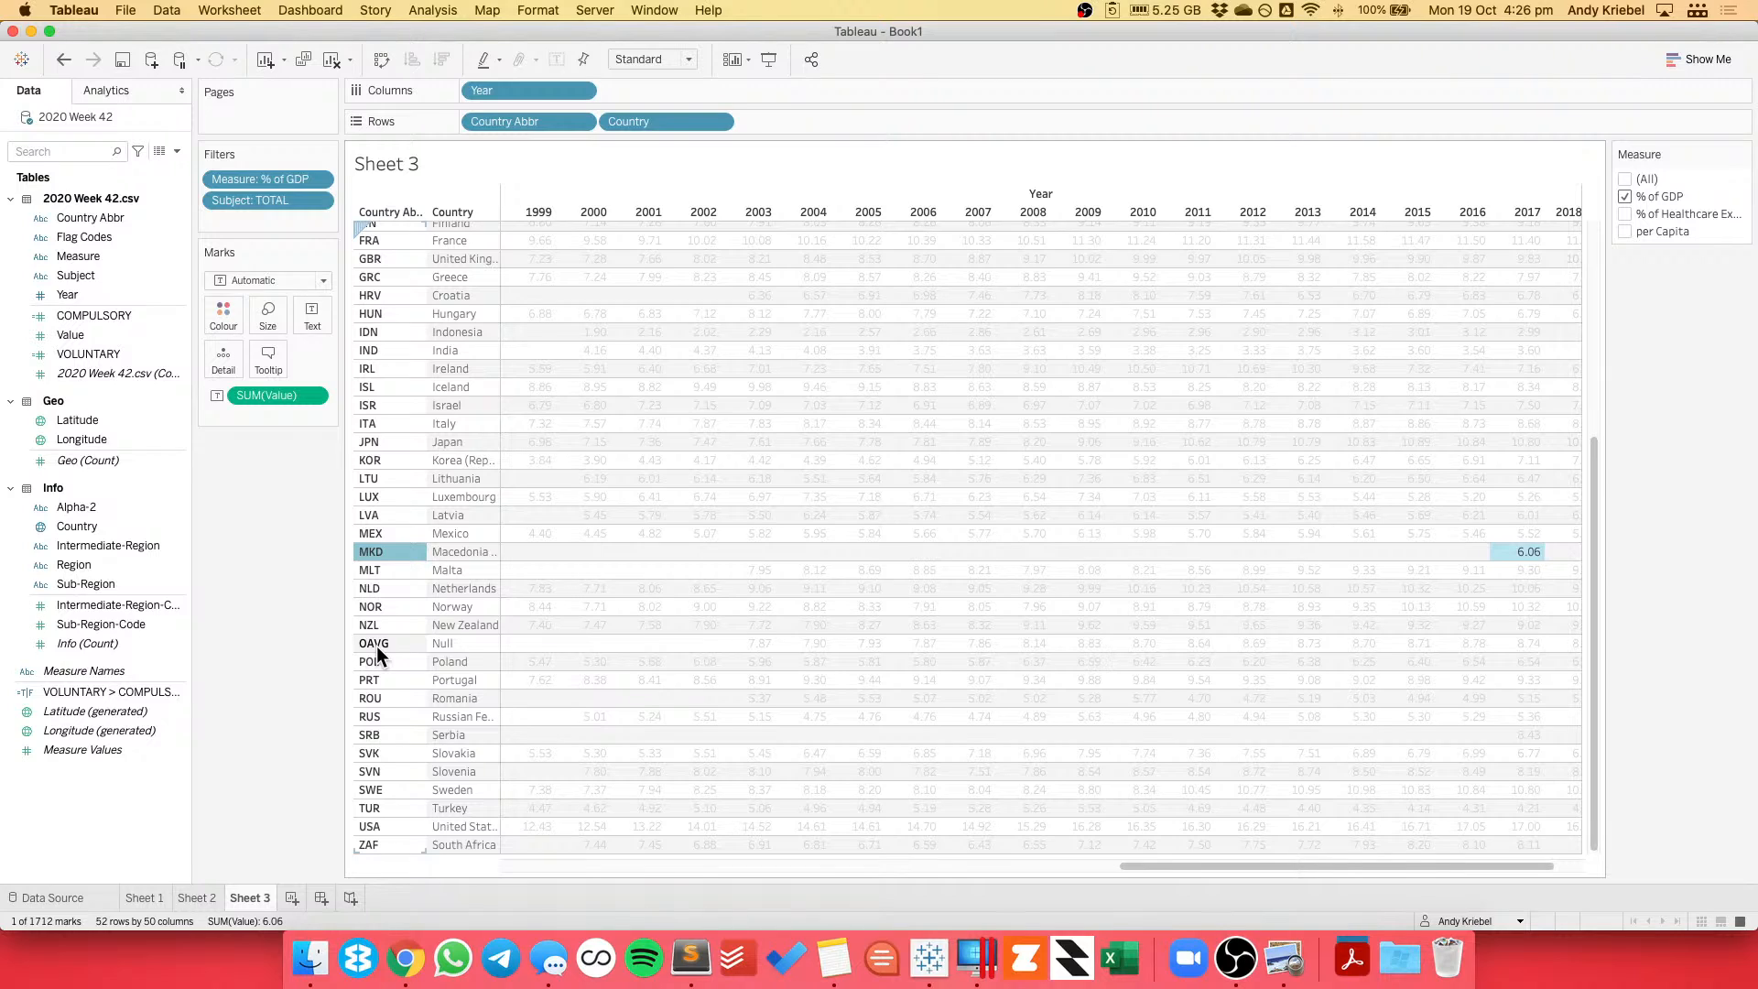
left_click(381, 732, "super")
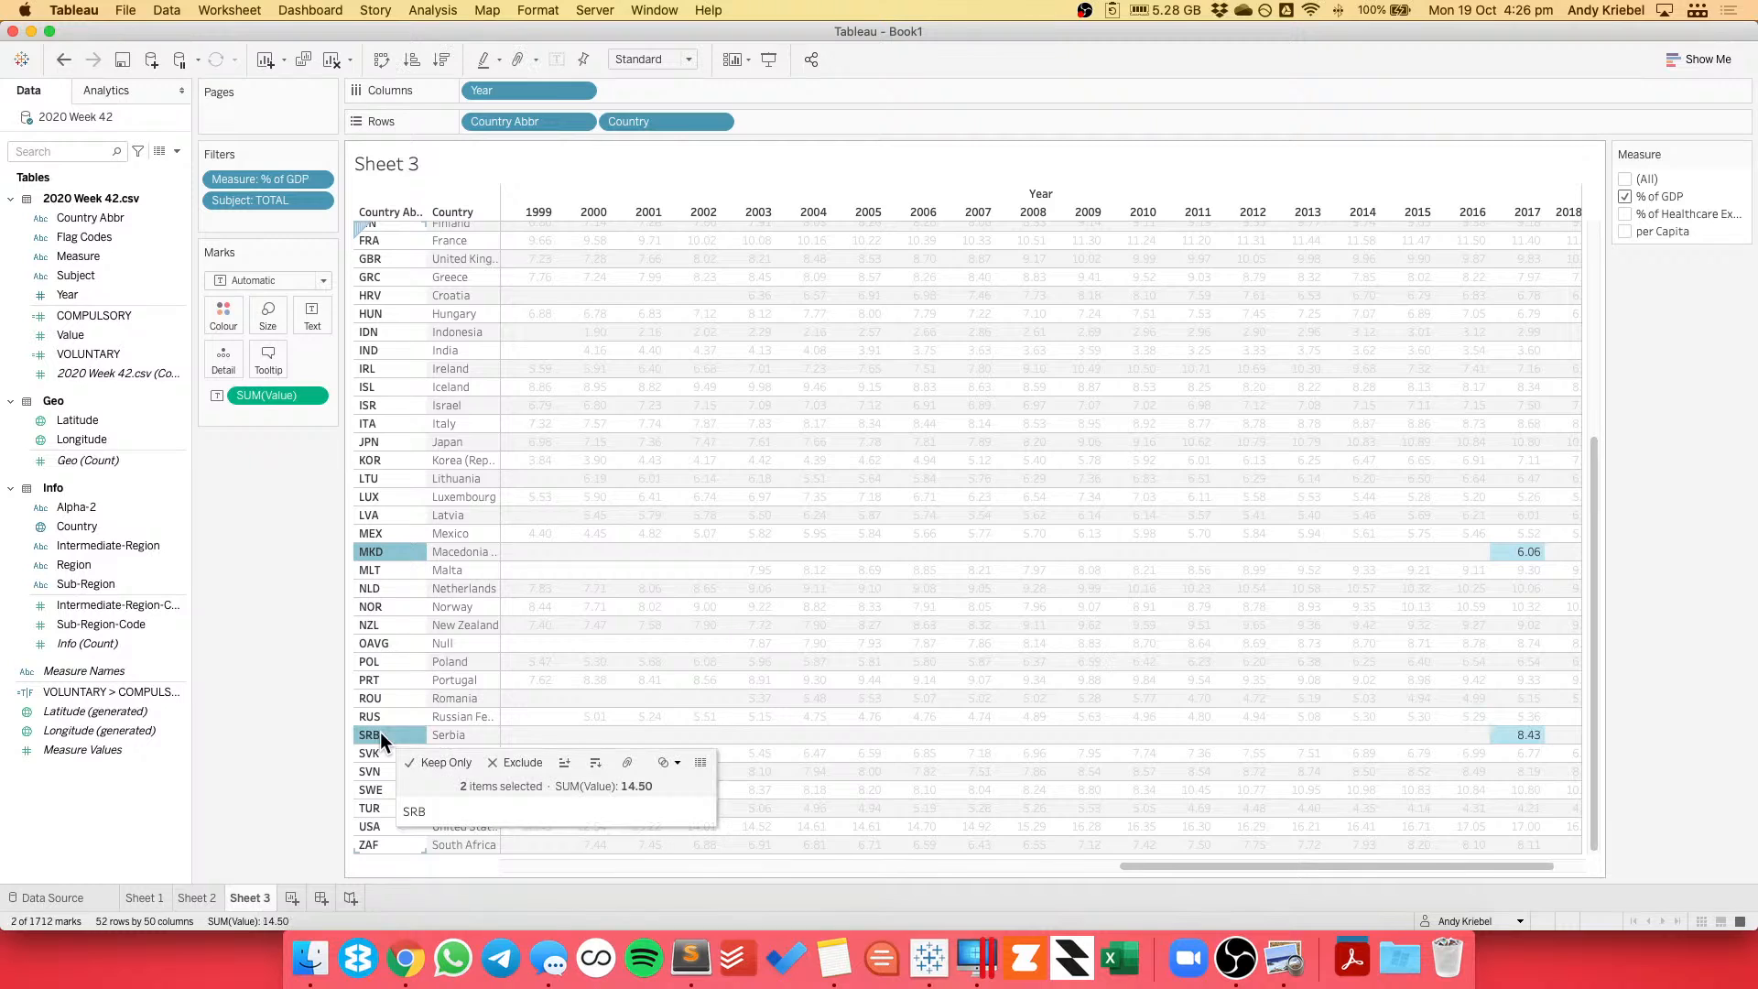
key("Delete")
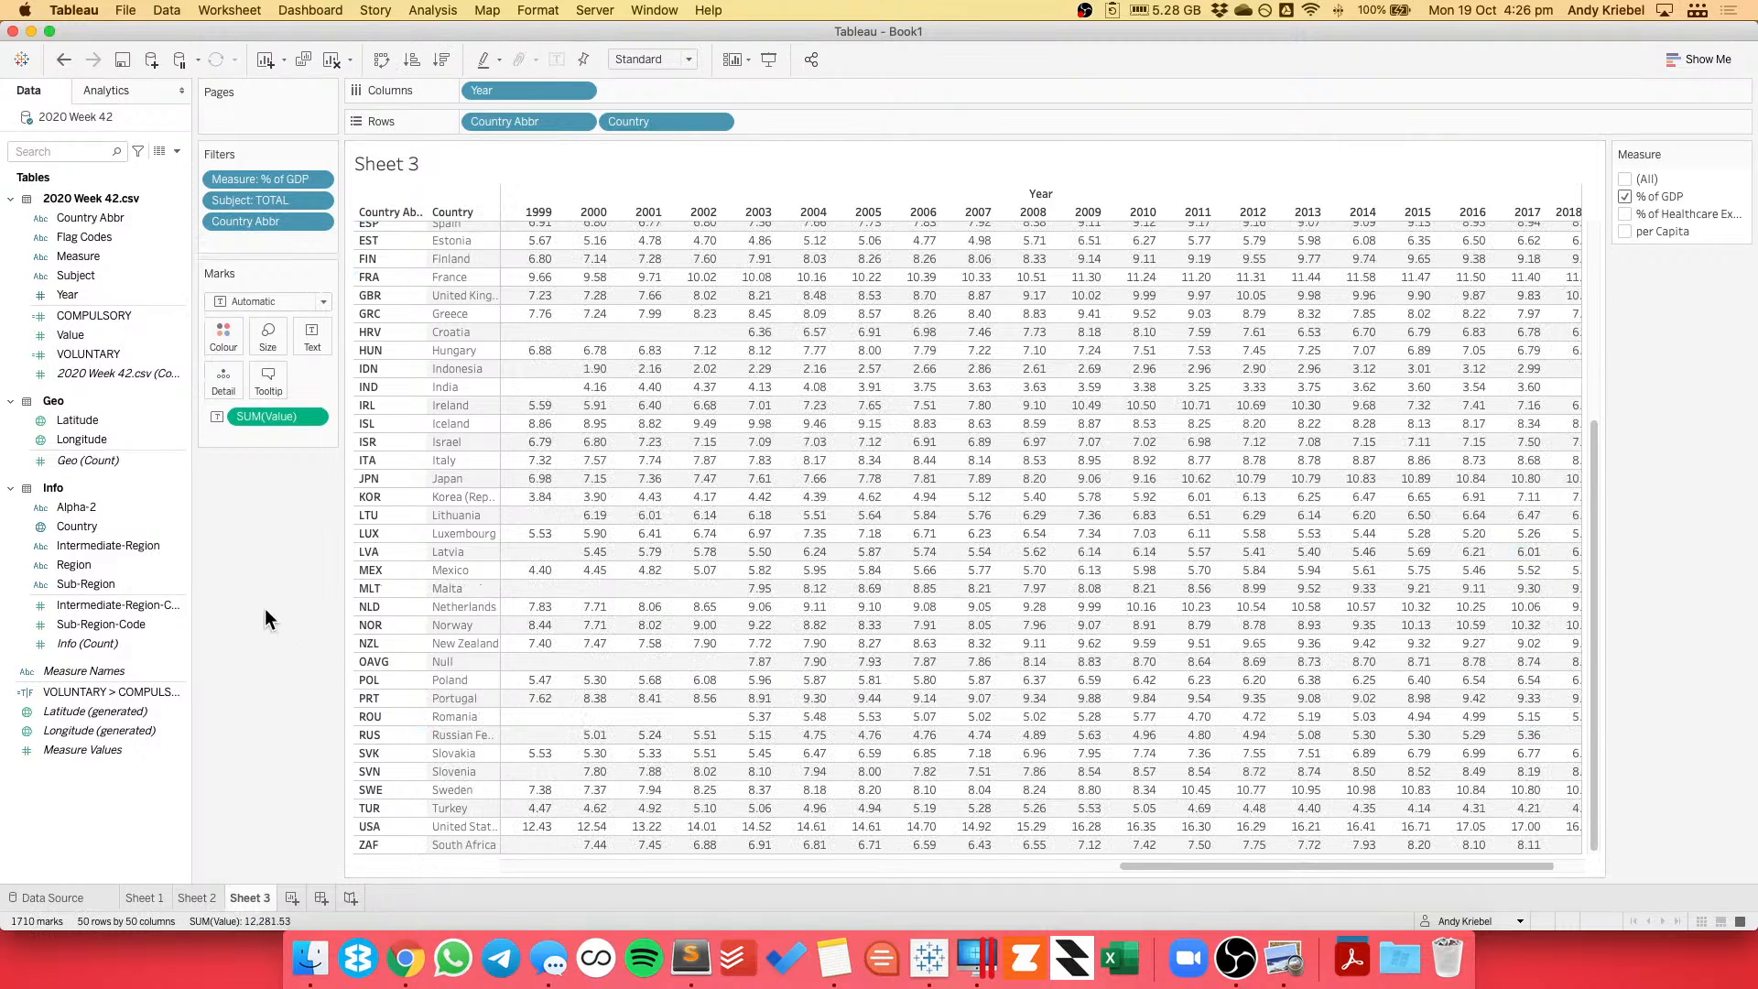
Compare the 2003 and 2017 columns, and keep only those two years in the table.
left_click(739, 211)
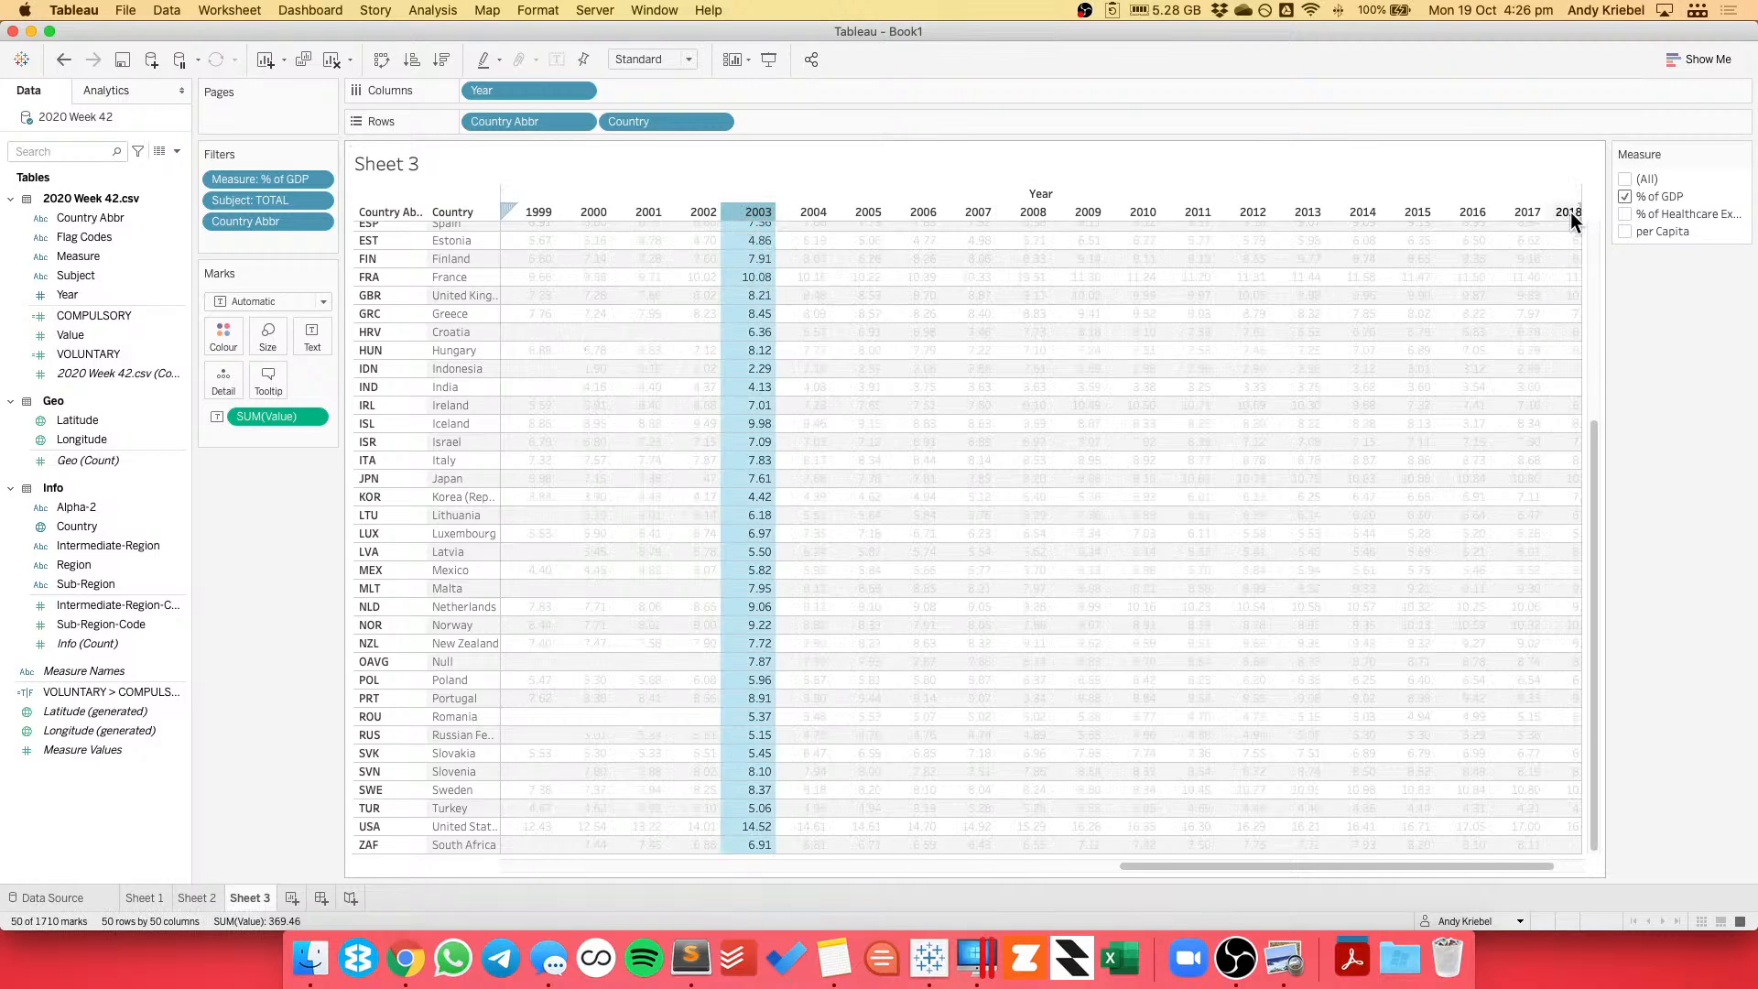
left_click_drag(1307, 865, 1474, 848)
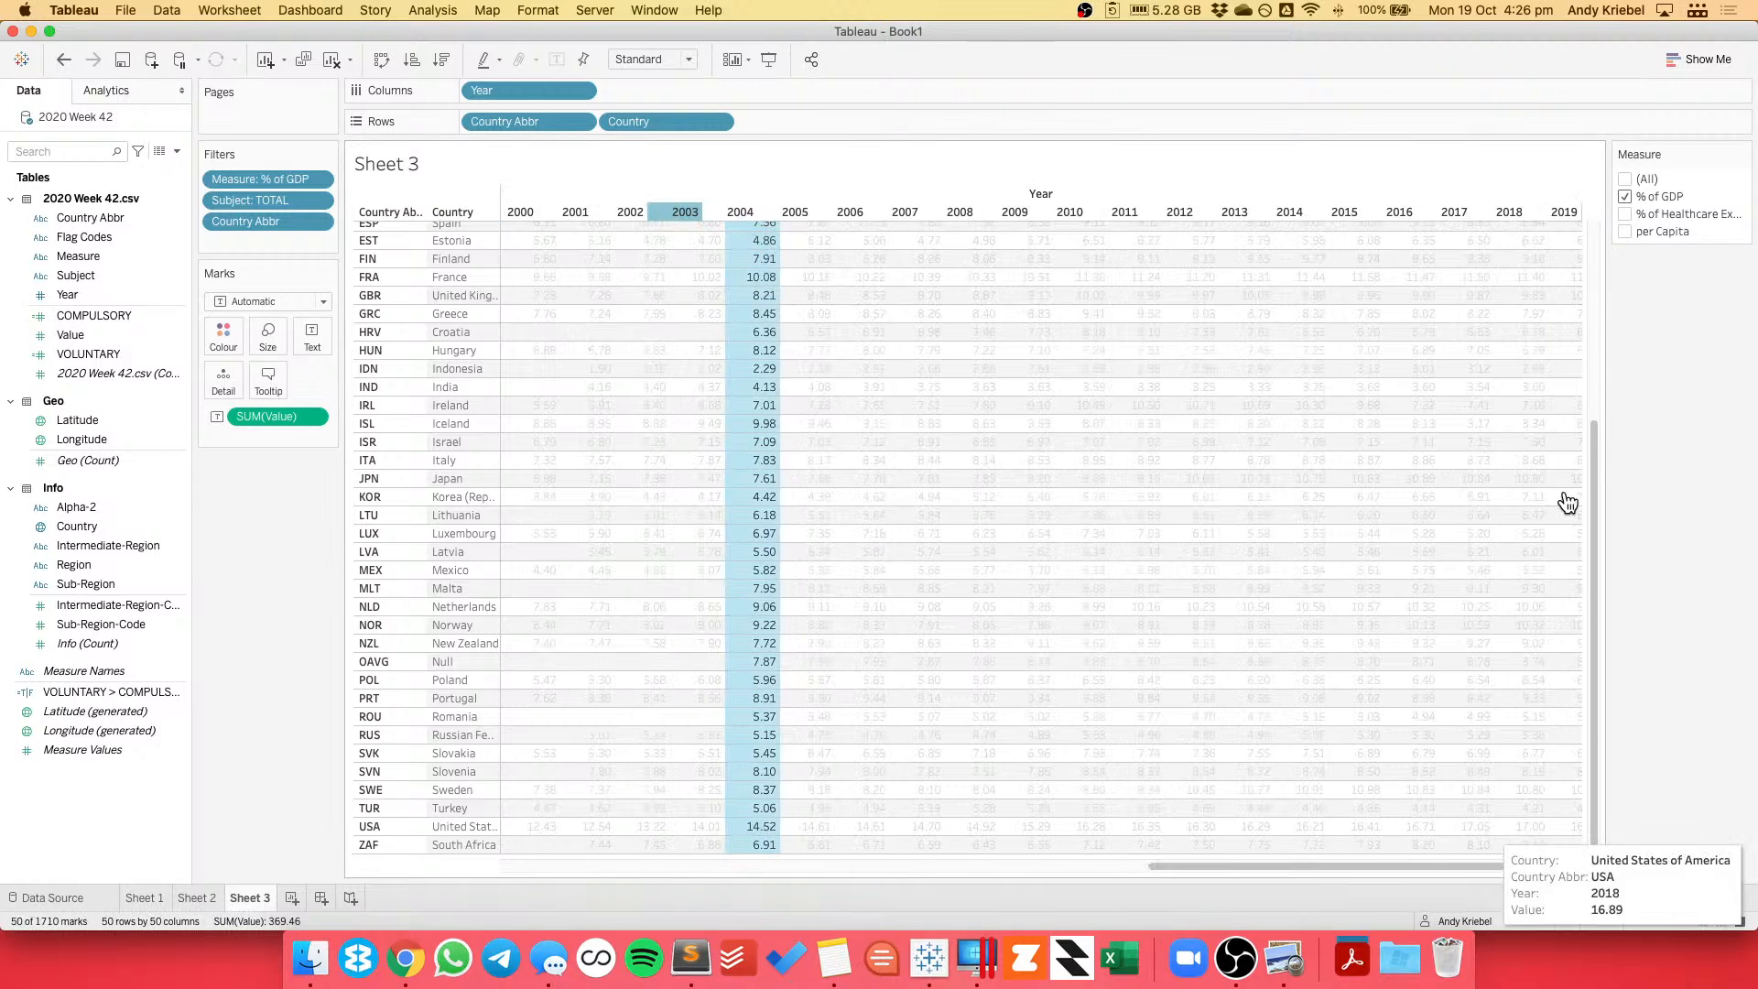
left_click(1447, 213)
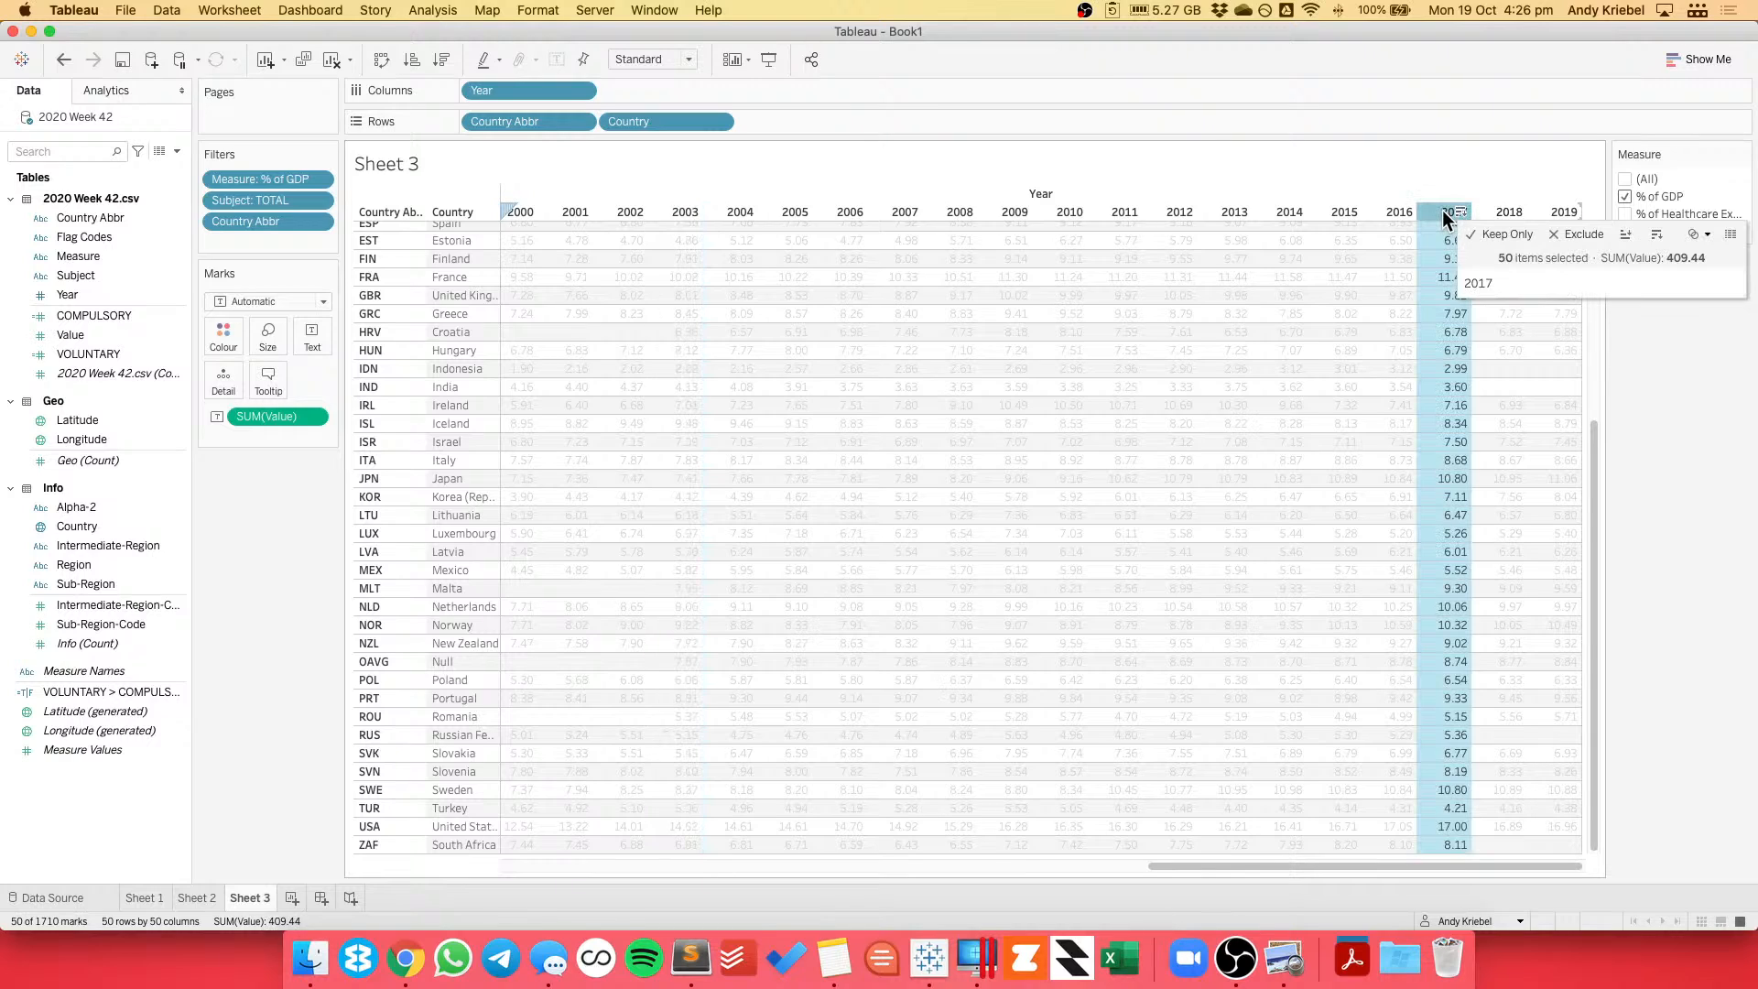
left_click(675, 213, "super")
left_click(729, 233)
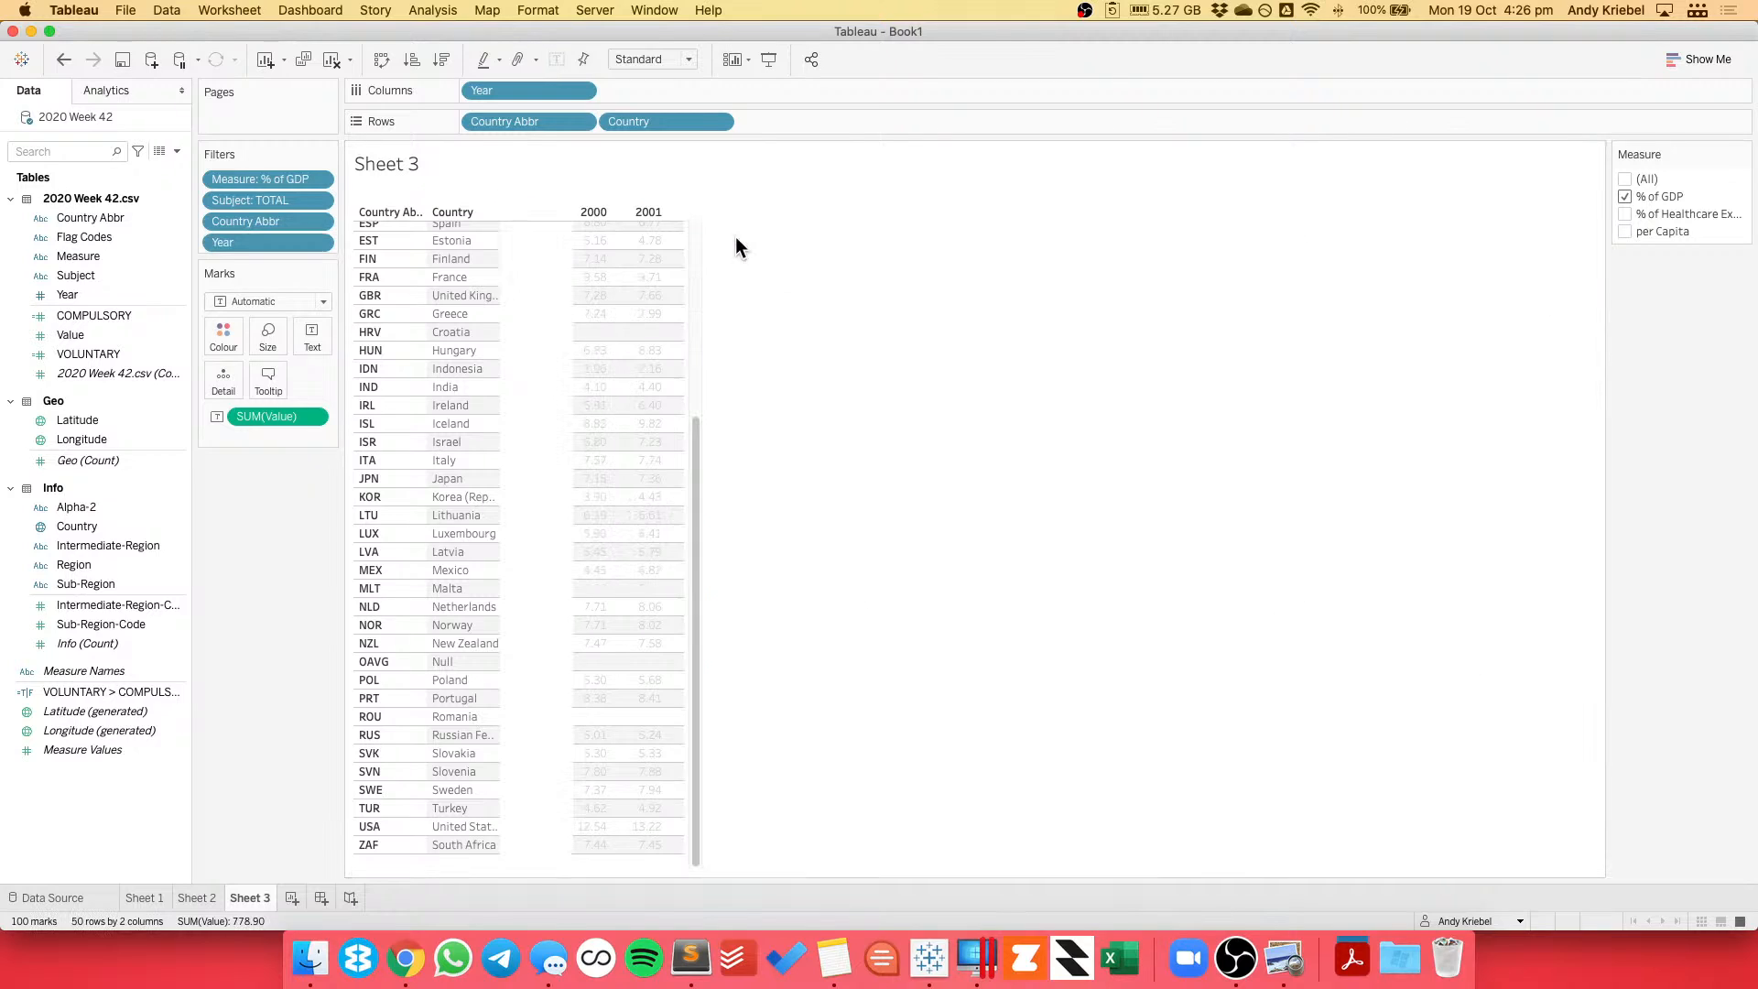
left_click(291, 628)
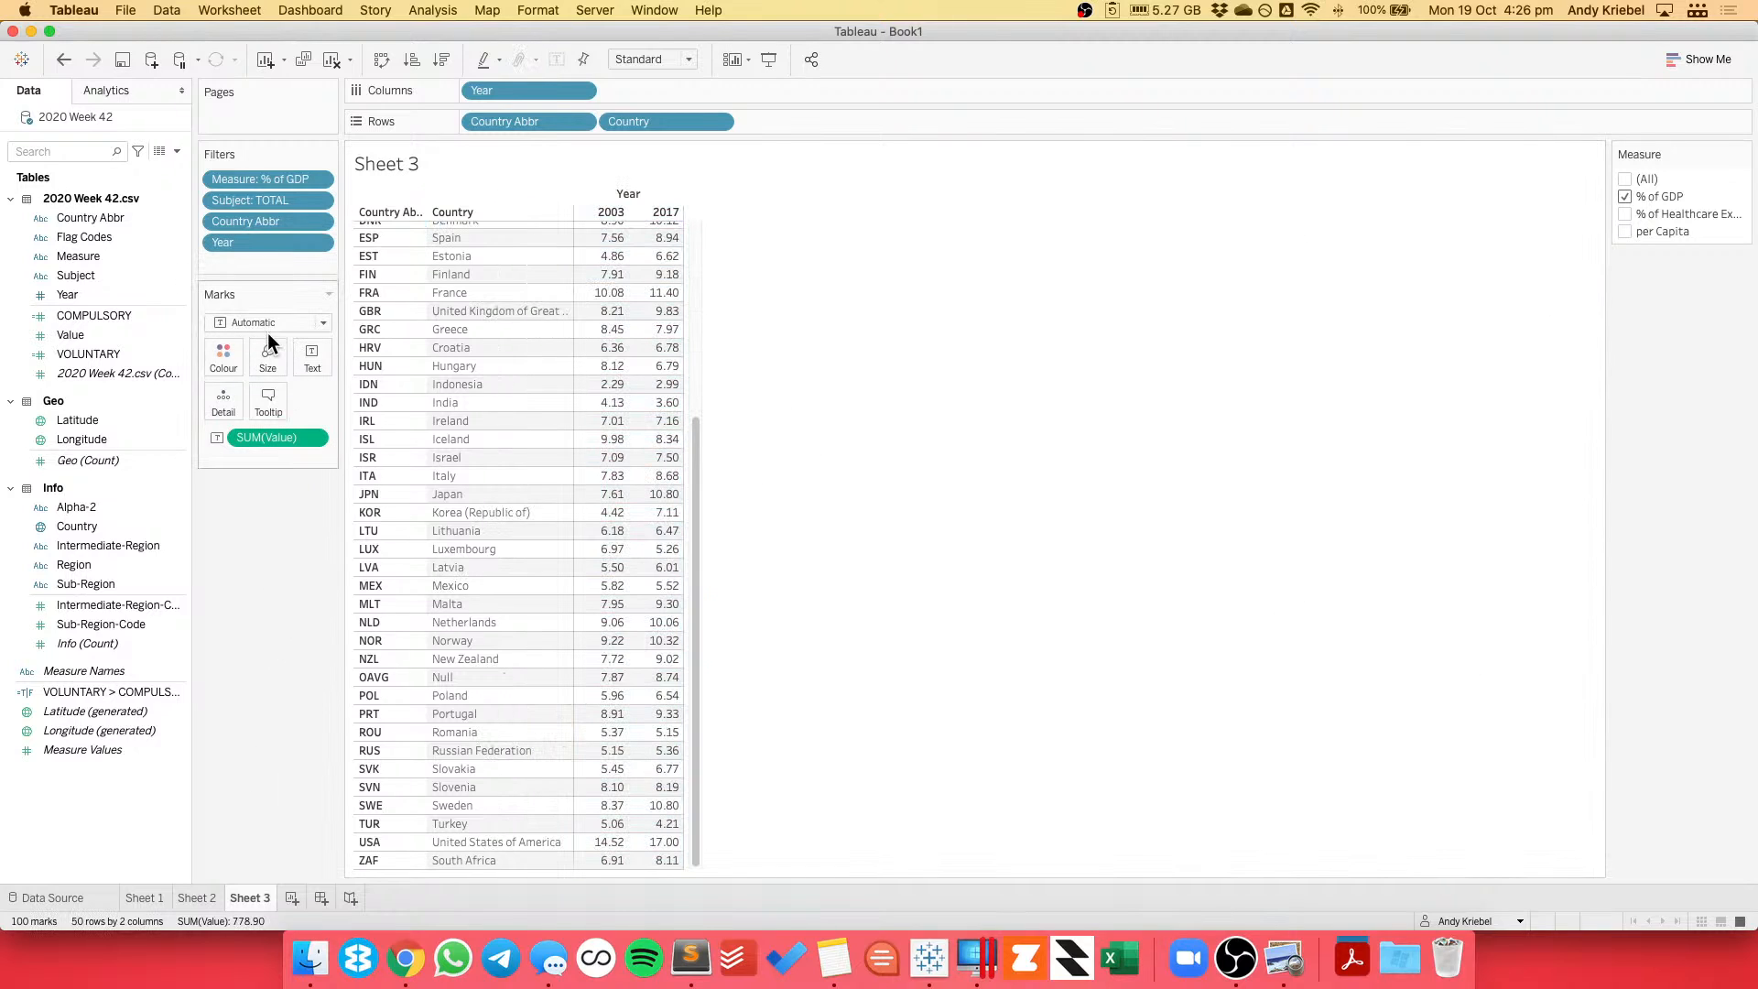
Turn the table into a line chart with SUM(Value) on the rows and Country on Detail, removing Country Abbr from the view.
left_click_drag(268, 436, 787, 123)
left_click_drag(639, 128, 224, 403)
left_click_drag(491, 121, 237, 549)
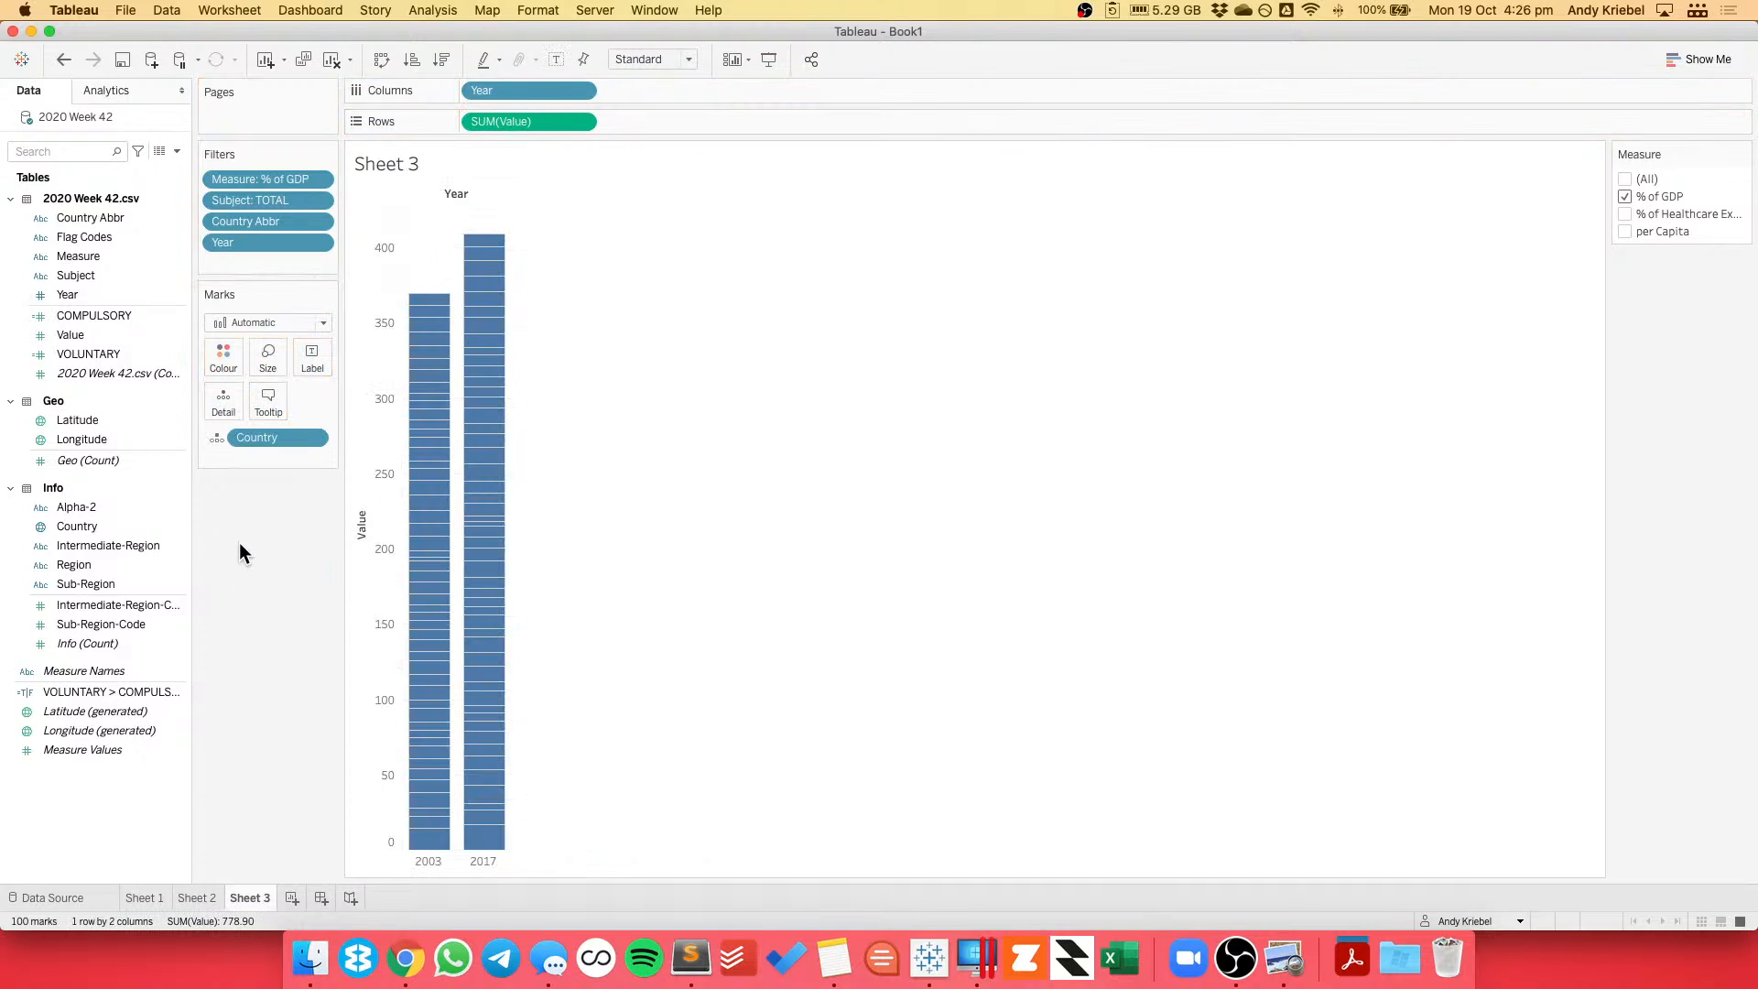
left_click(246, 322)
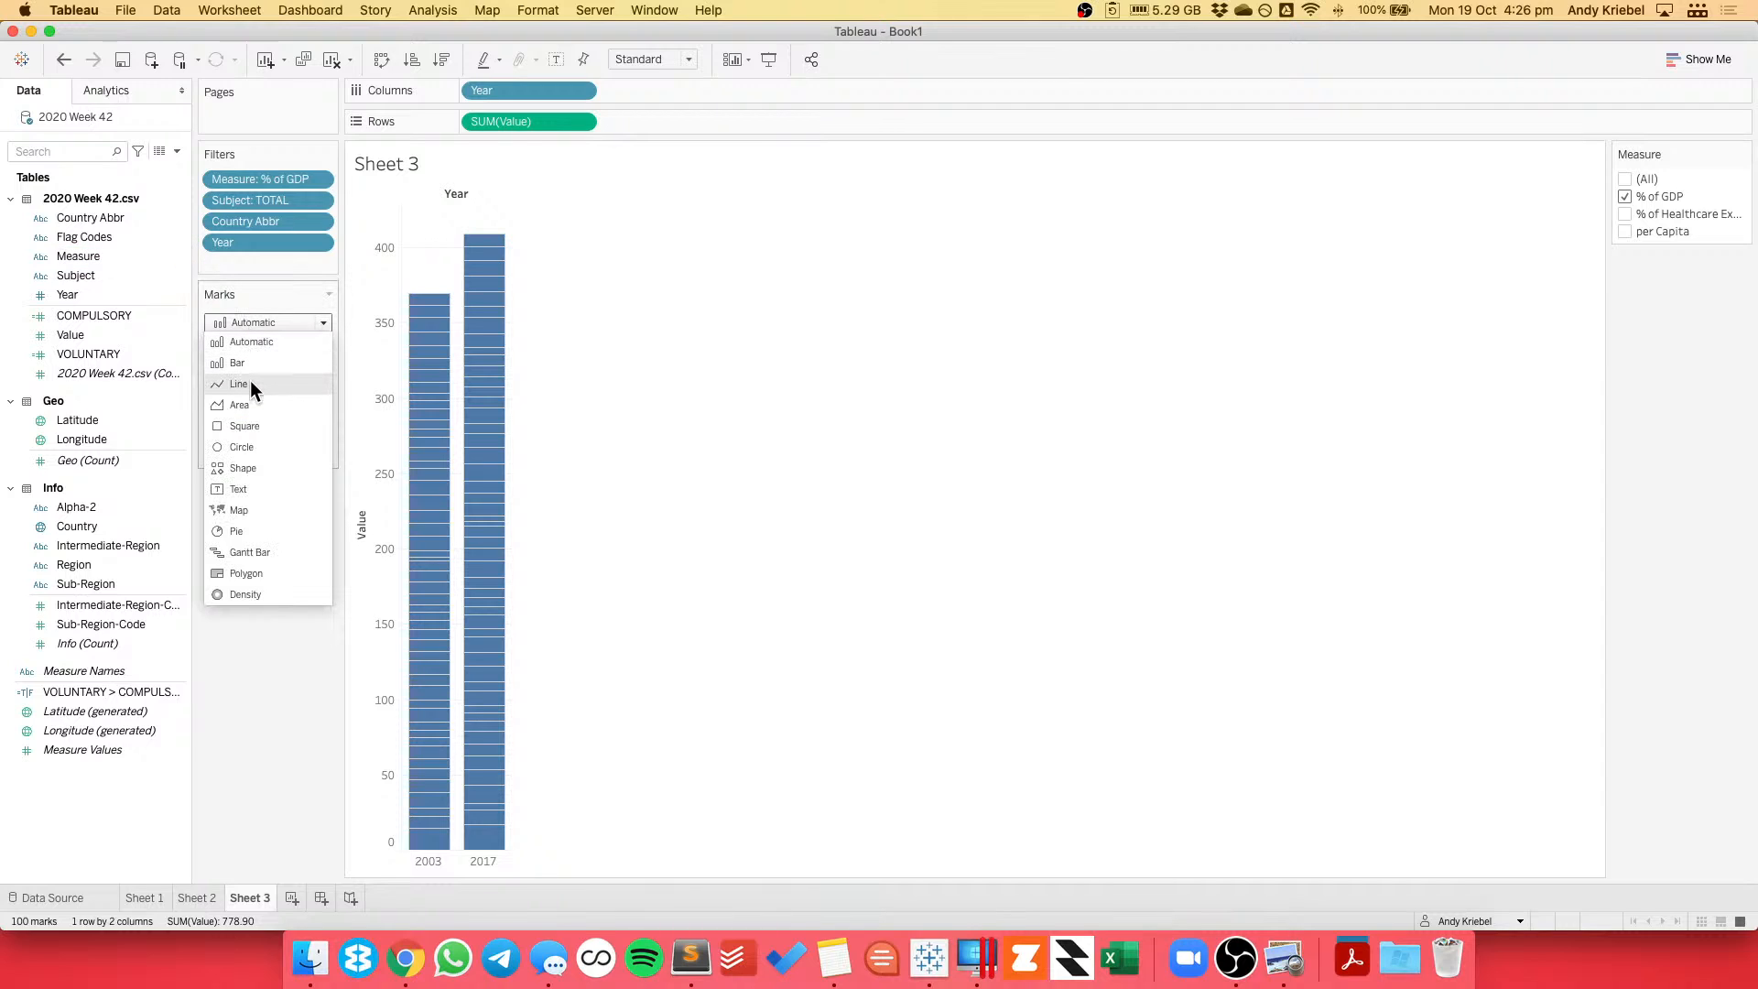
left_click(250, 381)
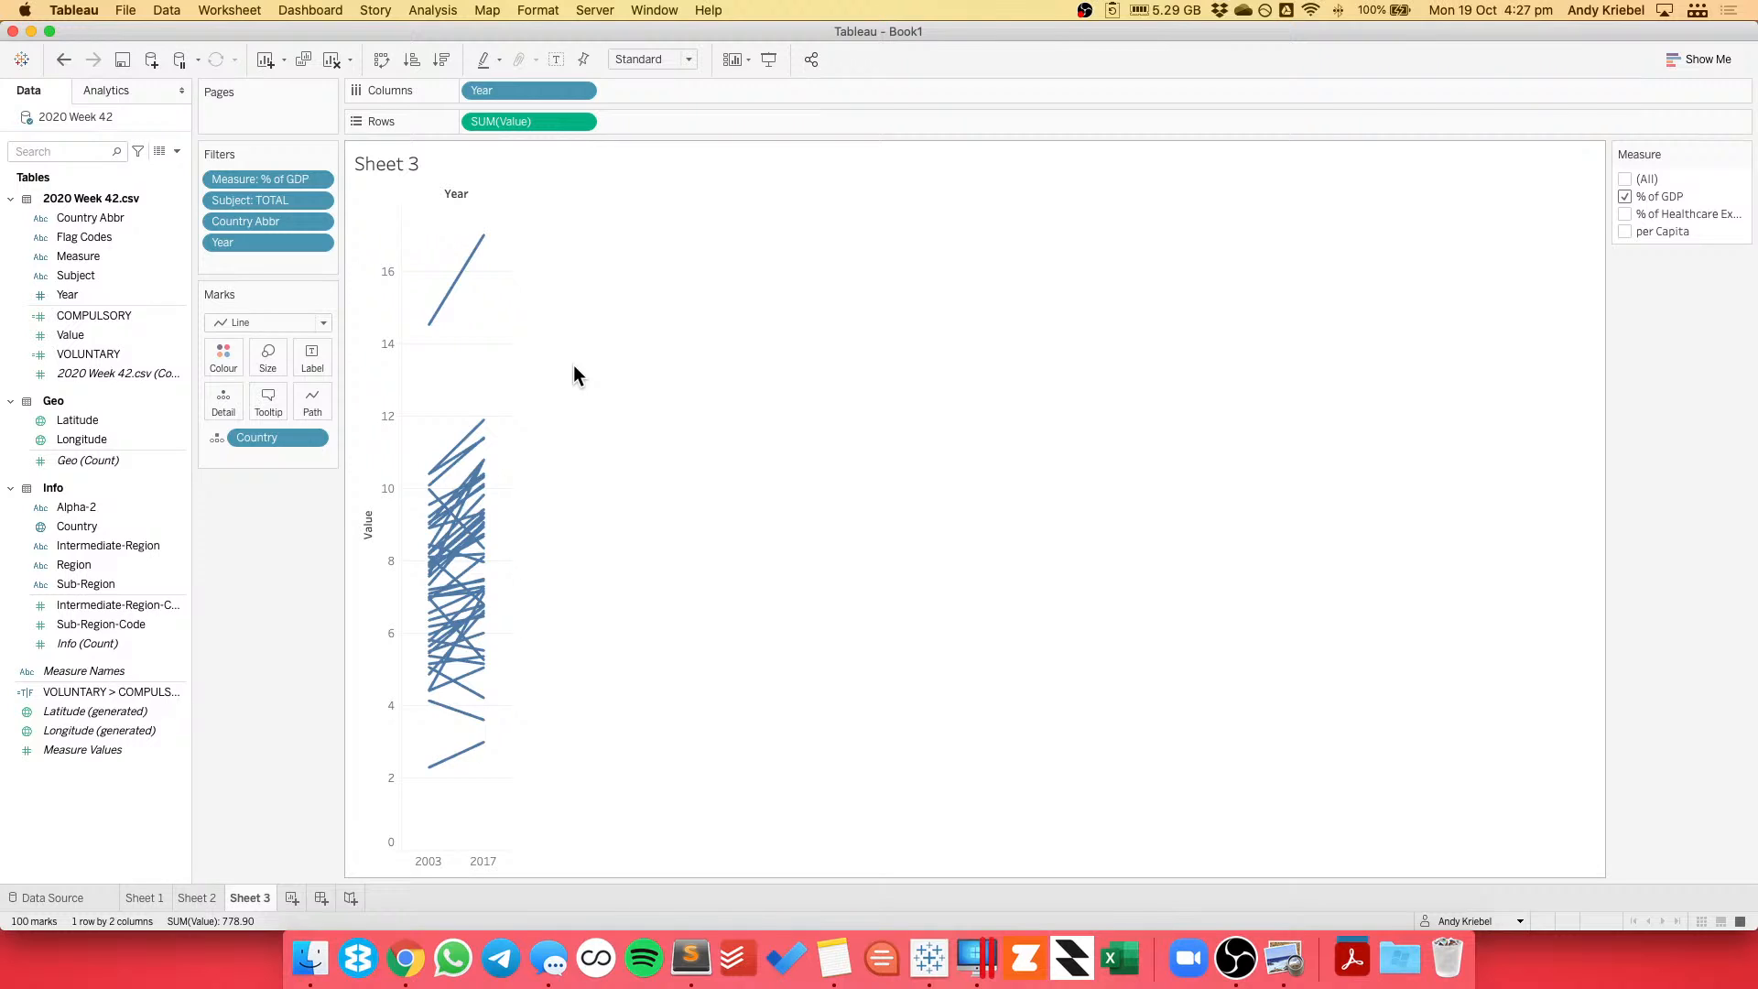
Widen the slope chart to spread the 2003 and 2017 columns farther apart.
key("super+Right")
key("super+Right")
key("super+Right")
key("super+Right")
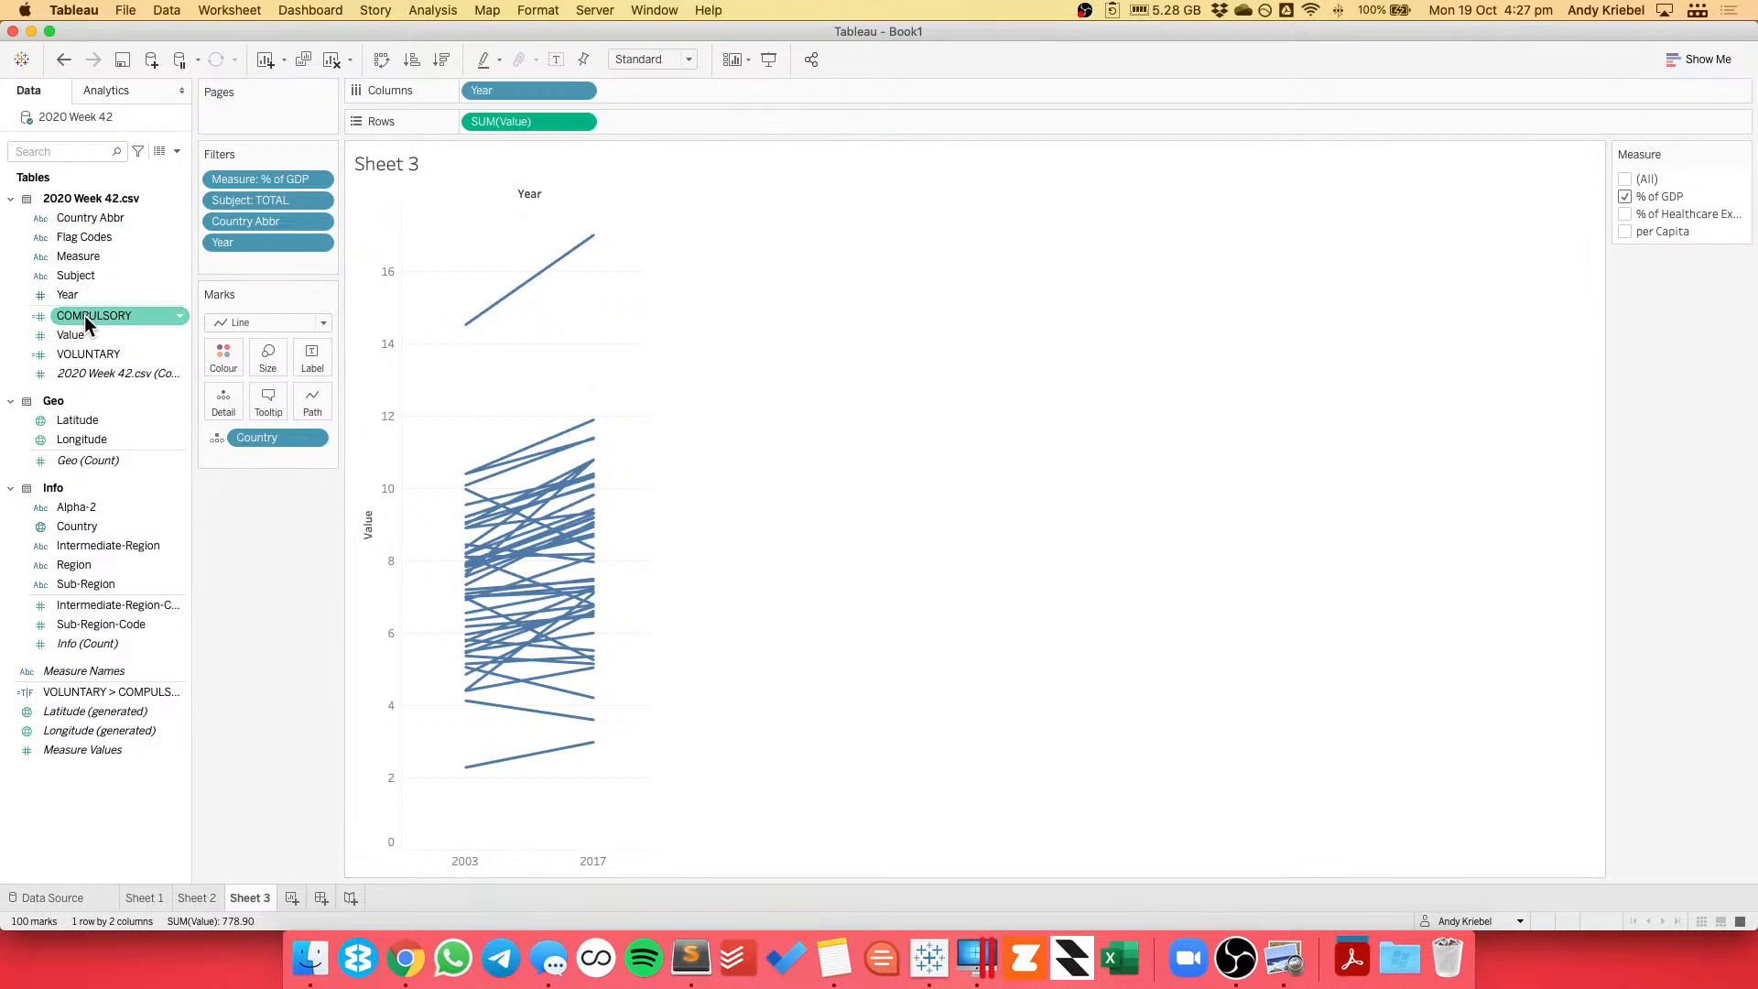
right_click(105, 352)
left_click(140, 476)
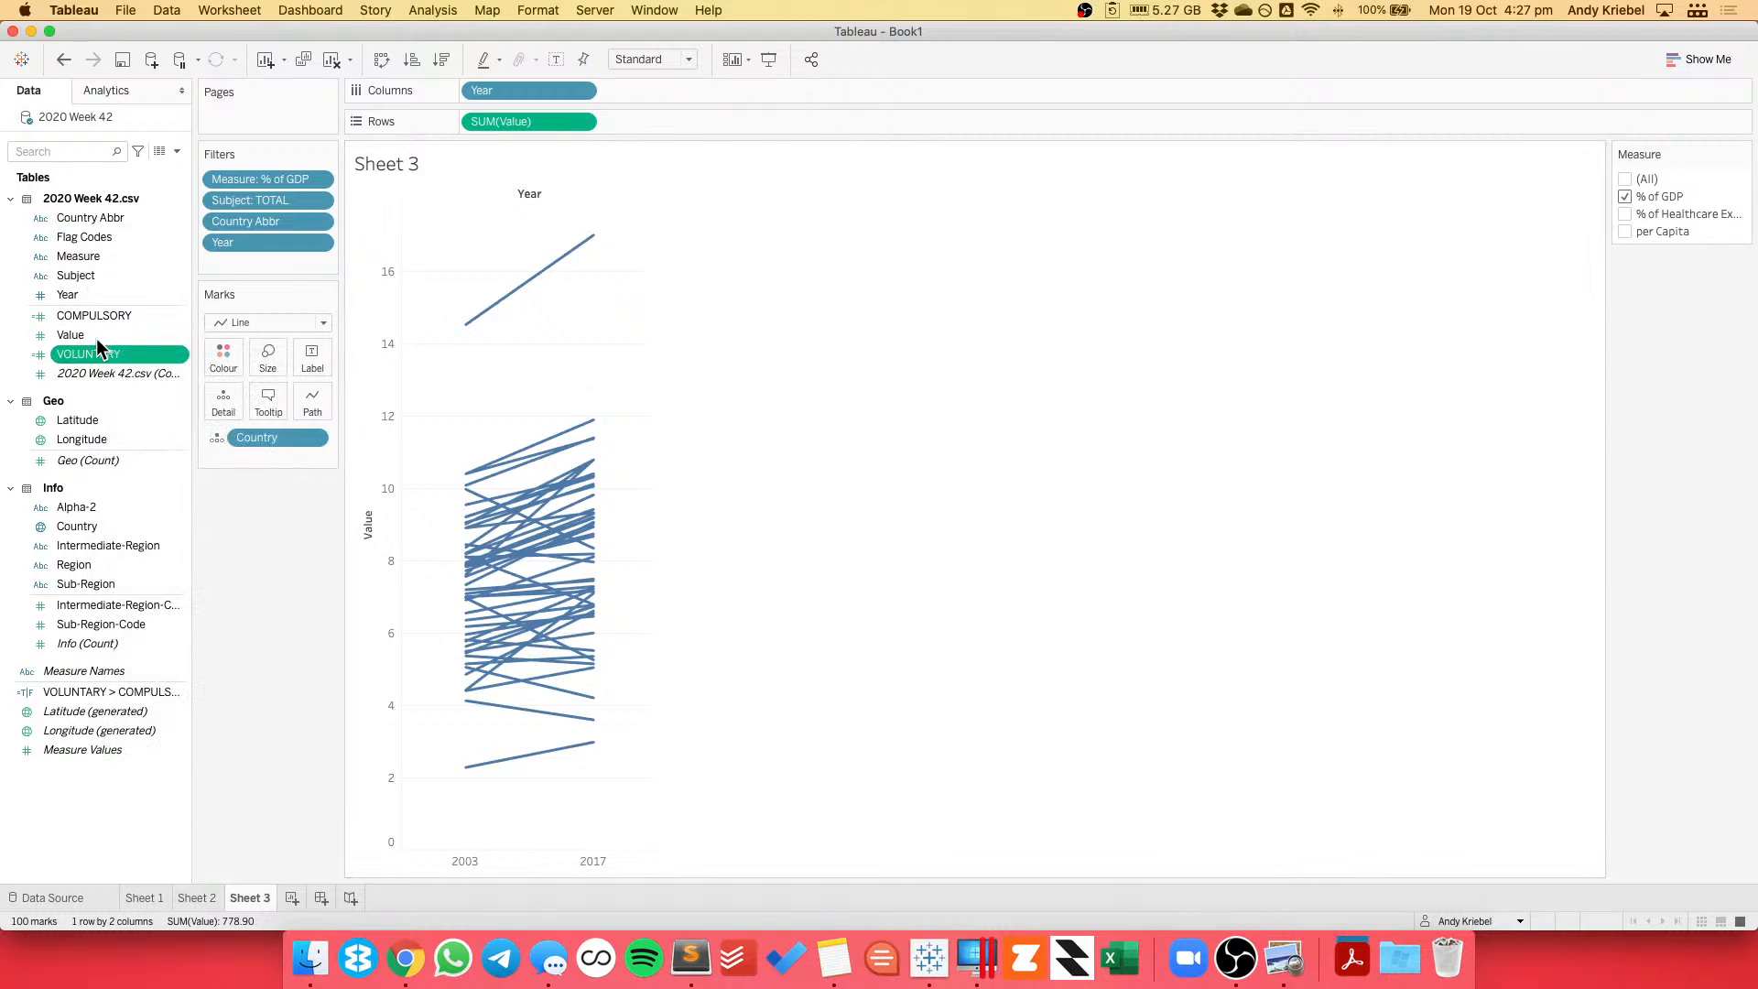
right_click(94, 376)
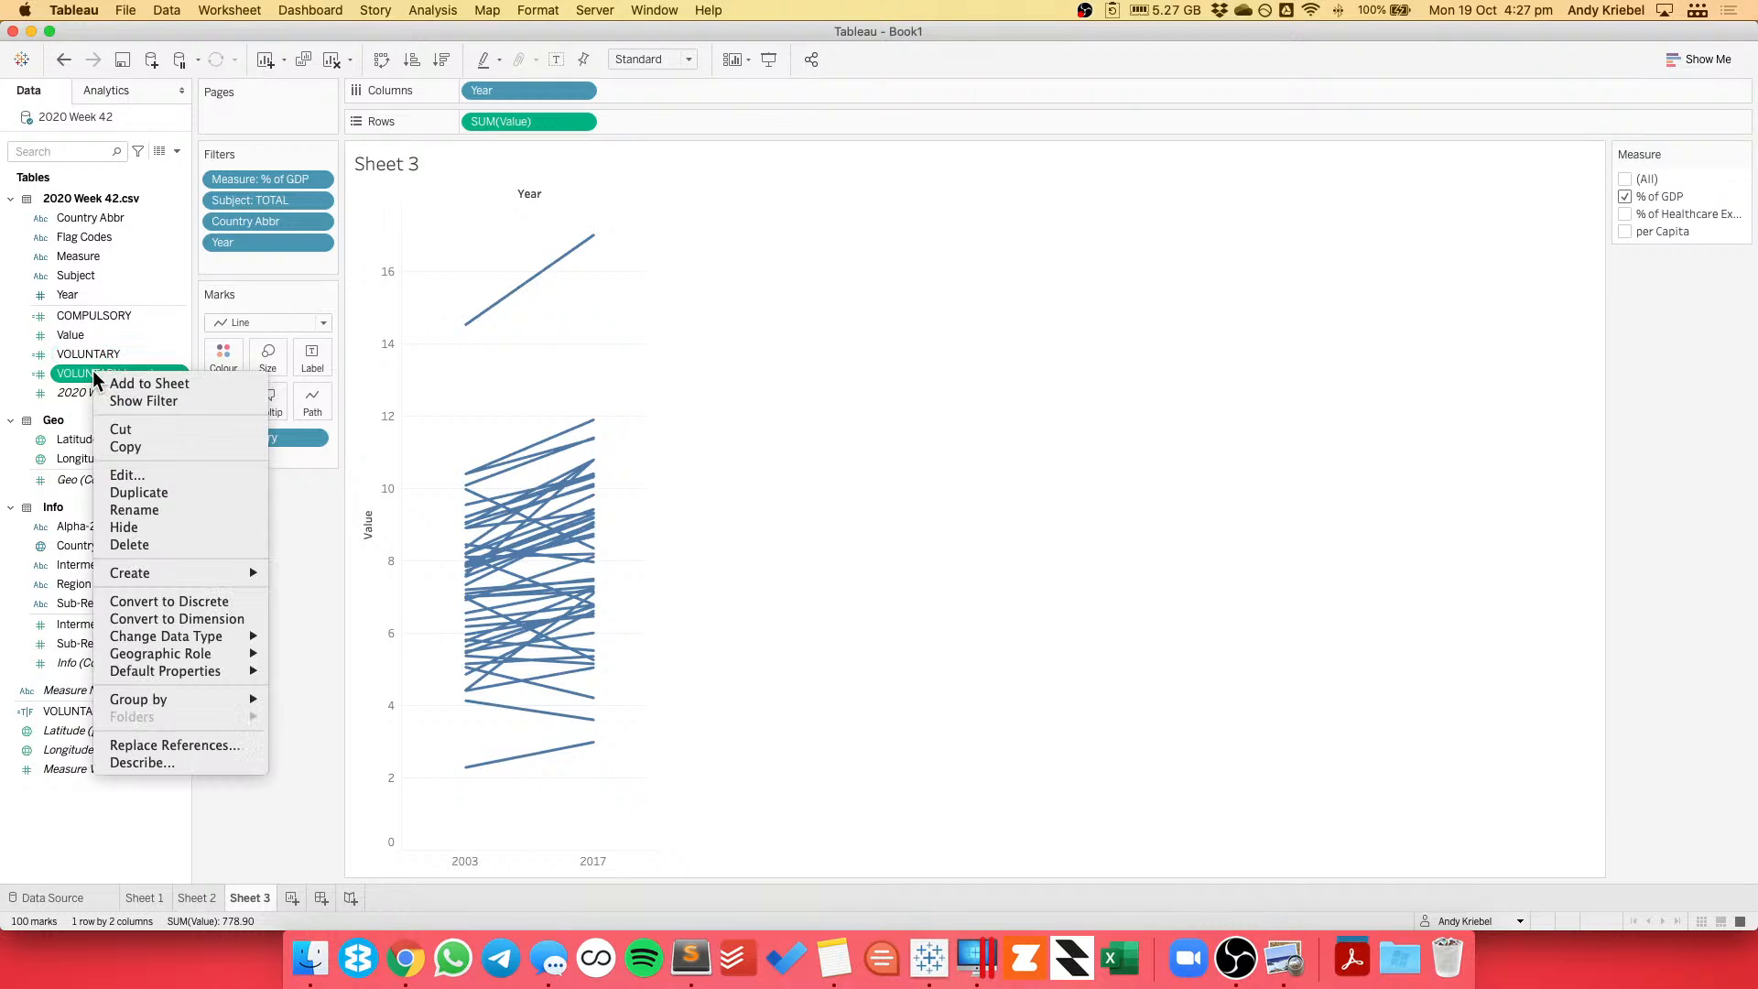
left_click(325, 506)
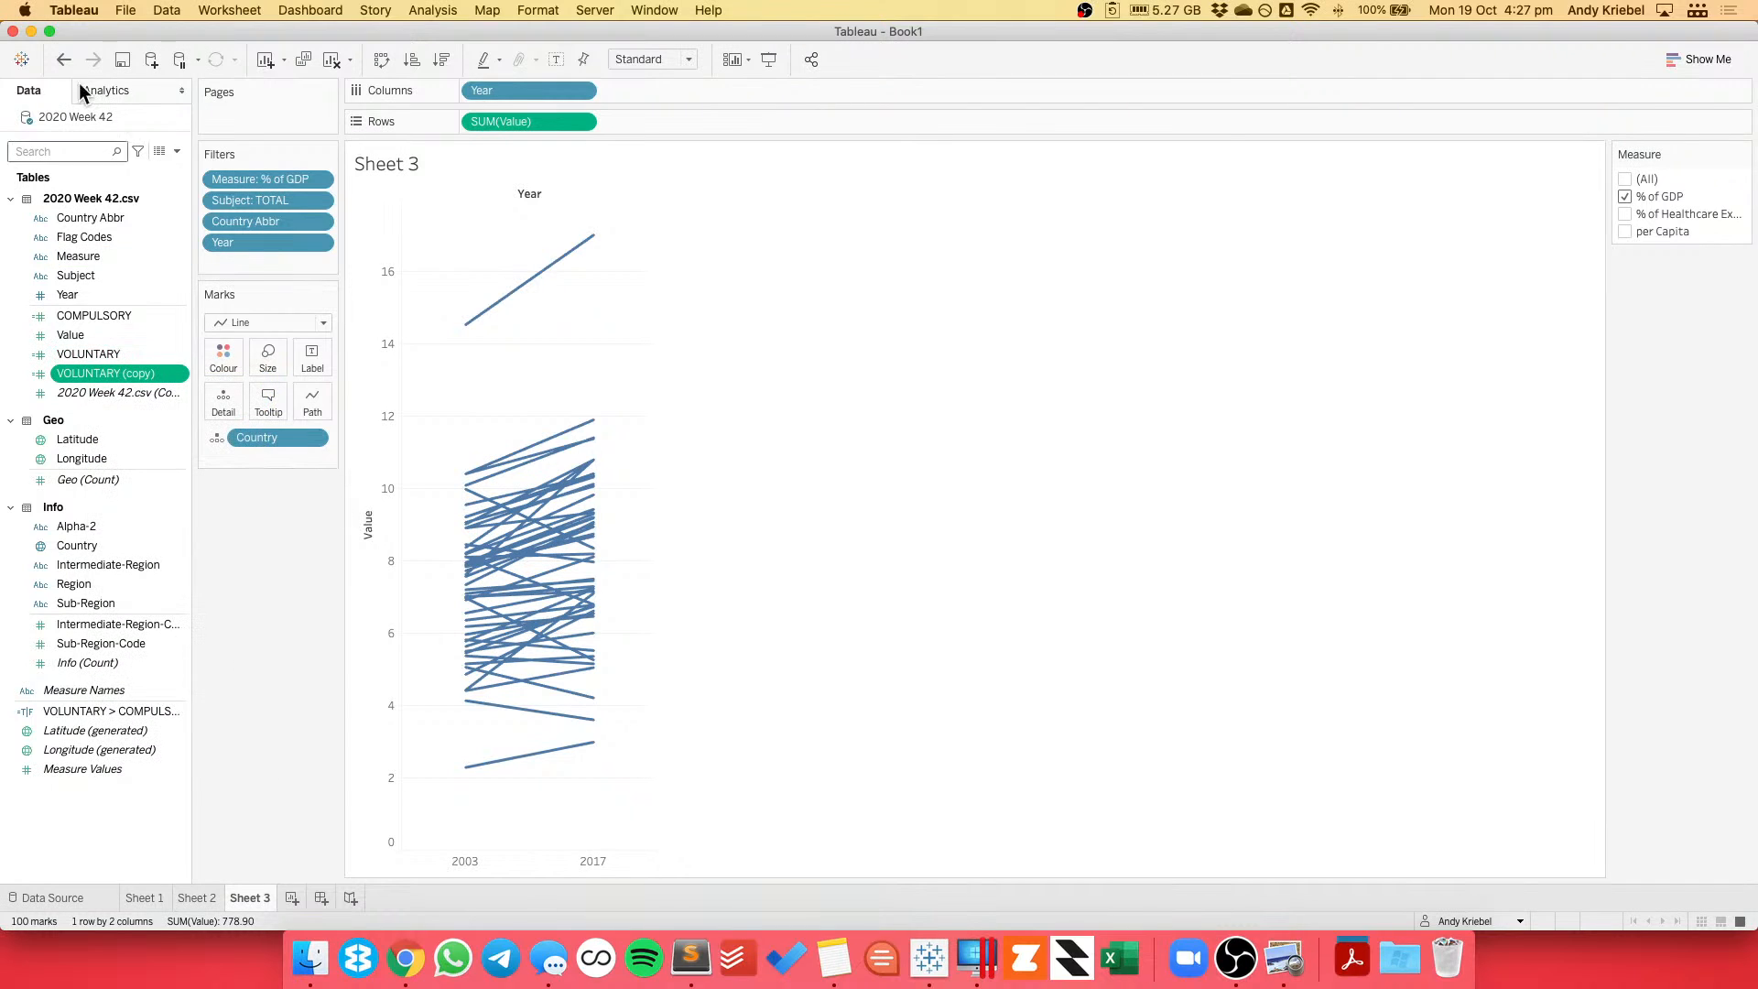
left_click(65, 62)
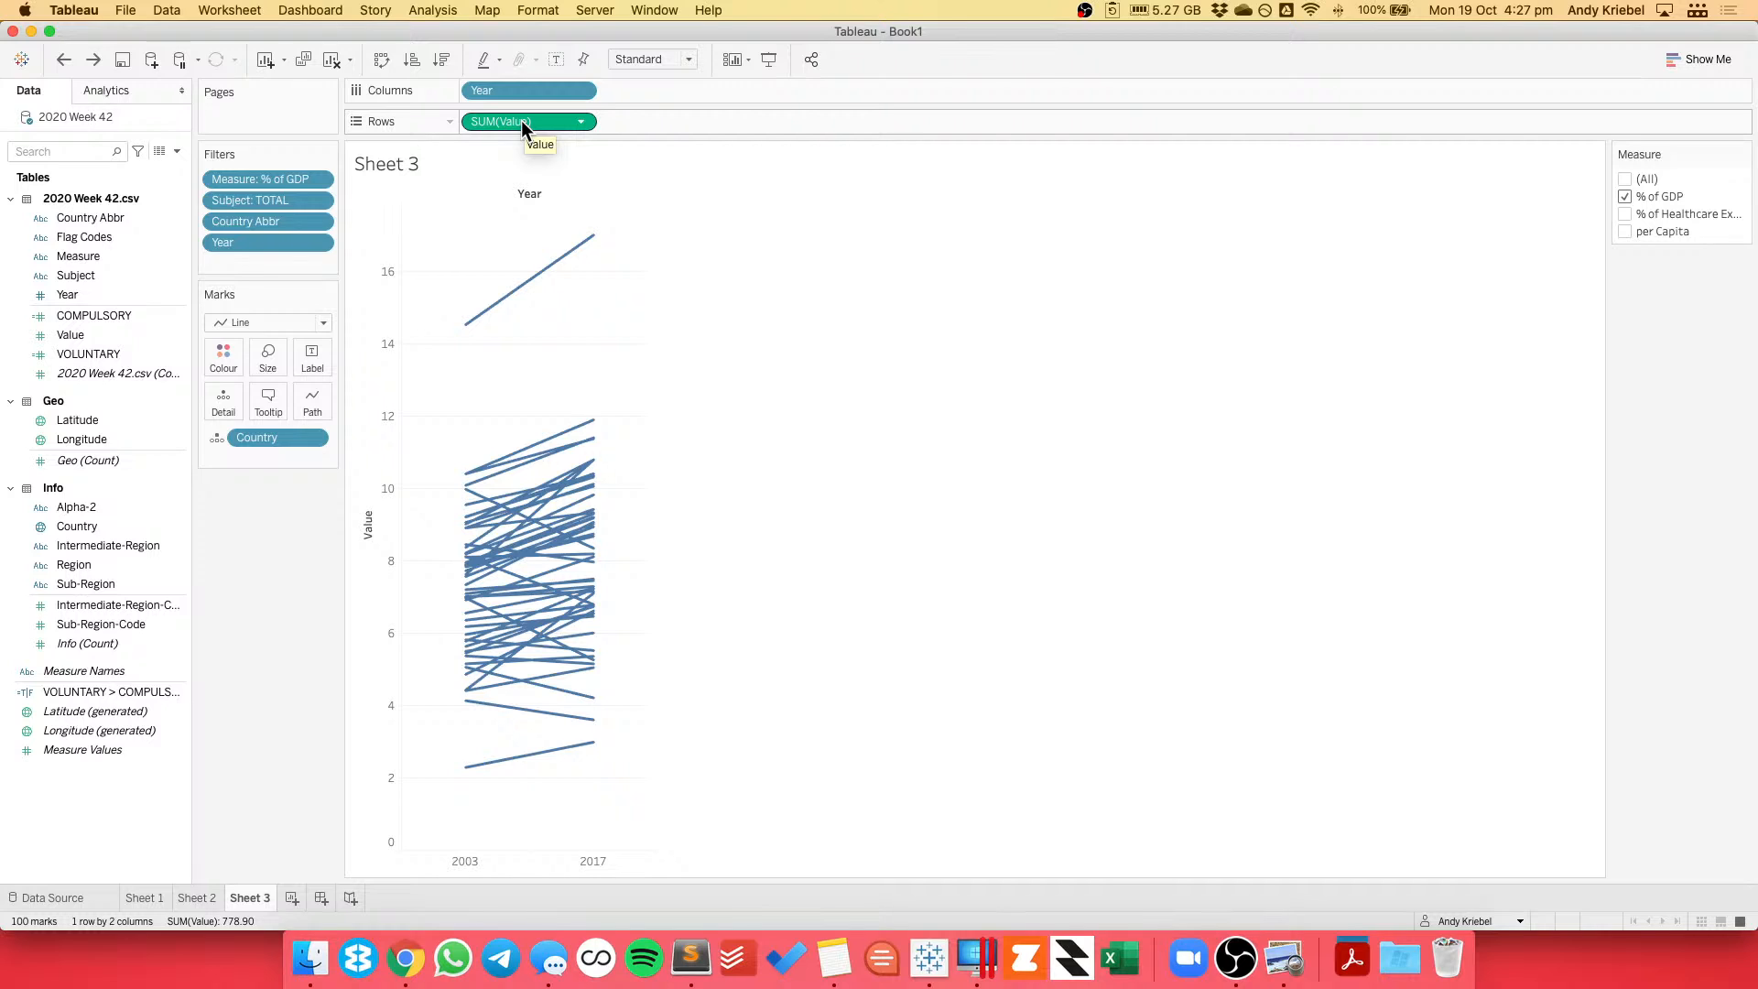
Colour the lines by a Difference From table calculation on SUM(Value), using Specific Dimensions with Year, relative to 2003.
left_click_drag(521, 122, 217, 357)
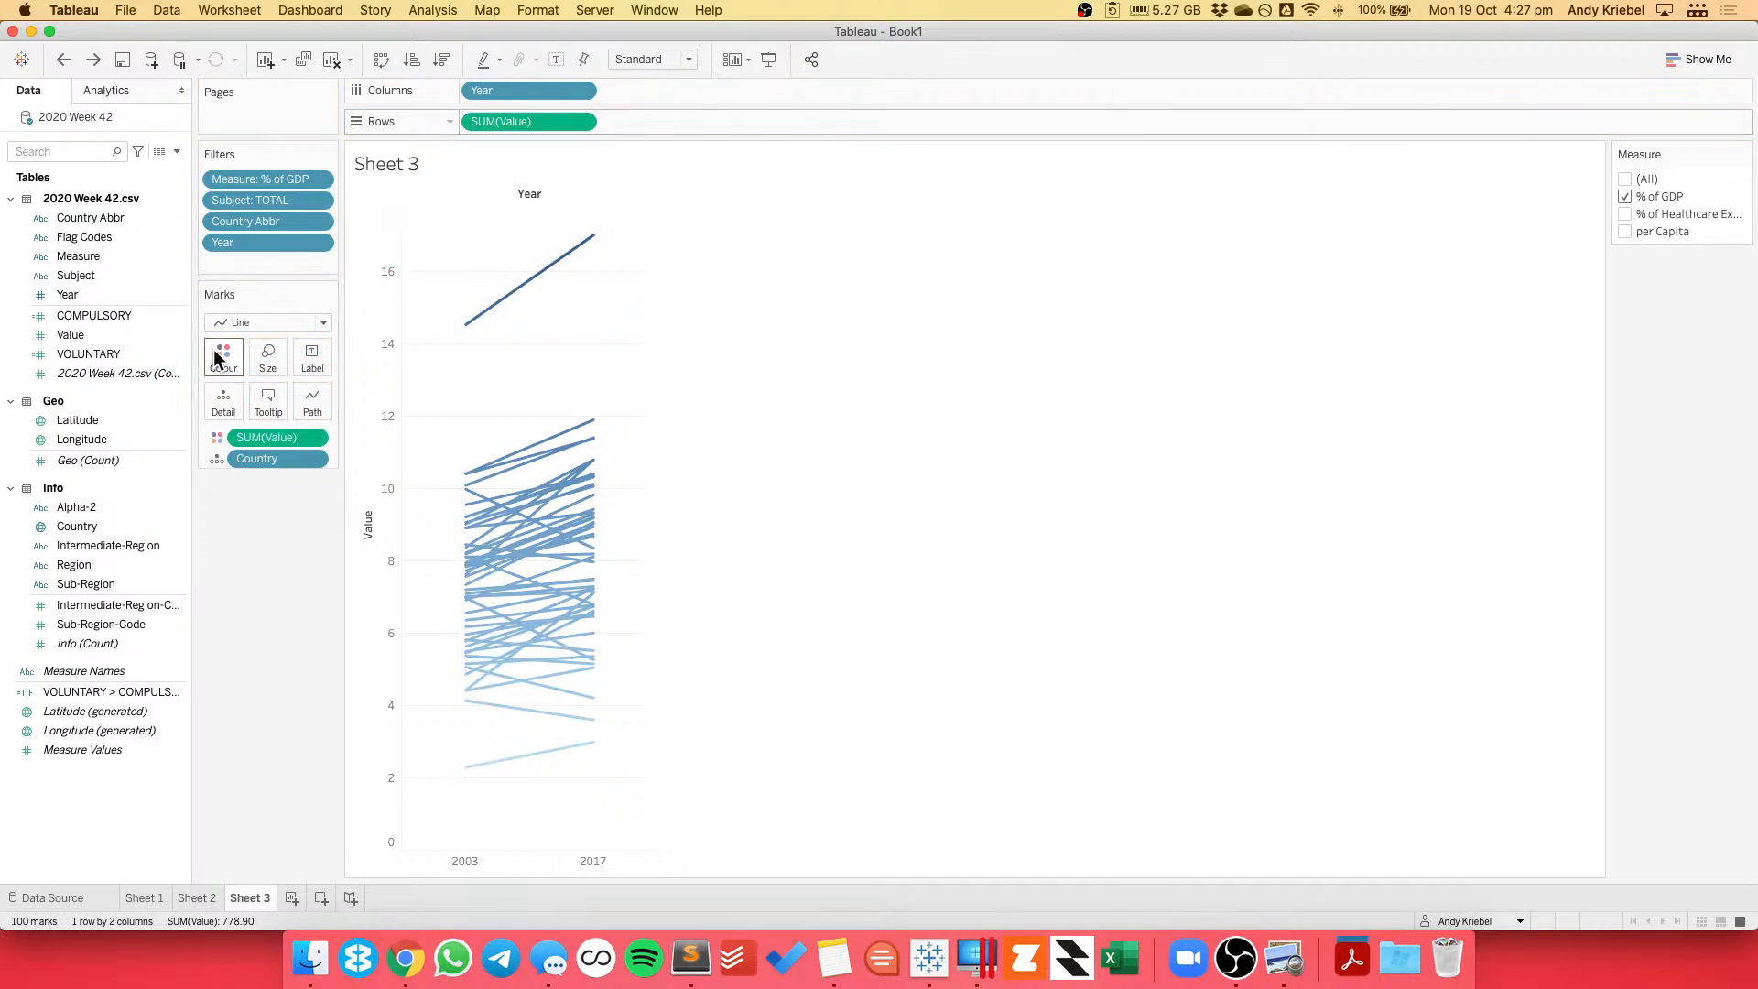
left_click(312, 439)
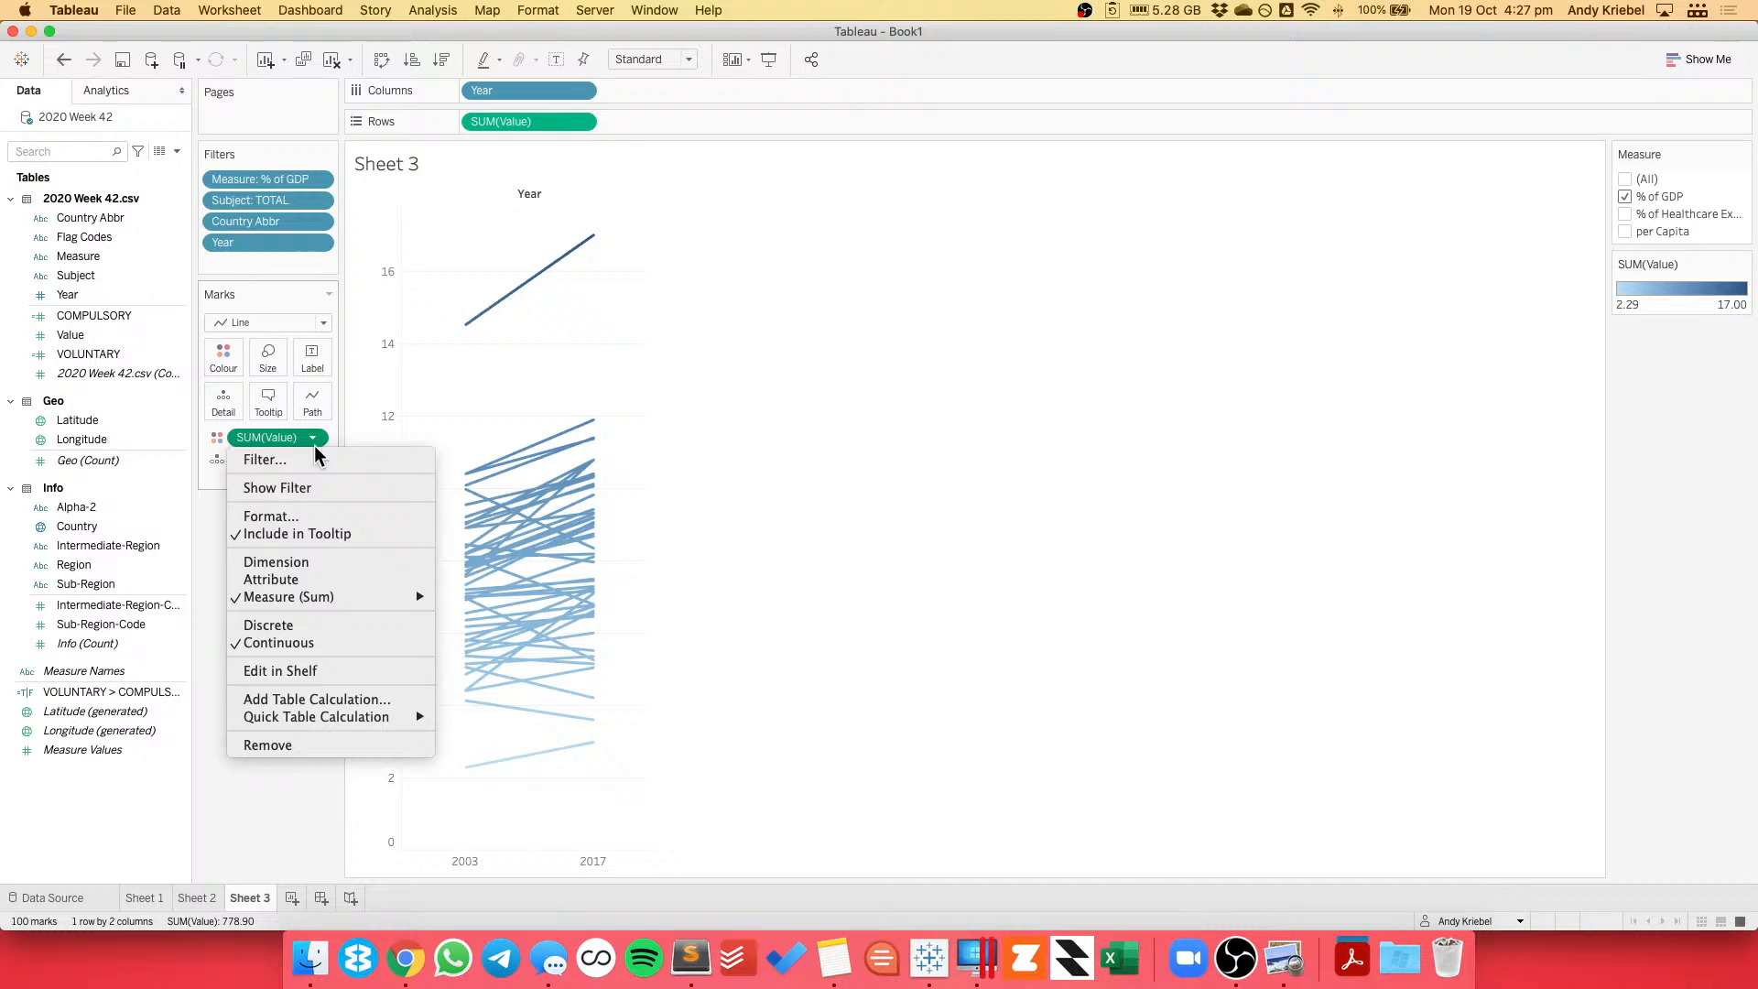
left_click(324, 699)
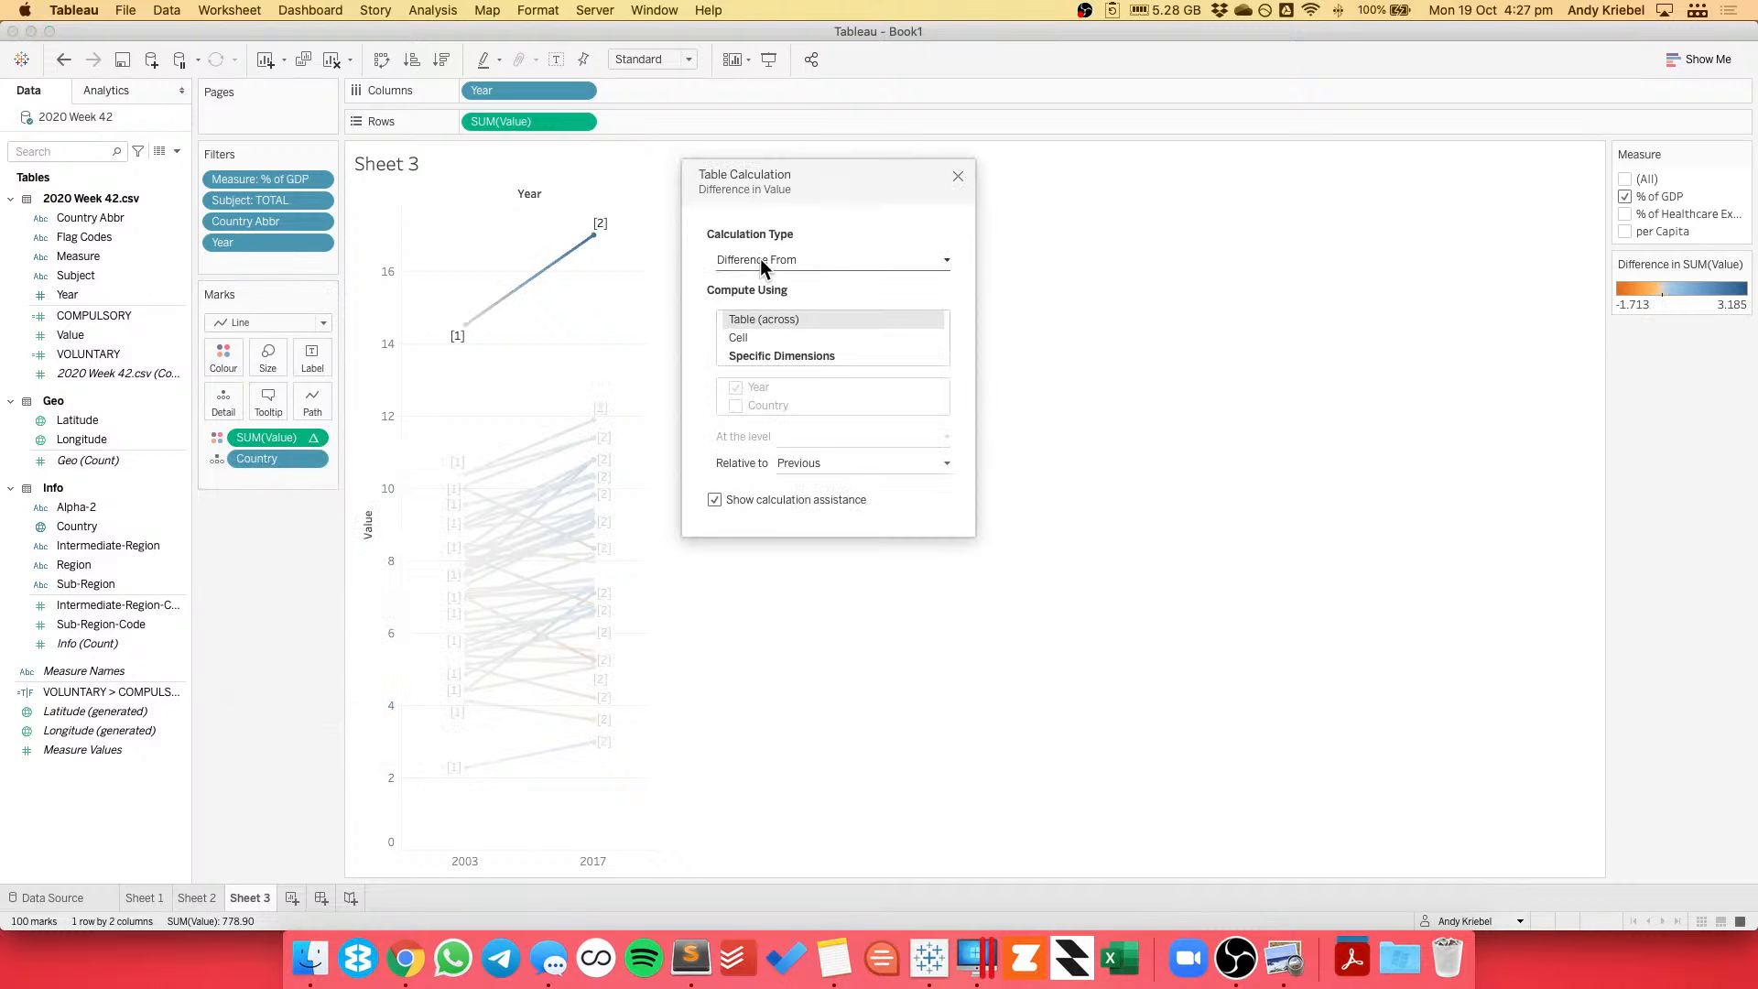
left_click(747, 357)
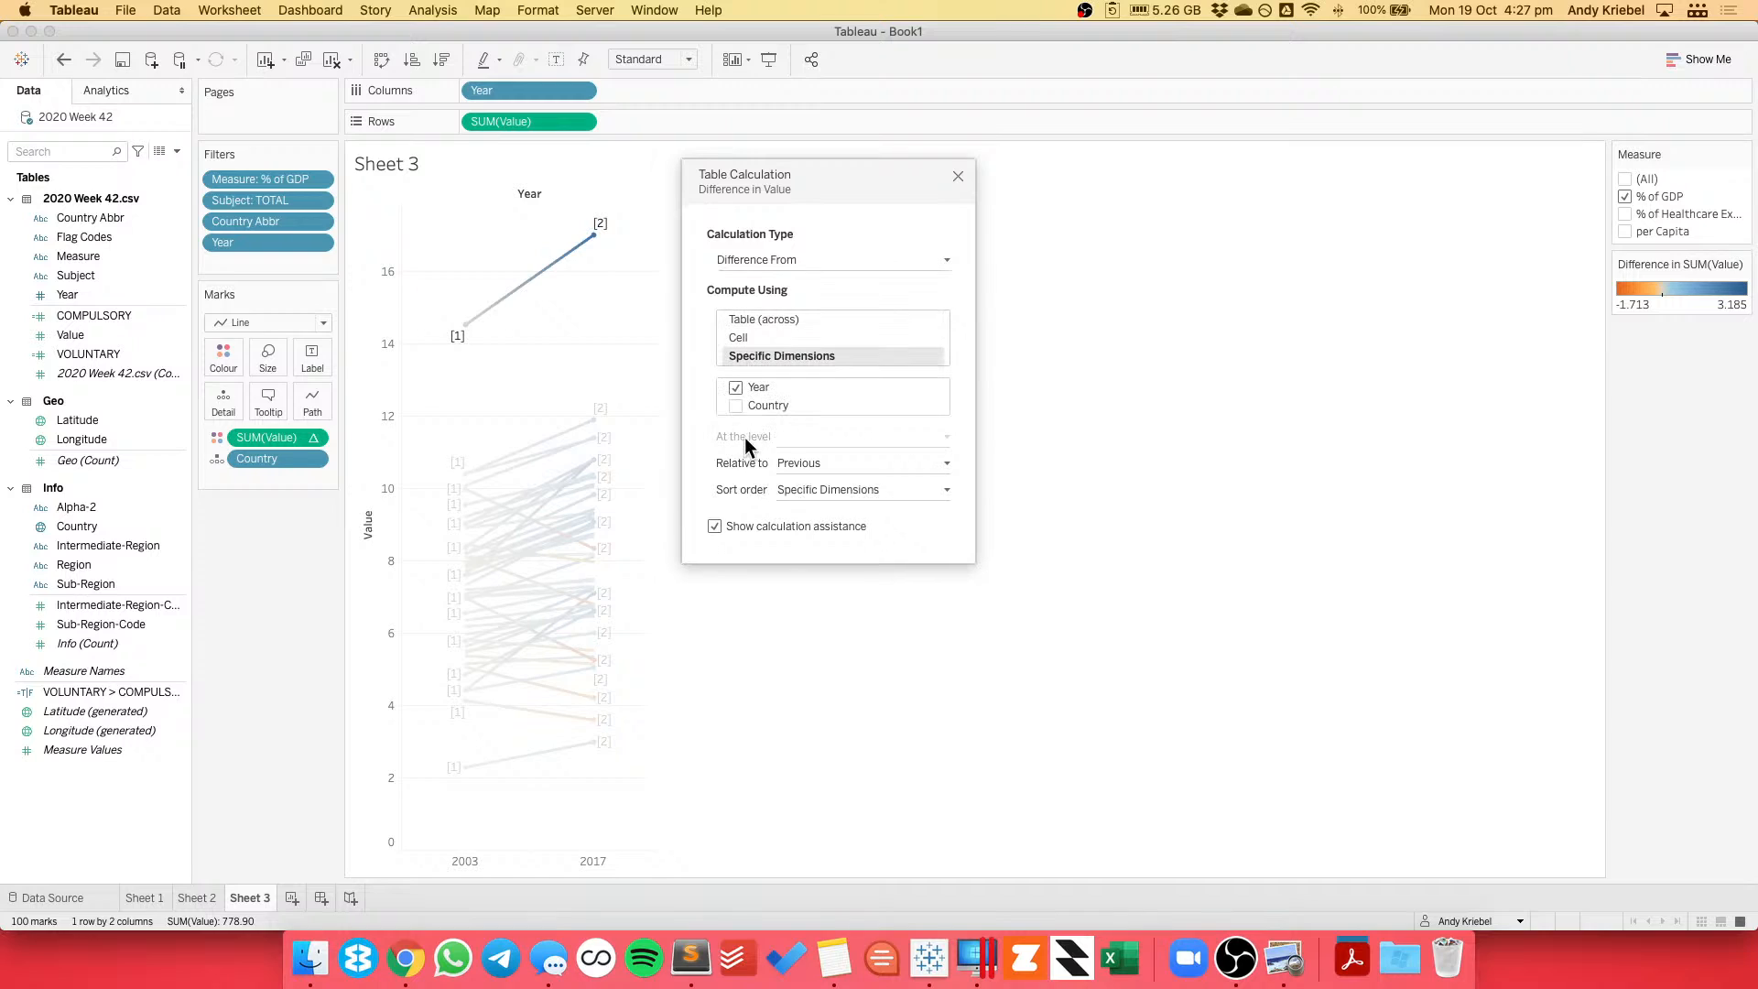
left_click(796, 465)
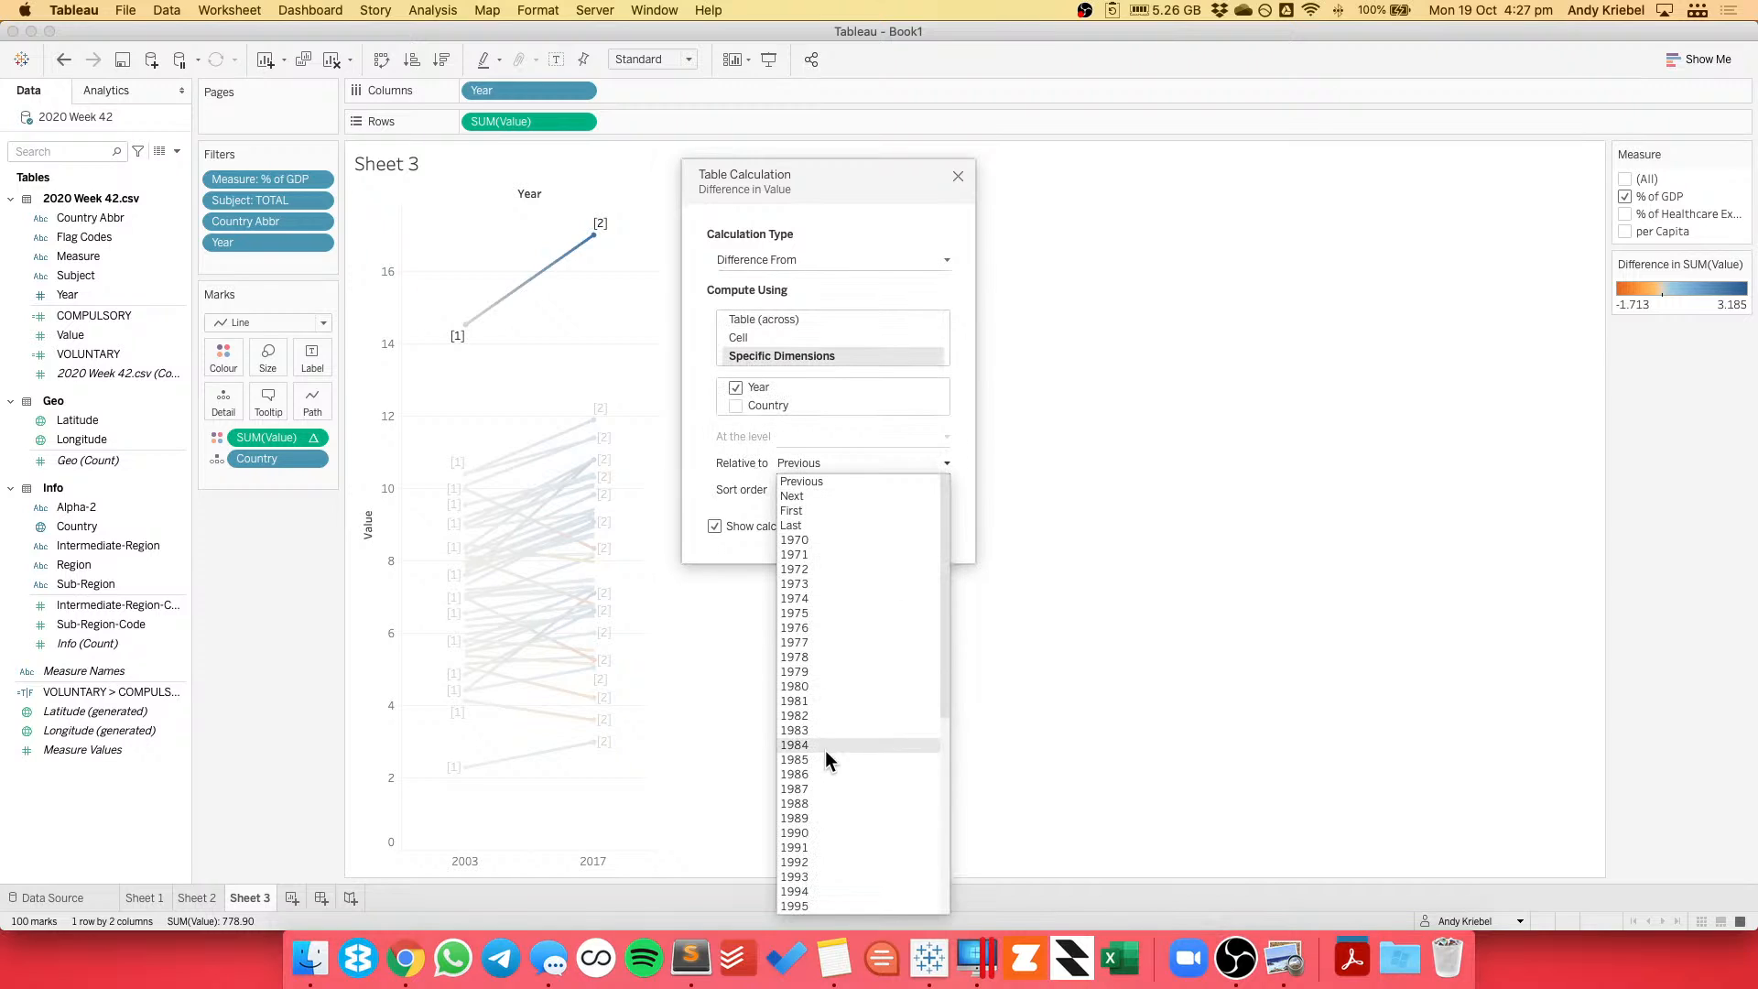
scroll(822, 760, "down", 6)
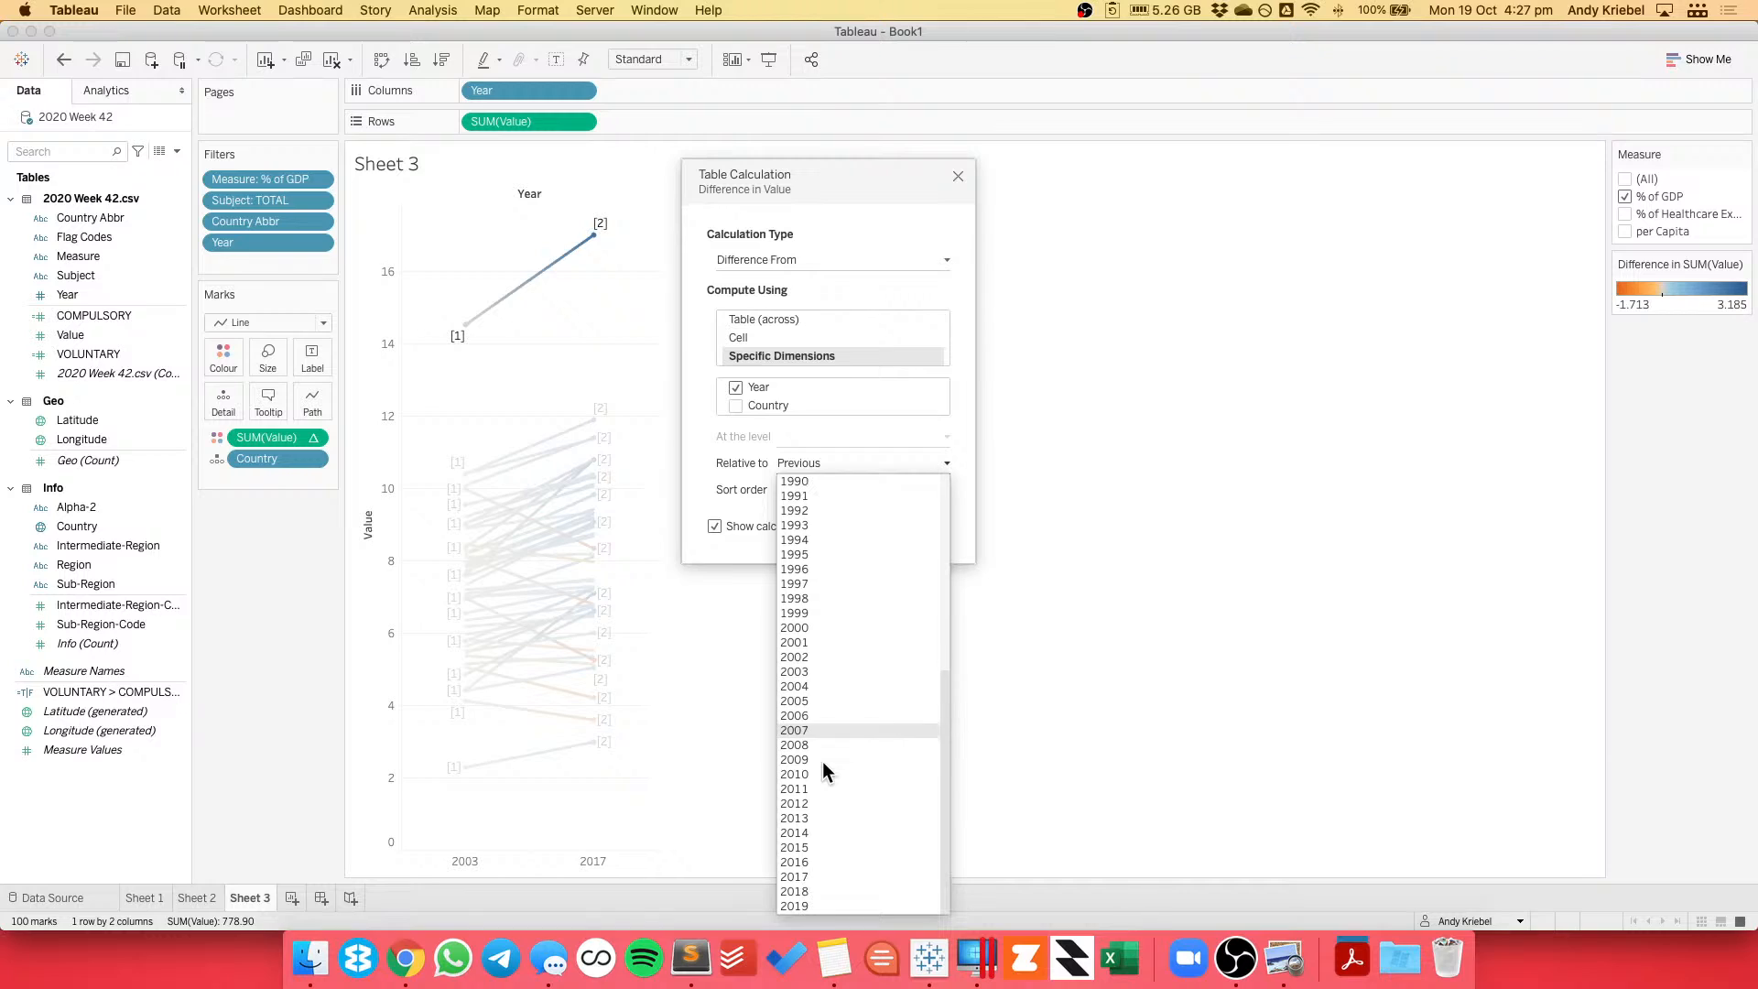
left_click(800, 669)
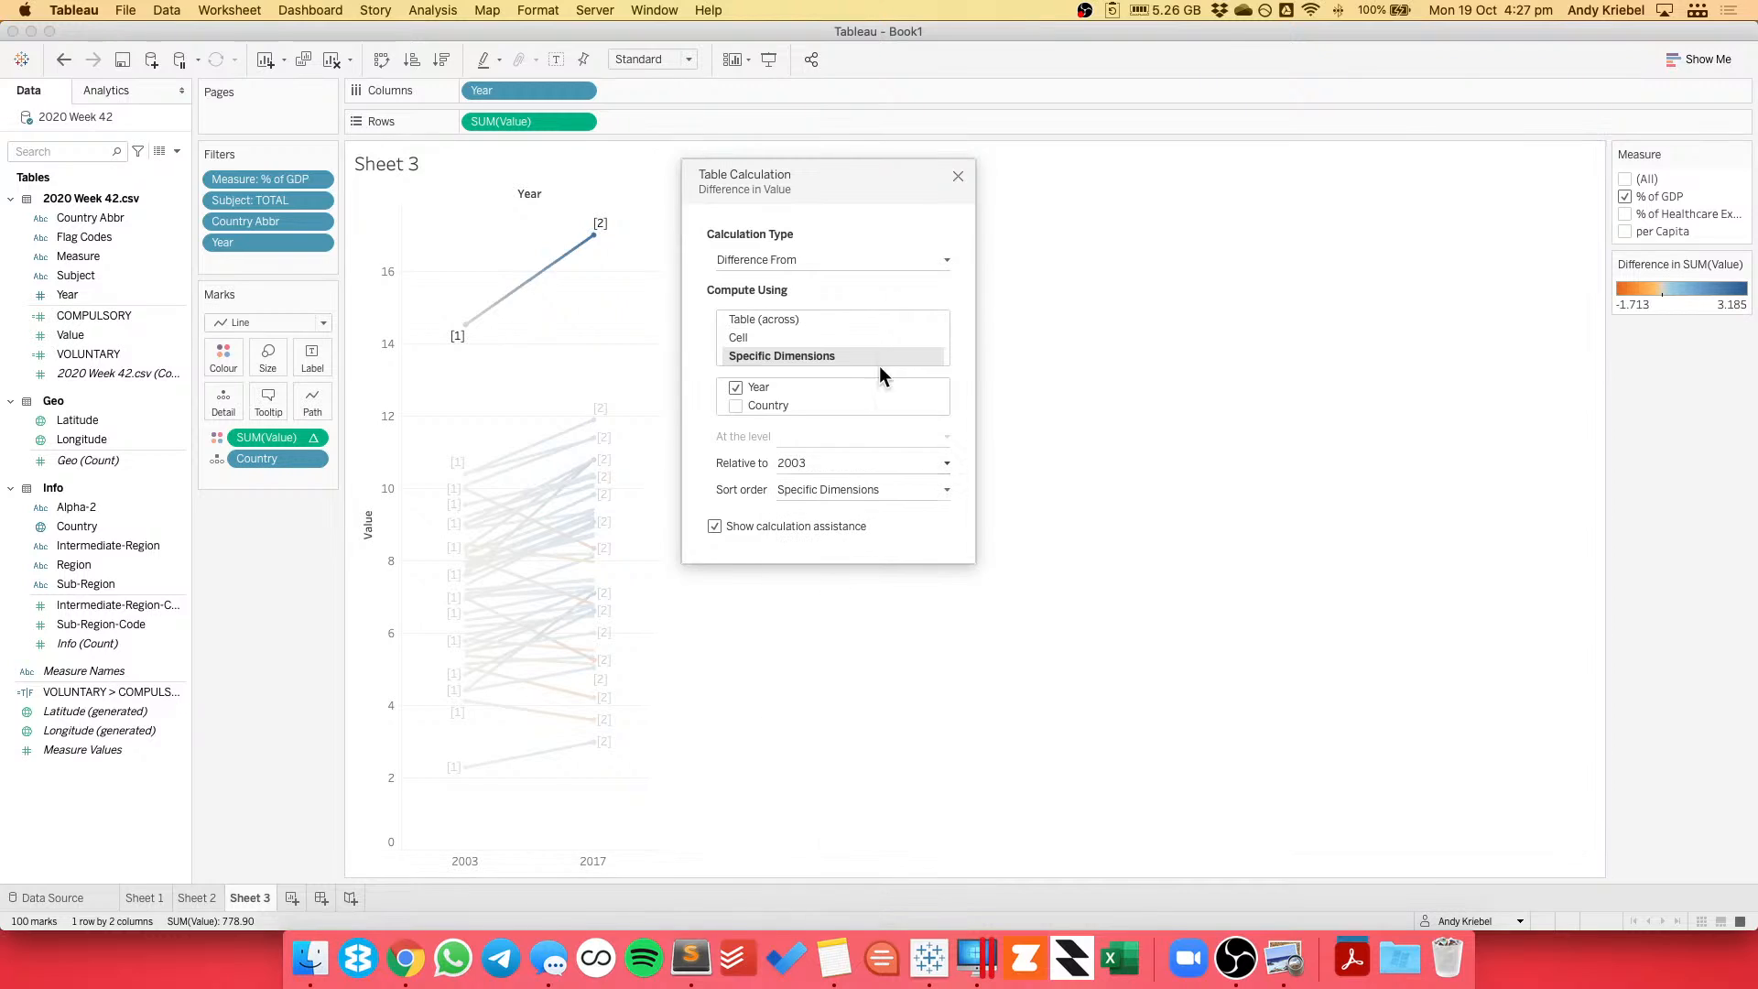
left_click(956, 176)
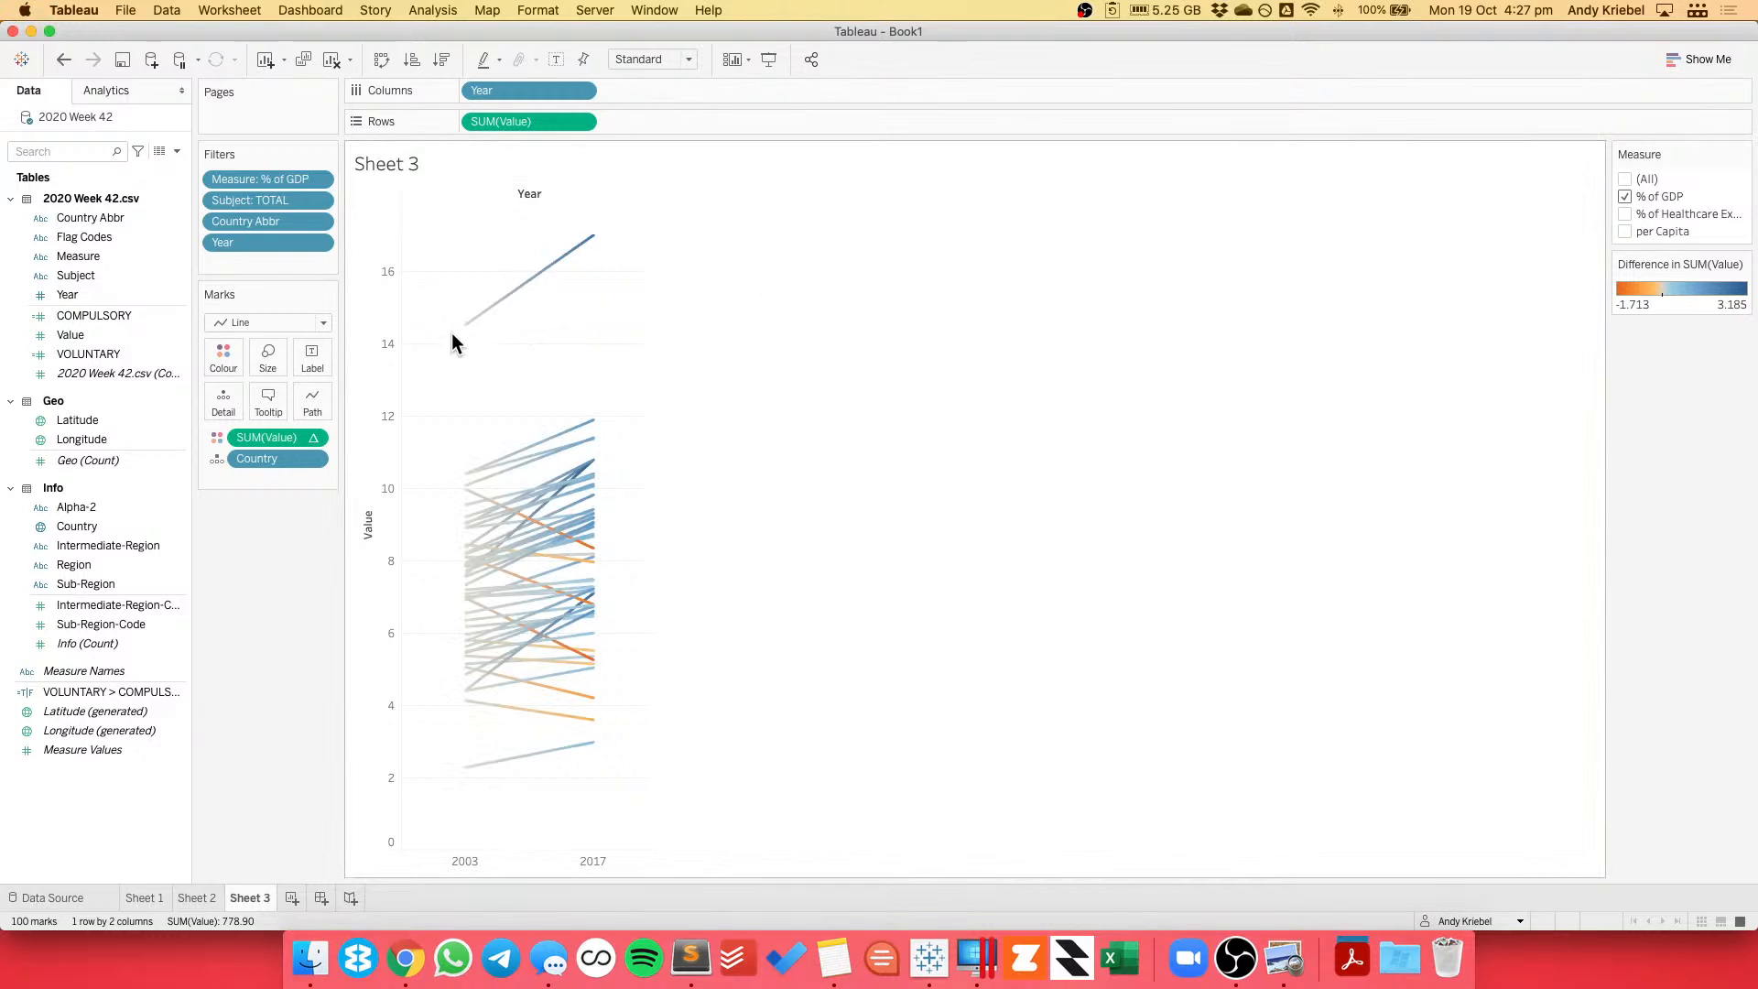
Wrap the colour calculation in LOOKUP with LAST() as its offset so each line takes its final year's difference.
mouse_move(464, 333)
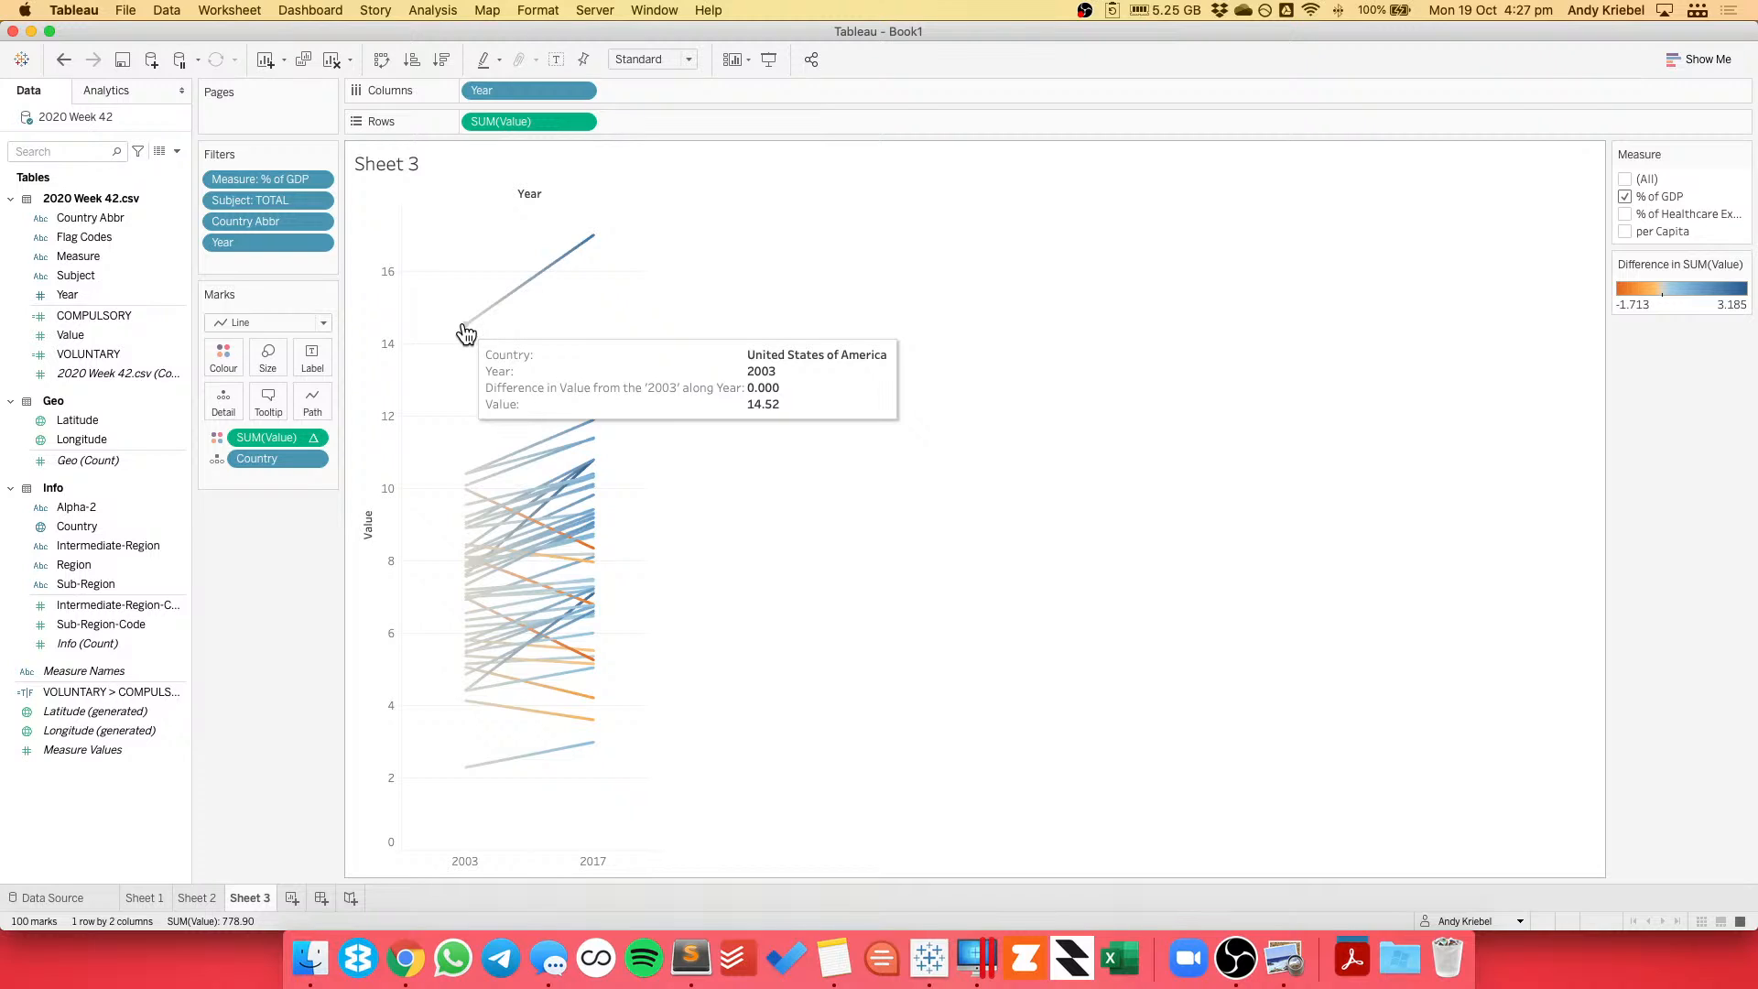
double_click(276, 441)
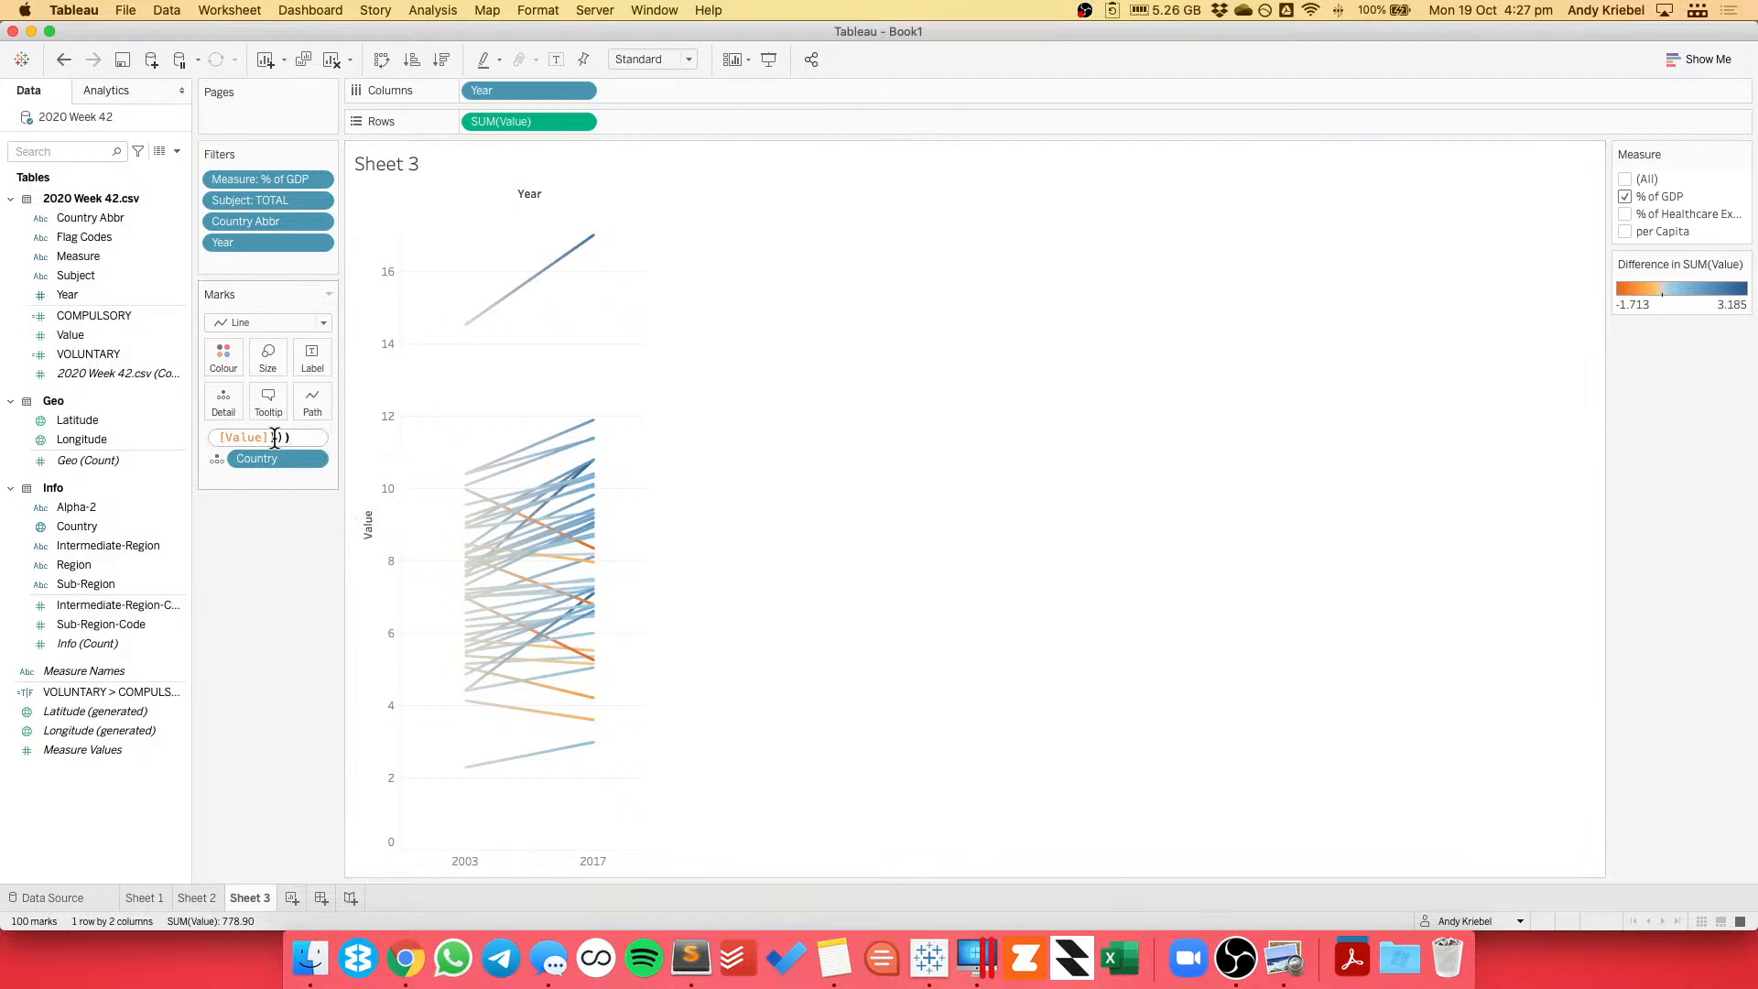
key("Home")
type("LOOKUP(")
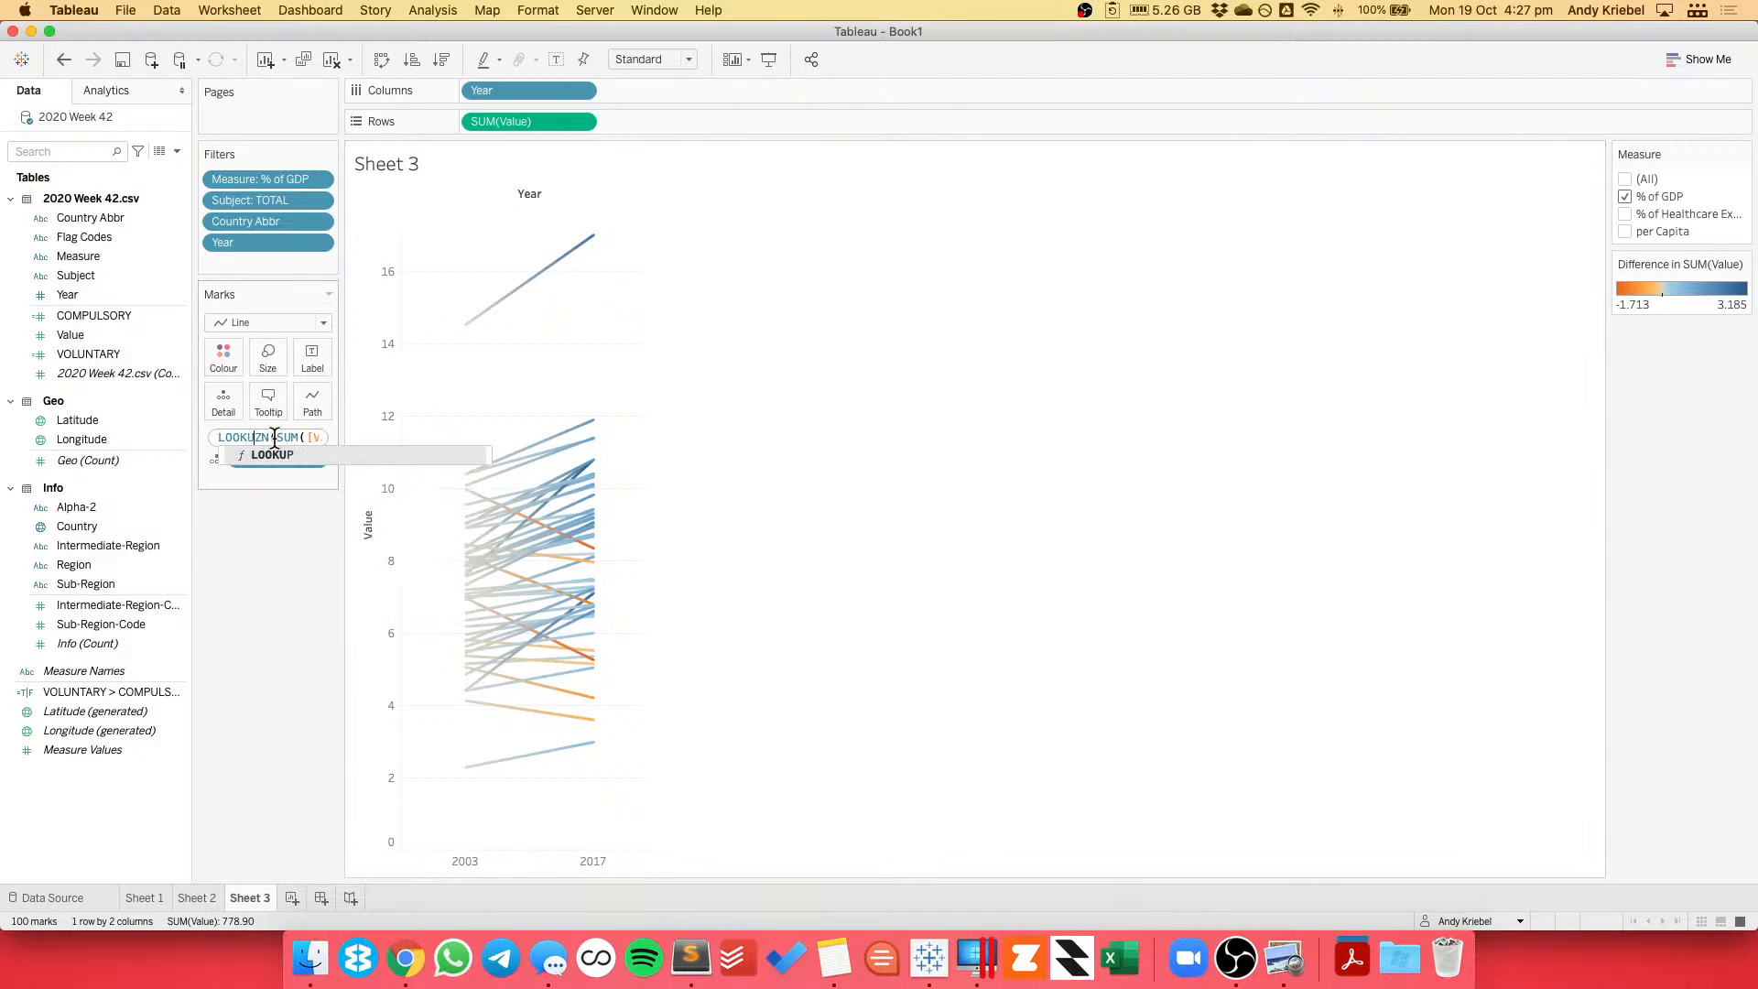
key("End")
type(")")
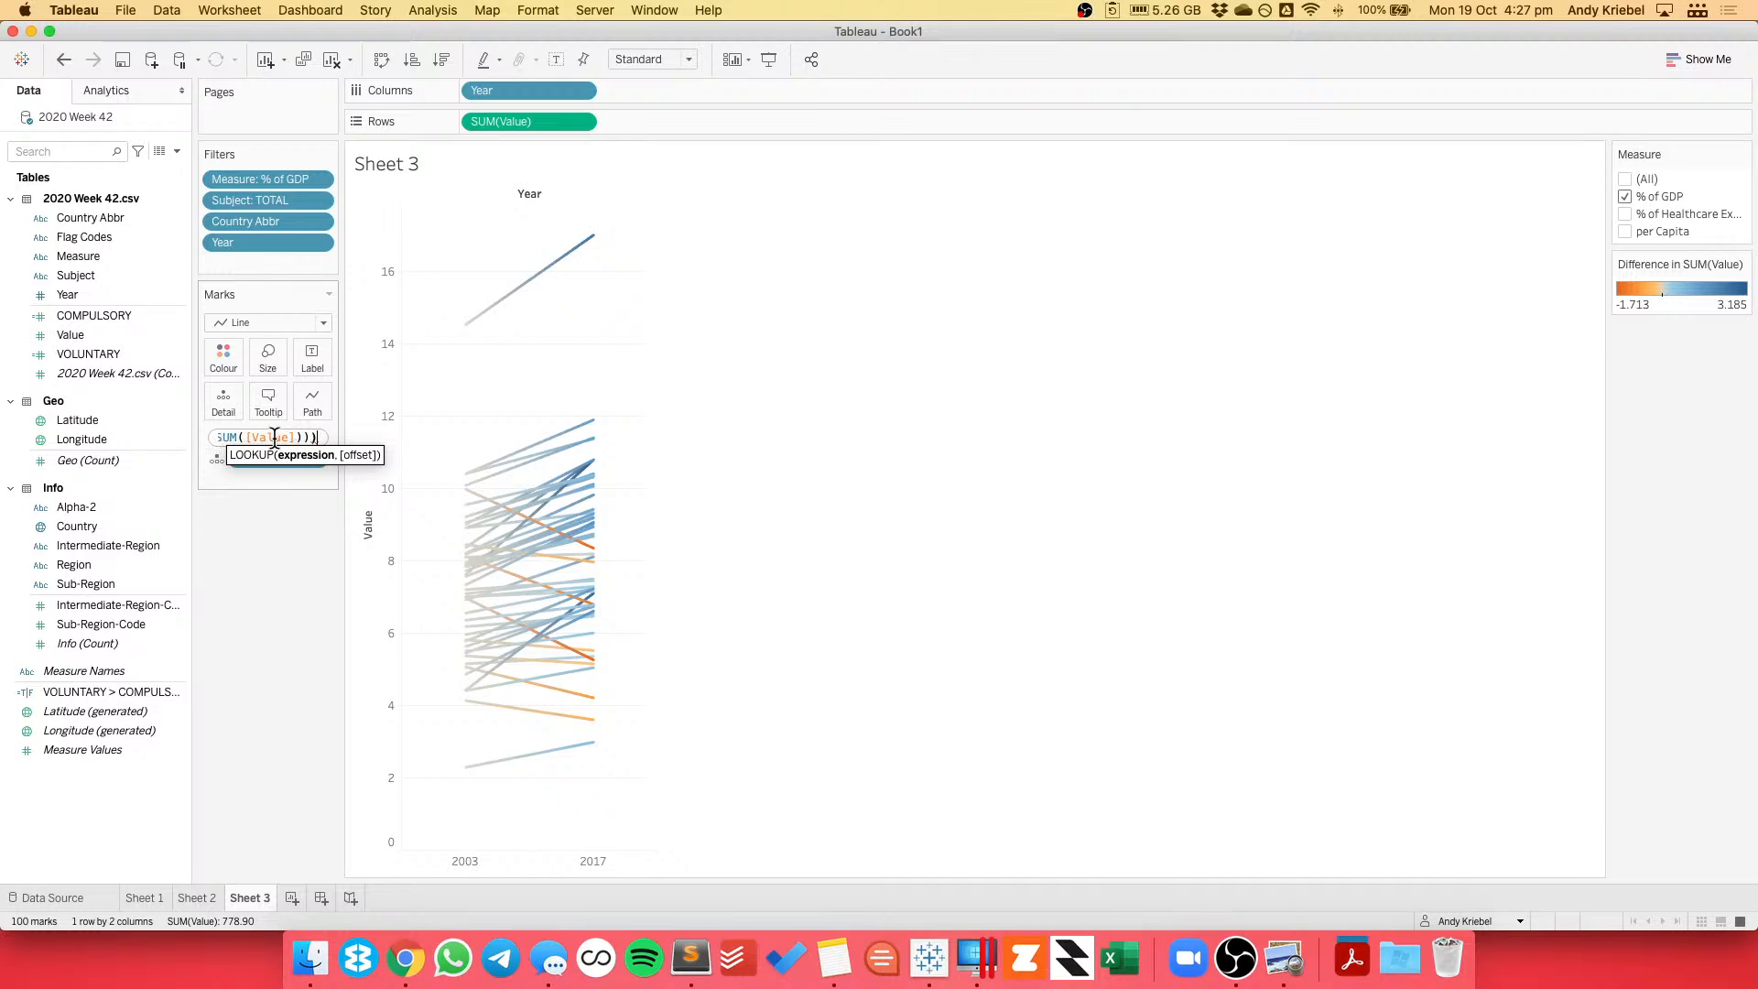
type(",LAST()")
key("Return")
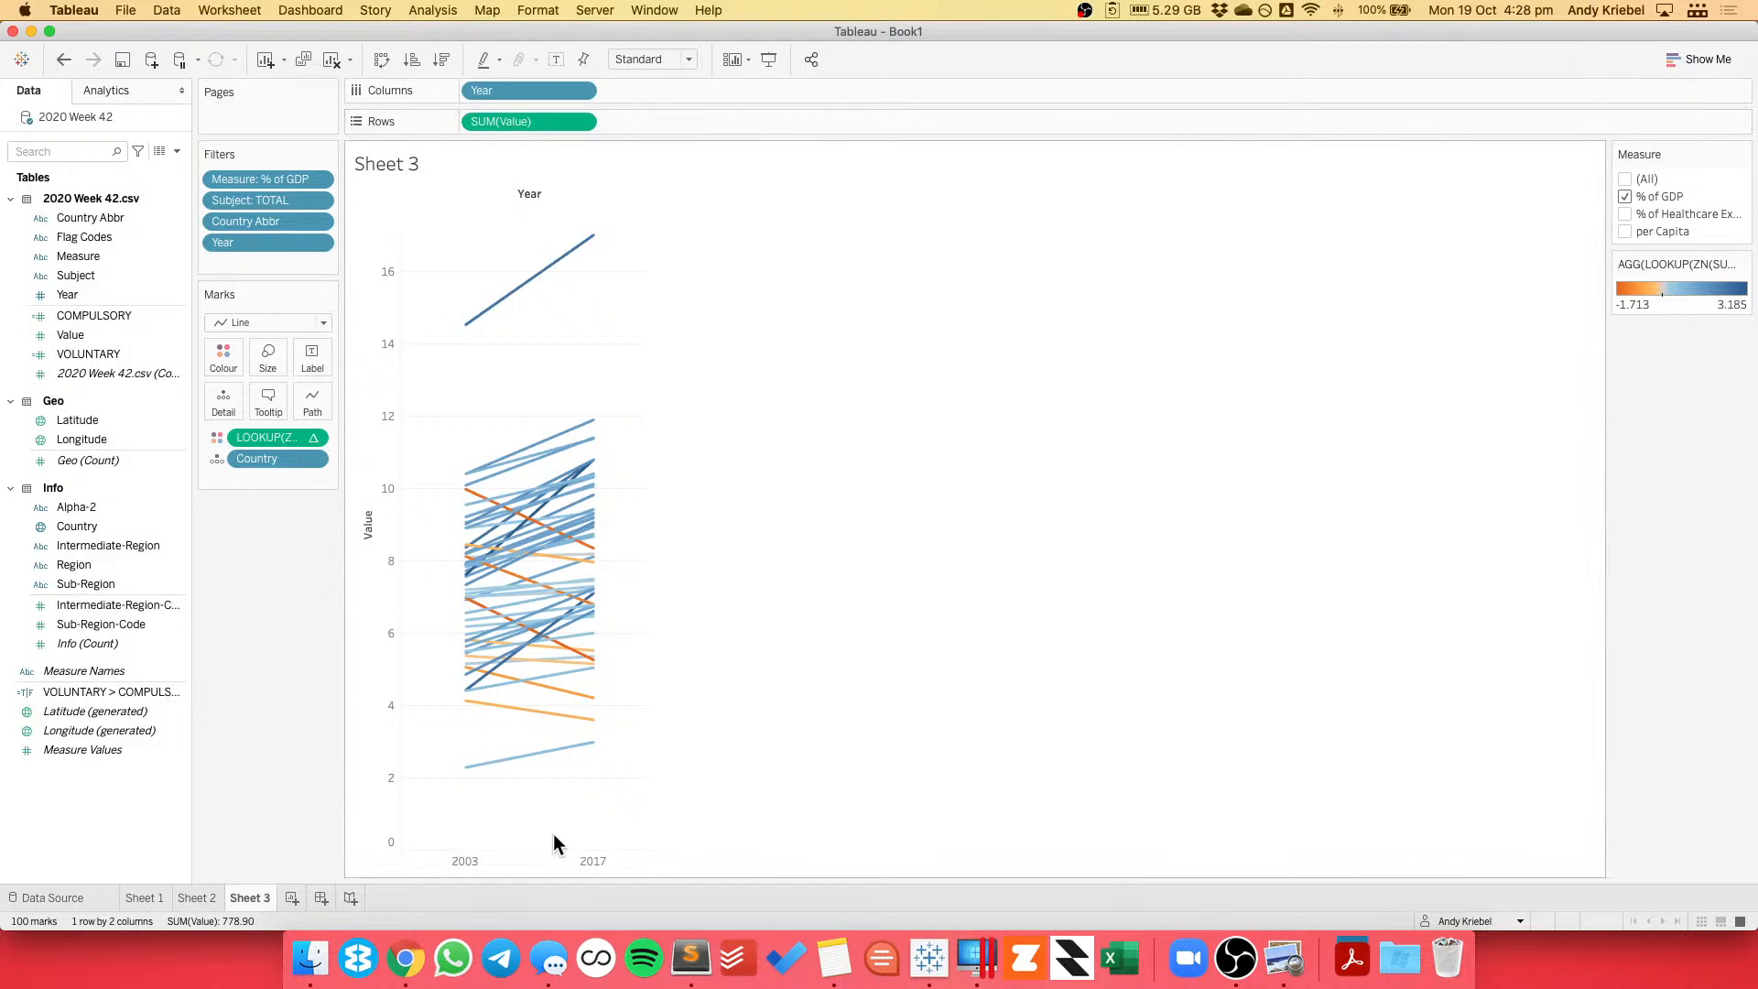
Sort the countries by their 2017 values and clear the mark selection.
left_click(593, 862)
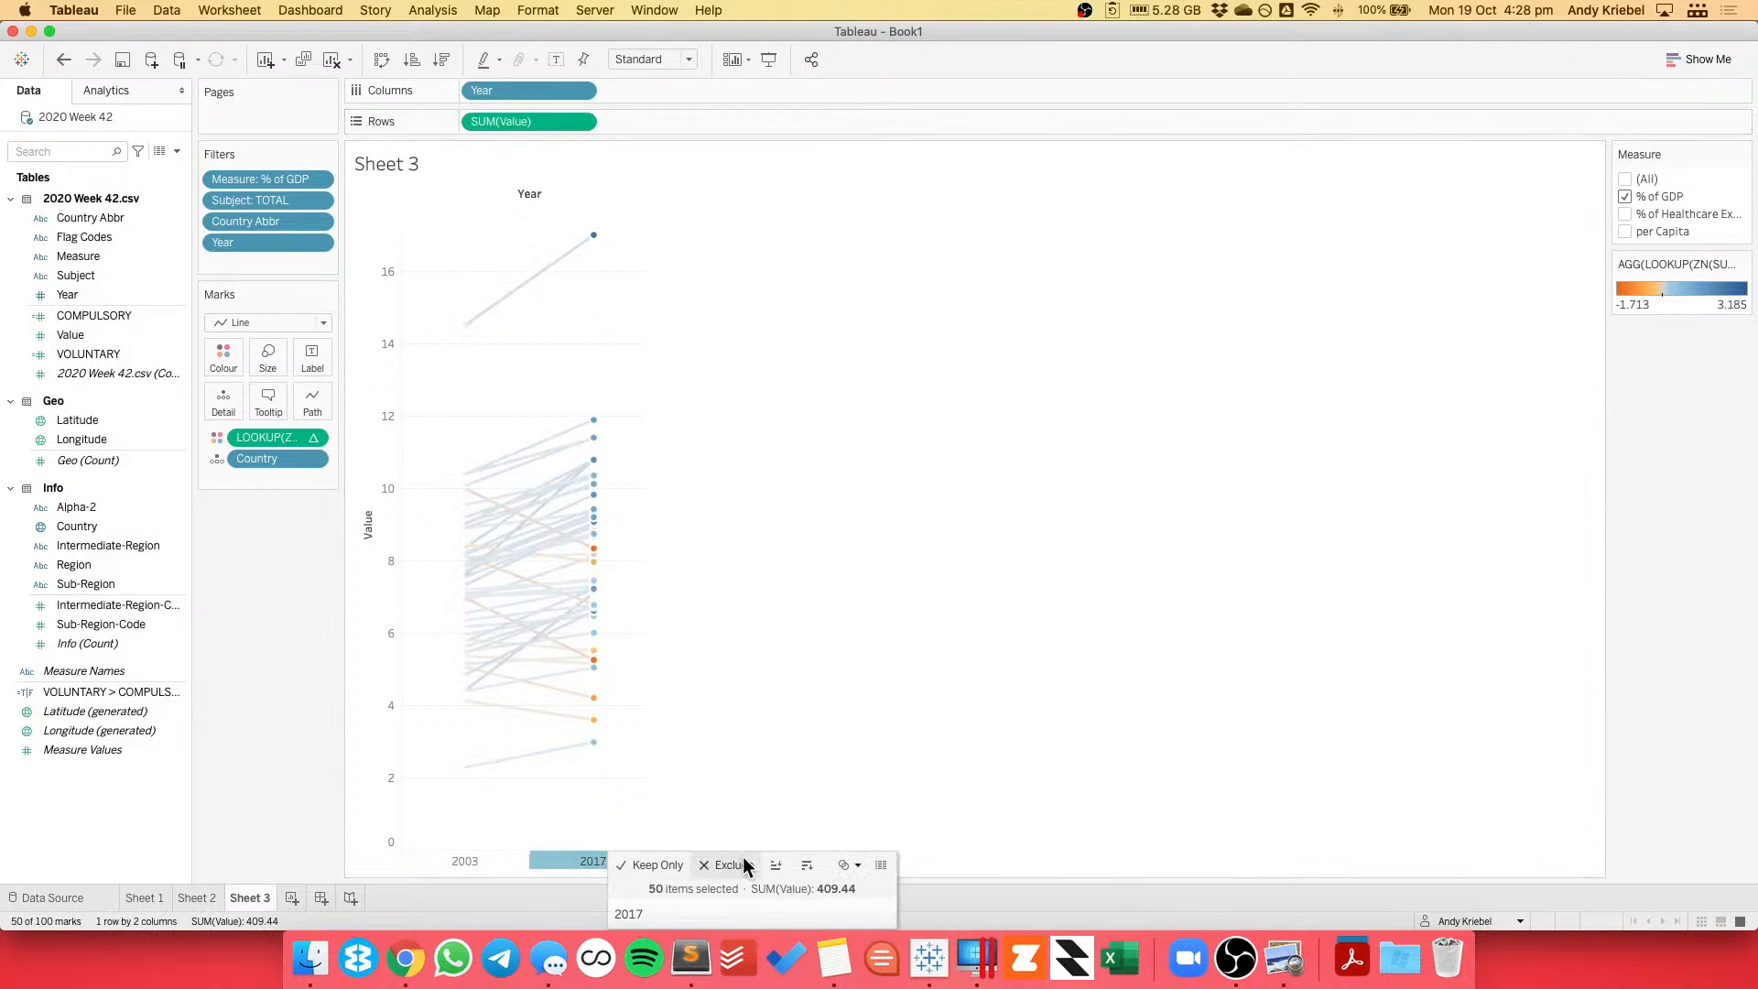
left_click(579, 788)
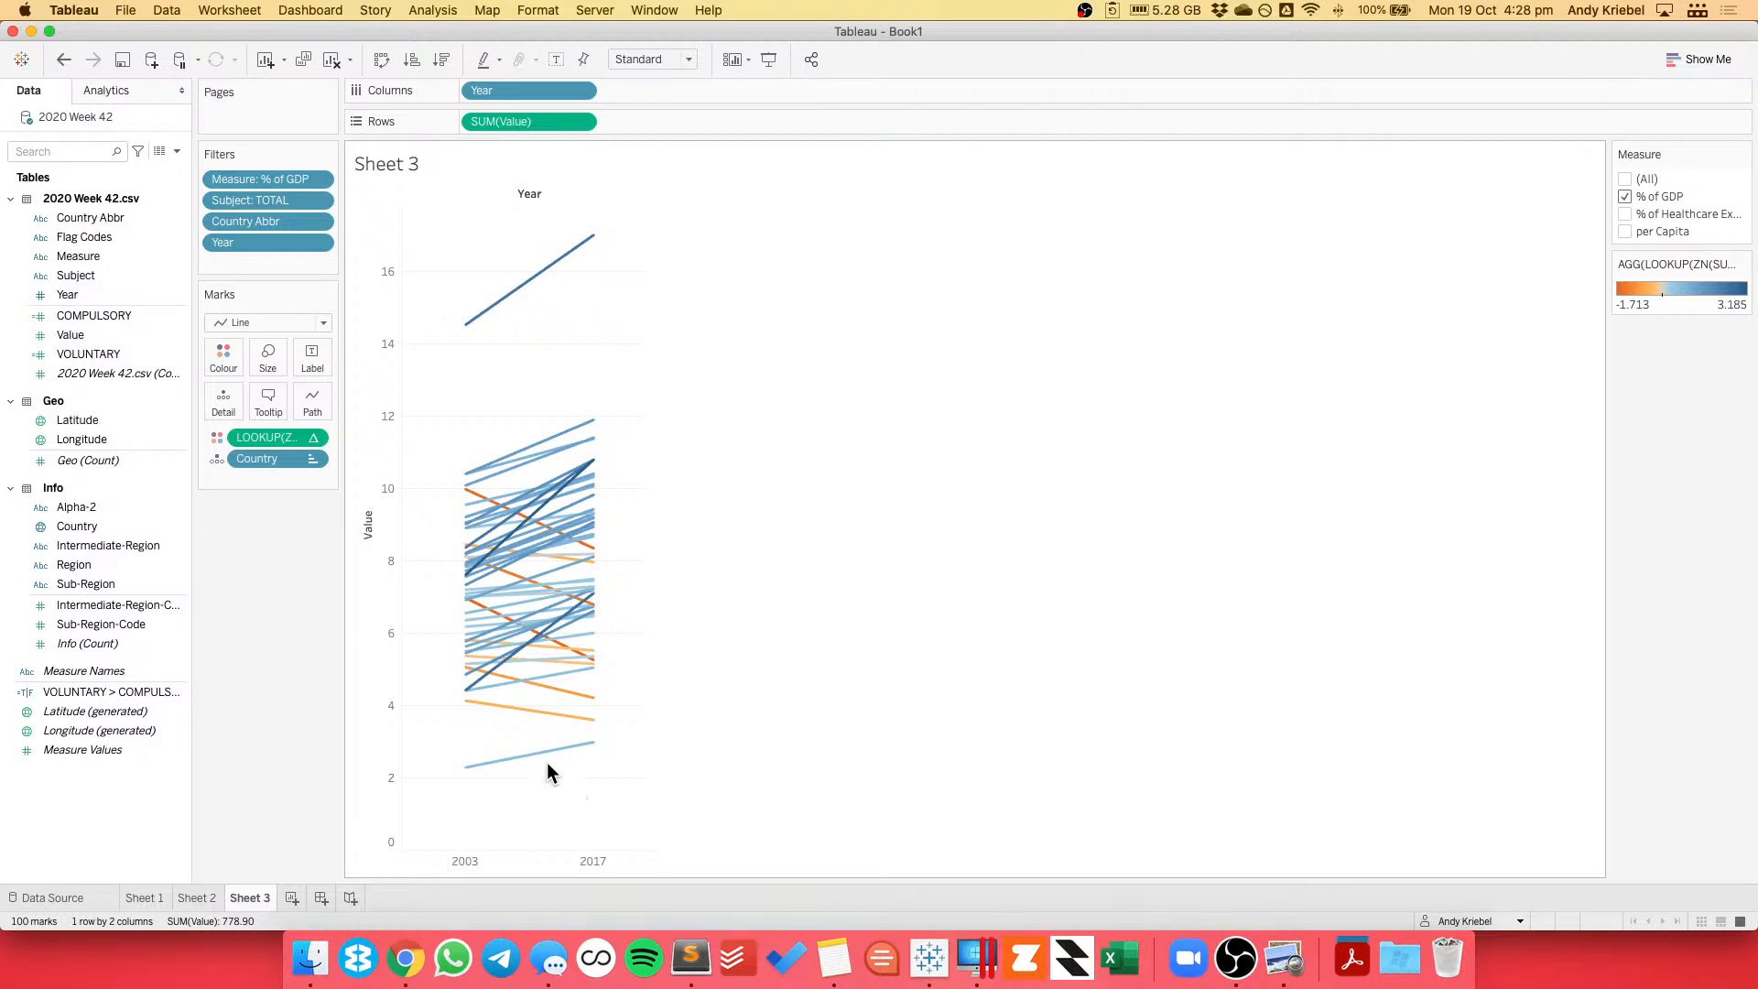
Copy the LOOKUP formula used for the line colour into a new calculated field.
double_click(280, 438)
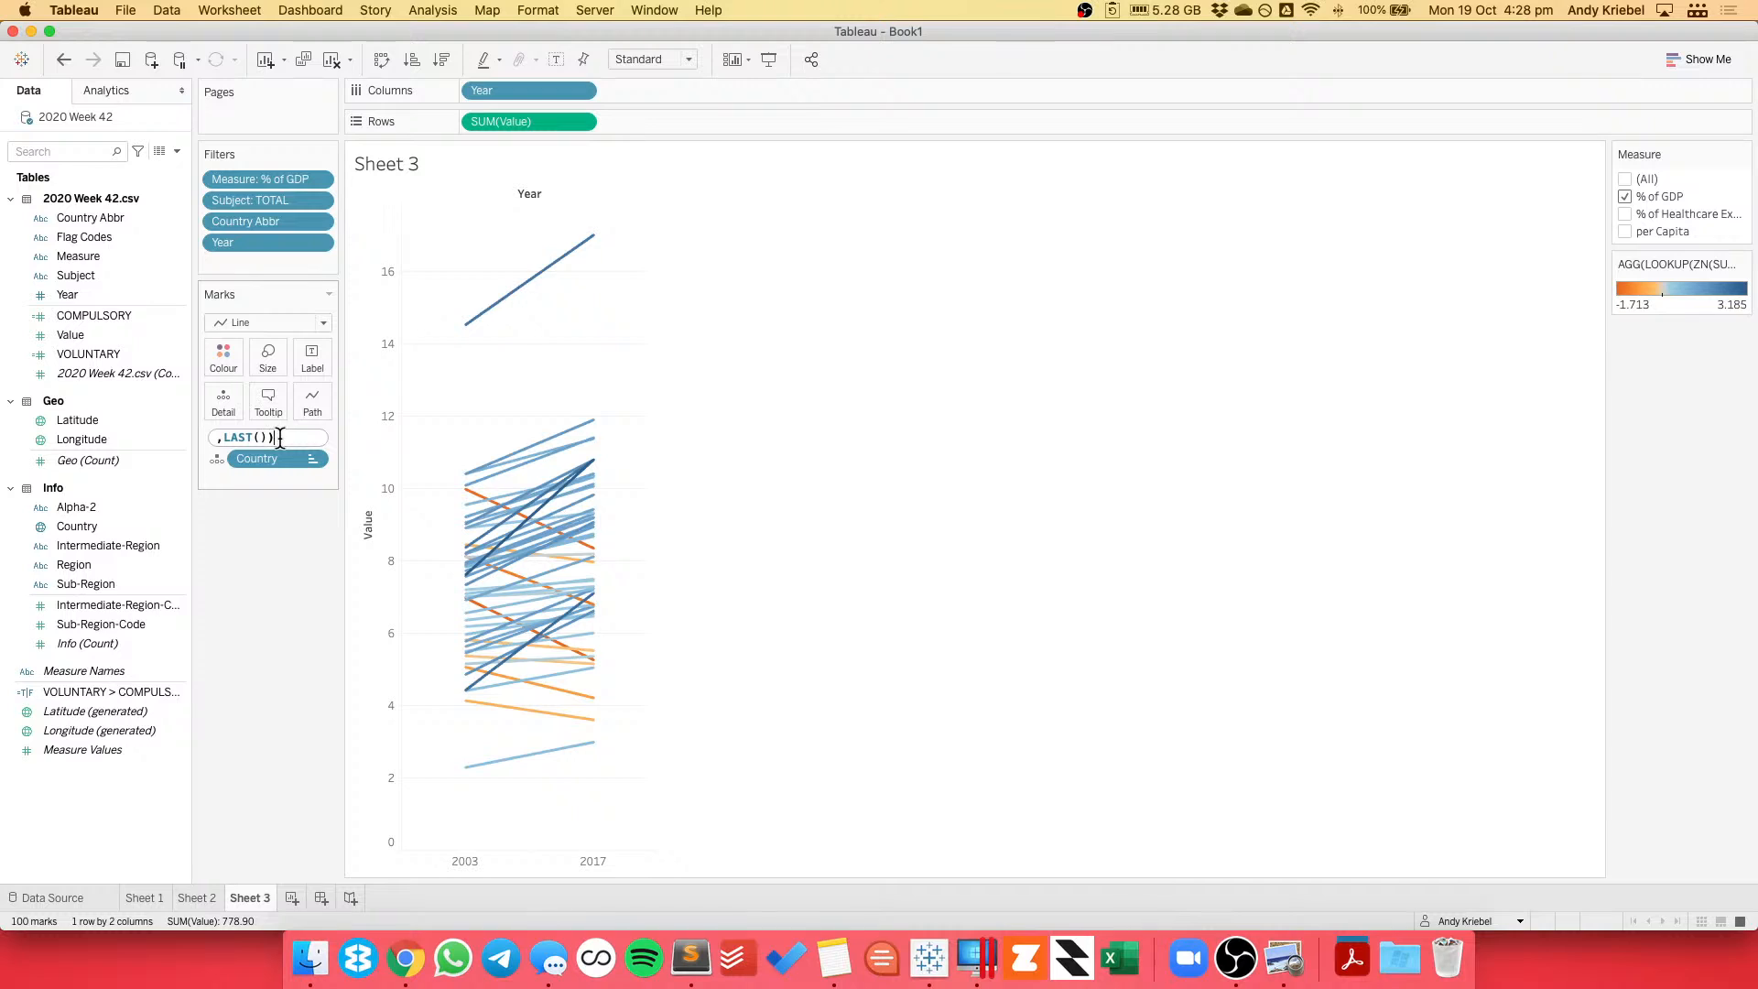
key("super+a")
key("Return")
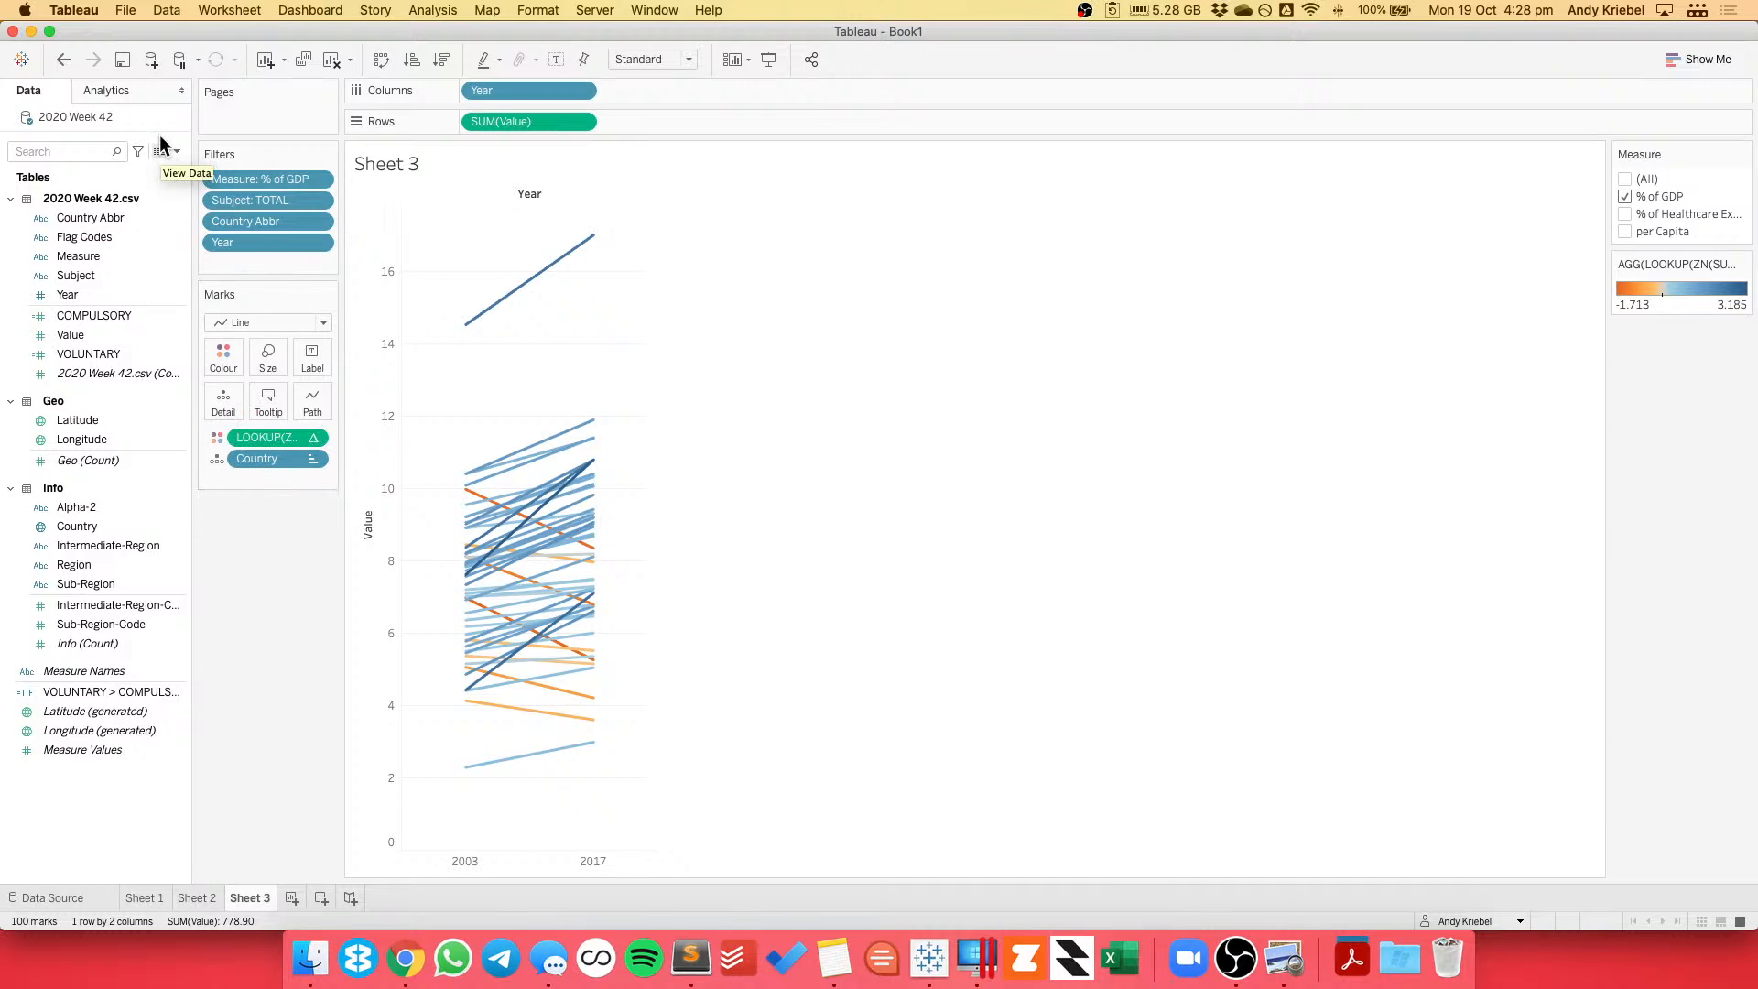
left_click(176, 151)
left_click(117, 170)
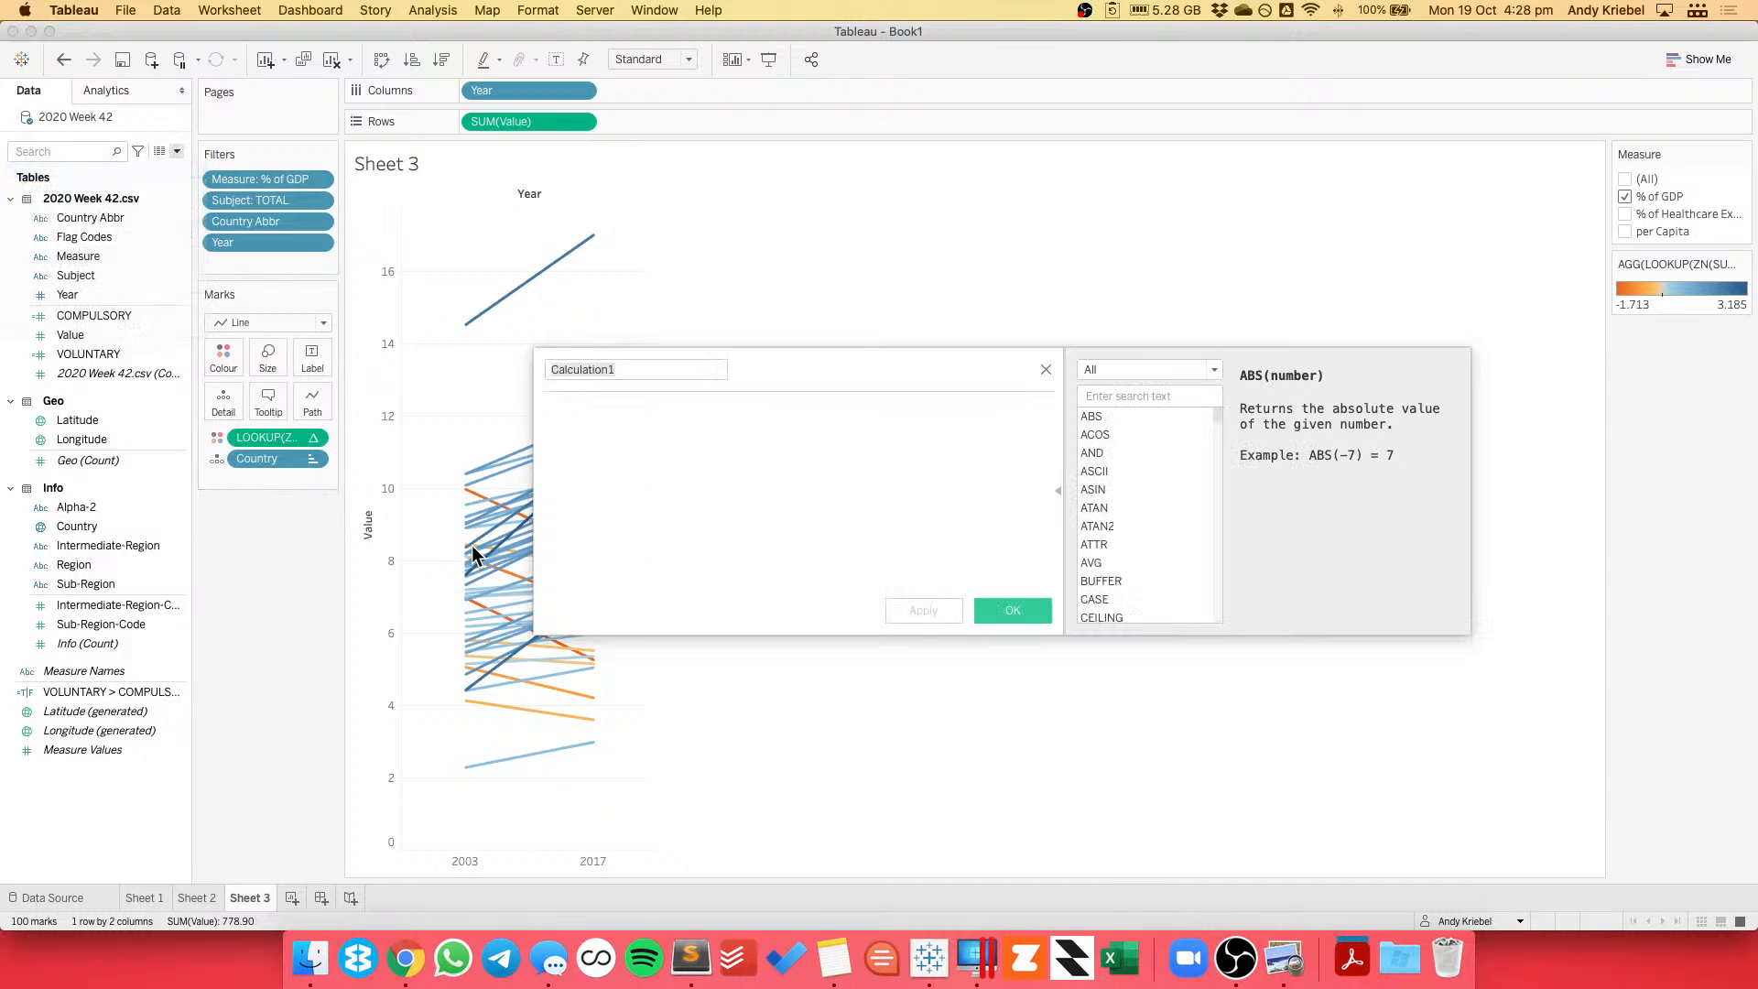
left_click(641, 522)
type("LOOKUP(ZN(SUM([Value])) - LOOKUP(ZN(SUM([Value]))),LAST())")
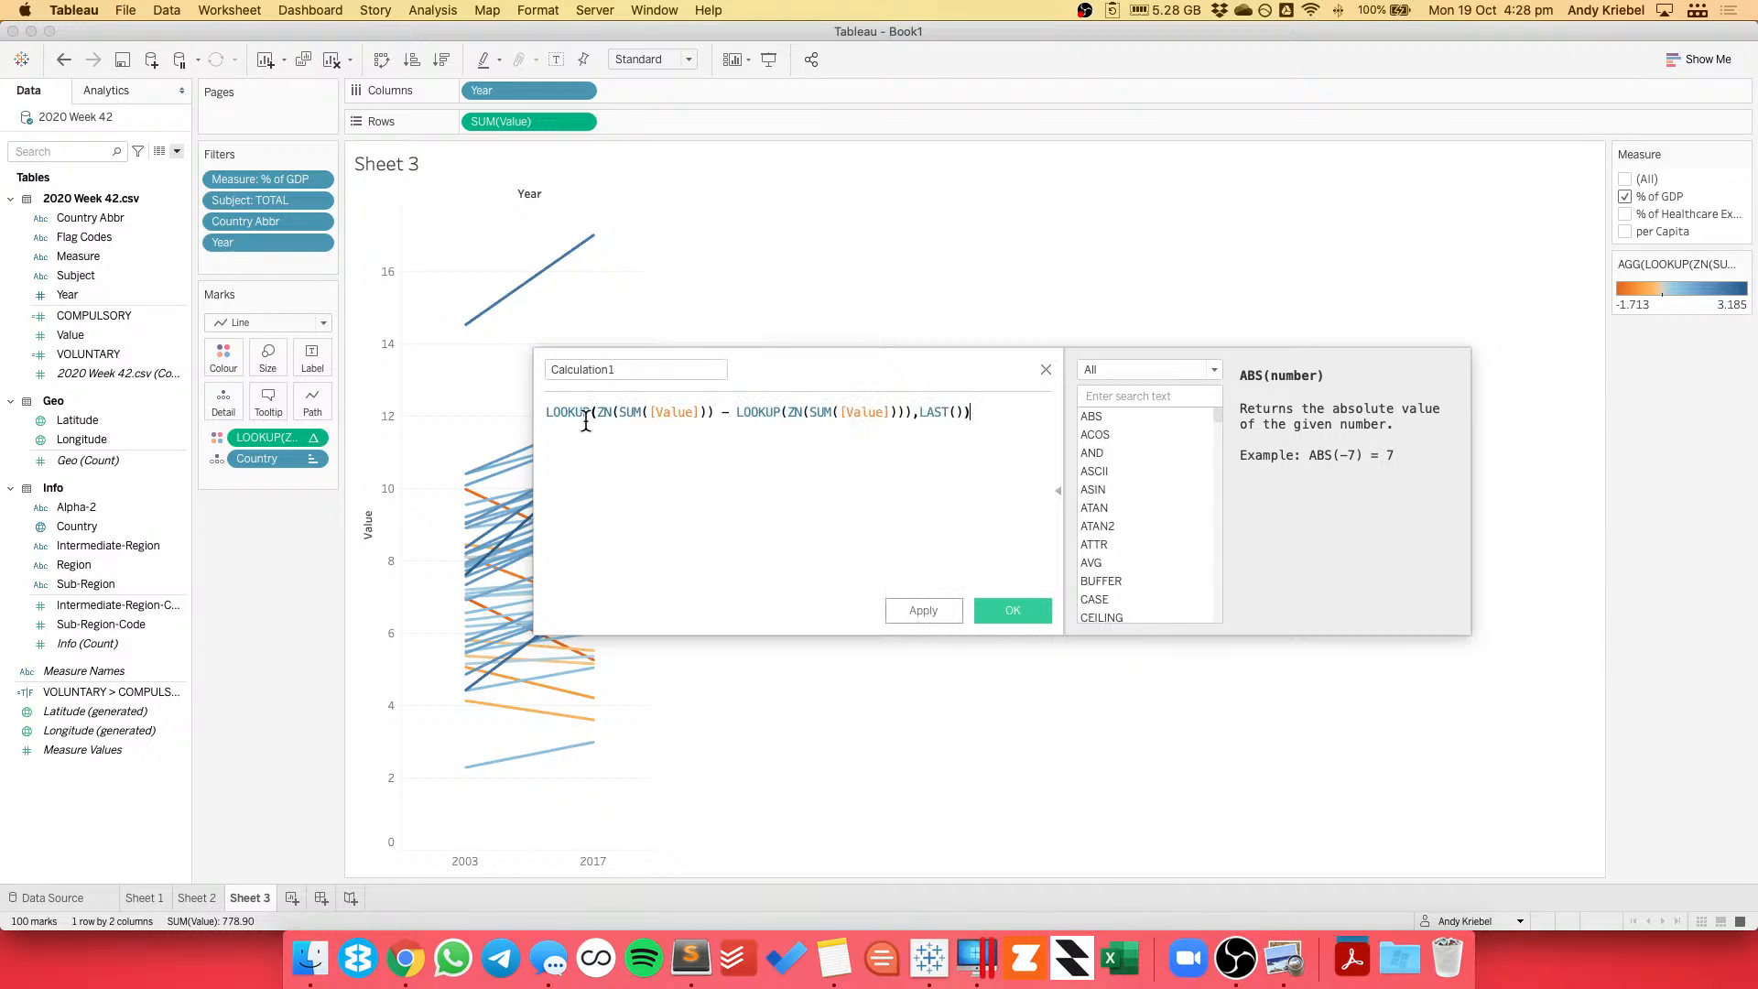
Strip the outer LOOKUP and its LAST() offset, leaving ZN(SUM([Value])) - LOOKUP(ZN(SUM([Value]))).
left_click_drag(596, 414, 515, 414)
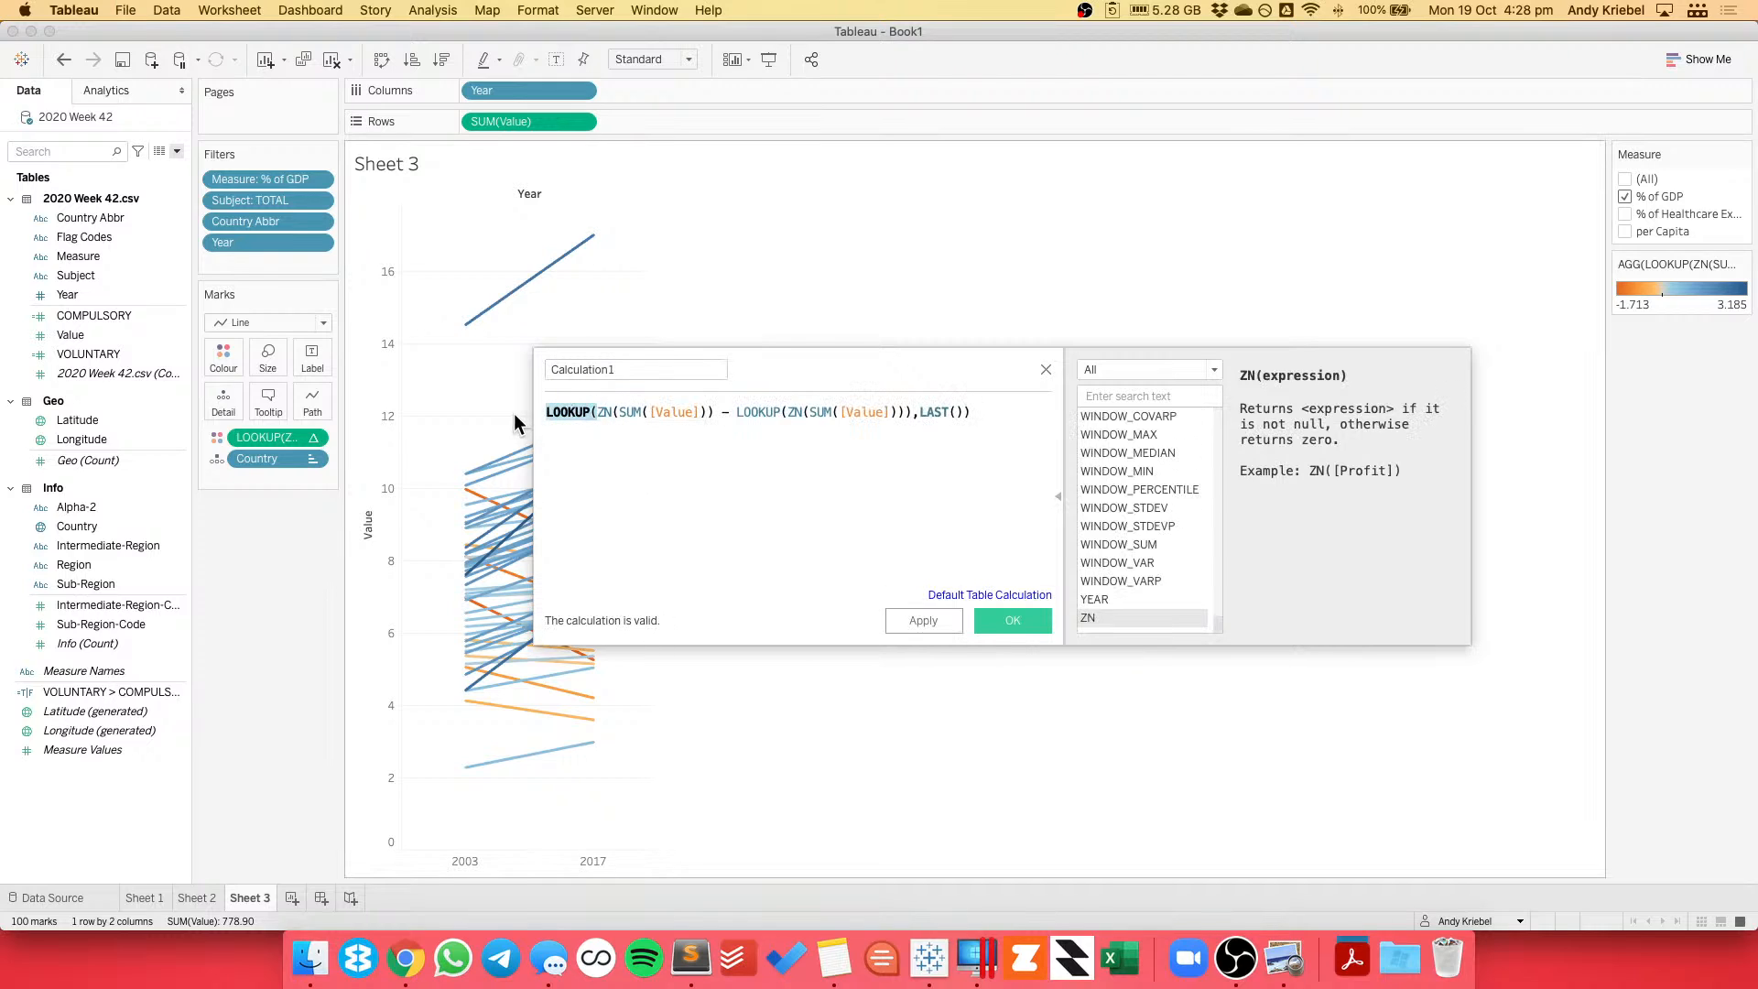
key("BackSpace")
key("super+Right")
key("BackSpace")
key("BackSpace")
key("BackSpace")
key("BackSpace")
key("BackSpace")
key("BackSpace")
key("BackSpace")
key("BackSpace")
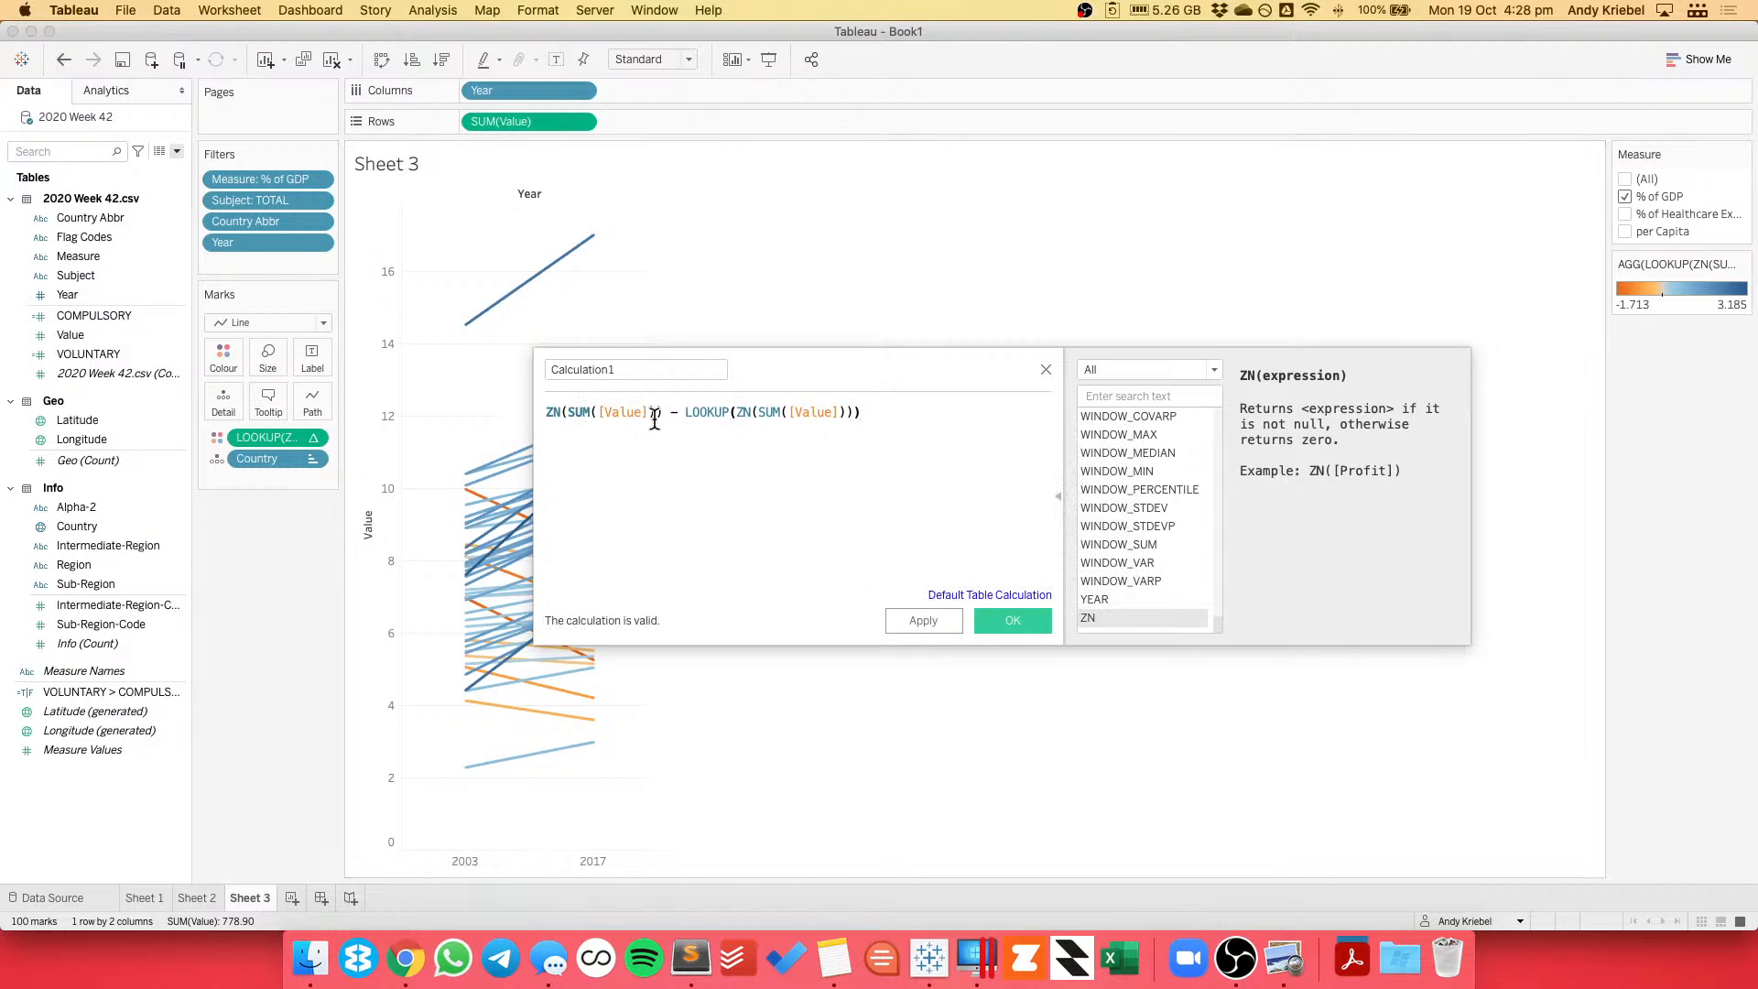
Examine the two halves of the difference formula, including the SUM, ZN and LOOKUP functions they use.
left_click_drag(663, 414, 545, 414)
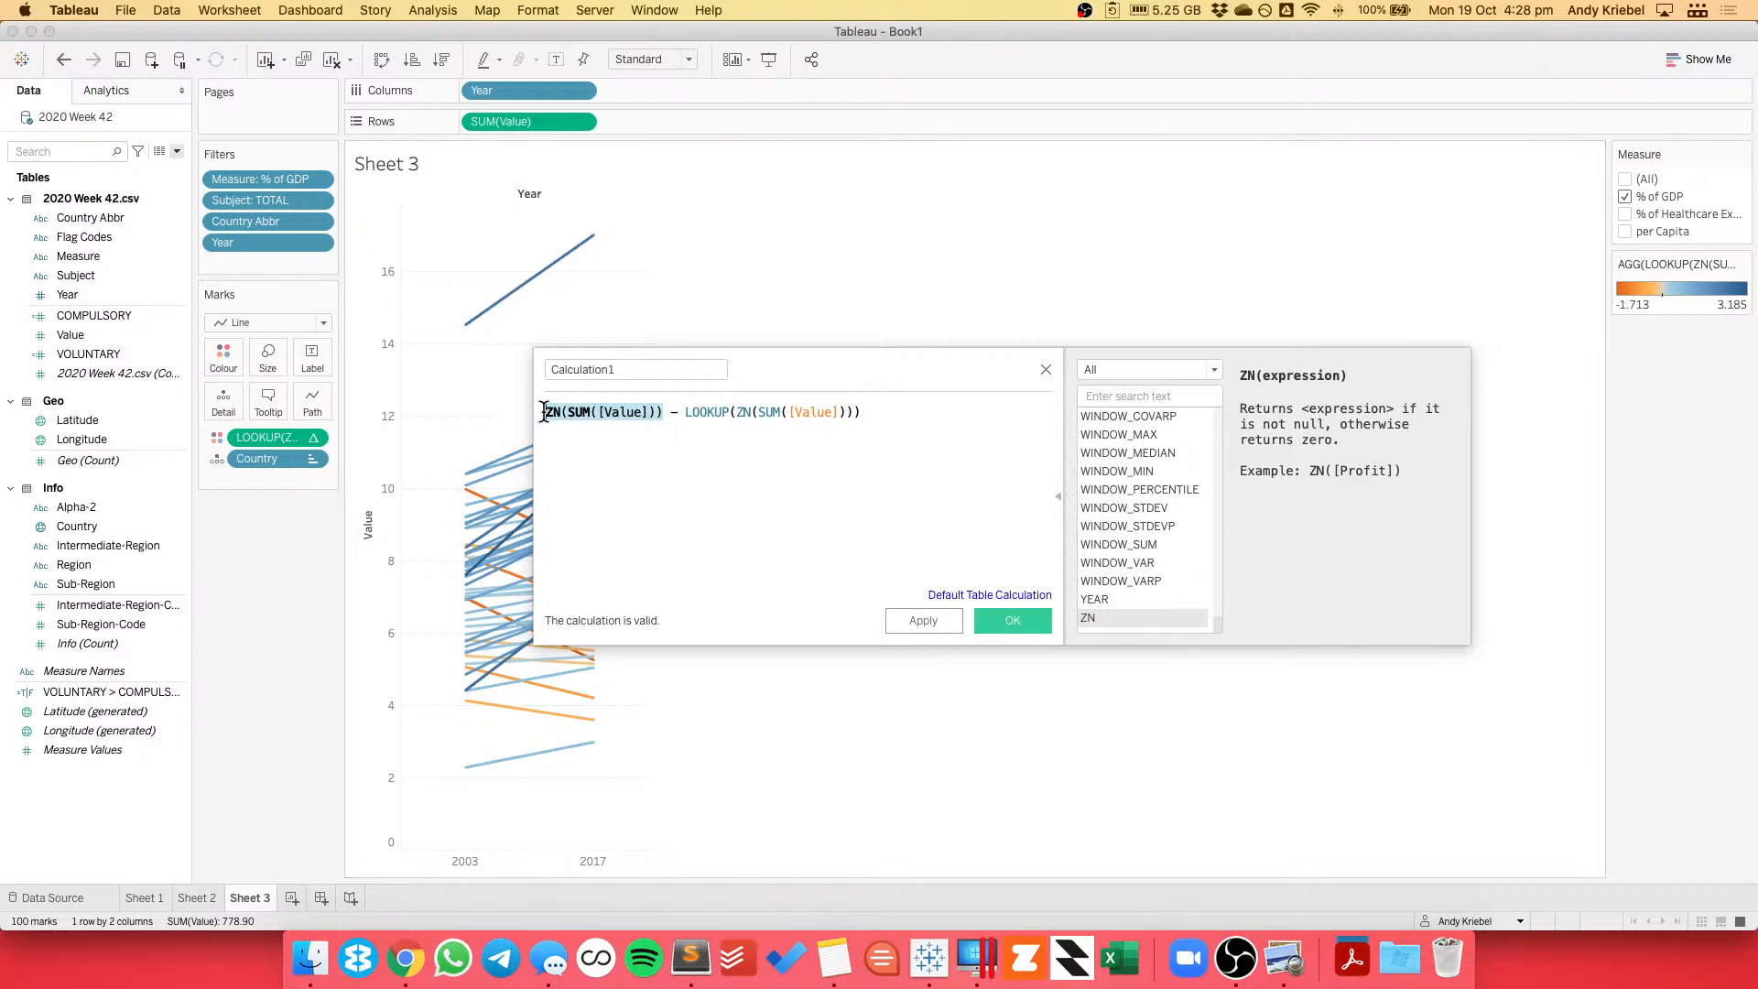
left_click_drag(684, 413, 873, 411)
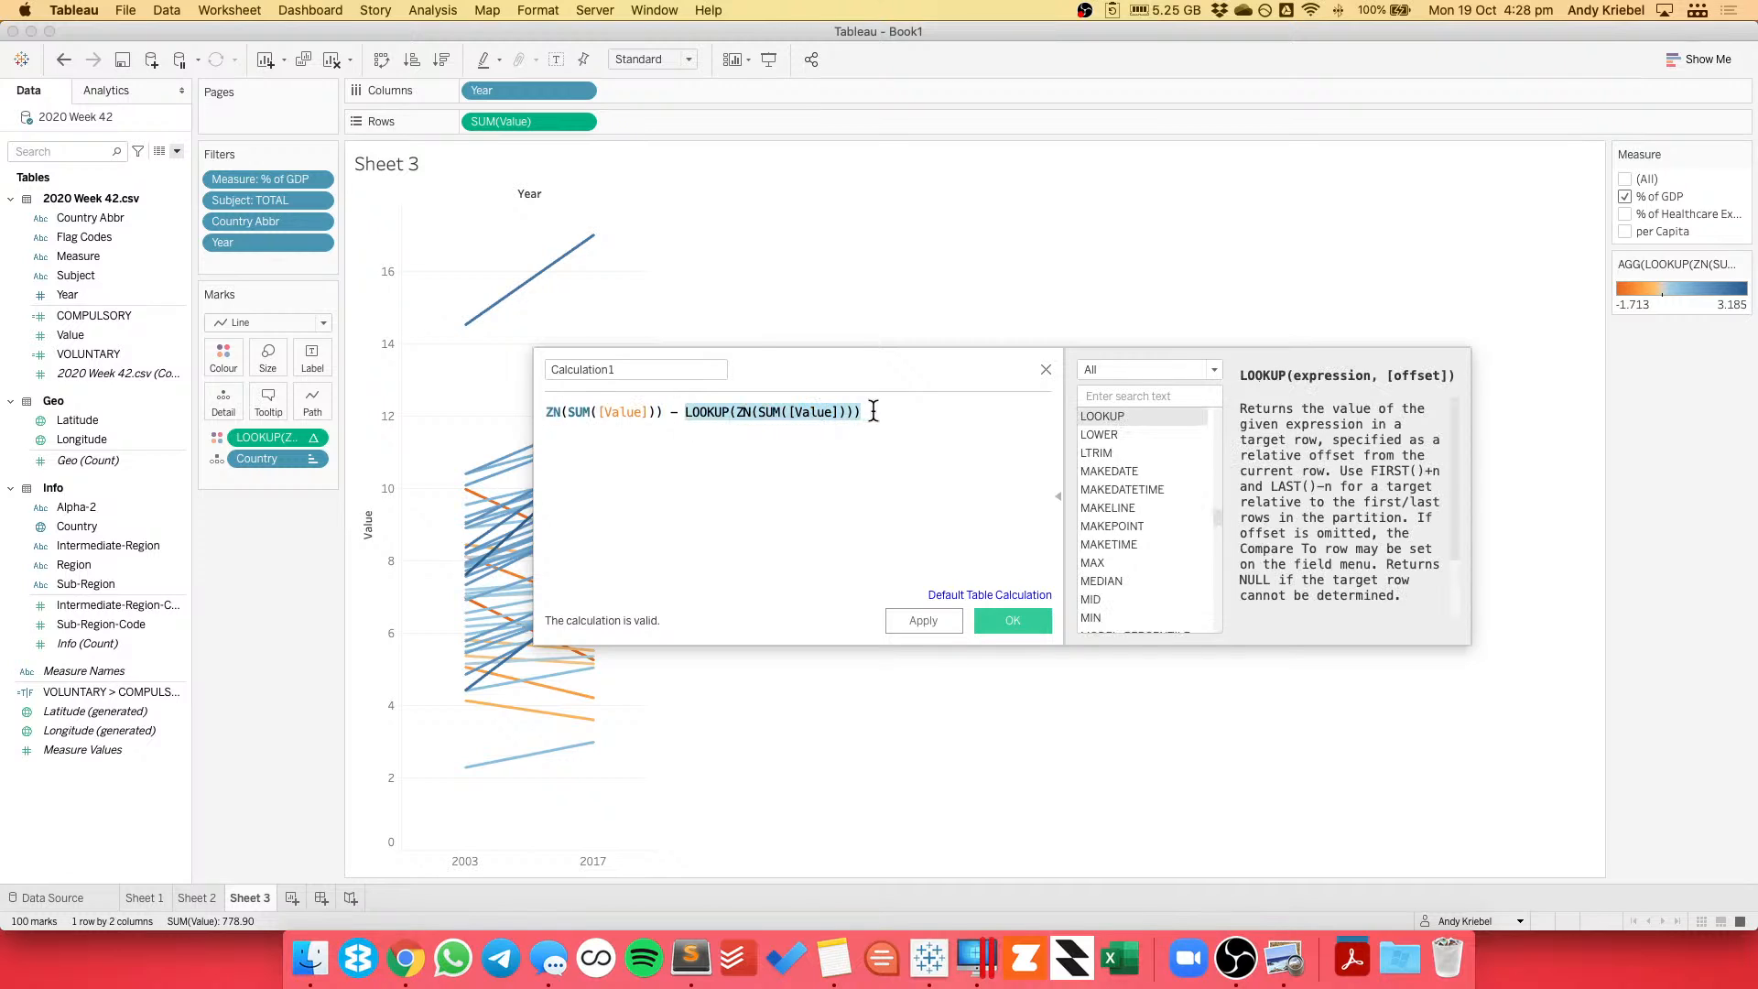
left_click(680, 437)
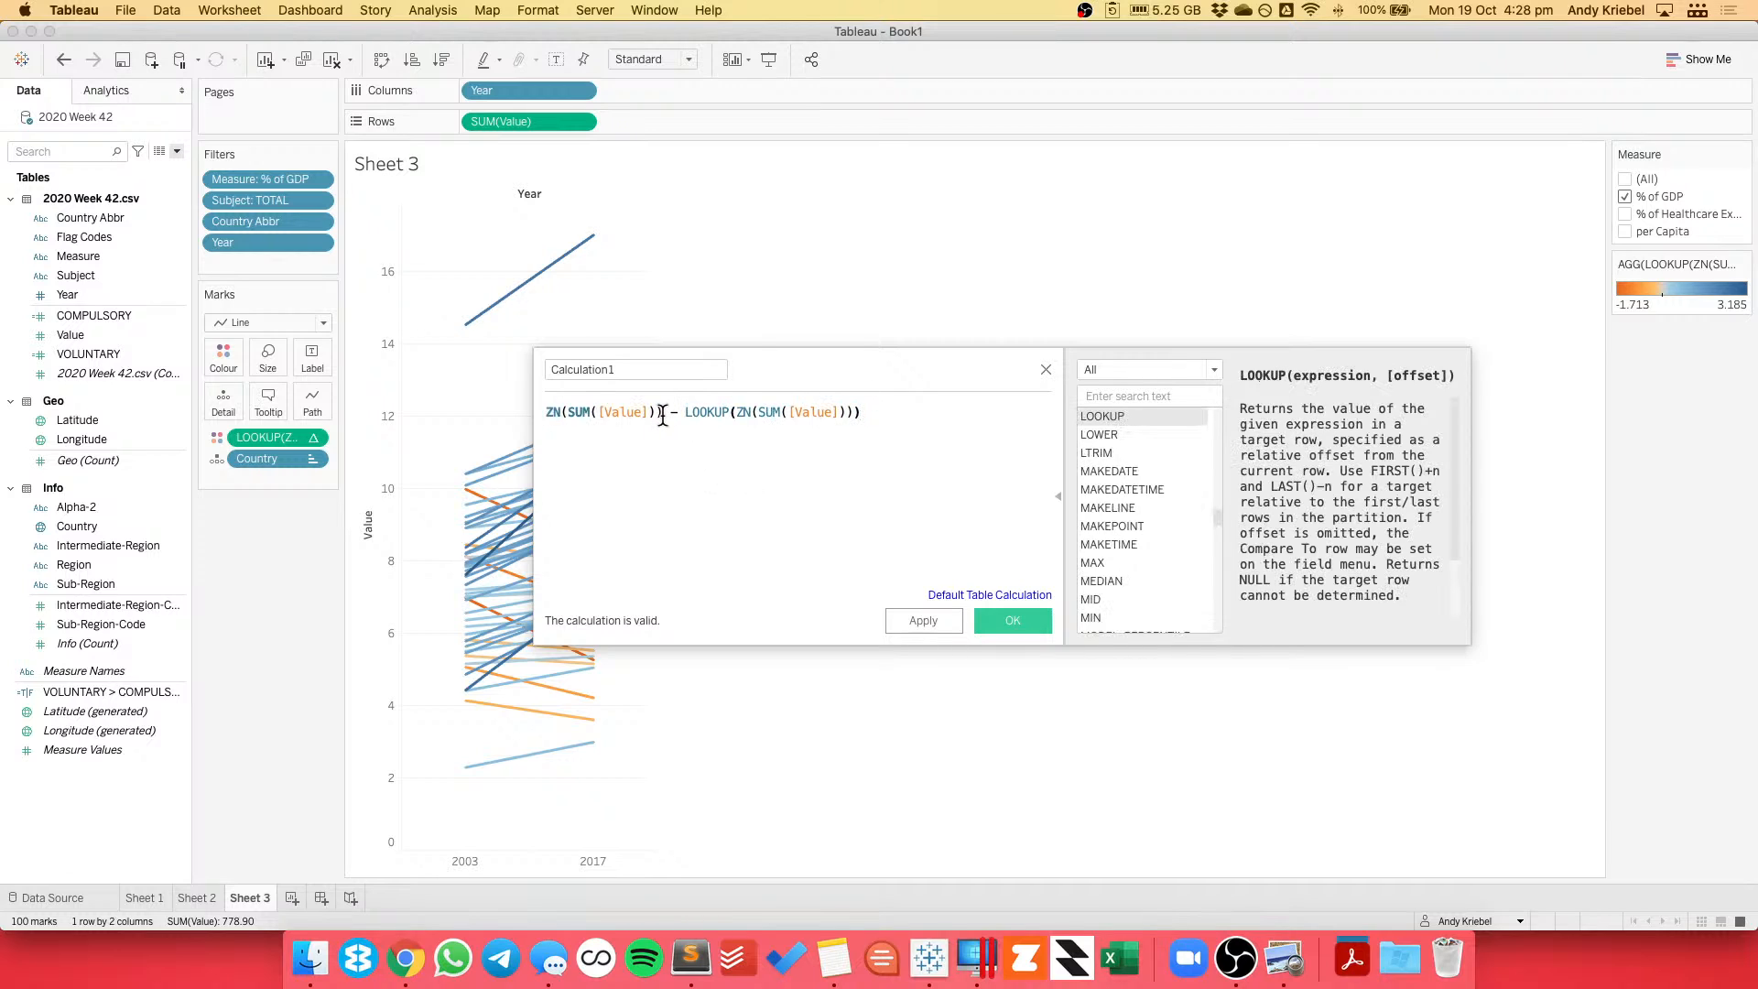
left_click_drag(663, 414, 545, 414)
left_click(686, 412)
left_click_drag(686, 412, 878, 408)
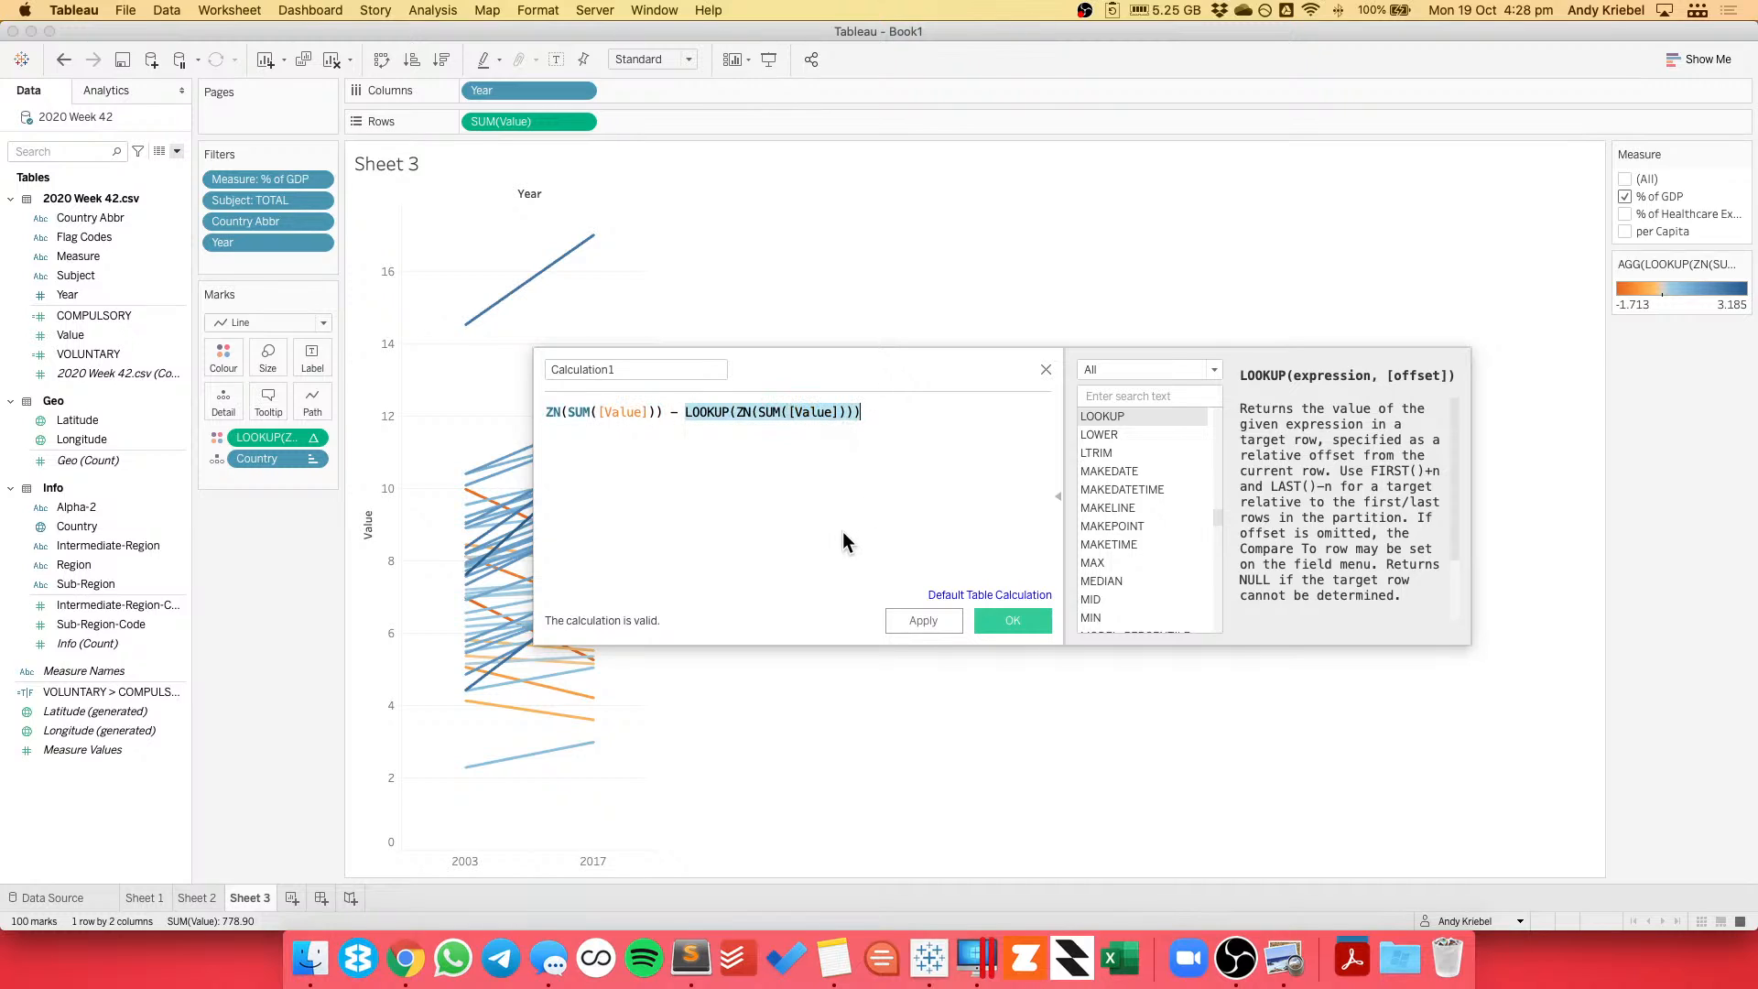
double_click(581, 412)
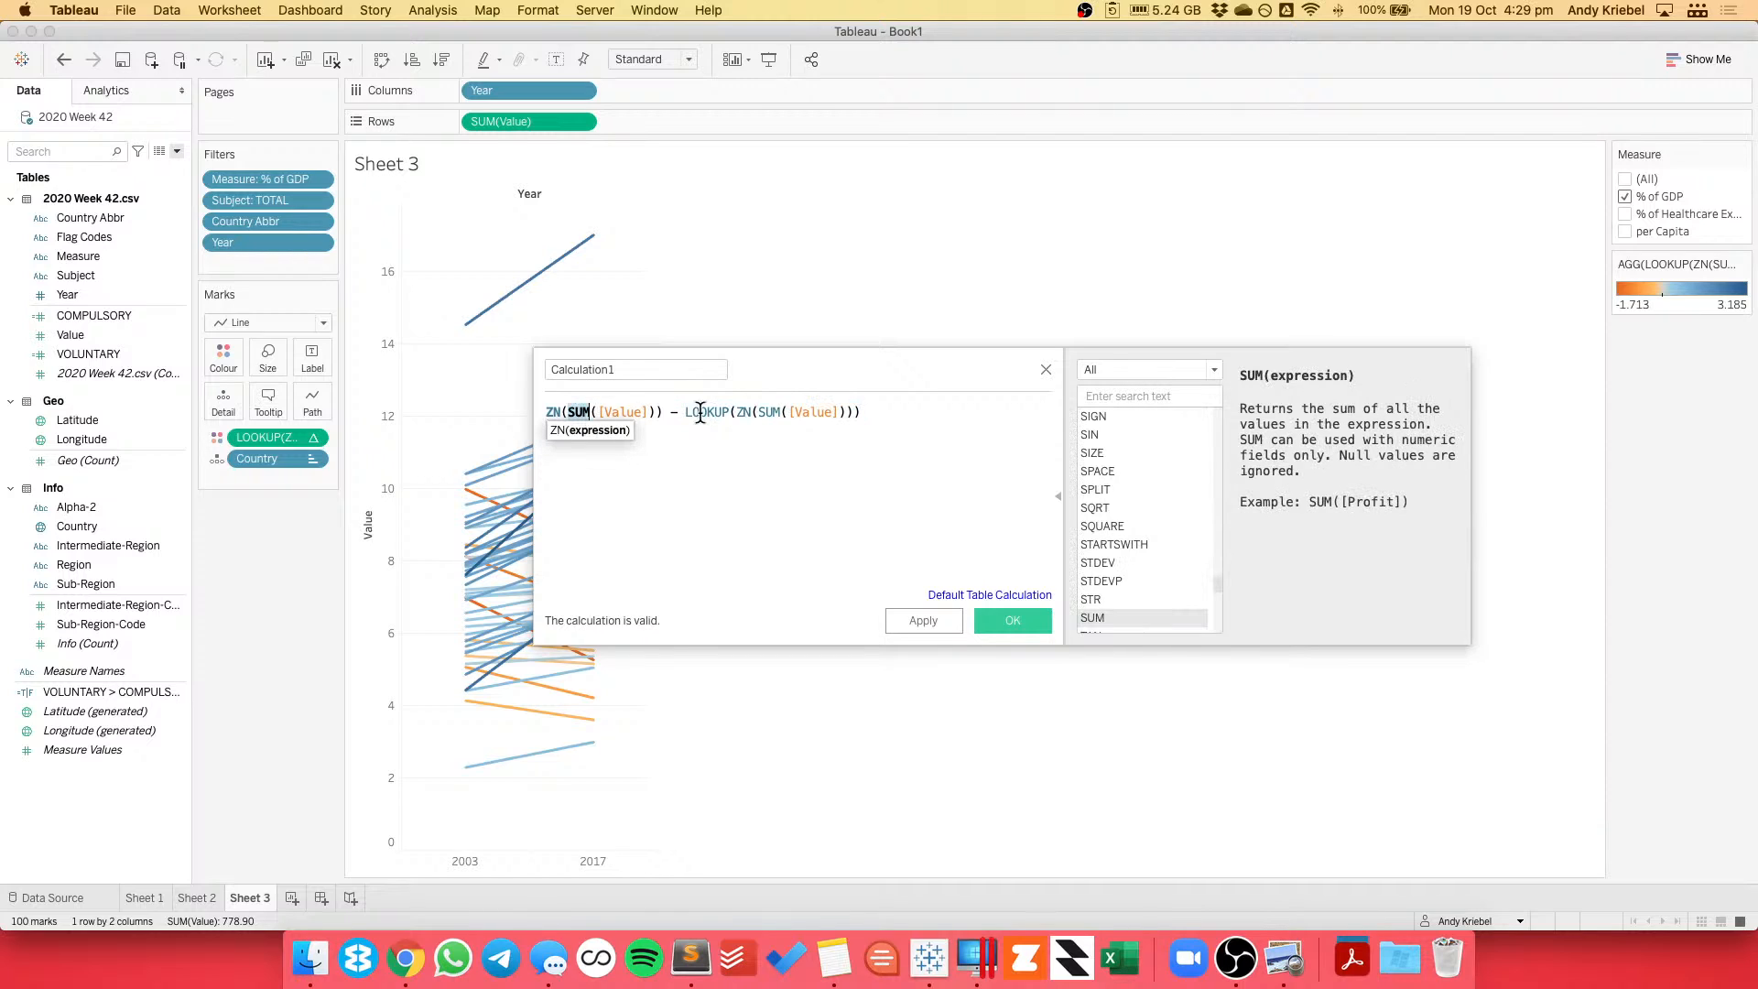
double_click(743, 412)
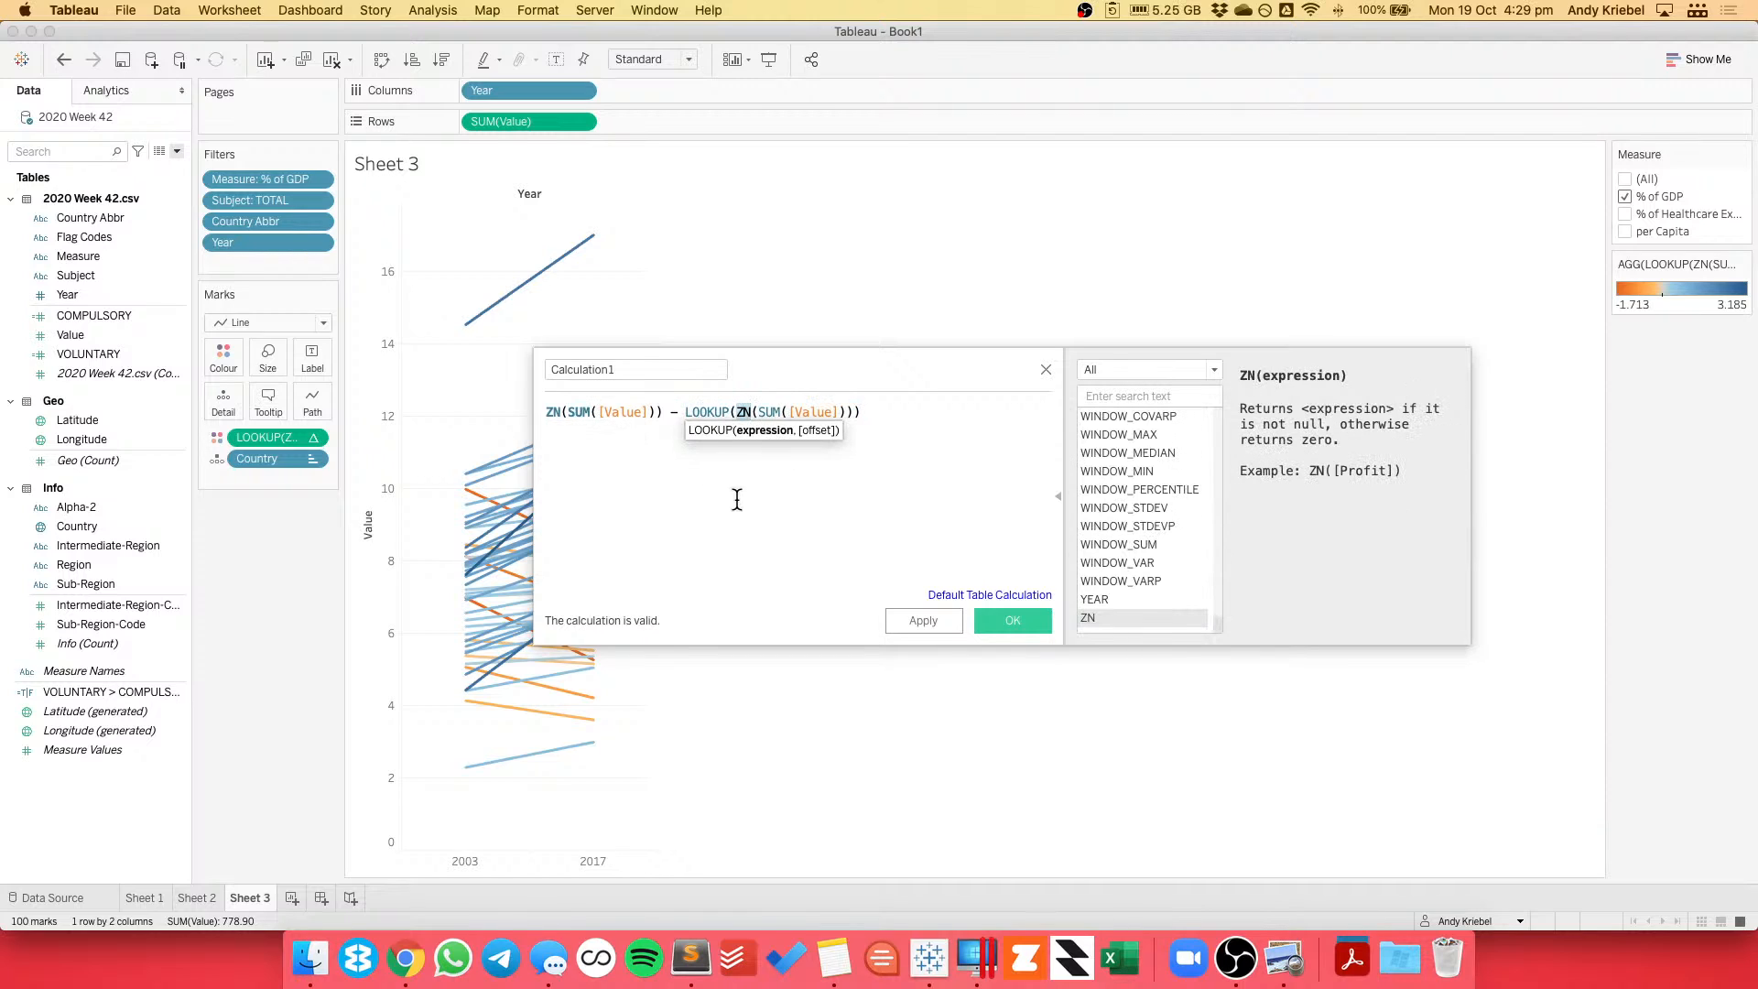
Wrap the difference formula in an outer LOOKUP, placing the function on its own line above the expression.
left_click(547, 411)
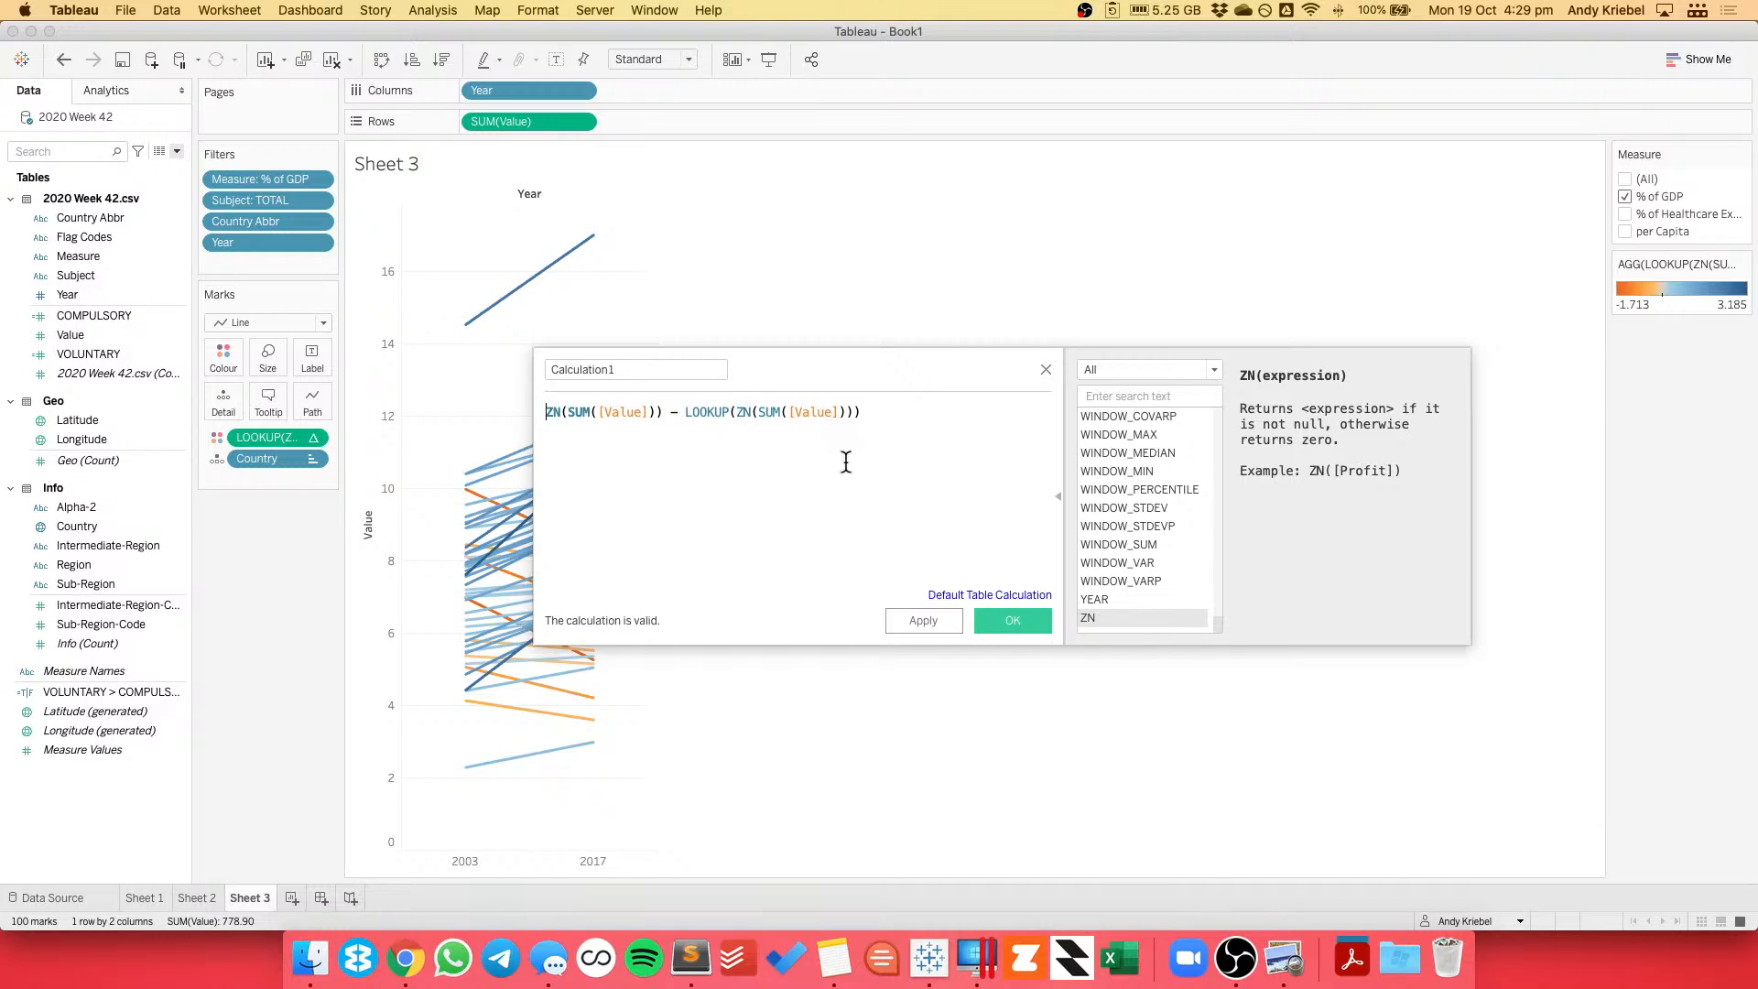
key("Return")
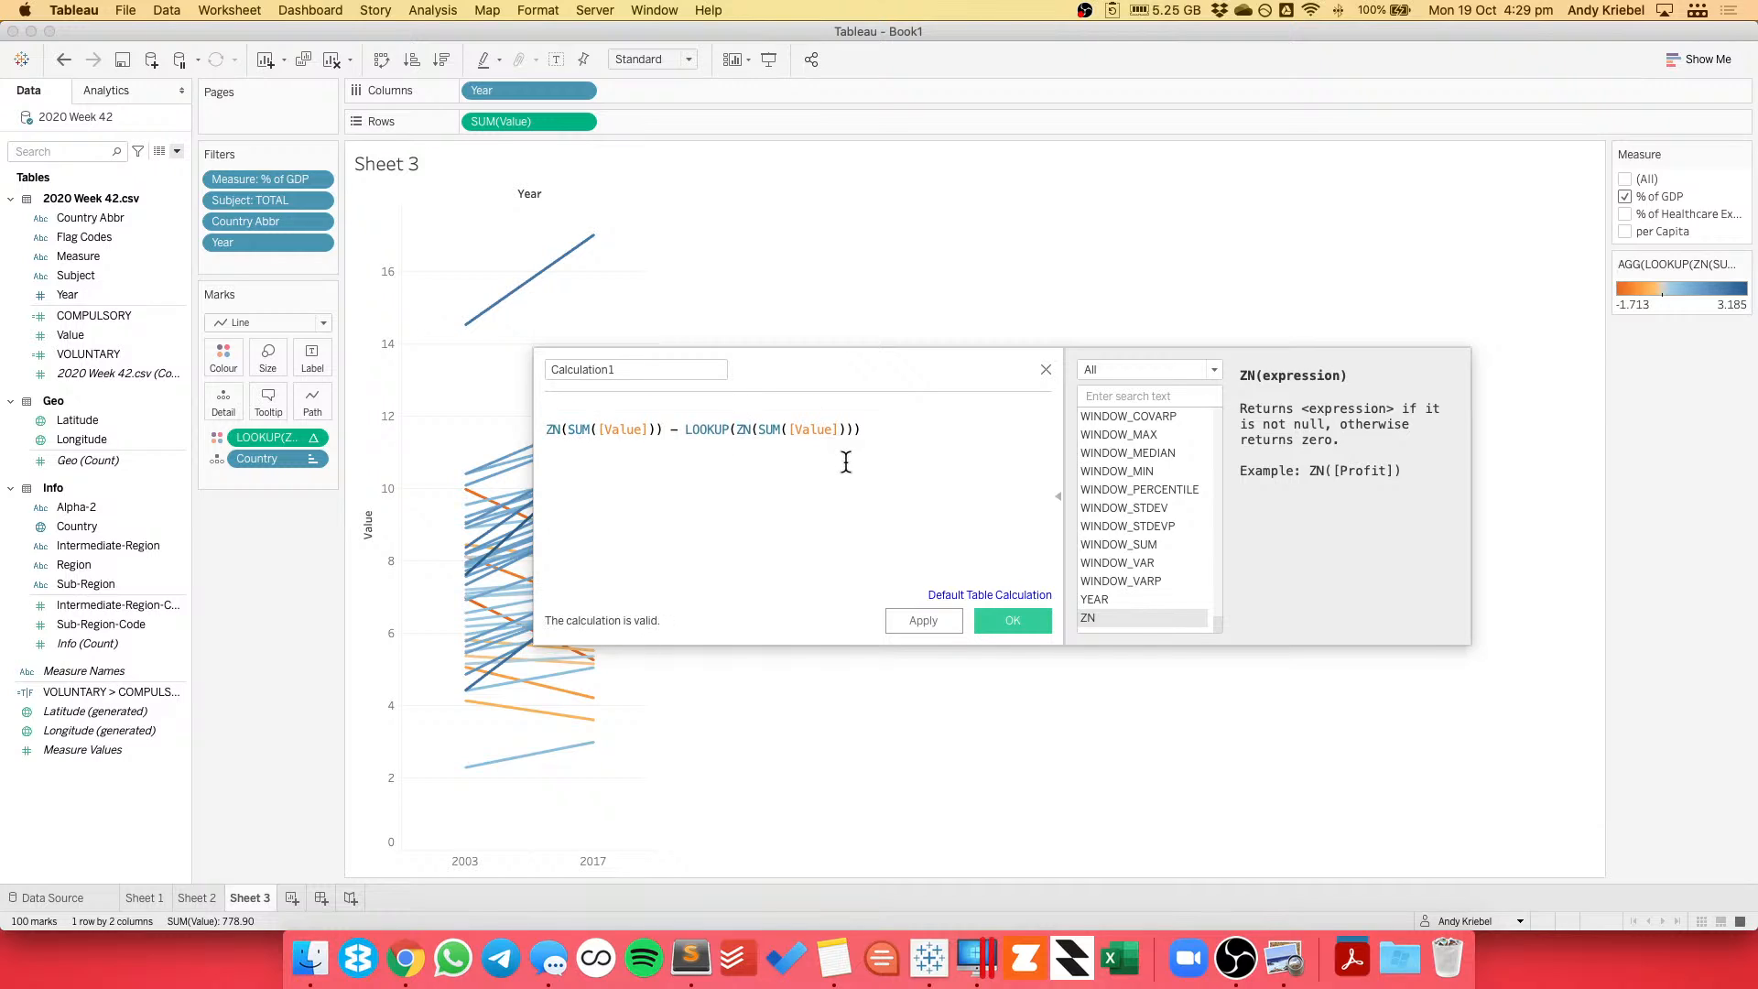
type("L")
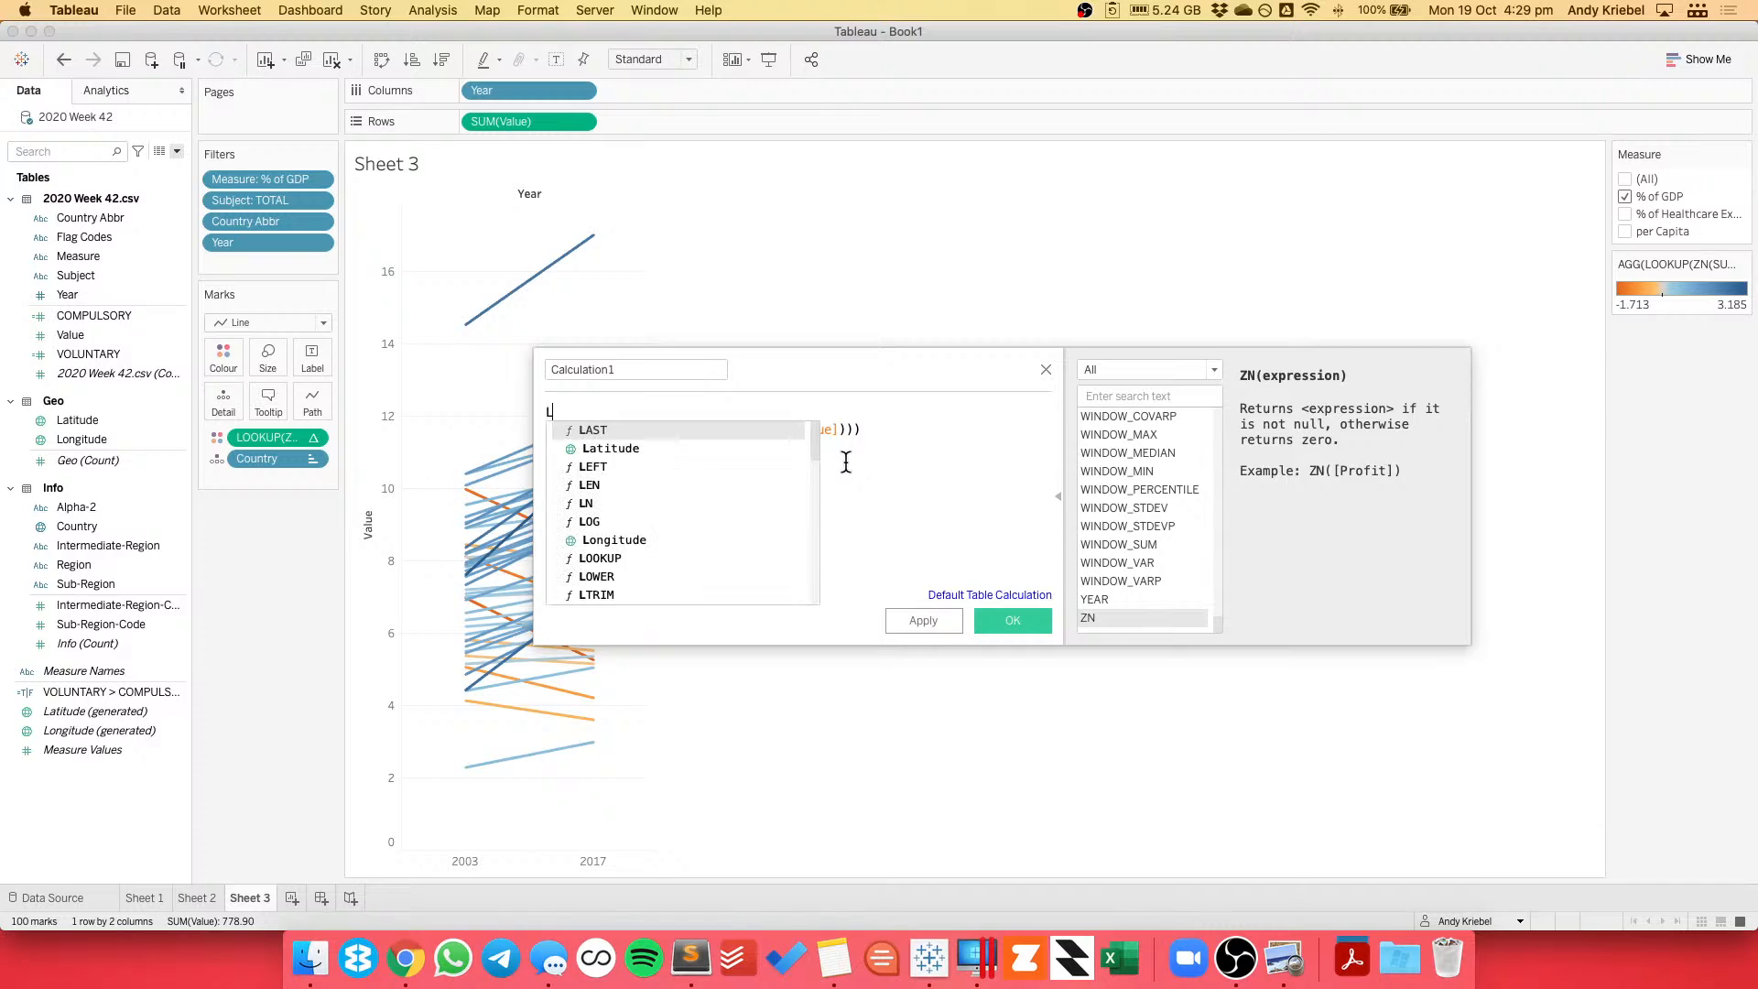
type("OOK")
key("Return")
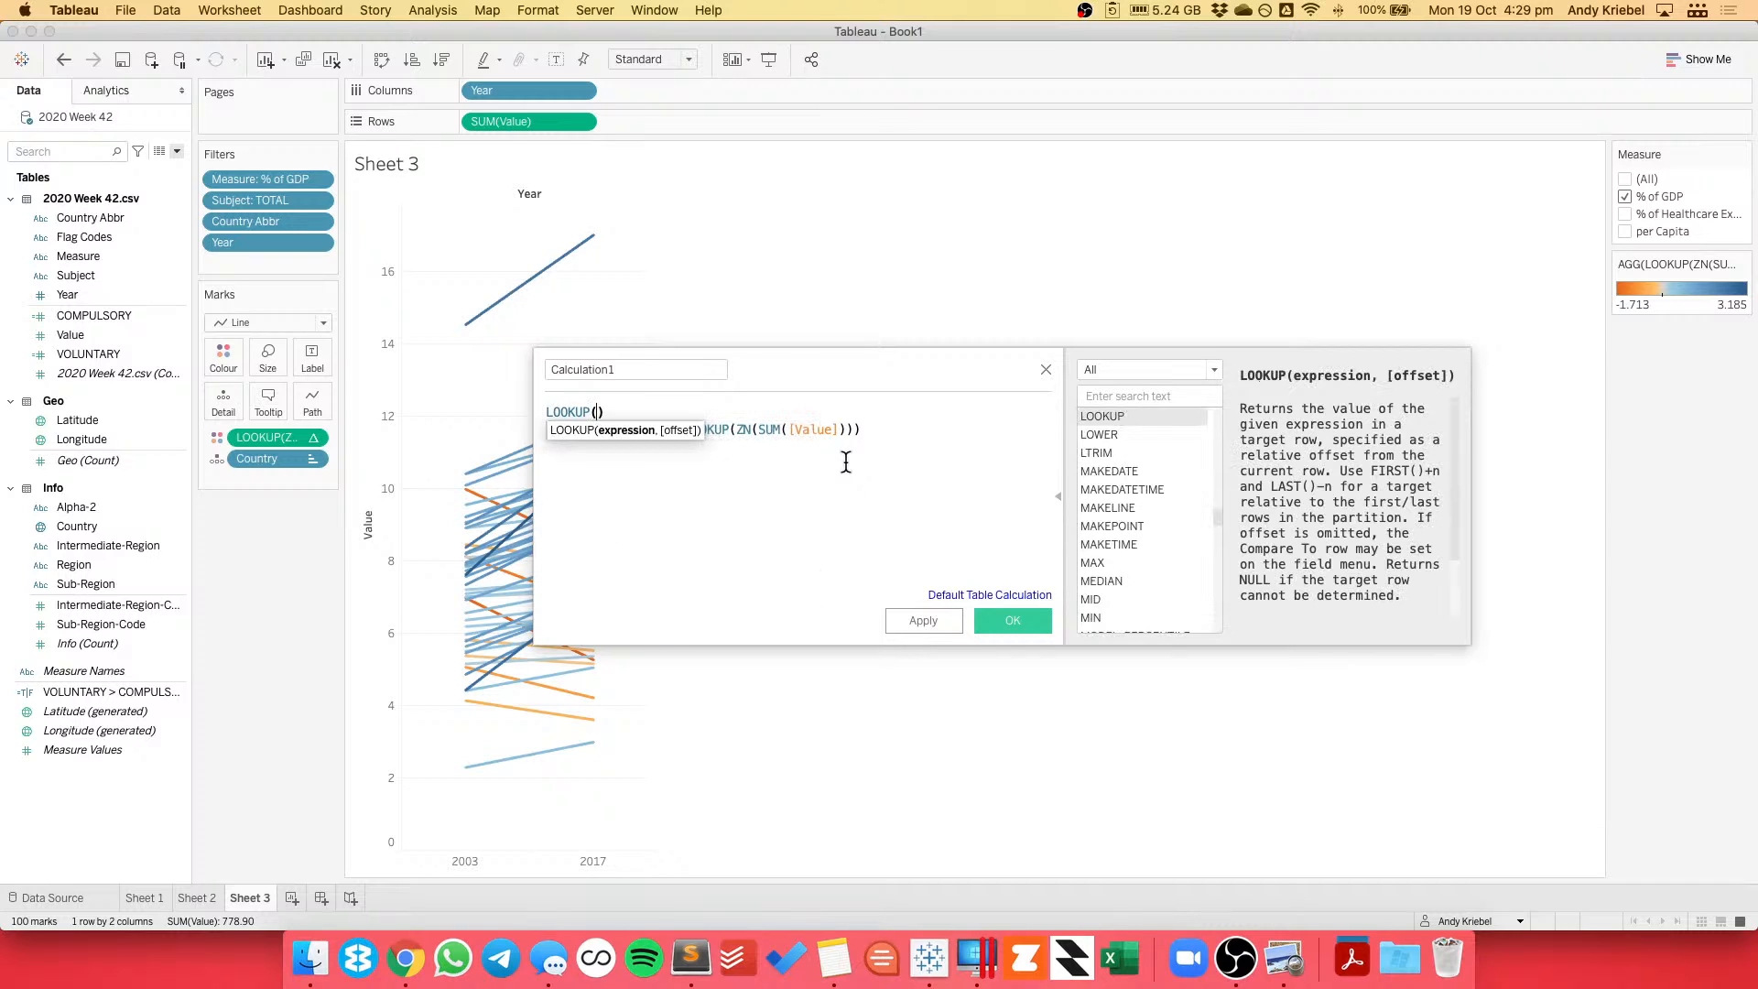
key("BackSpace")
key("Down")
key("Down")
key("Return")
Add LAST() as the outer LOOKUP's offset and close the calculation editor without saving.
type(", ")
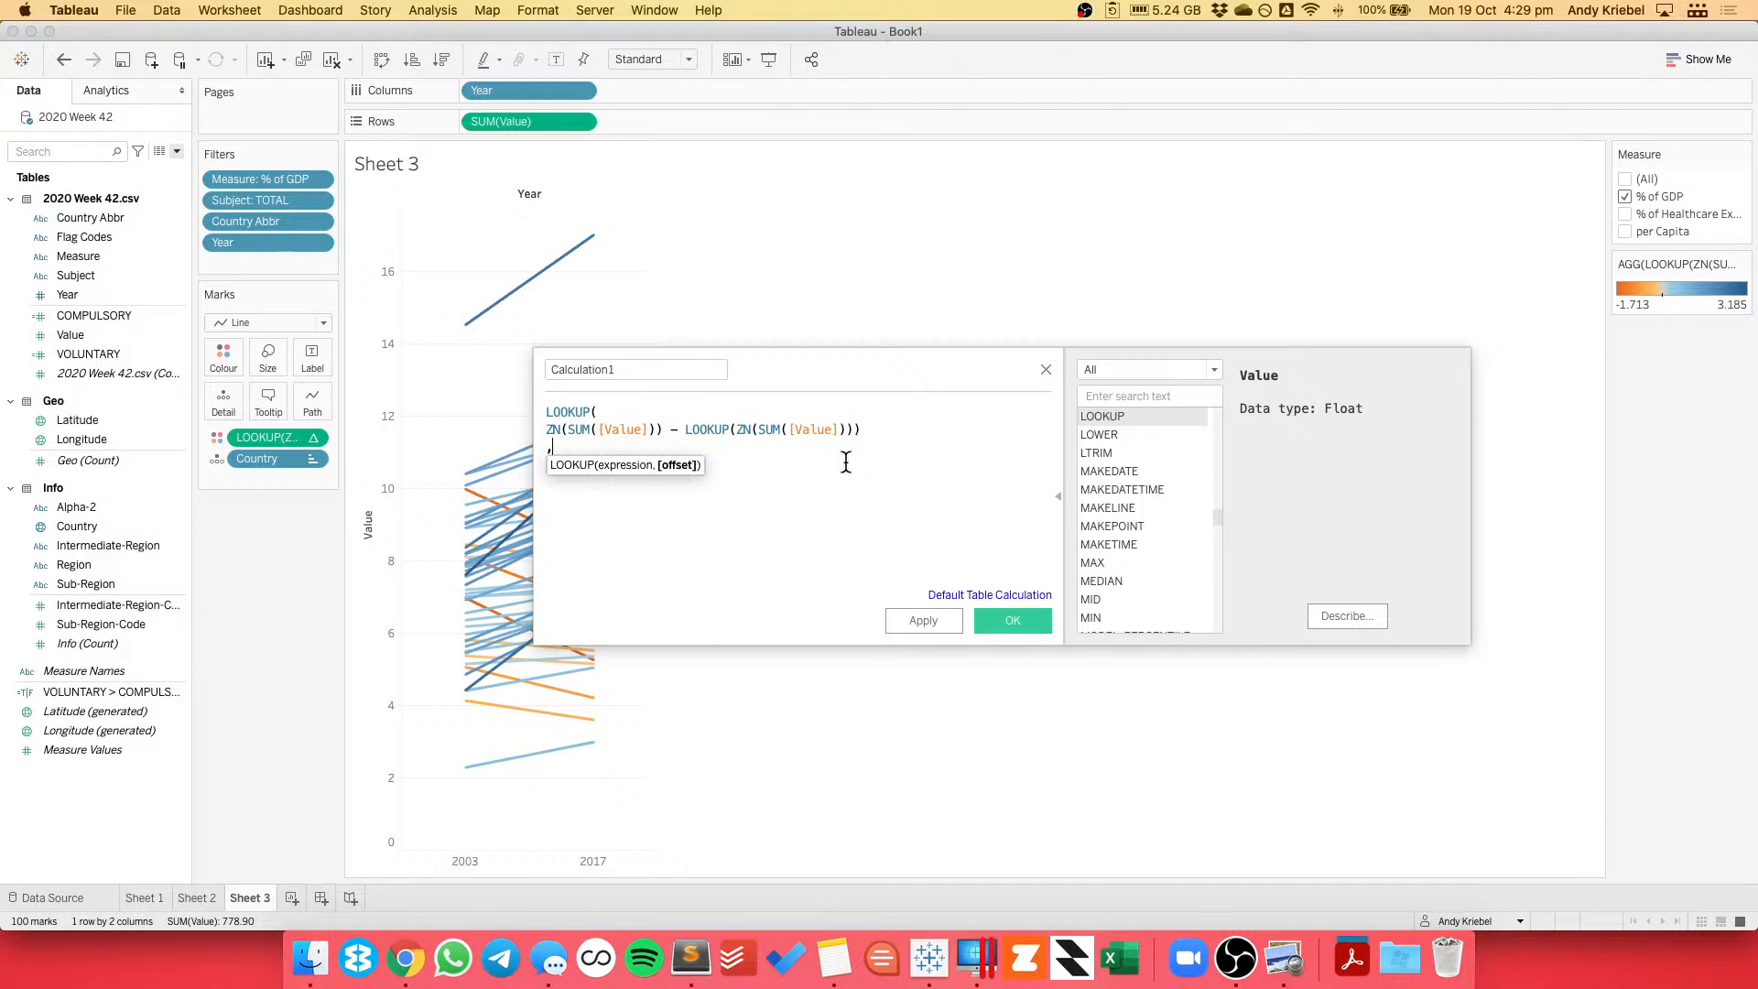
type("LAST")
key("Return")
type(")")
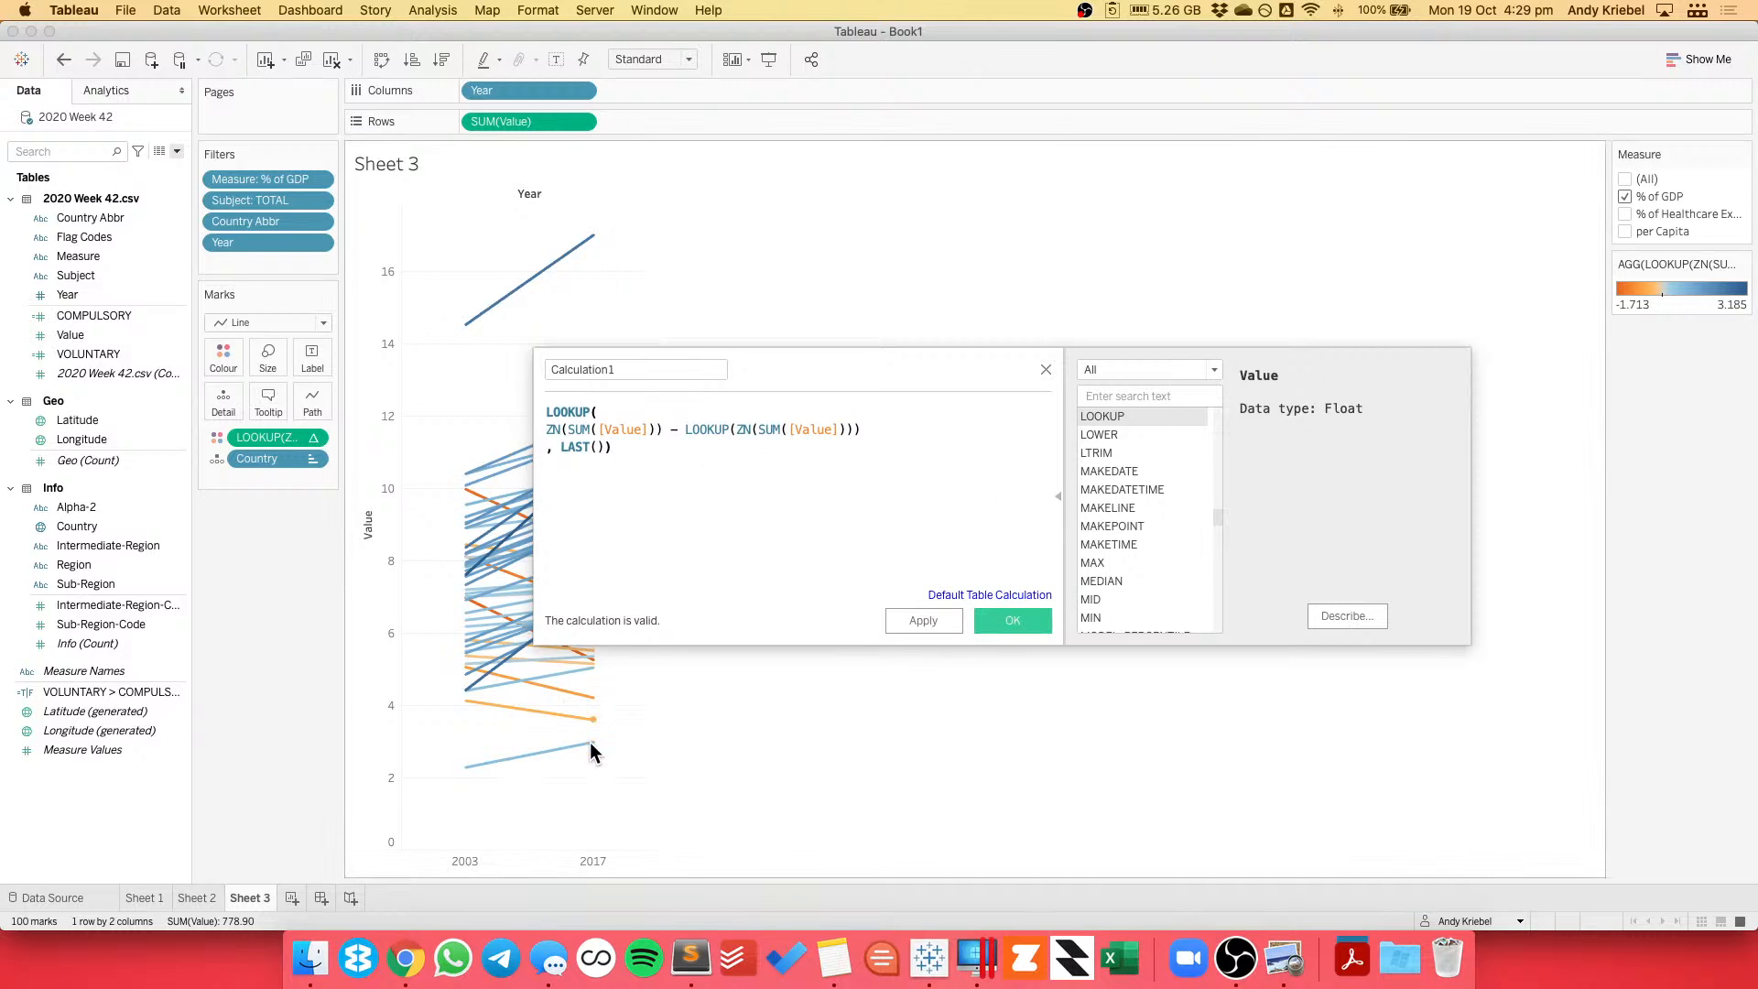
left_click(1045, 371)
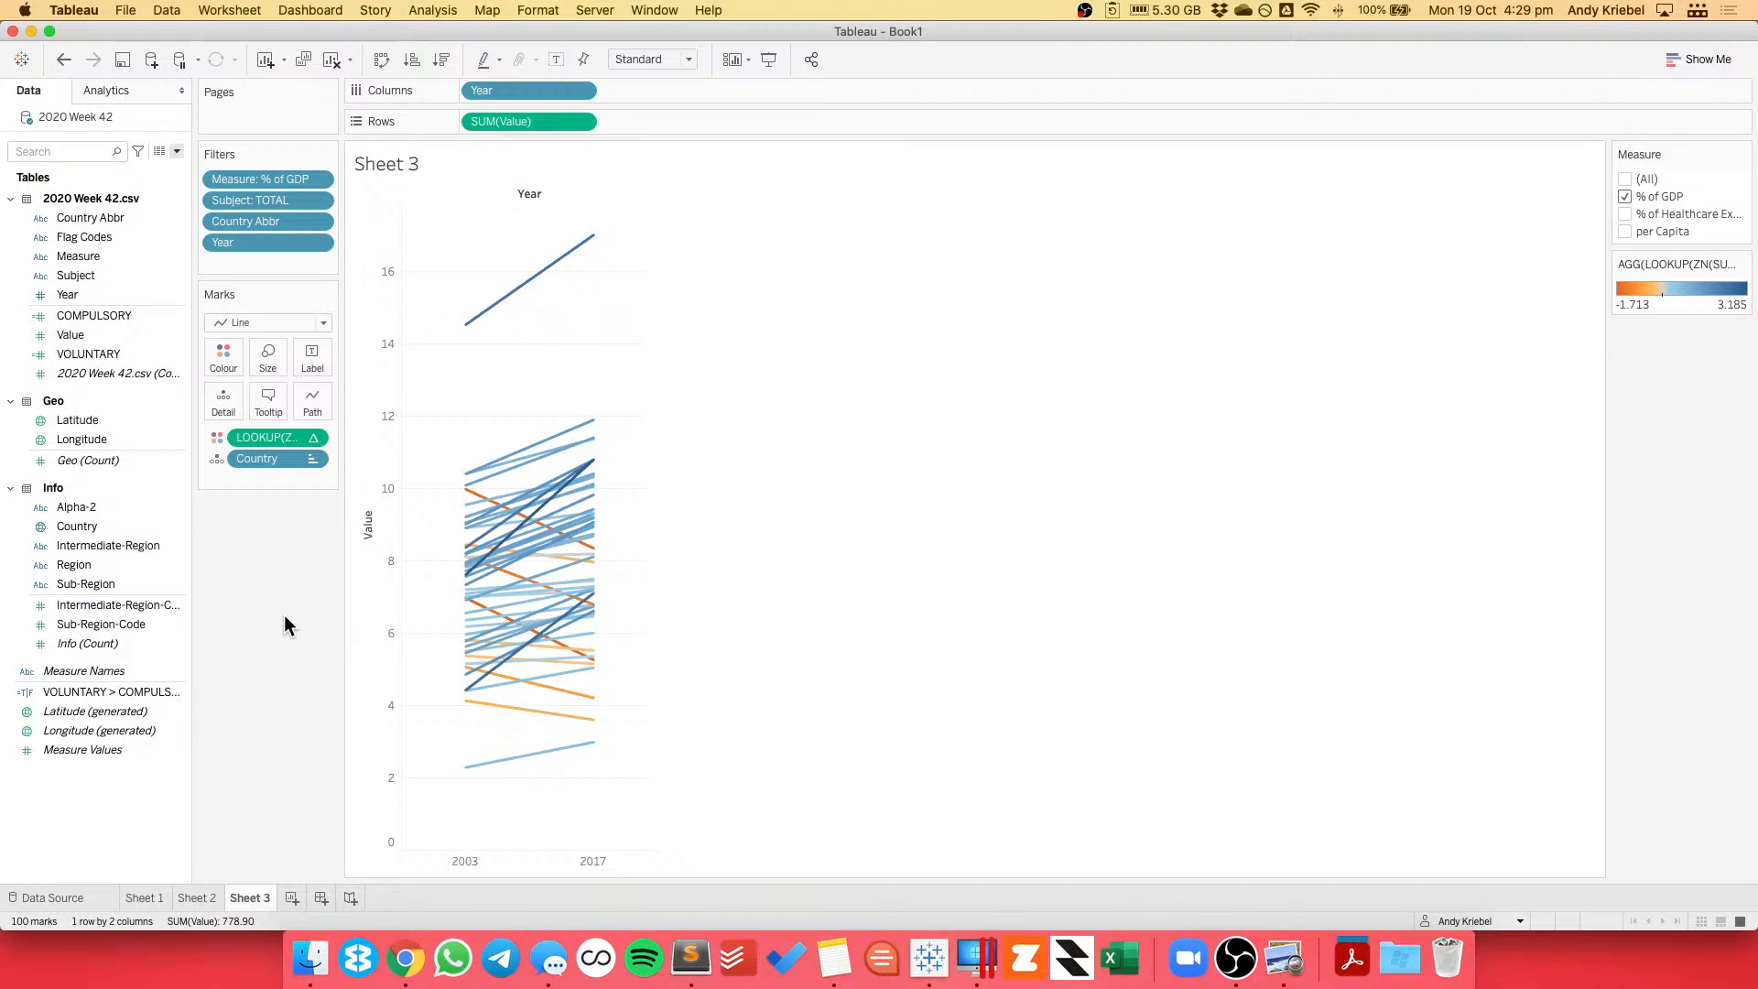
Remove the Year filter from Sheet 3 and make Year on Columns continuous.
left_click(195, 898)
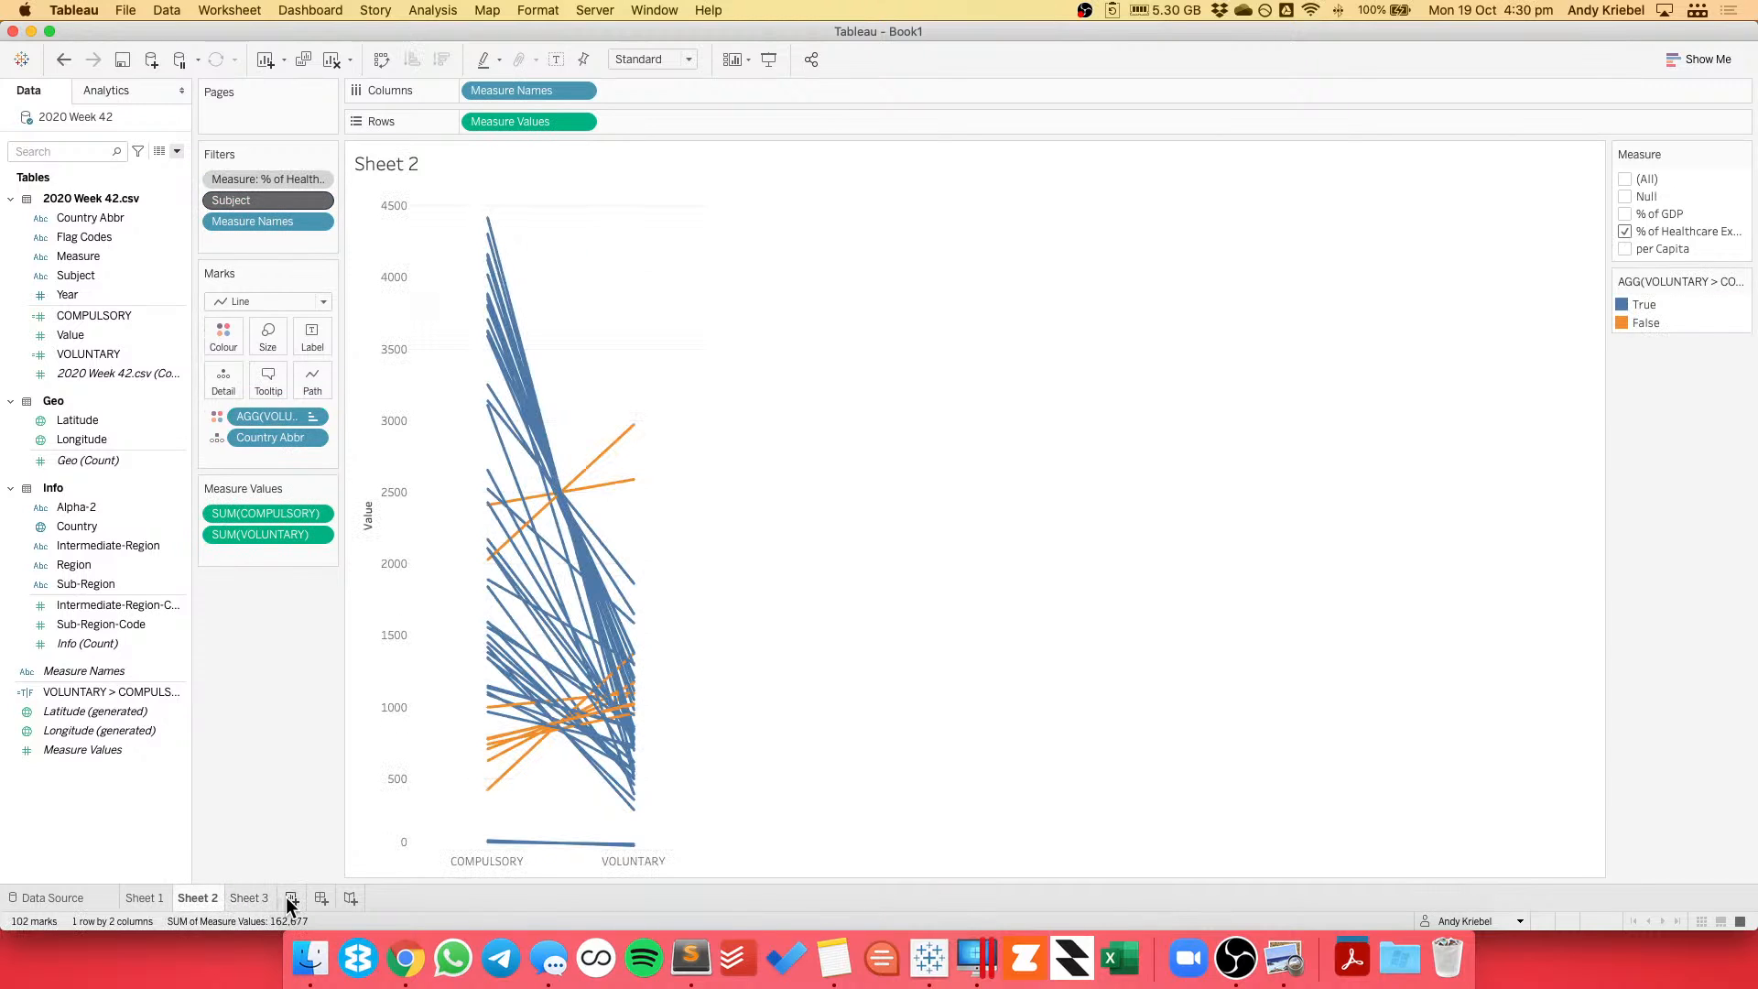
left_click(252, 897)
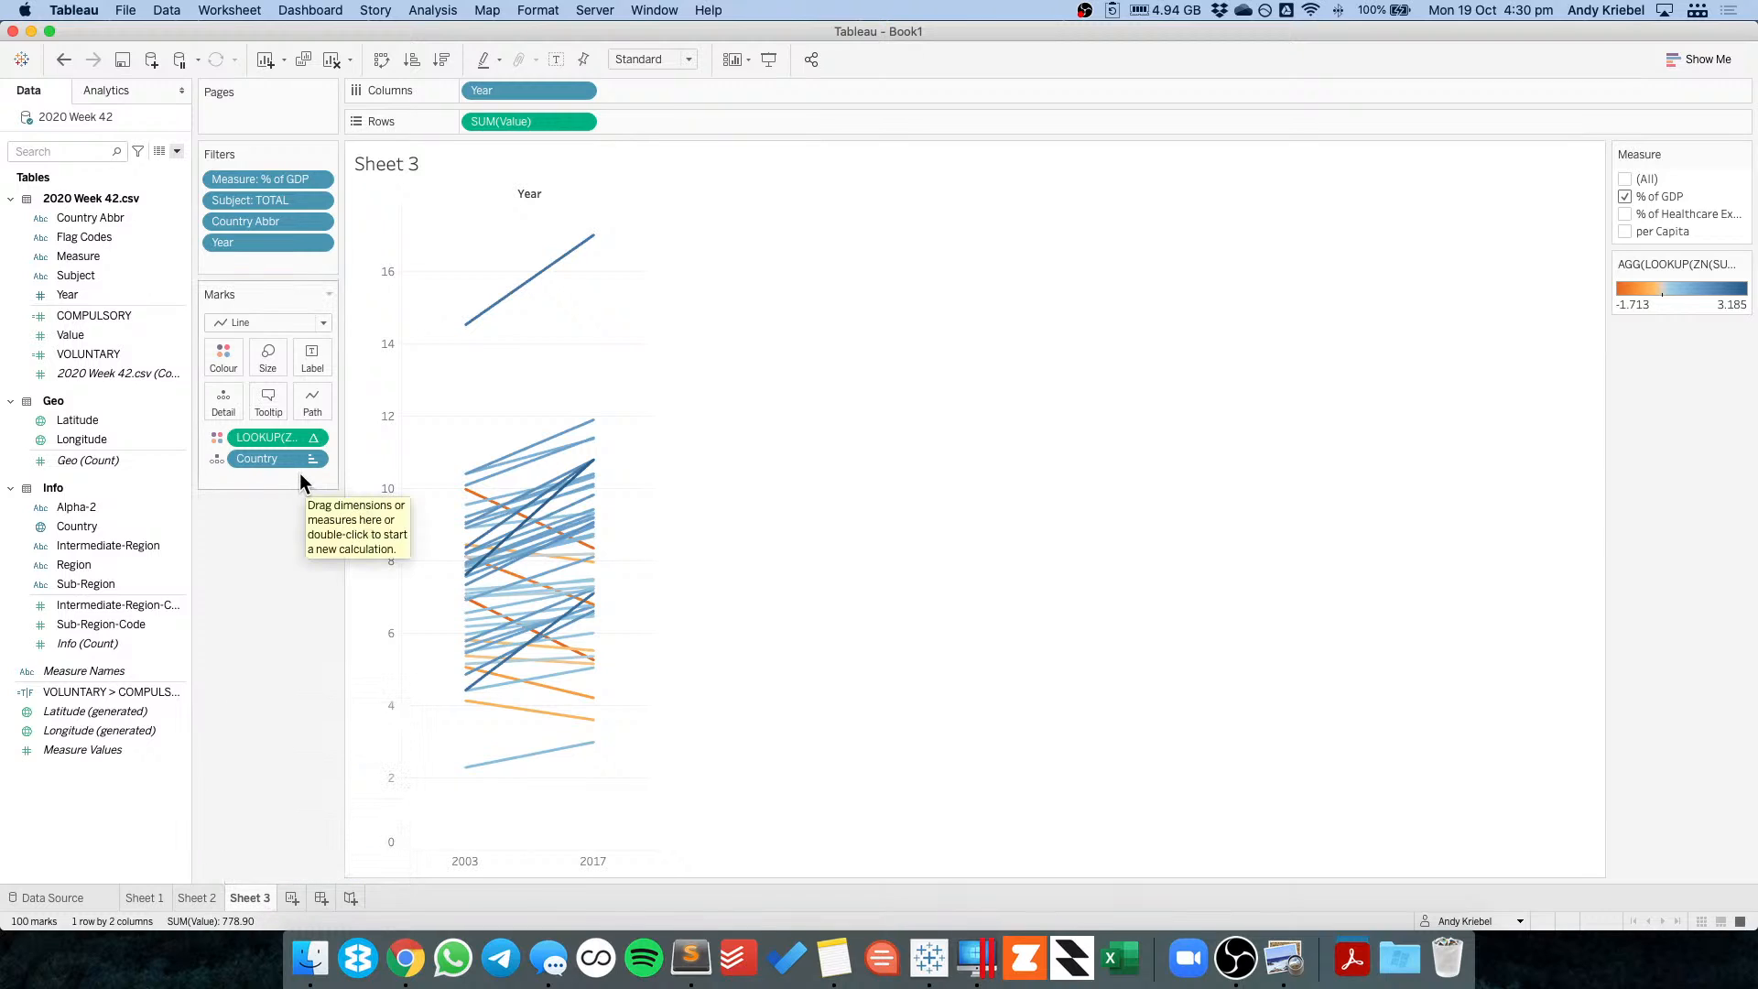
left_click_drag(249, 239, 272, 622)
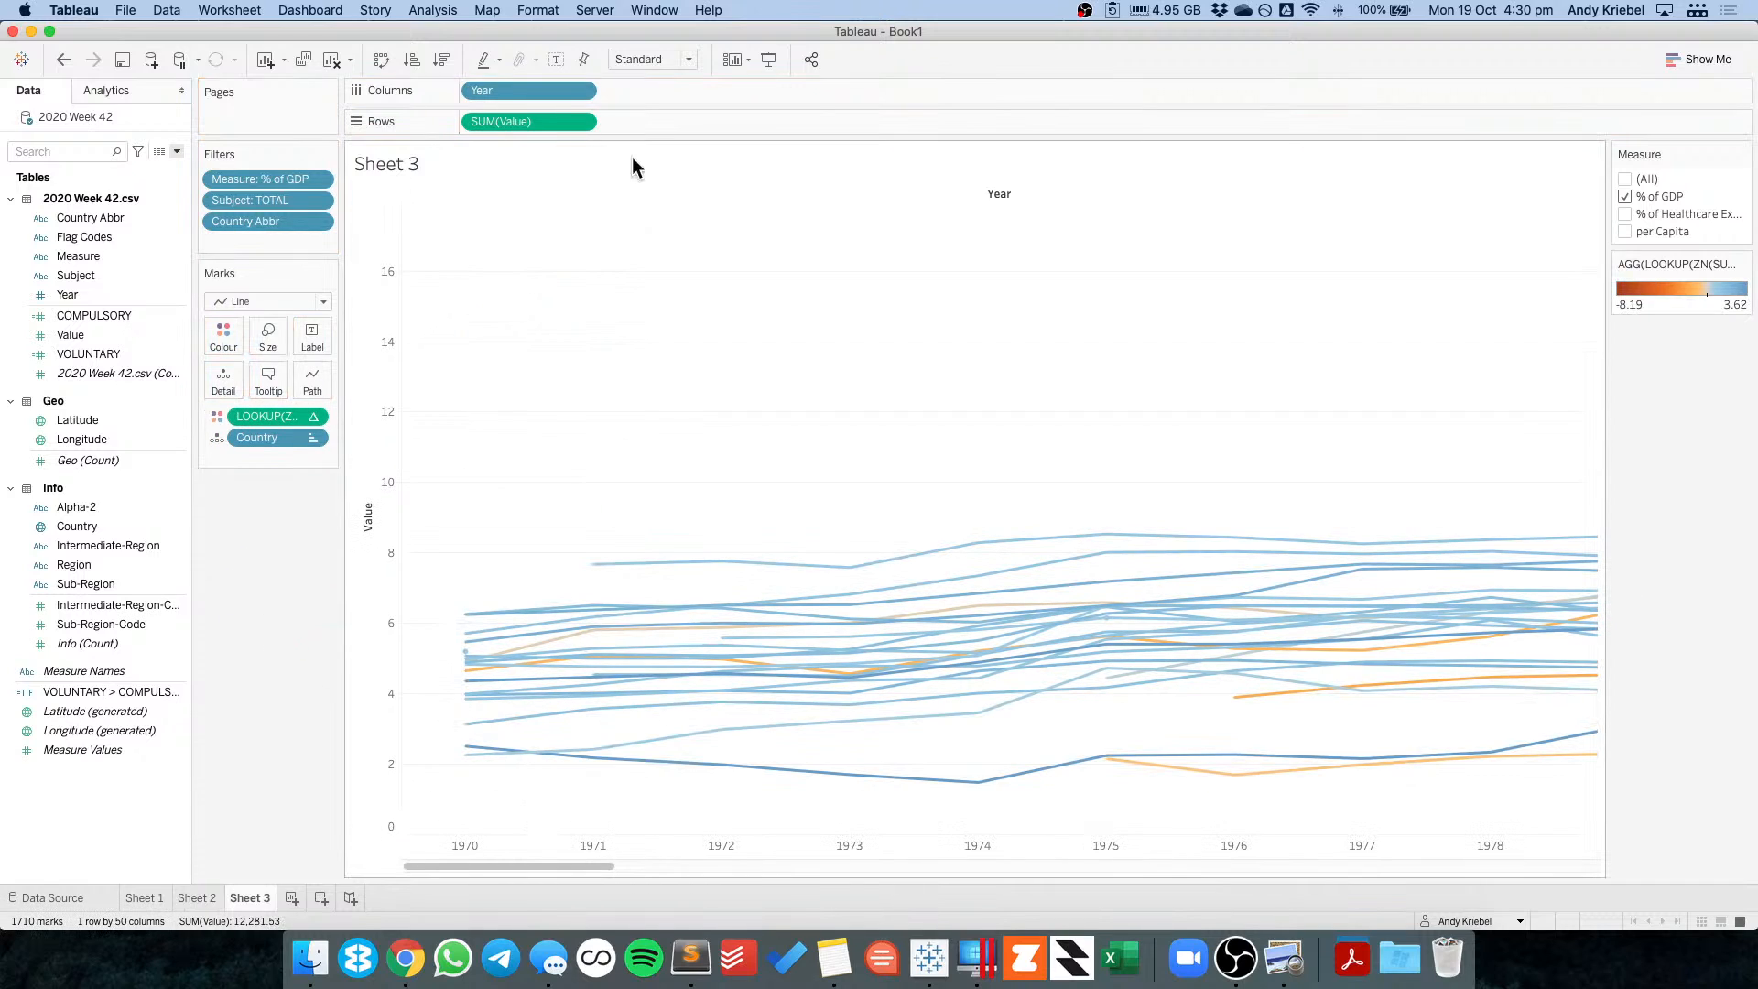
left_click(579, 91)
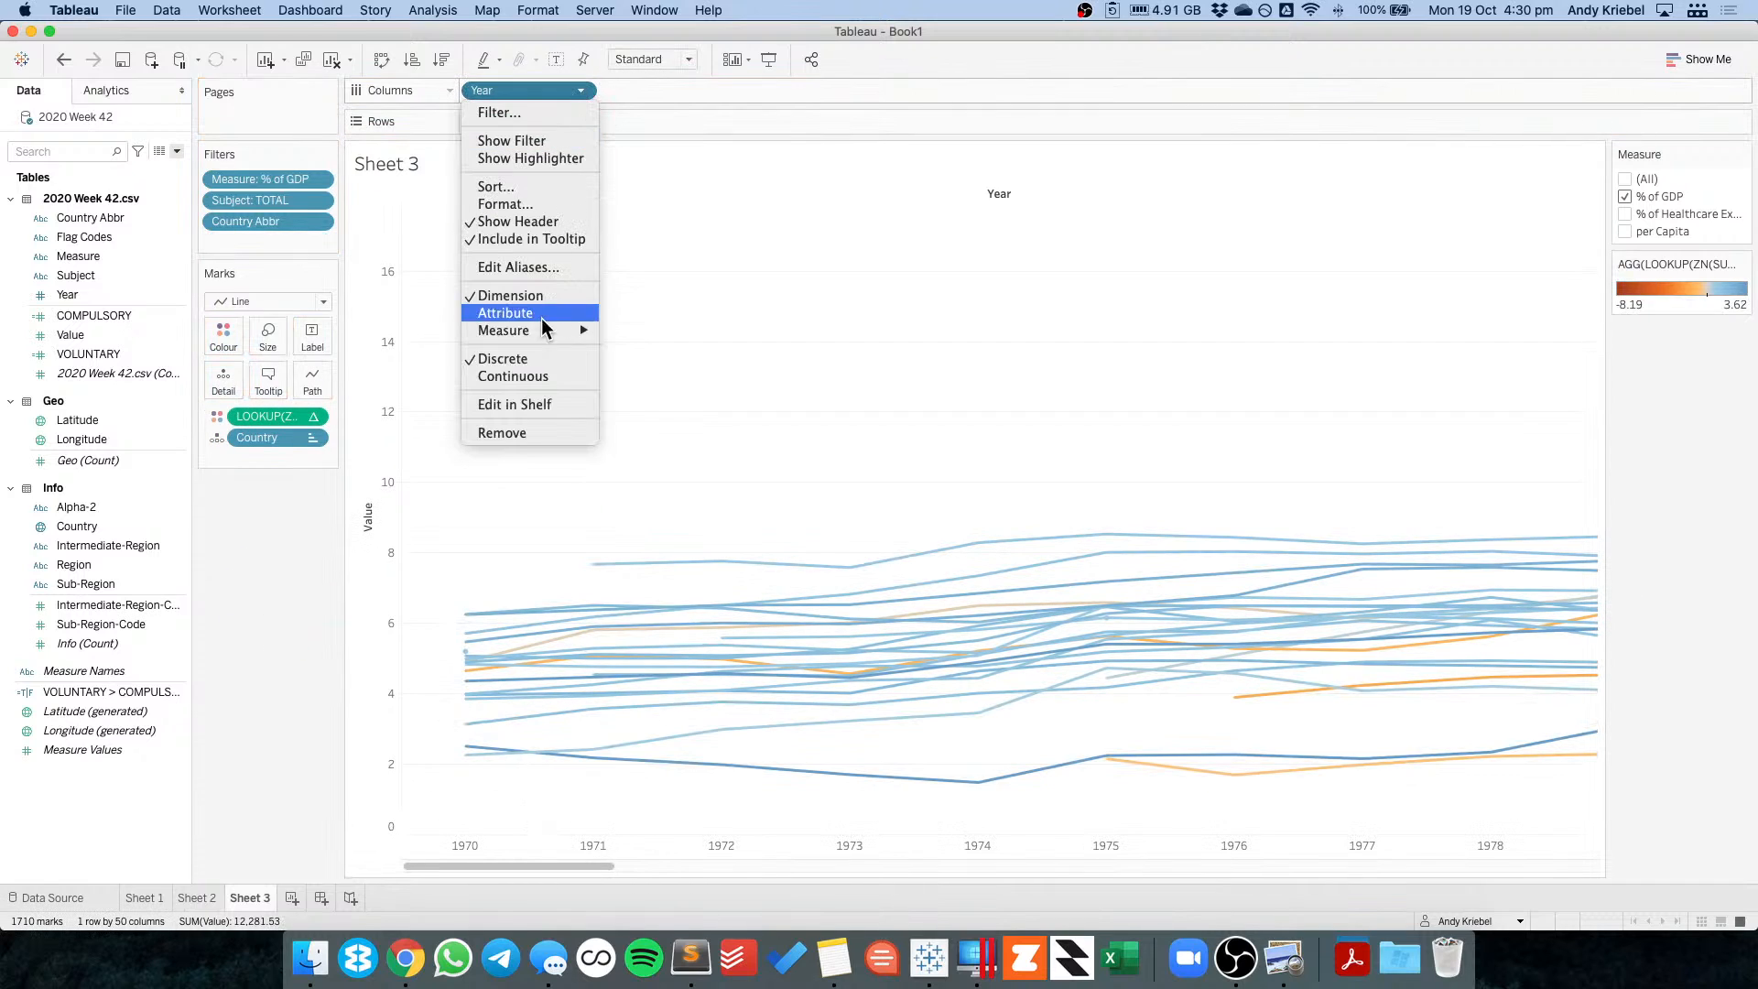
left_click(538, 377)
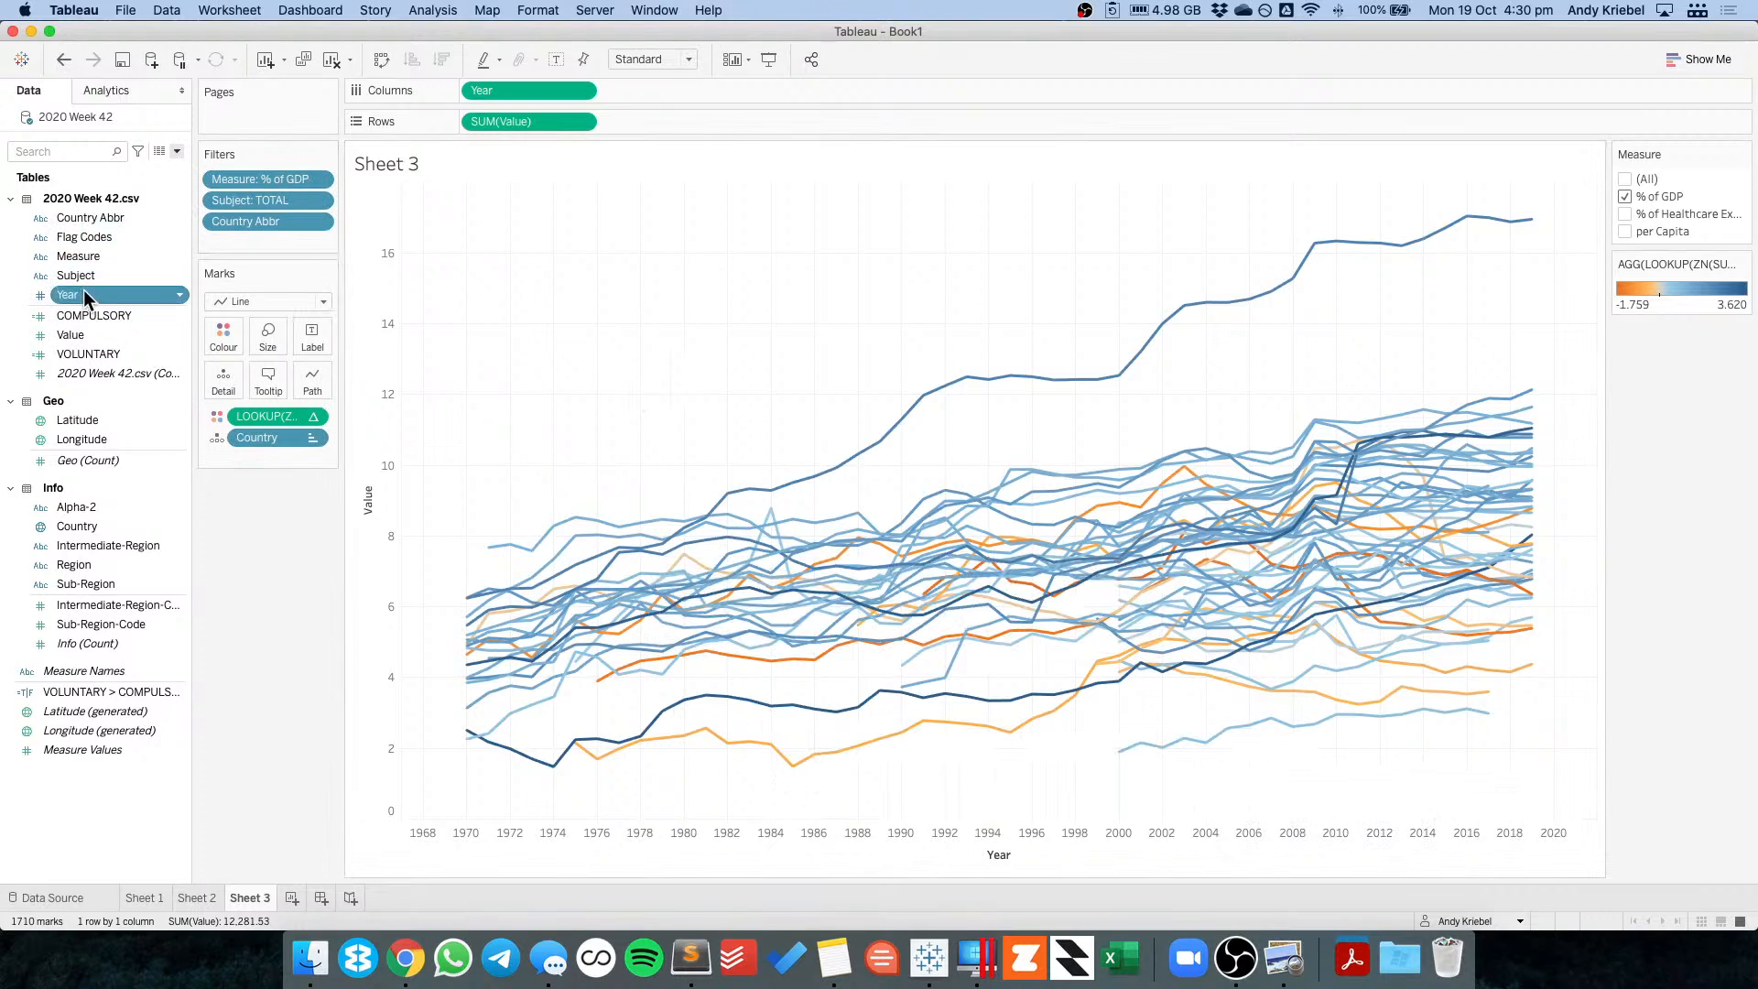
Filter Year to at least 2003, and undo that filter.
left_click_drag(84, 292, 577, 90)
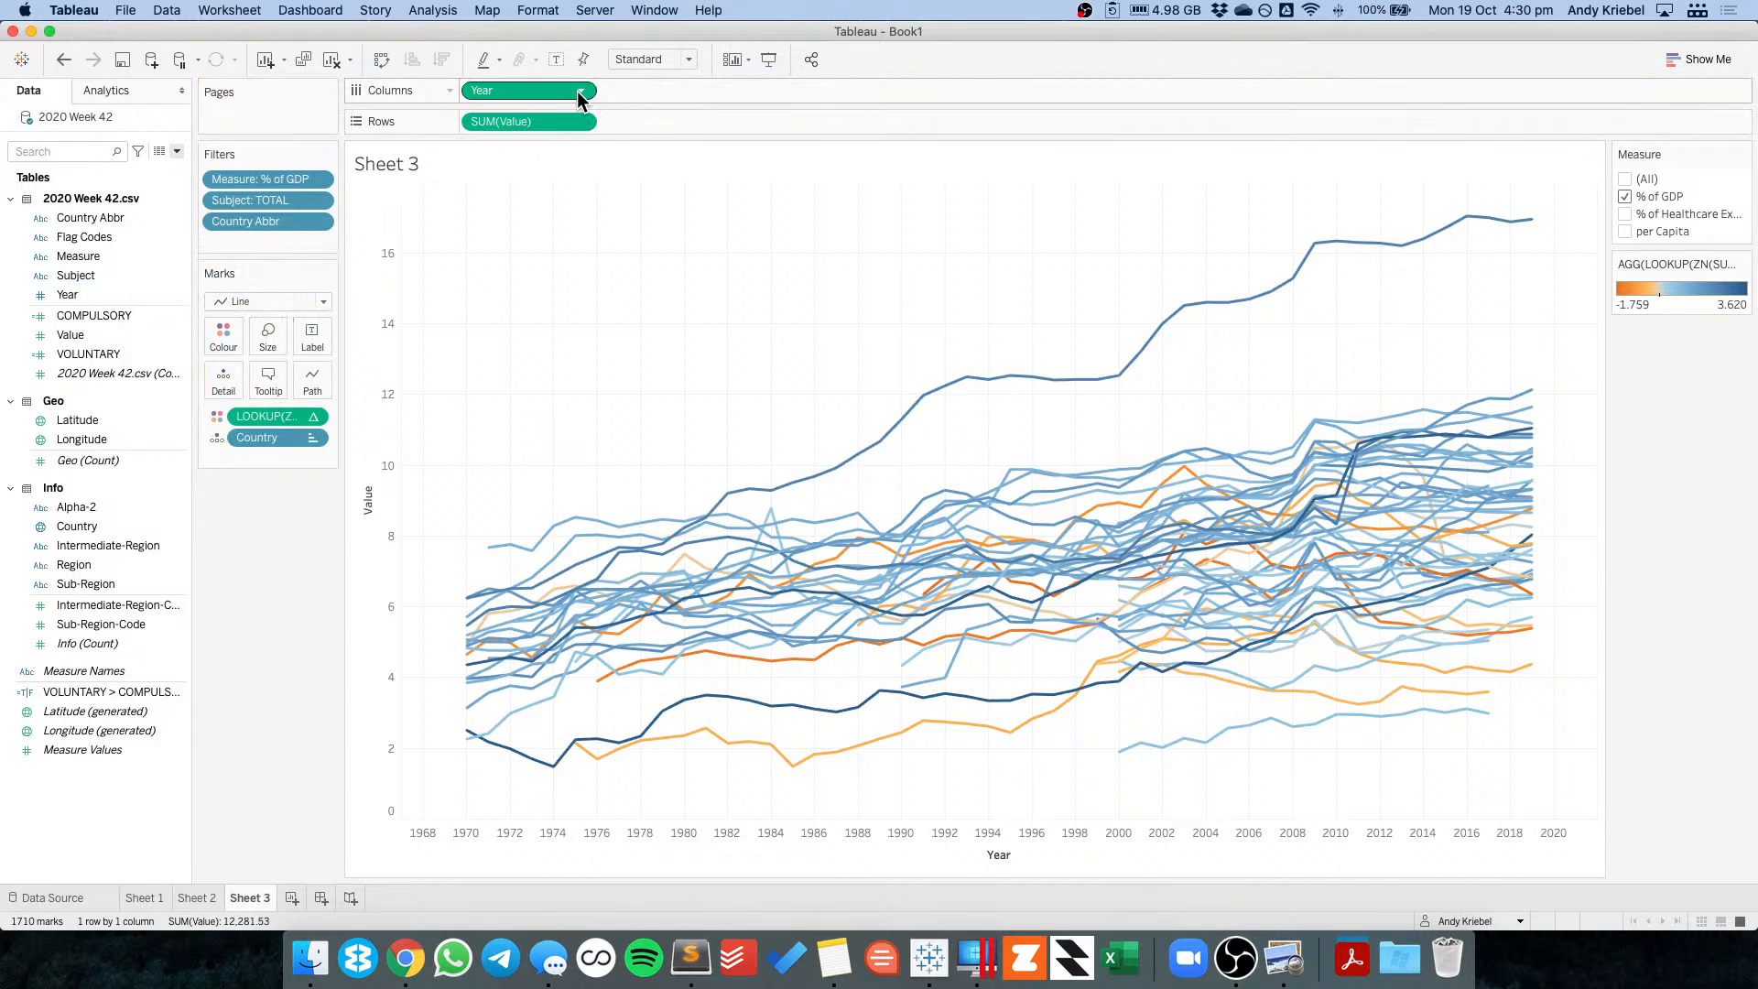
left_click(580, 91)
left_click(556, 114)
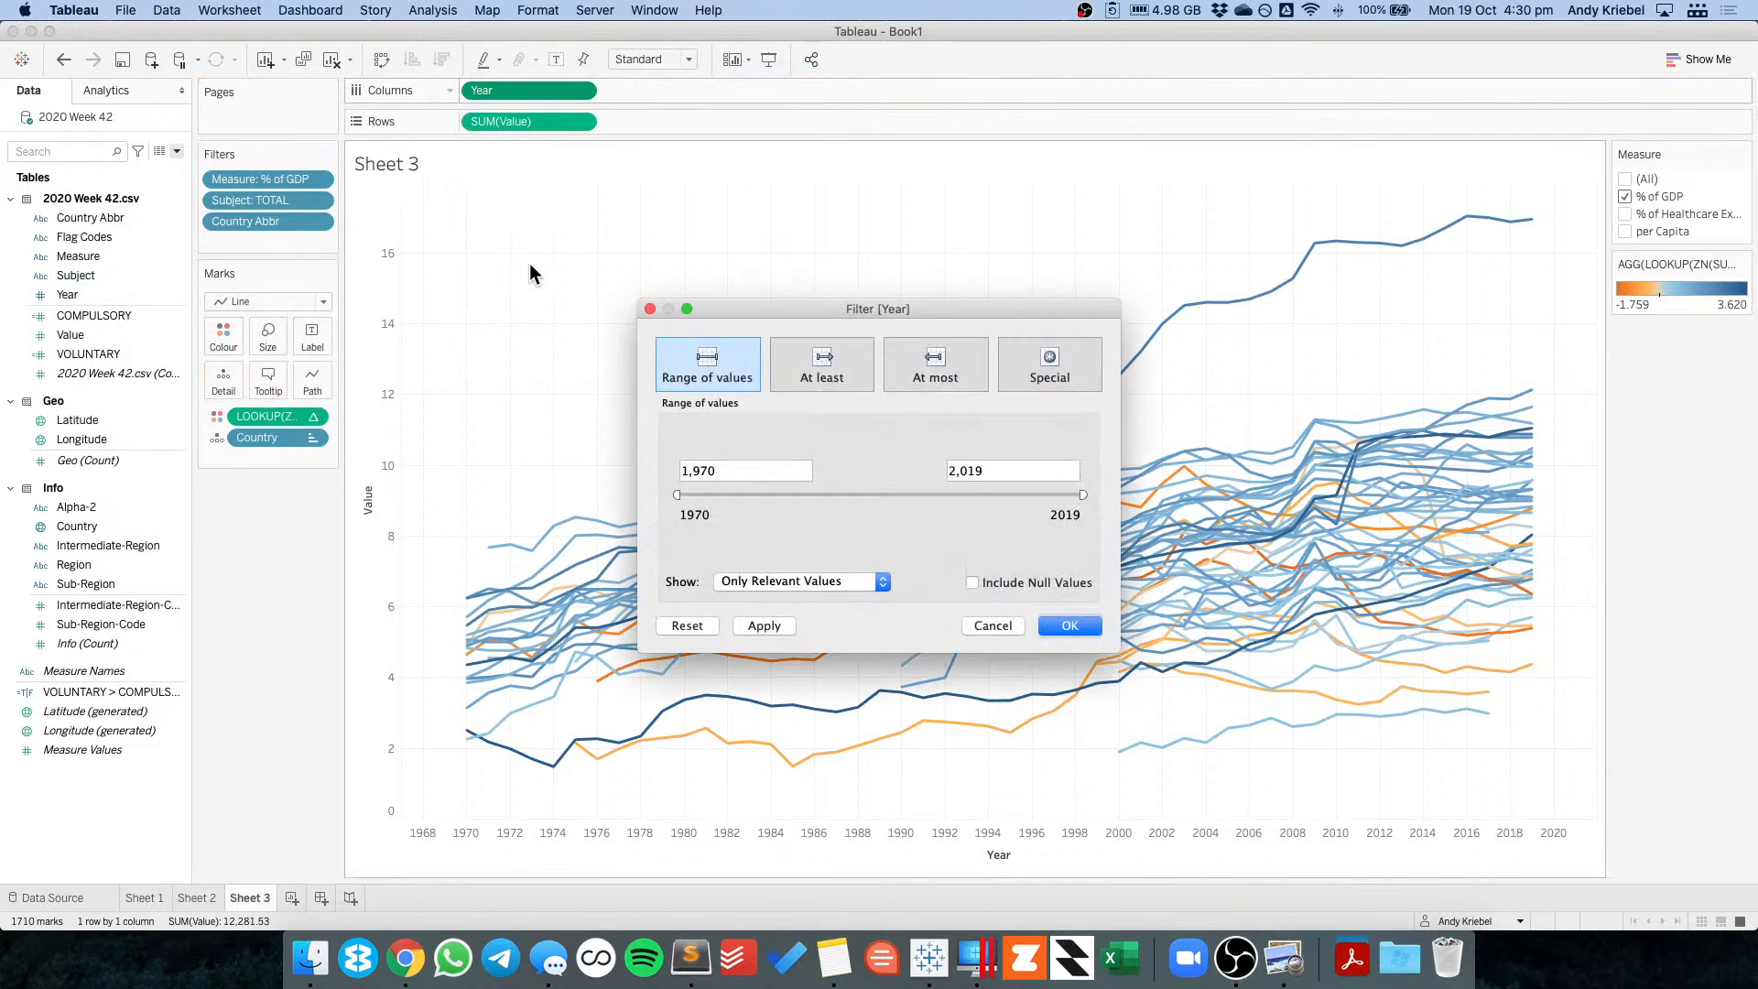
left_click(822, 367)
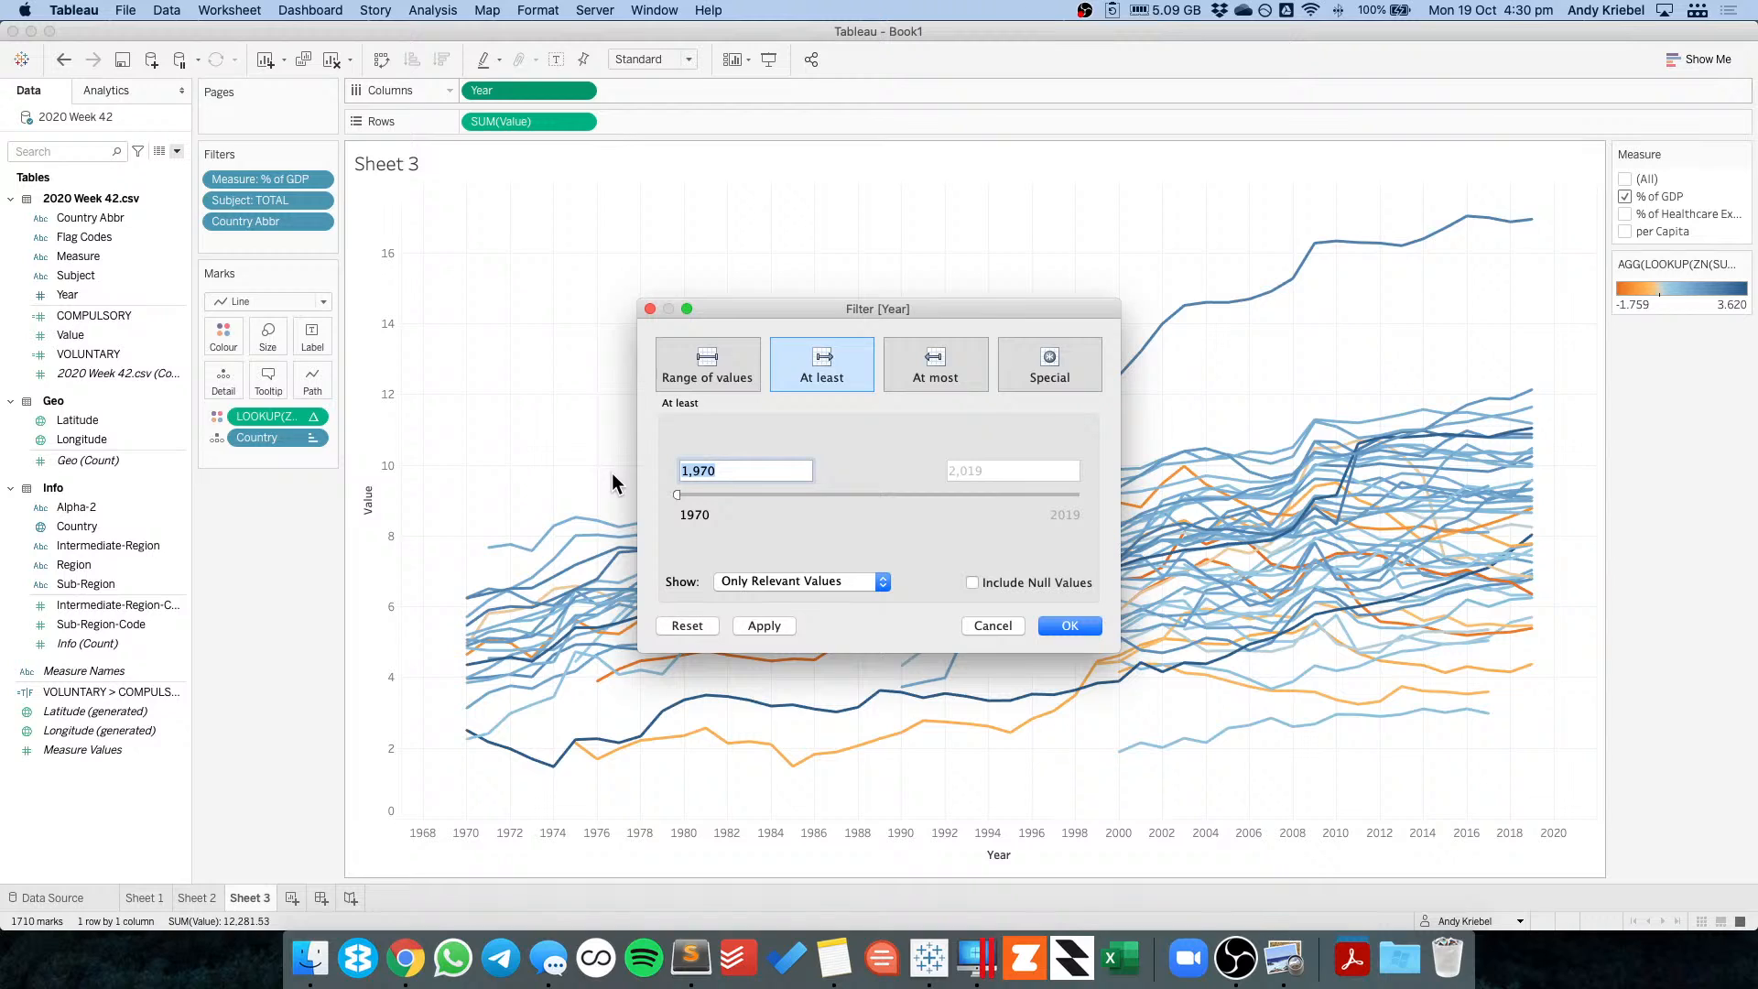
type("2003")
key("Tab")
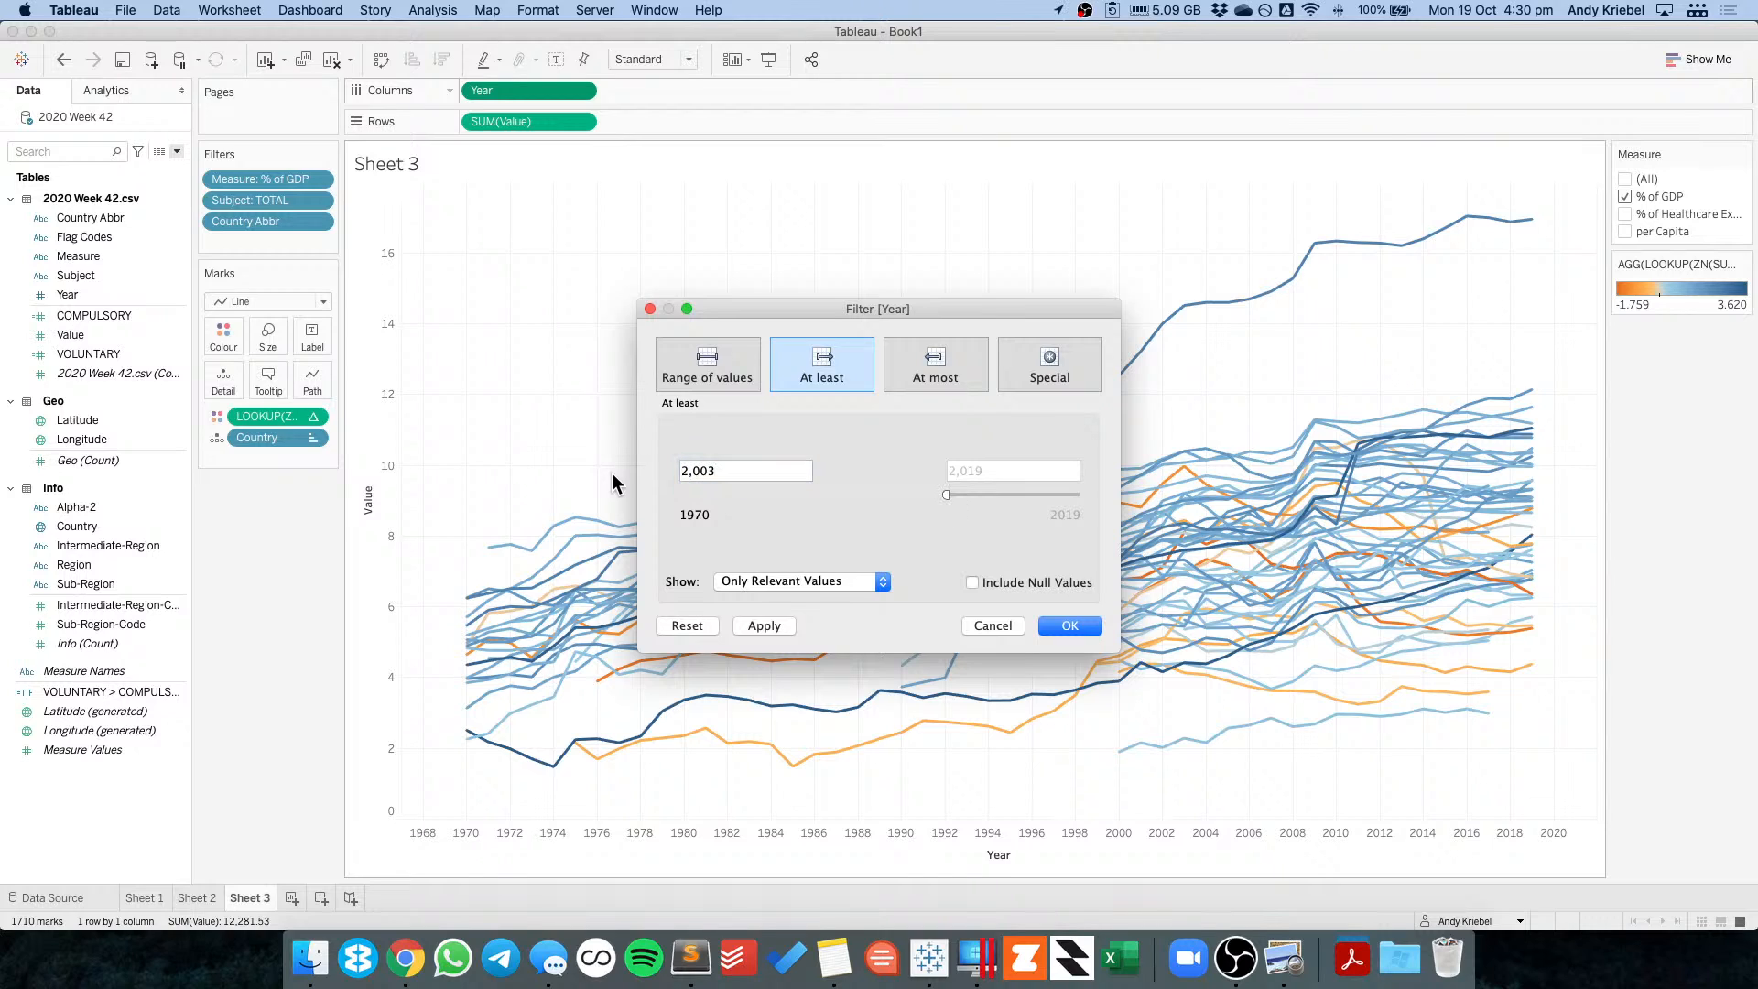
left_click(1069, 627)
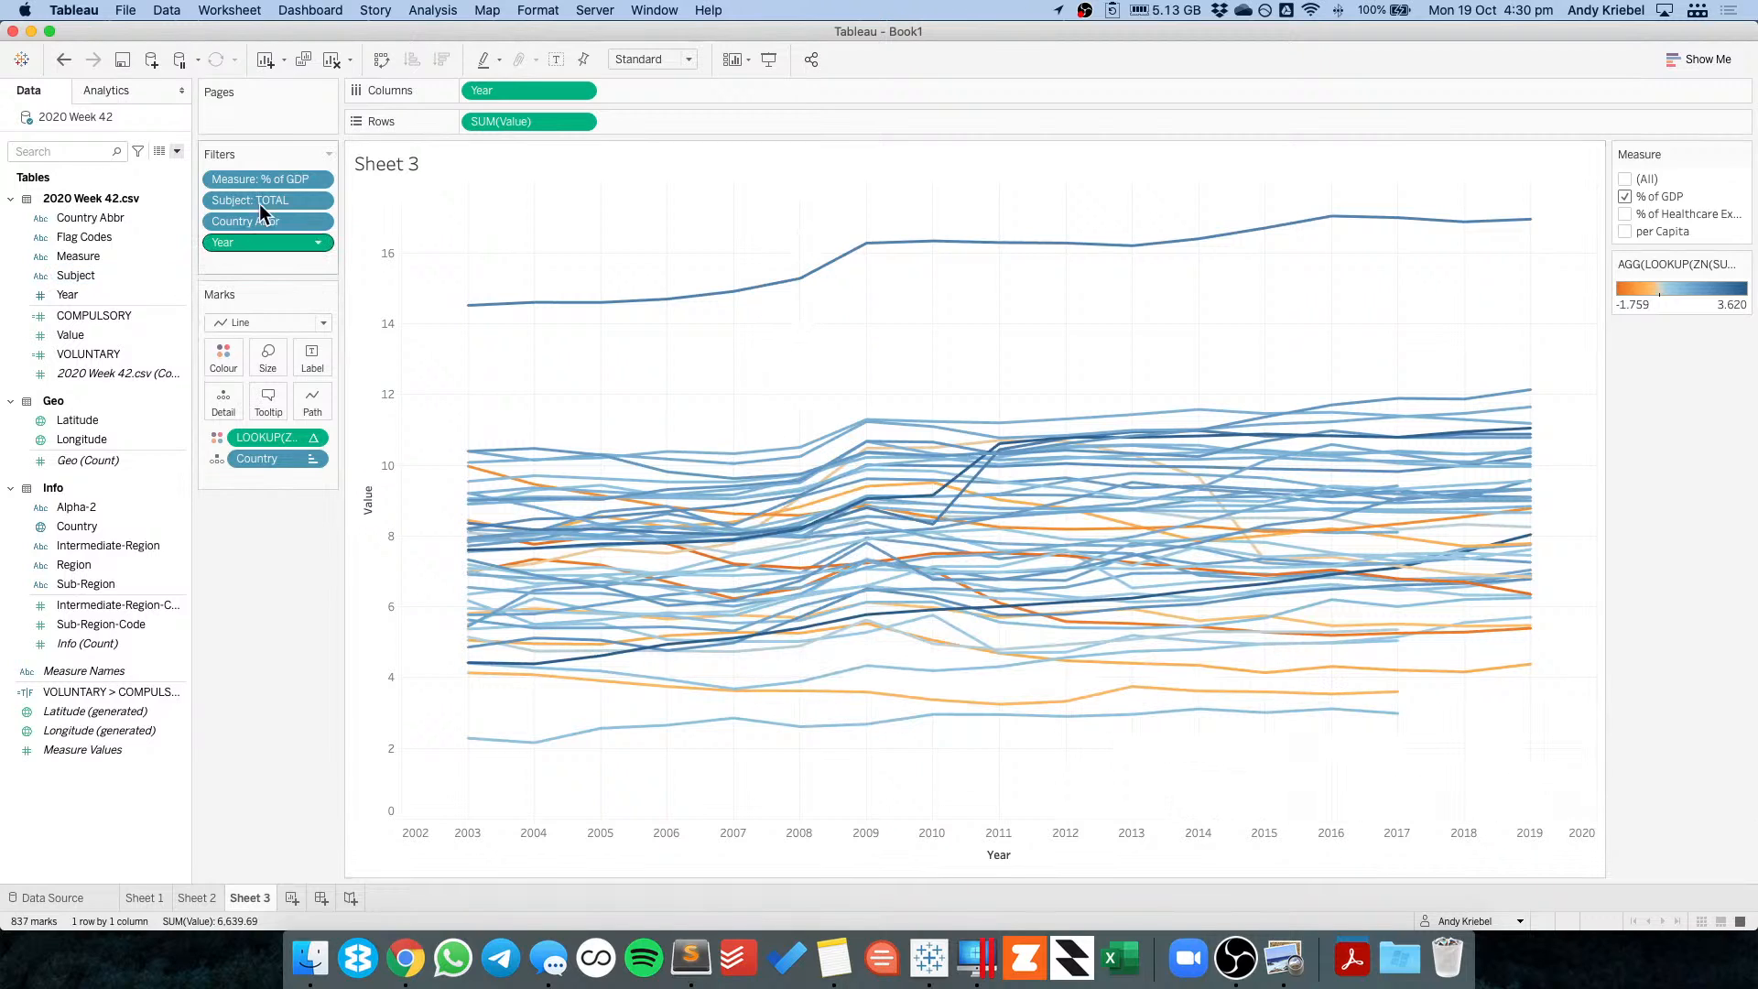
left_click(64, 60)
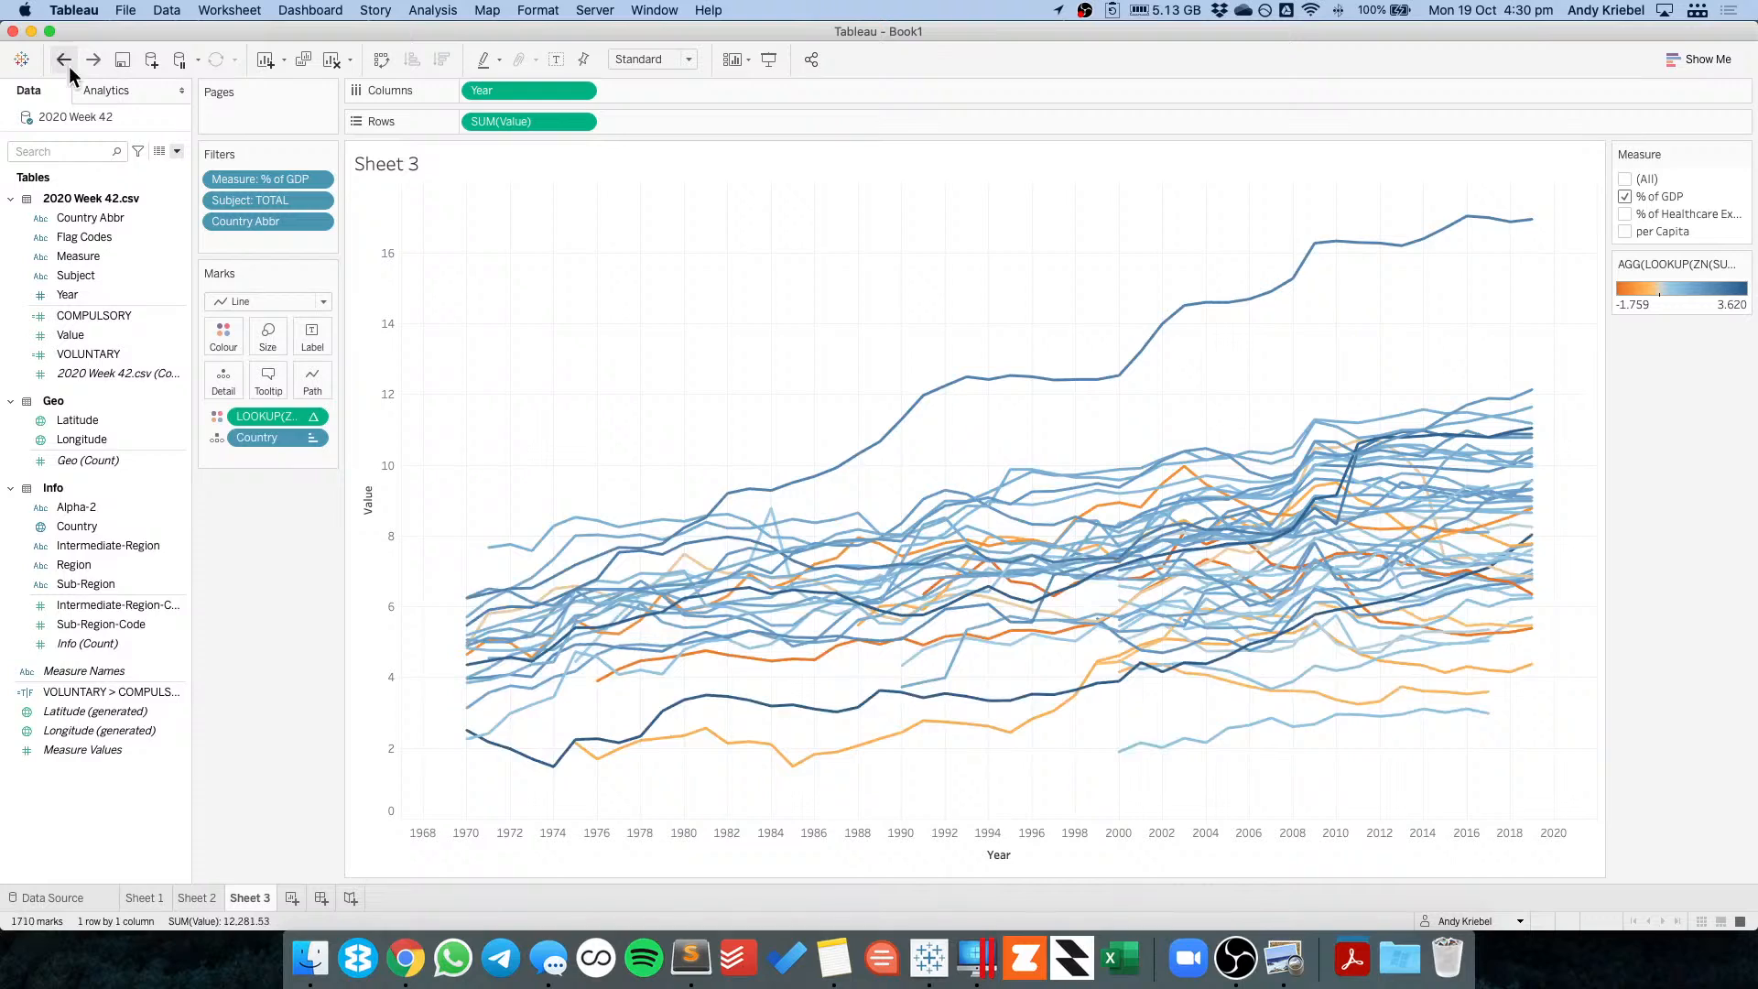
Remove the LOOKUP calculation from the line colour.
left_click_drag(266, 417, 270, 632)
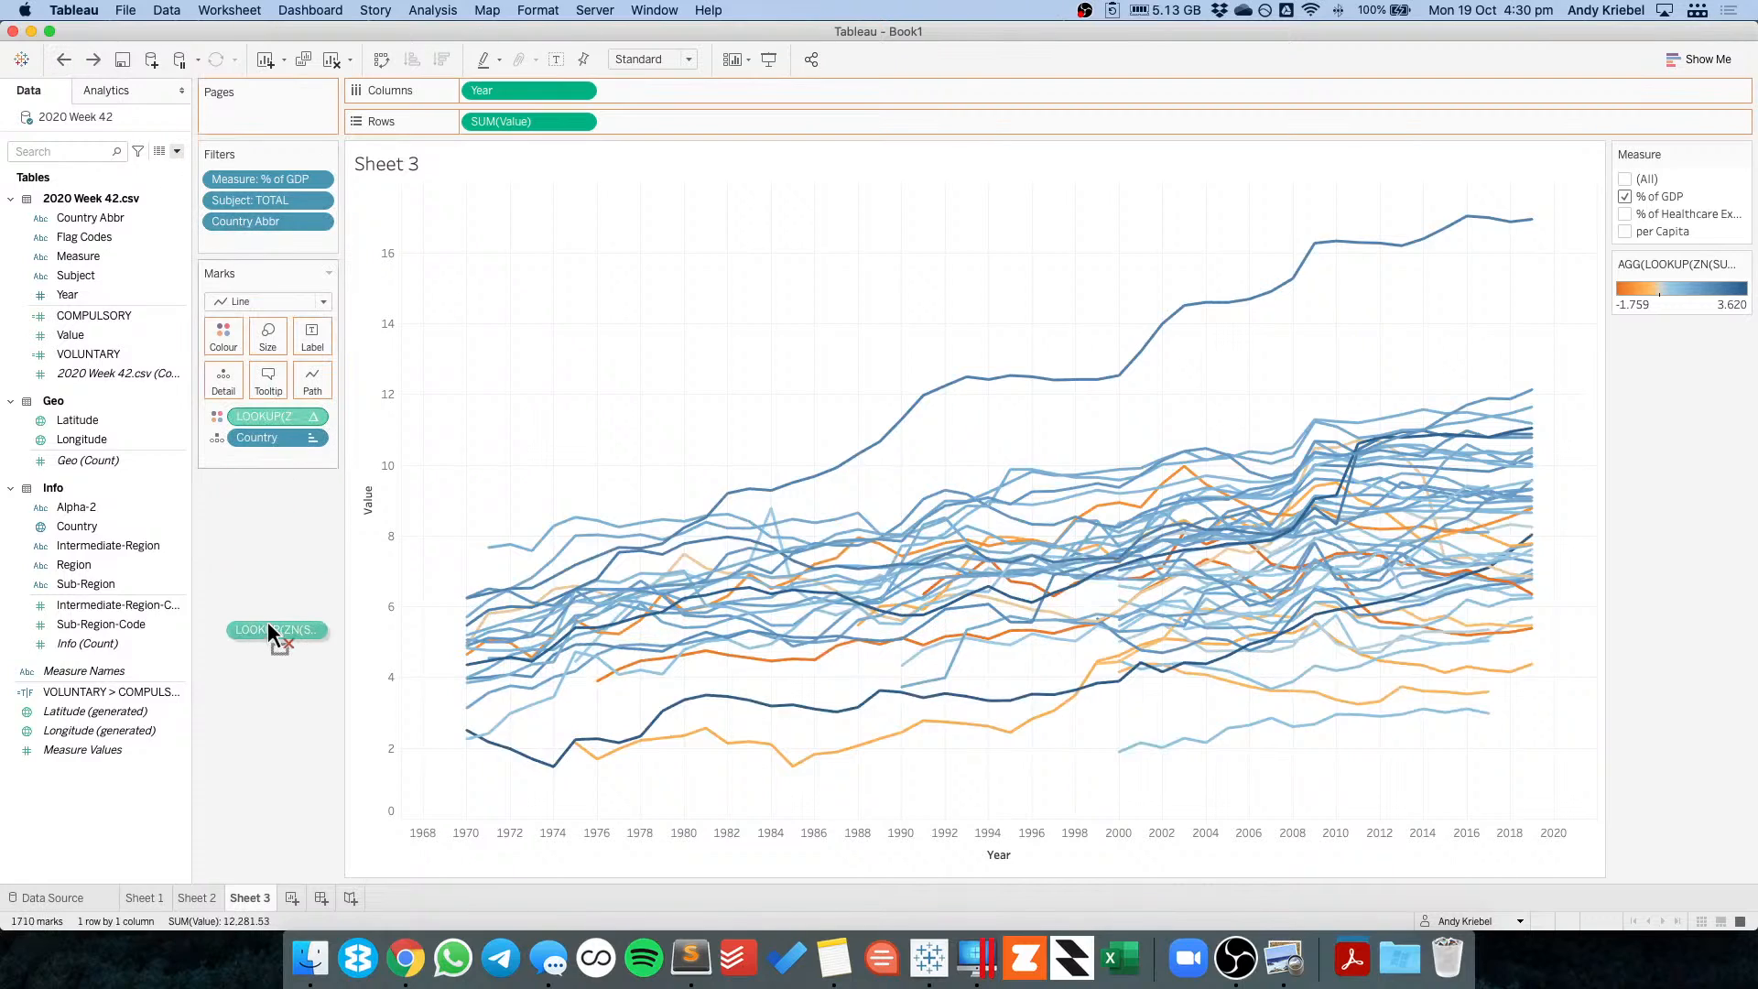
left_click_drag(269, 628, 252, 618)
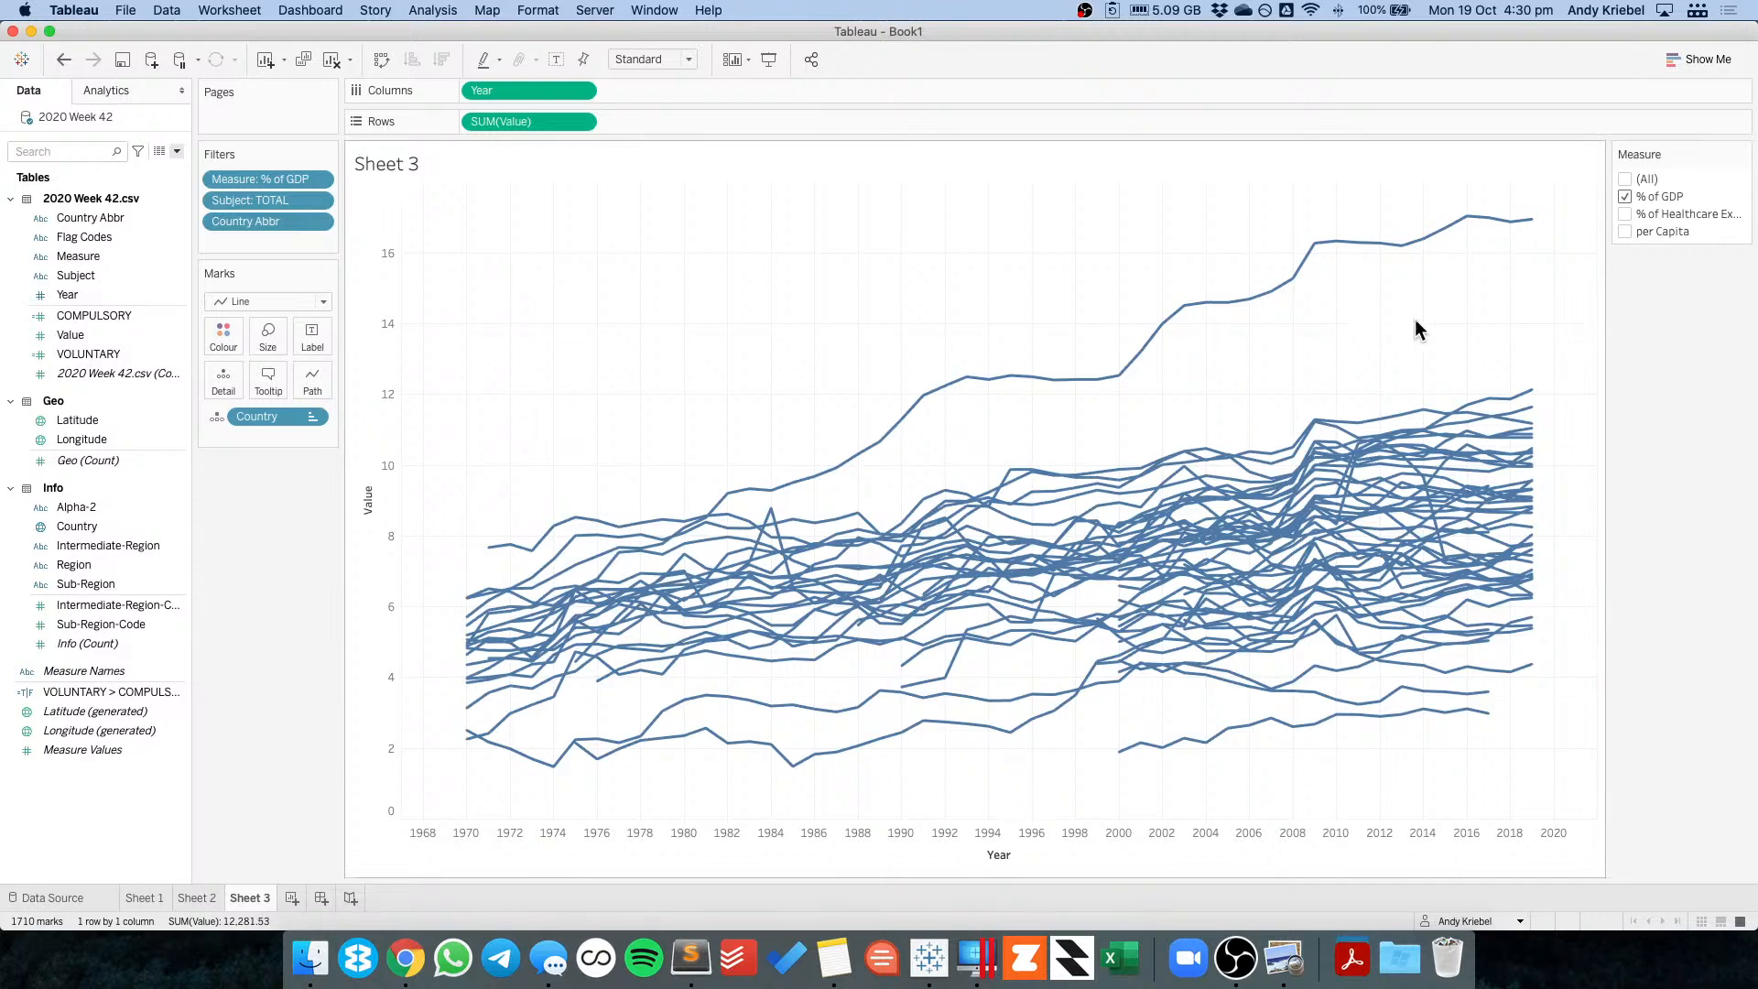
mouse_move(1532, 237)
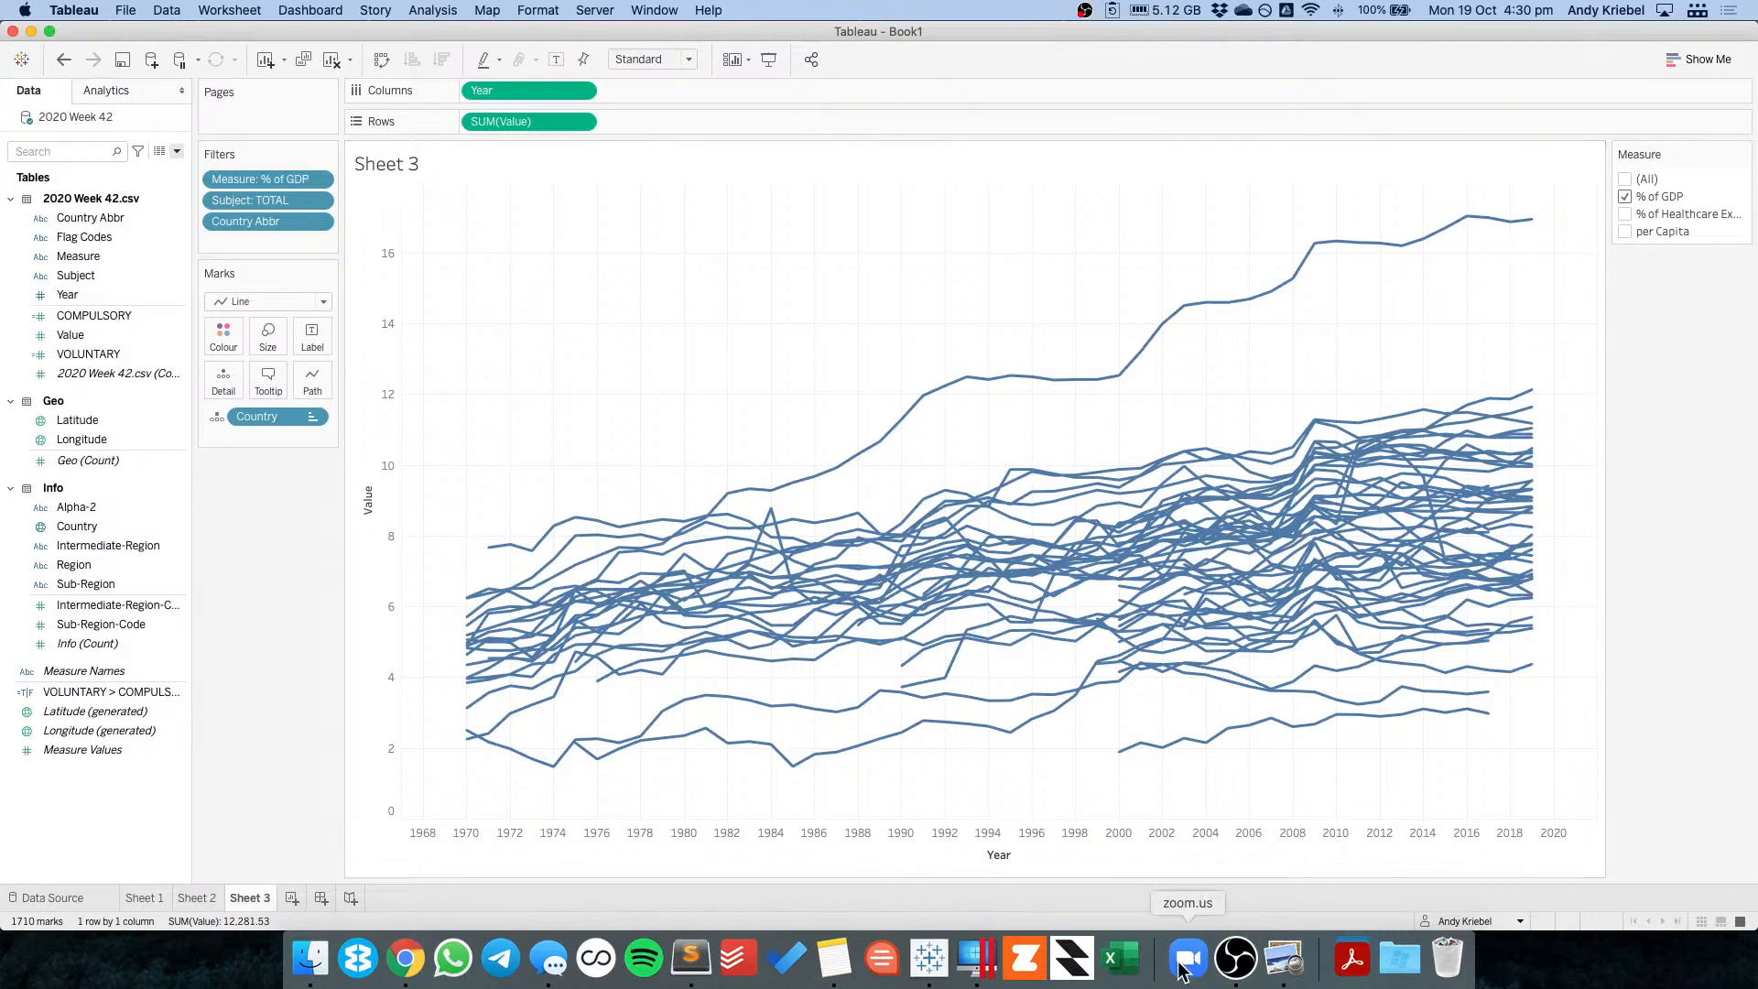
mouse_move(1118, 762)
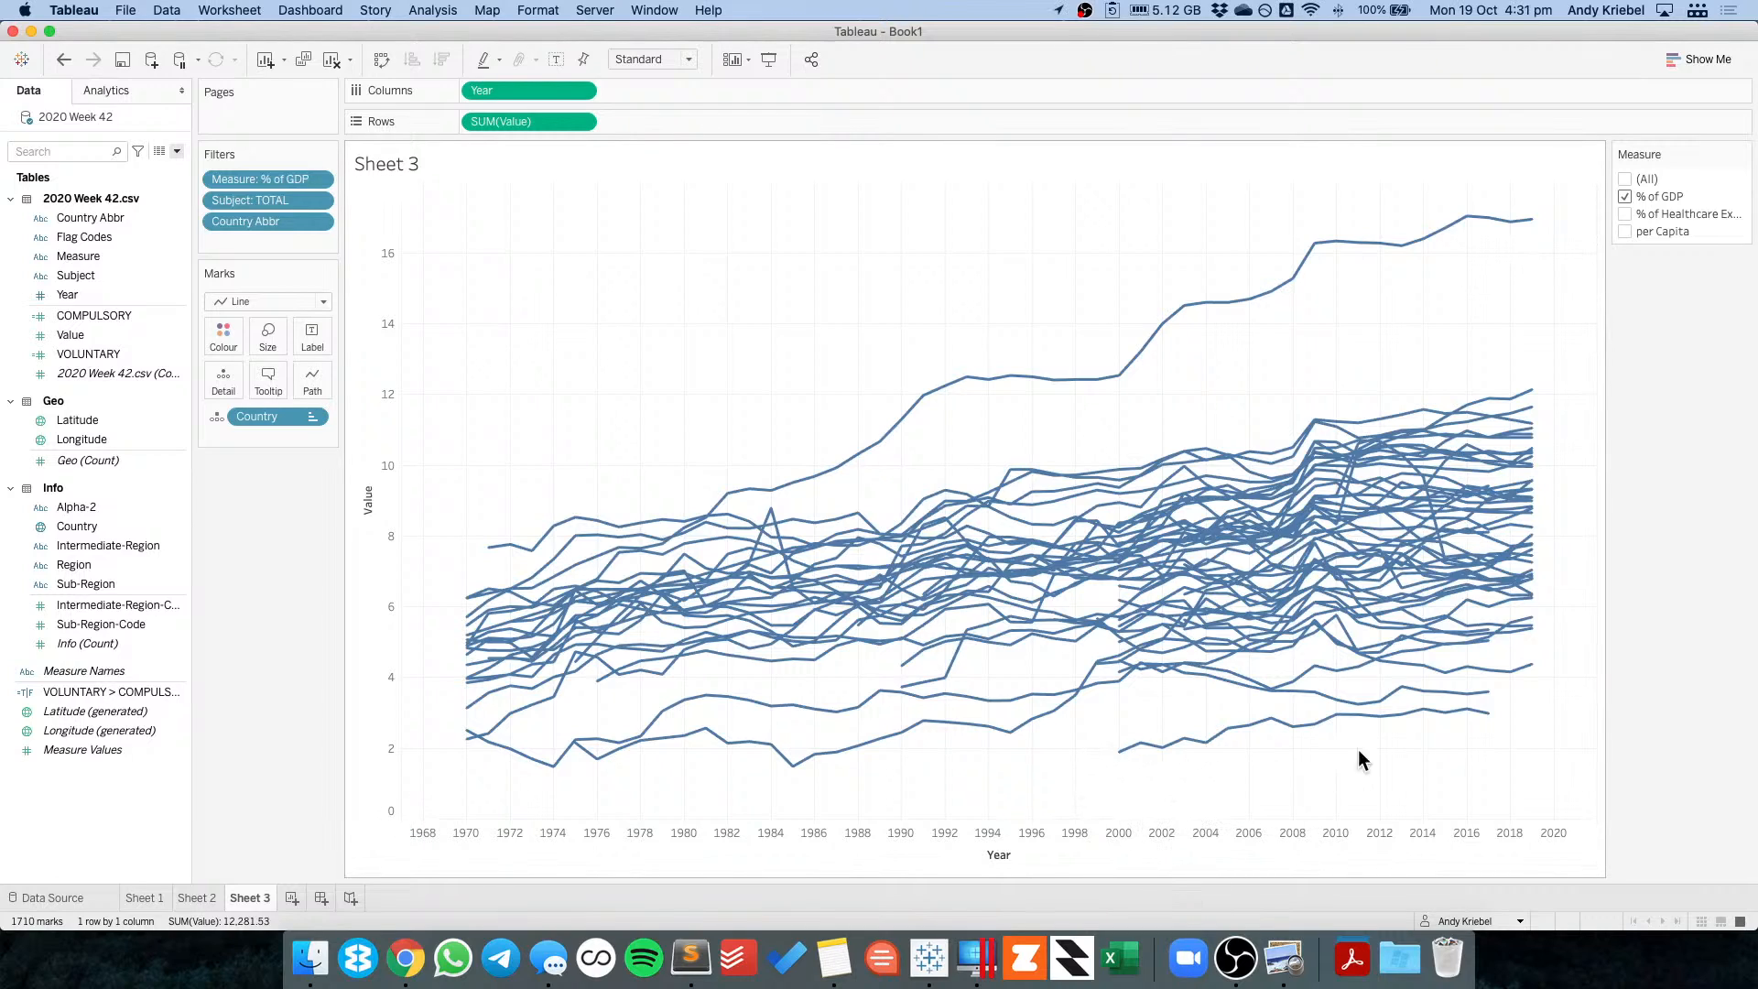
mouse_move(1178, 765)
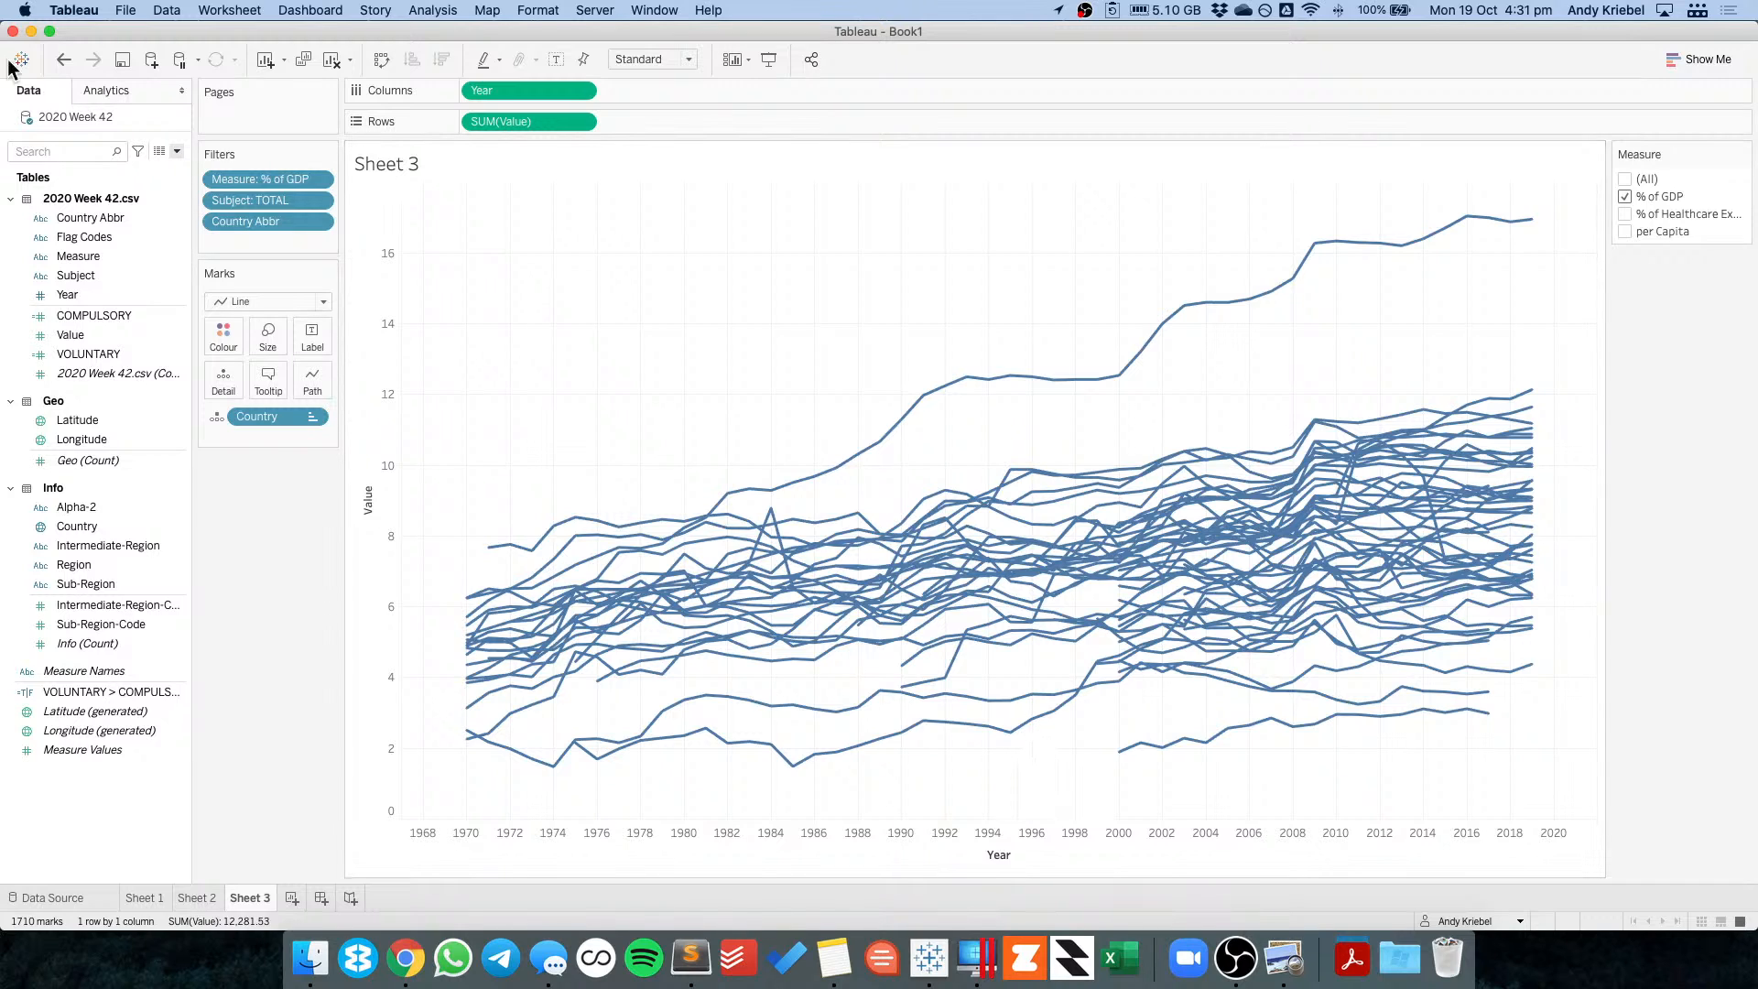
Undo the changes on Sheet 3 back to the 2003 to 2017 slope chart and duplicate the sheet.
left_click(64, 60)
left_click(64, 61)
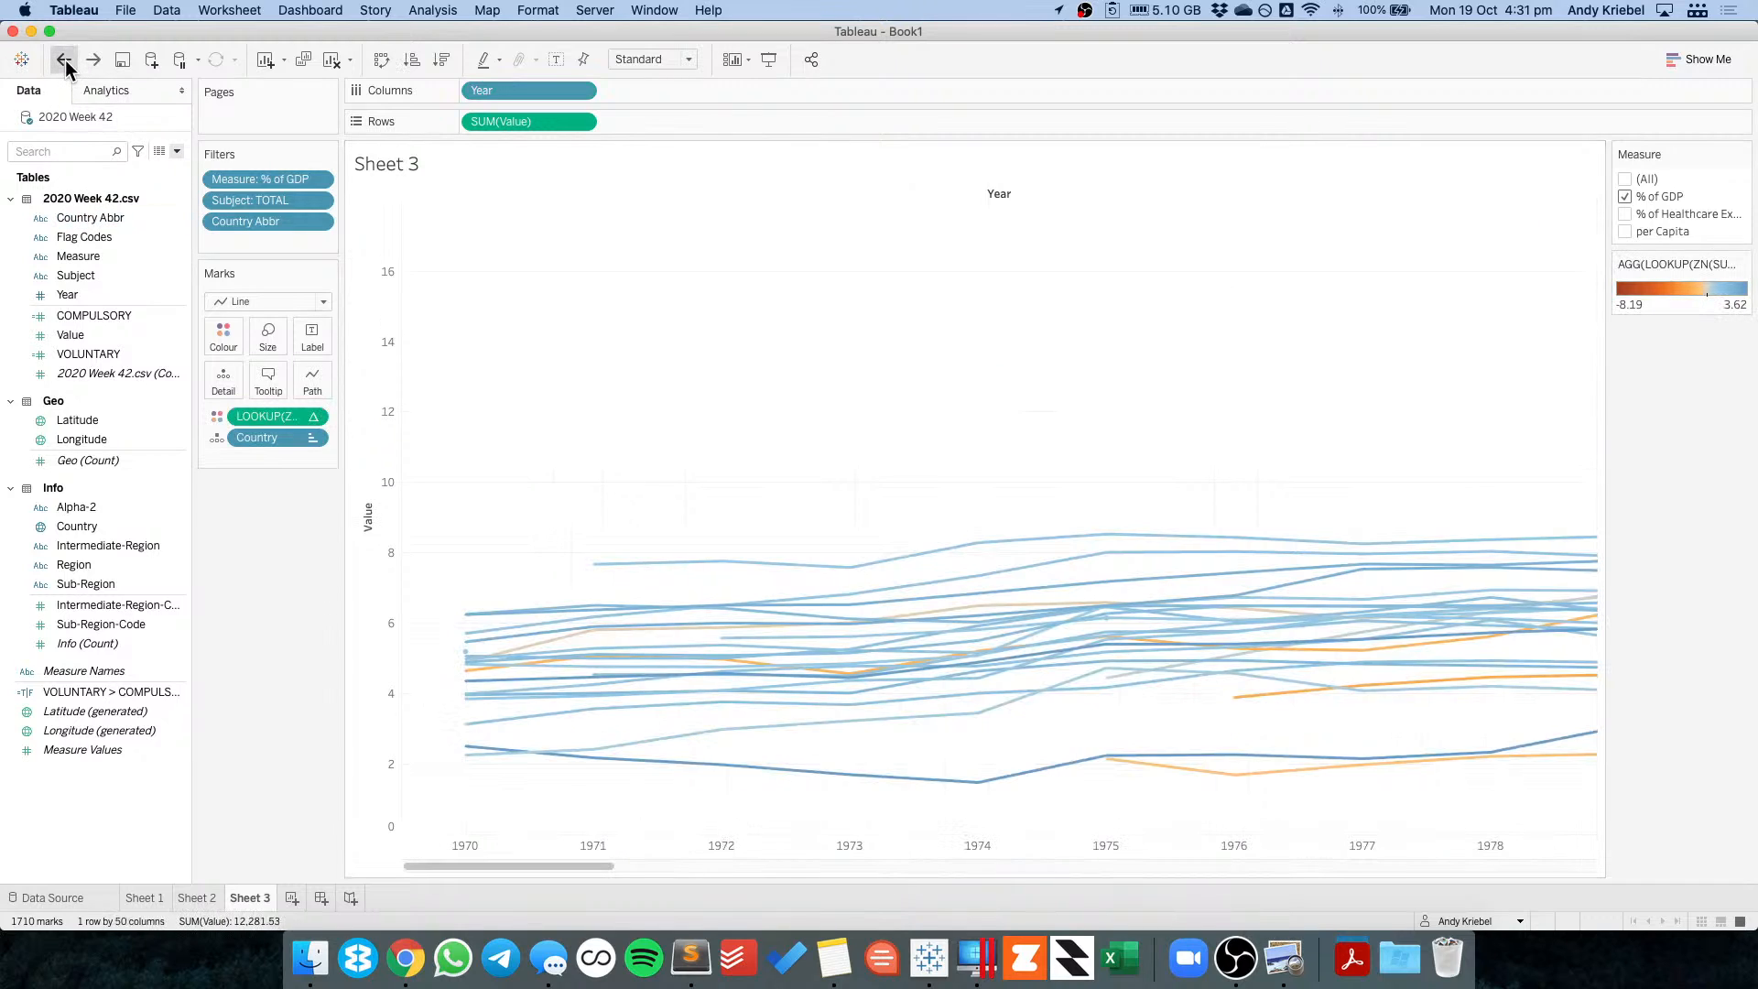
right_click(250, 896)
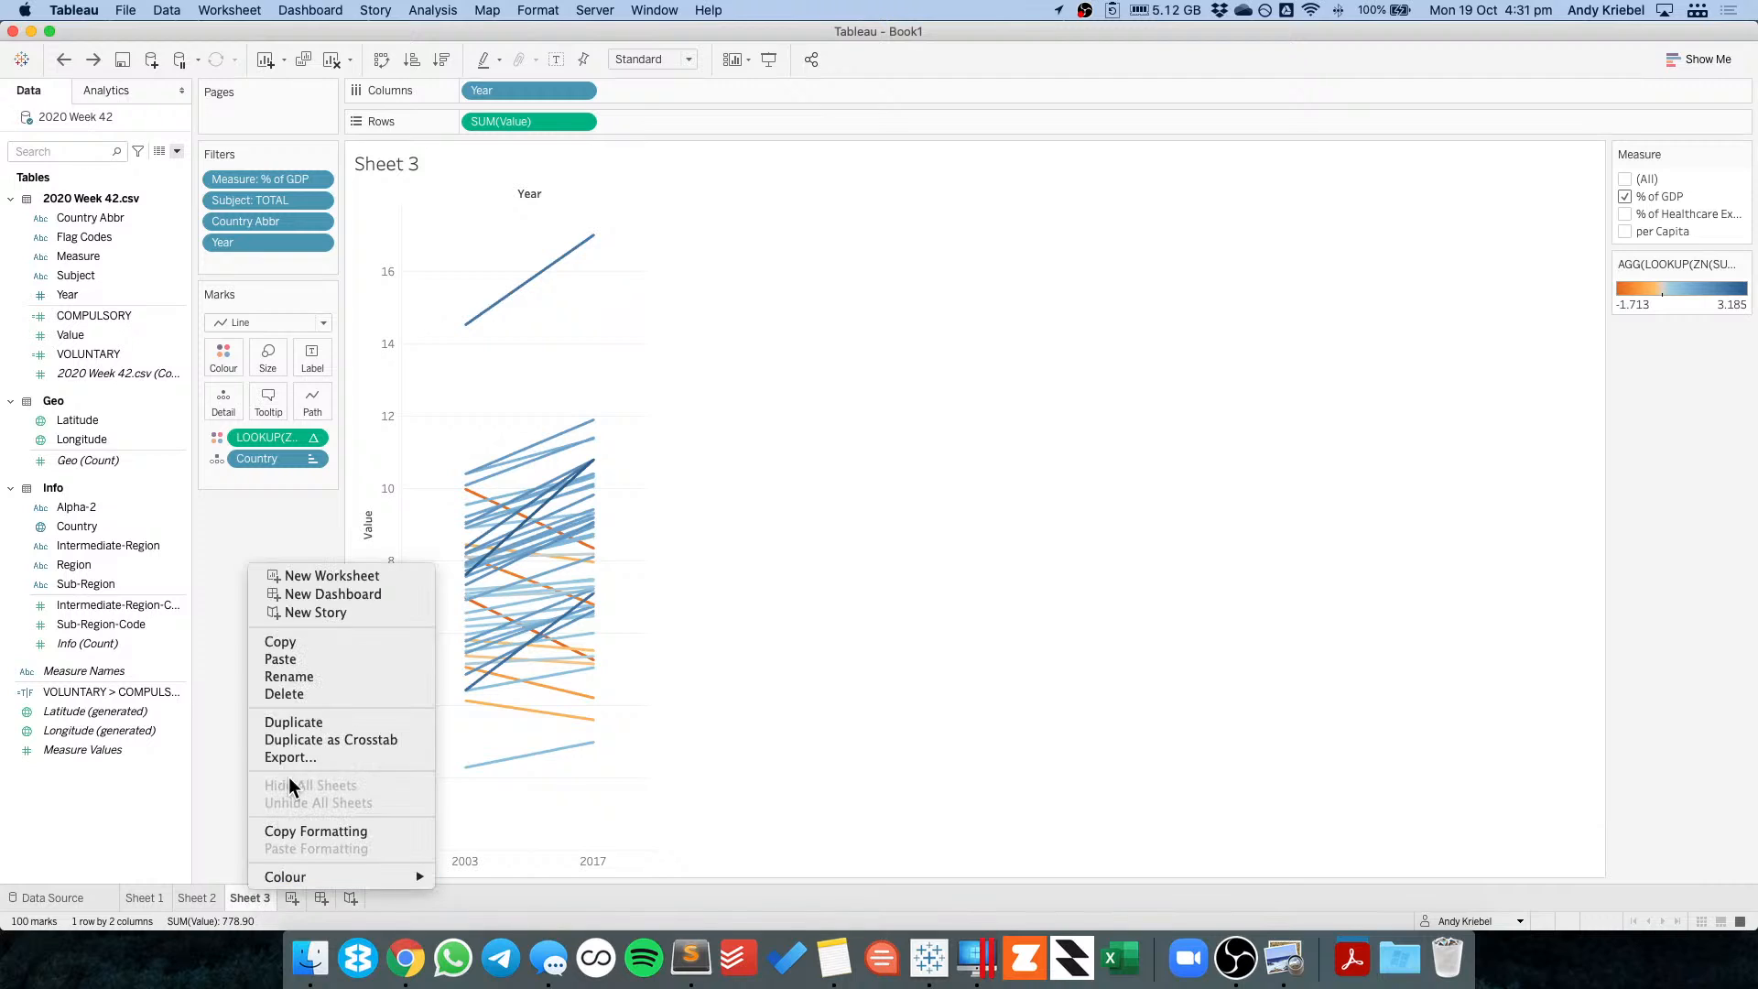
left_click(298, 726)
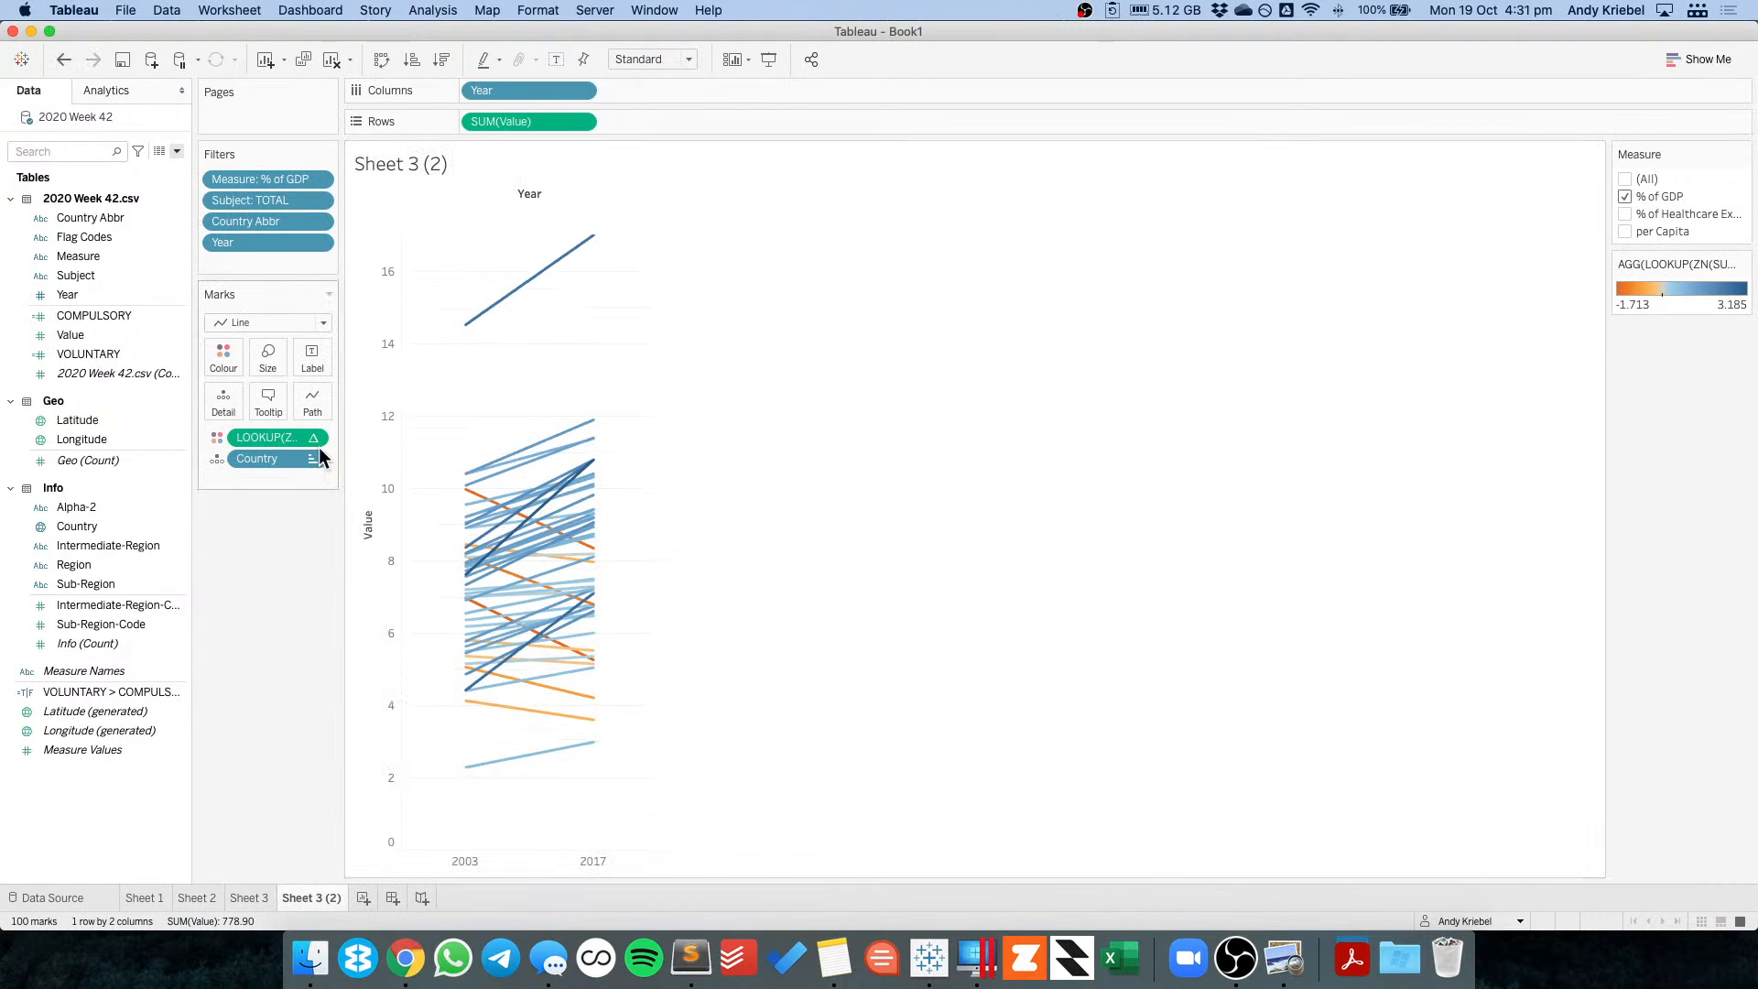
left_click_drag(316, 439, 279, 437)
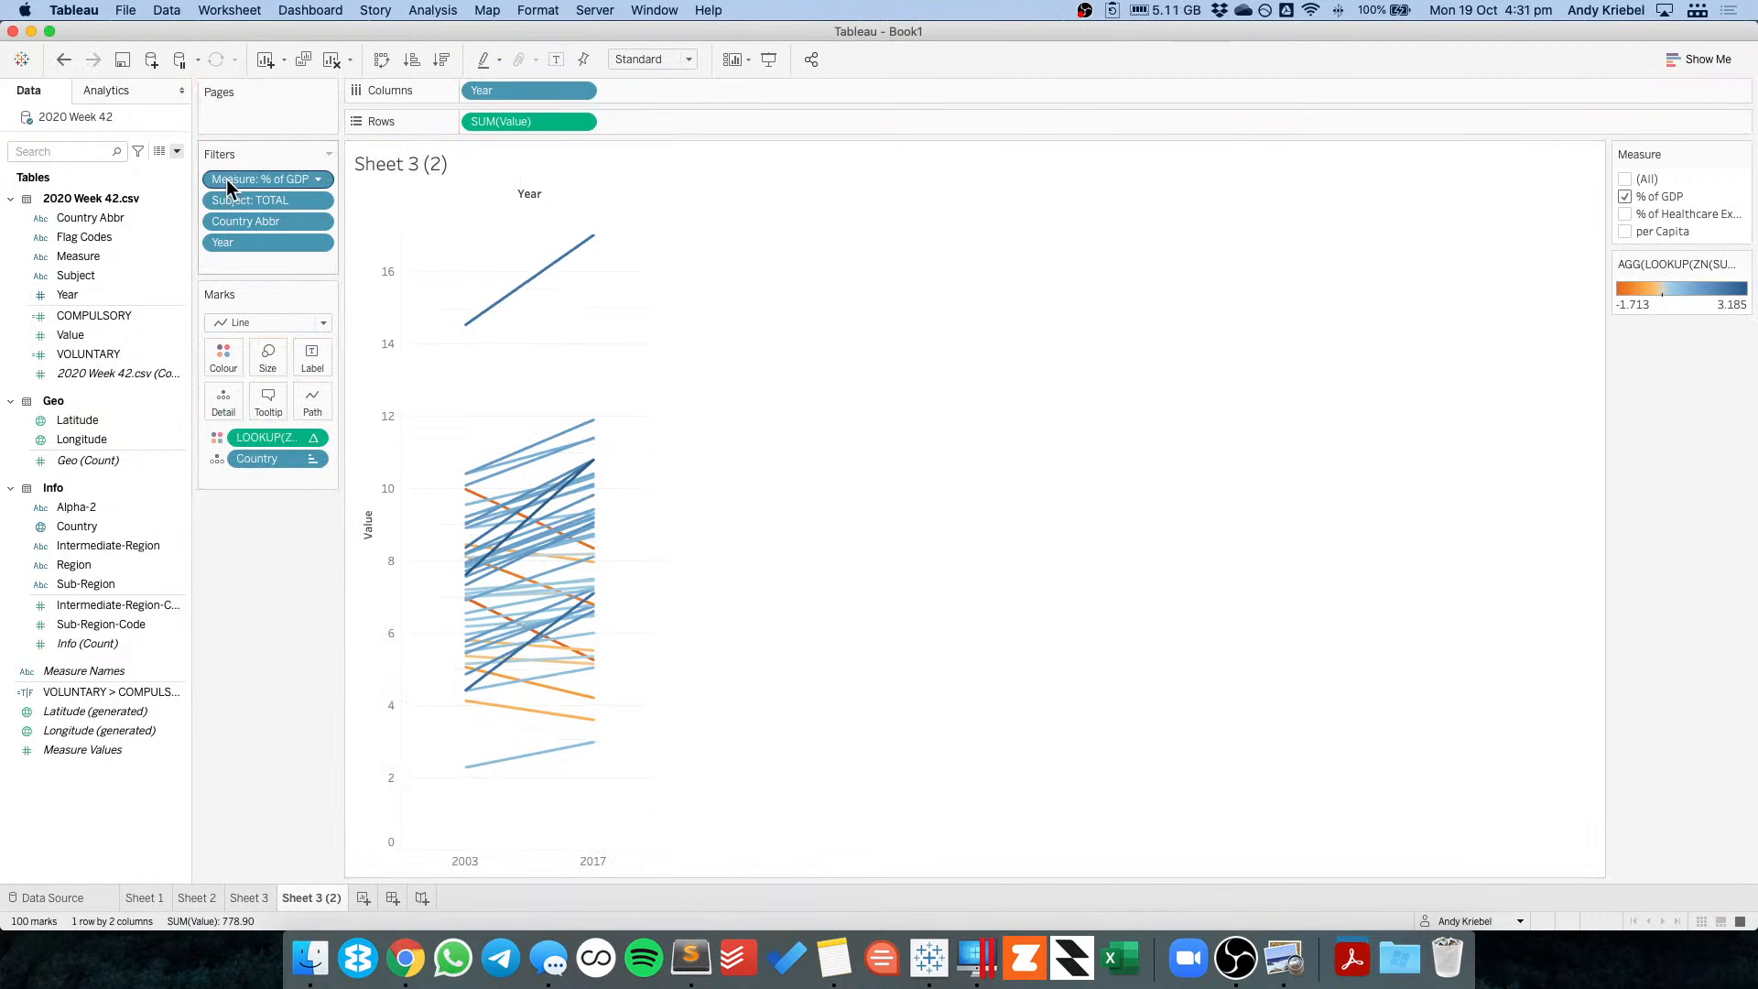
Make the duplicate sheet's Year filter continuous and limit it to at least 2003.
left_click(316, 242)
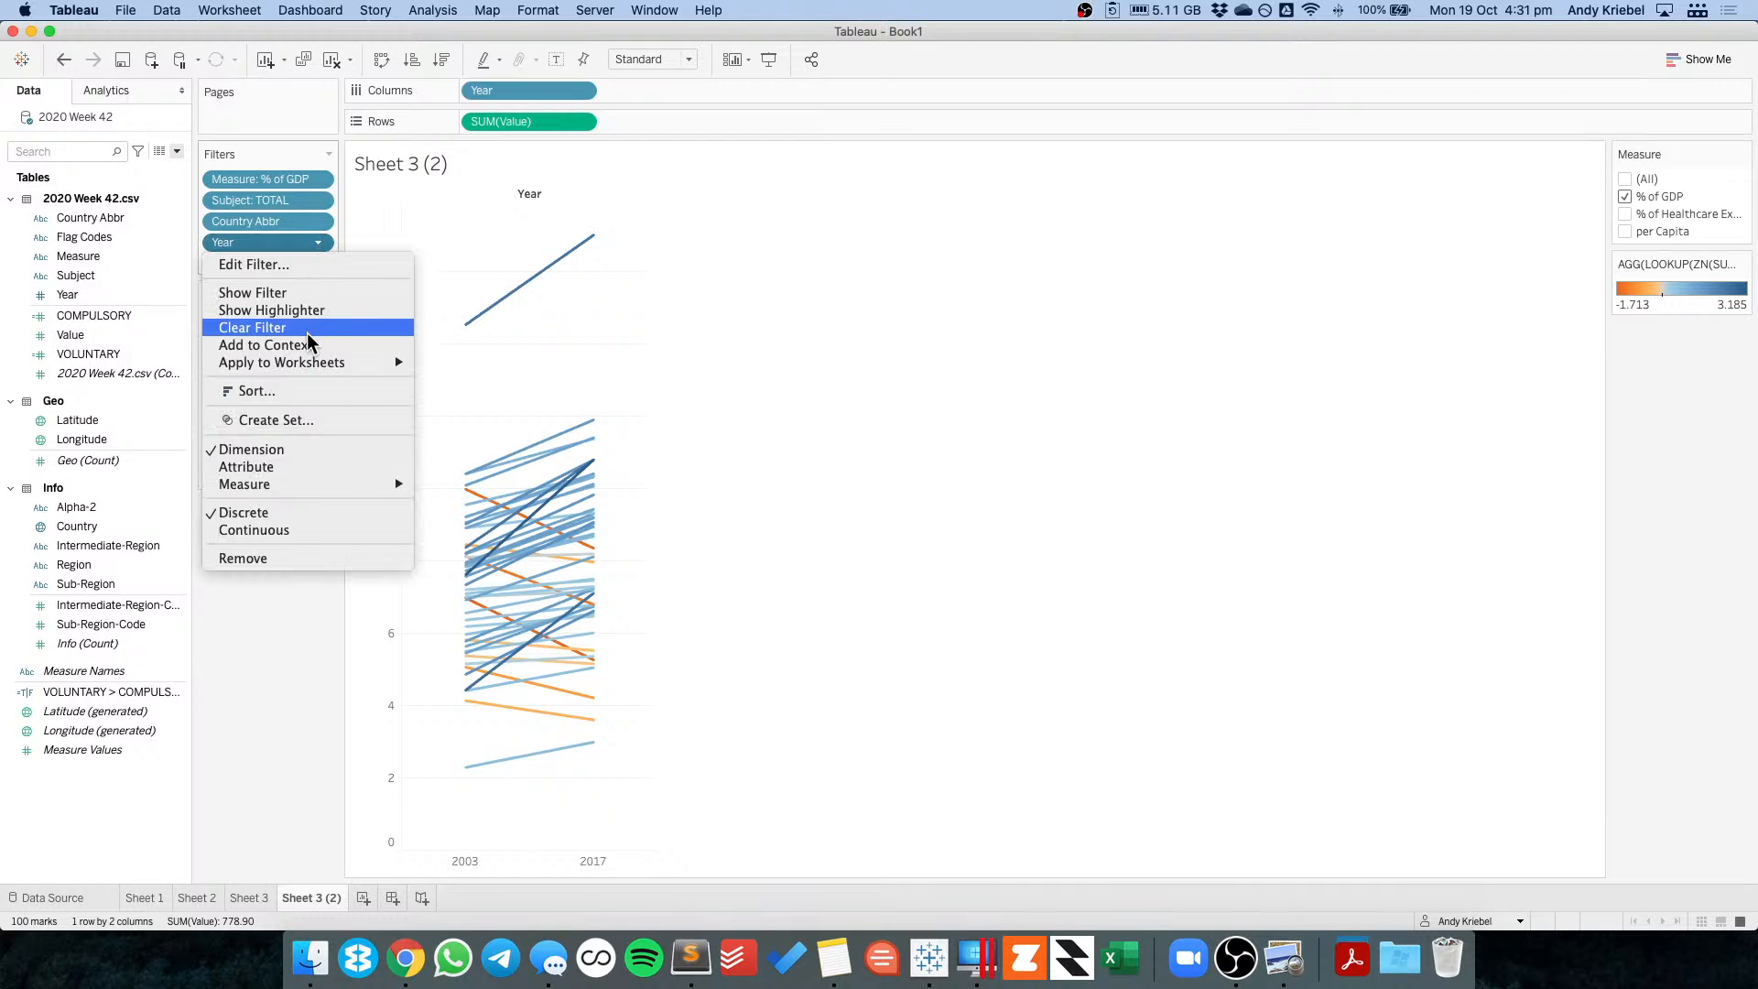
left_click(310, 527)
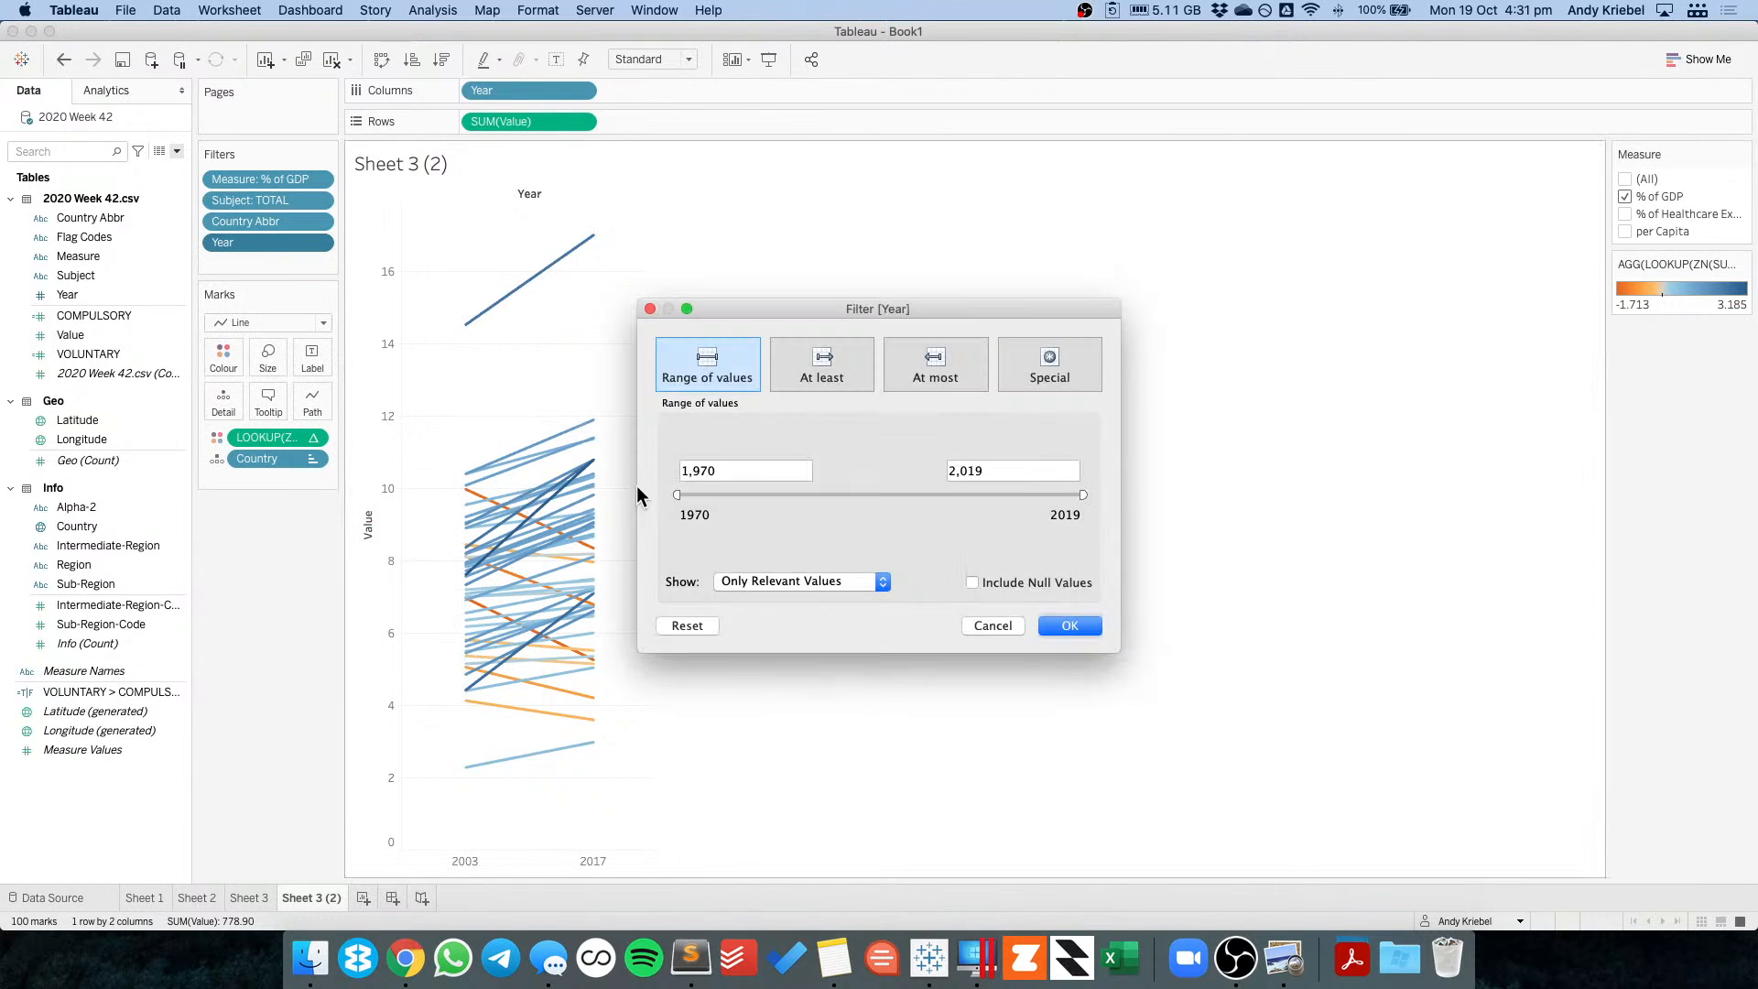
left_click(815, 367)
double_click(755, 472)
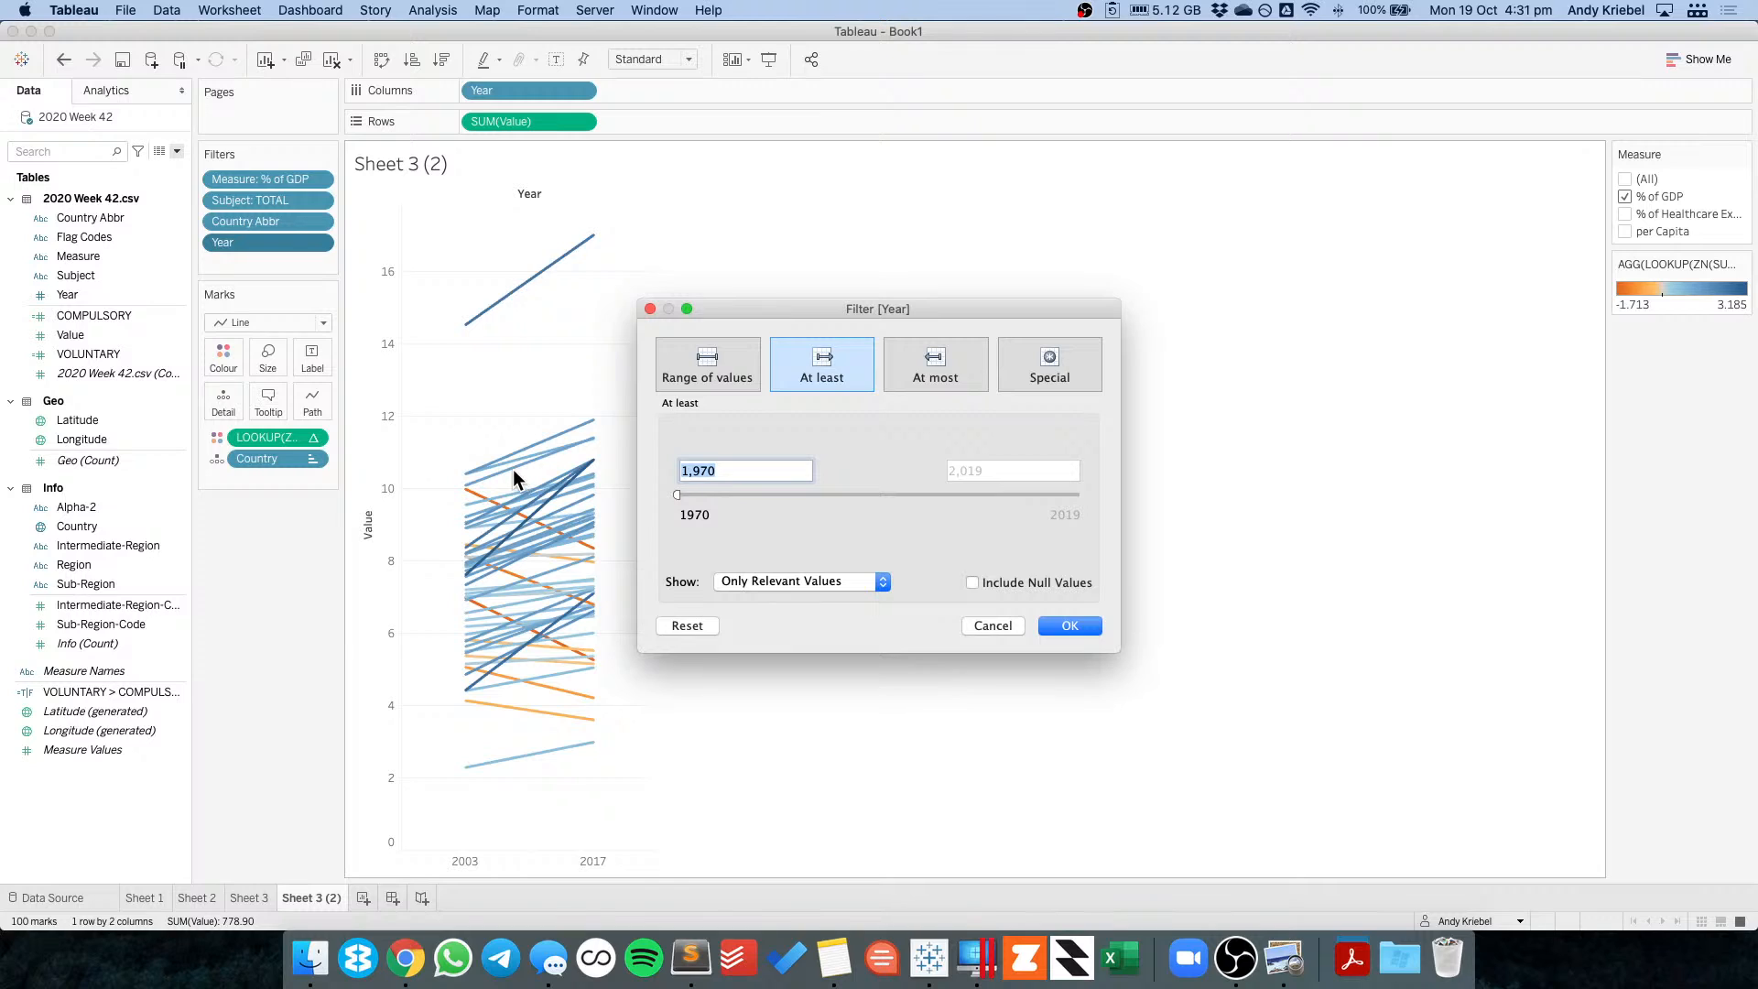
type("2003")
left_click(1079, 627)
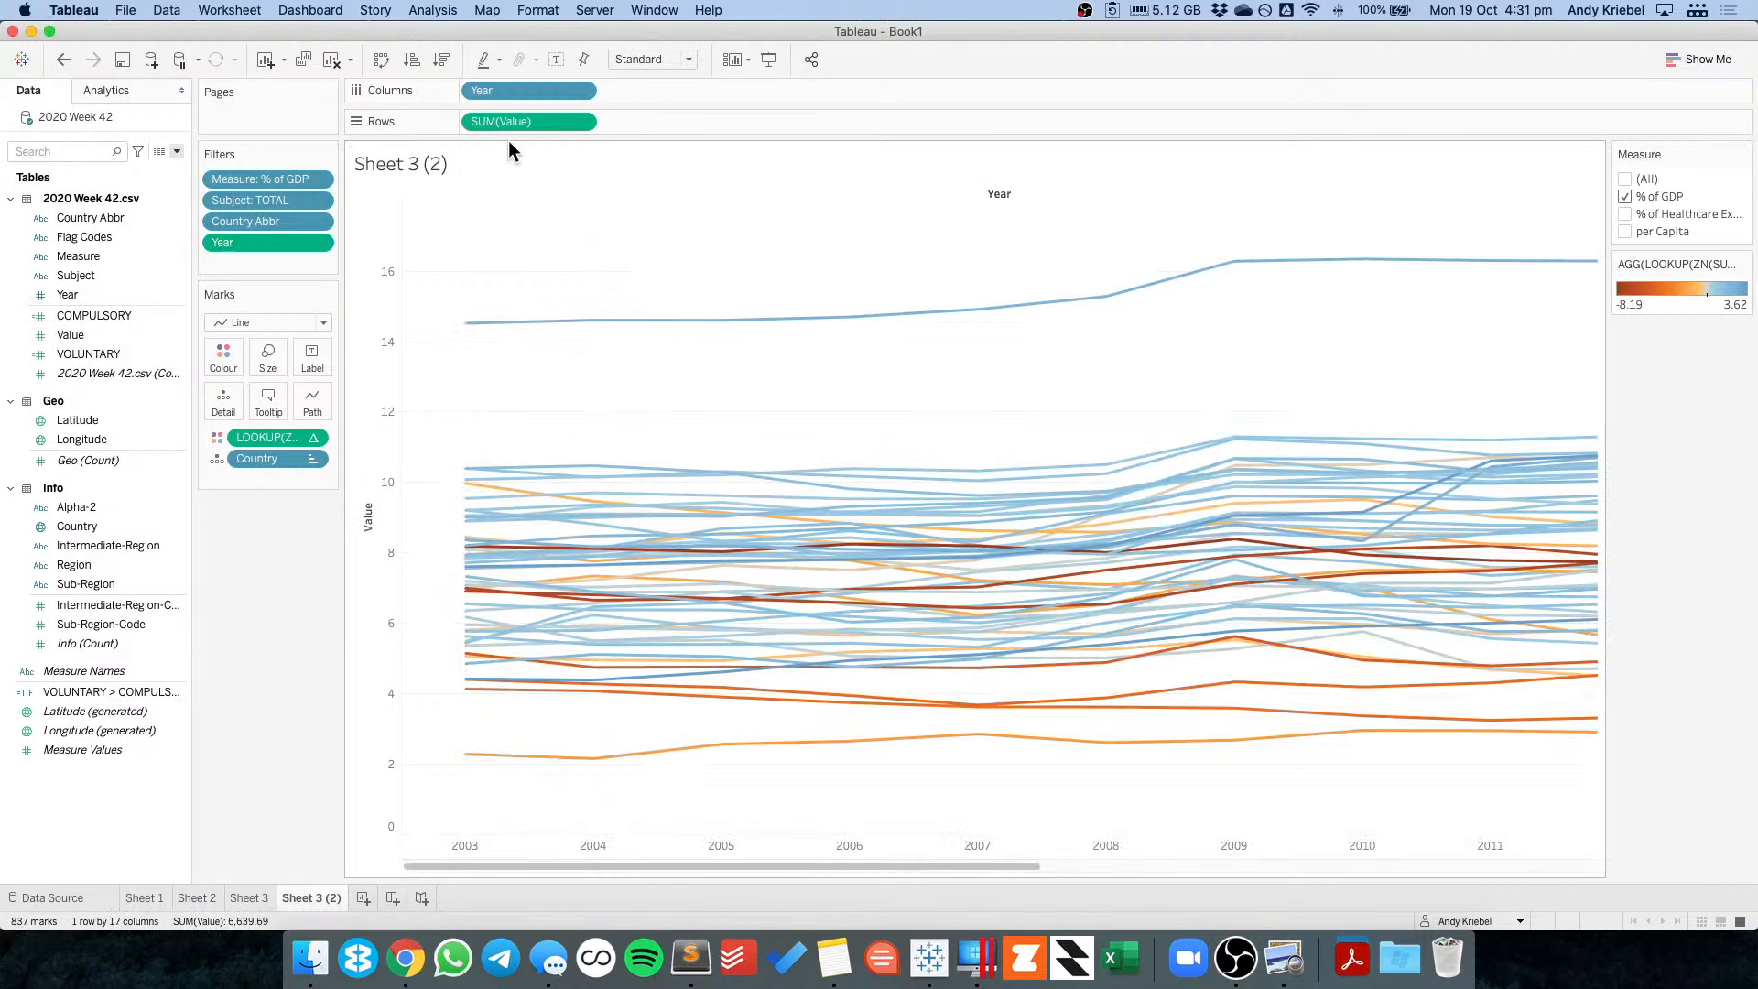
Make Year on Columns continuous and remove the Year filter from the duplicate sheet.
left_click(582, 92)
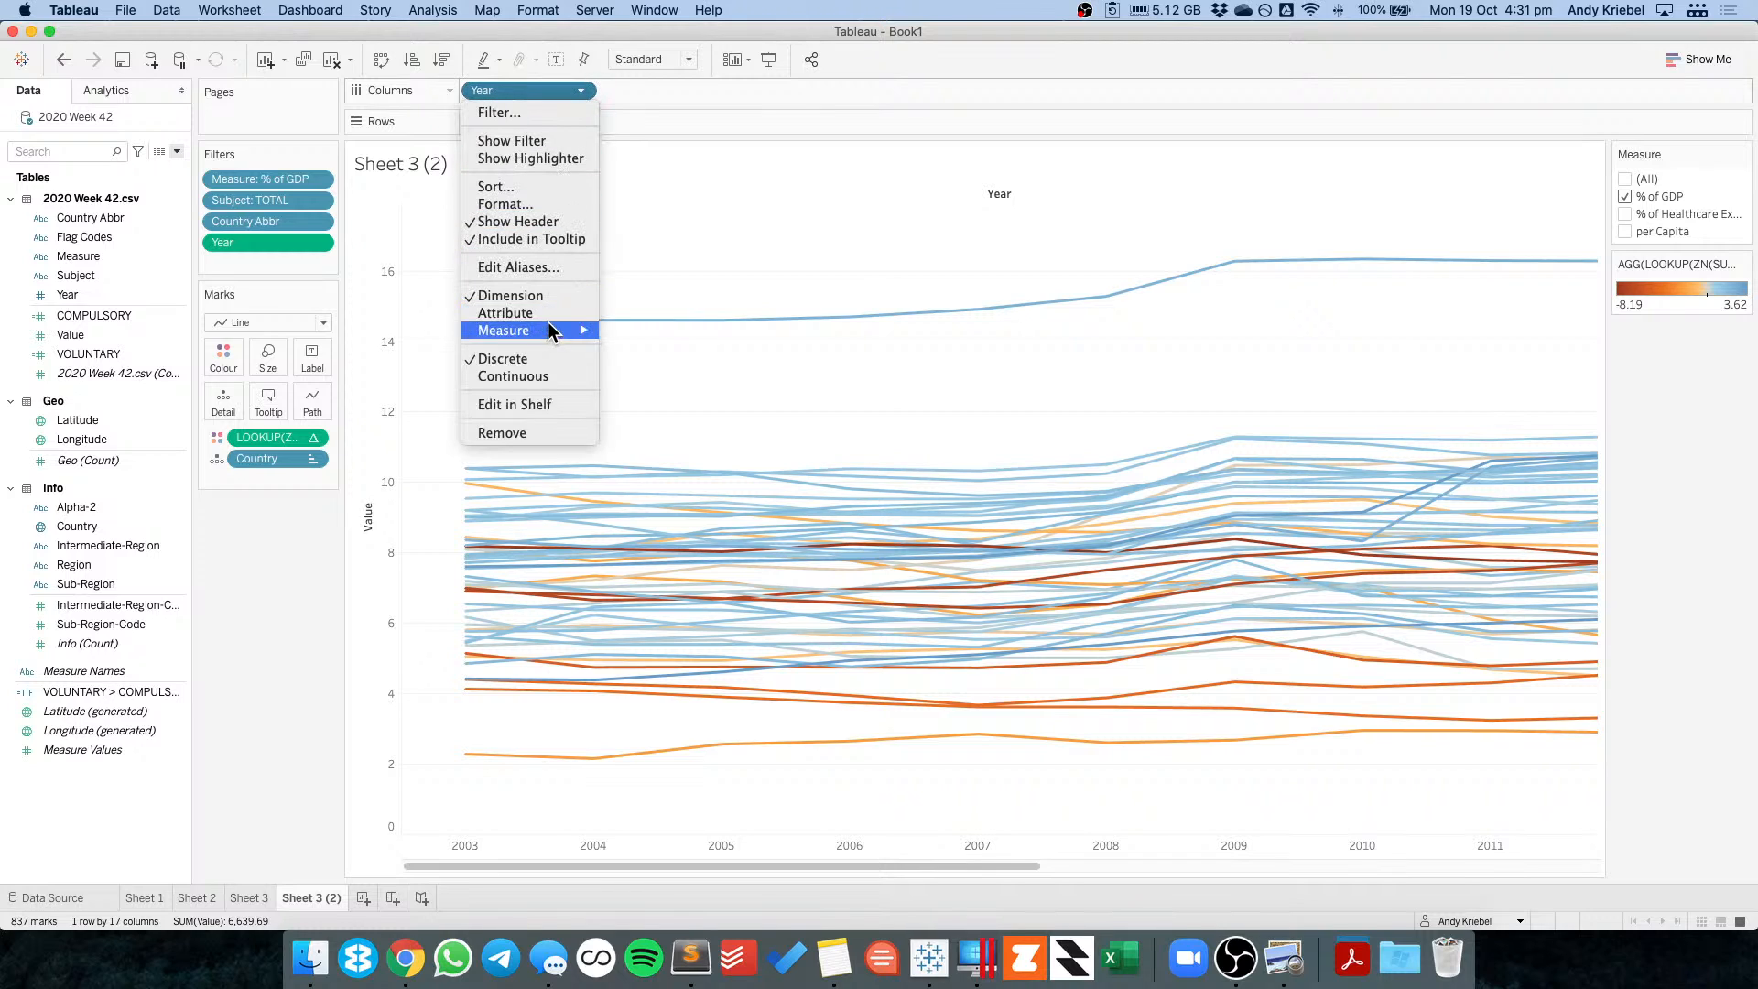
left_click(542, 375)
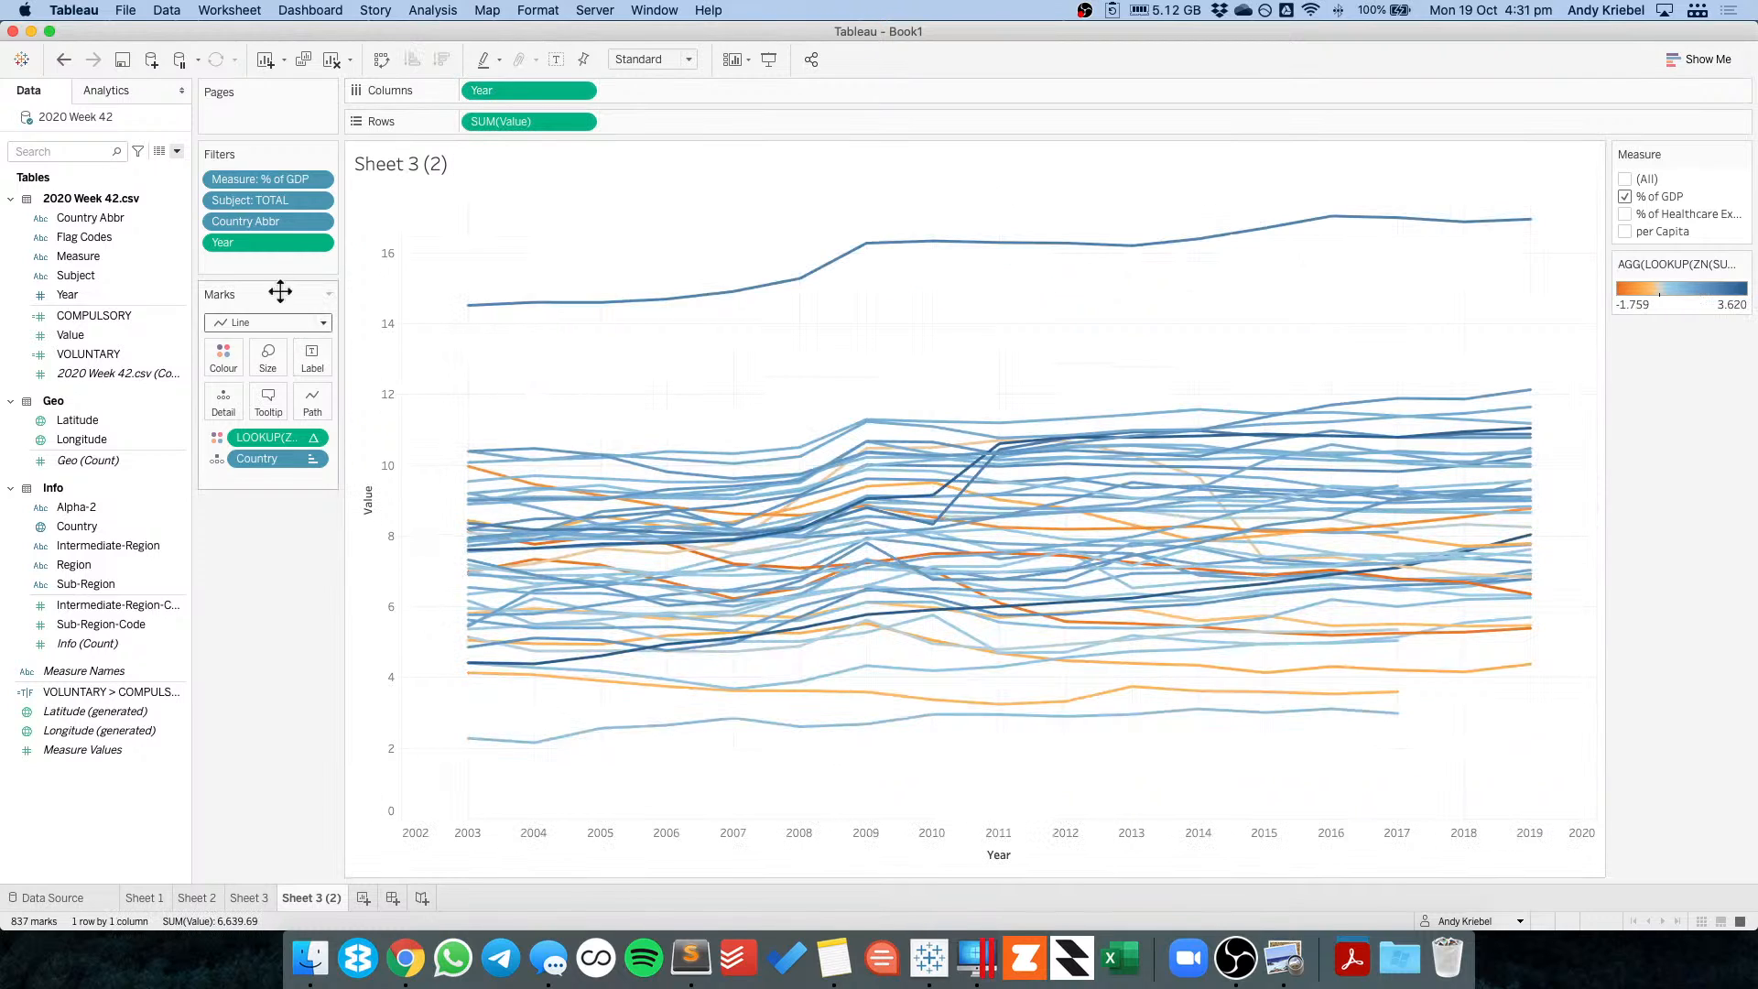
left_click_drag(251, 242, 252, 688)
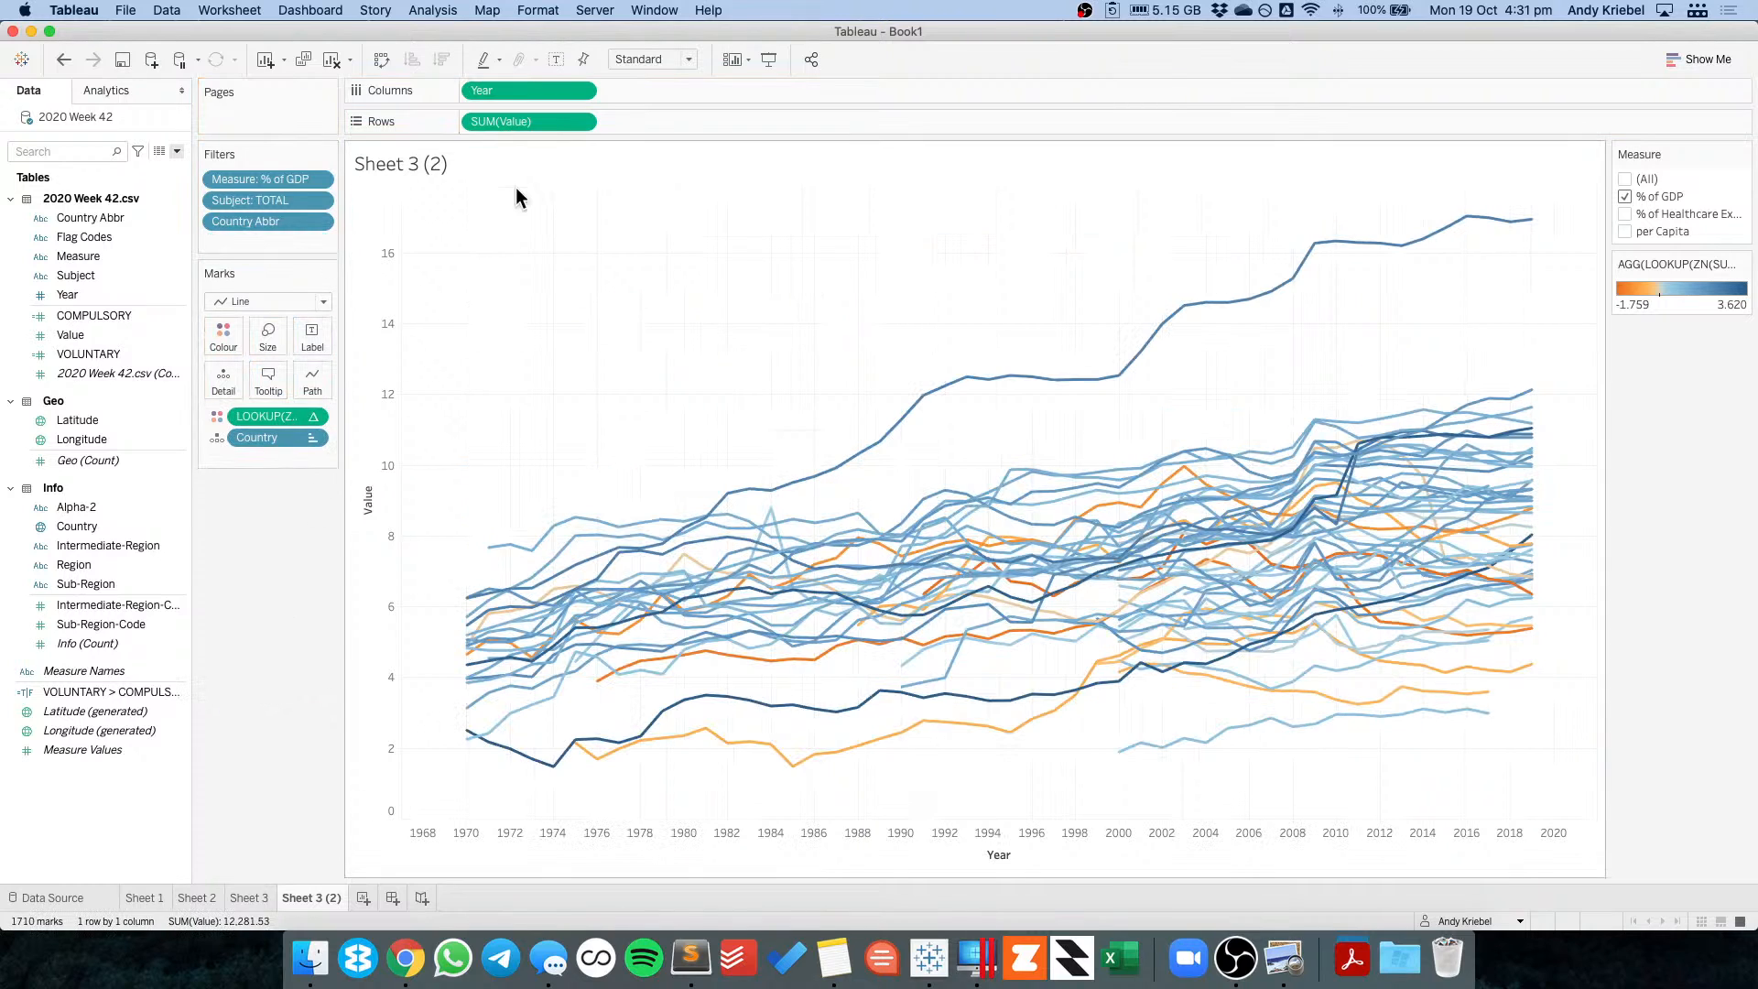
Rename the duplicate sheet as Change in GDP.
left_click(579, 121)
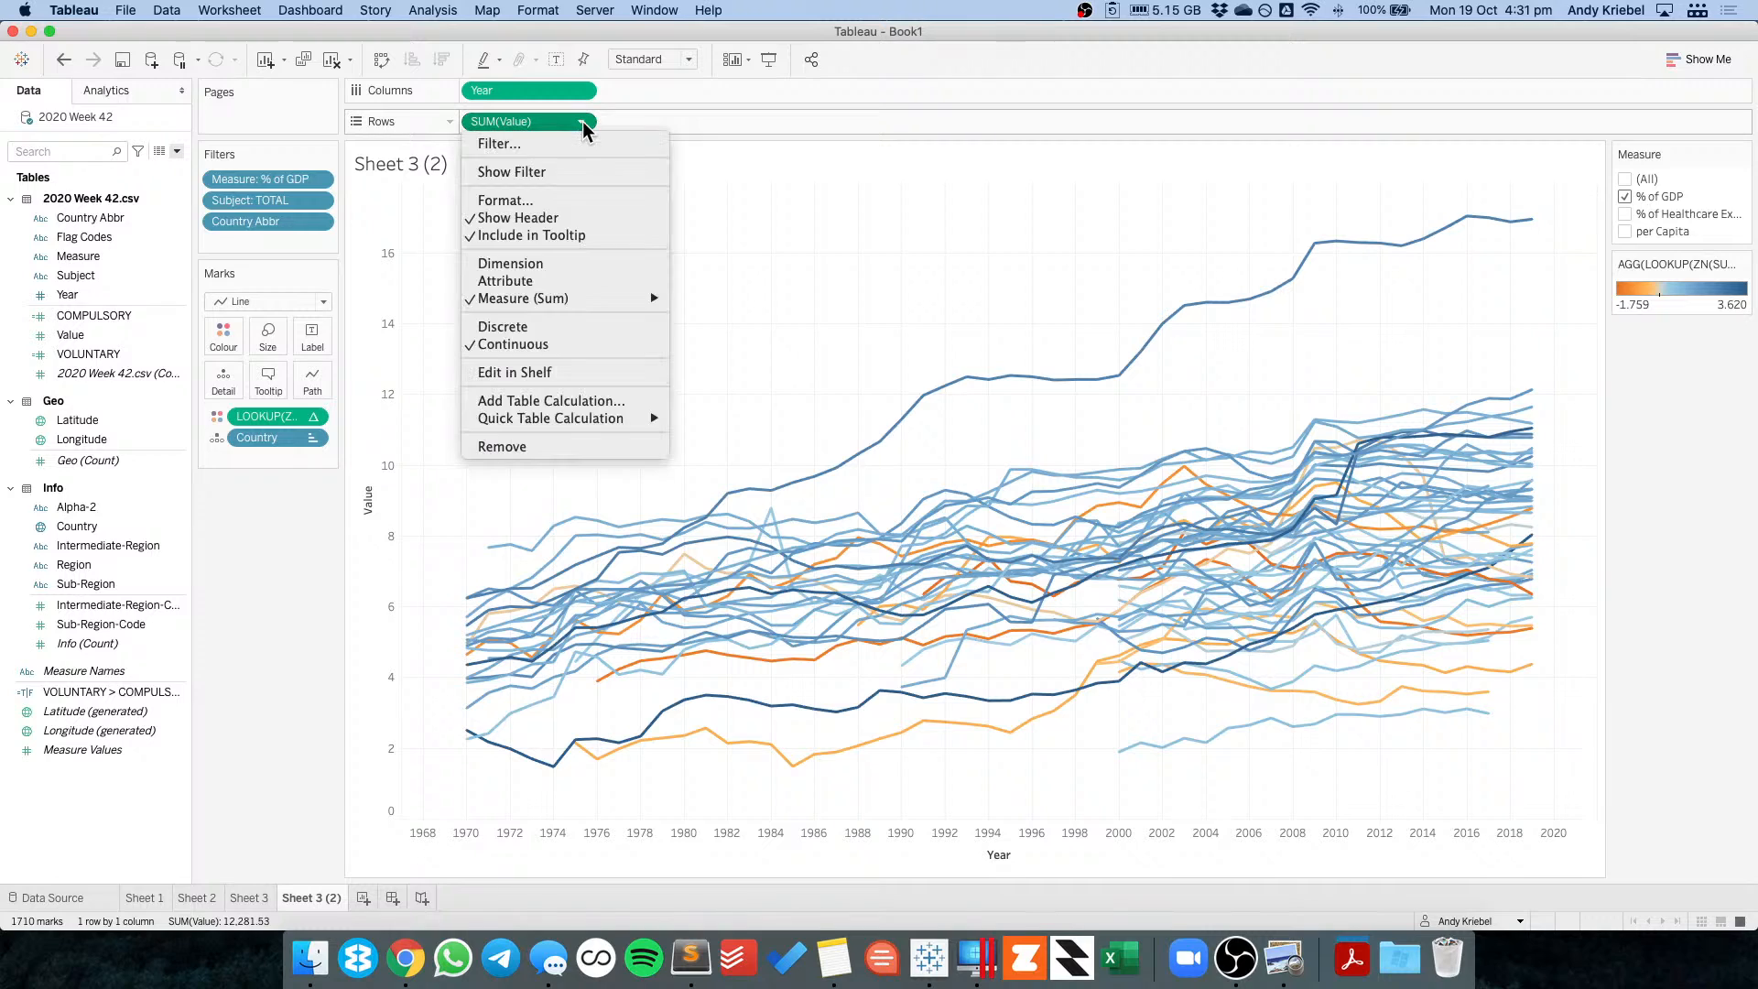
left_click(281, 545)
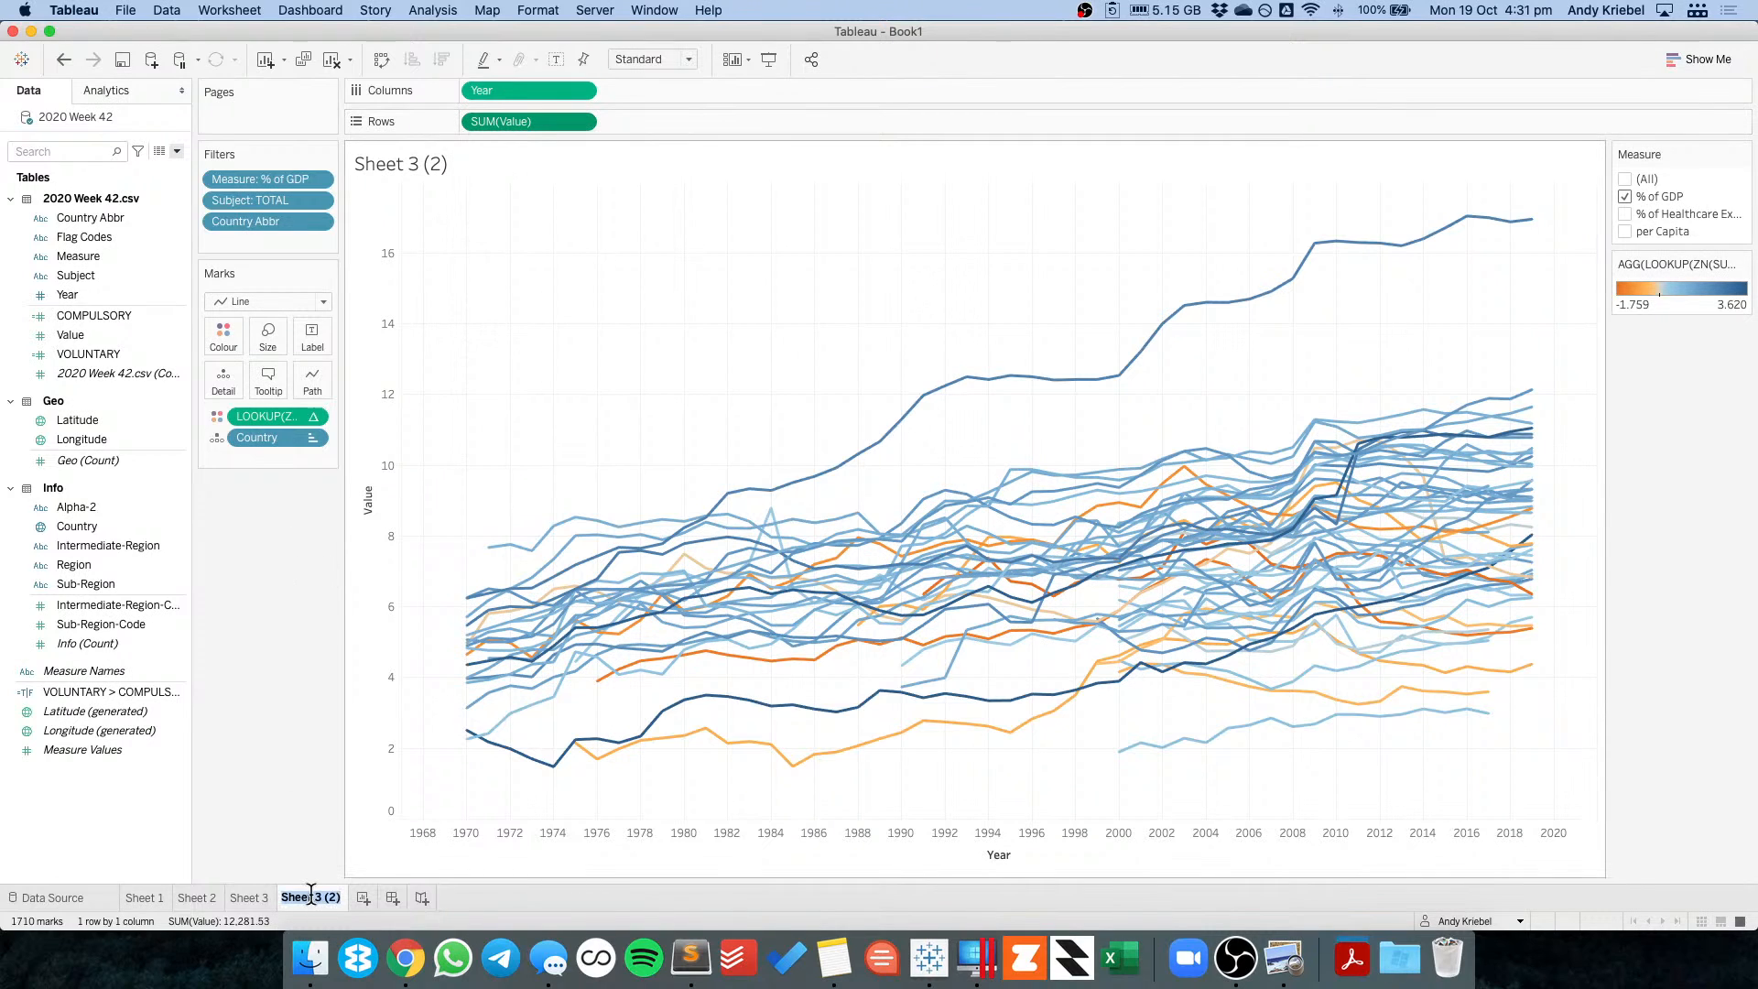
mouse_move(310, 894)
type("Ch")
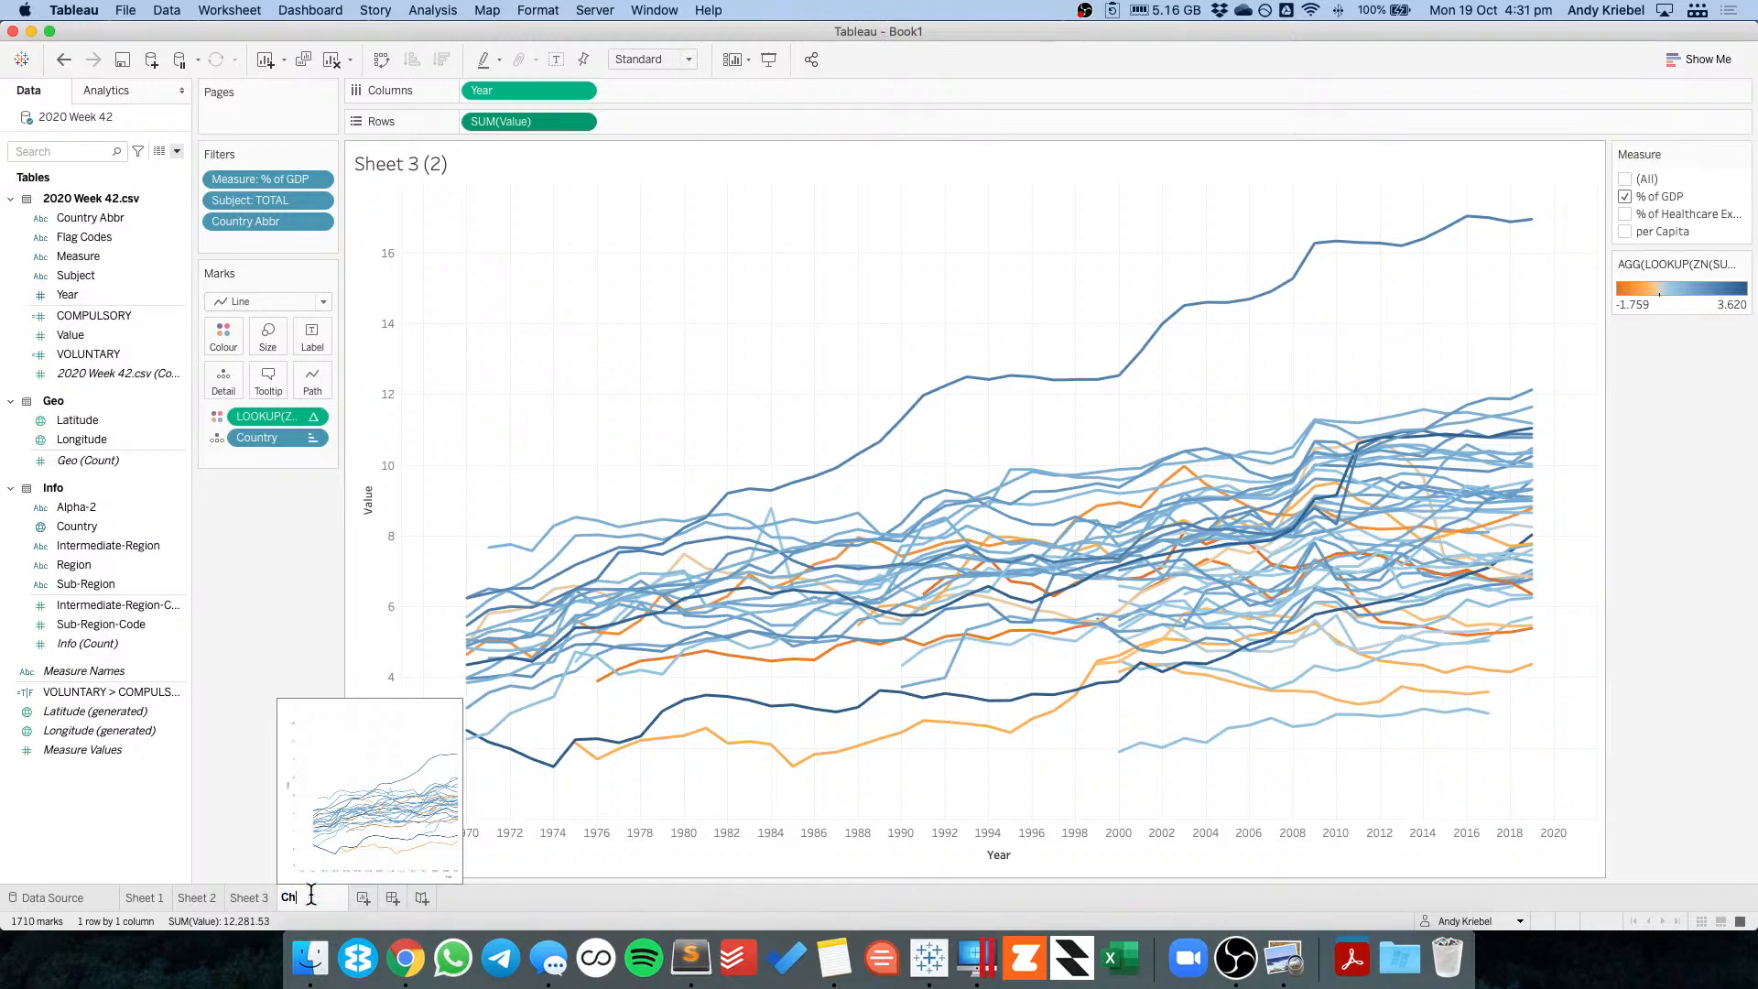
type("ange in GDP")
key("Return")
Duplicate the Change in GDP sheet and remove the LOOKUP calculation from the copy's line colour.
right_click(345, 889)
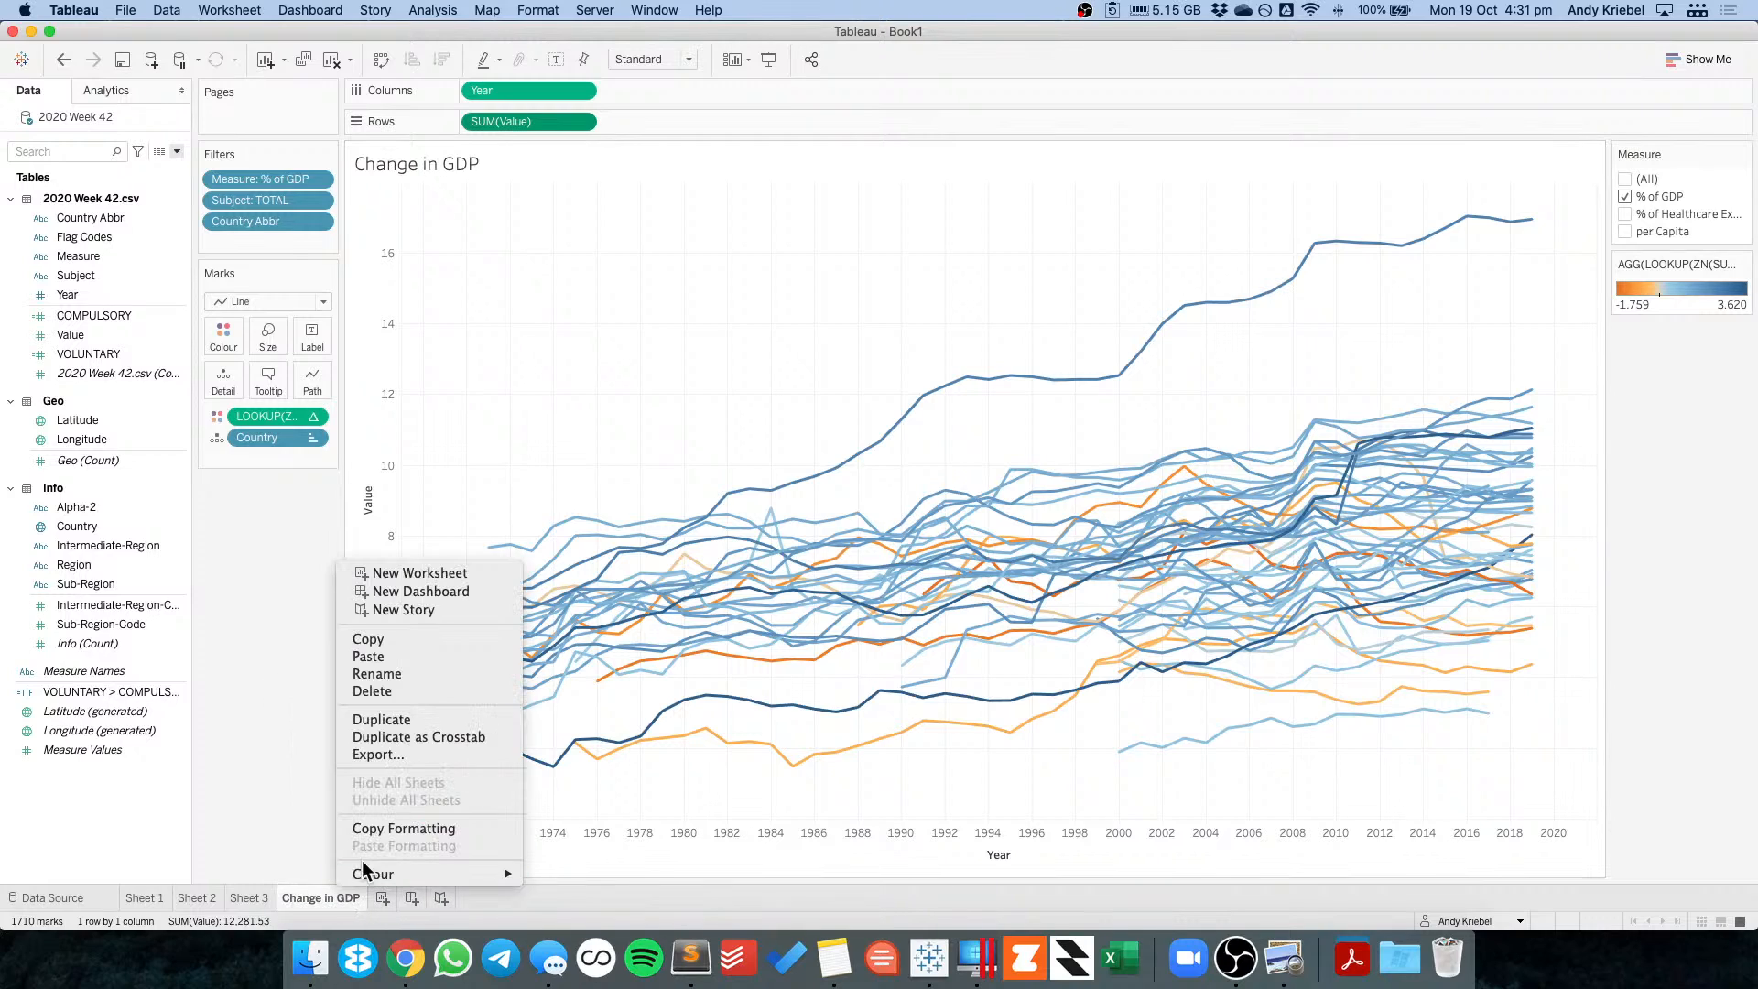
left_click(394, 718)
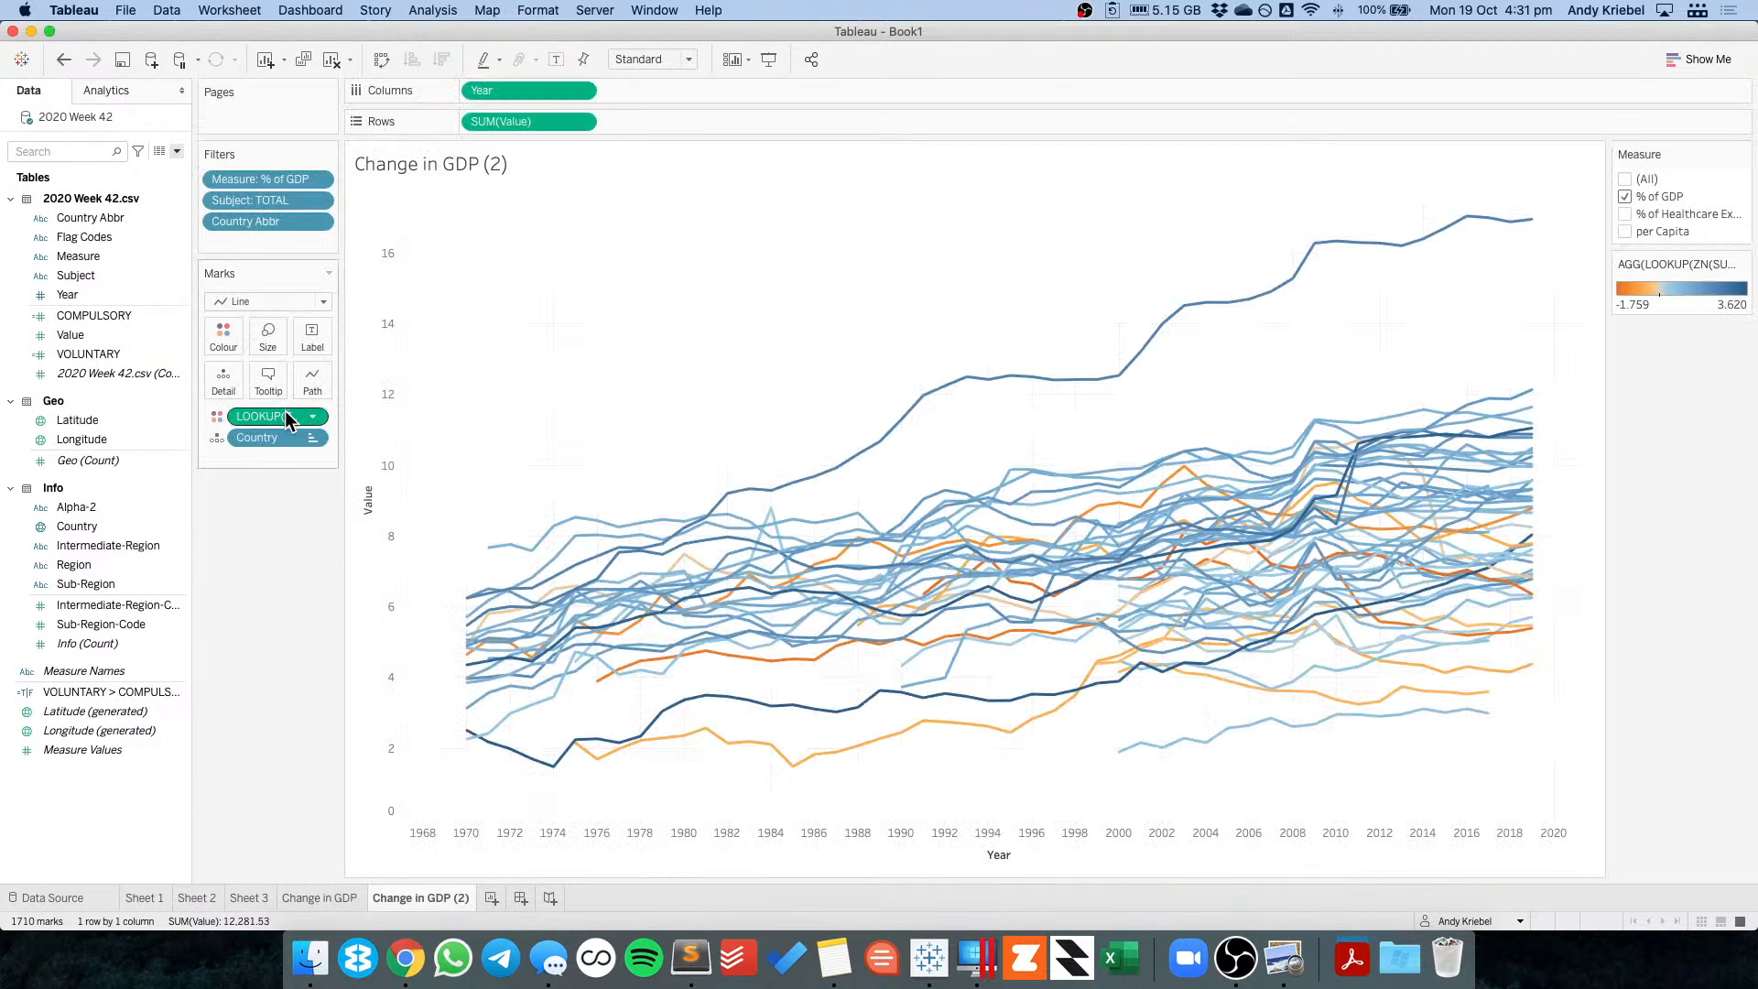
left_click_drag(307, 437, 316, 664)
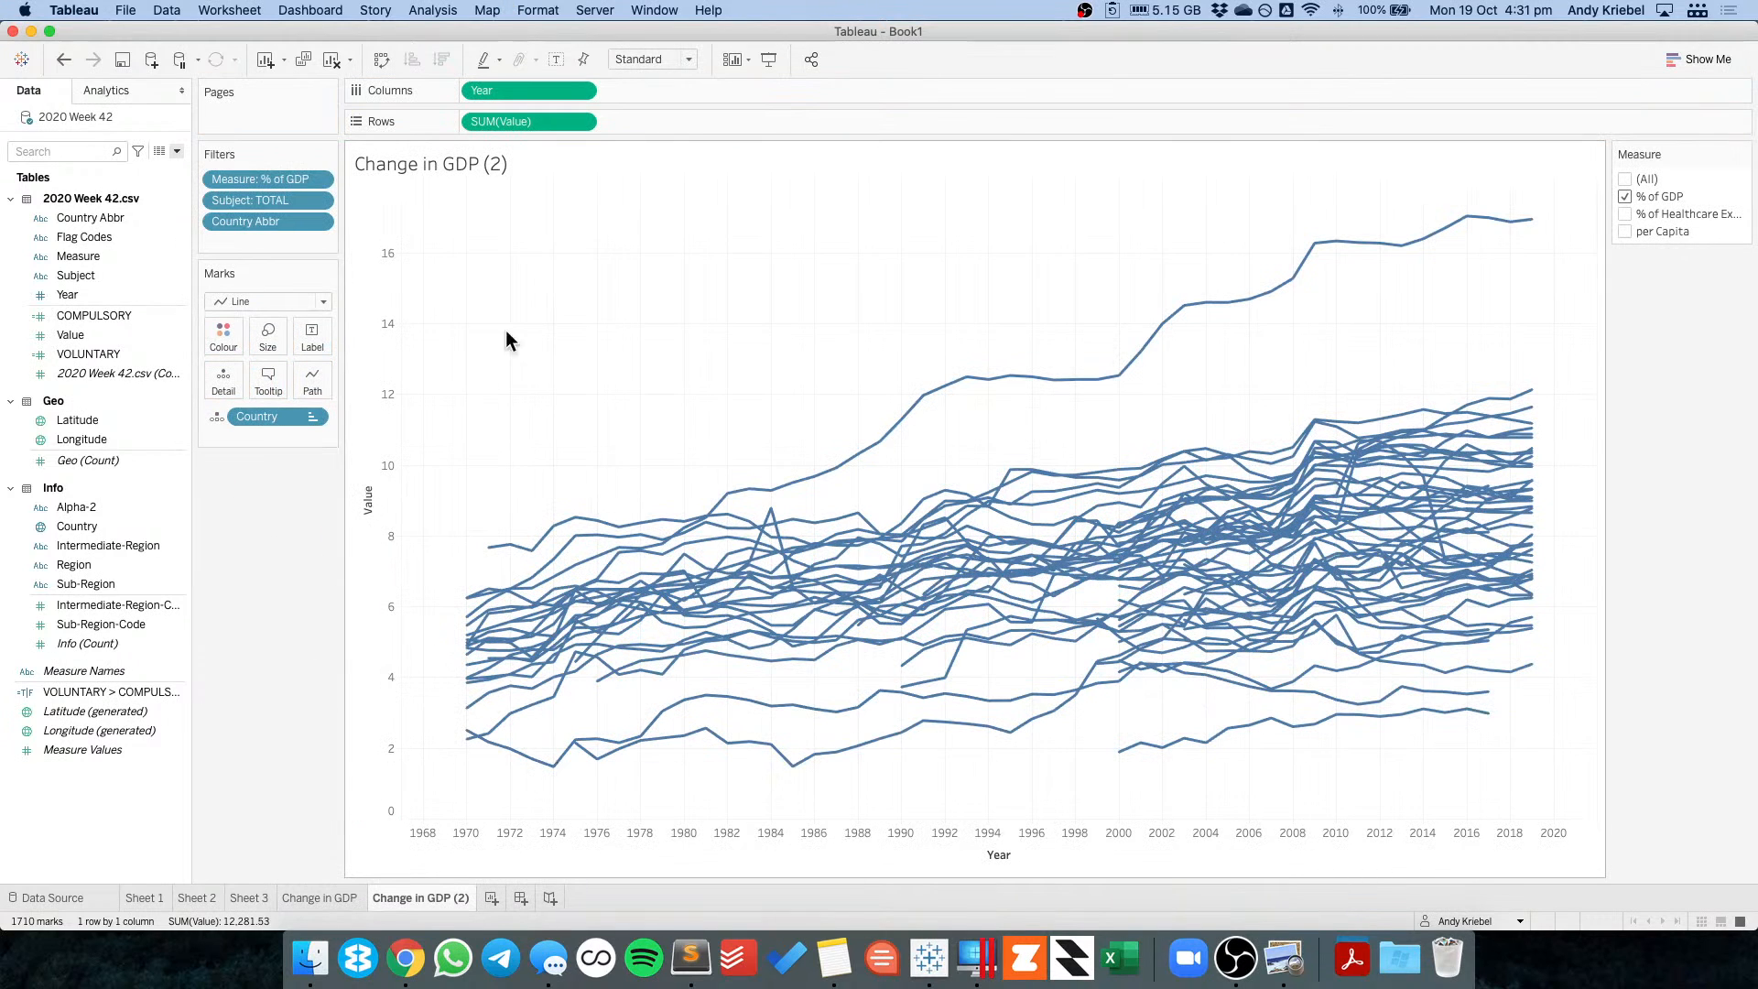
Add a Difference From table calculation to SUM(Value) on Rows, computed along the specific dimension Year and relative to First.
left_click(580, 122)
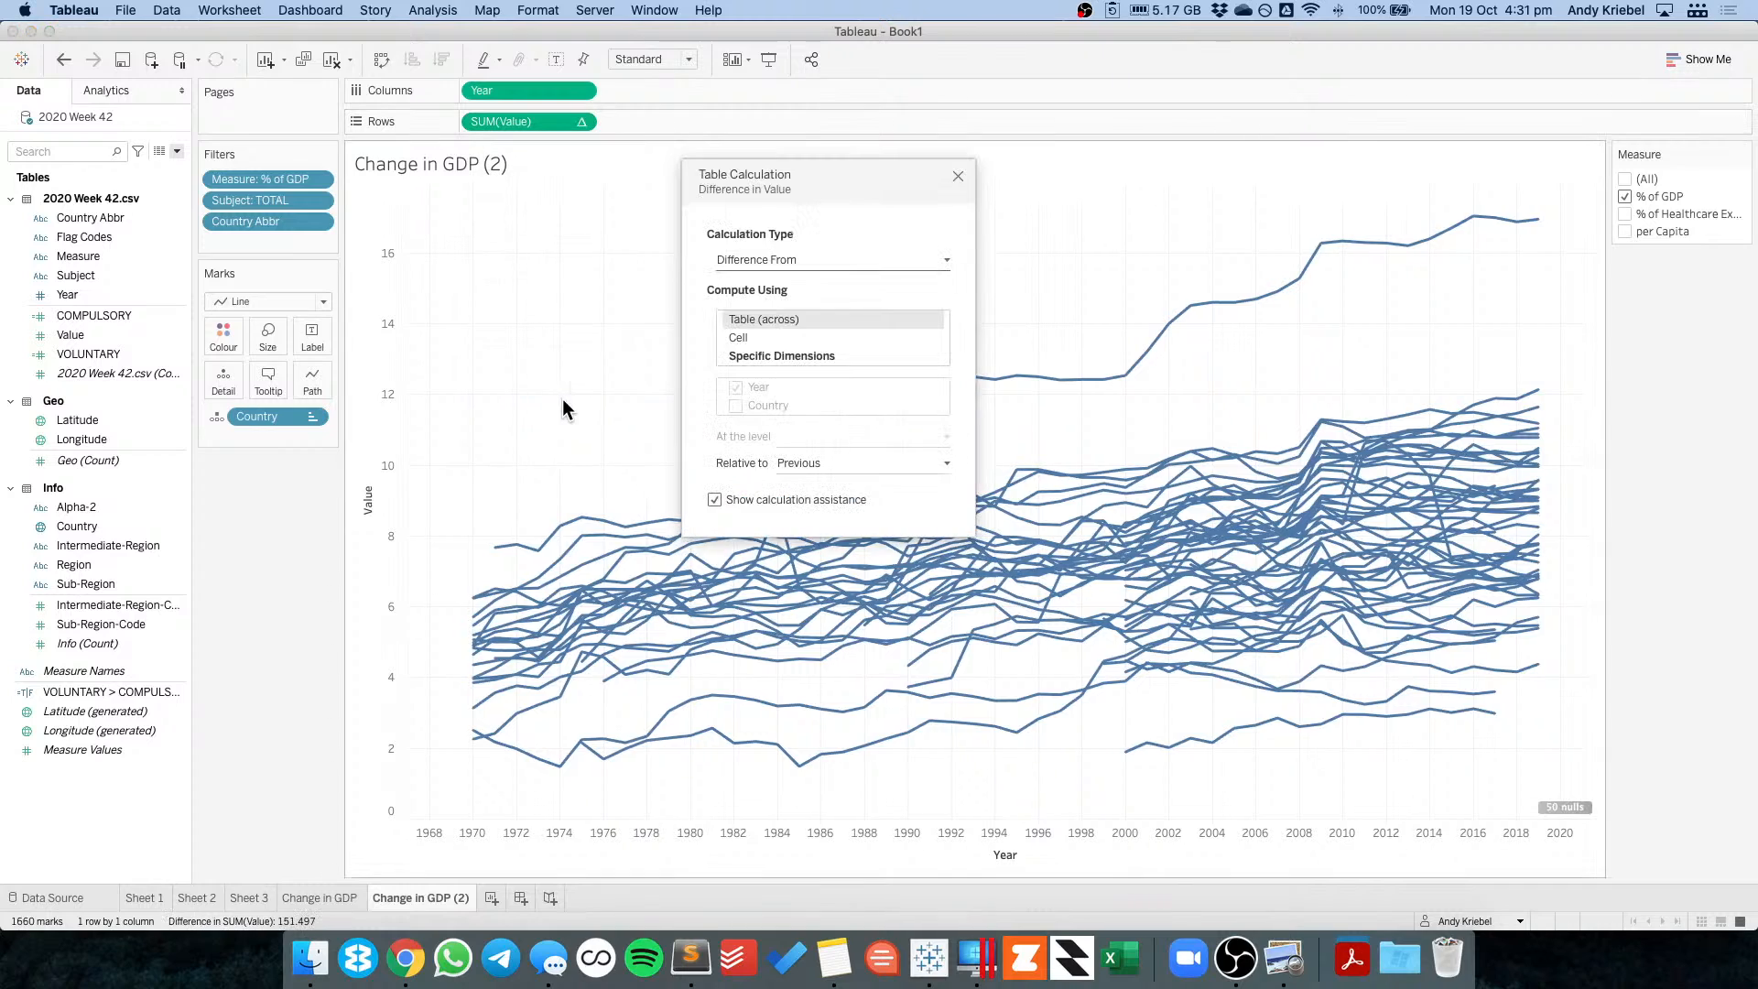
left_click(780, 260)
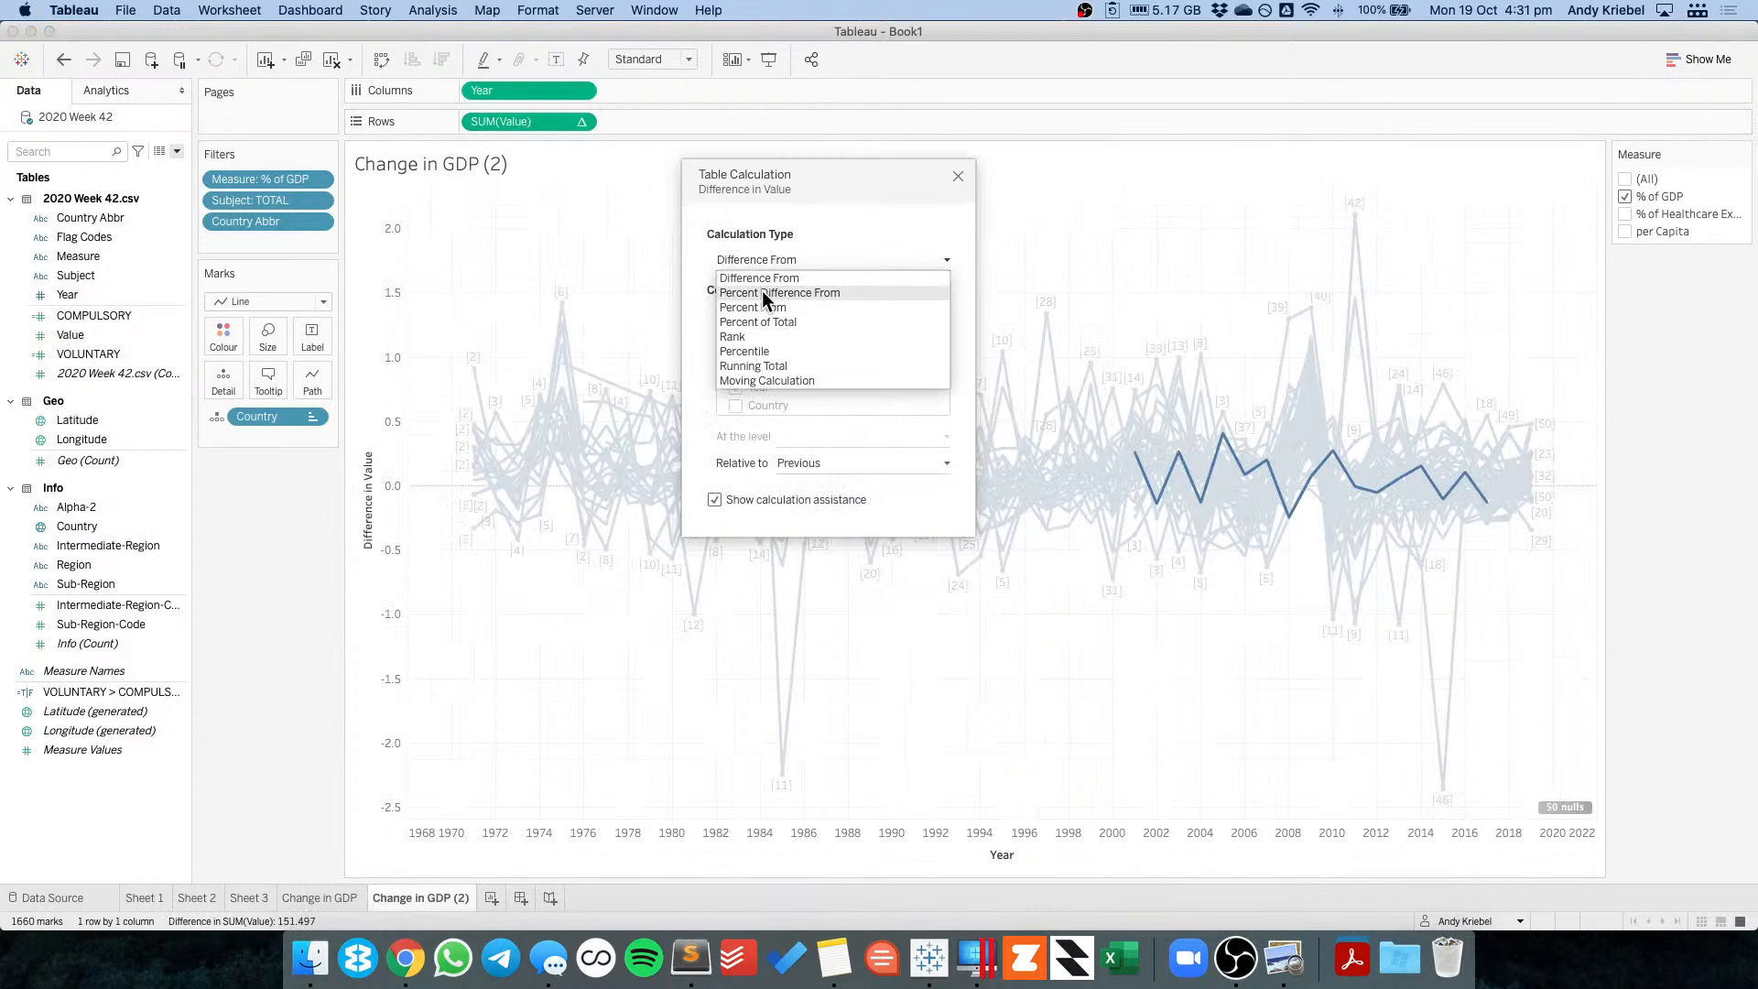
left_click(759, 260)
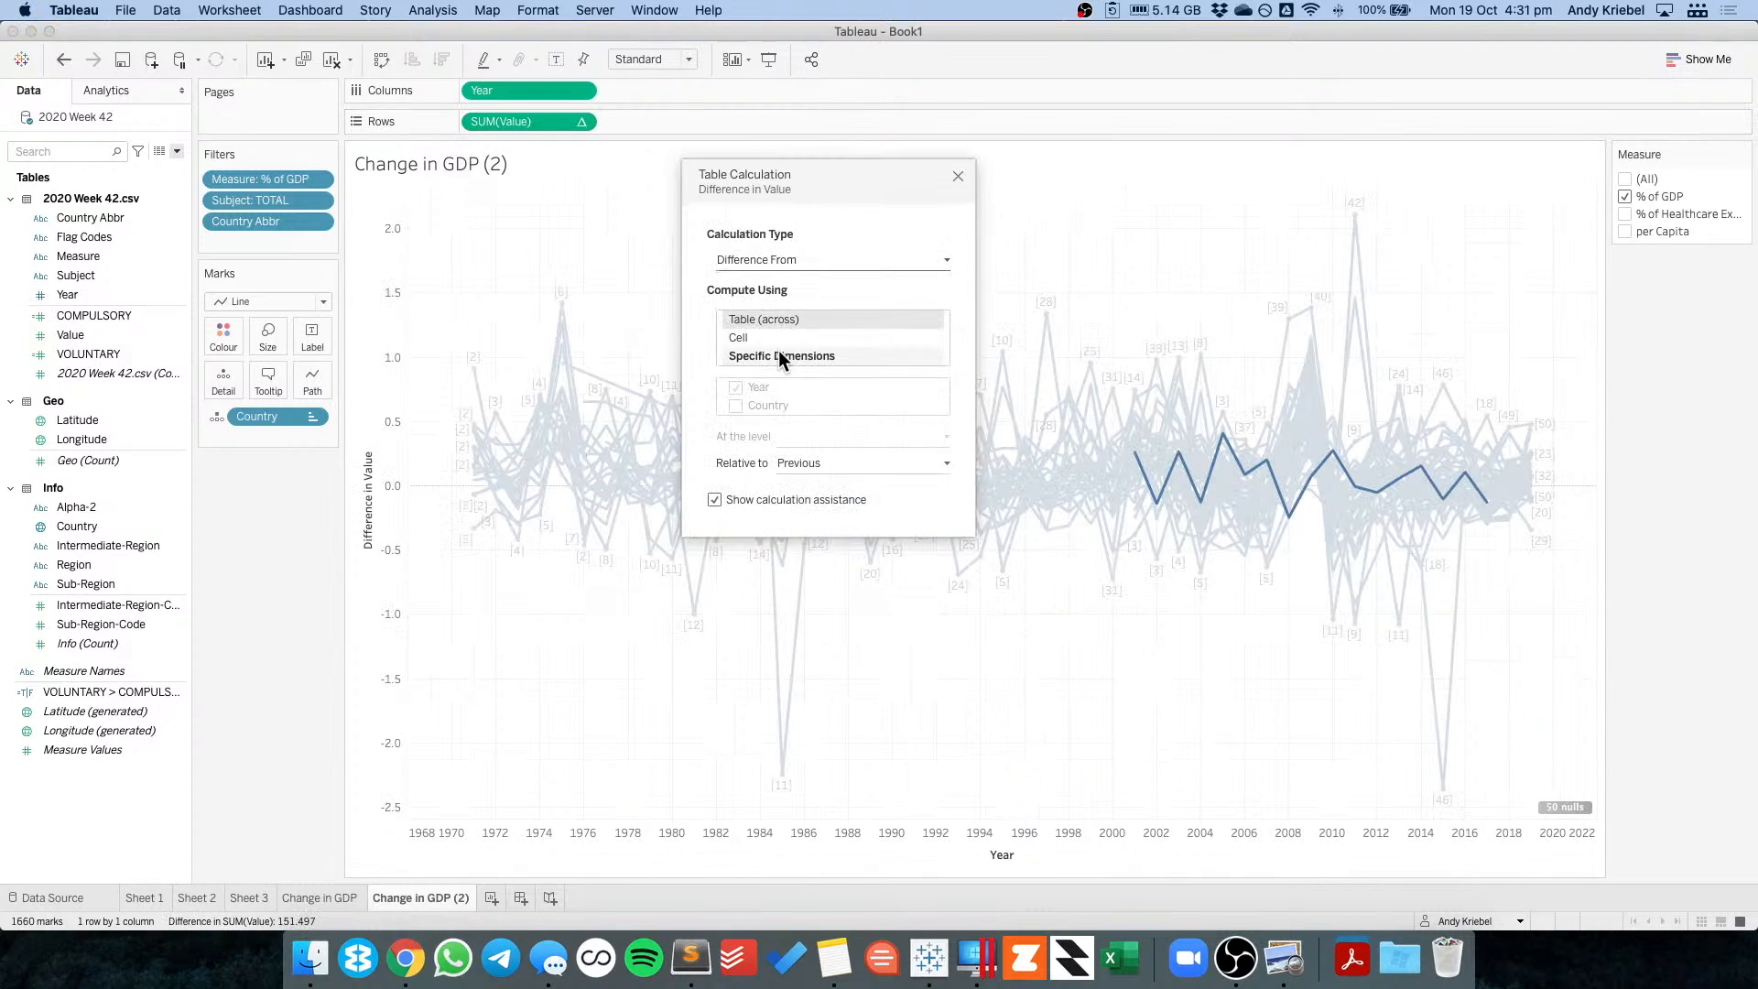
left_click(774, 355)
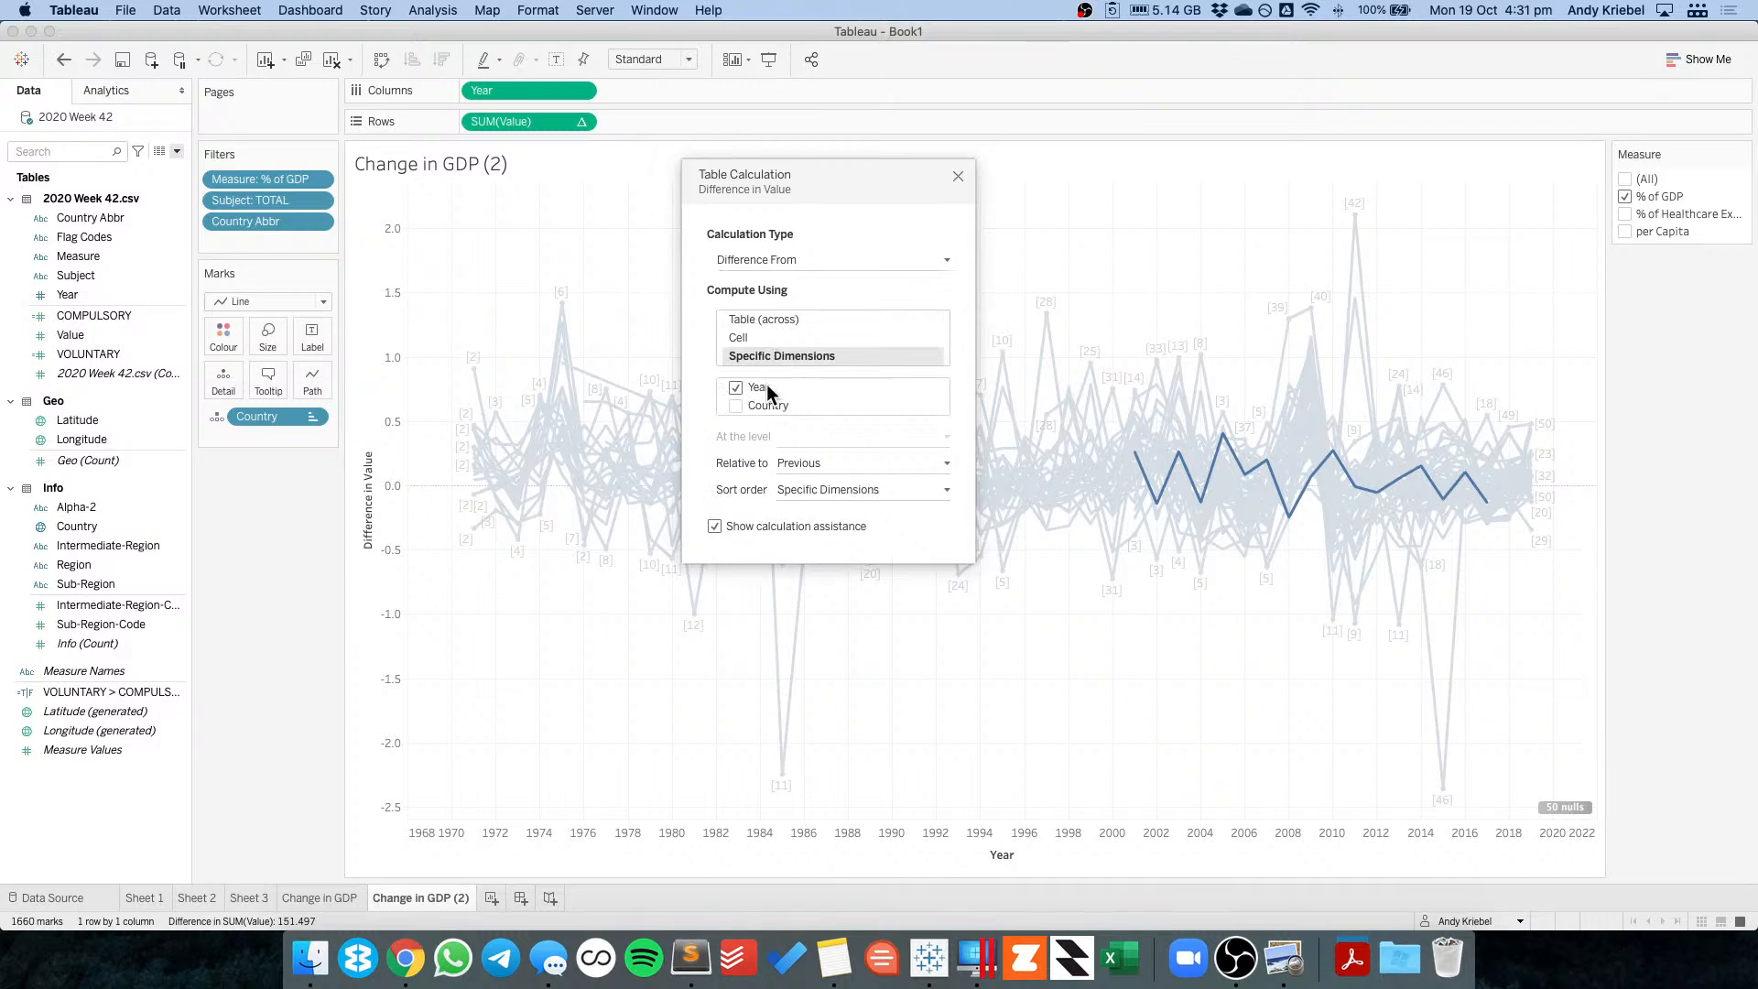
left_click(798, 462)
left_click(800, 508)
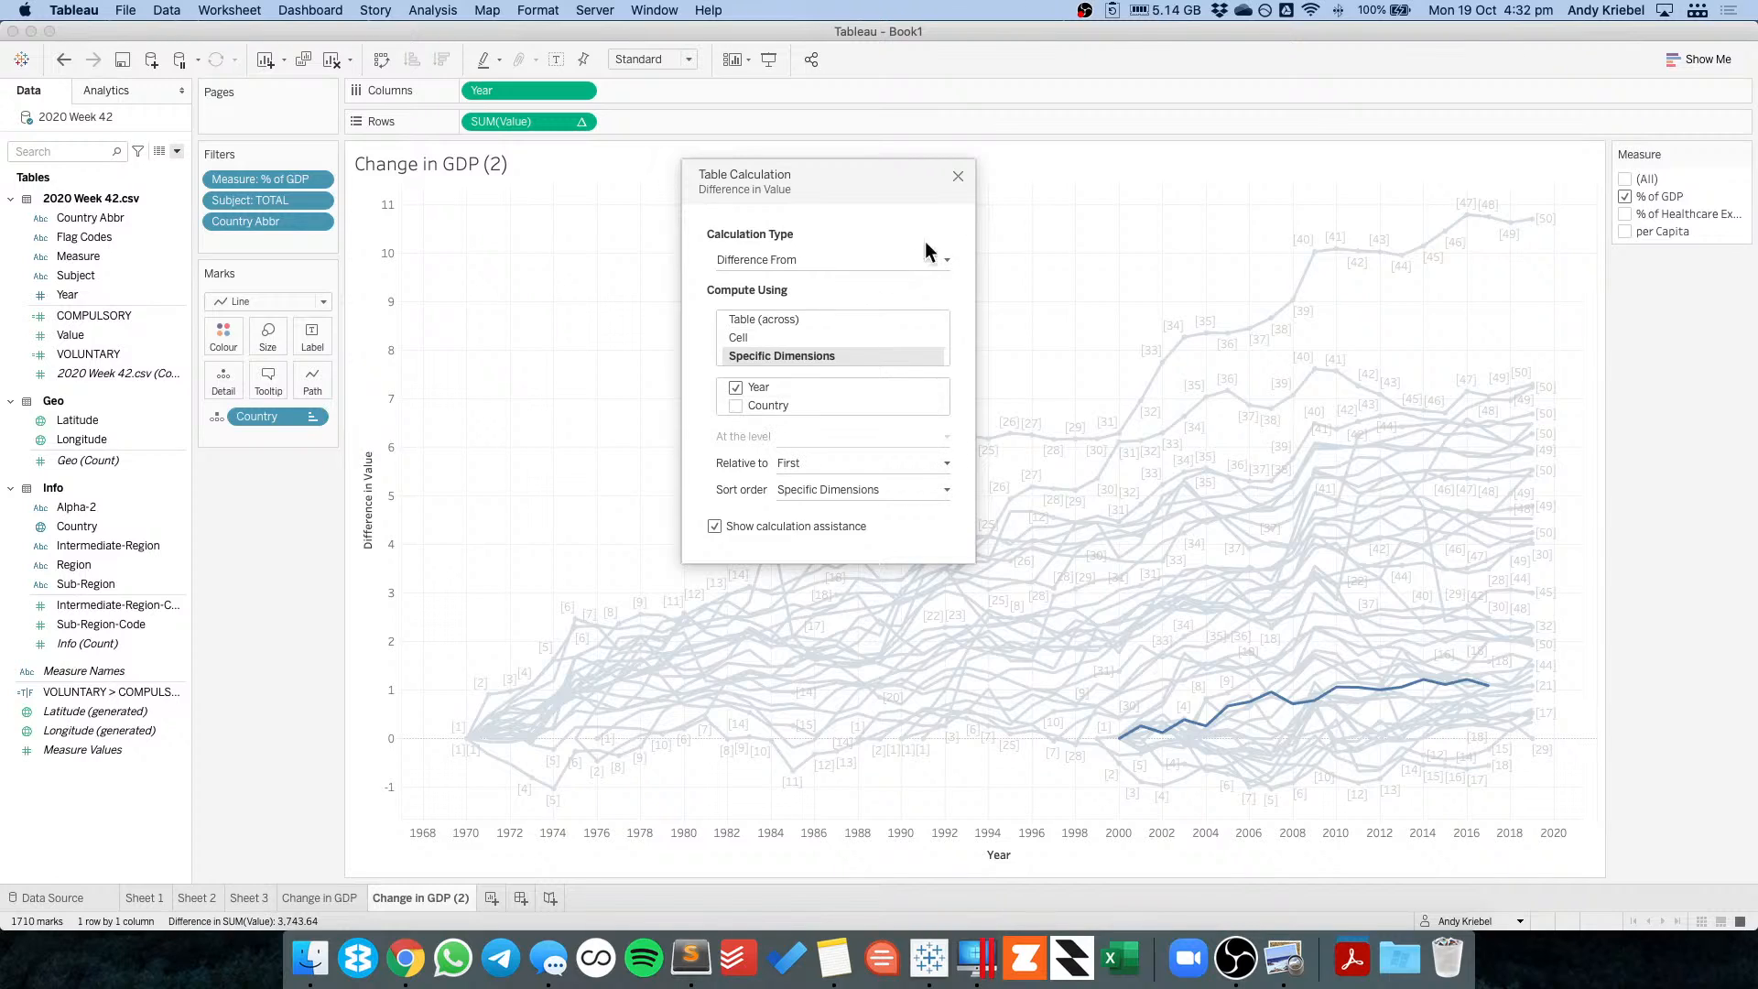
left_click(958, 175)
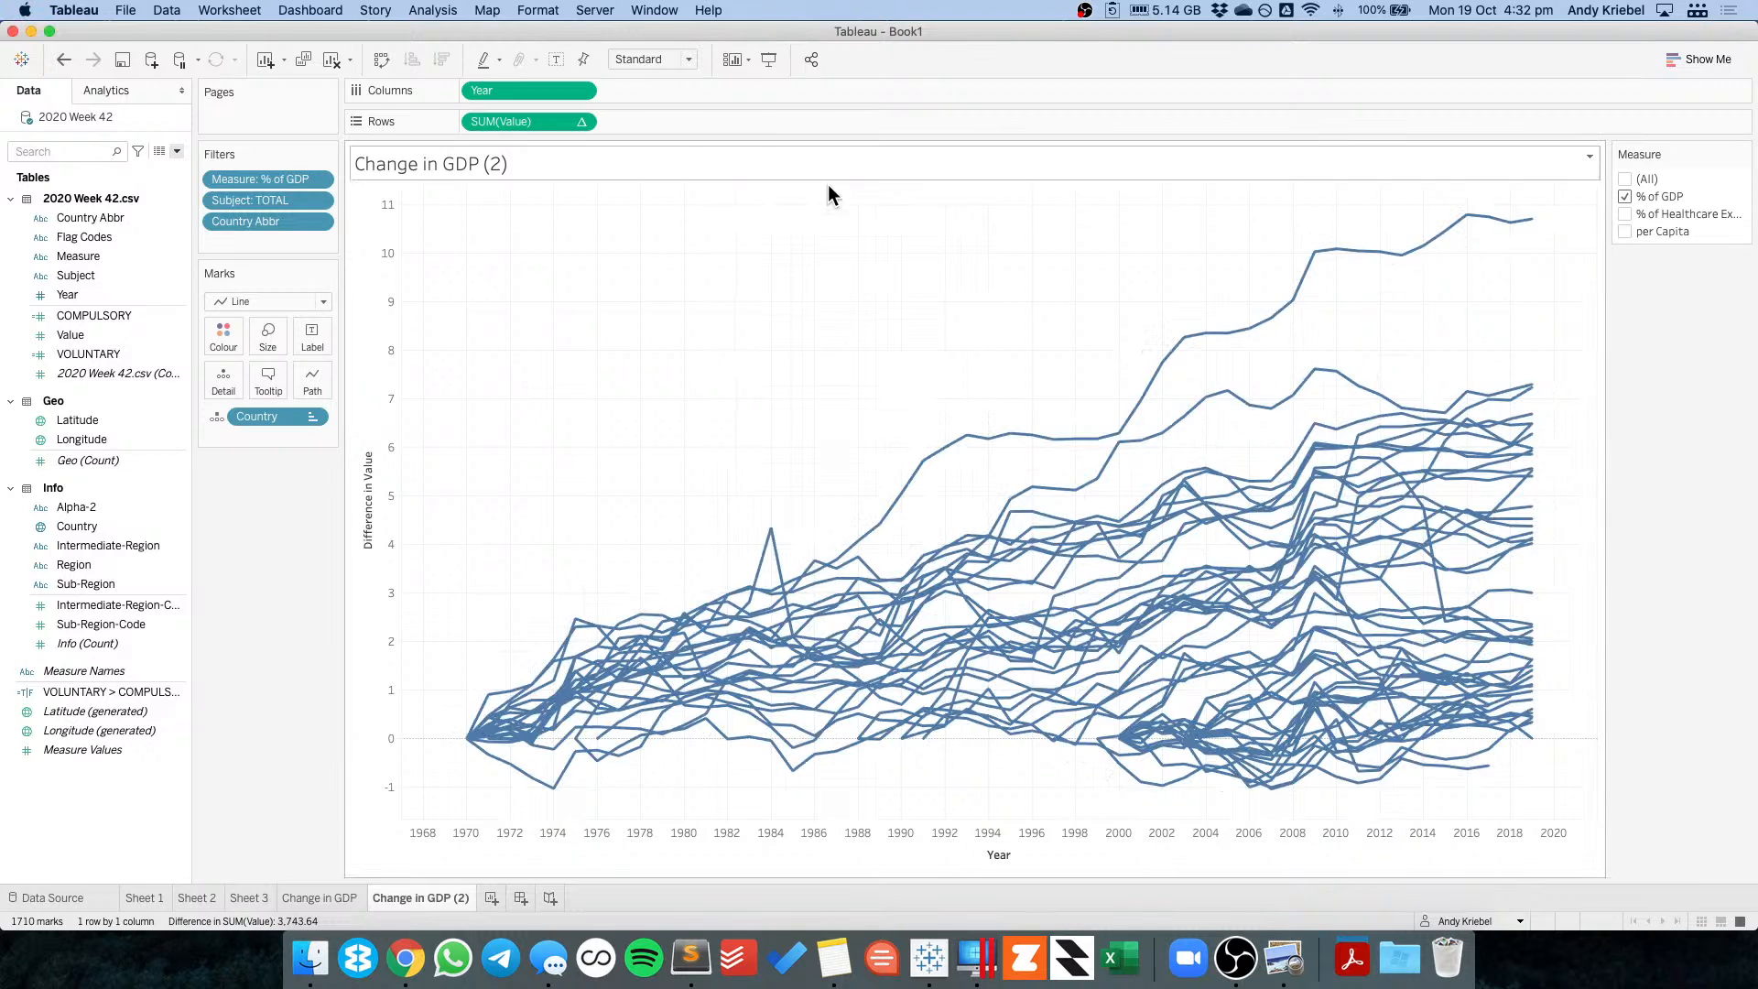
Show the Country highlighter and try it with the search texts "ind" and "uni".
left_click(317, 415)
left_click(304, 480)
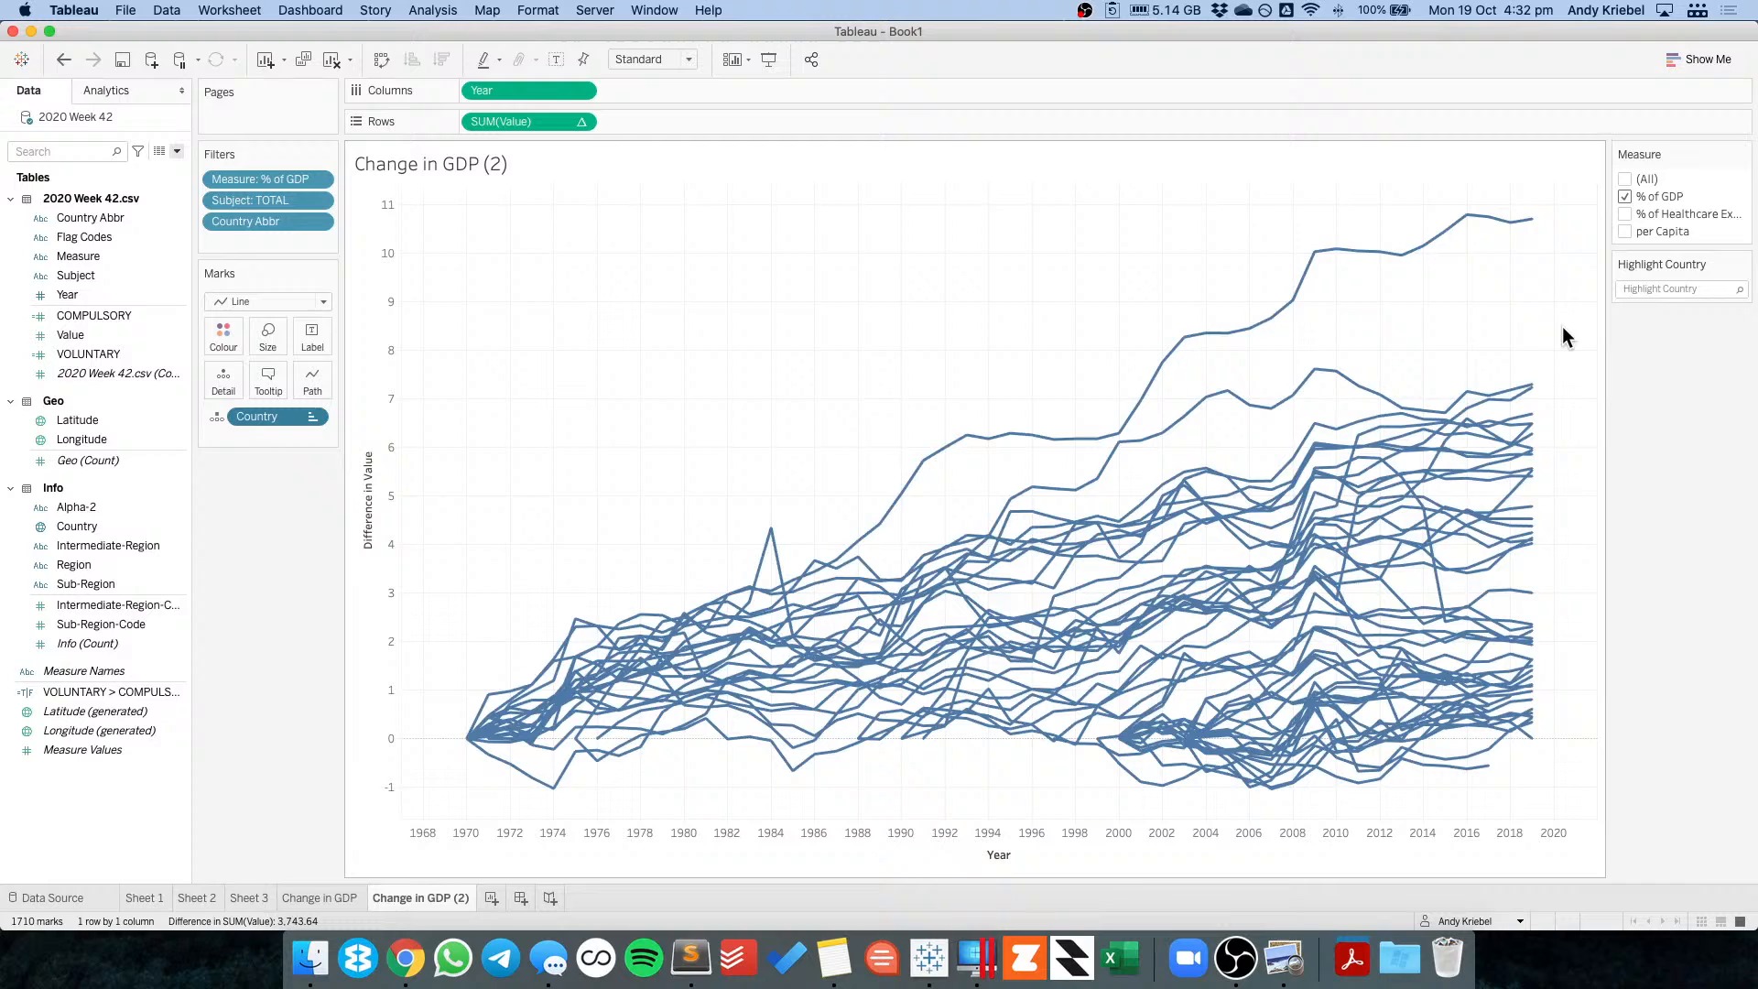
left_click(1628, 289)
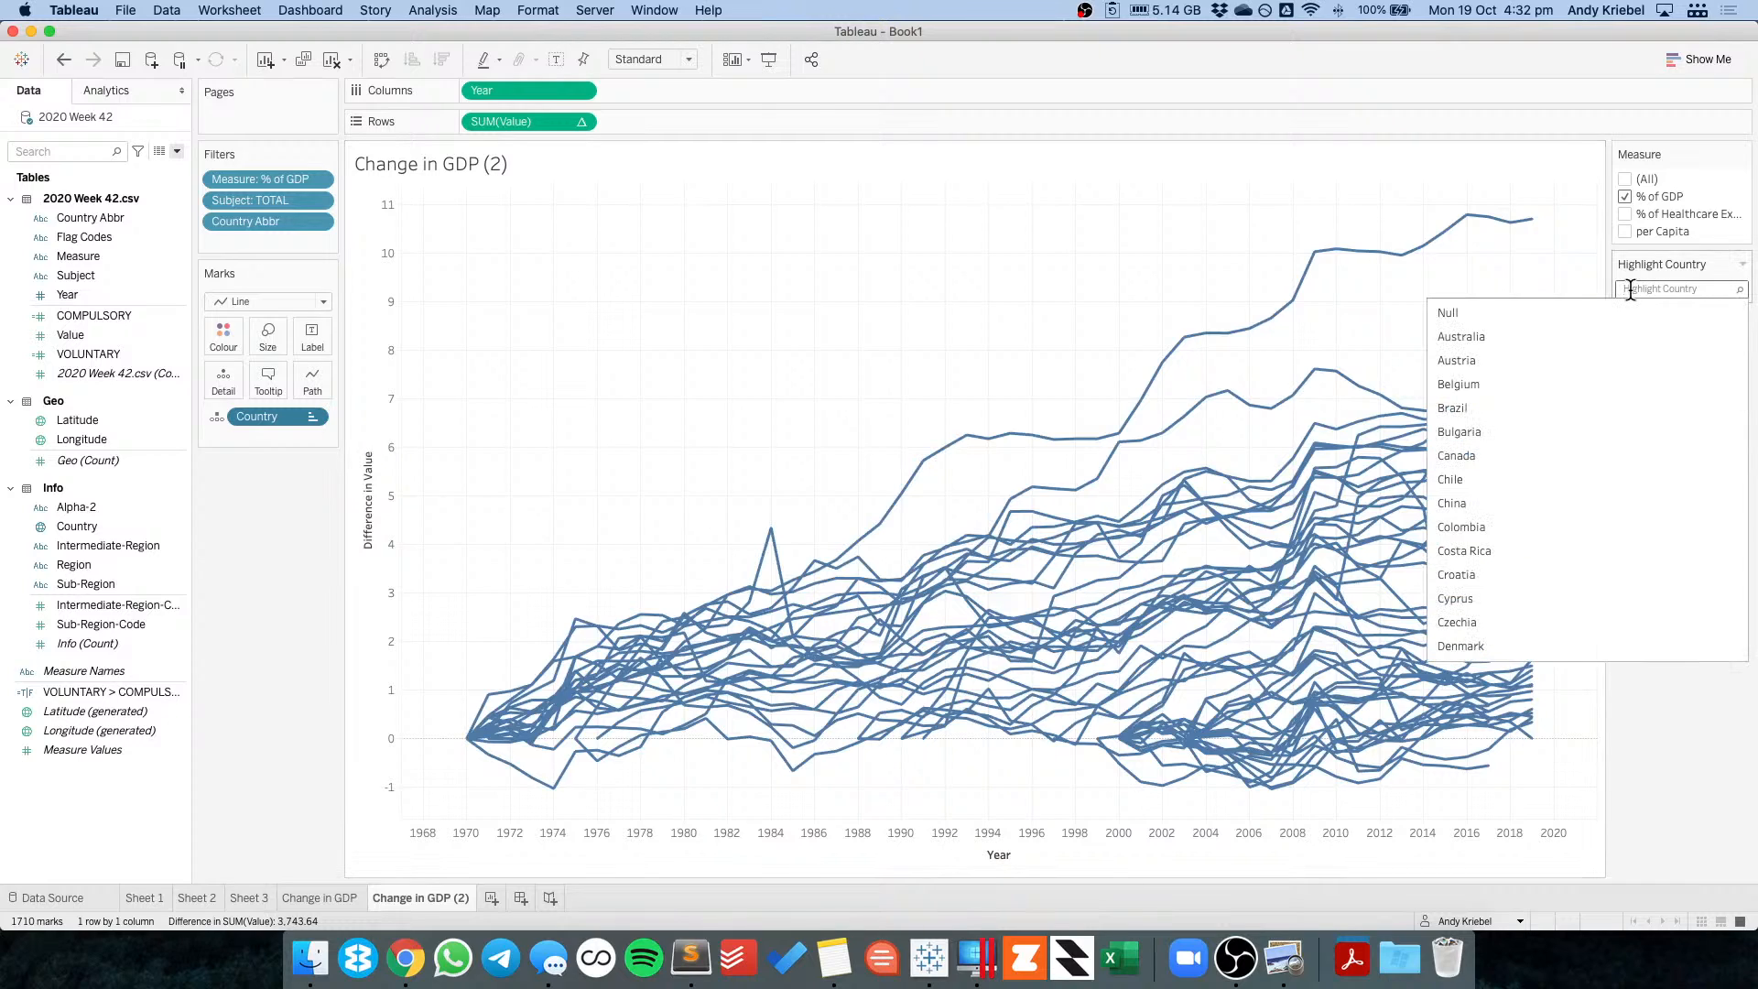
type("ind")
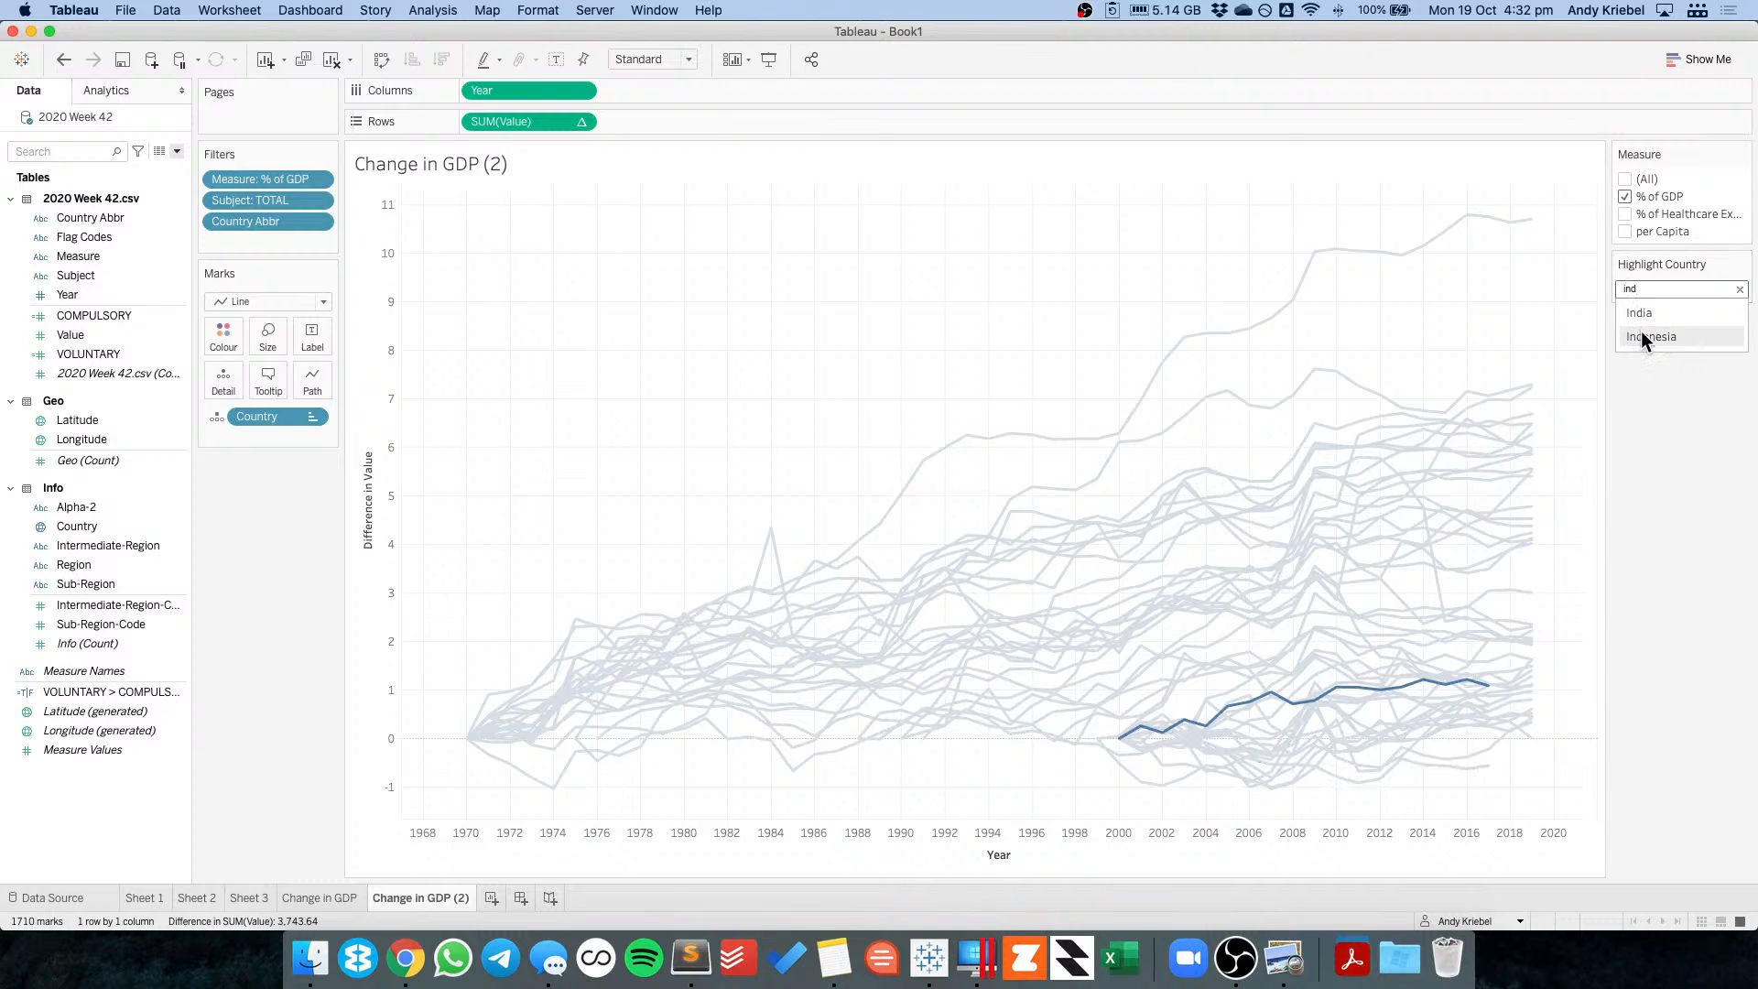
left_click(1640, 336)
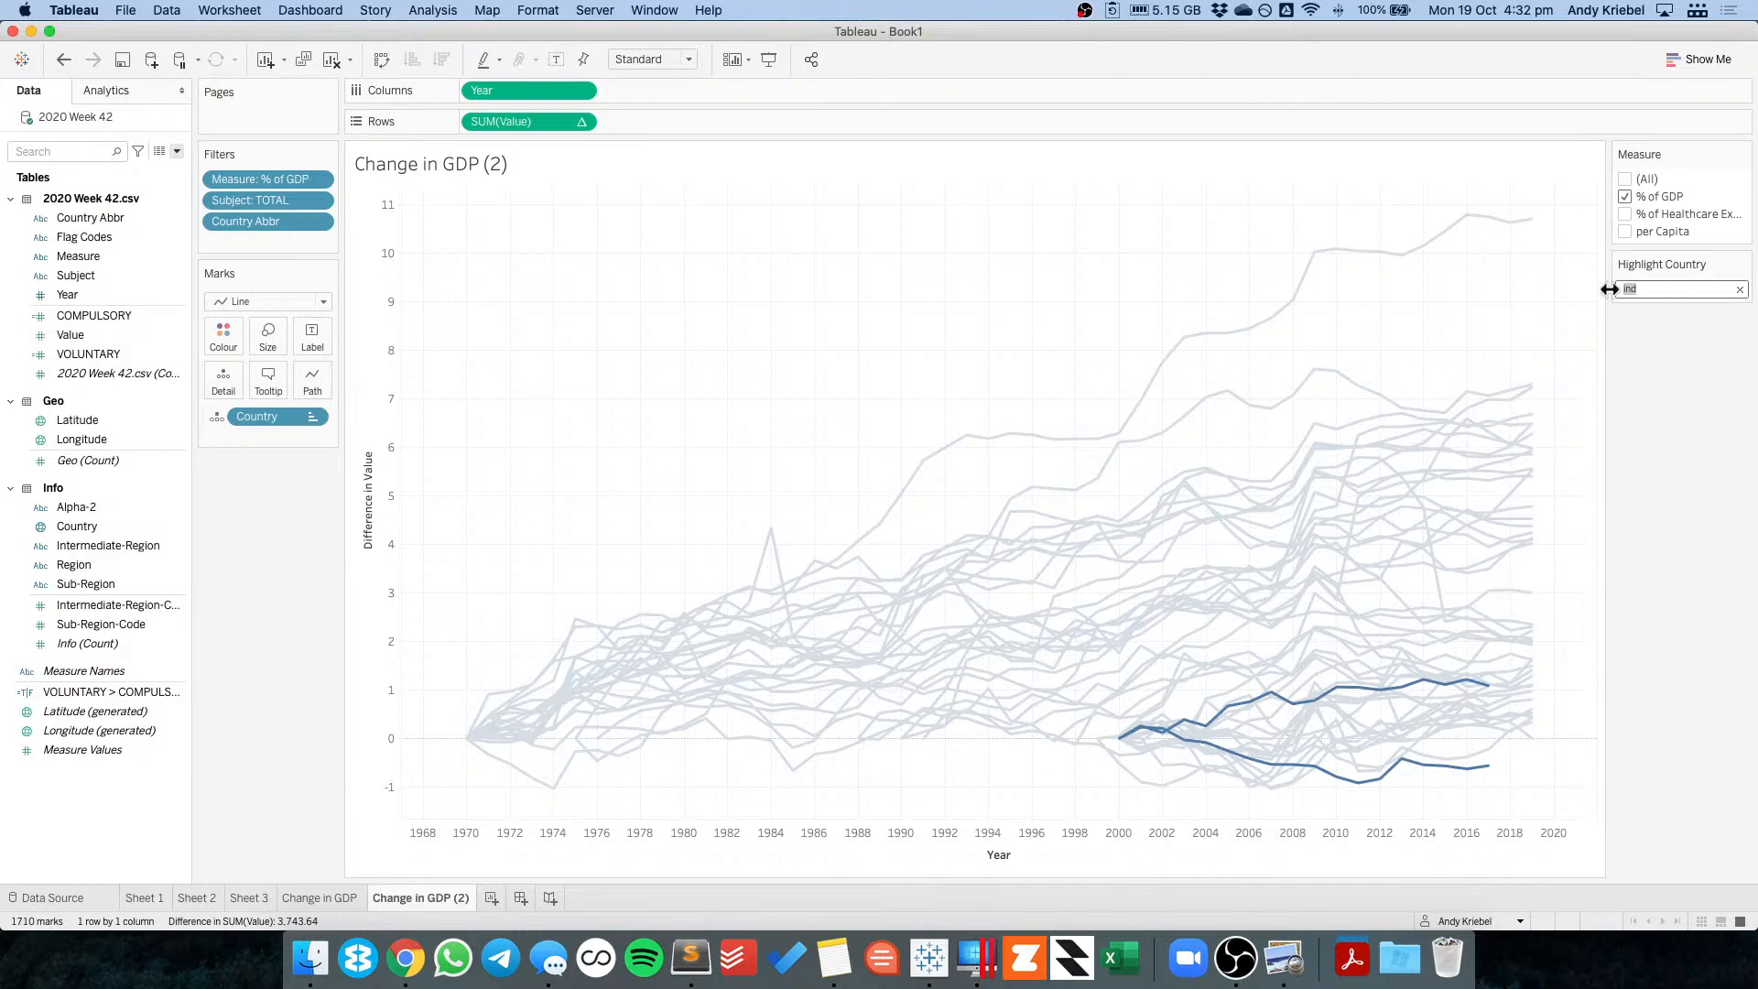
type("uni")
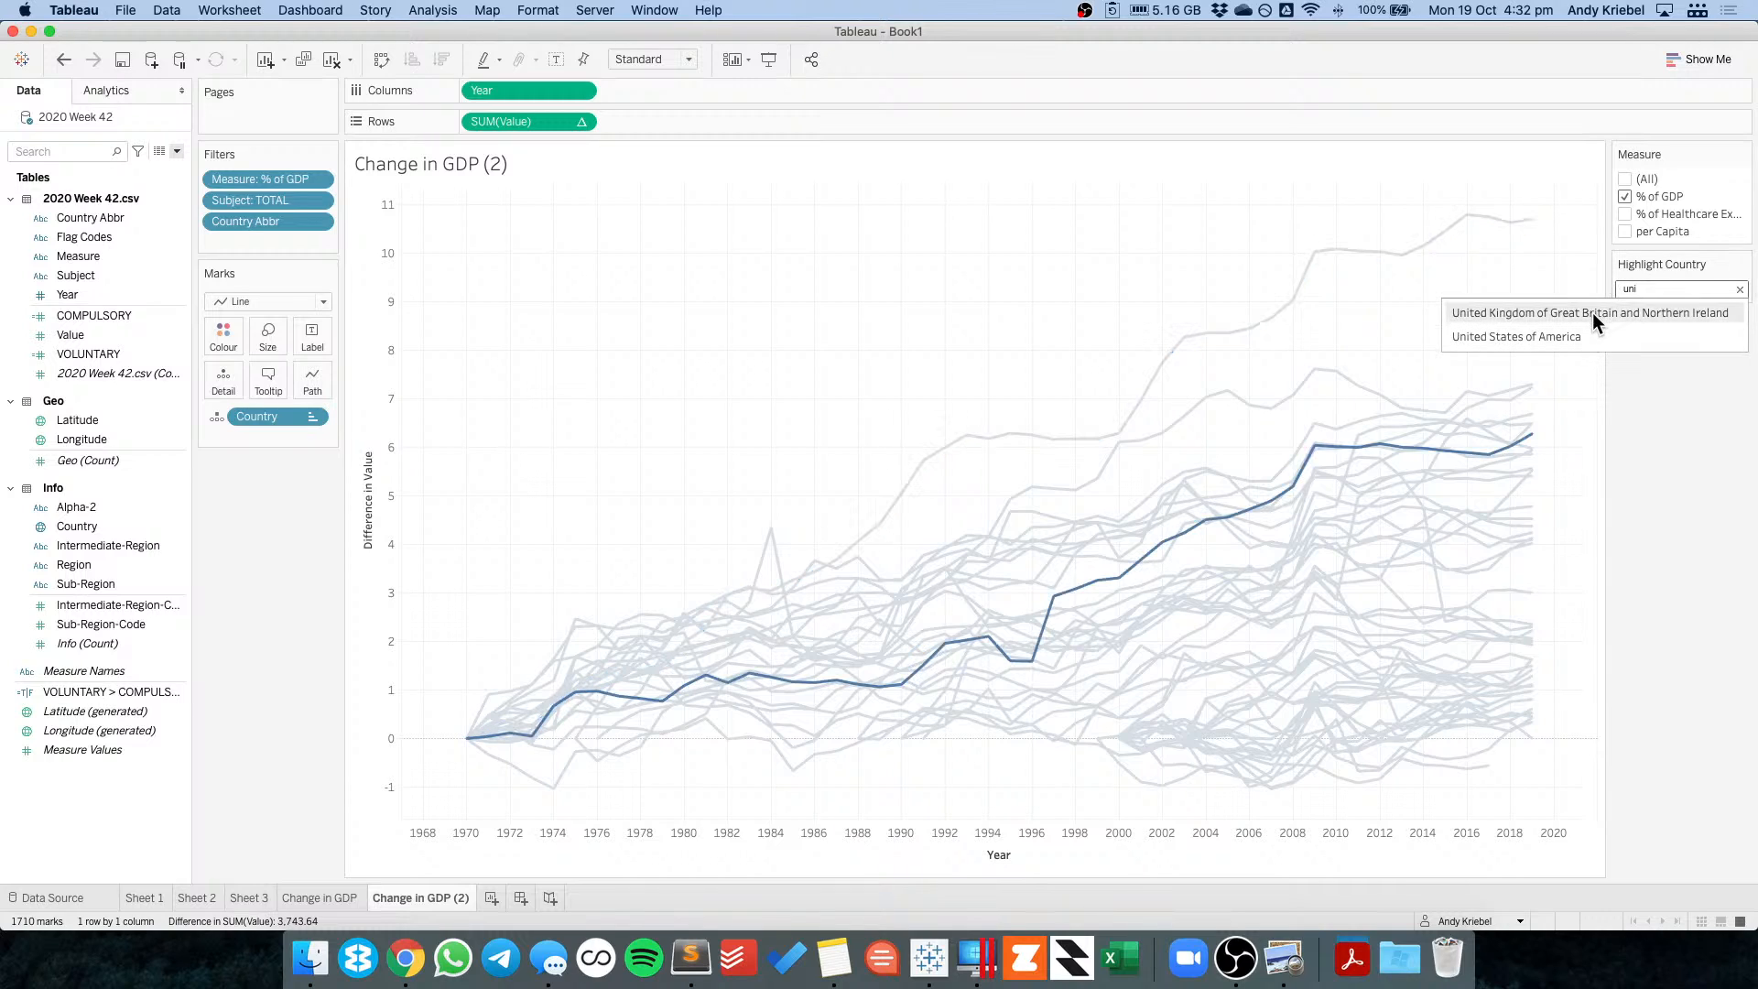
left_click(1075, 256)
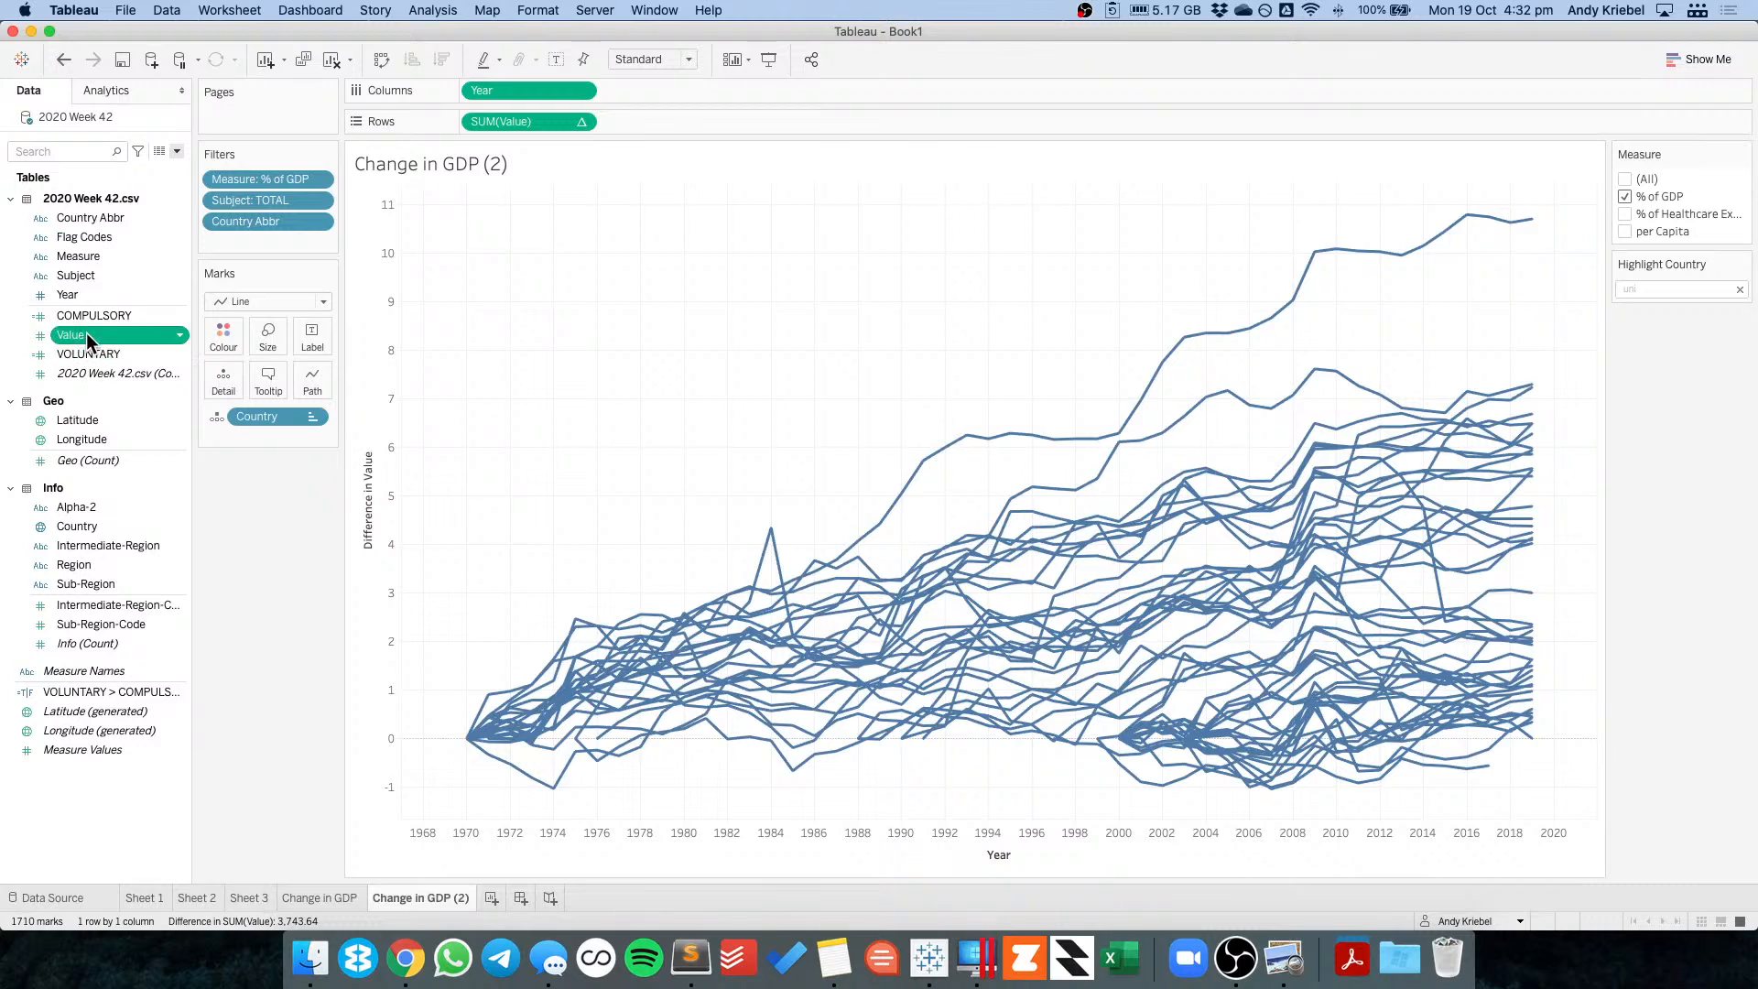
Add SUM(Value) to the line marks' detail and inspect points on the Ireland and United States of America lines.
left_click_drag(86, 334, 270, 453)
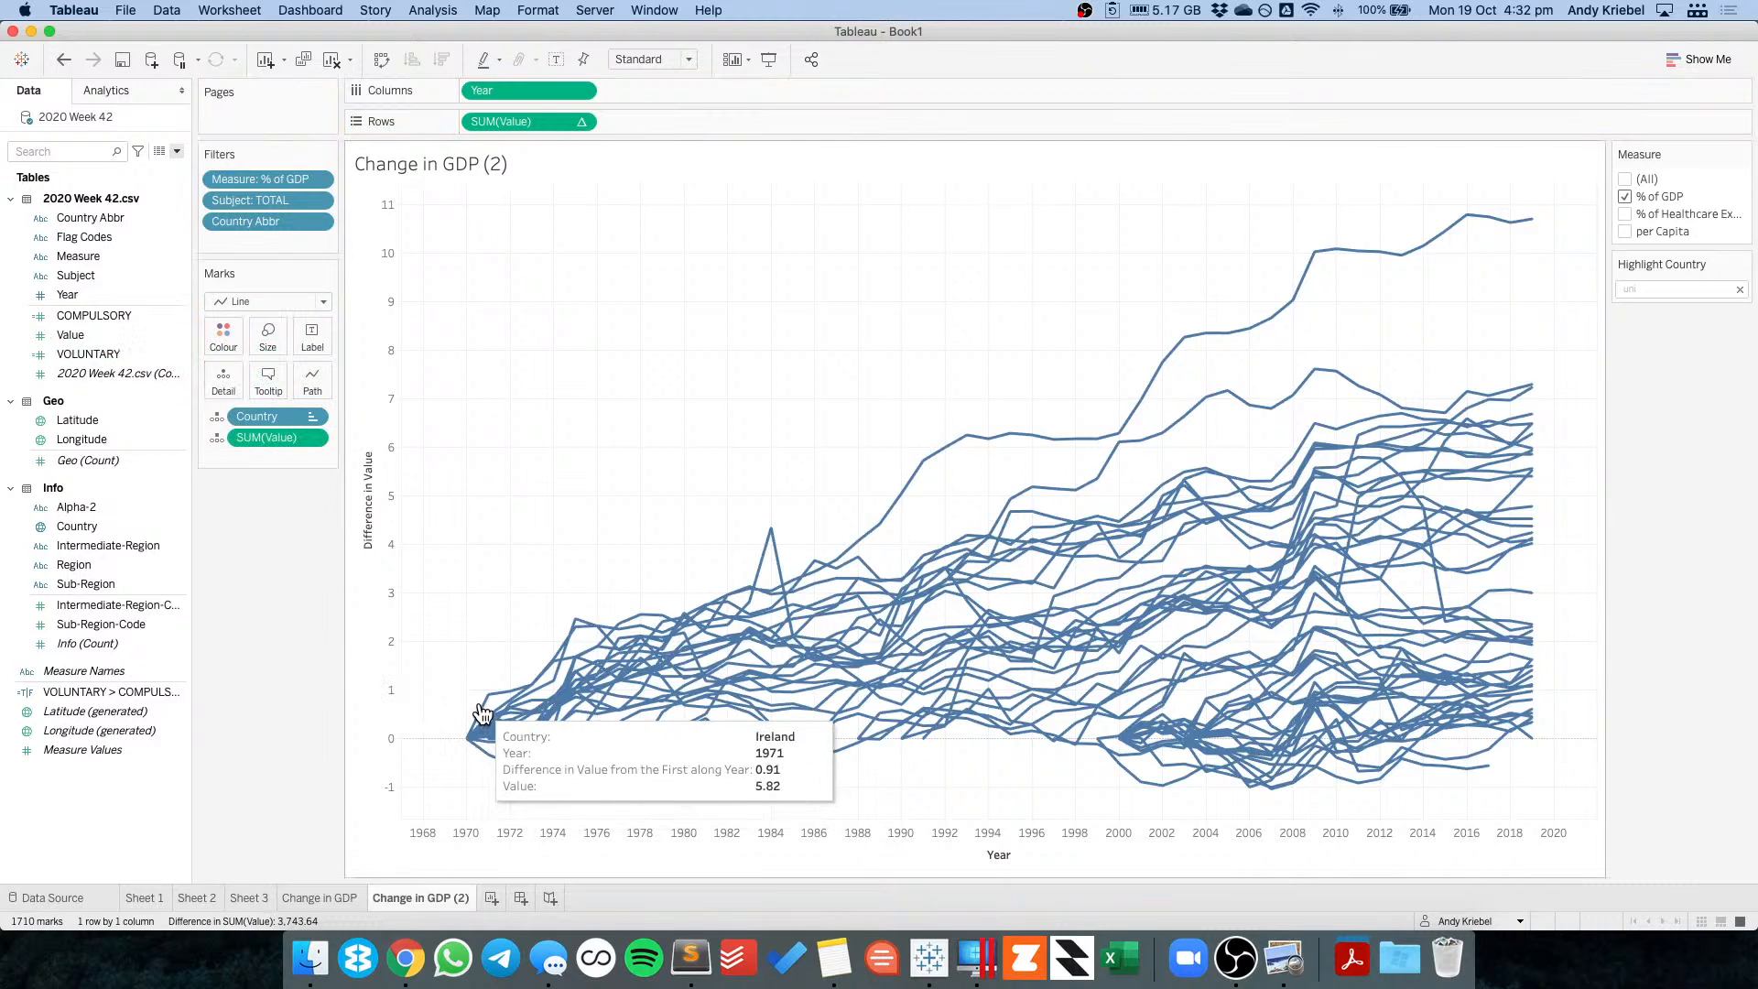
left_click(483, 713)
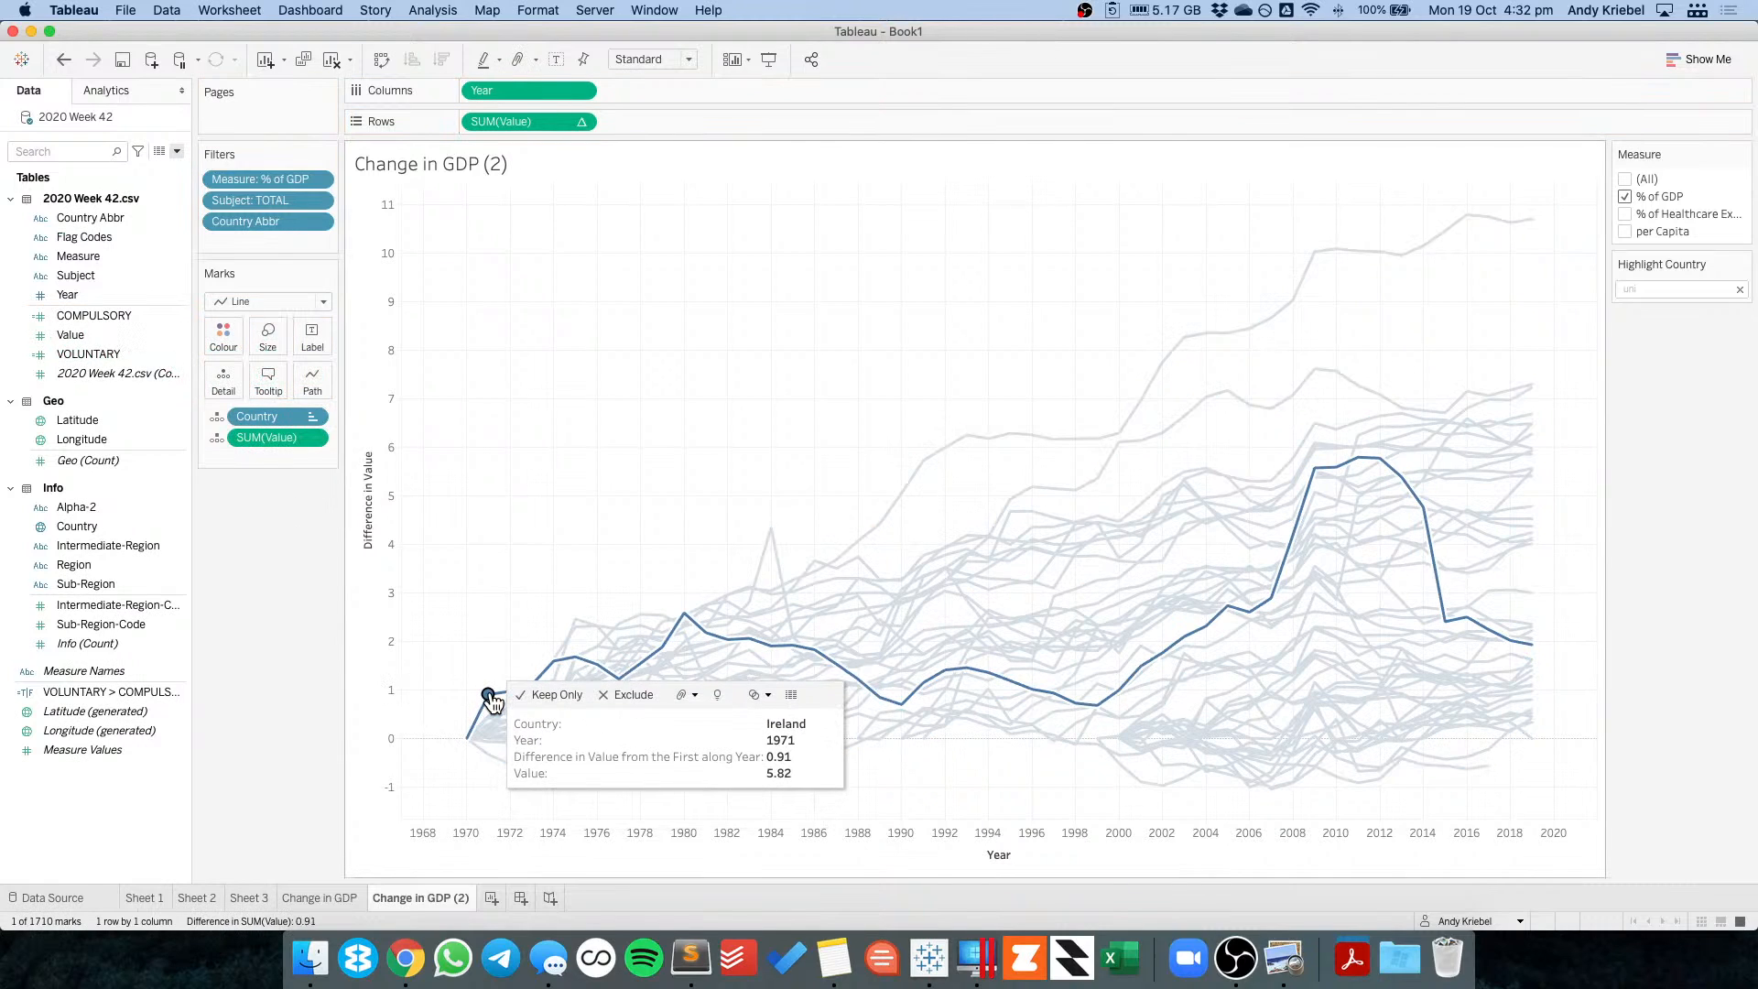
left_click(1184, 339)
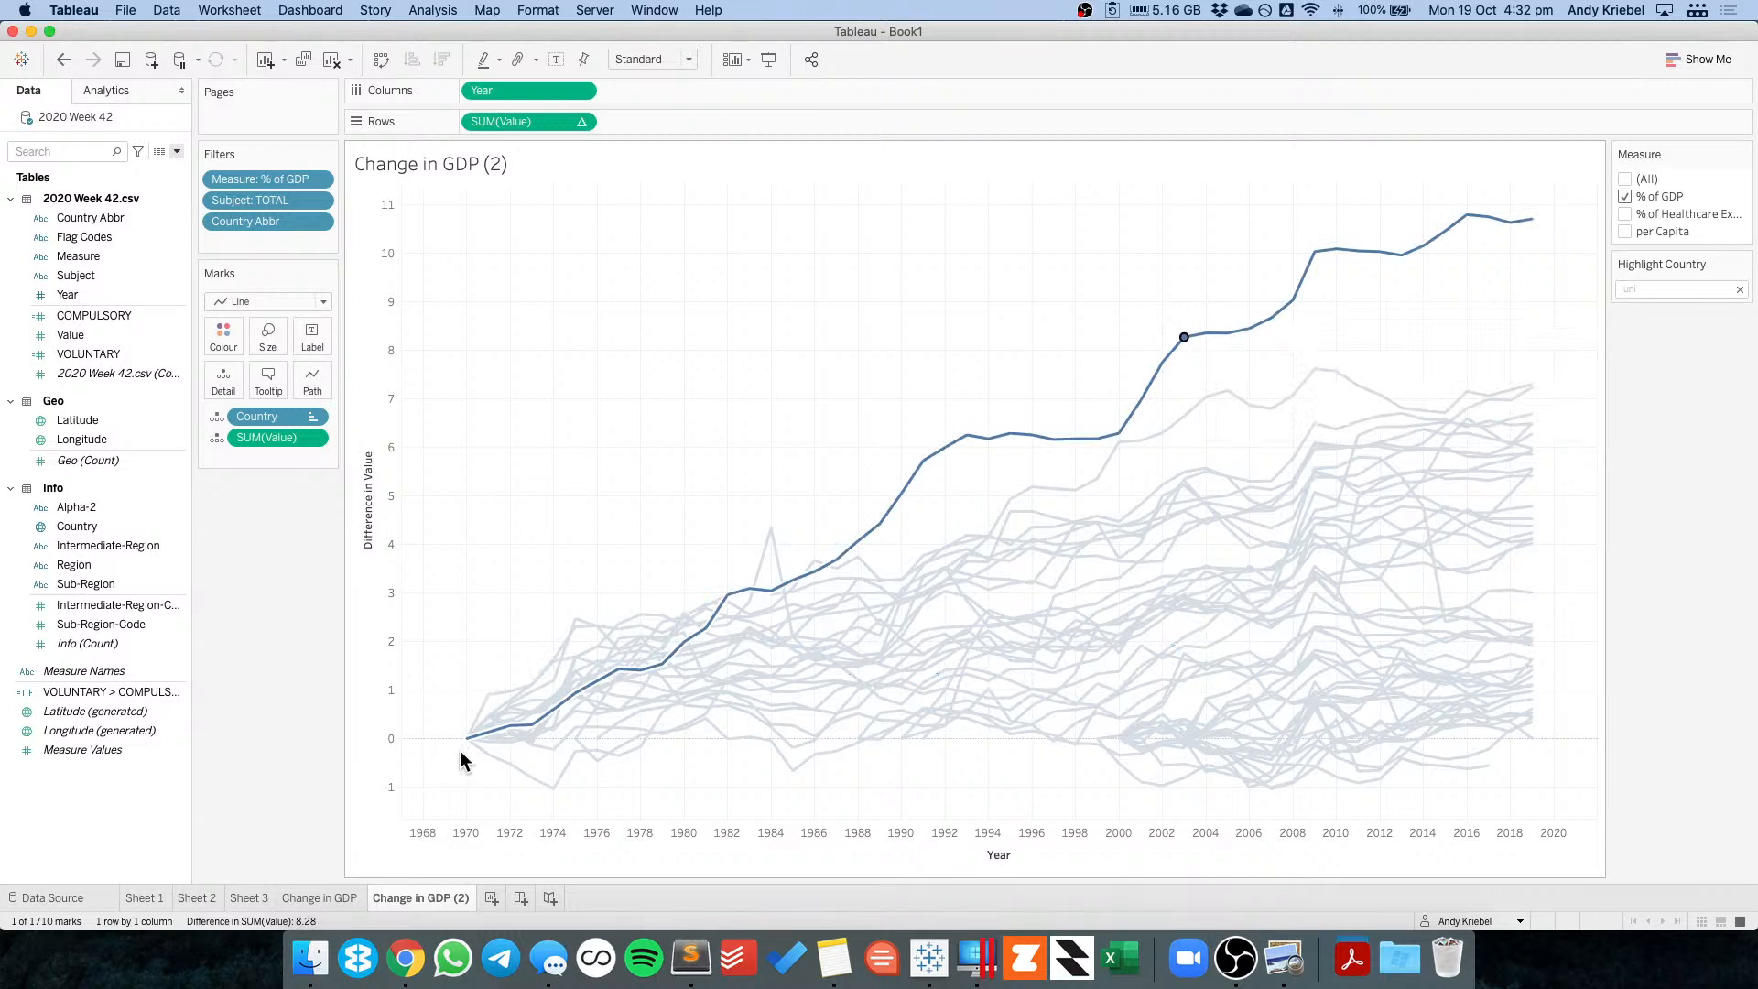
mouse_move(466, 746)
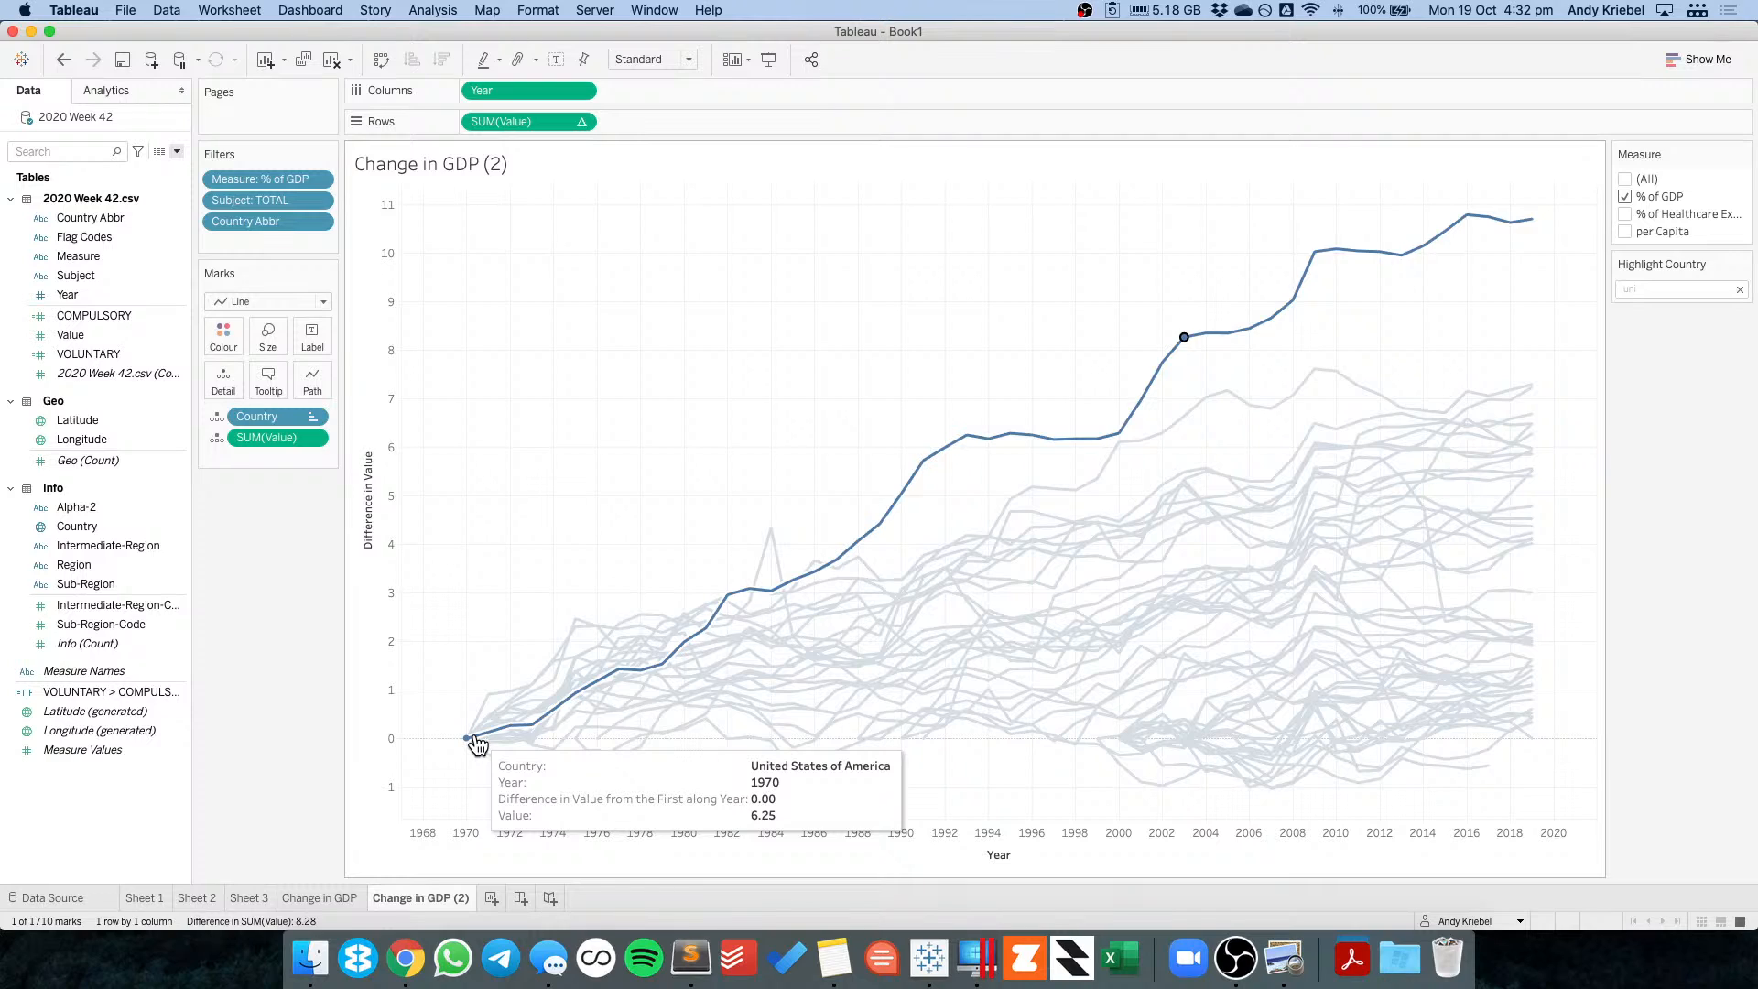
mouse_move(1534, 224)
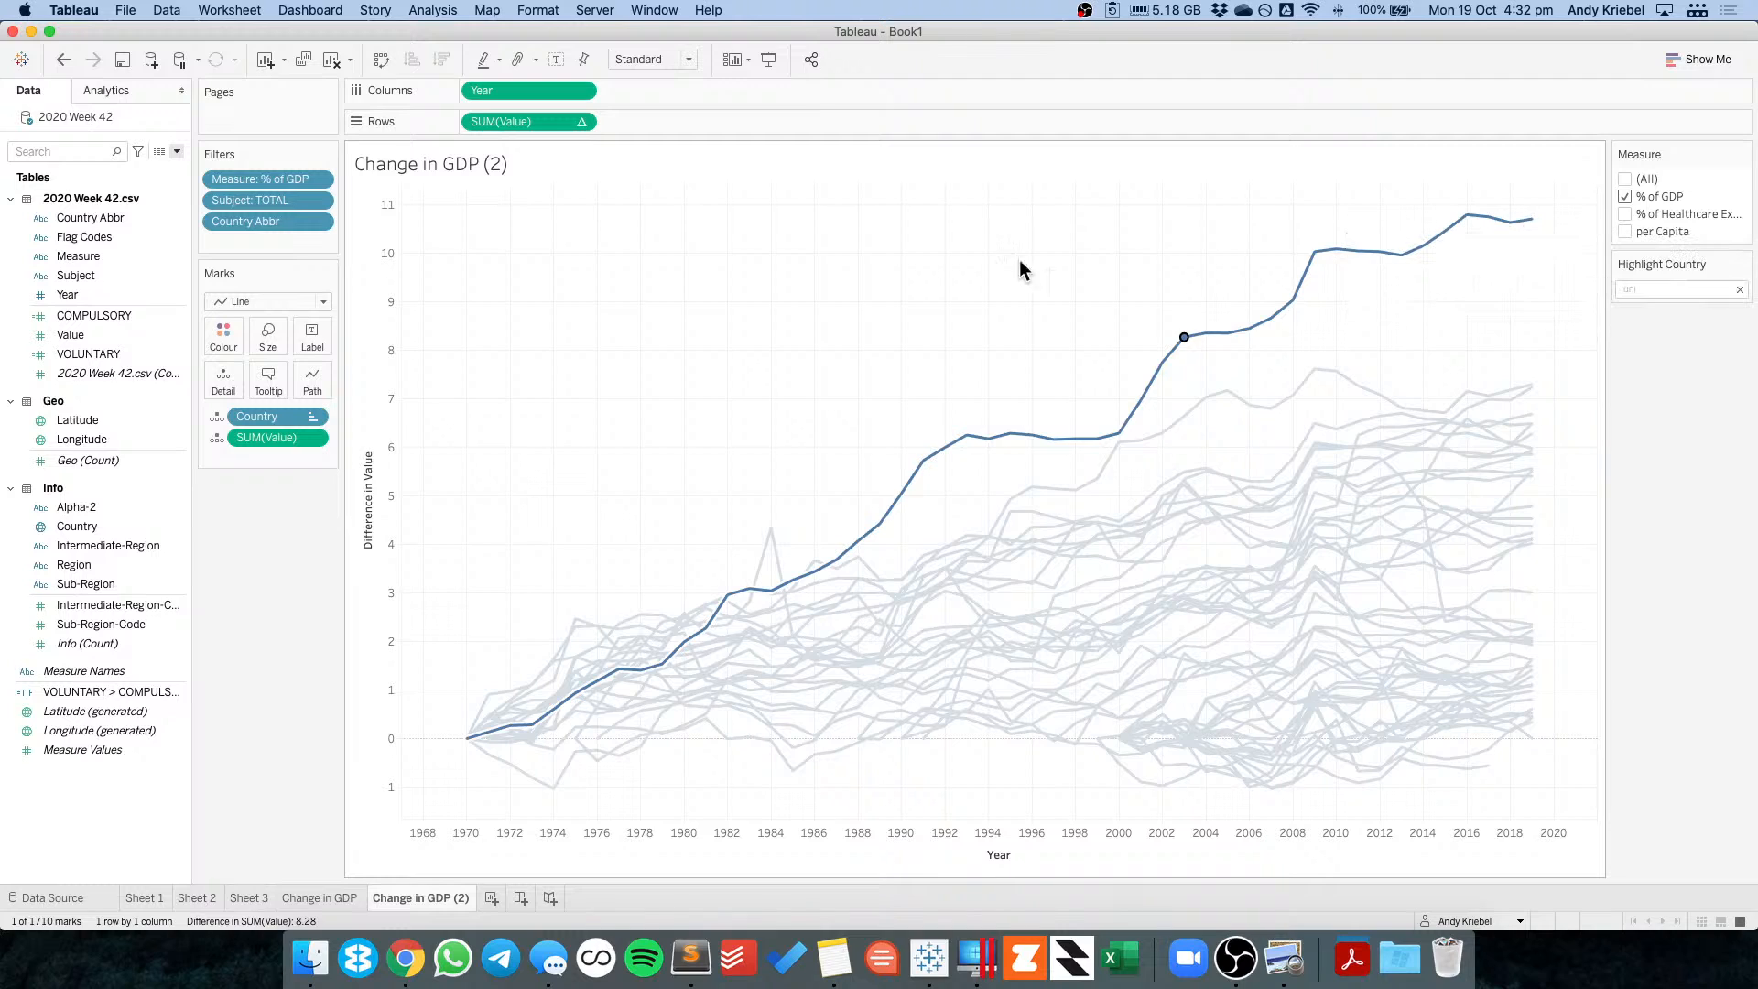
left_click(838, 300)
Try the Measure filter with per Capita and % of Healthcare Expenditure, and return it to % of GDP.
left_click(1626, 196)
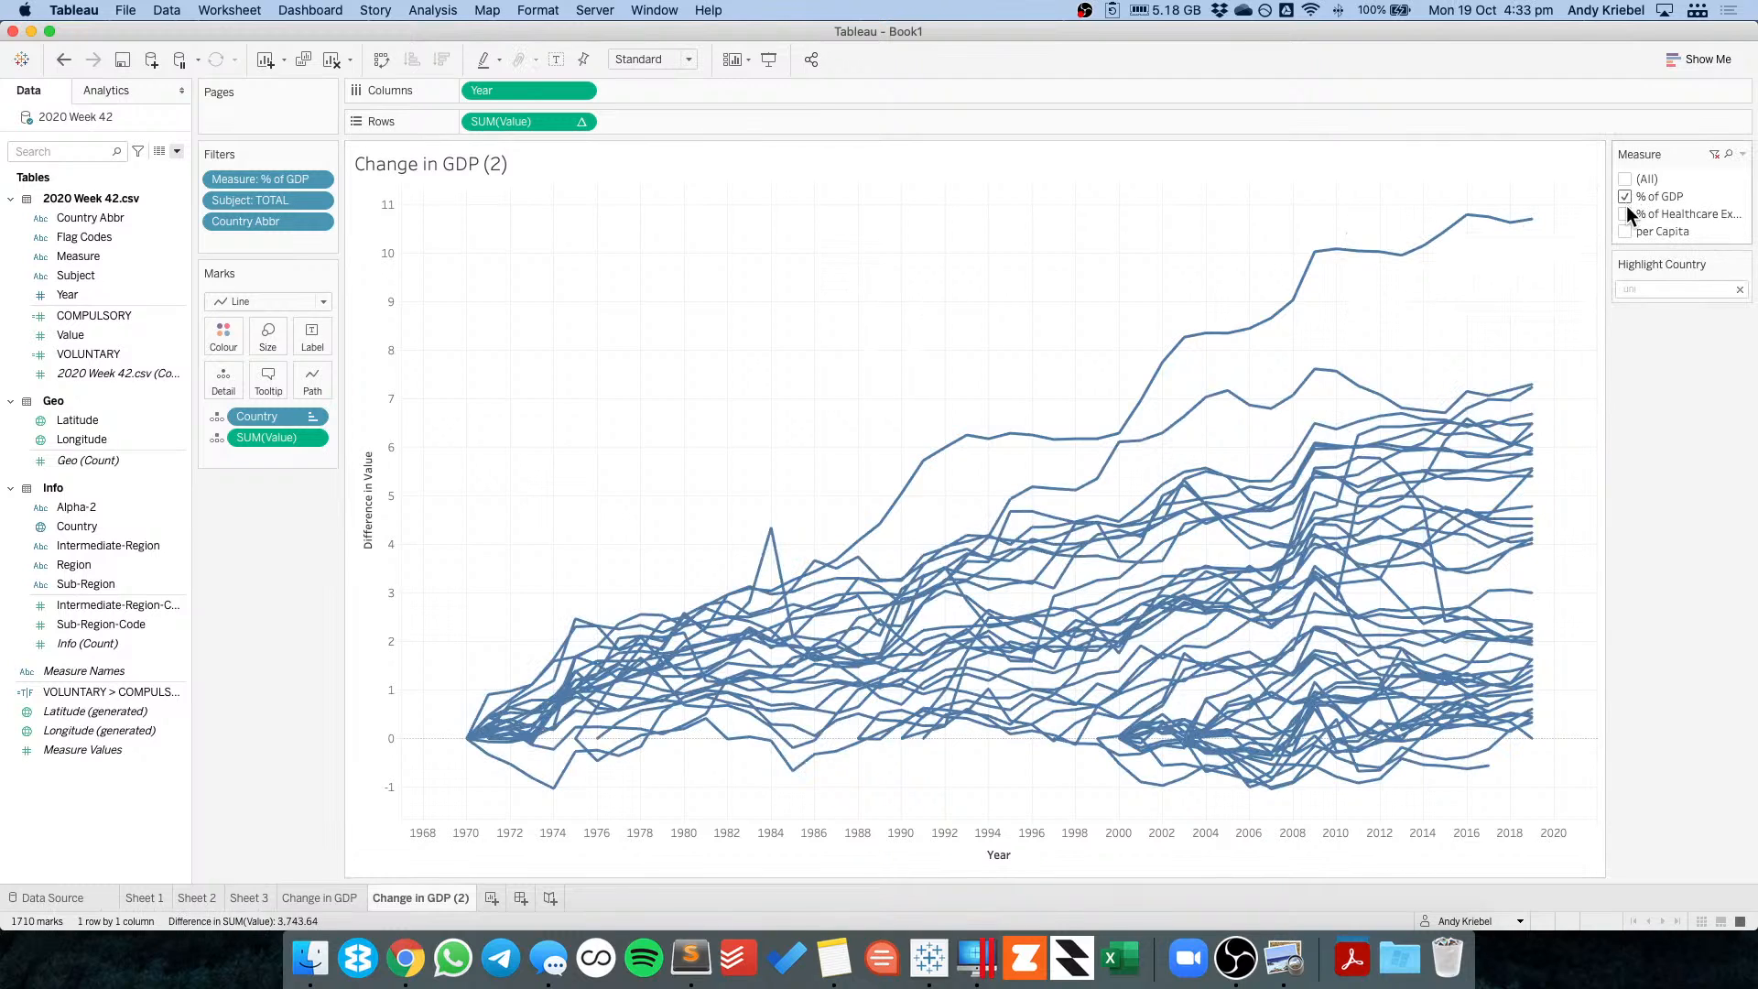
left_click(1626, 231)
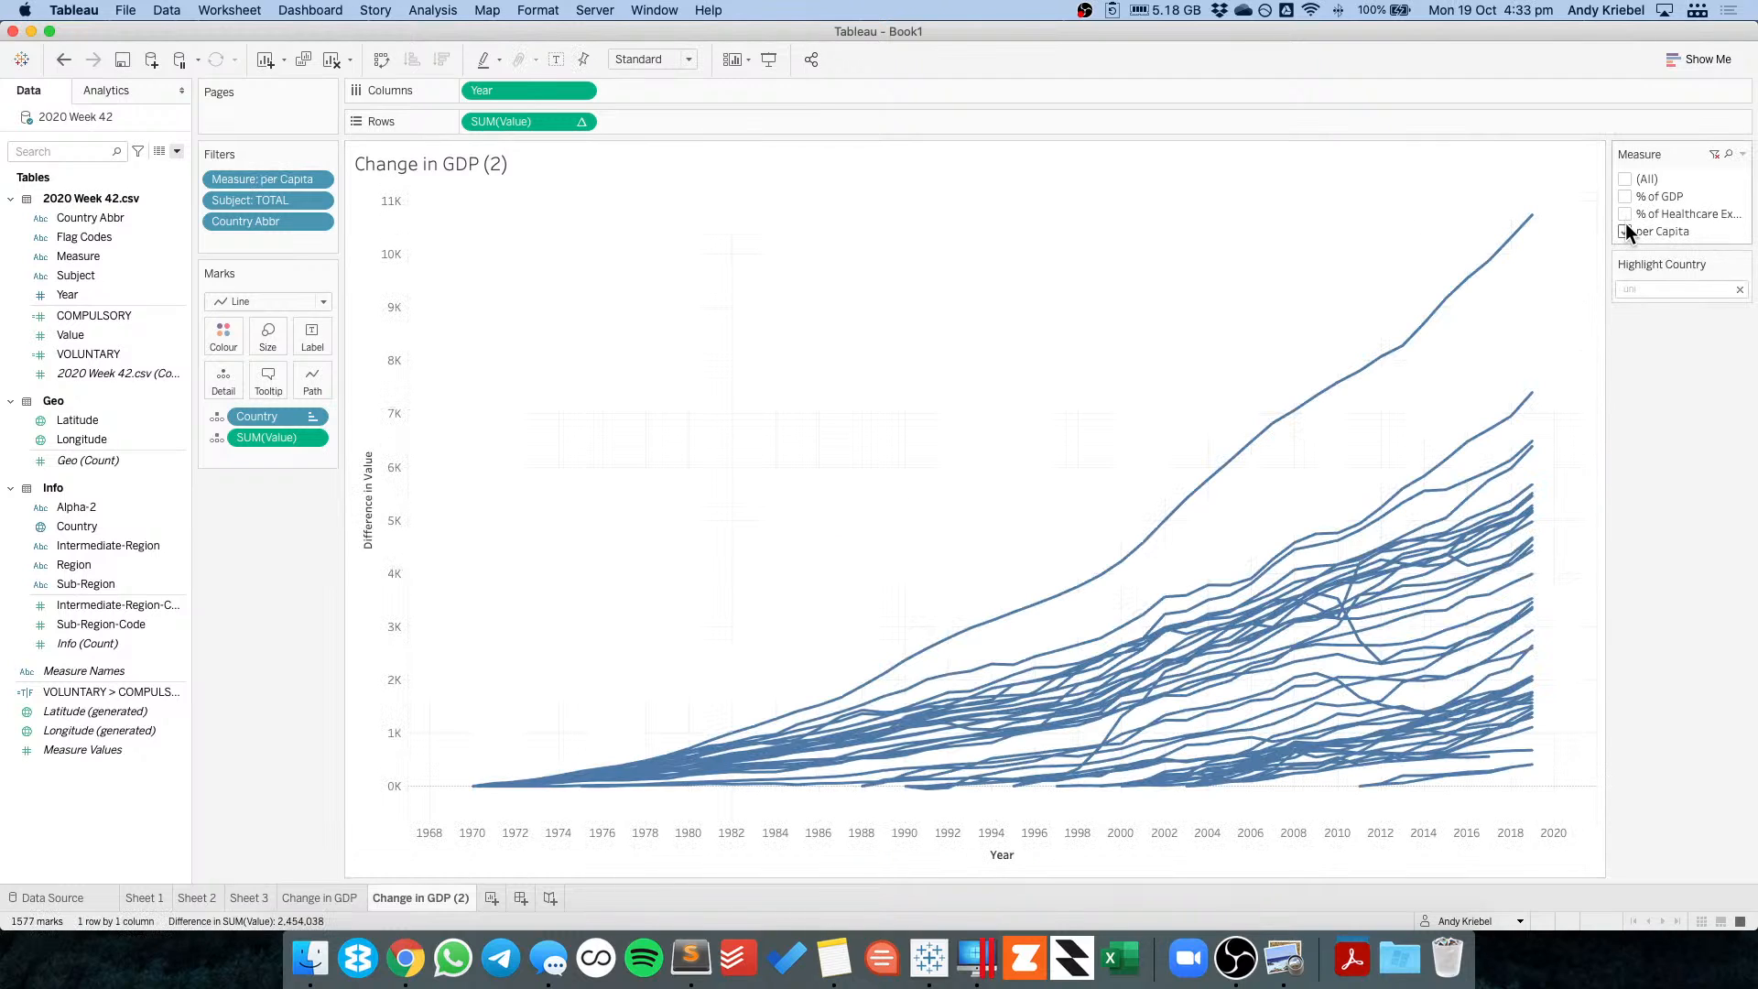
left_click(1626, 214)
left_click(1626, 230)
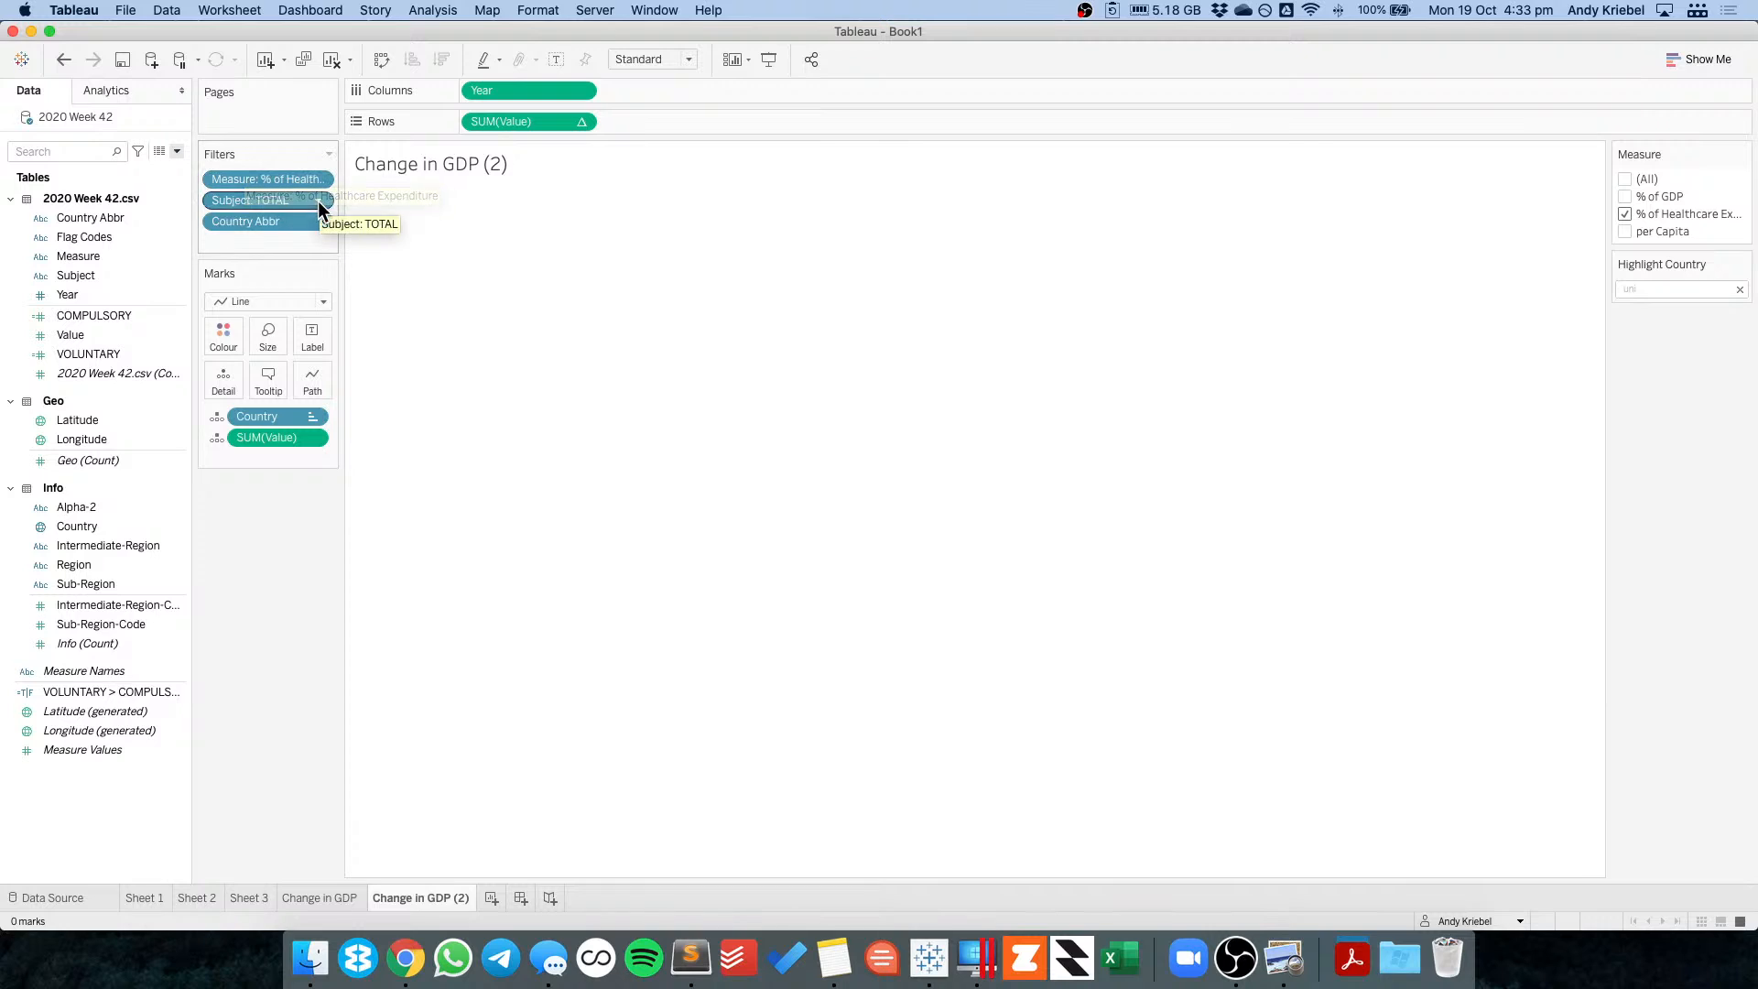
left_click(1625, 196)
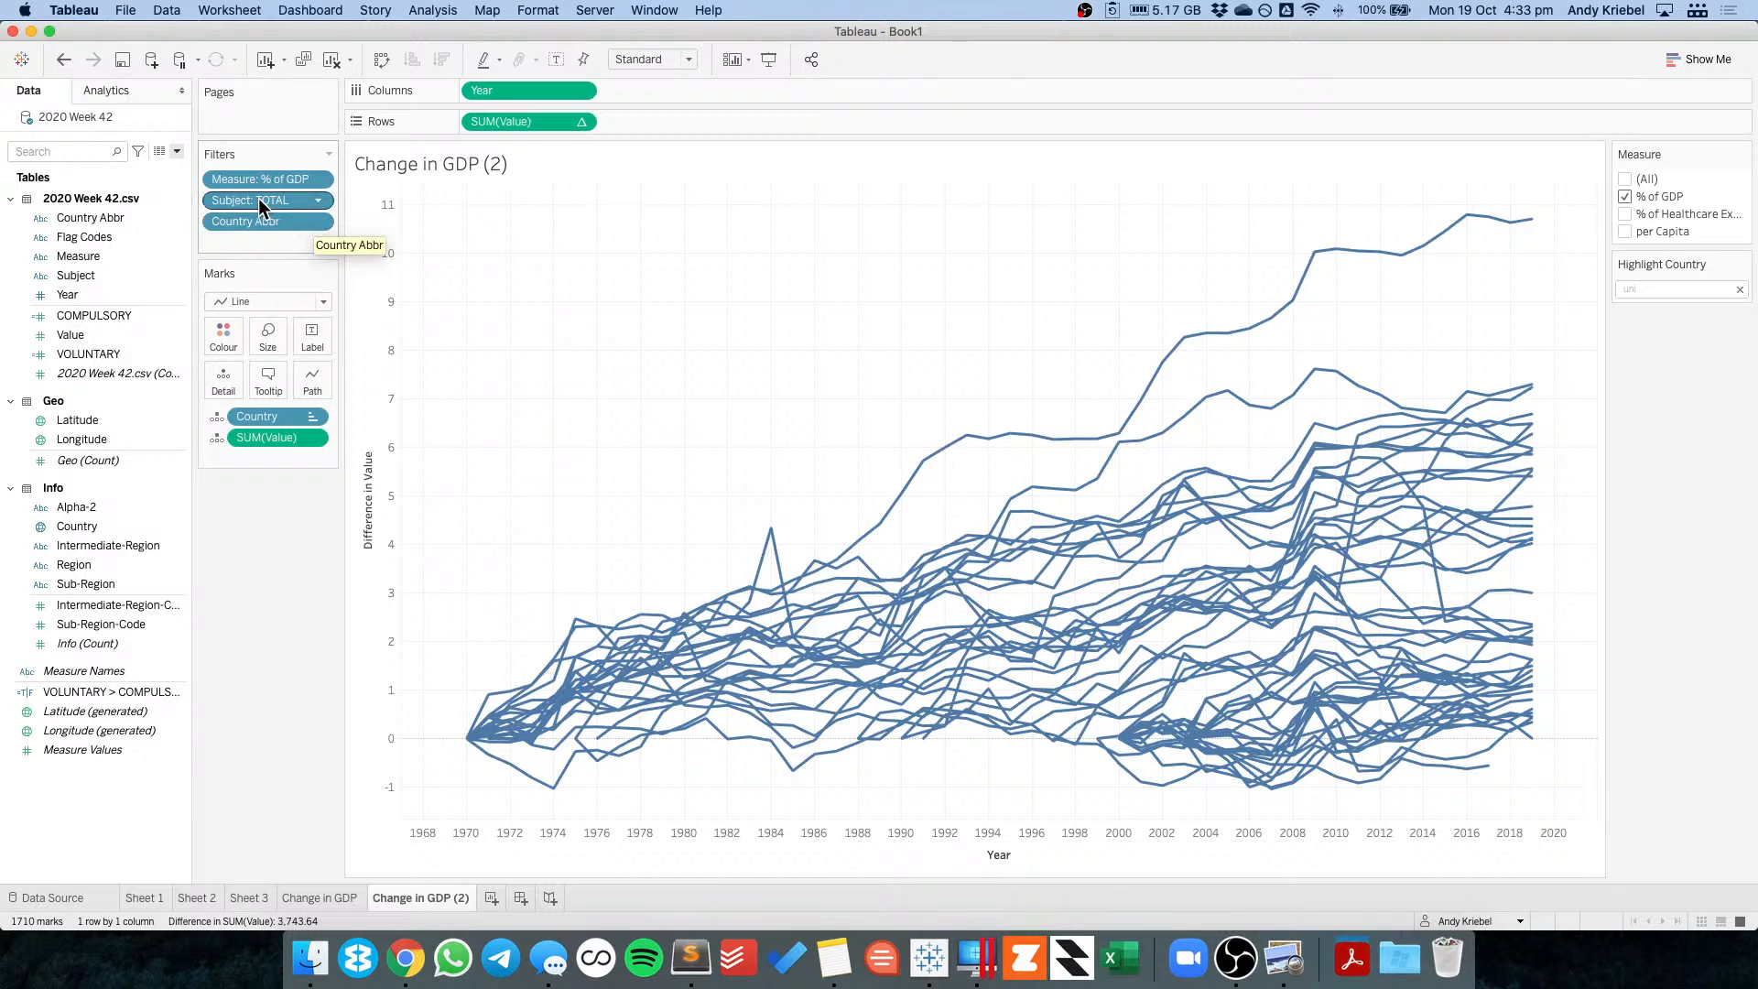
Split the chart into columns by Subject to examine the United States of America lines, and undo the split.
left_click_drag(258, 201, 648, 230)
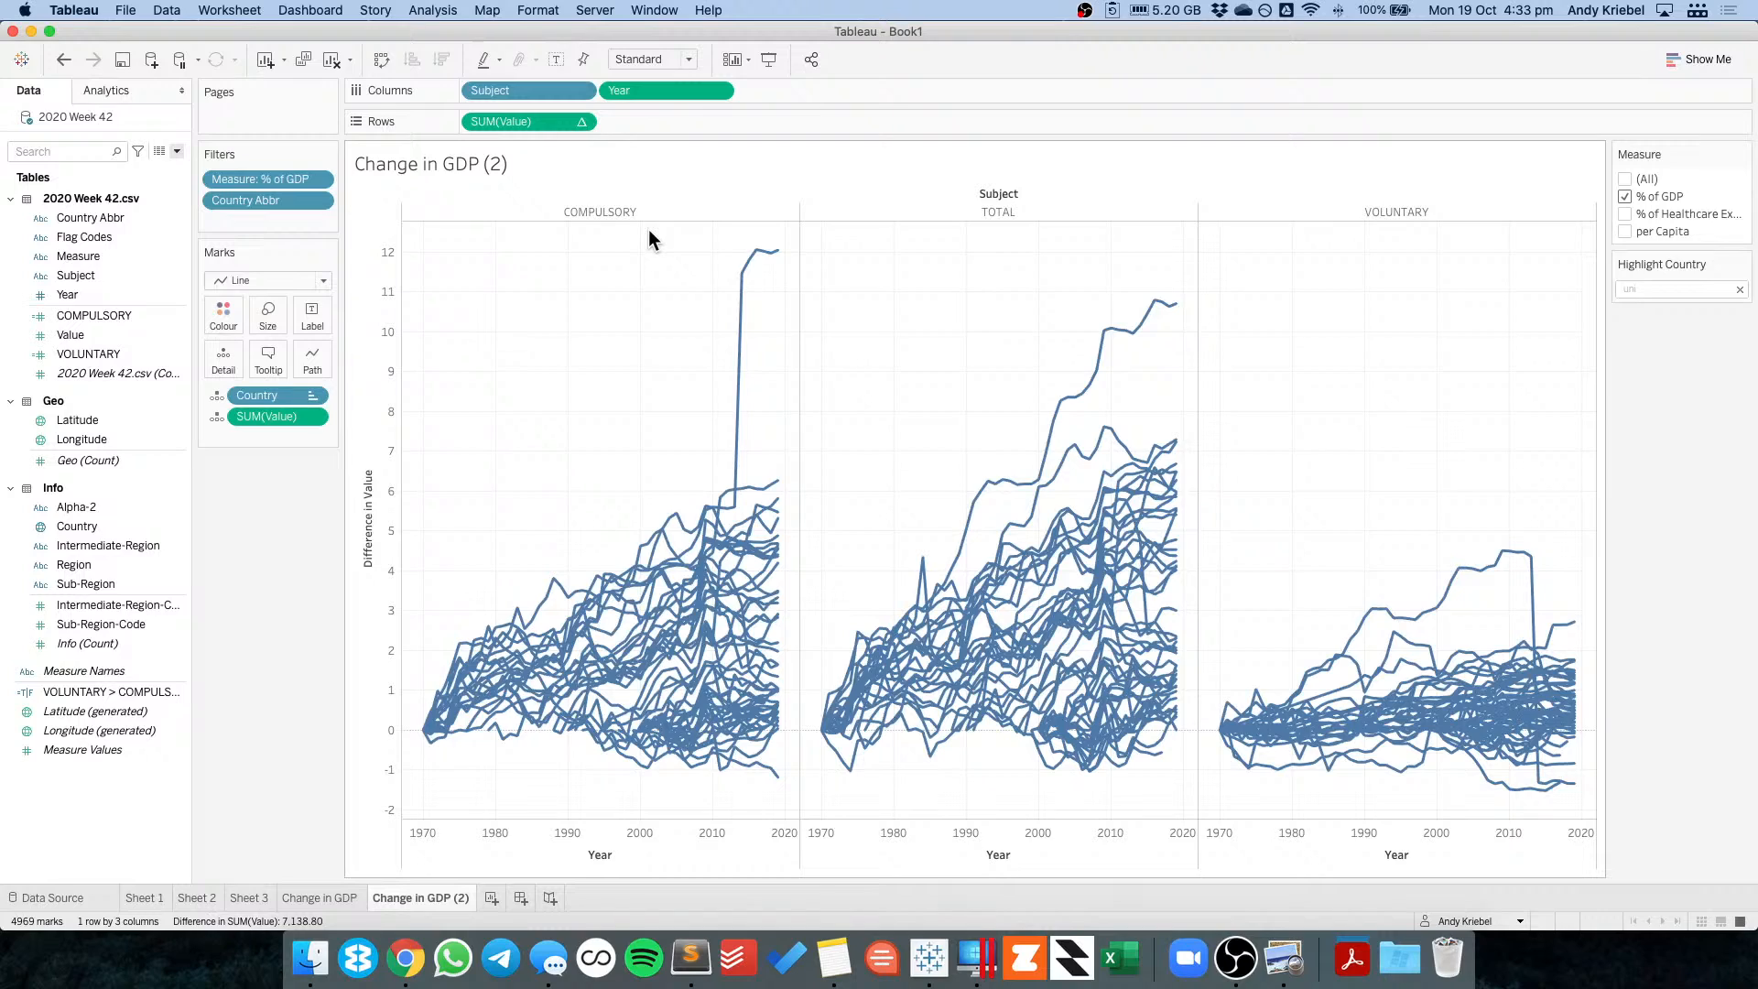
mouse_move(780, 257)
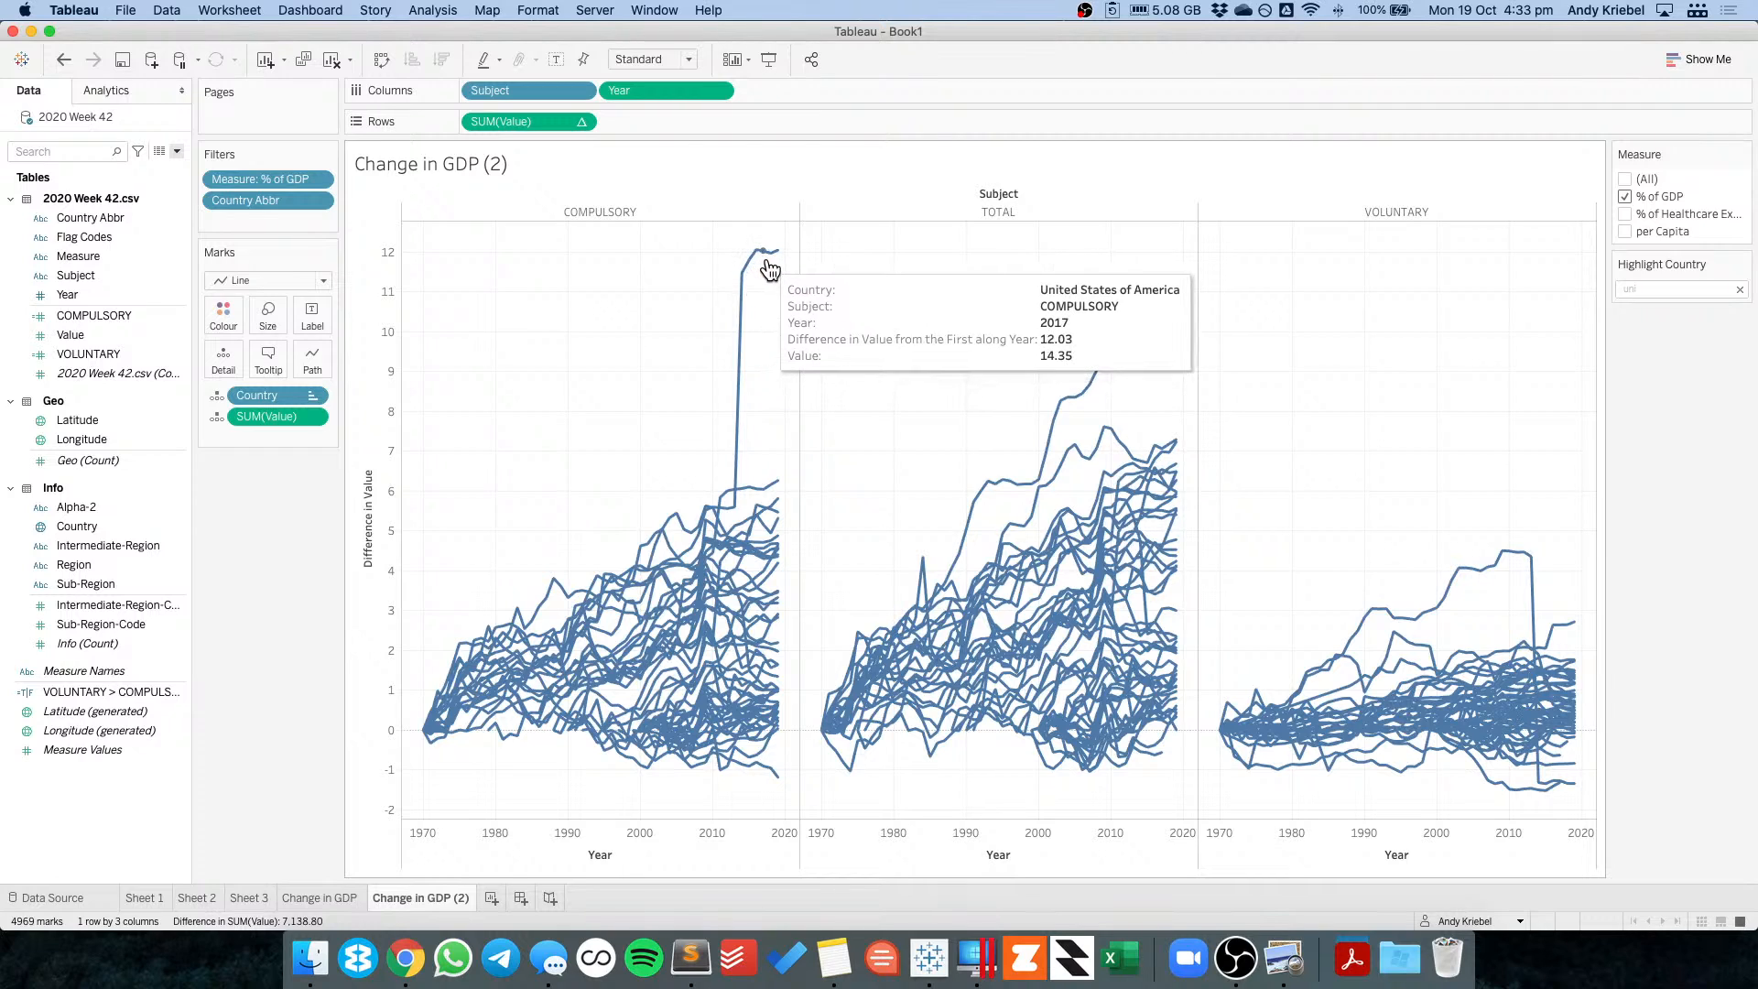
mouse_move(737, 431)
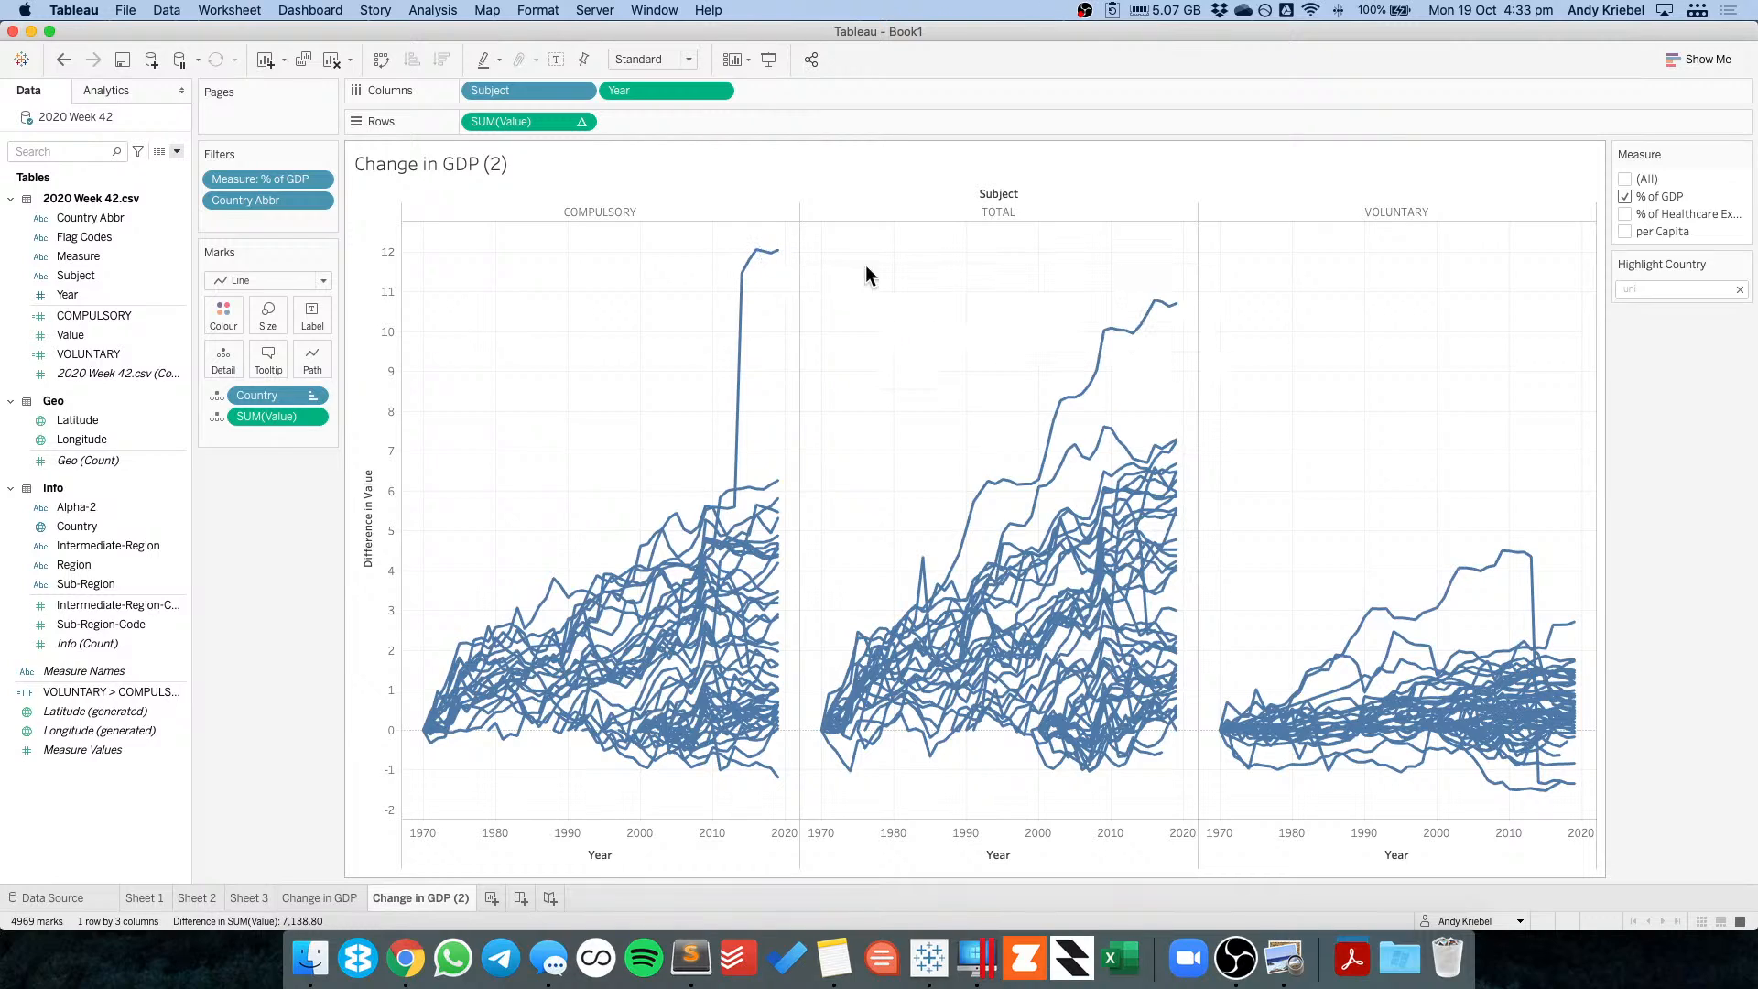
mouse_move(1146, 320)
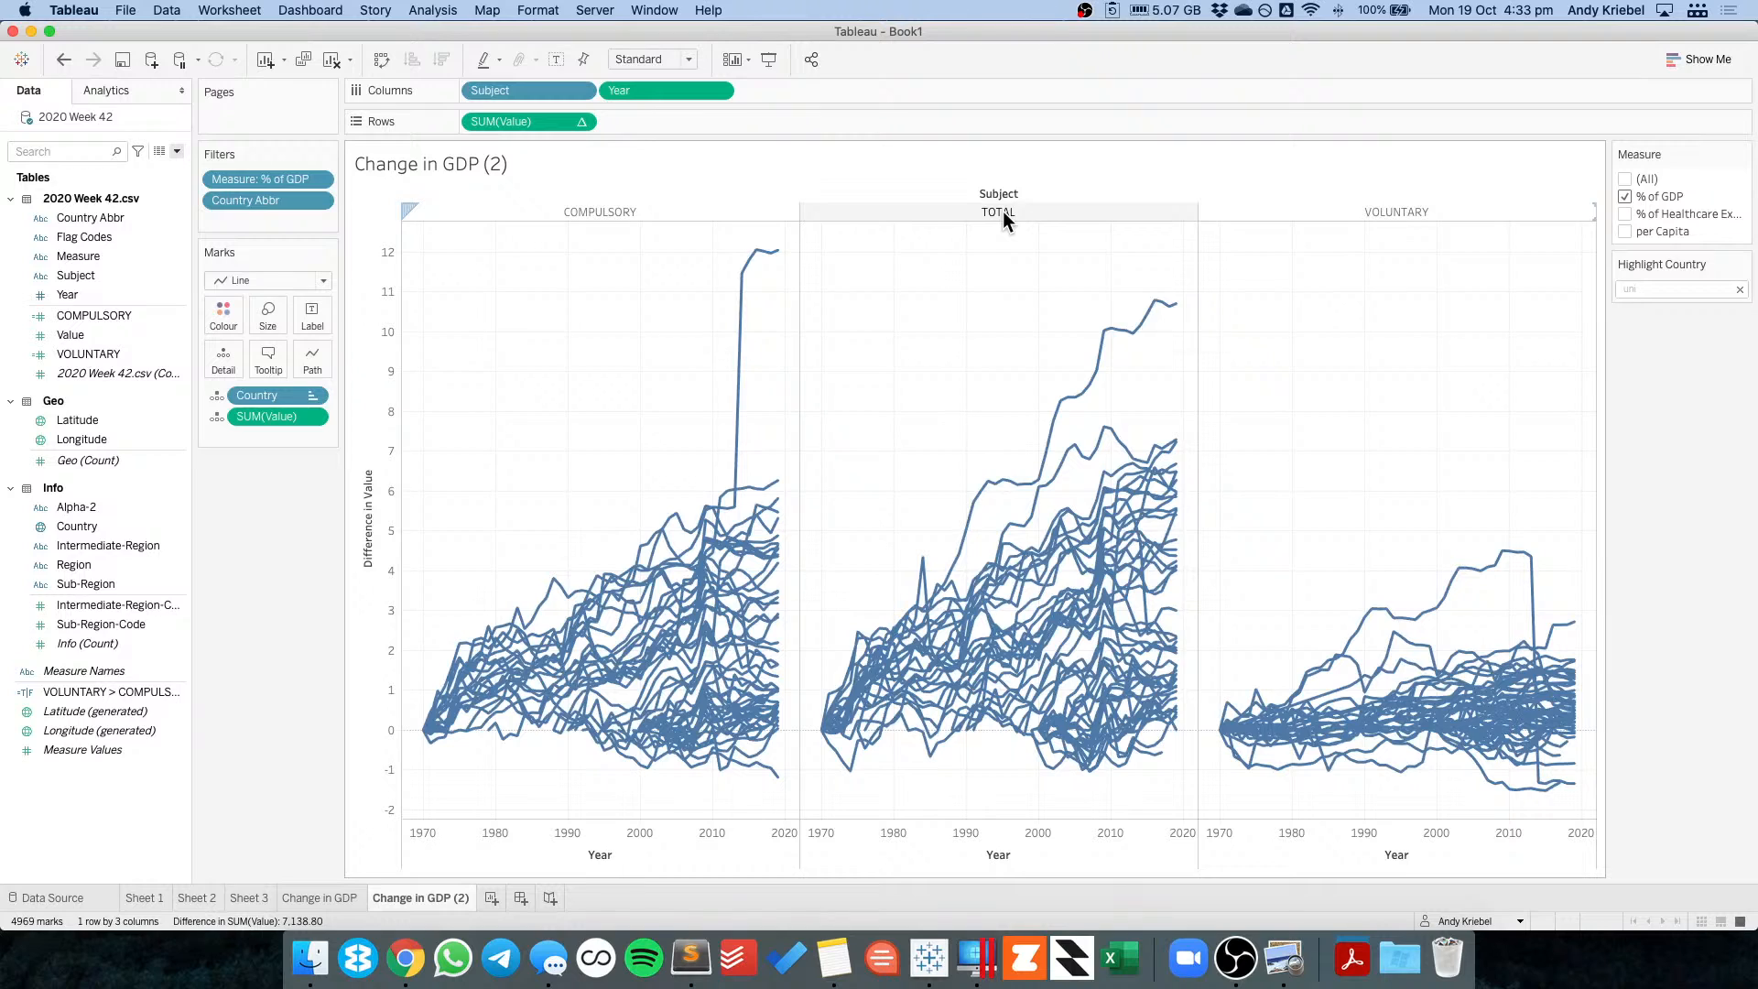
left_click(70, 58)
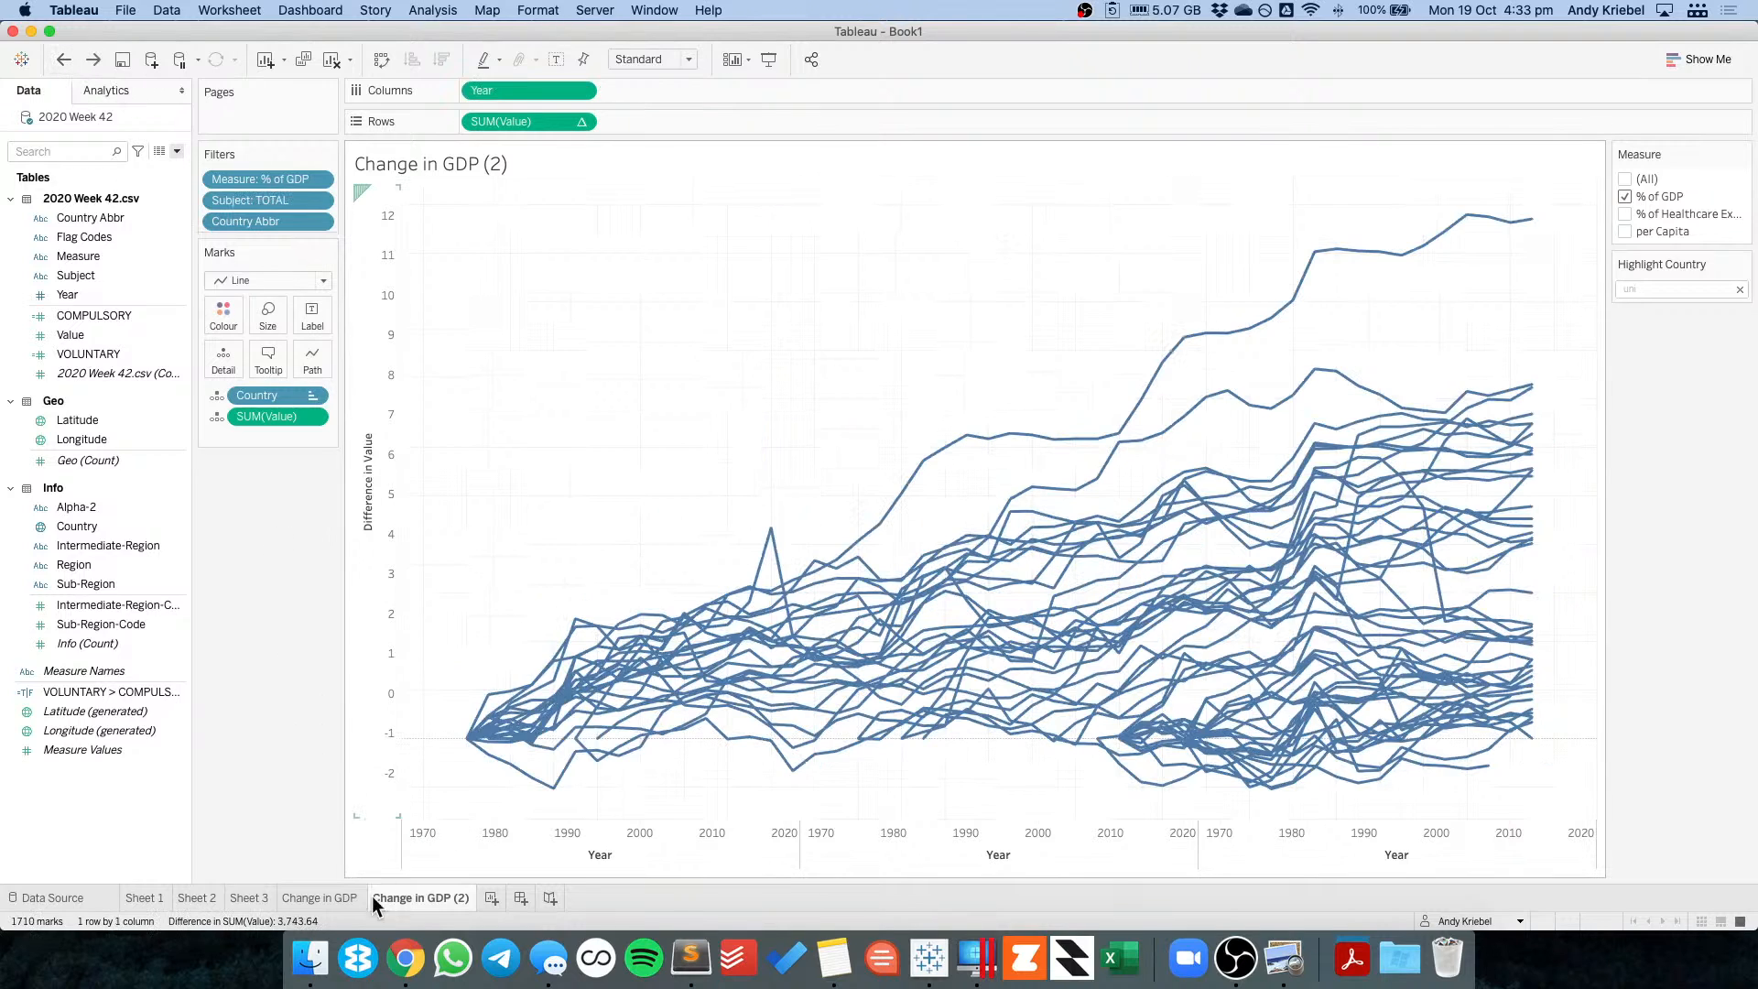
Duplicate the Change in GDP (2) sheet and set the copy's Subject filter to exclude TOTAL.
right_click(419, 888)
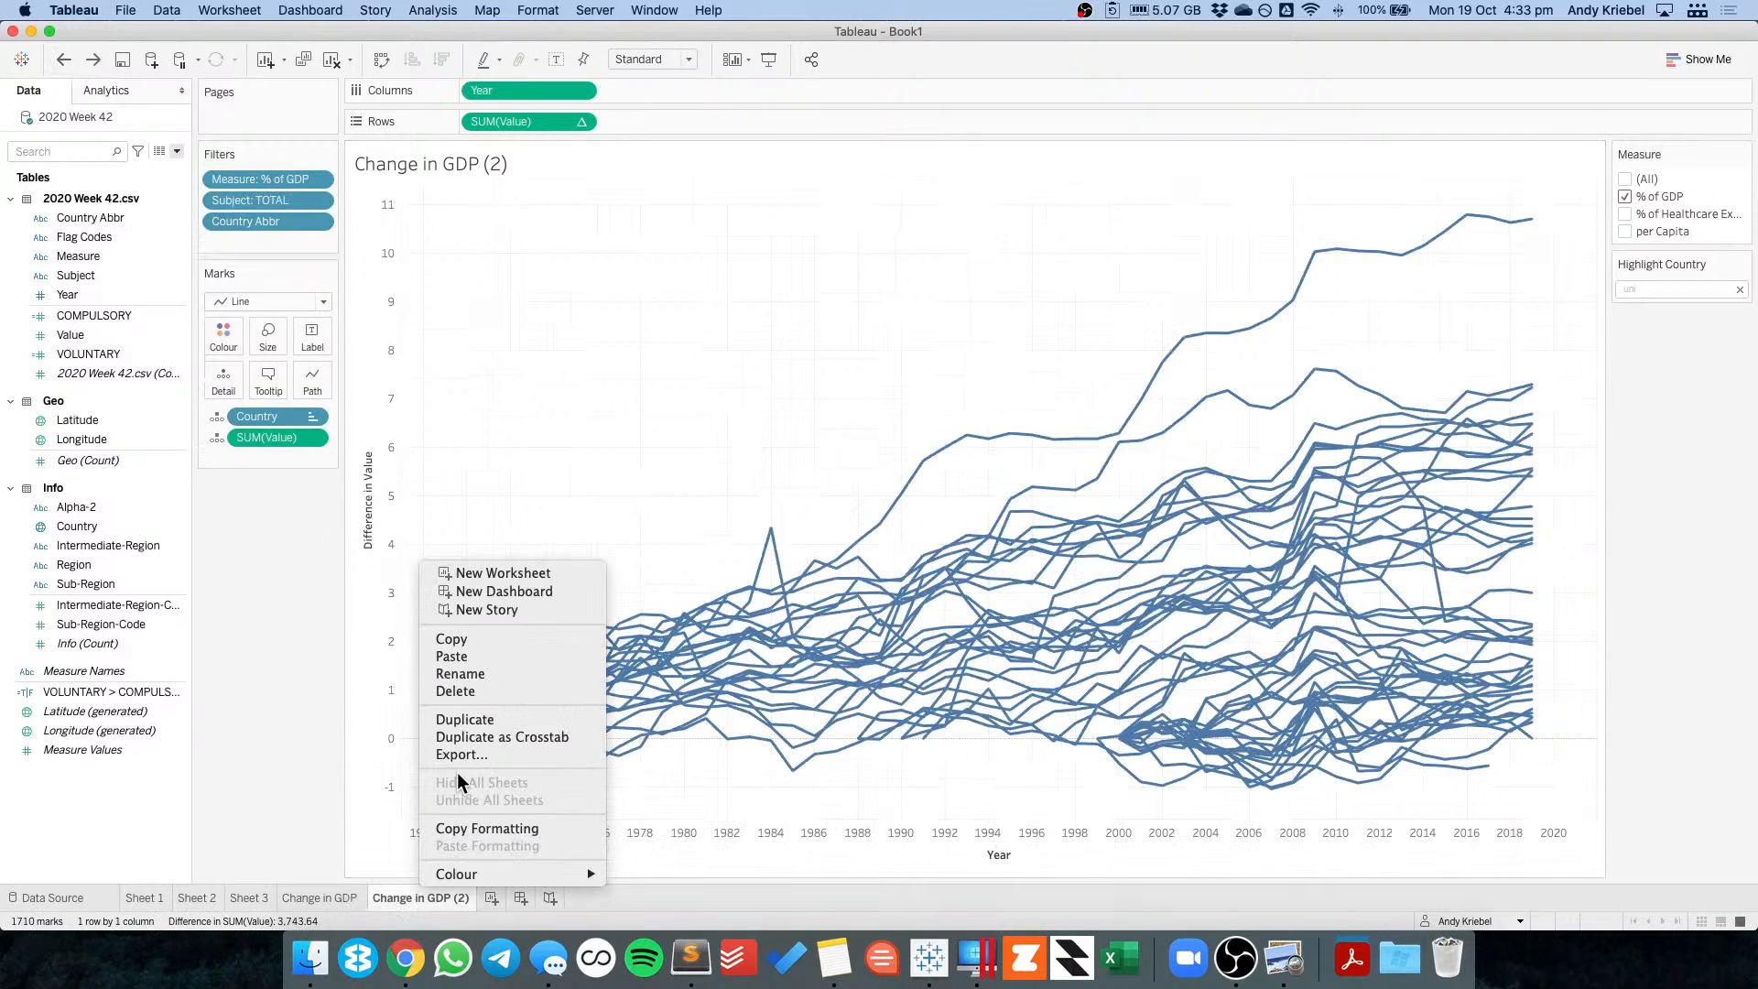
left_click(458, 718)
left_click(317, 200)
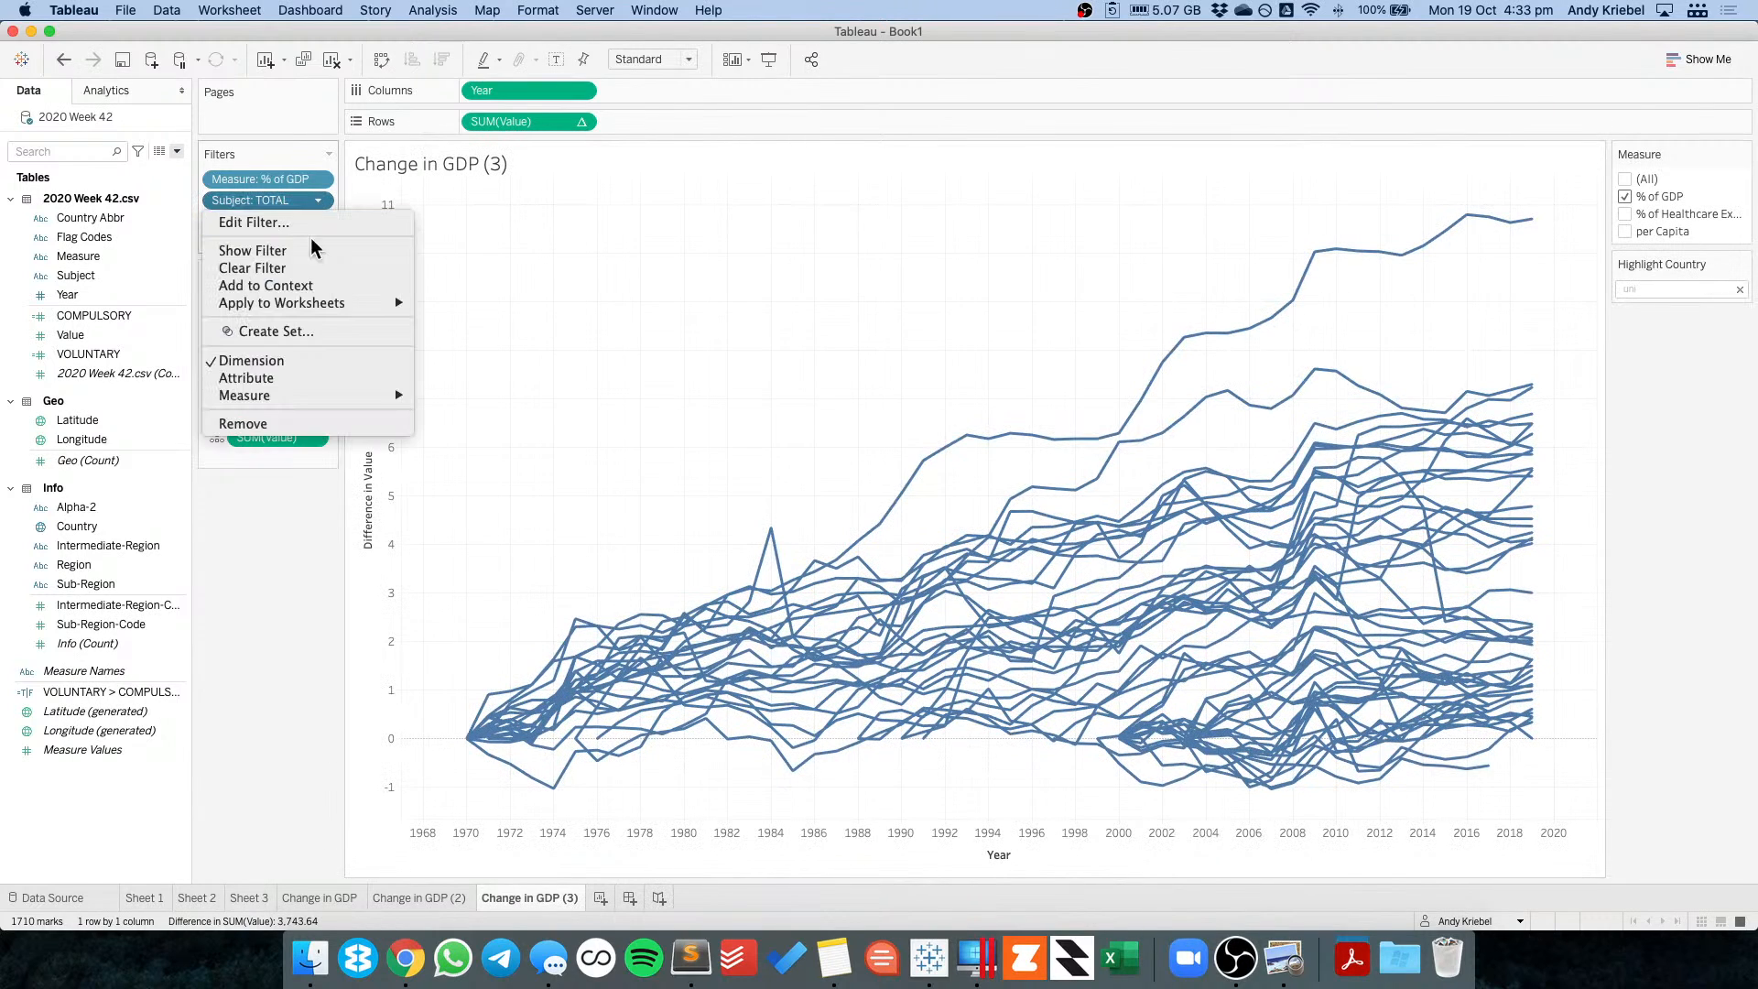
left_click(299, 225)
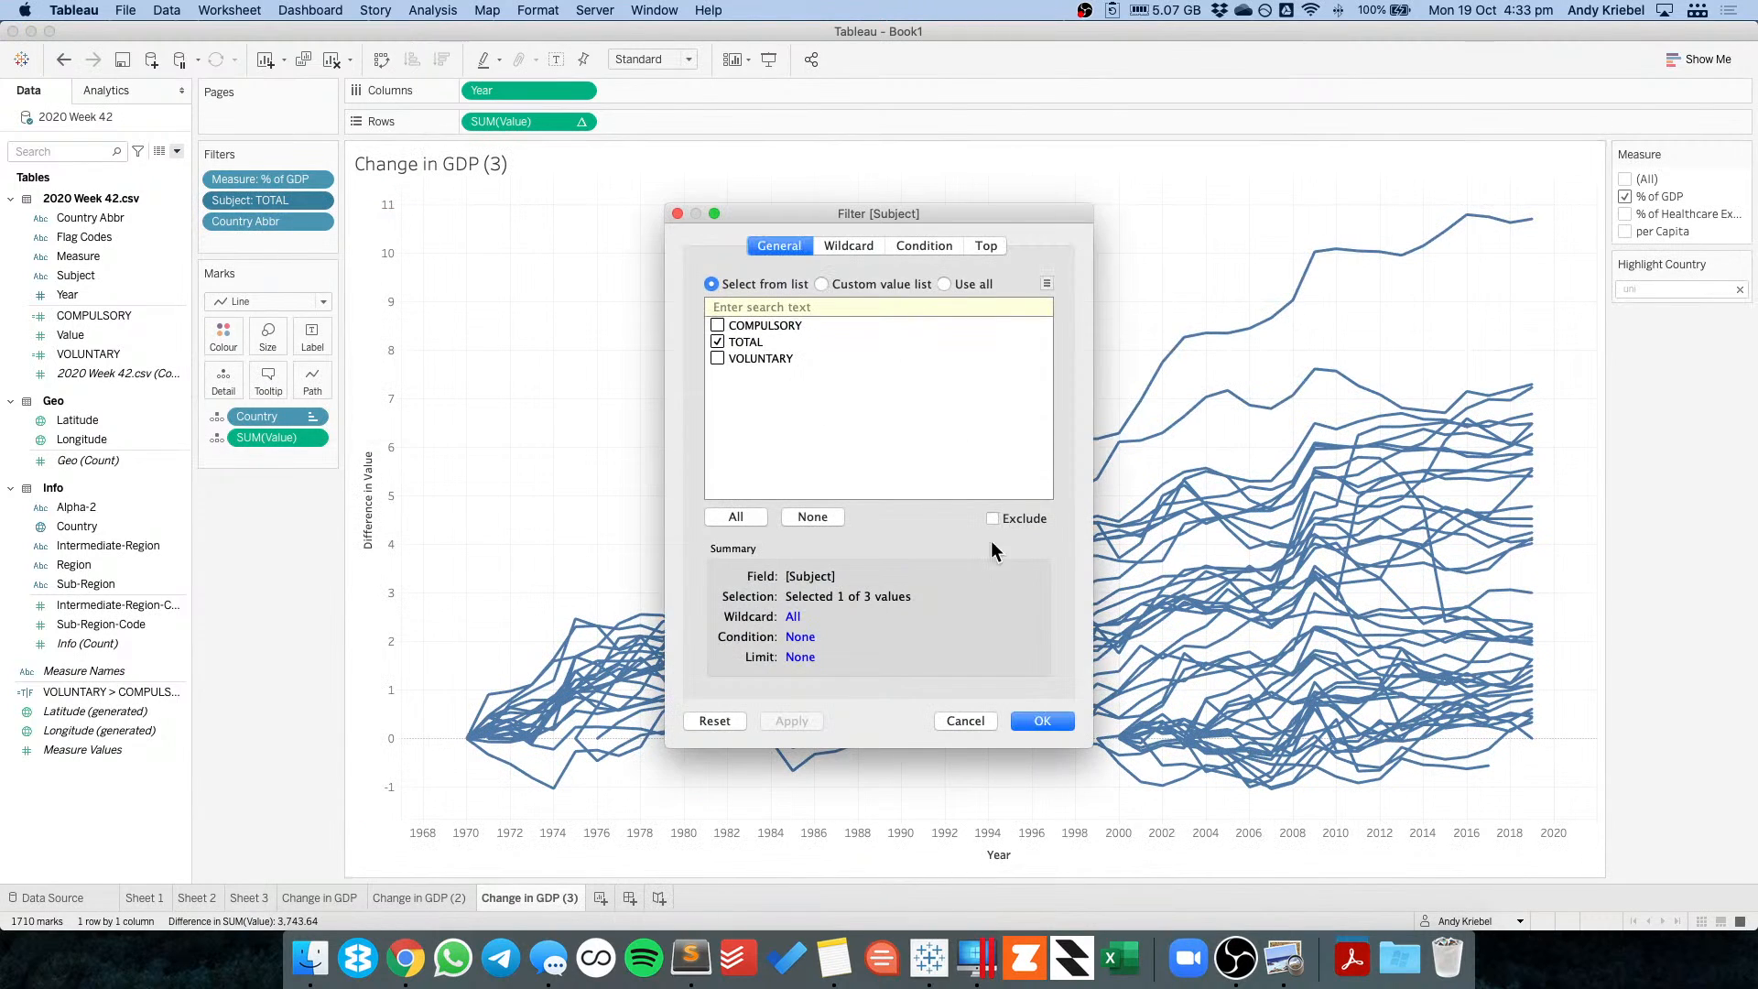
left_click(993, 519)
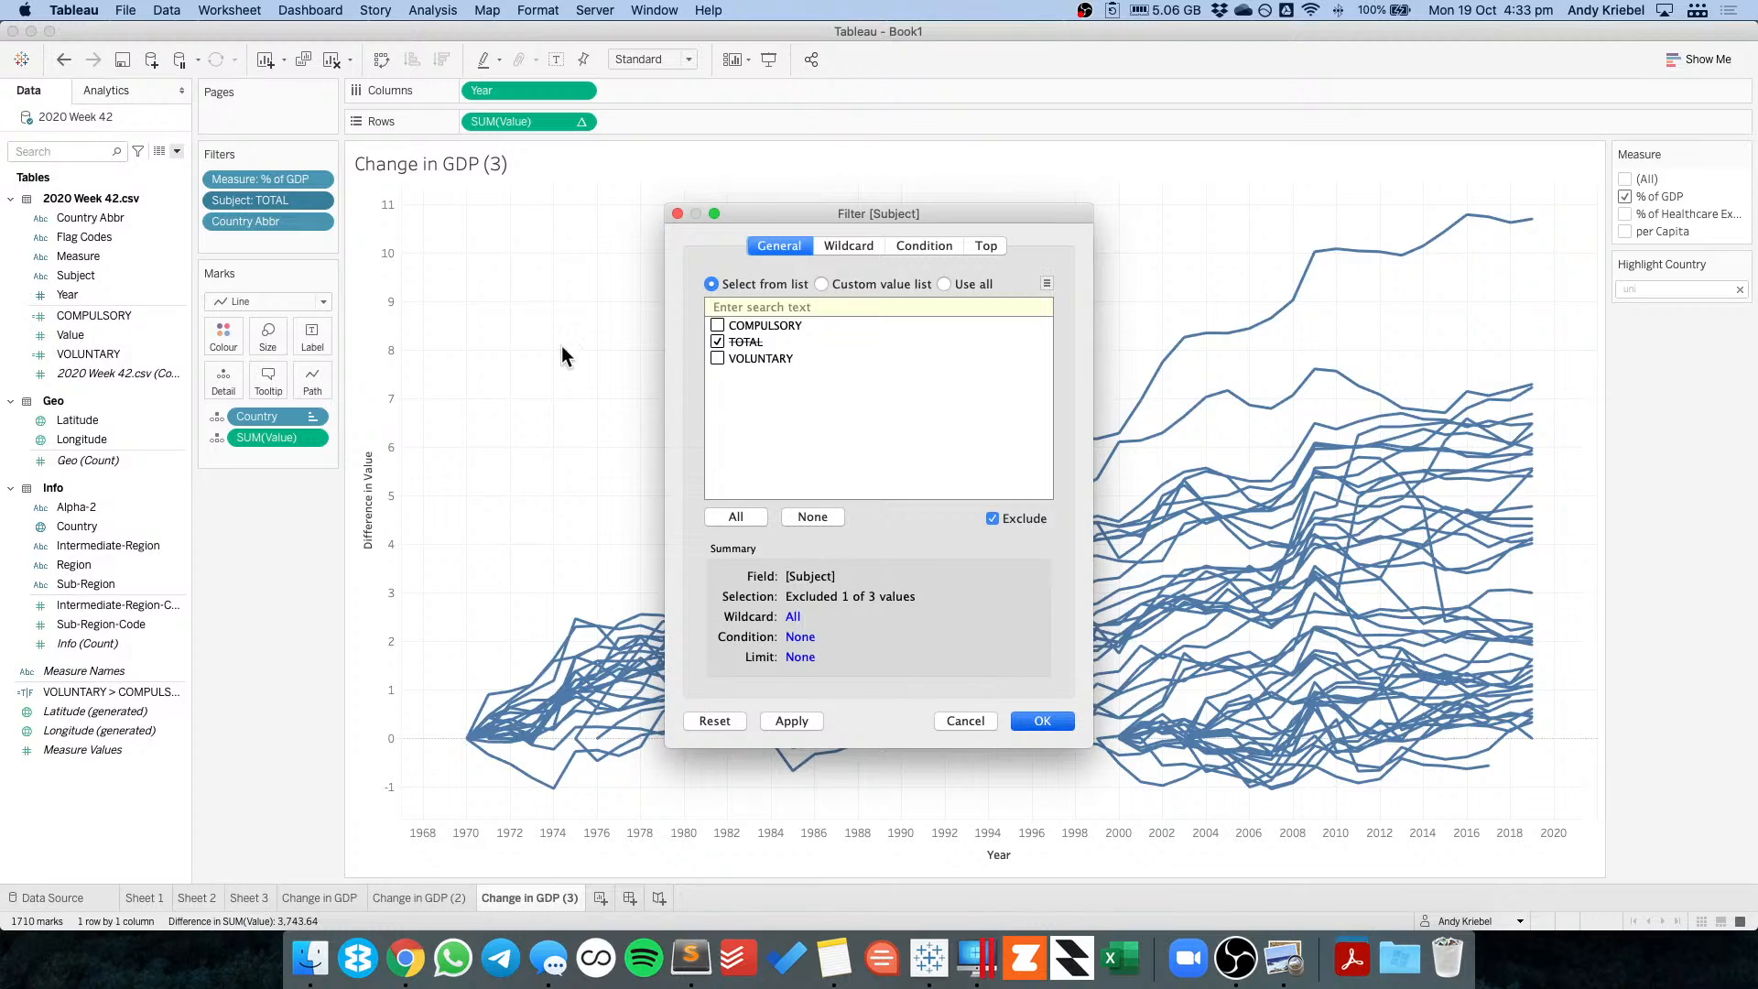
key("Return")
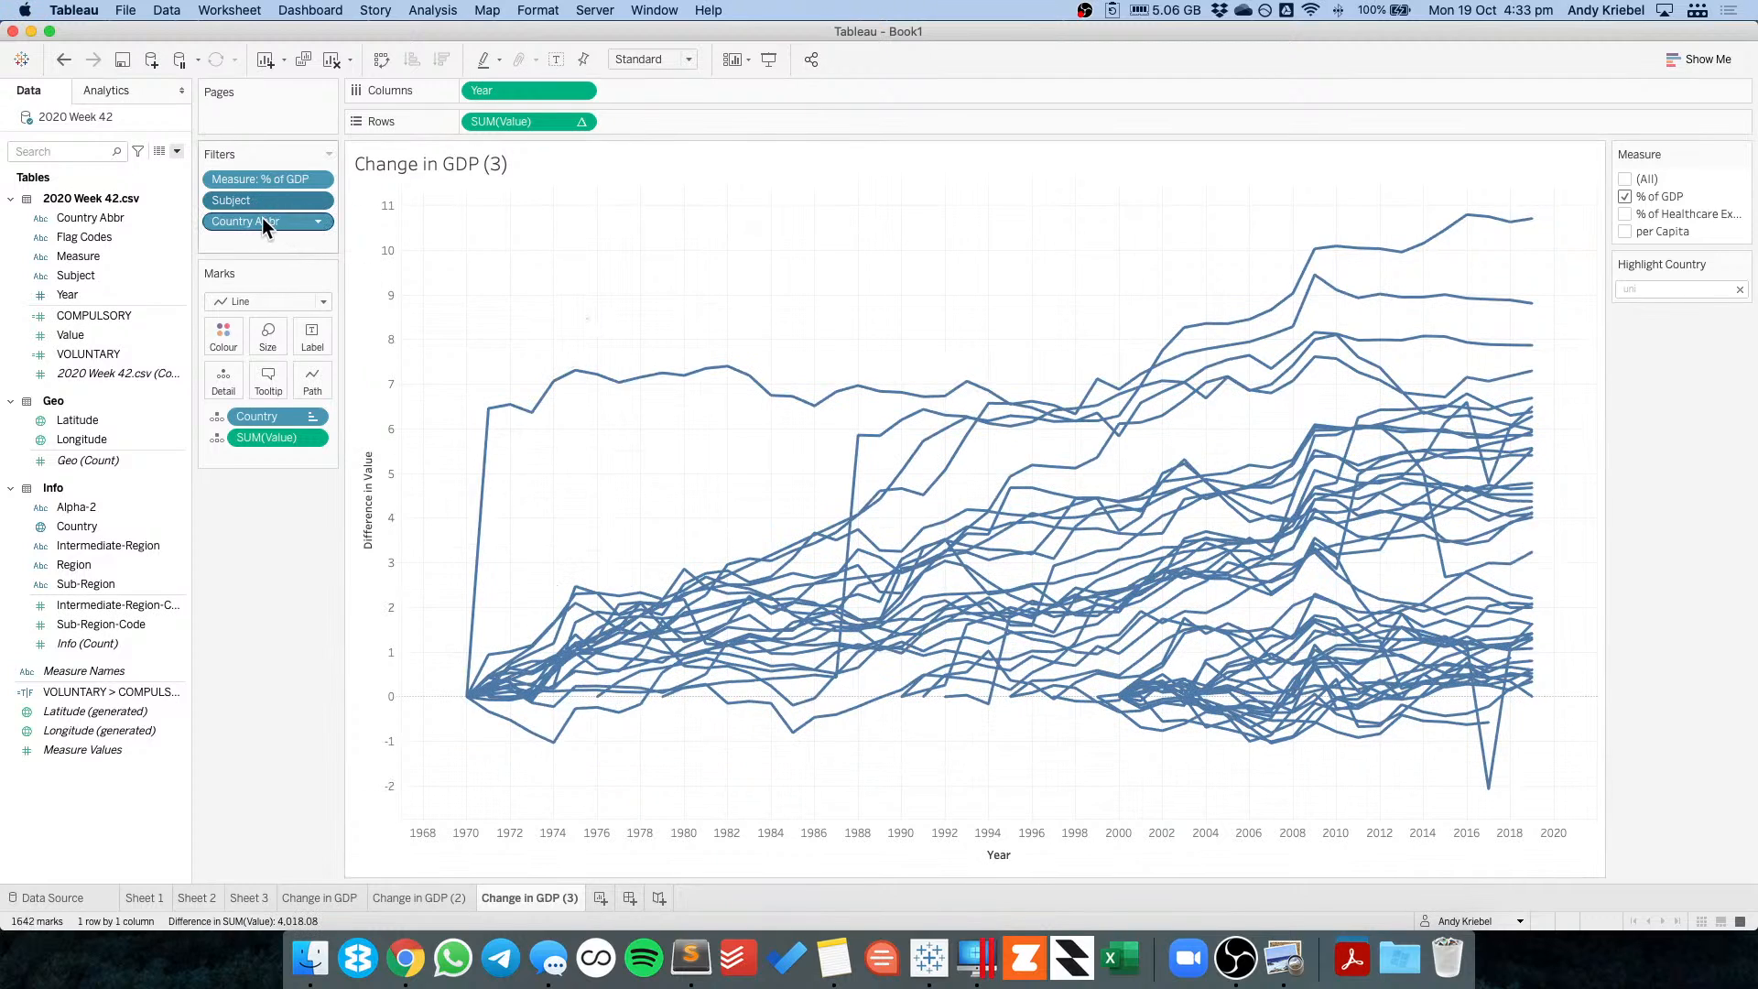
Split the line chart into columns by Subject and highlight United States of America.
left_click_drag(78, 276, 469, 91)
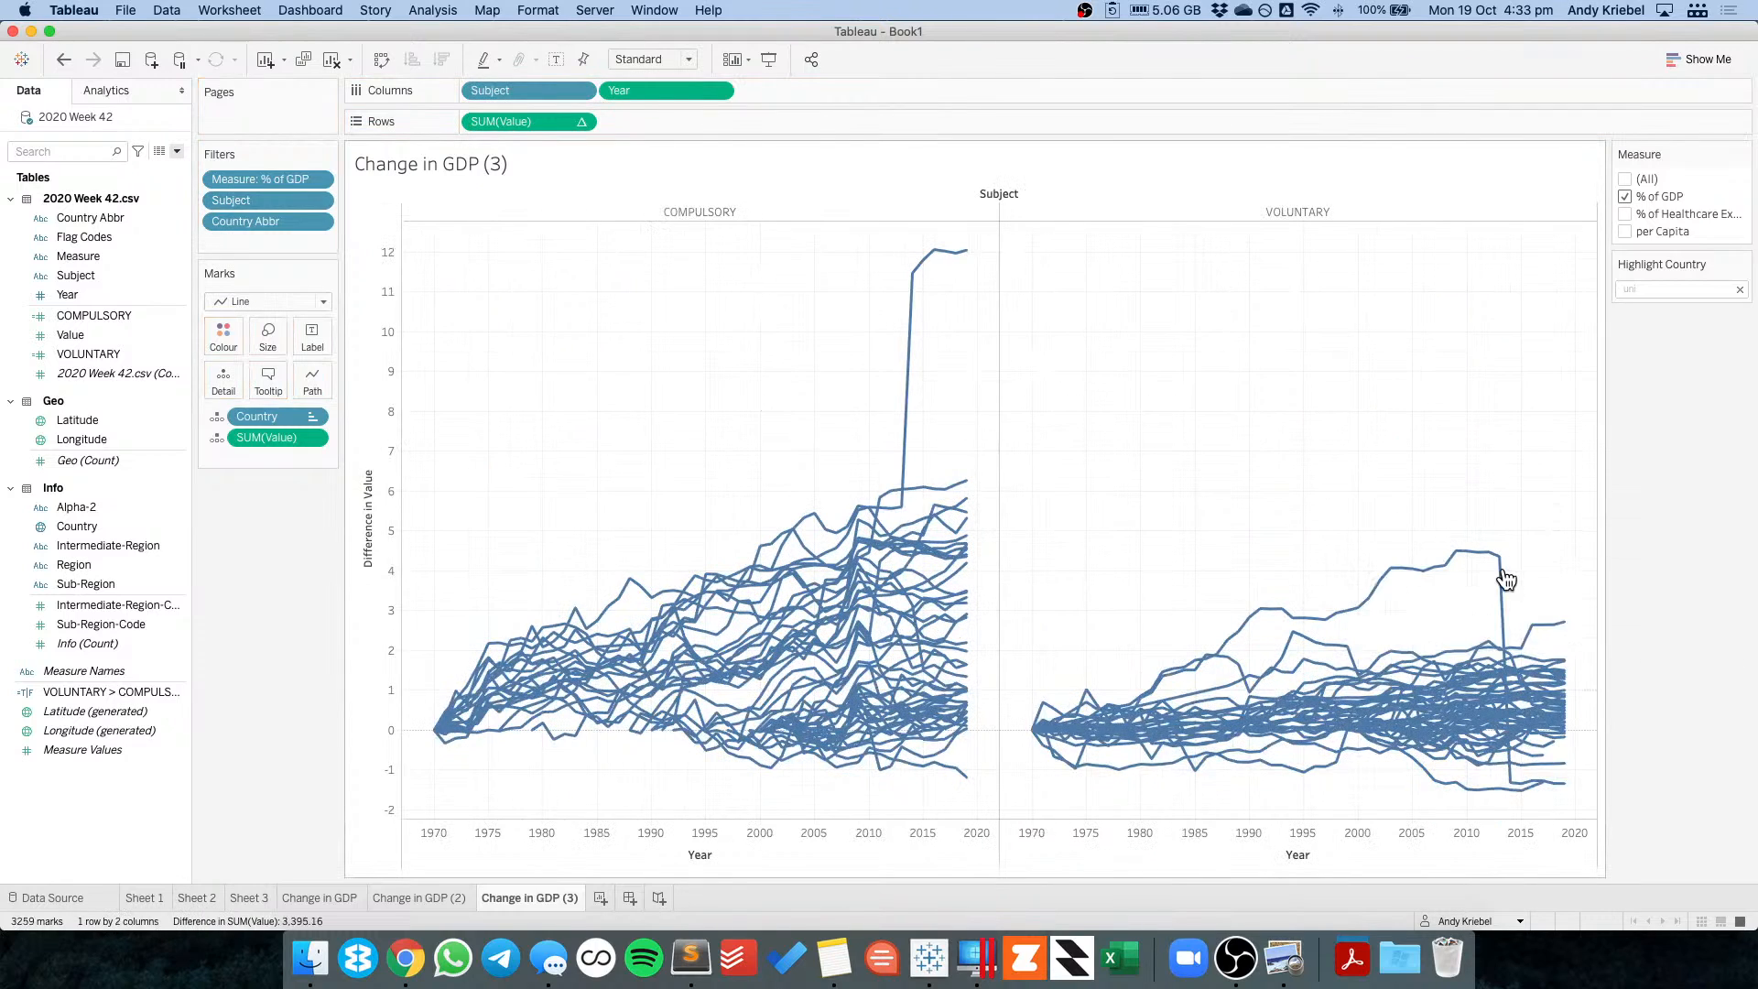
mouse_move(1501, 562)
left_click(1644, 288)
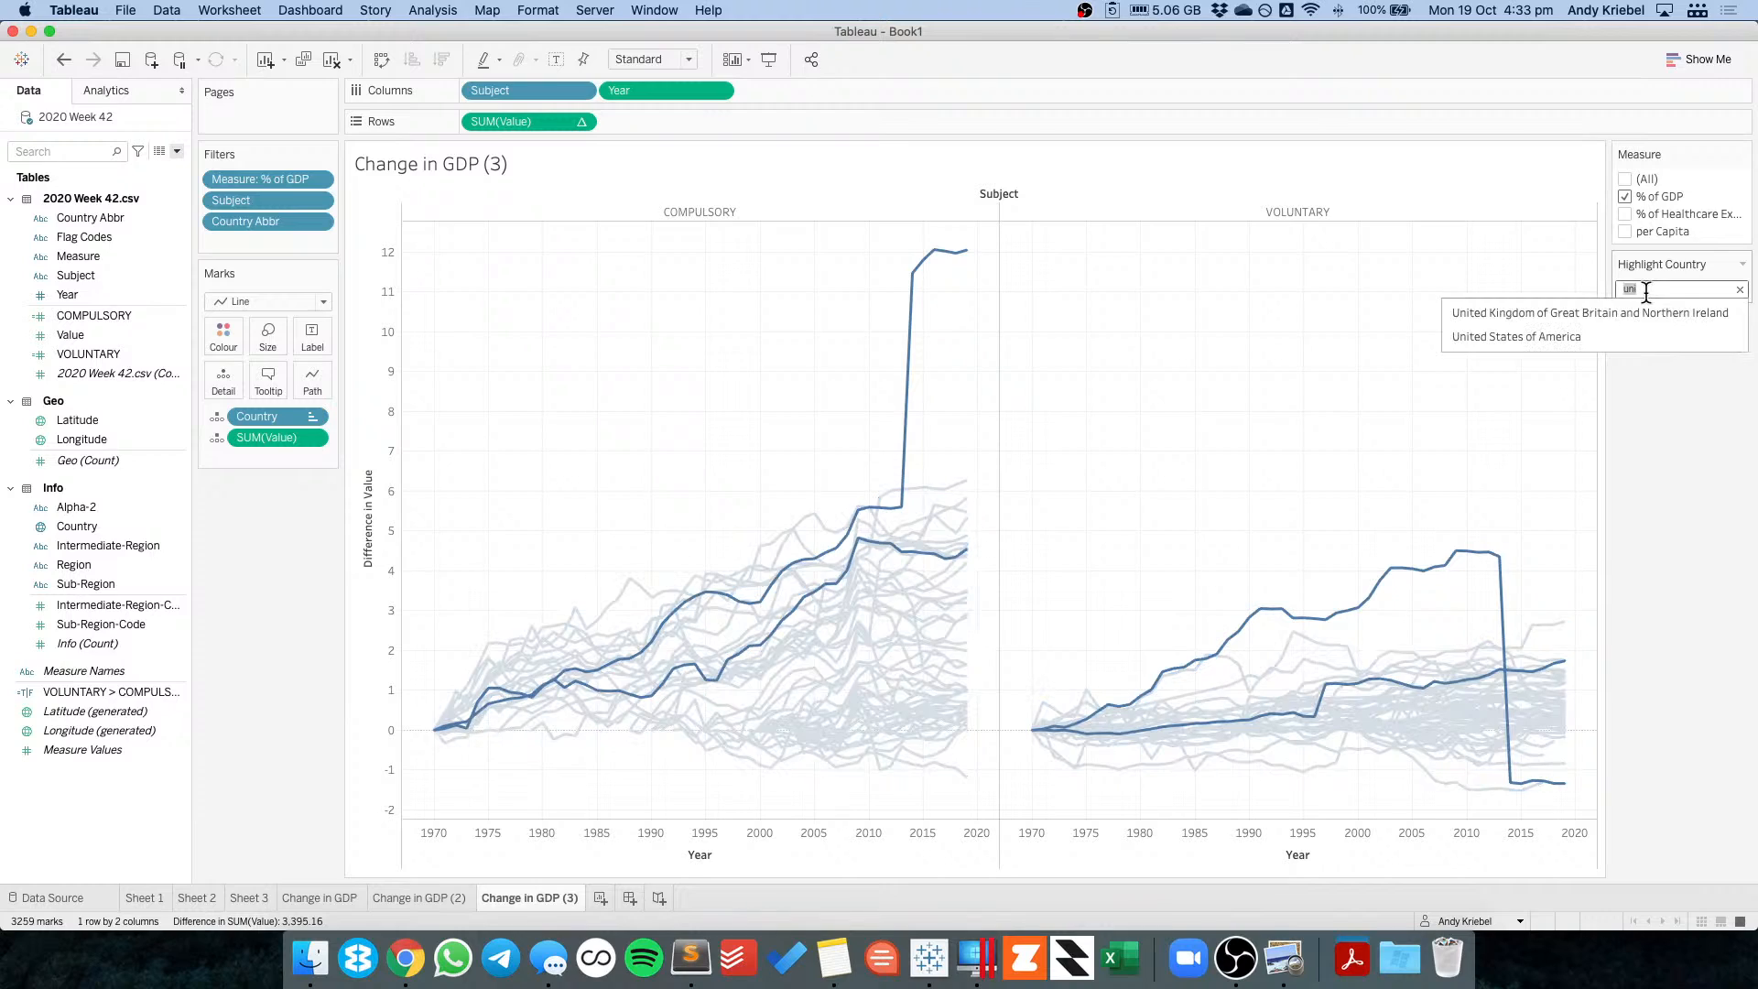
left_click(1574, 333)
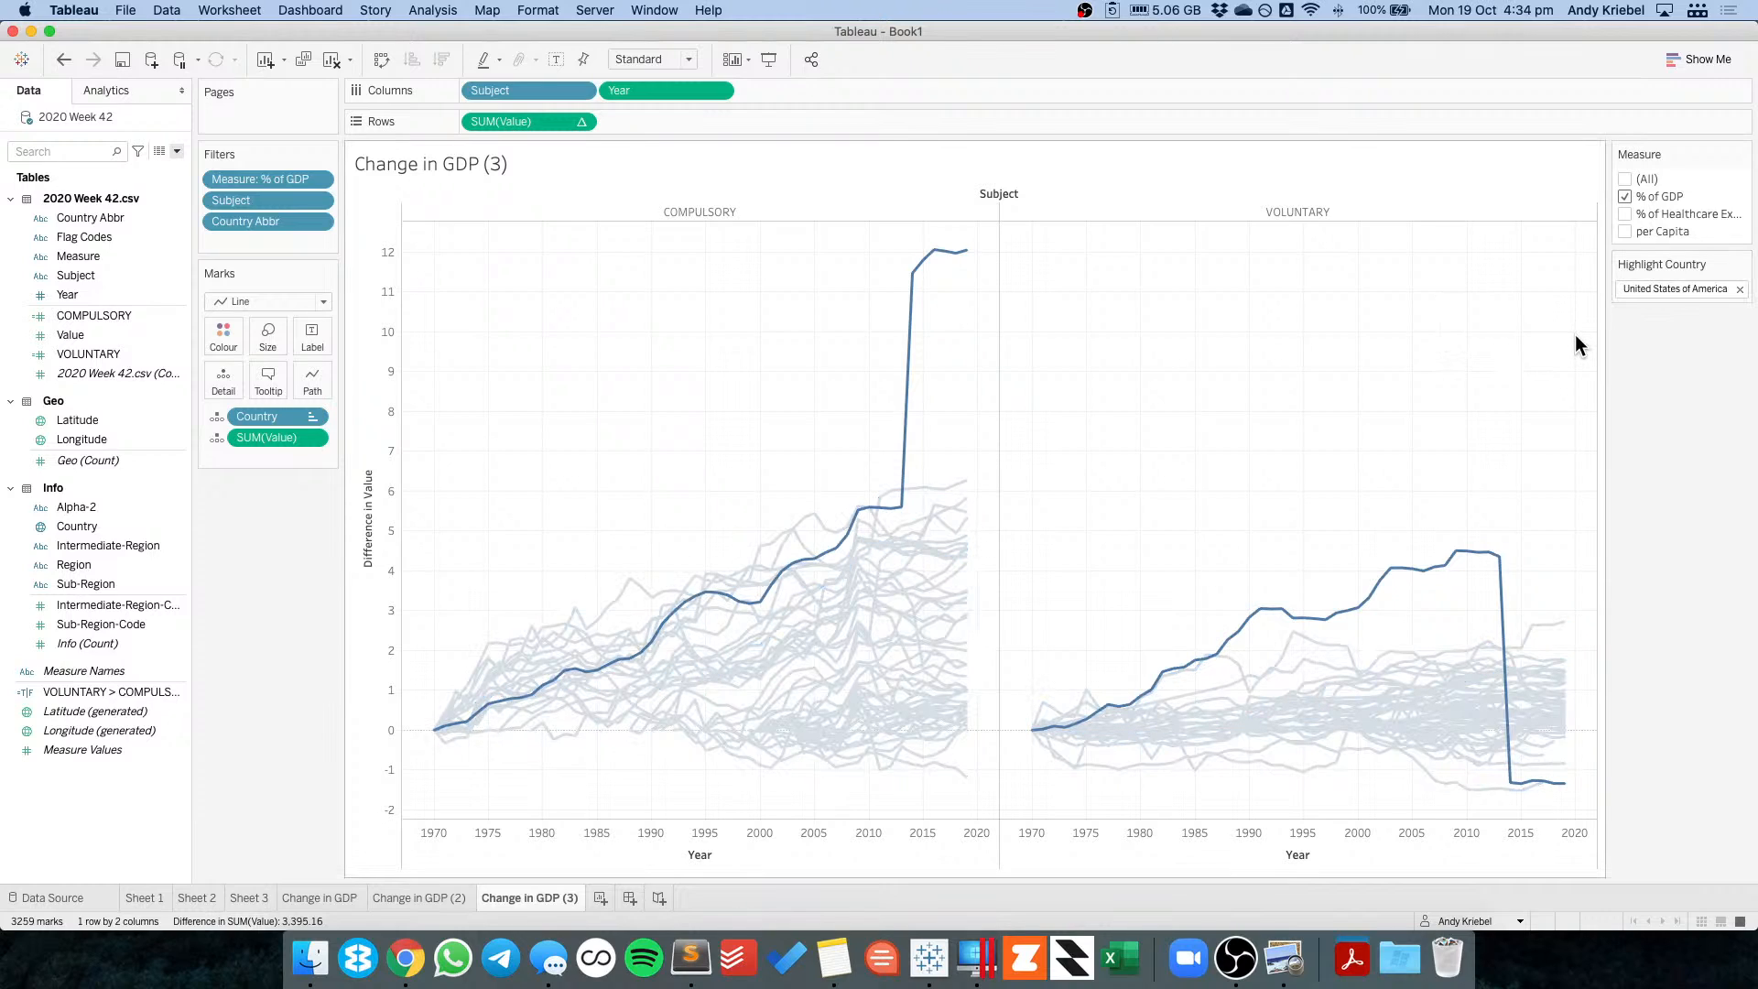
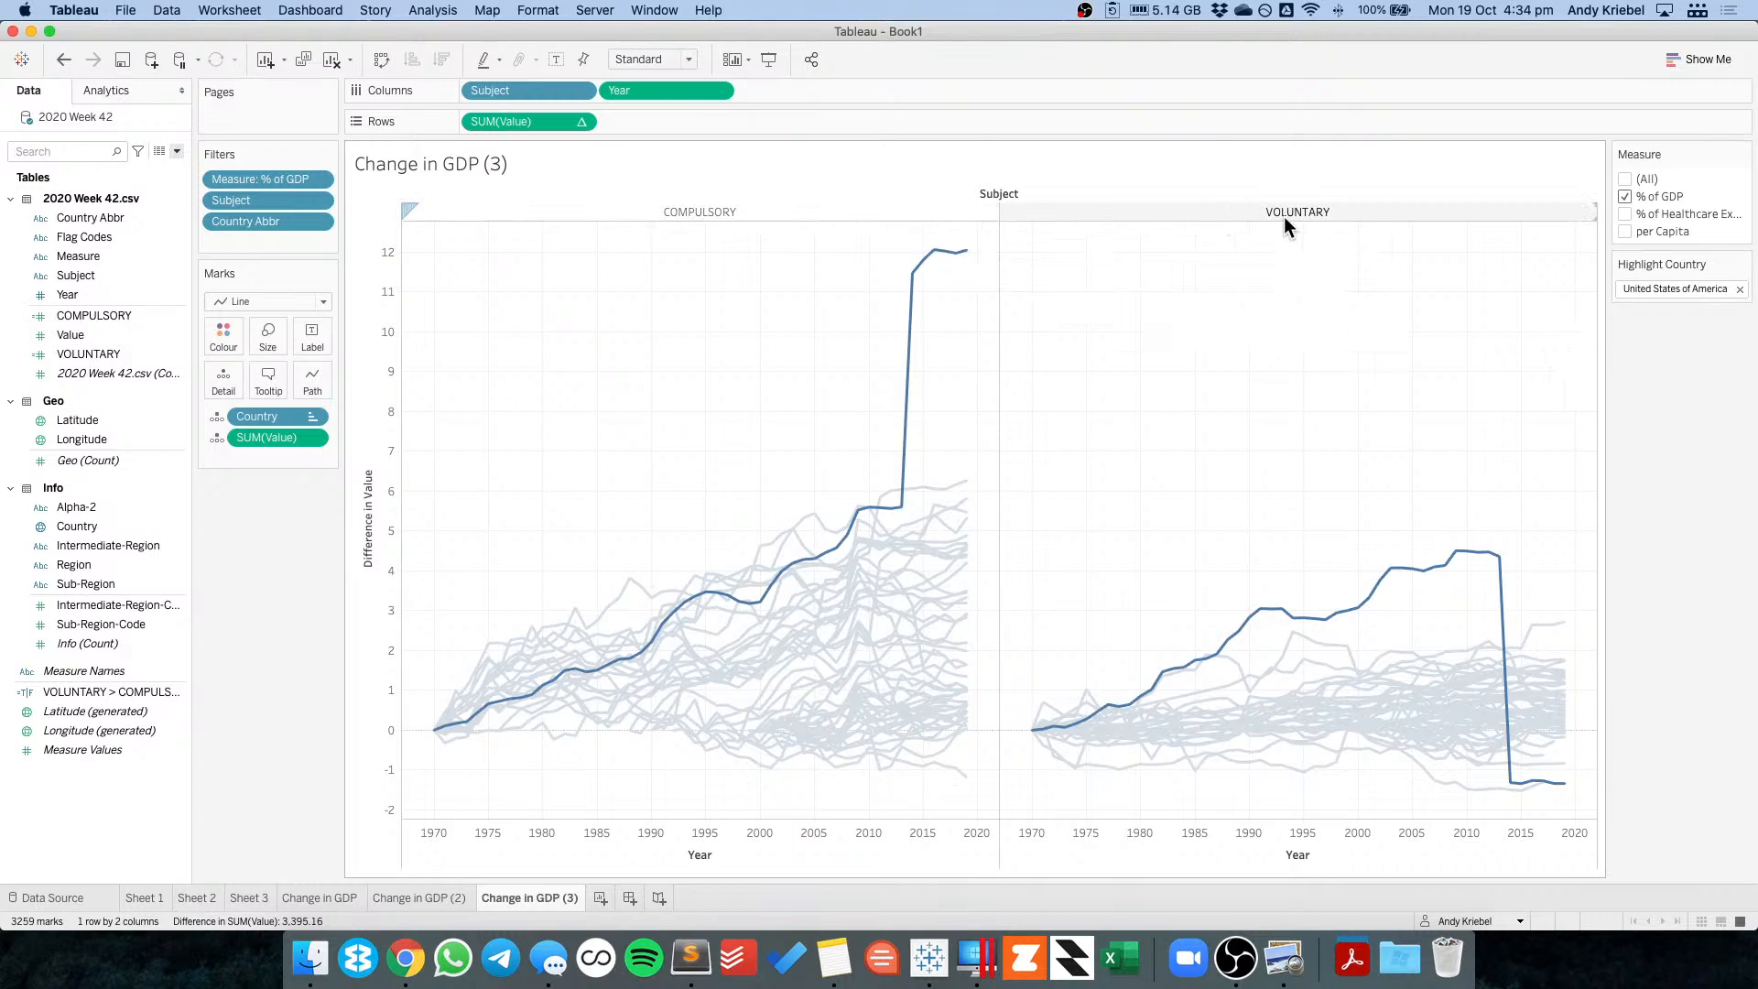
Build a text table on a new worksheet with Year across, Country Abbr down, and the COMPULSORY and VOLUNTARY measures as values.
left_click(599, 897)
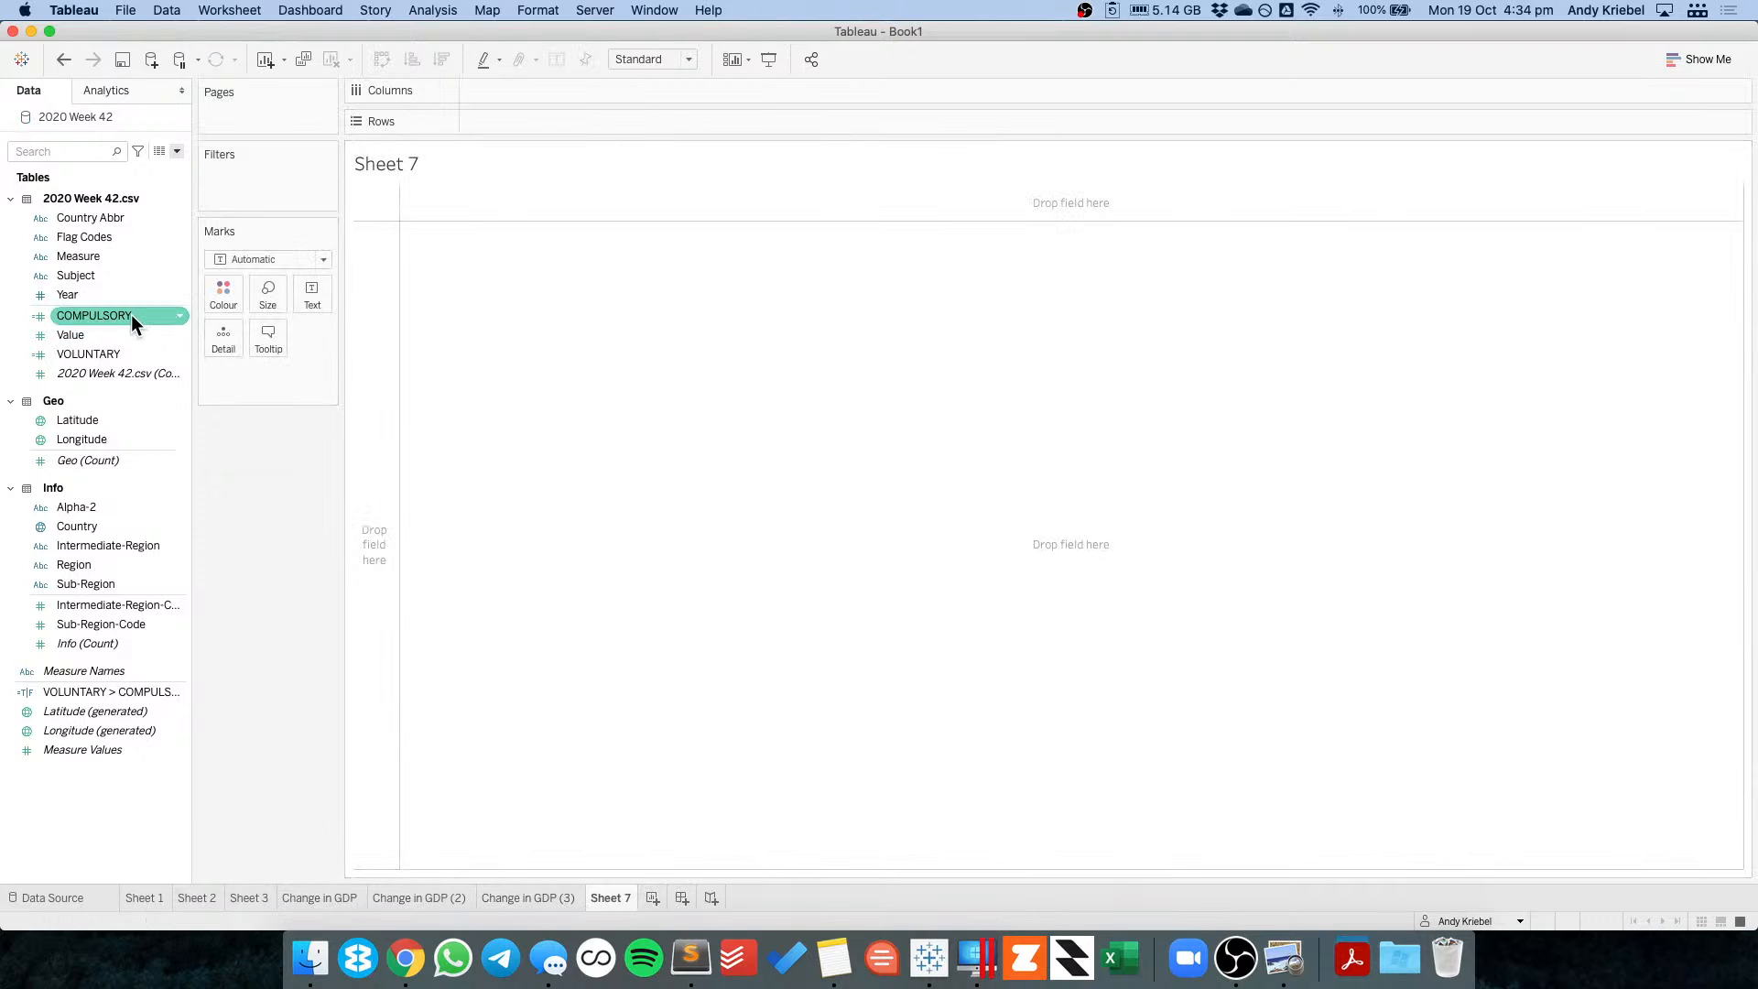
left_click_drag(90, 294, 504, 90)
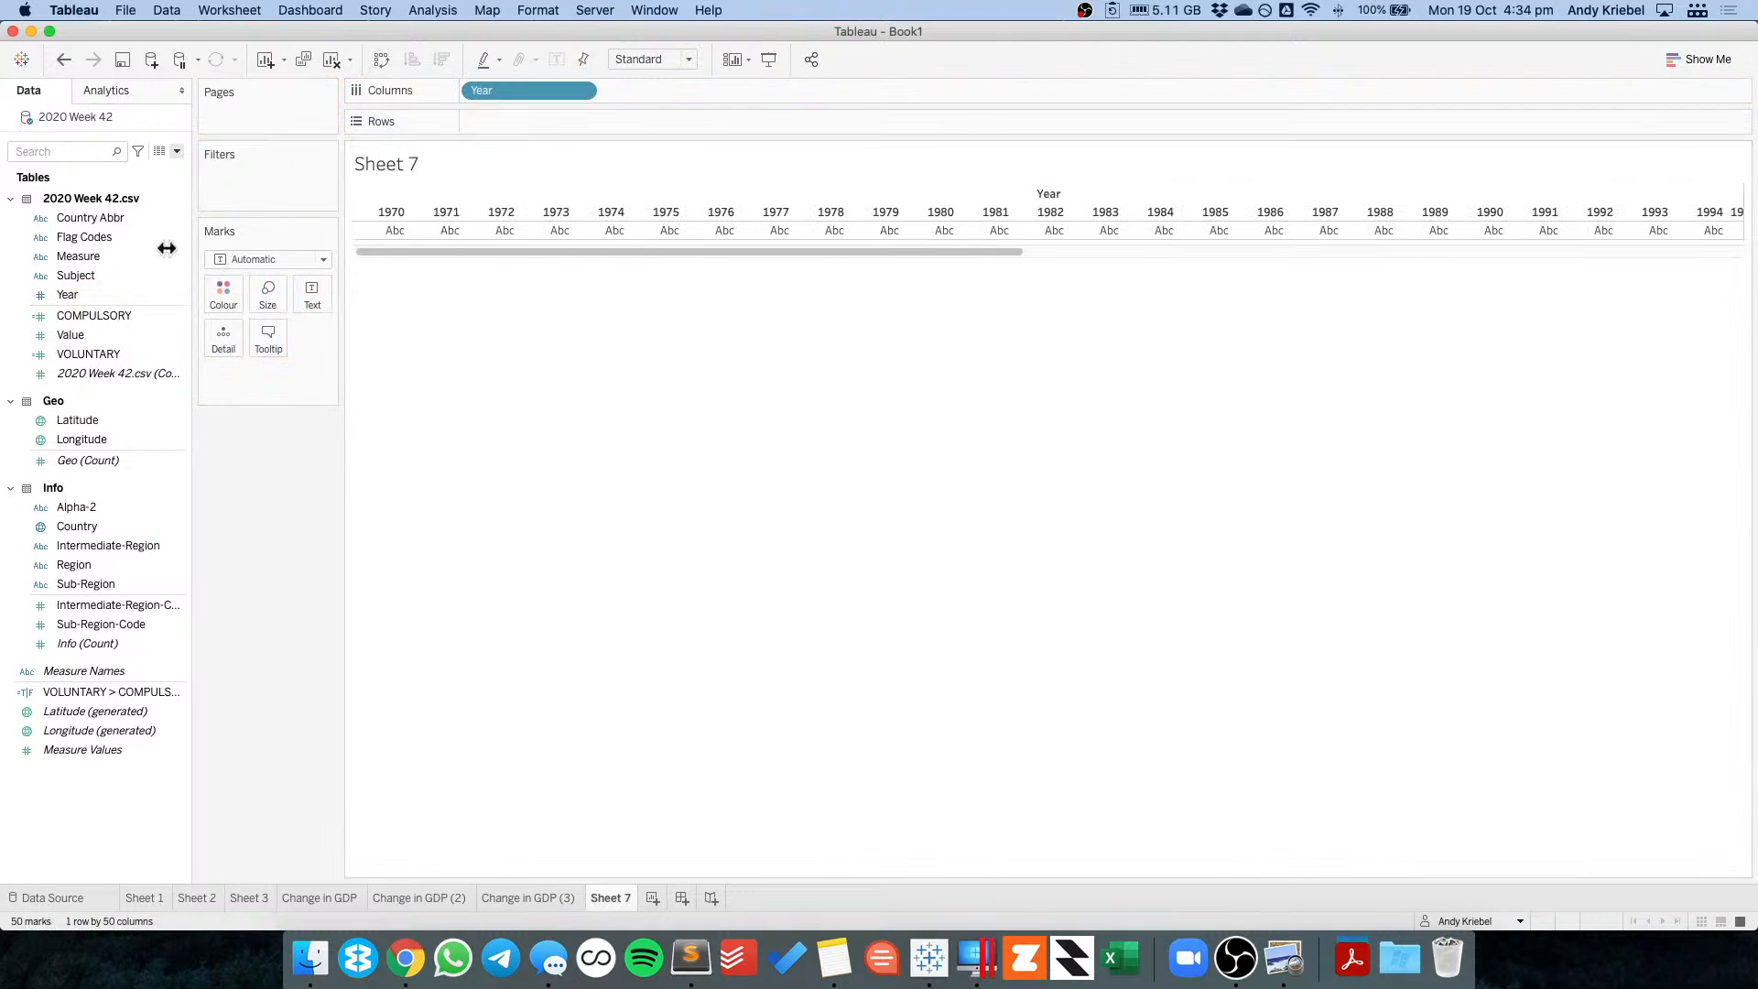
left_click_drag(94, 218, 535, 128)
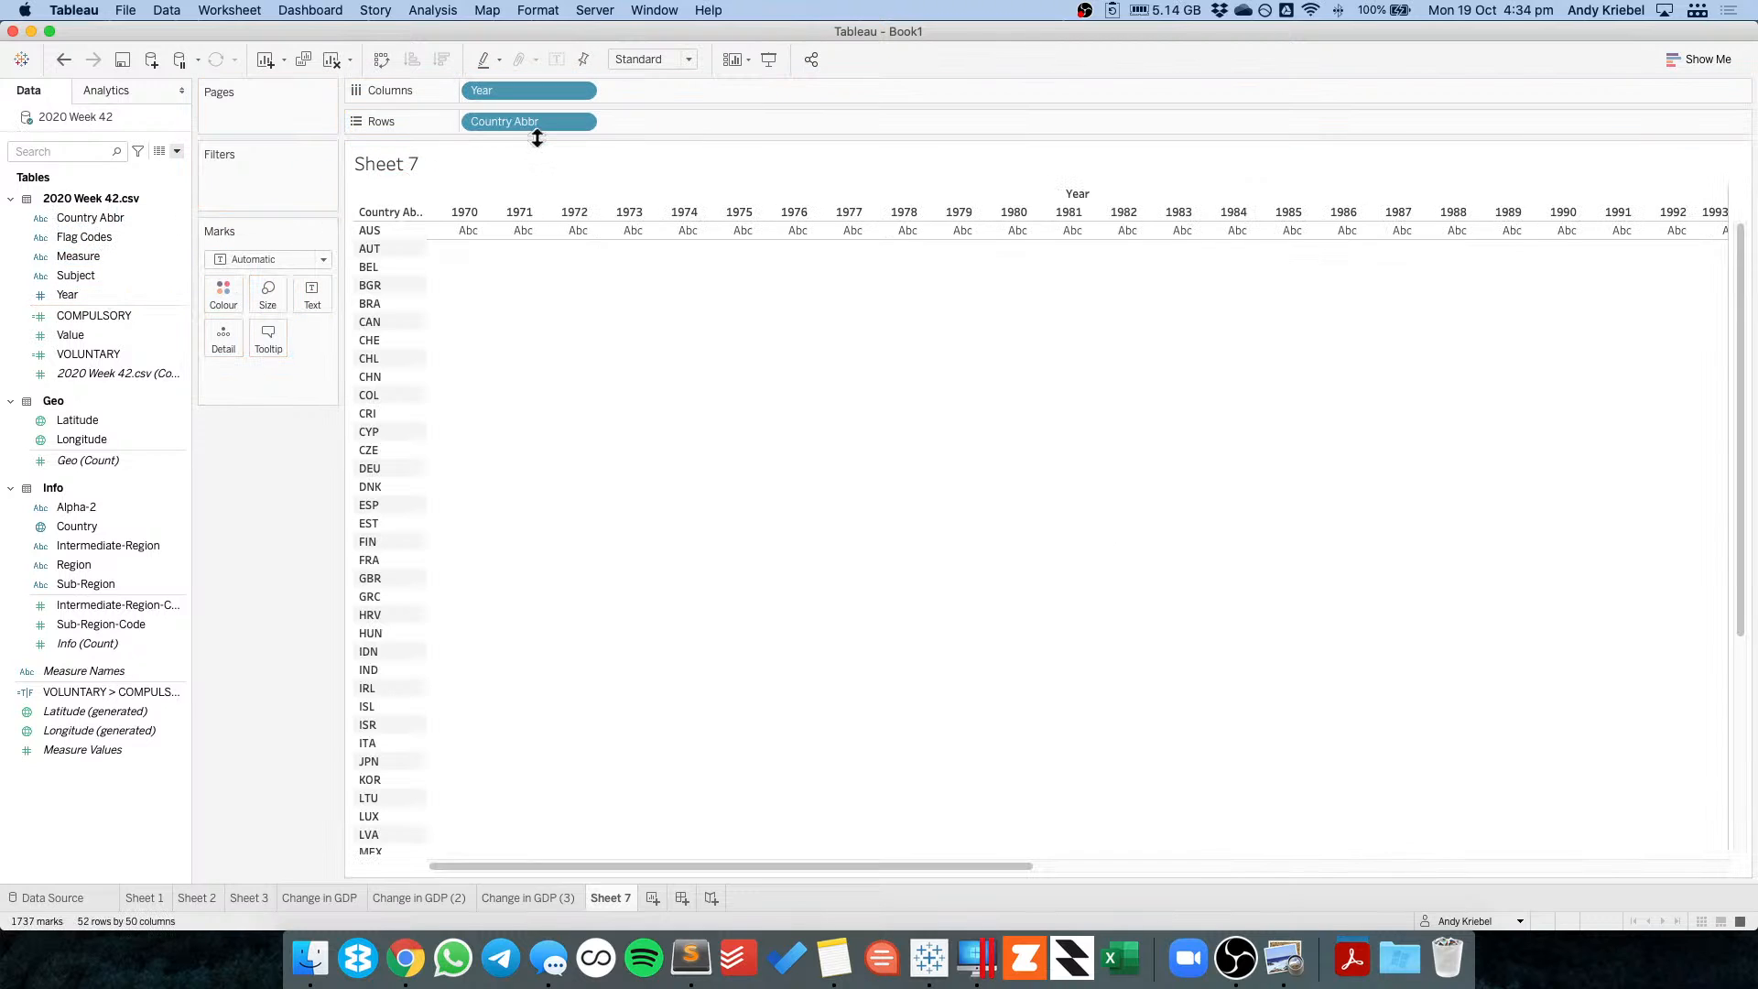
left_click(101, 315)
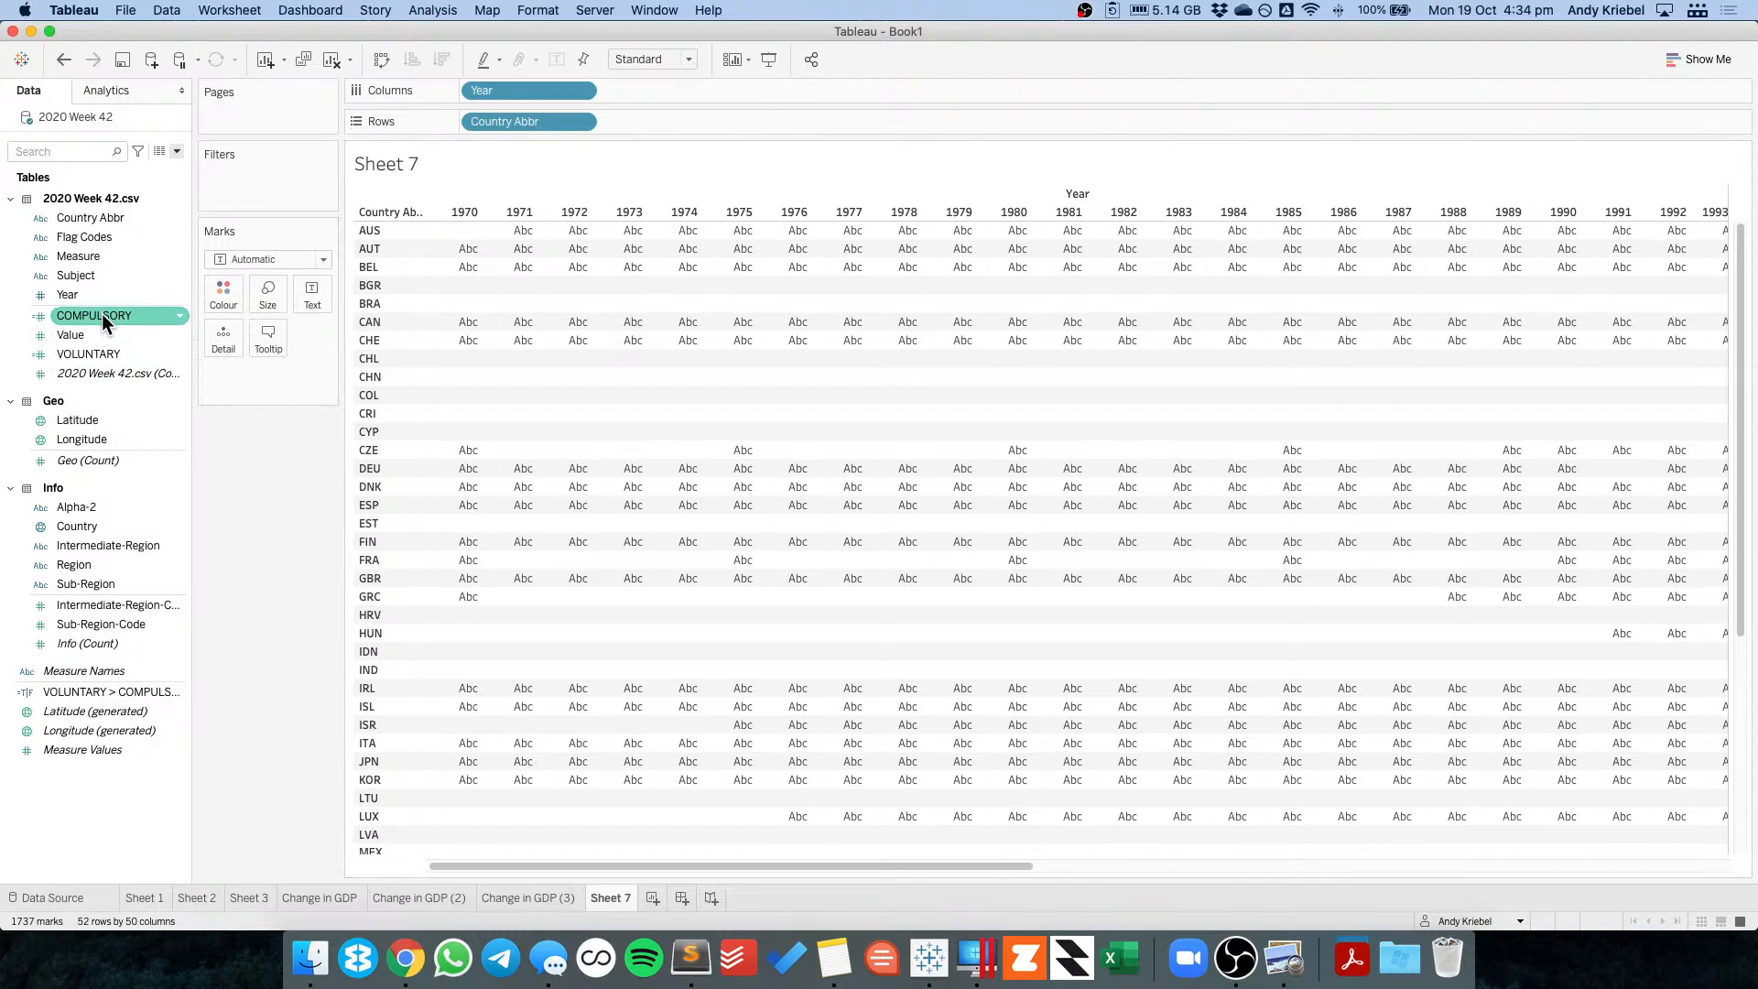
left_click_drag(101, 316, 308, 295)
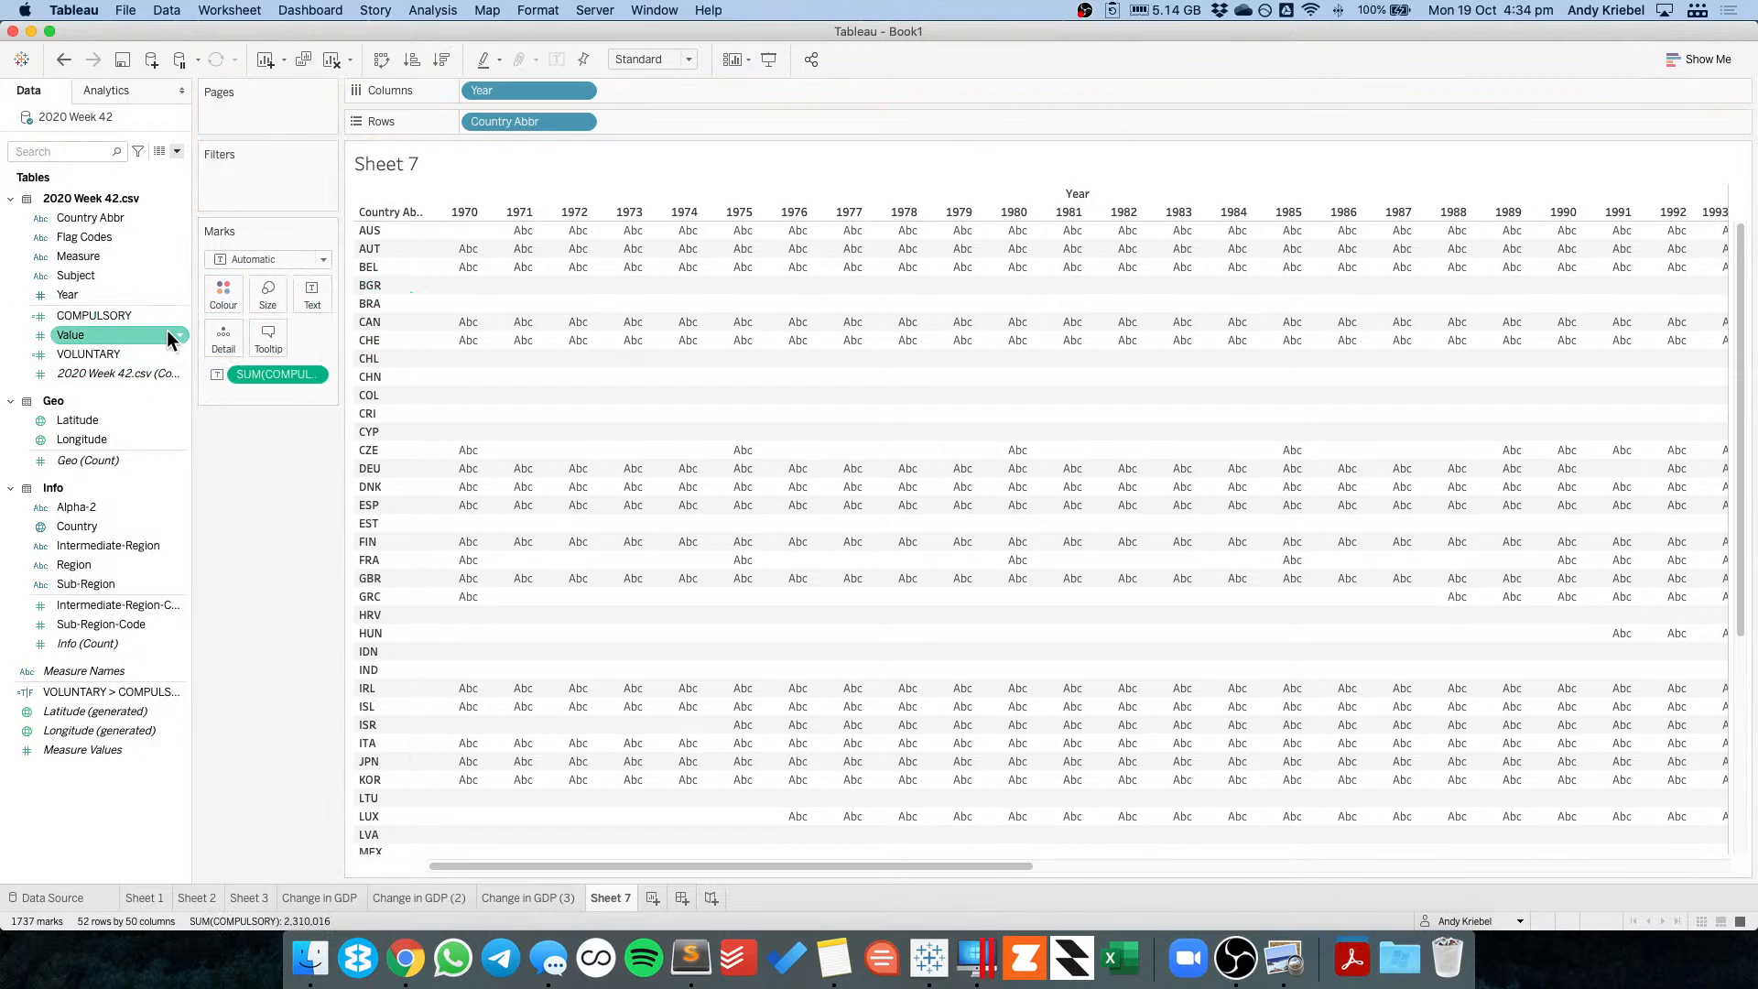
left_click(134, 356)
left_click_drag(134, 357, 744, 339)
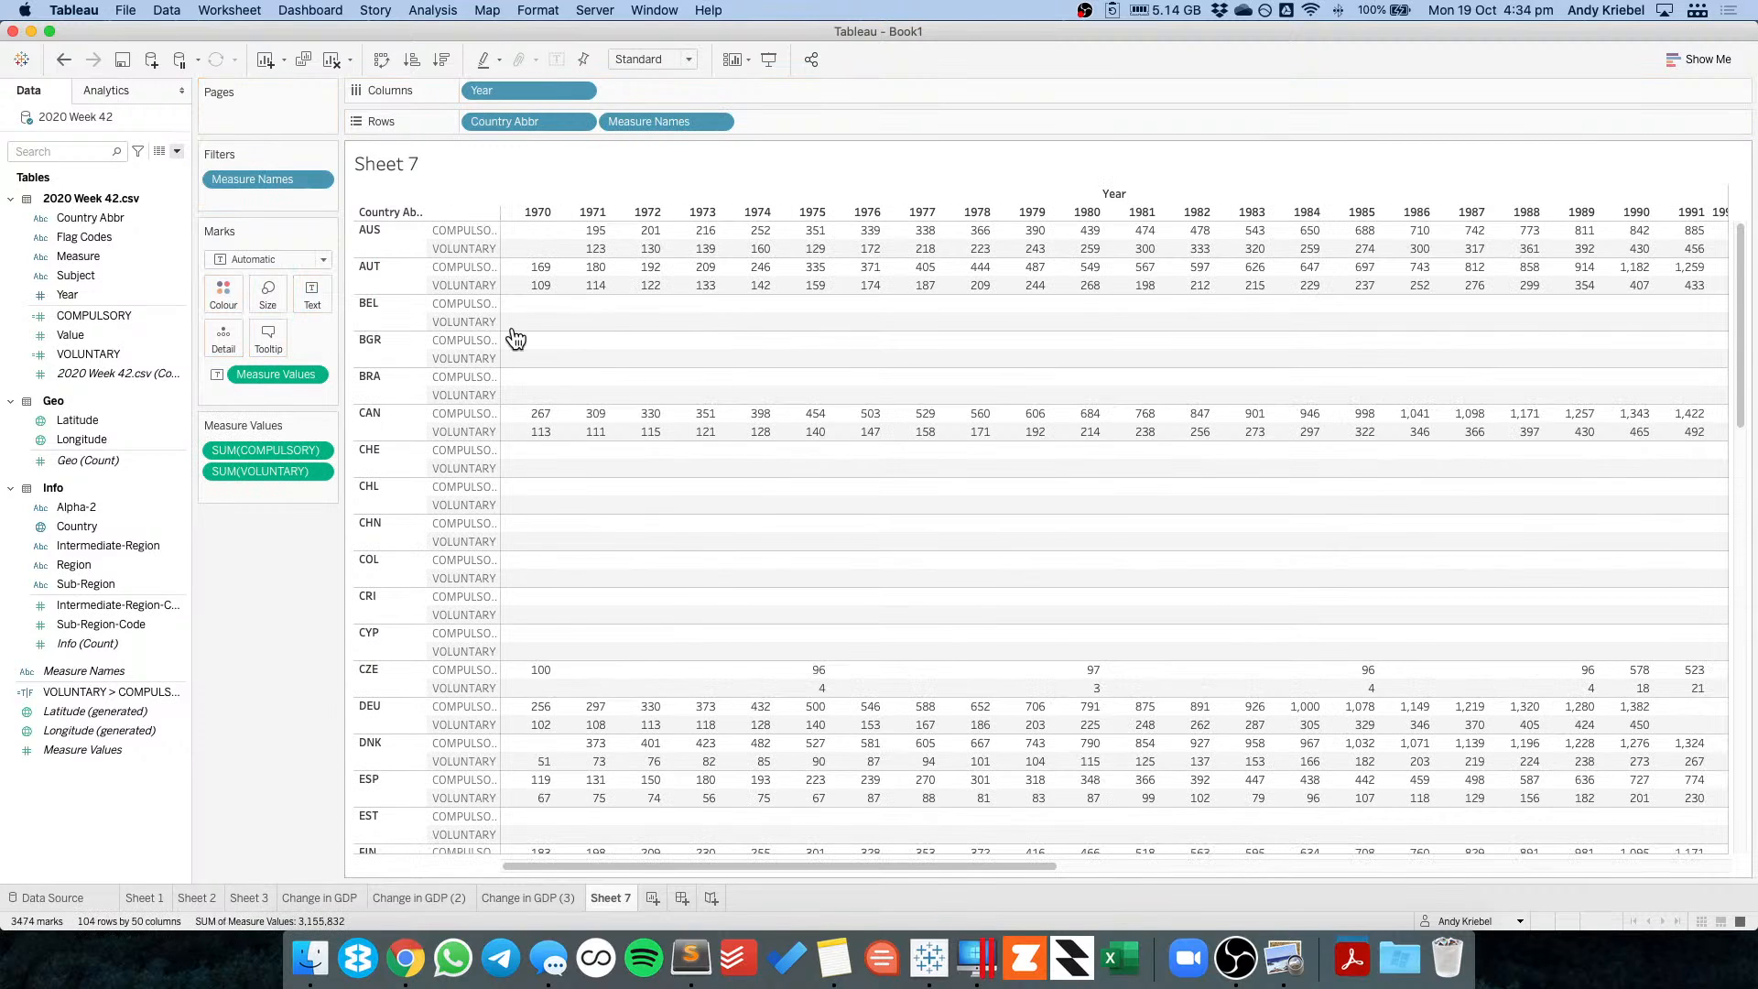
left_click(118, 260)
left_click_drag(119, 265, 260, 203)
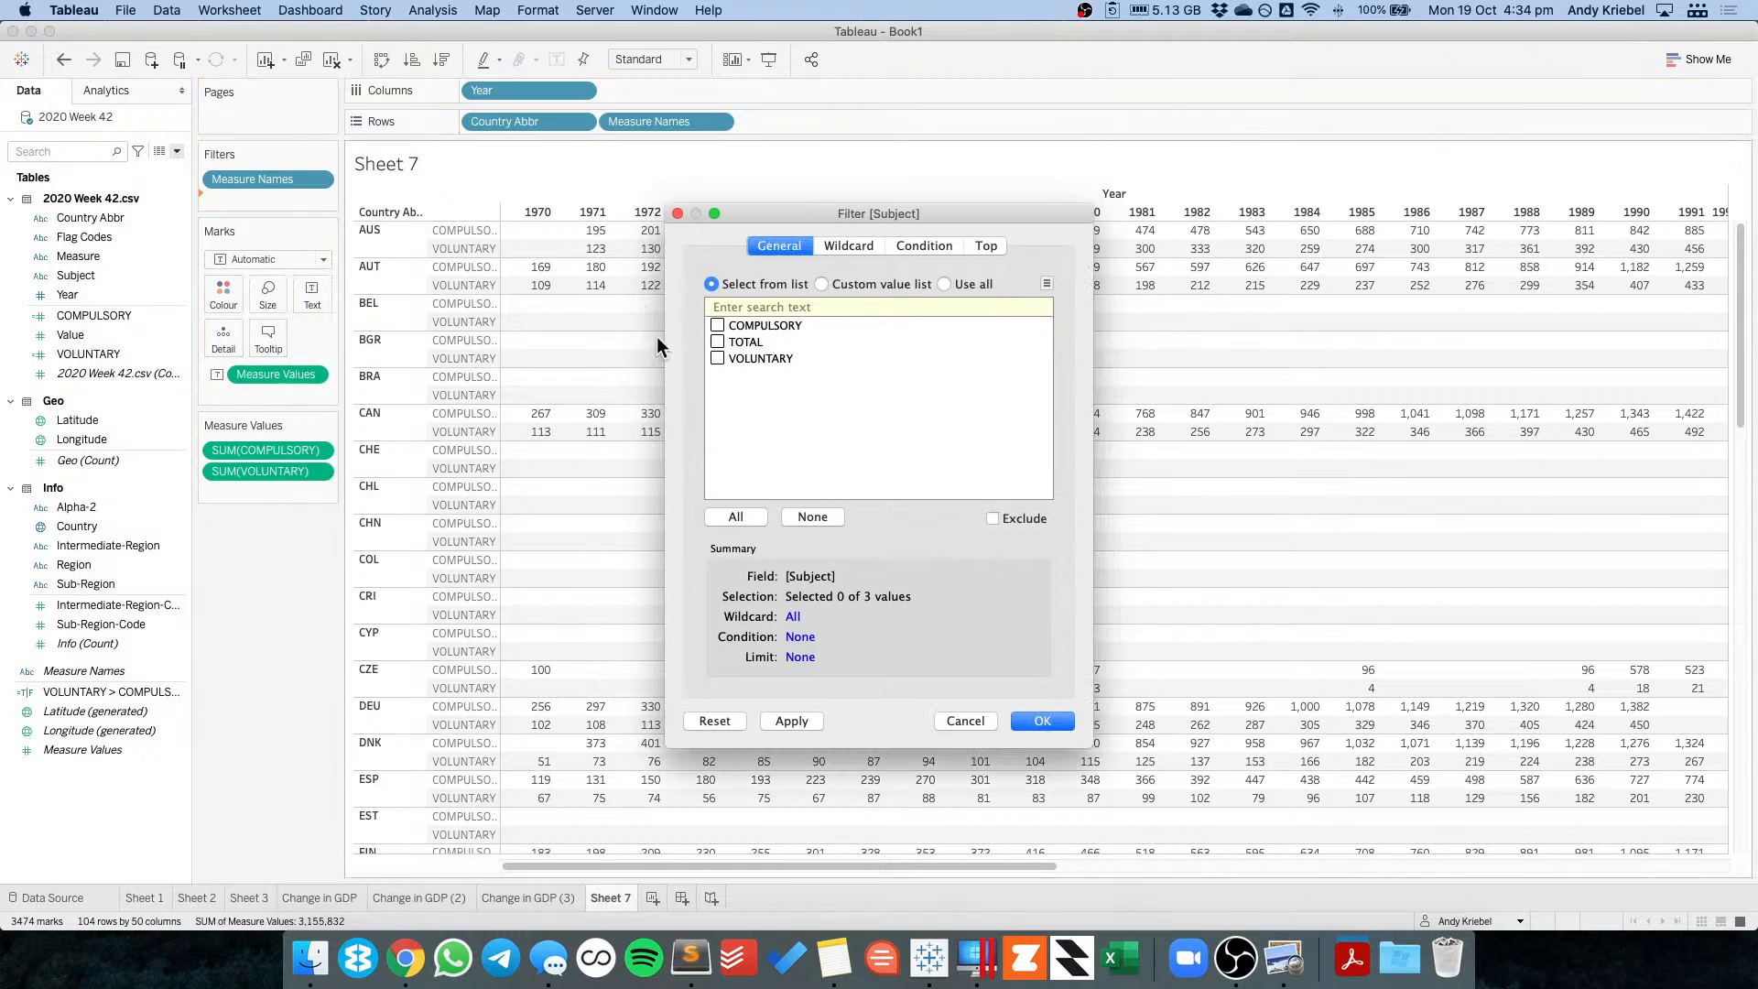
left_click(956, 722)
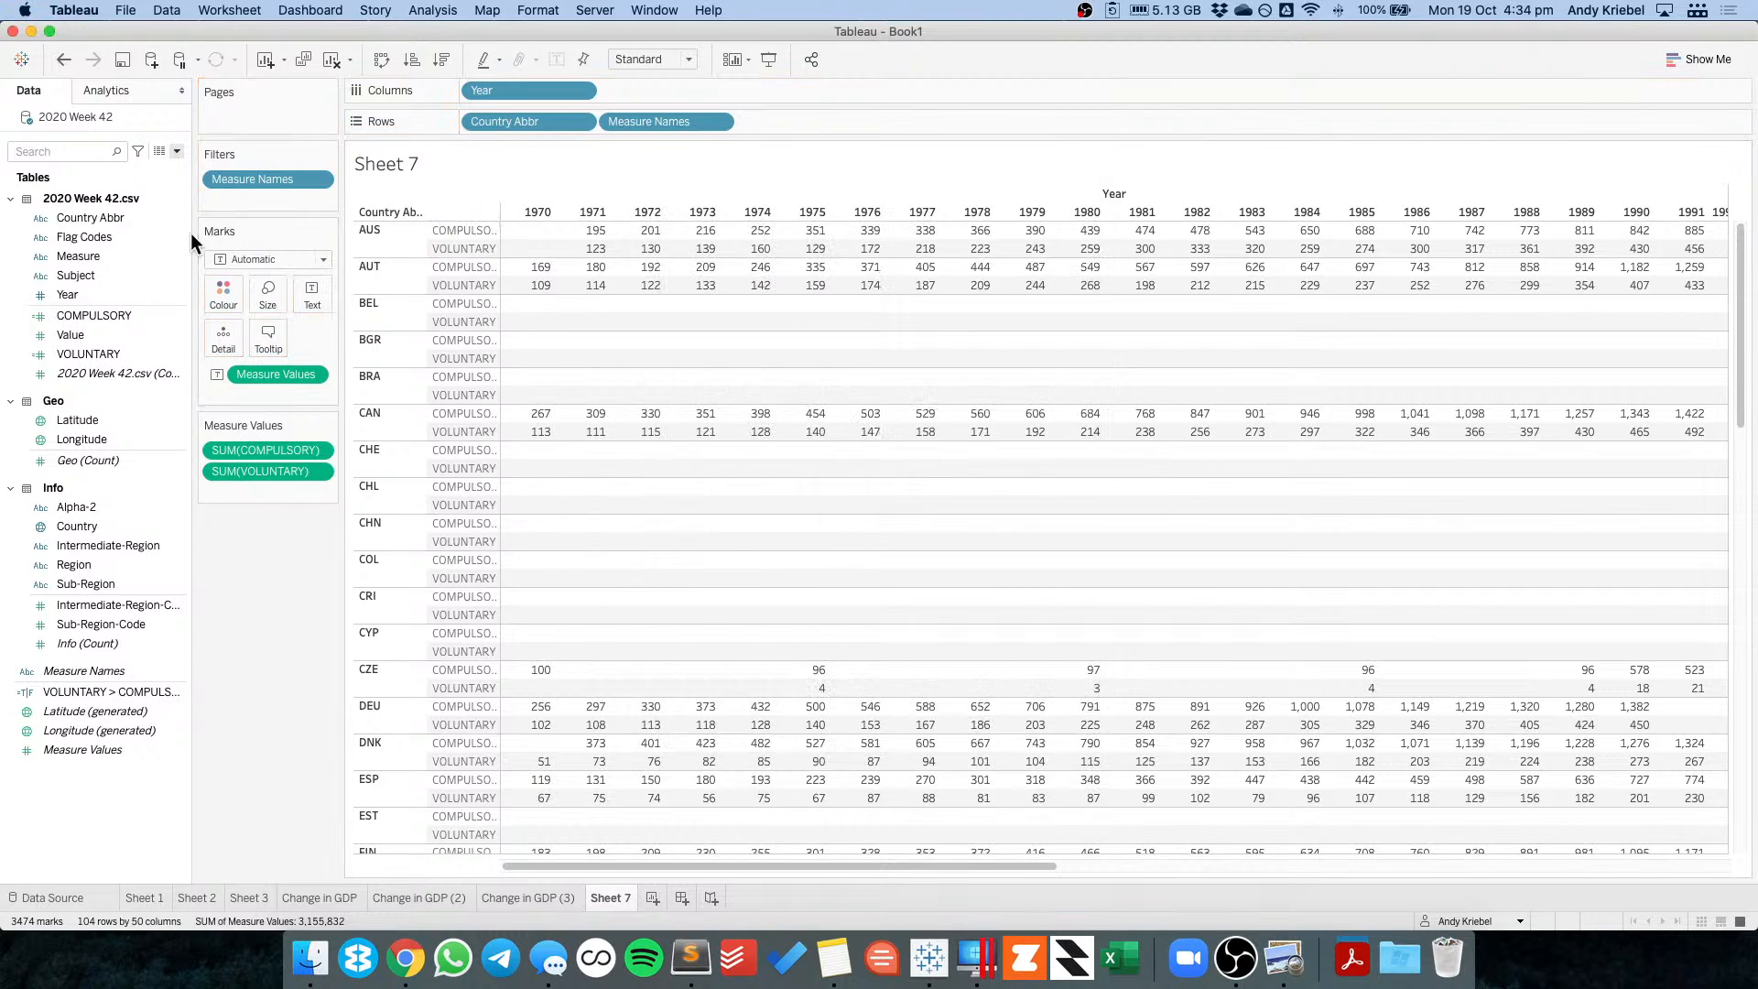
Filter the table to the % of GDP measure and replace Country Abbr with Country in the rows.
left_click_drag(101, 257, 273, 187)
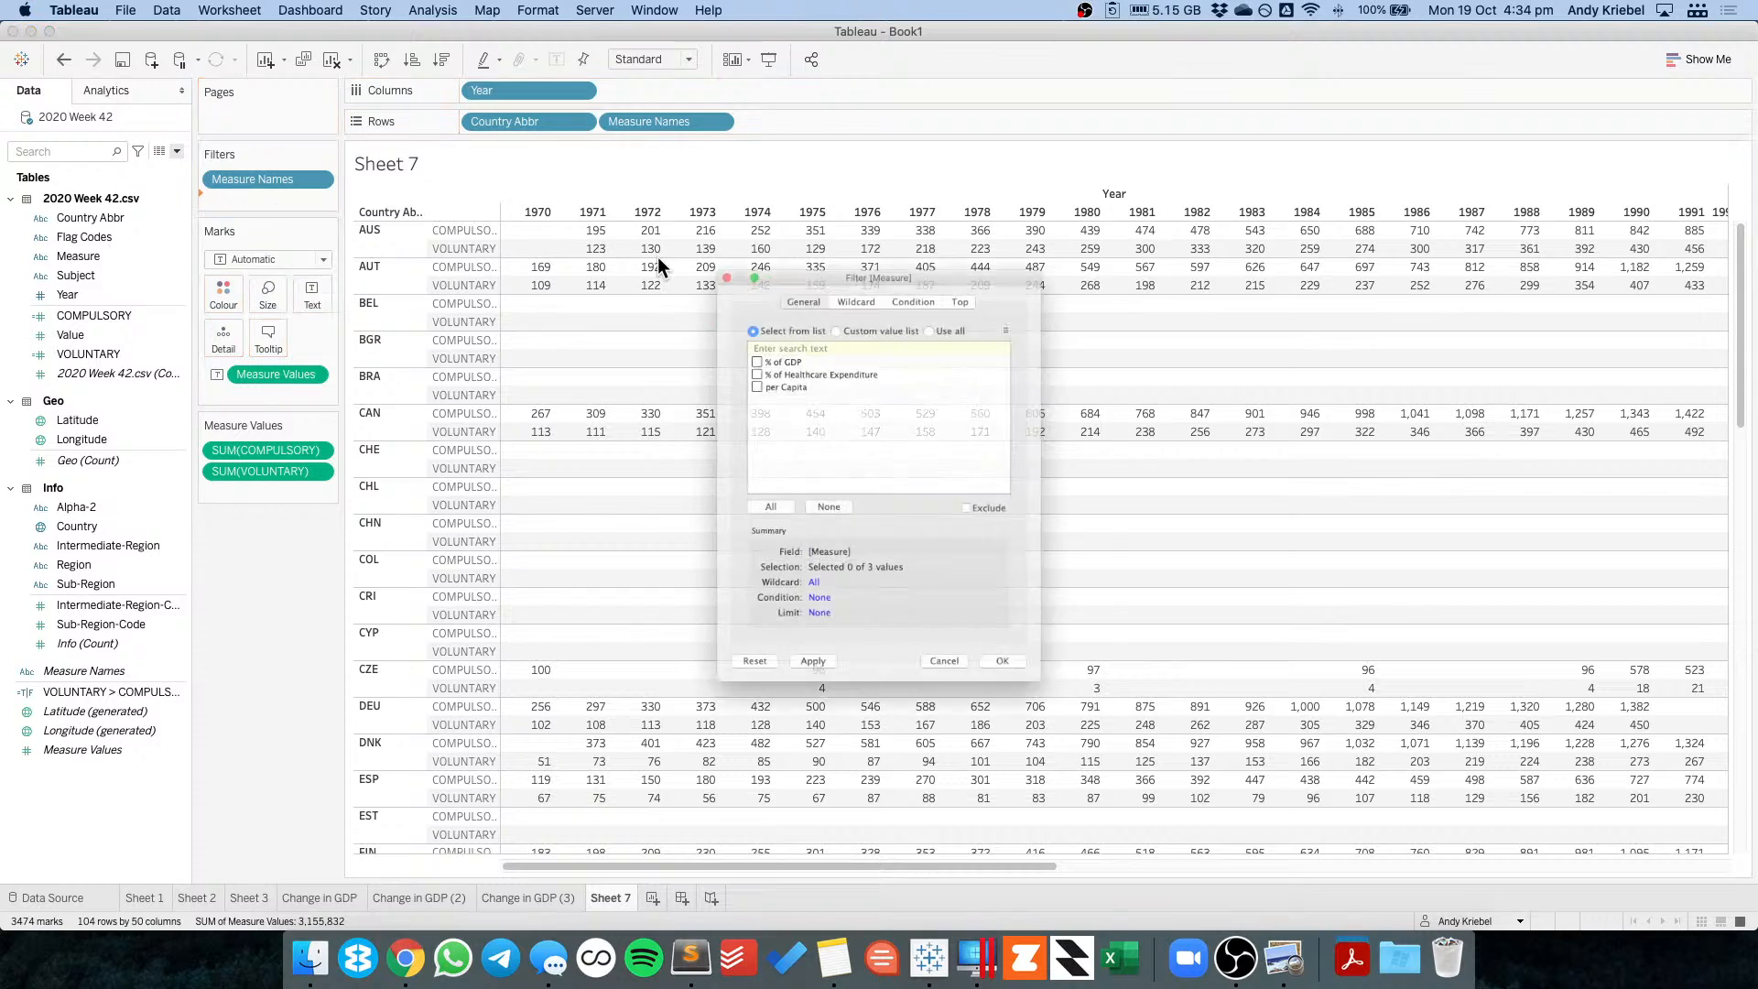
left_click(716, 325)
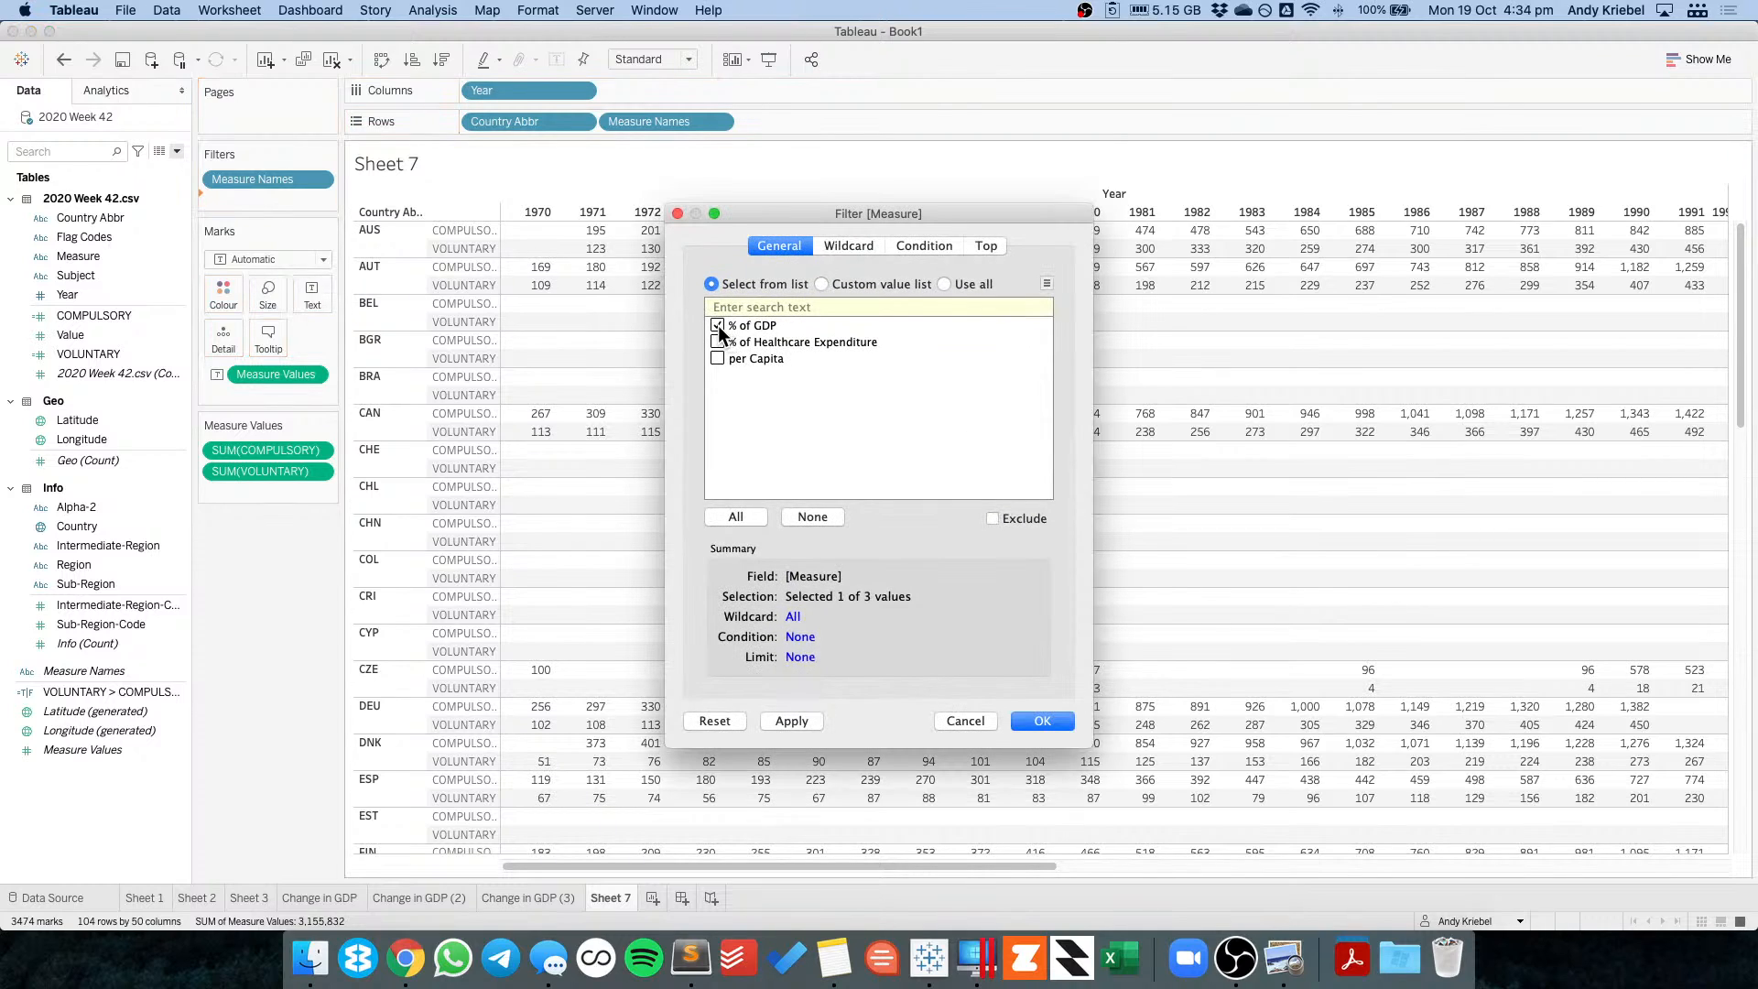
left_click(1041, 721)
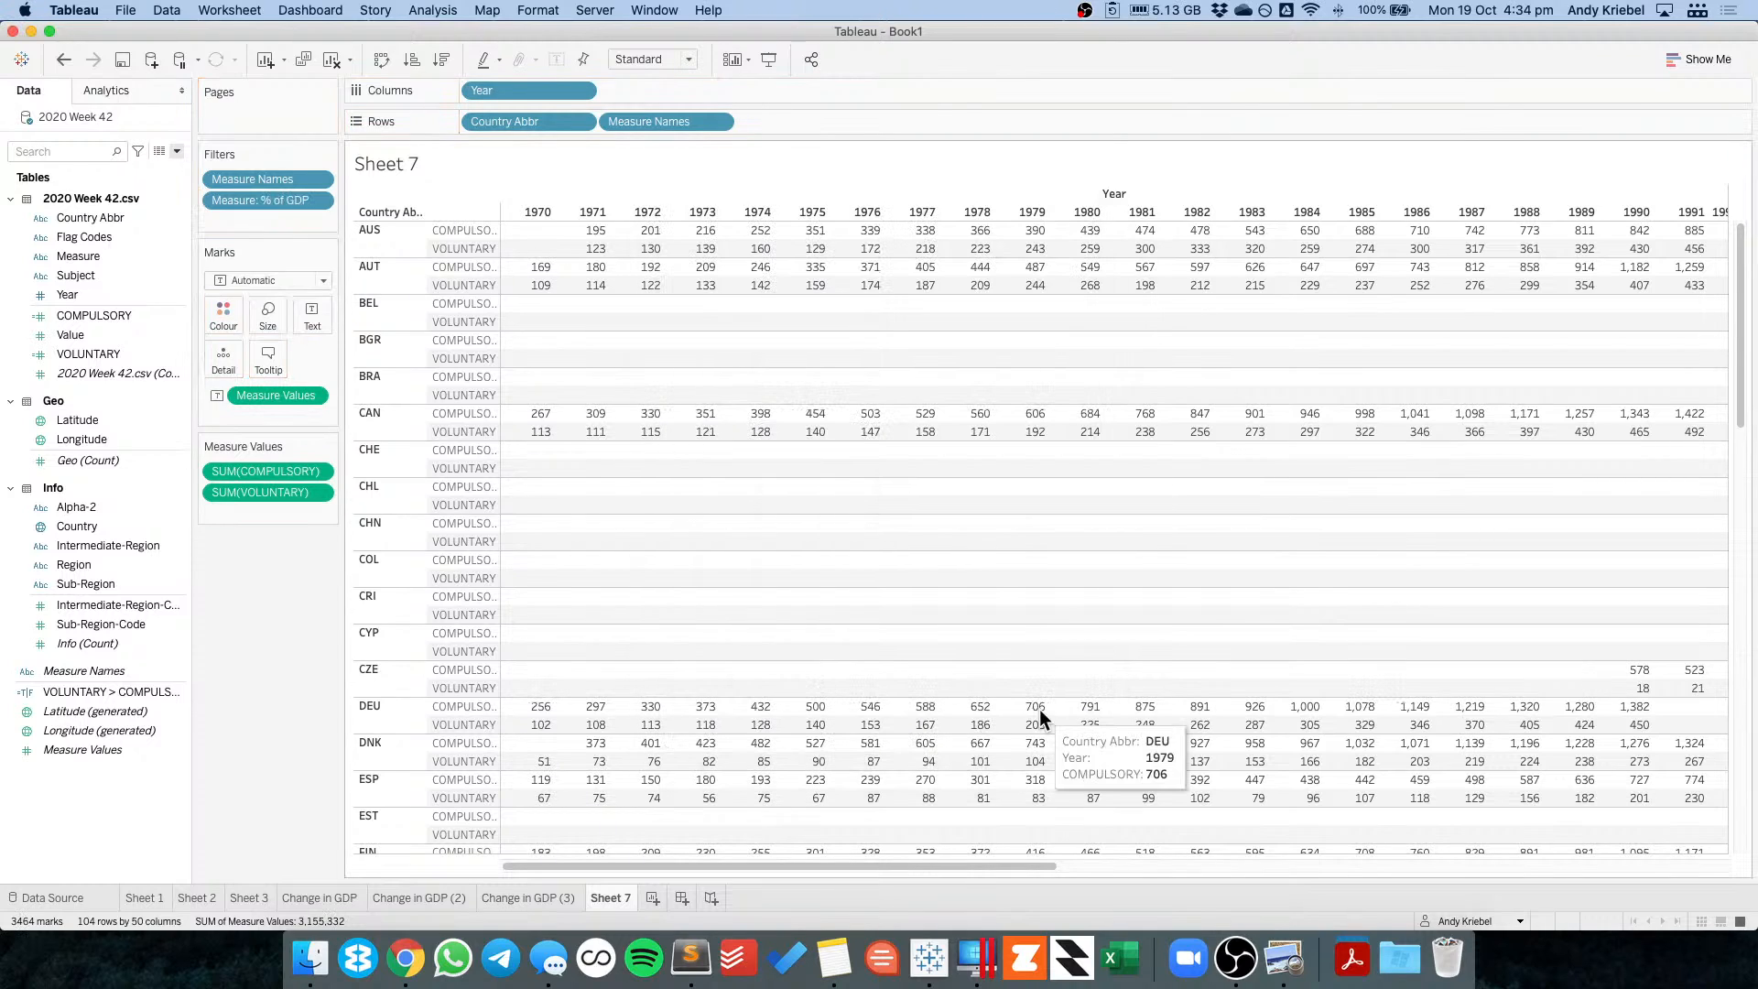
left_click_drag(749, 865, 1499, 866)
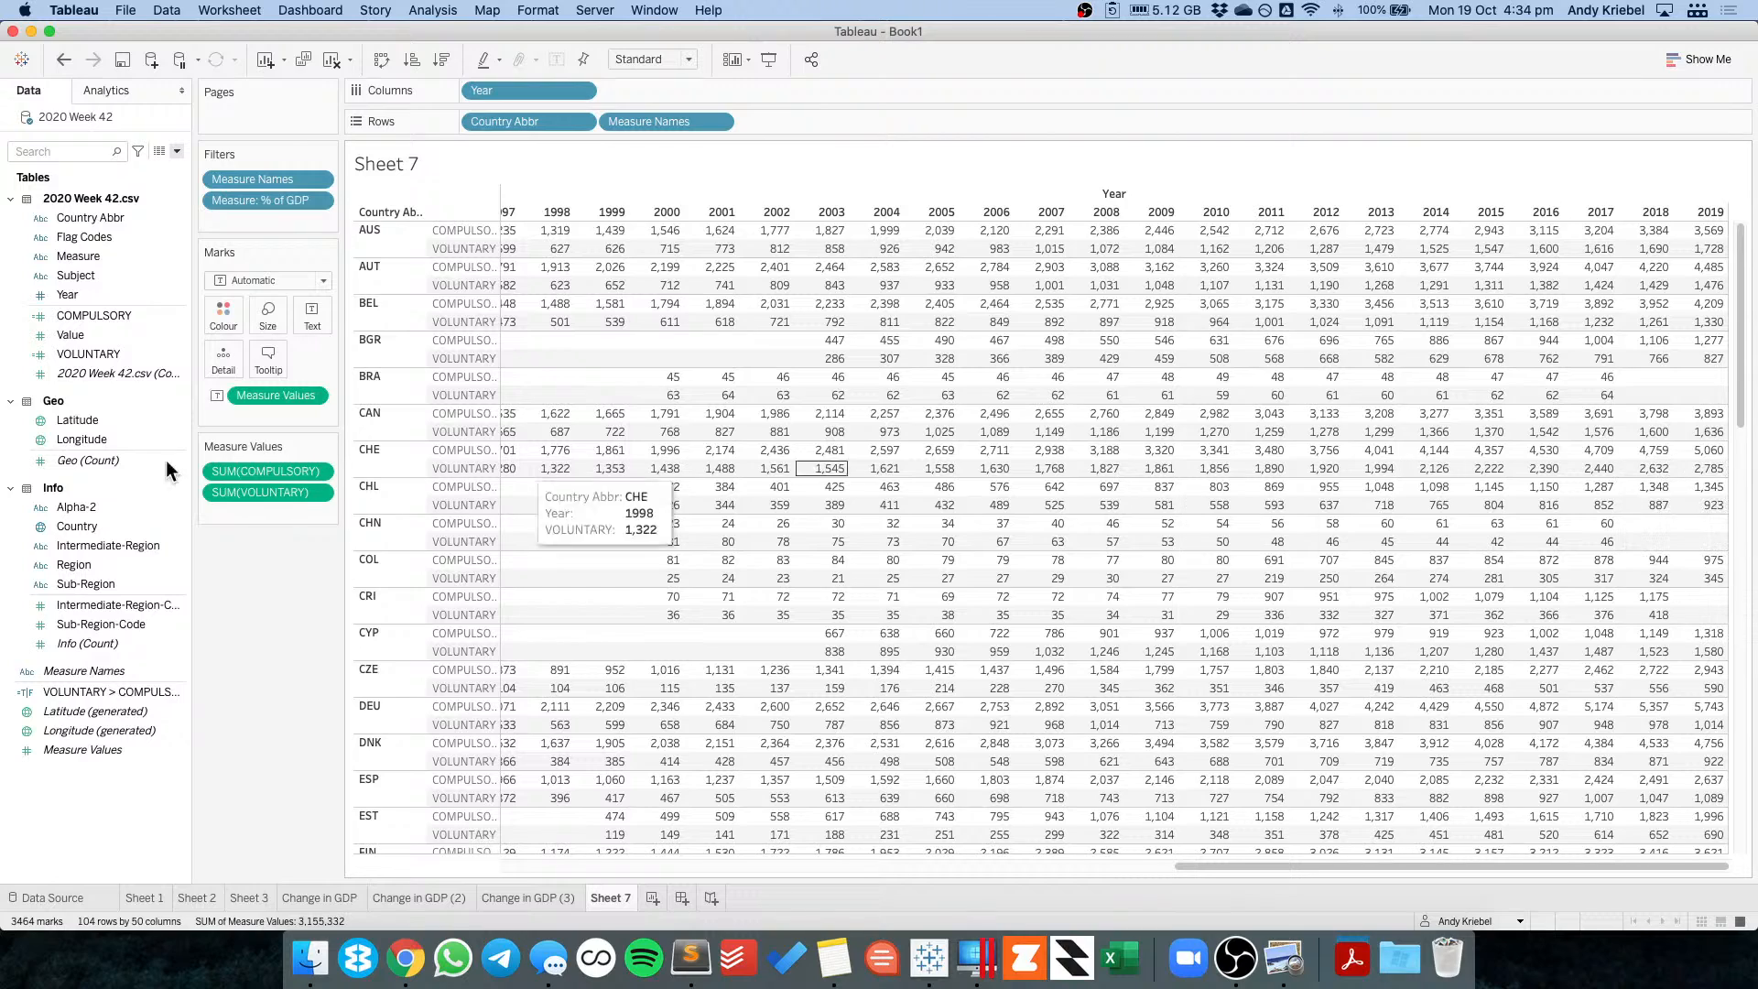
left_click_drag(77, 525, 600, 277)
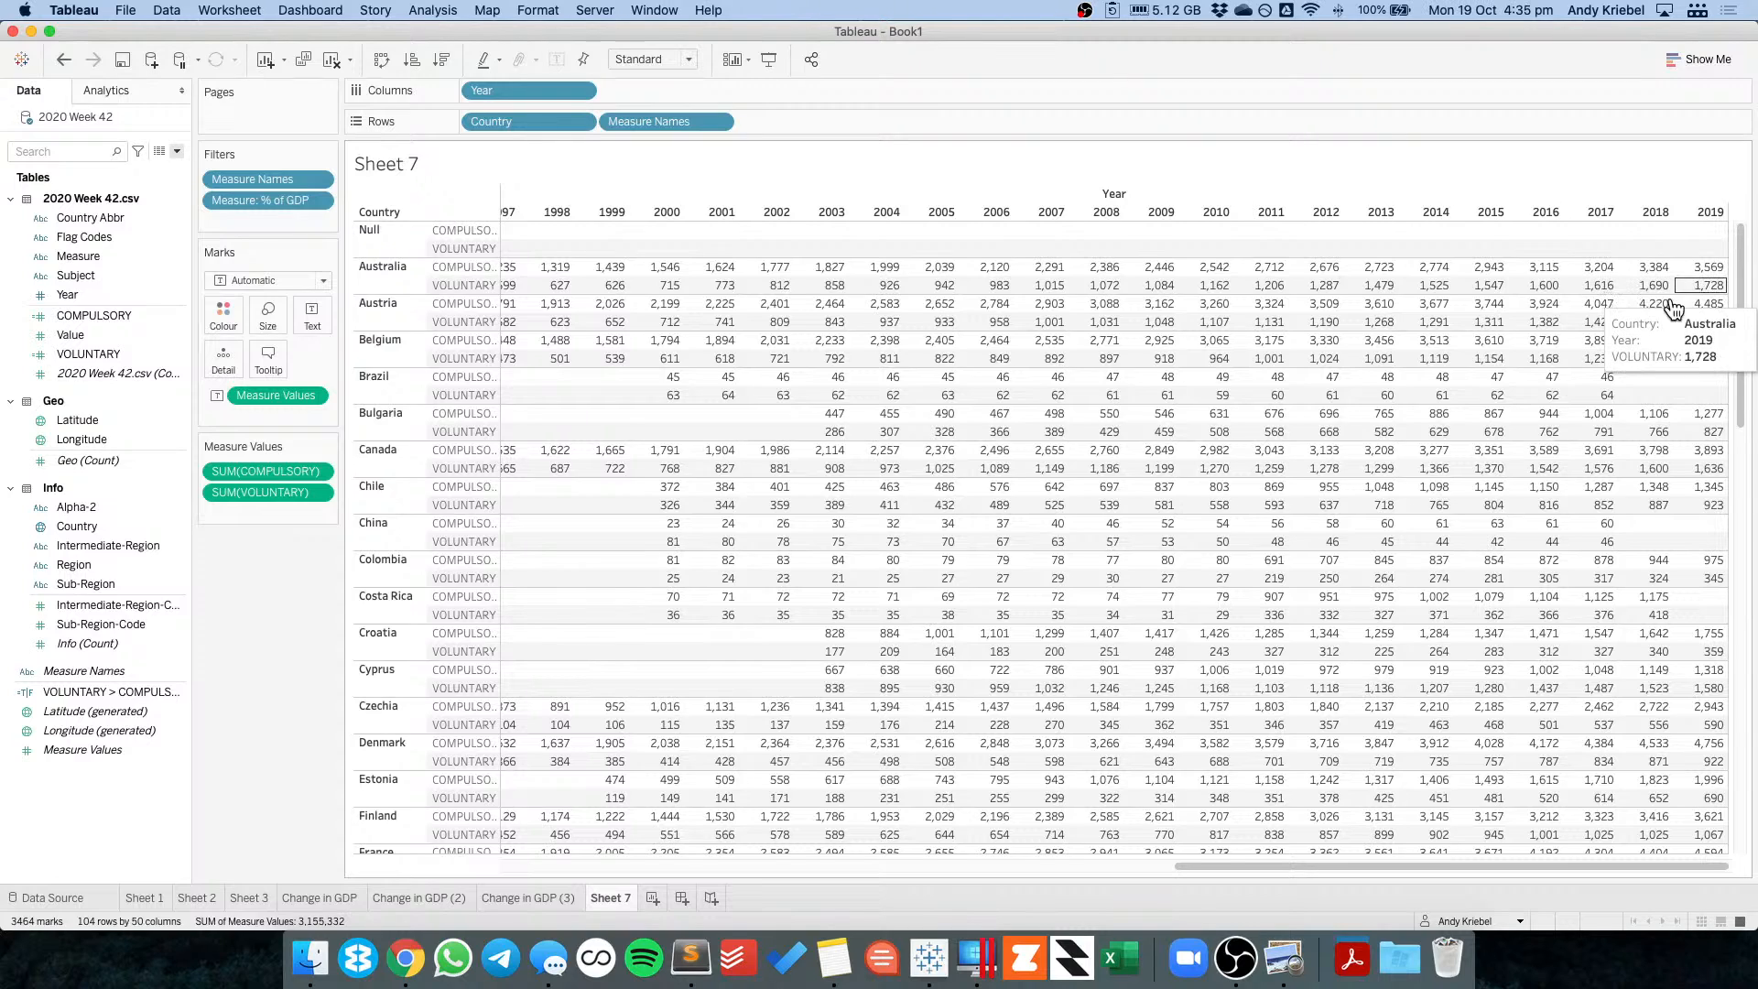
Create a calculated field named Comp vs. Vol with the formula SUM([COMPULSORY])-SUM([VOLUNTARY]).
right_click(102, 787)
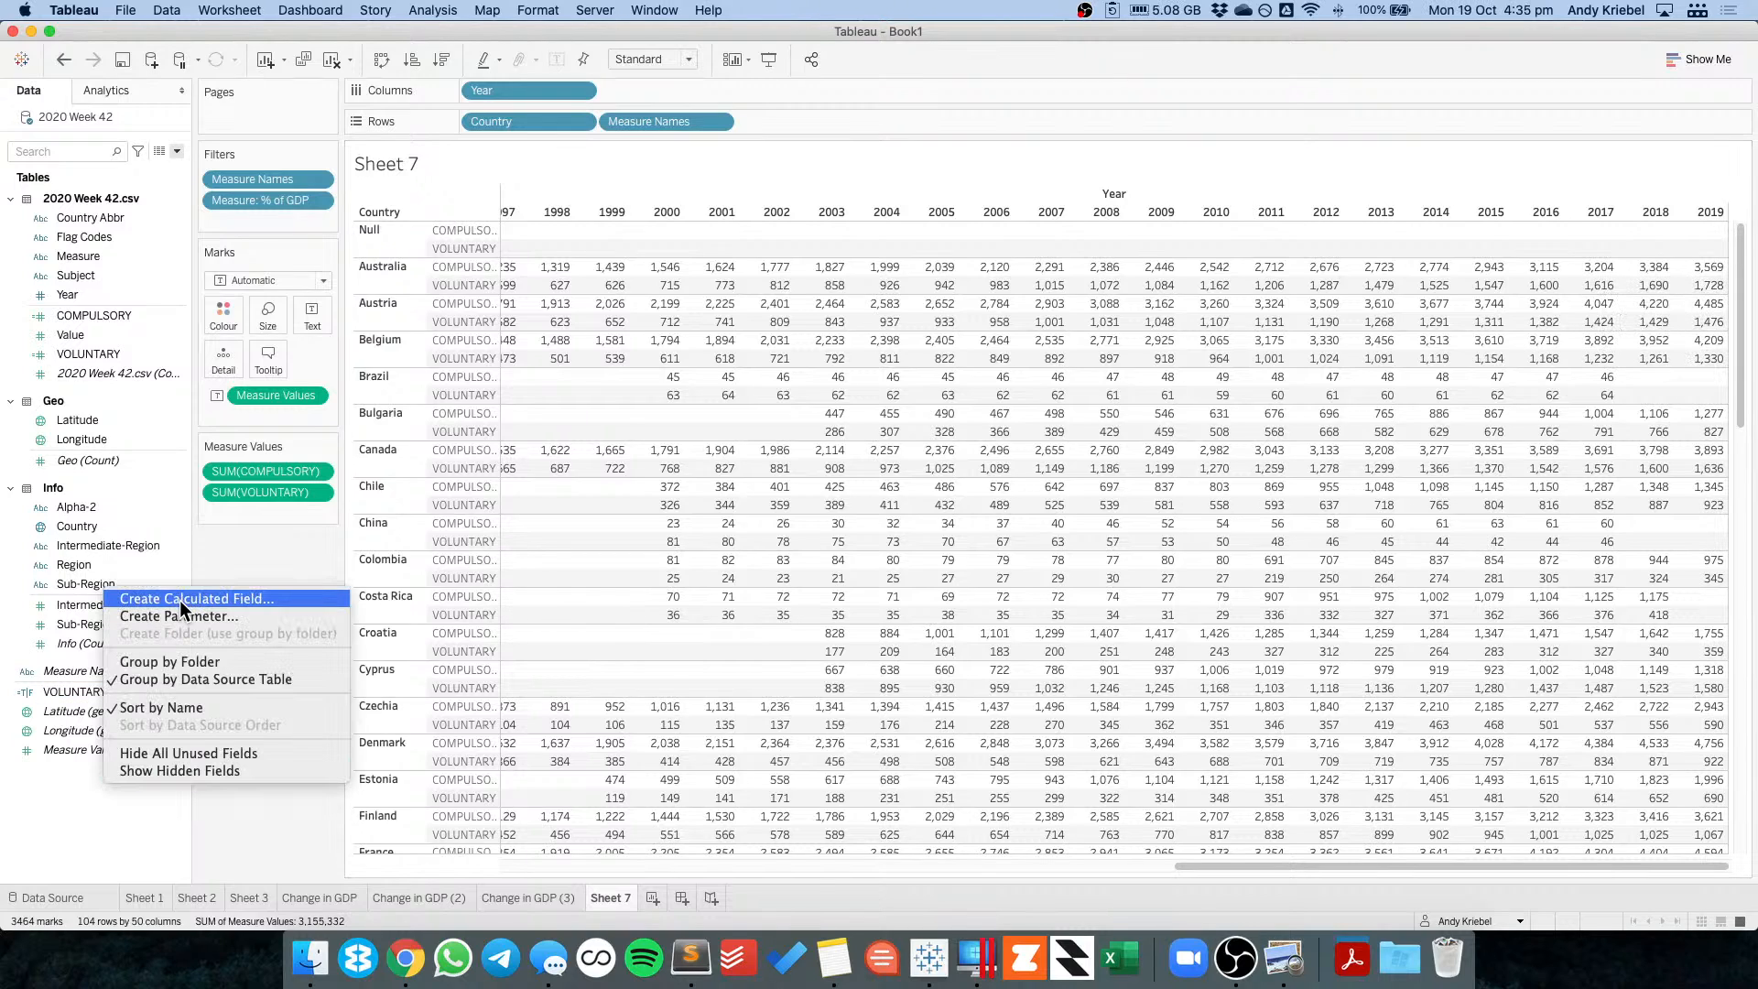
left_click(180, 601)
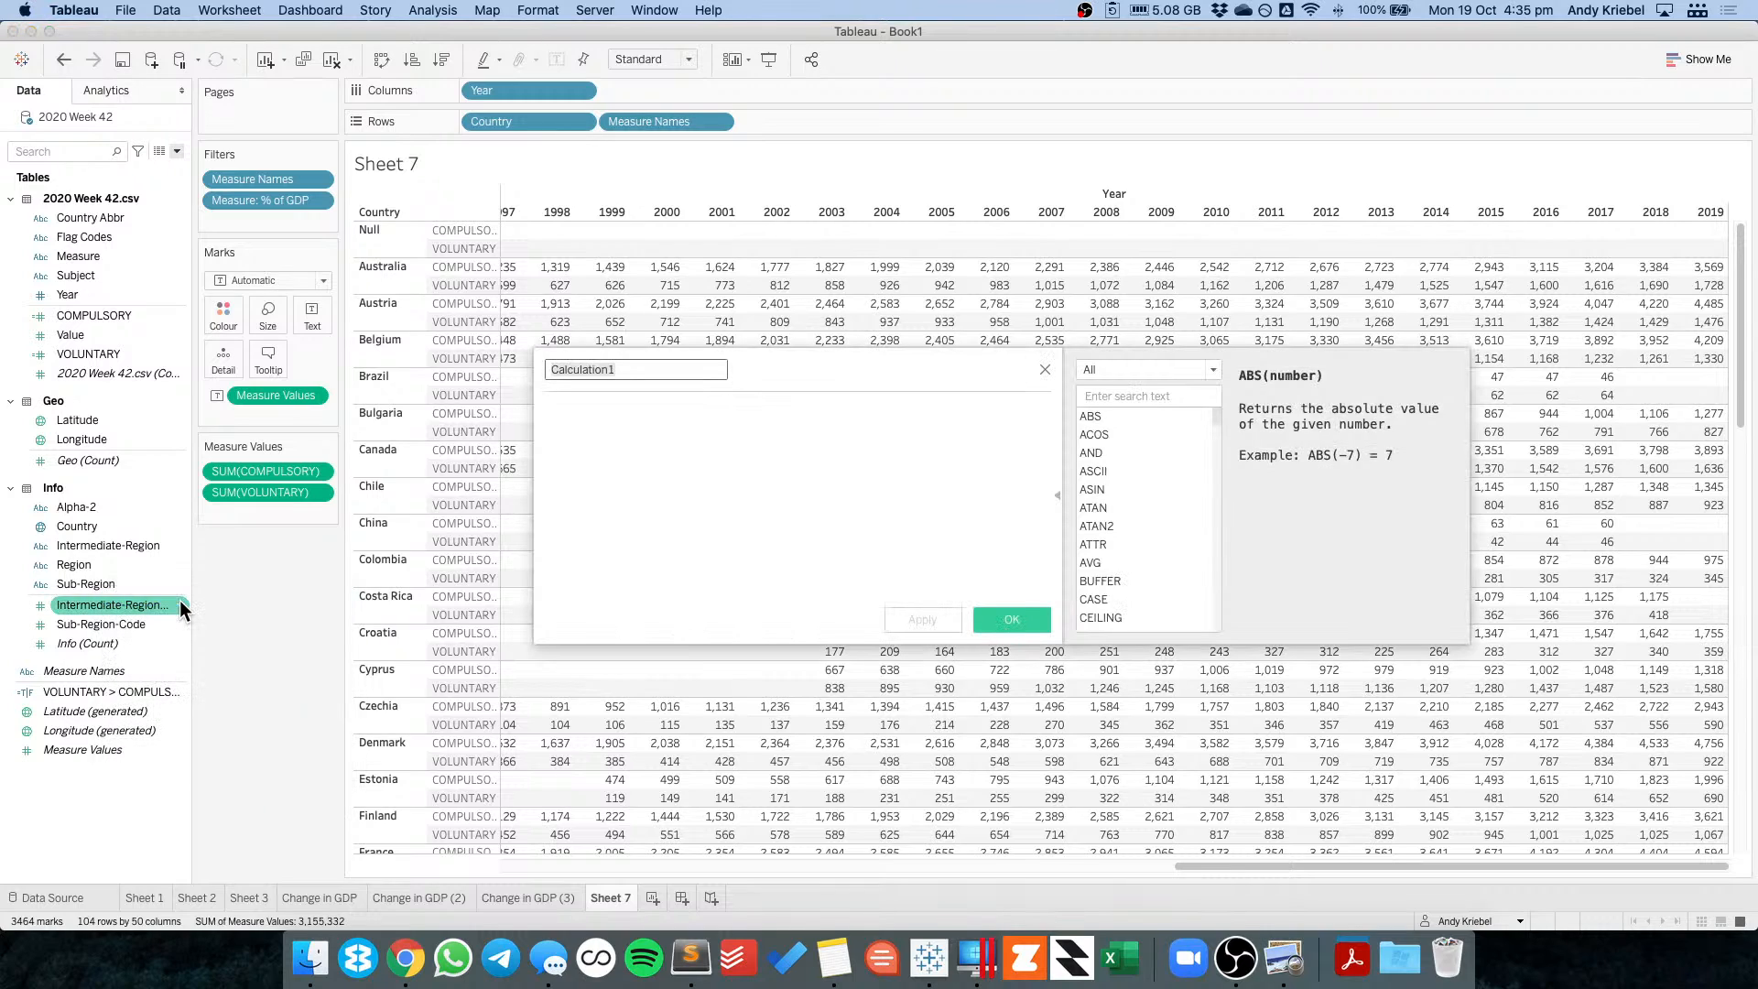
type("Comp")
type("CO")
key("BackSpace")
key("BackSpace")
type("Vol")
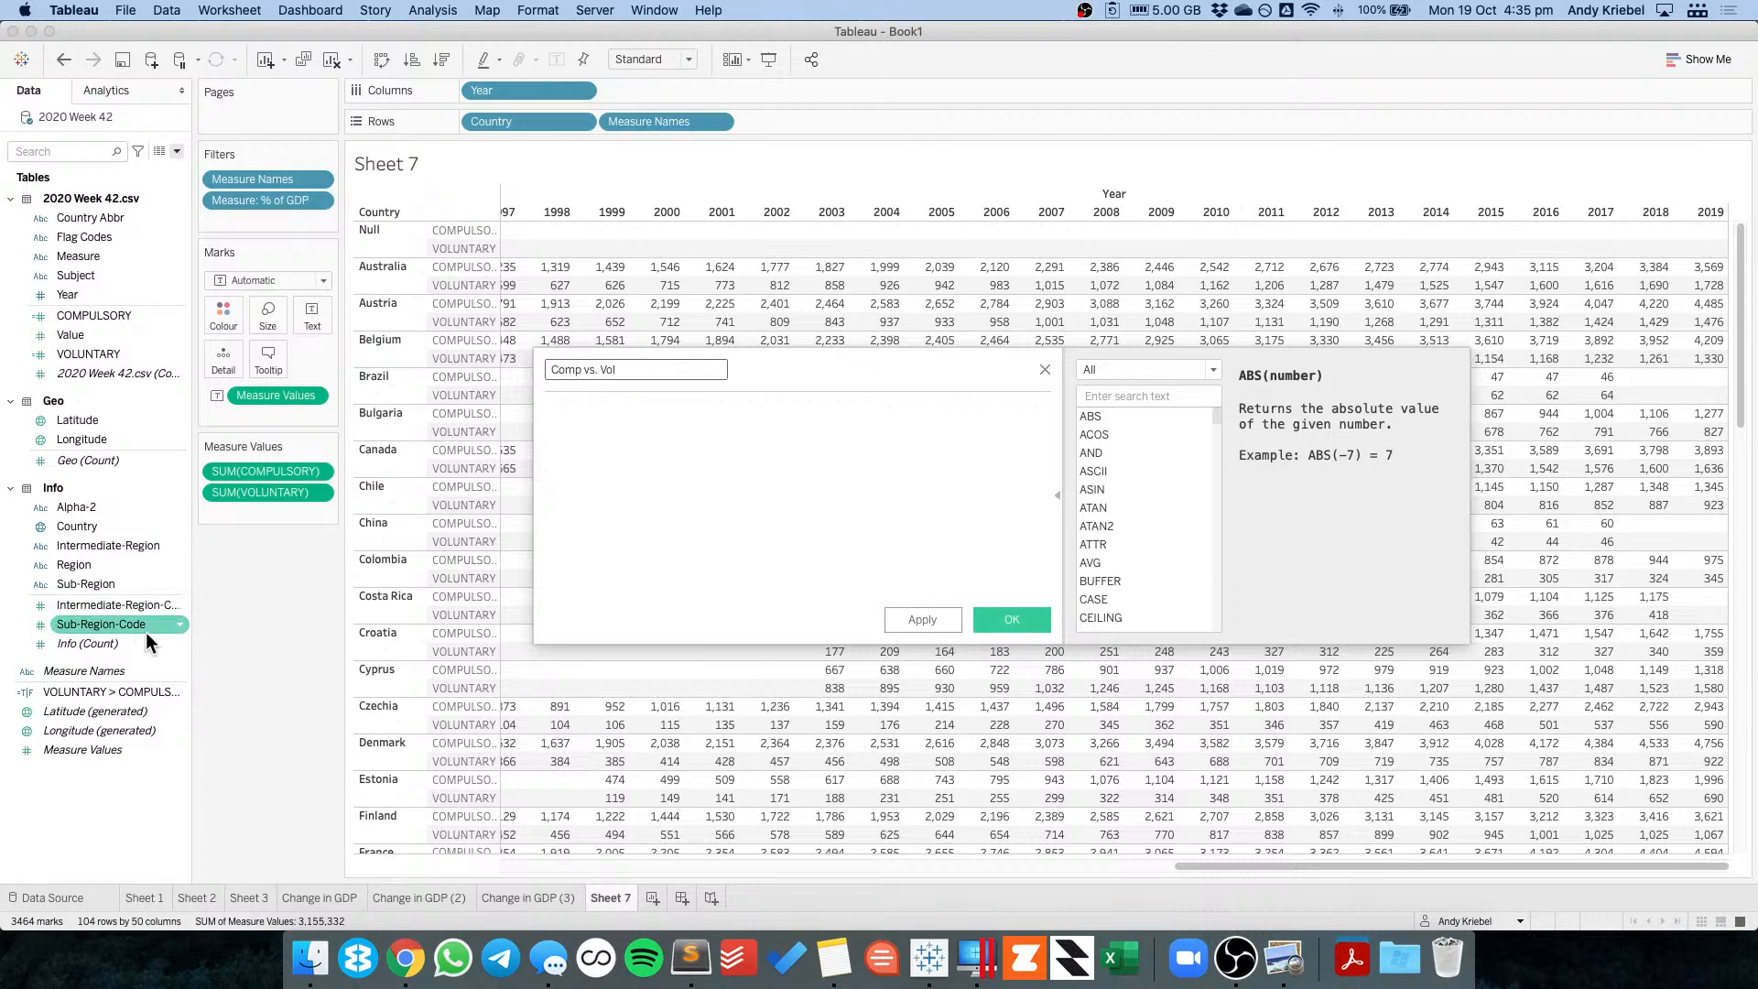
left_click_drag(258, 471, 719, 497)
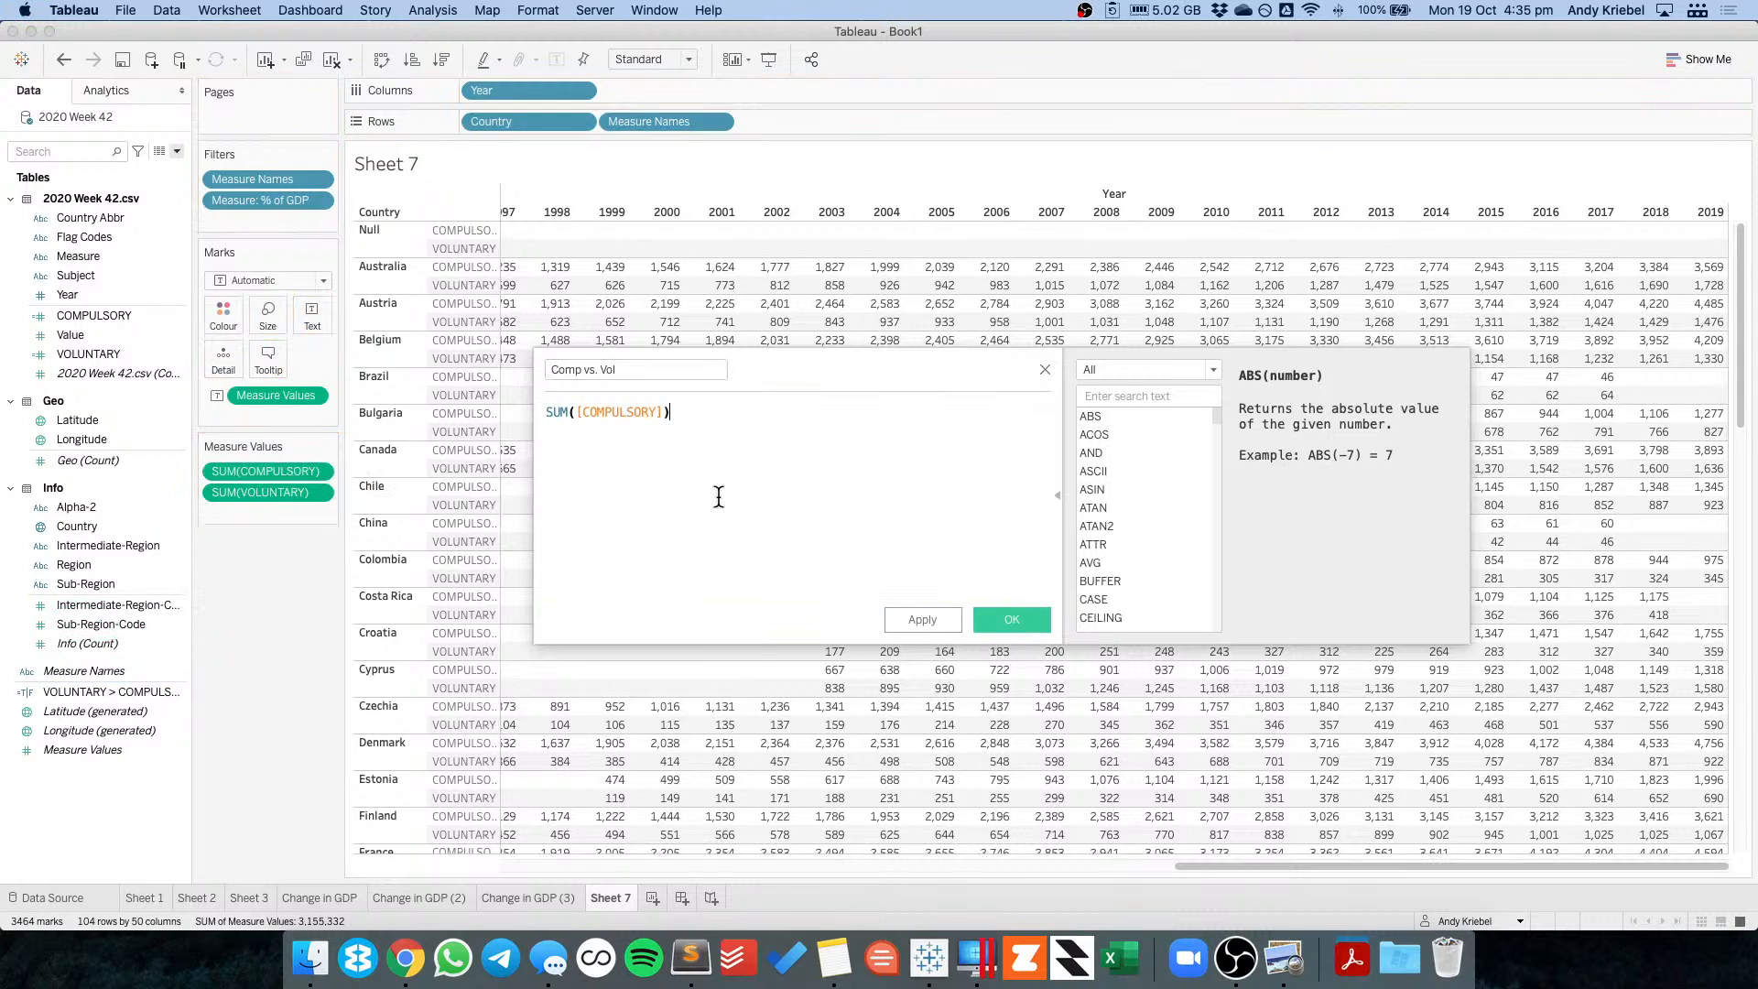
type("-")
left_click_drag(228, 491, 723, 491)
left_click(1004, 623)
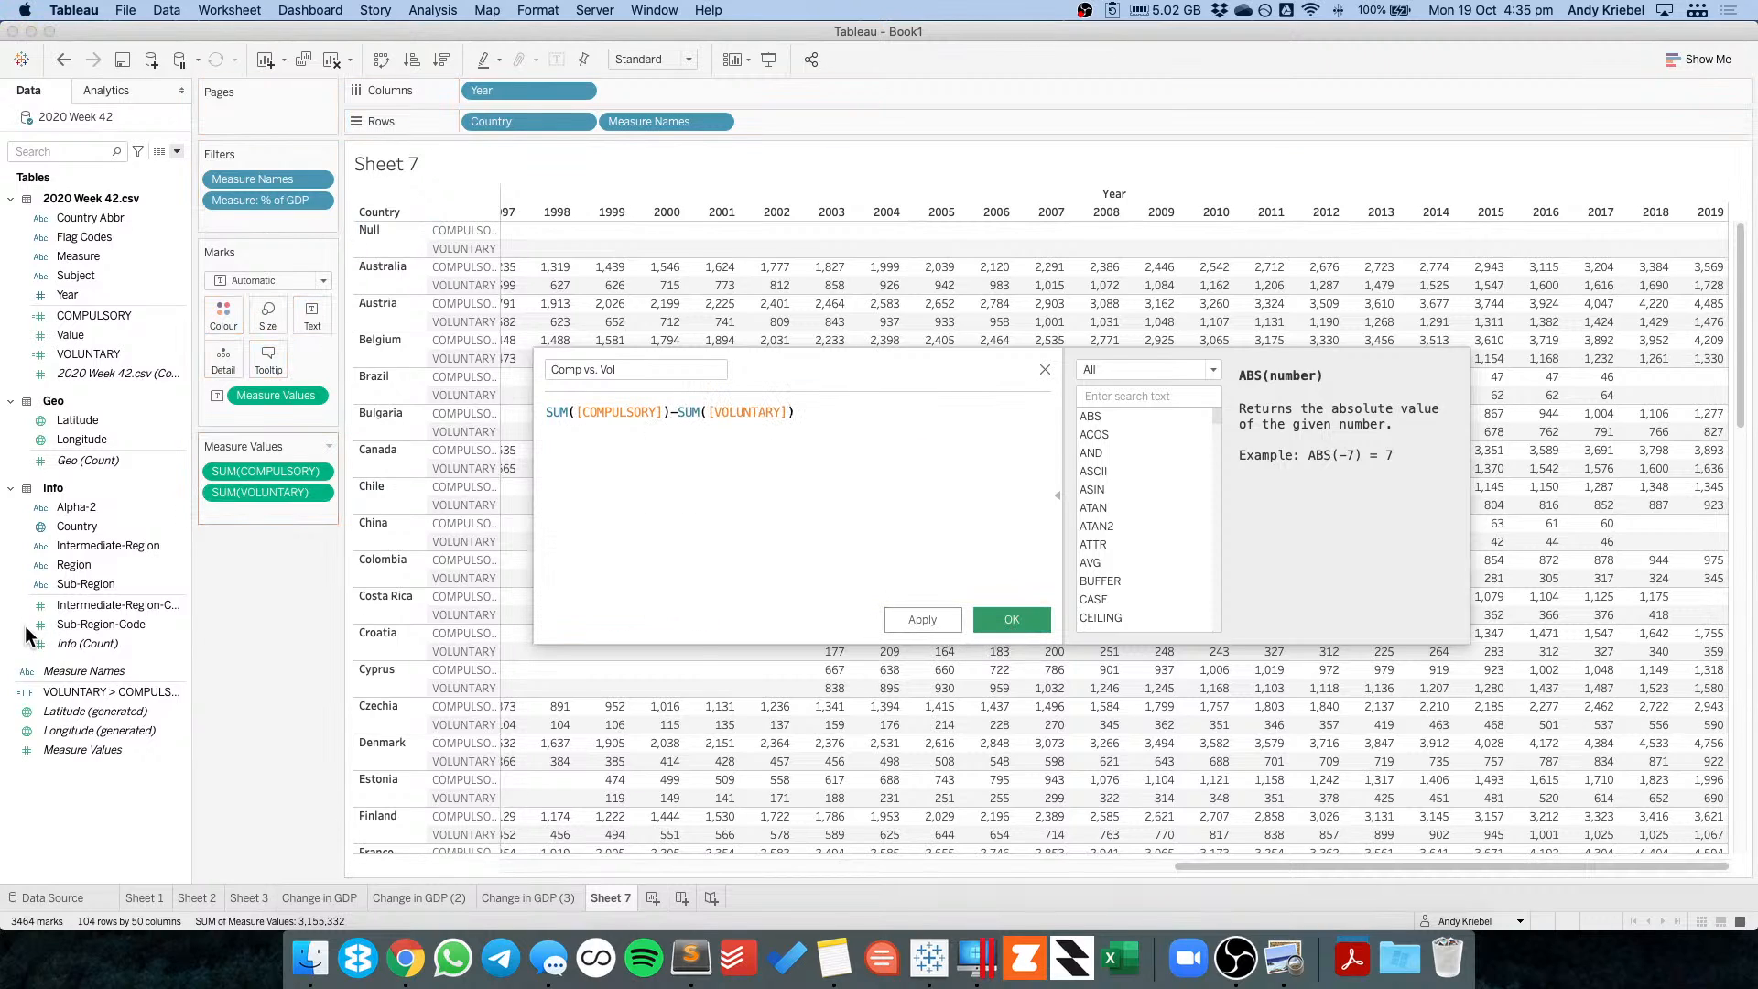
Add Comp vs. Vol to the table's measure values and remove the COMPULSORY and VOLUNTARY sums.
left_click_drag(68, 691, 265, 510)
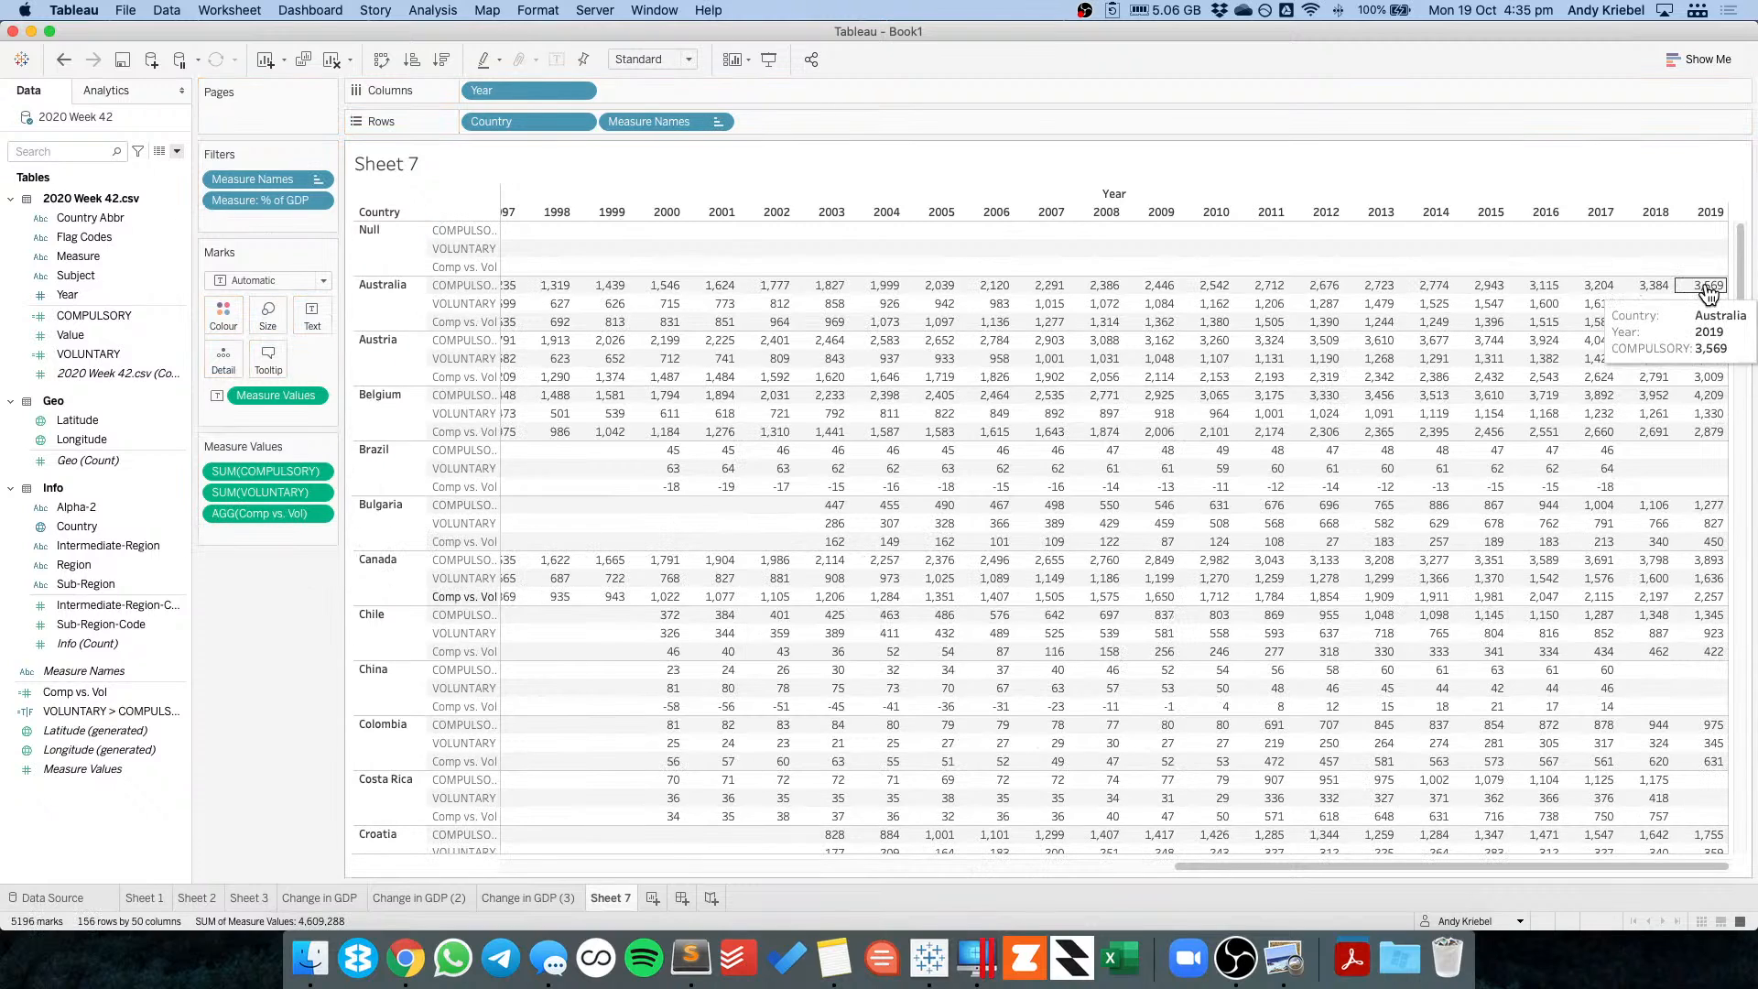
mouse_move(1705, 330)
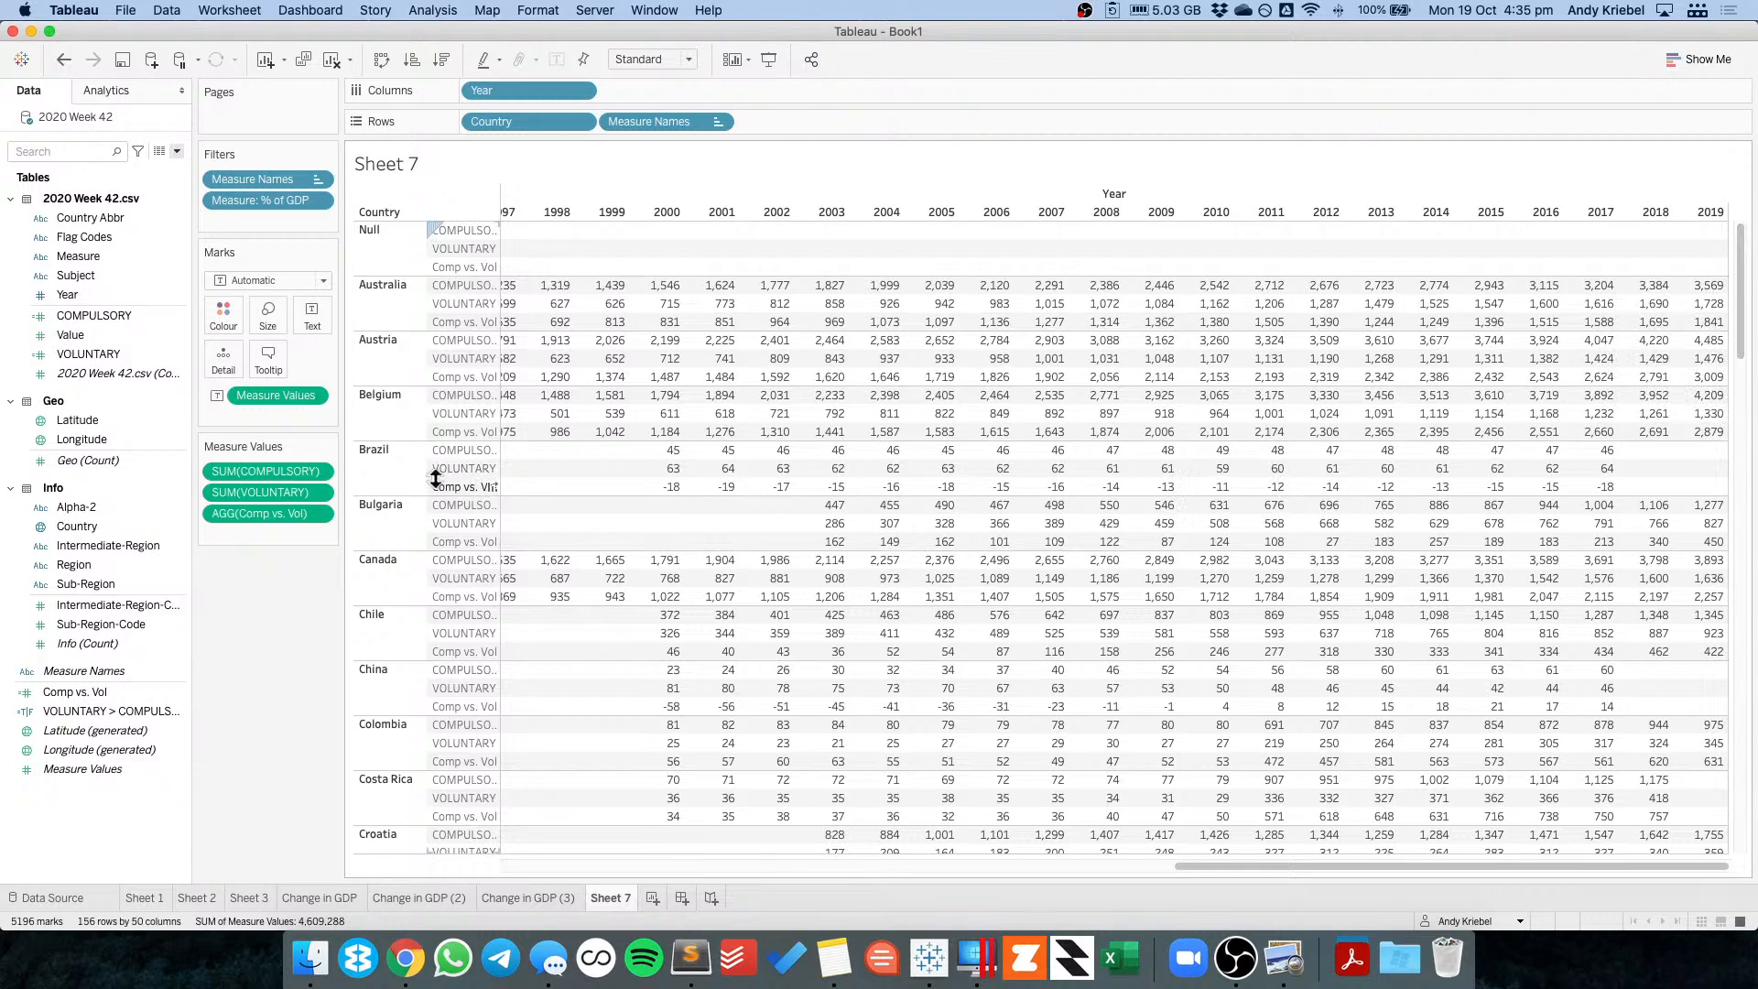
left_click_drag(272, 492, 265, 637)
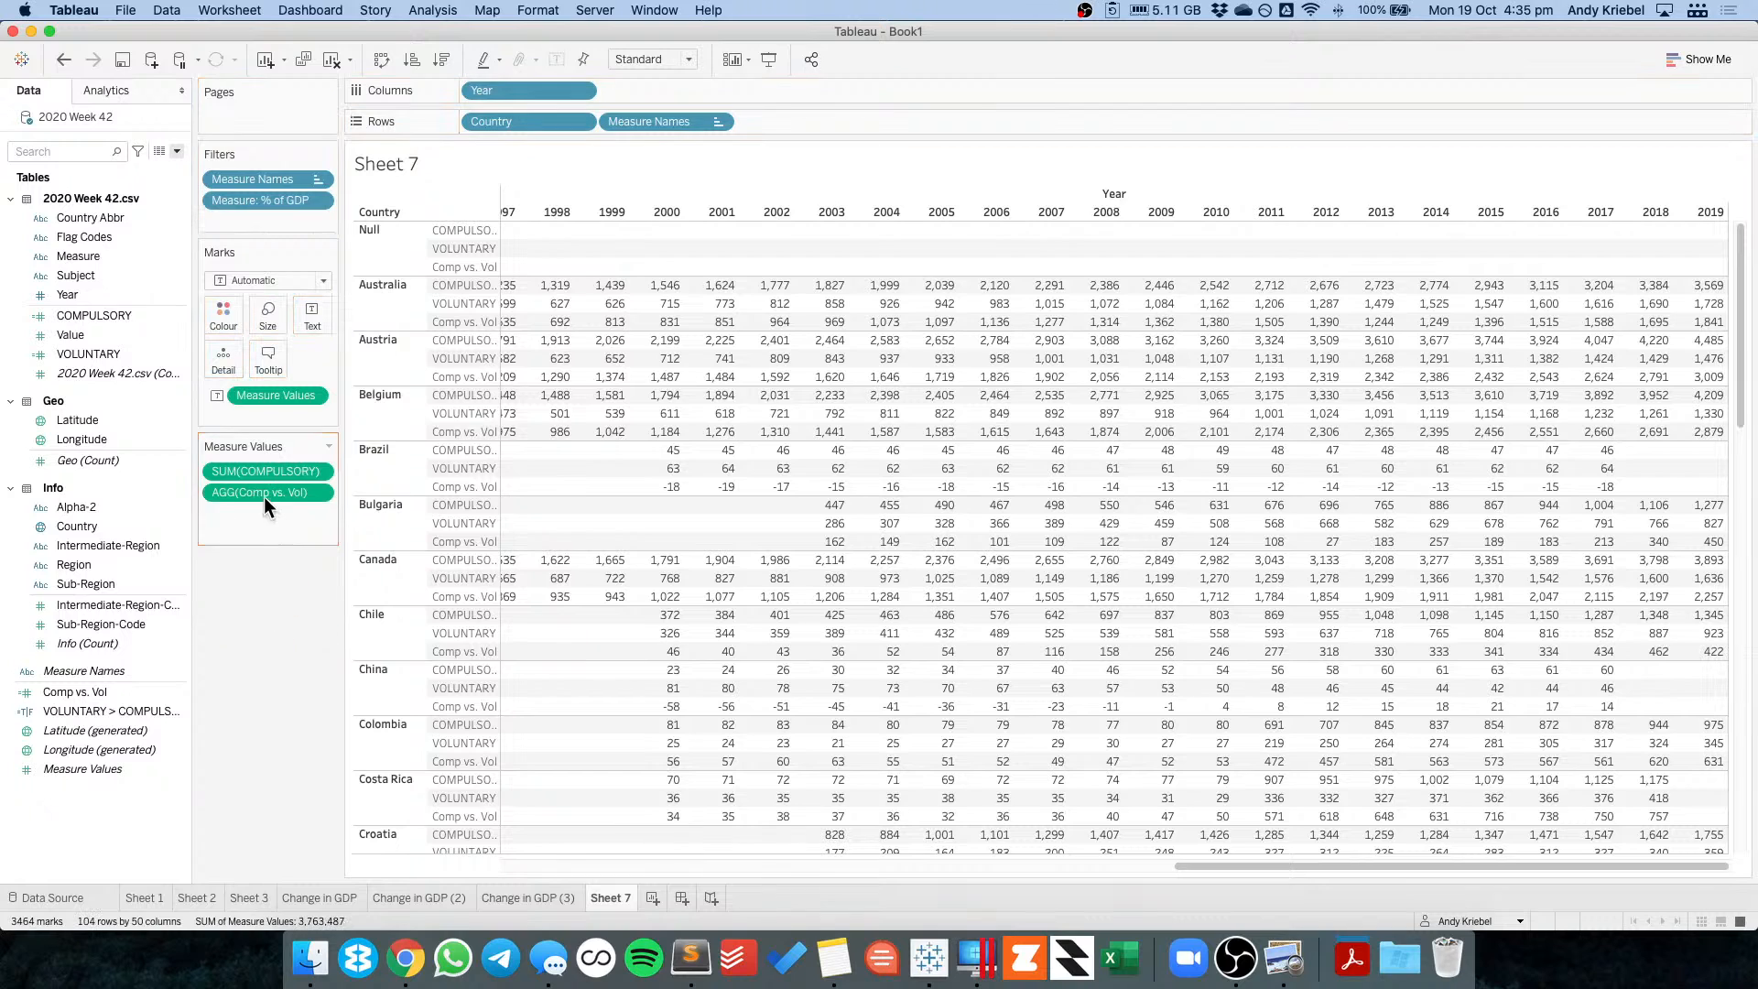
left_click_drag(260, 470, 272, 628)
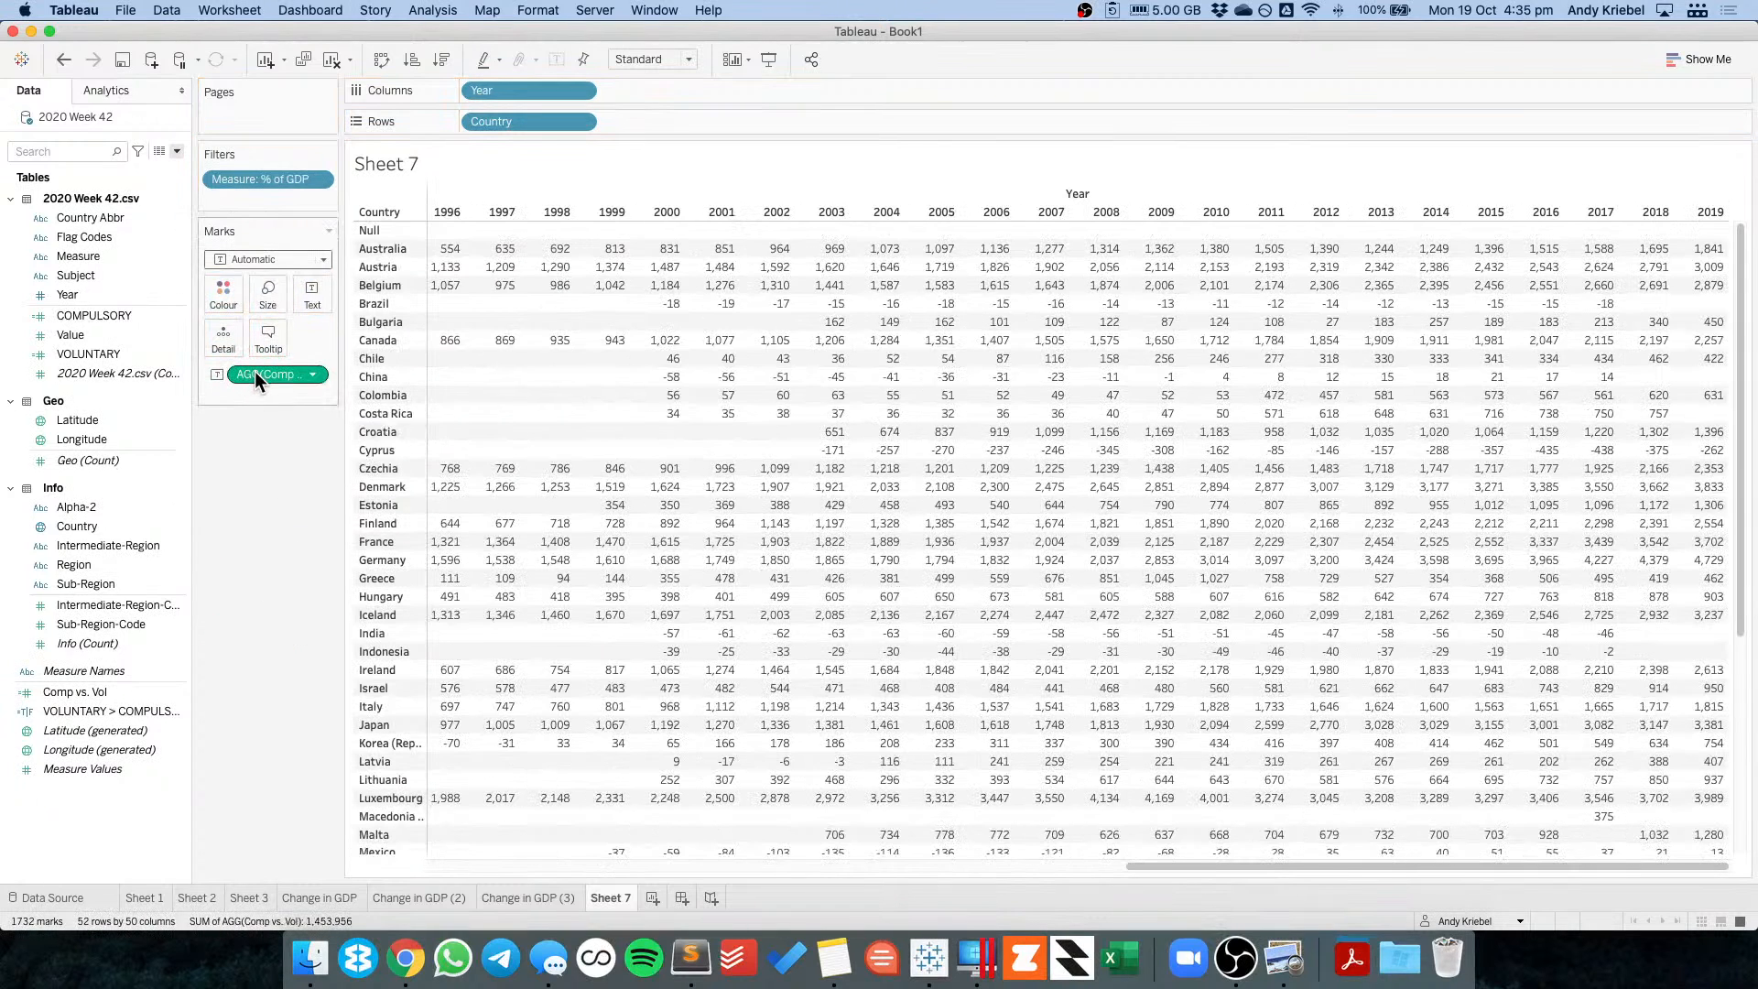
Turn the table into a line chart of Comp vs. Vol over continuous Year with Country as detail, and inspect the United States of America line.
left_click_drag(254, 370, 211, 333)
left_click(581, 90)
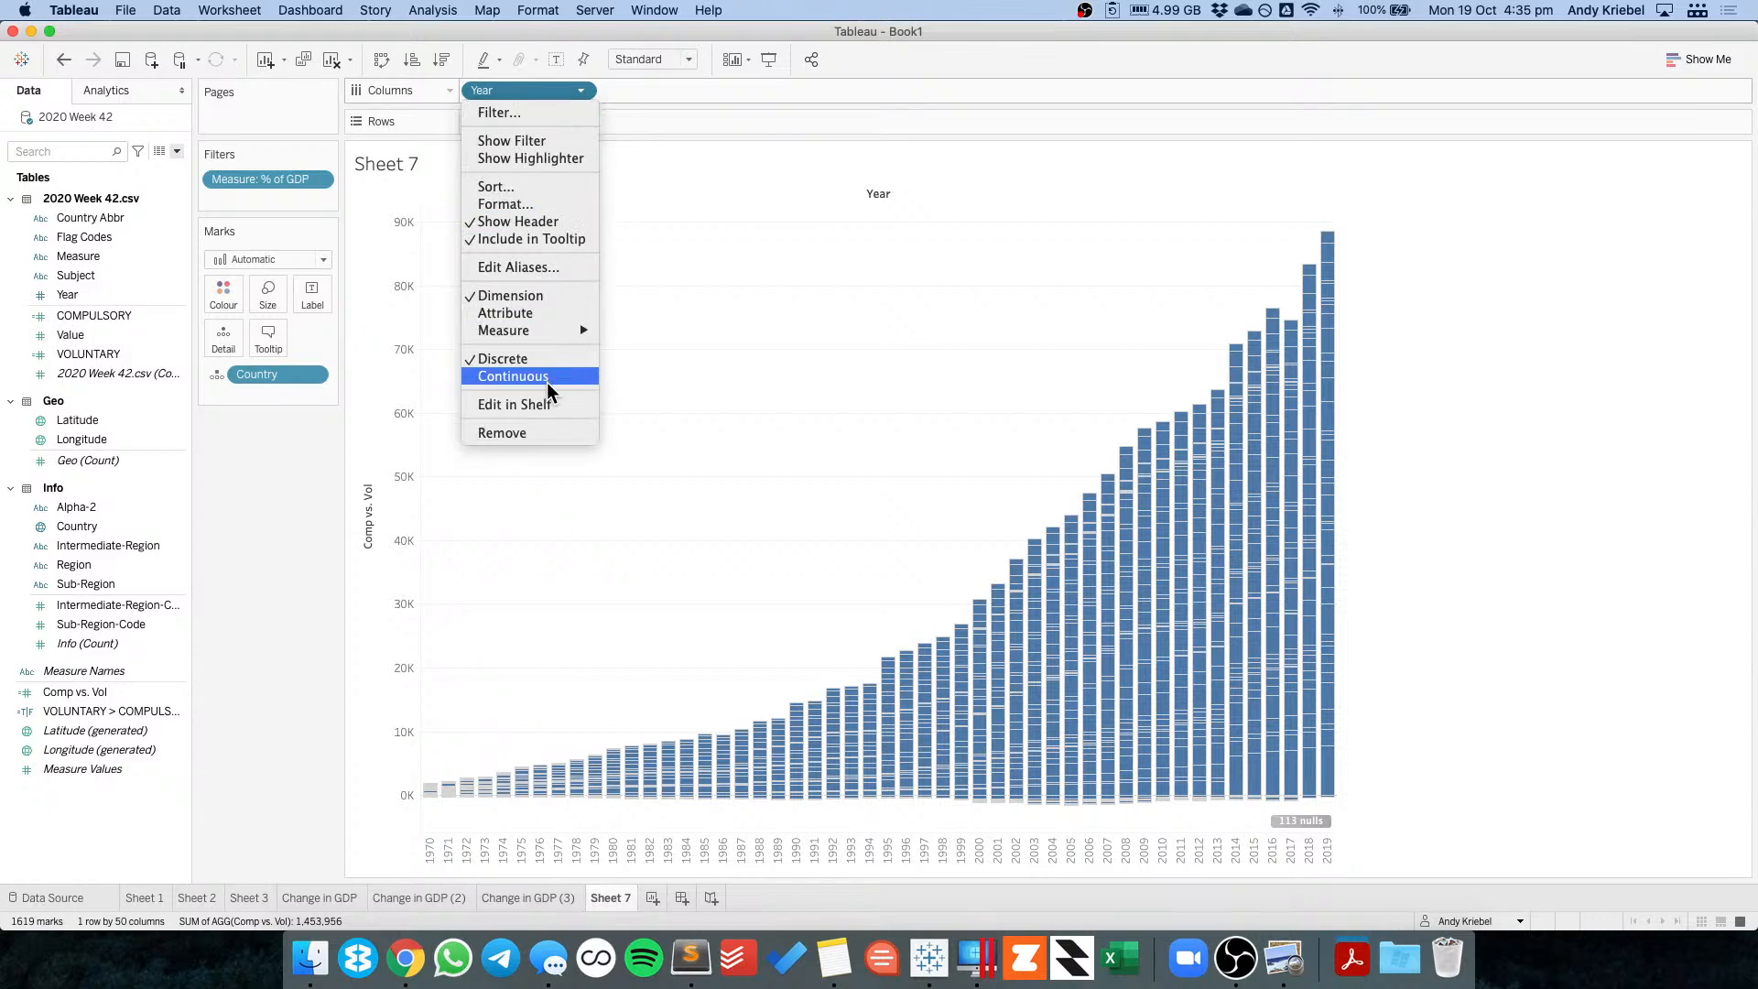
left_click(547, 377)
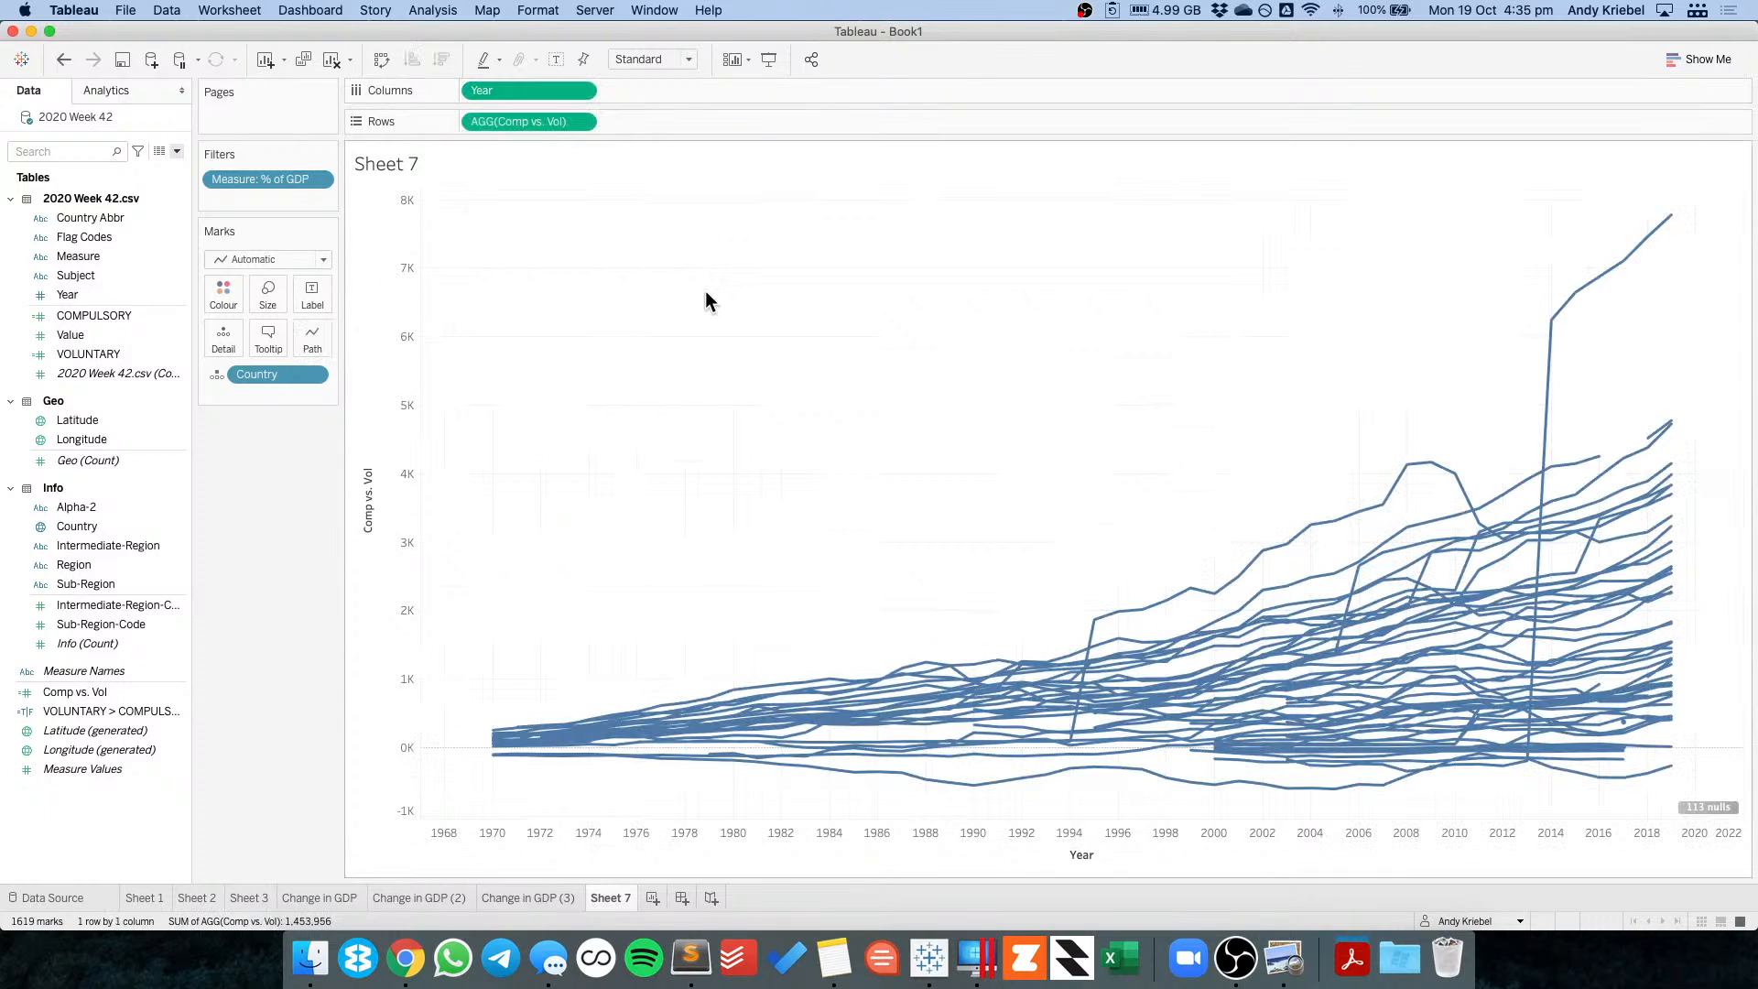
mouse_move(1550, 328)
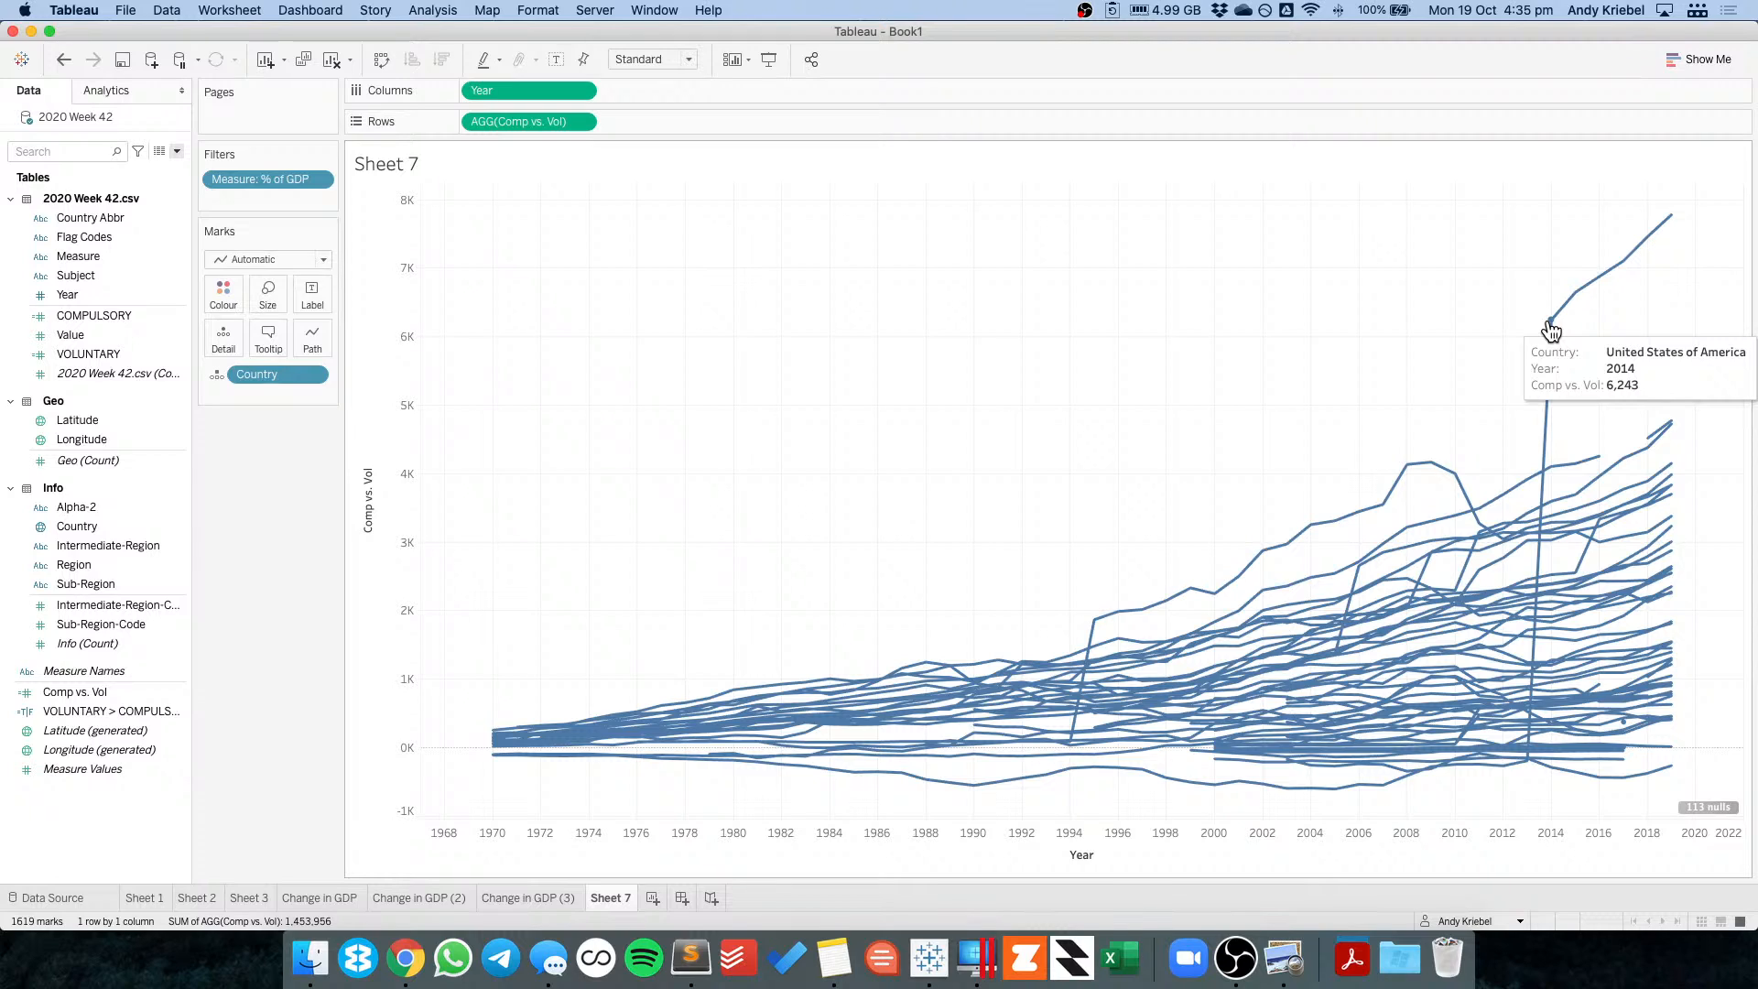
mouse_move(1643, 449)
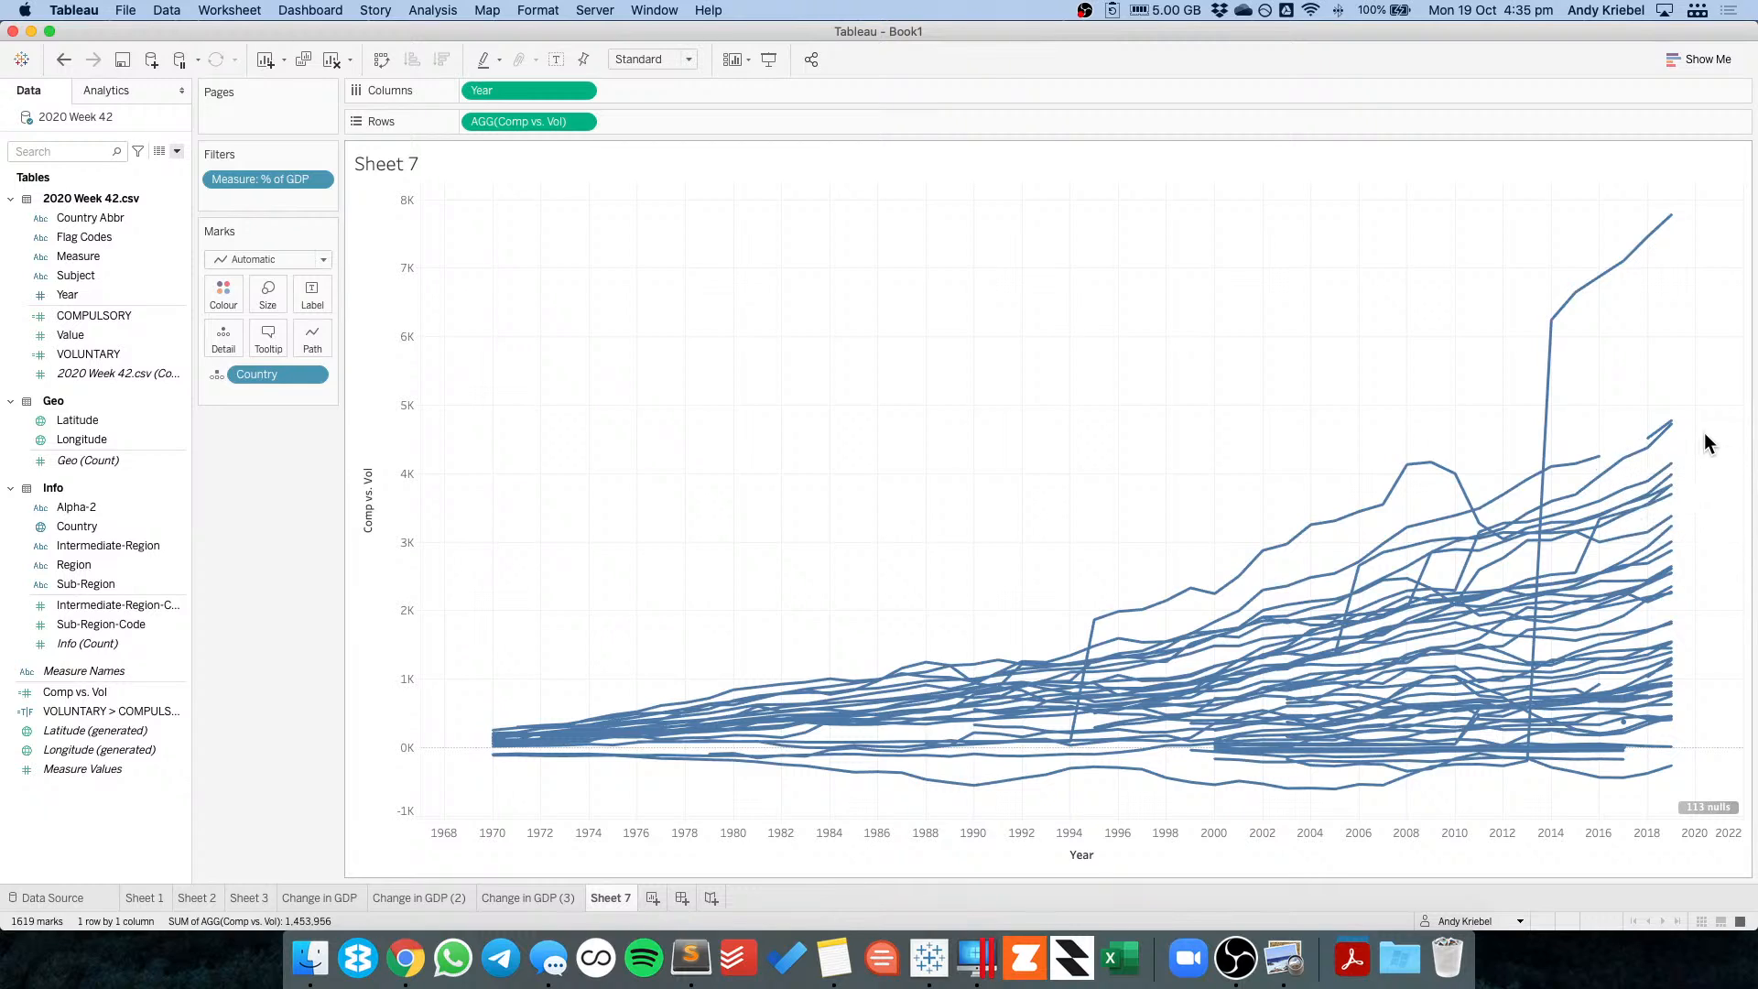
Open the Comp vs. Vol calculated field for editing and rename it % Comp vs. Vol.
mouse_move(1676, 774)
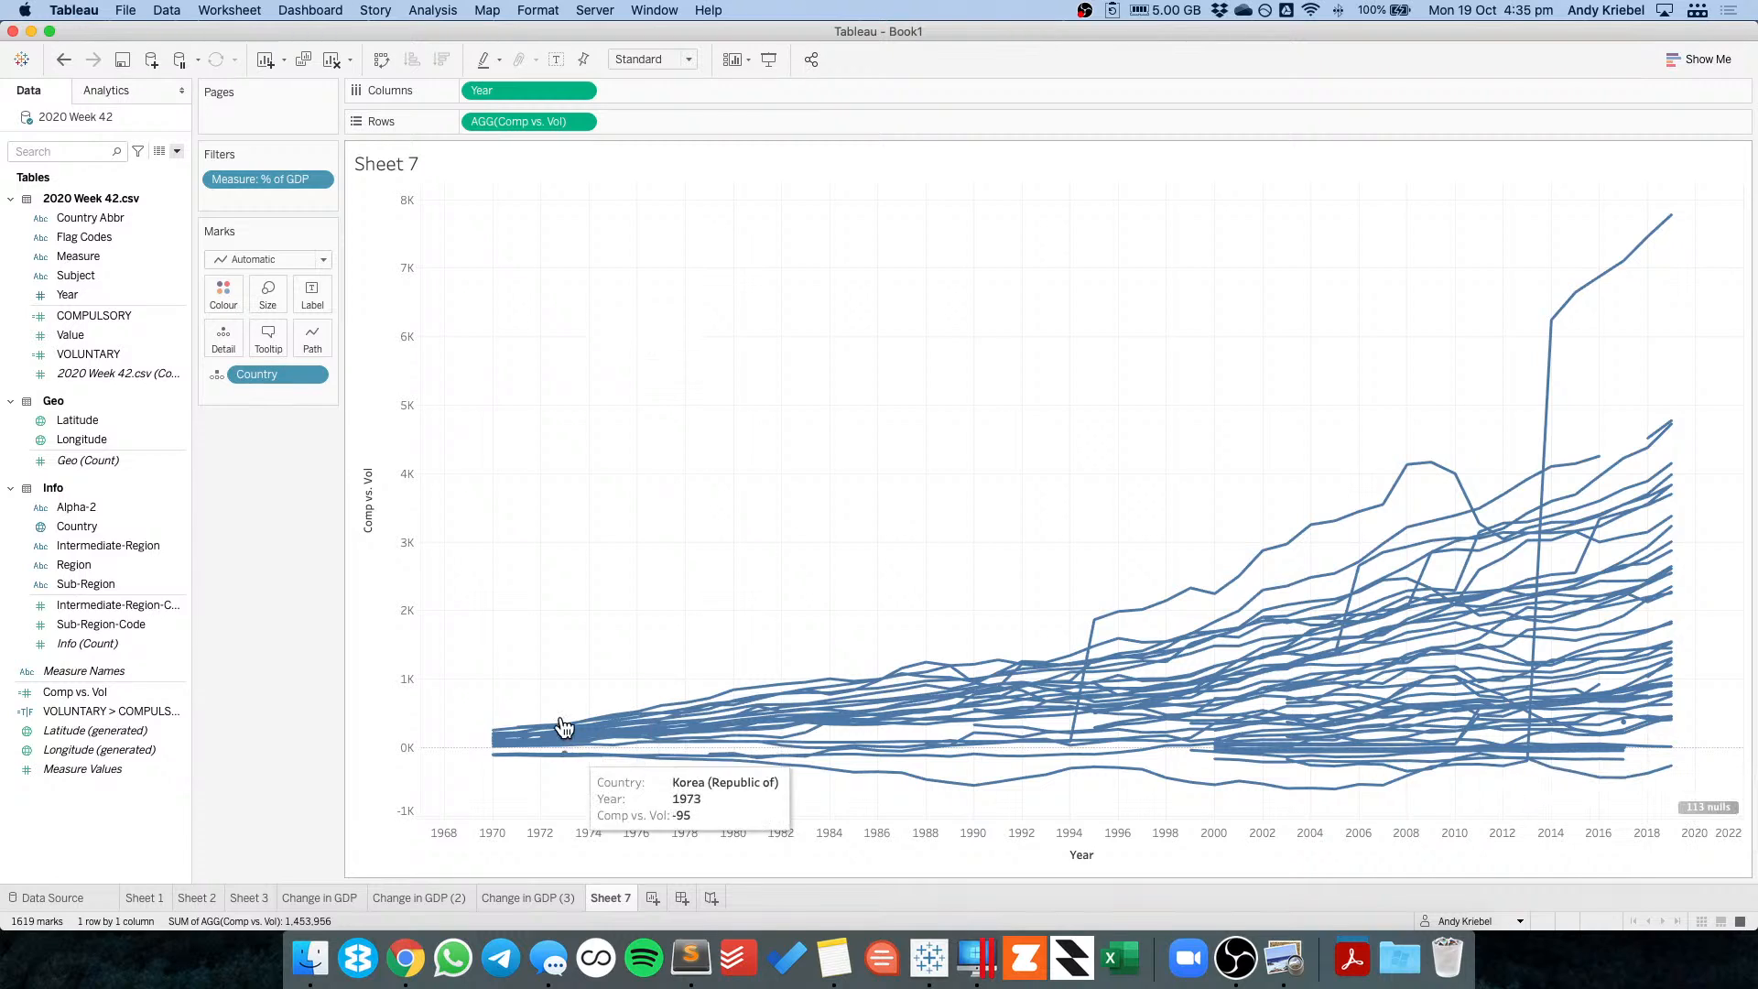
mouse_move(495, 732)
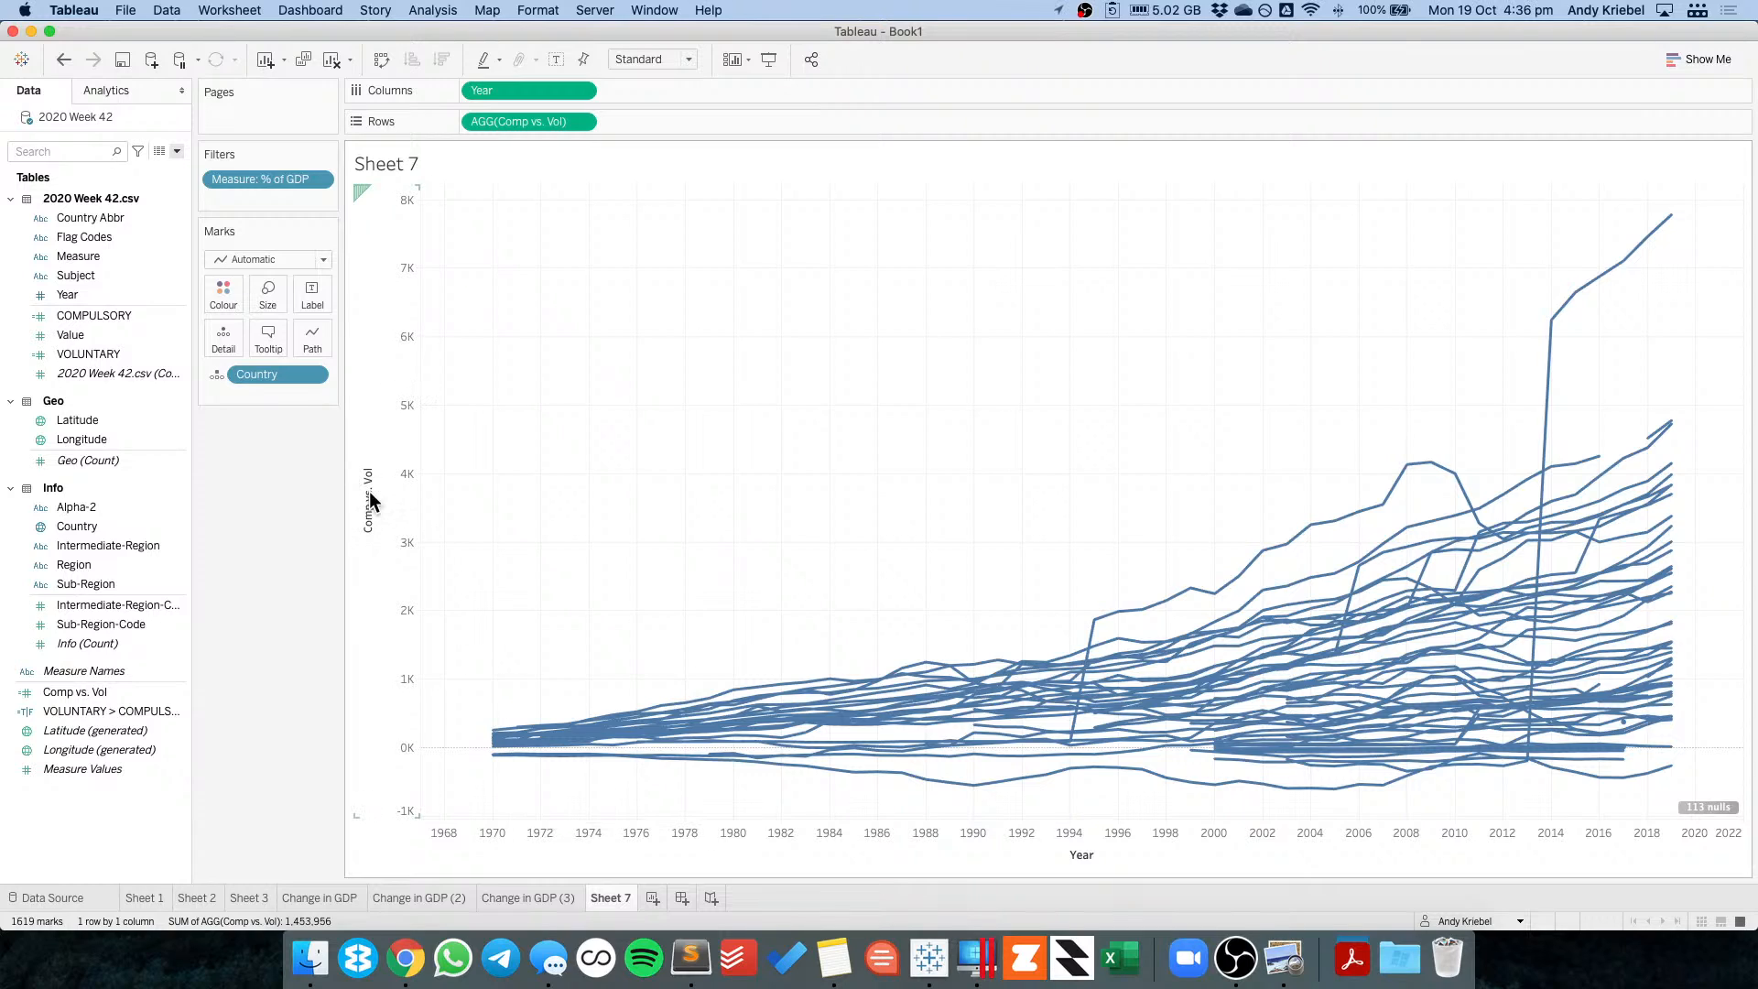
right_click(96, 695)
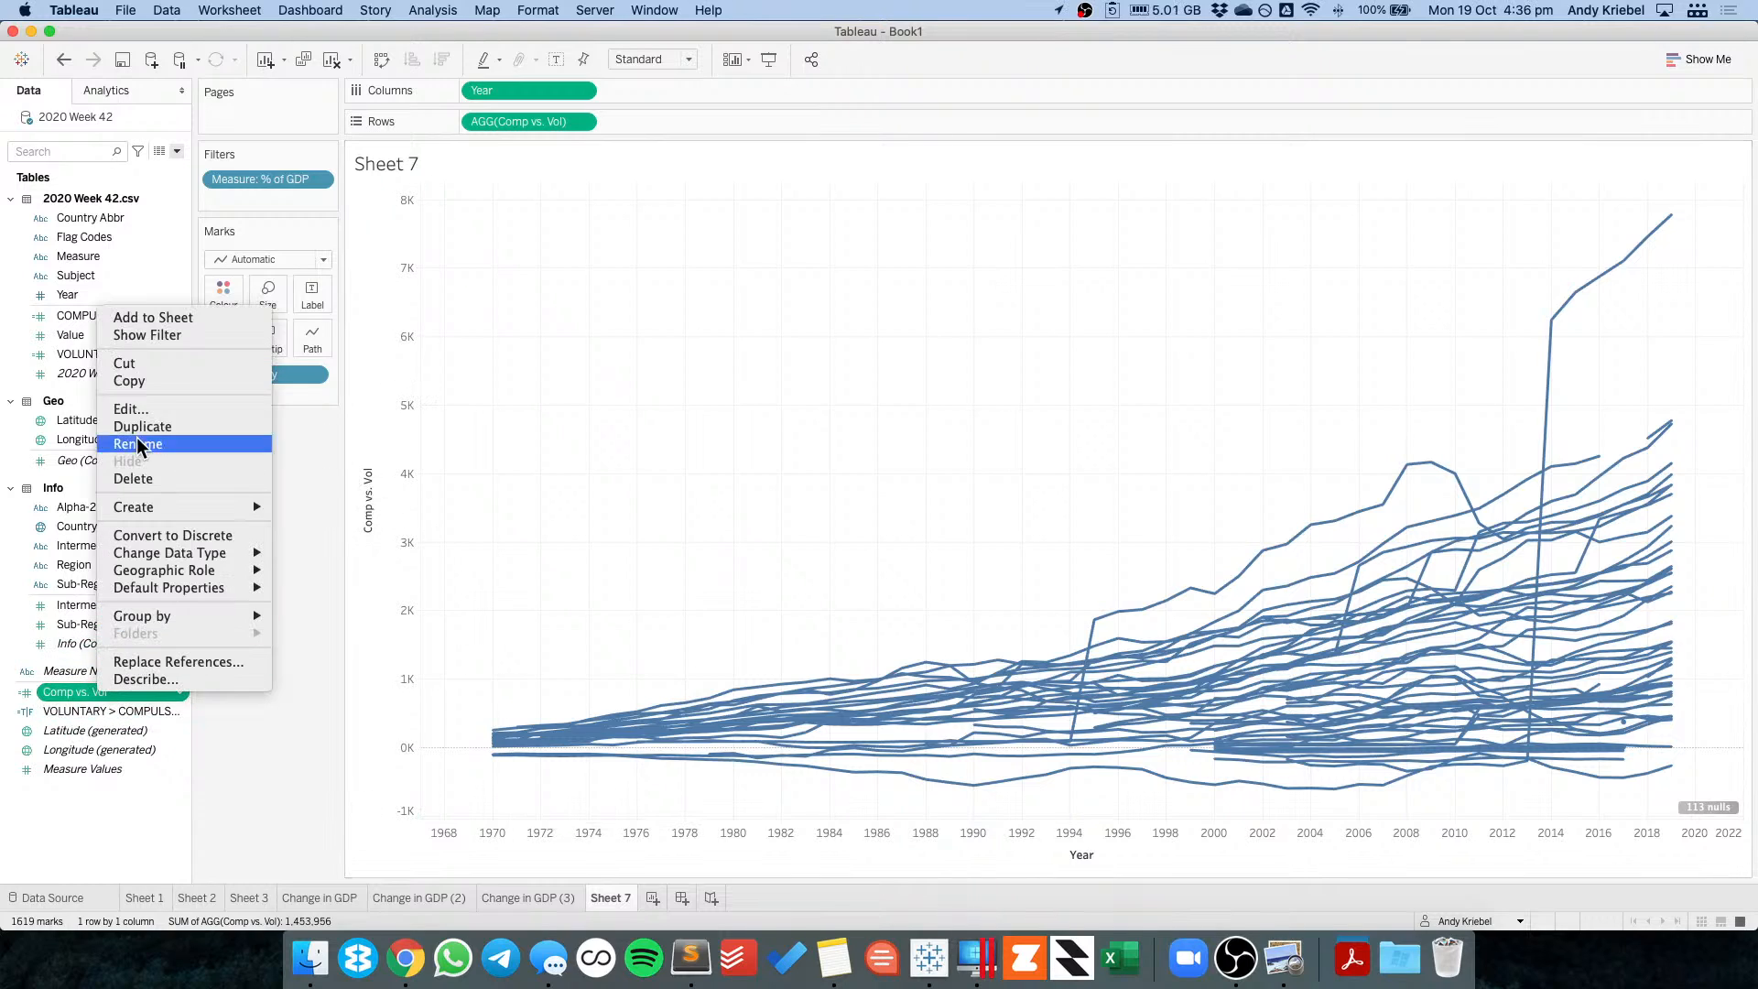
left_click(146, 409)
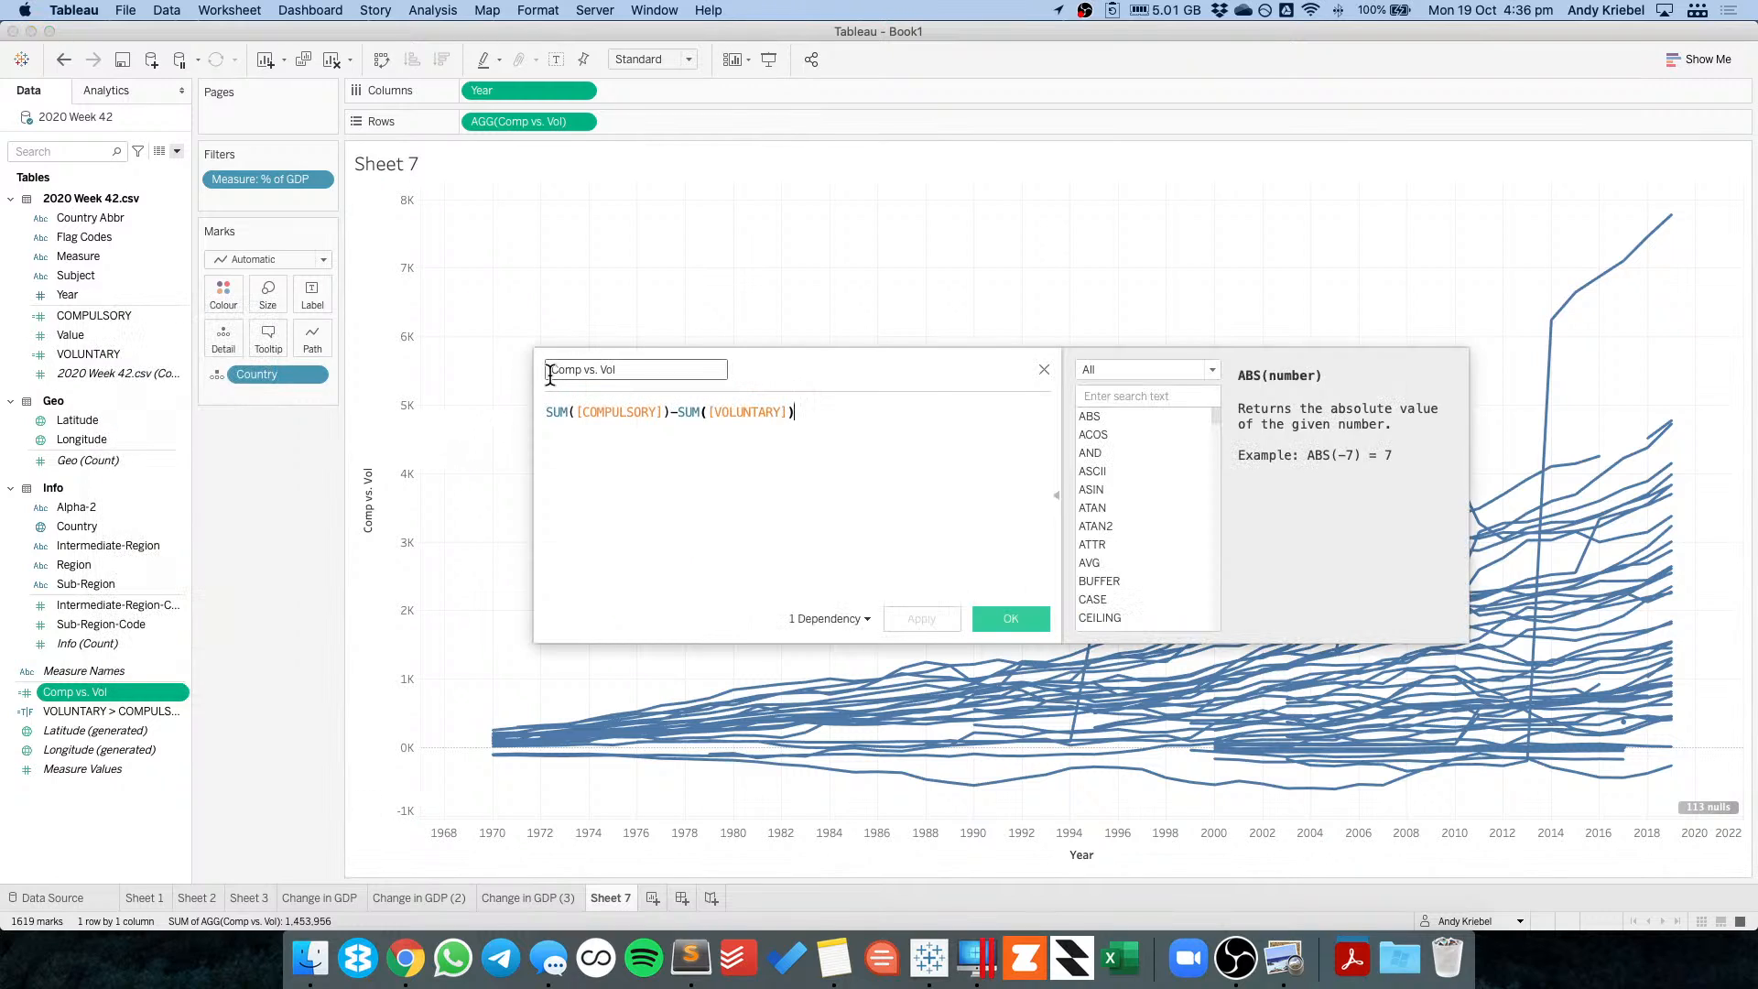
type("%")
key("End")
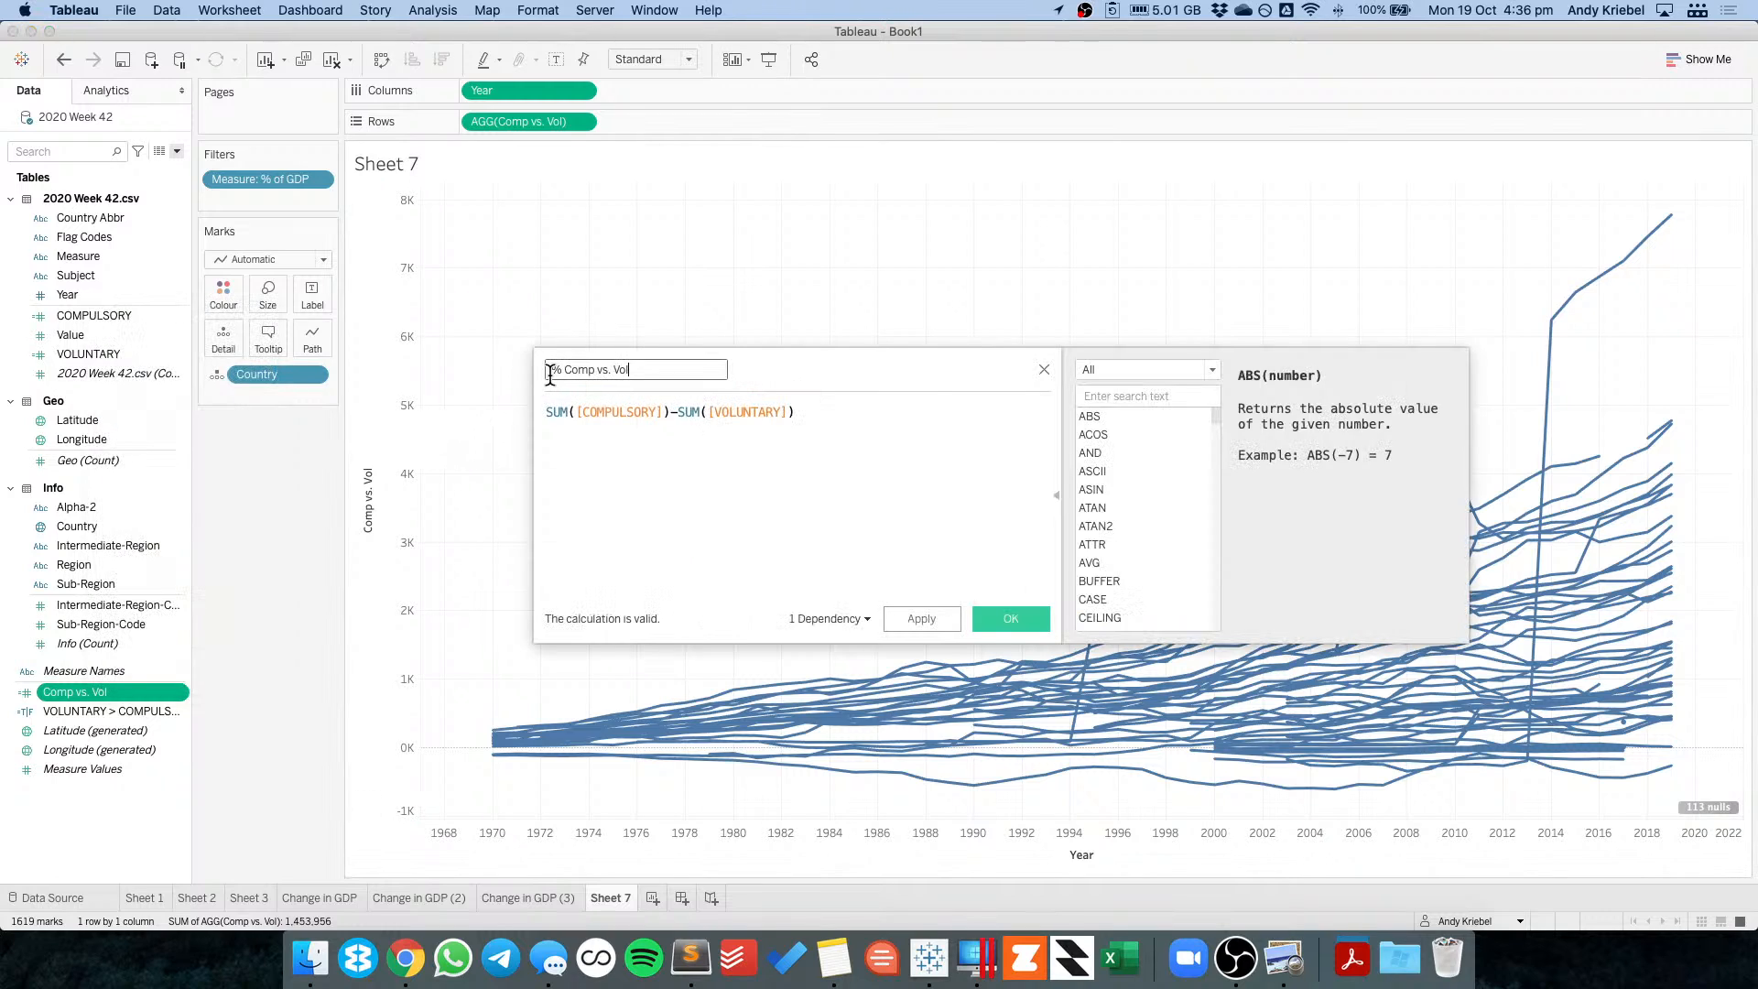
Enclose the whole SUM([COMPULSORY])-SUM([VOLUNTARY]) difference in parentheses in the % Comp vs. Vol formula.
key("Tab")
key("Home")
type("(")
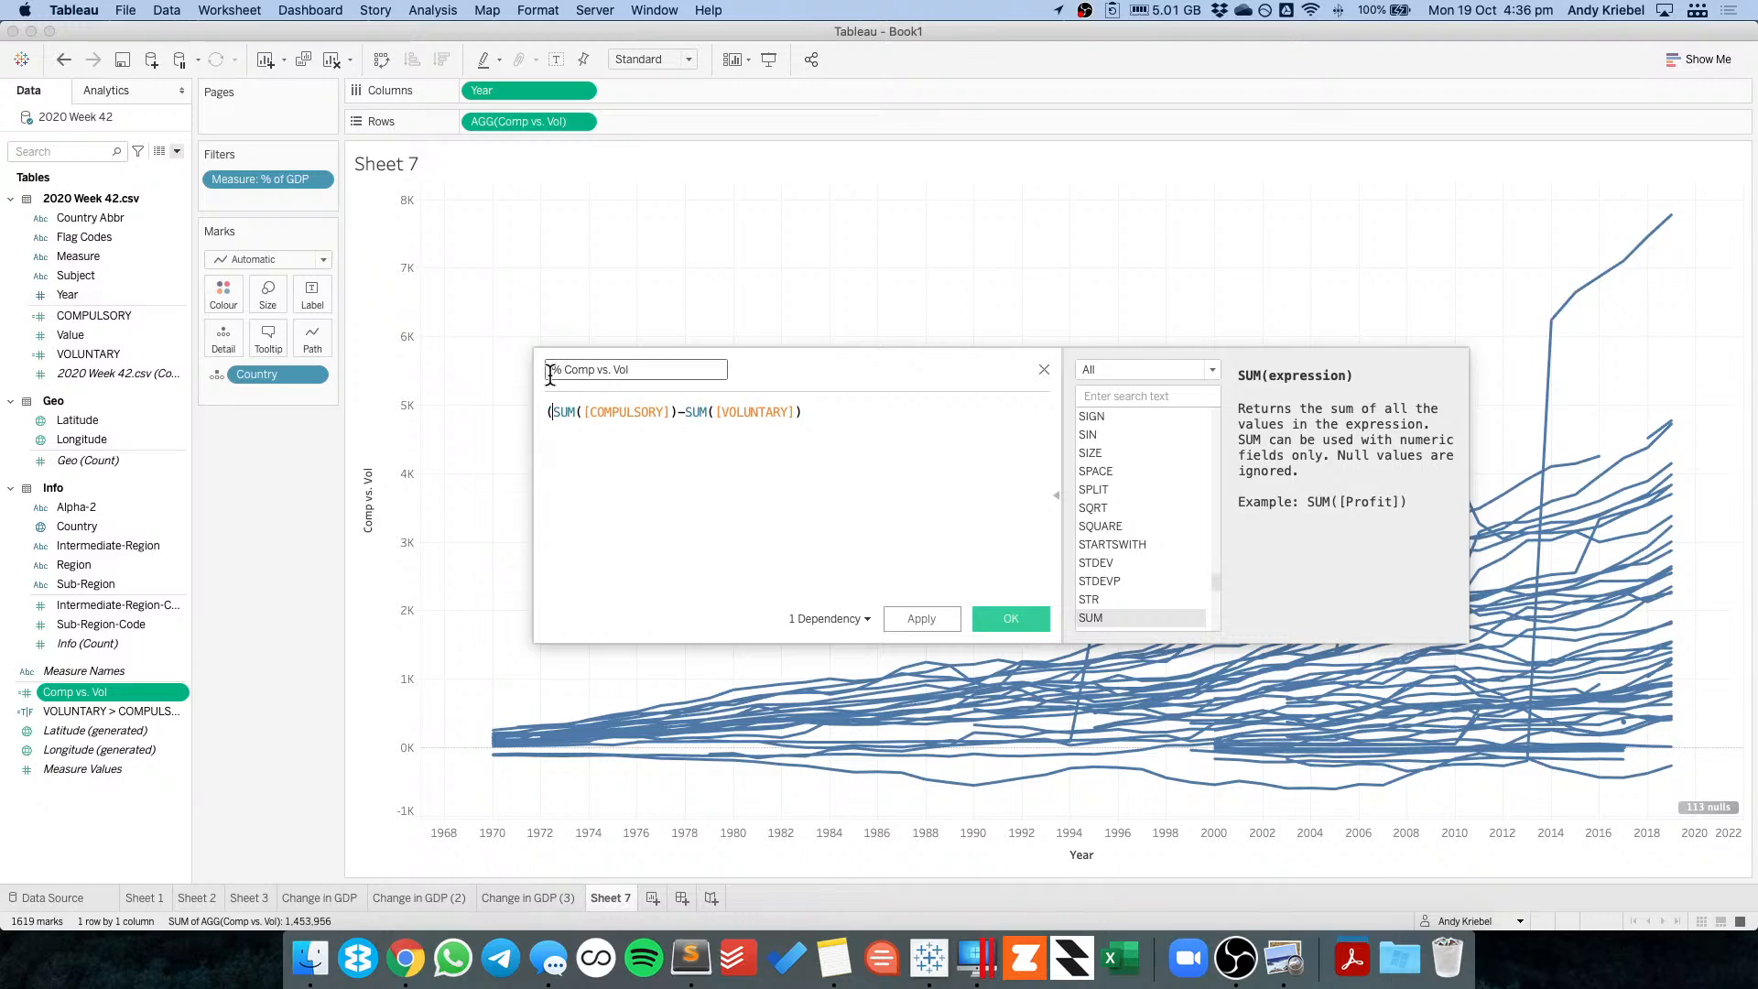
key("End")
type(") ")
Divide the parenthesised difference by SUM([VOLUNTARY]) and save the % Comp vs. Vol calculation.
type("/")
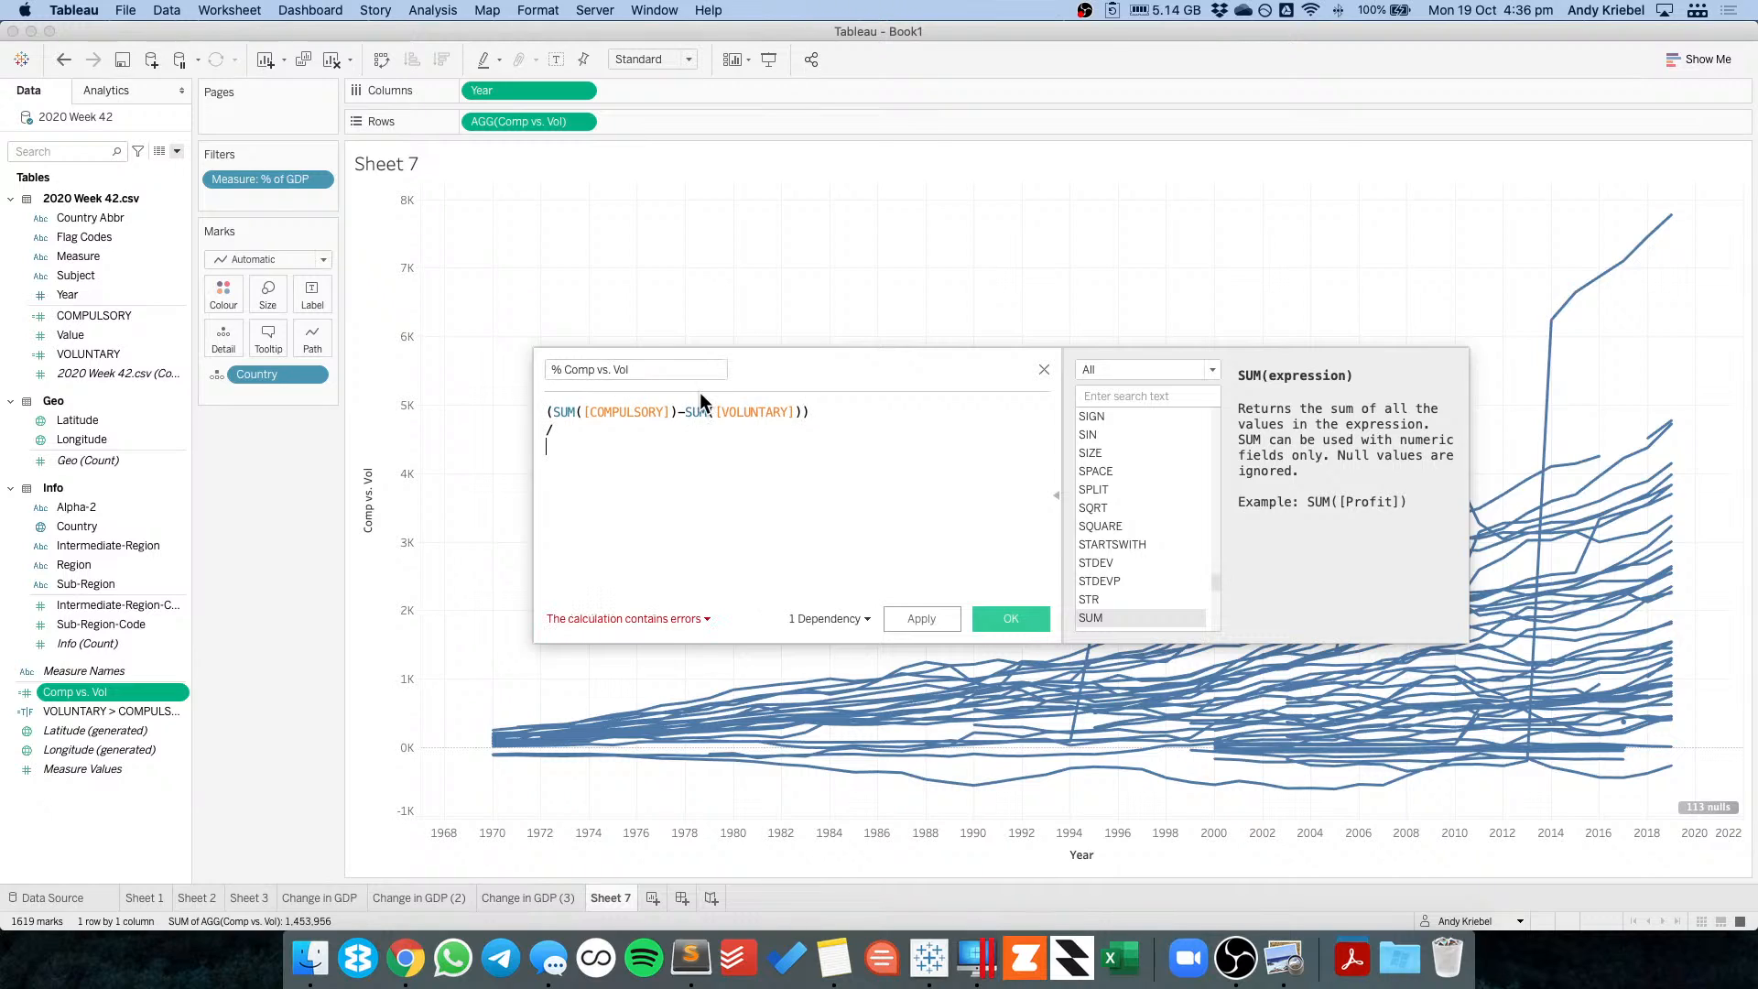
key("Return")
type("Su")
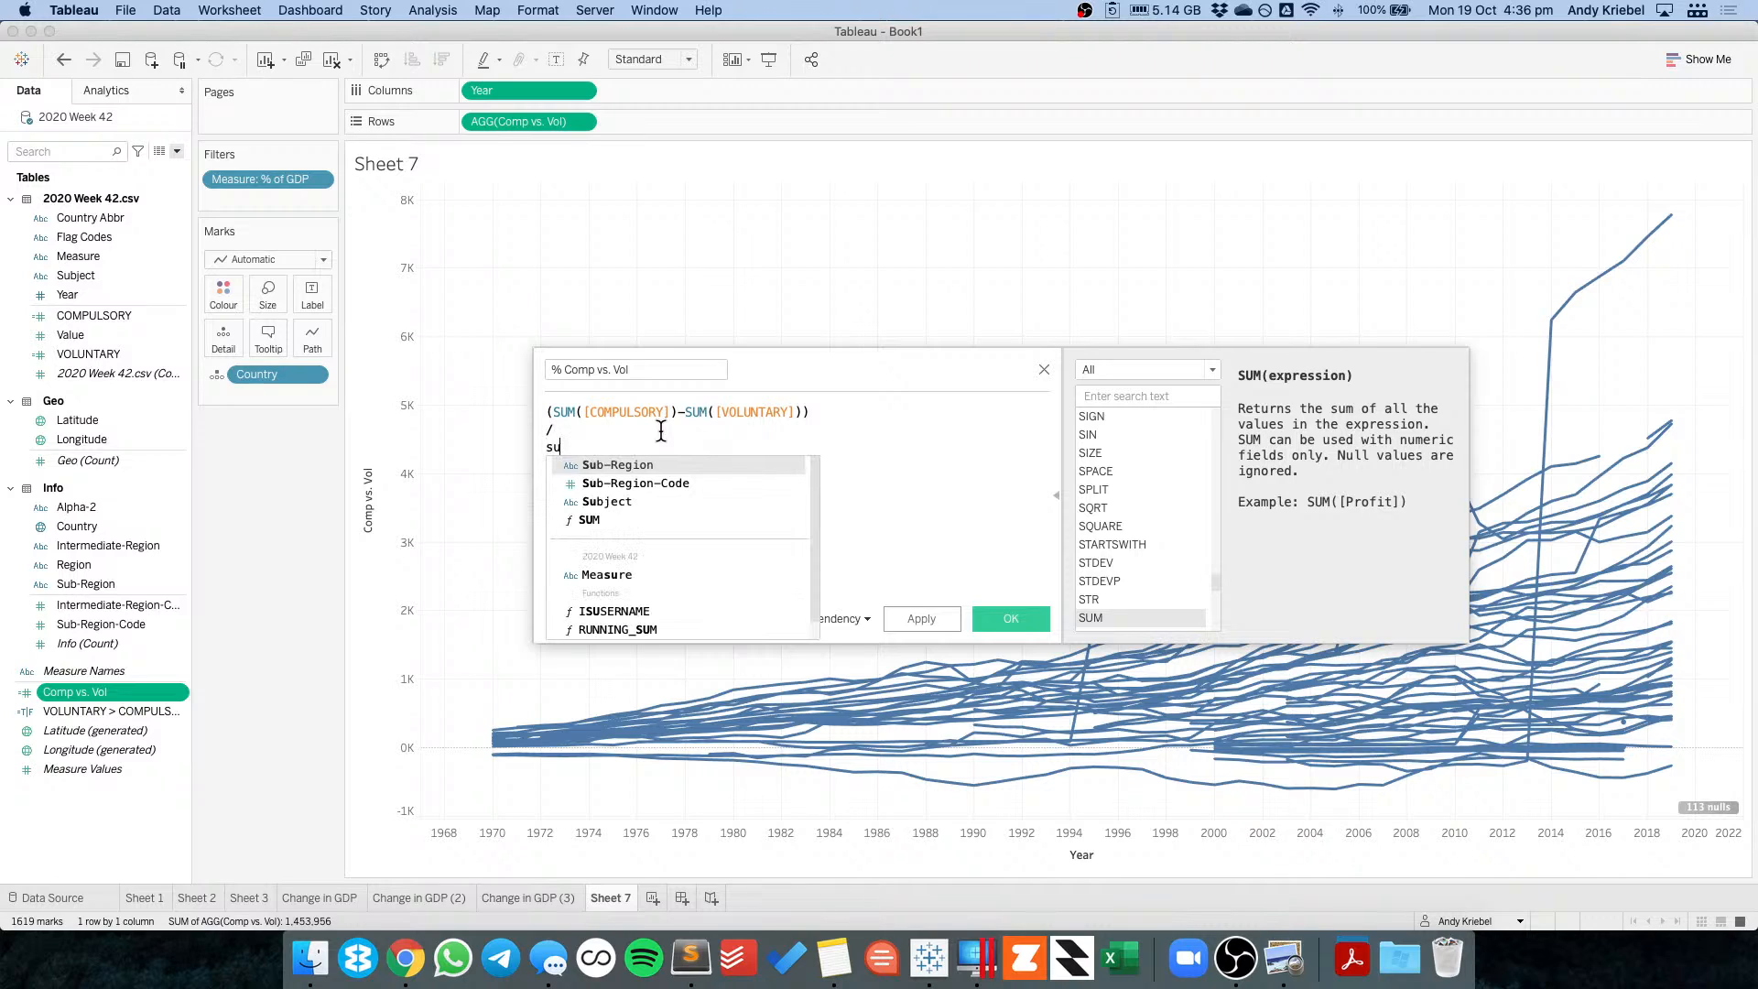
key("Down")
key("Down")
key("Down")
key("Return")
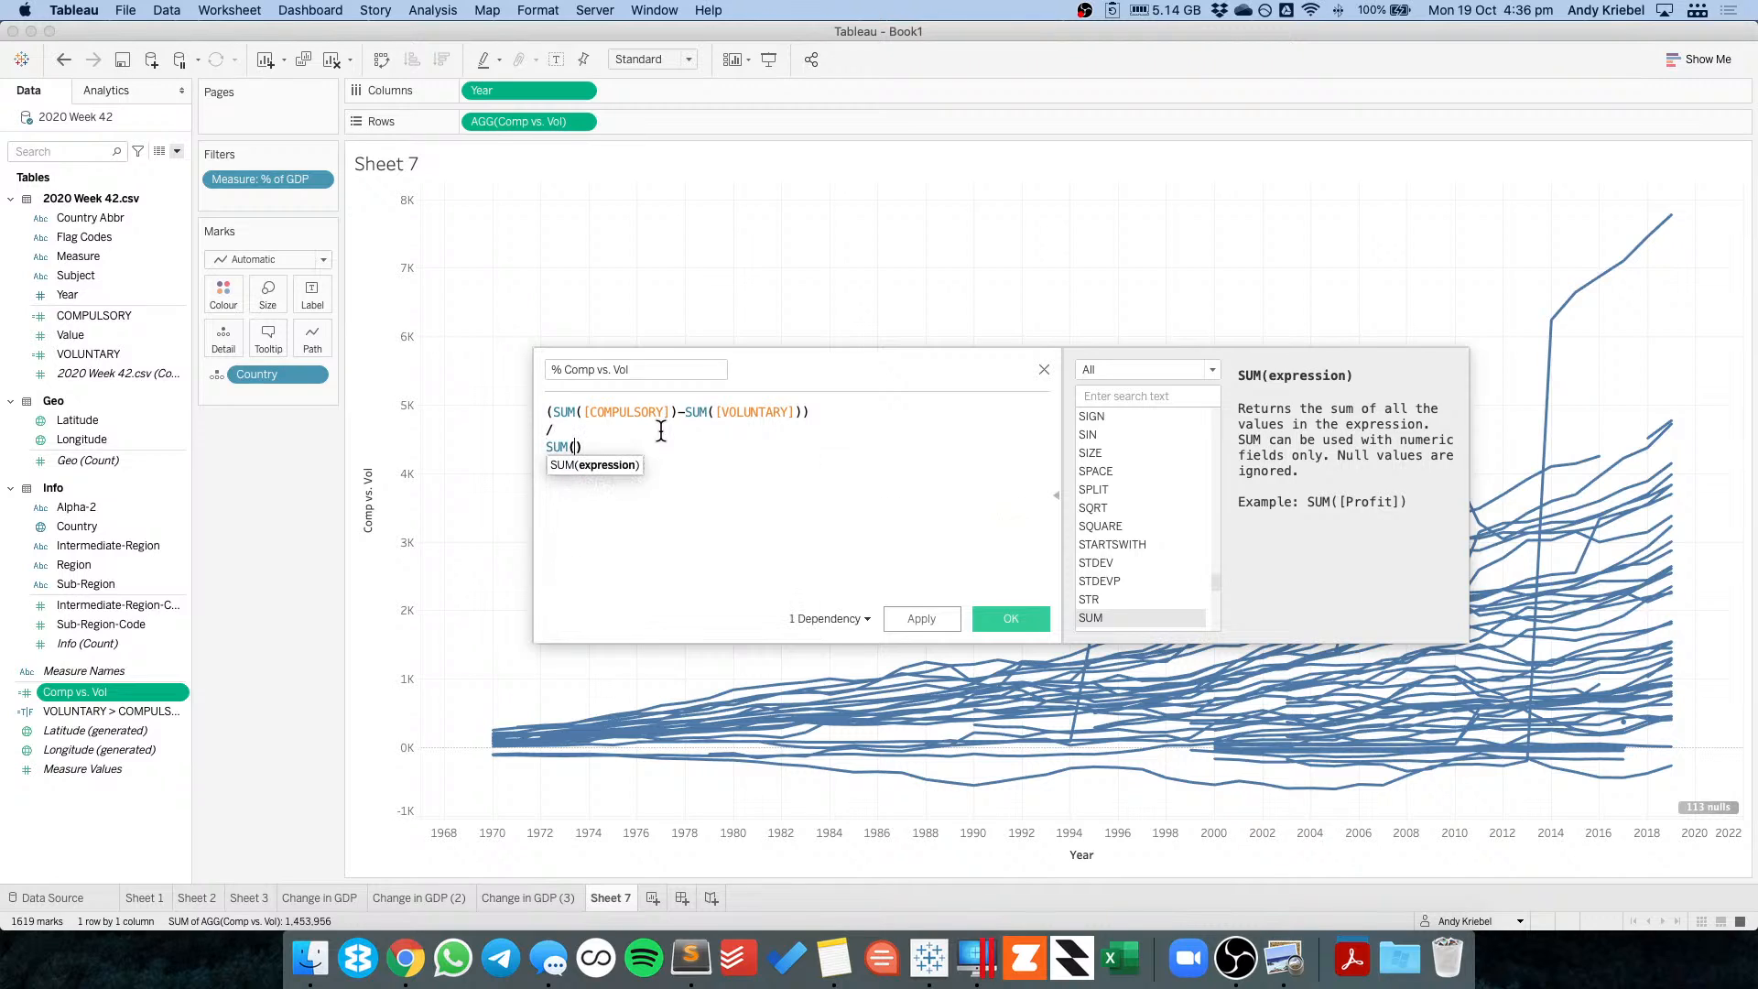
type("vol")
key("Return")
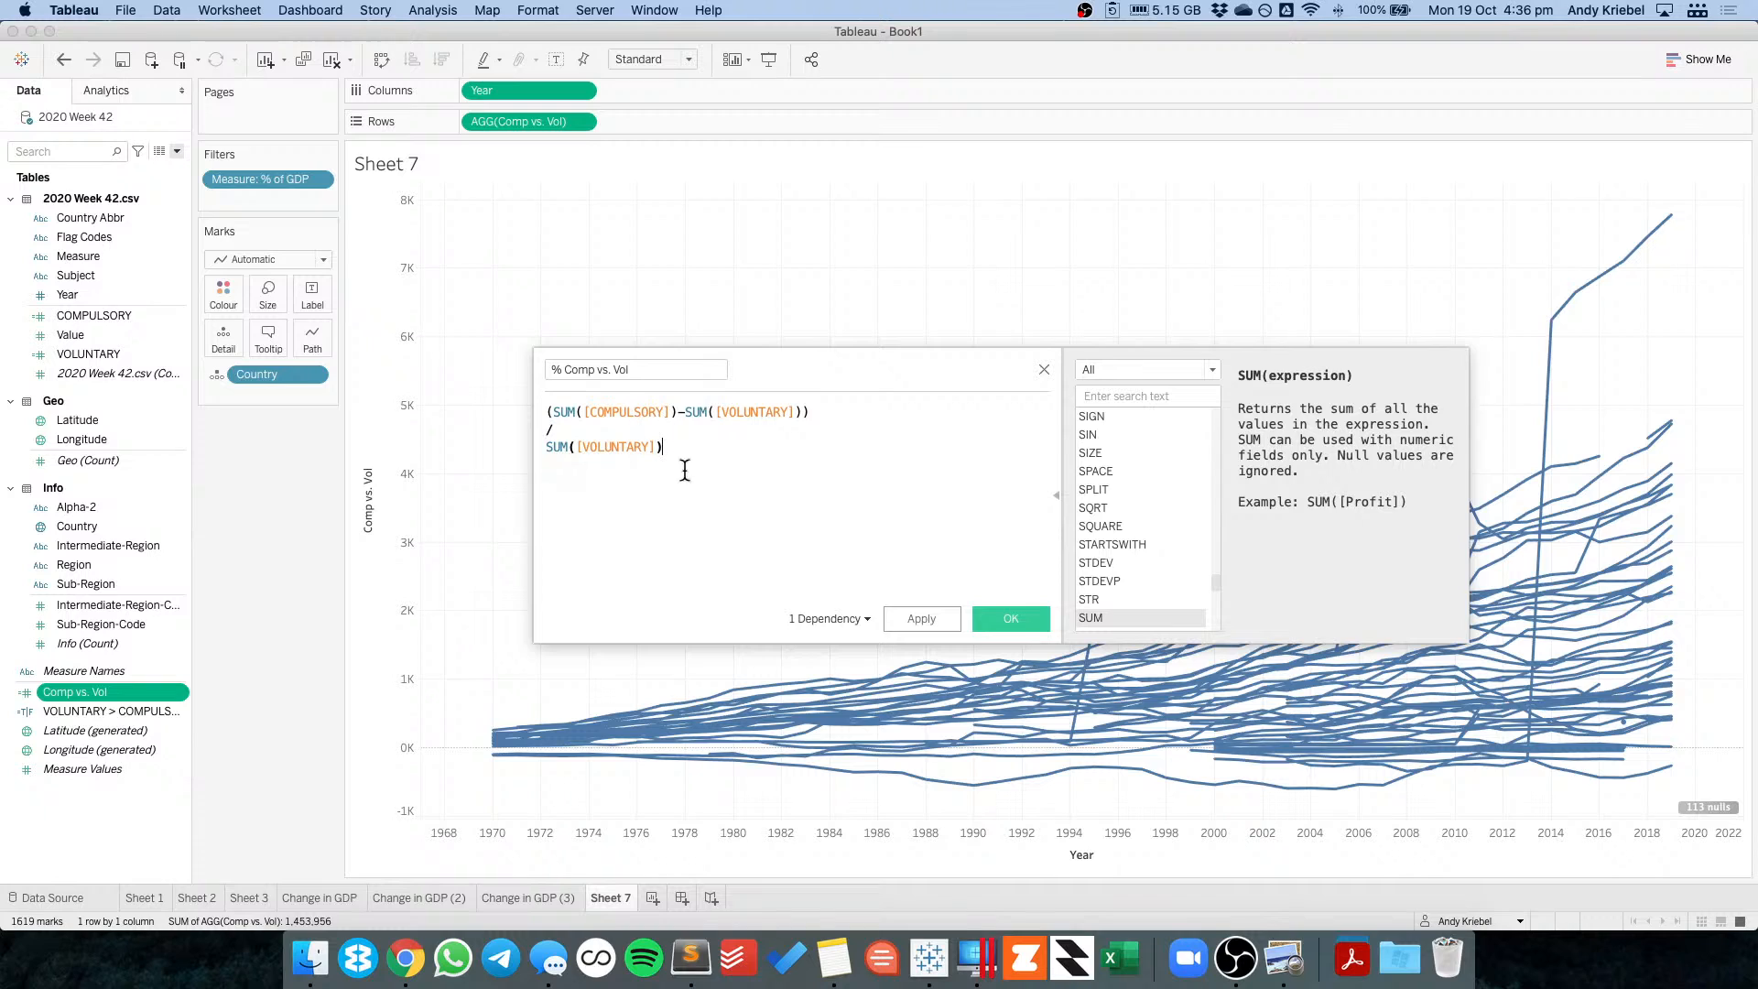
left_click(914, 613)
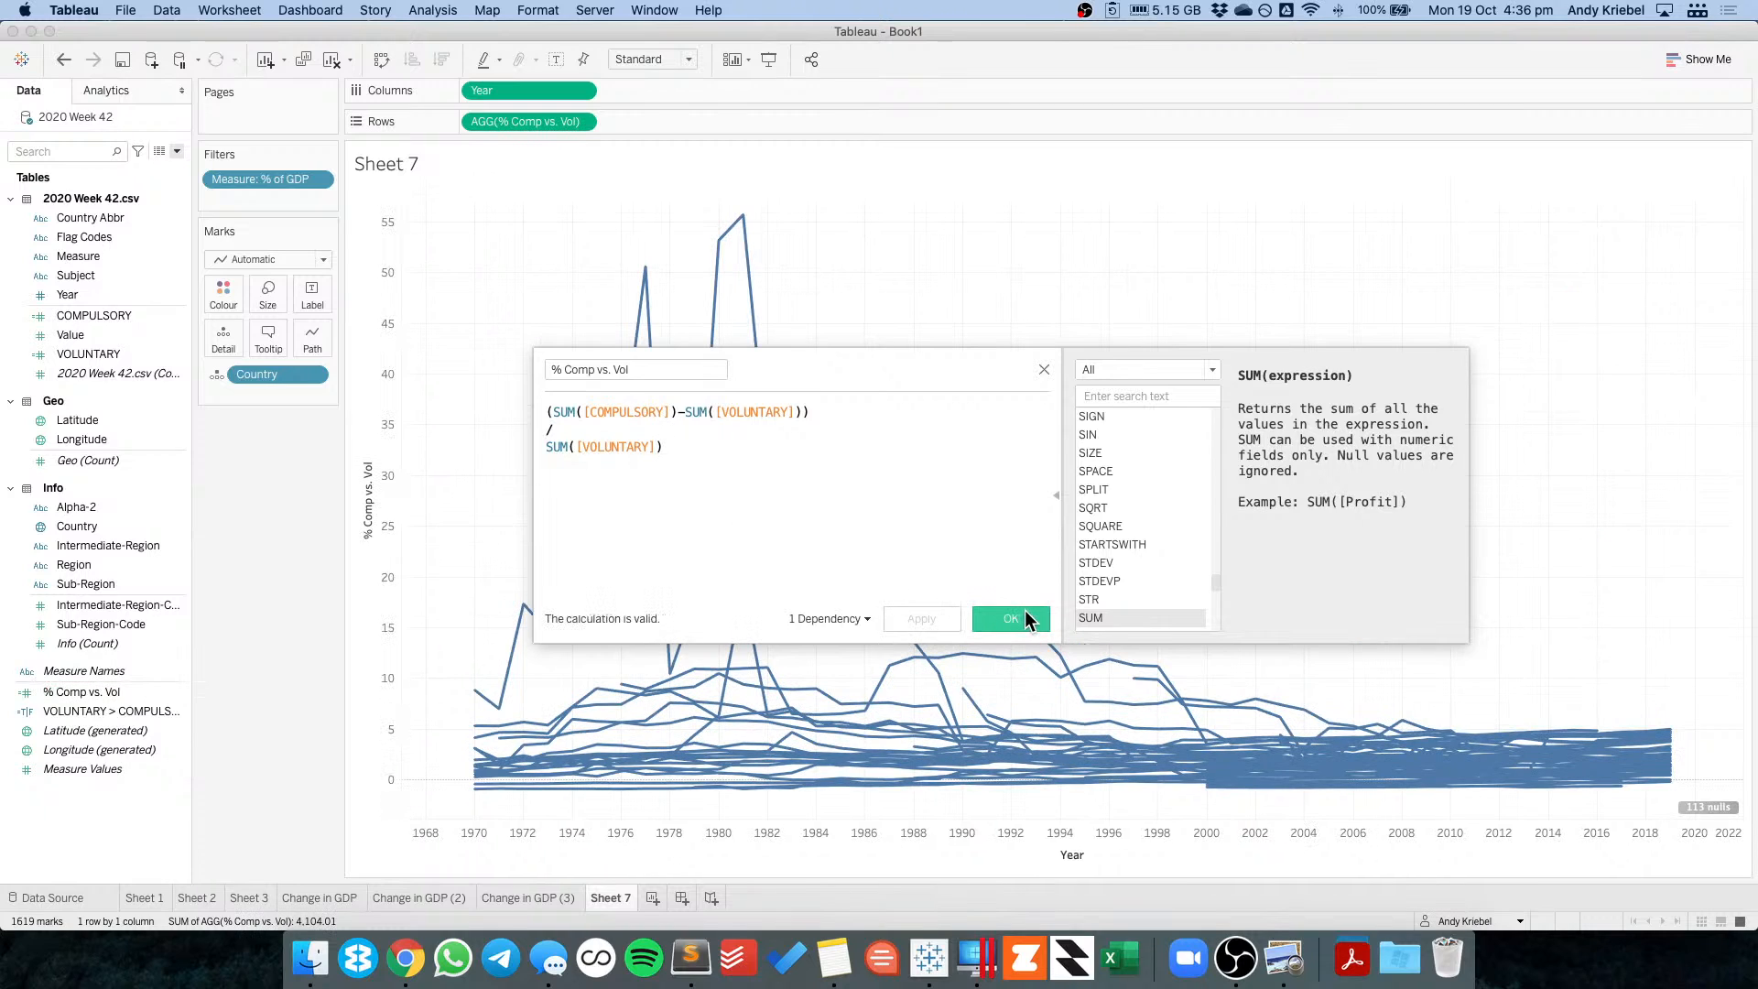
left_click(1025, 614)
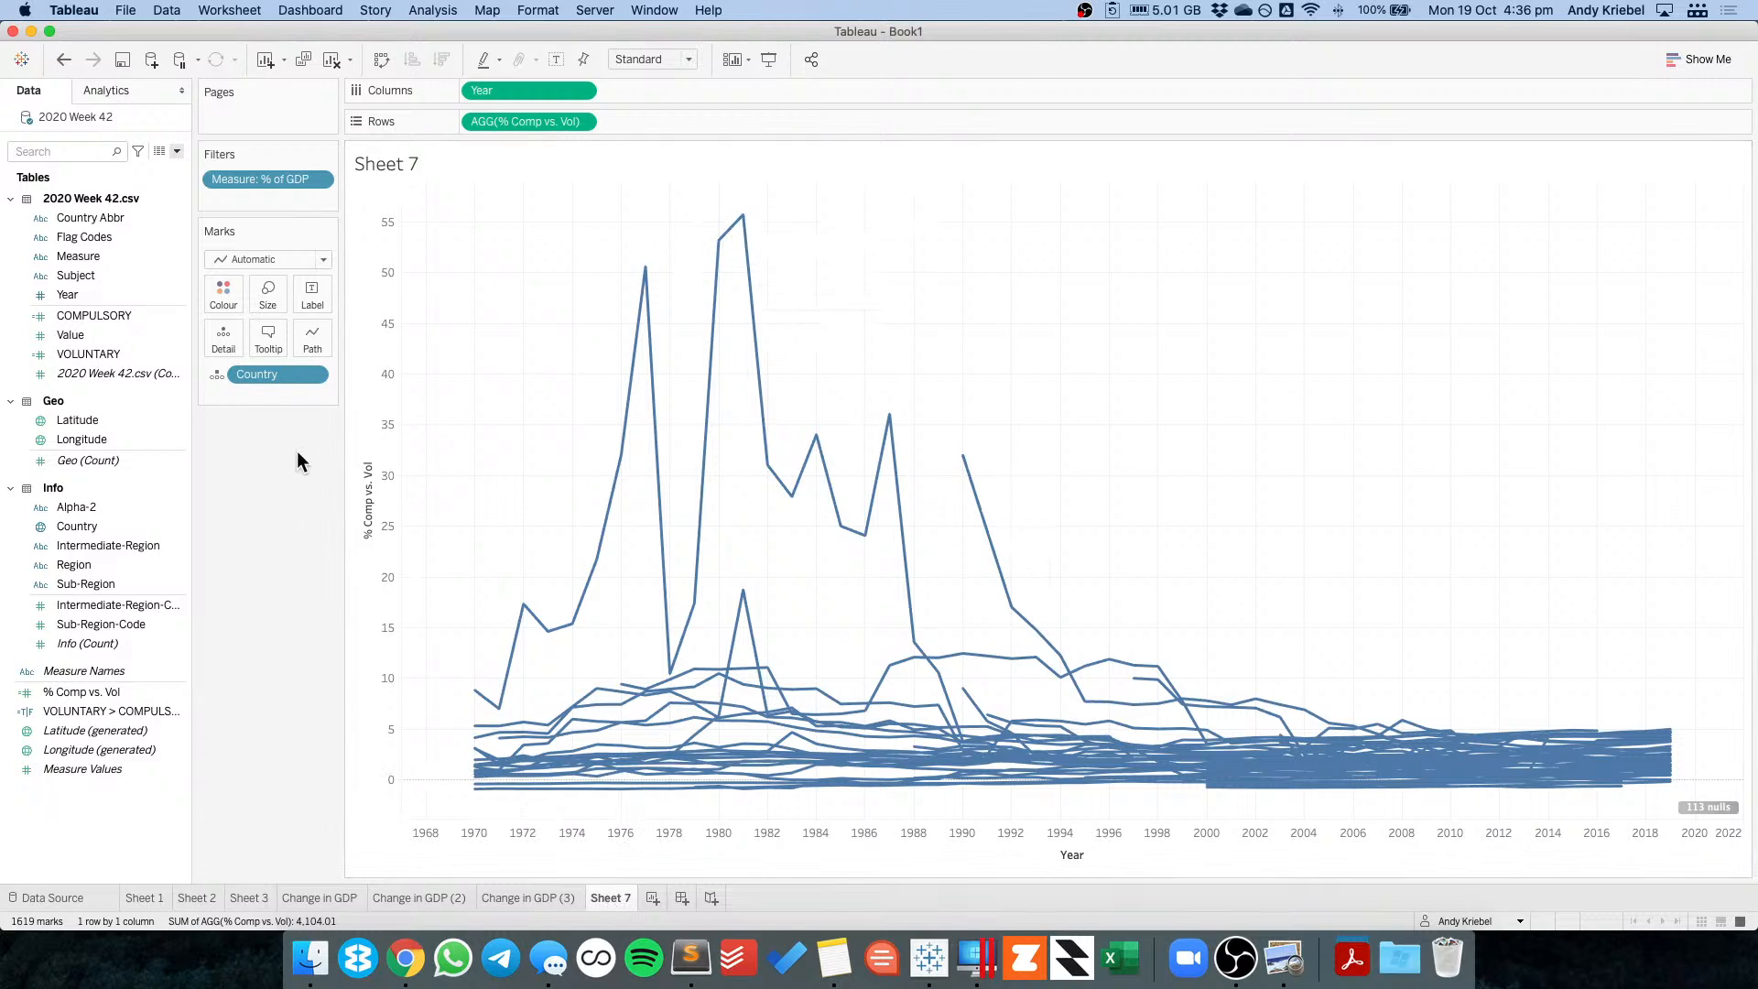
Delete the % Comp vs. Vol line chart sheet, and look at the OECD health spending chart in Chrome.
right_click(617, 898)
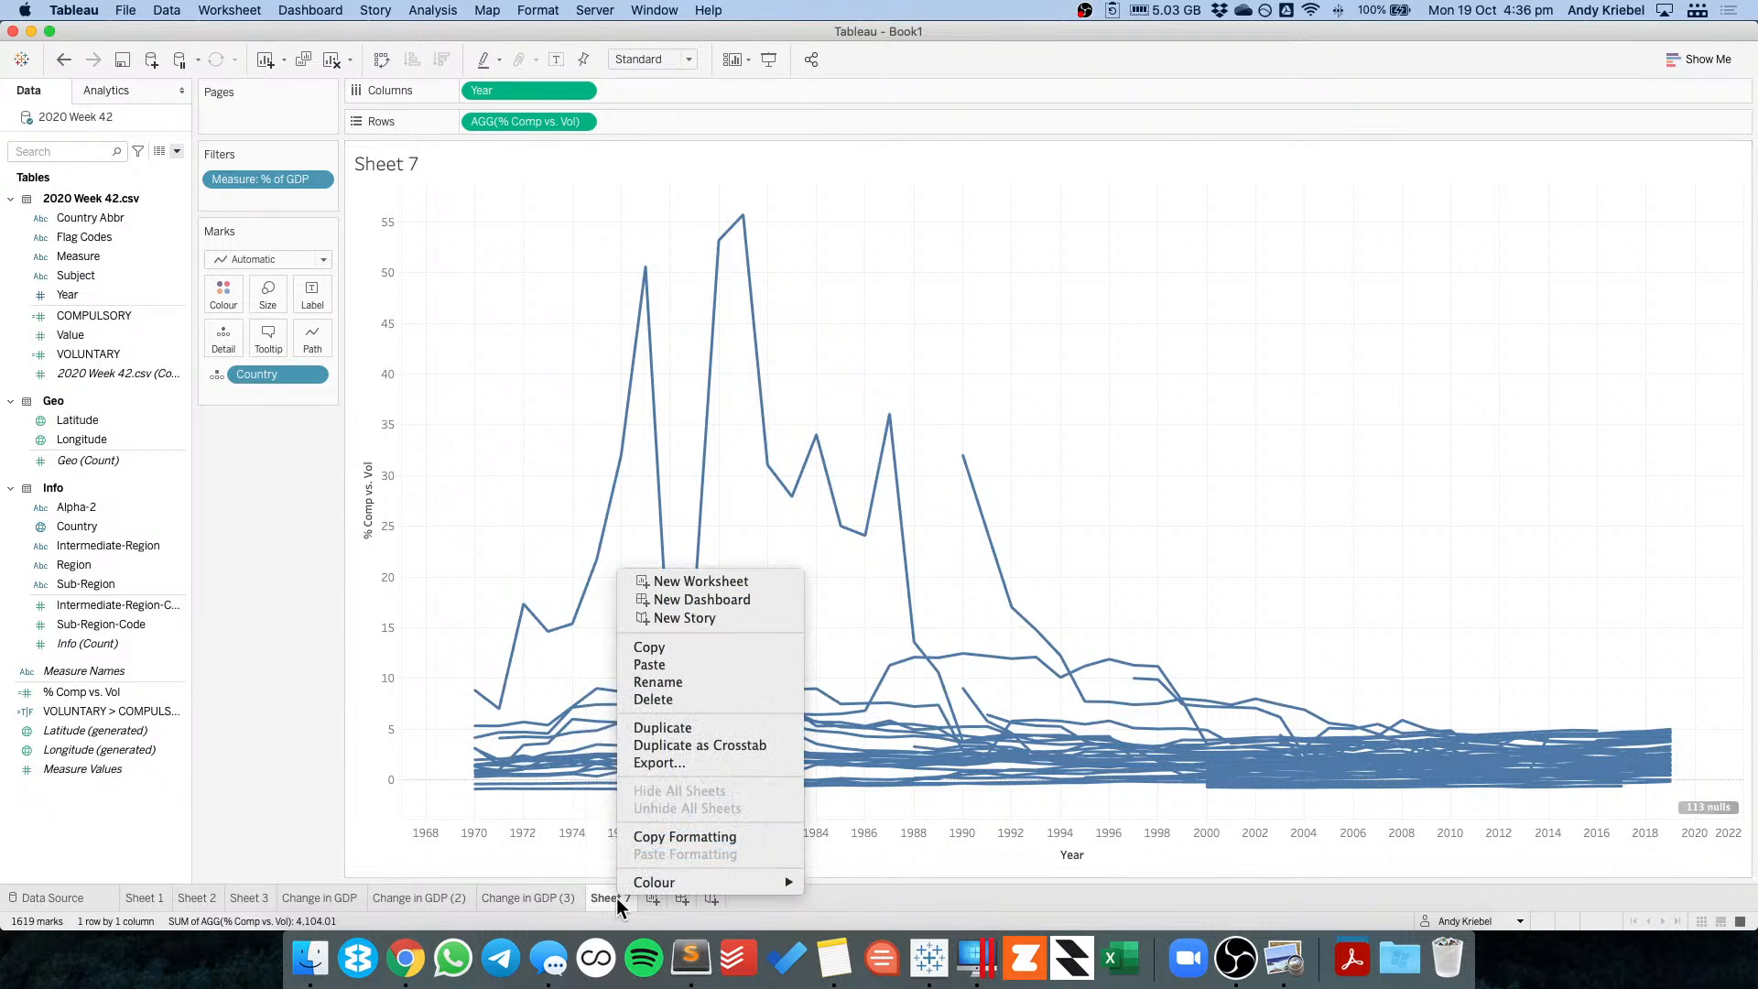
left_click(685, 699)
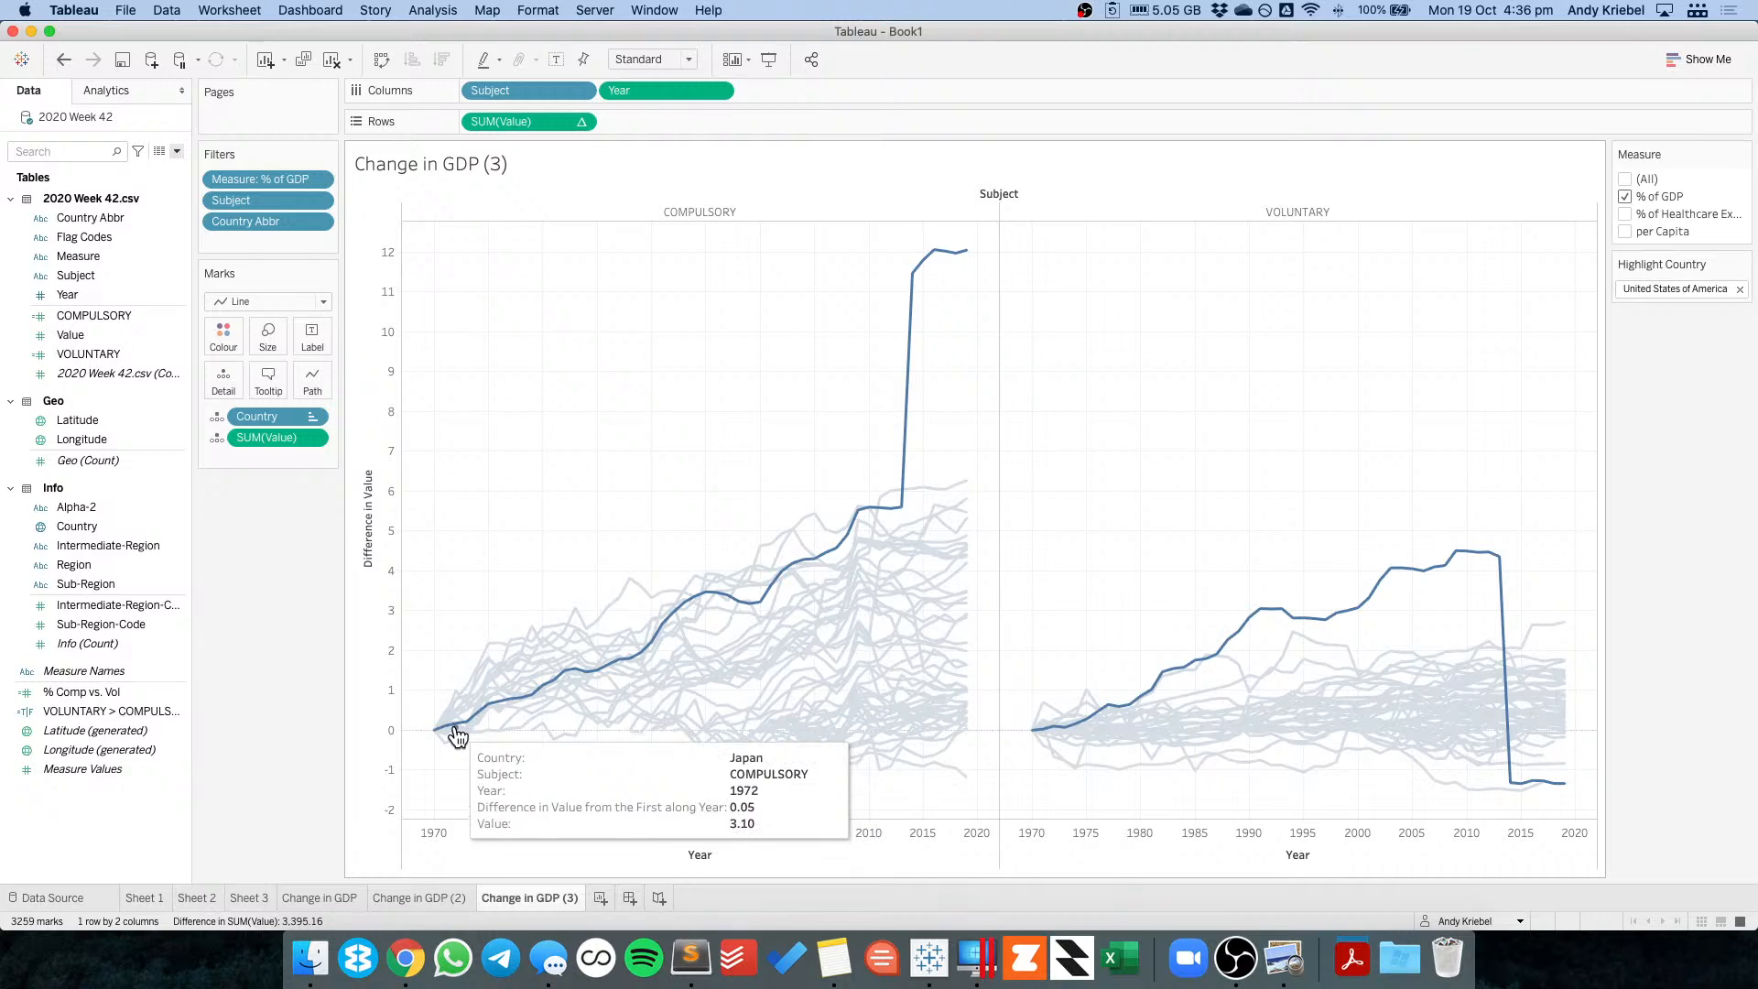
key("super+Tab")
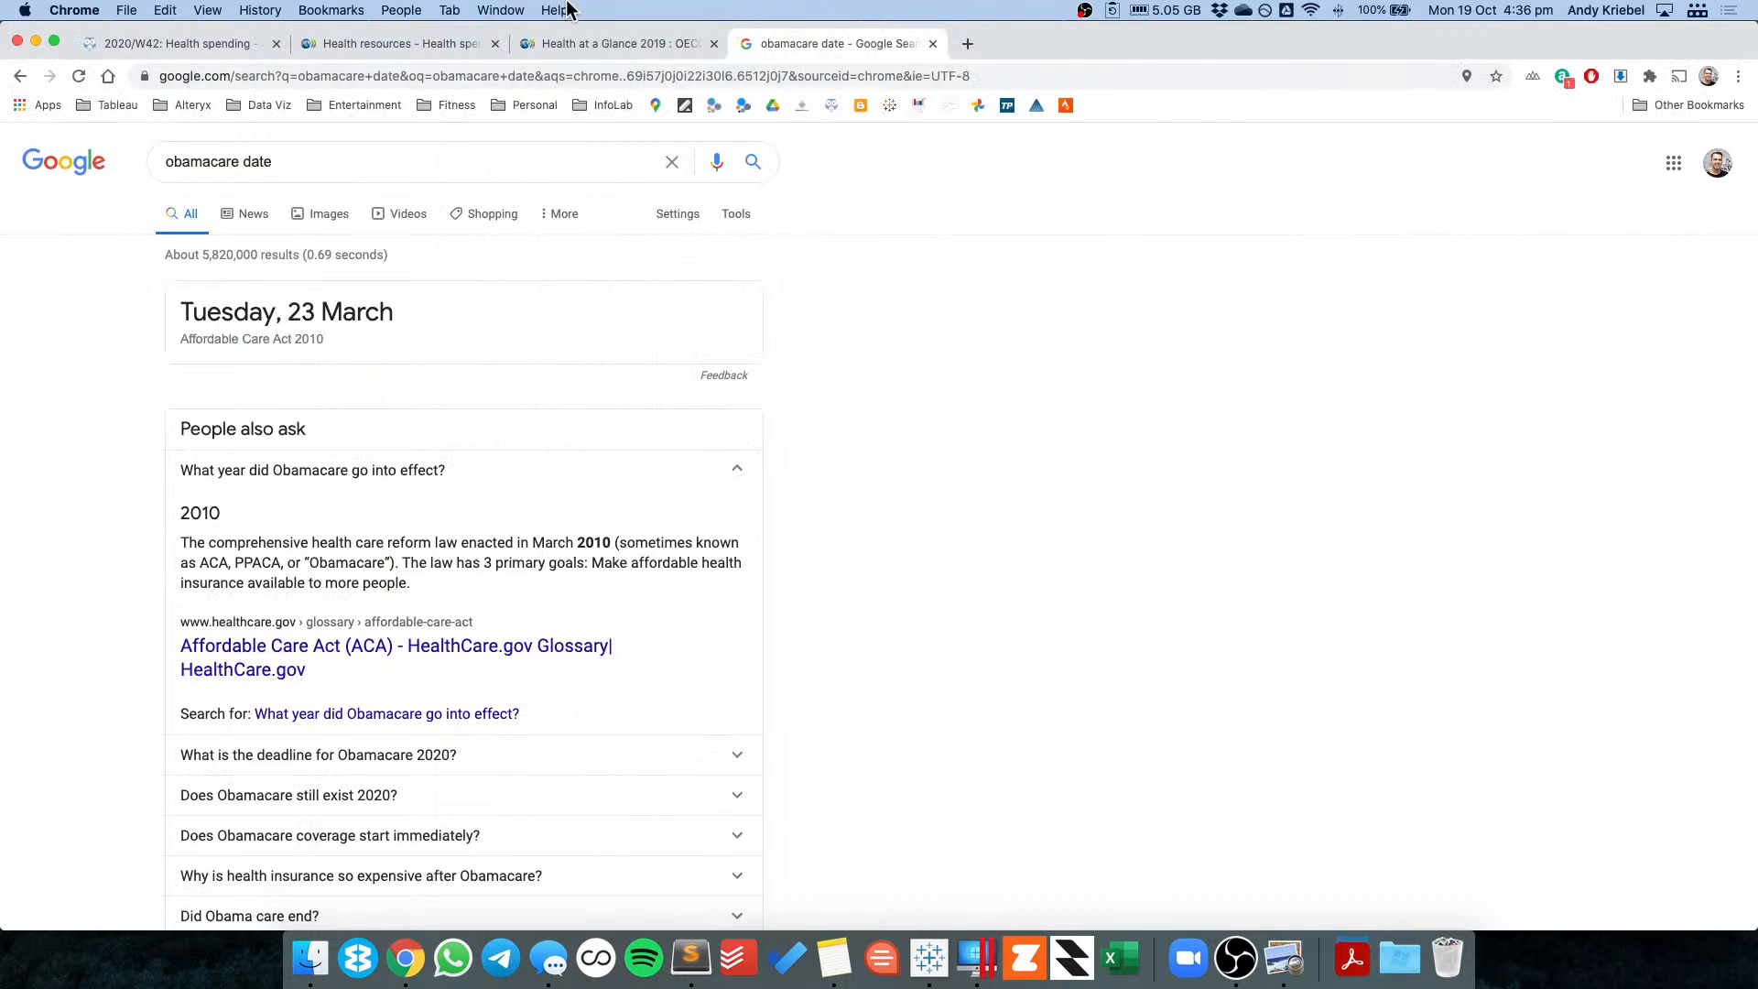
left_click(432, 41)
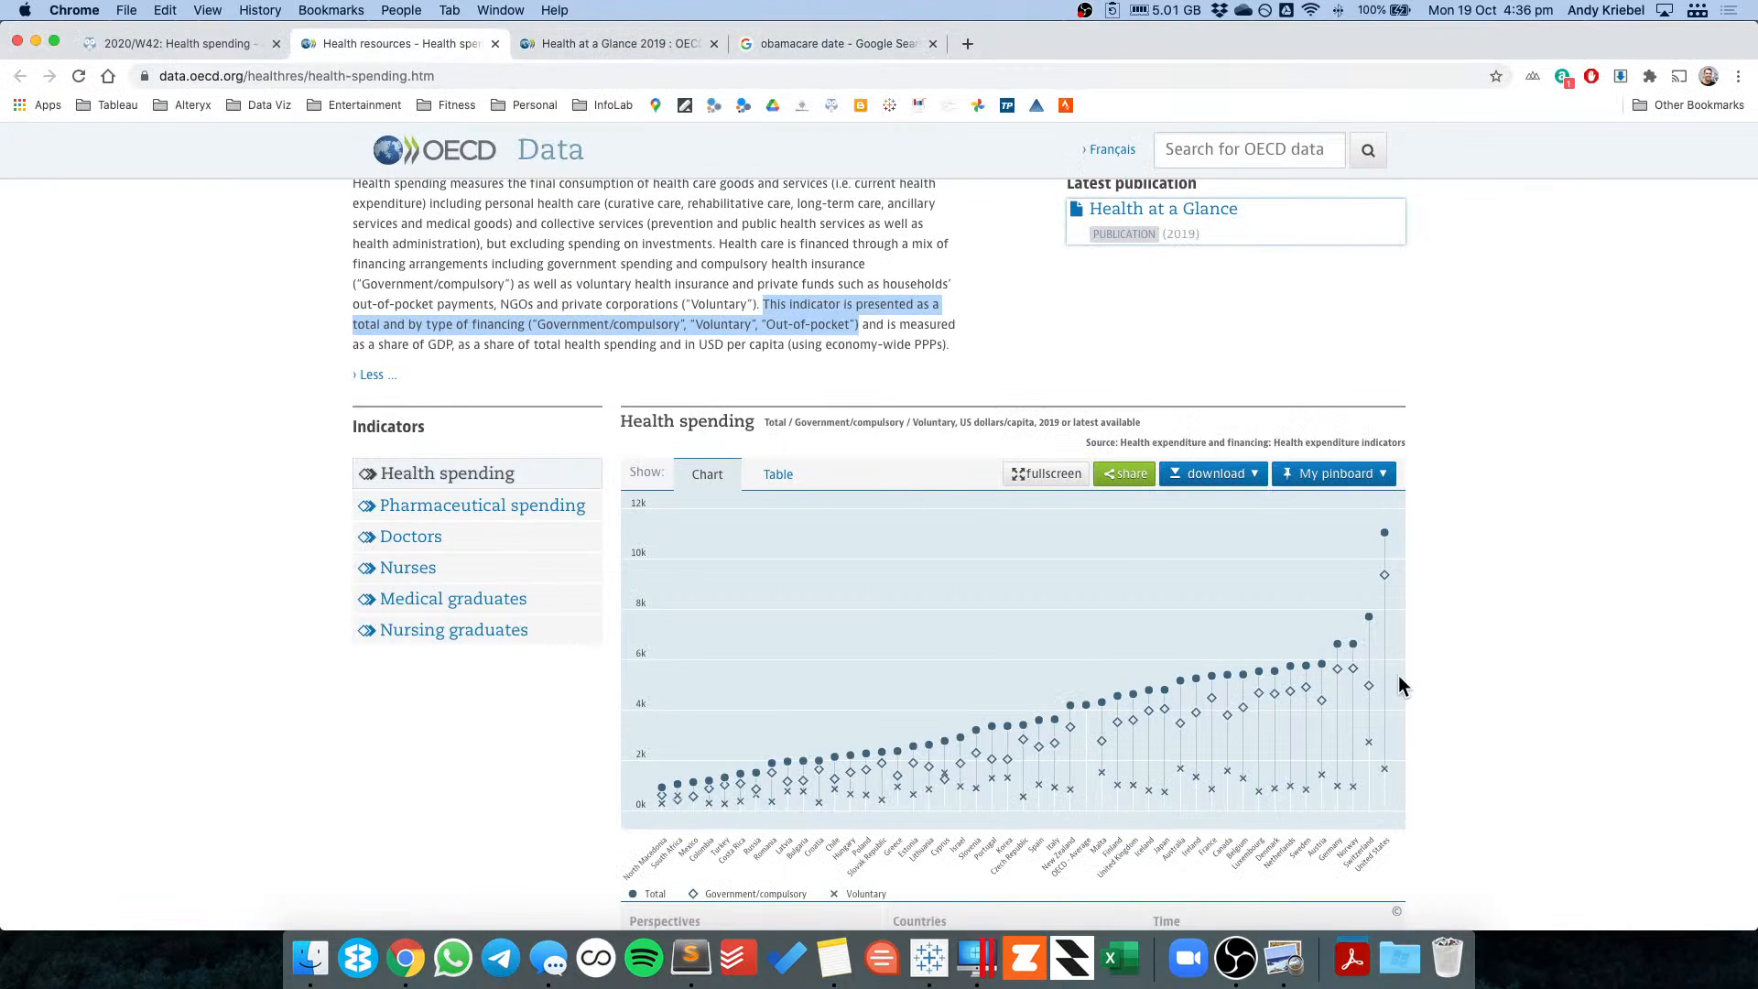
key("super+Tab")
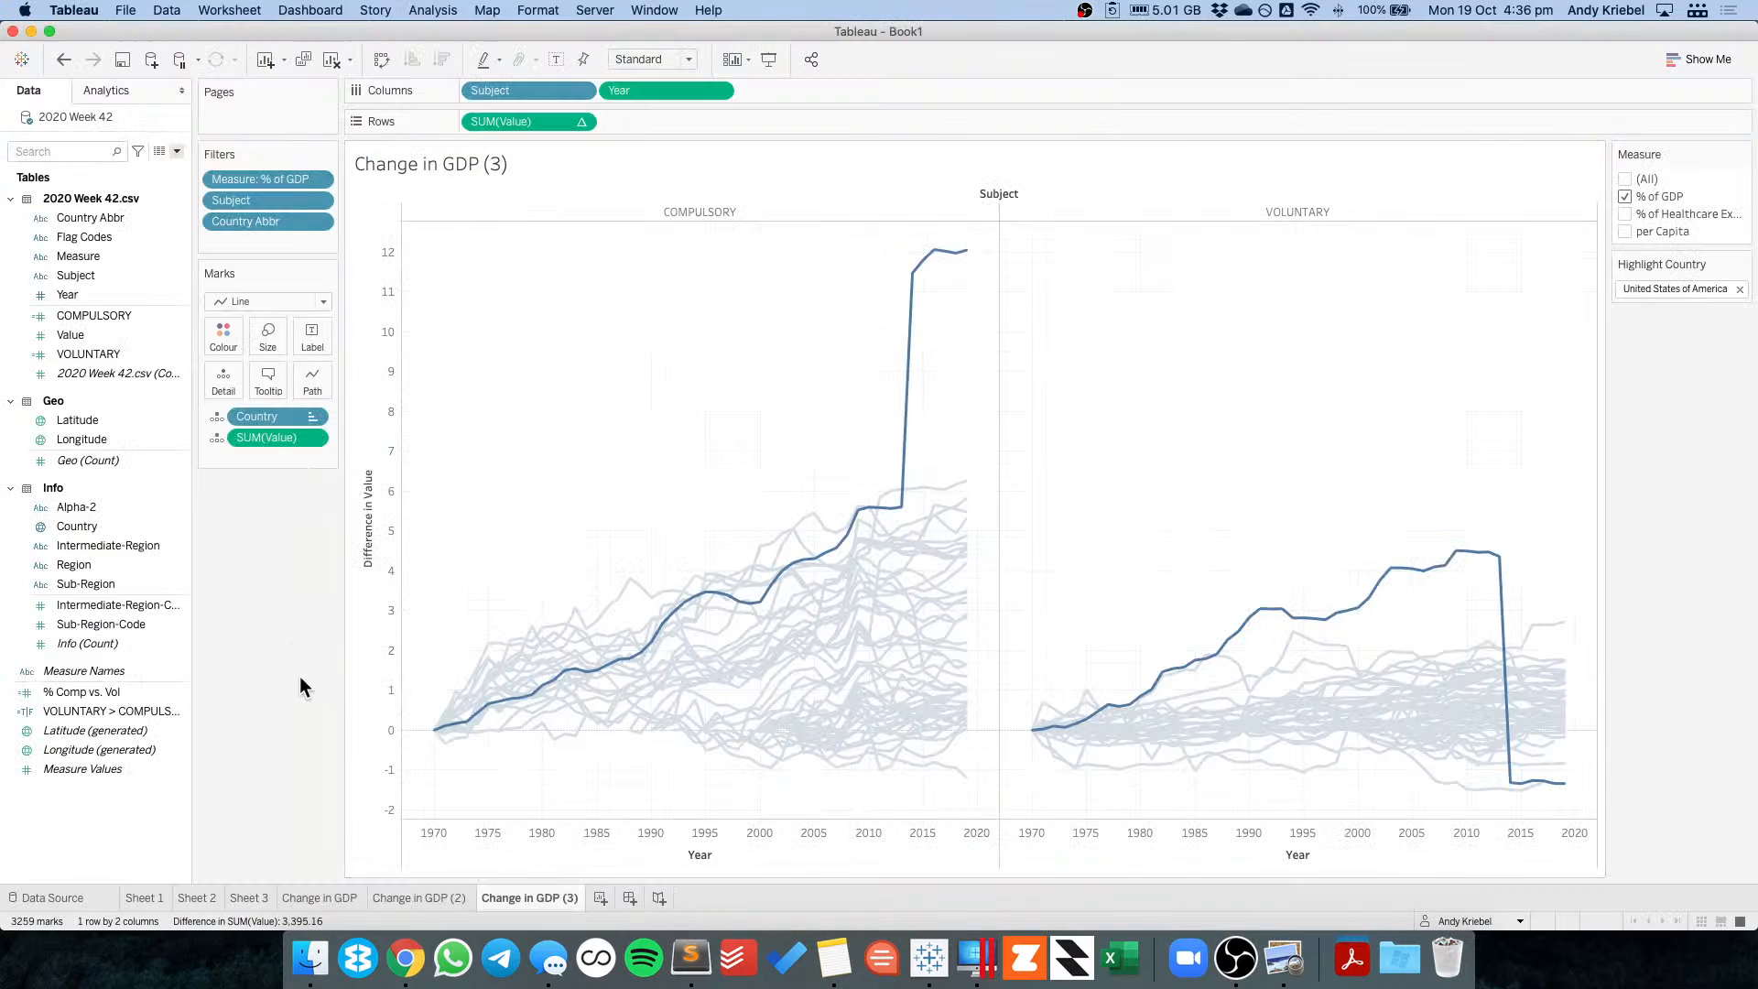
Create a new worksheet and filter it to USA in Country Abbr.
left_click(599, 897)
left_click_drag(118, 216, 256, 174)
scroll(810, 434, "down", 10)
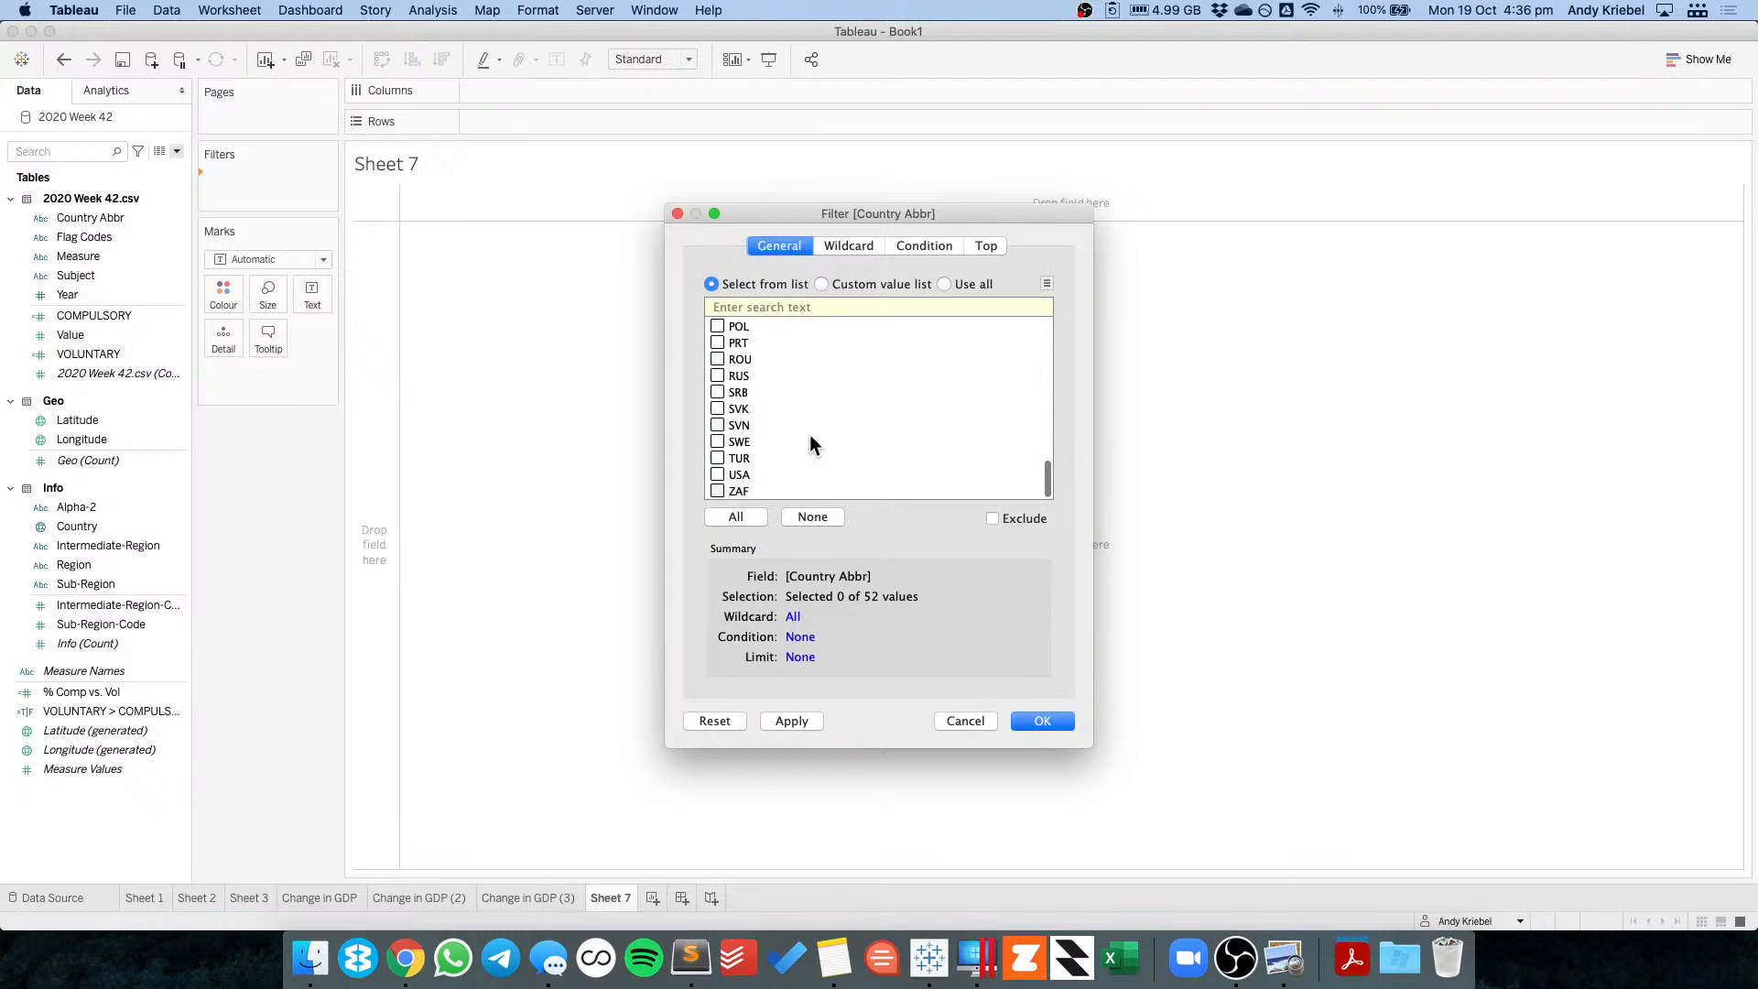
left_click(718, 474)
left_click(1032, 720)
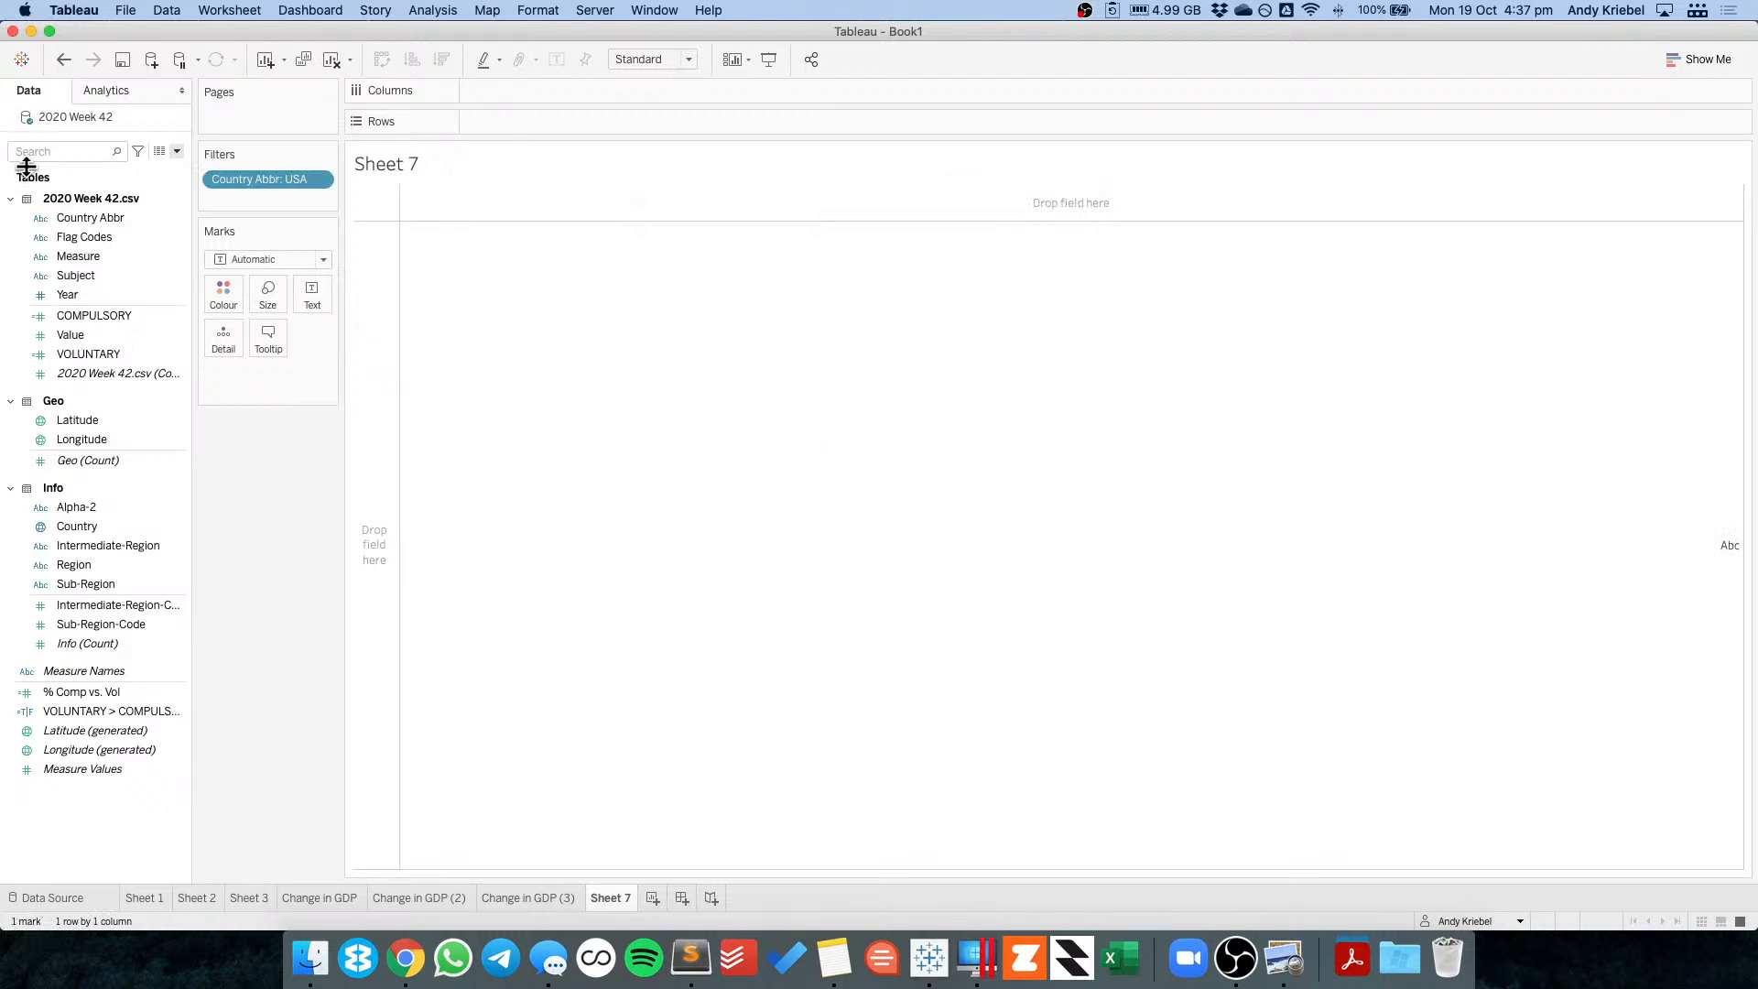
Filter the new worksheet to the year 2019.
left_click_drag(67, 294, 263, 189)
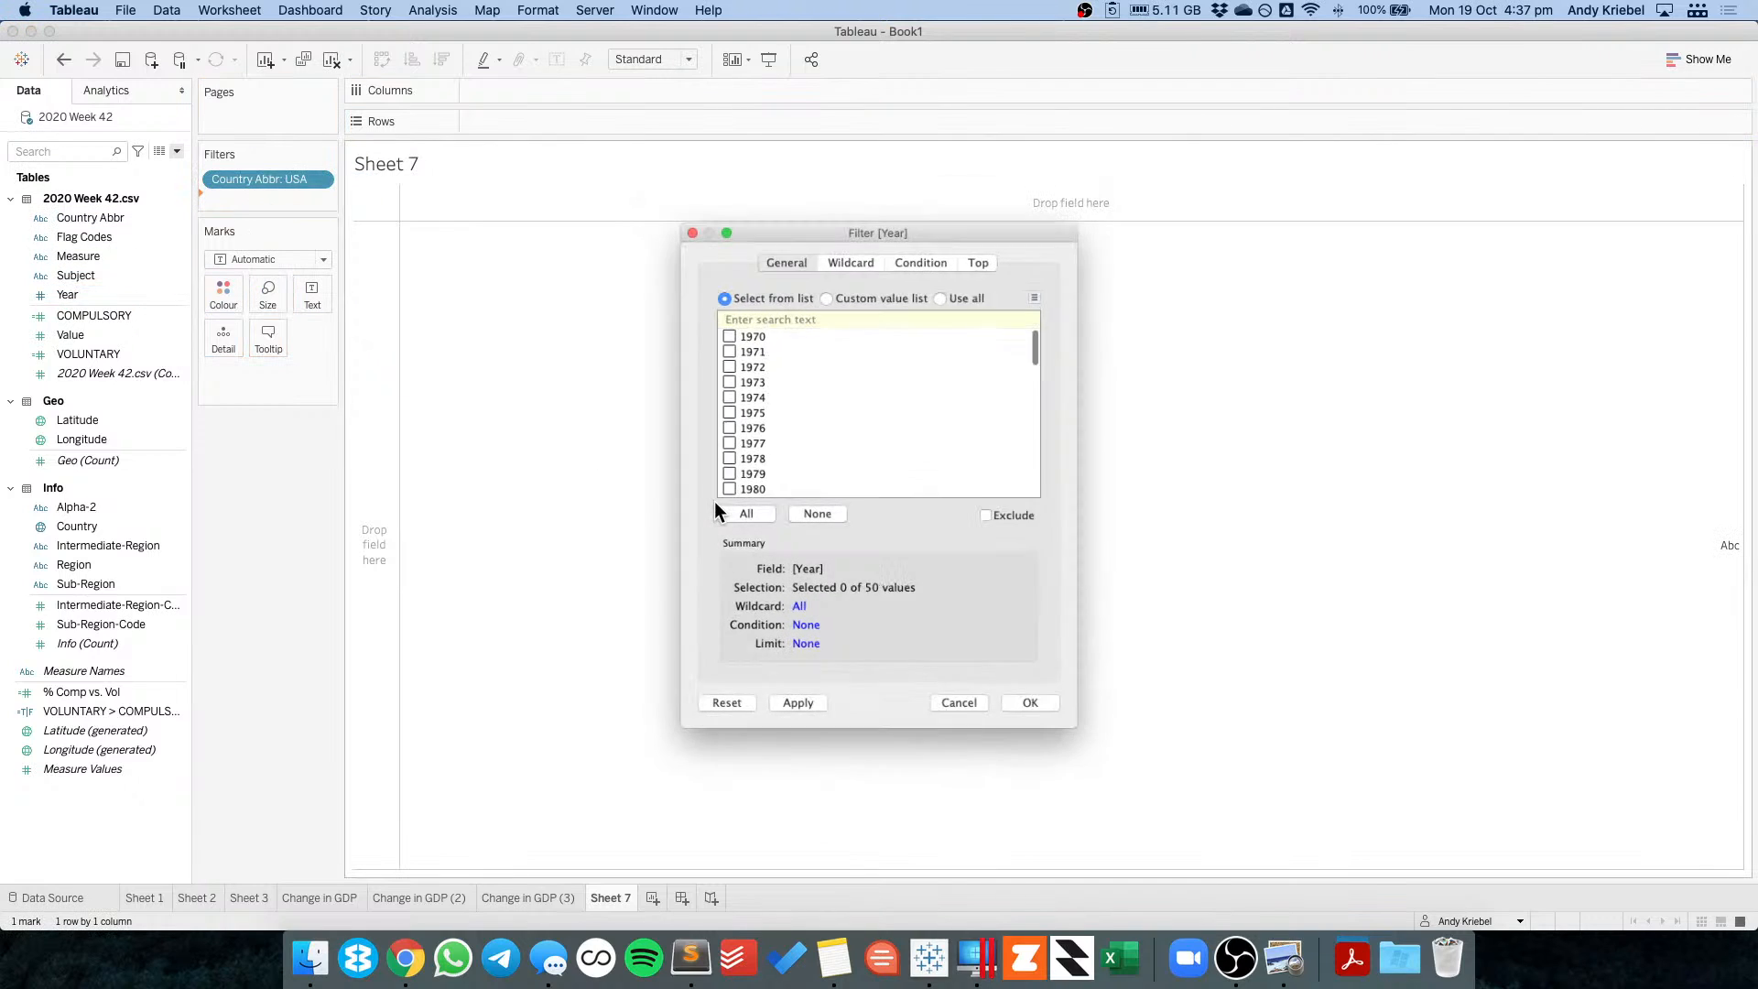
scroll(718, 494, "down", 10)
left_click(729, 489)
left_click(1029, 702)
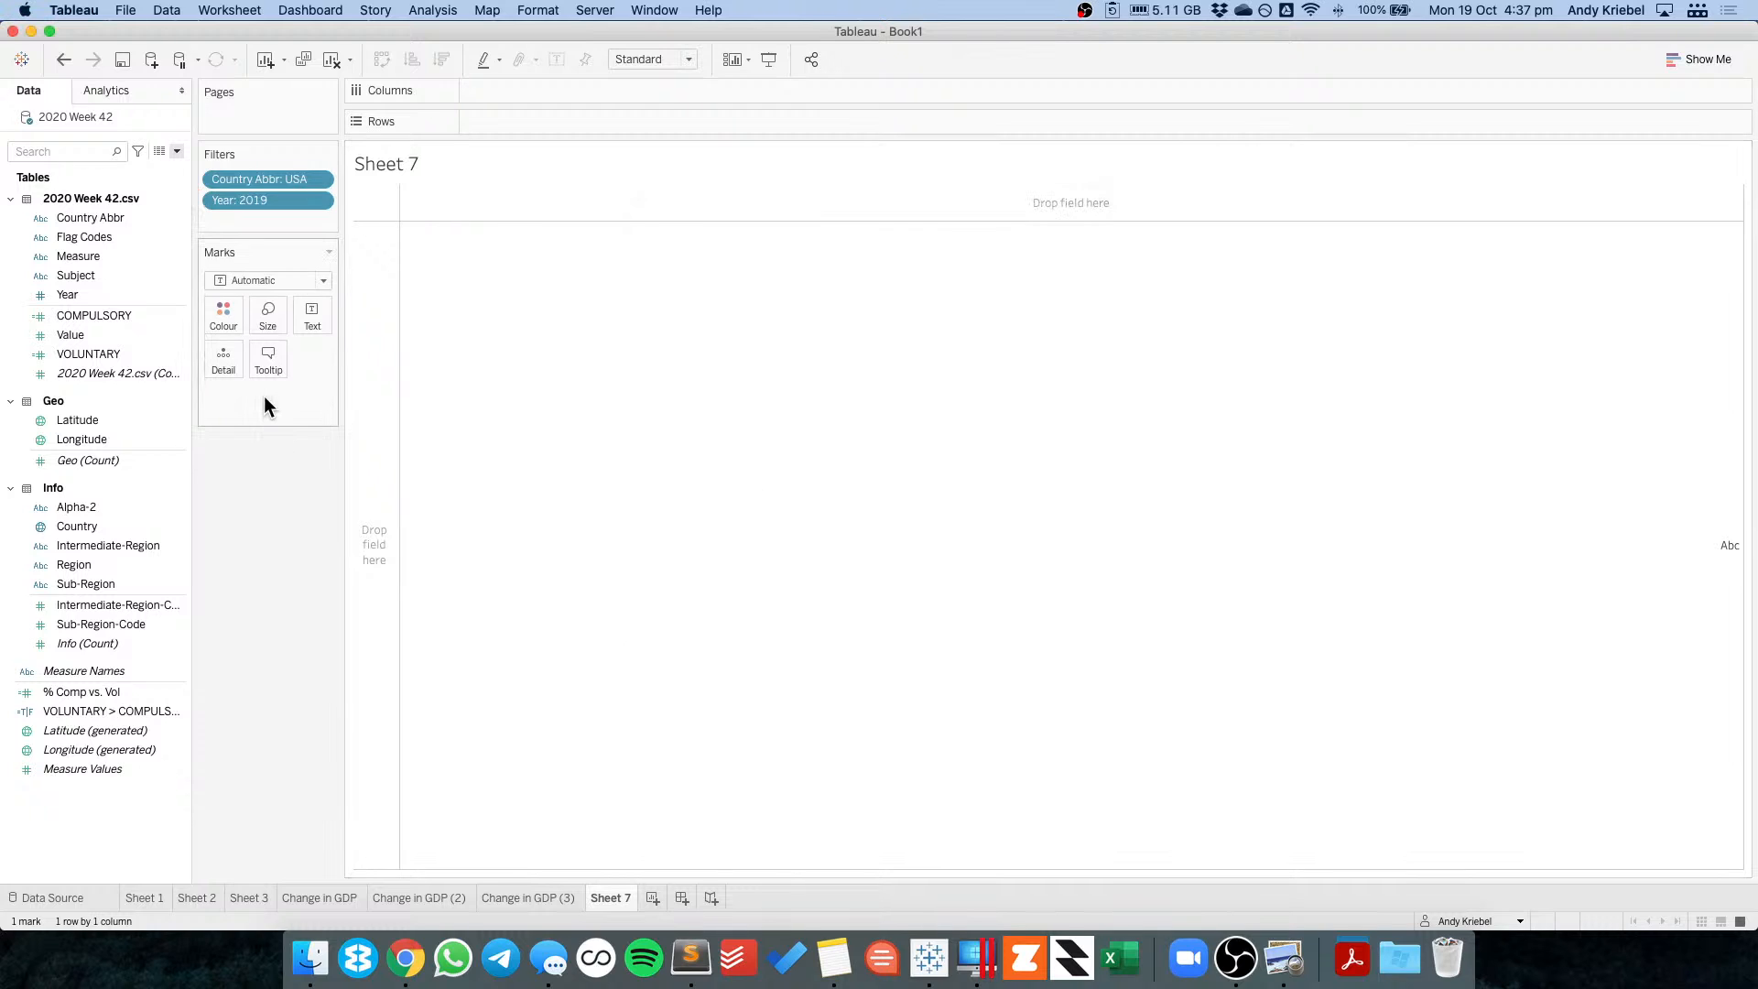
After a glance at the OECD chart, build a text table of summed Value with Measure in rows and Subject in columns.
key("super+Tab")
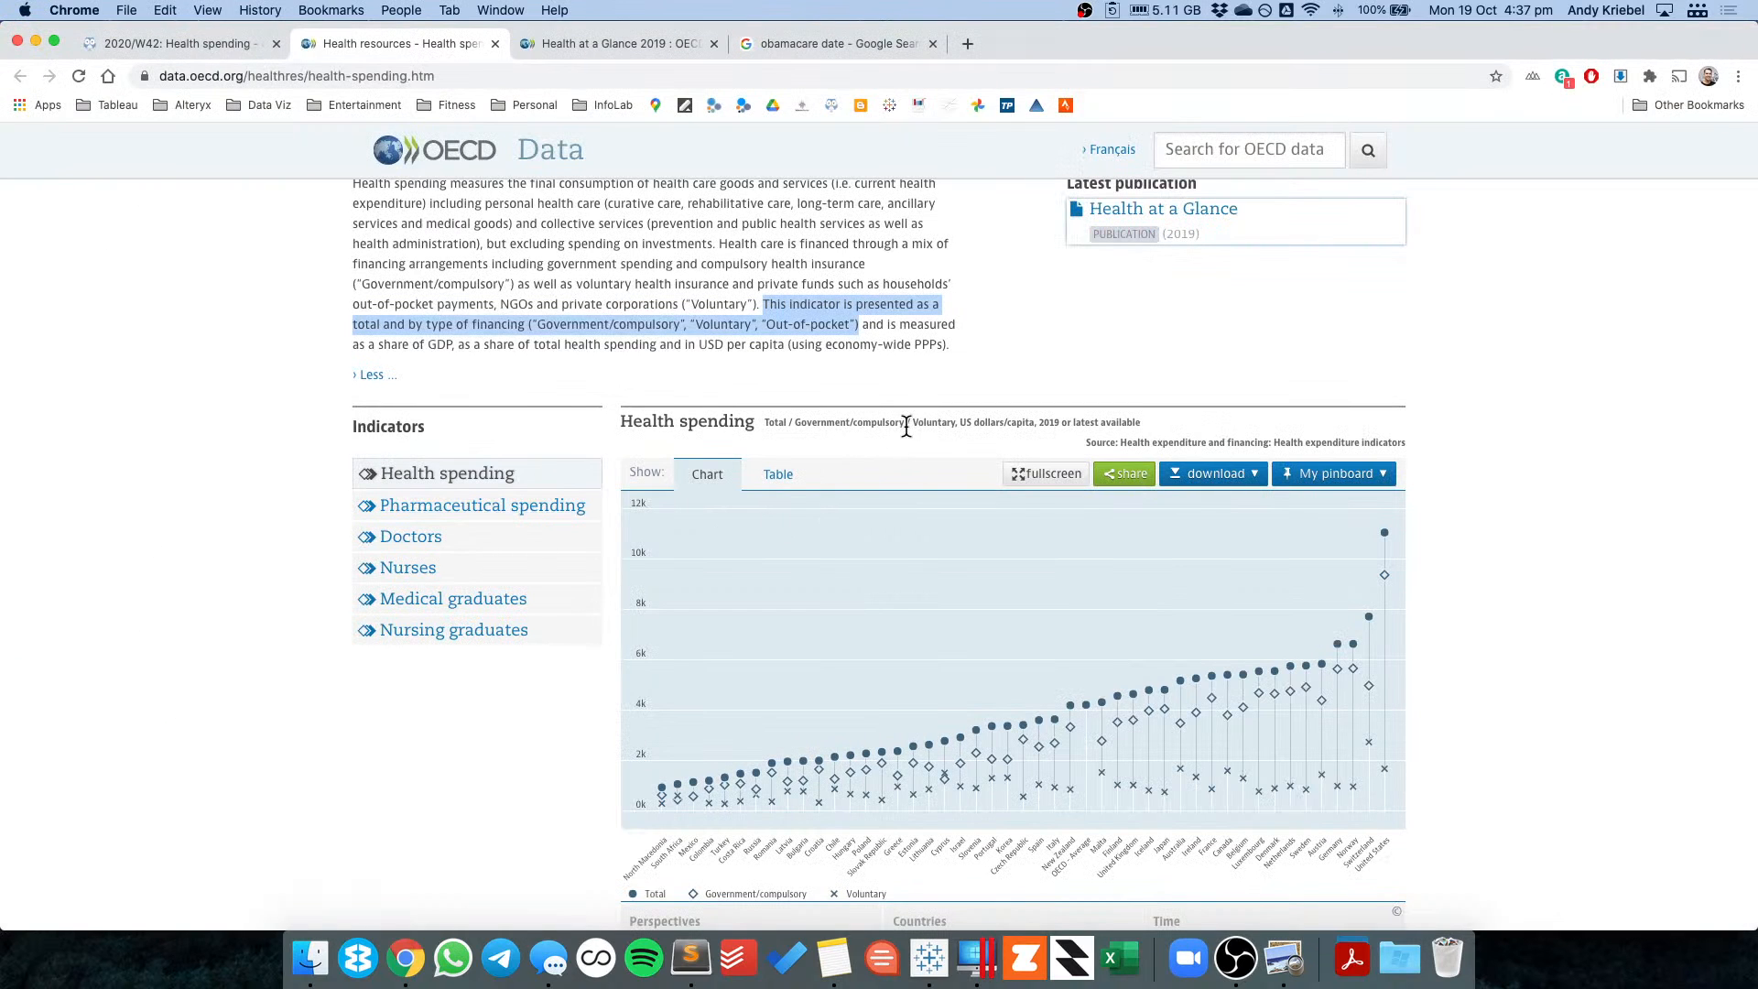
key("super+Tab")
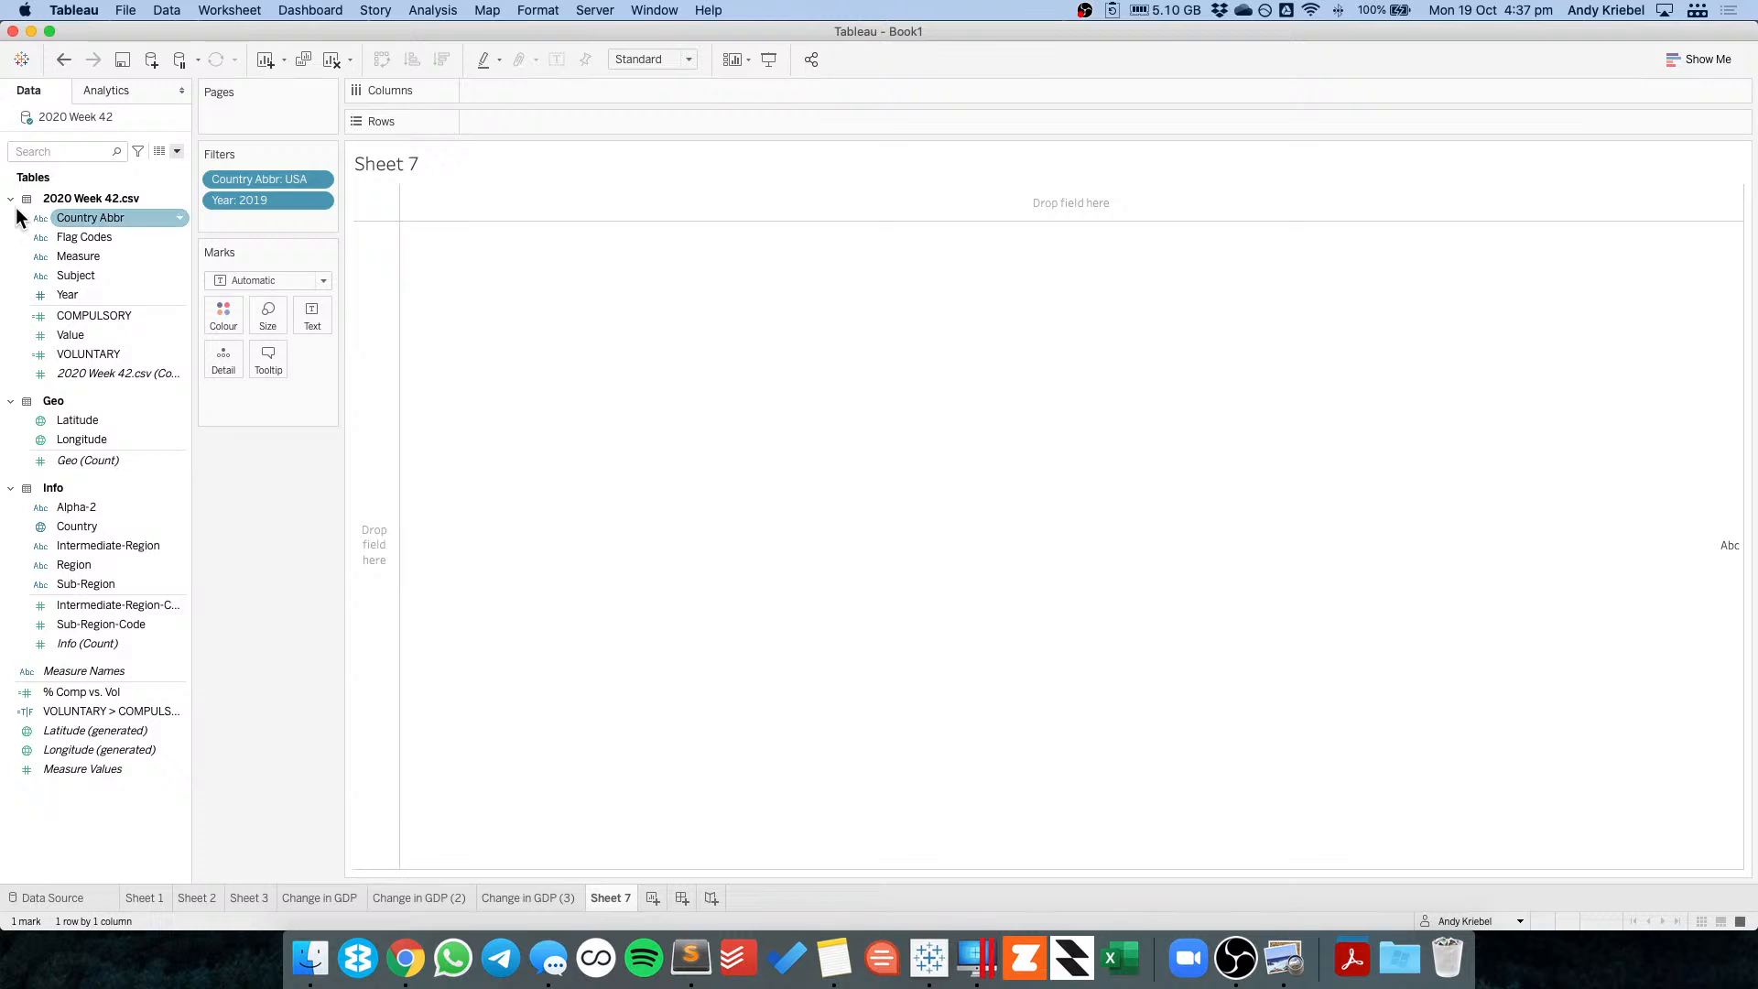
left_click_drag(84, 261, 371, 355)
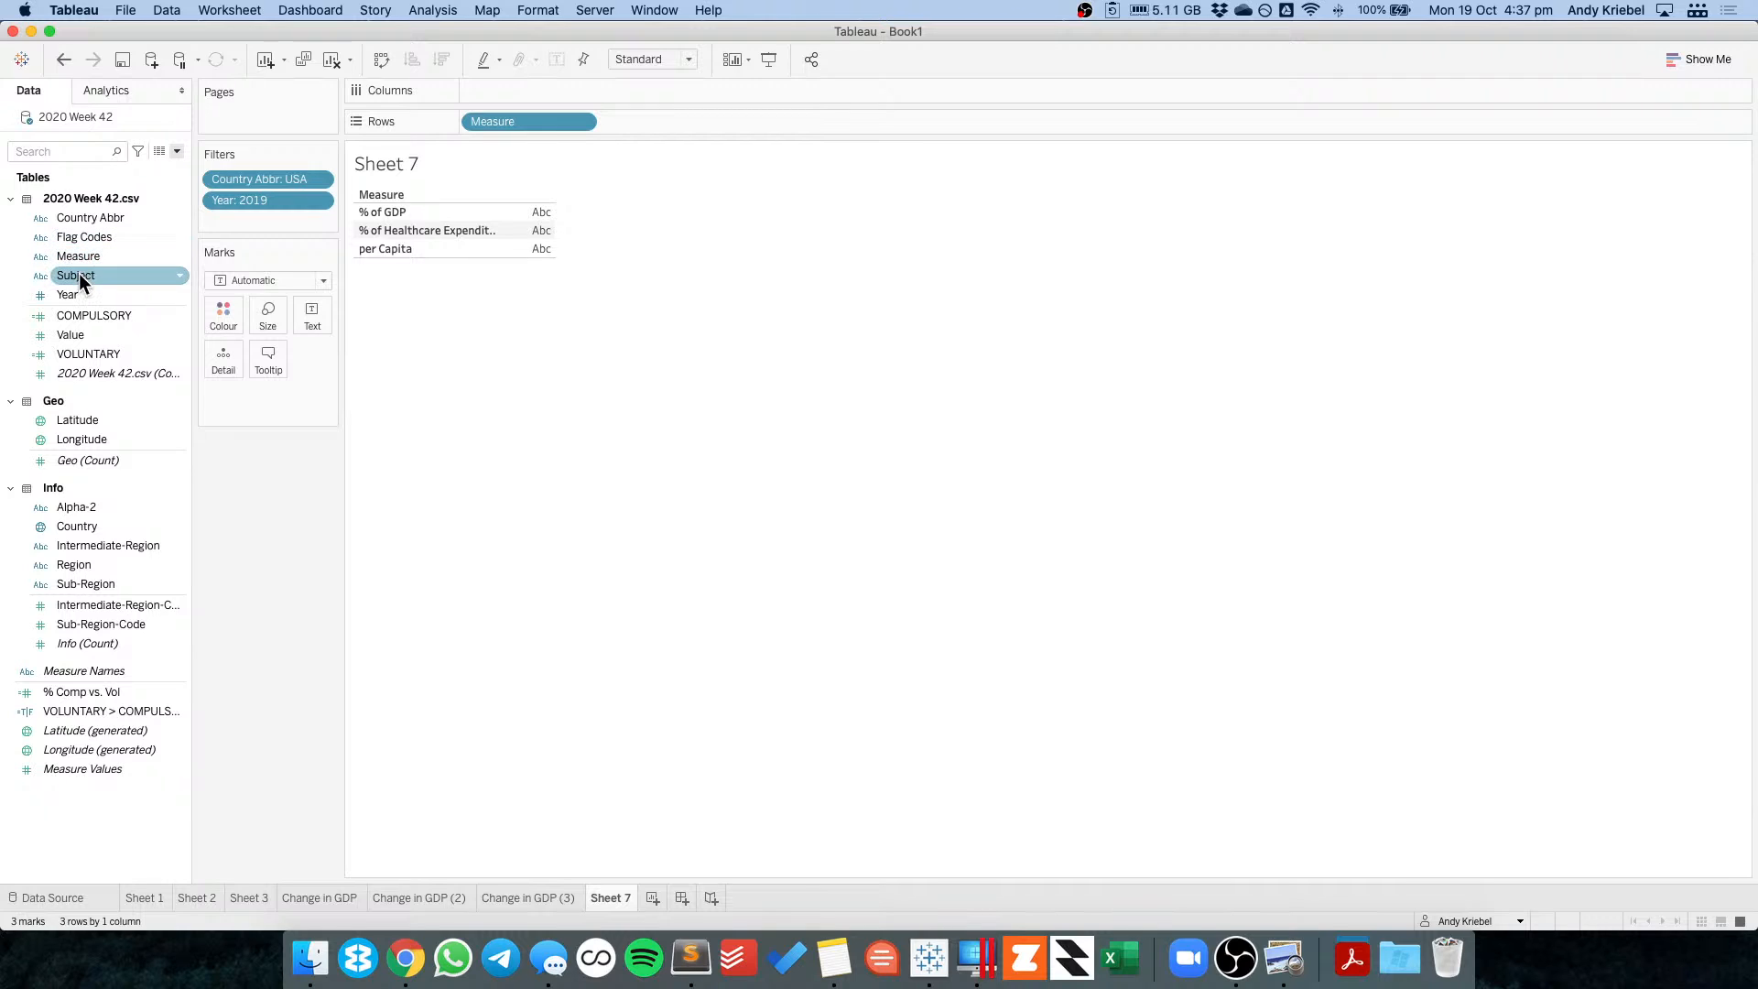
left_click_drag(78, 273, 513, 92)
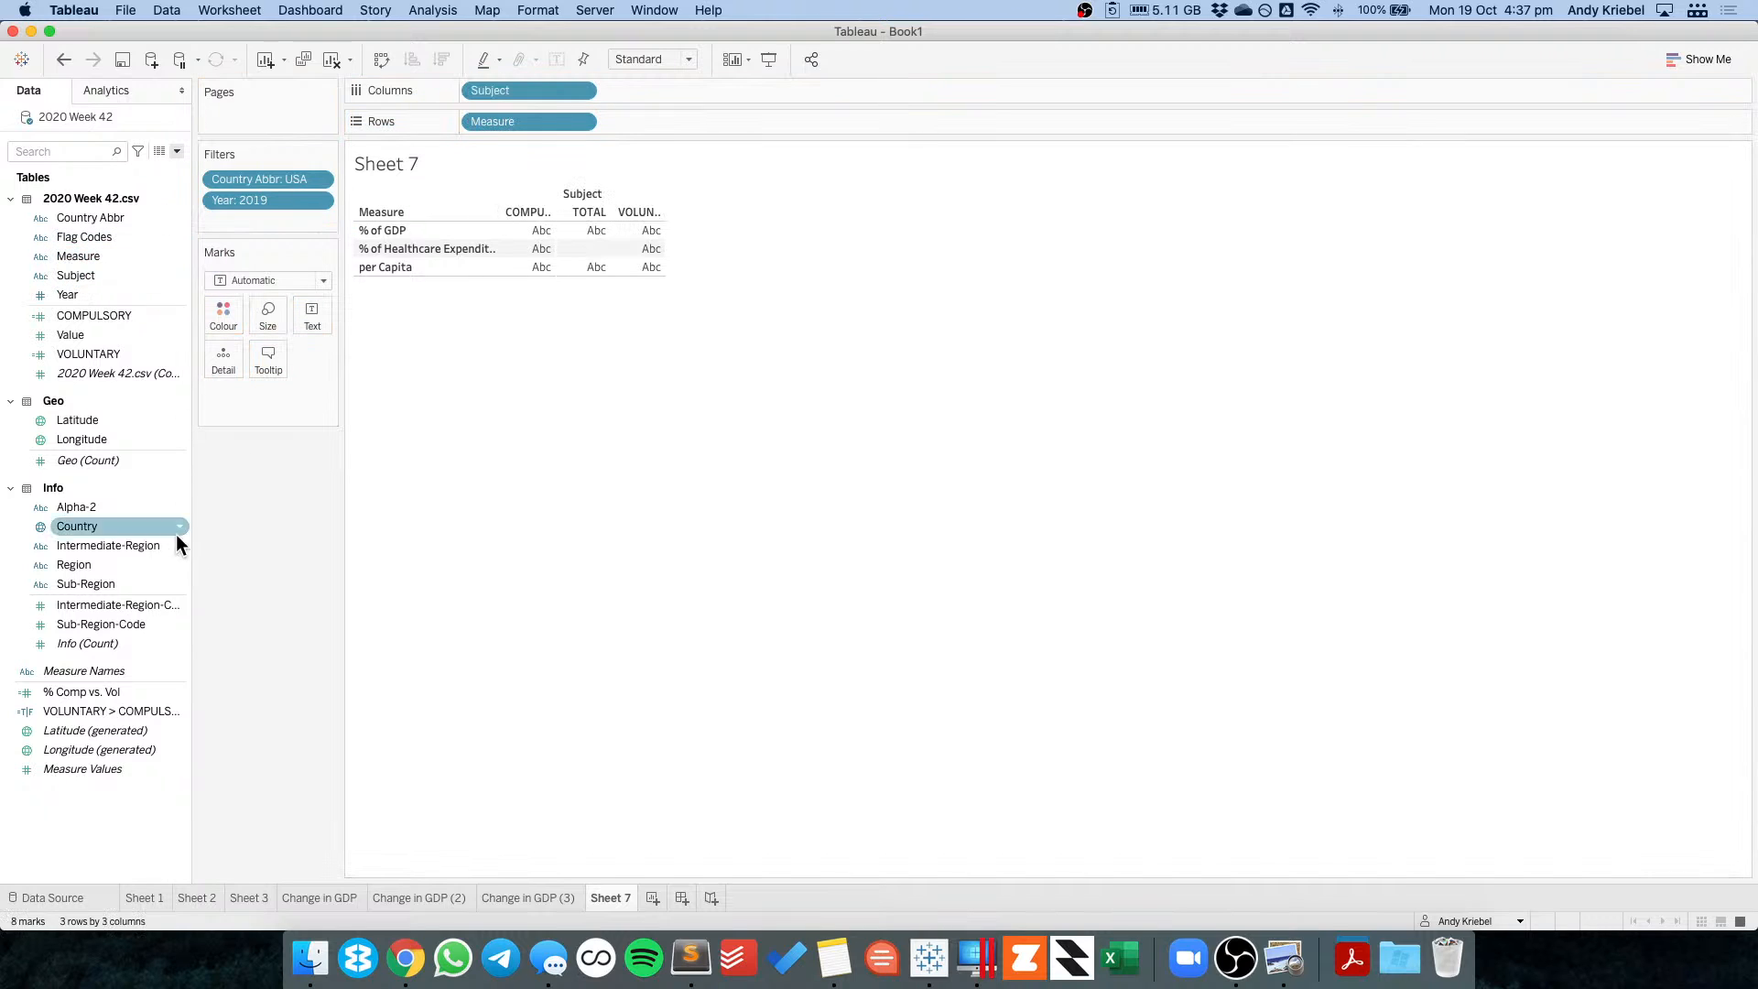
left_click(64, 712)
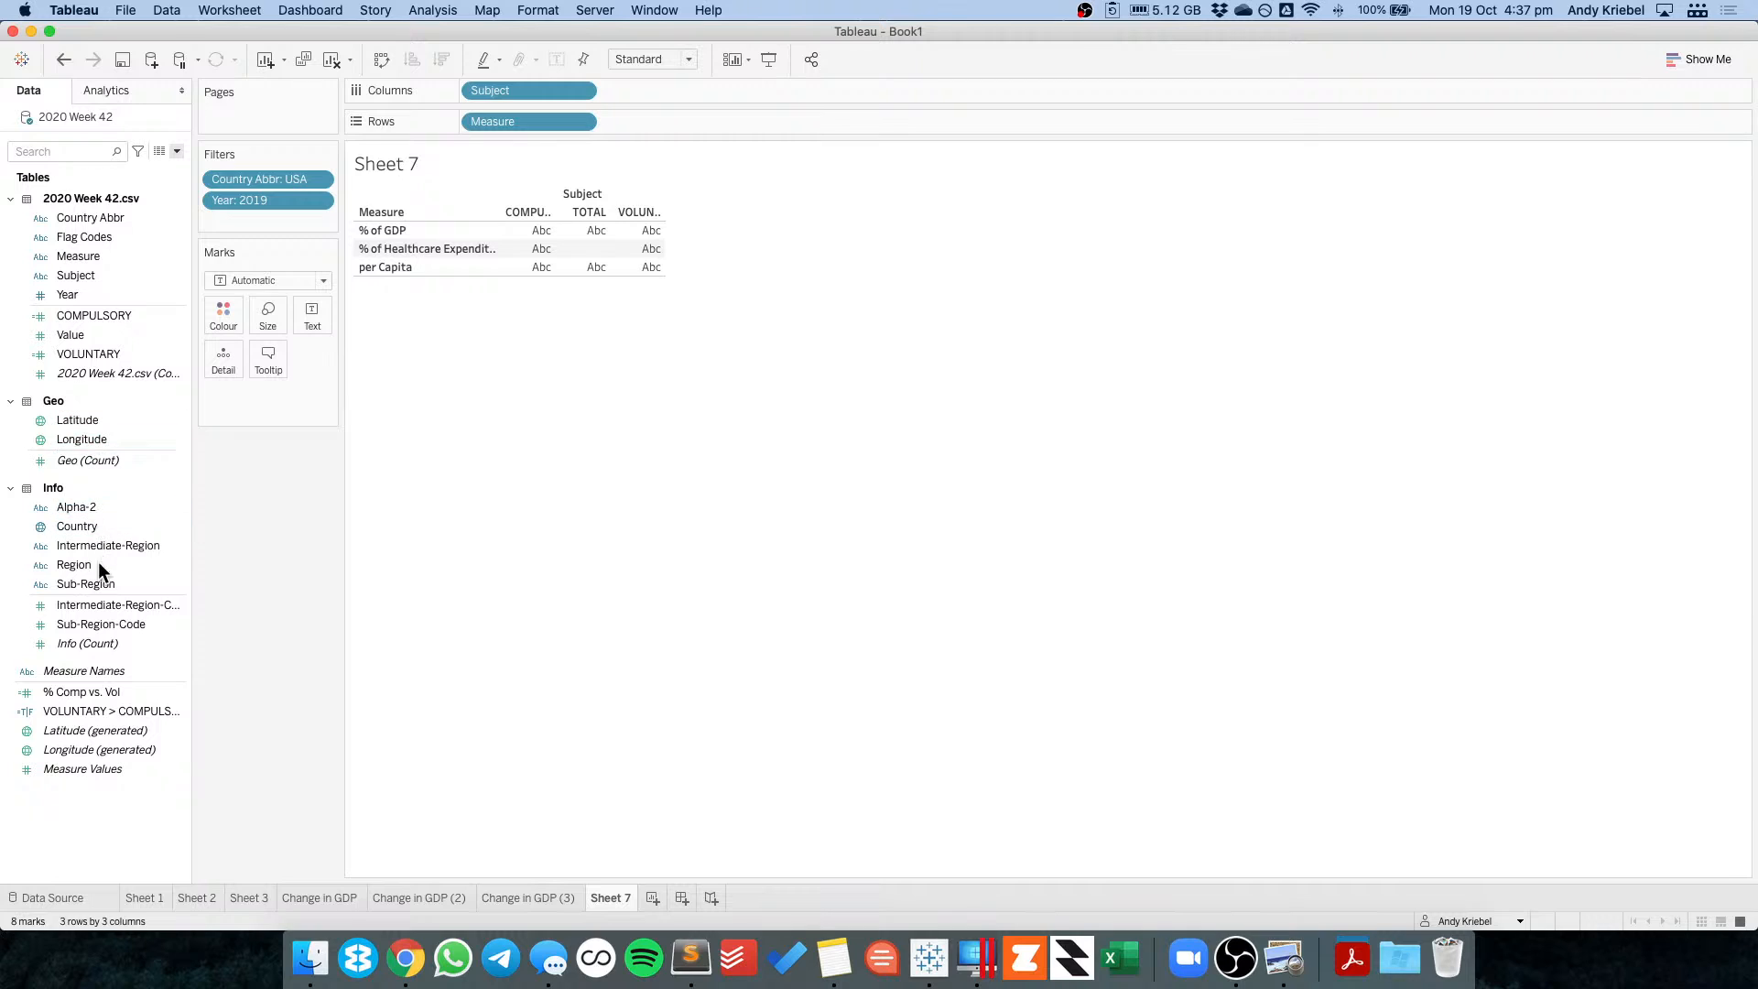
left_click_drag(84, 337, 312, 306)
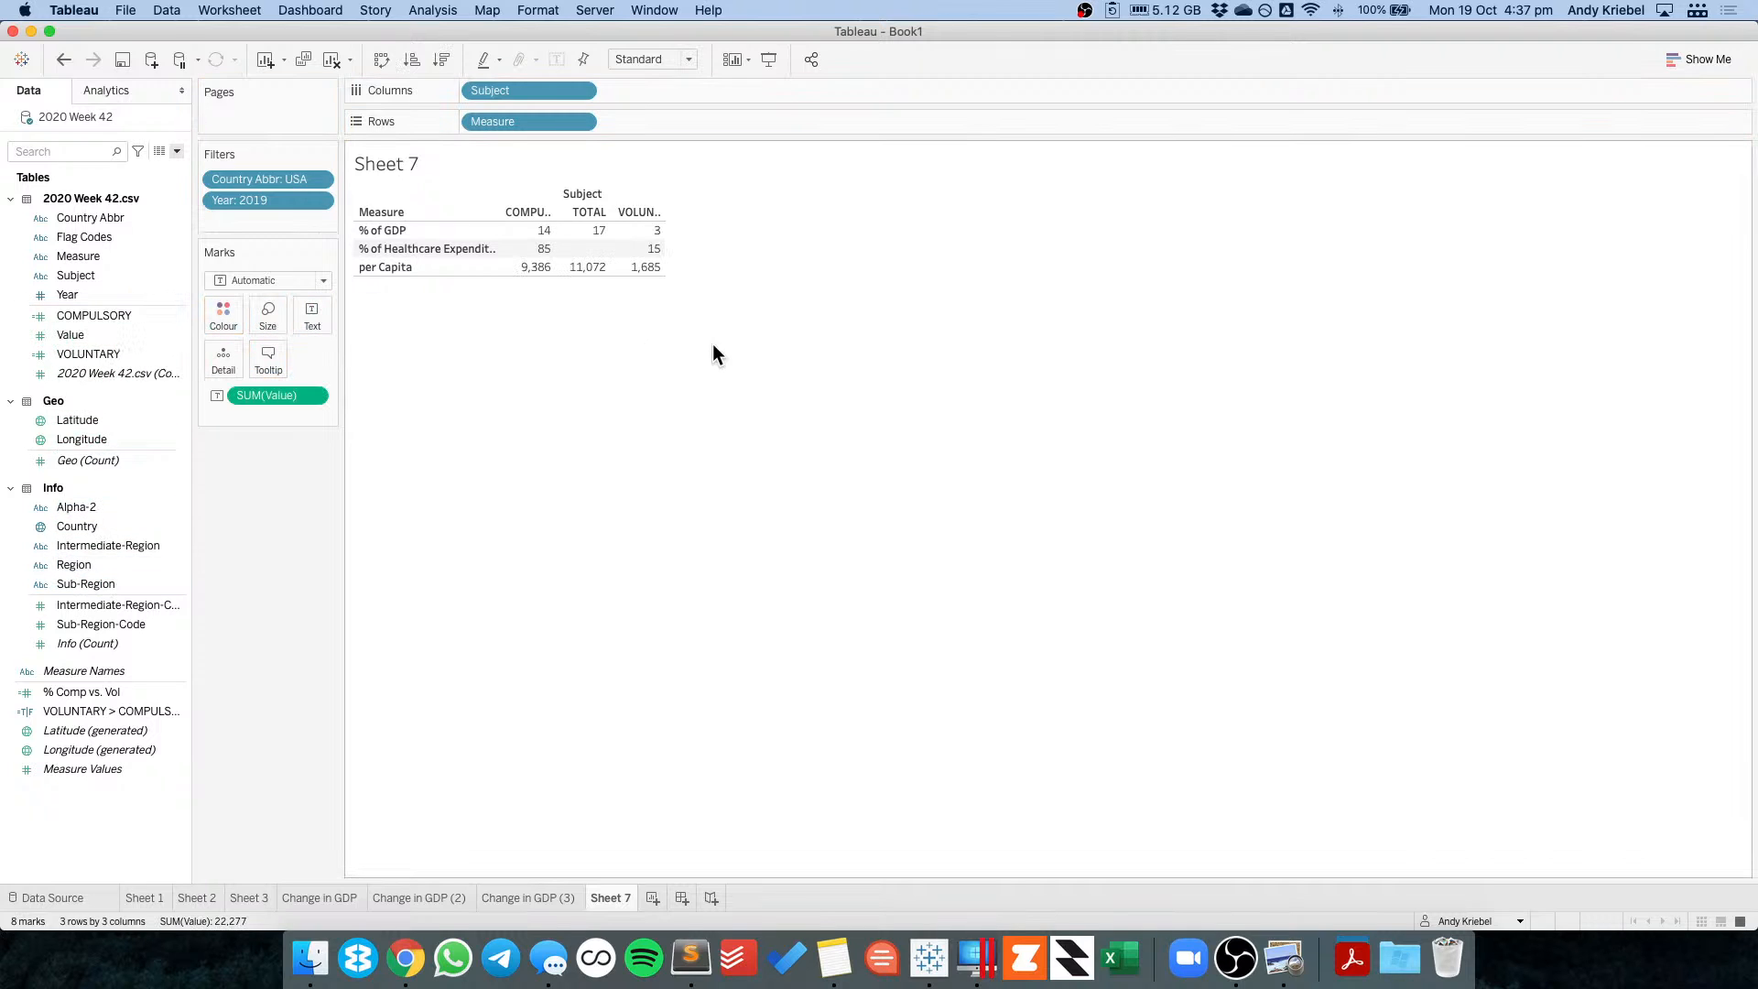
Compare the USA 2019 per Capita total, compulsory and voluntary values with the United States points on the OECD chart in Chrome.
key("super+Tab")
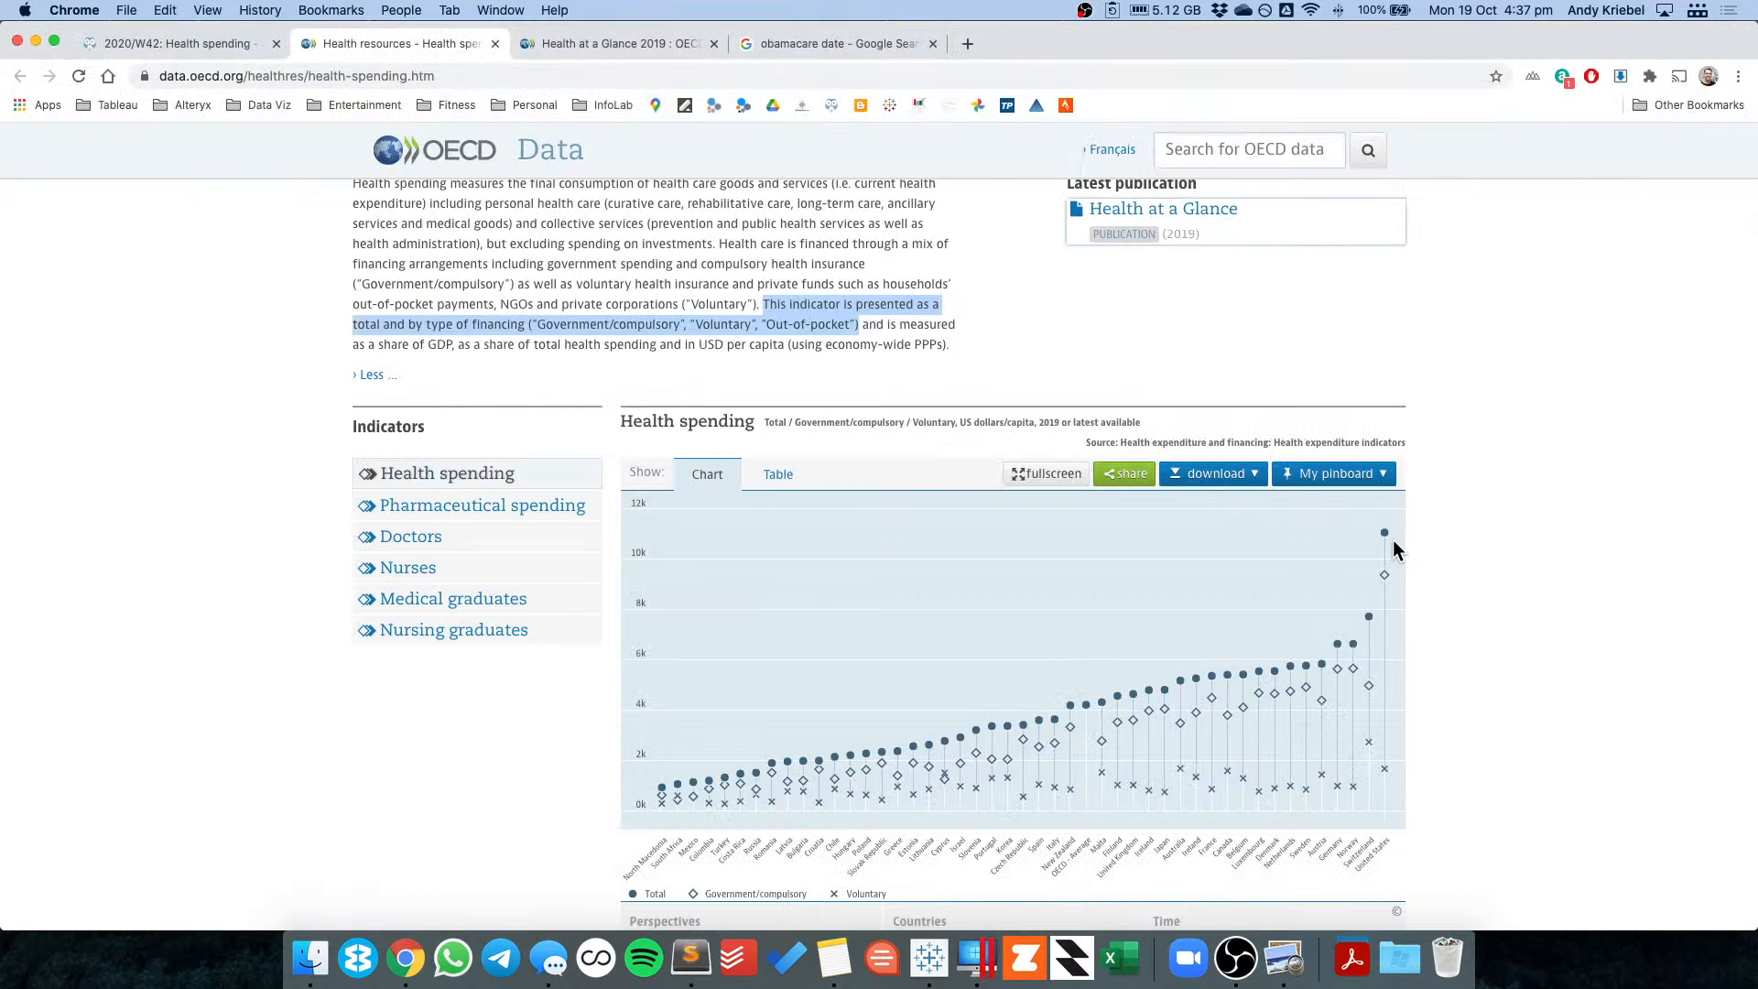
key("super+Tab")
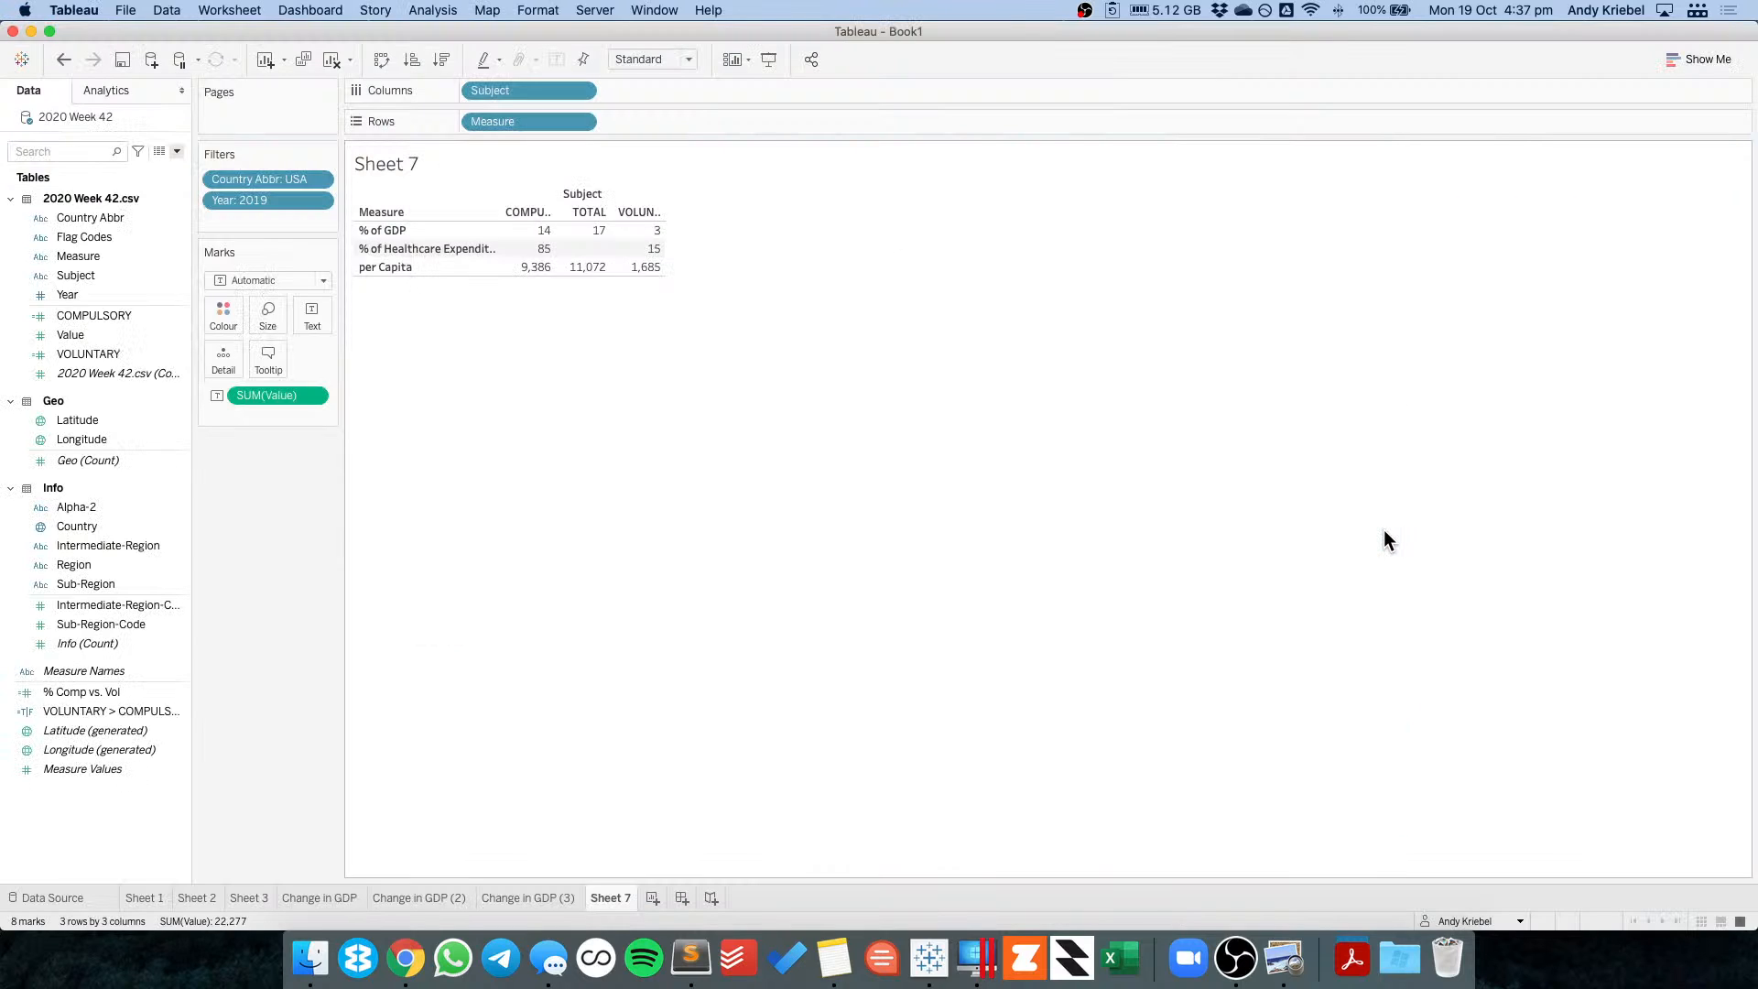
key("super+Tab")
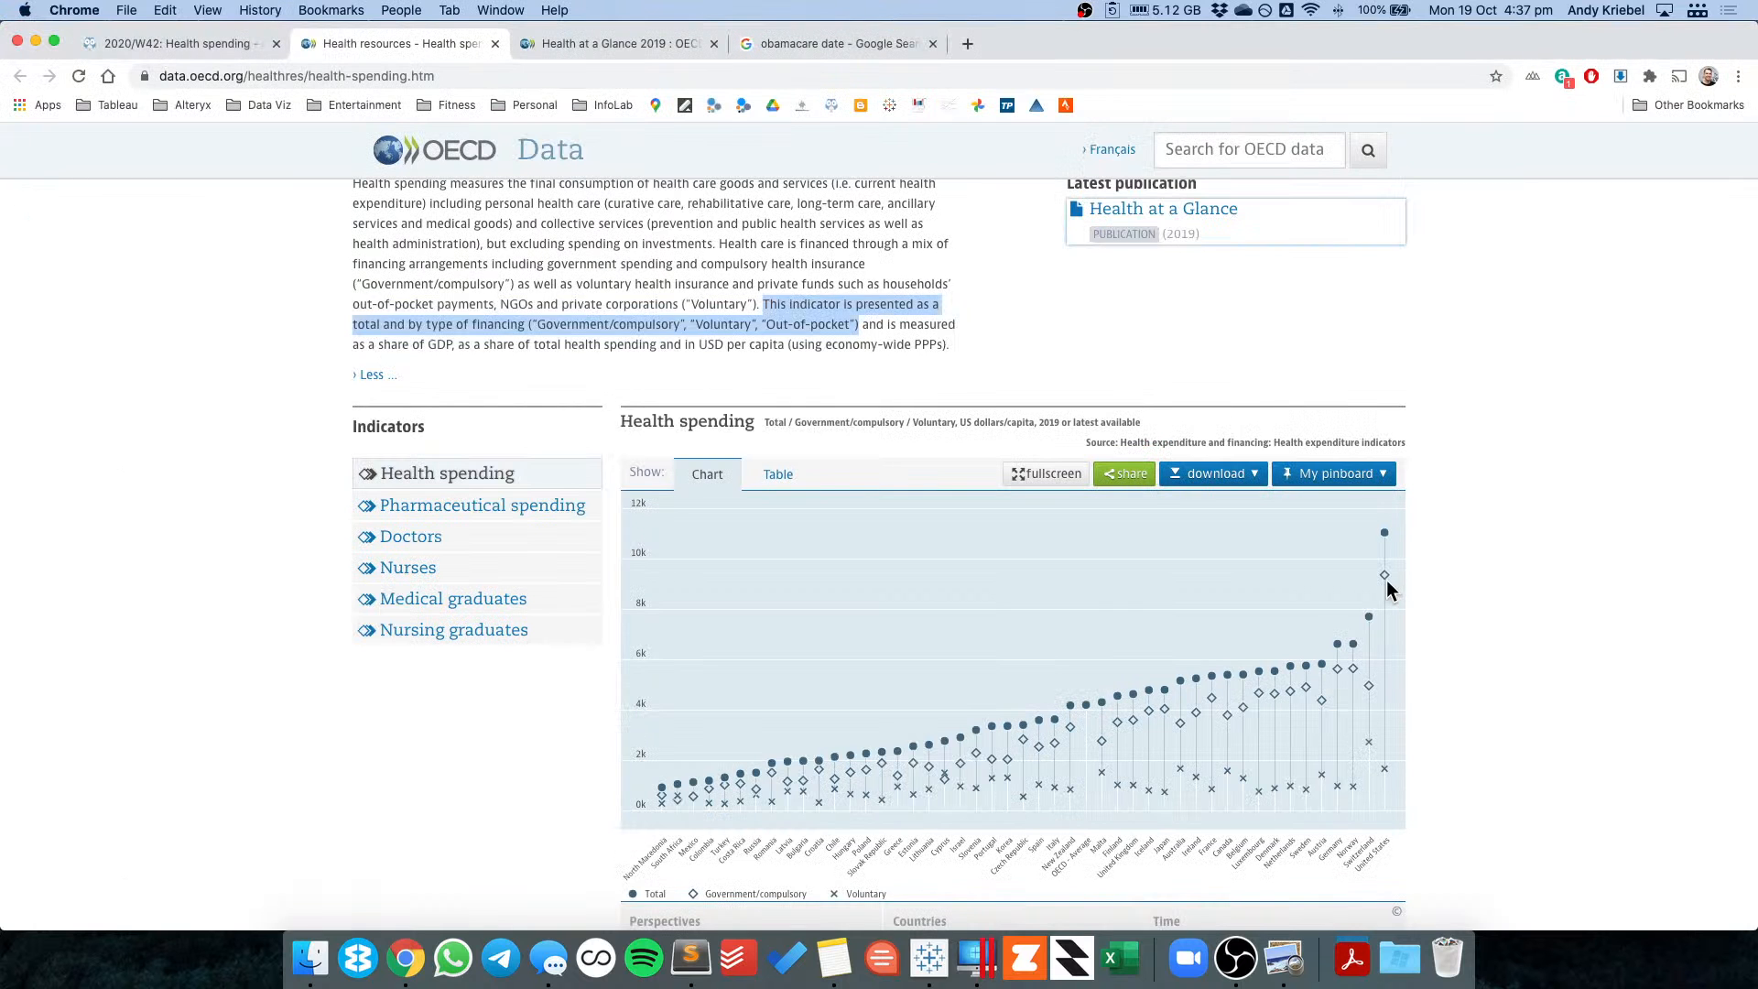
mouse_move(1384, 578)
key("super+Tab")
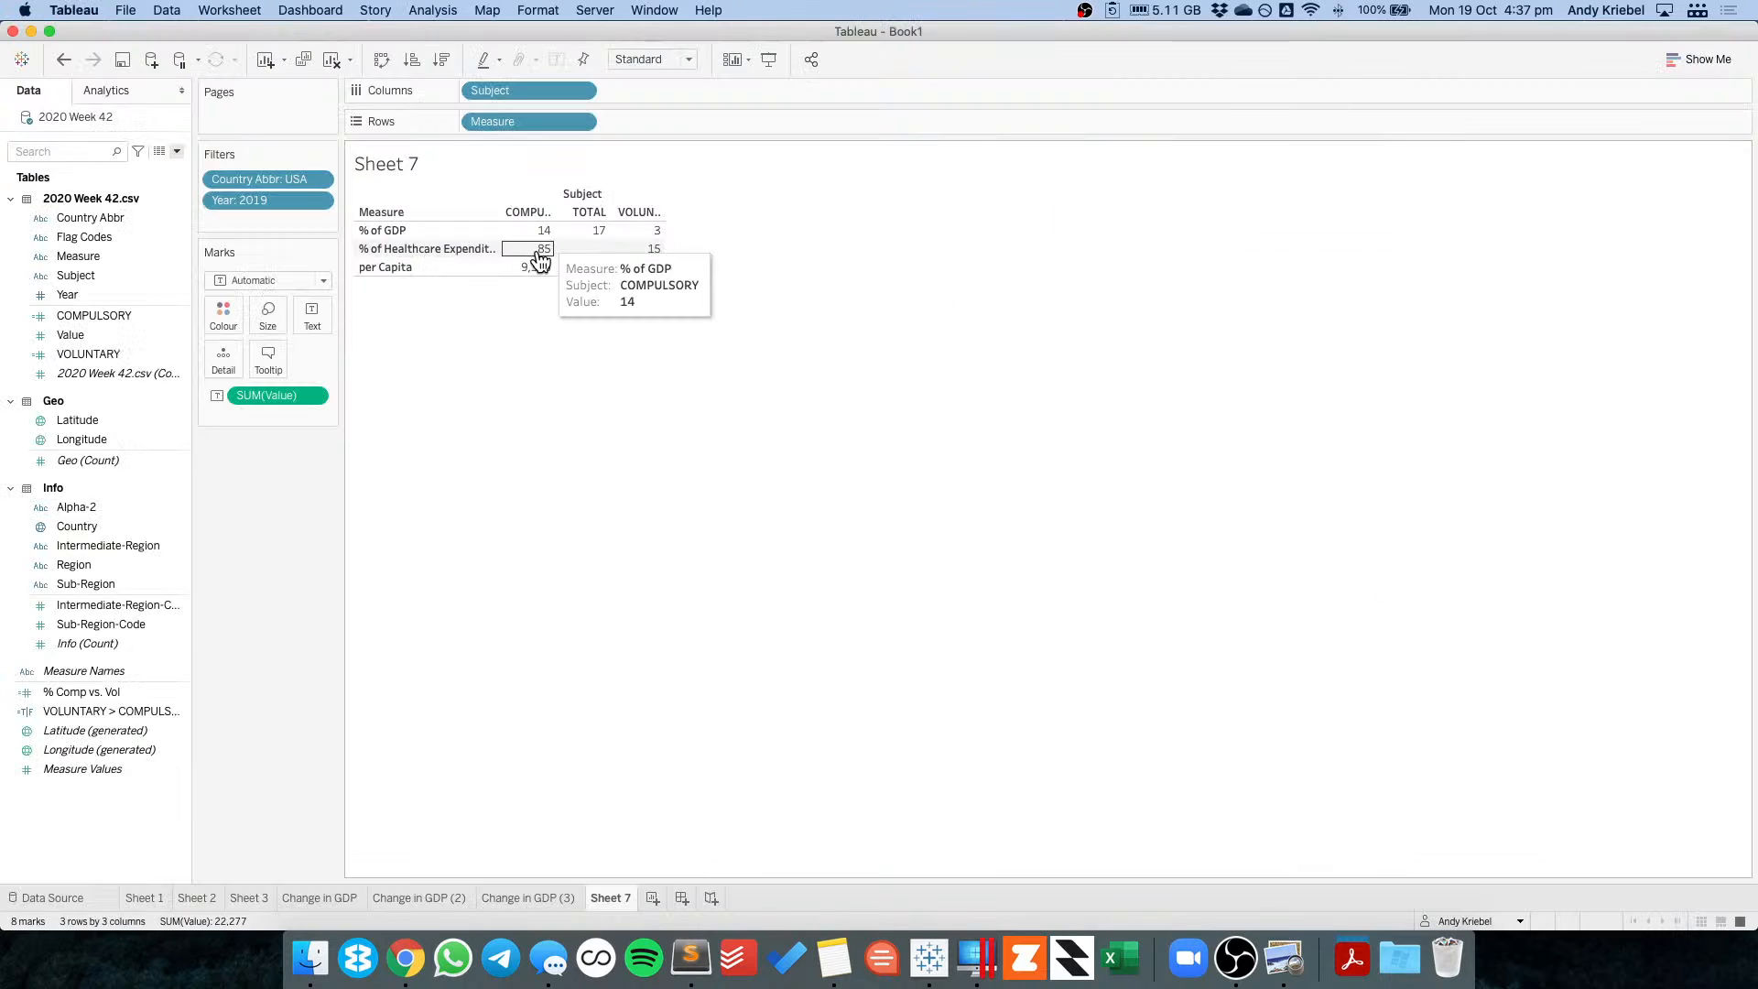
key("super+Tab")
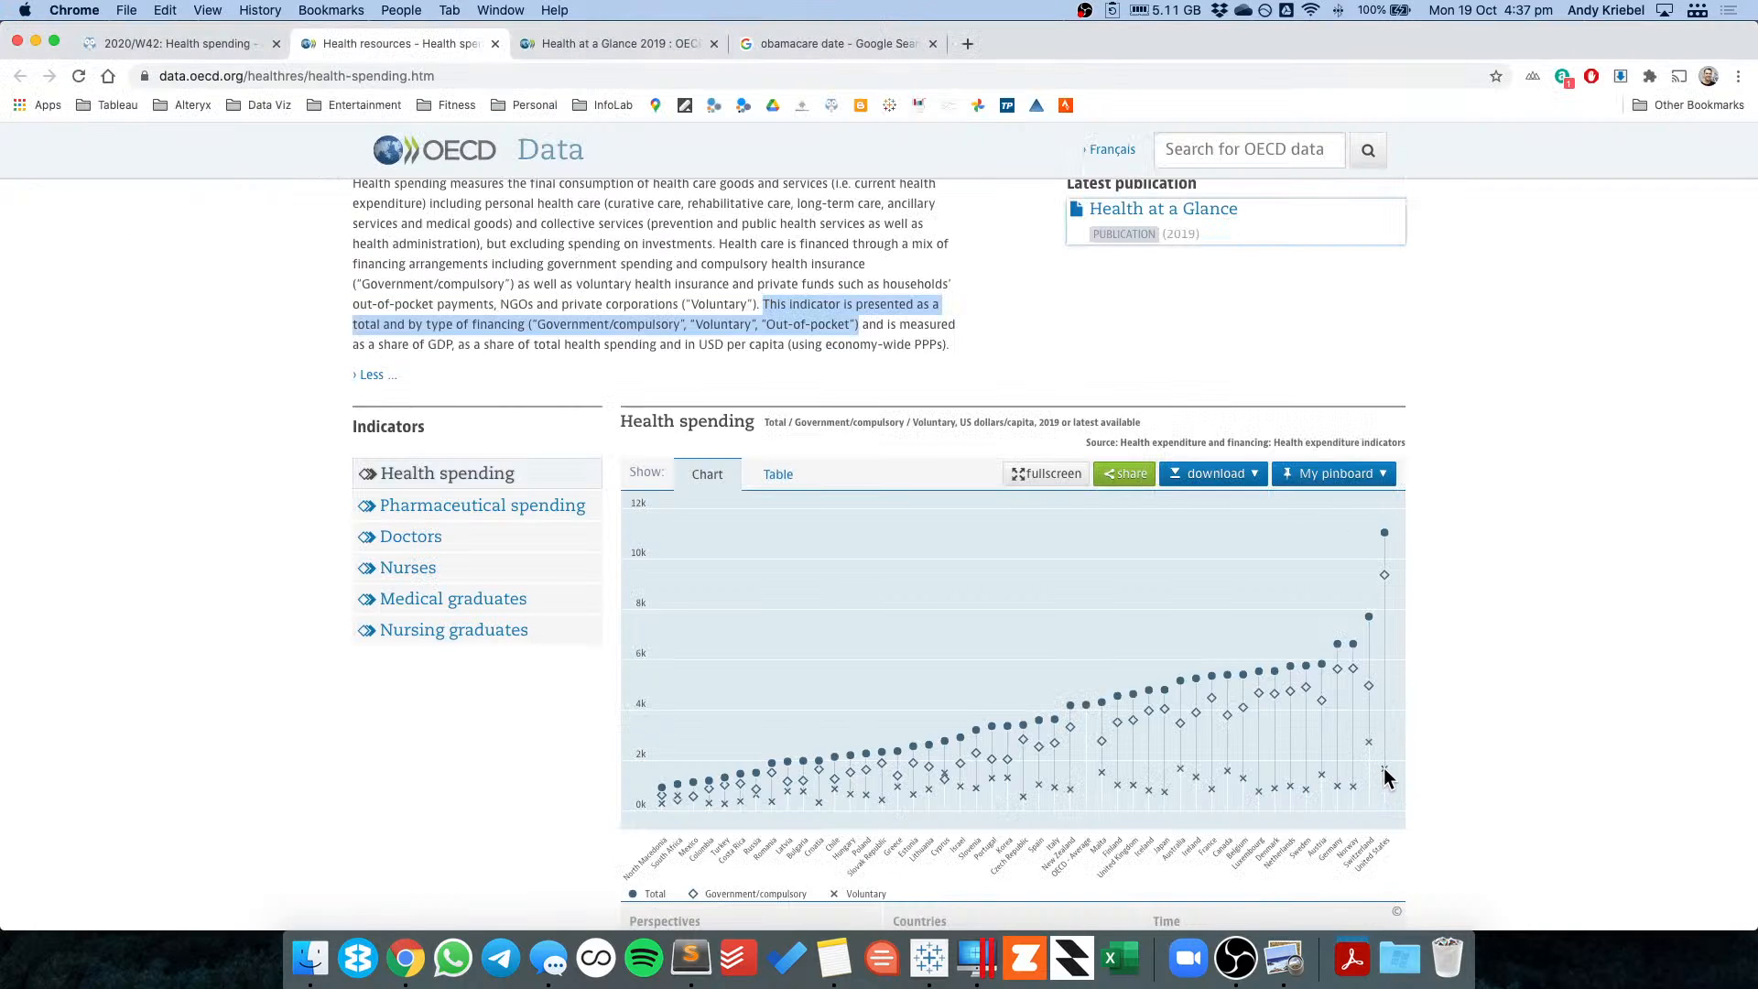
mouse_move(1383, 769)
key("super+Tab")
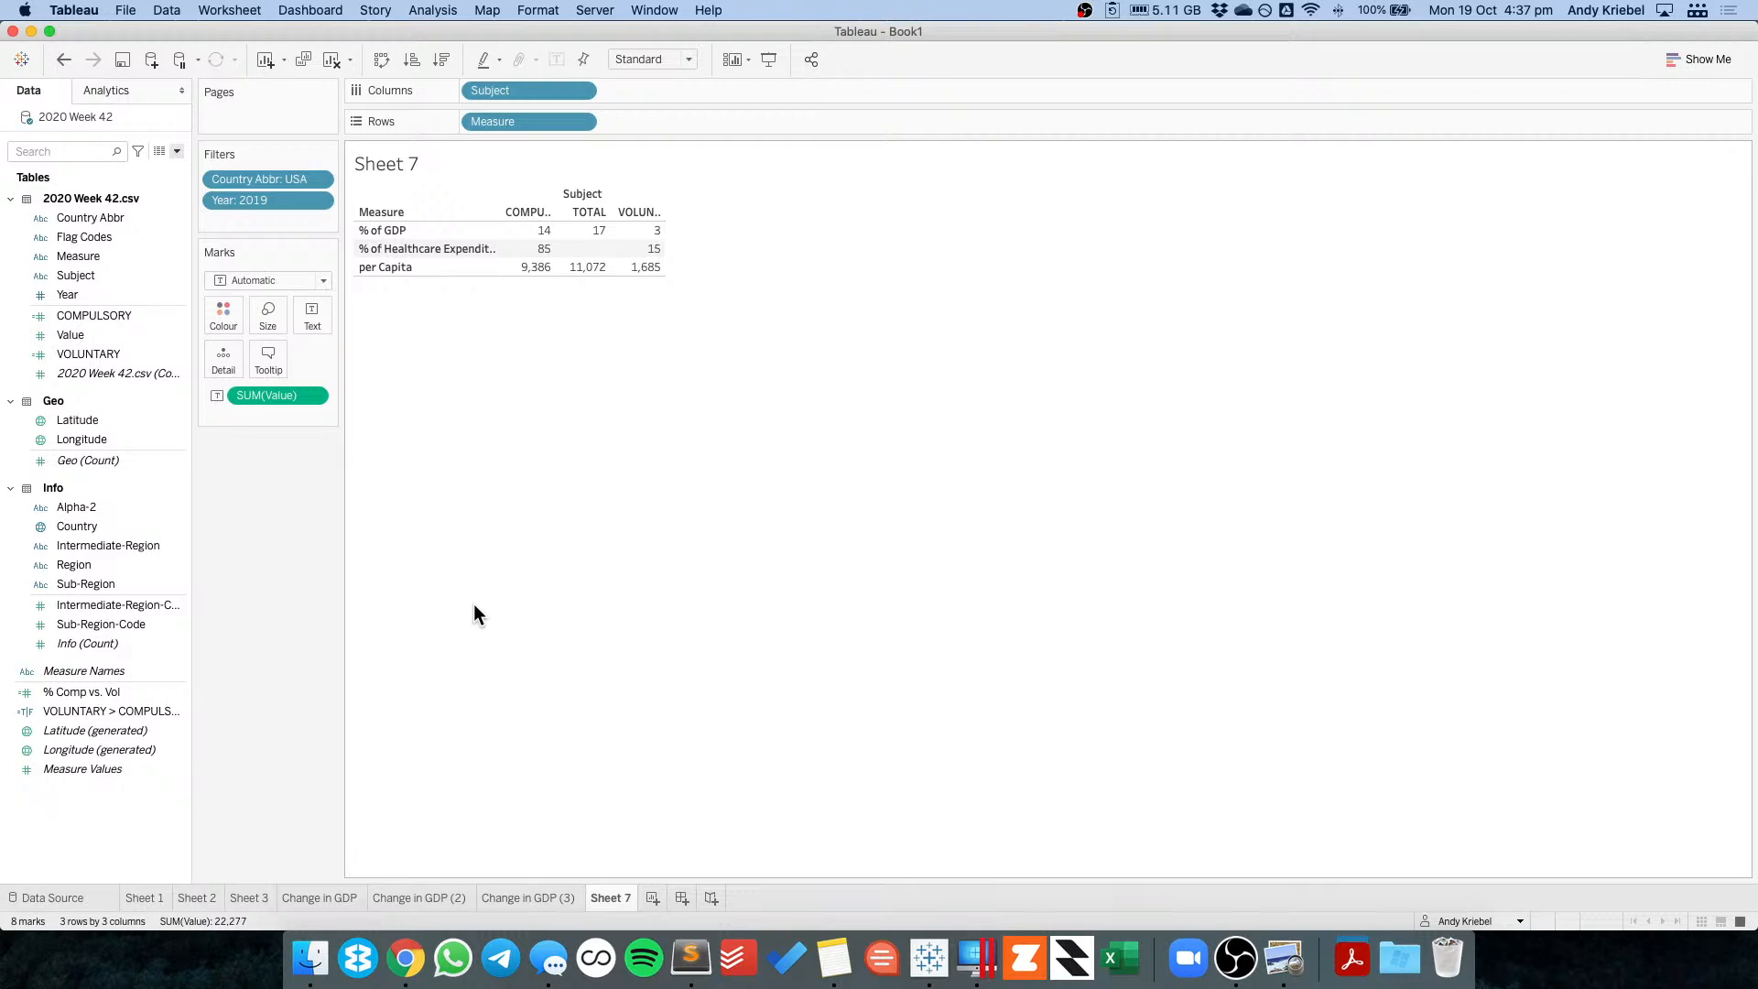
Return to the Change in GDP (3) sheet and clear the United States of America highlight.
left_click(547, 898)
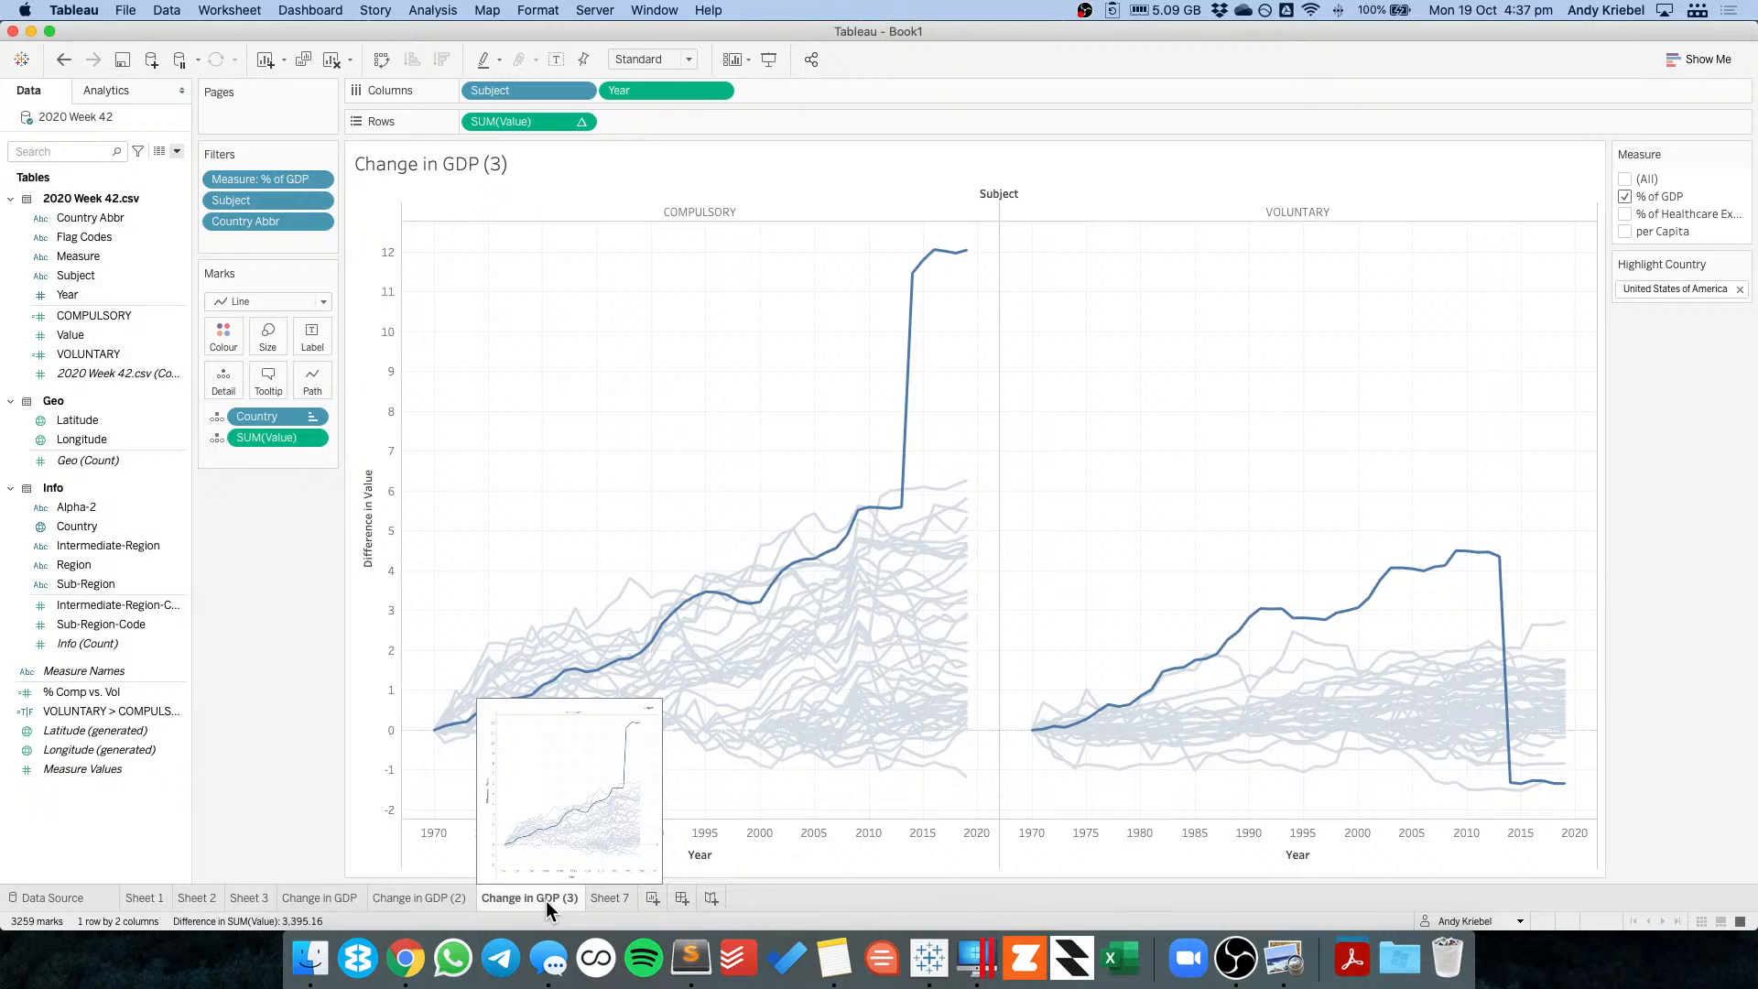
left_click(738, 401)
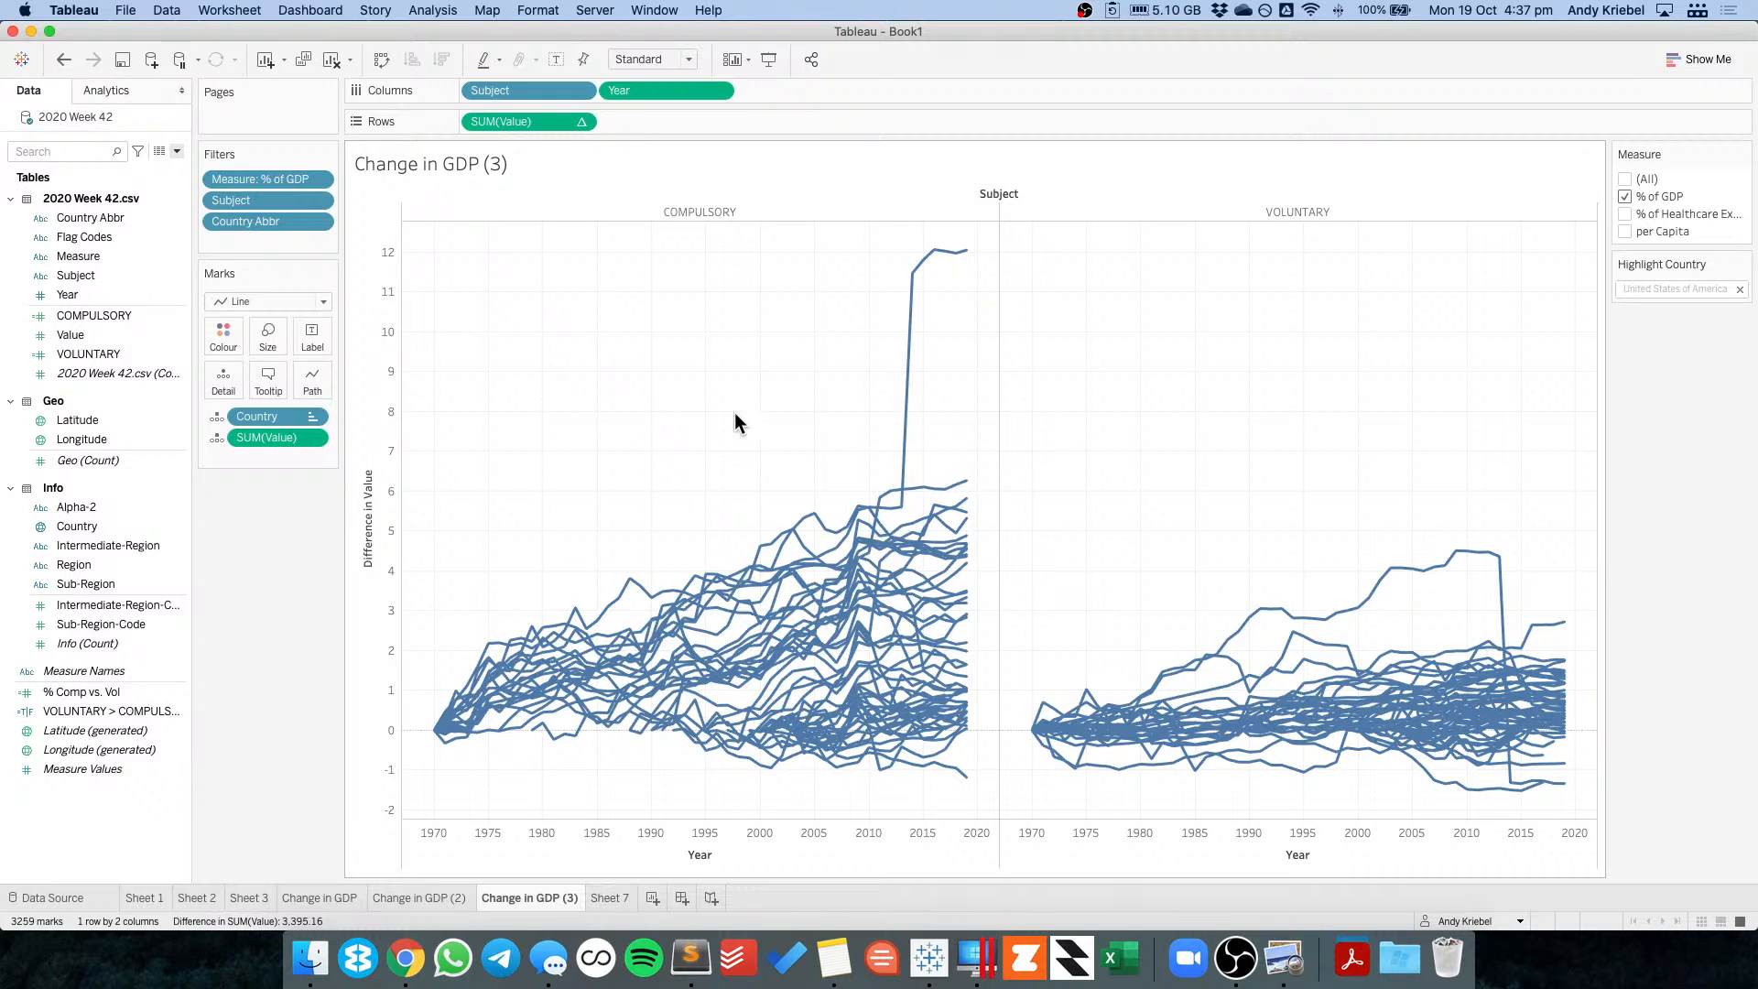
Review the Change in GDP and Sheet 3 worksheets, finishing on Change in GDP (2).
left_click(424, 895)
left_click(344, 898)
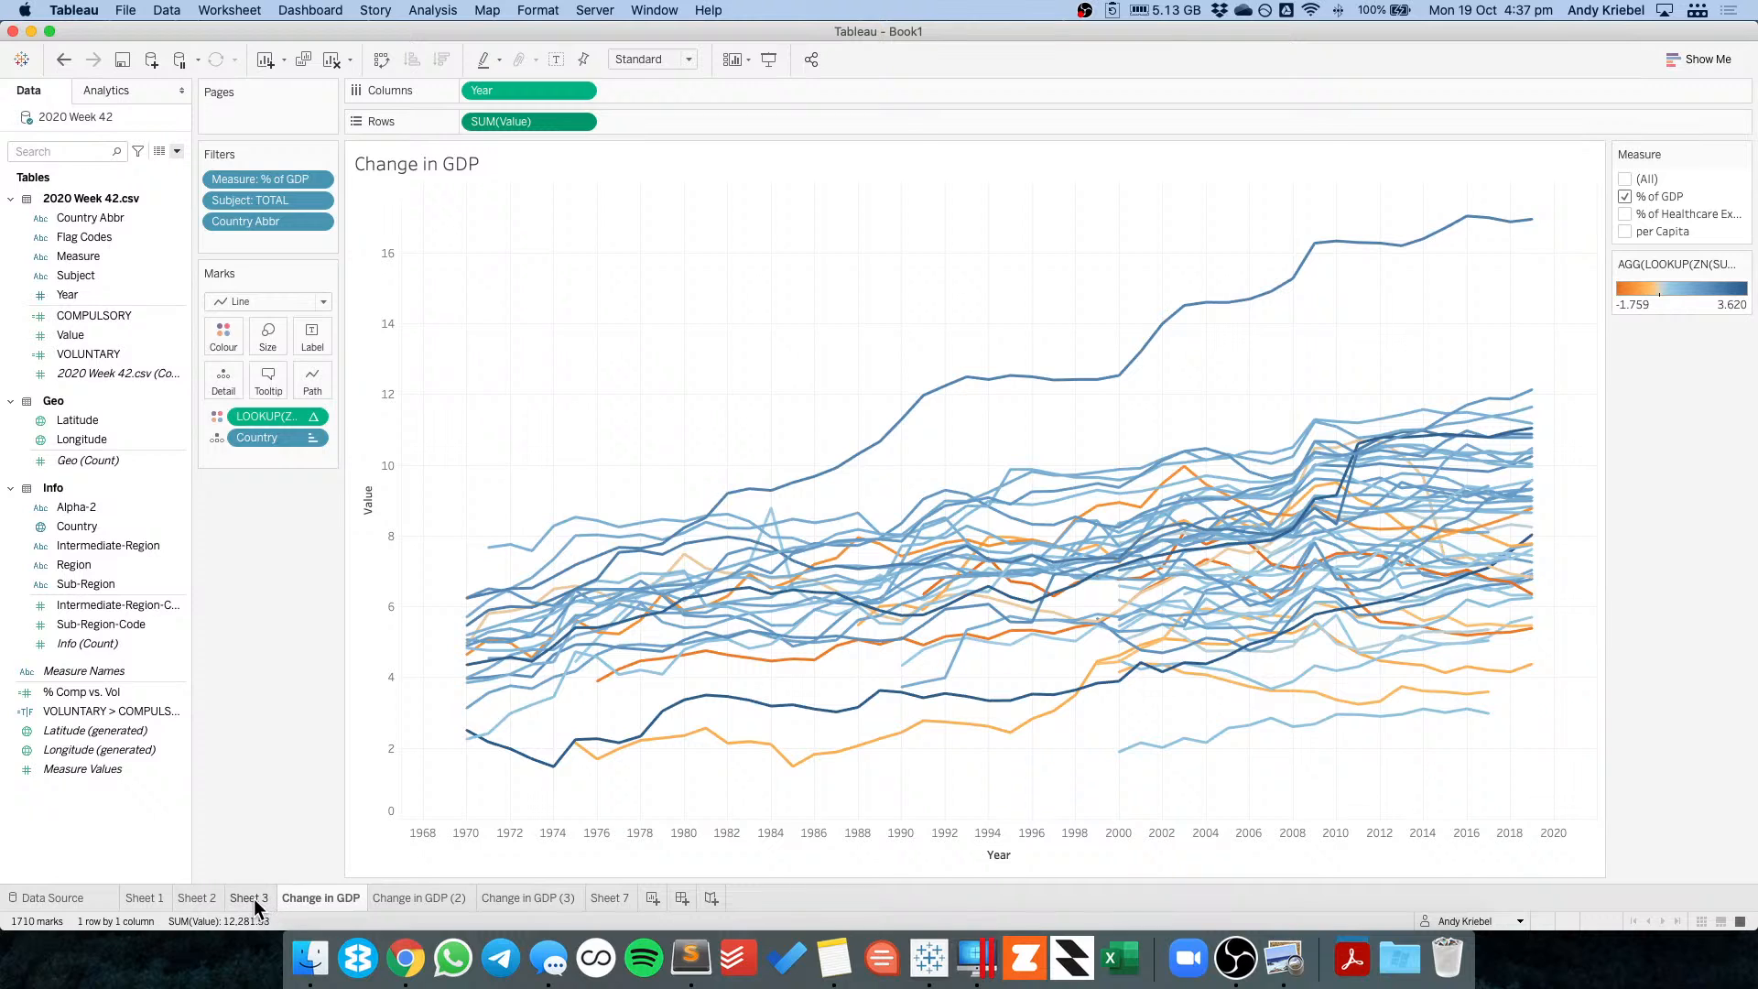
left_click(254, 898)
left_click(310, 897)
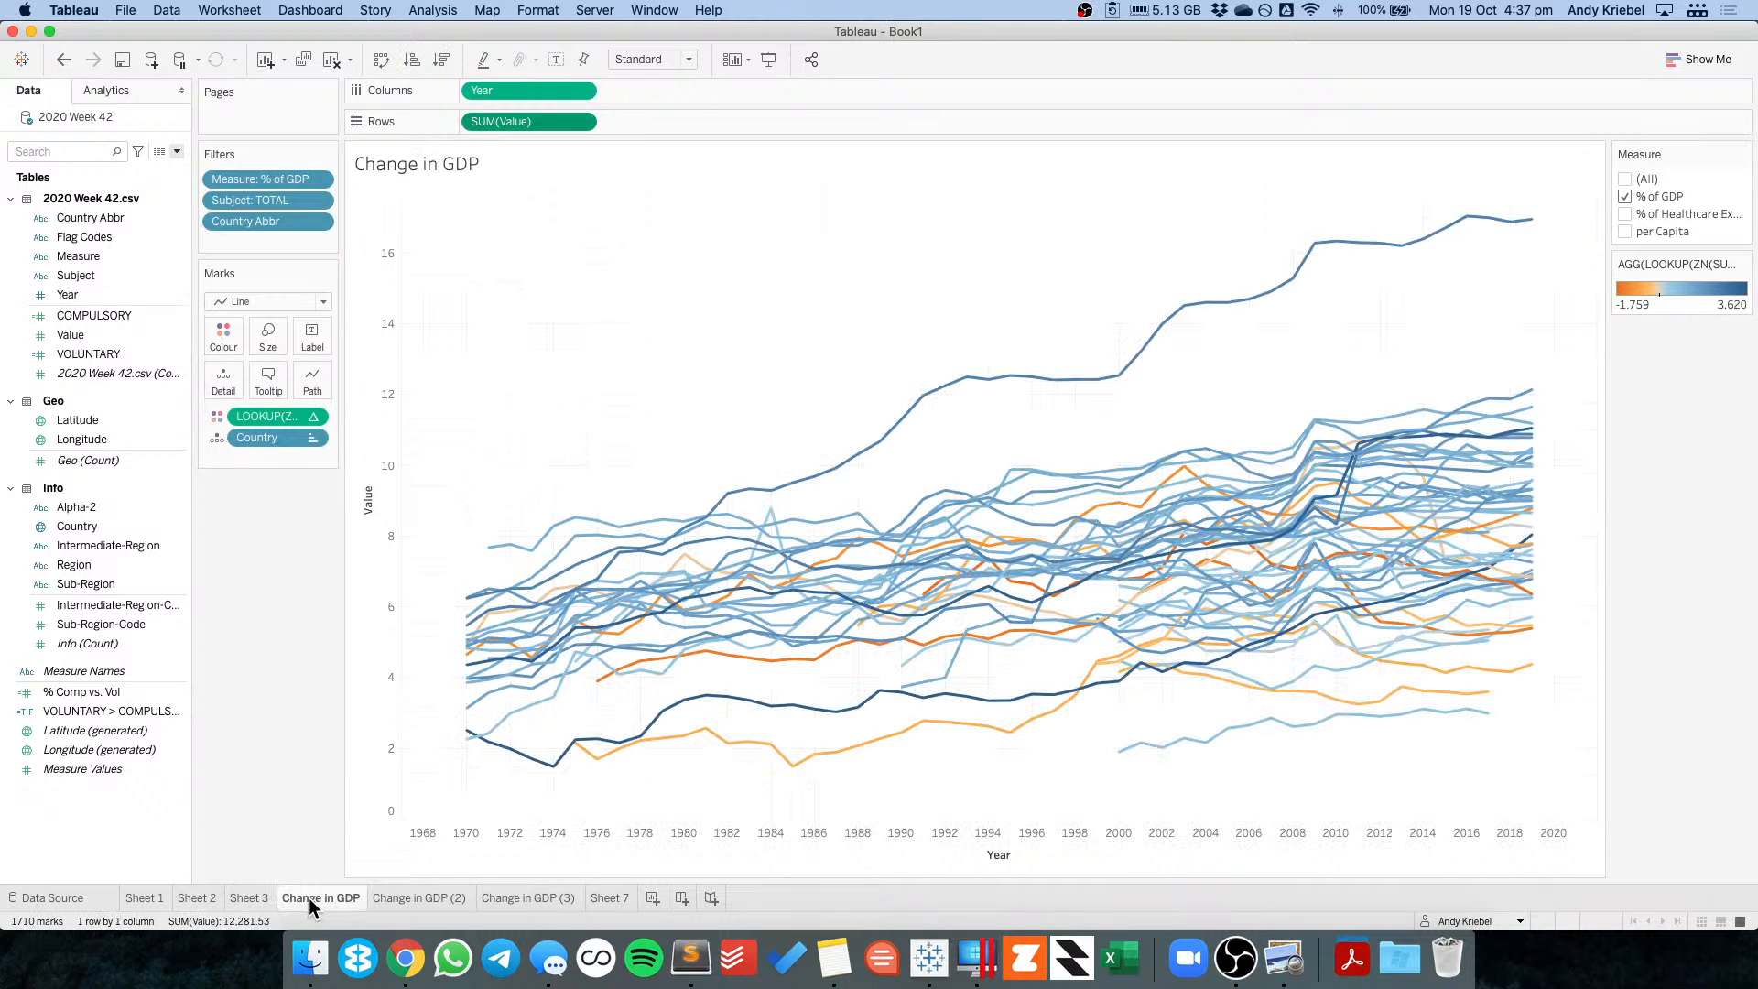
left_click(397, 897)
In Chrome, open the bookmarked Chart.Guide site over the obamacare search and view its chart choices for change over time.
left_click(405, 957)
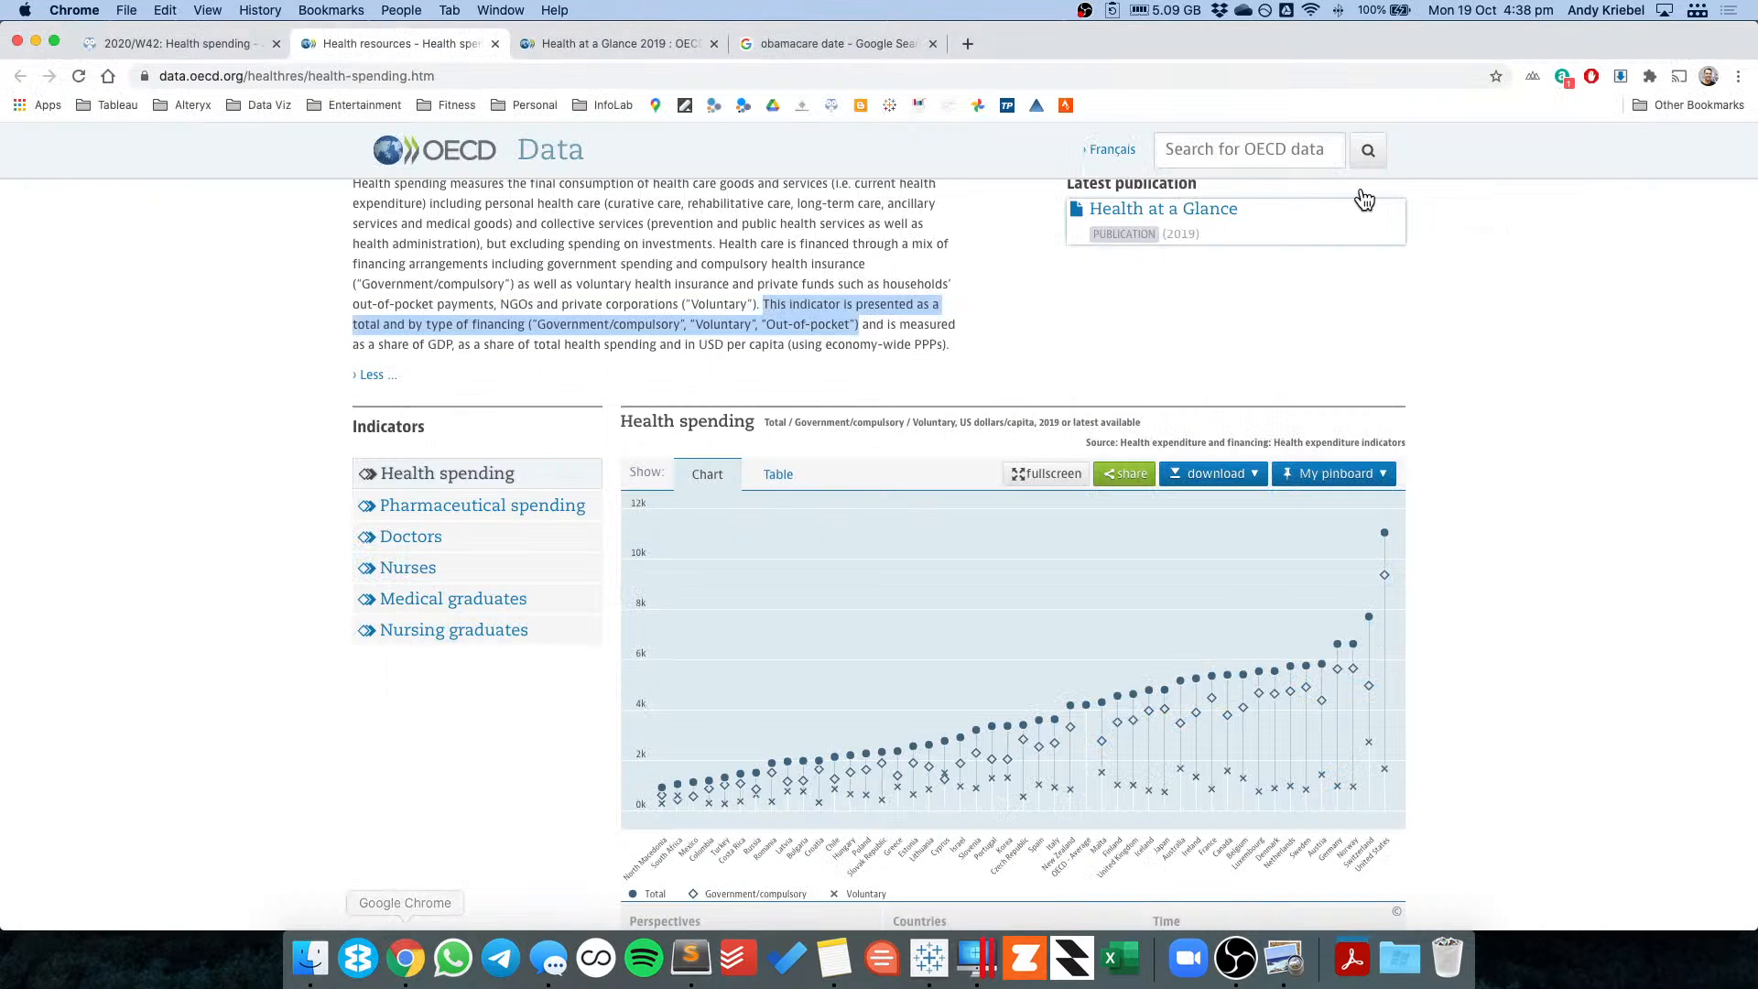
left_click(846, 44)
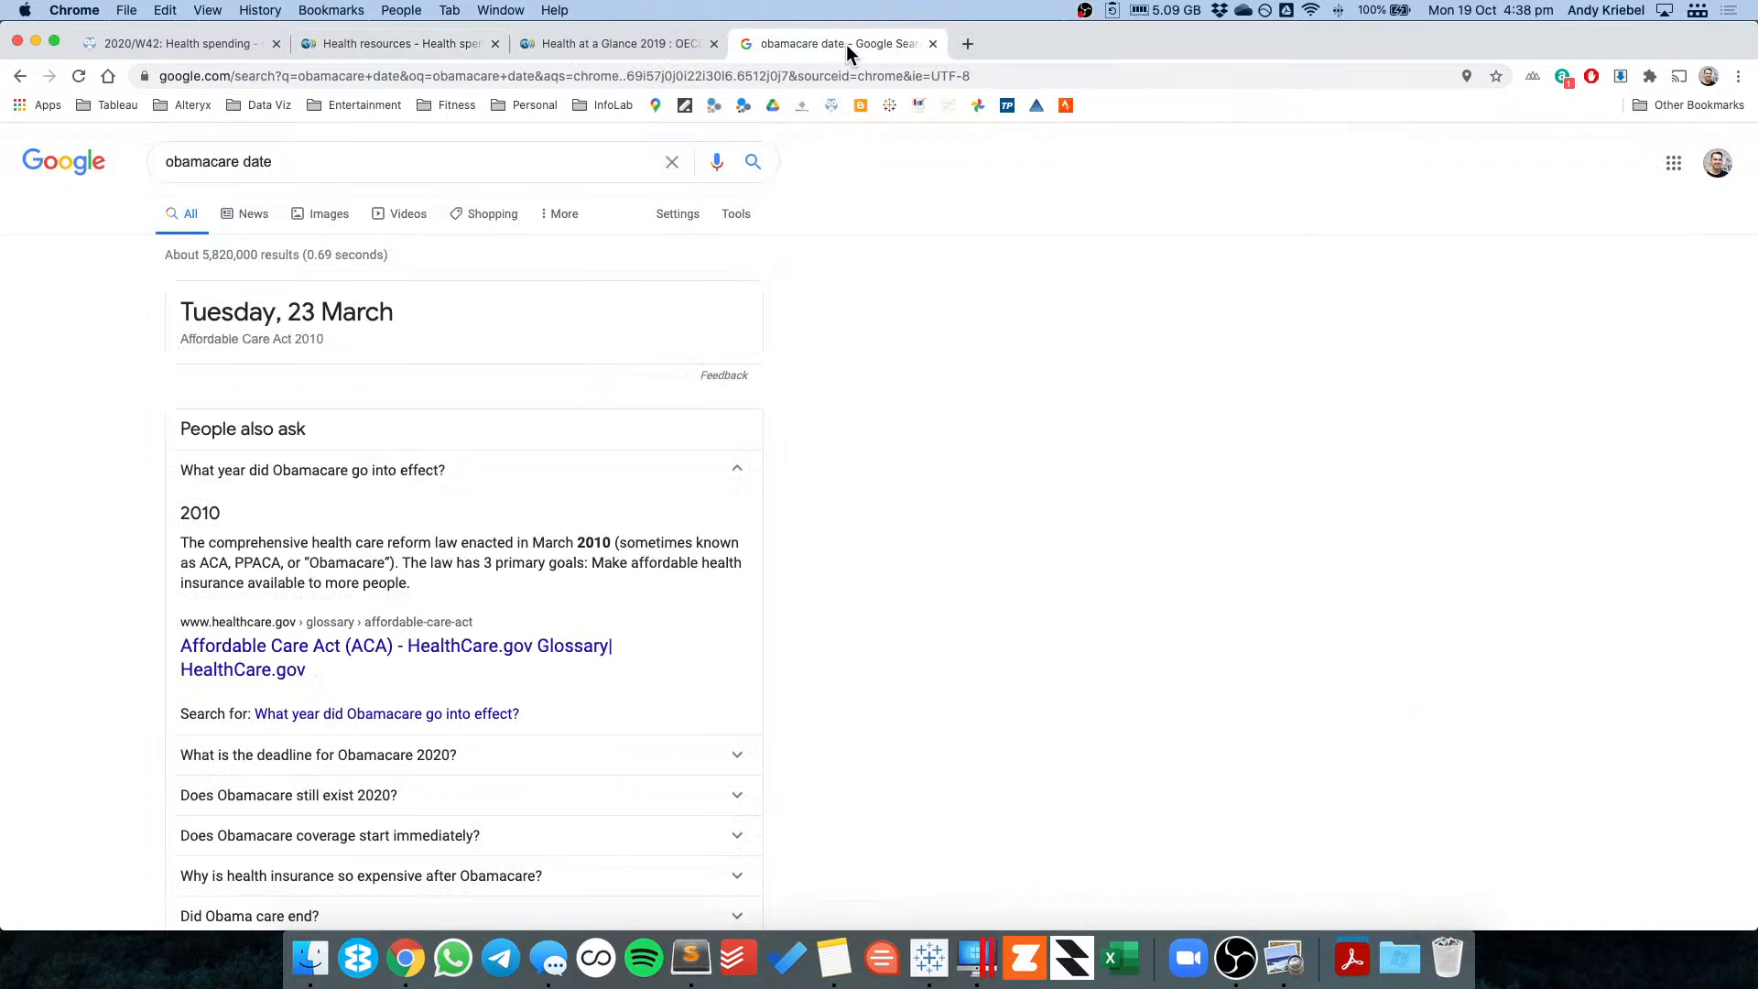
left_click(256, 106)
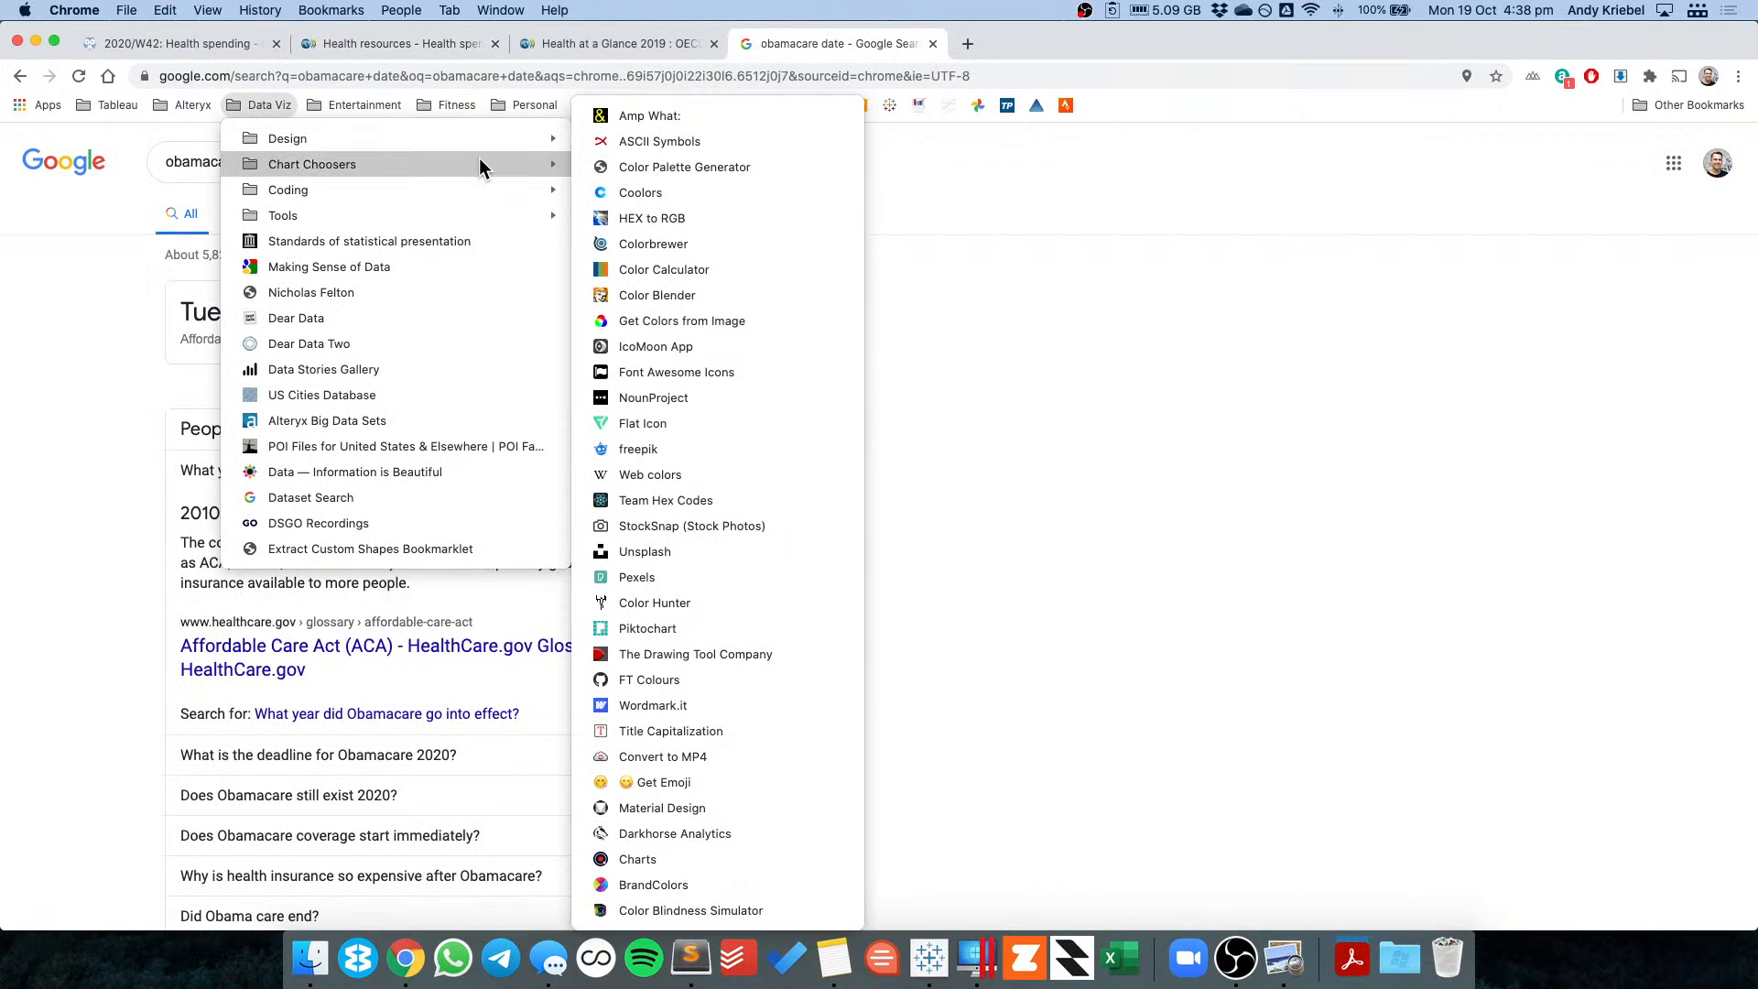
mouse_move(480, 161)
left_click(671, 166)
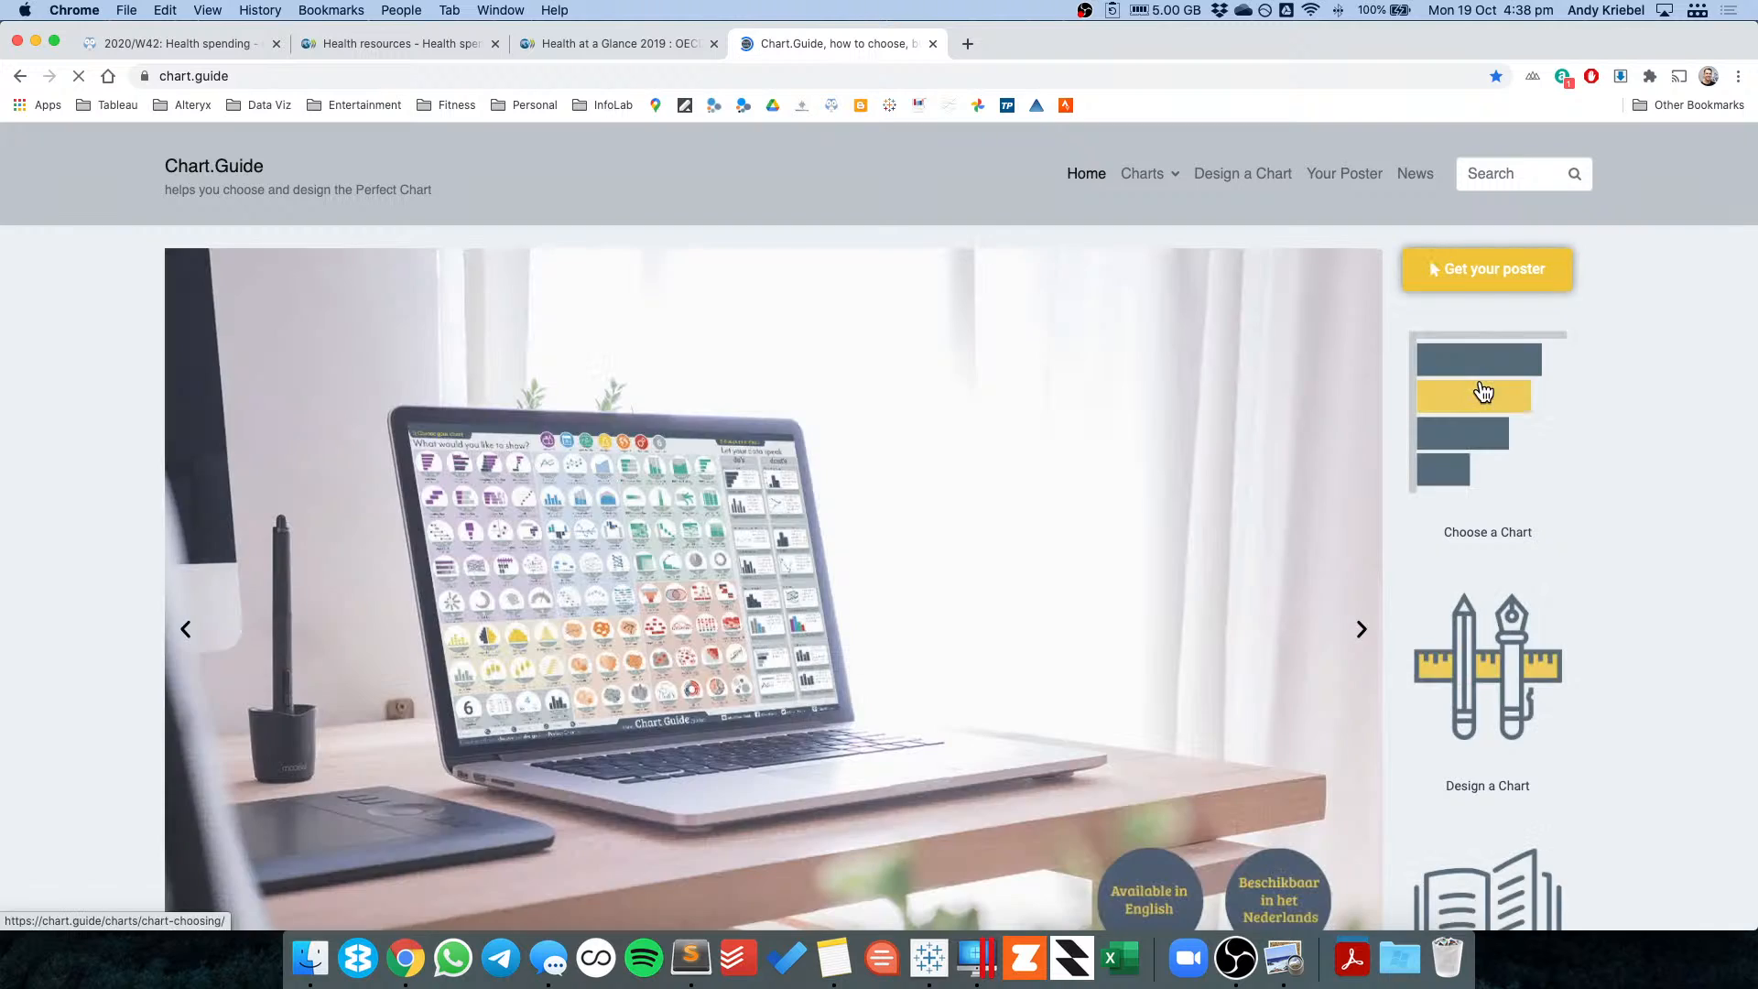
left_click(1483, 392)
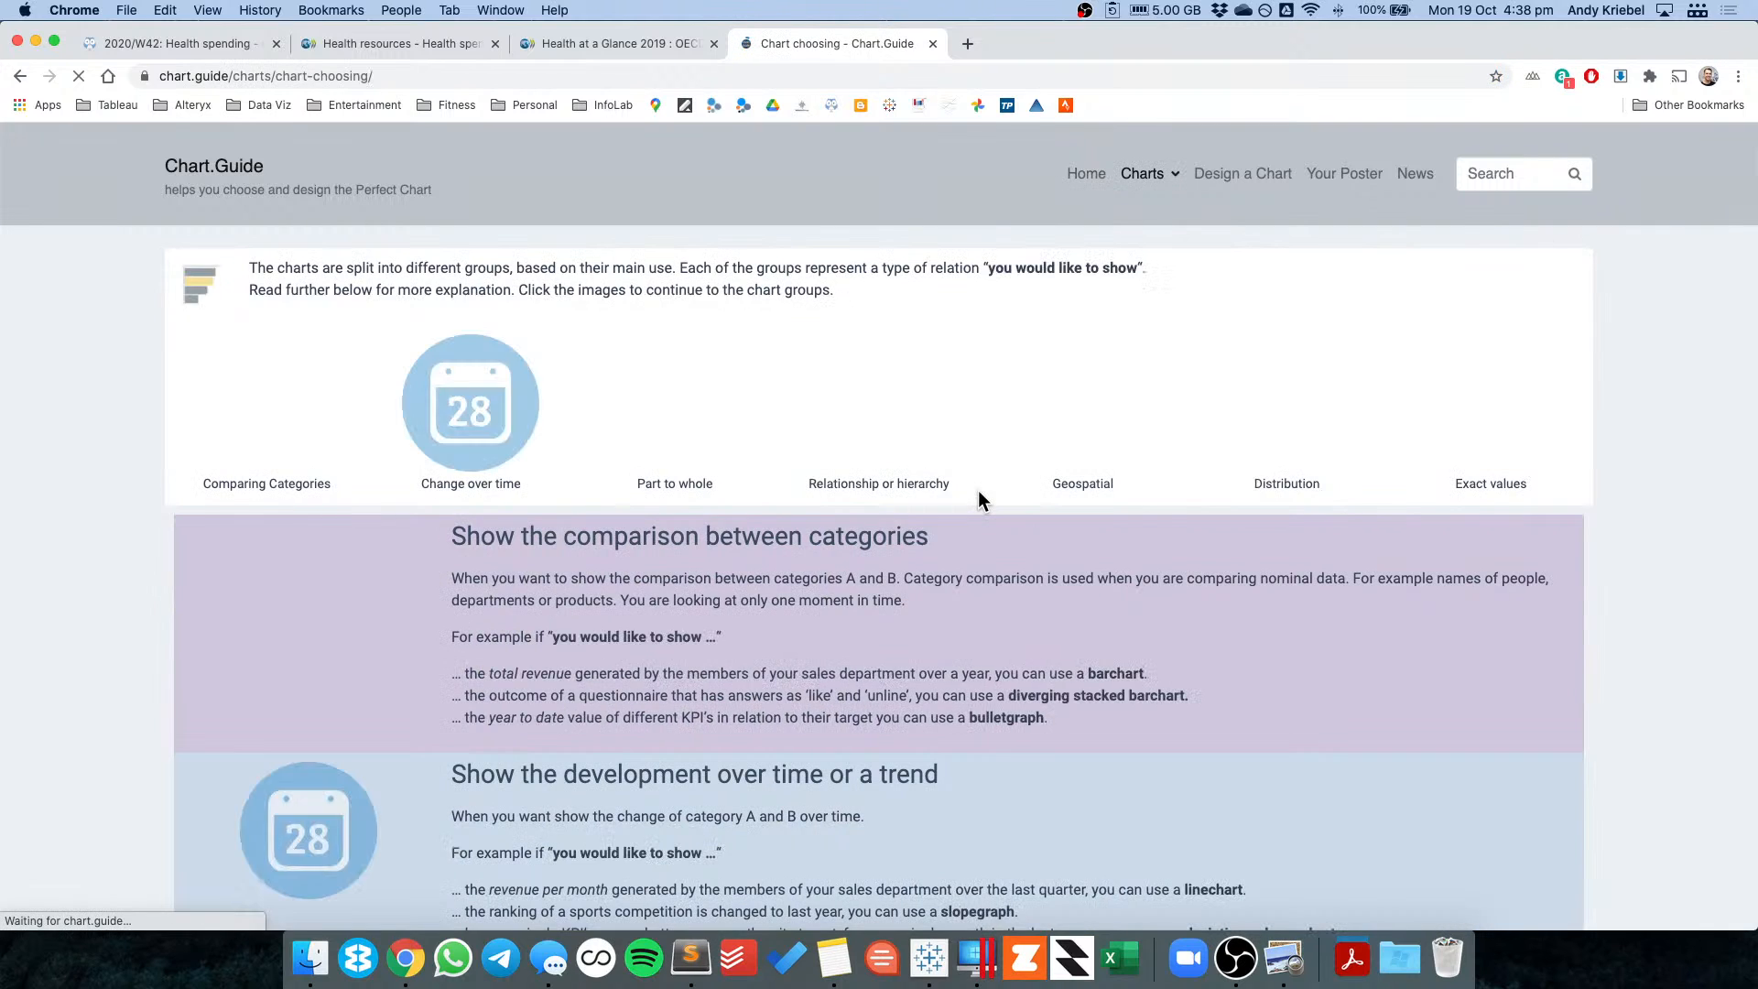
left_click(470, 407)
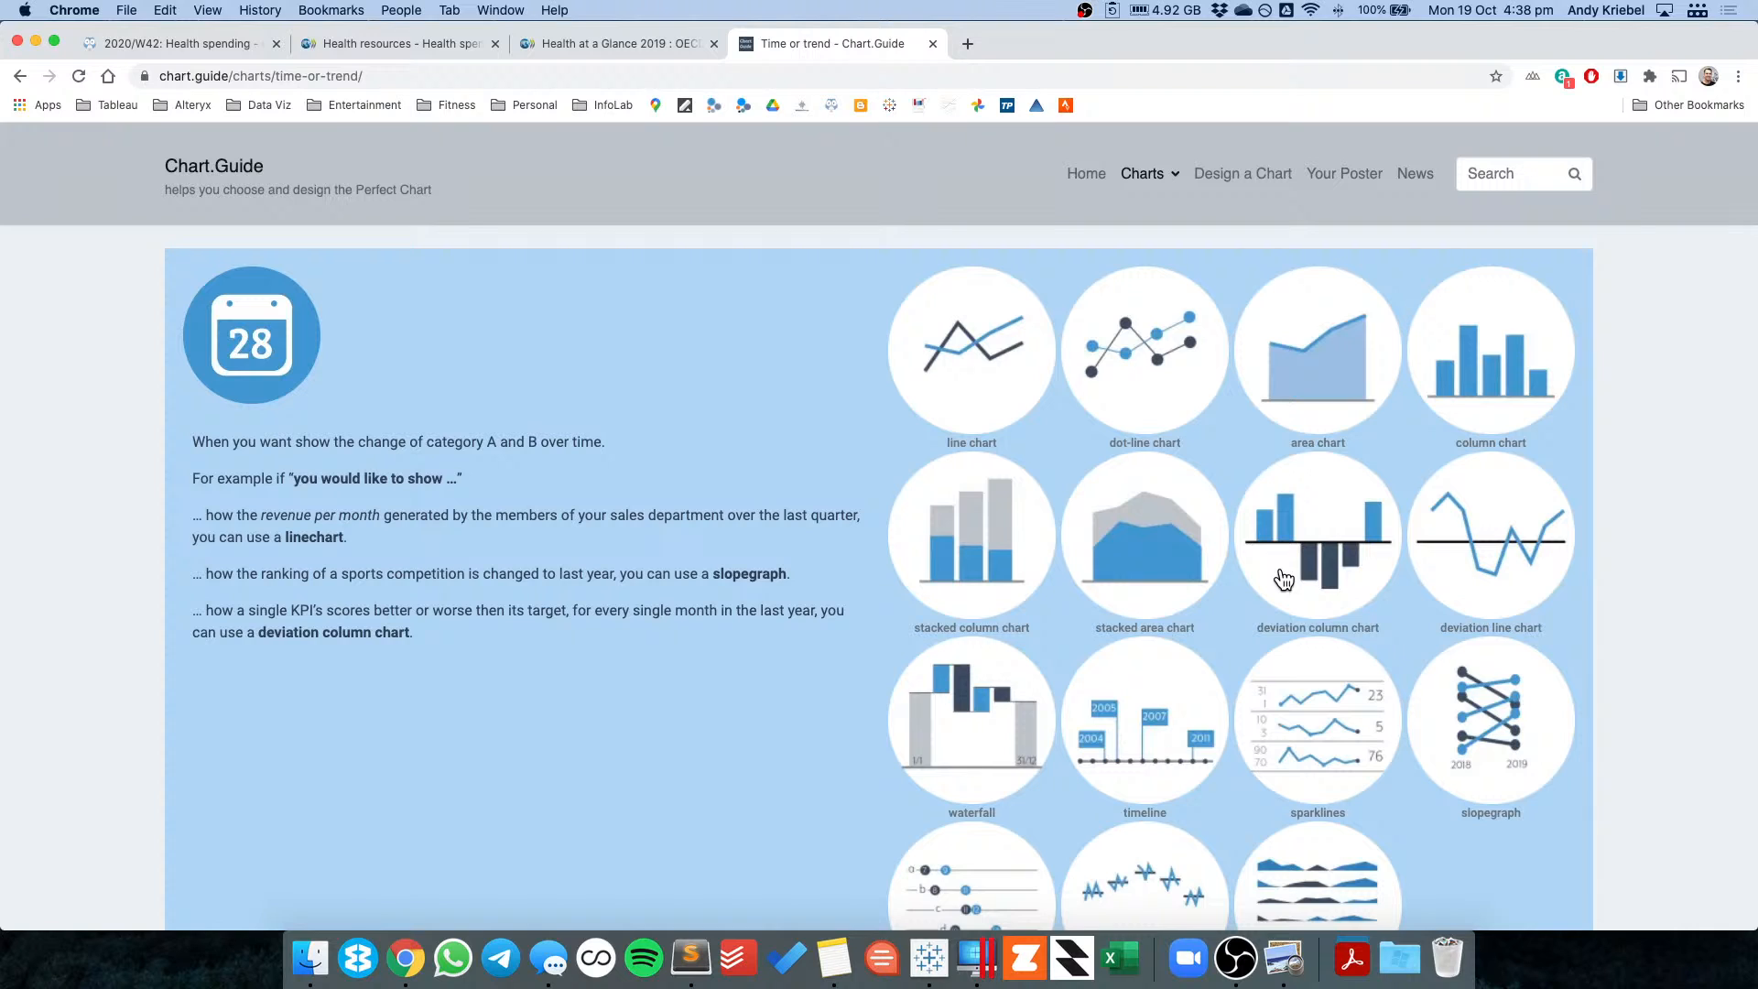
Compare the Tableau worksheets from Sheet 3 through Change in GDP (3) with the guide's change-over-time chart types, finishing on Change in GDP (3).
key("super+Tab")
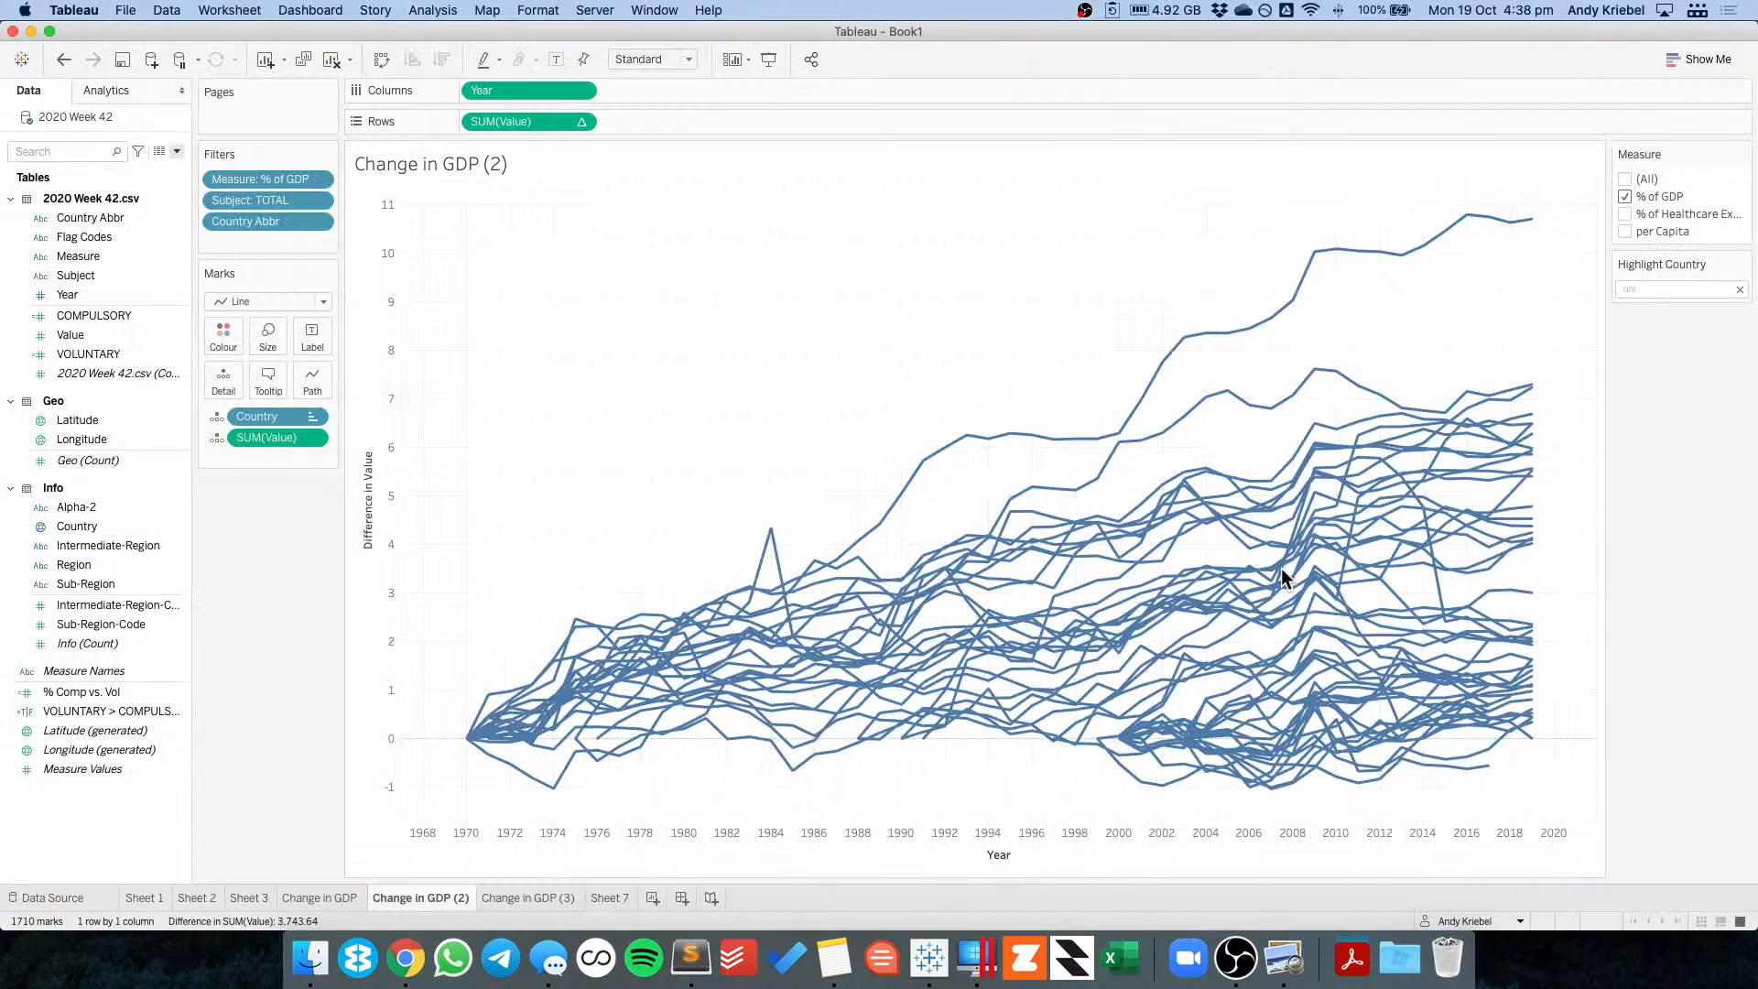
left_click(602, 895)
left_click(553, 895)
left_click(432, 895)
left_click(327, 895)
left_click(416, 895)
left_click(254, 896)
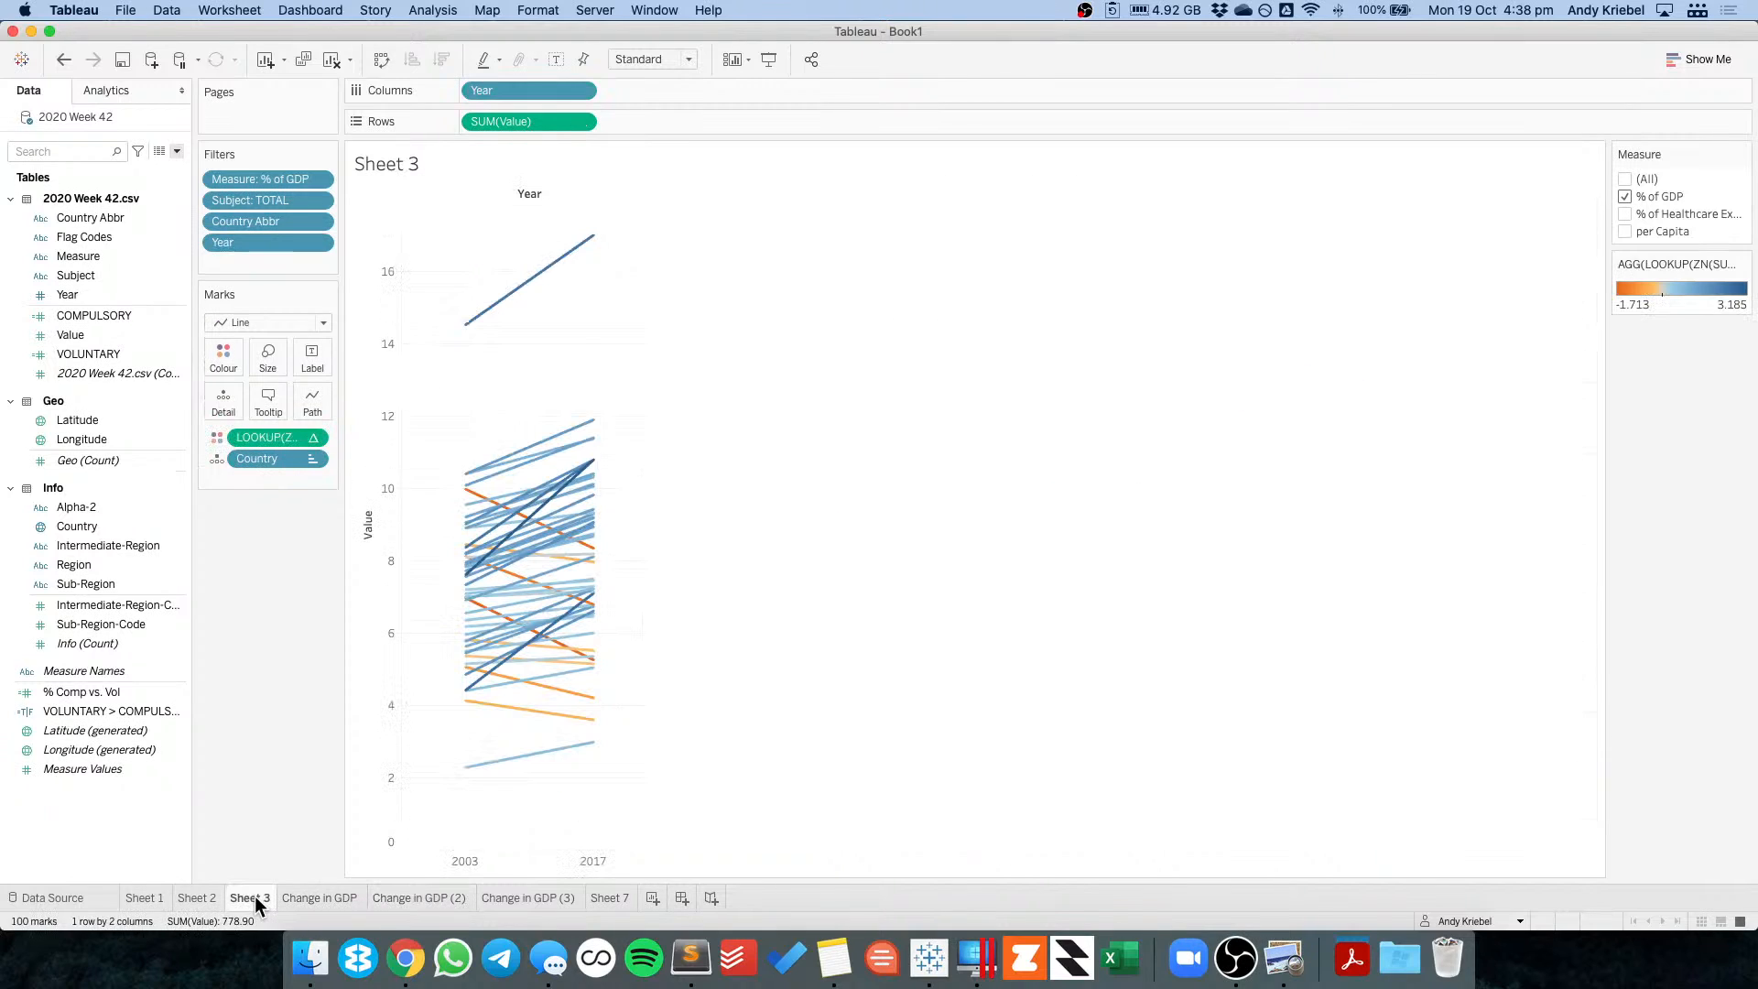
left_click(405, 894)
left_click(531, 892)
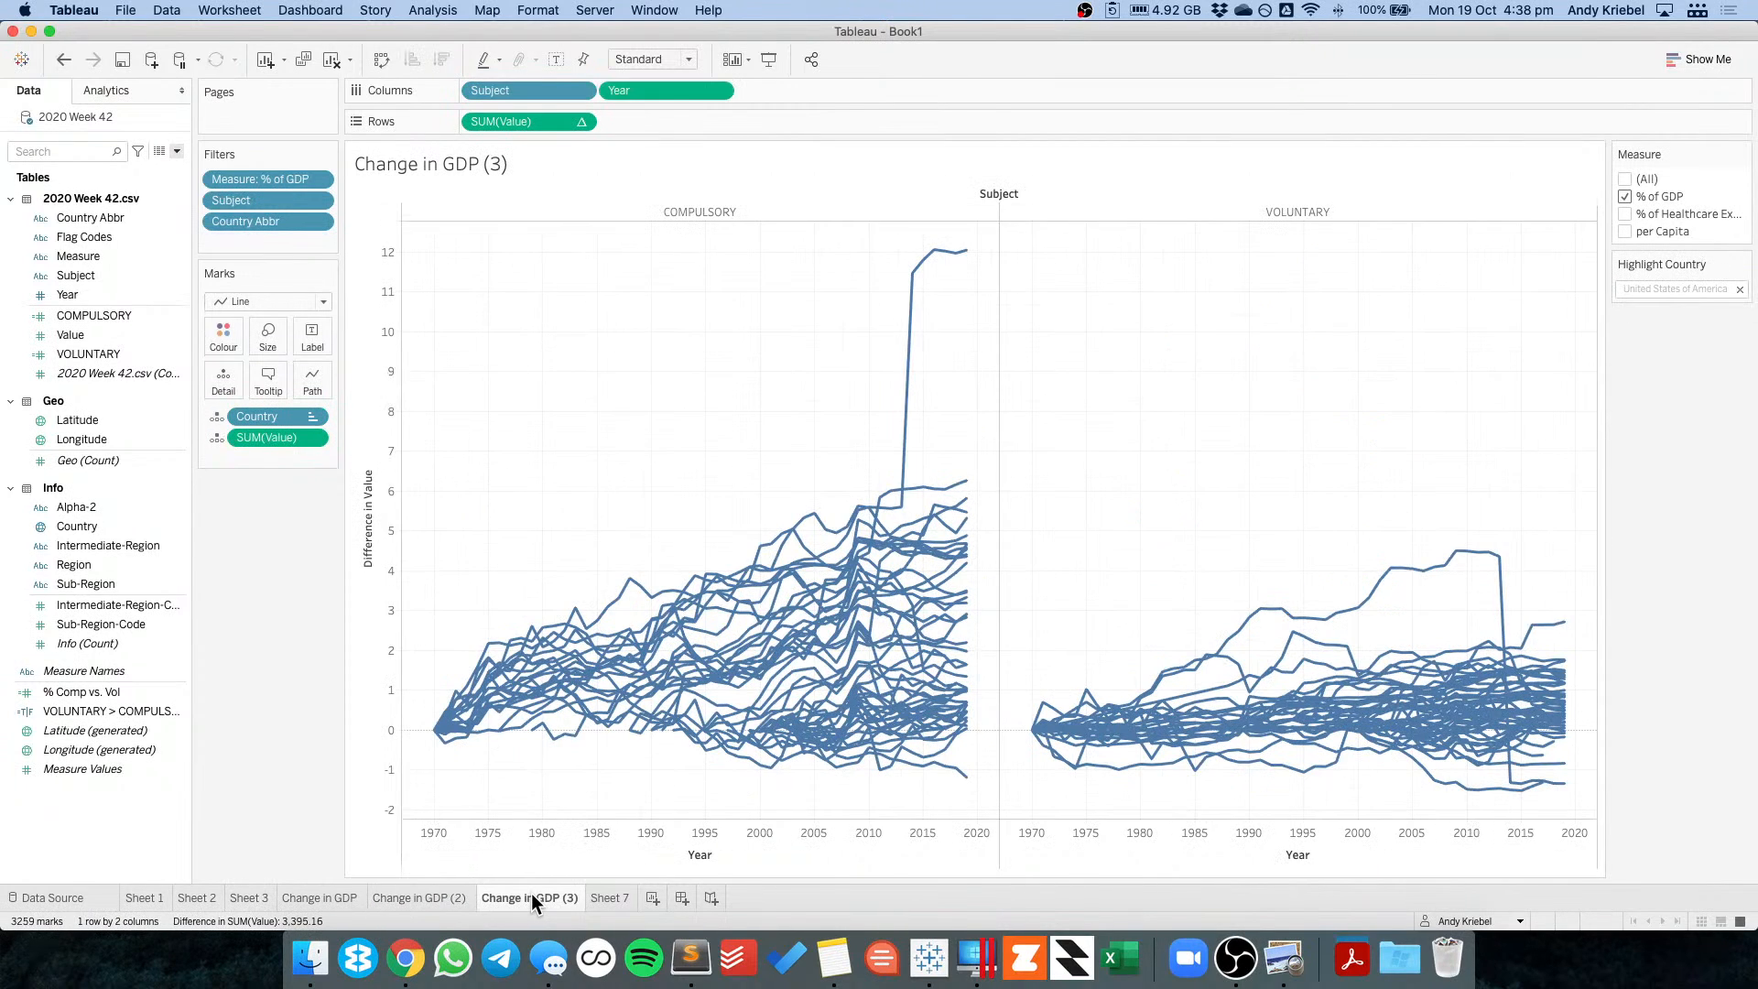
key("super+Tab")
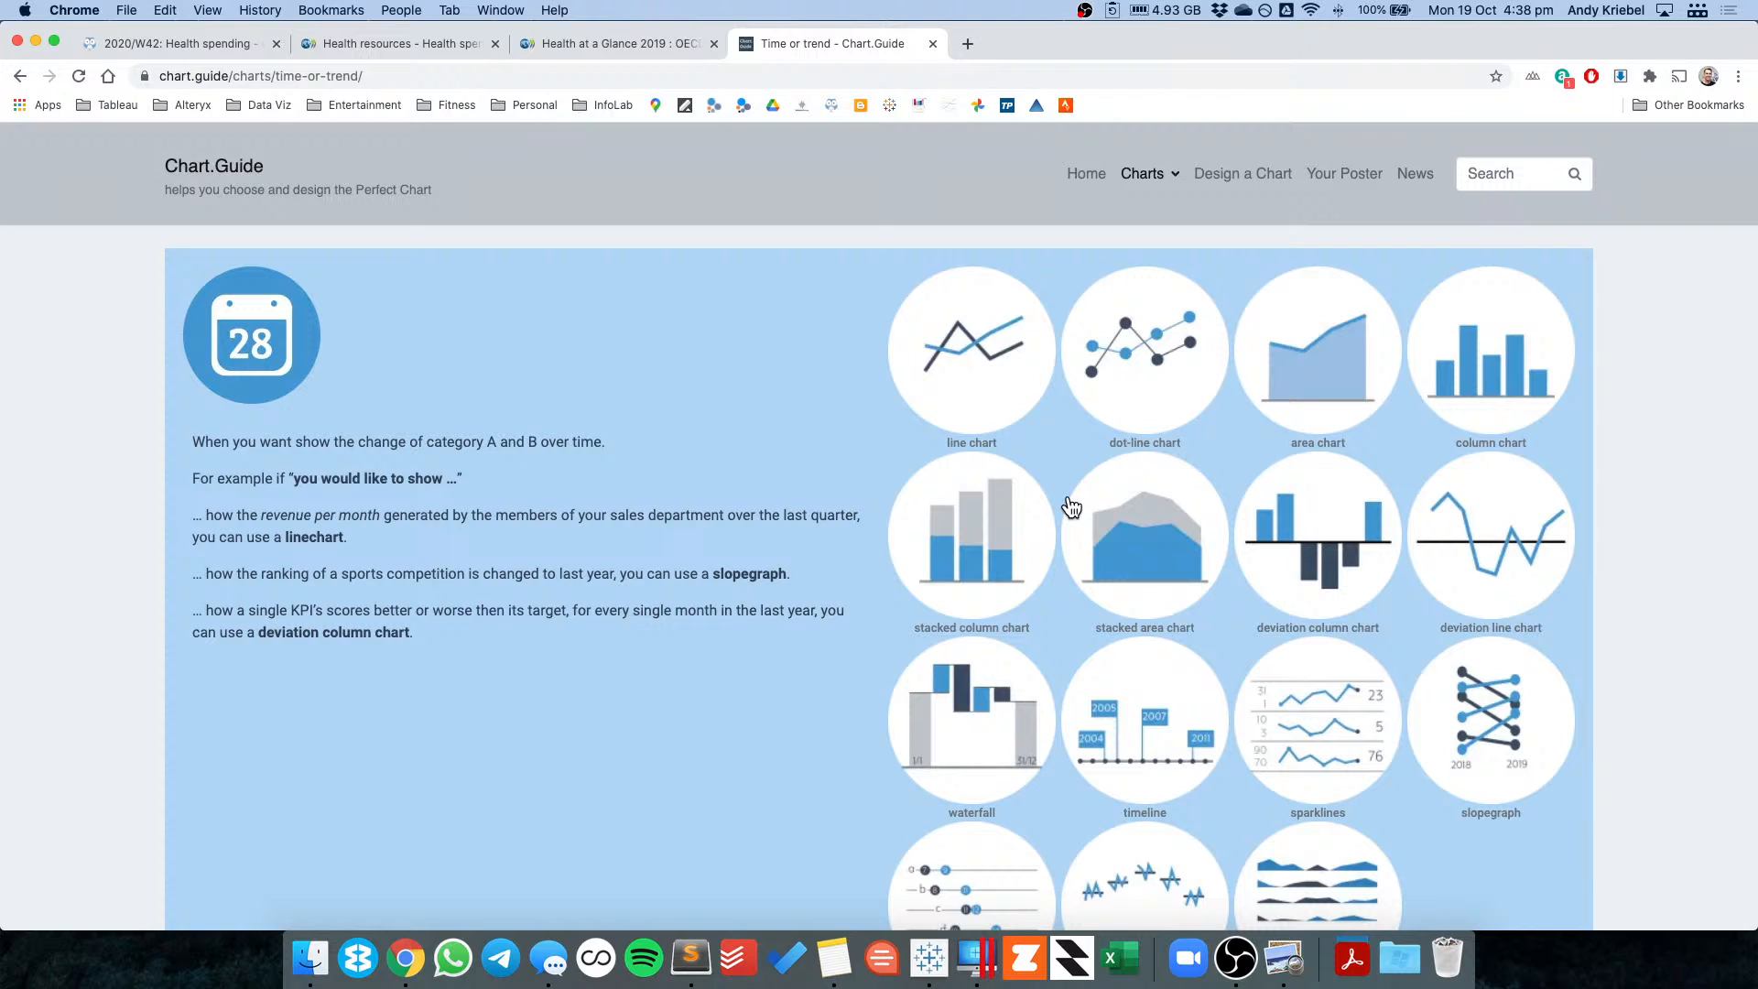
key("super+Tab")
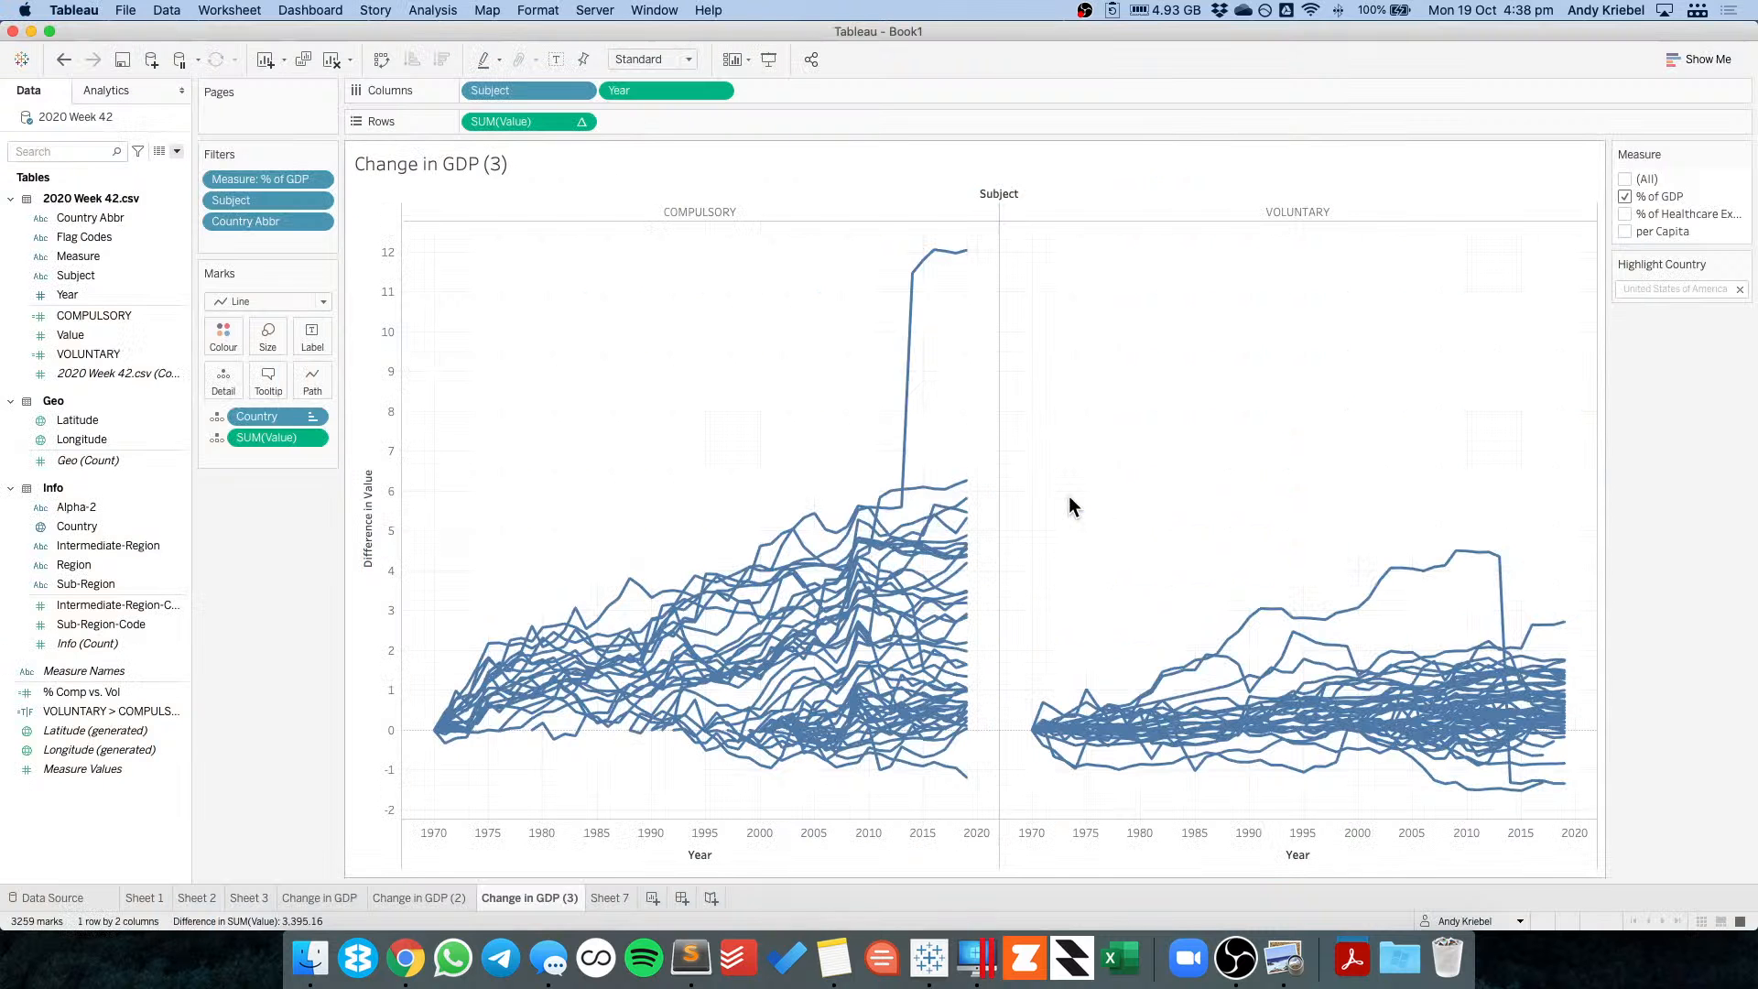
Clear the USA 2019 text table from Sheet 7.
left_click(610, 898)
left_click_drag(93, 524, 346, 62)
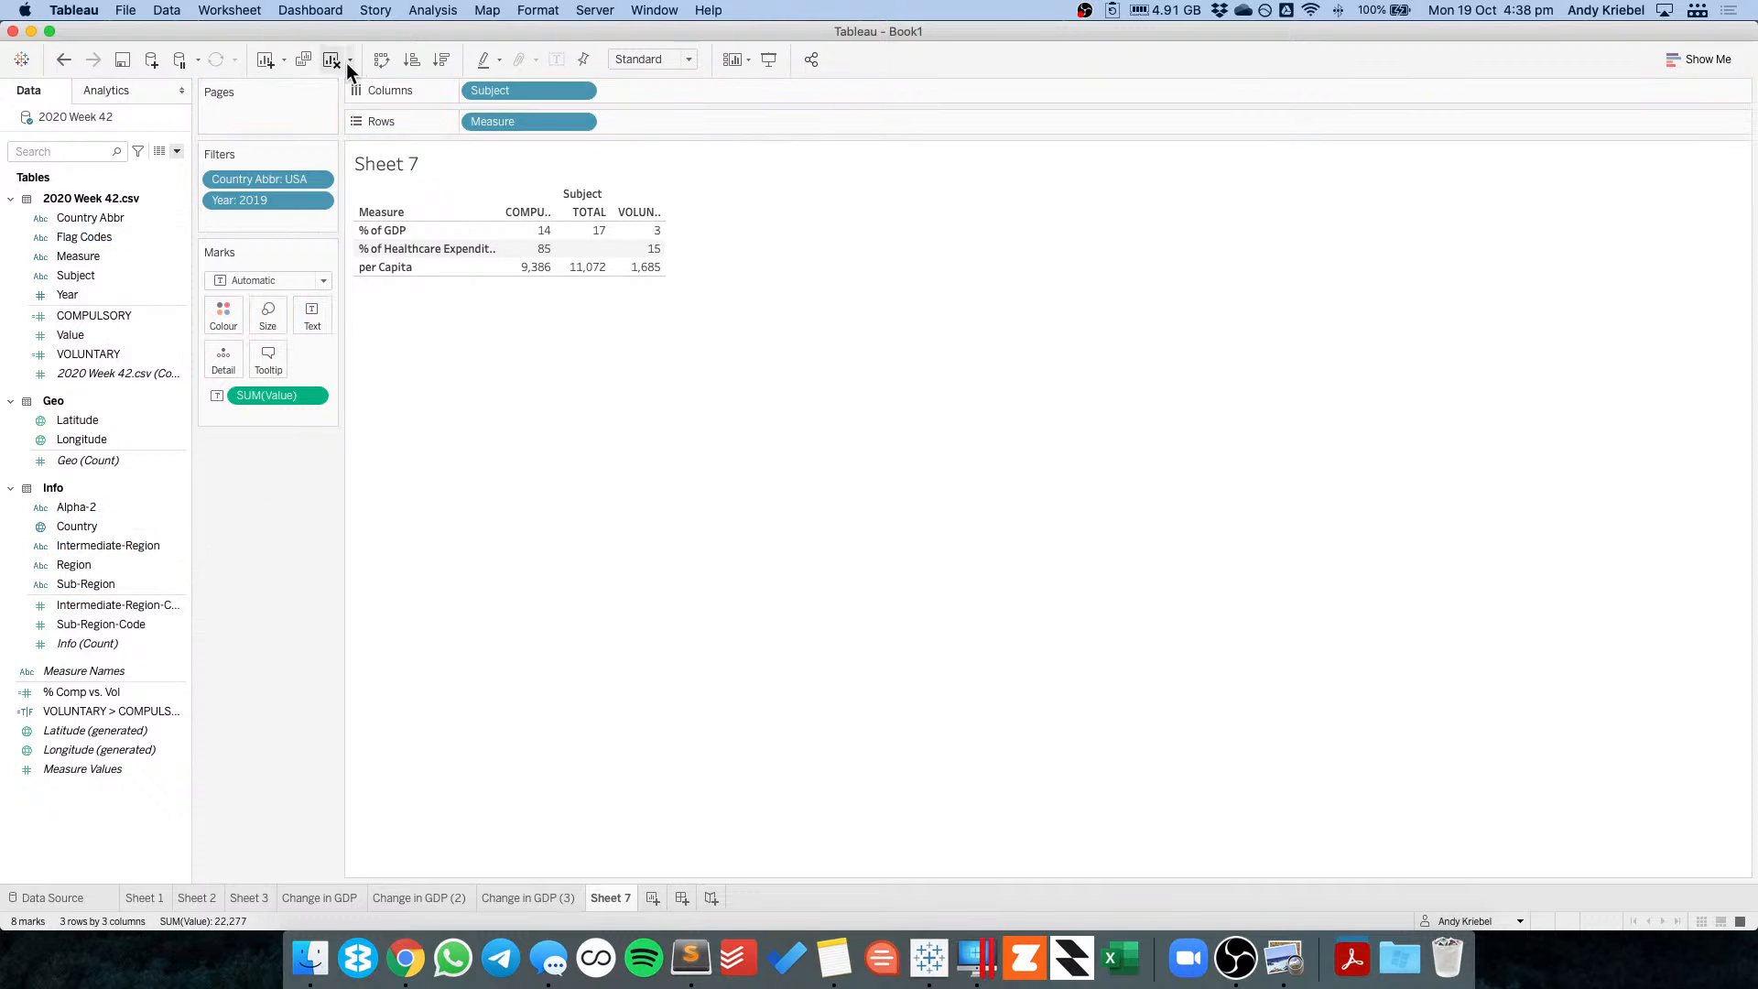
left_click(337, 60)
mouse_move(77, 524)
left_mouse_down()
mouse_move(361, 474)
mouse_move(98, 497)
left_mouse_up()
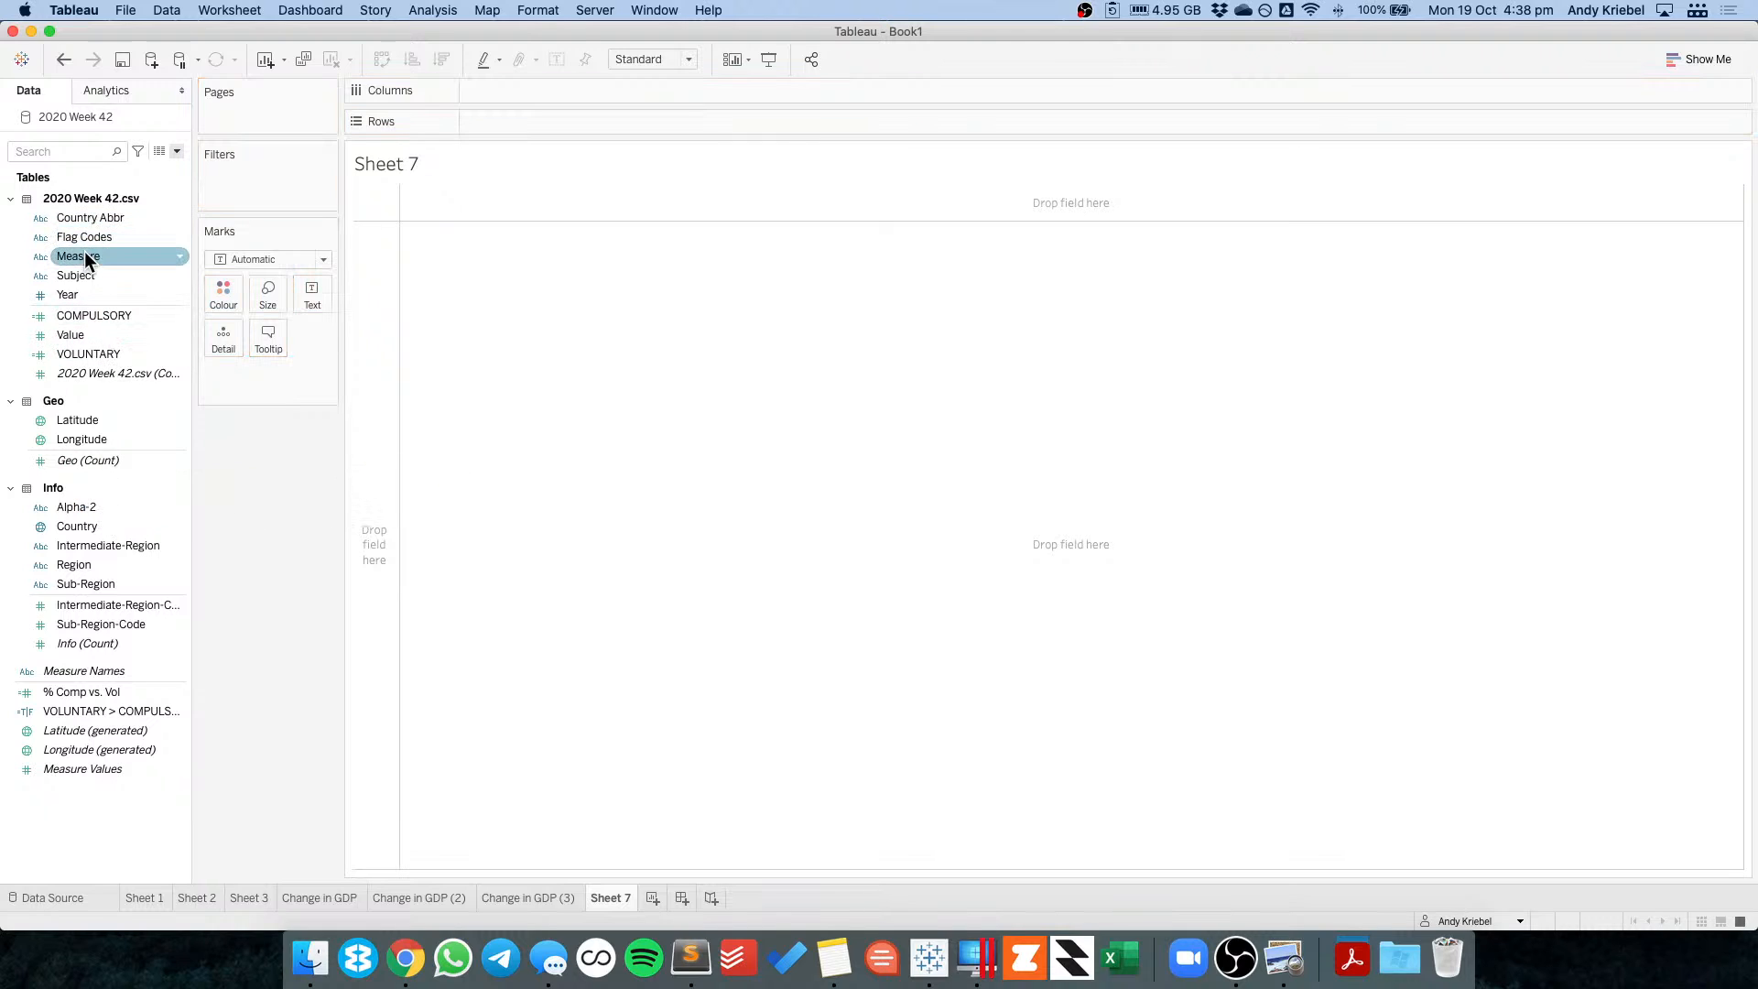
List Country Abbr in the rows of Sheet 7 and select the OAVG entry.
left_click_drag(89, 218, 361, 366)
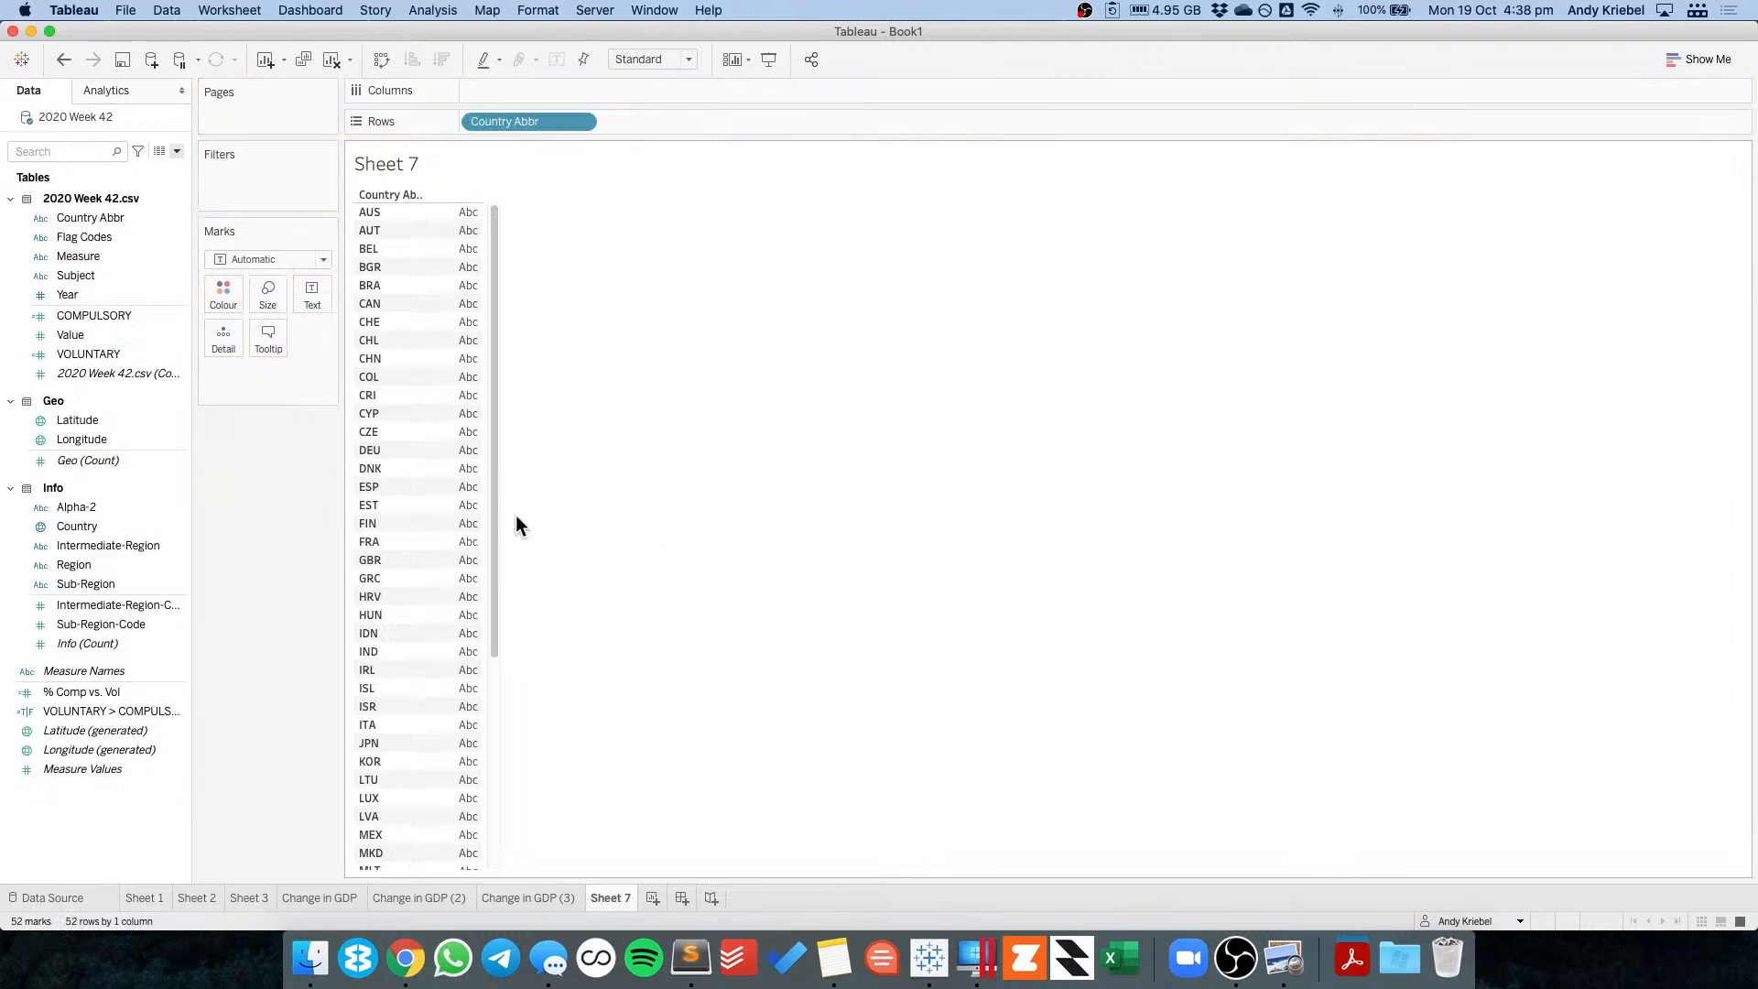
left_click_drag(497, 513, 458, 844)
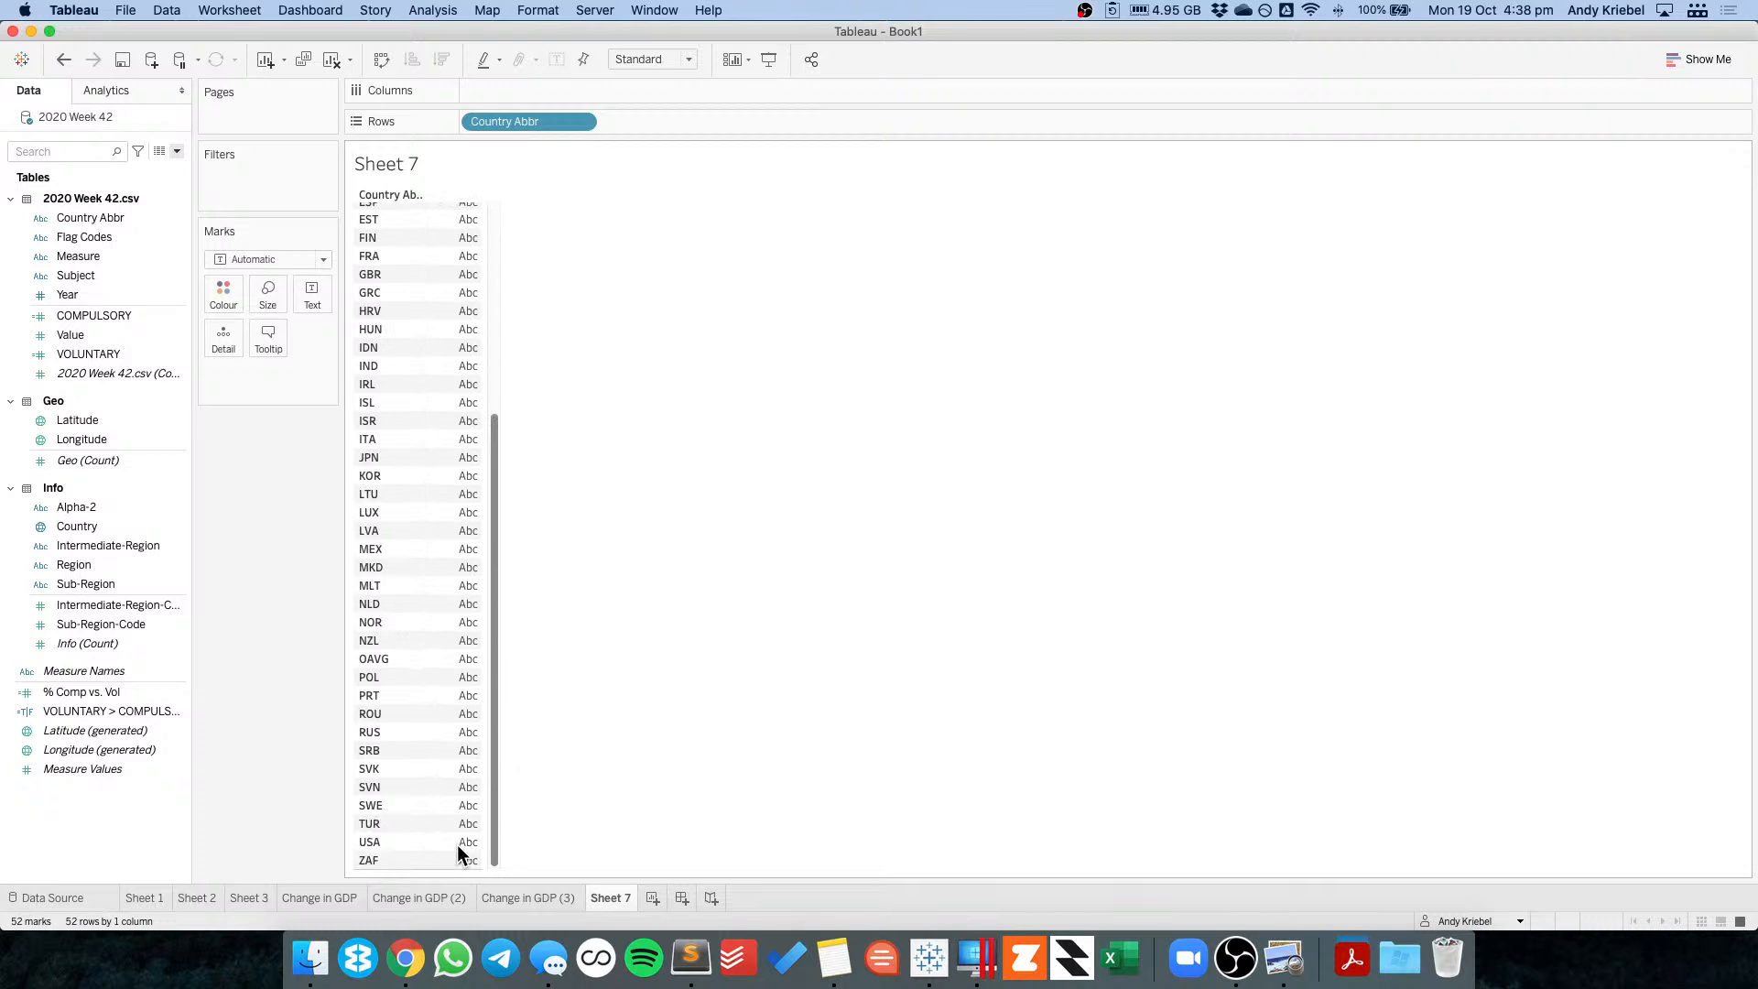
left_click(377, 657)
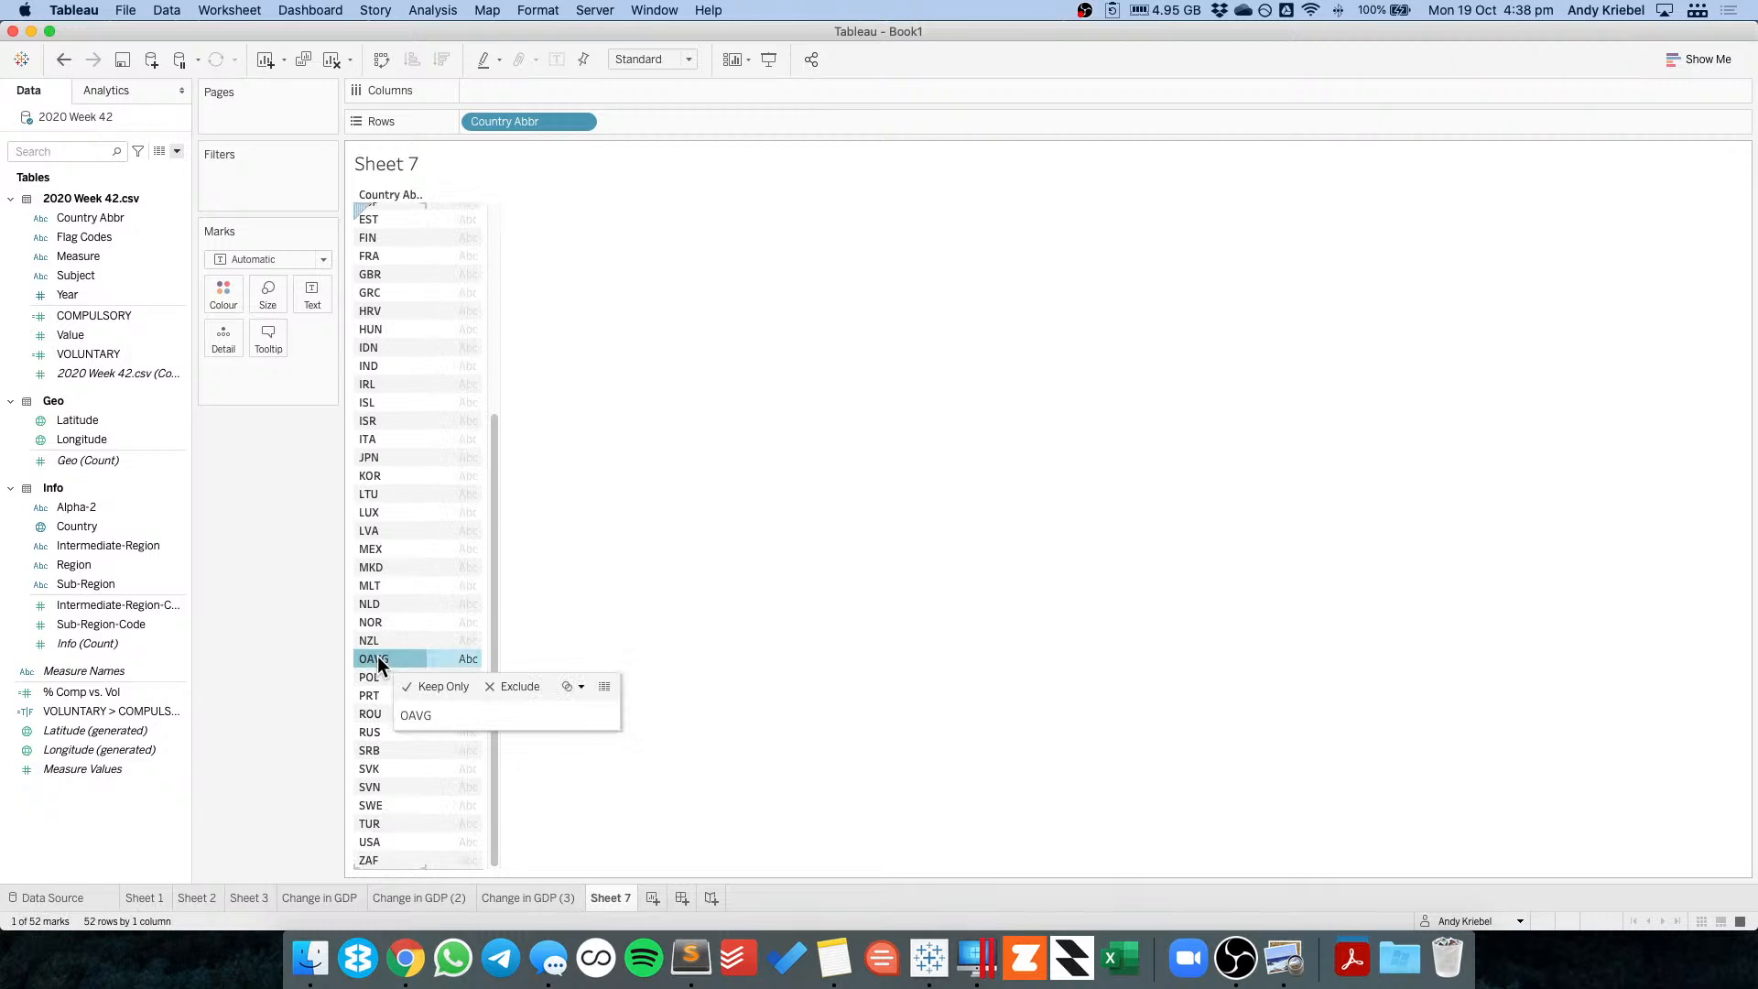
Check the OECD - Average point on the OECD health spending chart in Chrome and return to Sheet 7 in Tableau.
left_click(406, 958)
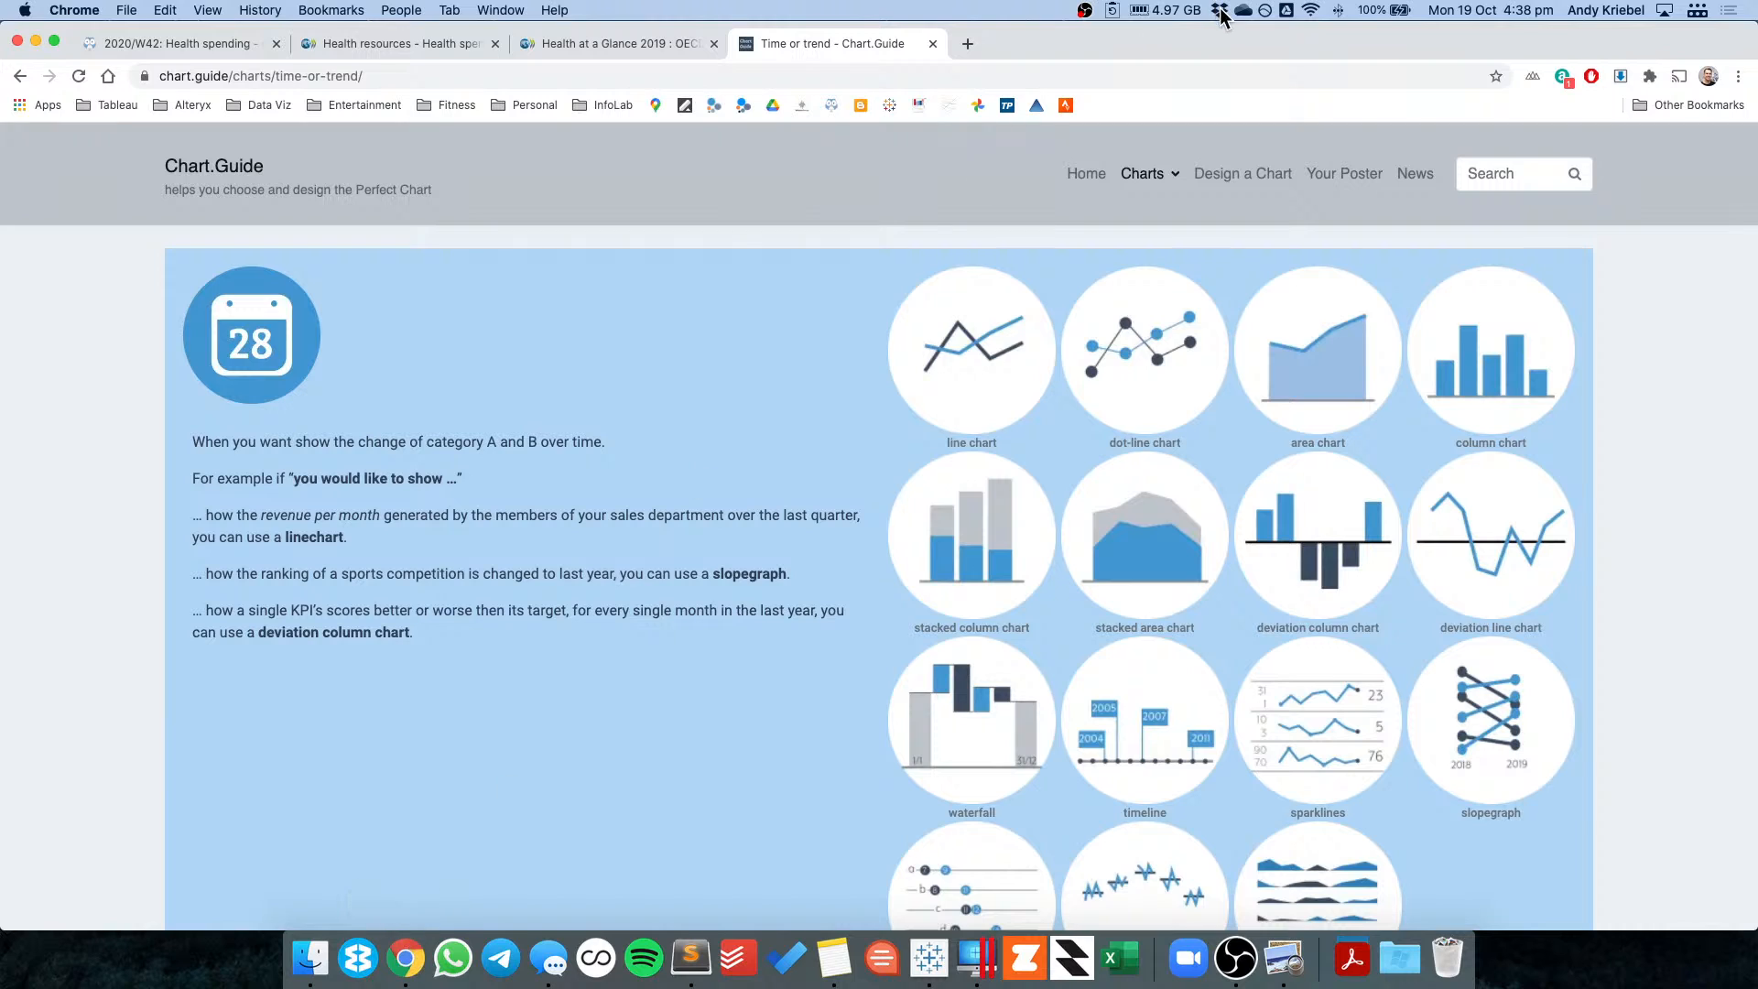
left_click(436, 43)
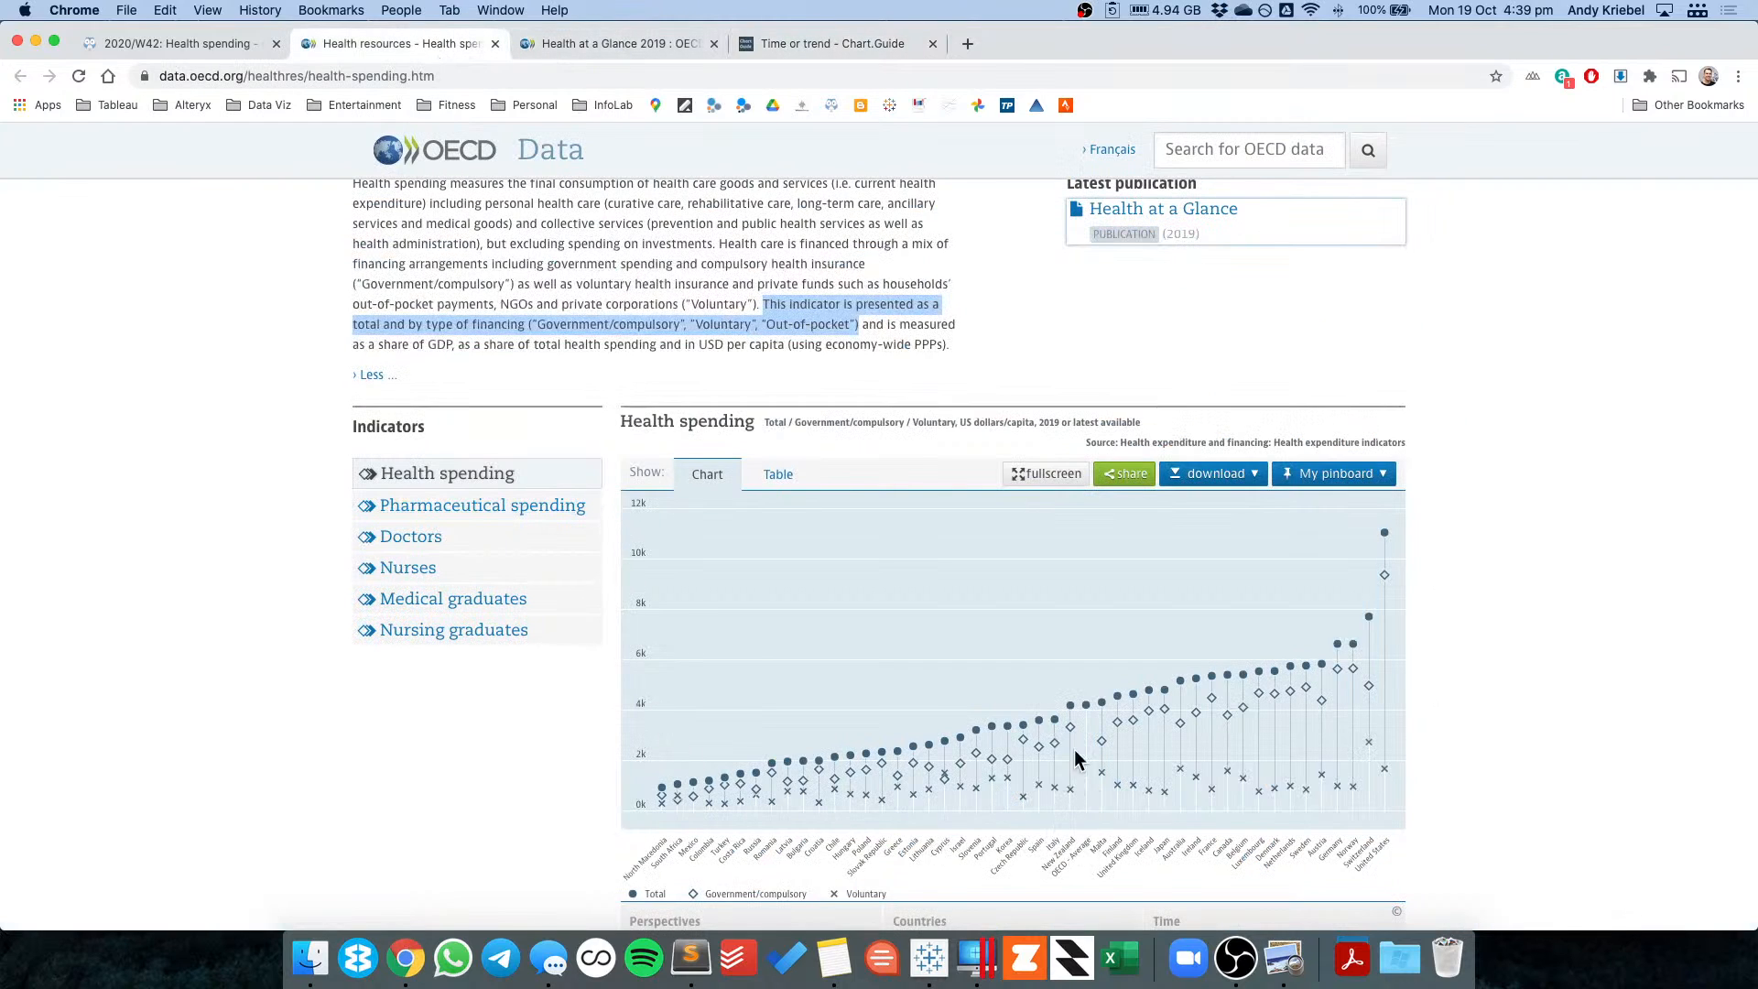
key("super+Tab")
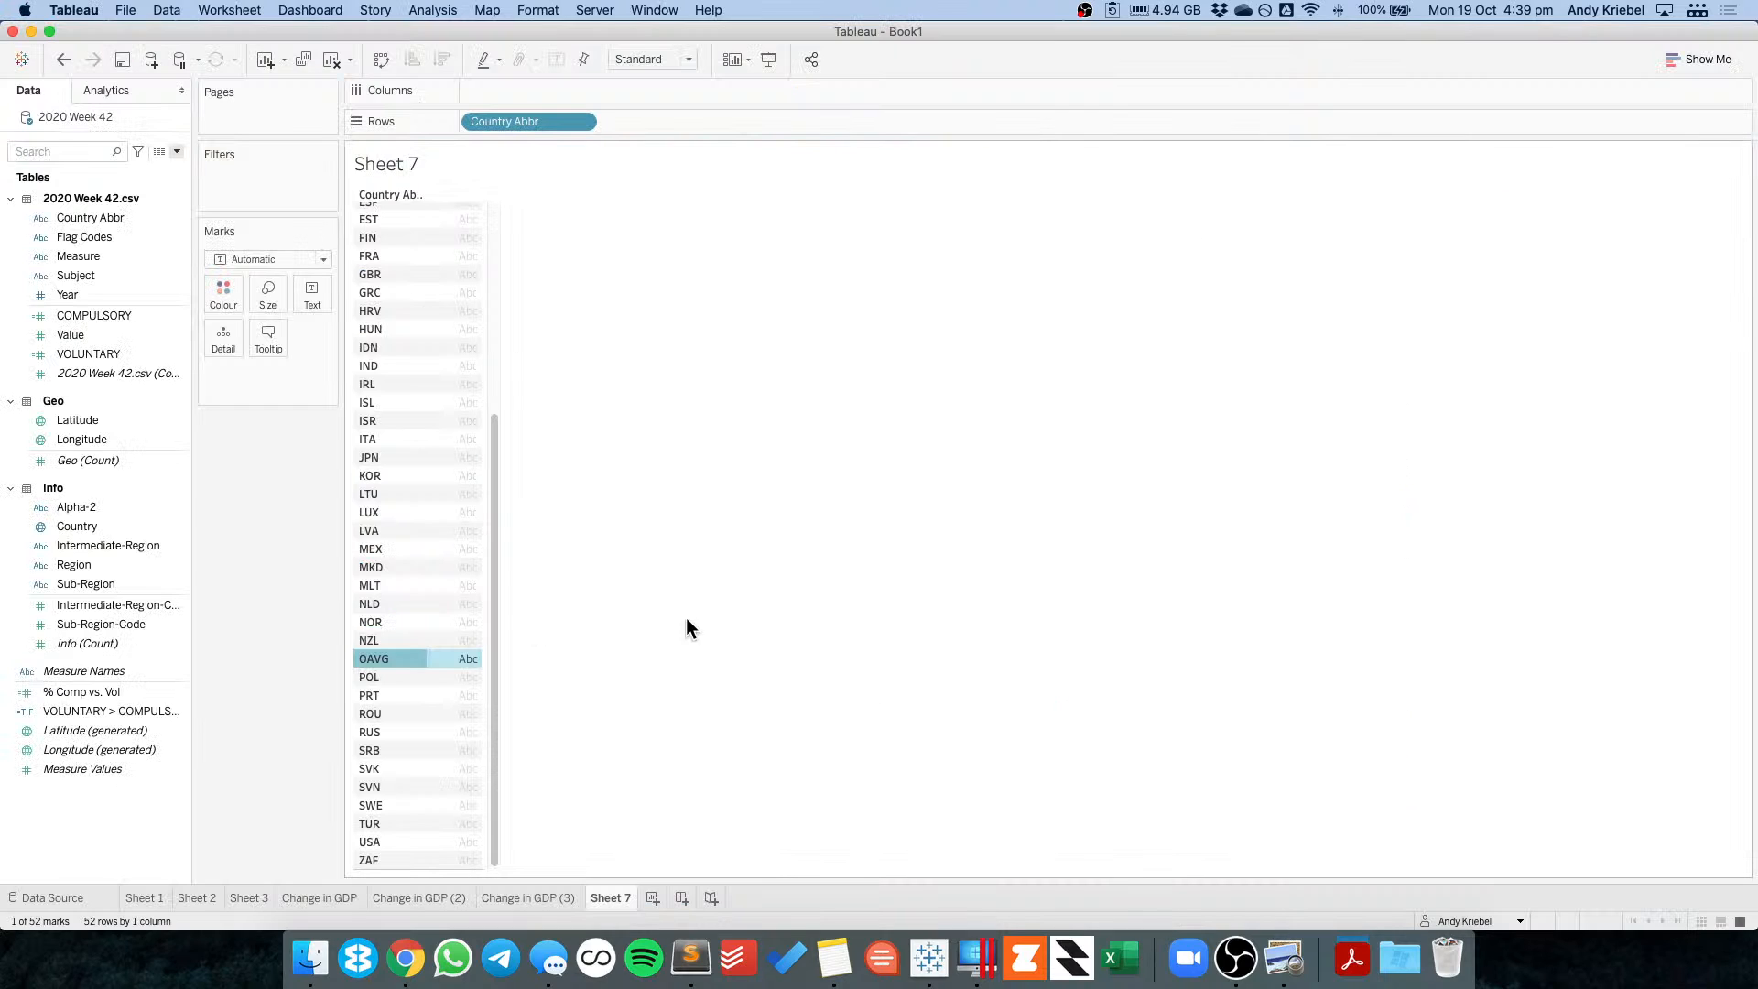
Set the alias of the OAVG country abbreviation to OECD.
right_click(393, 658)
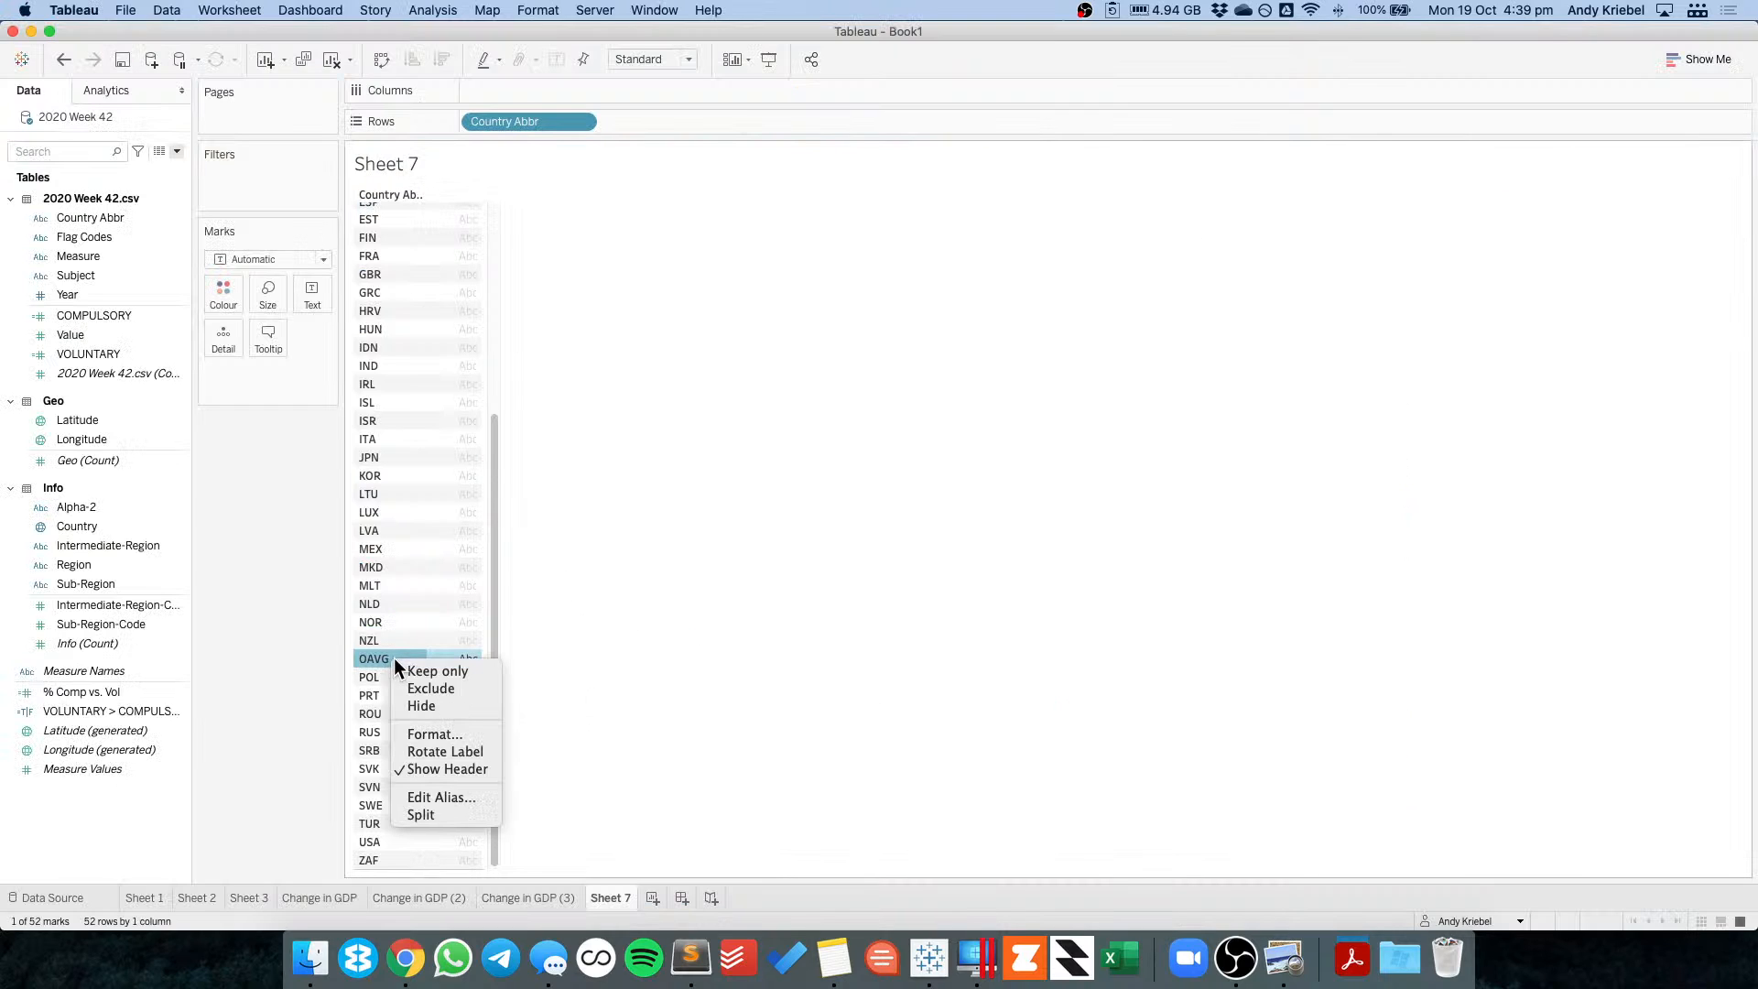
left_click(438, 794)
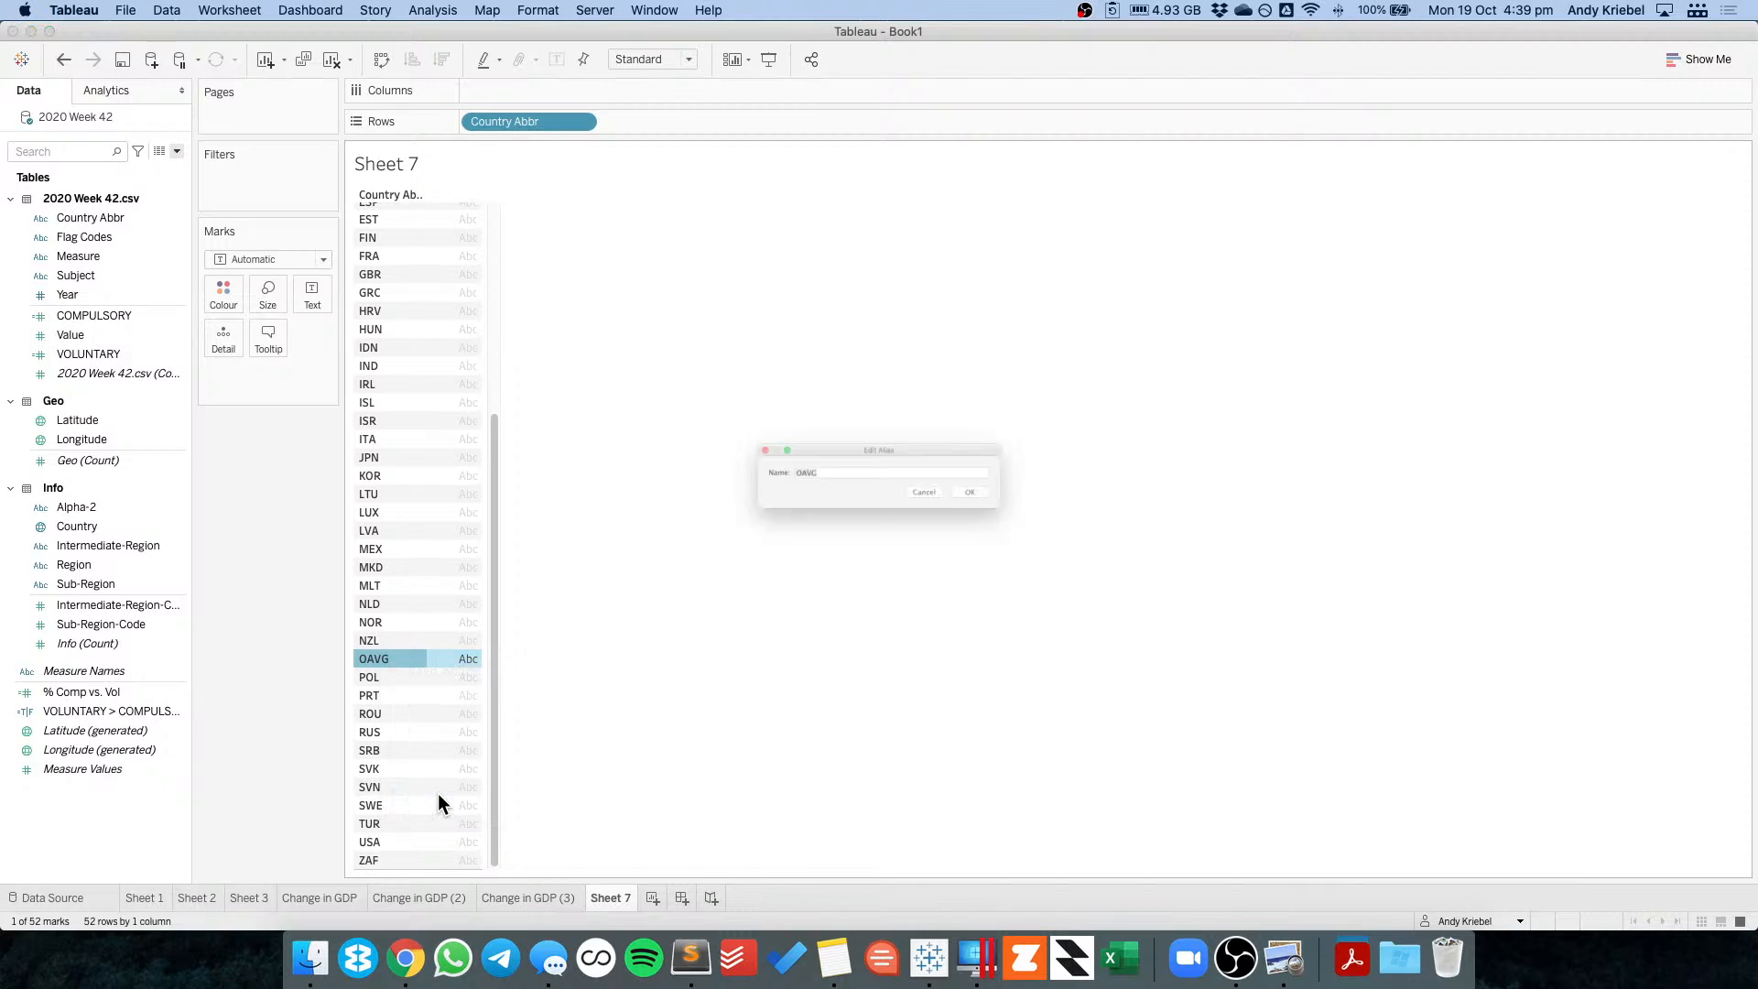
type("OECD")
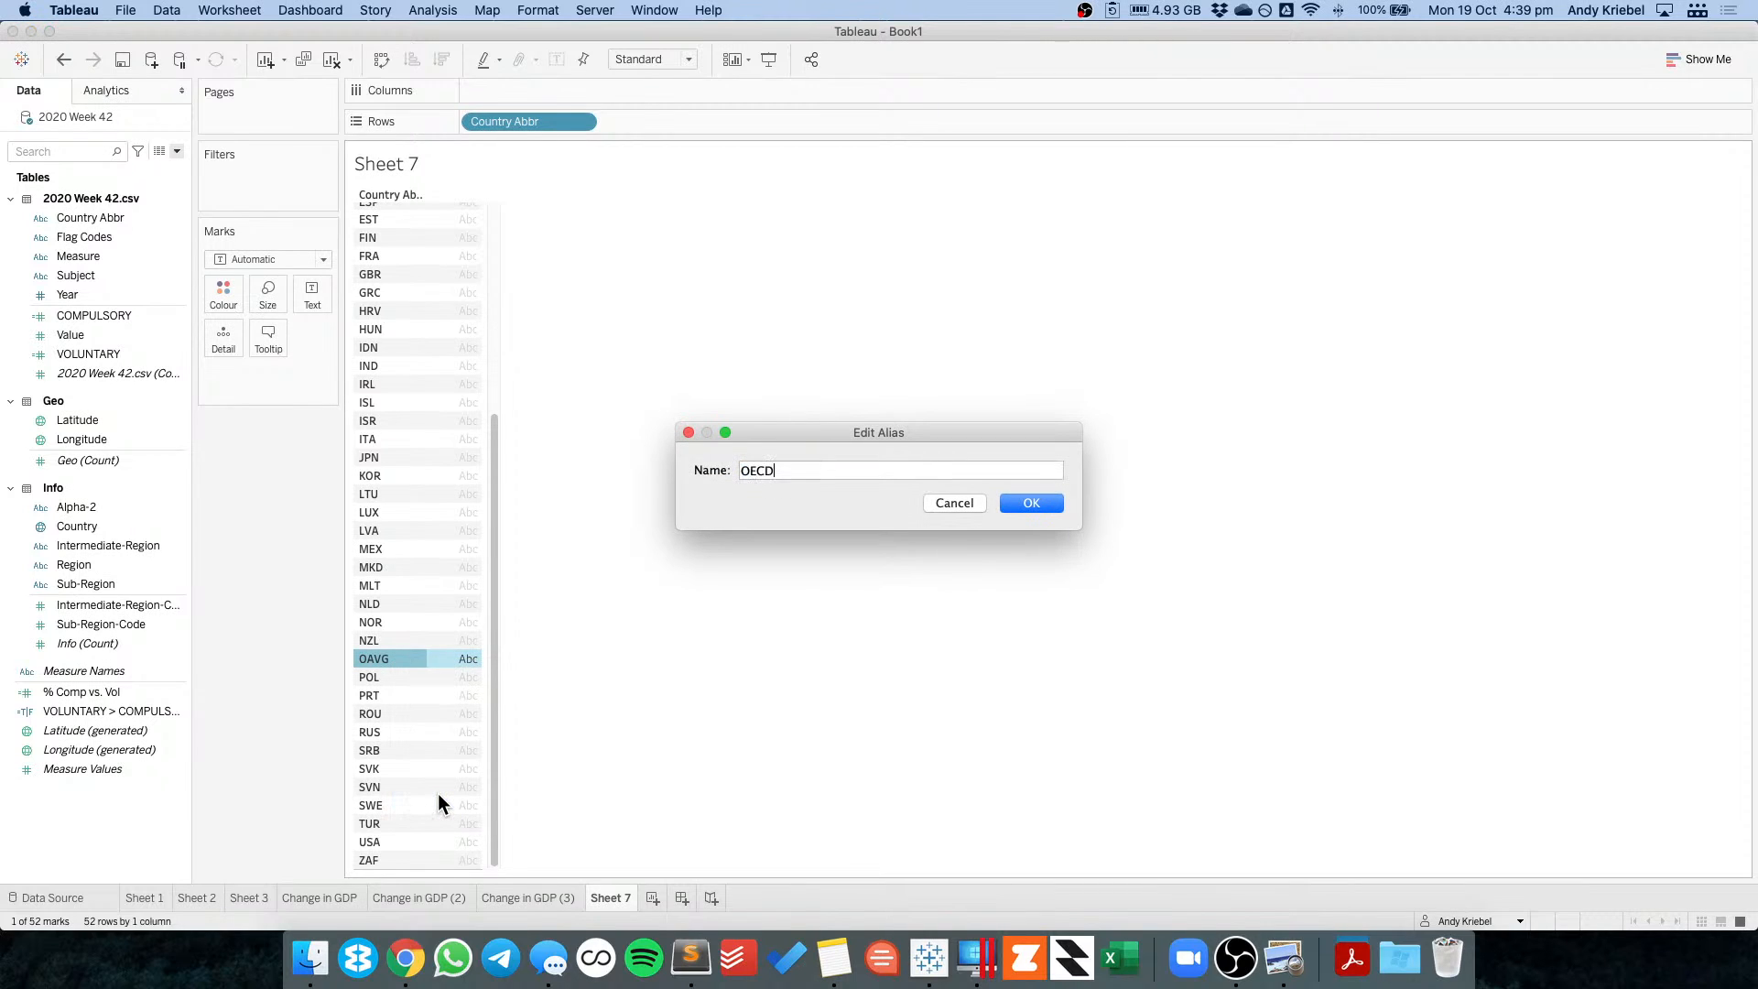
key("Return")
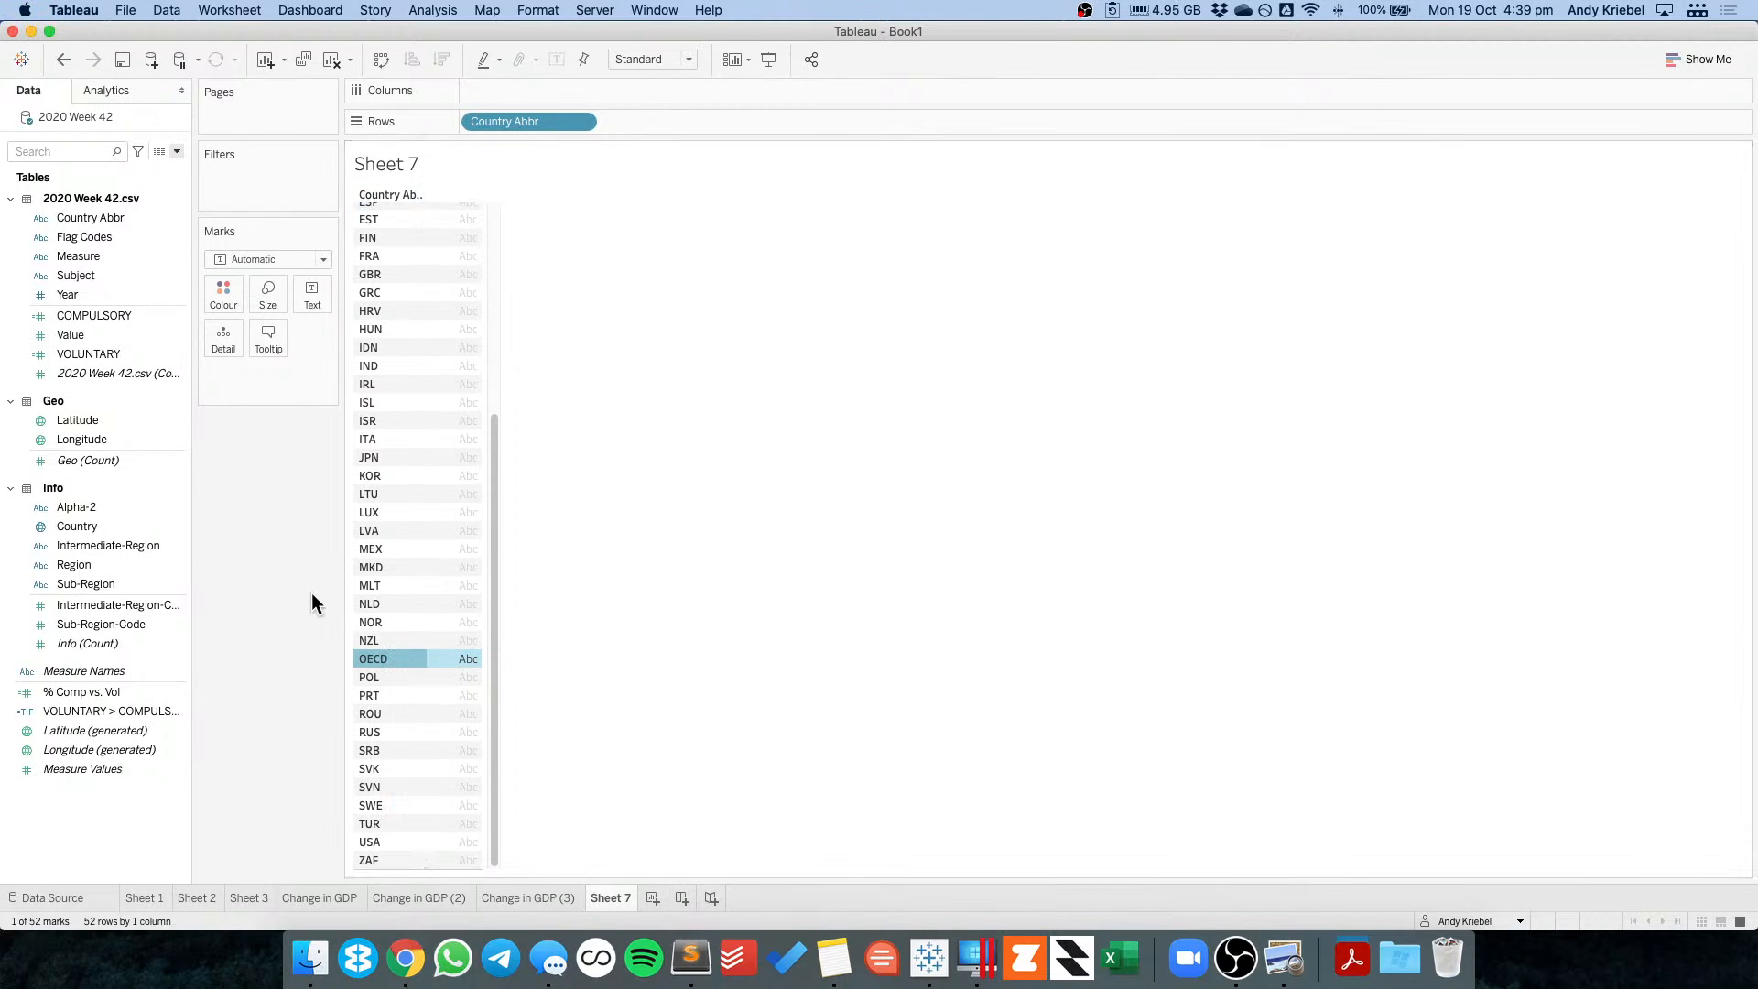
Search the web in Chrome for OECD countries, read through the member list on the OECD site, and return to Tableau.
key("super+Tab")
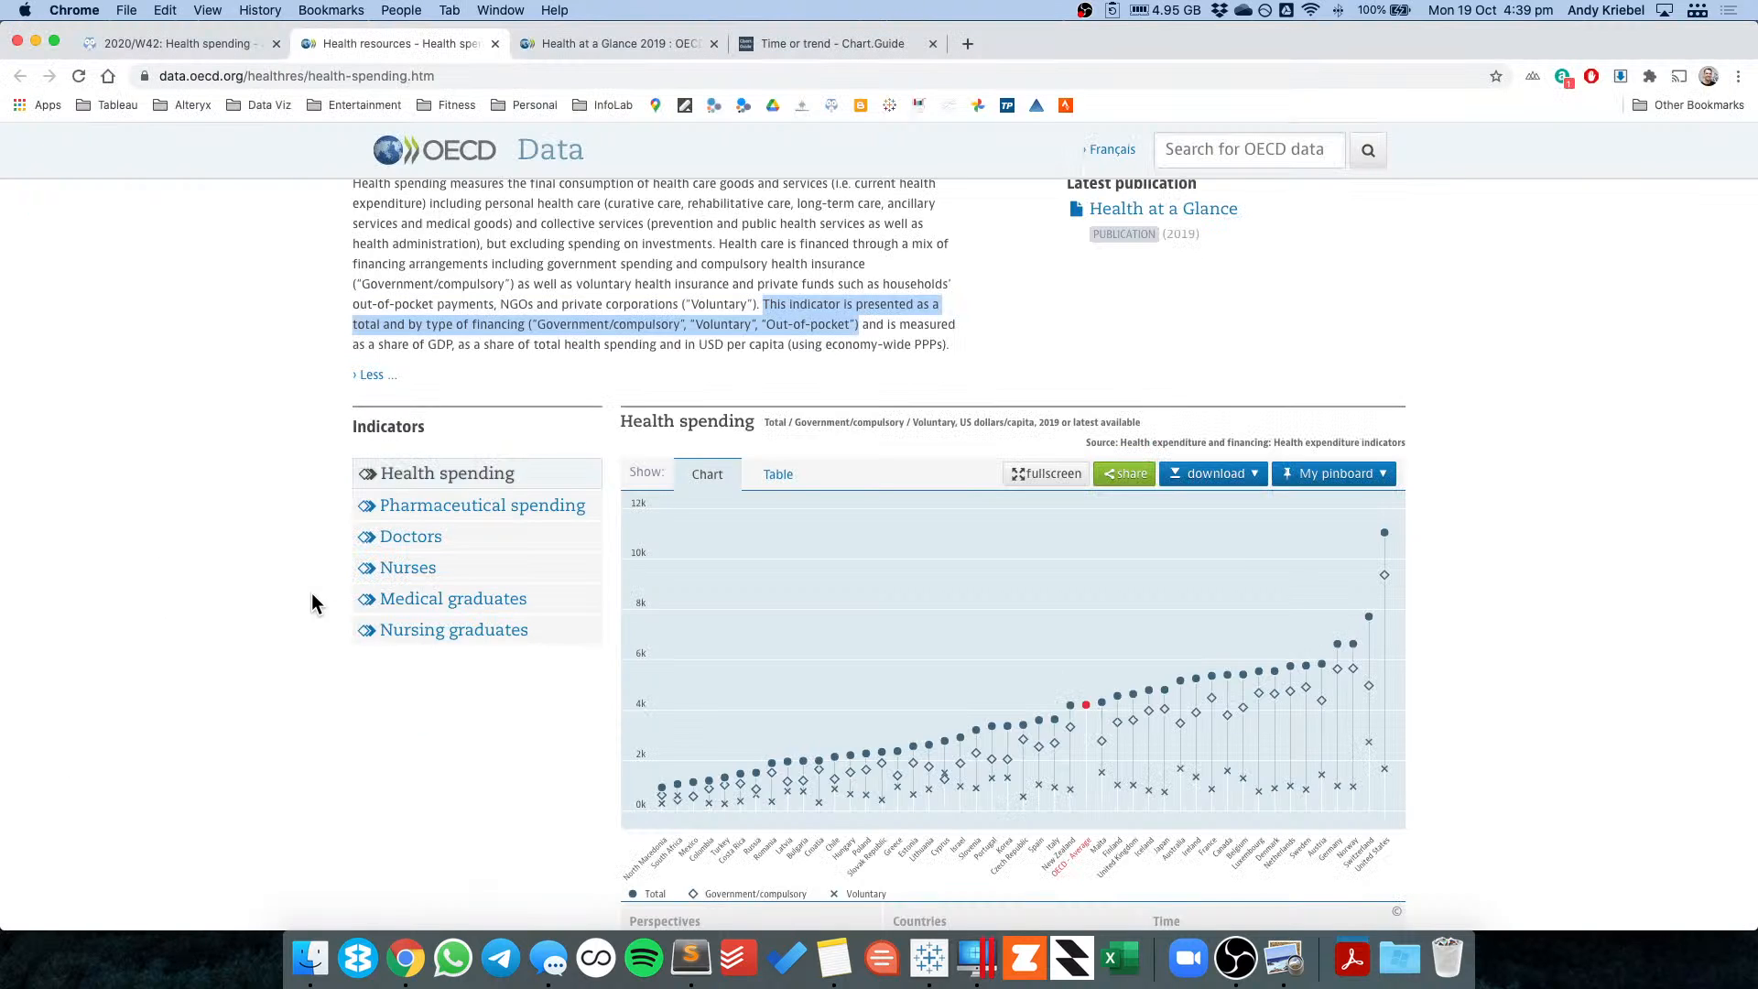
key("super+Tab")
key("super+Tab")
key("super+t")
type("oecd count")
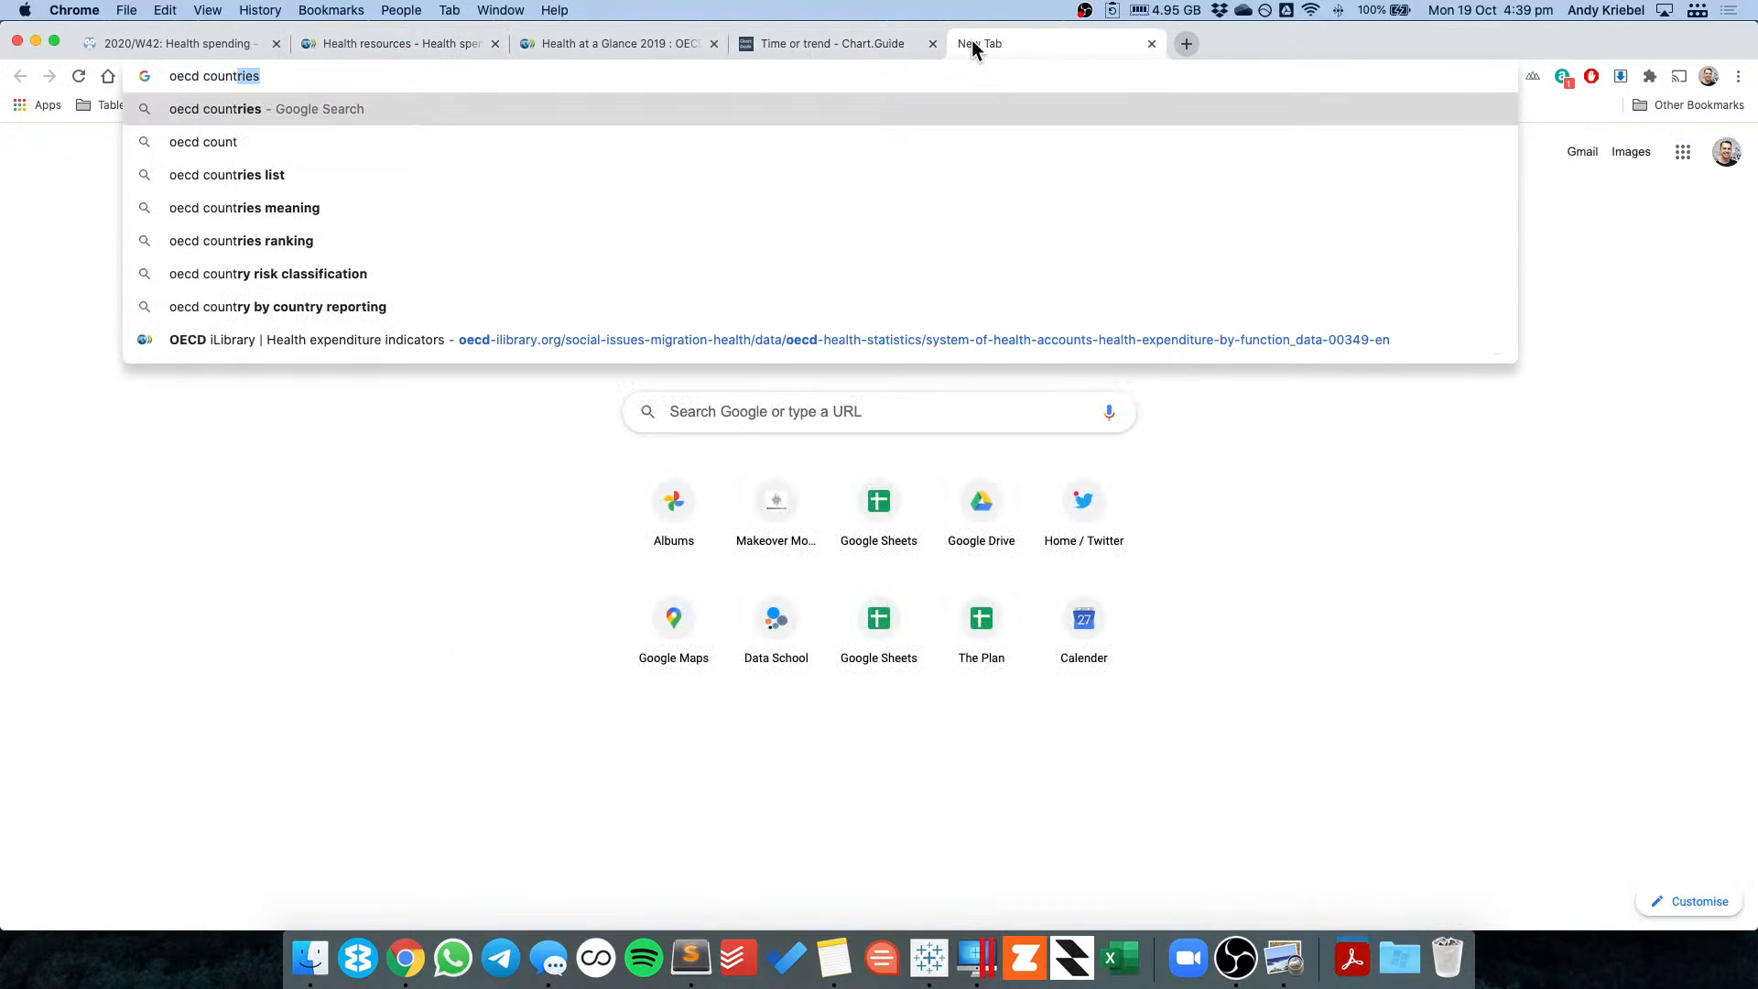
key("Return")
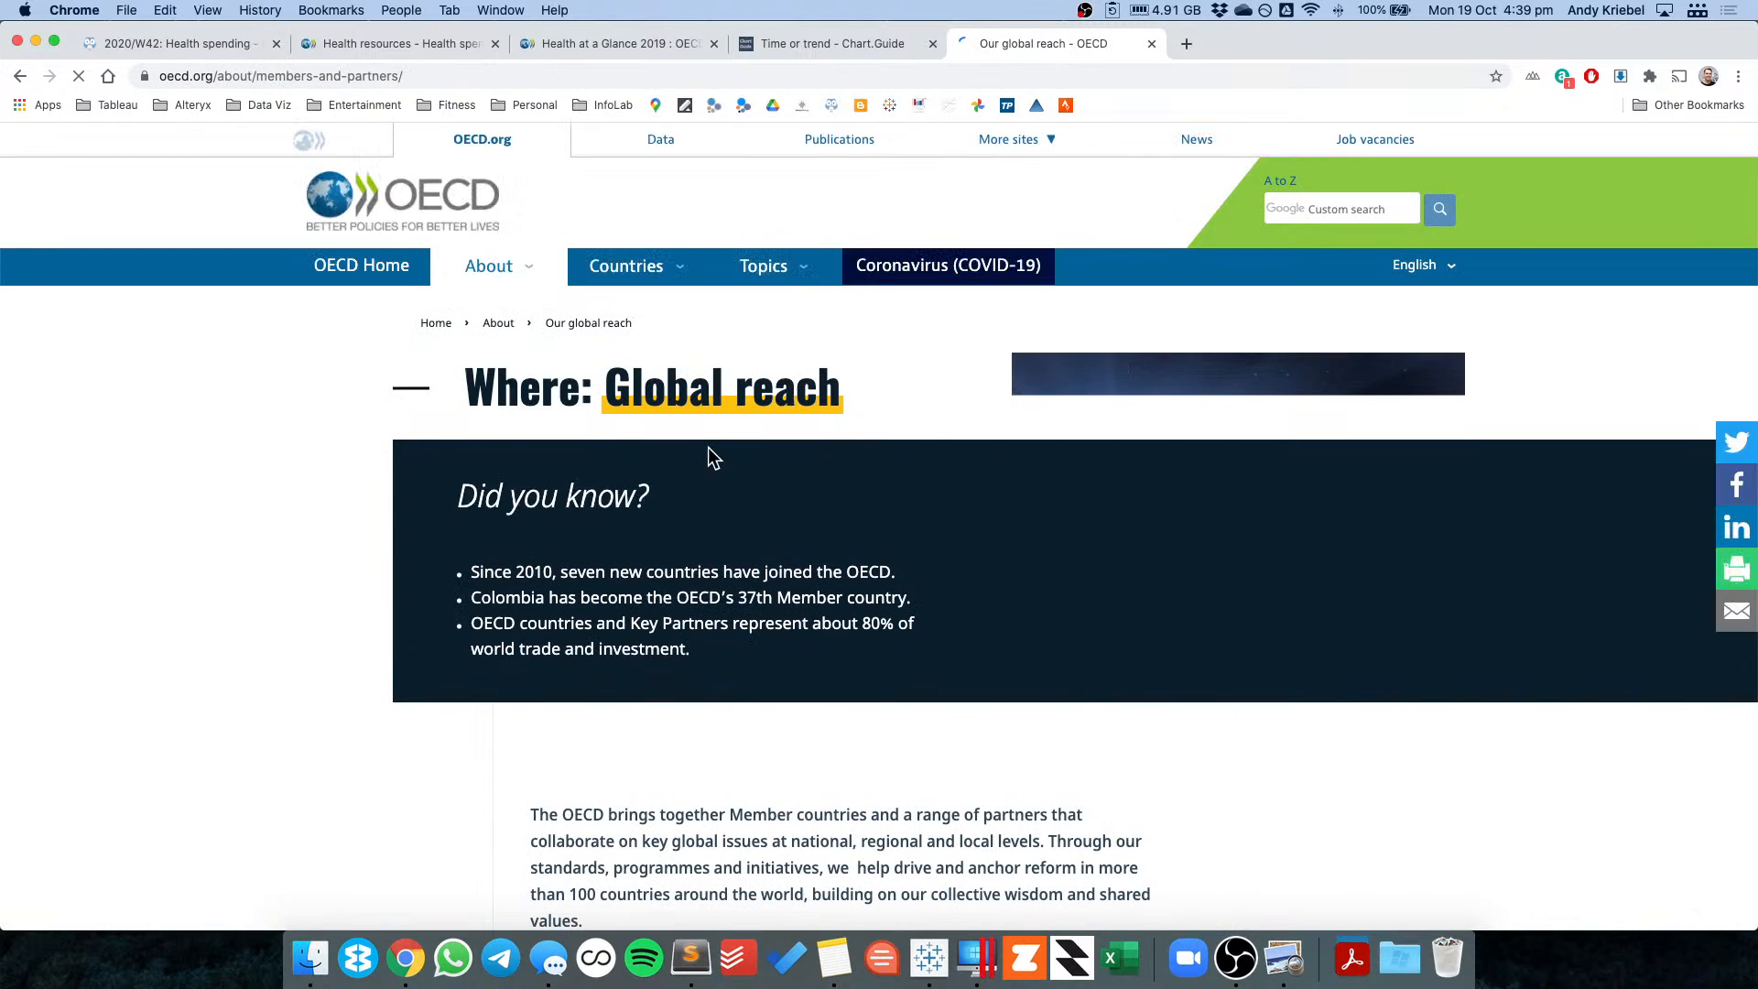
scroll(574, 438, "down", 5)
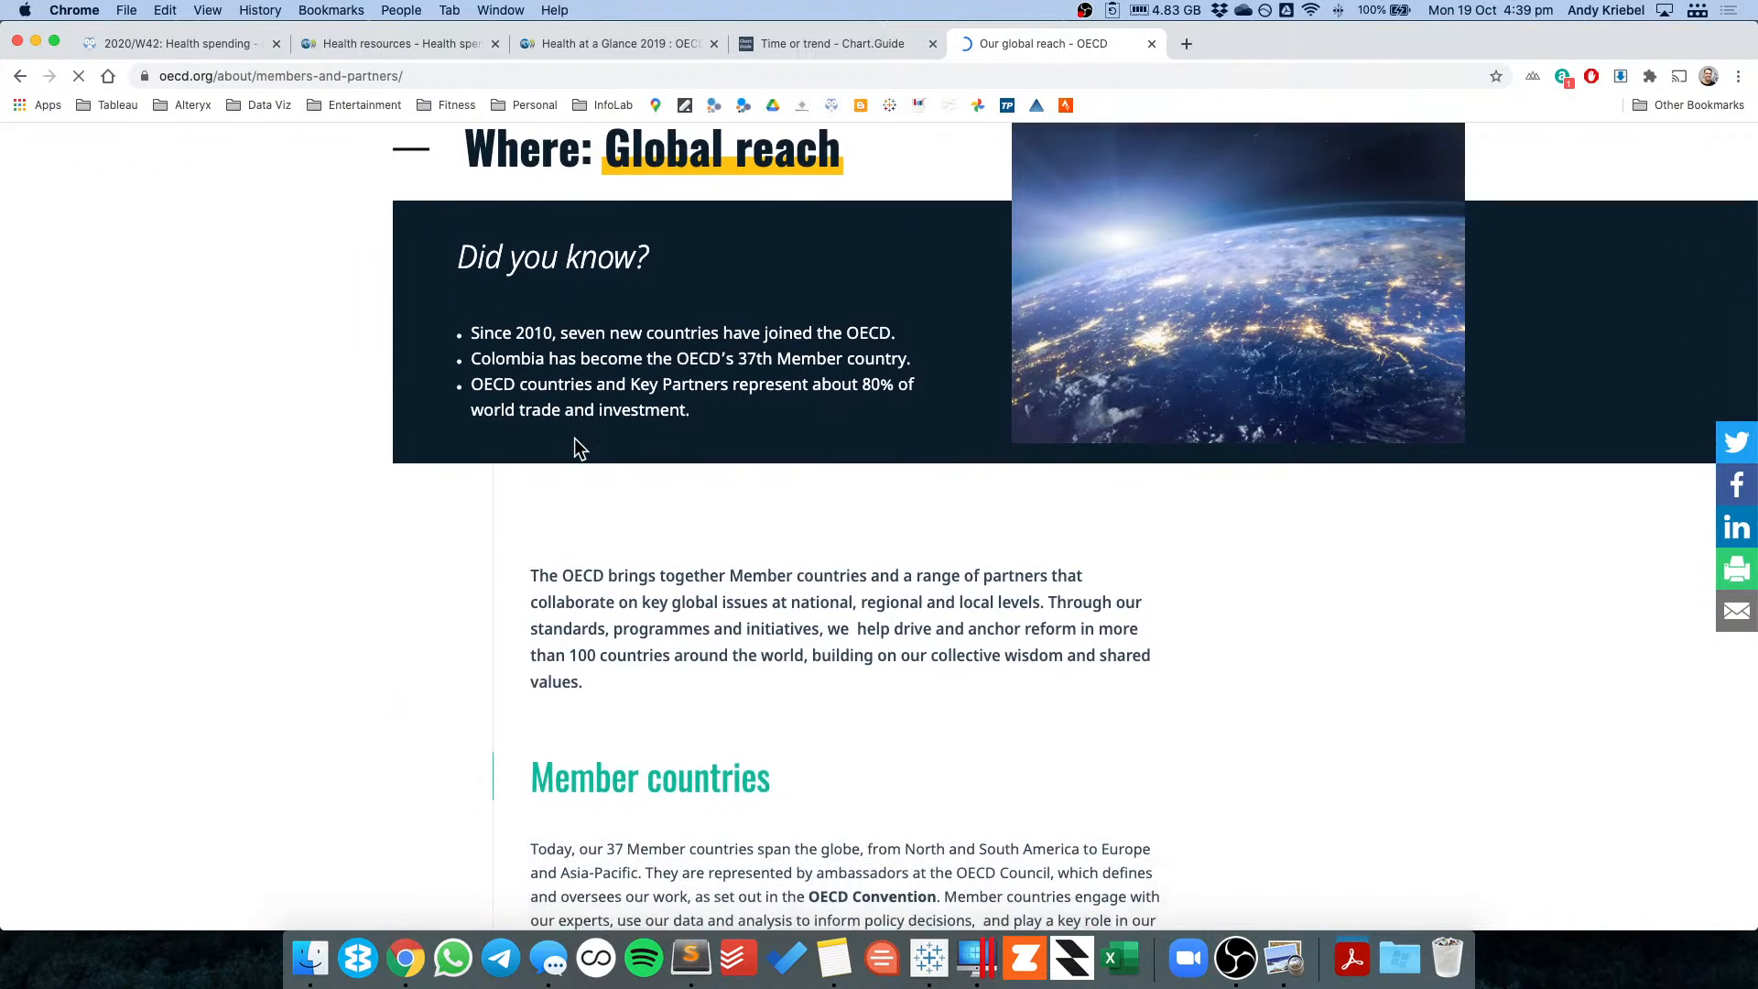
scroll(574, 437, "down", 5)
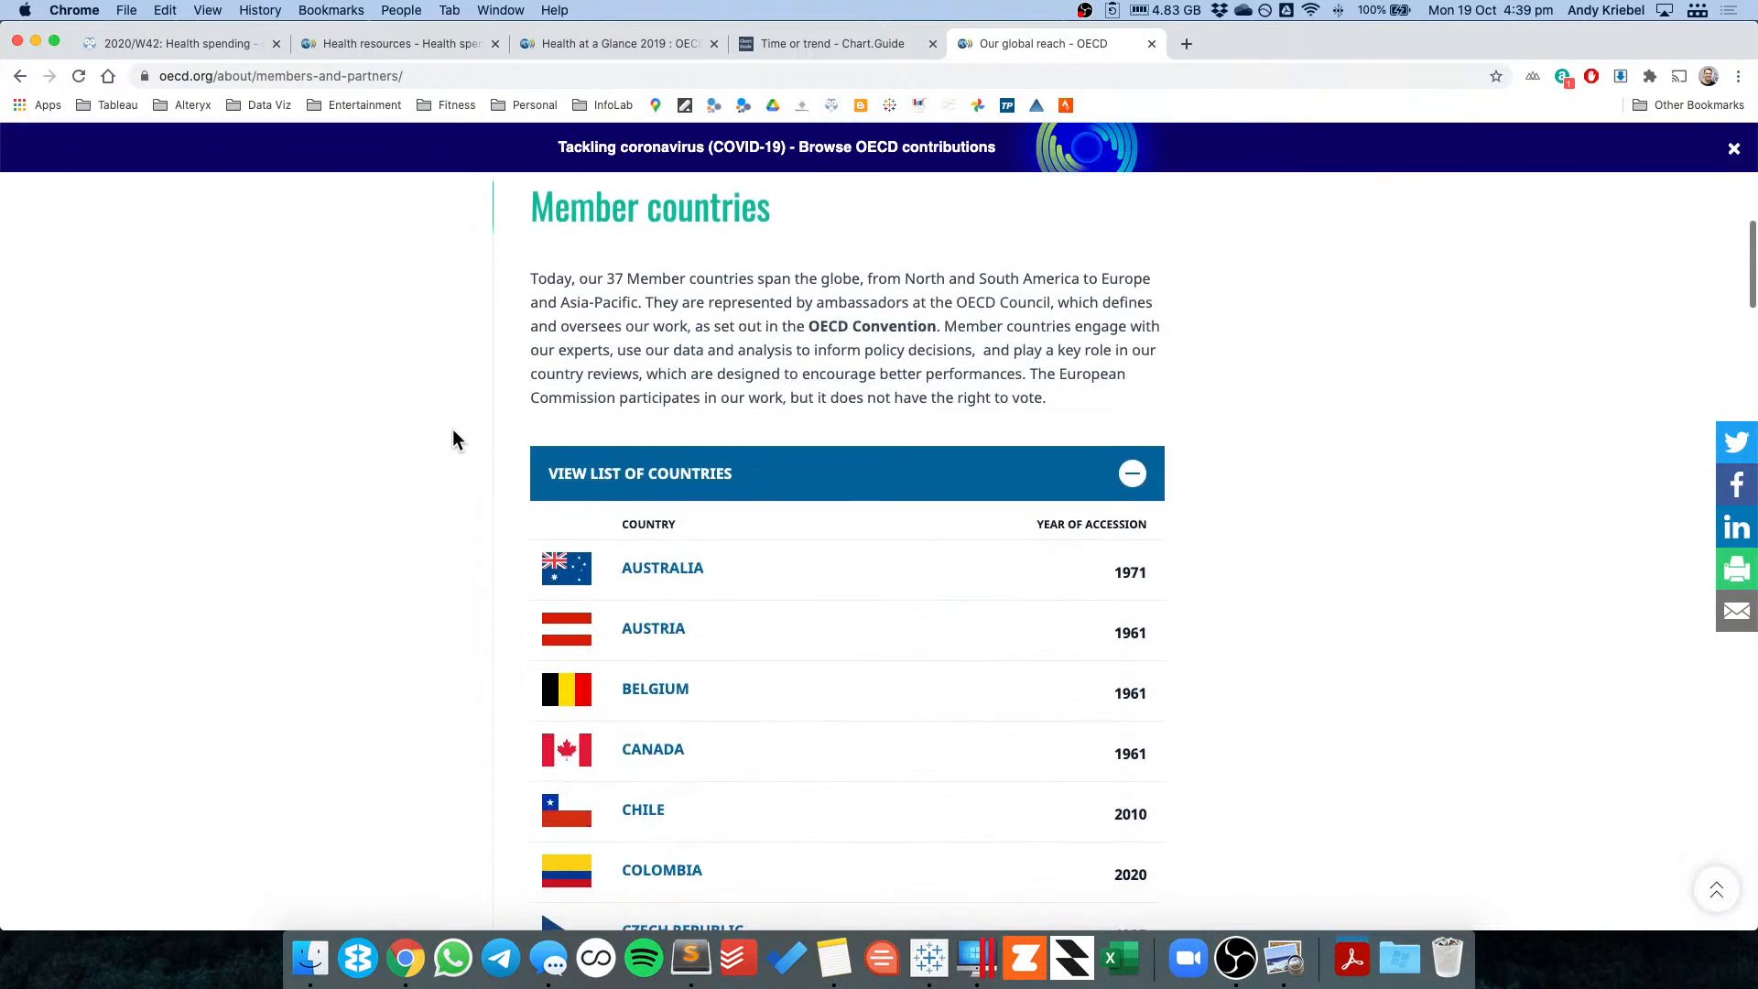
scroll(452, 428, "down", 6)
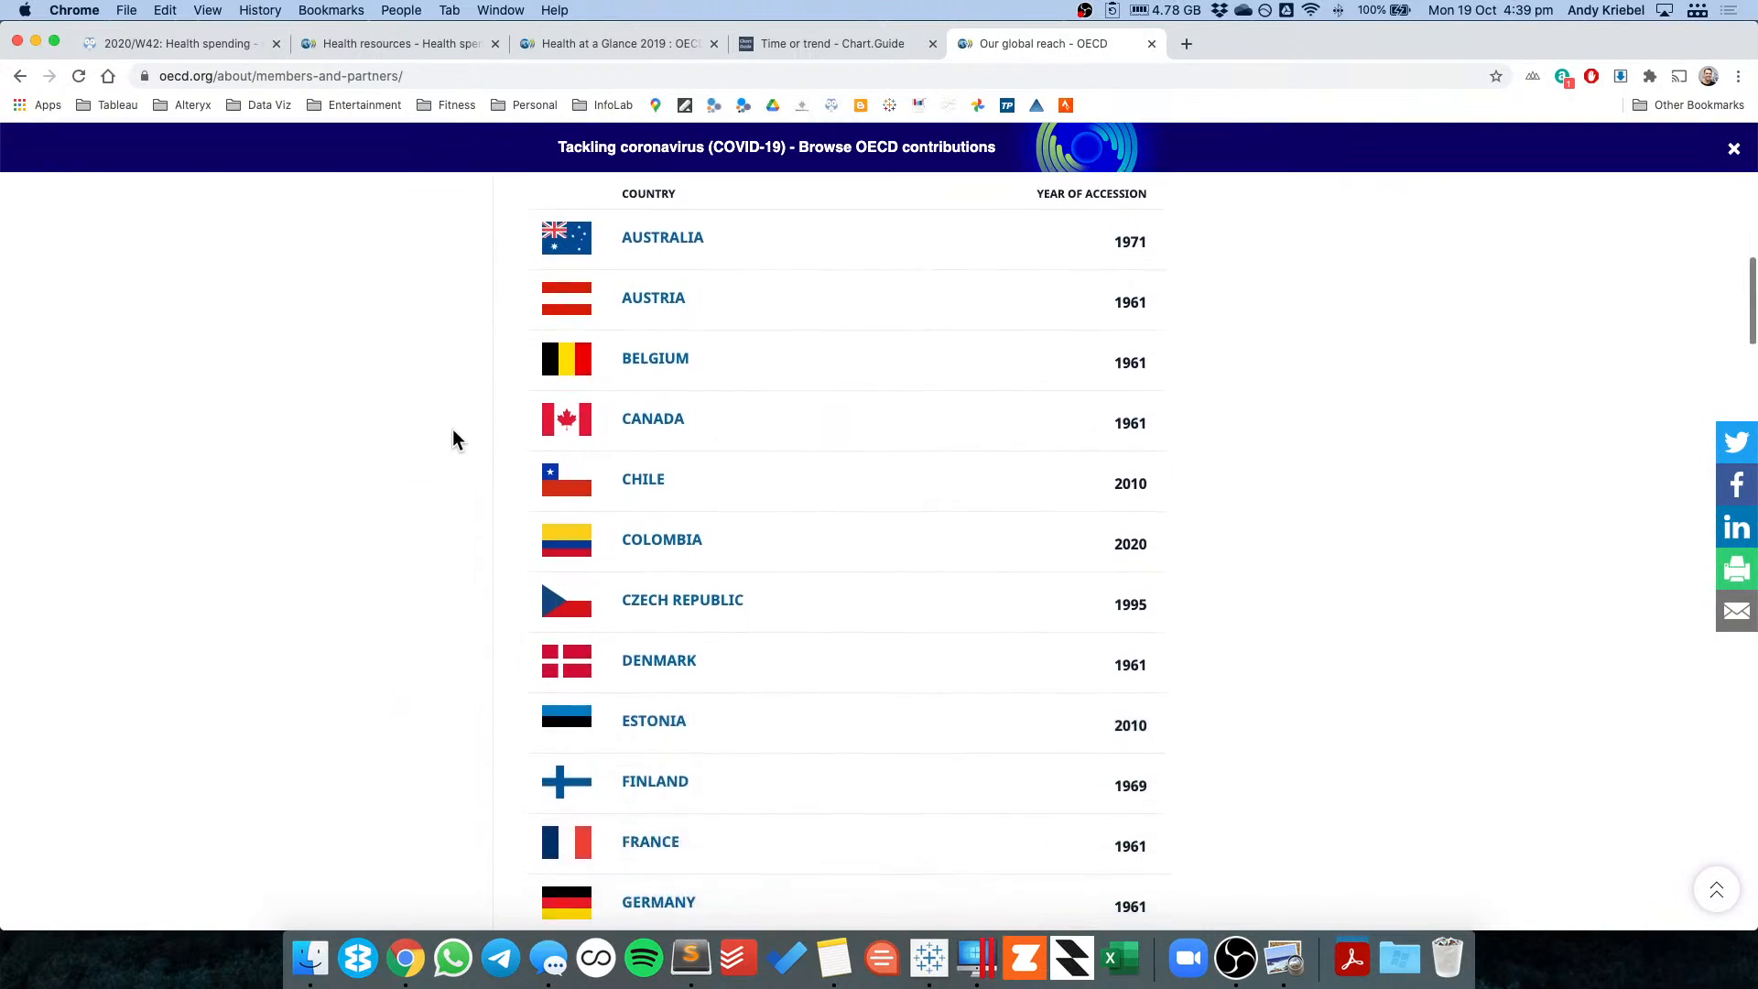
scroll(452, 430, "down", 20)
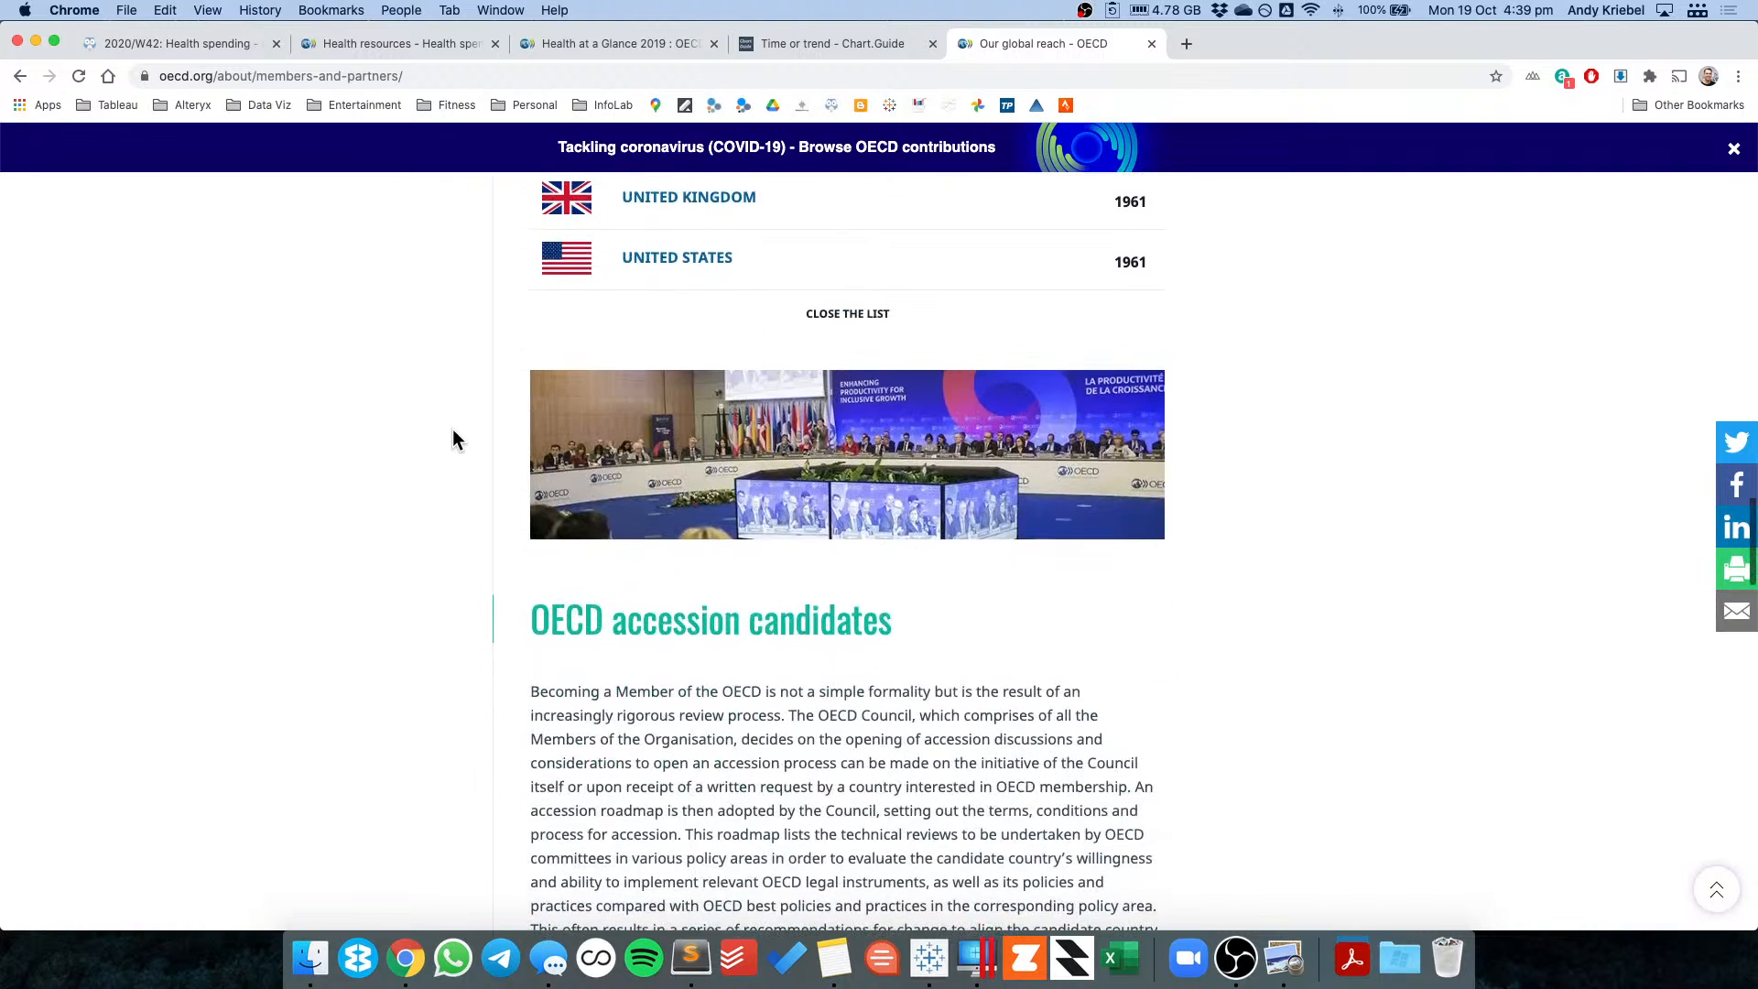
key("super+Tab")
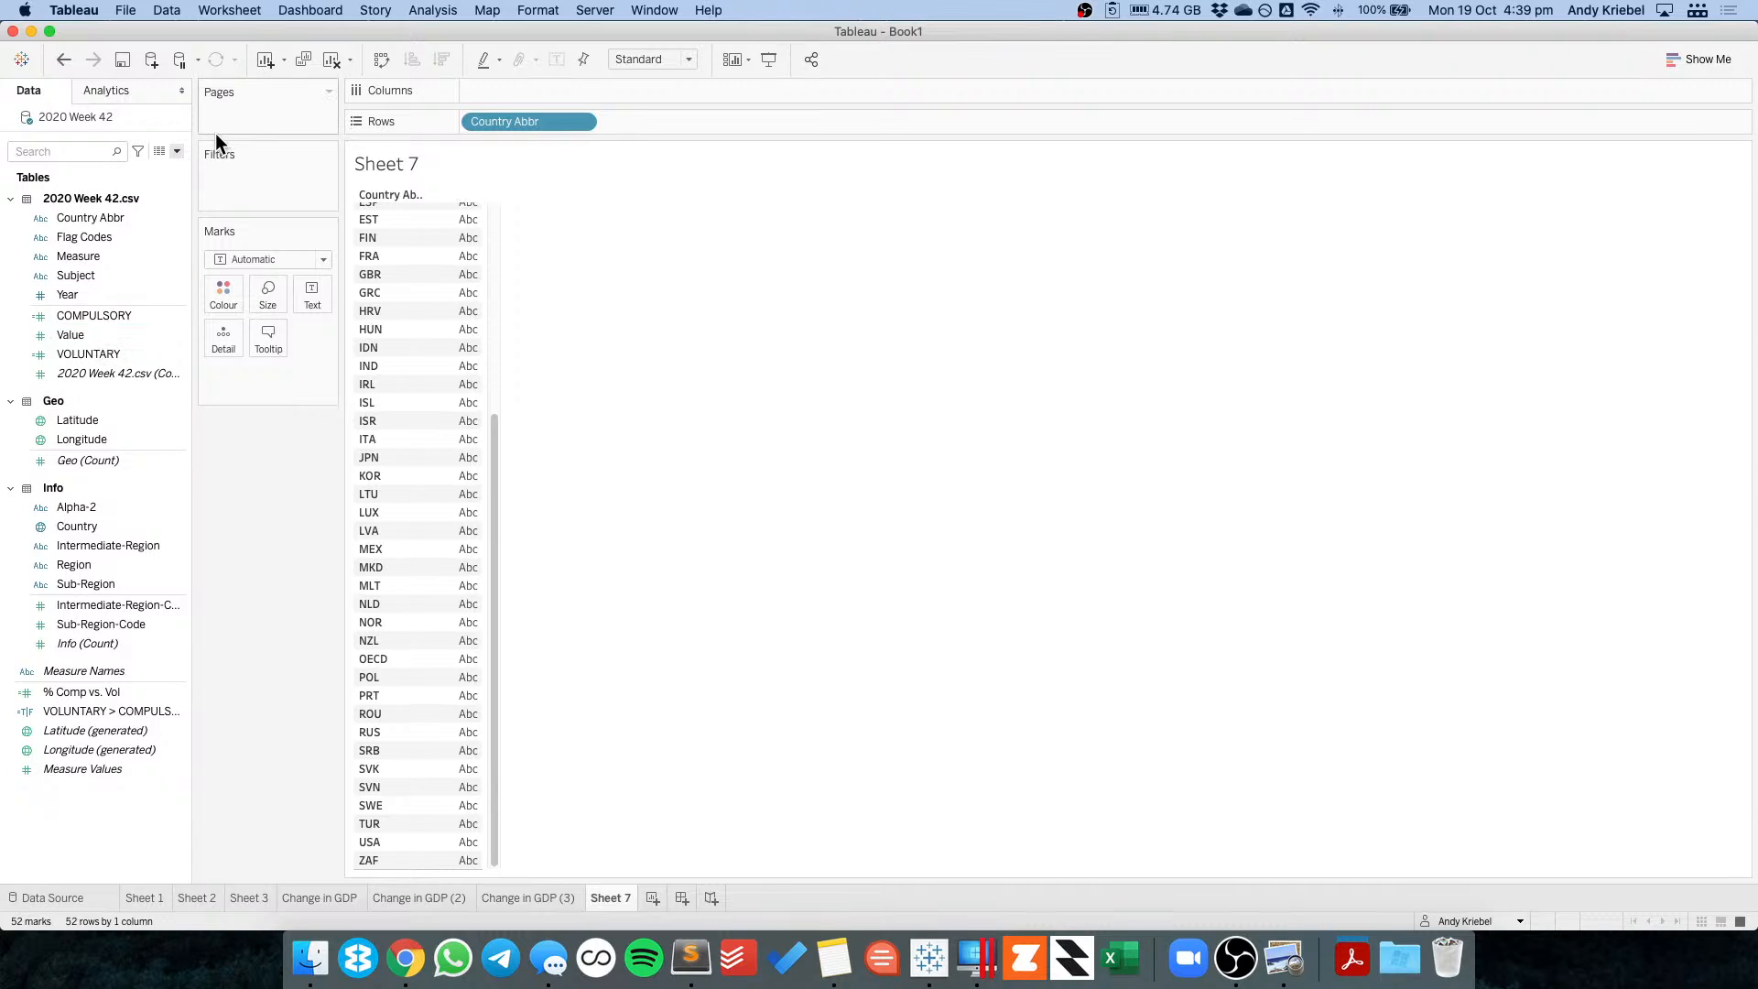
right_click(111, 314)
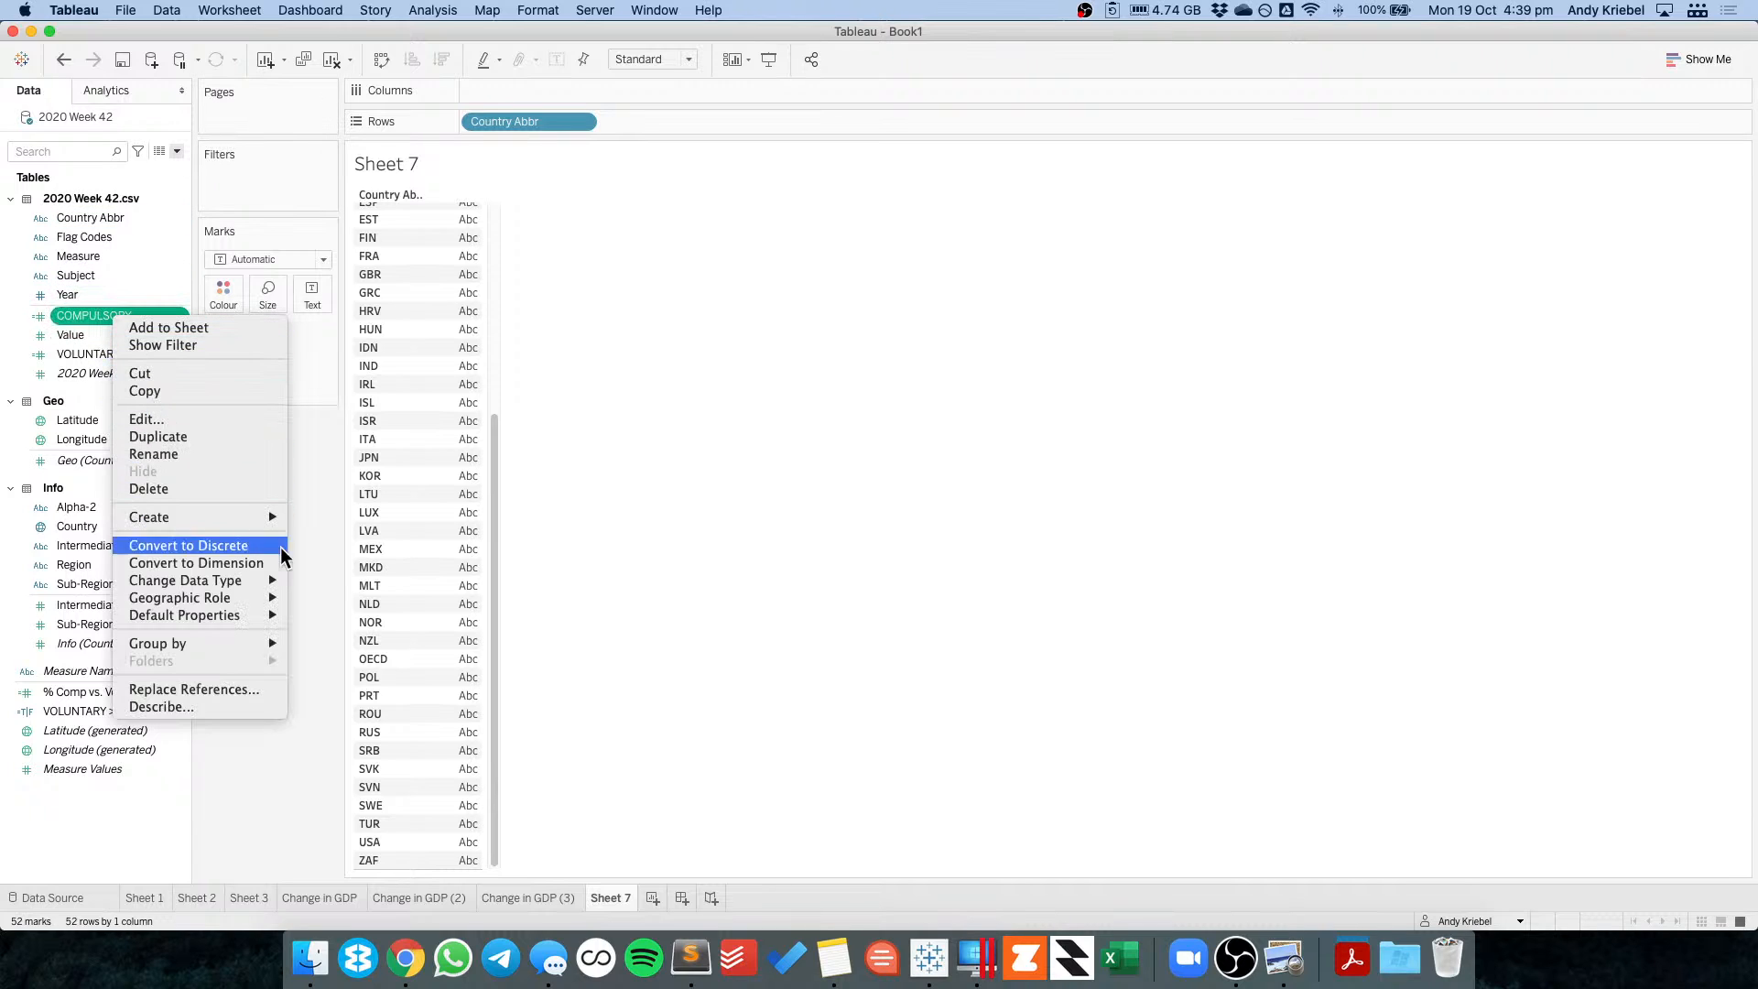
left_click(313, 547)
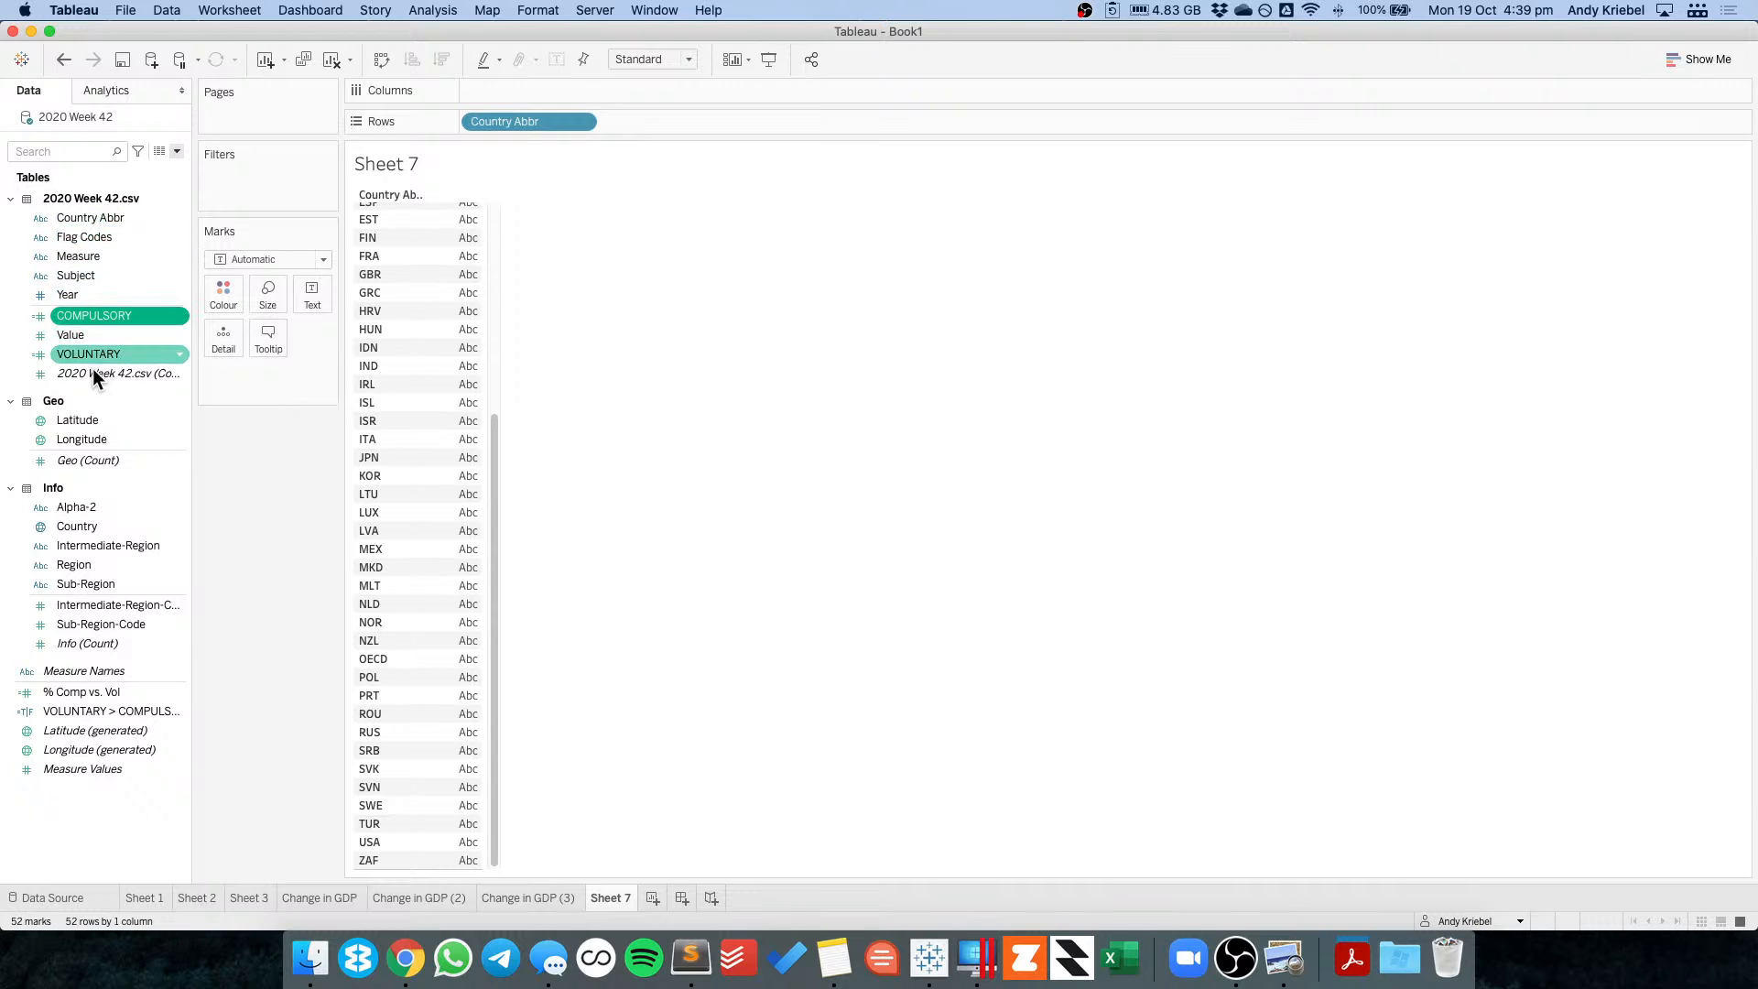
Try adding Country beside Country Abbr in the rows, look through the country list, and remove Country again.
left_click(98, 518)
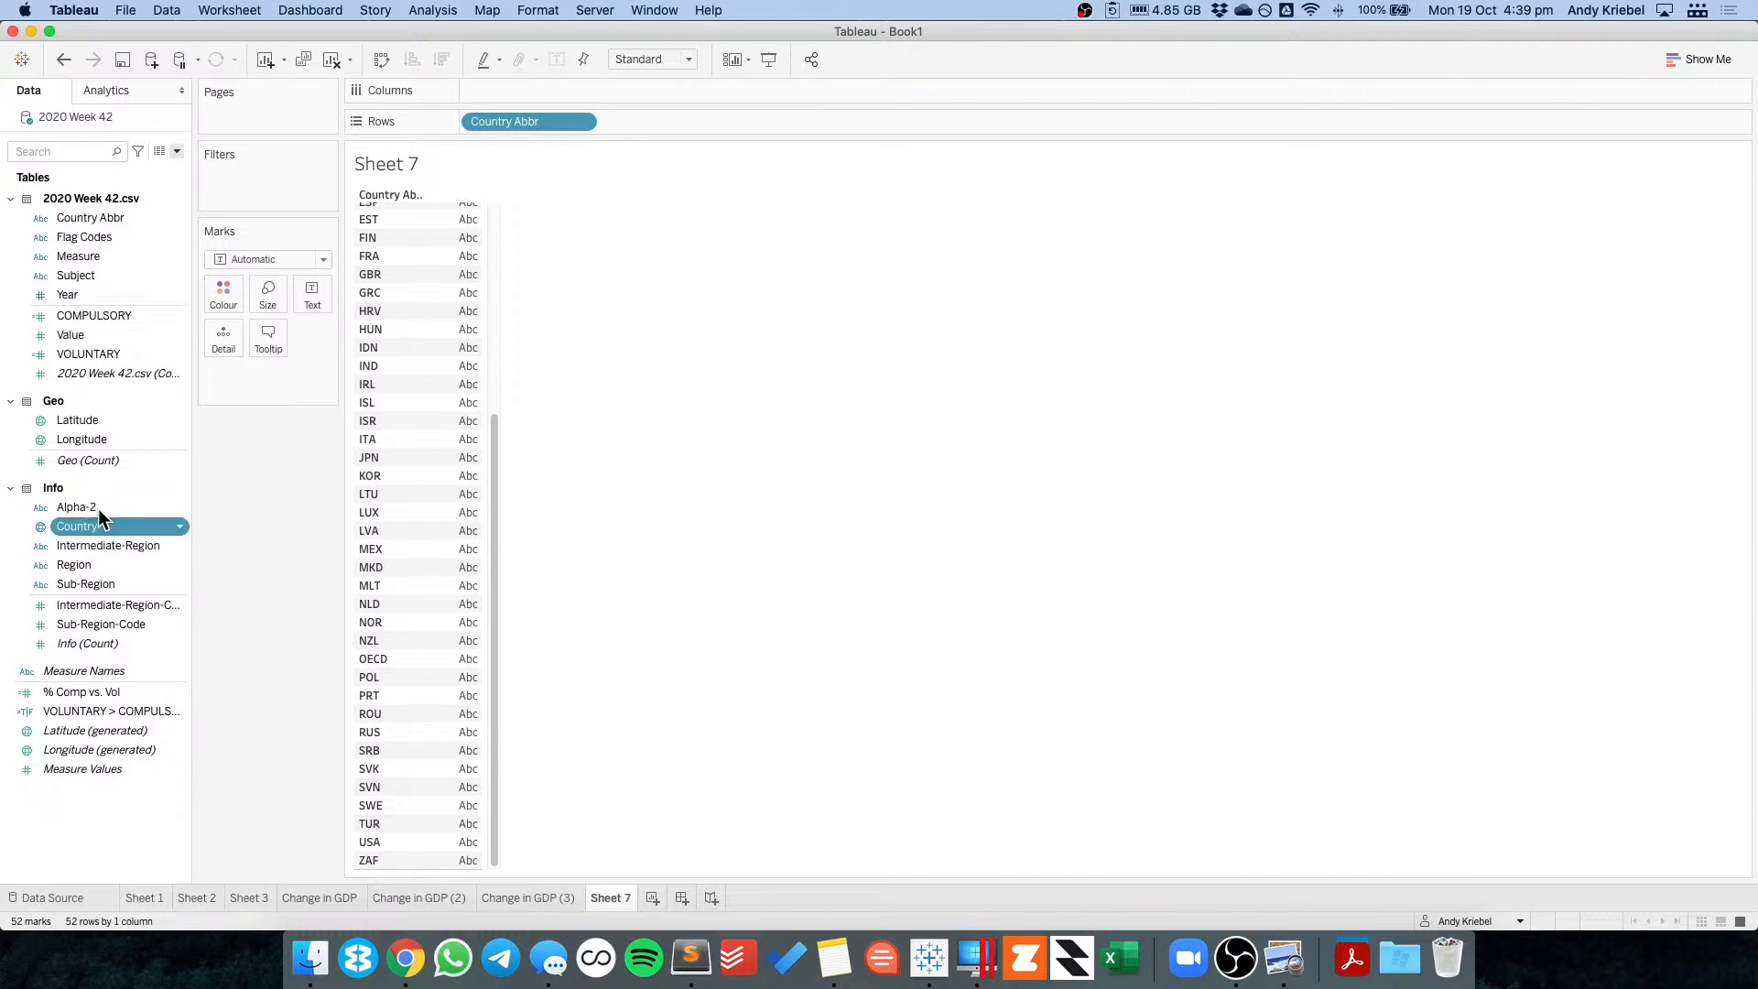
left_click_drag(97, 508, 638, 124)
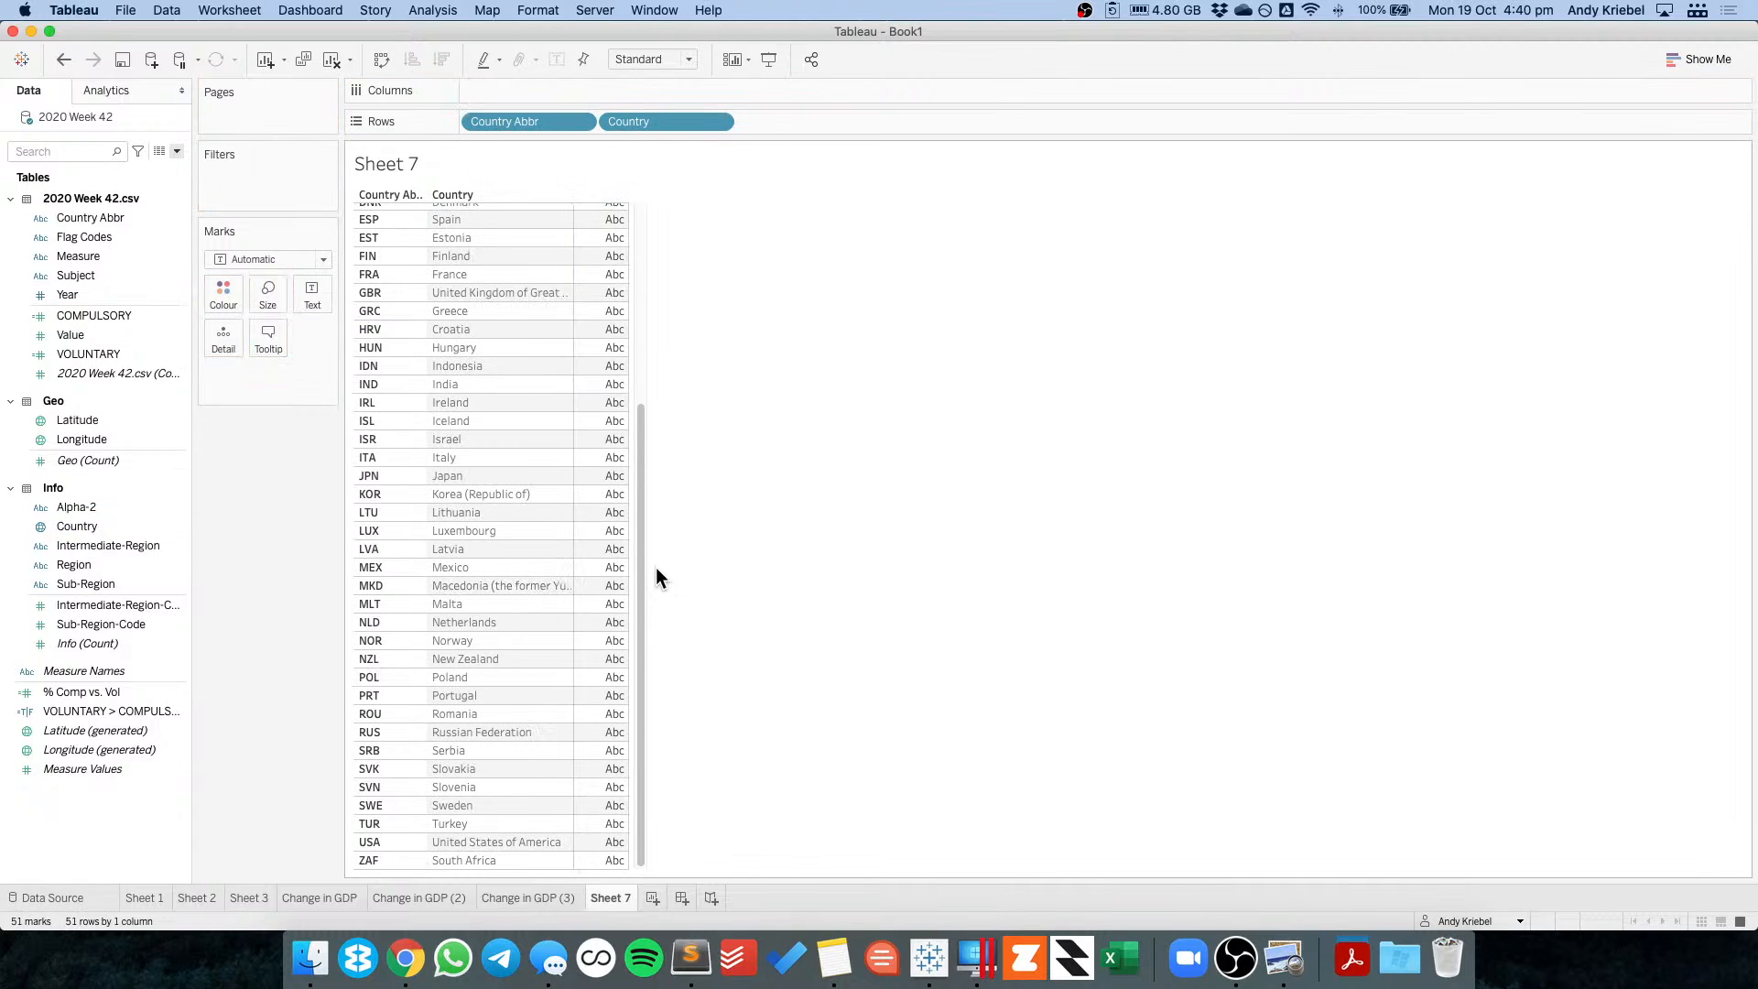
left_click_drag(639, 575, 647, 279)
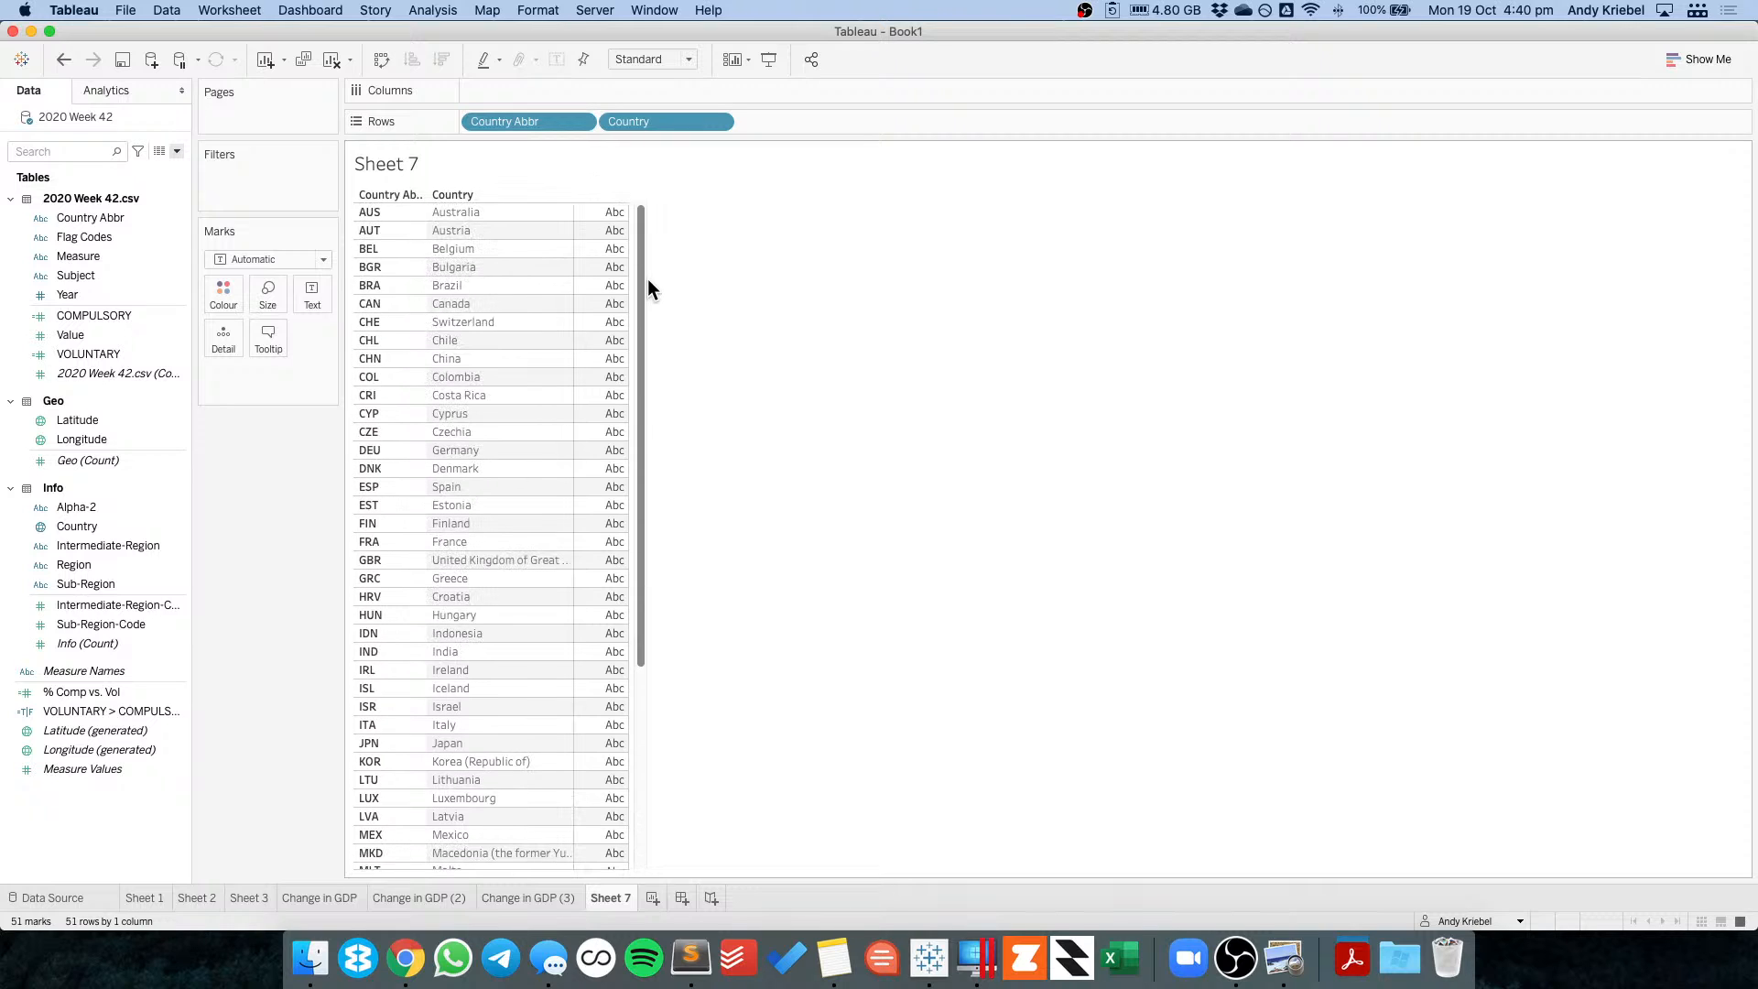
left_click_drag(646, 366, 638, 667)
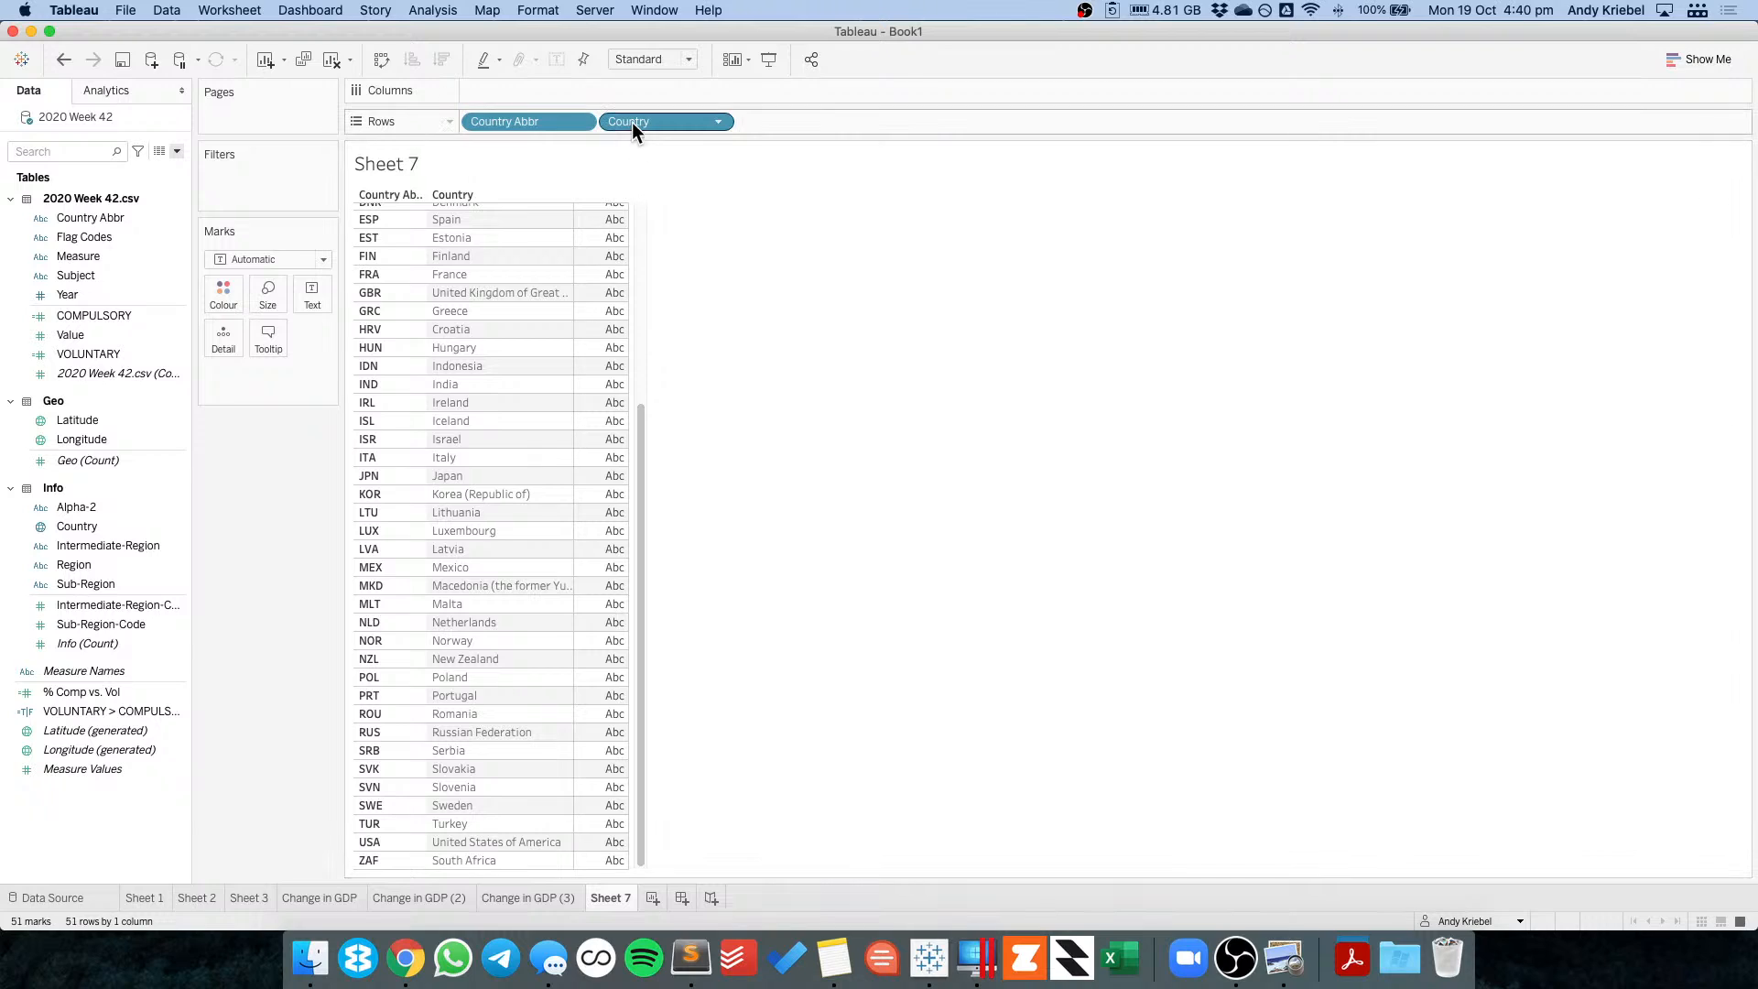
left_click_drag(632, 123, 201, 332)
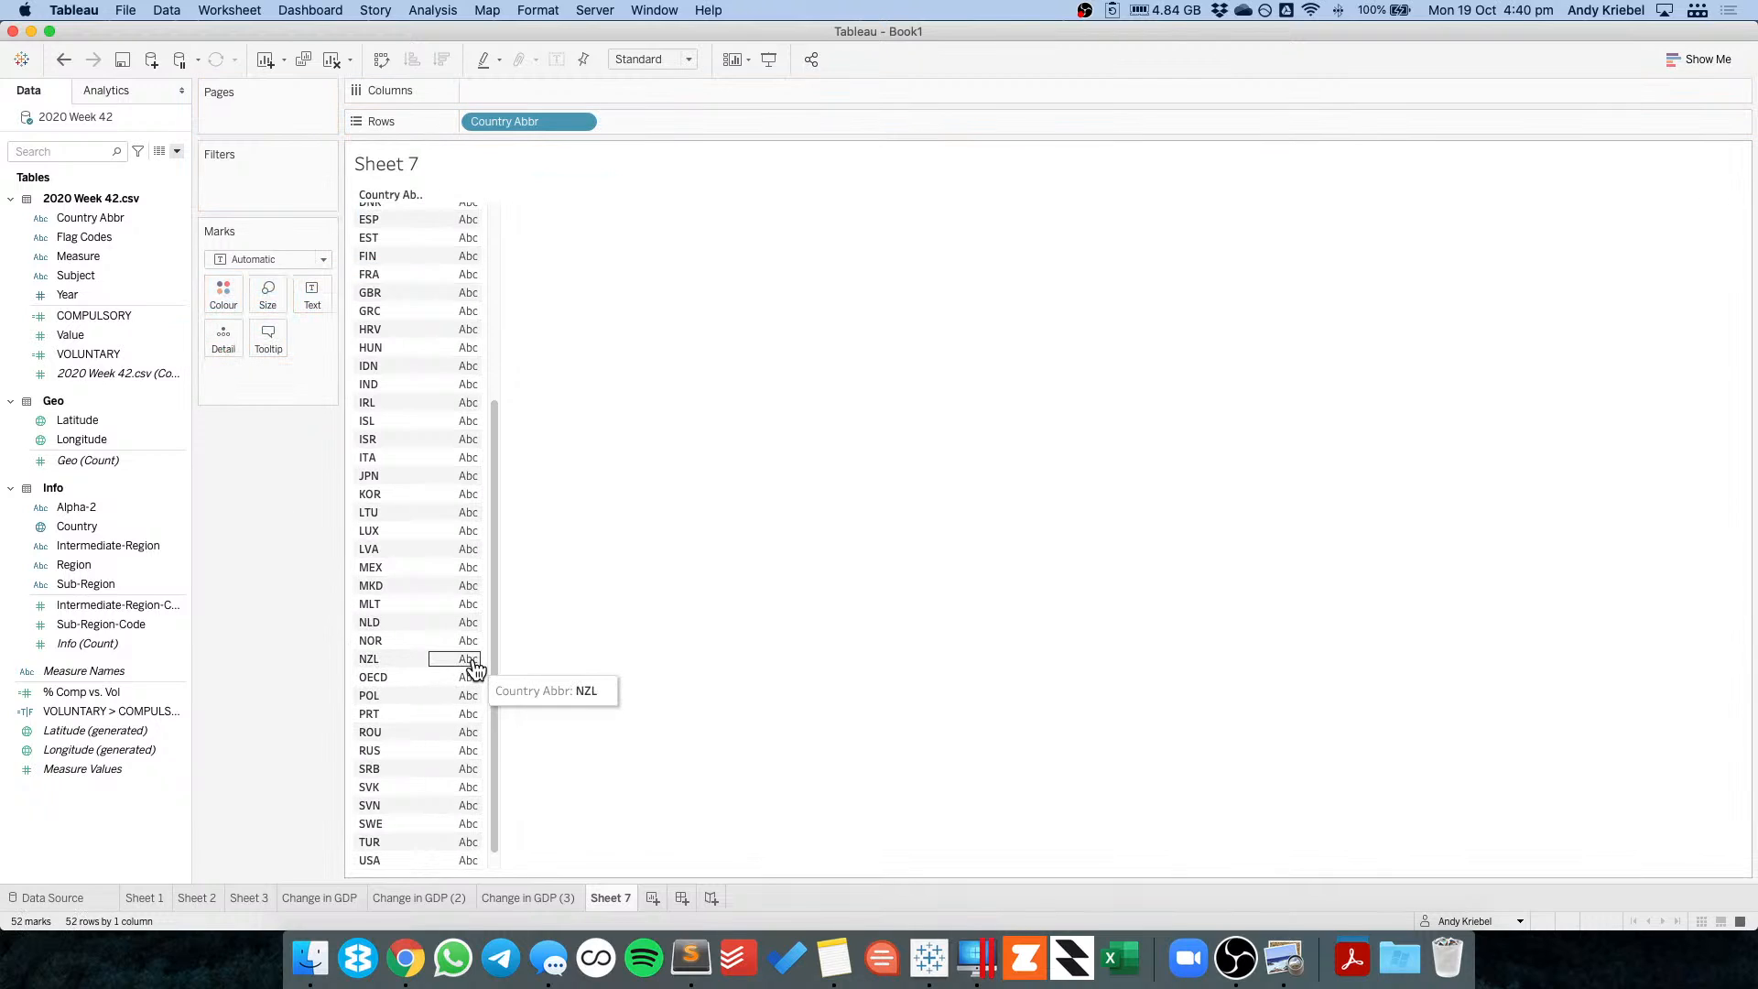
Try adding Country as a detail of the country abbreviation list and undo it.
left_click(87, 373)
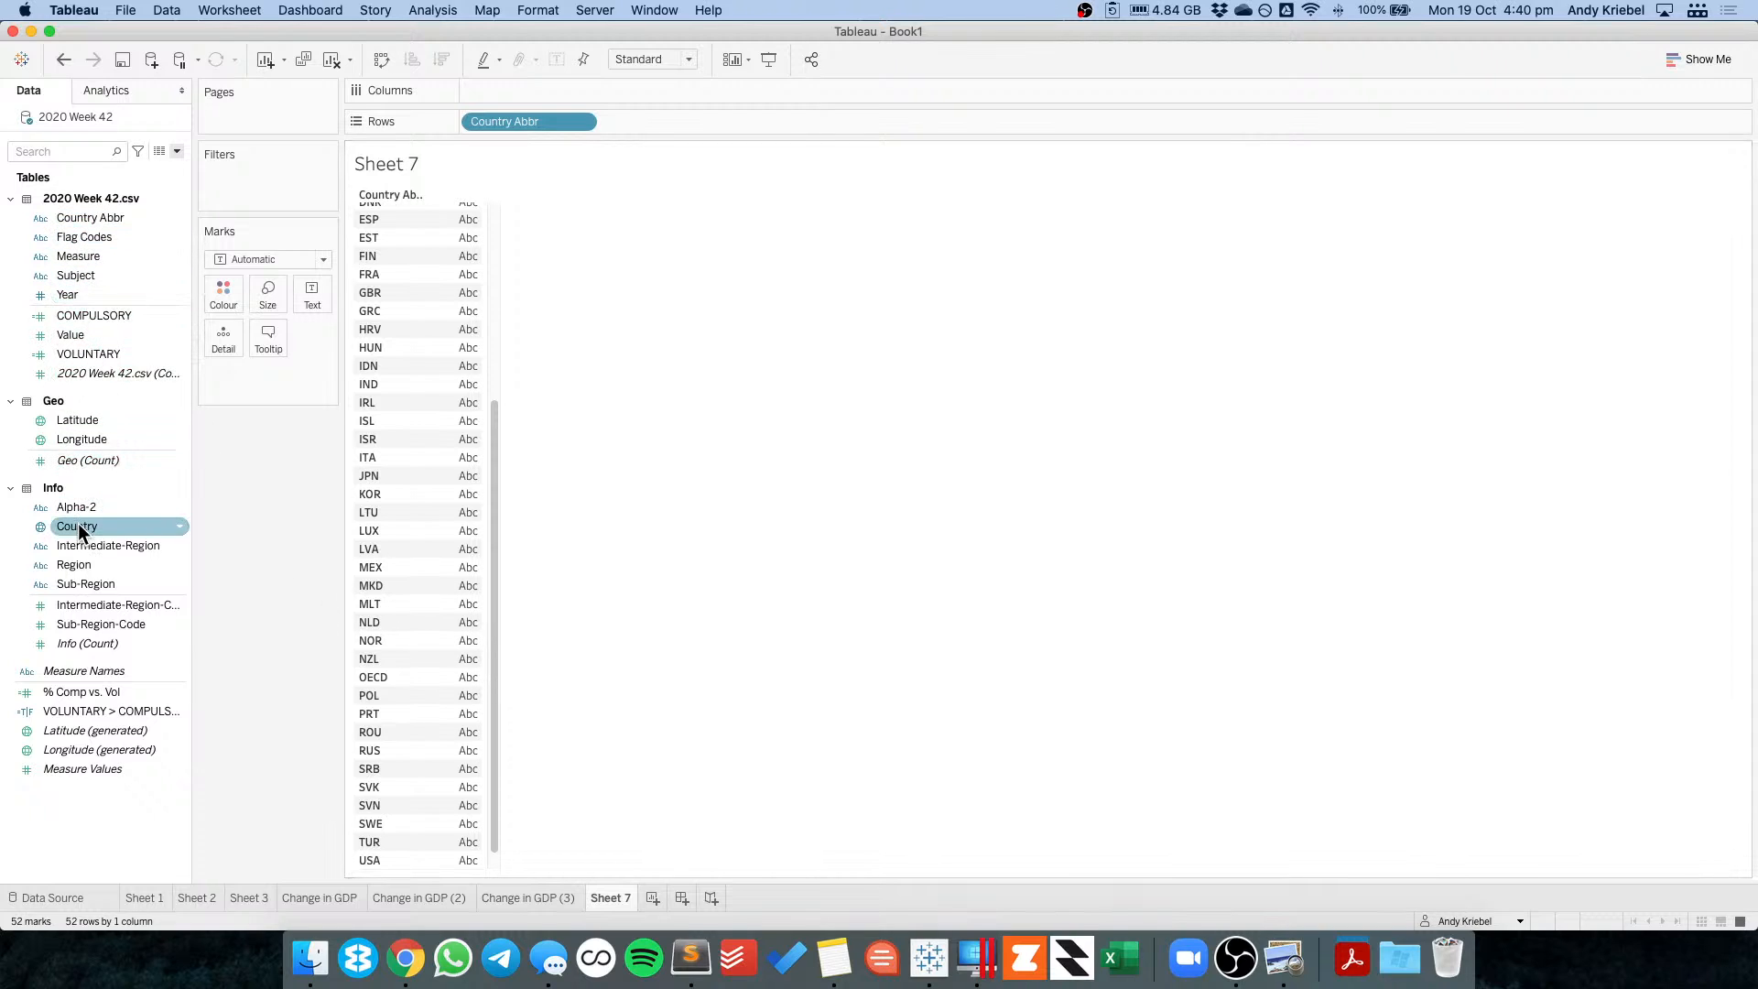
left_click_drag(77, 525, 224, 337)
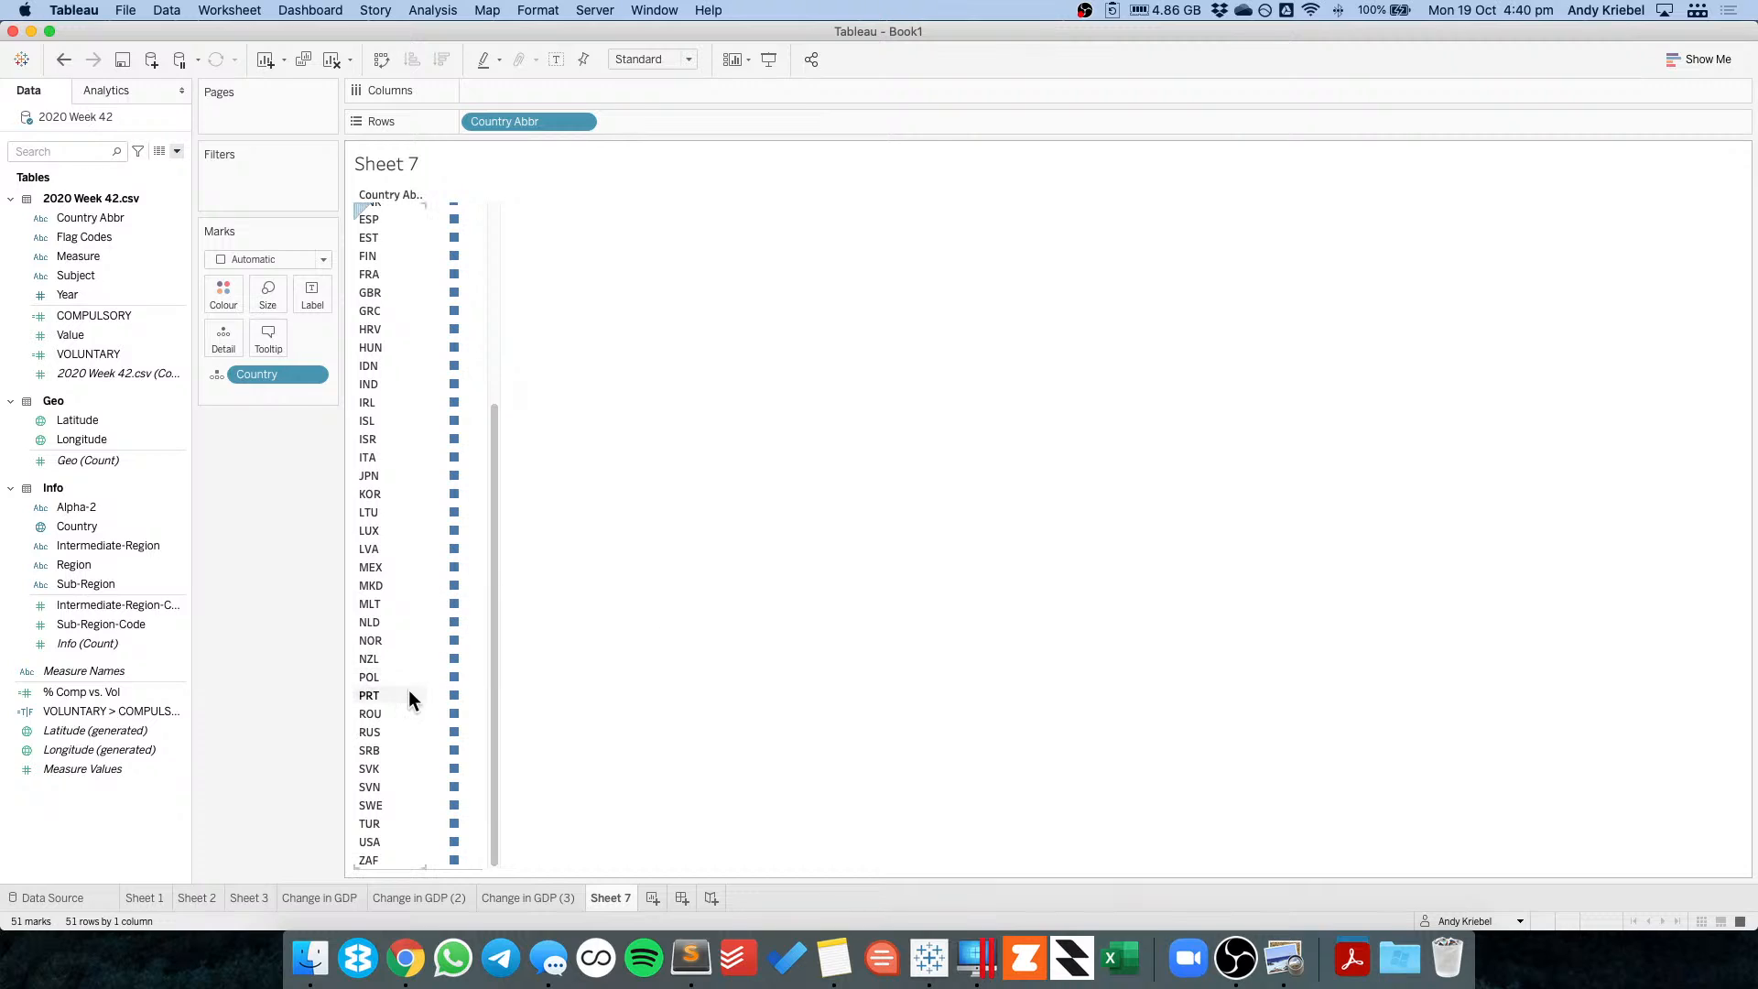
left_click(63, 61)
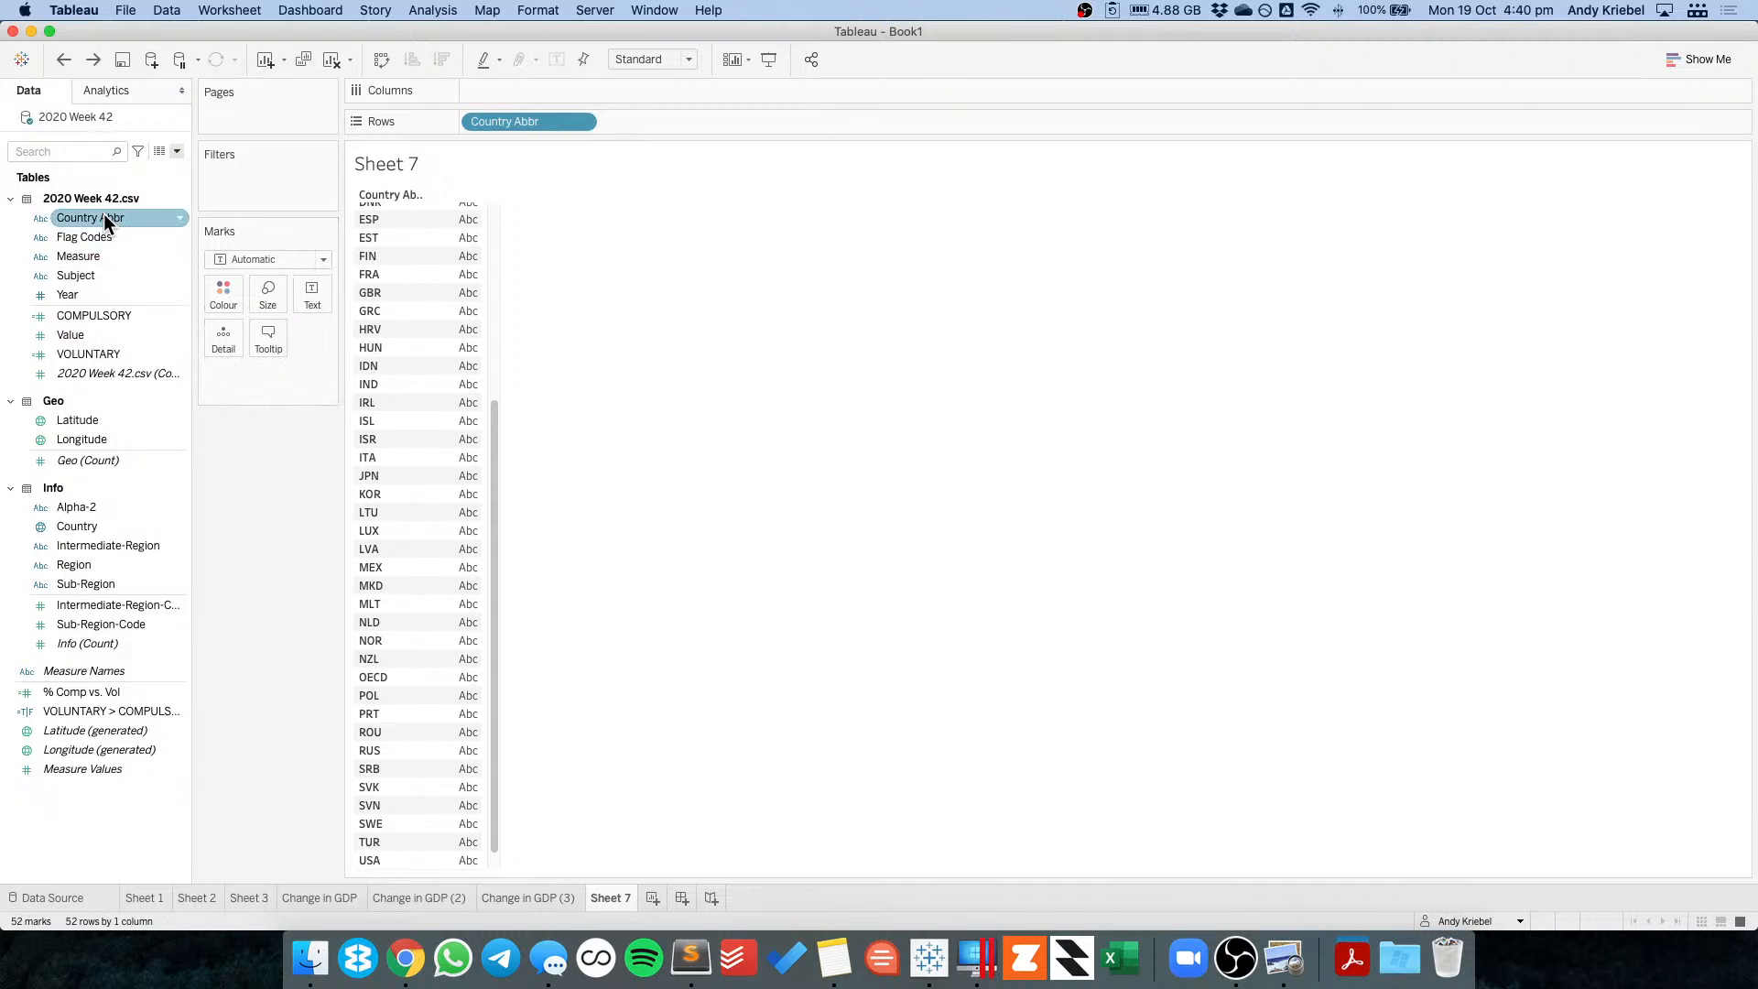
Filter the country list to the % of GDP measure by way of Measure in the columns, and remove Measure from the columns.
left_click_drag(95, 253, 579, 90)
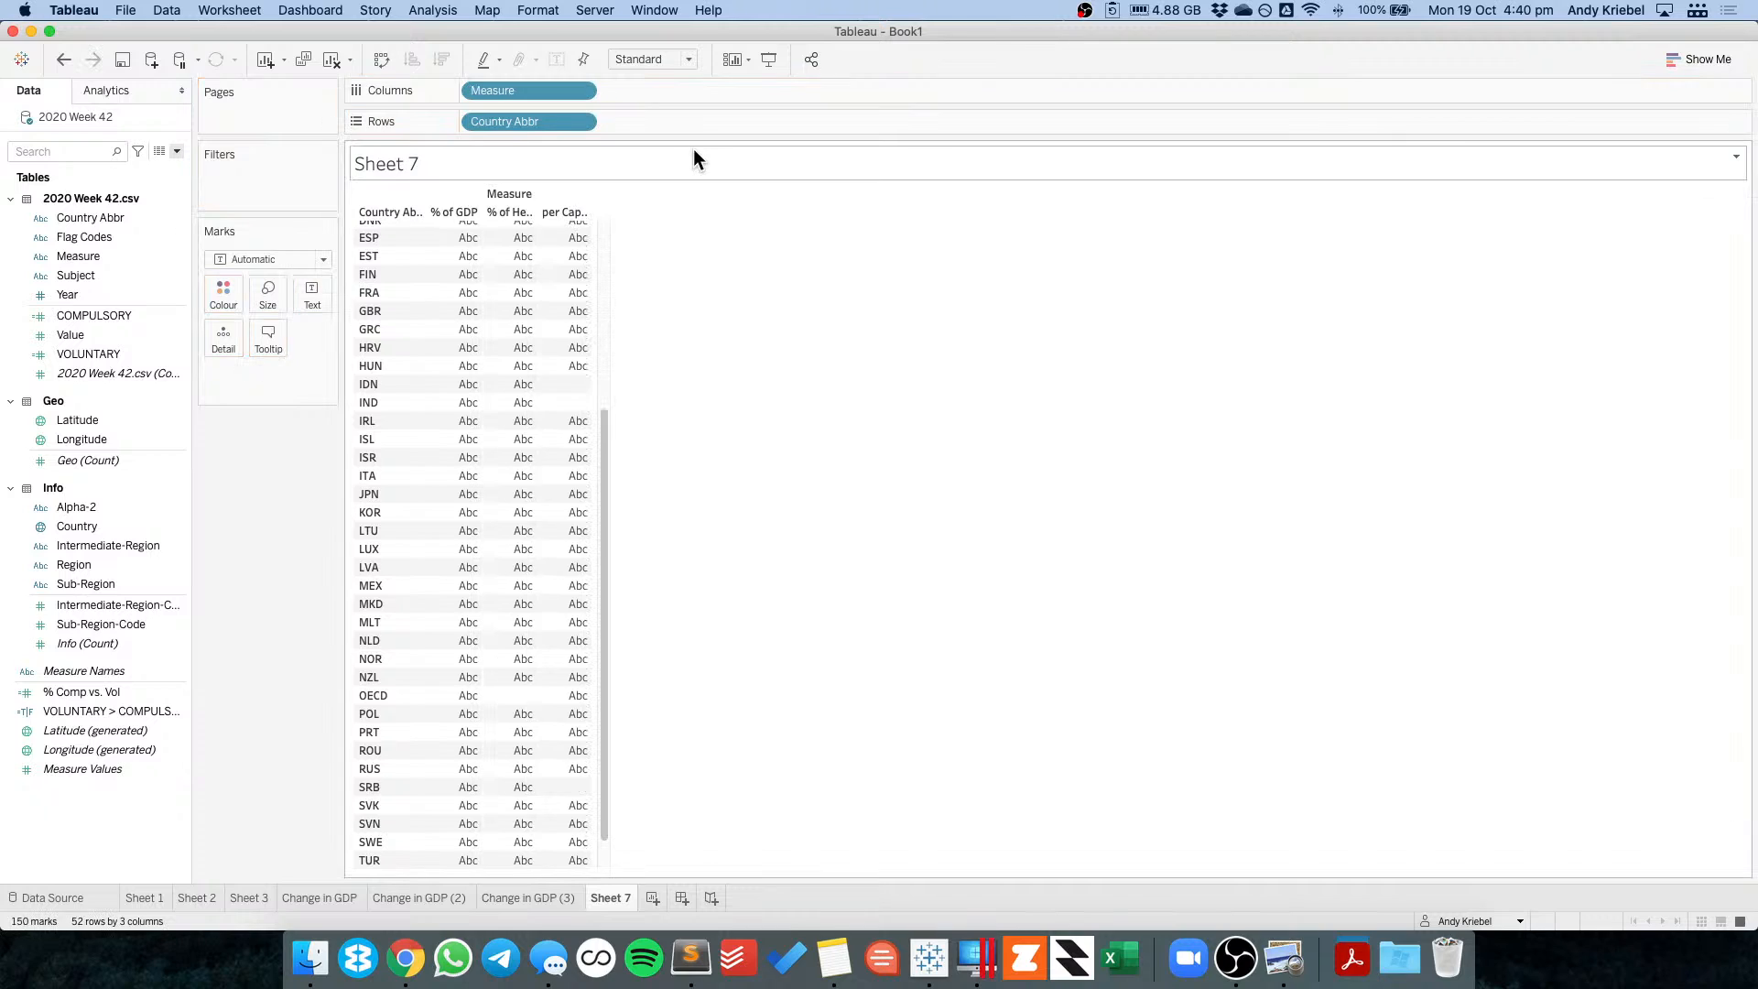
right_click(455, 210)
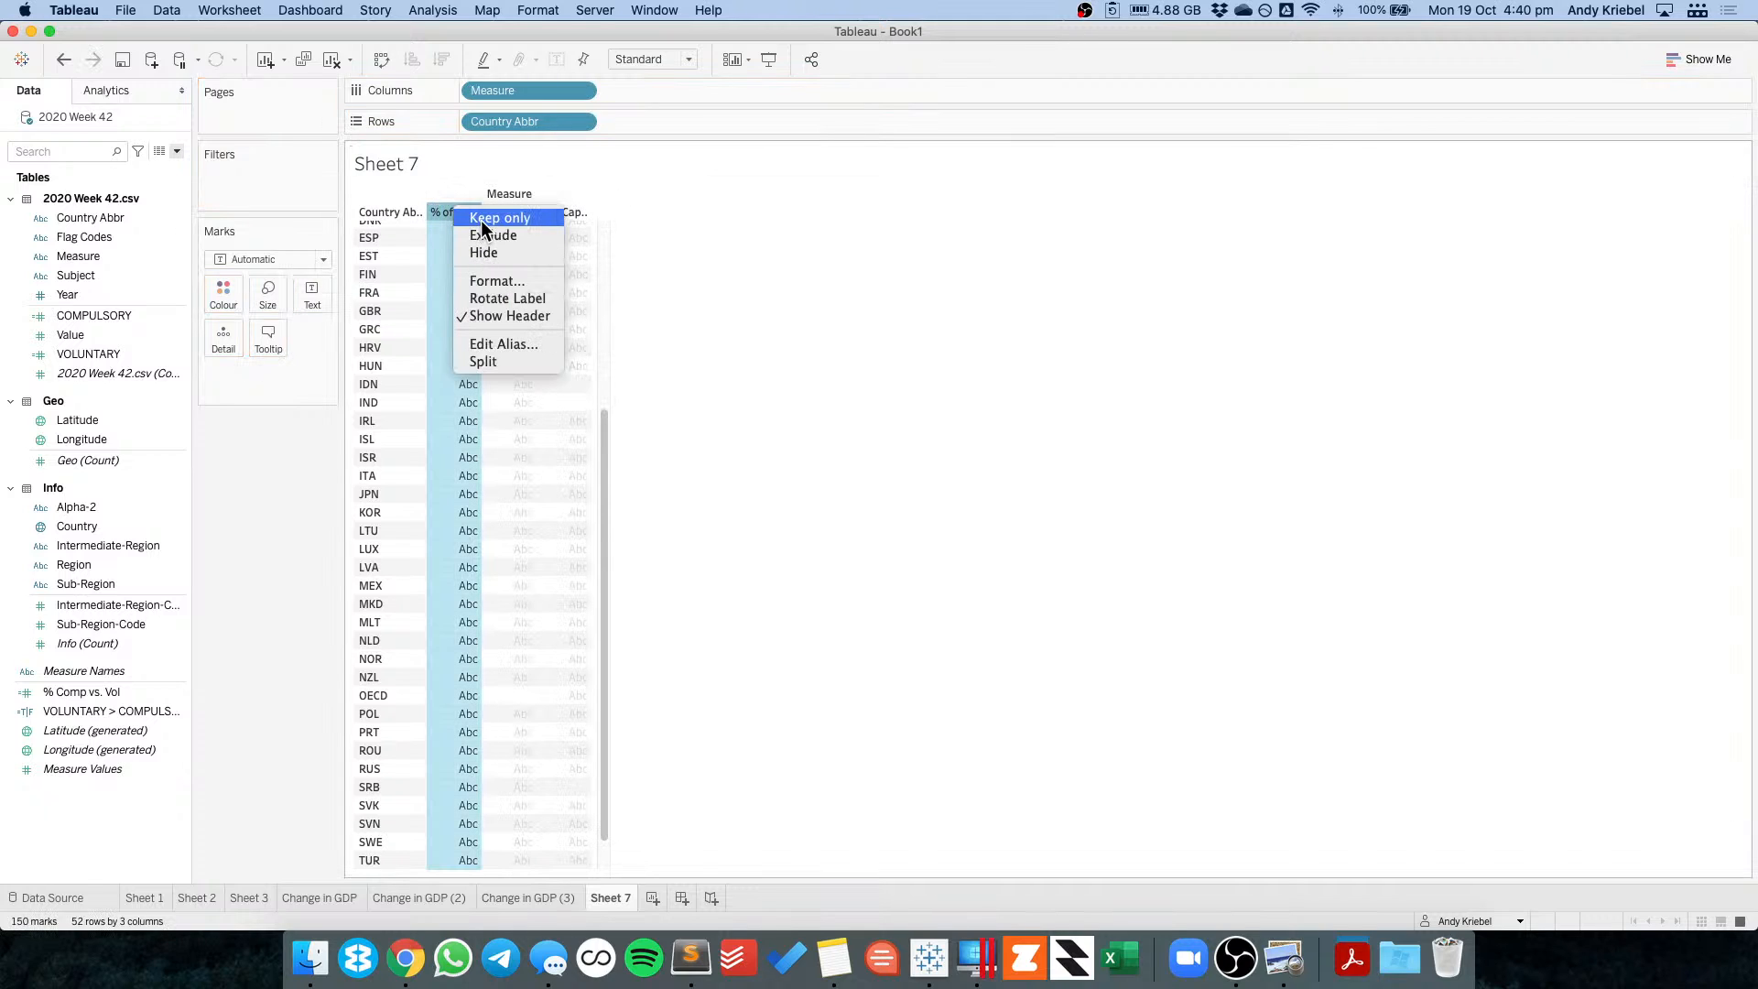
left_click(481, 219)
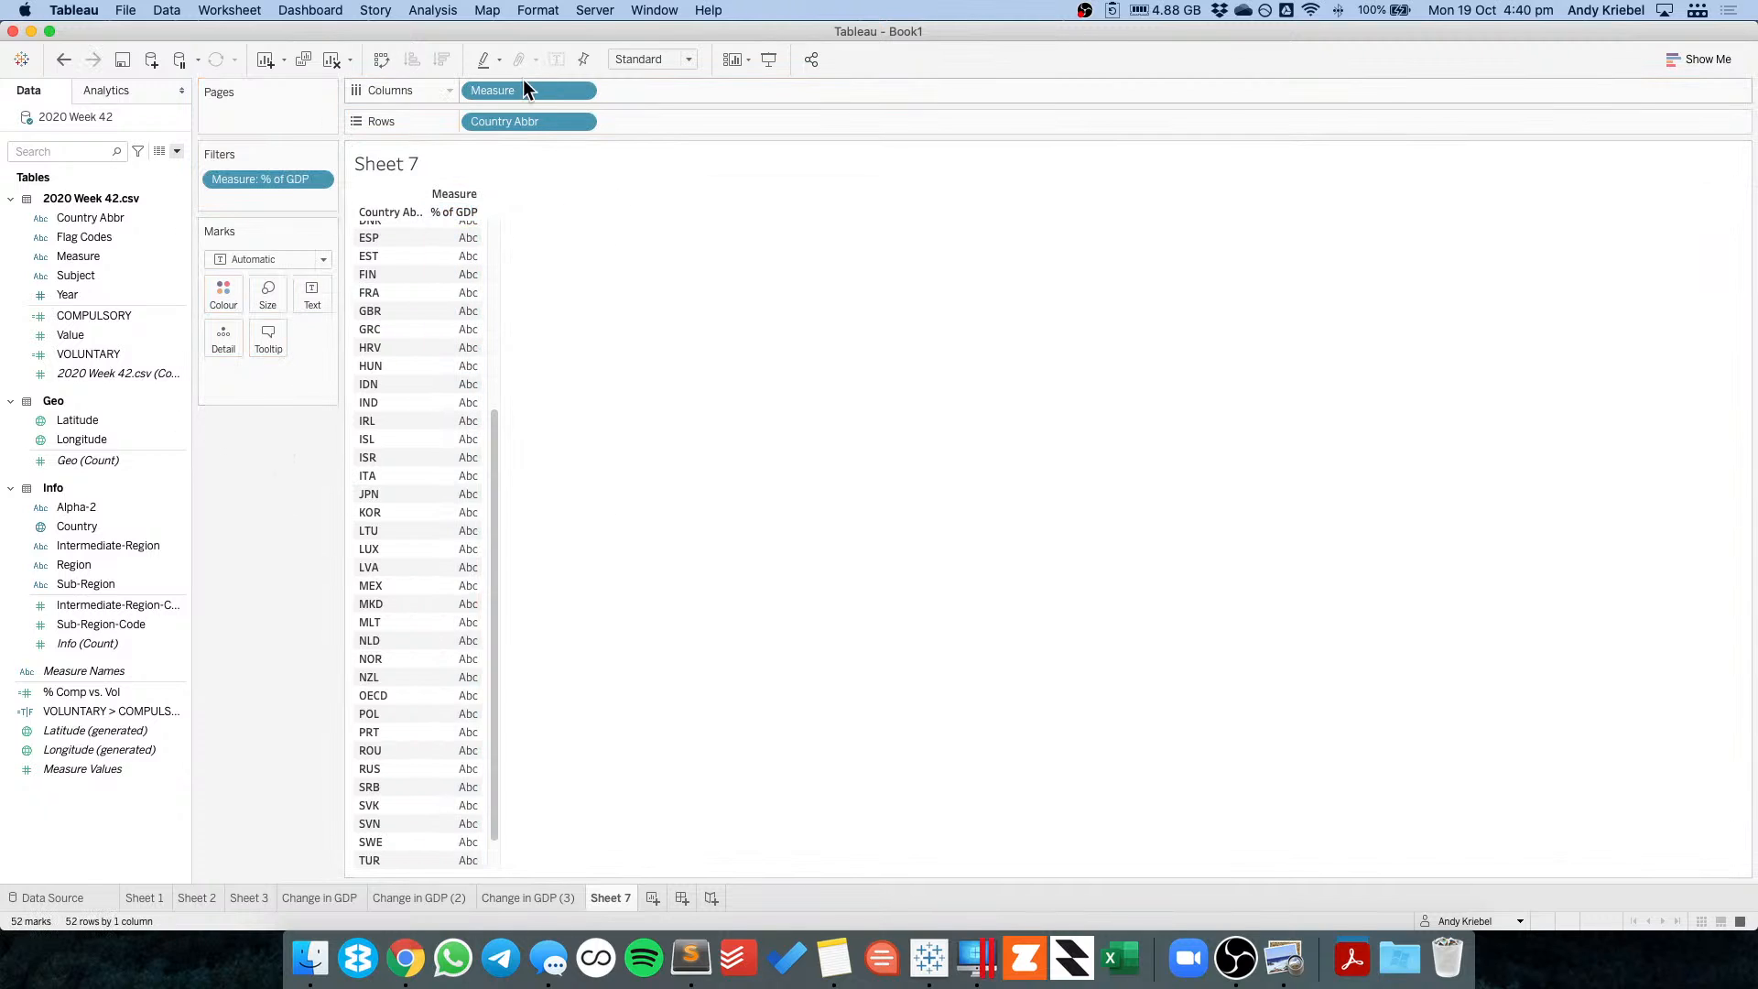
left_click_drag(527, 90, 257, 469)
Filter the country list to the TOTAL subject by way of Subject in the columns, and remove Subject from the columns.
left_click_drag(102, 273, 529, 90)
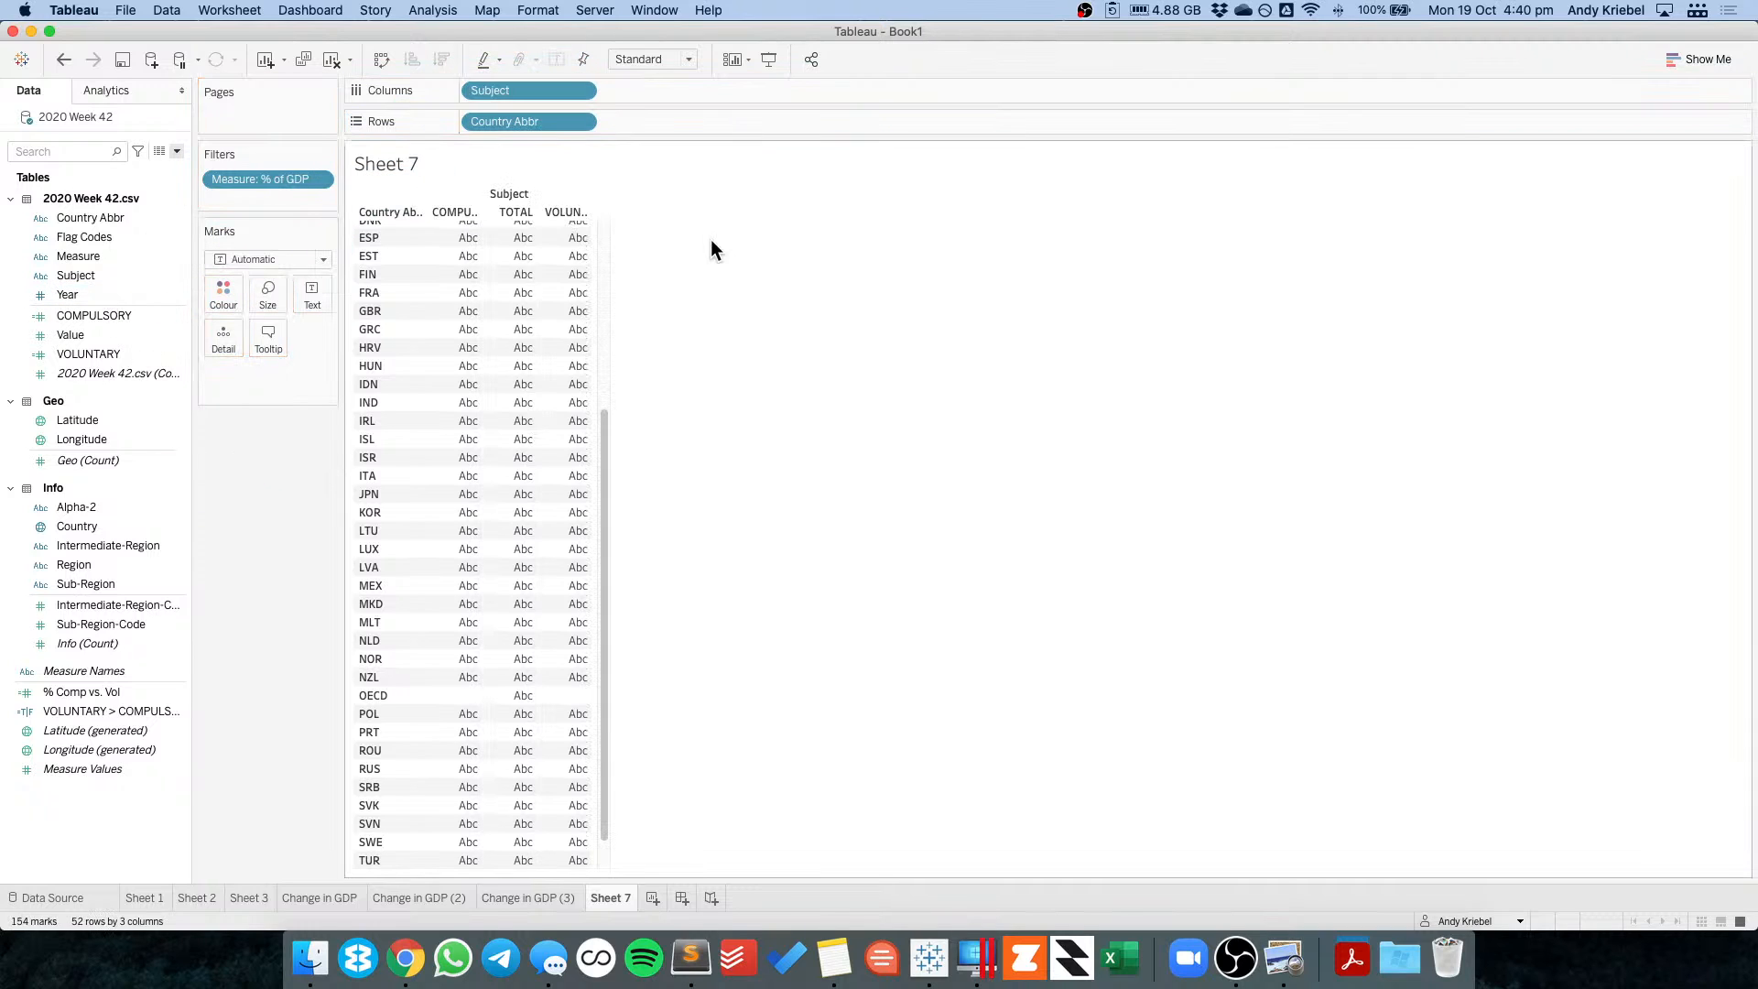
right_click(510, 212)
left_click(821, 513)
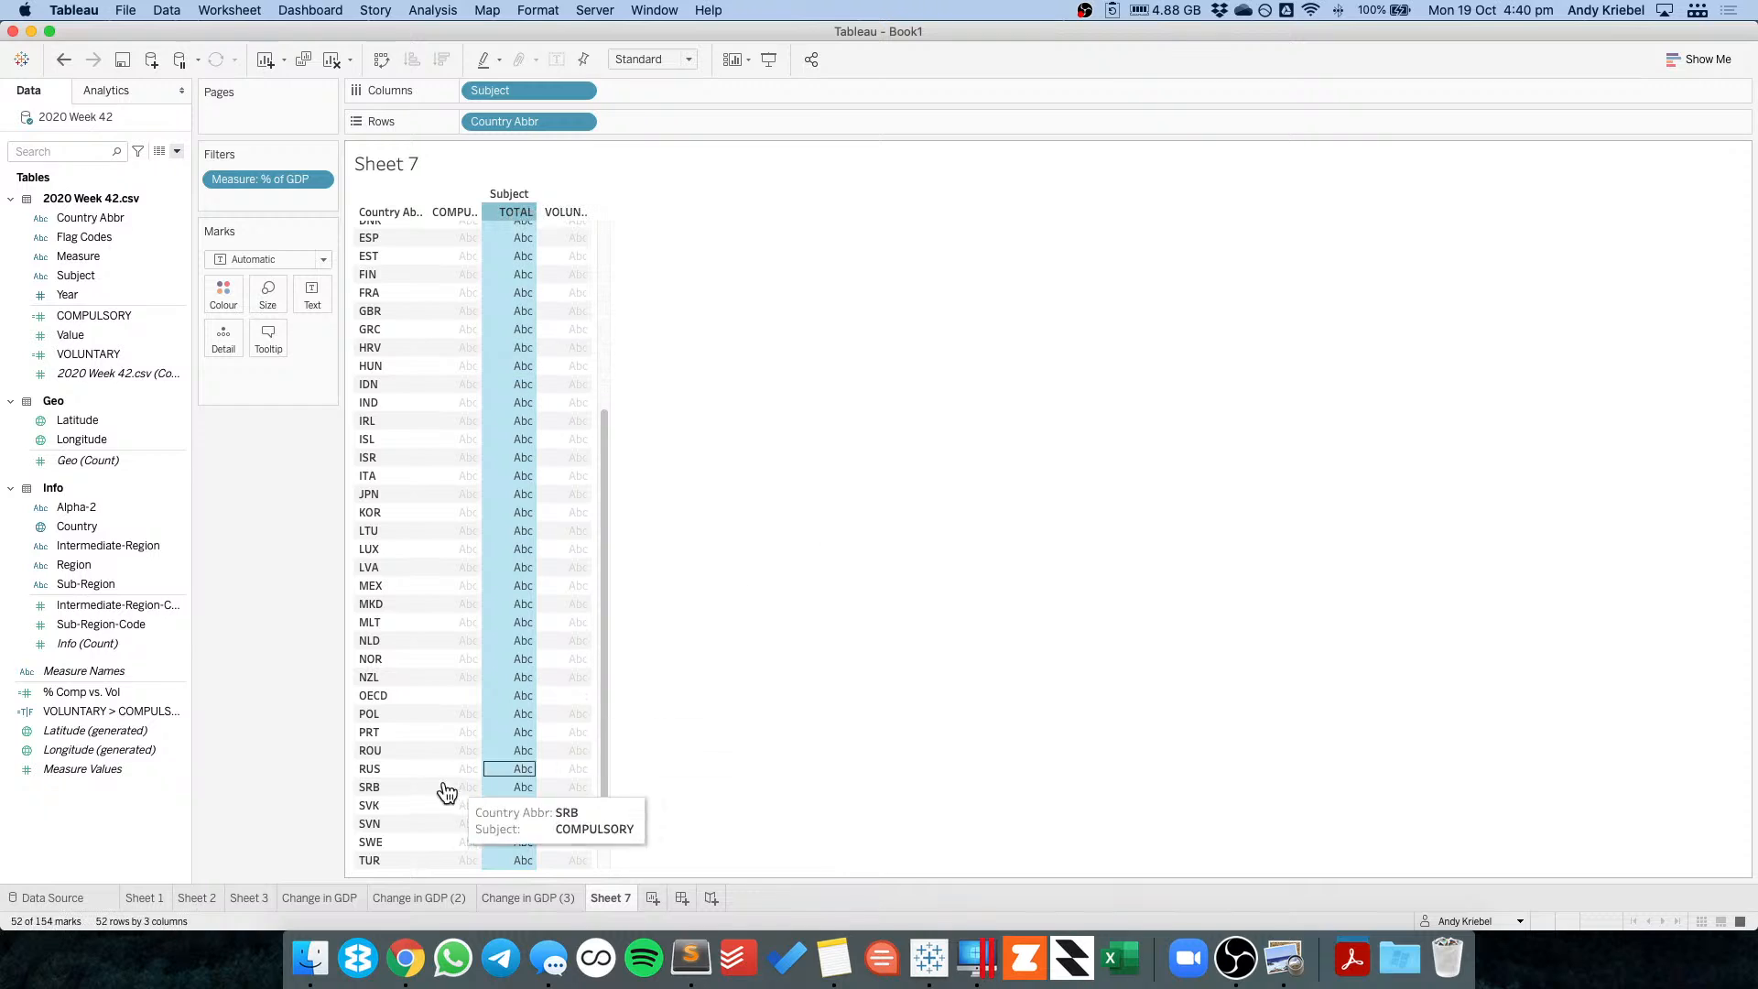
right_click(496, 212)
left_click(515, 224)
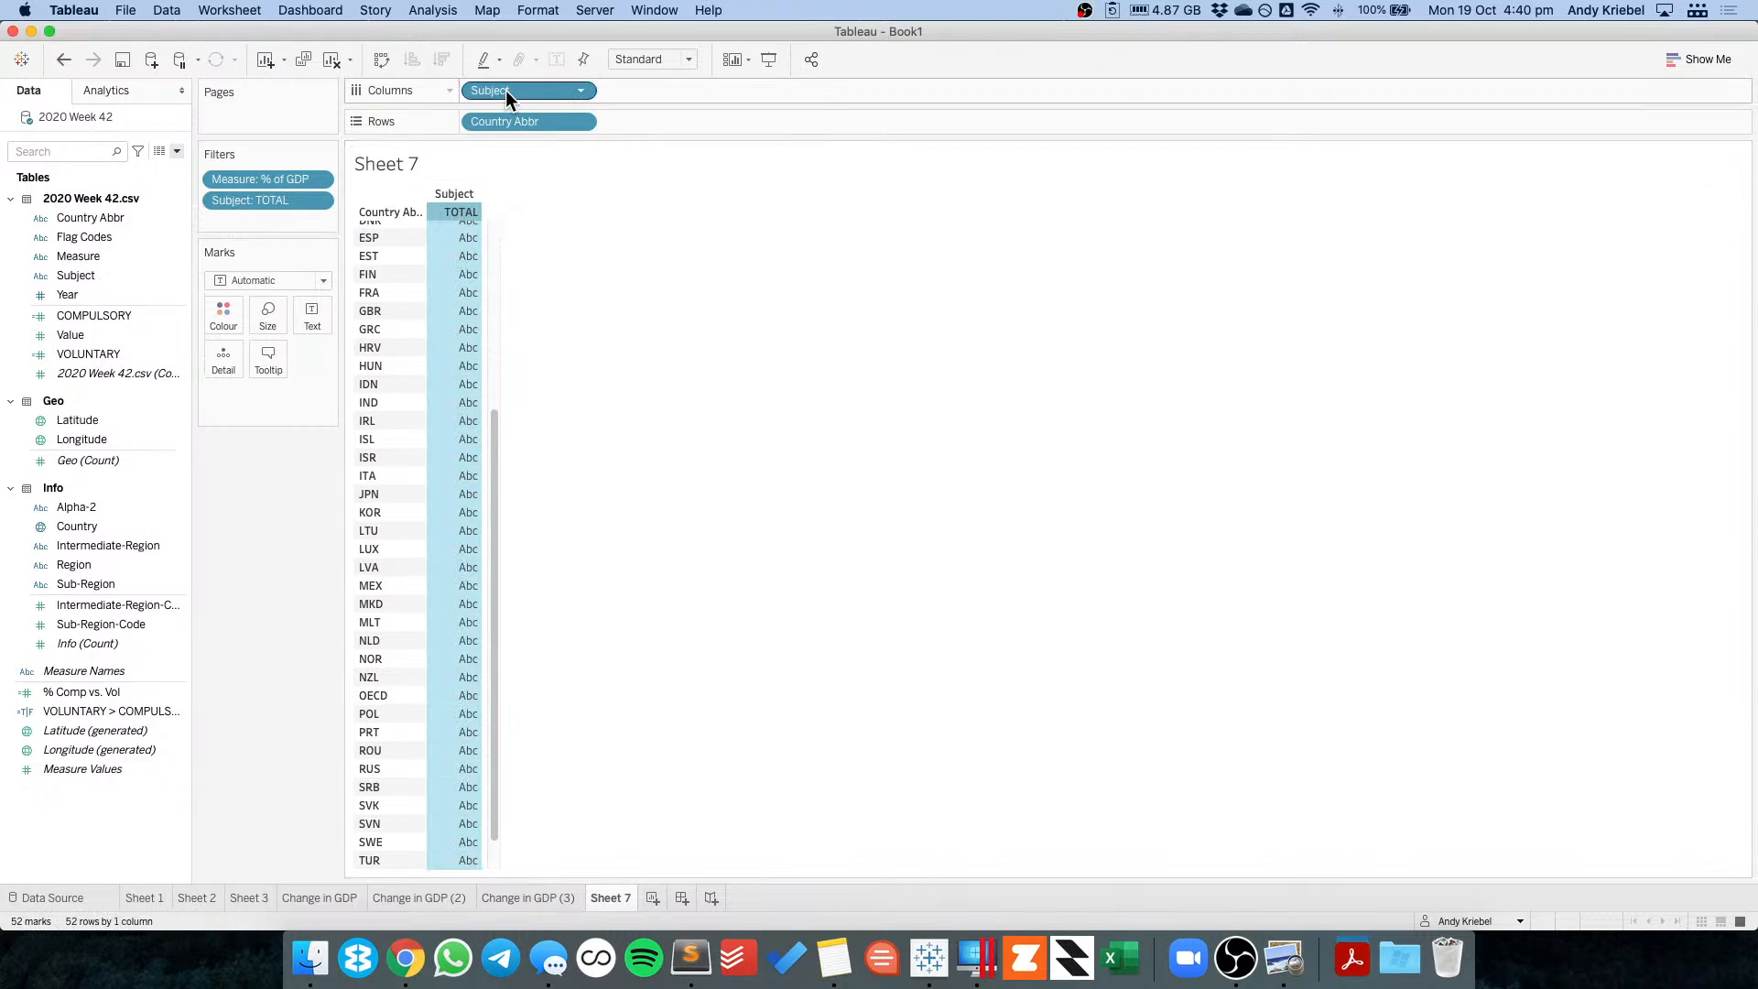
left_click_drag(505, 89, 82, 293)
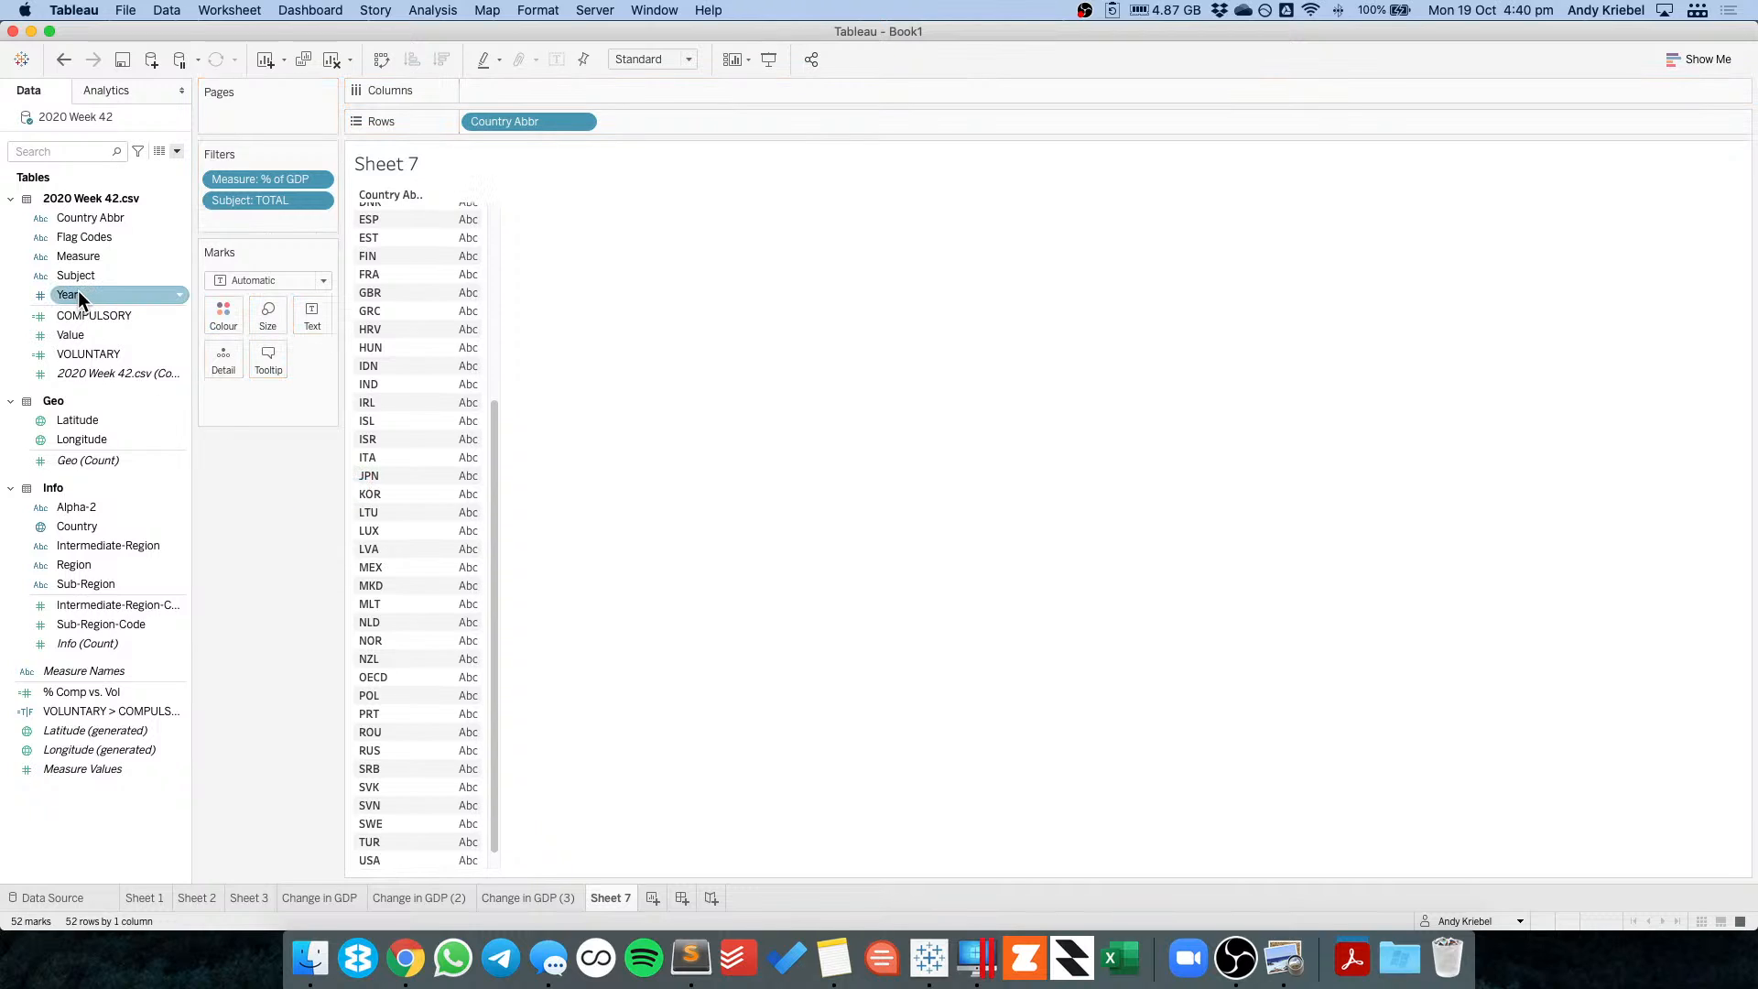
Place Year in the columns as a continuous axis and convert the Year field itself to continuous.
left_click_drag(79, 294, 515, 90)
left_click(582, 92)
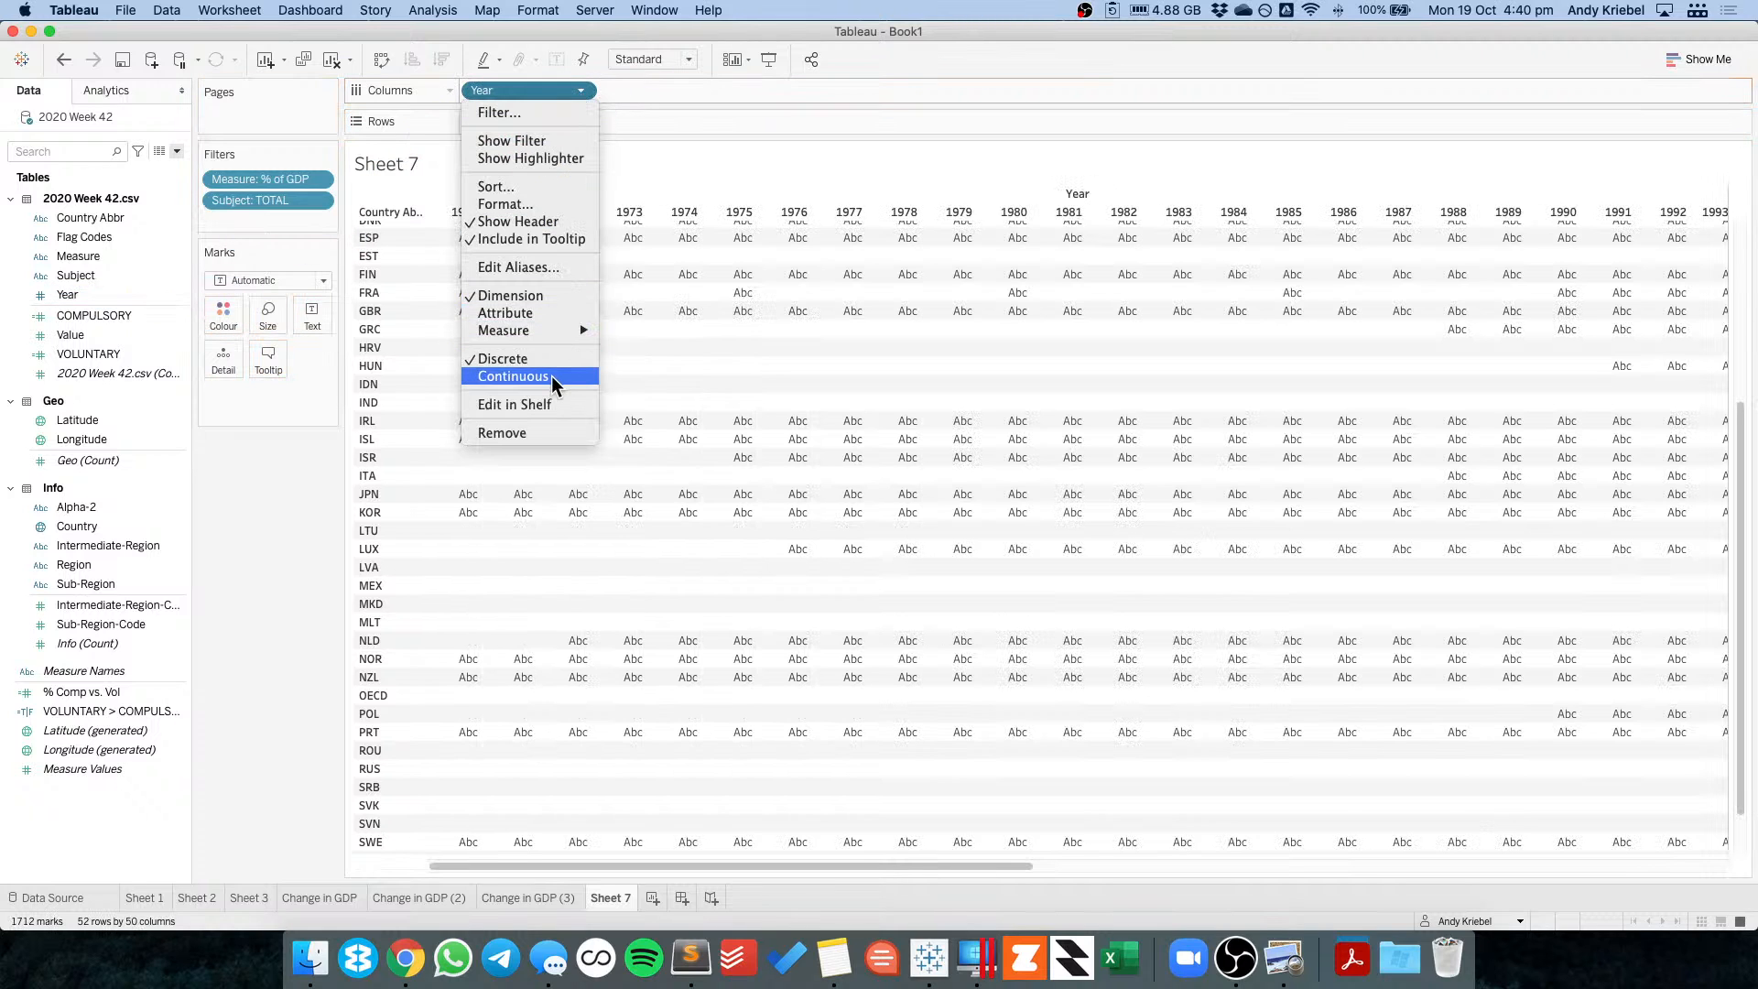
left_click(551, 375)
right_click(80, 293)
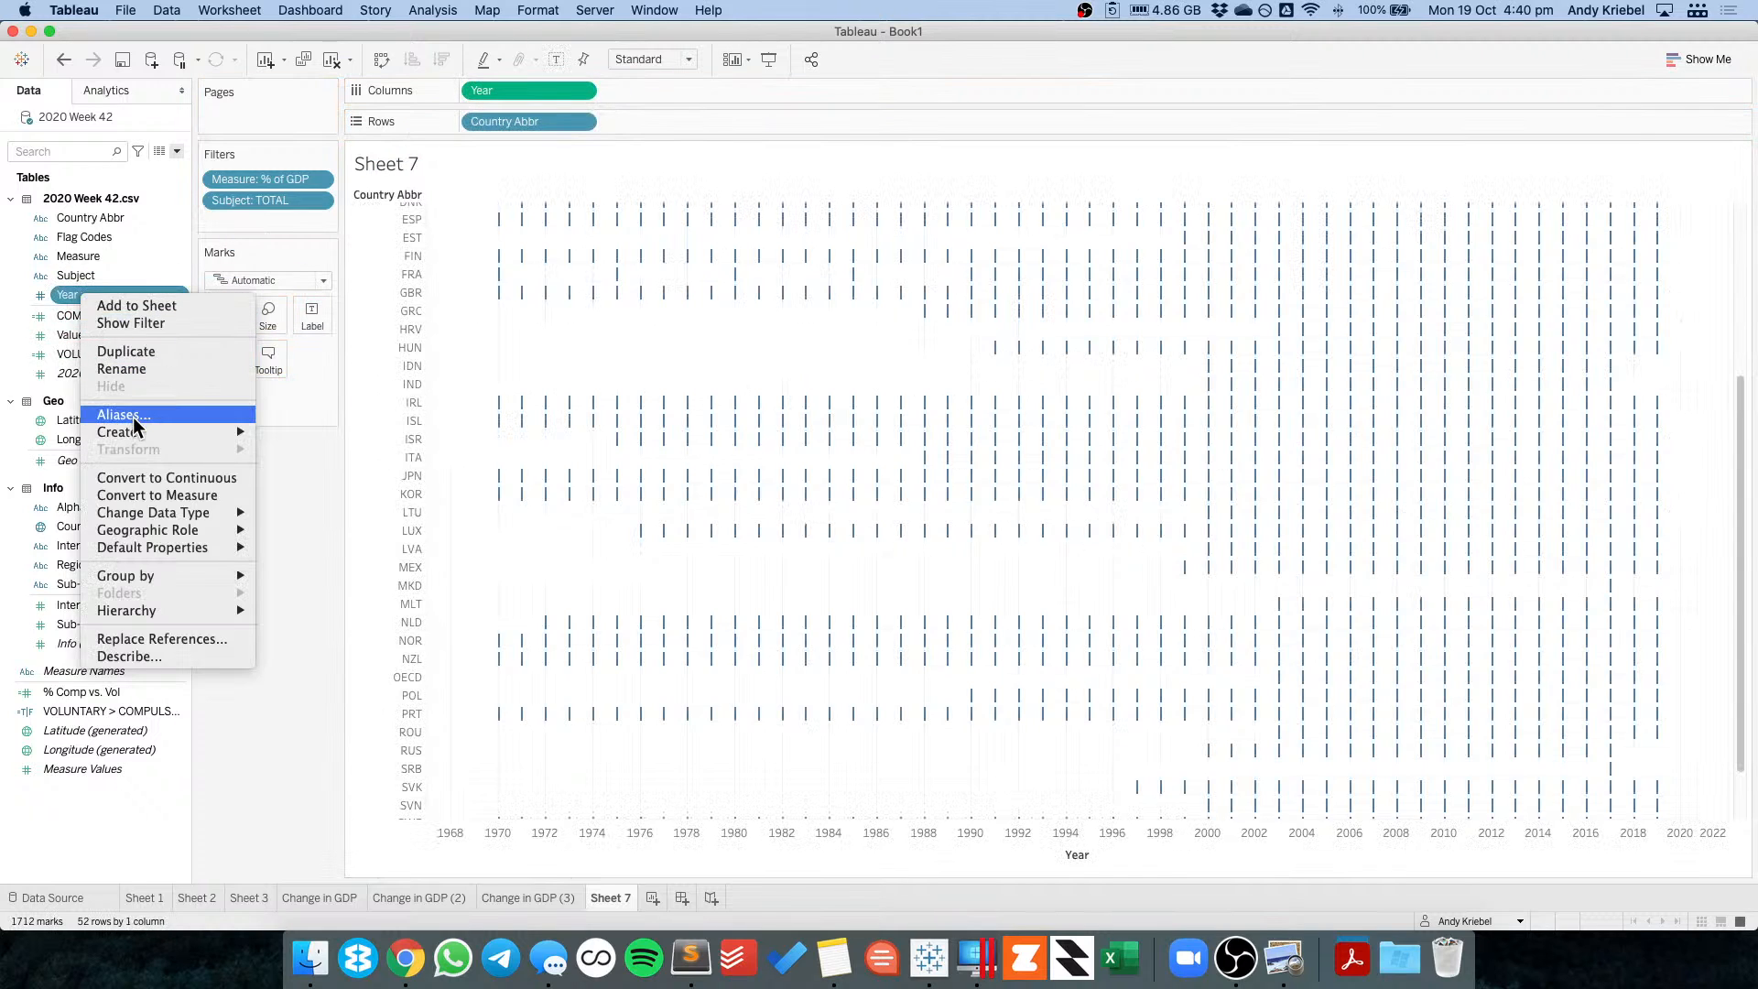
left_click(153, 477)
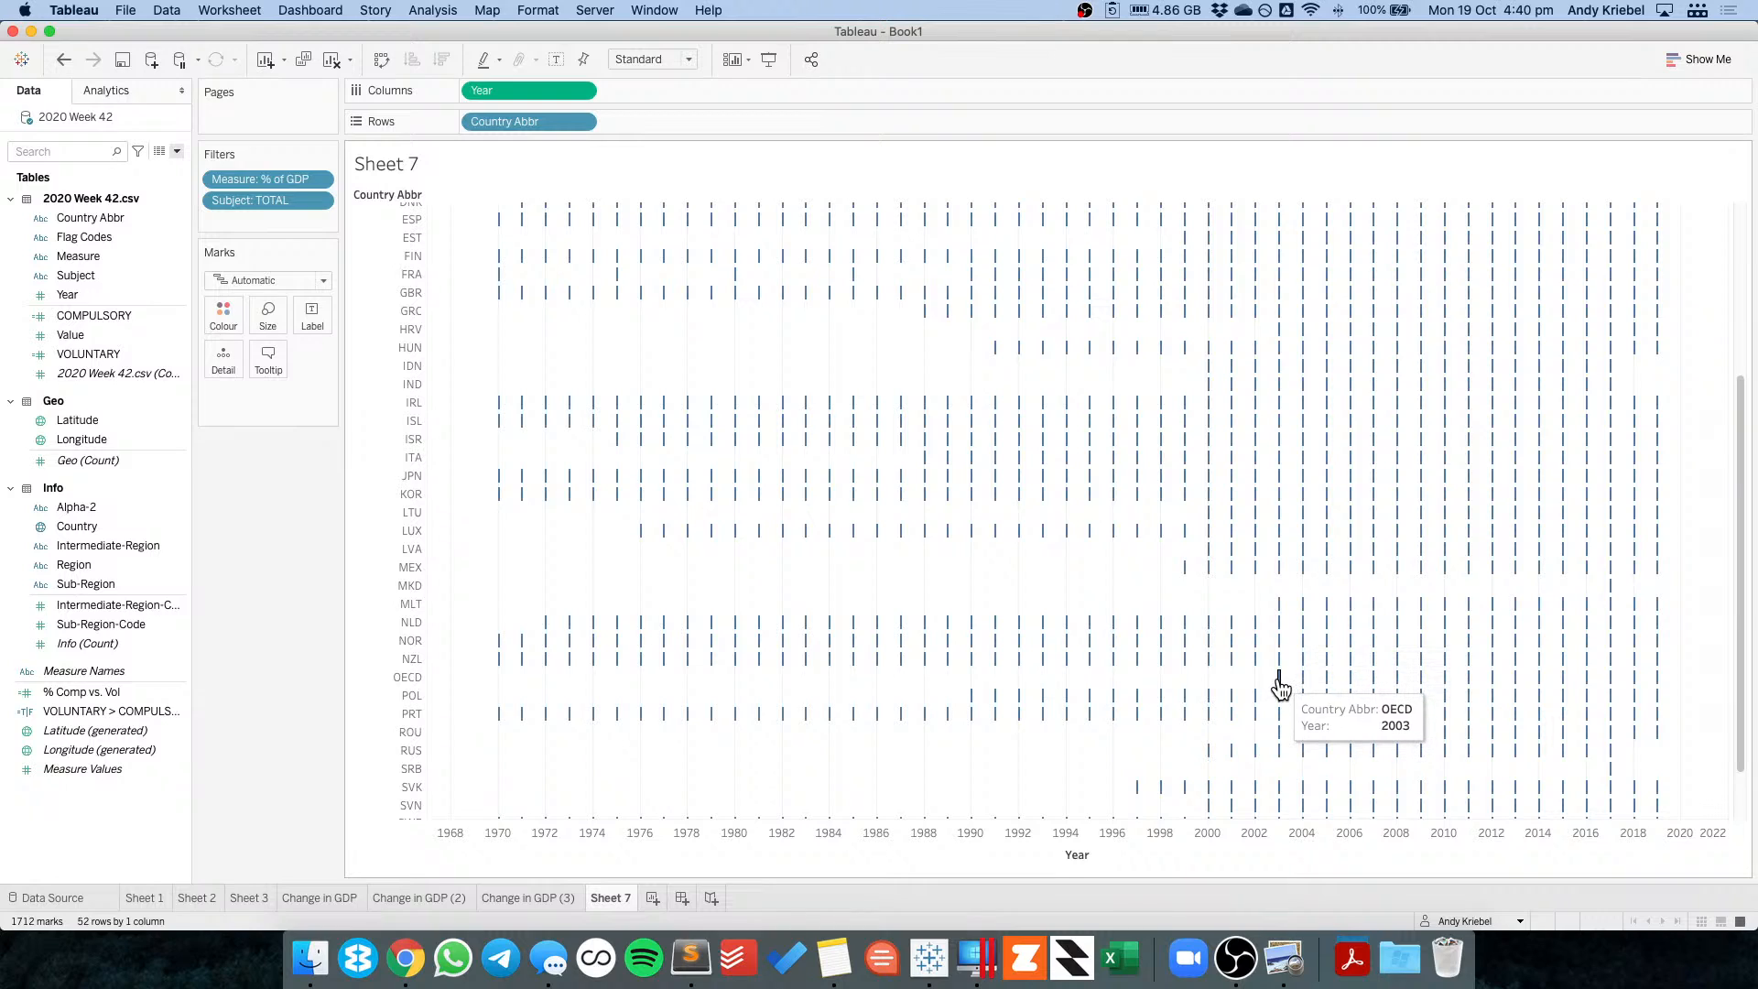
Check the years with OECD marks, create a Year set named OECD Years containing 2003 to 2019, and filter the sheet by it.
left_click_drag(1280, 682, 1656, 680)
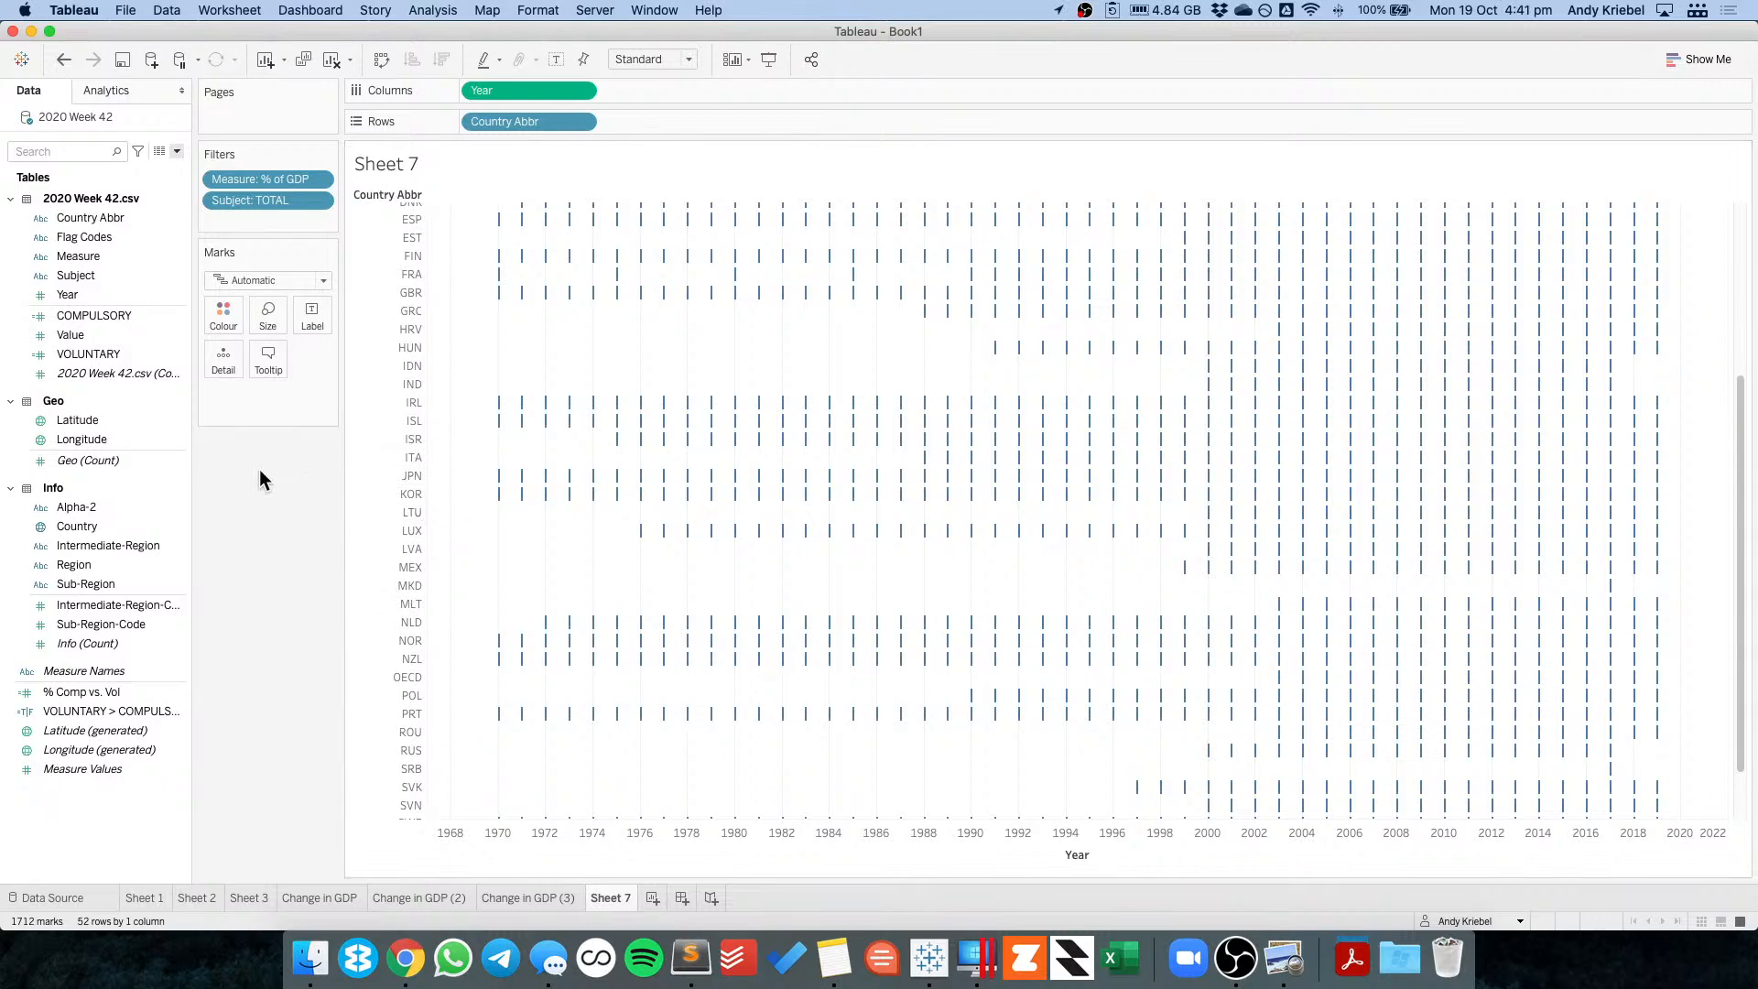
right_click(84, 290)
mouse_move(182, 409)
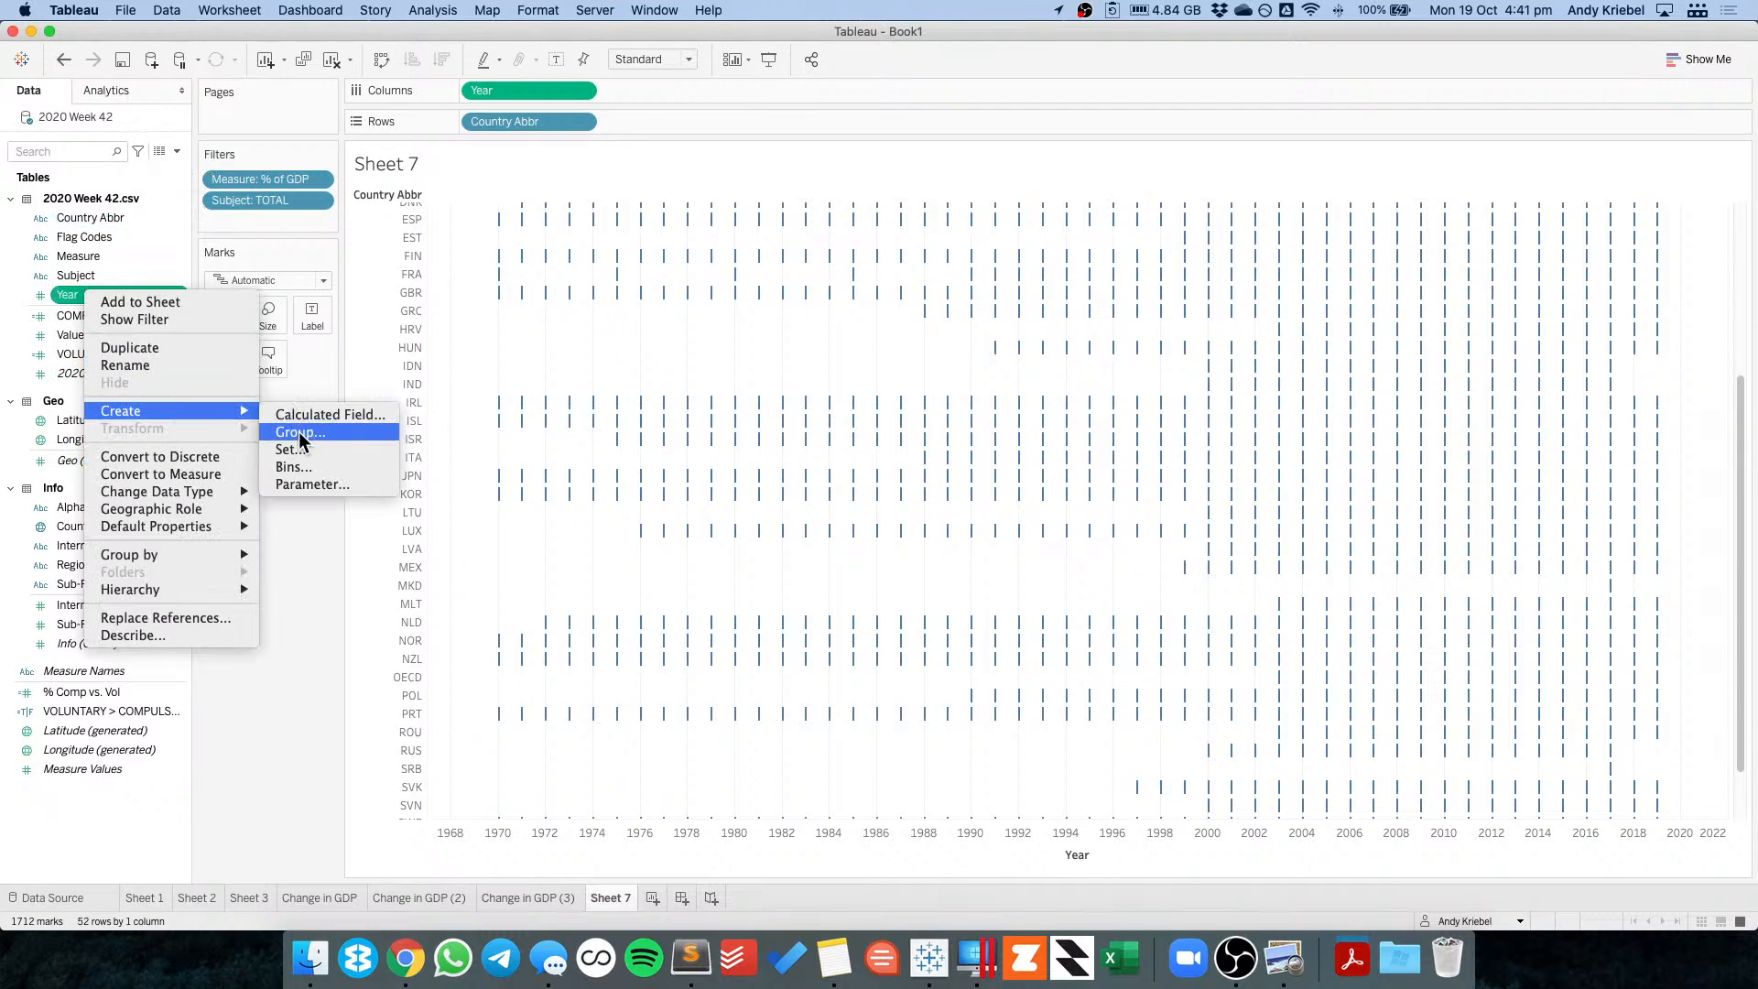
left_click(293, 447)
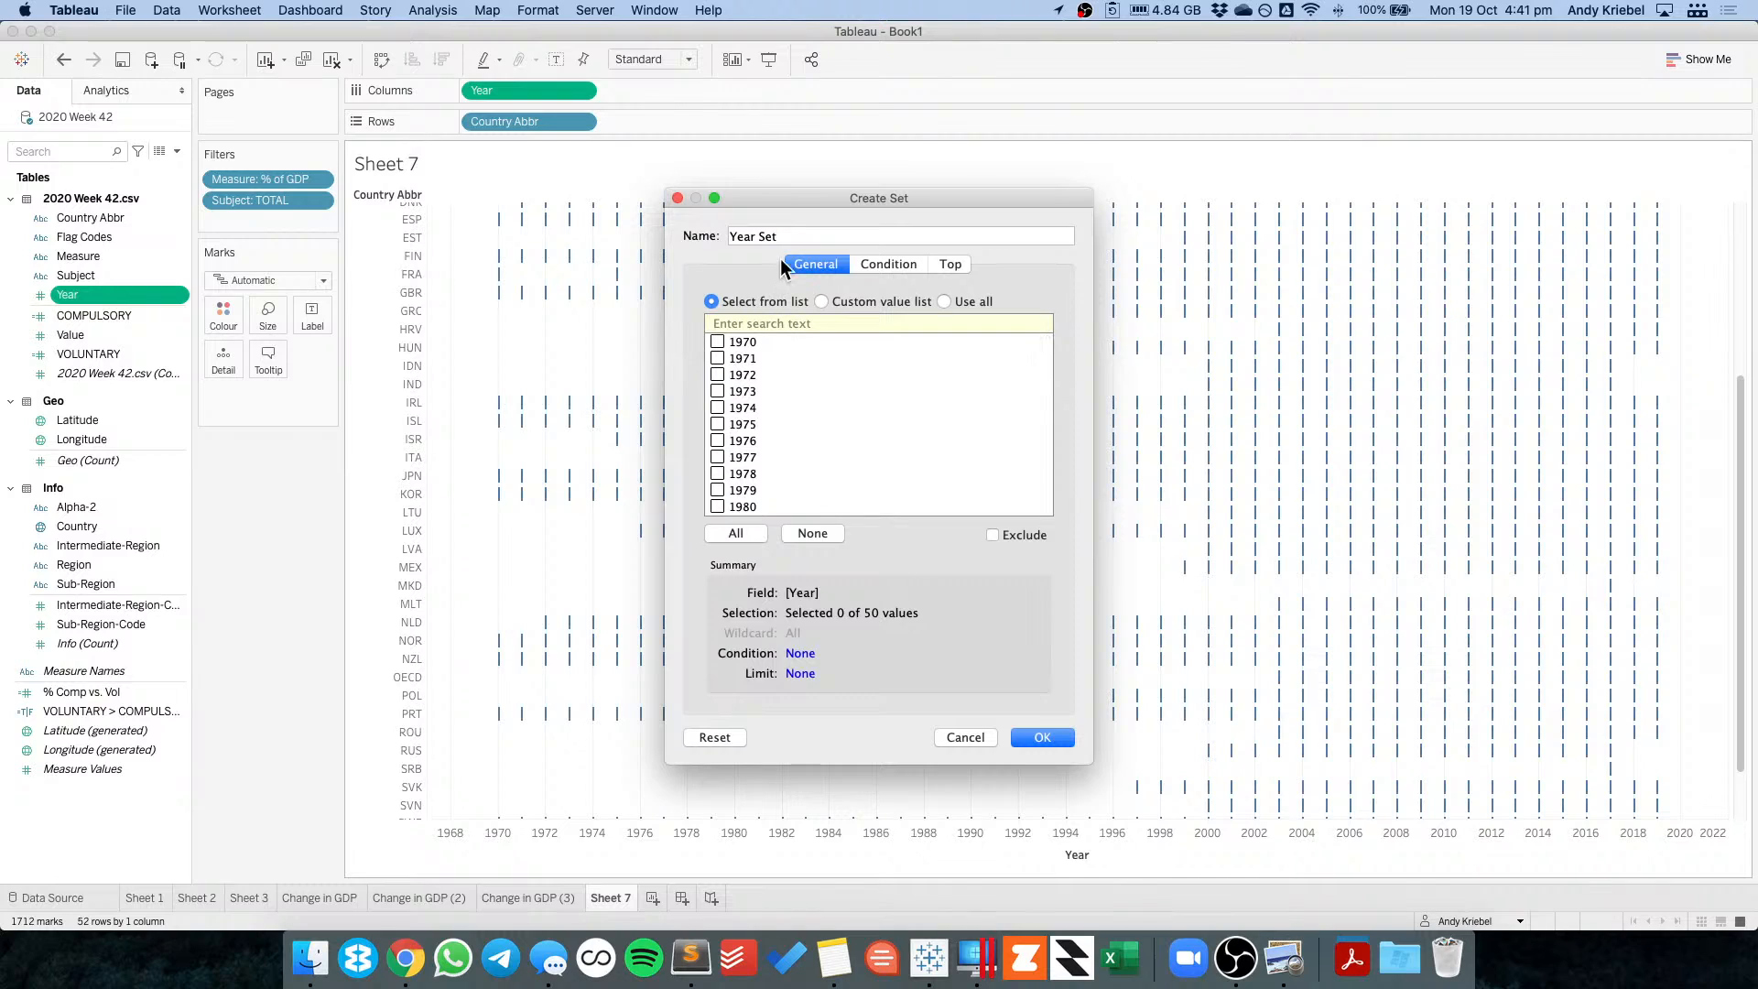
left_click_drag(780, 236, 706, 238)
type("OECD Years")
scroll(758, 436, "down", 10)
left_click(743, 503)
left_click_drag(764, 417, 744, 357)
left_click(718, 348)
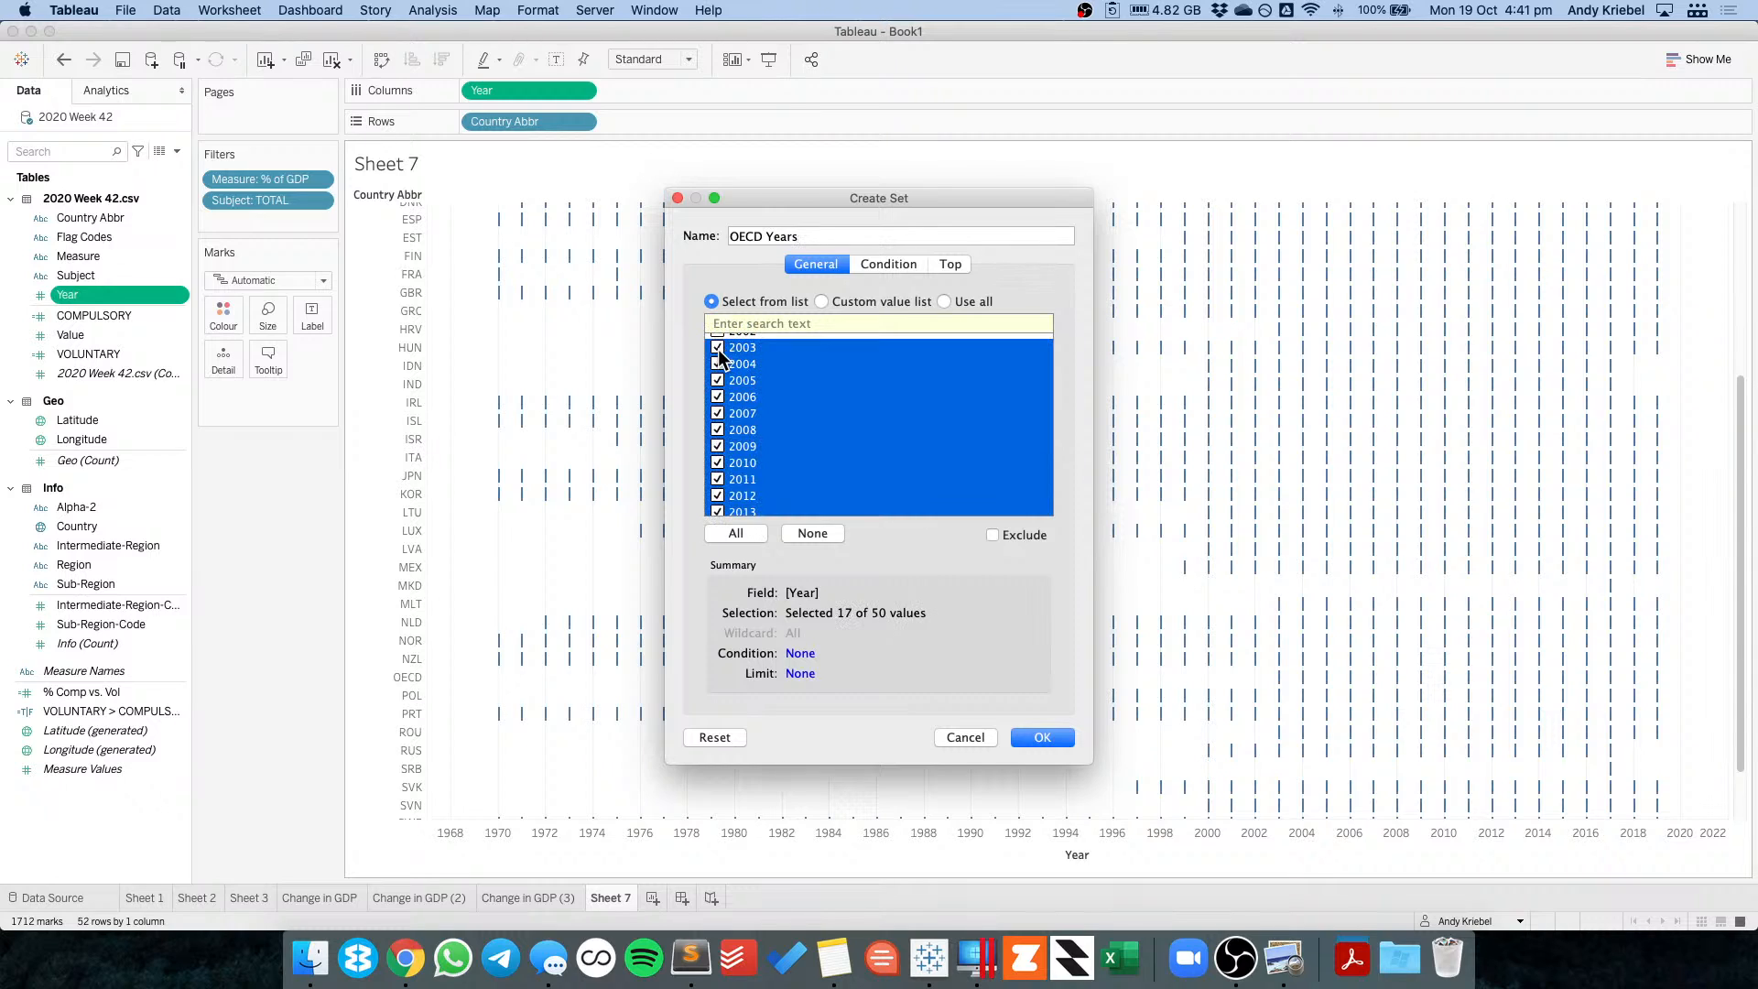
left_click(1034, 736)
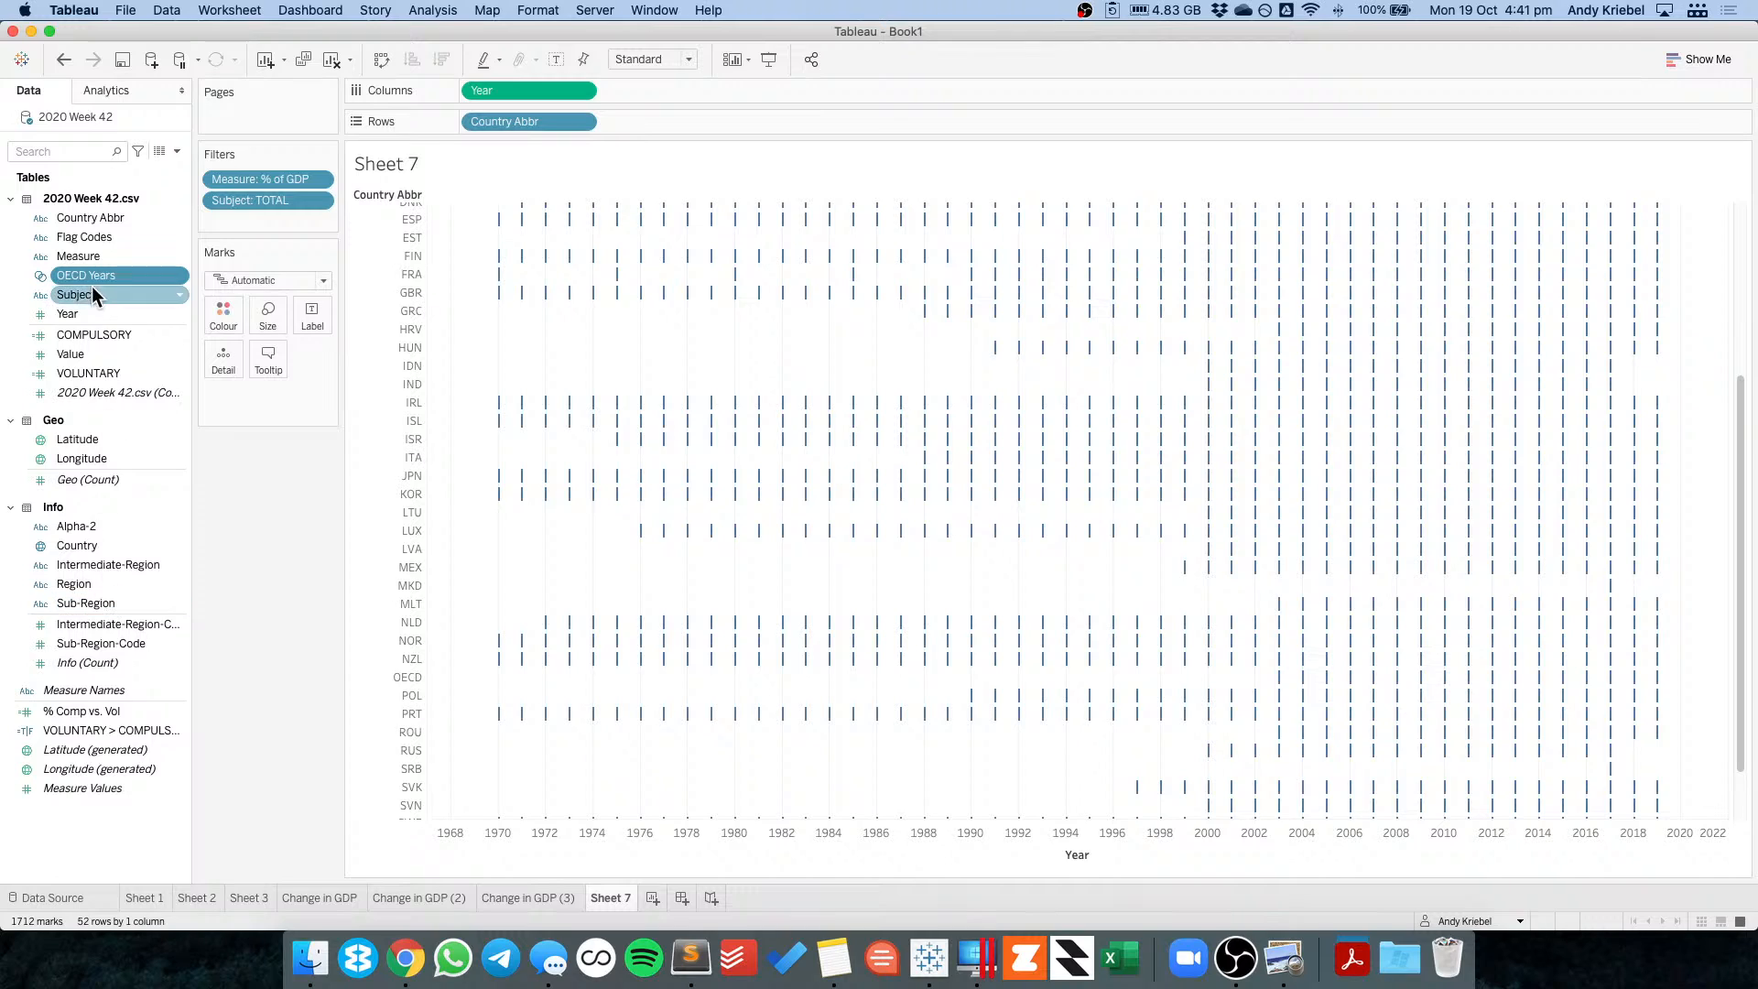
left_click_drag(106, 272, 260, 218)
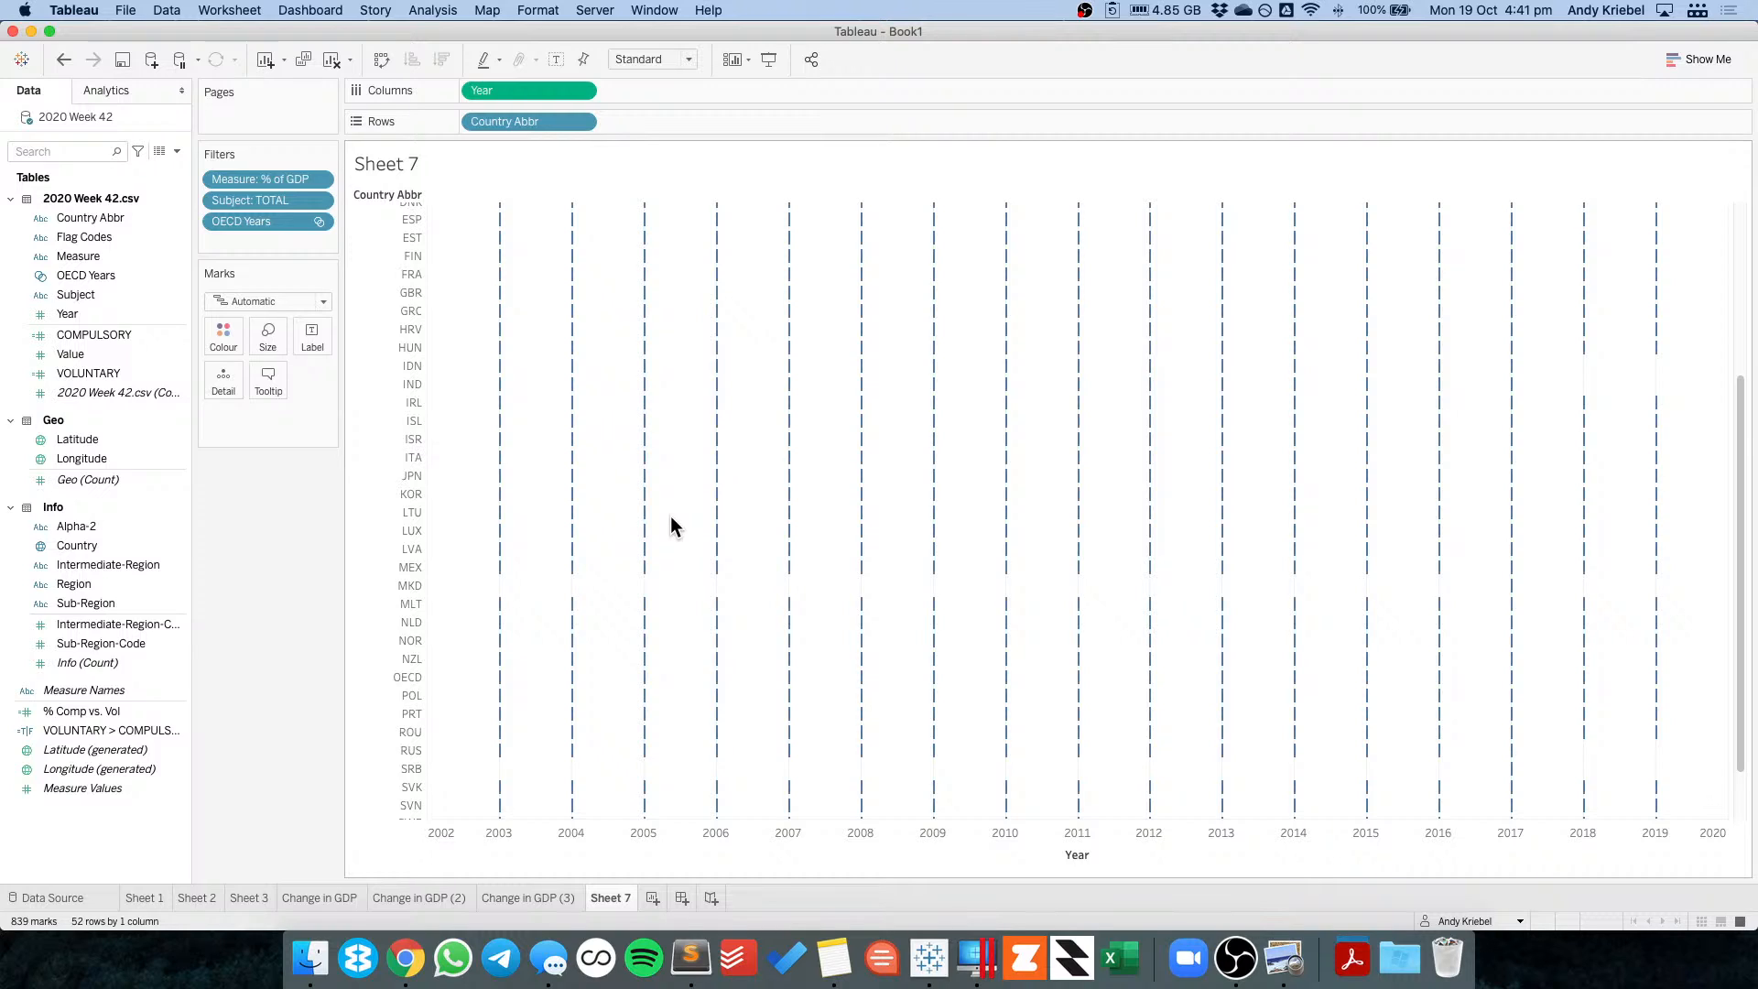
Create a set named Countries to Remove from MKD and SRB, with Year removed from its member columns.
left_click(405, 586)
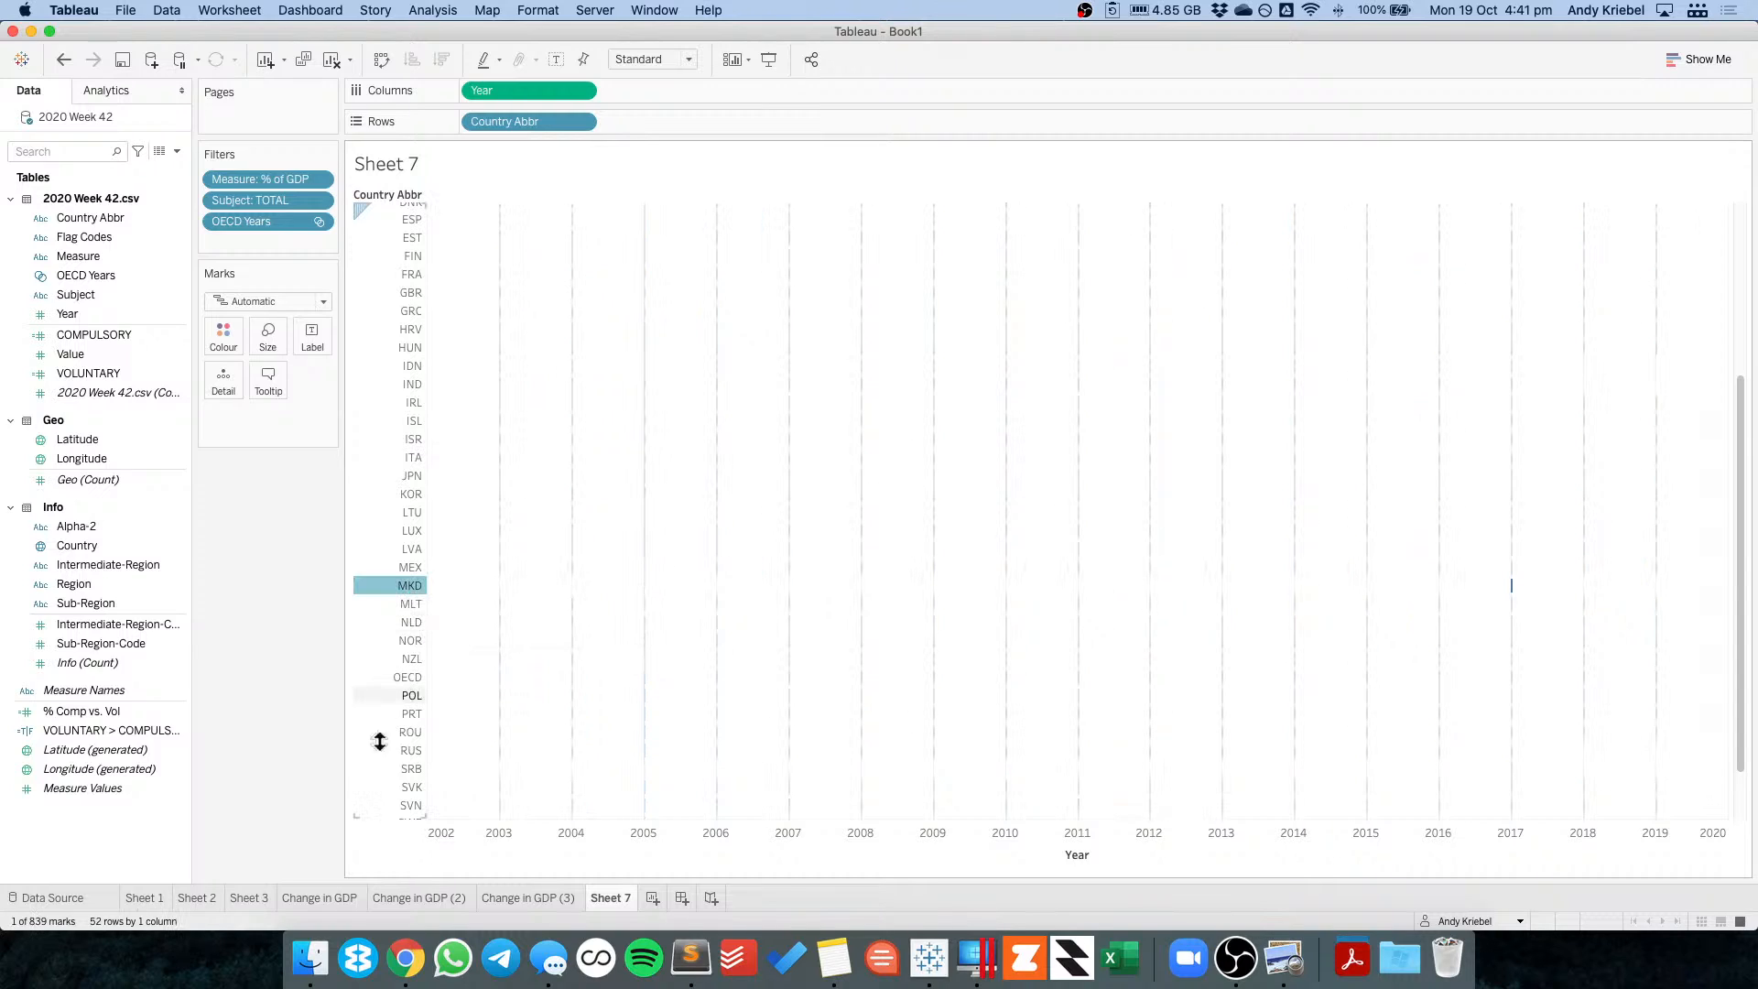
left_click(405, 767, "super")
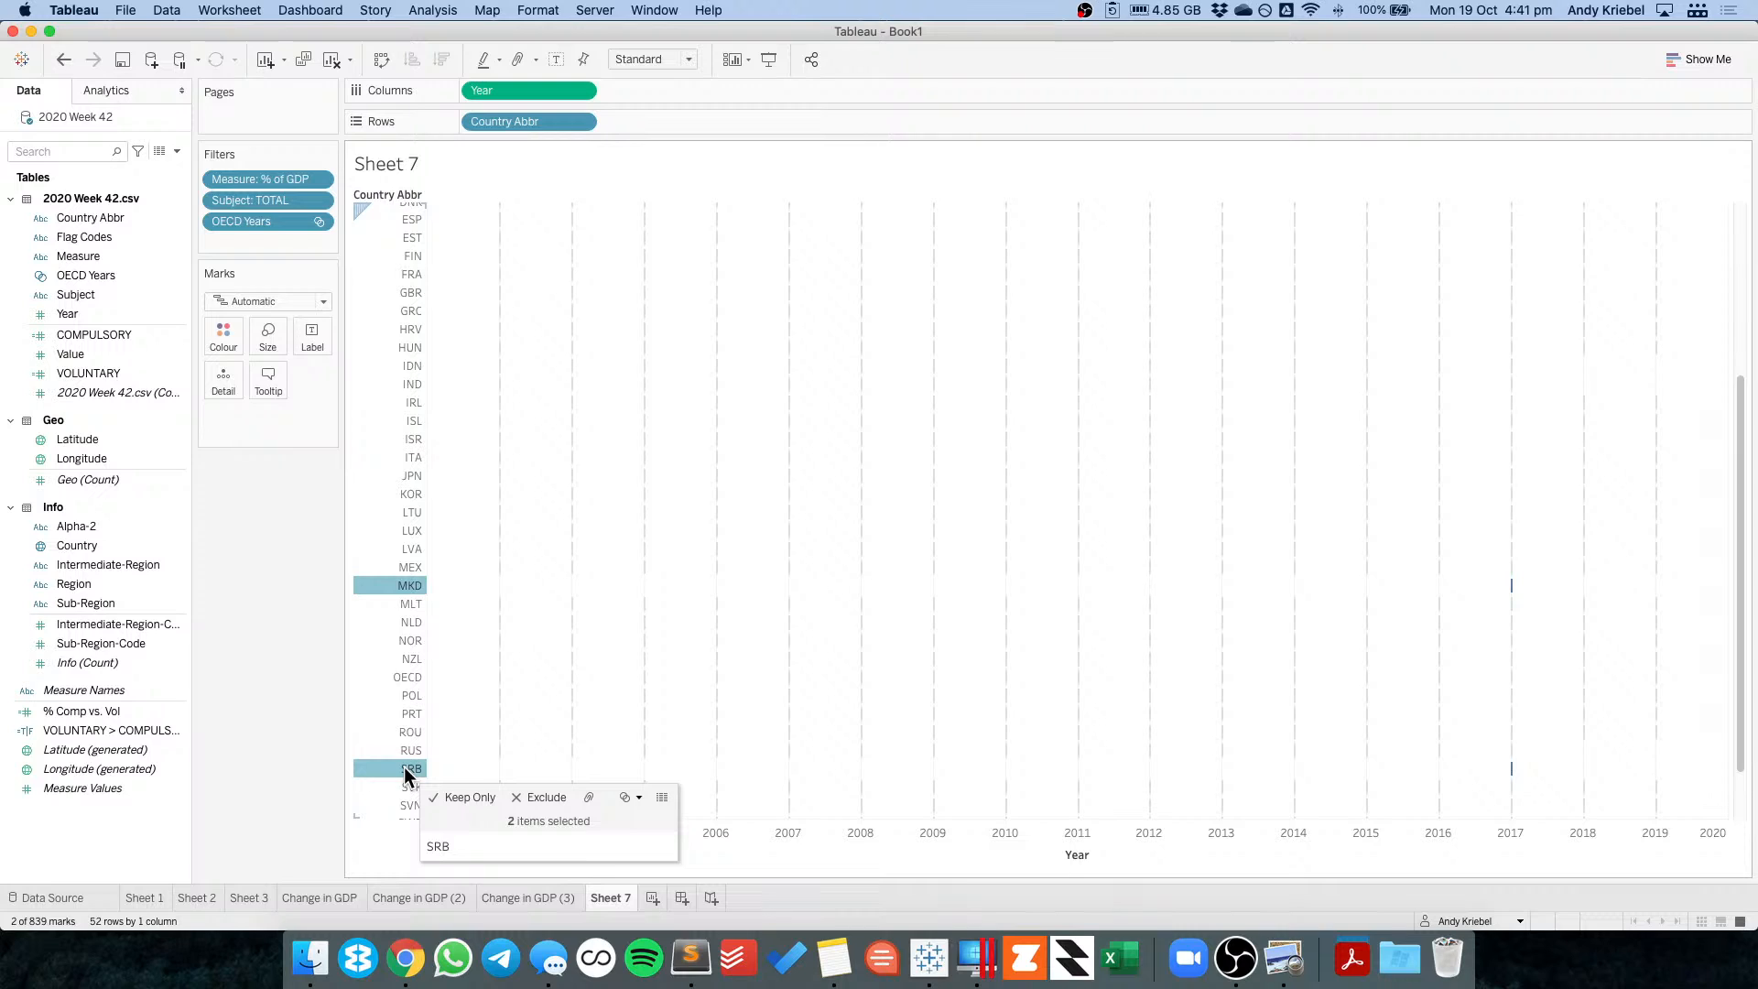
left_click(630, 796)
left_click(643, 823)
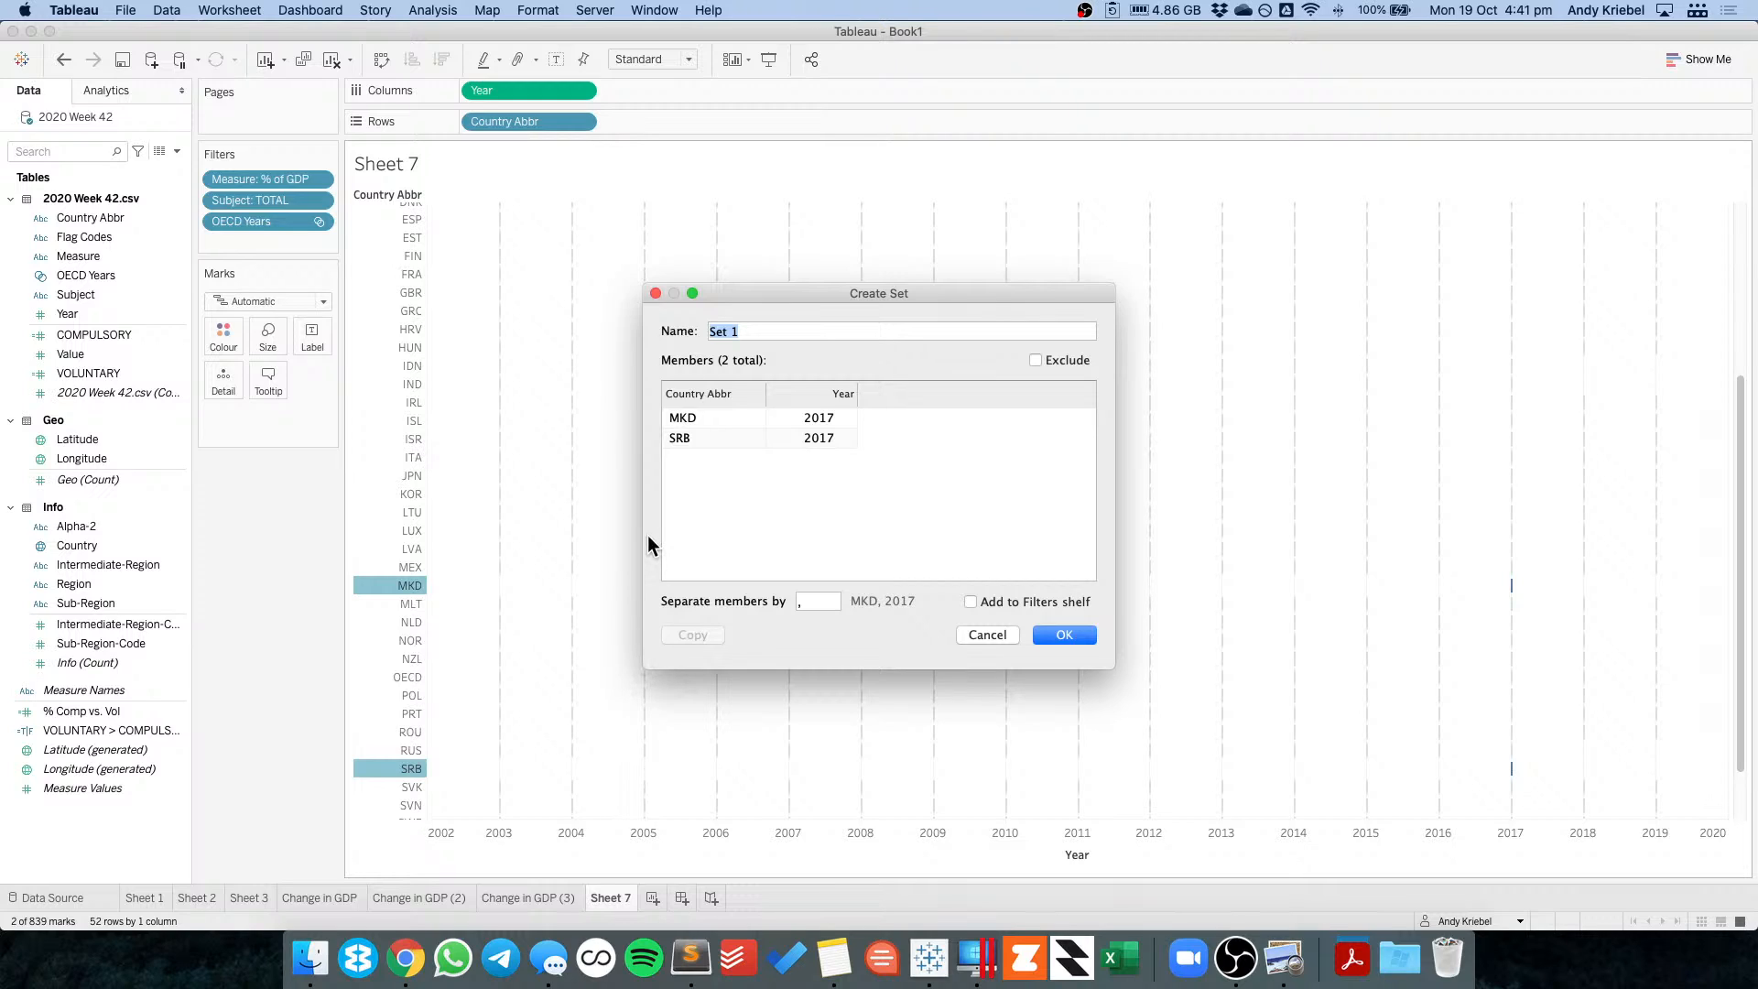
type("COuntries to Removed")
key("BackSpace")
key("BackSpace")
key("BackSpace")
key("BackSpace")
key("BackSpace")
type("move")
key("Right")
key("shift+Right")
type("o")
left_click(846, 395)
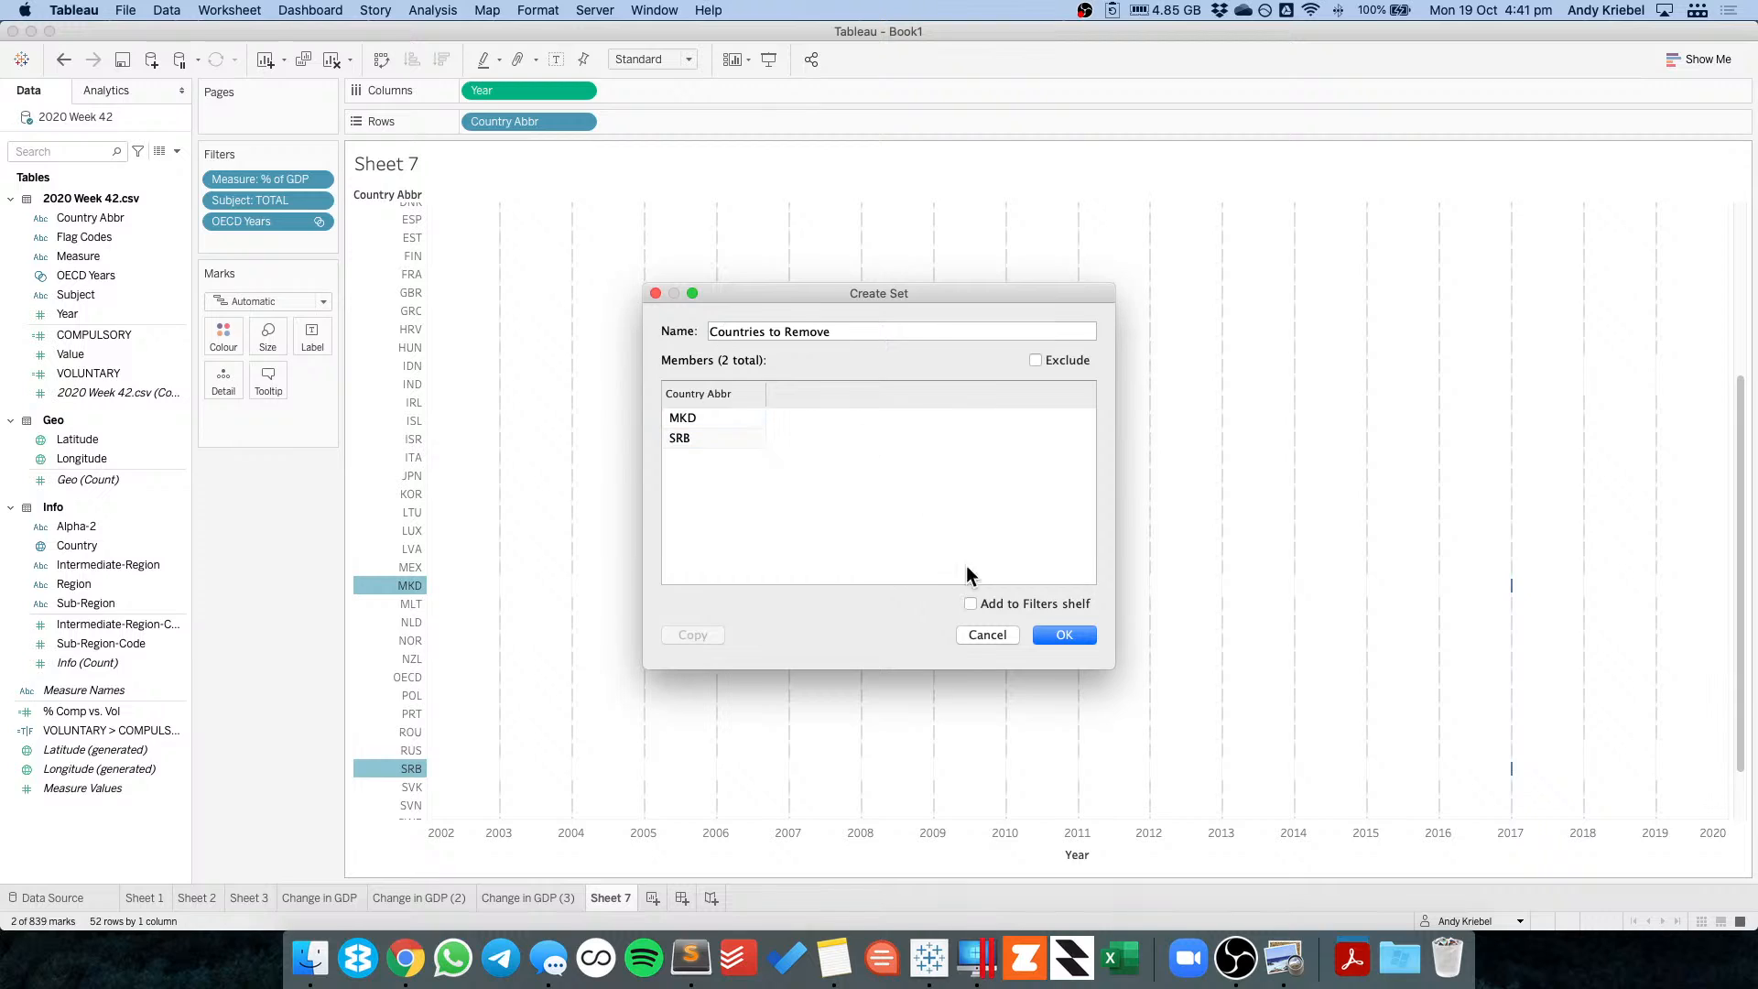
left_click(1062, 638)
Add the Countries to Remove set as a filter on the sheet and check the set's members.
left_click_drag(91, 217, 288, 243)
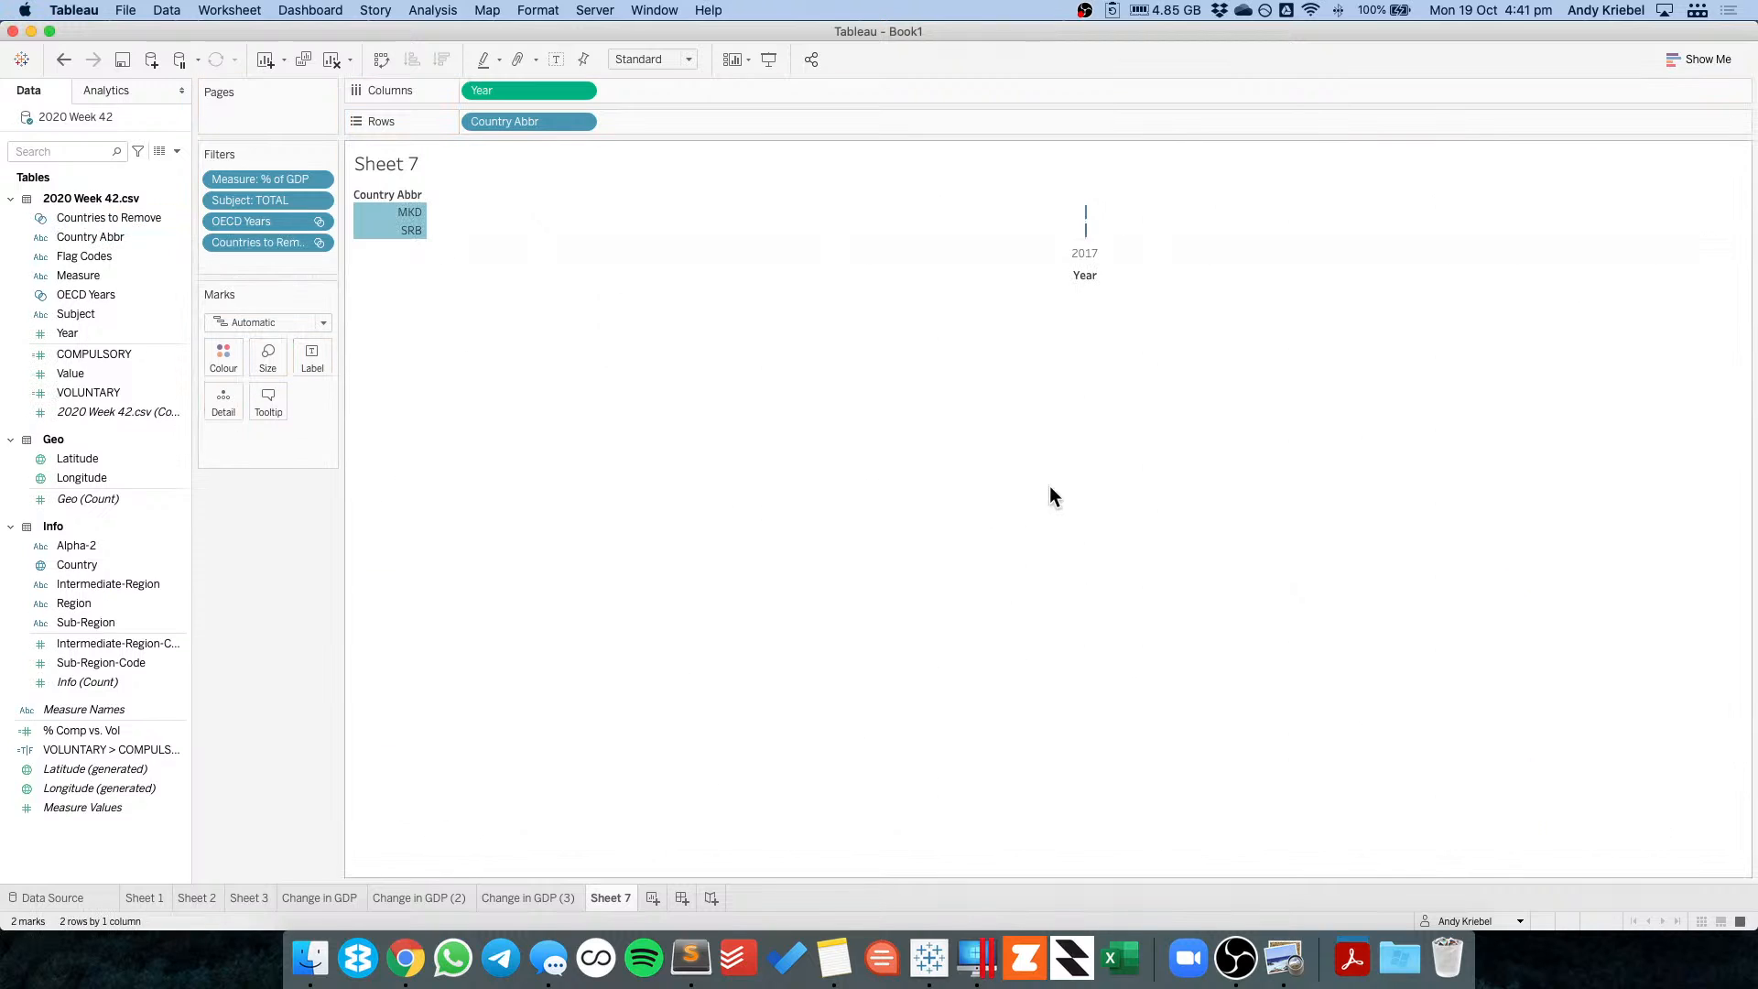
right_click(92, 216)
left_click(128, 311)
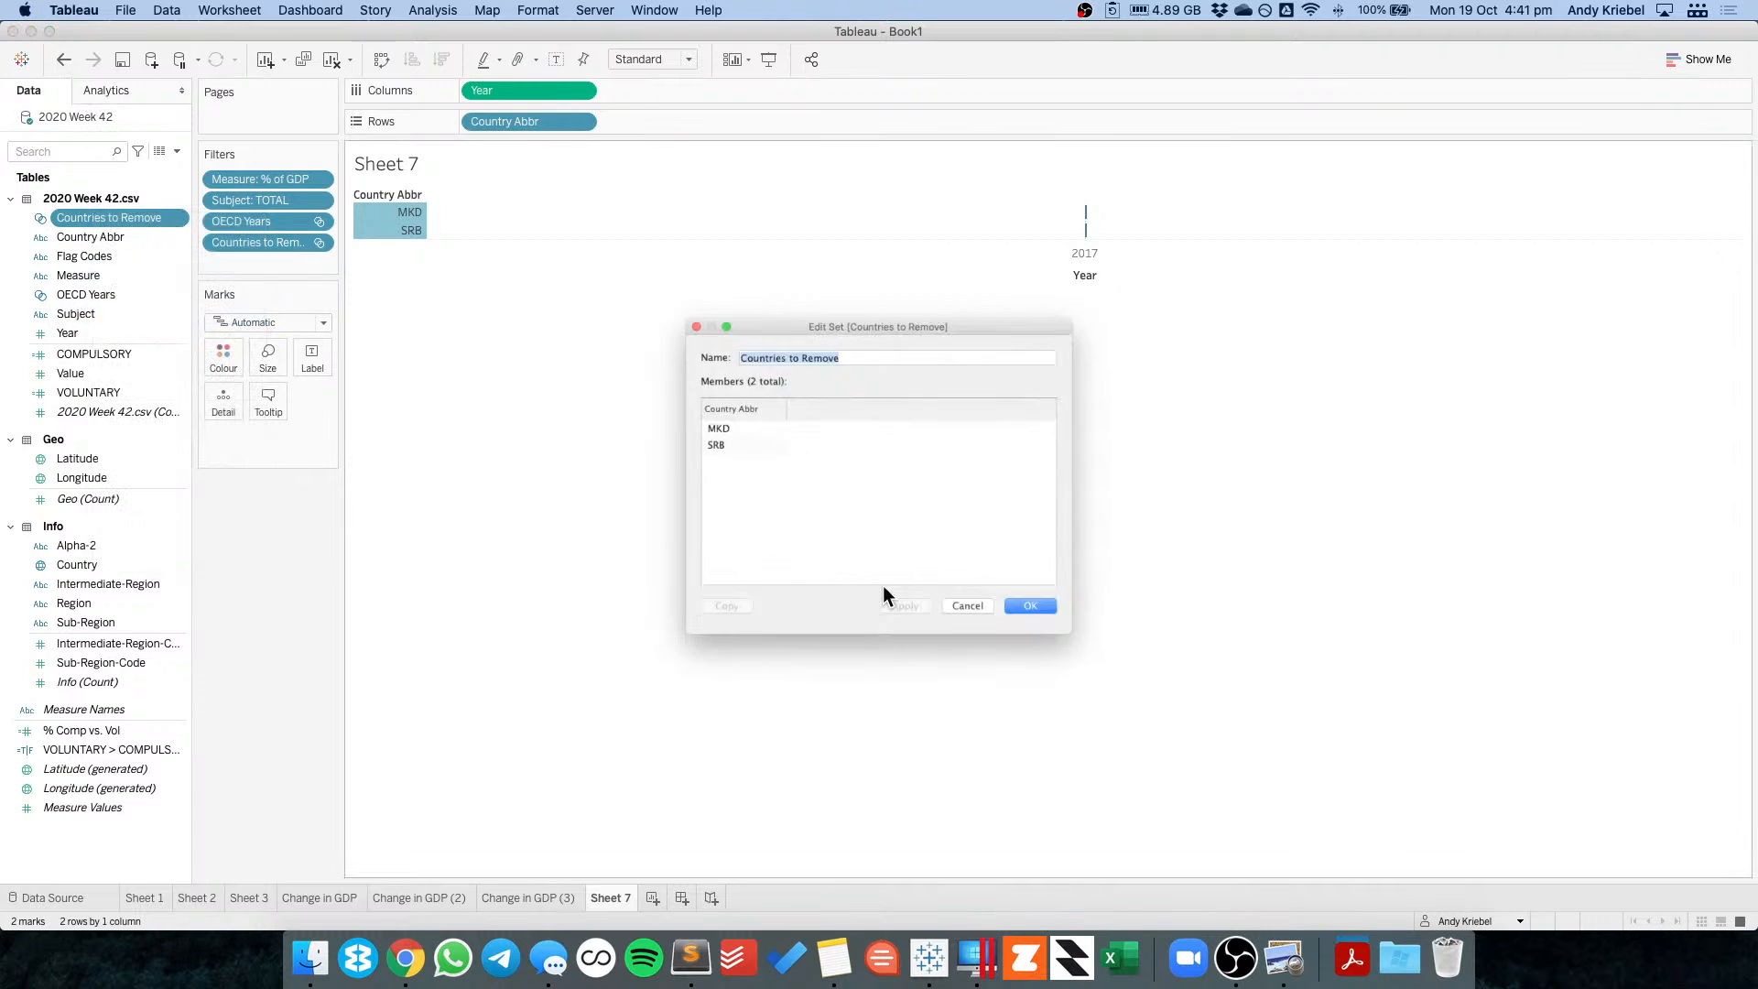
key("Return")
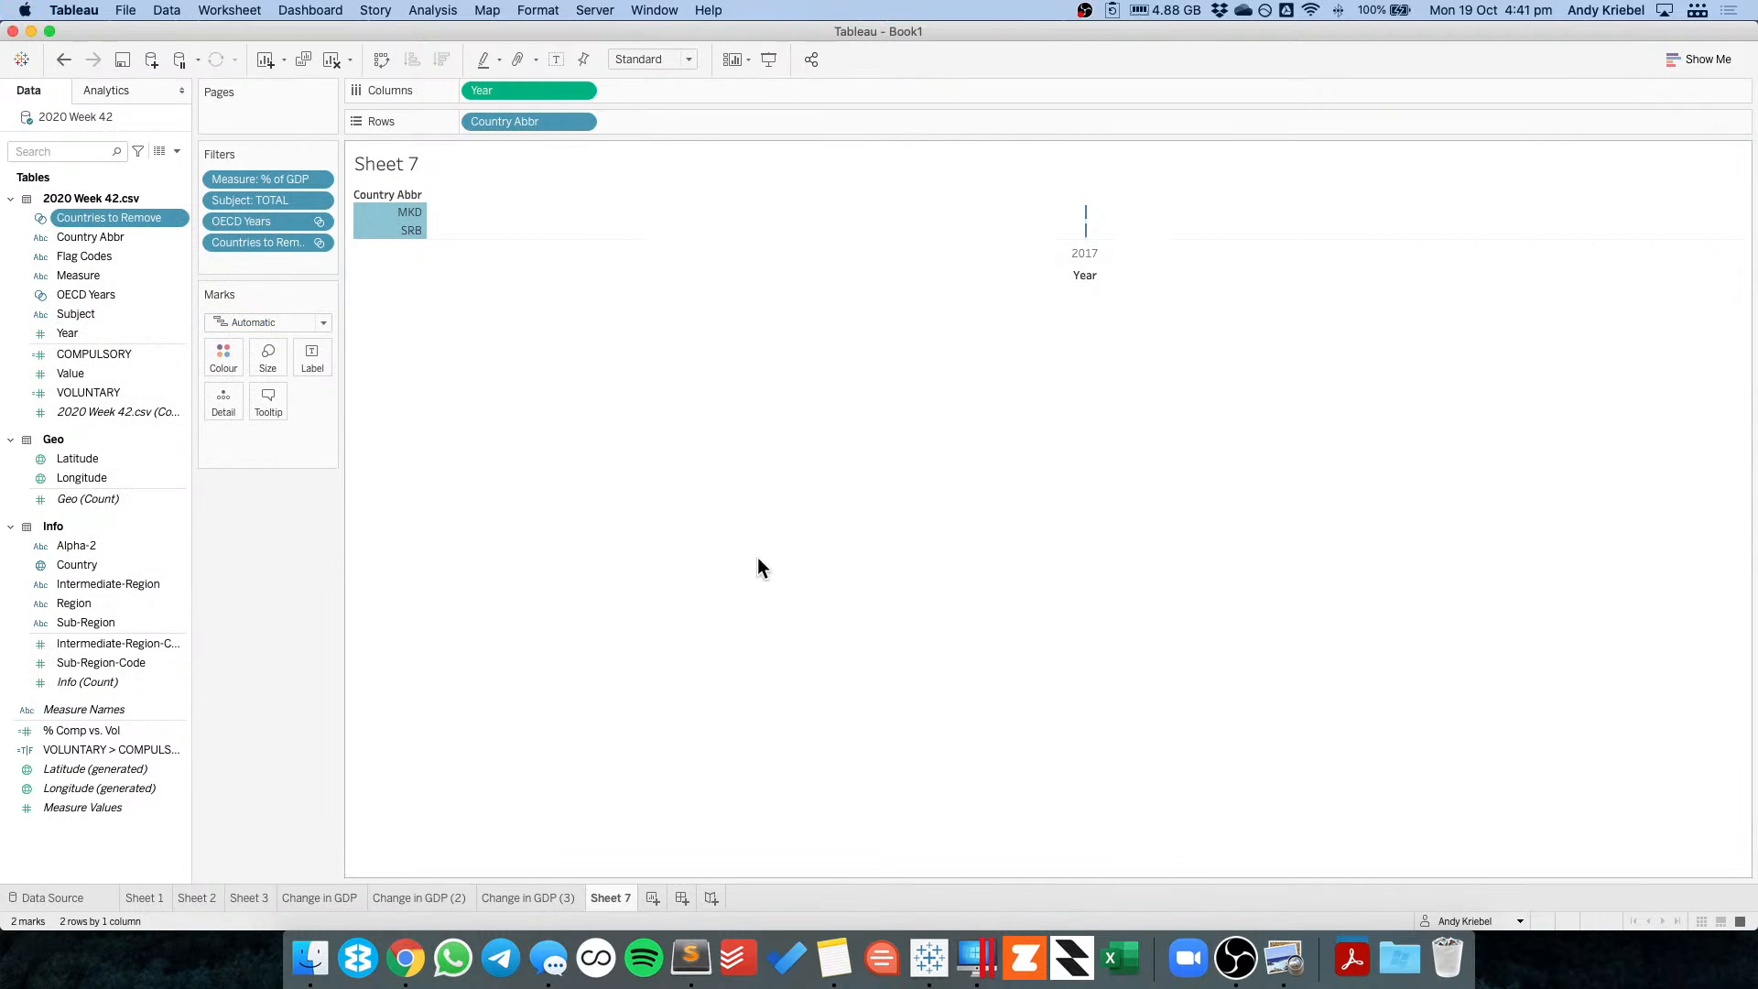
Set the Countries to Remove filter to exclude MKD and SRB.
left_click(317, 242)
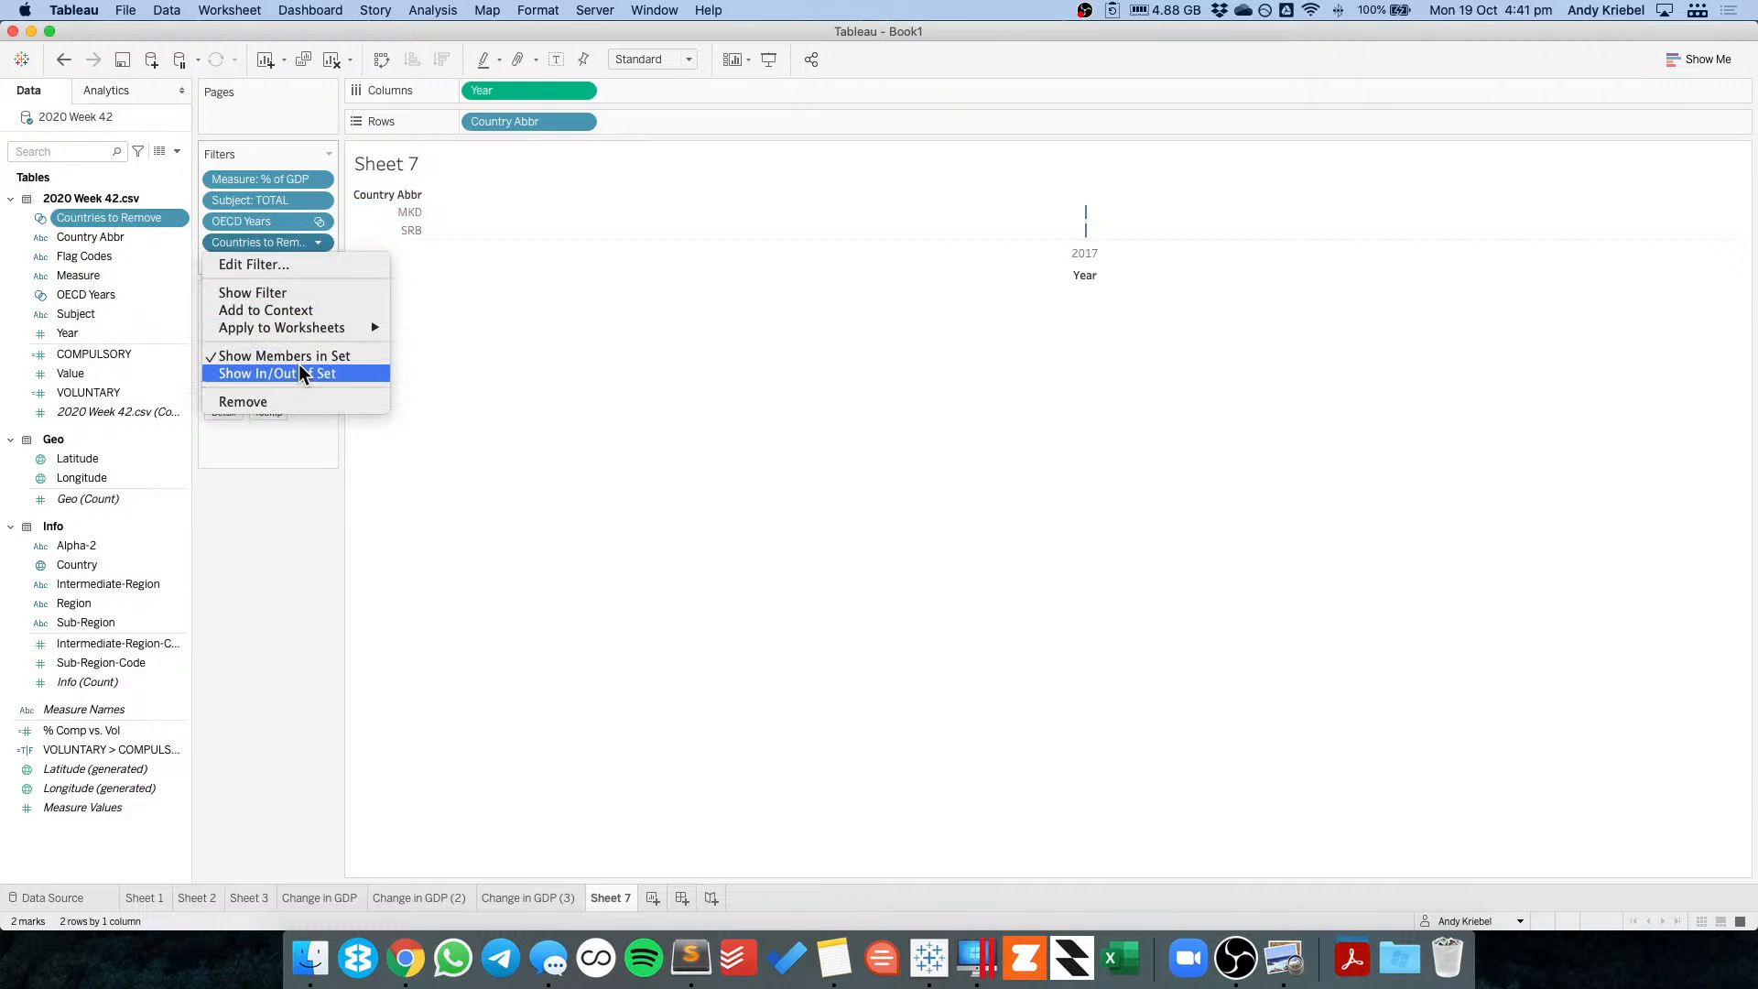
left_click(240, 265)
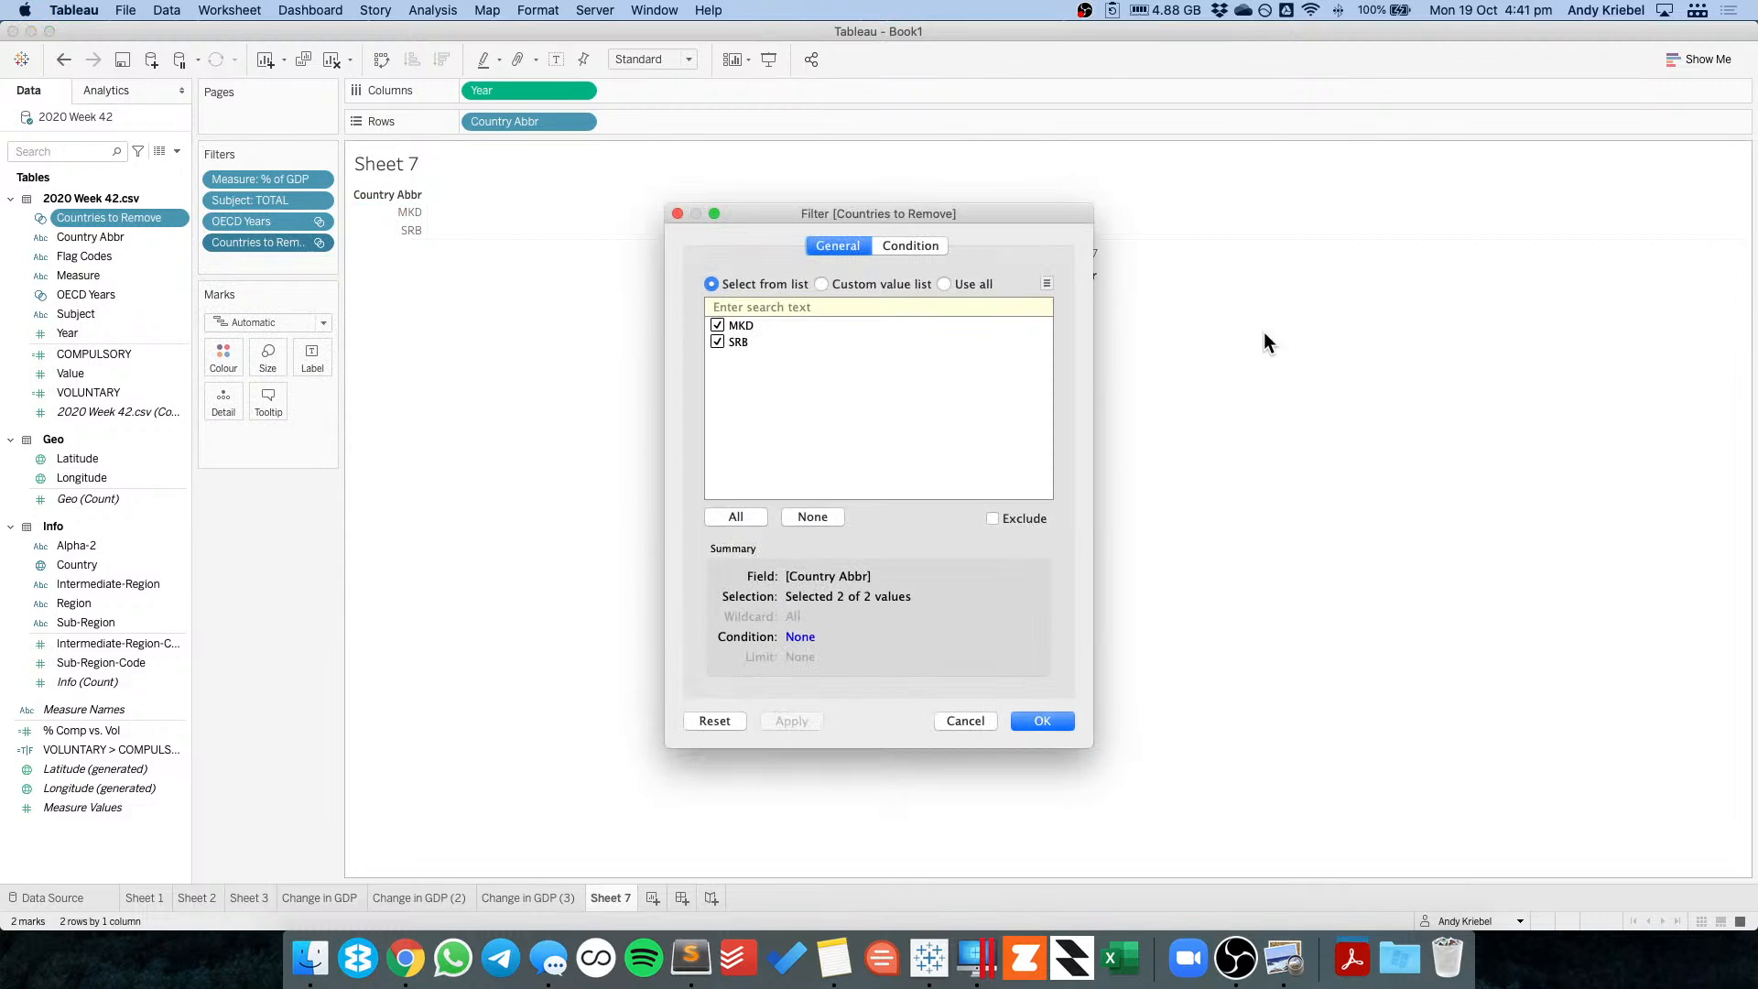
left_click(993, 519)
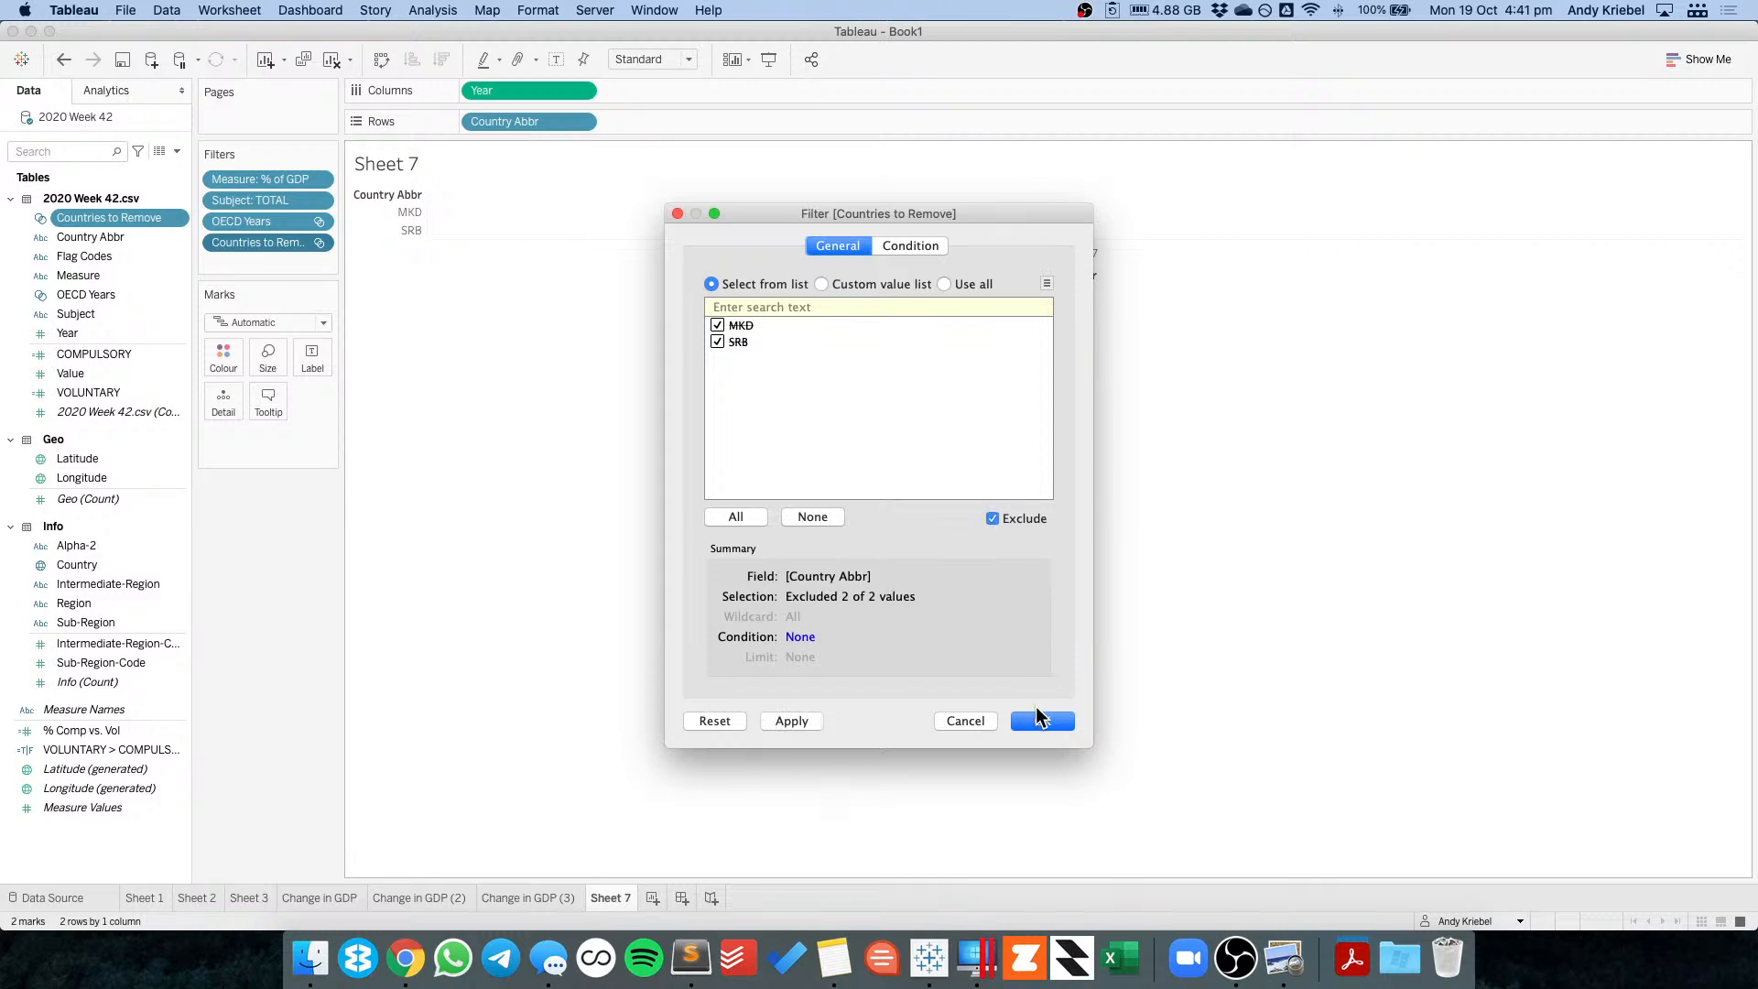
key("Return")
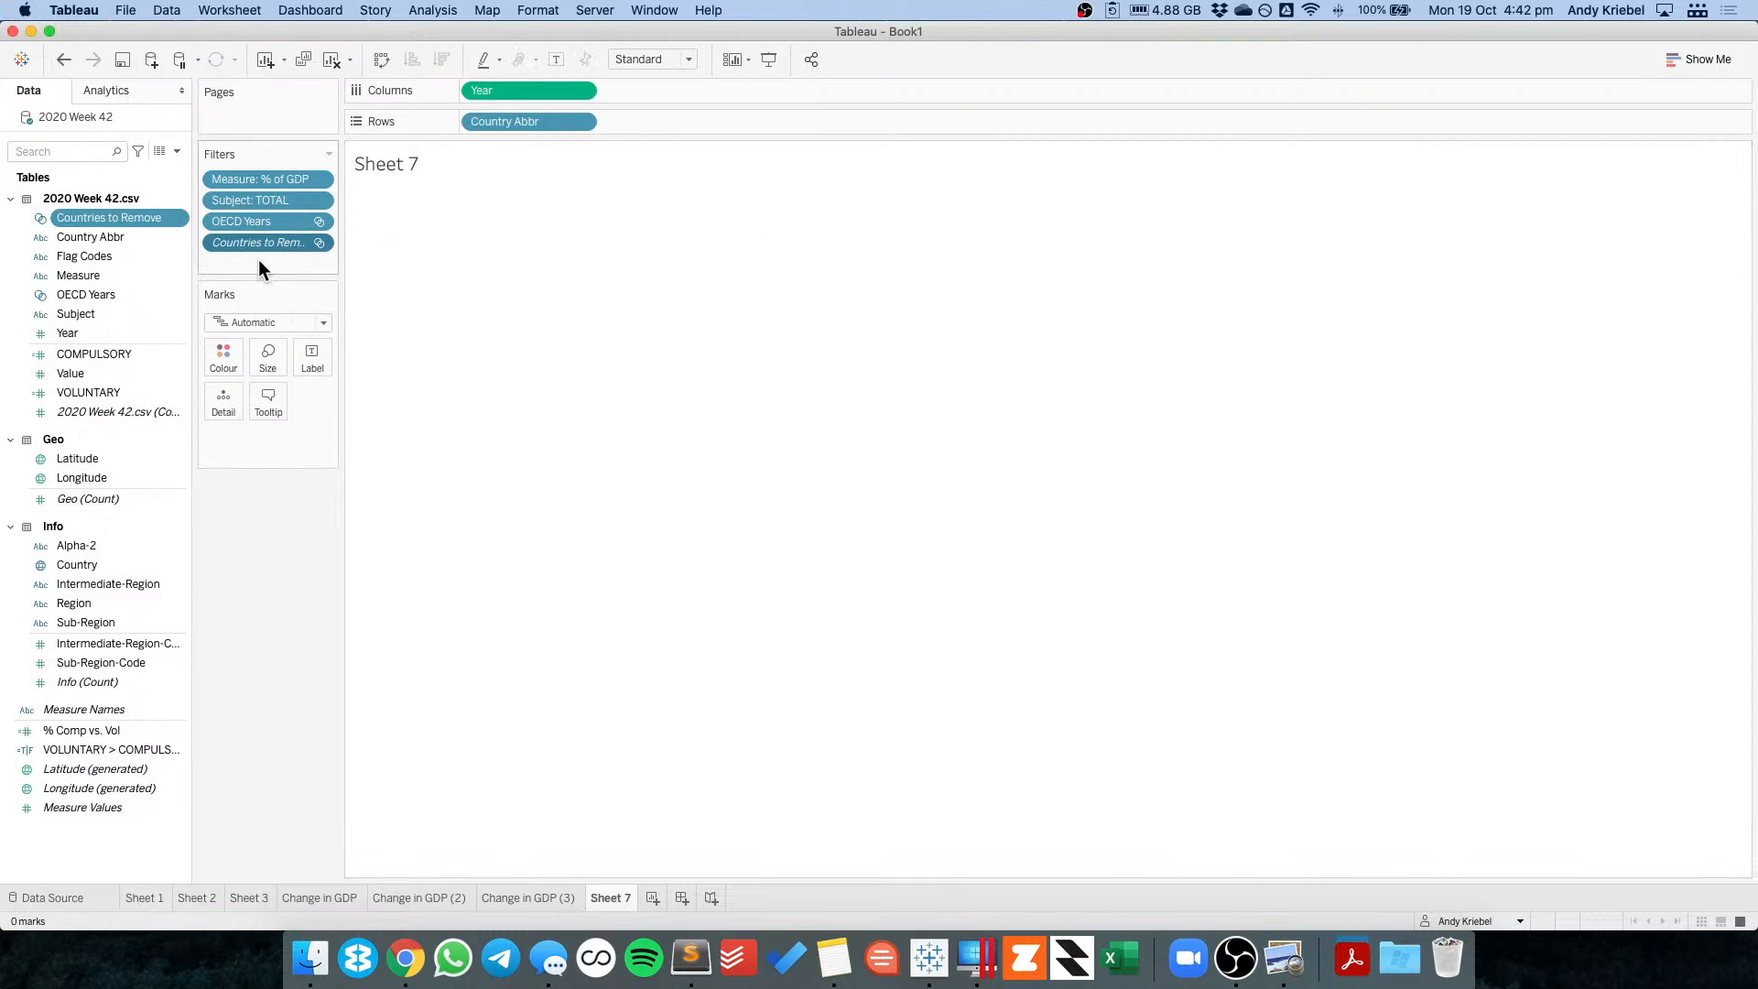
Remove the Countries to Remove filter from the sheet and delete that set from the data fields.
left_click_drag(259, 243, 247, 604)
right_click(103, 211)
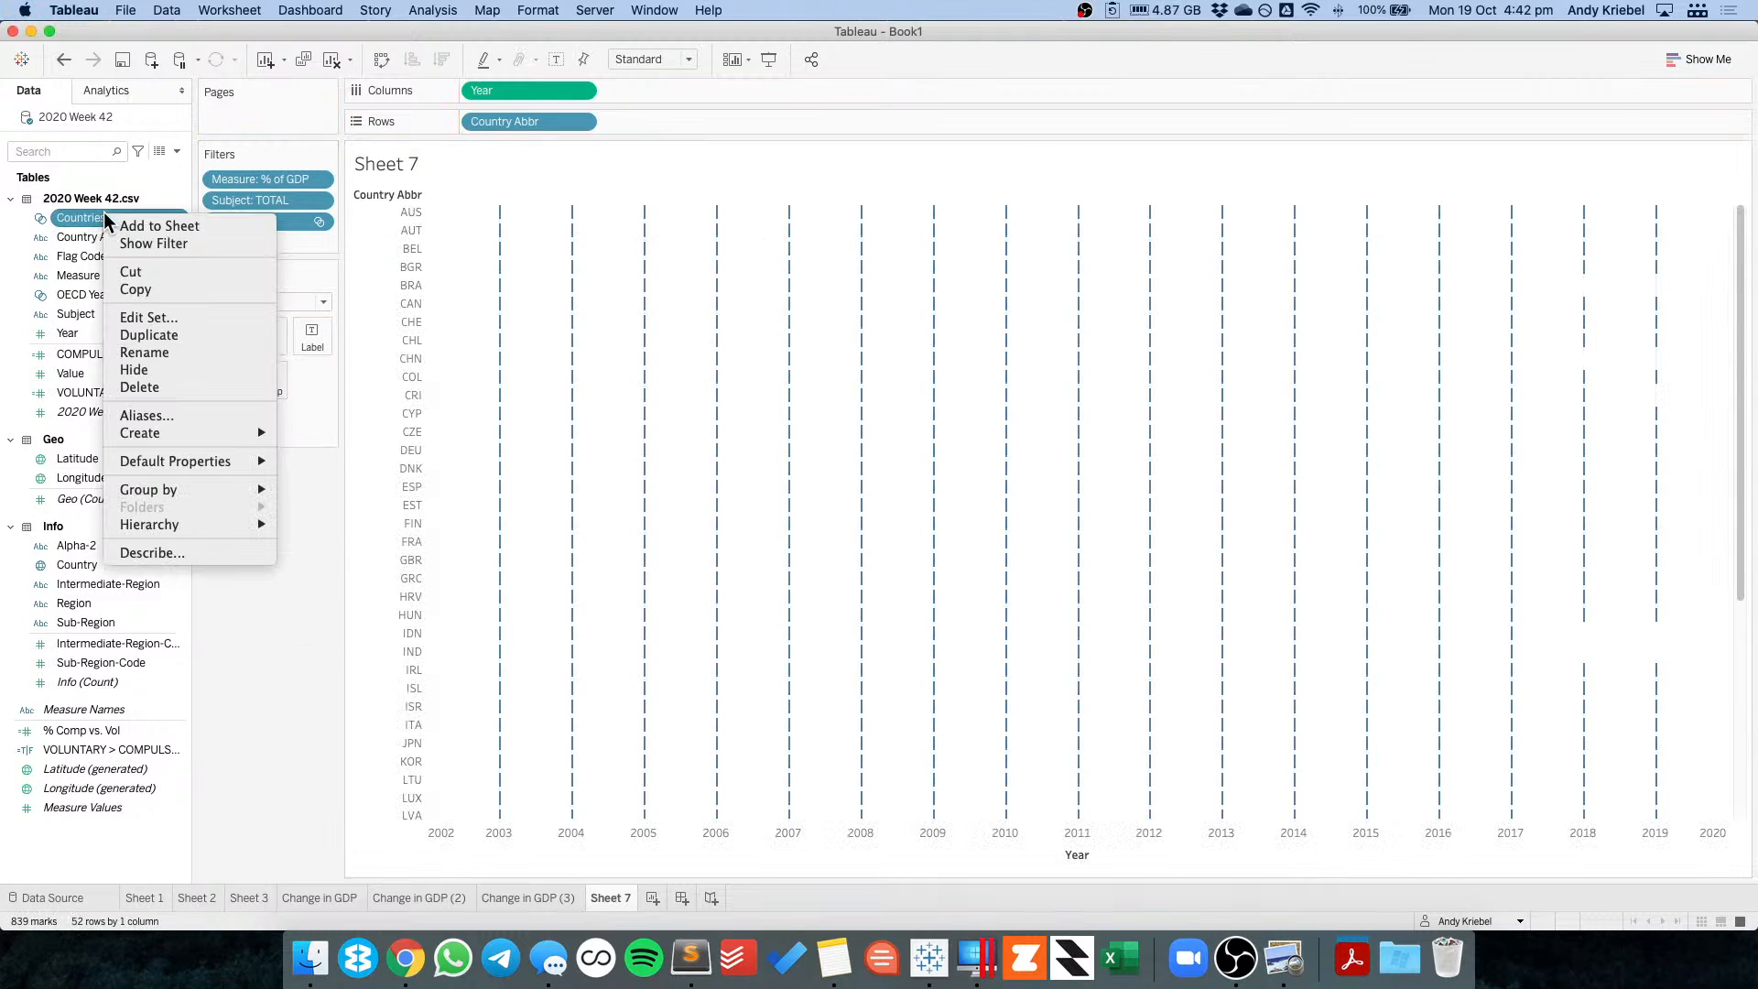
left_click(141, 386)
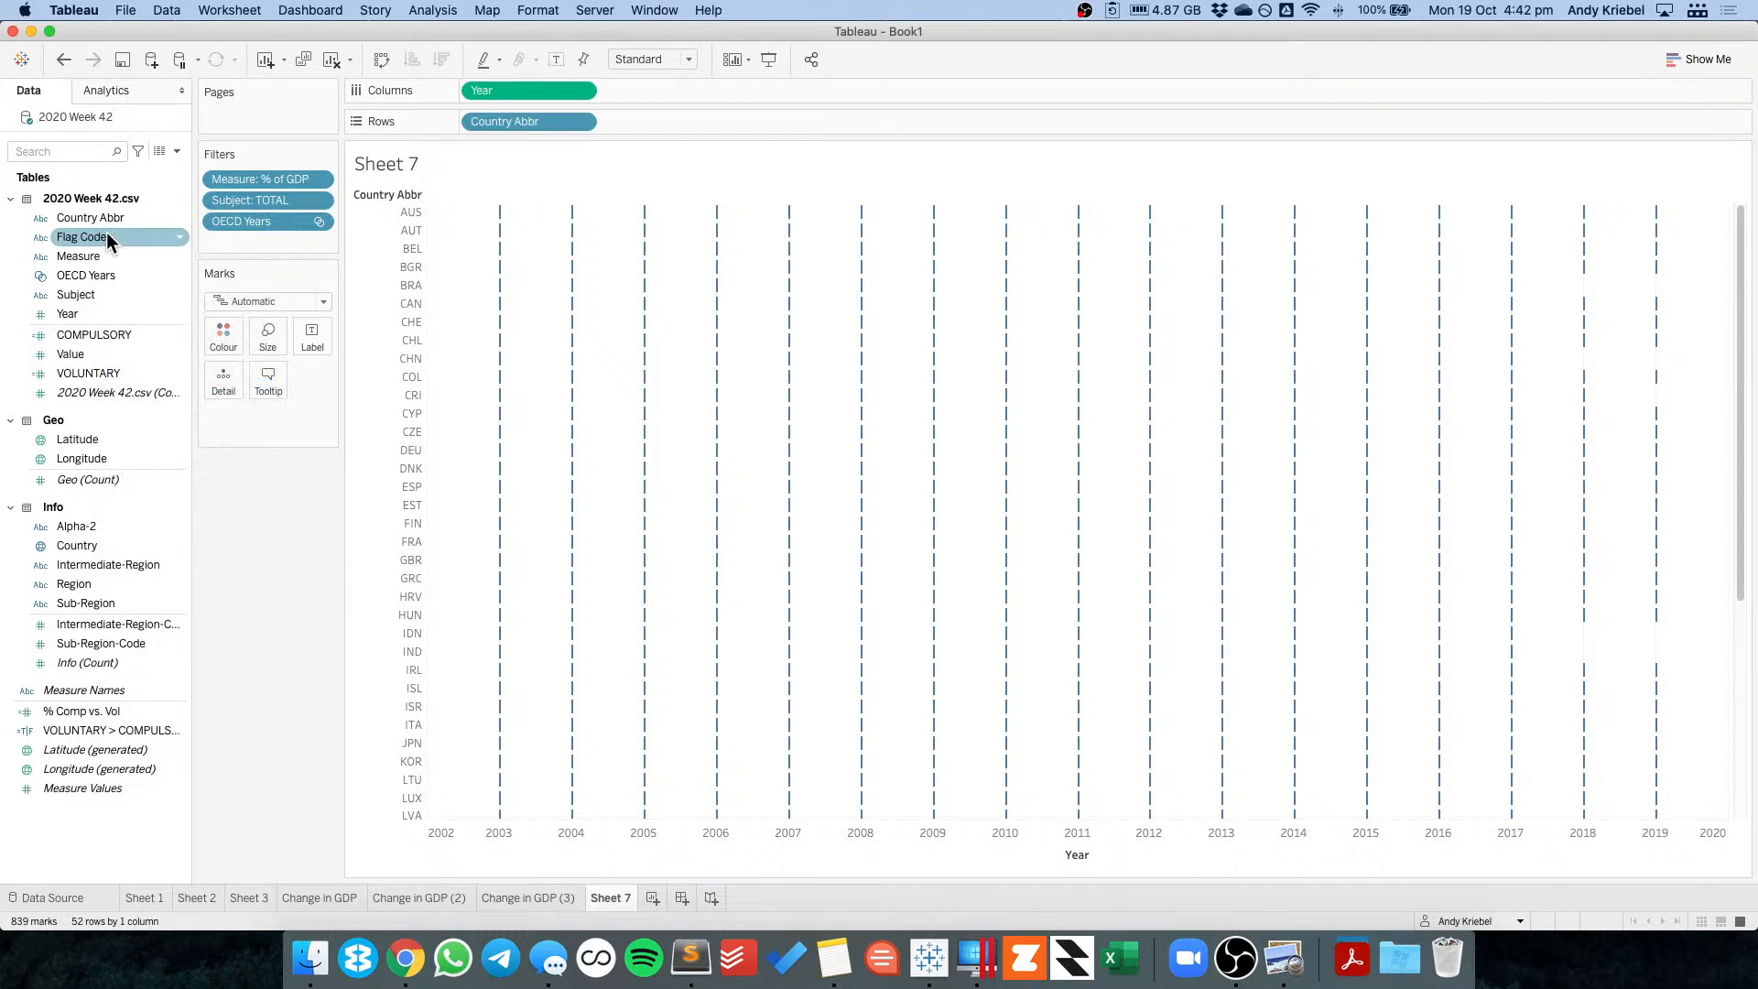
Create a set from Country Abbr named Countries to Remove with MKD and SRB selected.
right_click(100, 216)
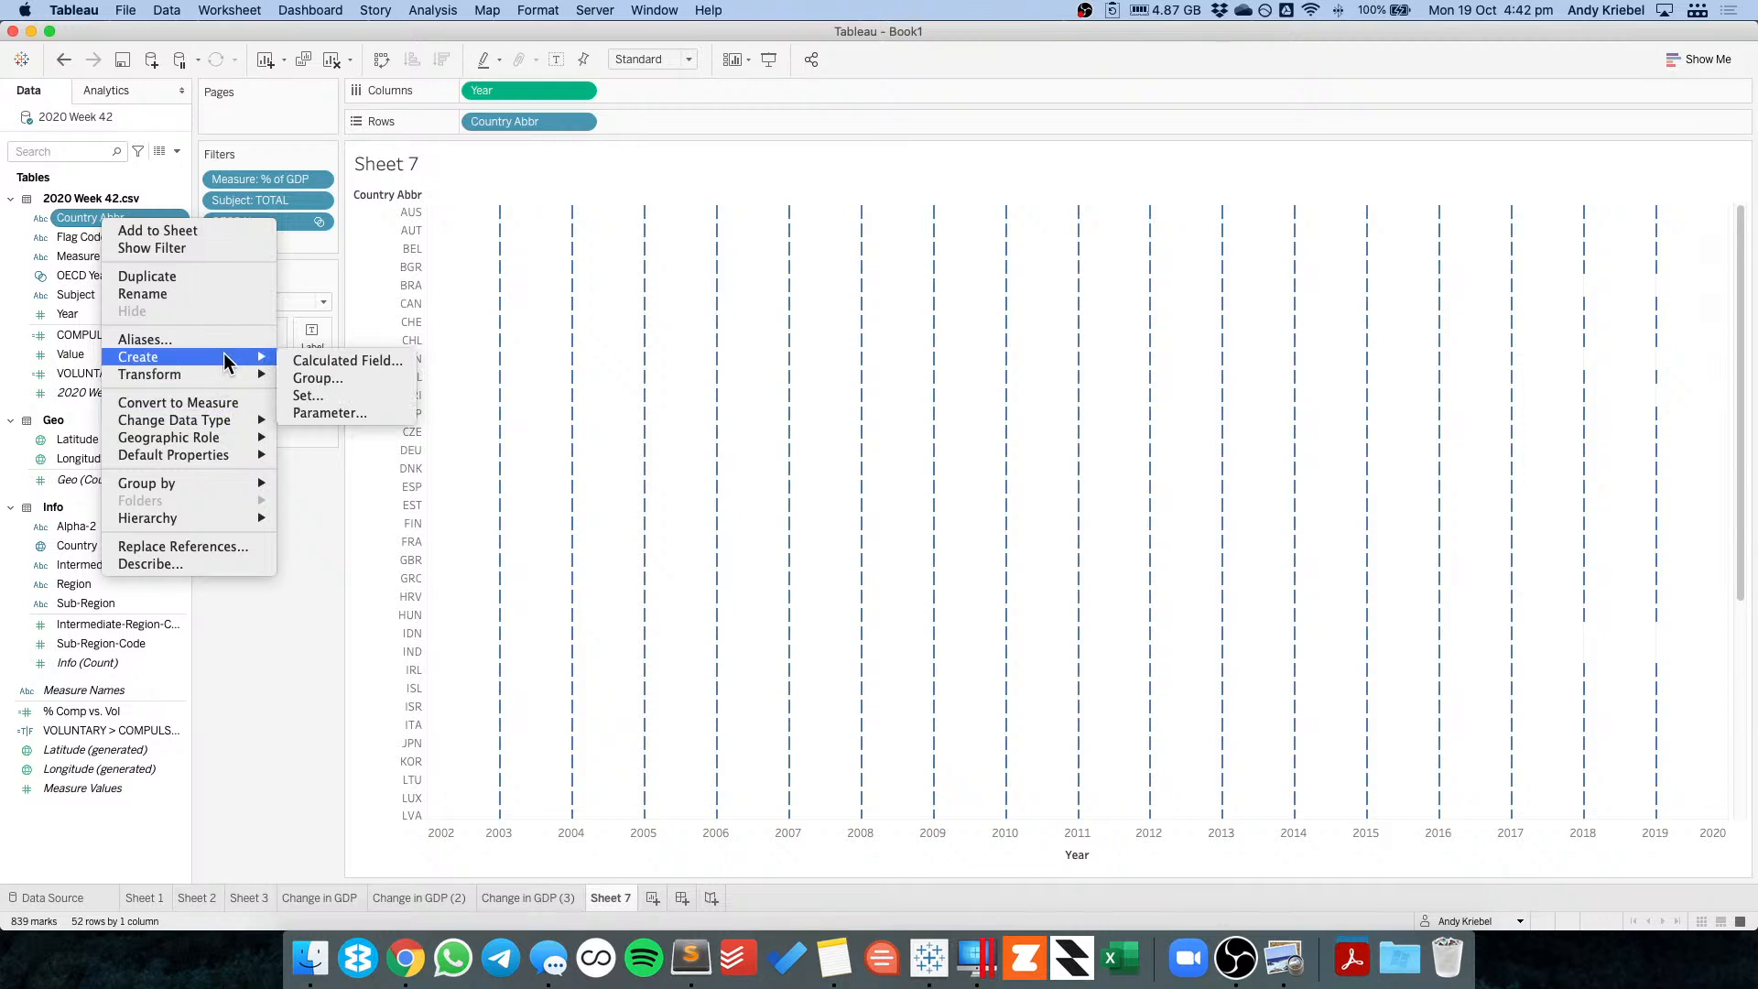
left_click(503, 403)
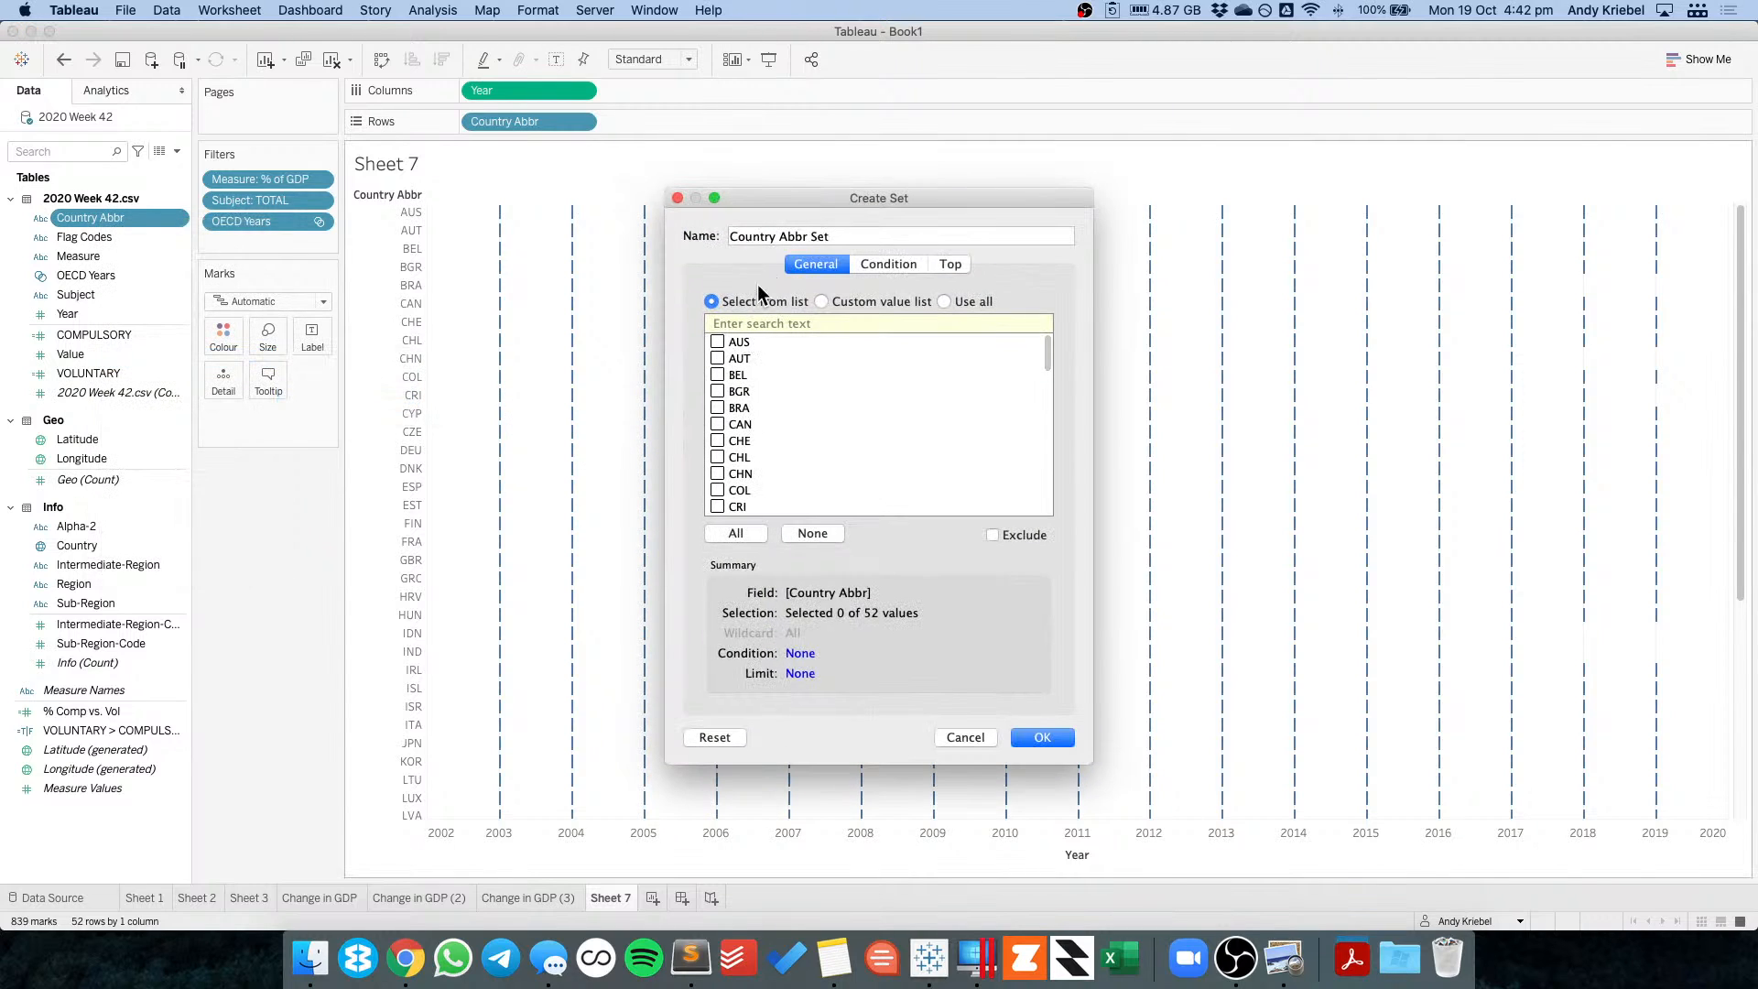
type("Countries to Remove")
scroll(777, 466, "down", 10)
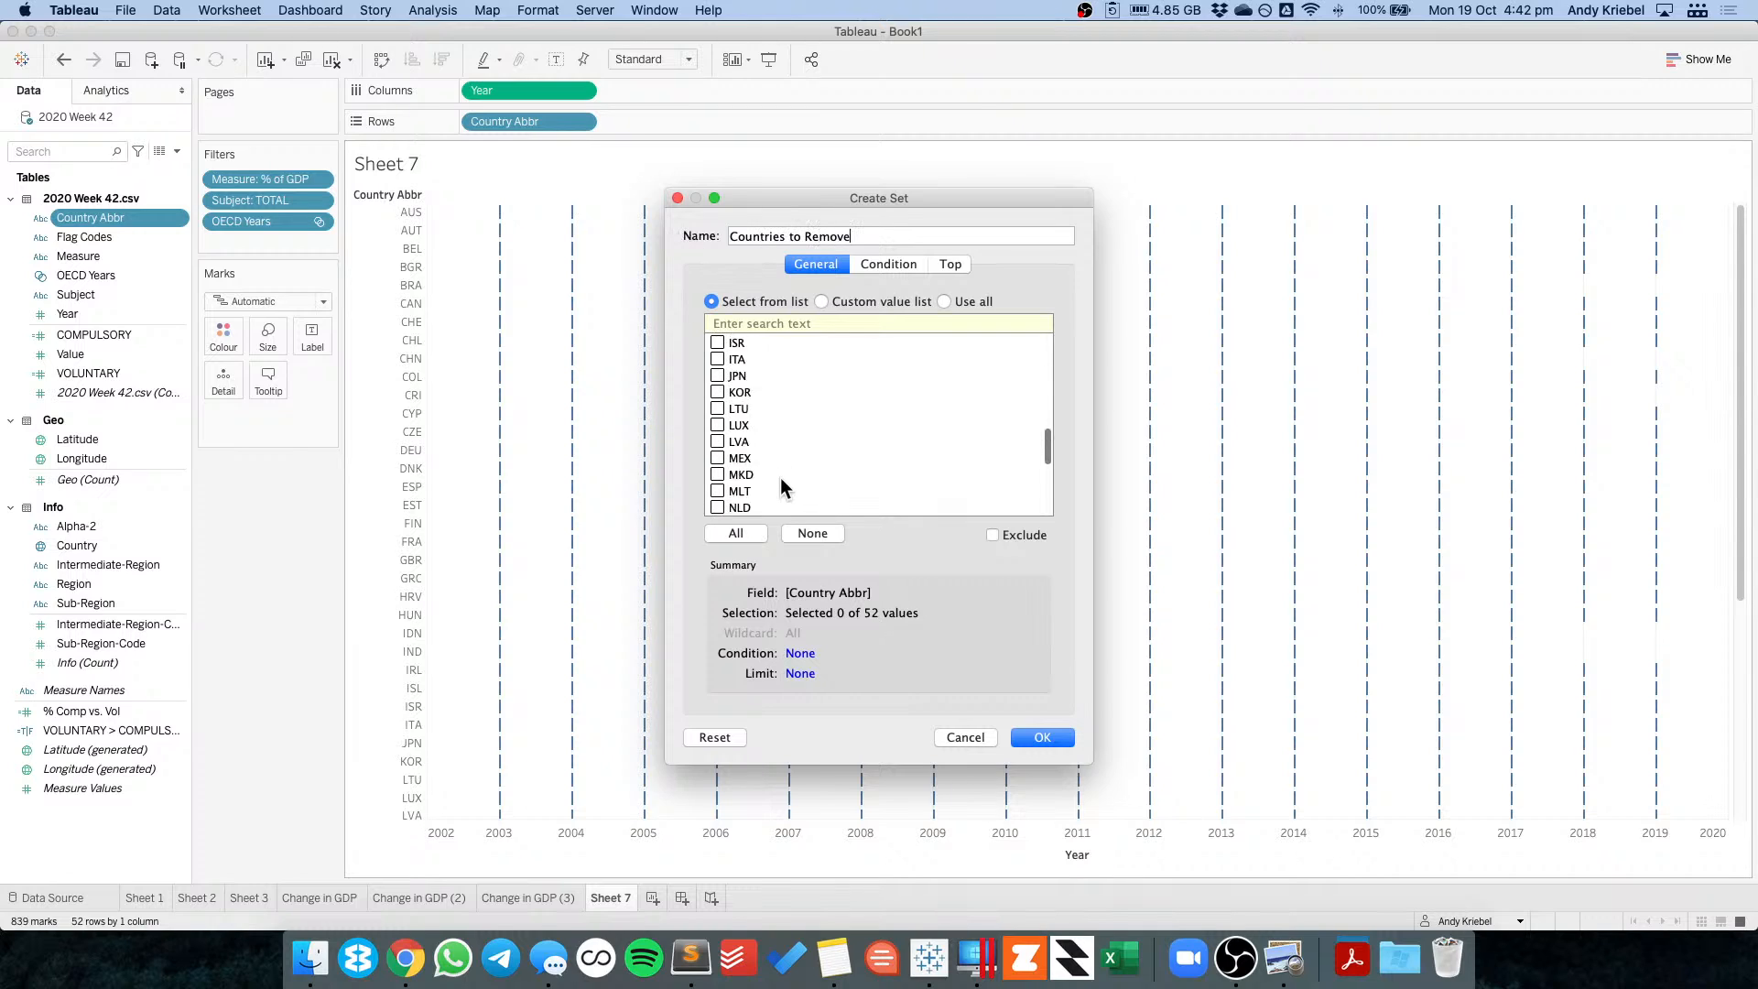
scroll(776, 474, "up", 1)
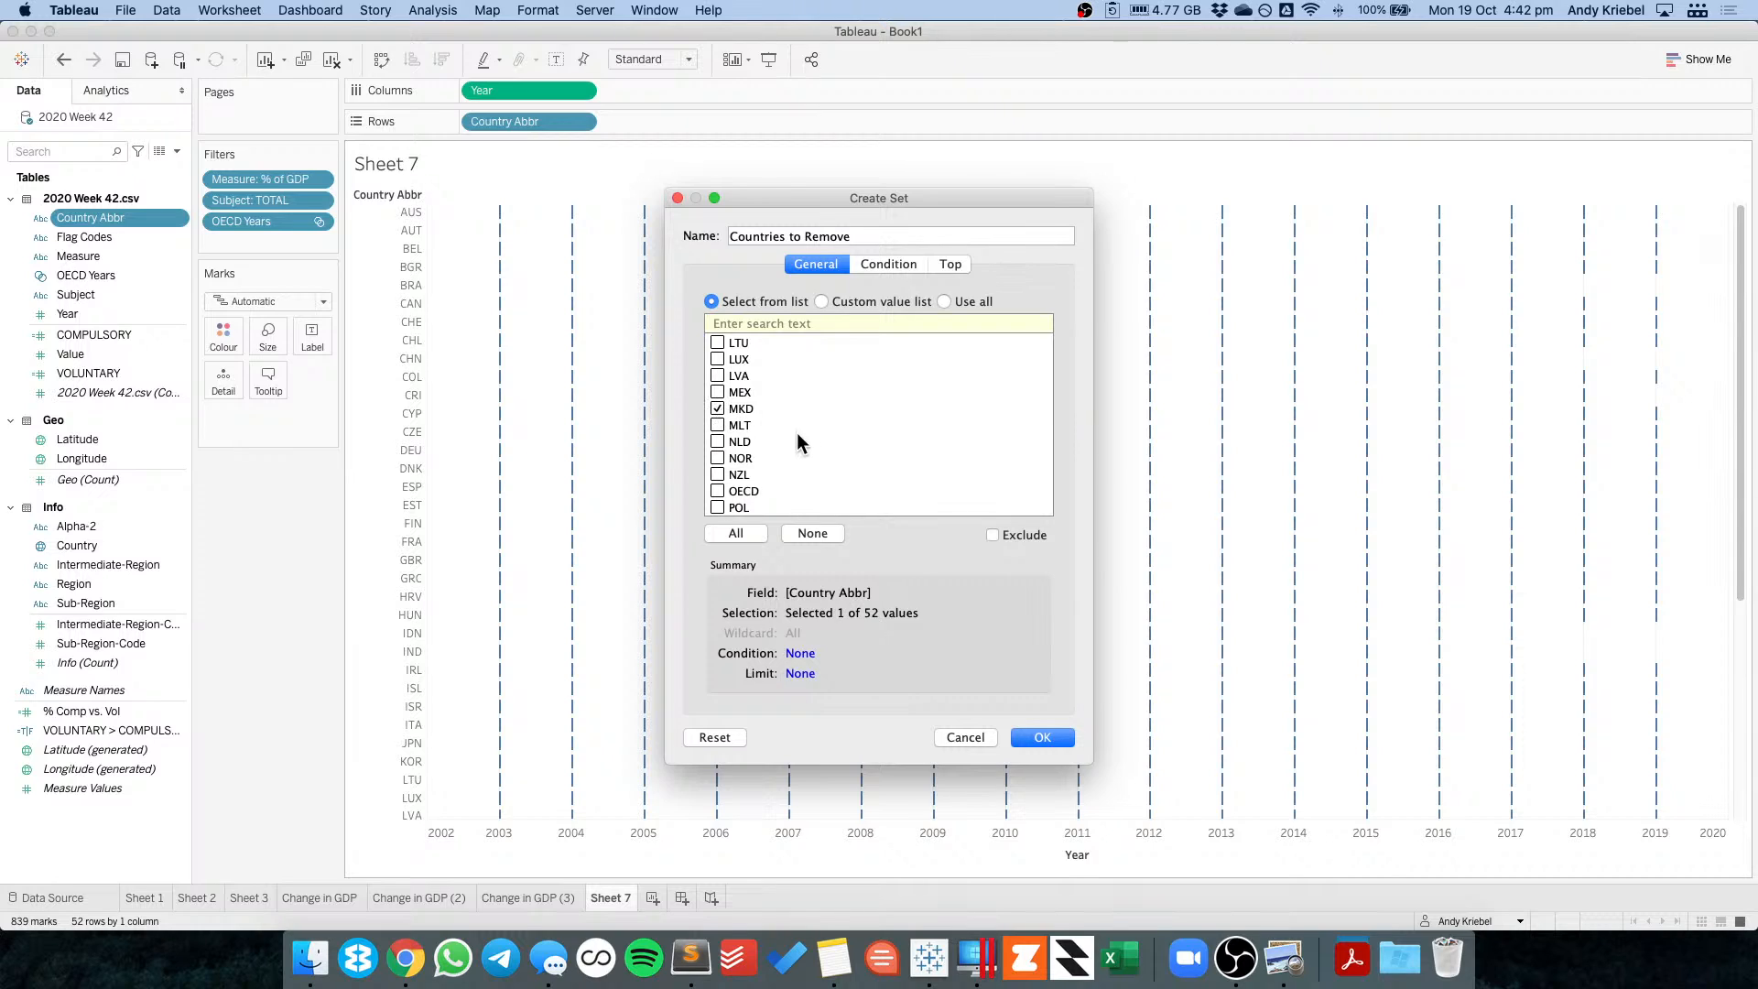
scroll(797, 432, "down", 10)
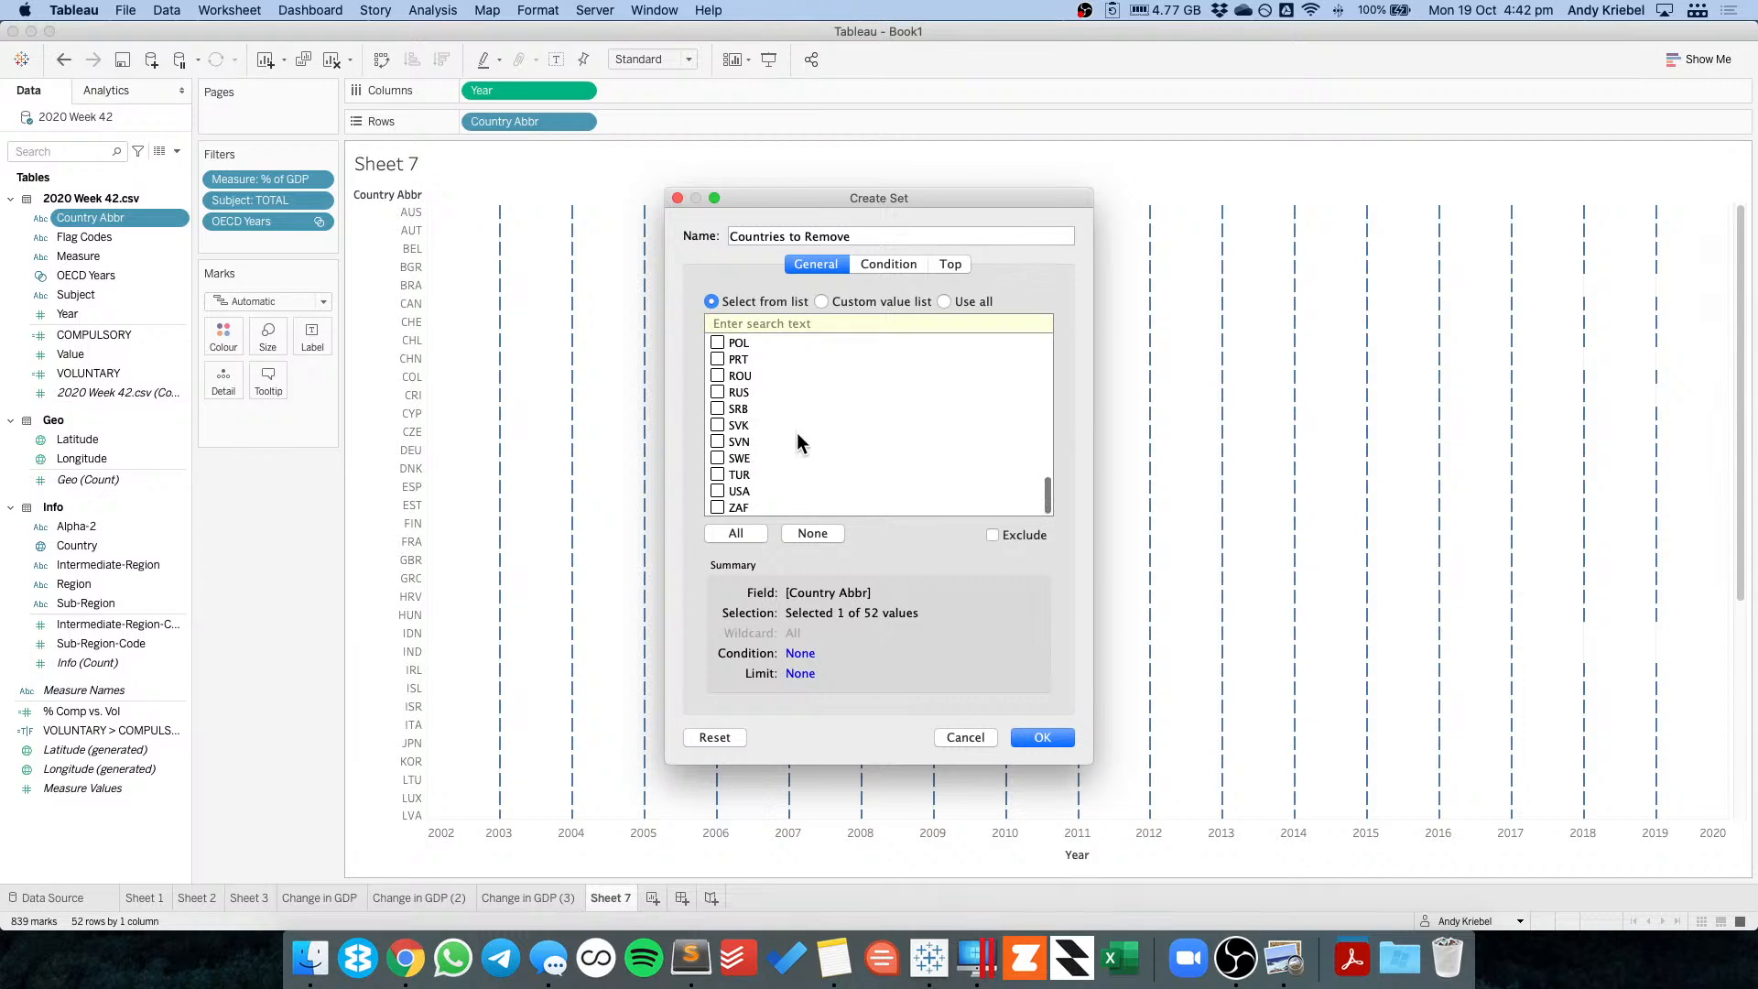
left_click(718, 409)
left_click(1062, 740)
Examine which years have marks in the MKD and SRB rows.
left_click_drag(1742, 549, 1748, 840)
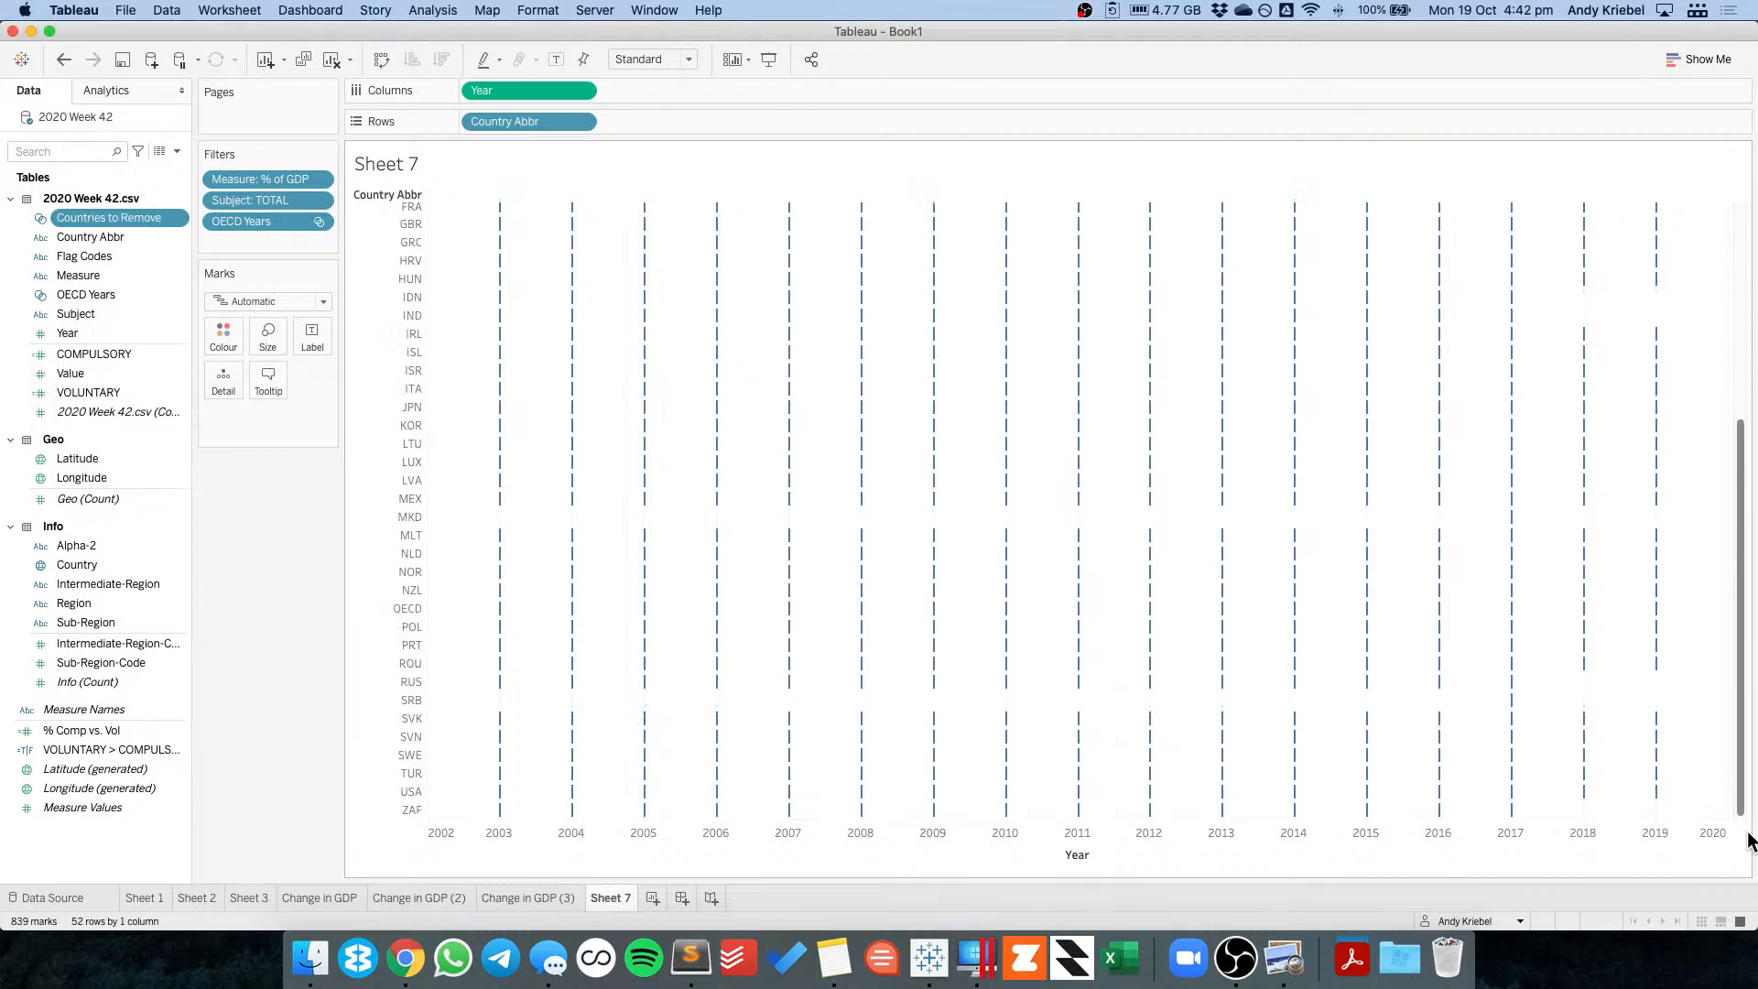
left_click(411, 519)
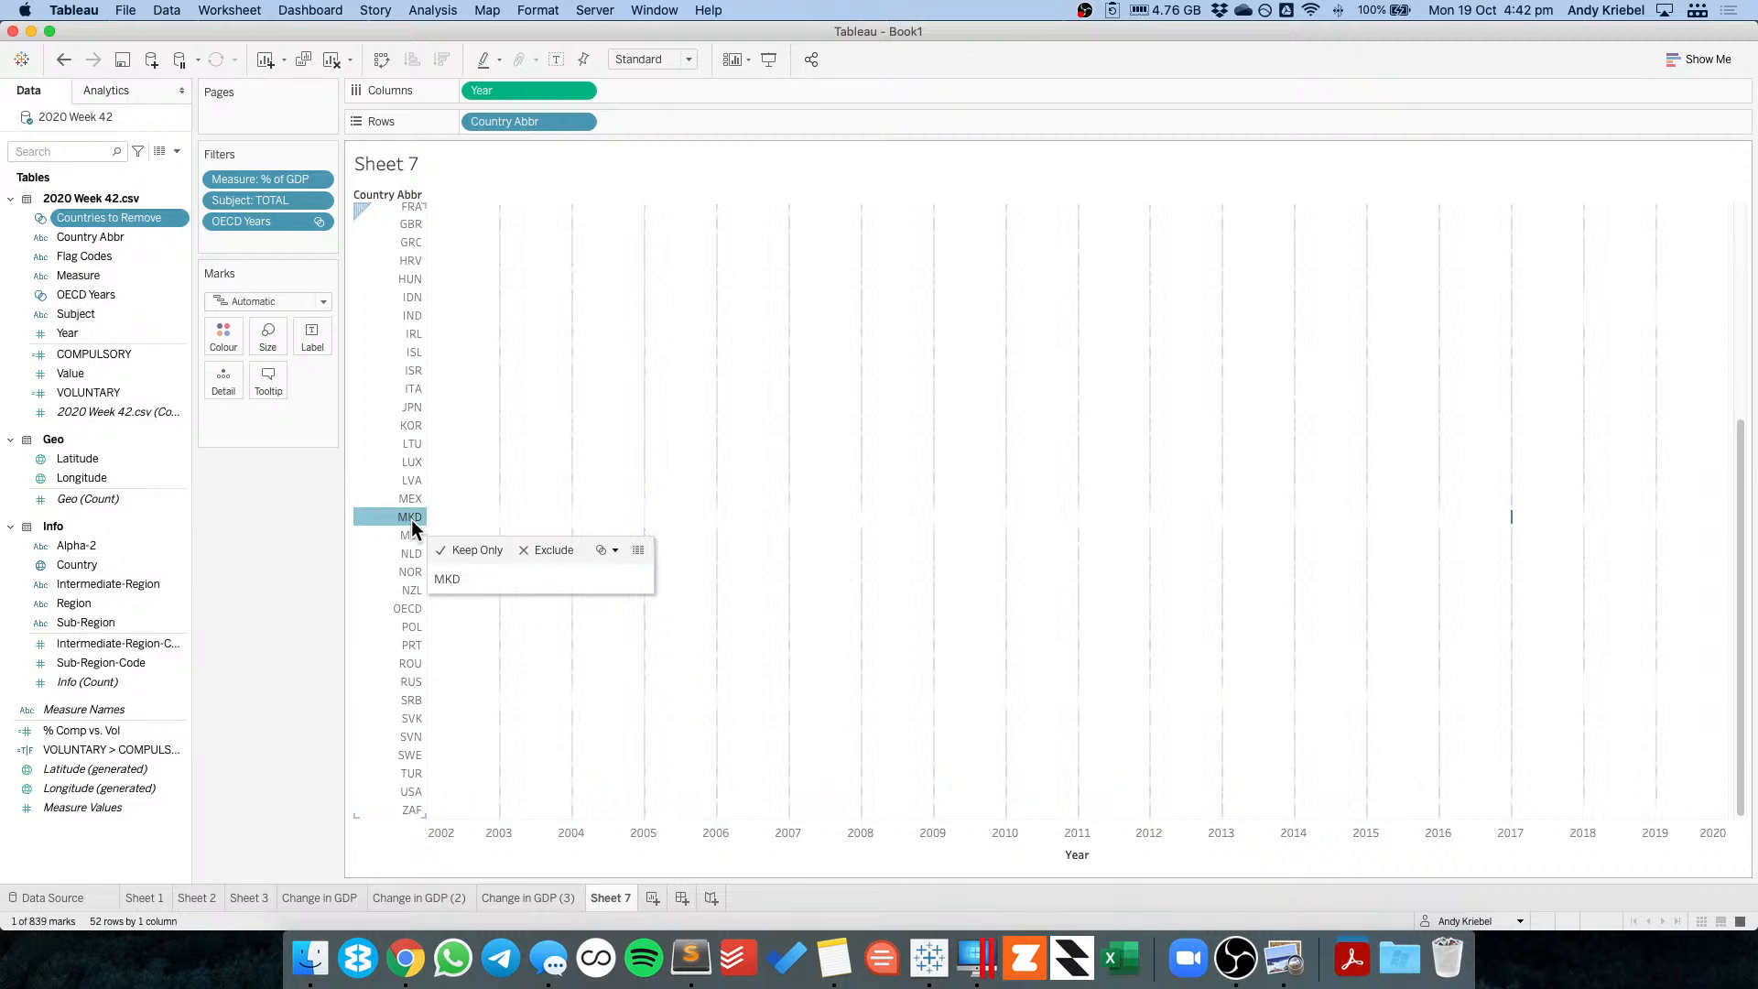
left_click(410, 701)
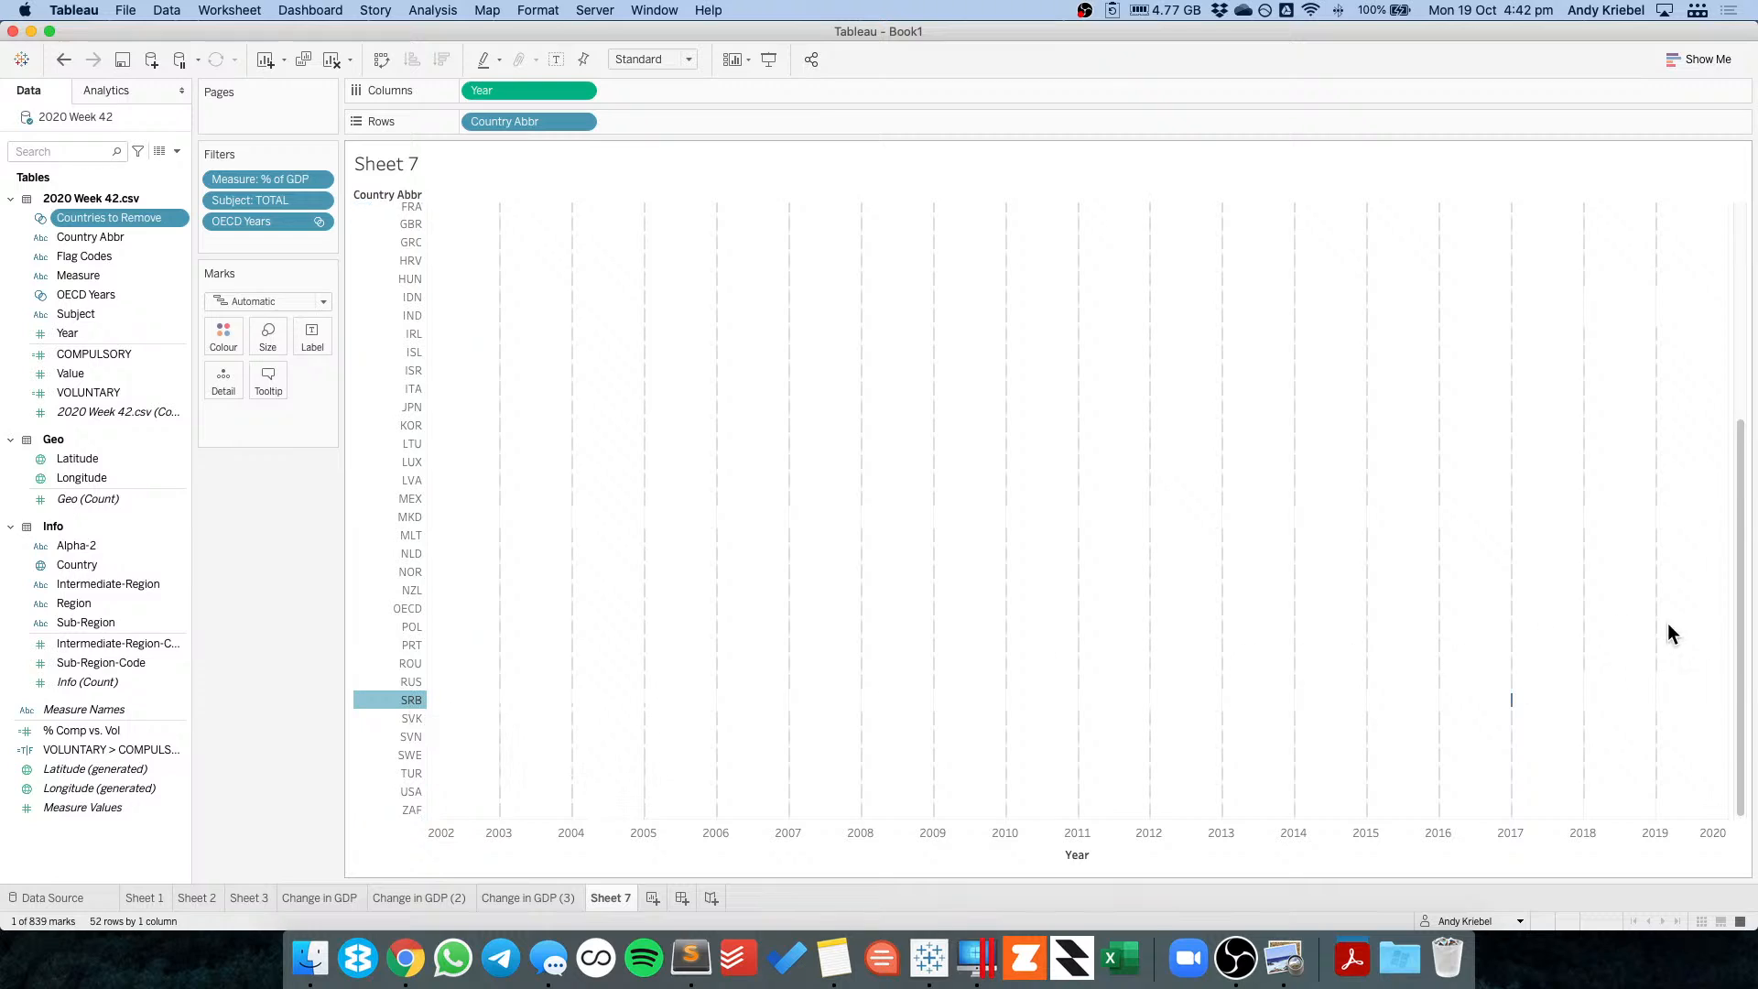
left_click_drag(1742, 640, 1750, 746)
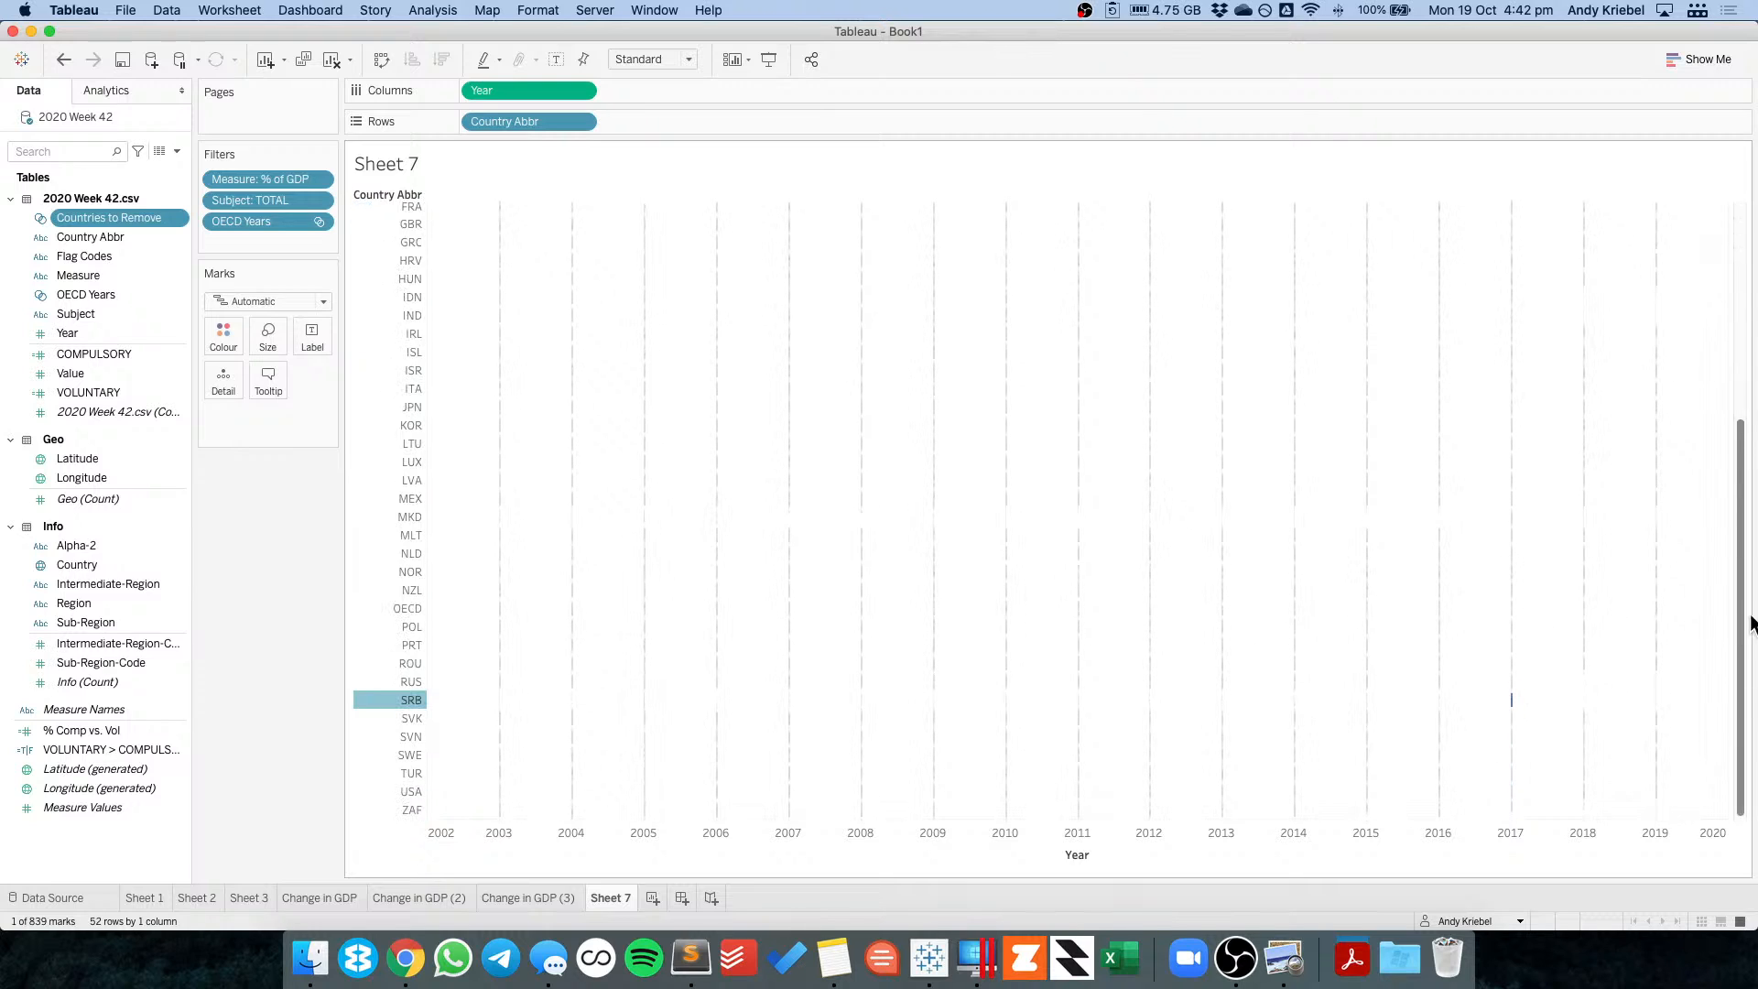
left_click_drag(1750, 622, 1744, 774)
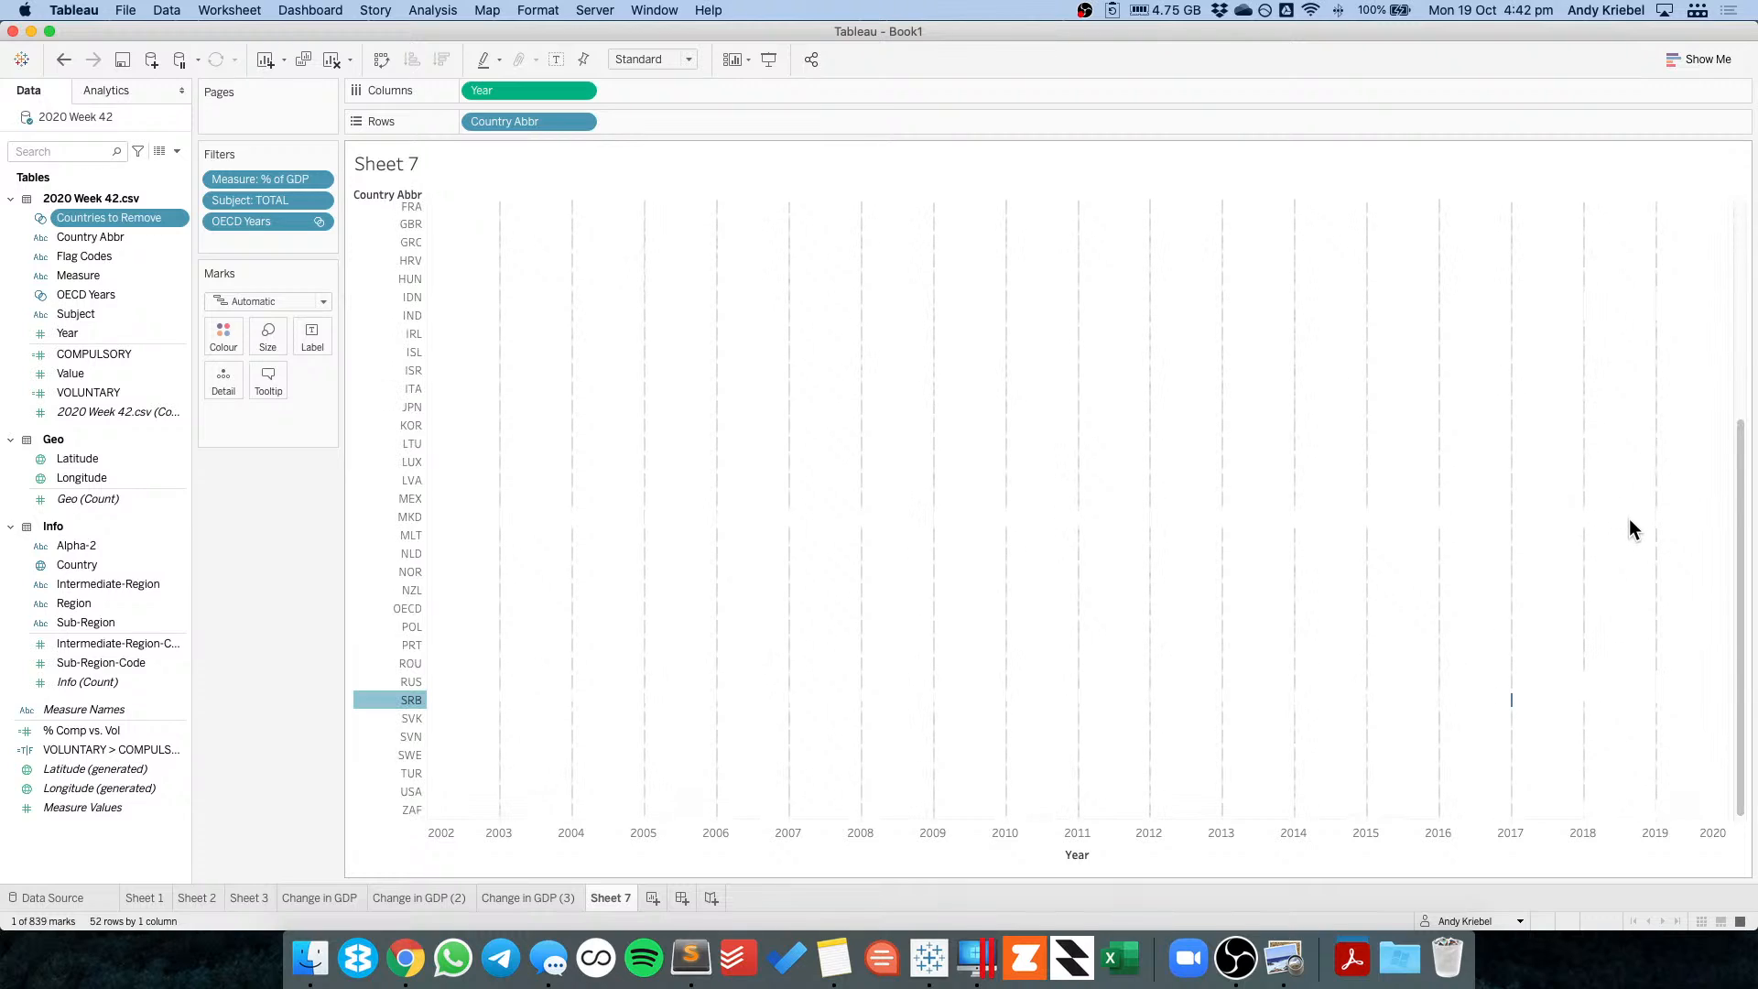
left_click(1655, 686)
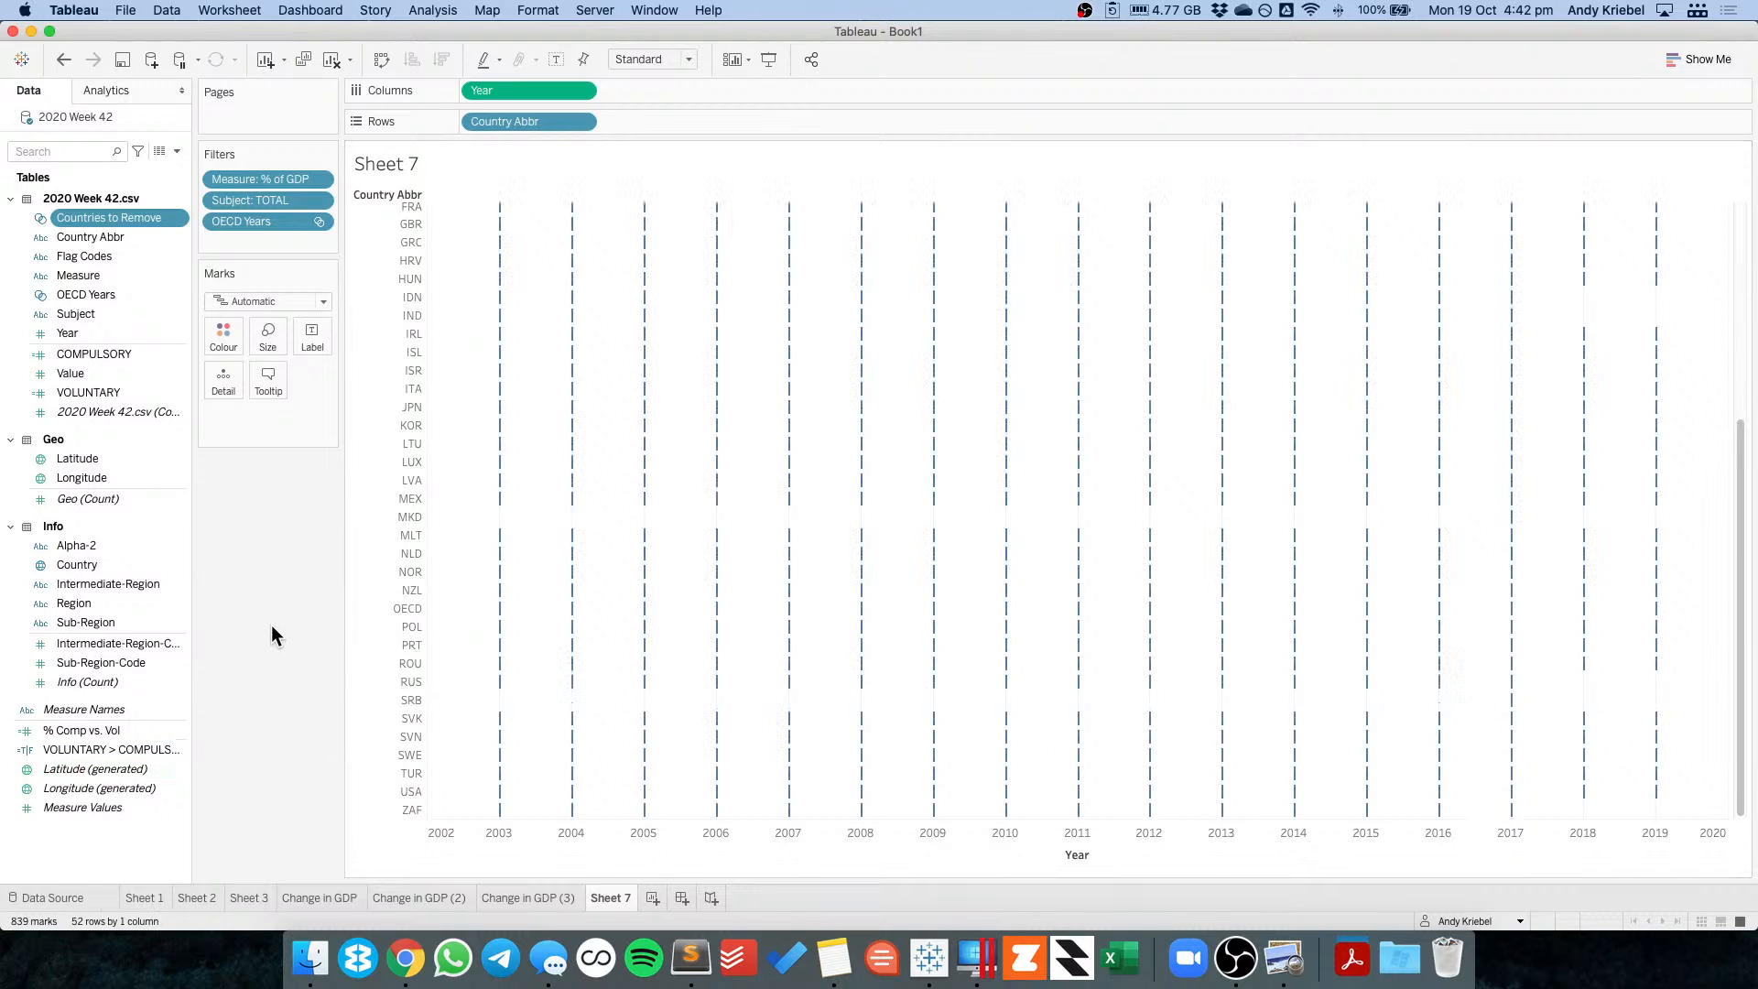
Switch the Countries to Remove set to exclude its selected countries and add it as a filter on the sheet.
right_click(122, 218)
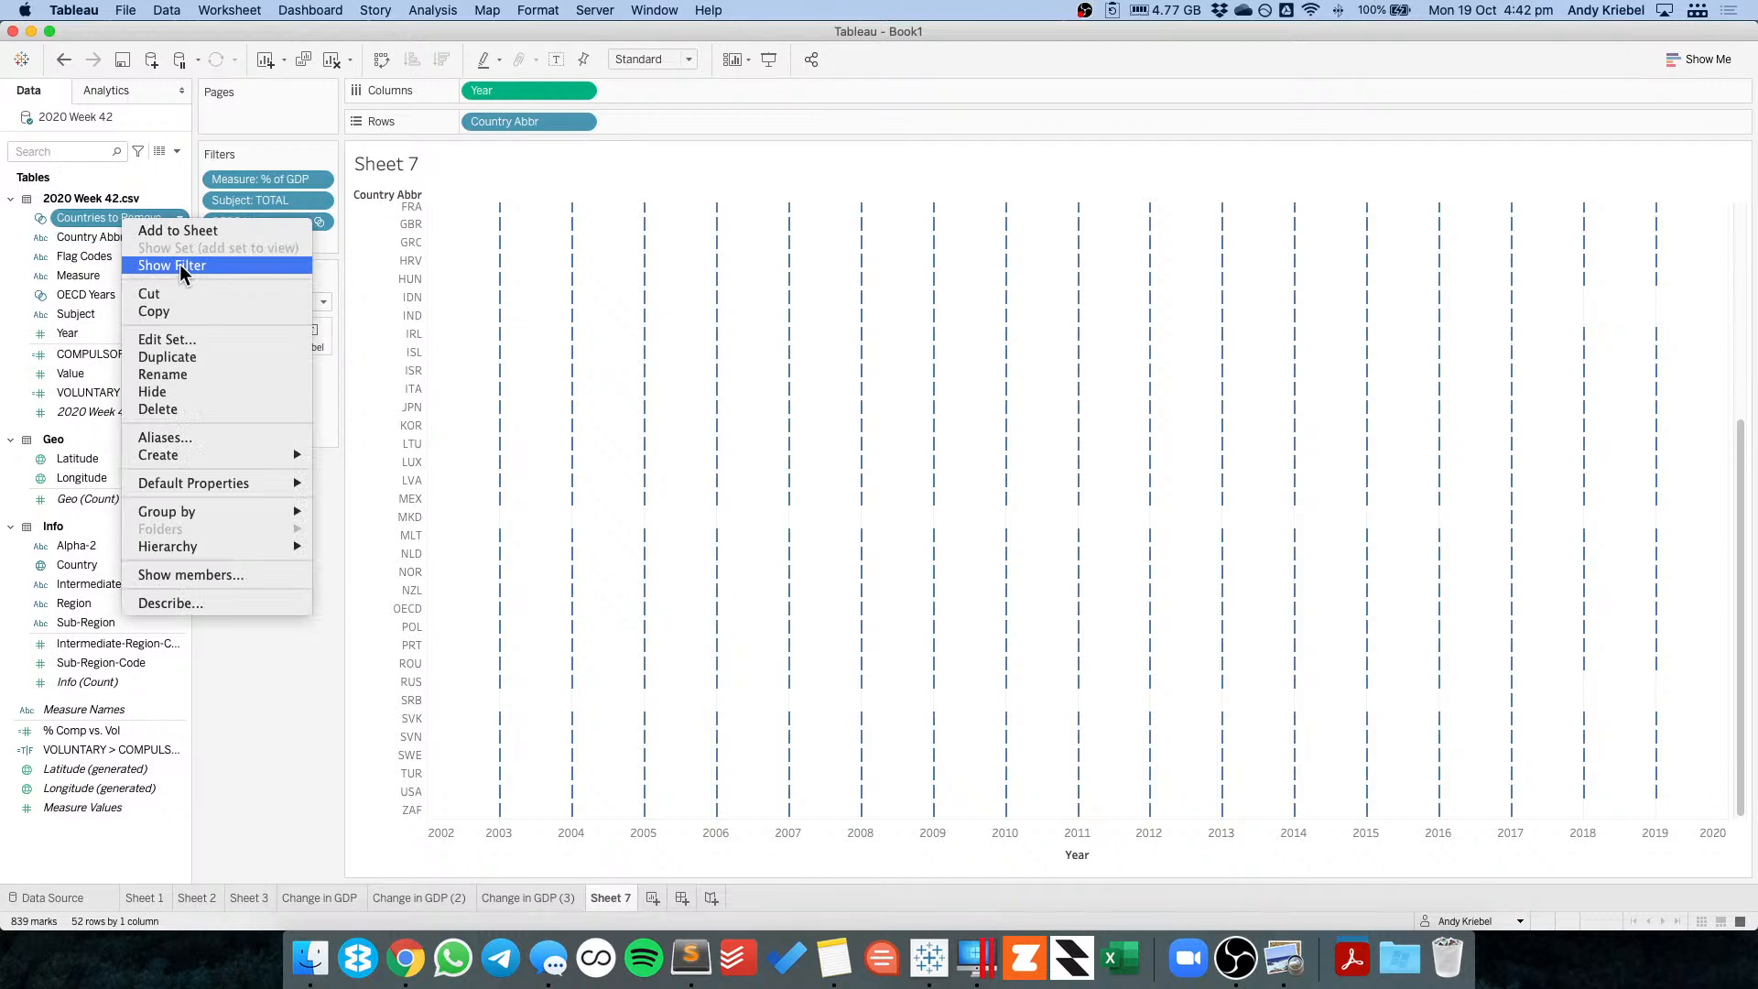
left_click(165, 340)
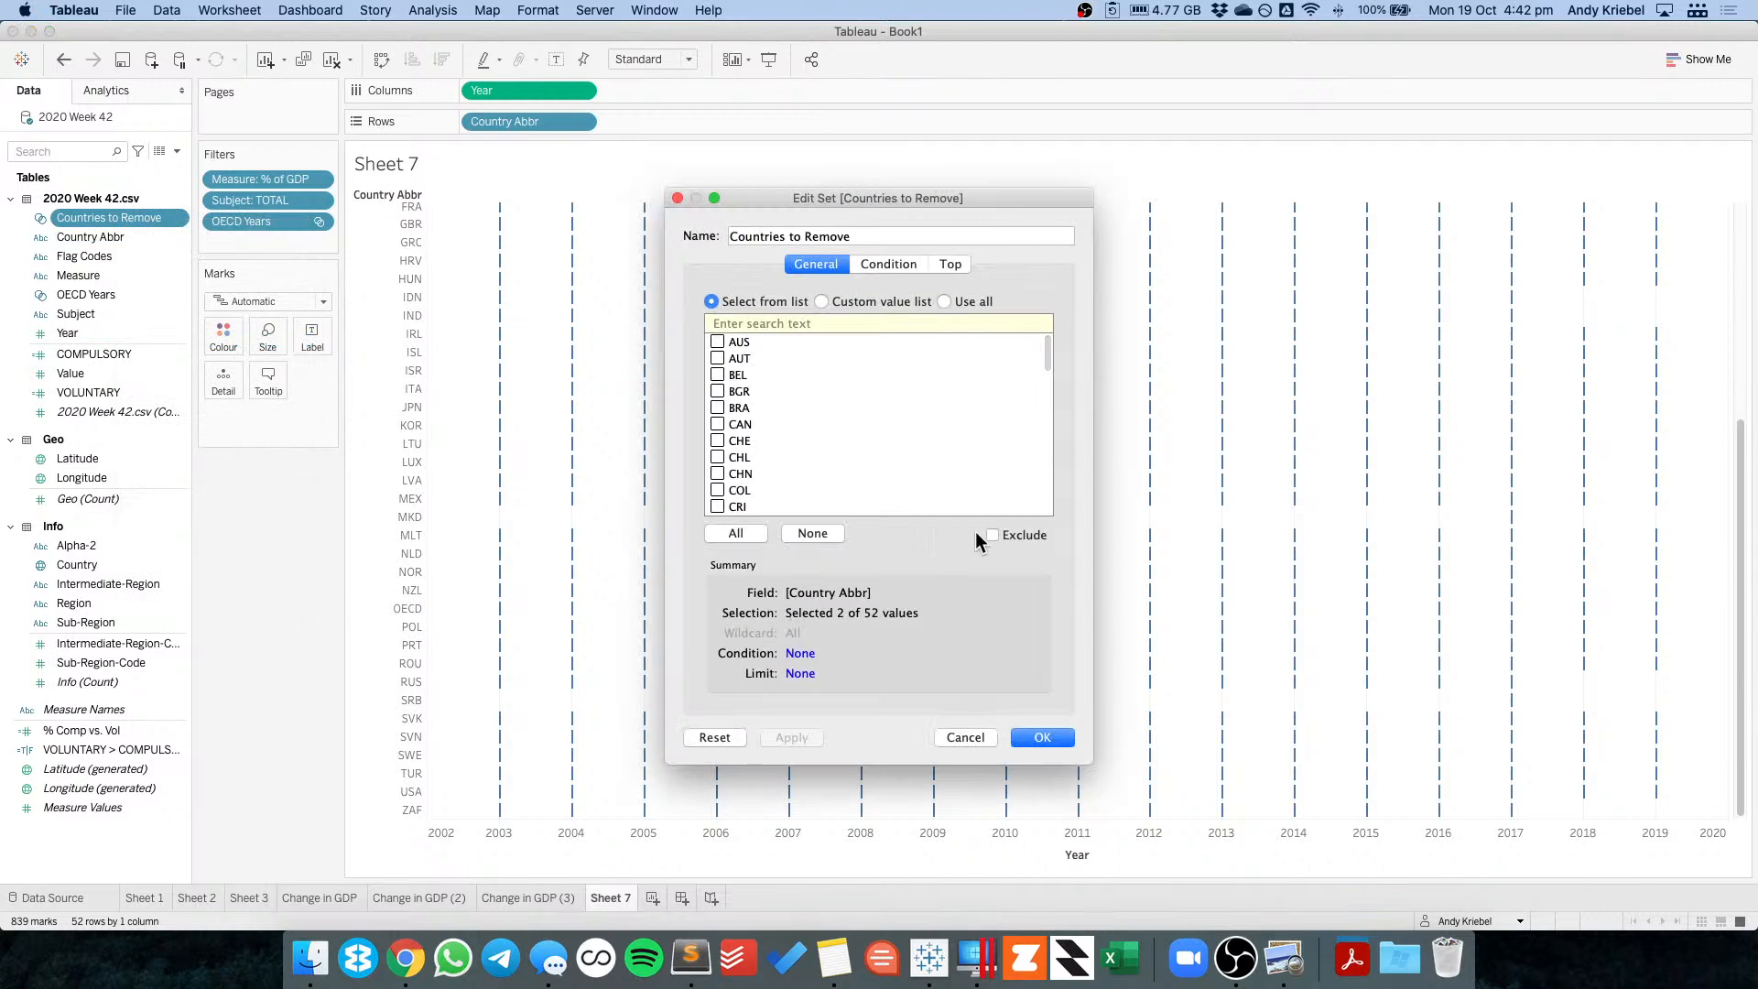
left_click(1003, 536)
left_click(1041, 737)
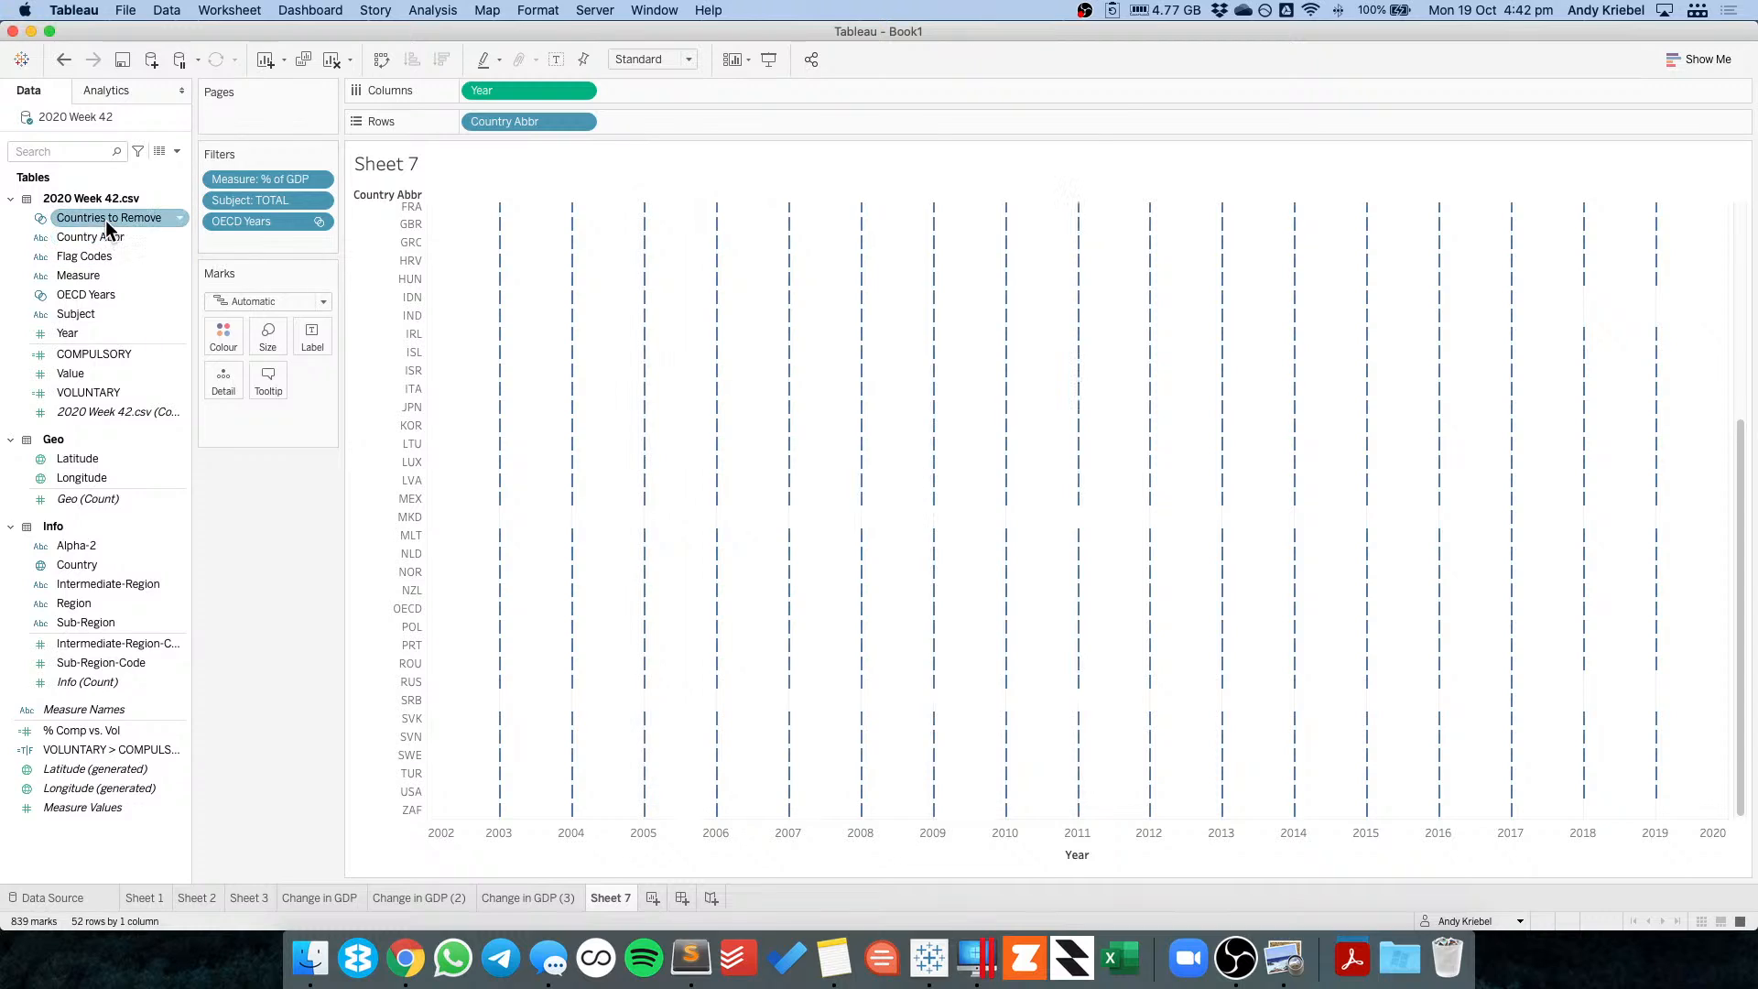
left_click_drag(106, 219, 283, 249)
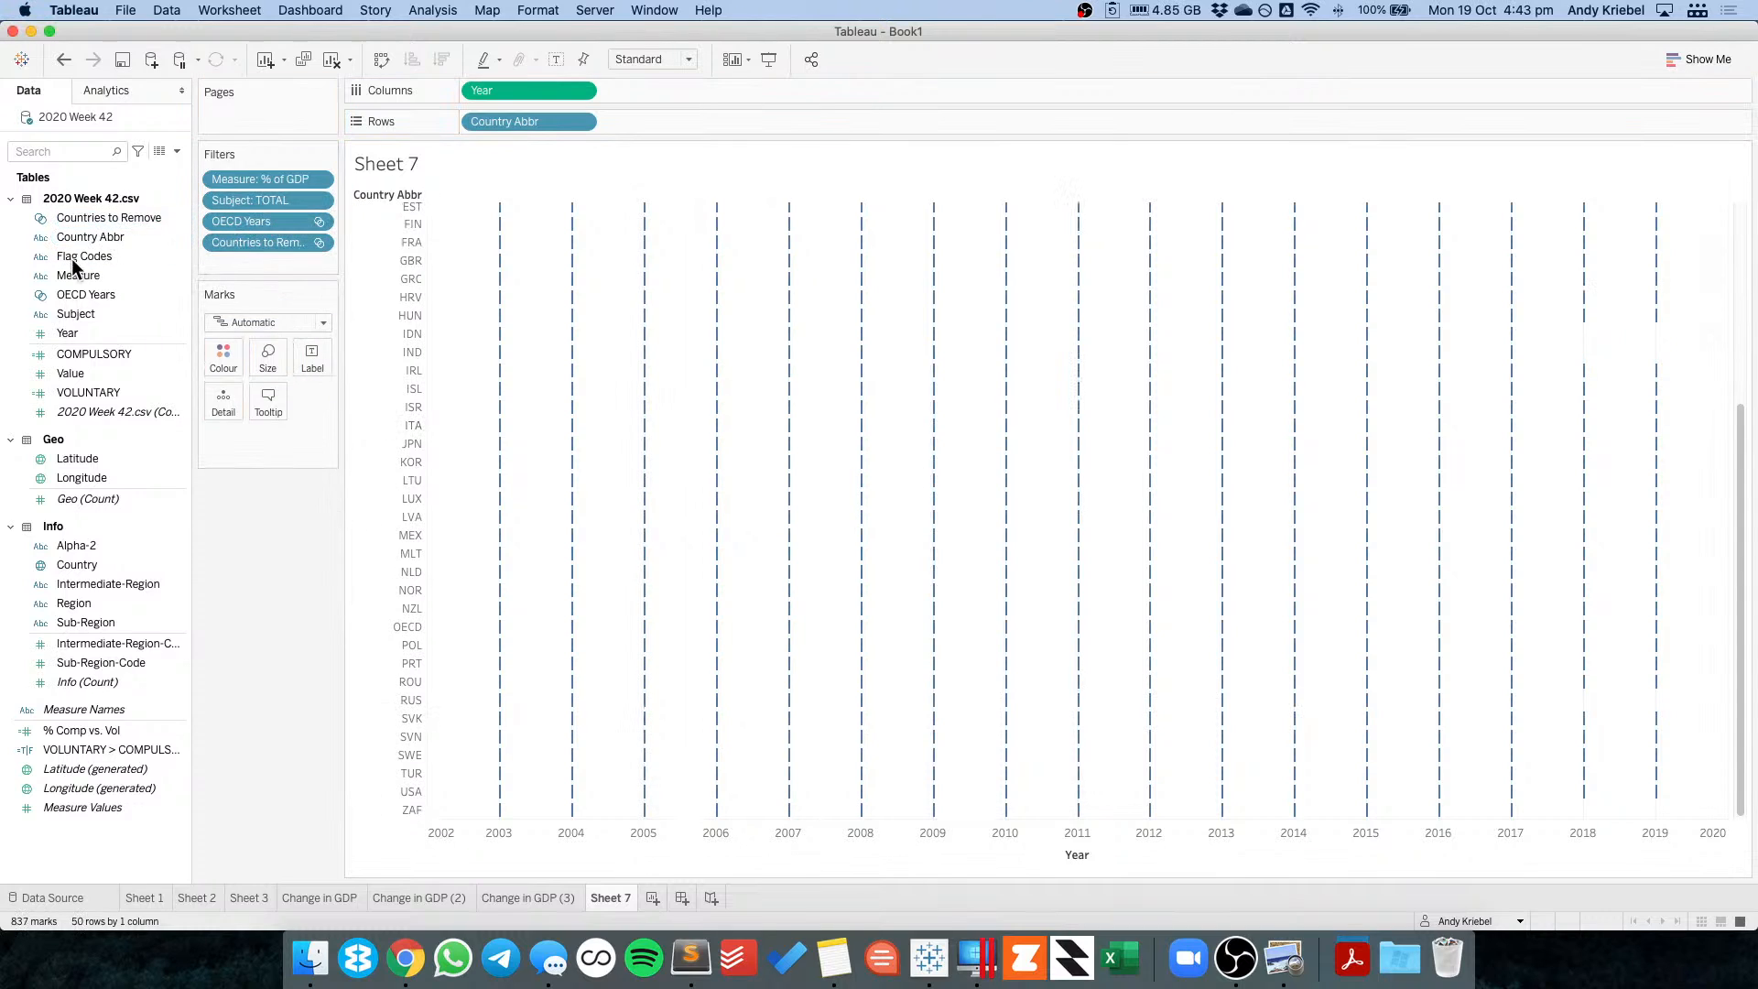
Remove 2018 and 2019 from the OECD Years set and check the country rows for missing years.
right_click(71, 294)
left_click(117, 414)
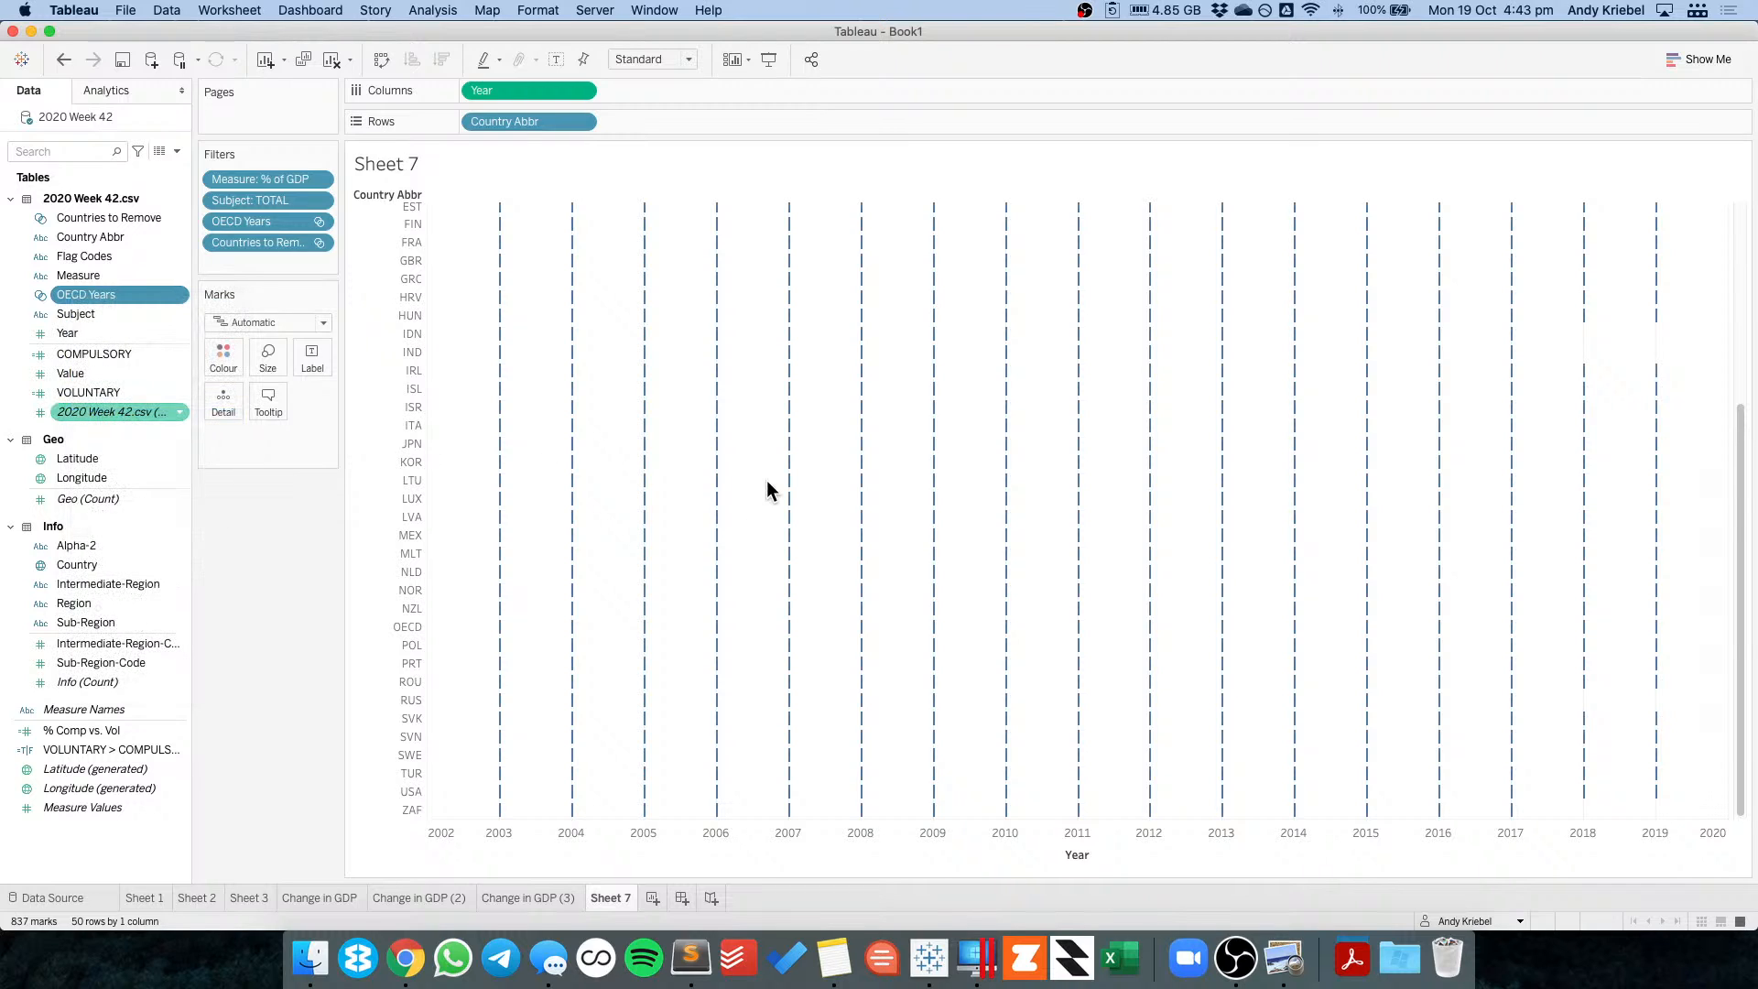
scroll(760, 459, "down", 10)
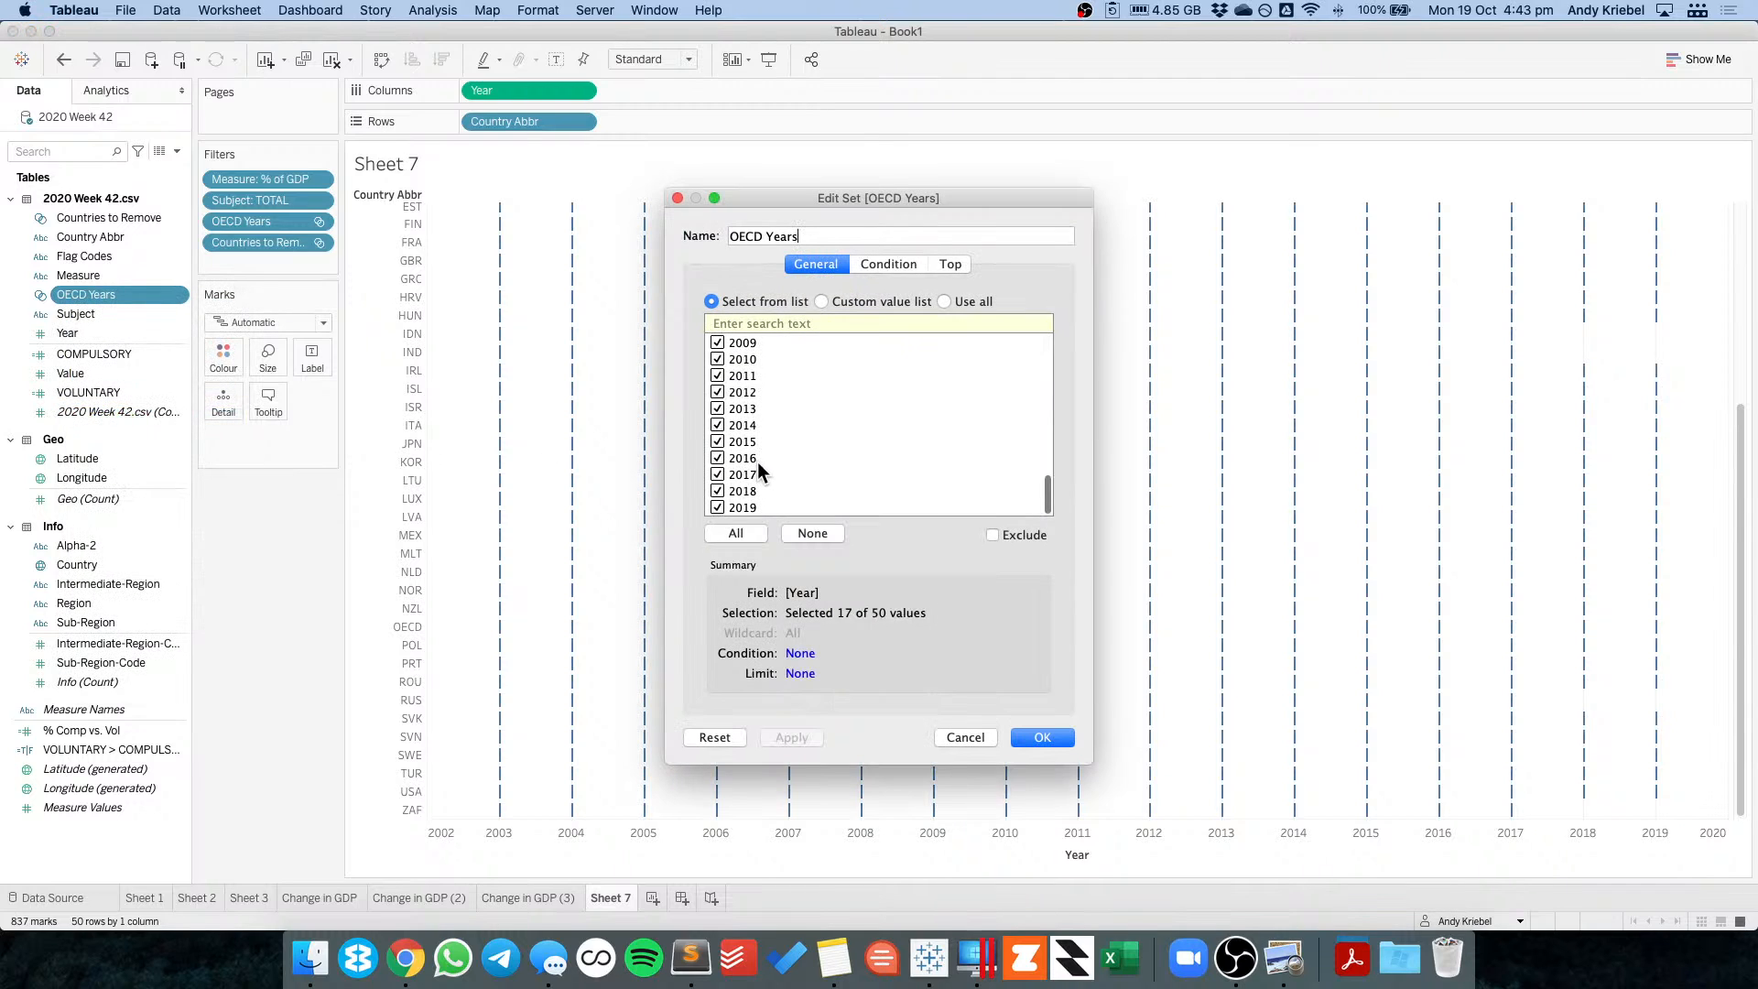
left_click(715, 502)
left_click(1036, 737)
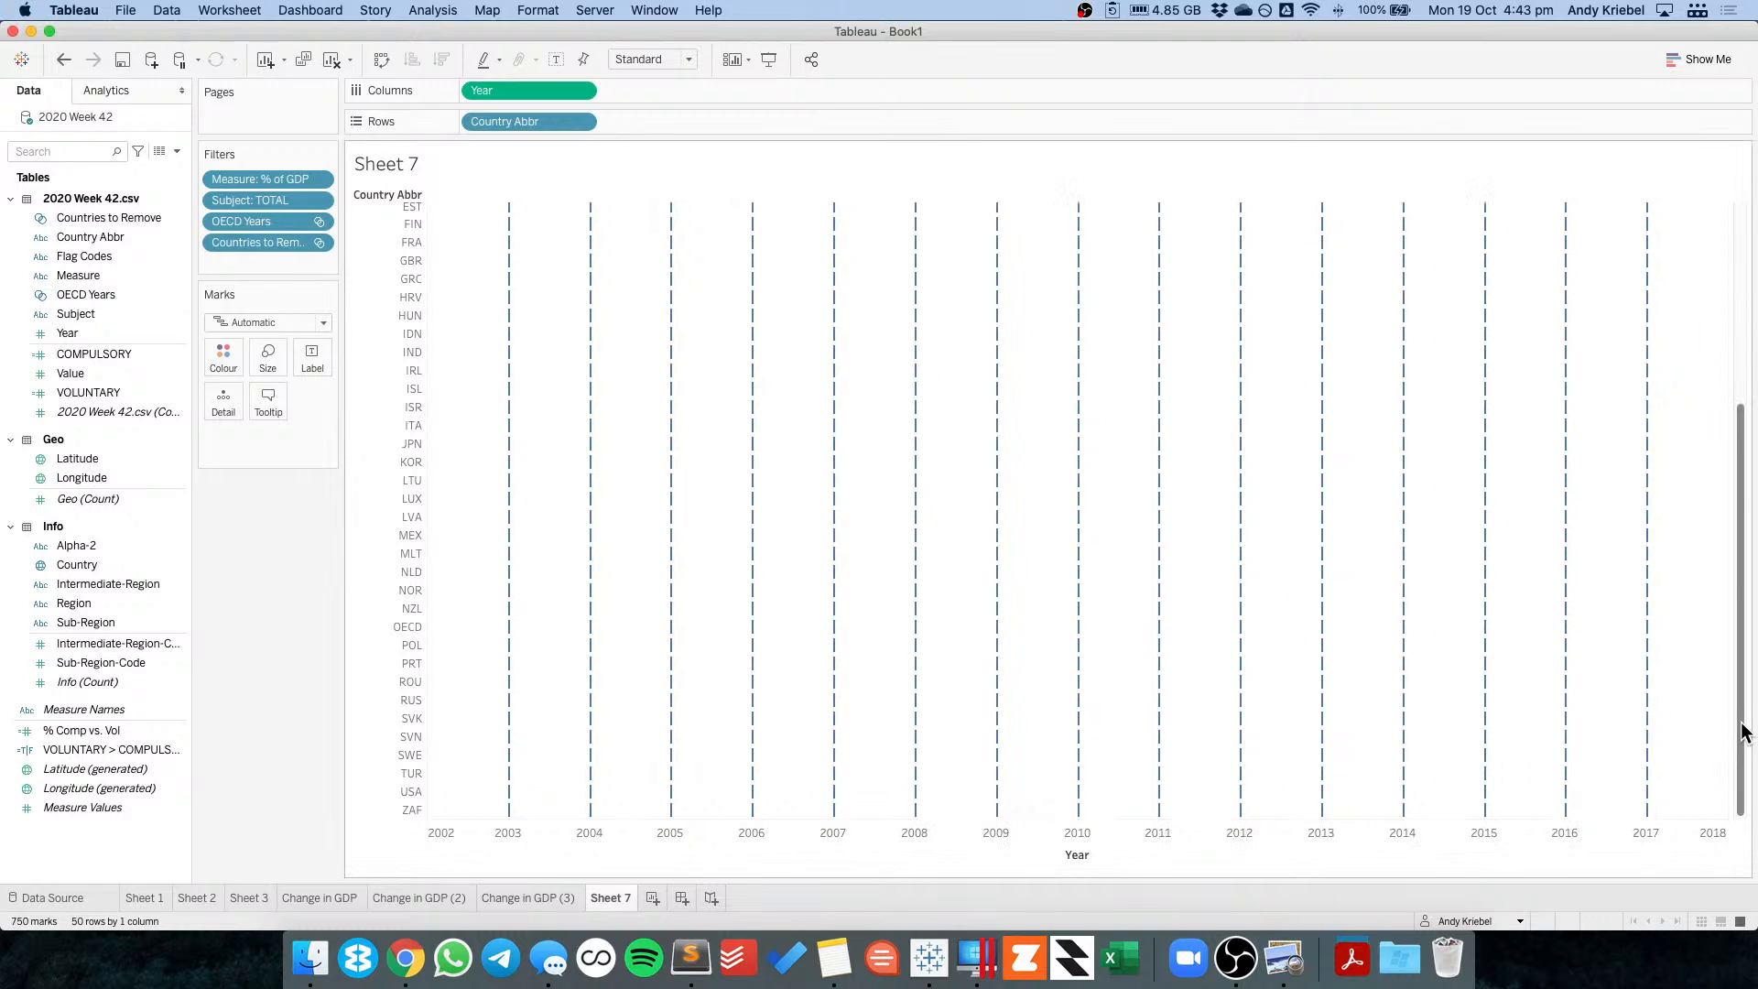
left_click_drag(1742, 726, 1714, 275)
scroll(1733, 425, "down", 5)
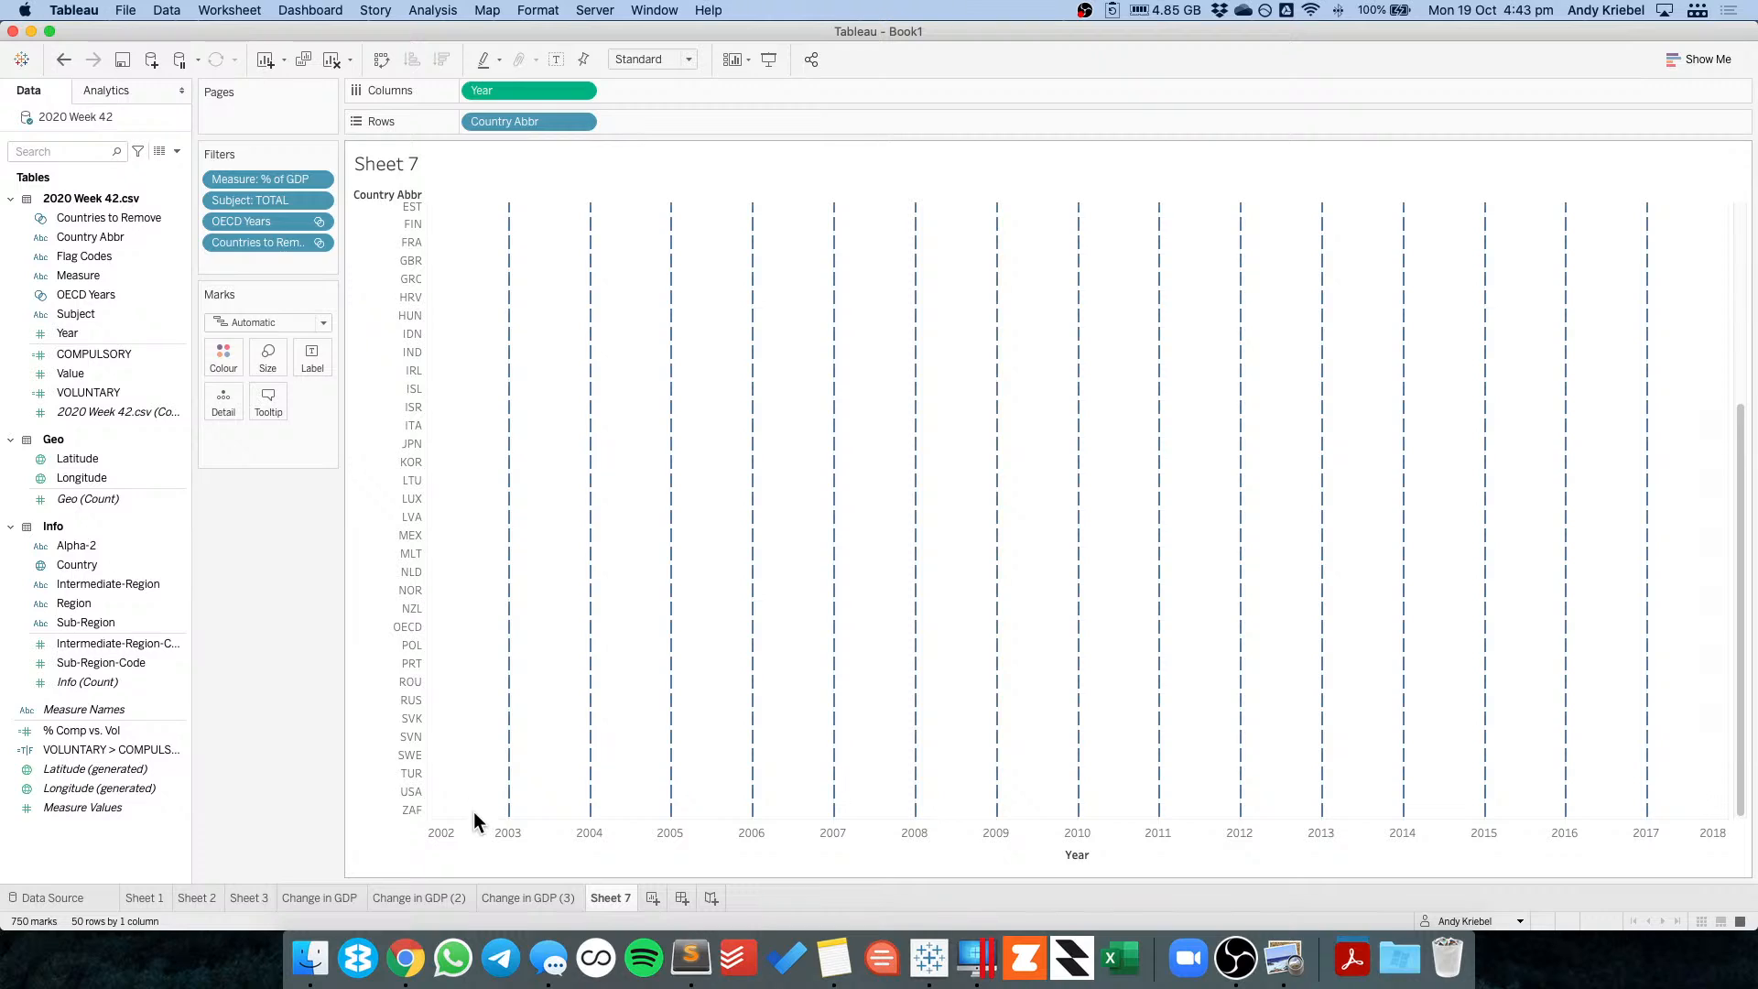
left_click_drag(474, 811, 1675, 824)
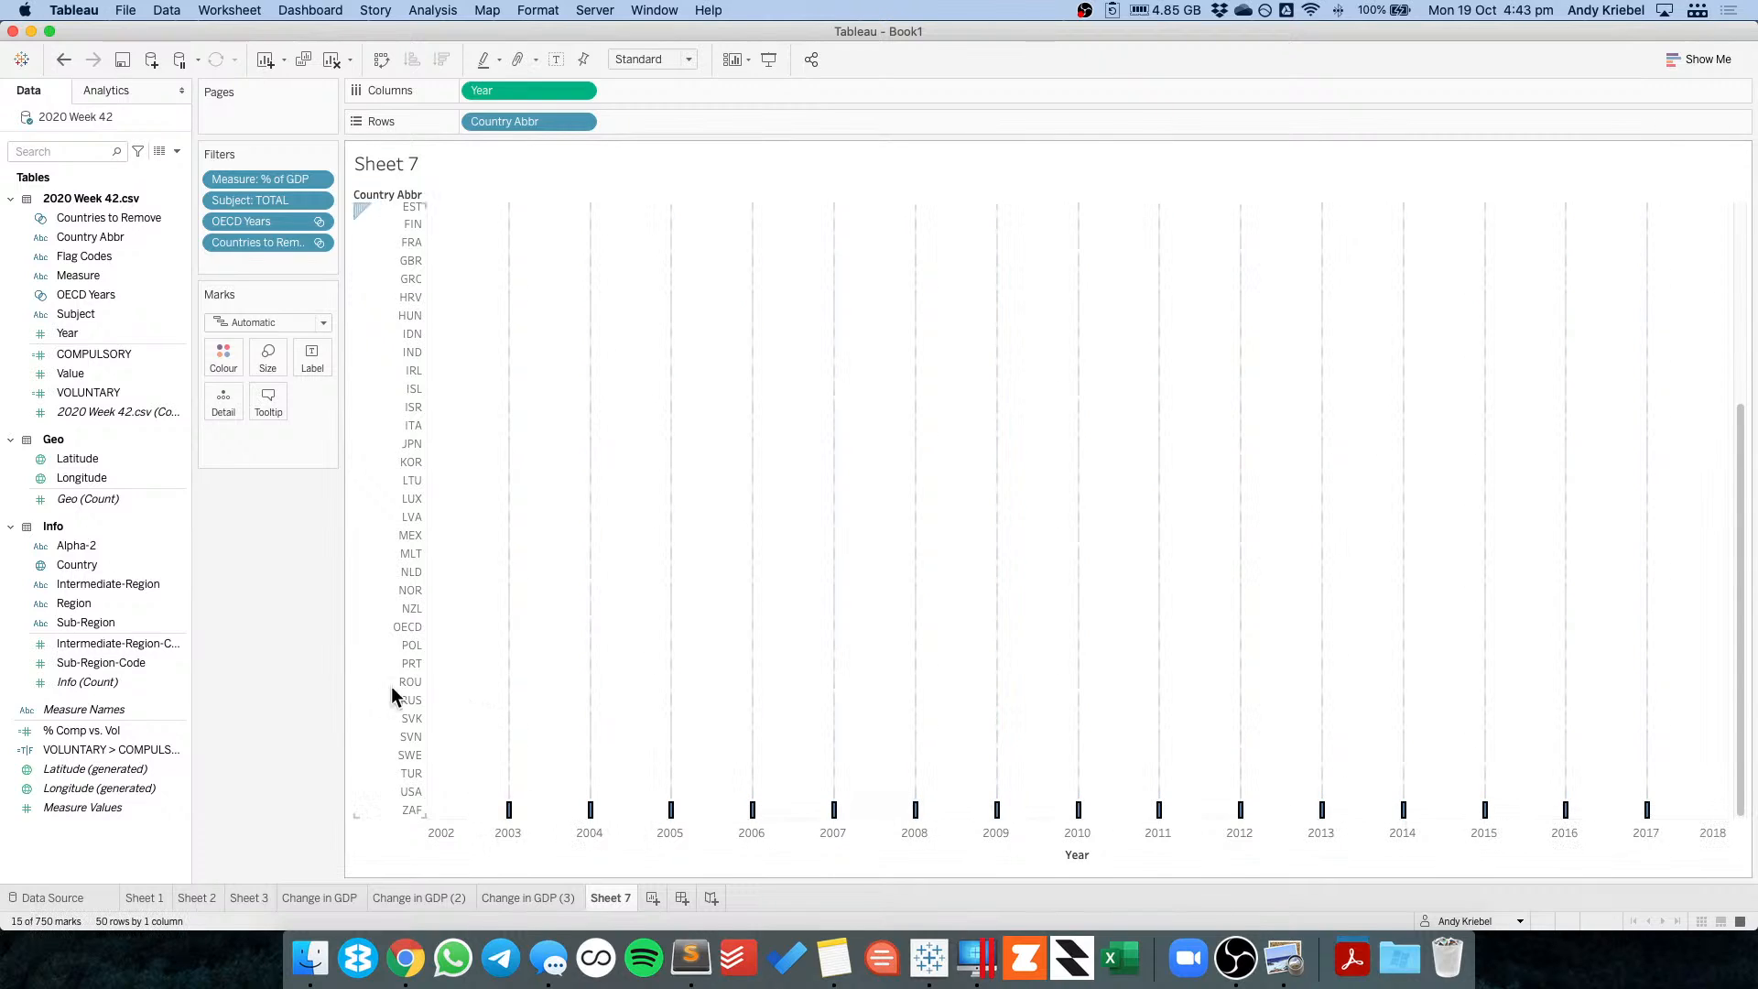
key("Escape")
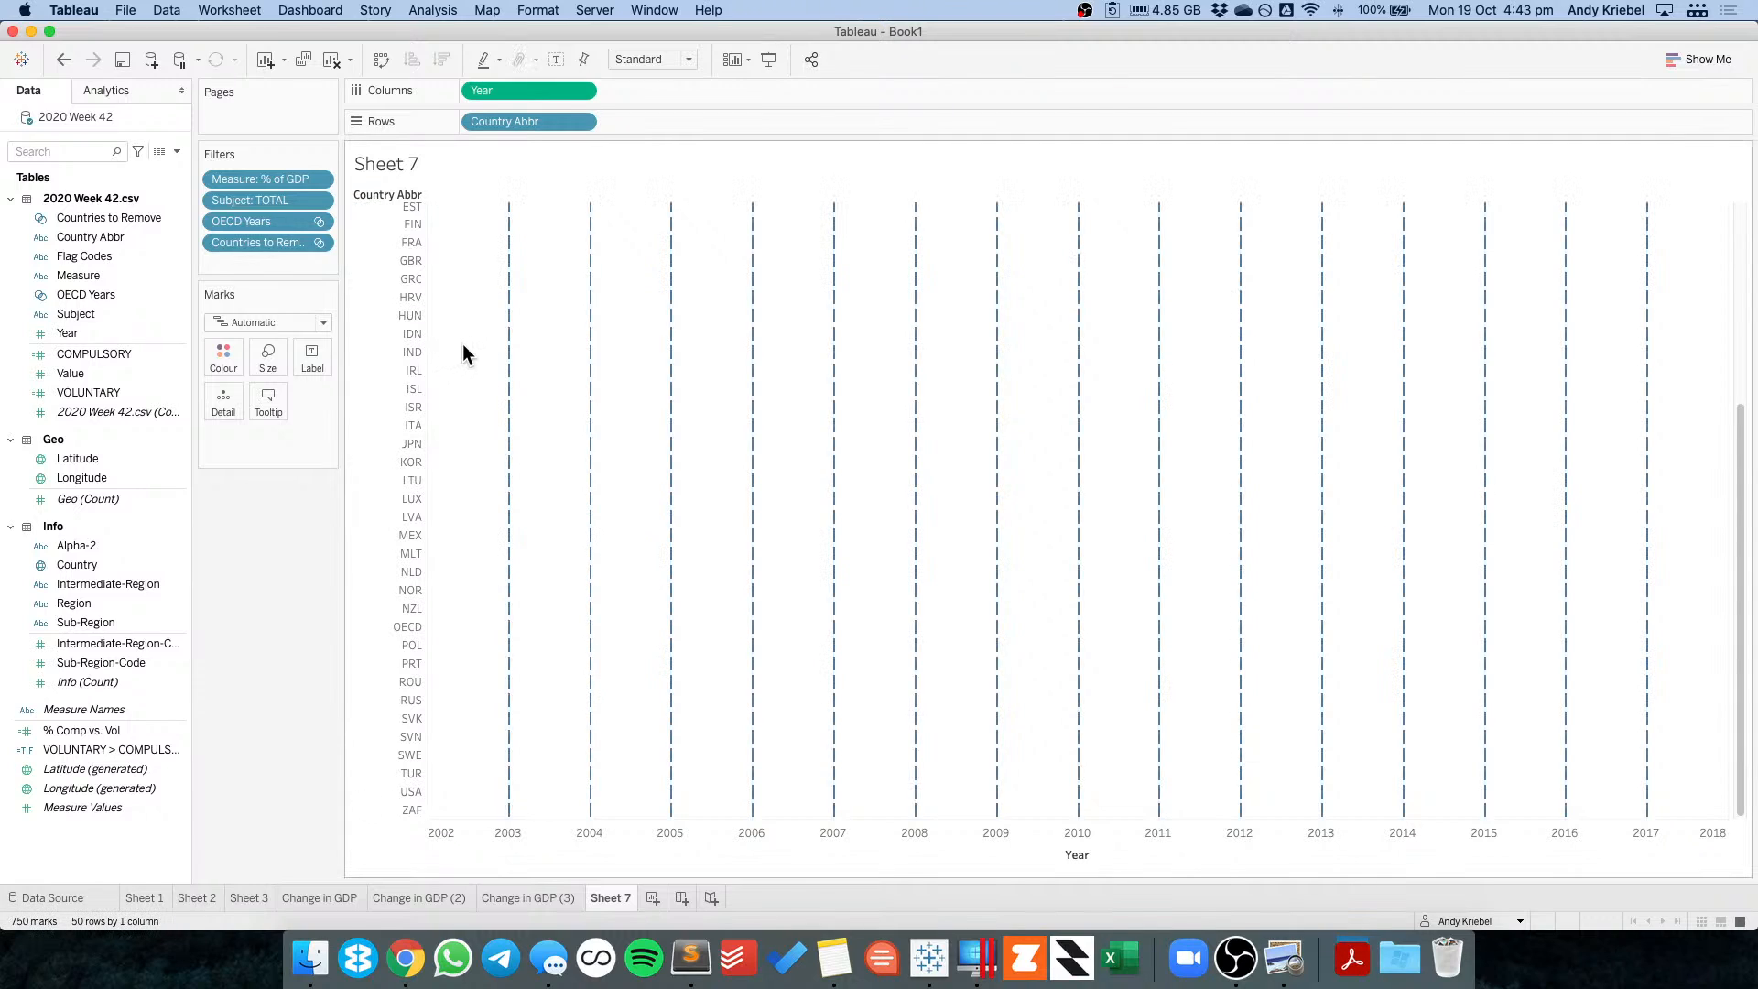
Add Value as a sum to the rows after Country Abbr and start a Difference From table calculation on it.
left_click(101, 371)
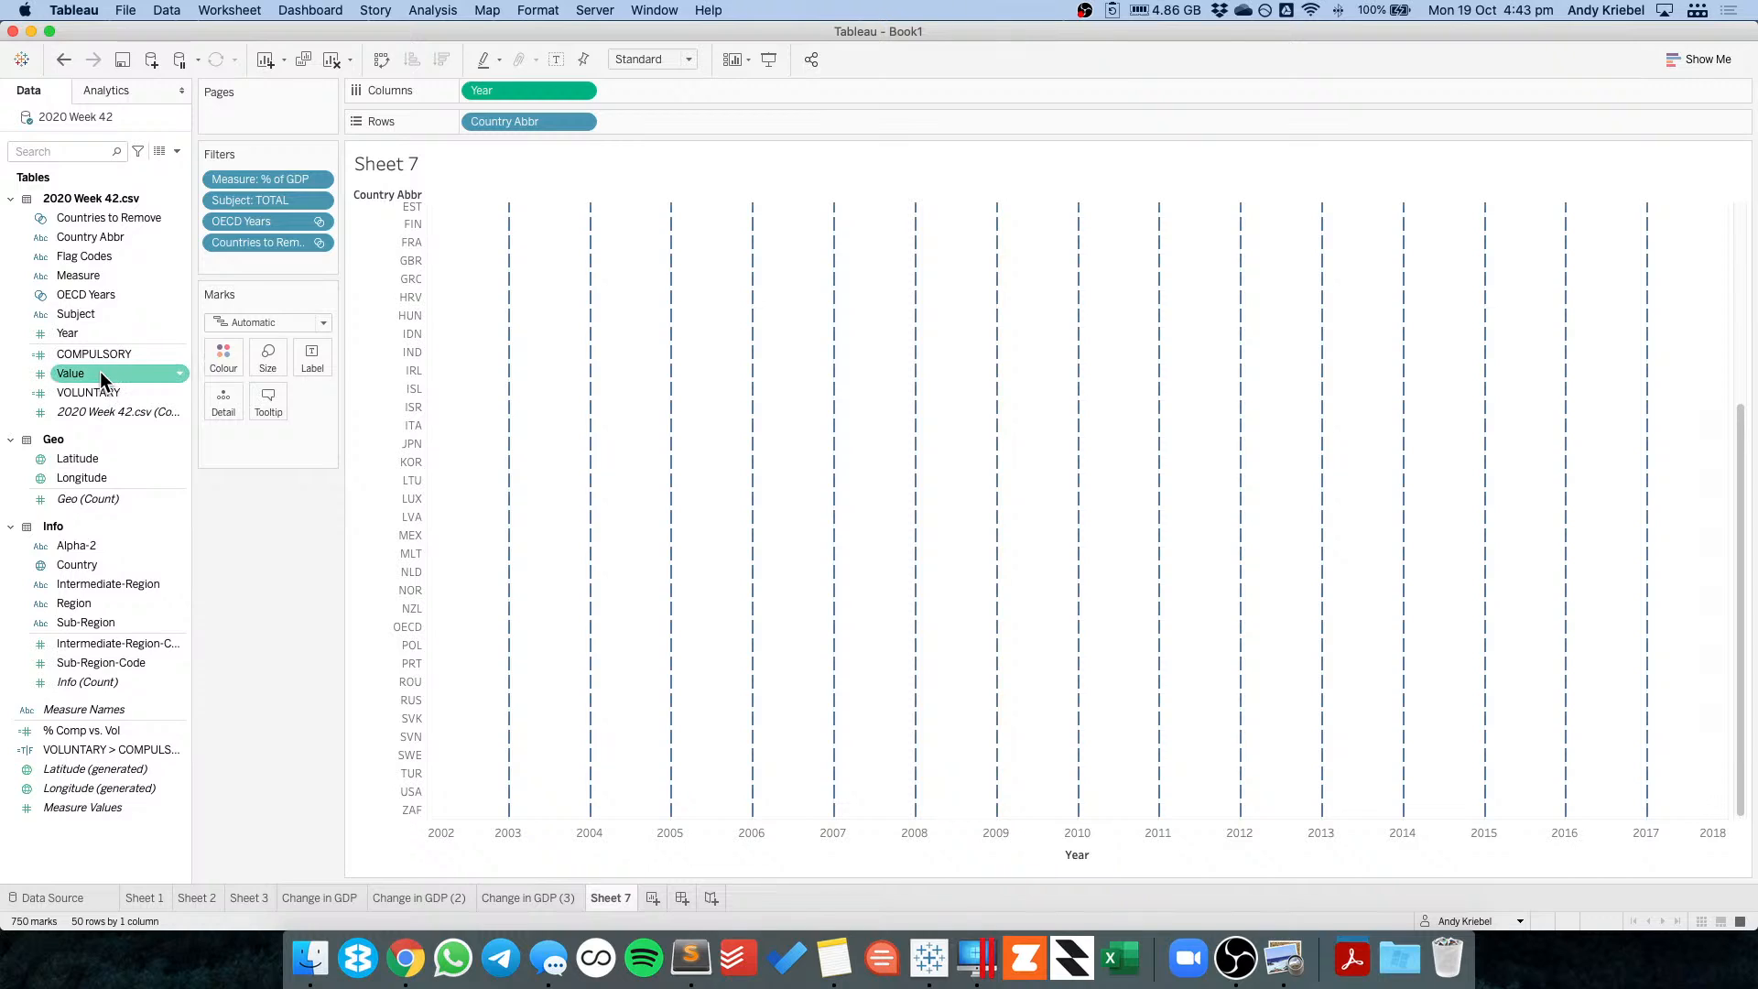
left_click_drag(101, 371, 648, 118)
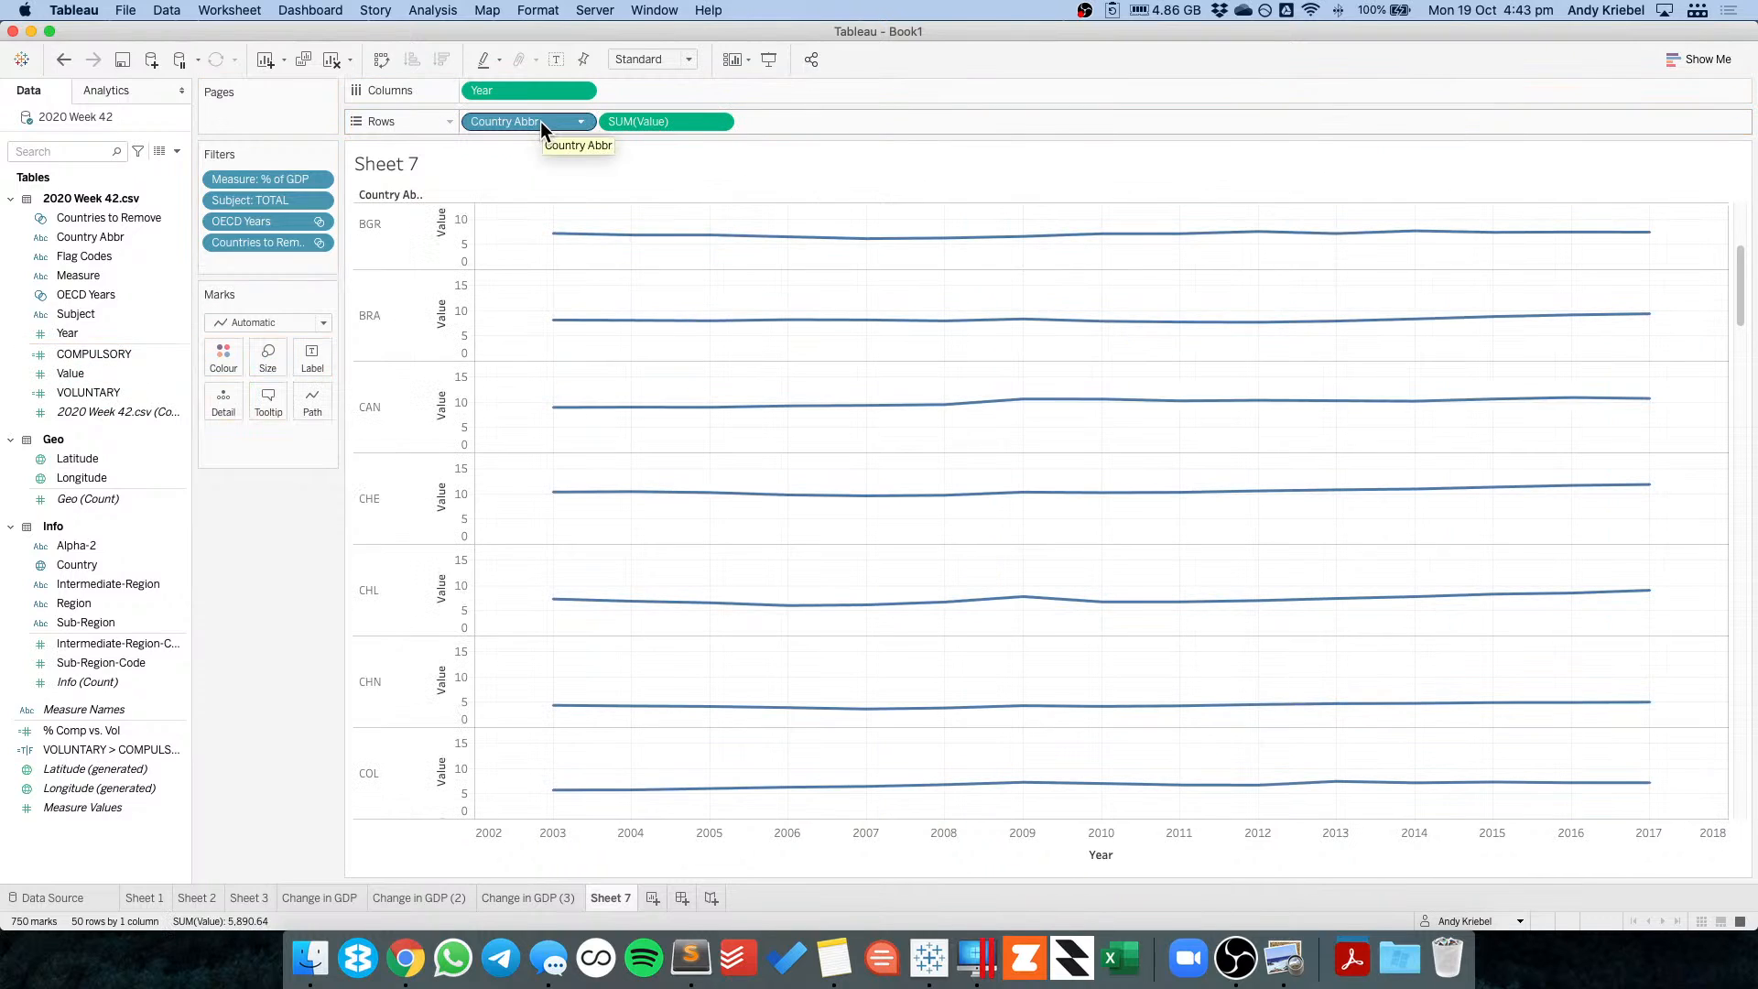
left_click(717, 123)
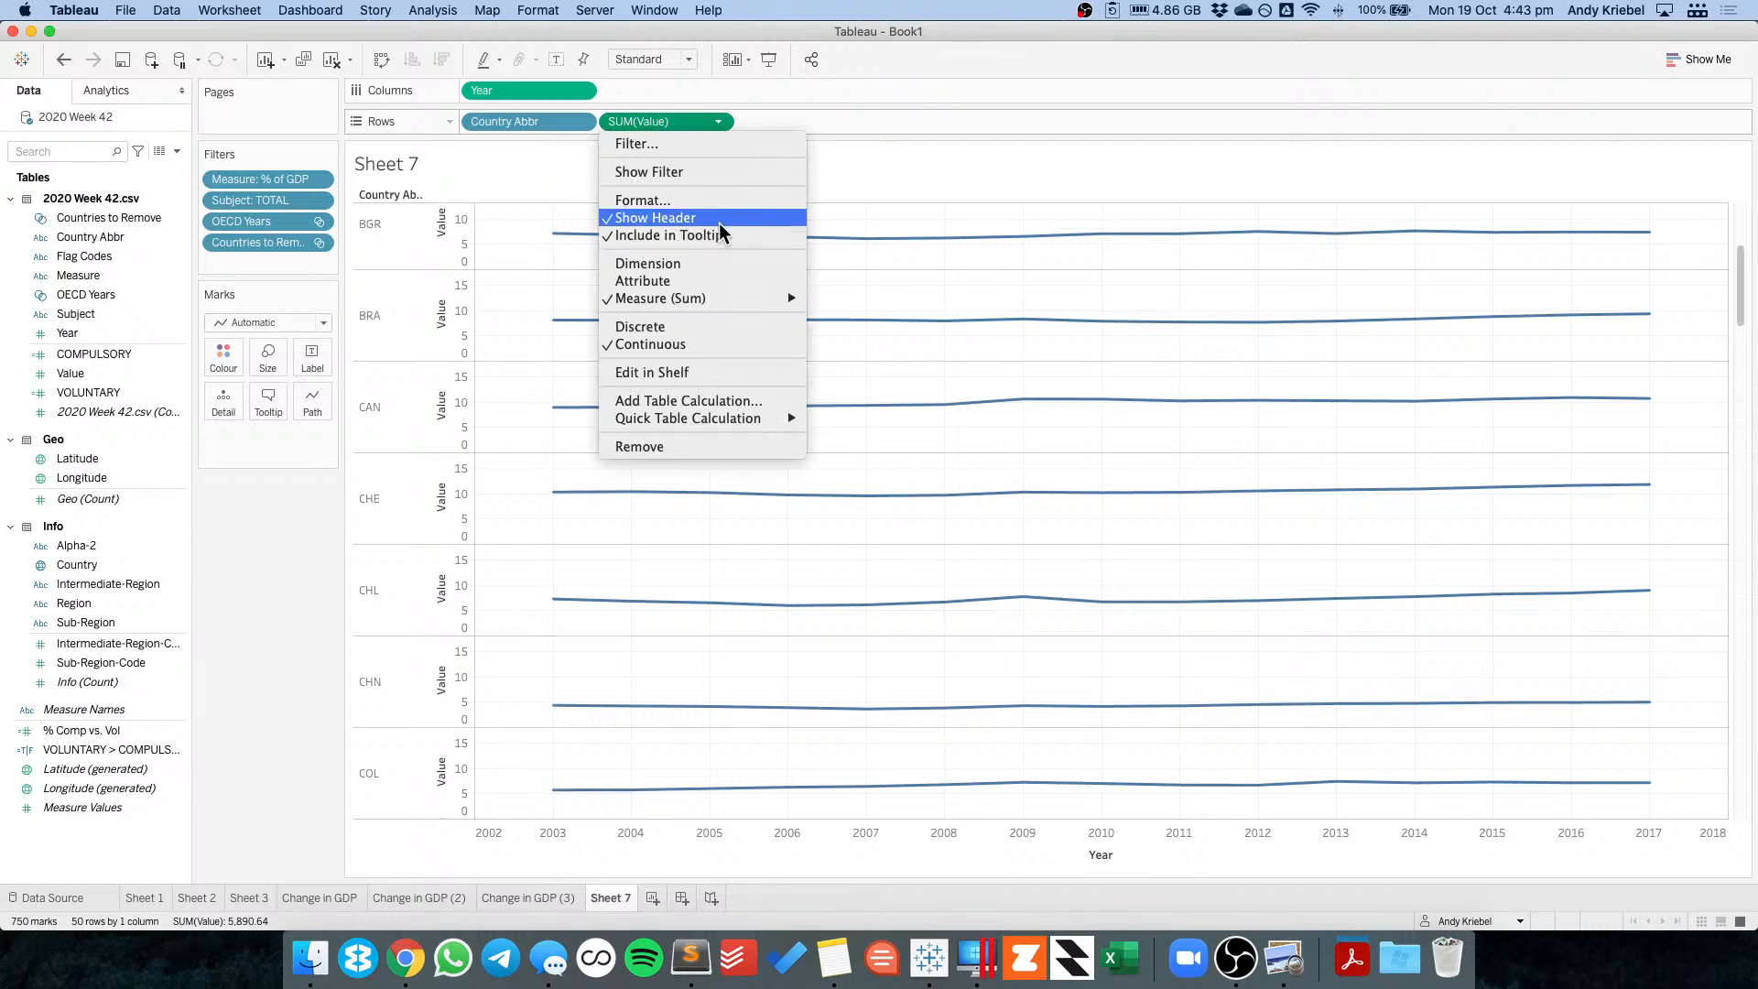
left_click(706, 398)
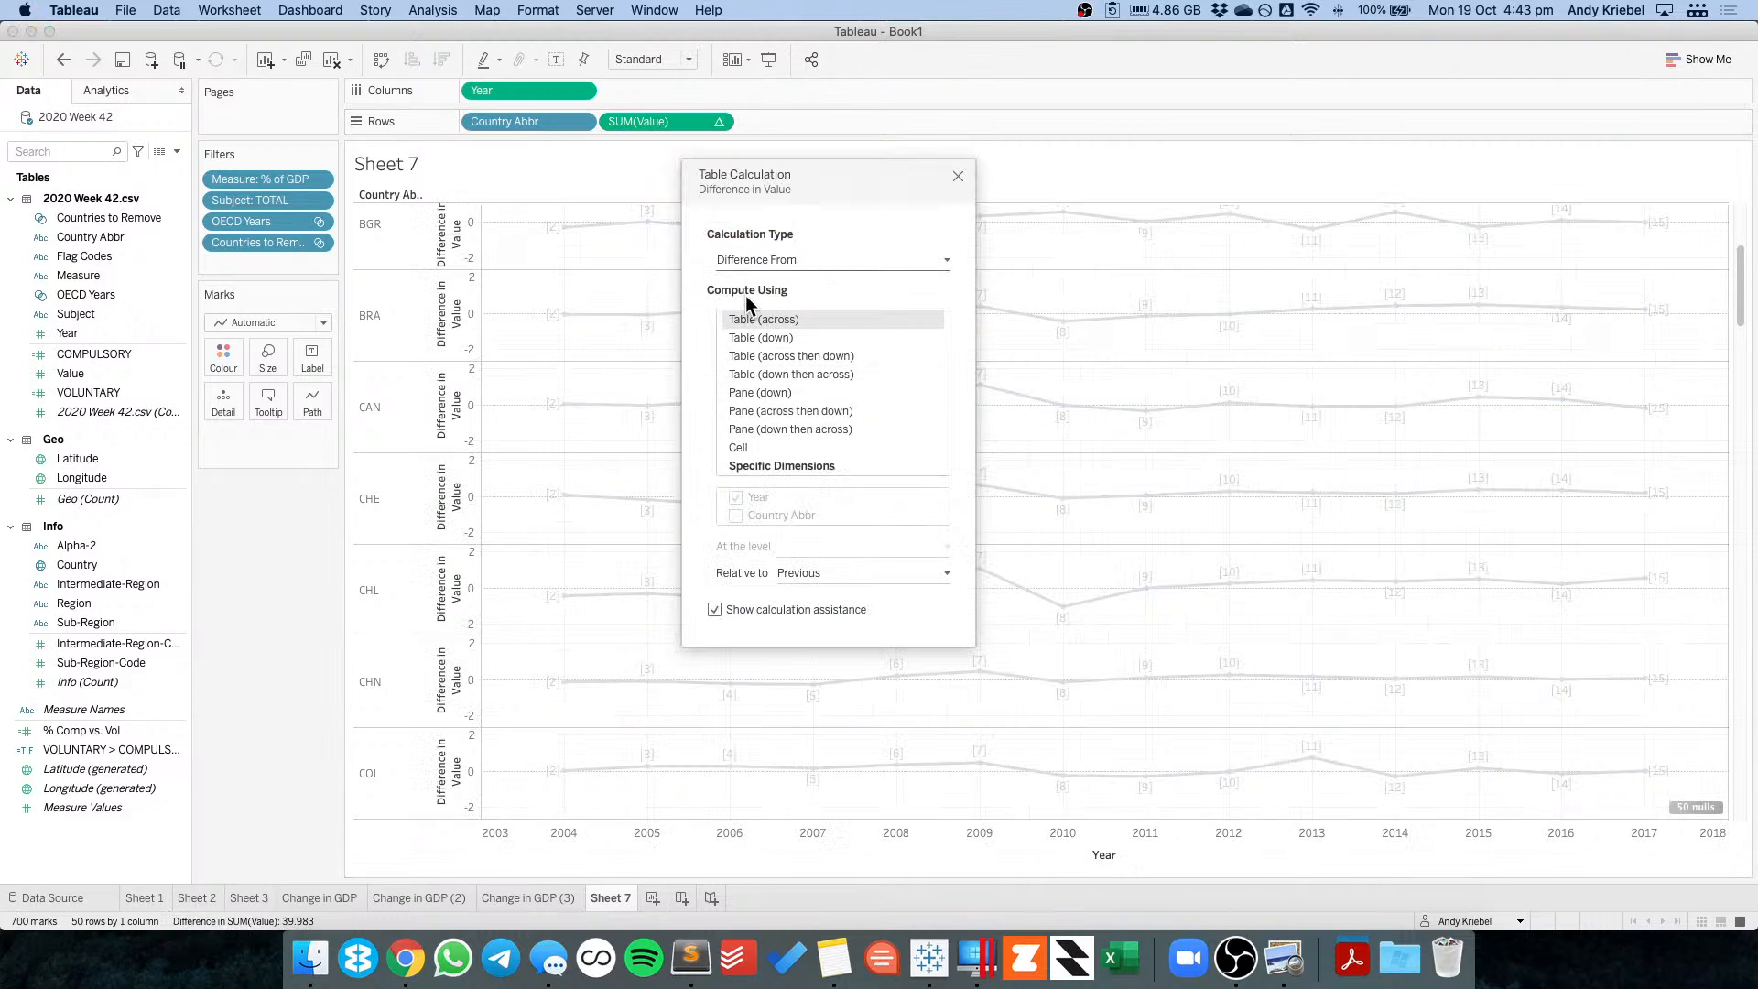
Compute the difference using specific dimensions with only Country Abbr selected and placed above Year.
left_click(761, 464)
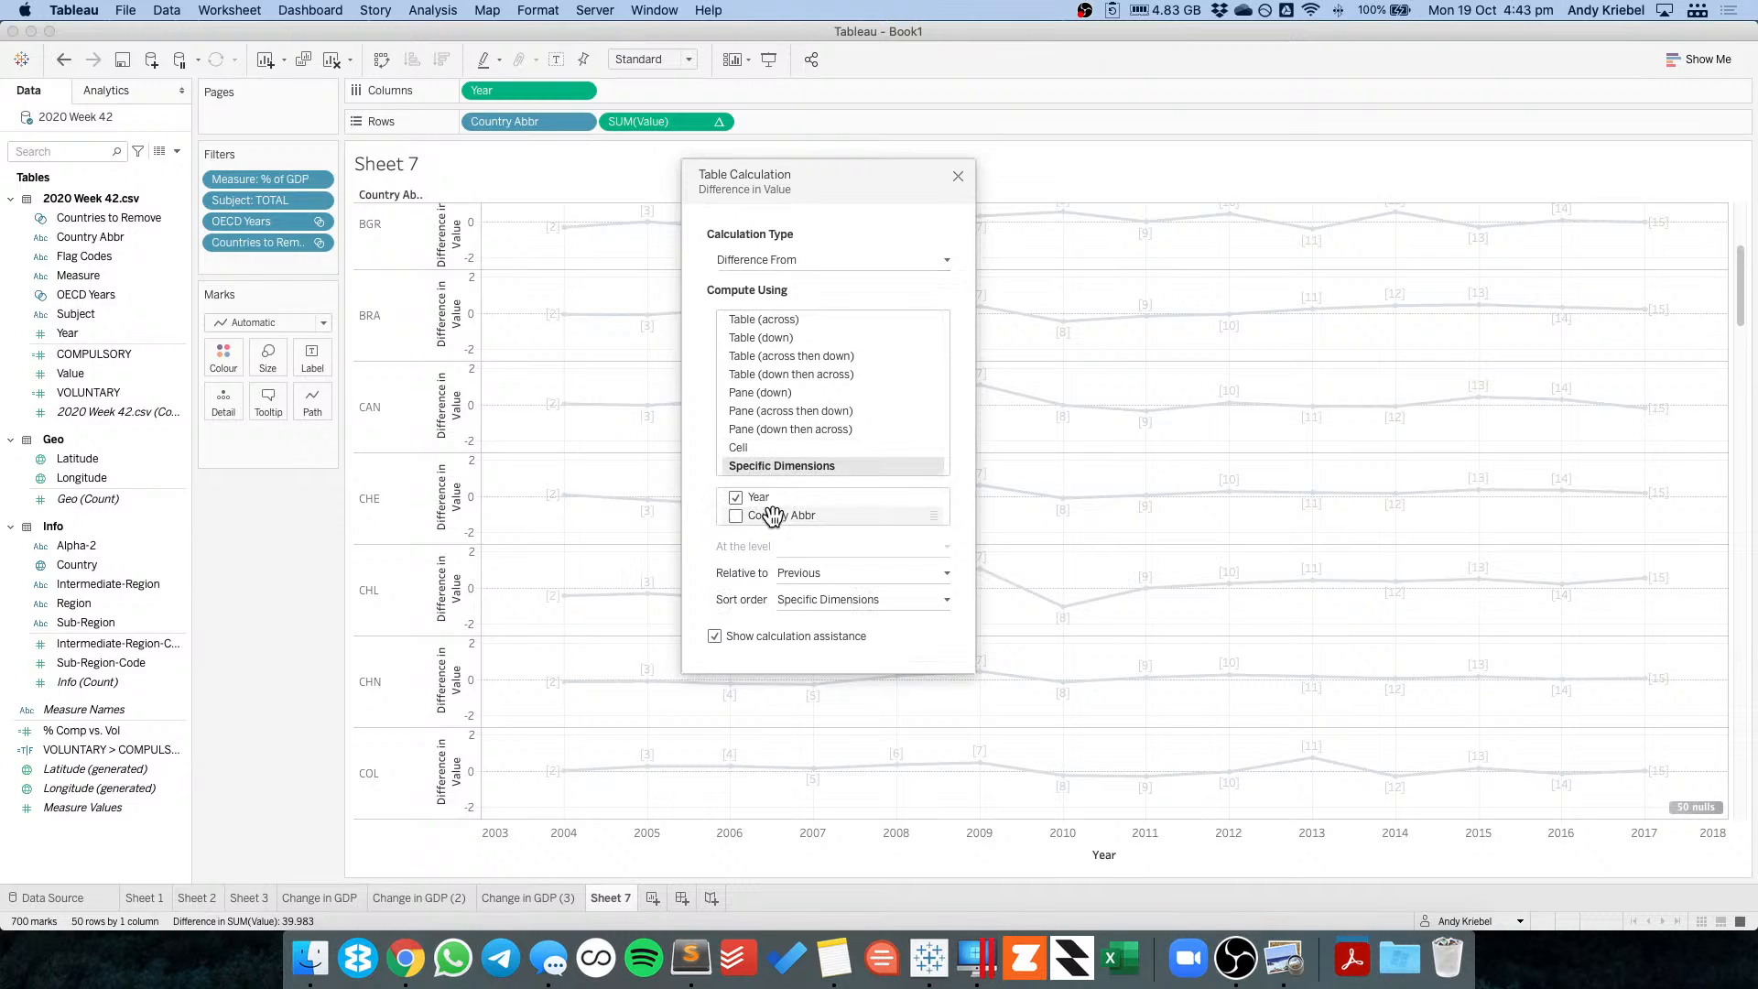
left_click(794, 571)
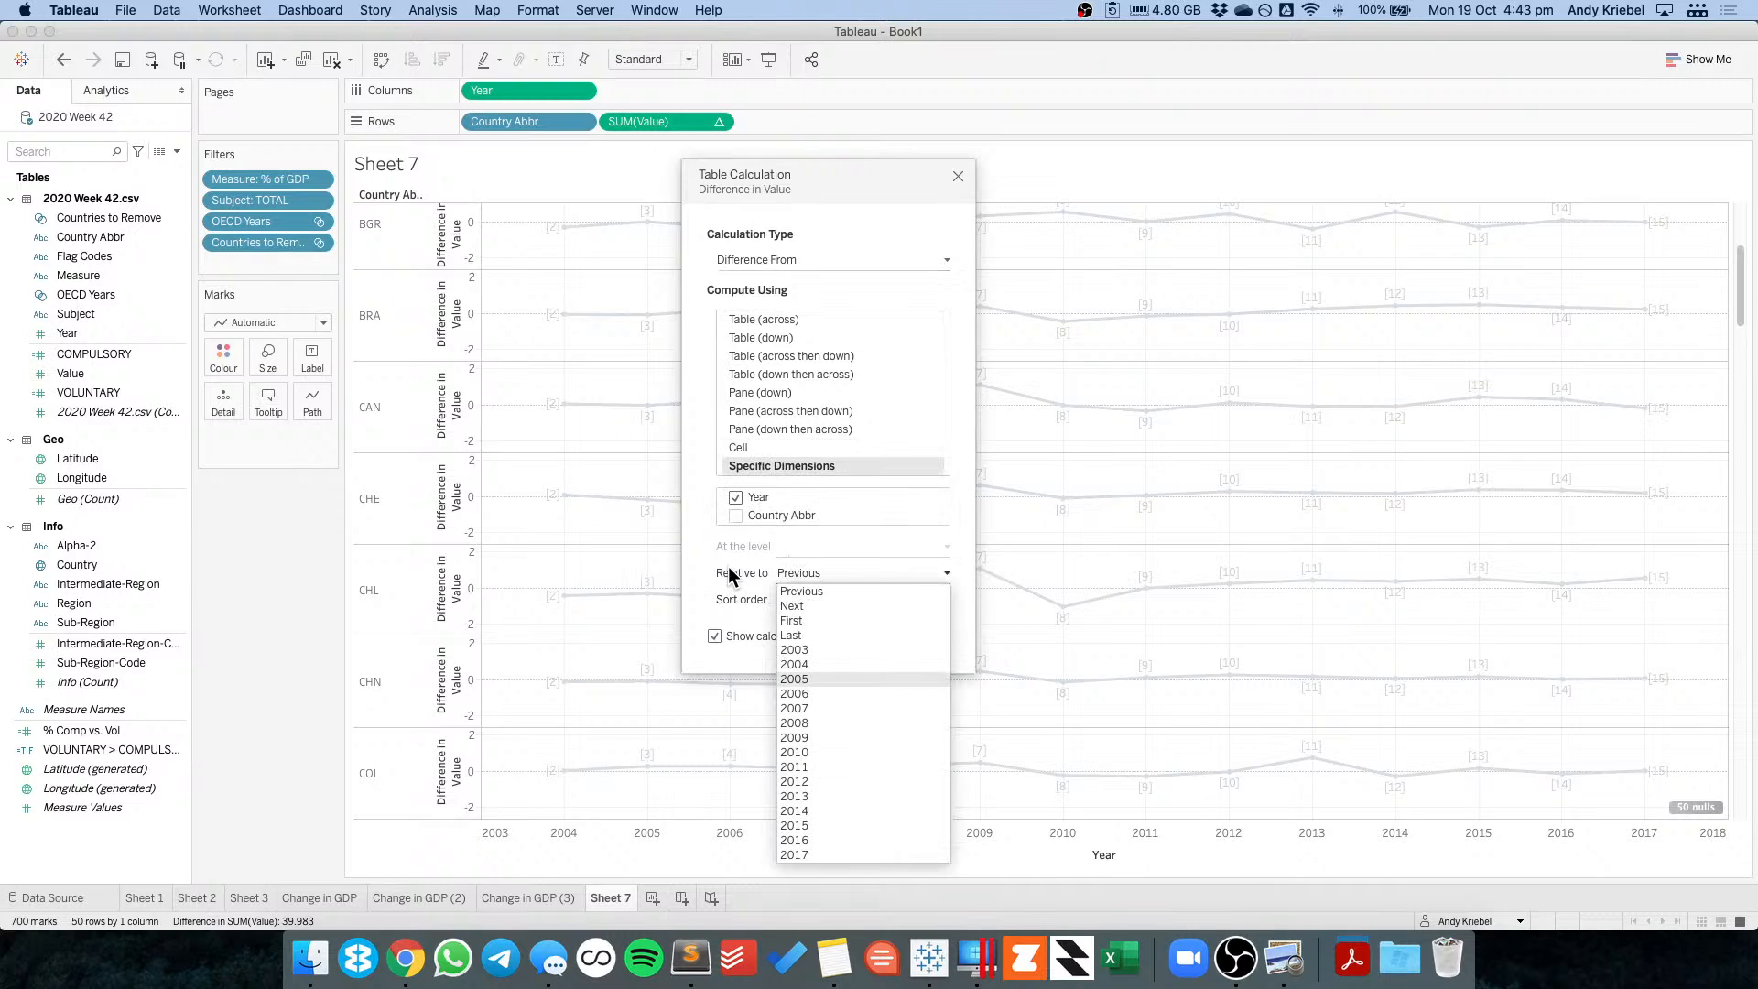
left_click(800, 592)
left_click(735, 497)
left_click(735, 515)
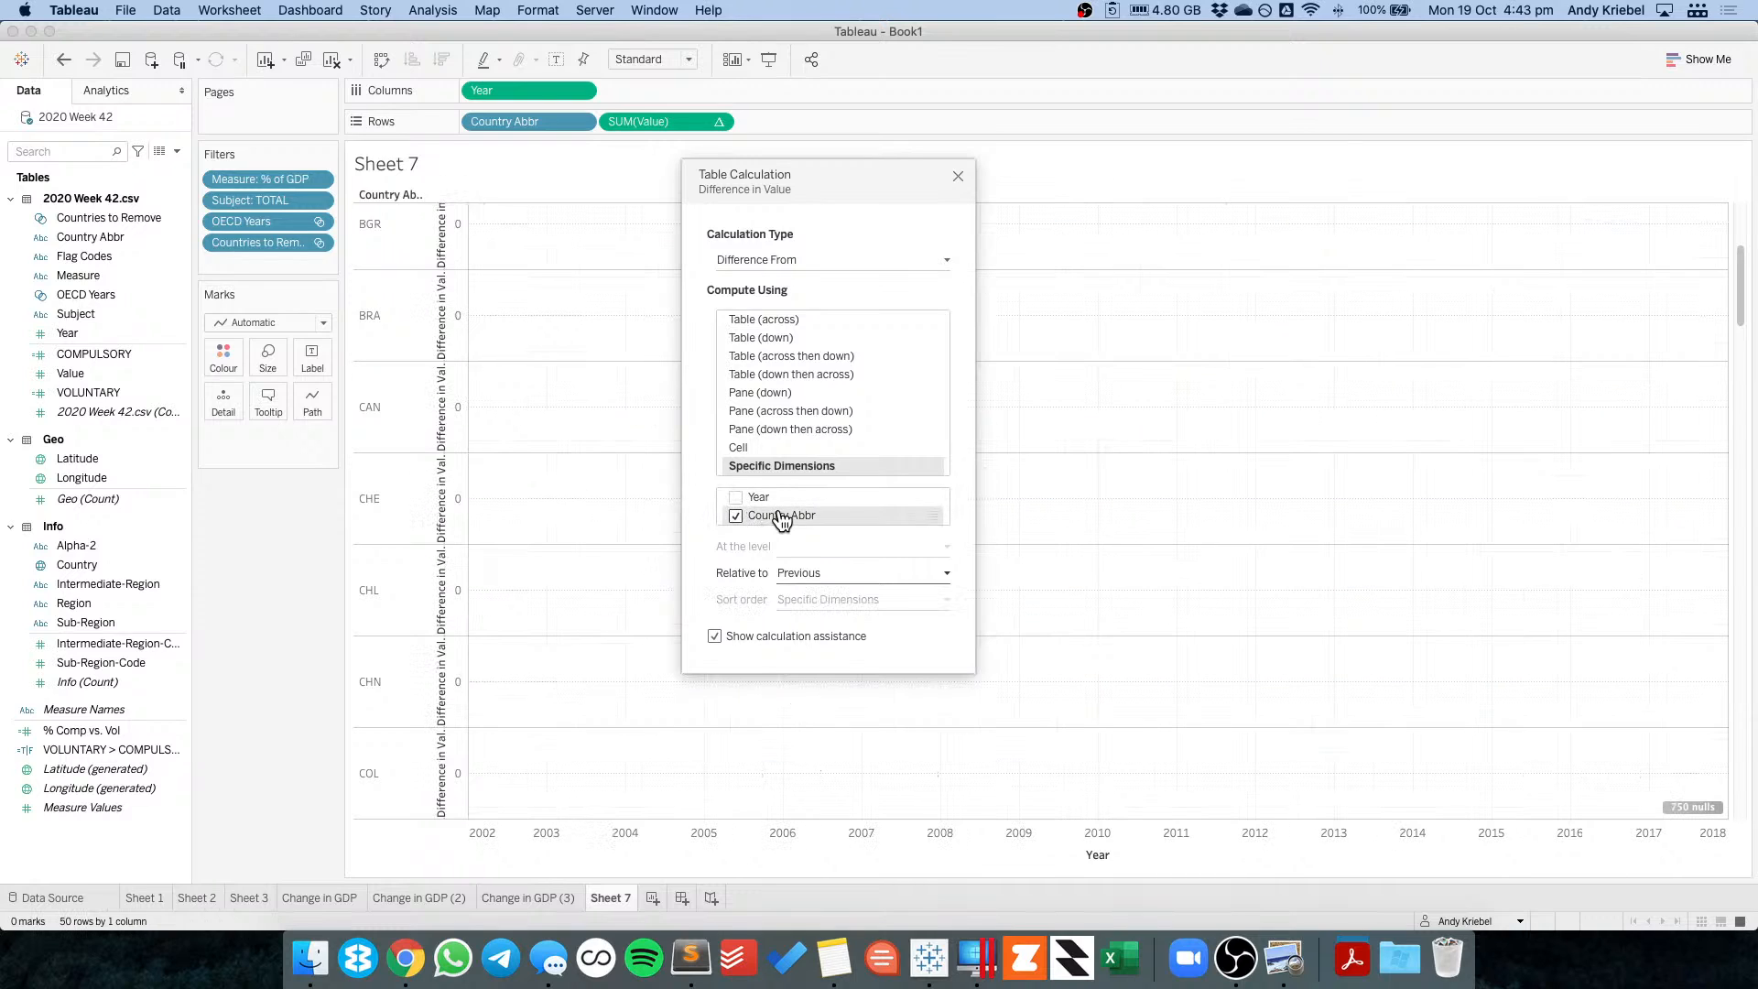
left_click_drag(774, 516, 778, 486)
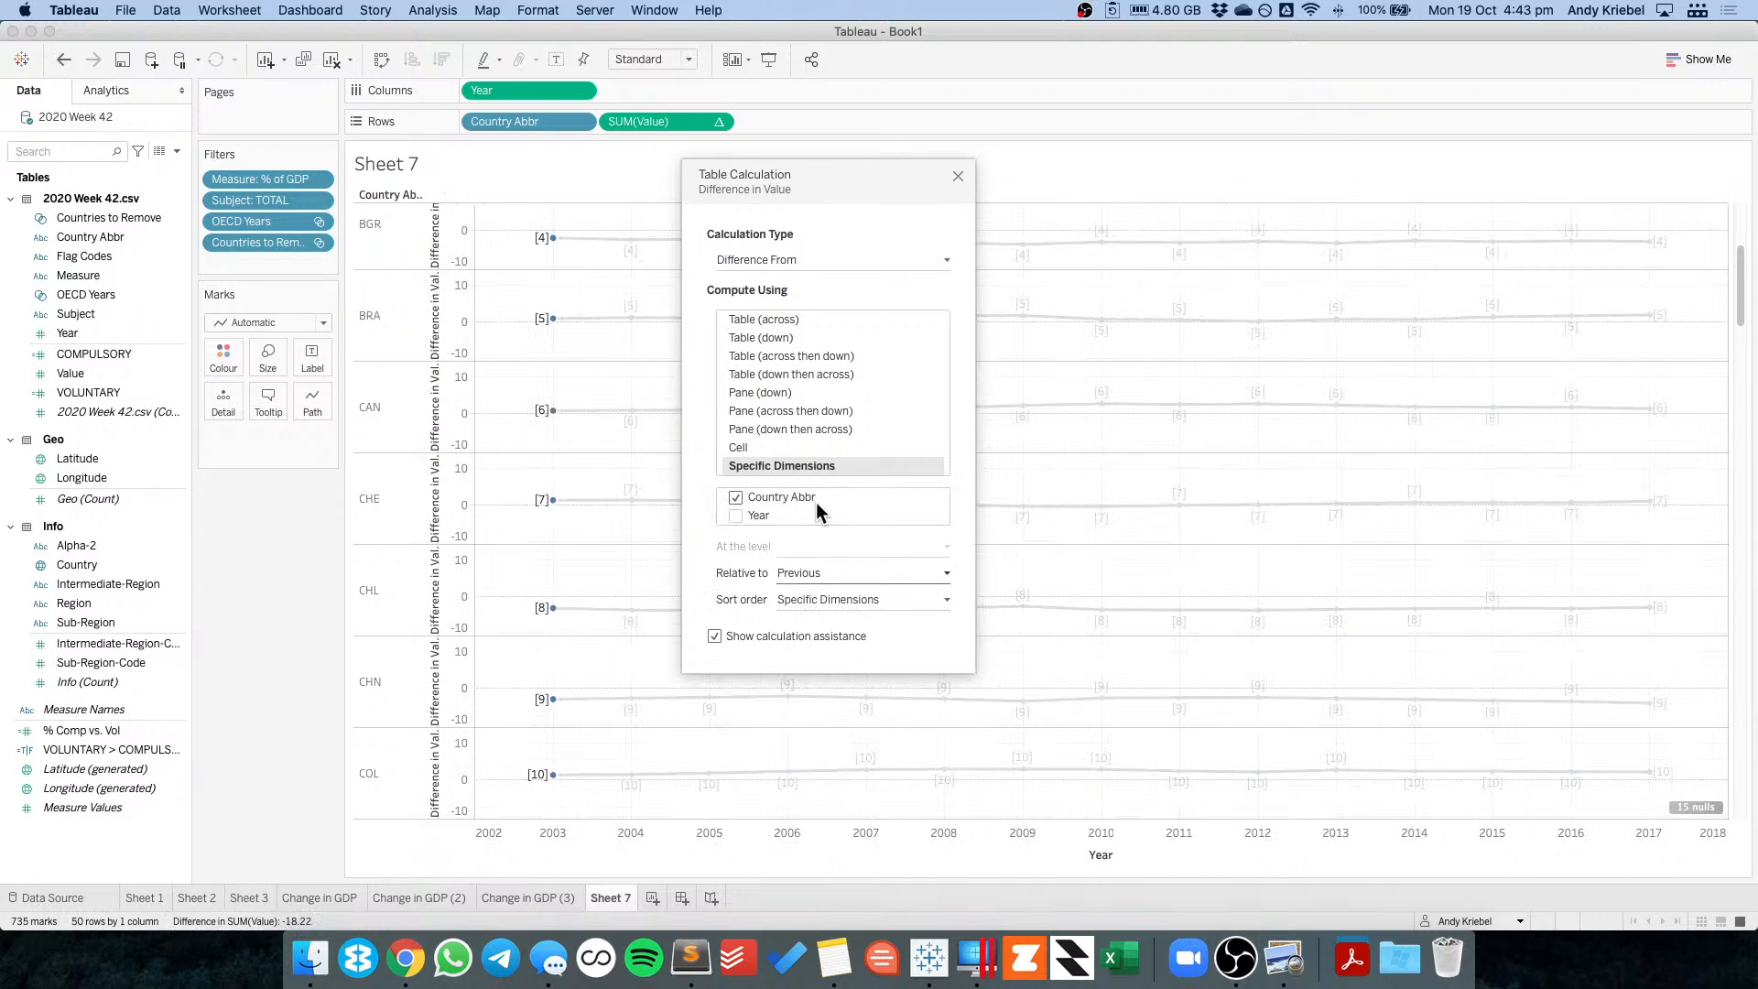
Make the difference relative to OECD, close the table calculation settings and review the country lines.
left_click(821, 574)
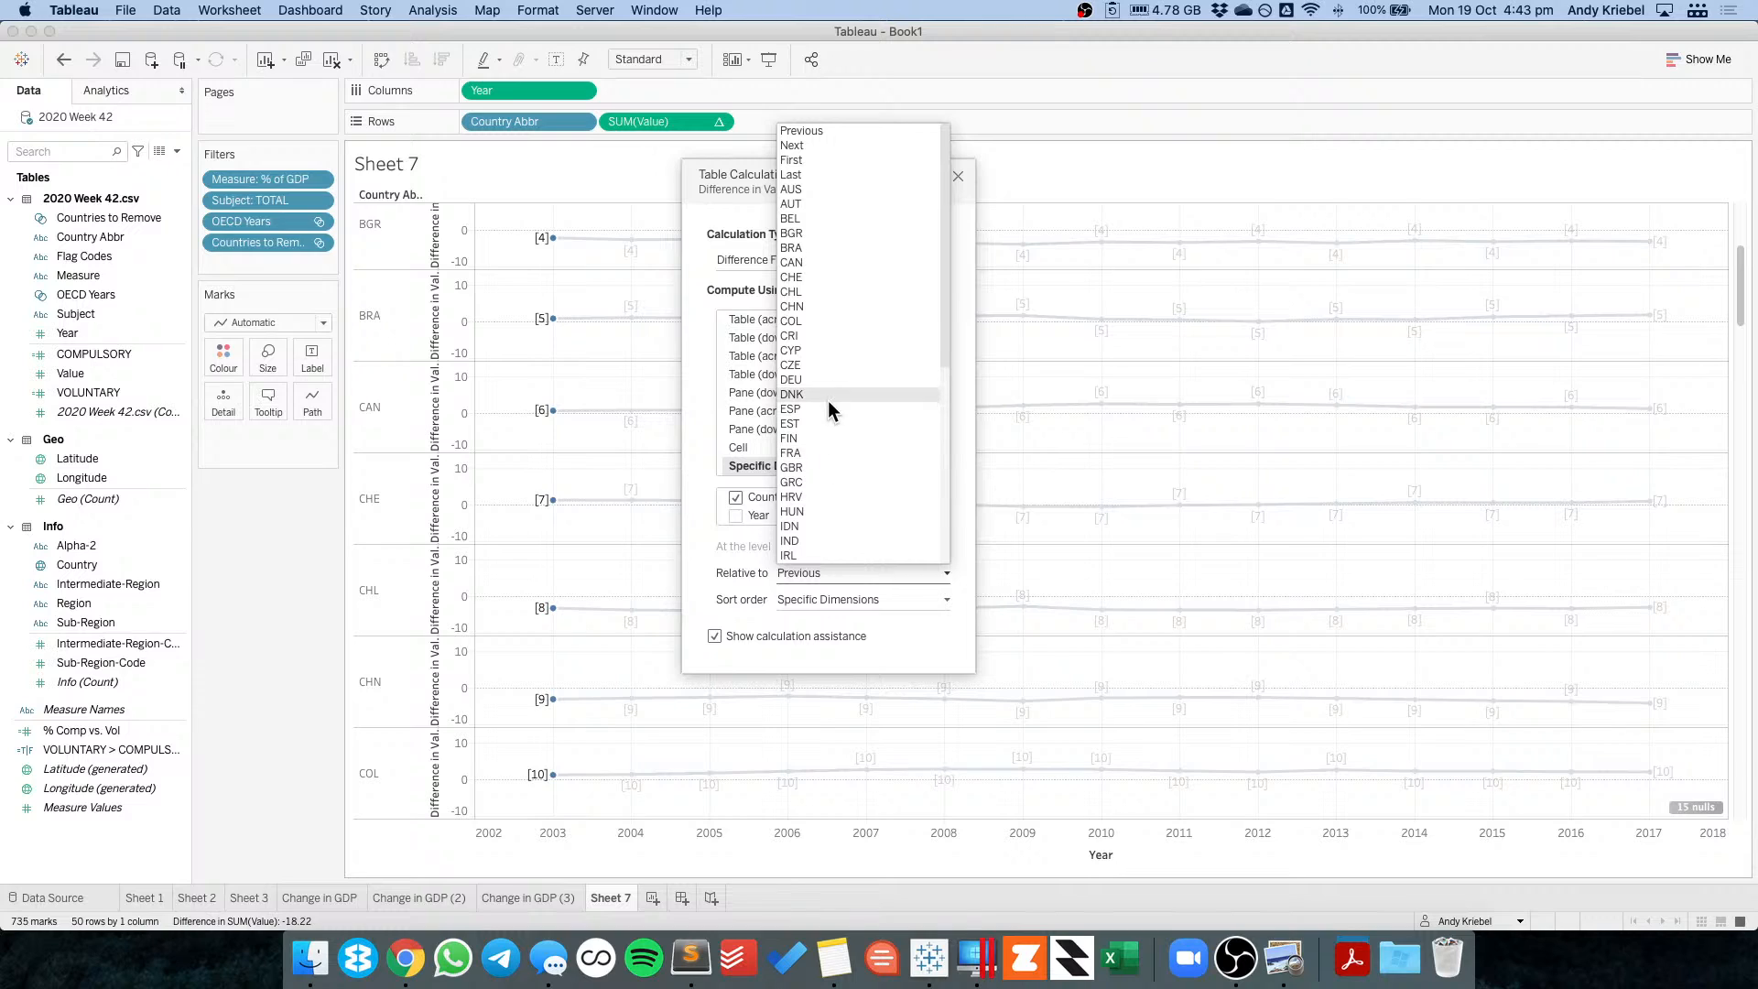
scroll(850, 495, "down", 3)
scroll(850, 493, "down", 3)
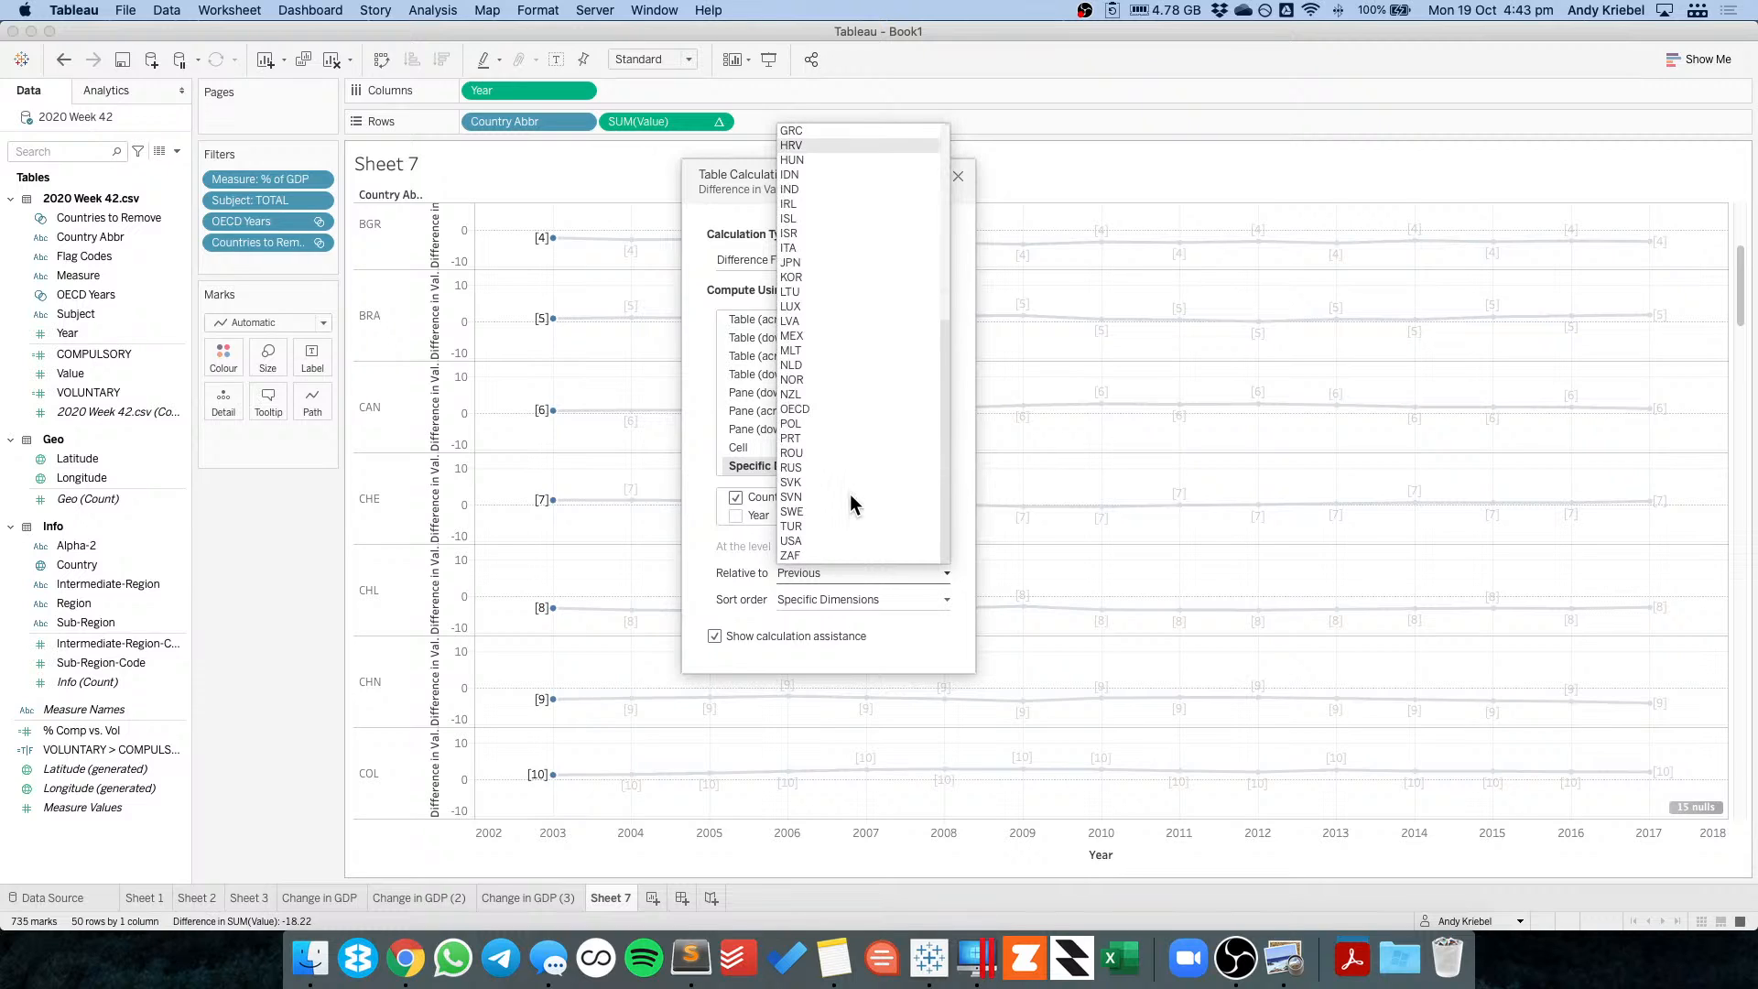
left_click(817, 410)
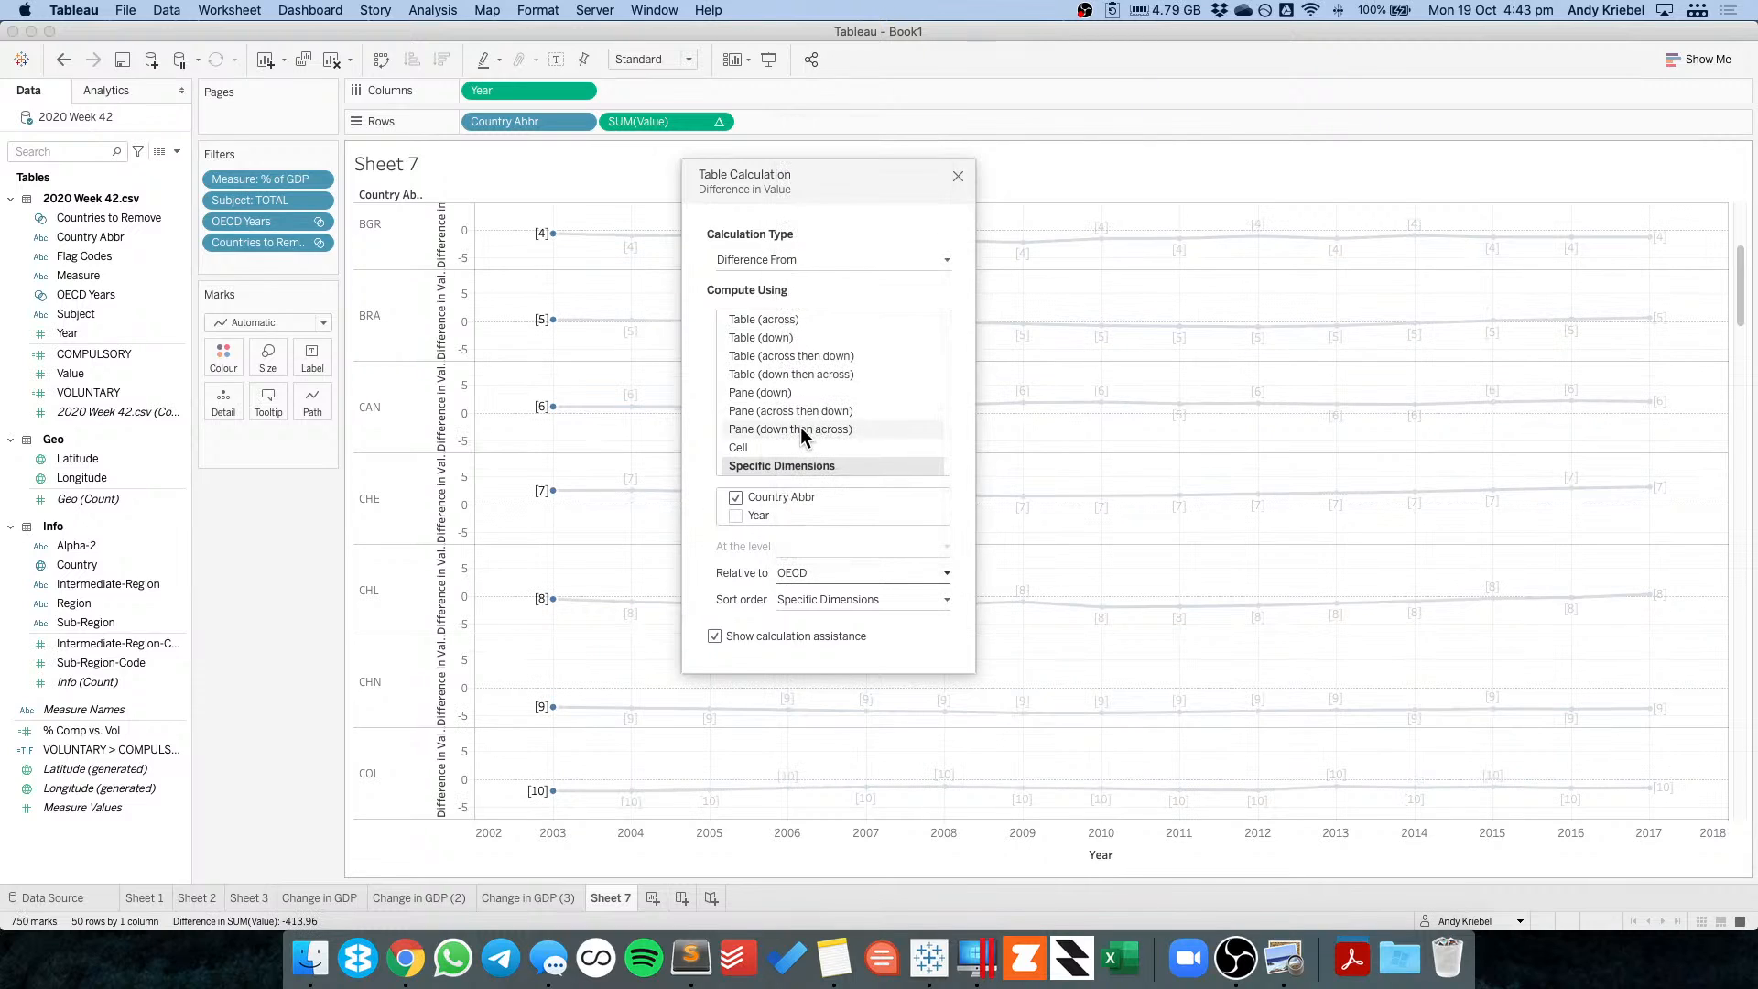
left_click(957, 177)
scroll(690, 534, "down", 10)
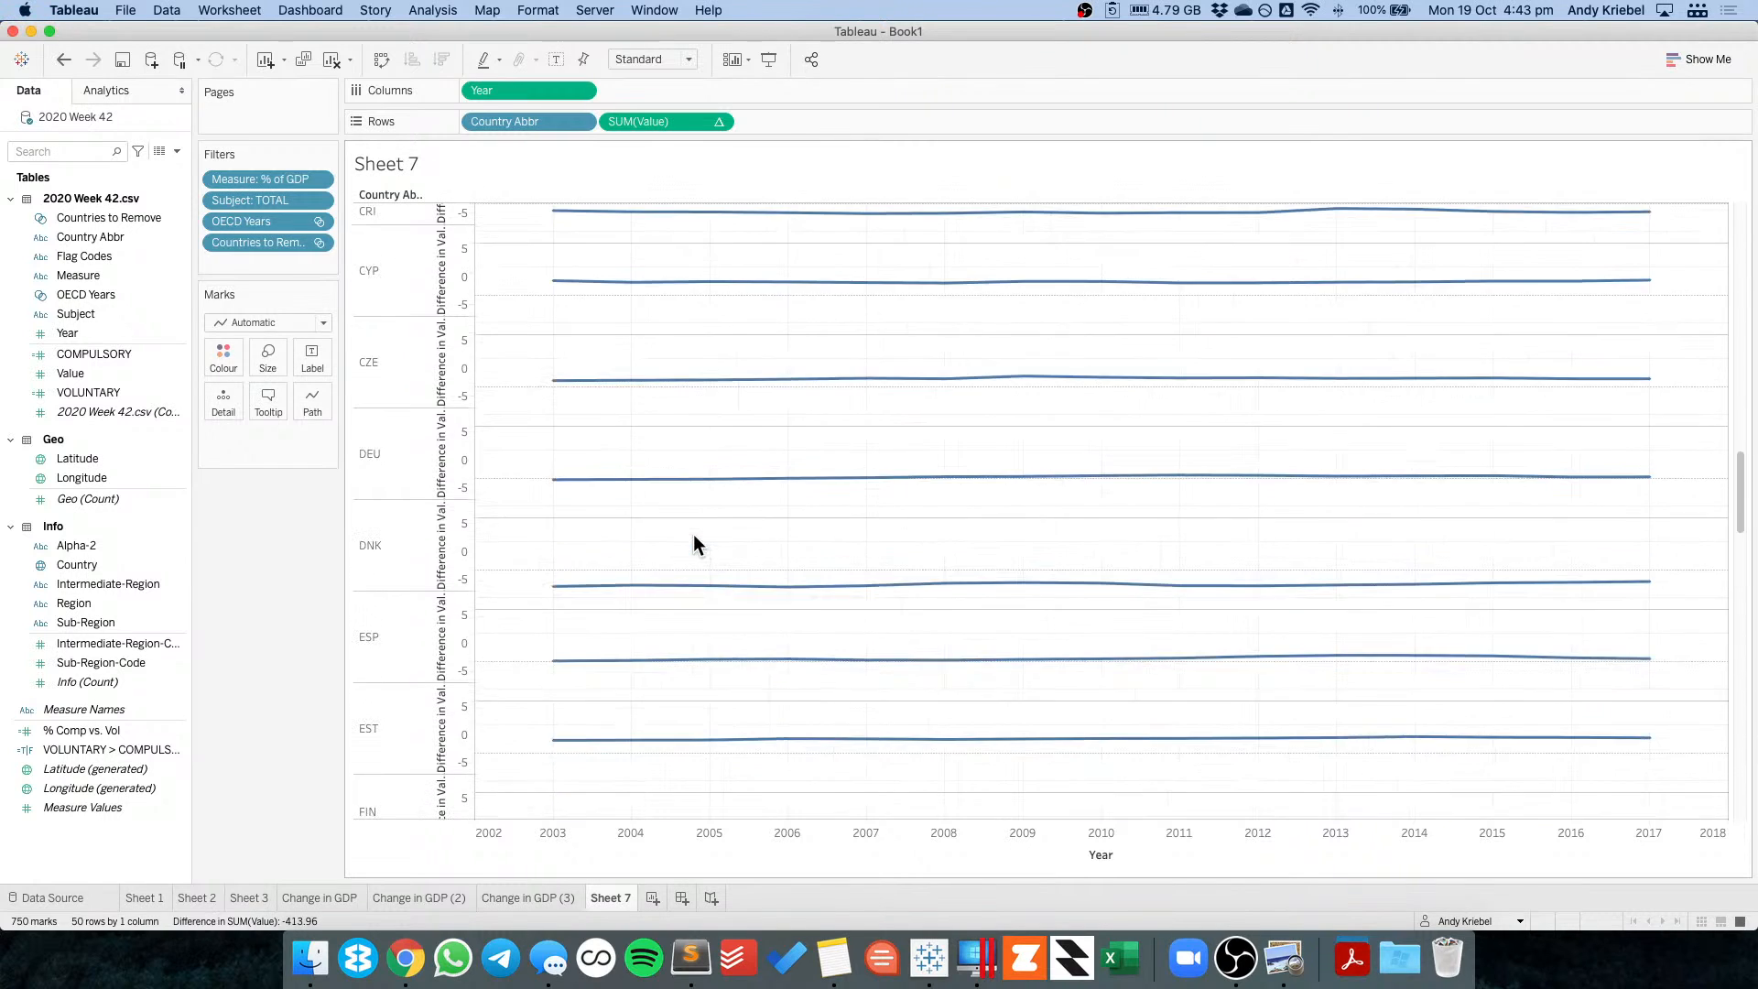
Move Country Abbr from the rows to the marks' Detail.
left_click_drag(525, 123, 227, 412)
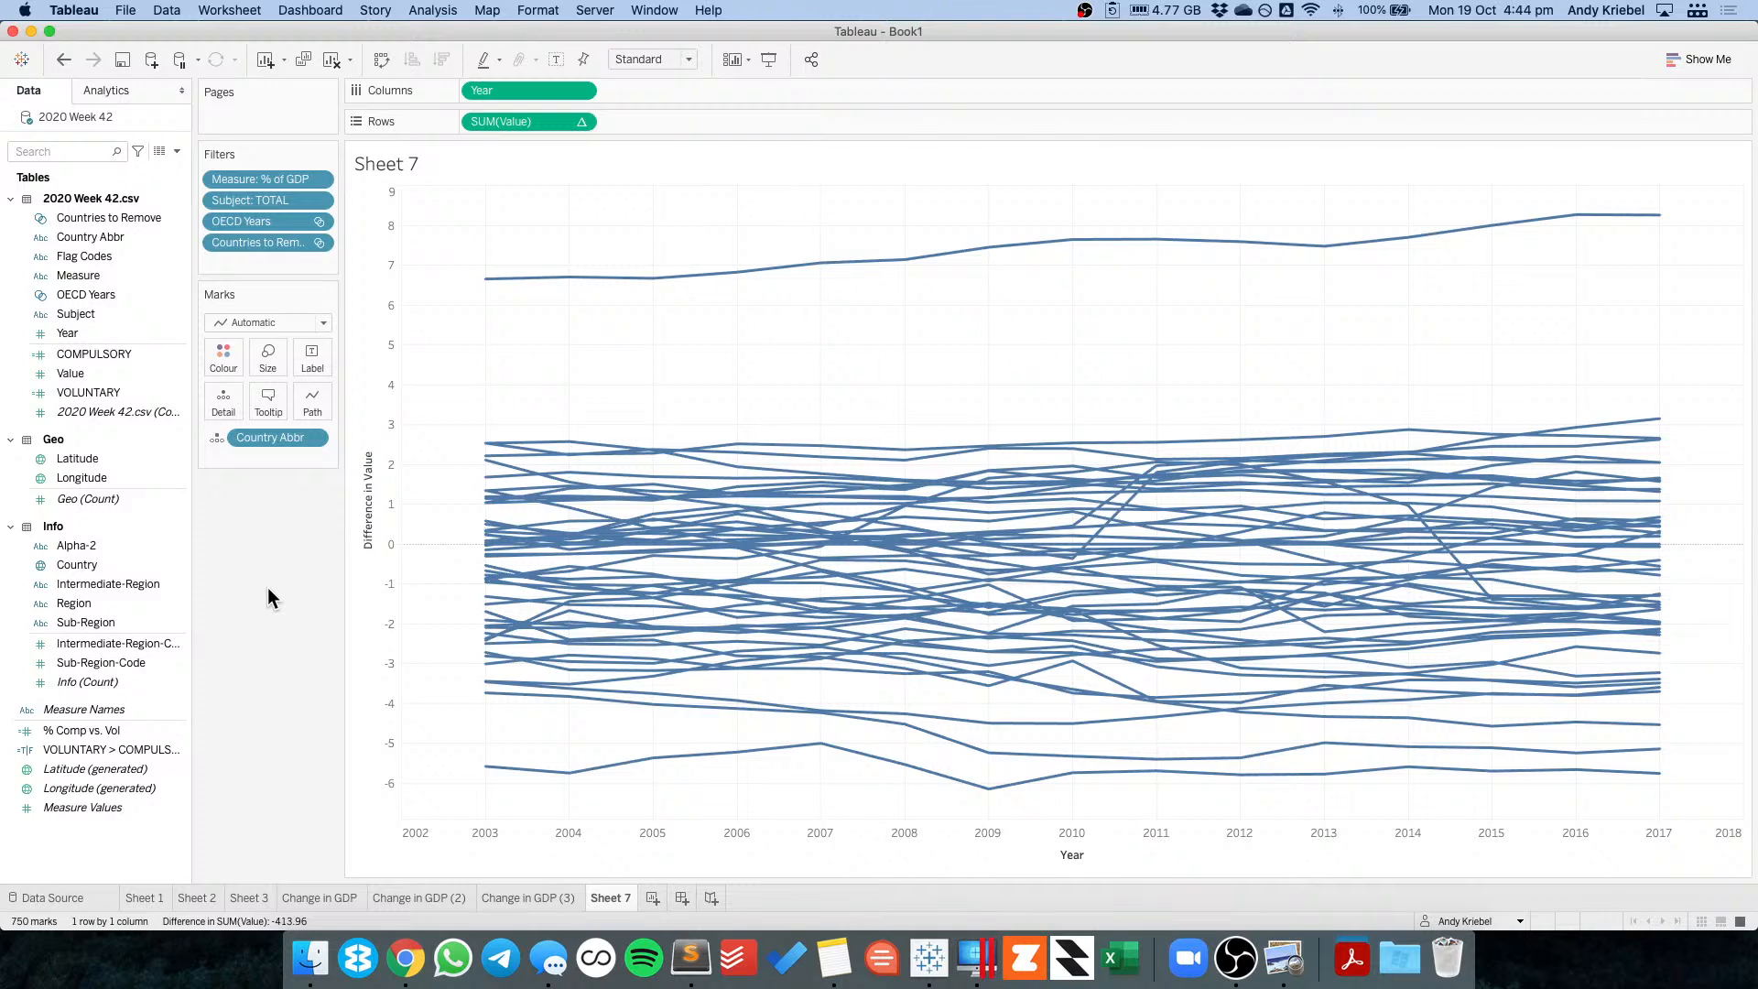
left_click(312, 438)
left_click(285, 488)
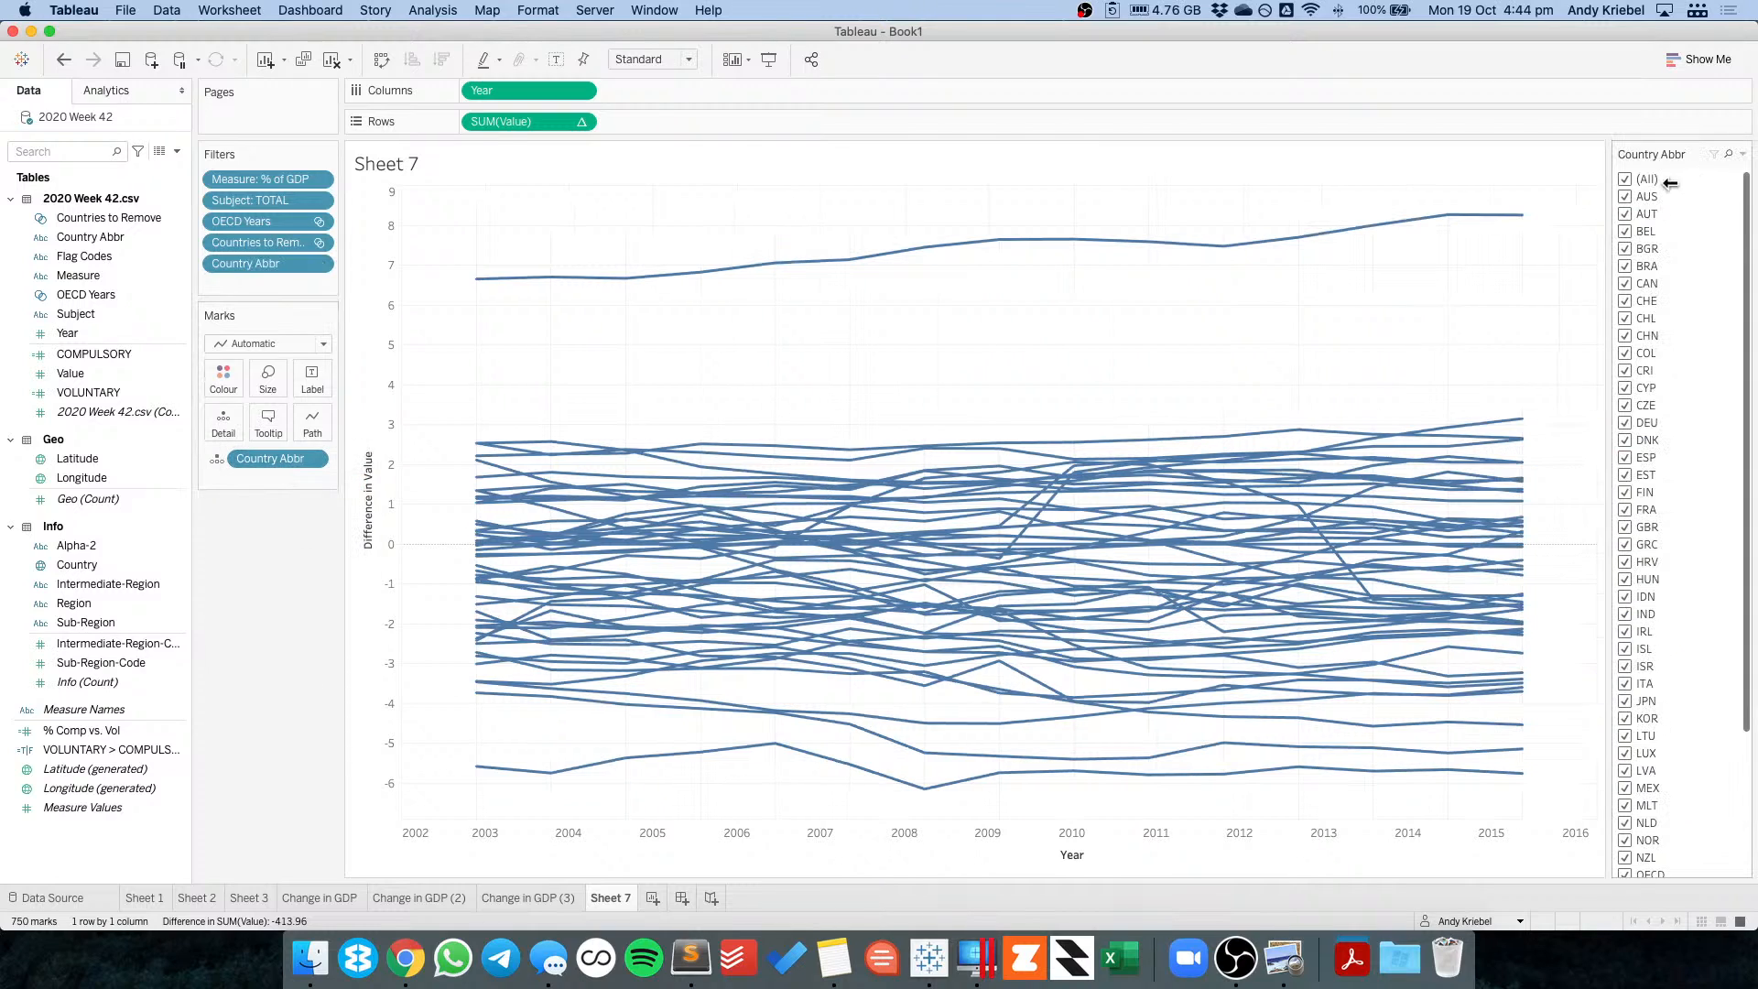
left_click(63, 59)
Show a highlighter for Country Abbr, highlight the OECD line and undo that highlight.
left_click(312, 437)
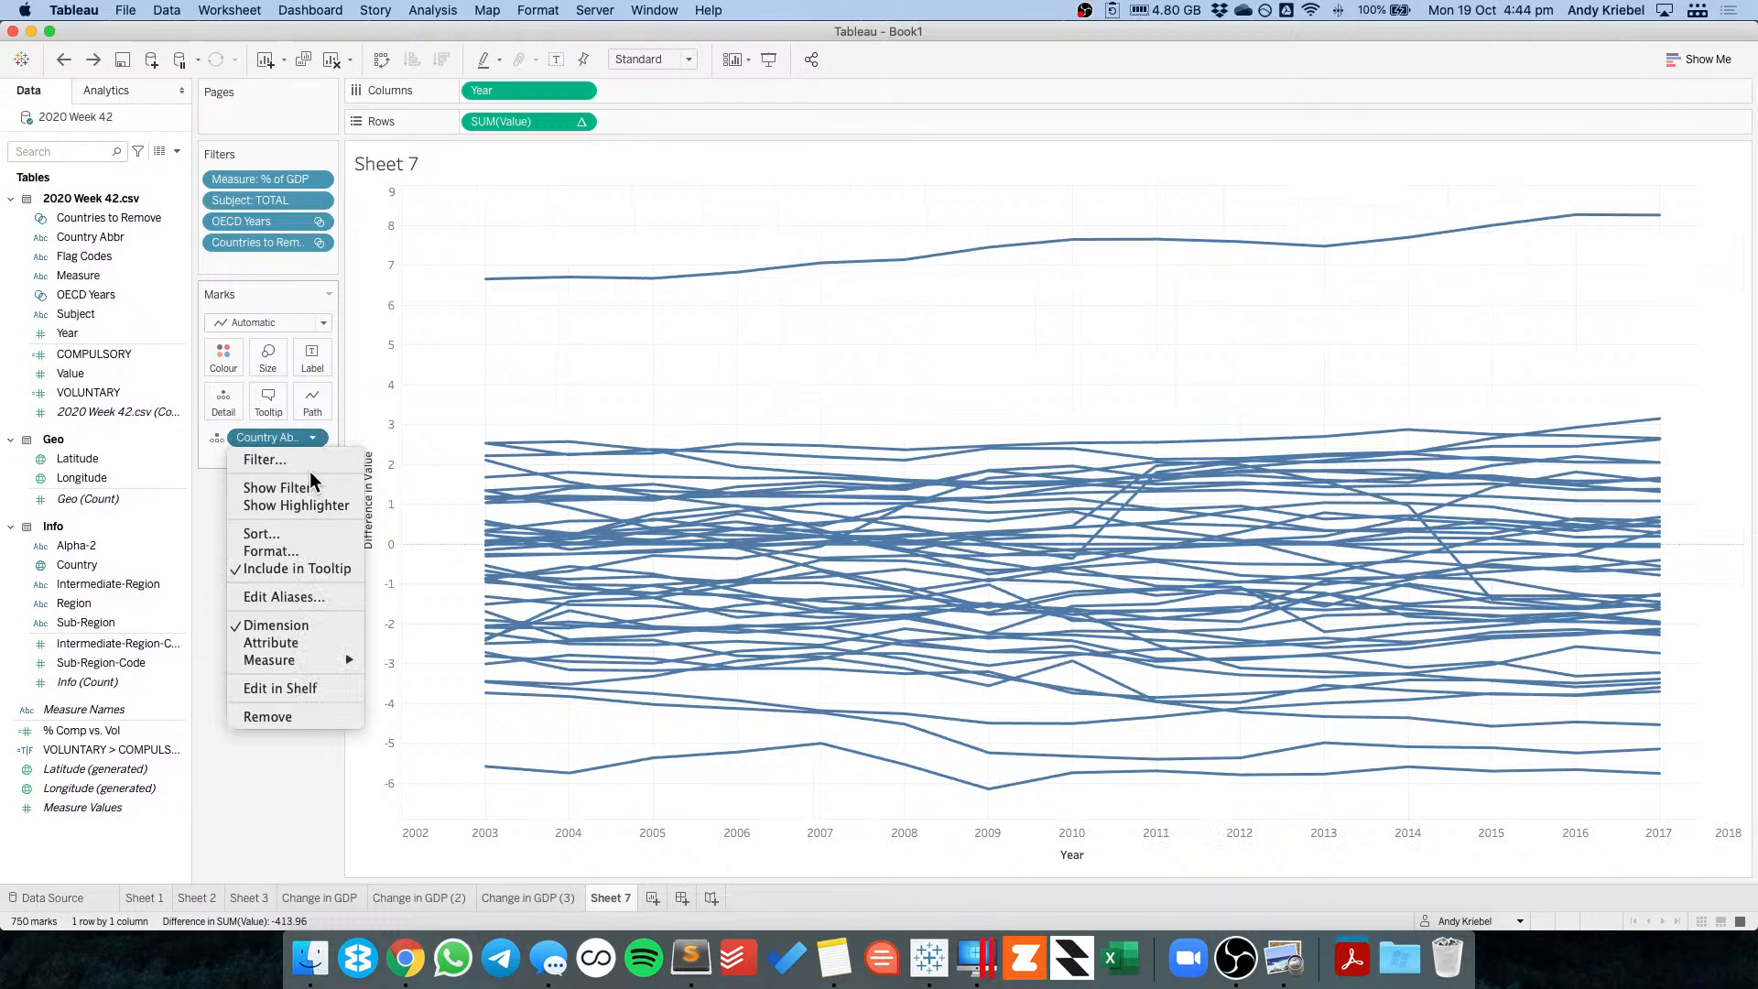
left_click(313, 506)
left_click(1663, 177)
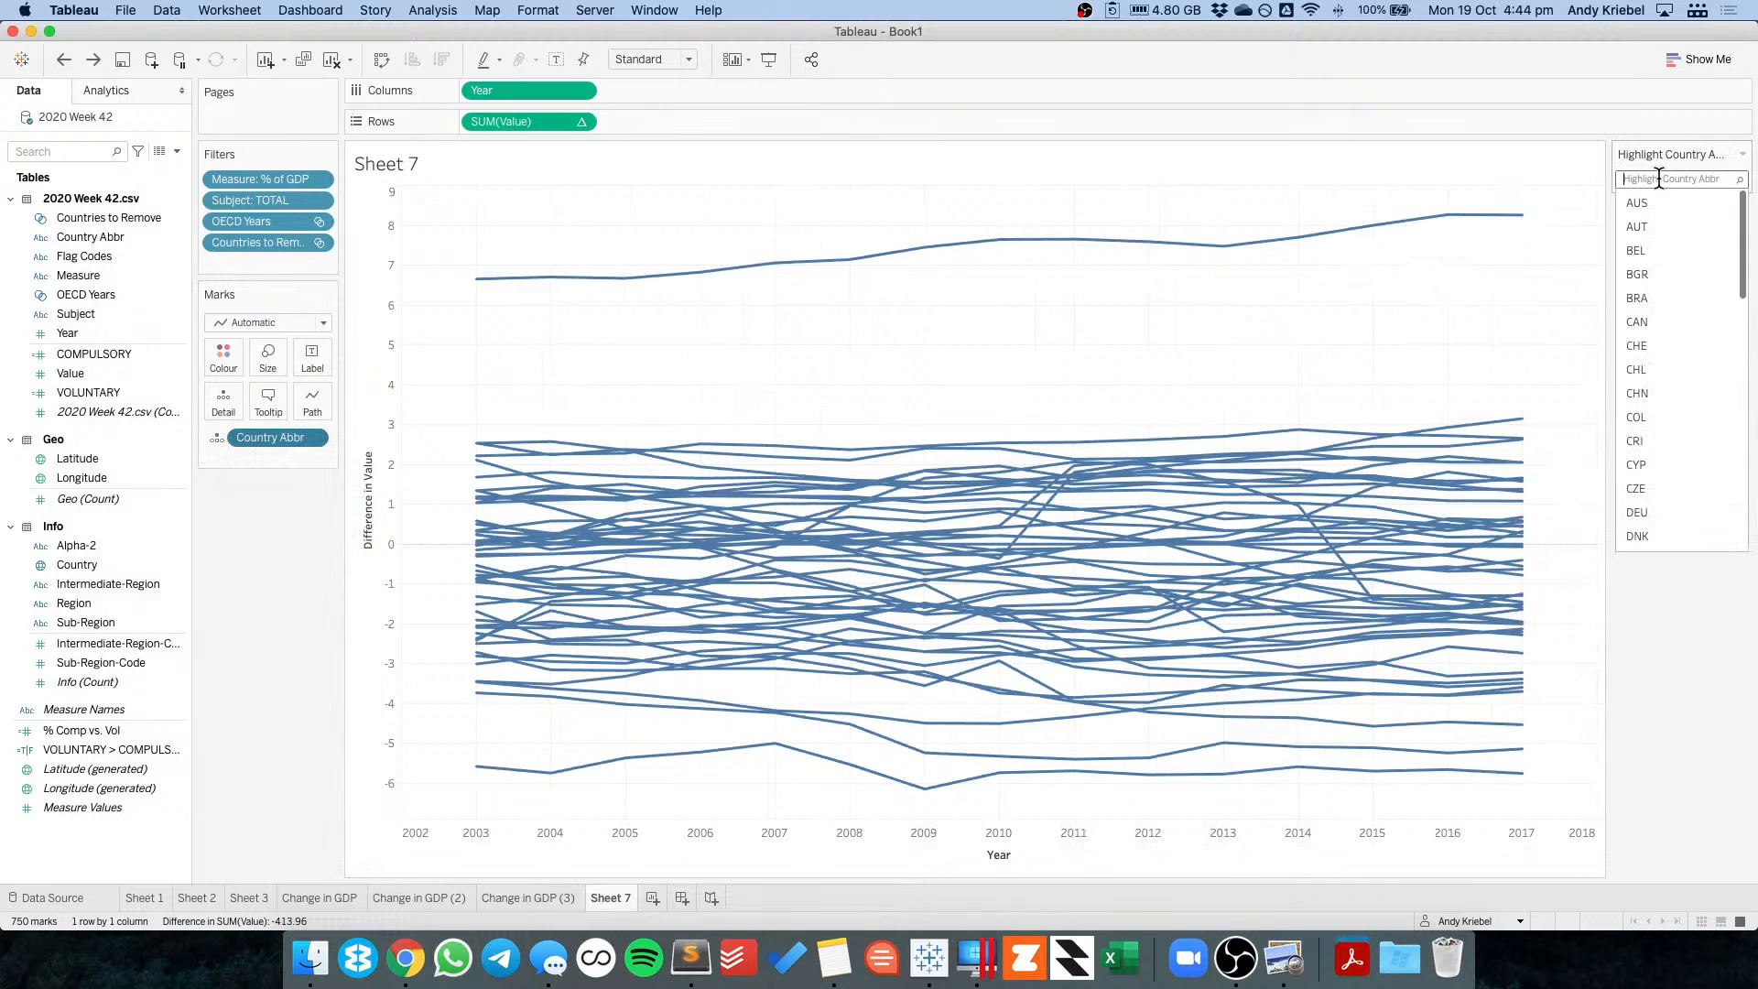
scroll(1659, 408, "down", 10)
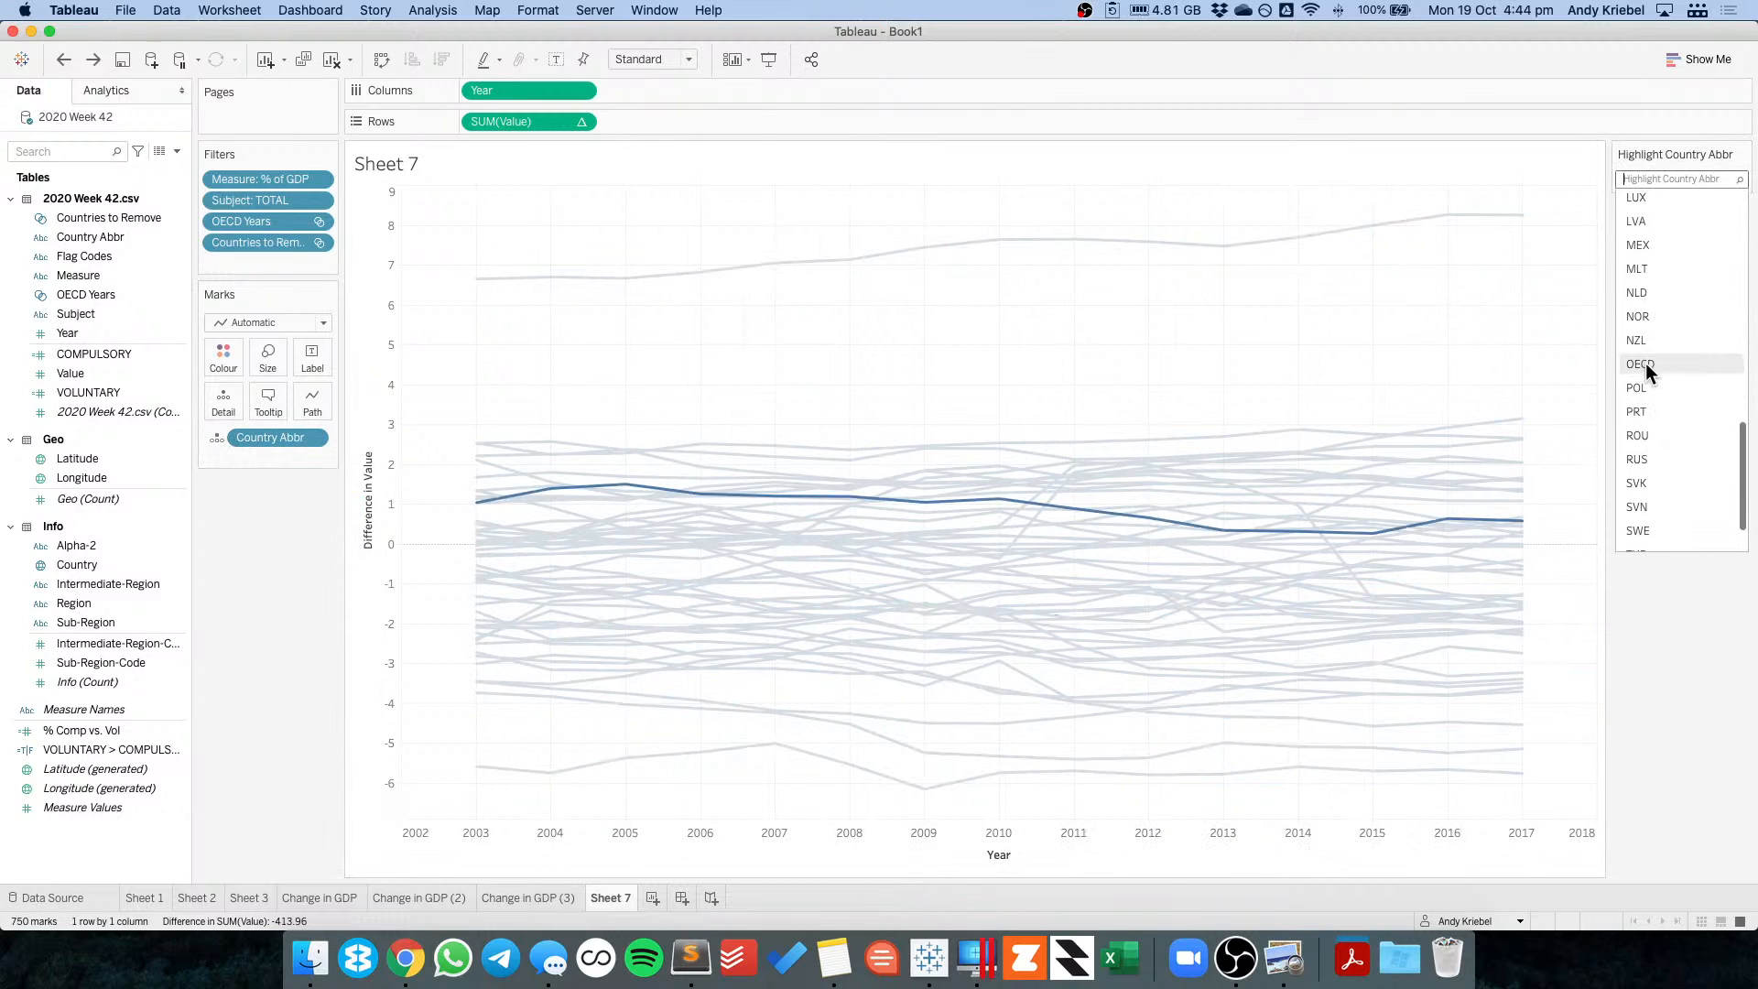
left_click(1645, 361)
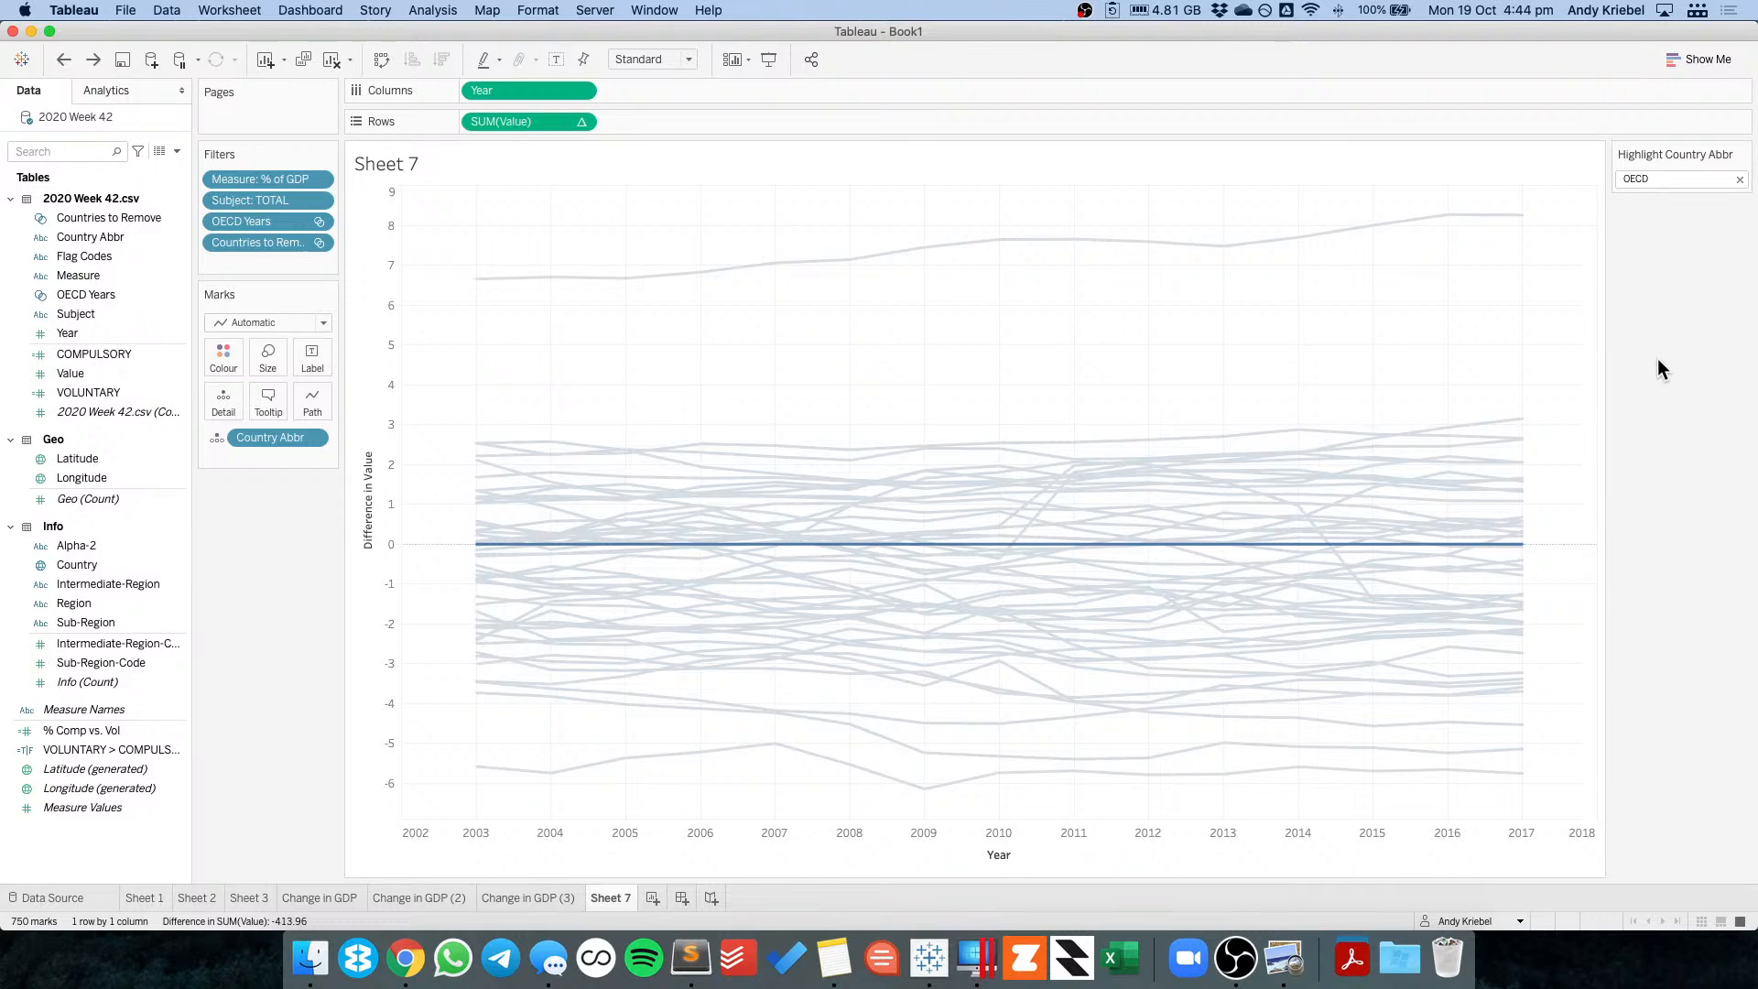
key("super+z")
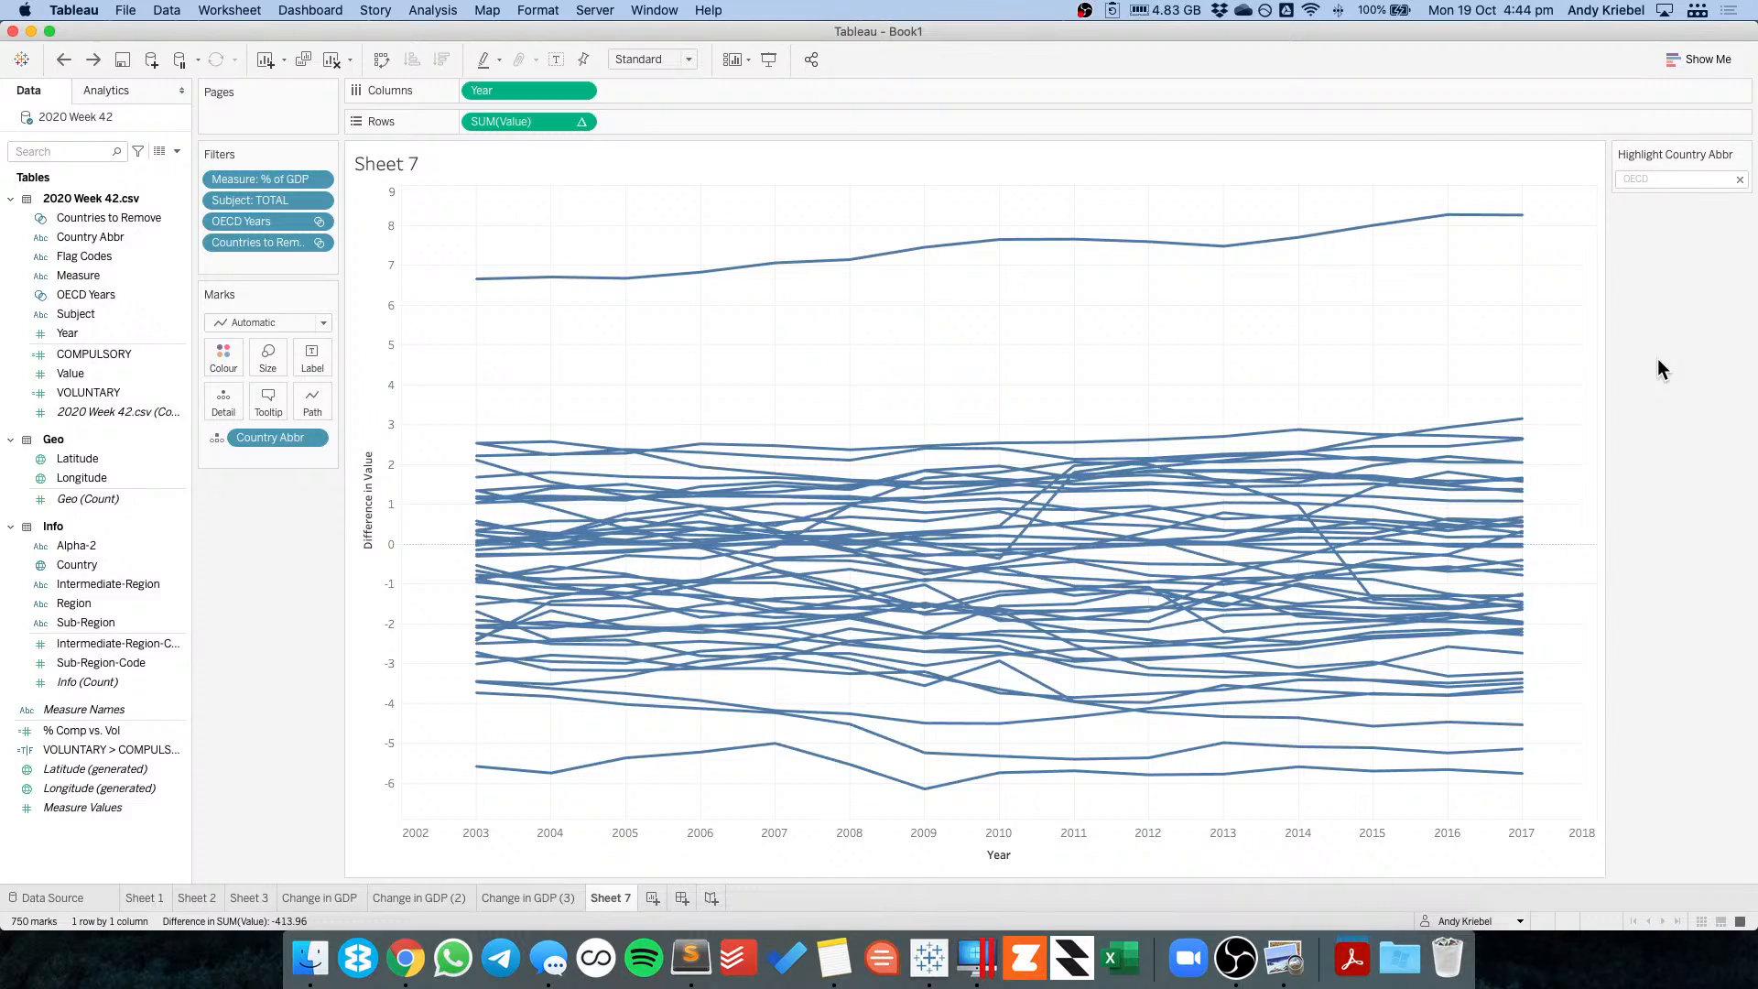
Duplicate Sheet 7 and filter the copy's Year to a range of values from 2017 to 2017.
right_click(624, 893)
left_click(691, 725)
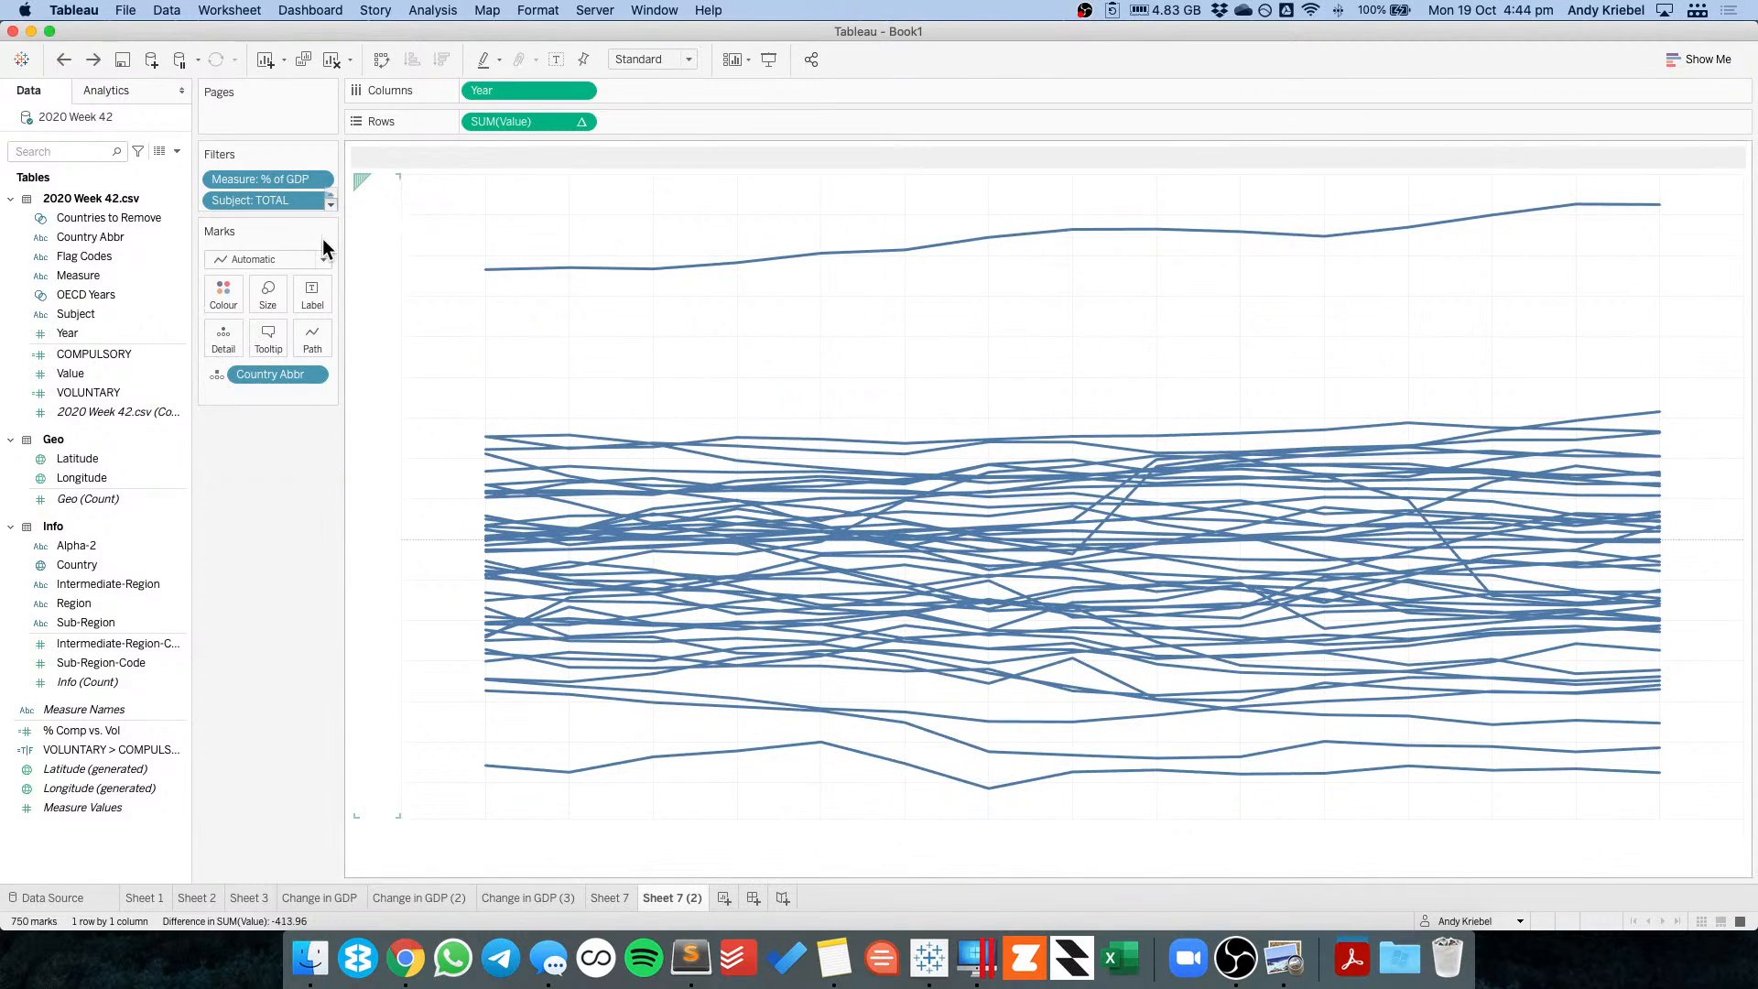
left_click(578, 91)
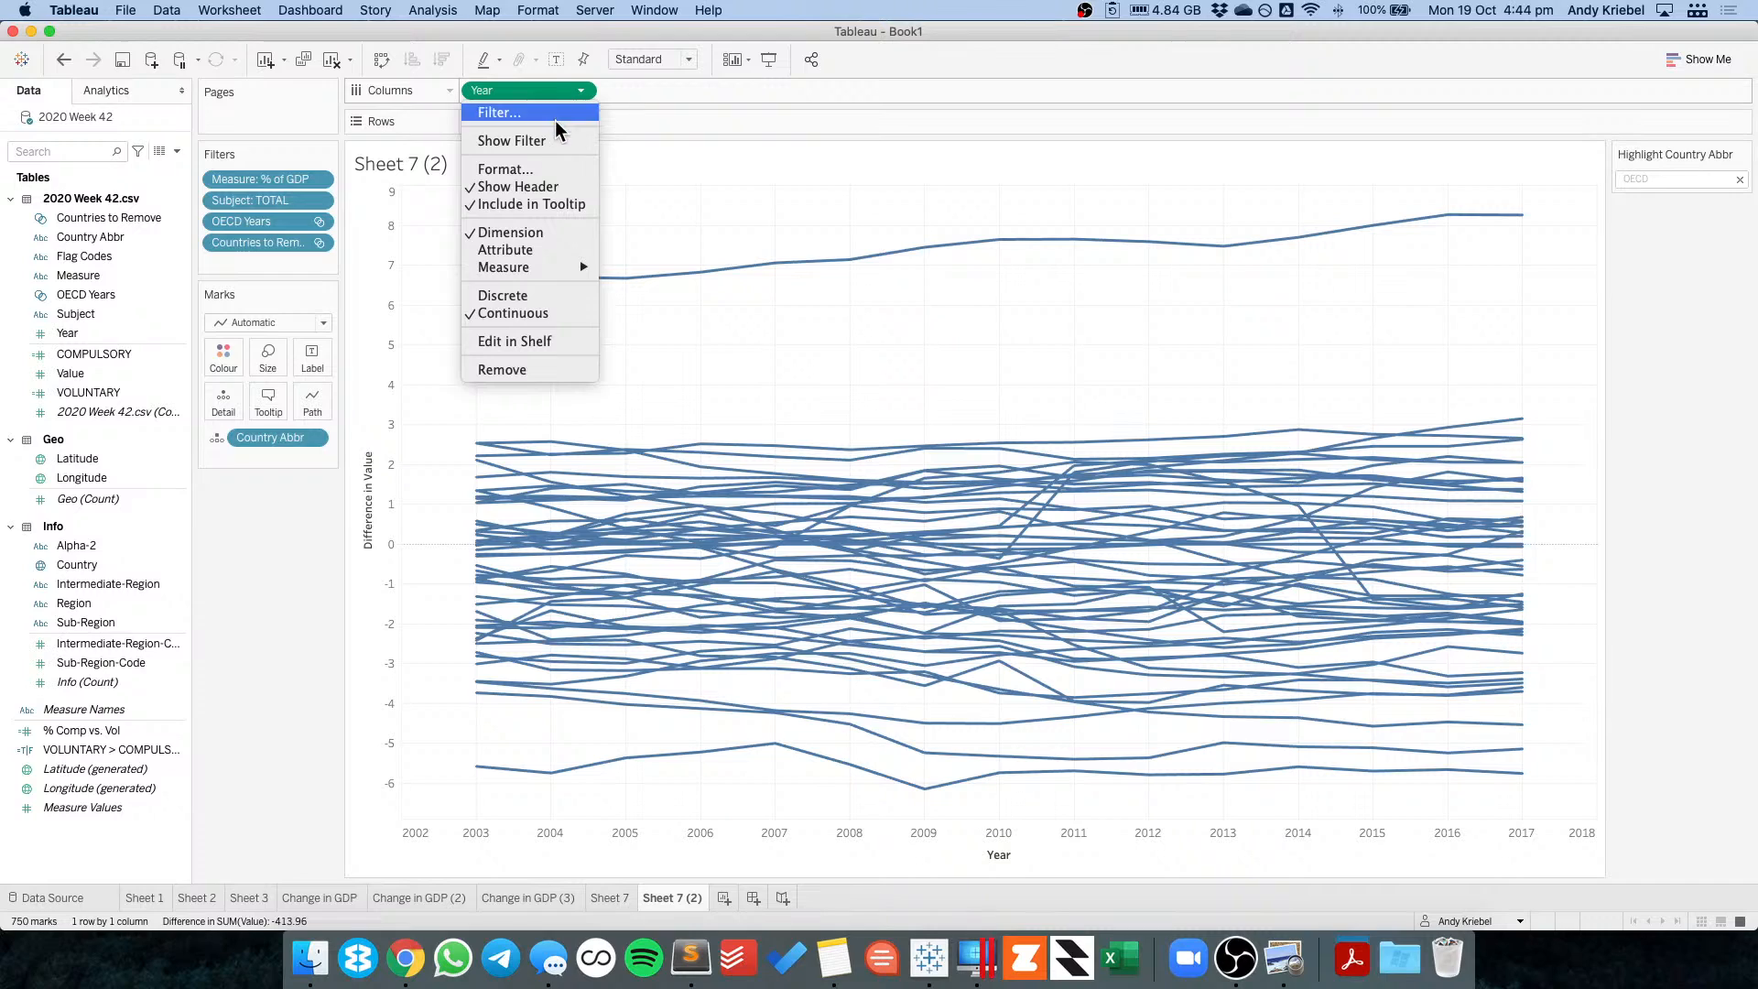
left_click(555, 112)
left_click(835, 383)
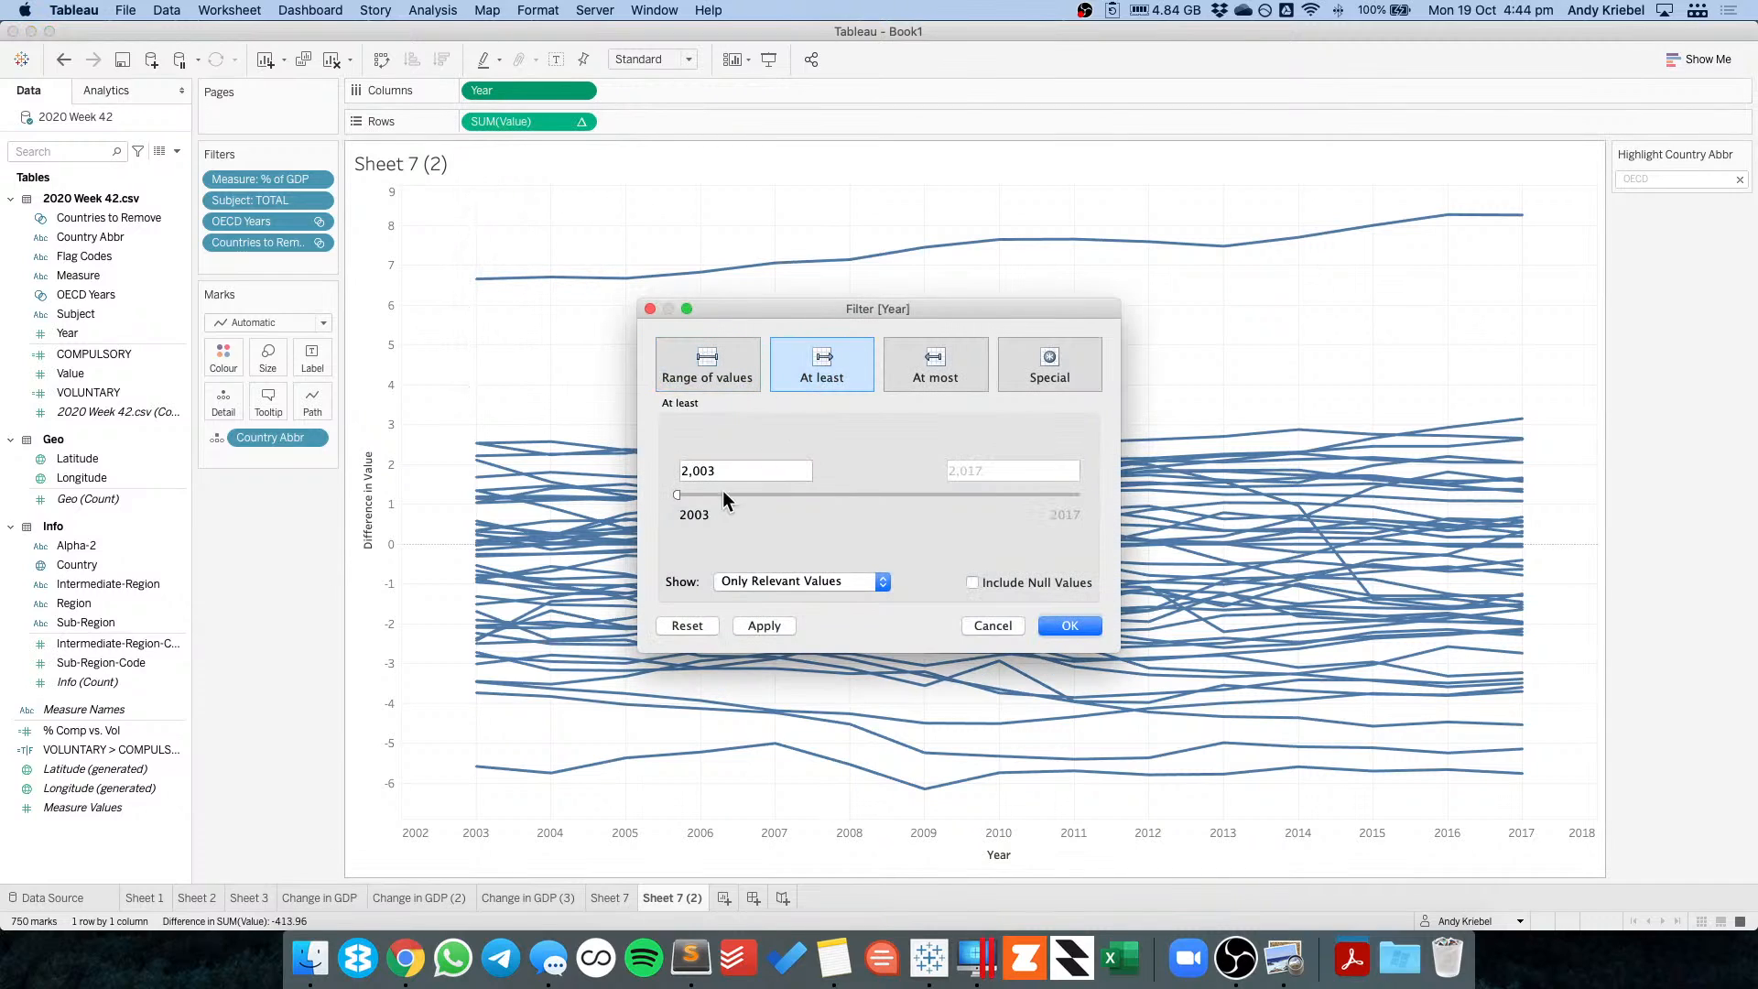
type("2017")
key("Tab")
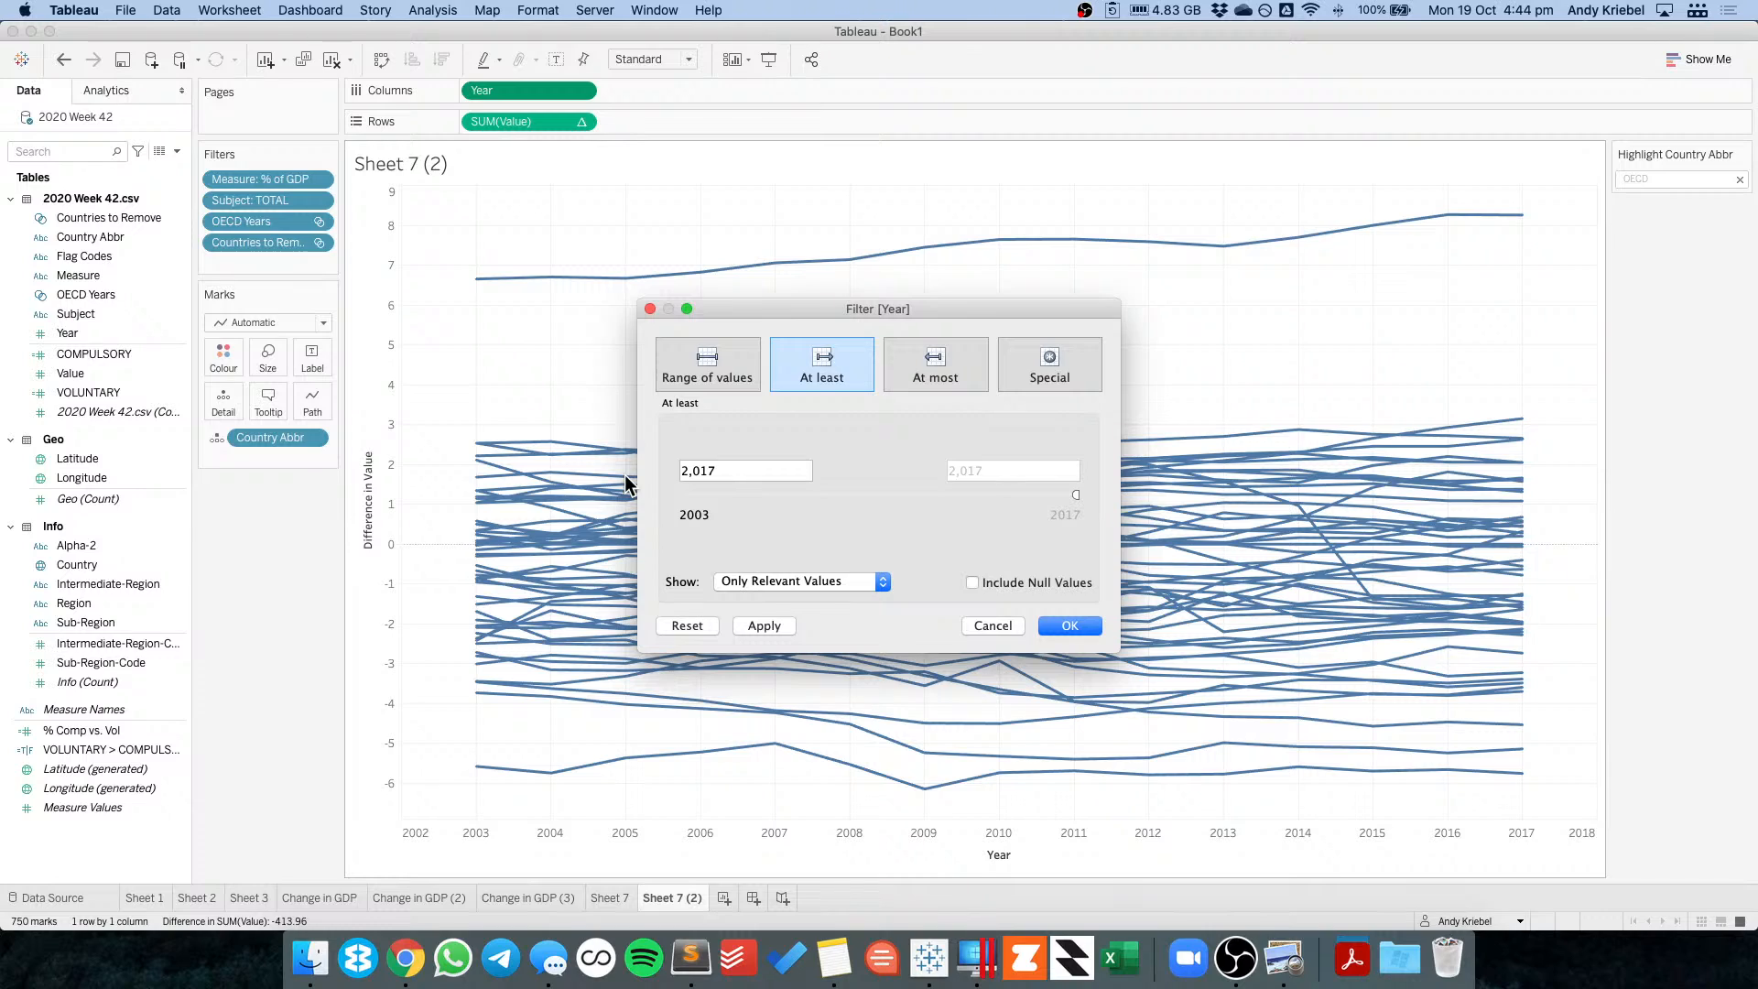
left_click(930, 360)
left_click(700, 376)
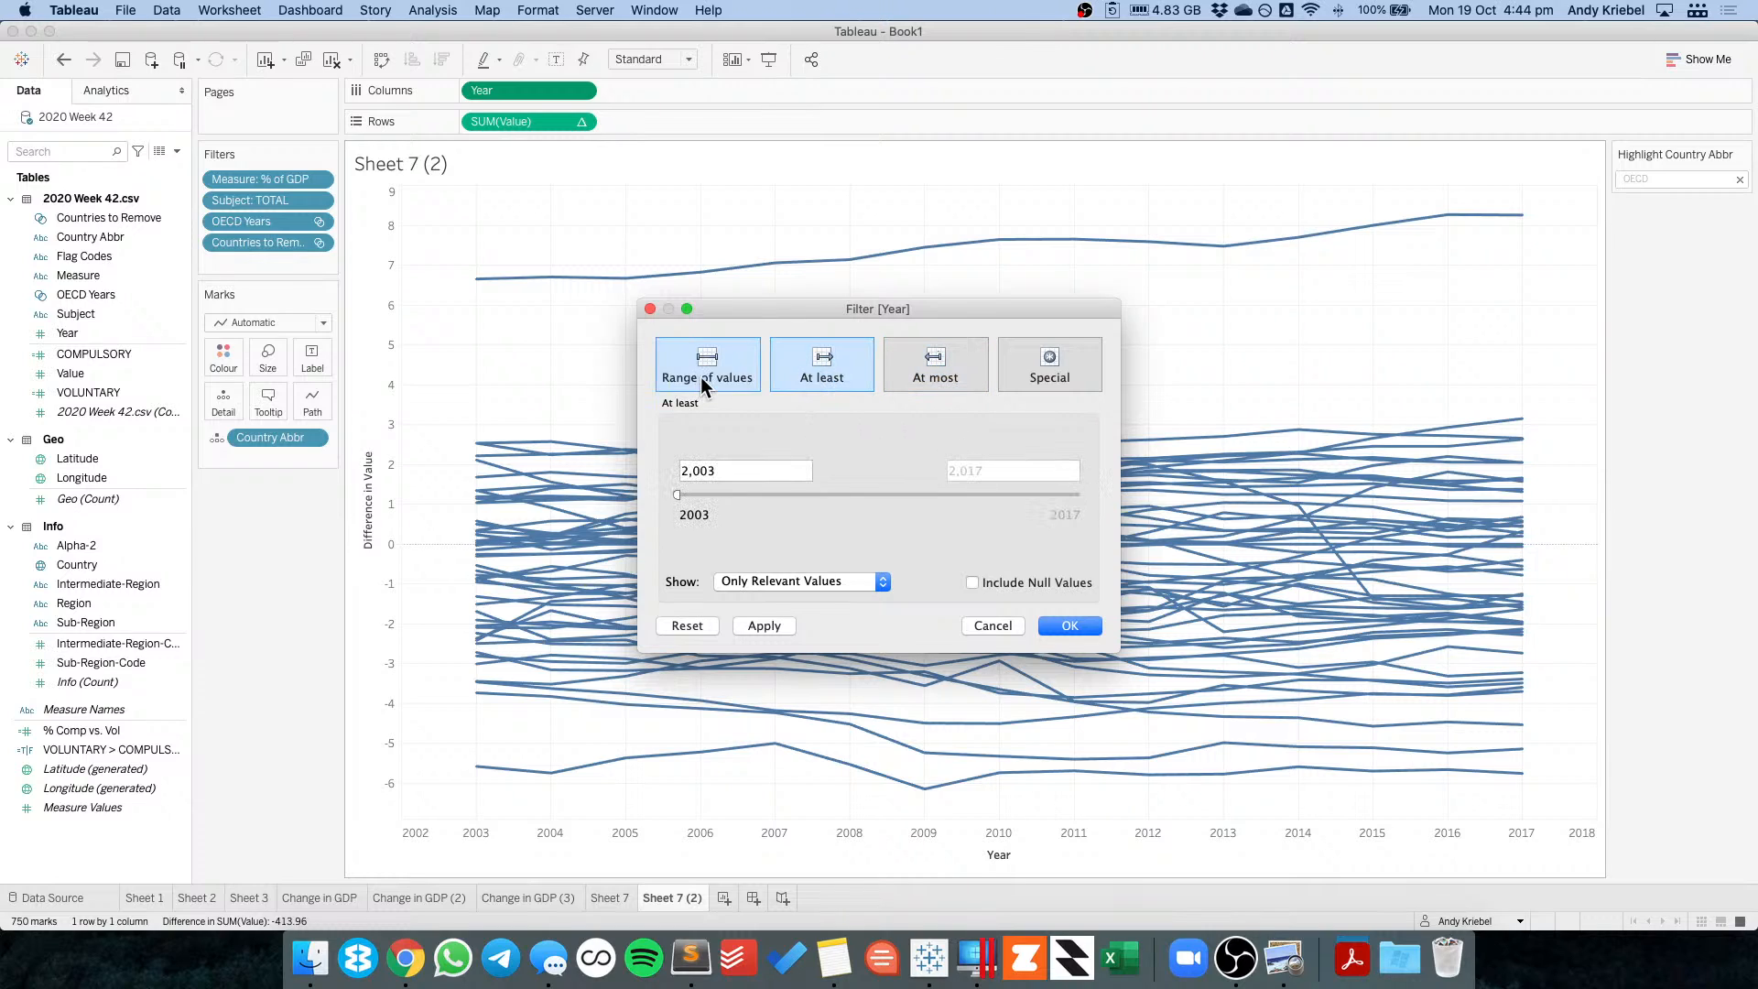
double_click(722, 471)
type("2017")
key("Tab")
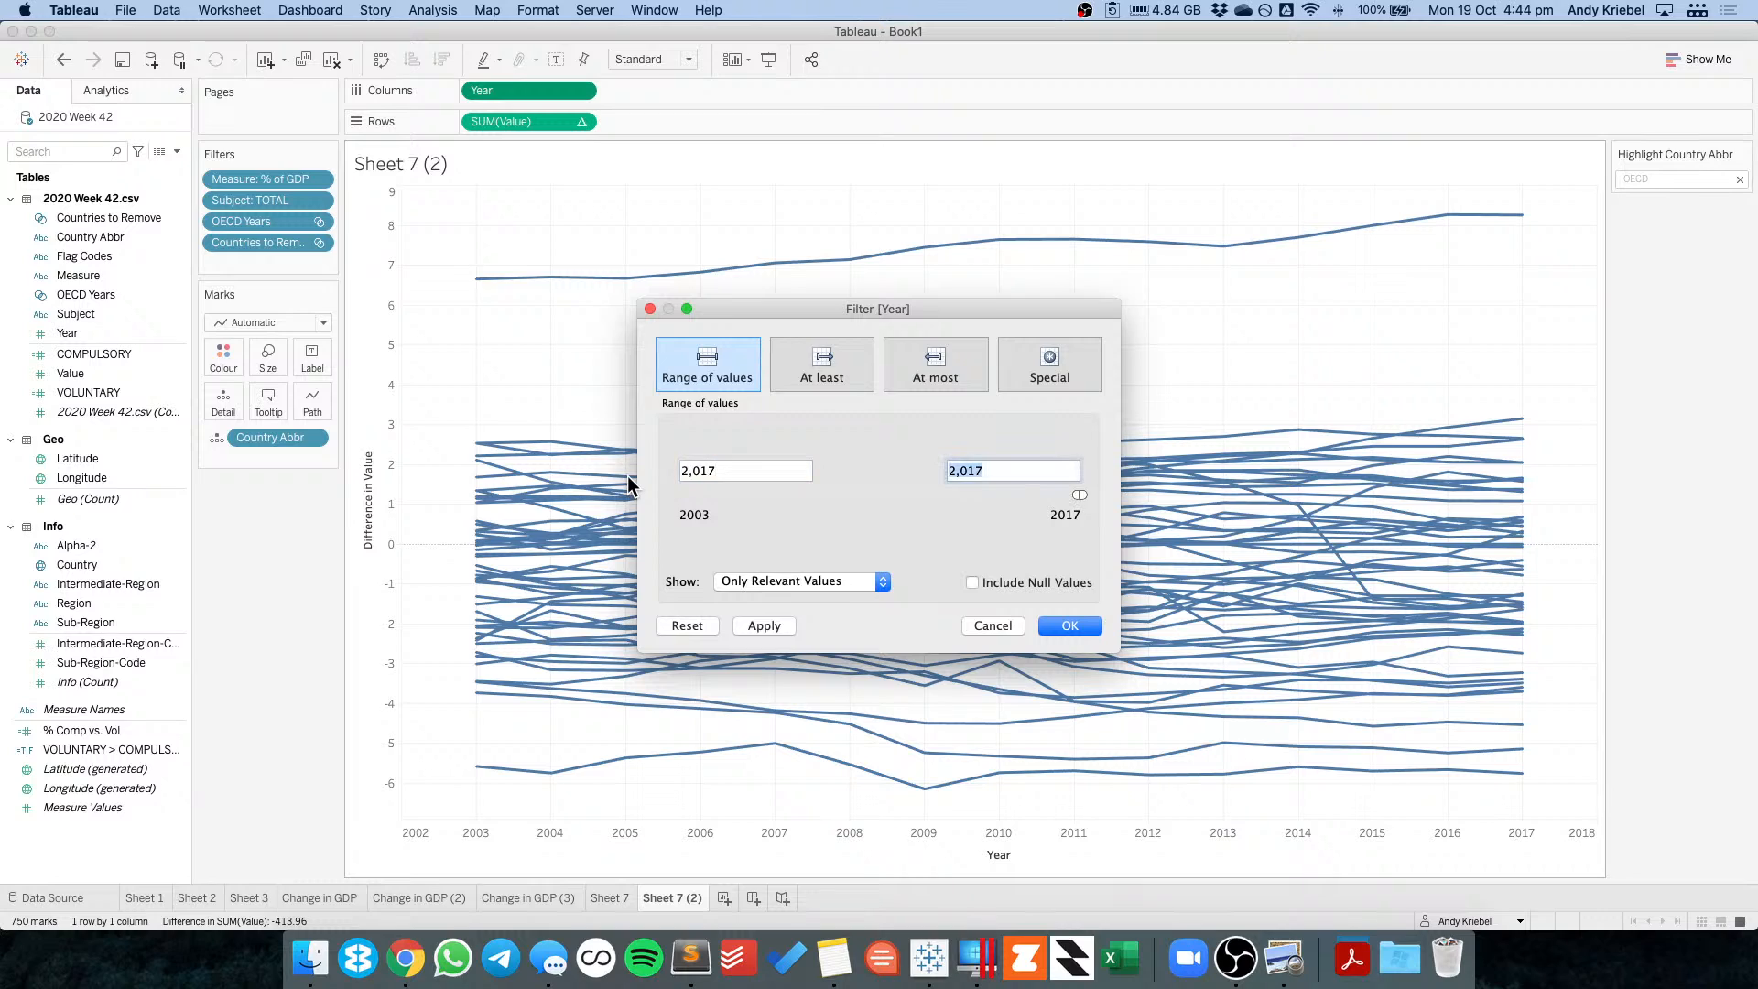
left_click(1069, 625)
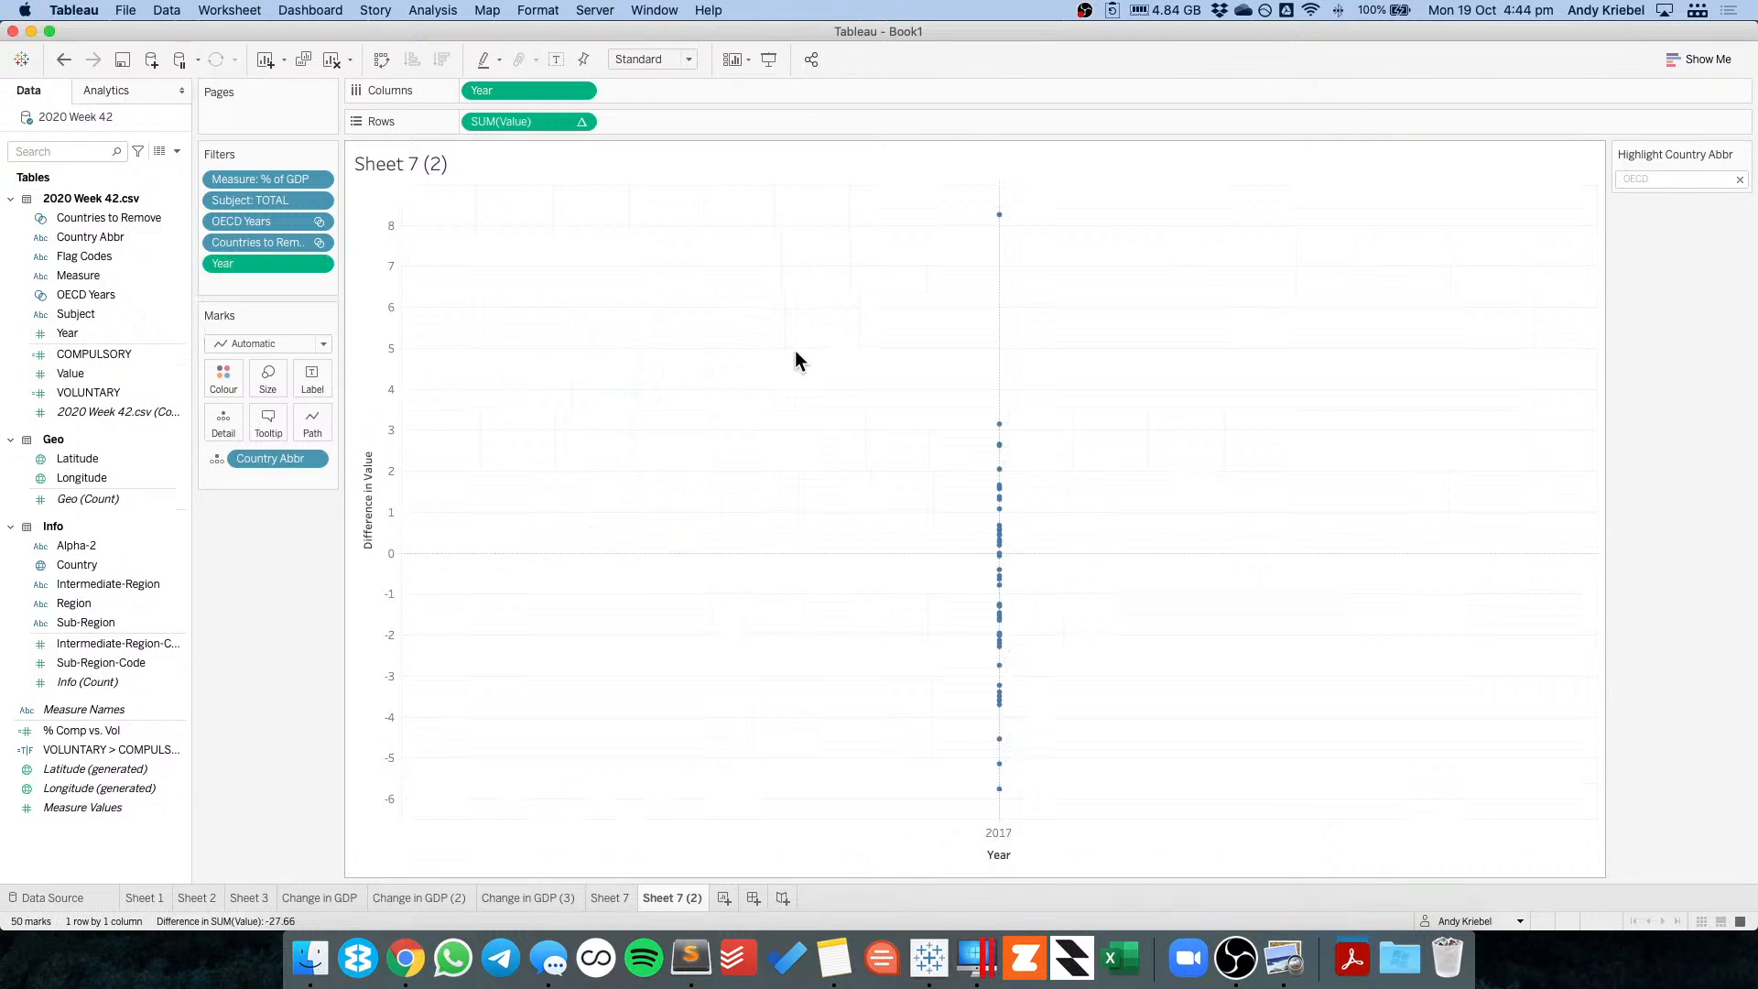
Show the differences as bars per Country Abbr instead of Year, fitted to the entire view.
left_click(263, 342)
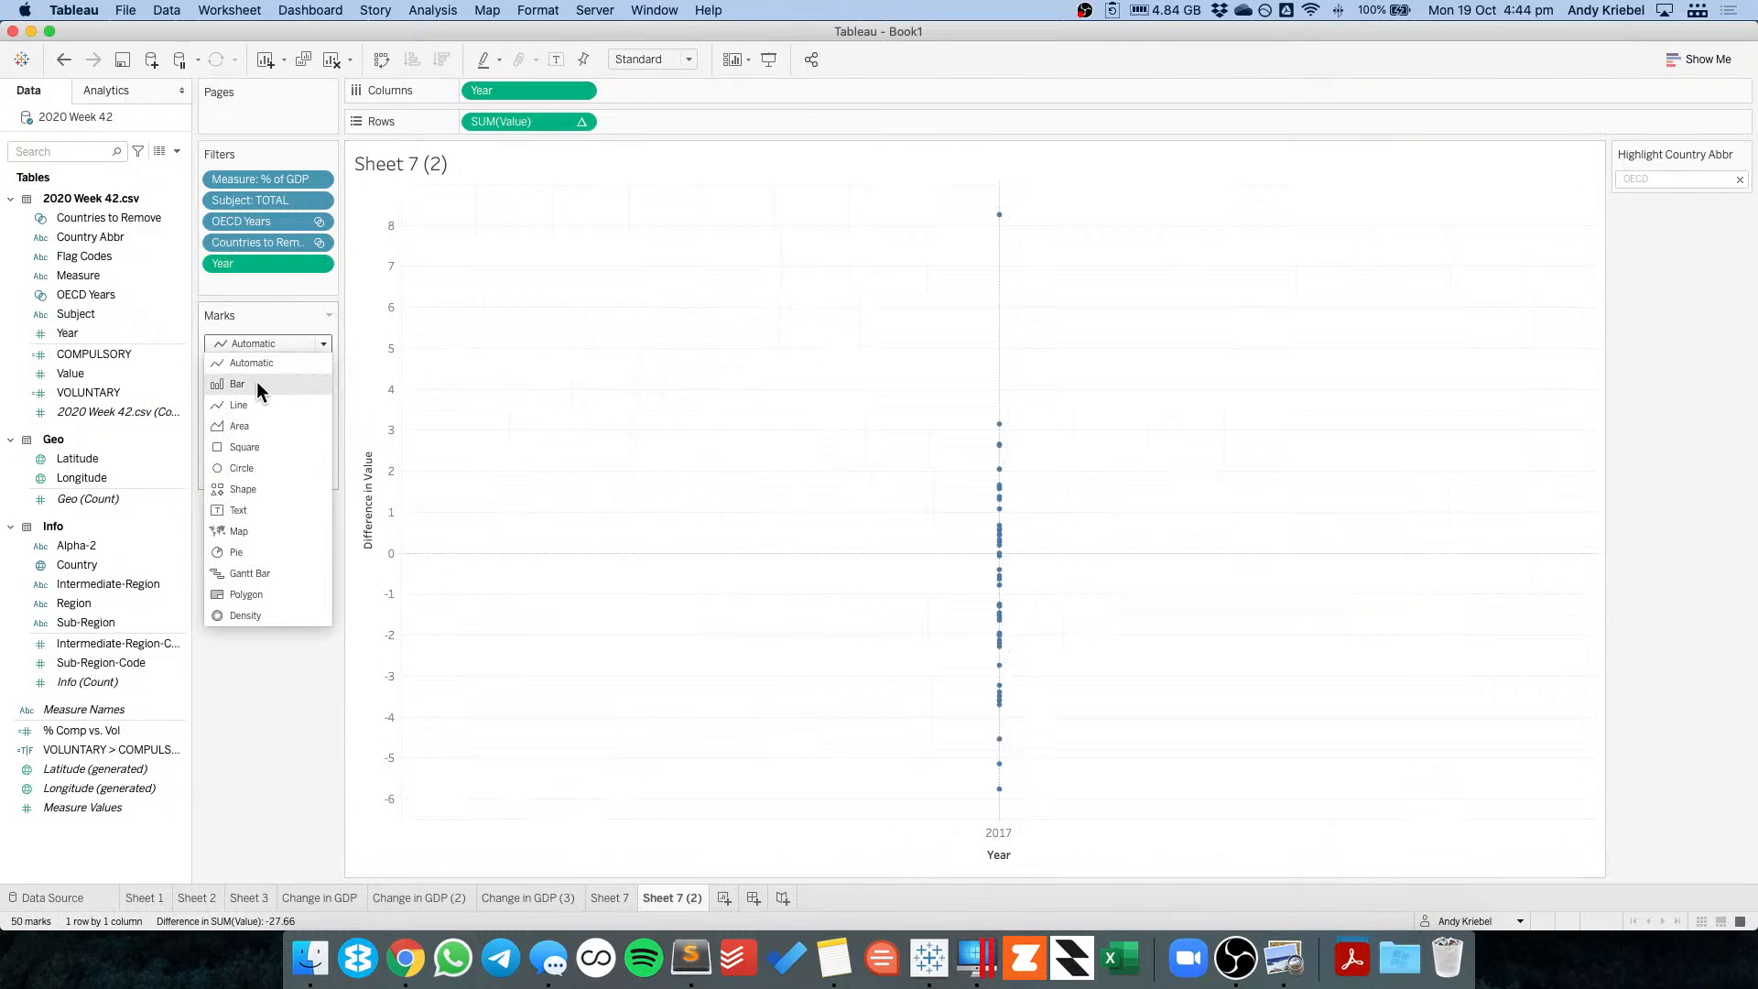
left_click(257, 381)
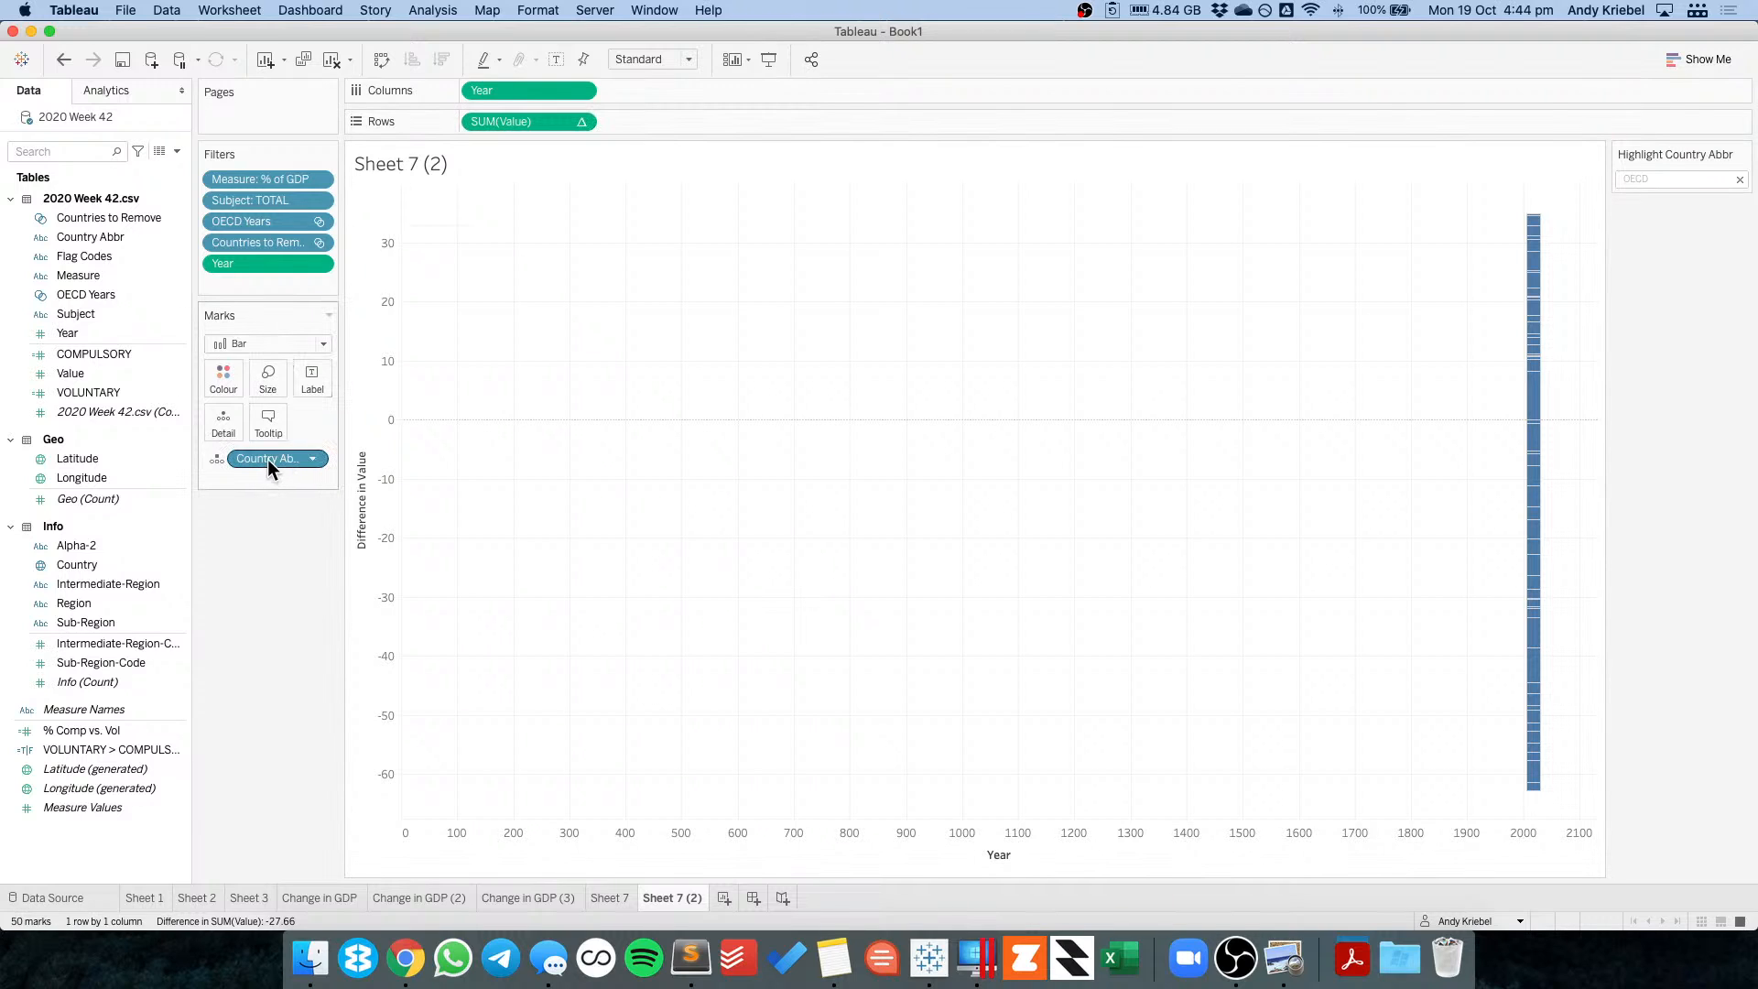
left_click_drag(267, 459, 485, 91)
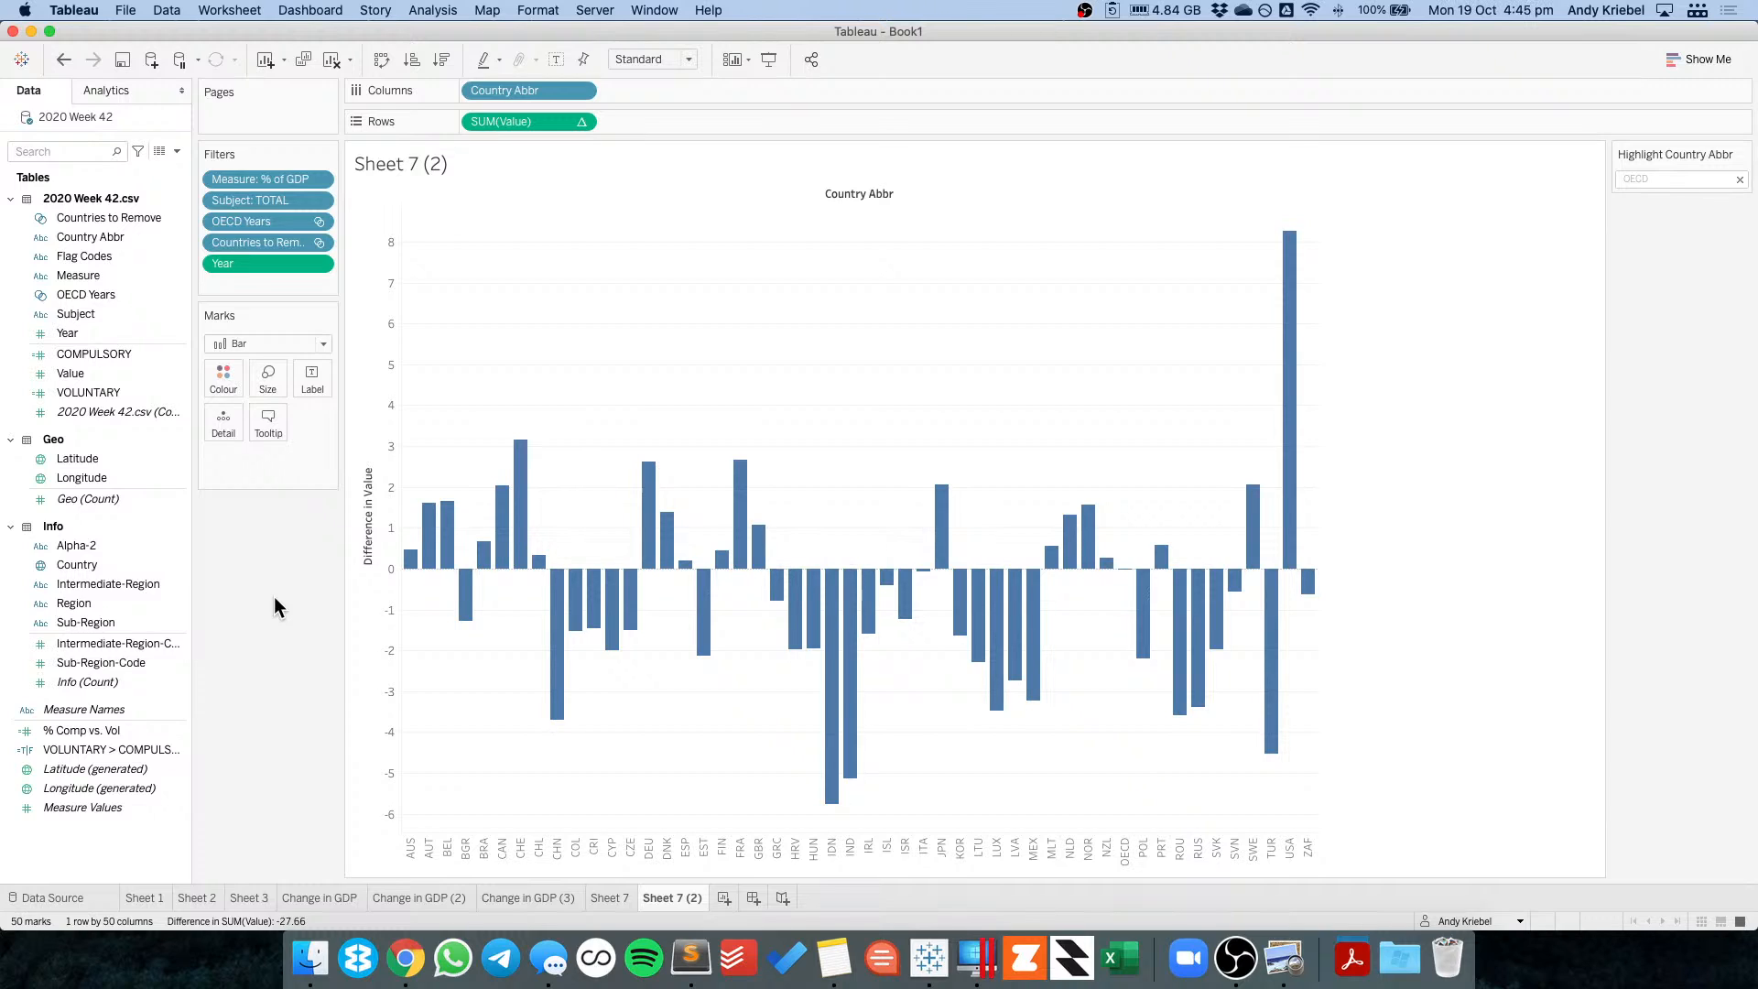
left_click(666, 58)
left_click(655, 118)
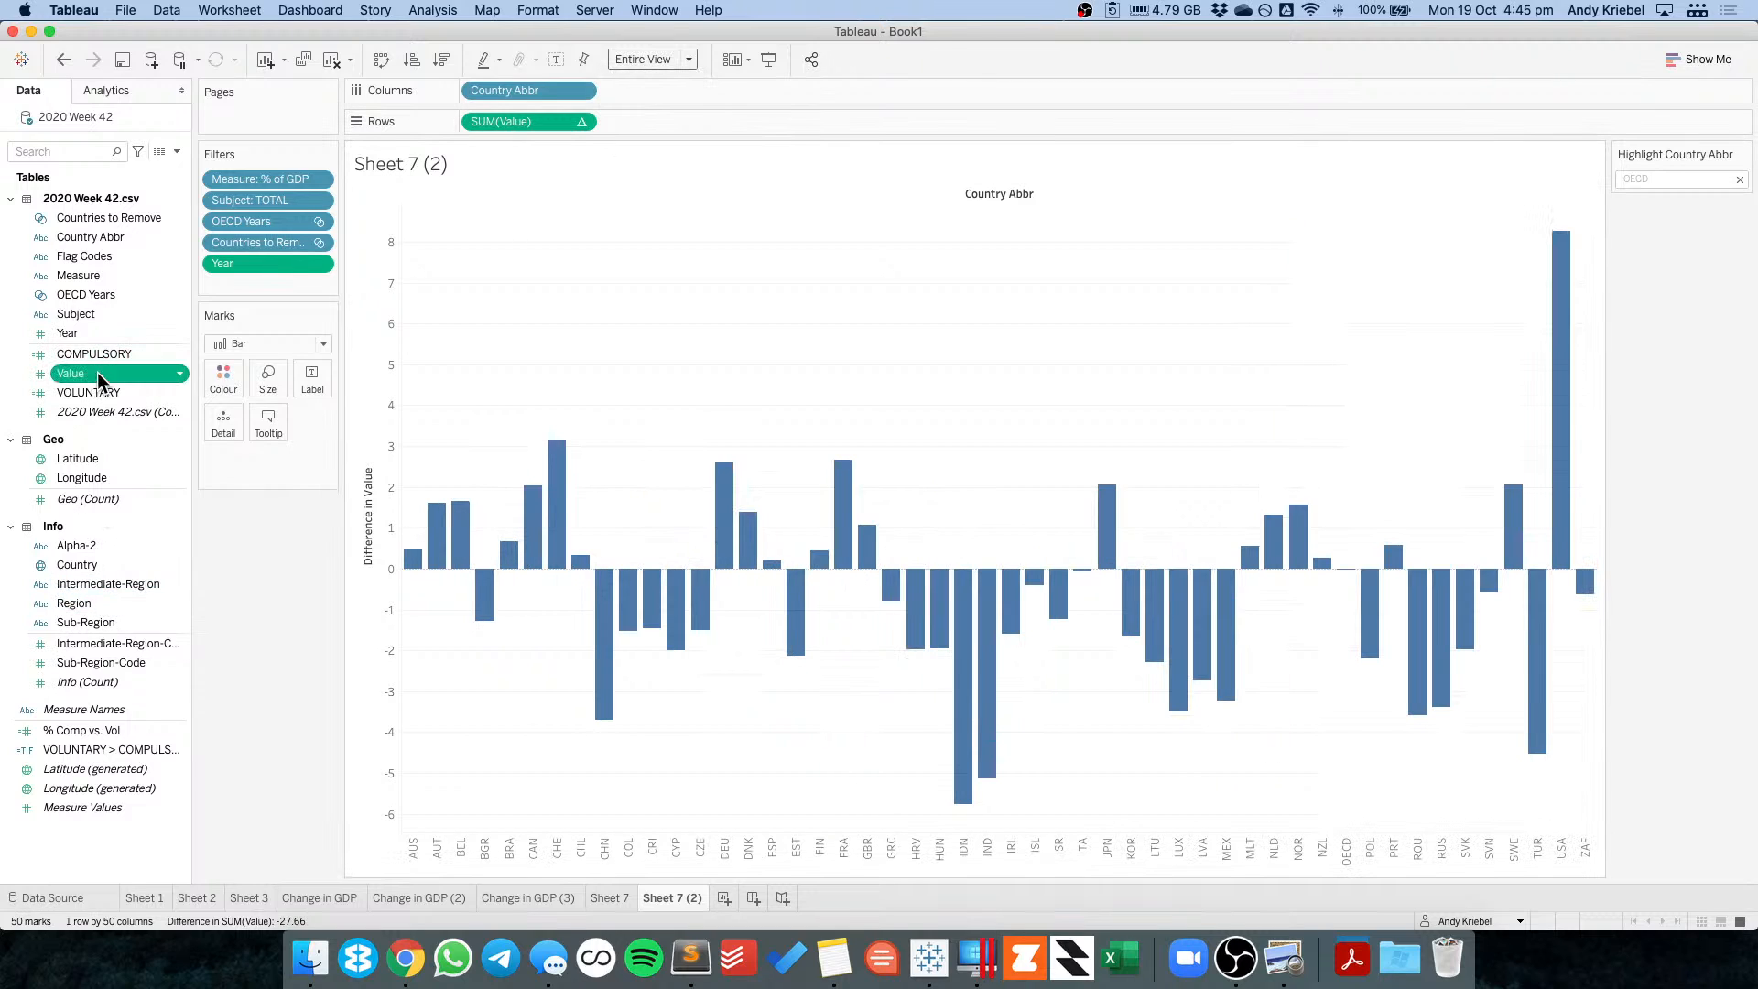
Add Value as a second row measure to inspect the OECD bar's value, and remove it from the rows again.
left_click_drag(97, 372, 688, 158)
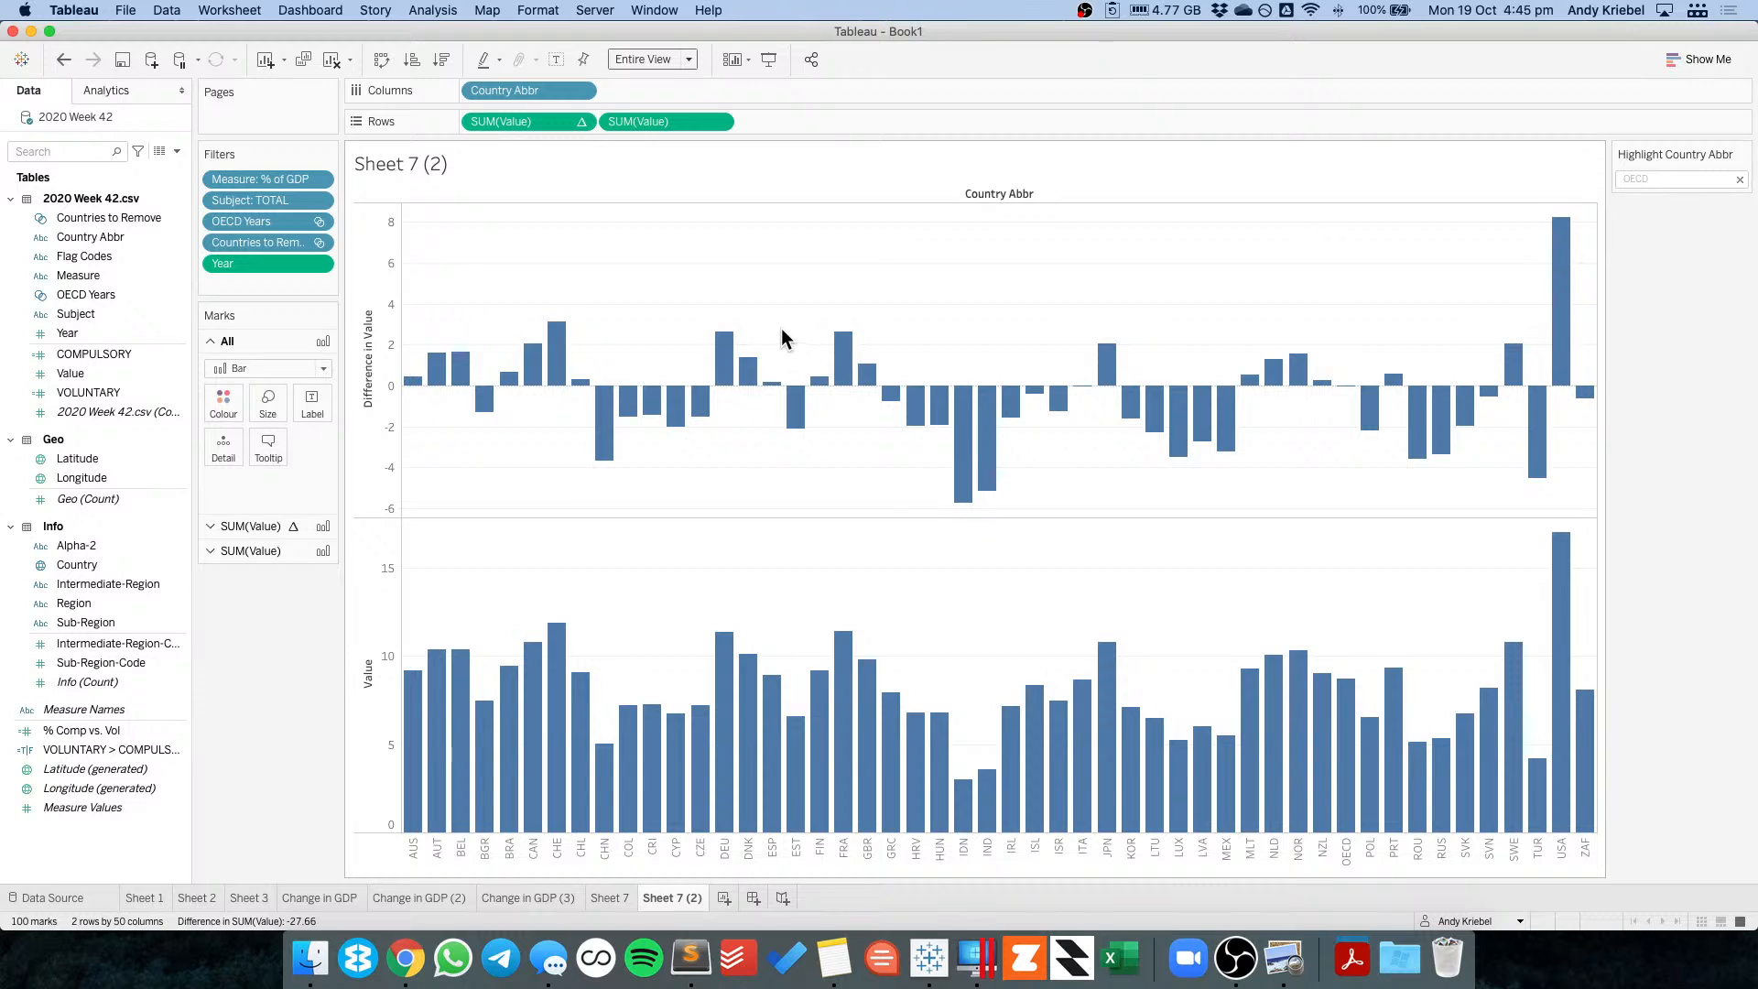
left_click(1346, 718)
left_click(1346, 718)
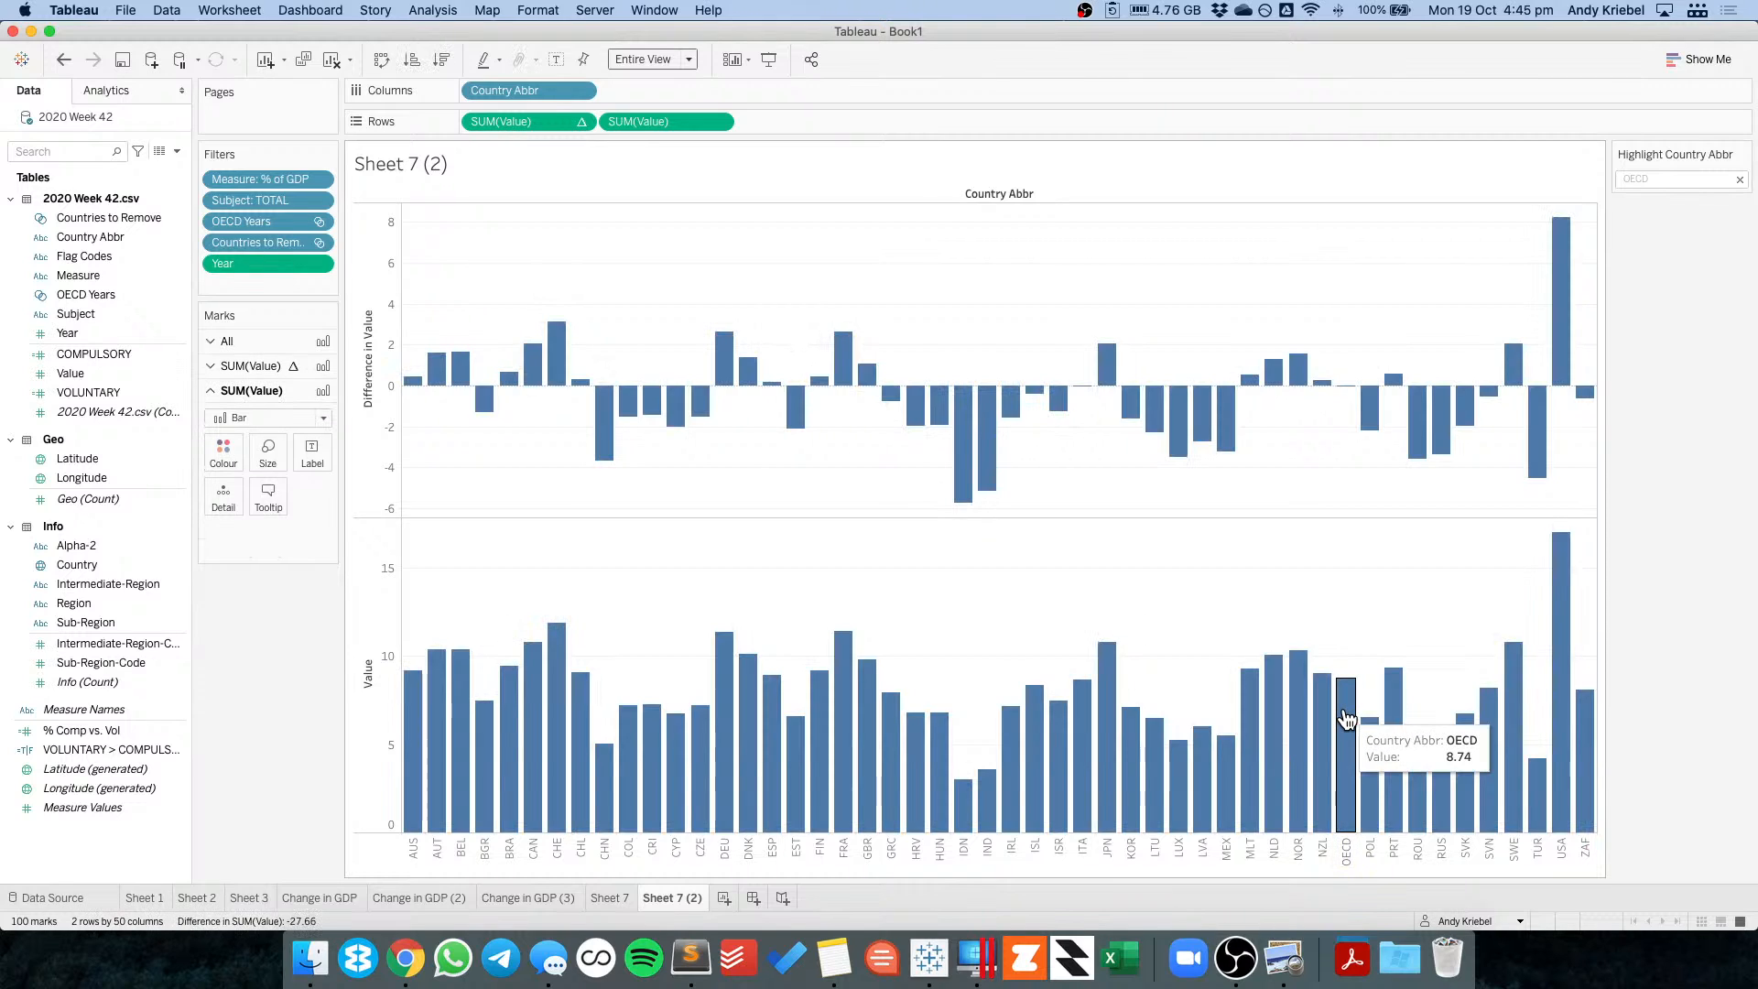
left_click(1345, 717)
left_click(1346, 718)
left_click(1345, 718)
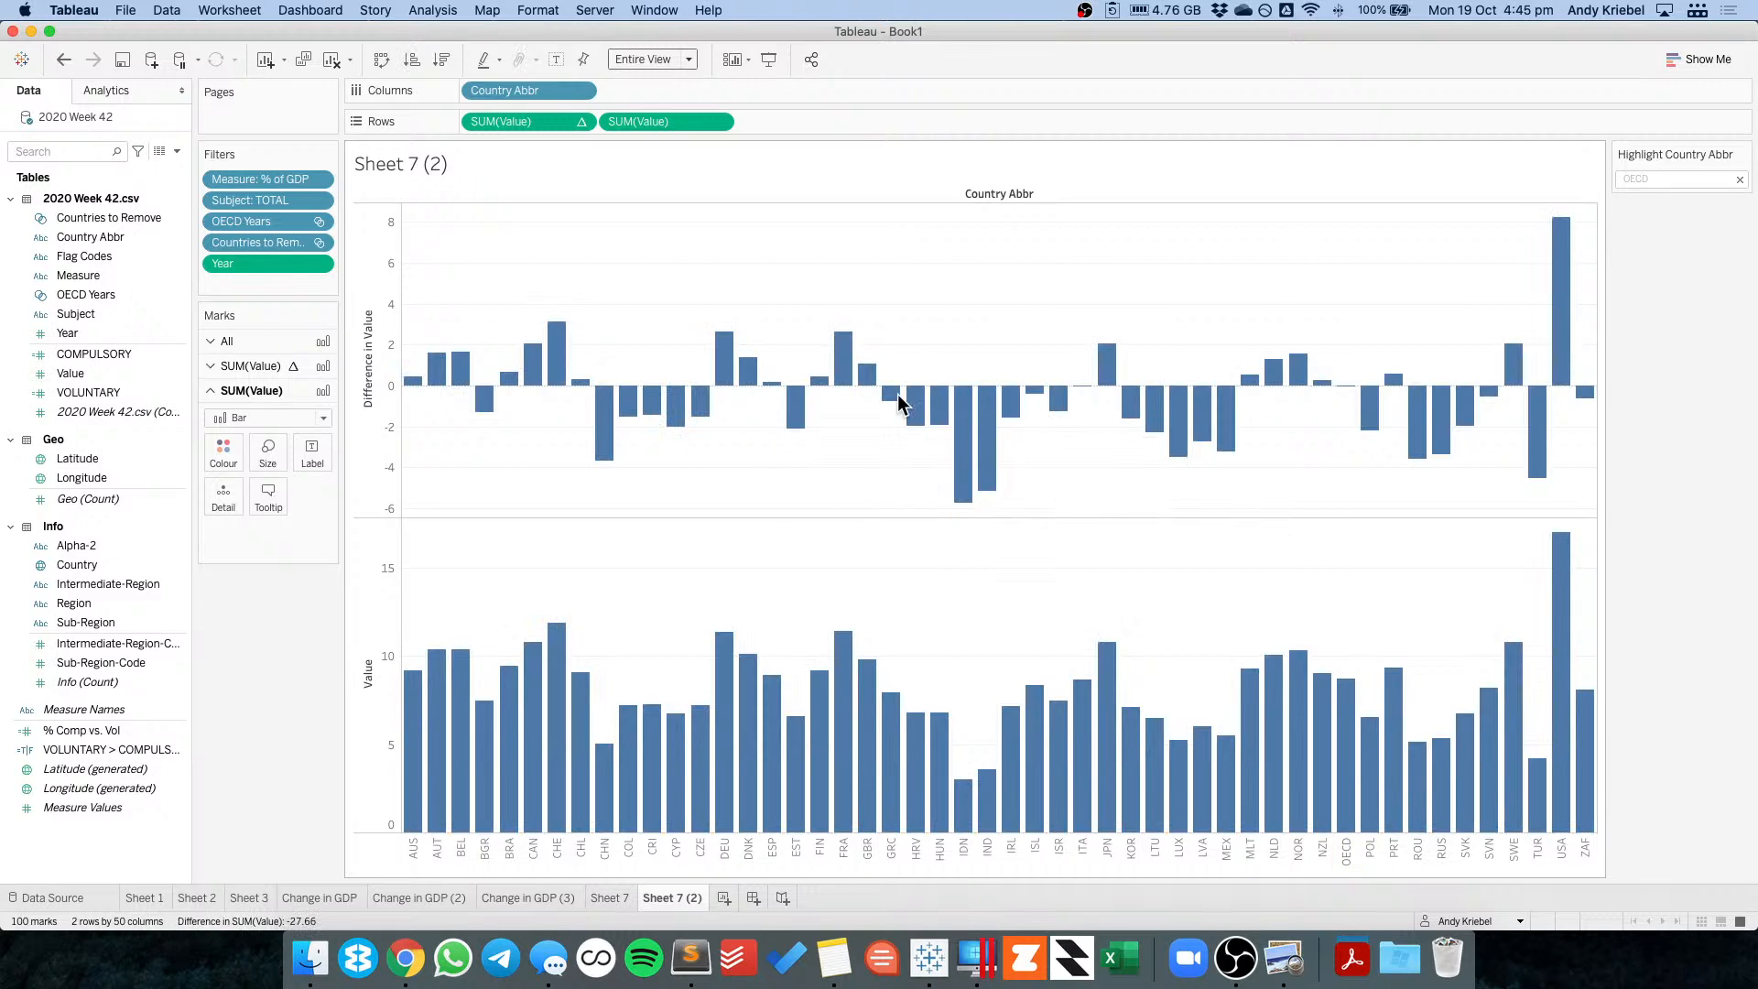
left_click_drag(639, 124, 239, 727)
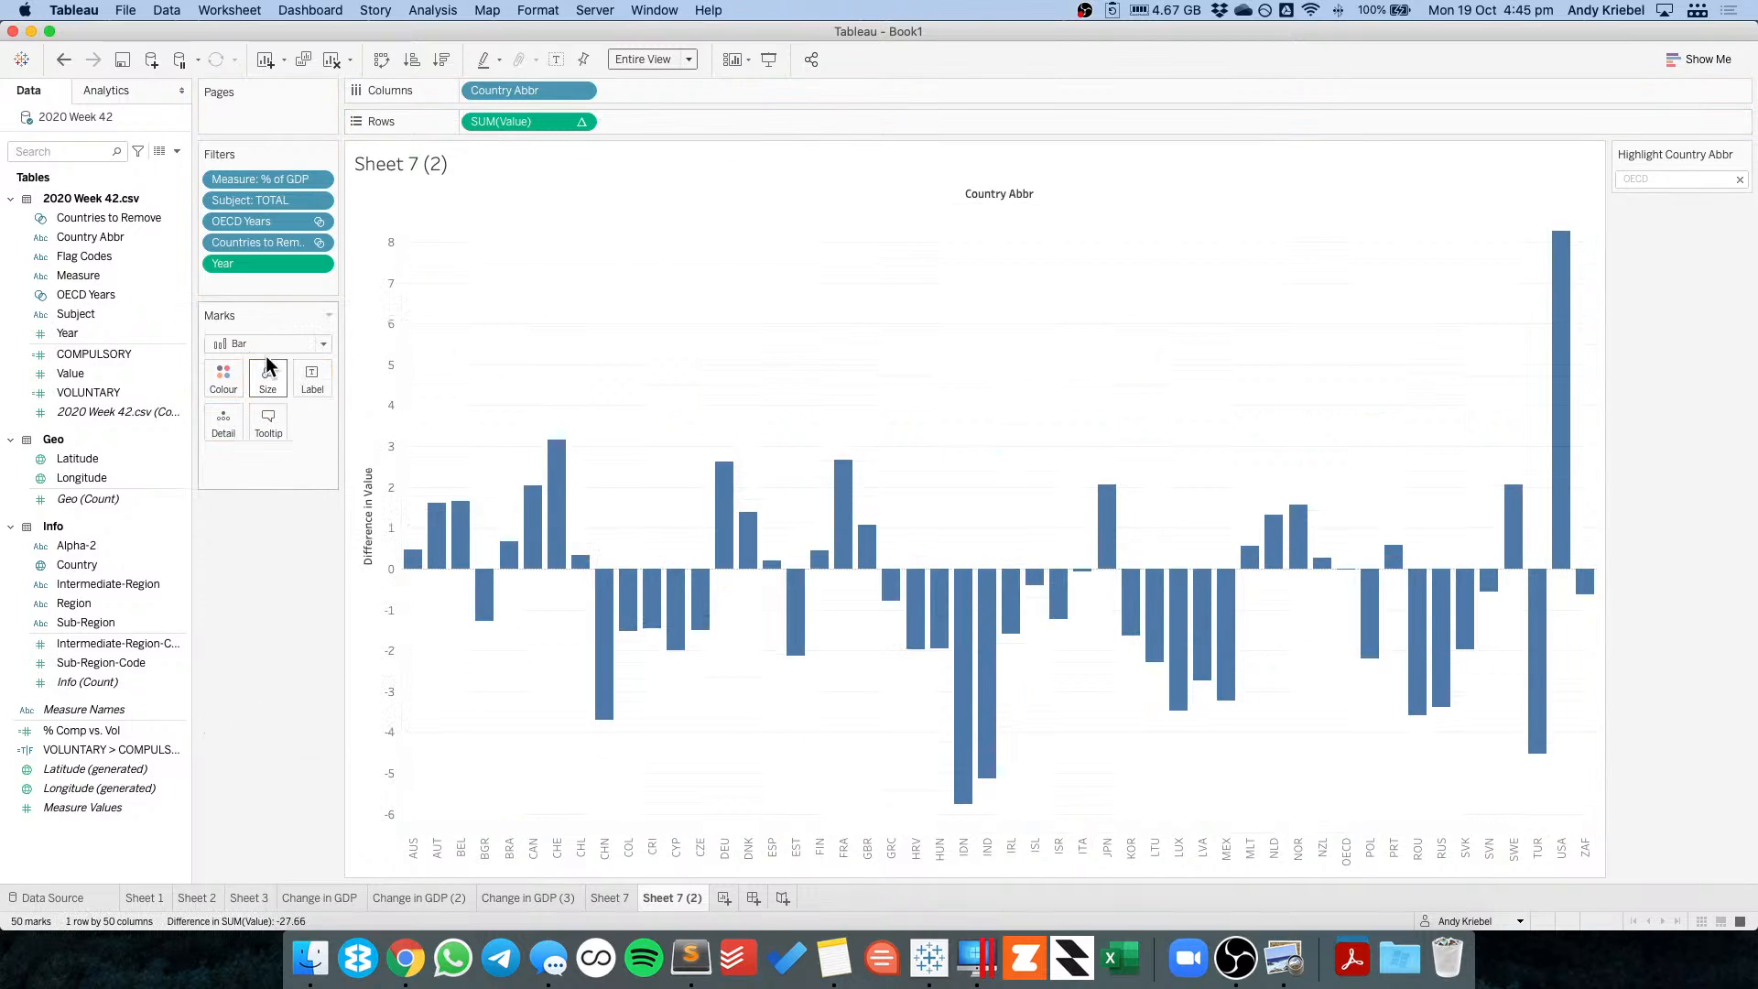
Copy the difference measure to Detail with its table calculation cleared, and put another copy of the difference on Colour.
mouse_move(490, 122)
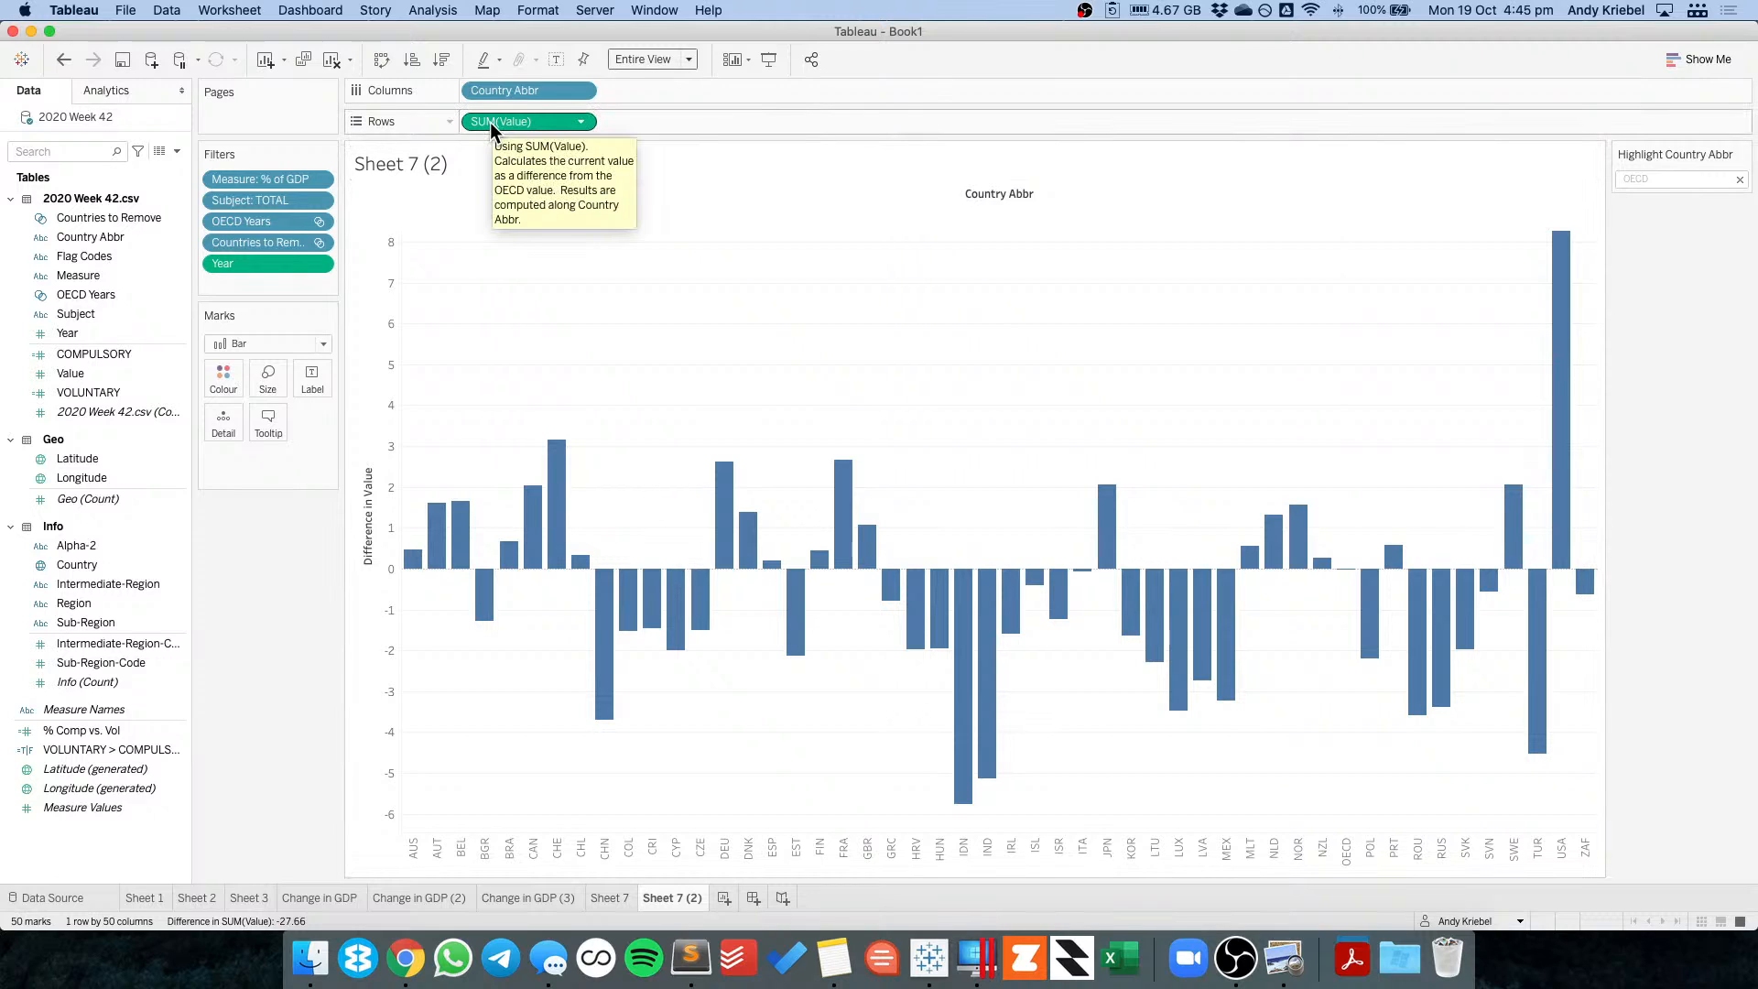
left_click_drag(491, 123, 224, 428)
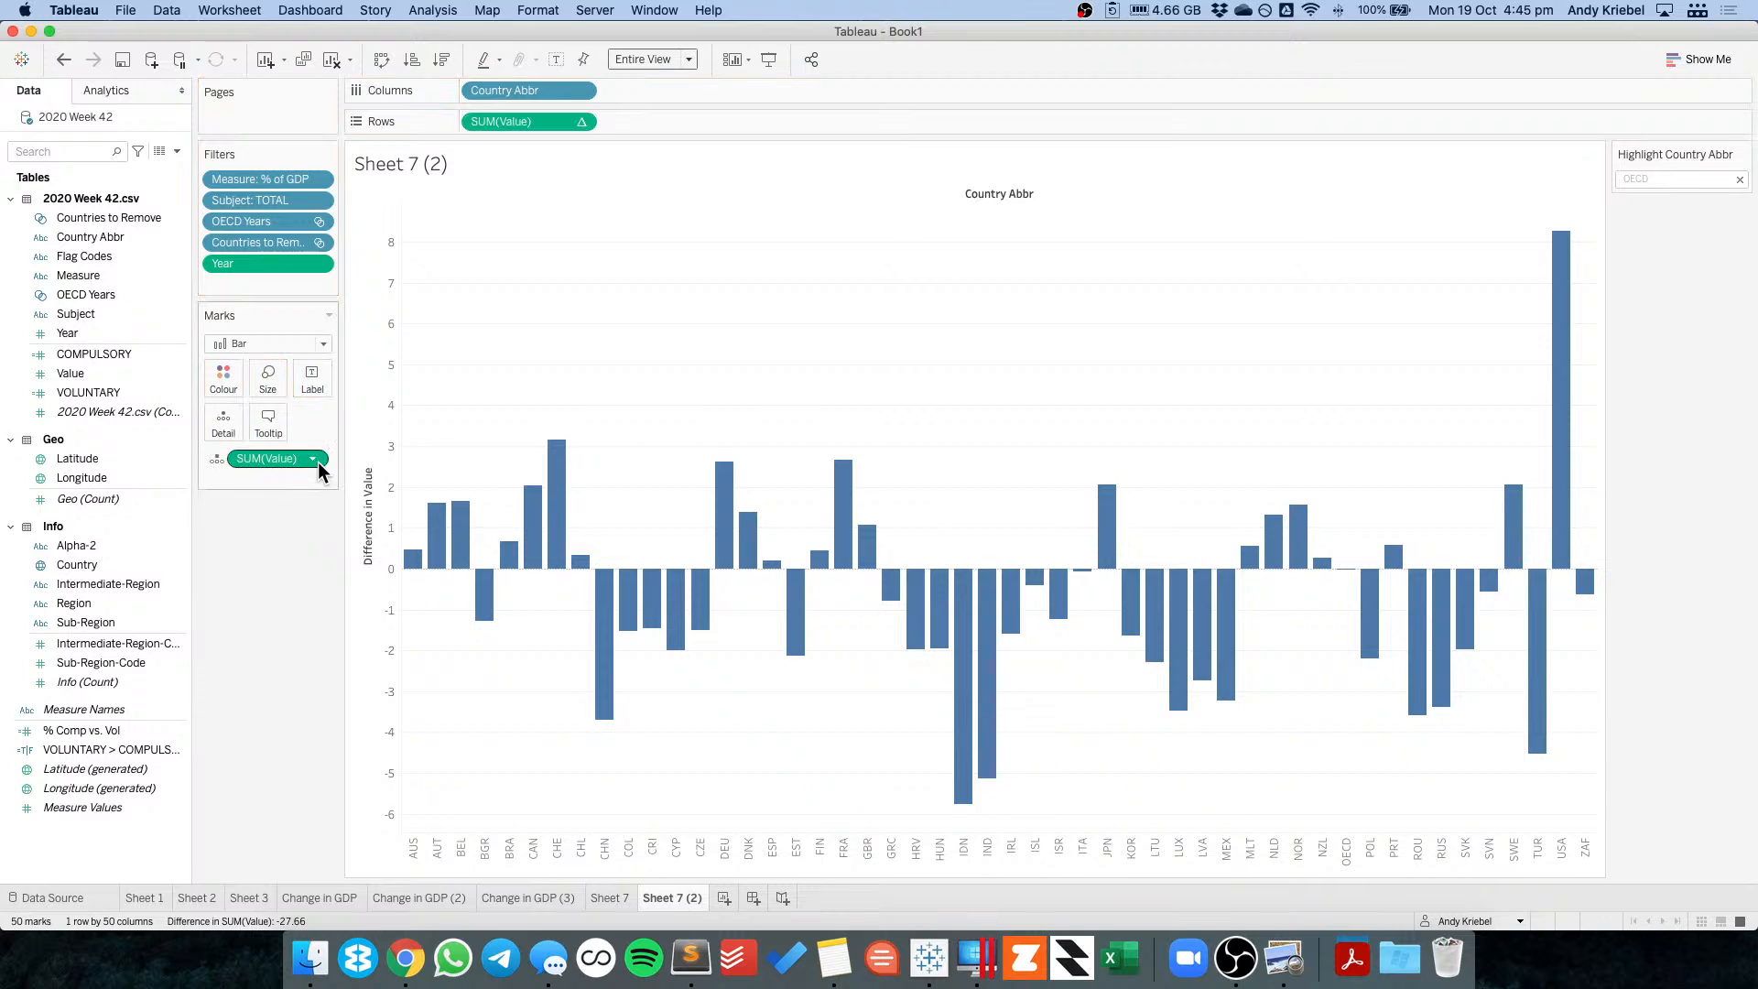
left_click(312, 458)
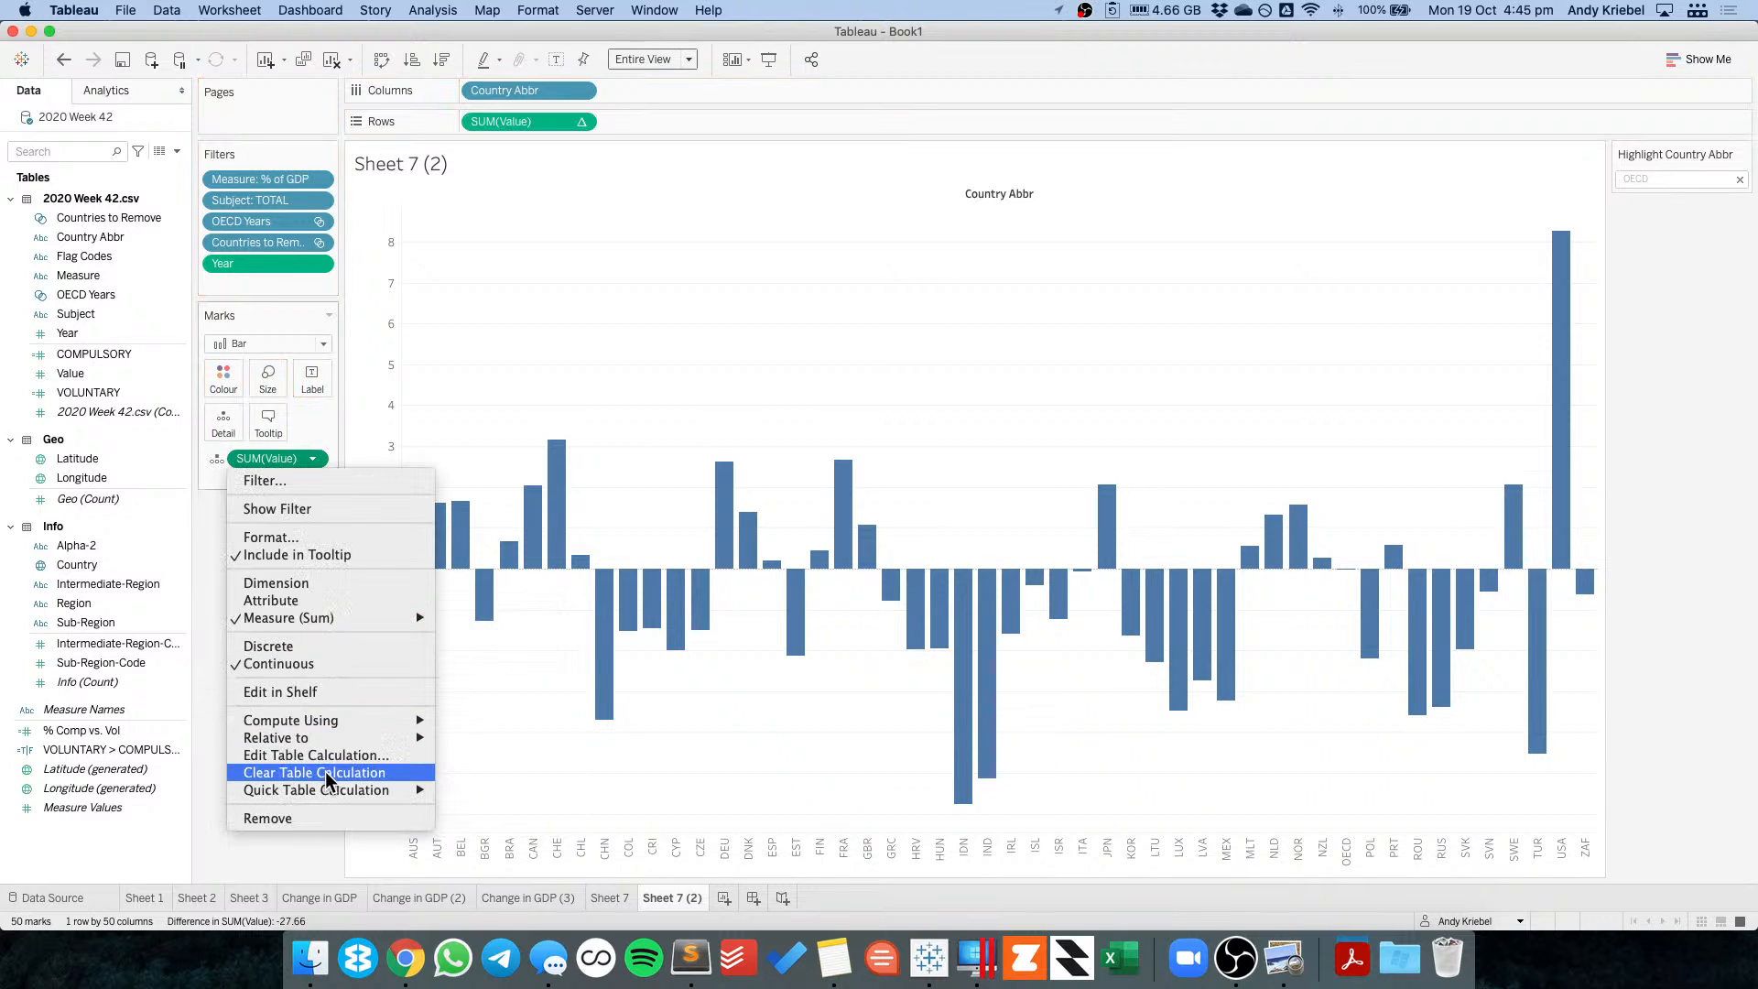
left_click(314, 771)
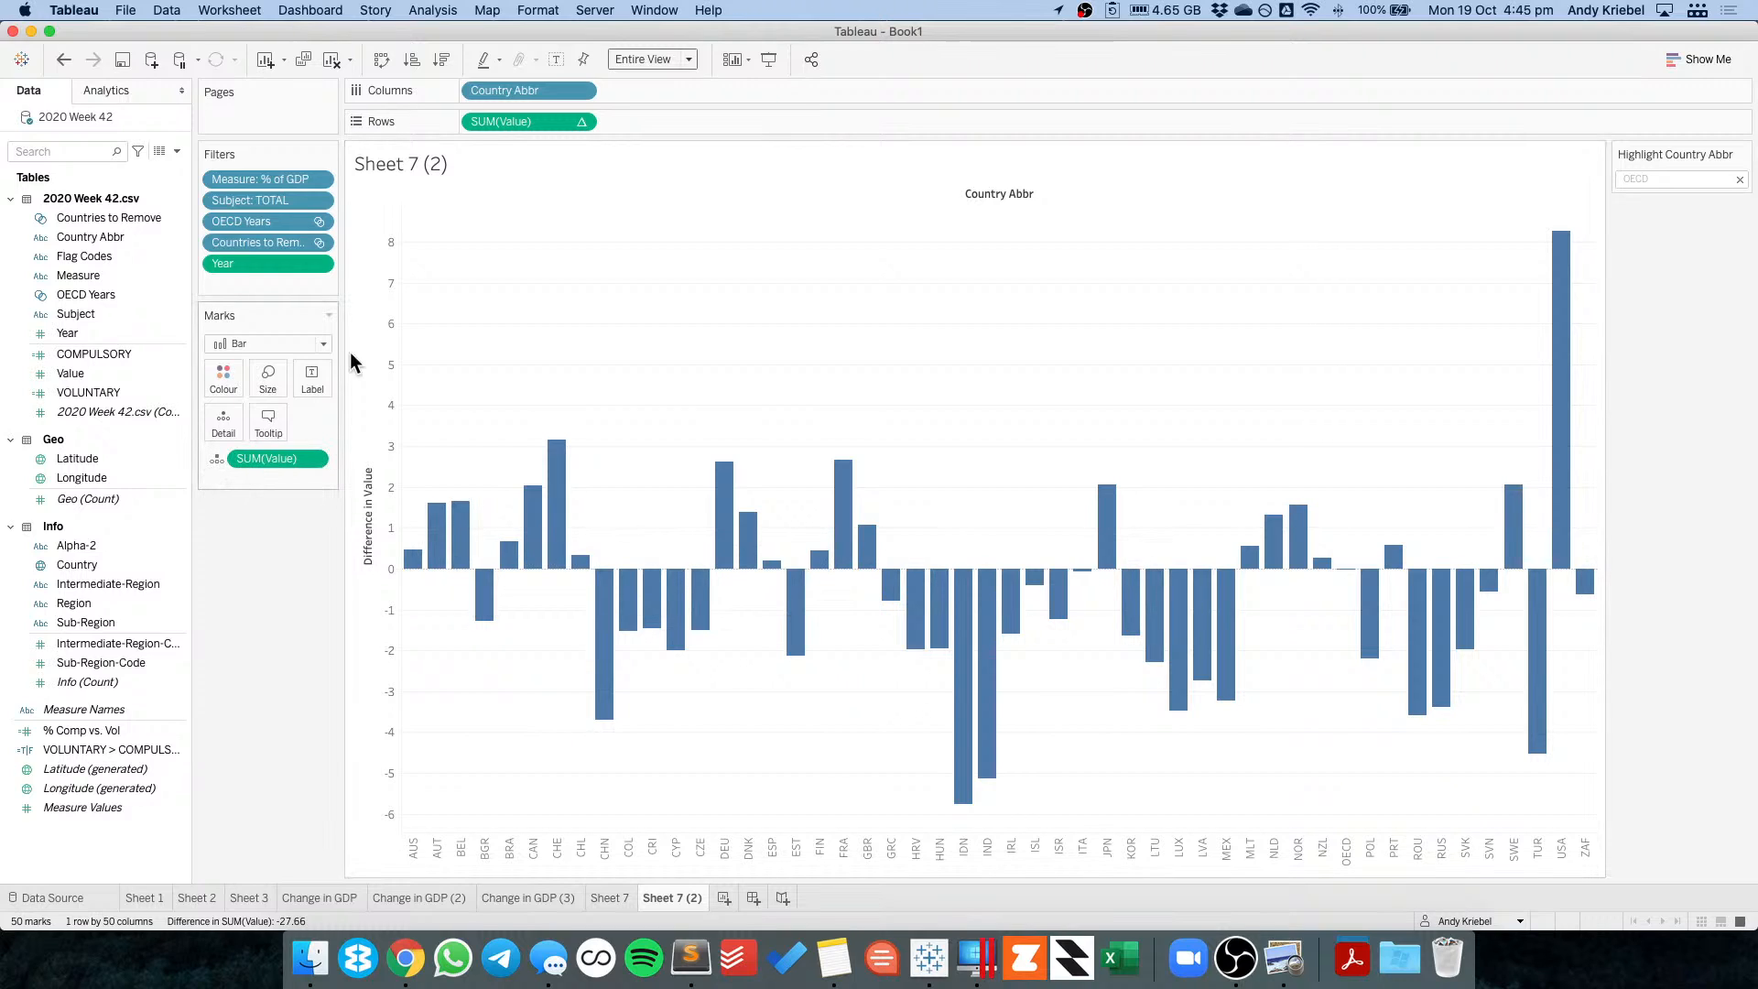
left_click_drag(497, 121, 216, 379)
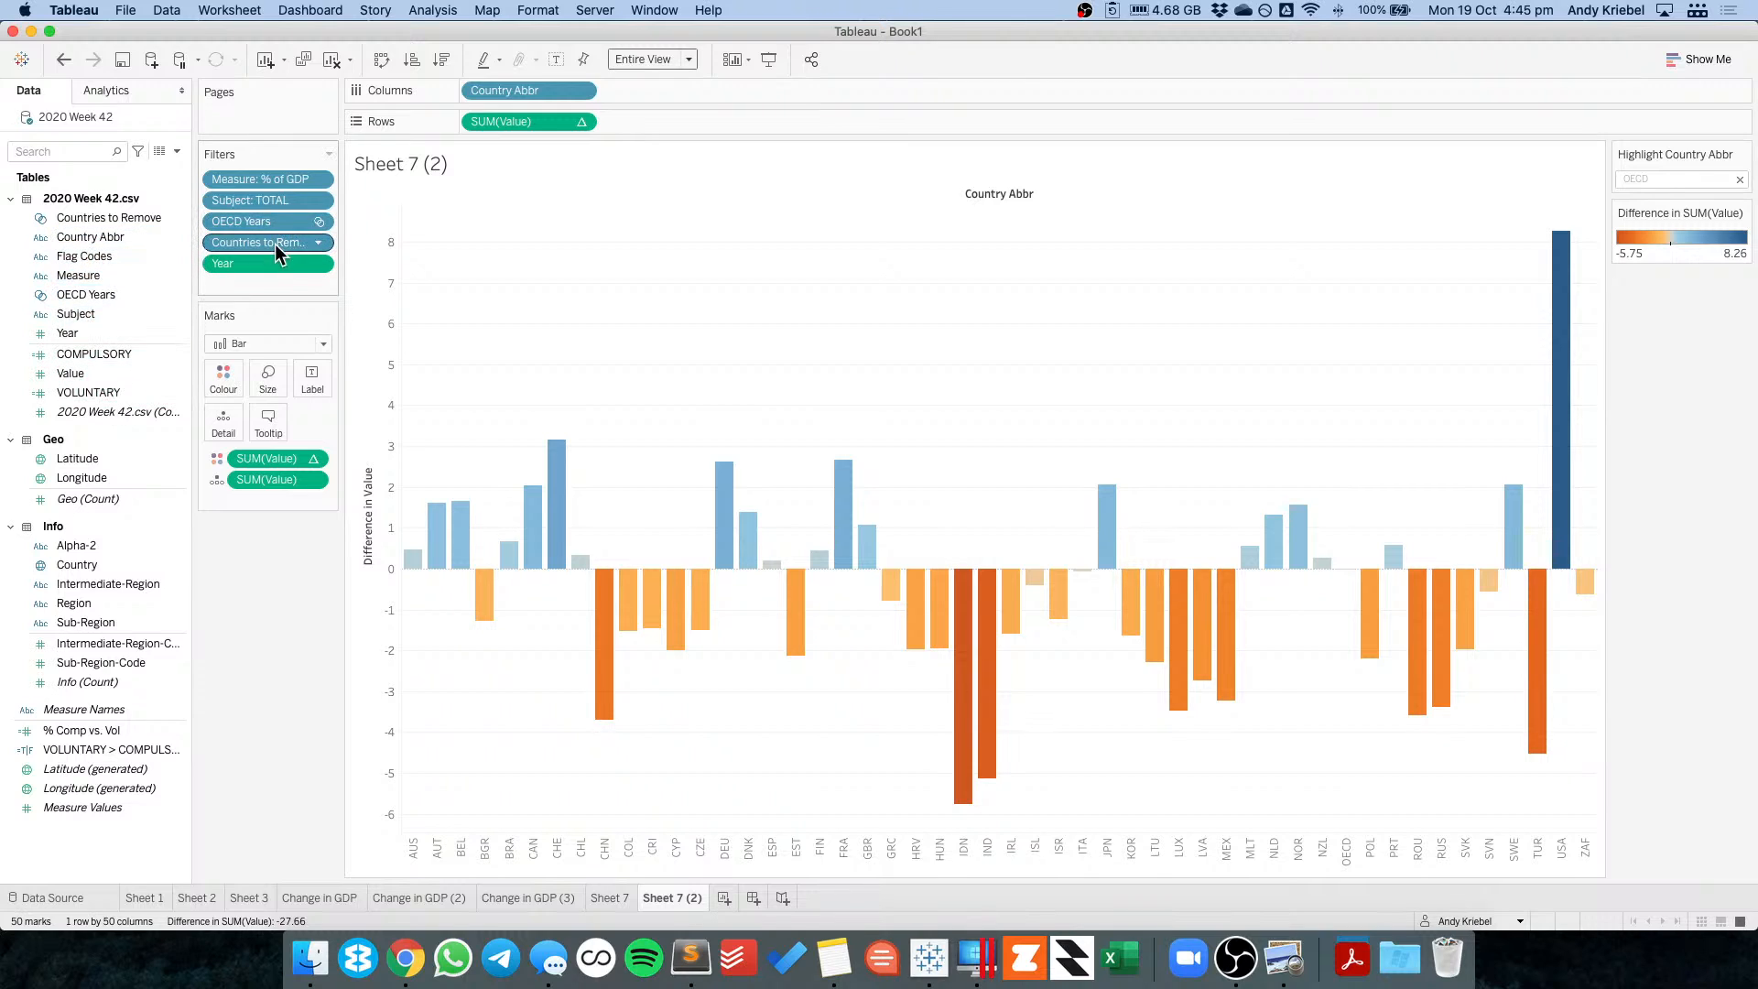
Show a Country Abbr filter, try limiting the chart to AUS only, and restore all countries.
left_click(582, 89)
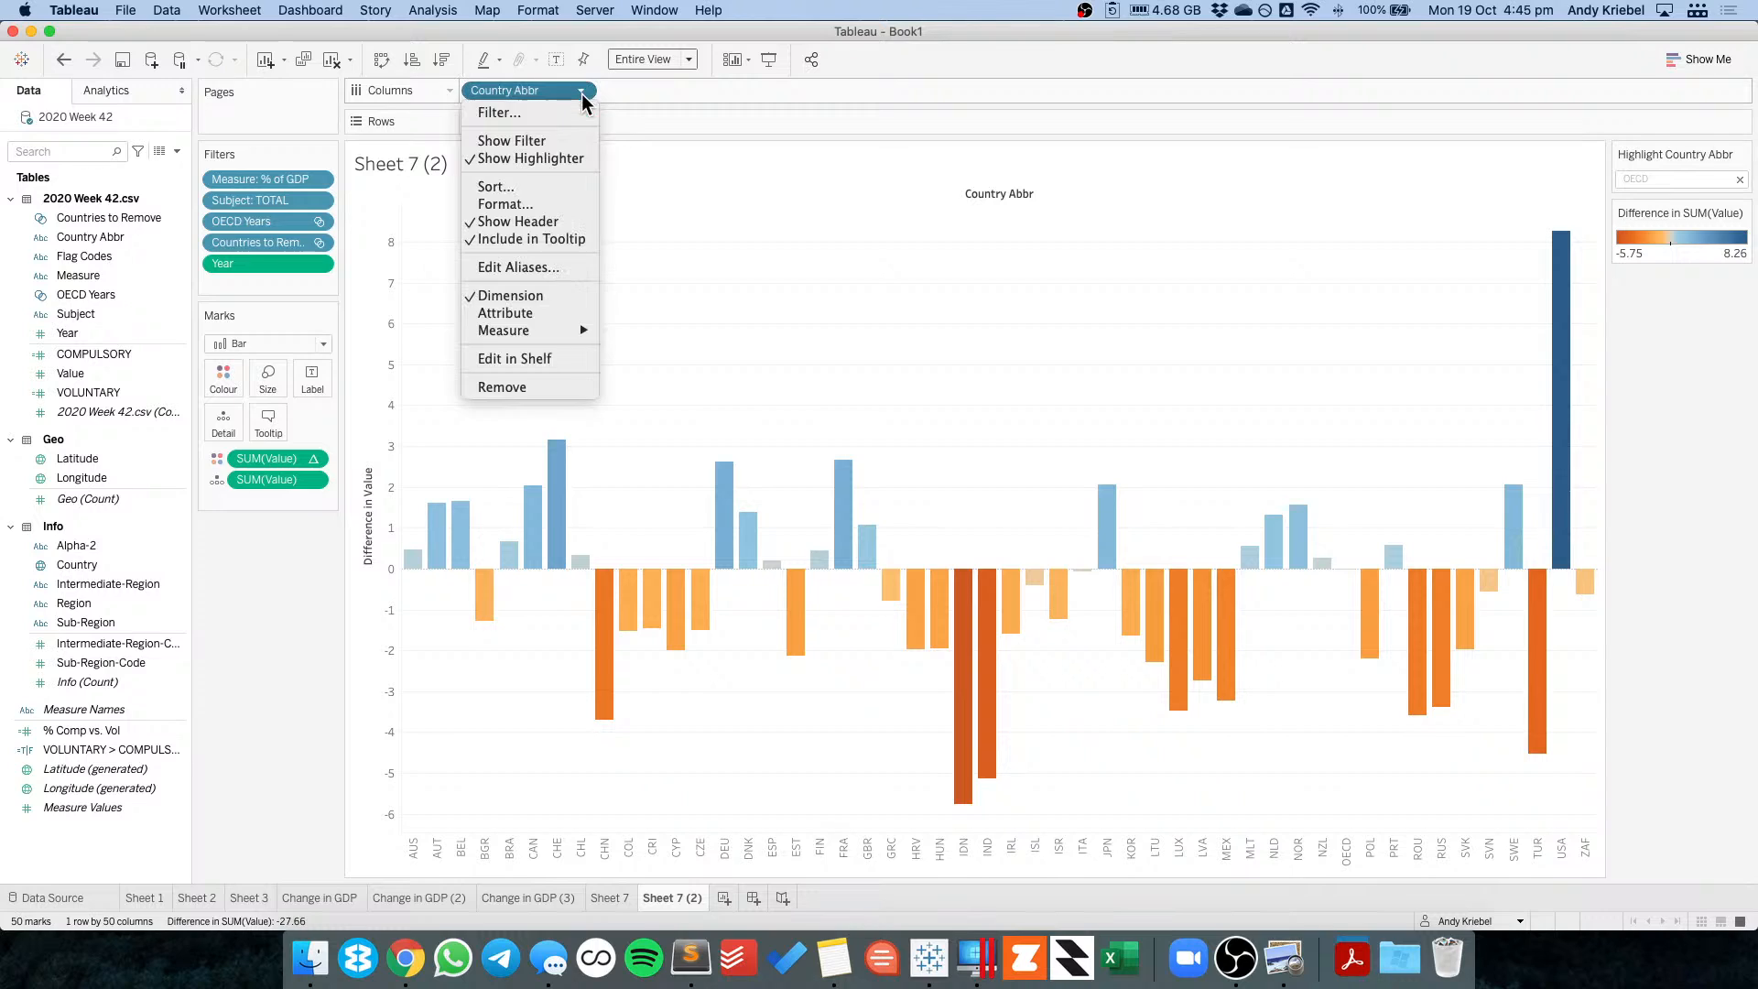
left_click(542, 139)
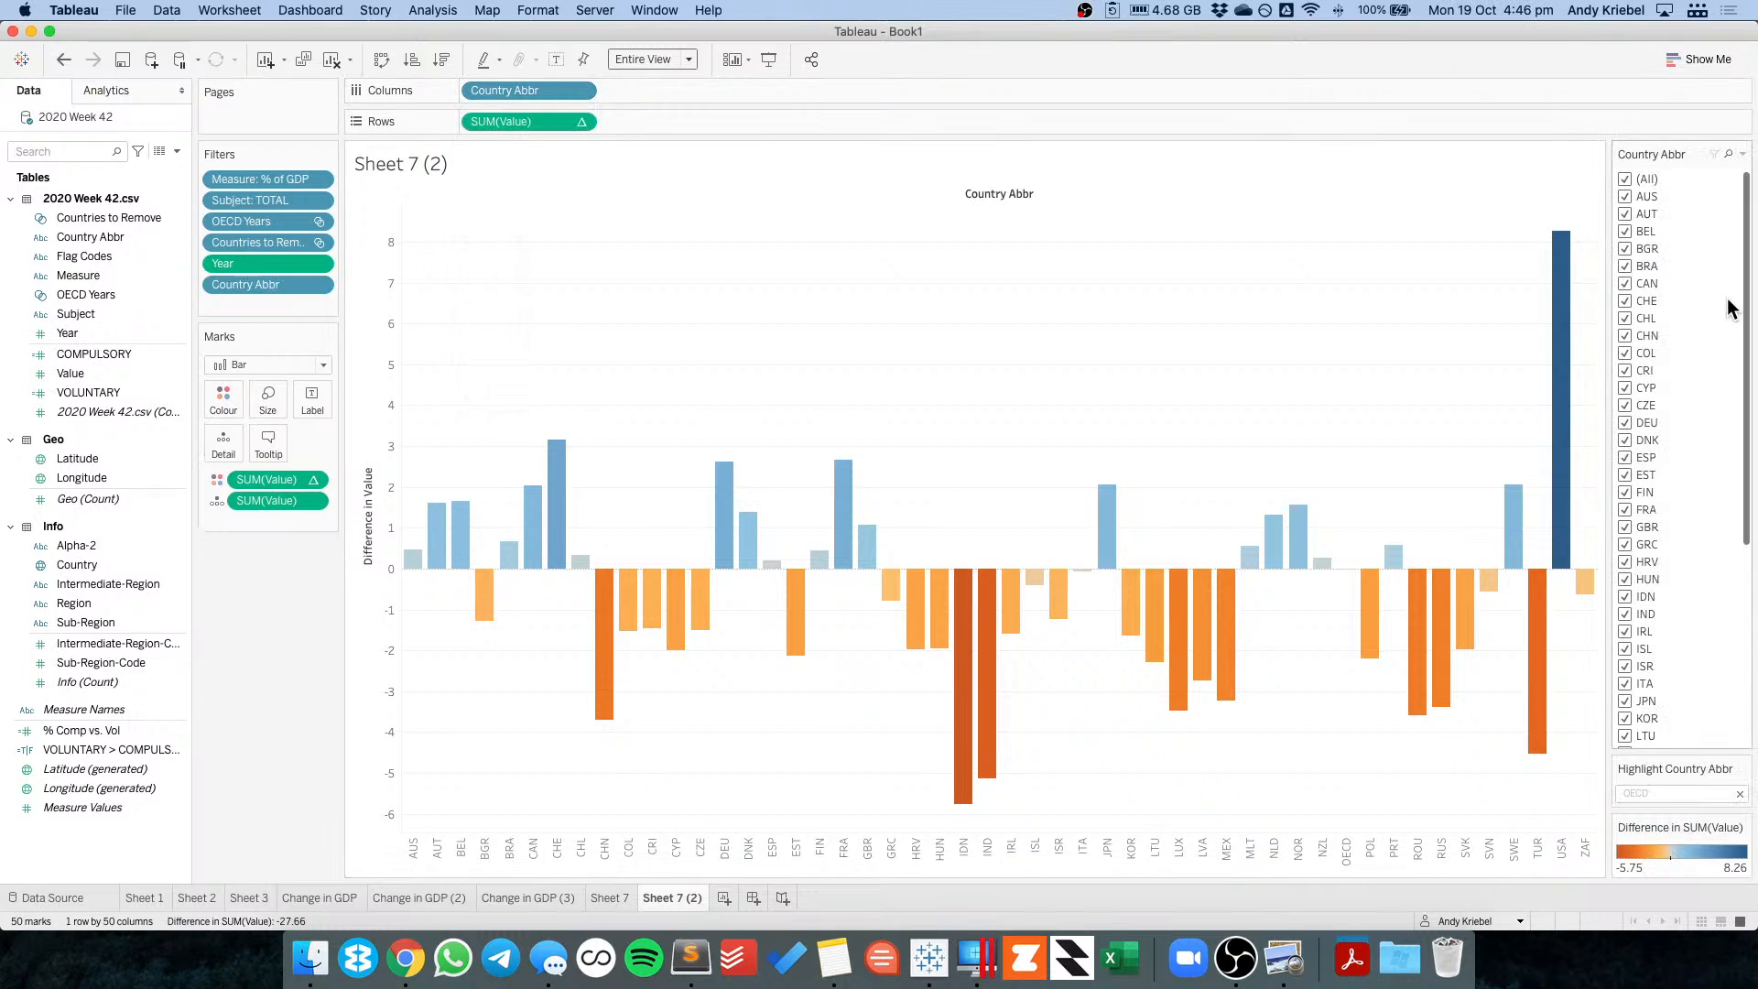
left_click(1628, 195)
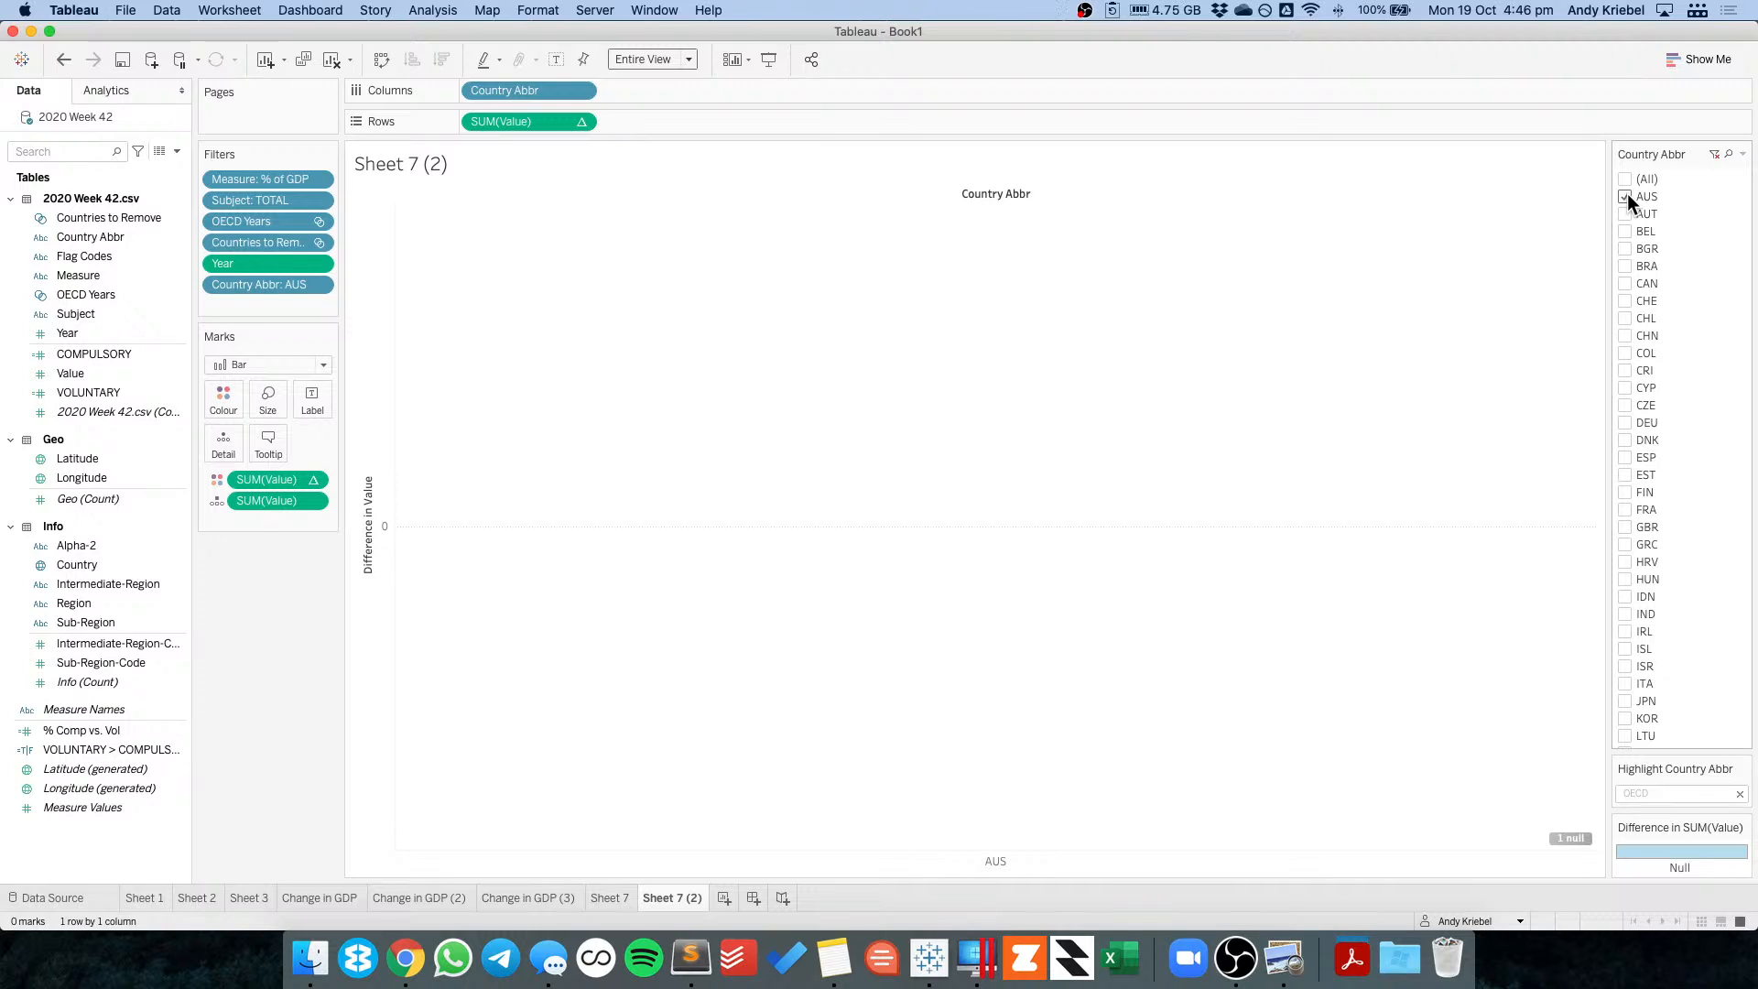
left_click(1625, 179)
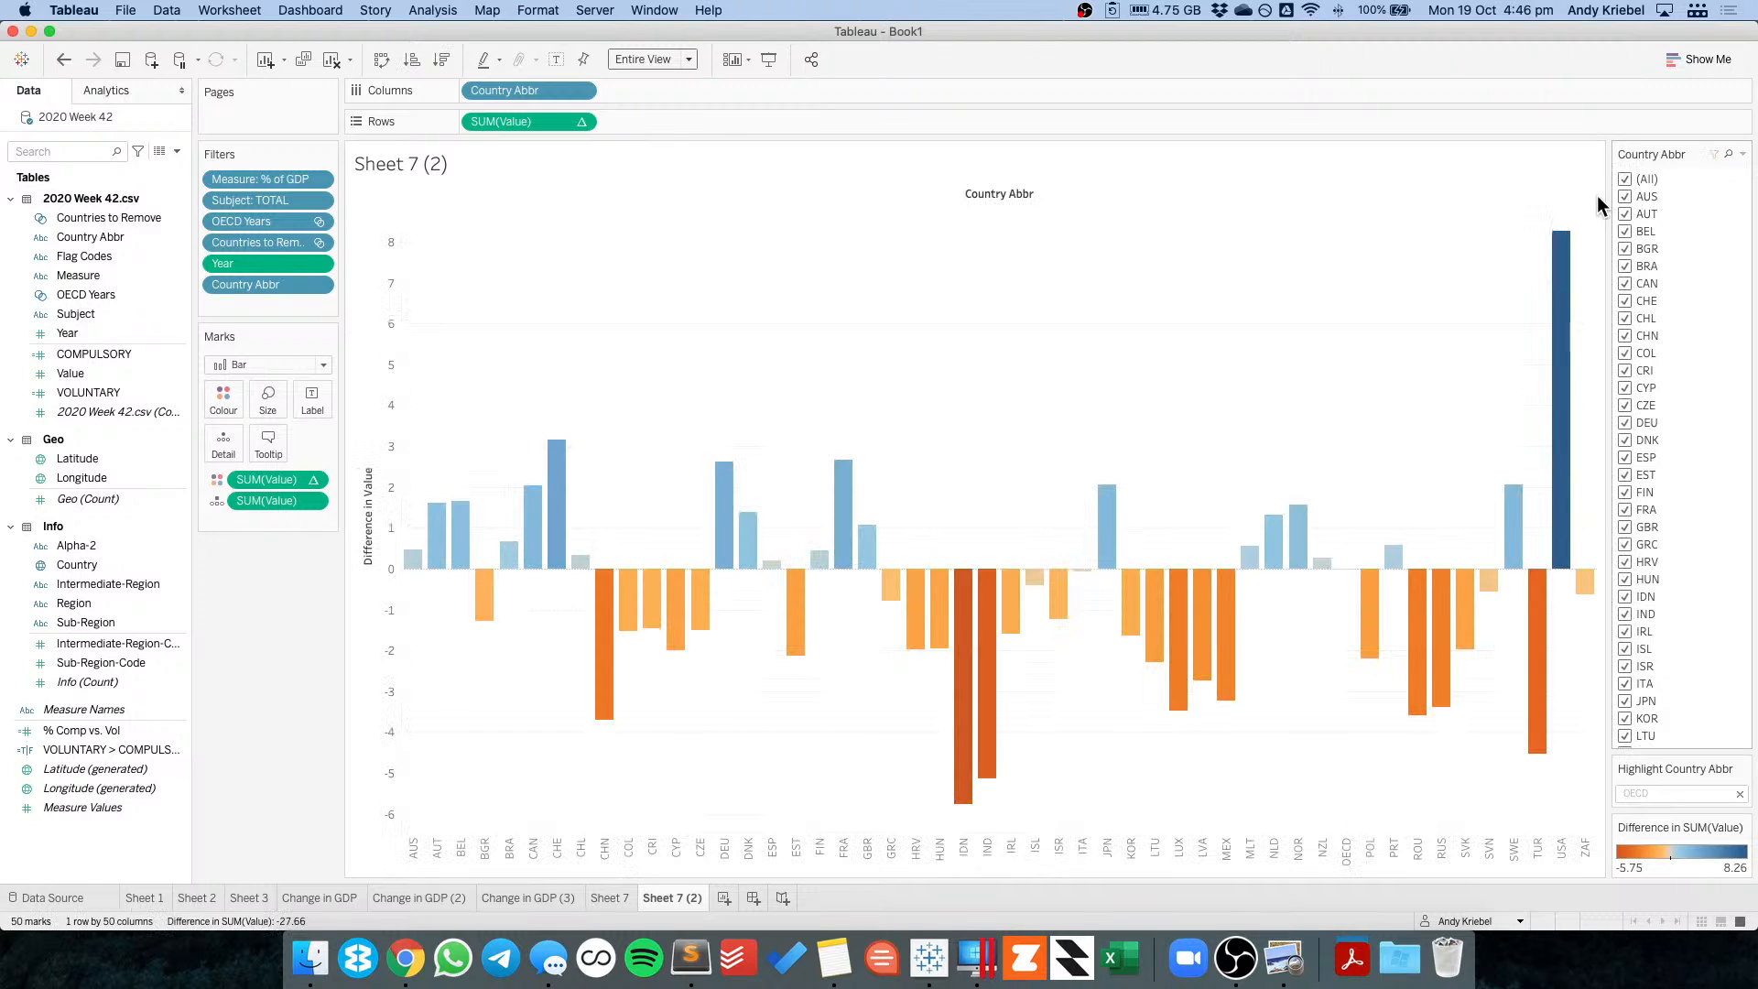
left_click(414, 853)
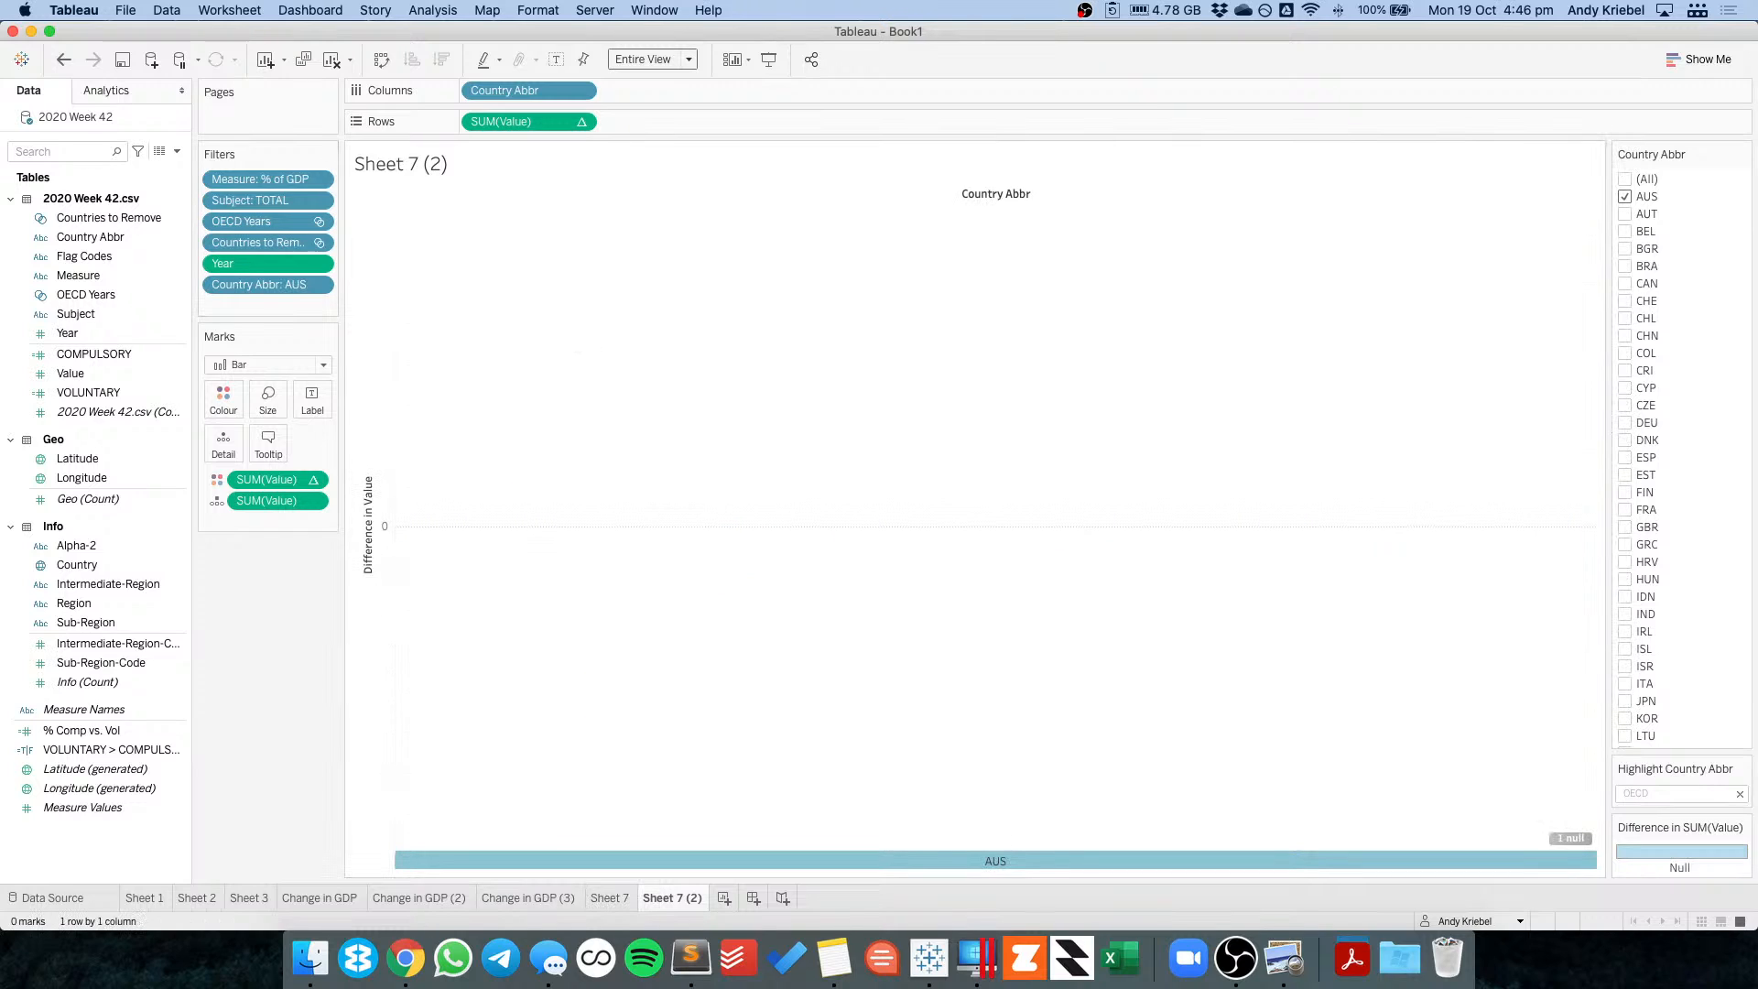
left_click(63, 60)
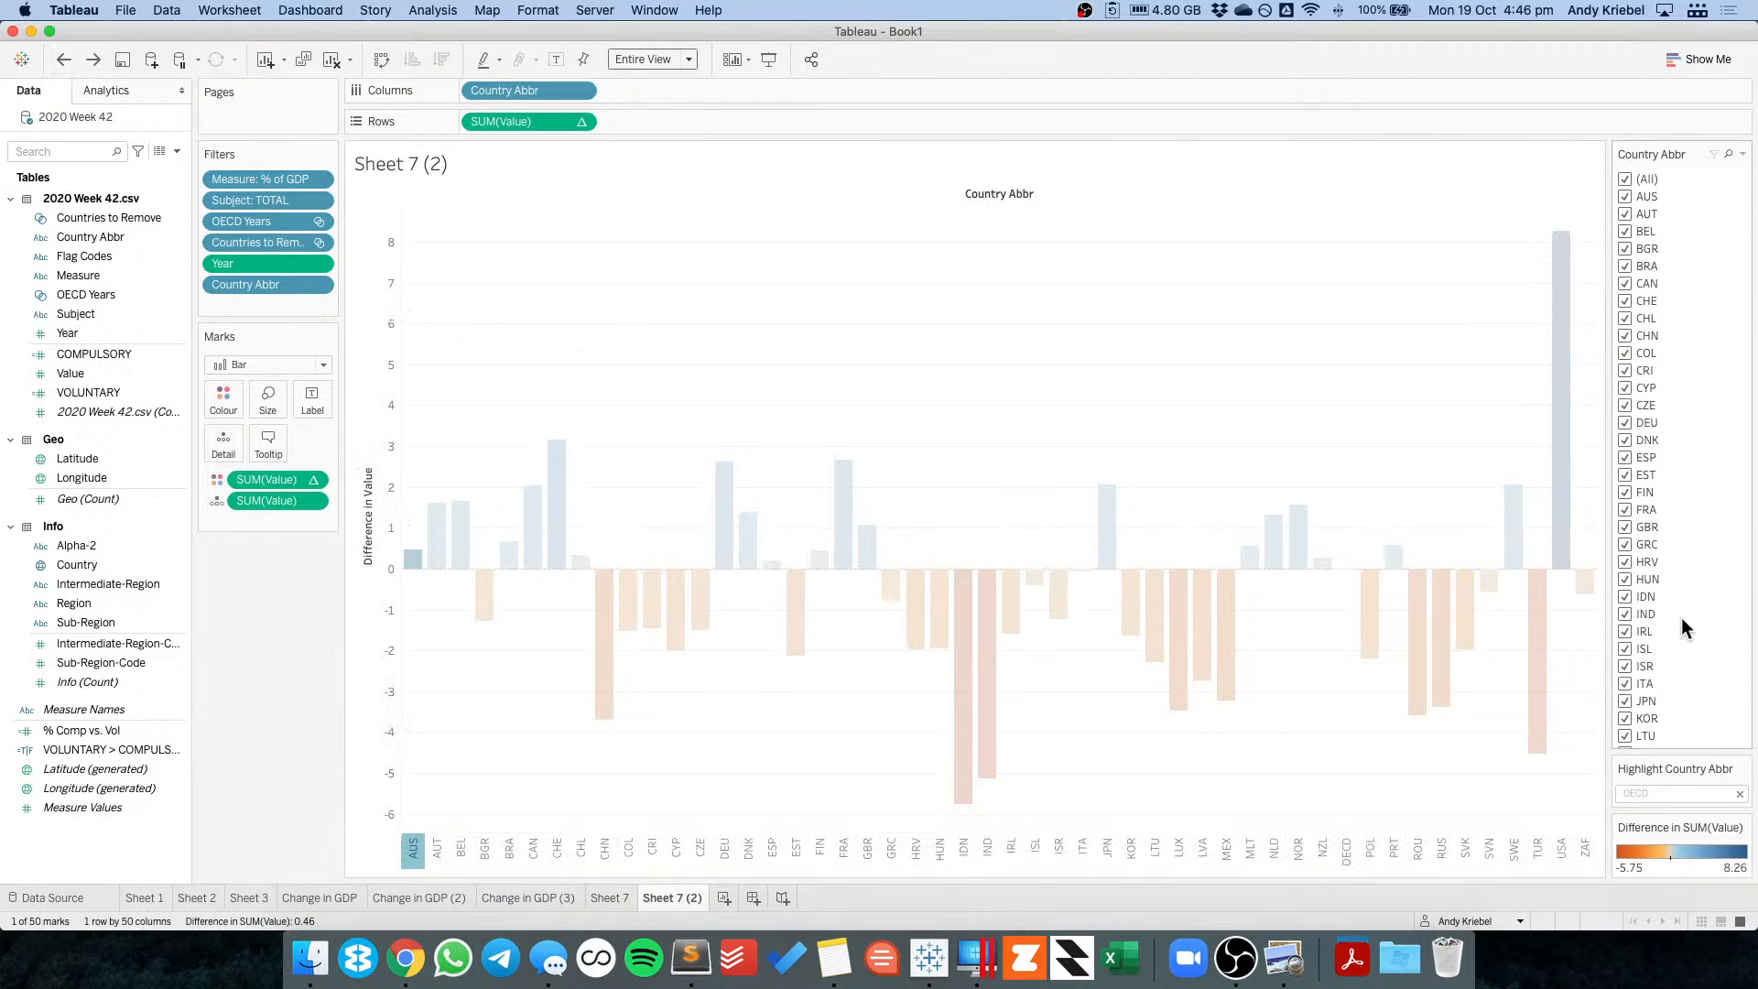
Restrict the bar chart to the AUS and OECD members of Country Abbr only.
scroll(1680, 617, "down", 6)
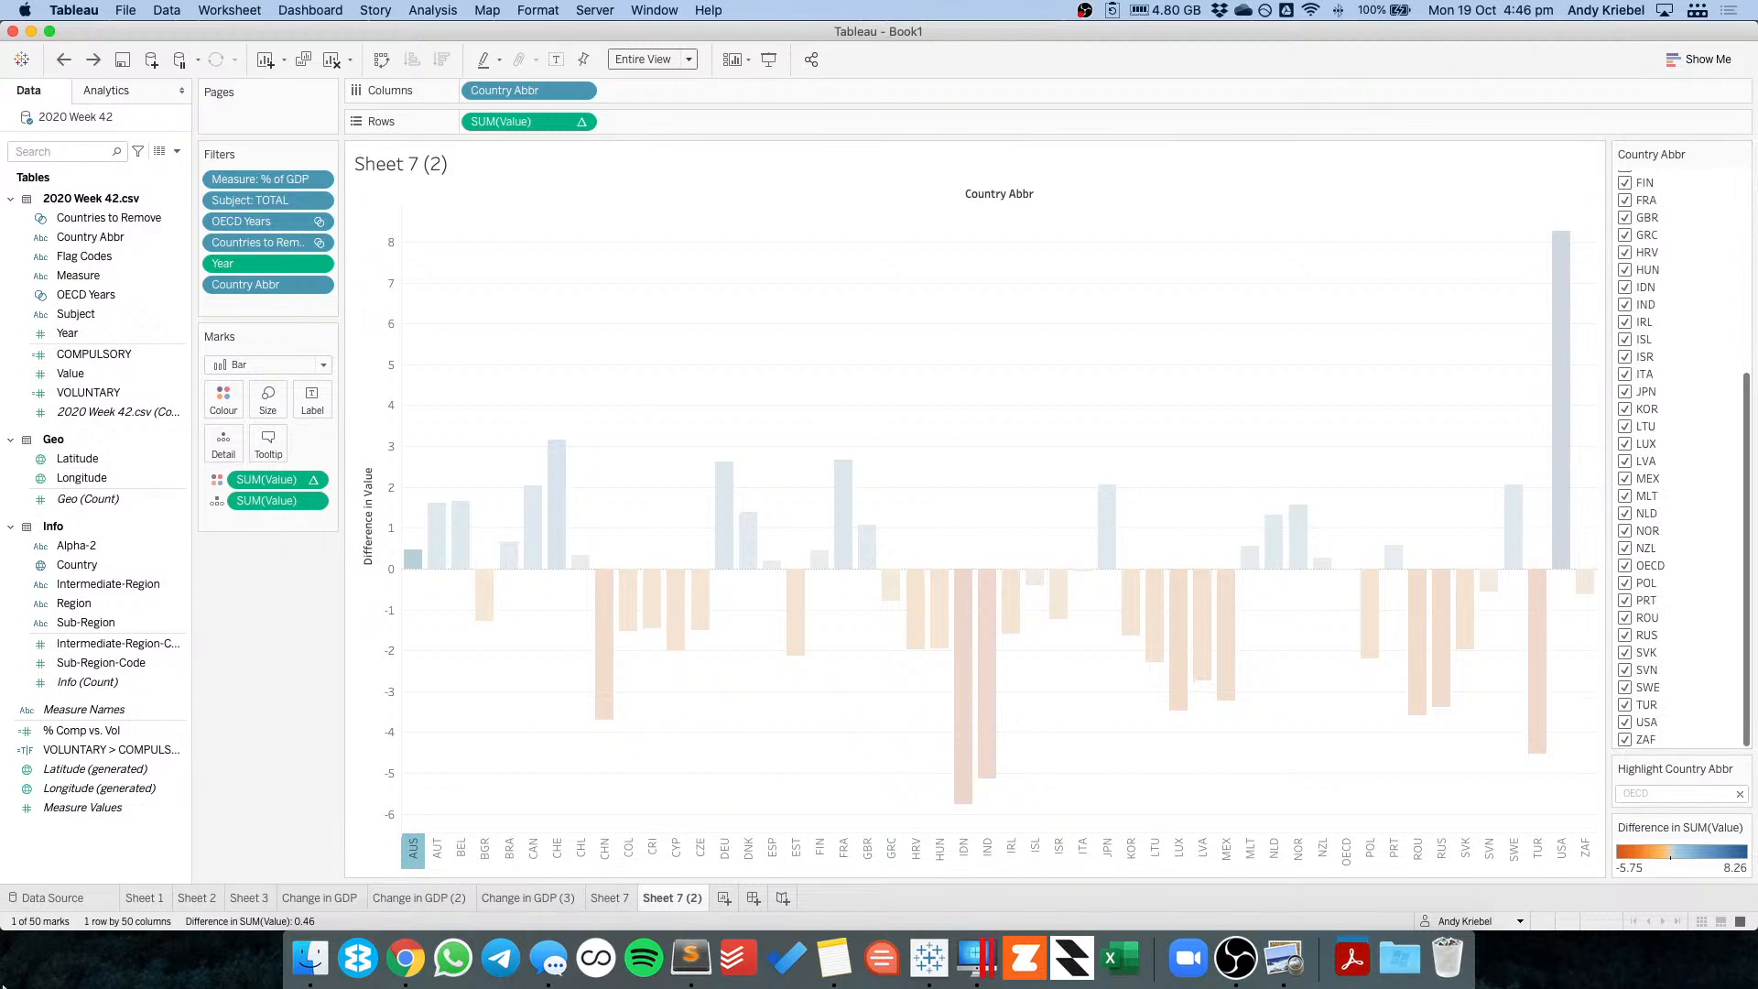
right_click(94, 862)
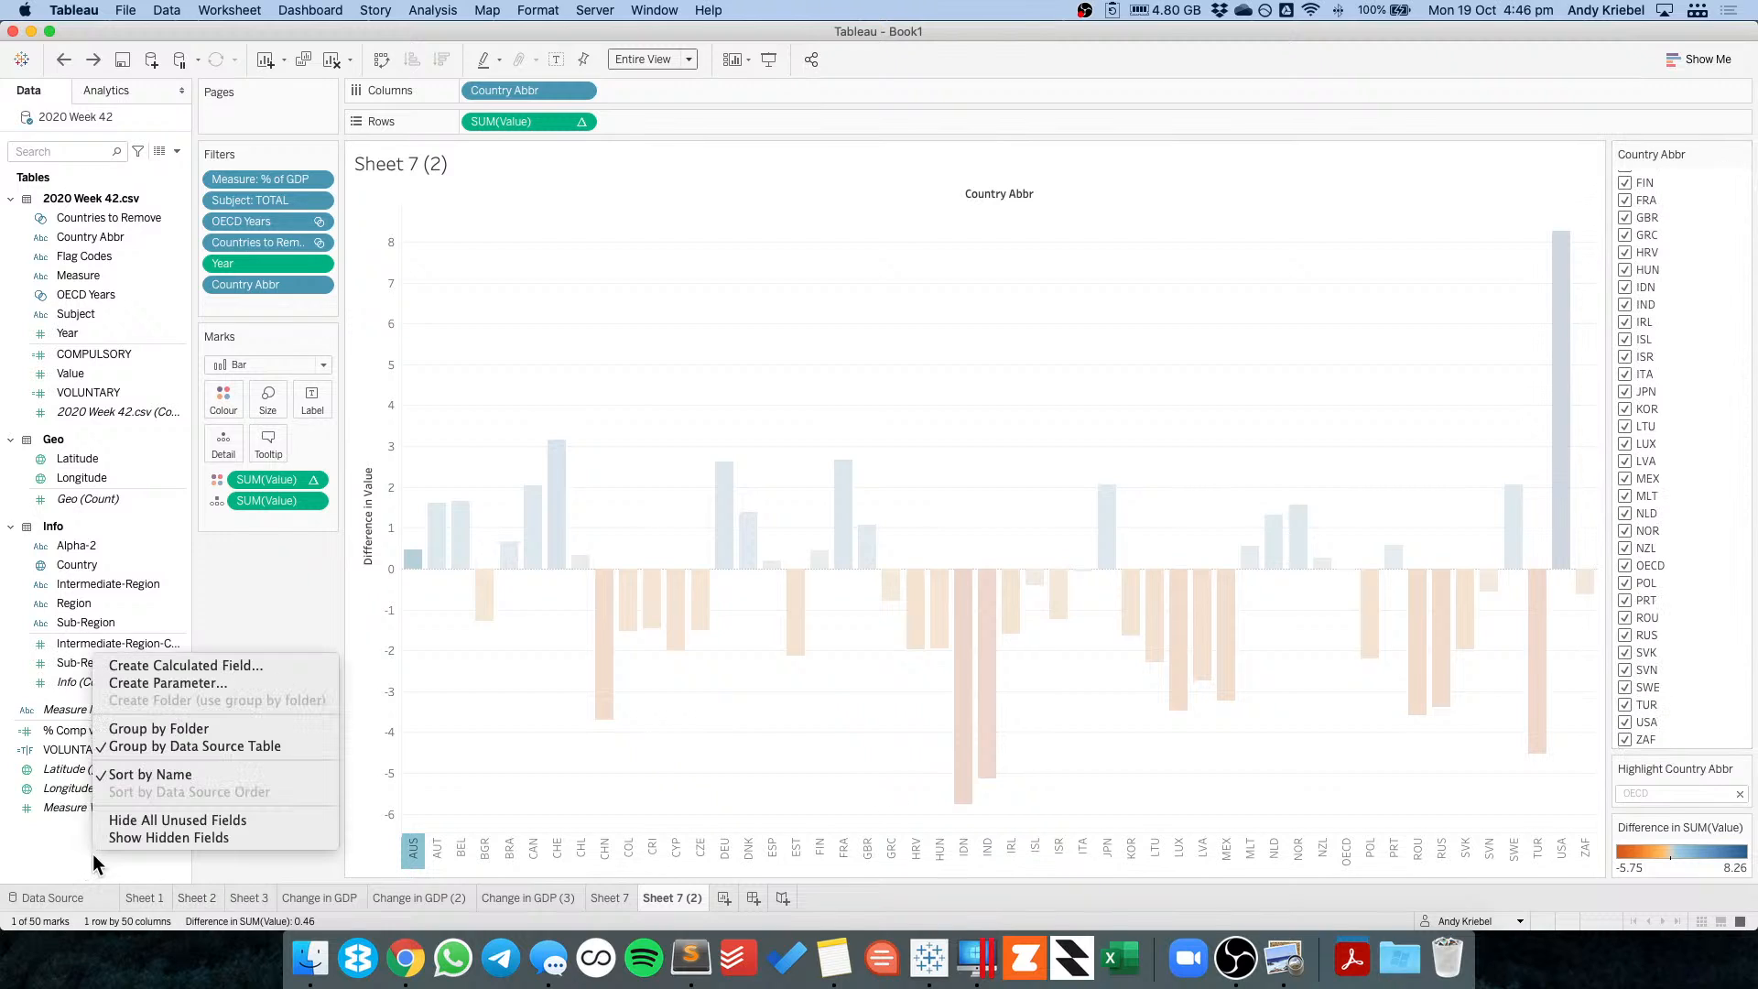
left_click(437, 796)
left_click(413, 849)
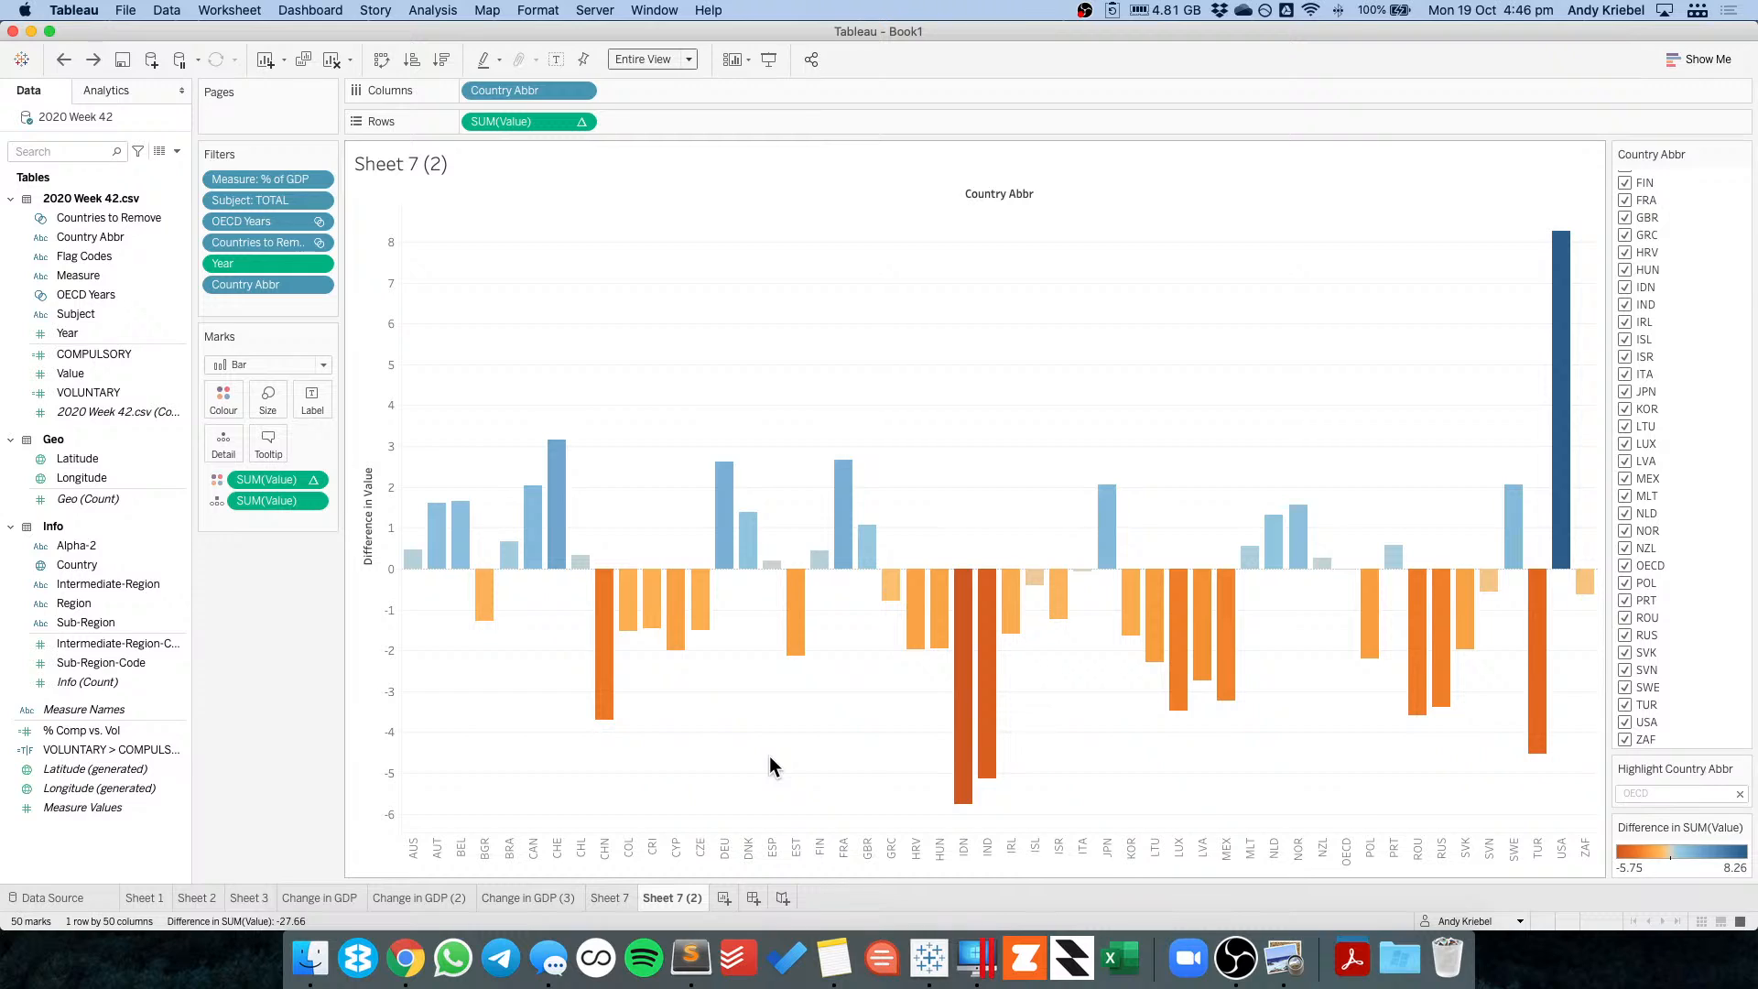
left_click(411, 850)
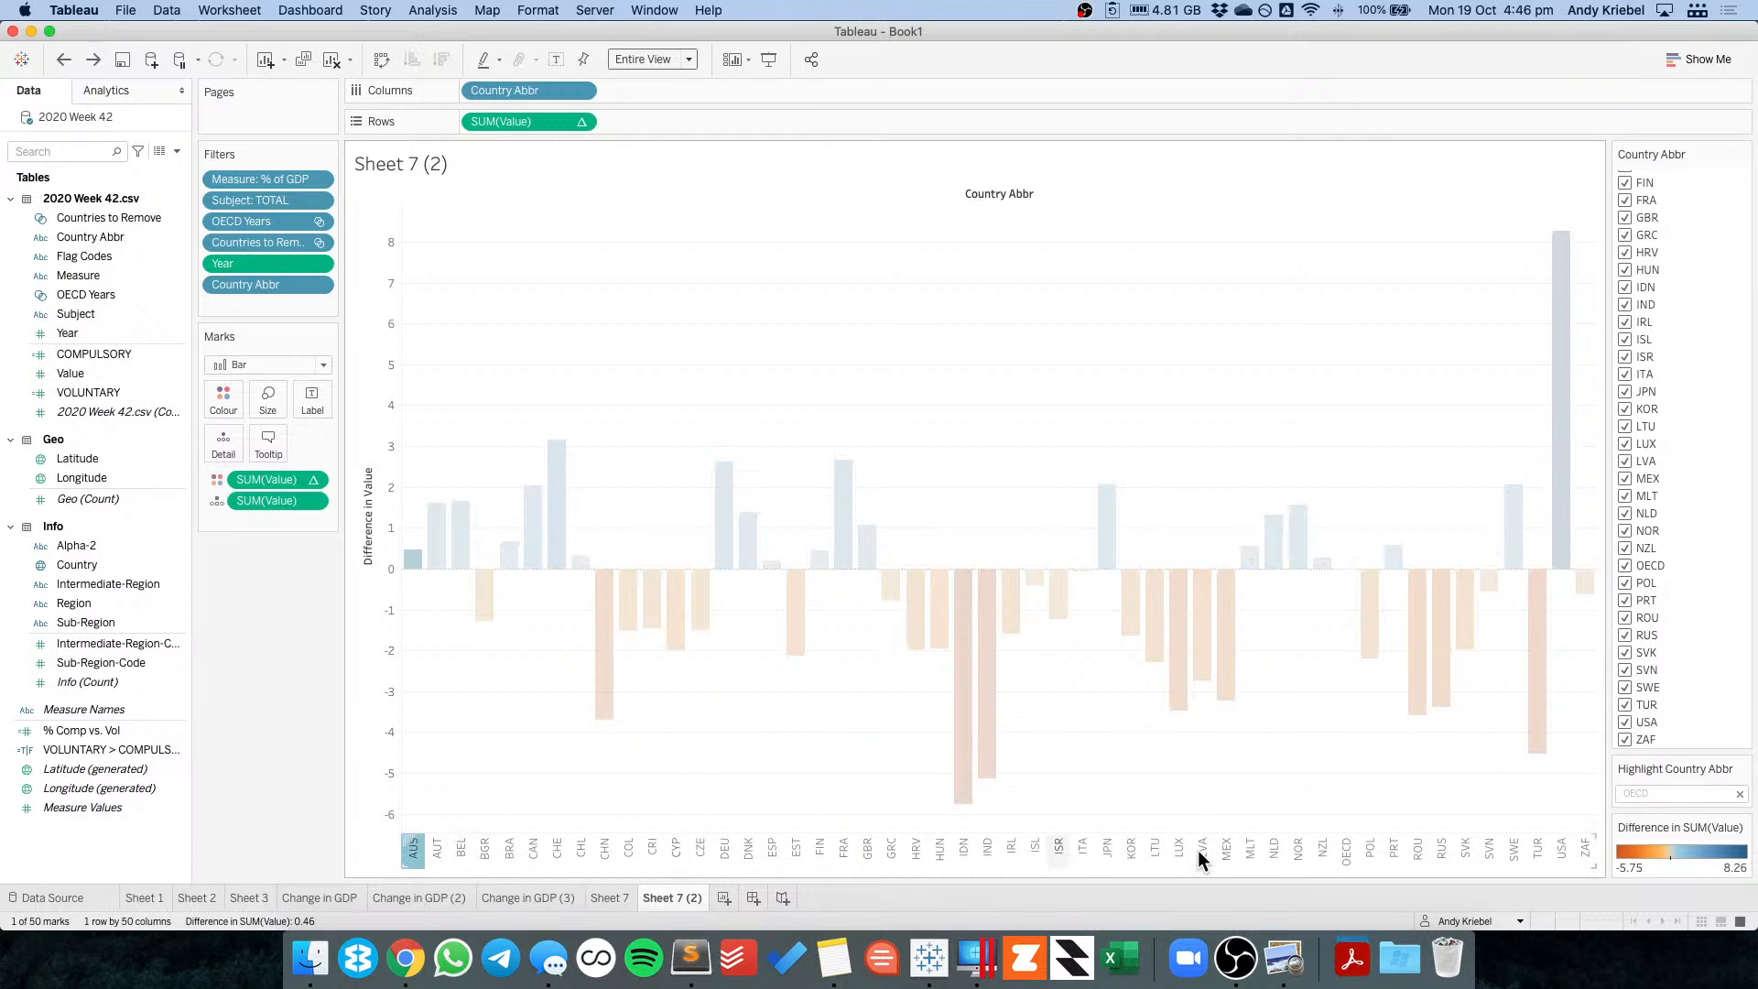
left_click(1344, 851, "super")
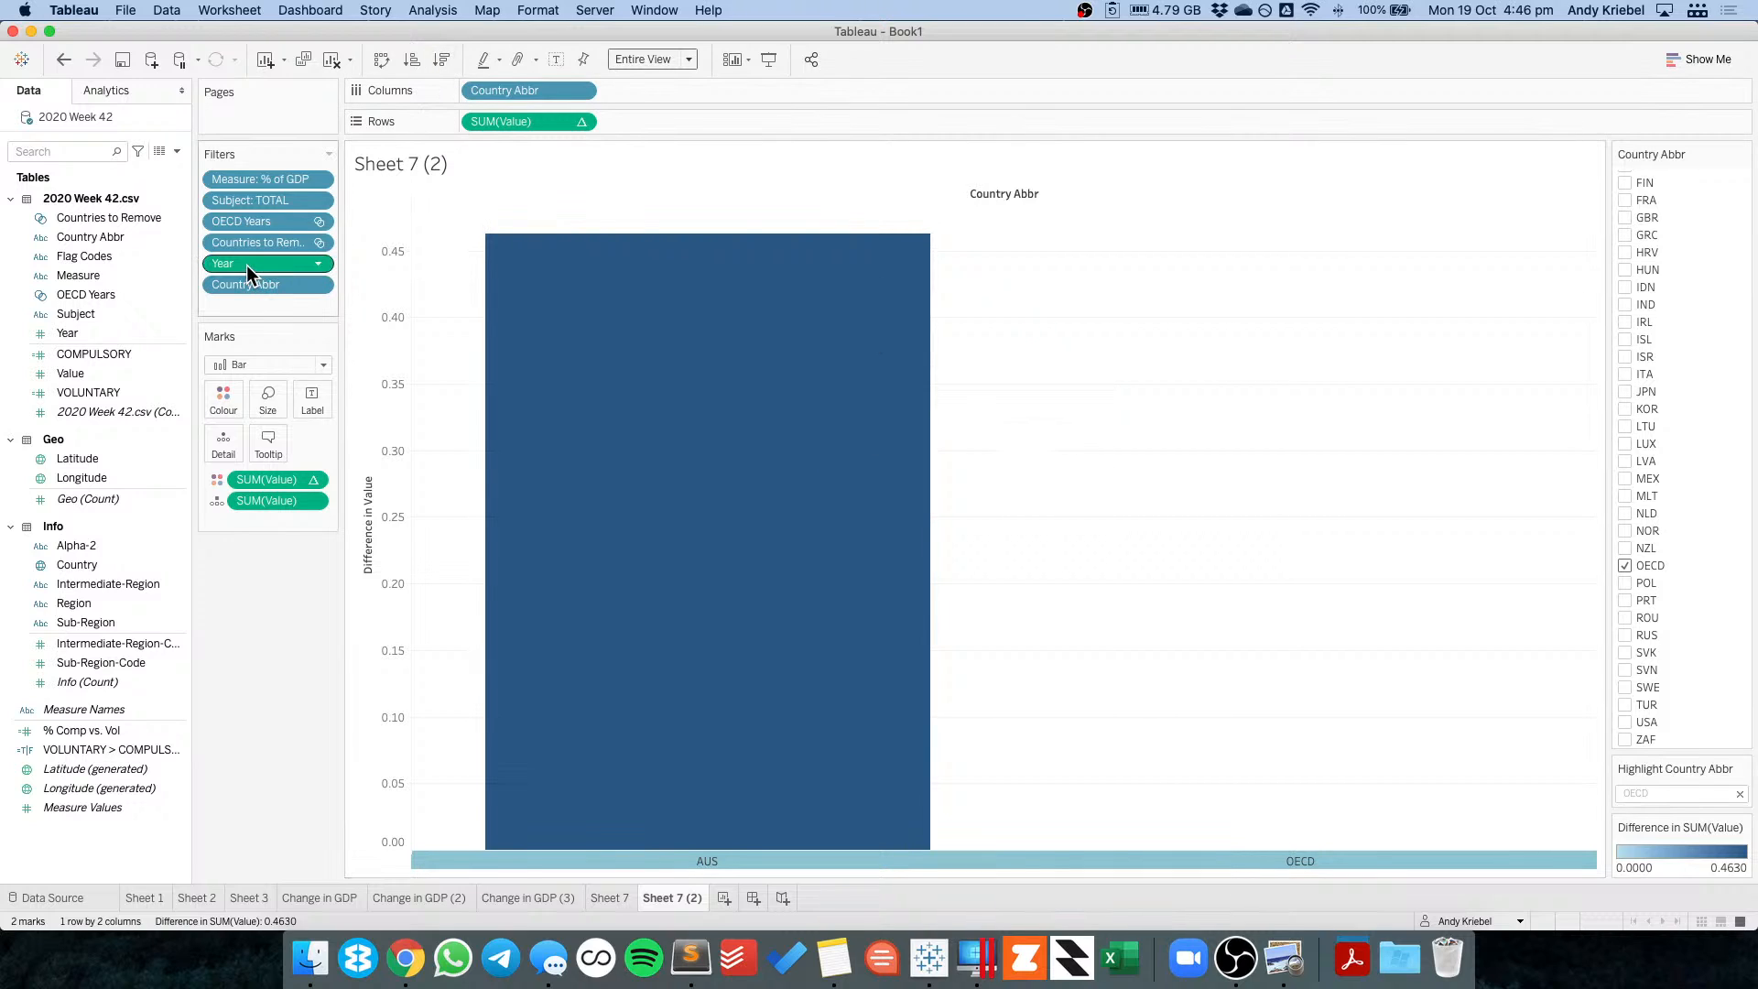
Remove the Year filter from the sheet and convert the Year field to discrete.
left_click_drag(245, 266, 249, 629)
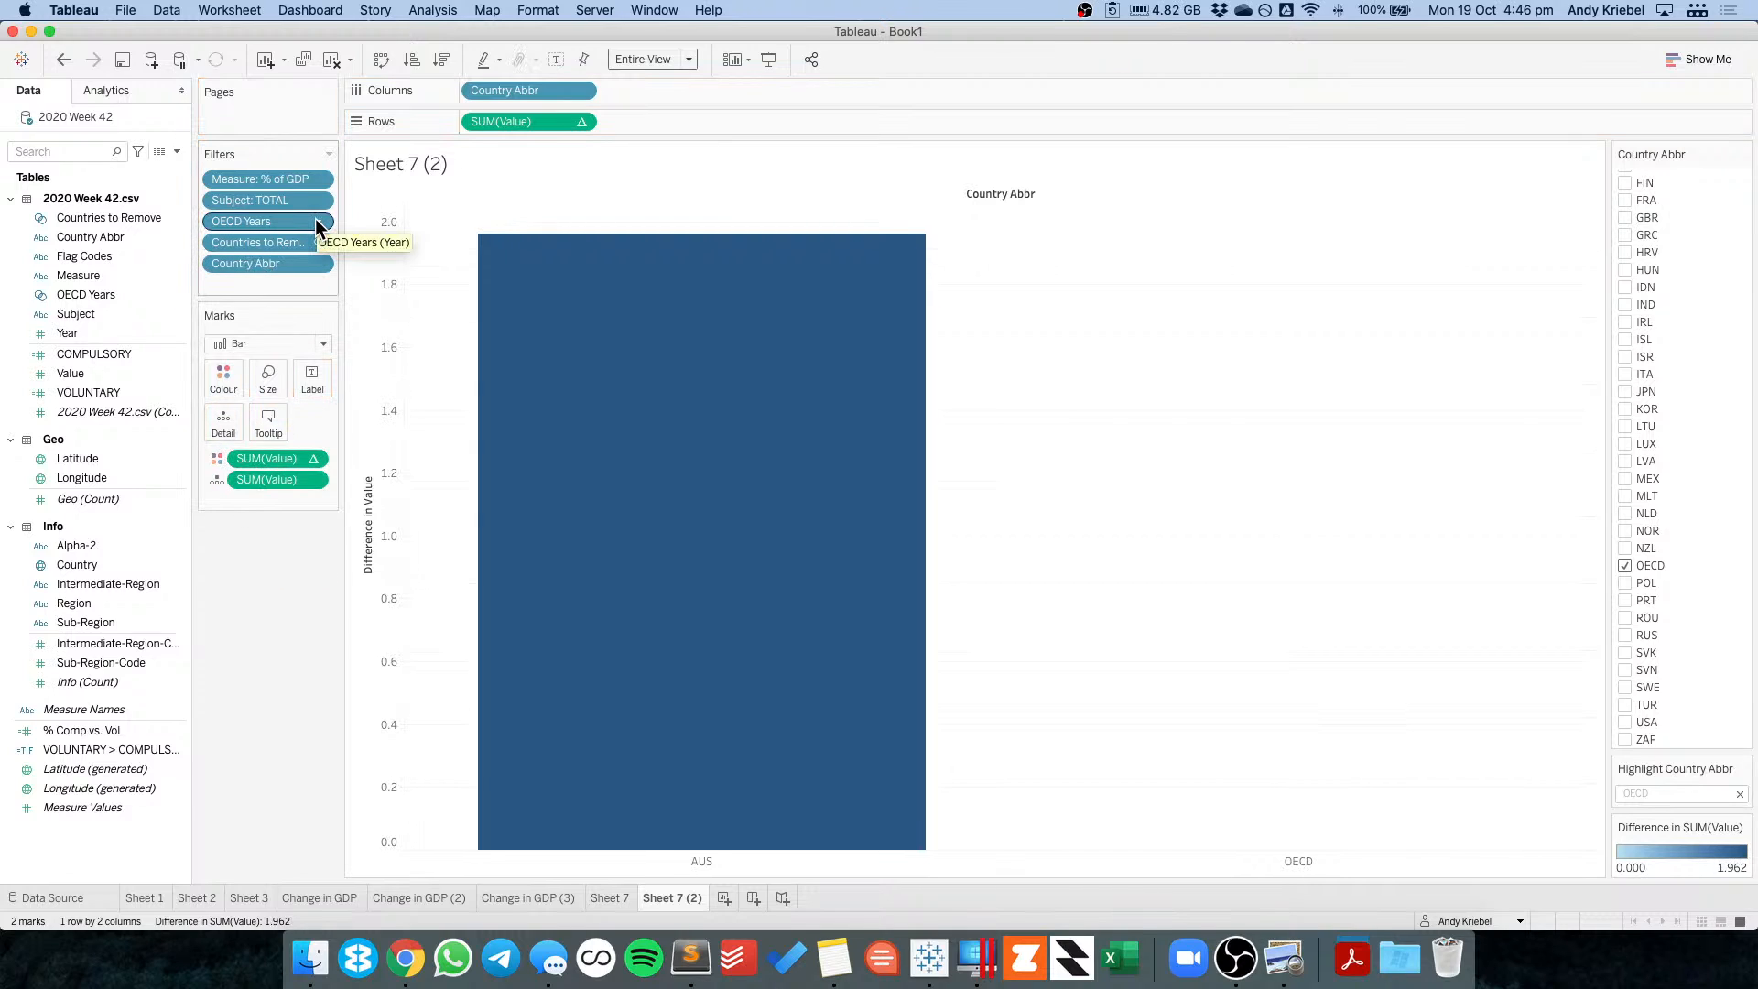
right_click(86, 334)
left_click(124, 501)
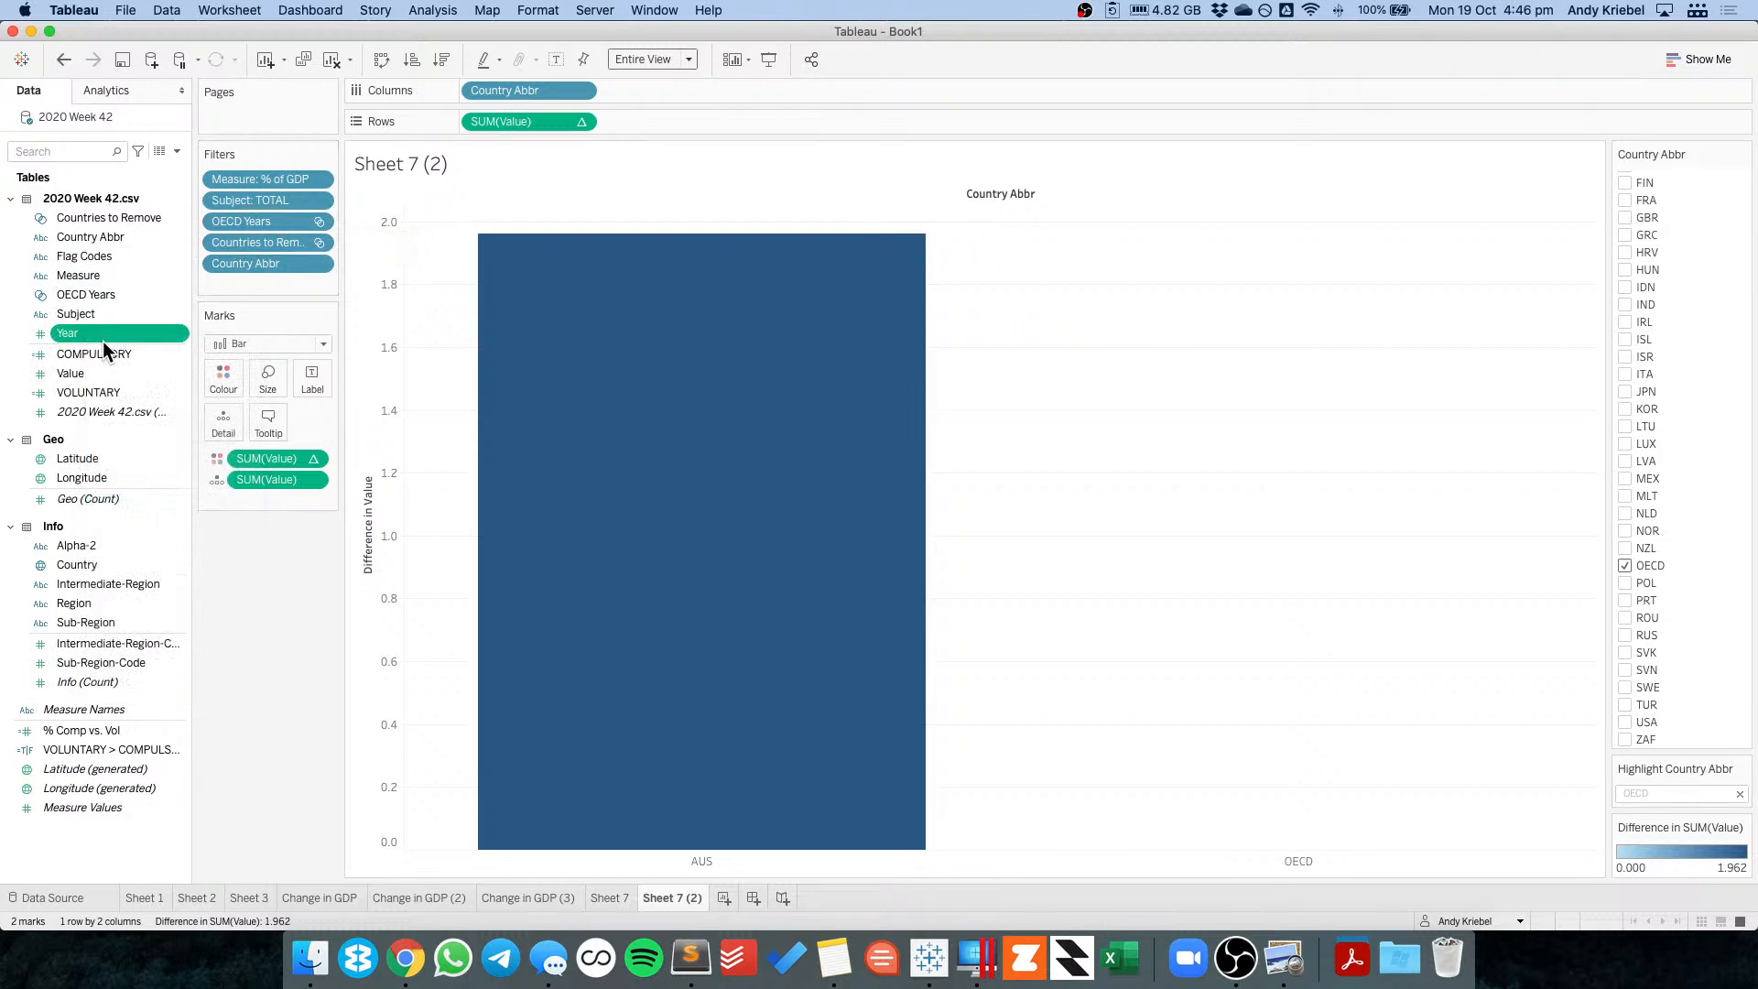
Put discrete Year on Columns as the bar axis and move Country Abbr from Columns to Detail.
left_click_drag(100, 333, 529, 92)
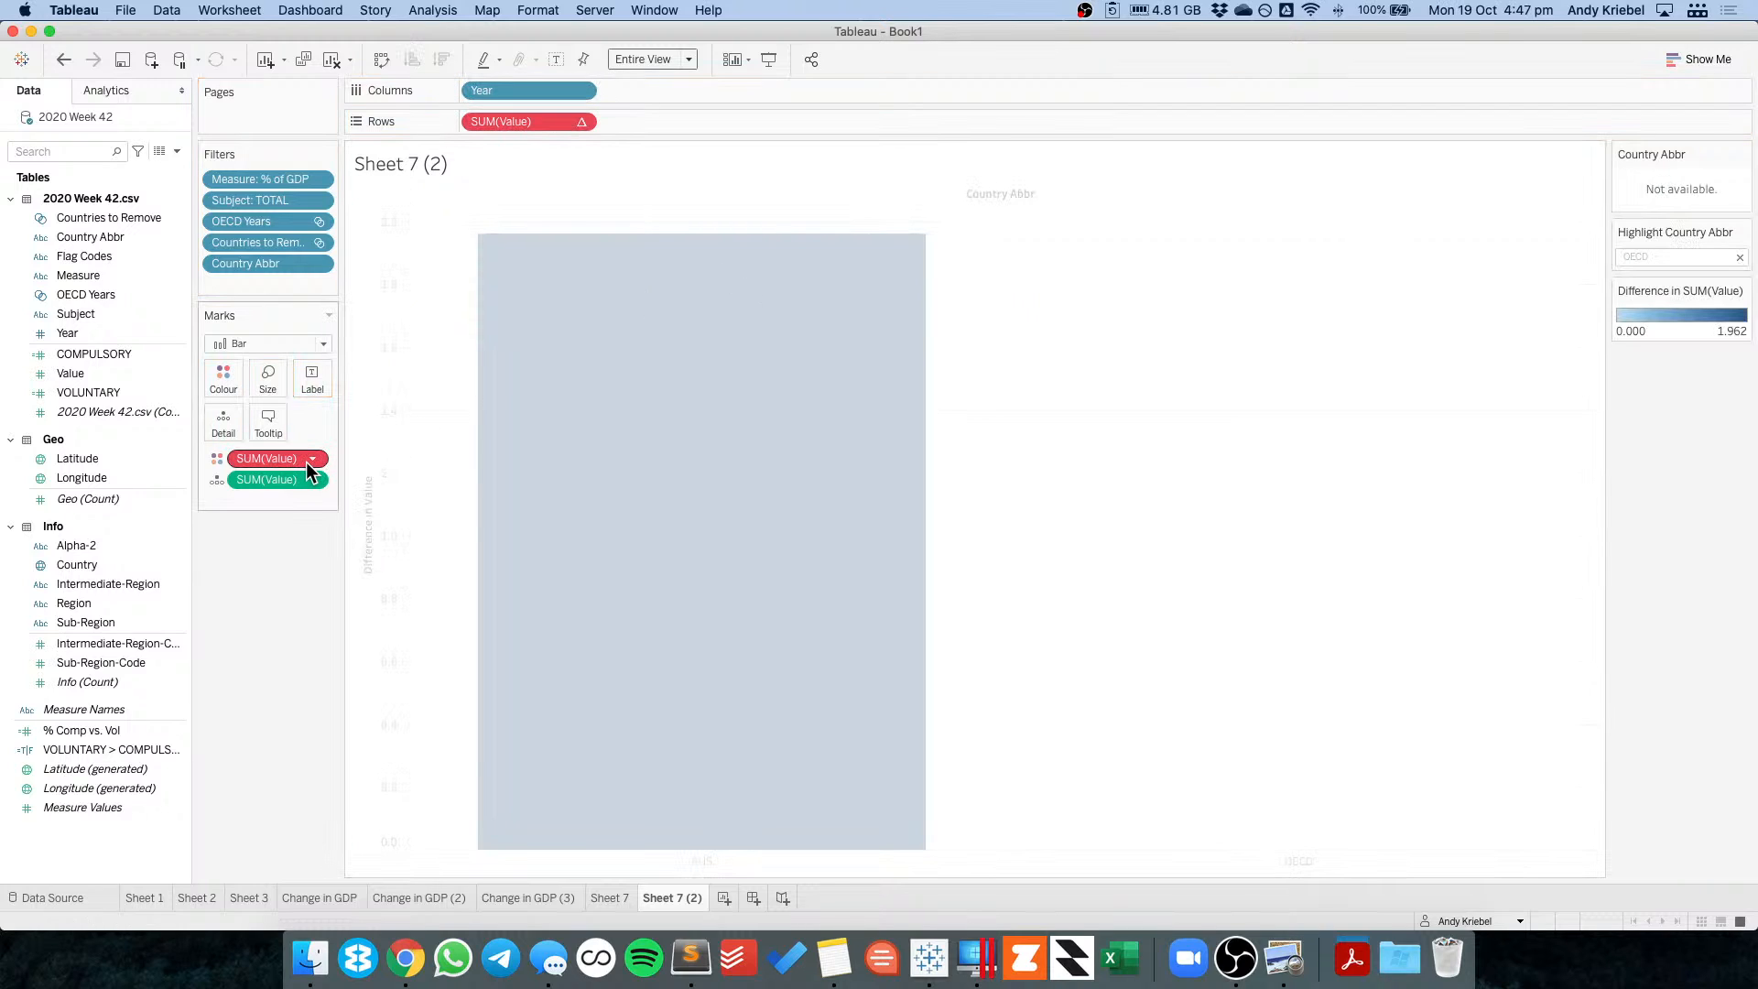
left_click(63, 59)
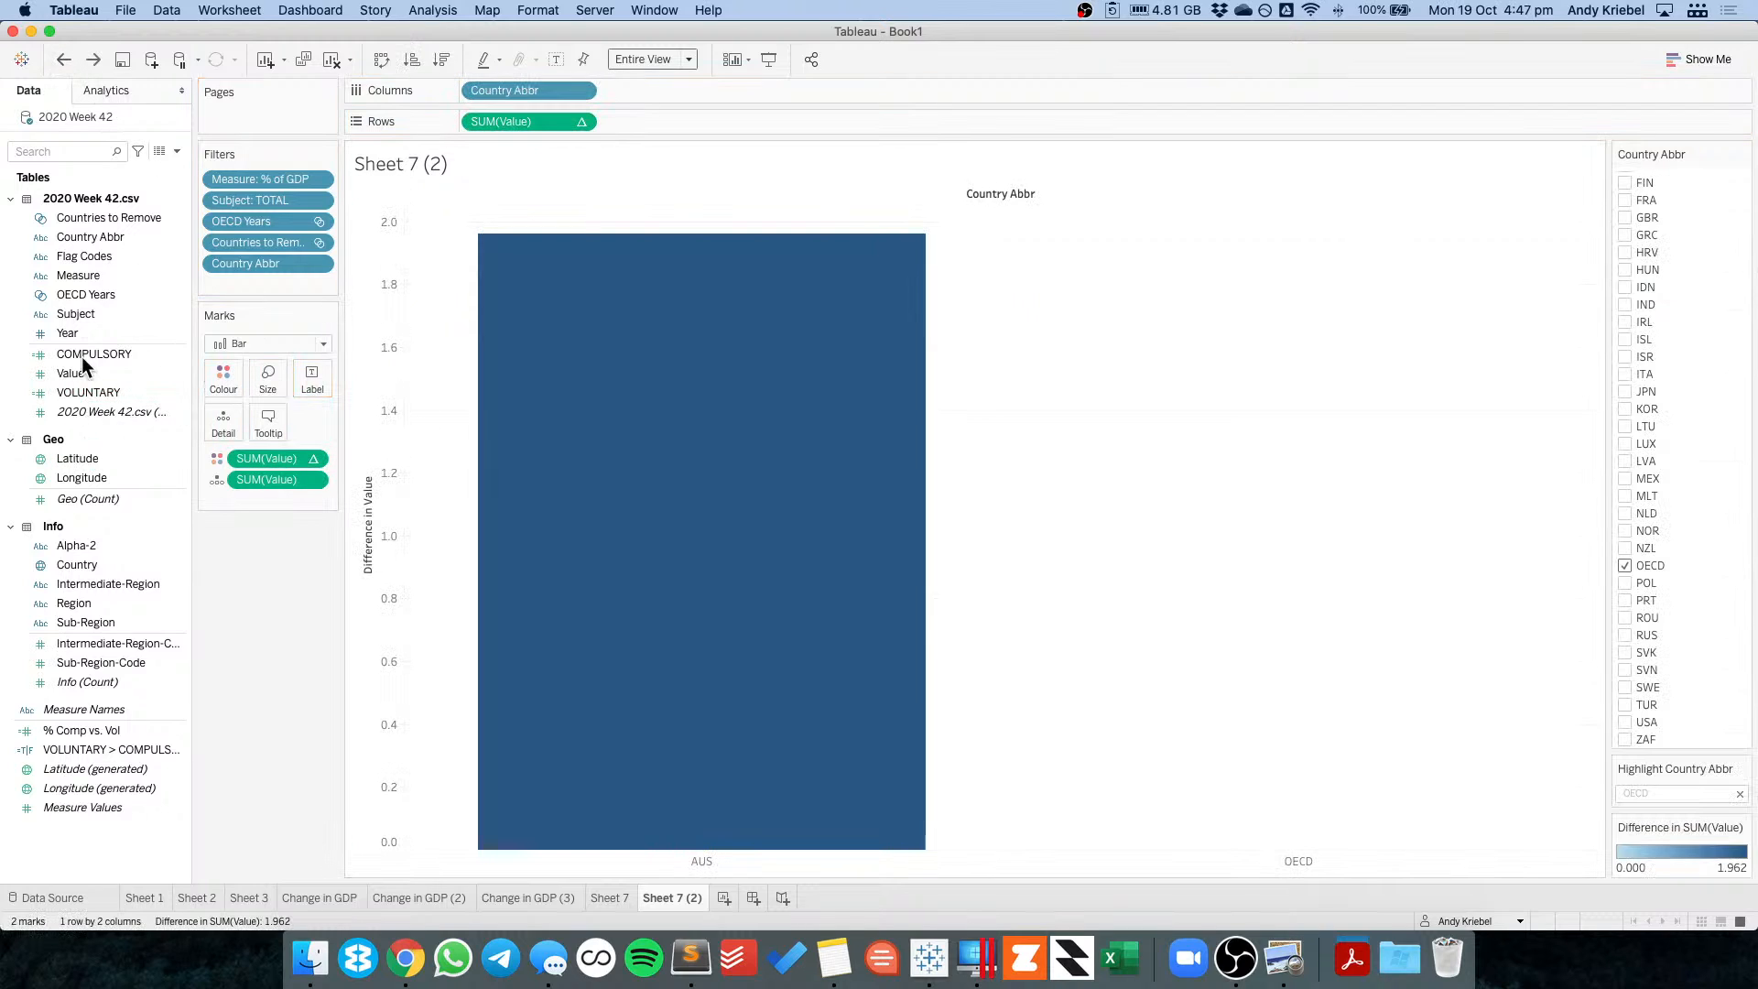
left_click(87, 276)
left_click_drag(80, 329, 470, 95)
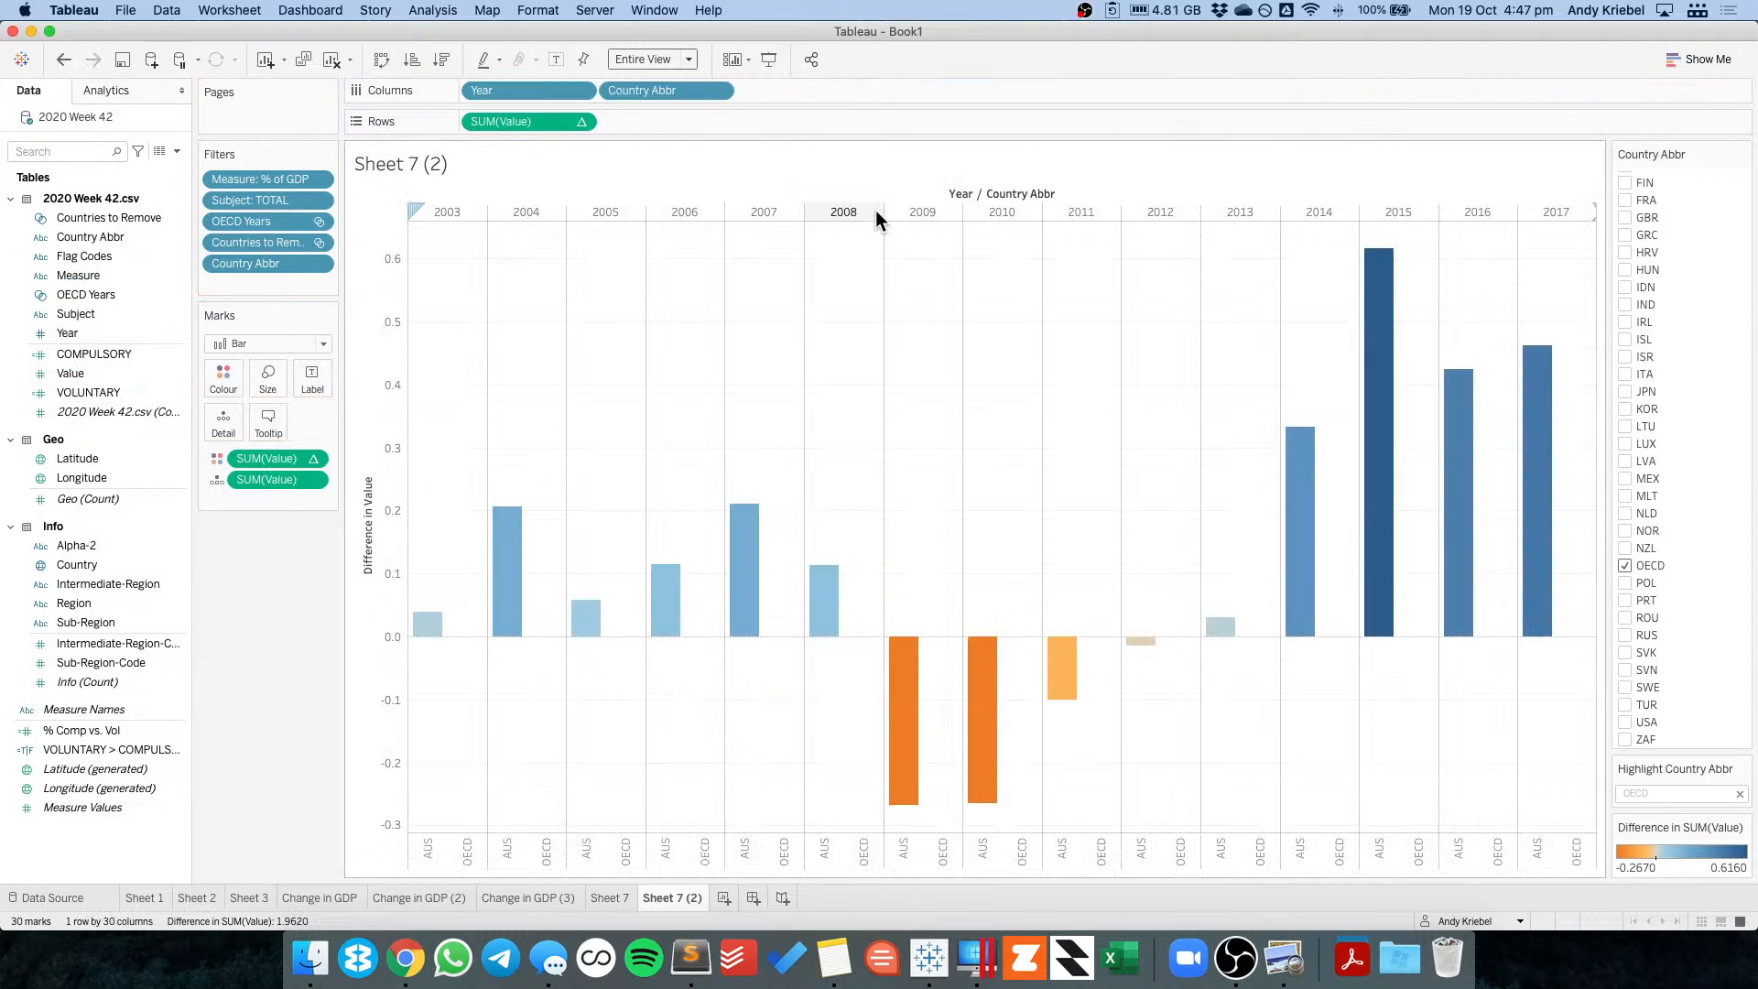
left_click_drag(663, 91, 222, 423)
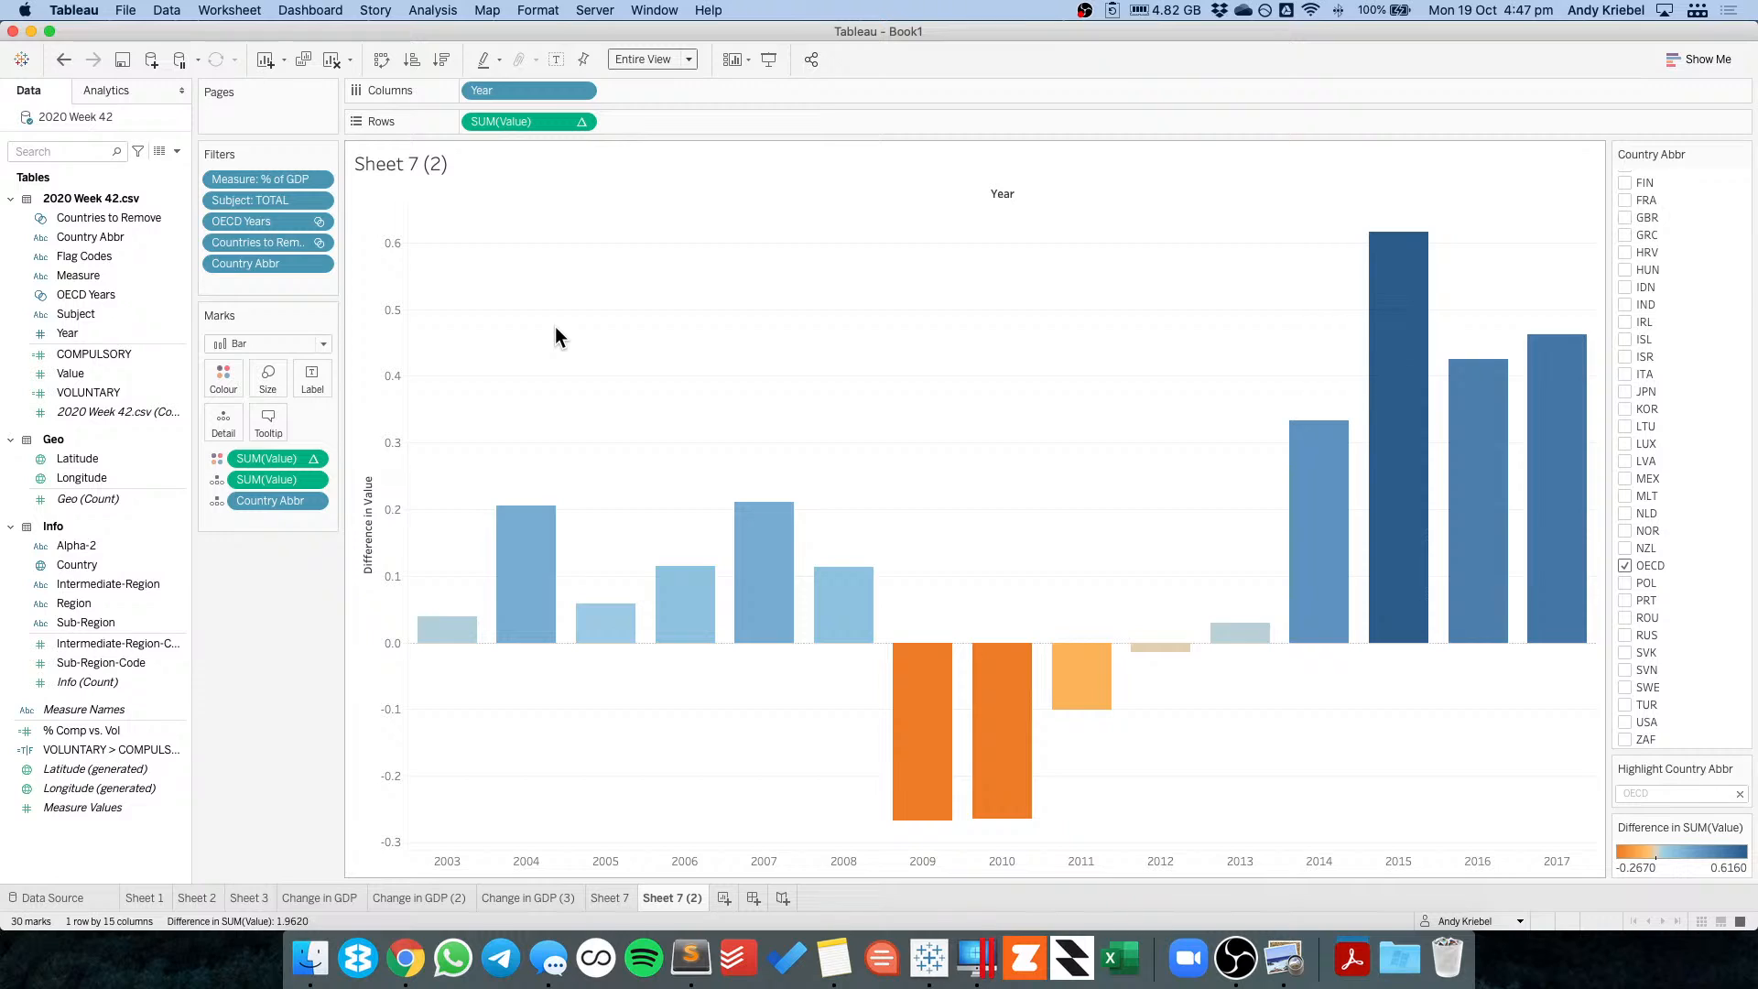
Edit the data source relationship between 2020 Week 42.csv and Info, setting the cardinality on the Info side to One.
right_click(84, 118)
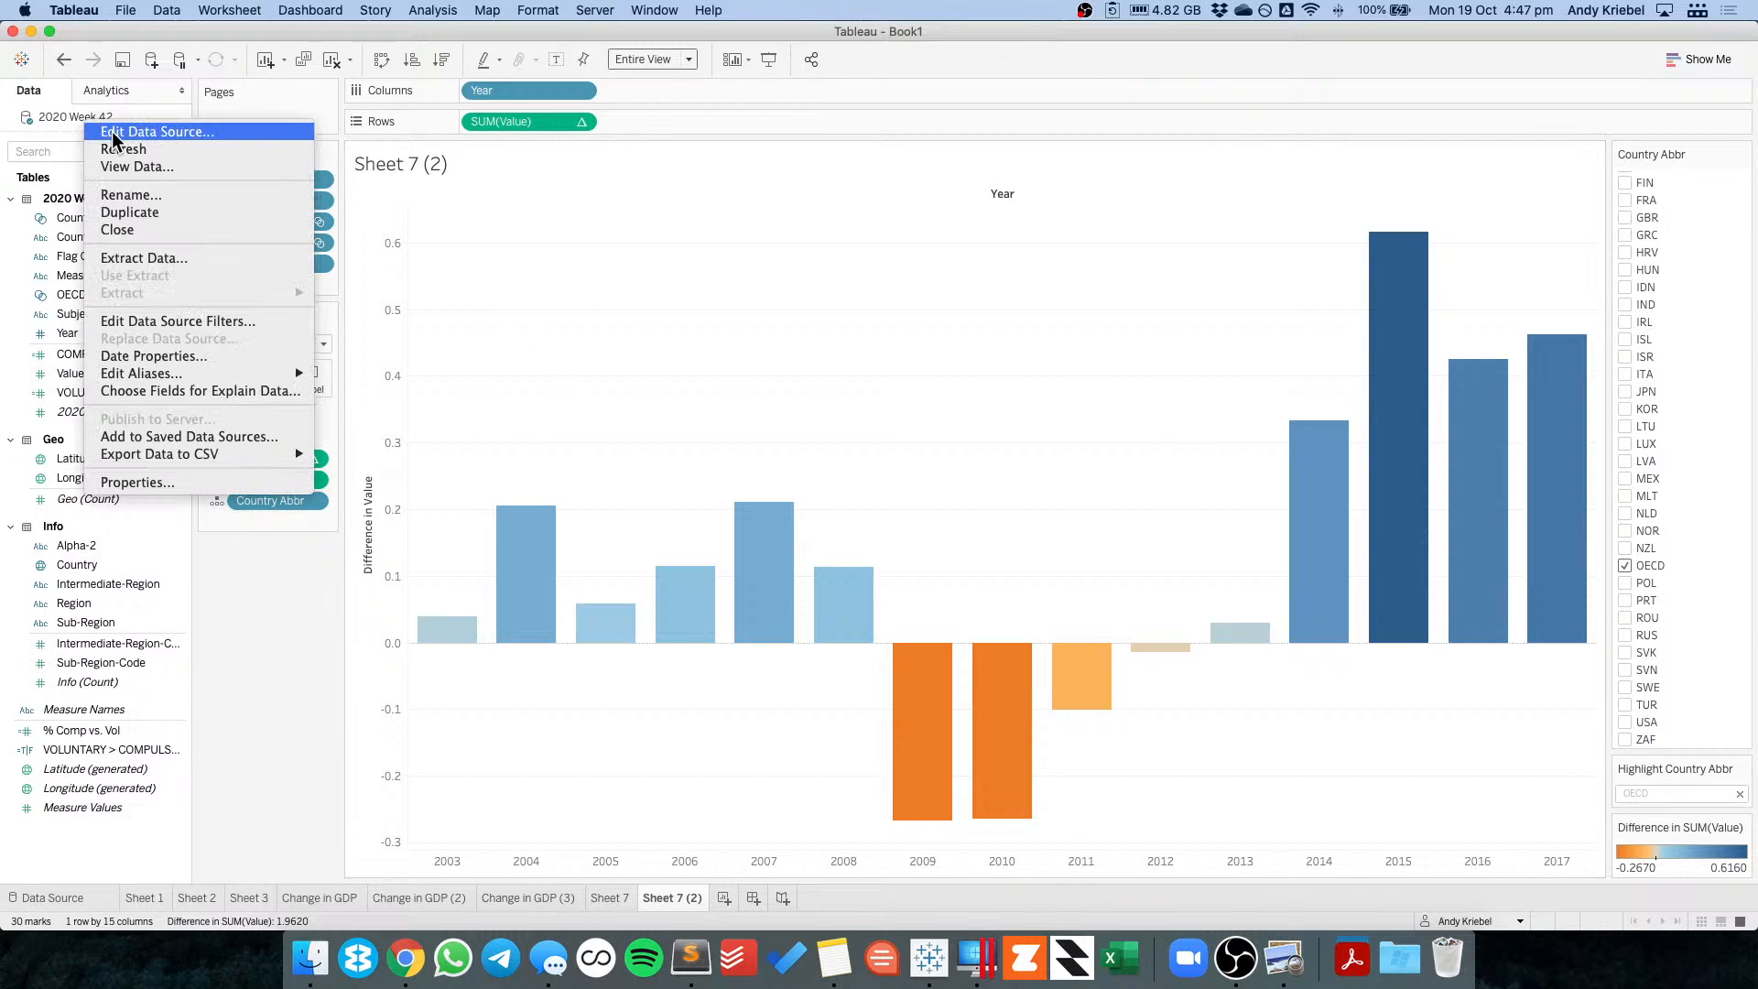
left_click(113, 131)
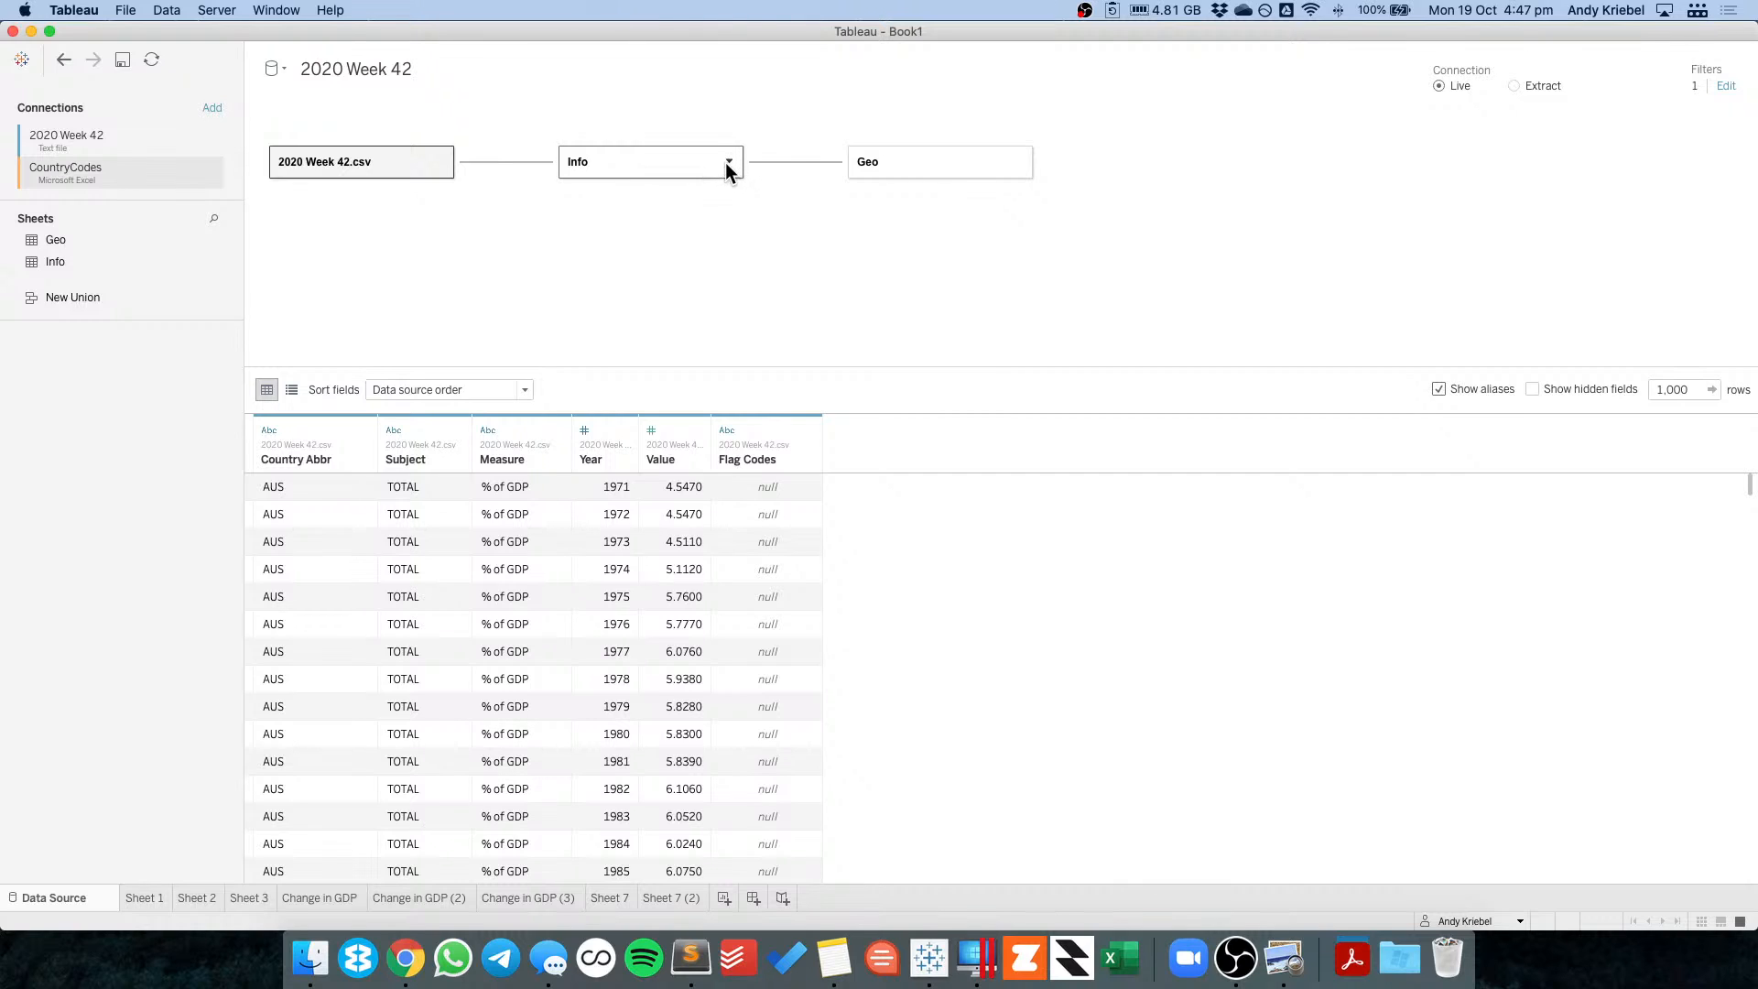
left_click(727, 162)
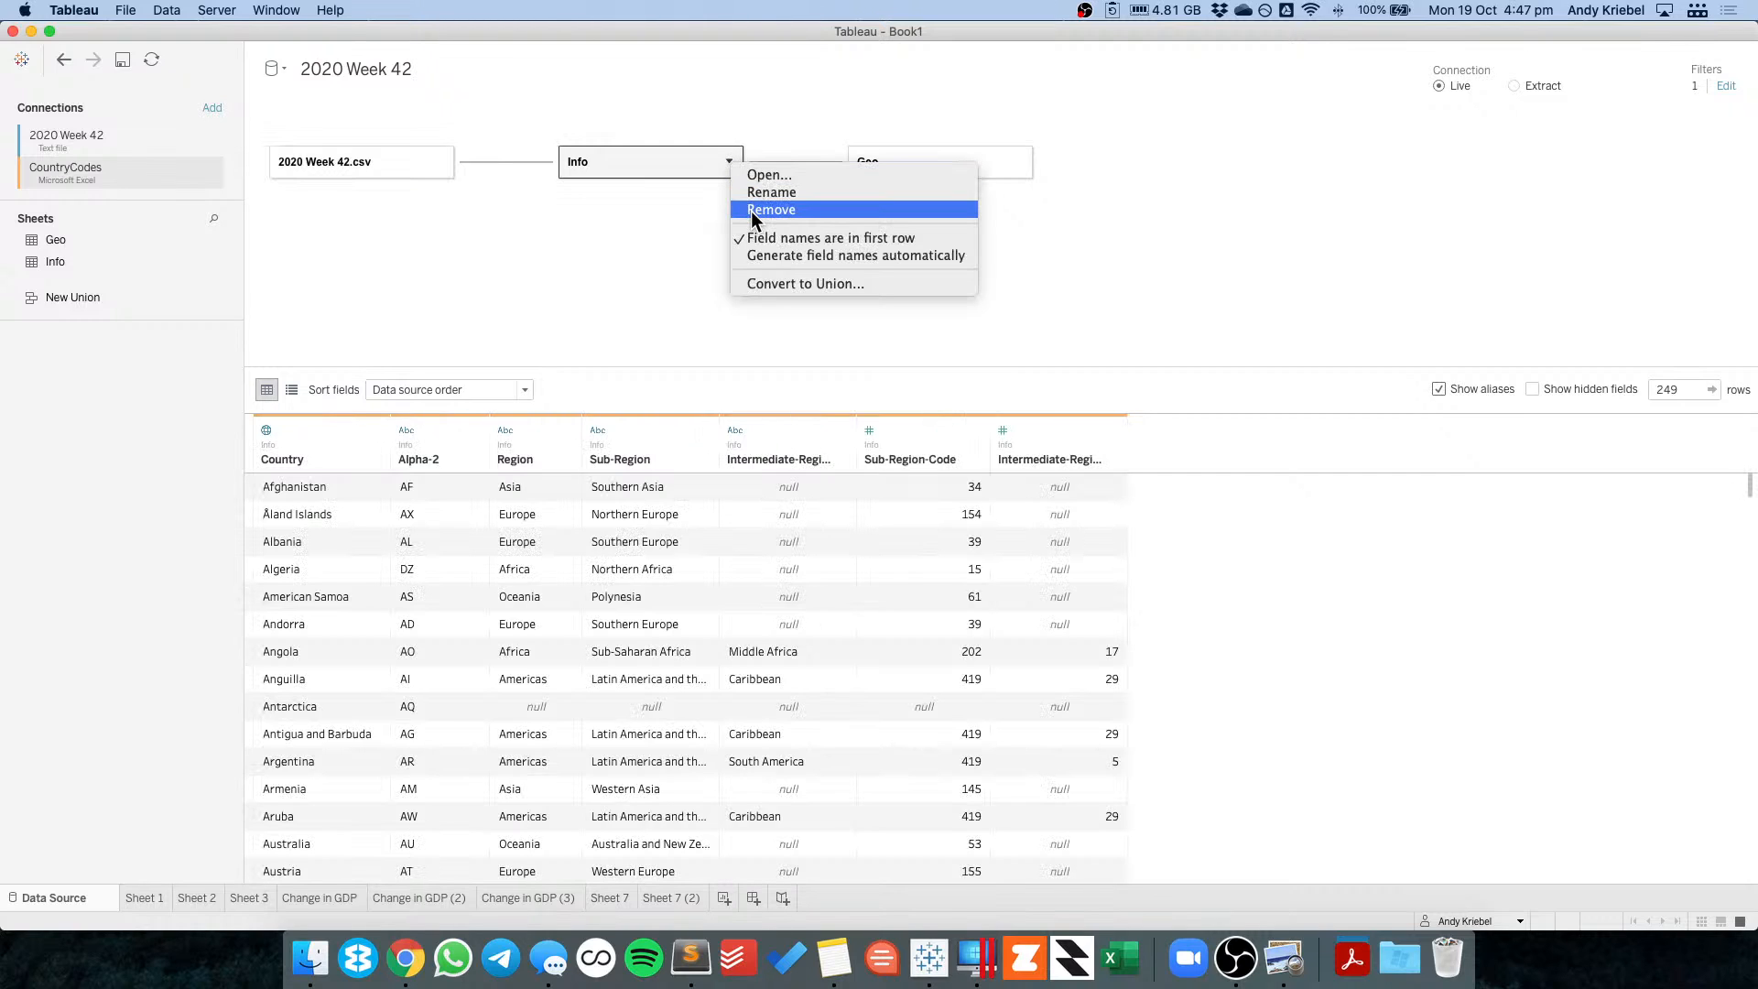
left_click(585, 247)
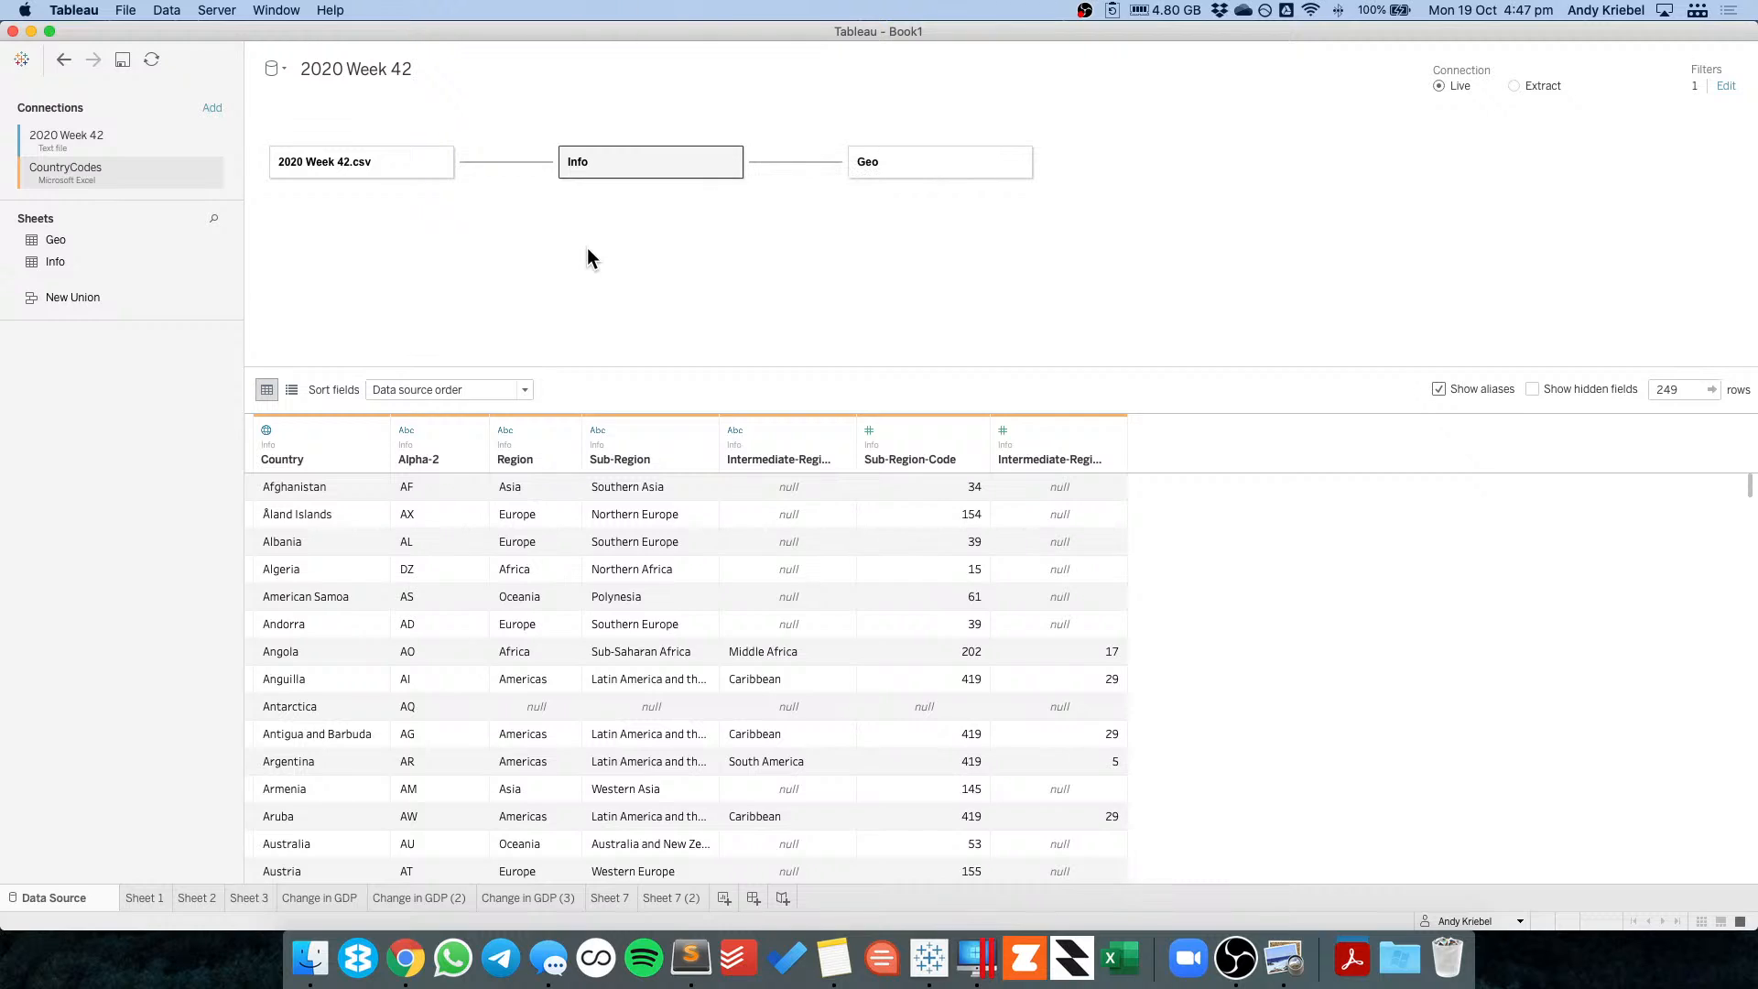
left_click(519, 164)
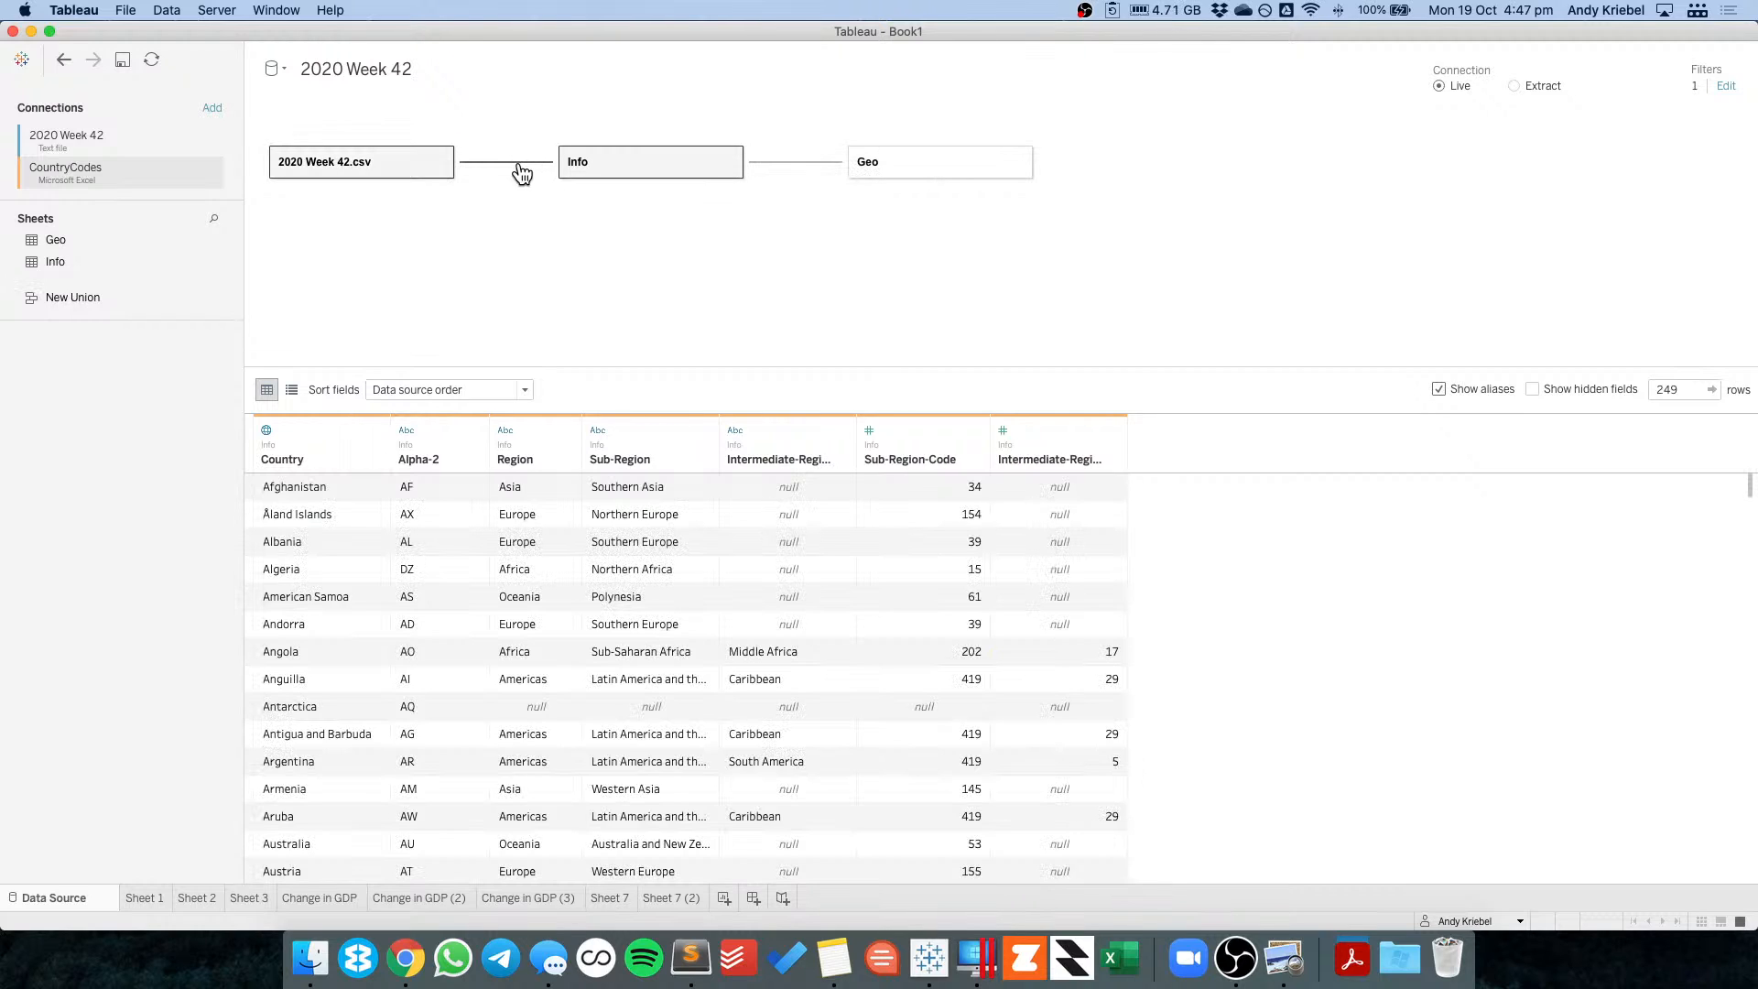
left_click(519, 163)
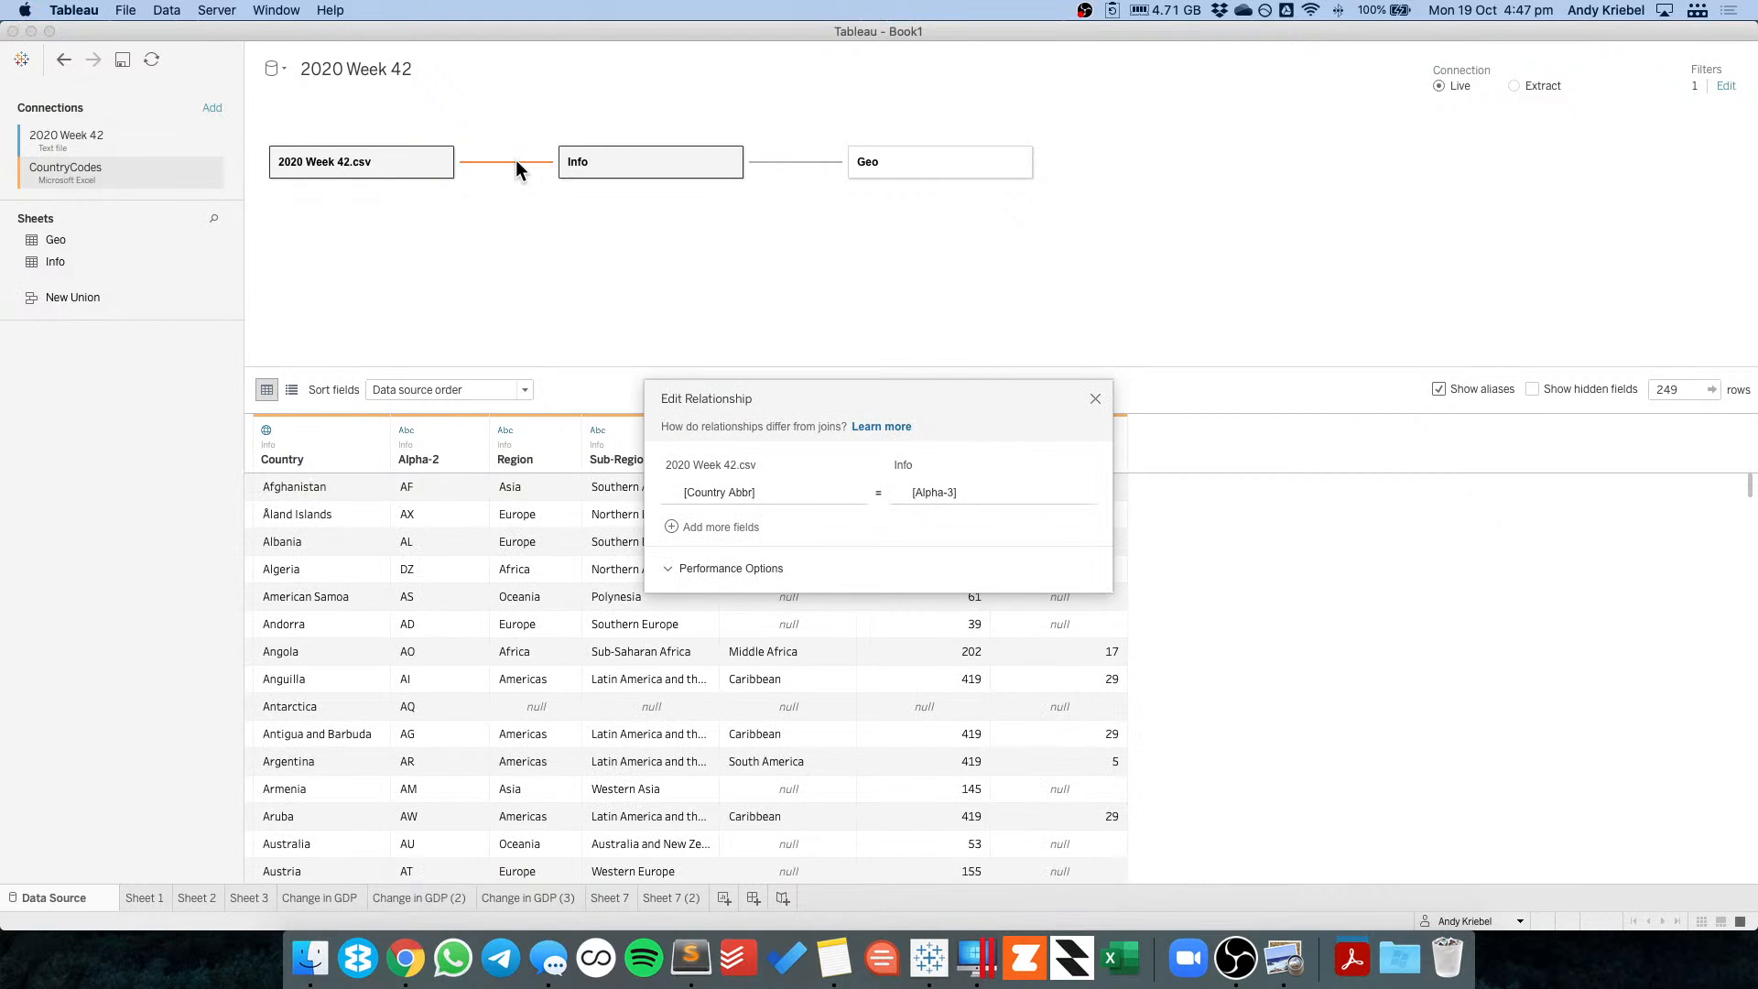
left_click(700, 569)
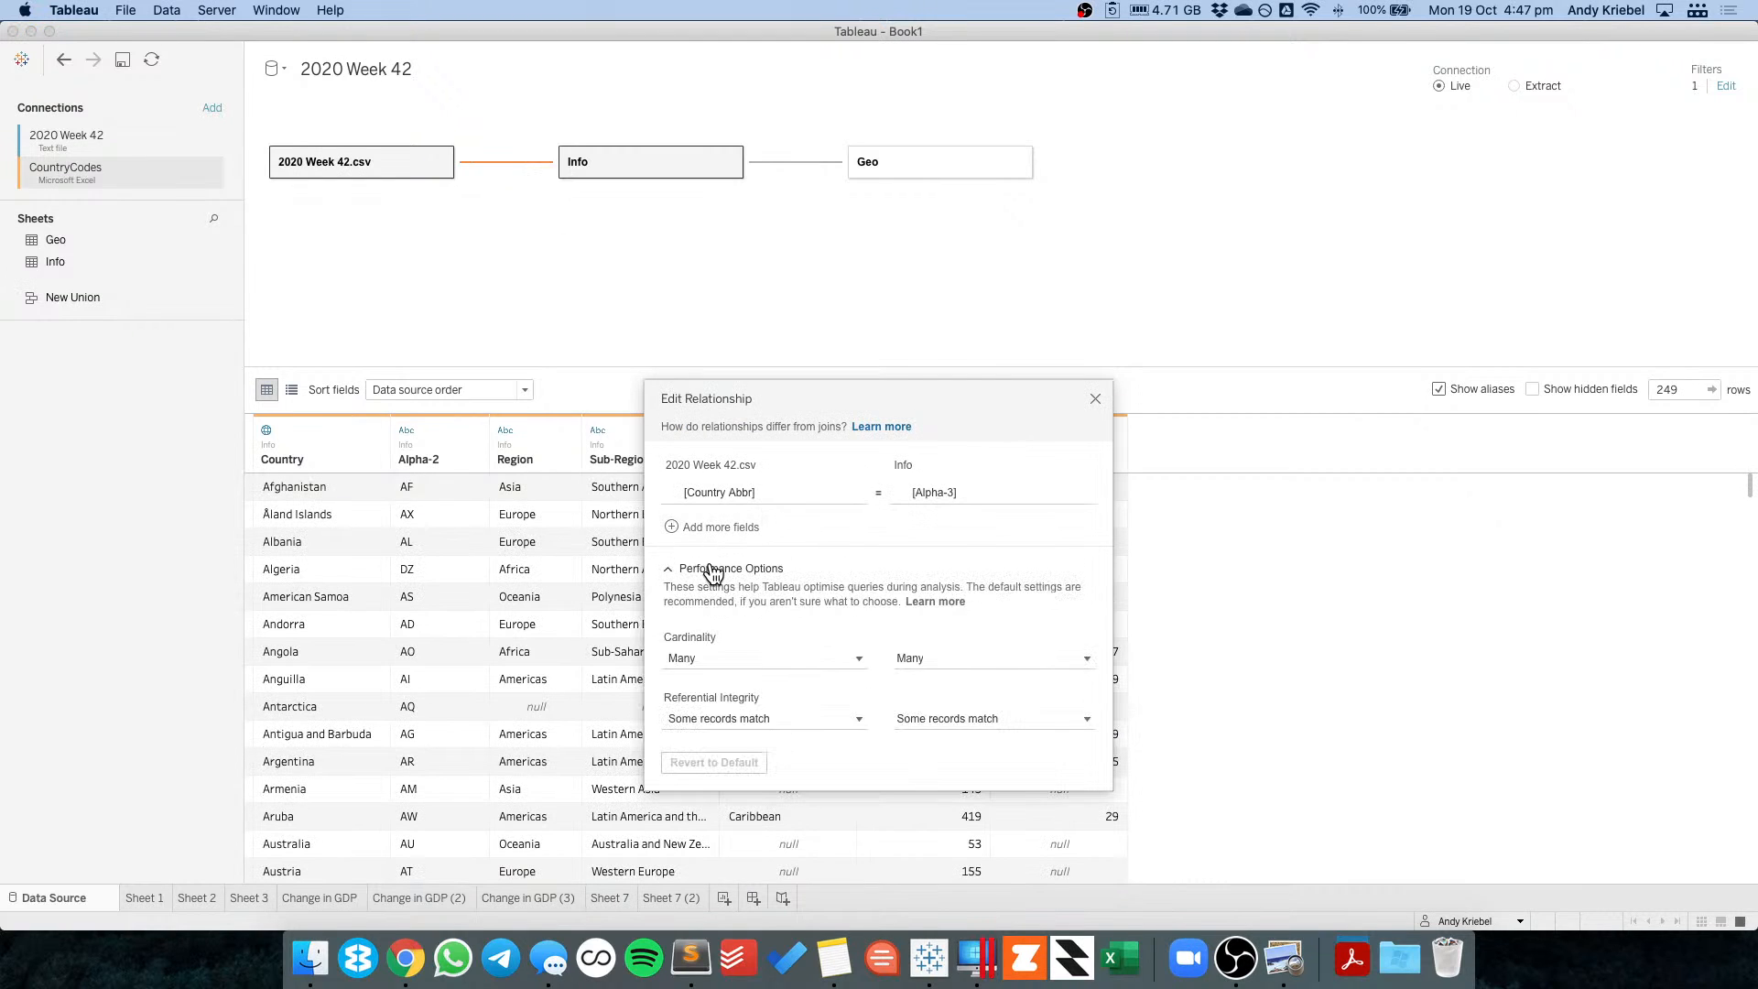
left_click(939, 659)
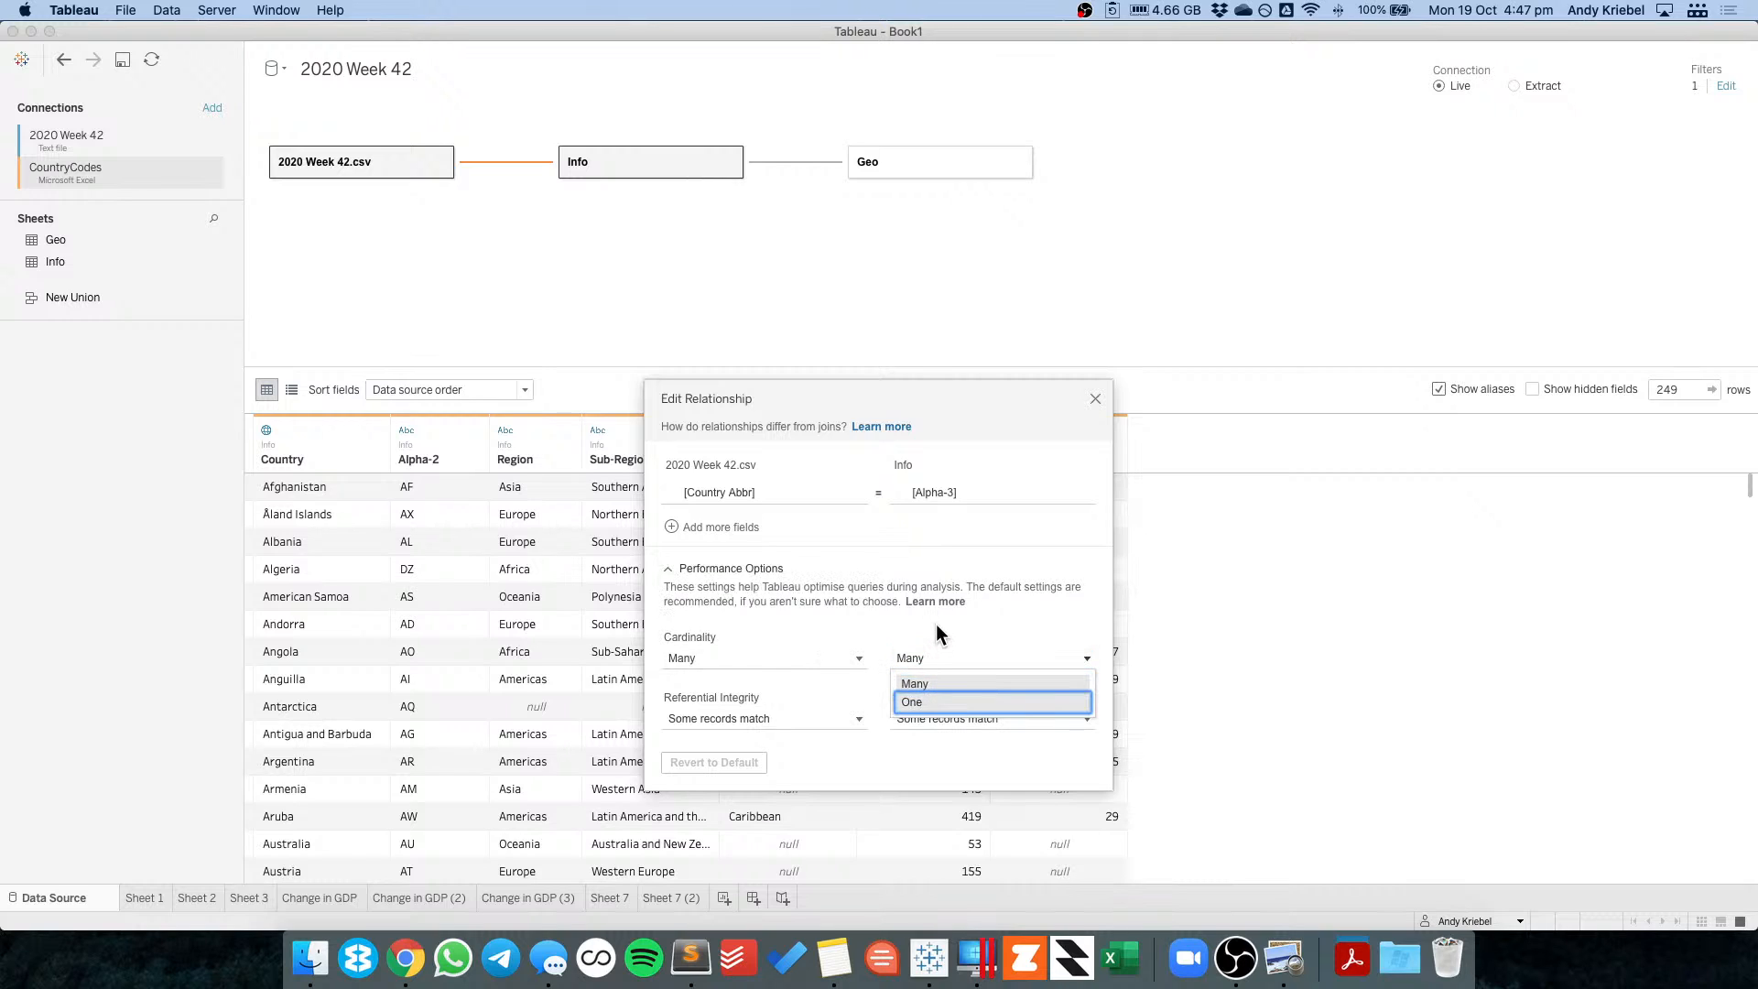
key("Return")
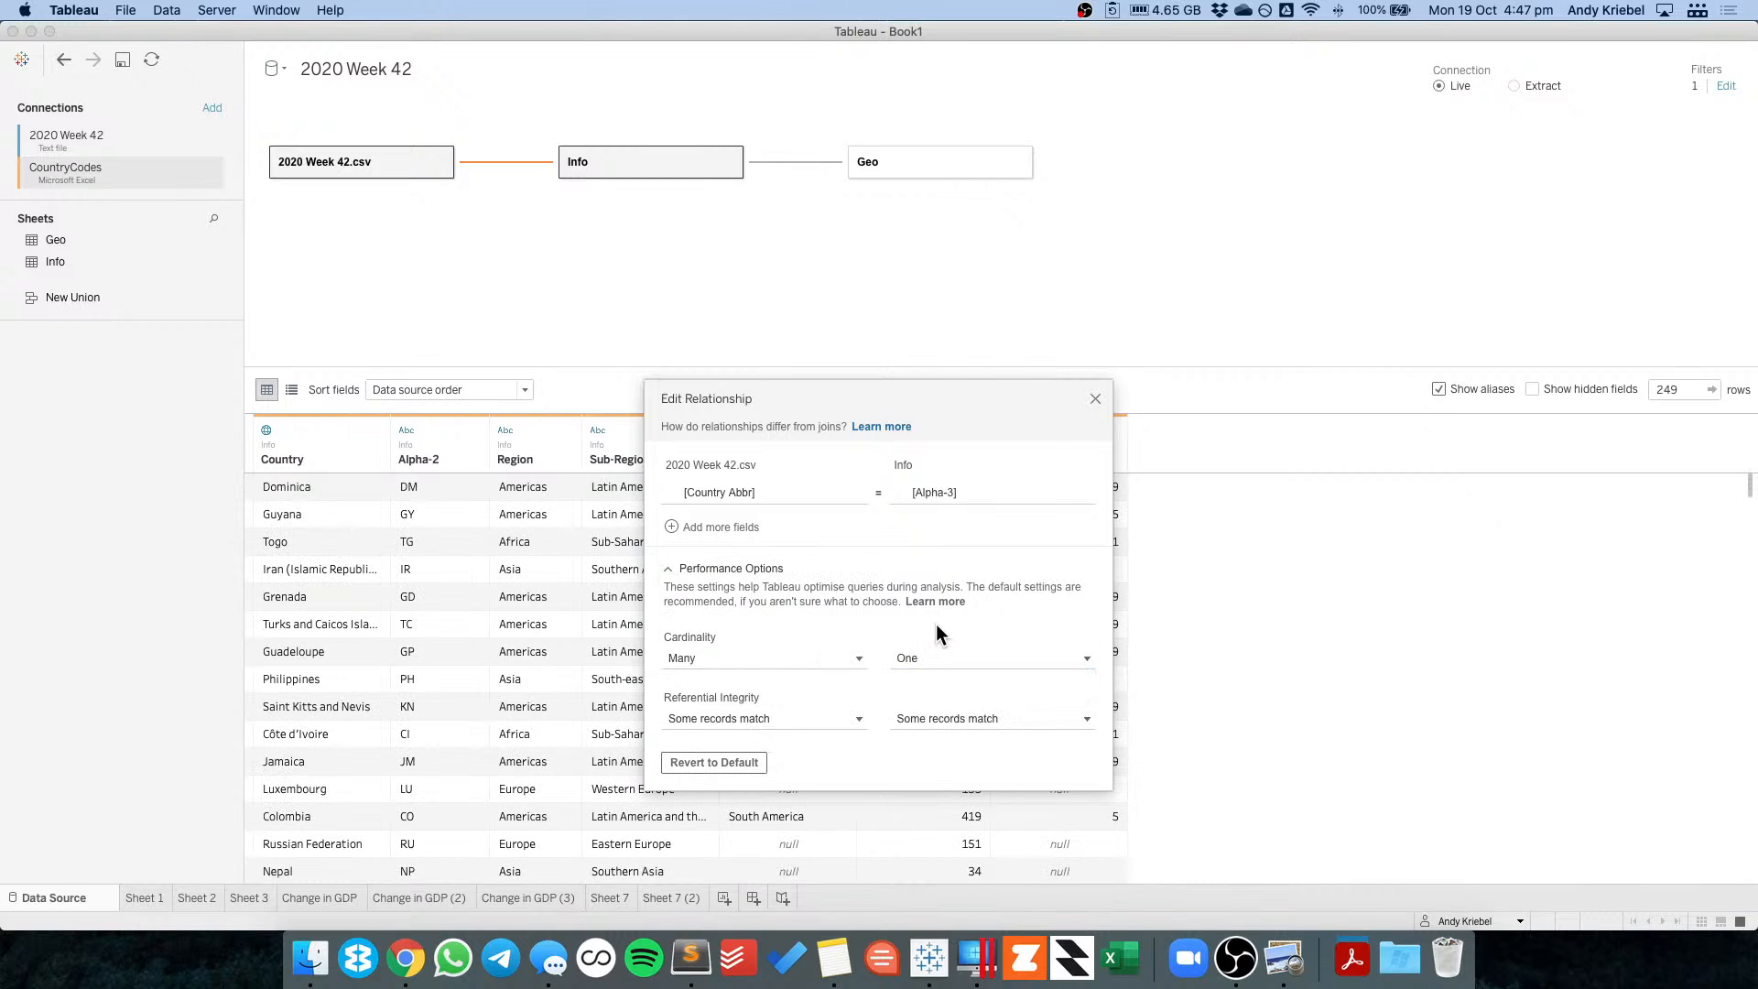
left_click(1095, 398)
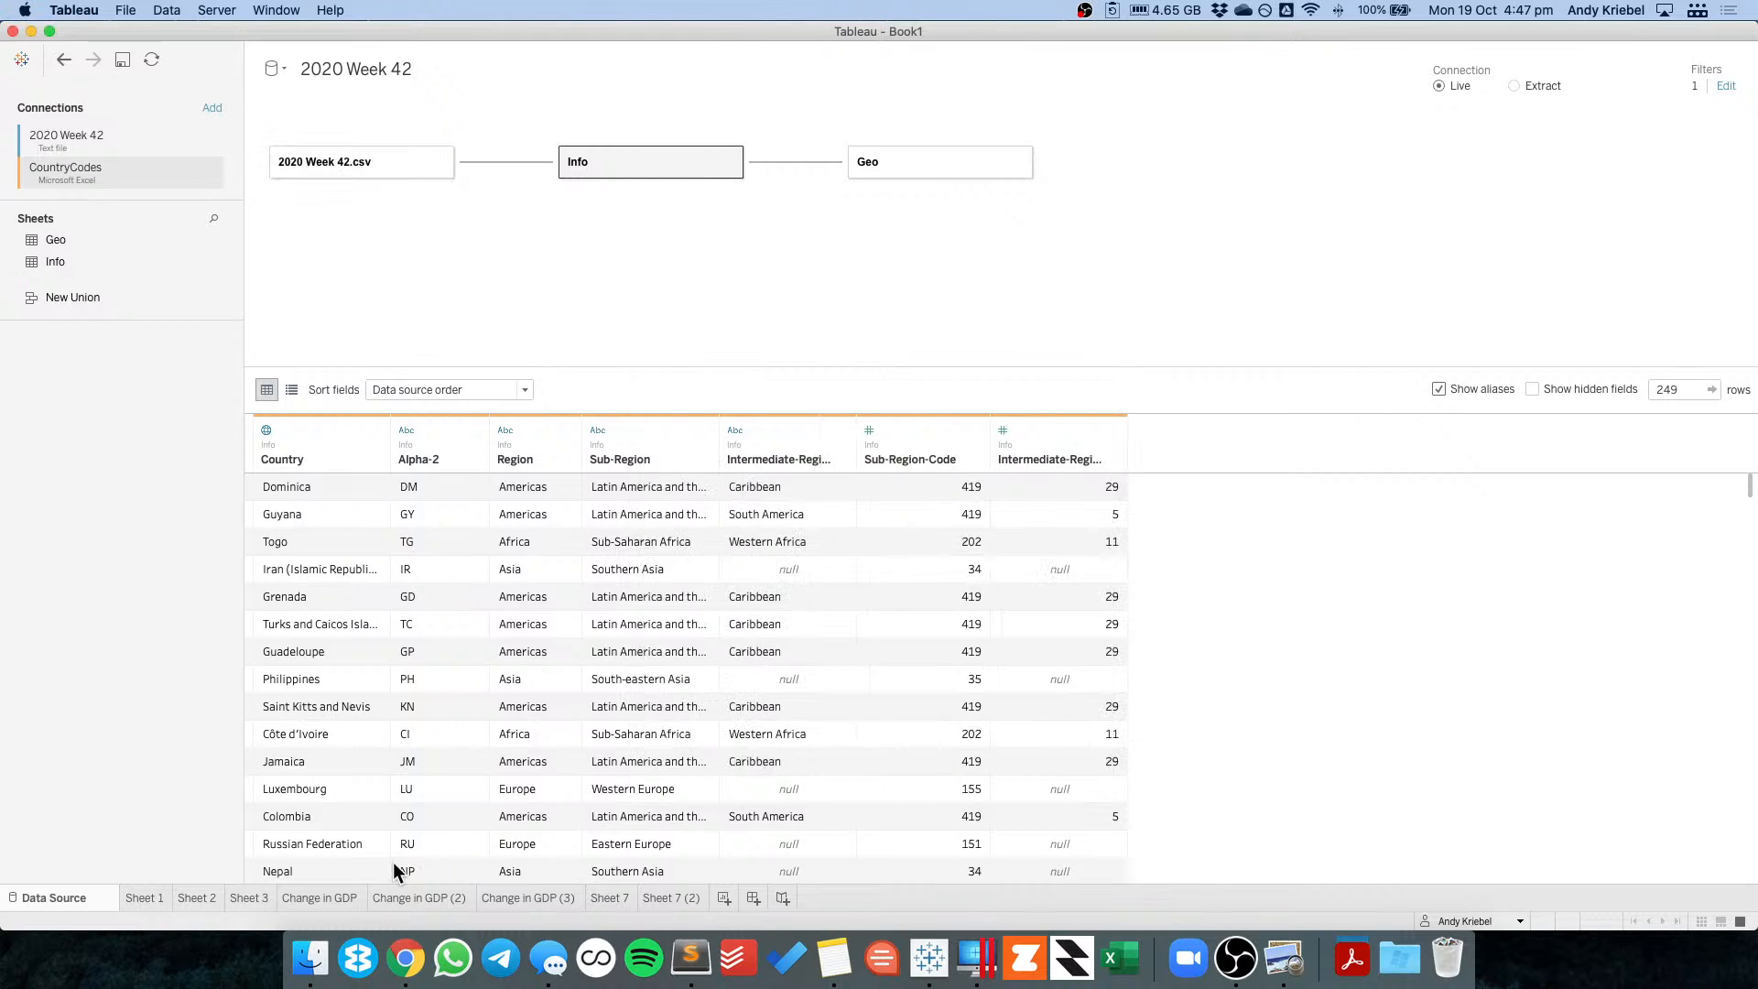
left_click(669, 896)
left_click(610, 899)
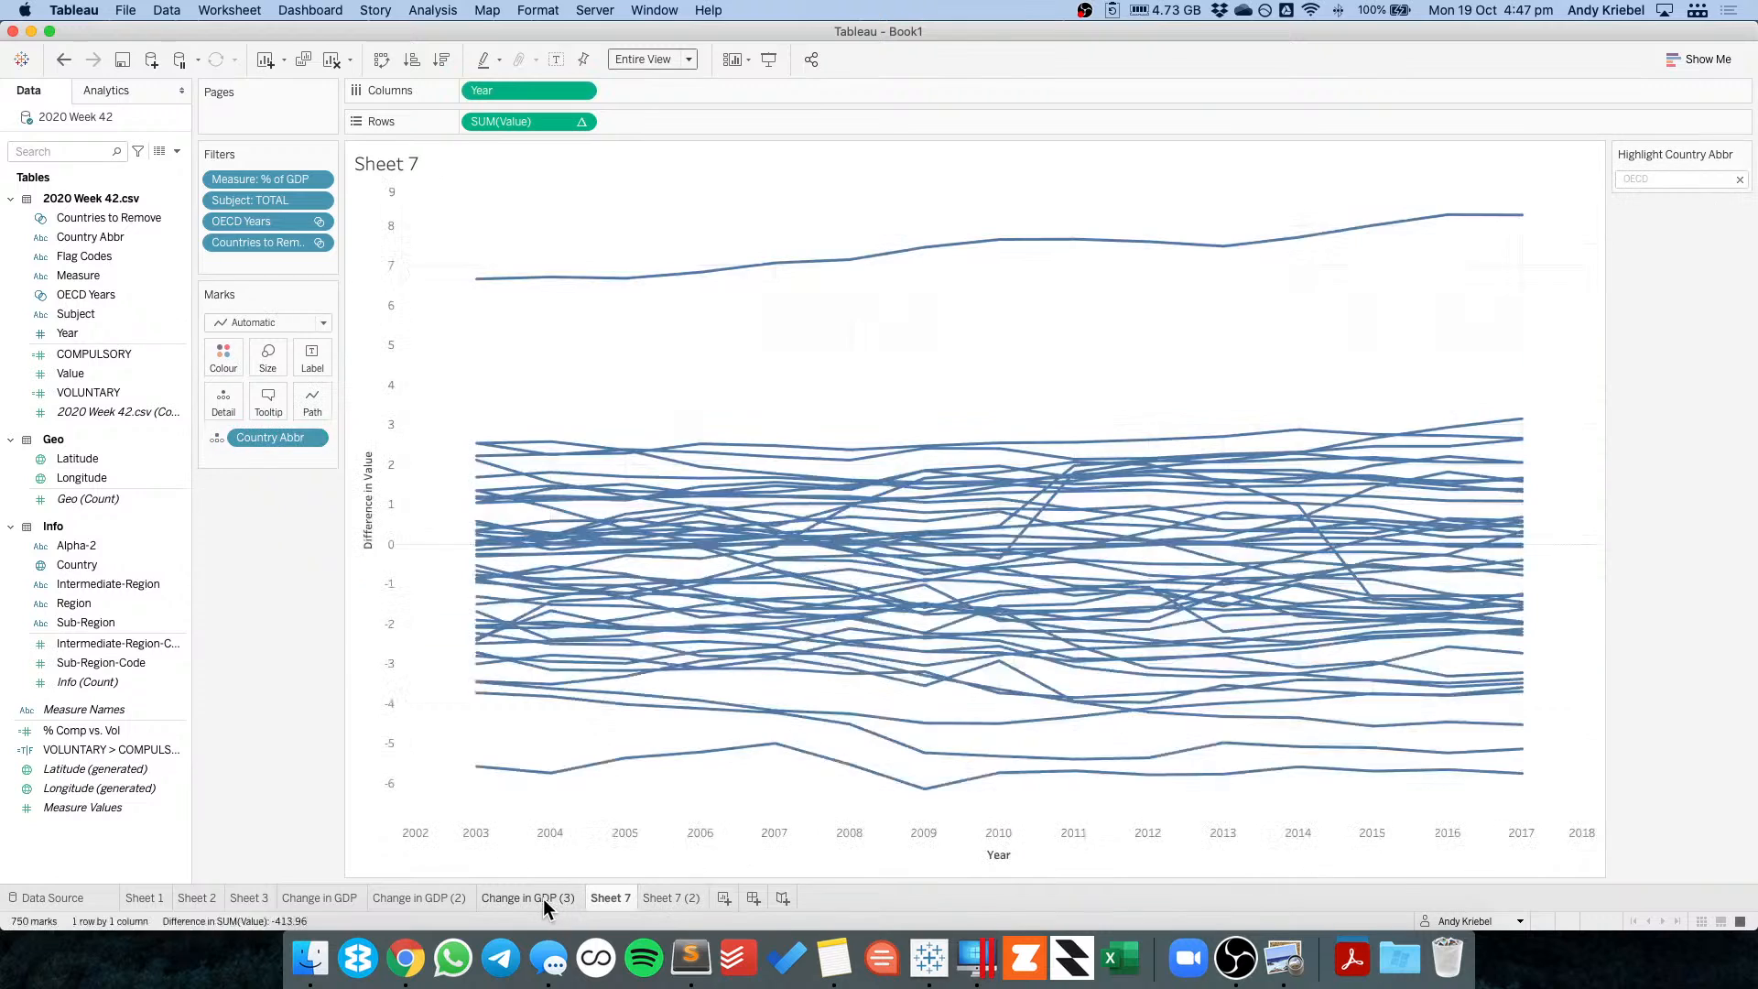
left_click(542, 898)
left_click(753, 897)
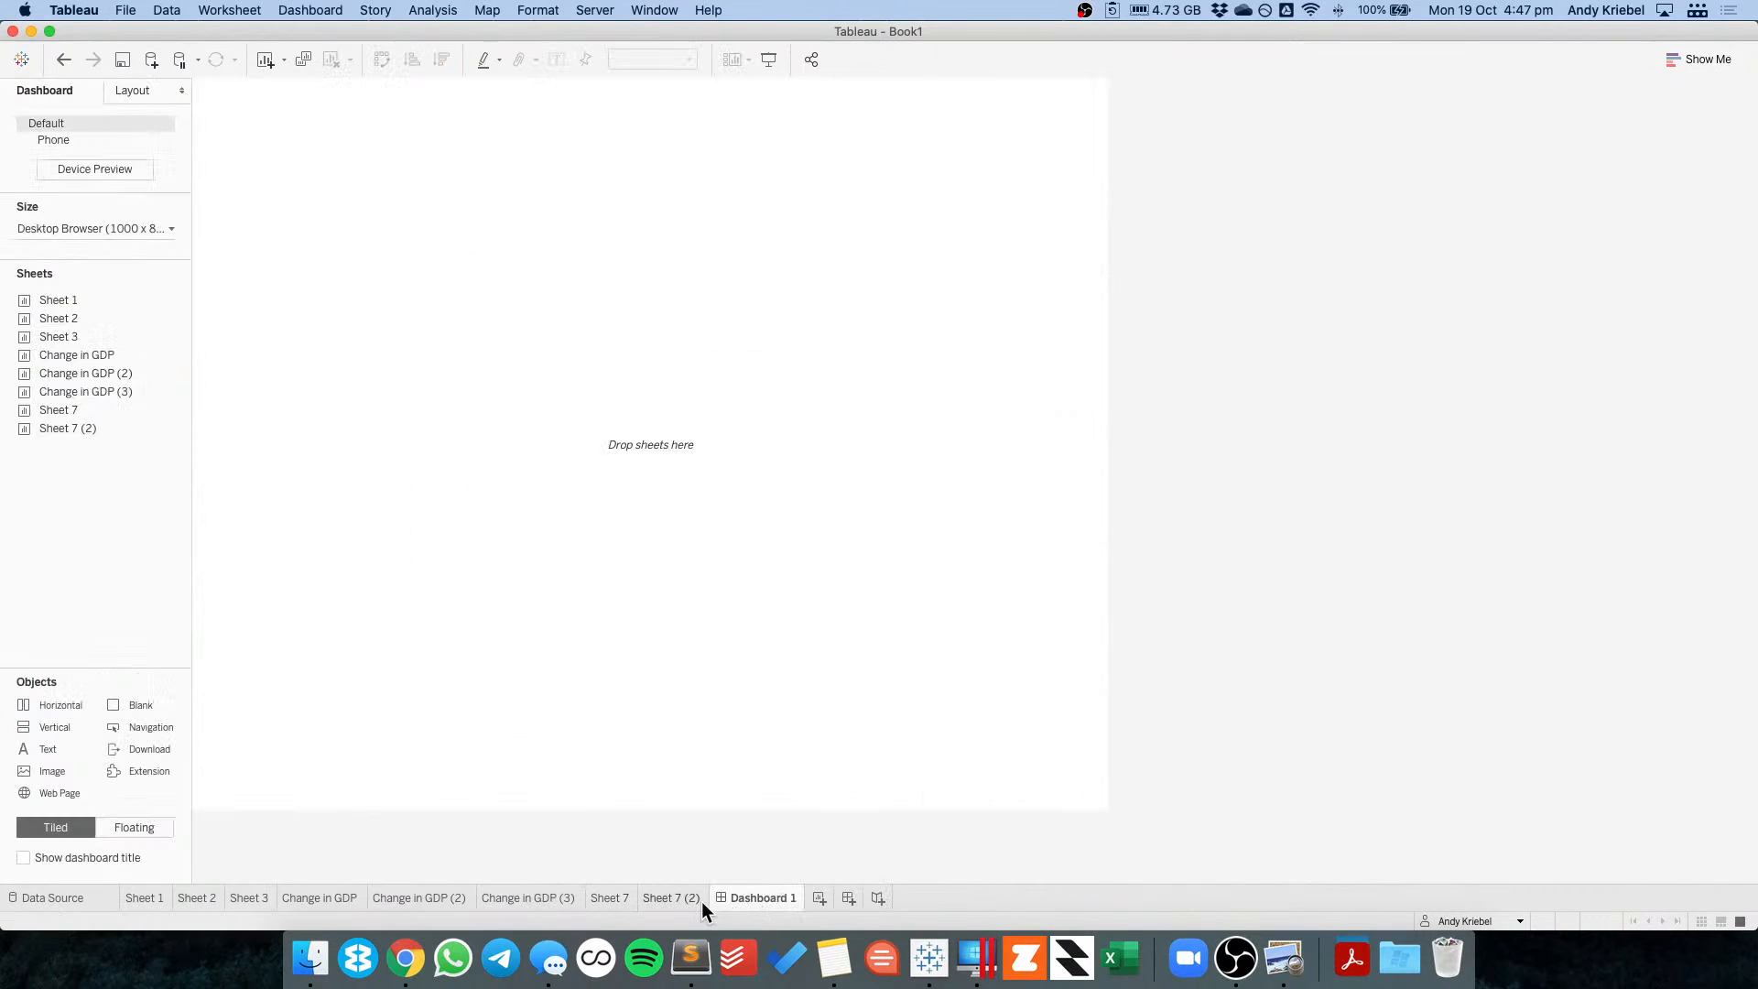
left_click(63, 59)
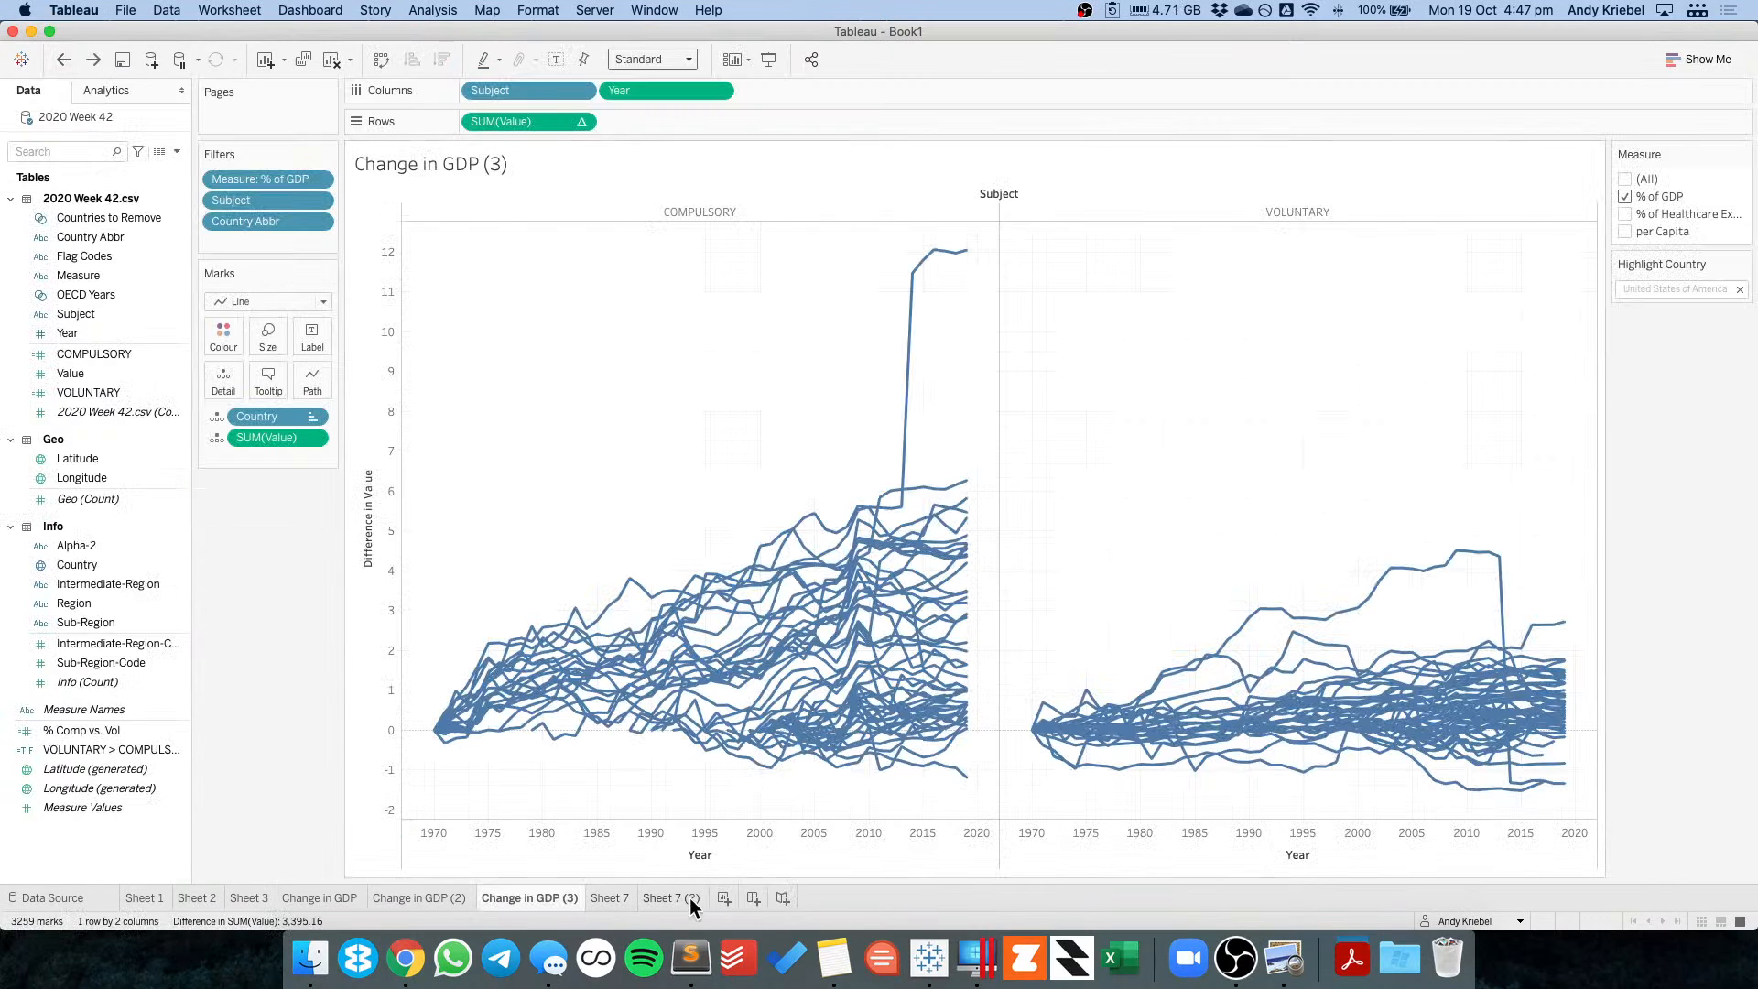
Create a new worksheet listing Country Abbr with Country in rows, and check the pairings down to the last row.
key("super+m")
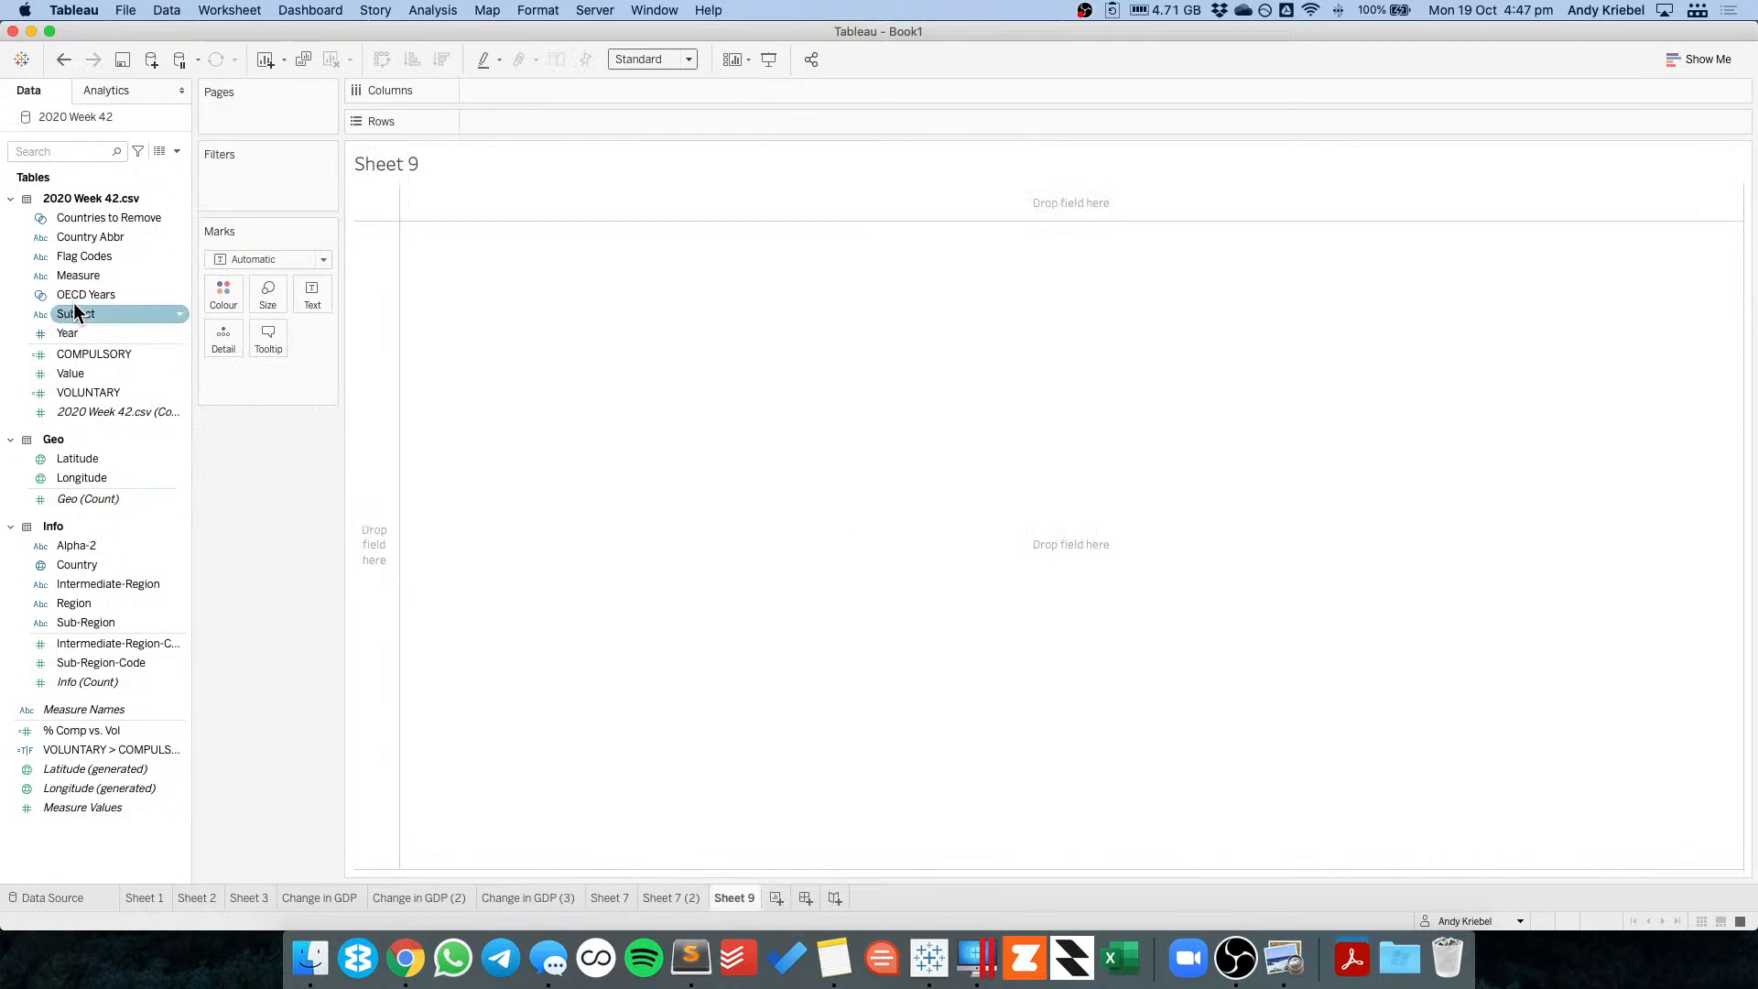
left_click_drag(91, 233, 371, 352)
left_click_drag(97, 567, 645, 125)
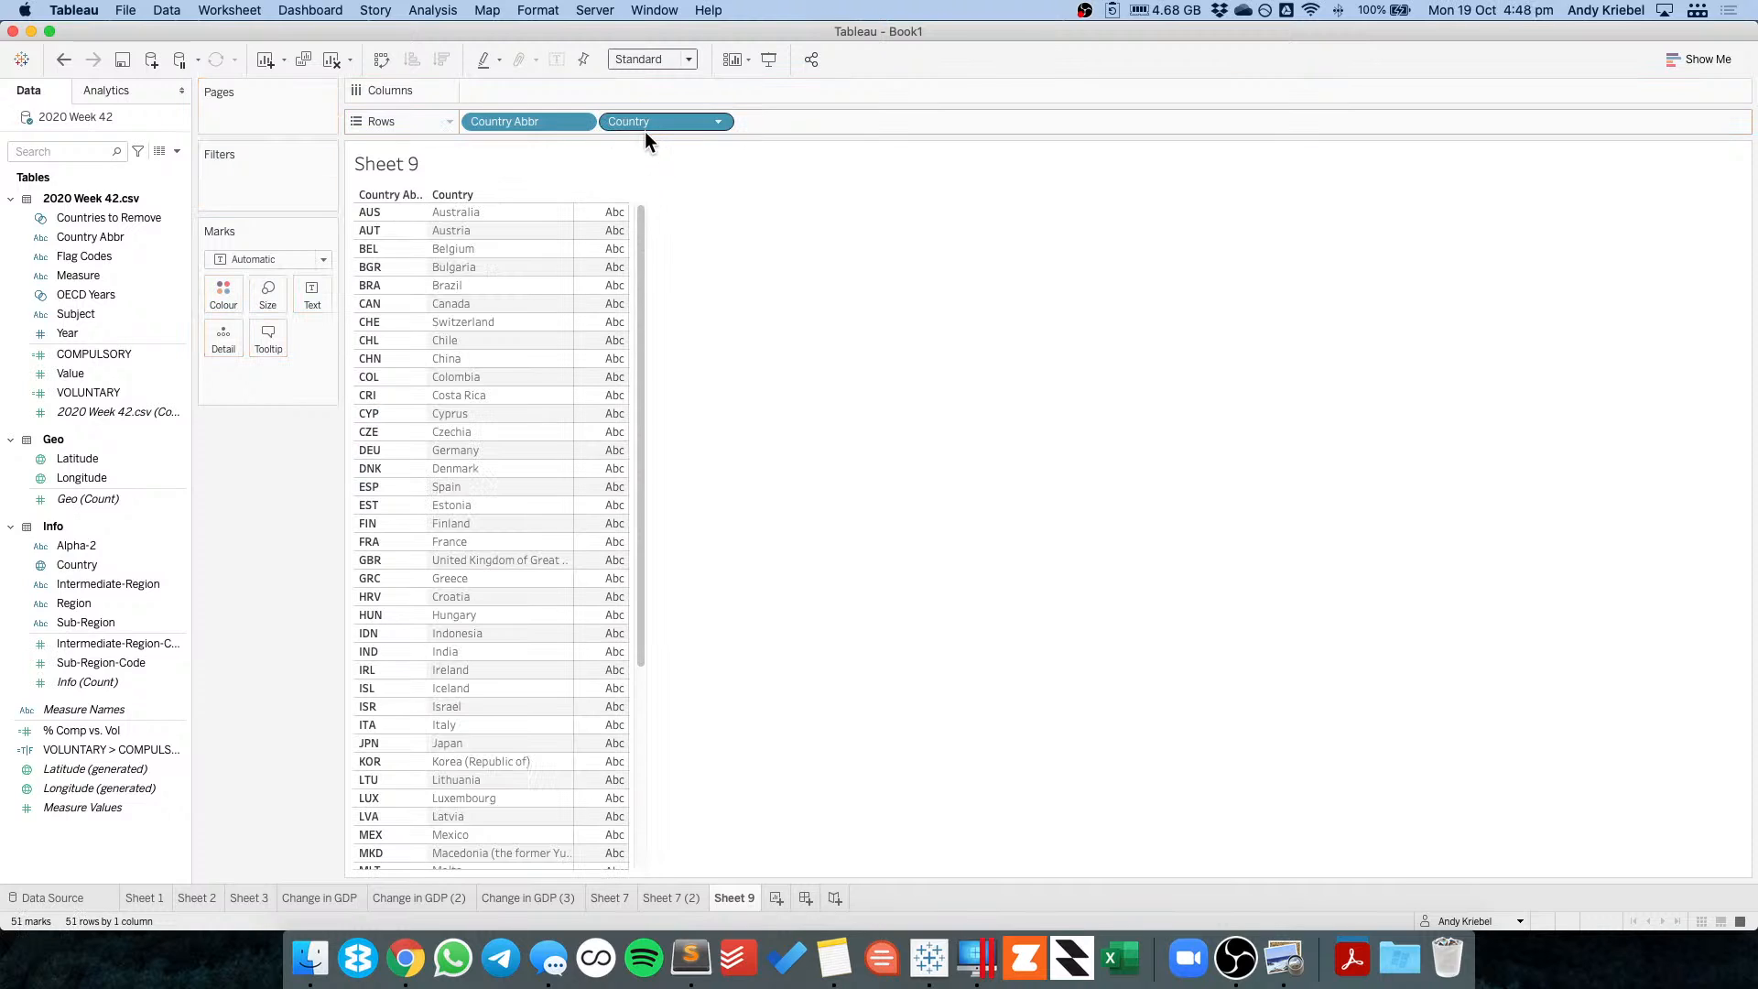
left_click_drag(639, 503, 656, 828)
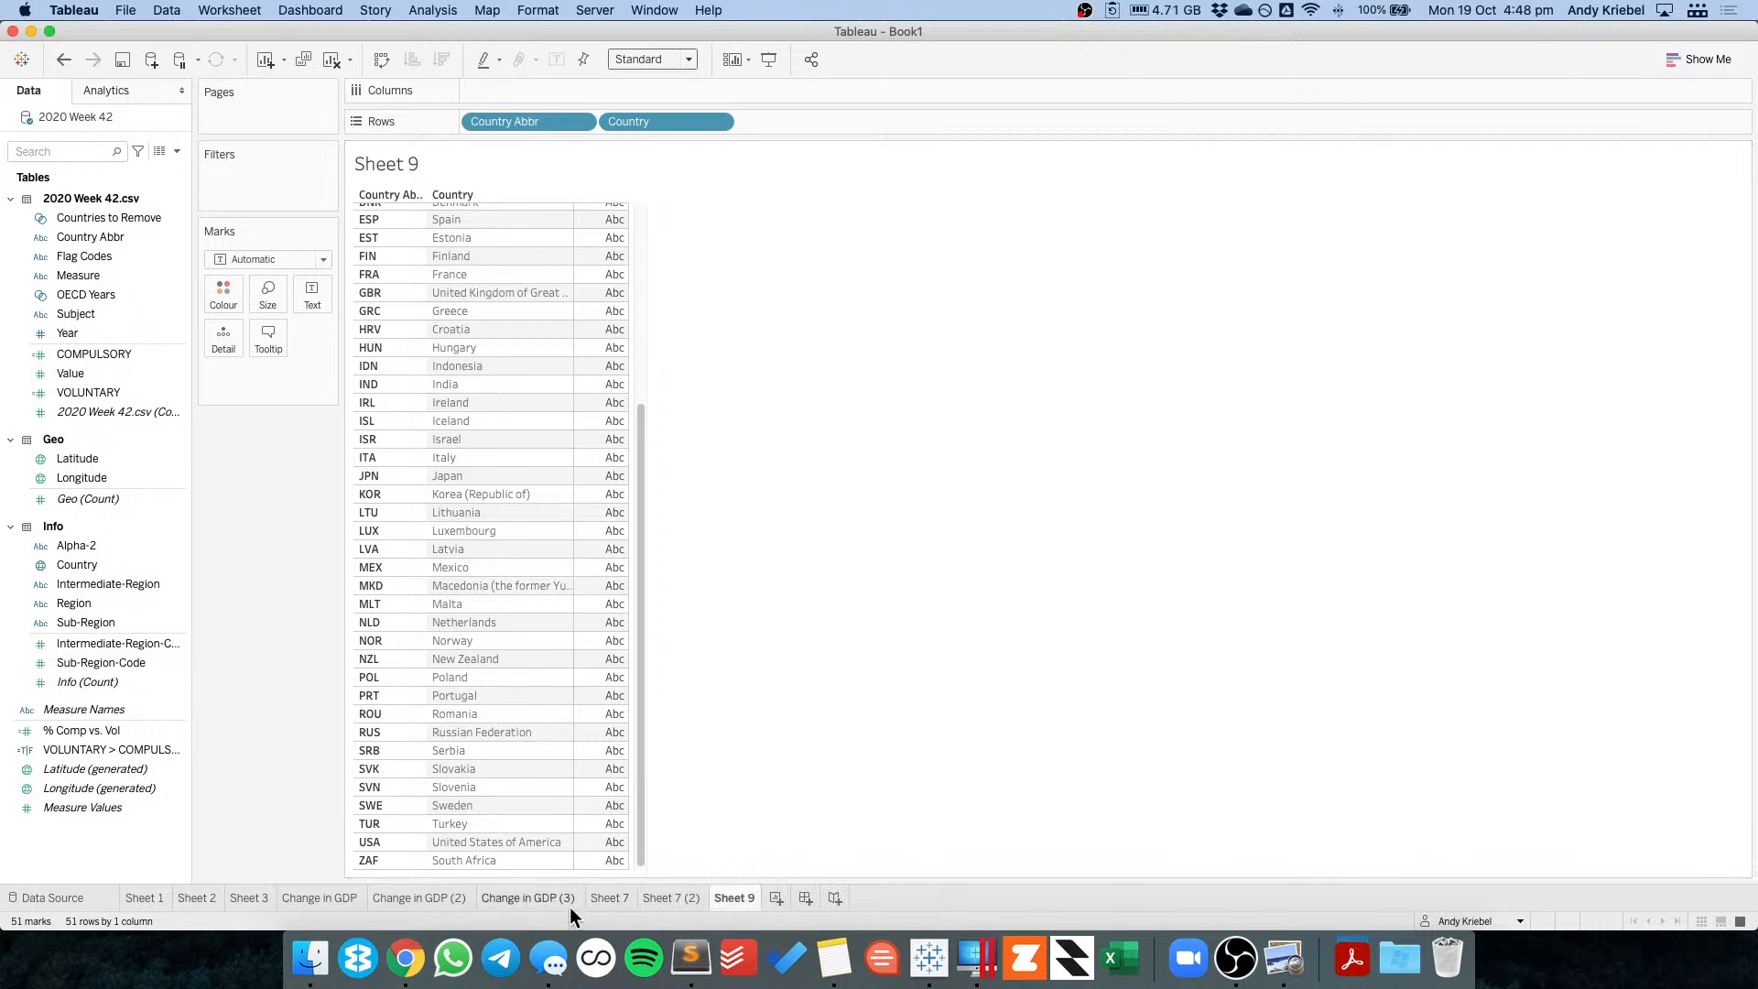
Return to the data source and remove the Info table together with its related Geo table.
right_click(80, 108)
key("Escape")
left_click(730, 159)
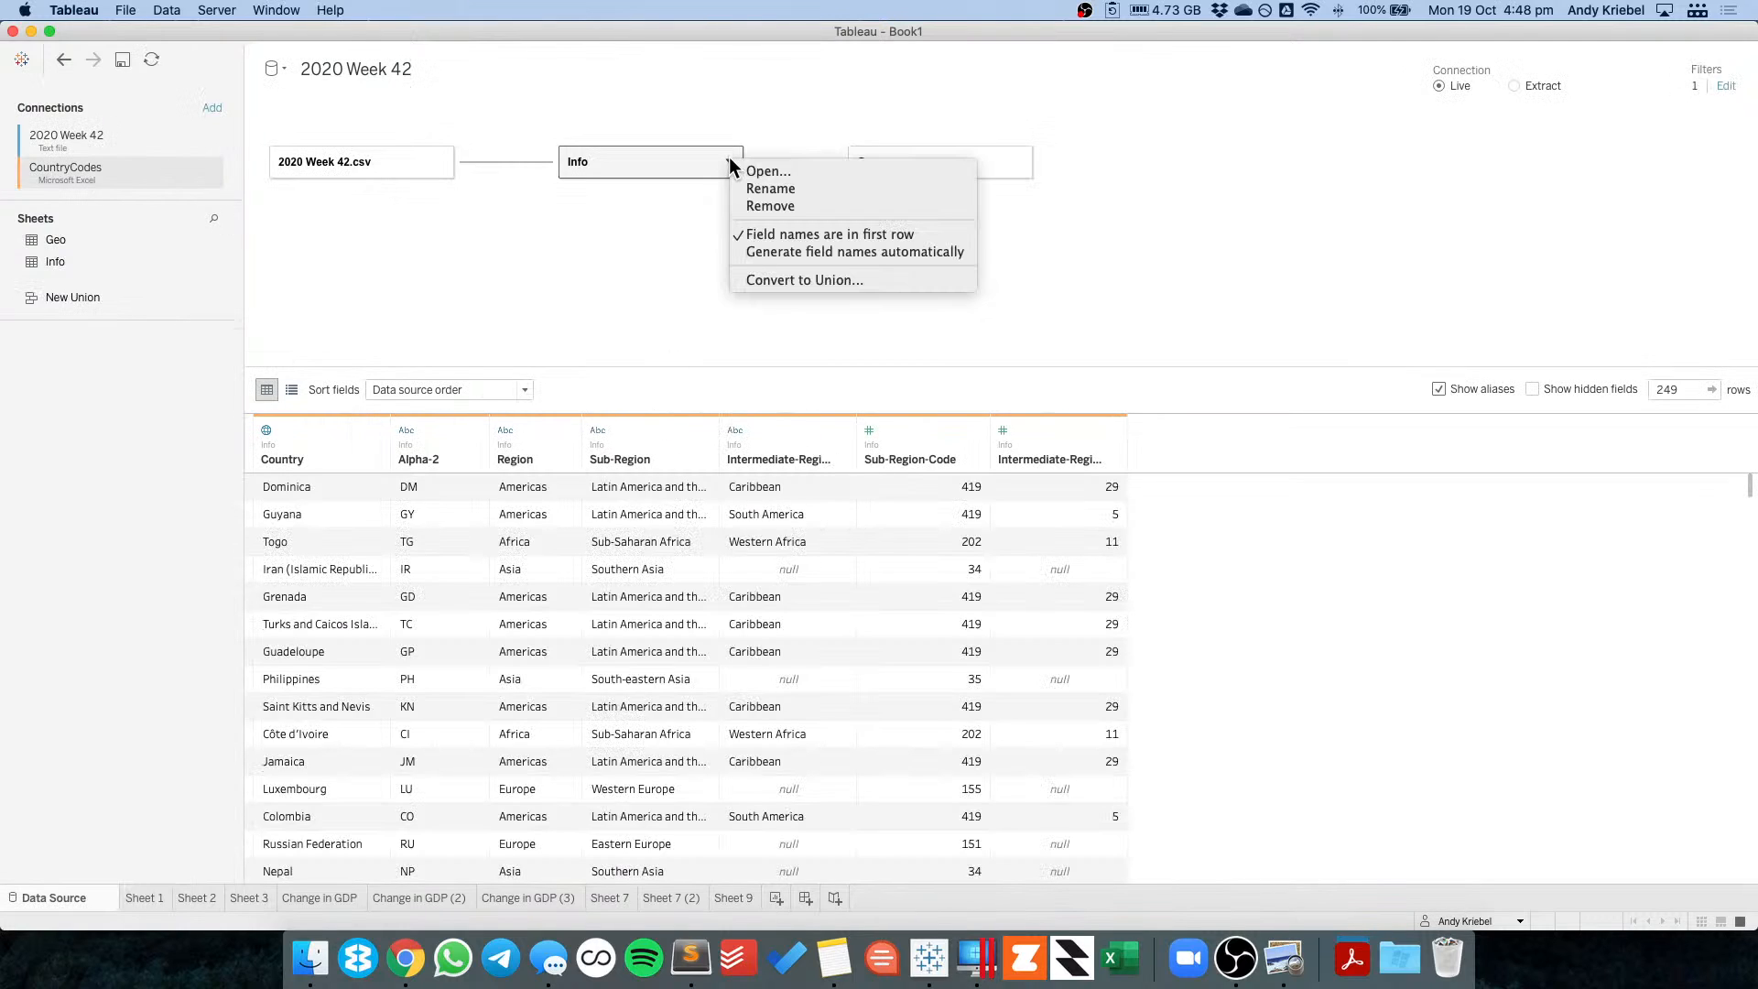
left_click(757, 202)
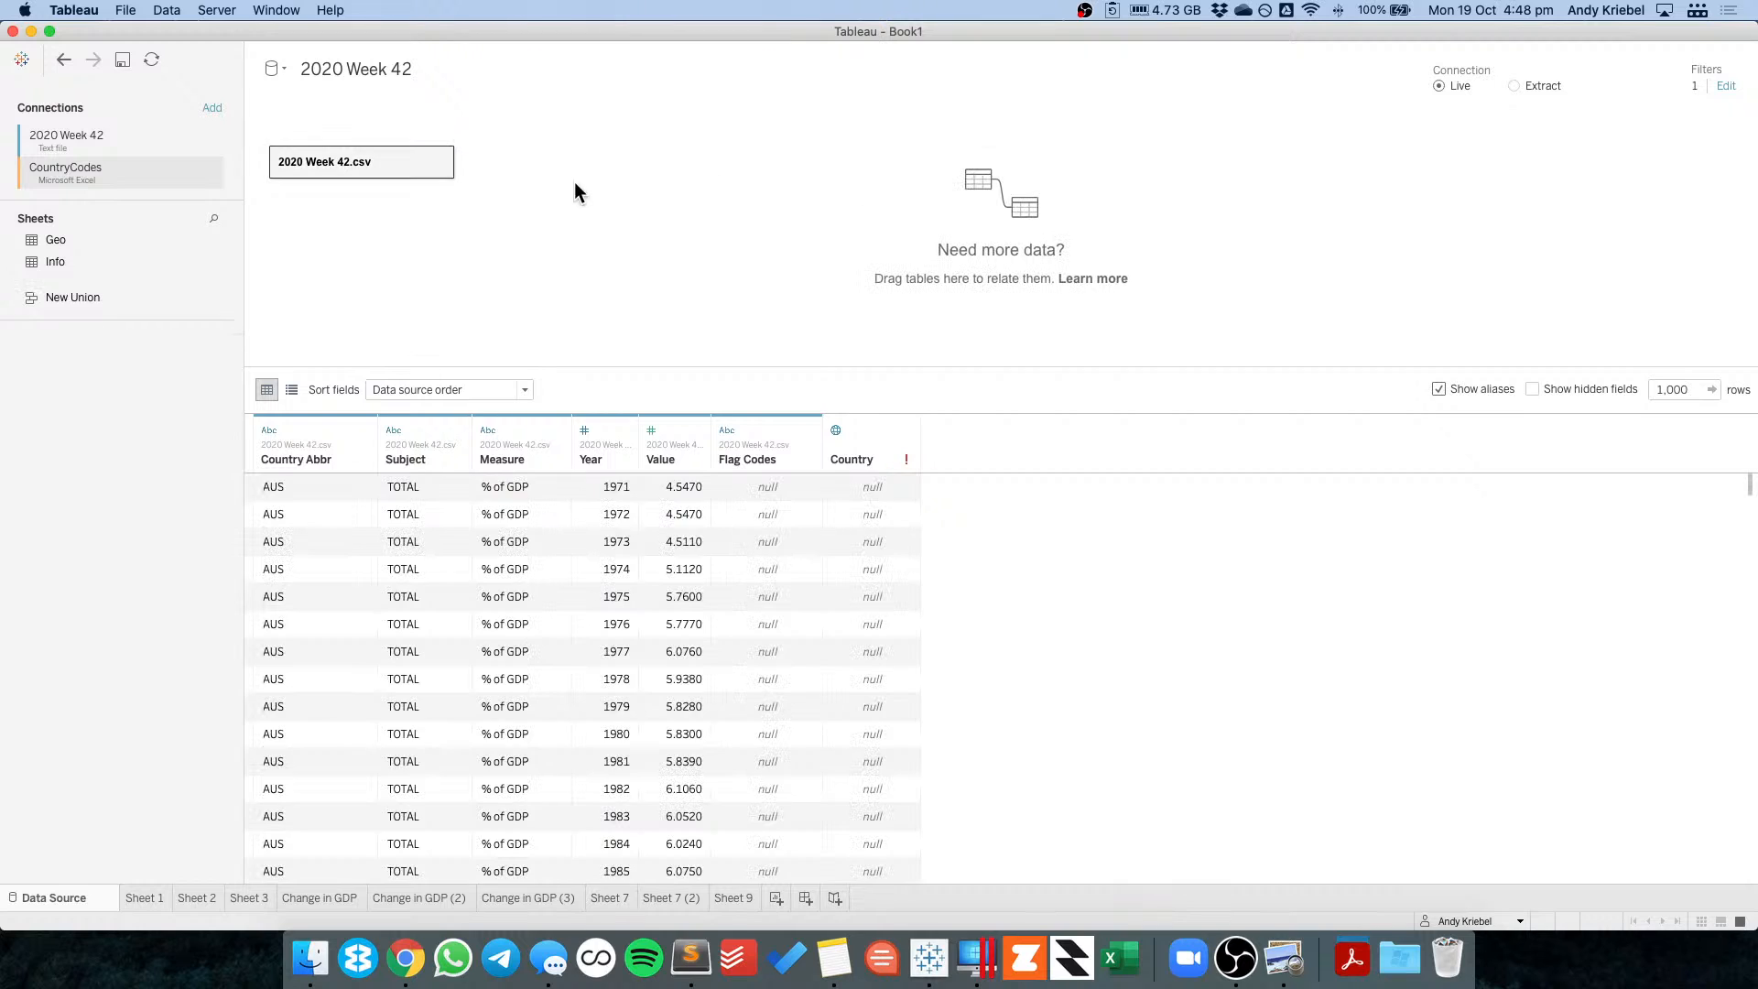
Open 2020 Week 42.csv's physical tables and left join Info to it on Country Abbr = Alpha-3.
double_click(404, 162)
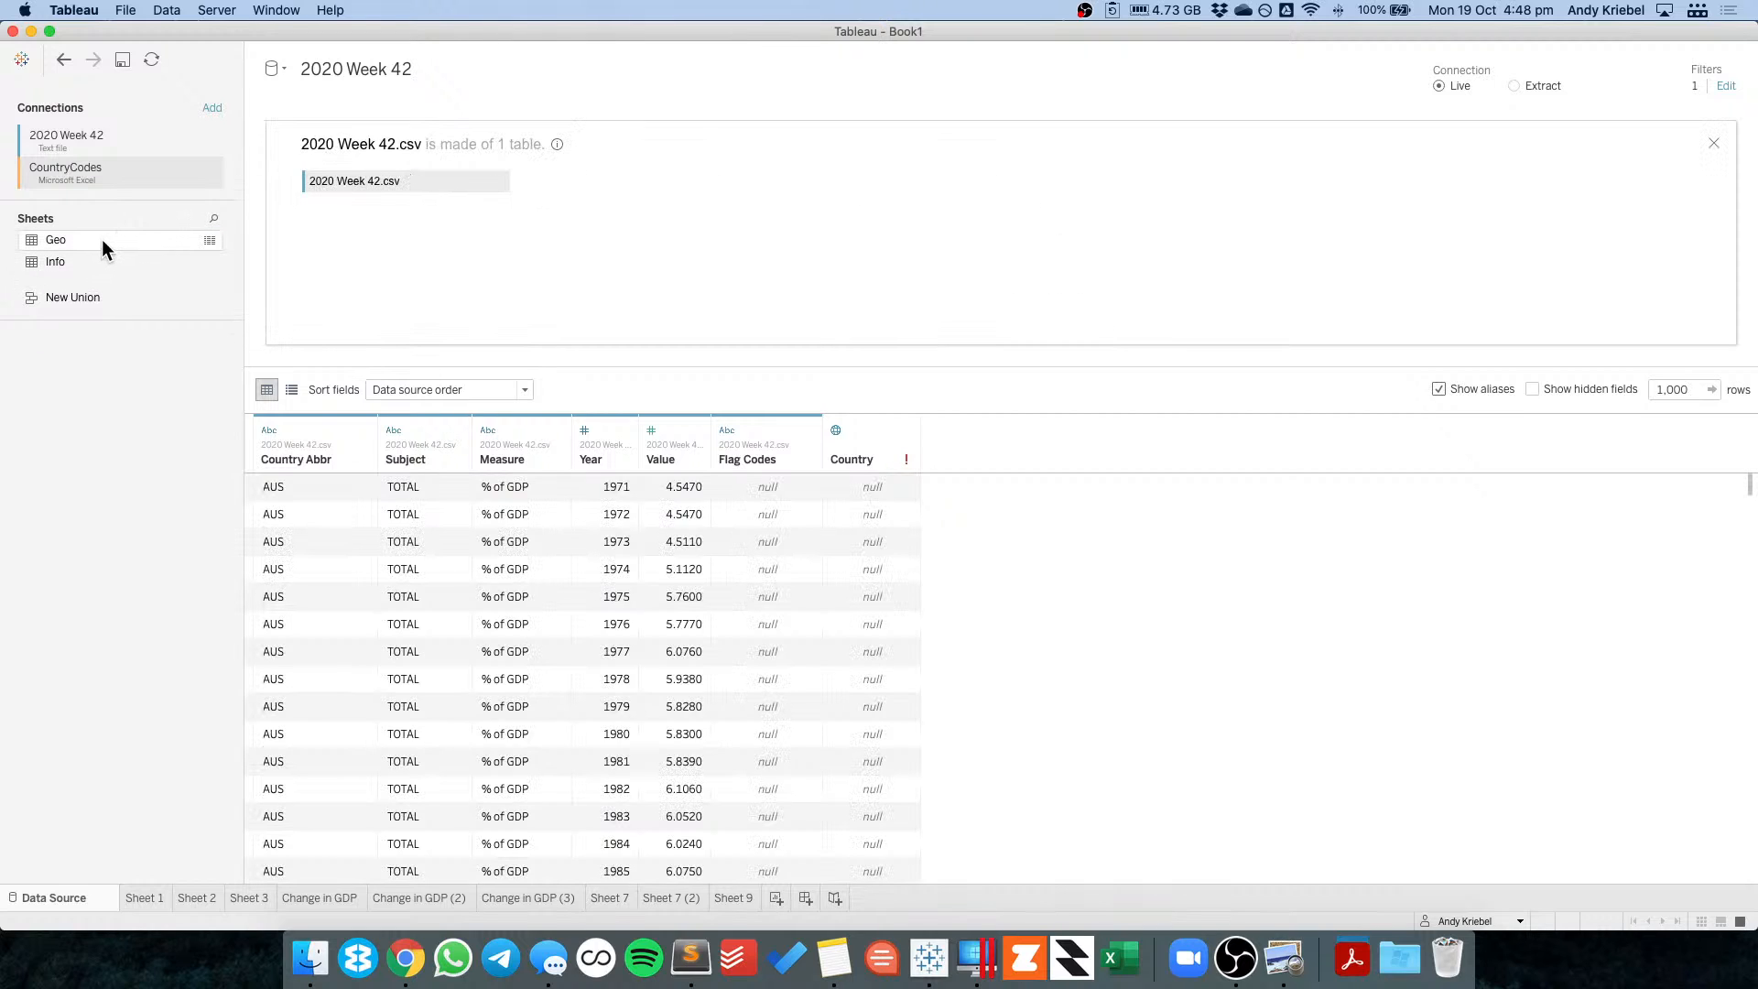
left_click_drag(106, 260, 699, 213)
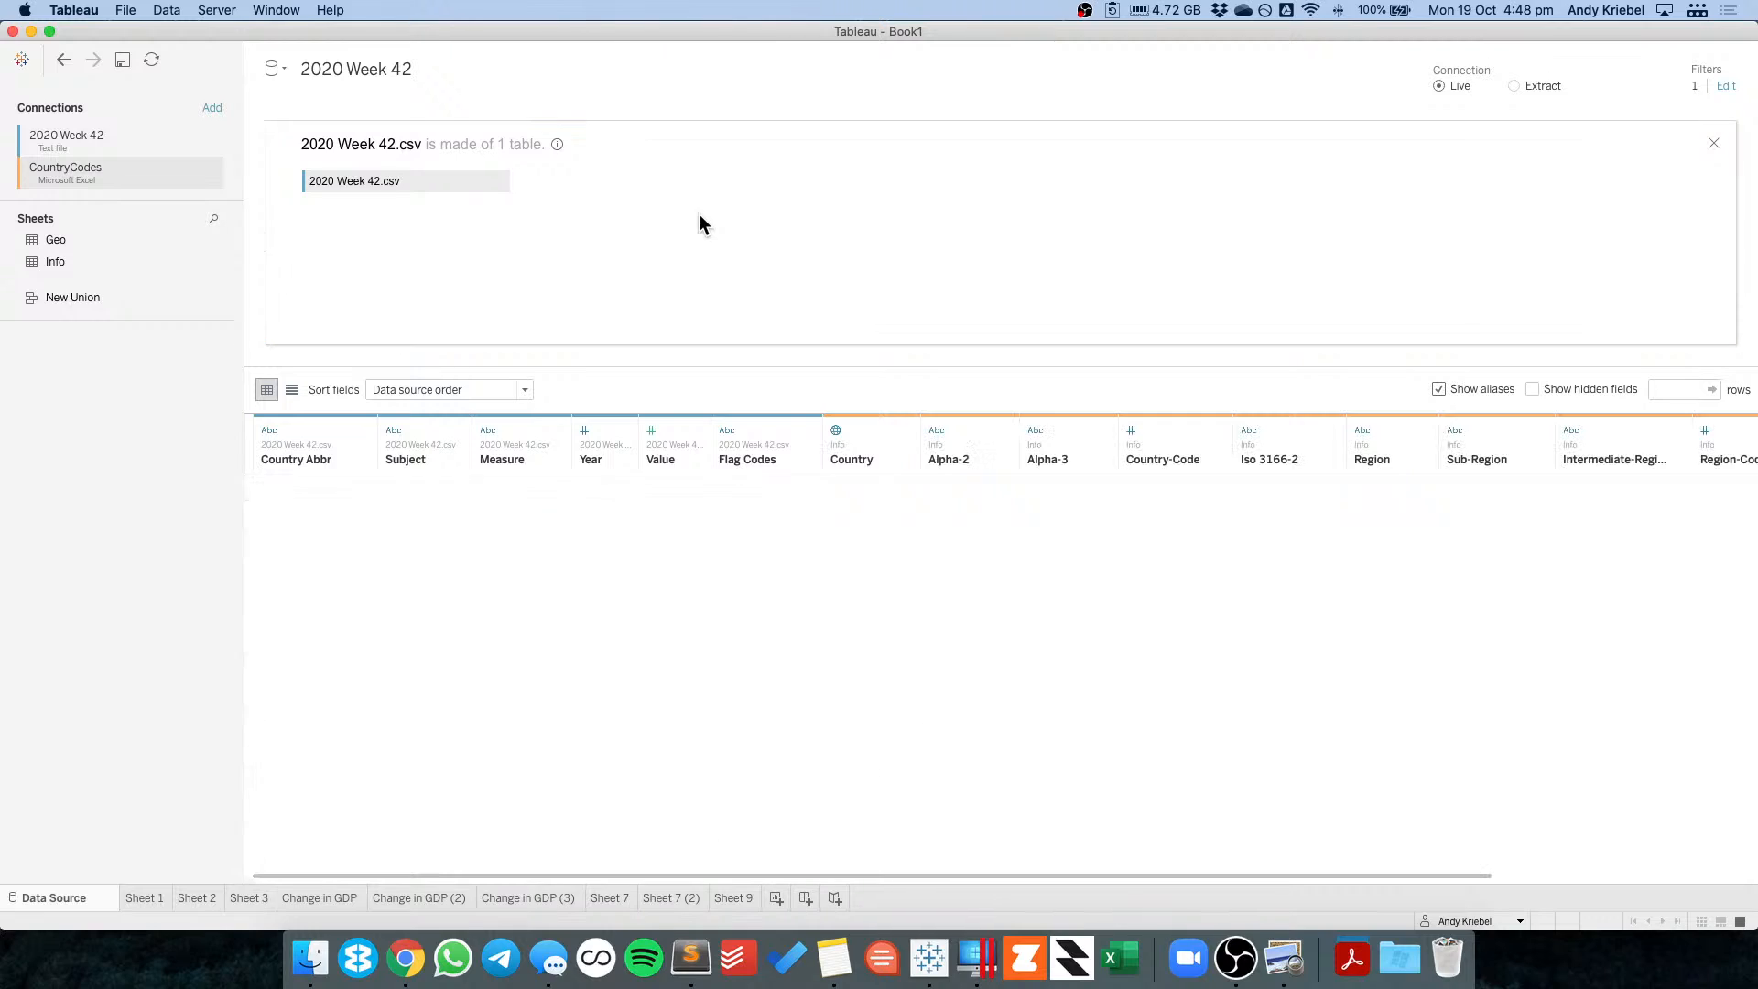
left_click(512, 246)
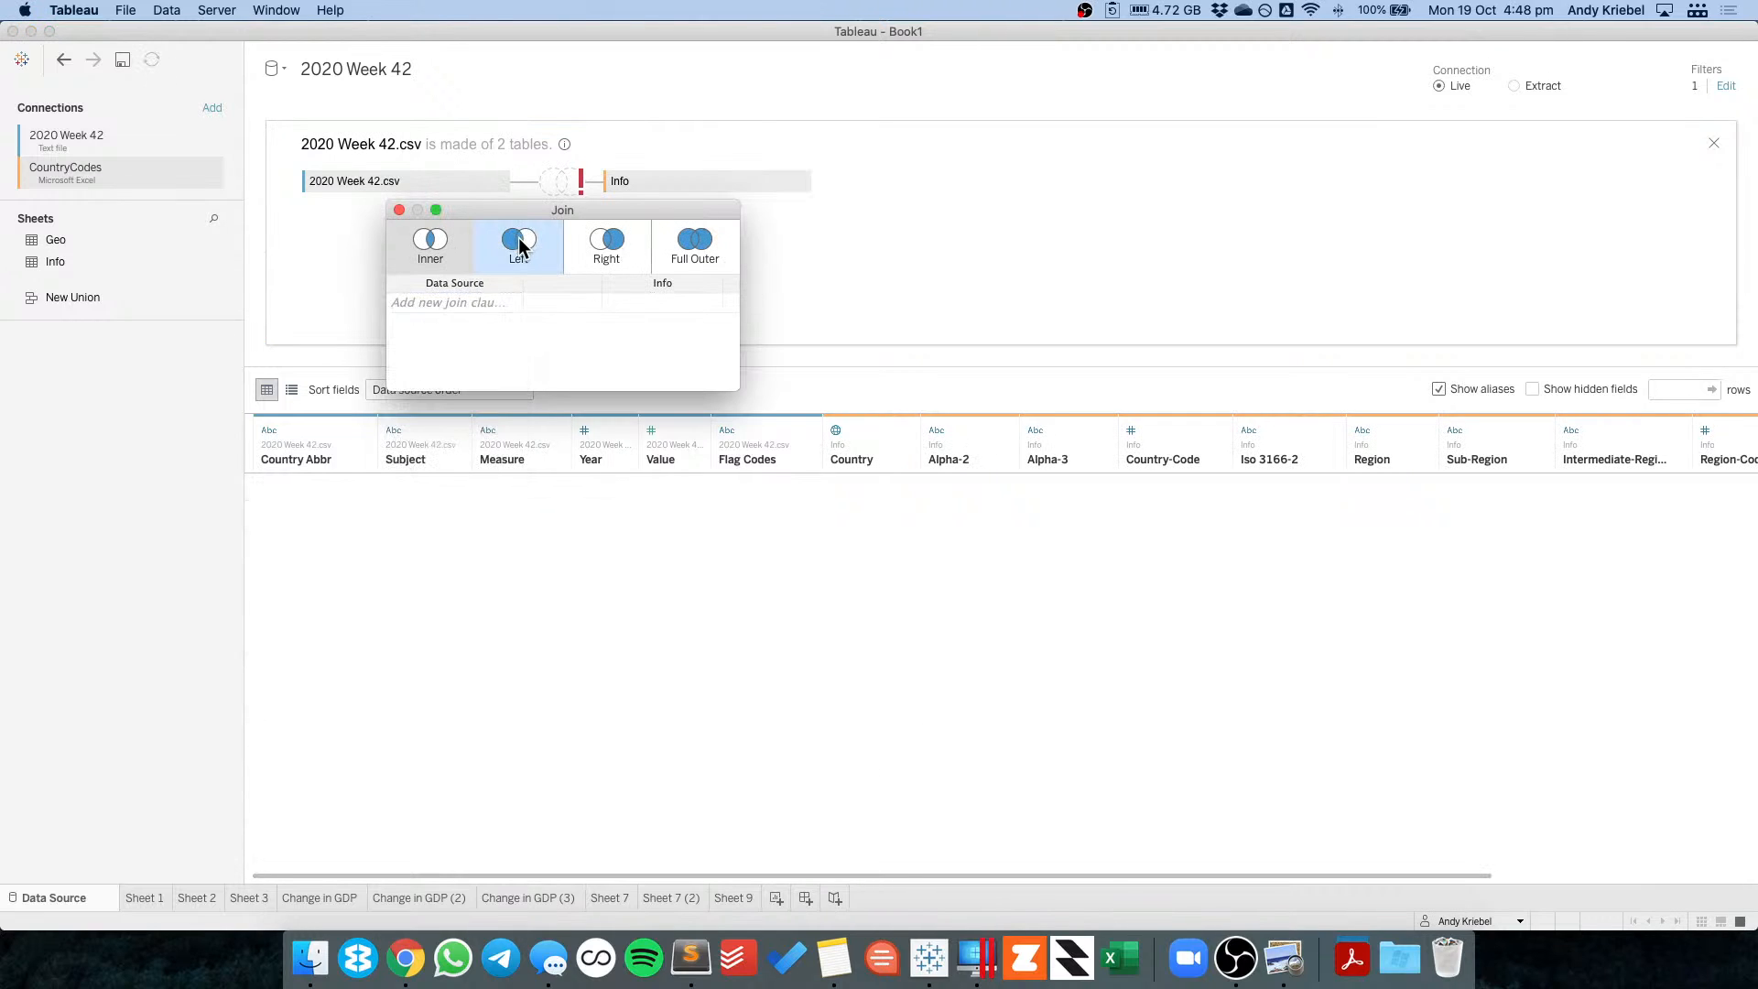
left_click(465, 302)
left_click(453, 323)
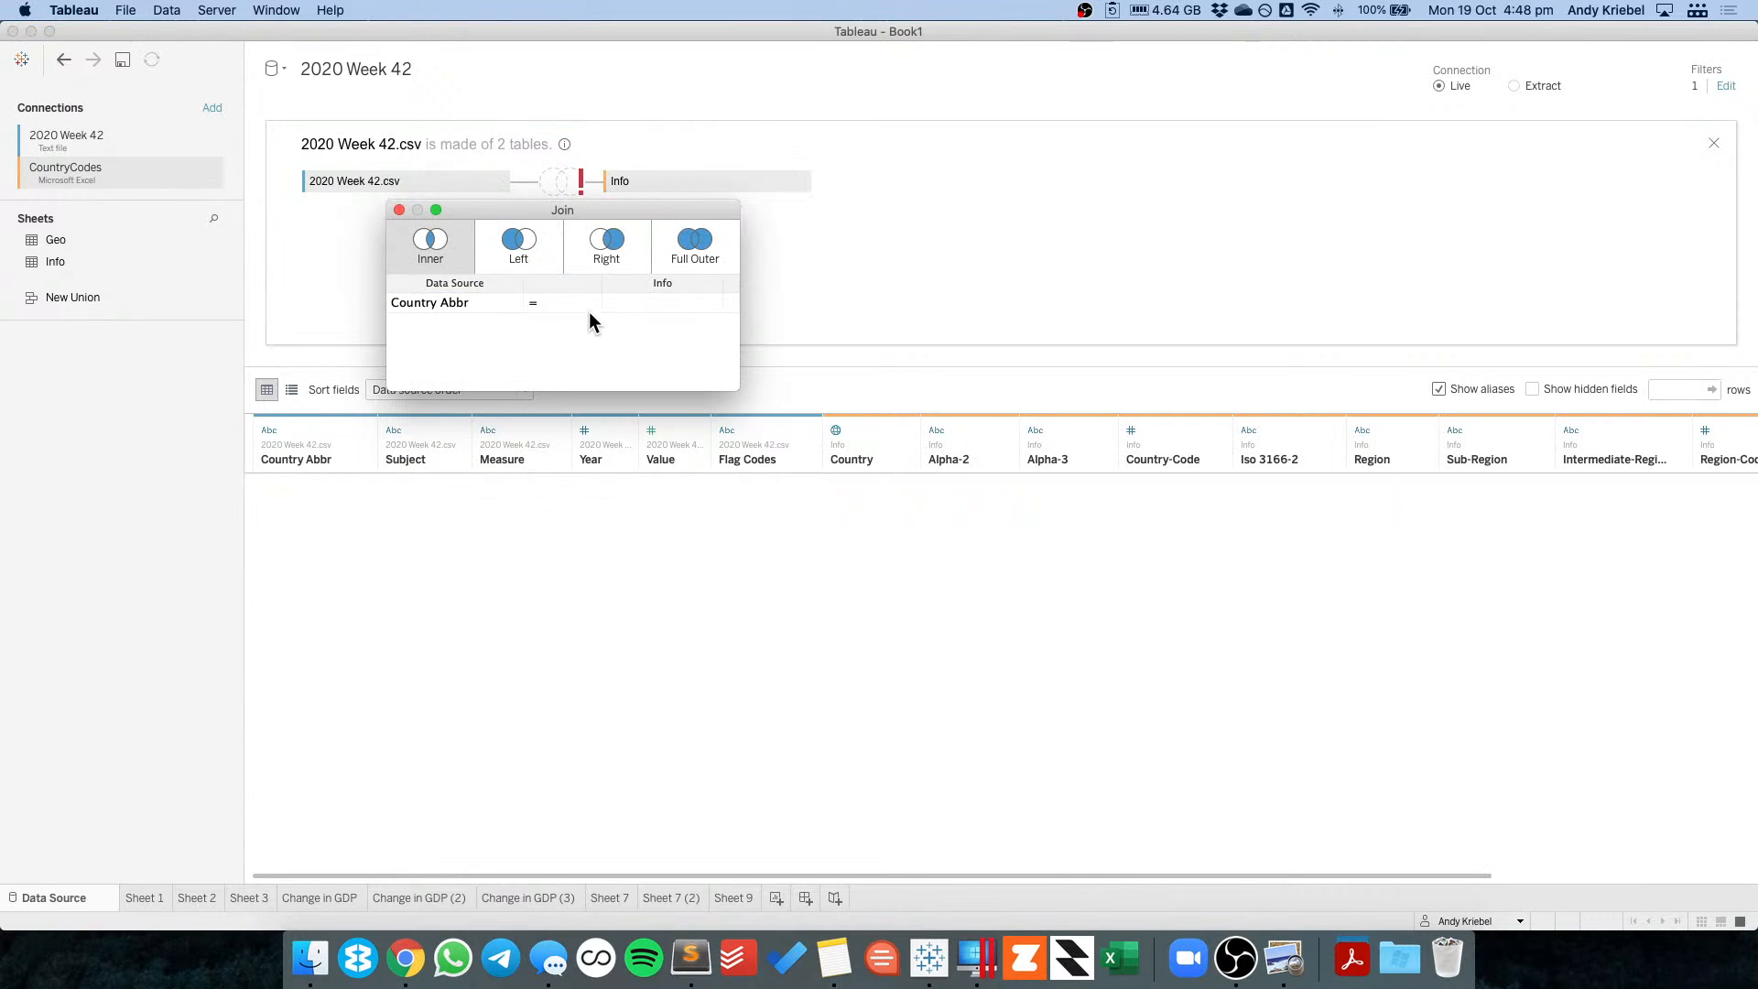
left_click(647, 305)
left_click(643, 340)
left_click(476, 256)
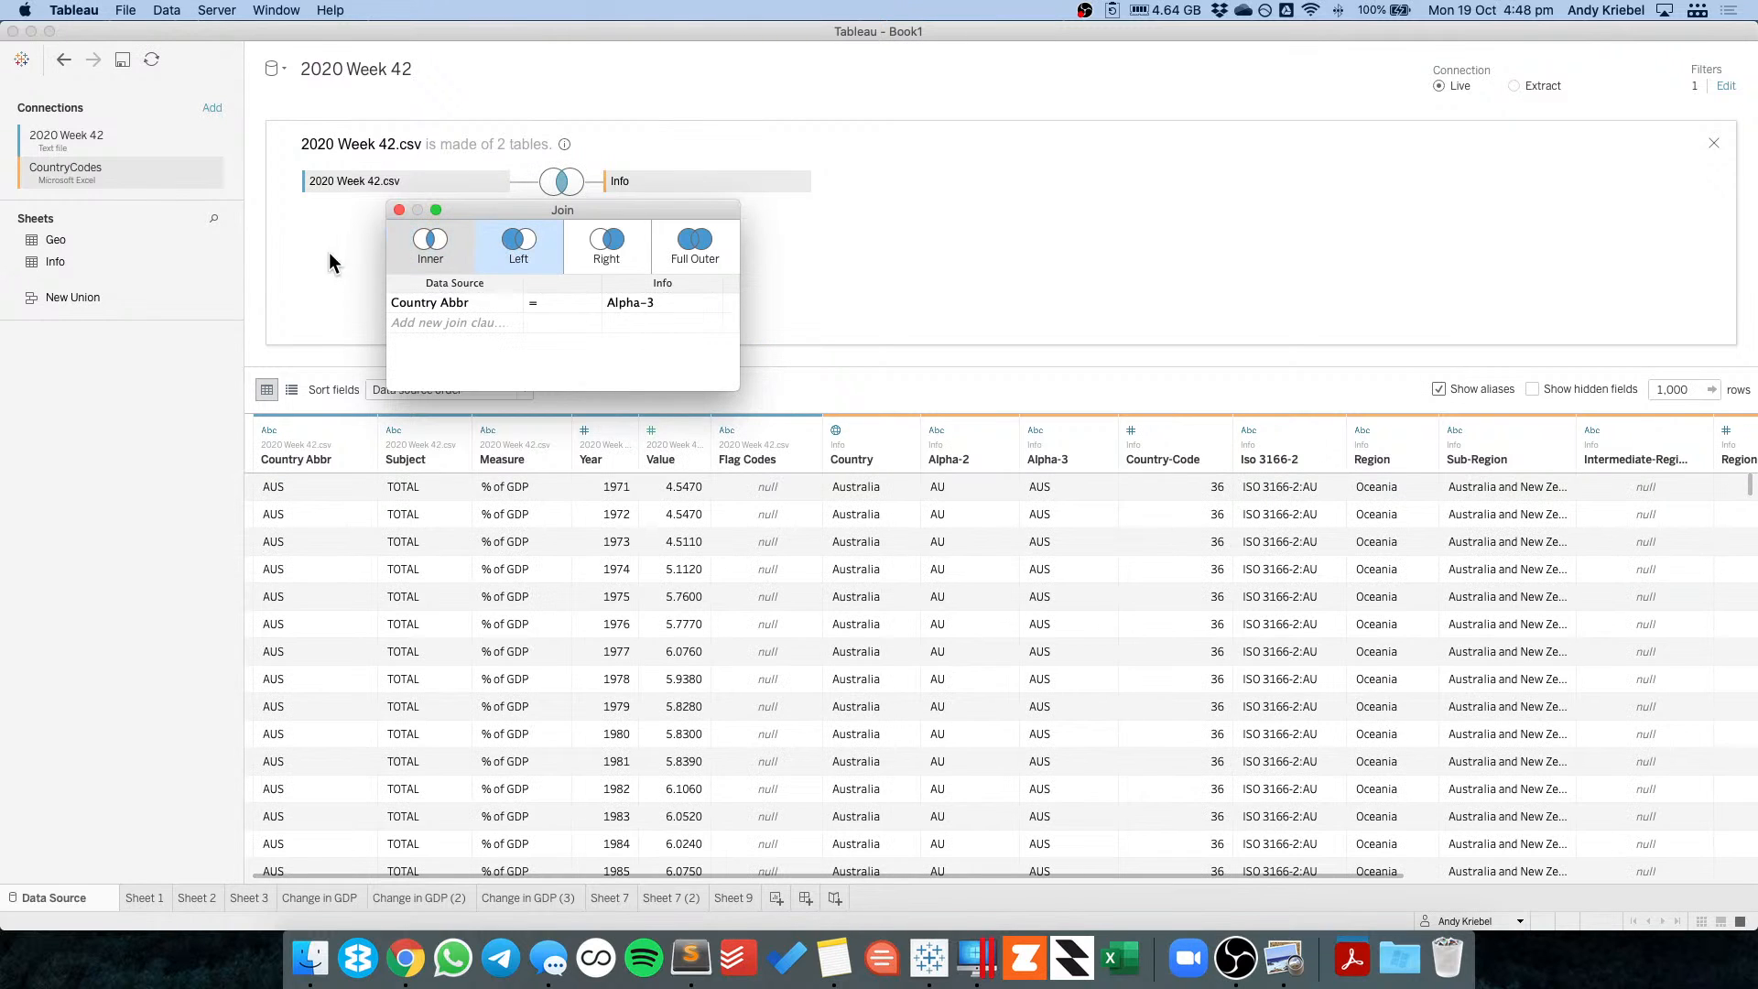
left_click(399, 211)
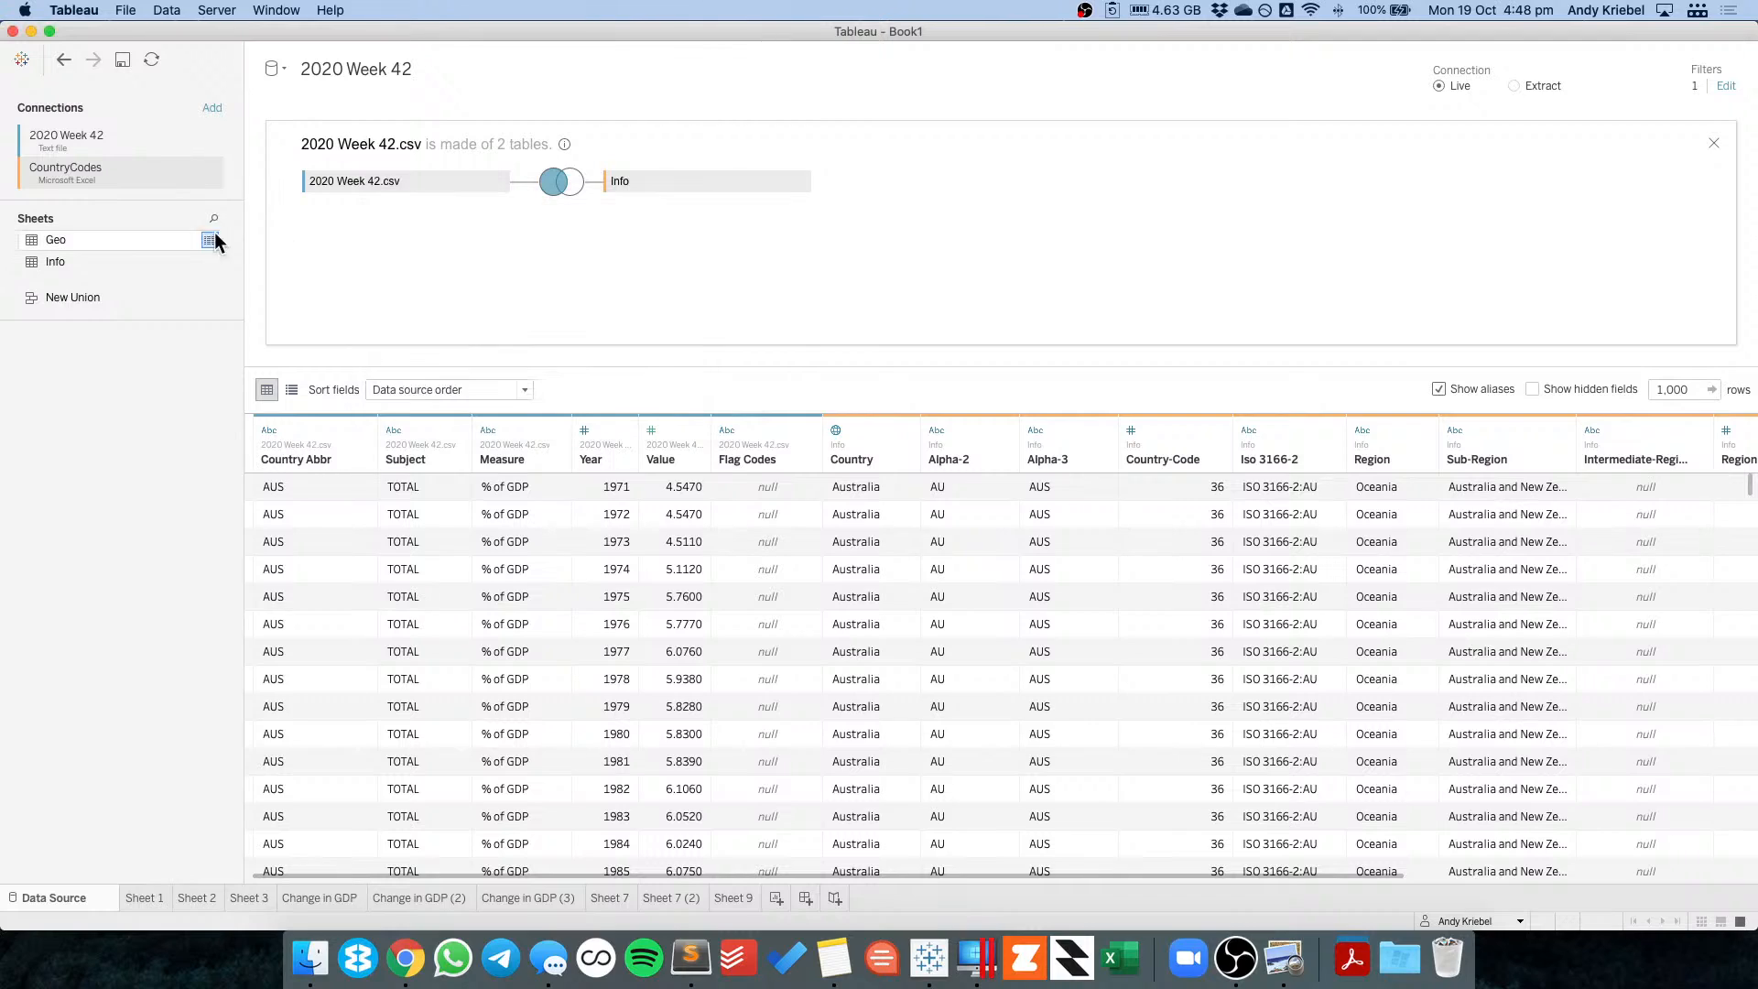
Hide the Iso 3166-2, Country-Code, Alpha-2 and Alpha-3 fields of the Info table in the data source.
left_click_drag(92, 243, 934, 189)
left_click(1102, 182)
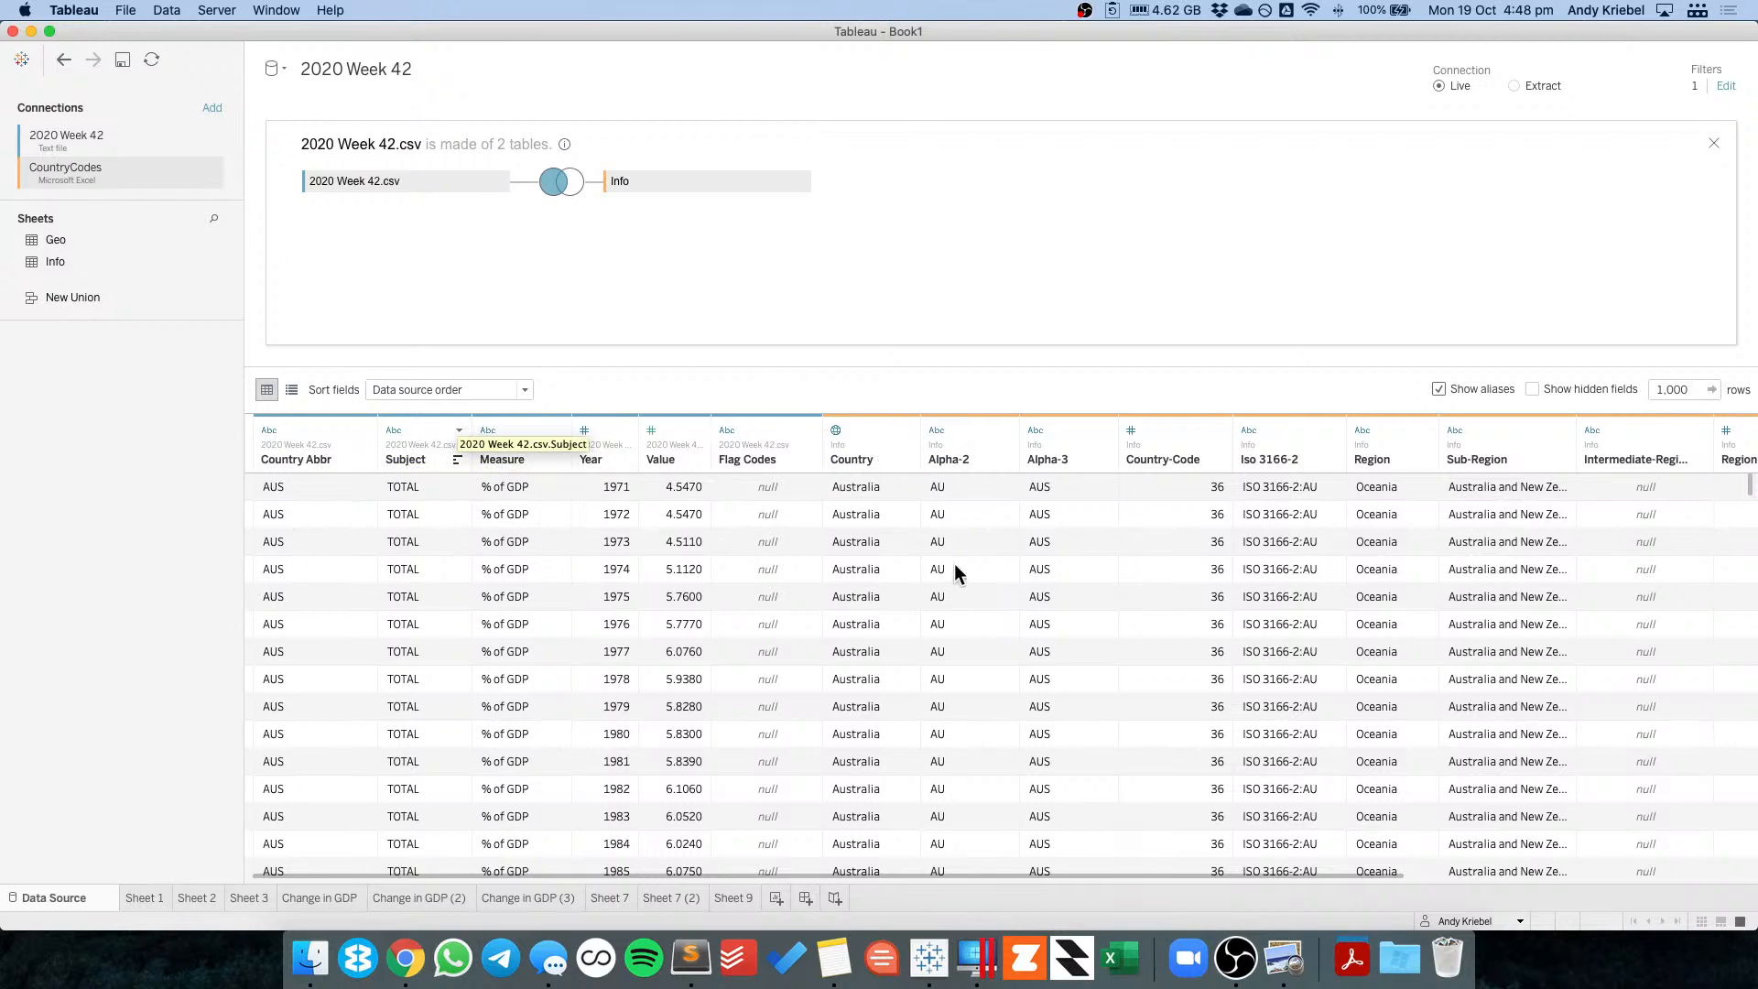
left_click(1332, 429)
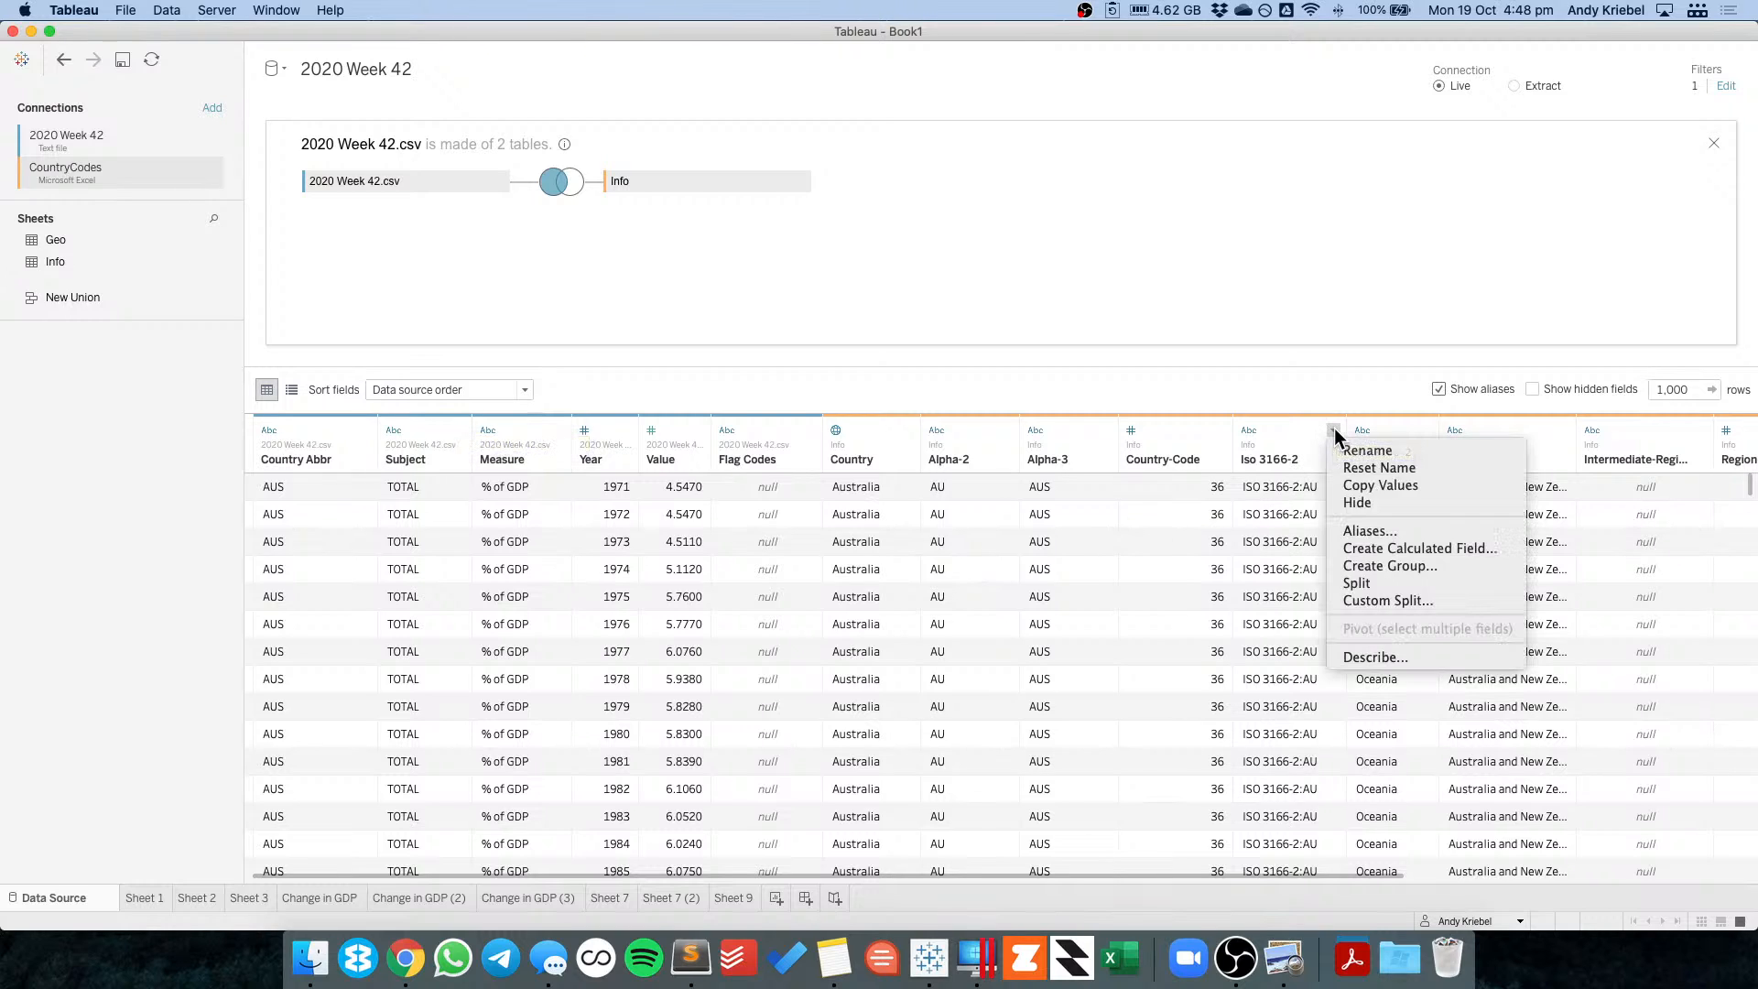
left_click(1351, 503)
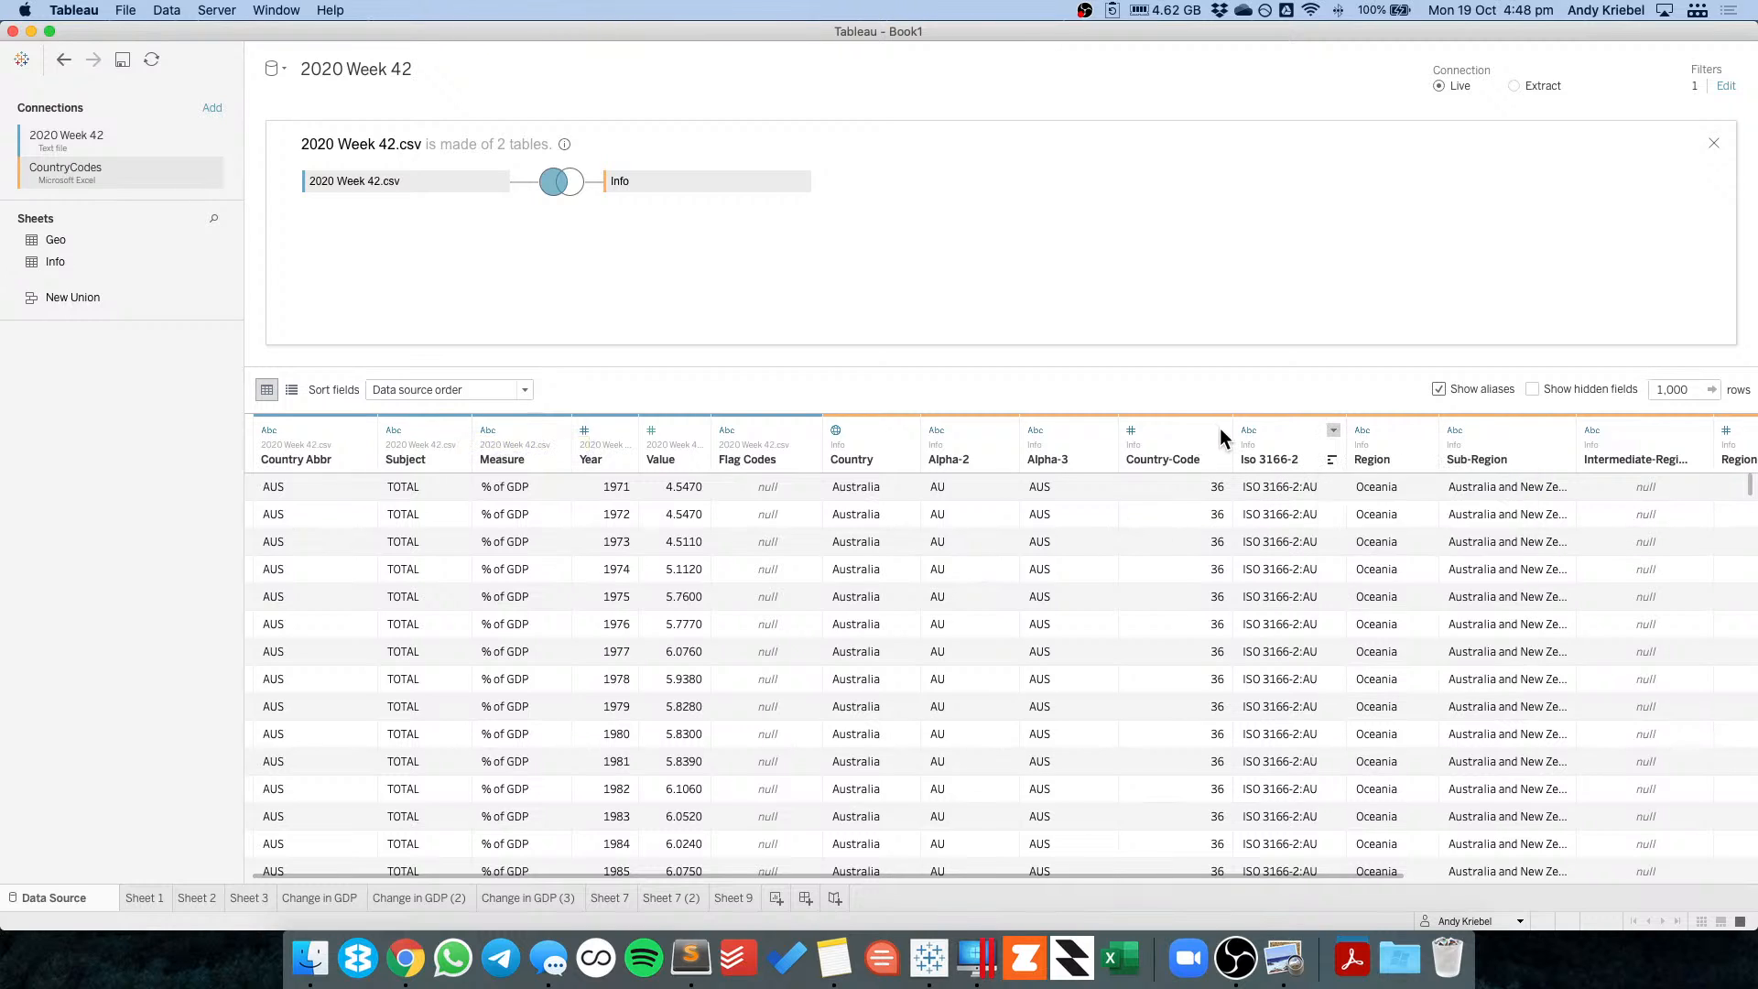
left_click(1220, 431)
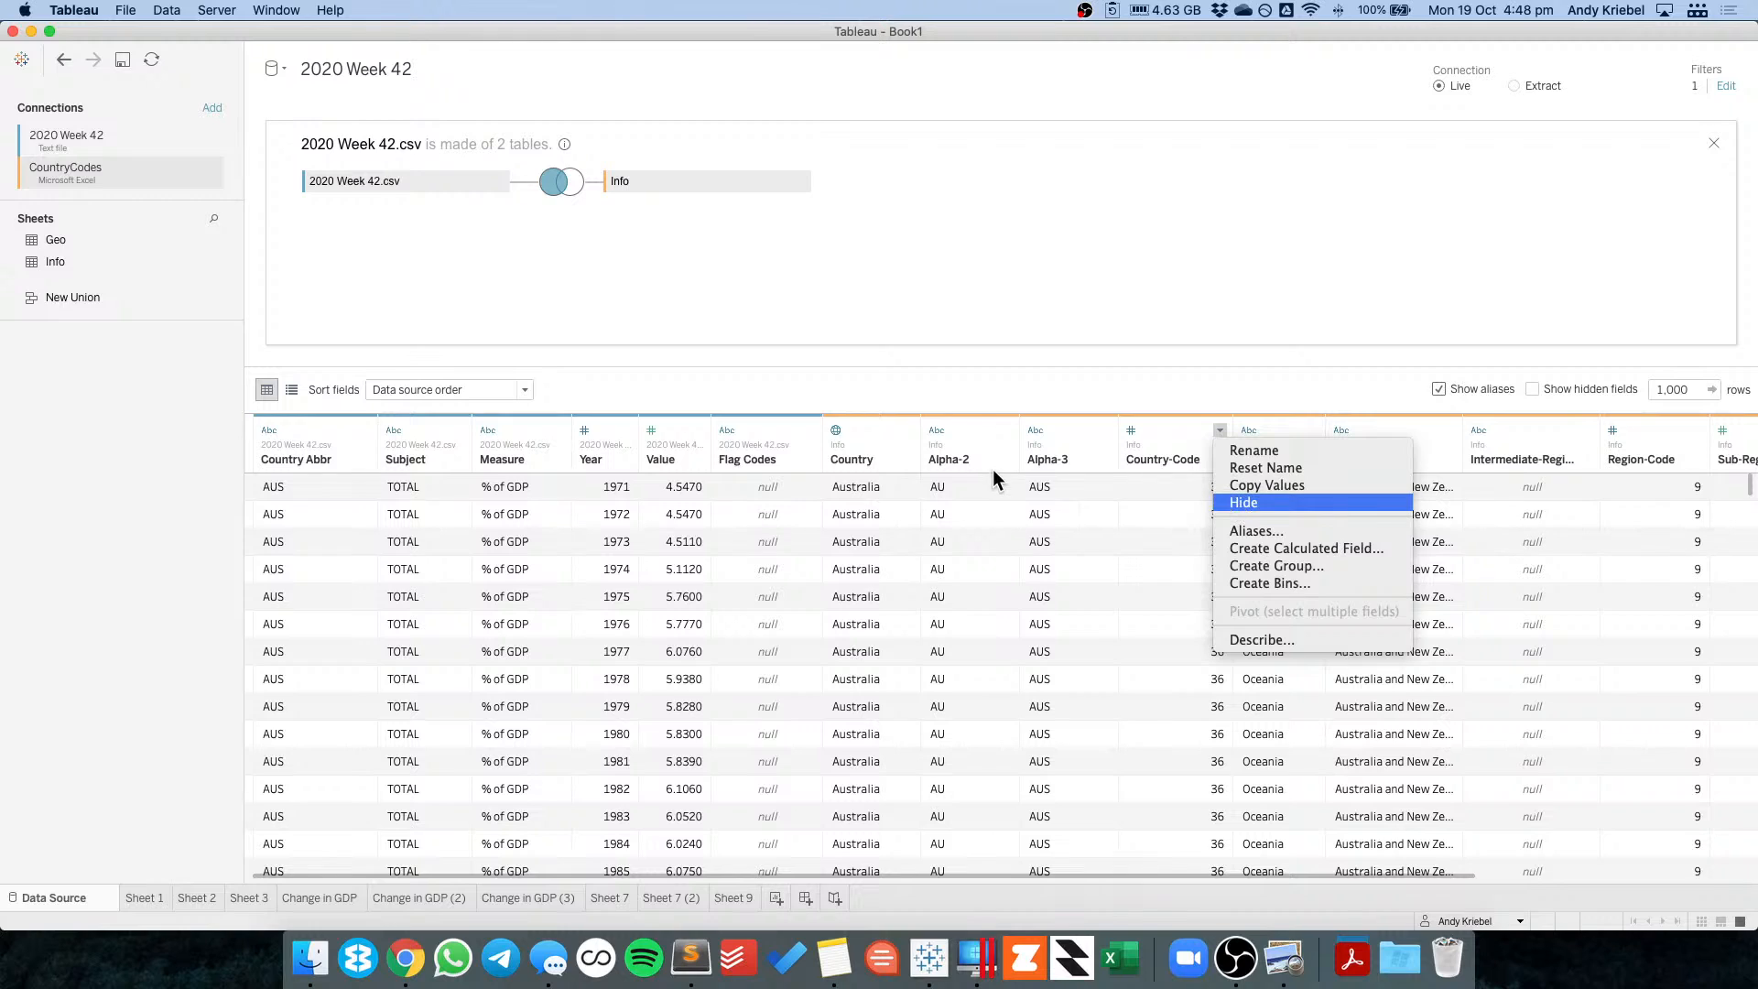
left_click(1006, 430)
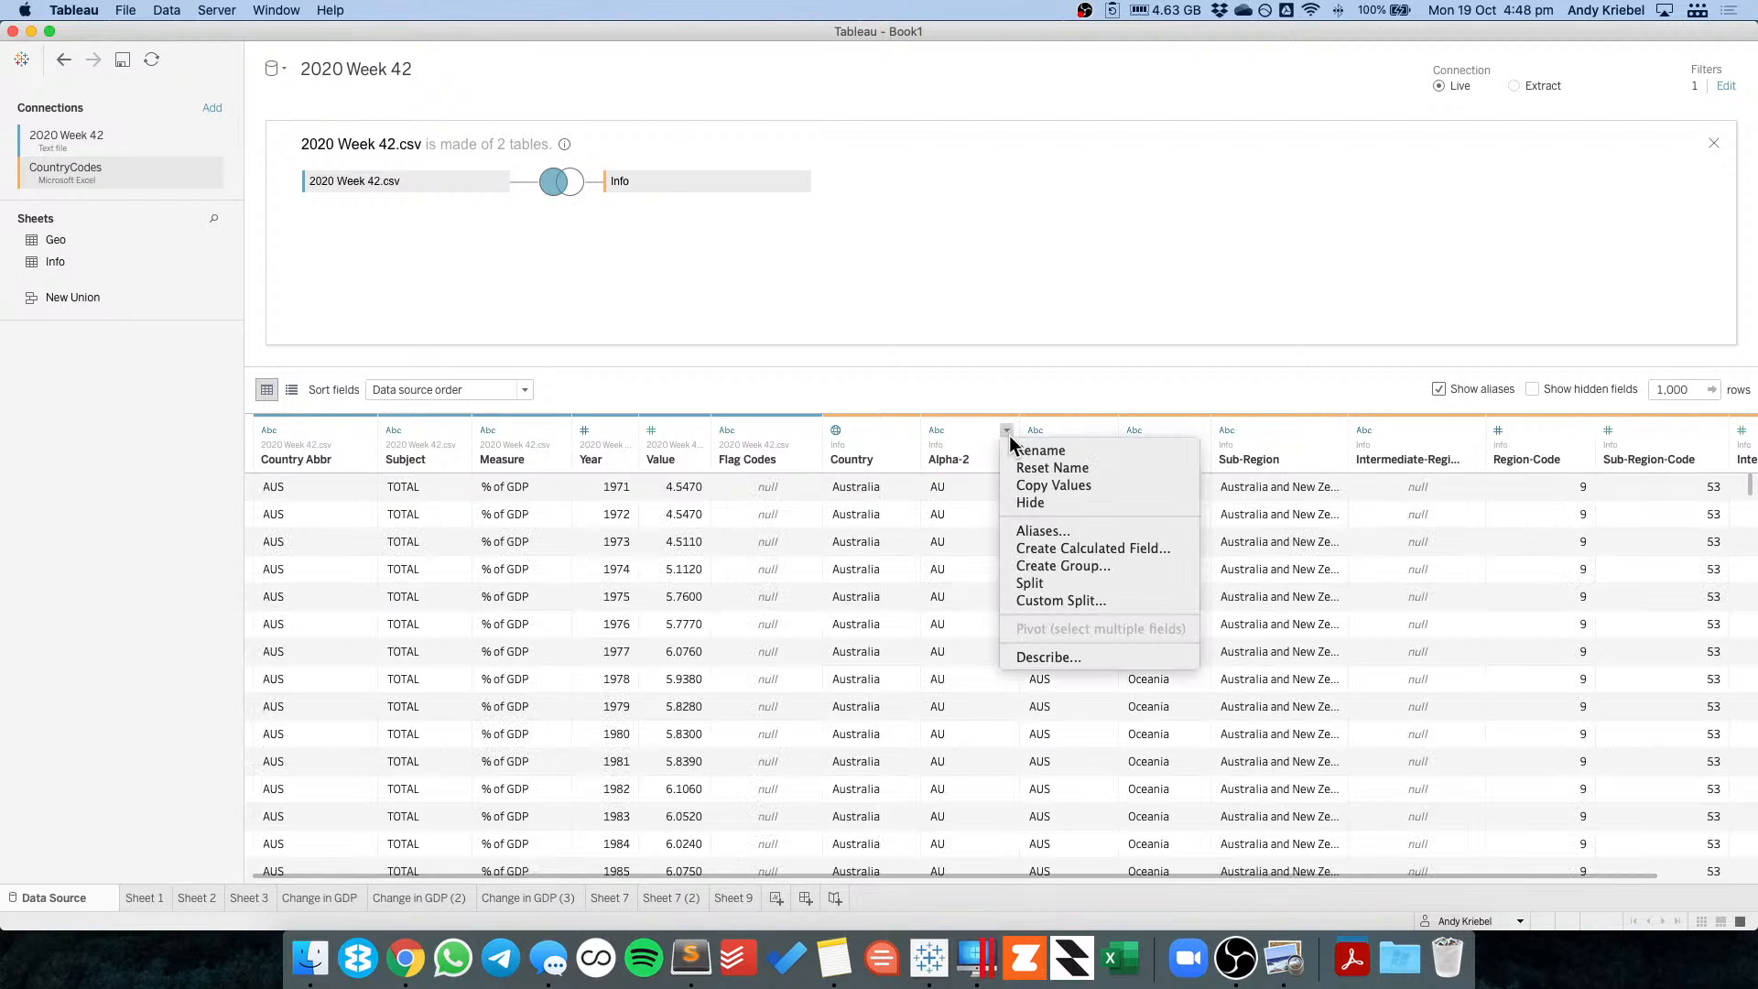
key("Return")
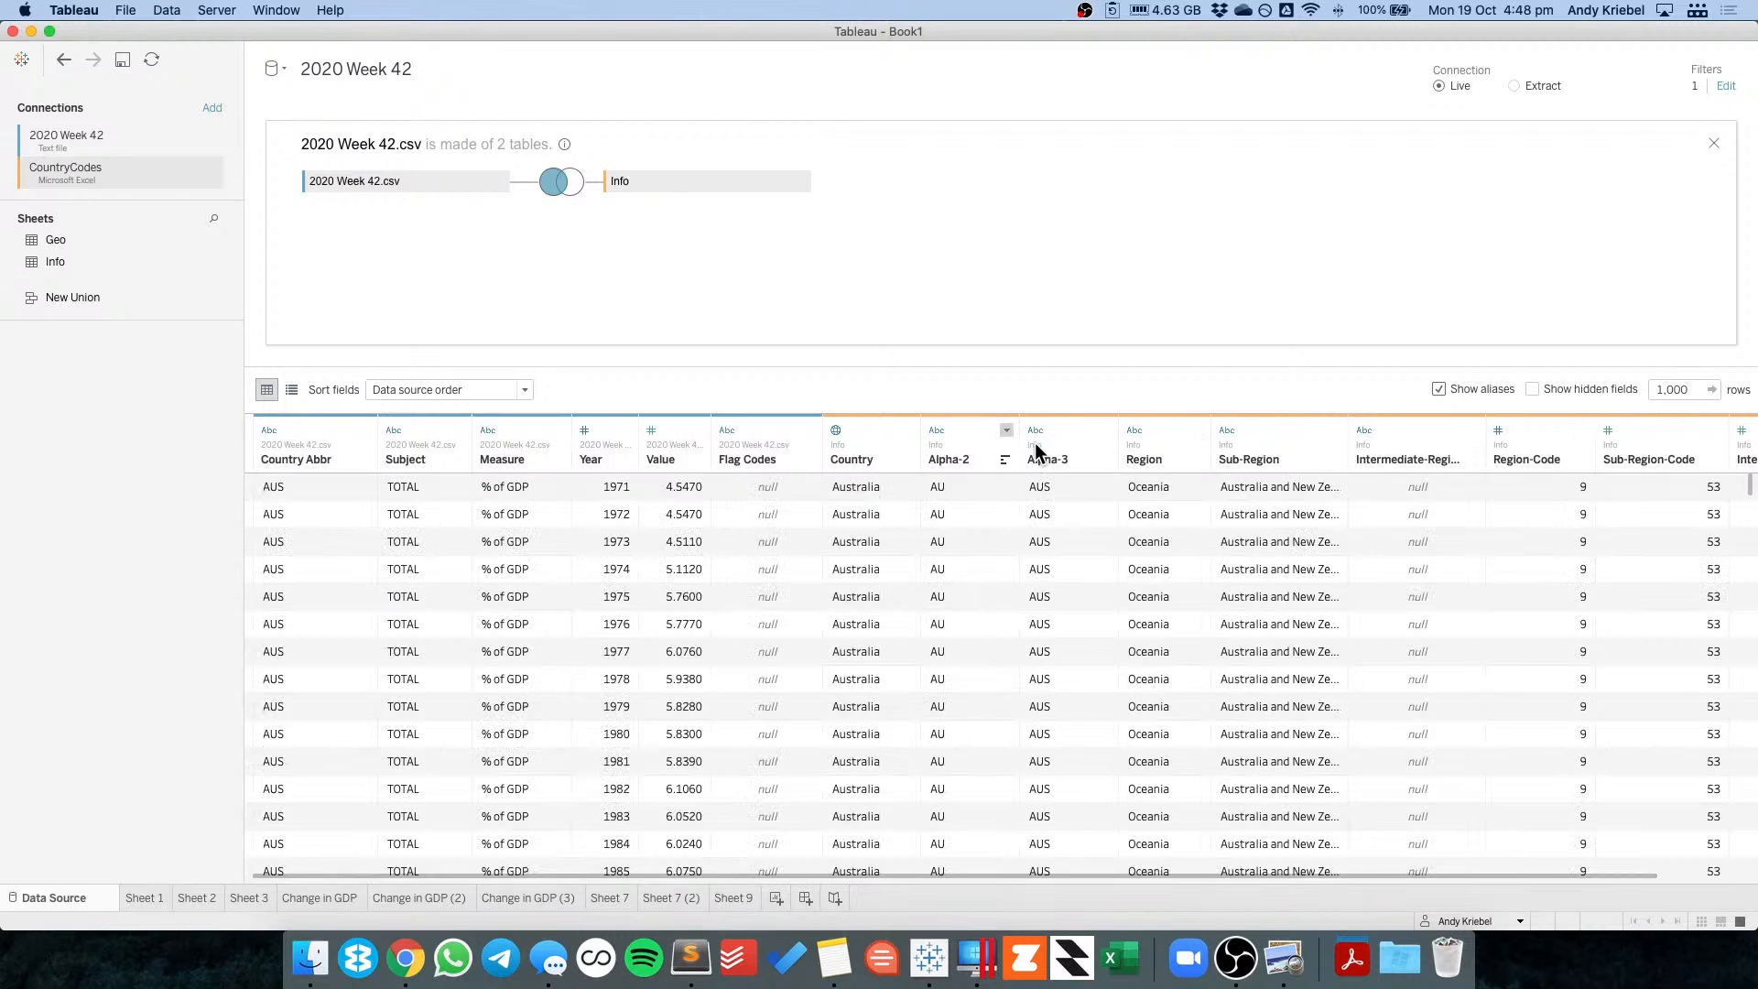
left_click(1006, 430)
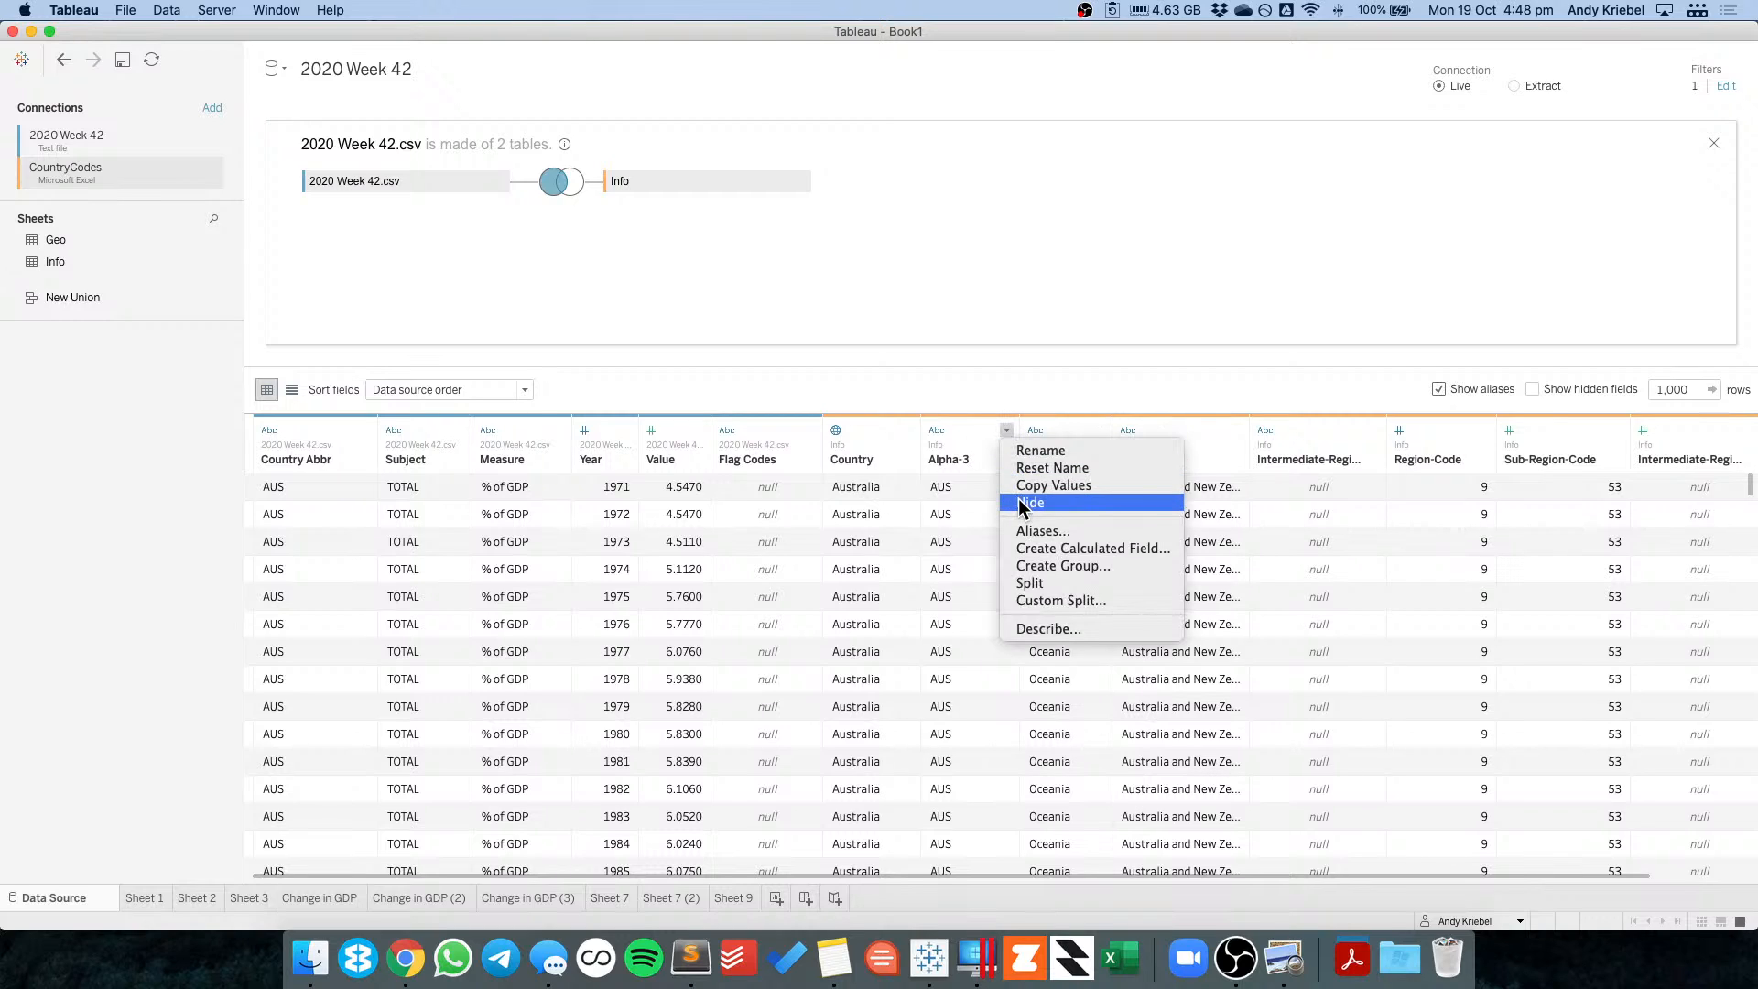
left_click(1019, 500)
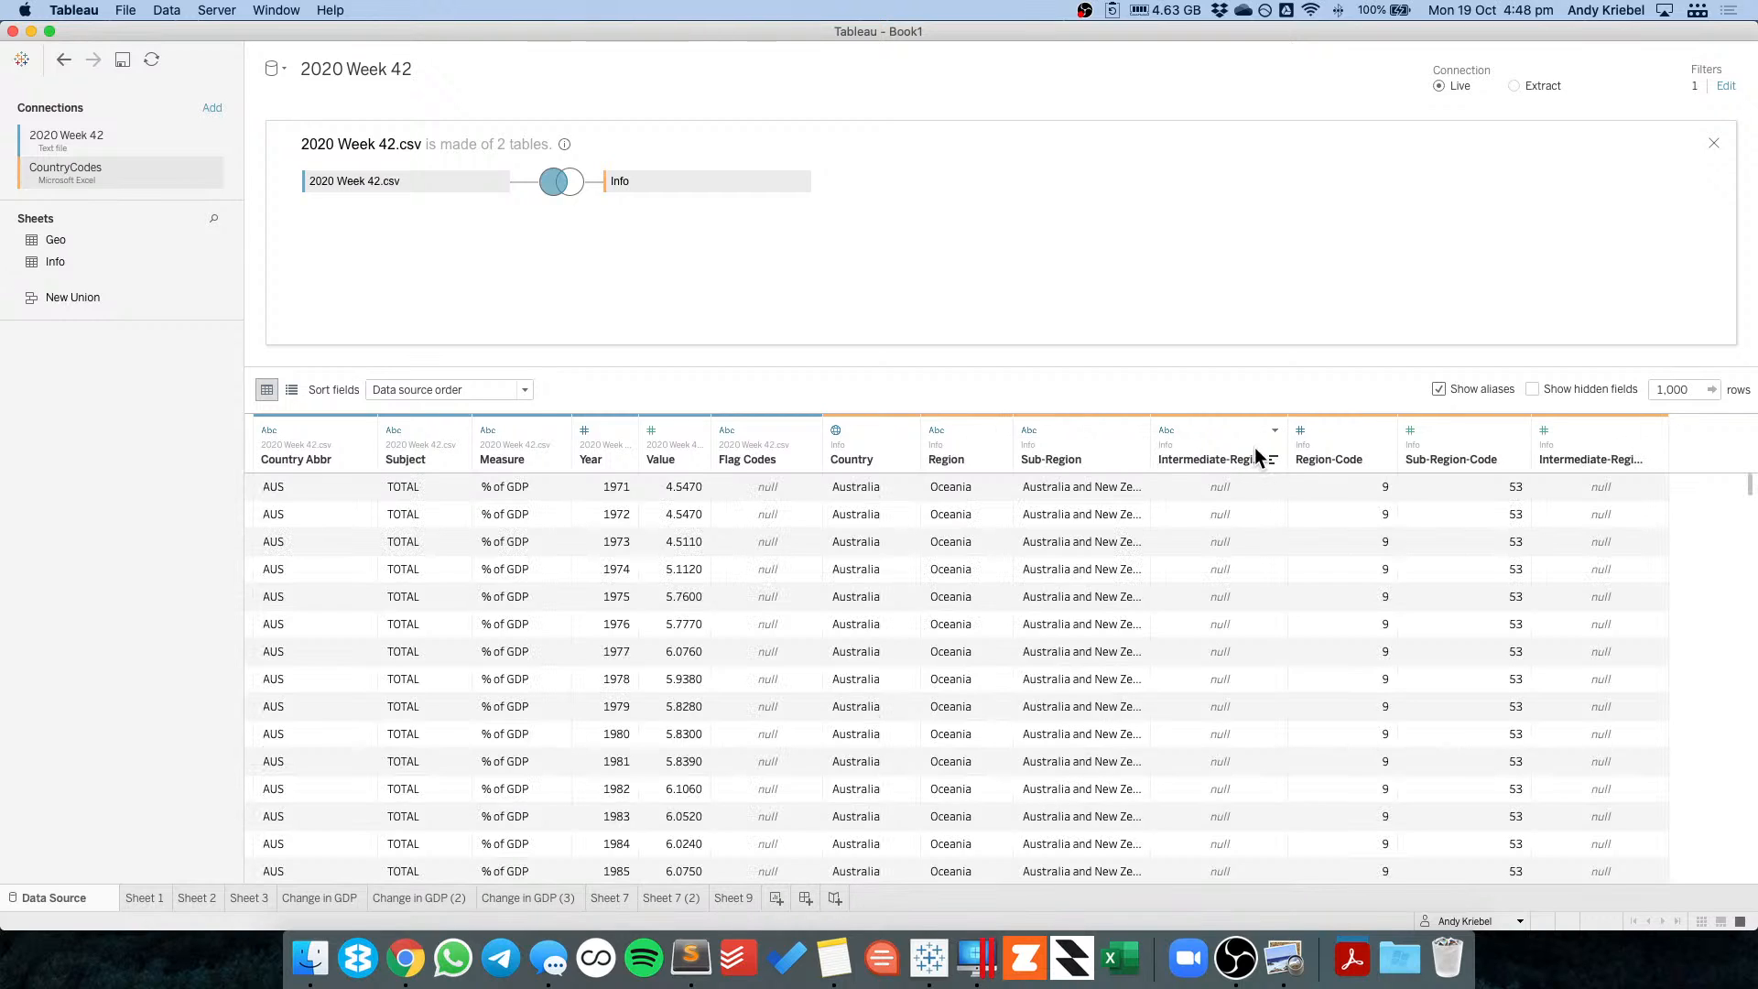
Hide Info's Region-Code, Sub-Region-Code and numeric Intermediate-Region code fields together.
left_click(1351, 433)
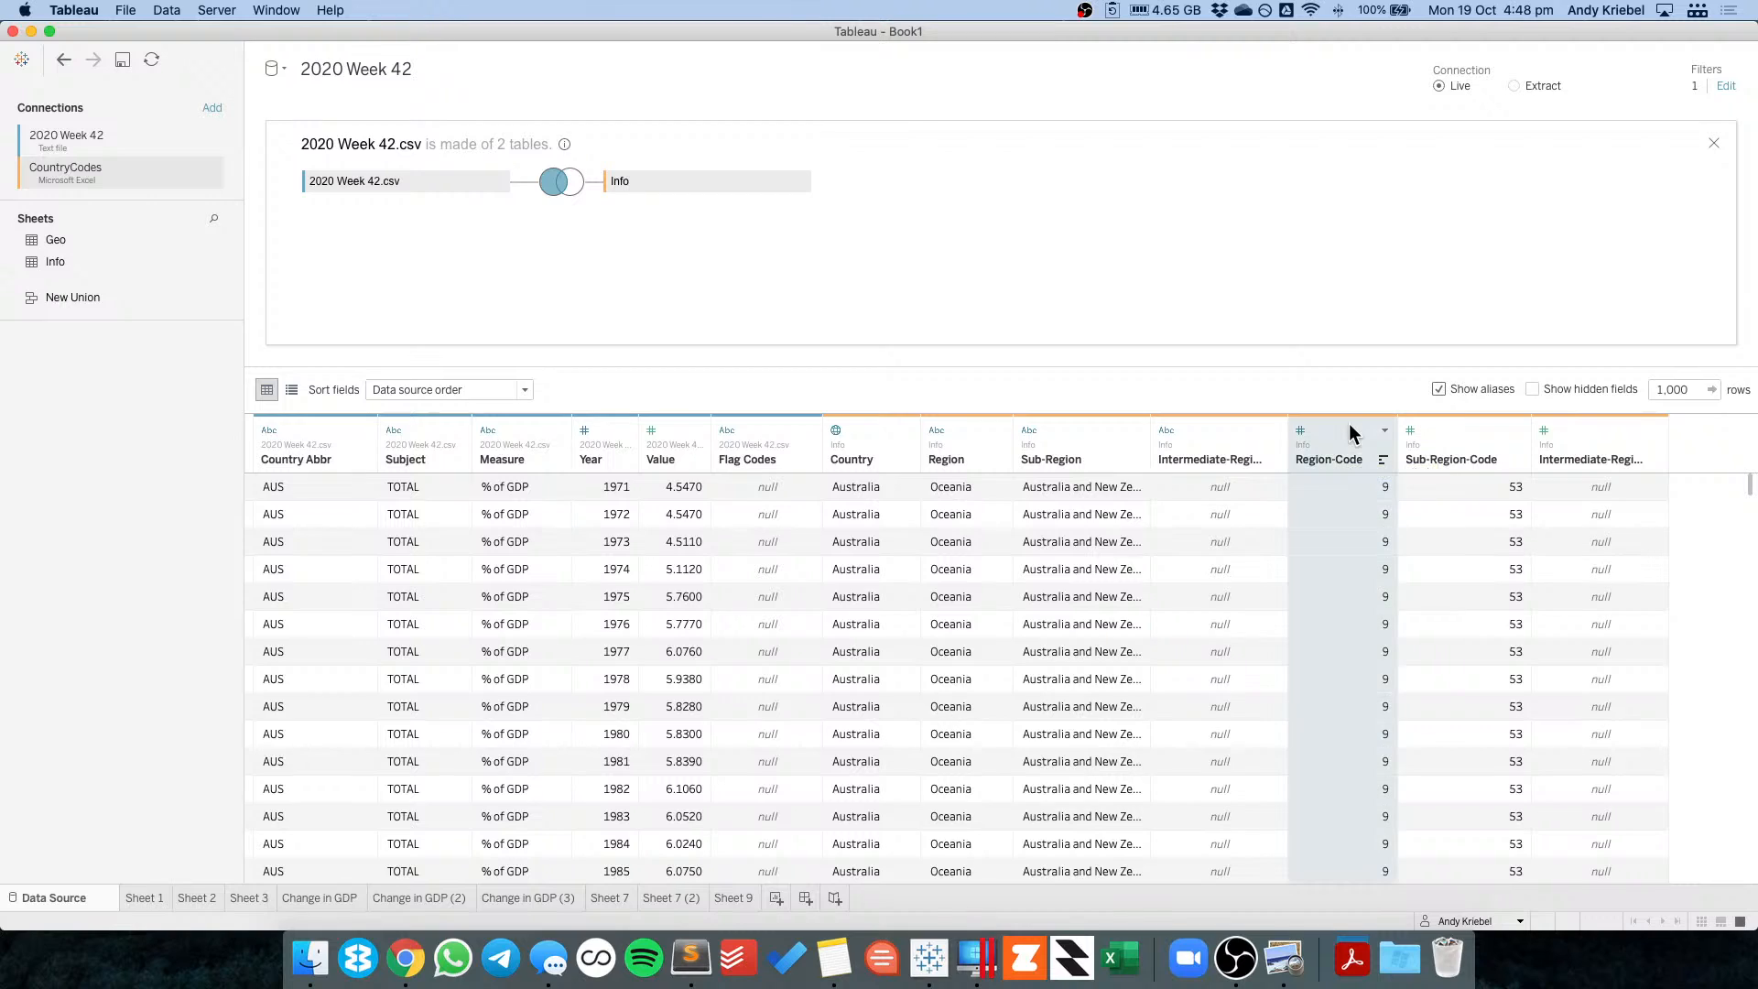
left_click(1586, 430, "shift")
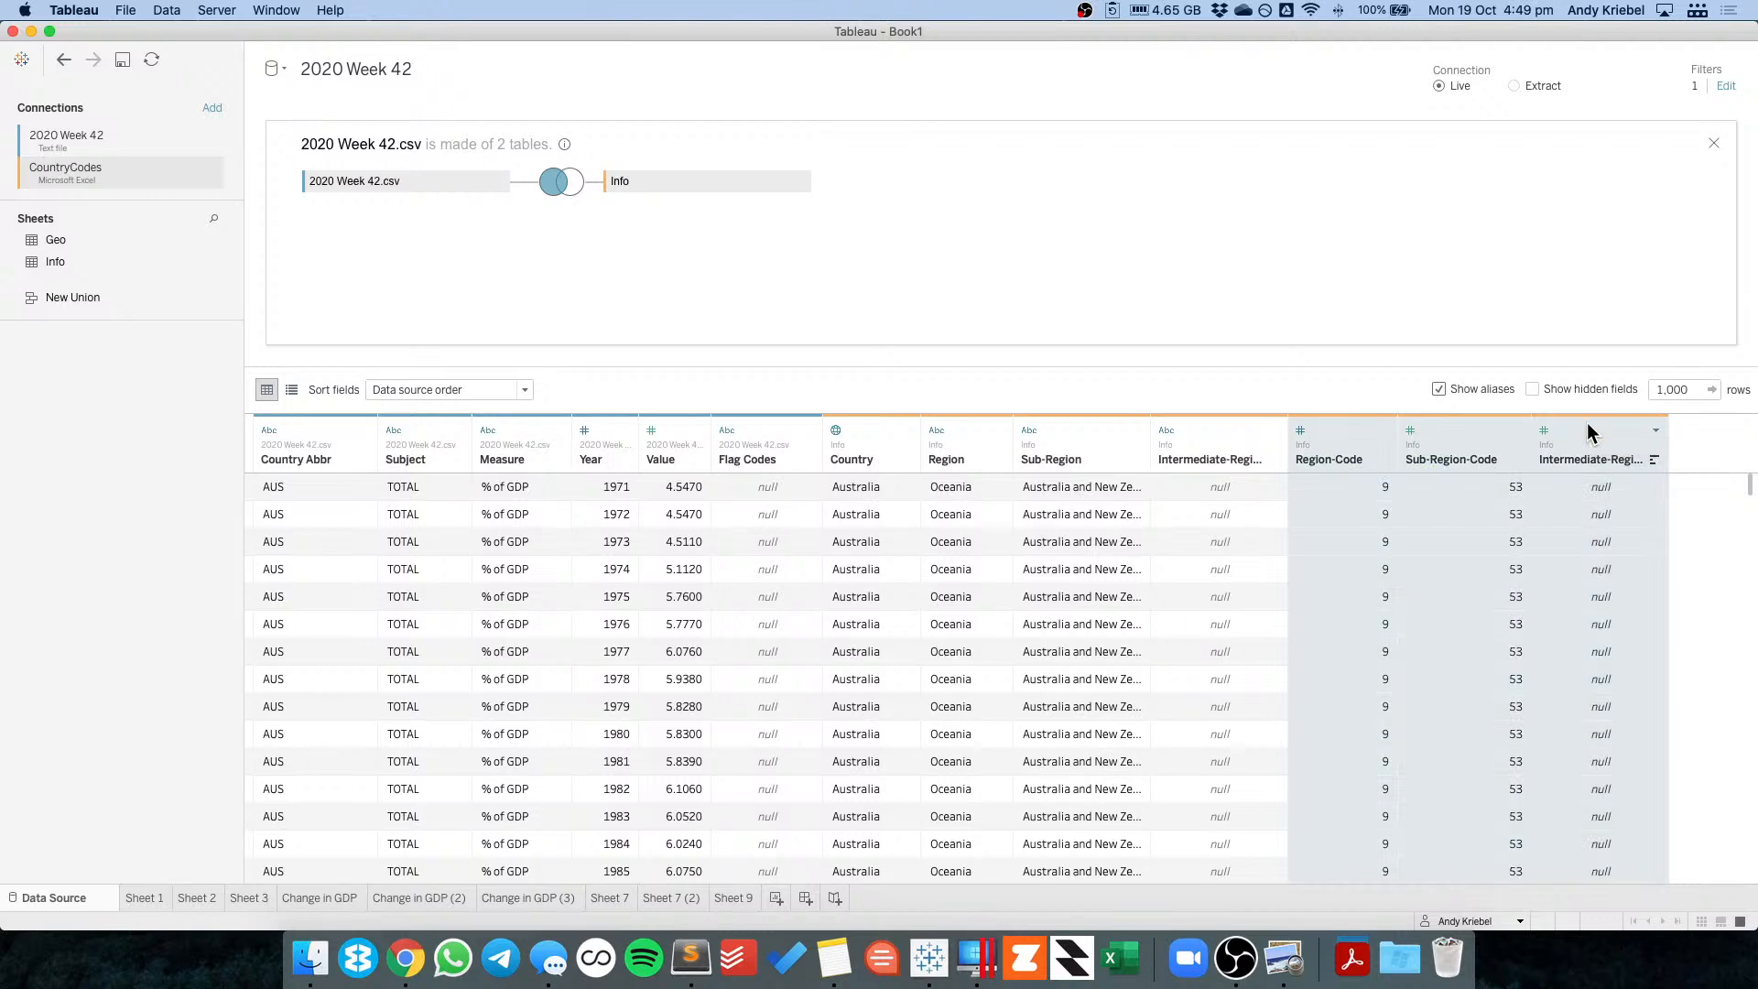
left_click(1655, 432)
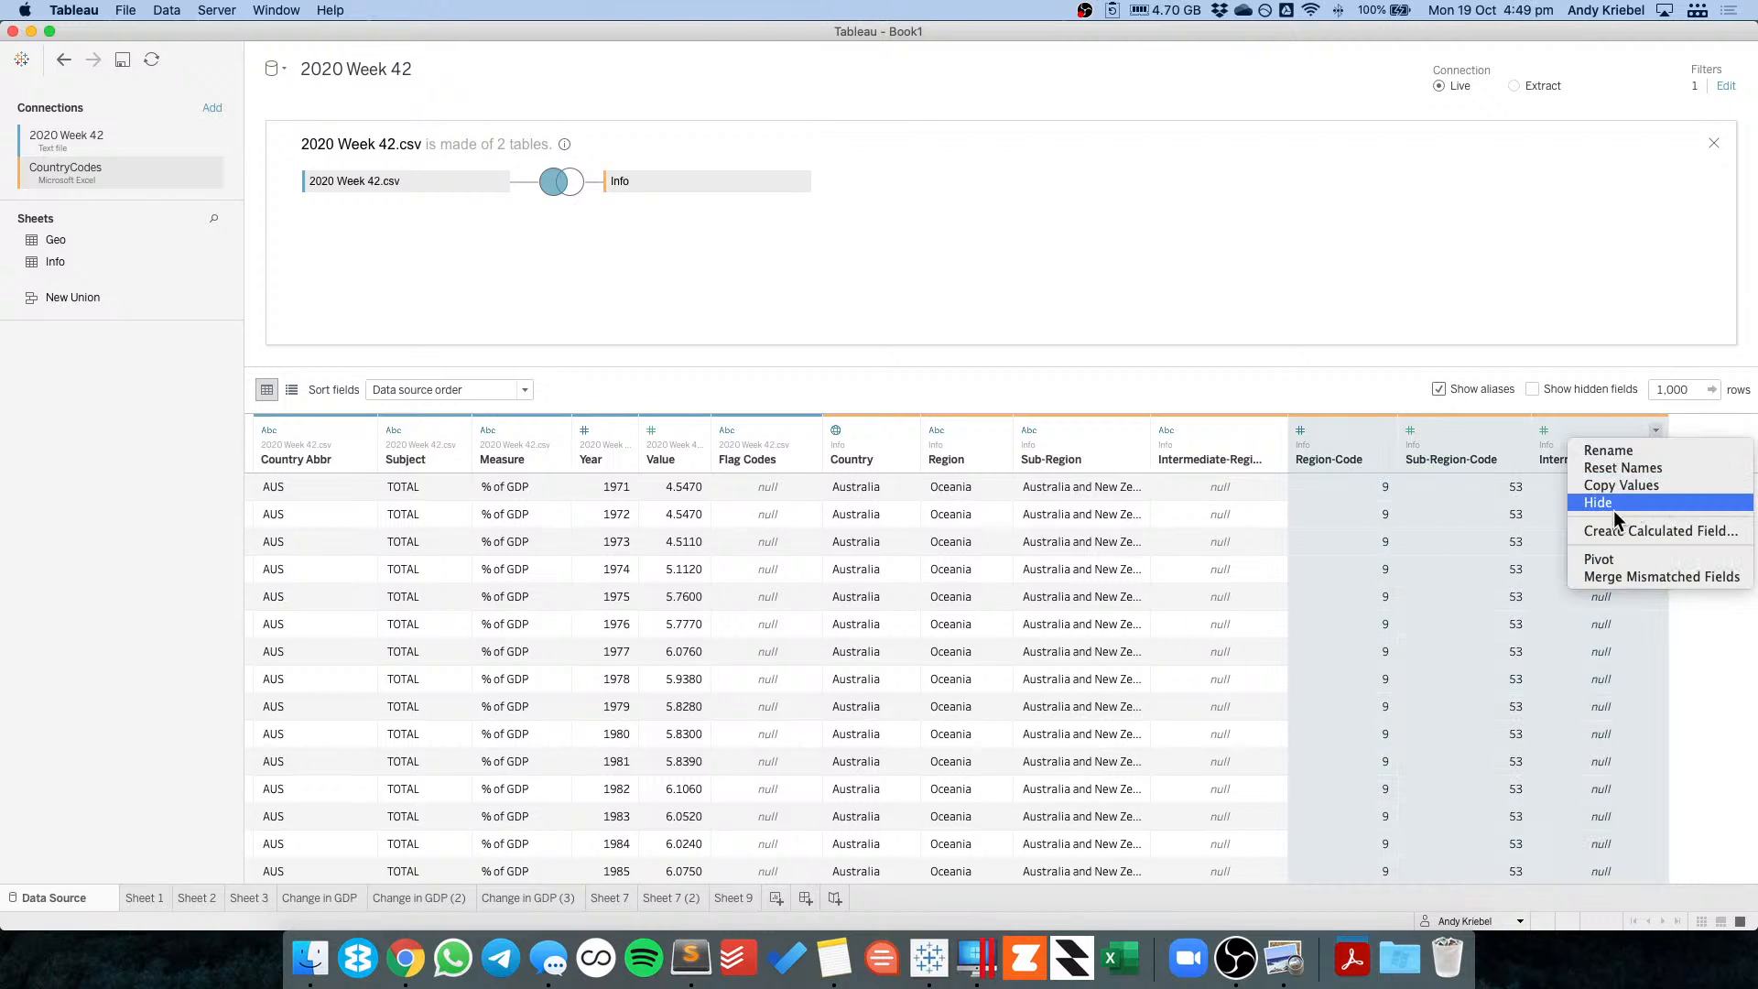
In Sheet 9, set the alias of the Null country in the OECD row to OECD.
left_click(728, 893)
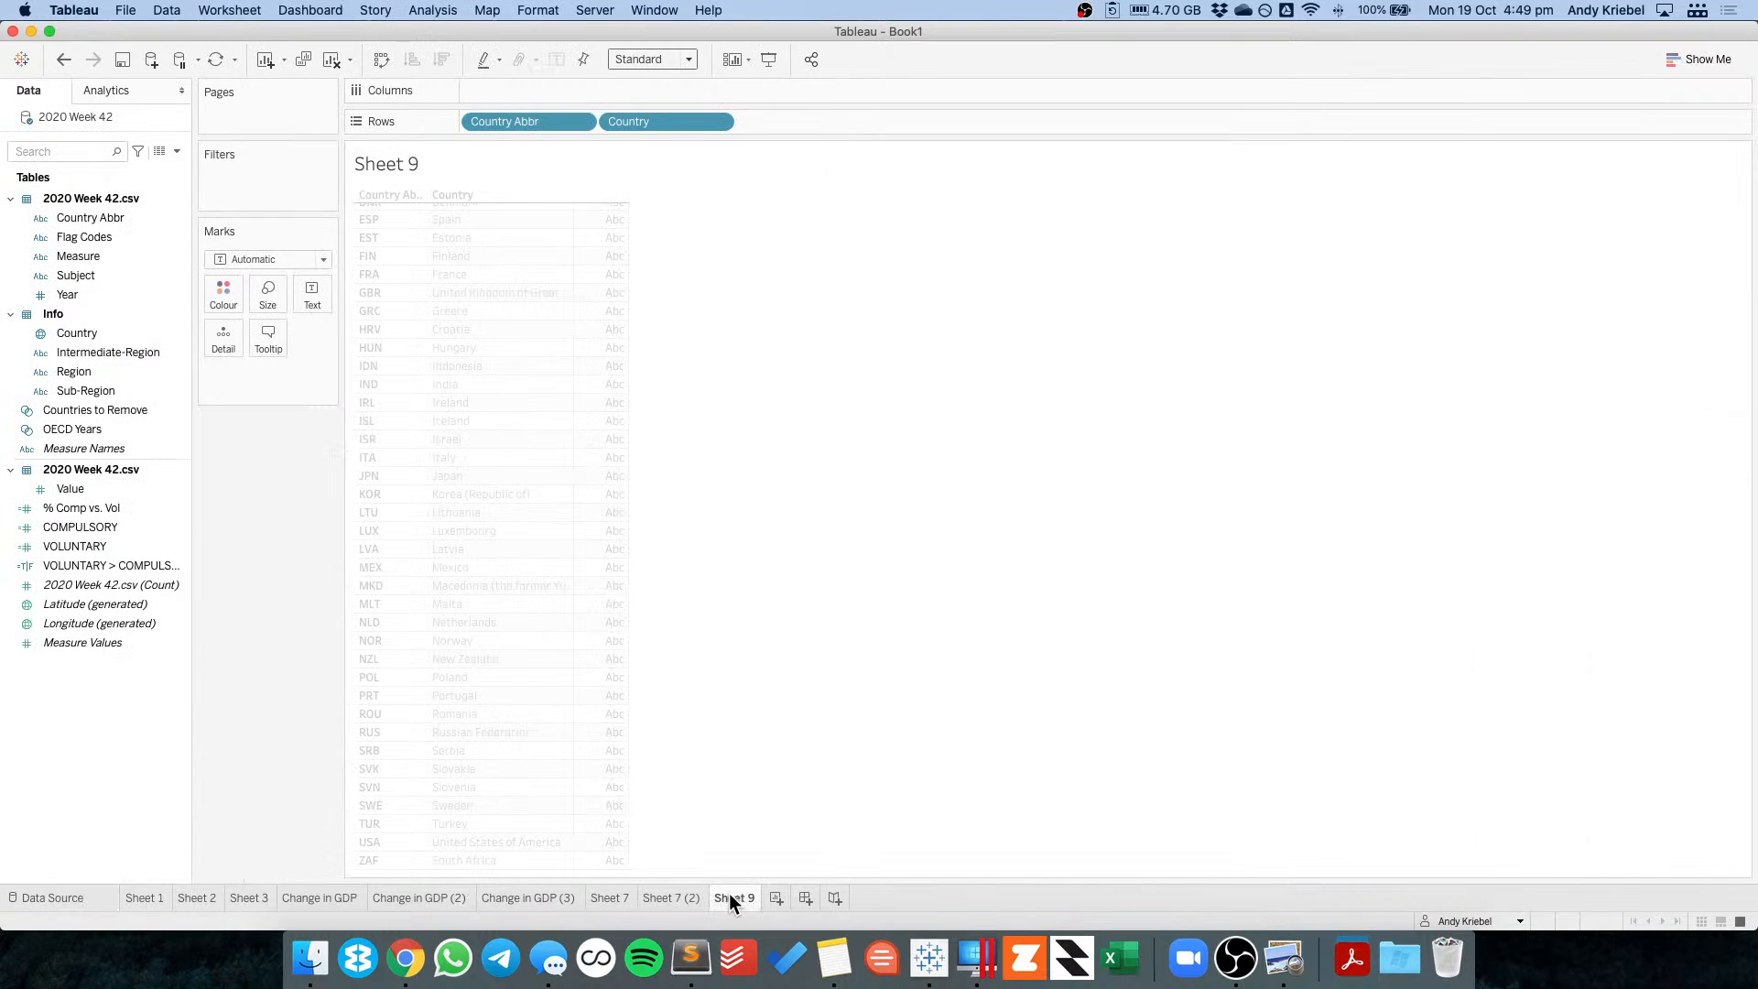
left_click(443, 678)
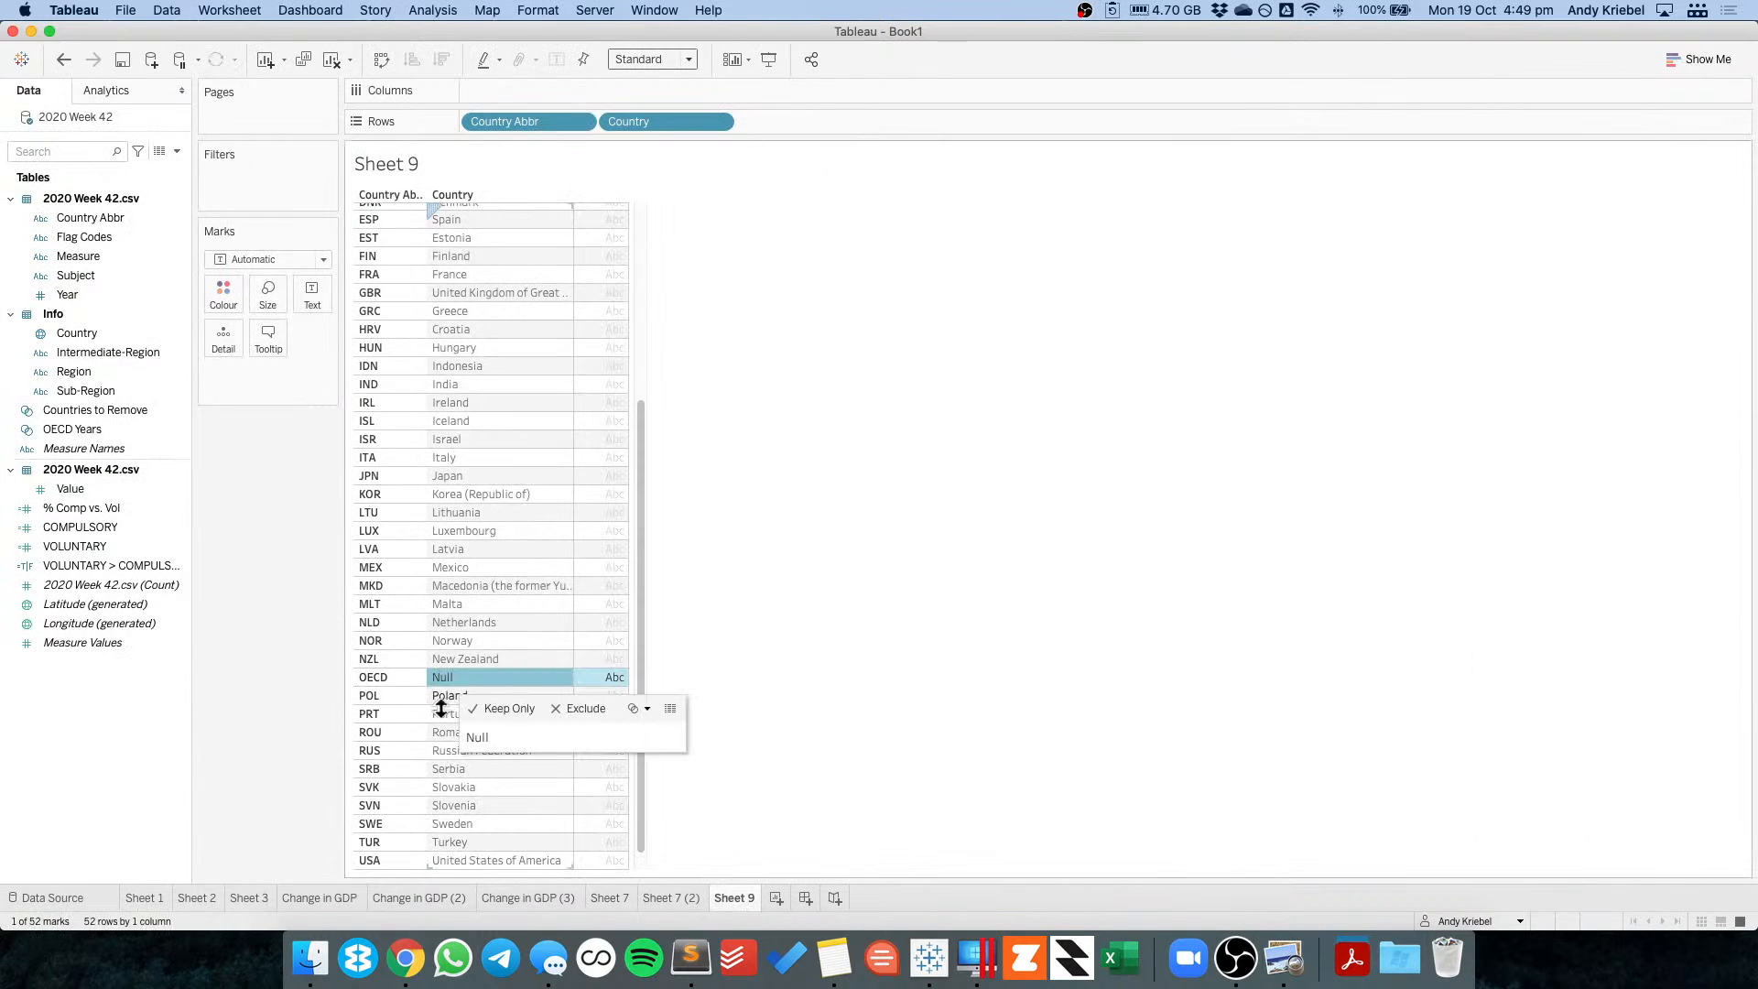
right_click(445, 677)
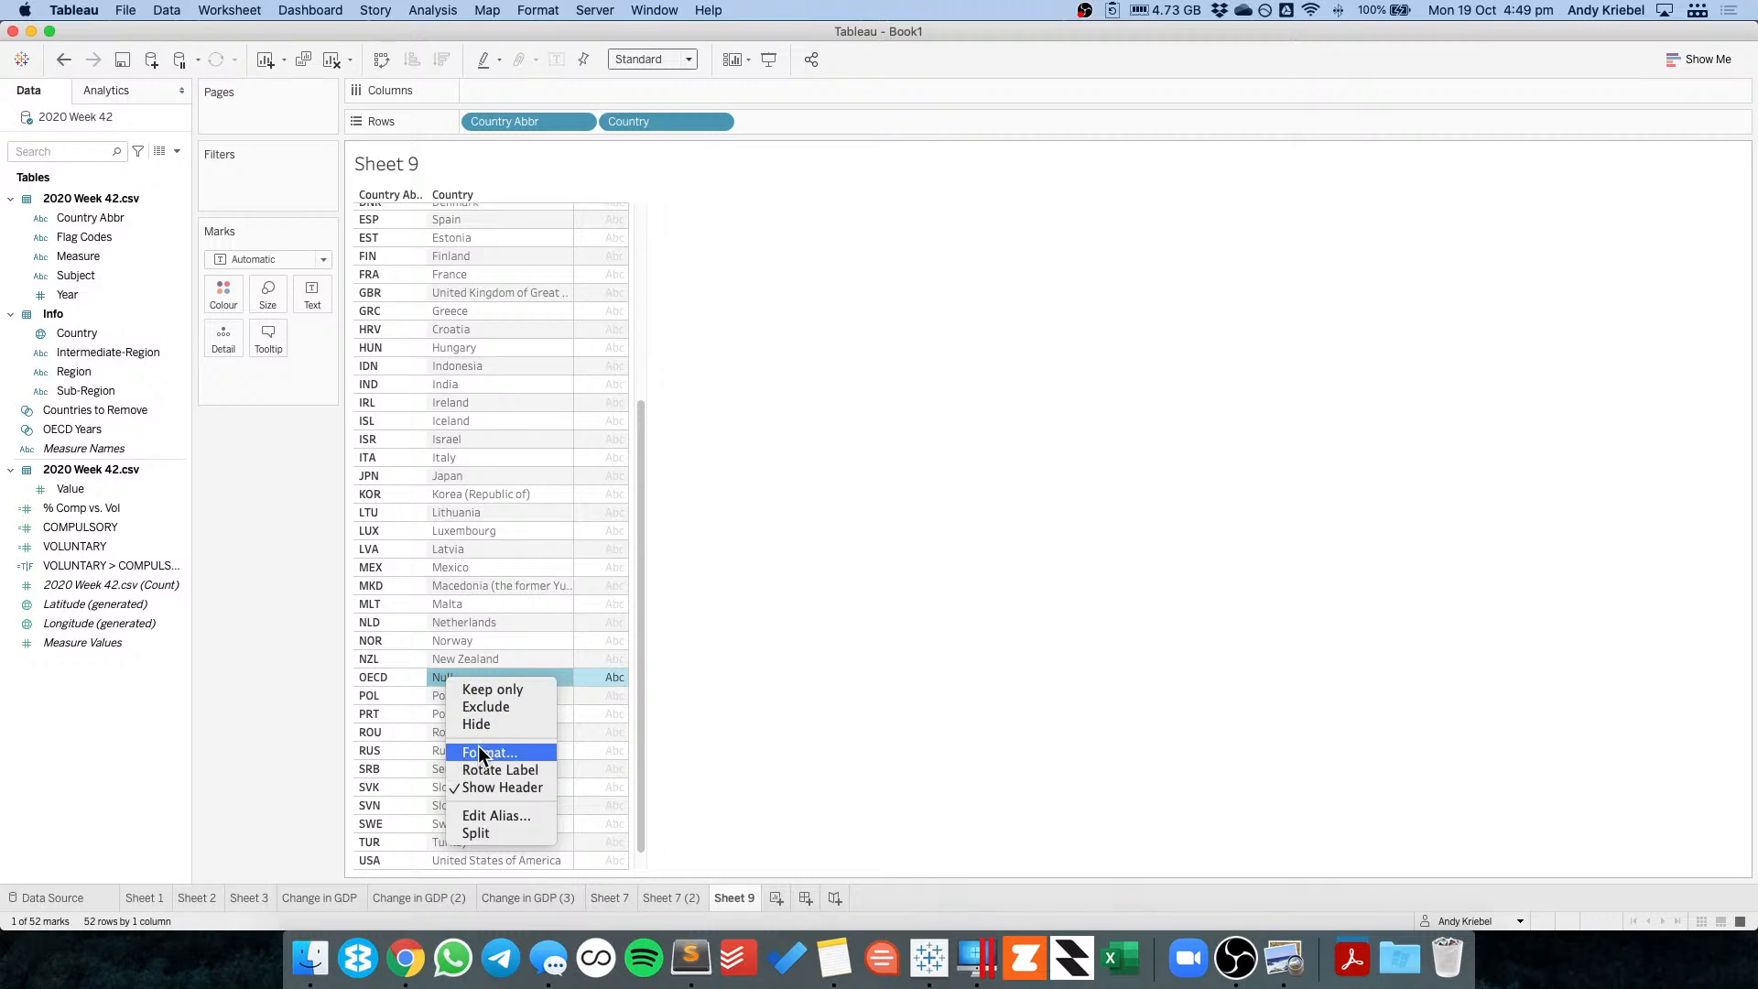
left_click(486, 814)
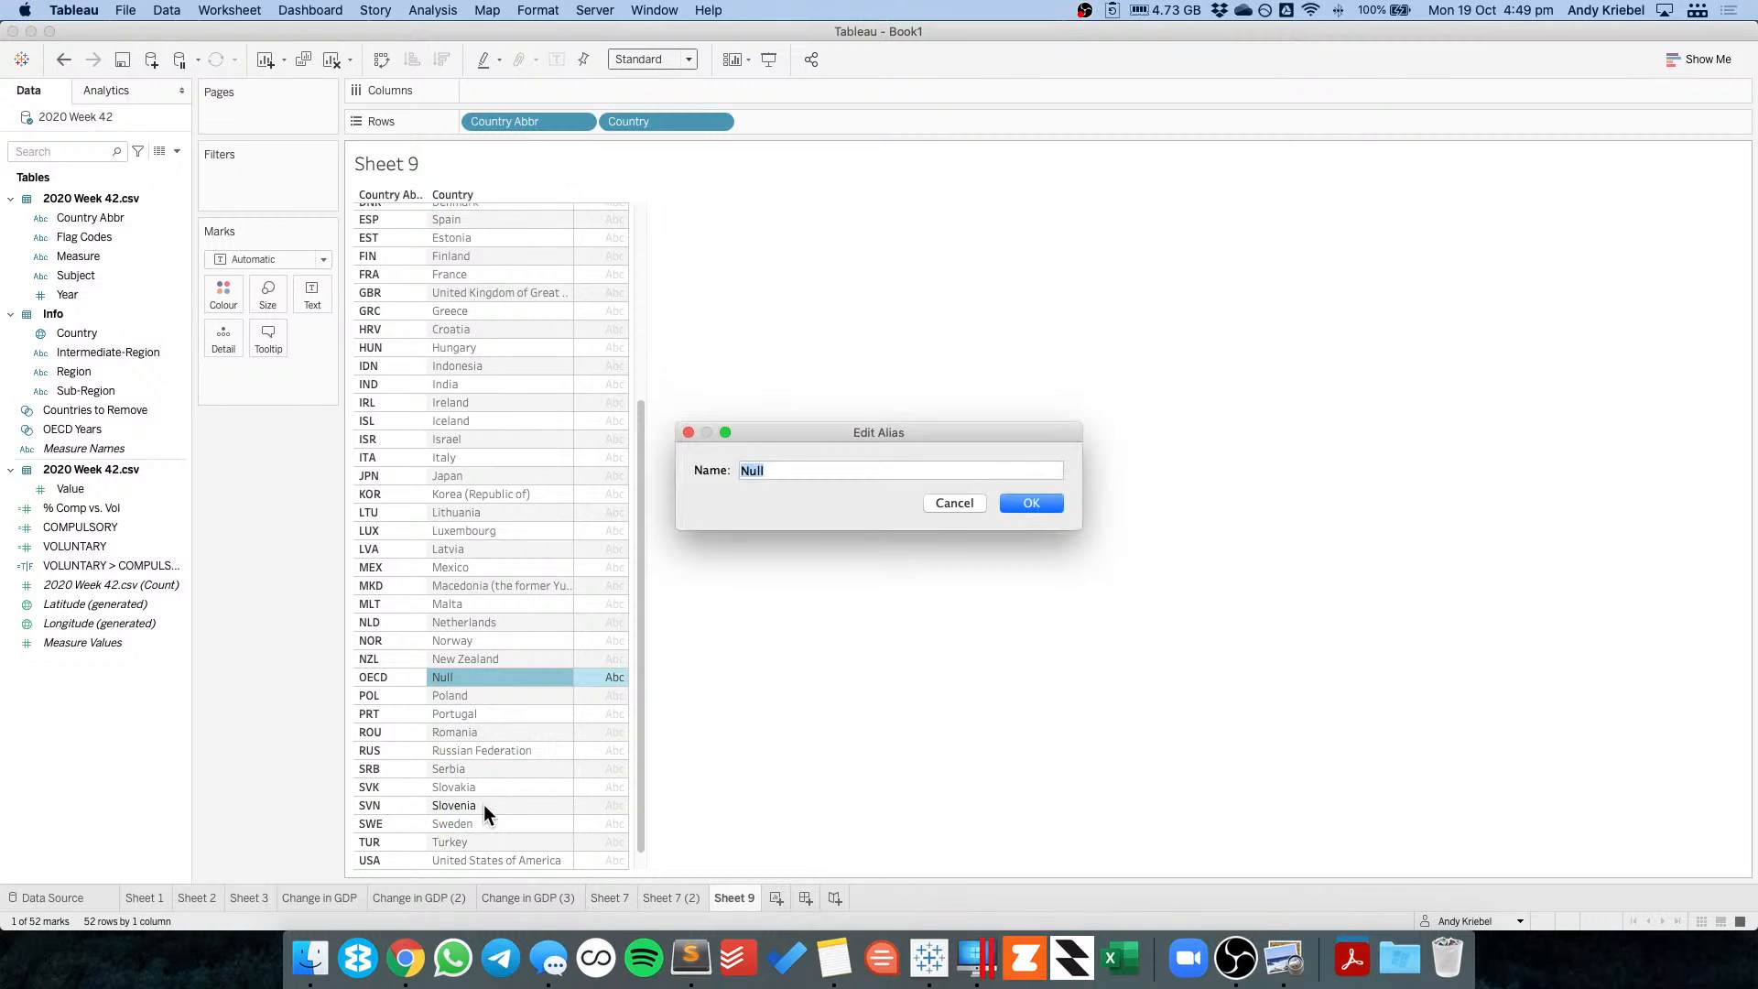
key("Return")
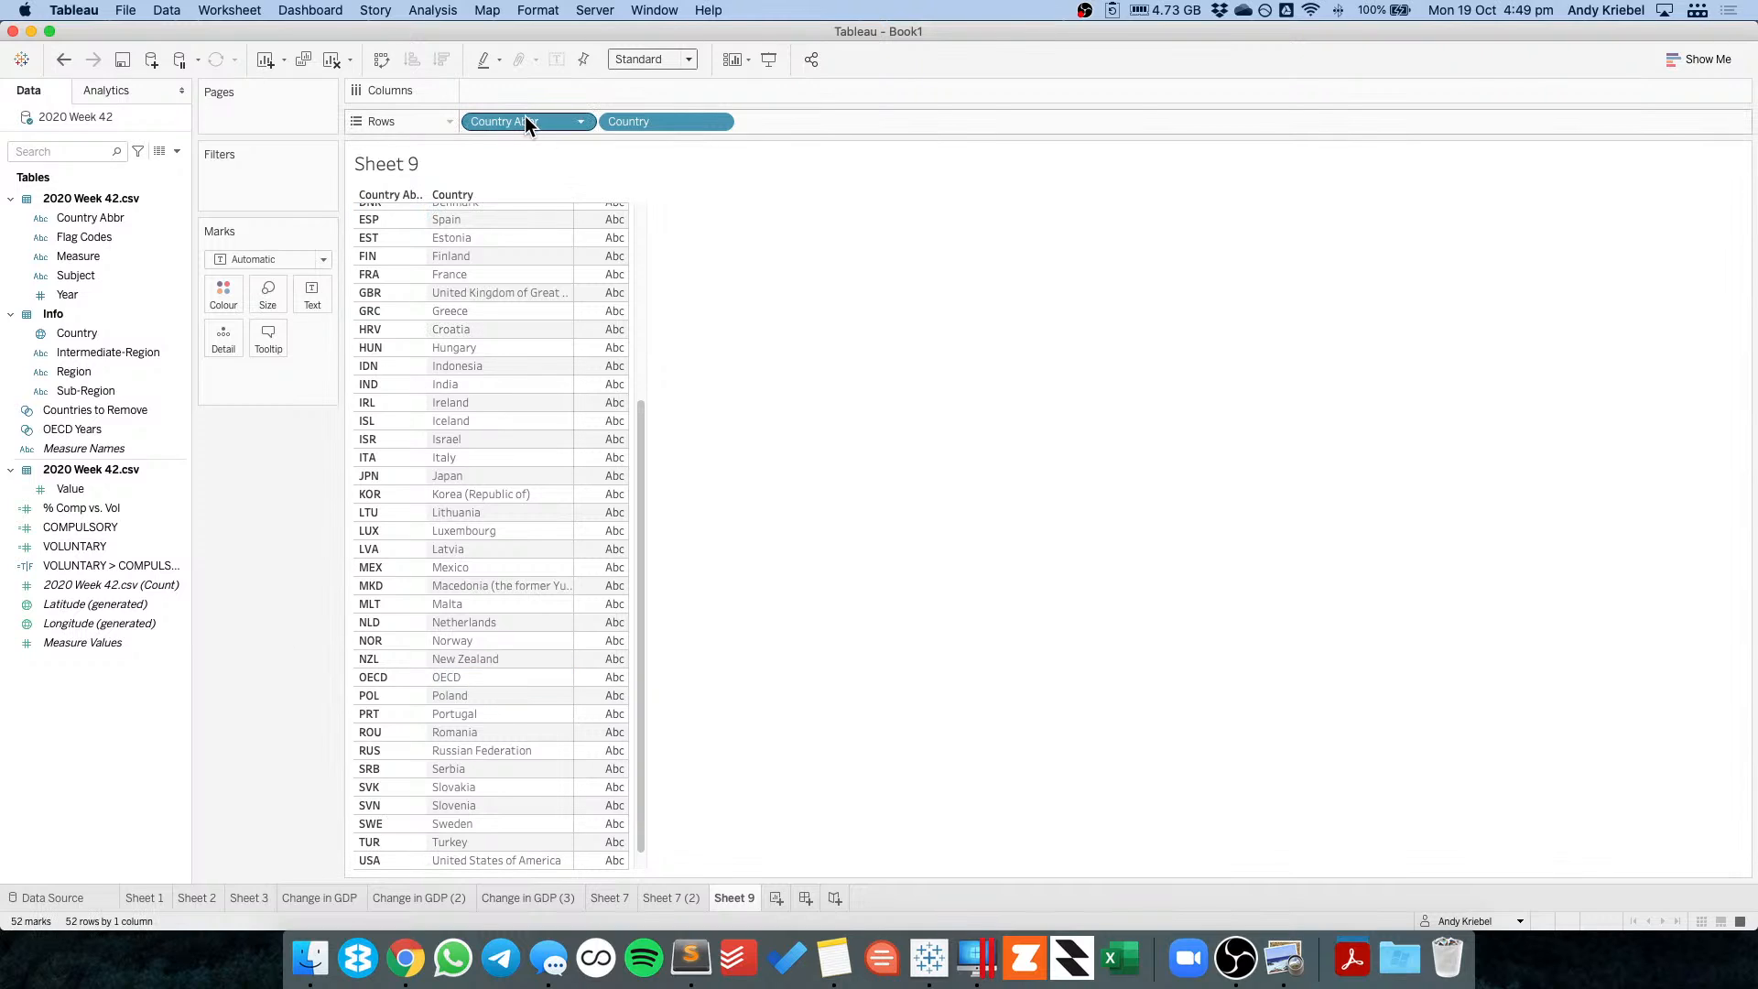
Remove Country Abbr from Sheet 9's rows and return to Sheet 7 (2).
left_click_drag(524, 119, 300, 474)
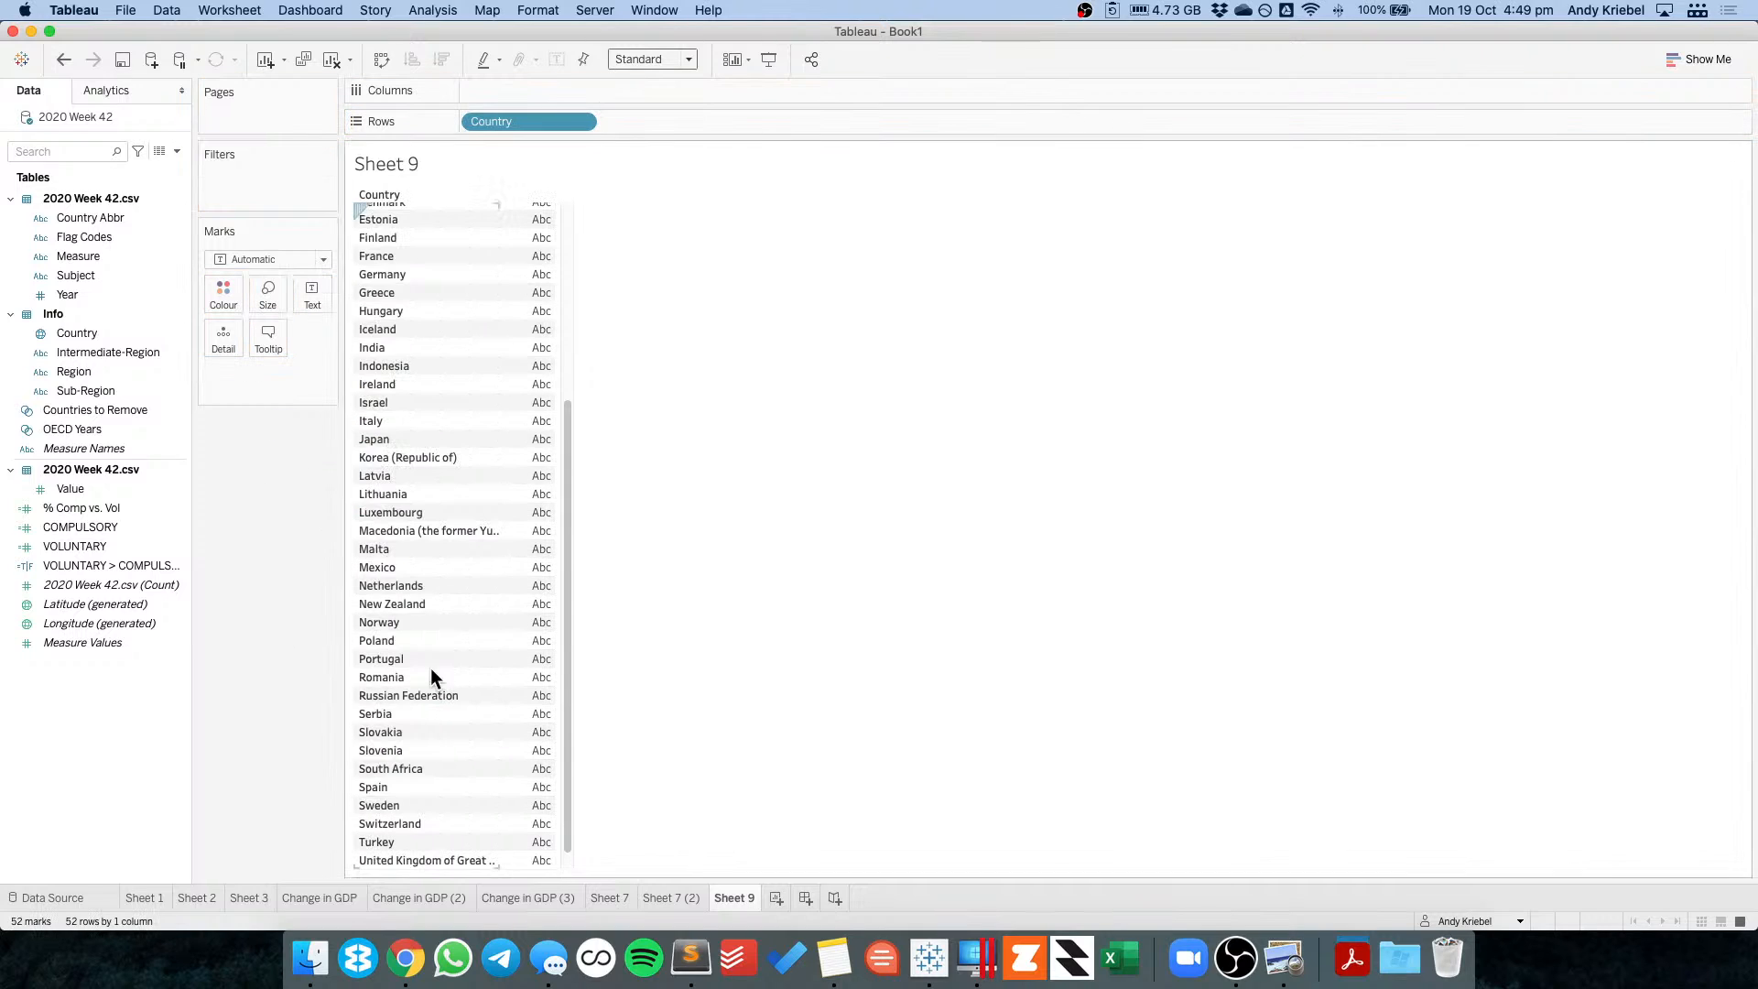
left_click(670, 897)
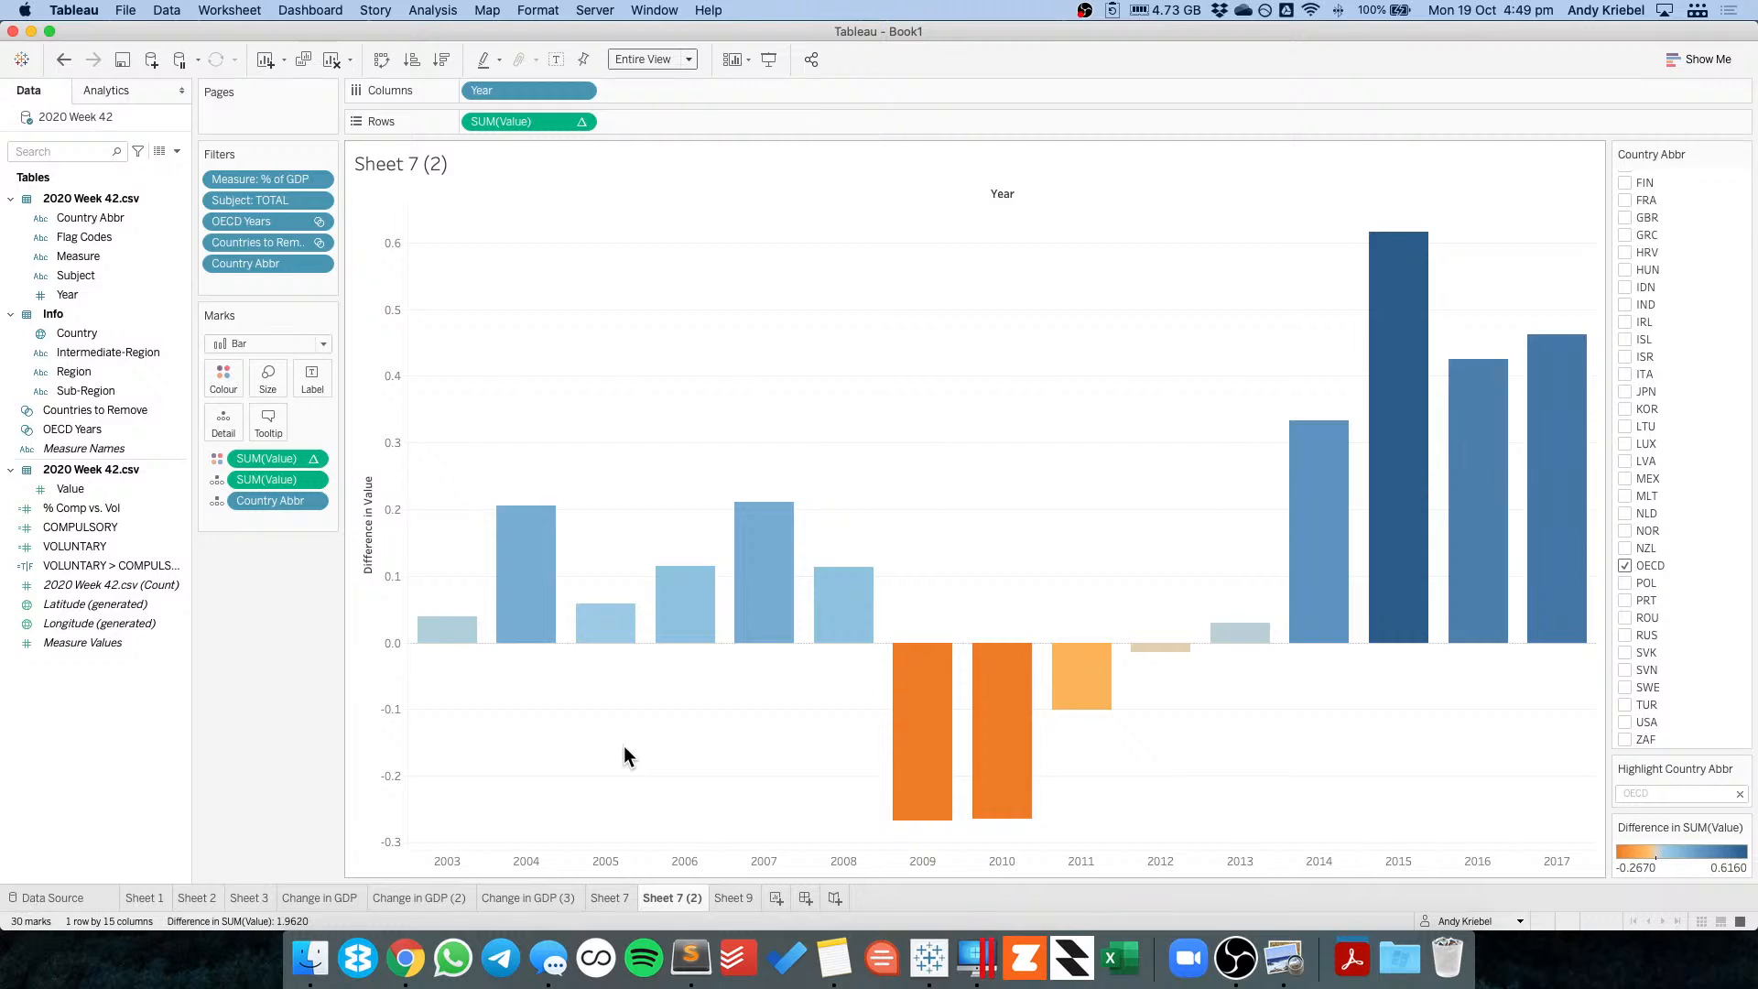
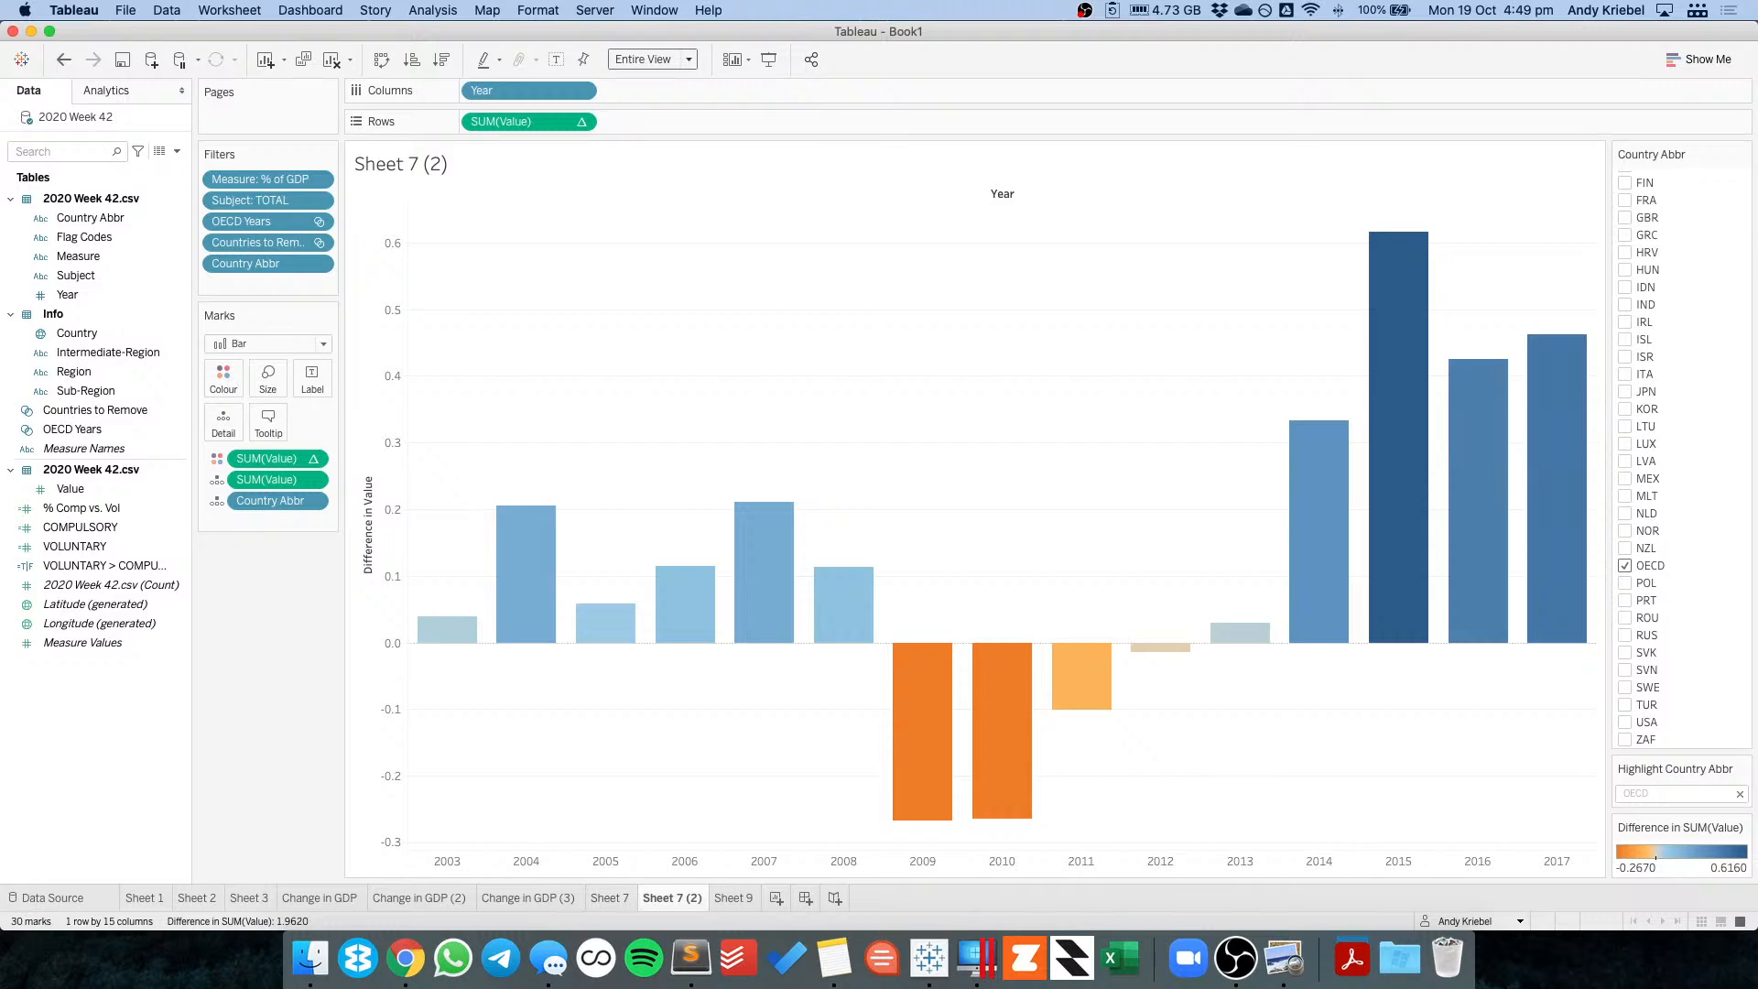
left_click(831, 961)
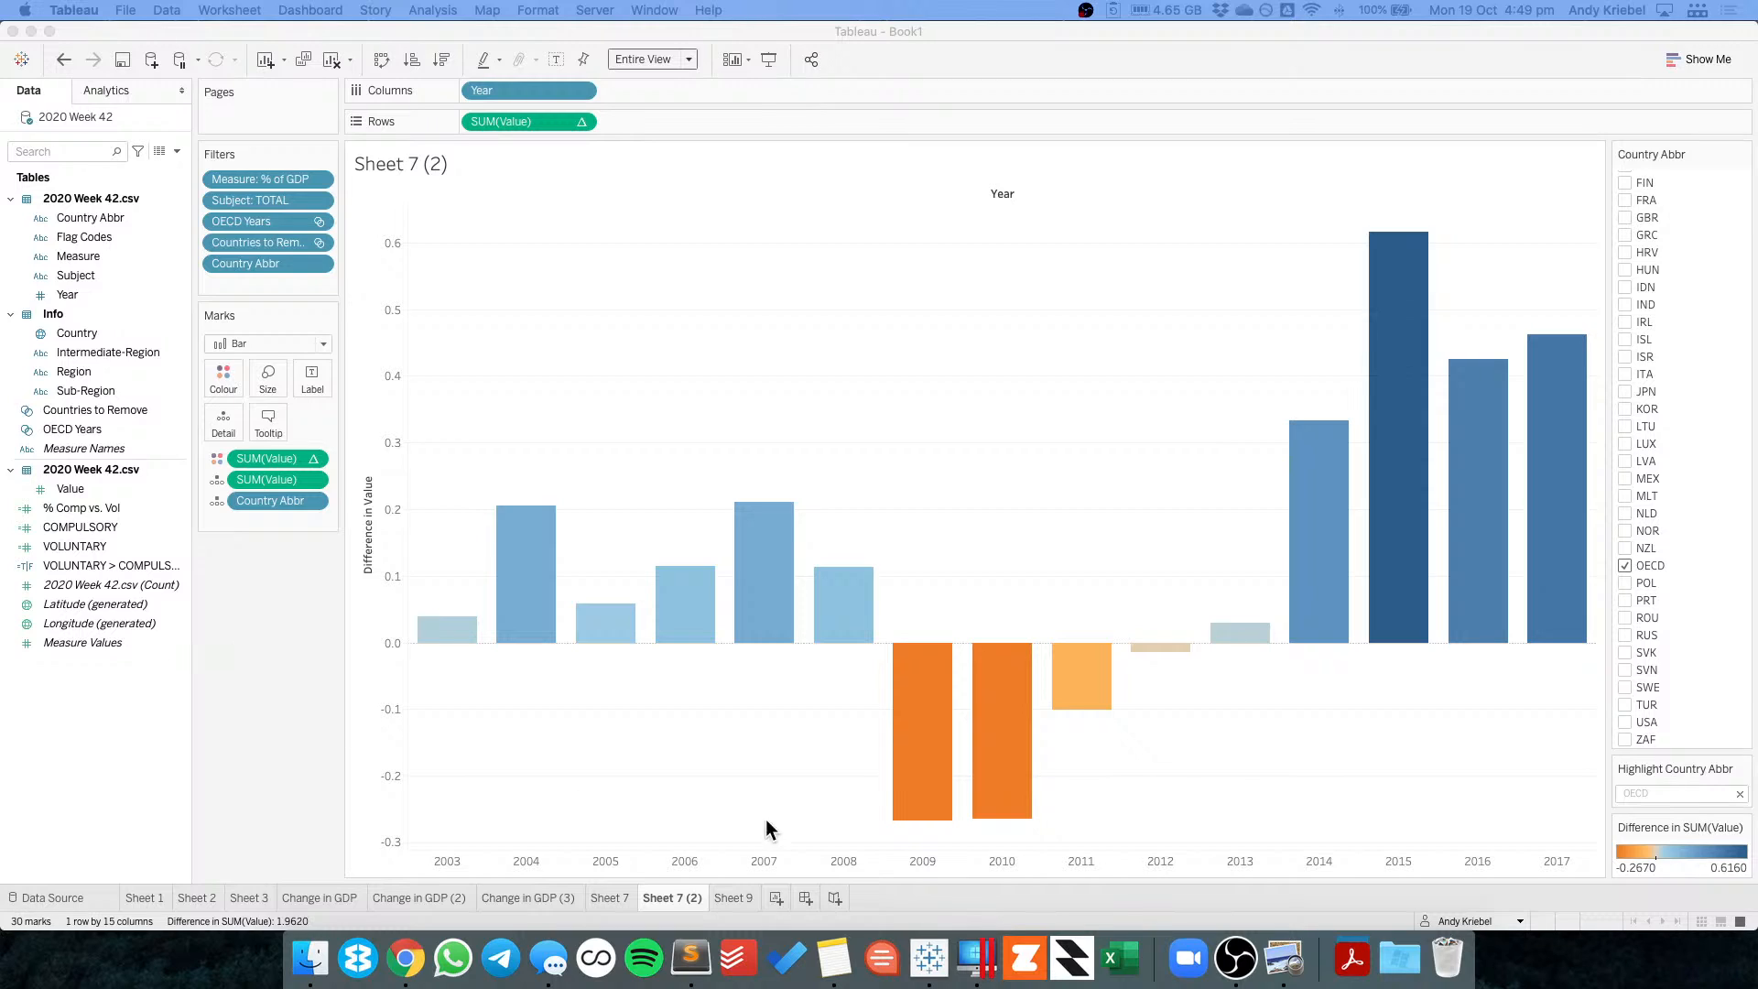
left_click(777, 897)
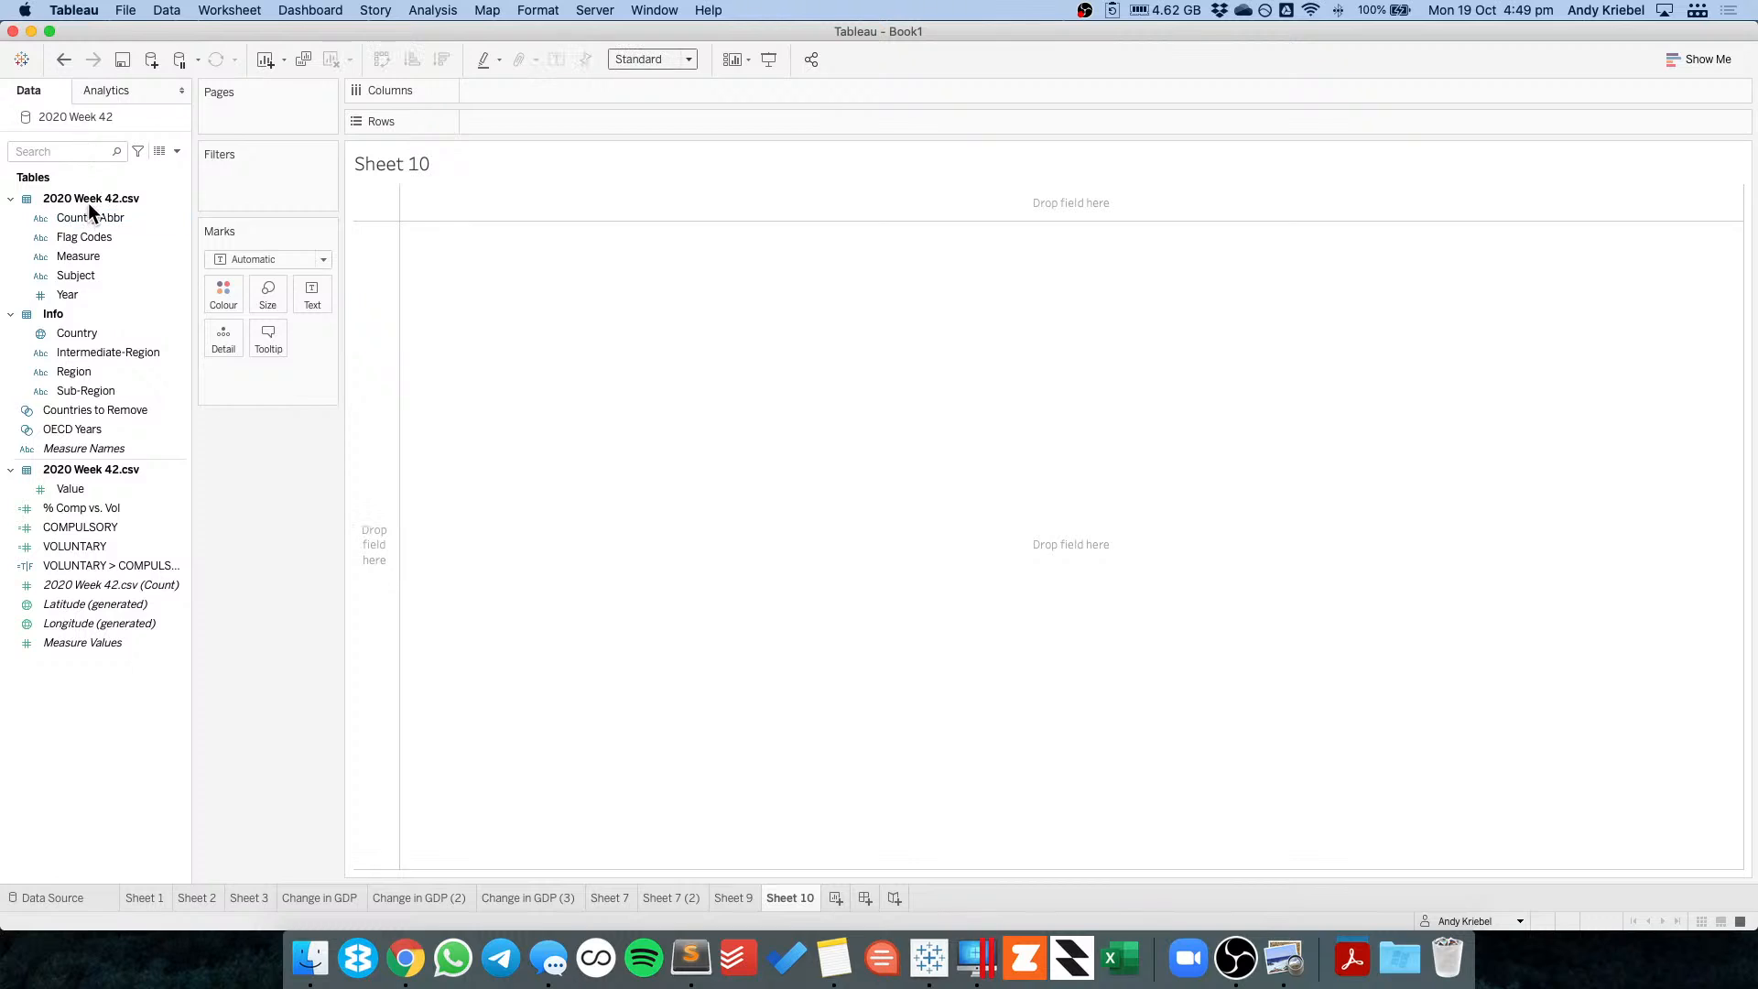
left_click(91, 236)
left_click(63, 60)
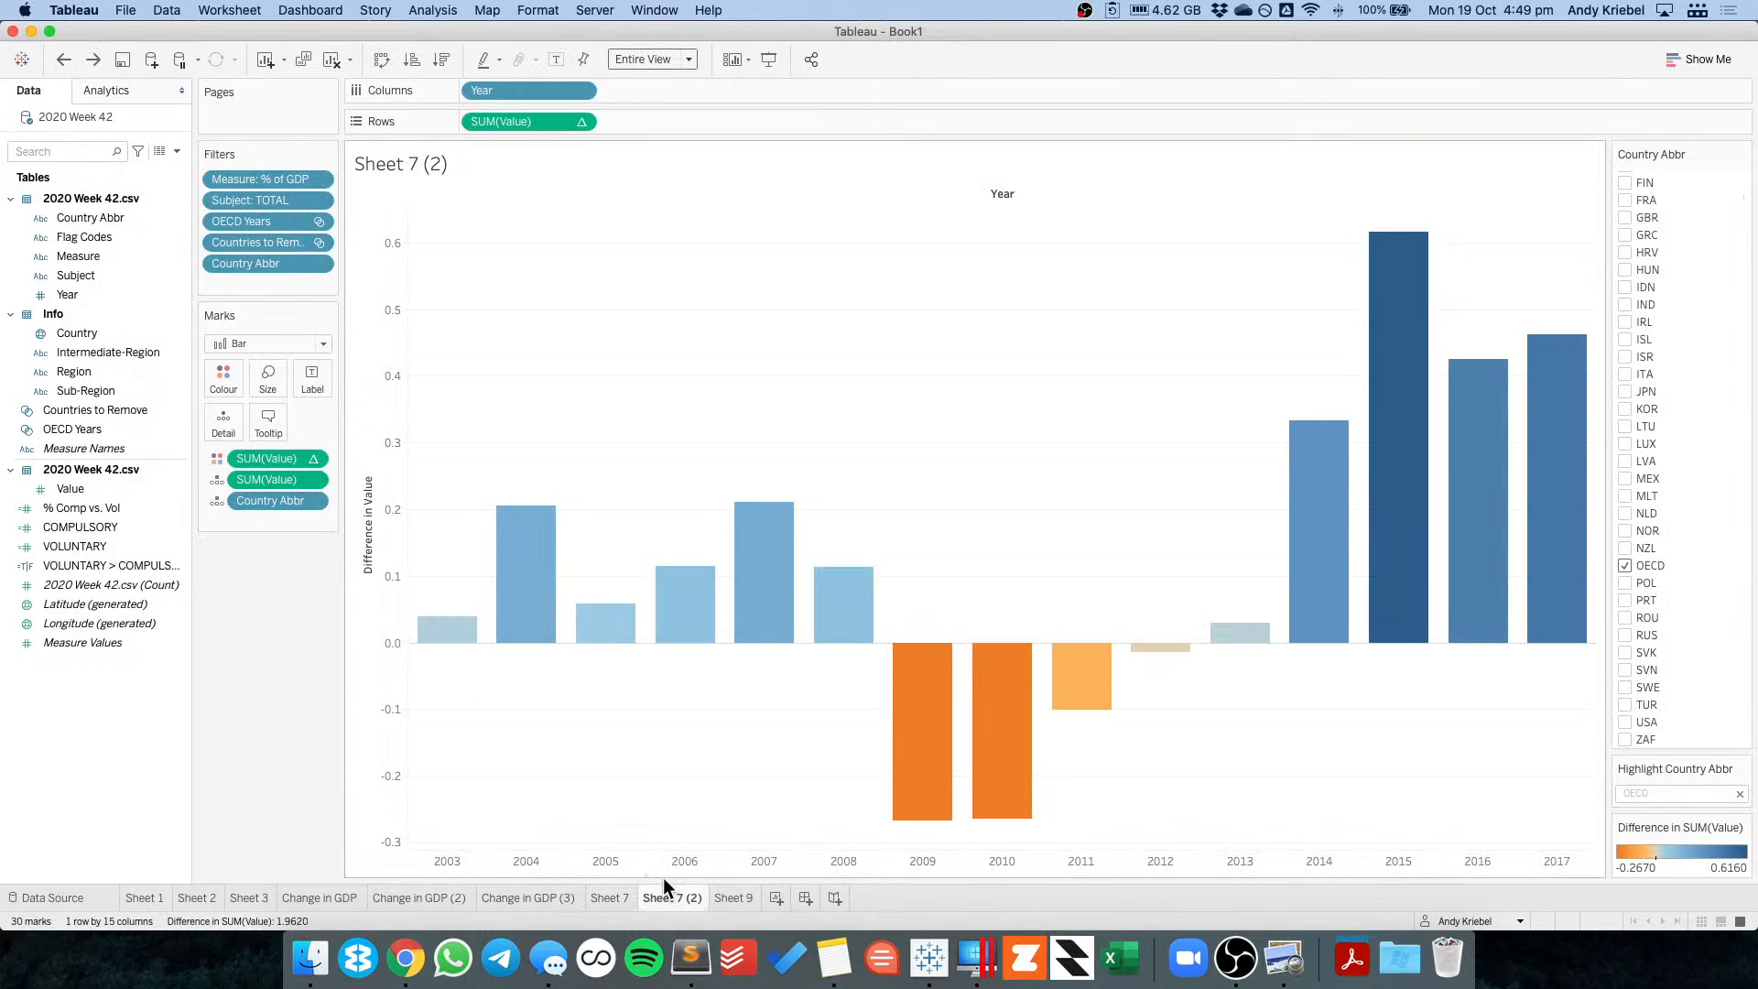
Create a calculated field named Column with the formula (index()-1)%(round(sqrt(size()))) and convert it to discrete.
right_click(118, 709)
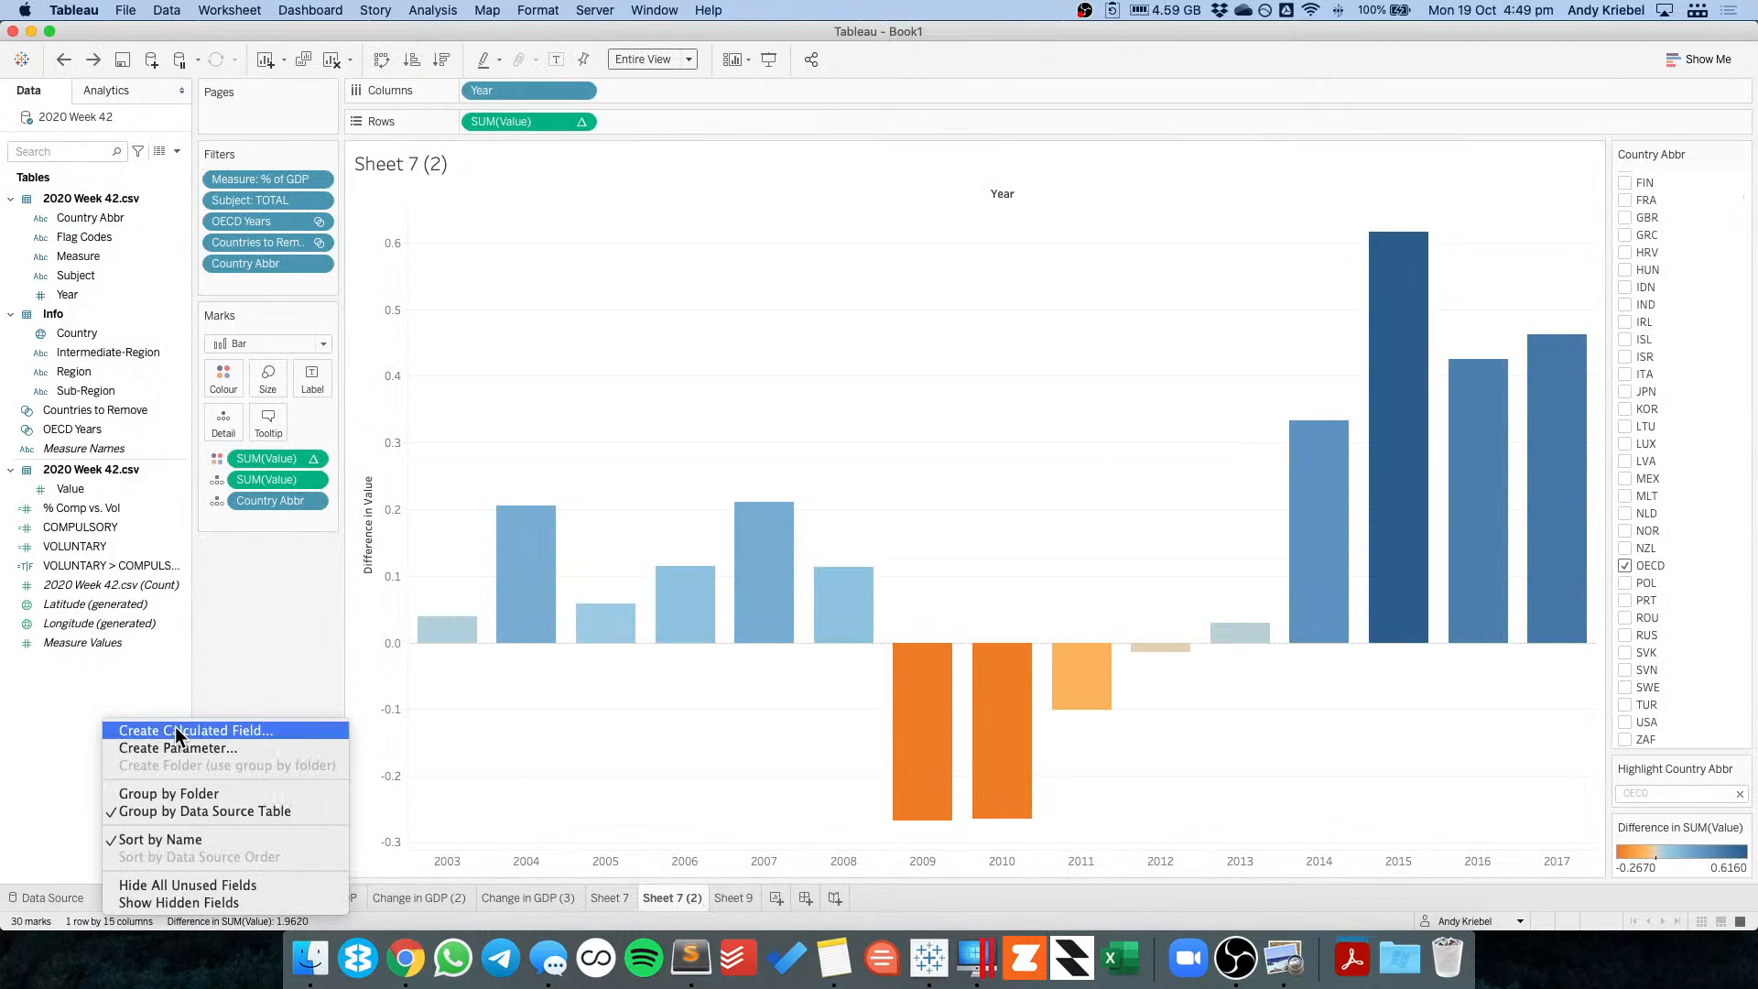
left_click(174, 727)
type("Column")
key("Tab")
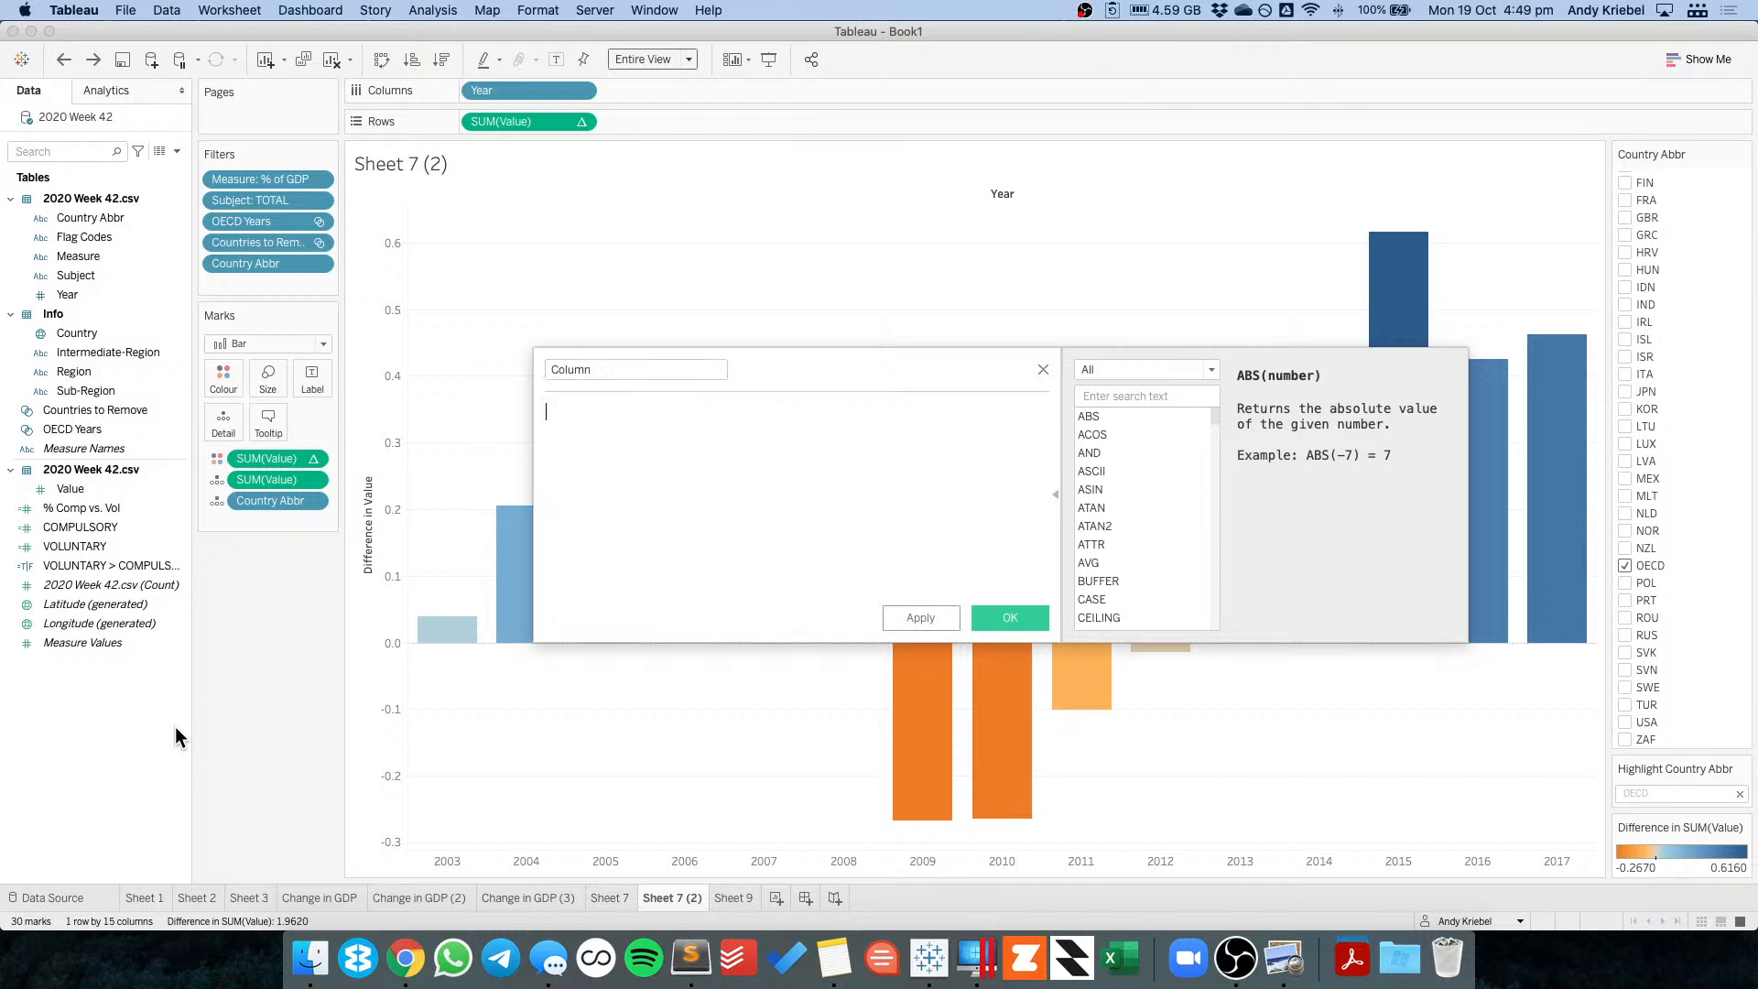
type("(index()-1)%(round(sqrt(size())))")
left_click(1002, 618)
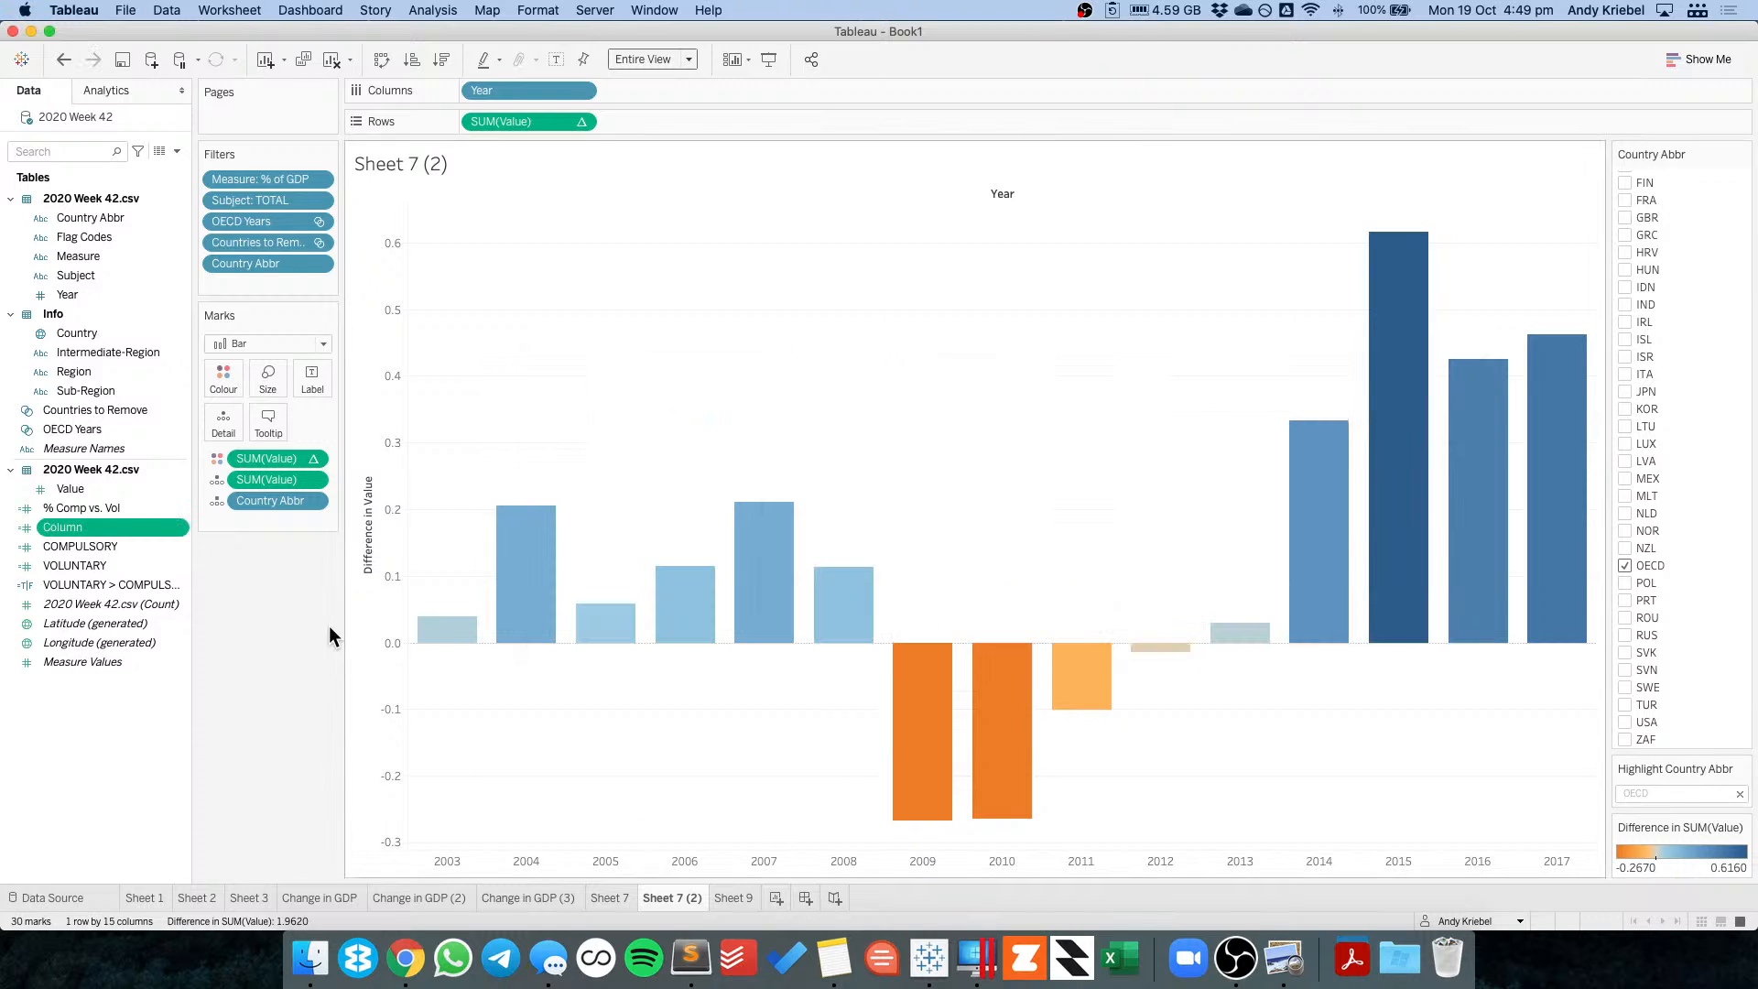
right_click(104, 527)
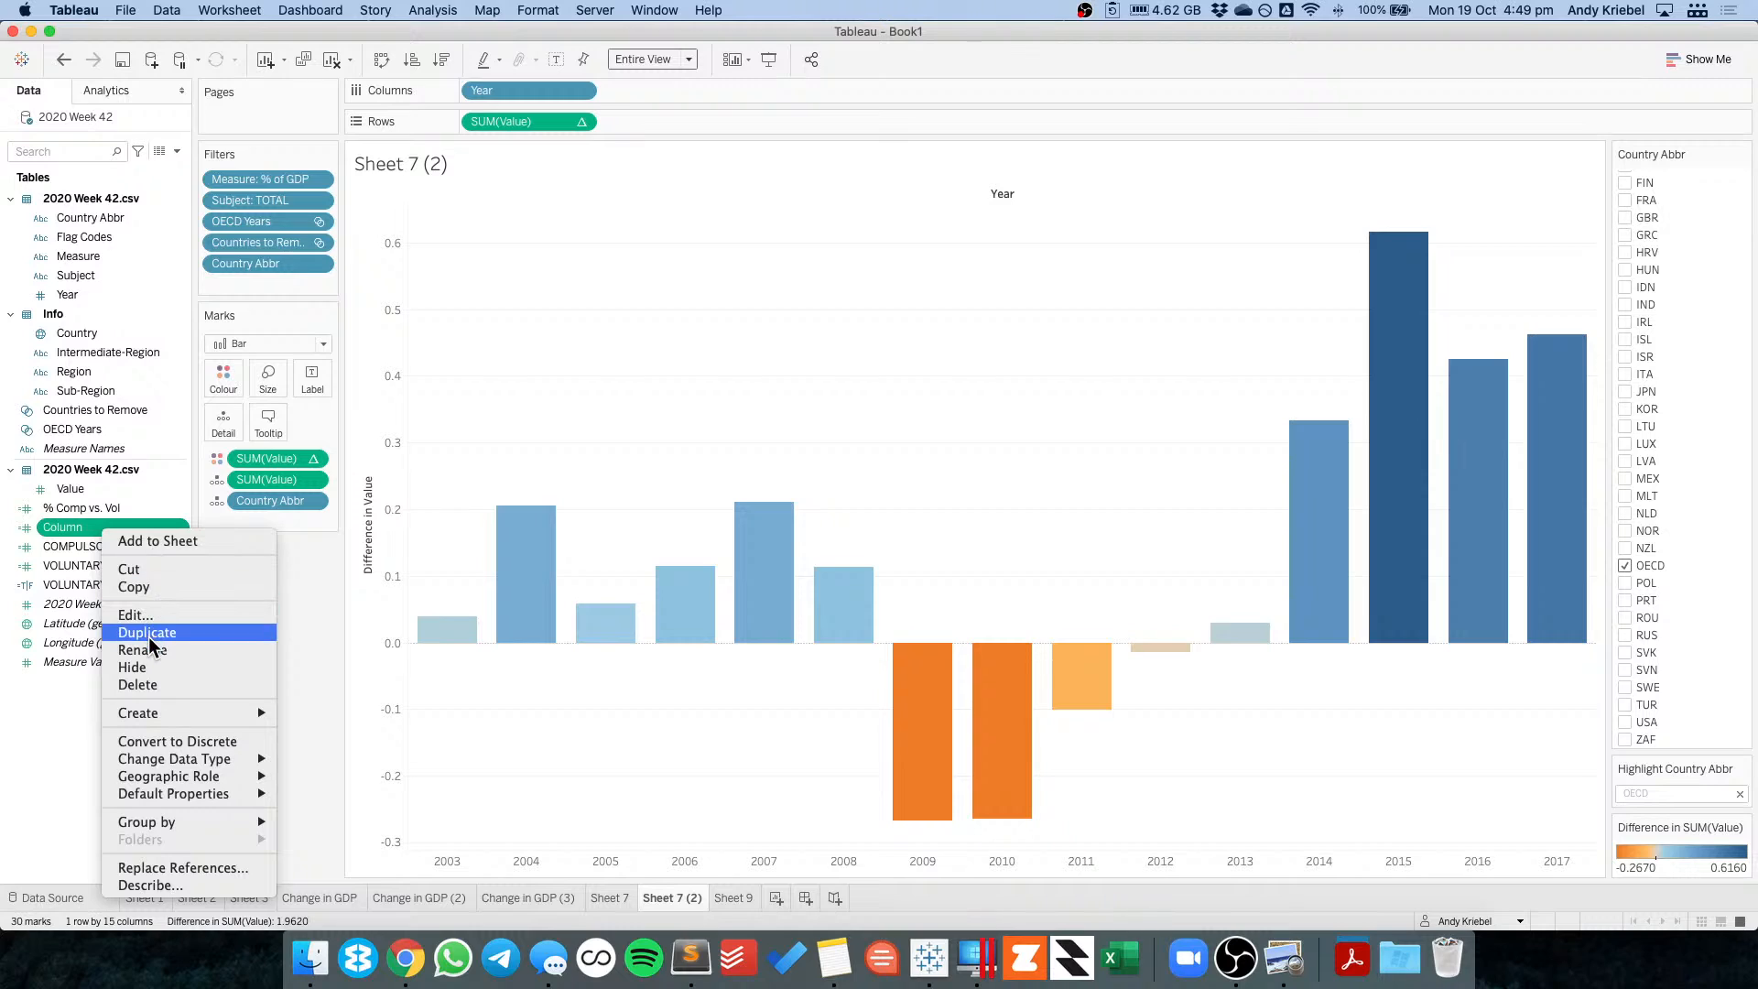
left_click(174, 741)
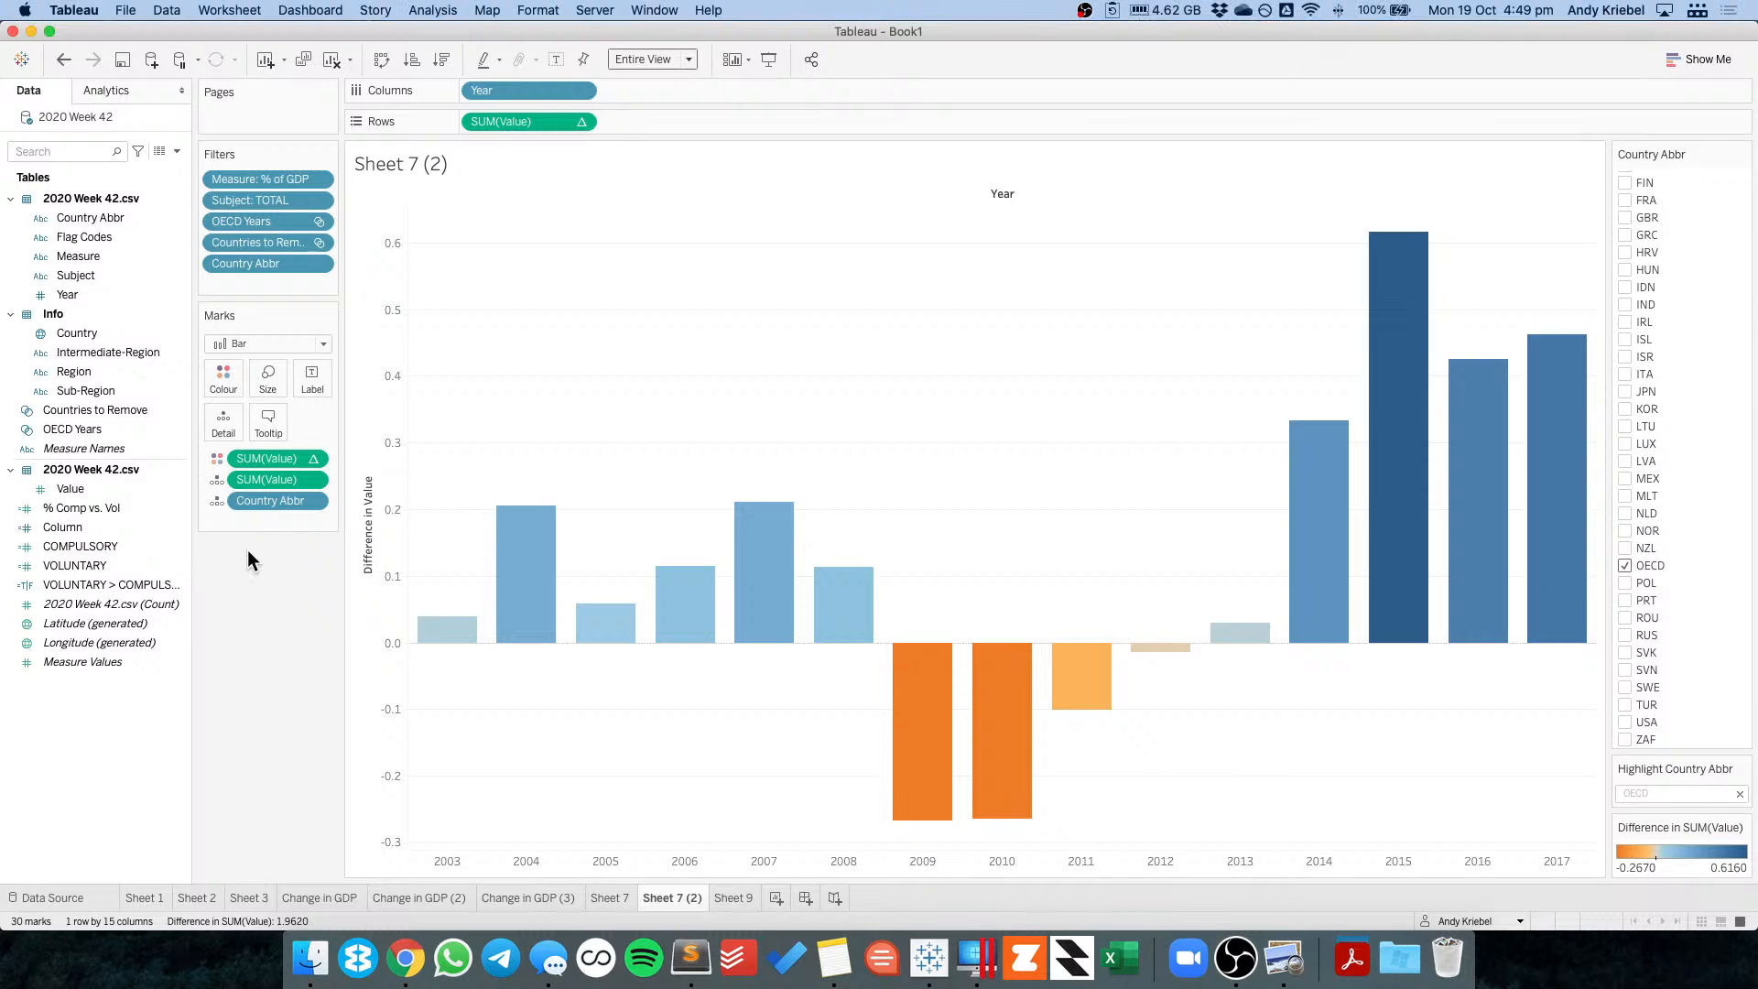
Create a calculated field named Row with the formula int( (index()-1)/(round(sqrt(size())))) and convert it to discrete.
right_click(124, 716)
left_click(201, 729)
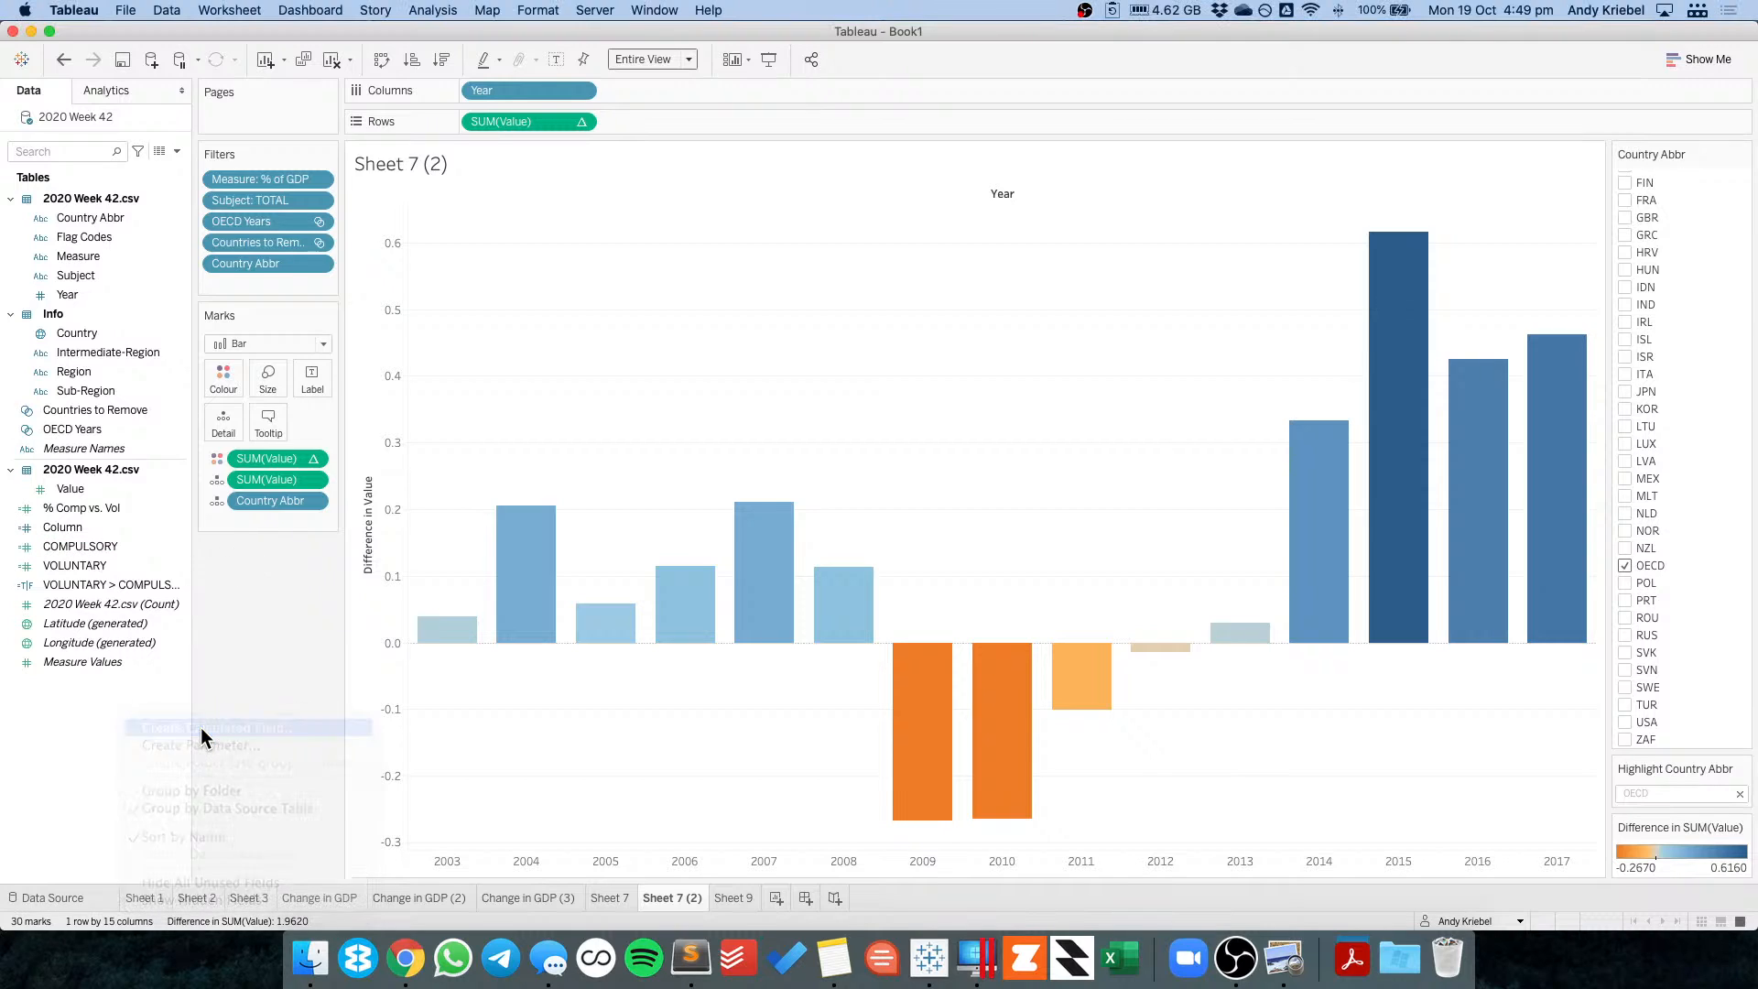
type("ROw")
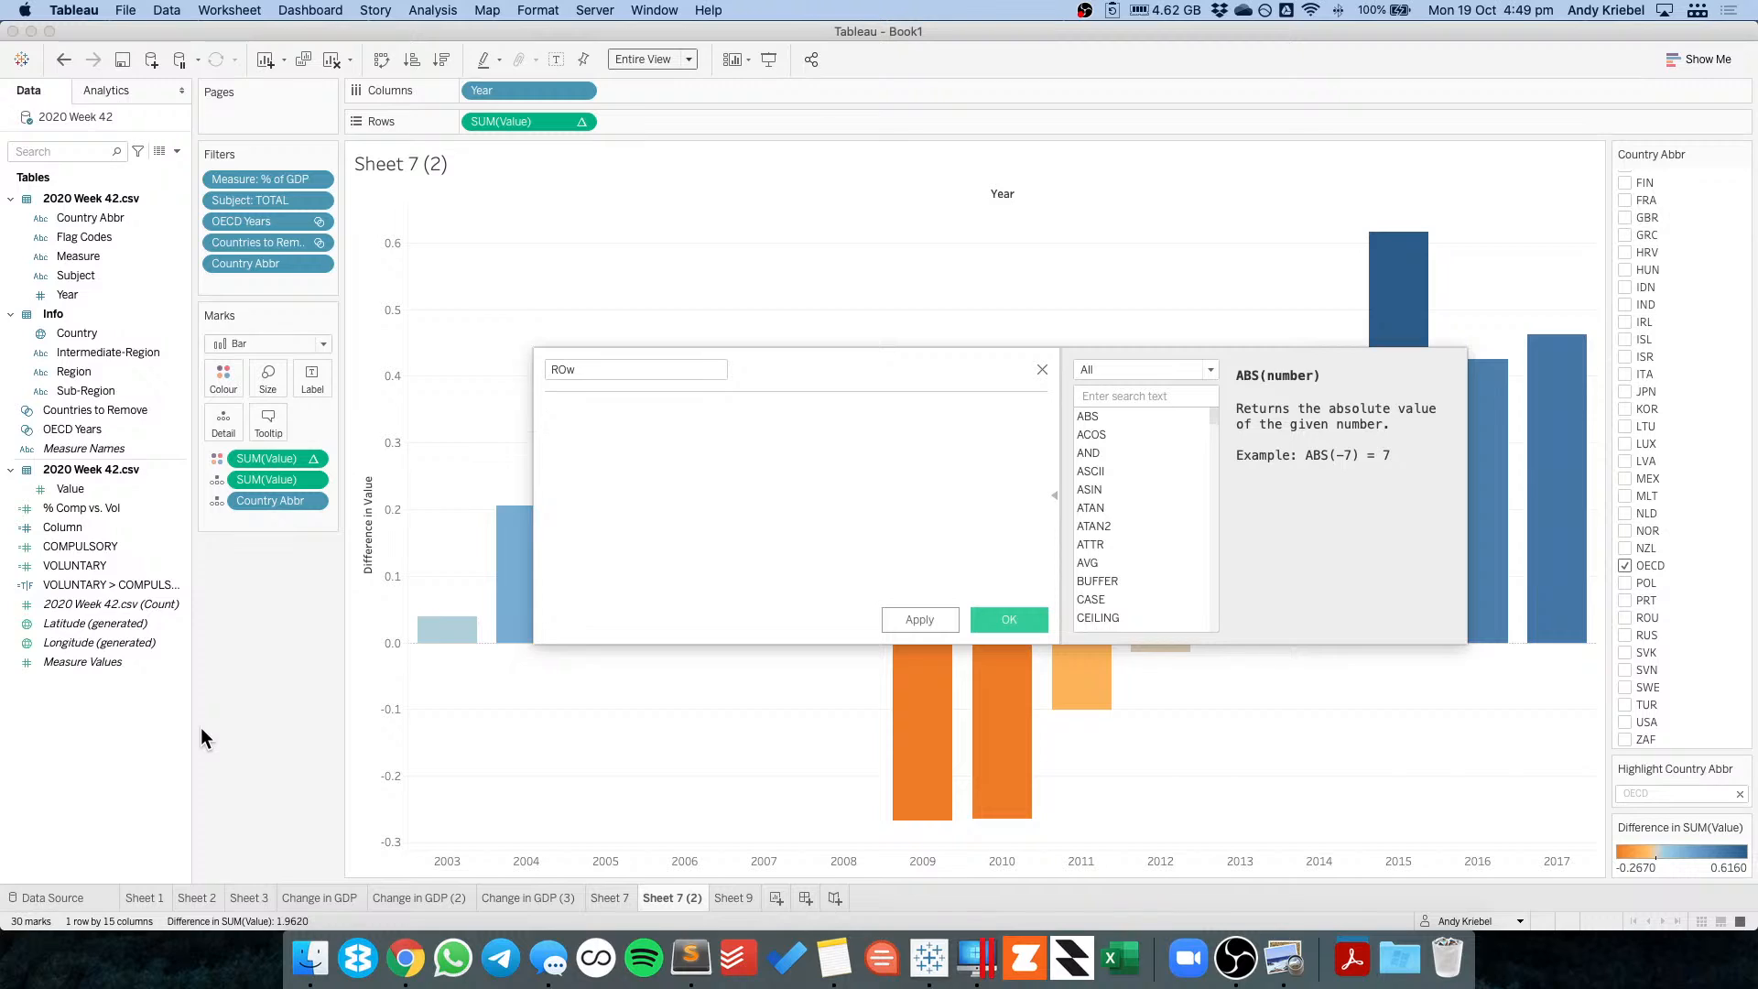
left_click_drag(587, 371, 422, 378)
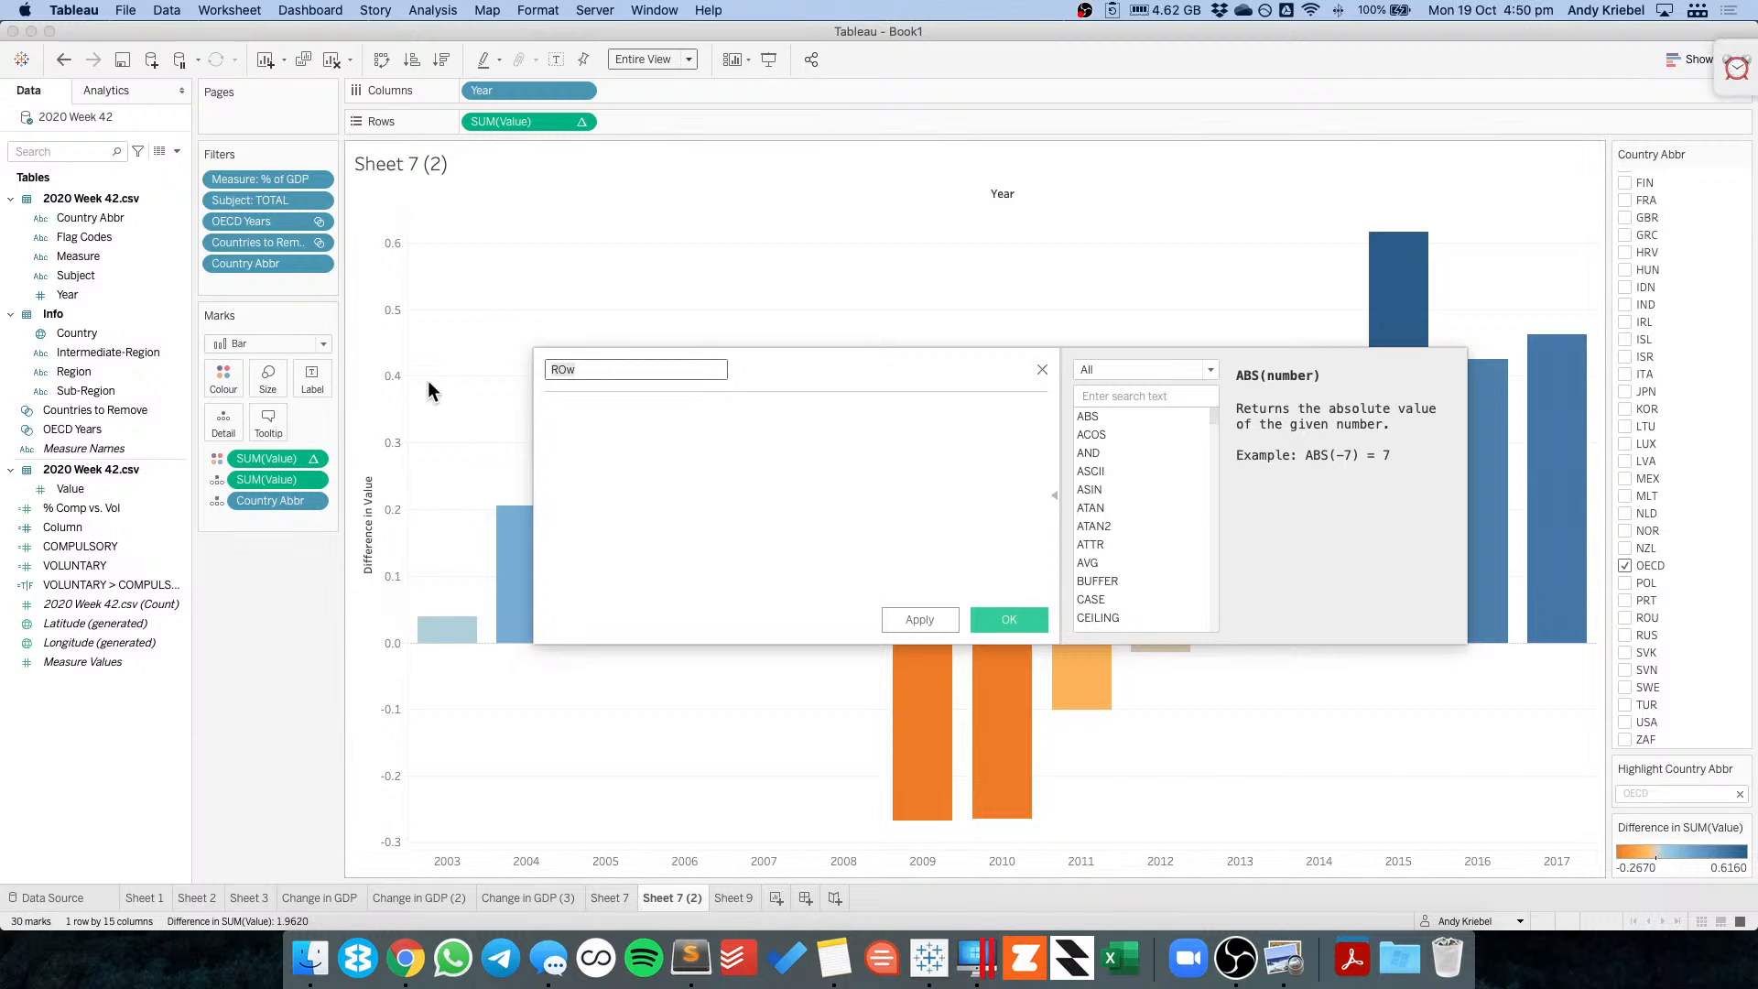
type("Row")
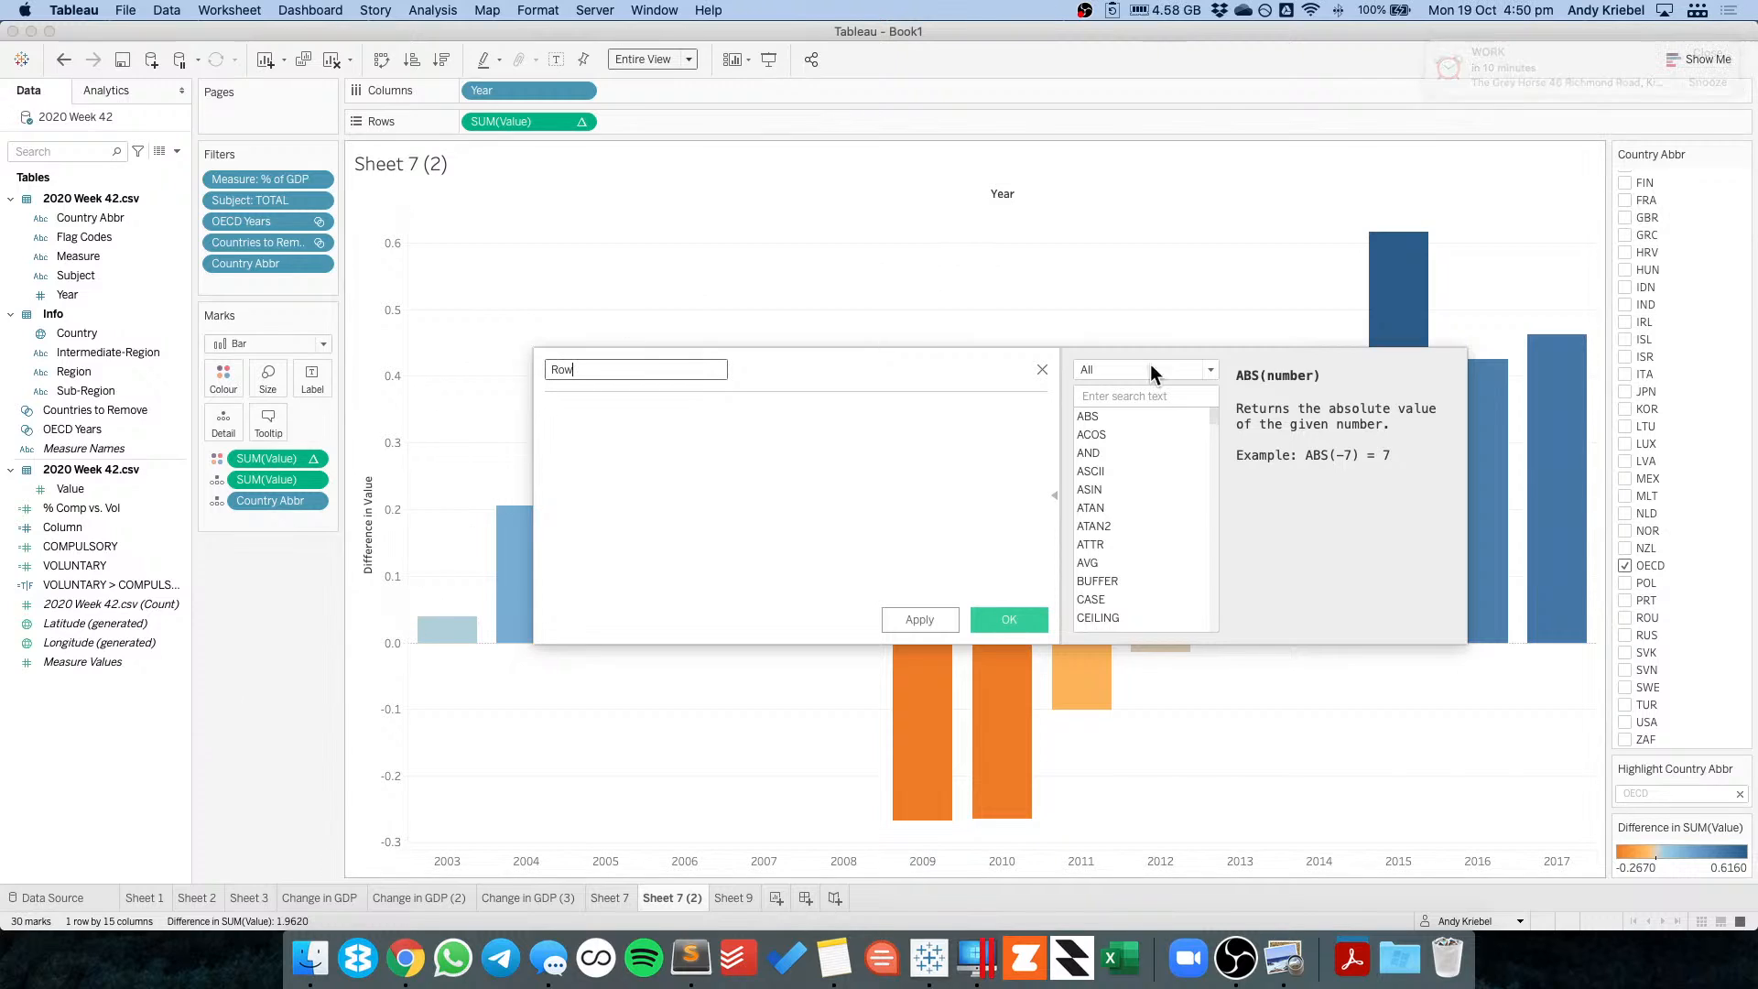
left_click(621, 521)
key("super+v")
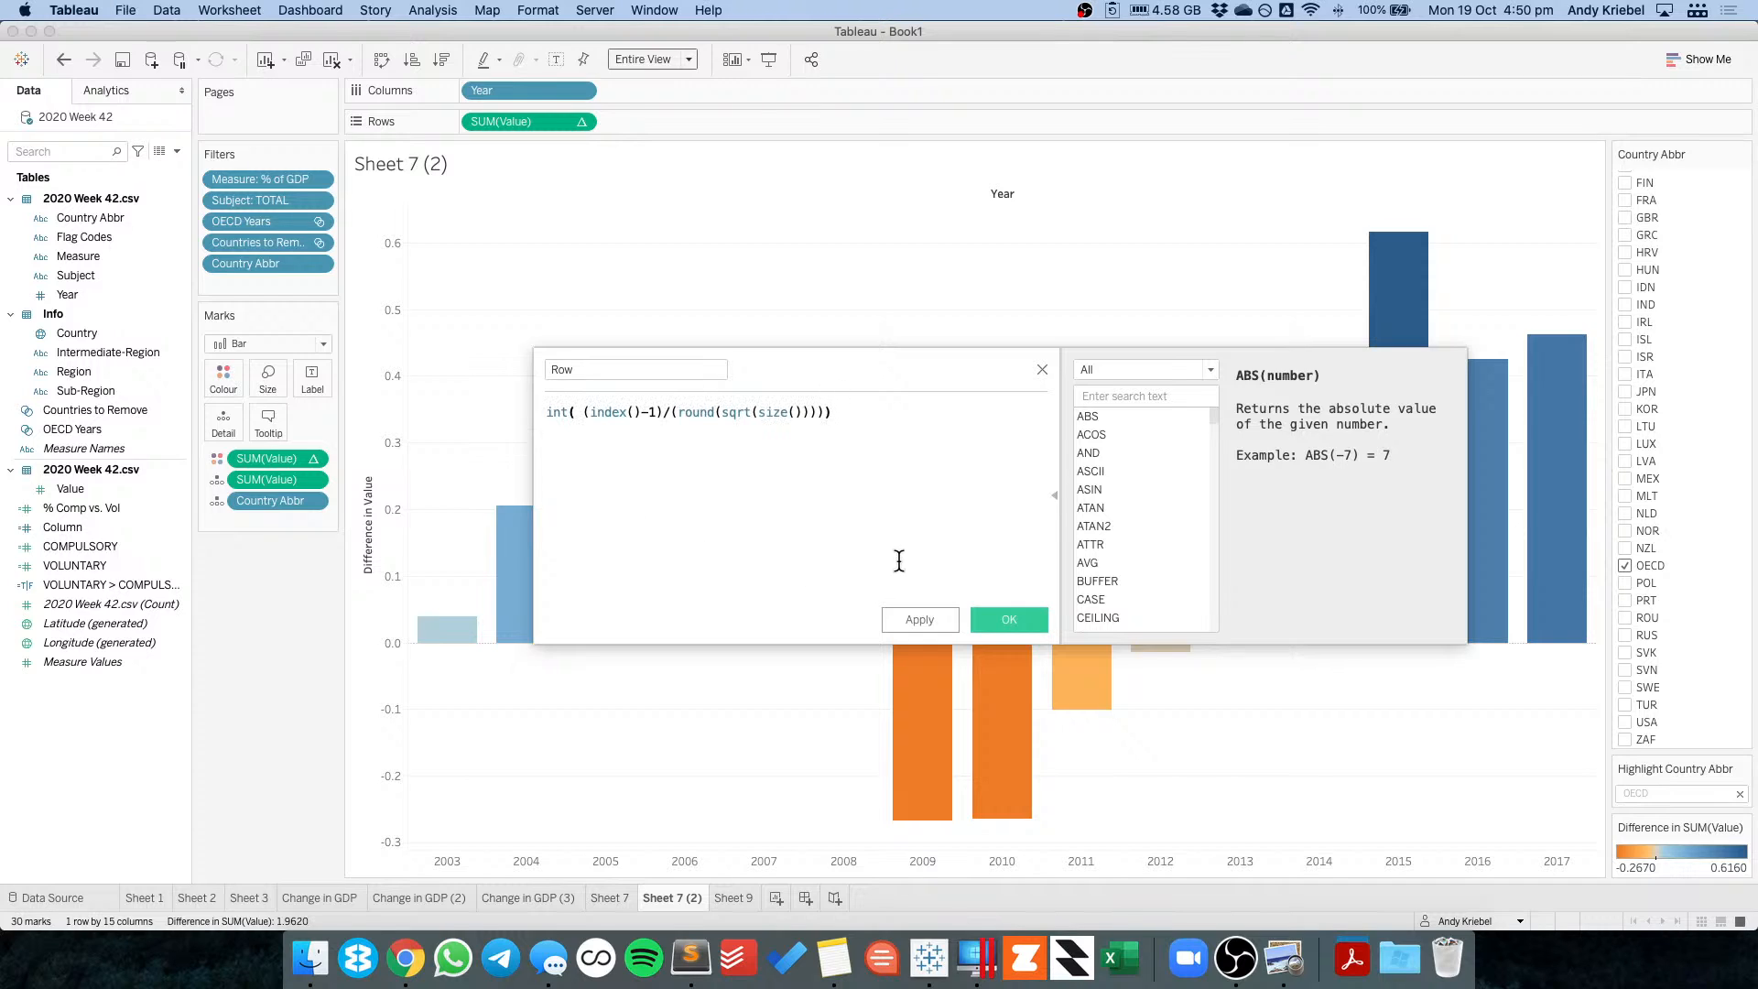
left_click(984, 619)
right_click(85, 564)
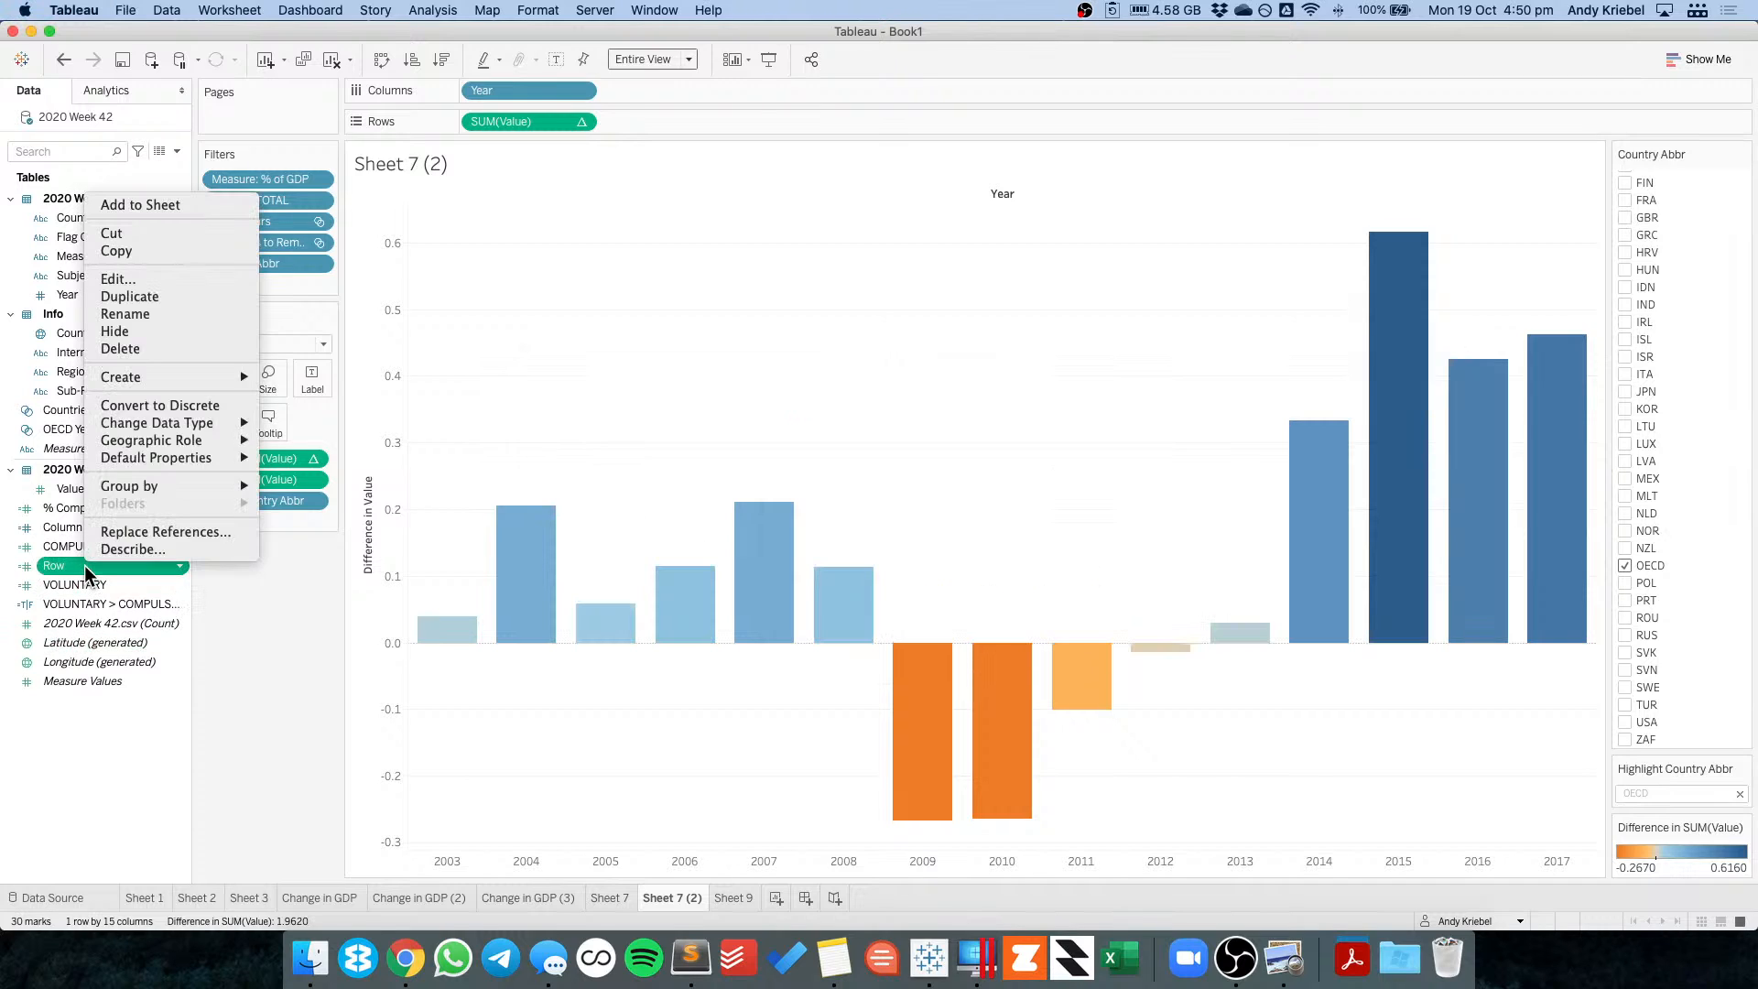
left_click(151, 407)
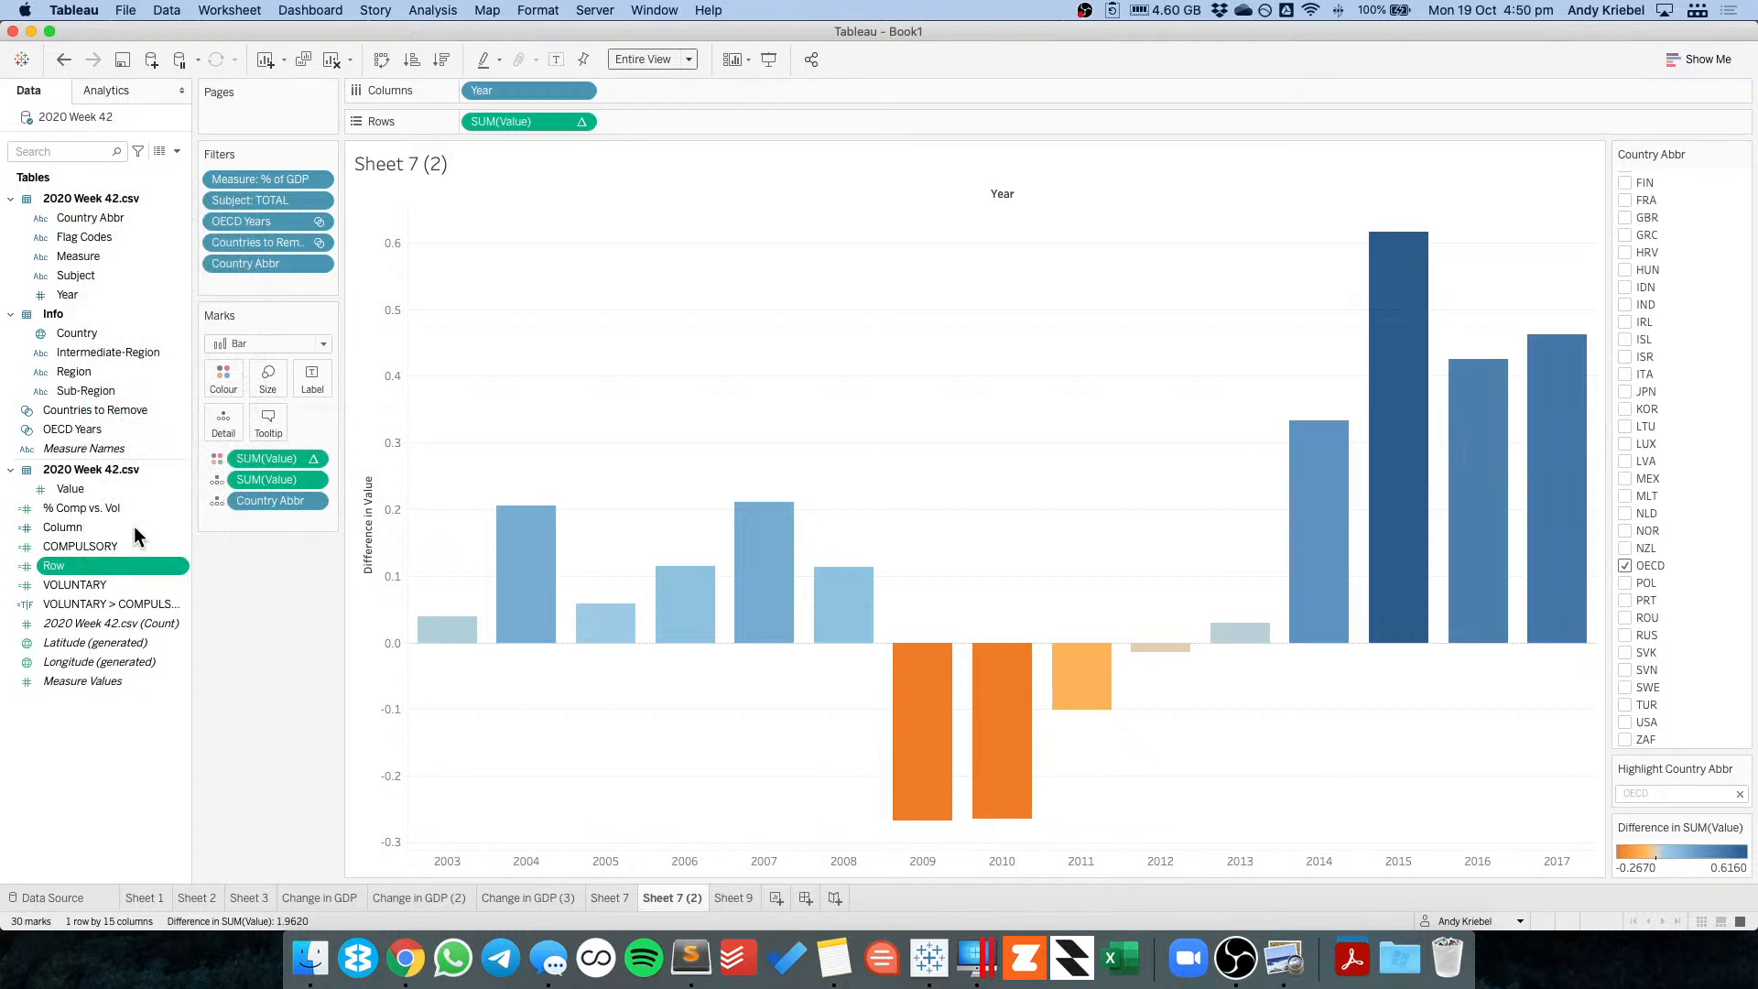
Add the Column field to Columns ahead of Year and the Row field to Rows ahead of SUM(Value).
left_click_drag(79, 529, 470, 86)
left_click_drag(82, 565, 471, 120)
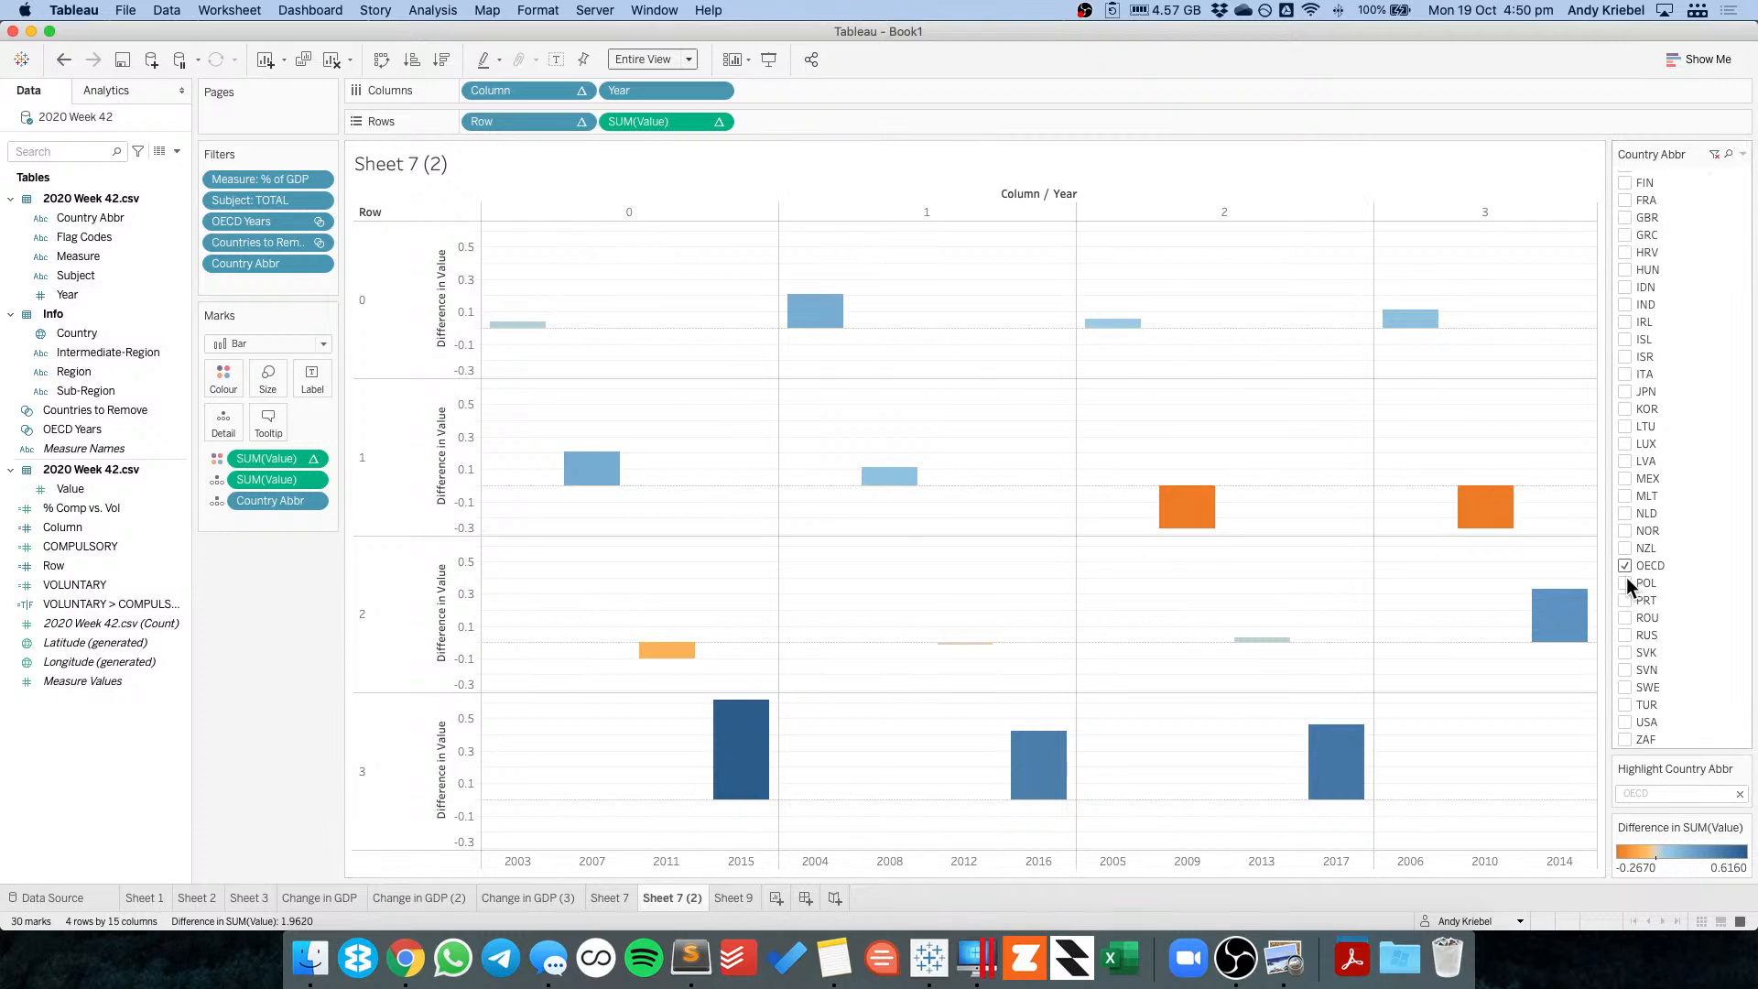
Add AUT to the countries included by the Country Abbr filter.
scroll(1634, 568, "up", 10)
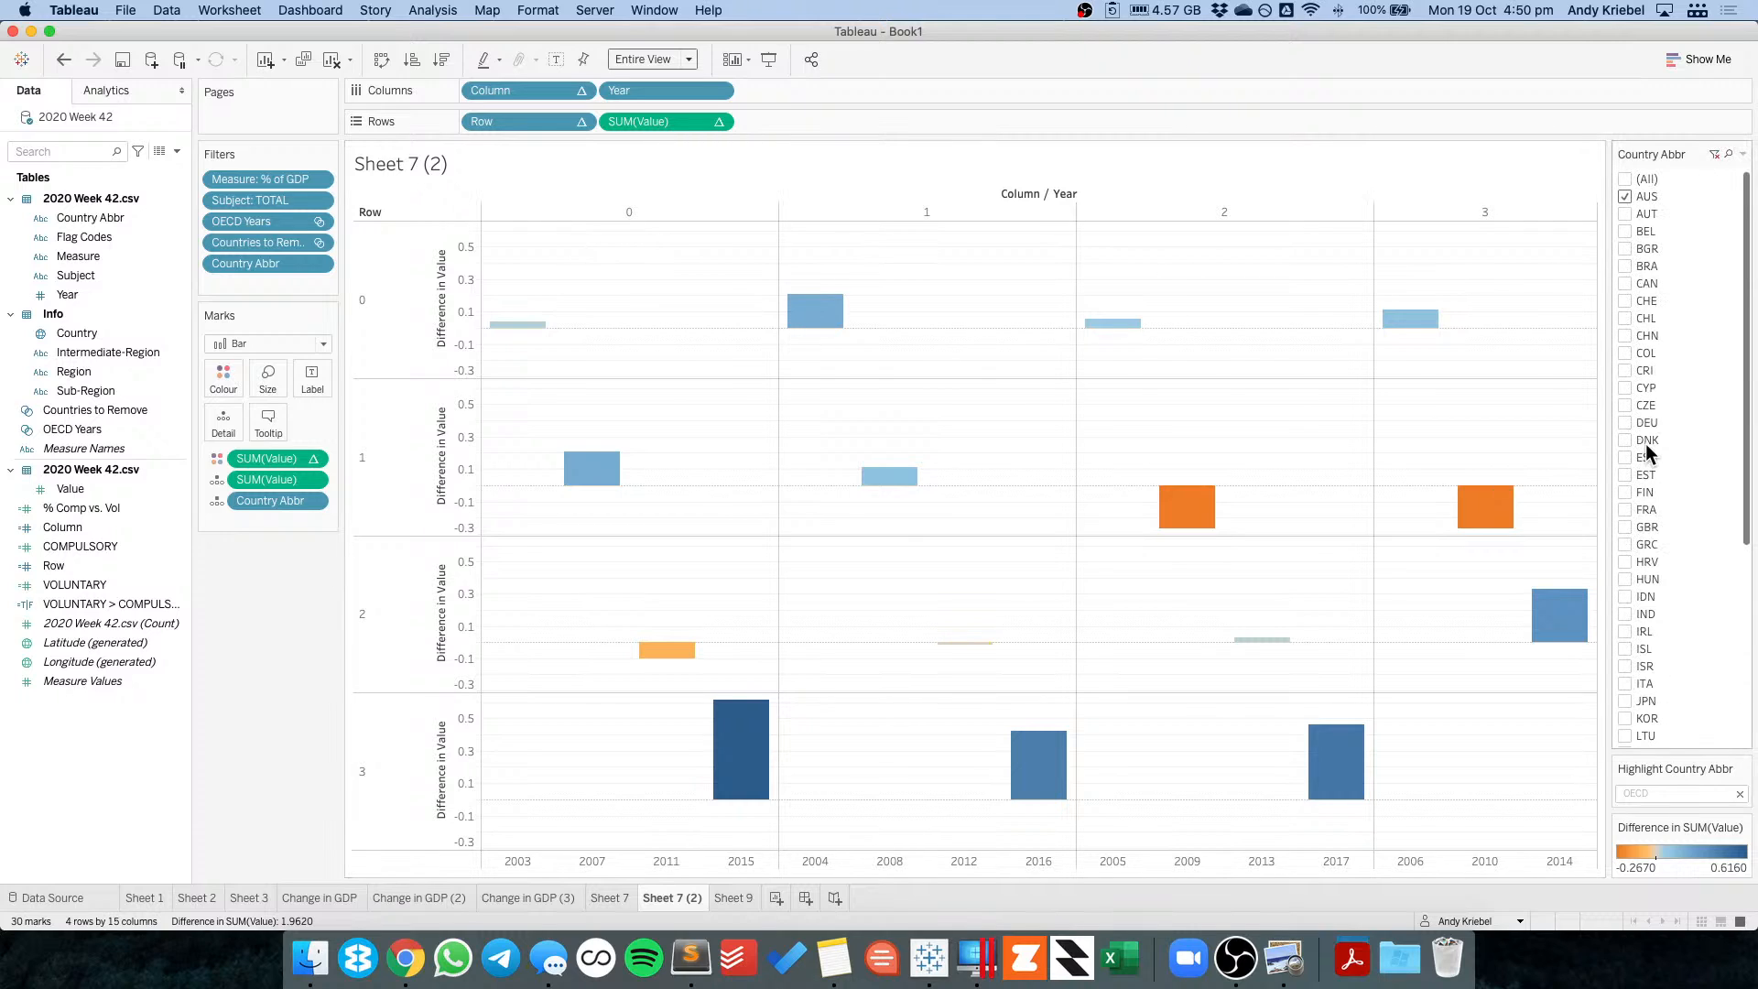
left_click(1624, 213)
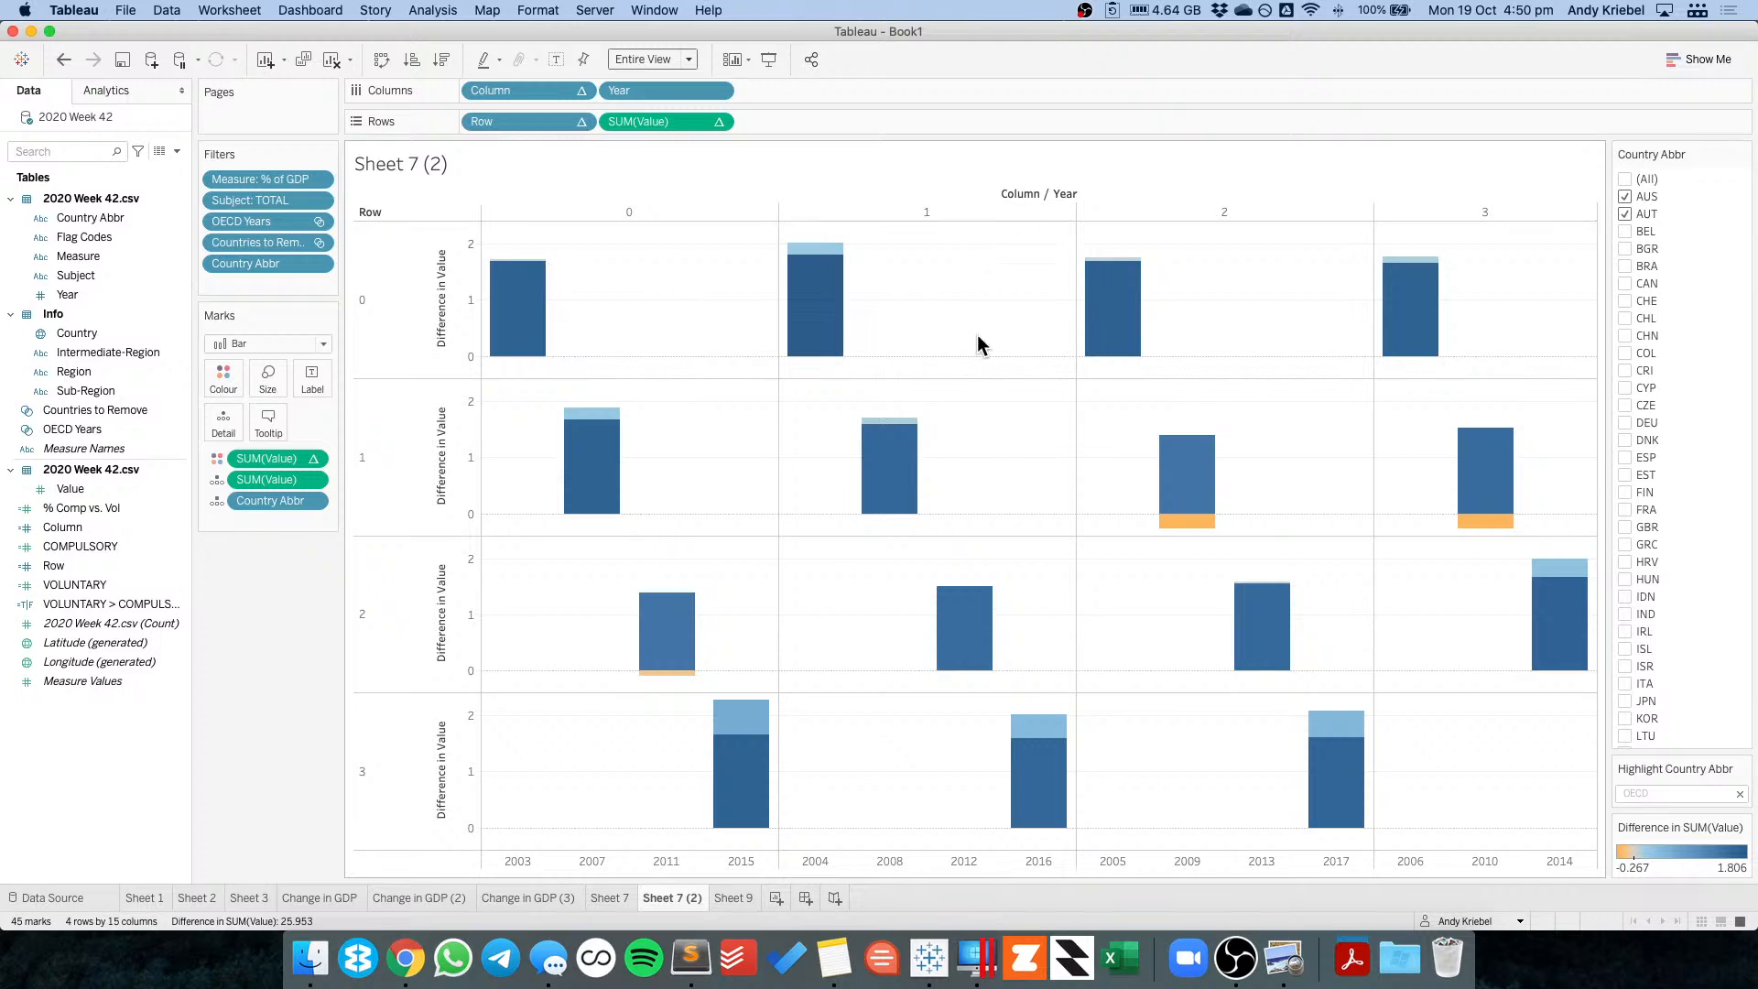
Compute the Column table calculation over specific dimensions Country Abbr and then Year, restarting every Country Abbr.
left_click(580, 89)
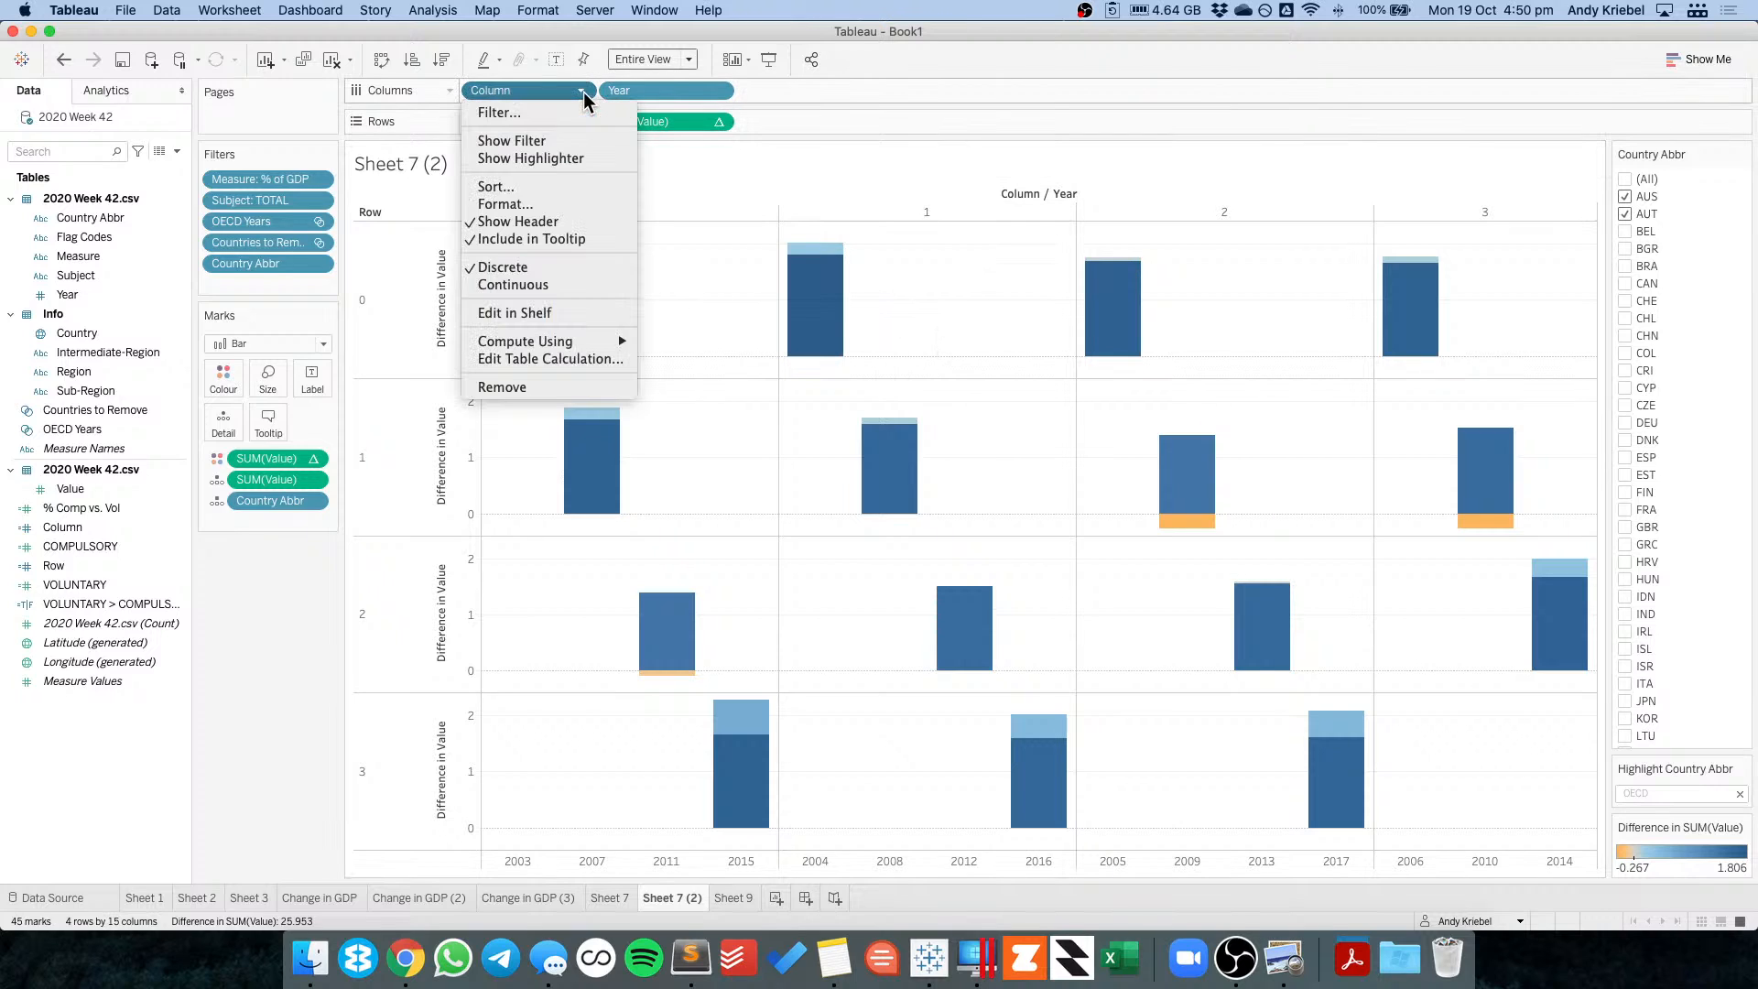
left_click(550, 359)
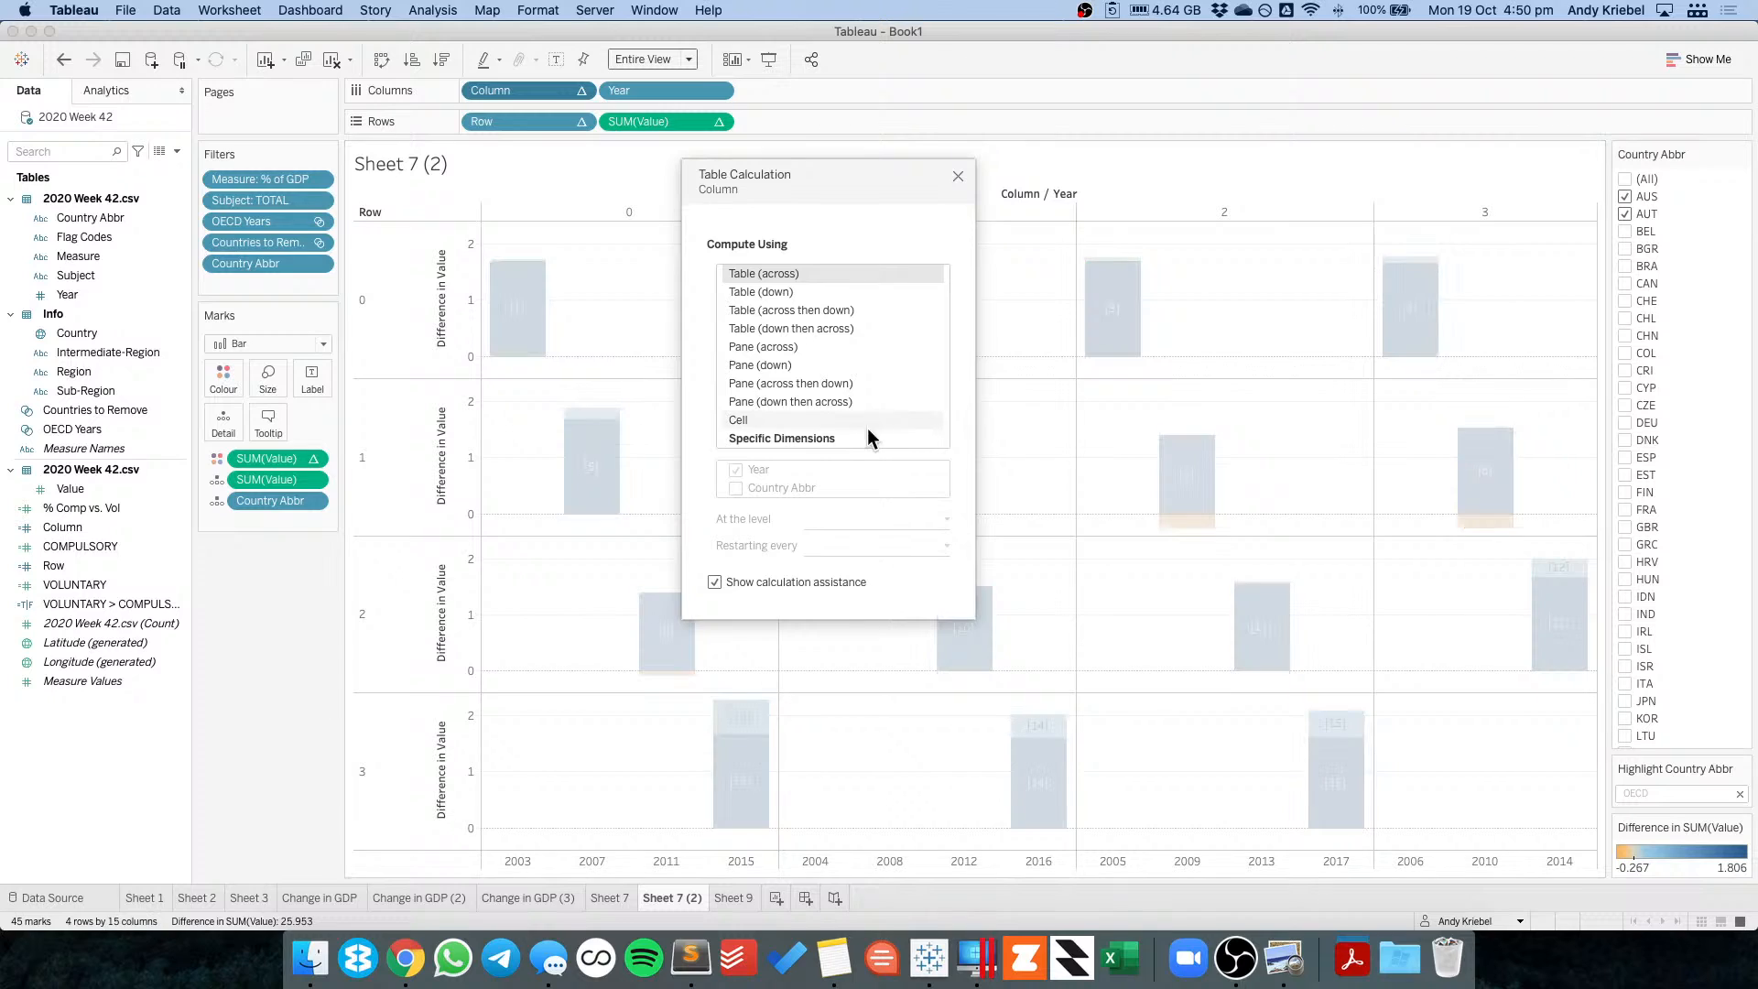
left_click(787, 437)
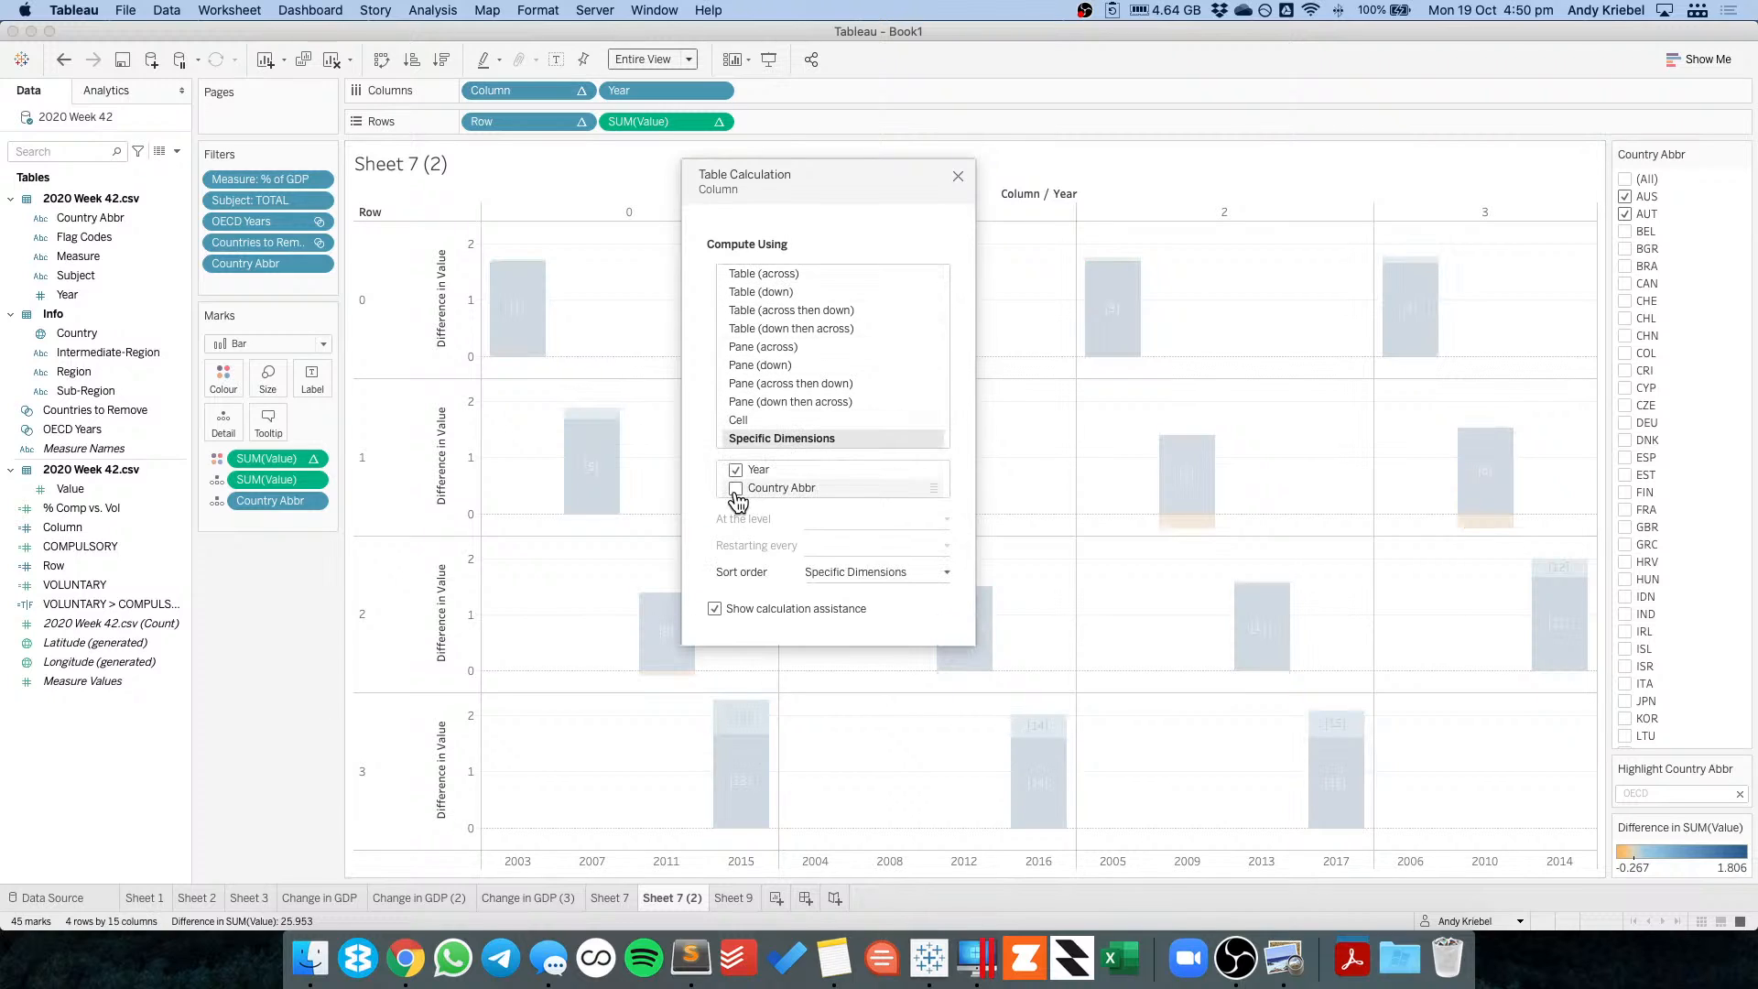
left_click(736, 490)
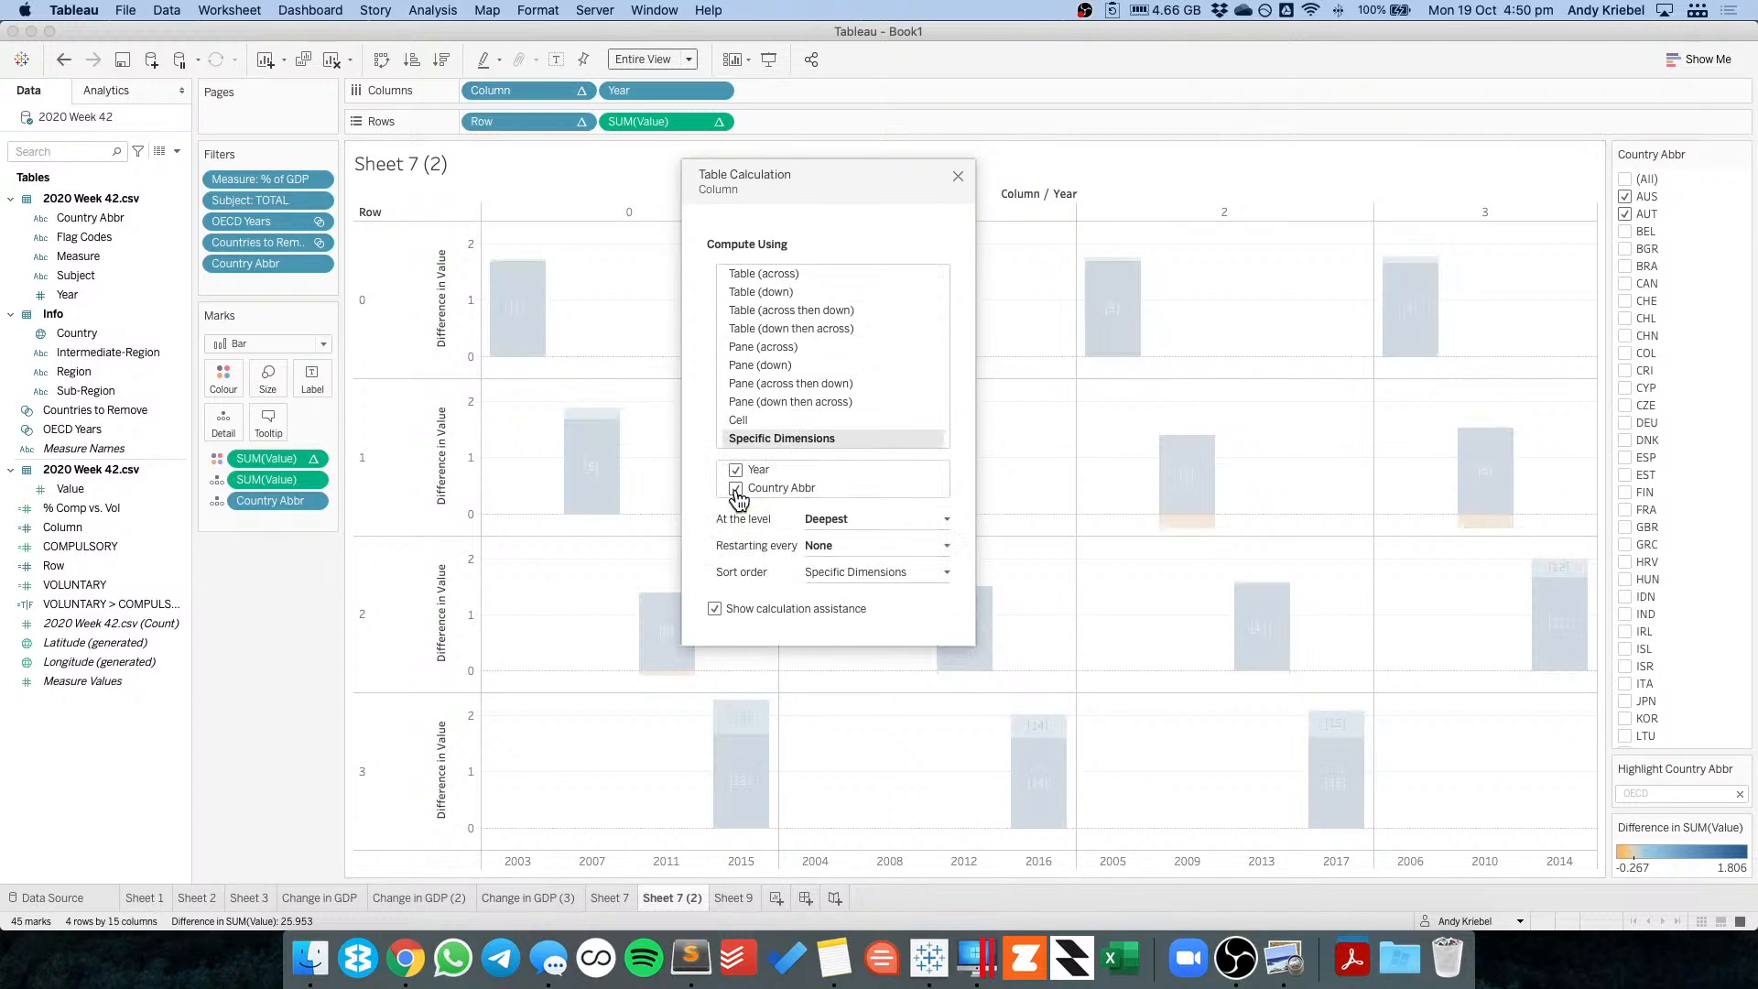
left_click(735, 470)
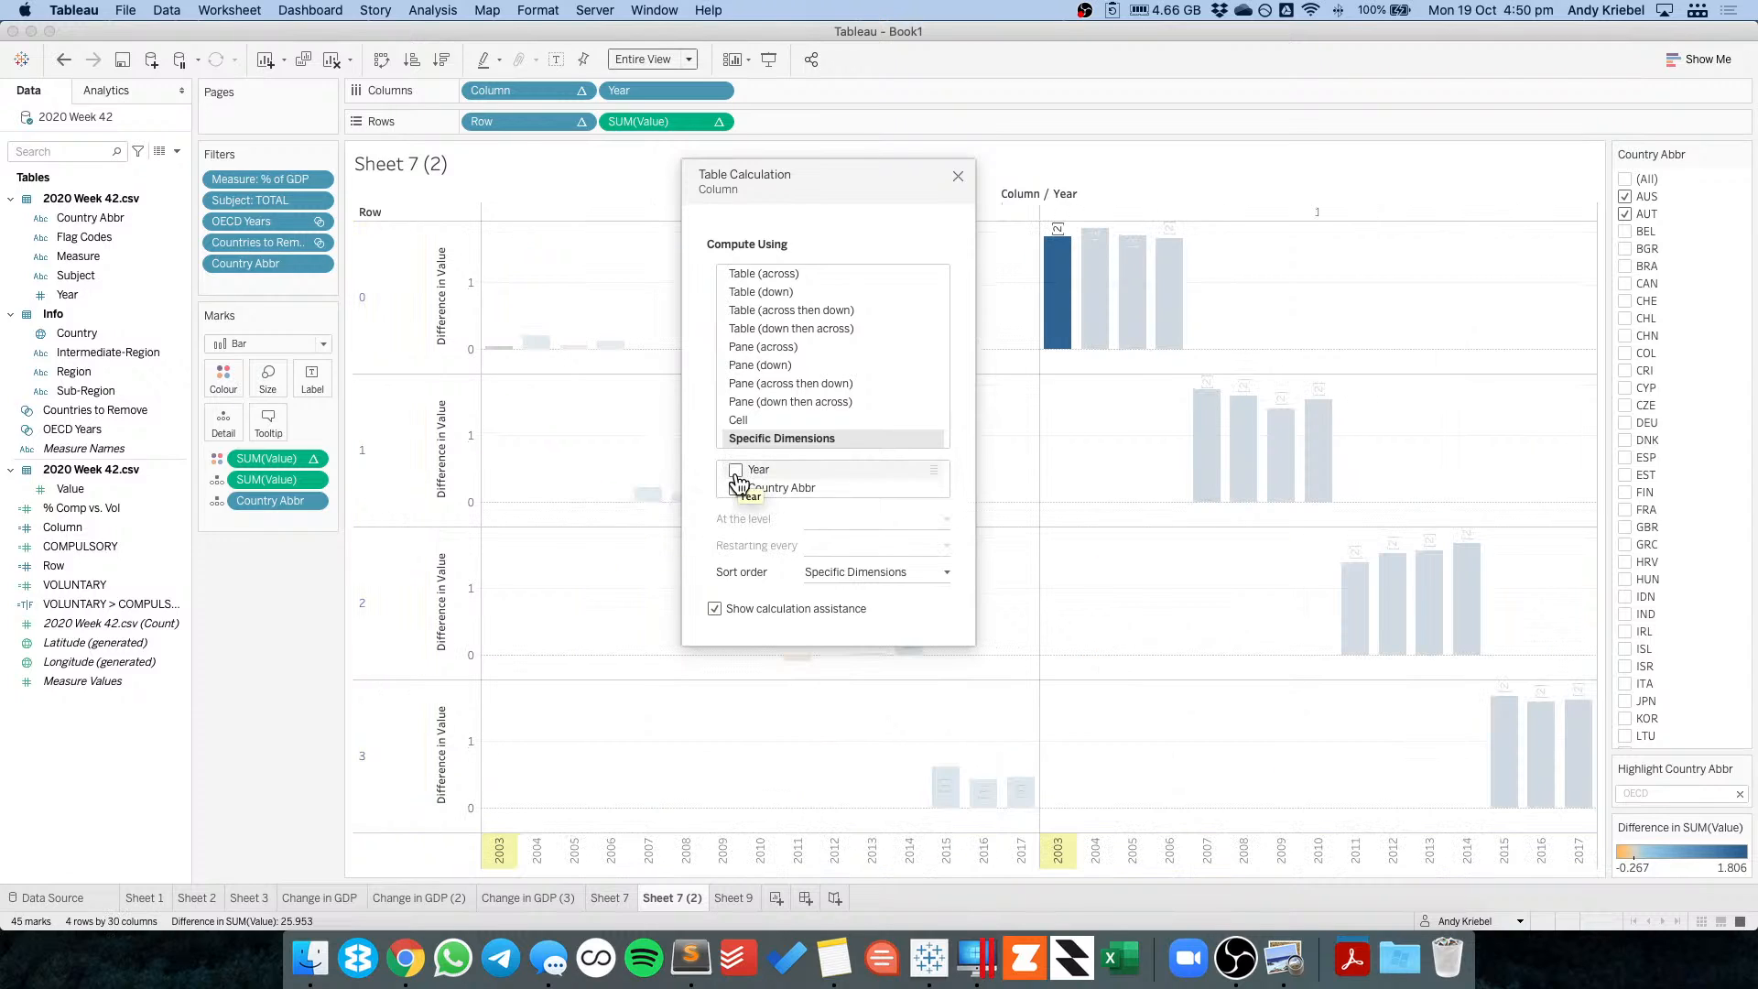
left_click(736, 471)
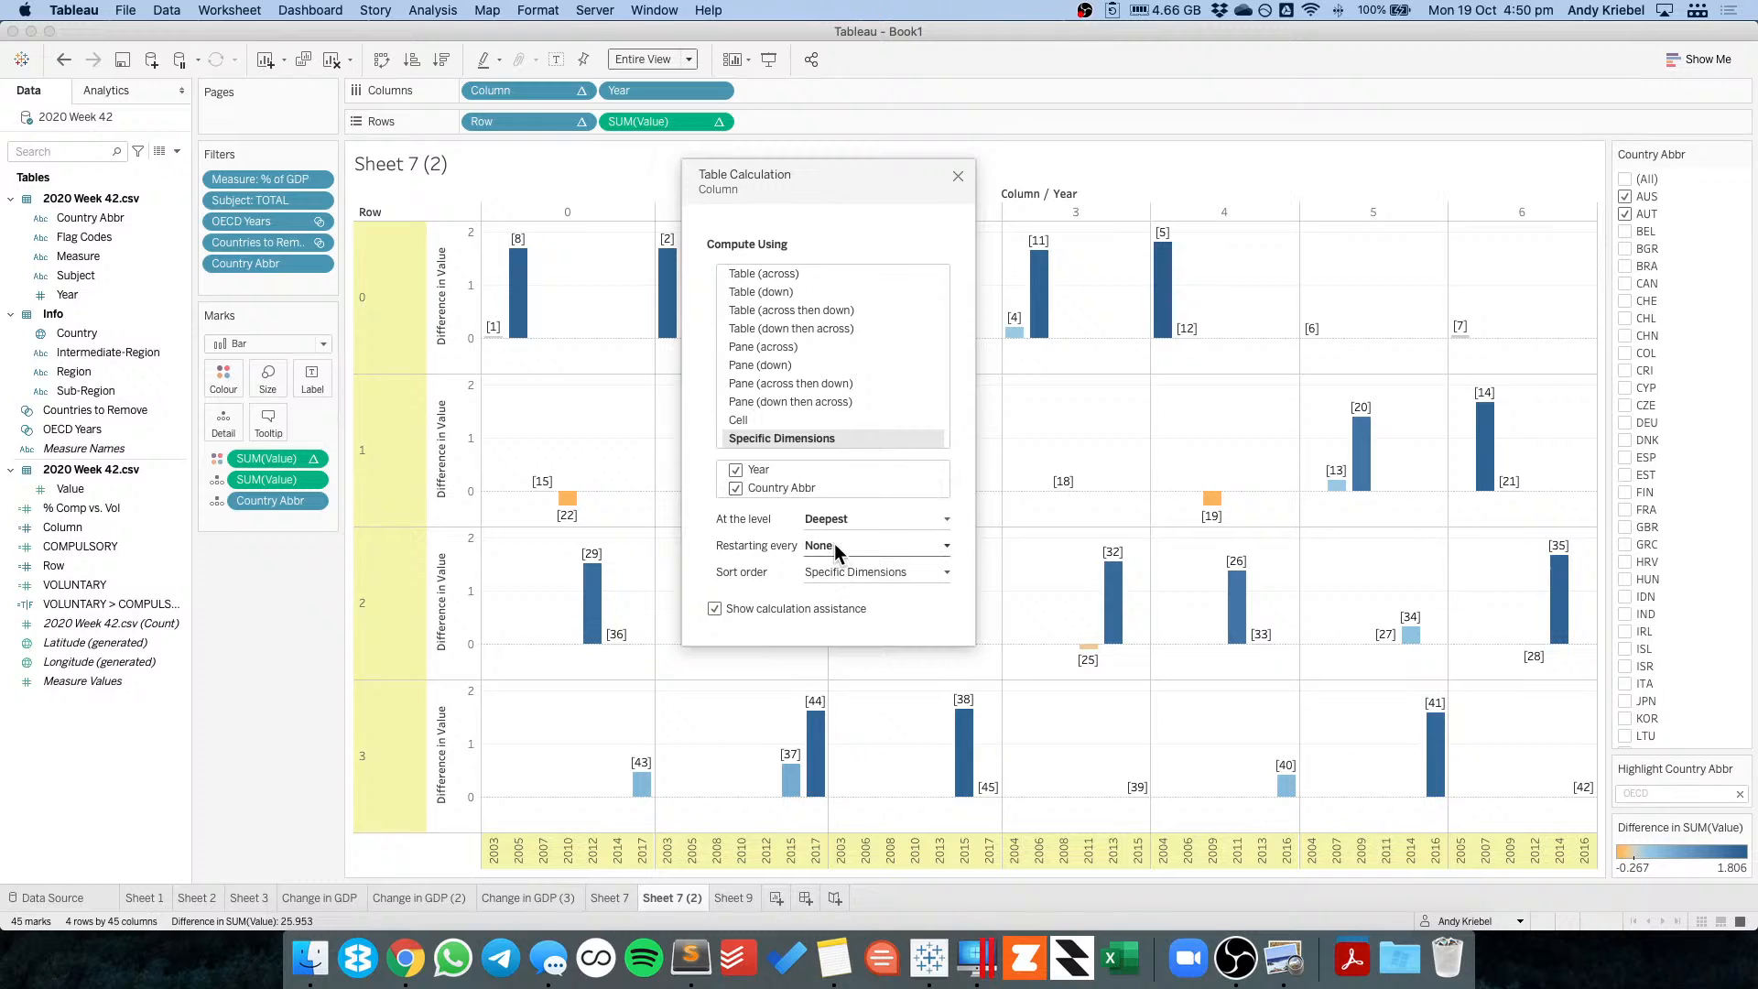
left_click(834, 545)
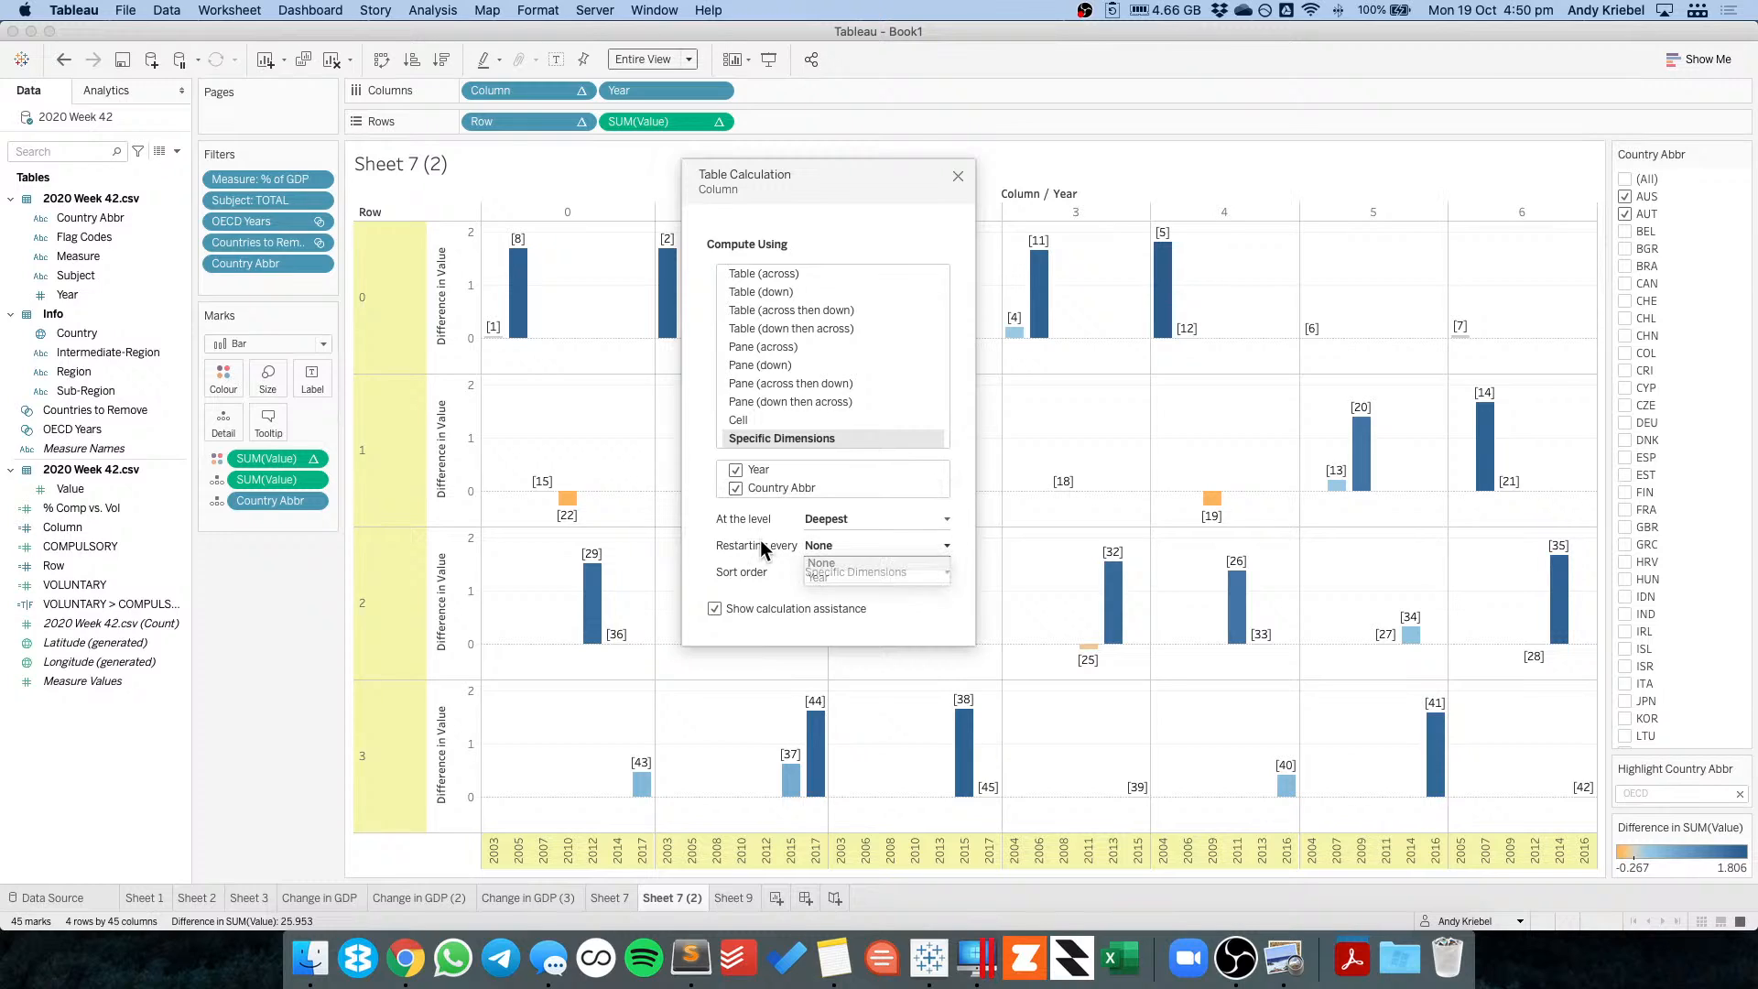
left_click_drag(760, 489, 774, 472)
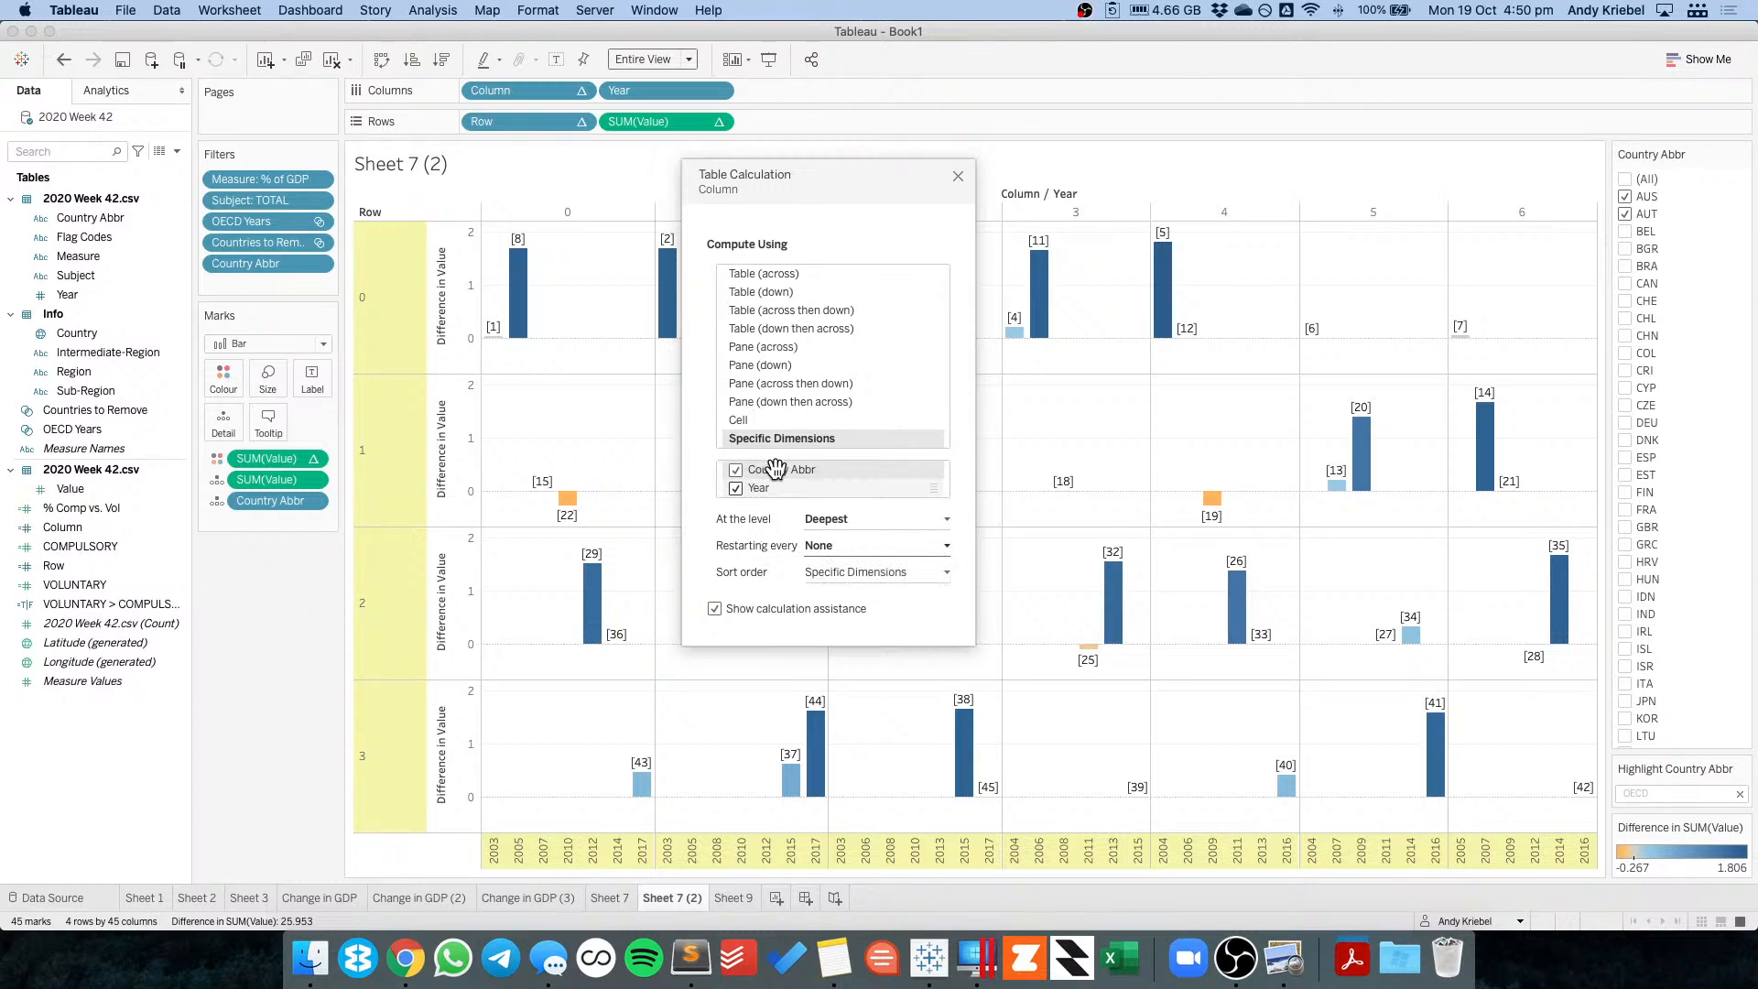
left_click(830, 542)
left_click(828, 576)
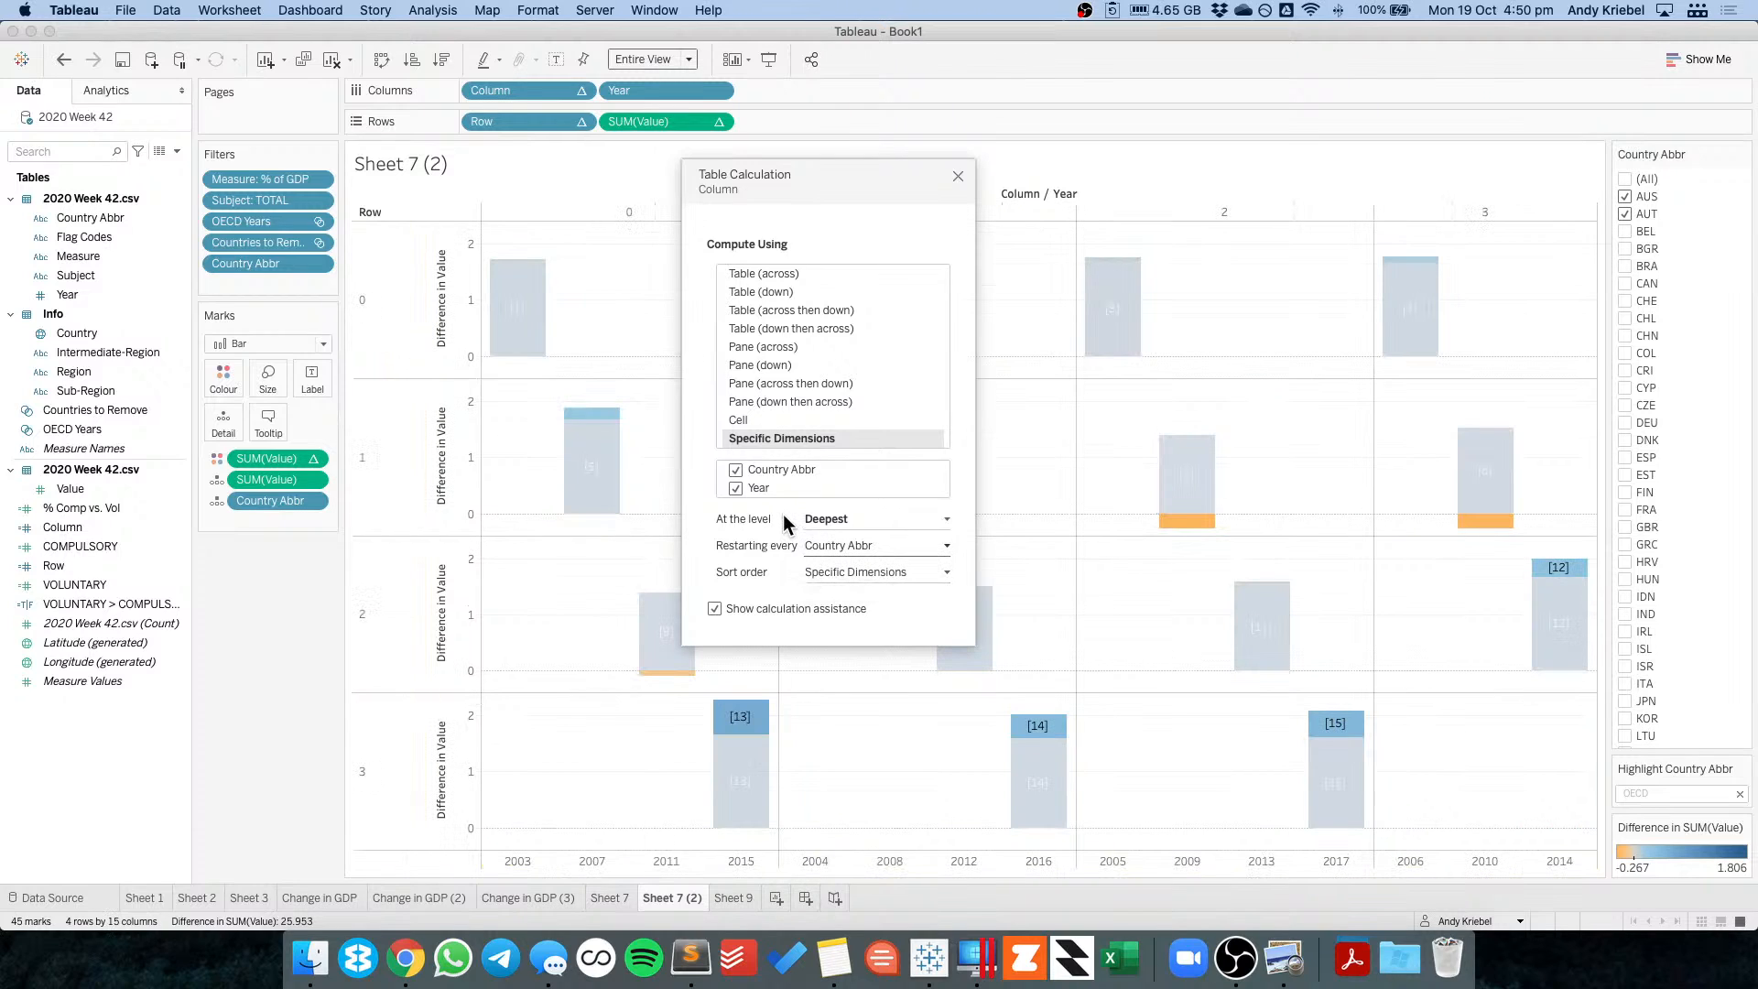
left_click(957, 176)
Set the Row table calculation to use specific dimensions with Country Abbr above Year, restarting every Country Abbr.
right_click(580, 119)
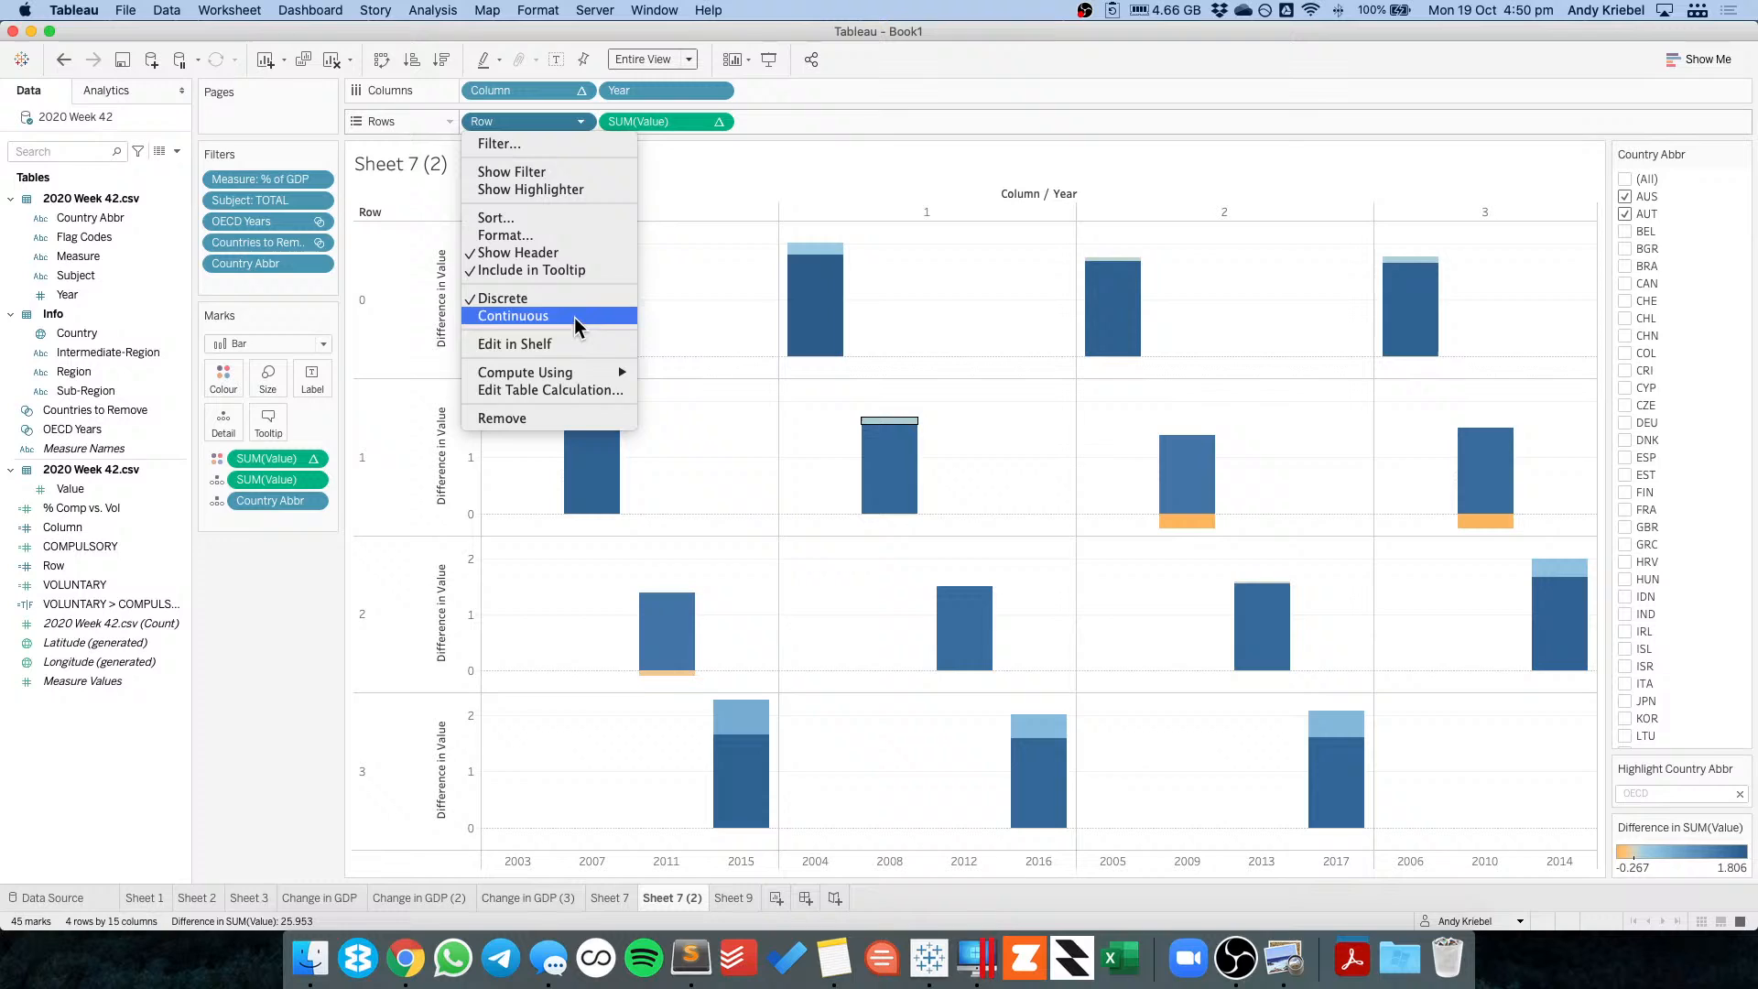
left_click(564, 386)
left_click(746, 439)
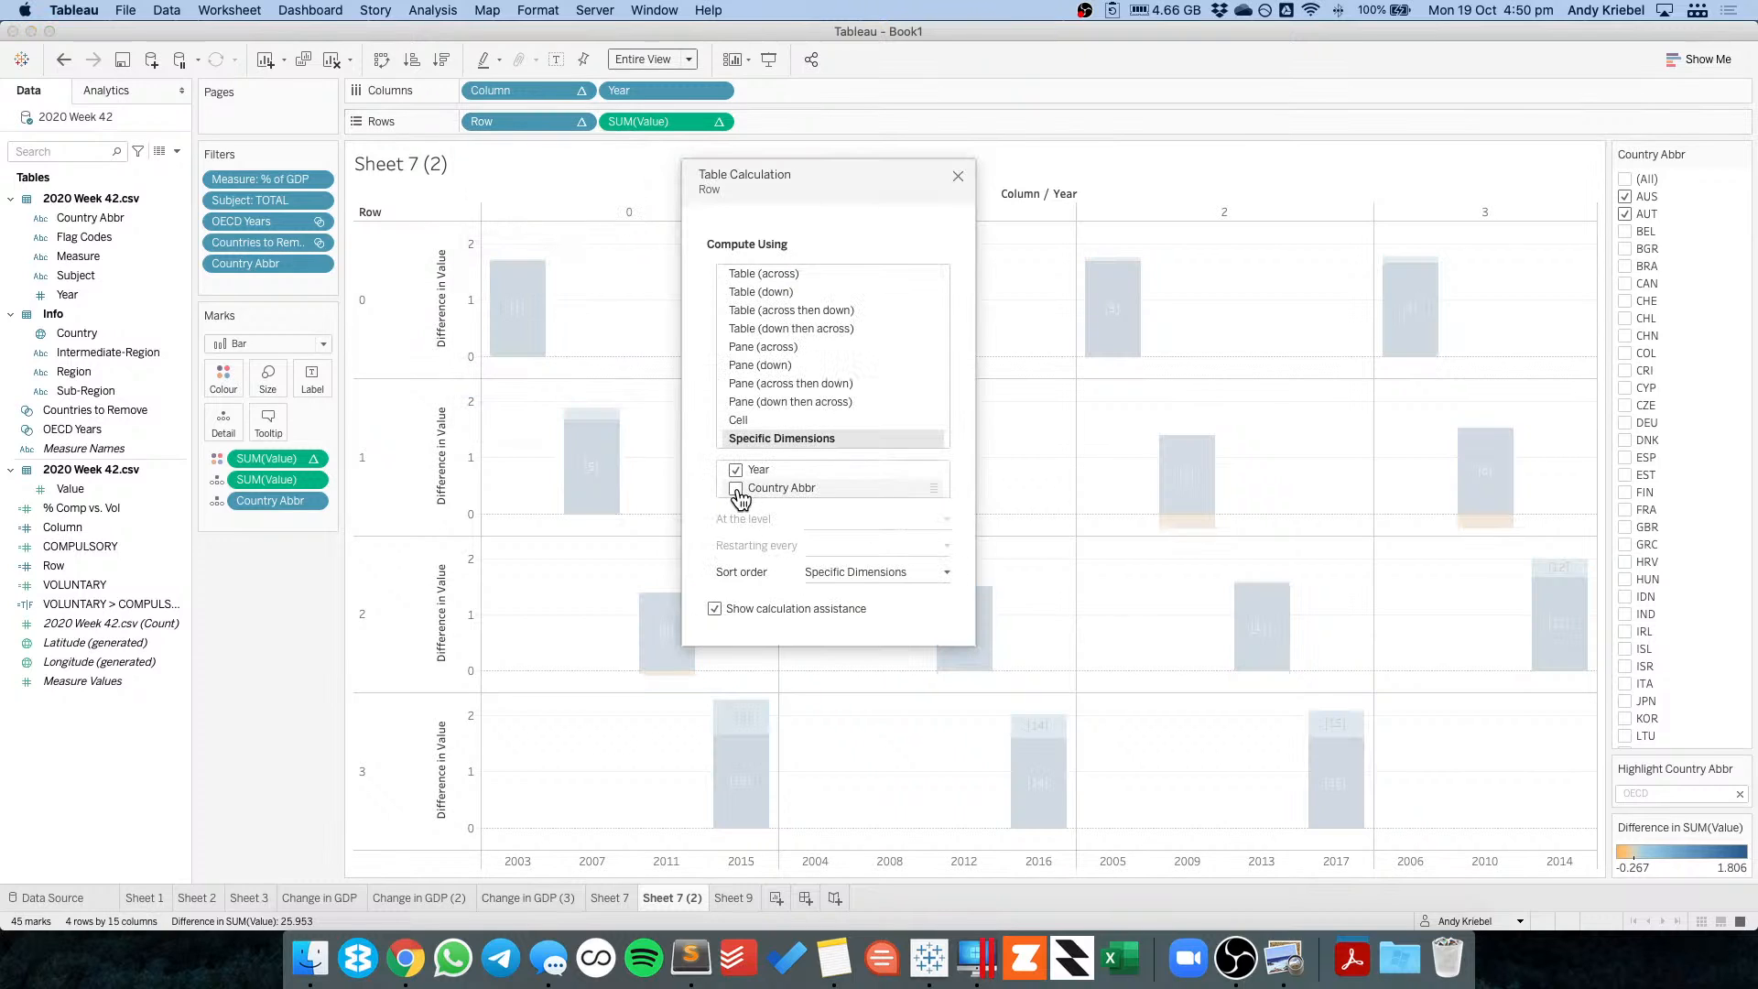
left_click(736, 491)
left_click_drag(778, 490, 773, 468)
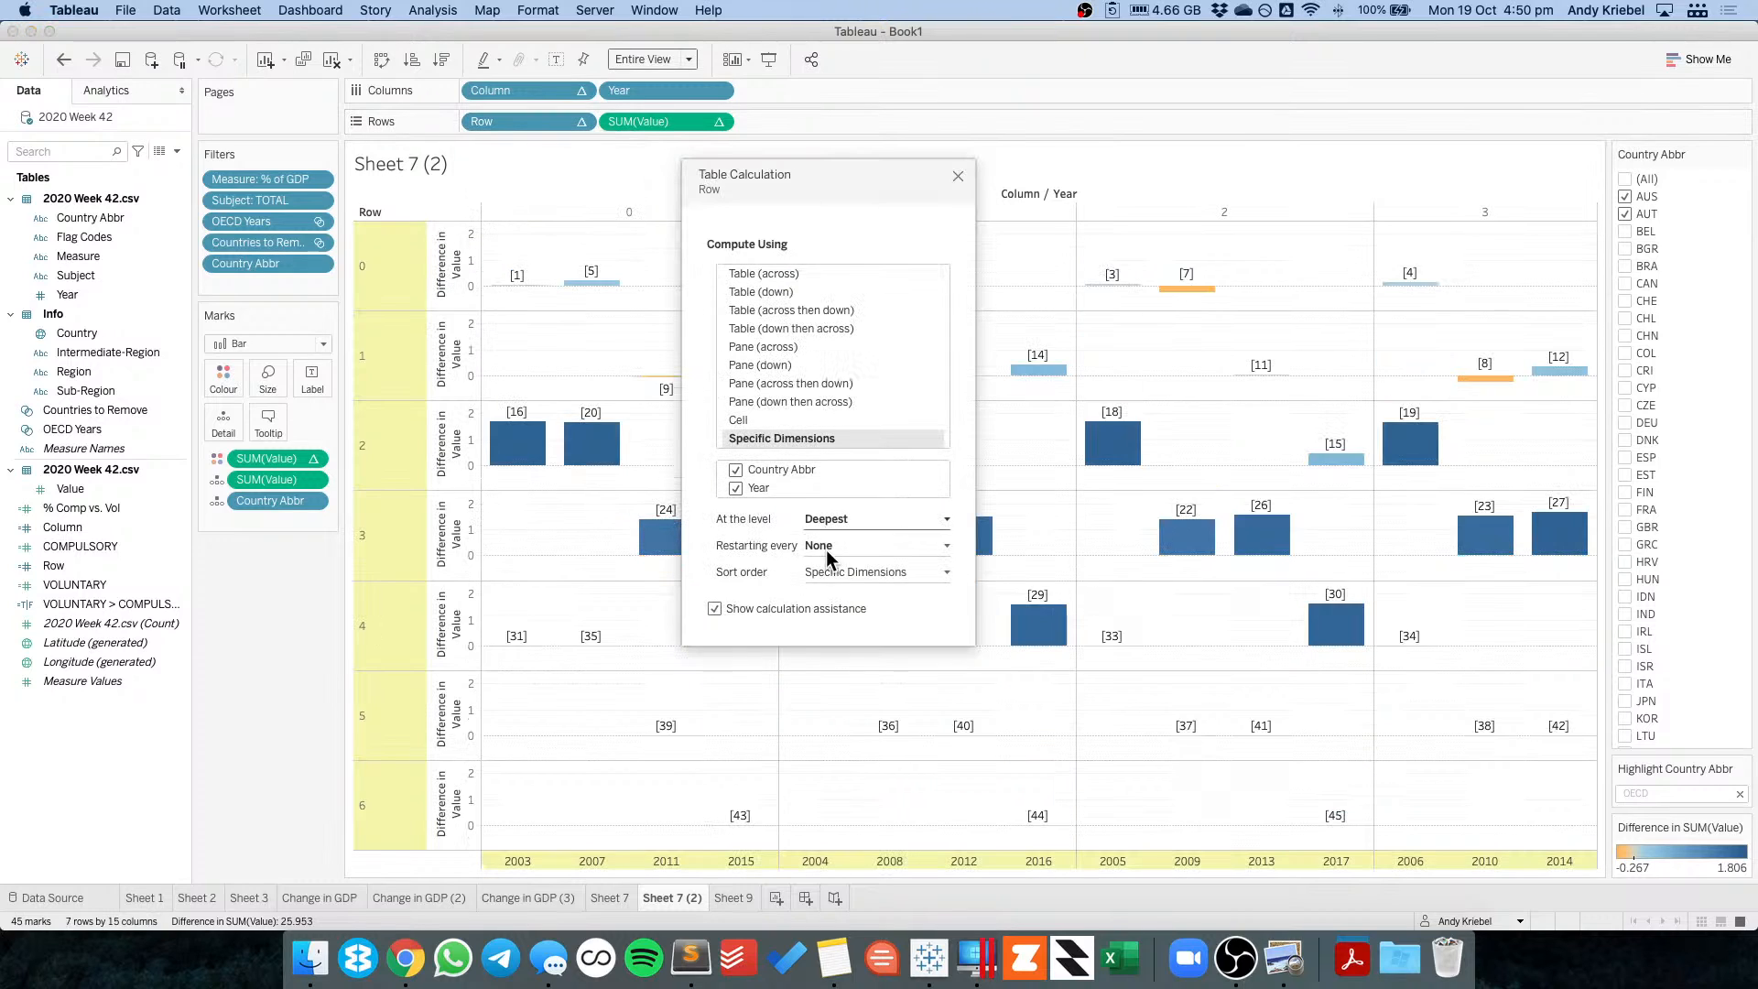
left_click(828, 544)
left_click(844, 574)
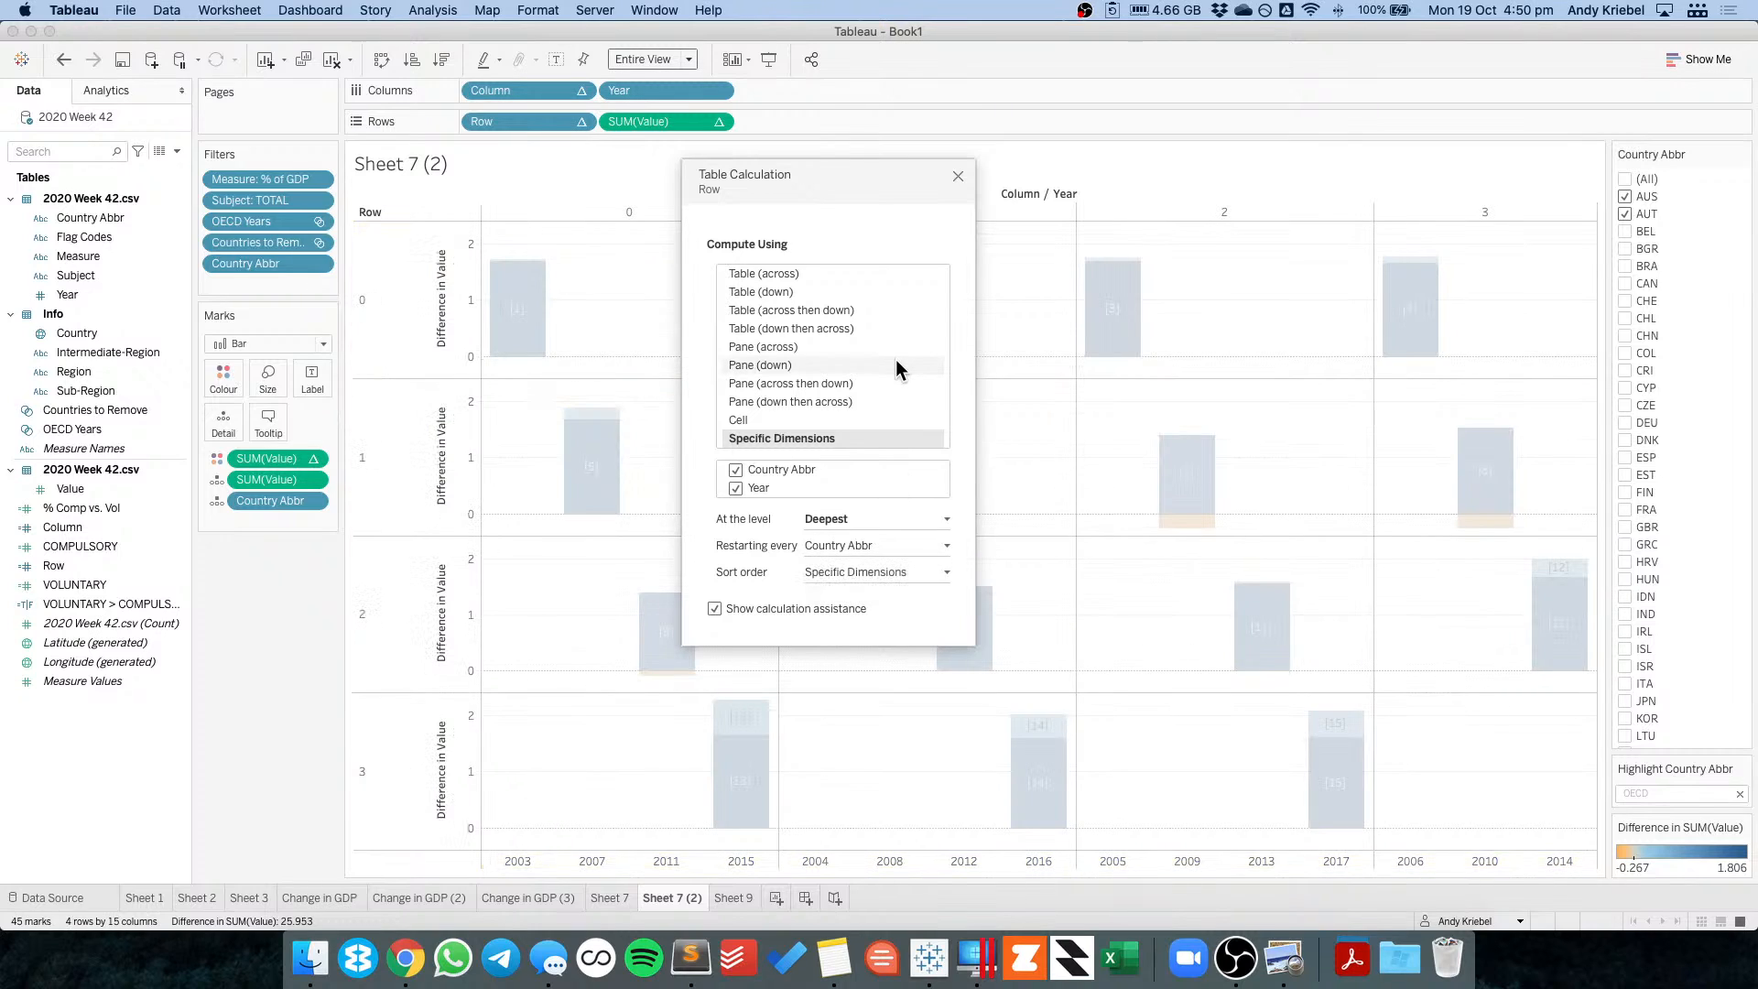
left_click(958, 175)
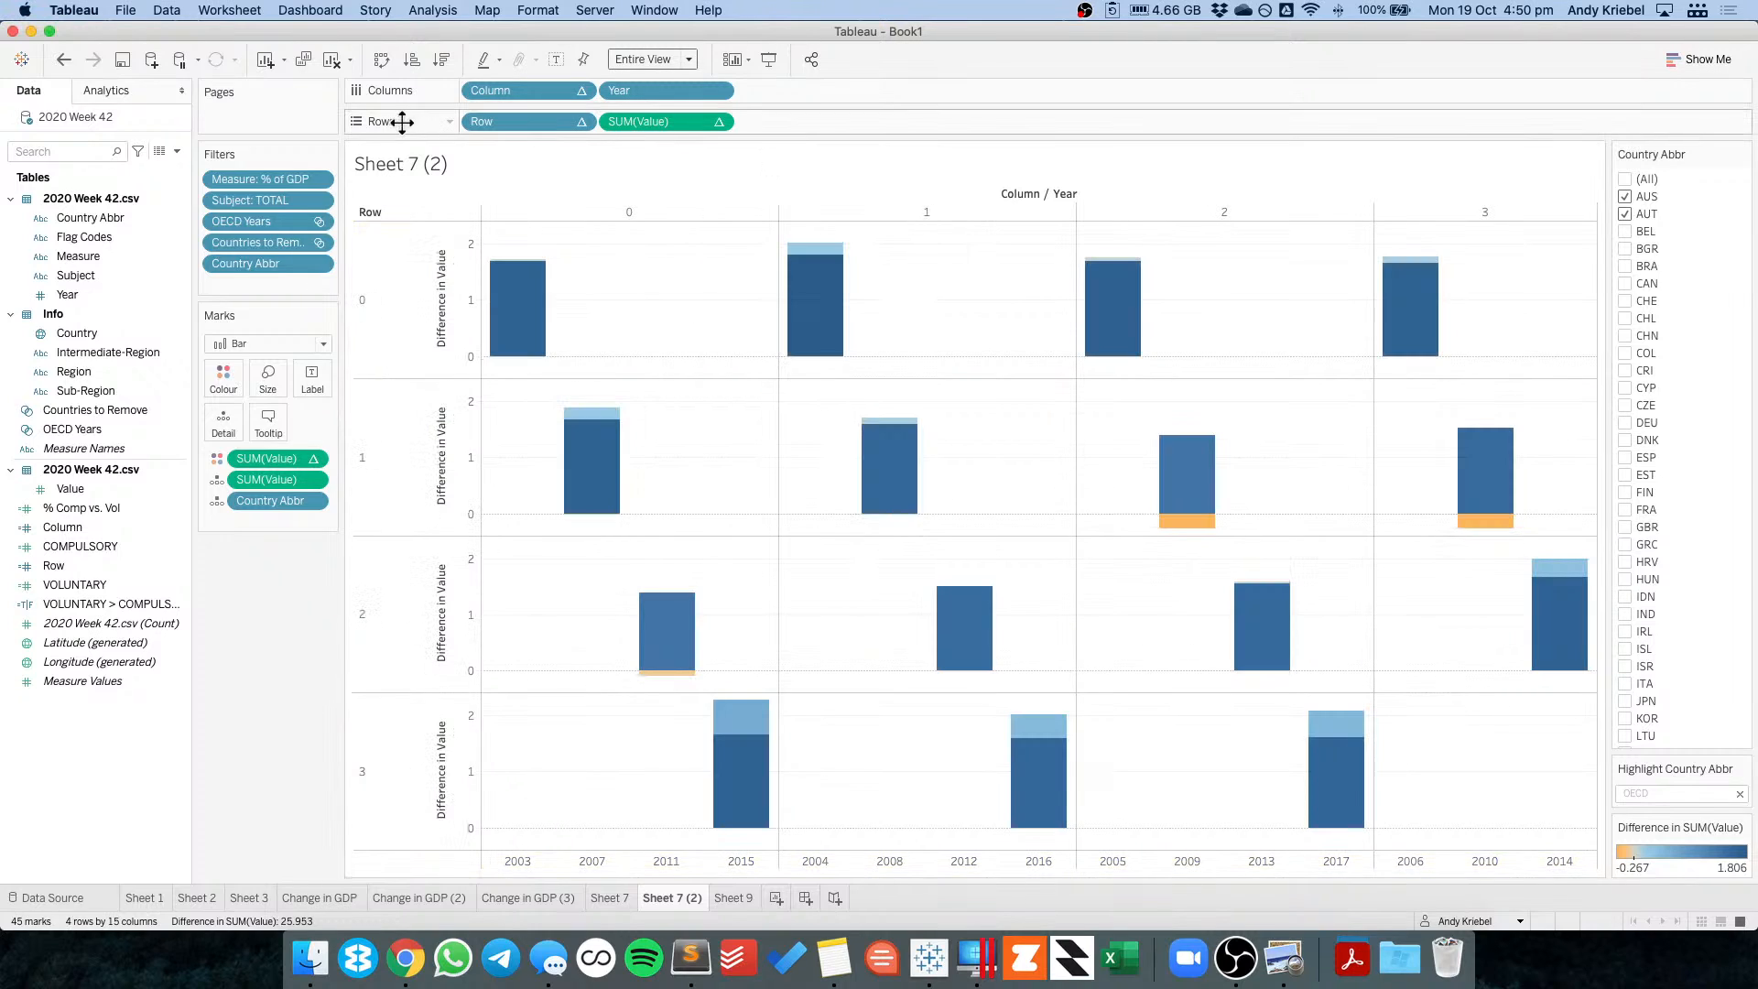
Switch to Chrome and open the My Portfolio album in Google Photos.
left_click(316, 954)
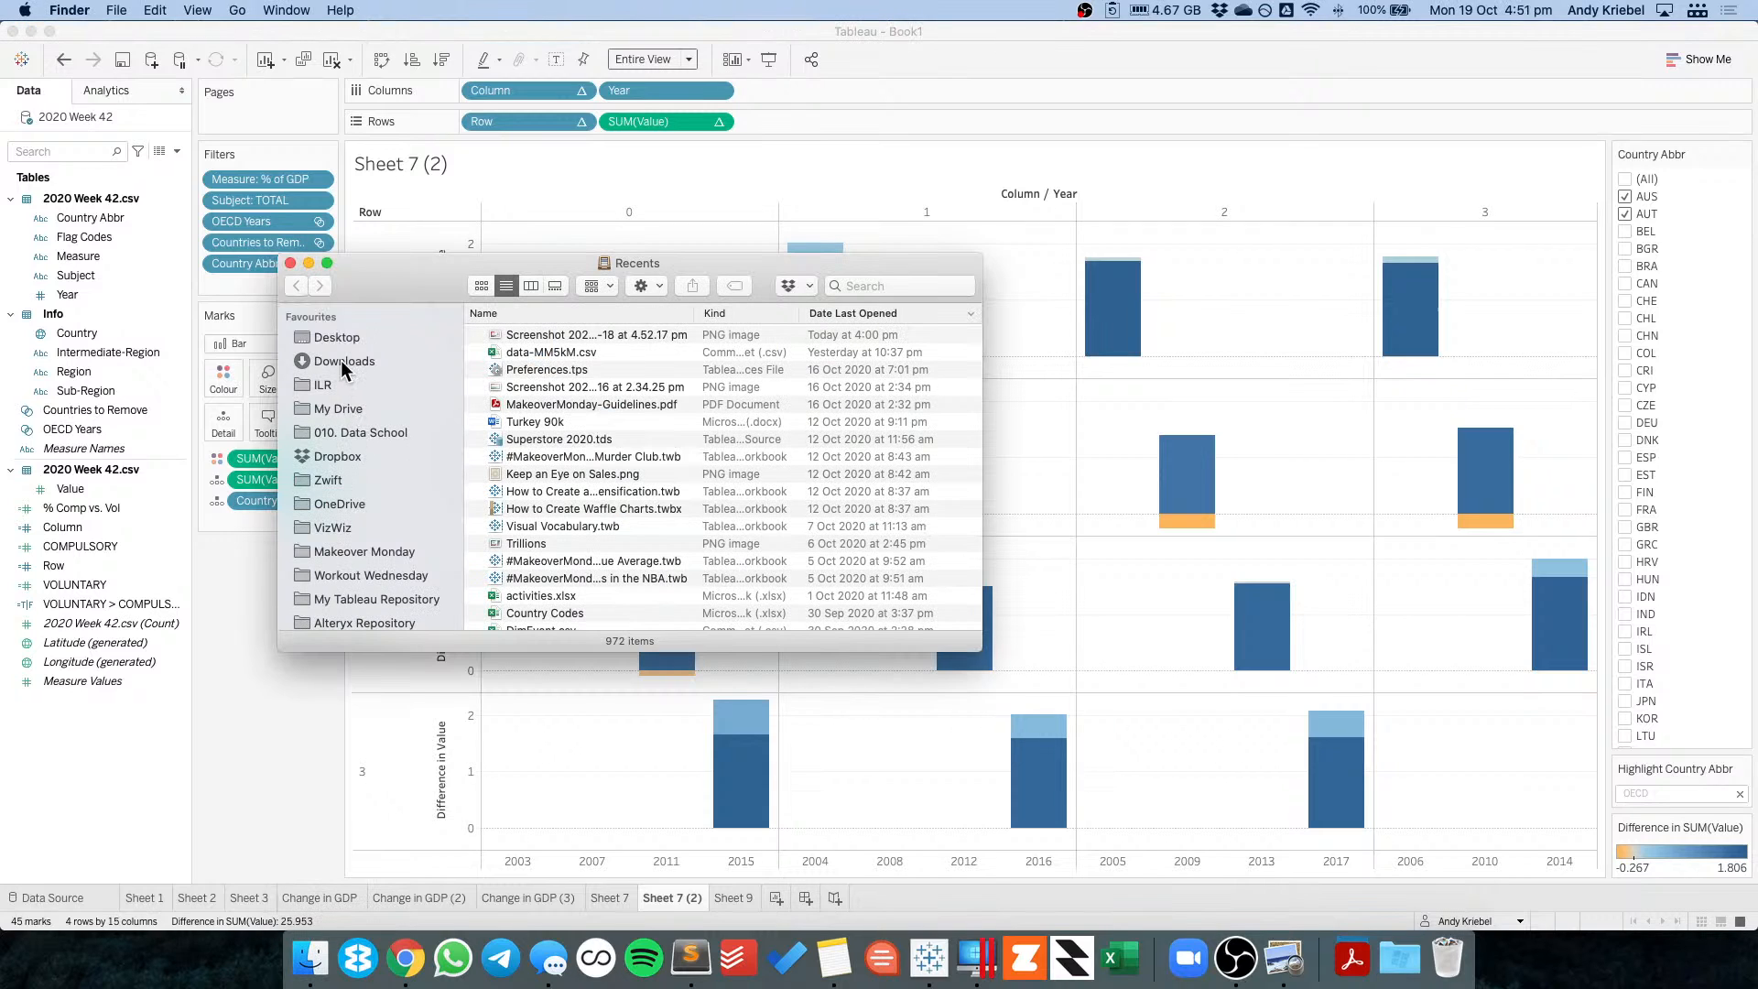
left_click(409, 961)
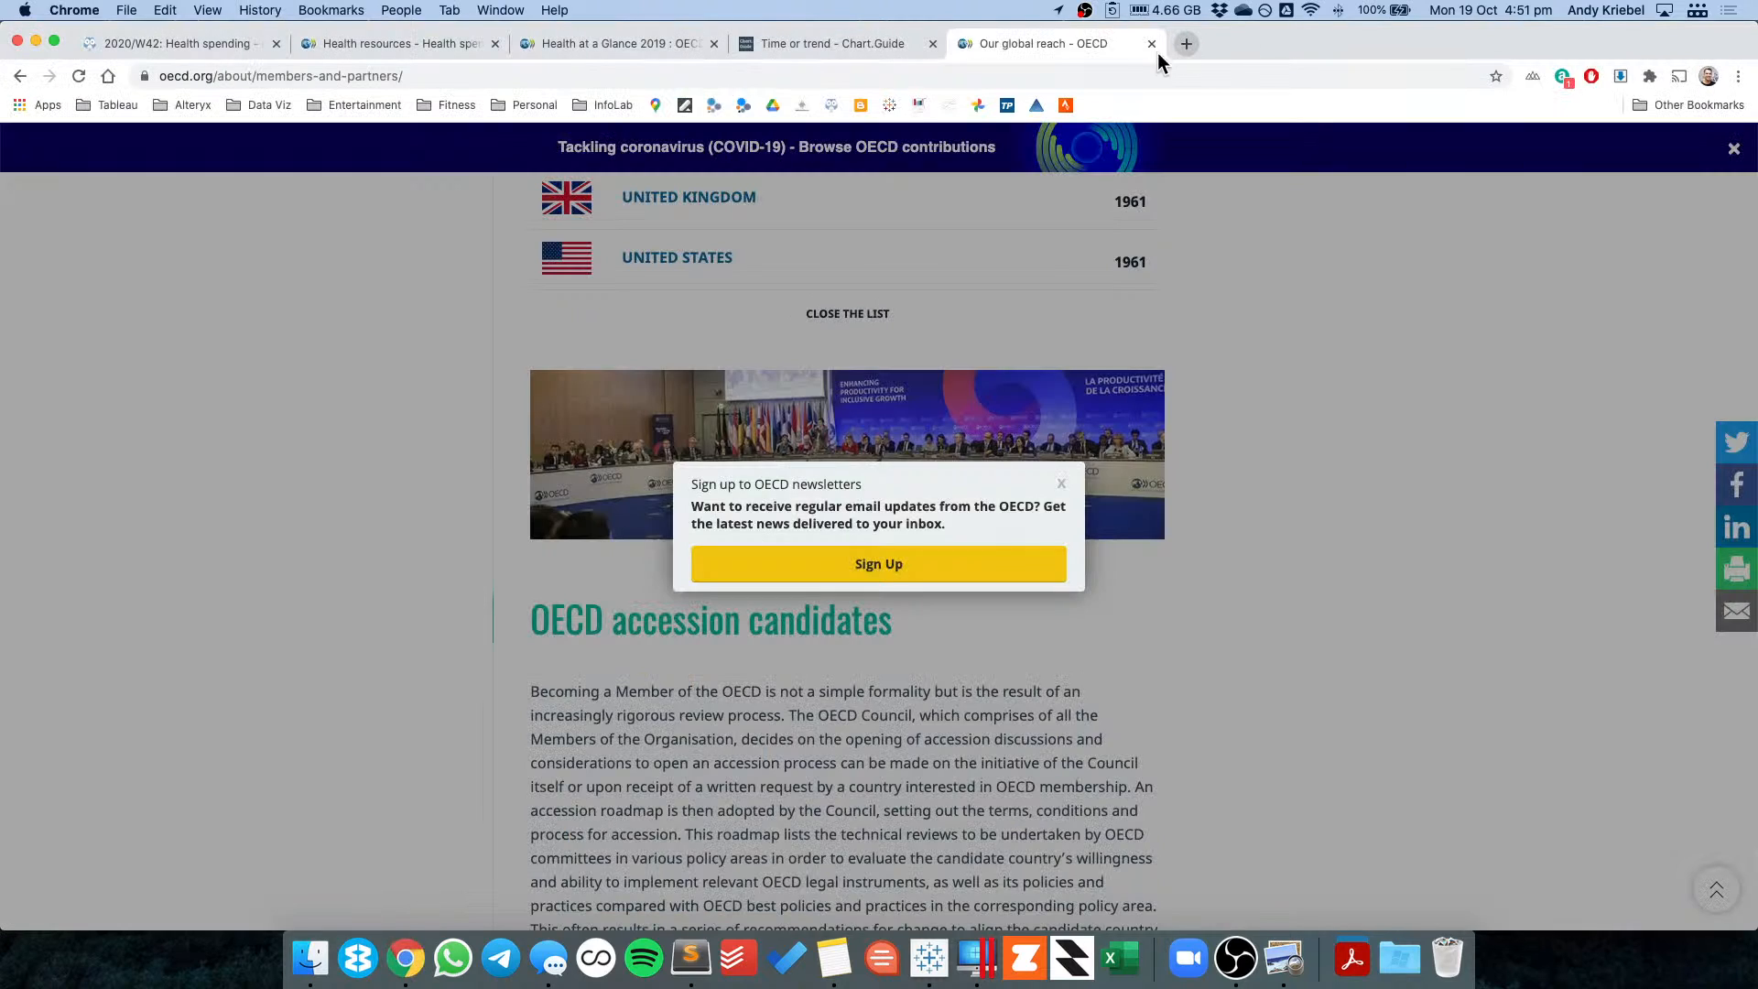
left_click(977, 107)
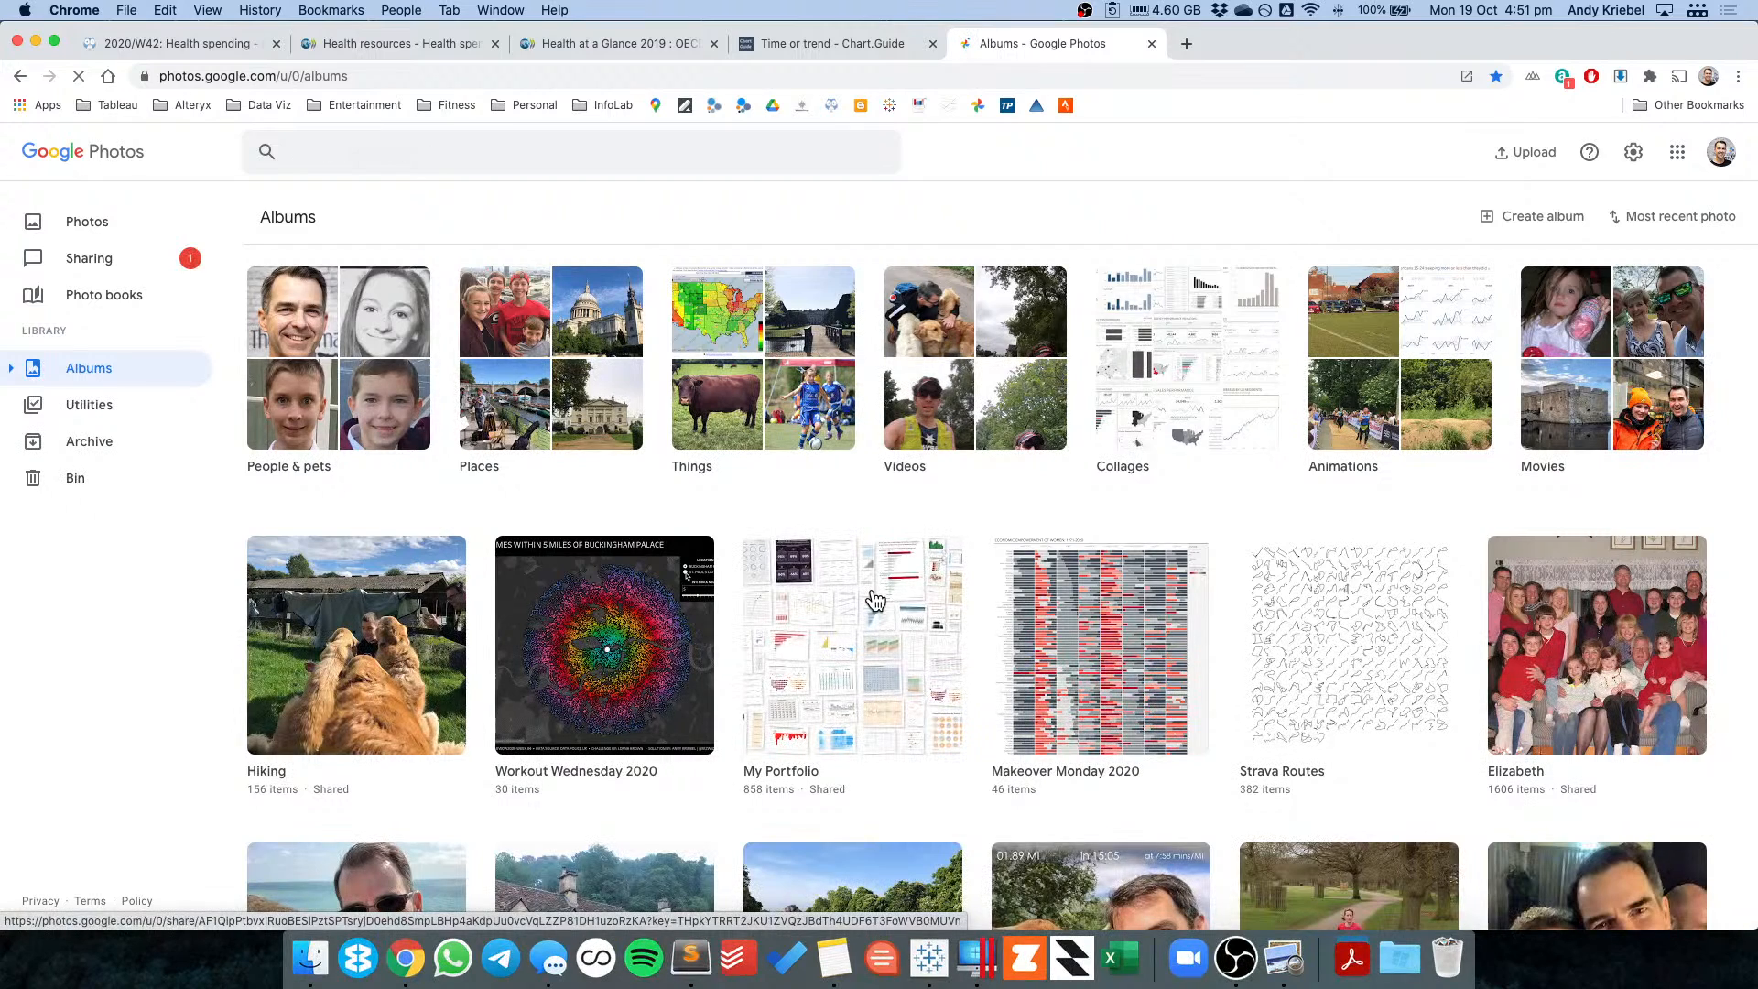
left_click(874, 600)
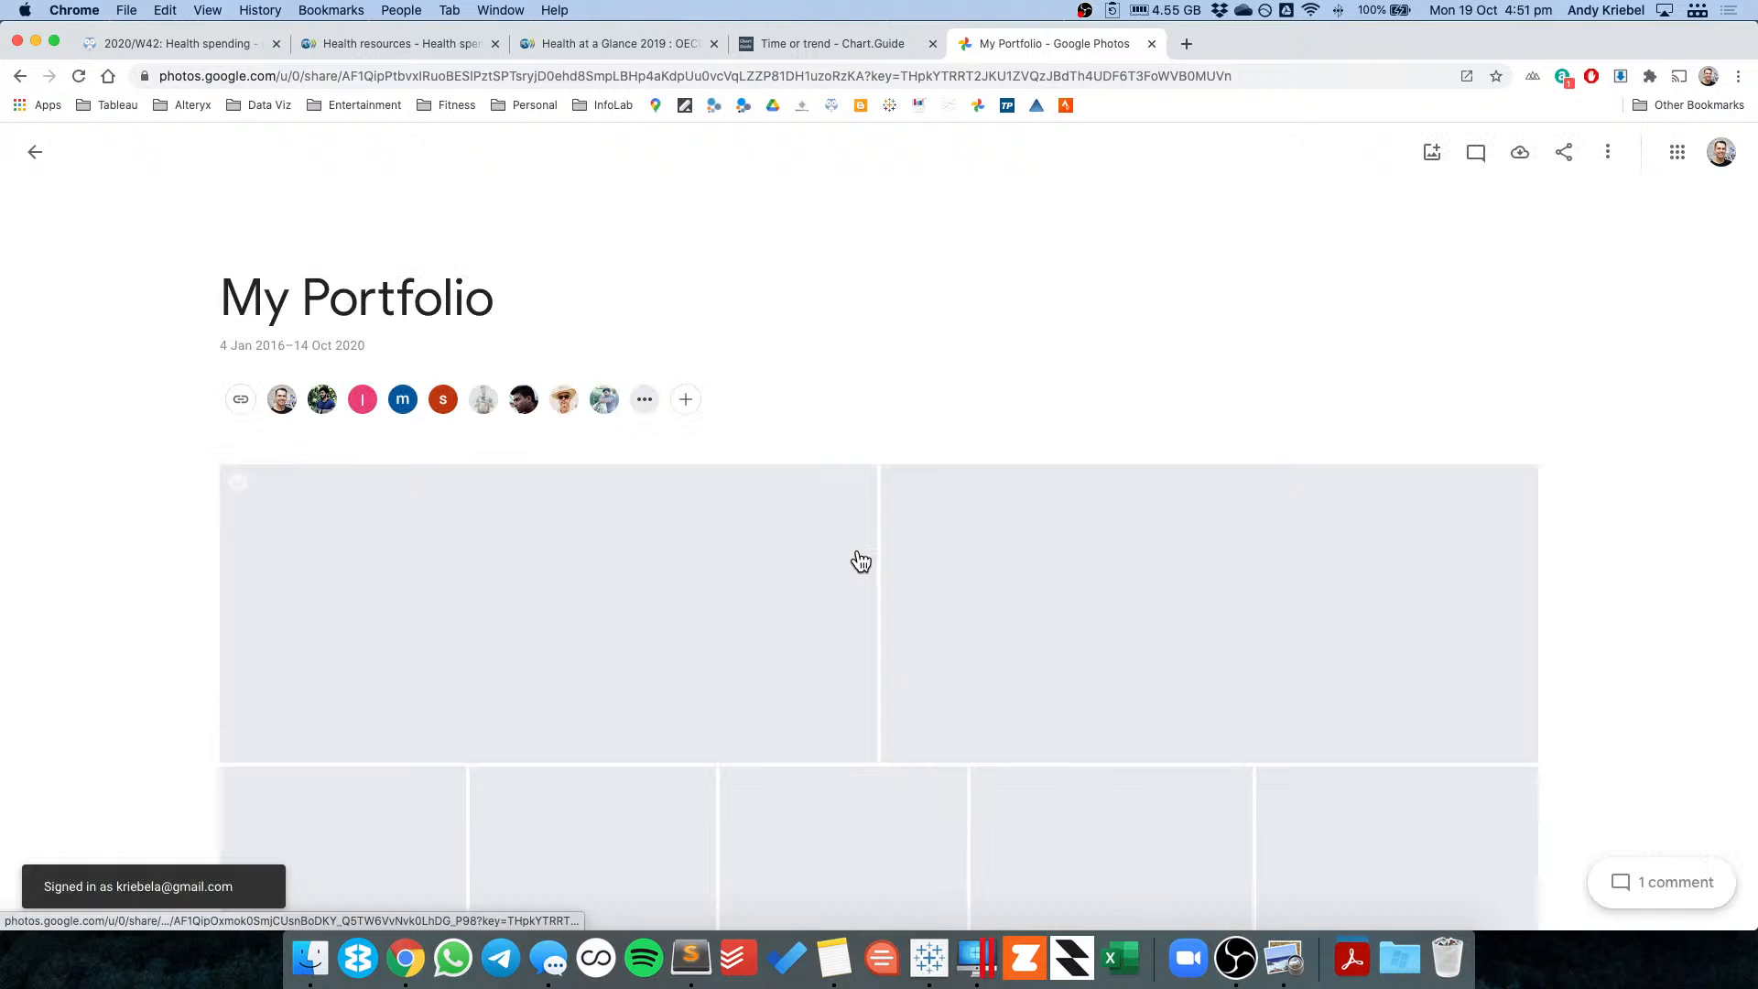
Look through the My Portfolio album for a small-multiples chart that shows one trend line per country.
scroll(809, 558, "down", 5)
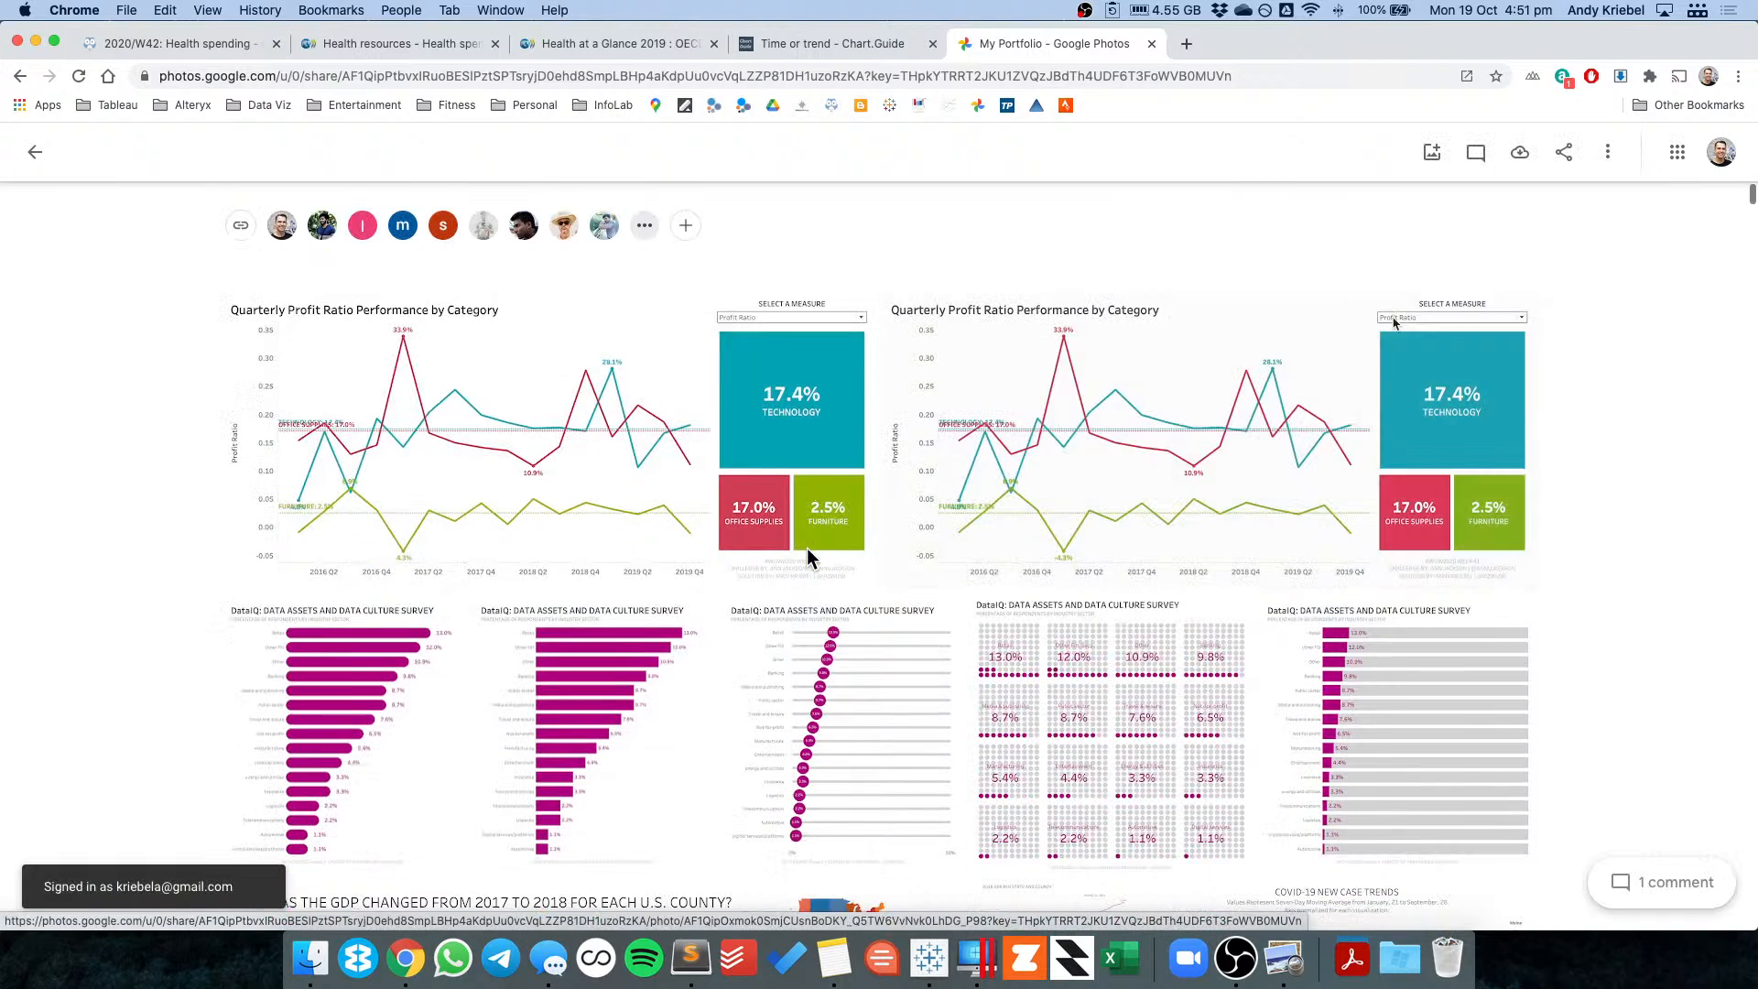
scroll(809, 557, "down", 1)
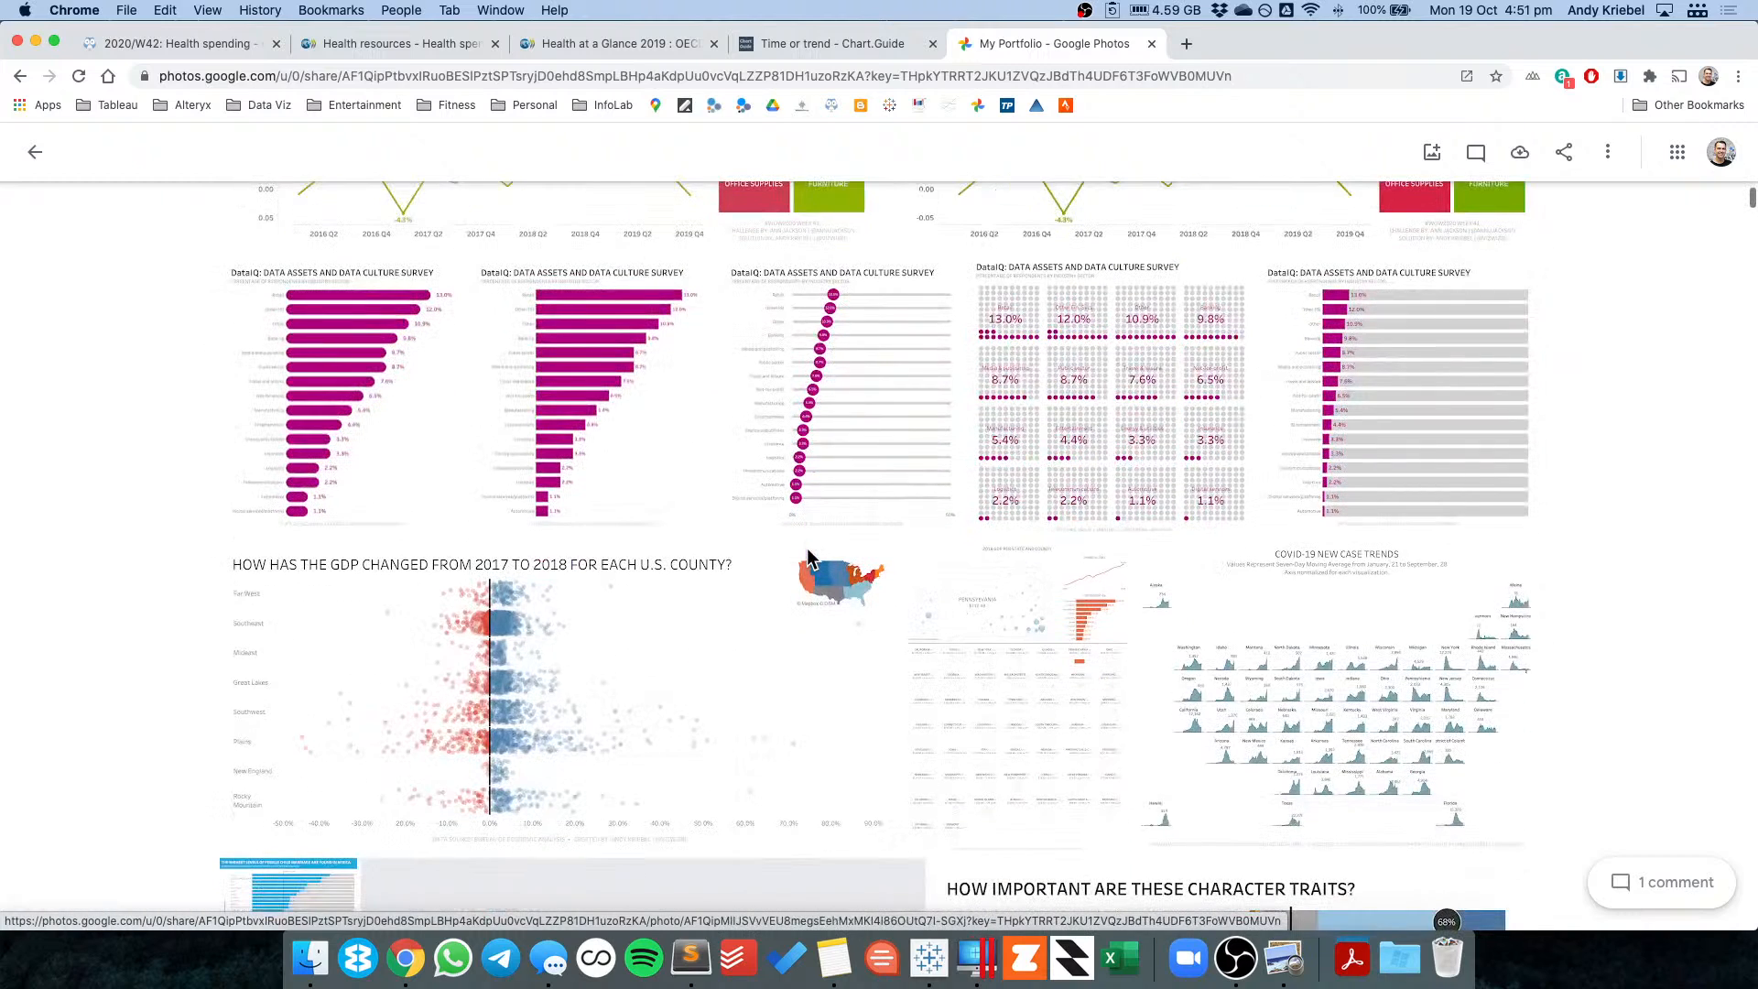
scroll(810, 558, "down", 4)
scroll(816, 474, "down", 2)
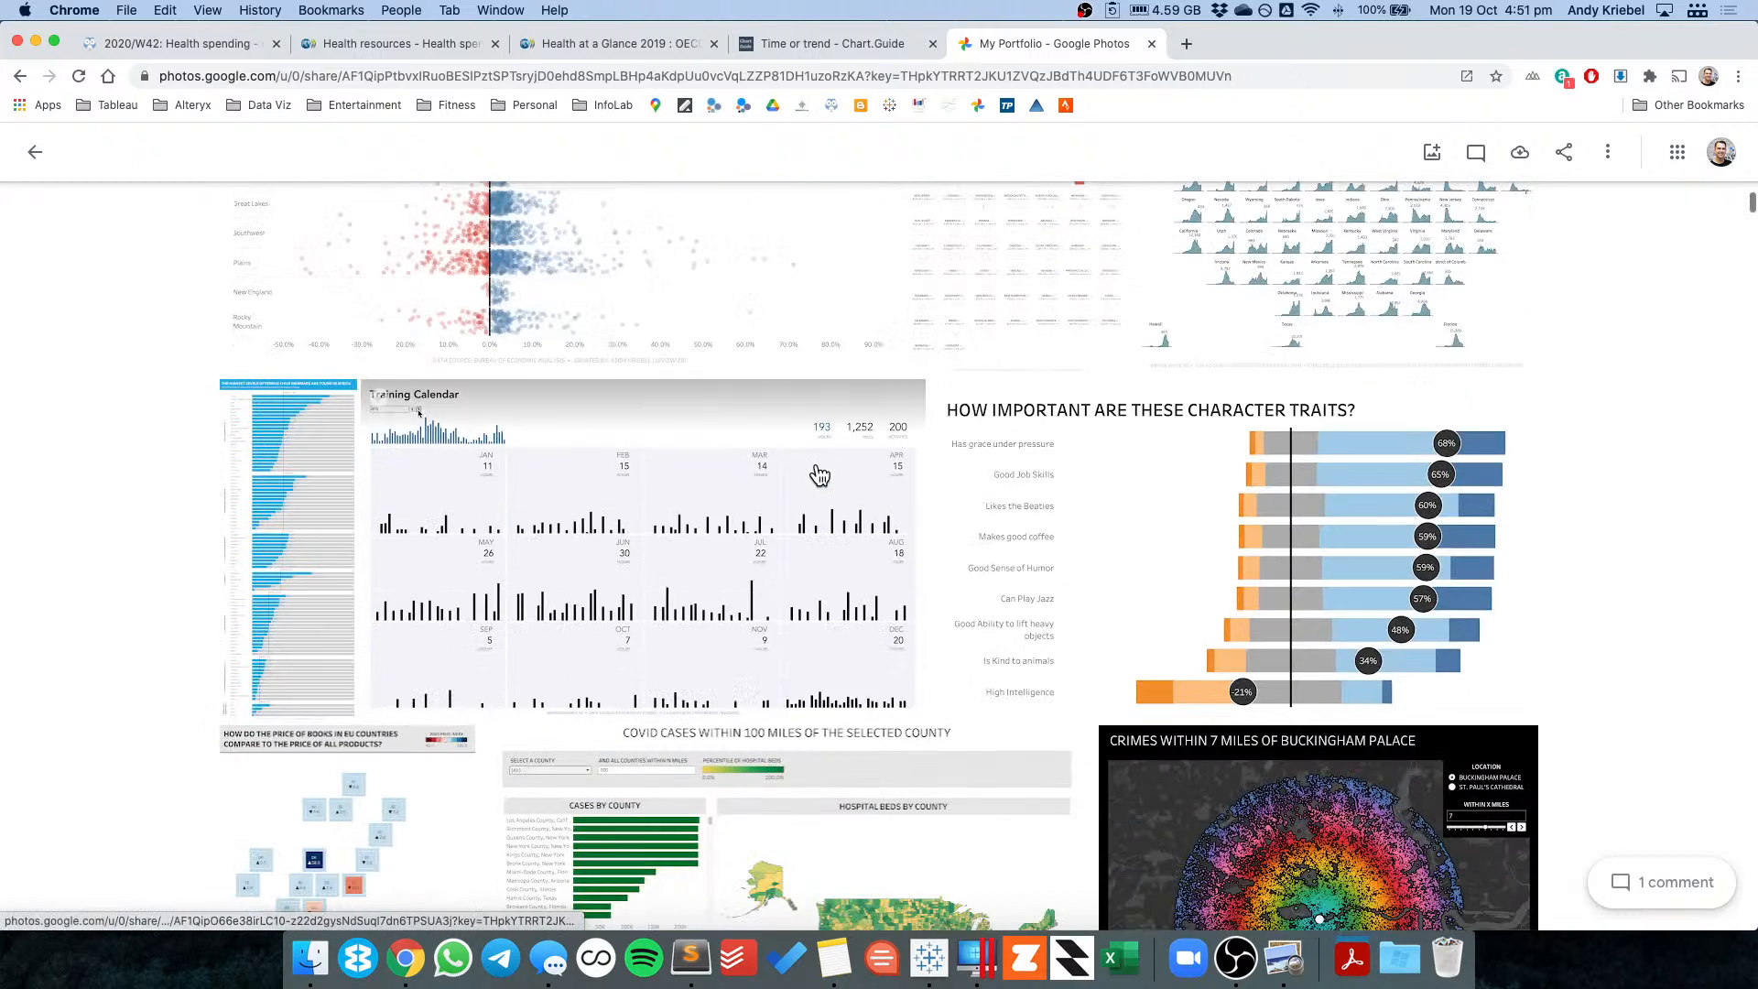
scroll(818, 474, "down", 5)
scroll(819, 474, "down", 2)
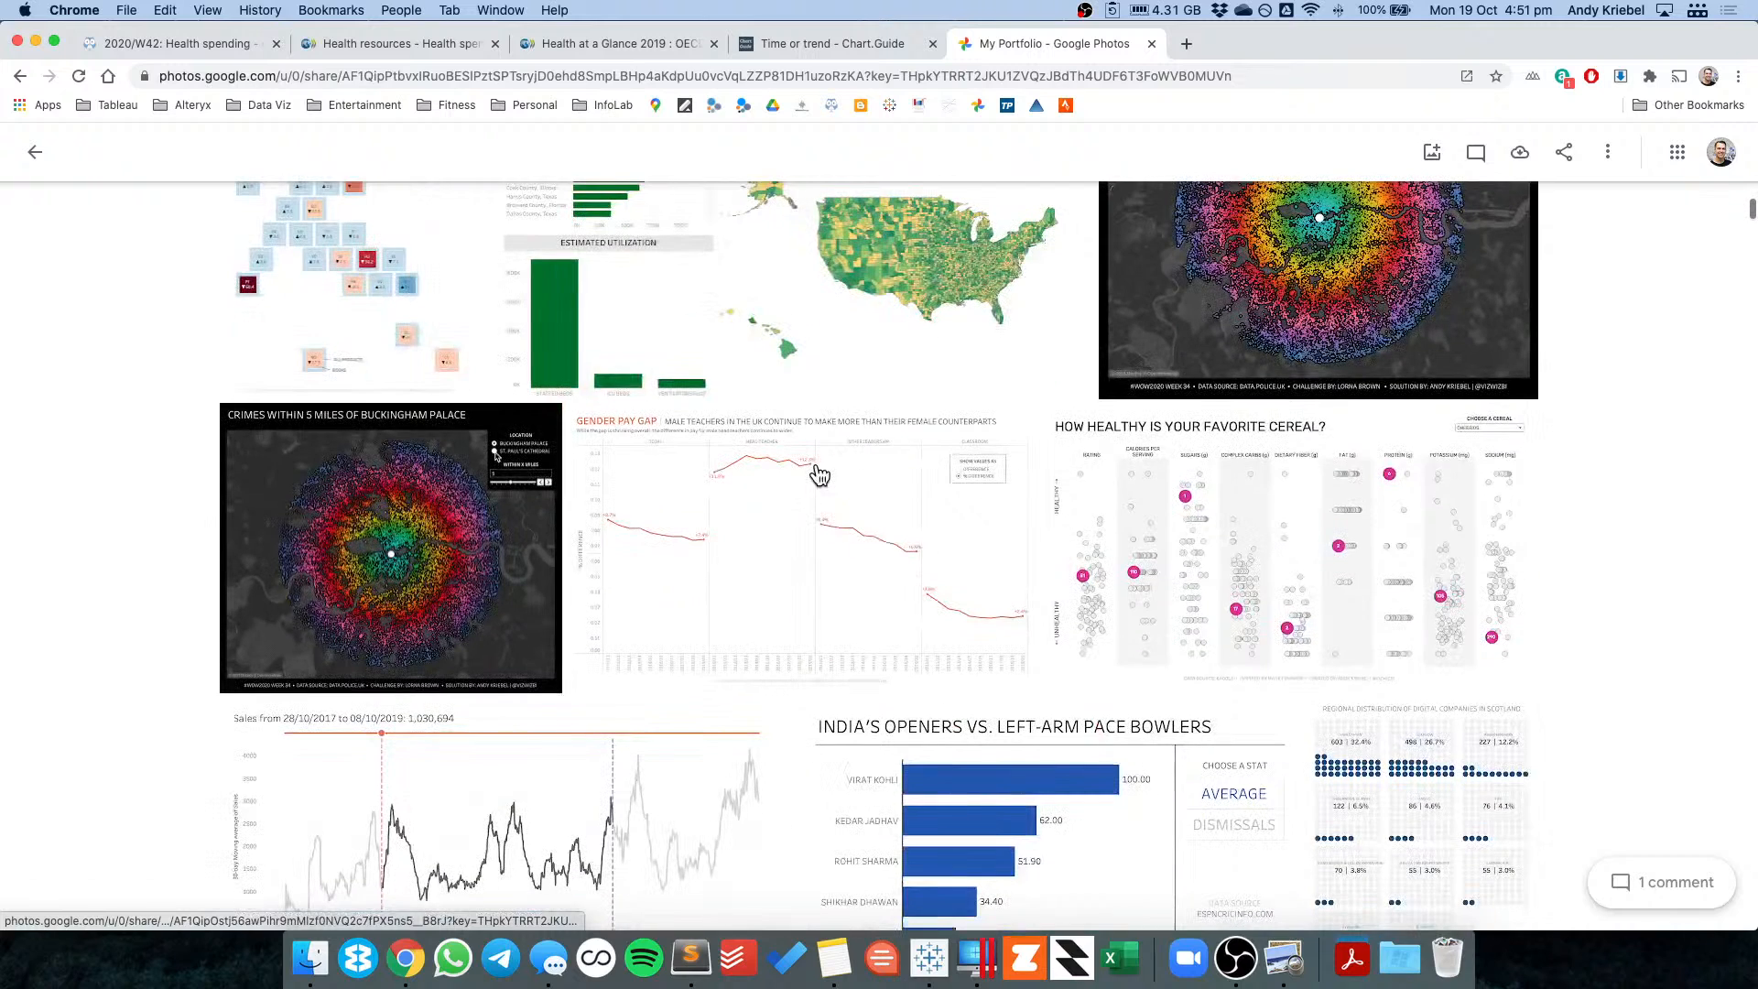
scroll(819, 474, "down", 8)
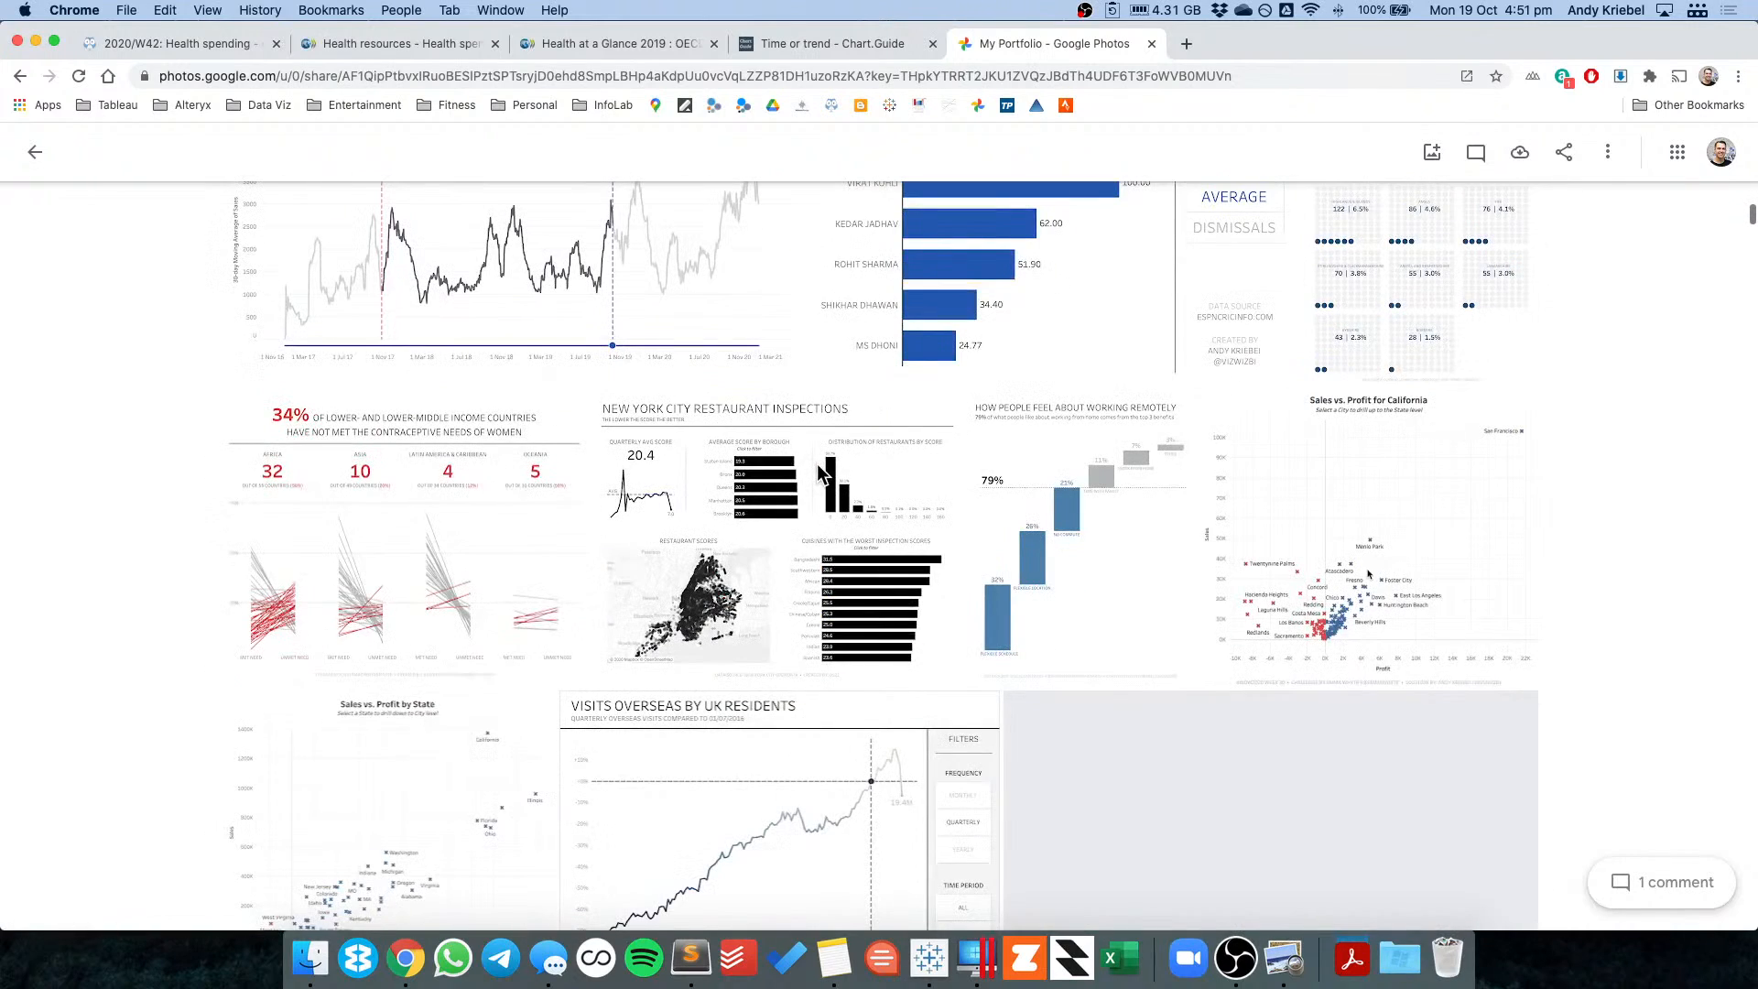
scroll(819, 471, "down", 2)
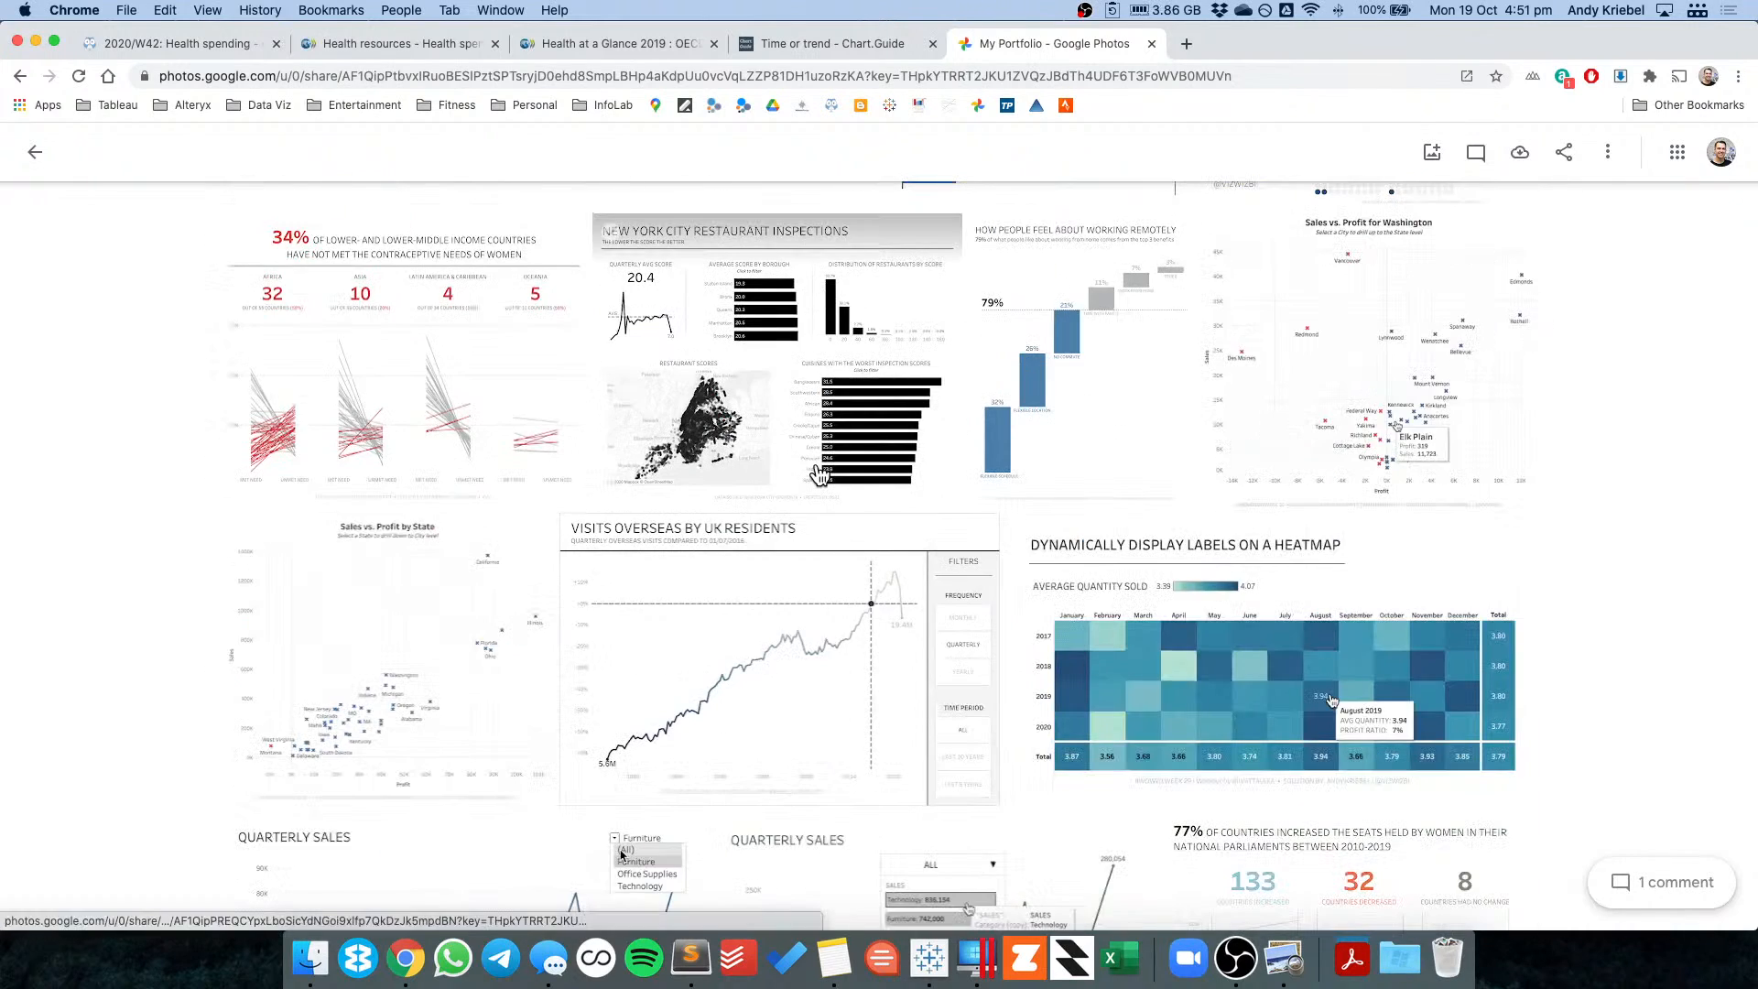
scroll(819, 474, "down", 1)
scroll(820, 475, "down", 4)
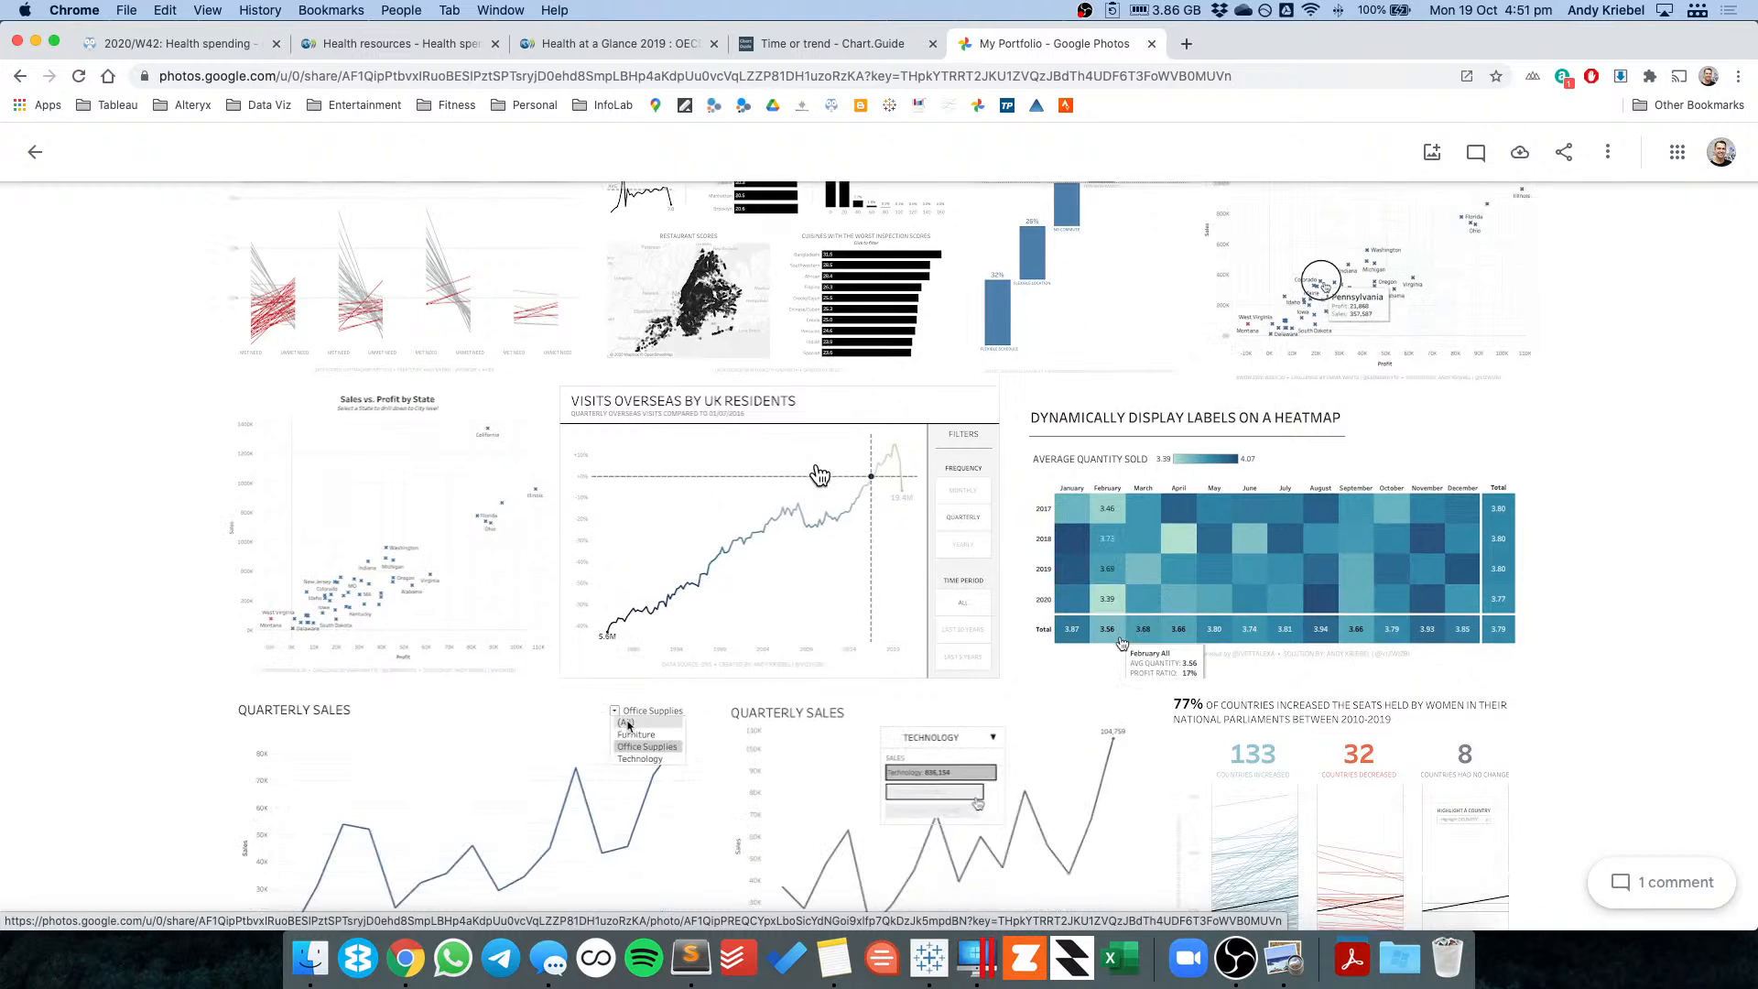
scroll(819, 474, "down", 1)
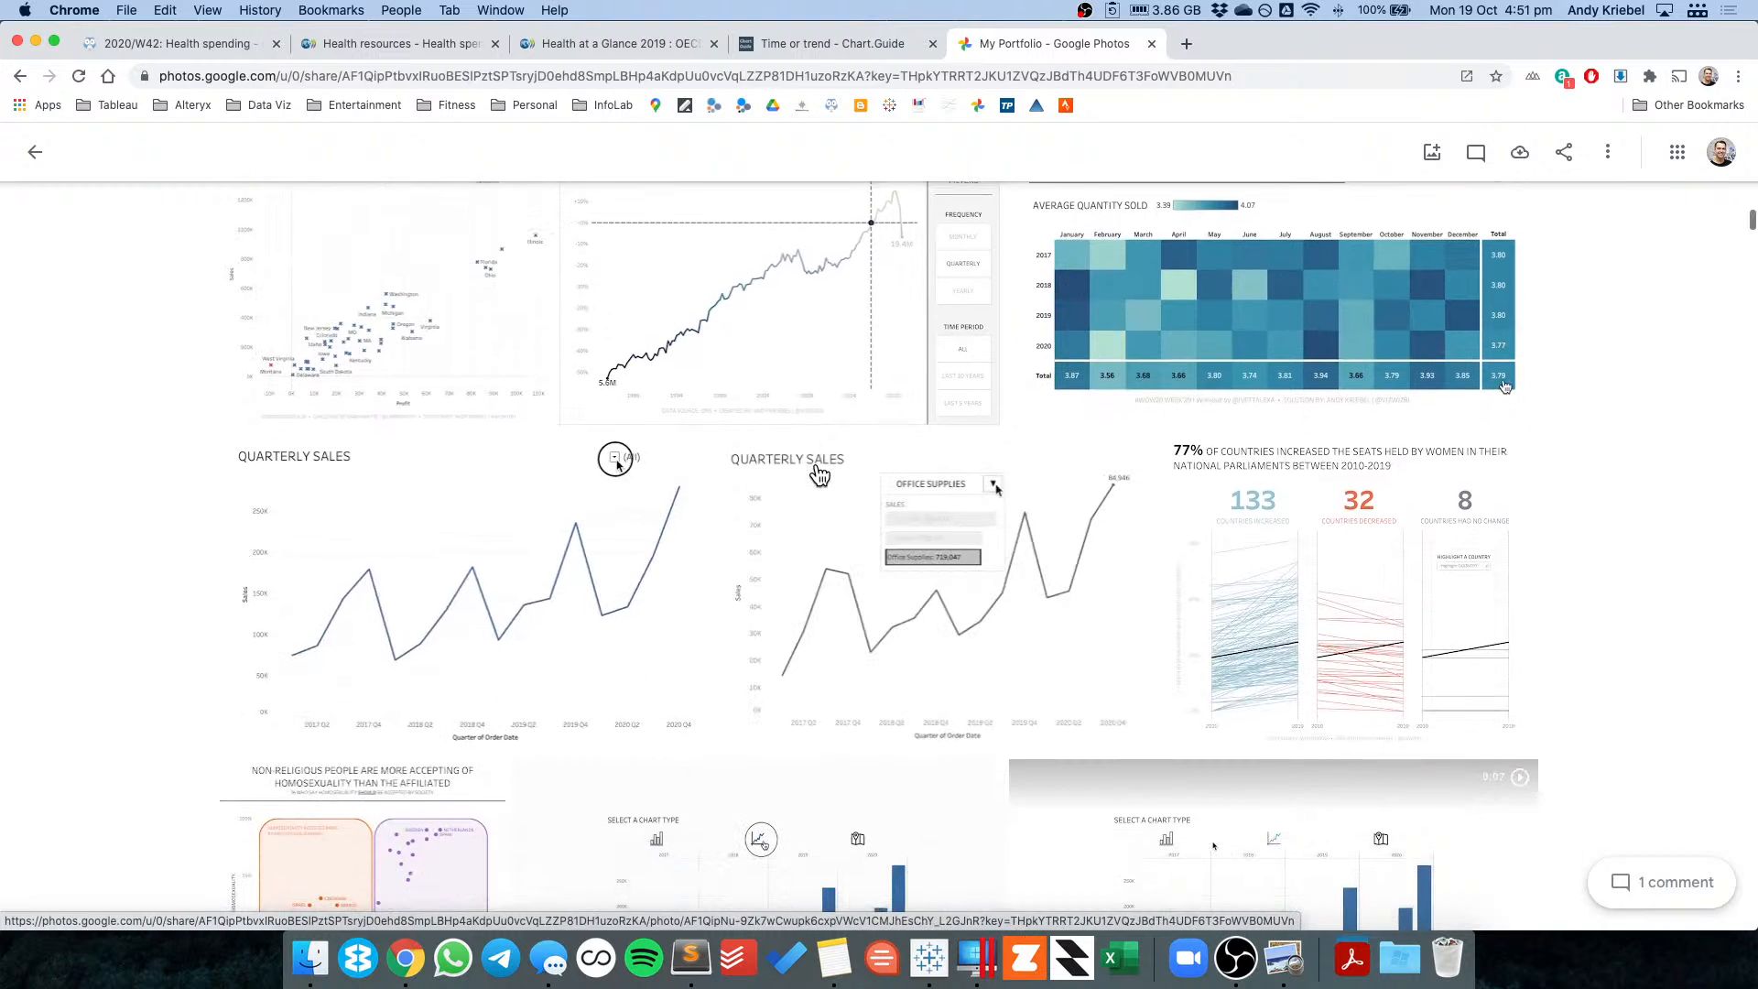
scroll(819, 474, "down", 8)
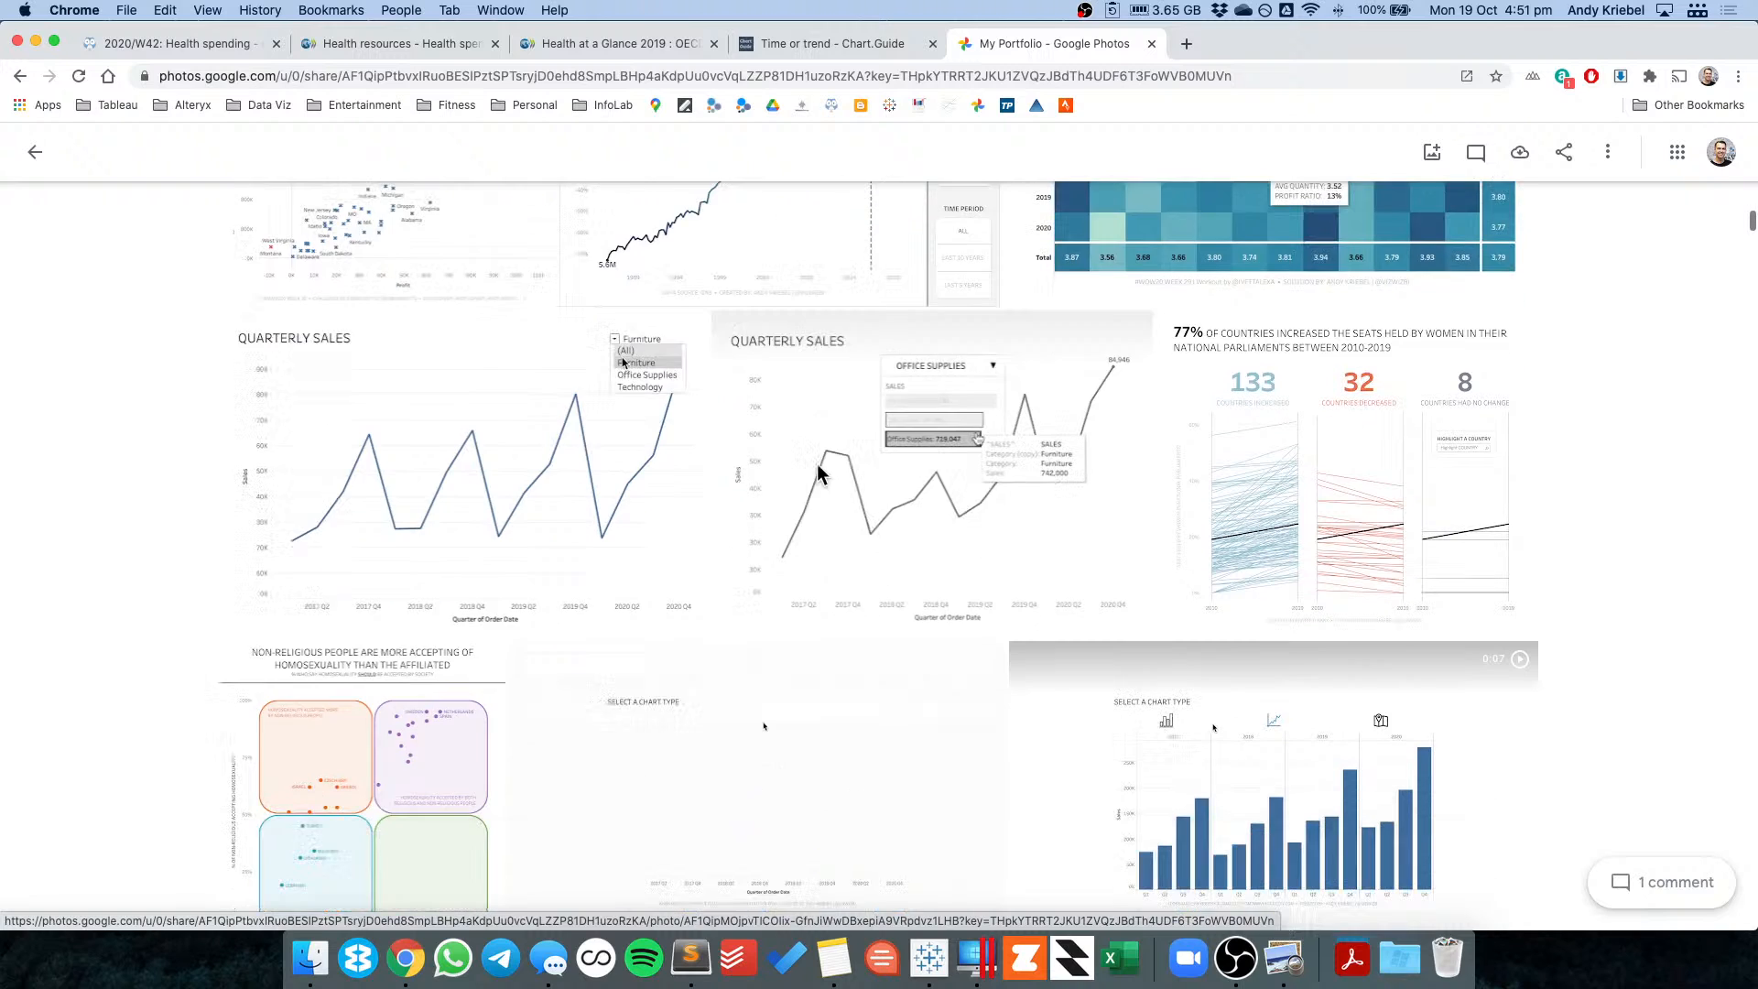
scroll(816, 463, "down", 11)
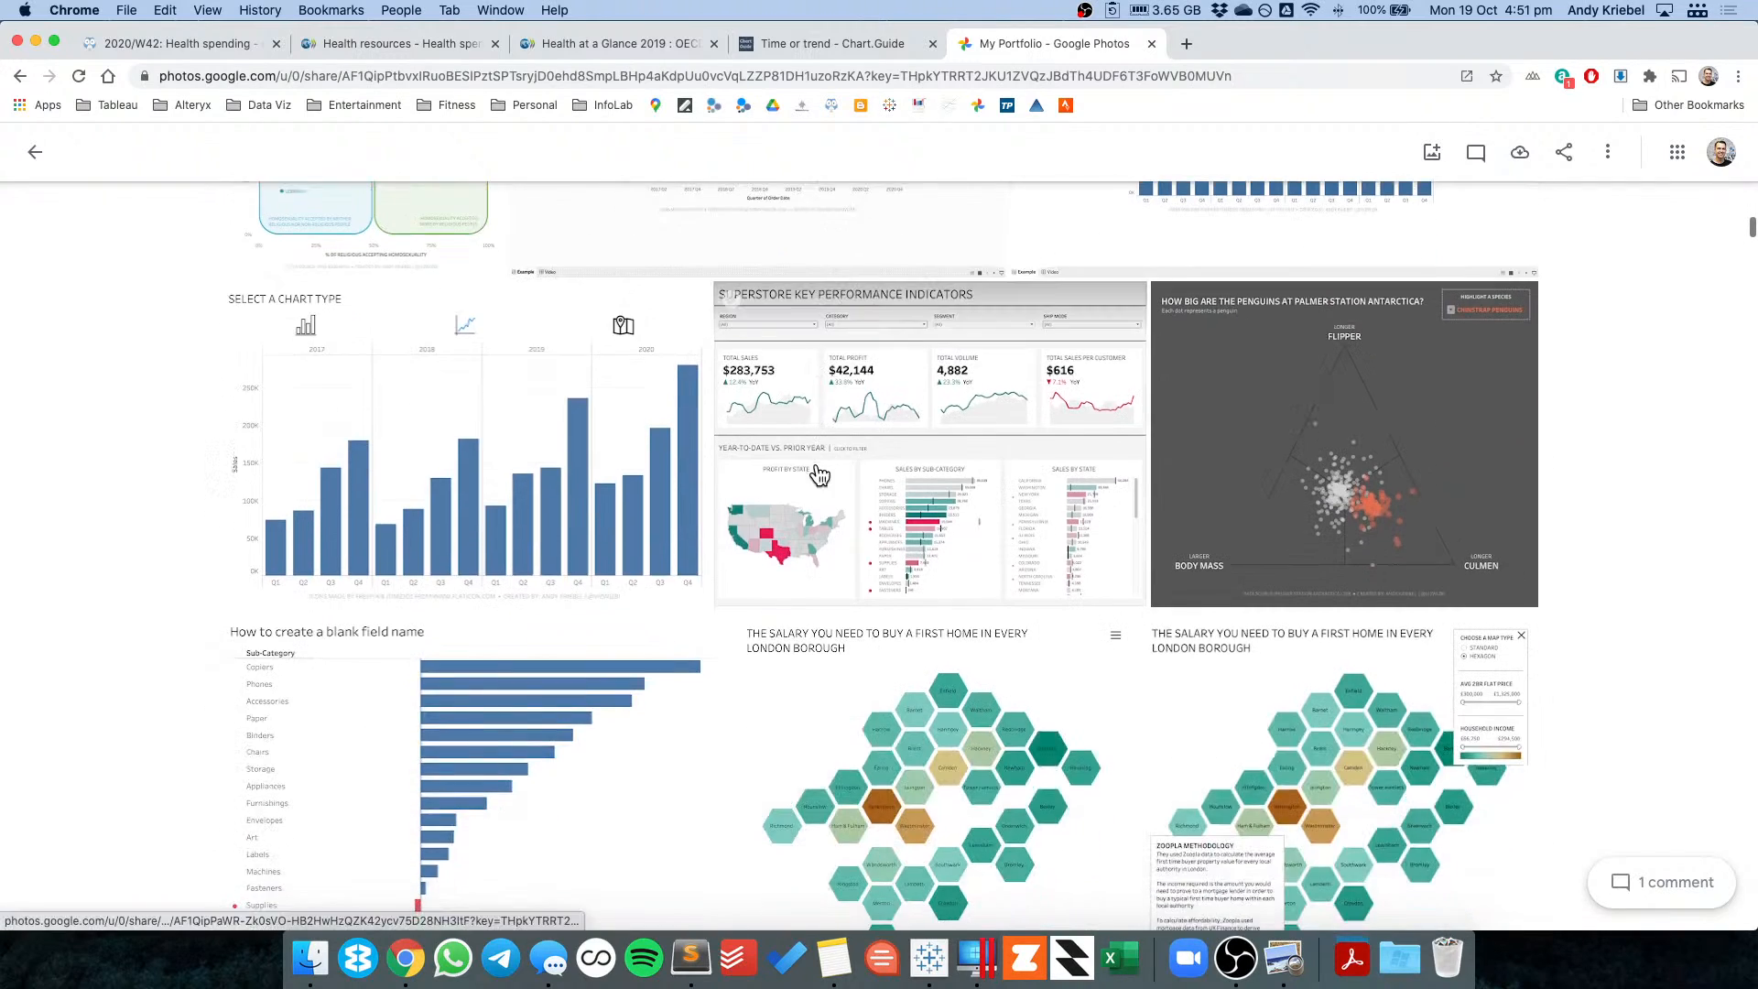
scroll(817, 472, "down", 6)
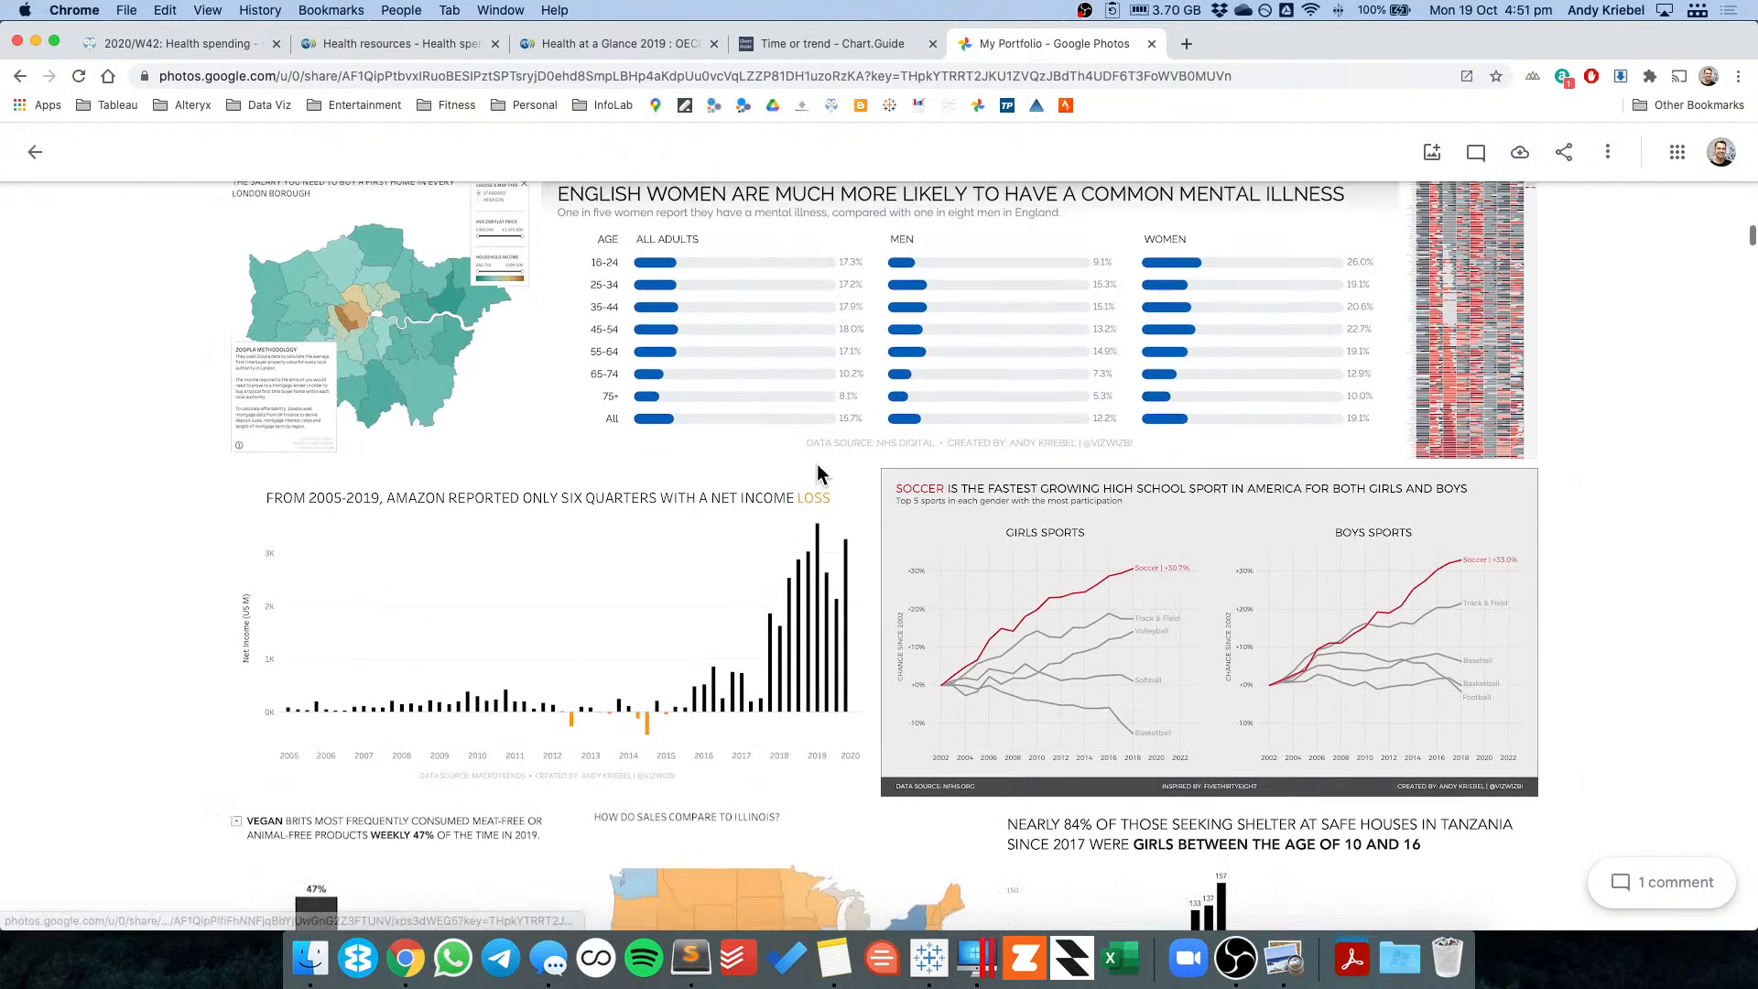
scroll(818, 469, "down", 2)
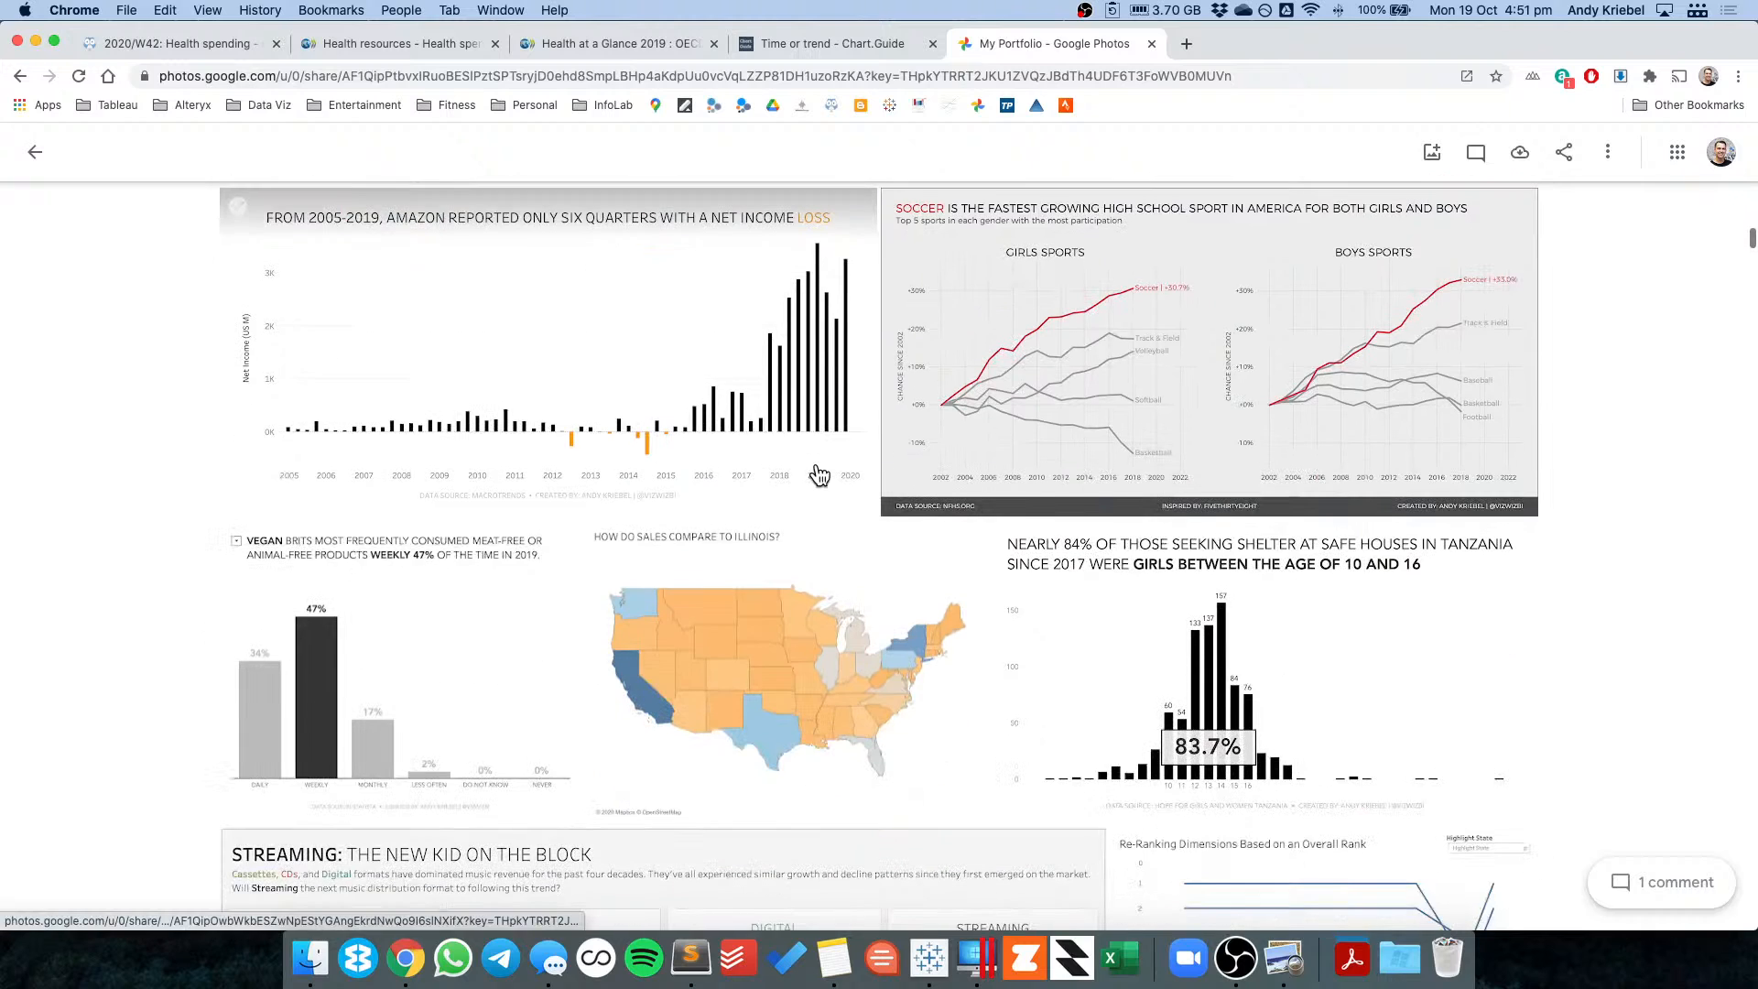
scroll(818, 472, "down", 9)
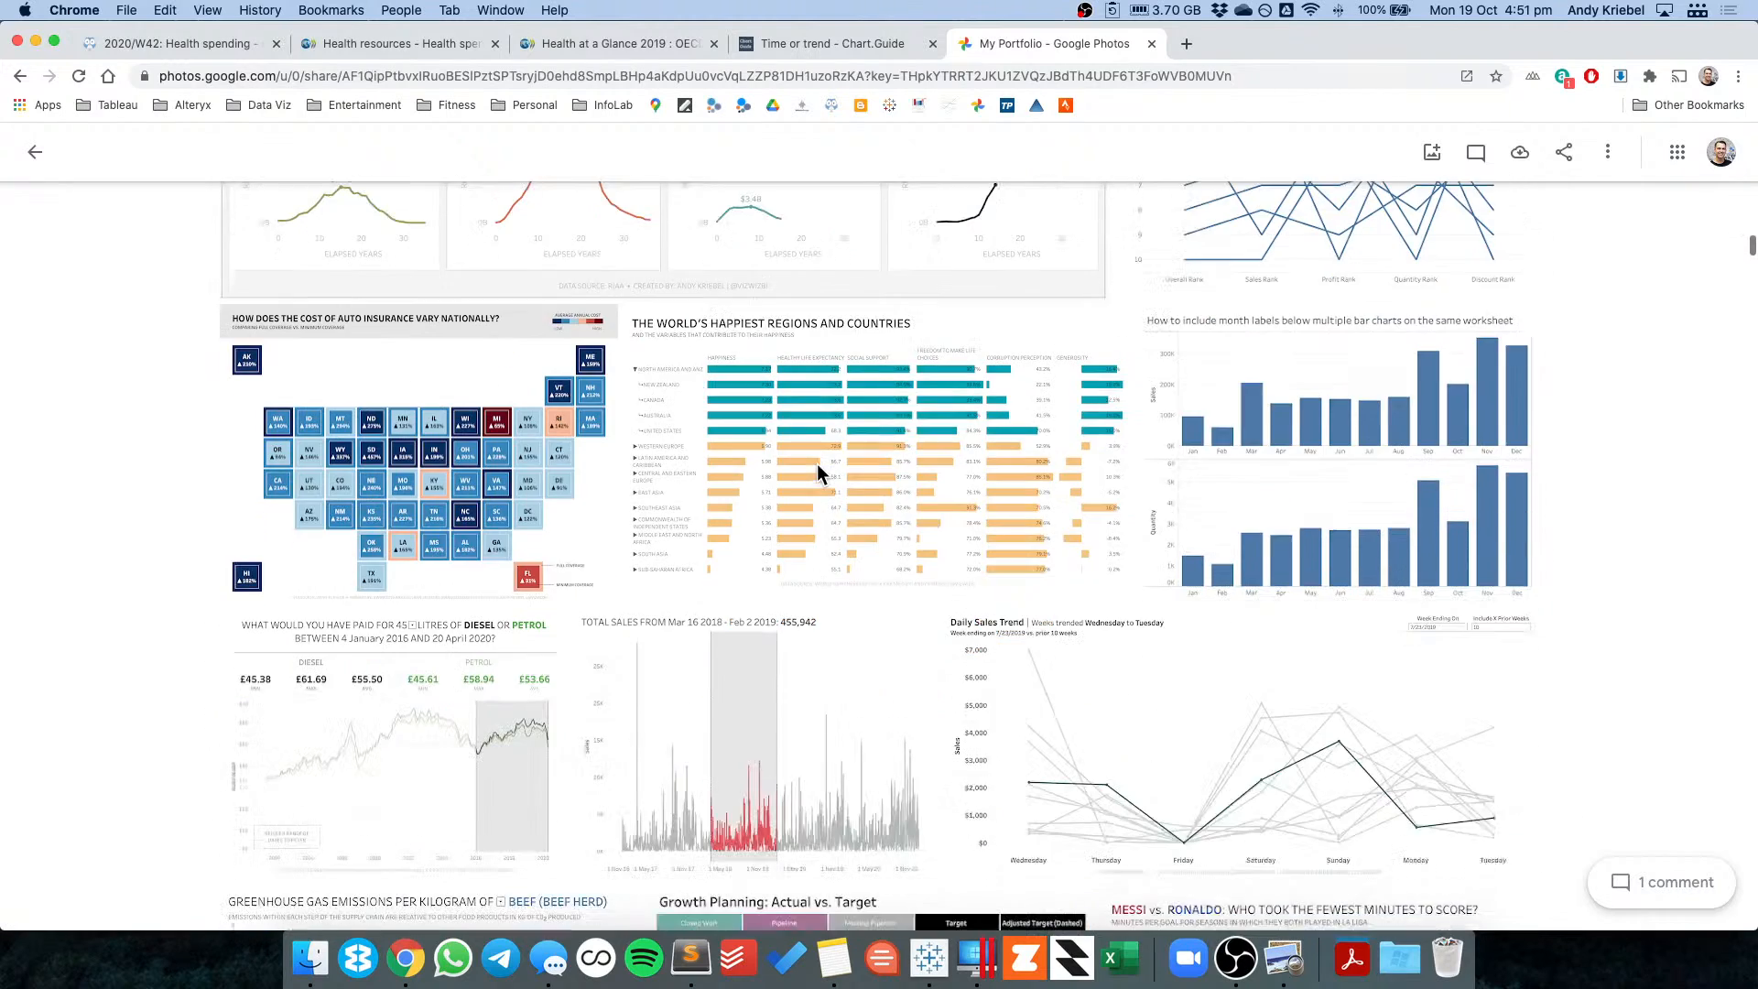
scroll(817, 471, "down", 3)
scroll(819, 475, "down", 15)
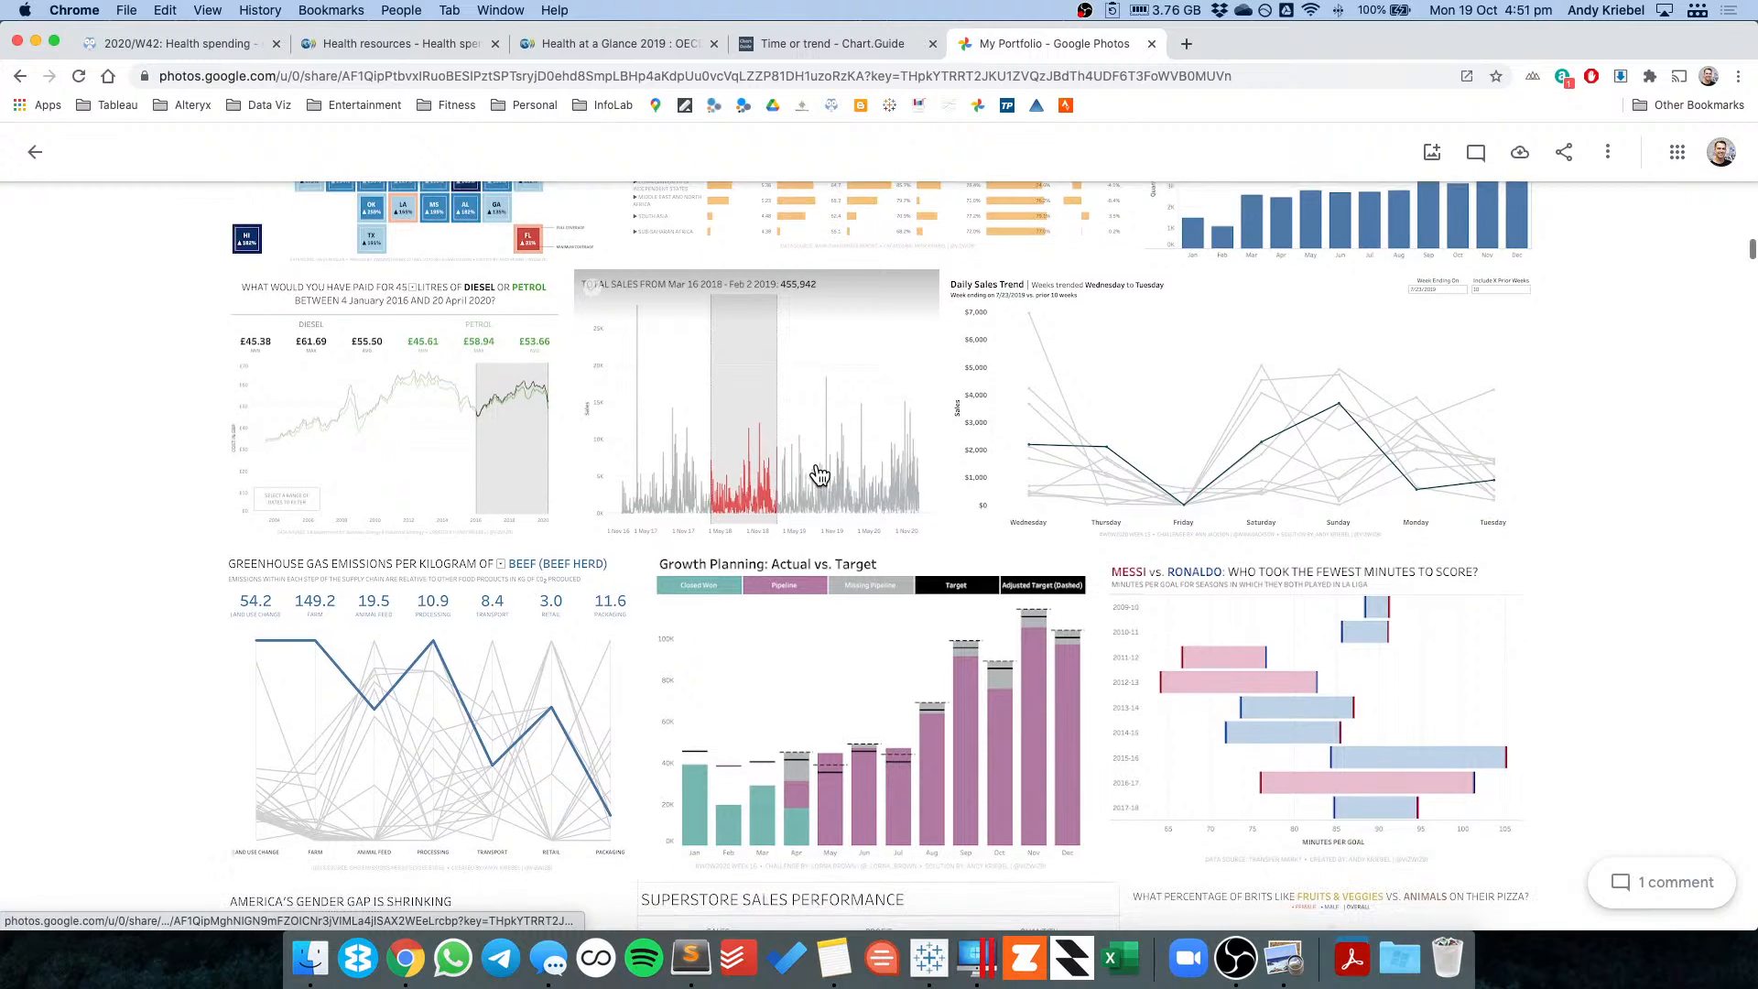
scroll(819, 474, "down", 15)
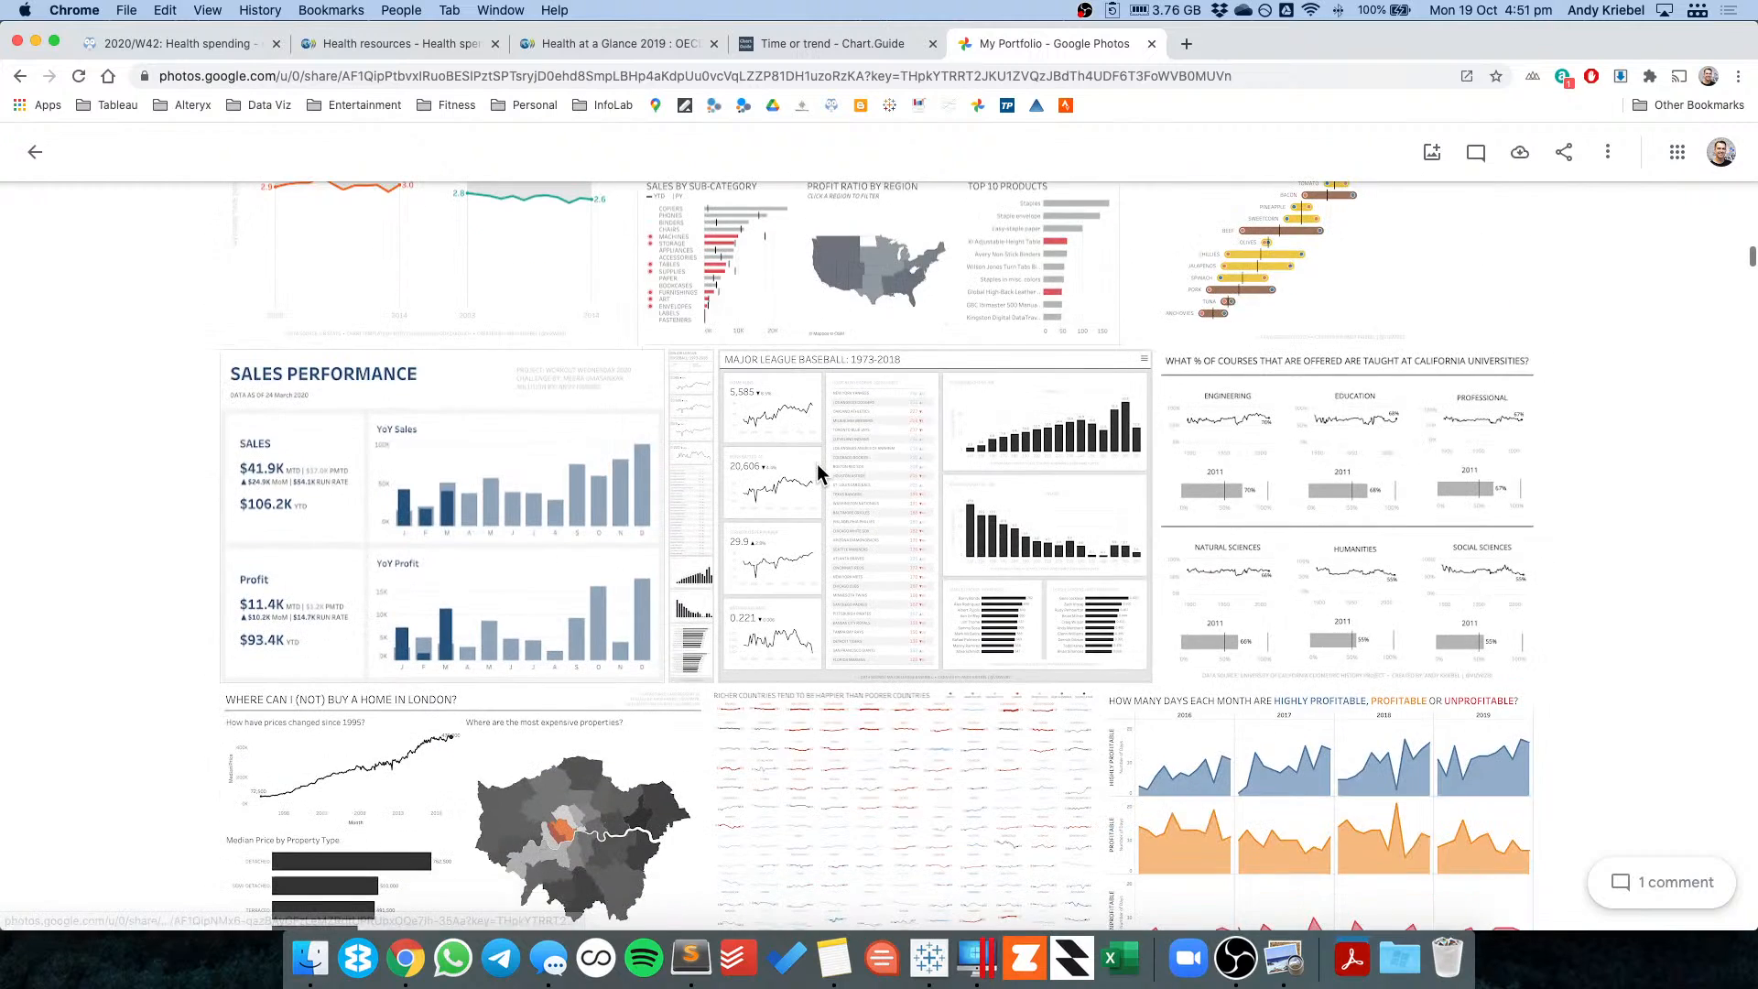
Open the "Richer Countries Tend to Be Happier Than Poorer Countries" chart from the album and show its photo info.
scroll(818, 467, "up", 2)
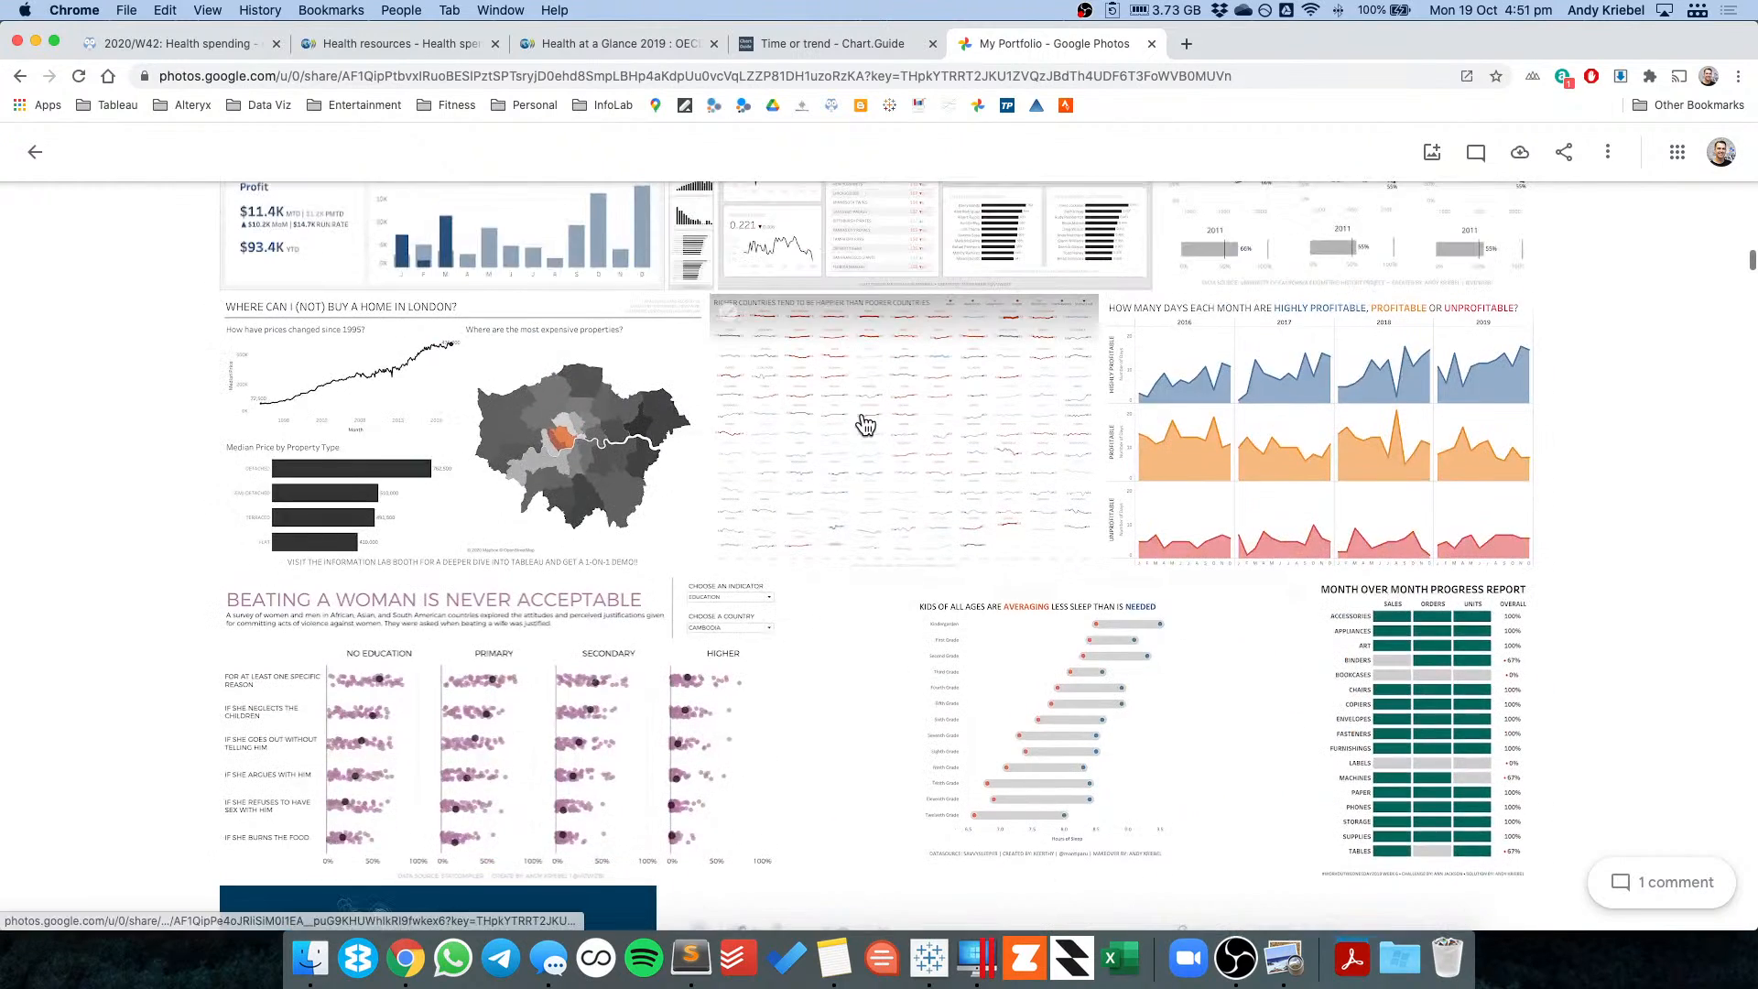
left_click(871, 418)
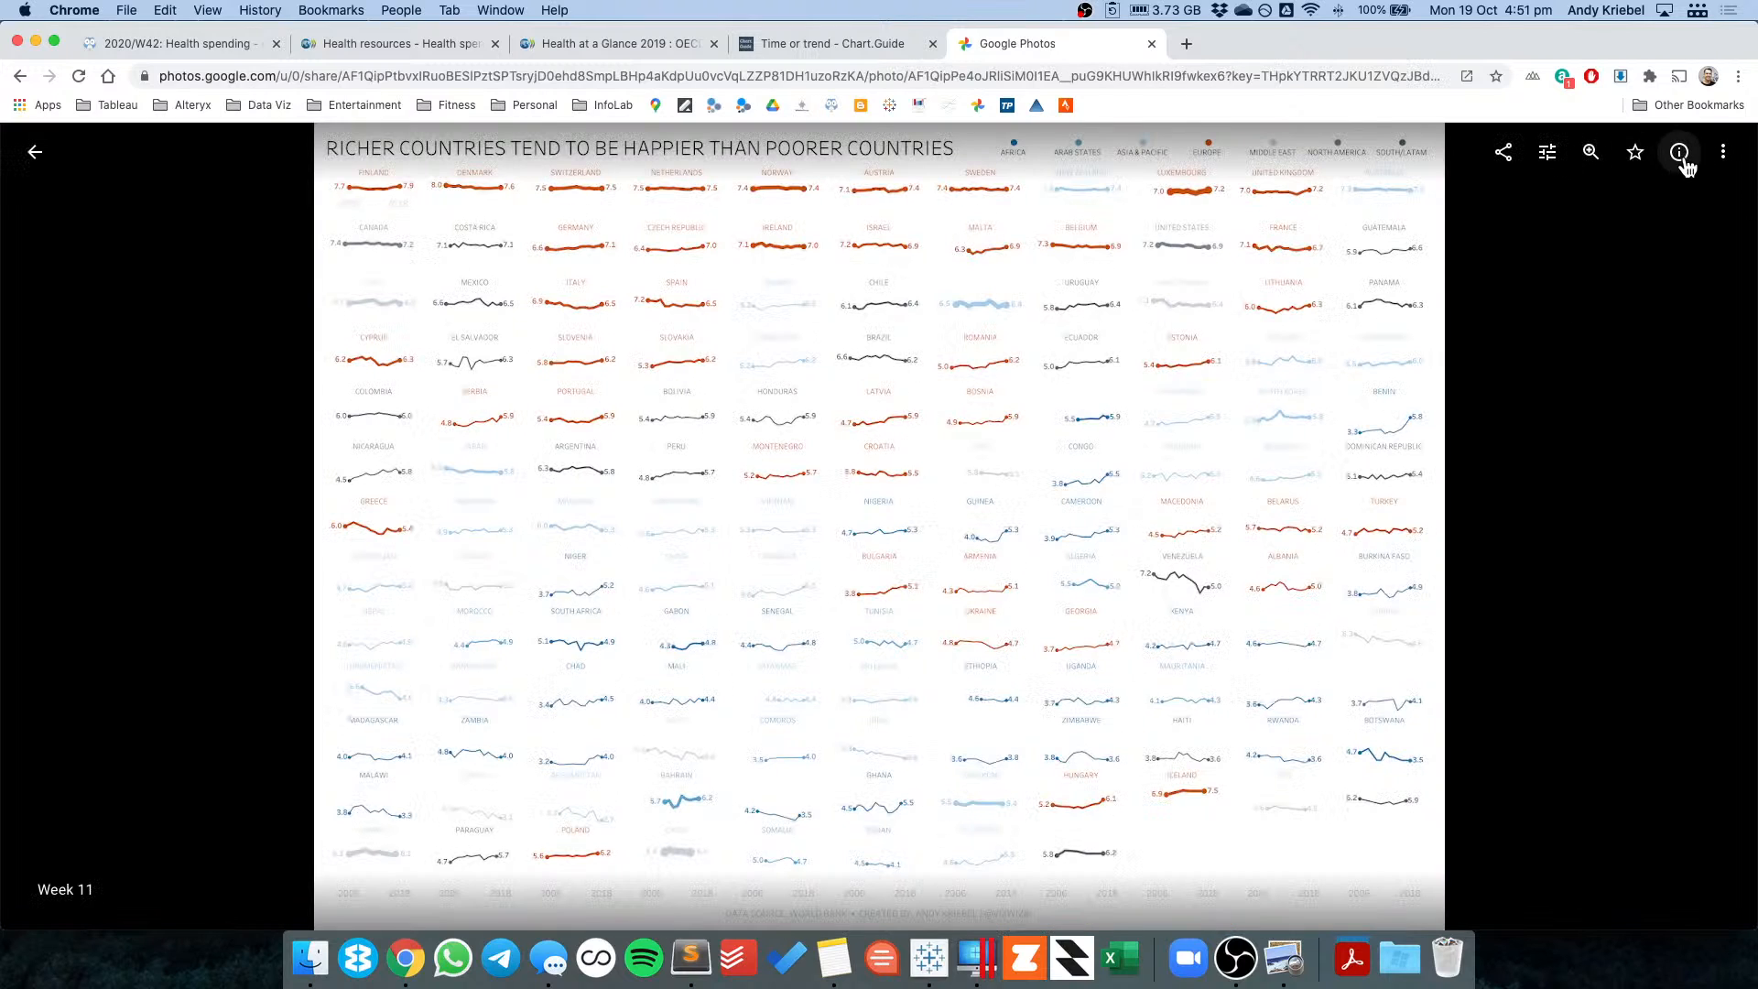
left_click(1678, 152)
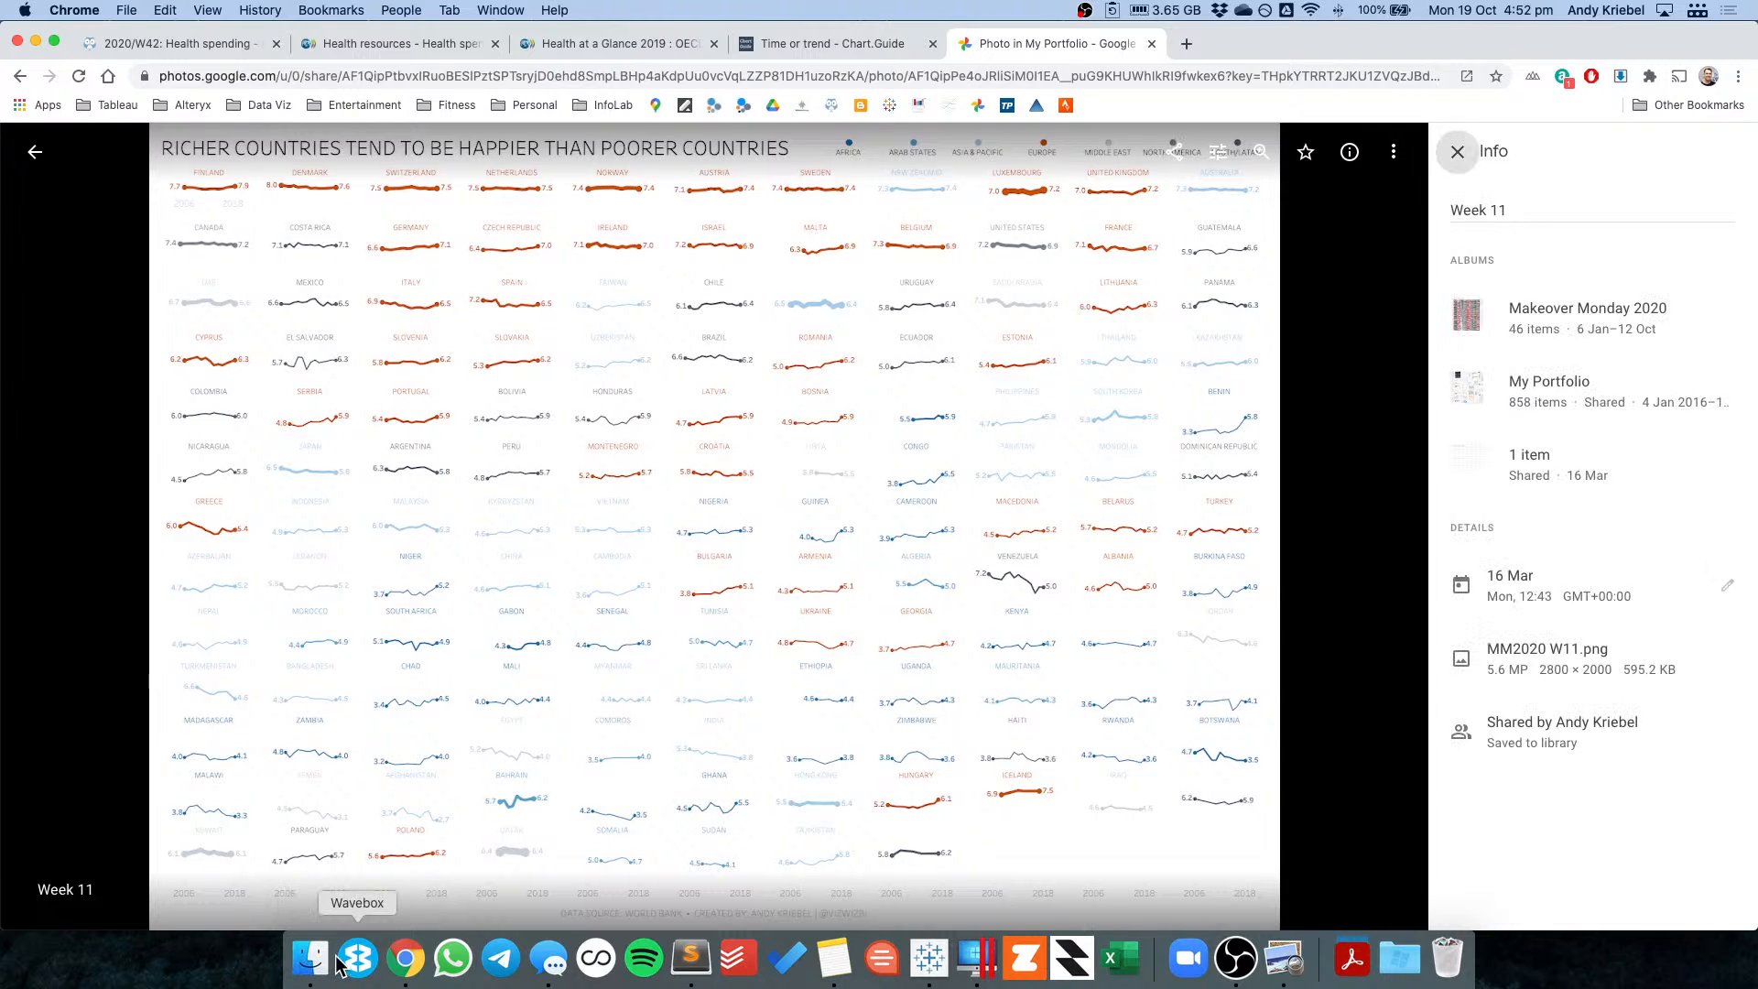
Switch to Finder and open the workbook "#MakeoverMonday Week 11 - Life Satisfaction Around the World" from the 2020 folder of Makeover Monday.
left_click(310, 962)
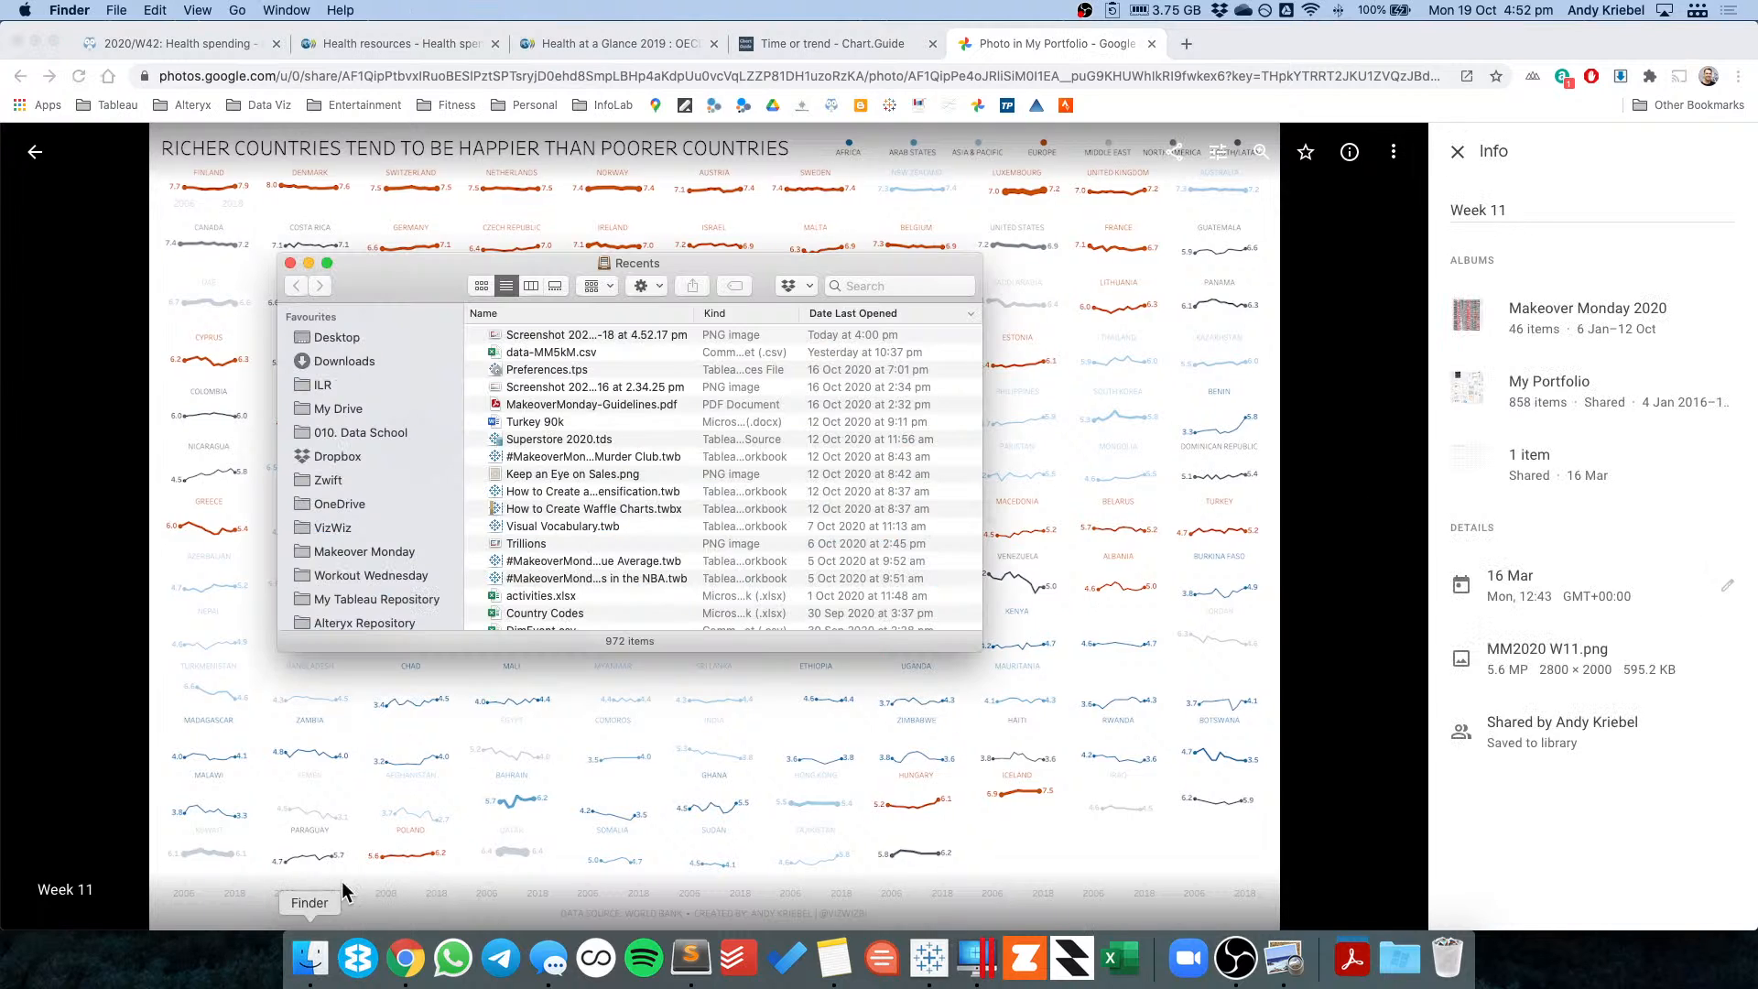
left_click(365, 550)
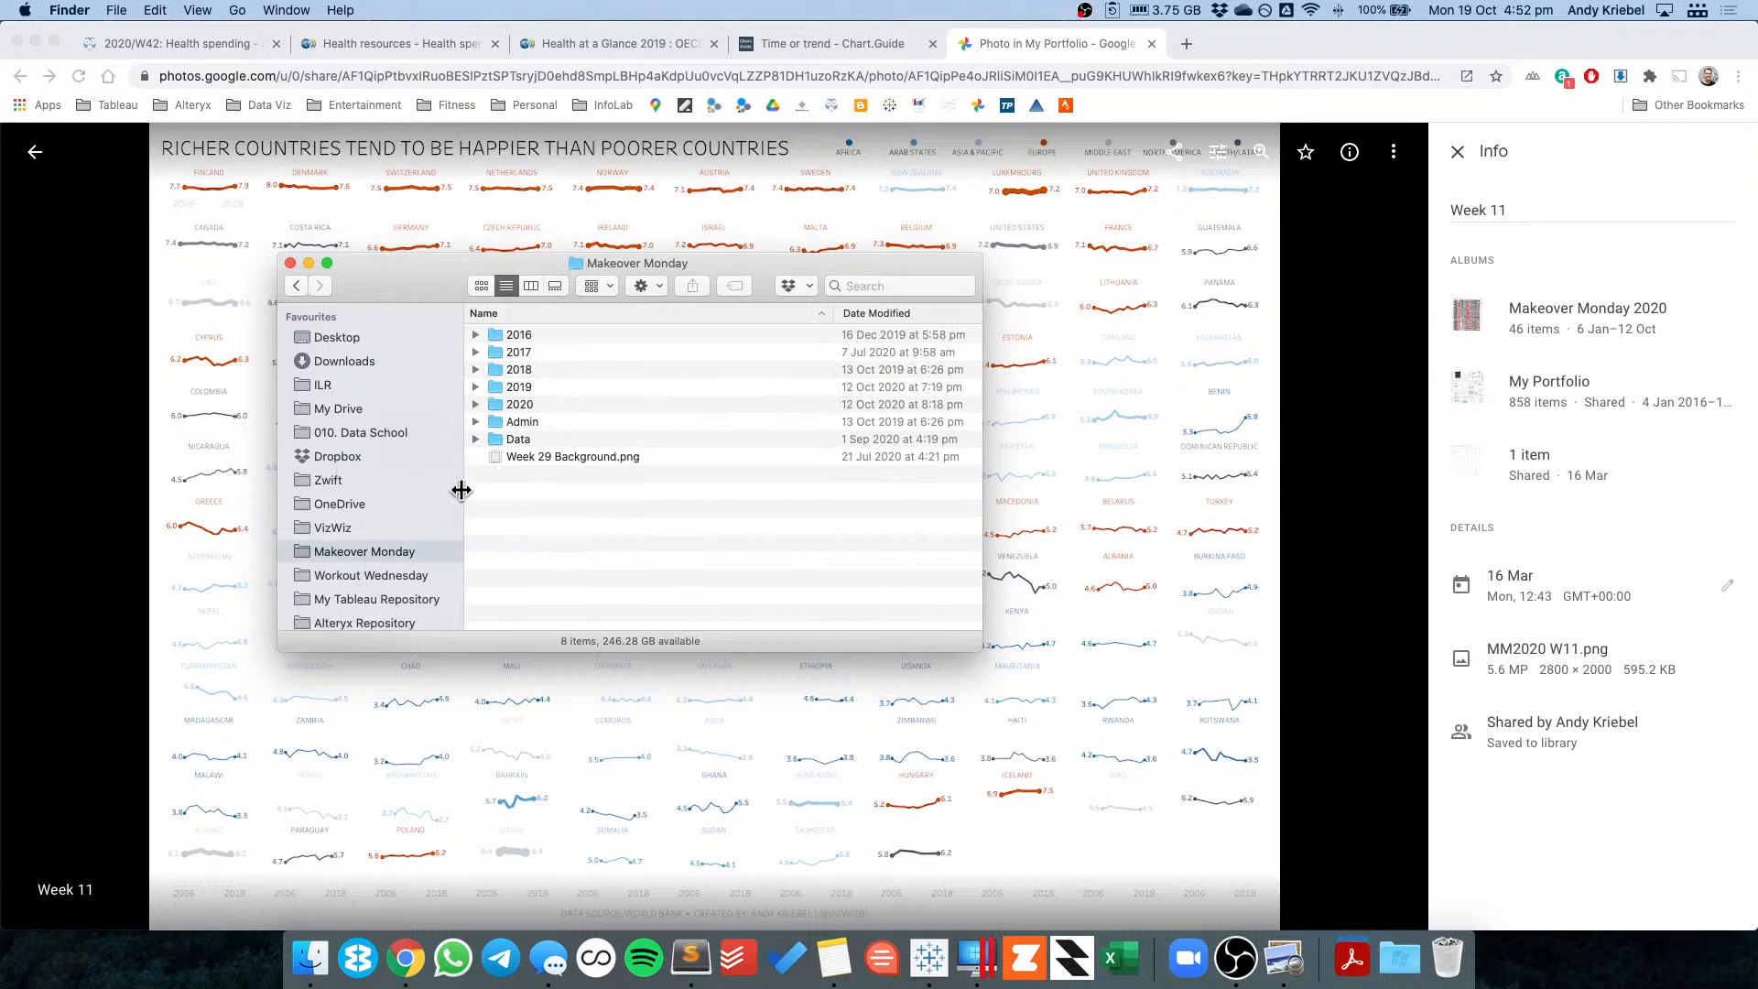
left_click(501, 405)
double_click(500, 405)
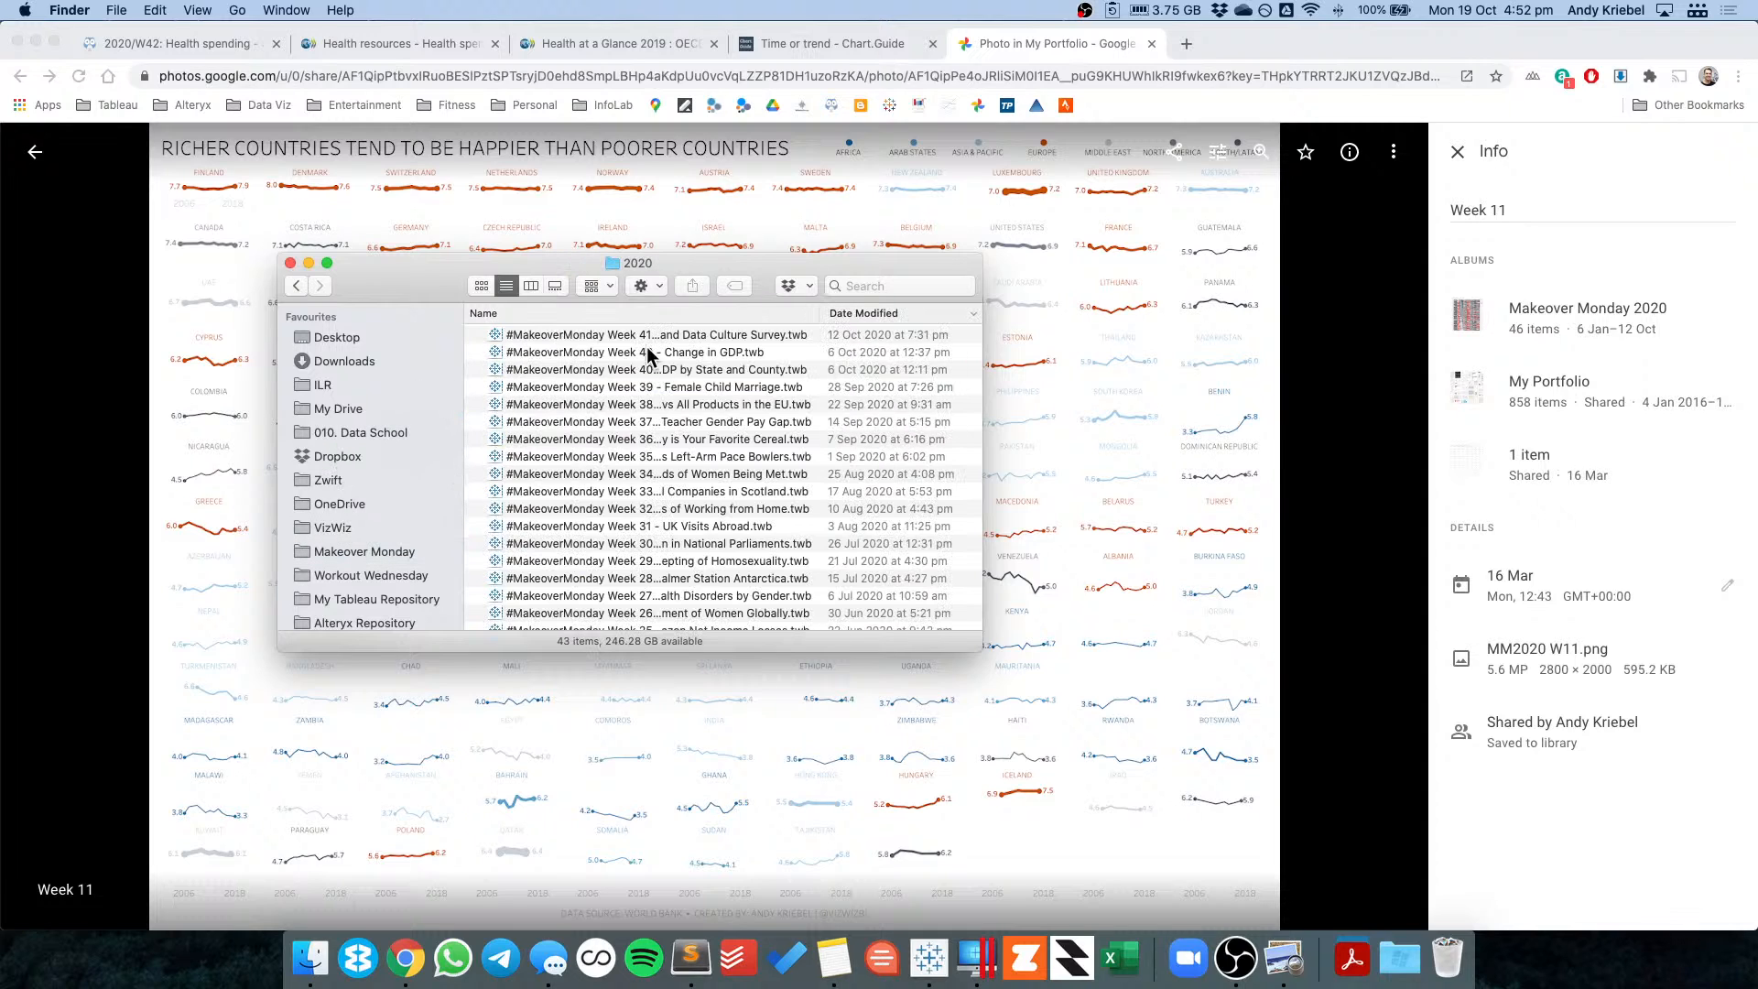
scroll(655, 520, "down", 5)
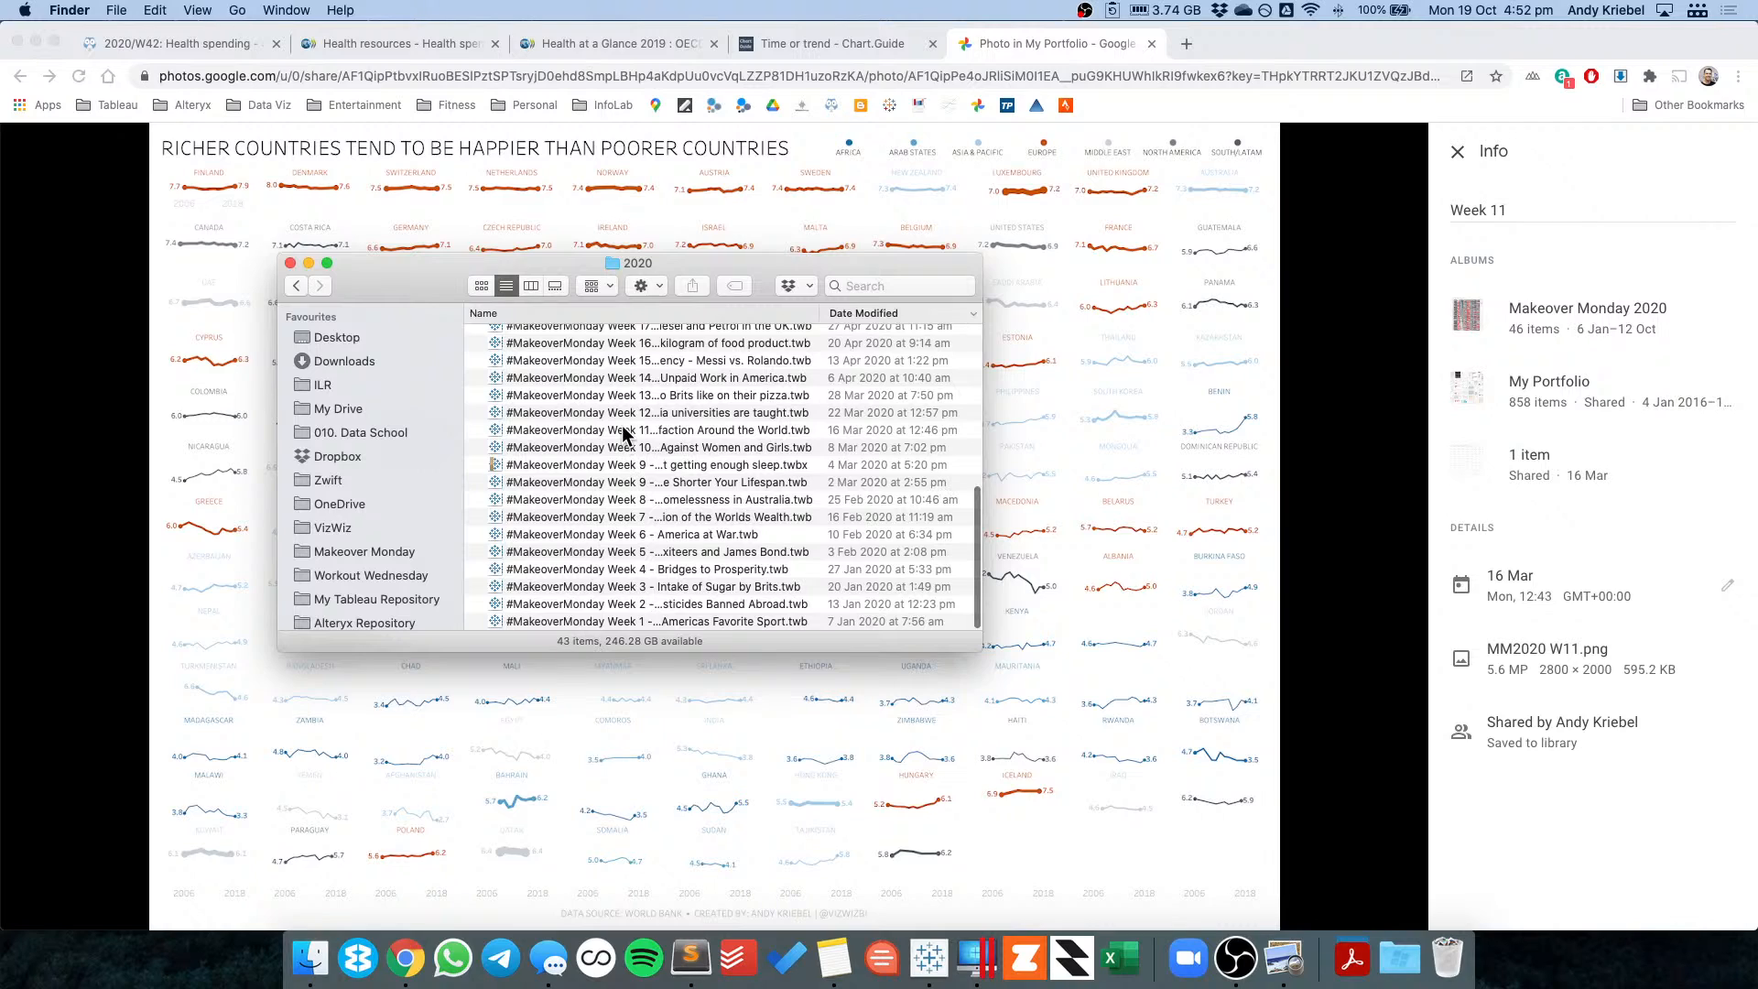
left_click(625, 430)
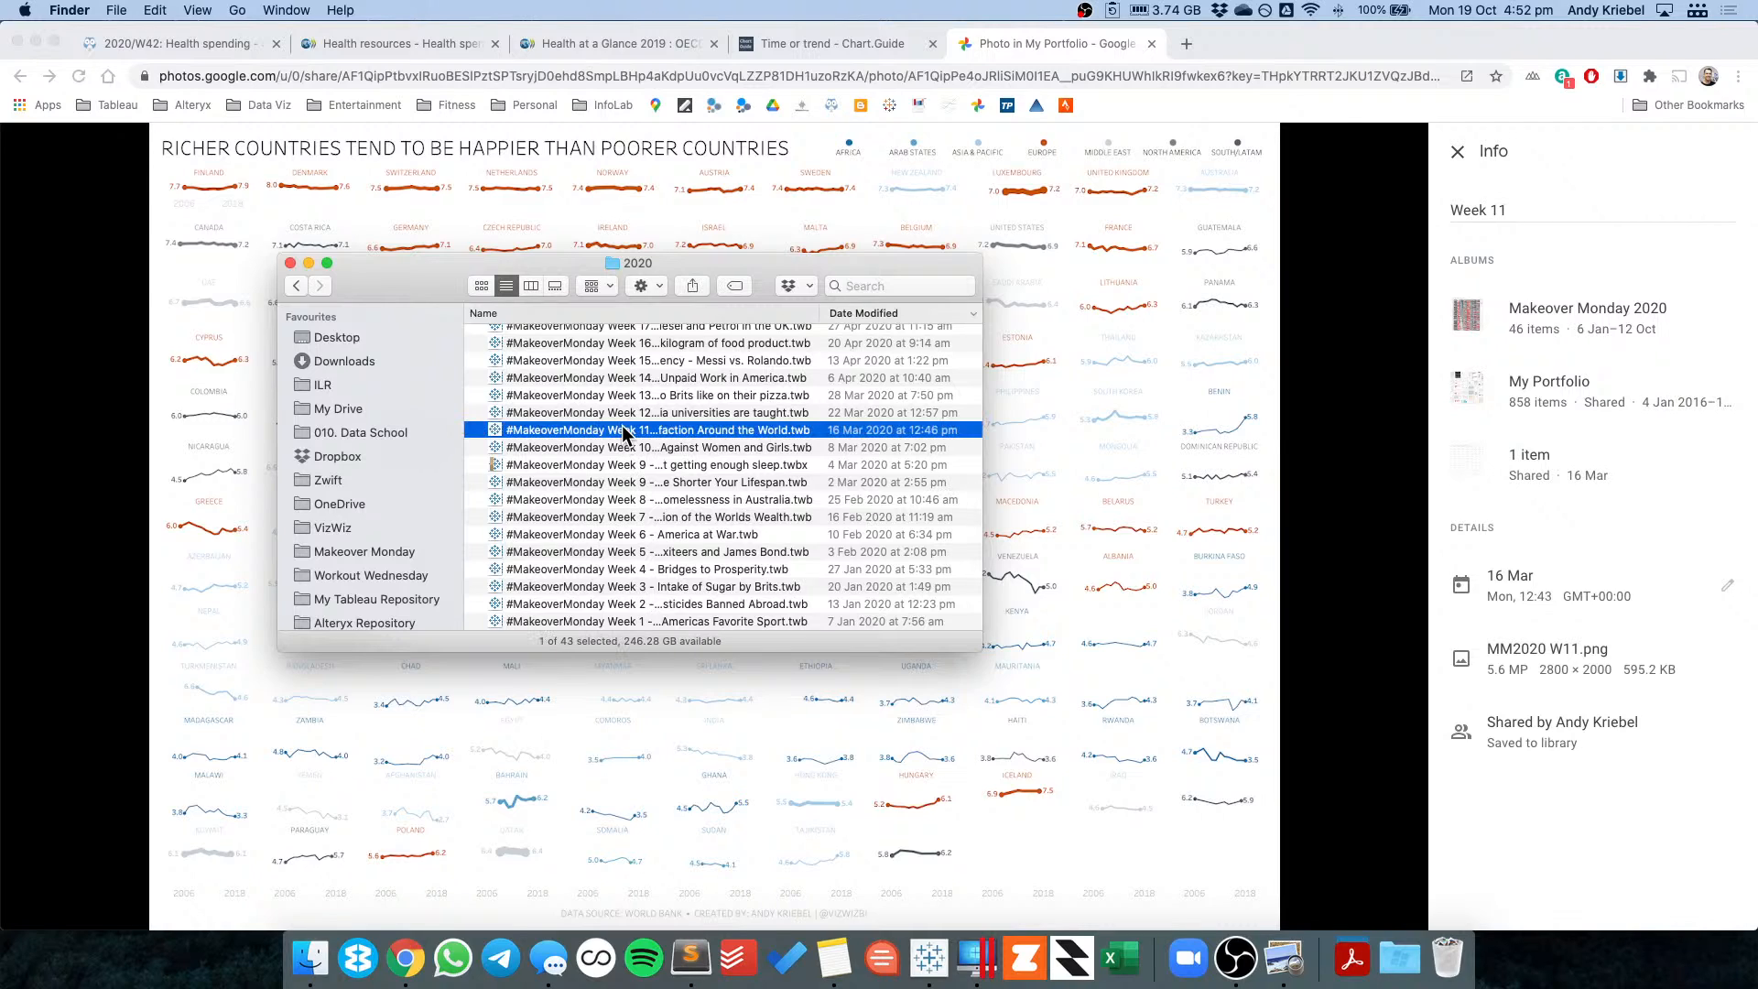
double_click(625, 430)
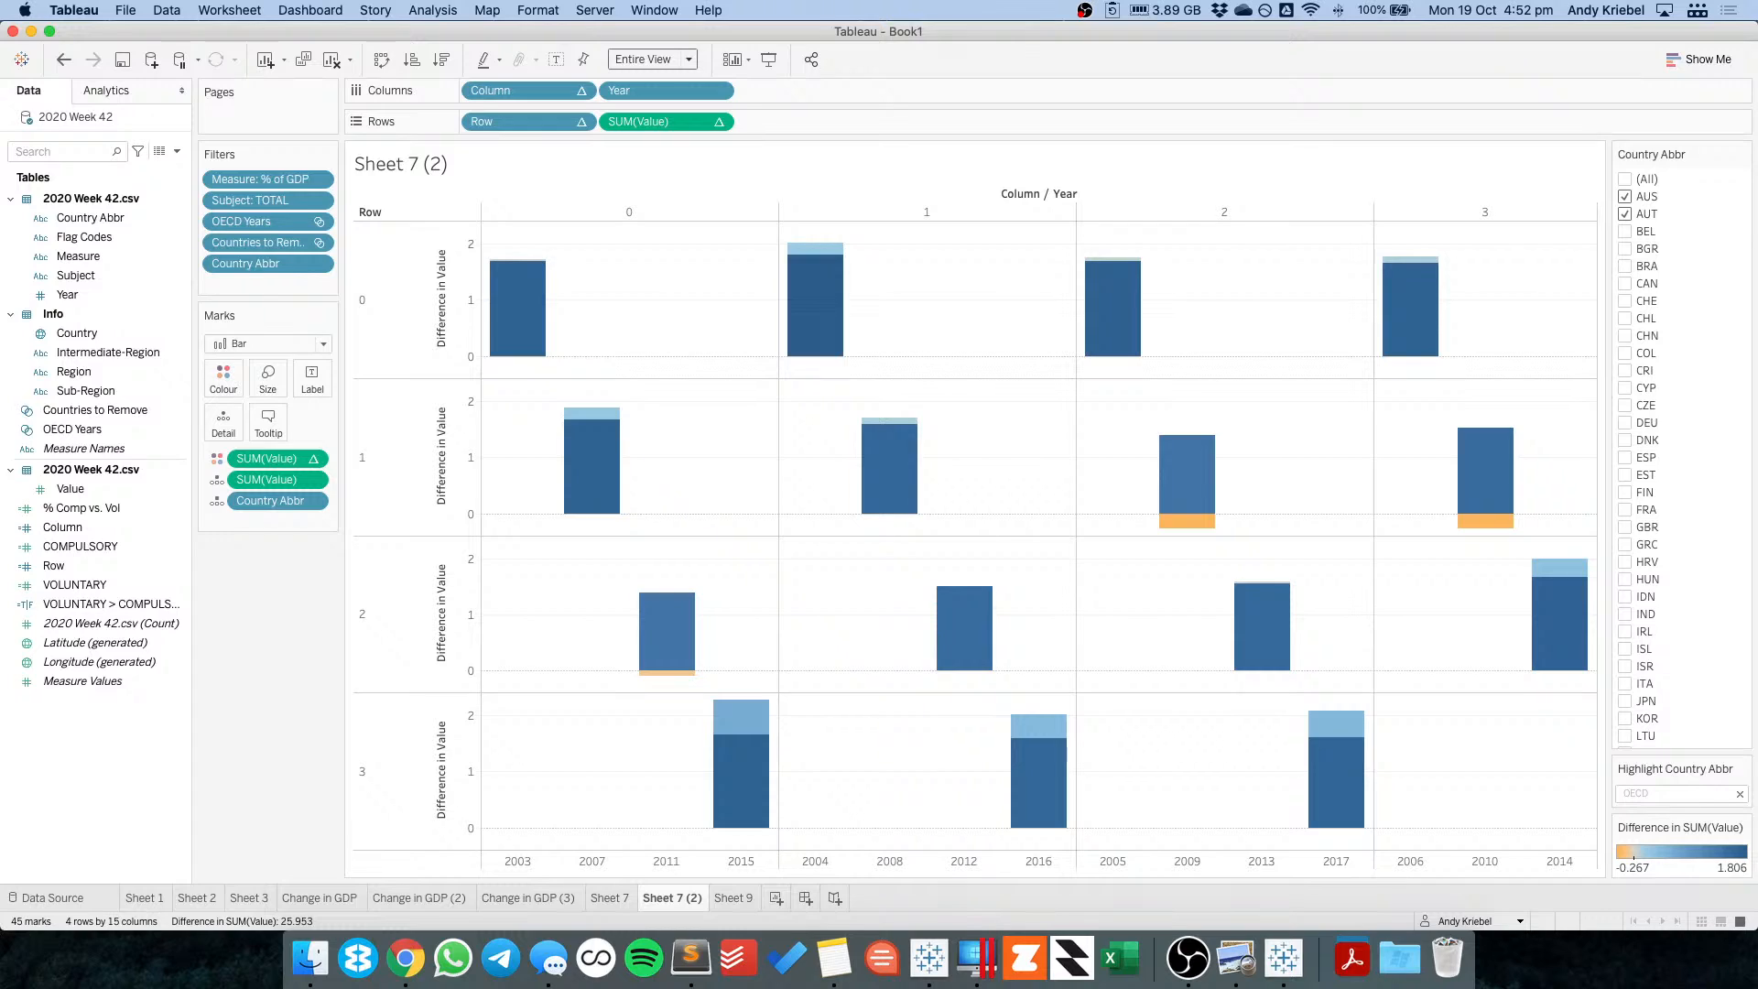
key("super+n")
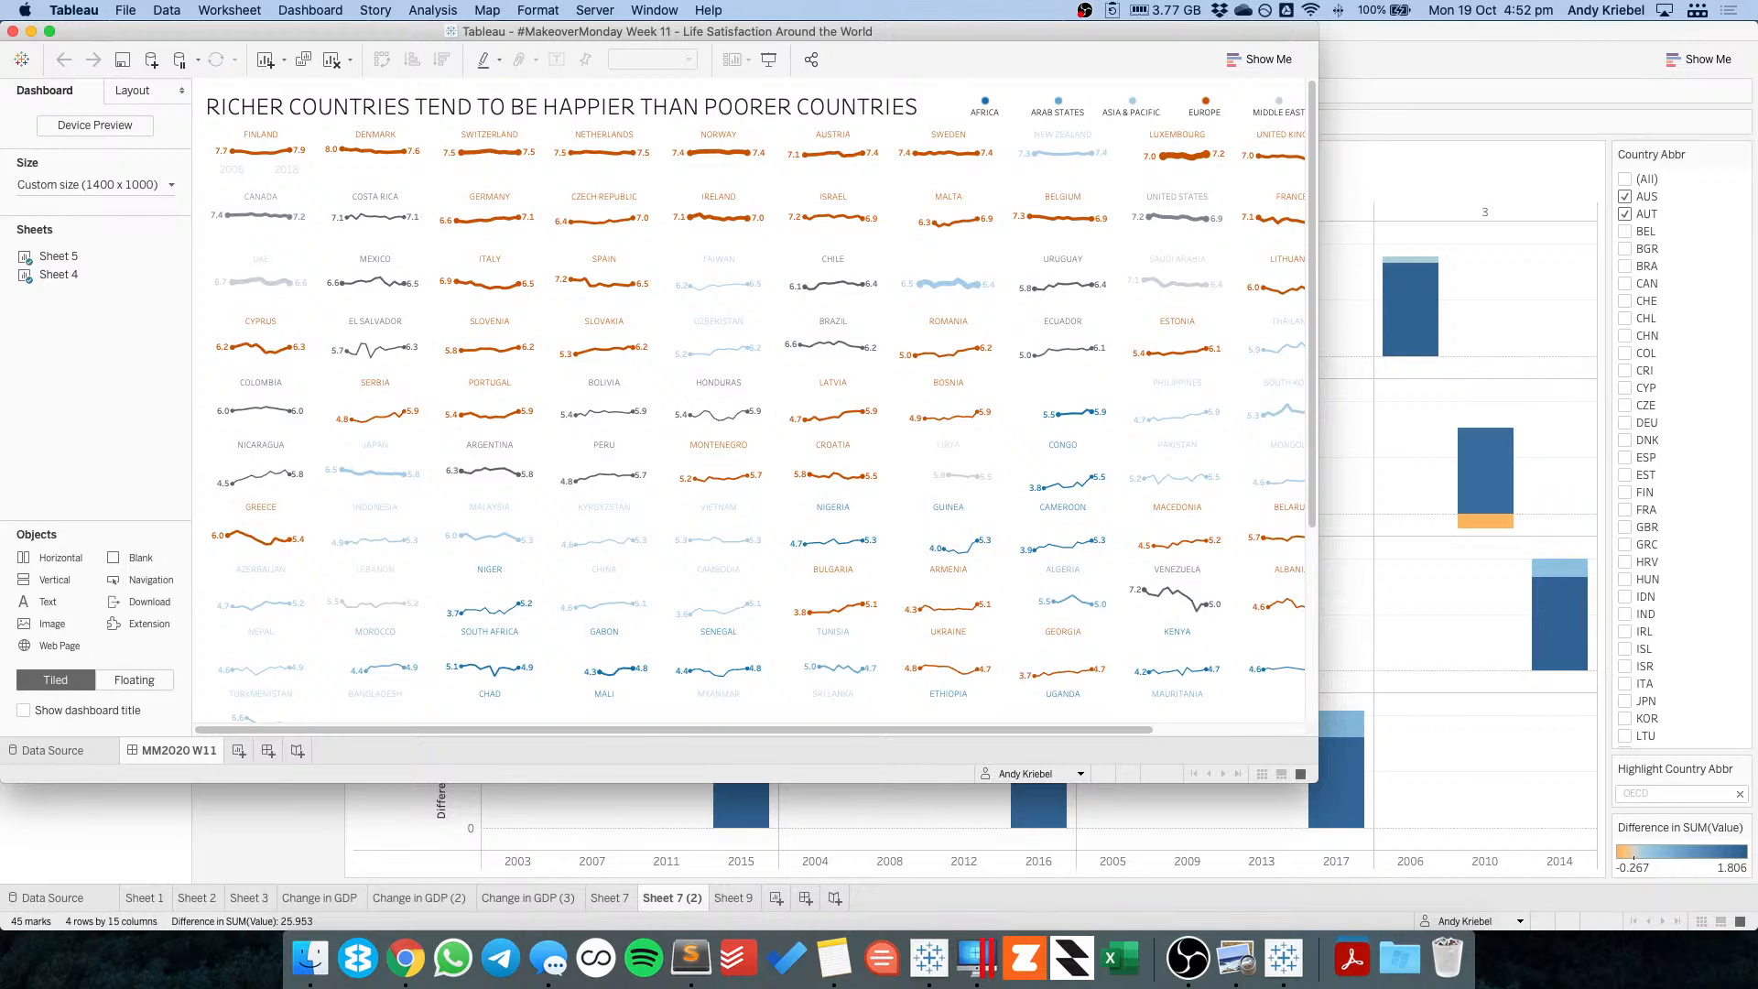
Go to Sheet 4 behind the dashboard's chart and inspect the table calculation settings of the COL field.
left_click(1129, 186)
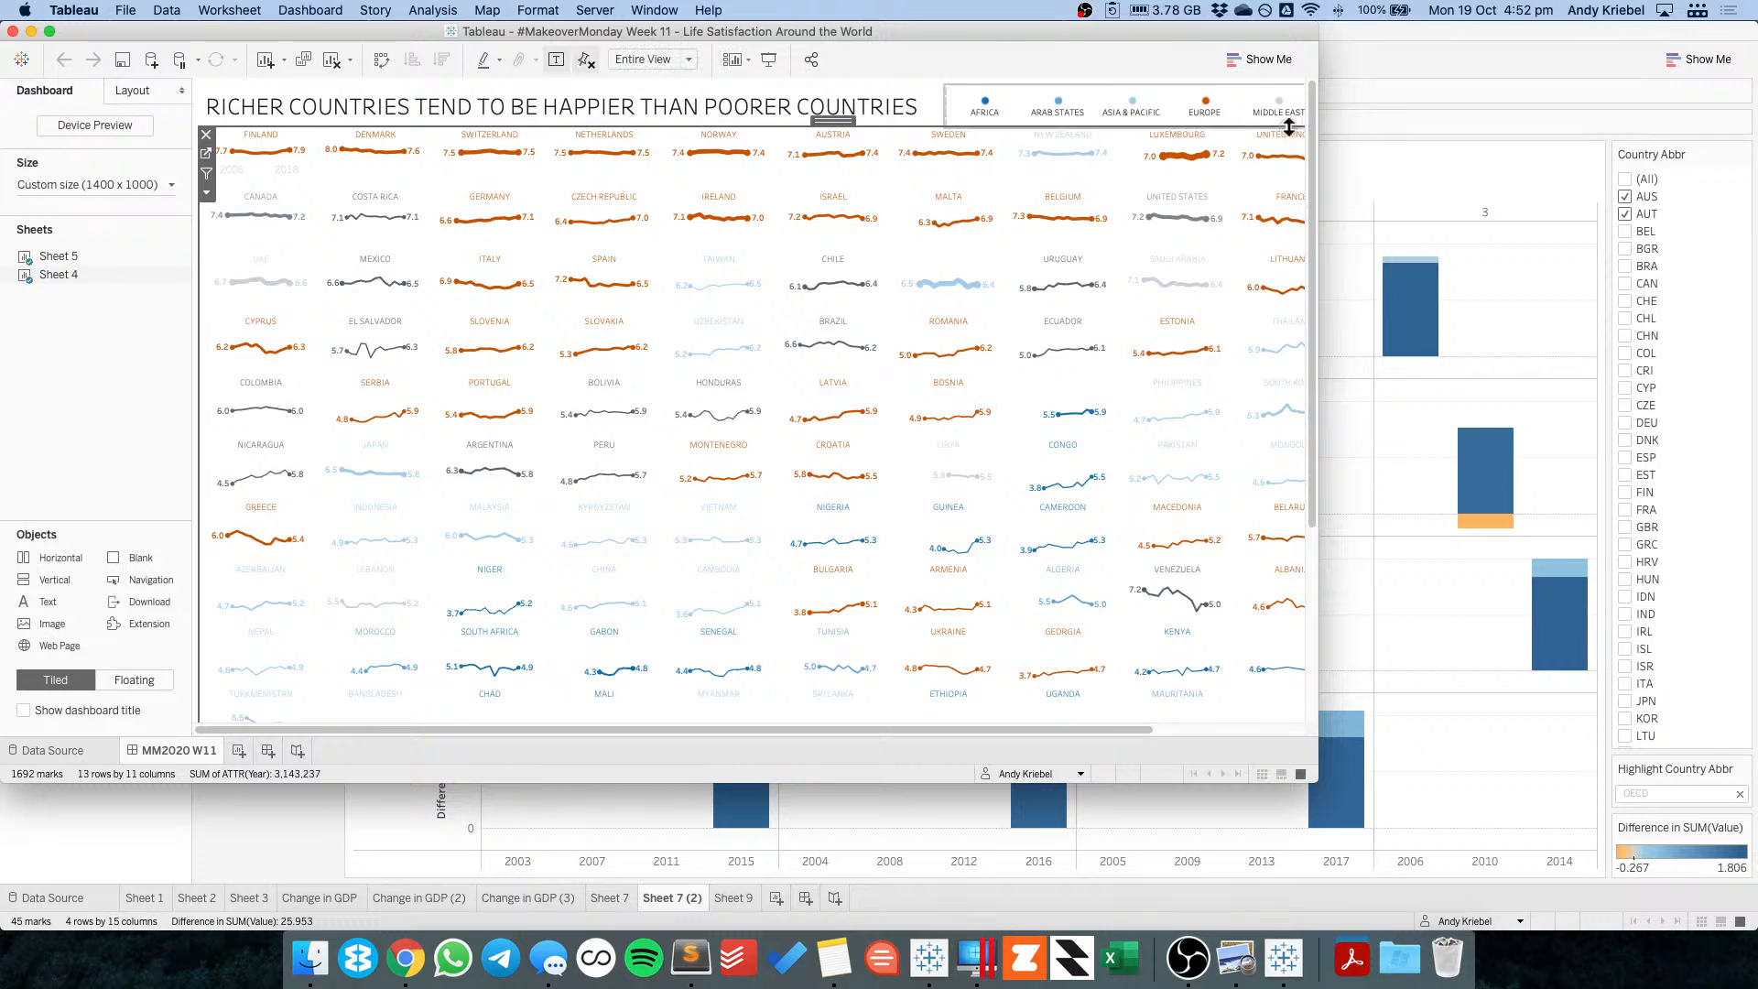
left_click(206, 153)
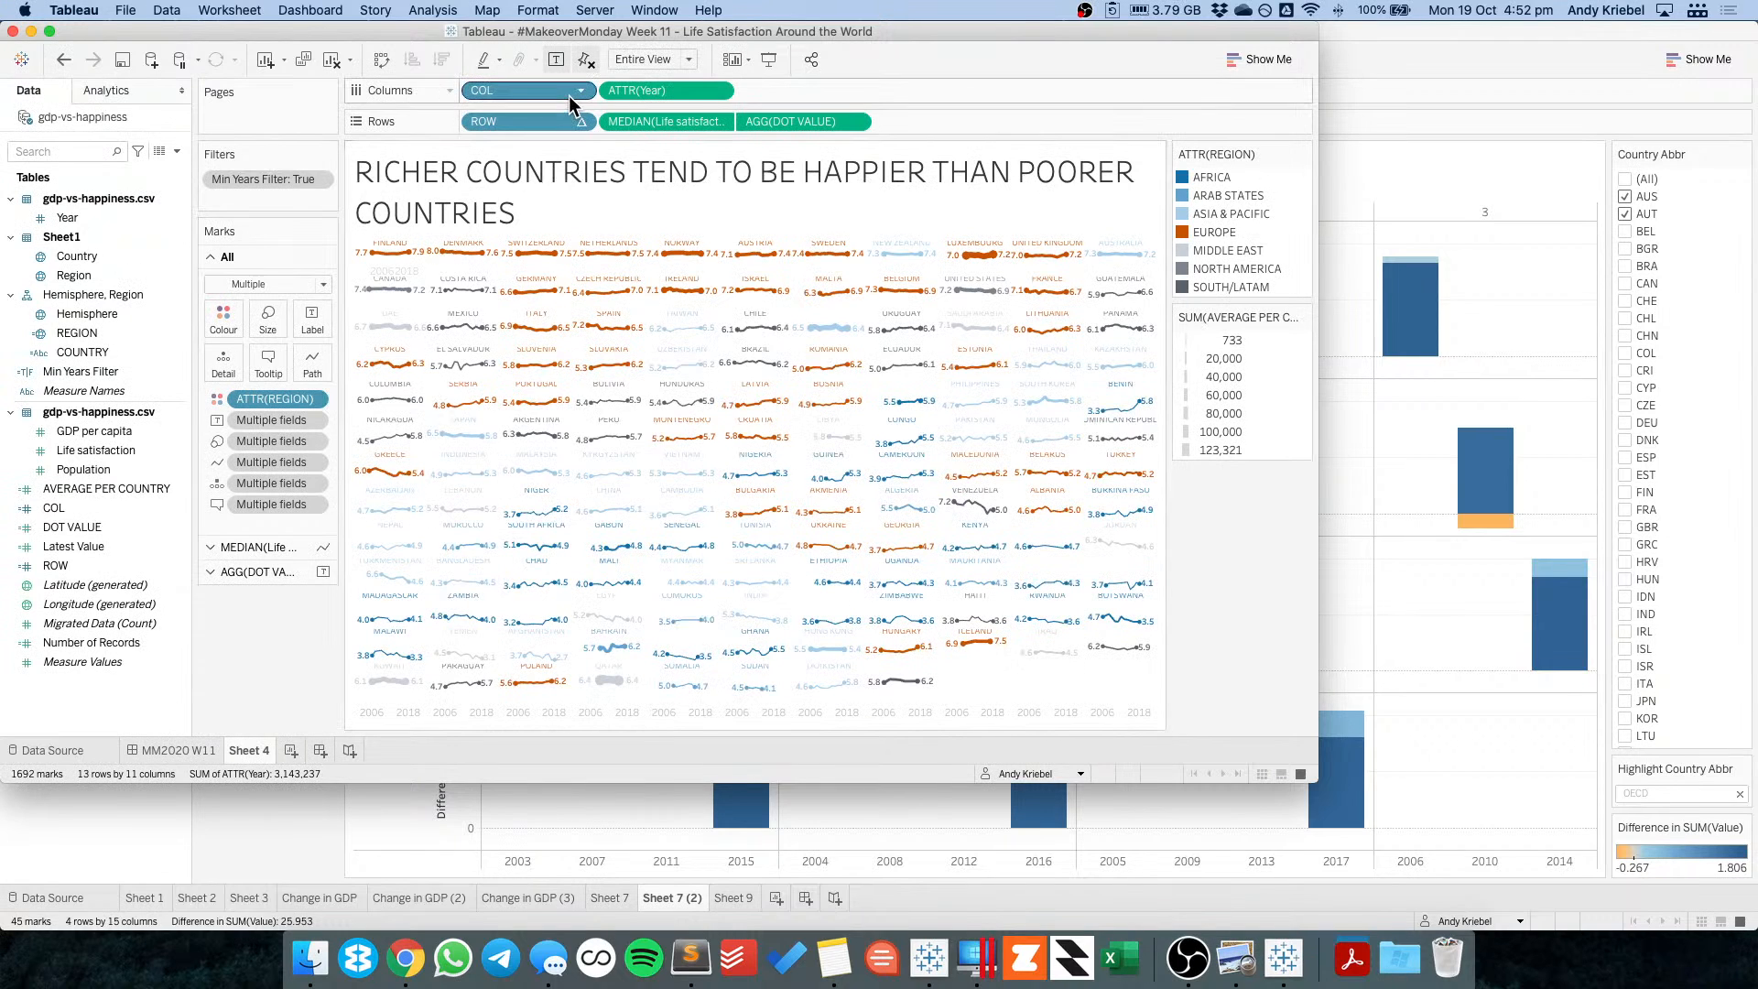
left_click(577, 90)
left_click(547, 355)
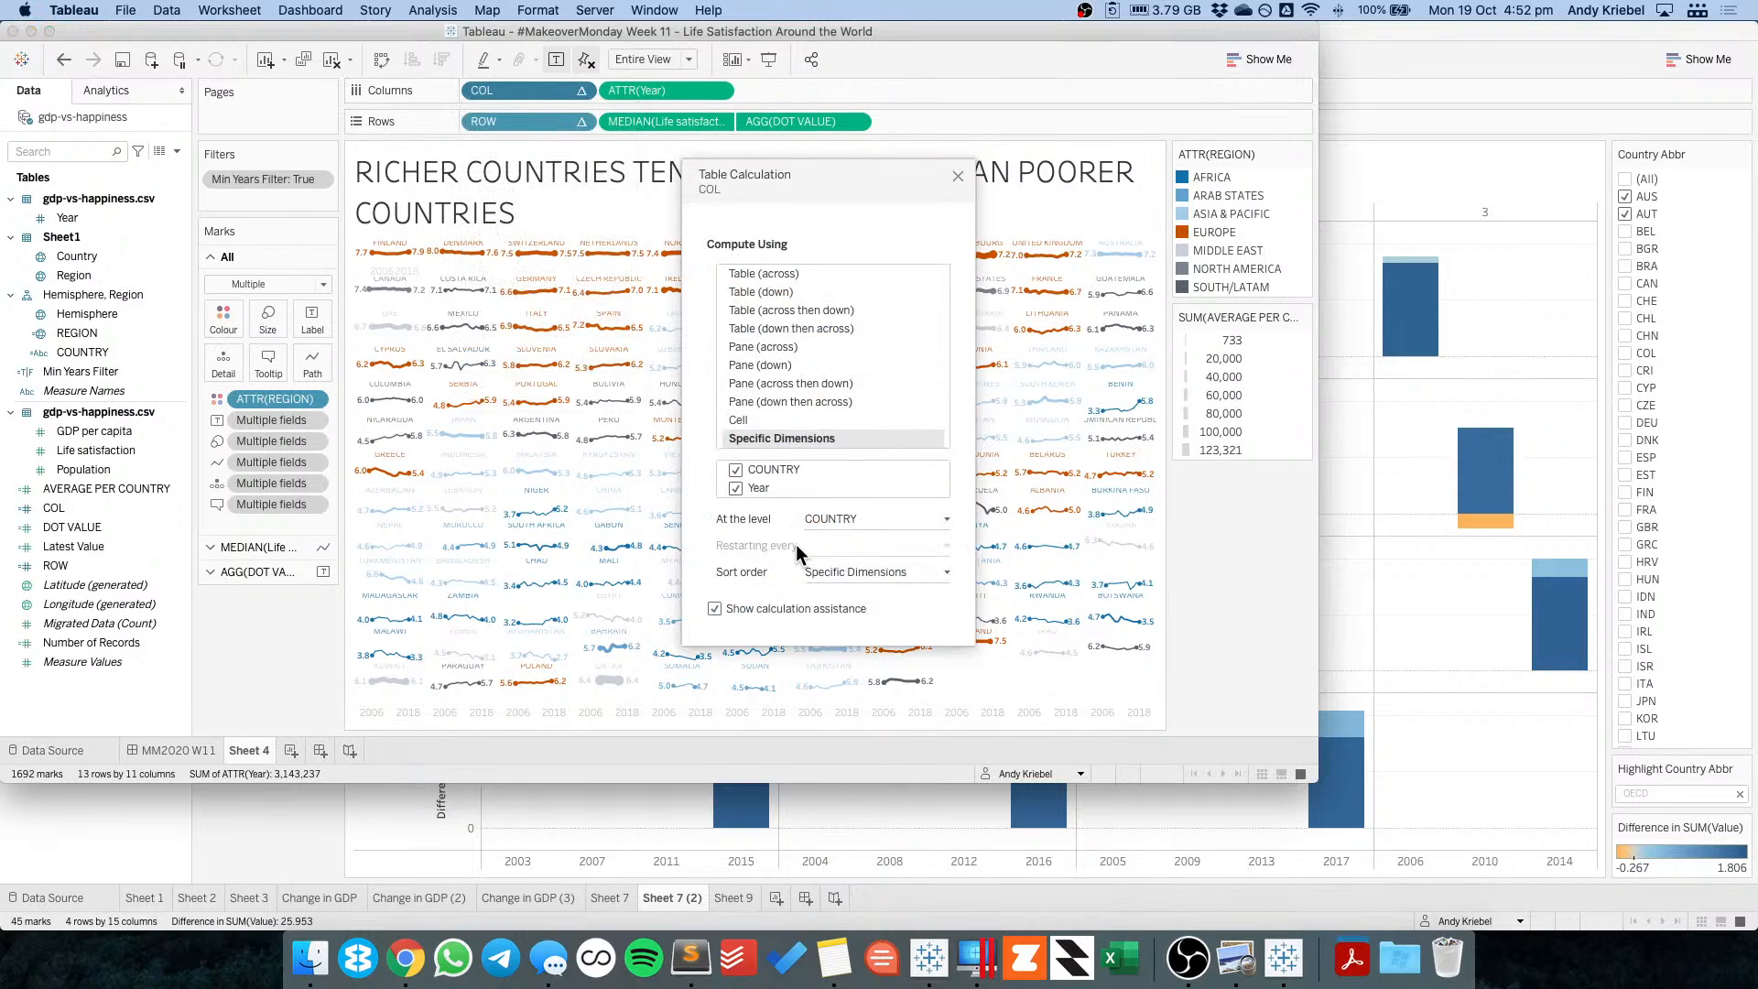
Return to the Book1 workbook and set the Column table calculation to restart None and compute at the Country Abbr level.
key("super+Tab")
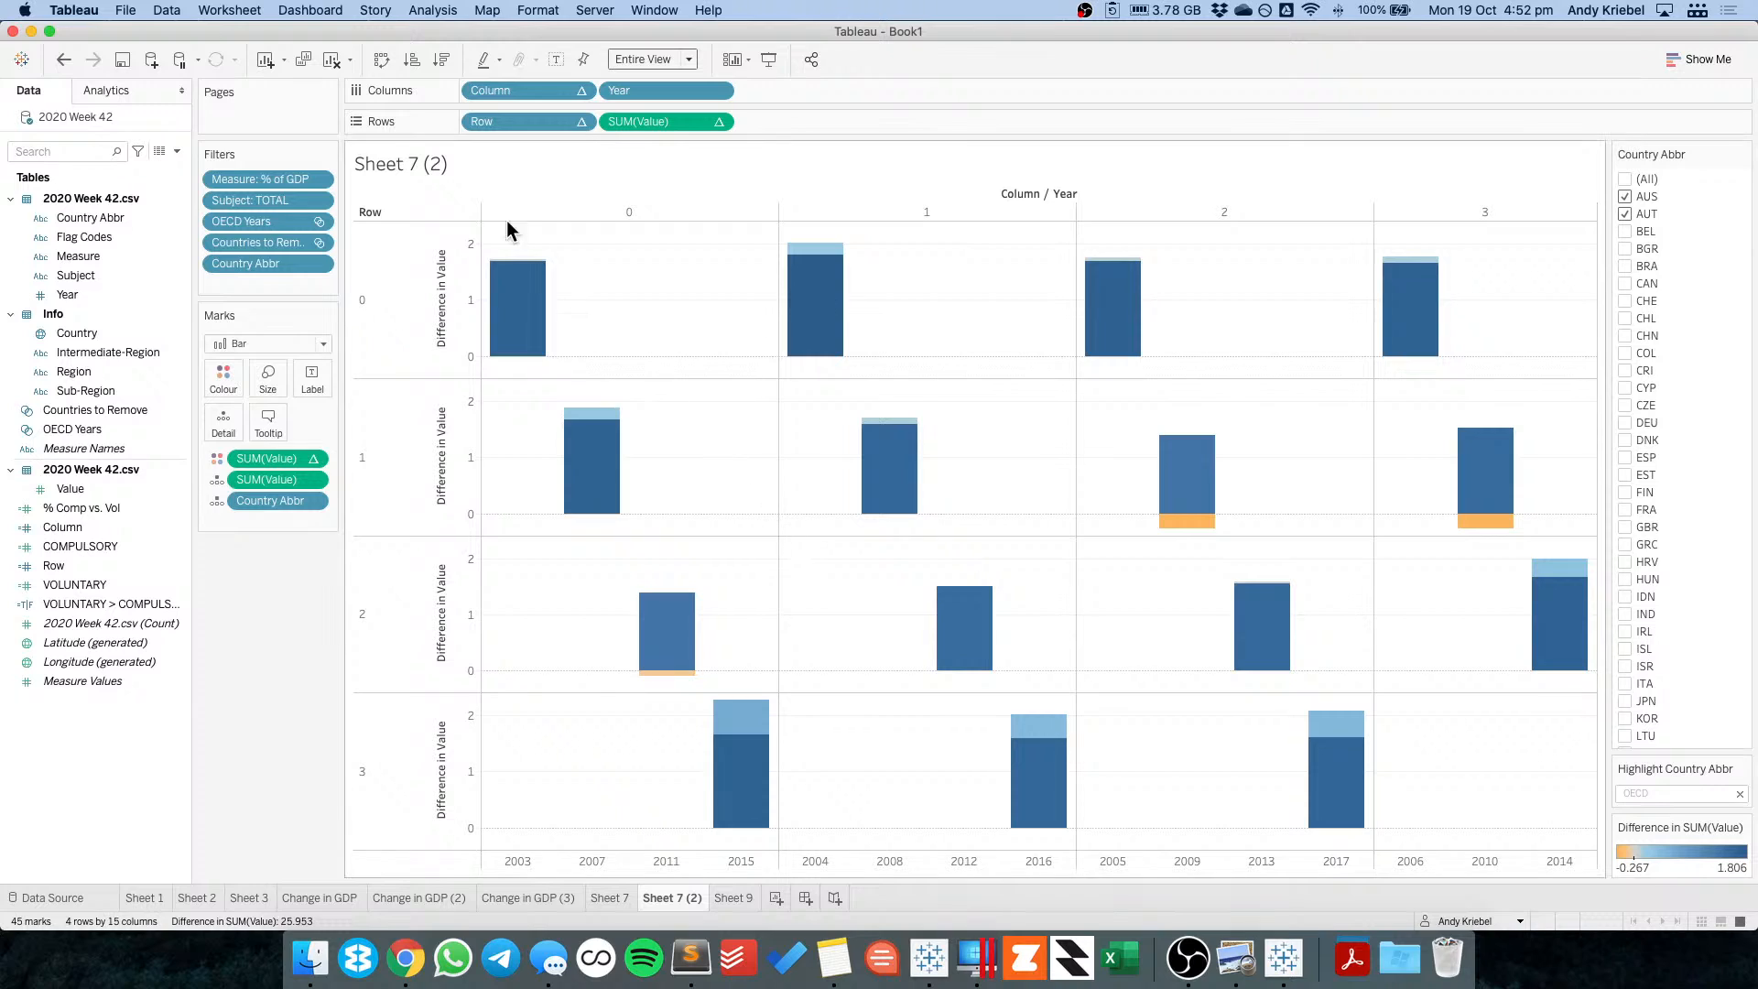
left_click(578, 90)
left_click(584, 355)
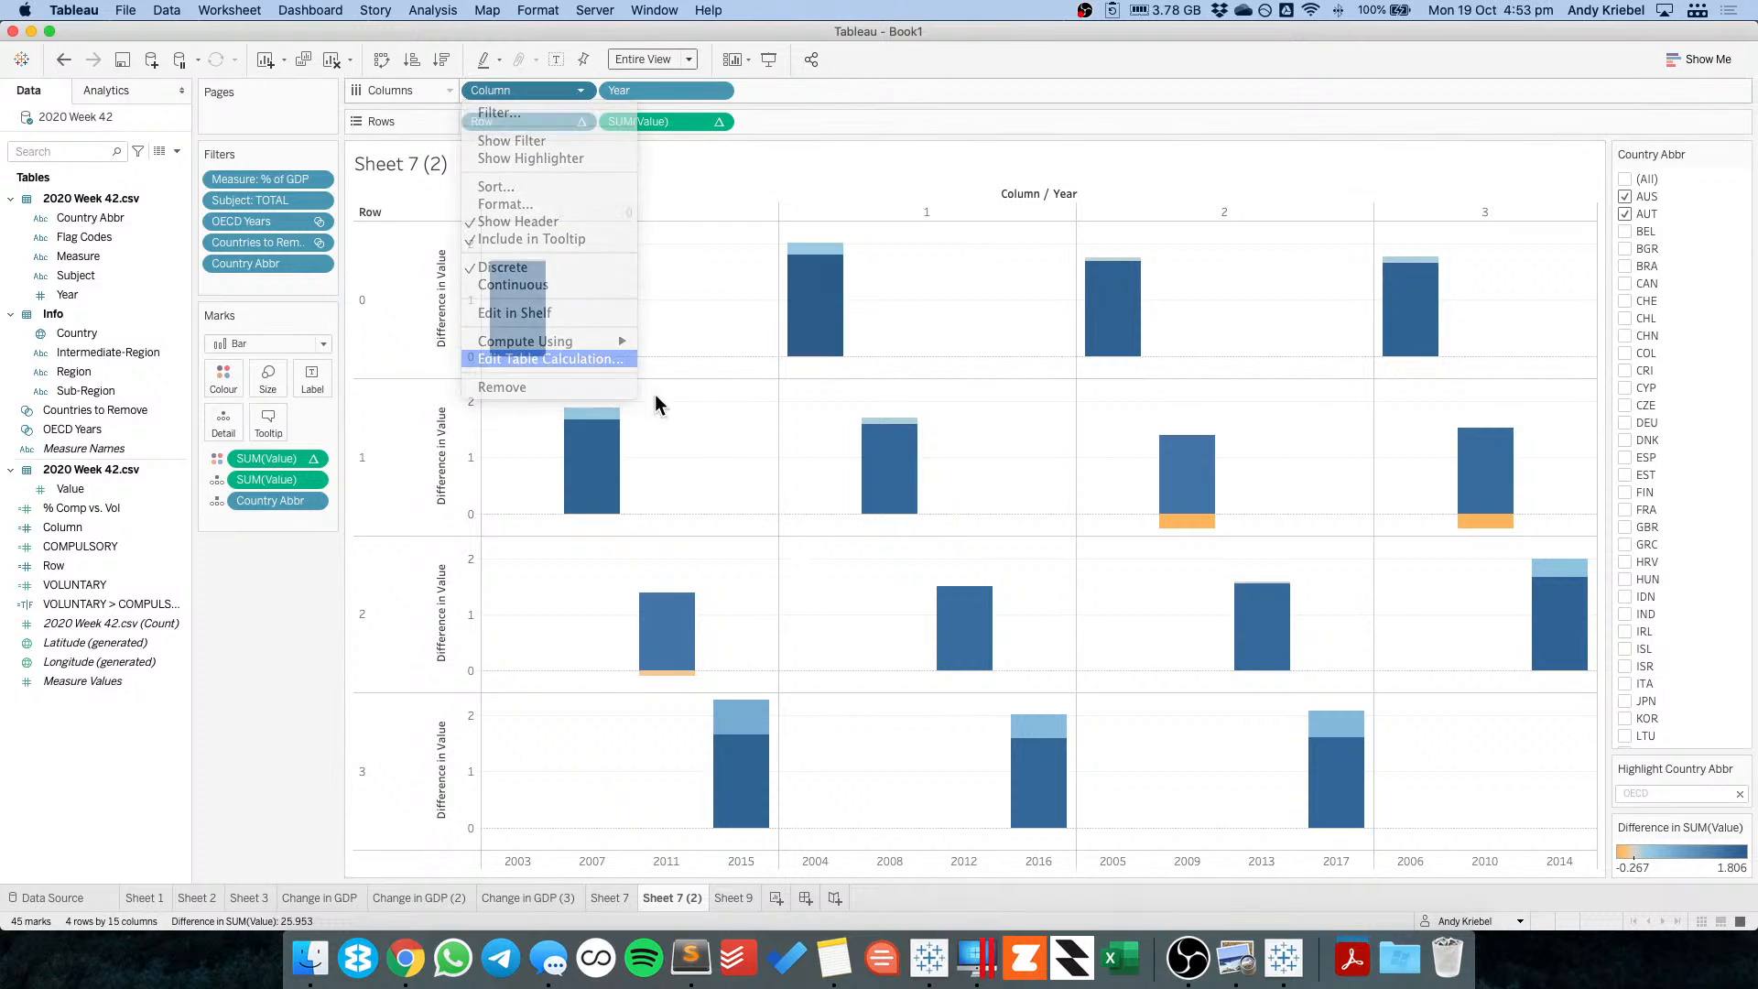
left_click(864, 544)
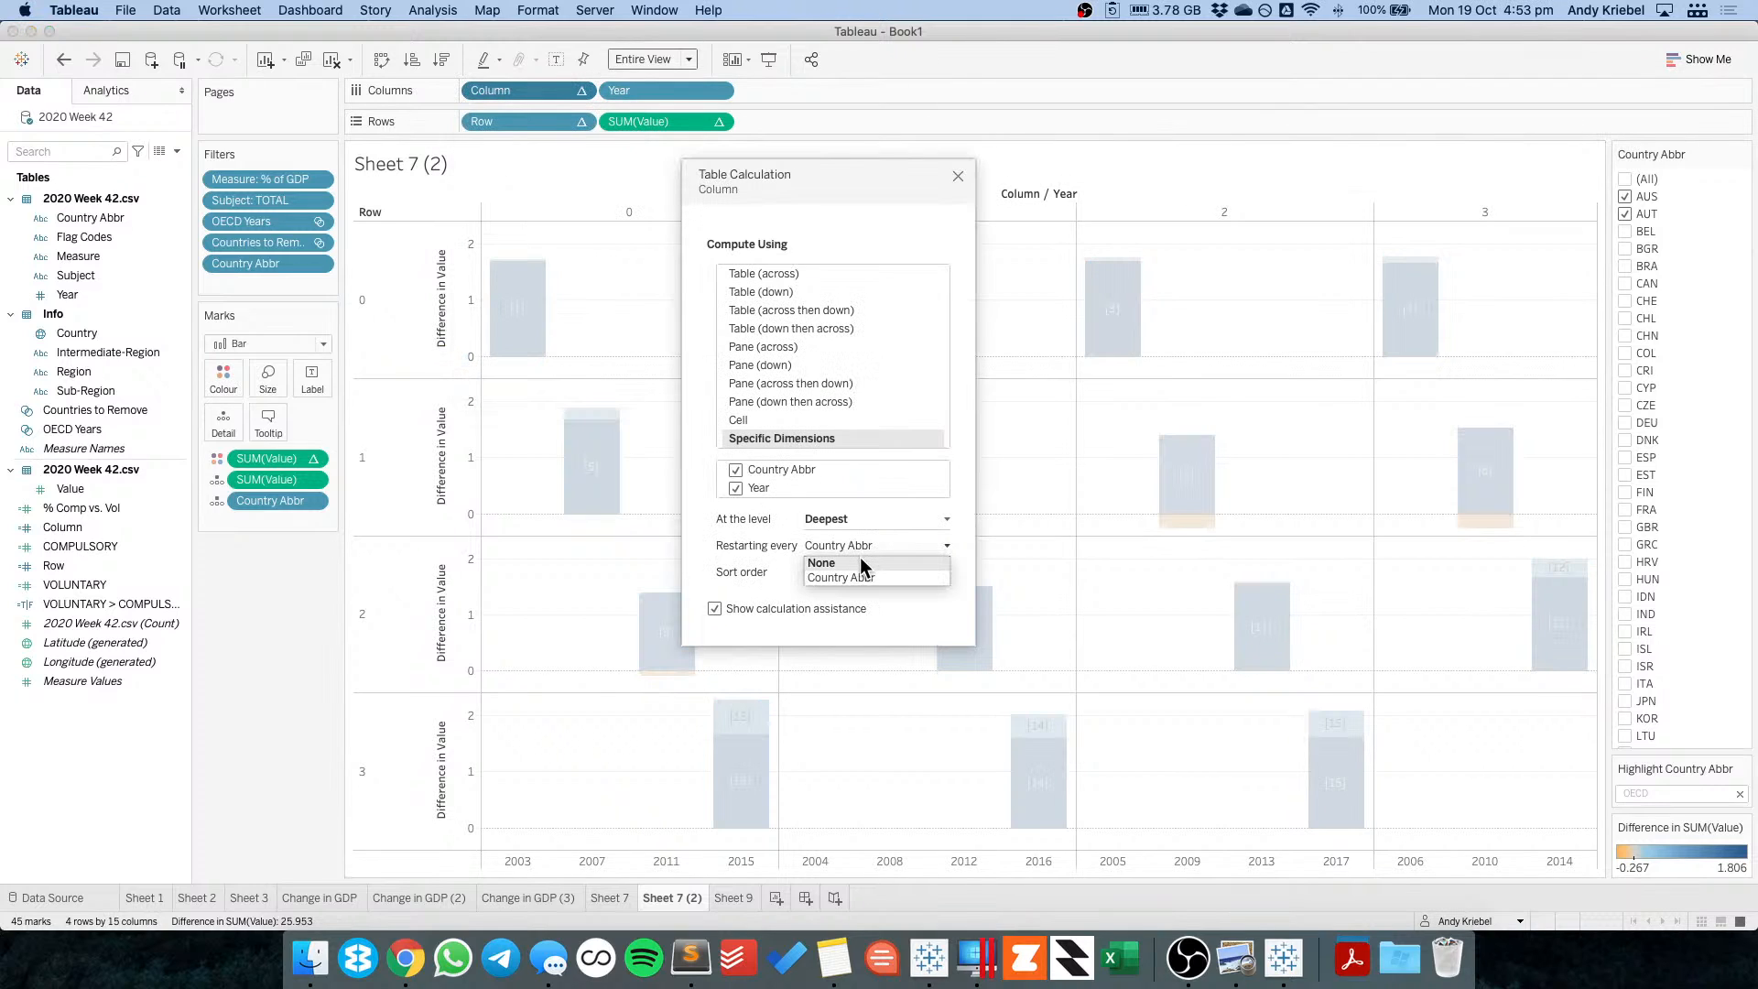
left_click(859, 559)
left_click(843, 518)
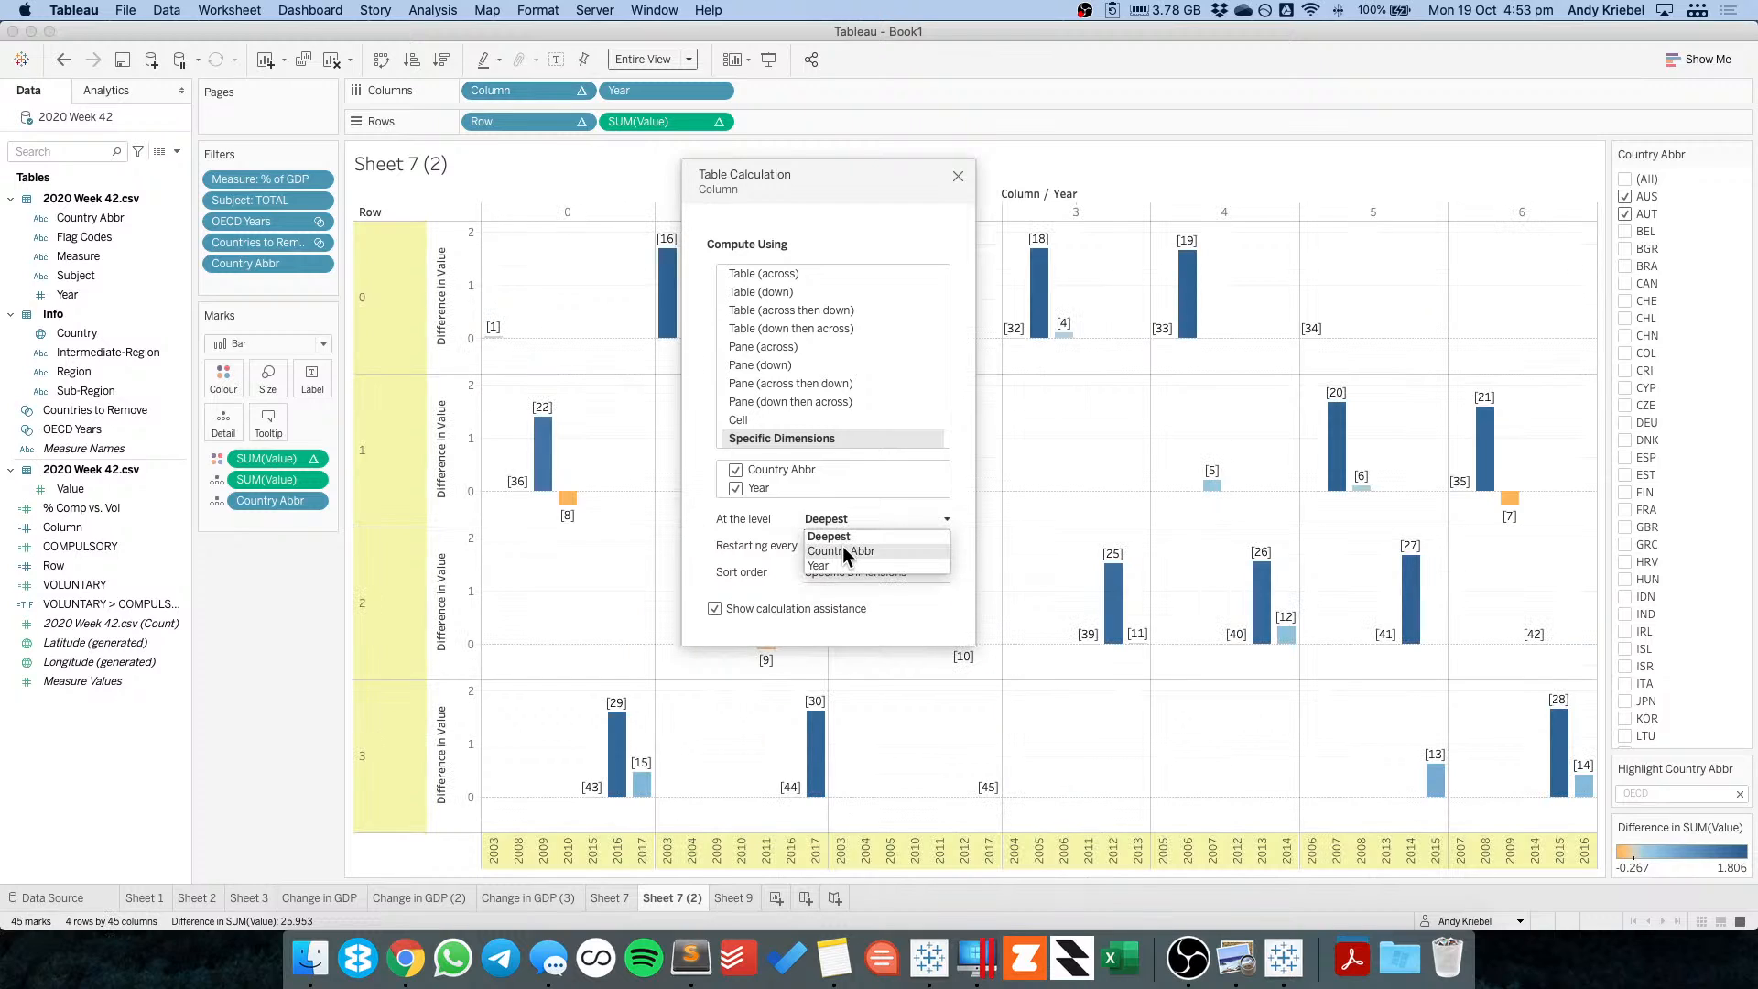
left_click(842, 549)
Set the Row table calculation to restart None and compute at the Country Abbr level.
left_click(580, 122)
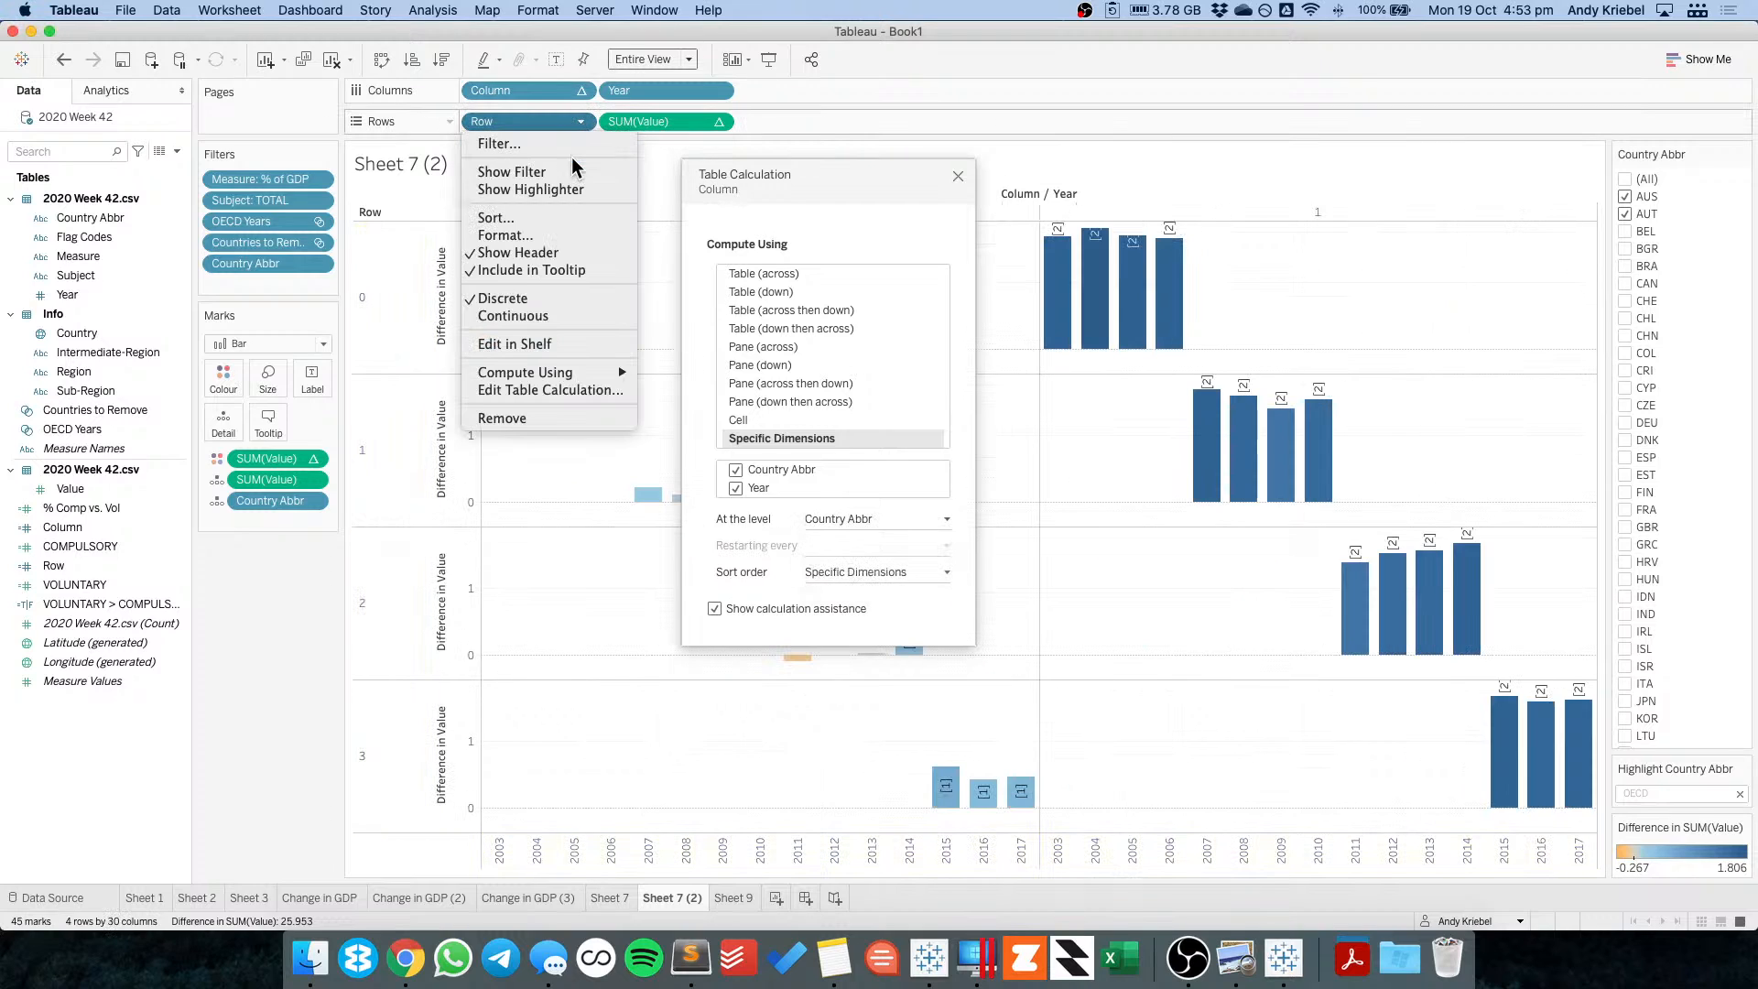
left_click(559, 389)
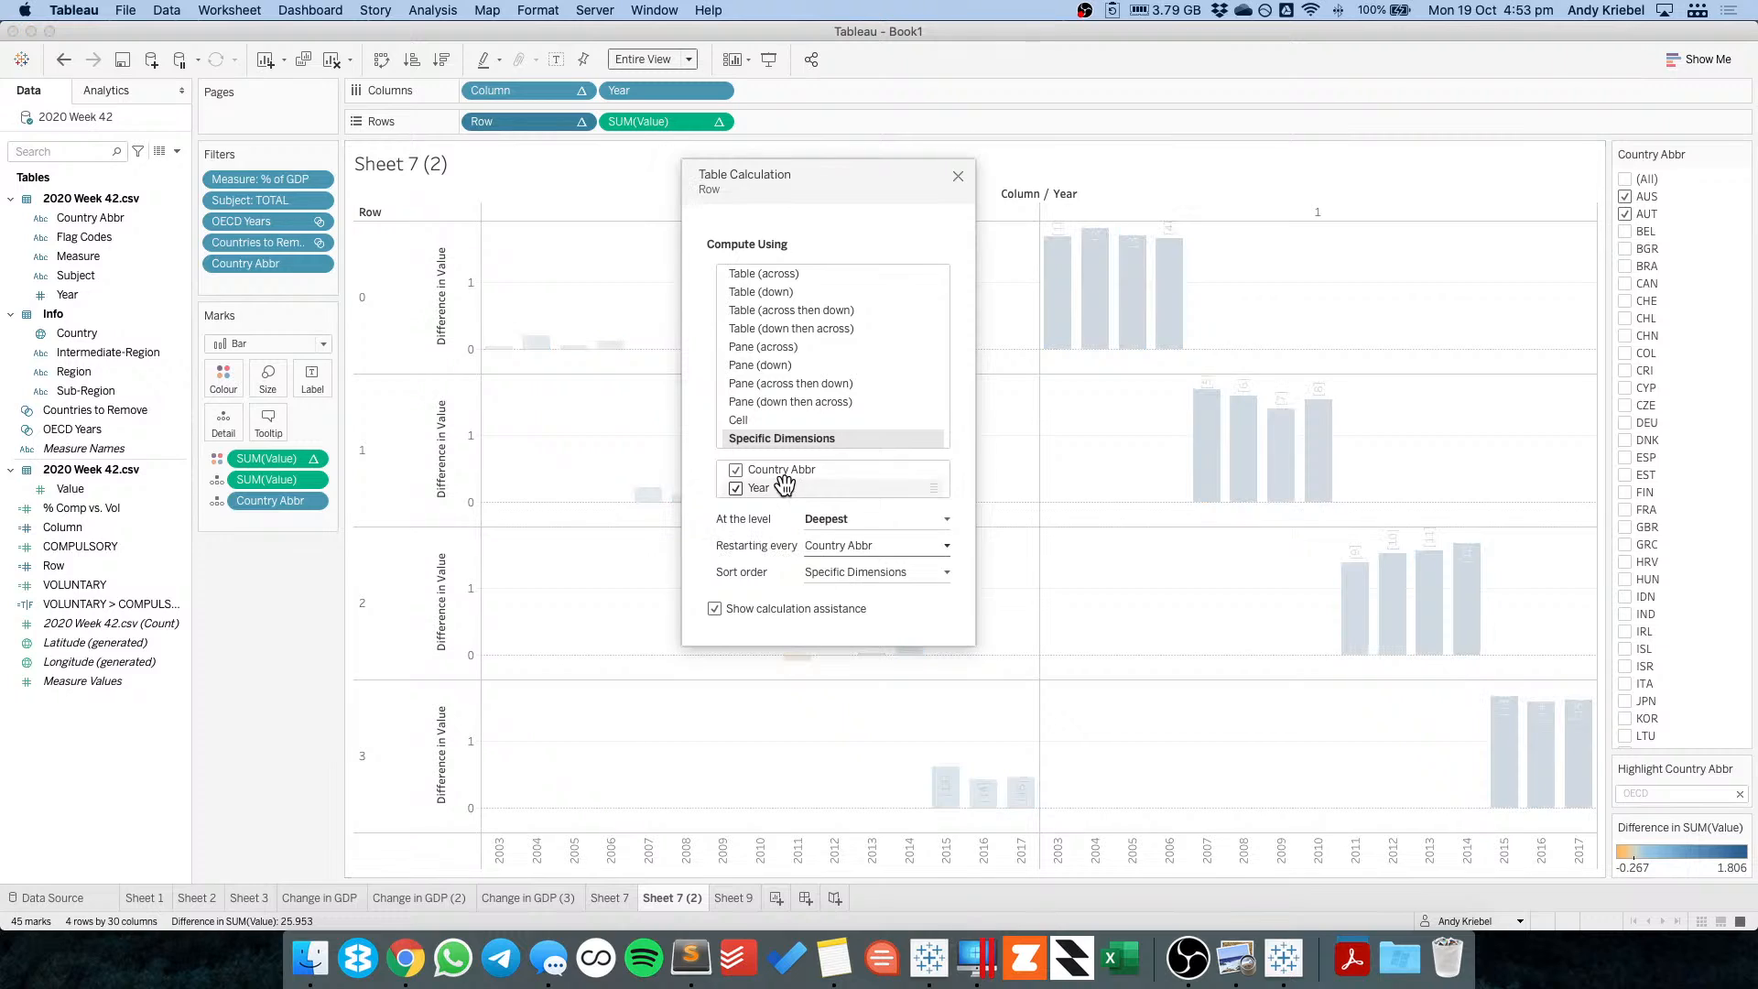
left_click(825, 515)
left_click(772, 514)
left_click(842, 546)
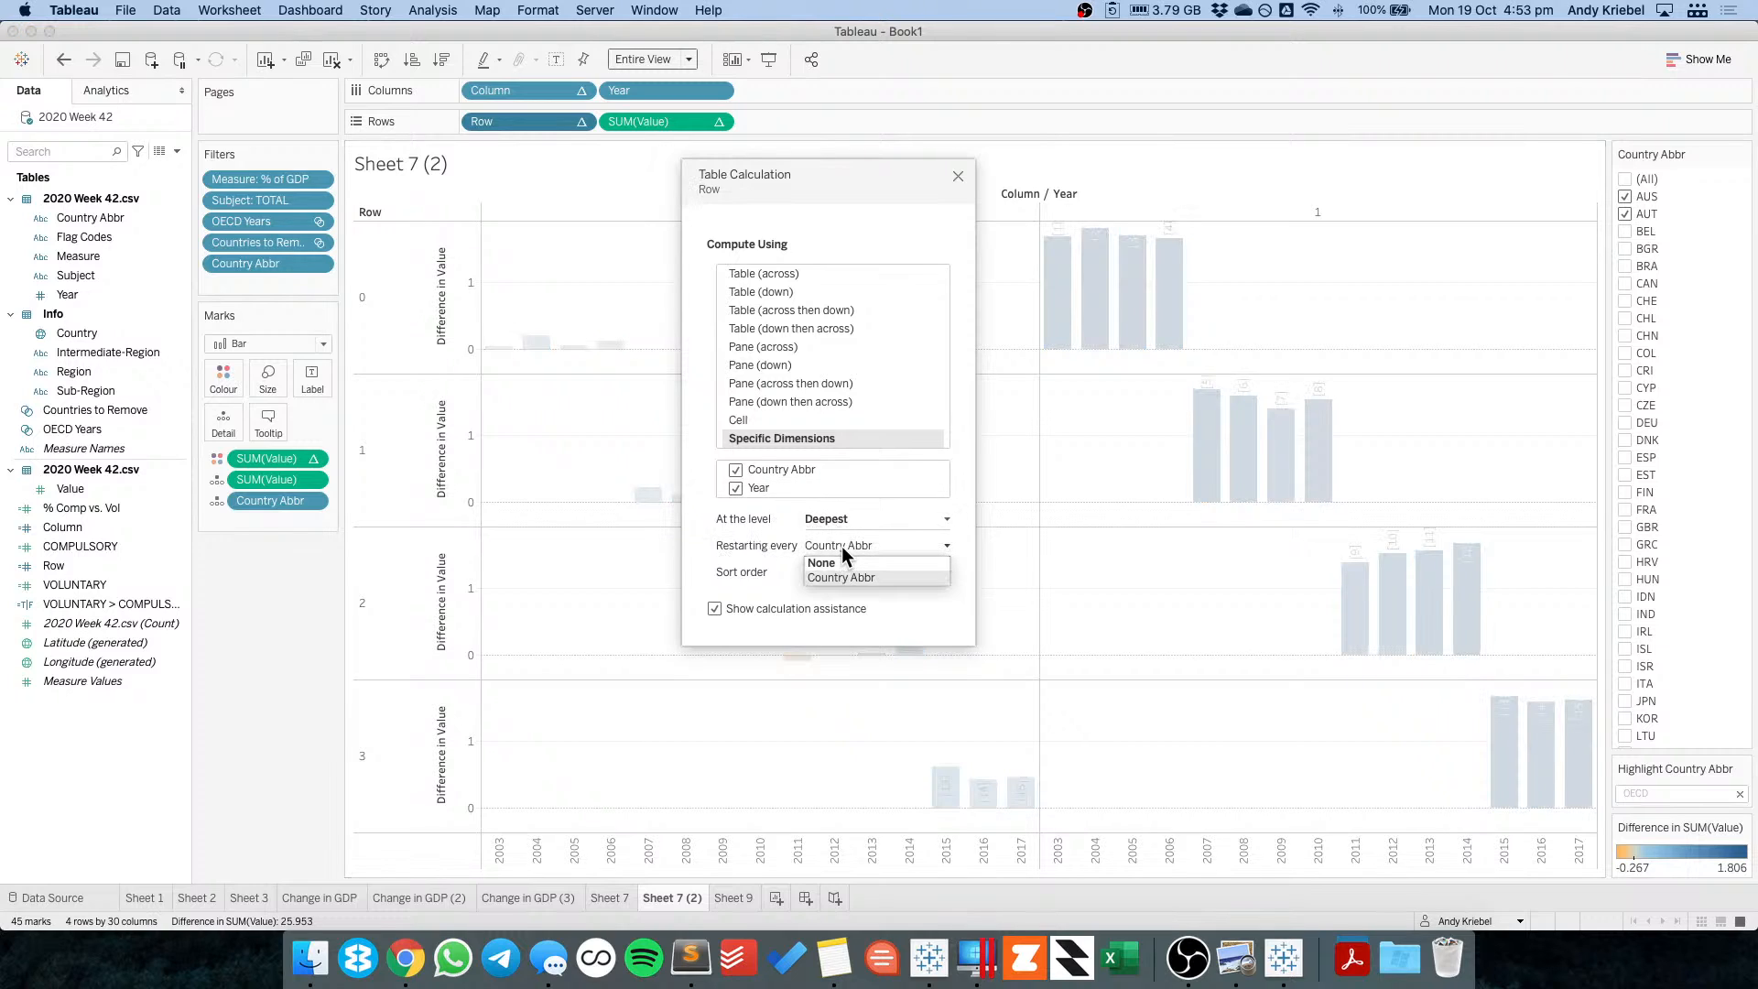
left_click(842, 562)
left_click(829, 519)
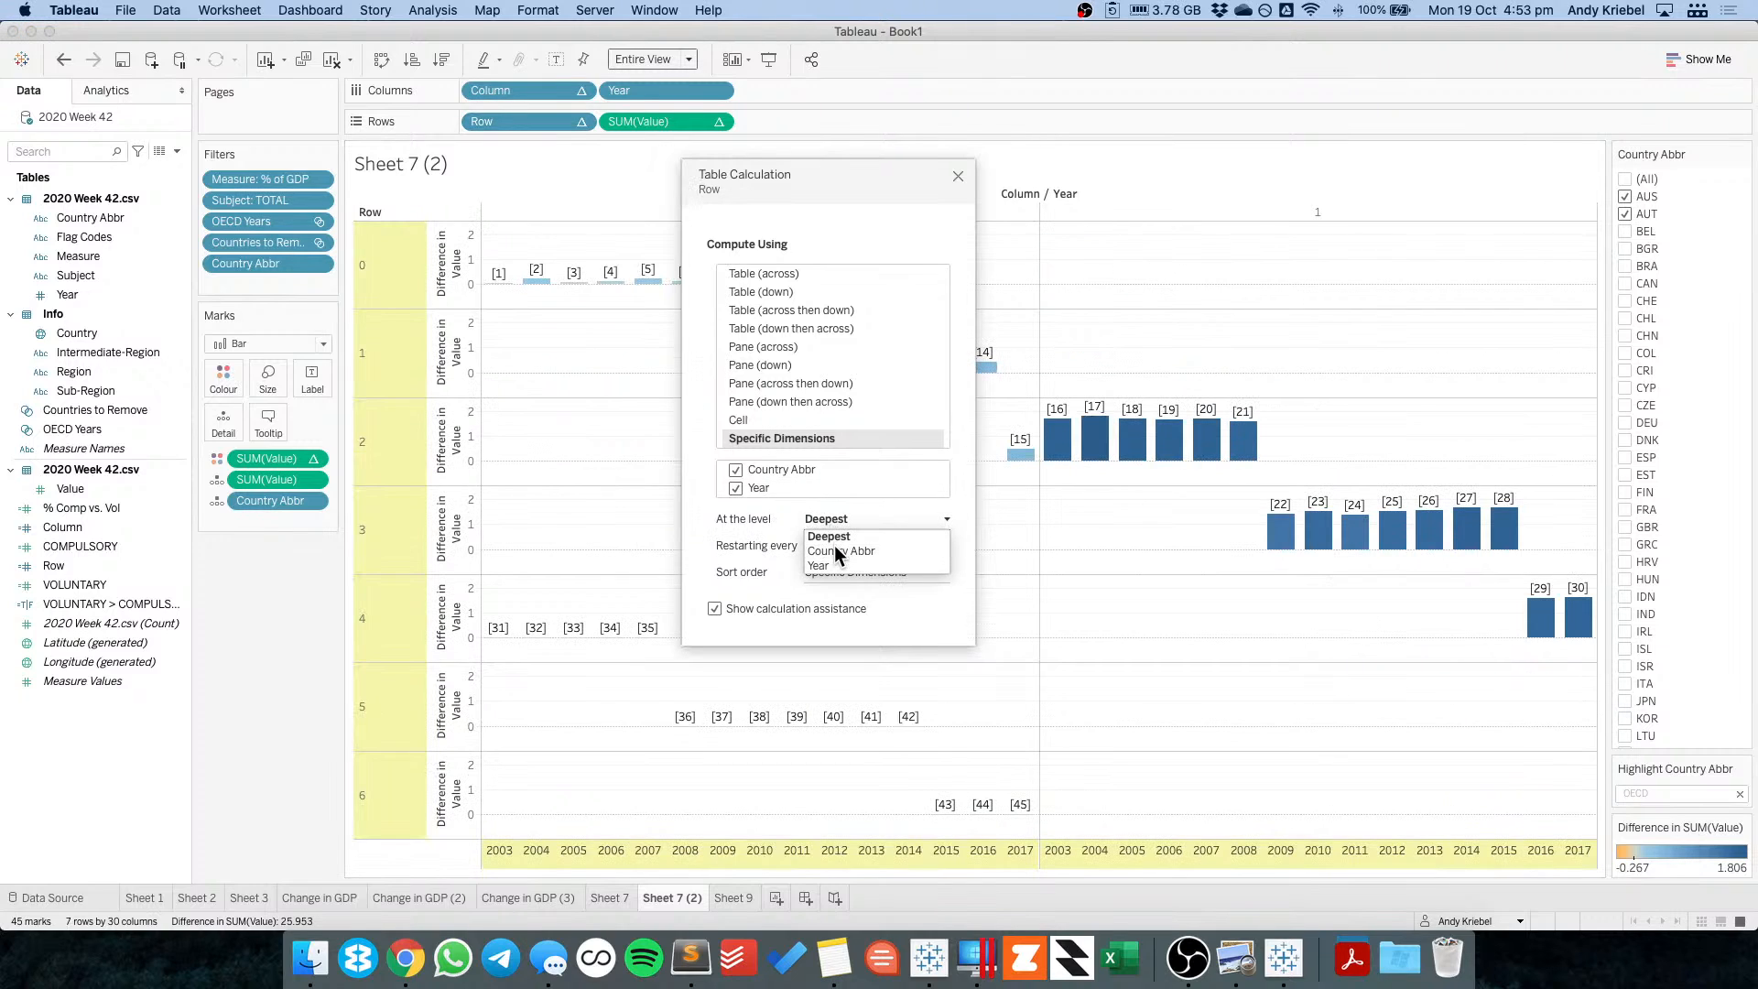
left_click(833, 550)
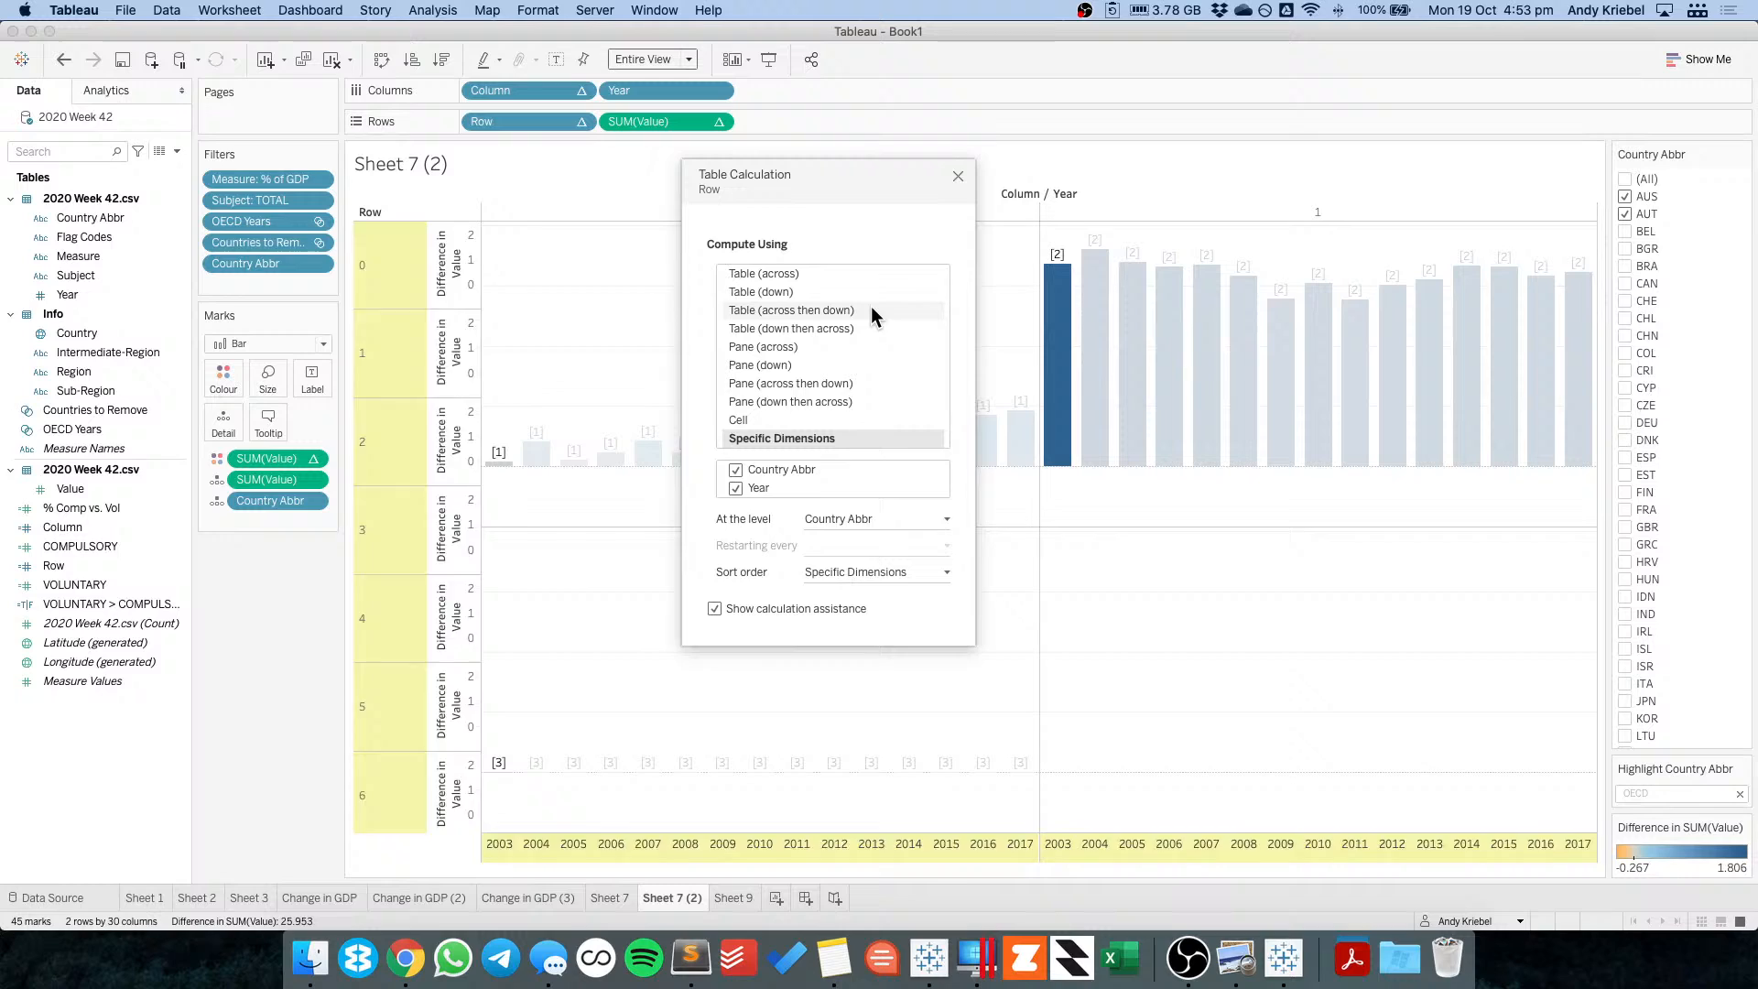
left_click(957, 176)
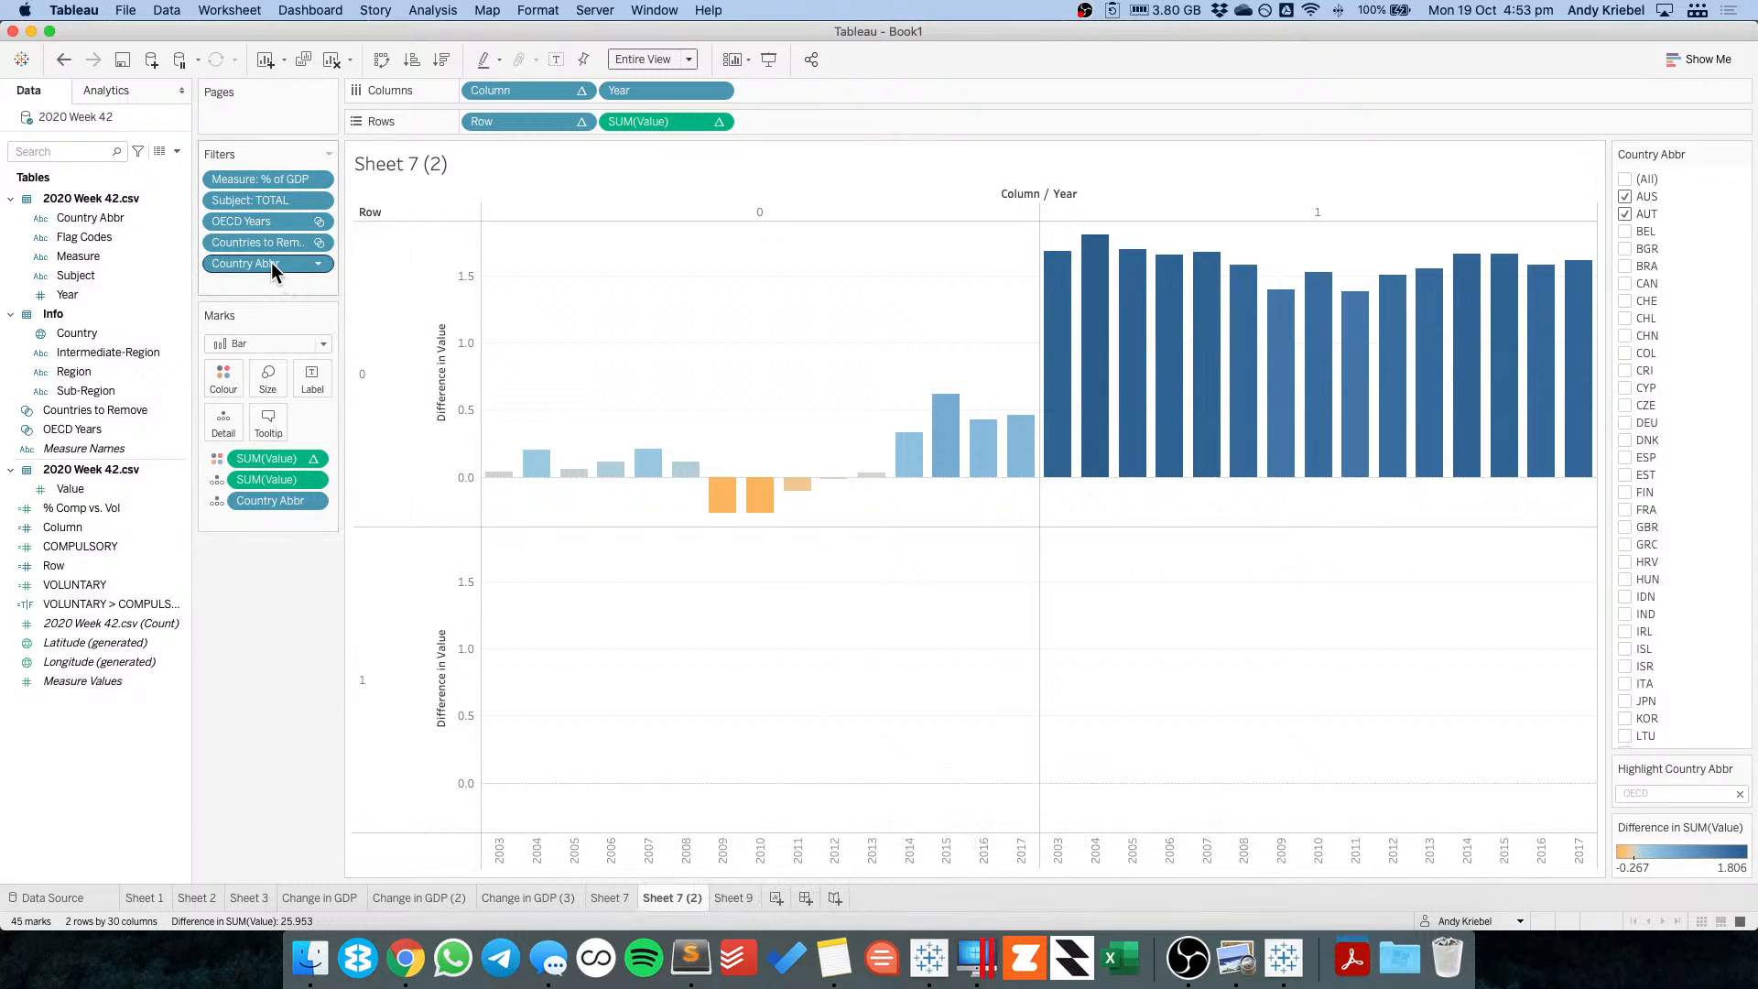
Remove the Country Abbr filter and make the Year field on the columns continuous.
left_click_drag(269, 261, 282, 652)
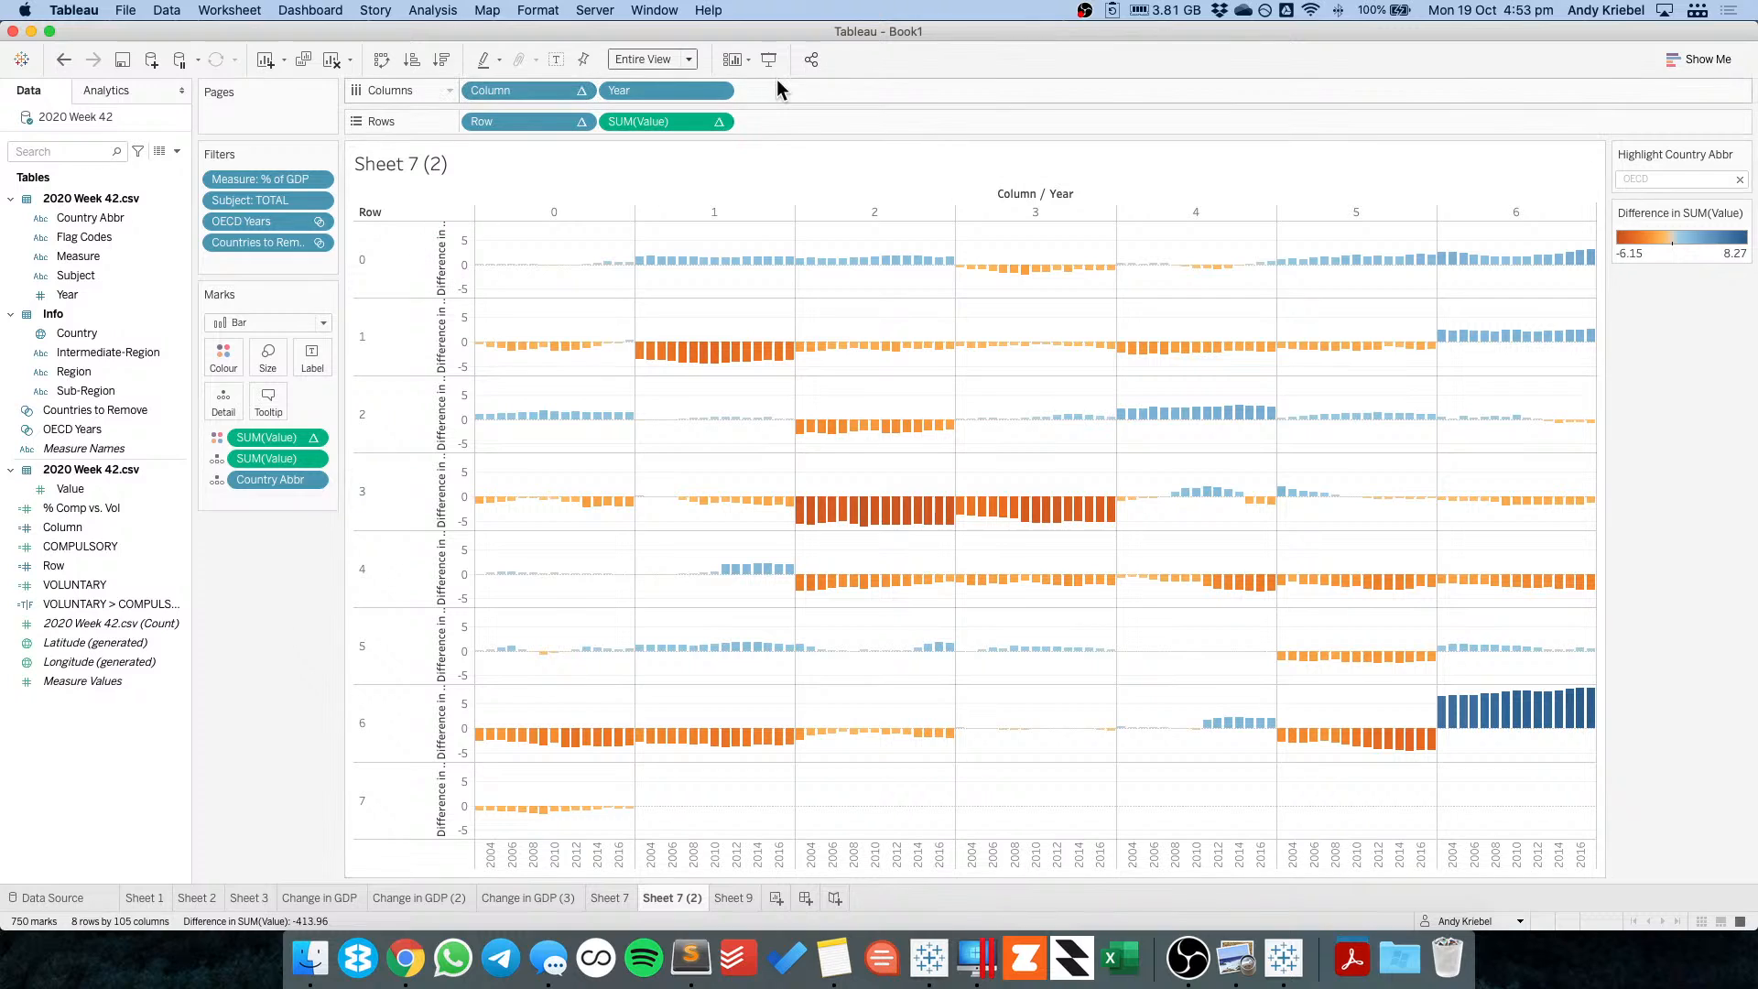
left_click(718, 90)
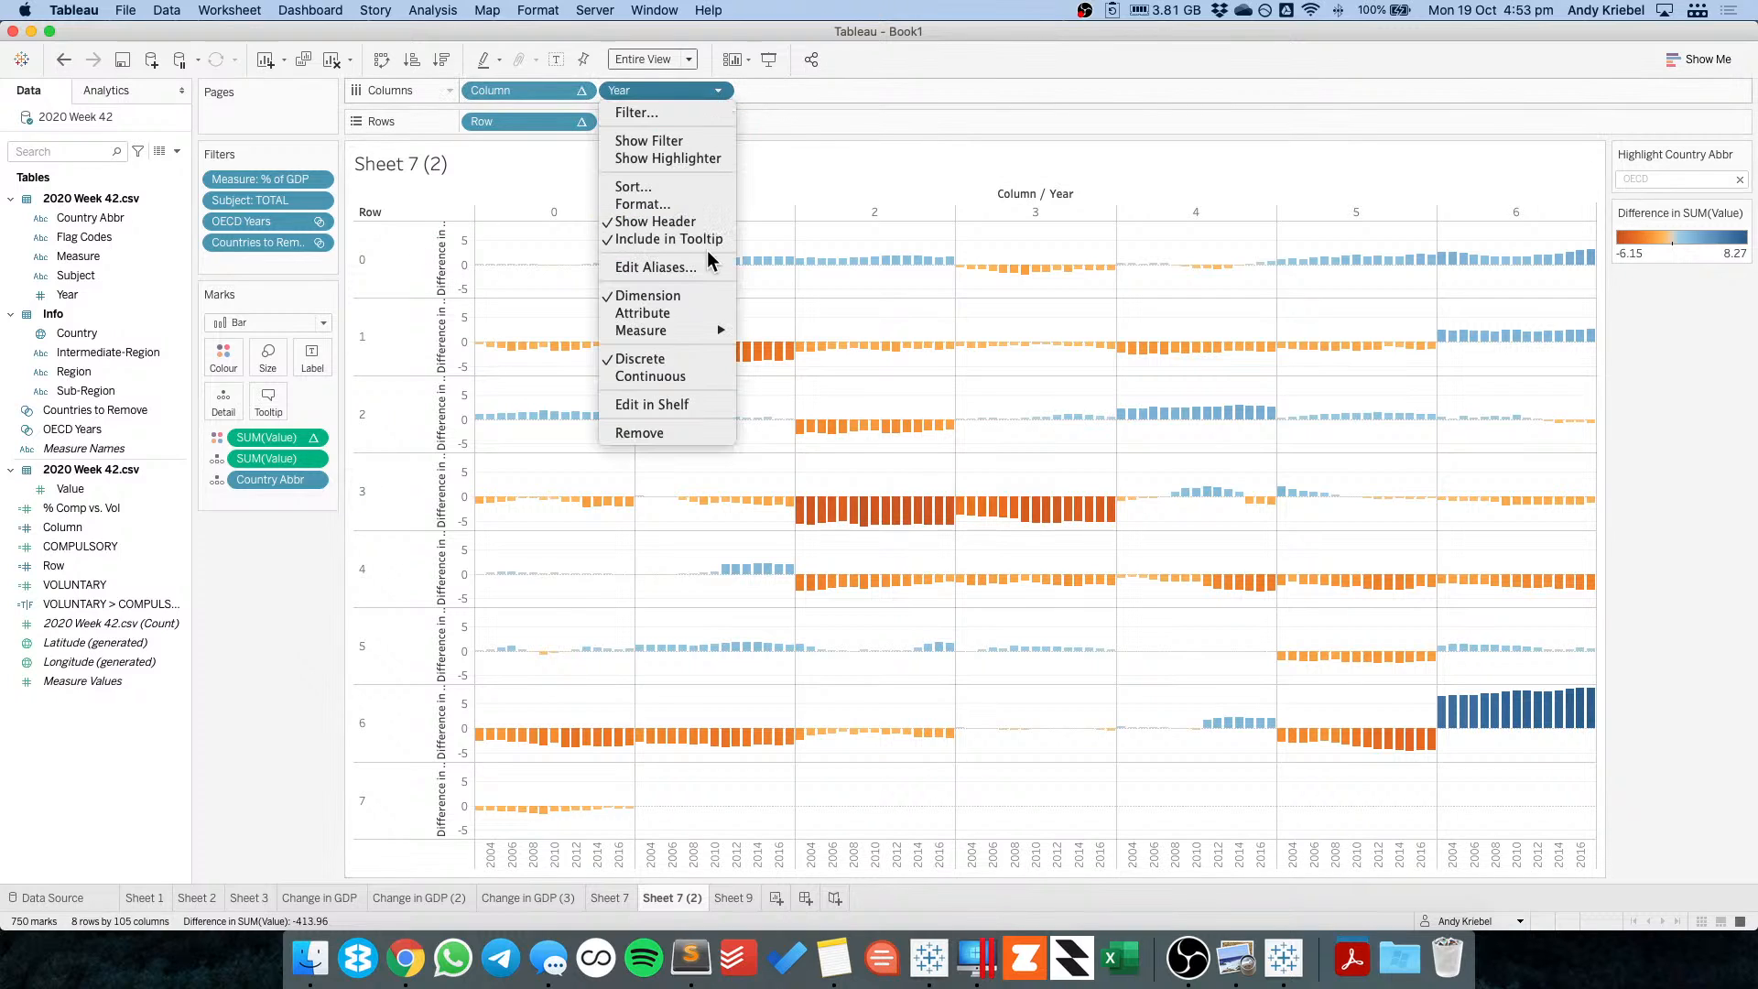
left_click(677, 375)
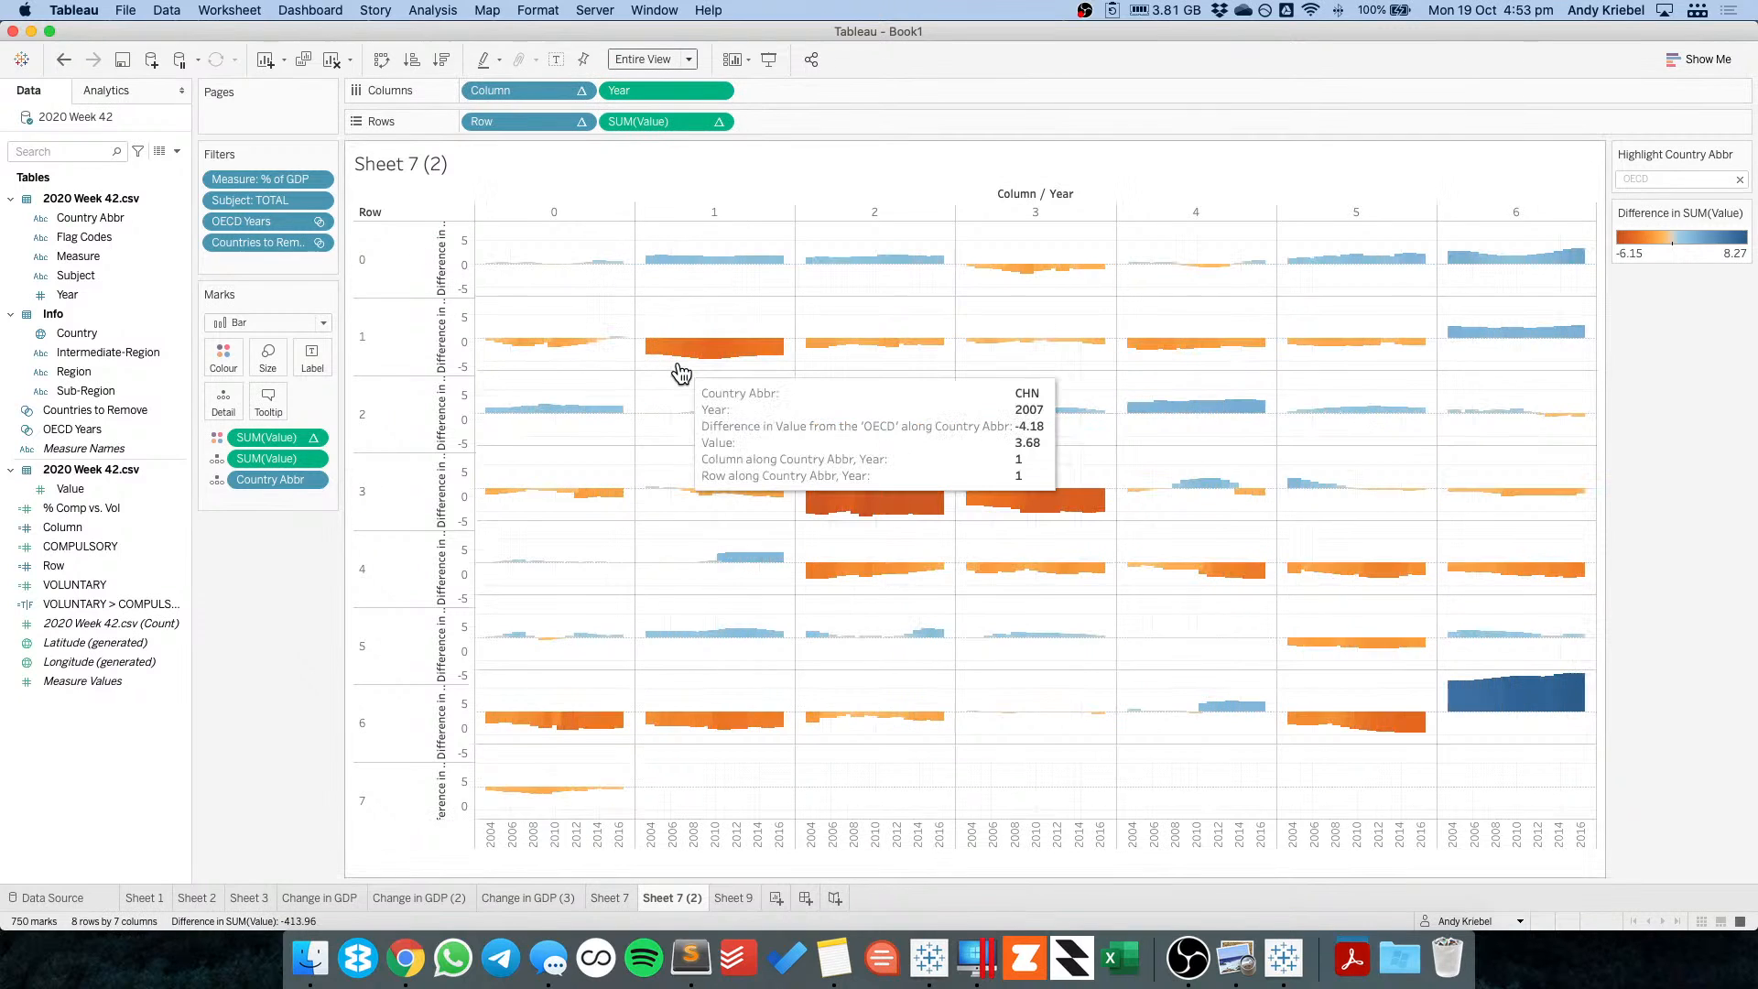
Try the Area mark type for the country grid and settle on Line.
left_click(261, 324)
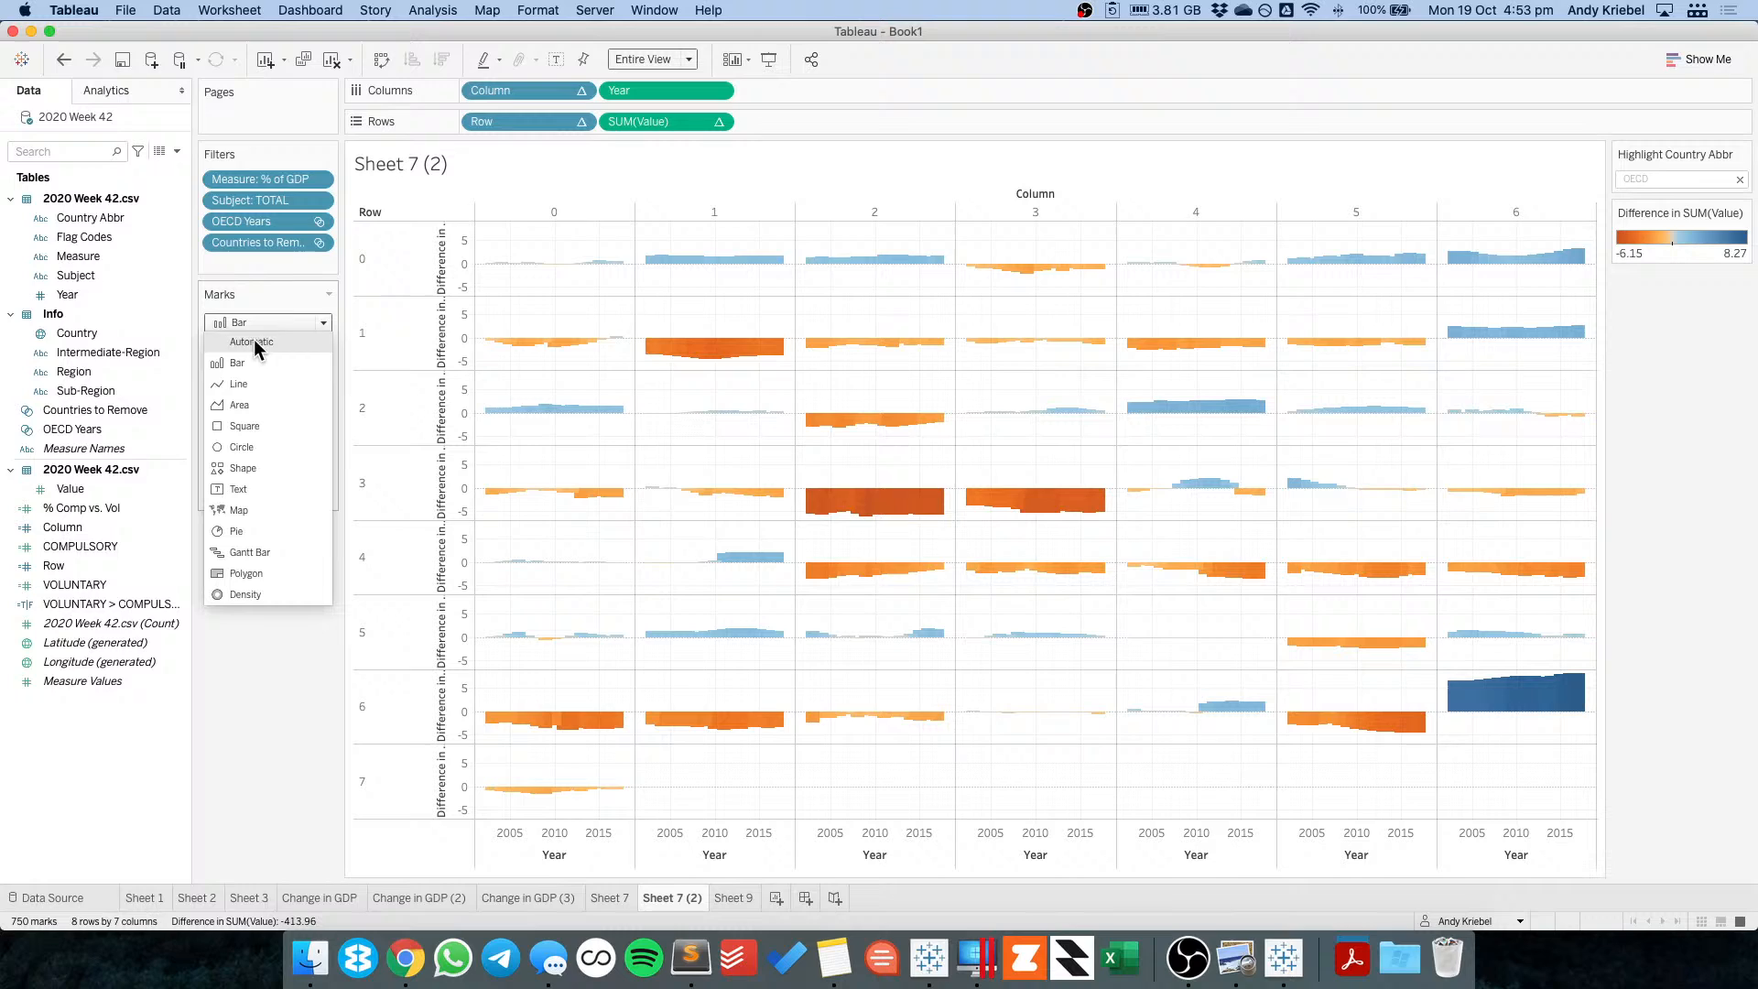
left_click(256, 401)
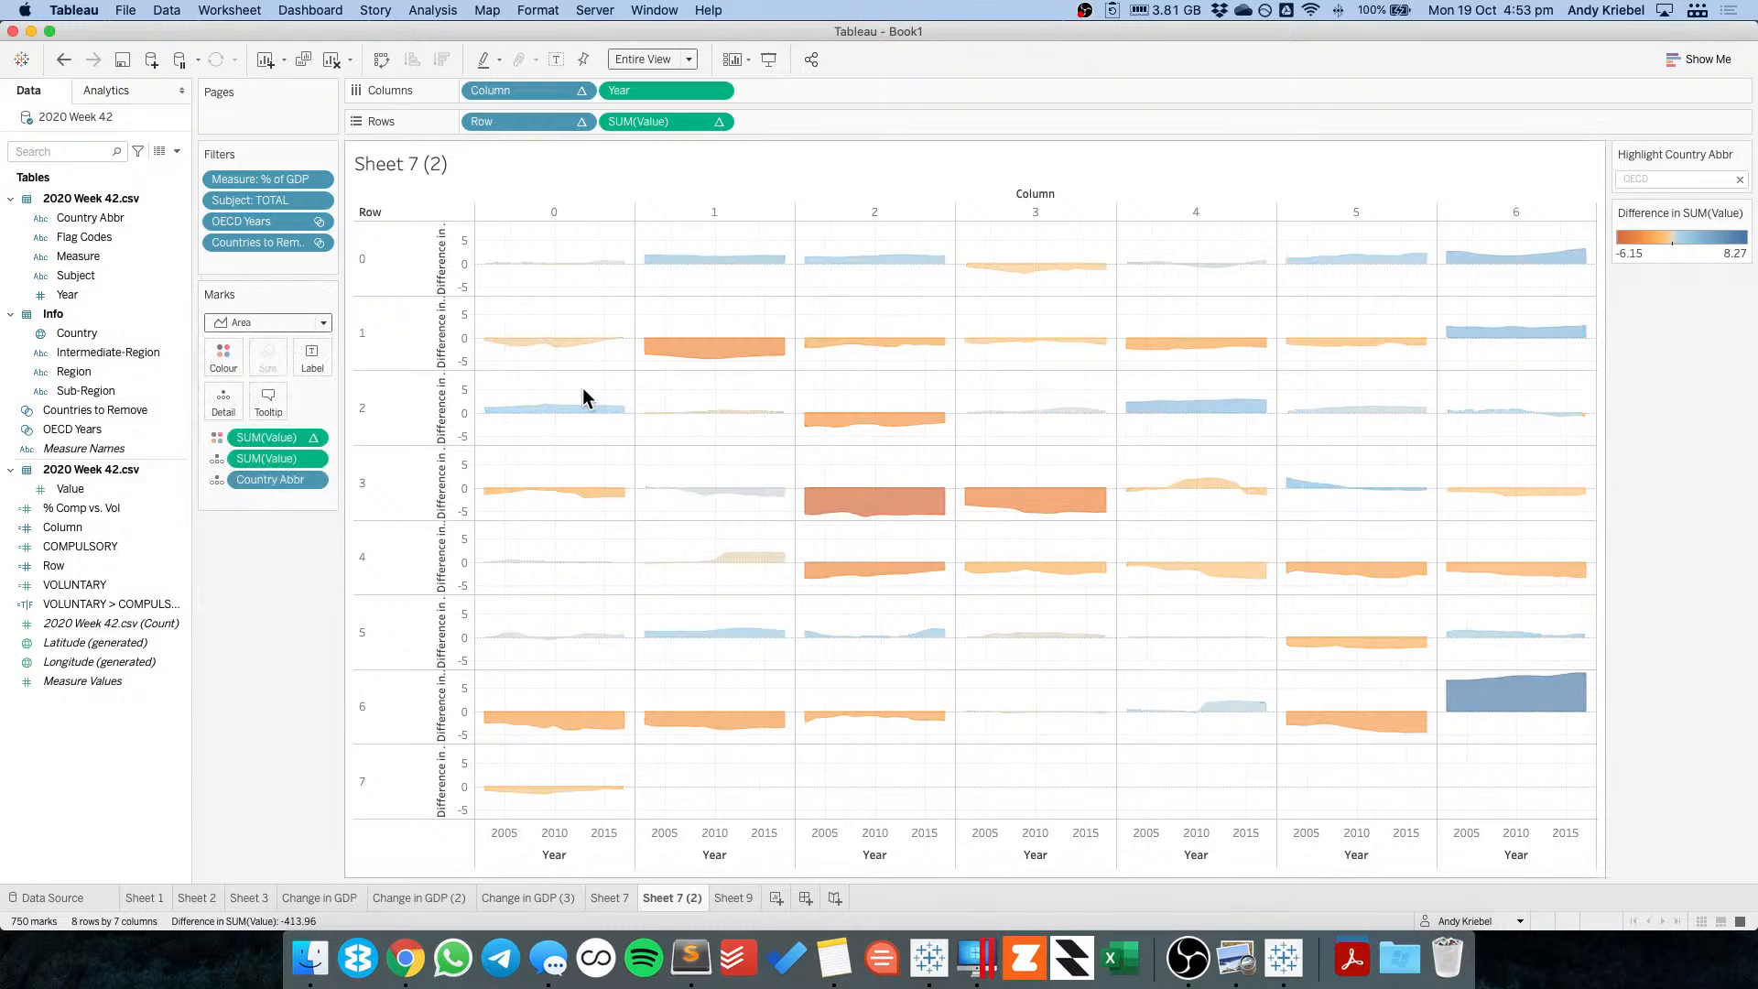
left_click(251, 322)
left_click(244, 382)
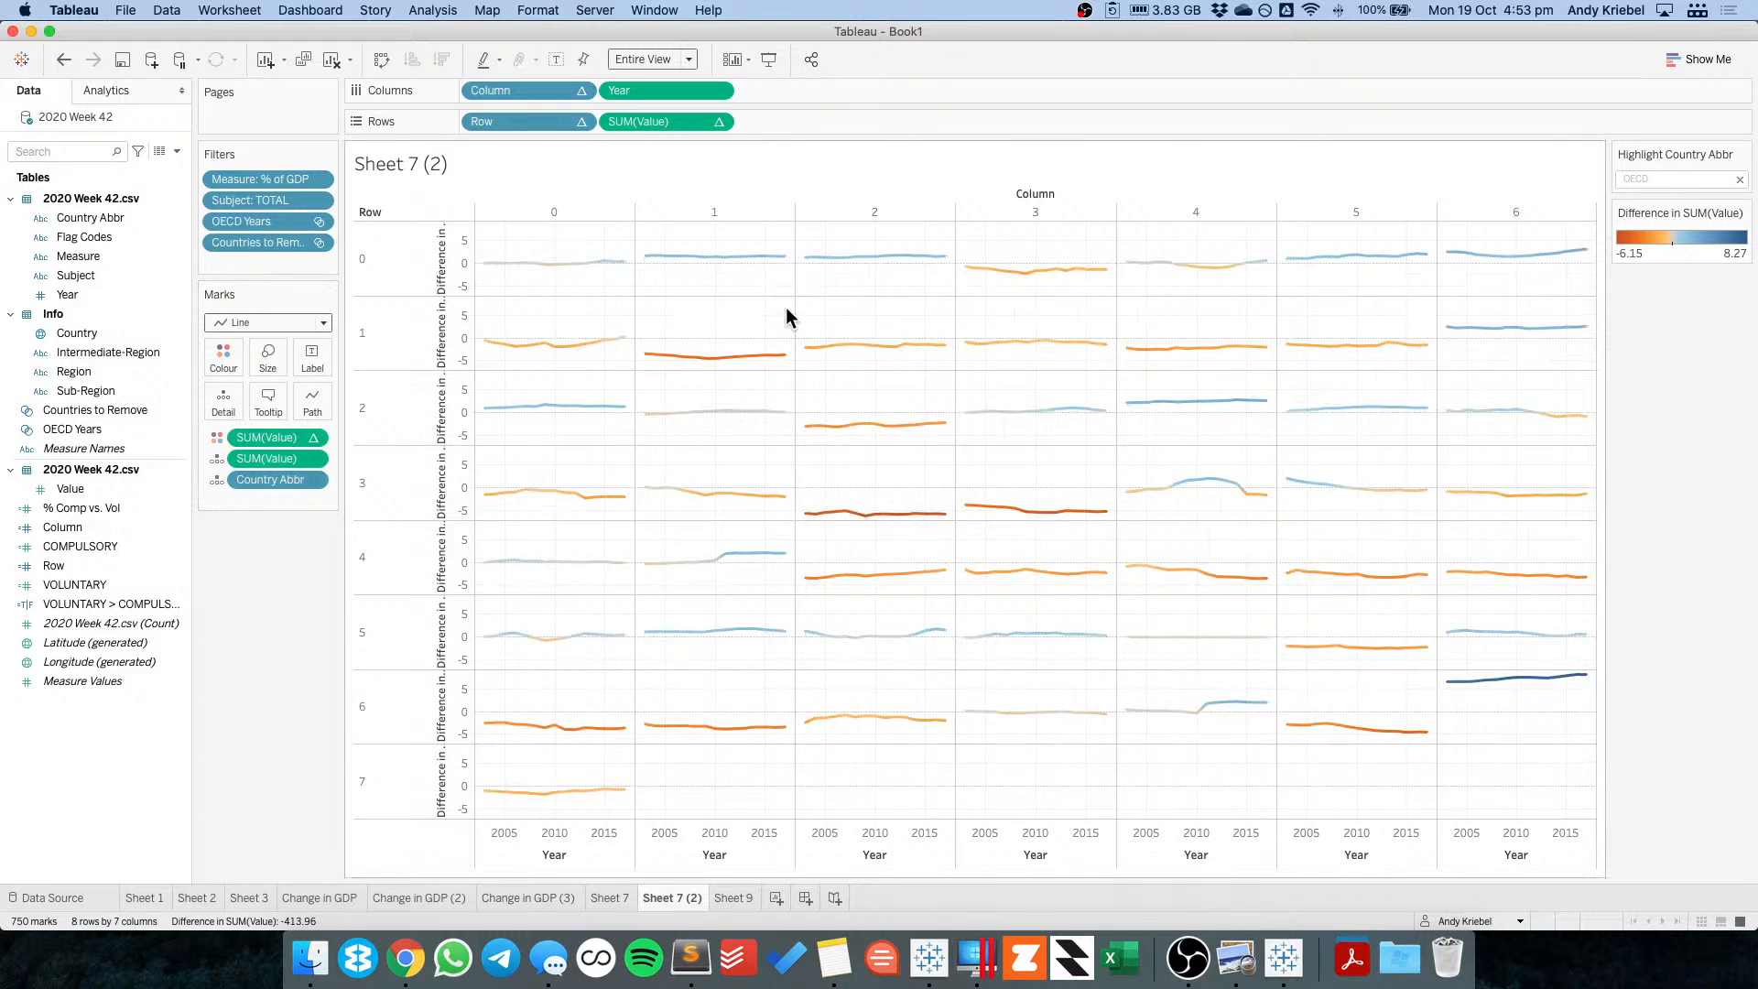
Switch to the Week 11 Life Satisfaction workbook, close the COL table calculation settings and inspect the DOT VALUE formula.
key("super+Tab")
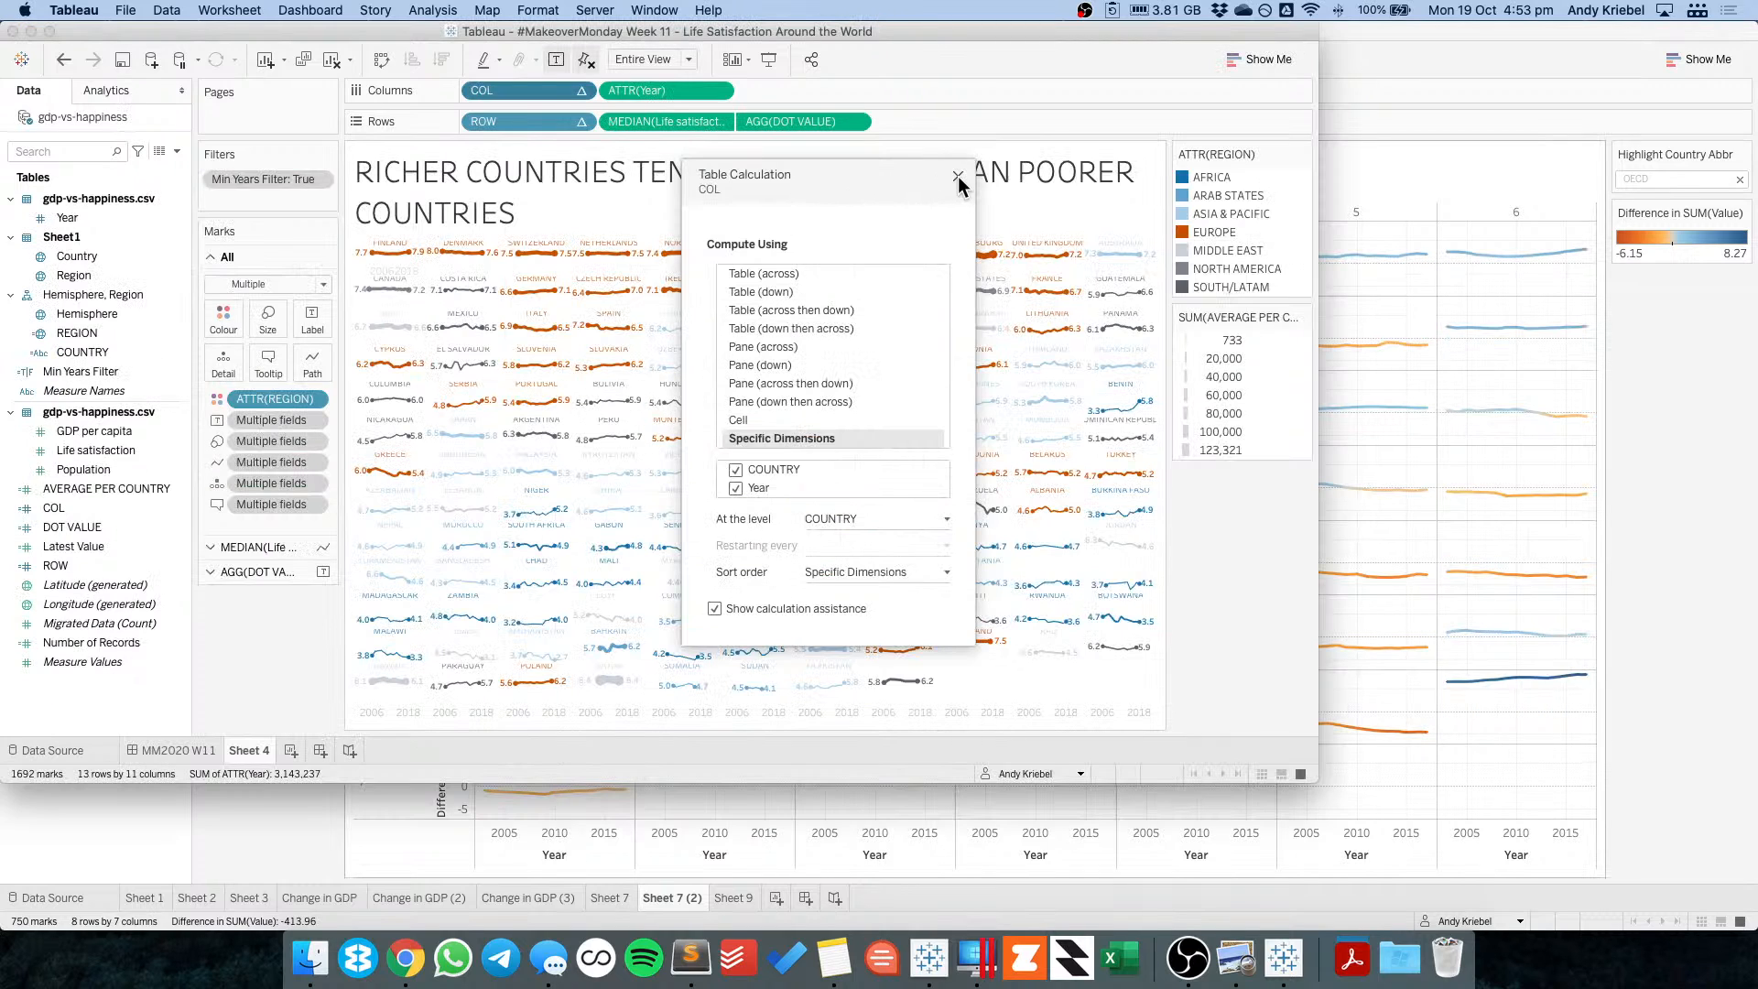
left_click(1241, 599)
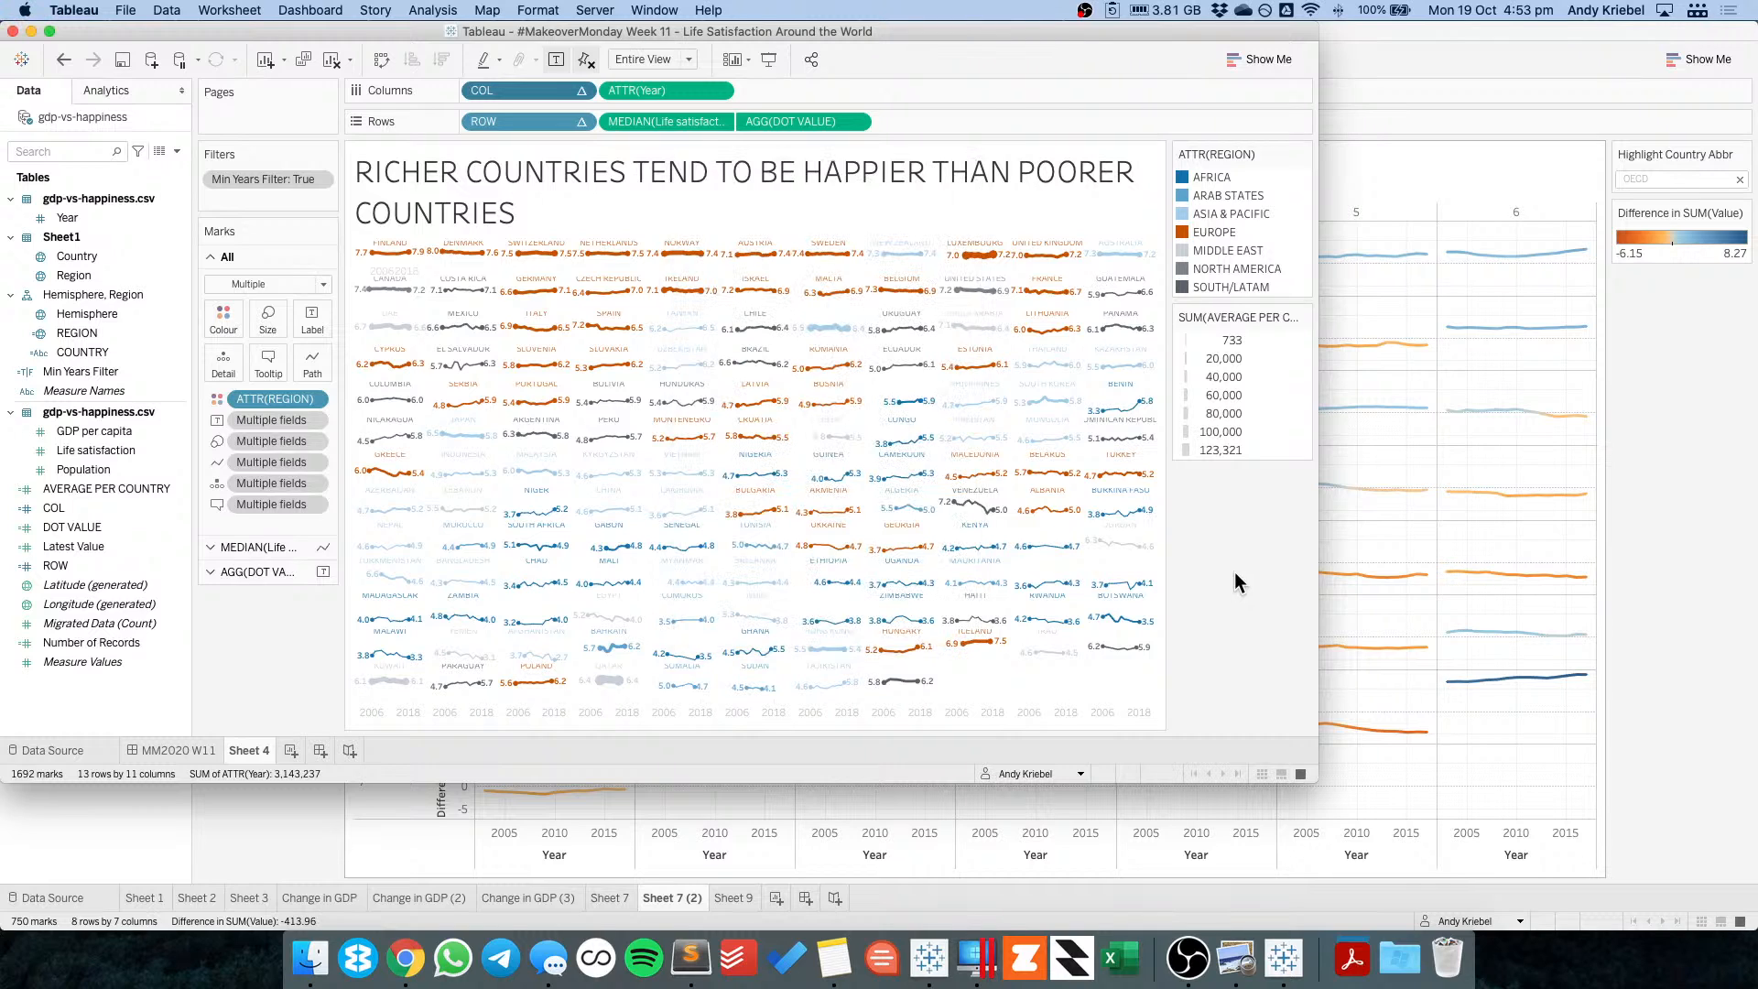
key("super+Tab")
key("super+Tab")
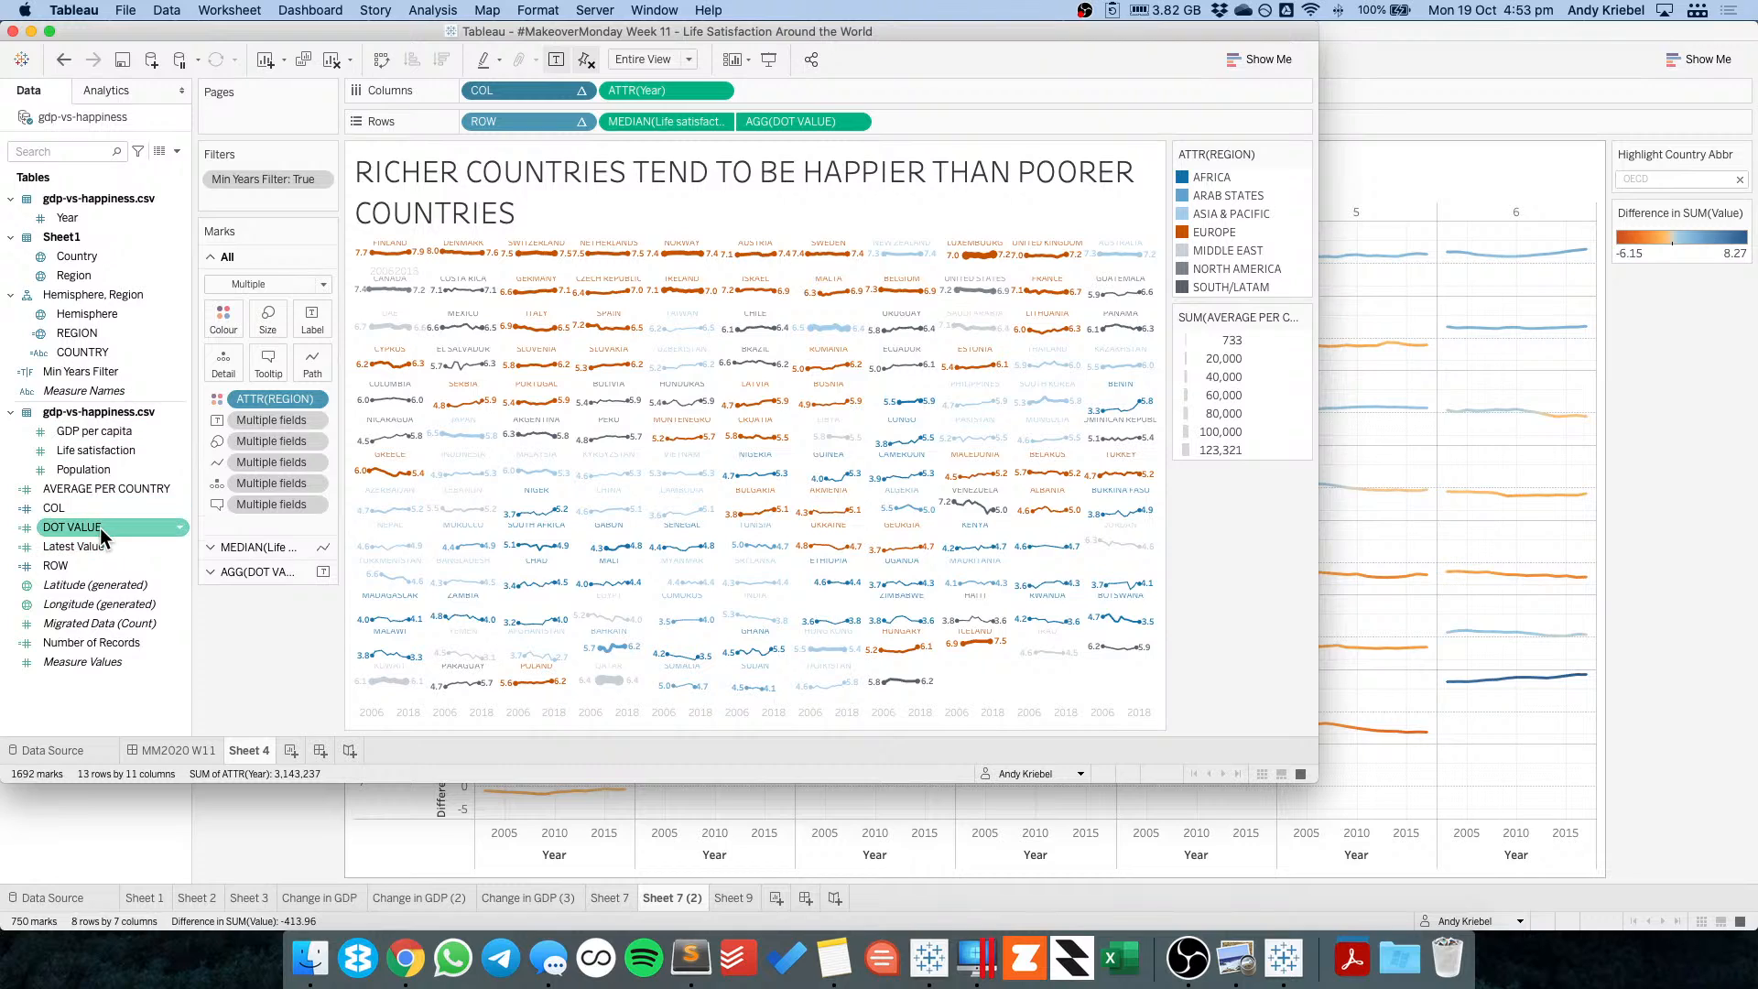
right_click(101, 527)
left_click(137, 624)
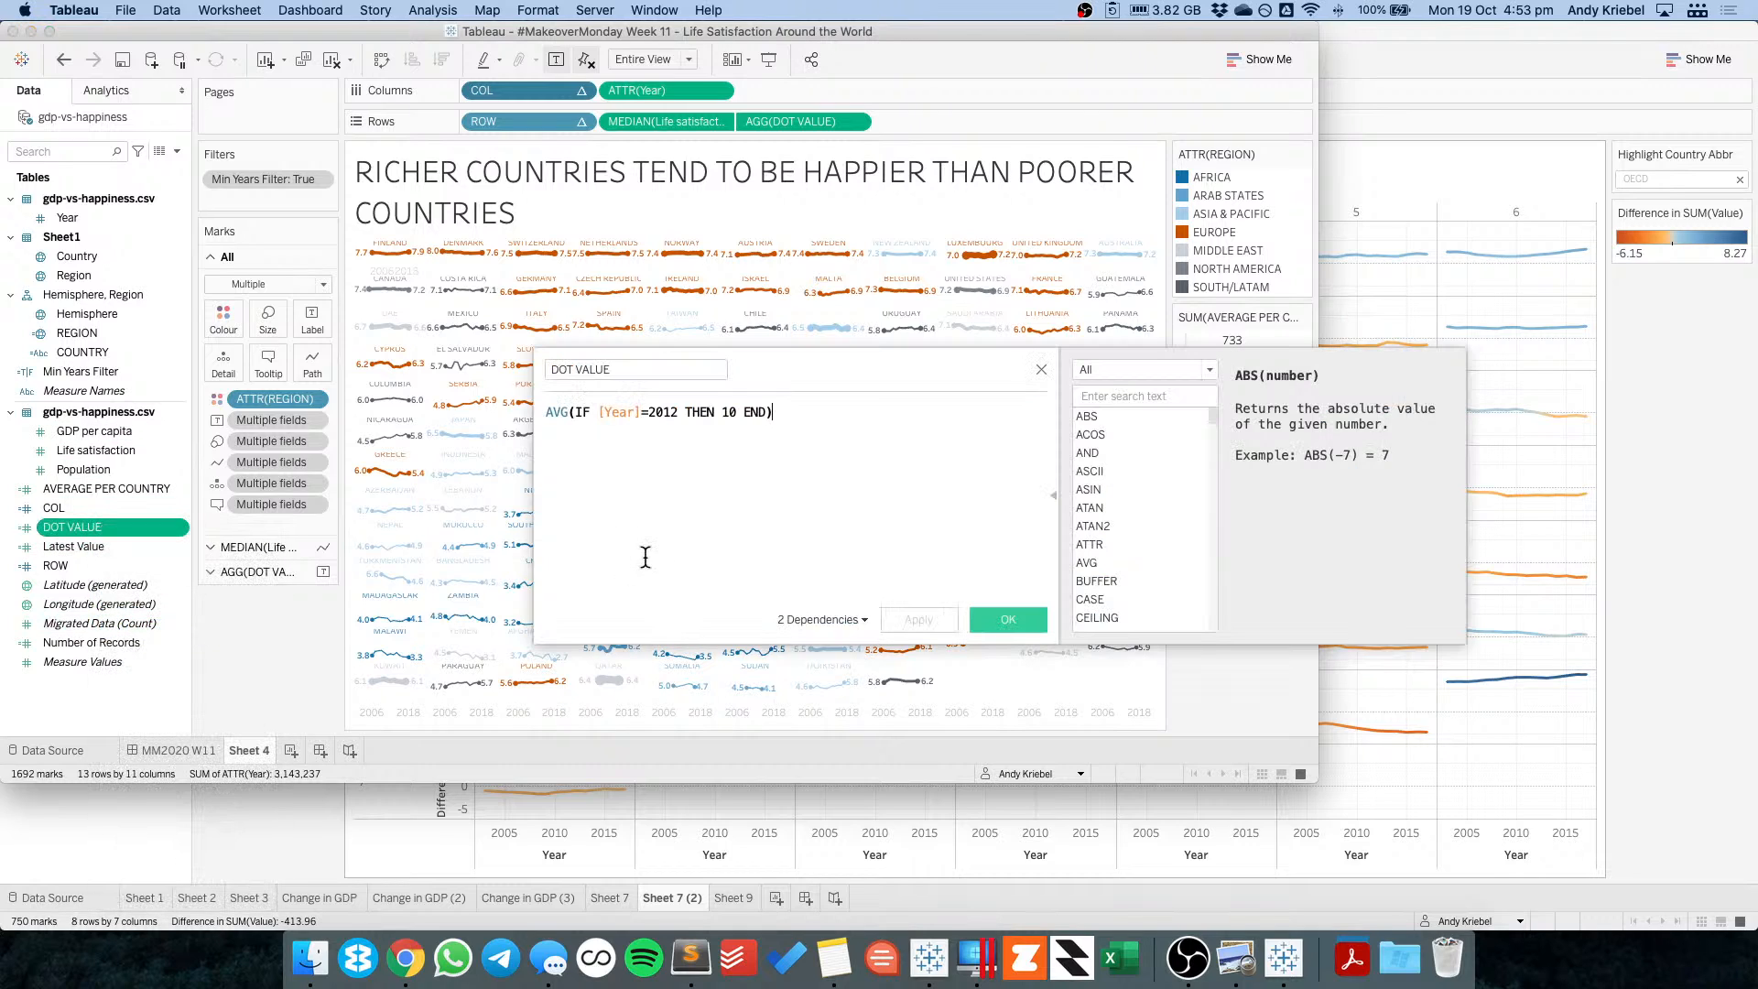
left_click(1041, 369)
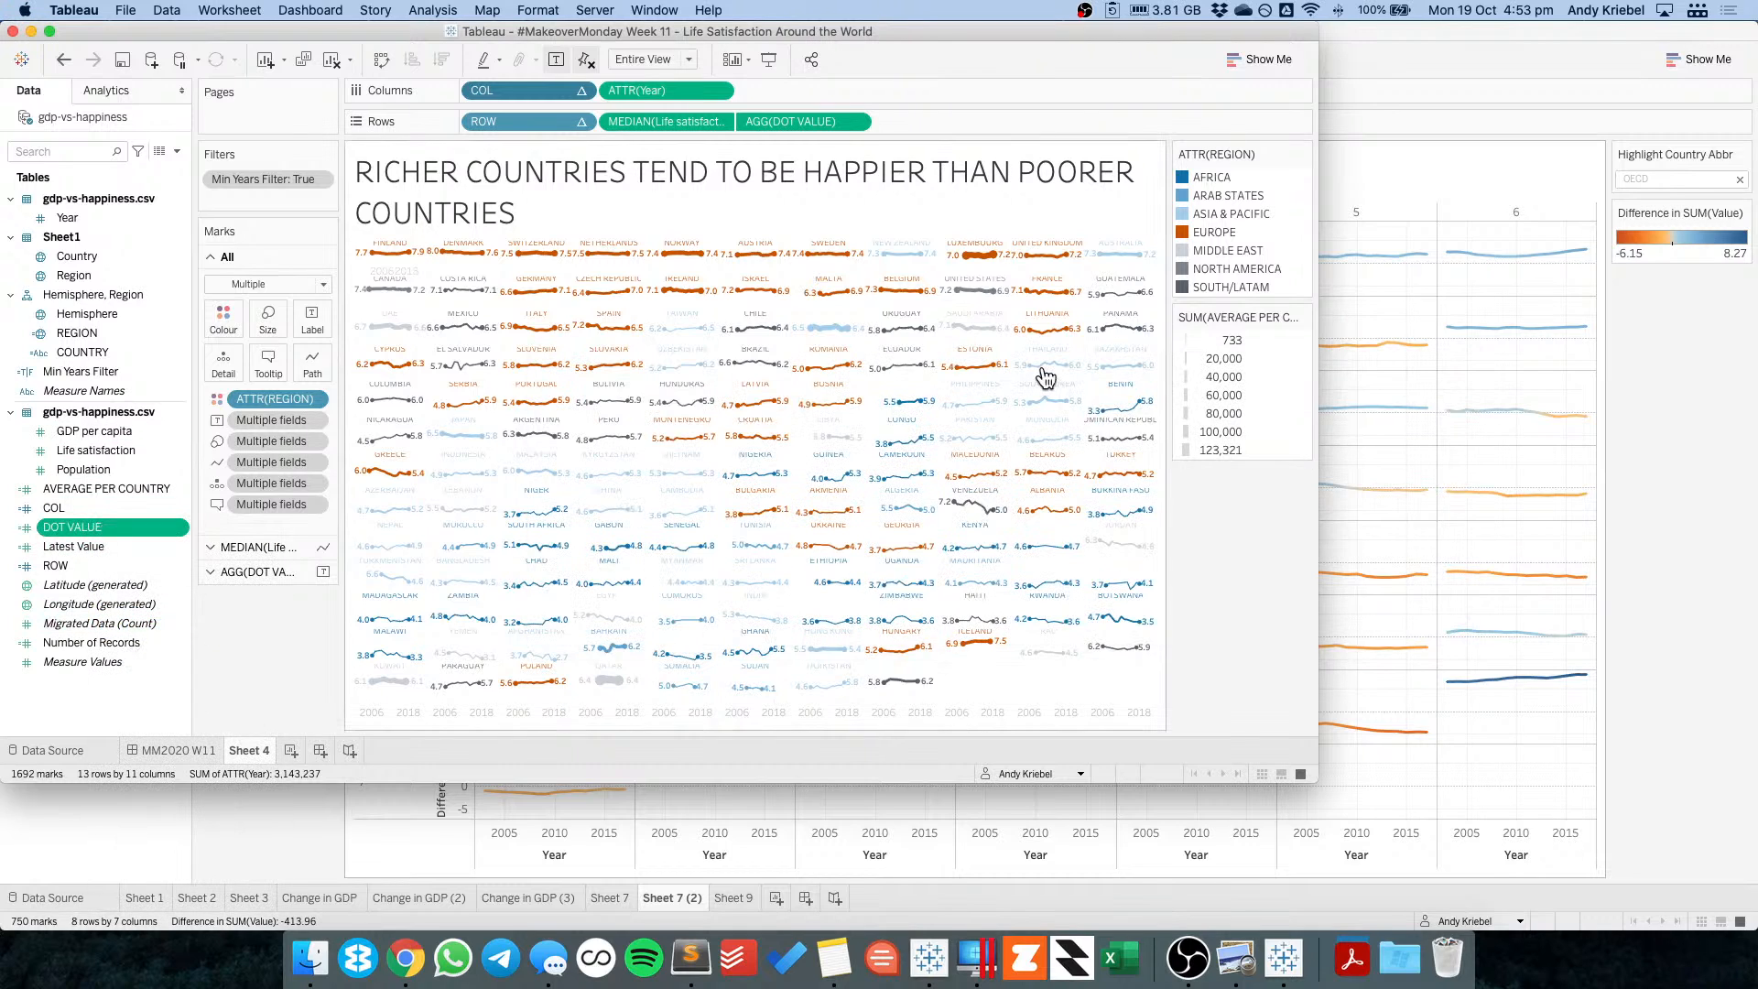
Return to the Book1 workbook and examine the marks of the line in row 3, column 2 of the grid.
key("super+grave")
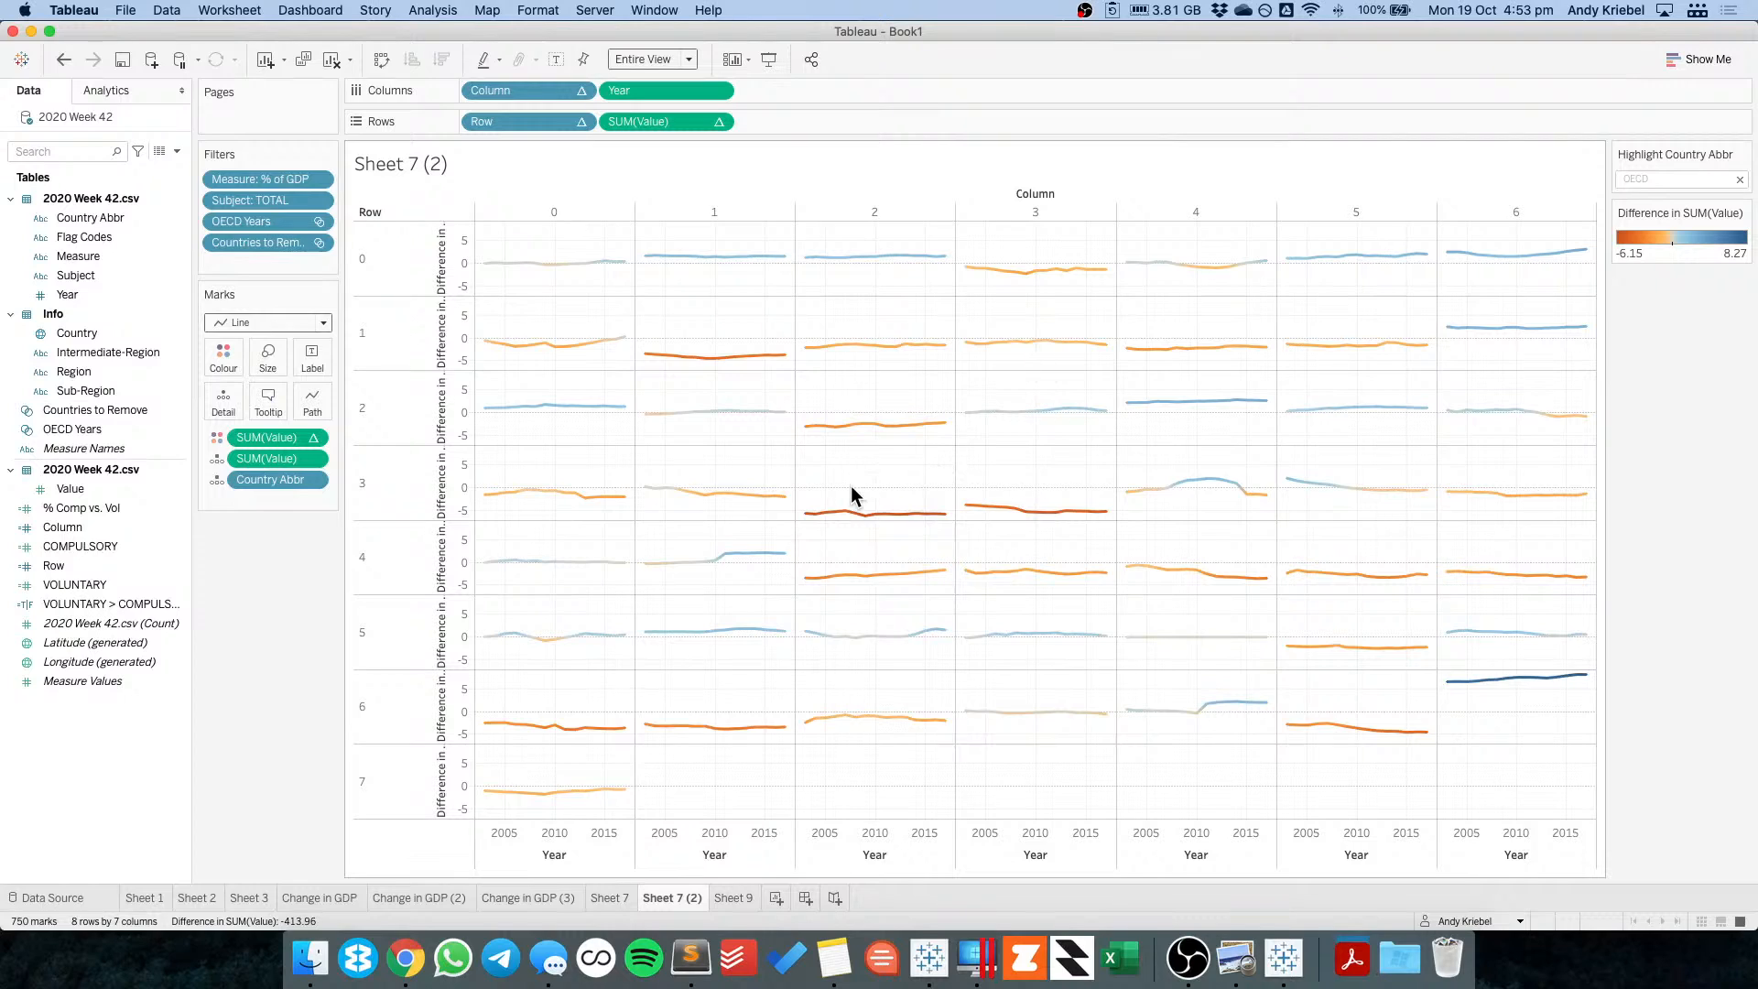
left_click_drag(800, 498, 948, 528)
mouse_move(879, 521)
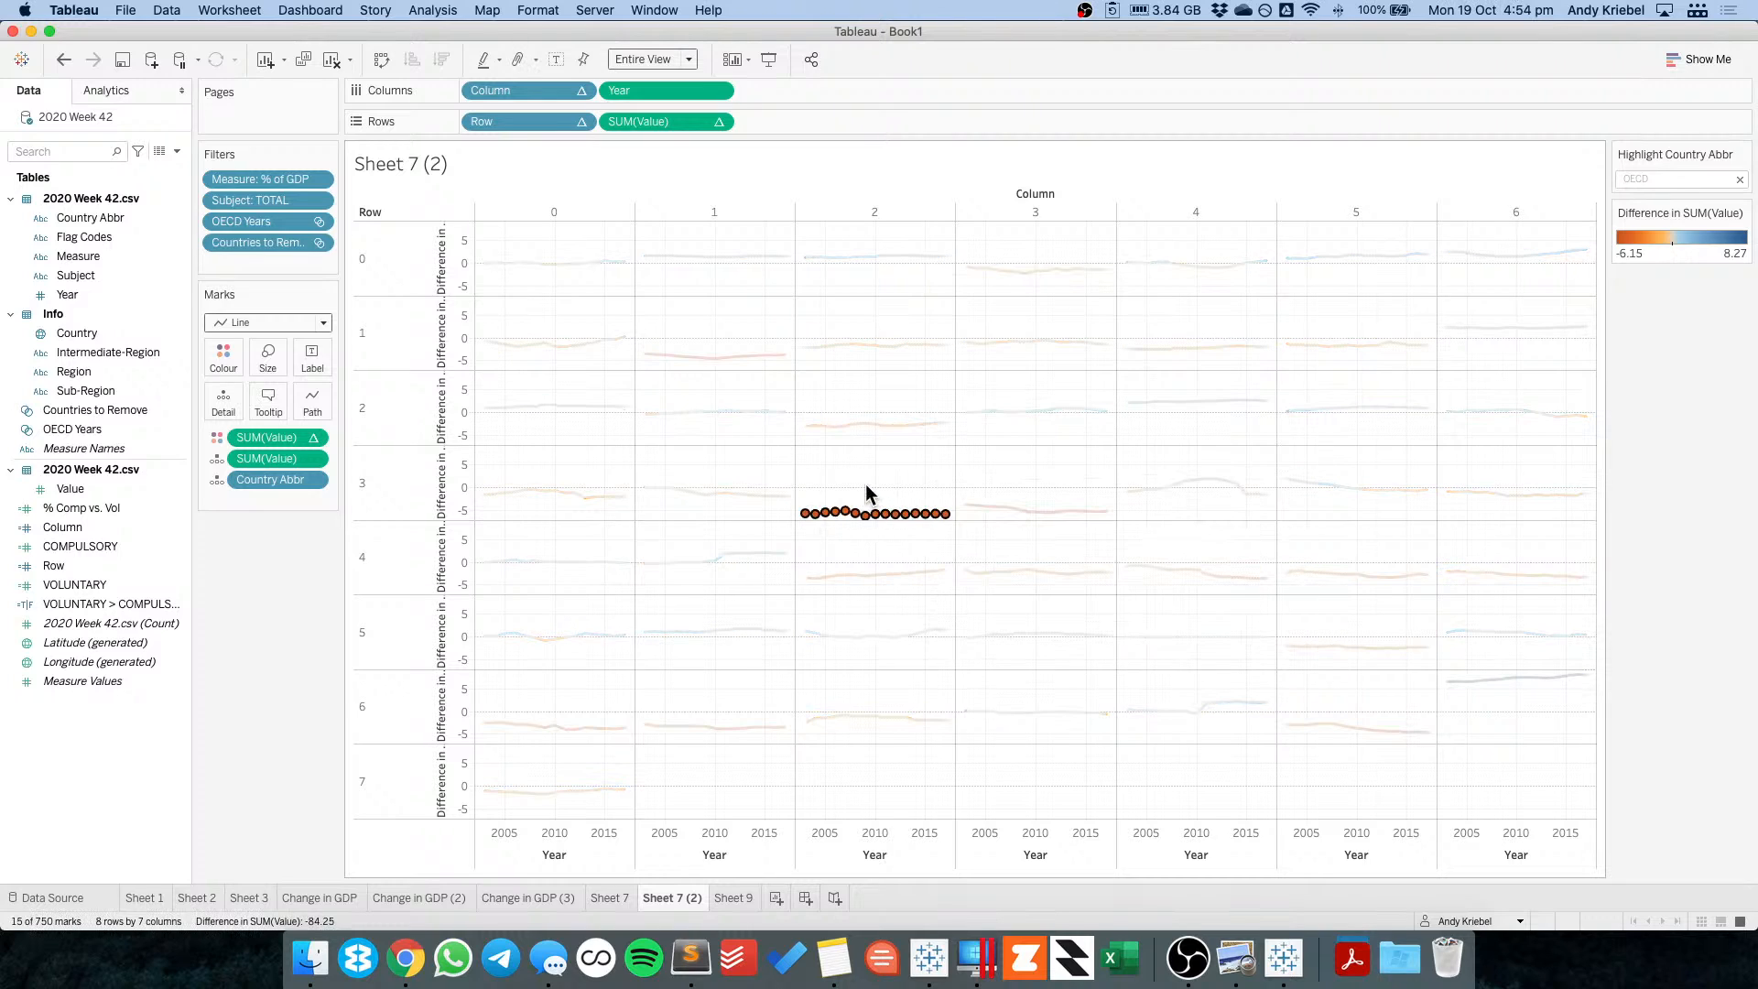
left_click(865, 485)
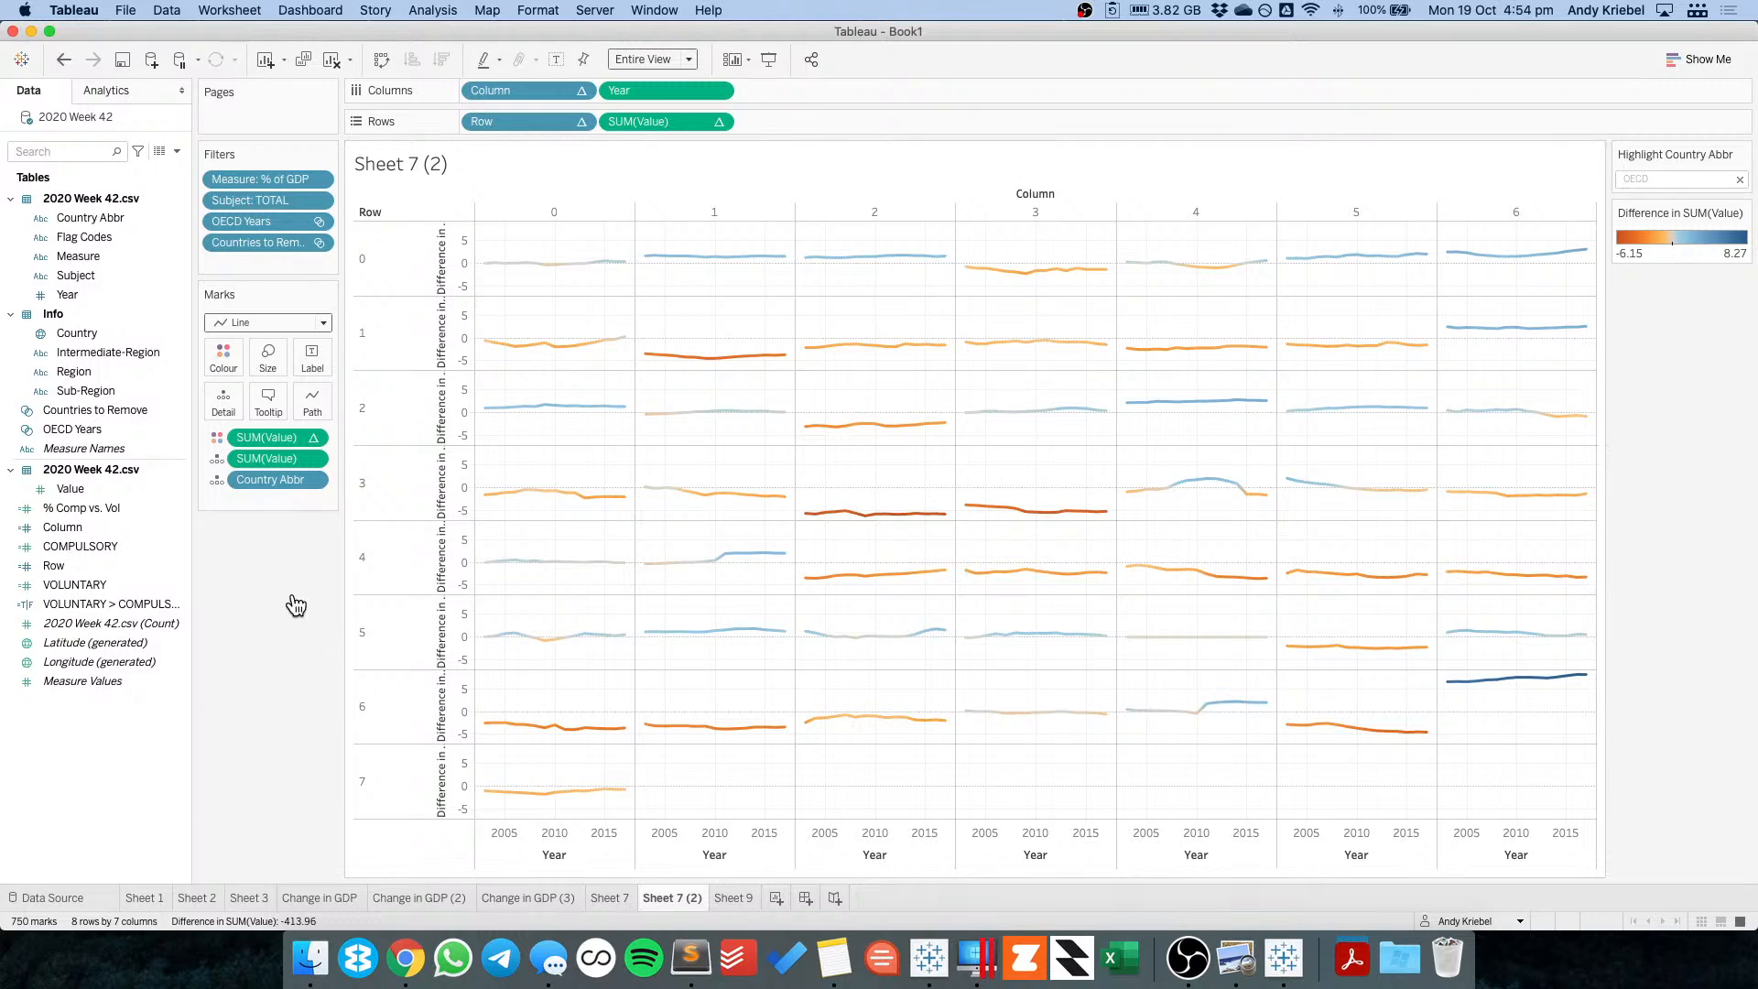
Create a calculated field named MAX VALUE that wraps the difference calculation from the SUM(Value) row field in WINDOW_MAX.
right_click(94, 766)
left_click(205, 573)
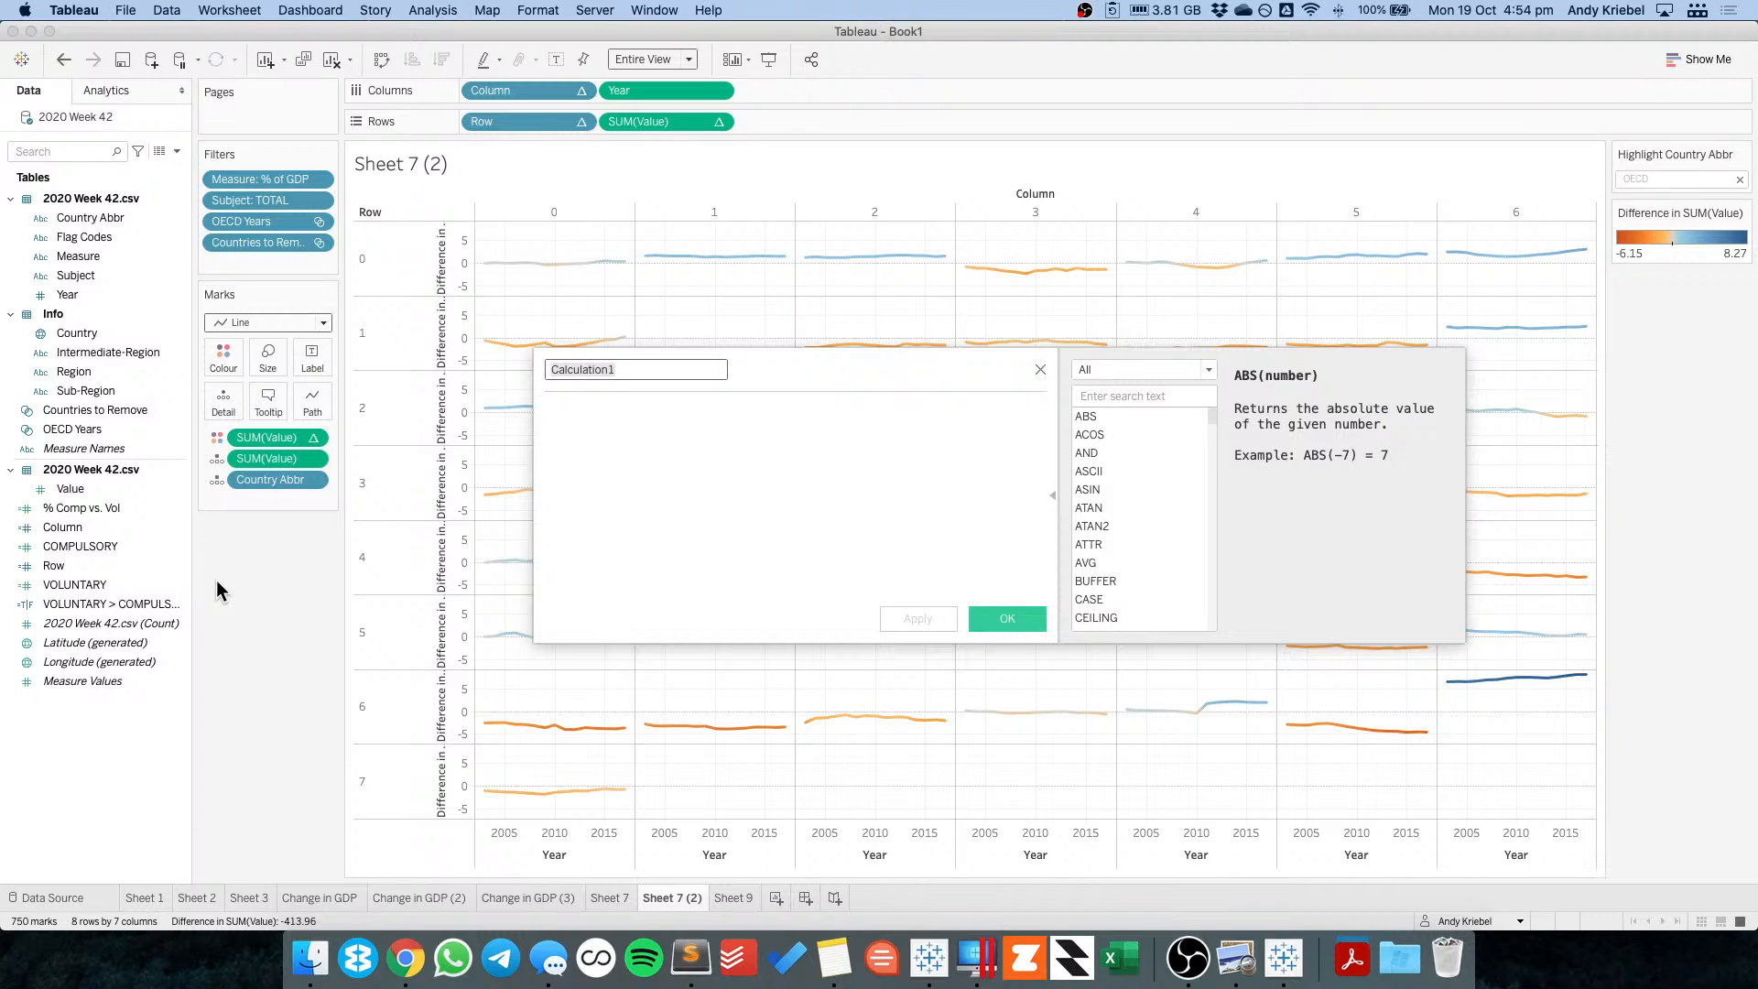
type("MAX VALUE")
key("Tab")
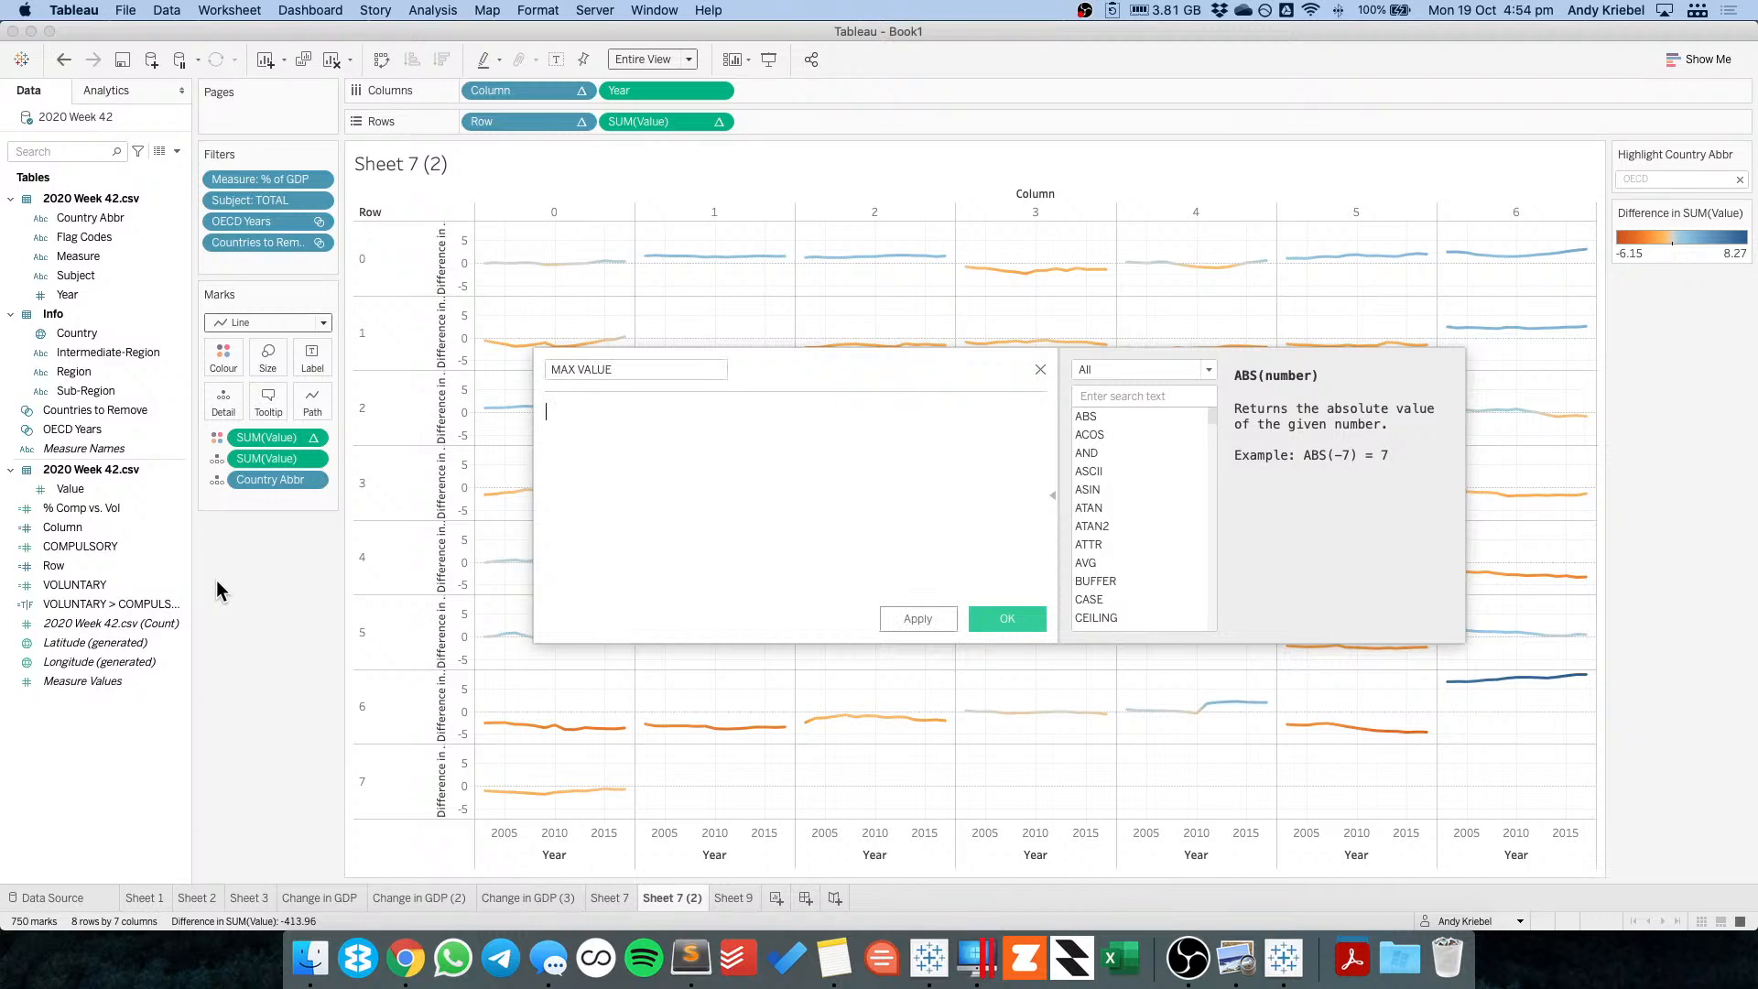
type("wind")
key("Down")
key("Down")
key("Down")
key("Down")
key("Down")
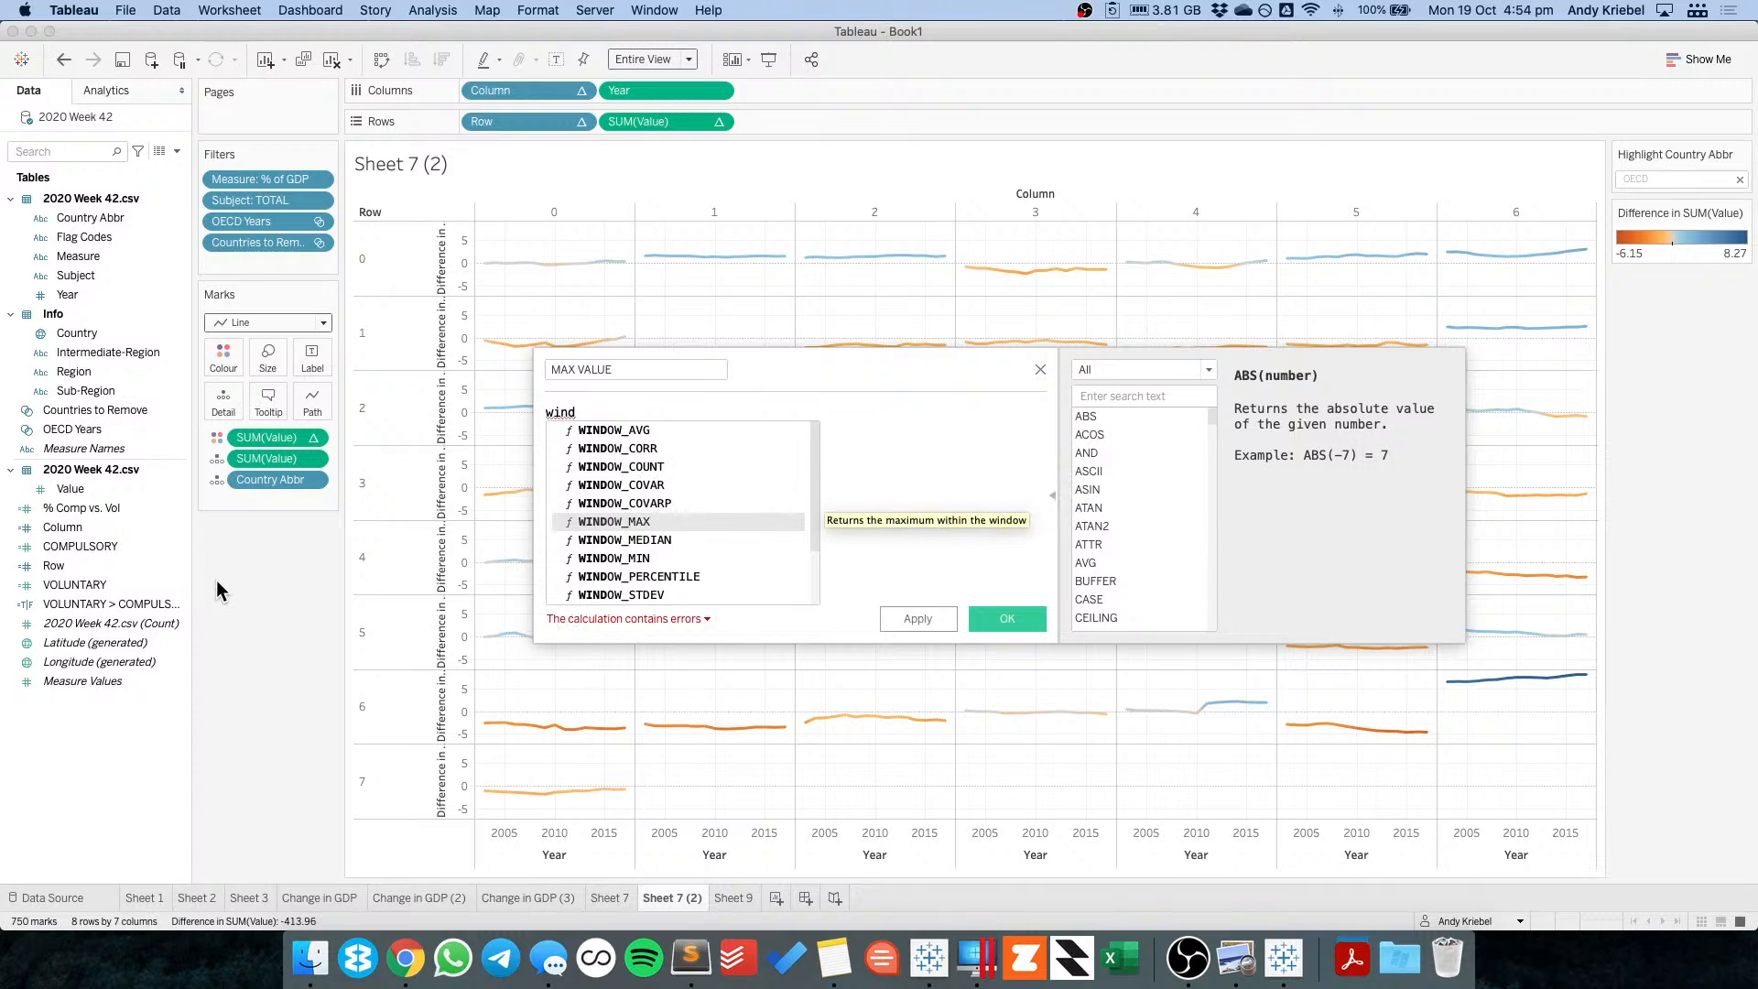
key("Return")
left_click_drag(677, 129, 624, 430)
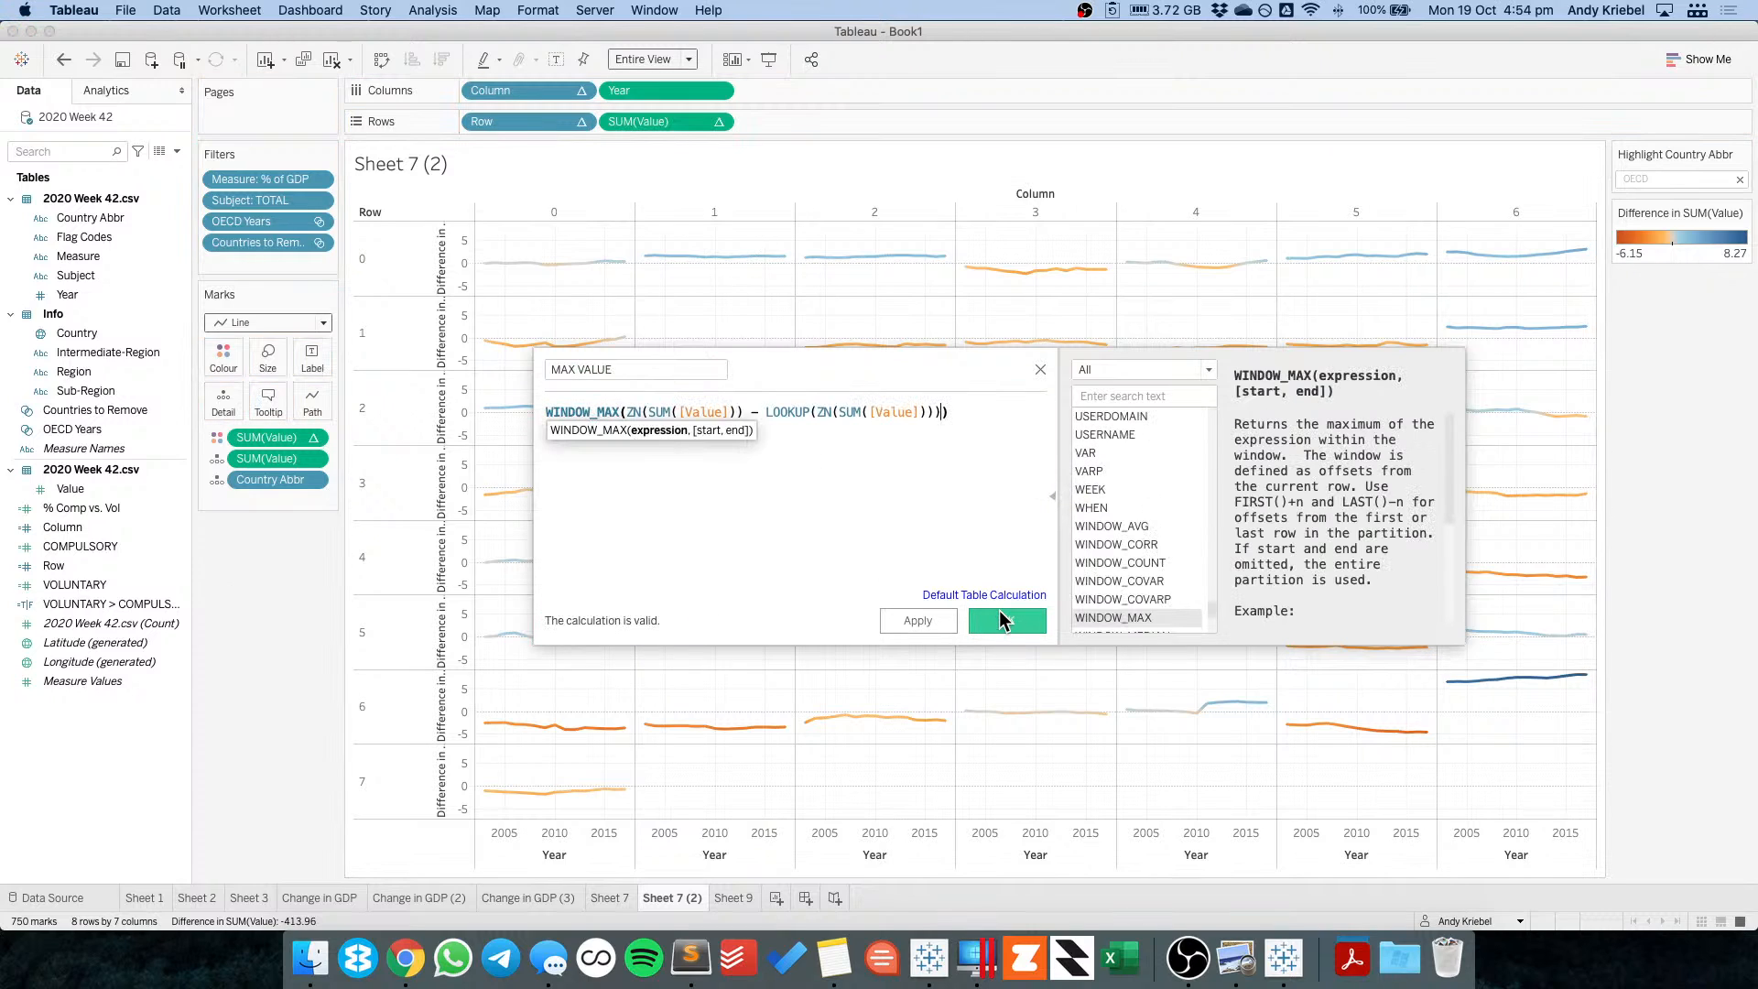
left_click(1004, 620)
Try MAX VALUE on the rows with Country Abbr included in its table calculation, and remove the field from the view.
left_click_drag(151, 567, 833, 123)
left_click(855, 122)
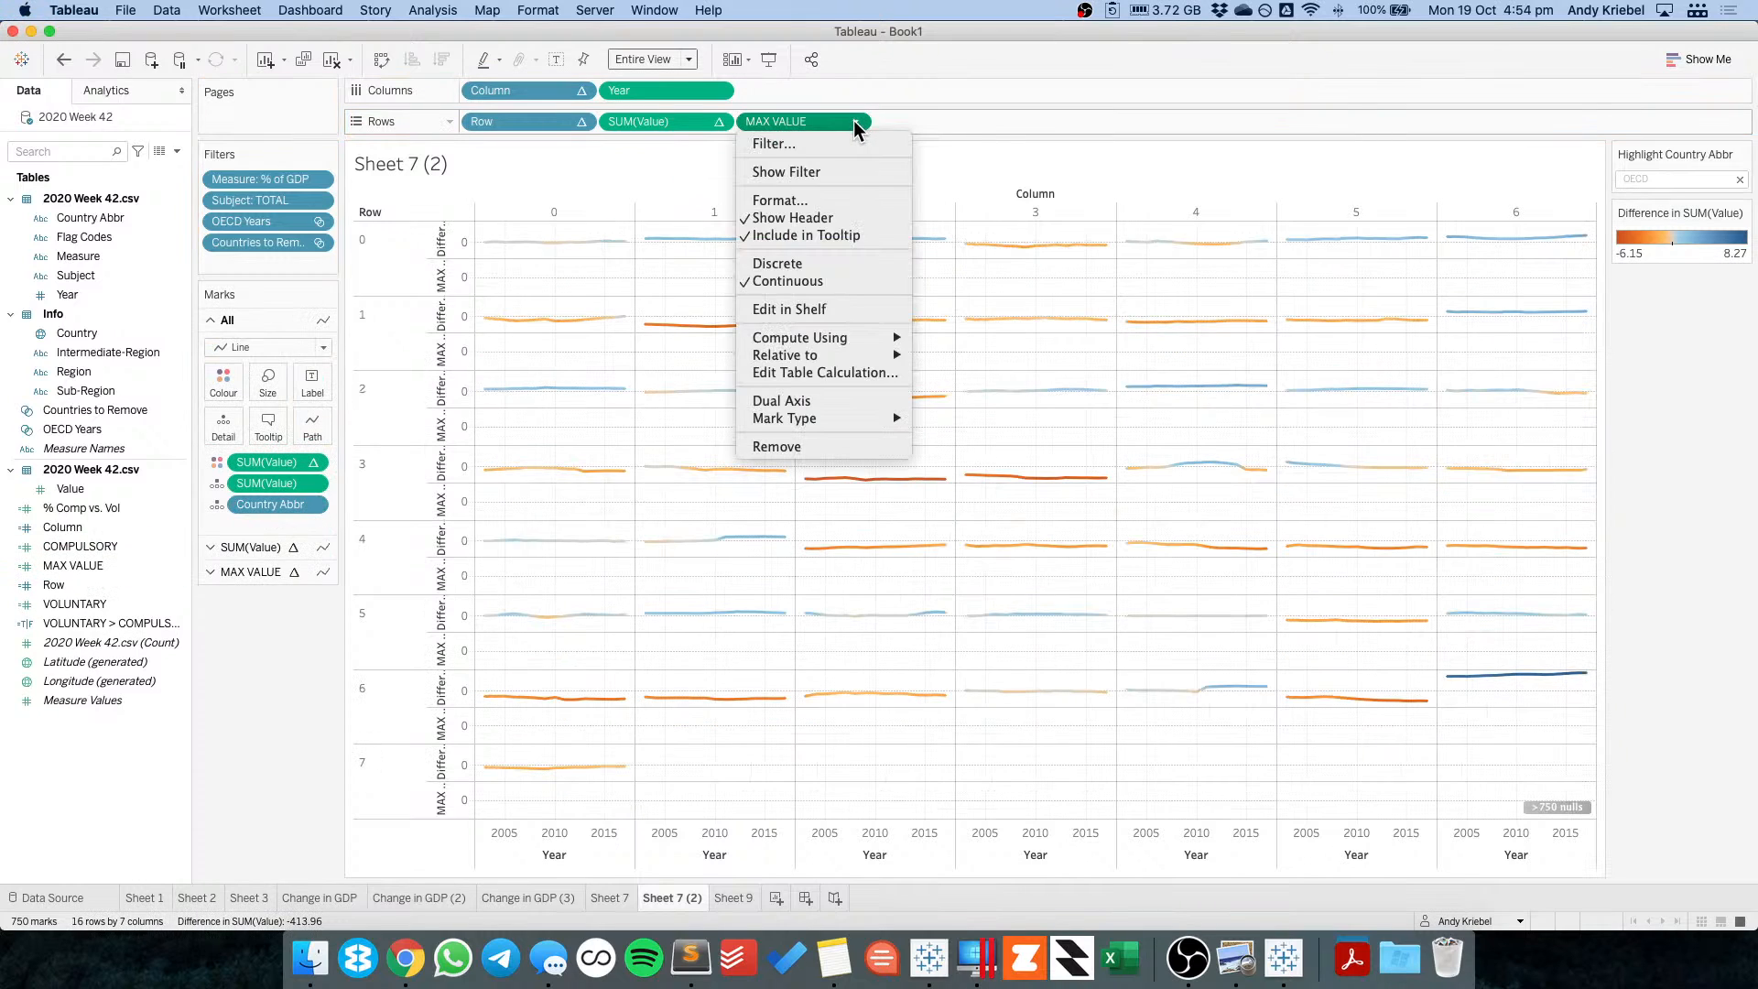
mouse_move(832, 357)
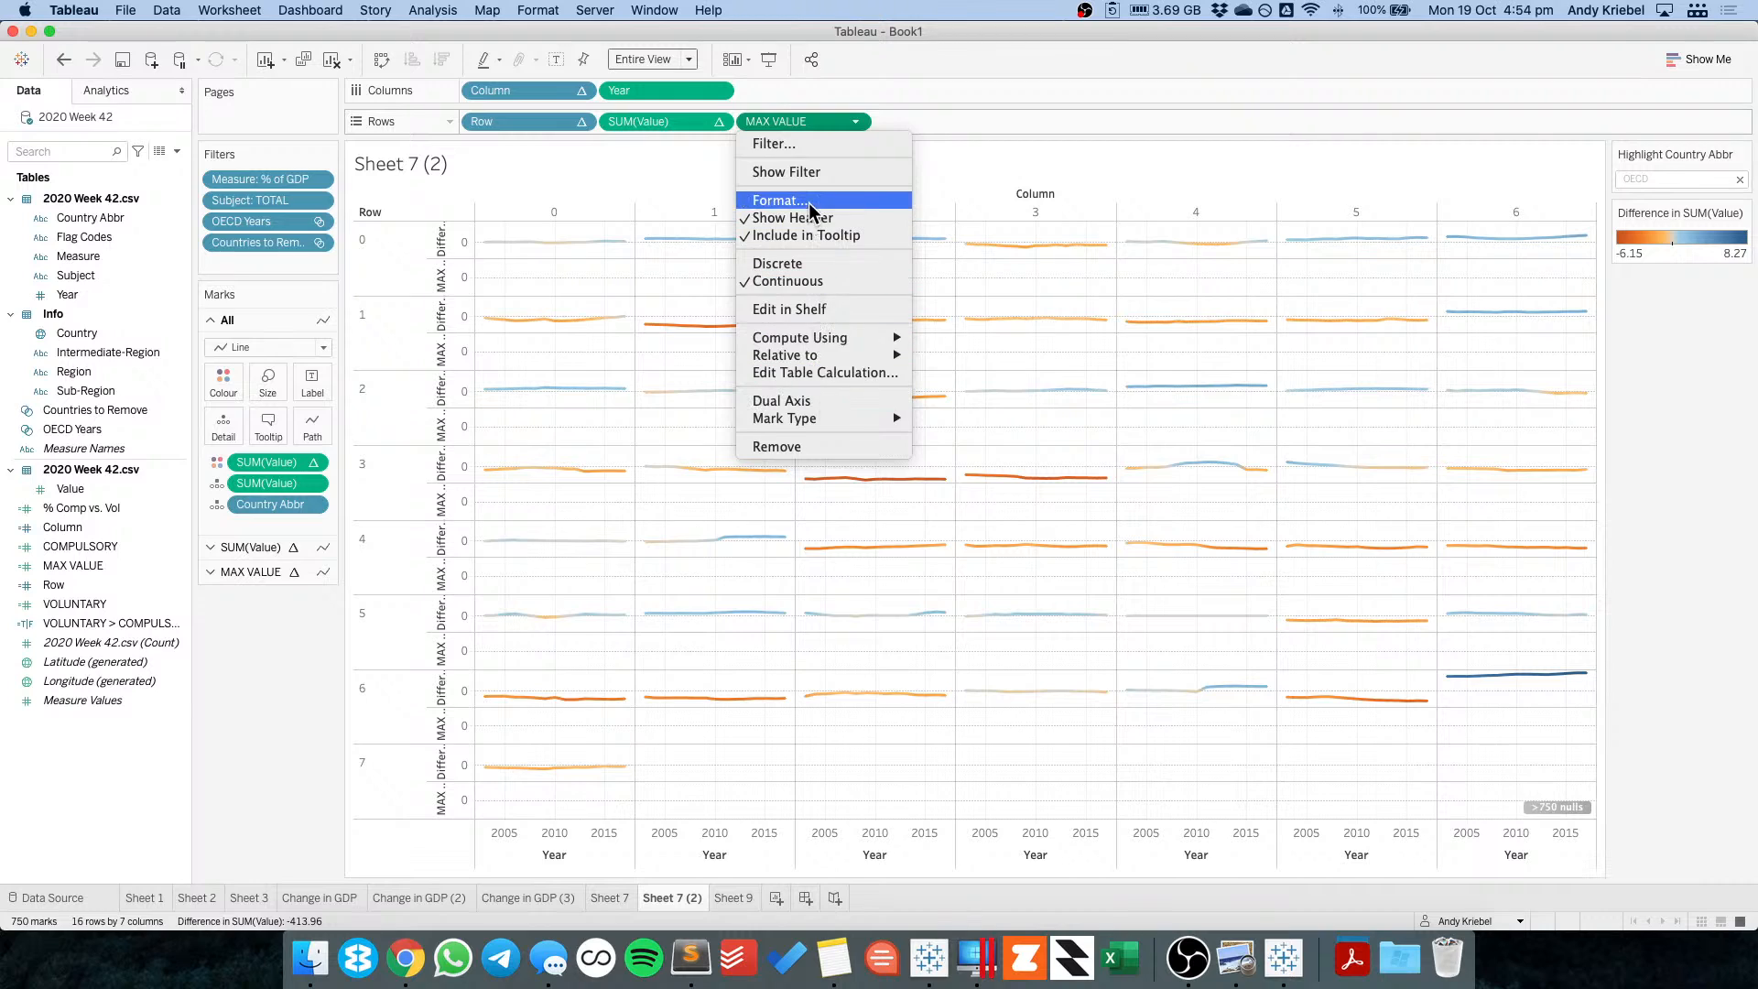
left_click(792, 371)
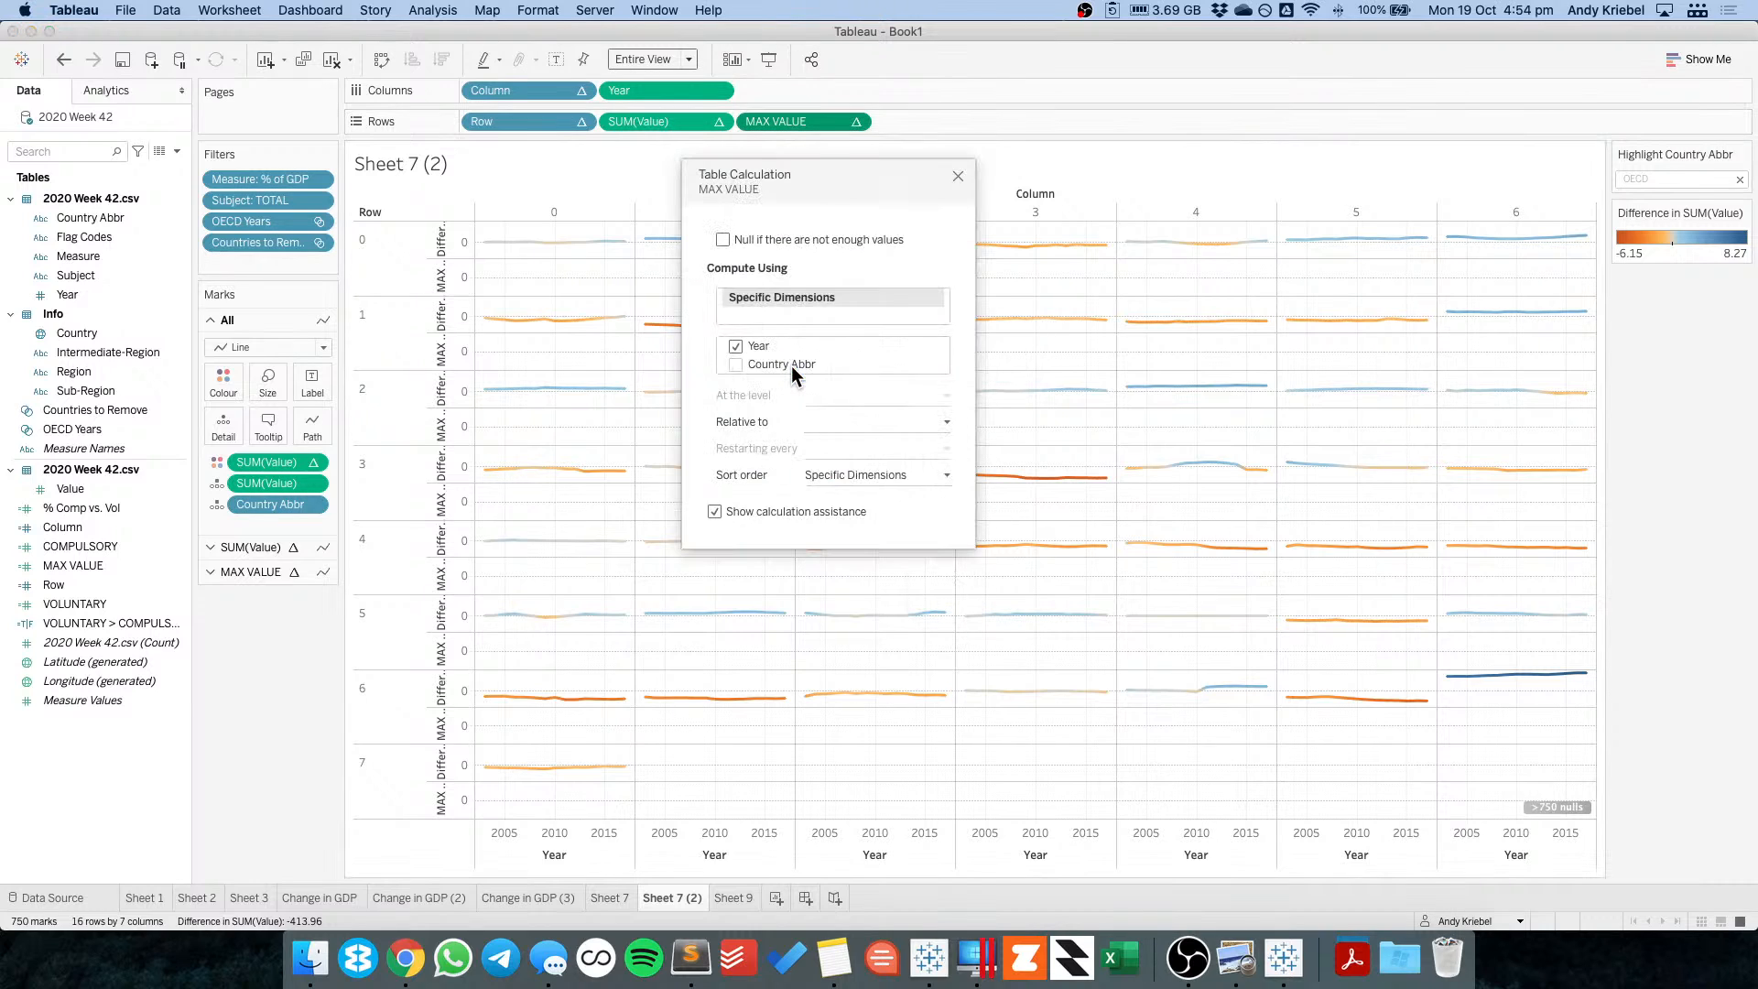
left_click(736, 365)
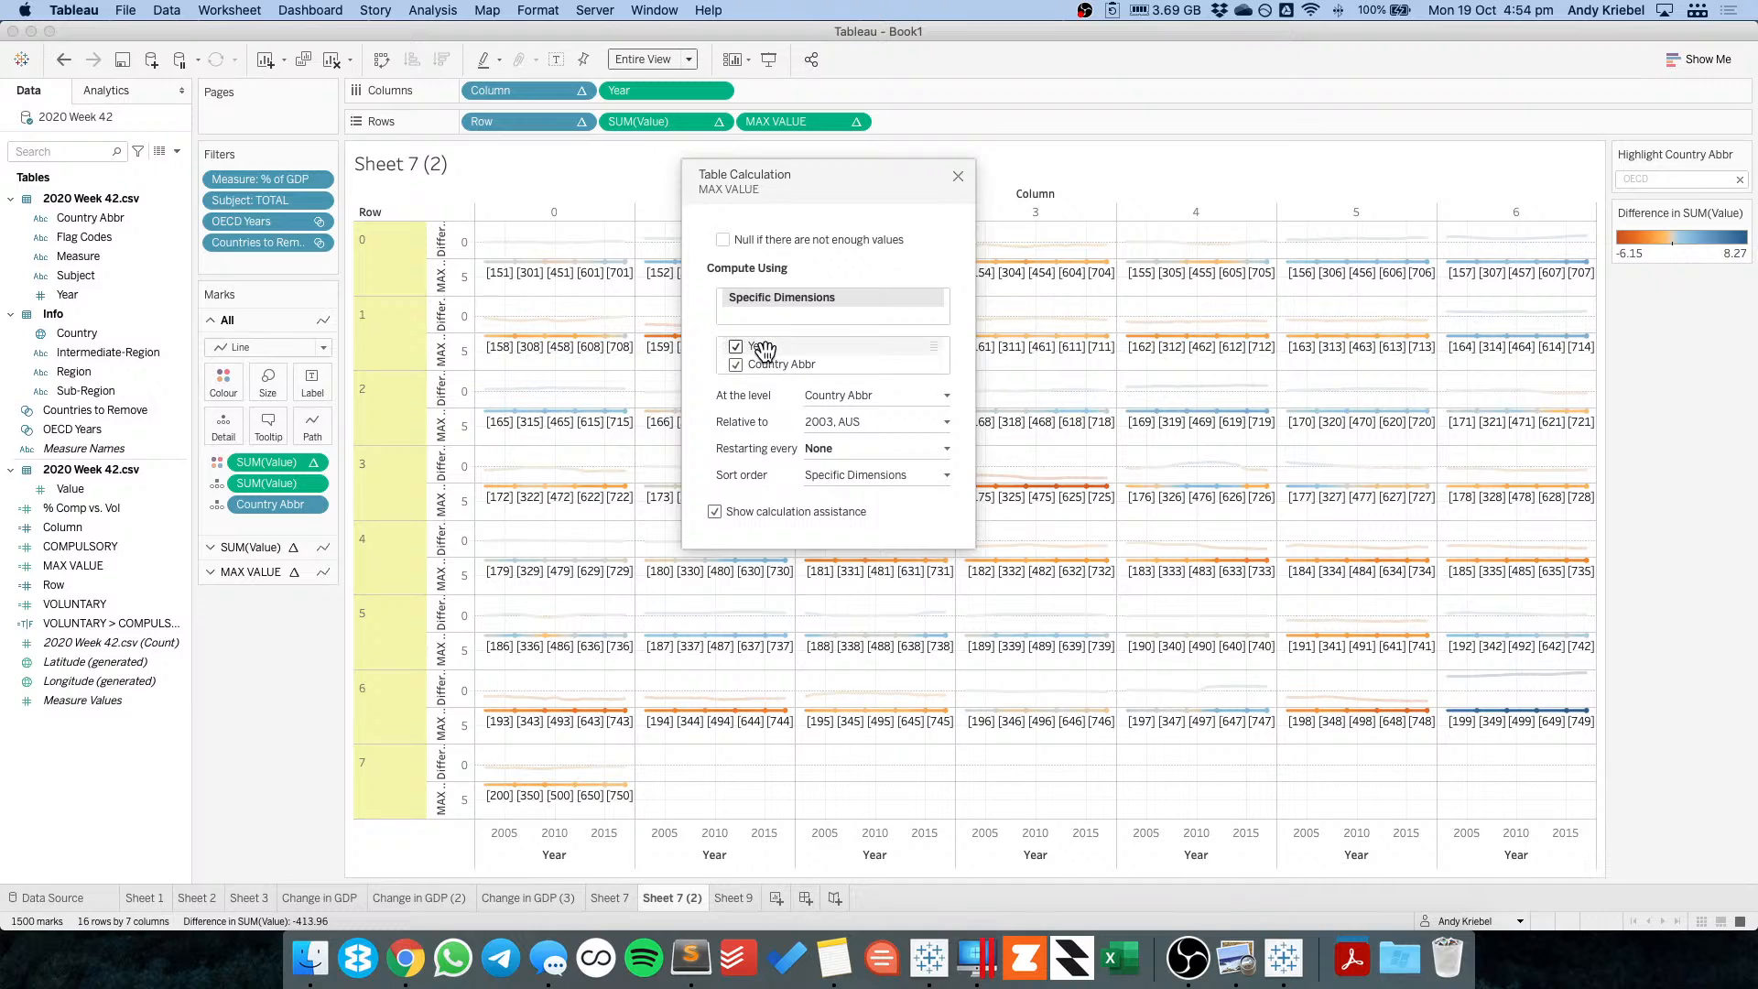
left_click_drag(765, 346, 767, 363)
left_click(826, 397)
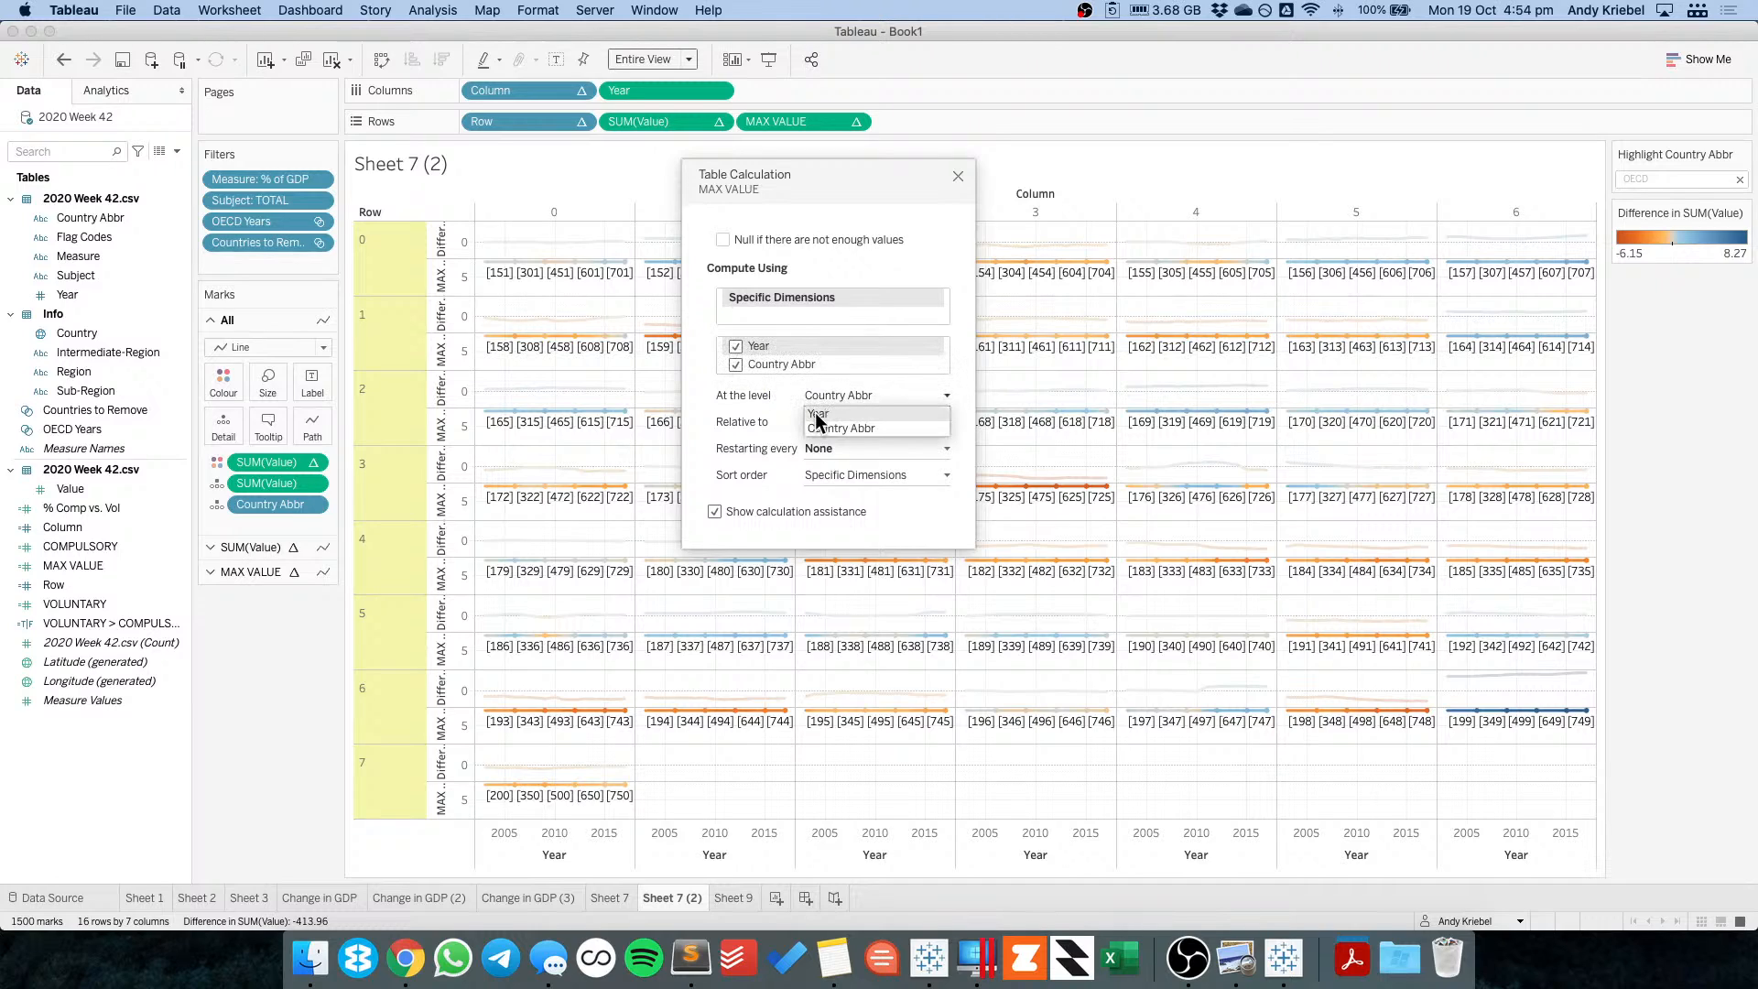
left_click(814, 414)
left_click(824, 420)
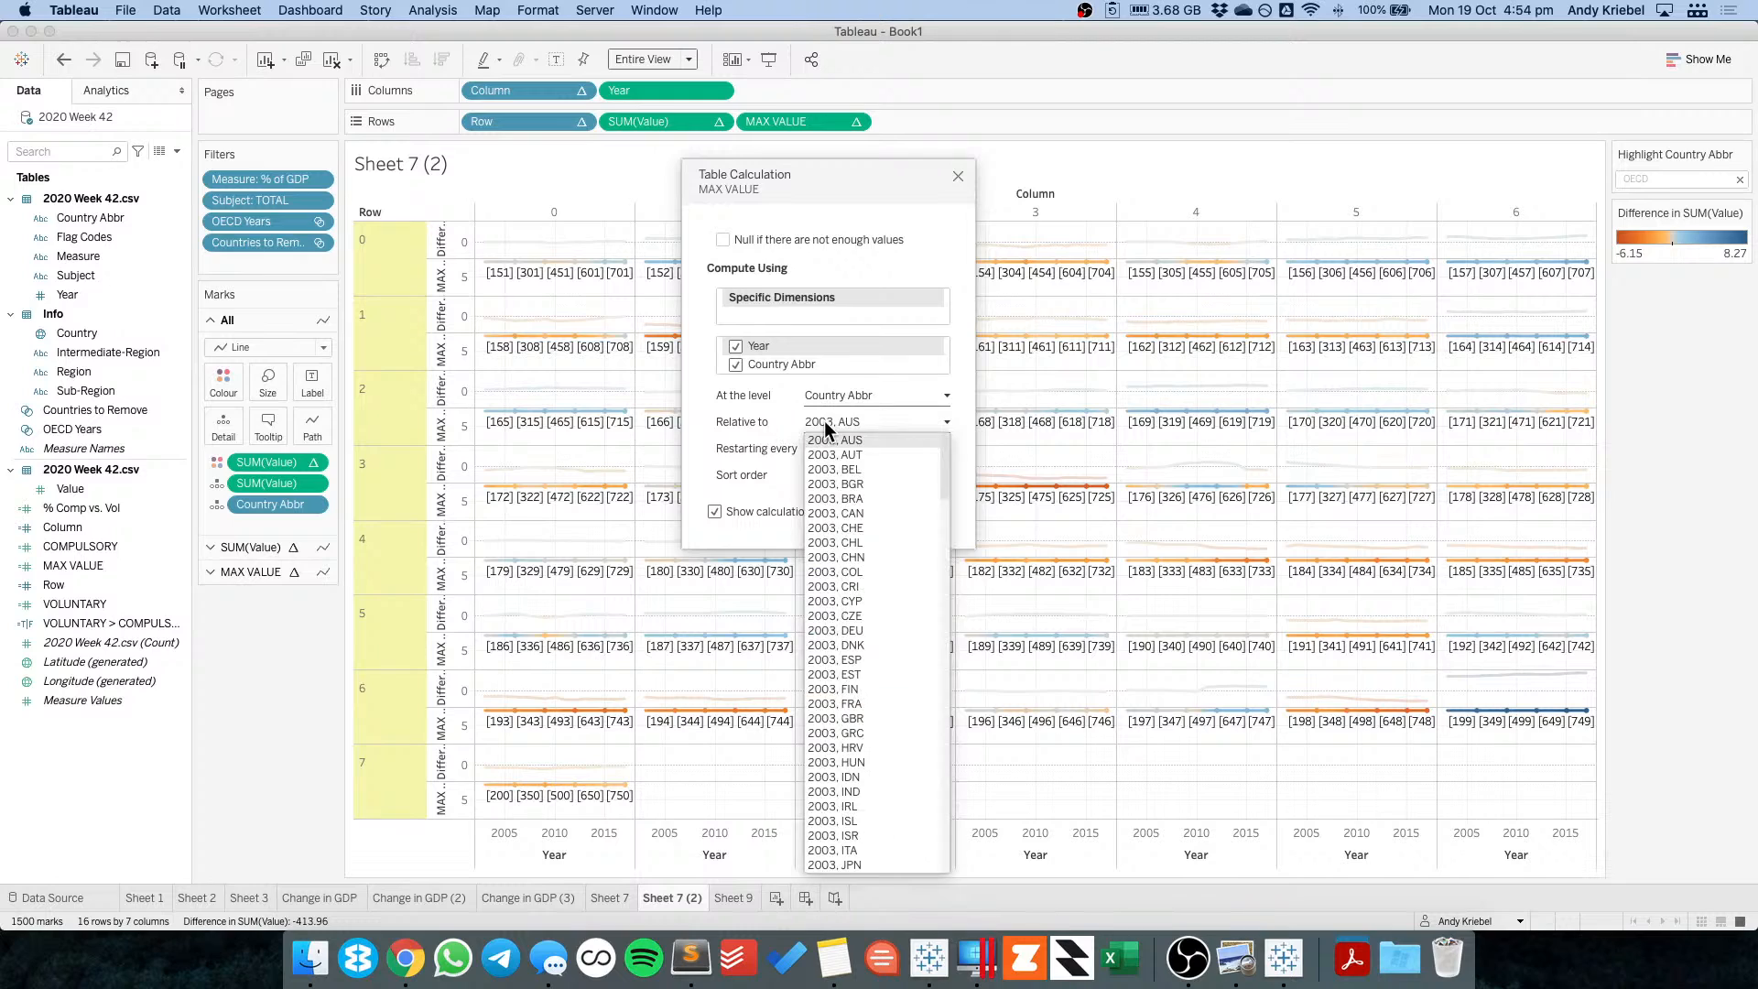
left_click(747, 442)
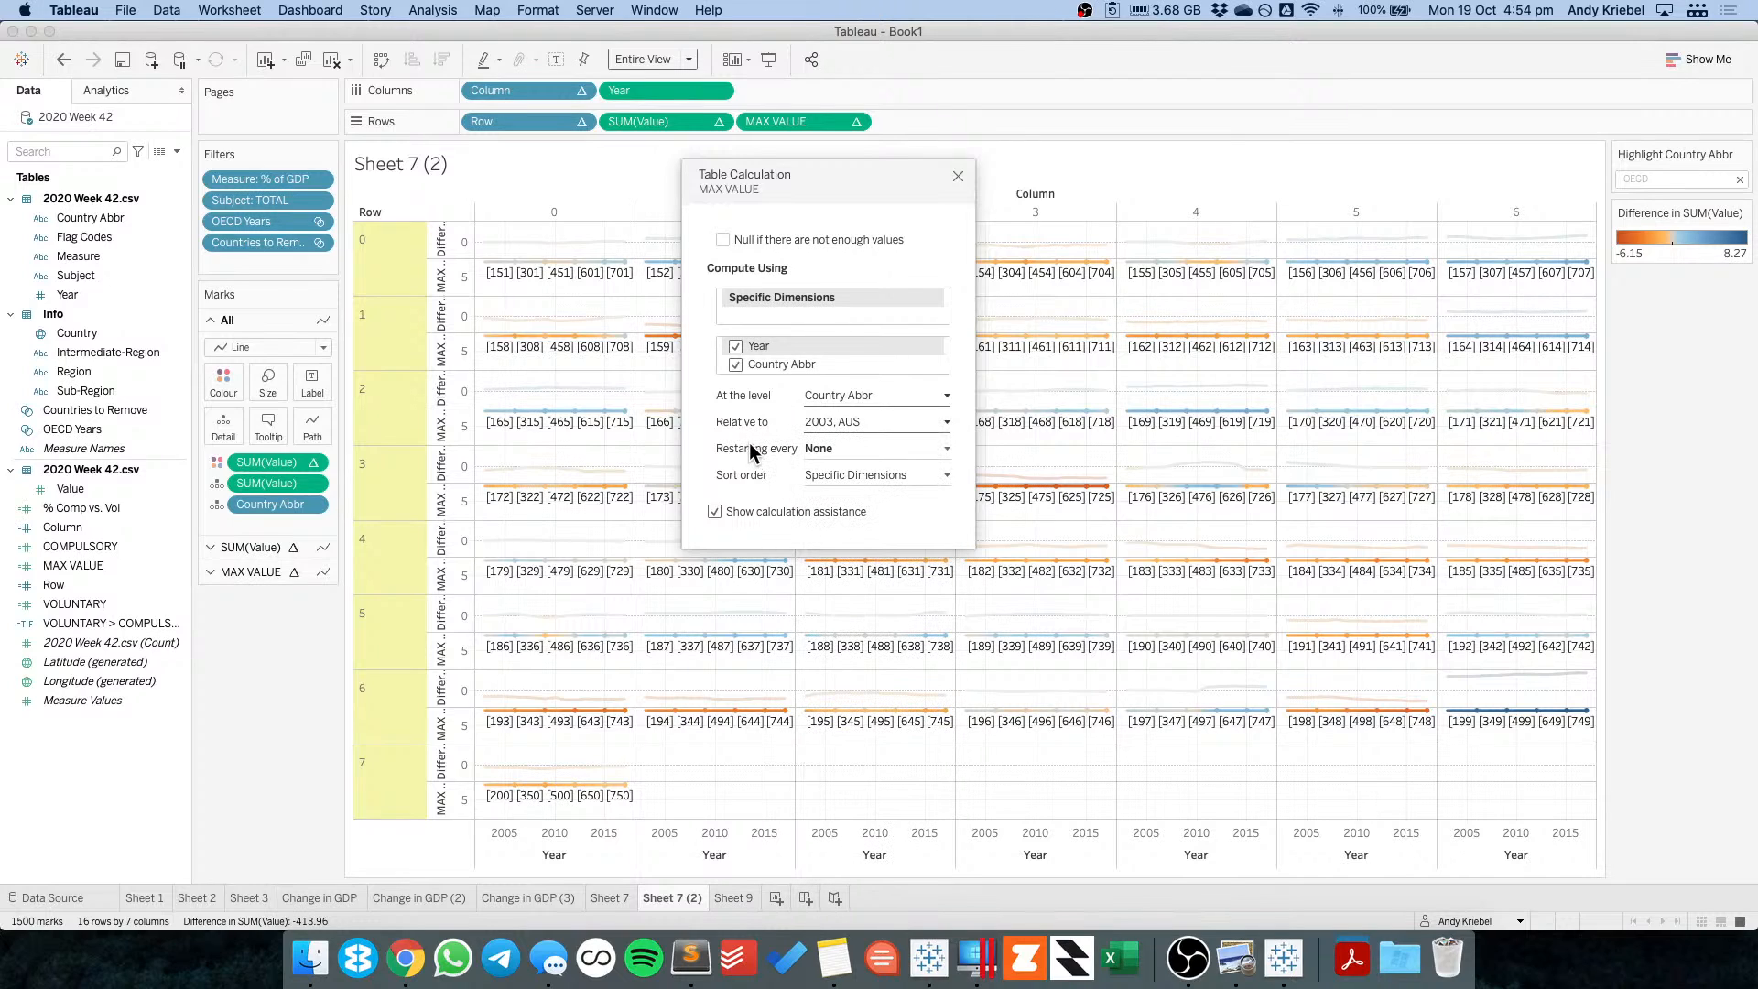
left_click(957, 176)
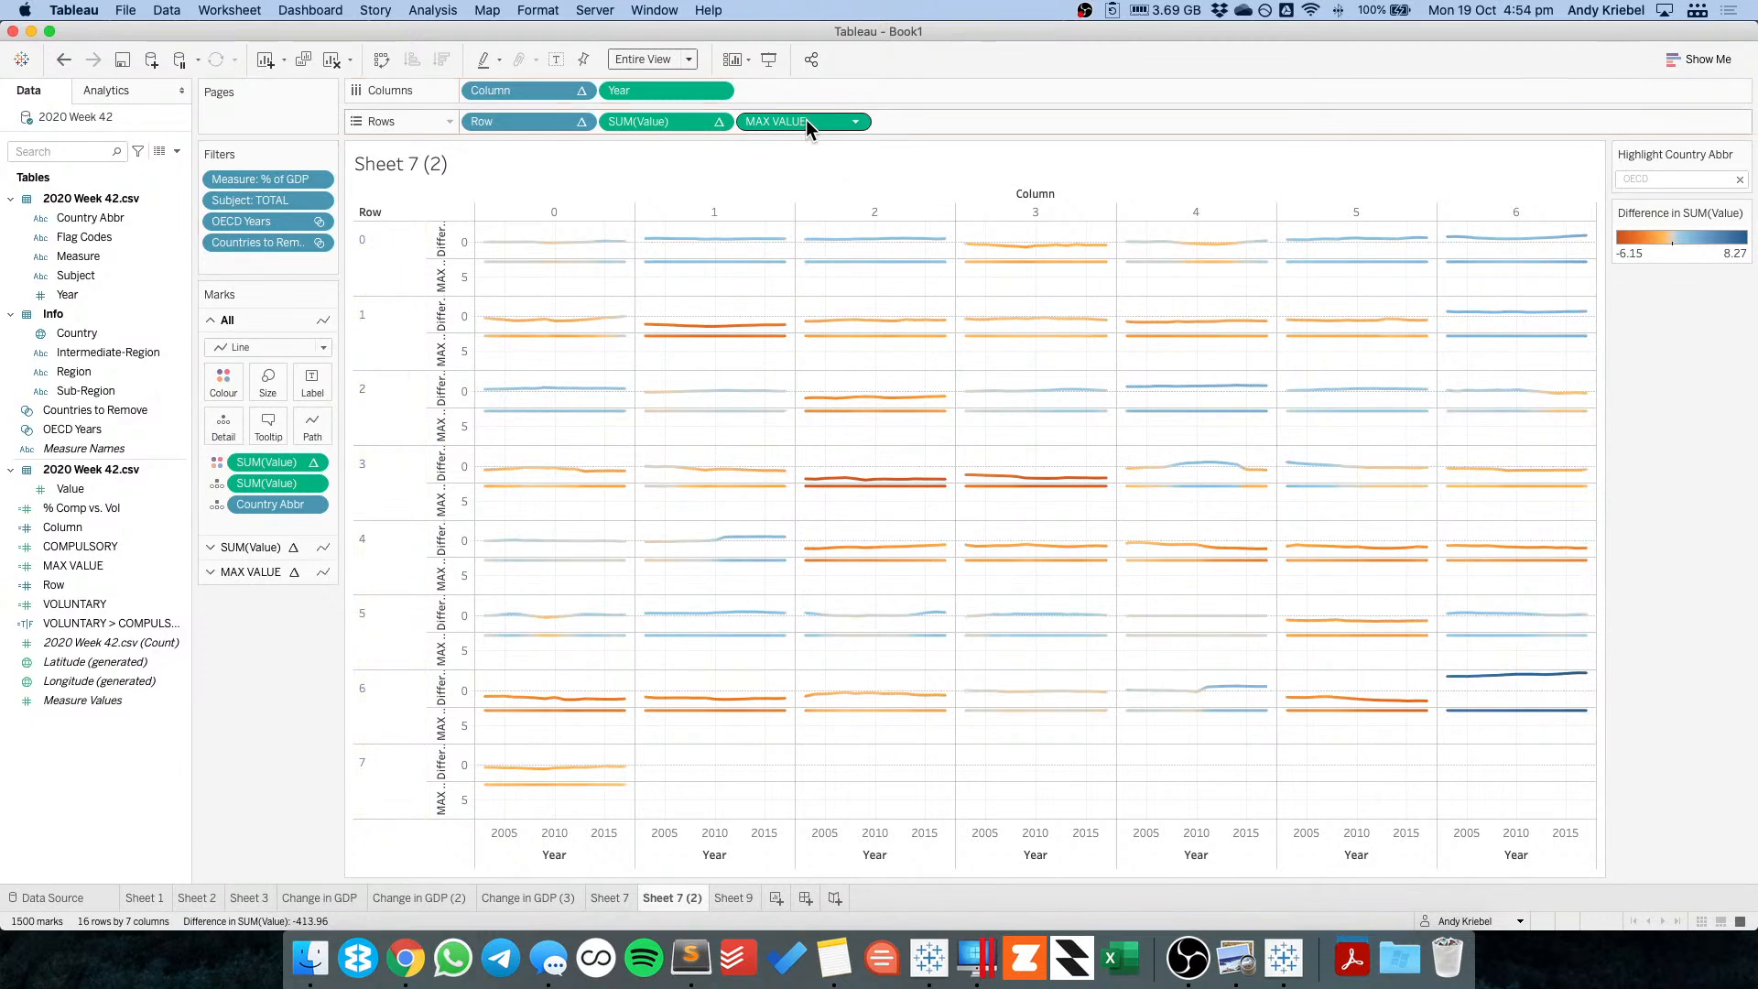
left_click_drag(805, 119, 959, 67)
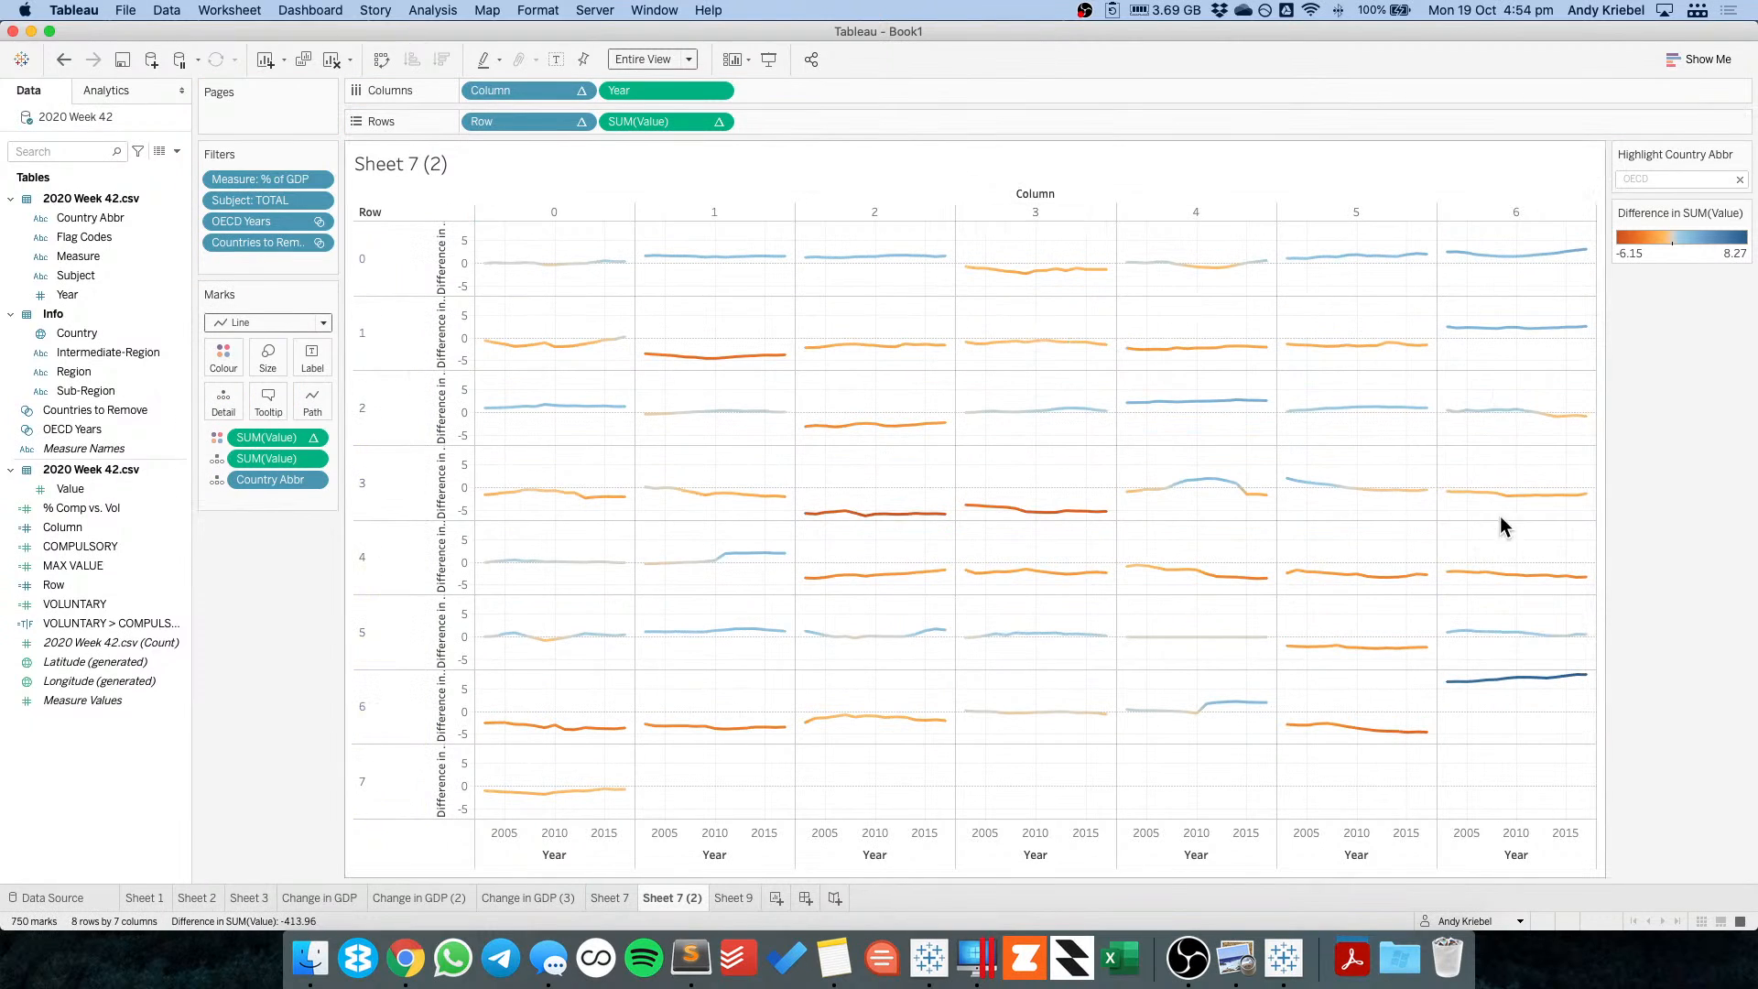
Show mark labels on the lines, trying all marks and line ends before labelling only the minimum and maximum values across the whole table.
left_click(312, 360)
left_click(354, 575)
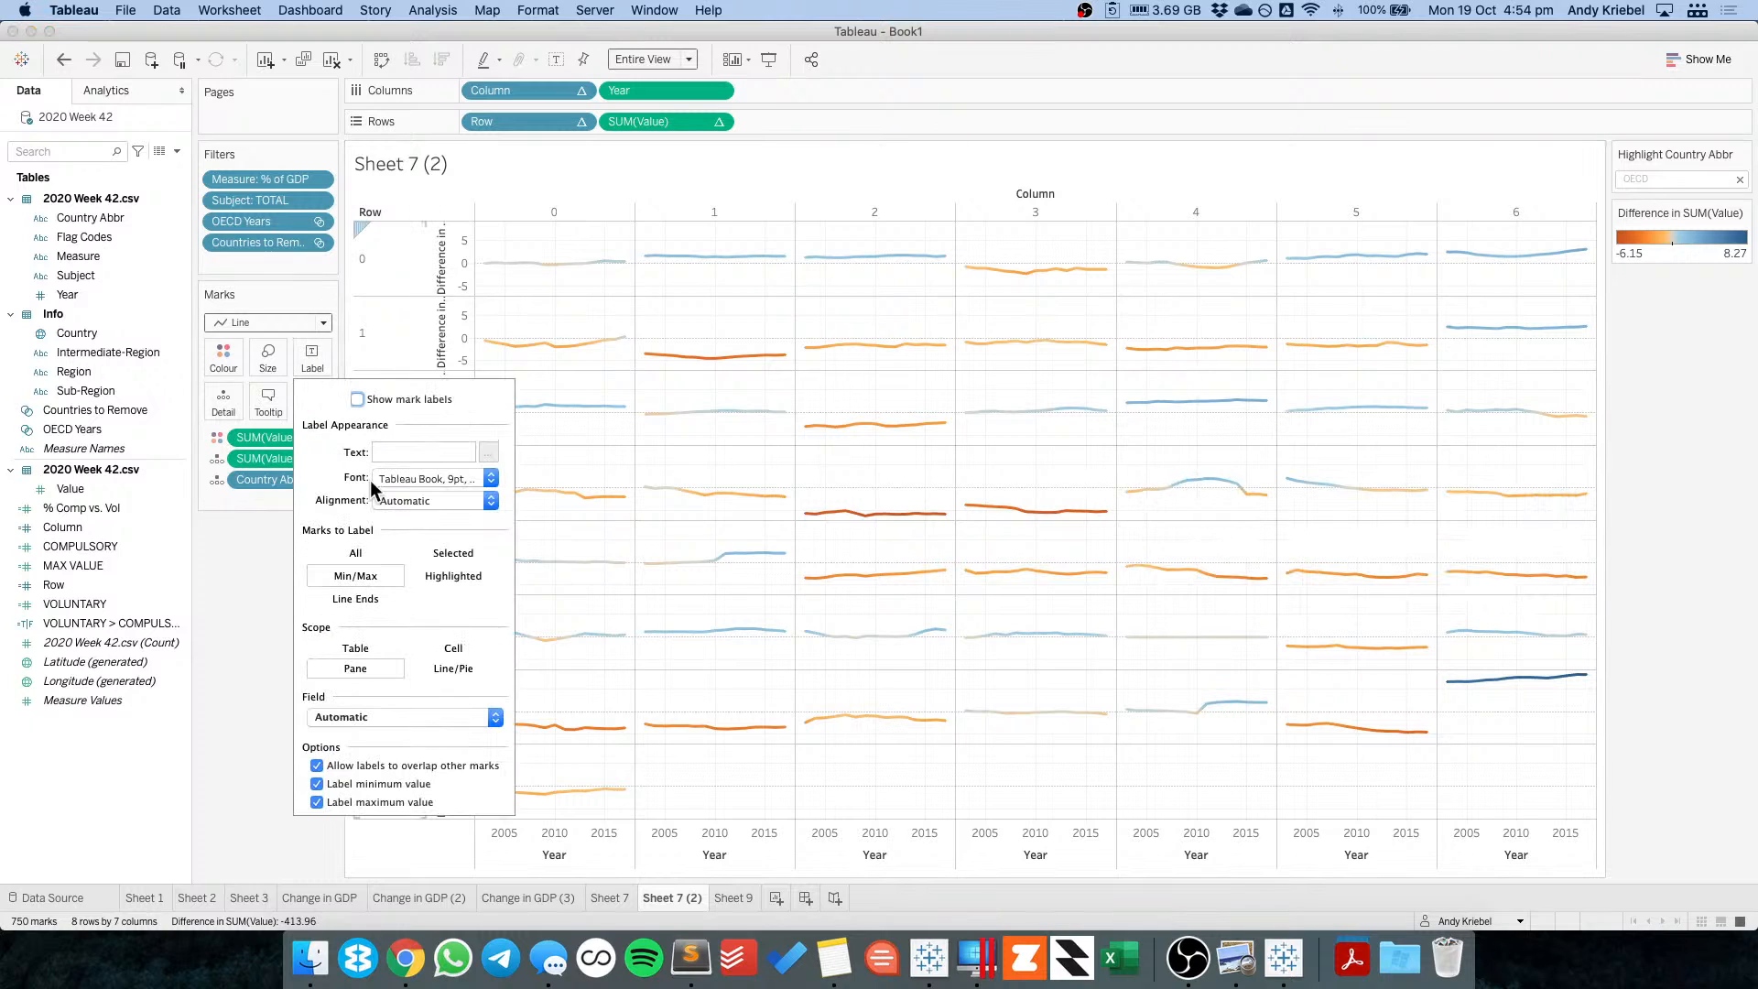
left_click(357, 400)
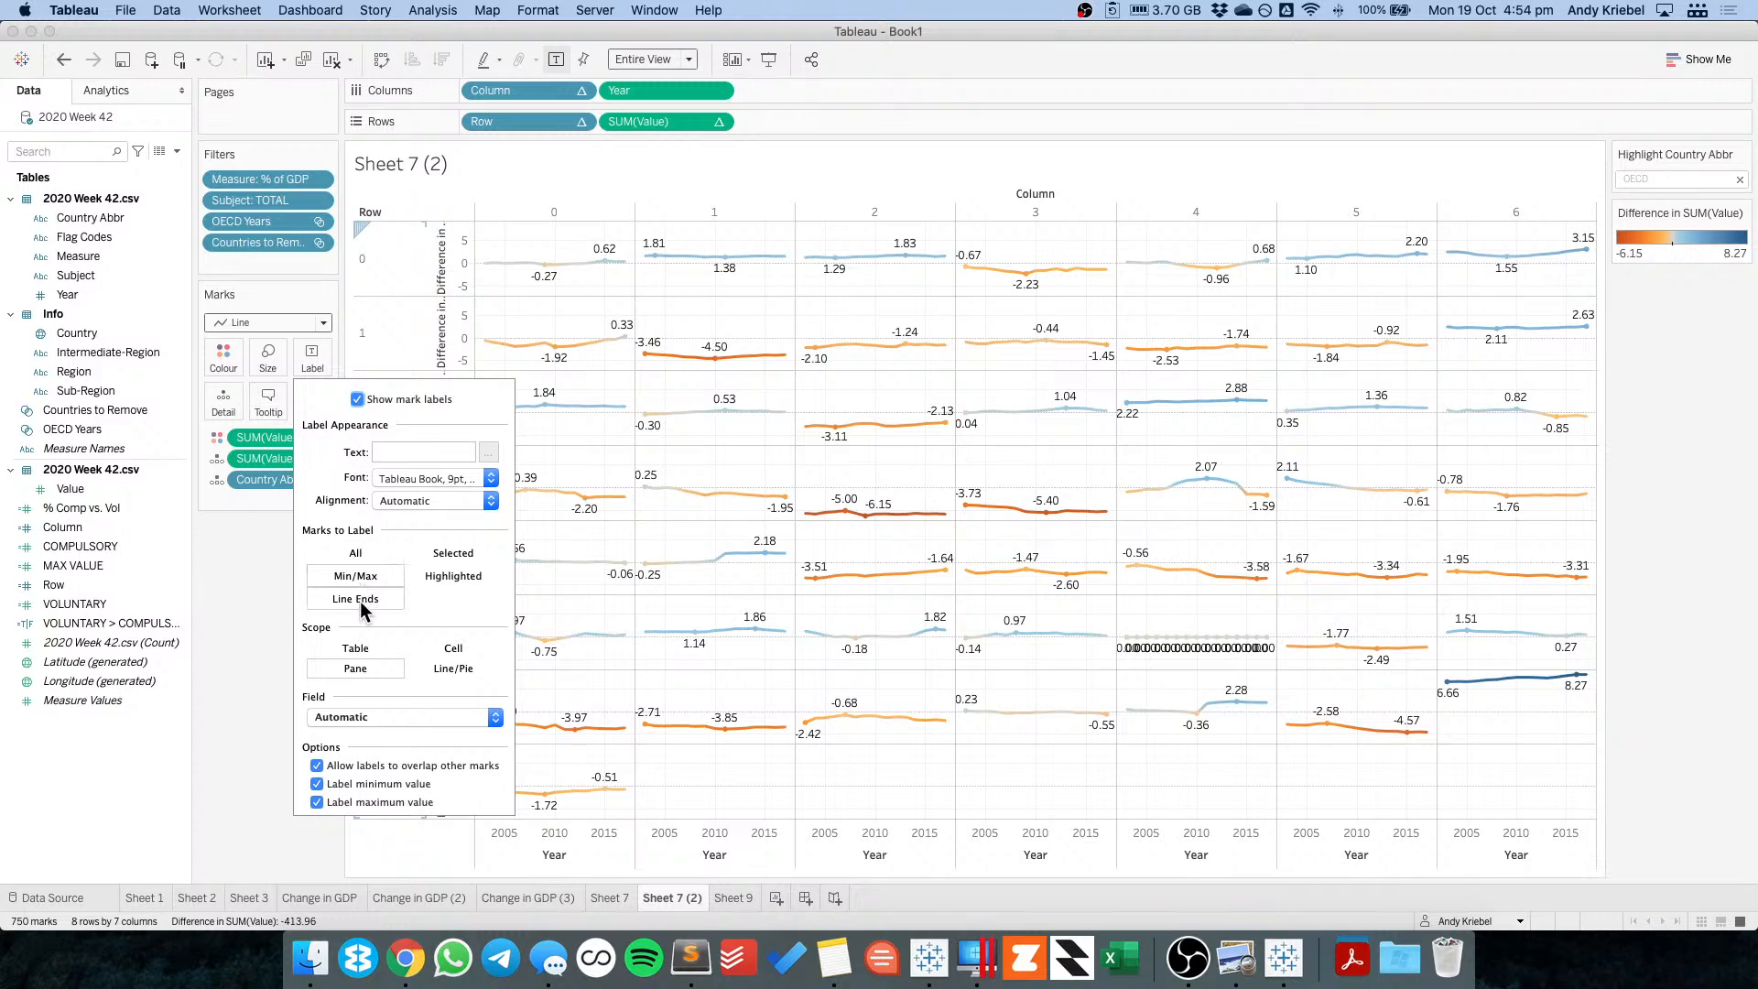
left_click(356, 554)
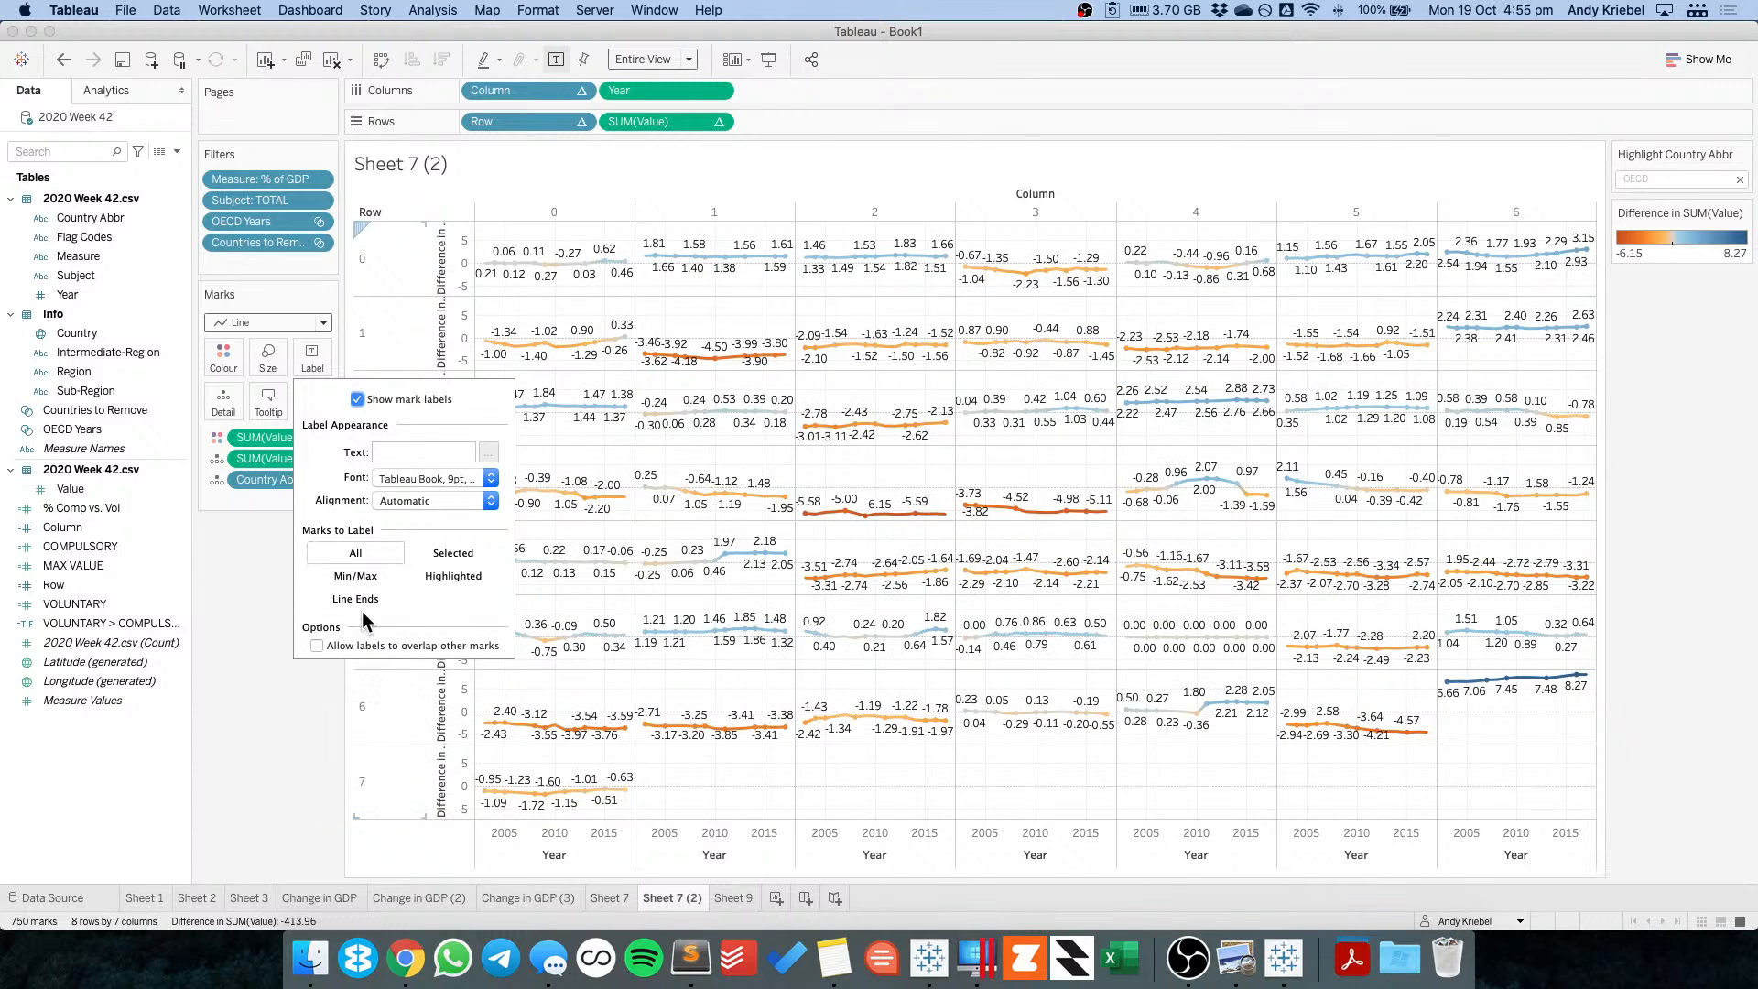
left_click(355, 576)
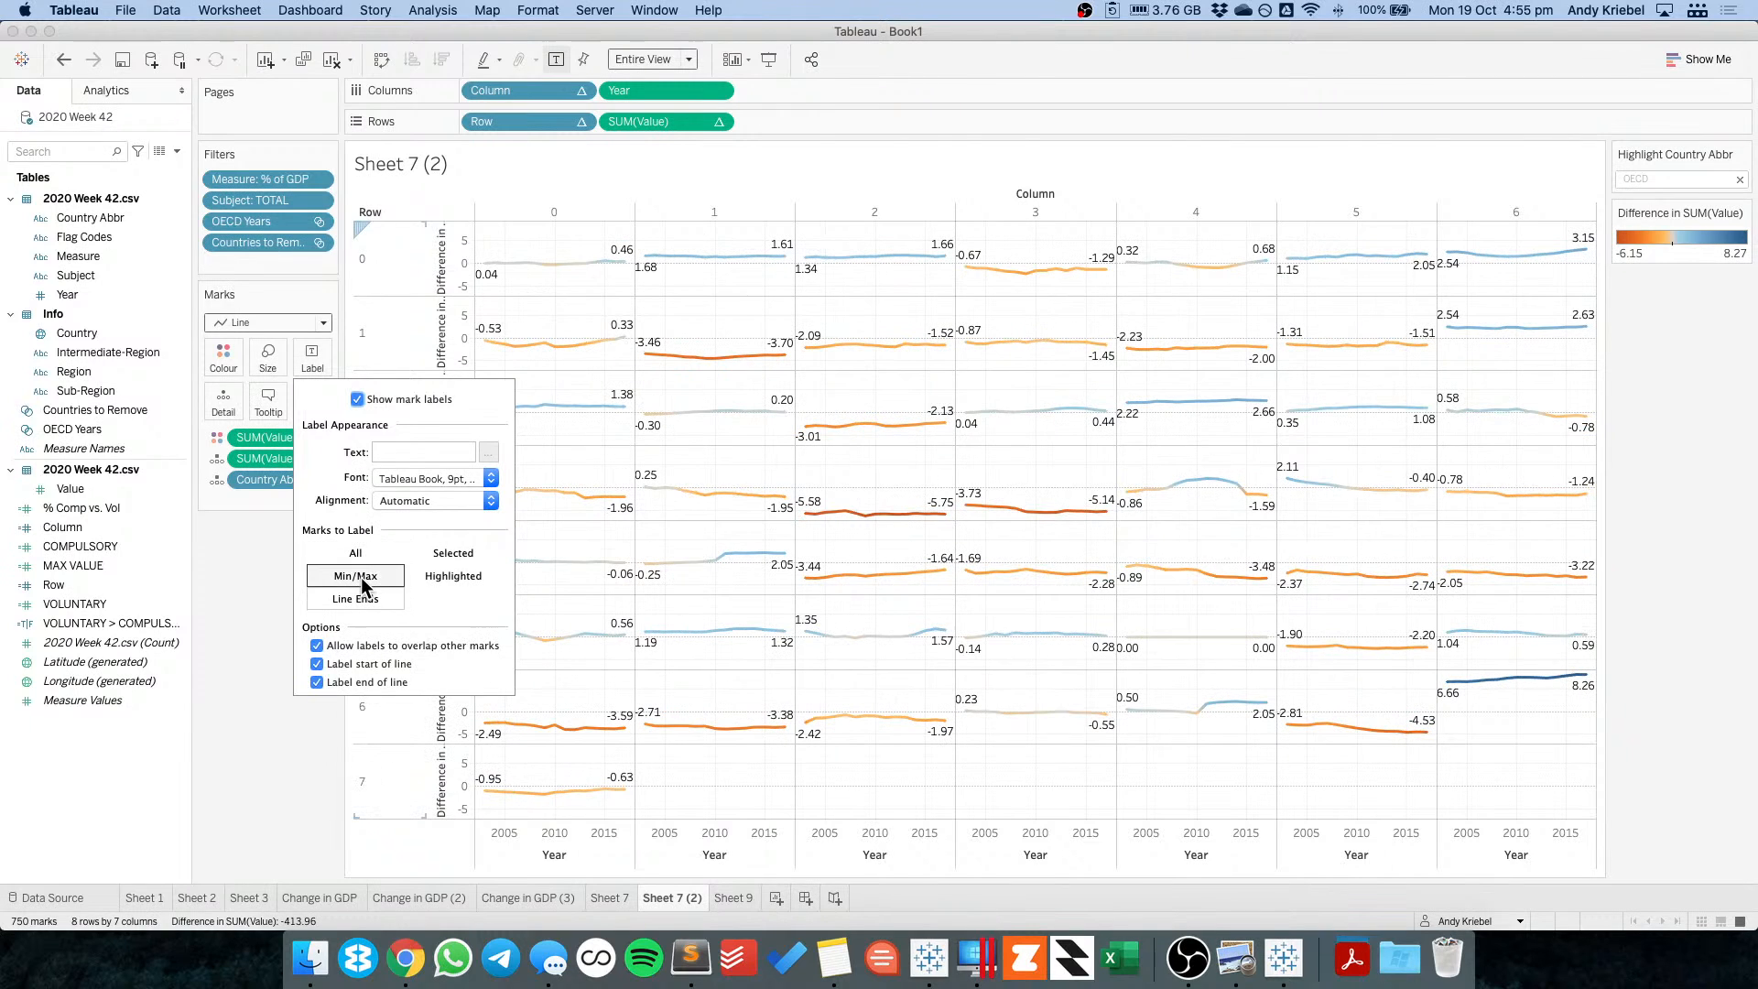
left_click(353, 649)
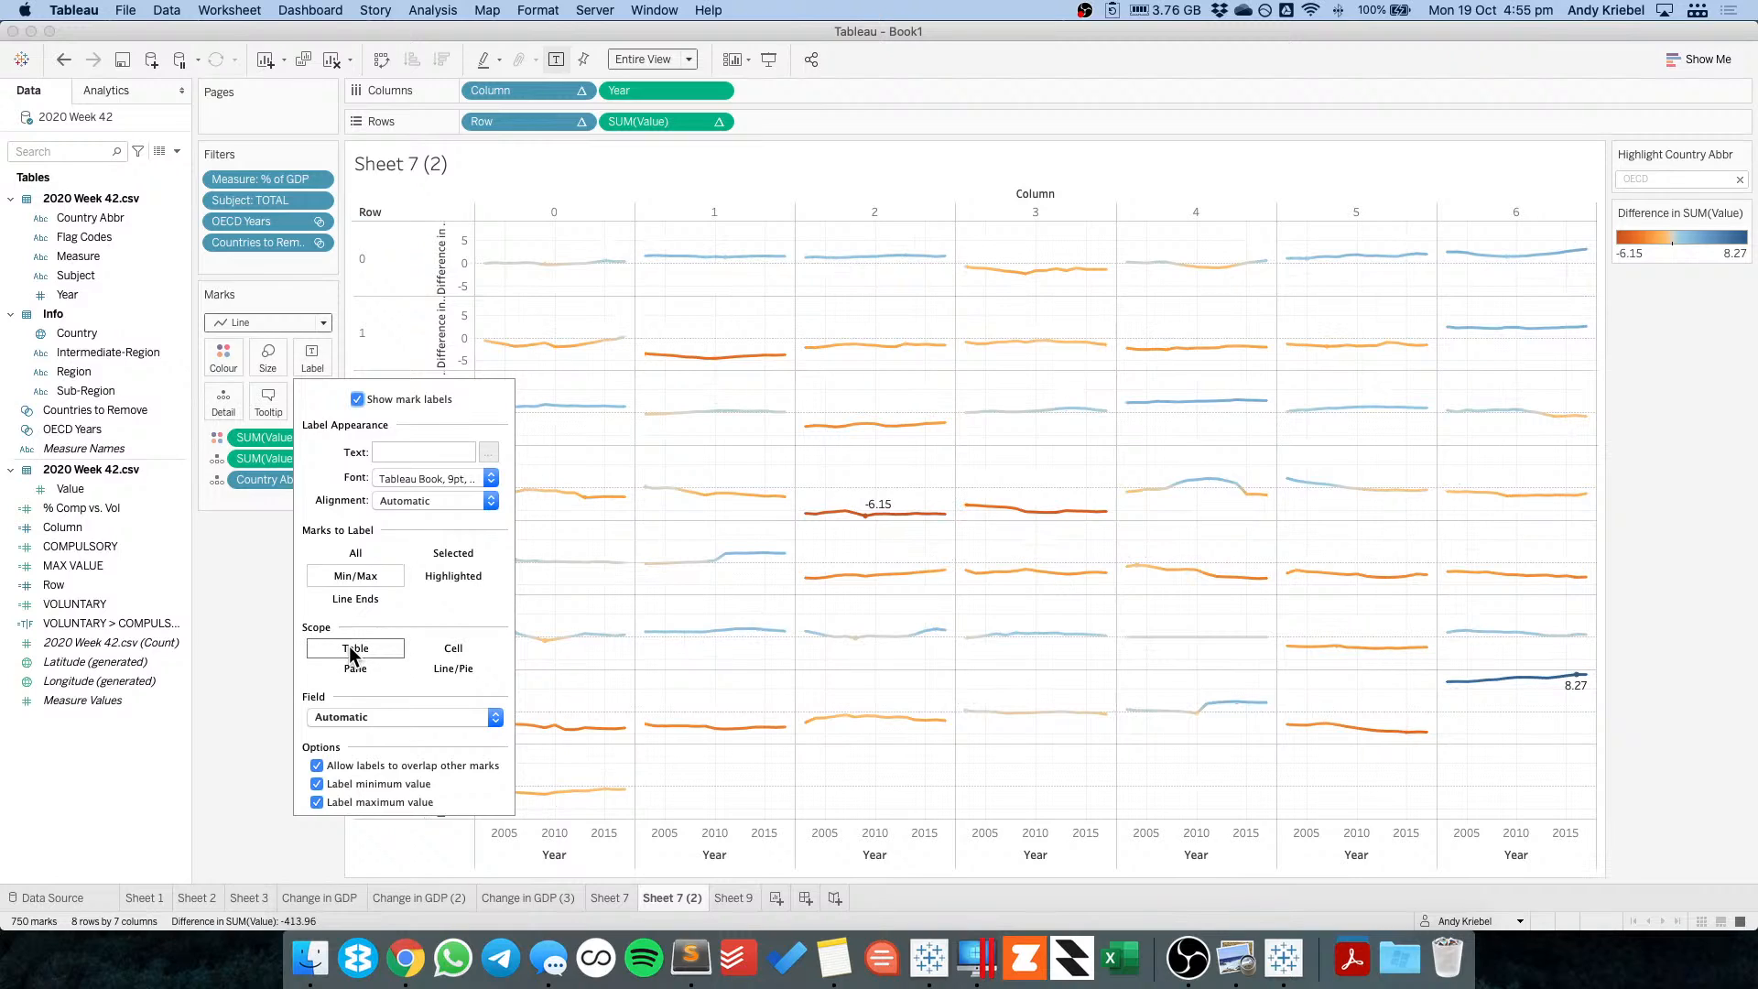
left_click(1522, 702)
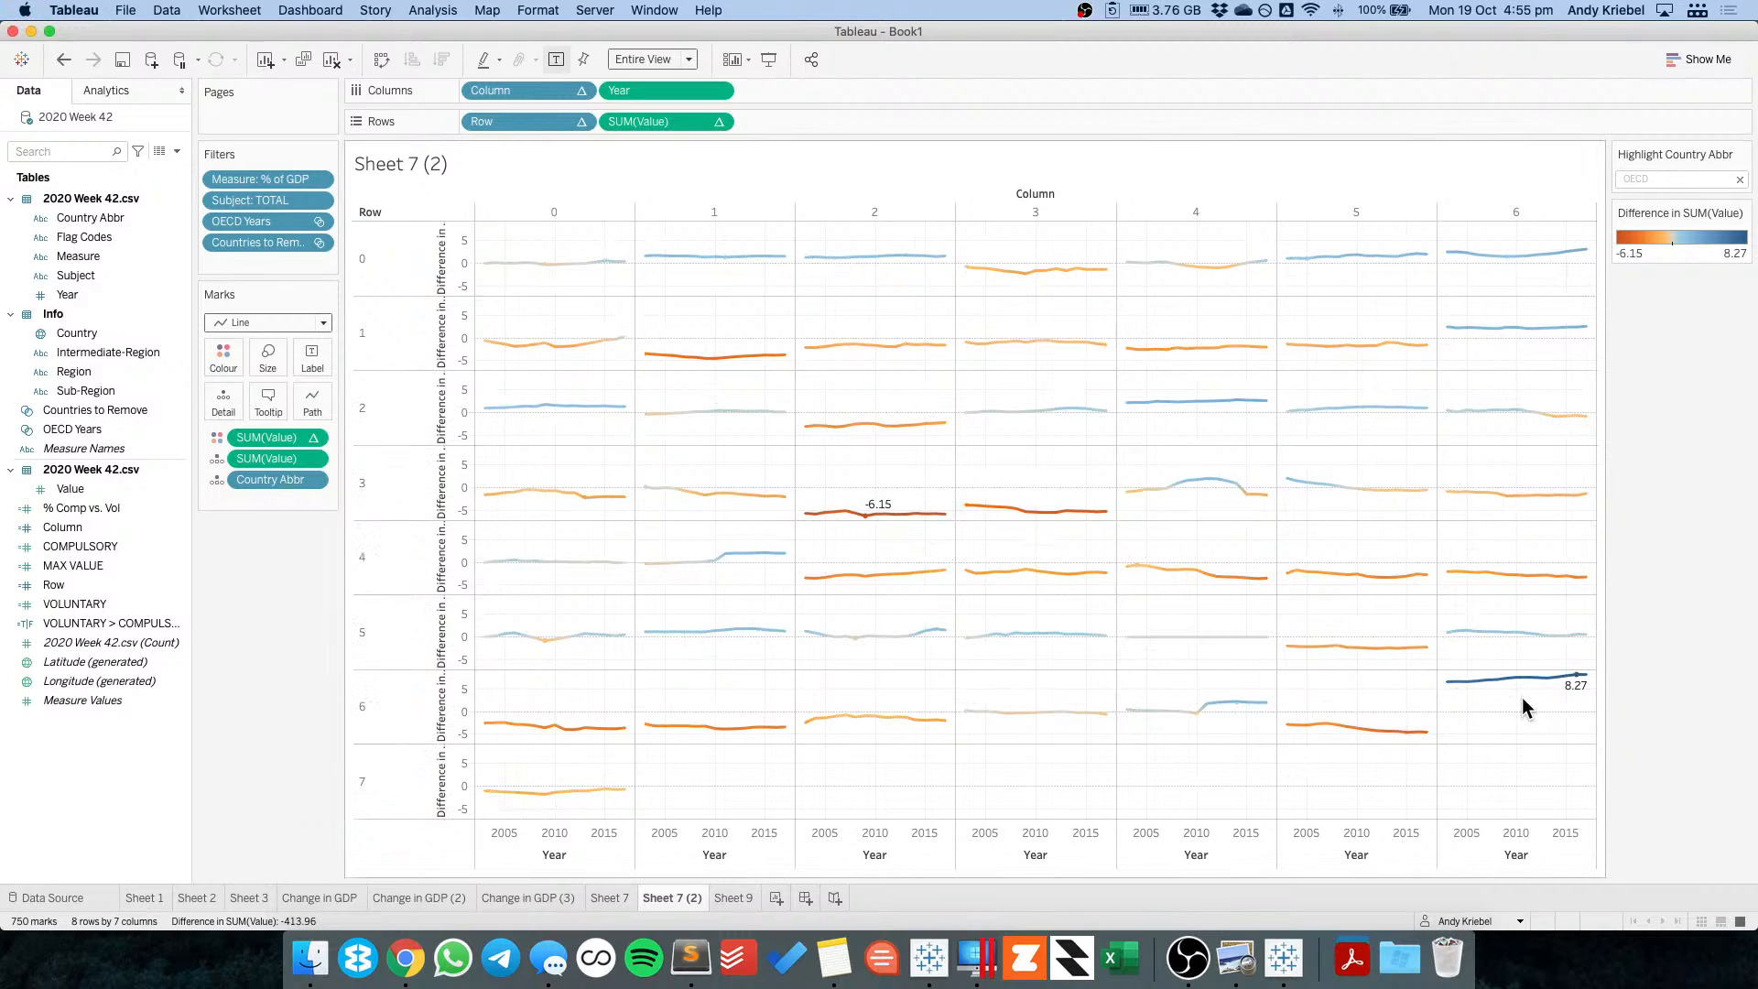
mouse_move(1573, 689)
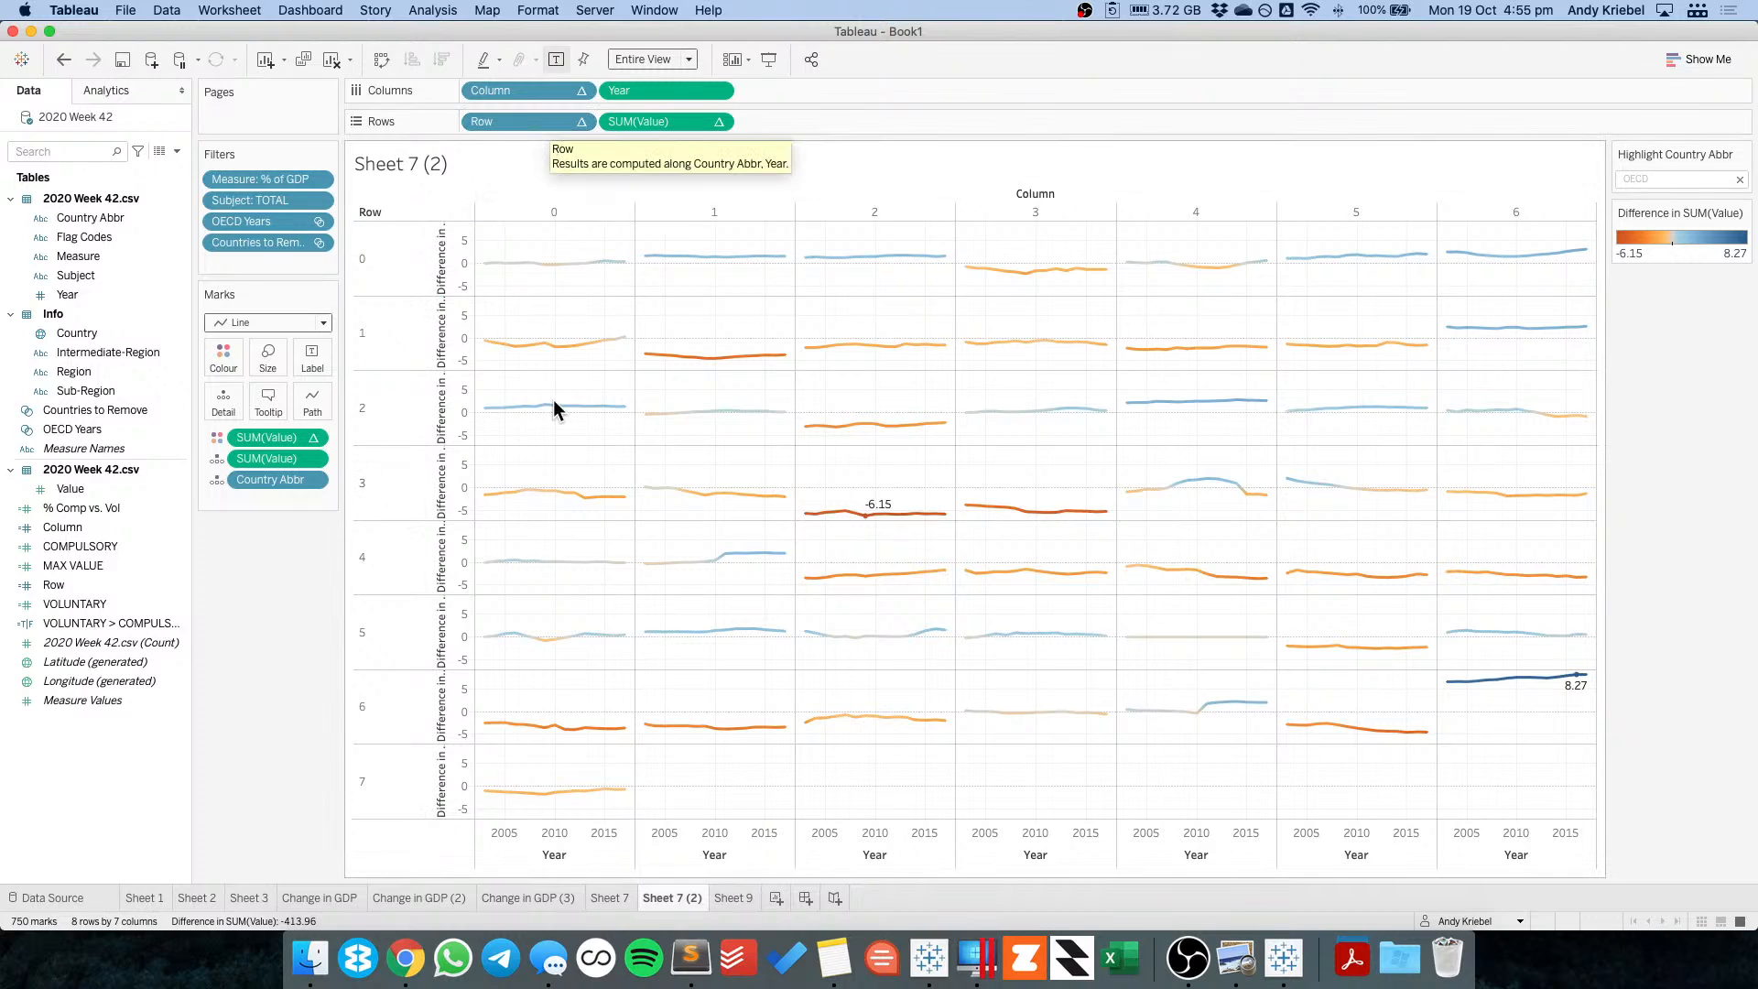
Duplicate the Sheet 7 (2) worksheet.
mouse_move(615, 899)
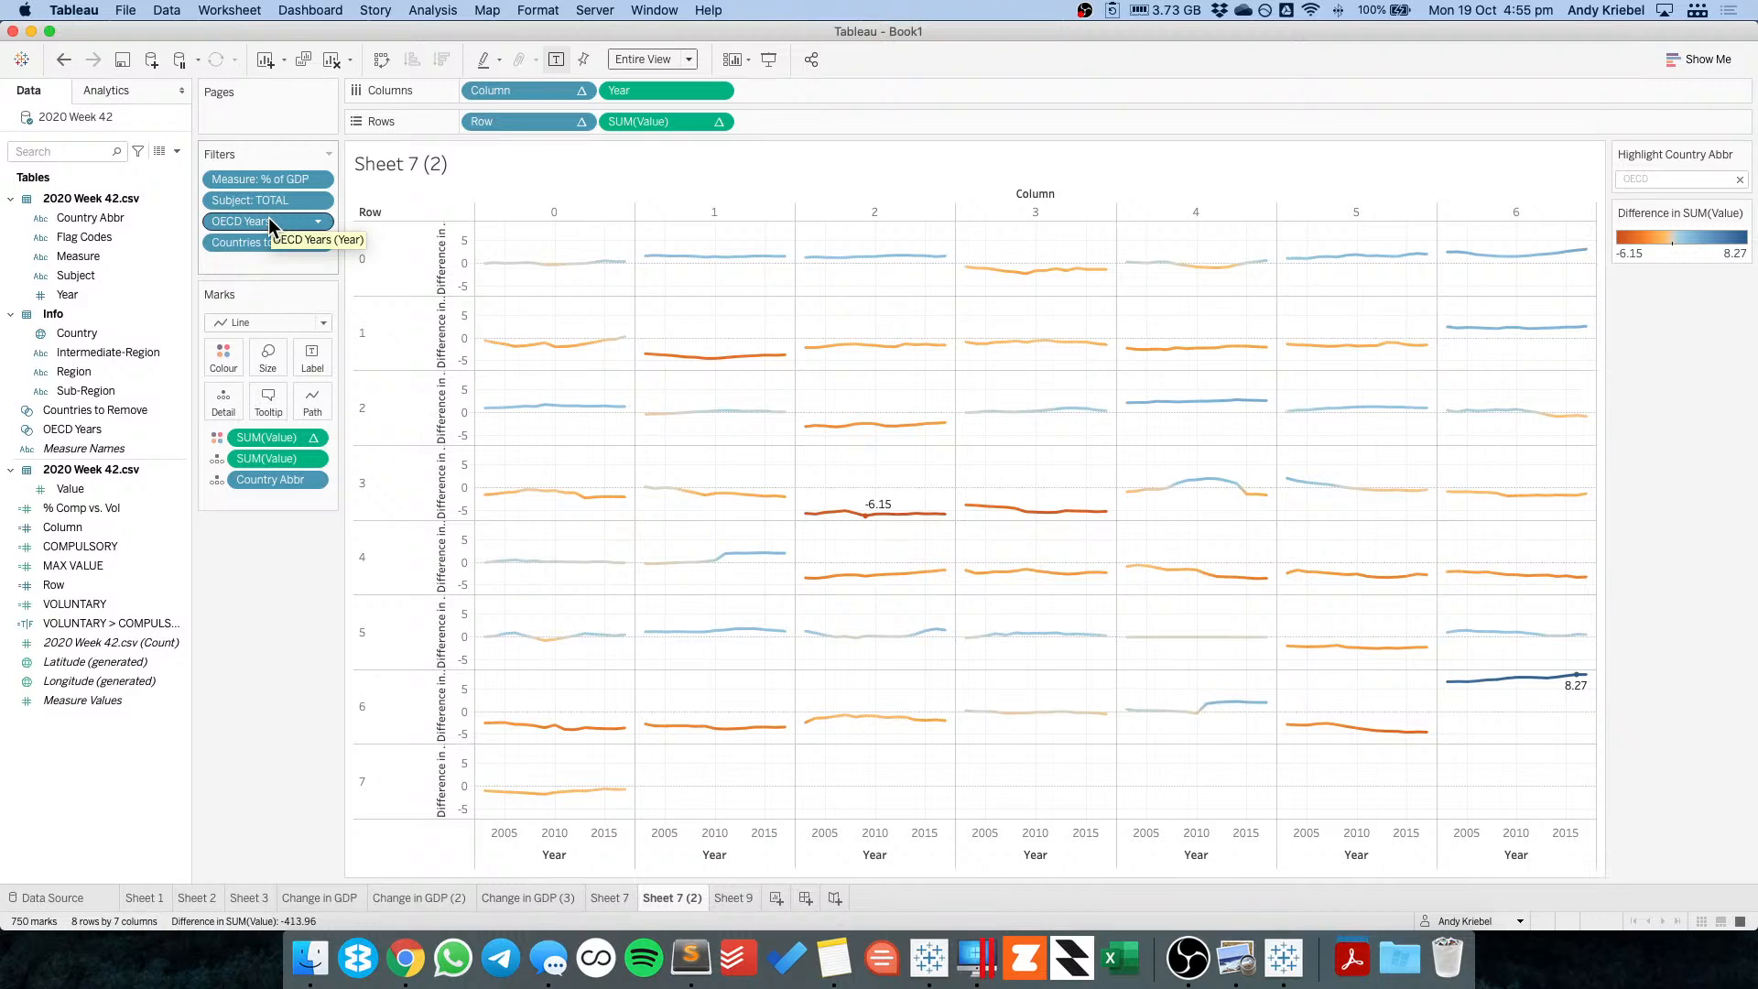
right_click(686, 898)
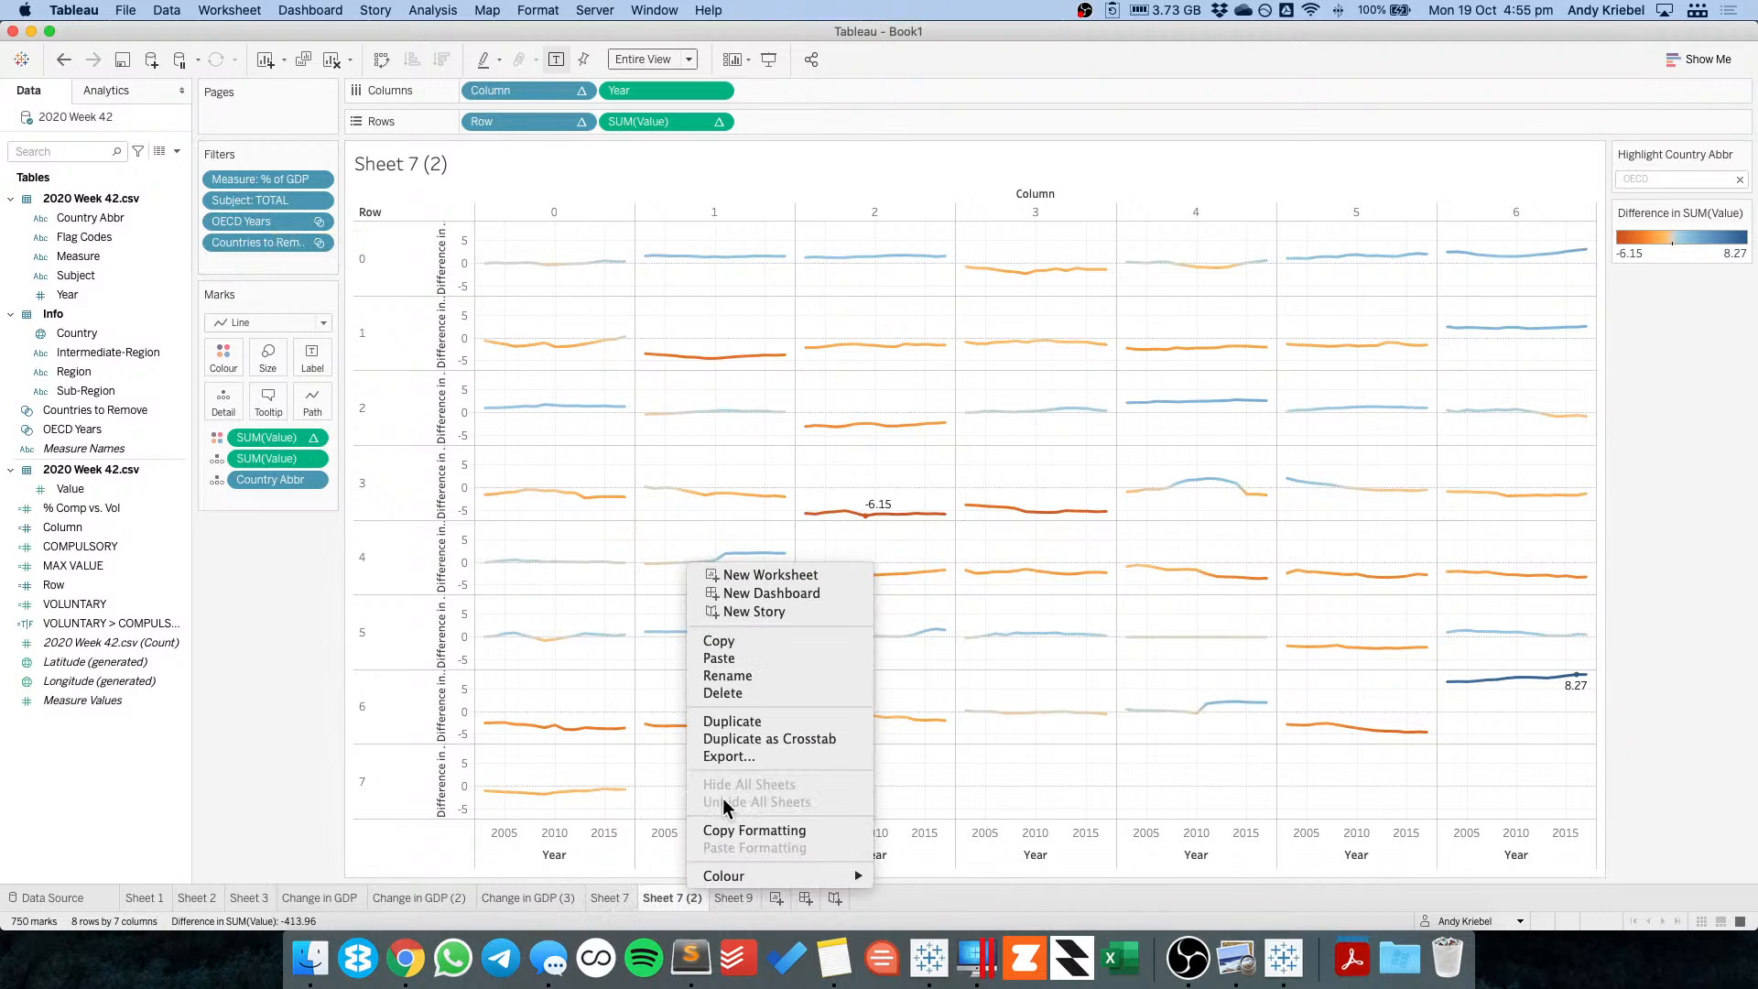
left_click(744, 720)
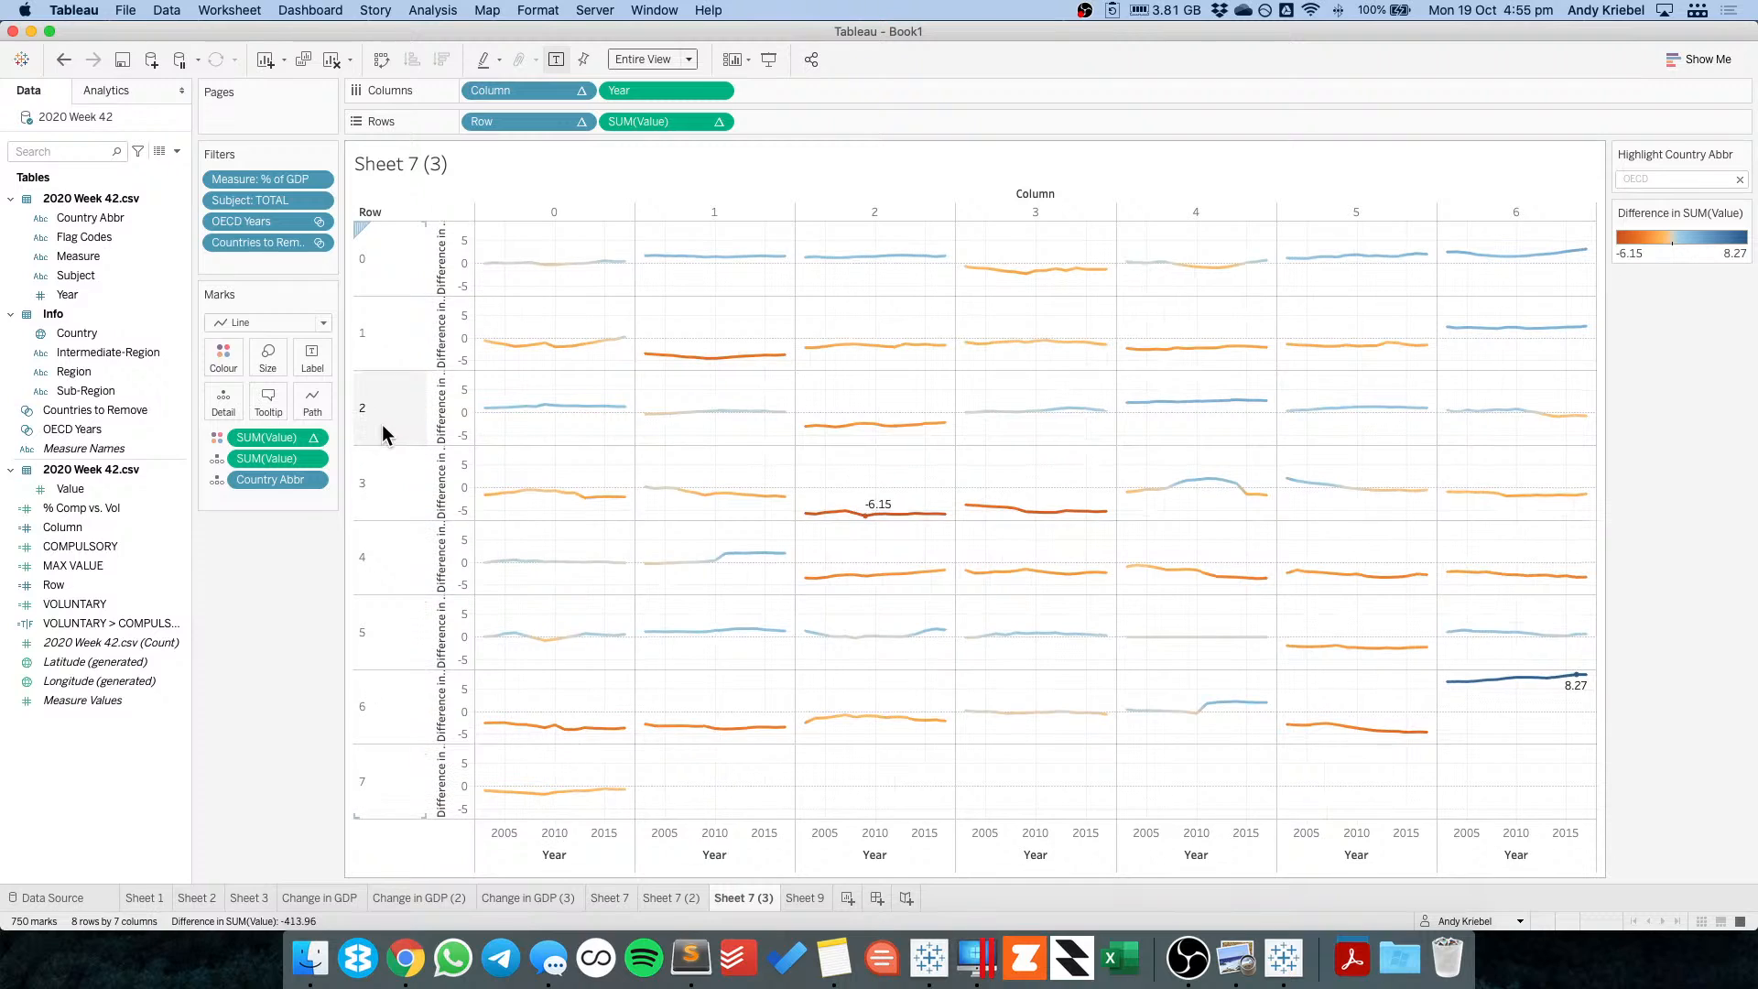
Clear the table calculation from SUM(Value) on the rows and remove the difference measure that colours the lines.
left_click(719, 123)
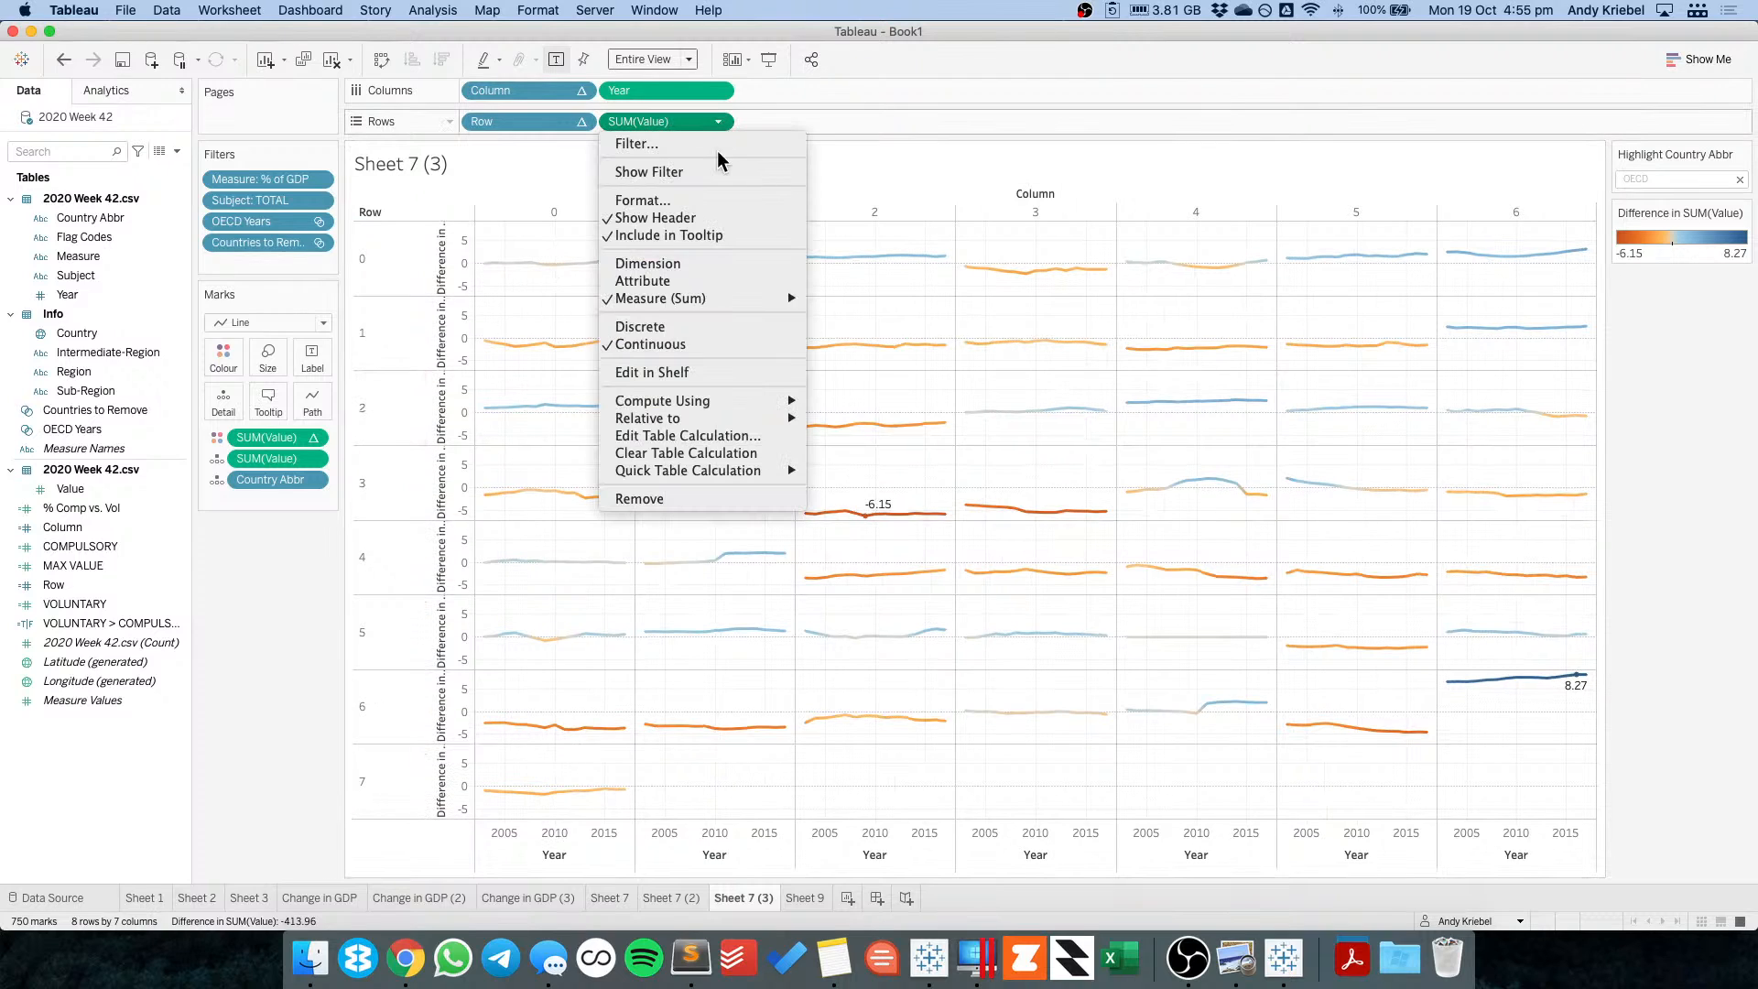
left_click(671, 456)
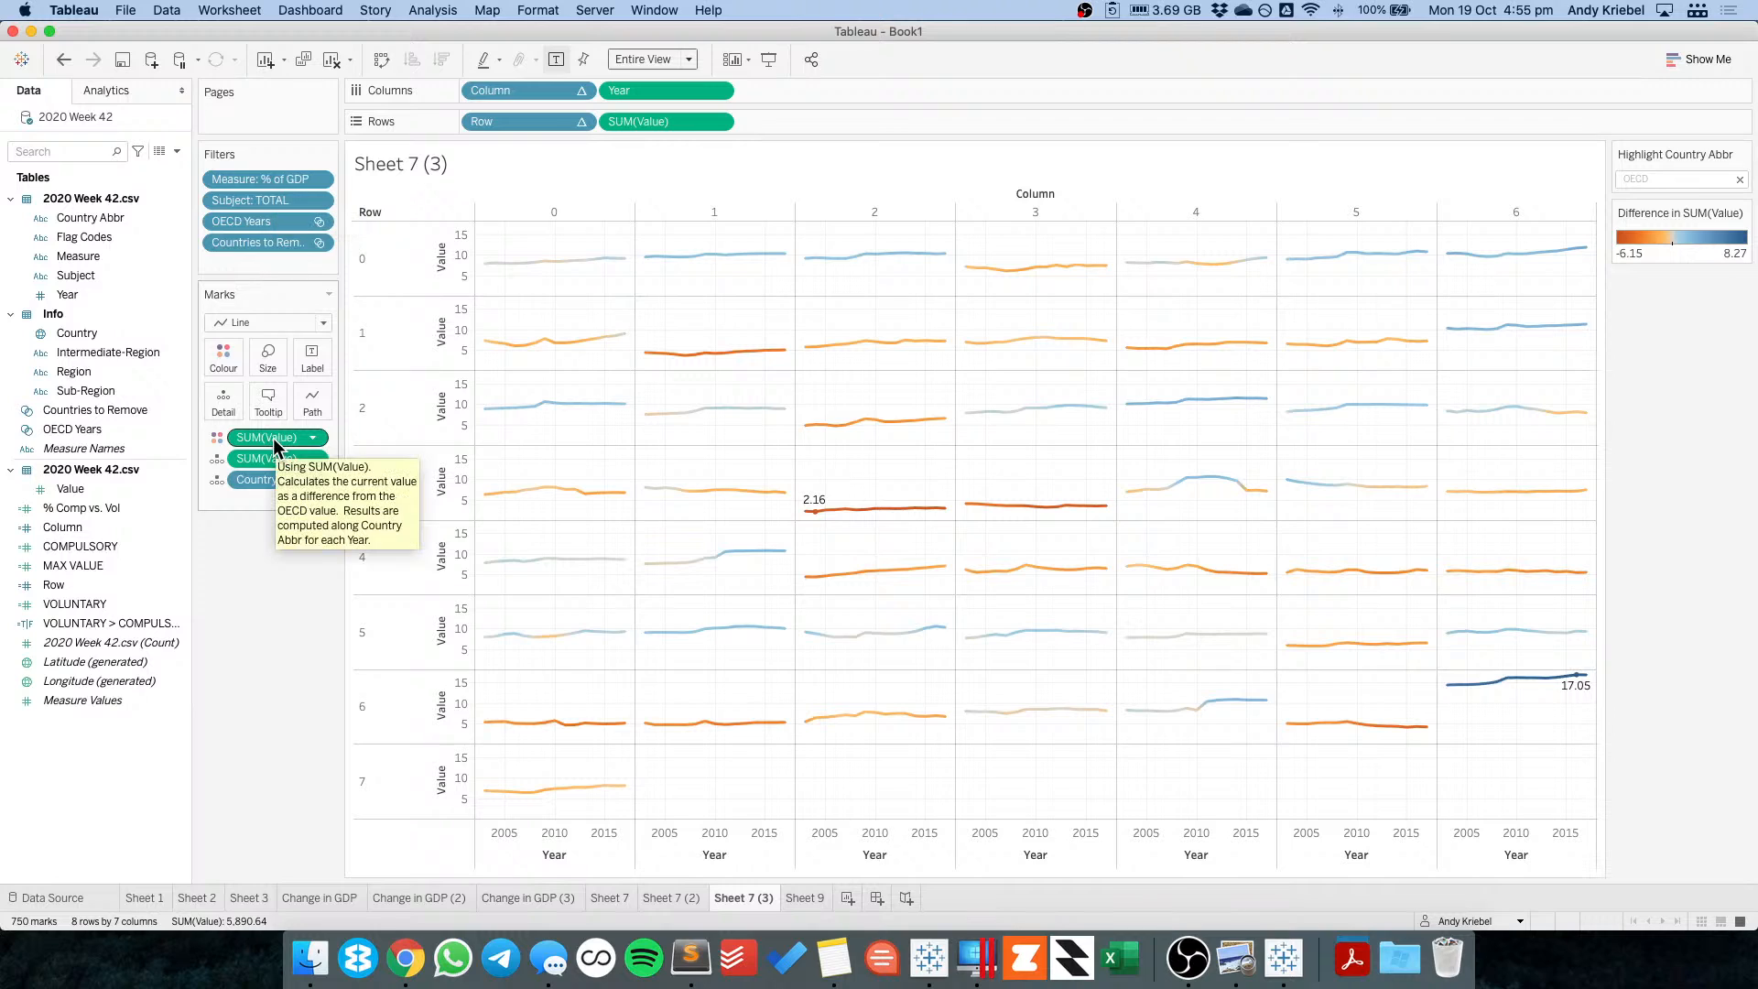
left_click_drag(273, 438, 275, 571)
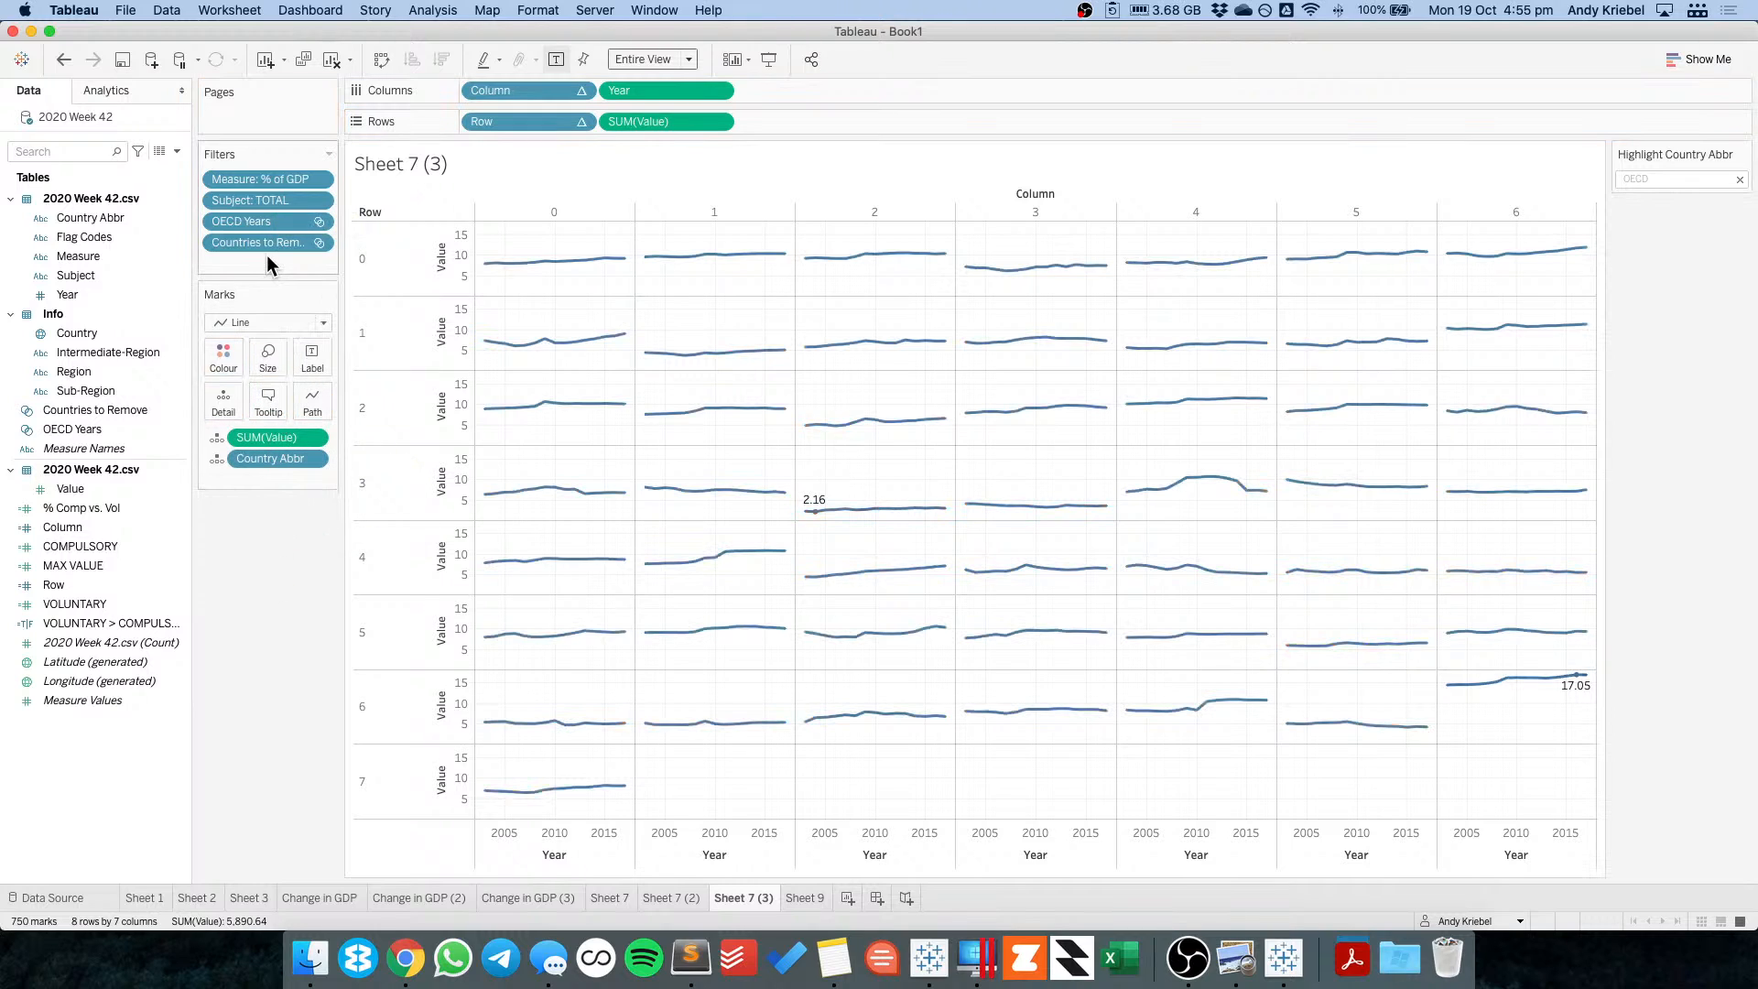
Change the Subject filter to exclude TOTAL and colour the lines by Subject.
left_click(319, 201)
left_click(313, 225)
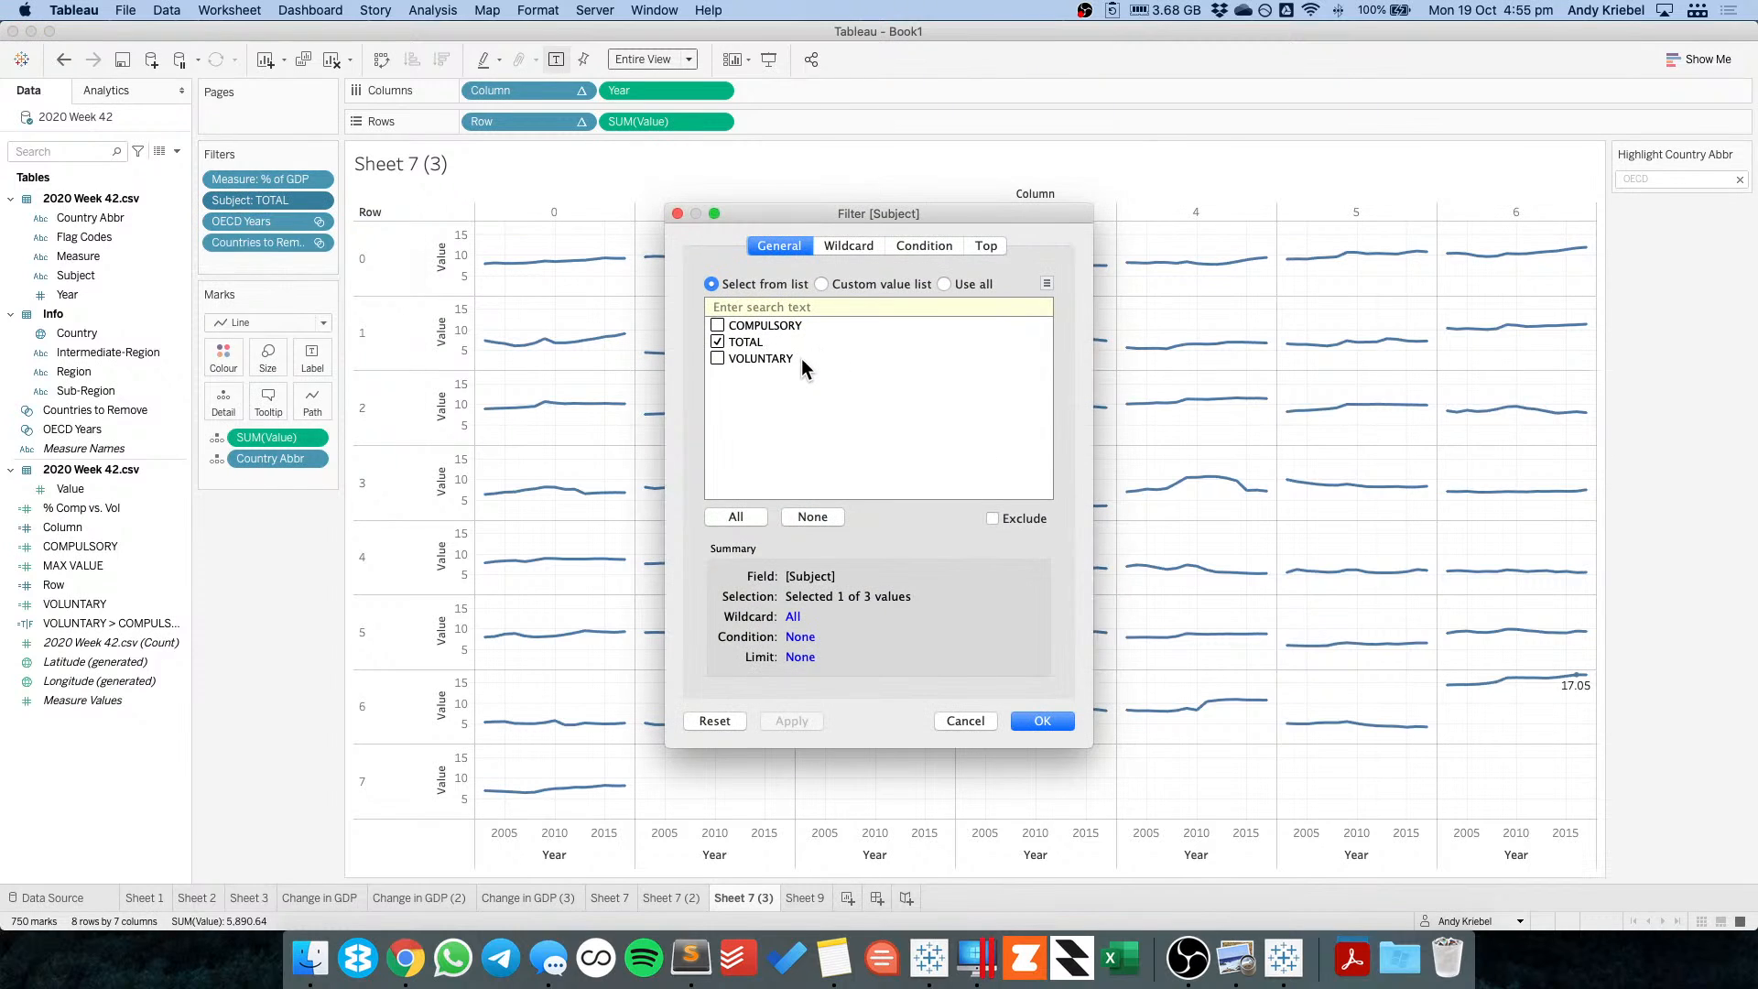
left_click(992, 518)
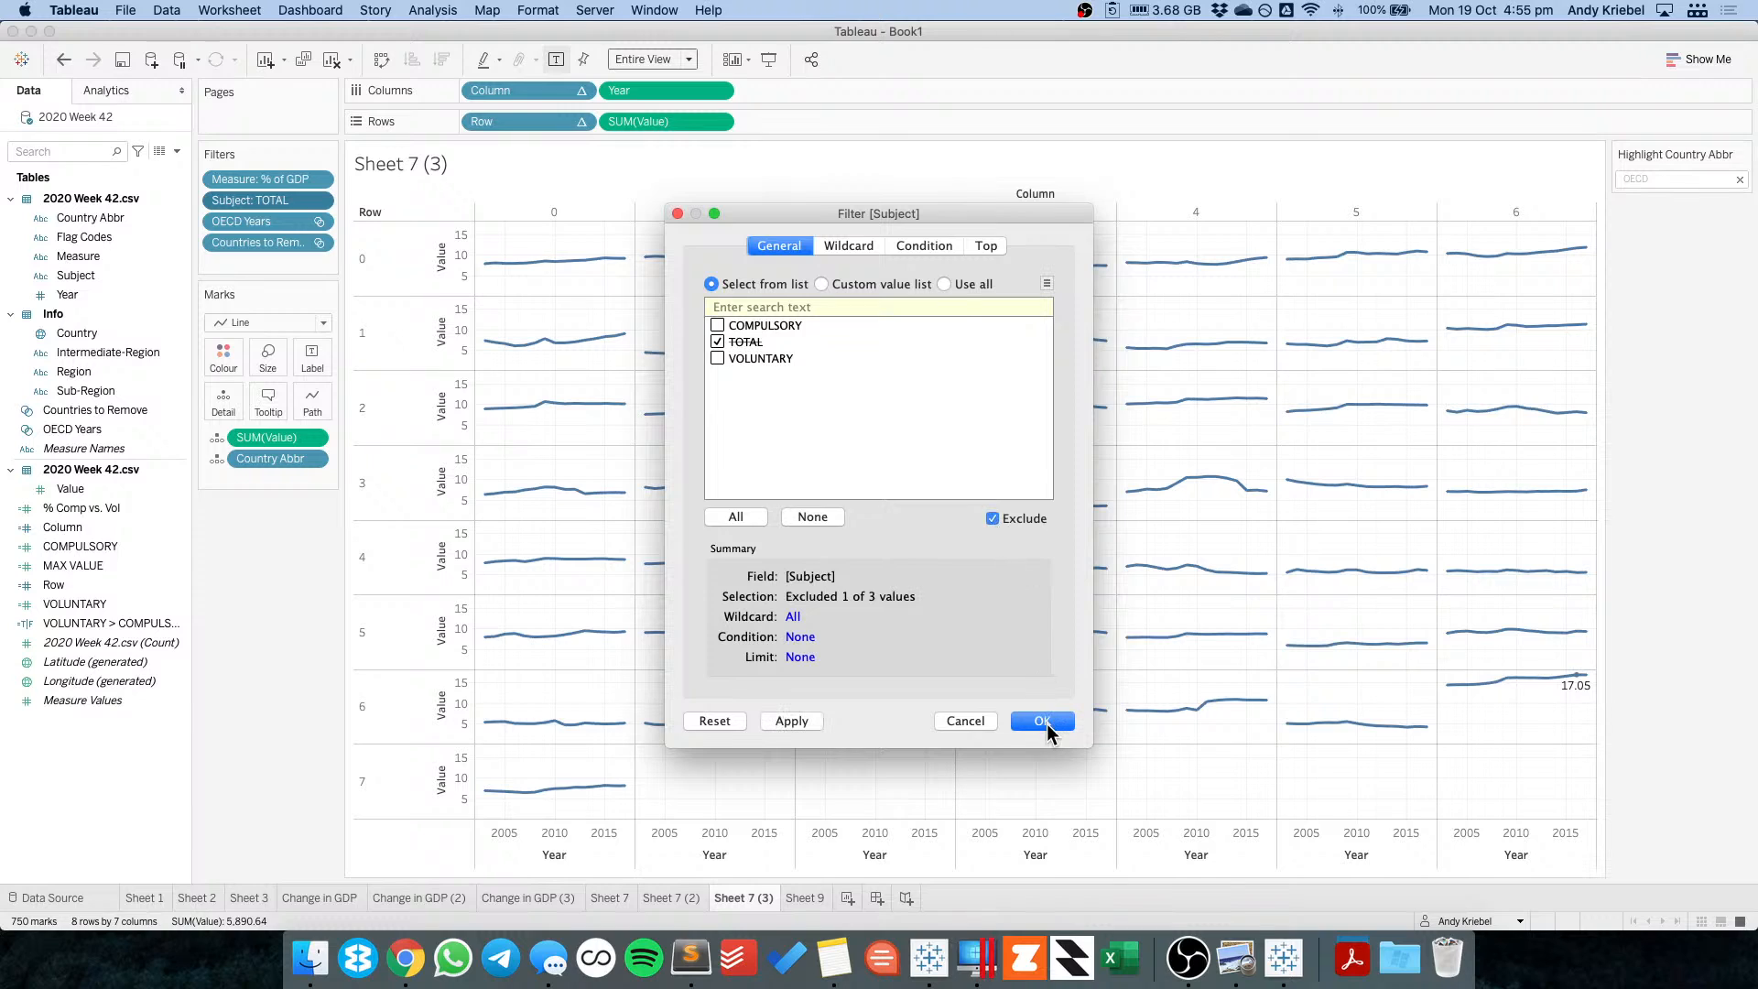
left_click(1042, 720)
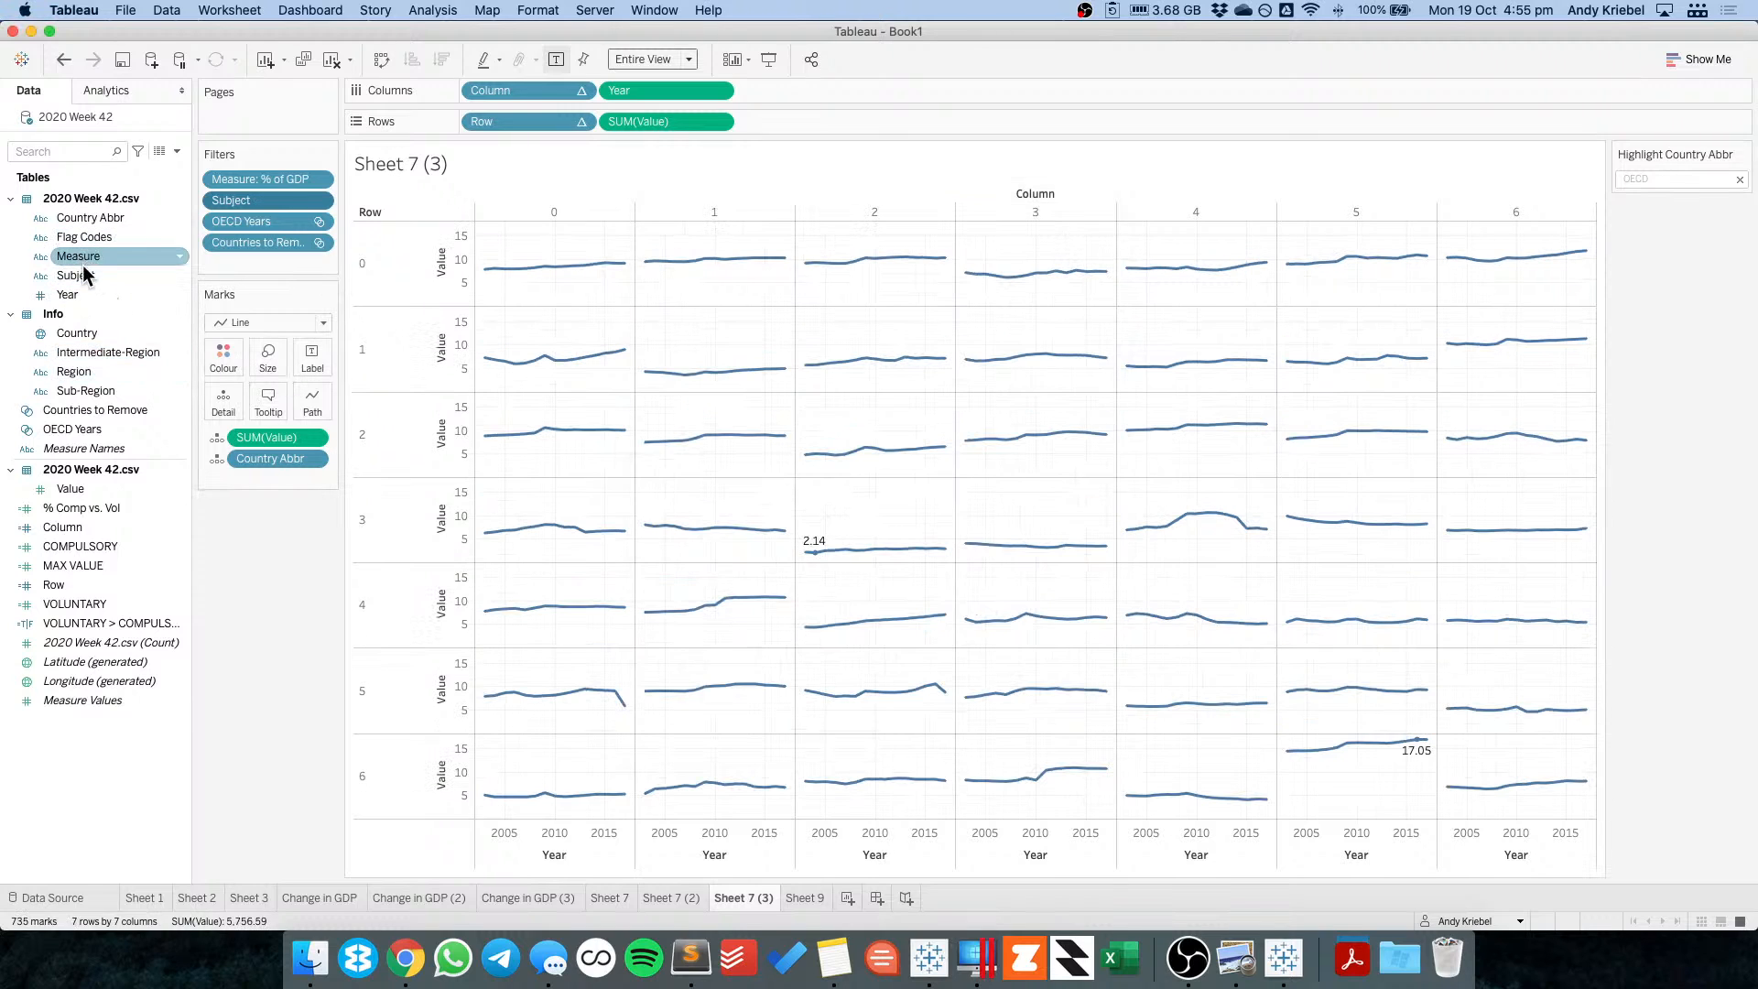
left_click_drag(81, 275, 222, 362)
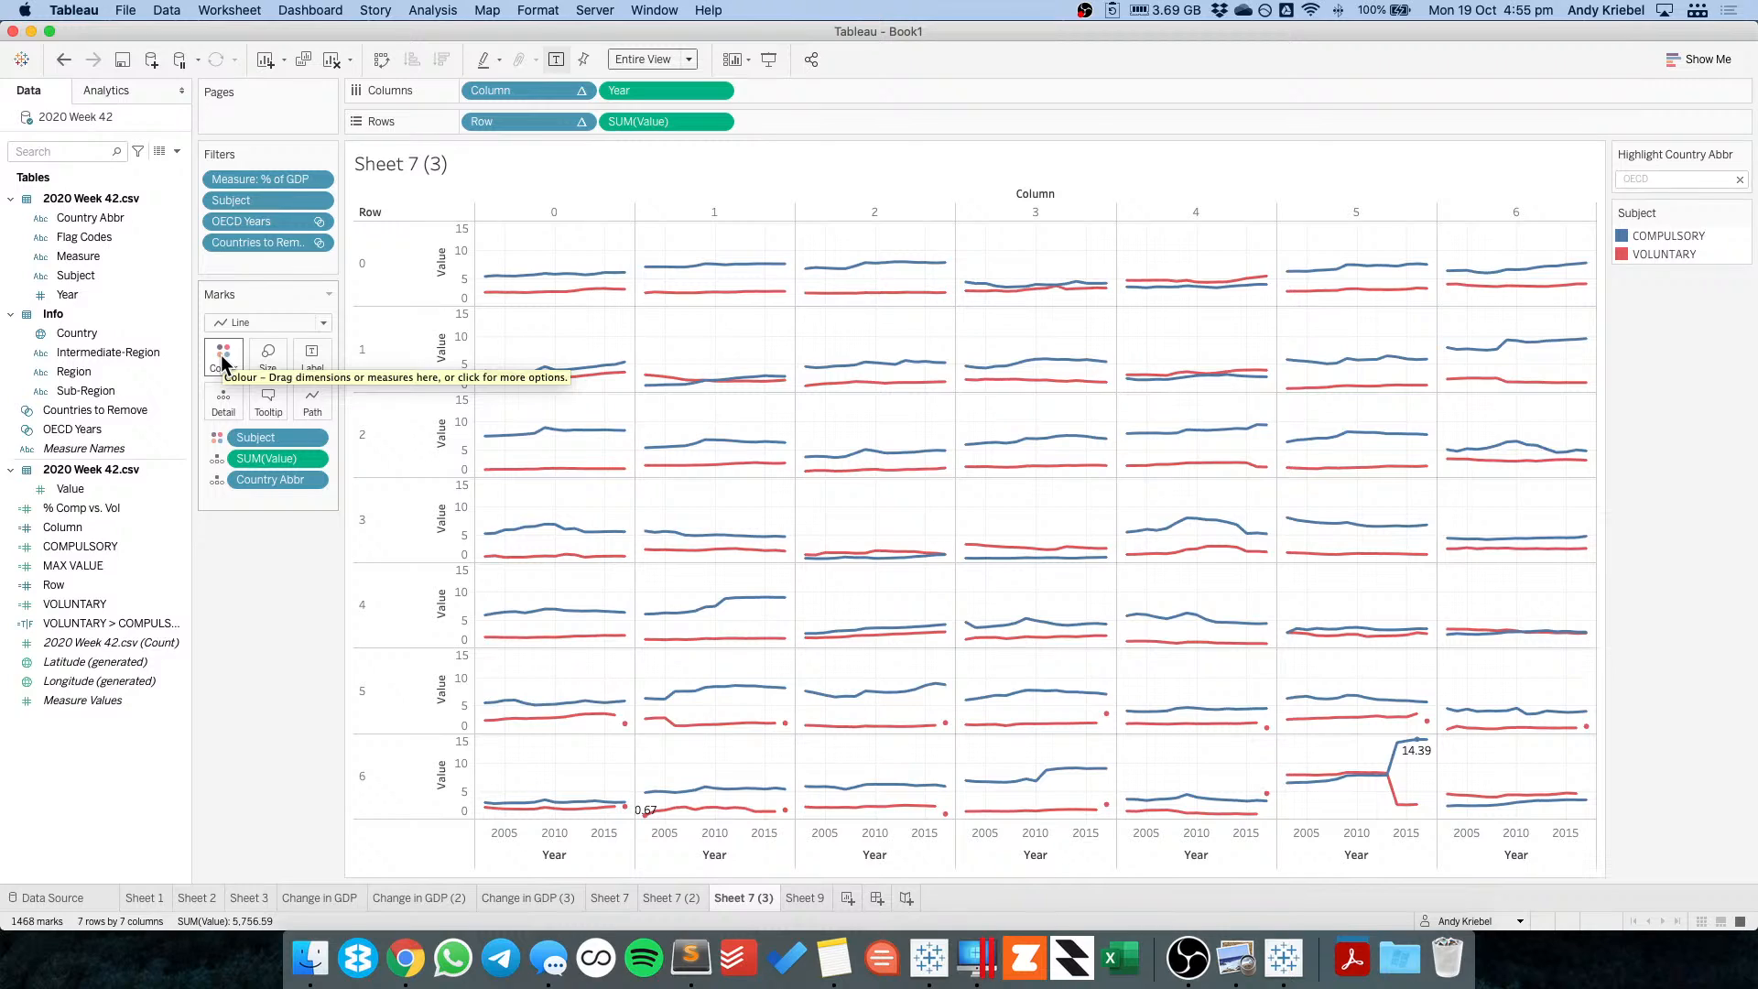
Switch to the Week 11 Life Satisfaction workbook, inspect the marks fields of its median life satisfaction lines, and return to Book1.
mouse_move(1267, 732)
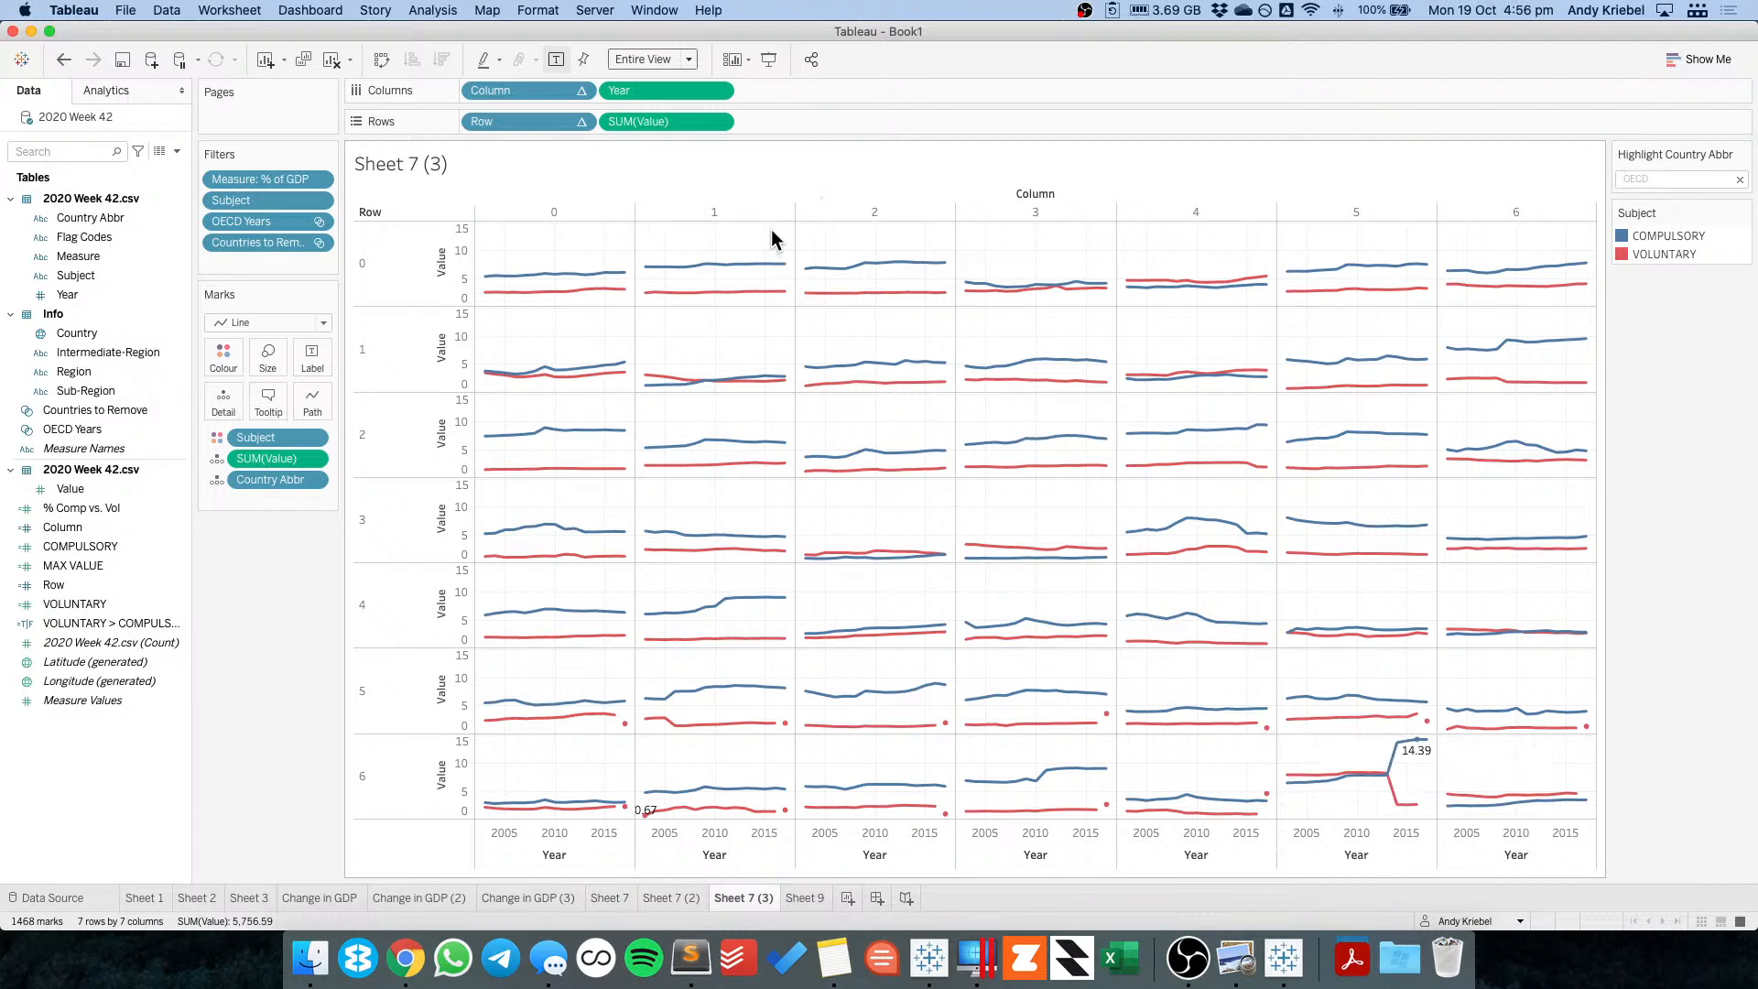
key("super+Tab")
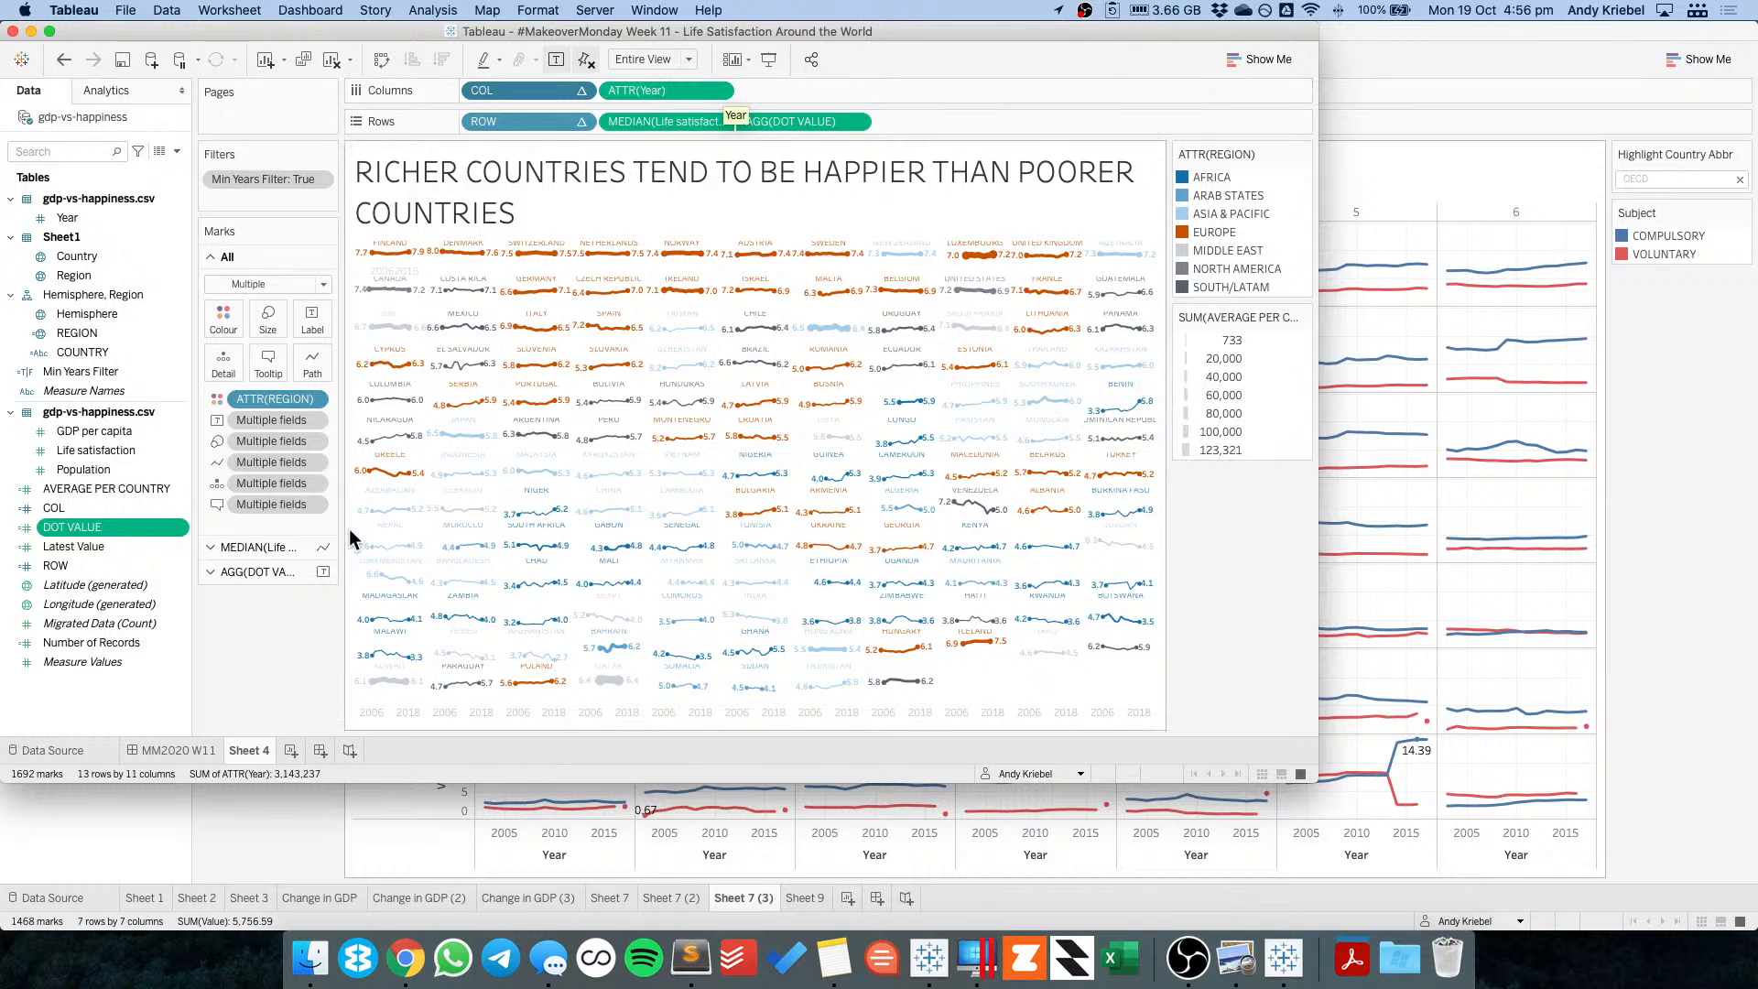
left_click(274, 548)
key("super+Tab")
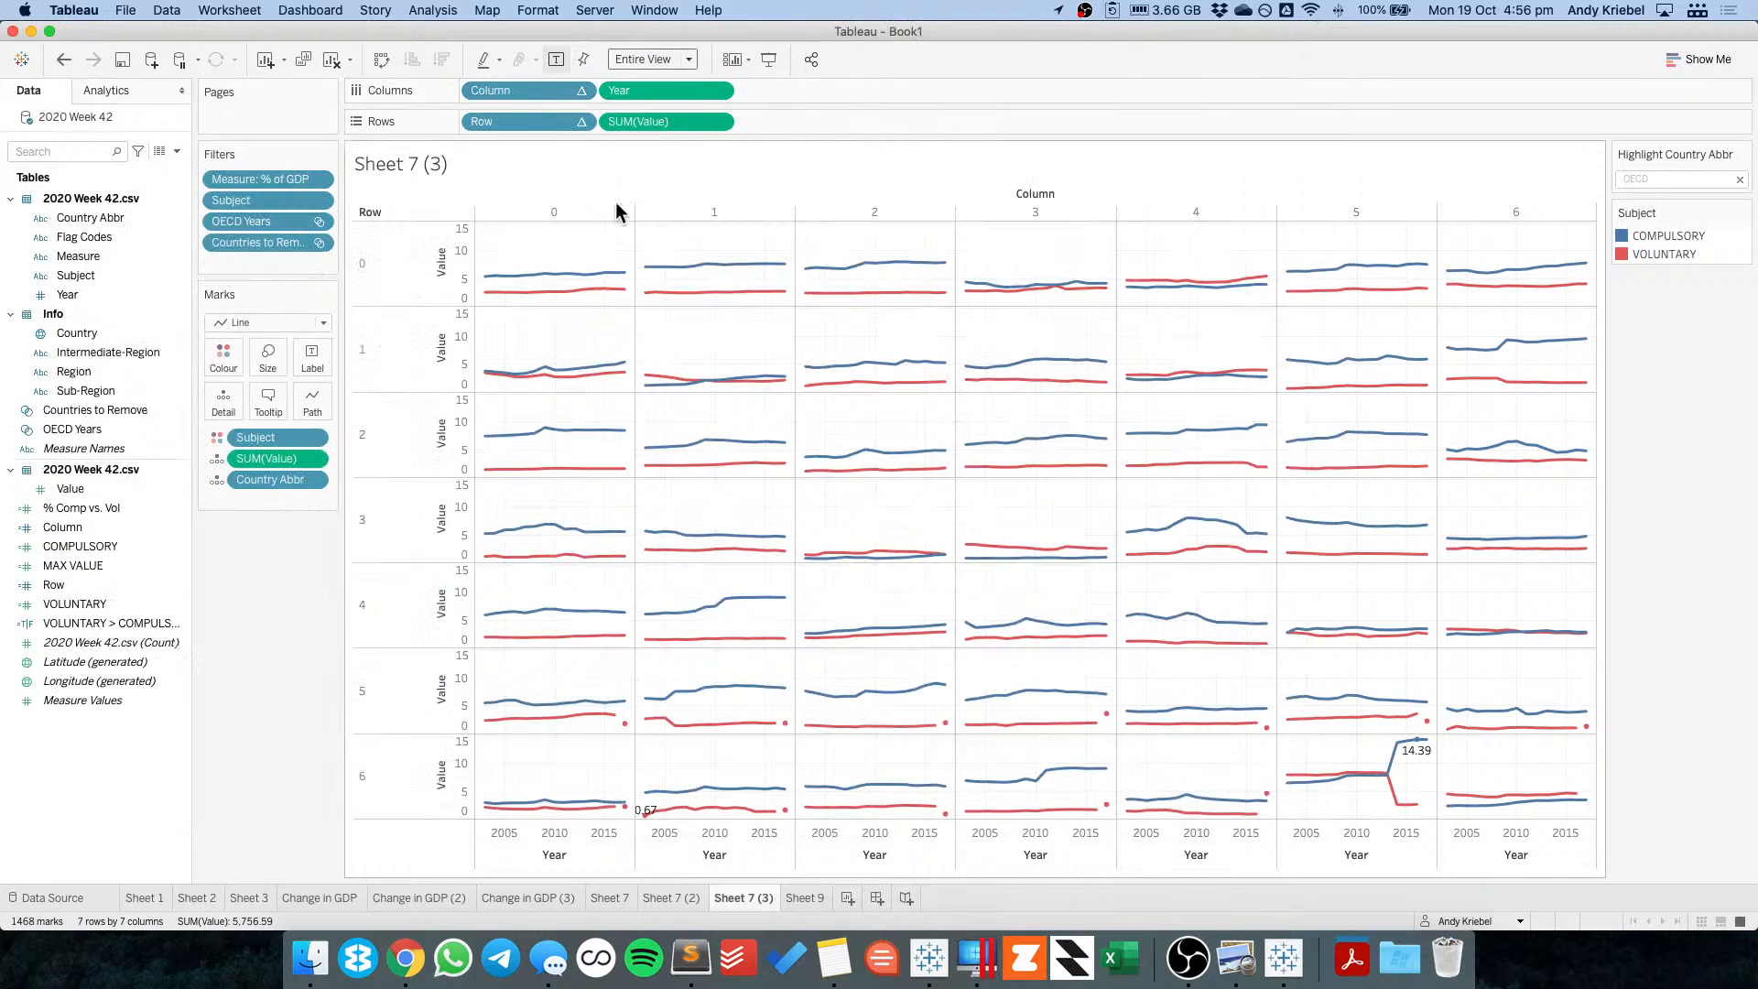
Convert Year on the columns to an attribute and add Year to the path of the lines.
left_click(719, 90)
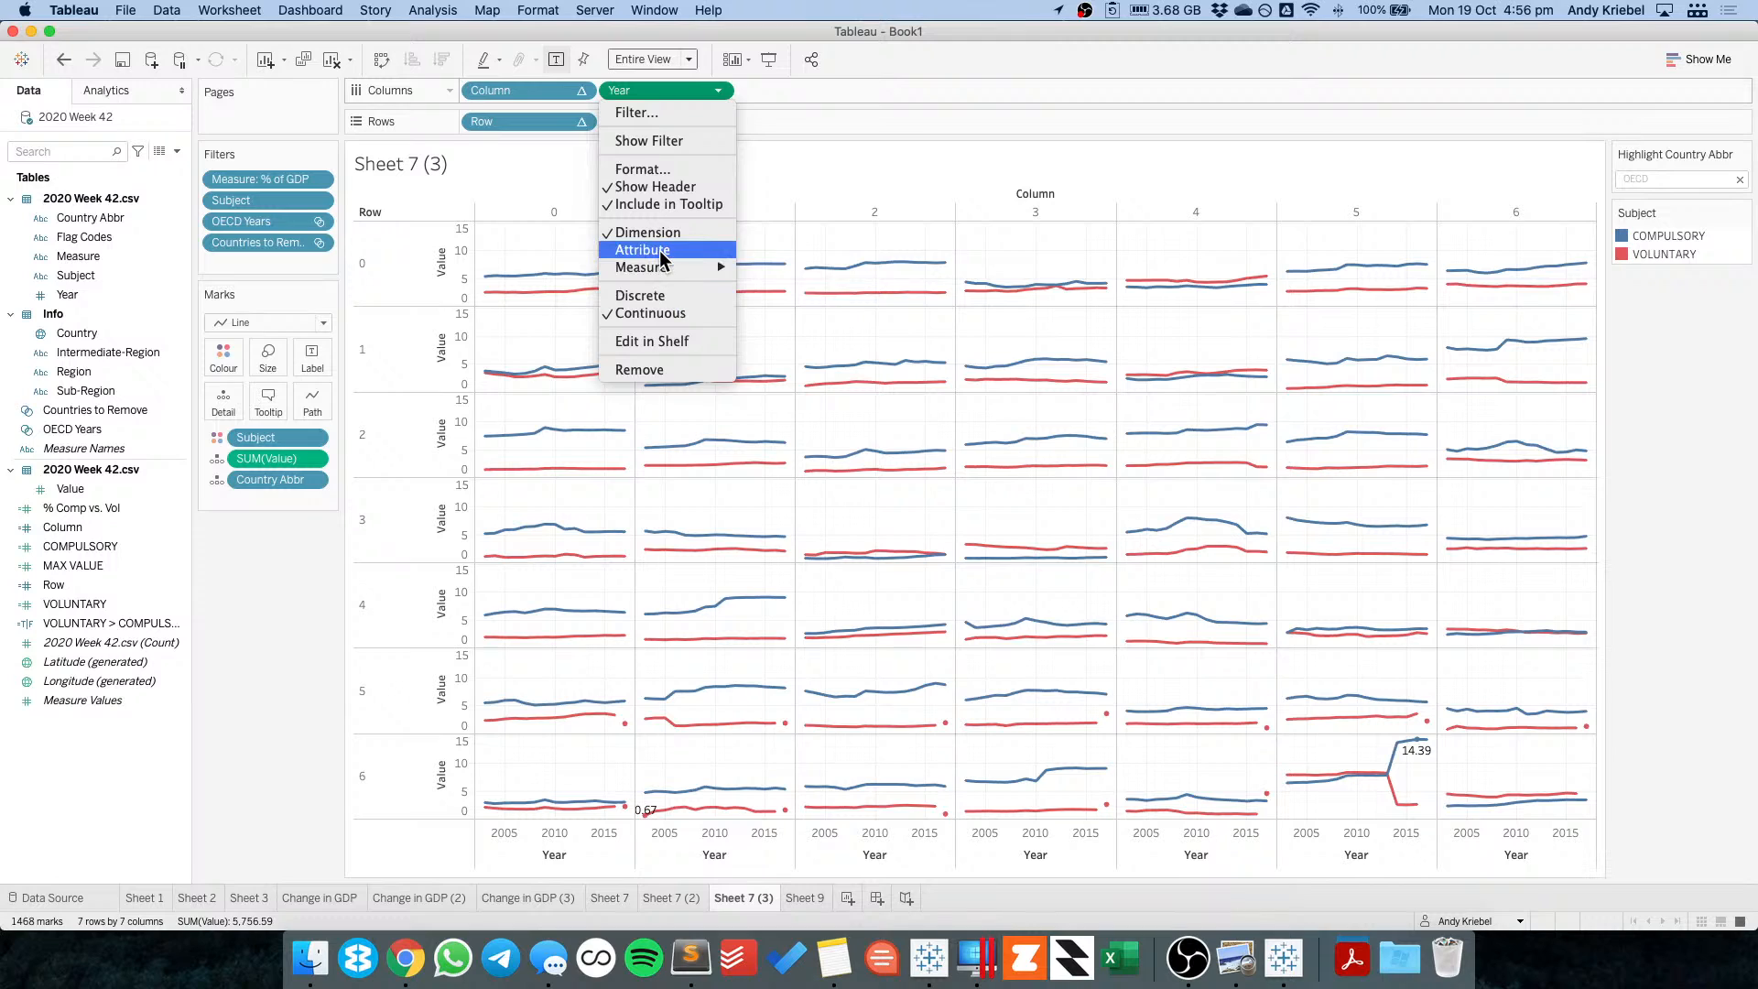
left_click(659, 250)
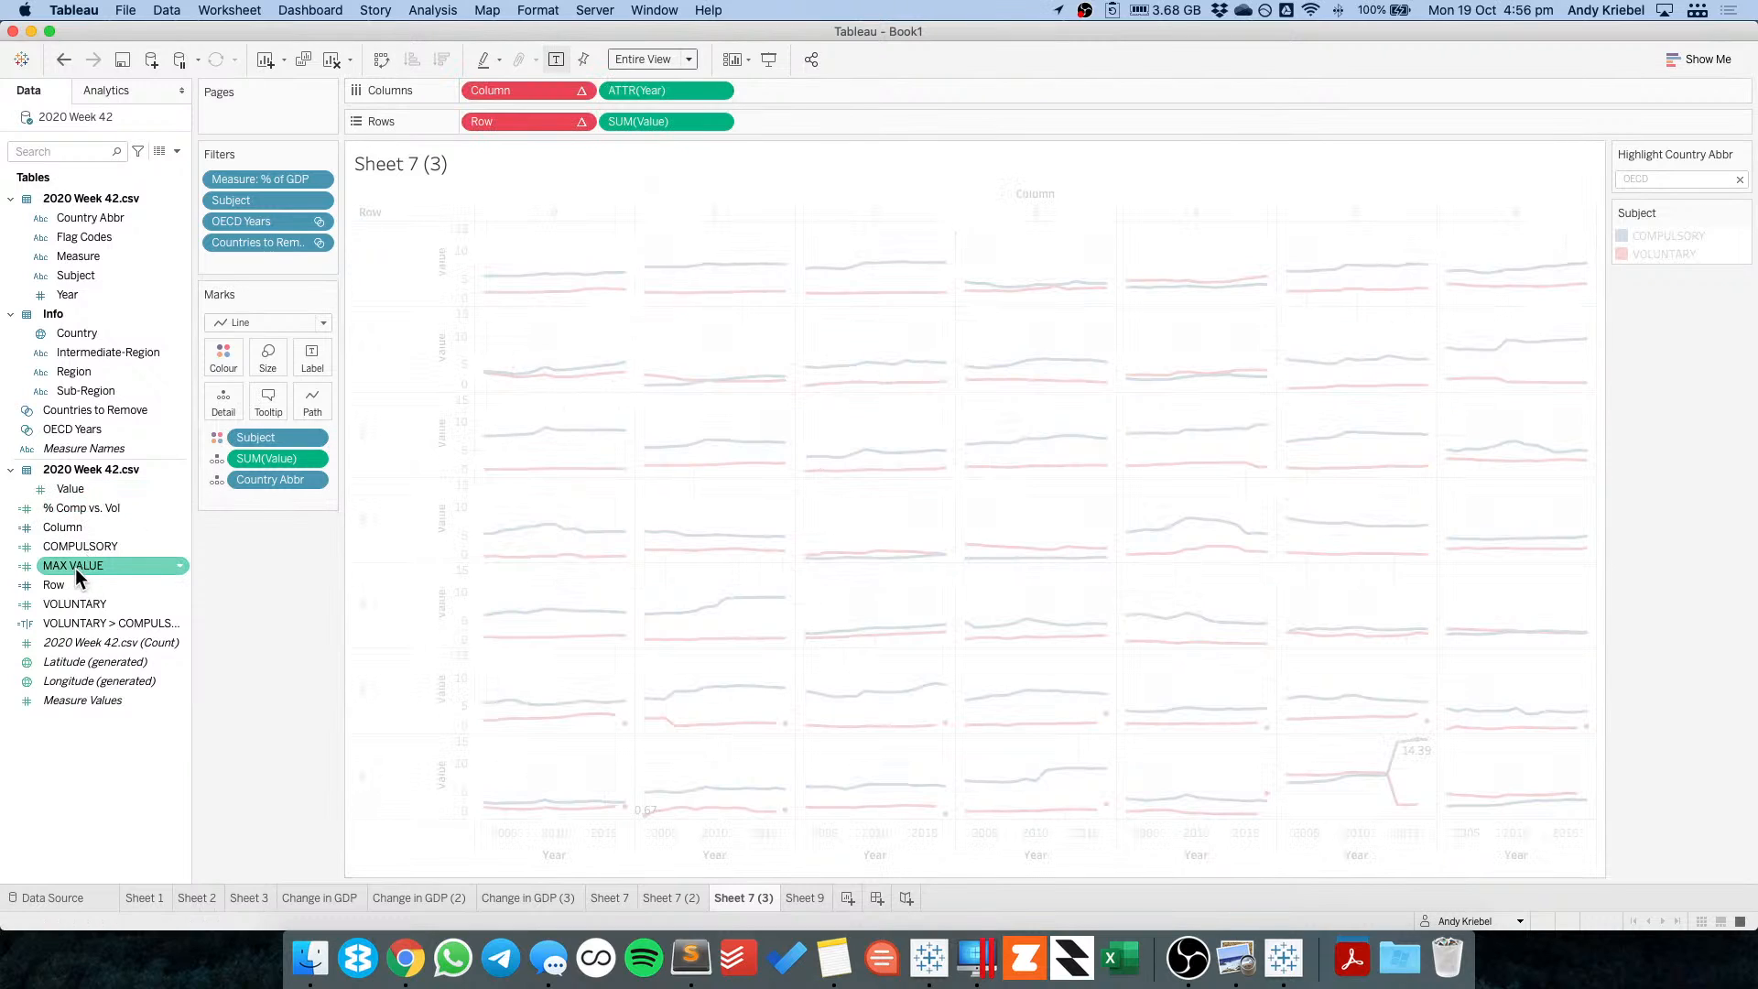
left_click_drag(84, 299, 224, 400)
left_click_drag(250, 502, 312, 404)
Check the COL field's table calculation settings in the Week 11 Life Satisfaction workbook and return to Book1.
key("super+Tab")
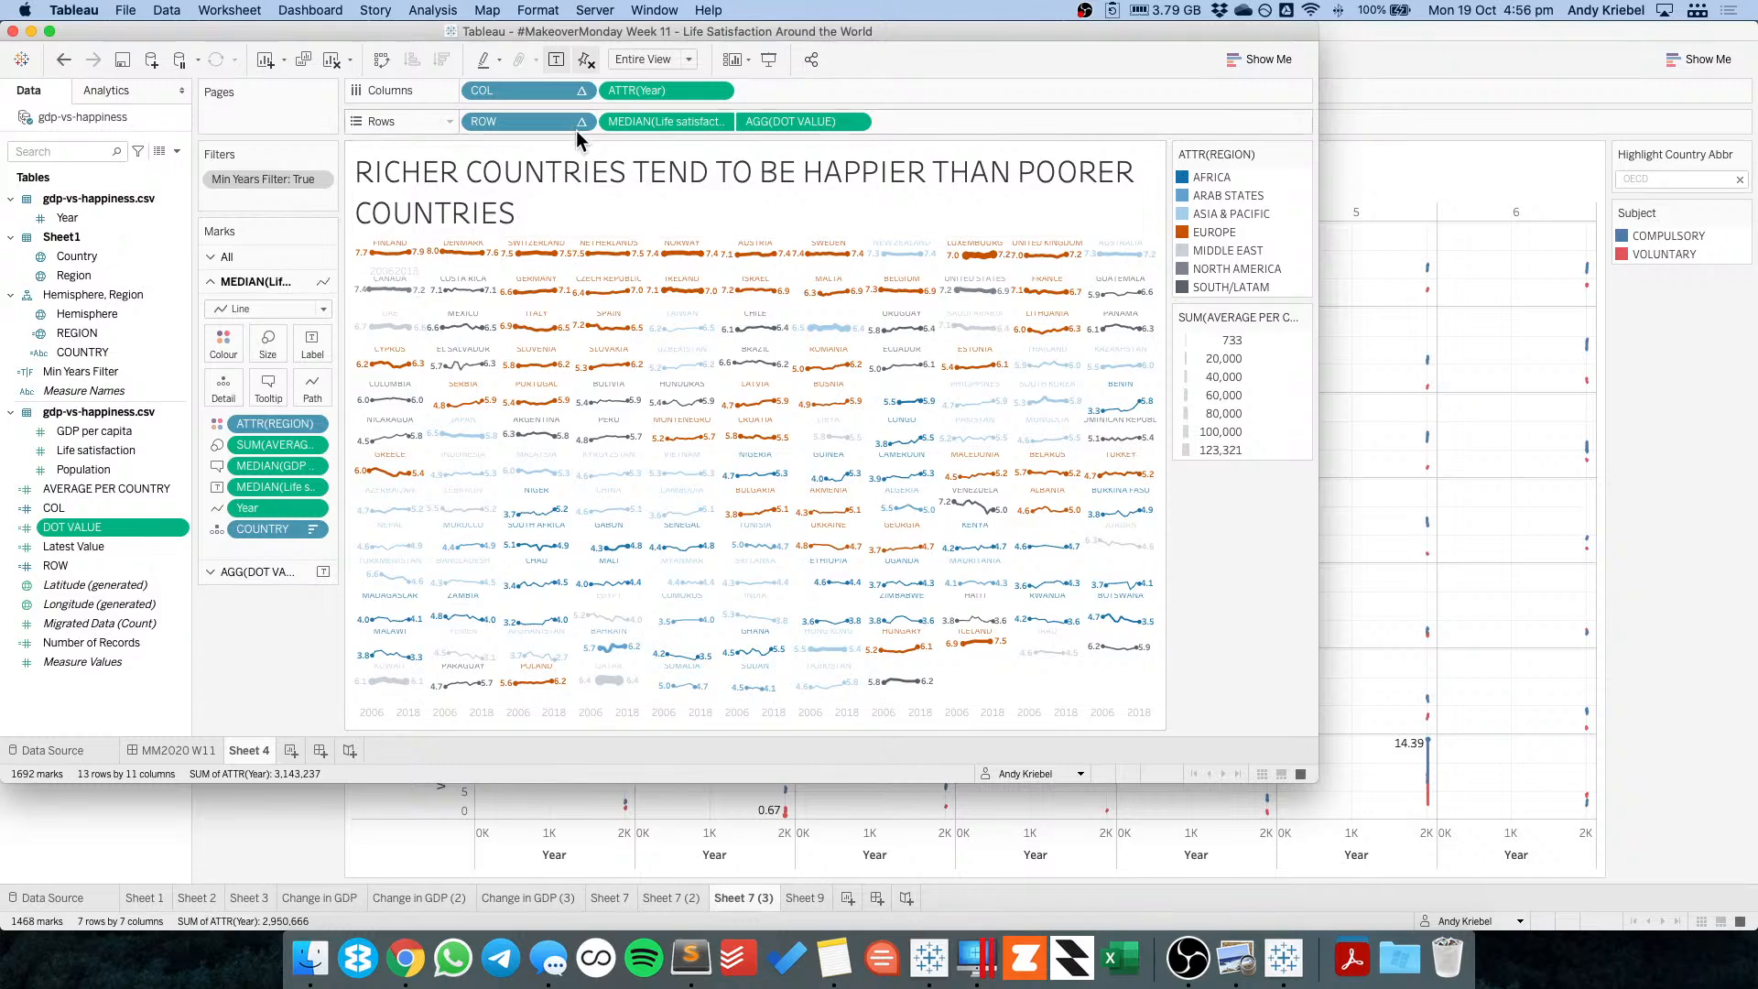
left_click(580, 90)
left_click(550, 342)
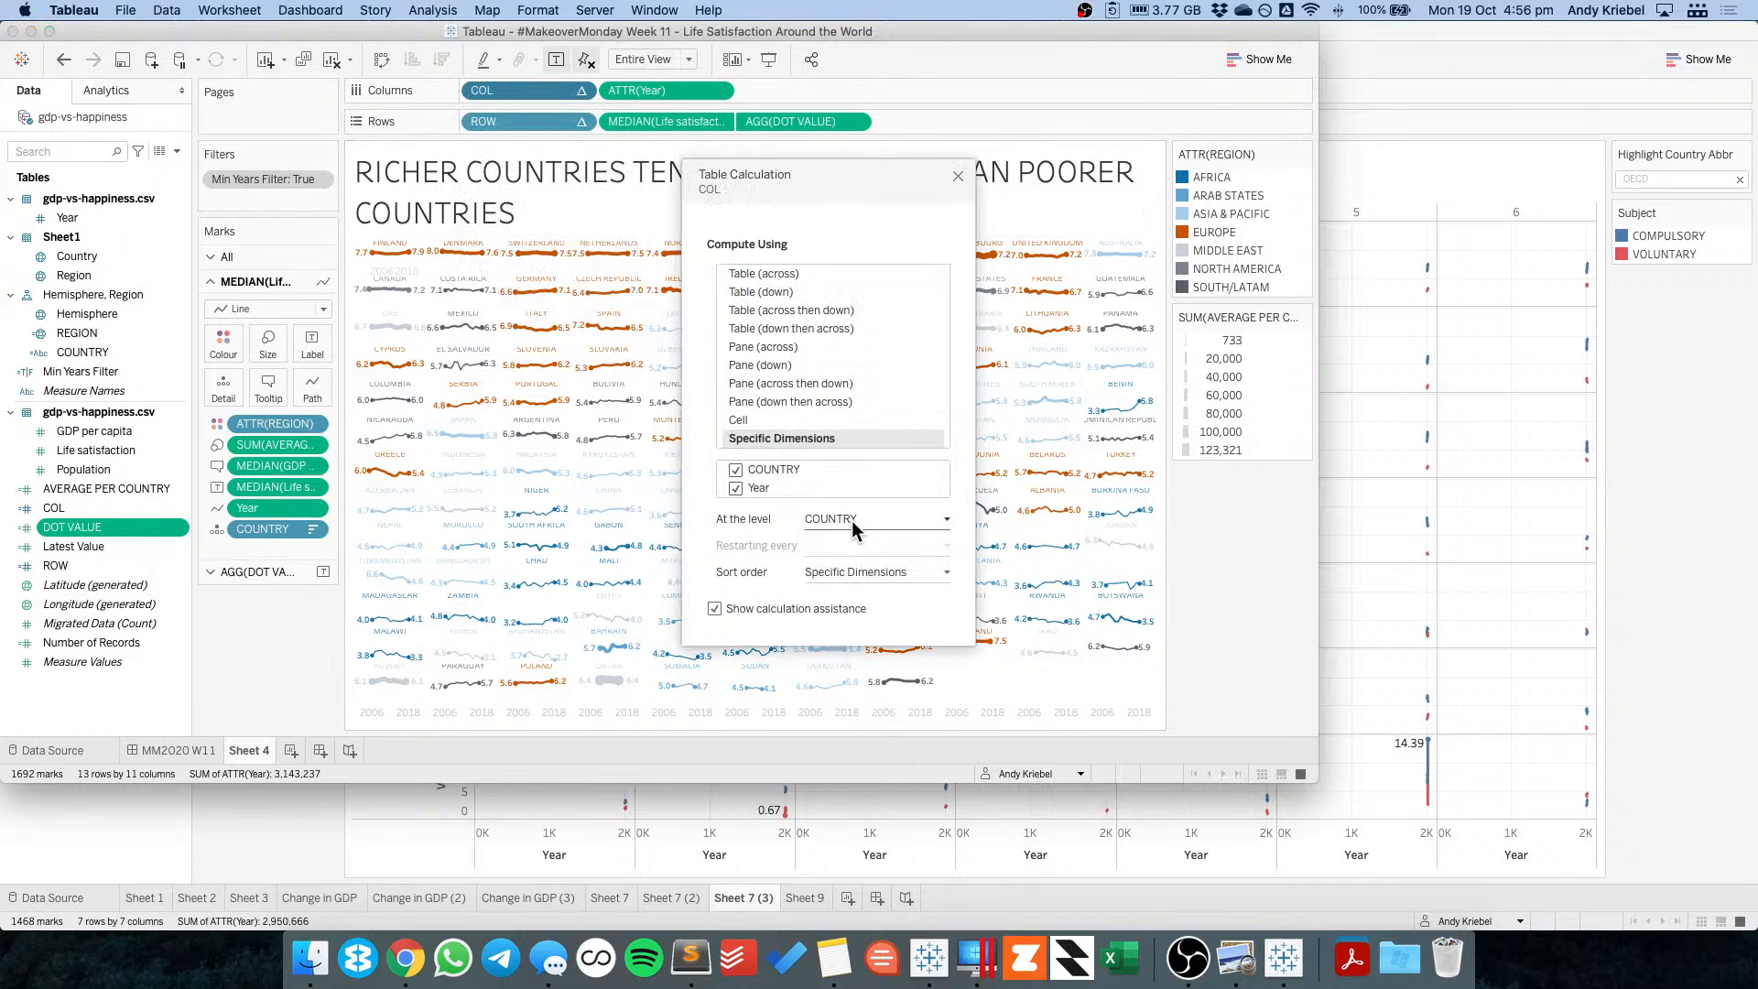
key("super+Tab")
Include Subject in the Column field's table calculation alongside Country Abbr and Year.
left_click(580, 90)
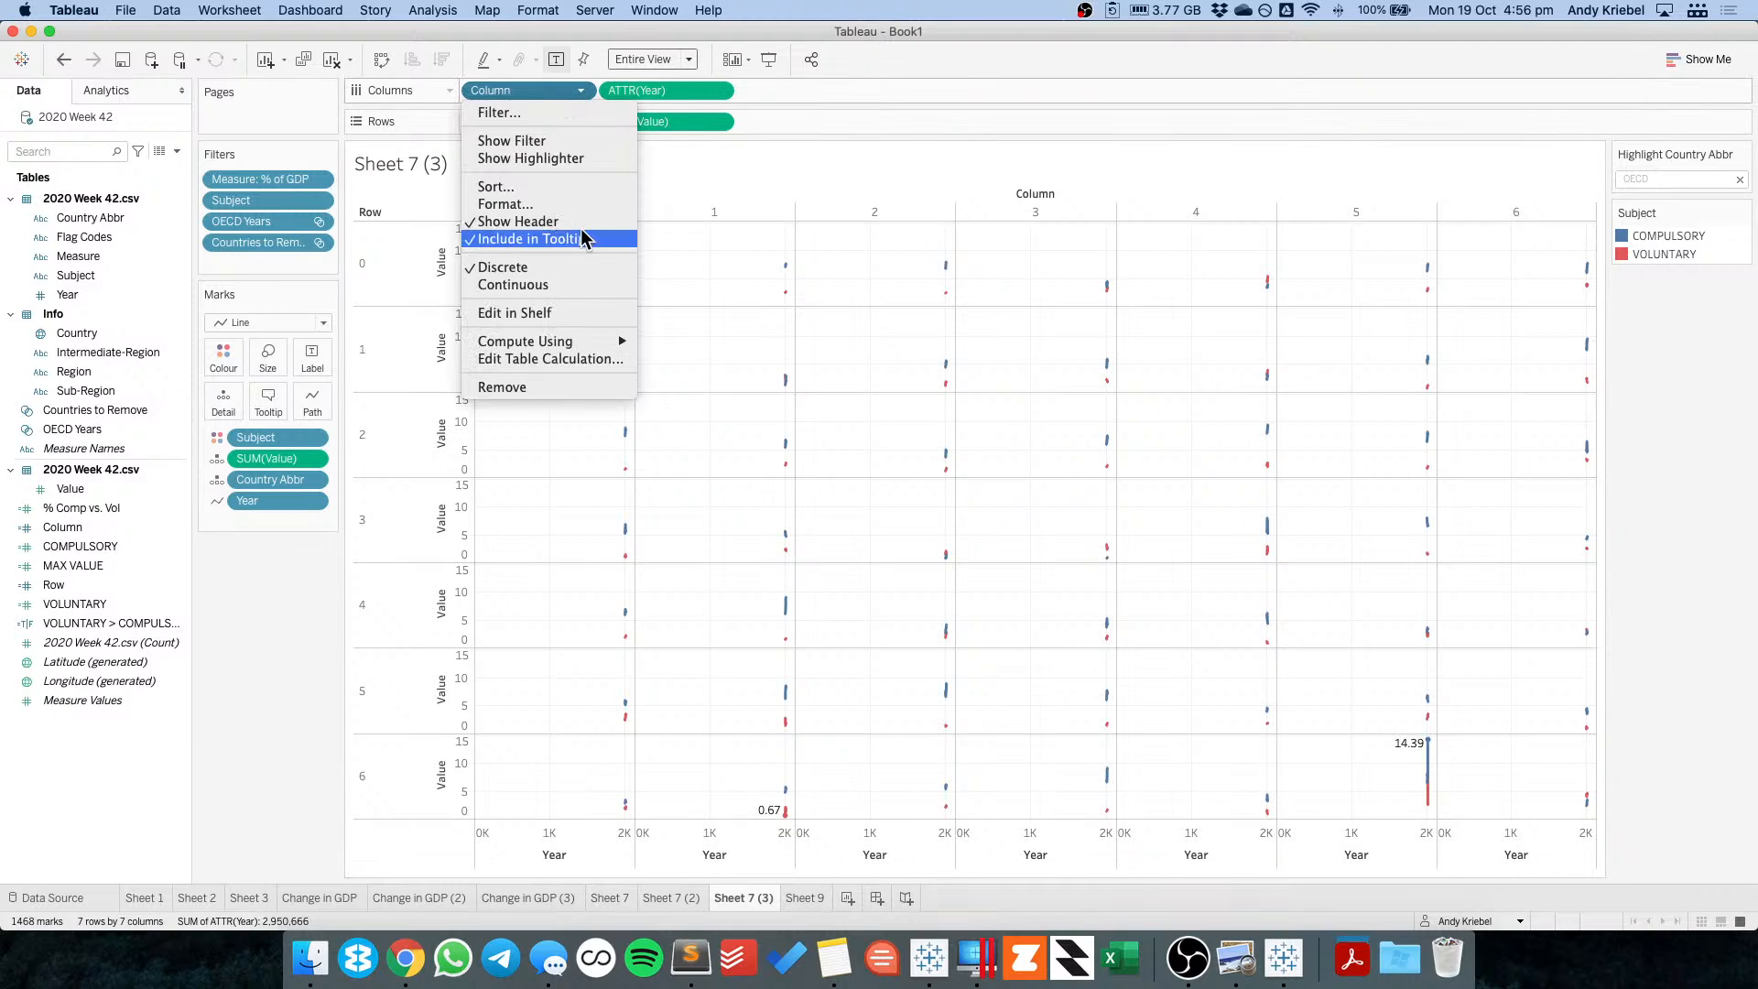
left_click(549, 358)
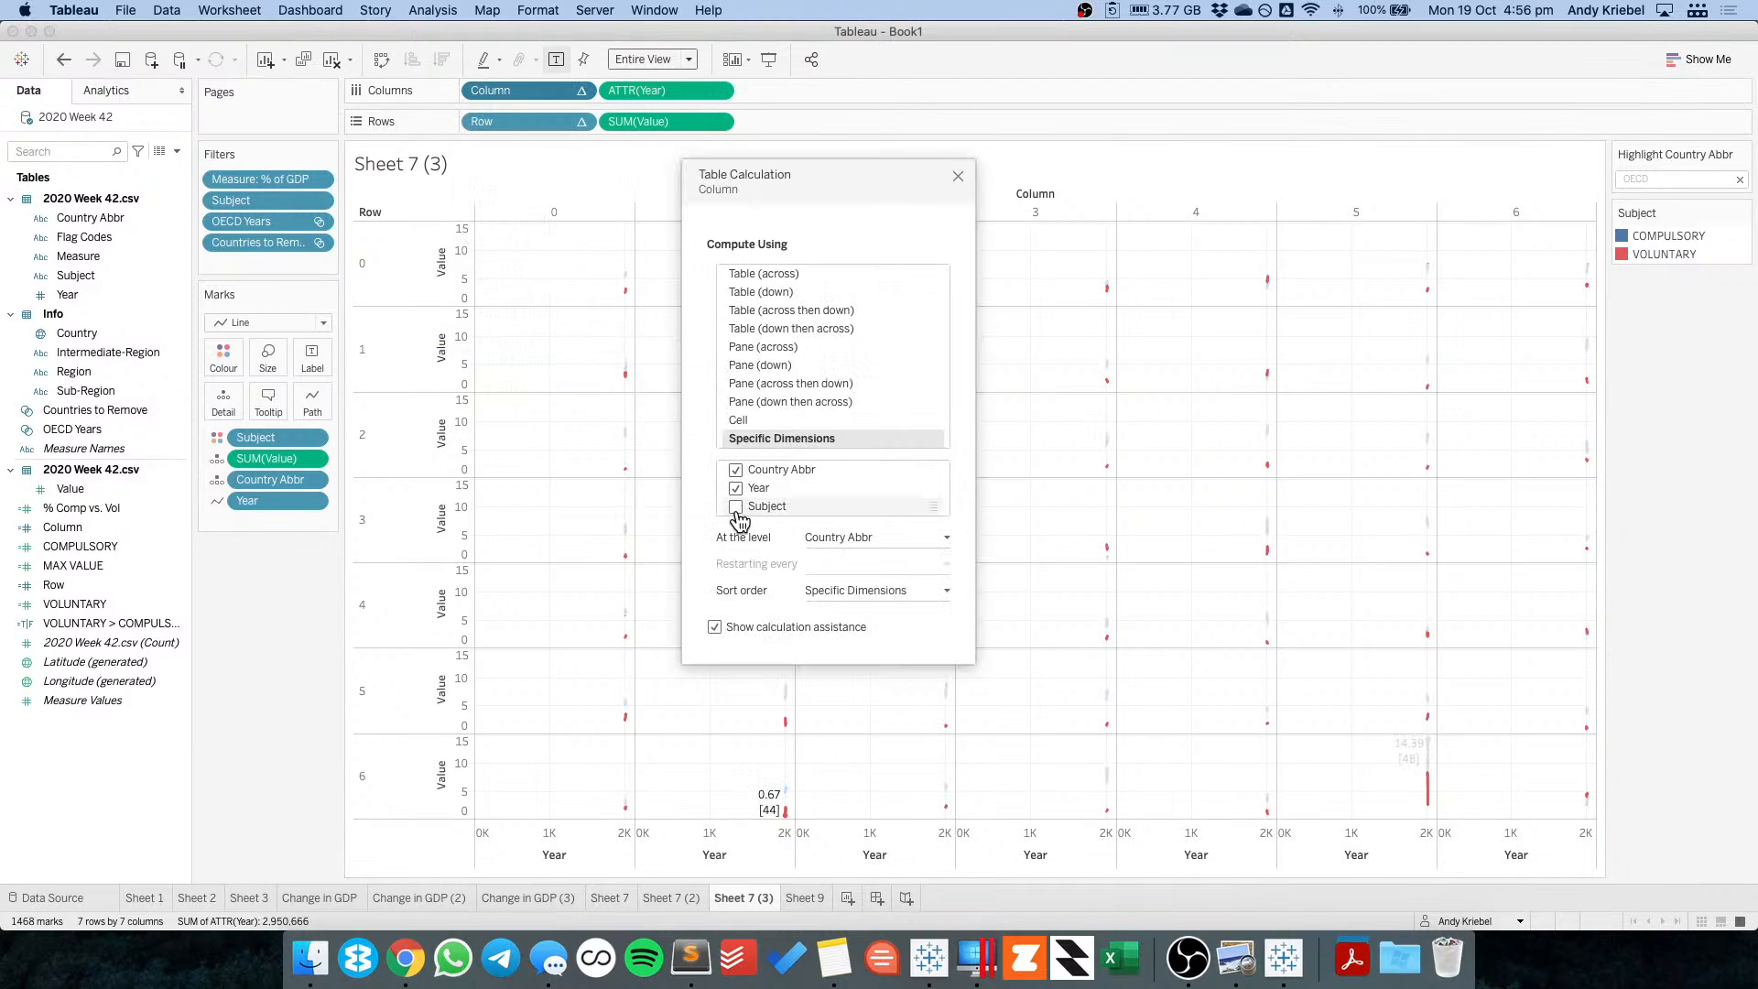
key("super+Tab")
key("super+Tab")
Include Subject in the Row field's table calculation, order it between Country Abbr and Year, and close the settings.
left_click(580, 122)
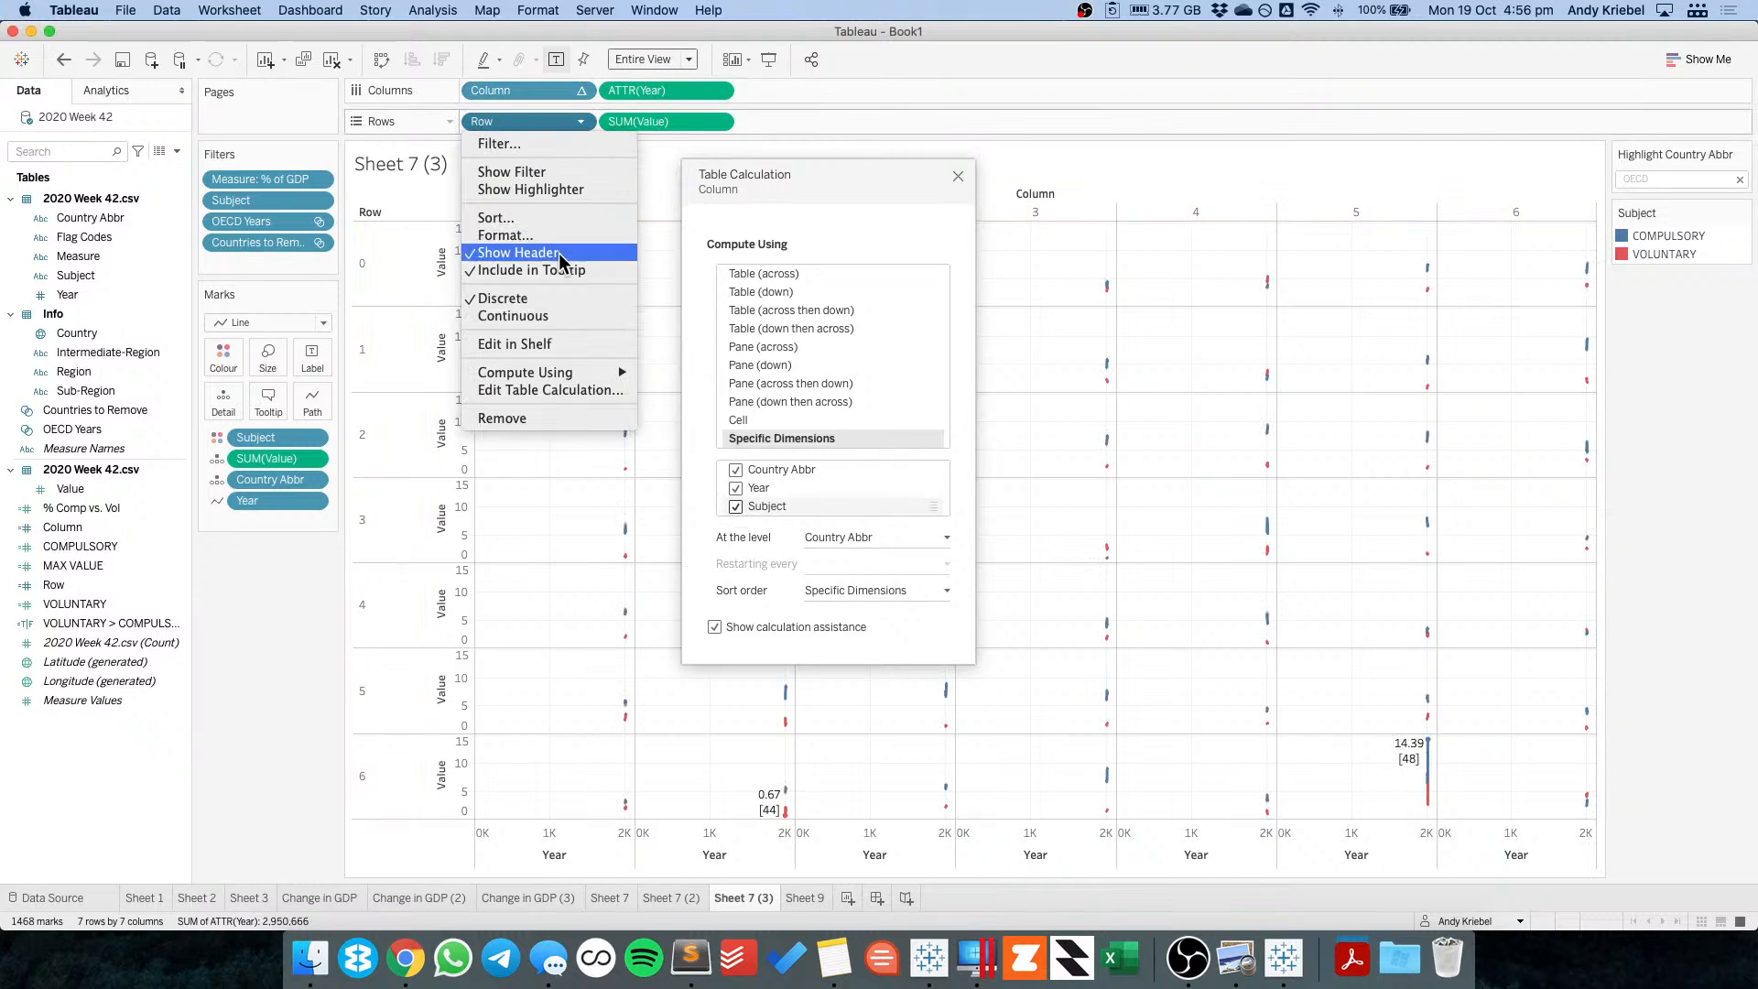
left_click(564, 388)
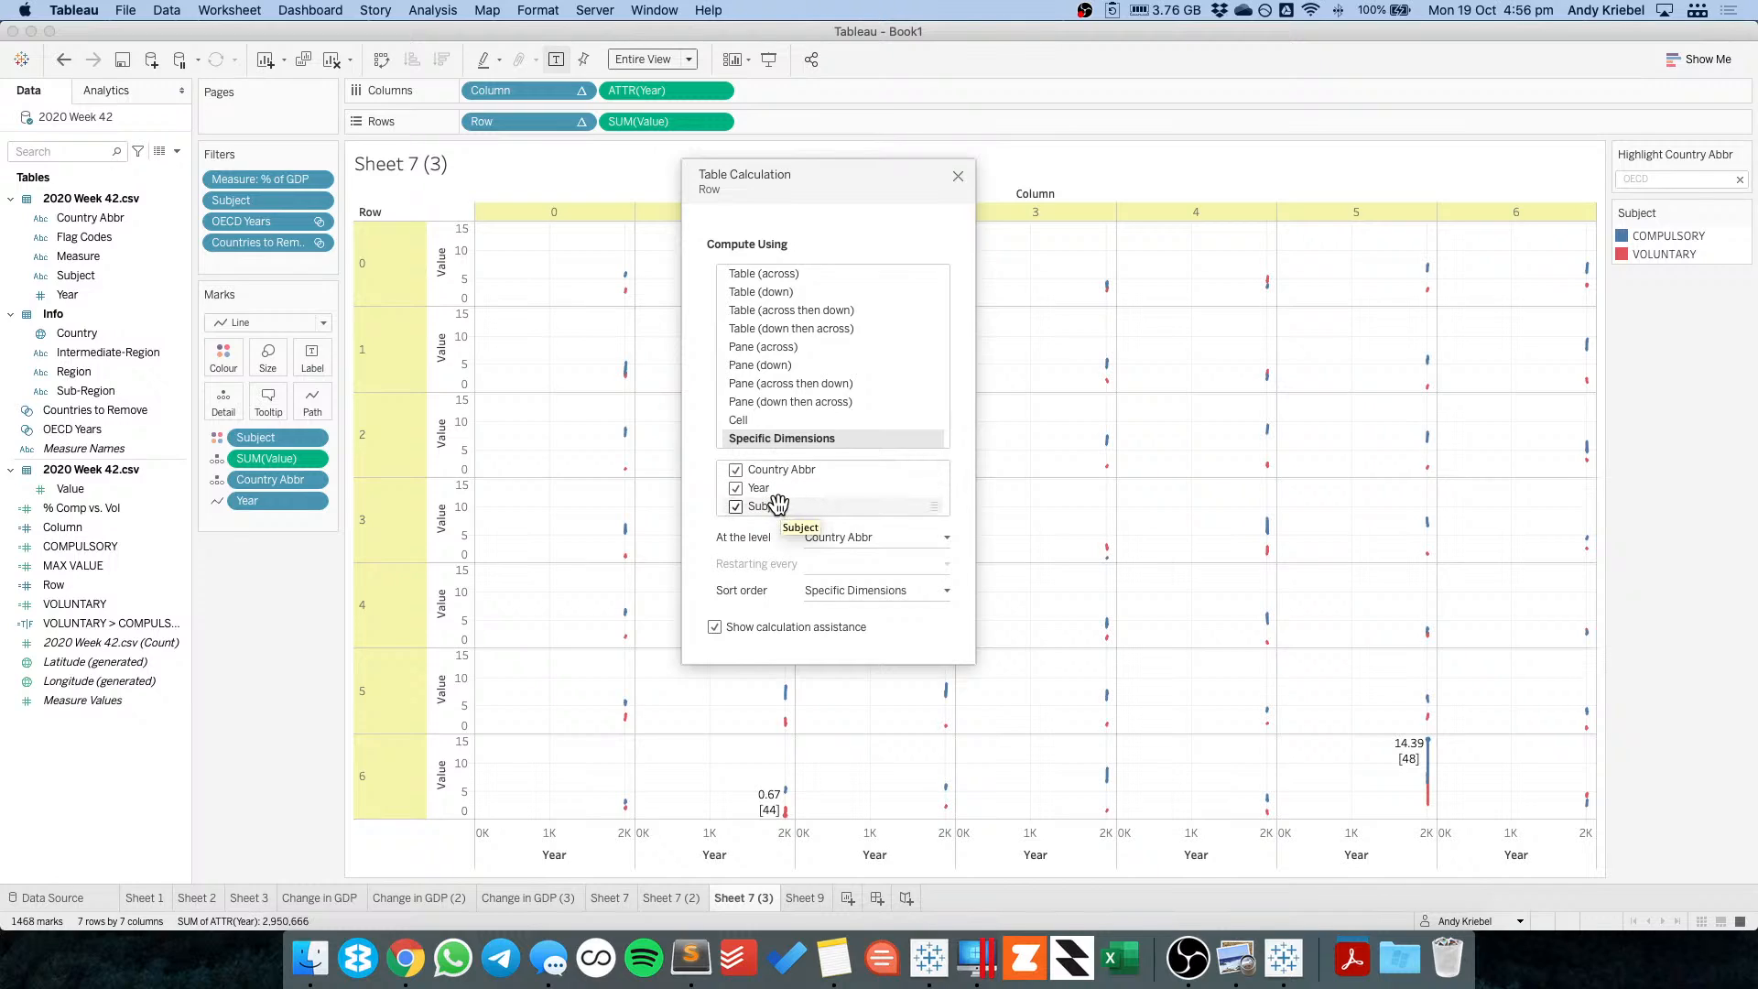
left_click_drag(777, 505, 778, 480)
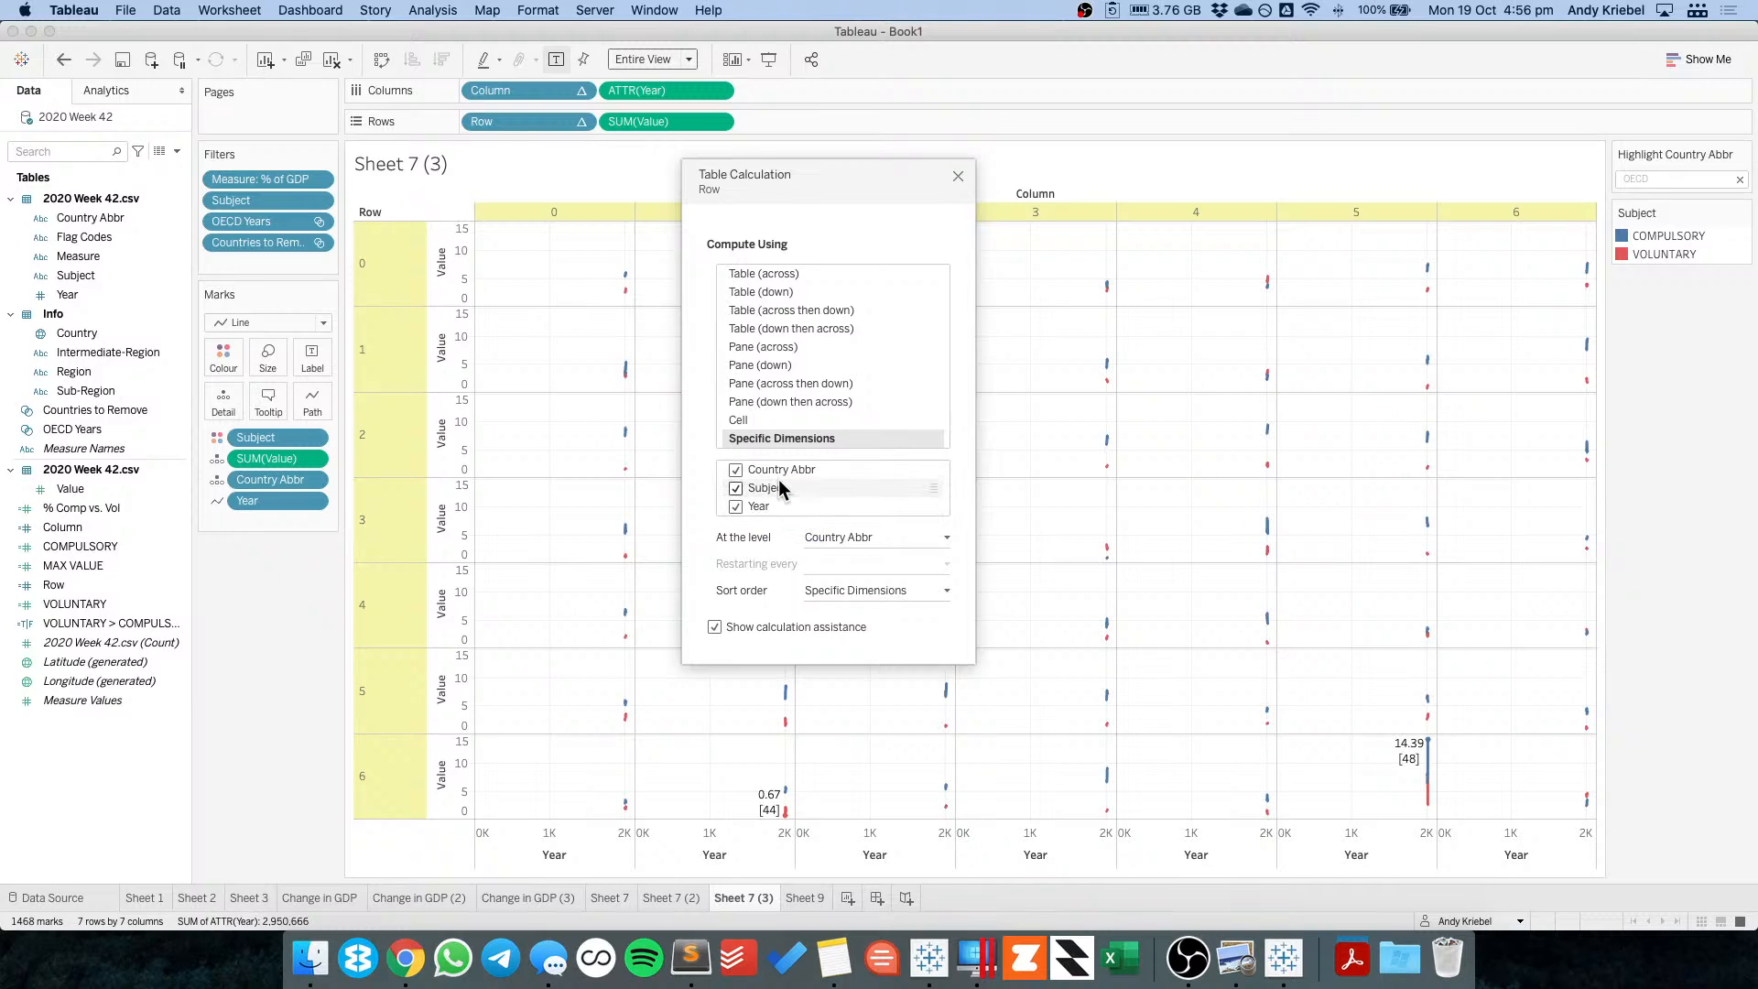
left_click(579, 123)
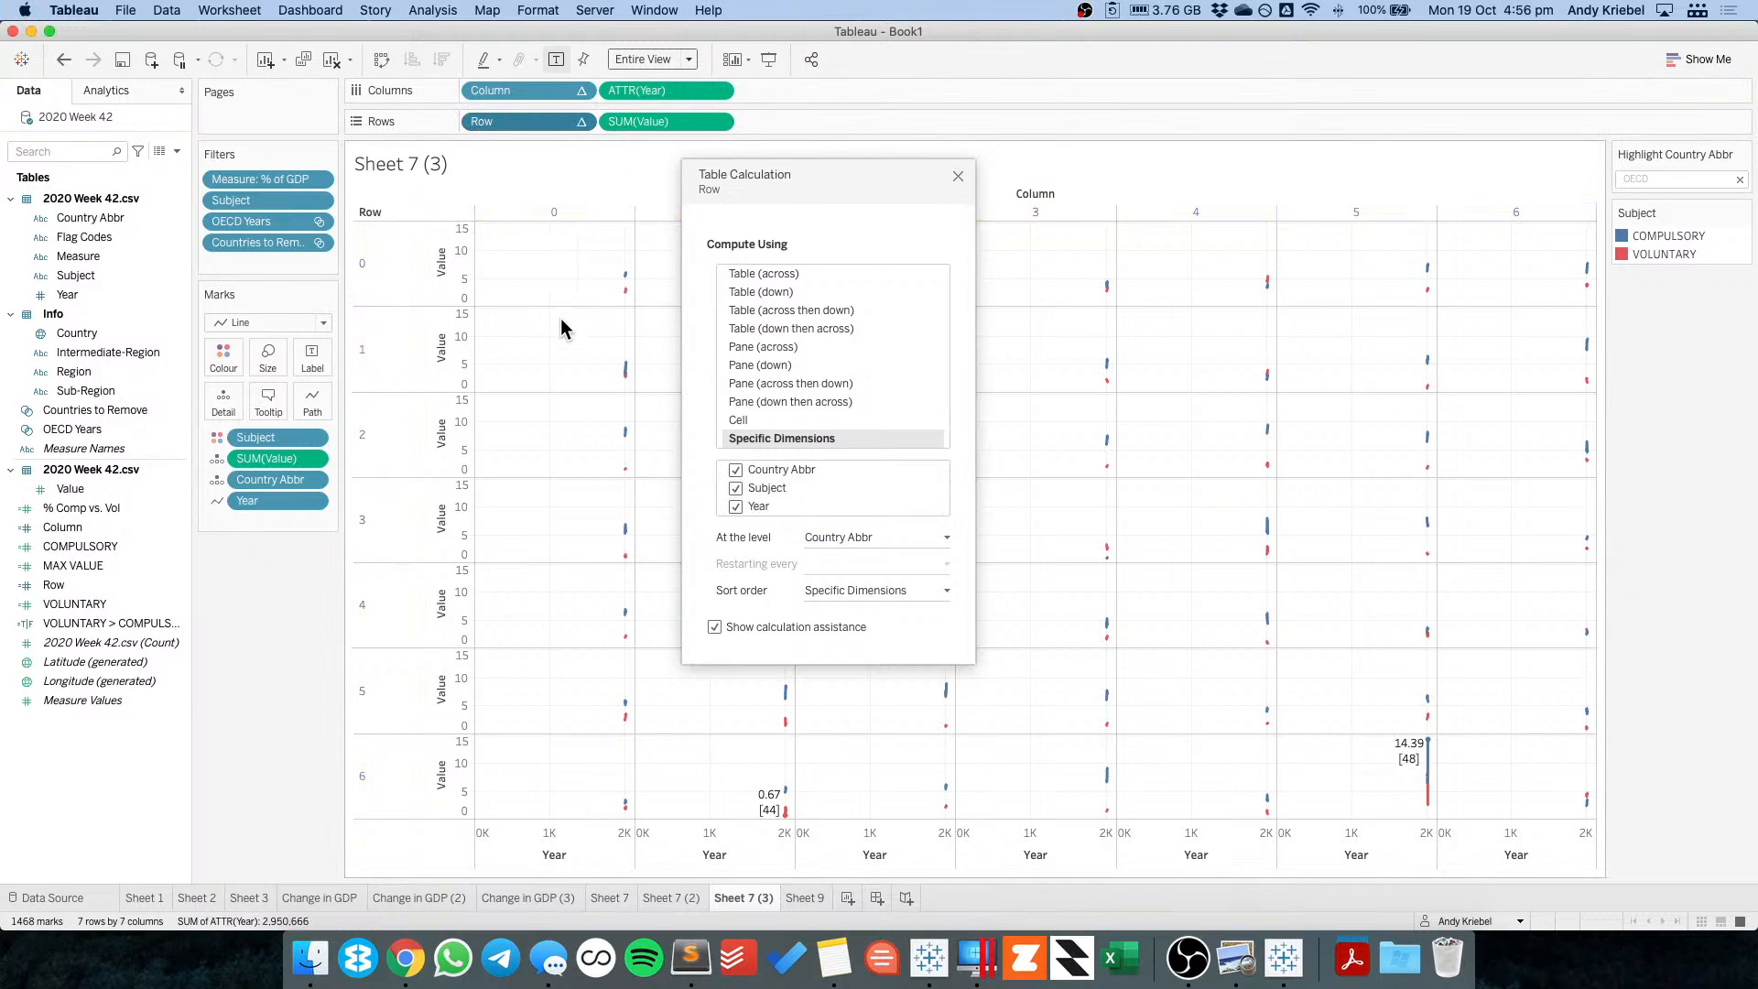
left_click(958, 176)
Undo the recent table calculation, path and Year attribute changes on Sheet 7 (3), restoring Year as a dimension.
left_click(63, 59)
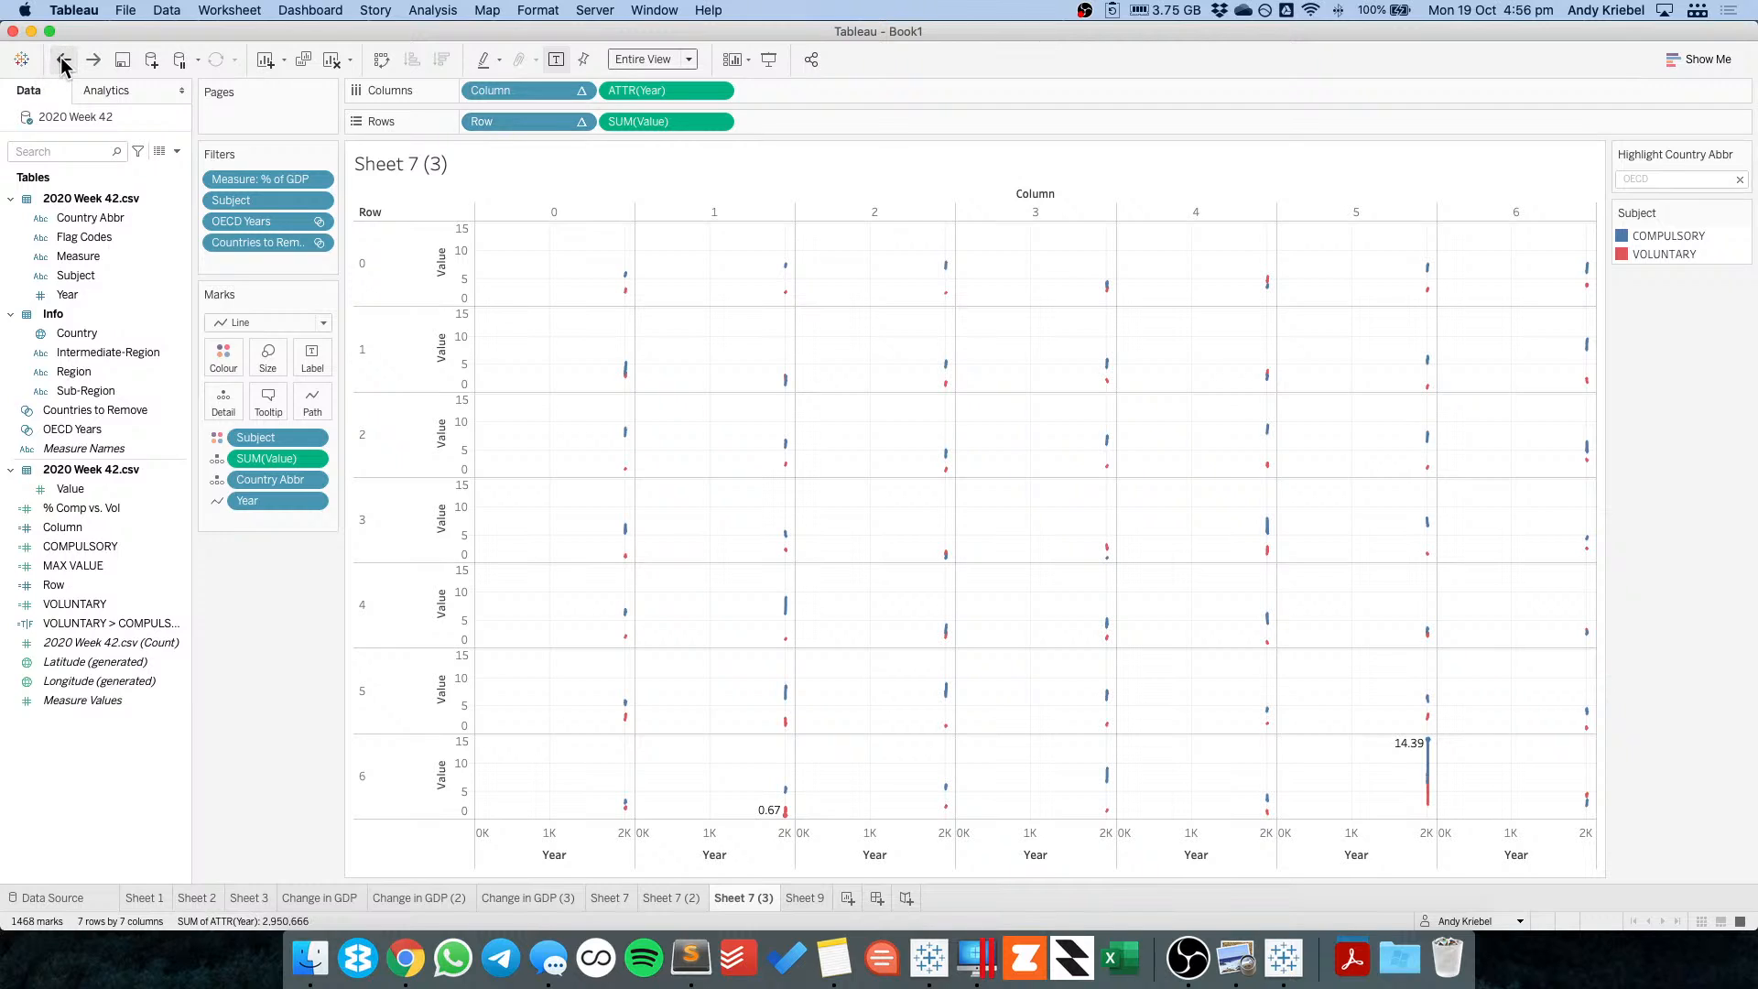
left_click(63, 60)
left_click(63, 59)
left_click(63, 59)
left_click(64, 60)
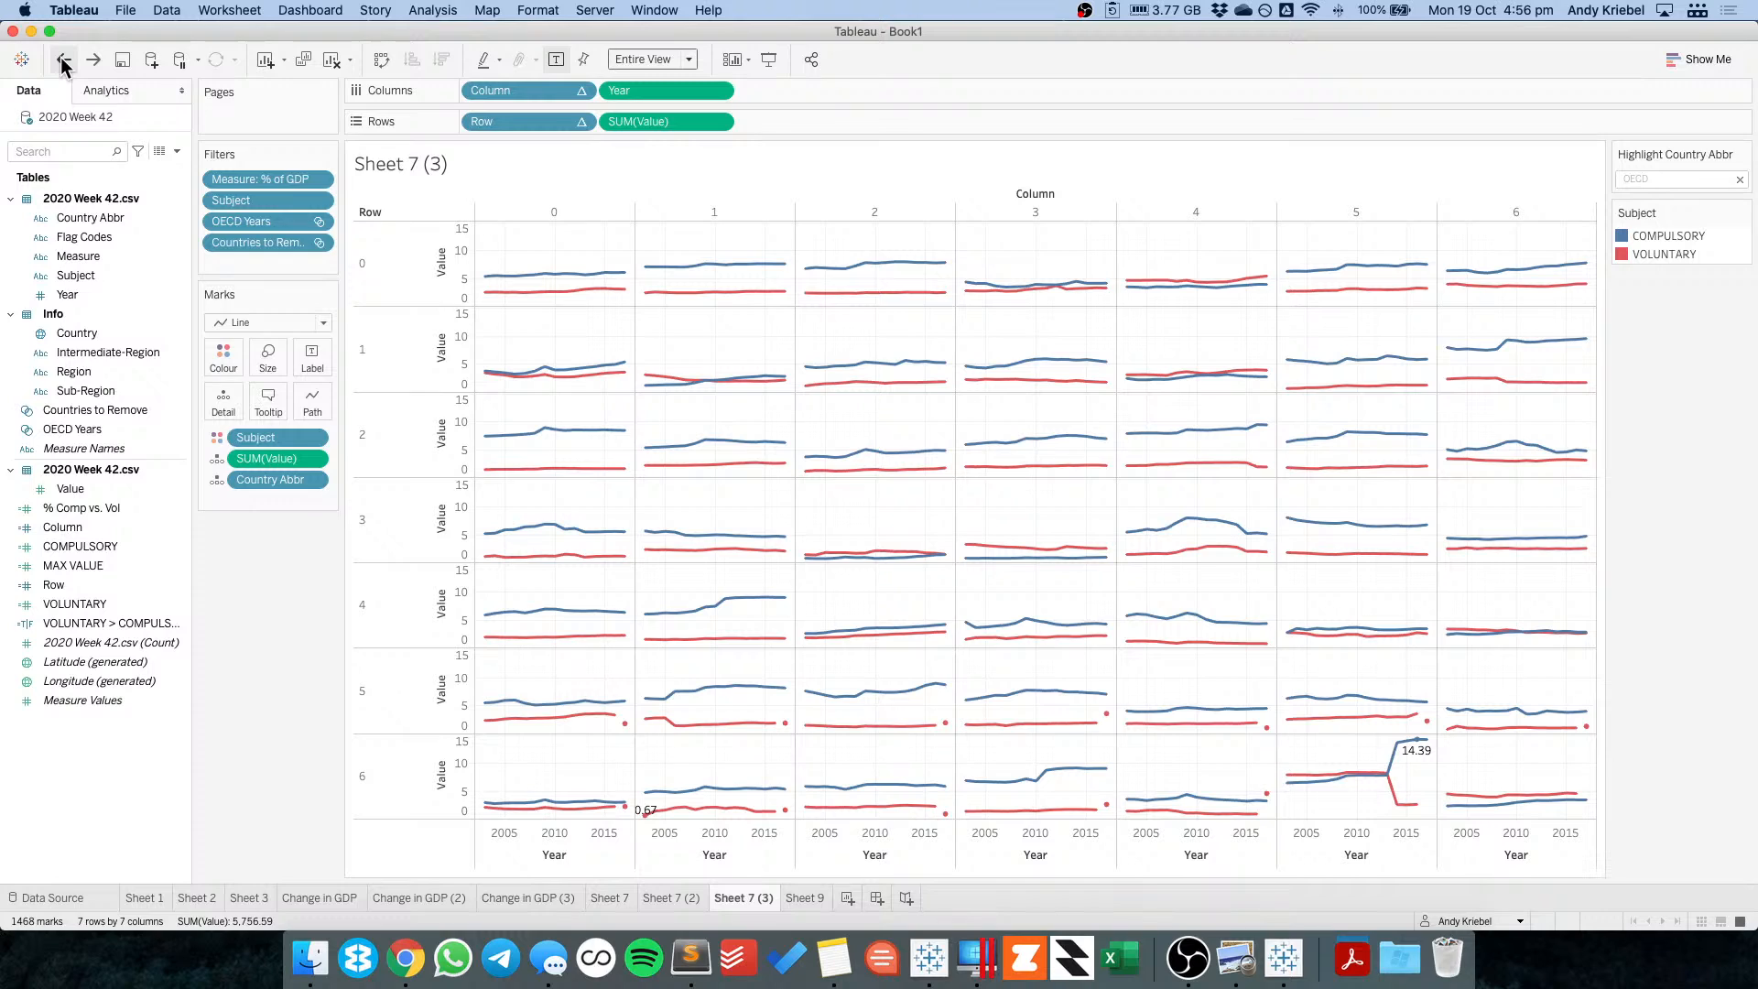
Examine the COMPULSORY and VOLUNTARY marks in the lower rows of the grid and preview Sheet 9.
mouse_move(1414, 723)
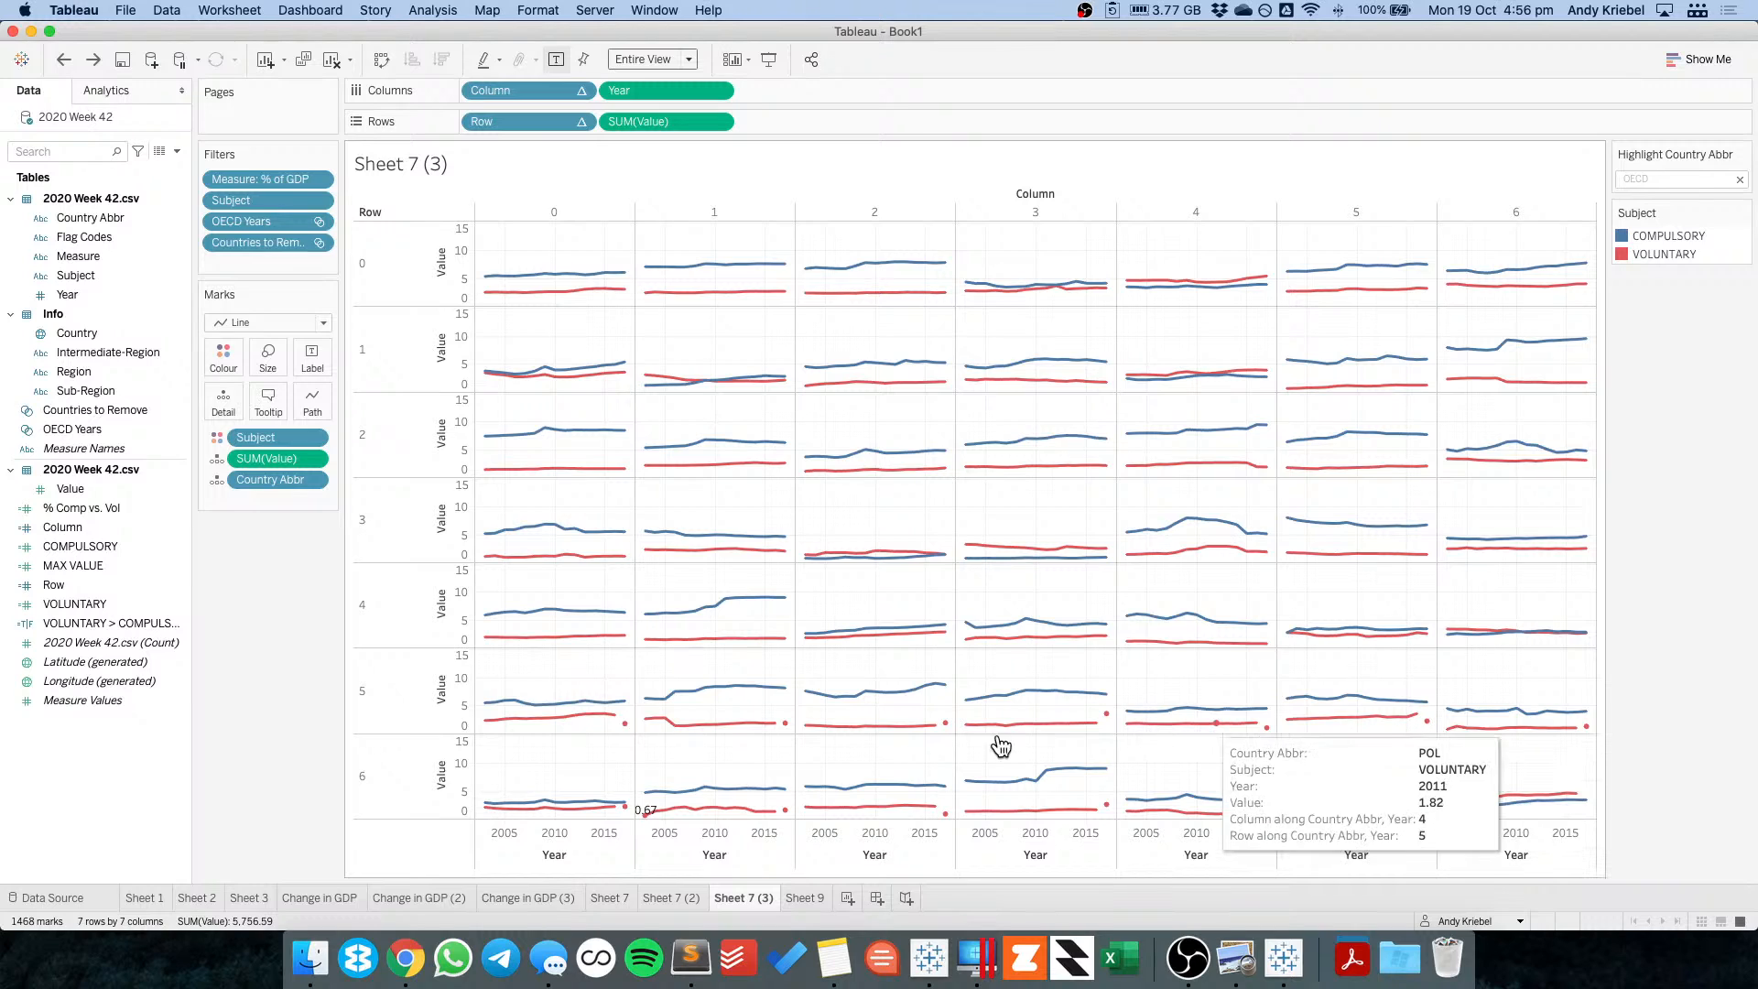
mouse_move(616, 723)
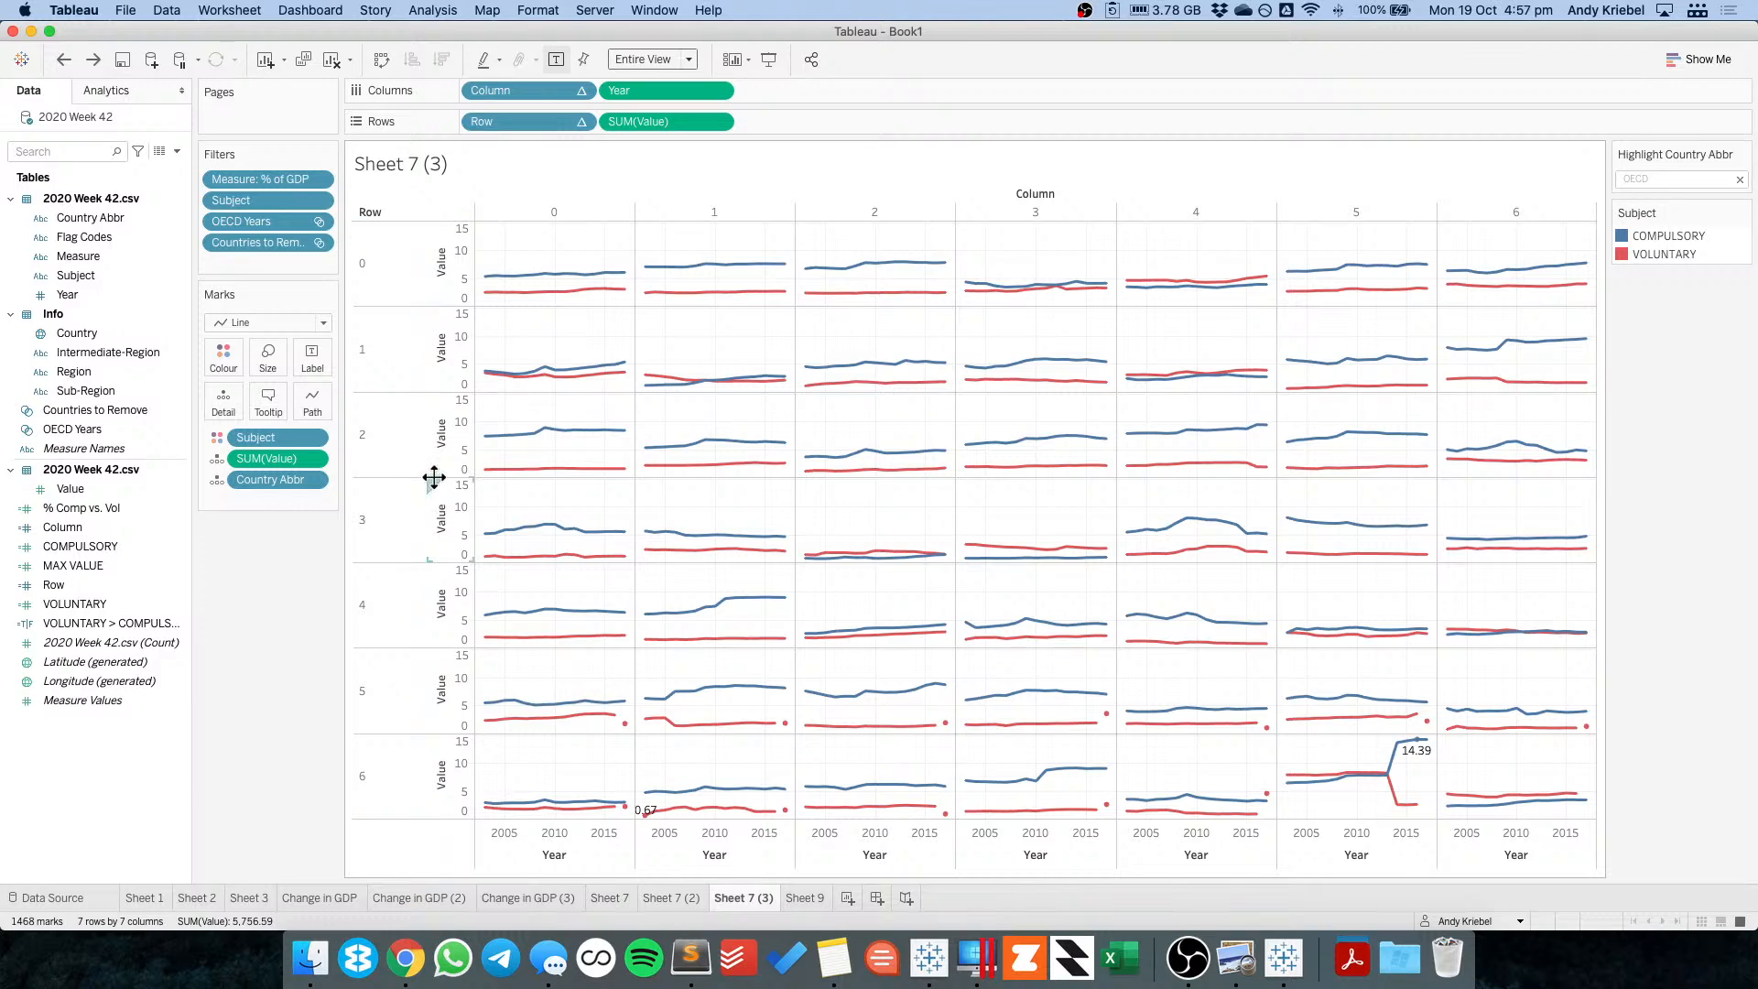
mouse_move(816, 899)
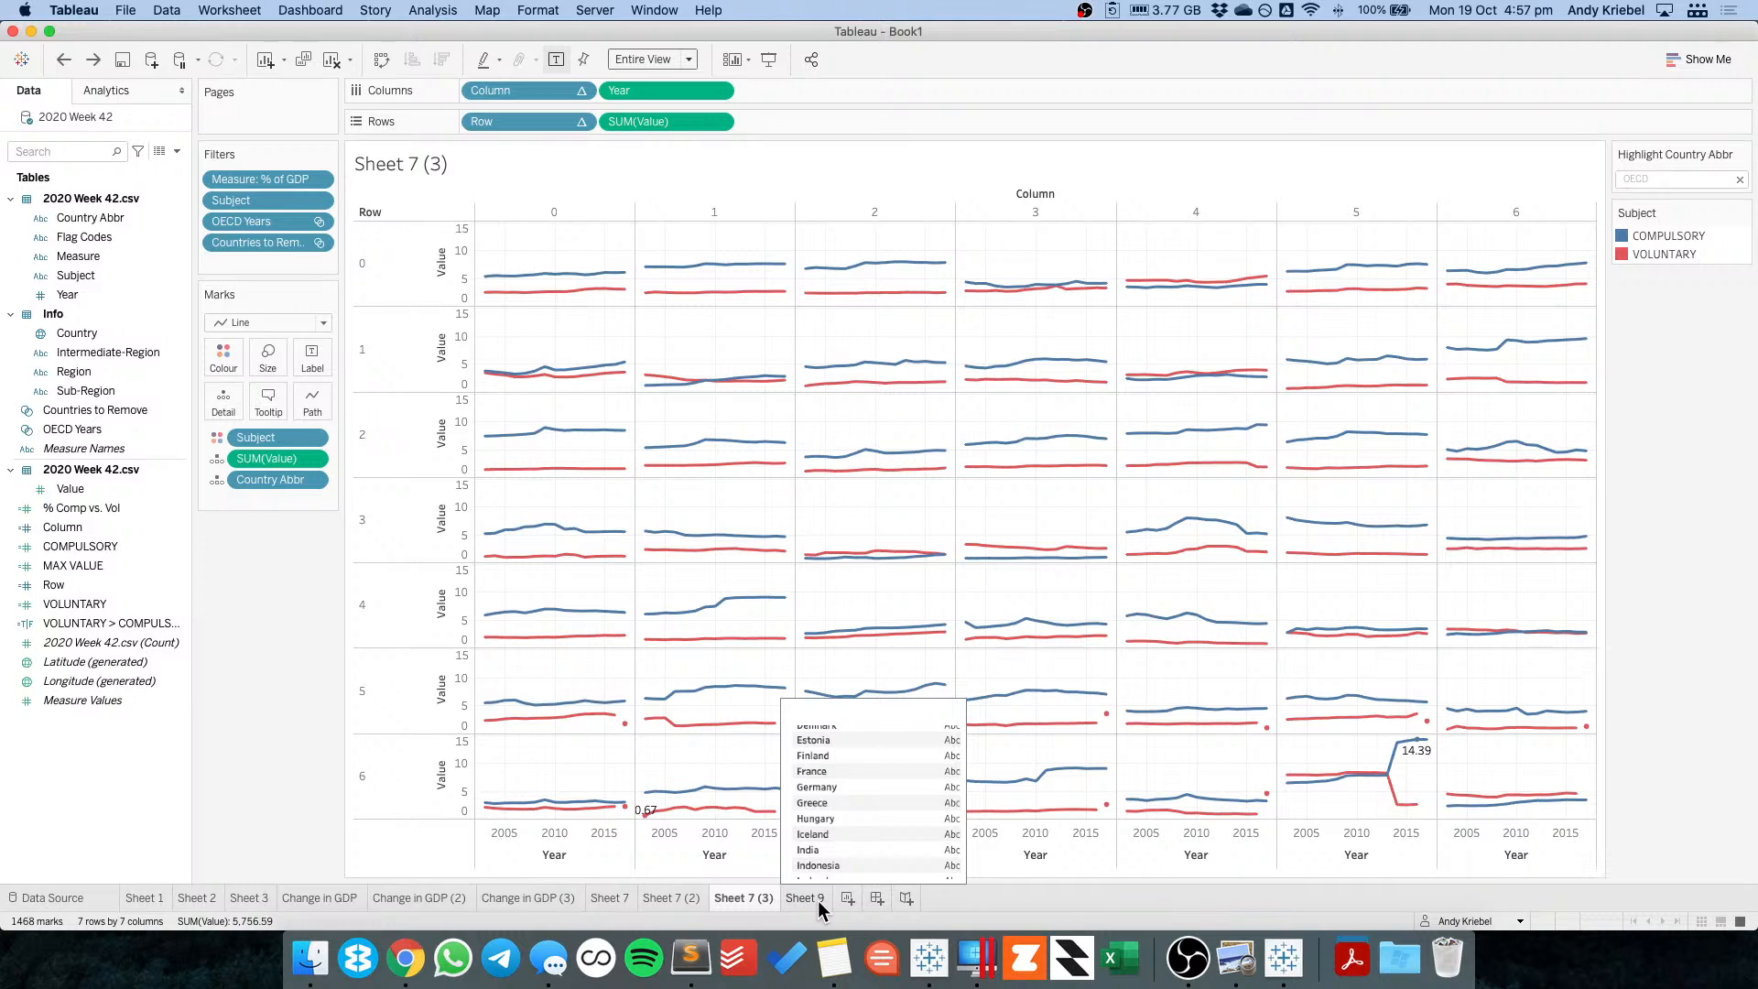
Review Sheet 9, Change in GDP, Change in GDP (2) and Sheet 3, and open Sheet 2.
left_click(806, 899)
left_click(321, 897)
left_click(415, 897)
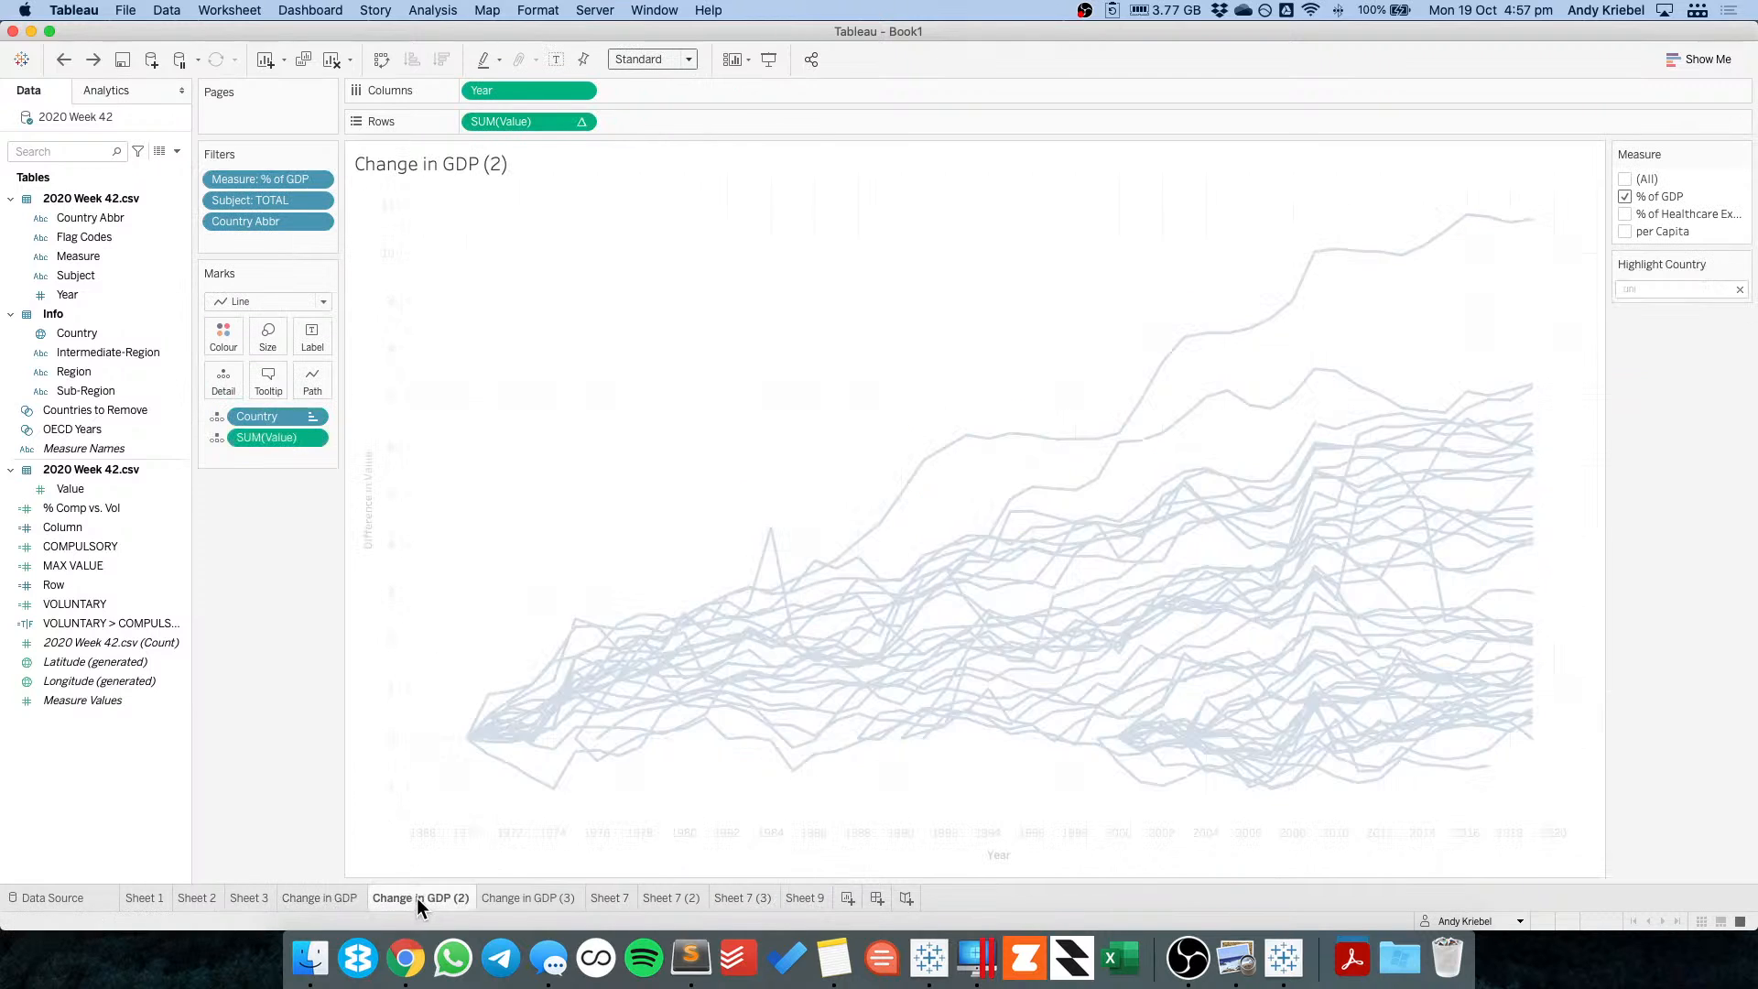
left_click(258, 897)
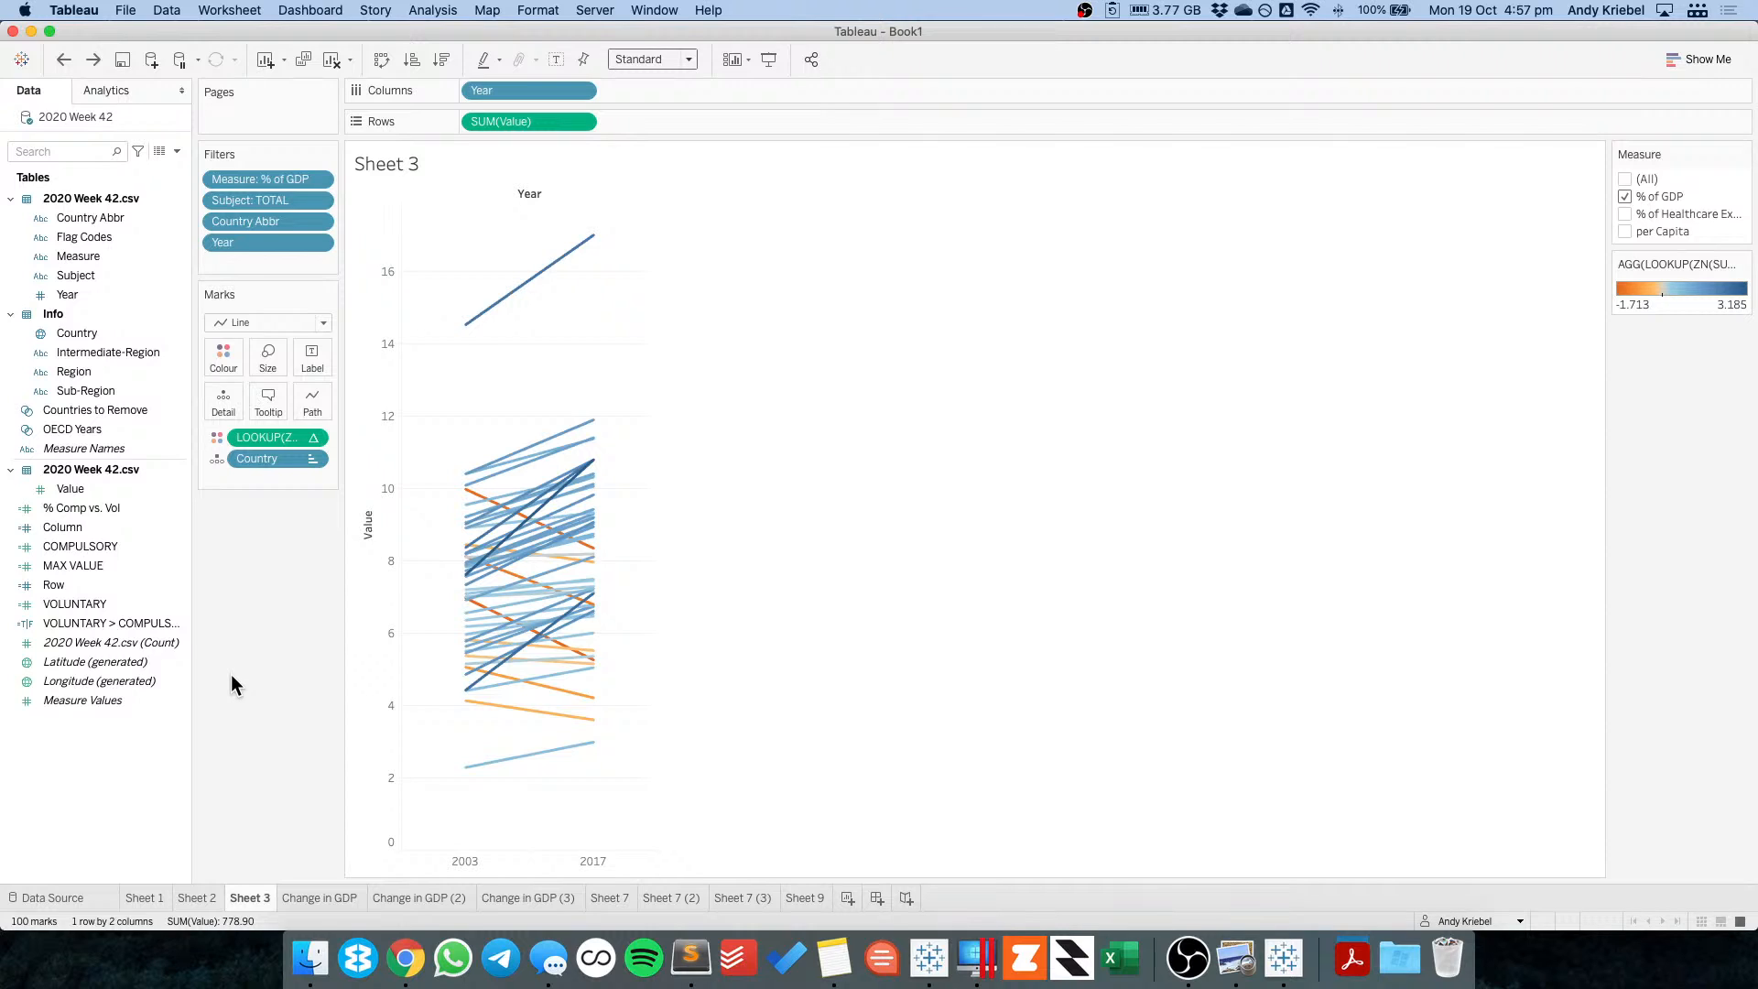
left_click(187, 895)
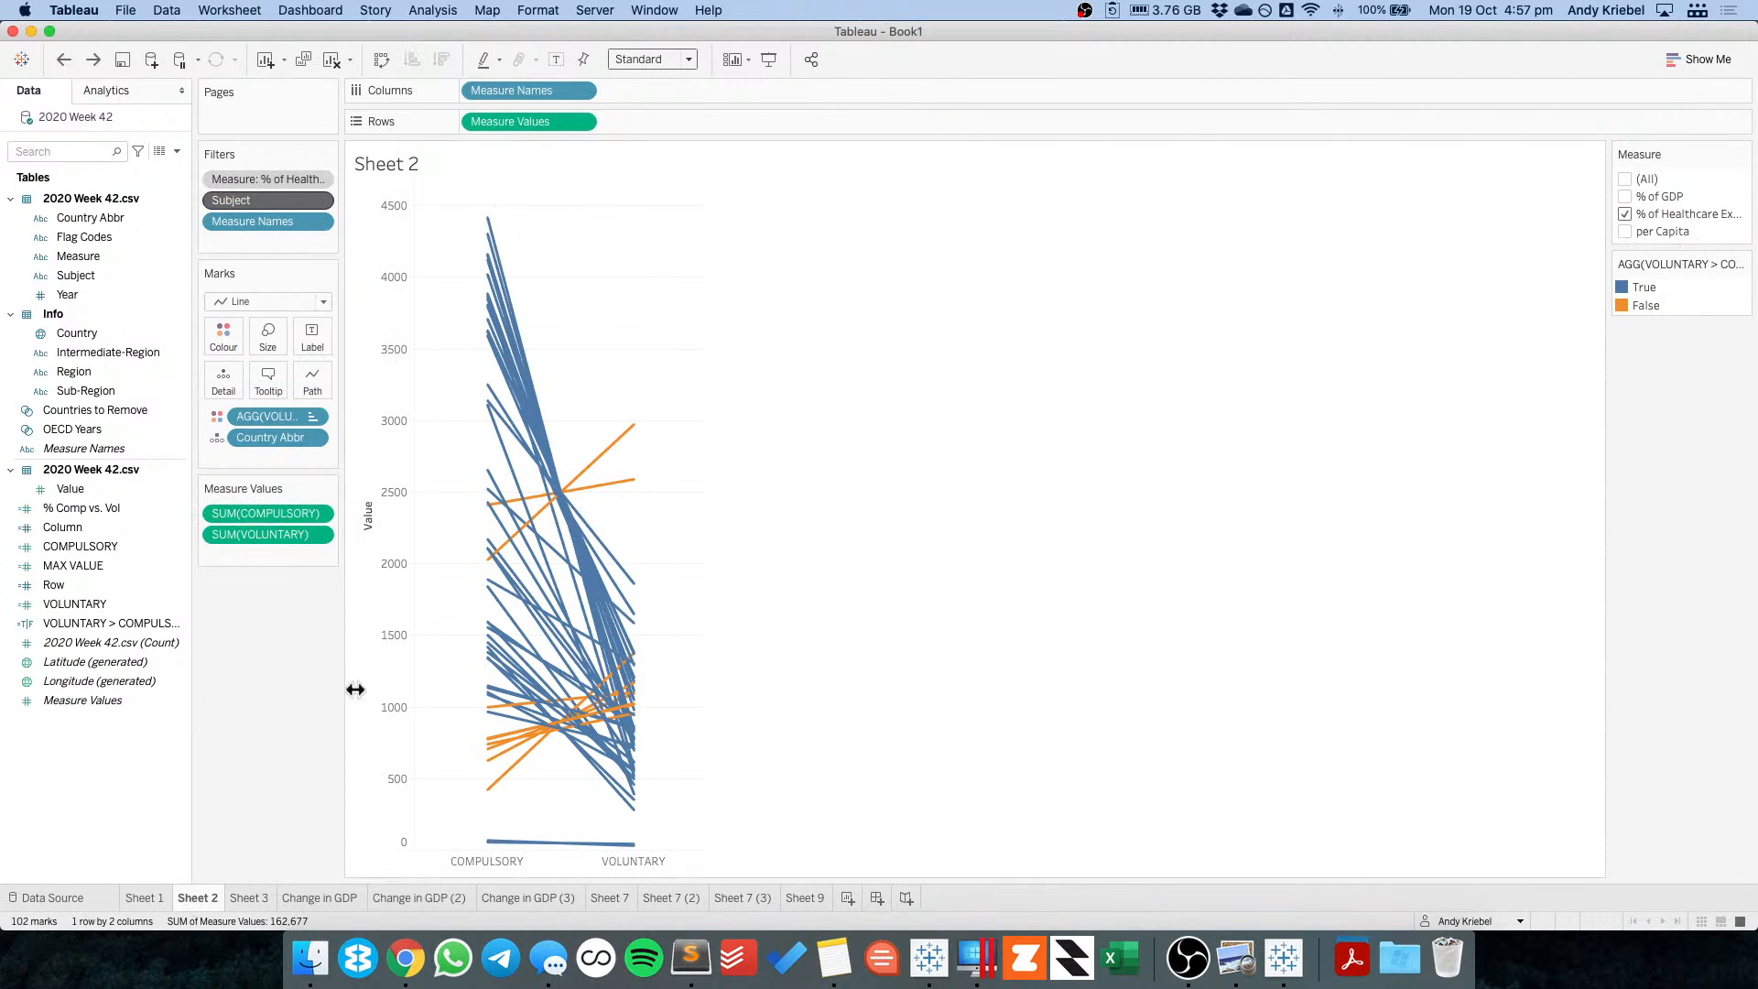
Widen the shelf area on Sheet 2 and limit its Measure filter to % of GDP only.
left_click_drag(339, 671, 389, 671)
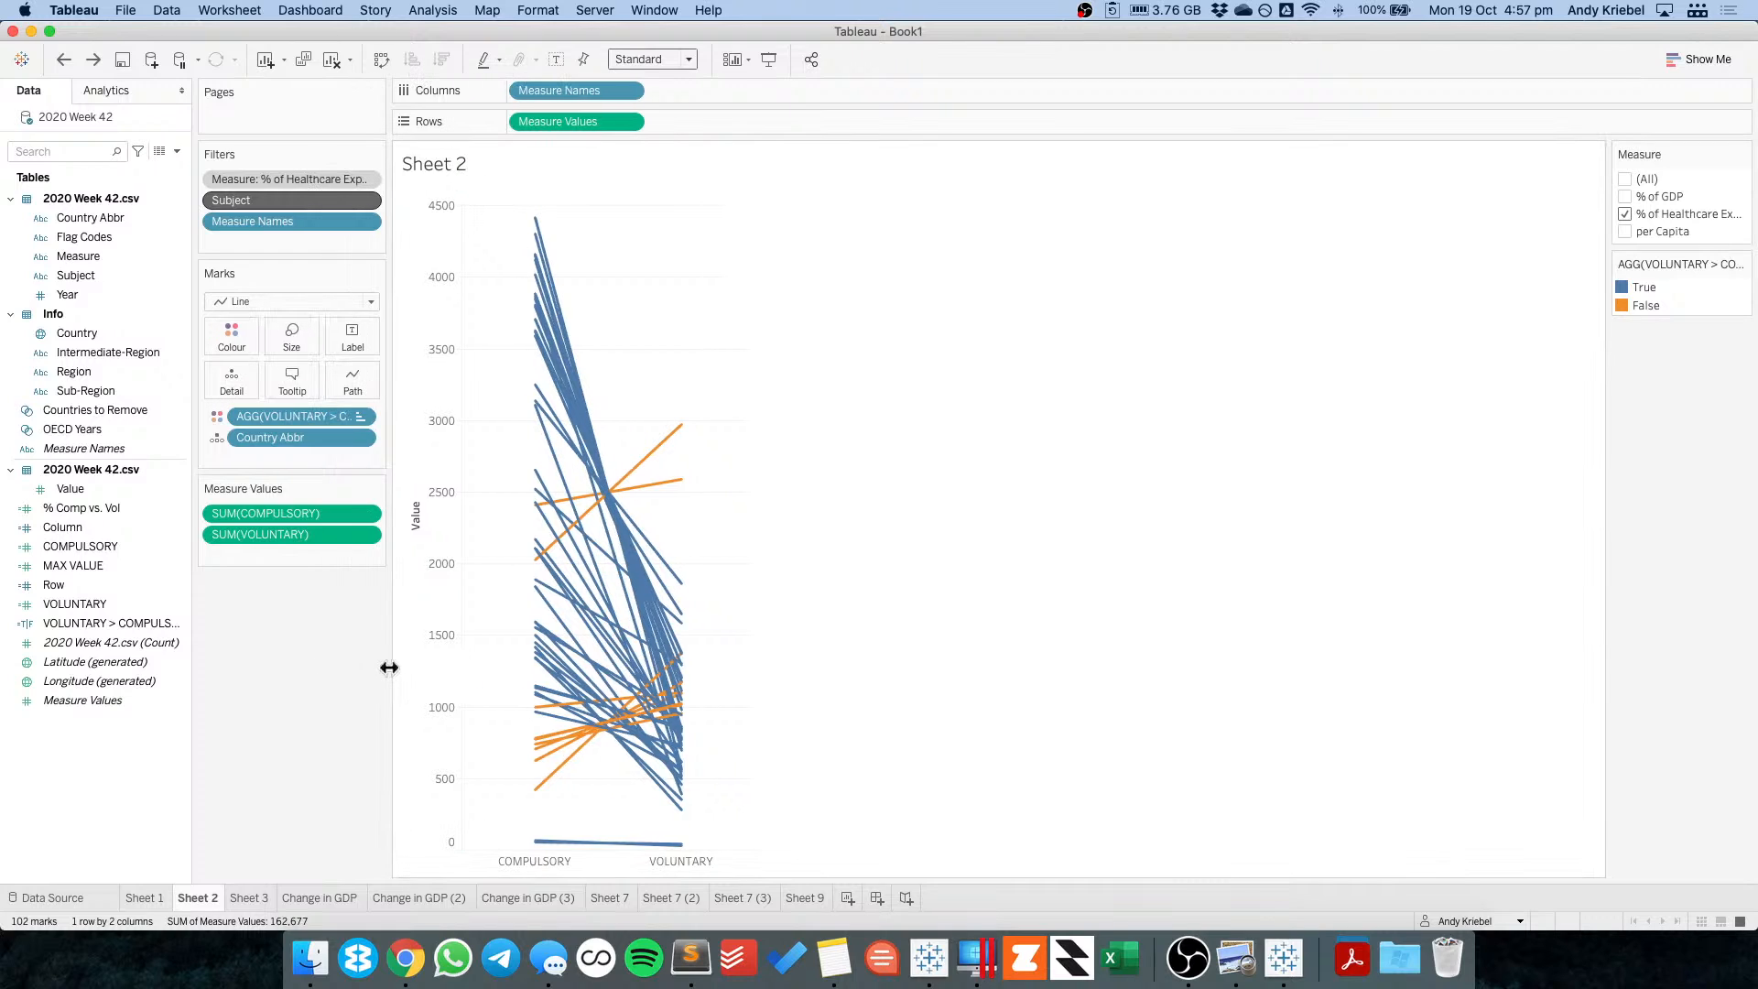
left_click(1625, 196)
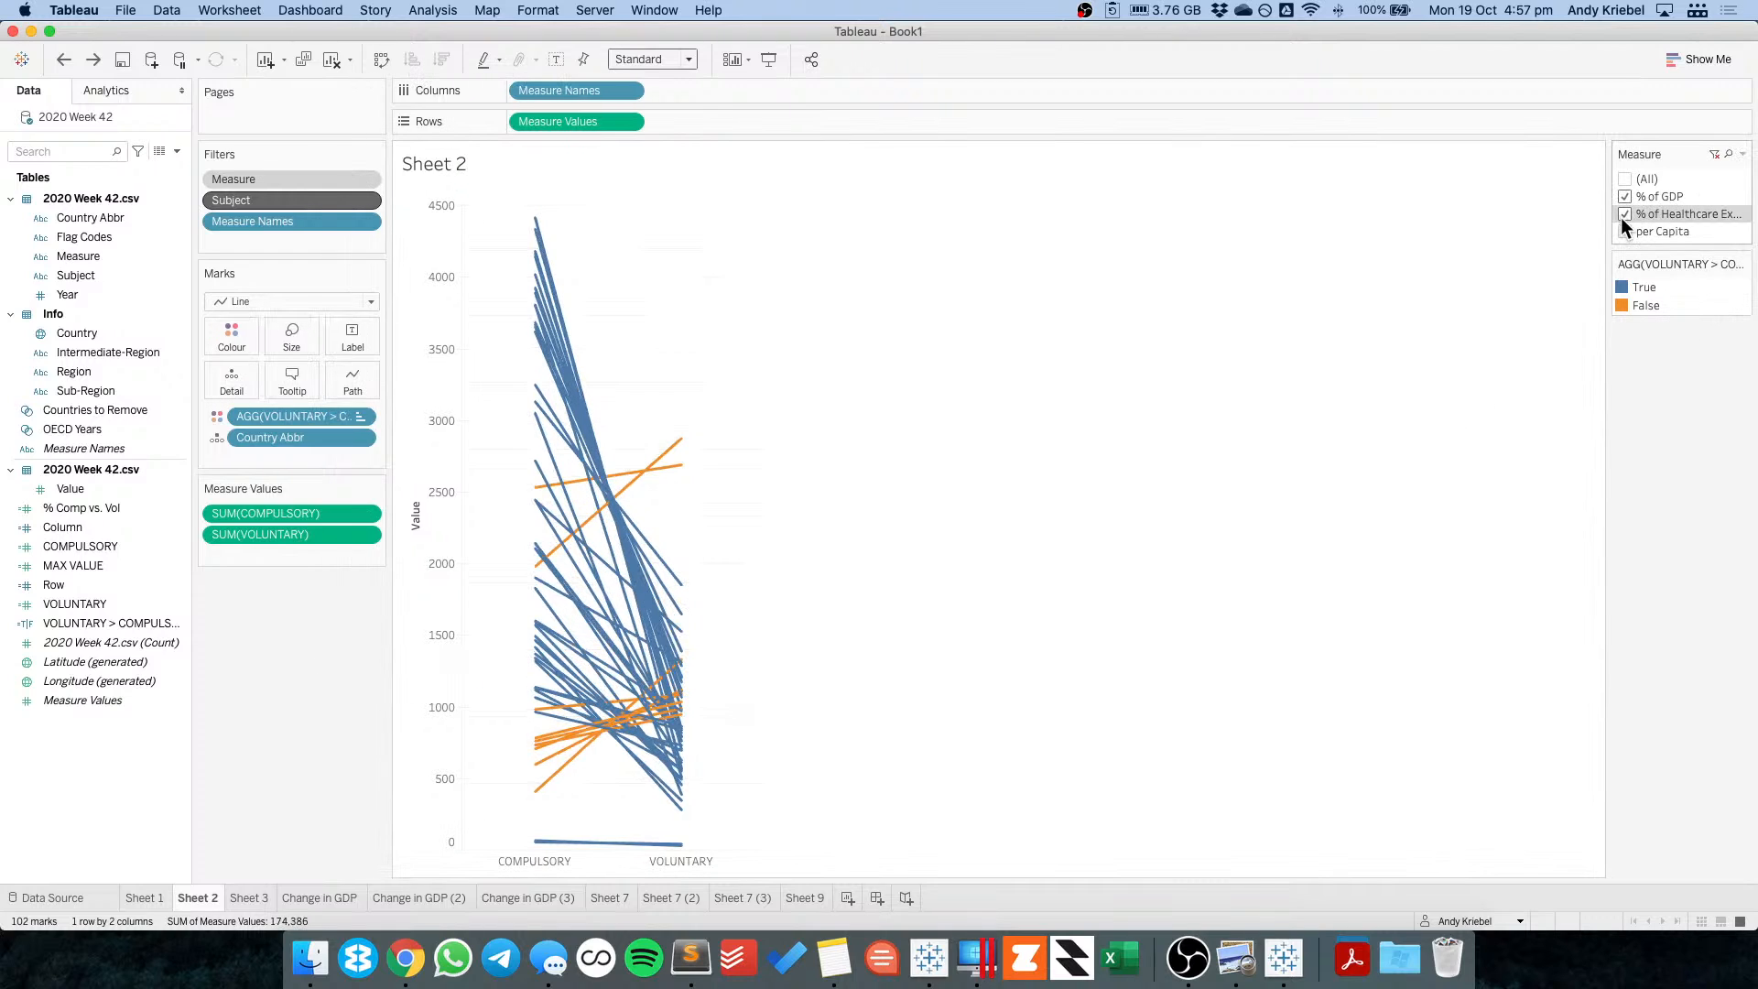
left_click(1625, 213)
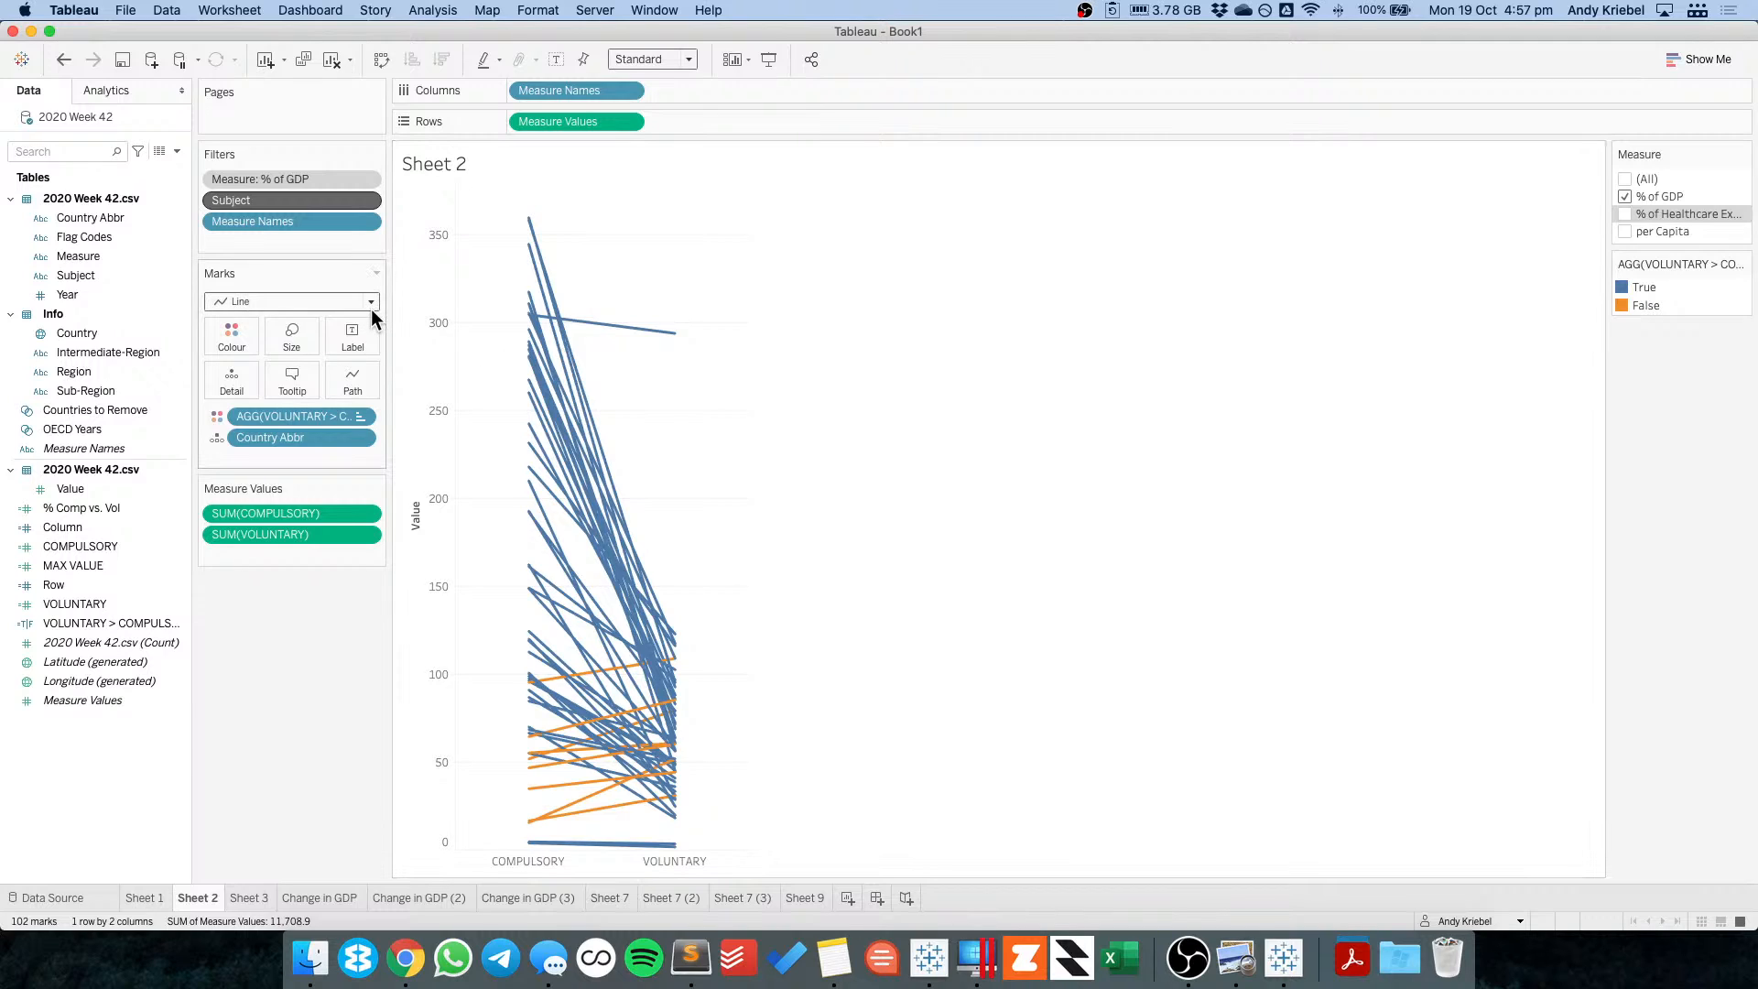
mouse_move(543, 461)
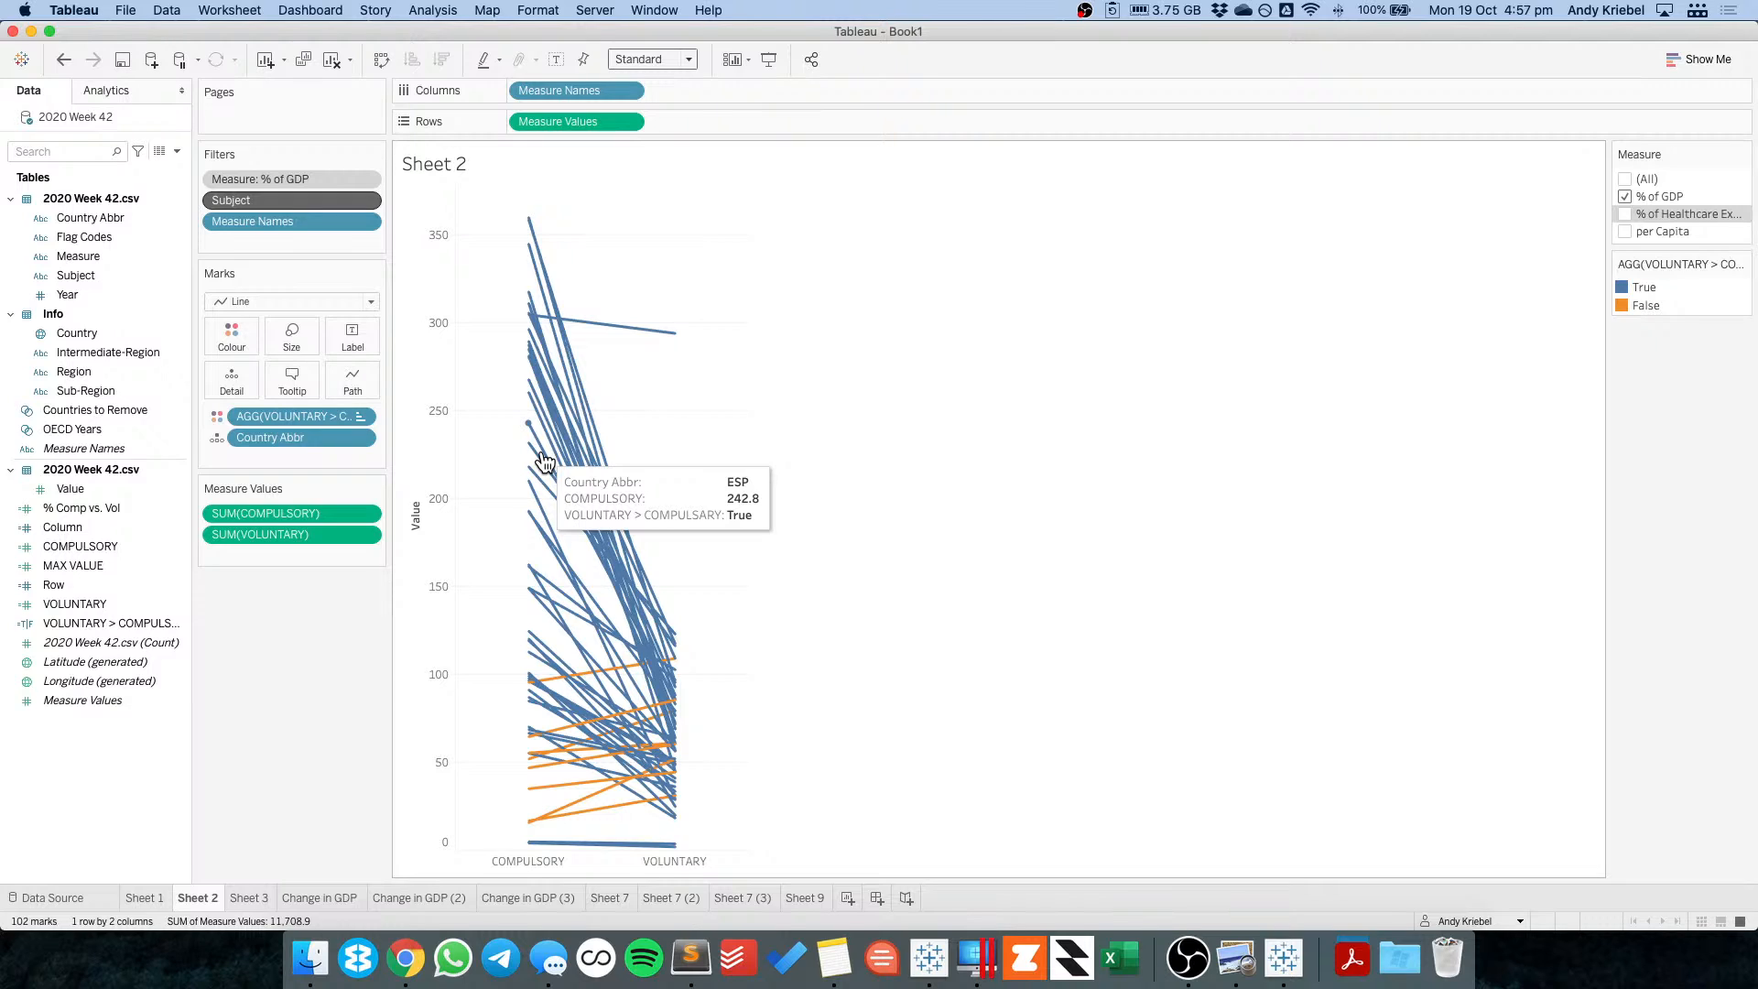
Look through Sheet 3, the Change in GDP sheets, Sheet 7 and Sheet 7 (2) for comparison.
left_click(249, 897)
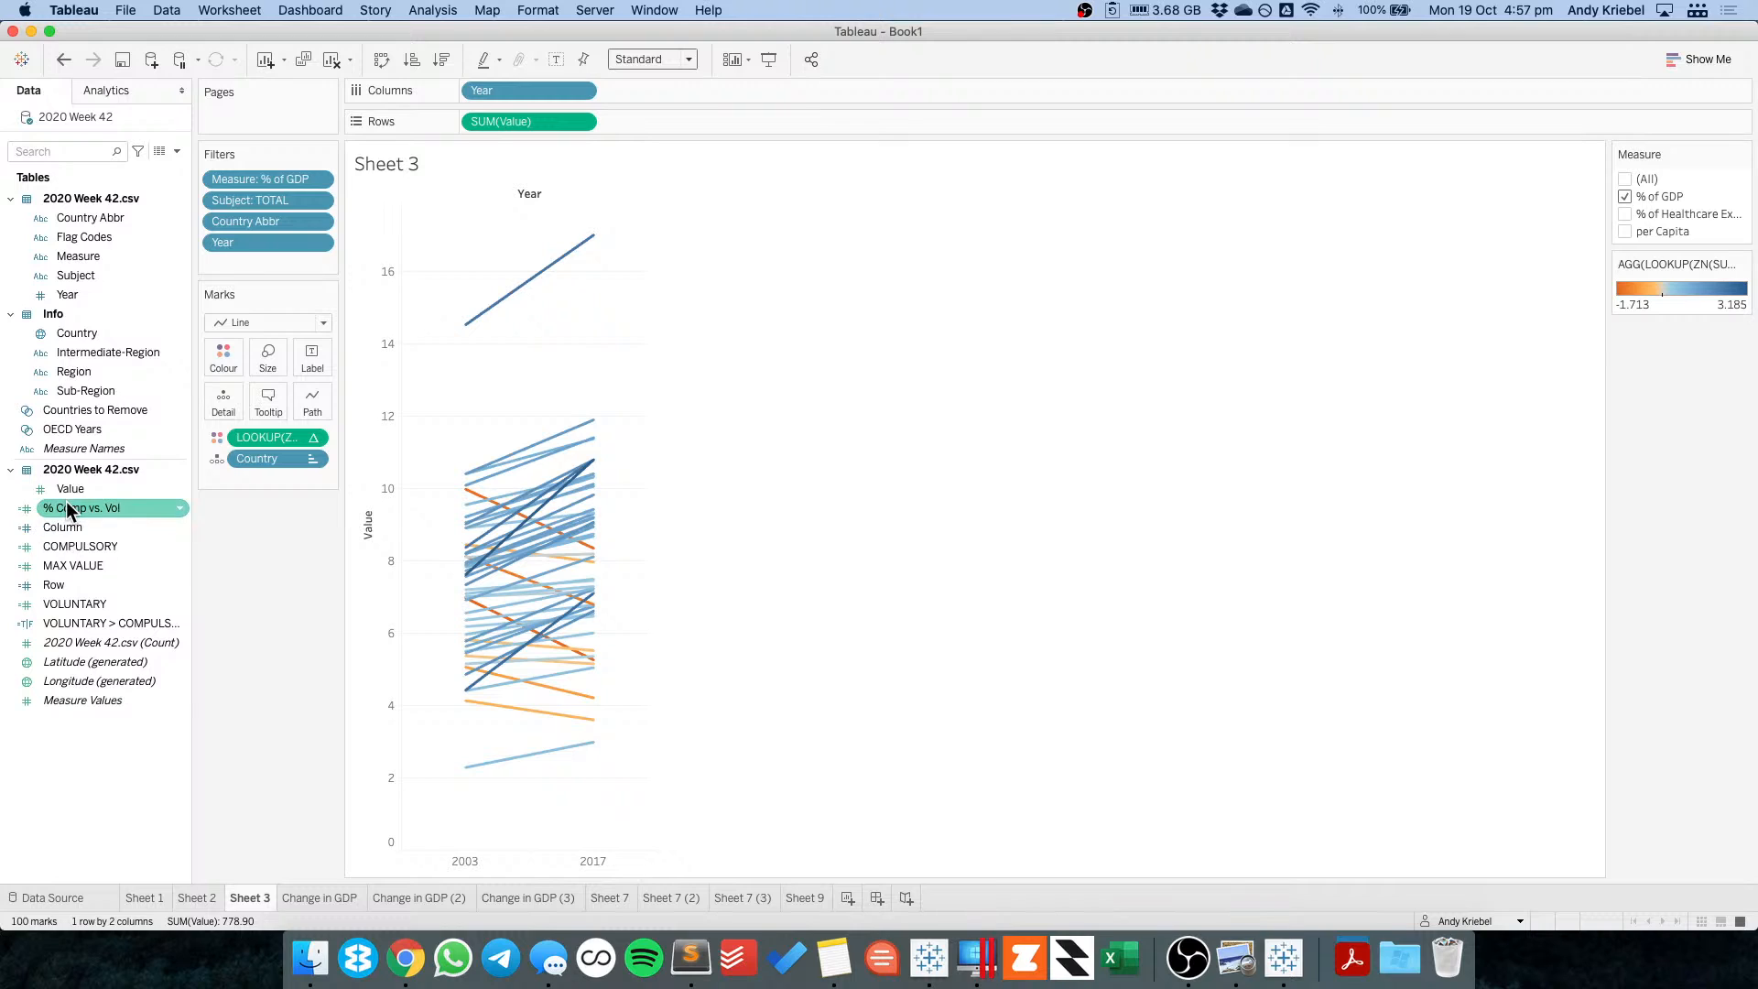
left_click(322, 897)
left_click(418, 897)
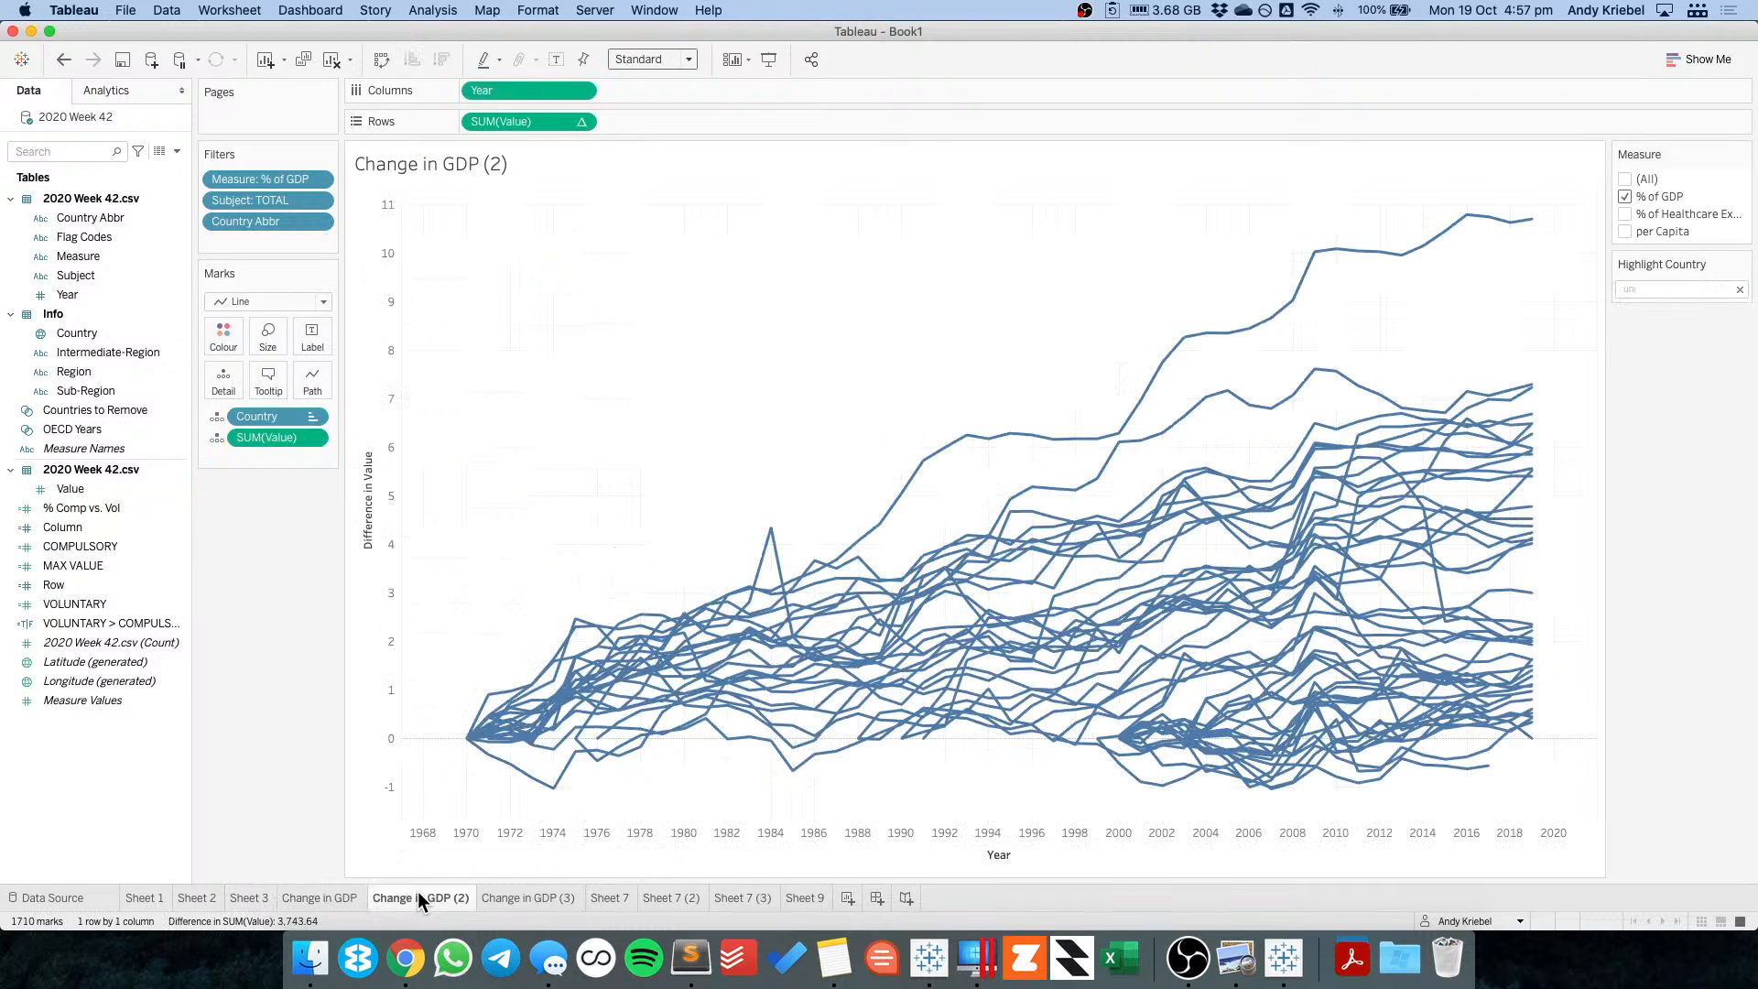
left_click(518, 891)
left_click(611, 893)
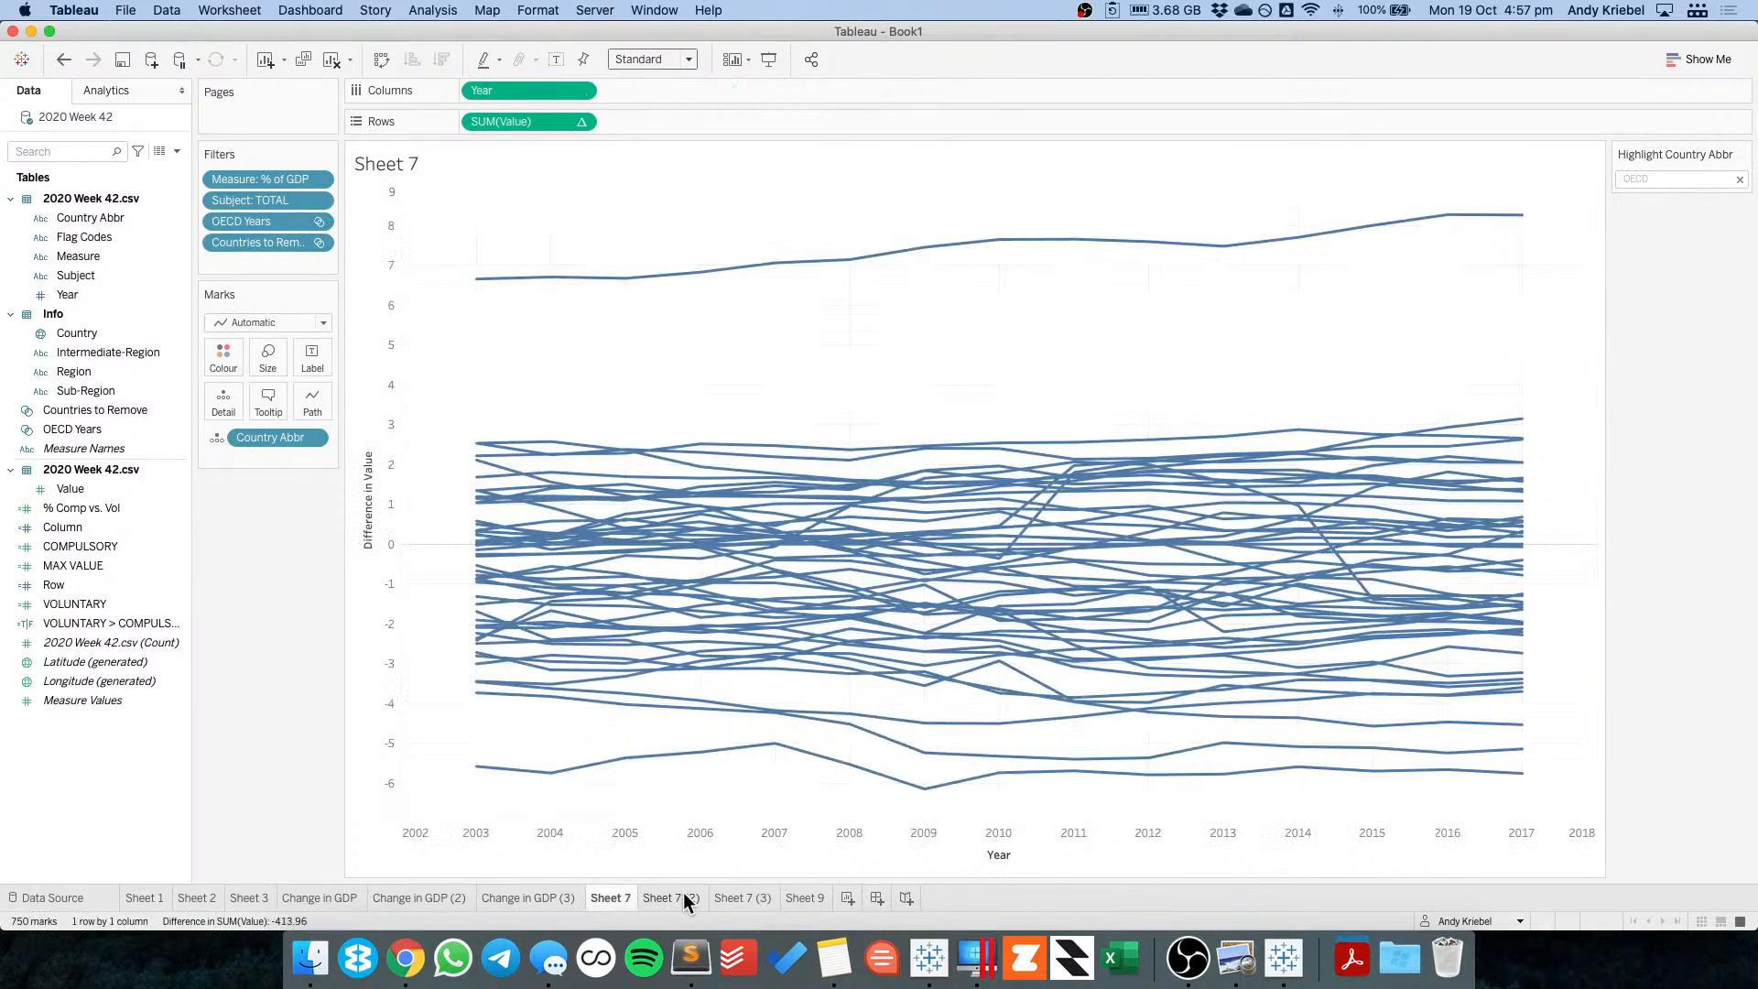
left_click(683, 893)
Create a new worksheet and filter it by the OECD Years set.
left_click(848, 896)
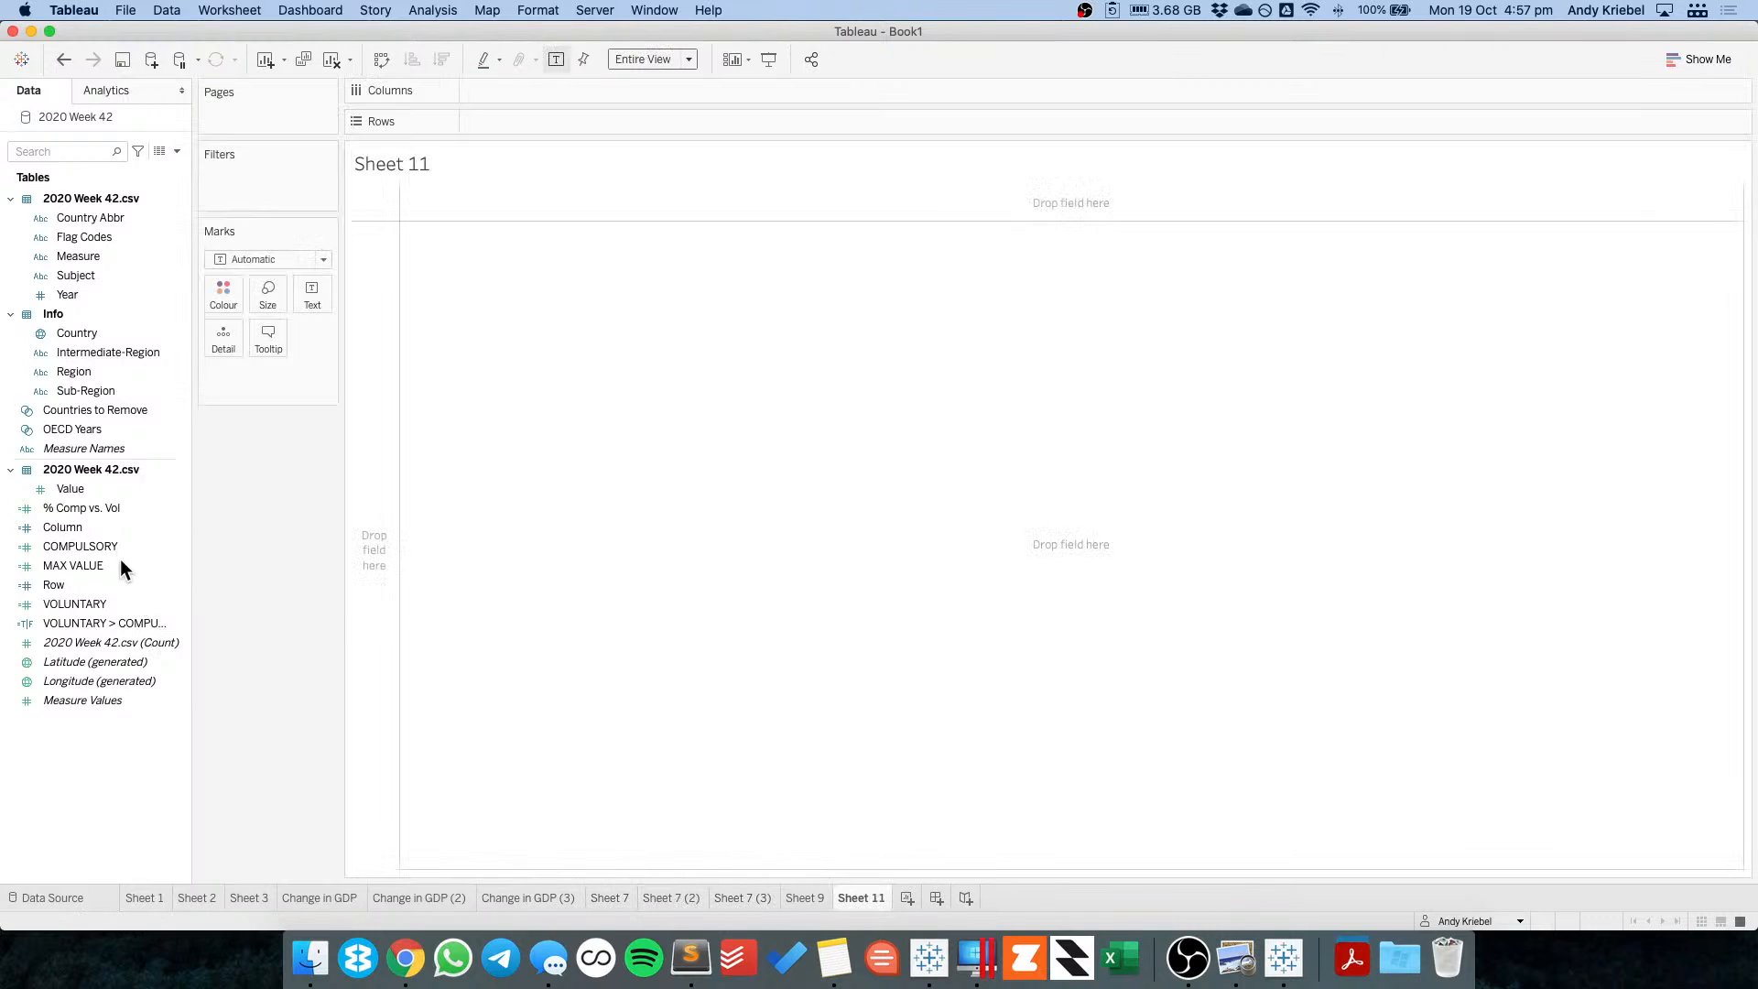
left_click(255, 897)
left_click(865, 897)
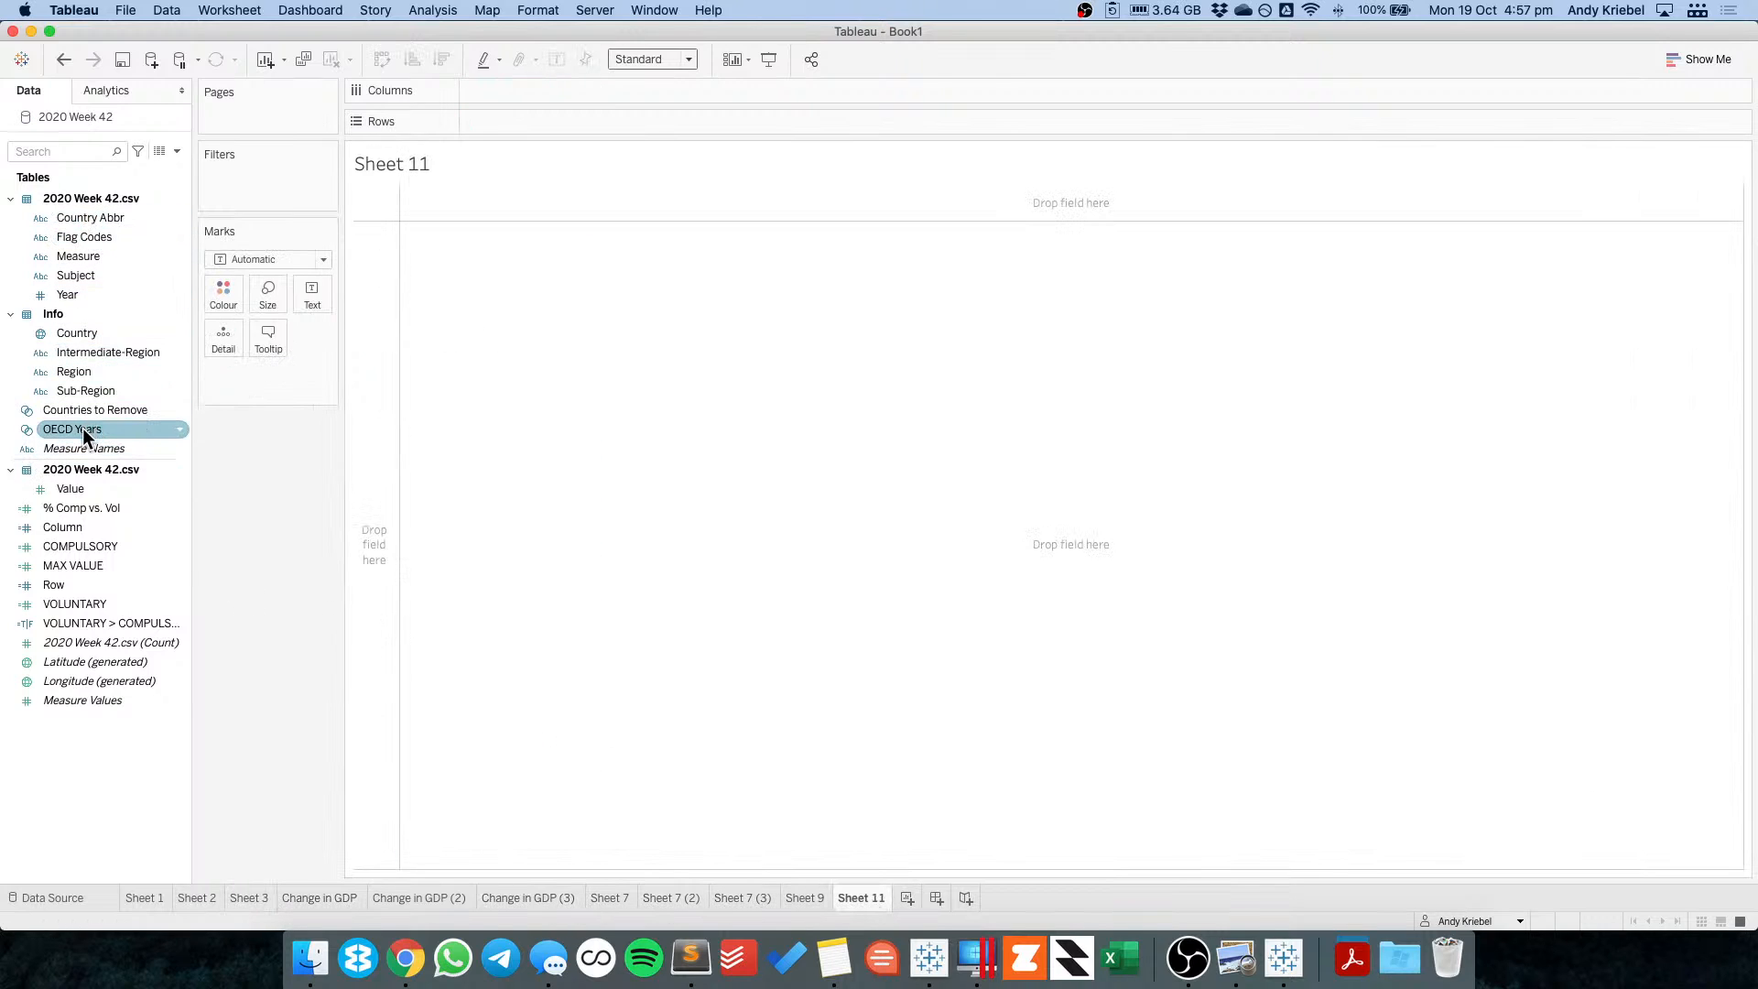
left_click_drag(82, 428, 266, 183)
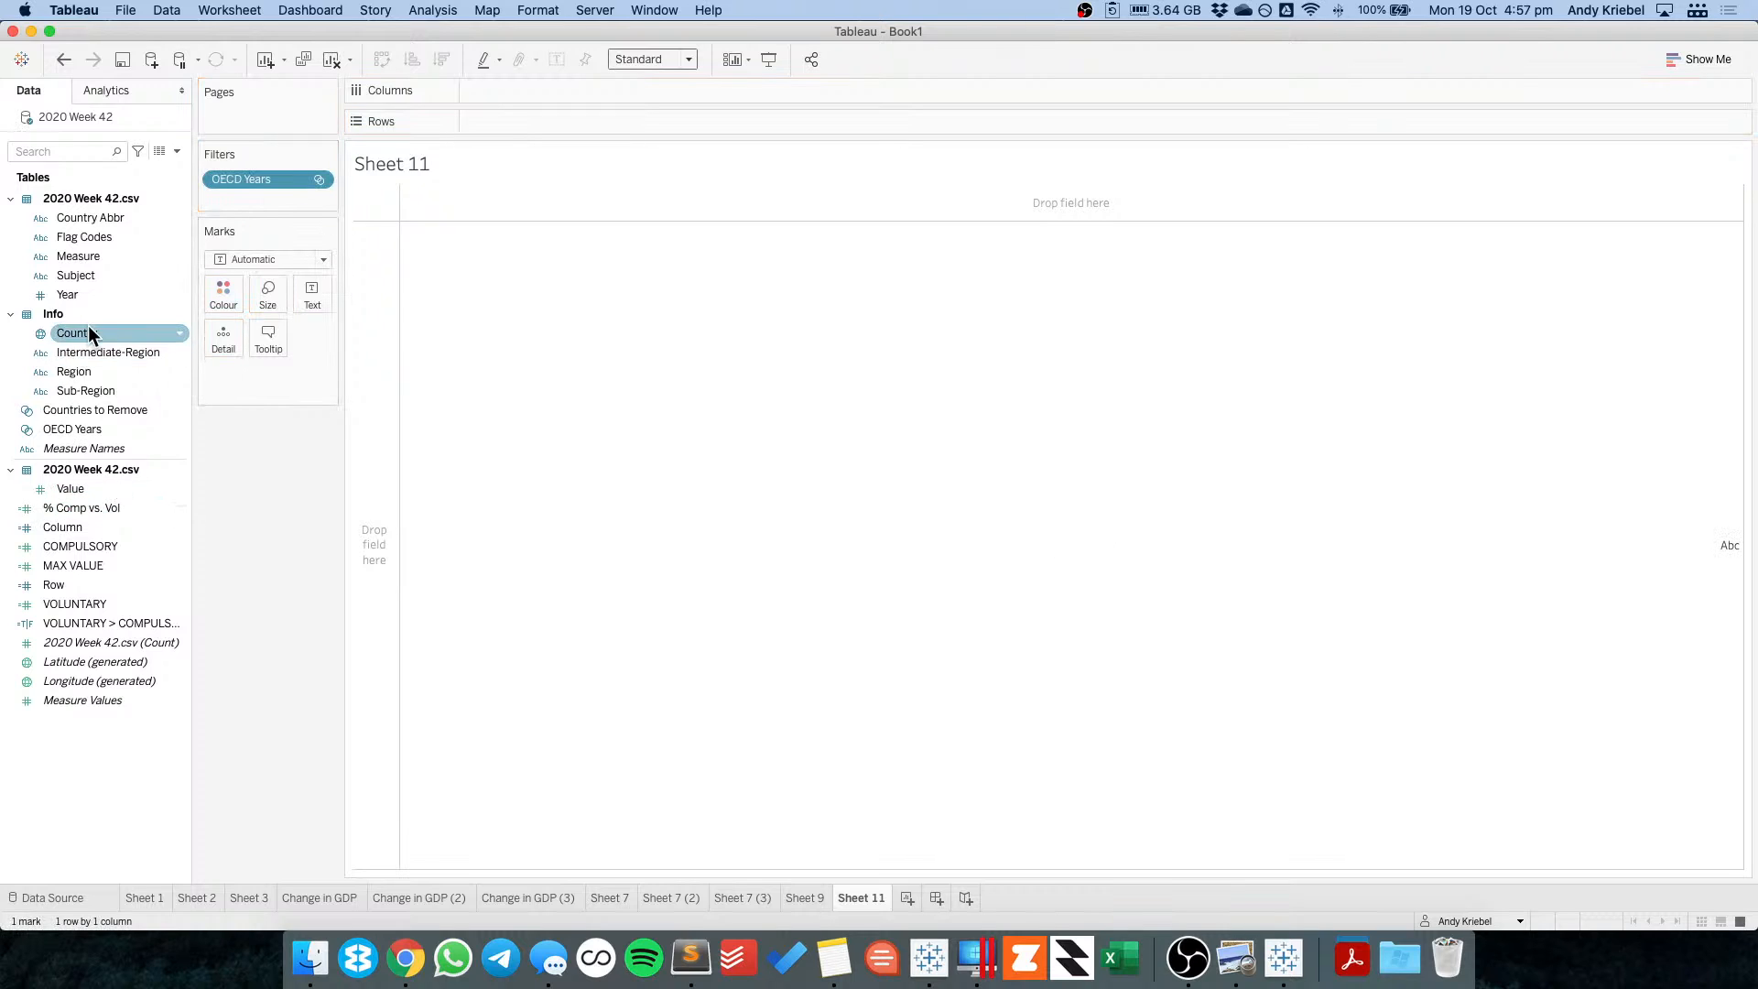
Try to add Country to the empty view, and undo the change.
left_click_drag(89, 329, 105, 474)
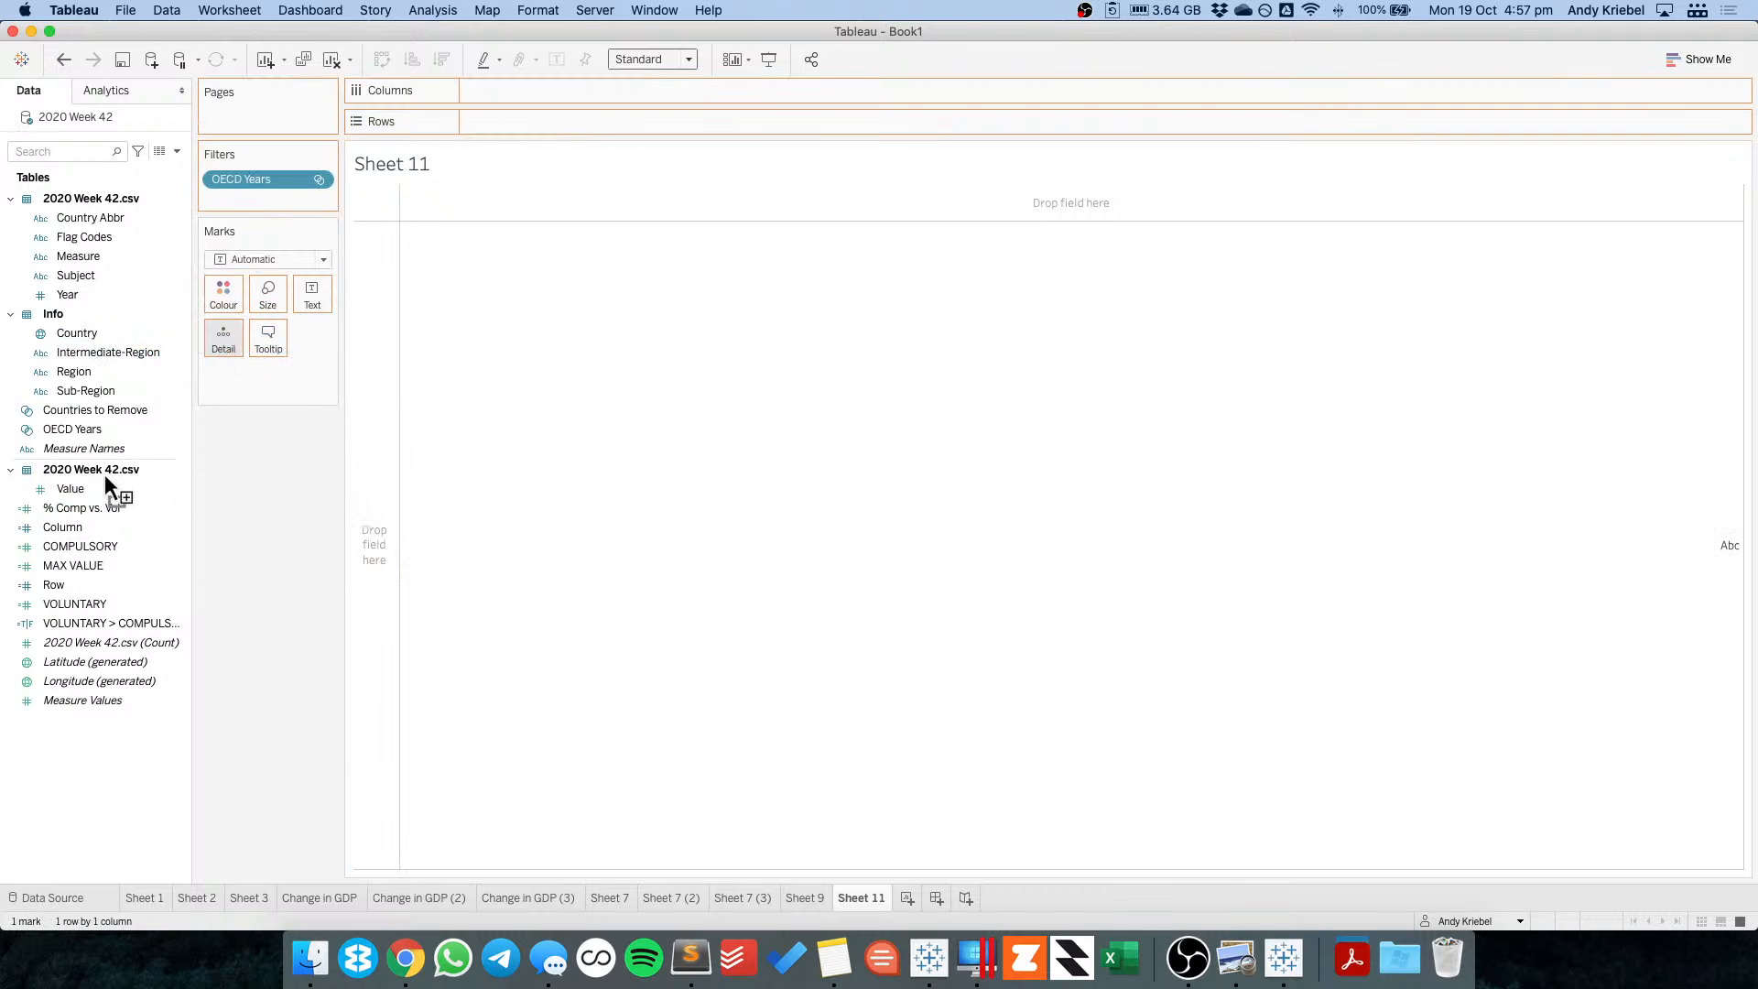
left_click_drag(563, 90, 563, 92)
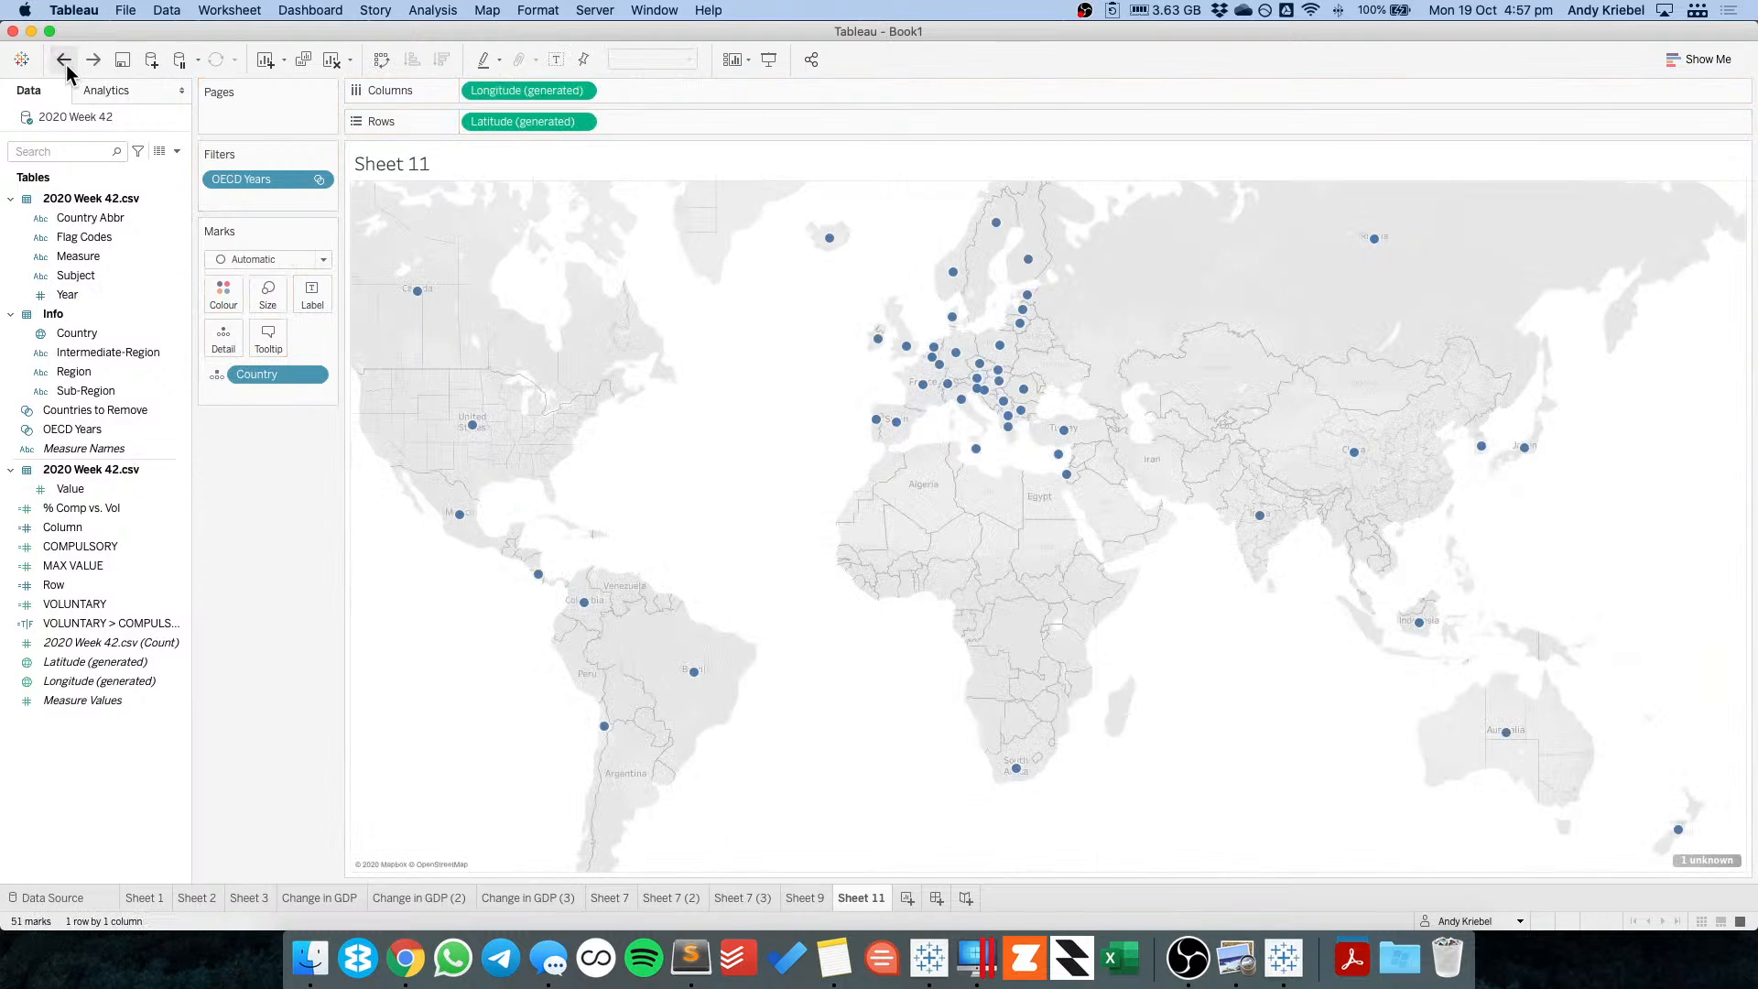
left_click(64, 61)
Place Year on Columns, Country on Detail and % Comp vs. Vol on Rows in Sheet 11.
left_click(75, 294)
left_click_drag(75, 294, 518, 95)
left_click_drag(110, 328, 233, 344)
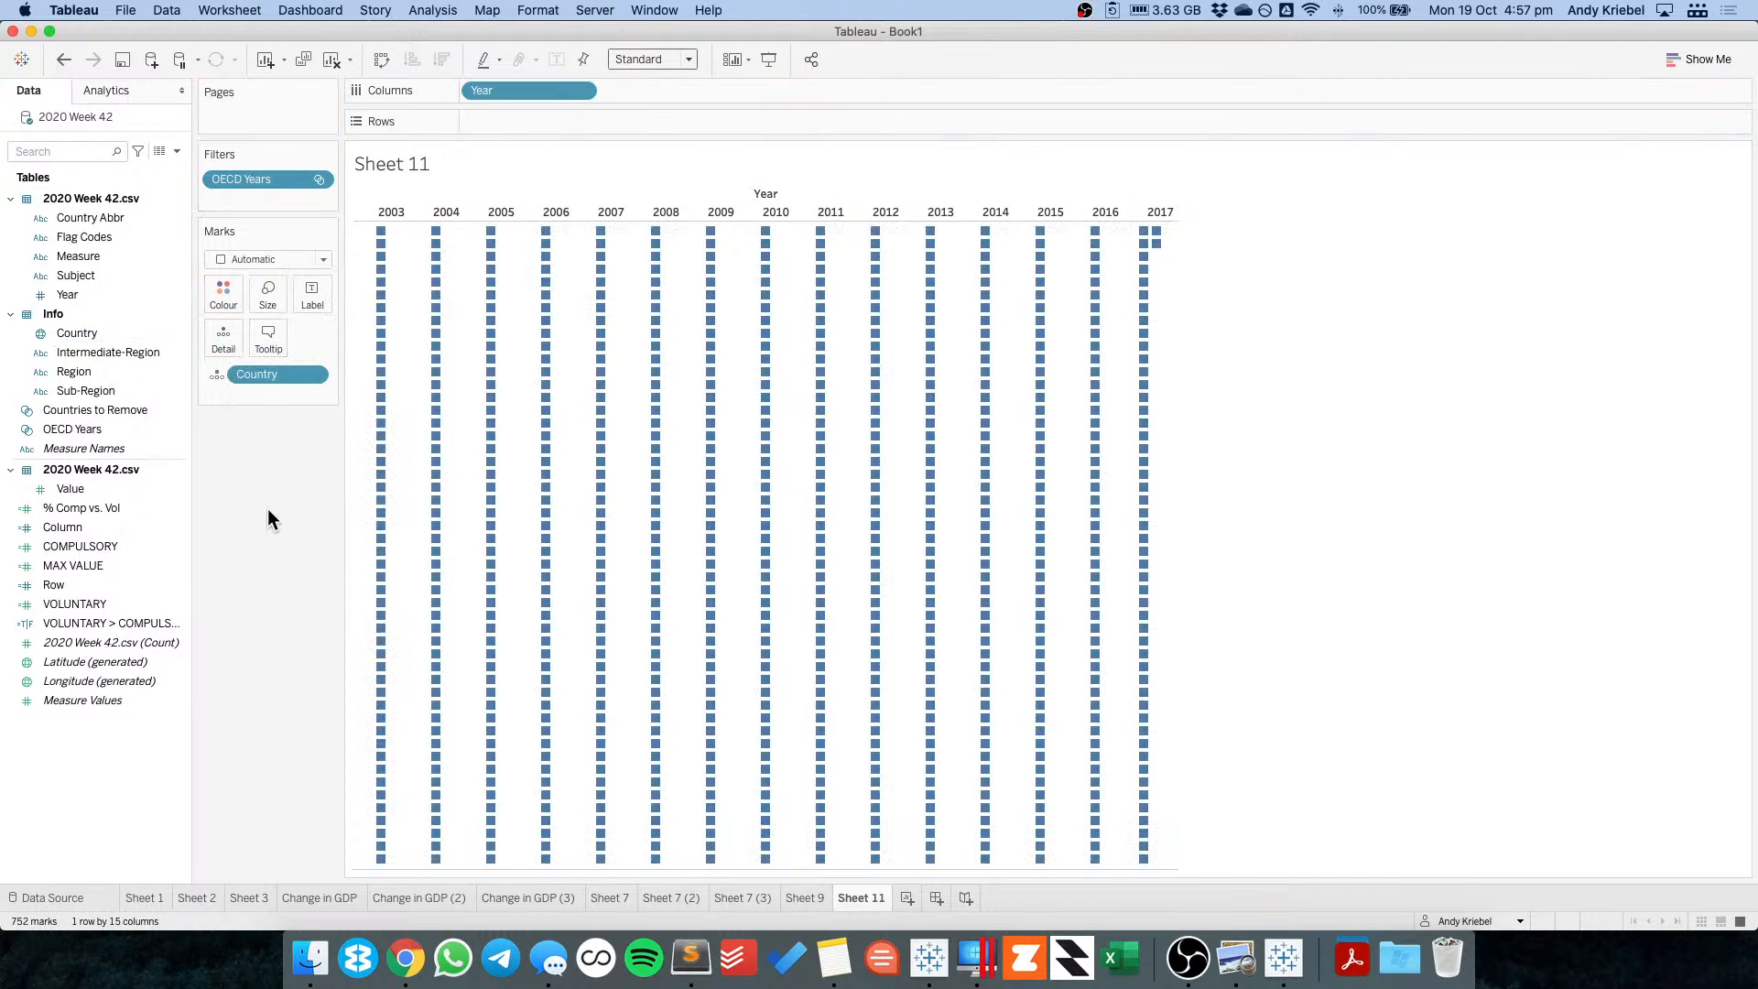
left_click(85, 622)
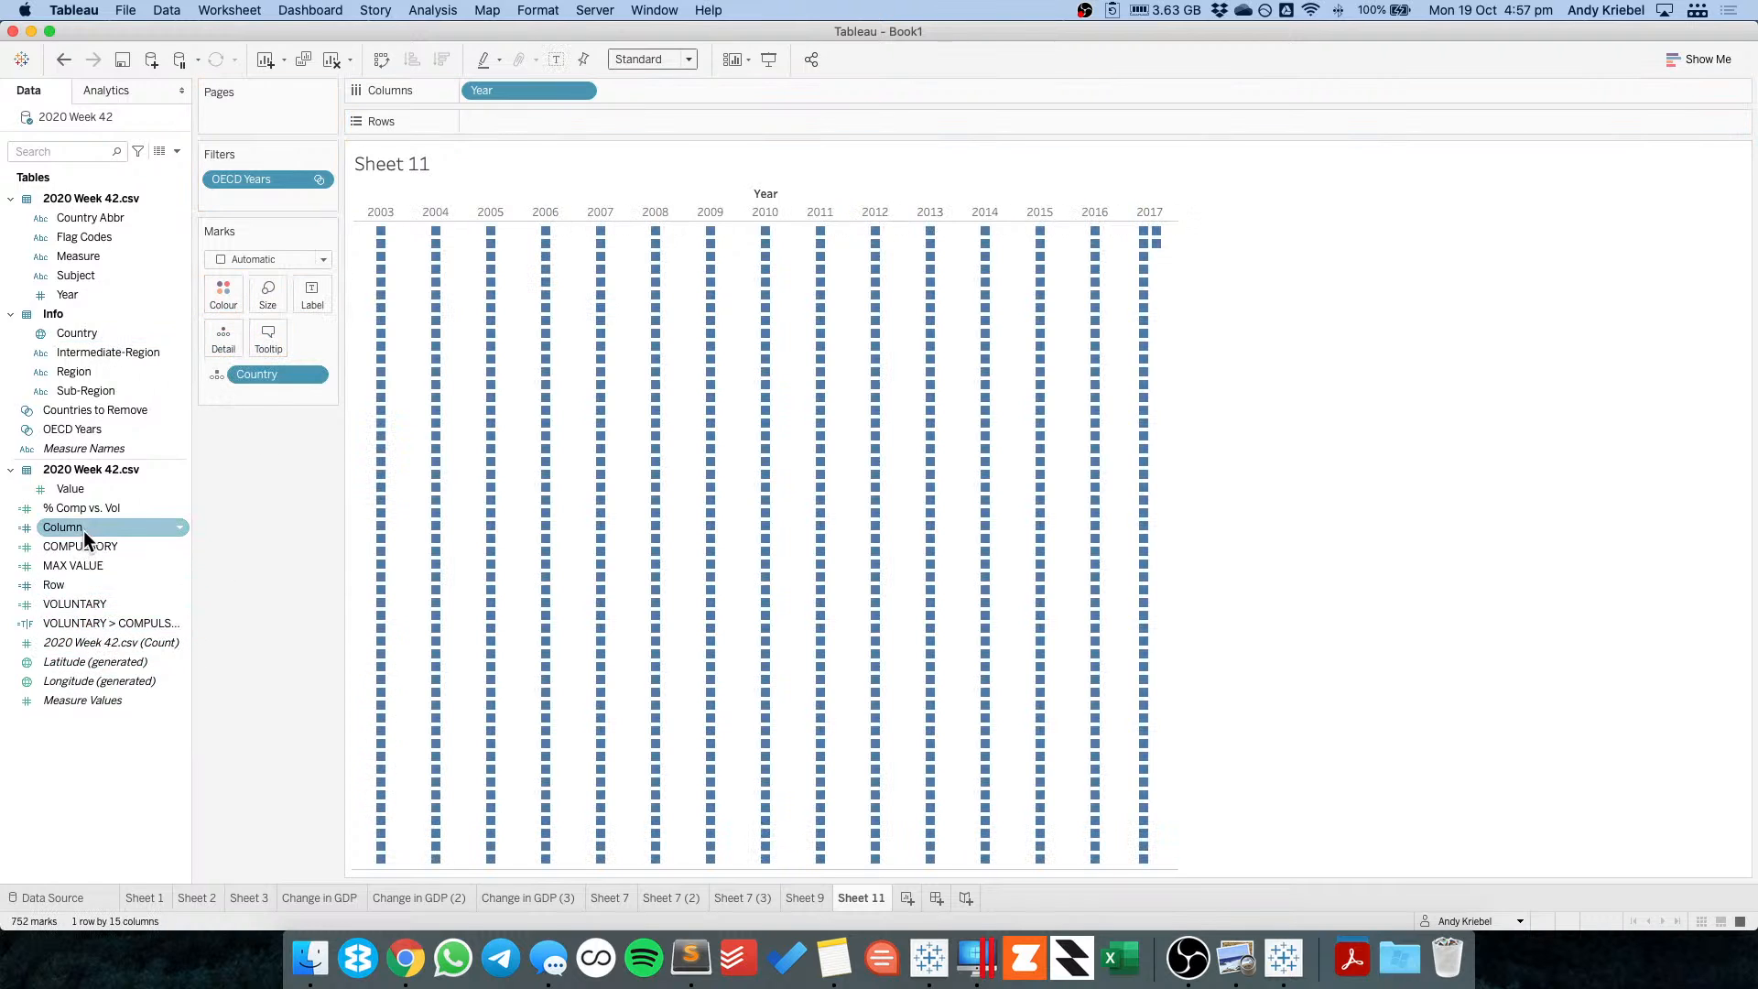
left_click_drag(83, 509, 540, 126)
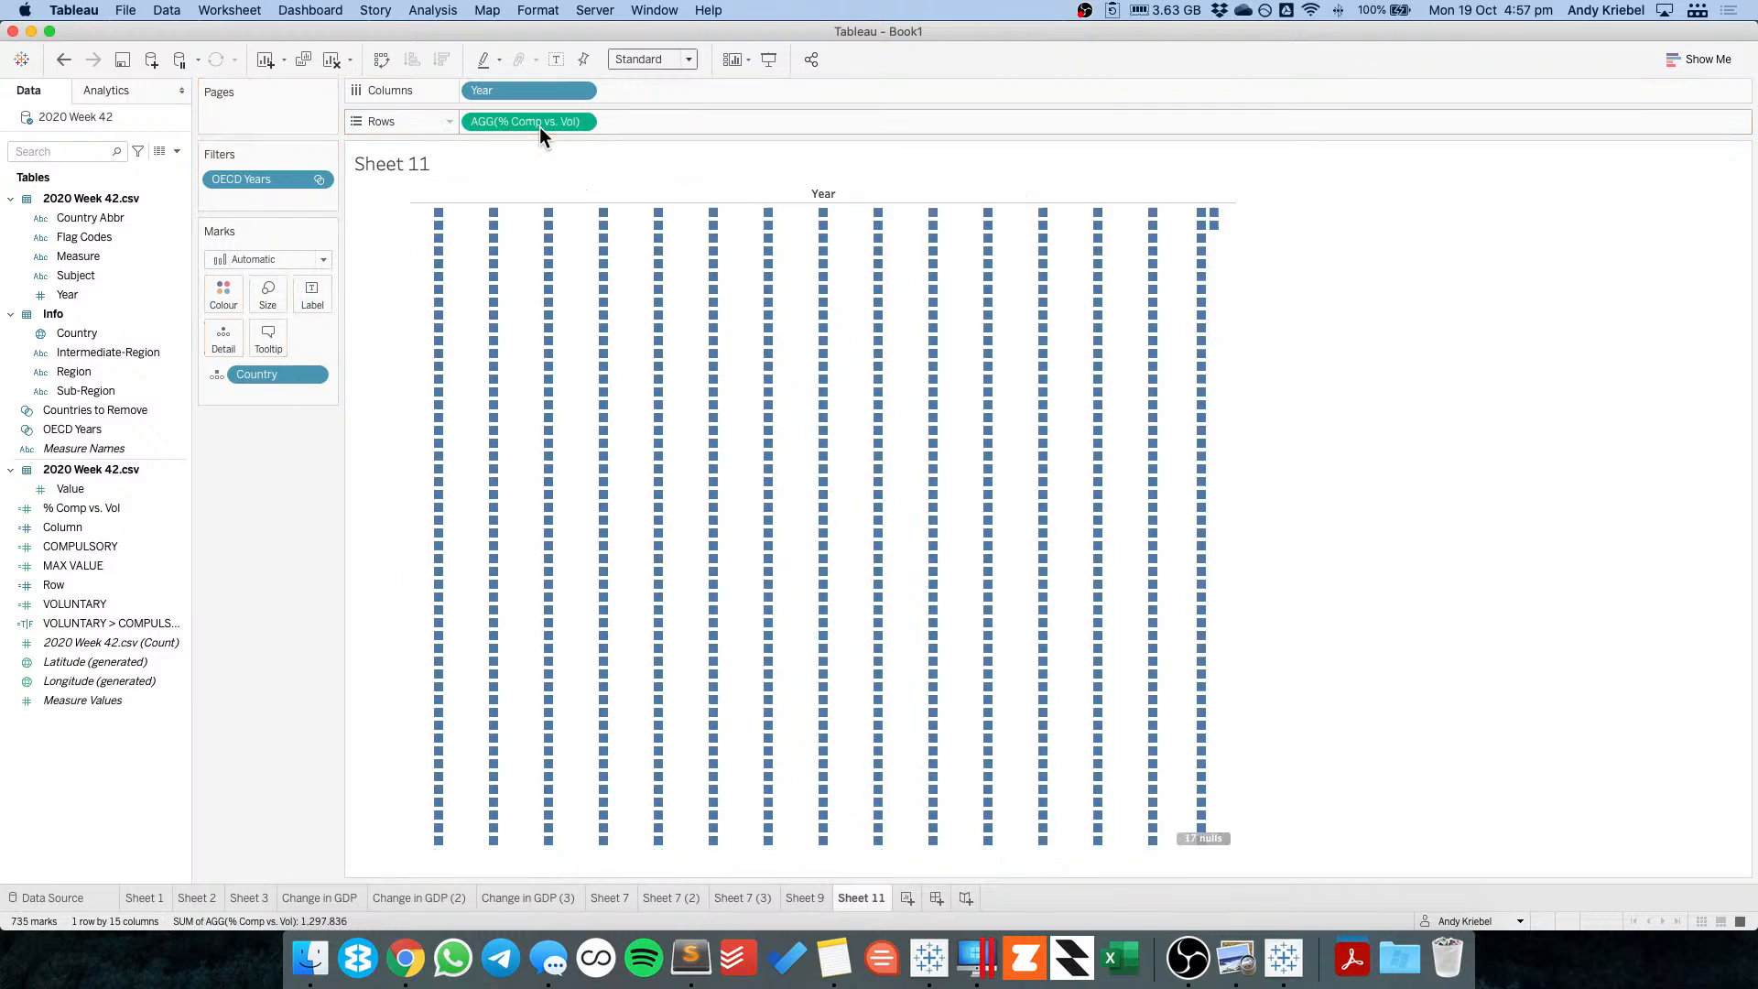
Filter Sheet 11's Measure to % of GDP, leaving Subject unfiltered.
left_click_drag(104, 239, 251, 197)
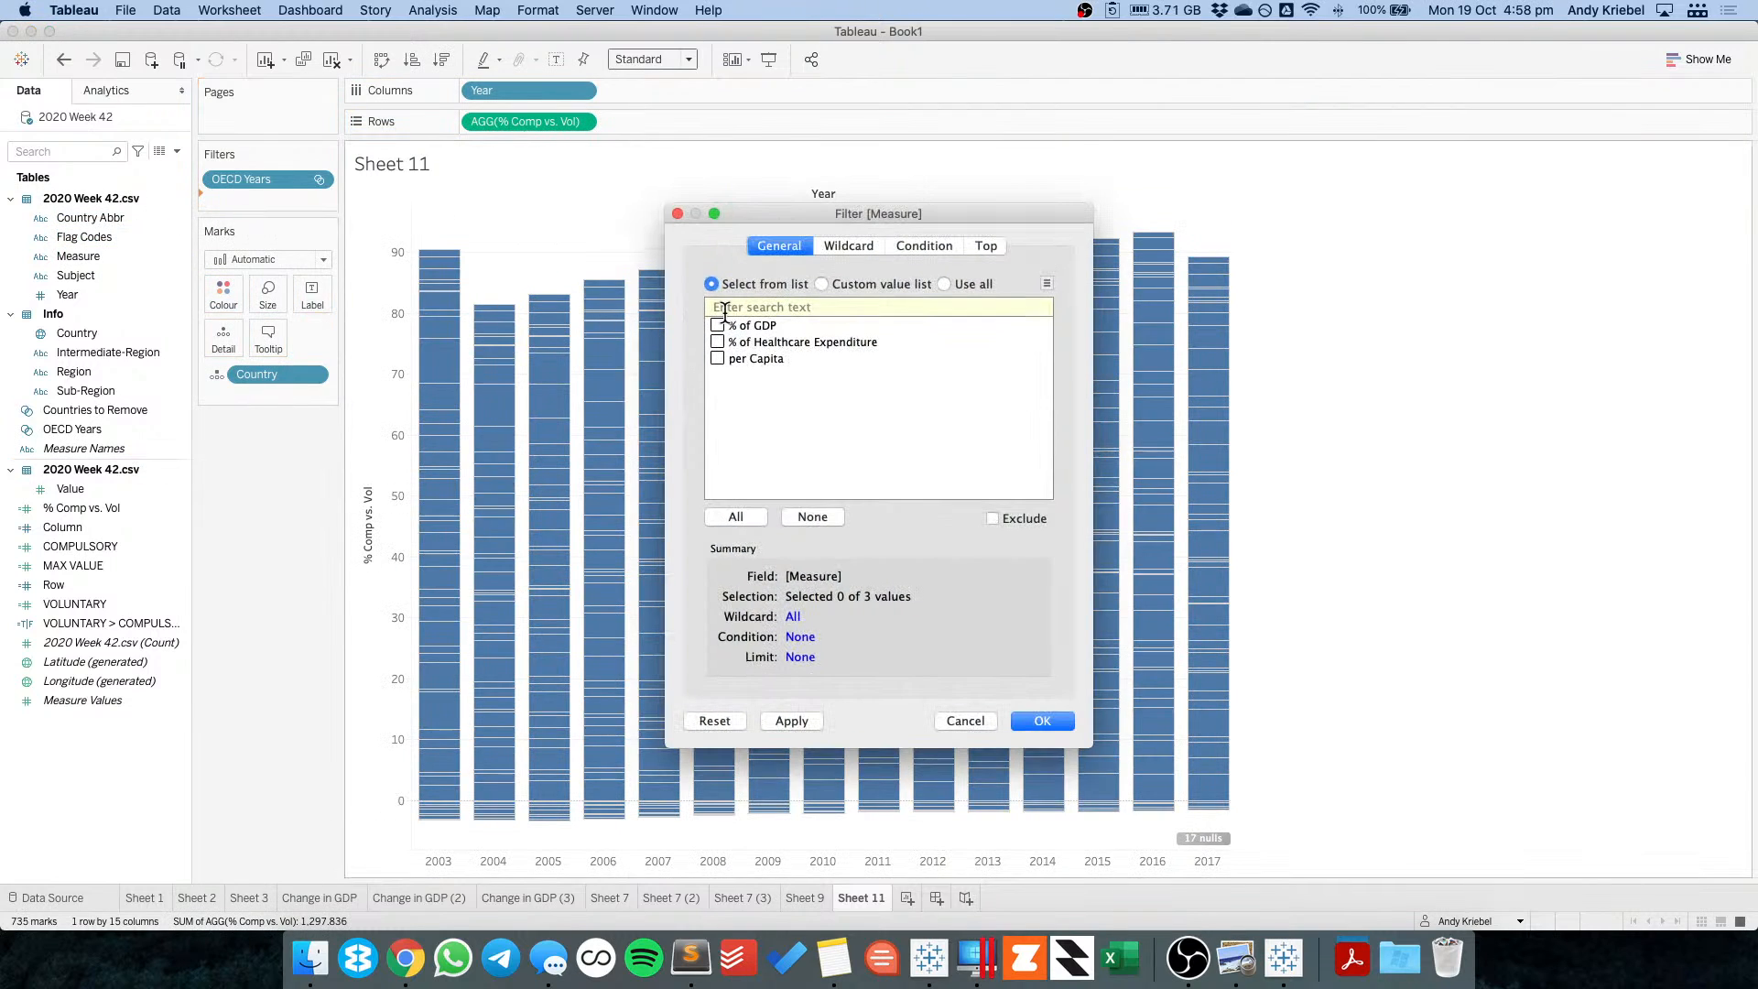
left_click(1049, 720)
left_click_drag(84, 277, 243, 225)
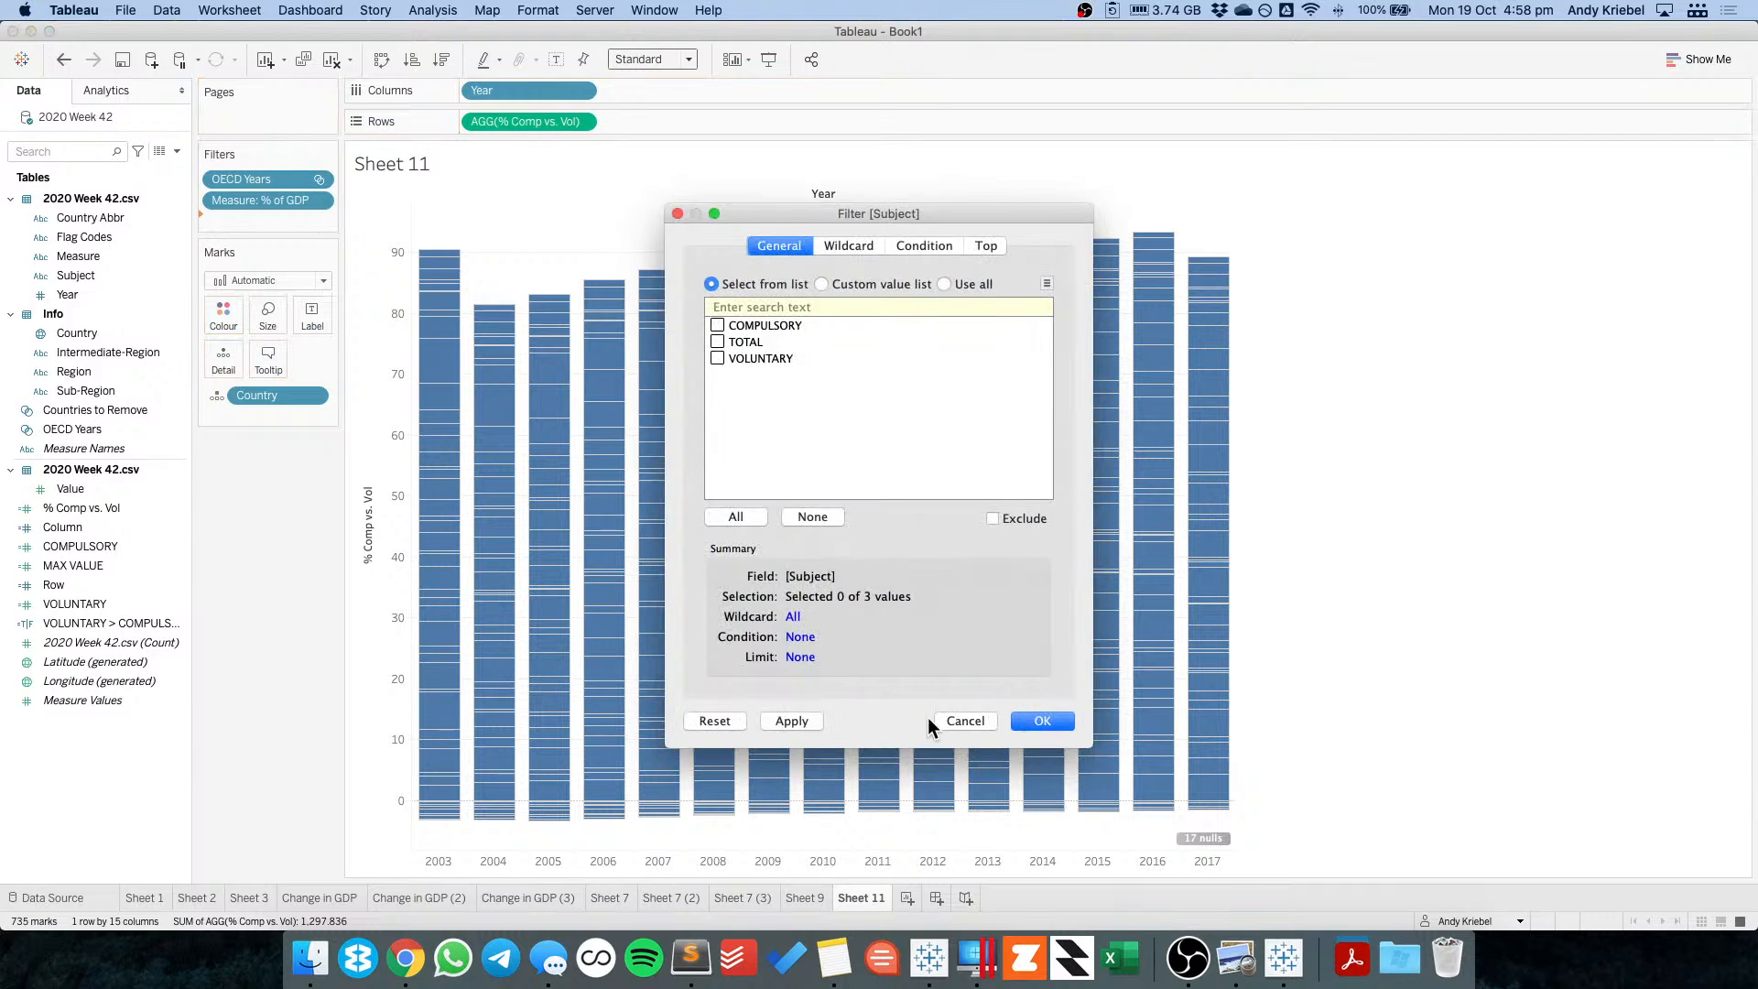
left_click(952, 719)
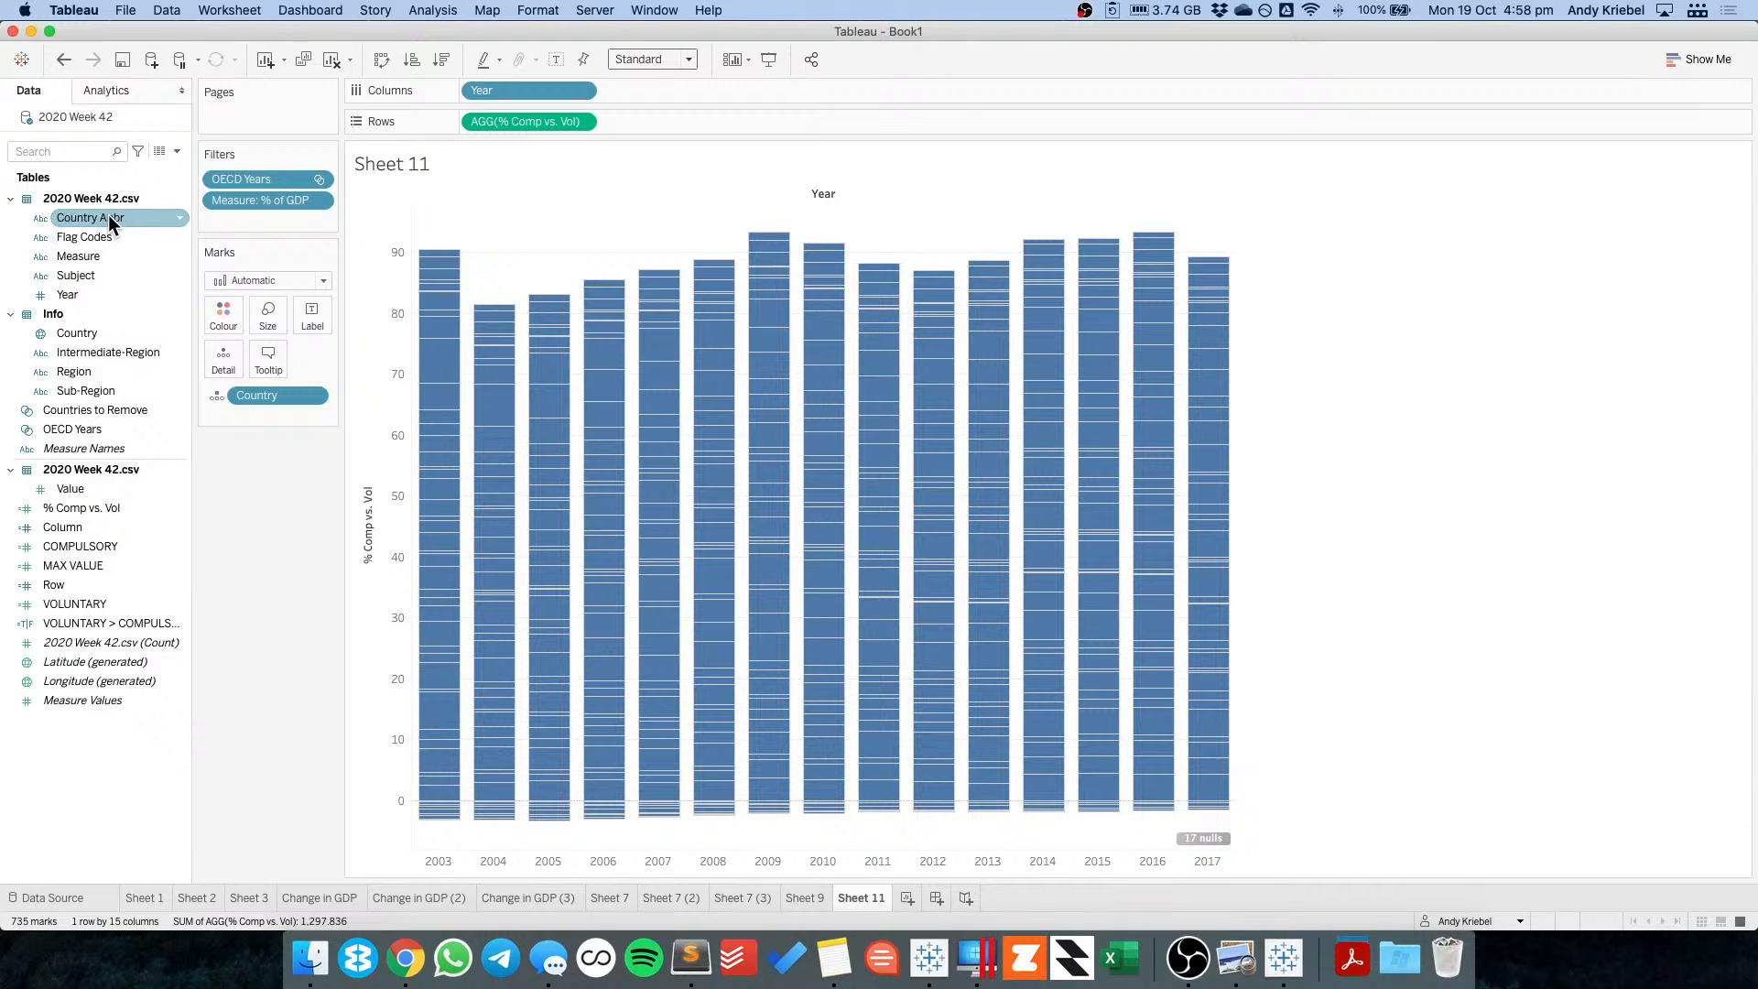
Change the mark type of the % Comp vs. Vol chart to Line.
left_click(313, 396)
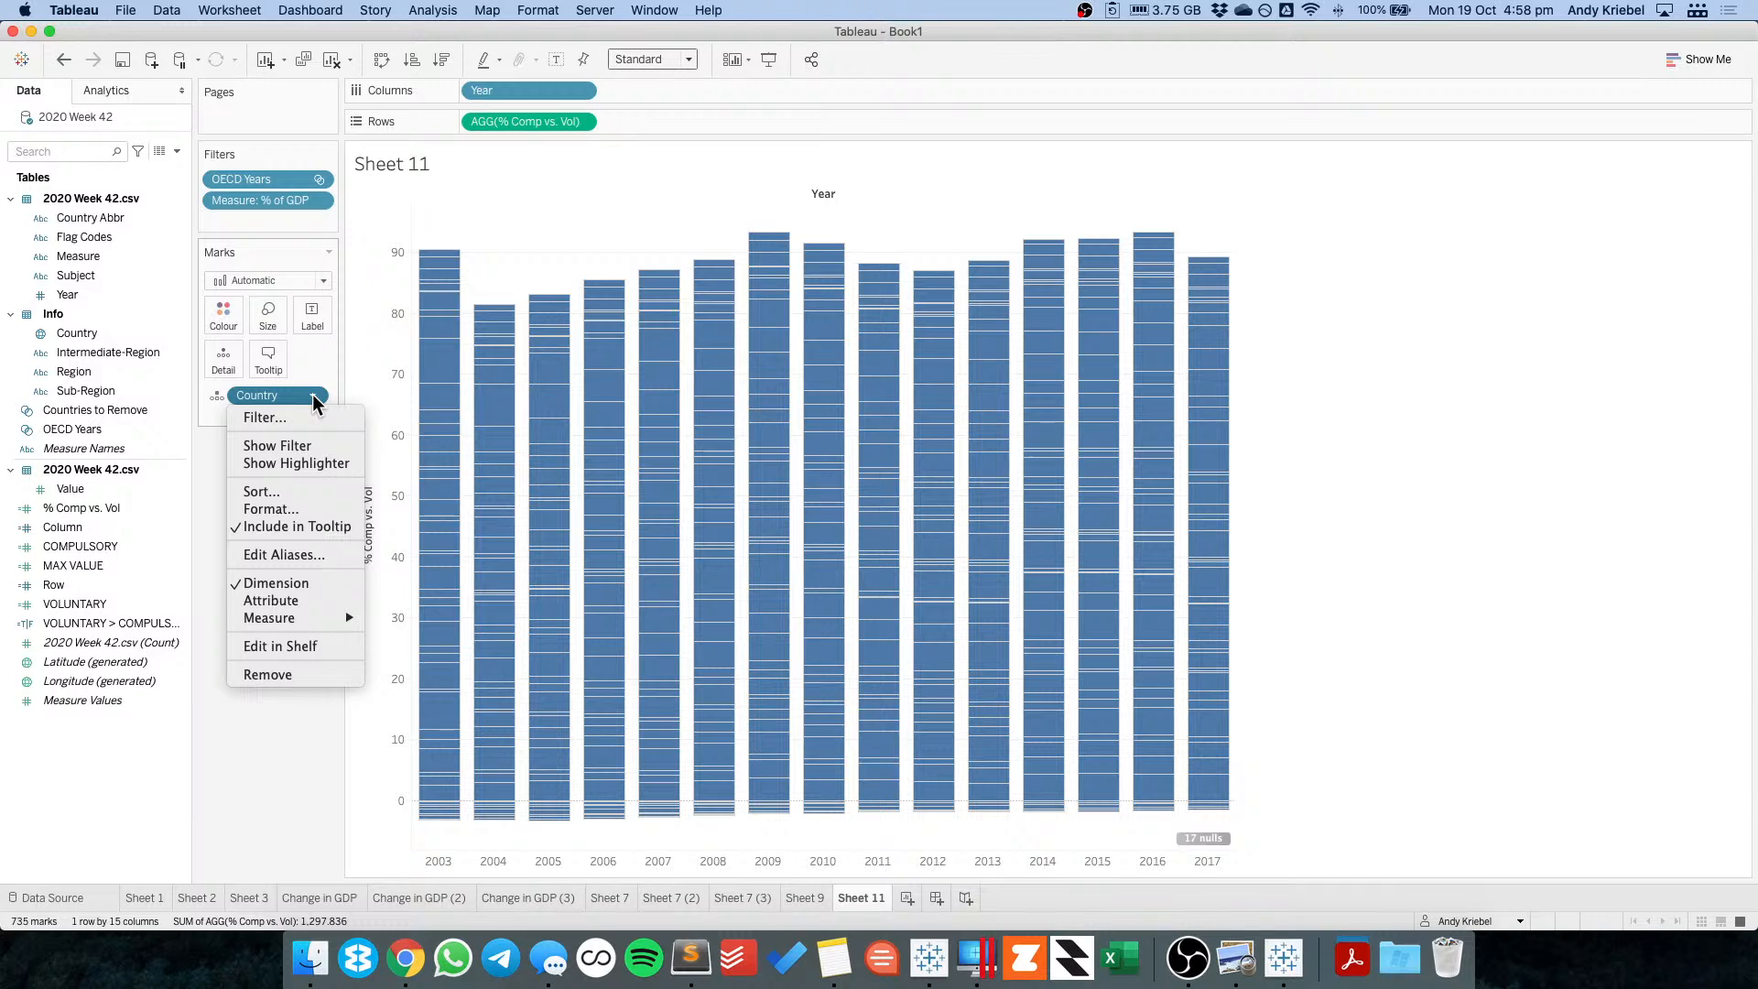
left_click(256, 278)
left_click(255, 278)
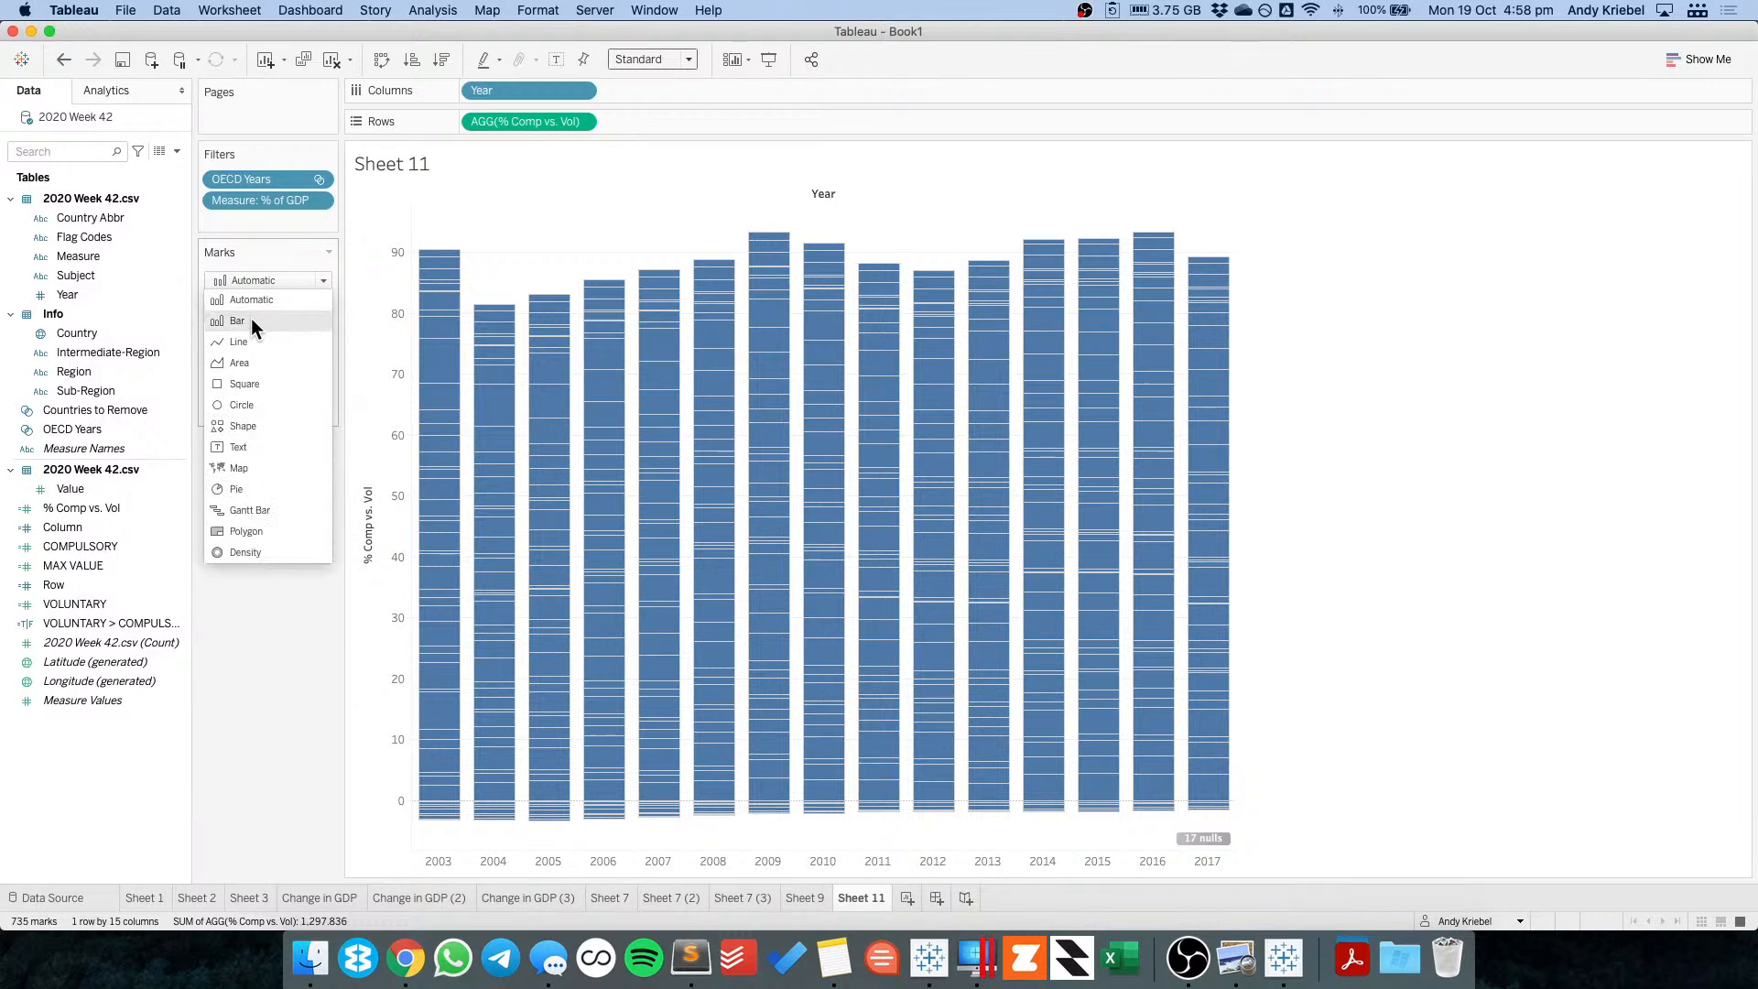
left_click(250, 322)
left_click(247, 282)
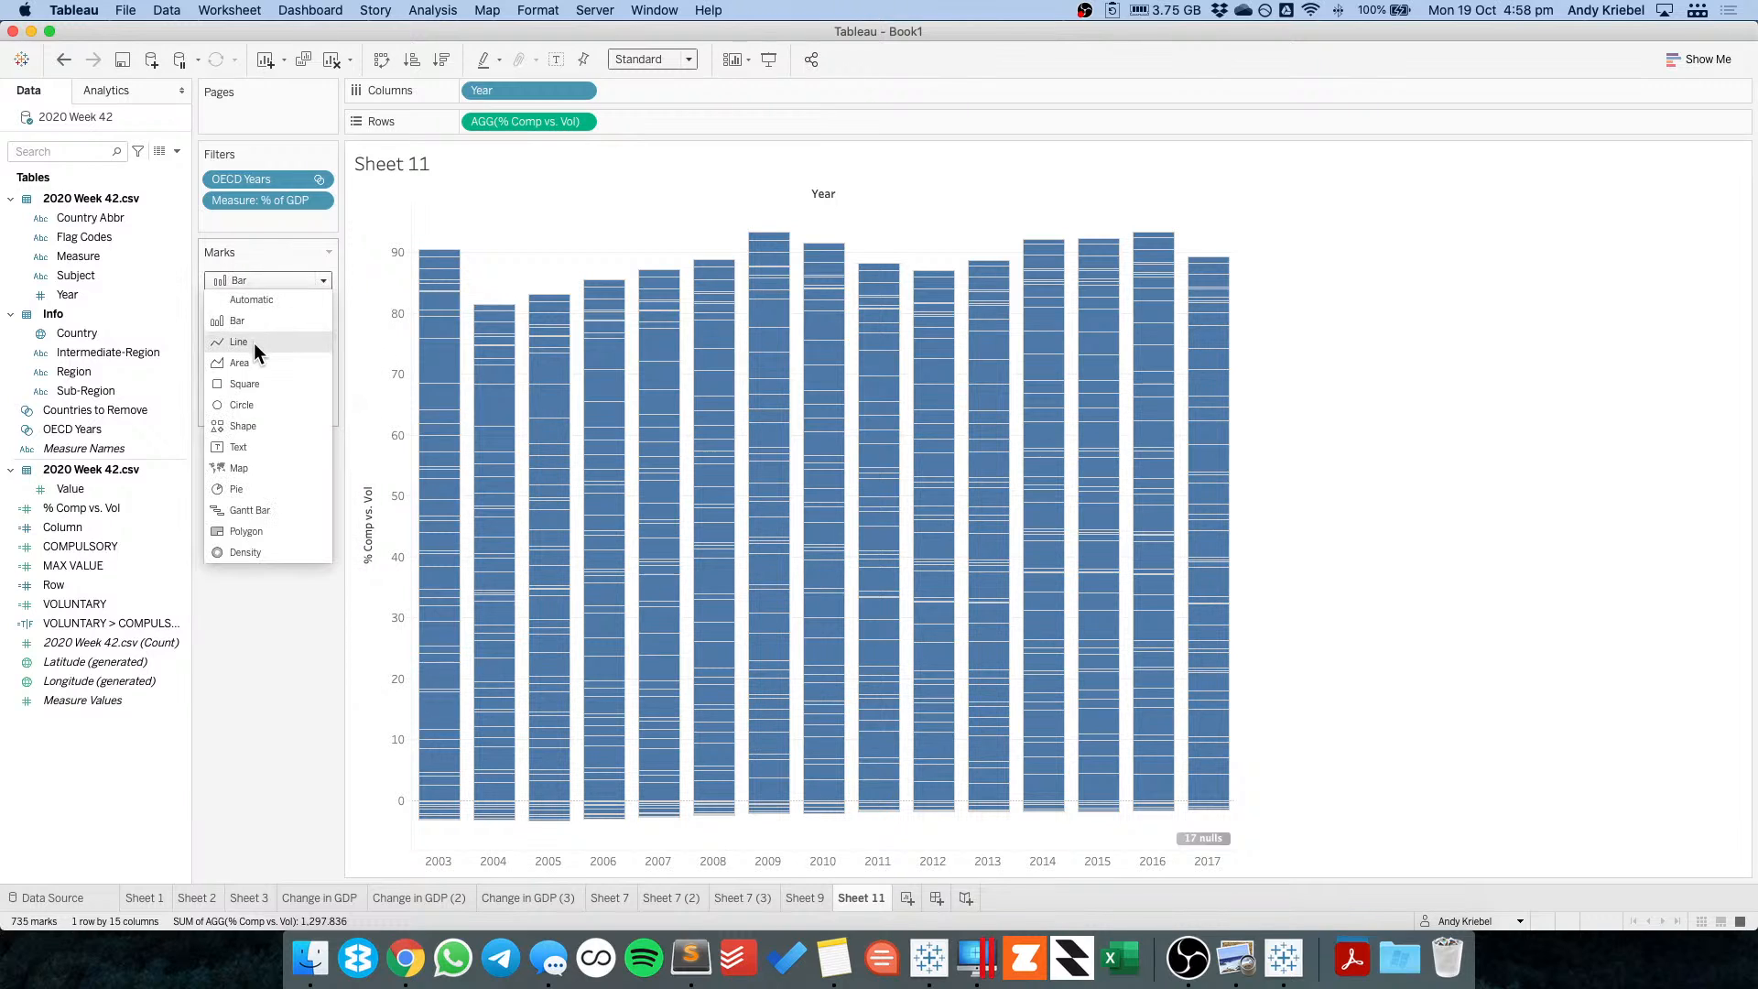
left_click(254, 342)
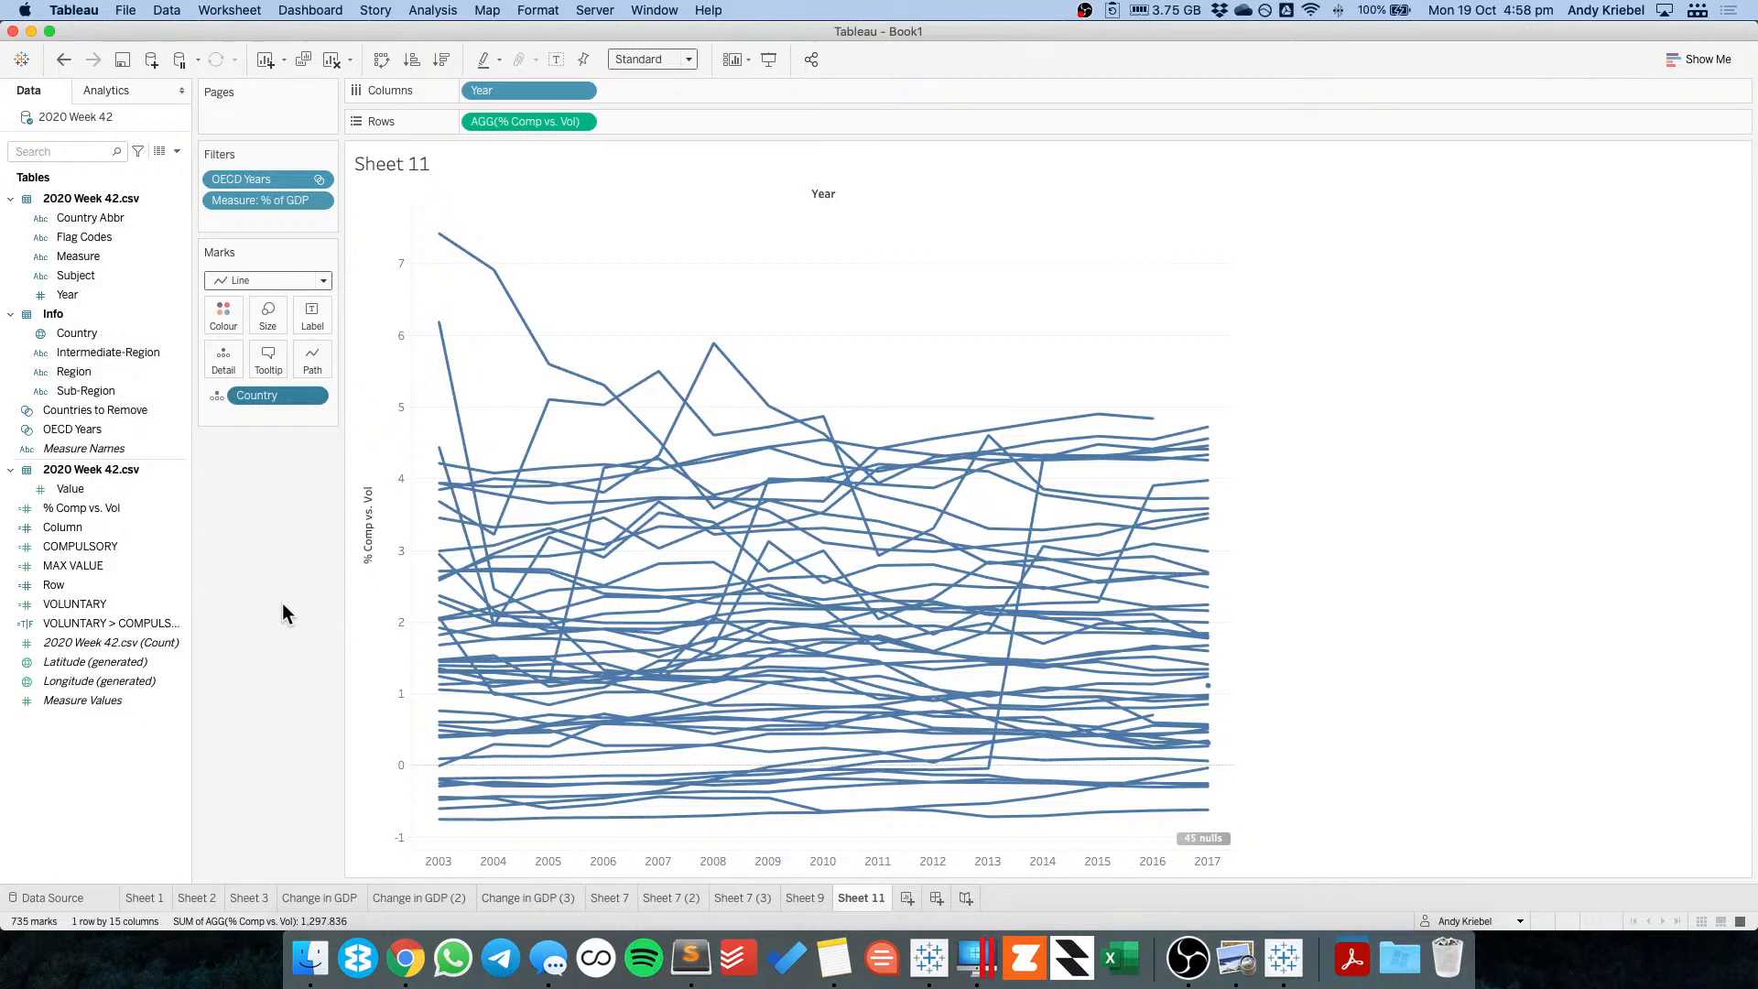
Create another worksheet with a scatter plot of VOLUNTARY on Columns against COMPULSORY on Rows, with Country on Detail.
left_click(321, 898)
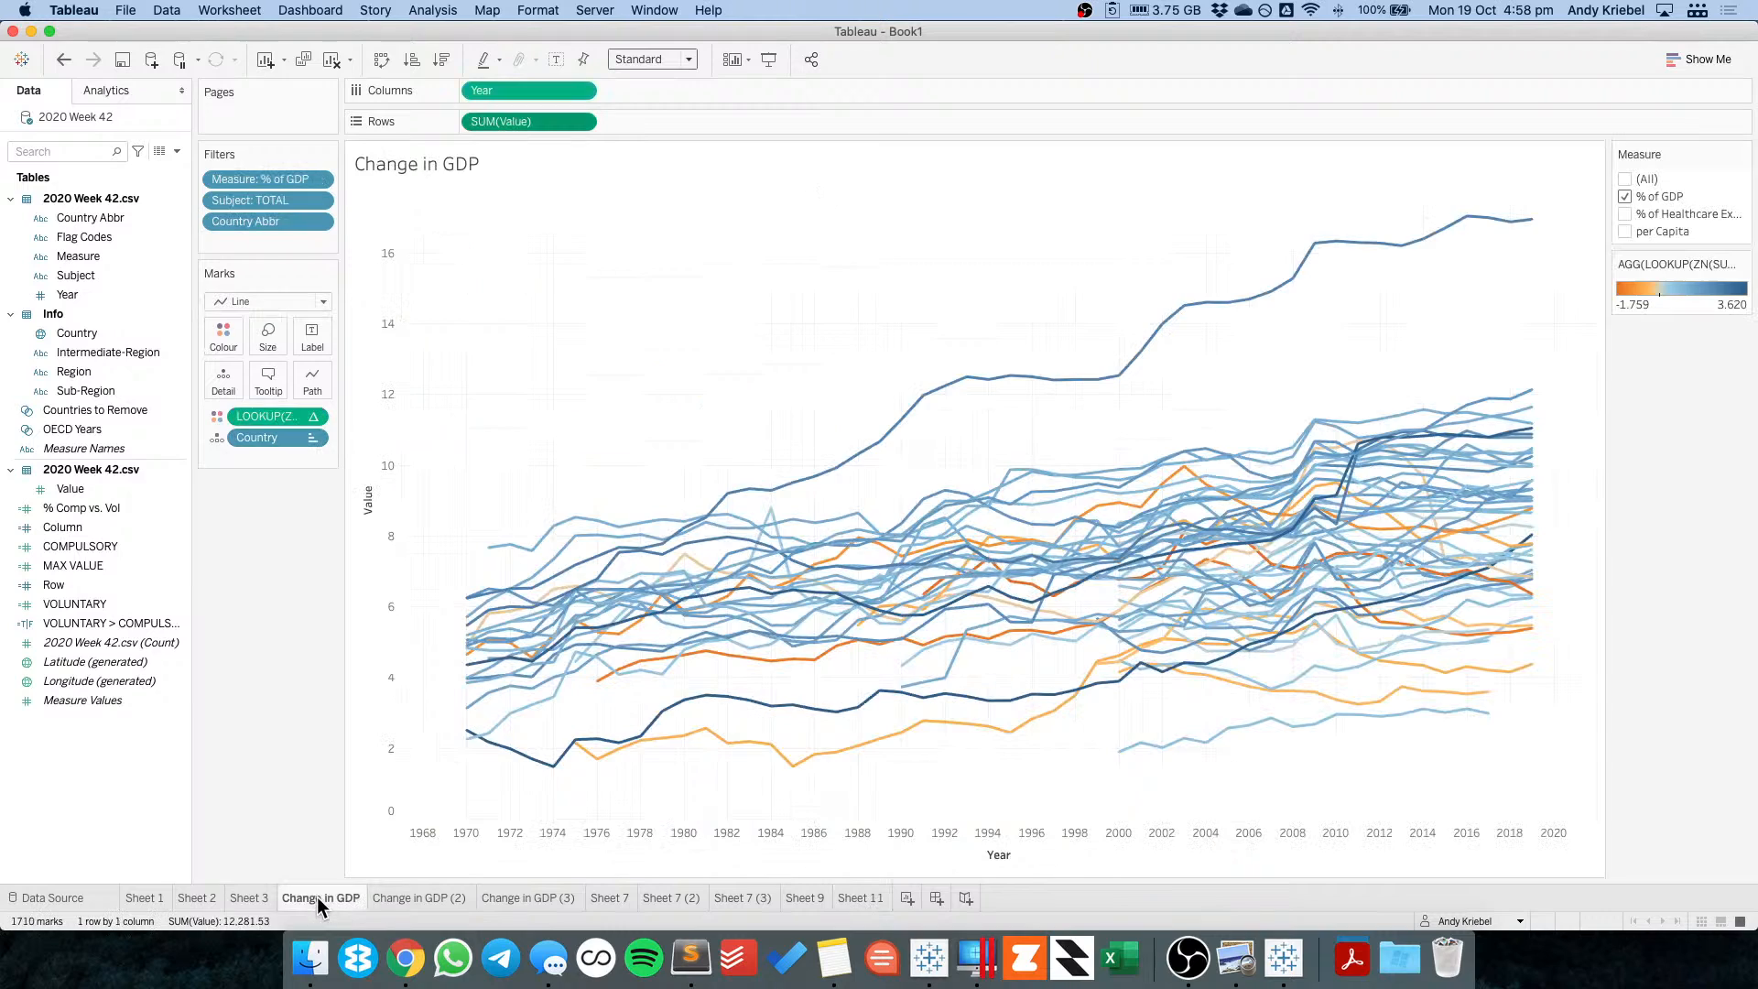
left_click(255, 897)
left_click(906, 898)
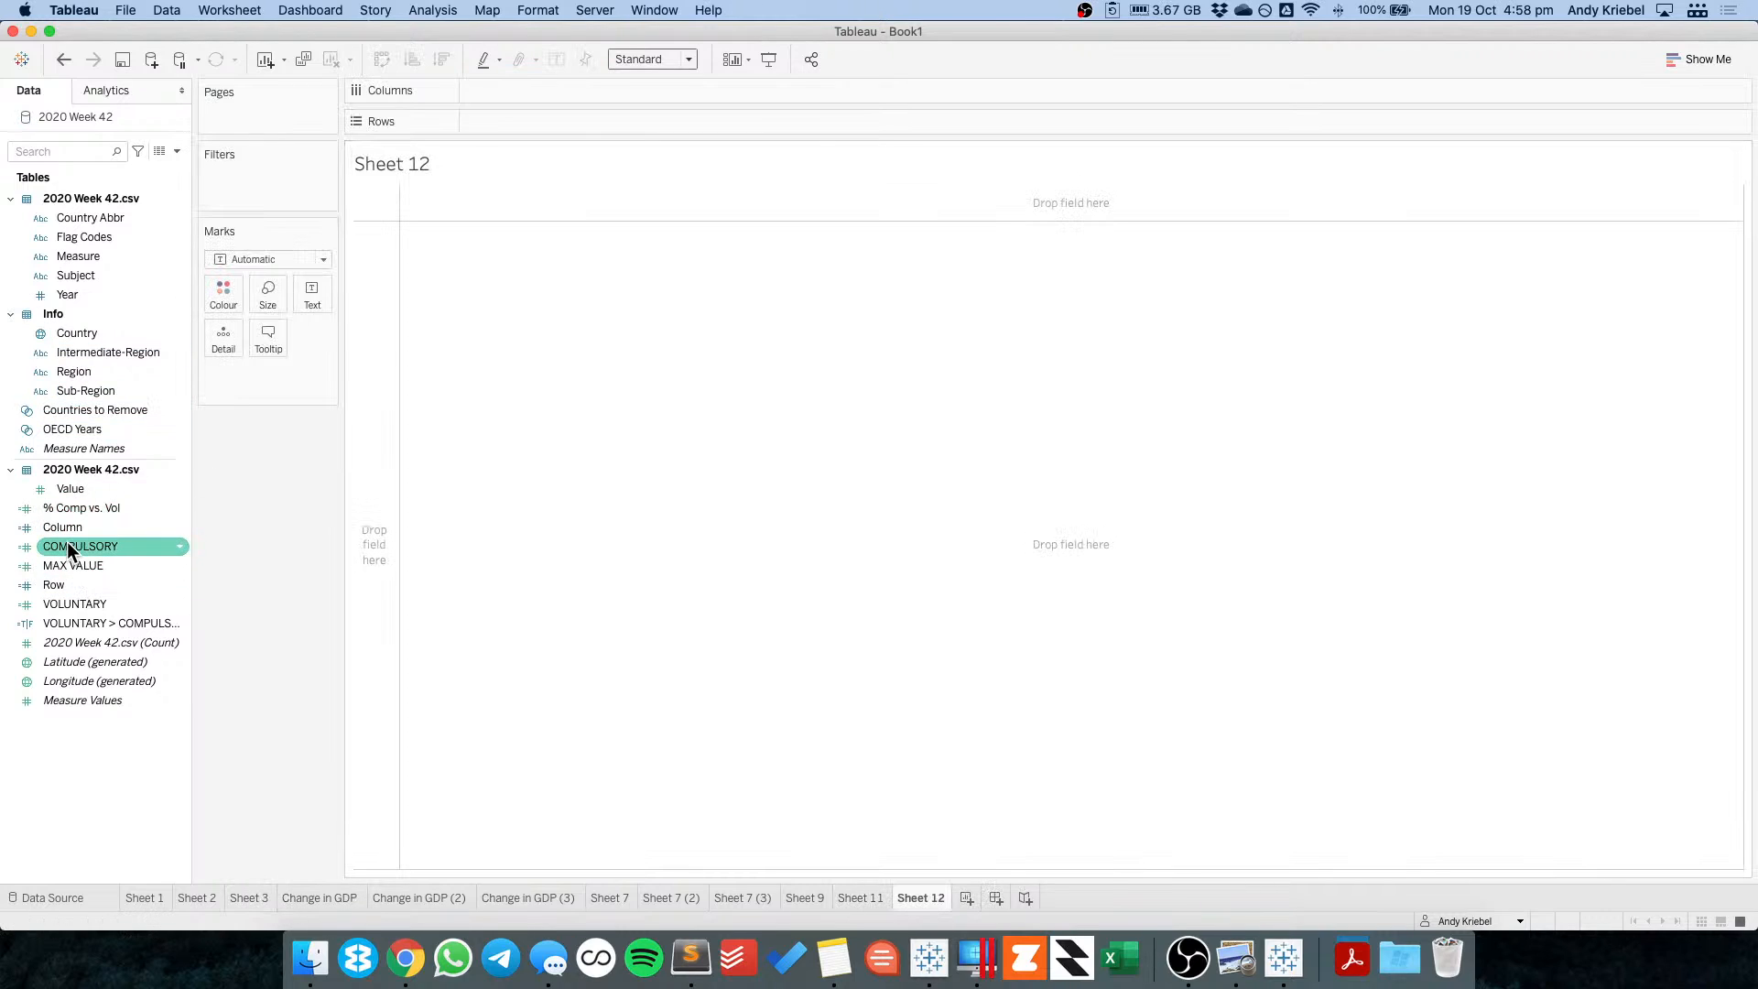
left_click_drag(68, 541, 355, 529)
left_click_drag(86, 490, 85, 535)
left_click_drag(74, 605, 540, 87)
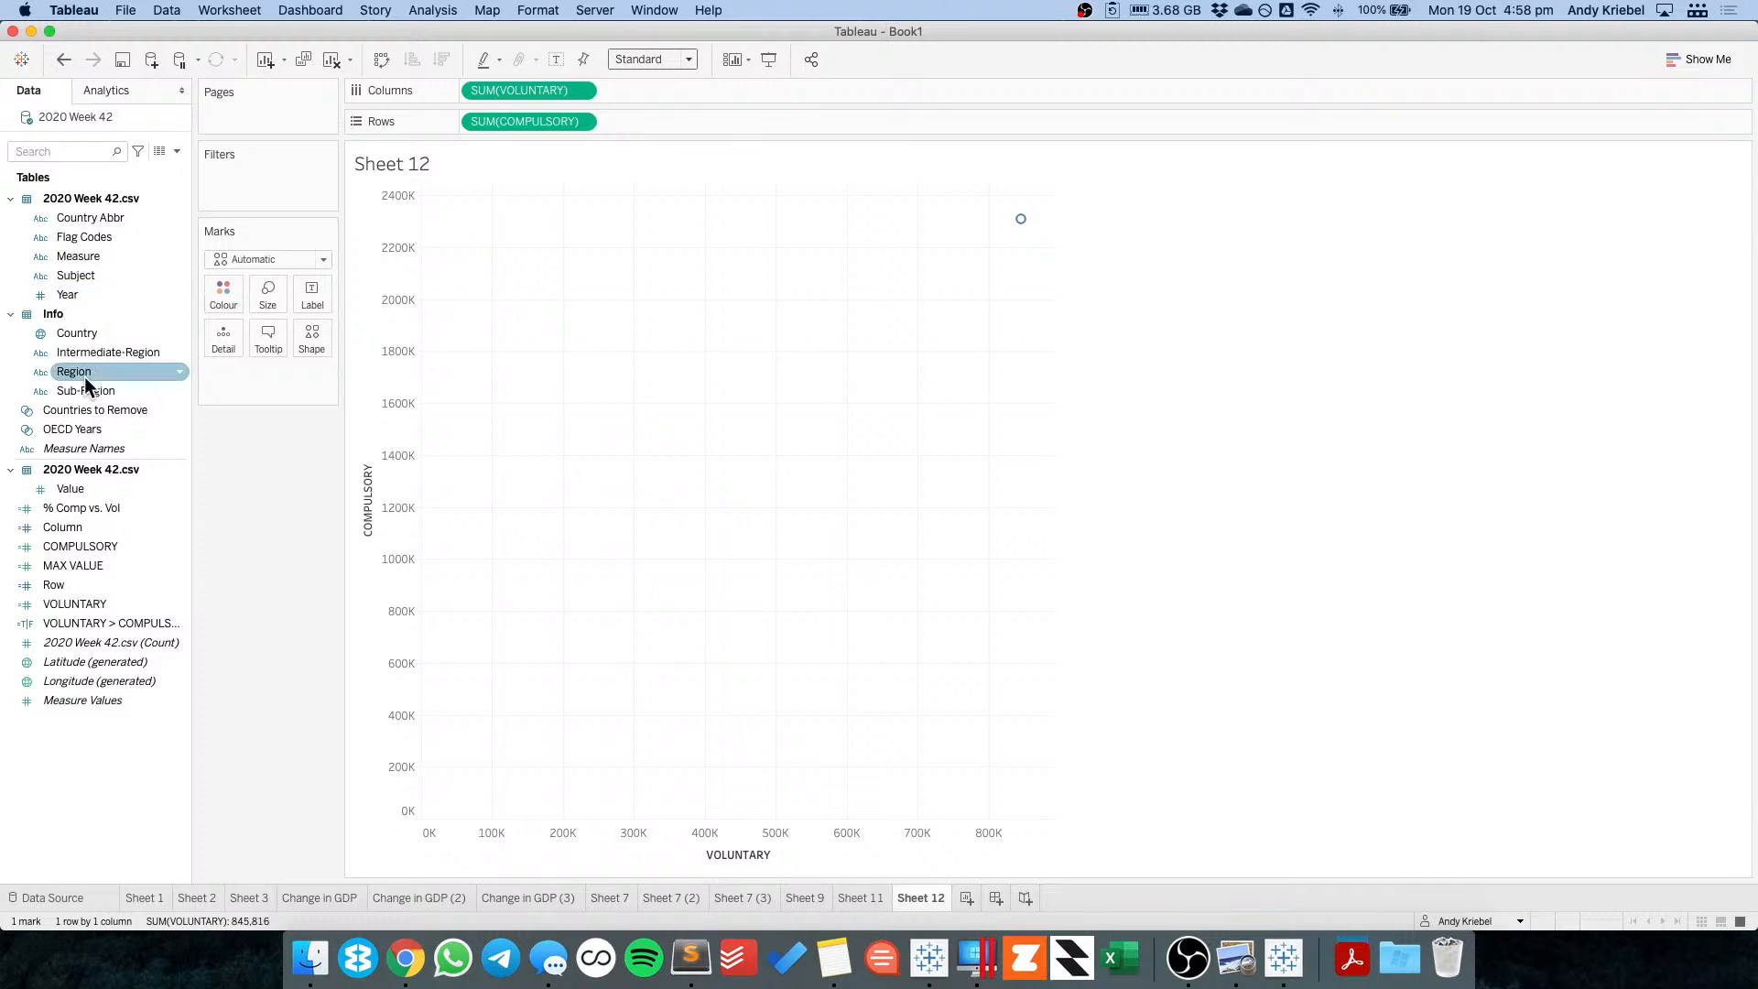
left_click_drag(80, 332, 232, 333)
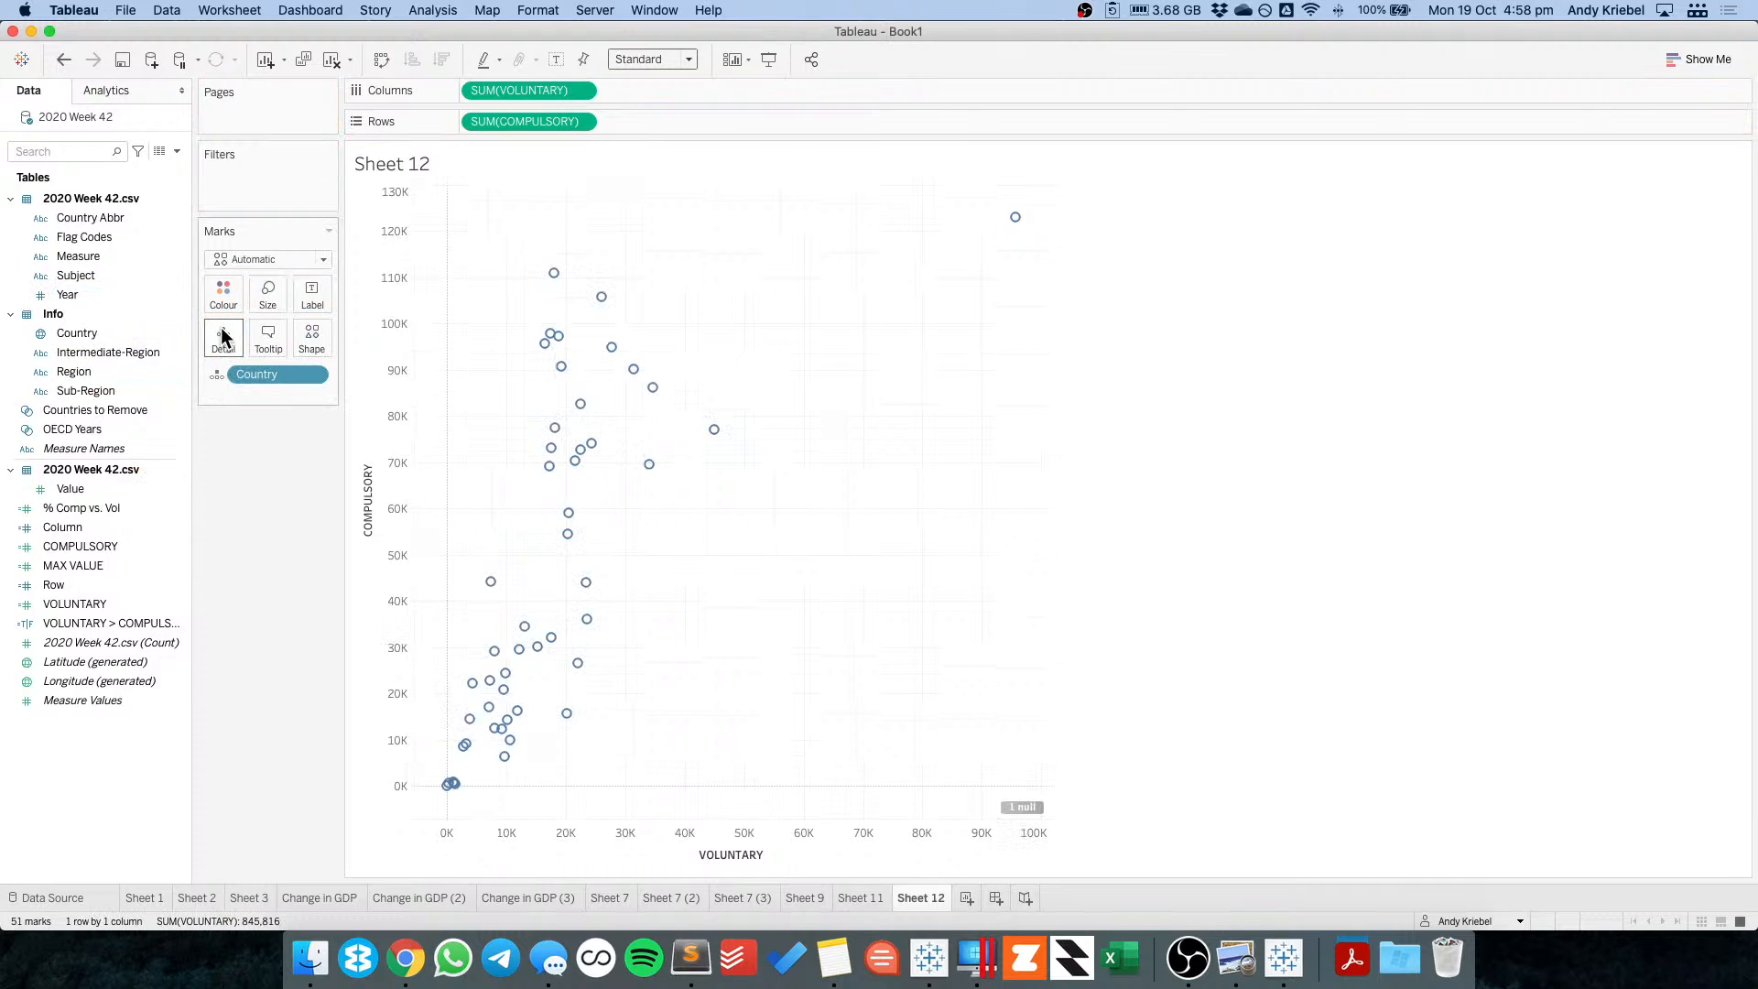
mouse_move(1015, 219)
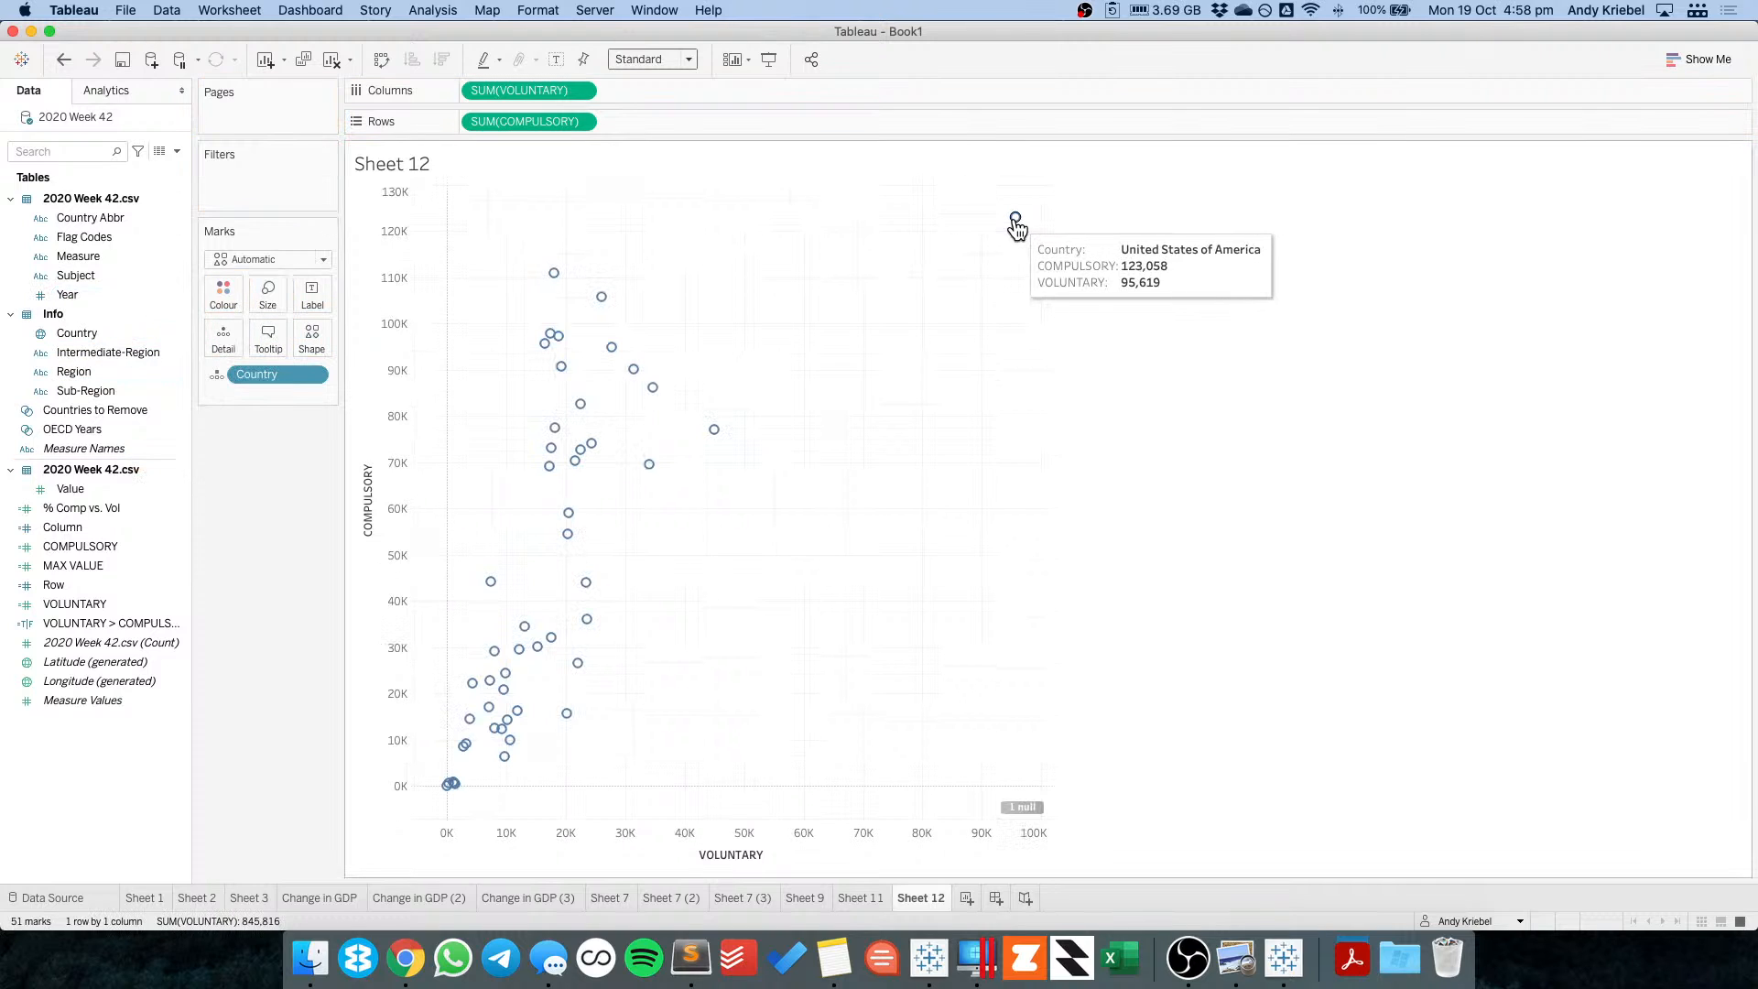
left_click_drag(86, 273, 248, 189)
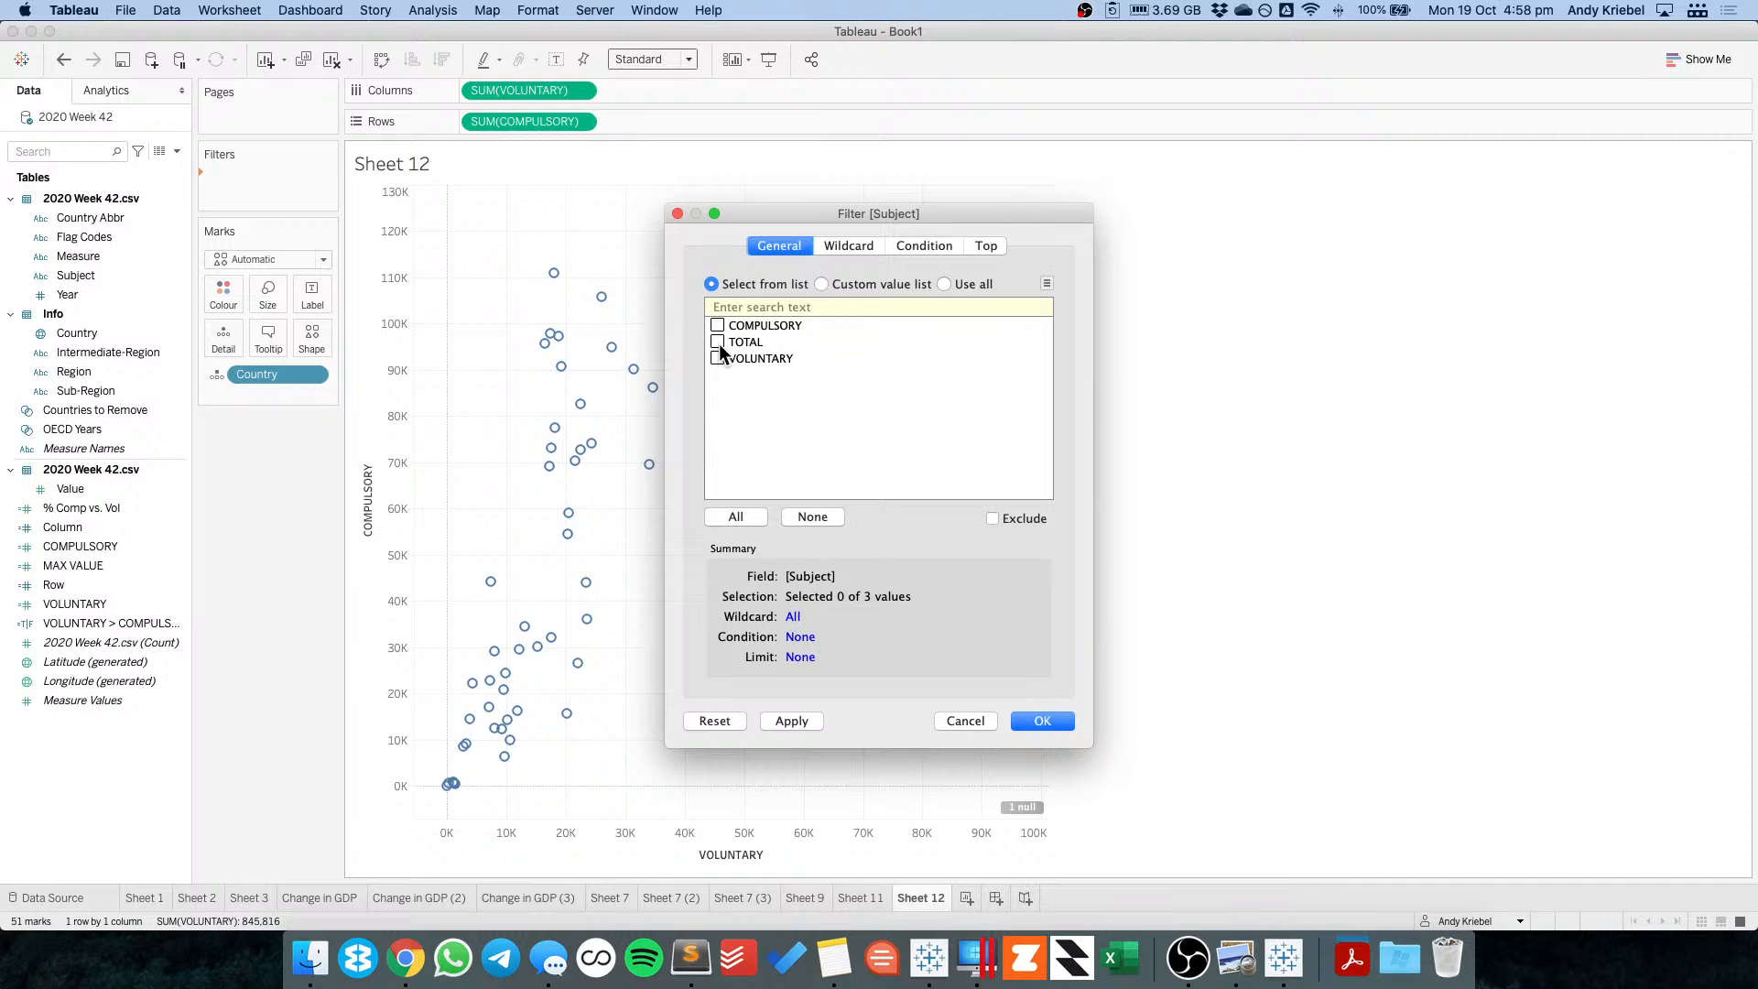
left_click(978, 726)
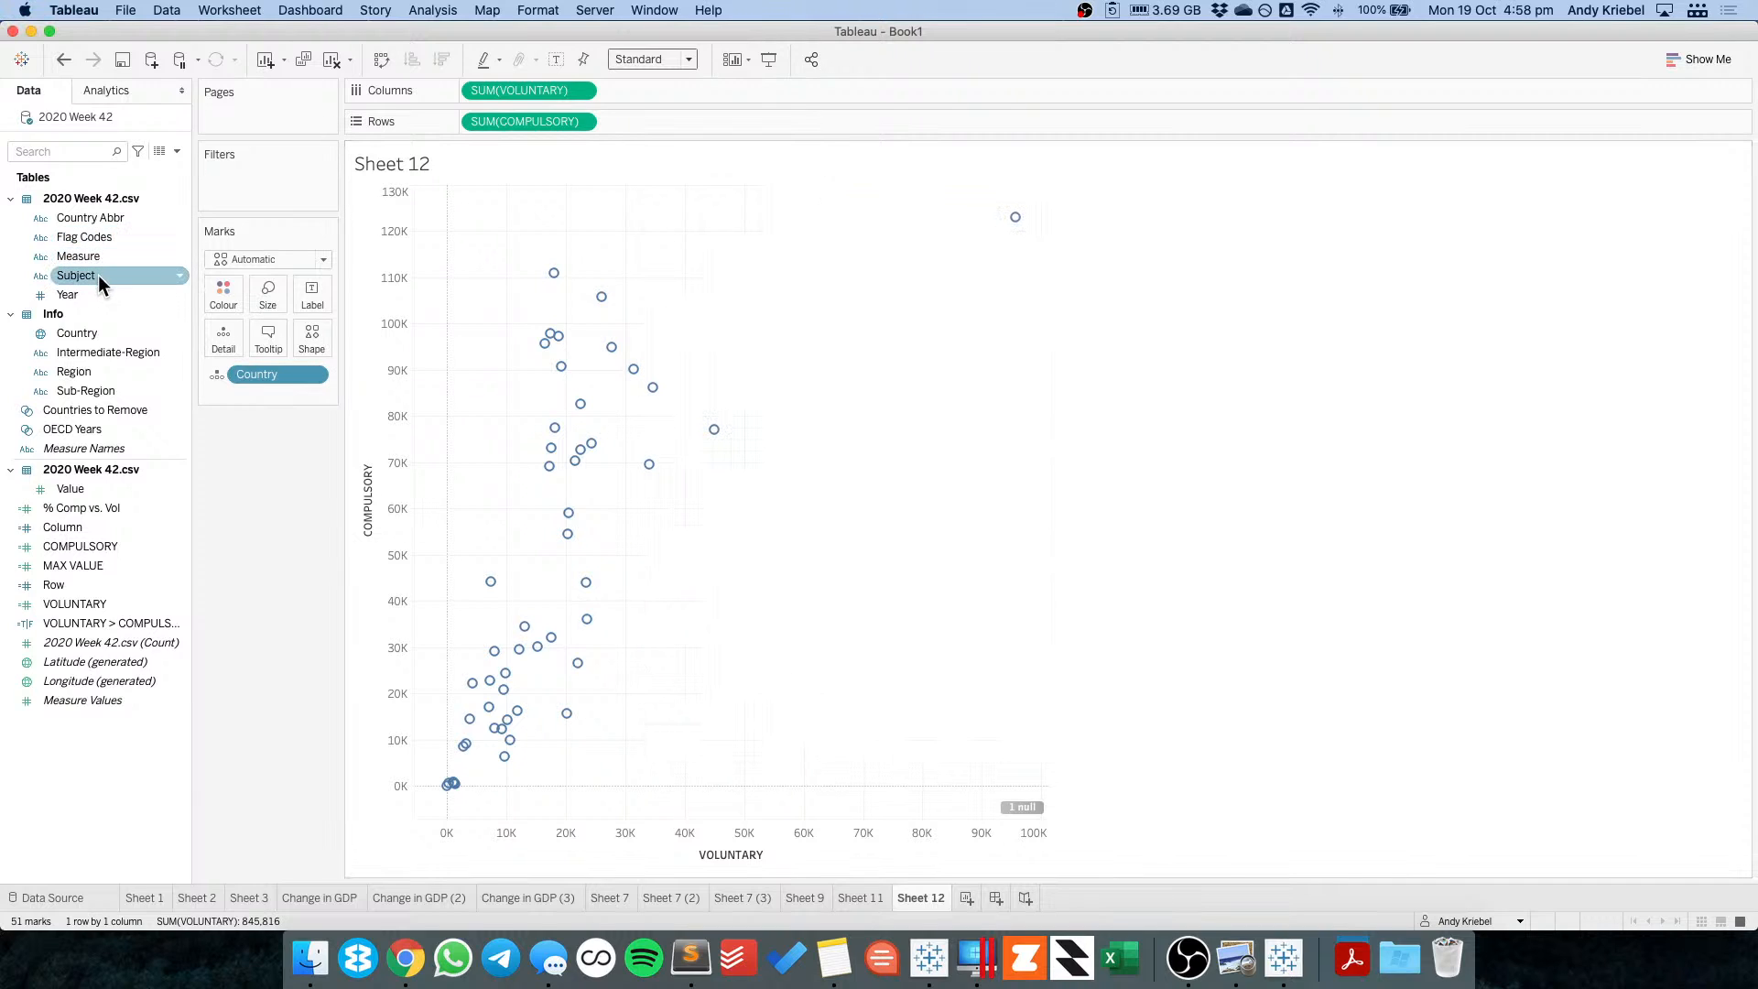
left_click_drag(97, 274, 305, 174)
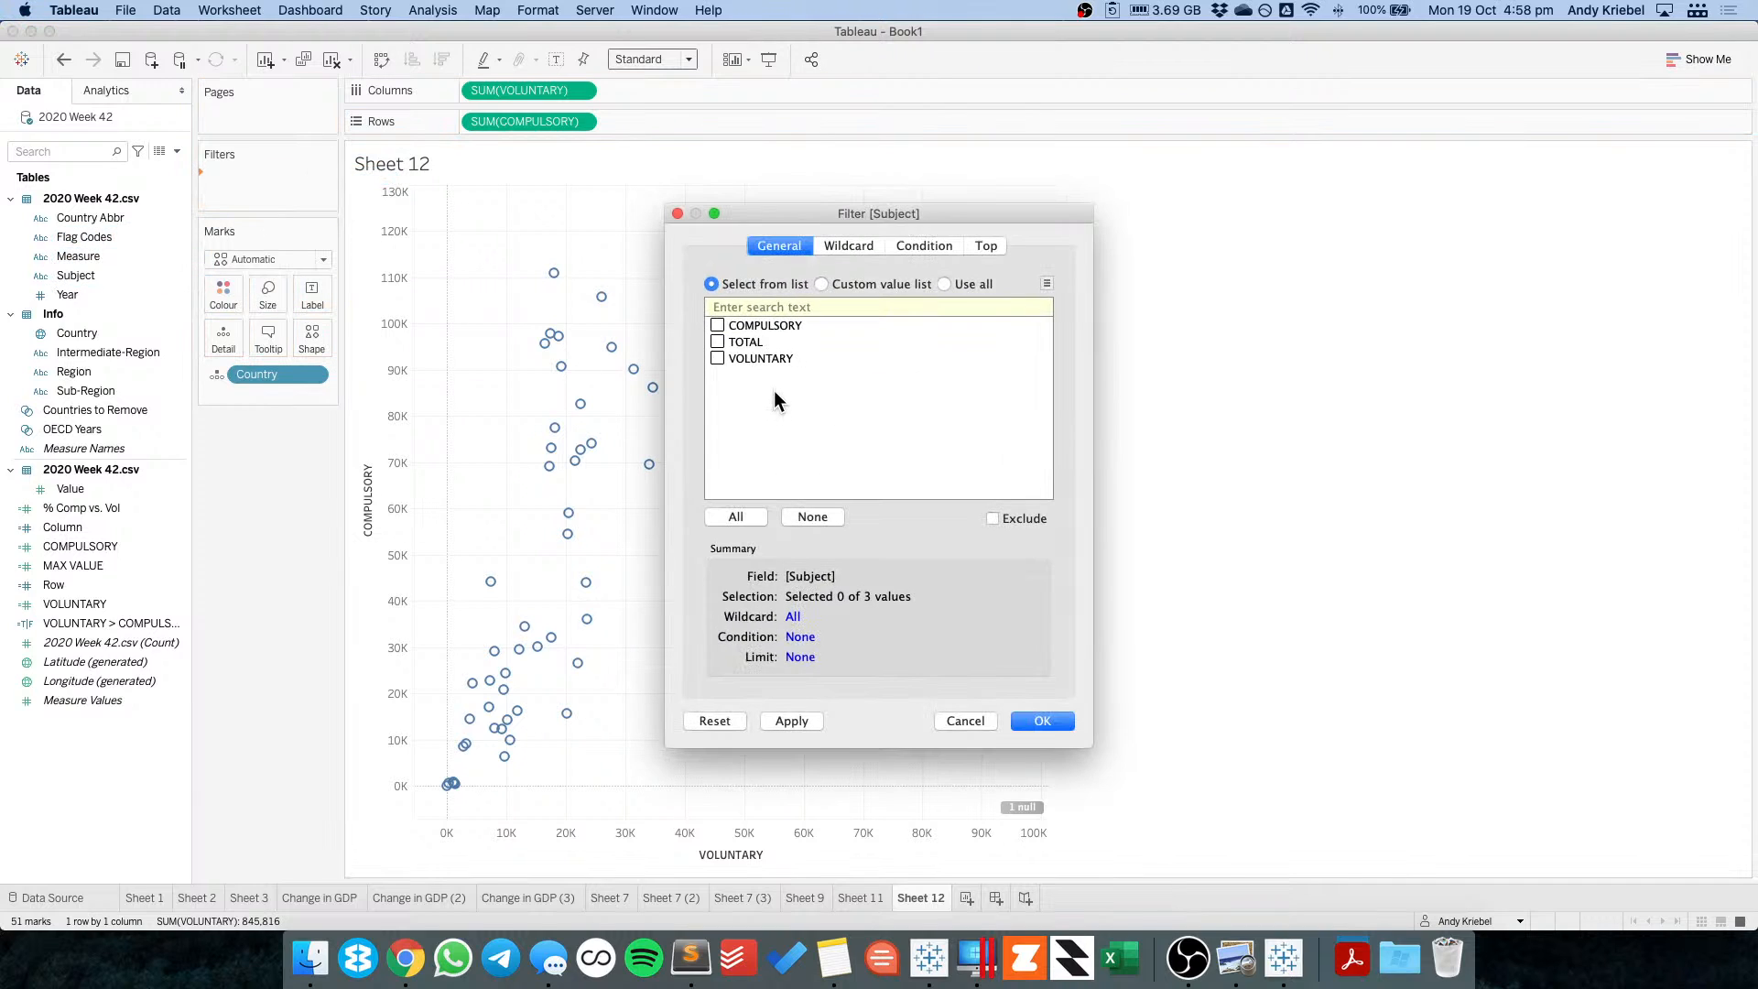
left_click(952, 720)
Show the Measure filter on Sheet 12 and restrict the scatter plot to % of GDP.
left_click(80, 257)
right_click(77, 257)
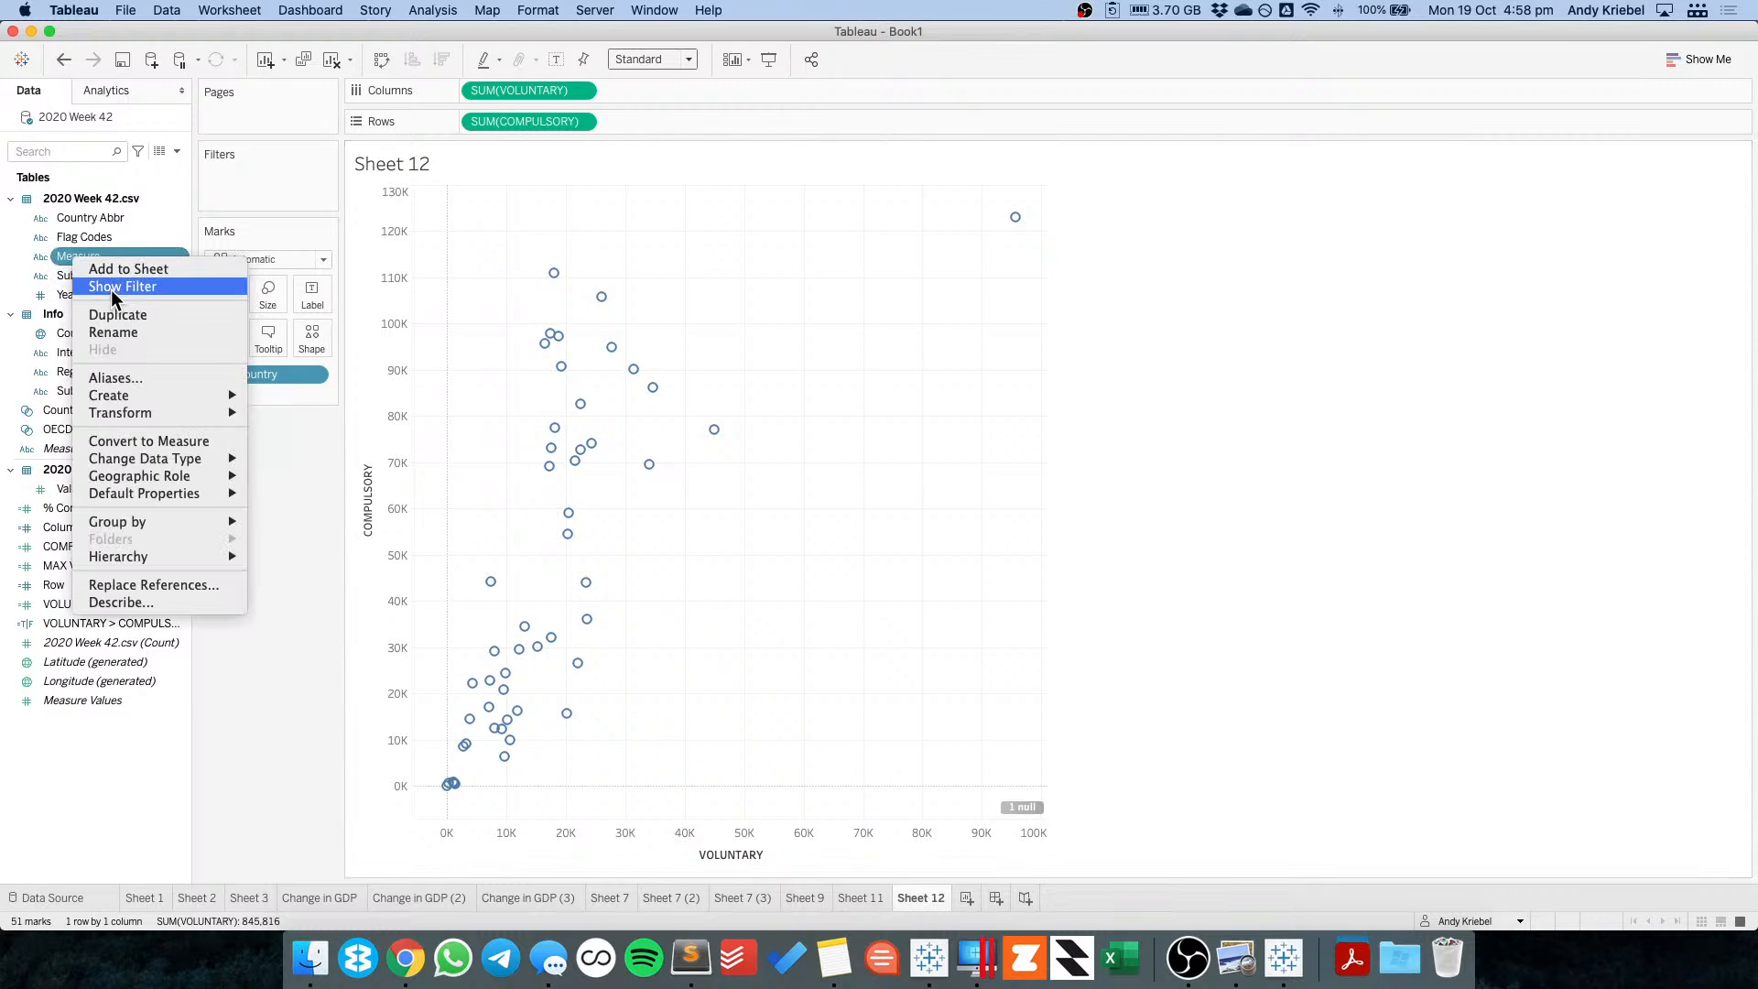
left_click(111, 287)
left_click(1624, 214)
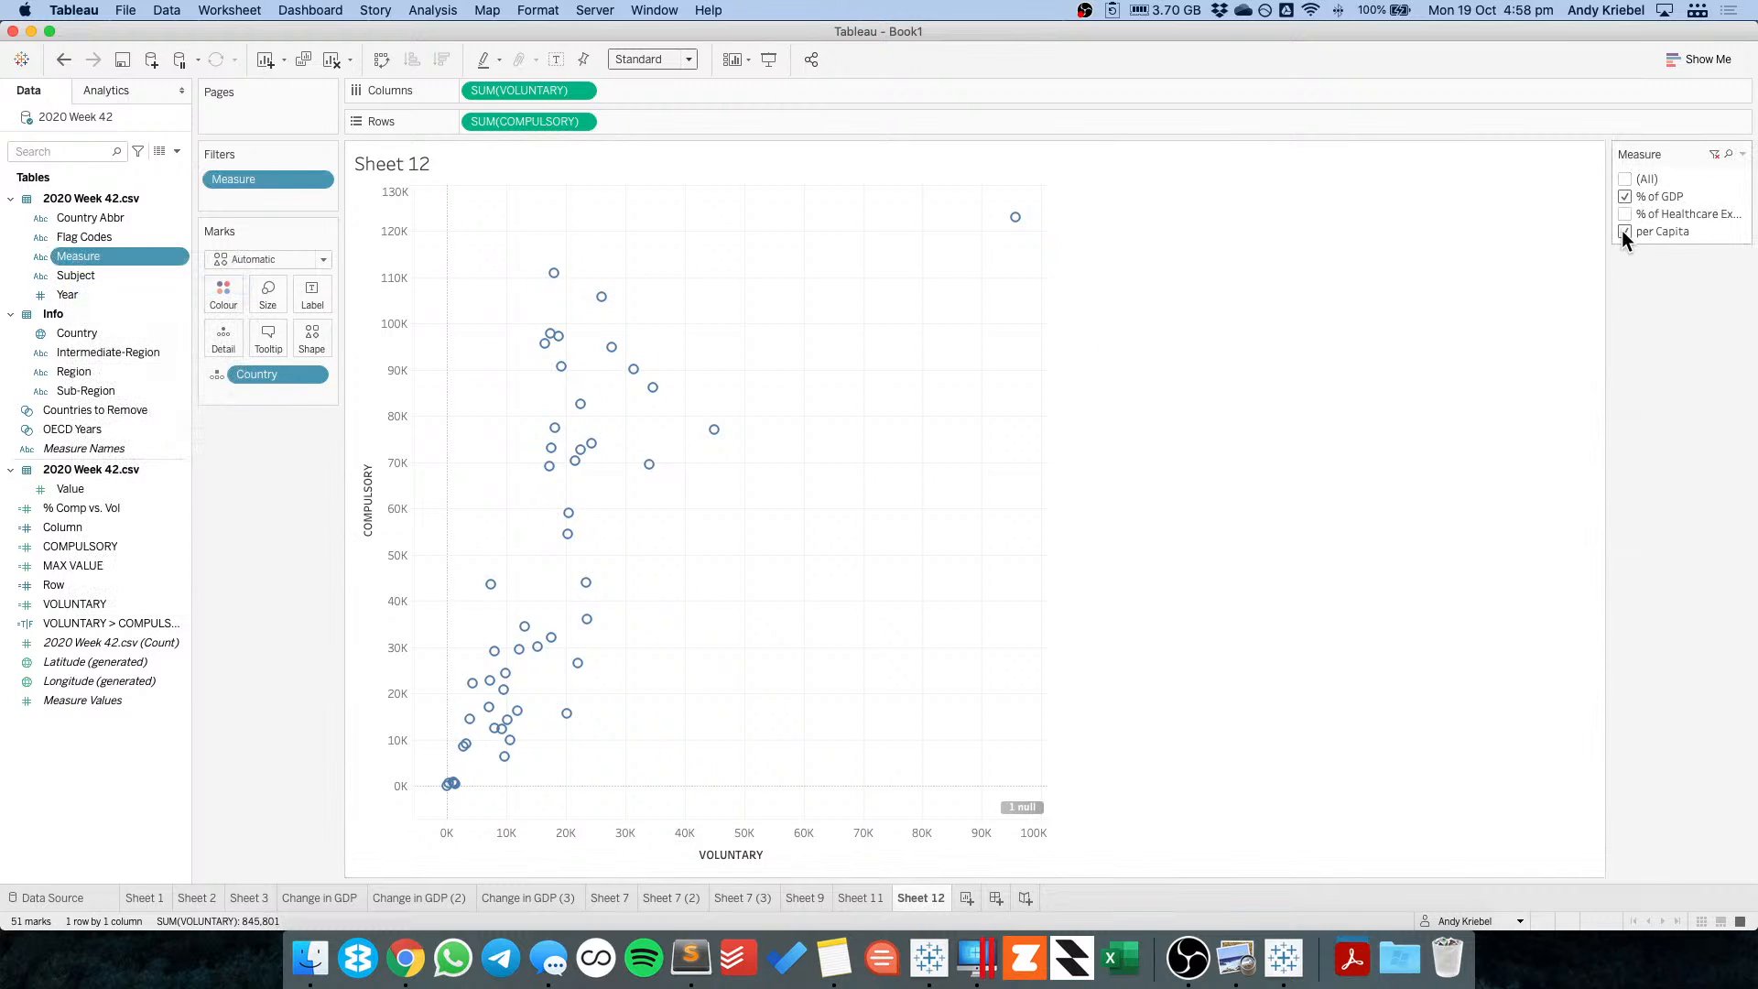
left_click(1624, 231)
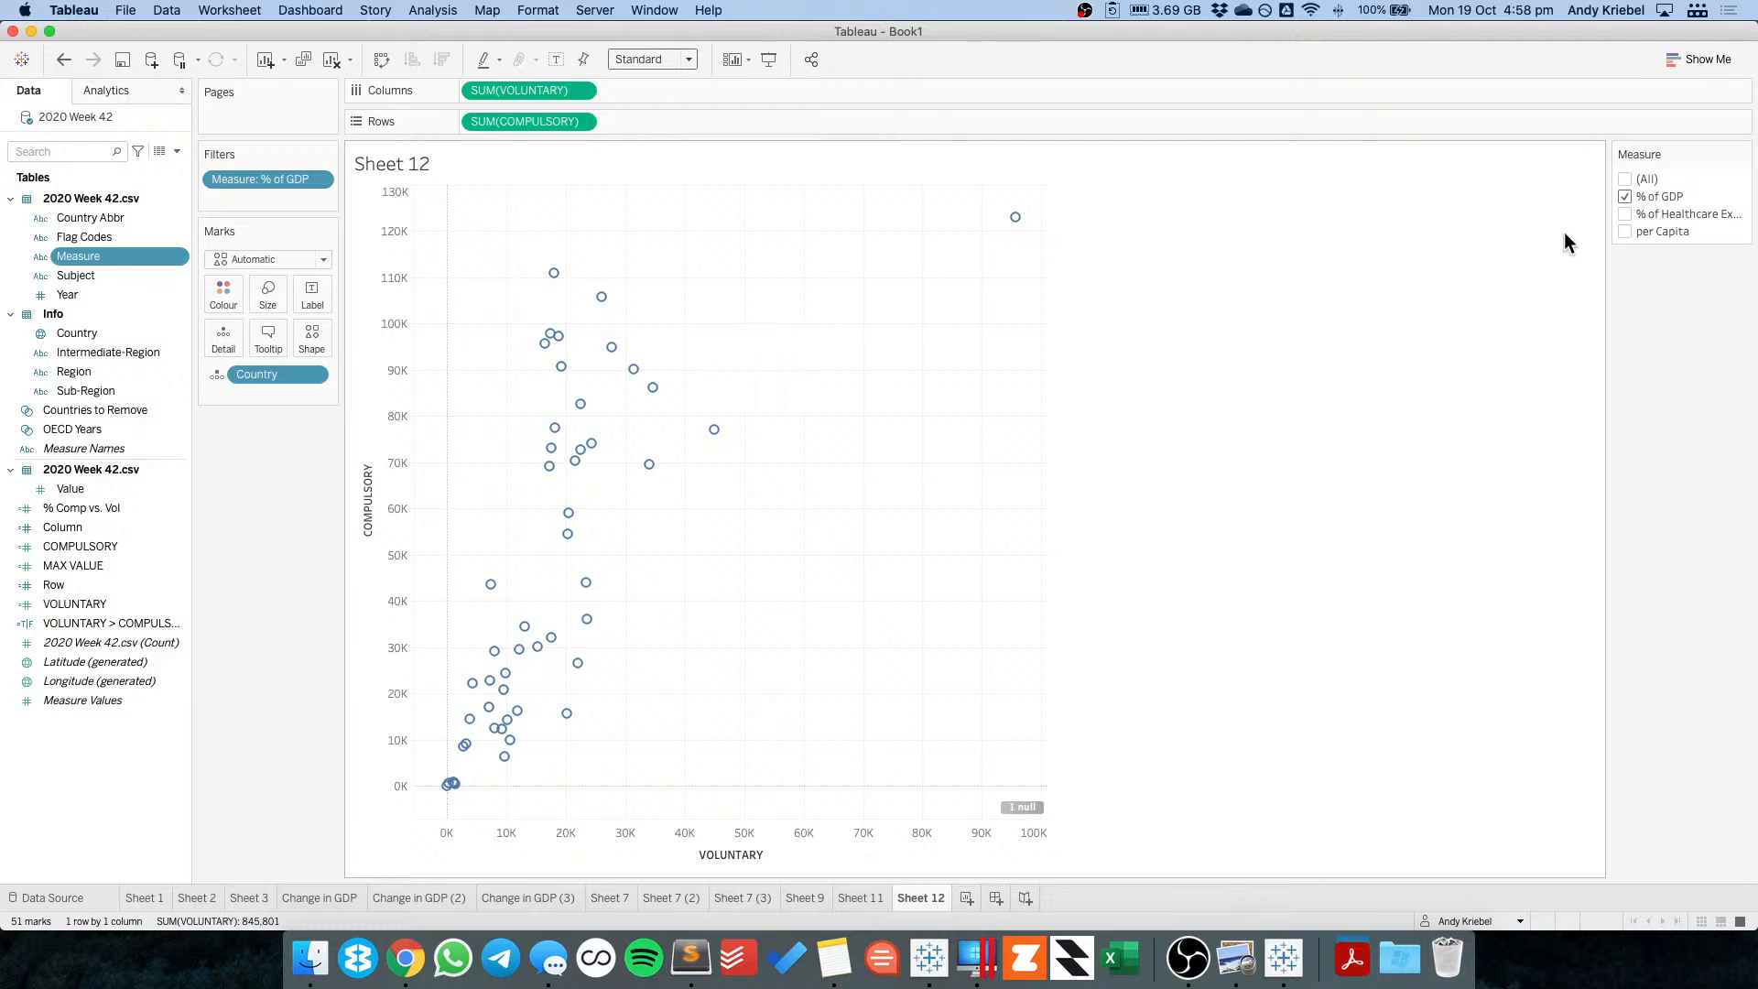
Try the Measure filter on per Capita alone and on all measures.
left_click(1624, 196)
left_click(1624, 230)
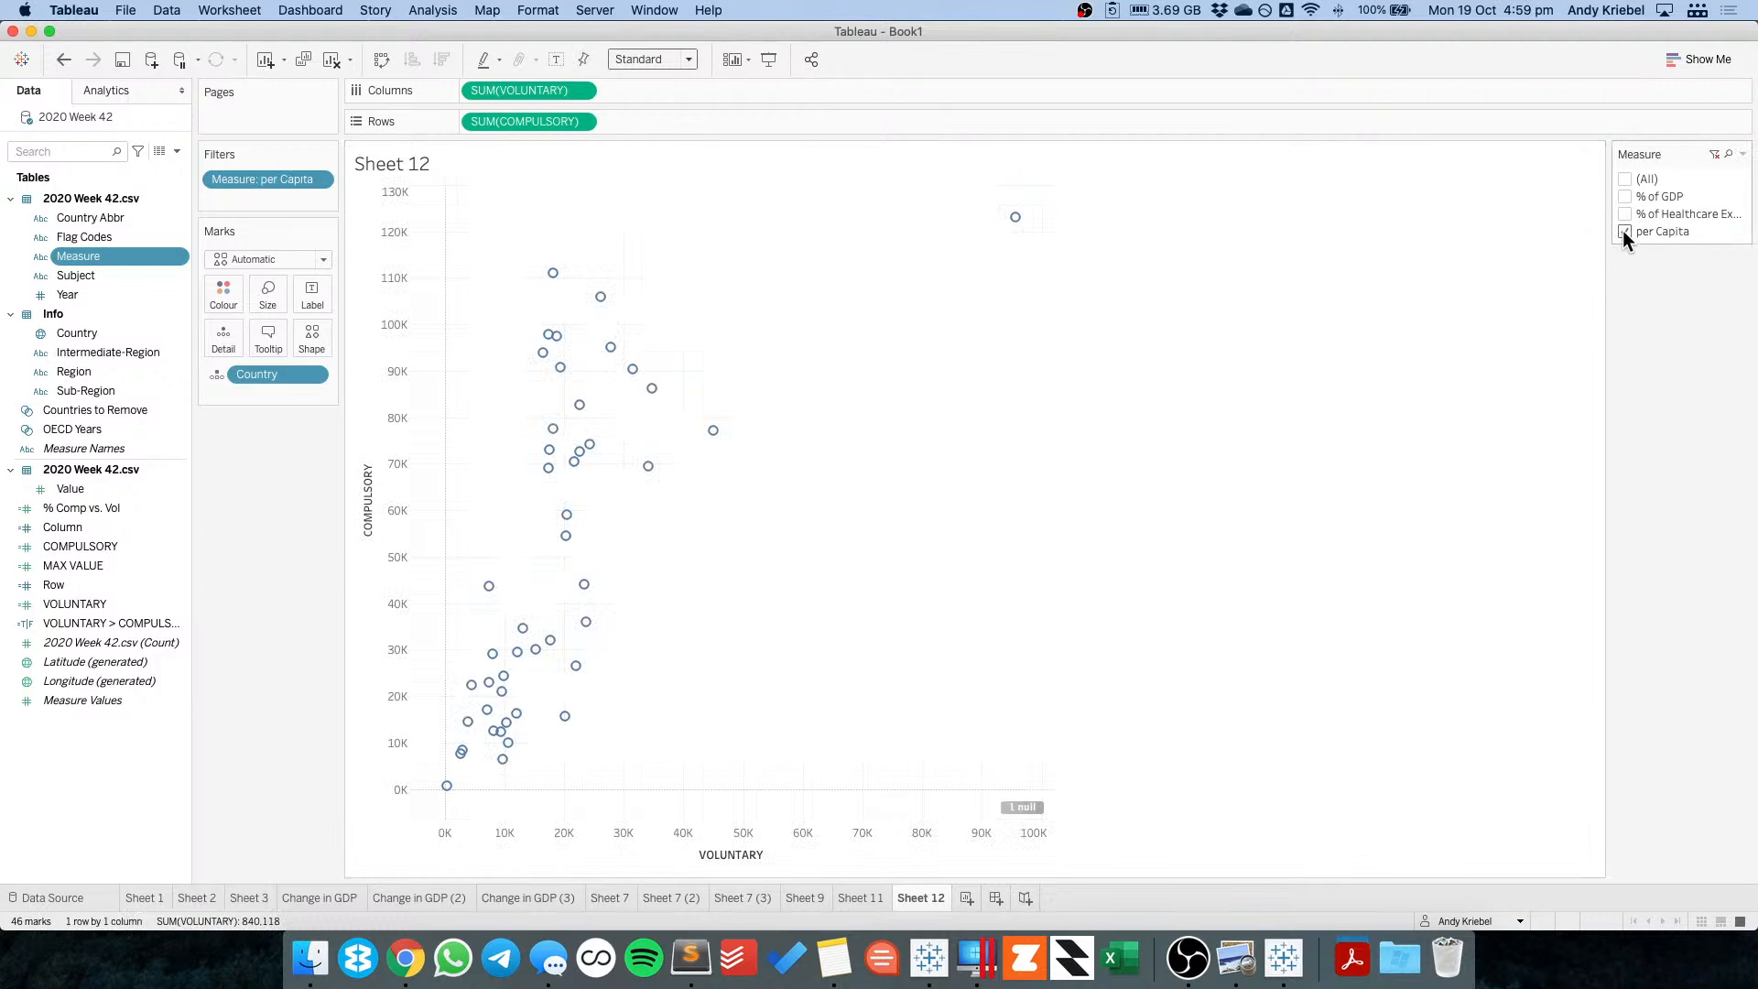
left_click(1624, 196)
left_click(1624, 212)
left_click(1624, 230)
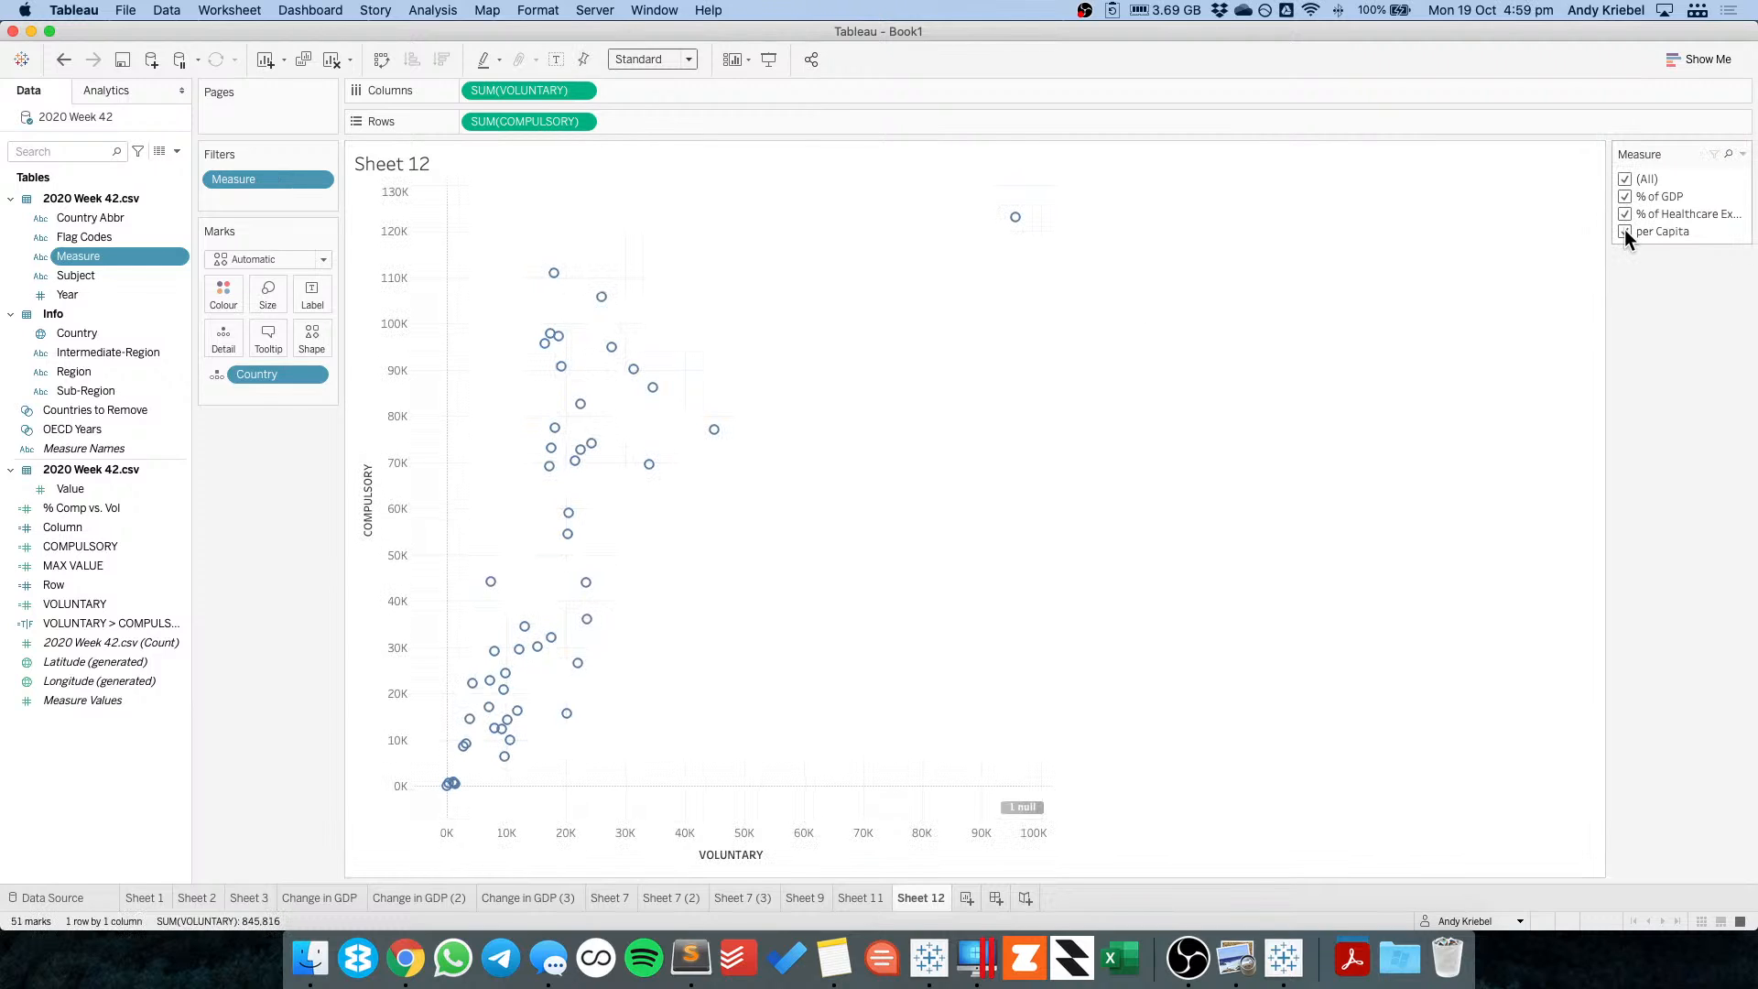
Add the Measure filter to context, check per Capita alone, and leave only % of GDP selected.
left_click(315, 180)
left_click(292, 266)
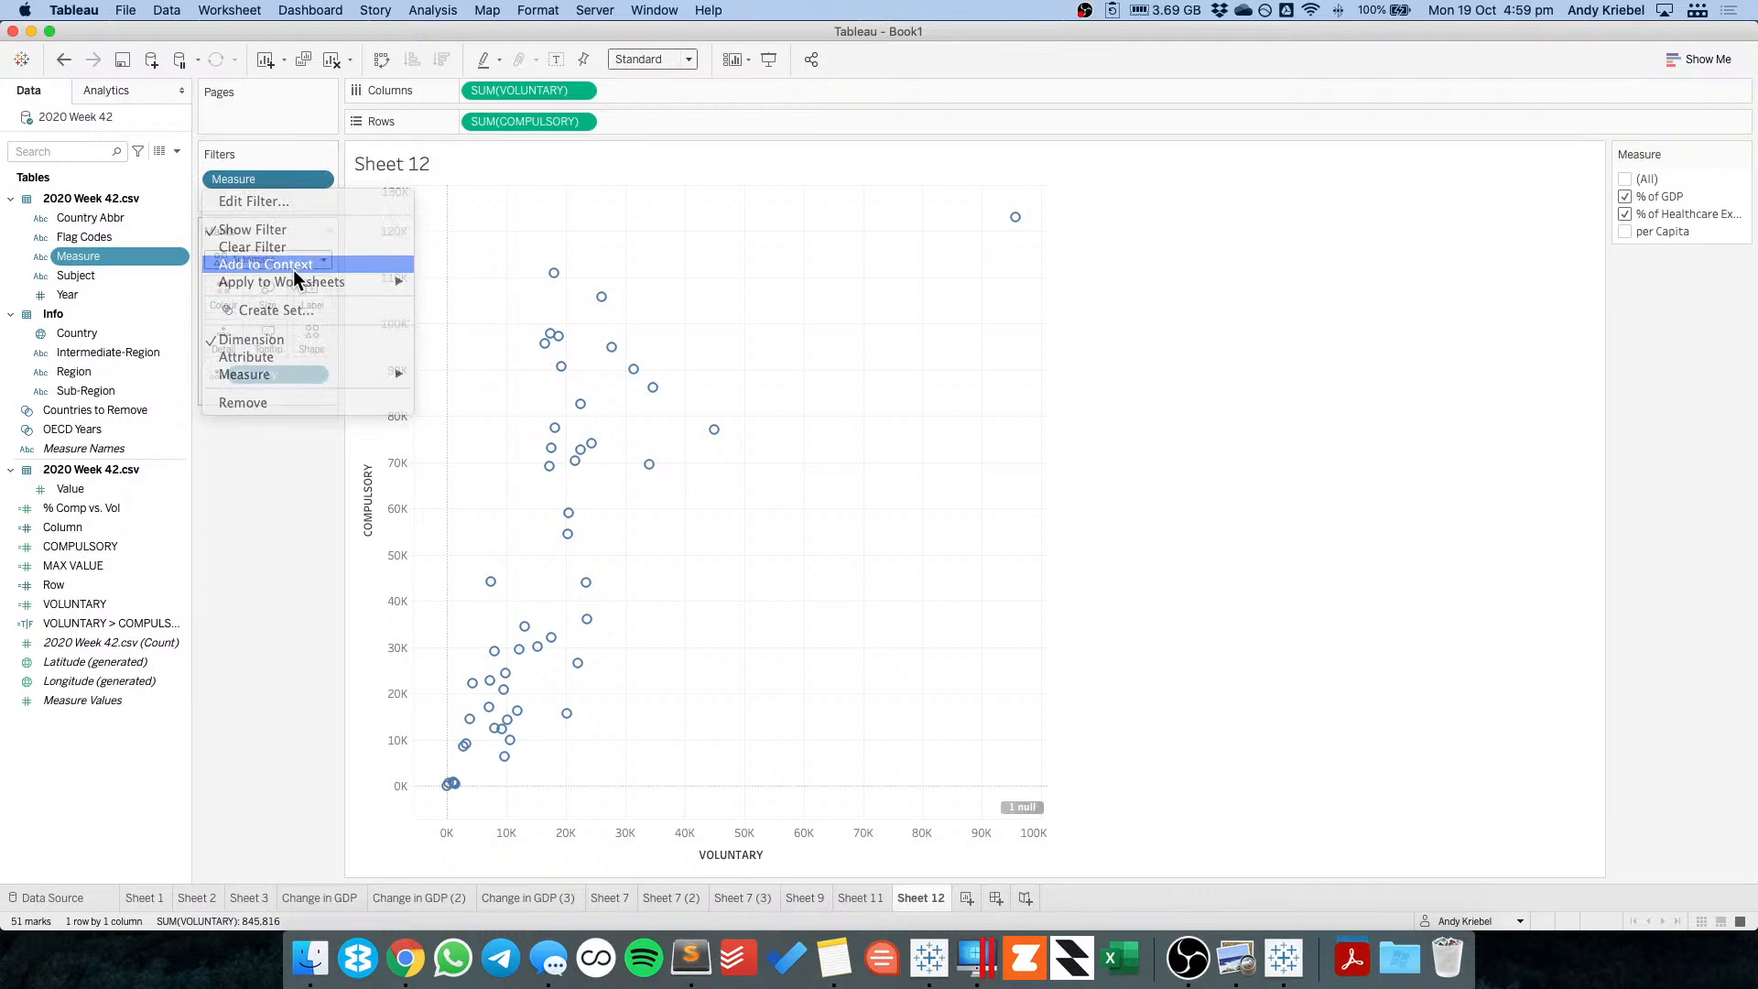
left_click(1624, 213)
left_click(1623, 196)
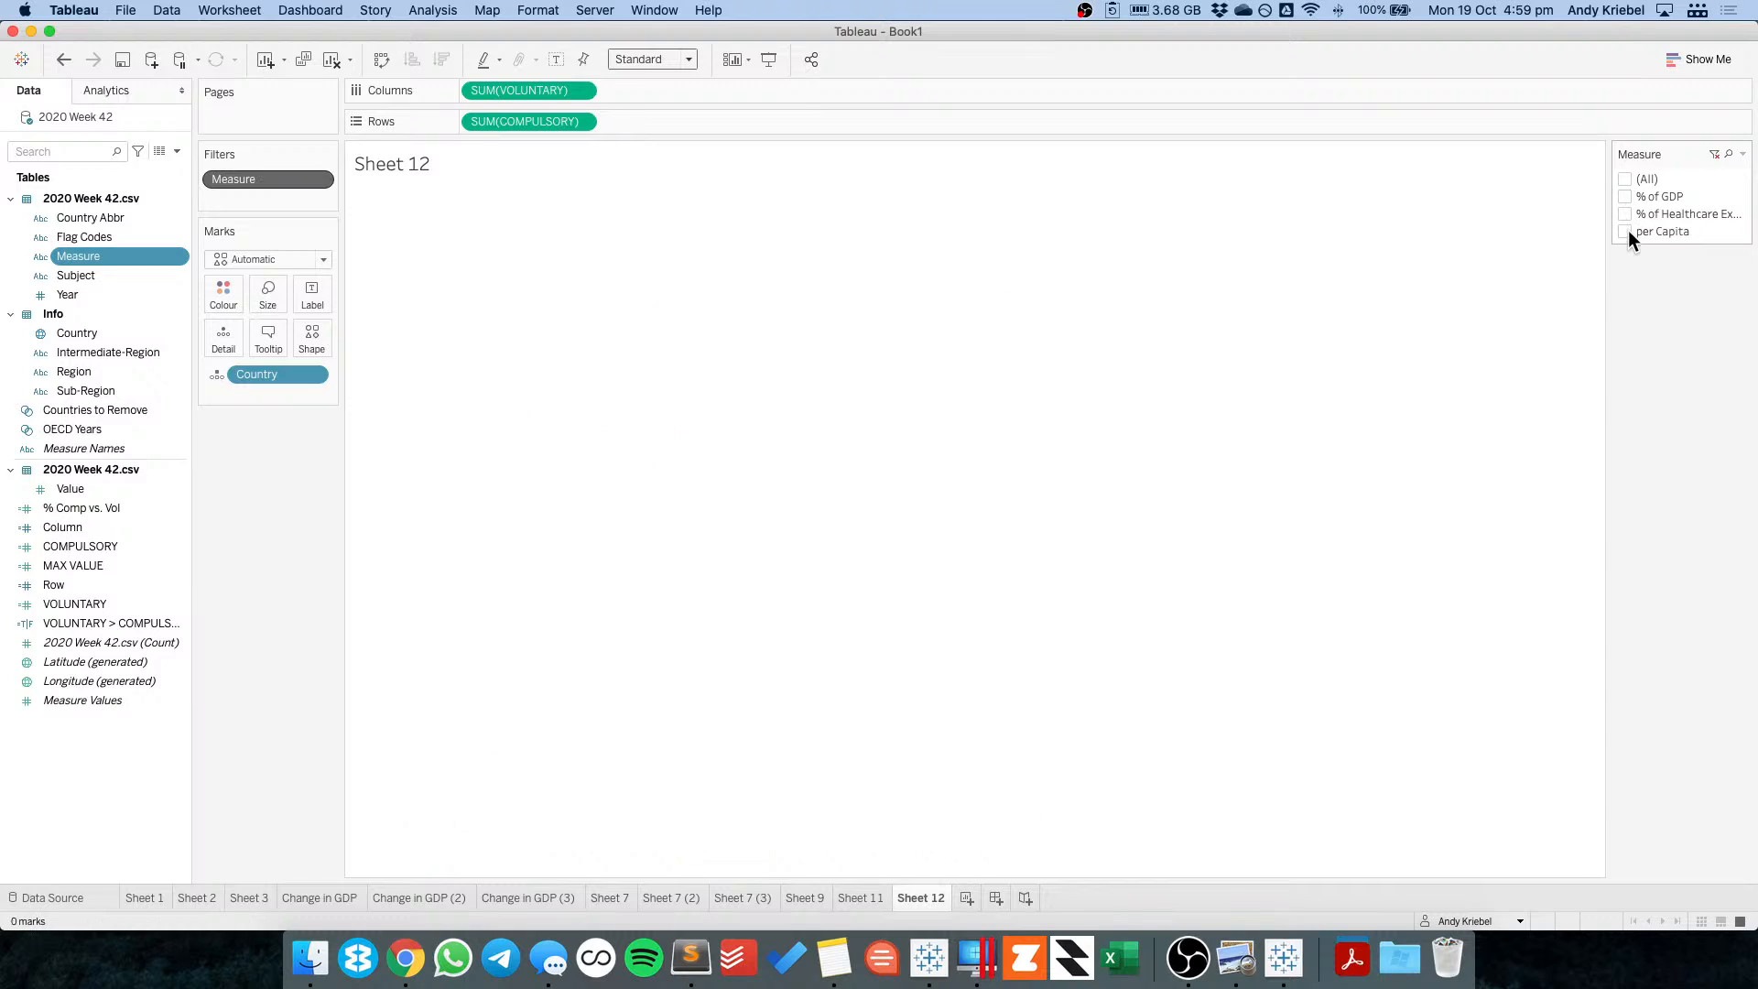
left_click(1625, 230)
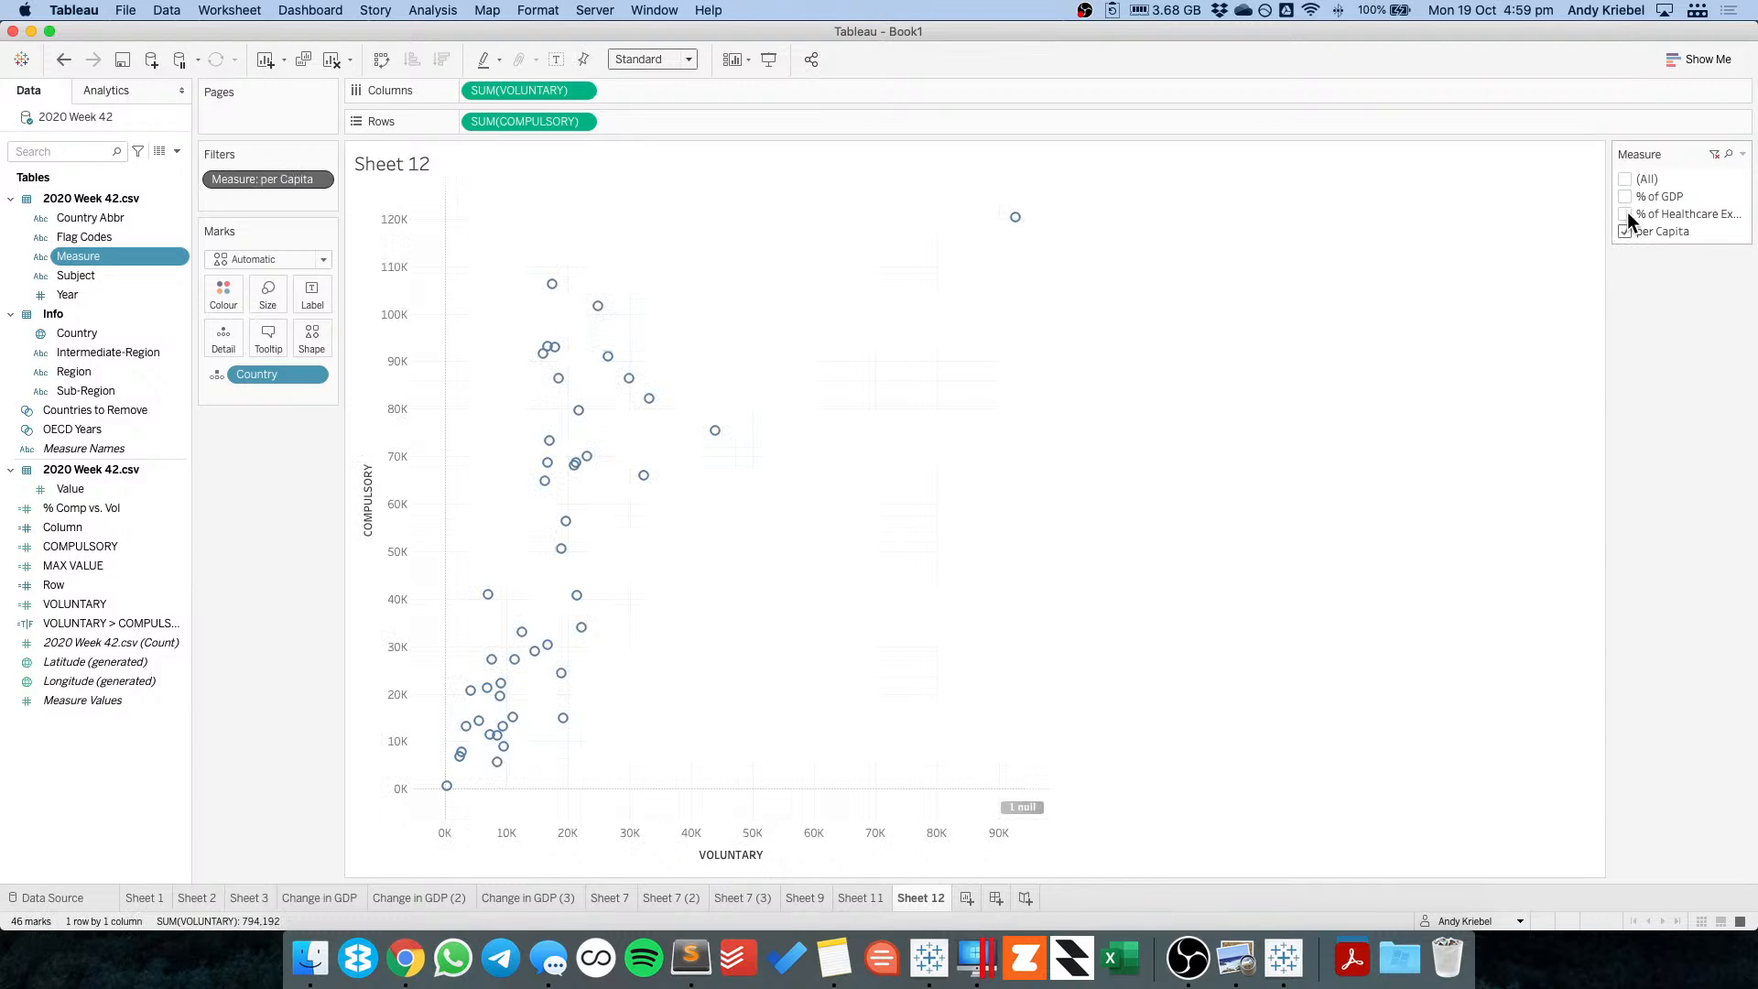
left_click(1624, 197)
left_click(1624, 231)
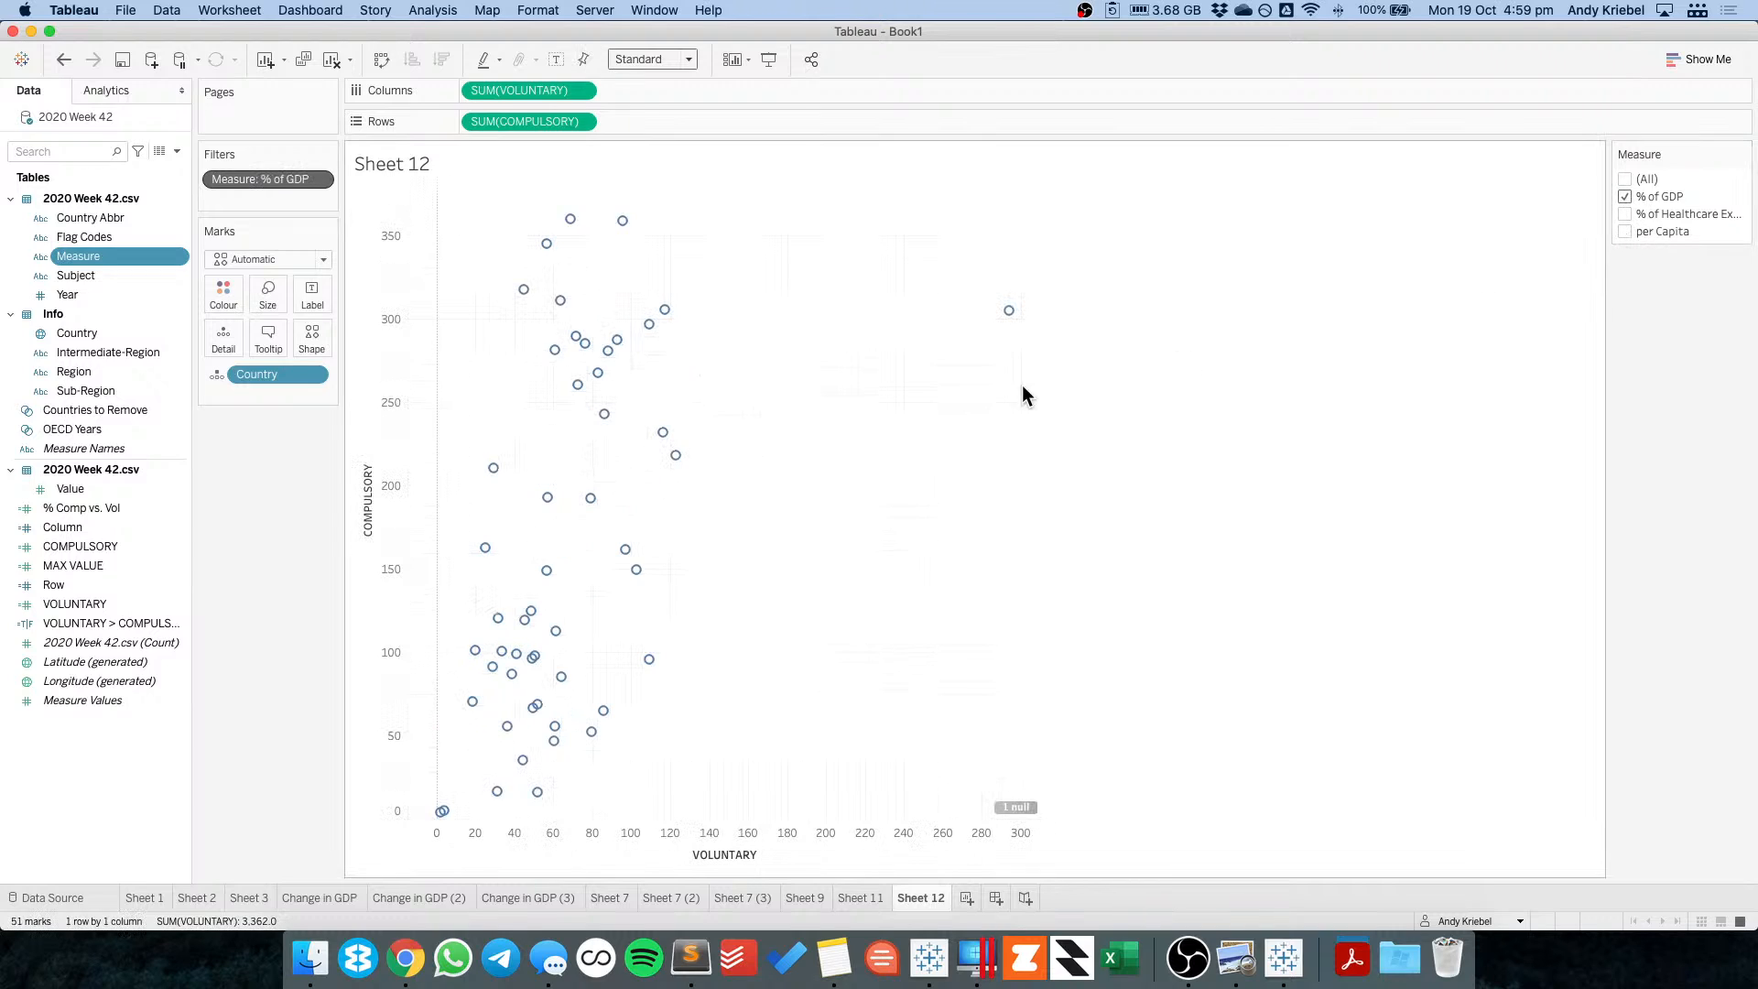
Change the scatter plot's mark type to Circle and colour the marks by Region.
left_click(249, 261)
left_click(253, 377)
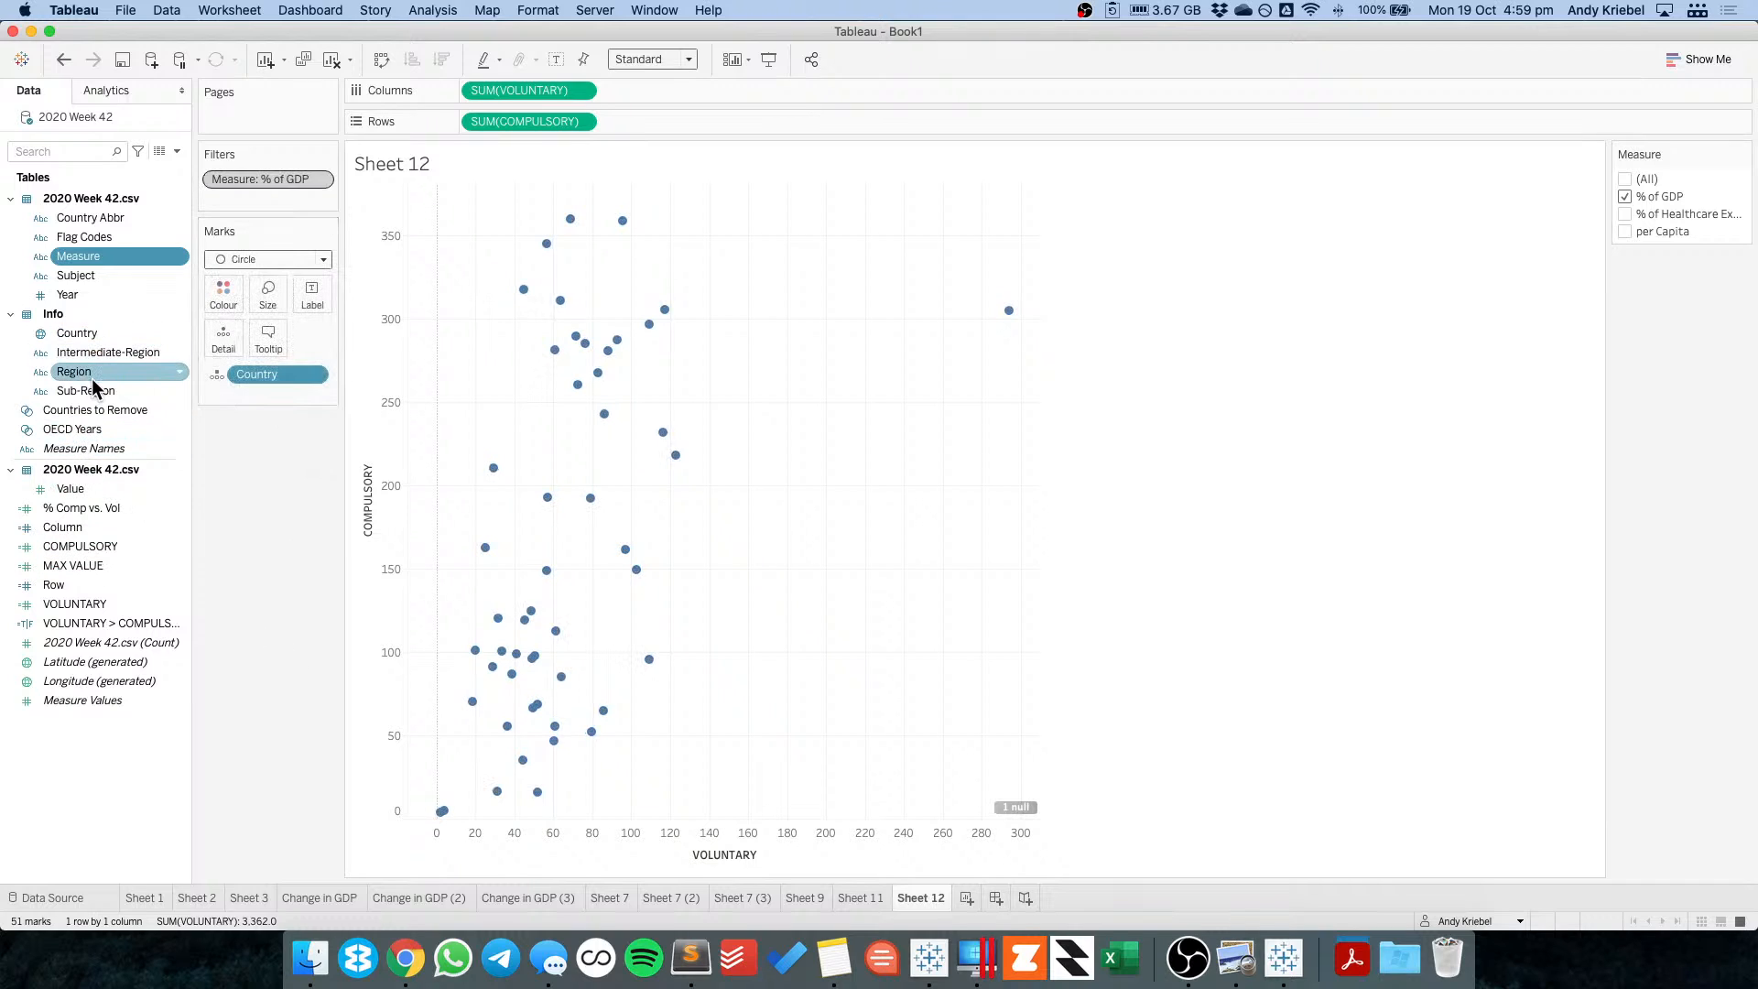
left_click_drag(95, 385, 223, 295)
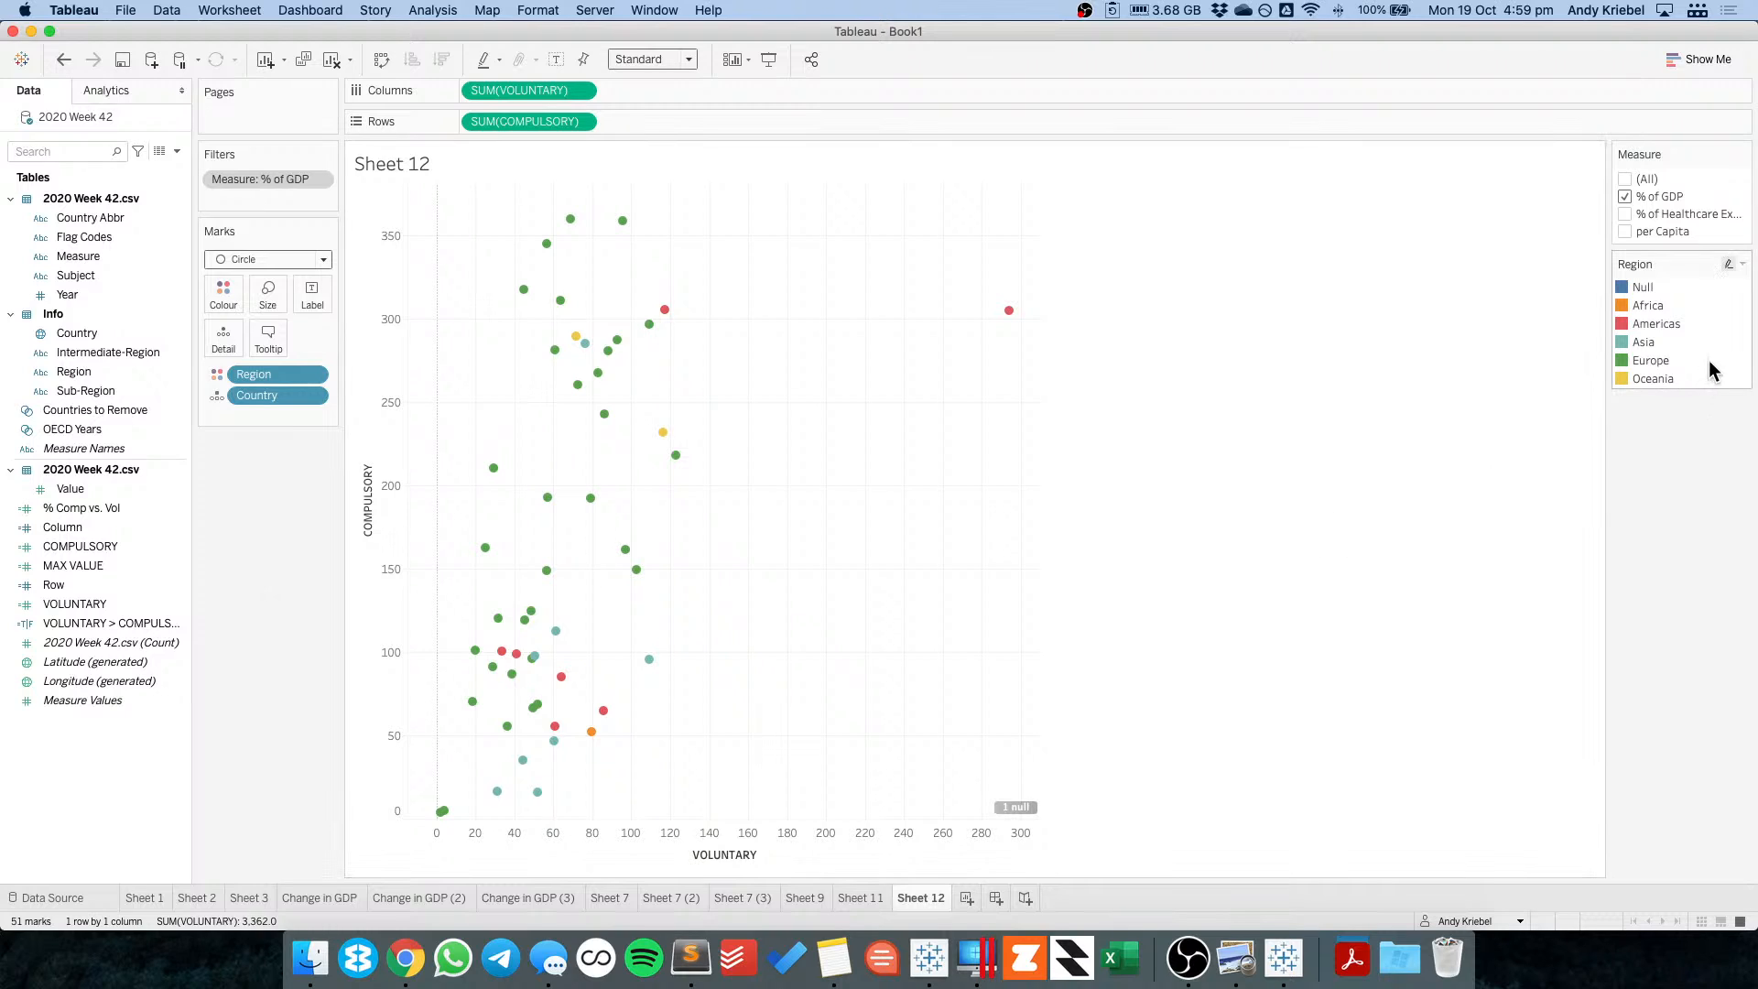
Highlight the Null region in the legend and check the options for the VOLUNTARY axis's null value.
left_click(1640, 286)
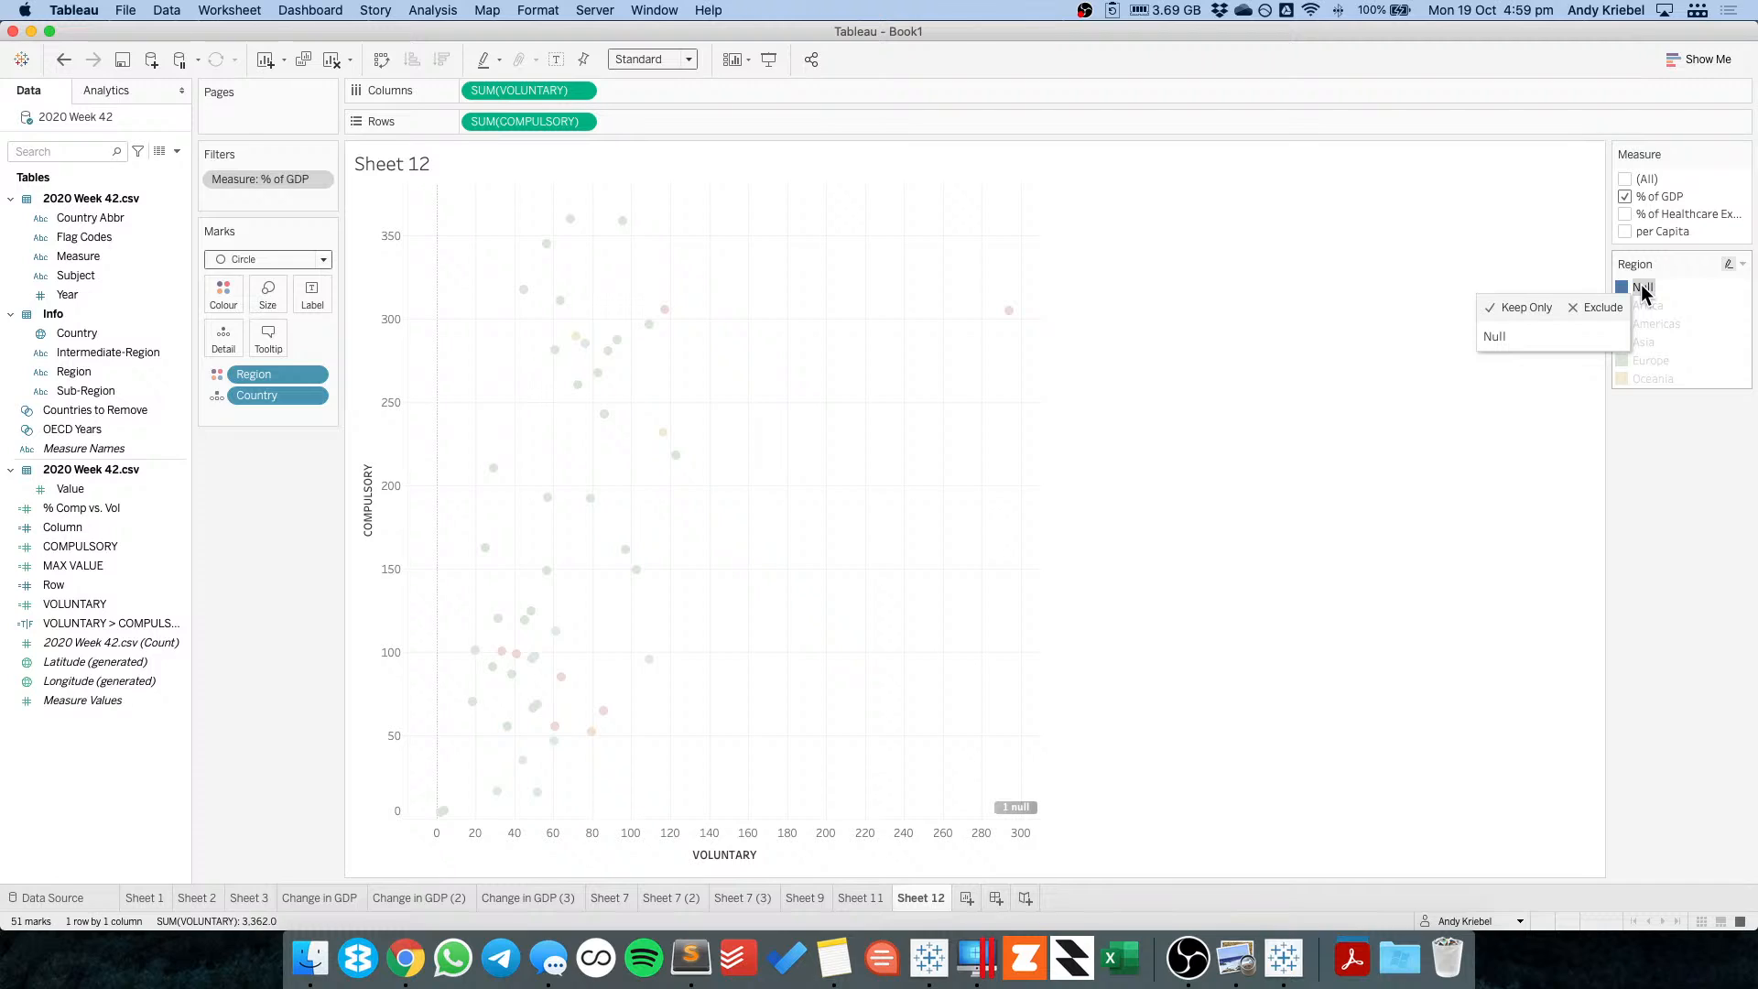
left_click(952, 406)
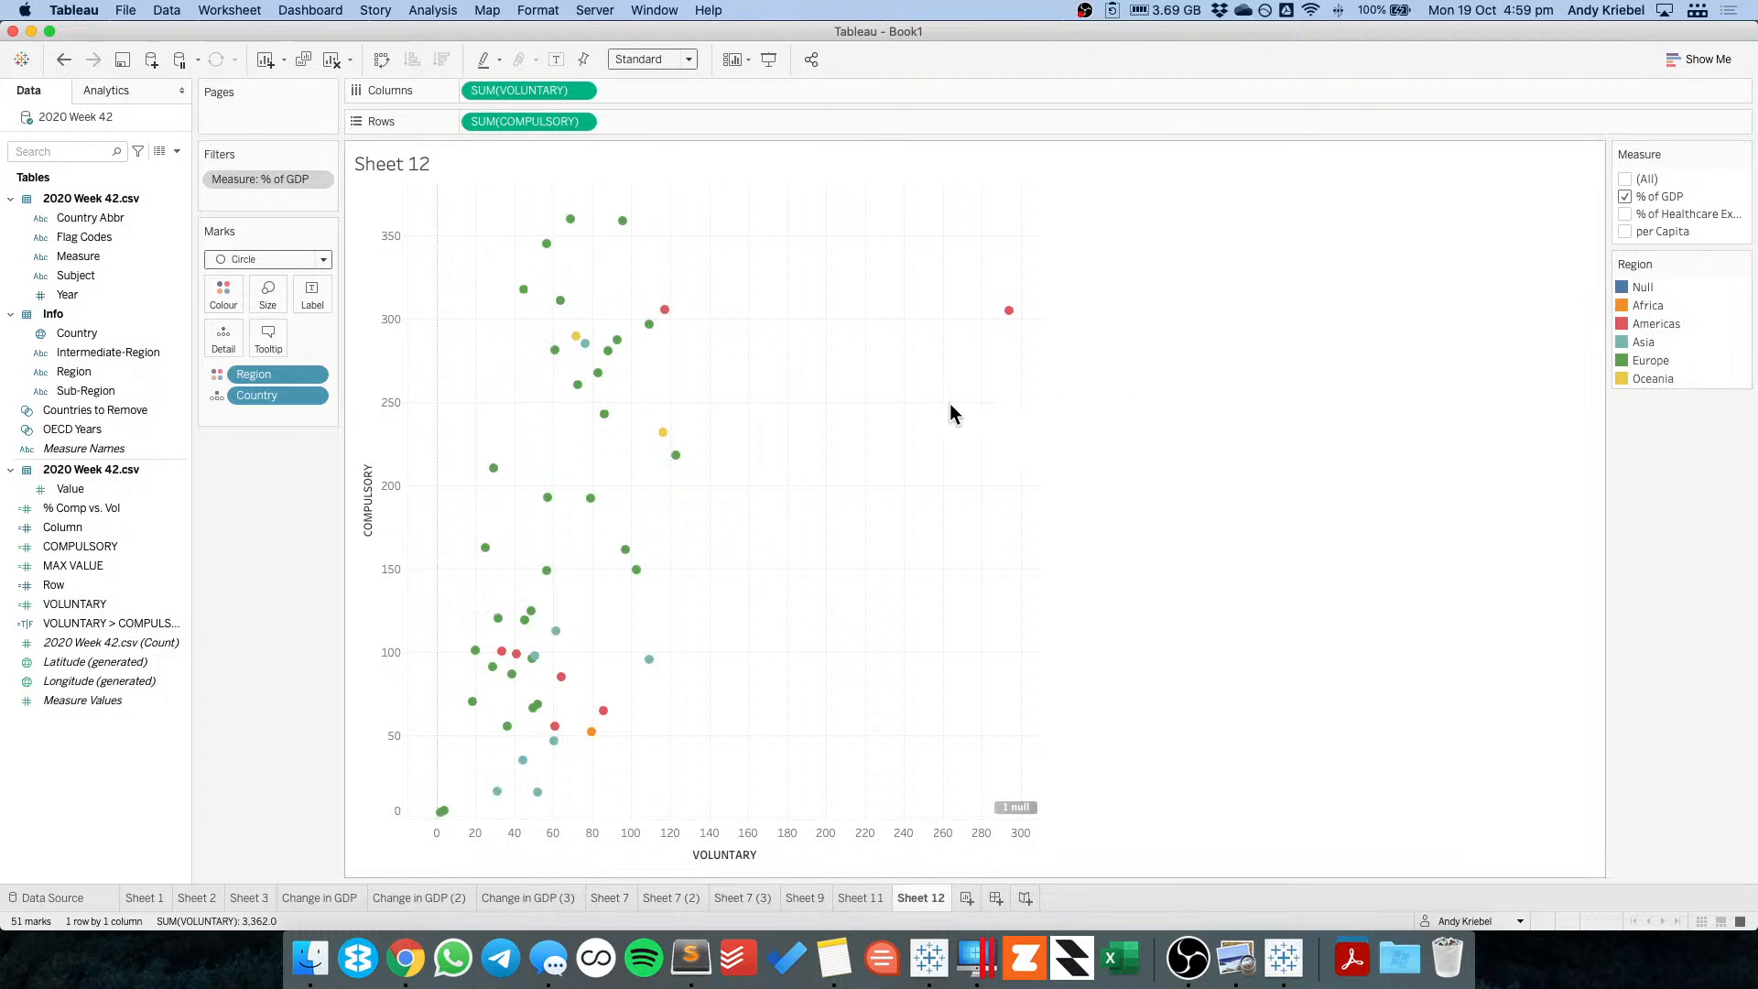
left_click(1016, 805)
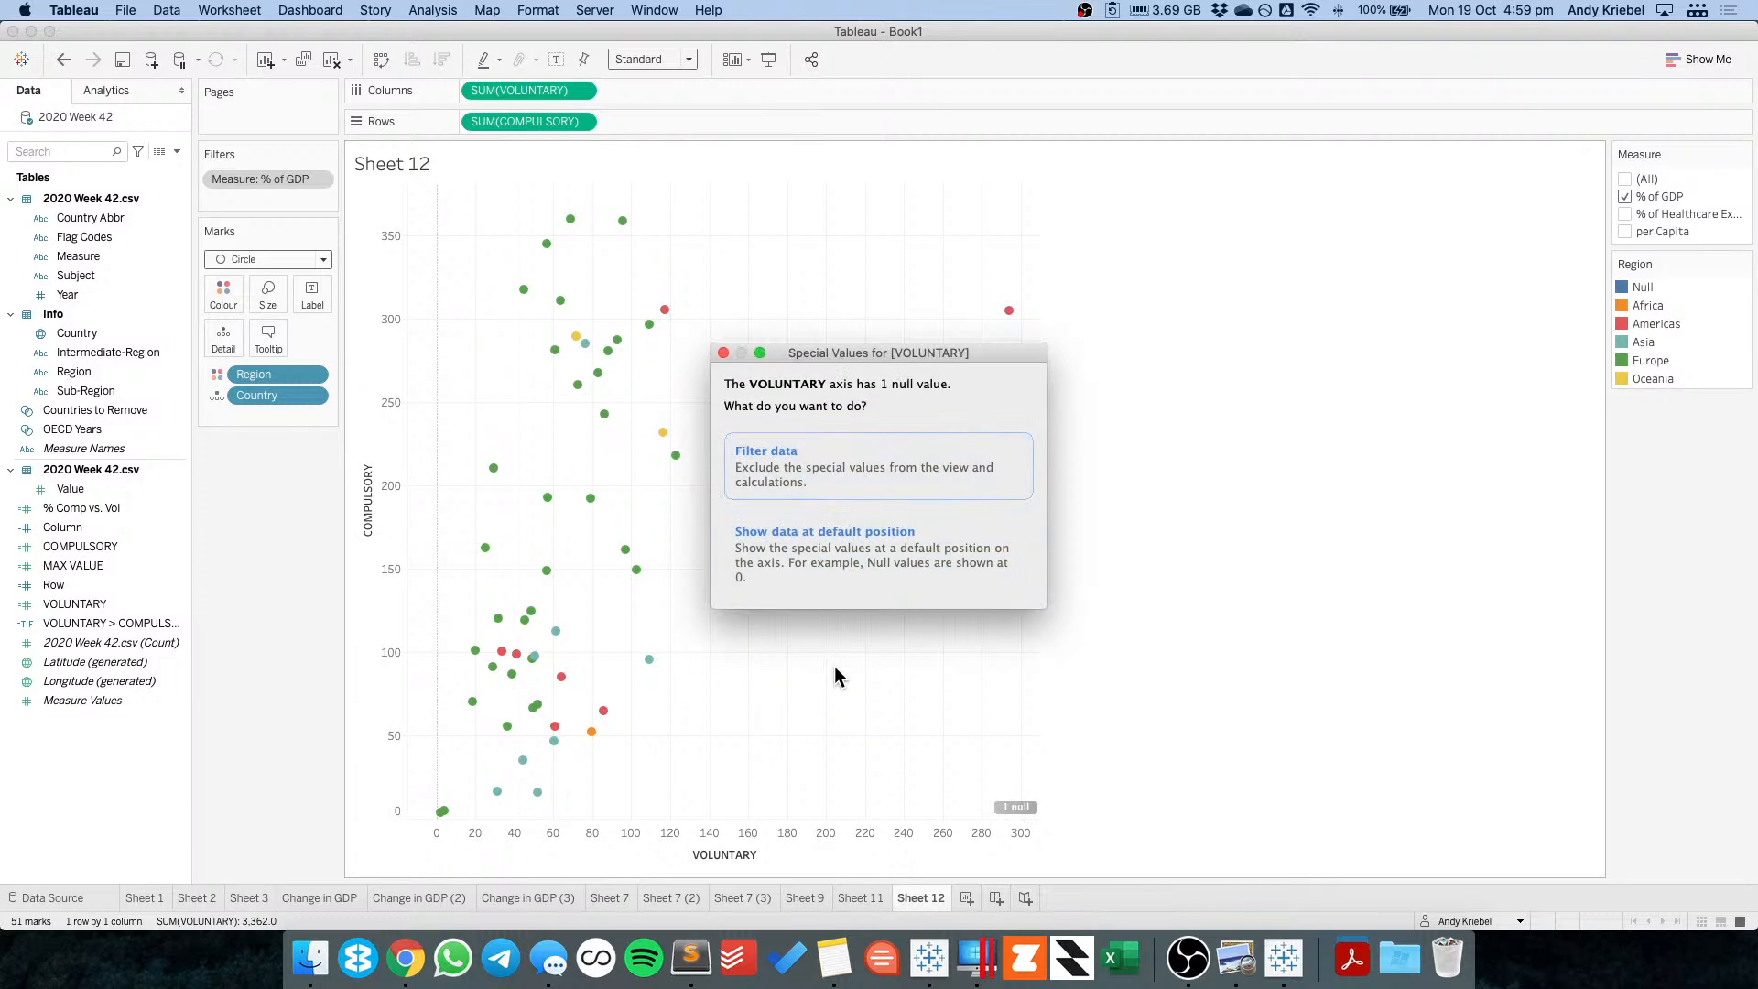
left_click(722, 353)
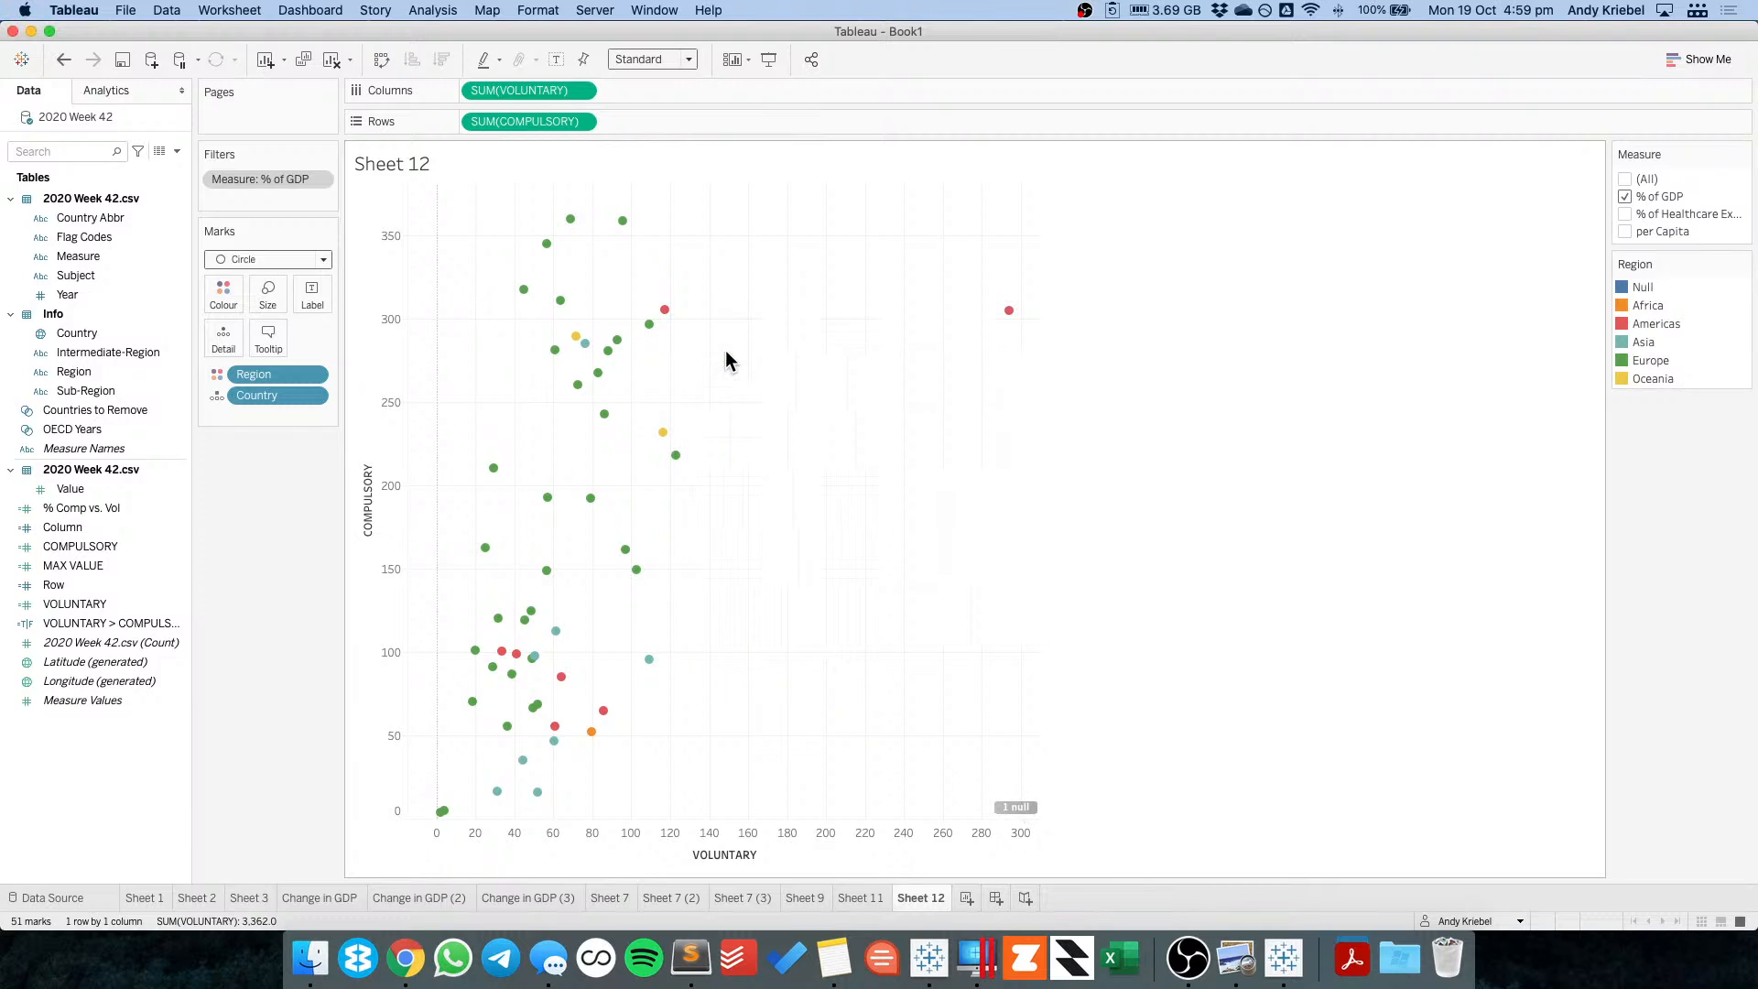
View the scatter plot's summary data sorted by Country to identify the row with a Null region.
right_click(879, 607)
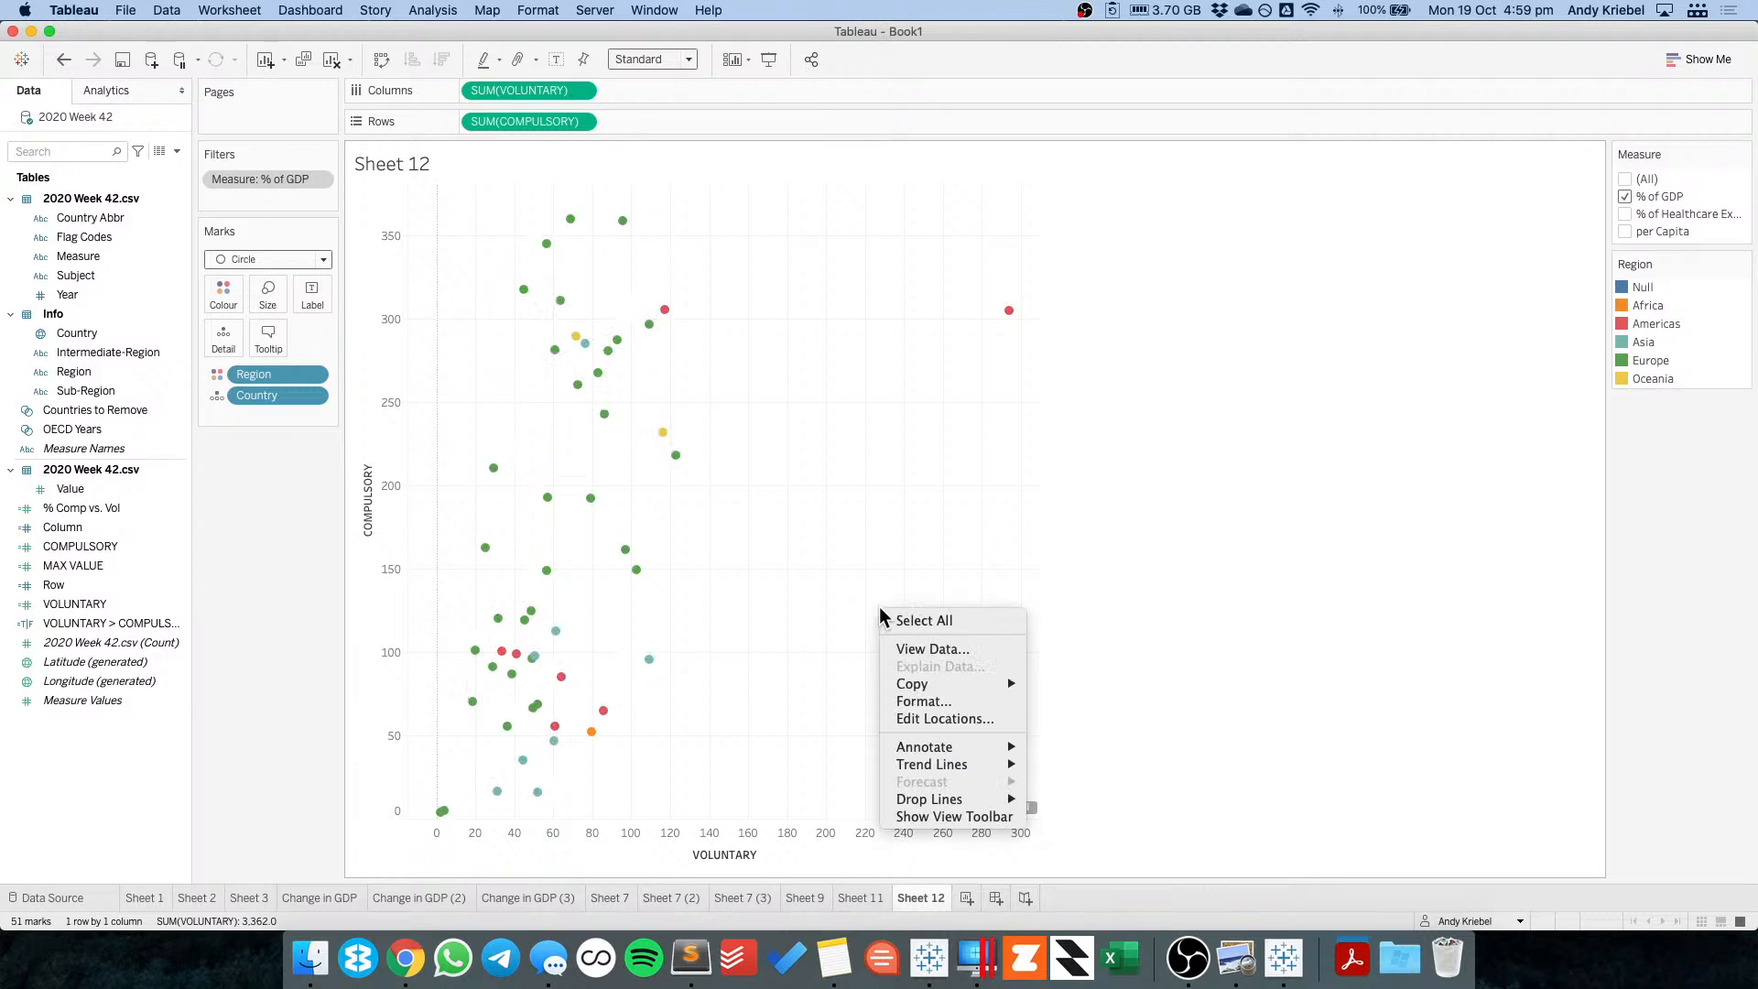
left_click(920, 648)
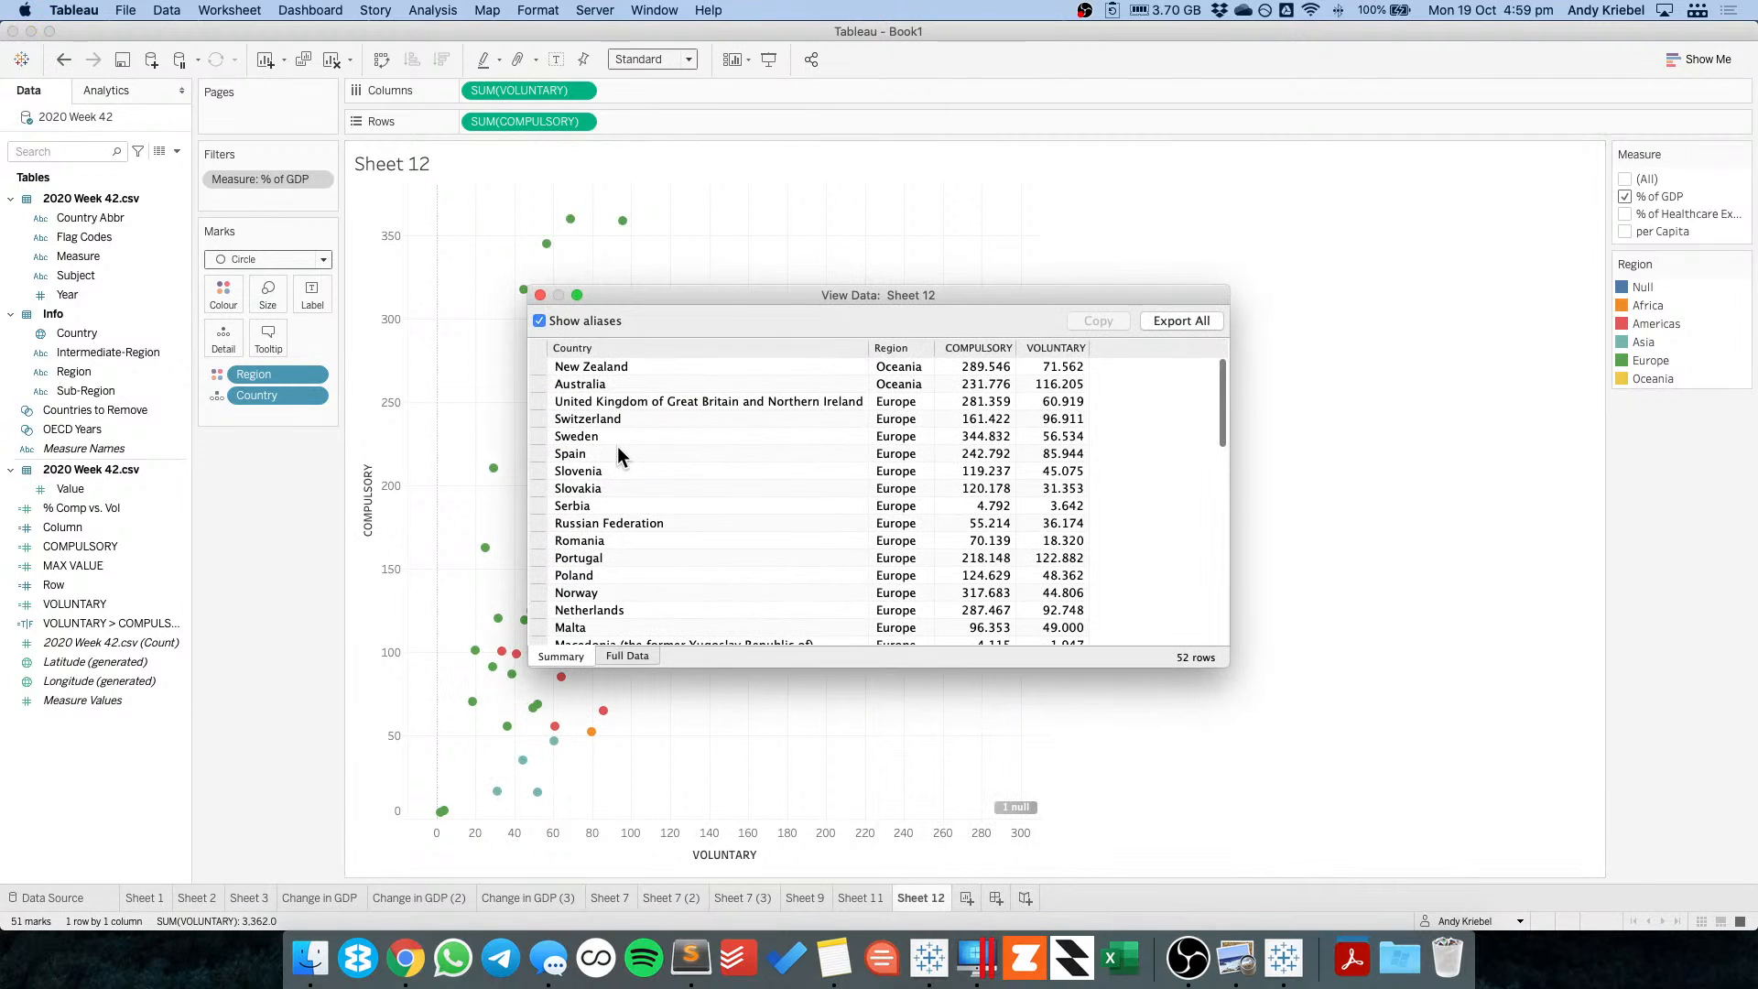
left_click(639, 347)
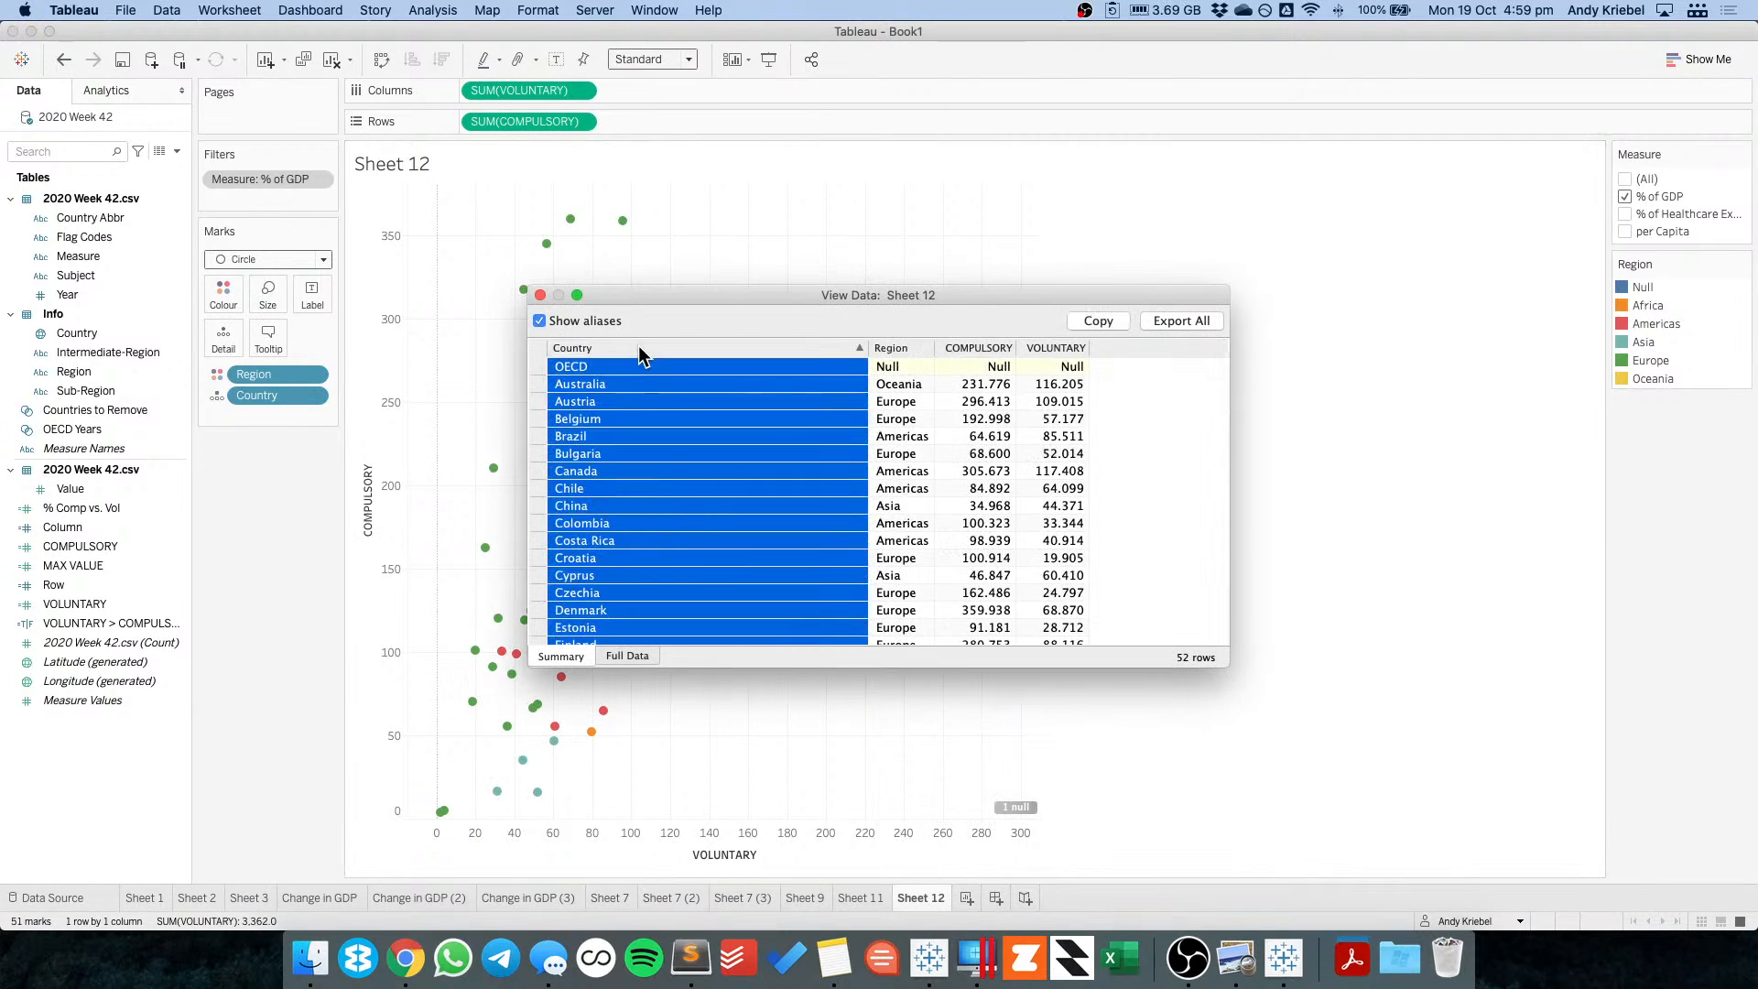
left_click(881, 366)
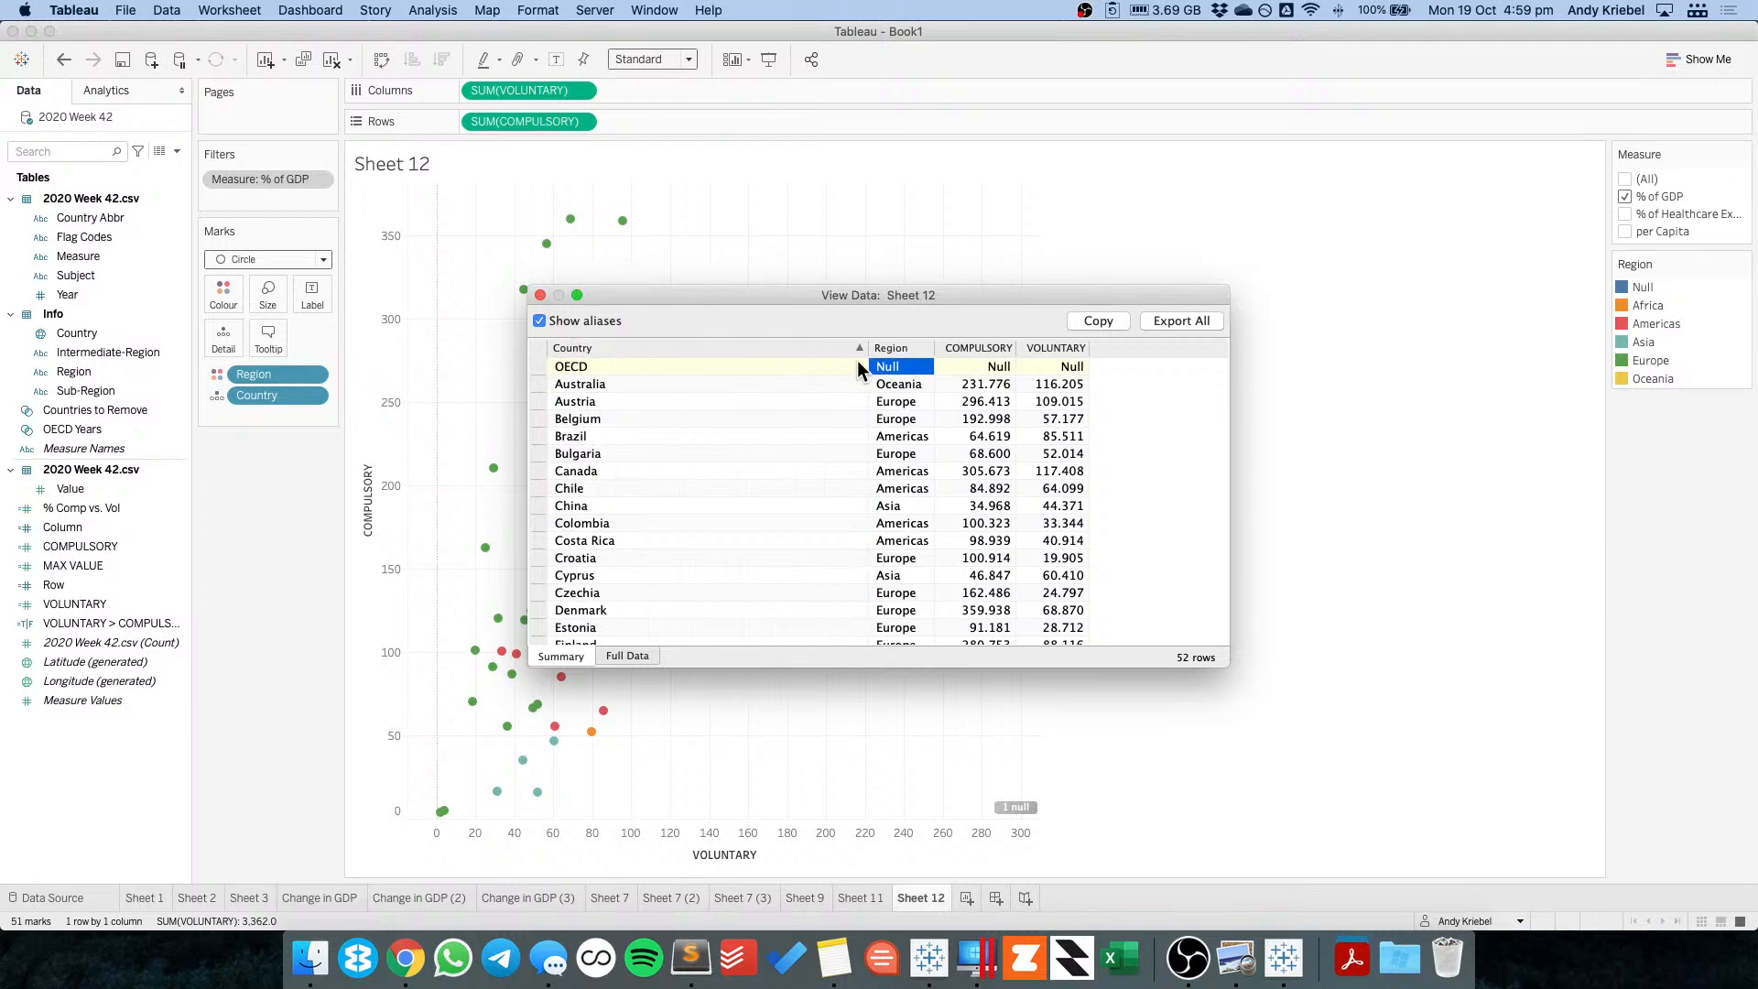
left_click(541, 295)
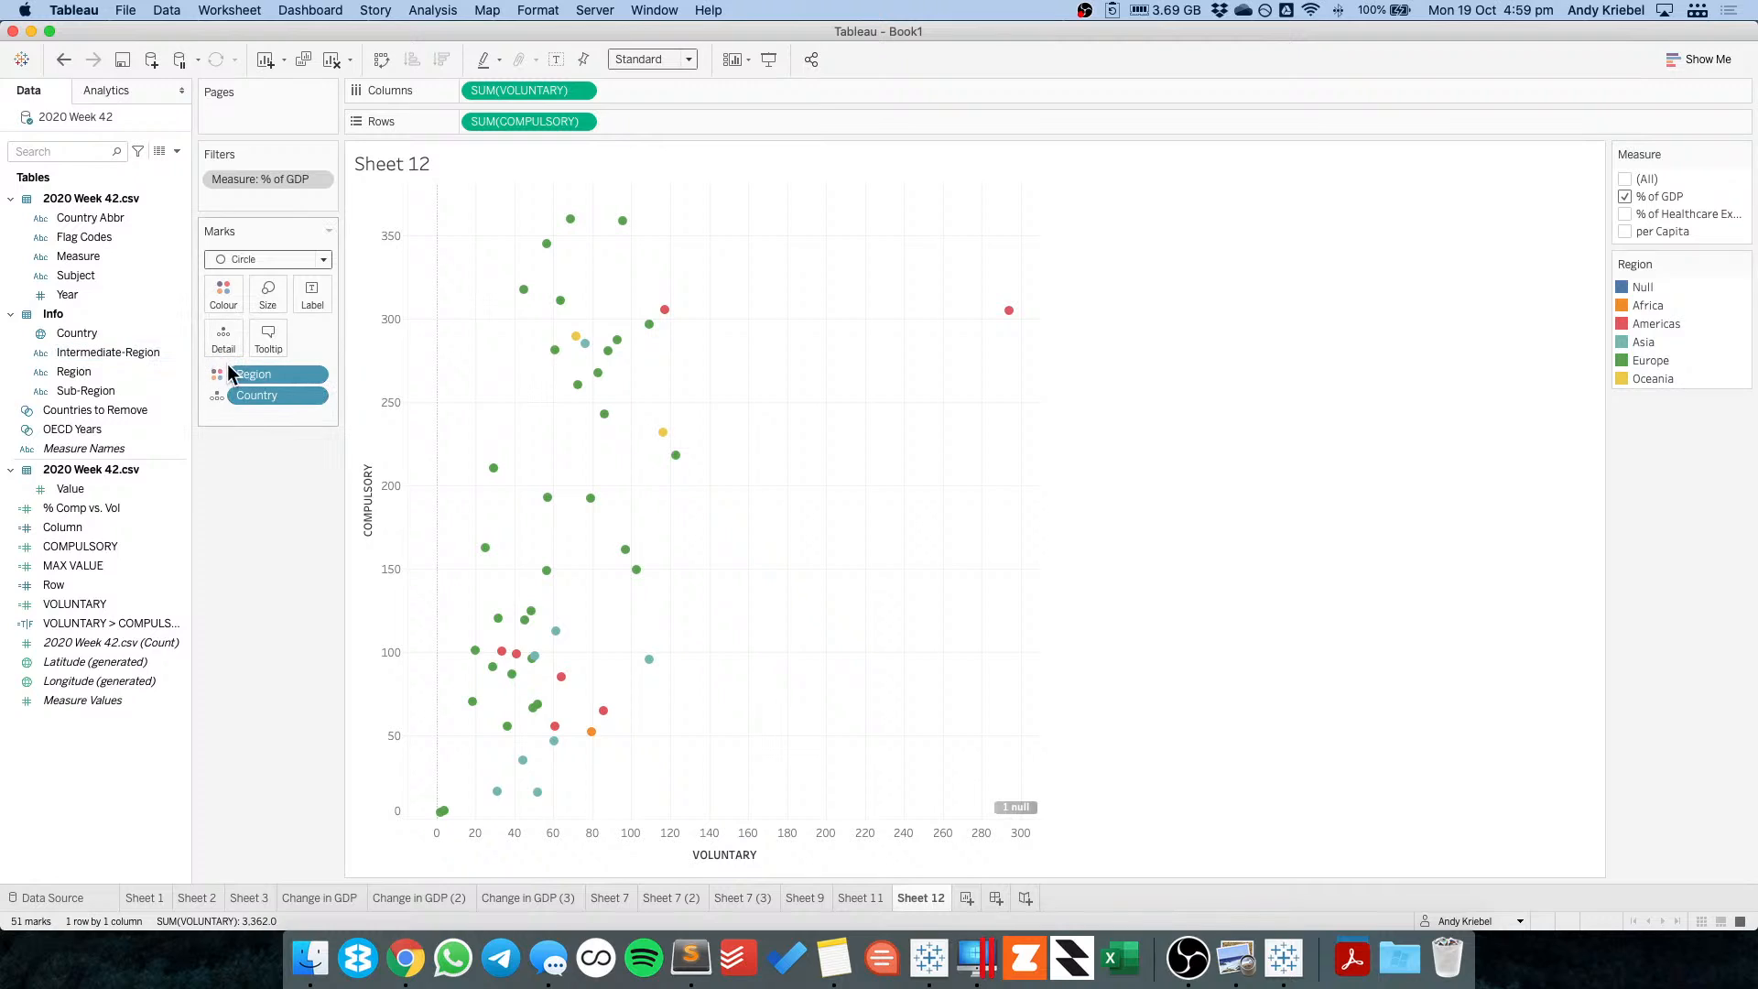
Edit the Region aliases so that Null is labelled OECD.
left_click(313, 376)
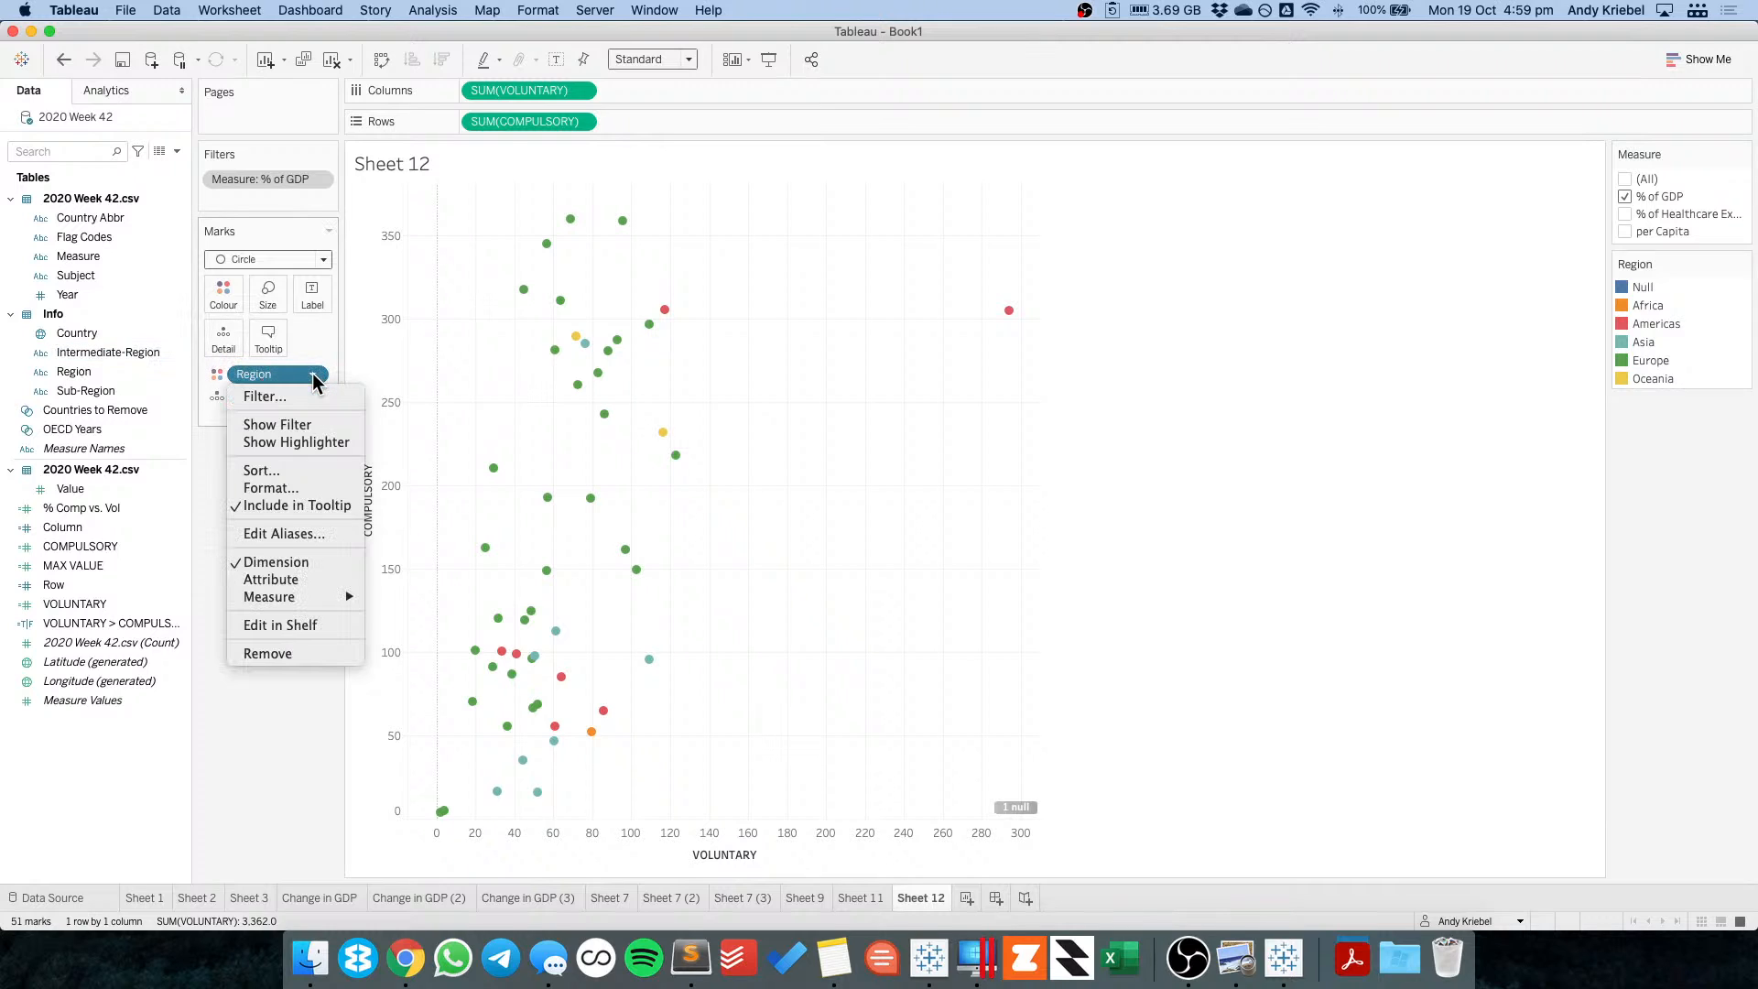
left_click(305, 530)
double_click(870, 465)
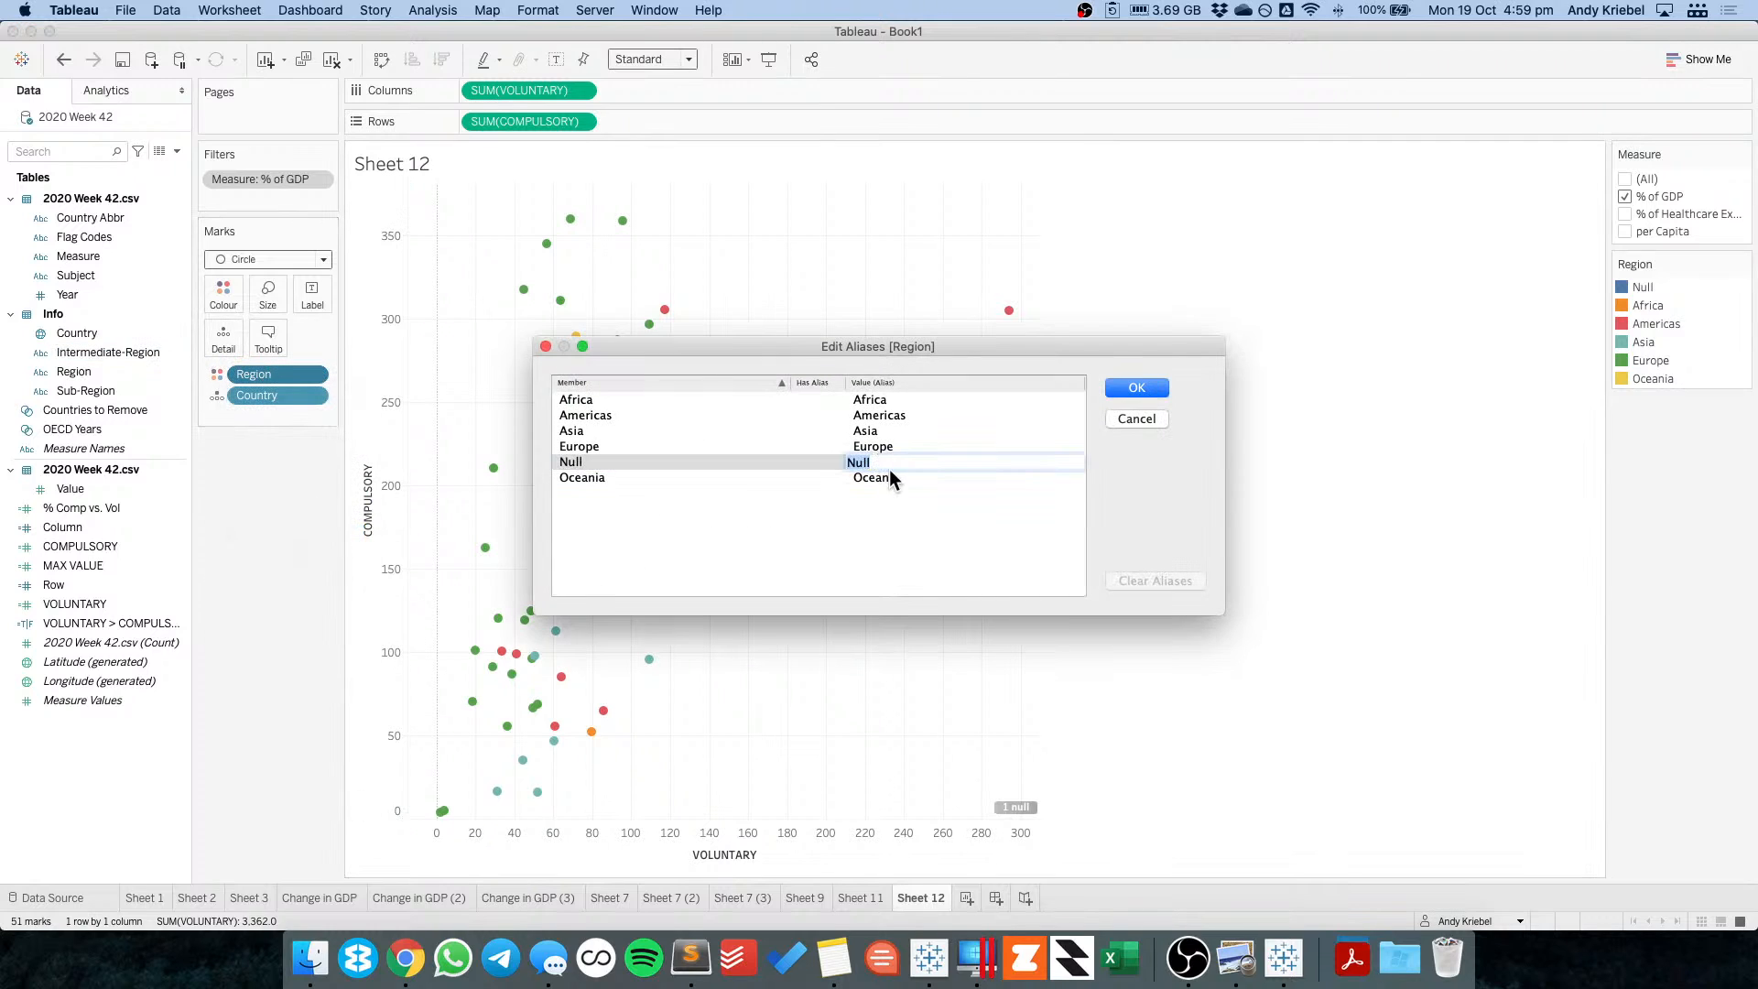
type("OECD")
key("Return")
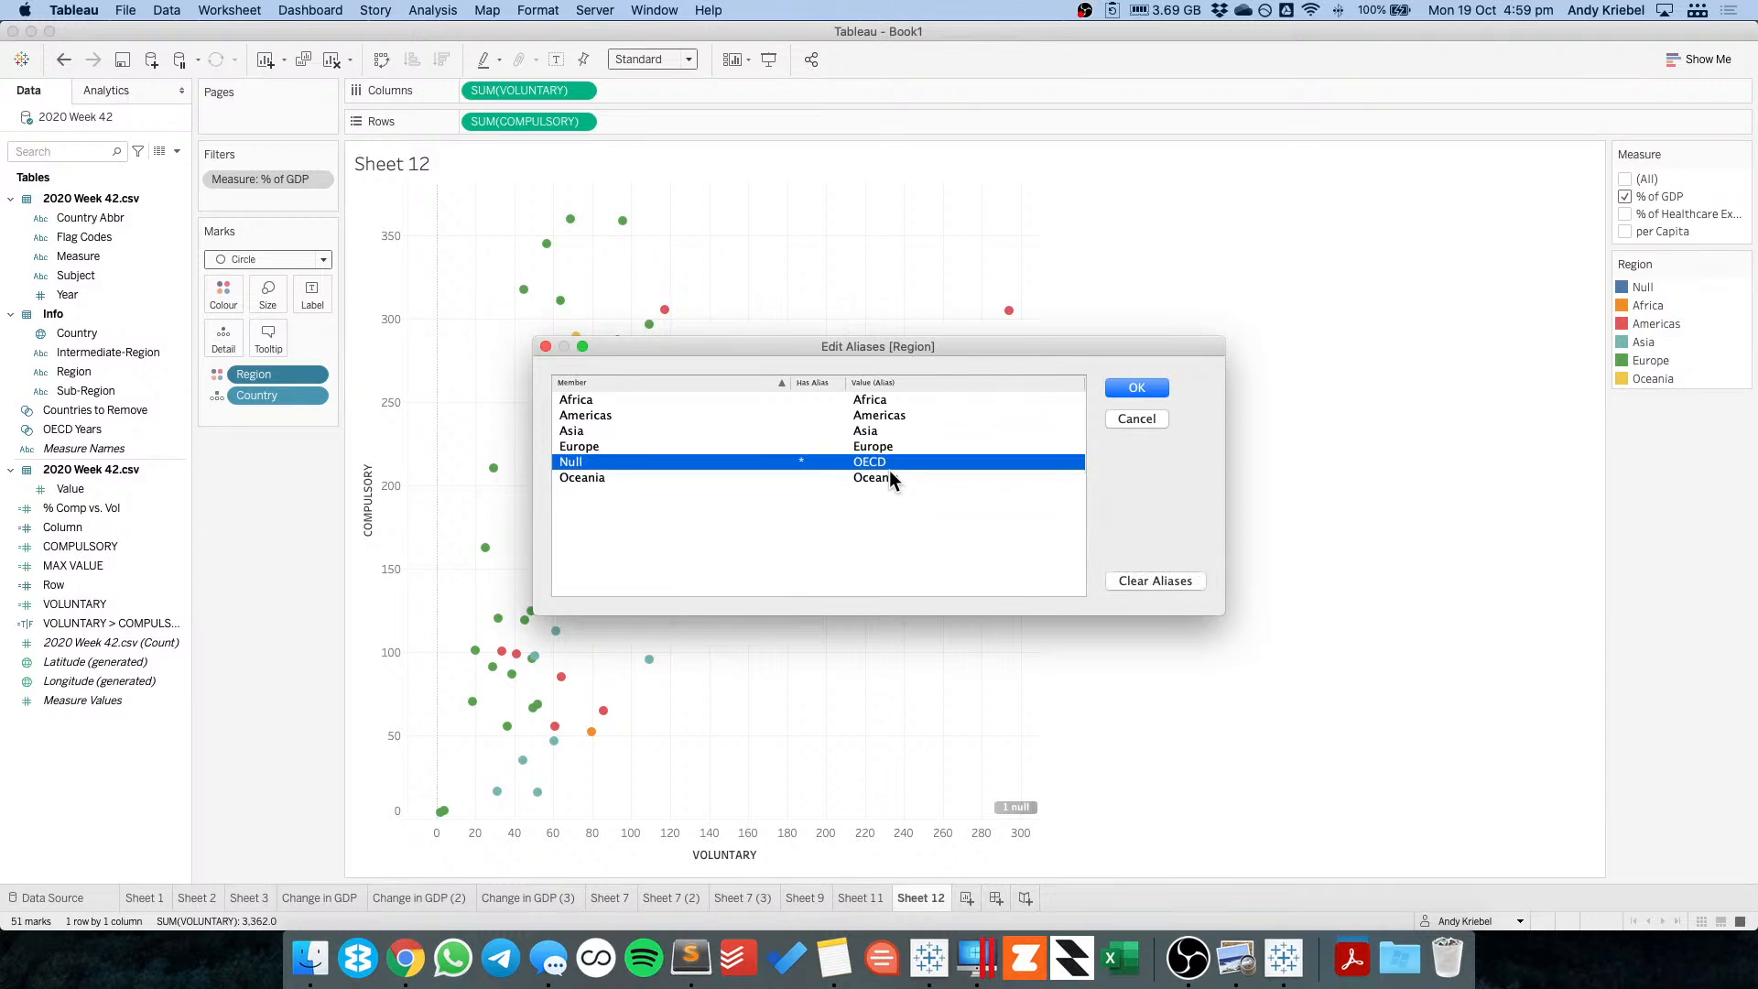
left_click(1117, 387)
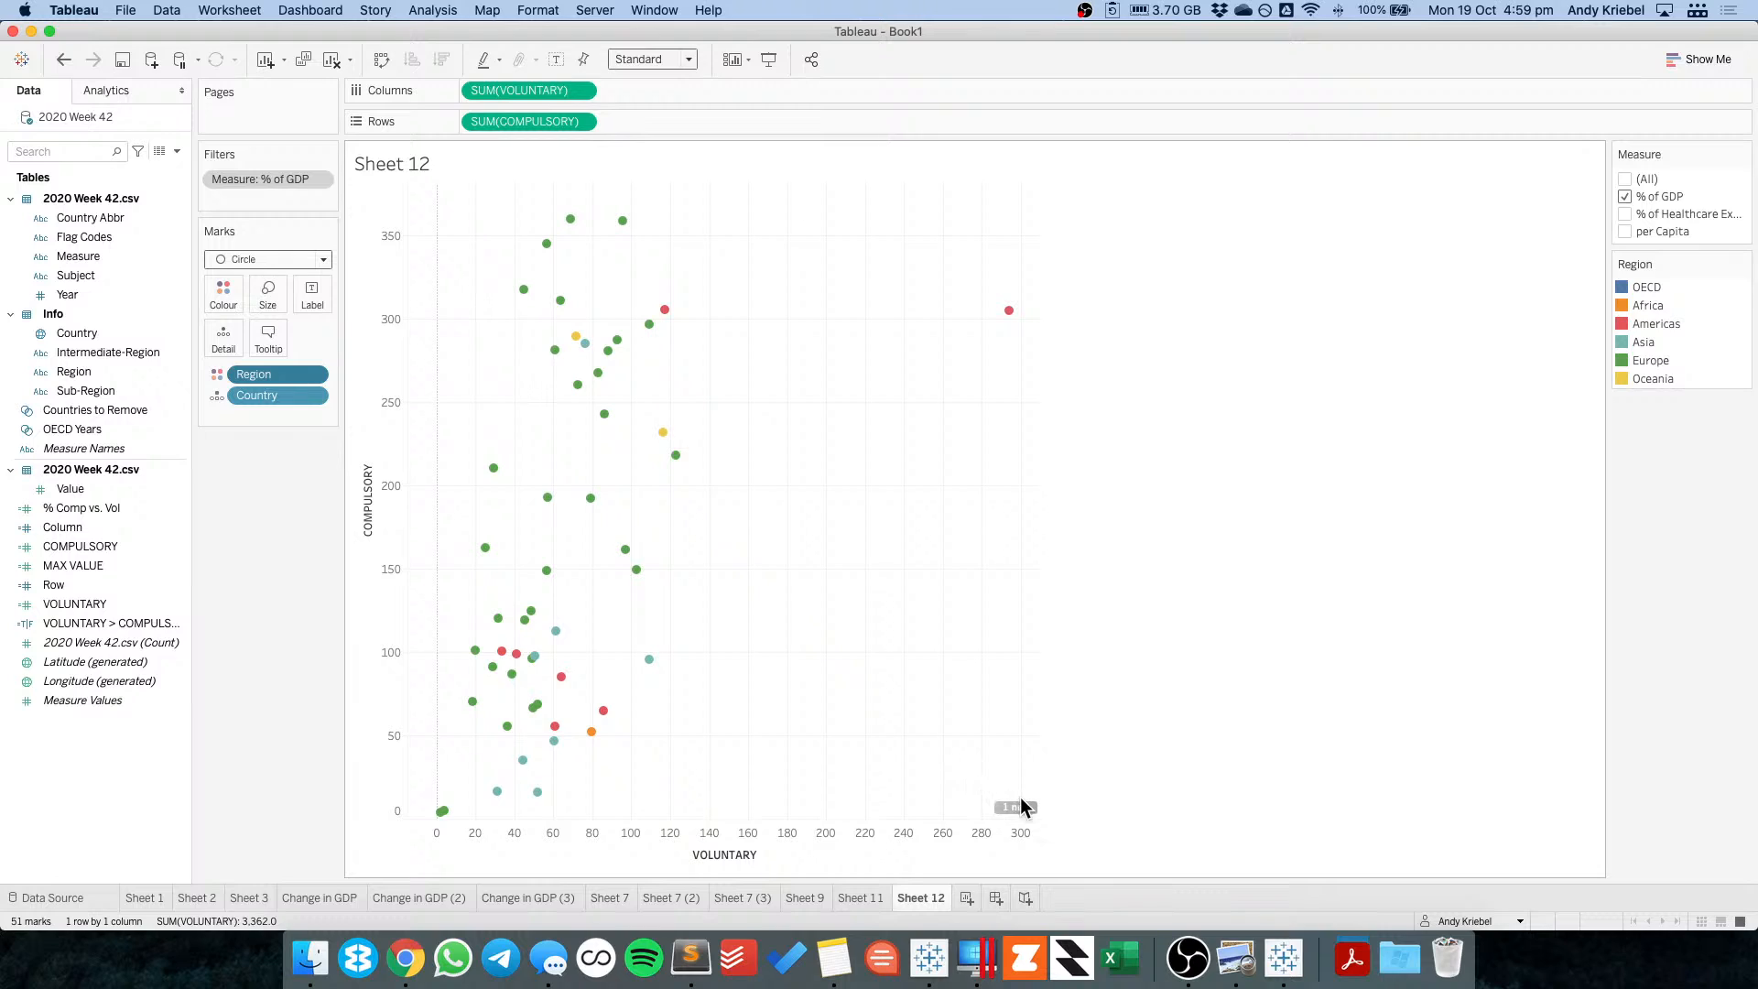
Hide the null-value indicator on the scatter plot, keeping Measure filtered to % of GDP.
left_click(1624, 196)
right_click(1018, 806)
left_click(1049, 812)
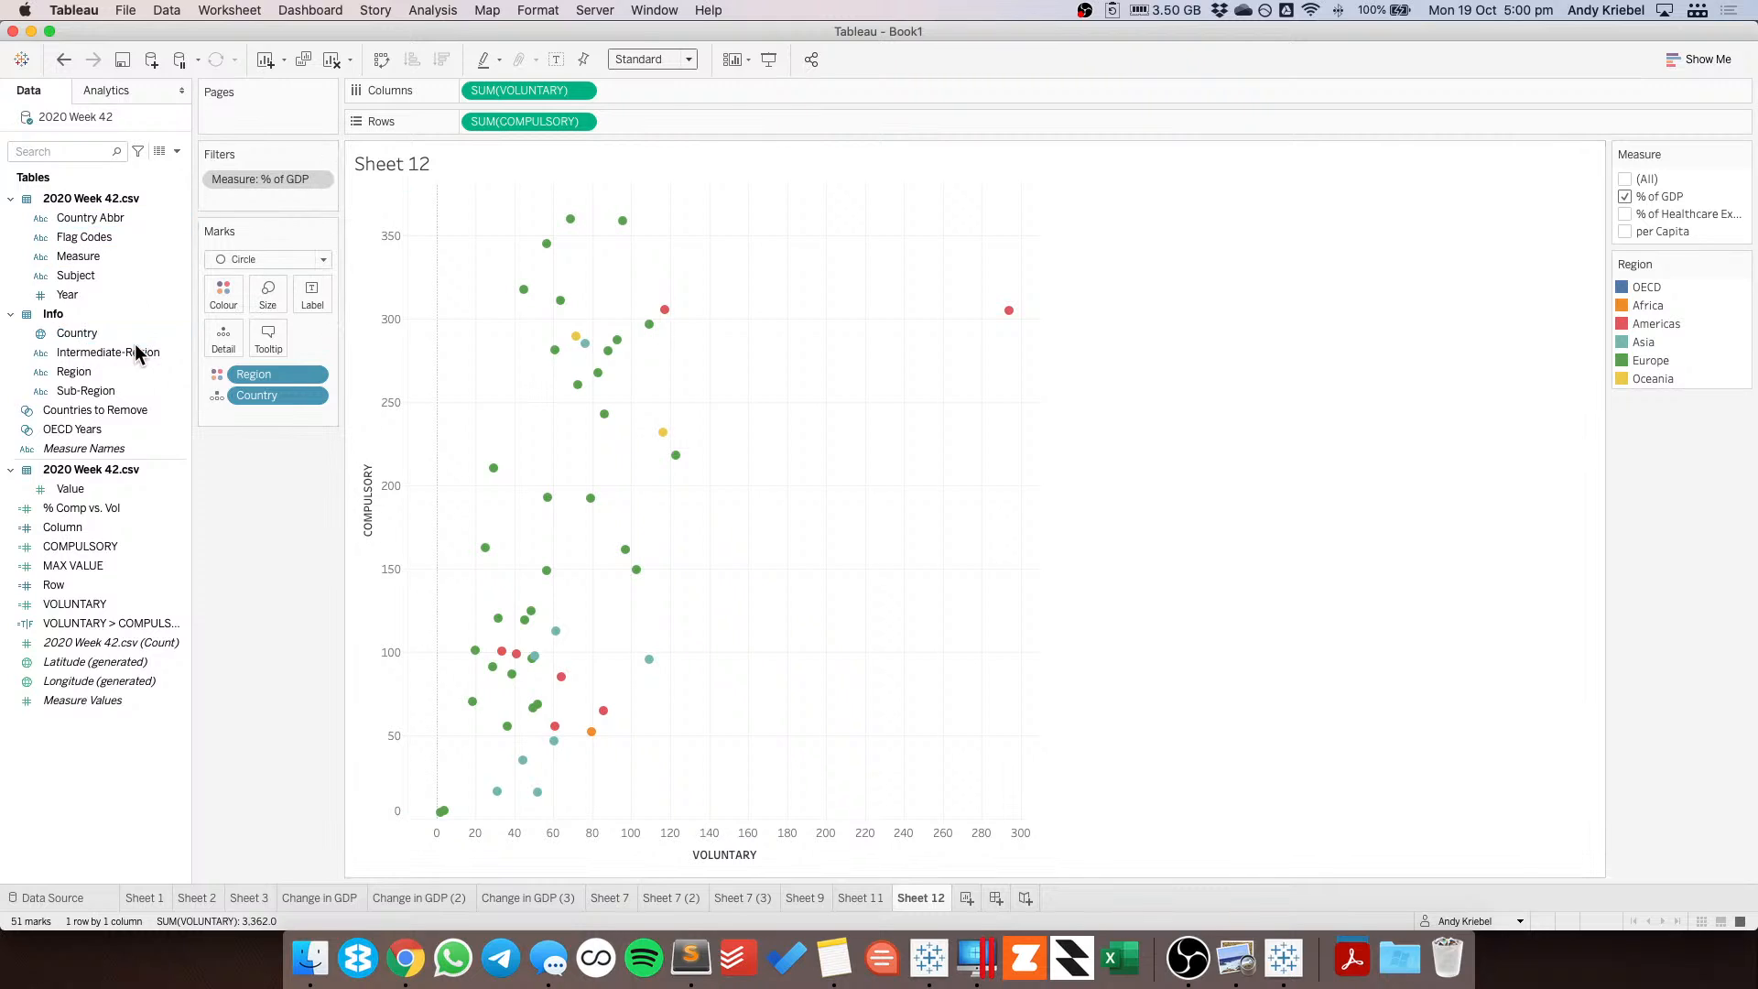
Try the Line mark type on the scatter plot and undo the change.
left_click(271, 259)
left_click(267, 317)
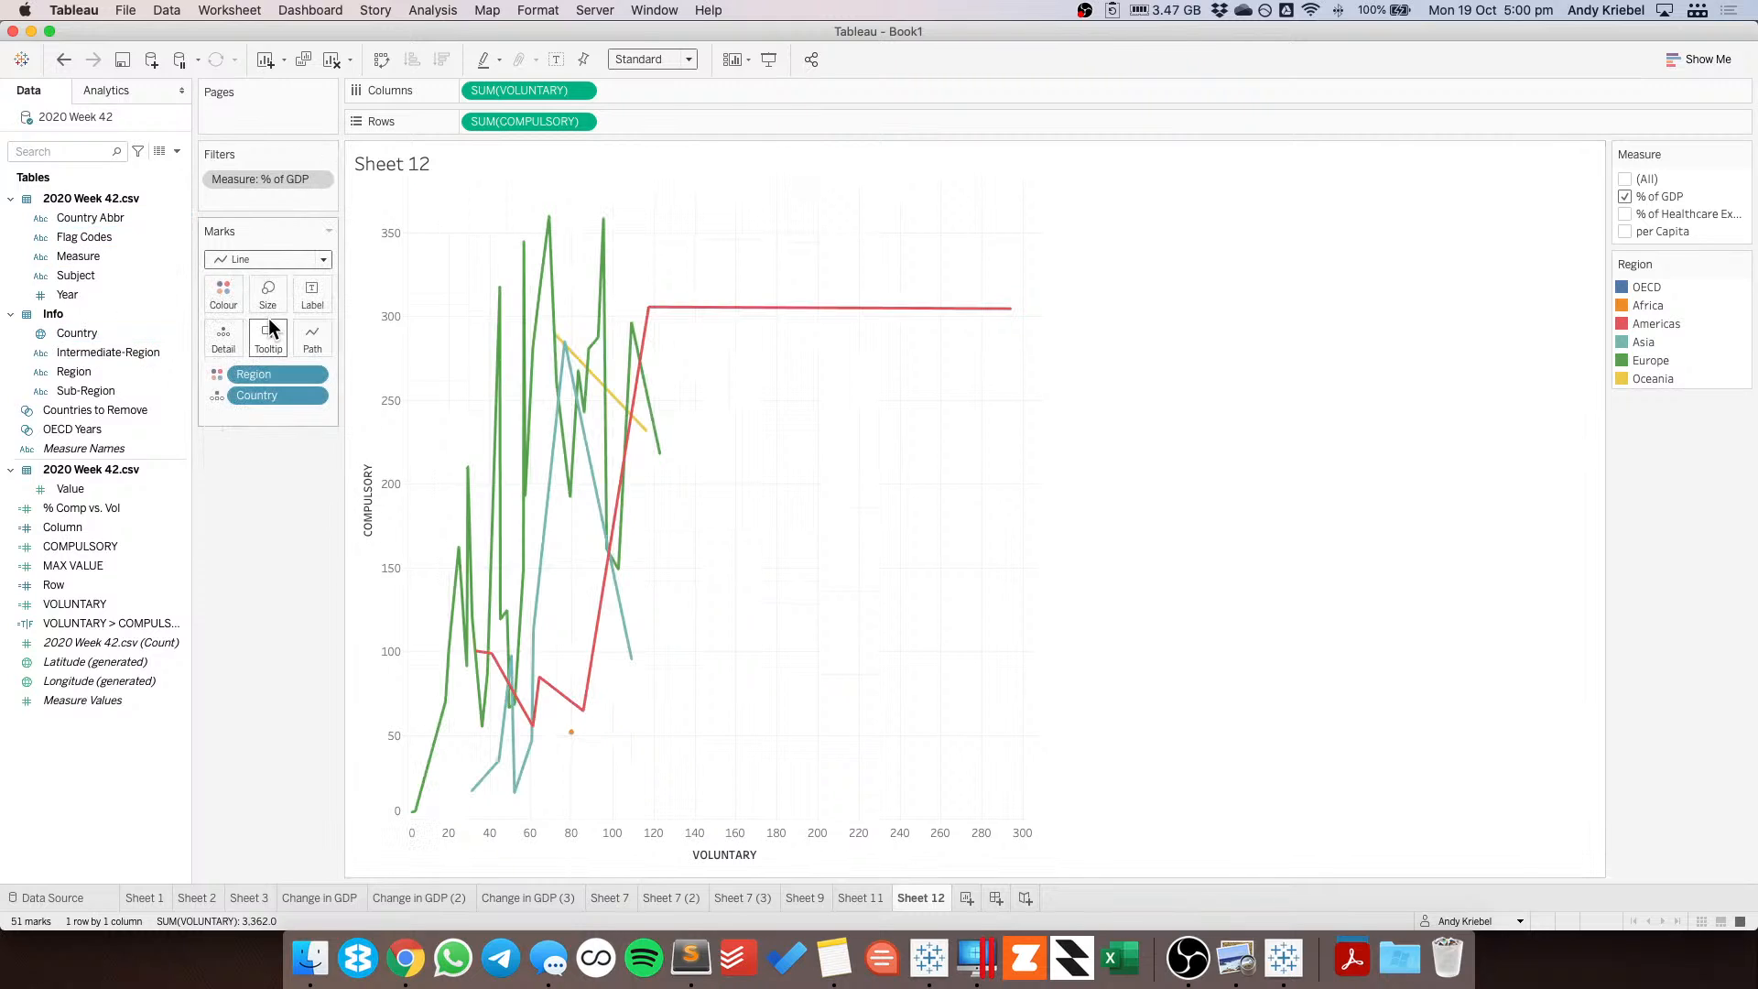
left_click(64, 59)
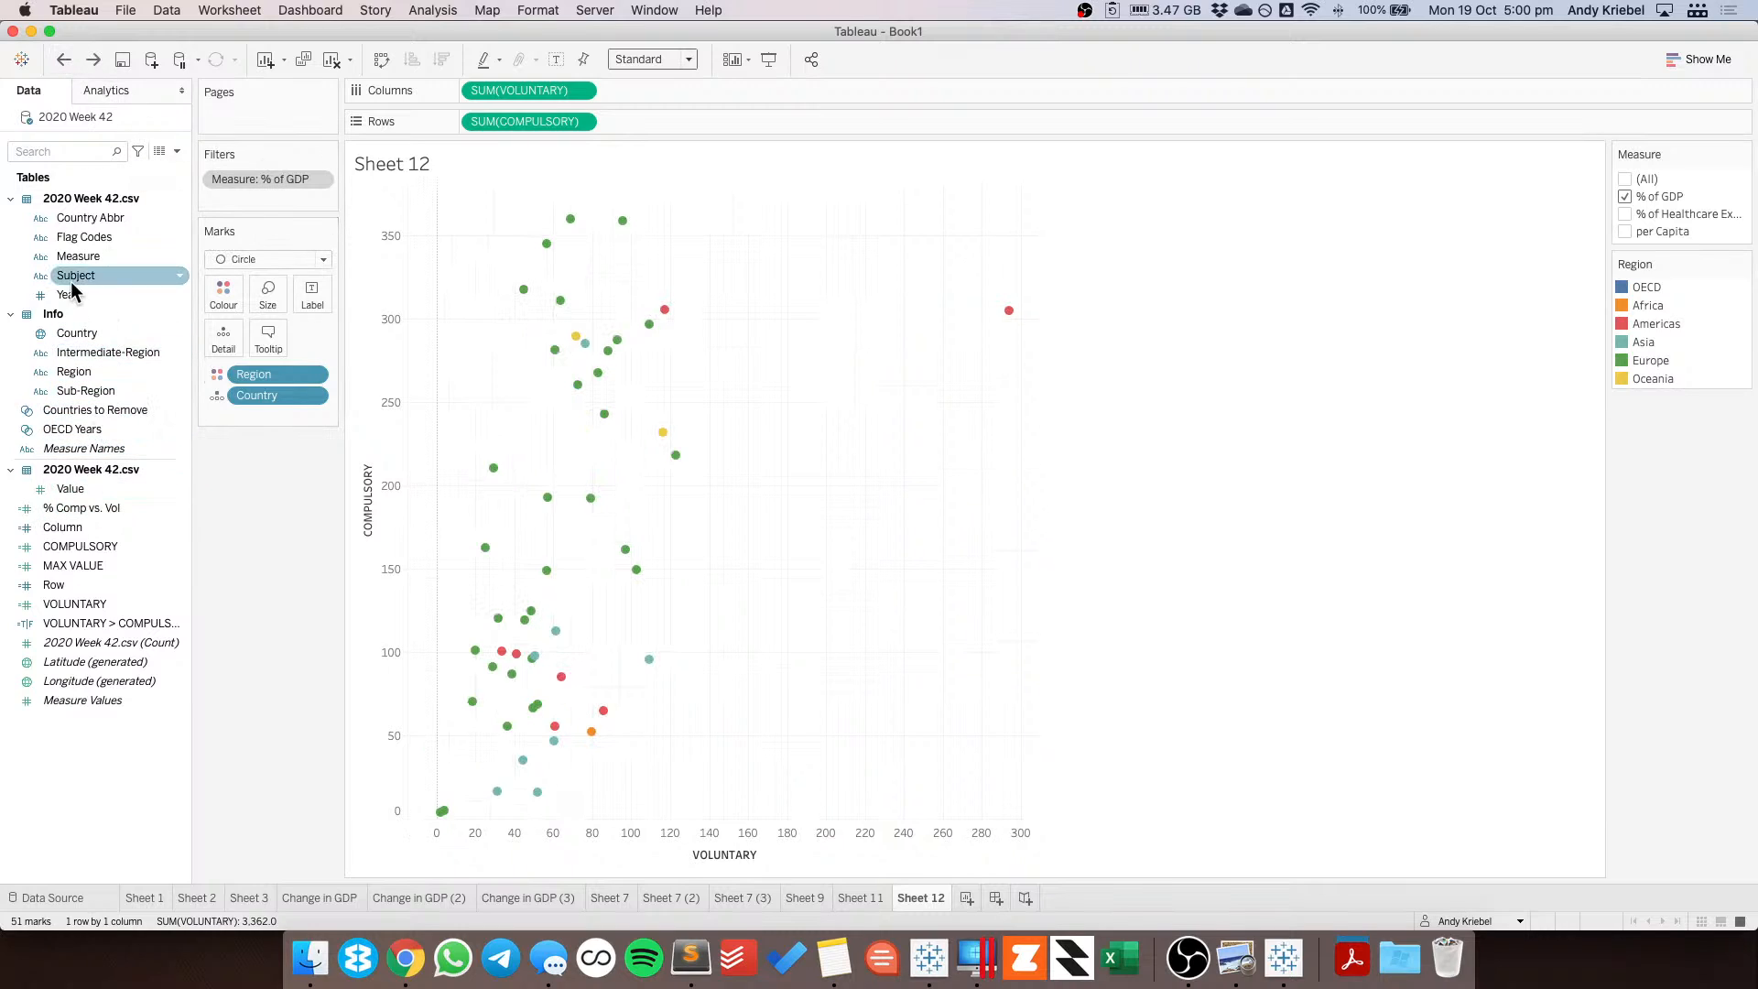
Place Year on Pages and show history for all marks as trails with a dotted line format.
left_click_drag(69, 292, 239, 103)
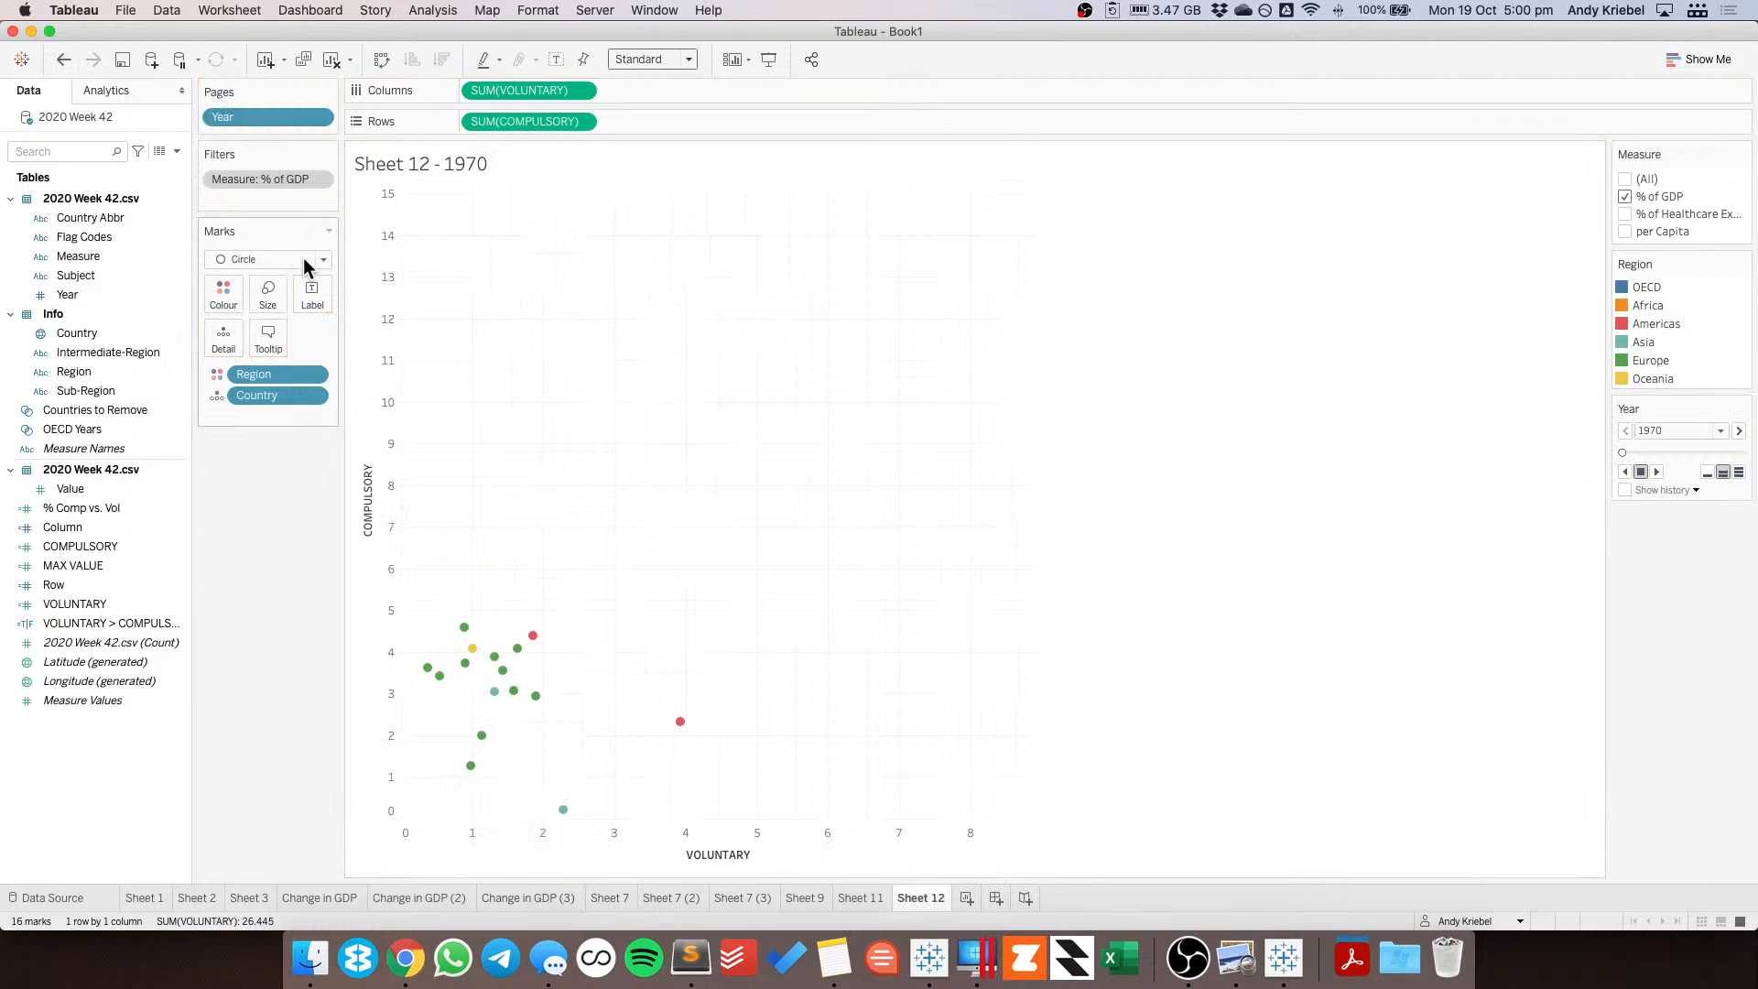
left_click(1651, 490)
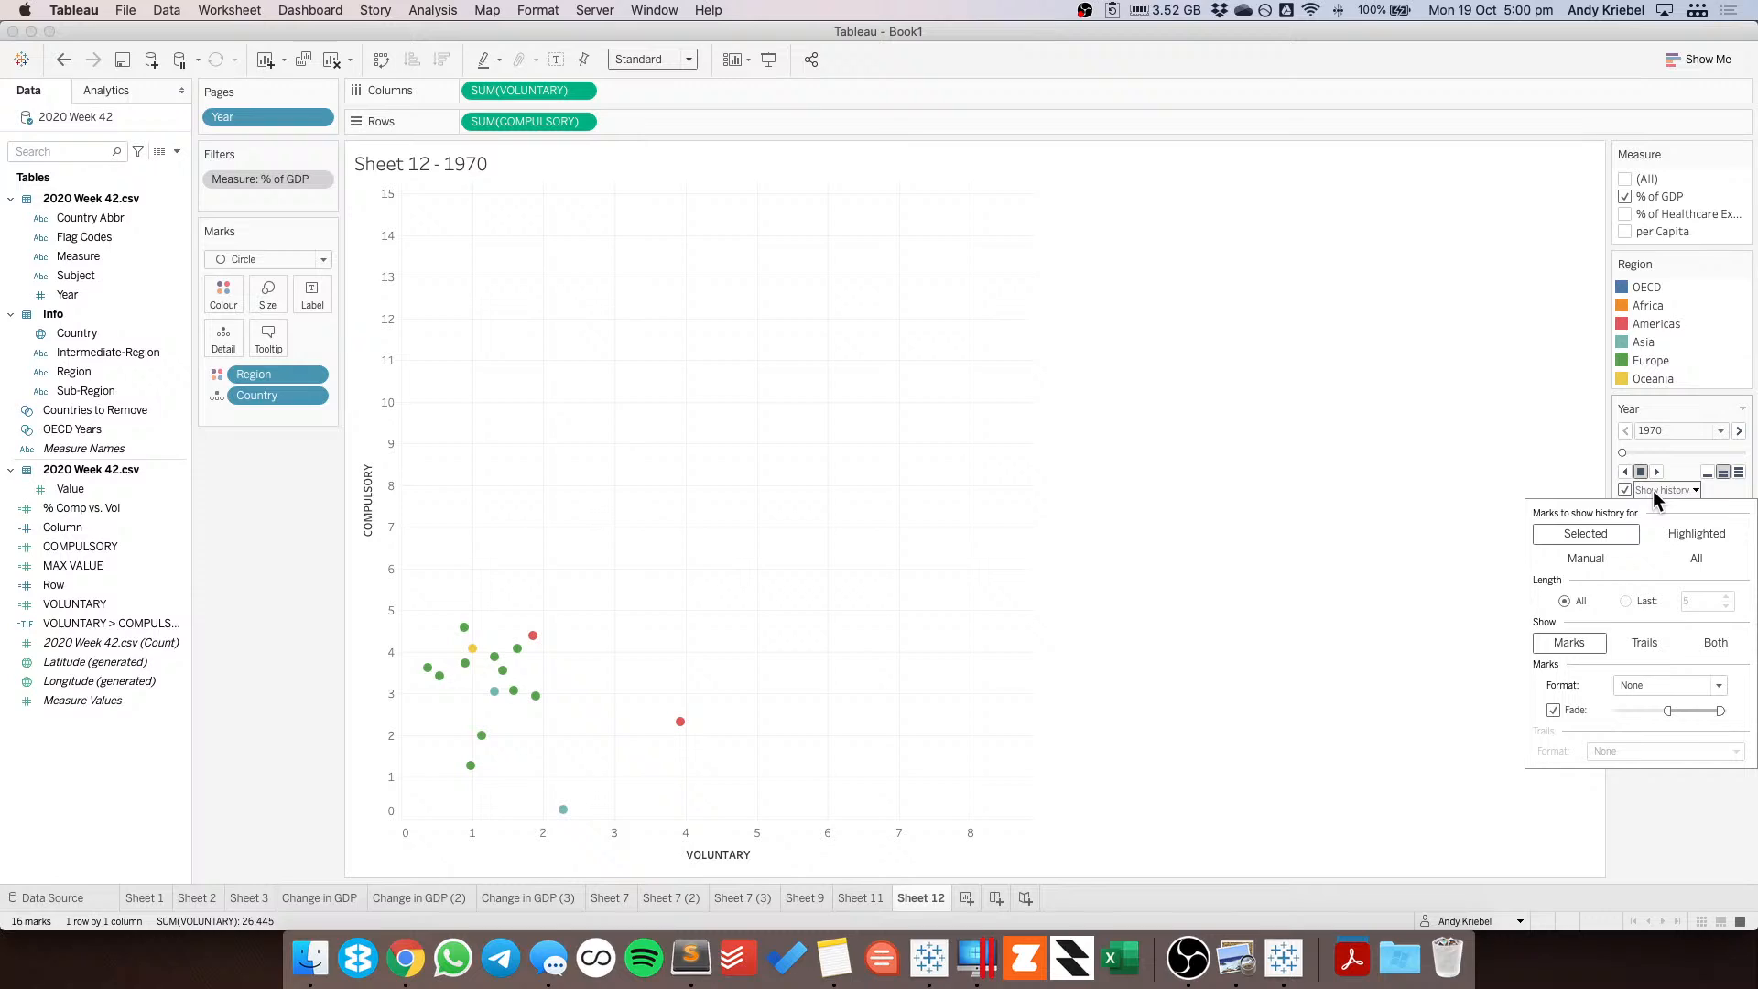
left_click(1649, 639)
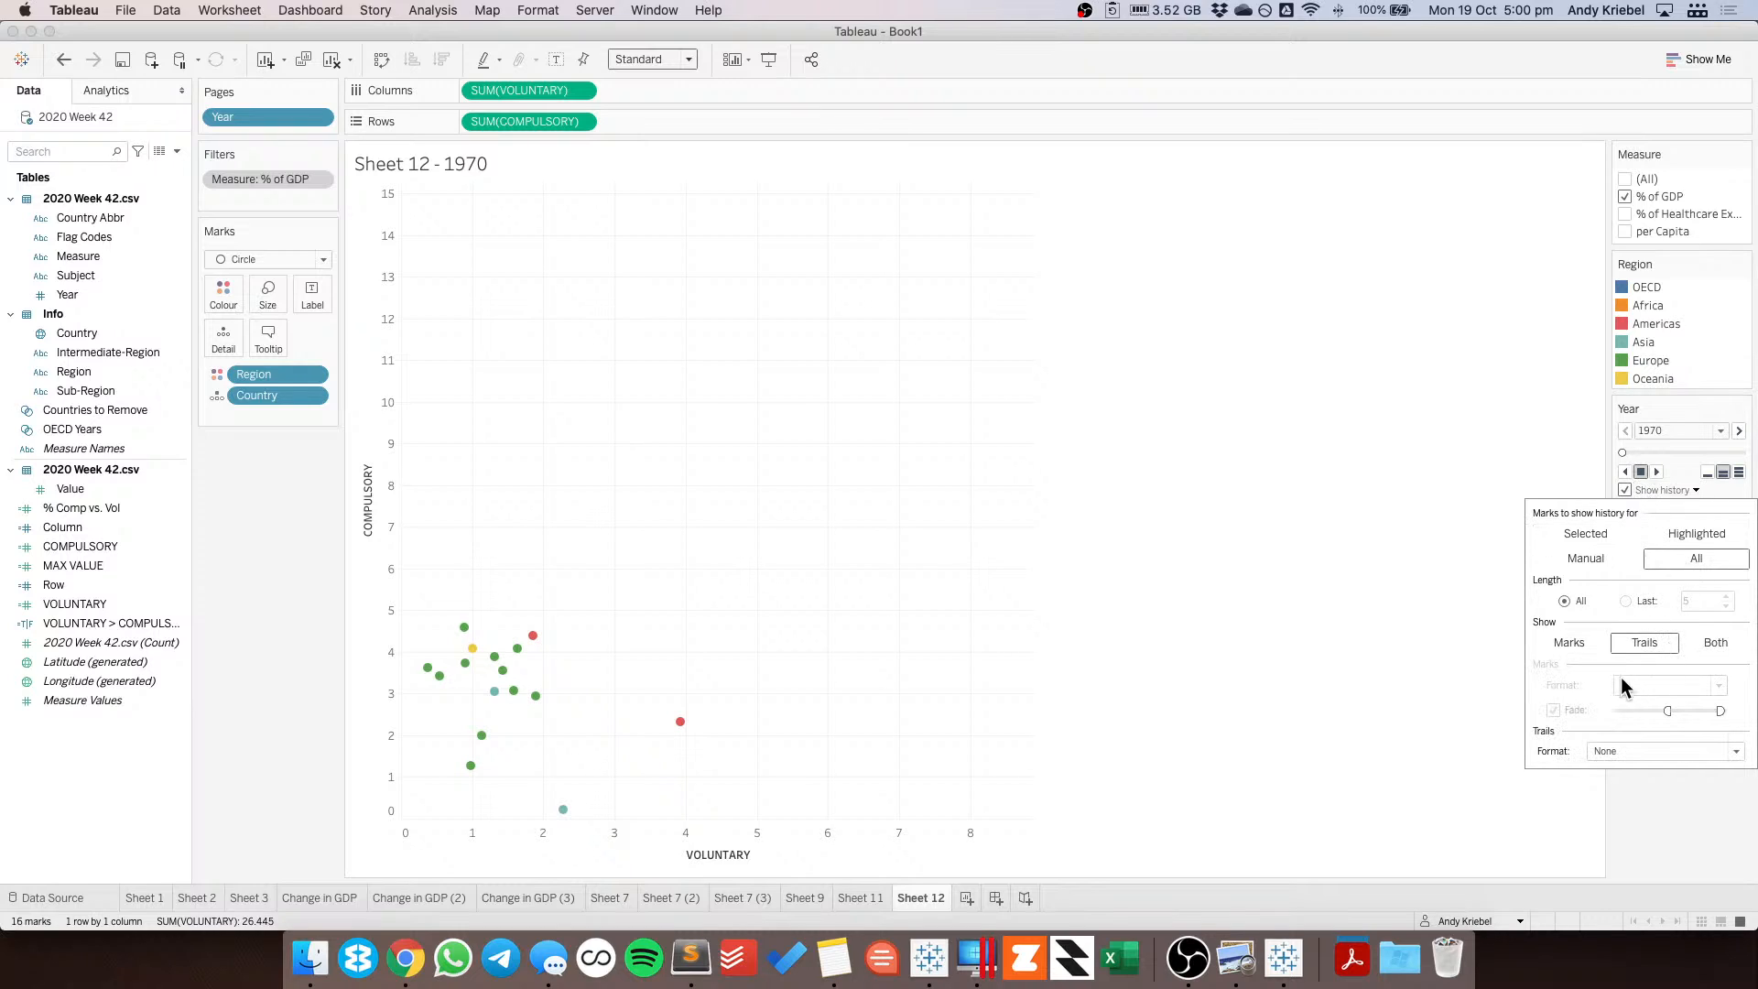
left_click(1602, 745)
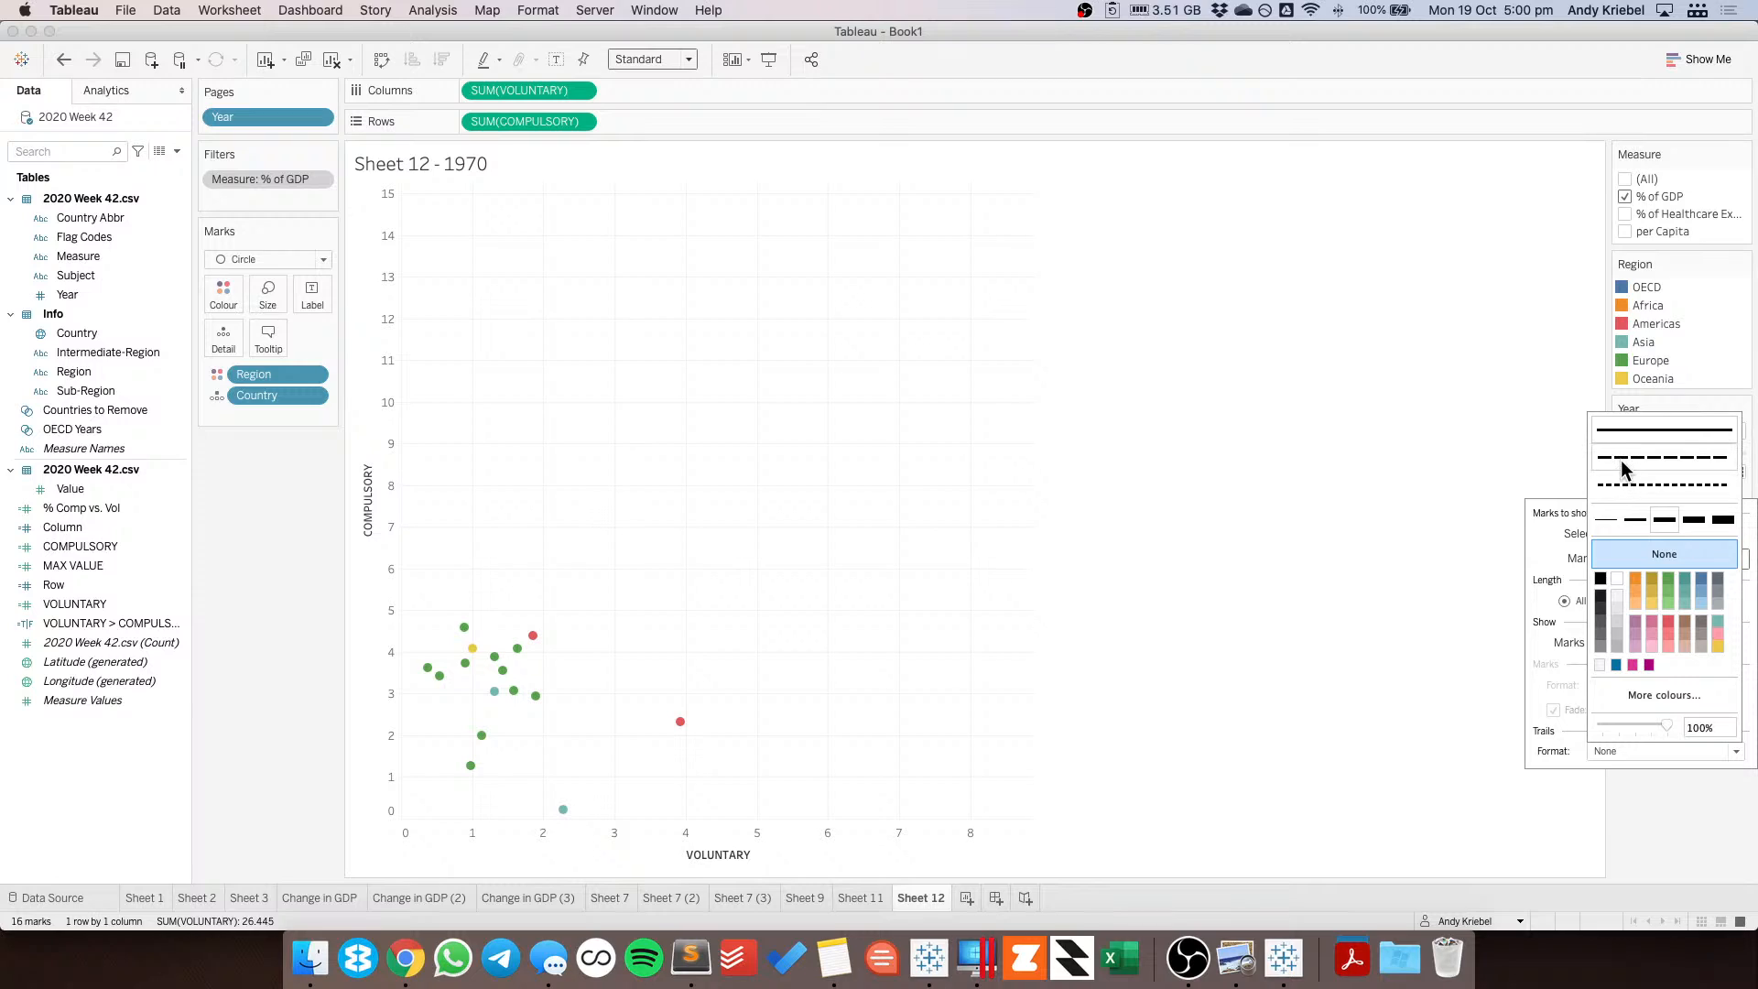
left_click(1626, 484)
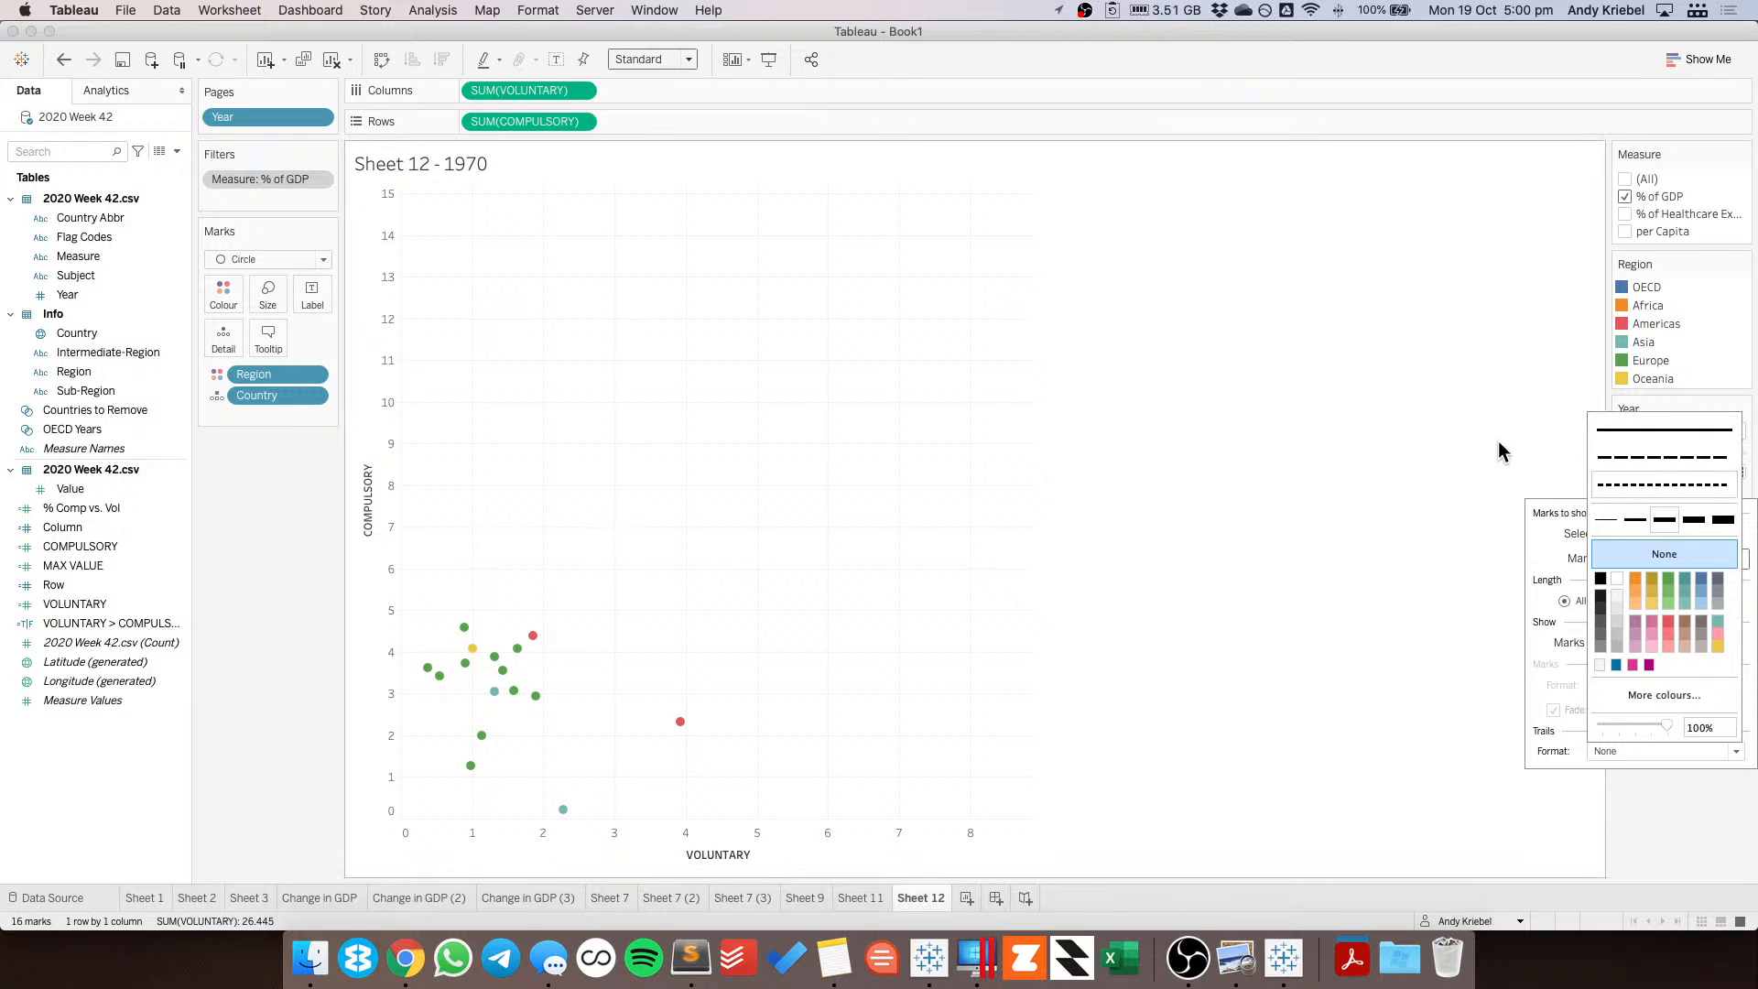
left_click(1558, 455)
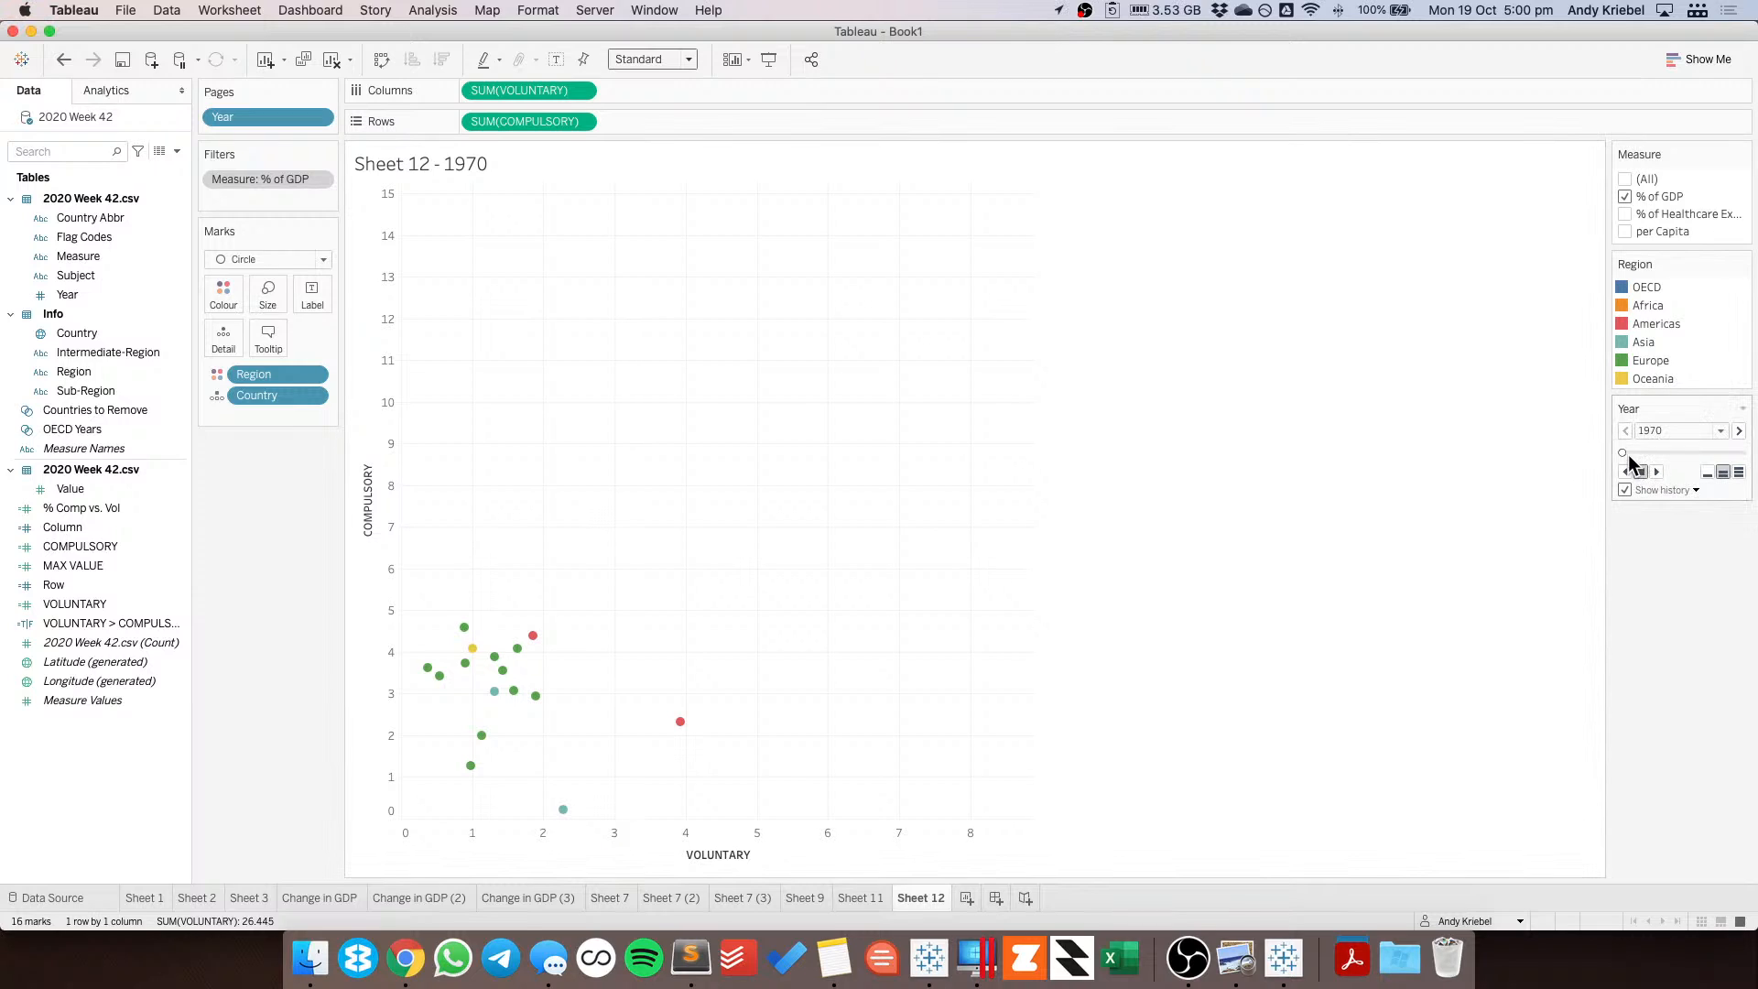
Move the Year page to 2019 to examine the country trails, and return it to 1970.
left_click_drag(1623, 453, 1745, 452)
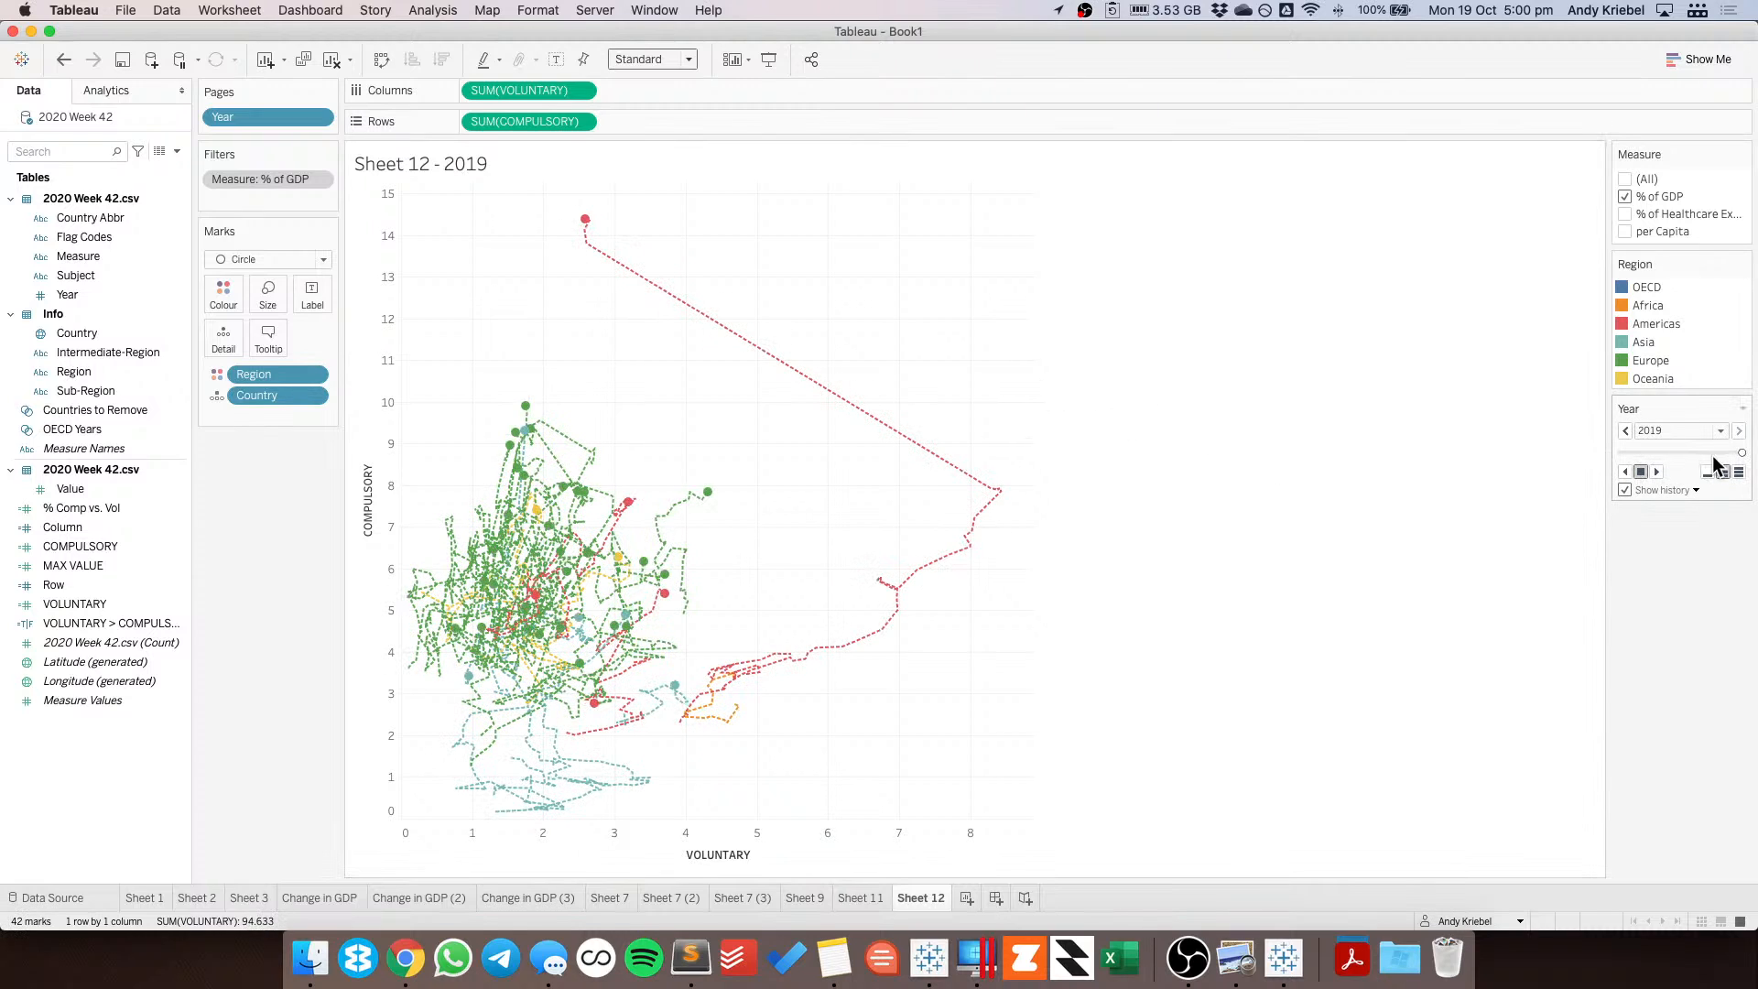
left_click_drag(1741, 453, 1727, 452)
left_click(1623, 453)
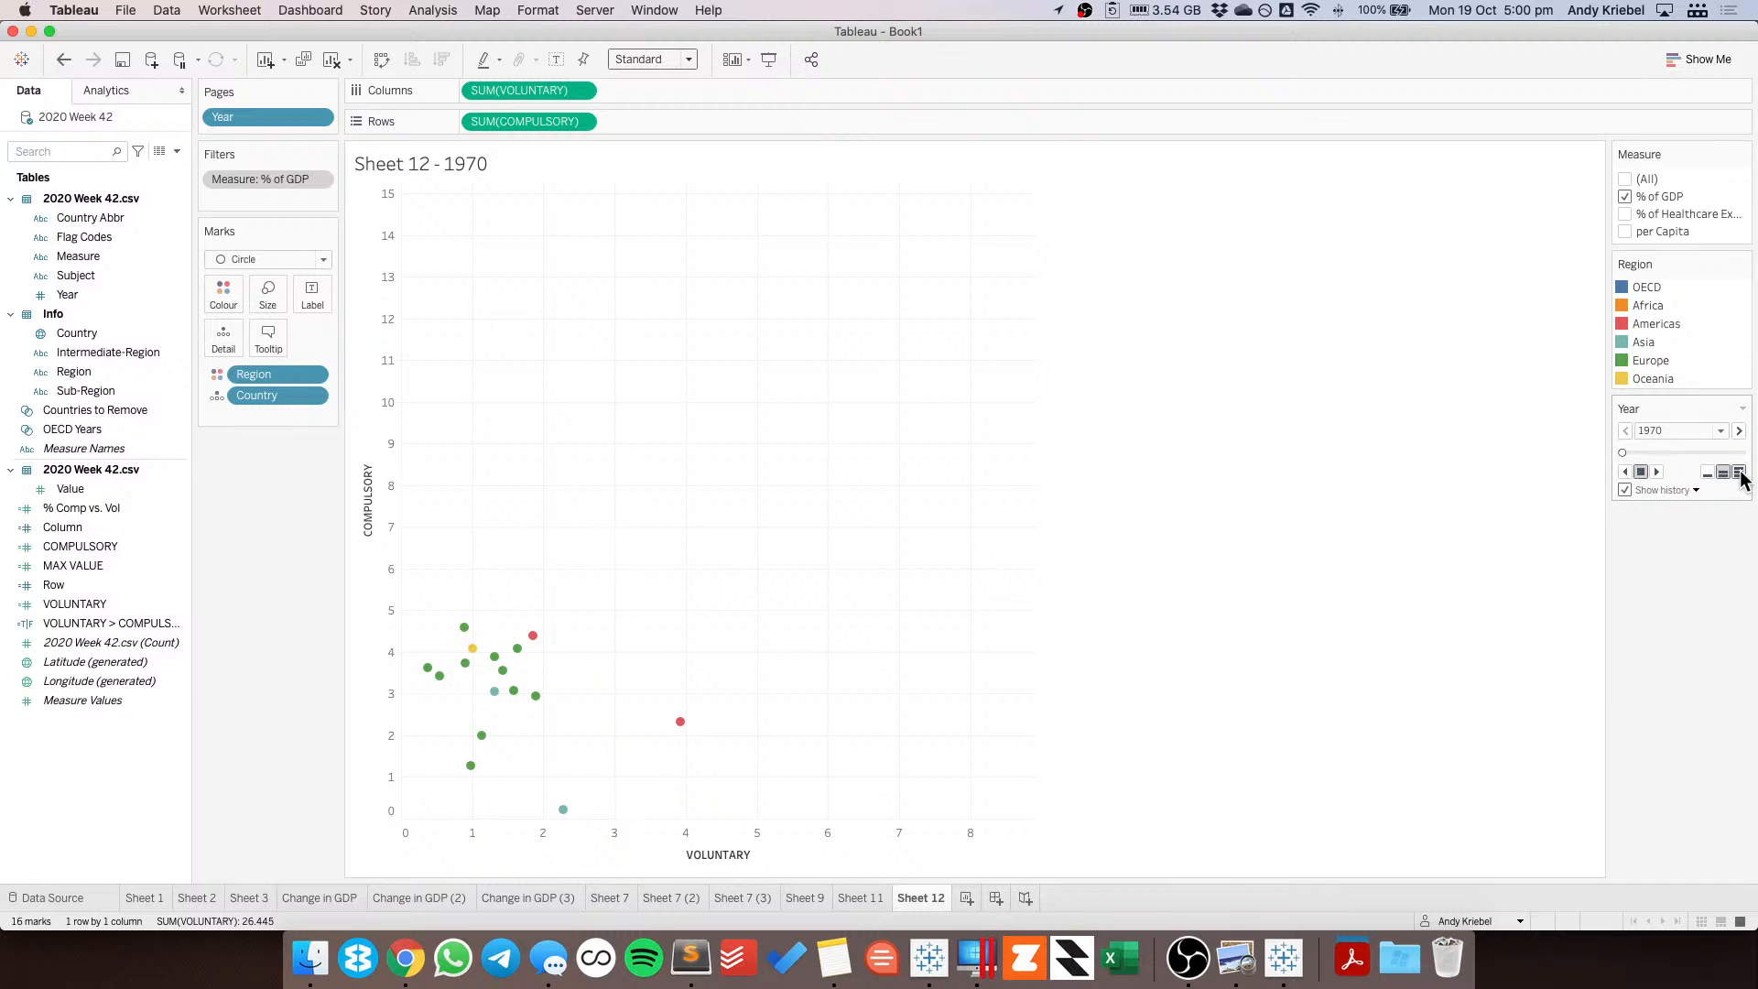
Play the yearly trails through to 2019 and swap the axes, placing COMPULSORY on Columns and VOLUNTARY on Rows.
left_click(1657, 472)
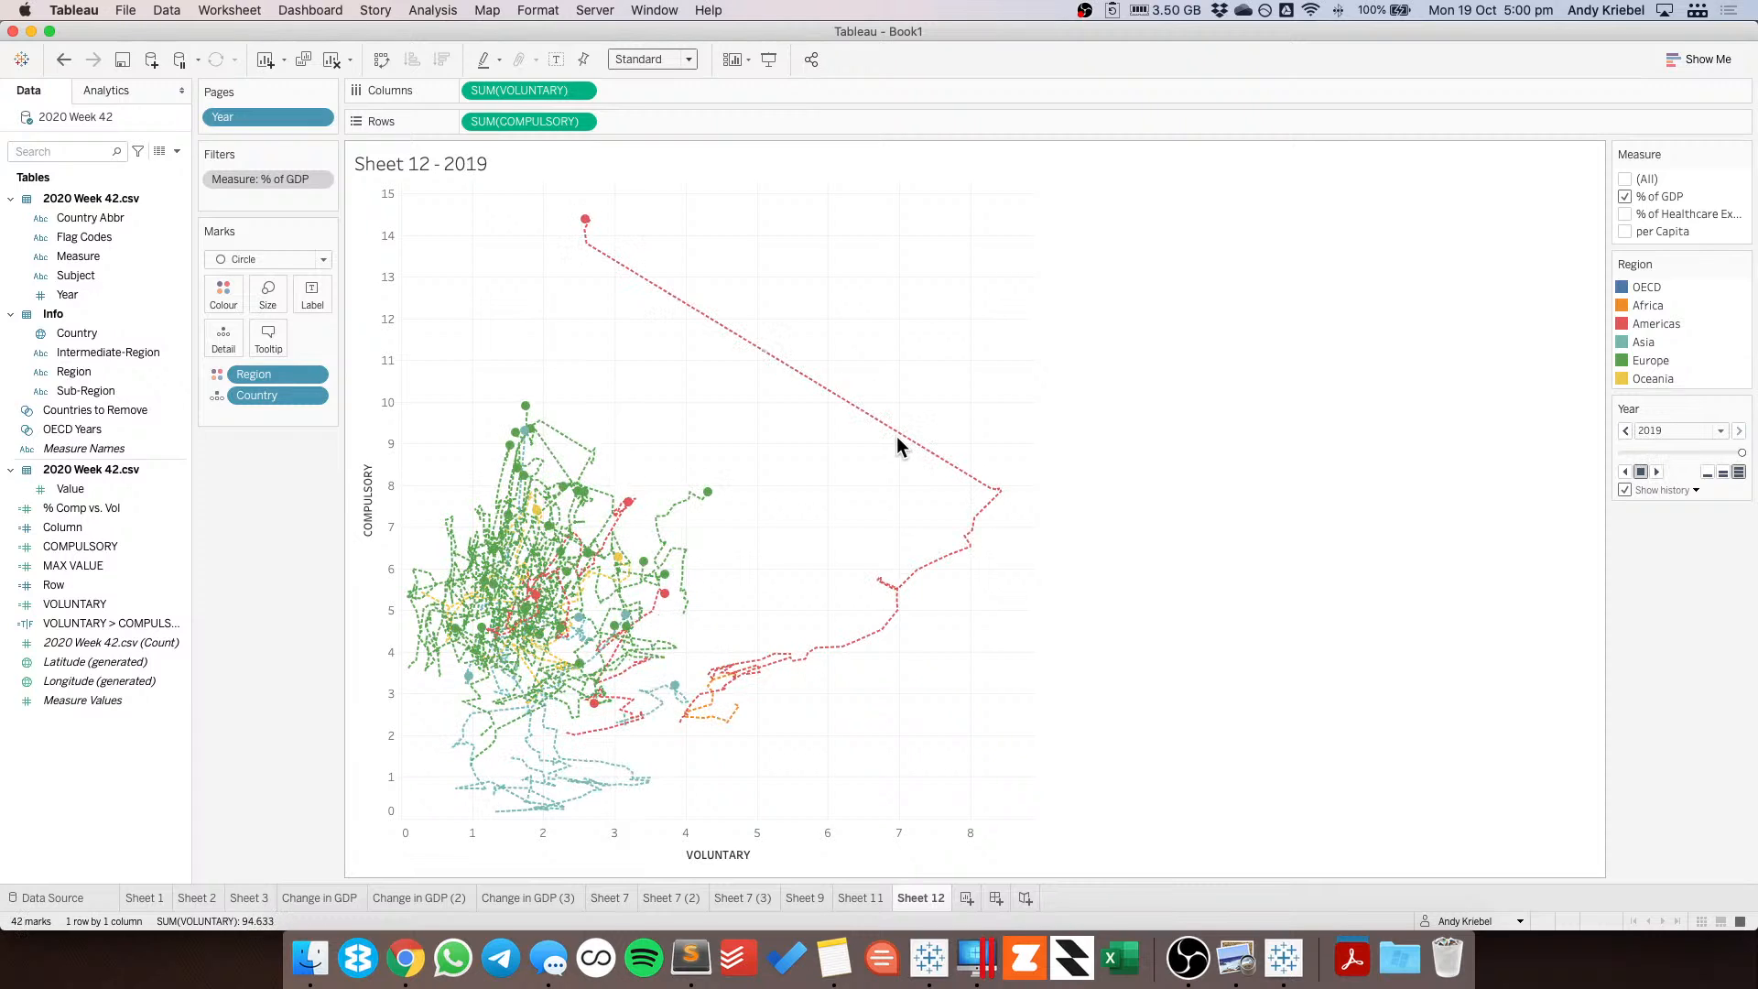
mouse_move(587, 222)
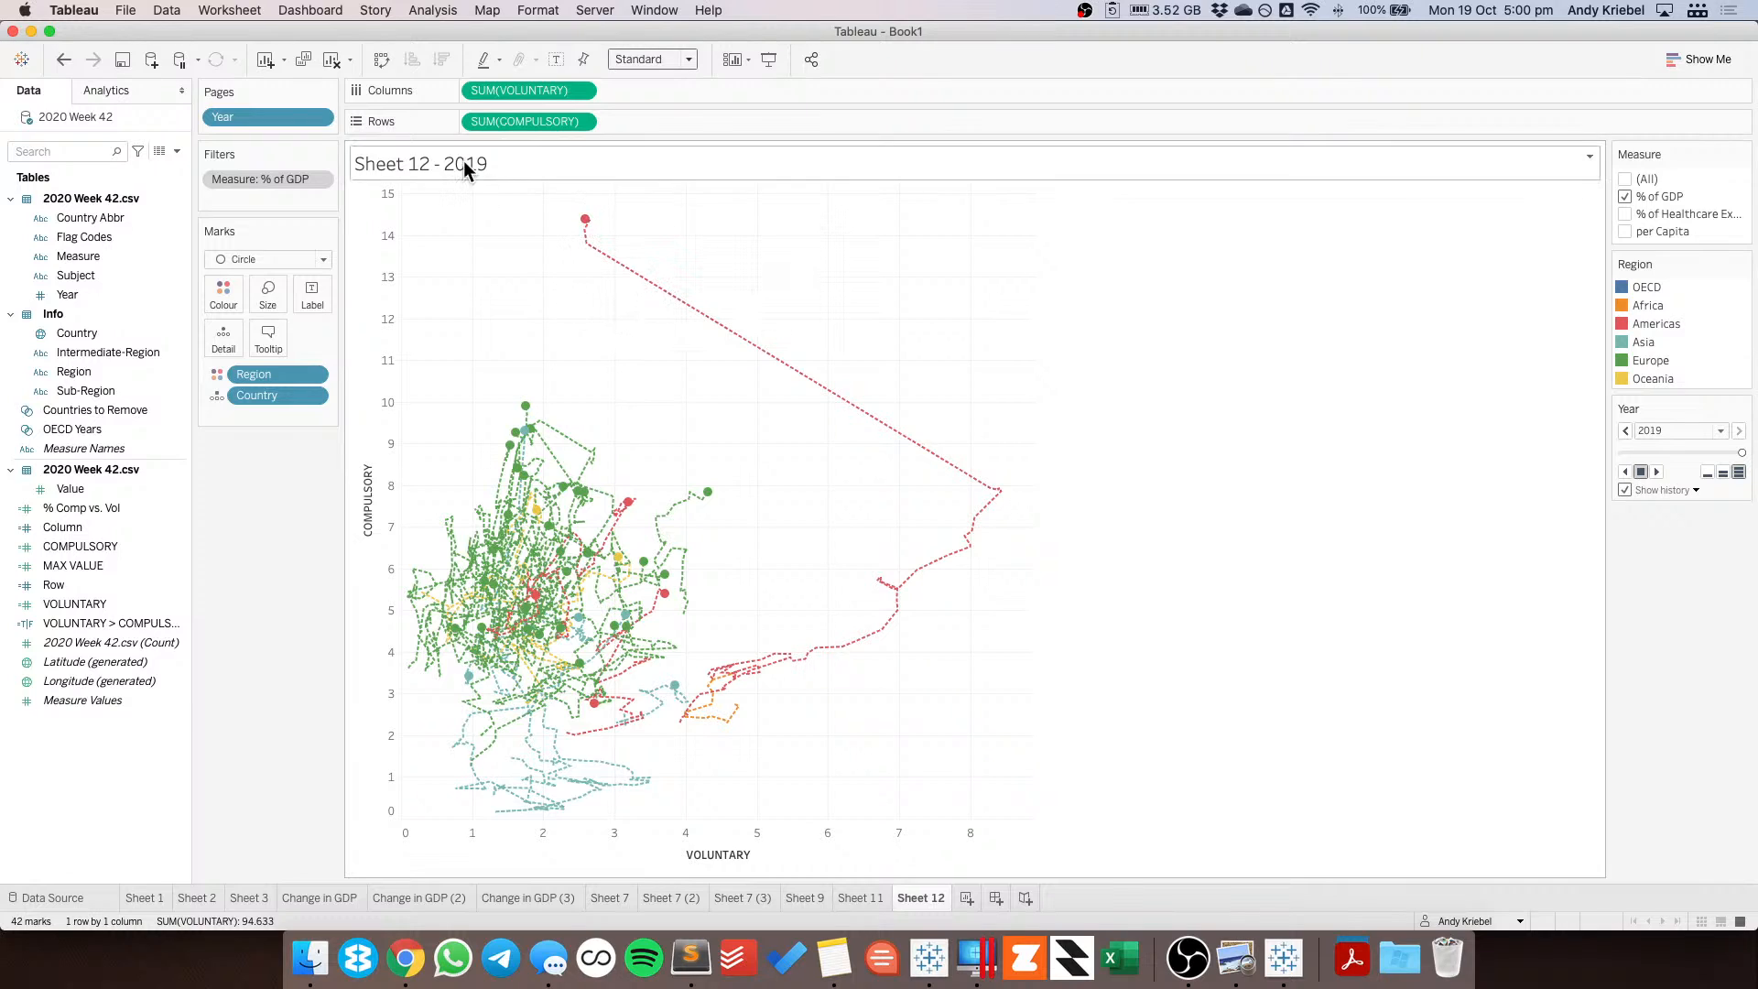
left_click(381, 60)
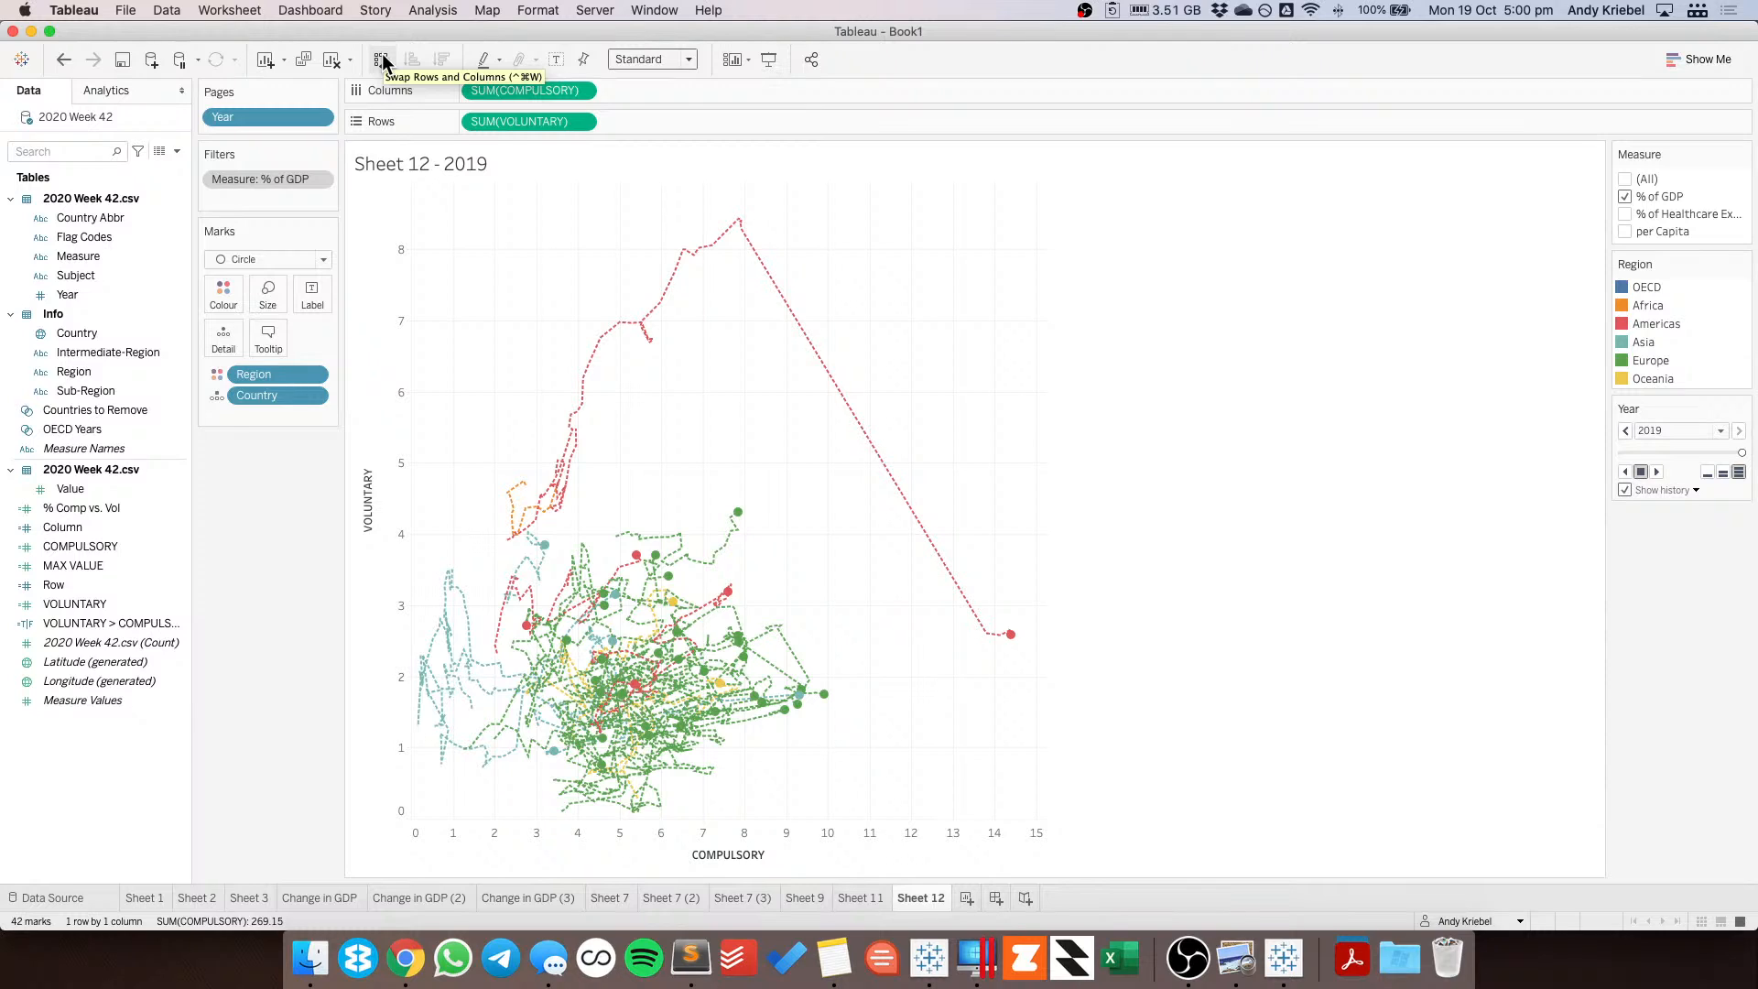
left_click(384, 62)
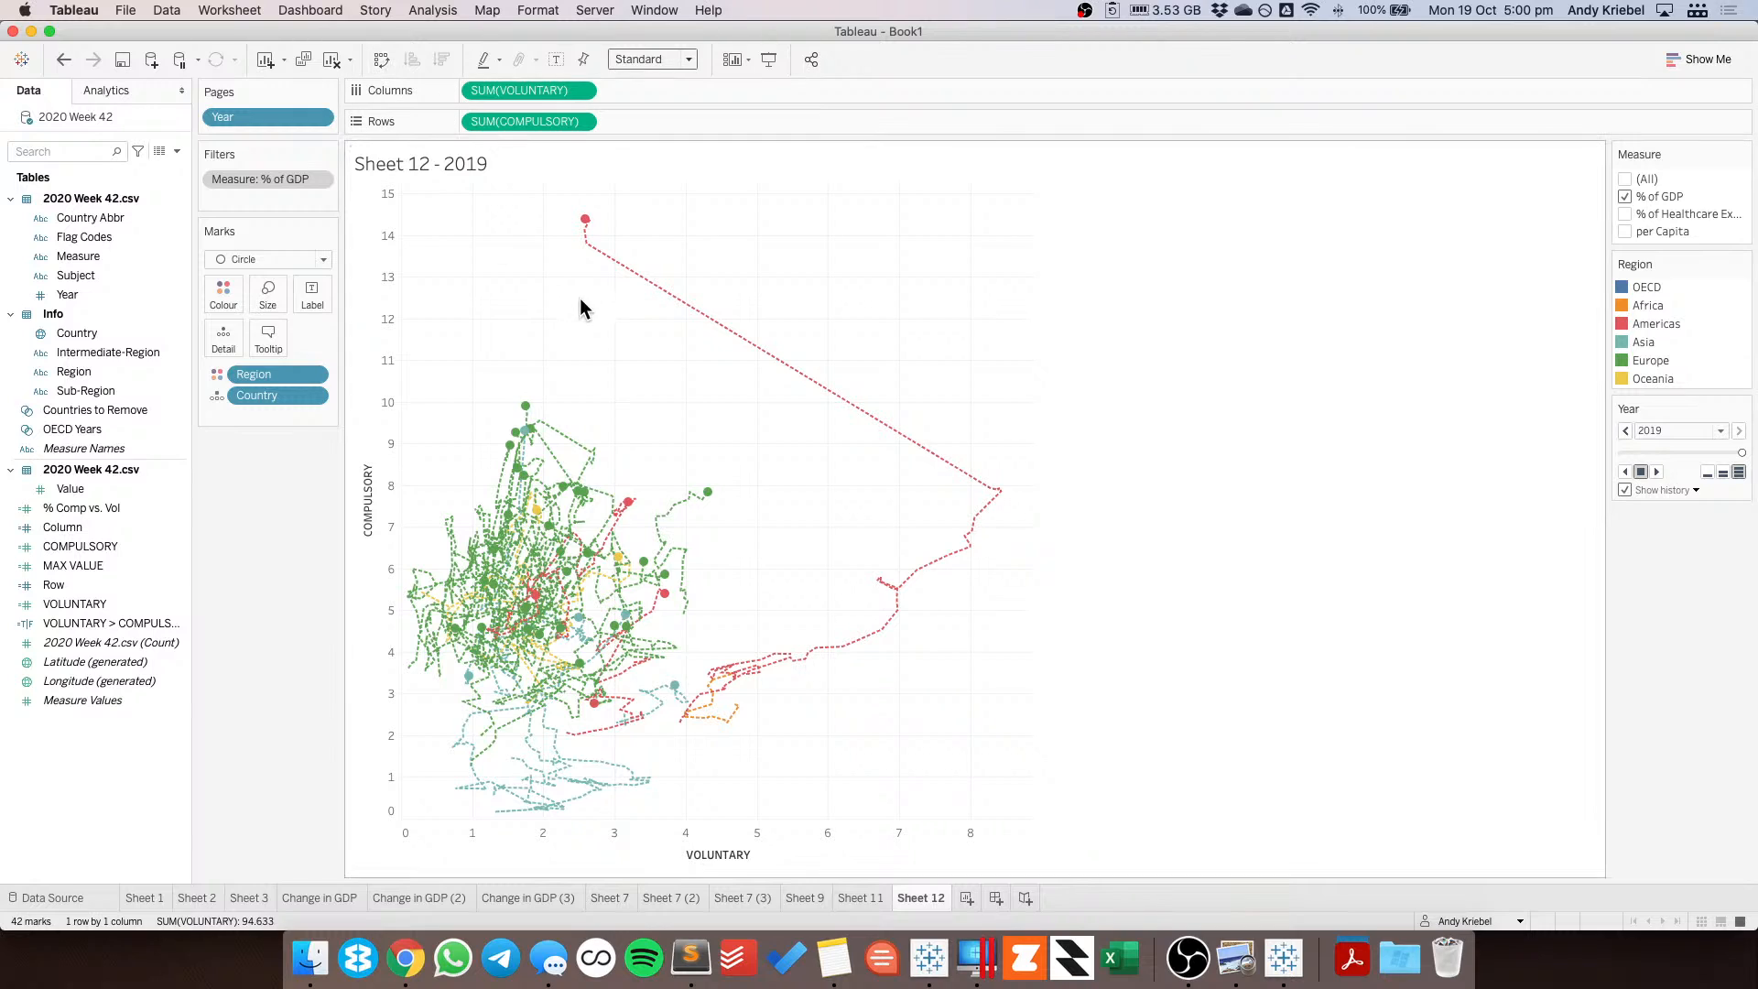
left_click(382, 59)
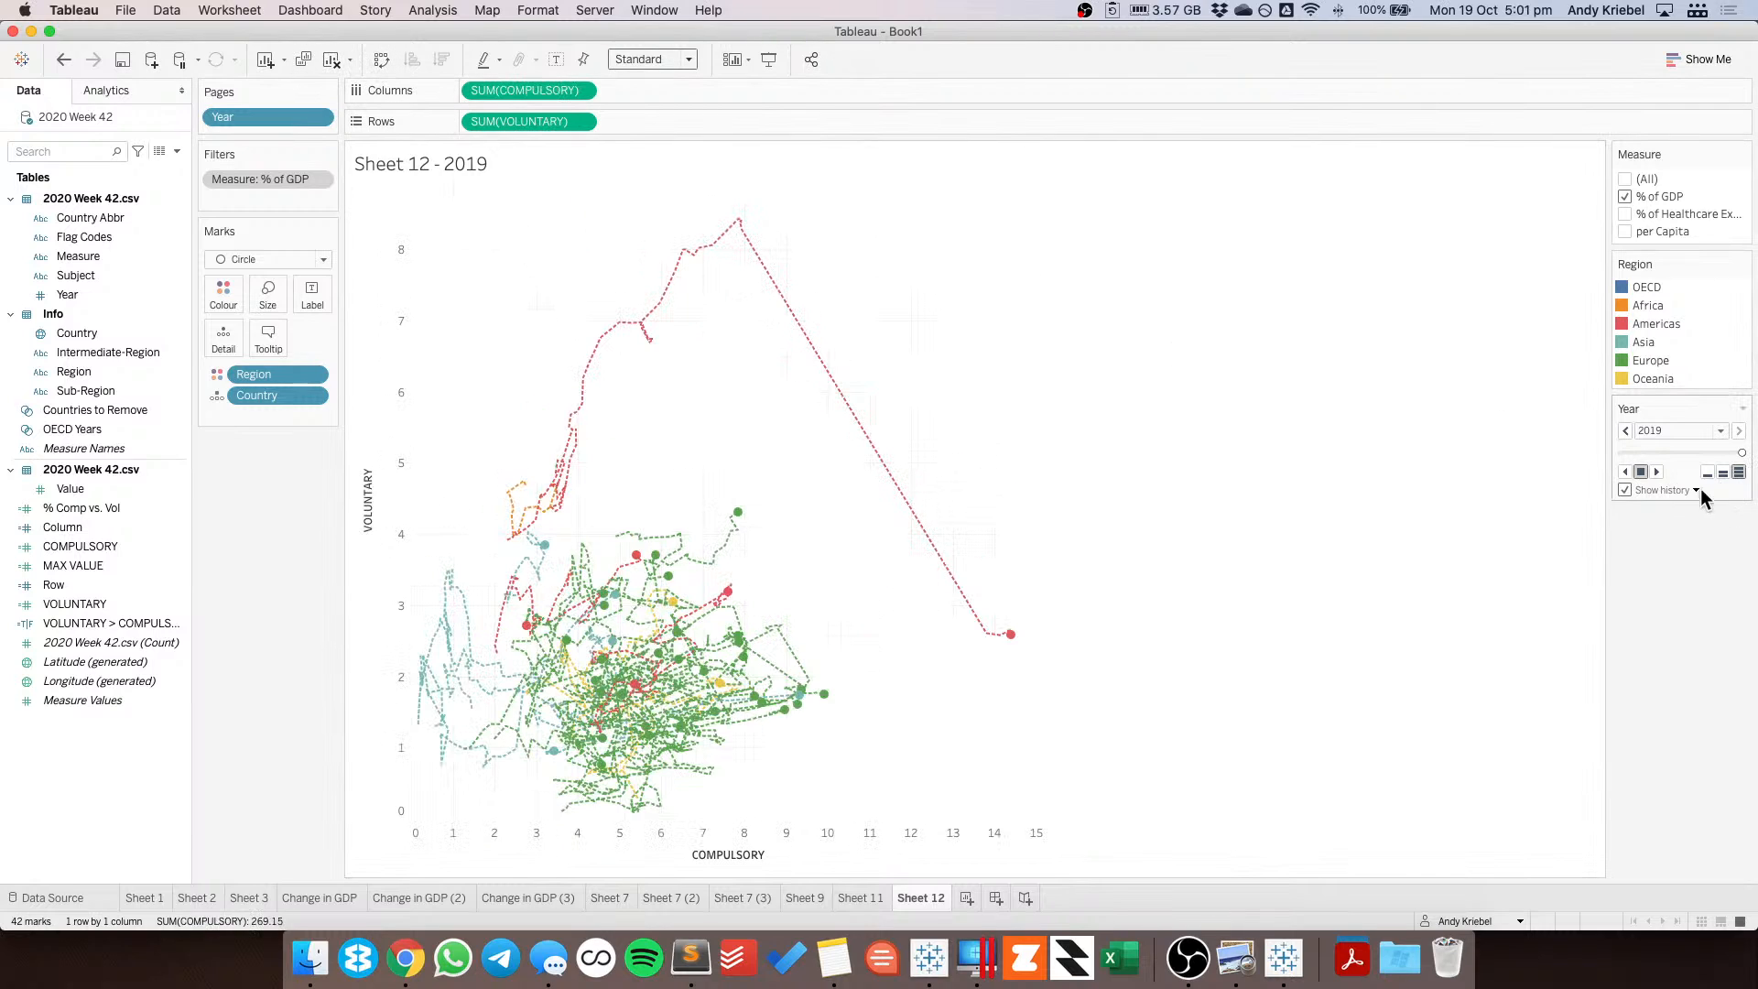
left_click(1656, 470)
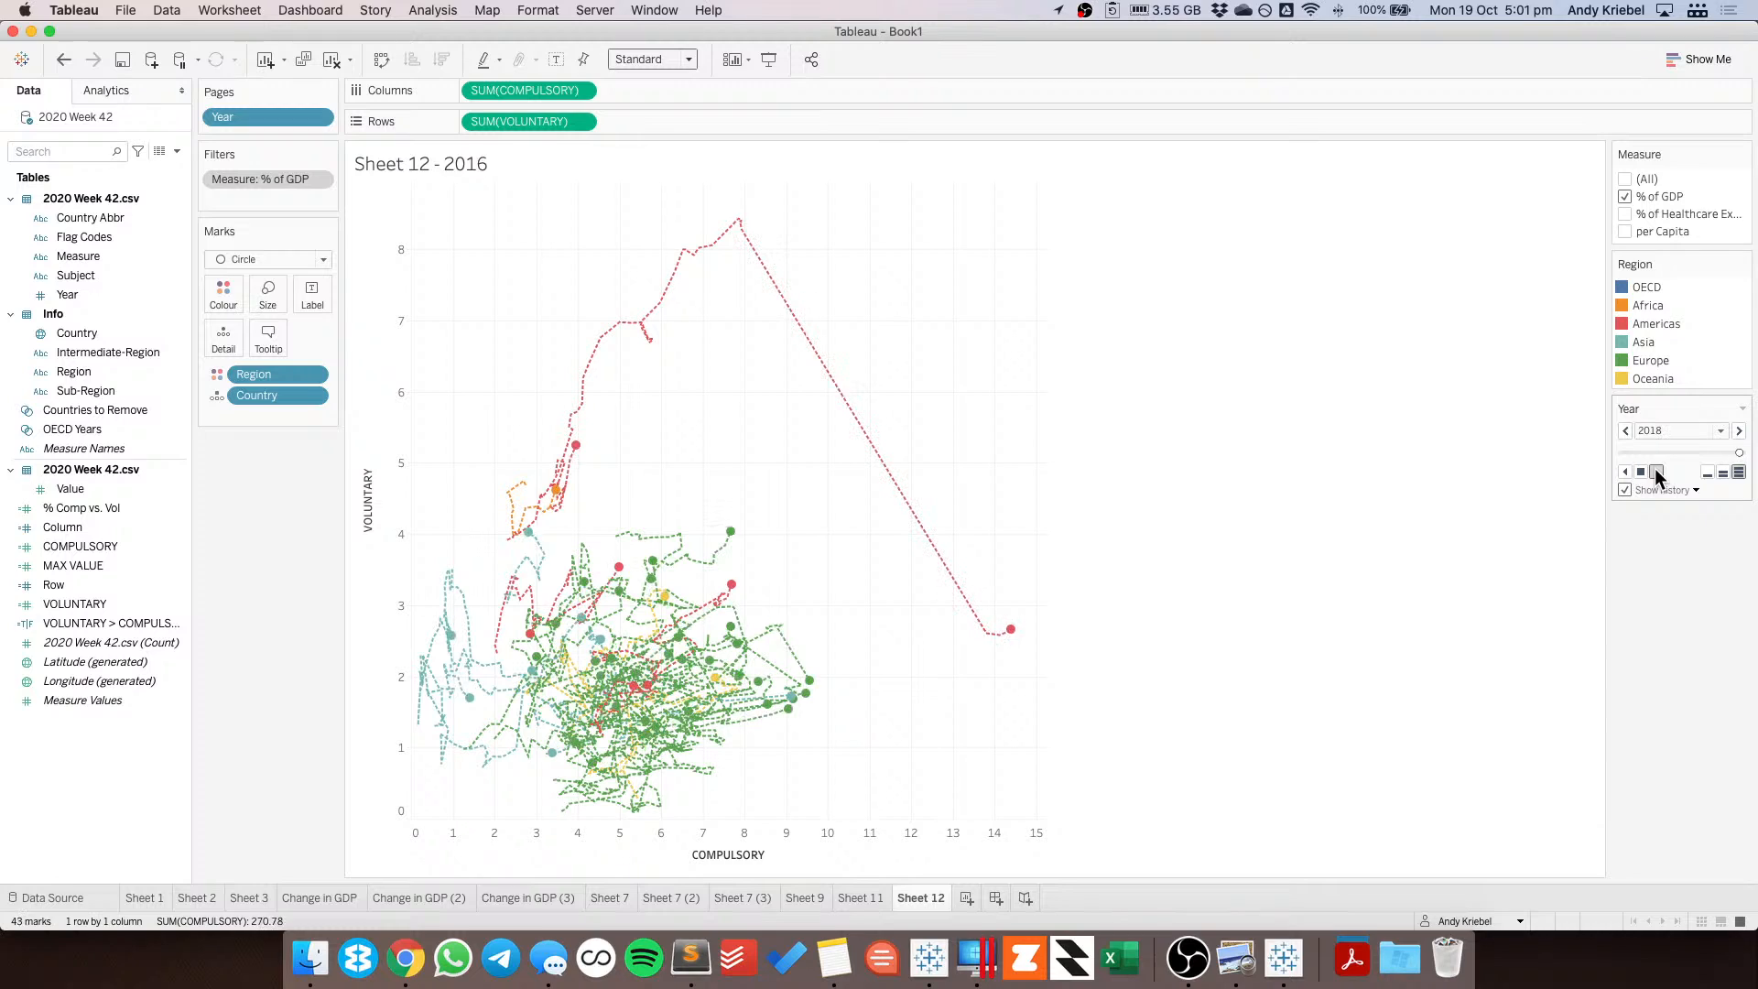
Format the history trails as a dotted line with the thinnest line weight.
left_click(1695, 490)
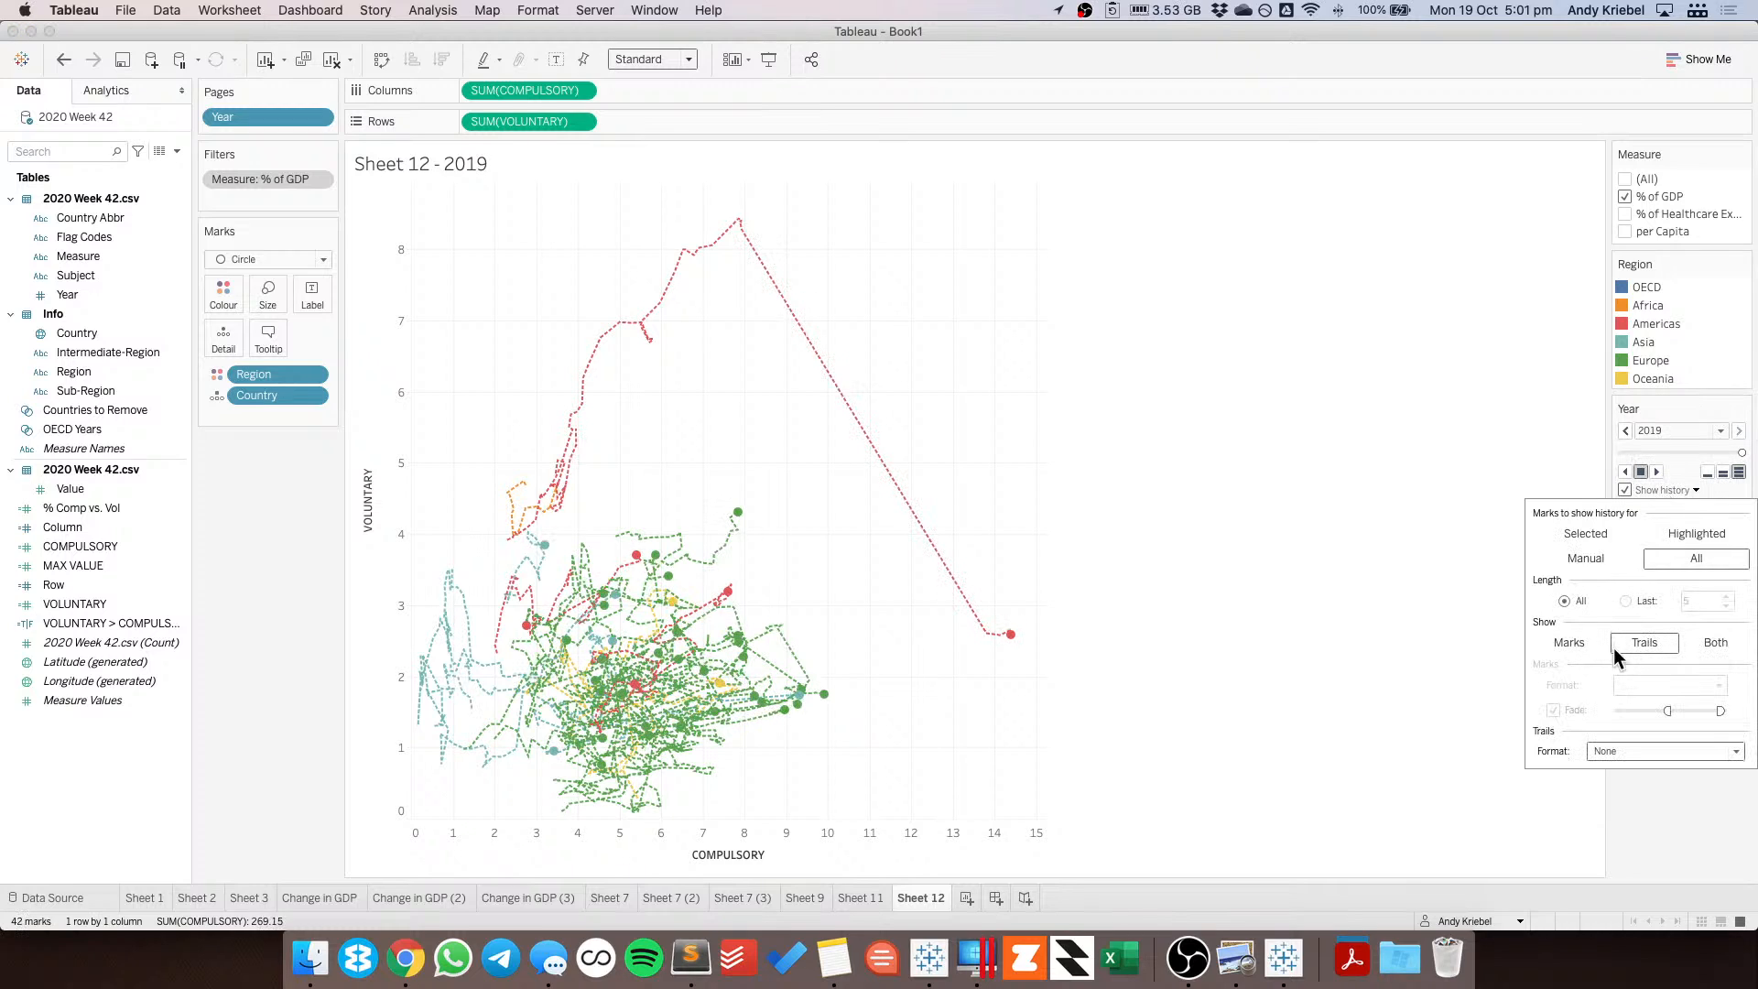
left_click(1608, 749)
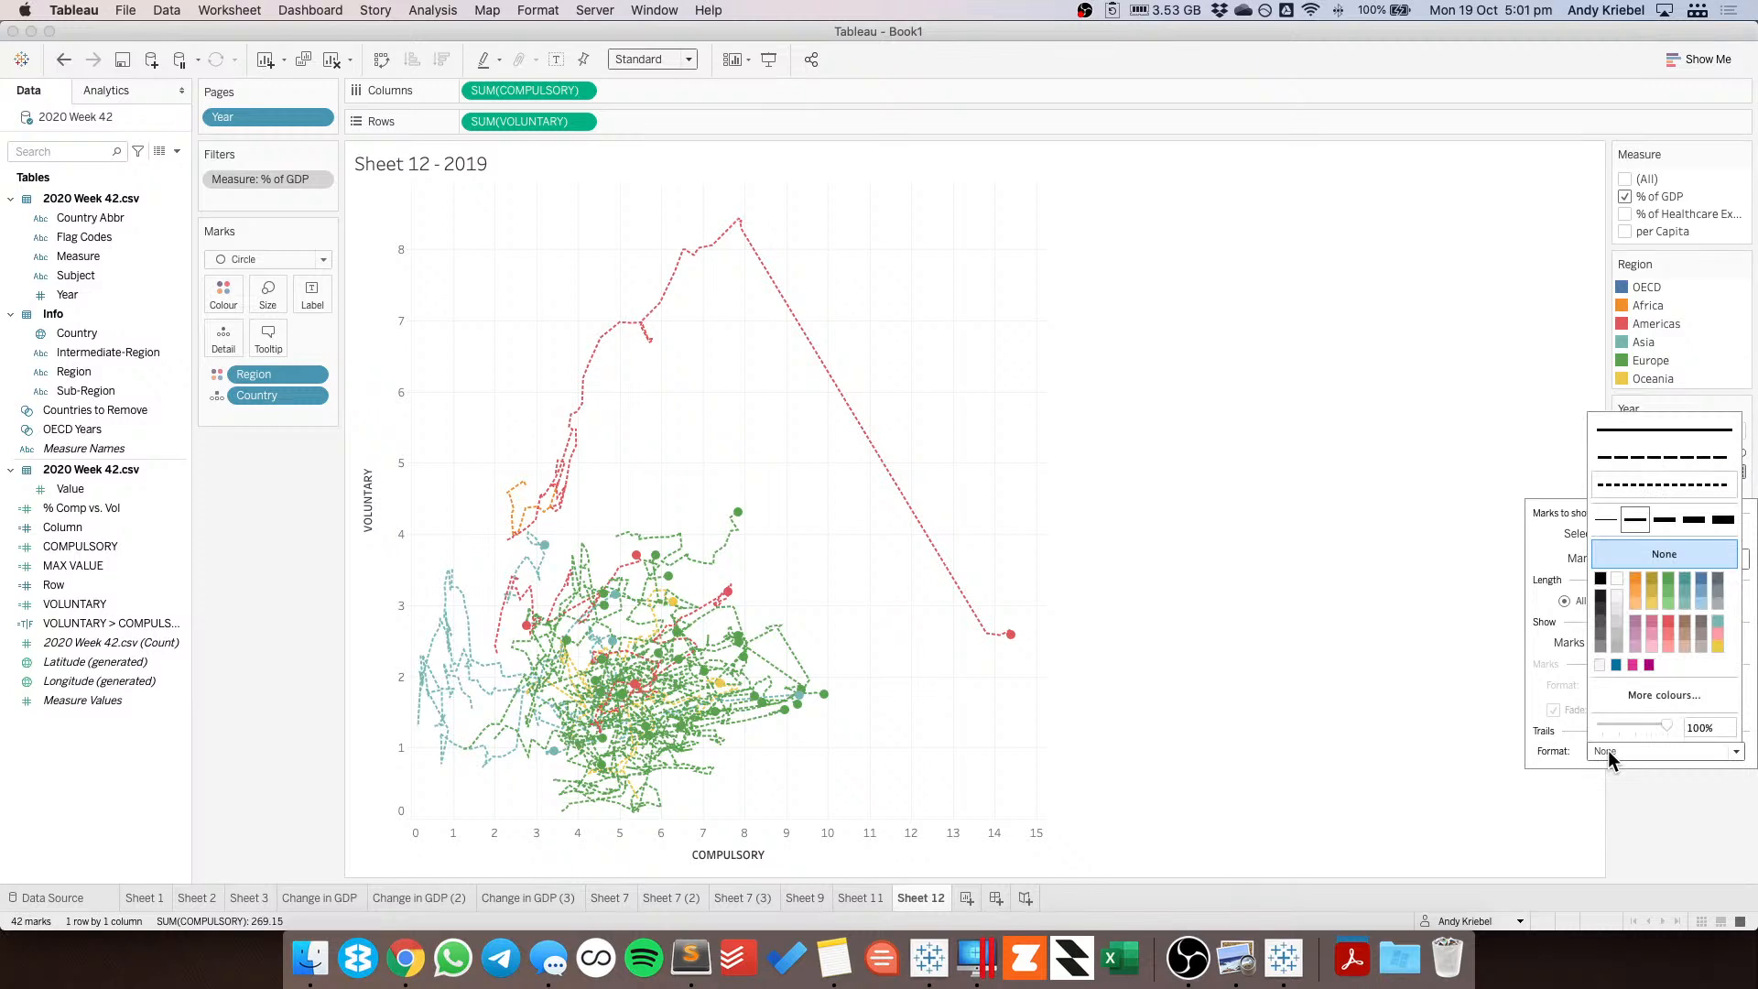
left_click(1618, 487)
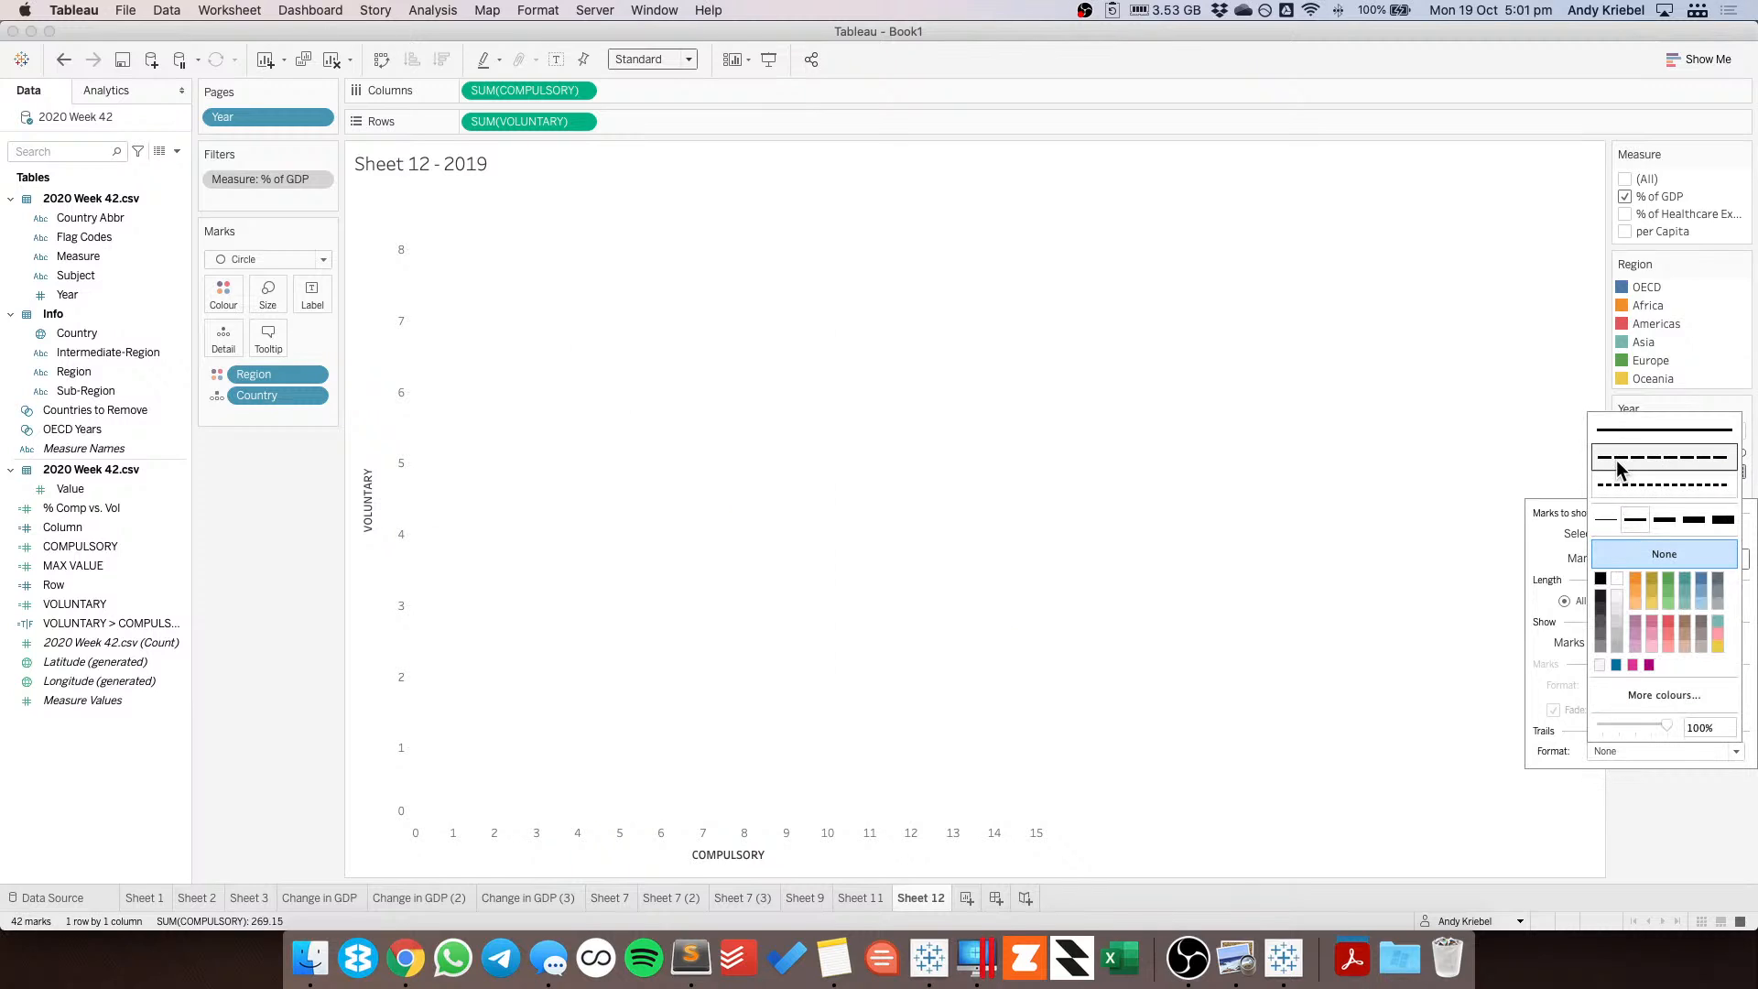
left_click(1607, 519)
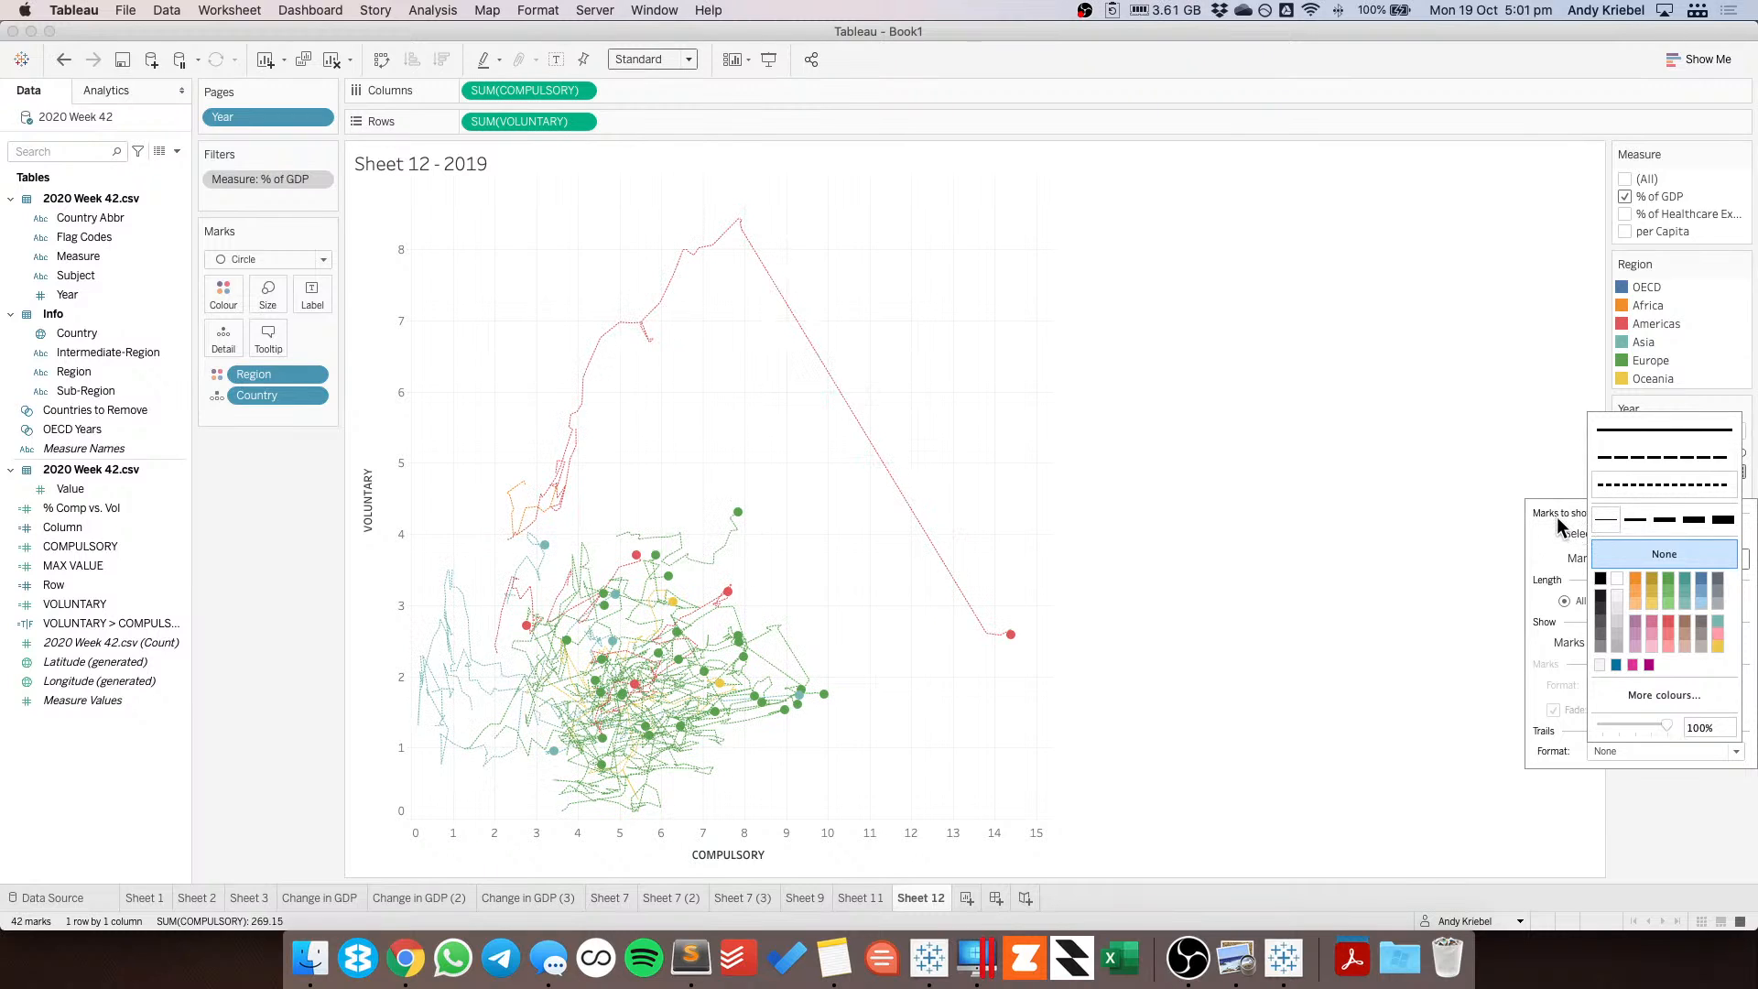
left_click(1567, 531)
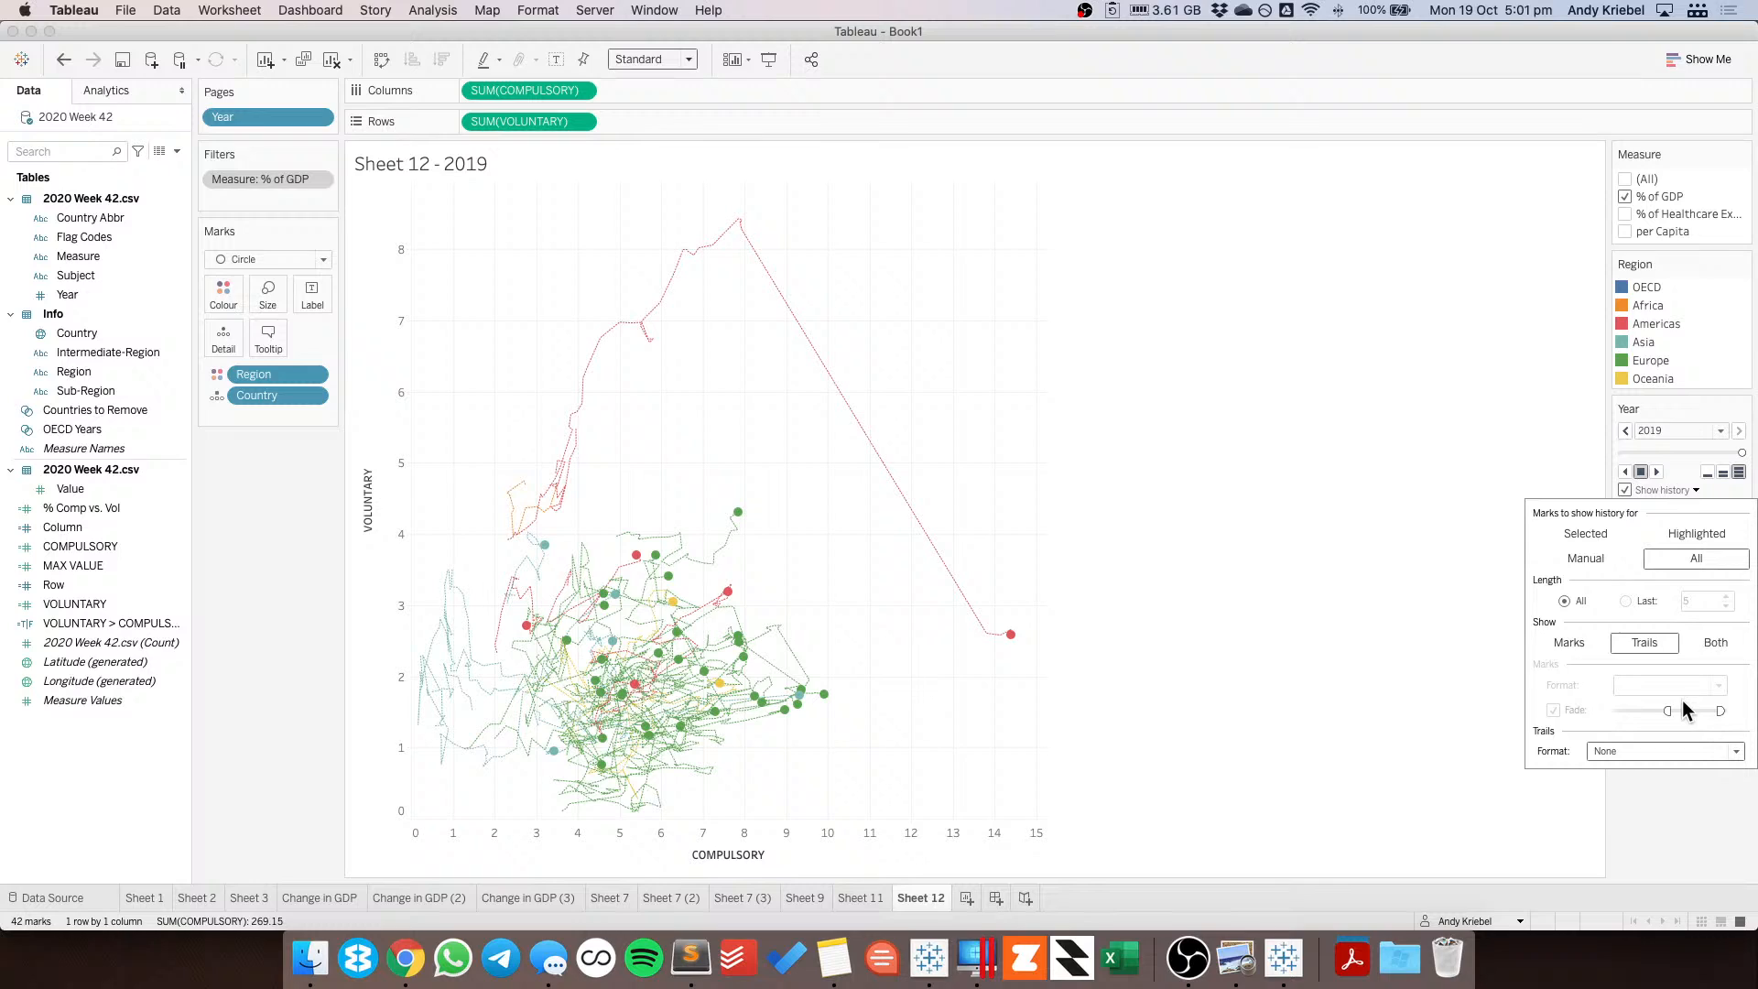
Try showing history as both marks and trails with stronger fading, and return to showing trails only.
left_click(1704, 642)
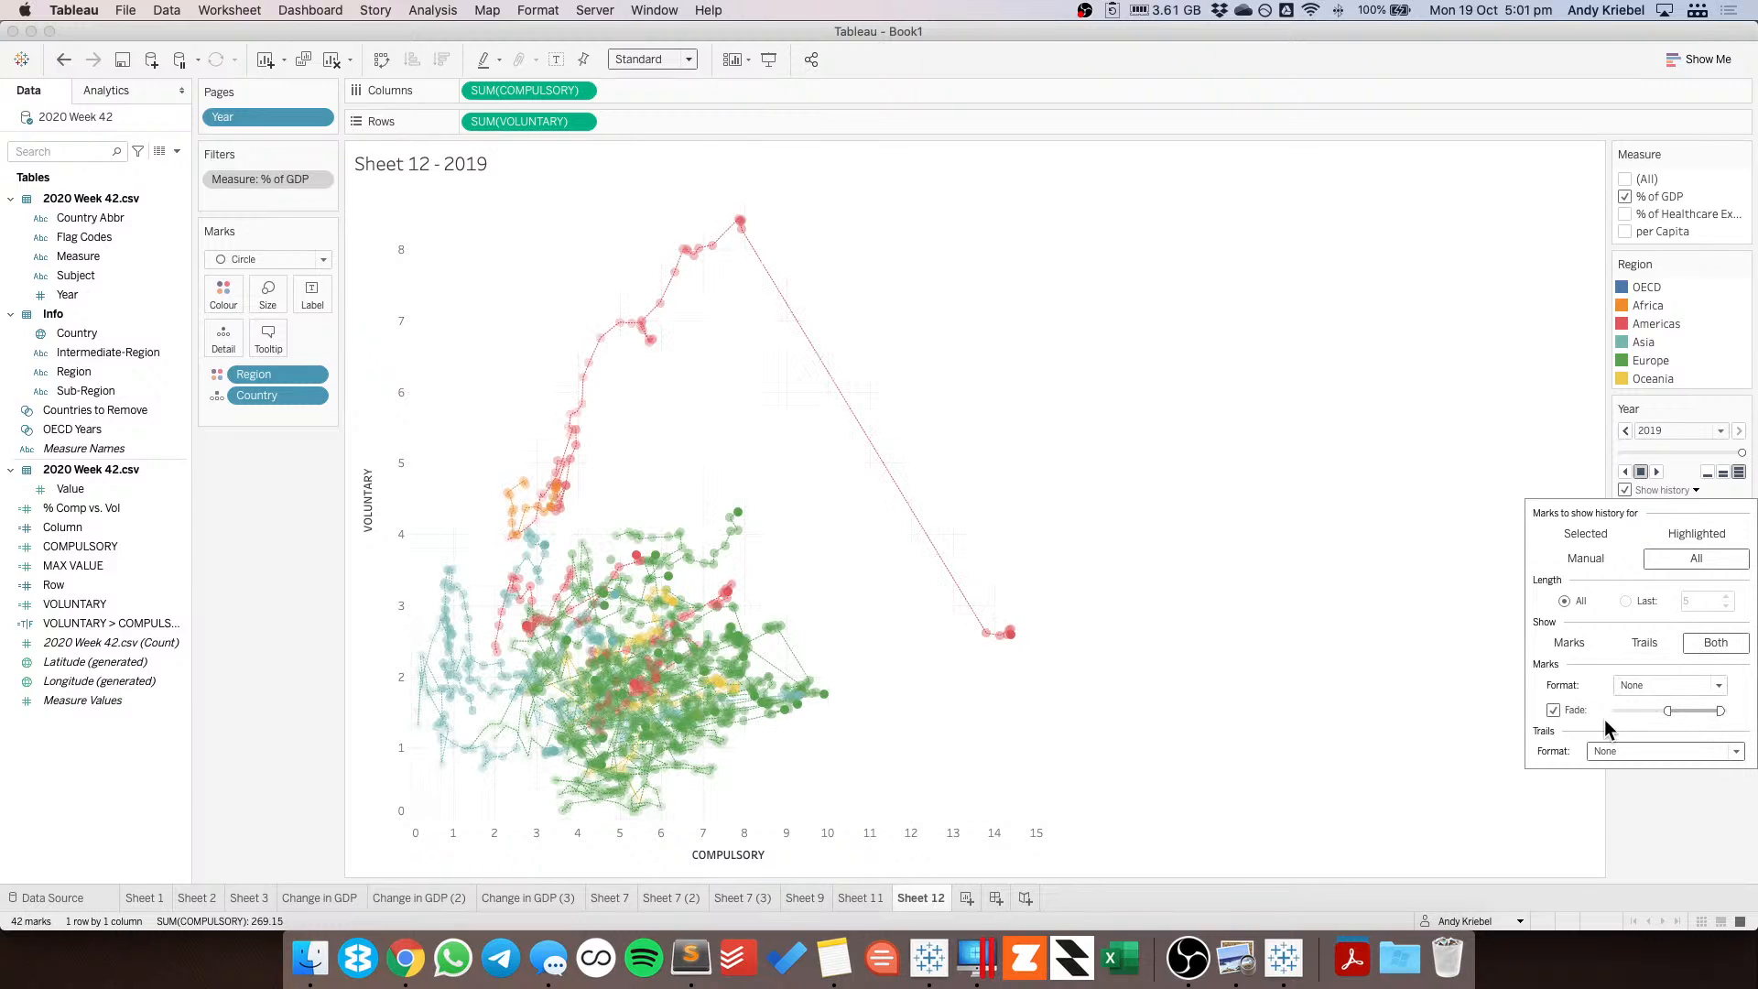
left_click_drag(1667, 710, 1694, 710)
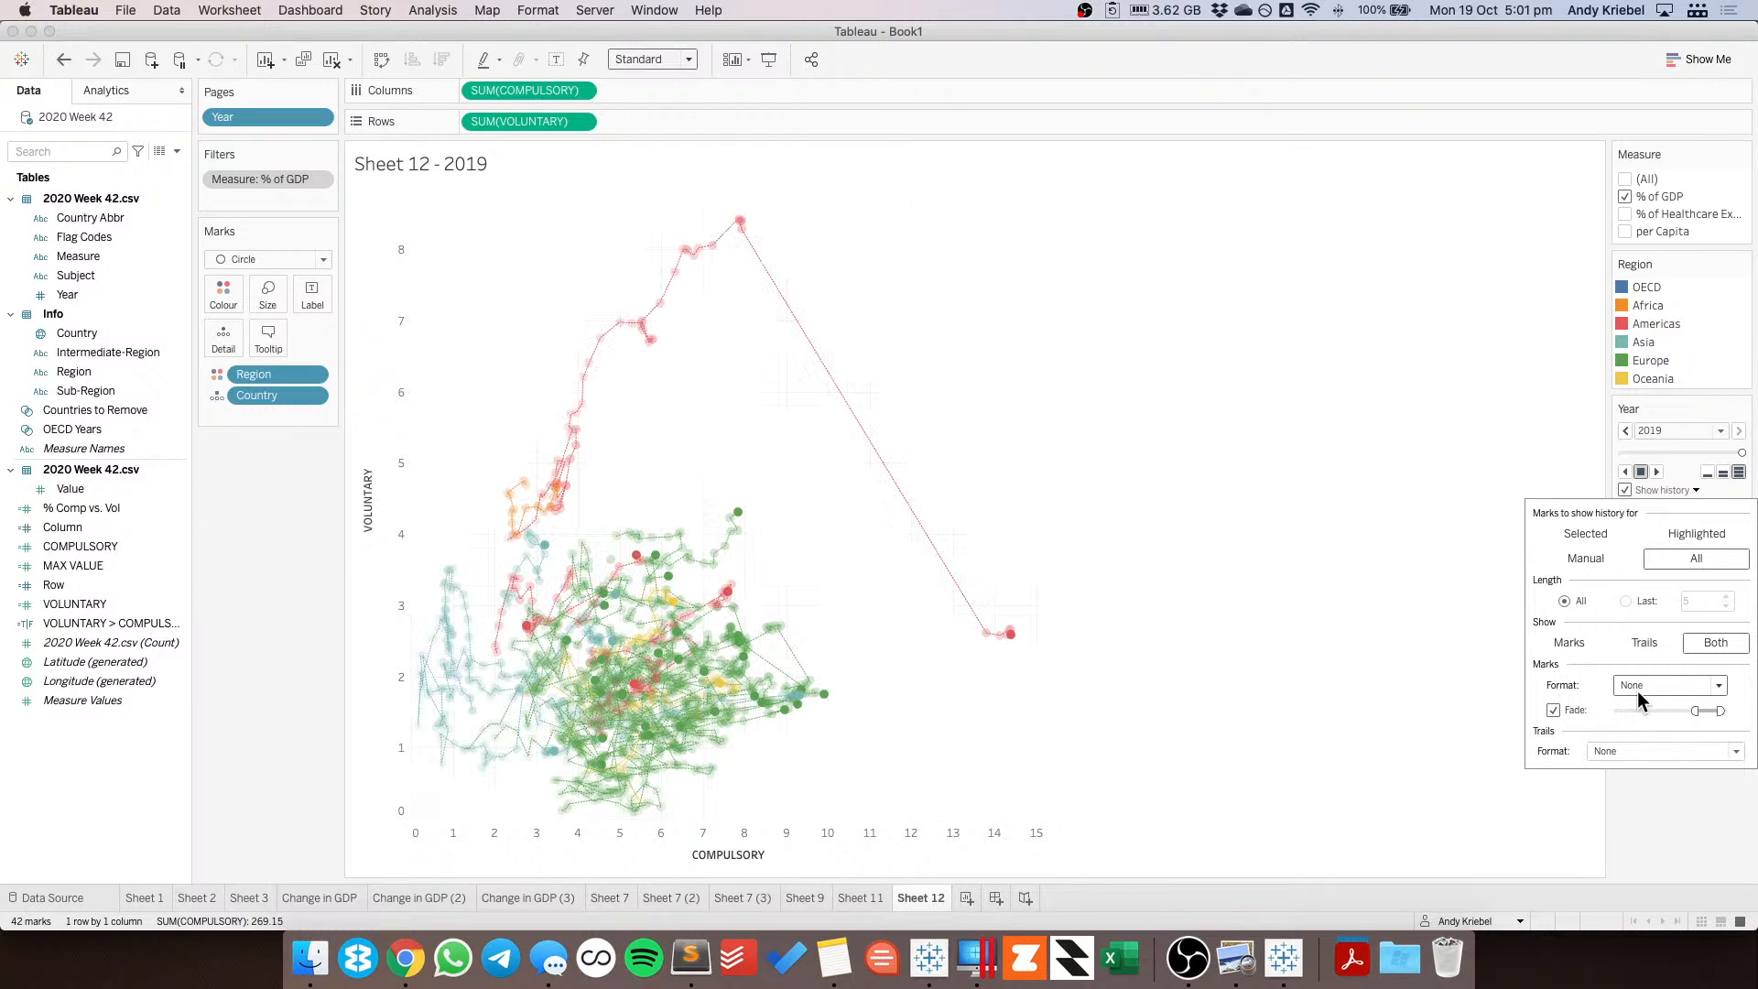
left_click(1628, 749)
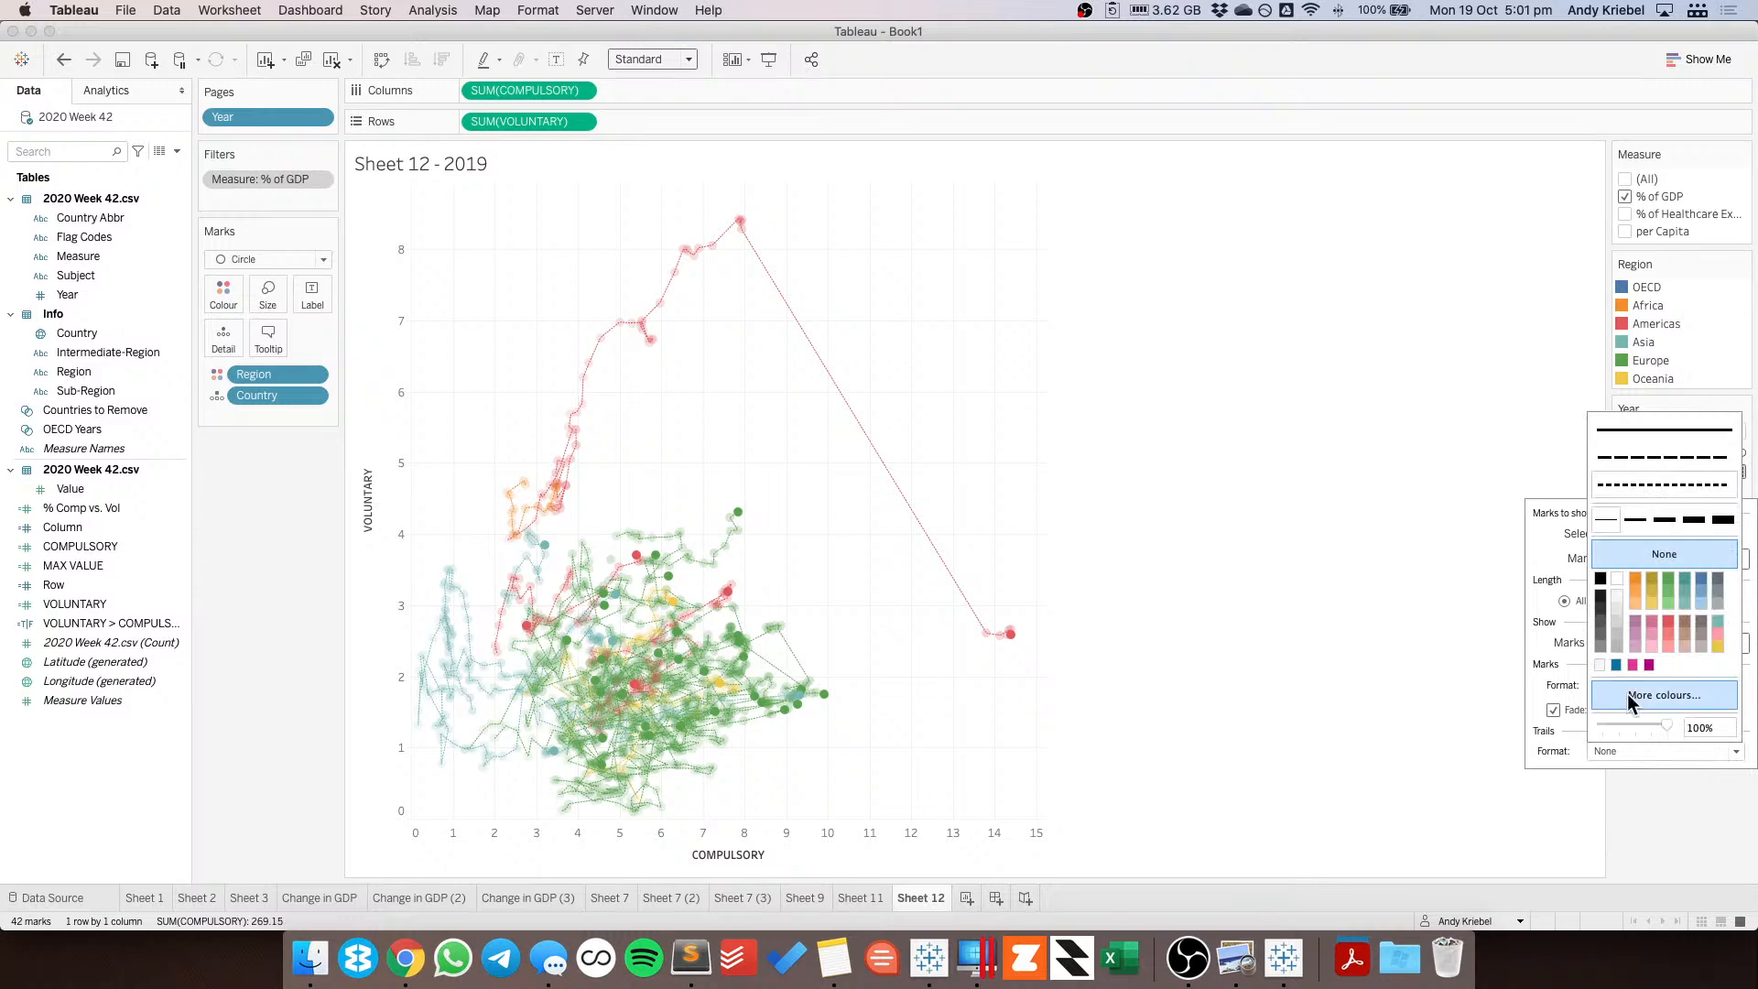
left_click(1620, 486)
left_click(1349, 480)
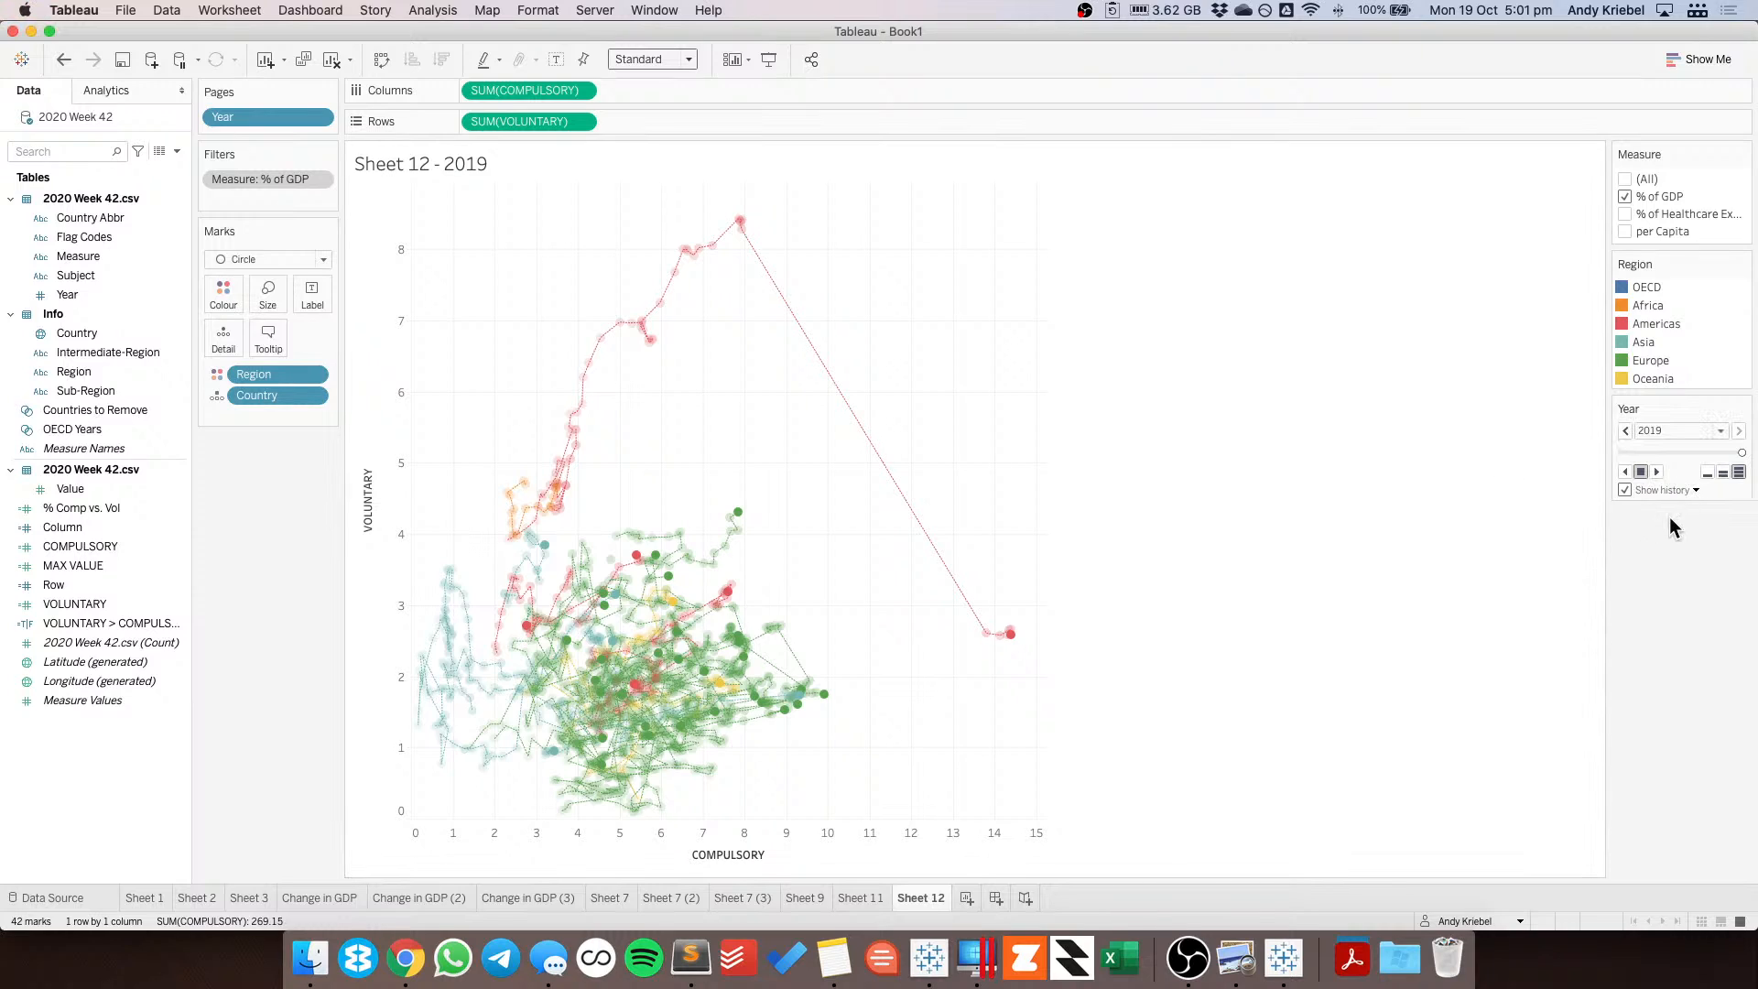
left_click(1689, 489)
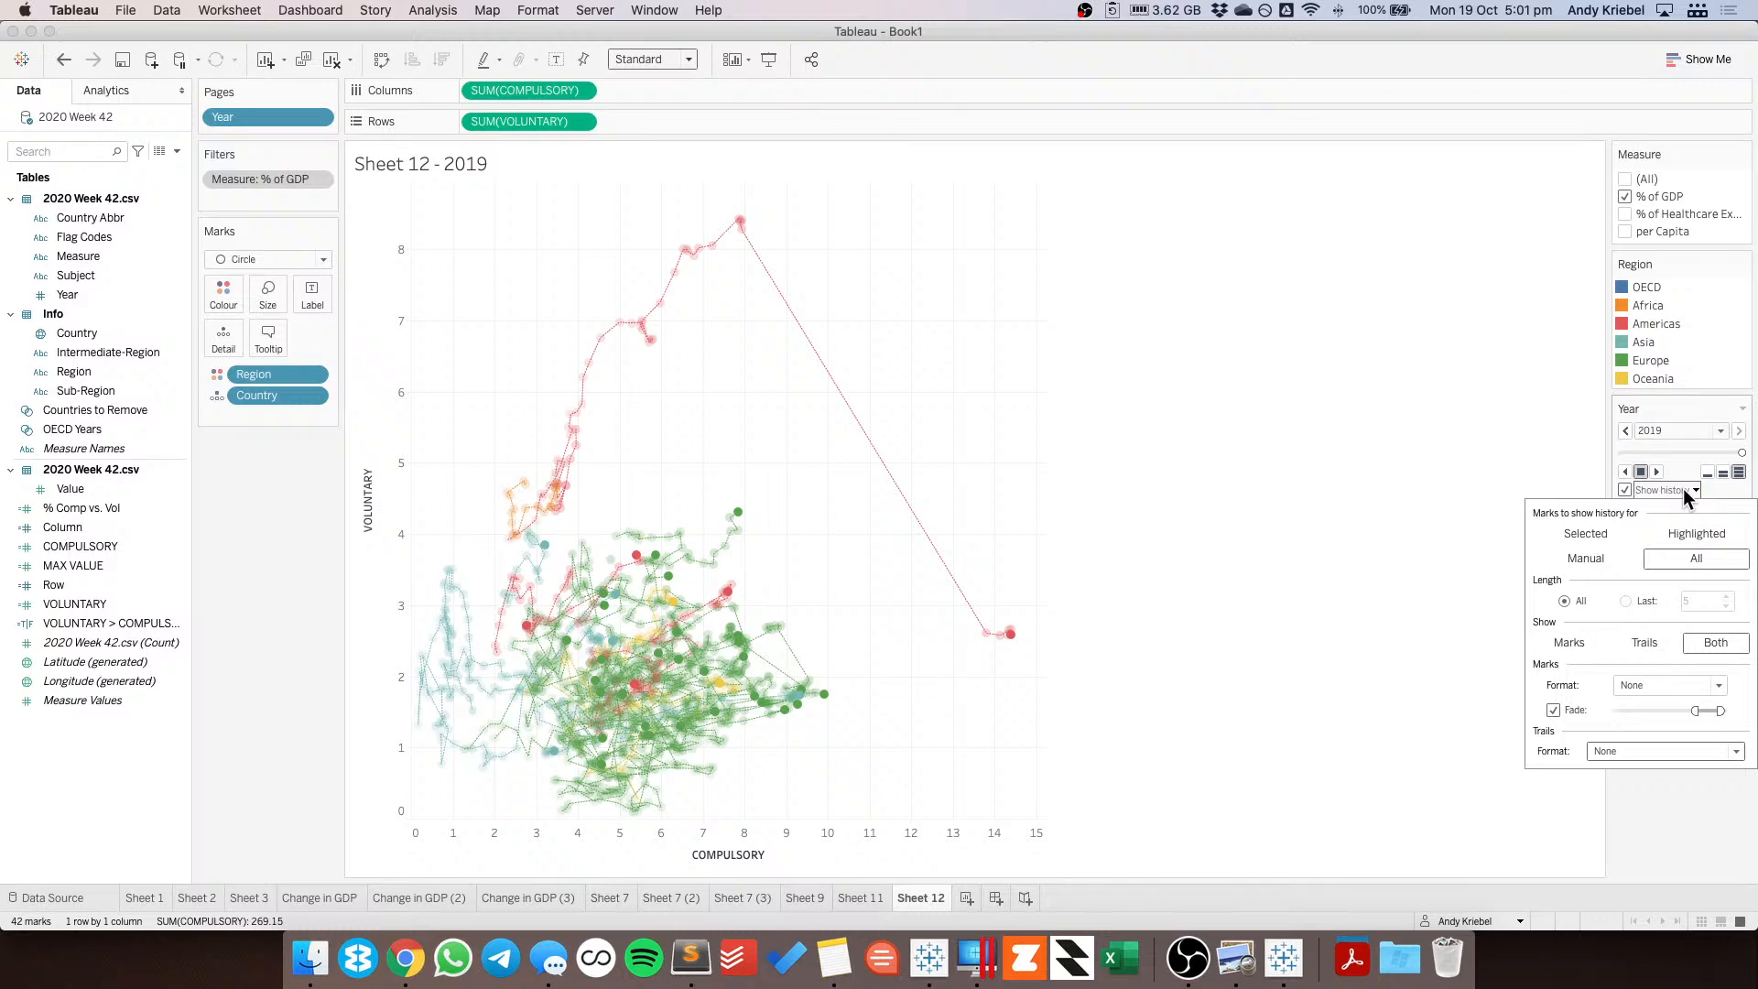
left_click(1646, 643)
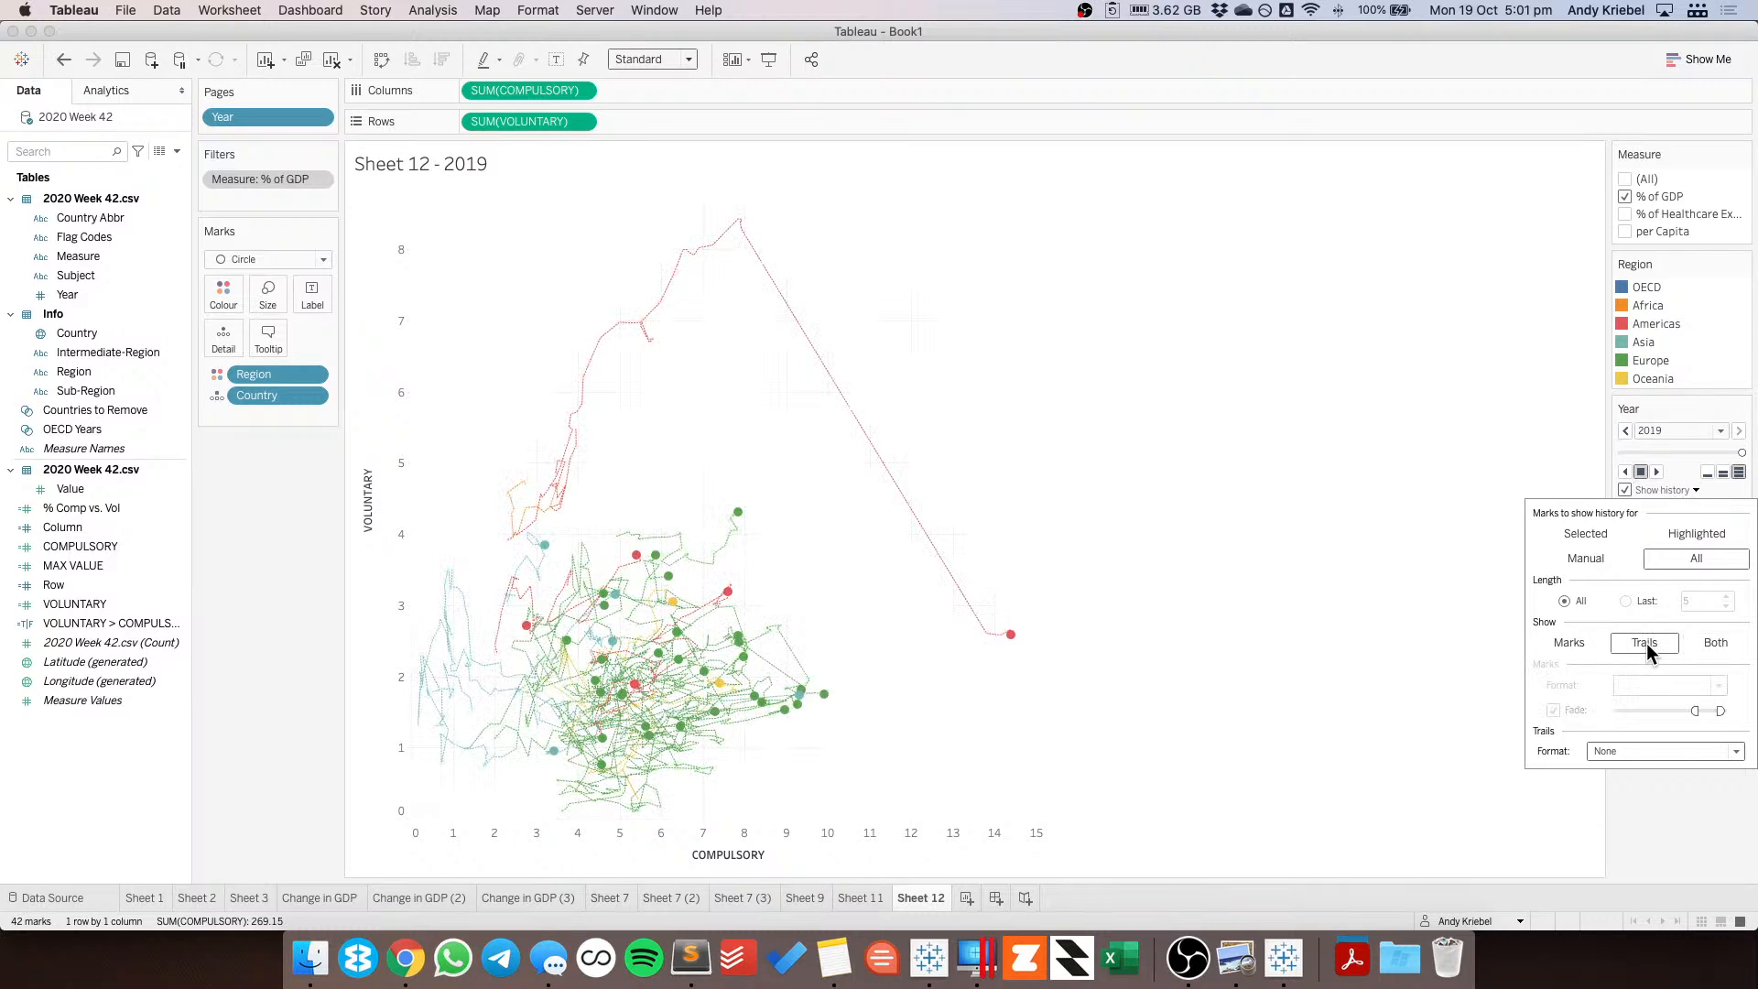
left_click(1030, 465)
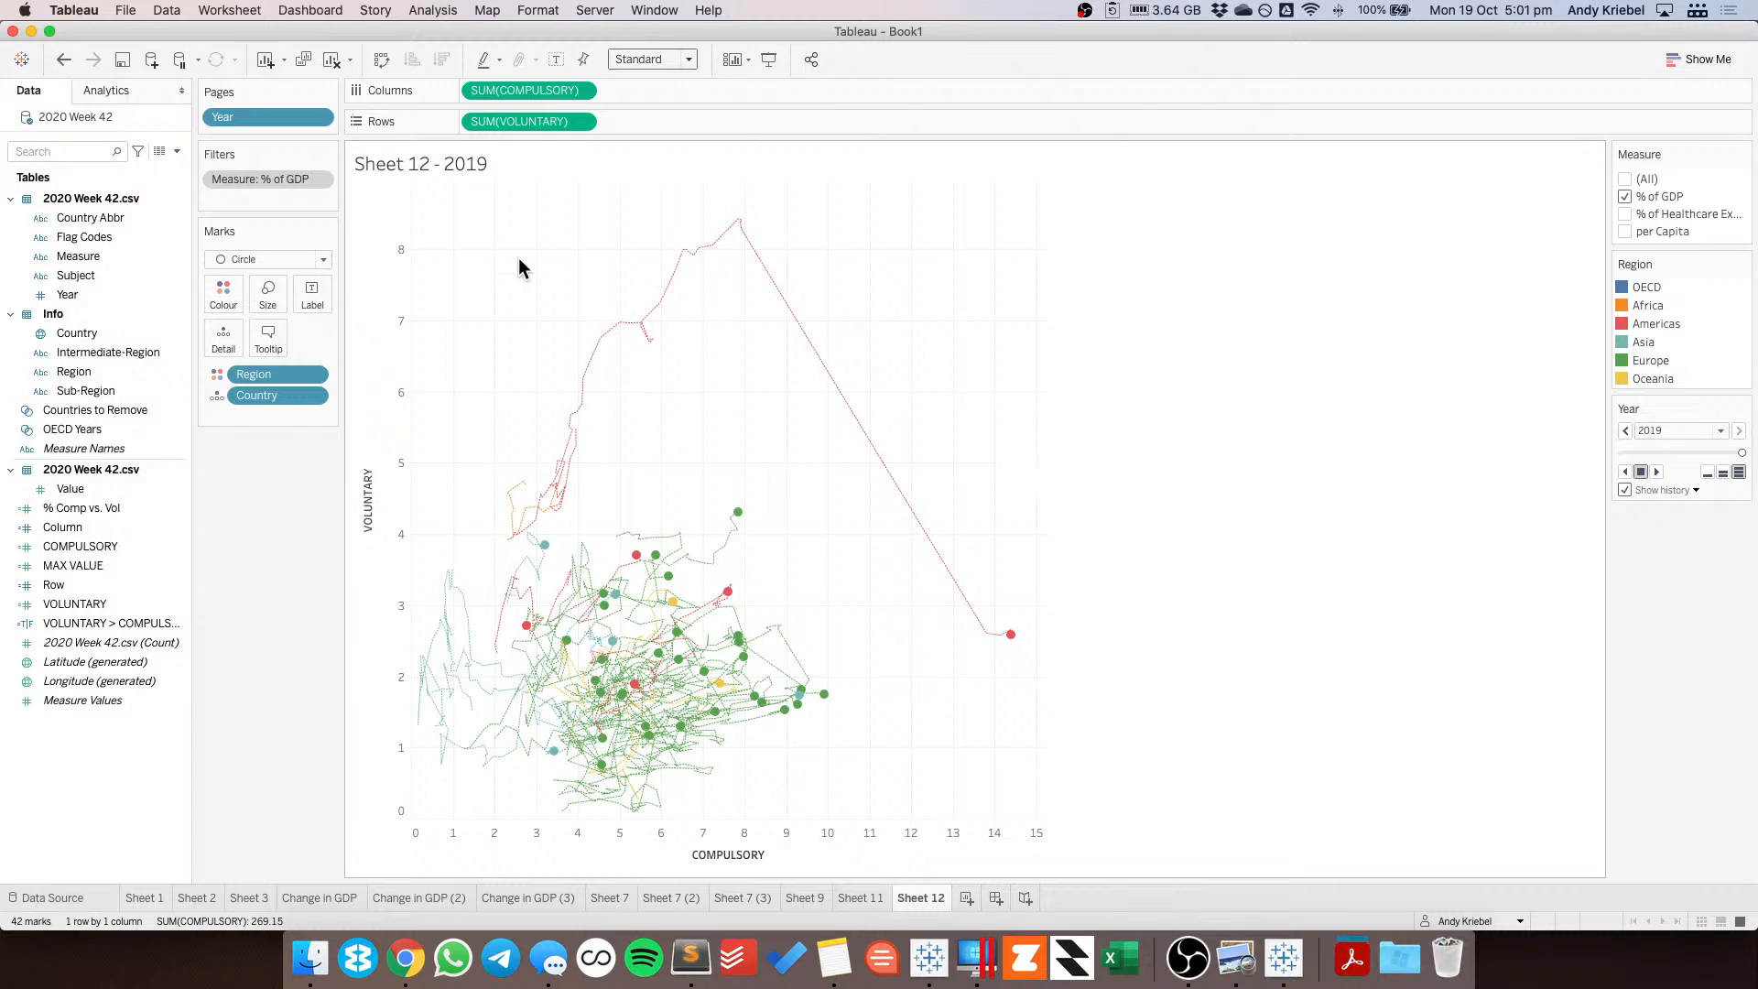
Filter the scatter plot by the OECD Years set and run the Year pages through to 2017.
left_click(87, 430)
left_click_drag(87, 430, 262, 199)
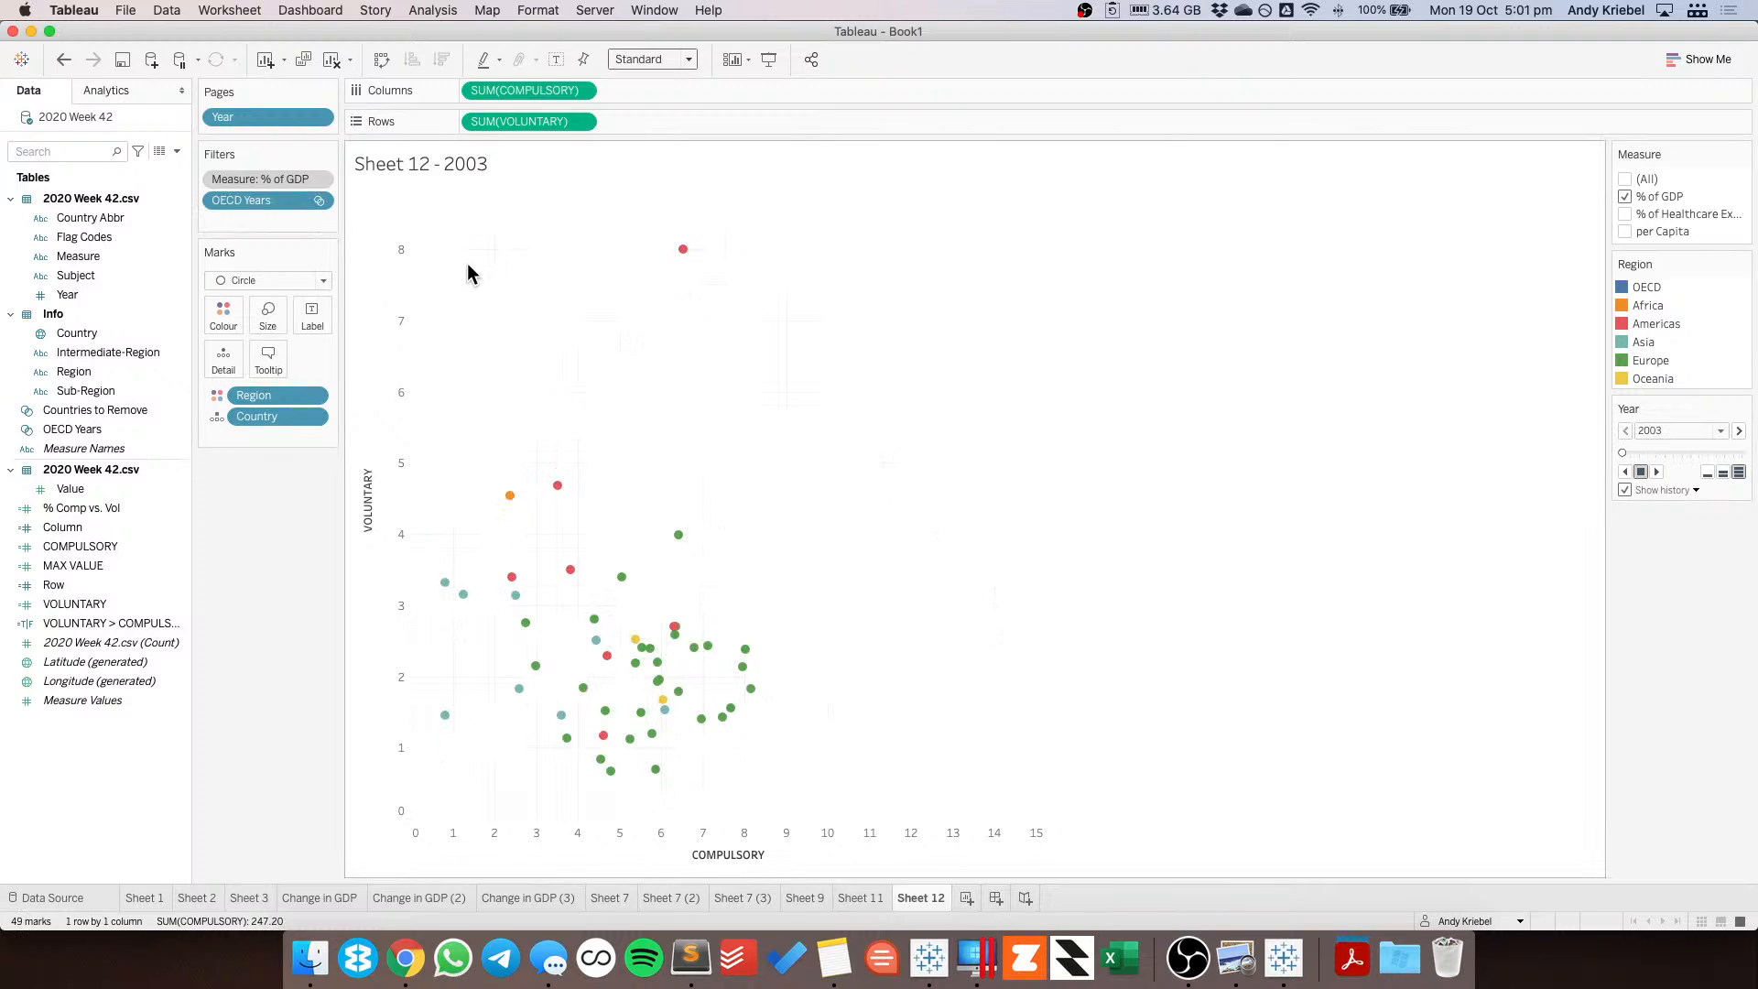
left_click(1645, 471)
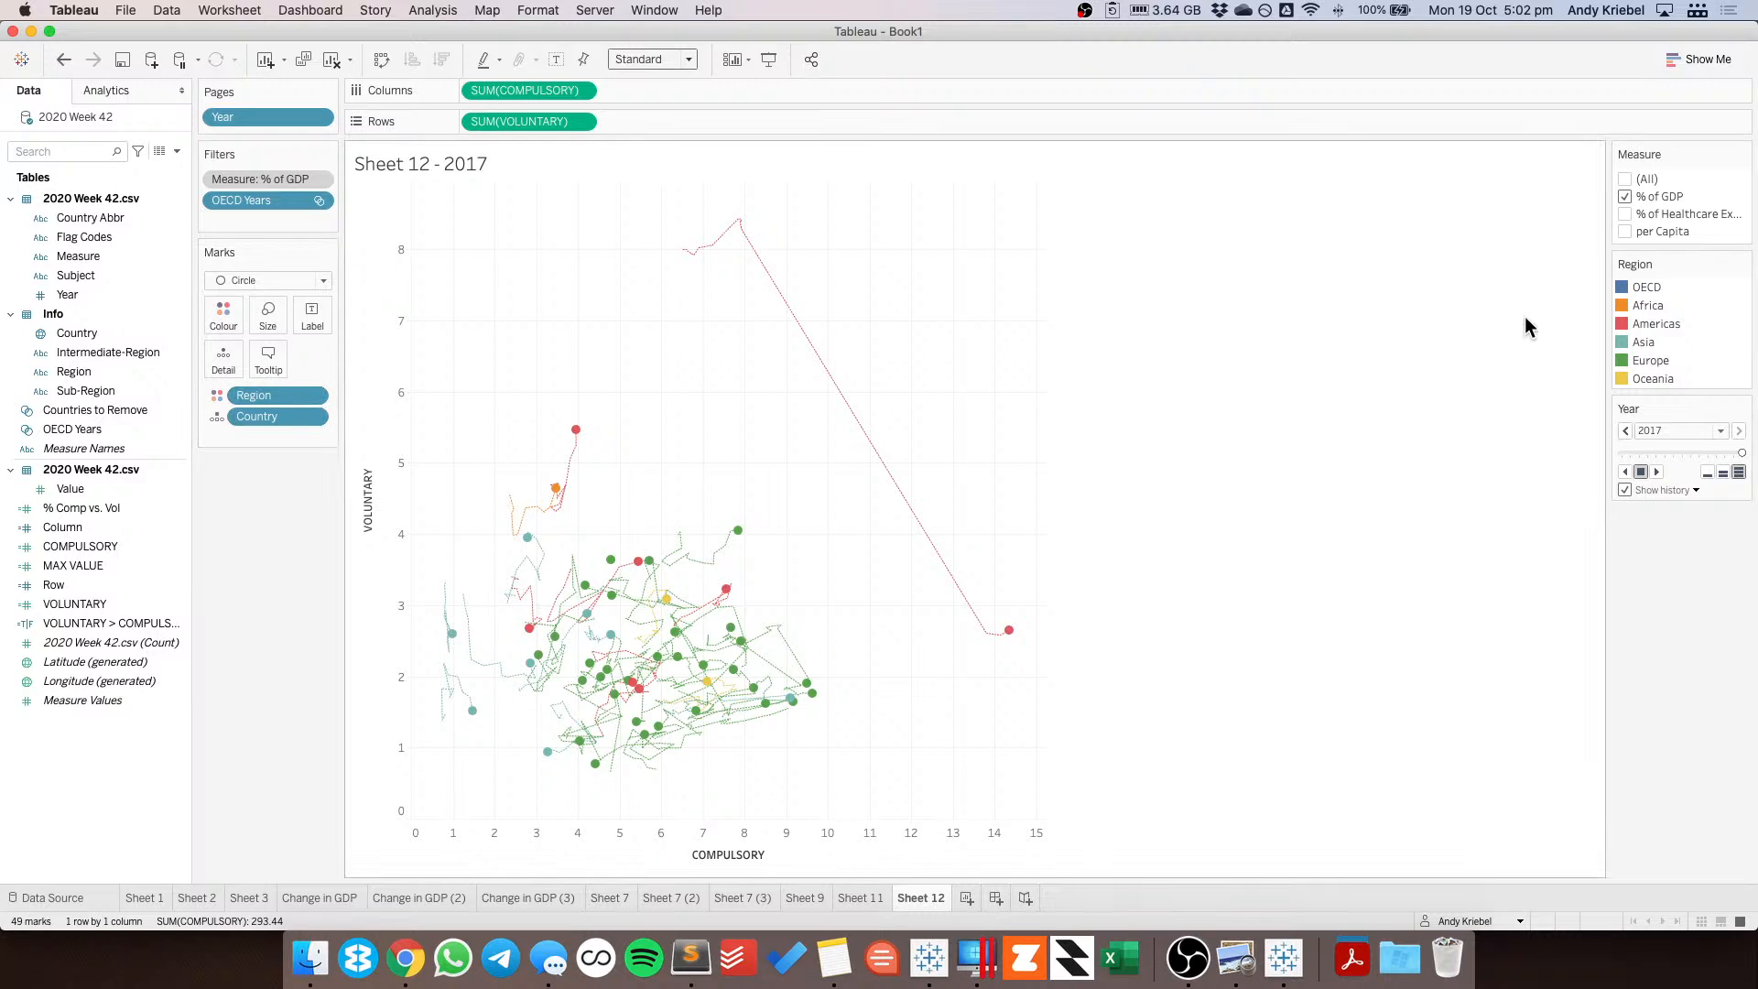
Exclude the OECD entry of the Region legend from the scatter plot.
right_click(1646, 289)
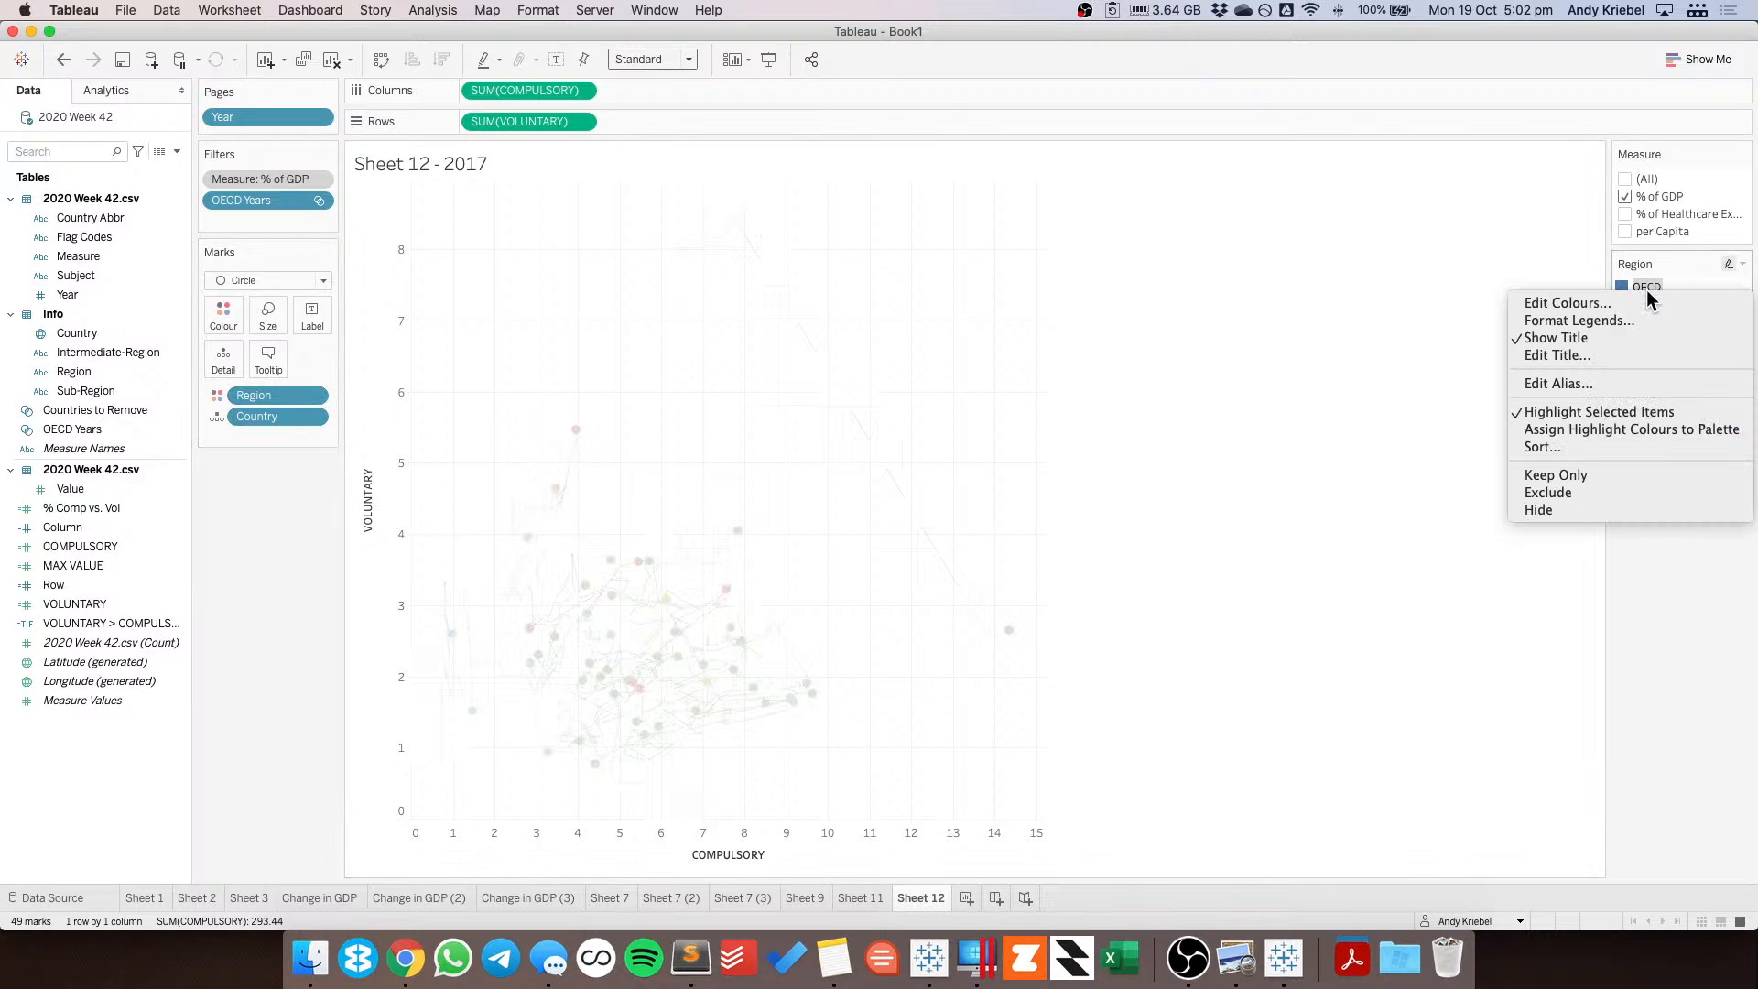
left_click(1547, 492)
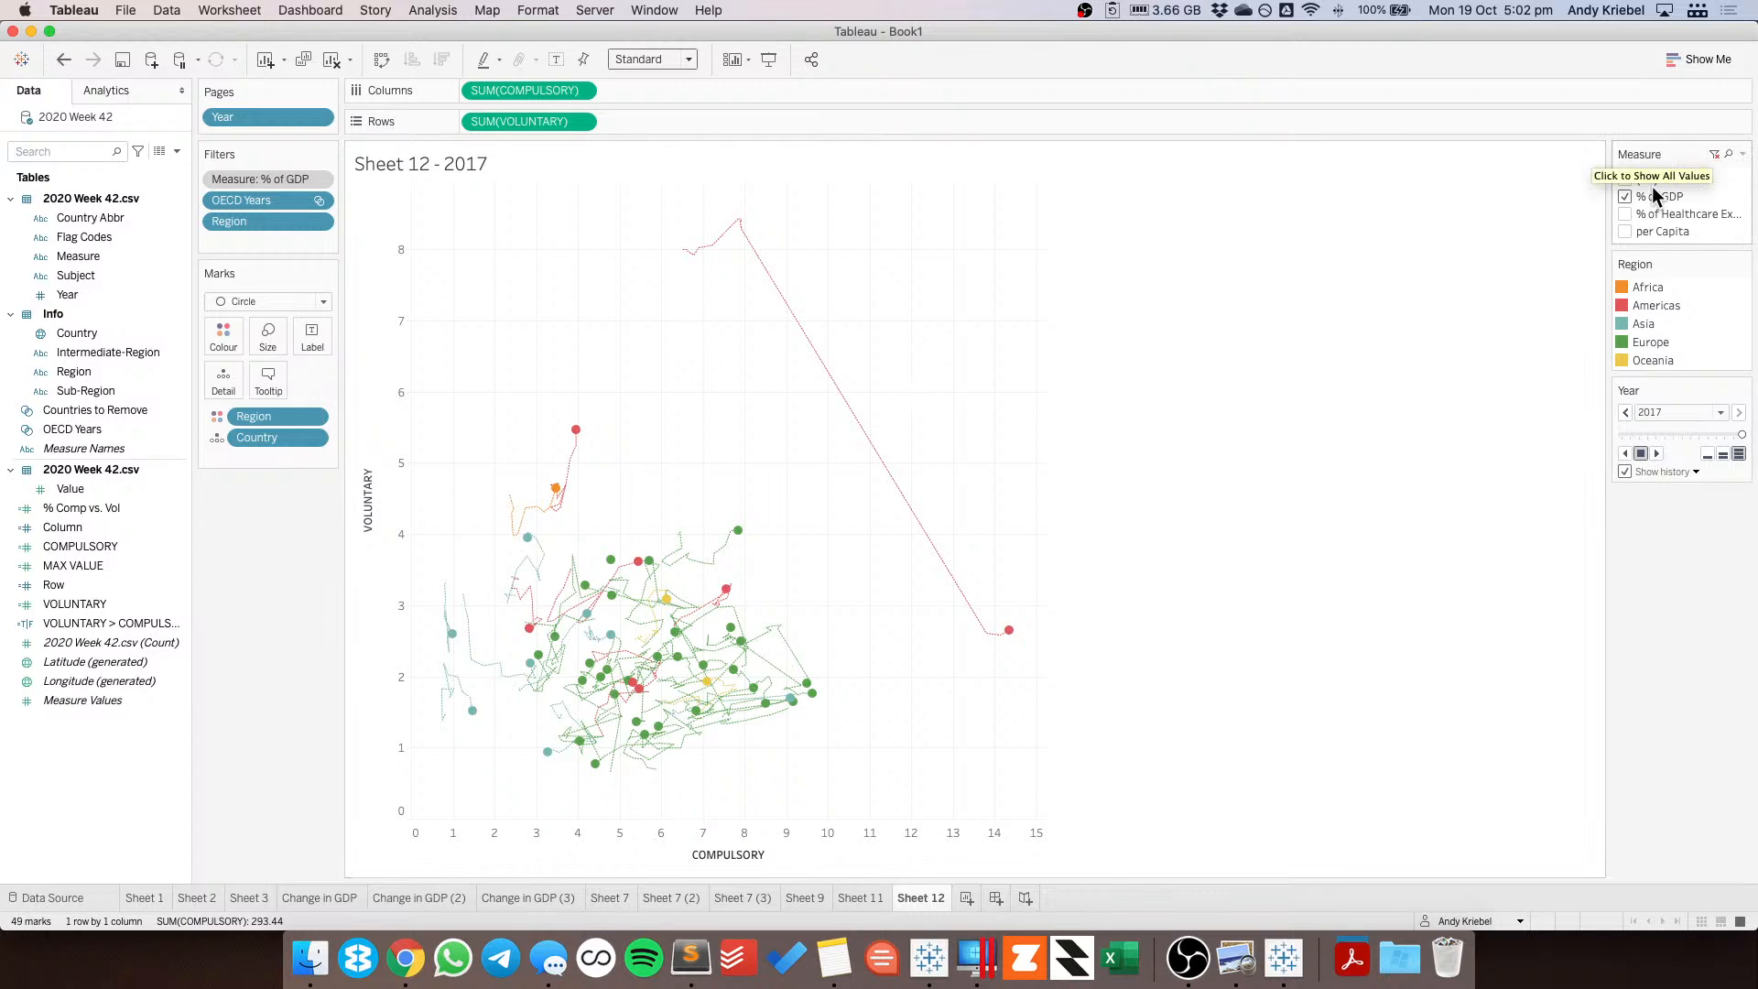
Examine the scatter plot for % of Healthcare Expenditure and per Capita, and return the Measure filter to % of GDP.
left_click(1624, 195)
left_click(1624, 213)
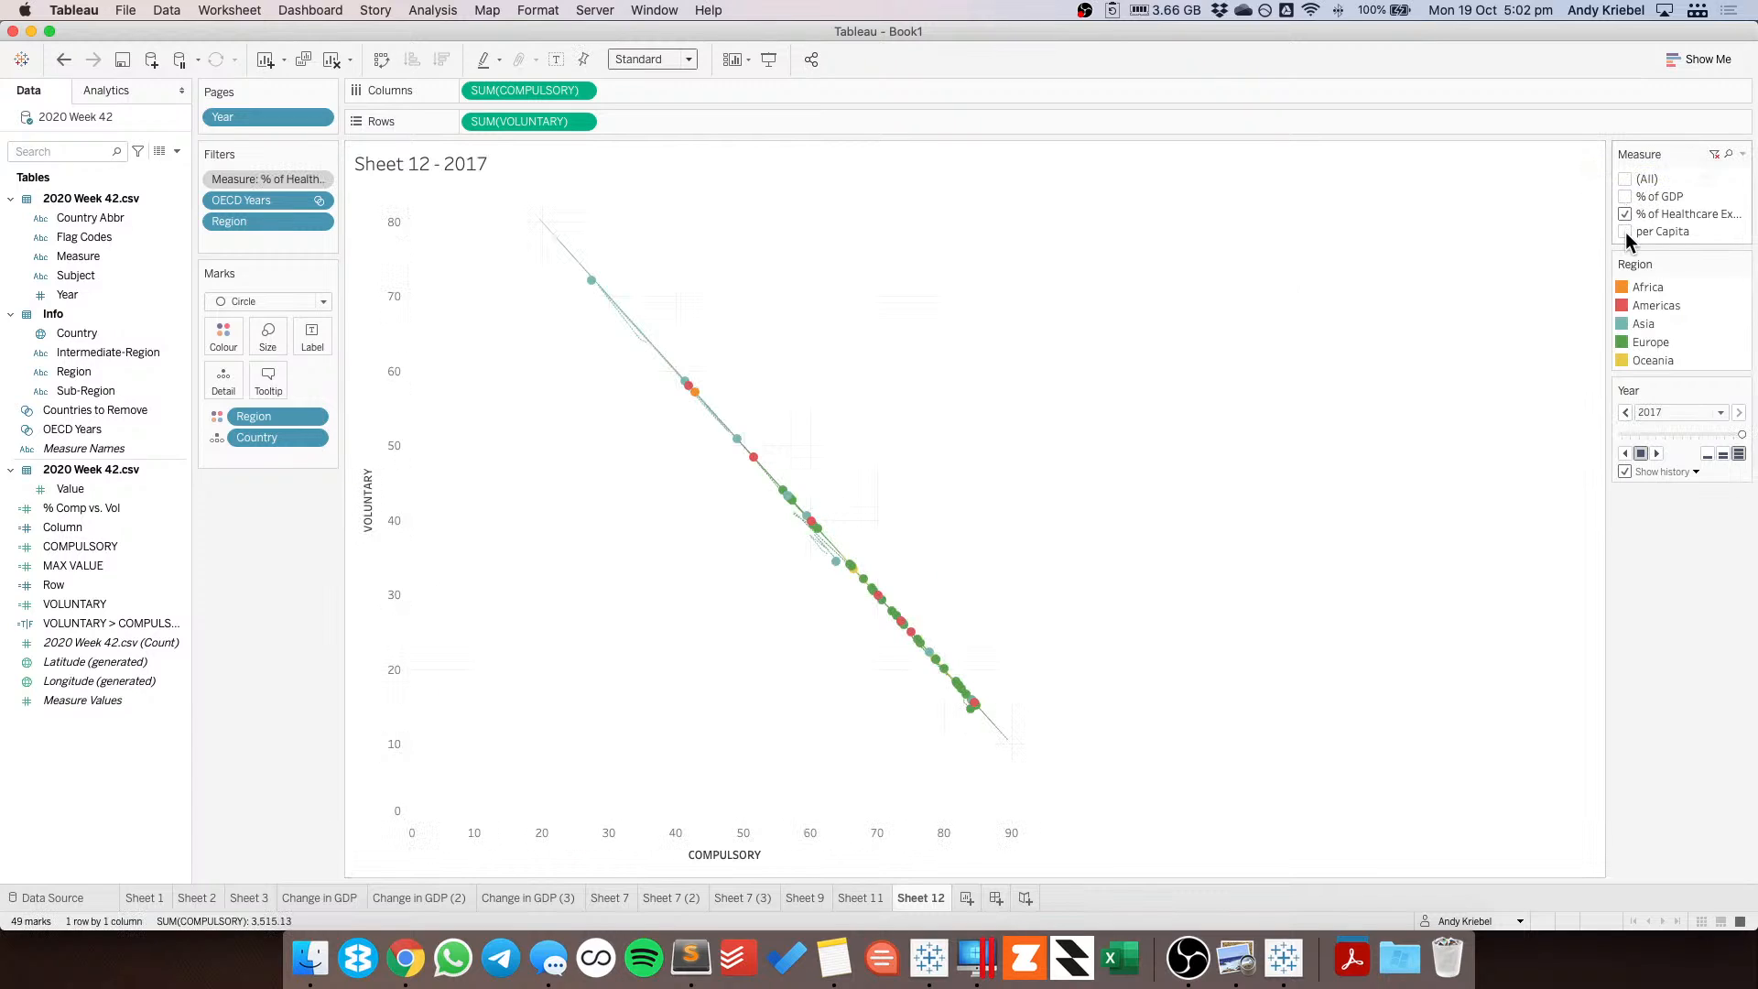
left_click(1626, 232)
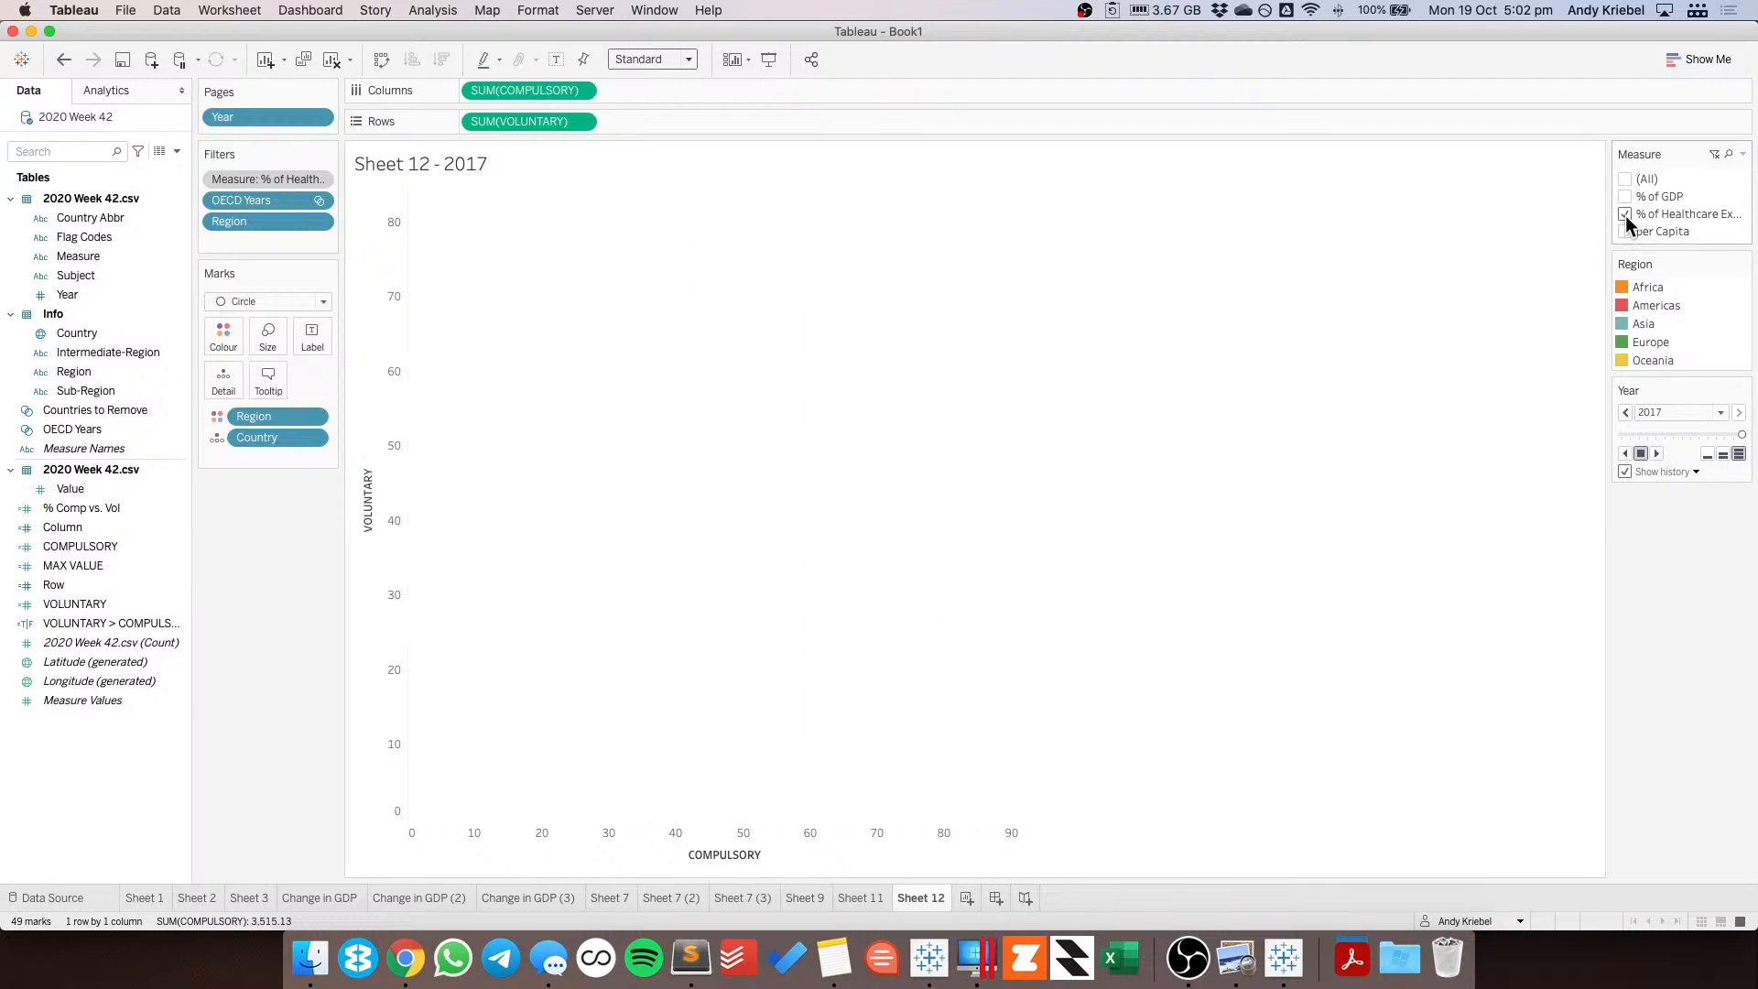
left_click(1624, 213)
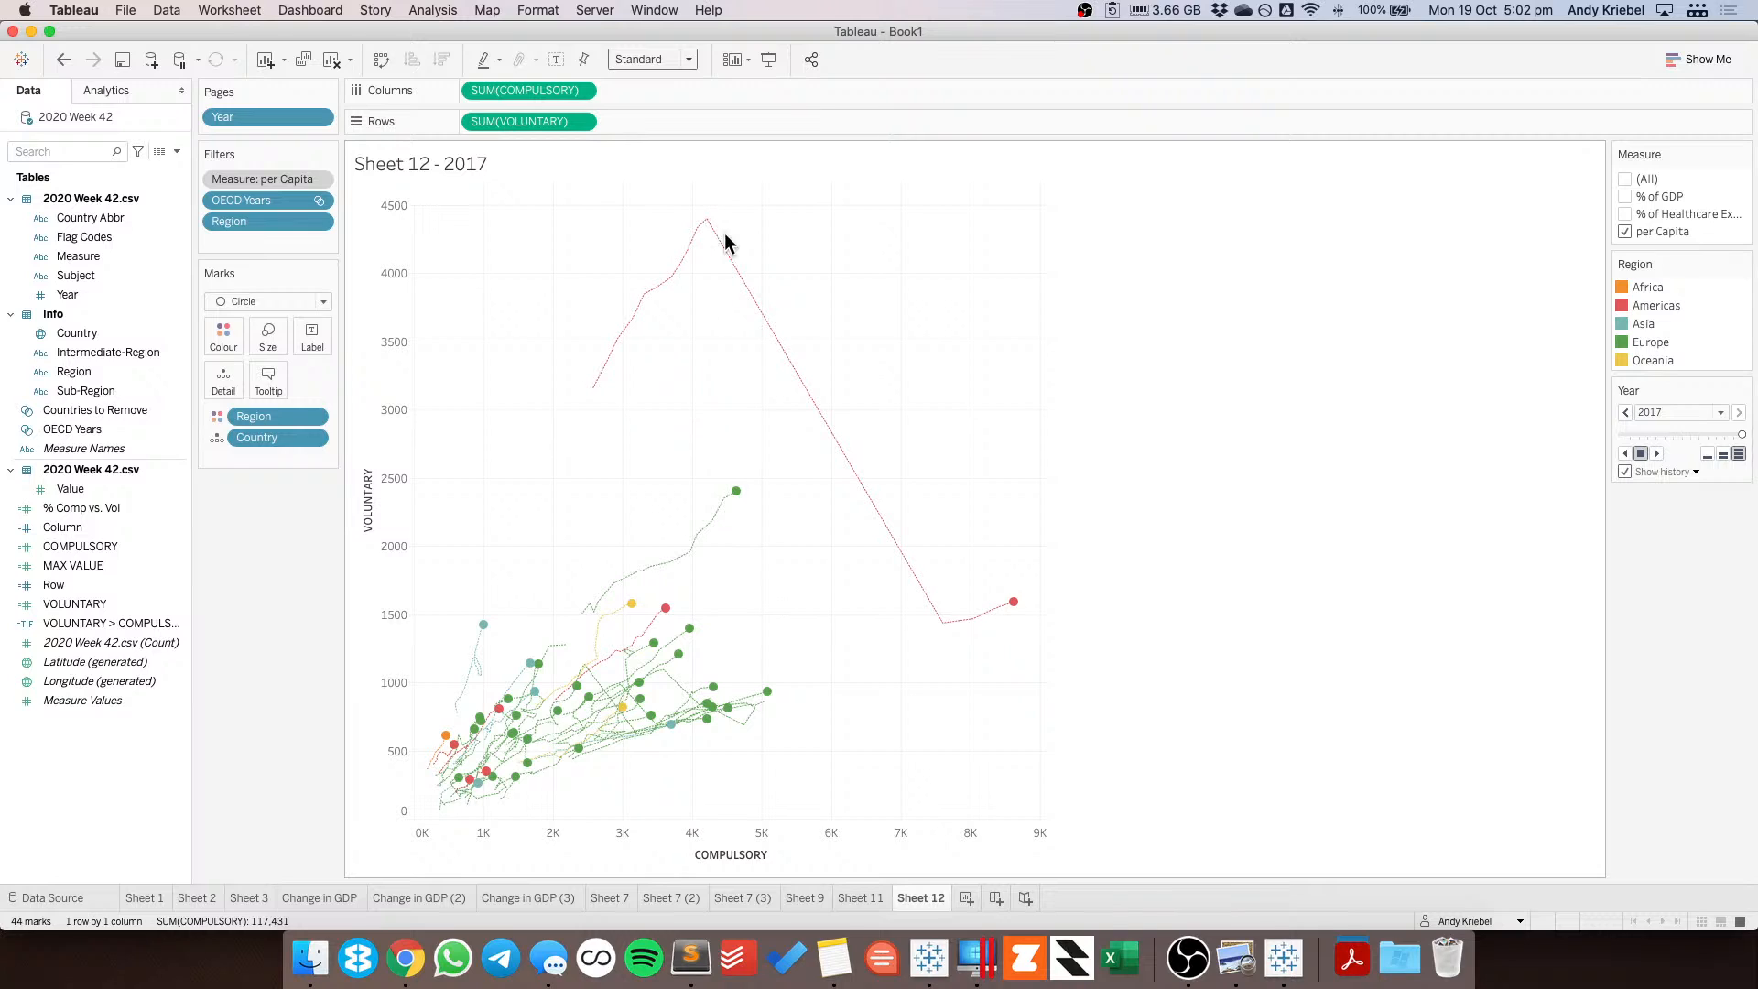
left_click(1624, 196)
left_click(1624, 230)
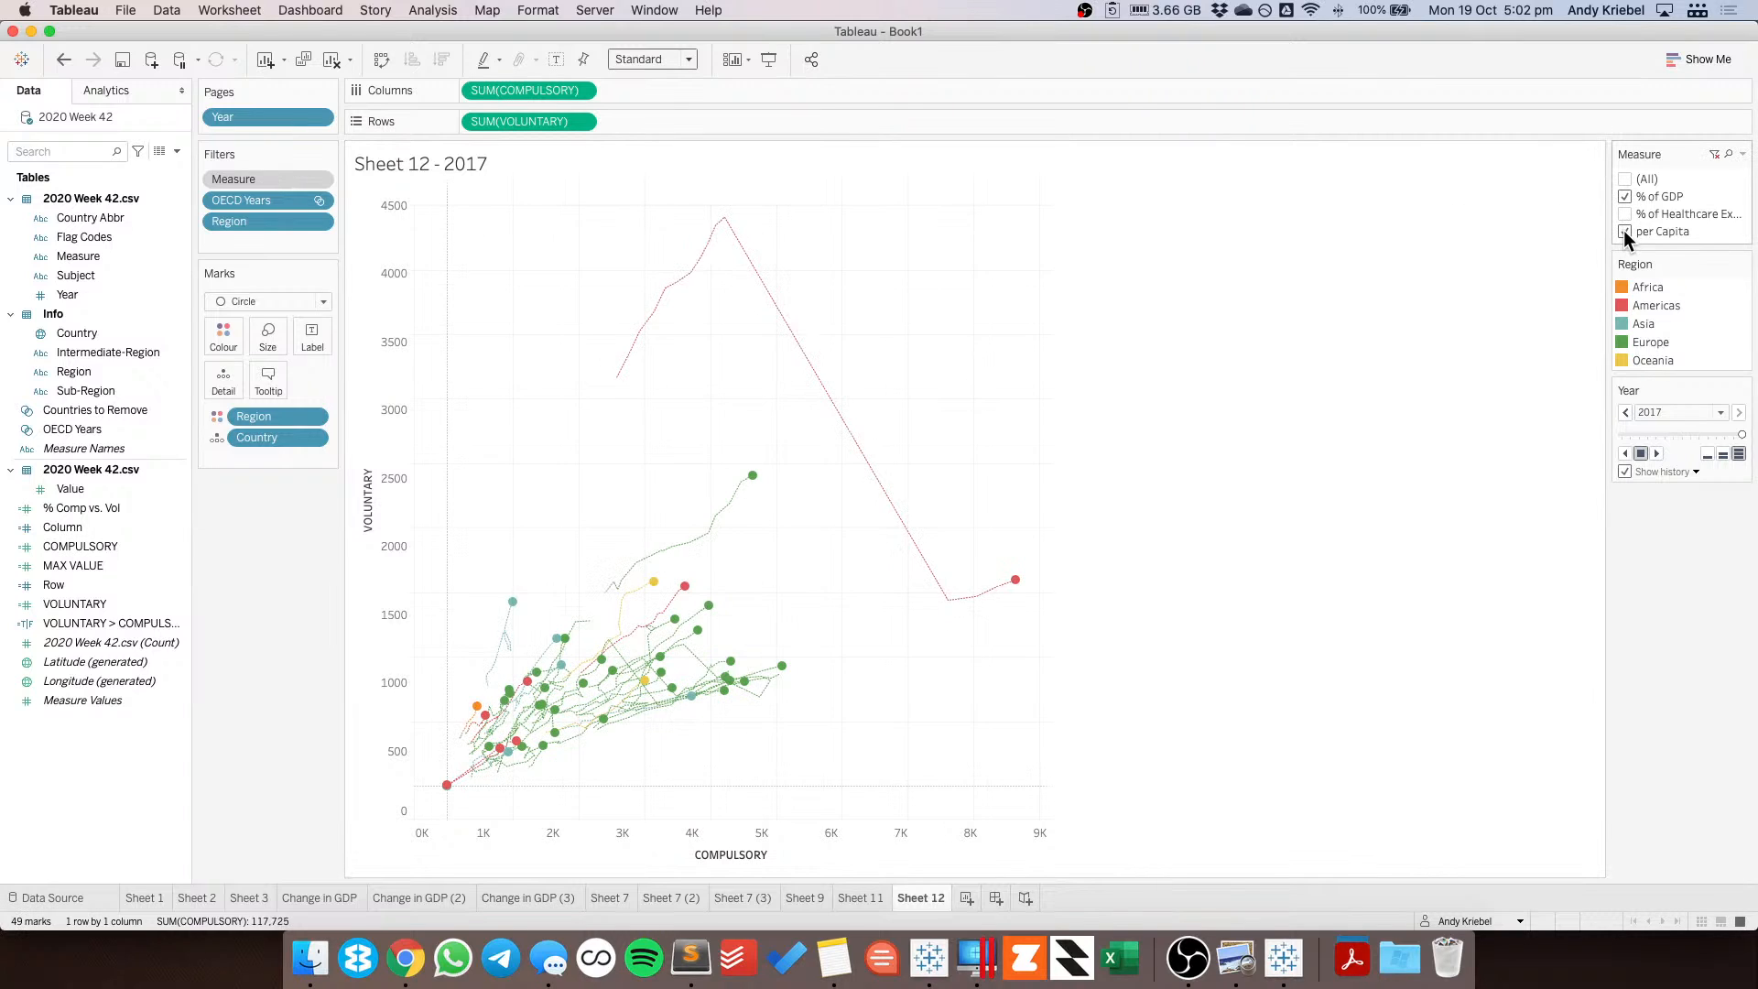
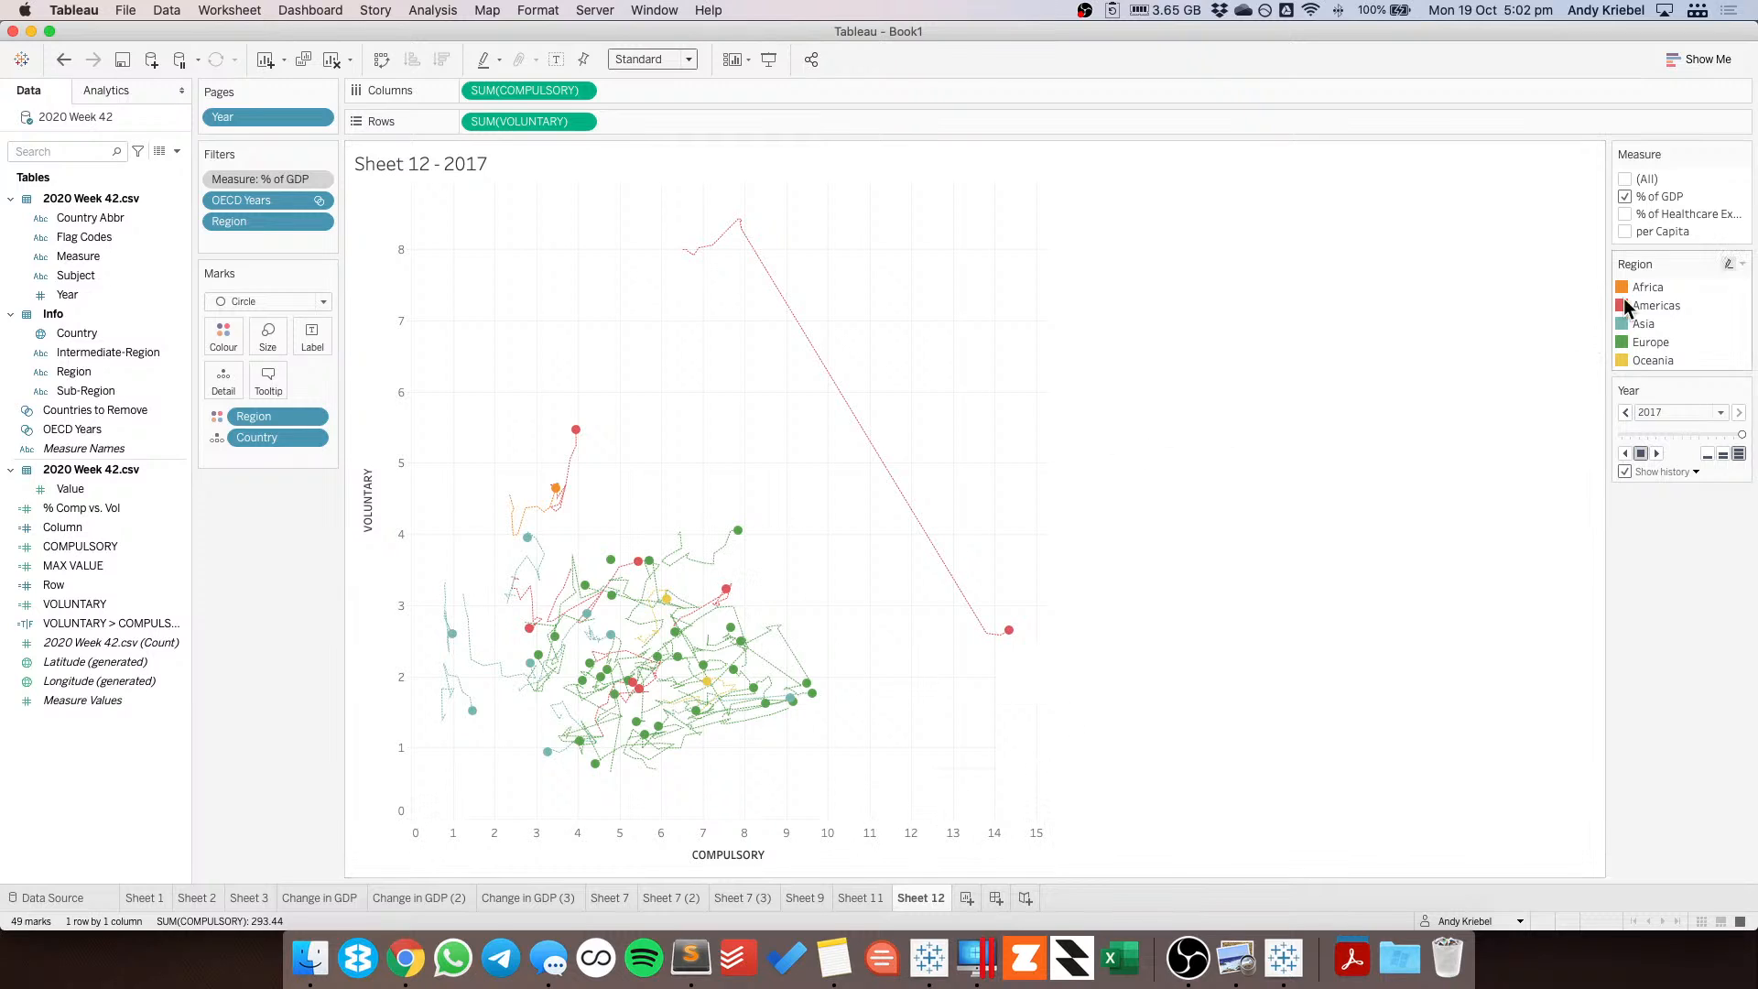
Add the Region and OECD Years filters to context.
left_click(312, 226)
left_click(316, 211)
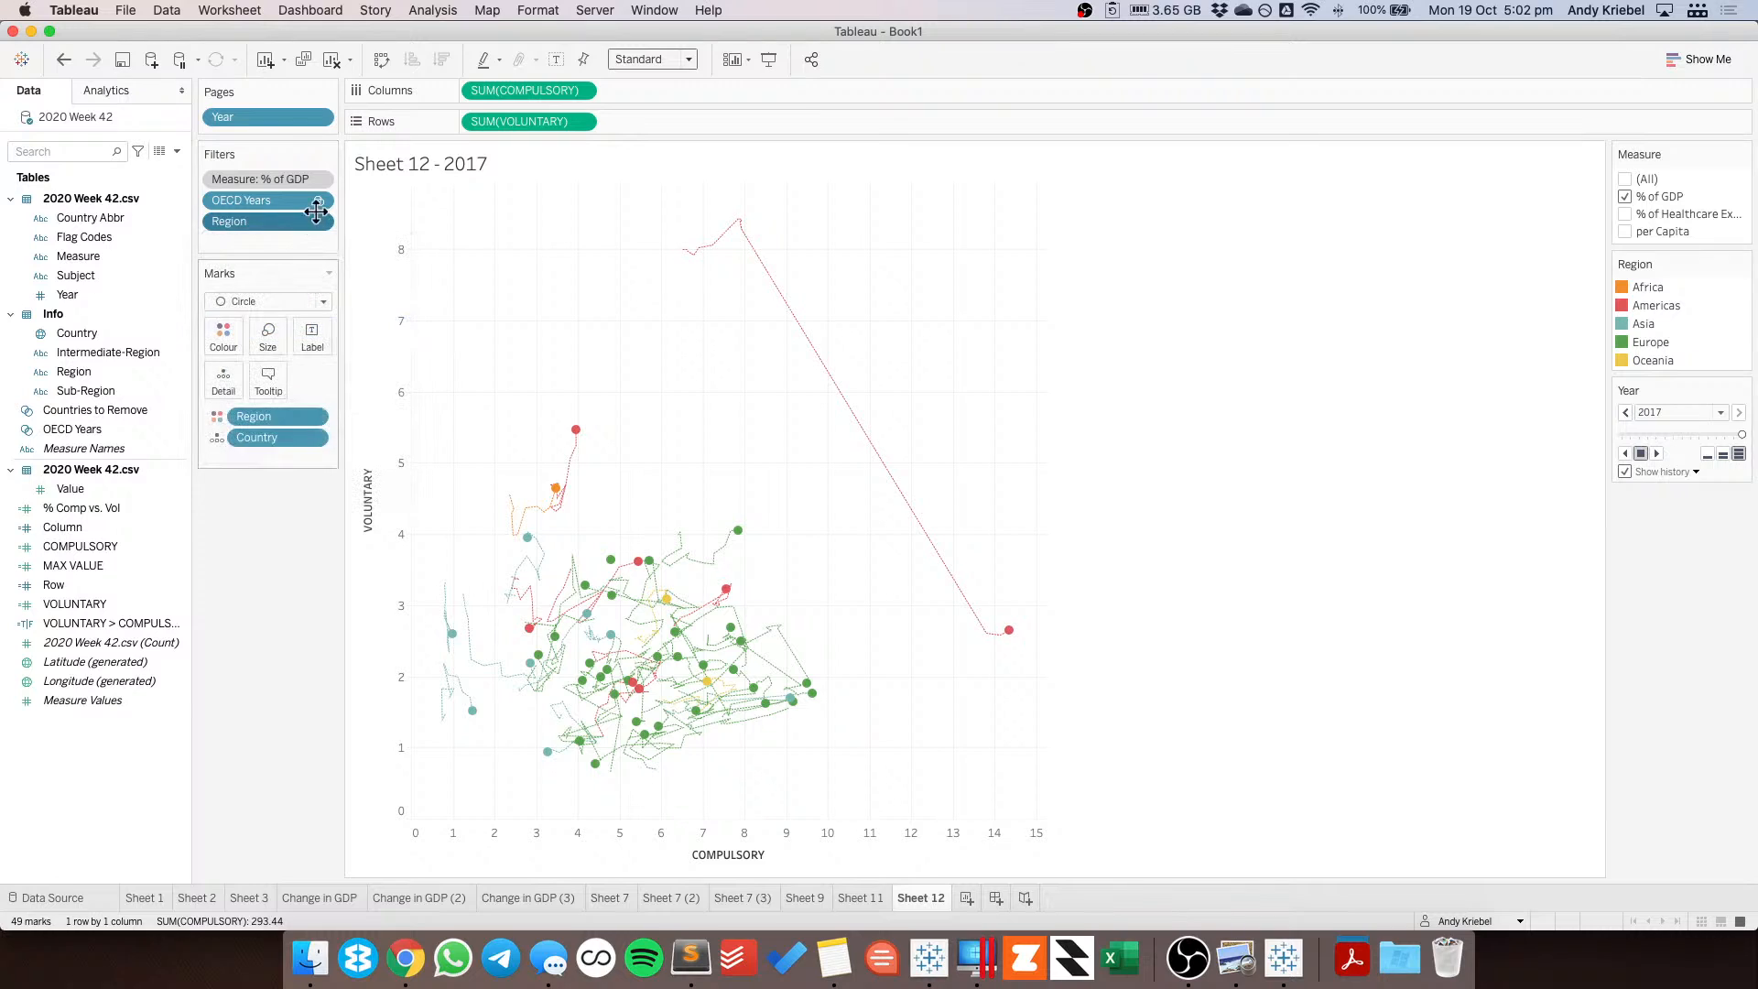
left_click(317, 203)
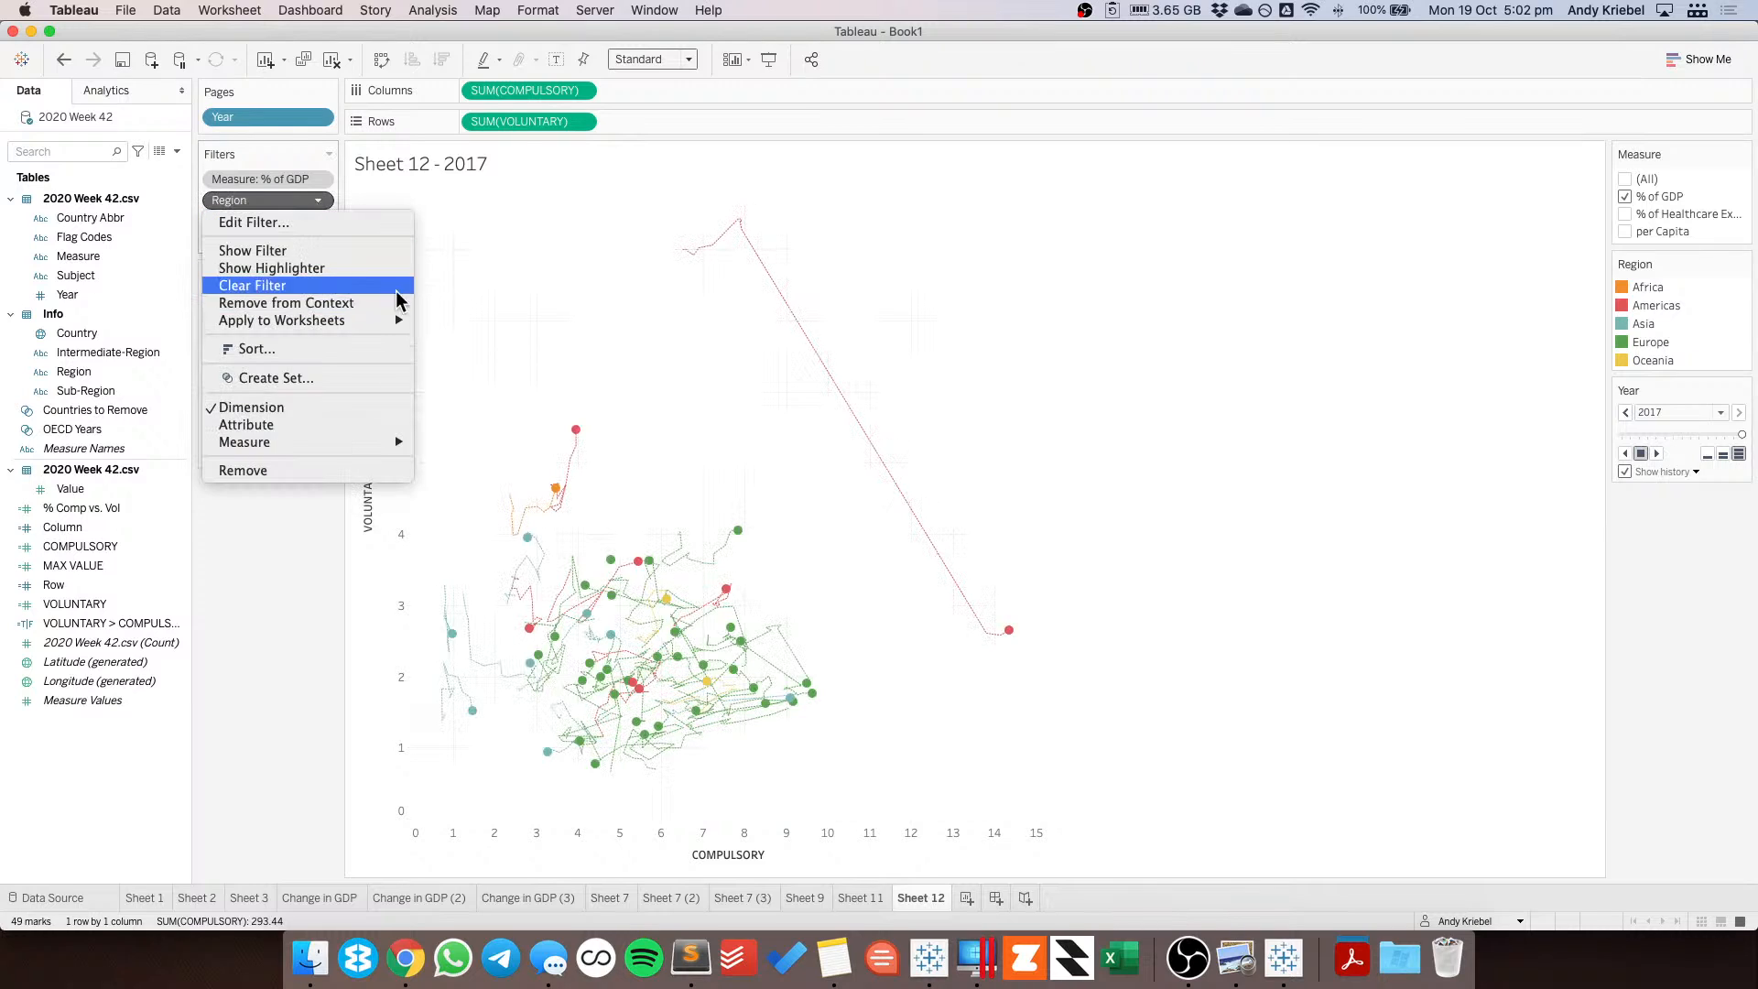
left_click(595, 326)
left_click(320, 222)
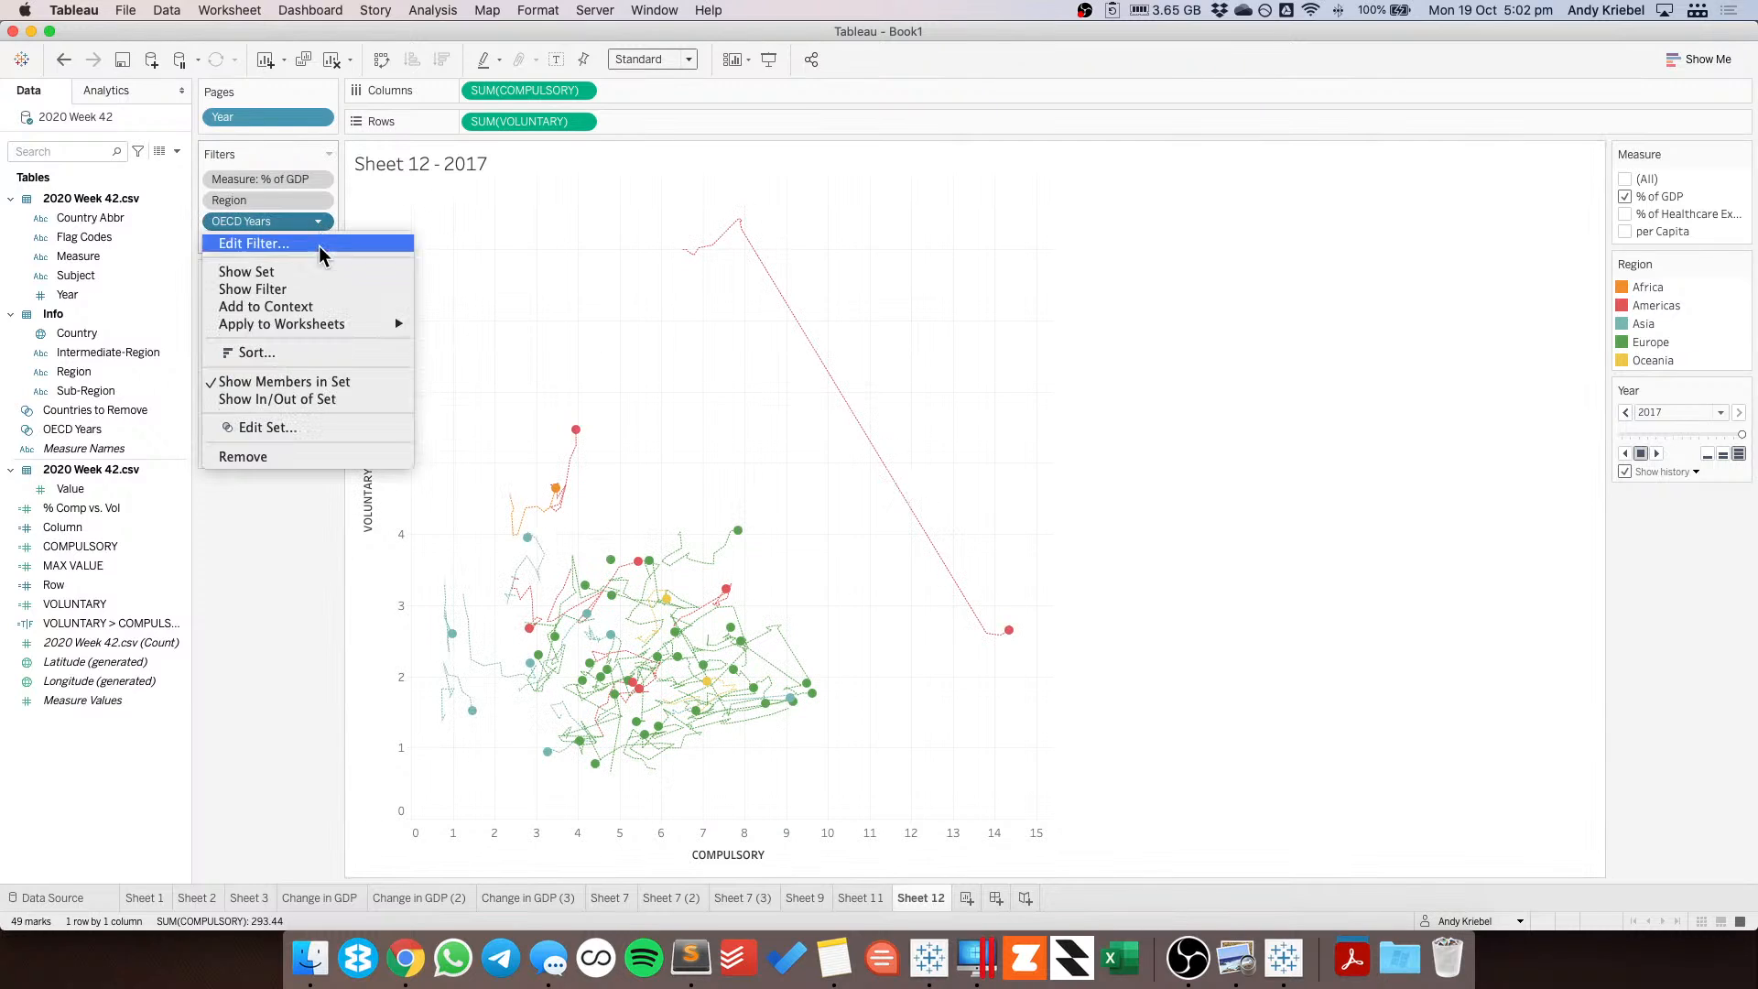
left_click(305, 308)
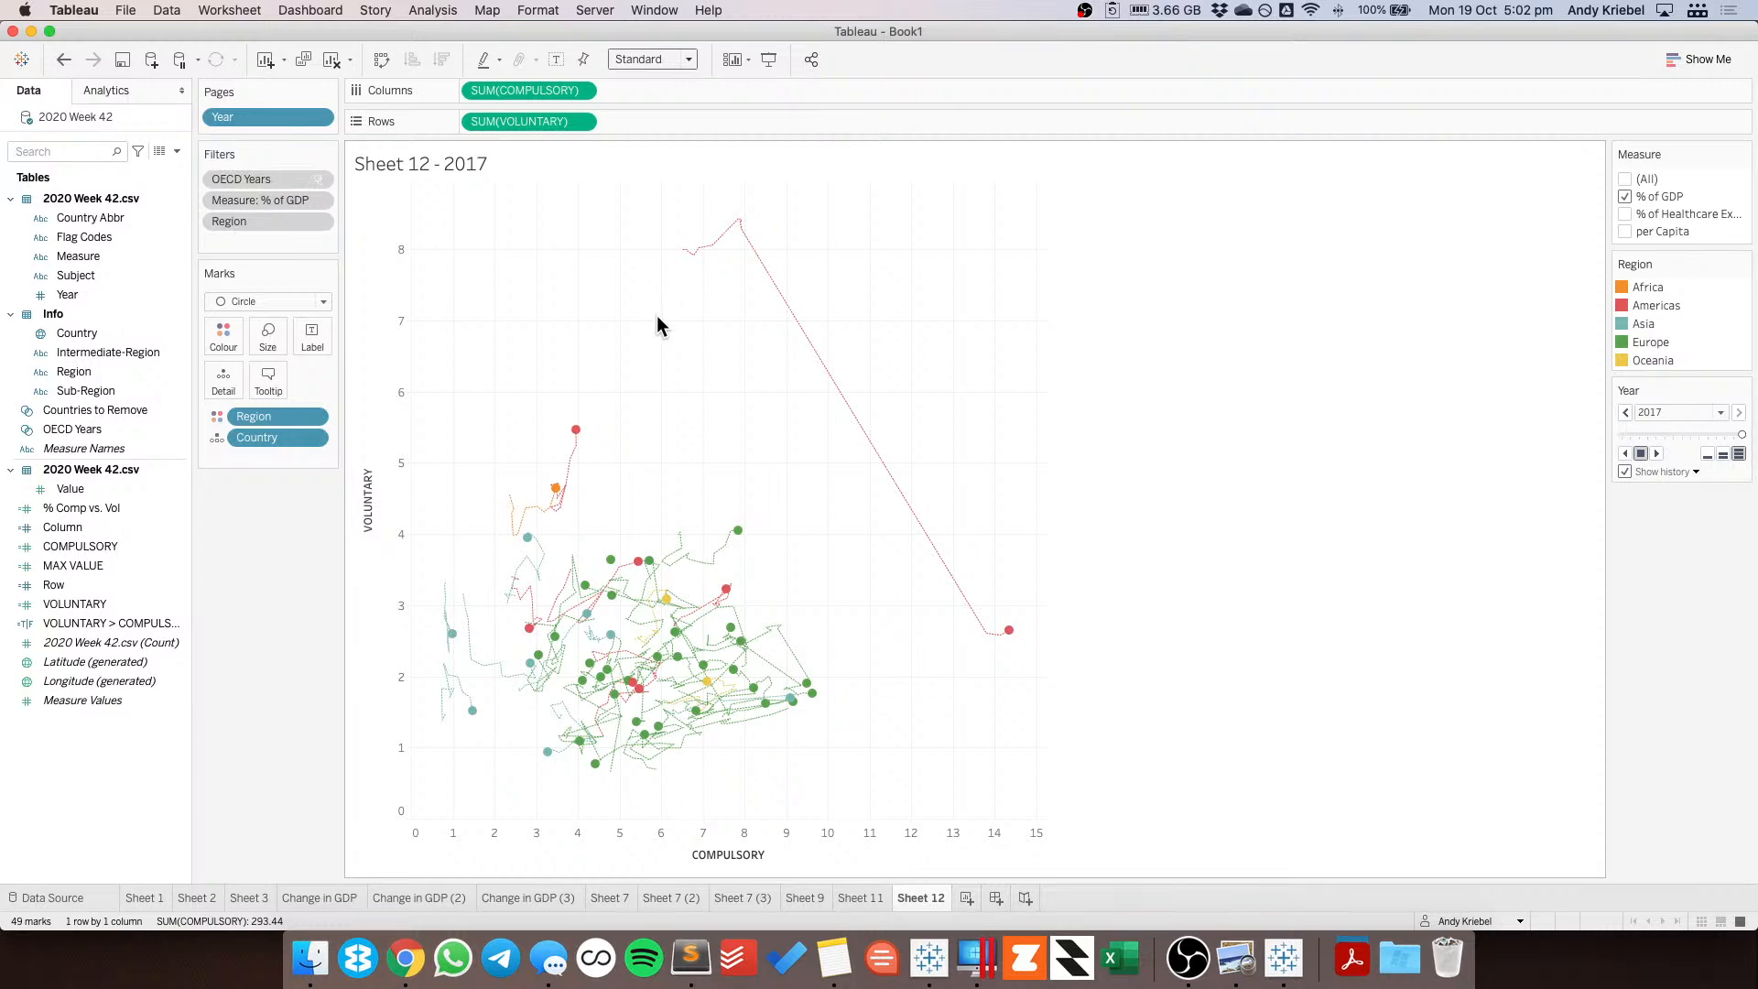
Highlight Americas, Asia, Europe and Oceania one after another to compare their trails, and clear the highlight.
left_click(1645, 310)
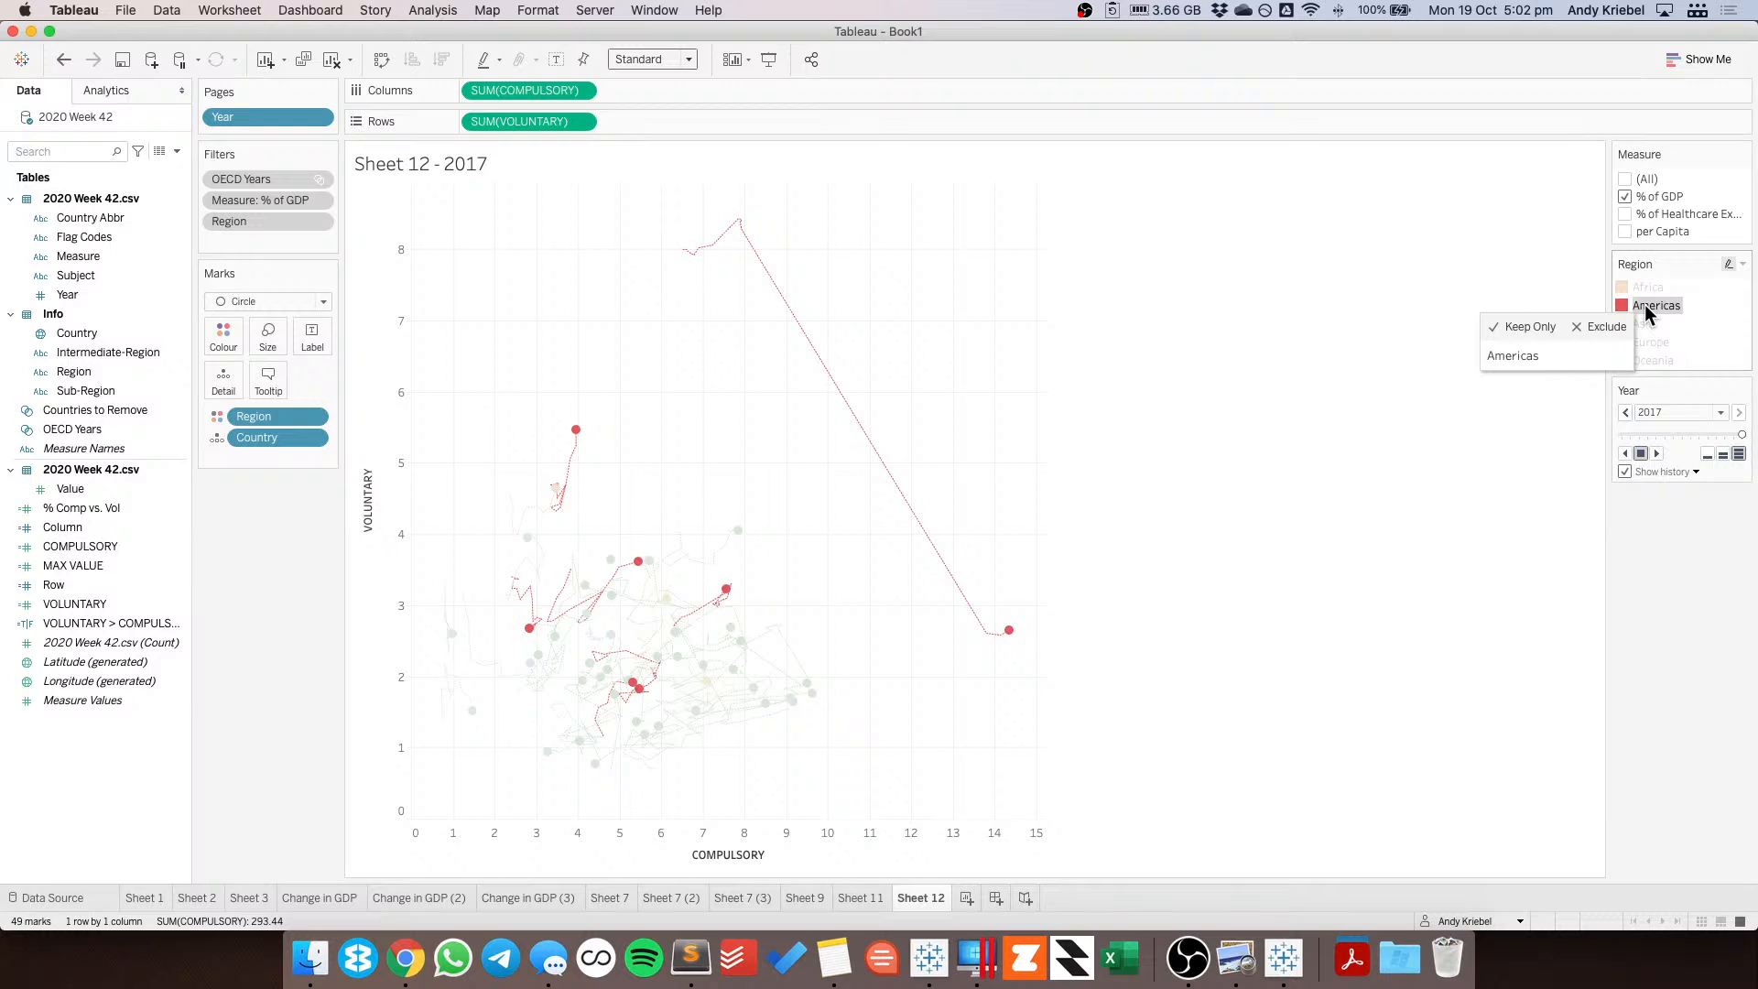
left_click(1653, 326)
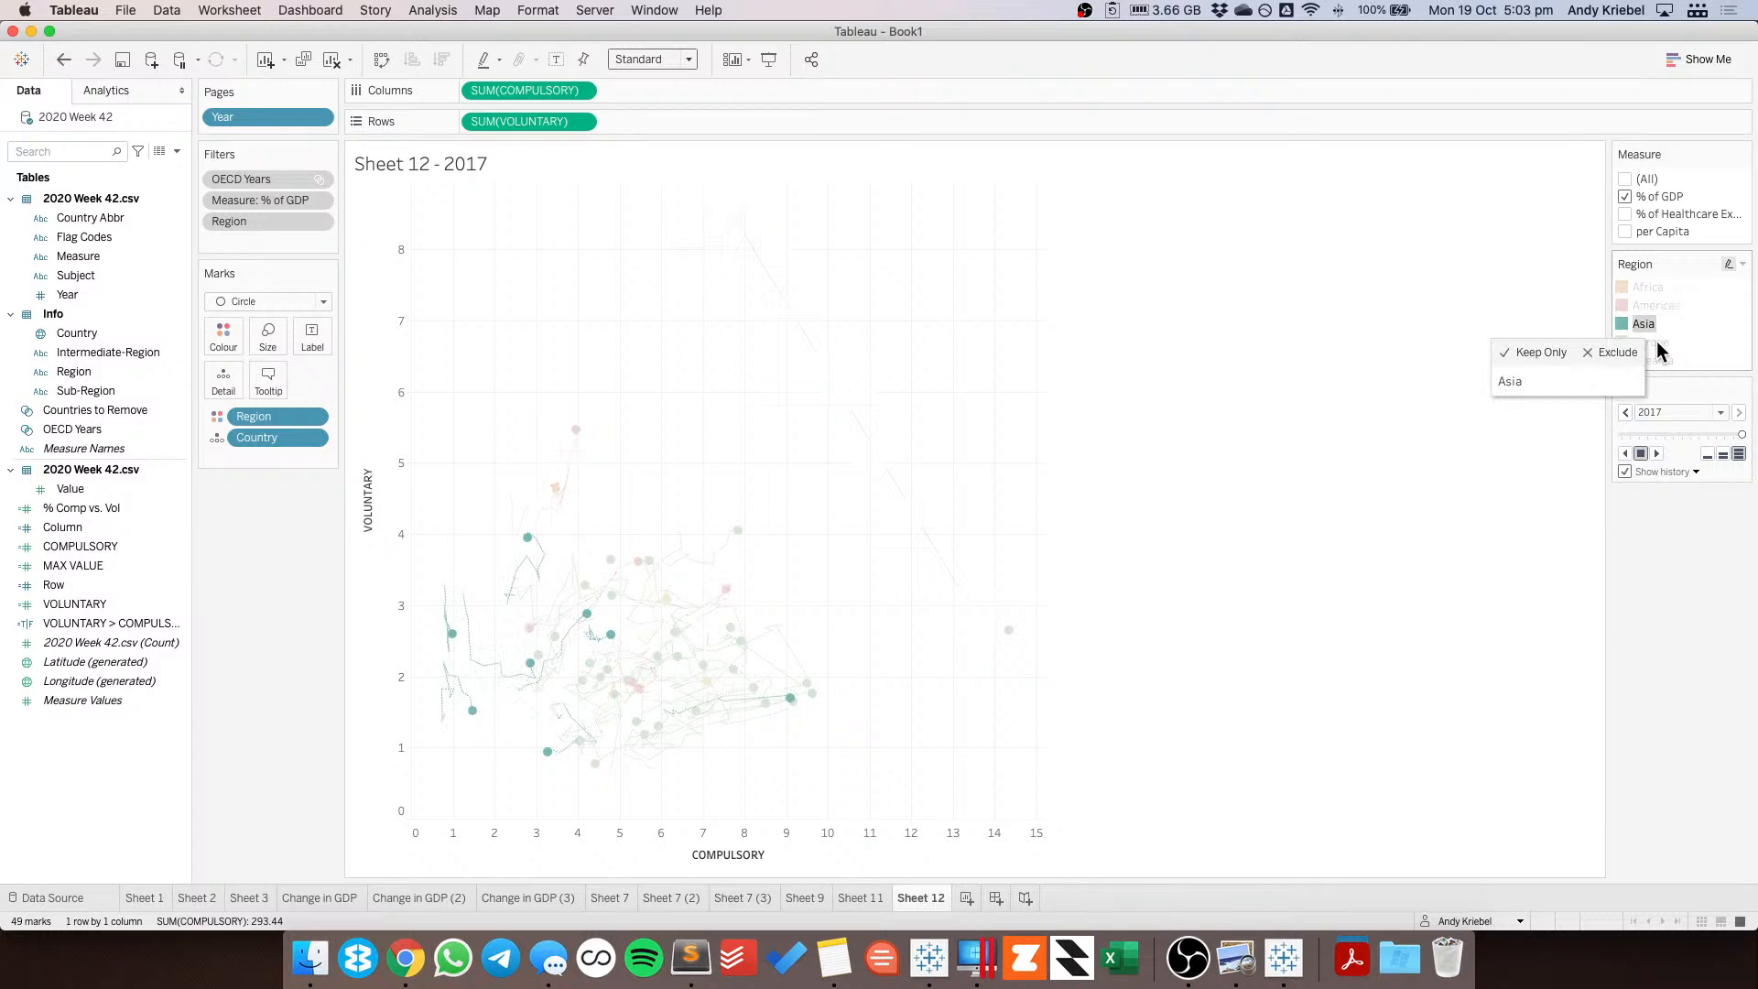
left_click(1655, 343)
left_click(1661, 362)
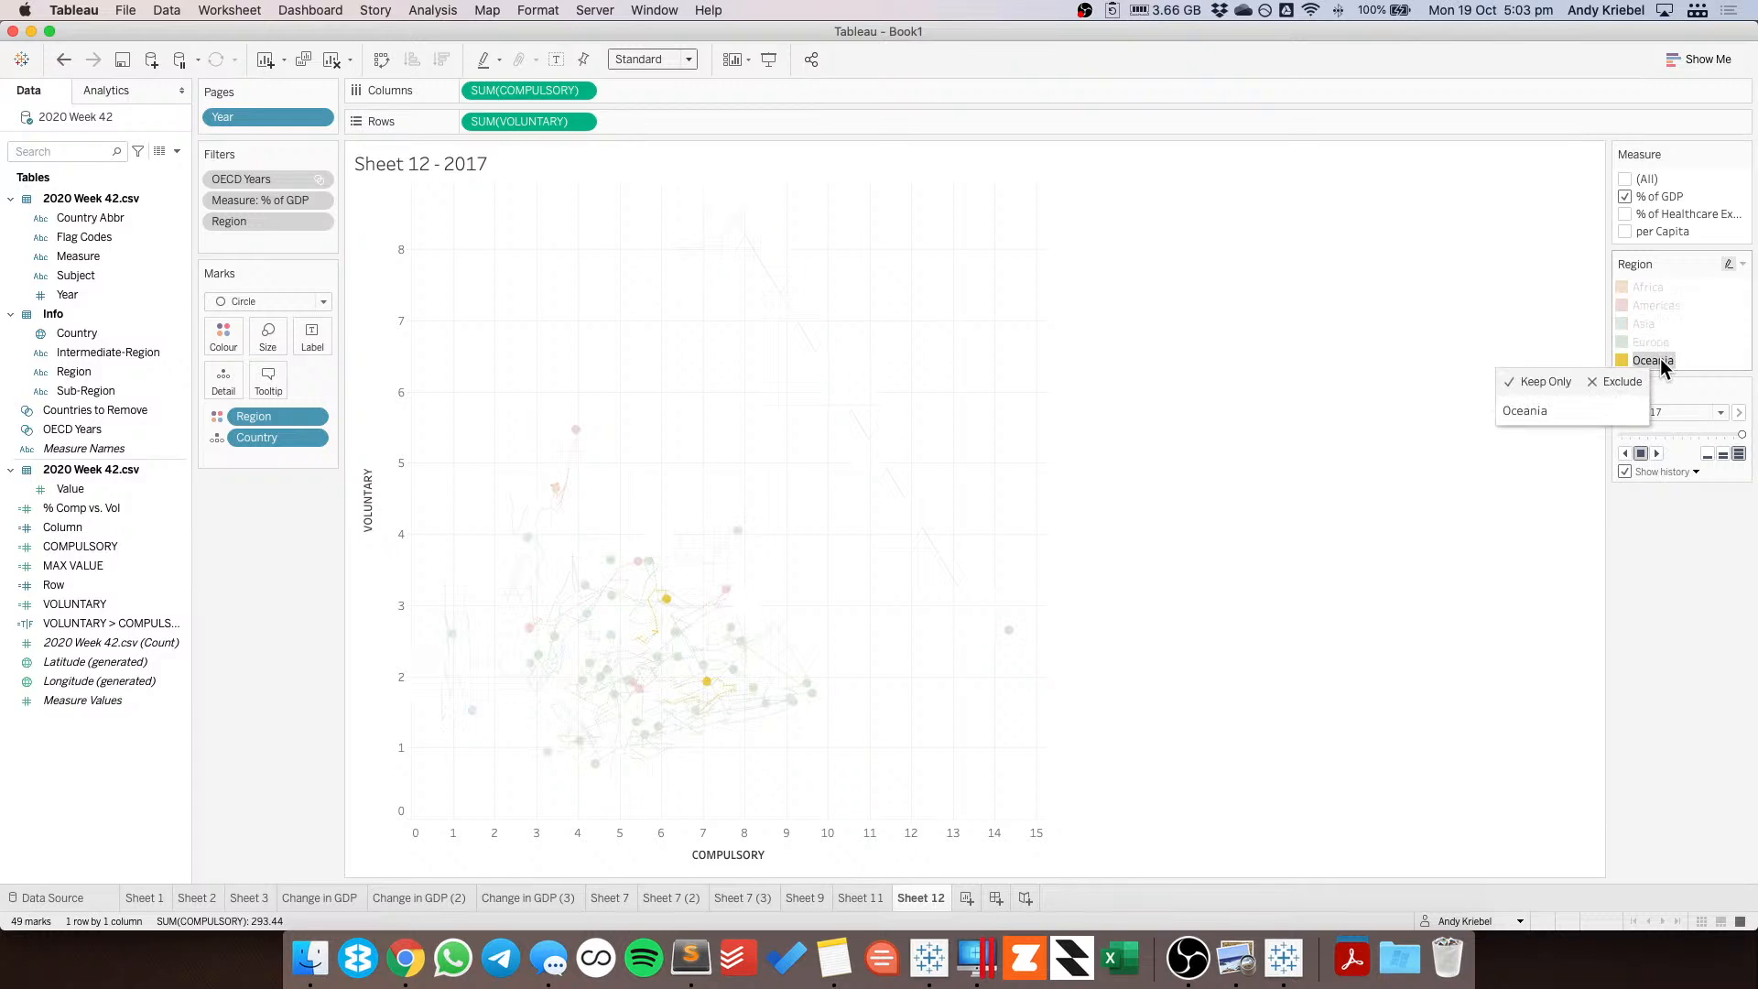
left_click(1661, 362)
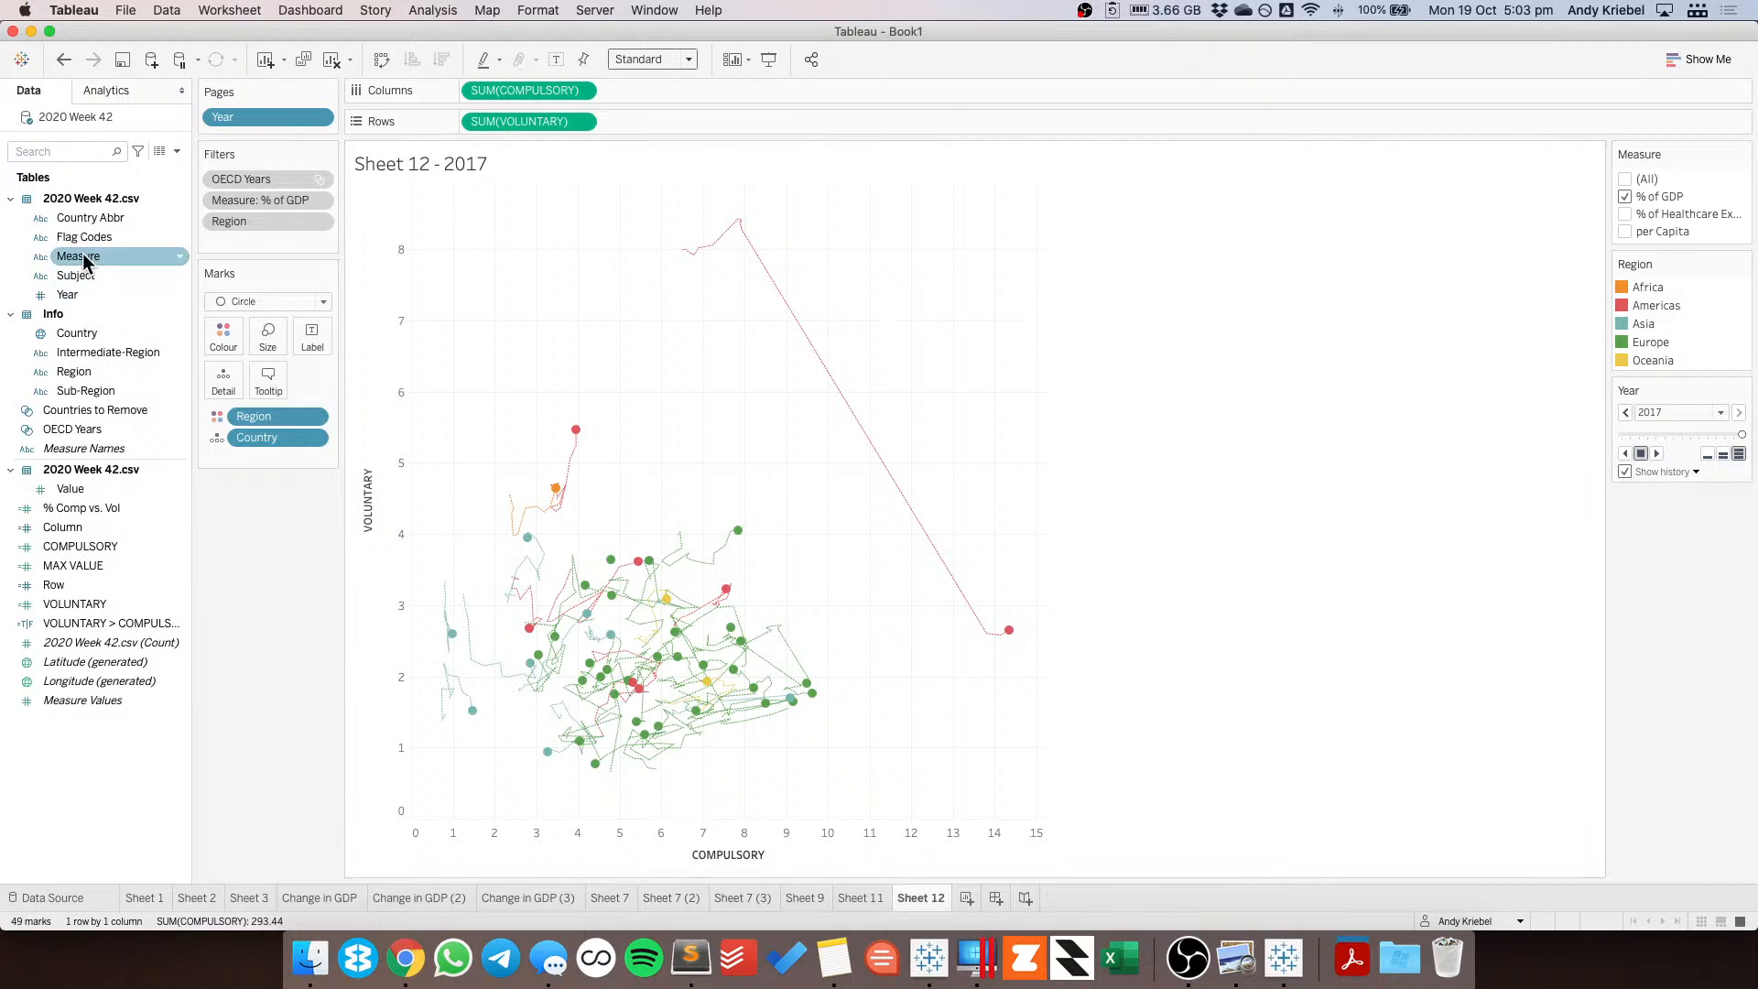
Try splitting the scatter plot into columns by Region, and replace that split with a grid of the Column and Row fields.
left_click_drag(73, 371, 509, 90)
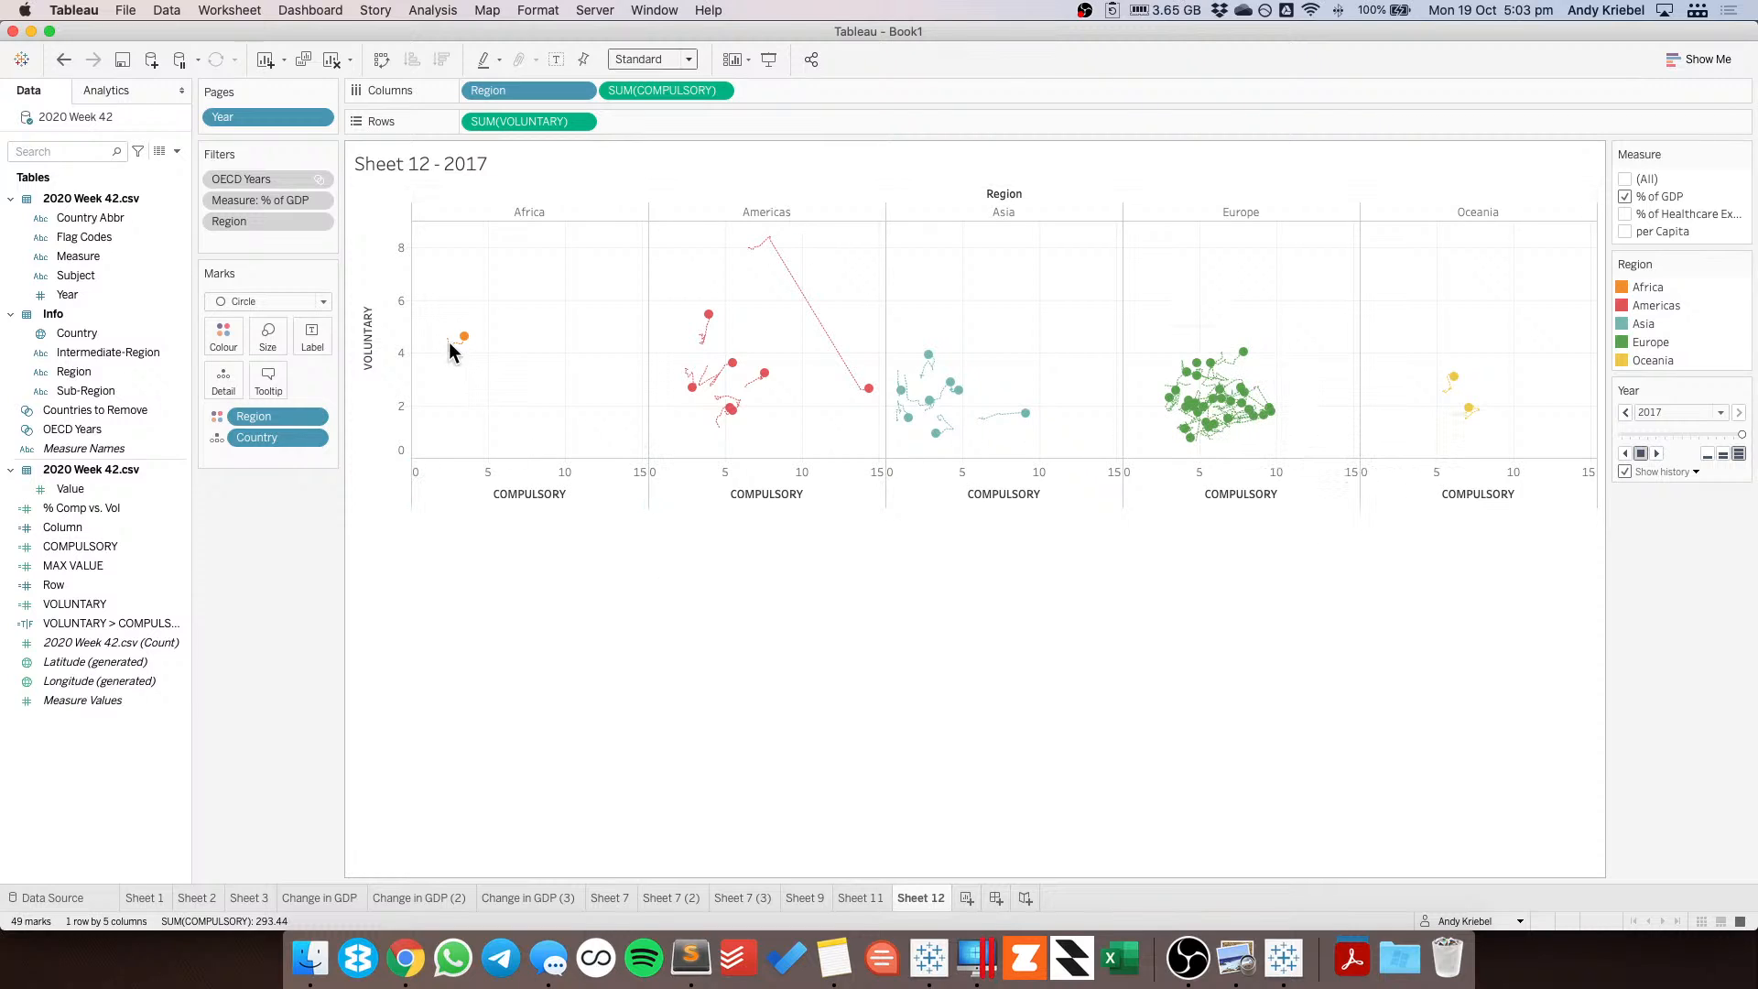
mouse_move(460, 346)
left_click_drag(73, 527, 467, 91)
left_click_drag(635, 90, 475, 119)
Compute the Column table calculation over the specific dimensions Country, Region and Year, at the Country level.
left_click(580, 89)
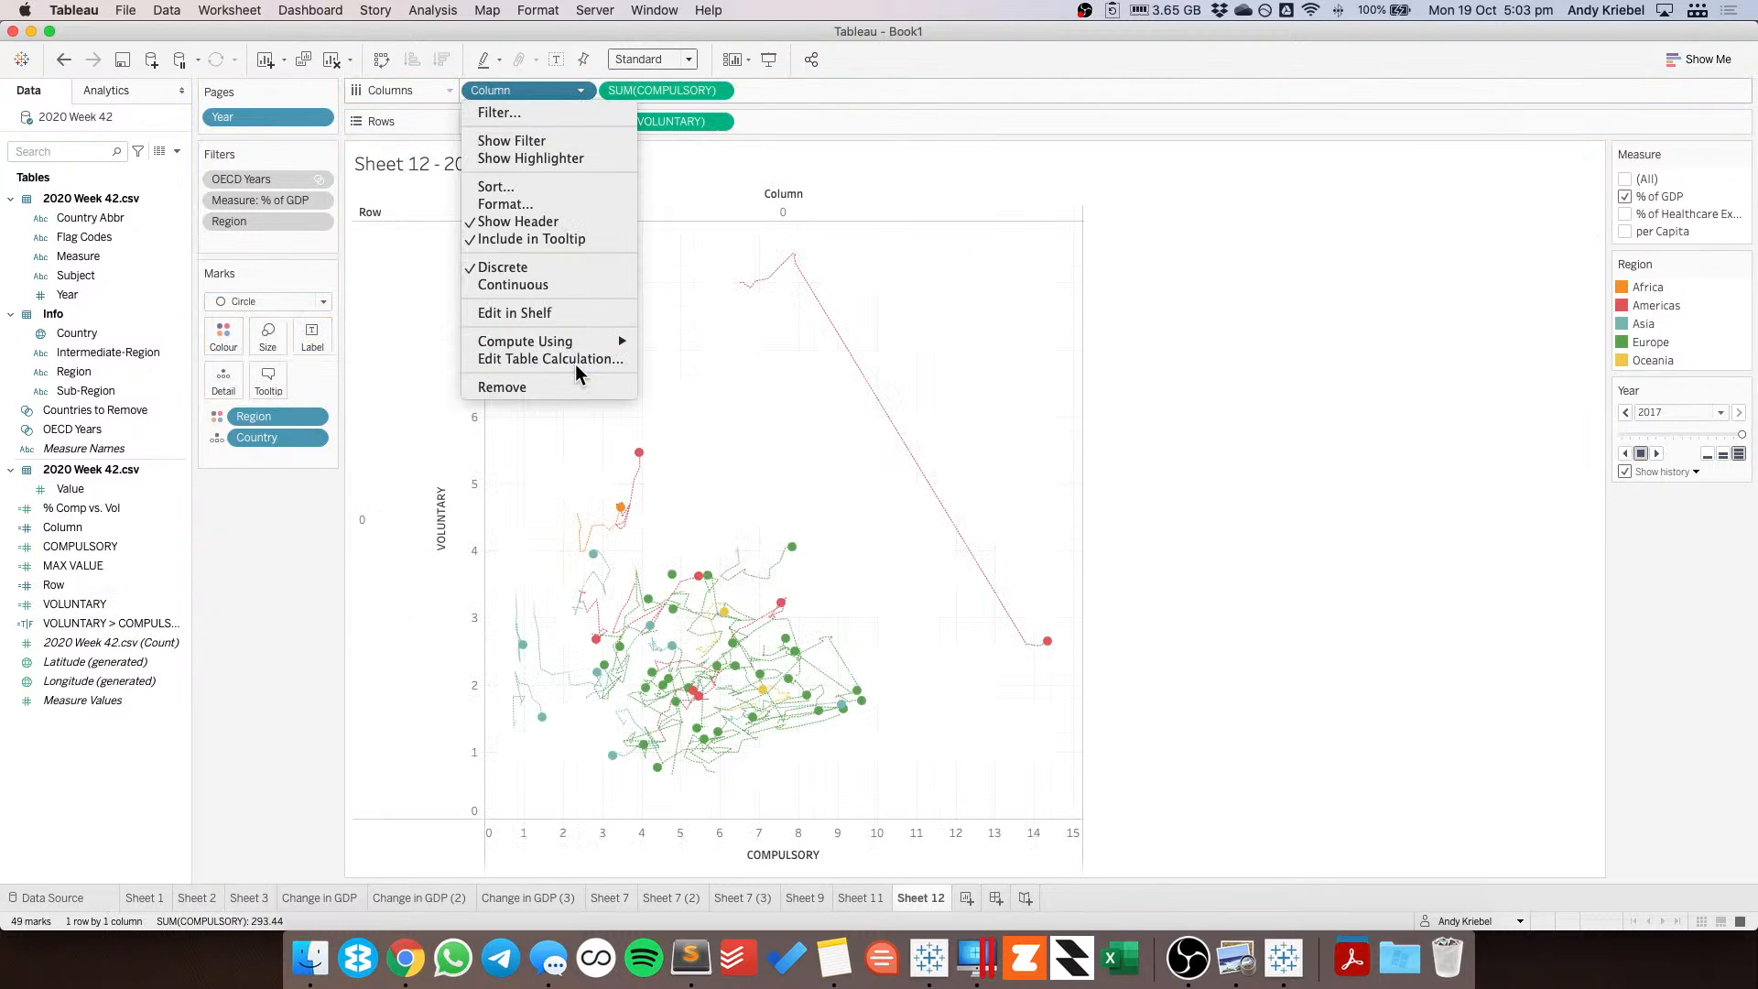
left_click(575, 361)
left_click(778, 437)
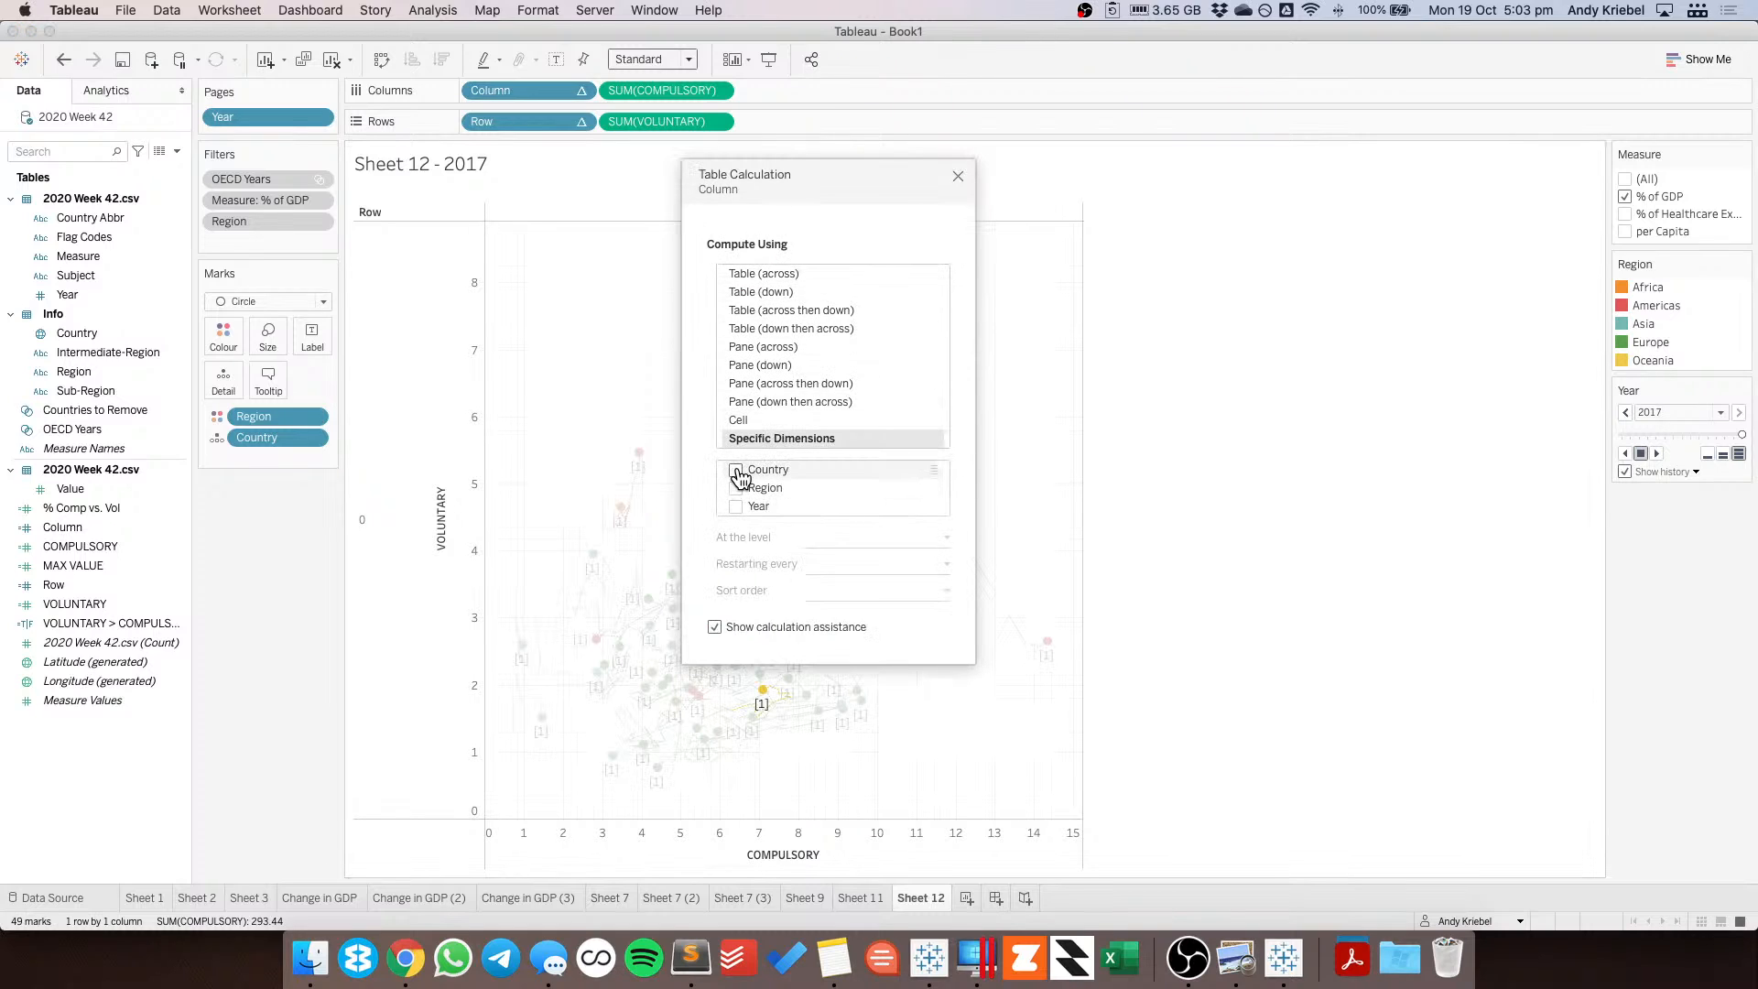
left_click(736, 471)
left_click(736, 488)
left_click(738, 506)
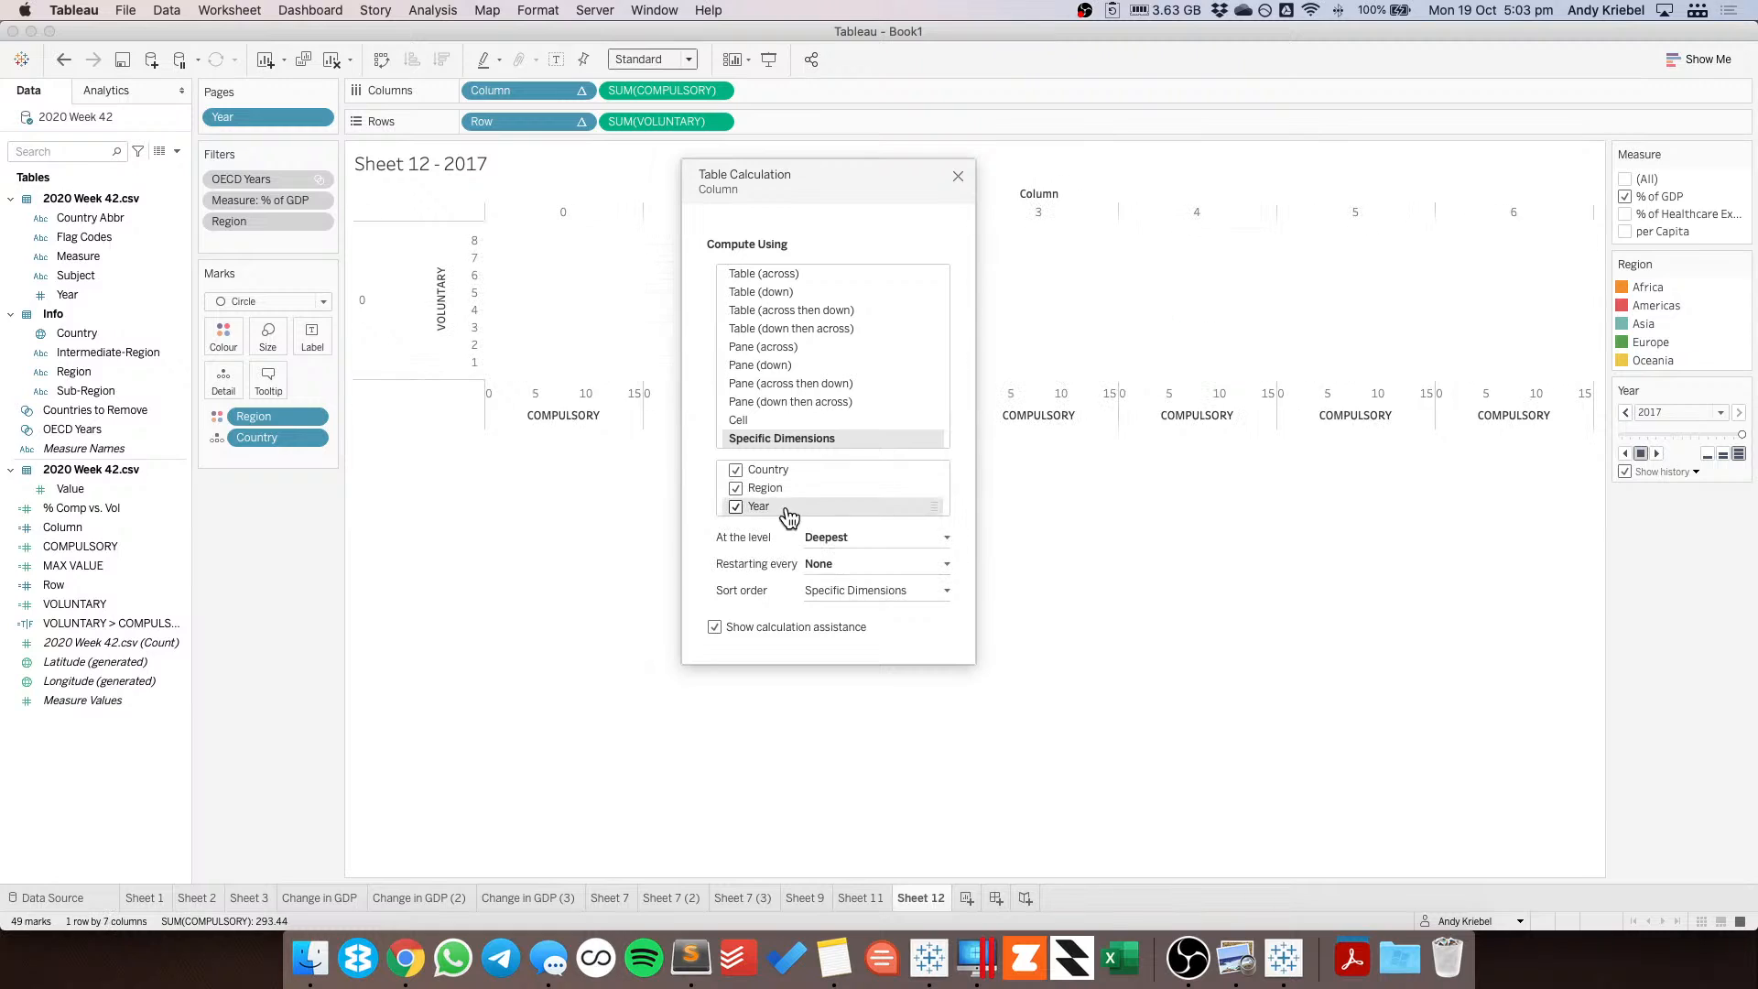
left_click(833, 537)
left_click(837, 573)
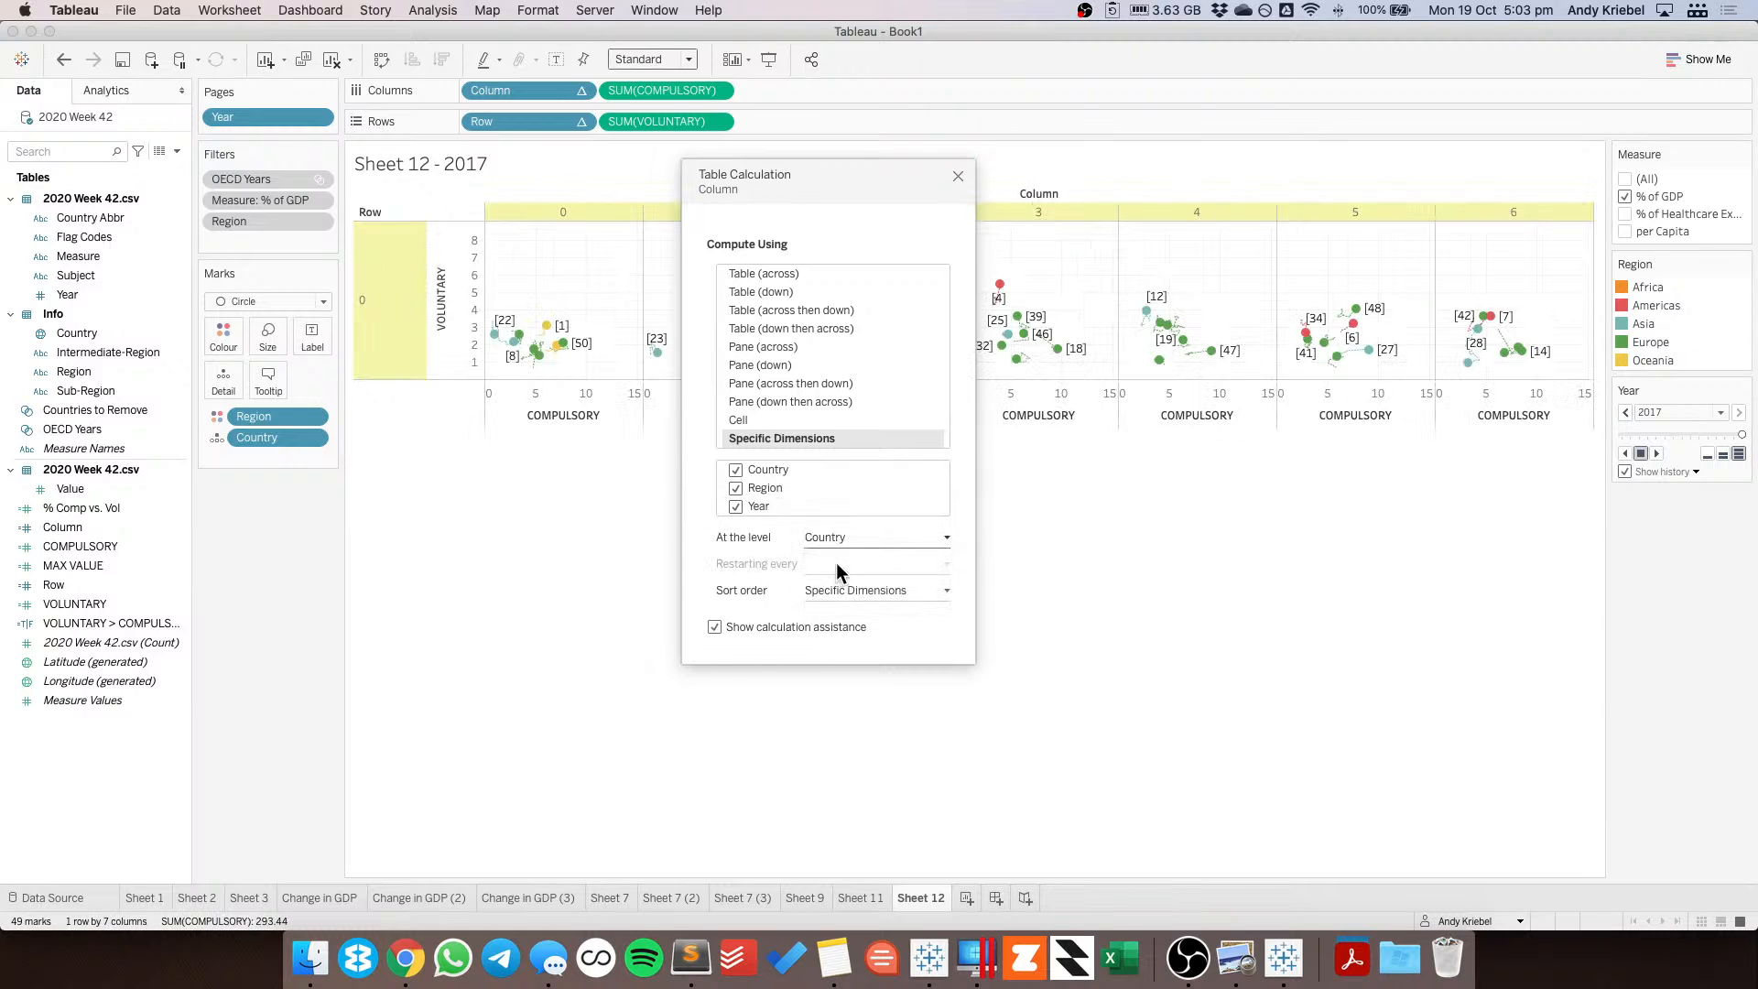
Compute the Row table calculation over the specific dimensions Country, Region and Year, at the Country level.
left_click(584, 123)
left_click(562, 387)
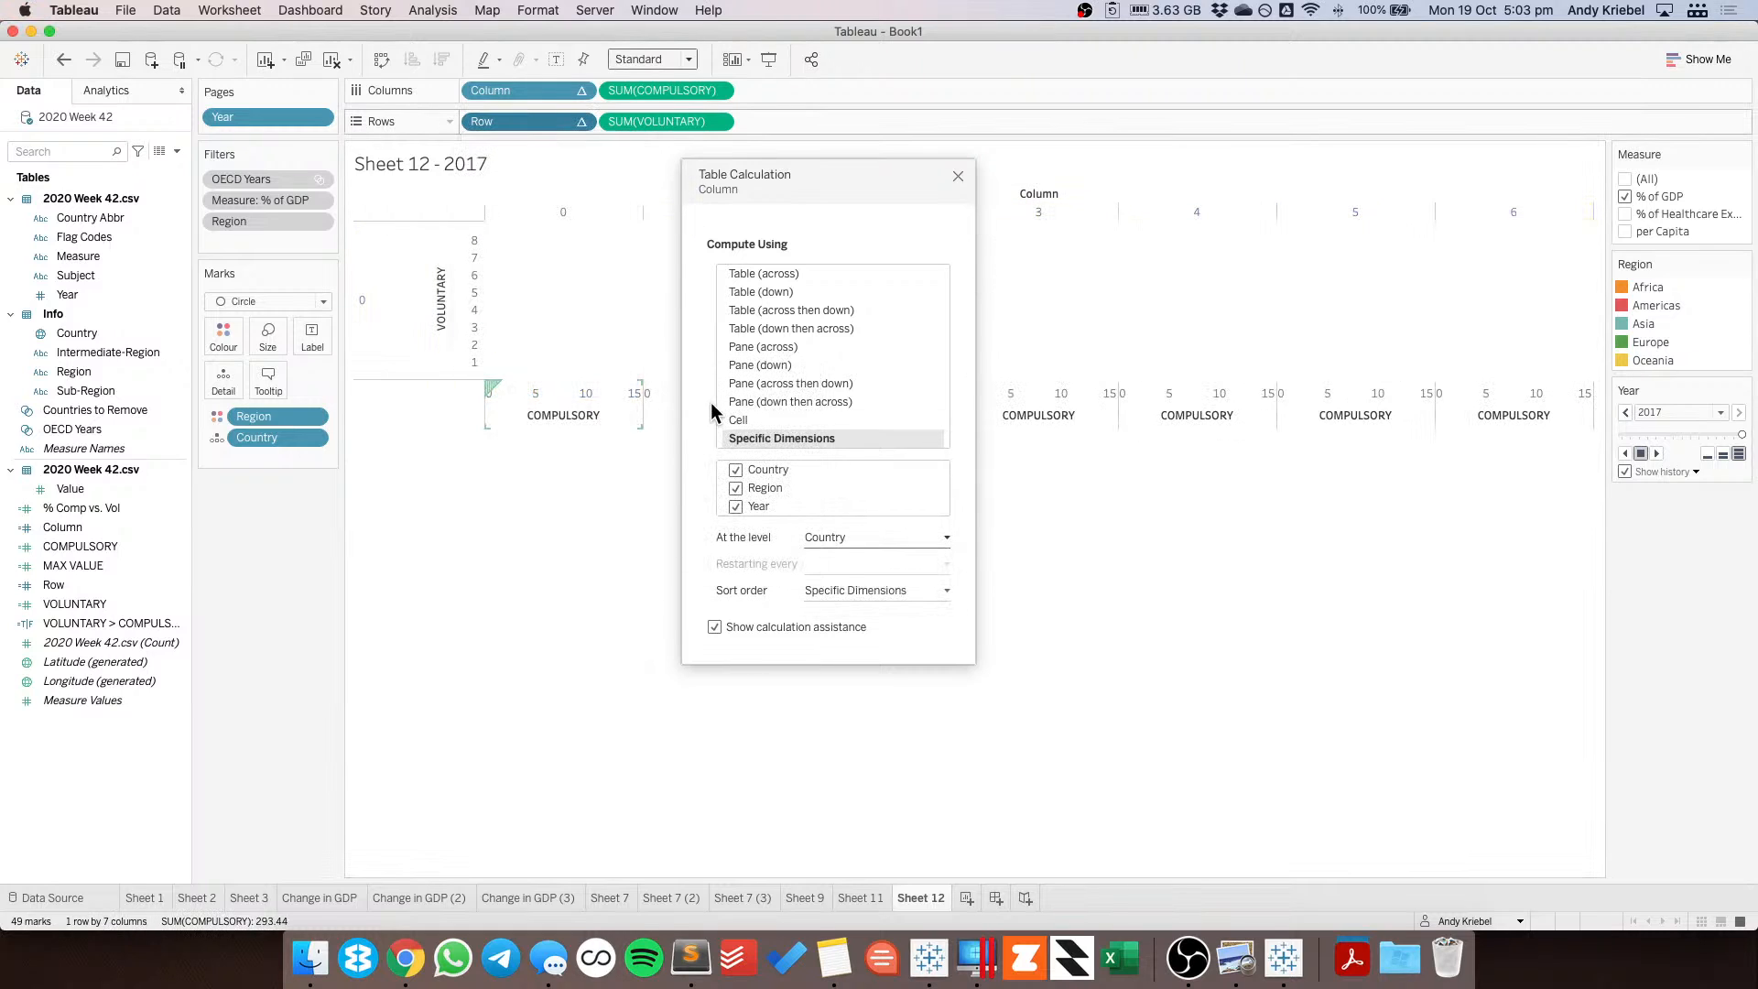
left_click(751, 440)
left_click(735, 472)
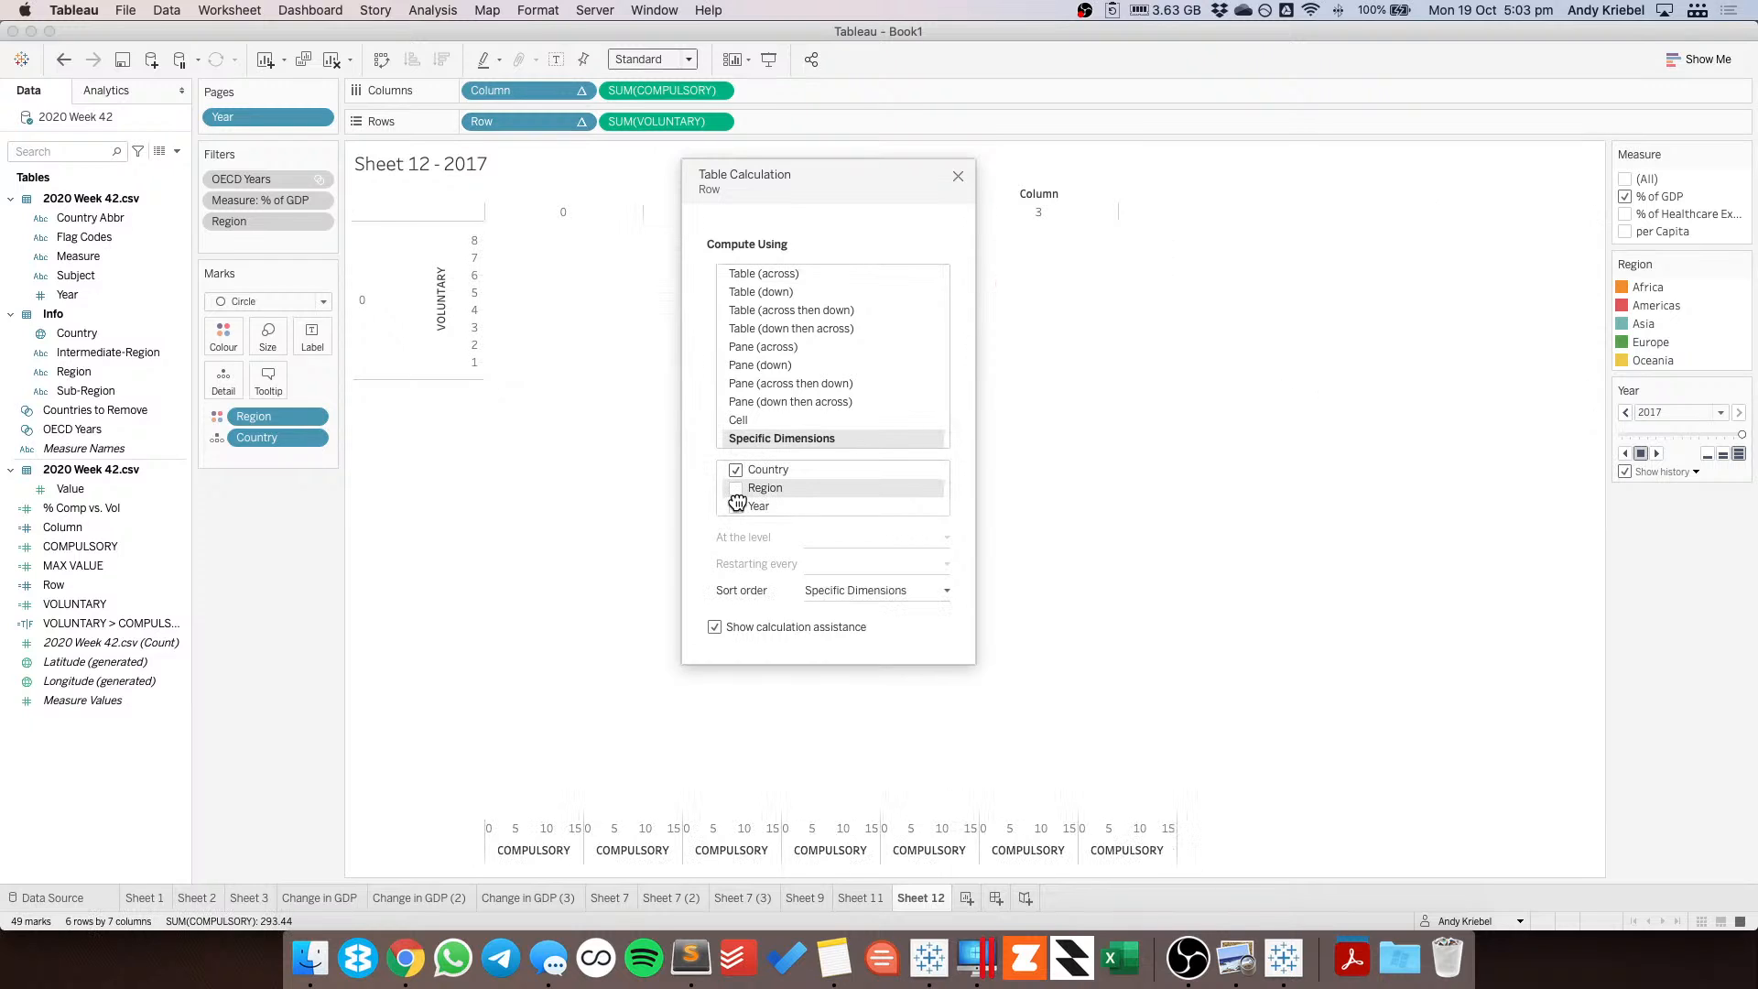
left_click(735, 488)
left_click(735, 506)
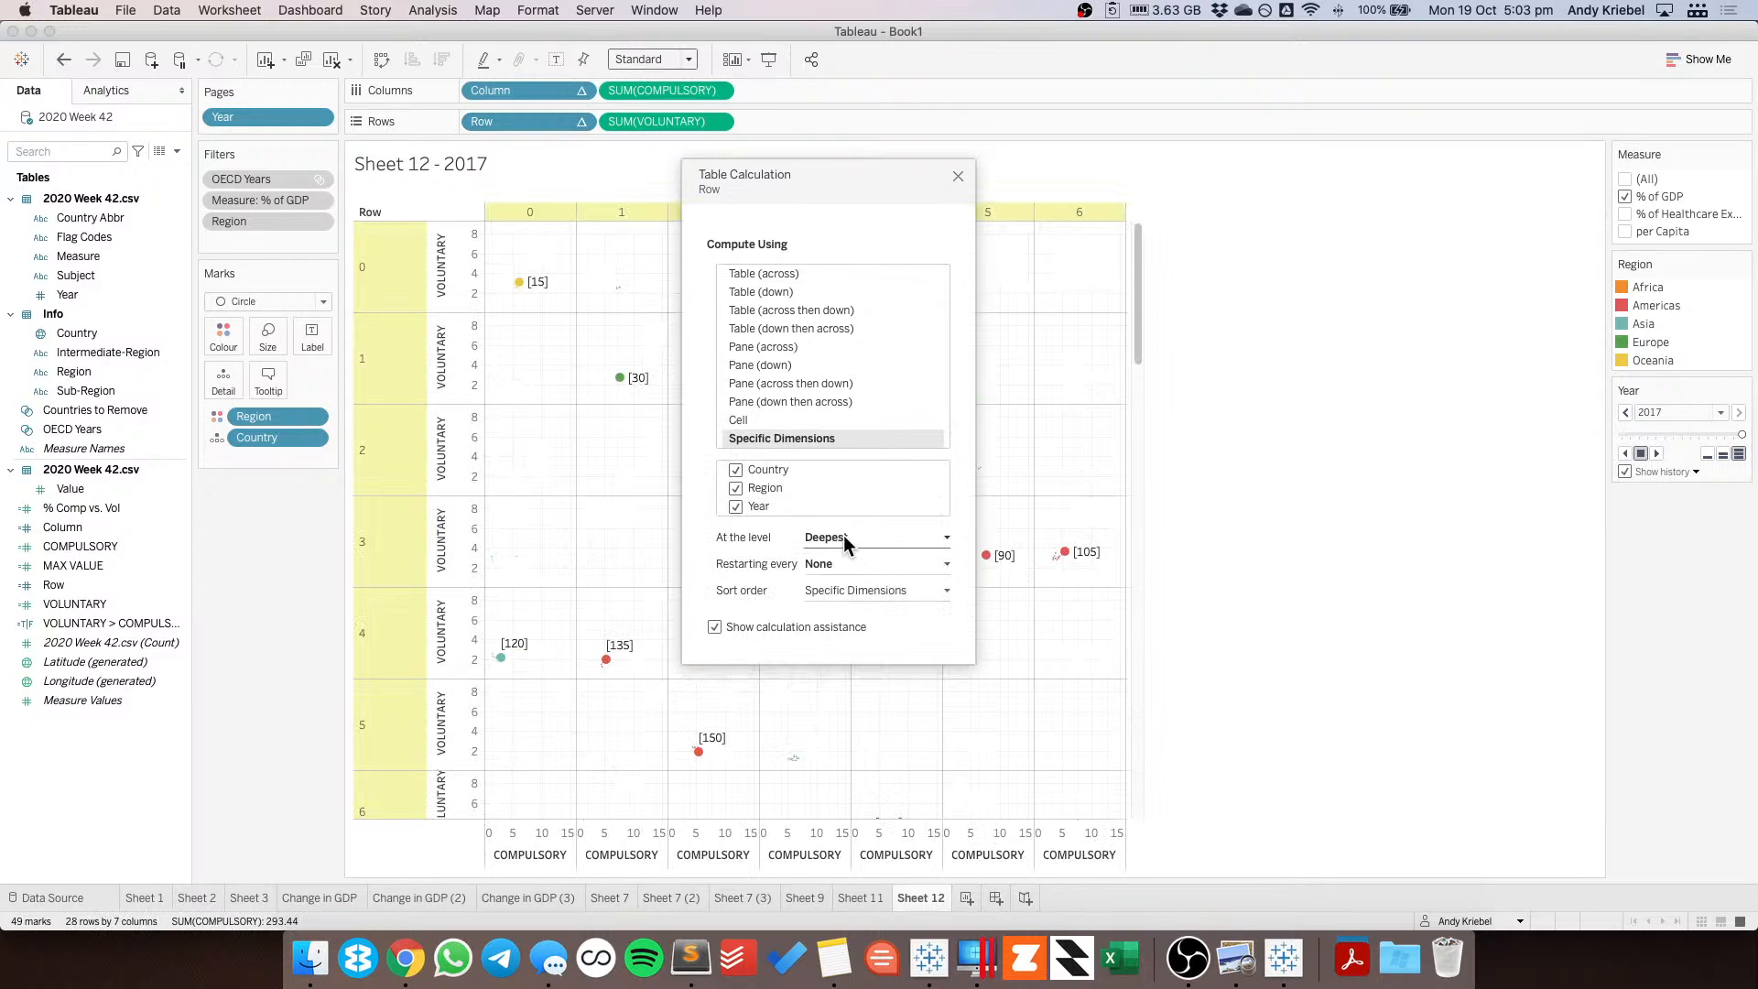
left_click(843, 535)
left_click(844, 571)
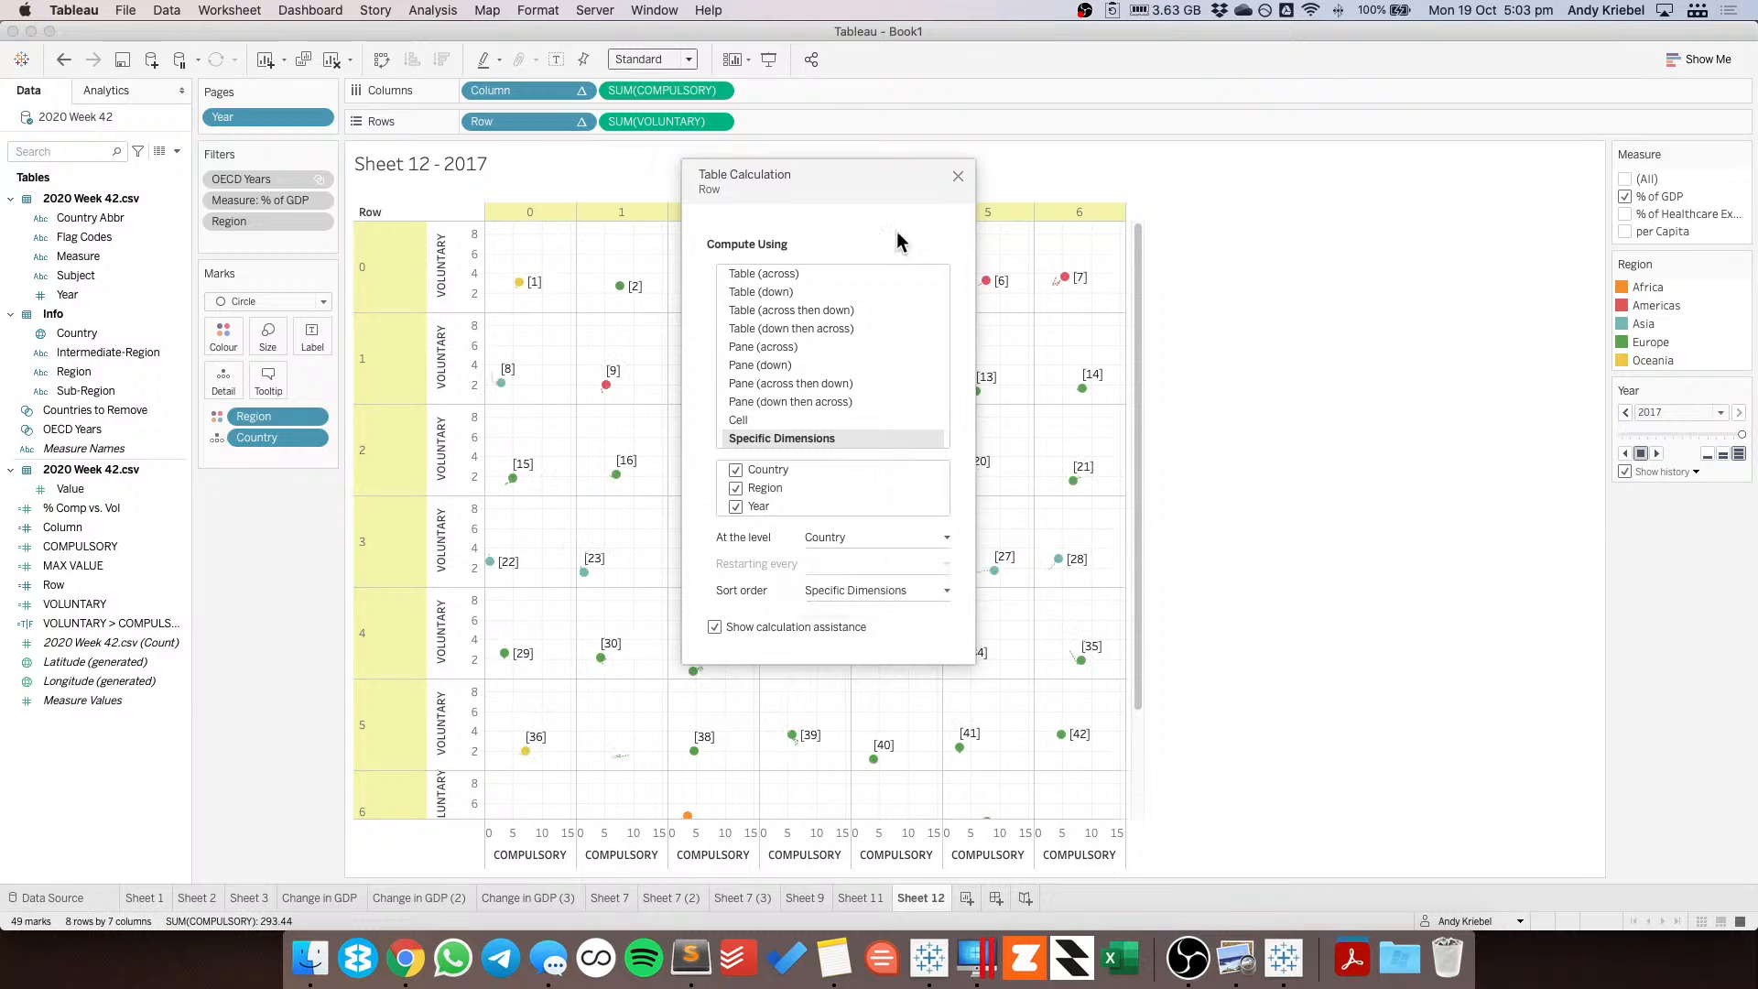
left_click(958, 176)
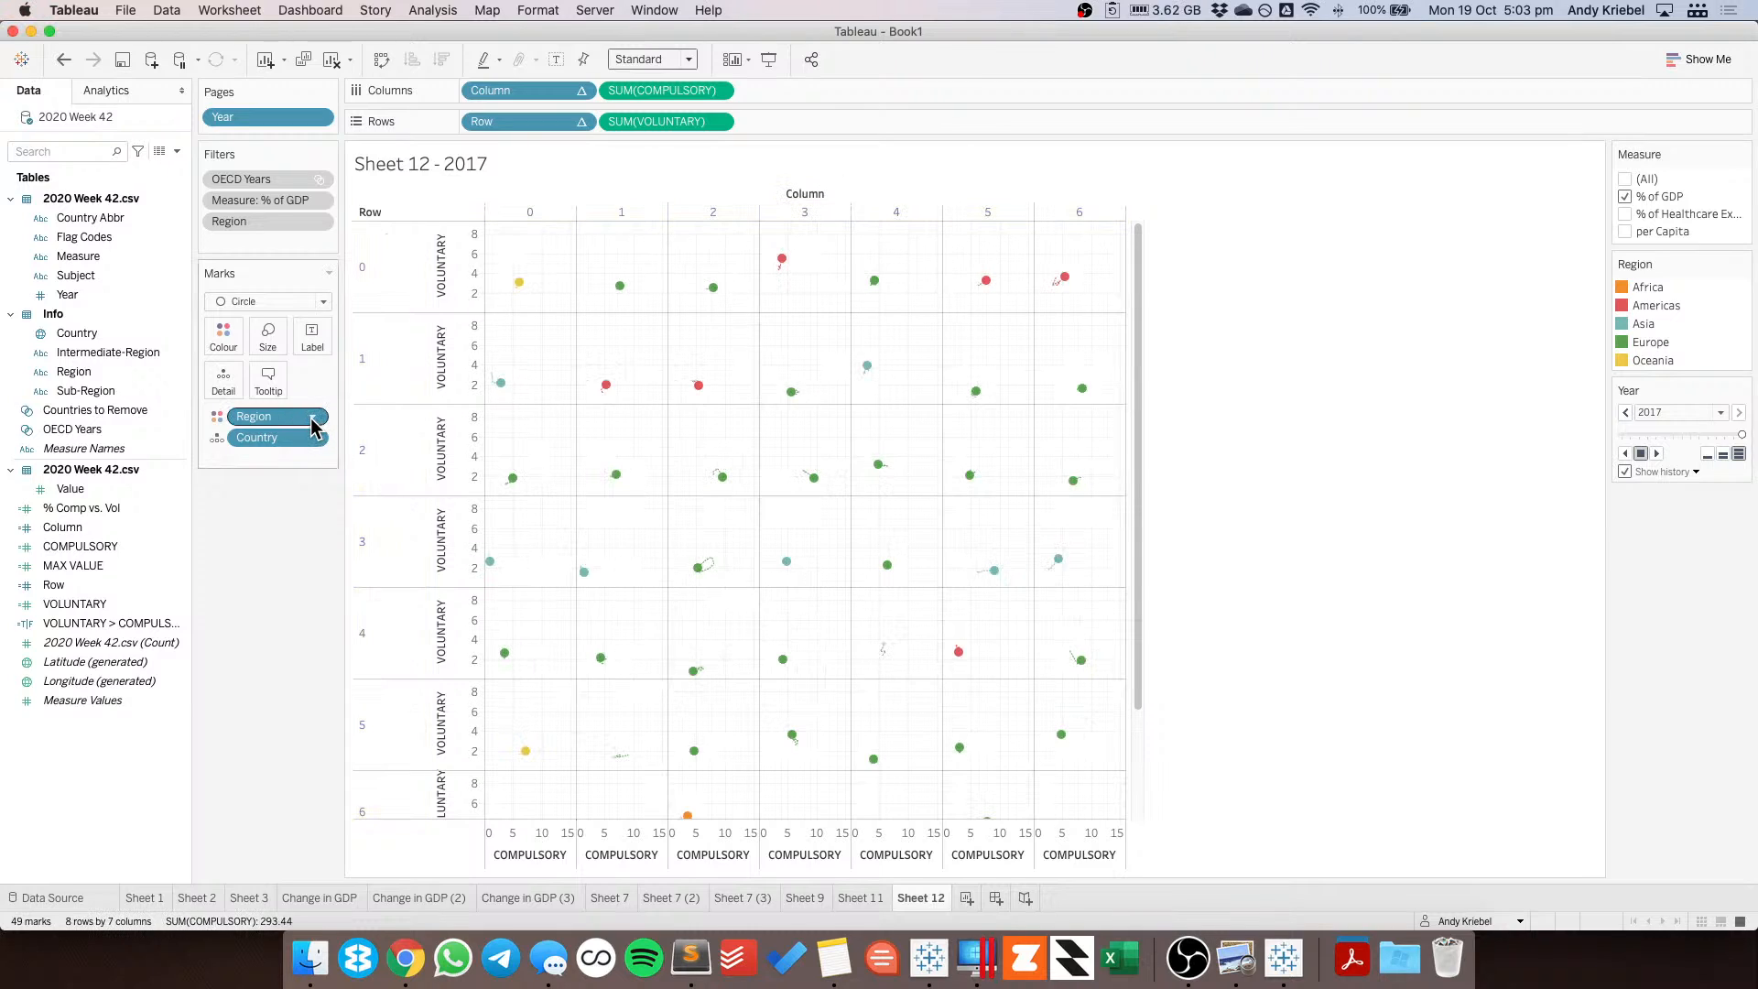
Look through the lower panels of the country grid, and remove the Column and Row fields from the view.
left_click_drag(1138, 677, 1141, 787)
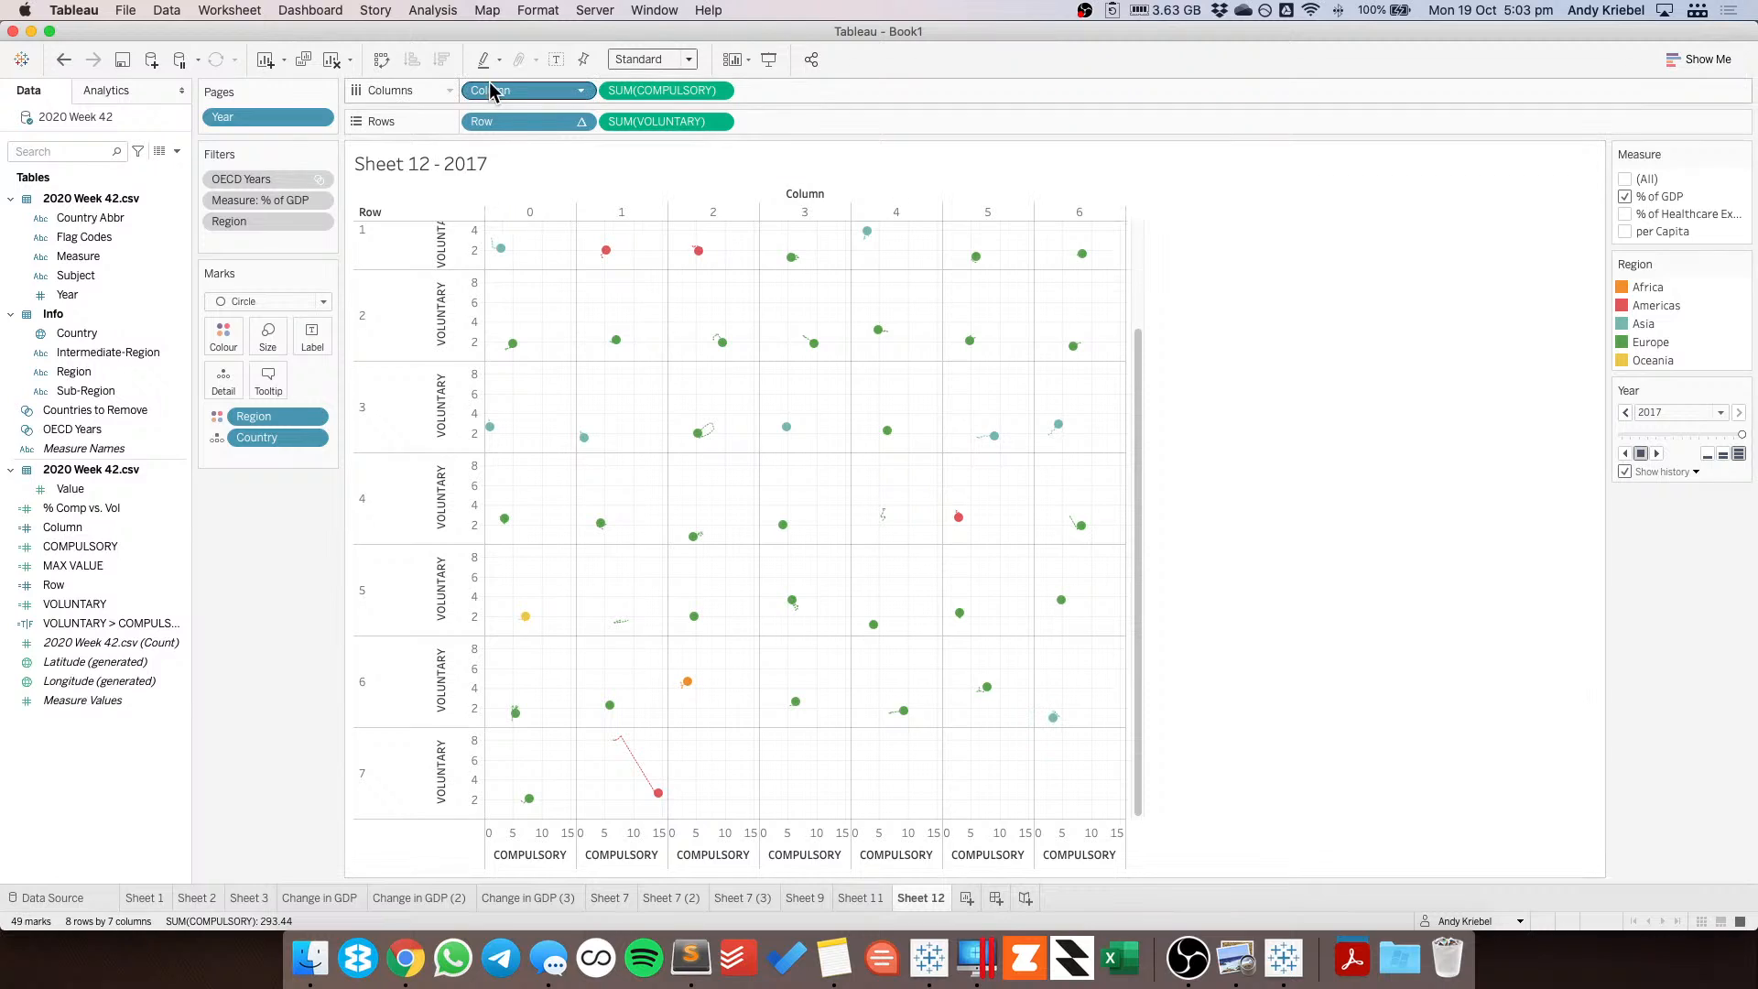
left_click_drag(495, 89, 275, 595)
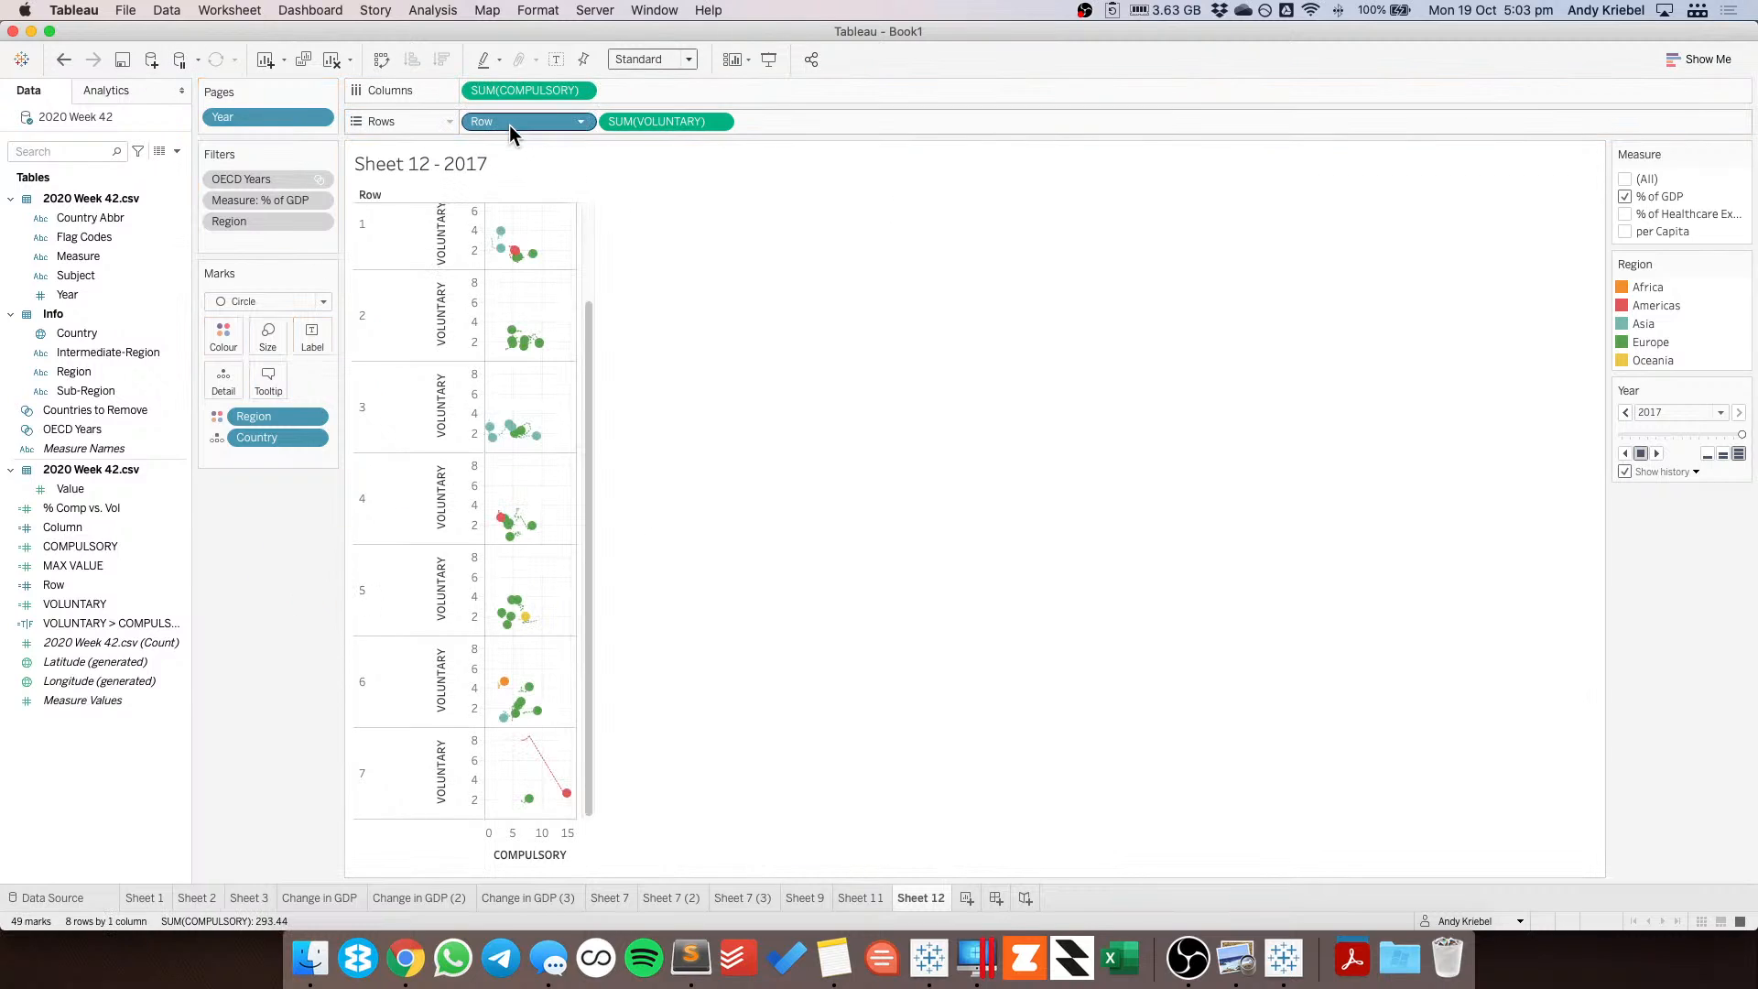
left_click_drag(509, 122, 247, 641)
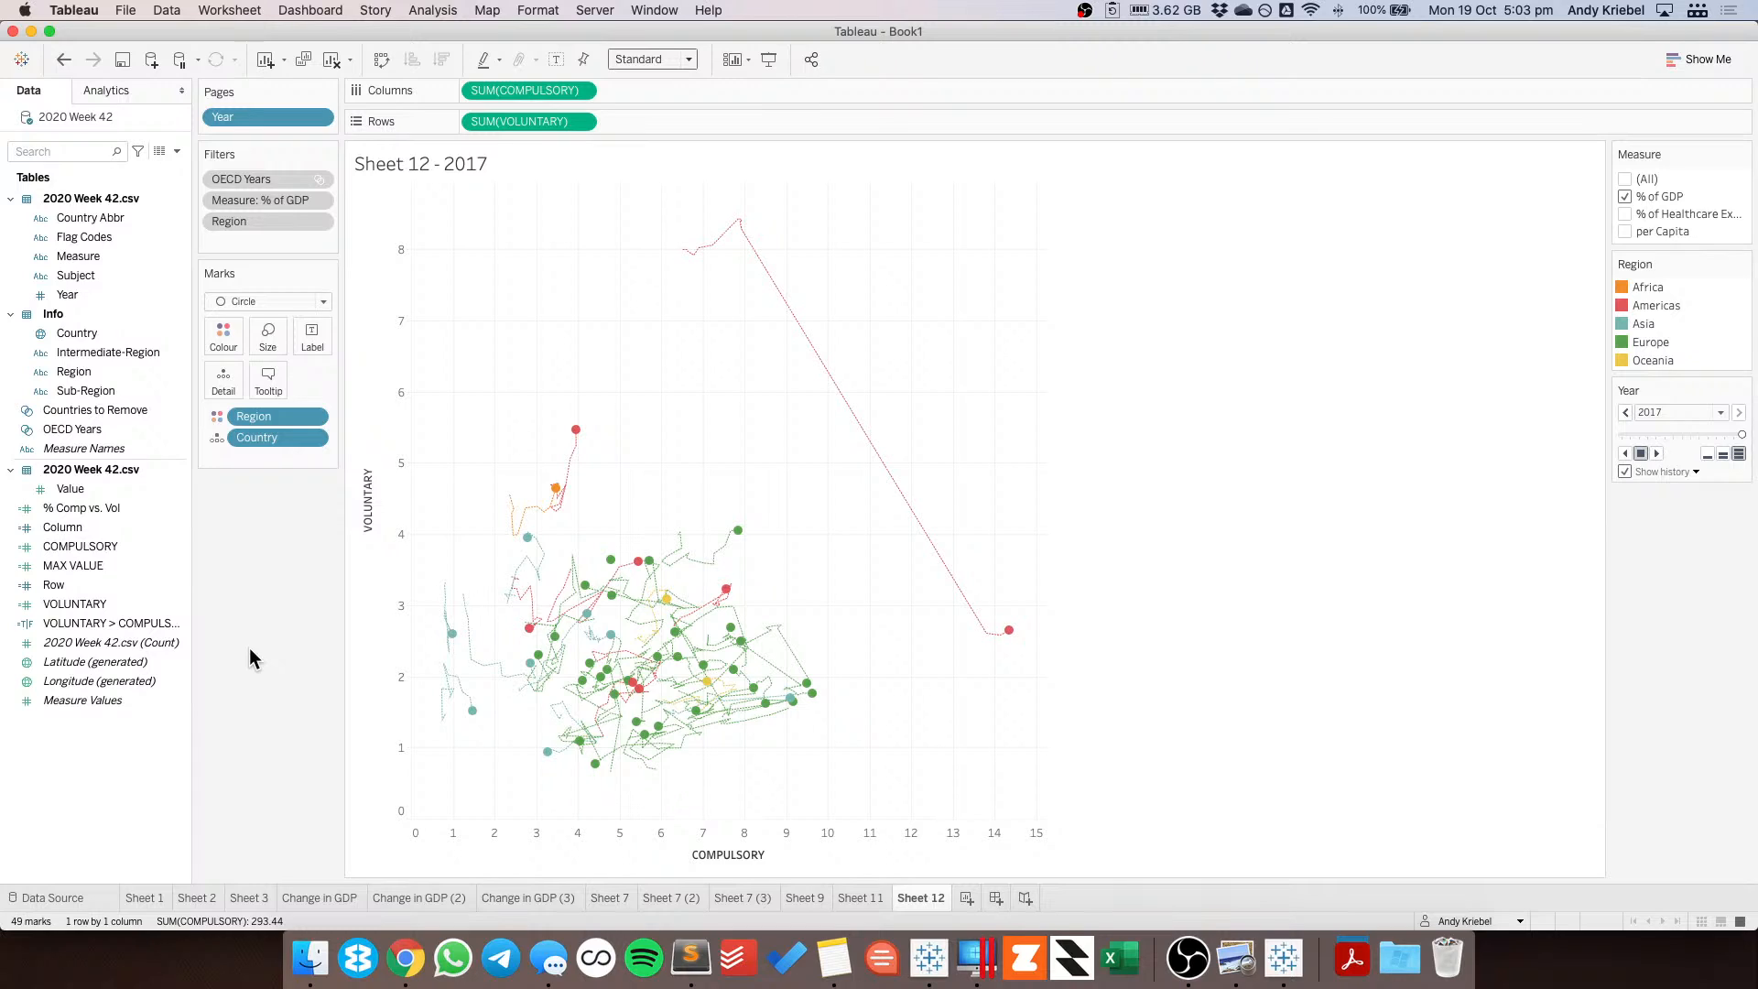
Create a new dashboard with a custom fixed size of 900 by 700 pixels.
left_click(997, 897)
left_click(95, 231)
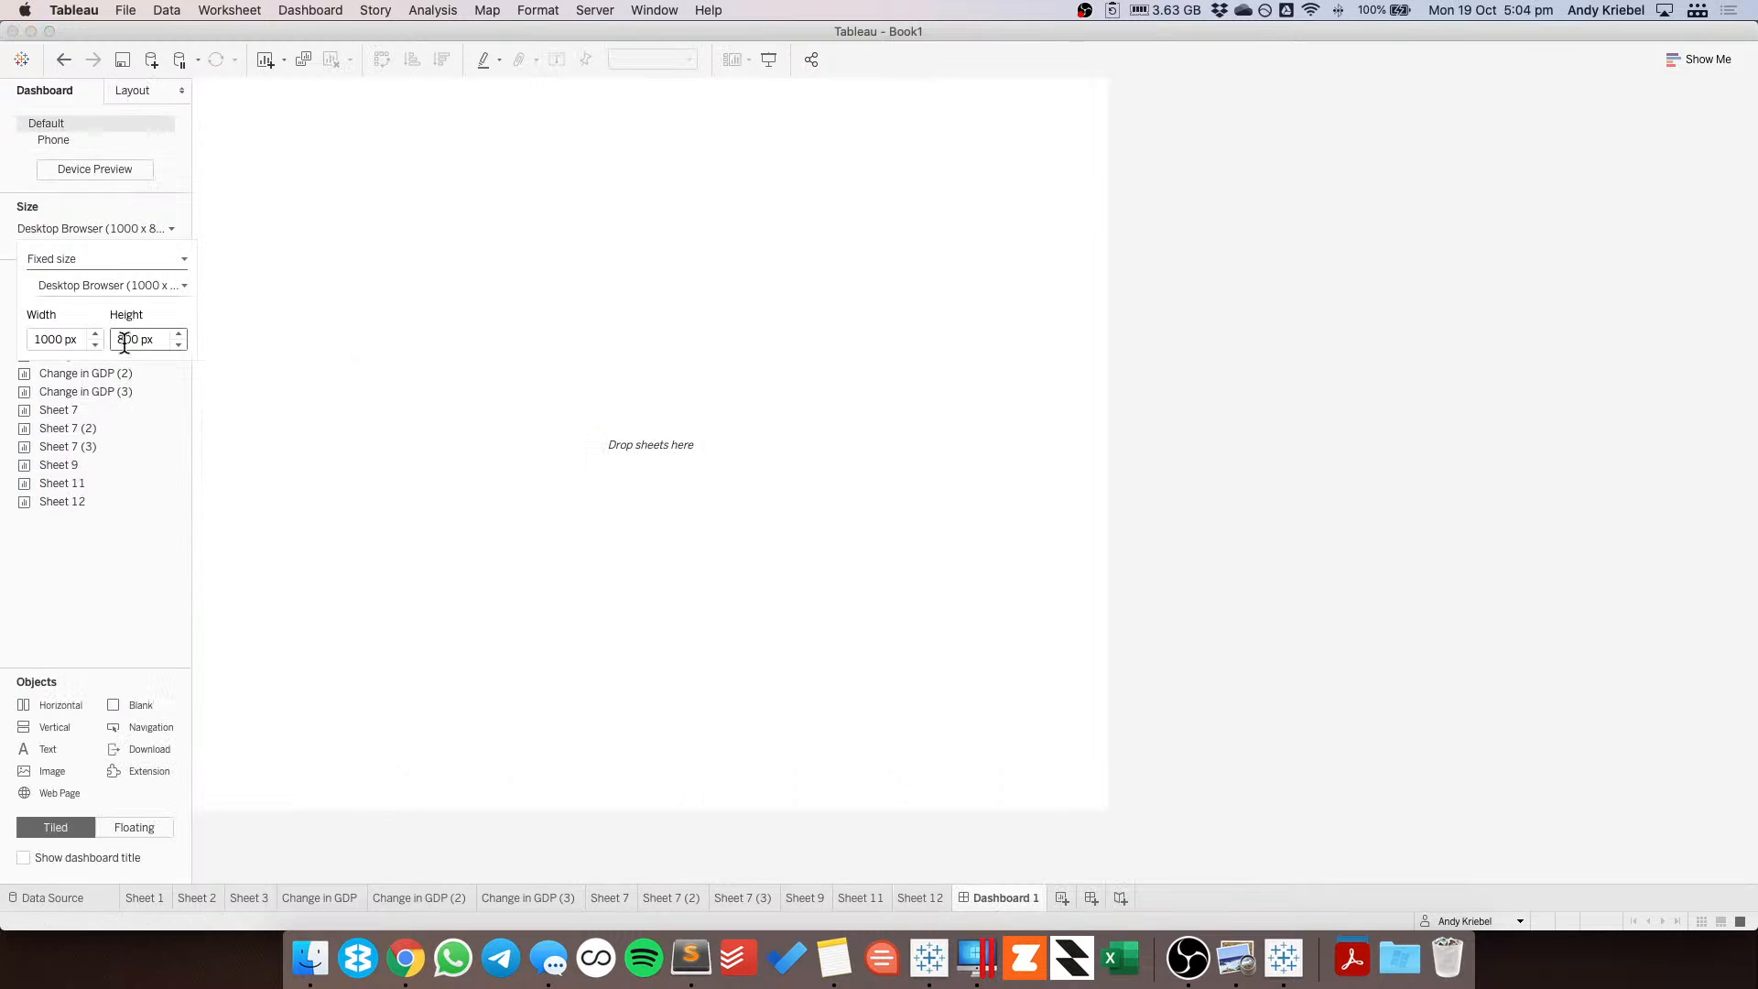
left_click(96, 344)
left_click(178, 344)
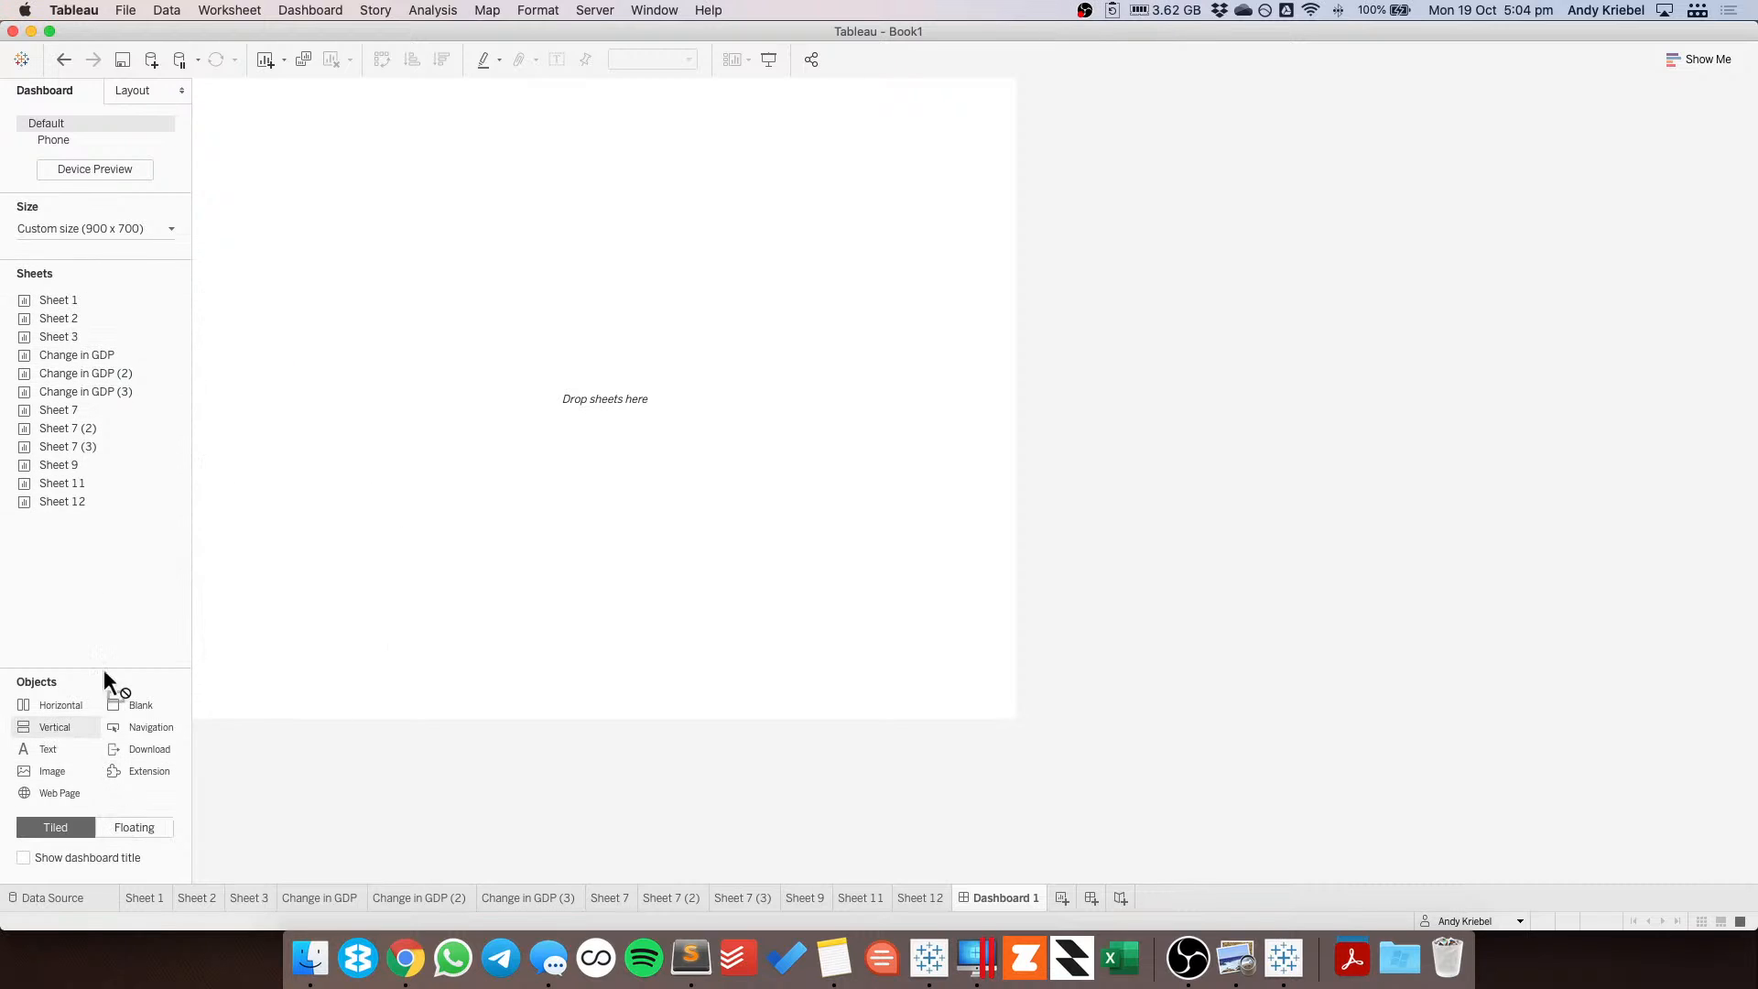
Add a floating vertical container to the empty dashboard.
left_click_drag(104, 671, 260, 142)
left_click(135, 826)
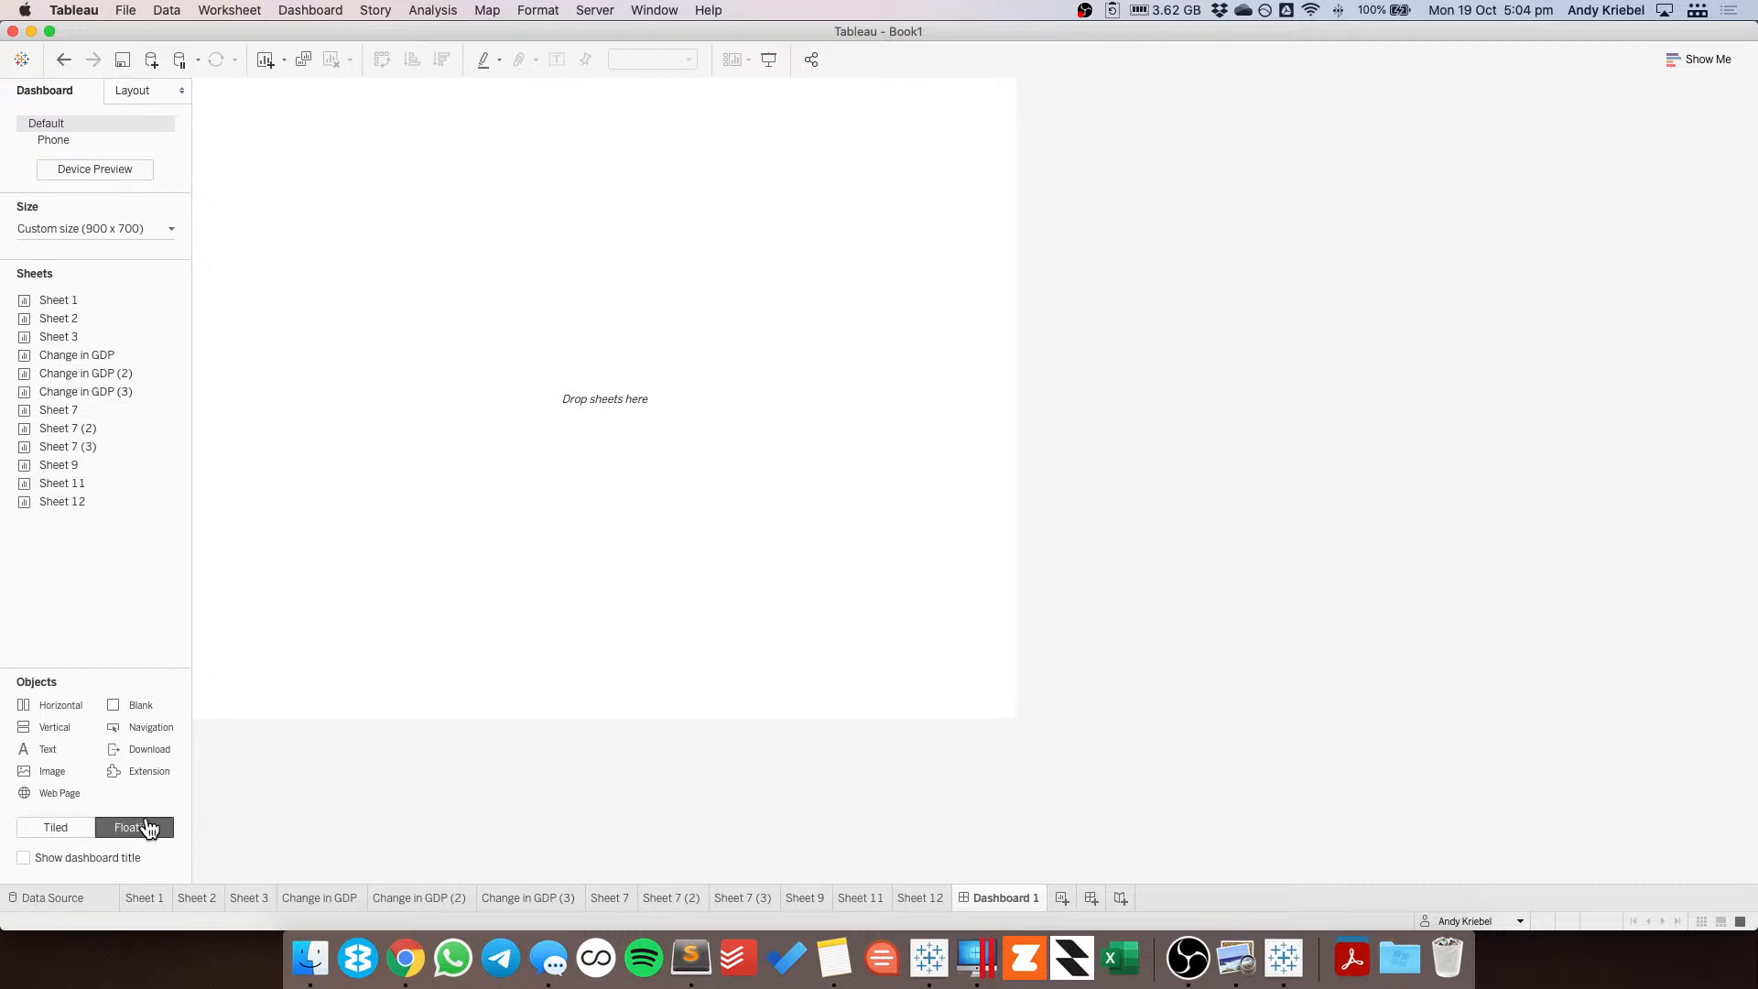
left_click_drag(61, 728, 223, 134)
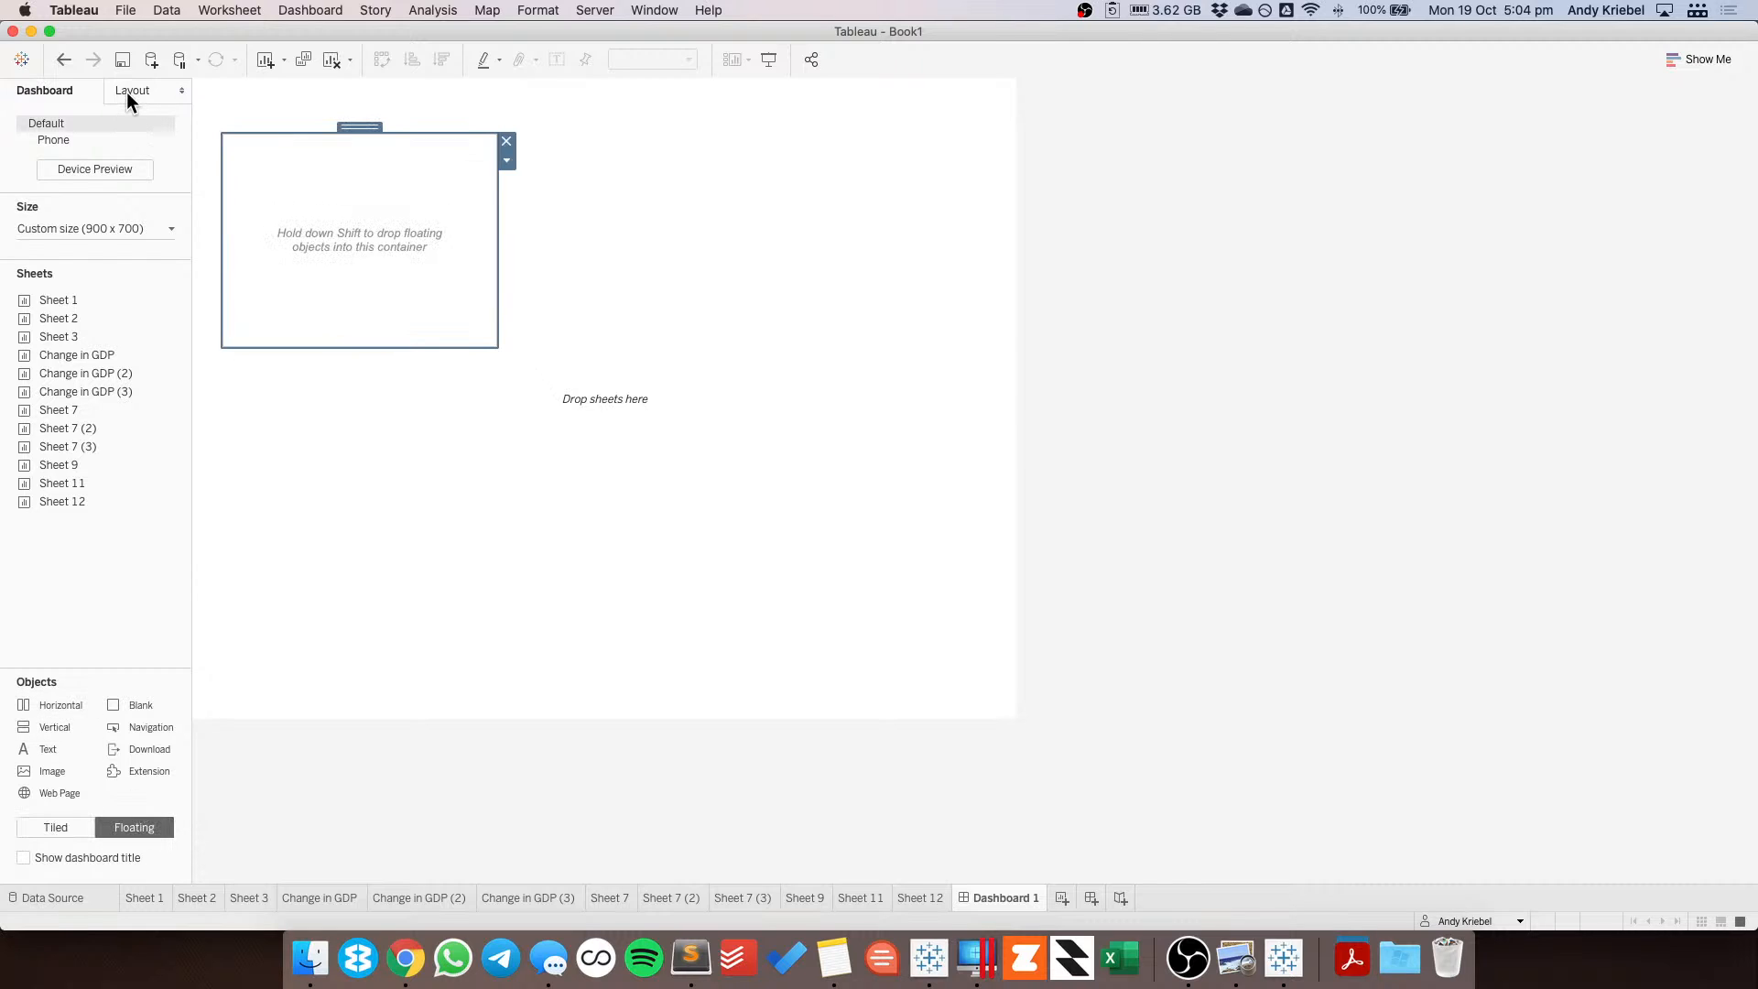
Position the vertical container at x 0, y 0 and size it to 900 wide by 700 high.
left_click(128, 91)
left_click(51, 244)
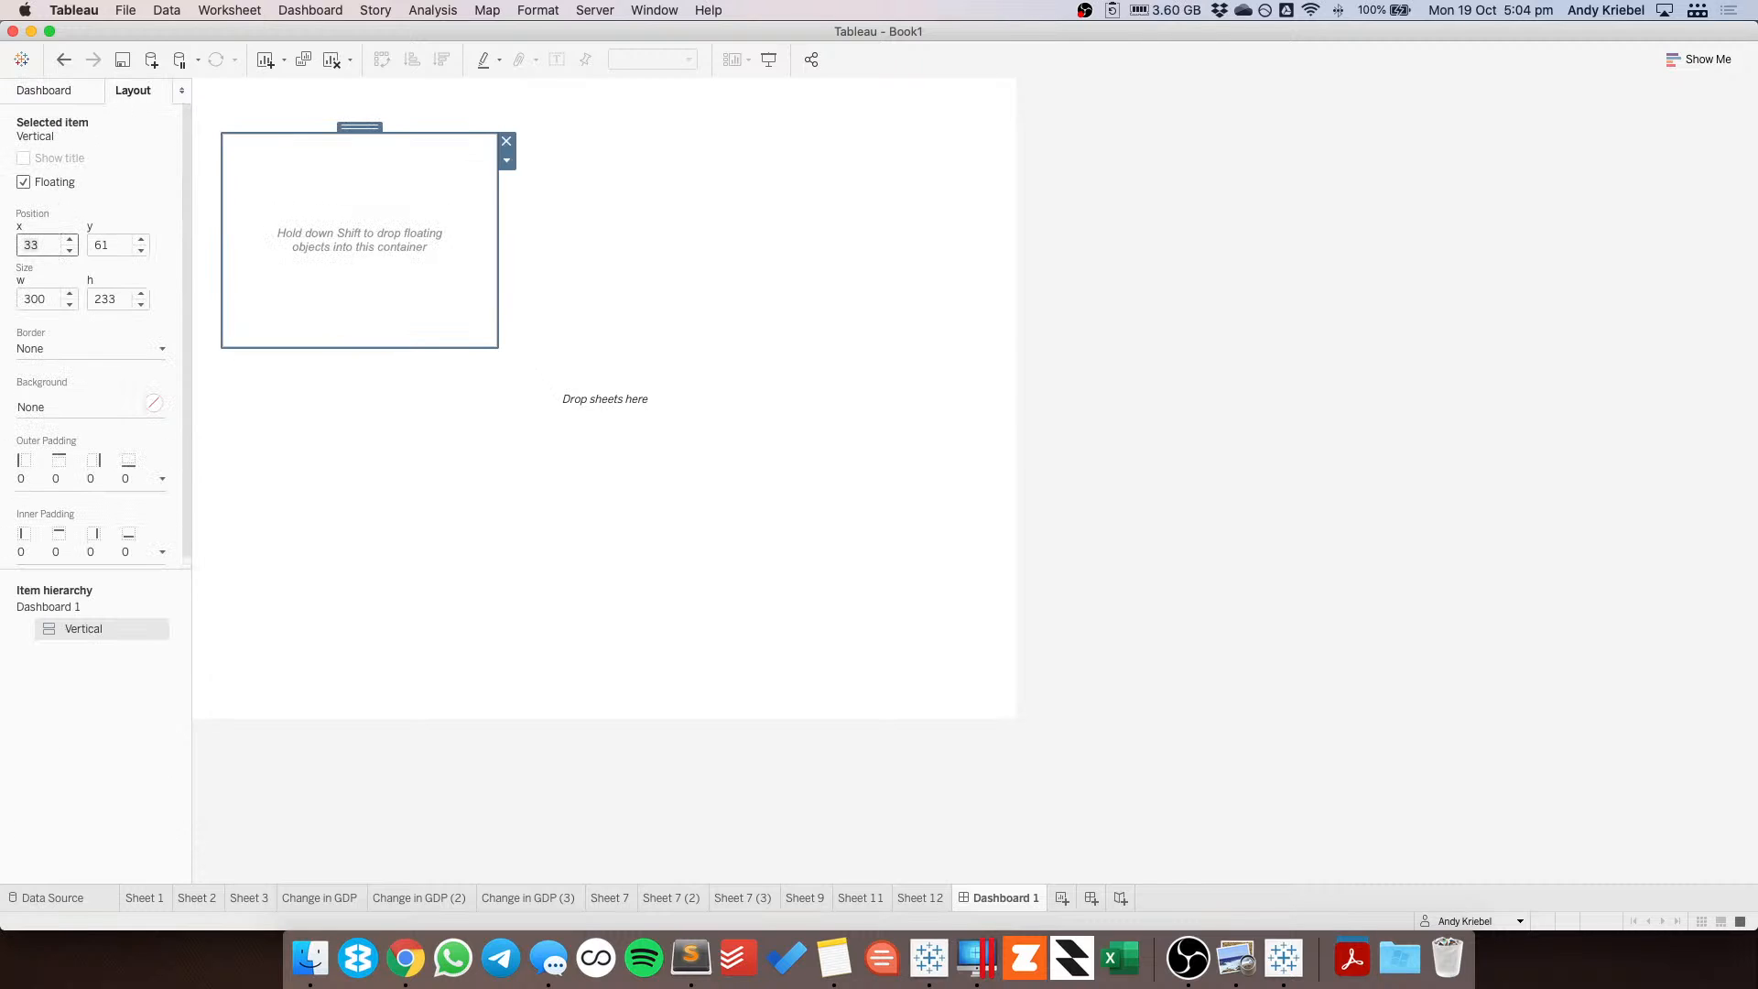
type("0")
key("Tab")
type("0")
key("Tab")
type("9")
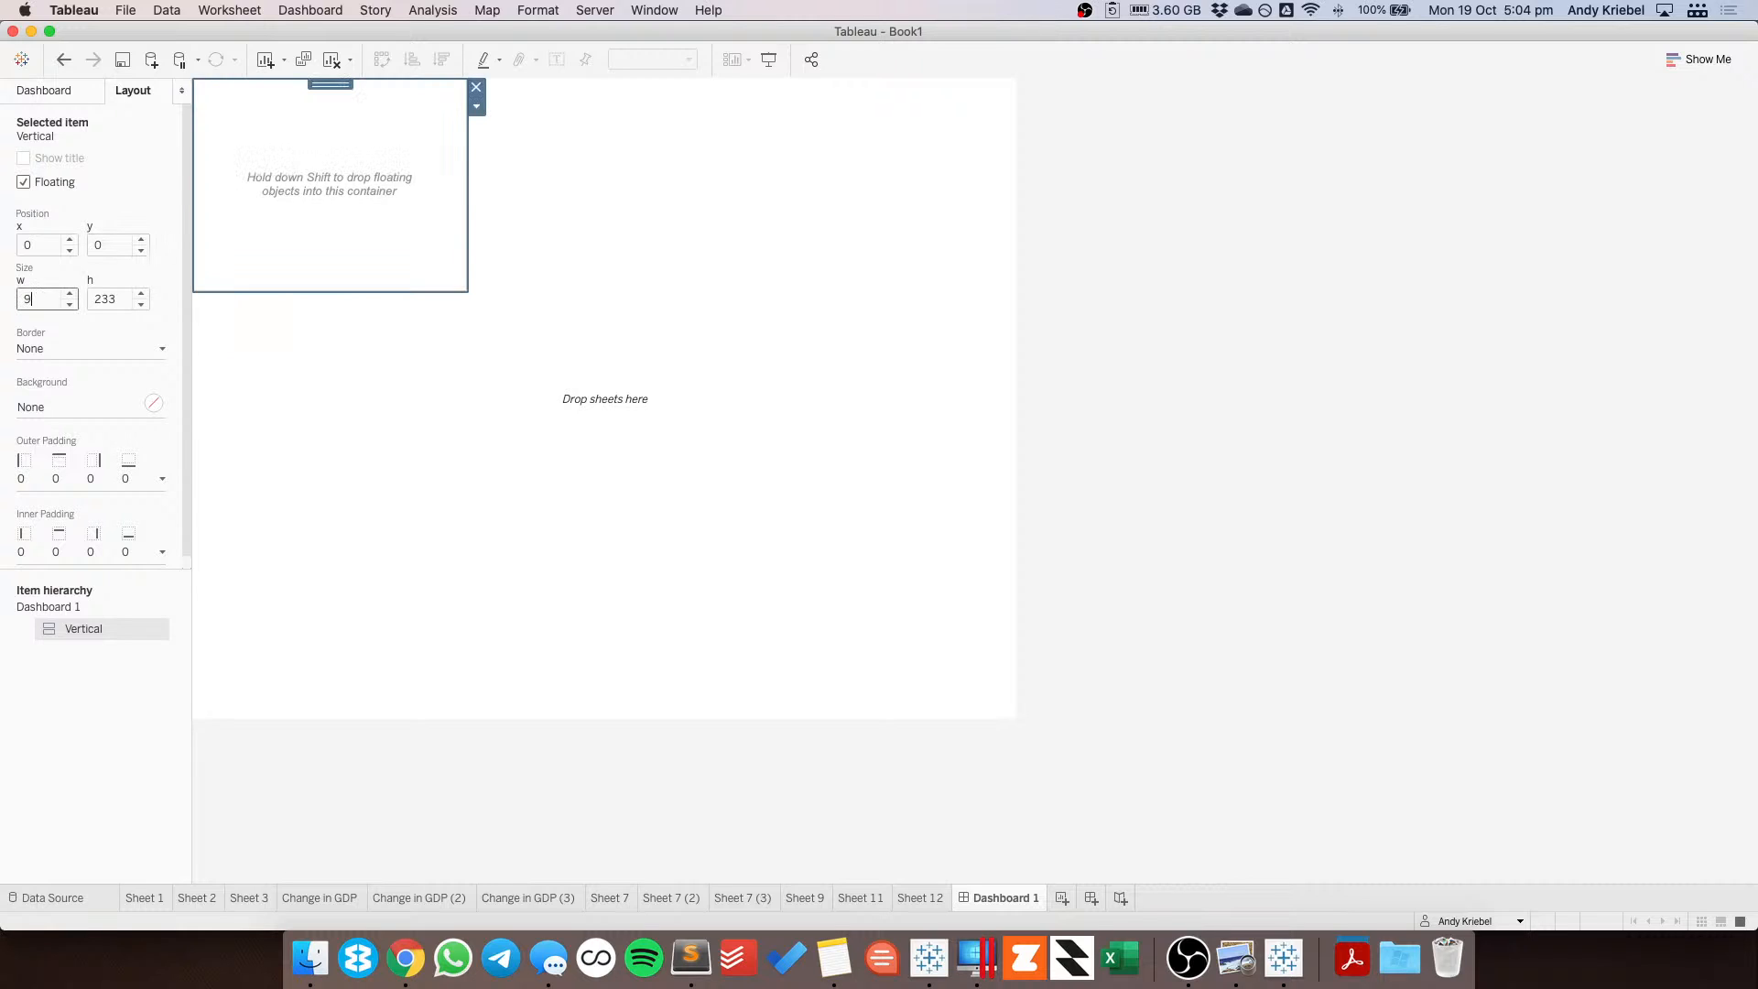
type("00")
key("Tab")
type("700")
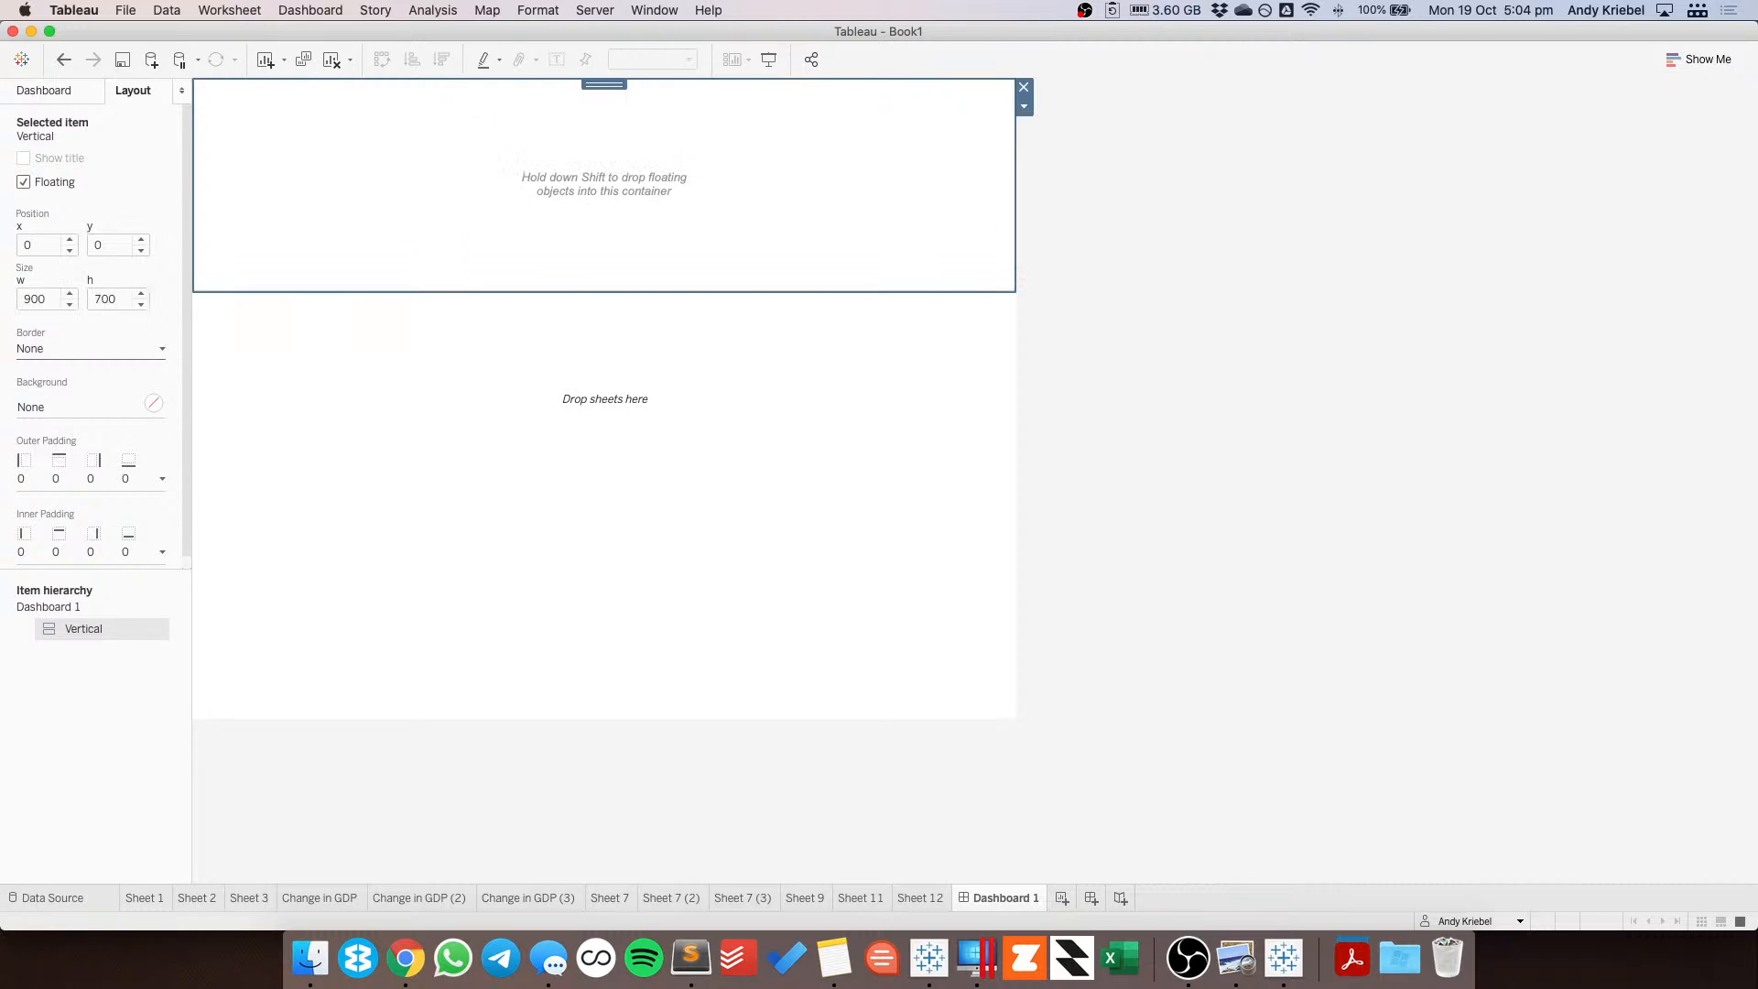
key("Return")
Add a tiled text object reading TITLE to the vertical container, with font size 18 and a near-black colour.
left_click(41, 92)
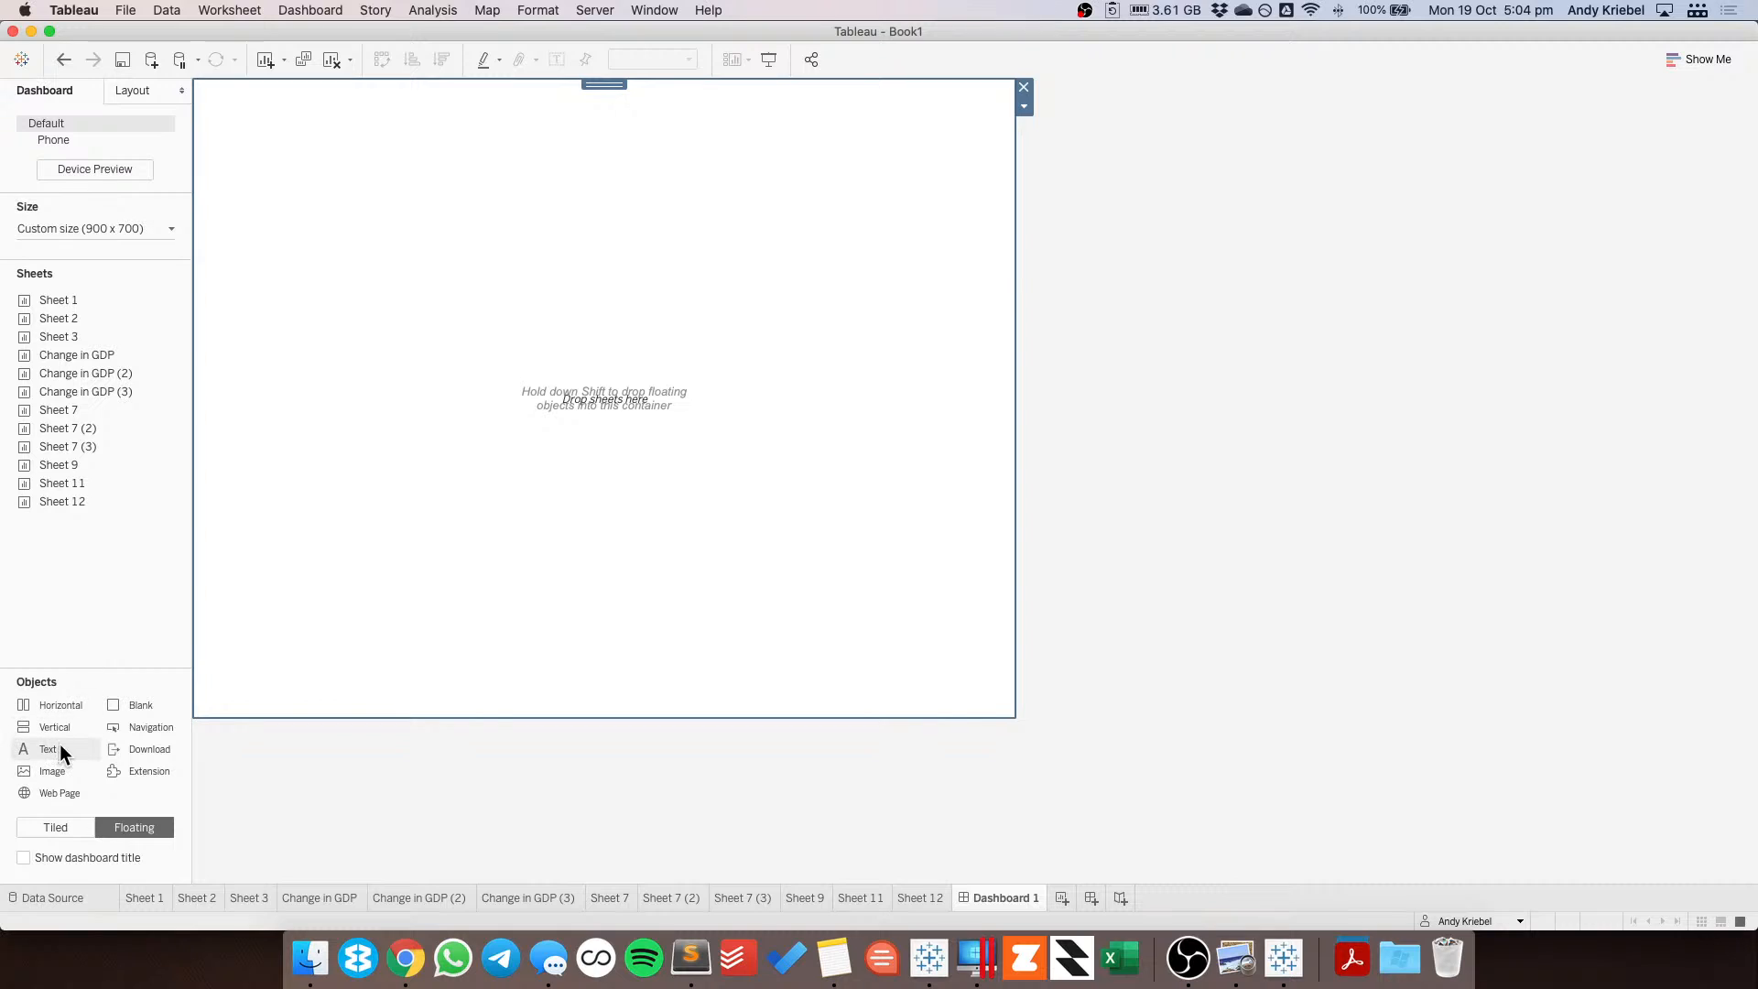
left_click(57, 827)
left_click_drag(58, 743, 652, 266)
type("TITLE")
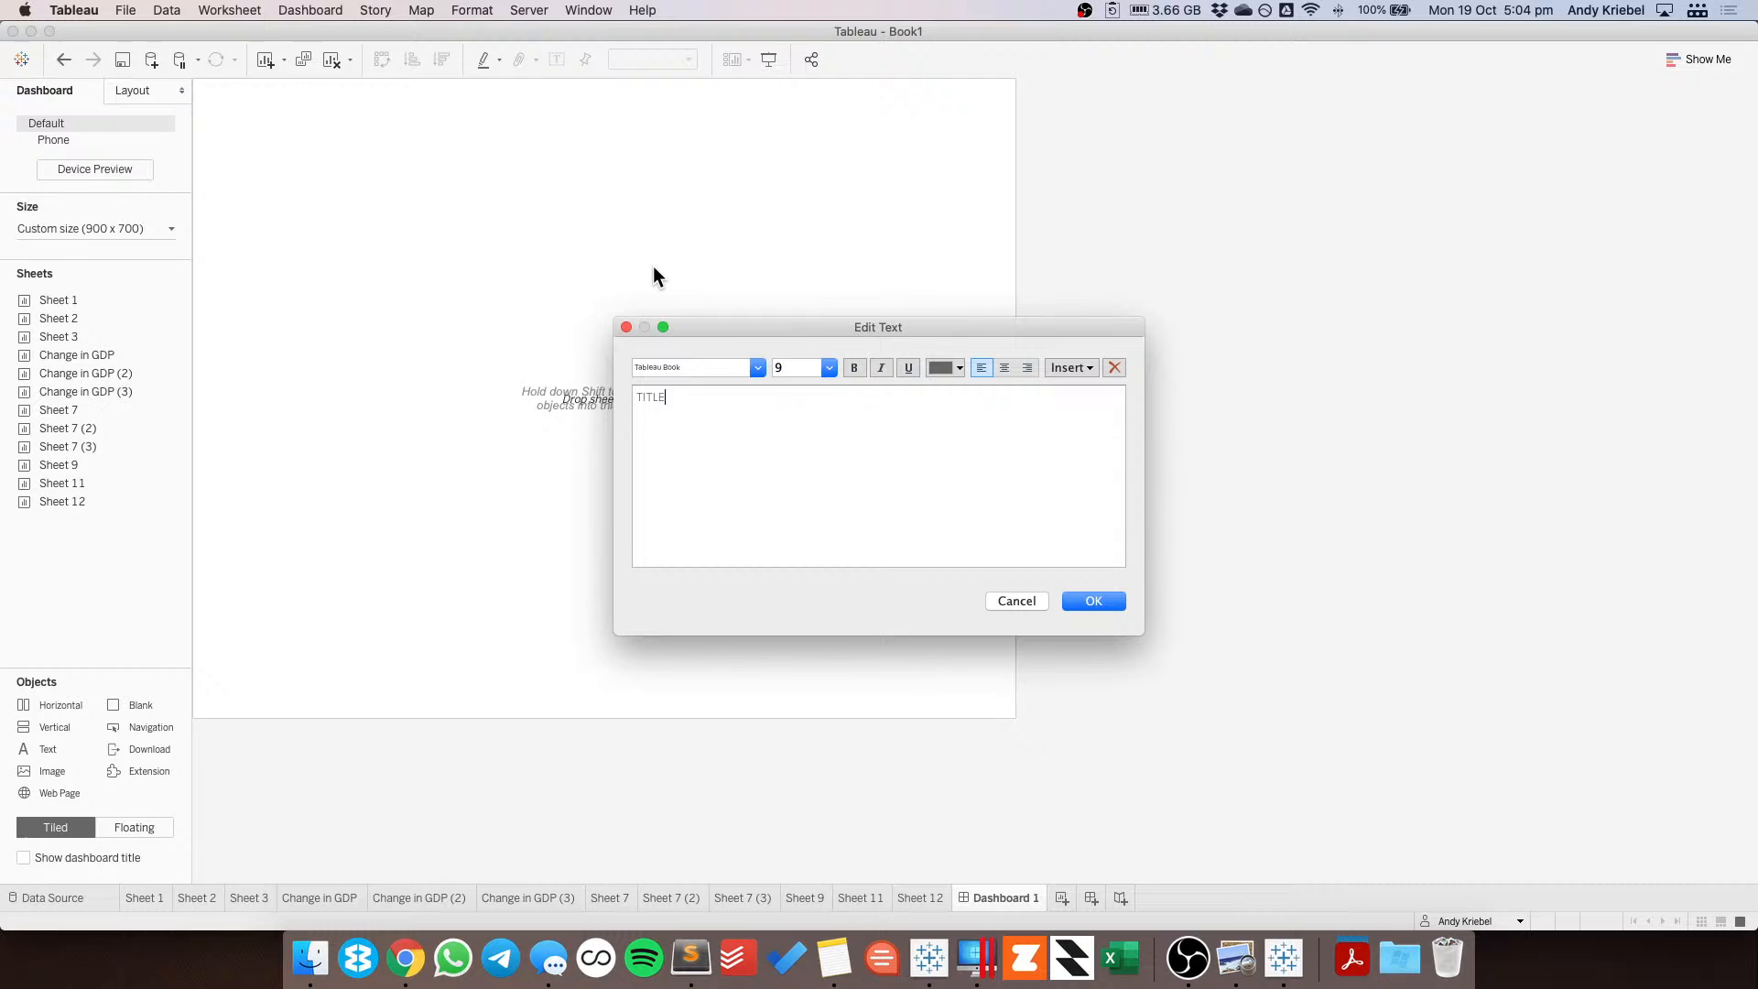
key("super+a")
left_click(828, 371)
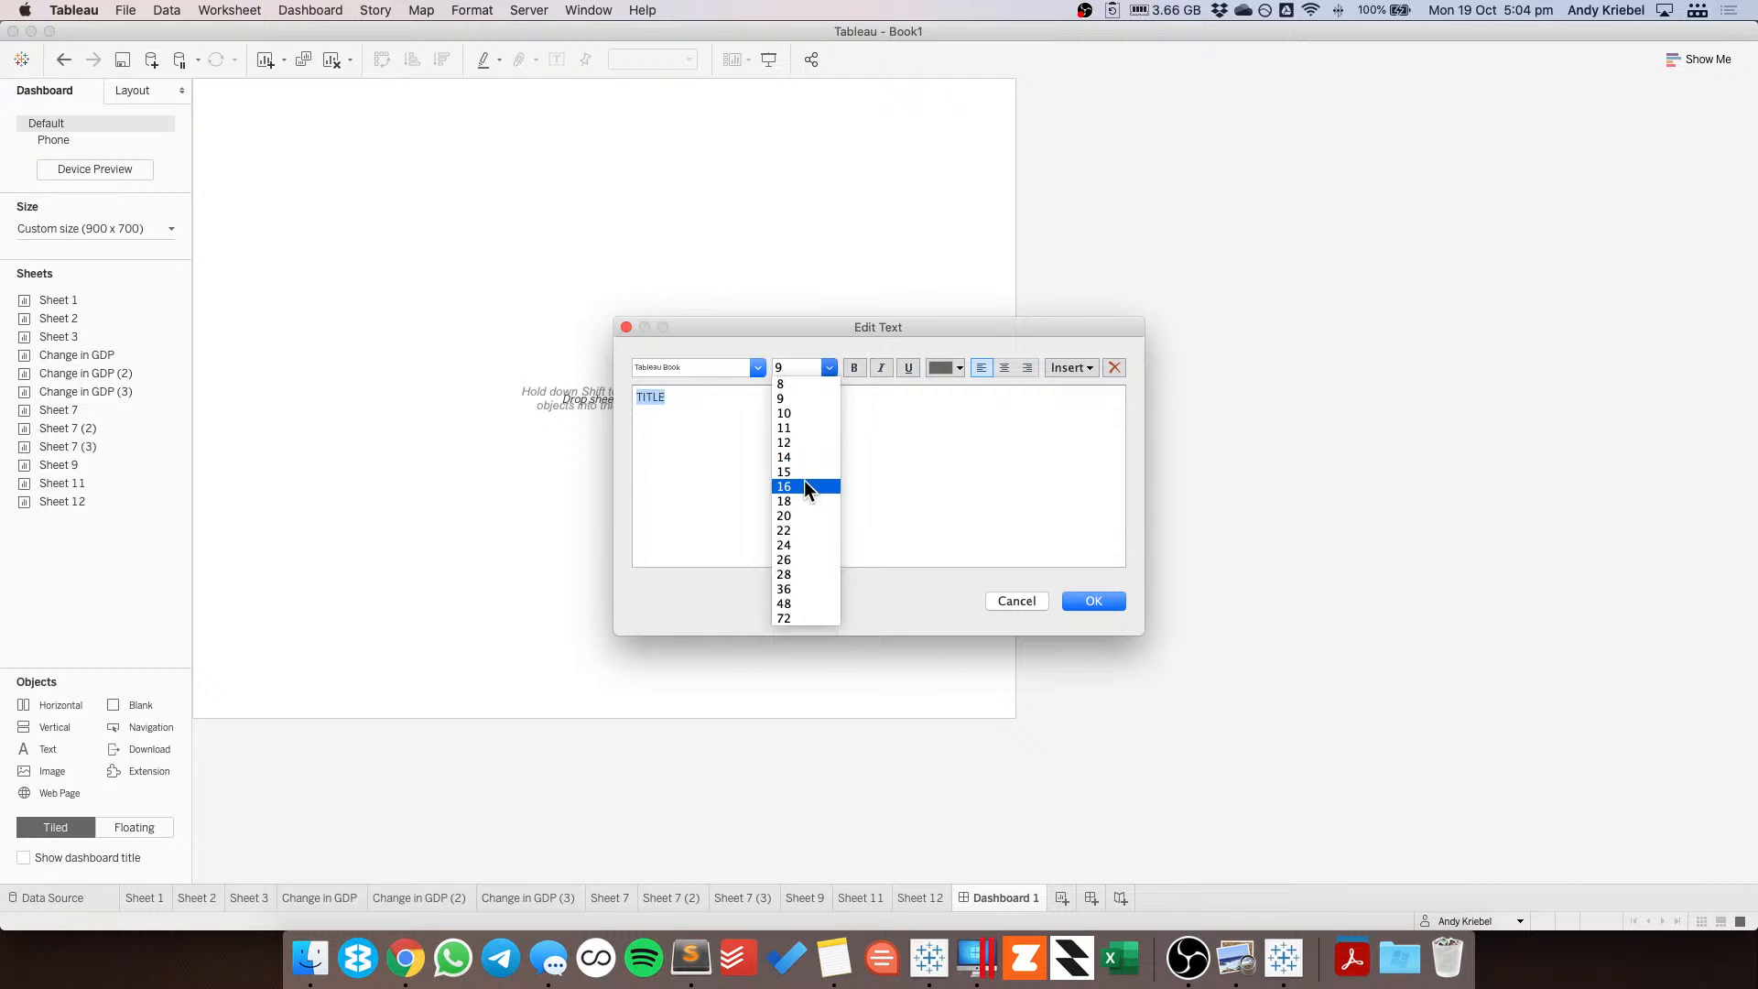
left_click(800, 500)
left_click(953, 370)
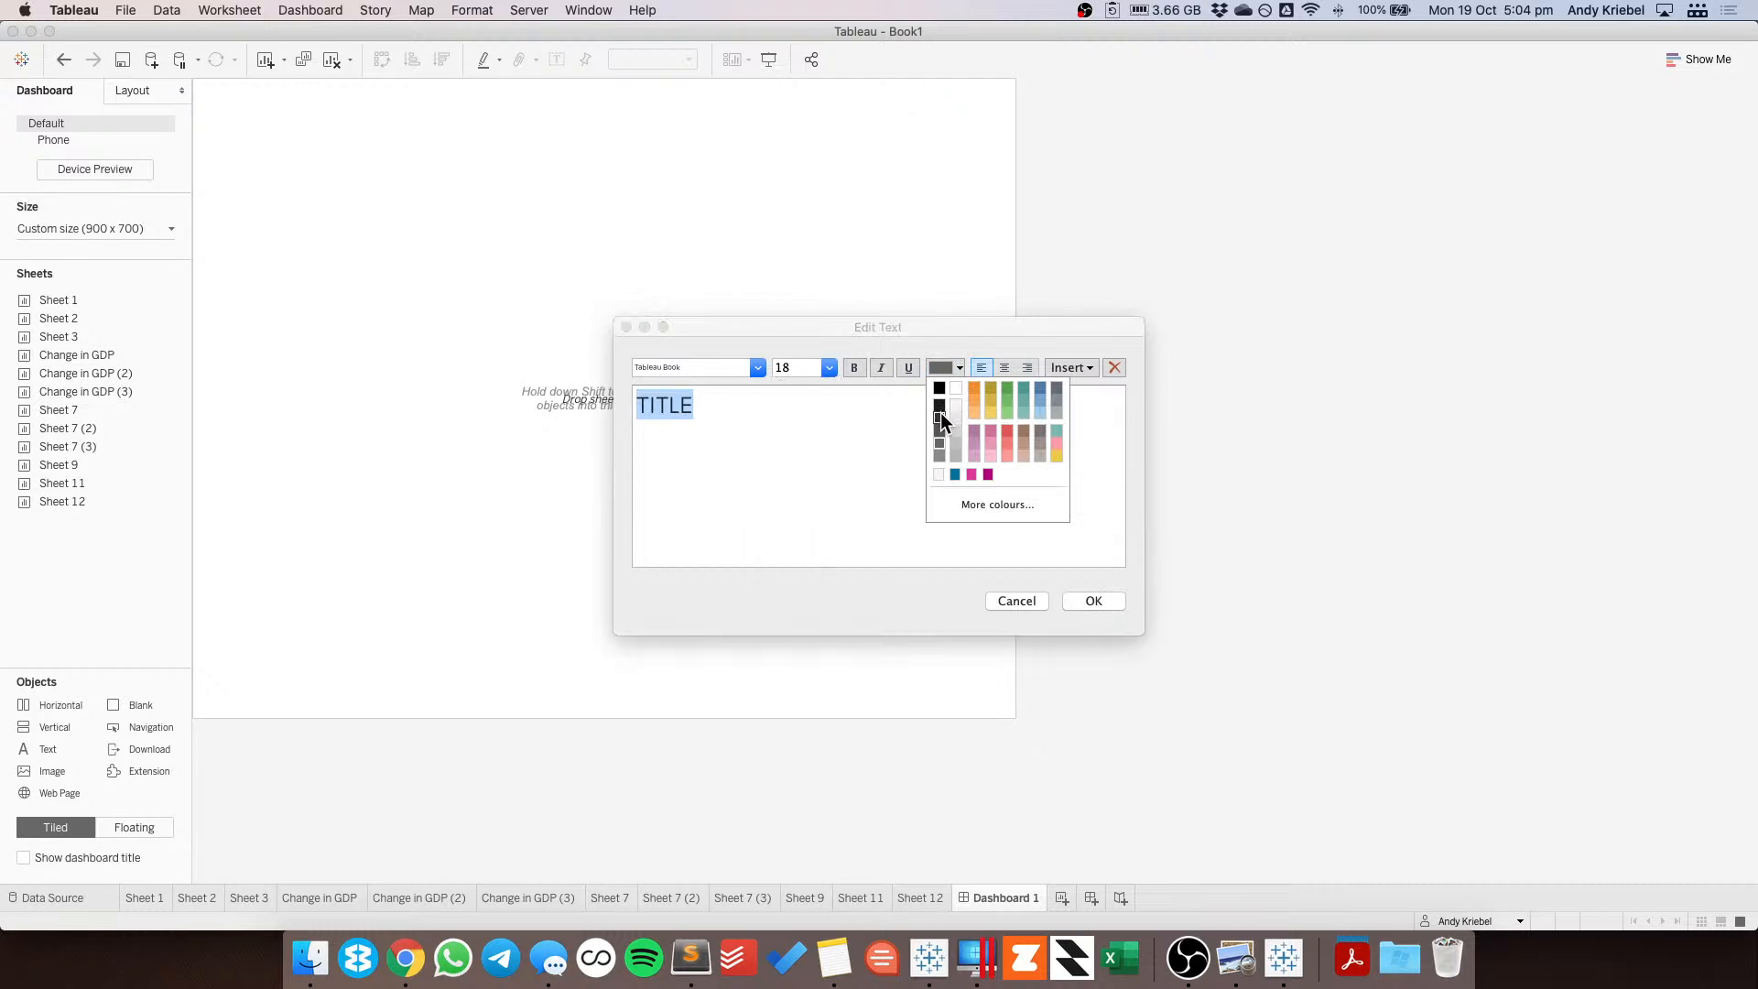
left_click(941, 412)
left_click(1091, 601)
left_click(541, 416)
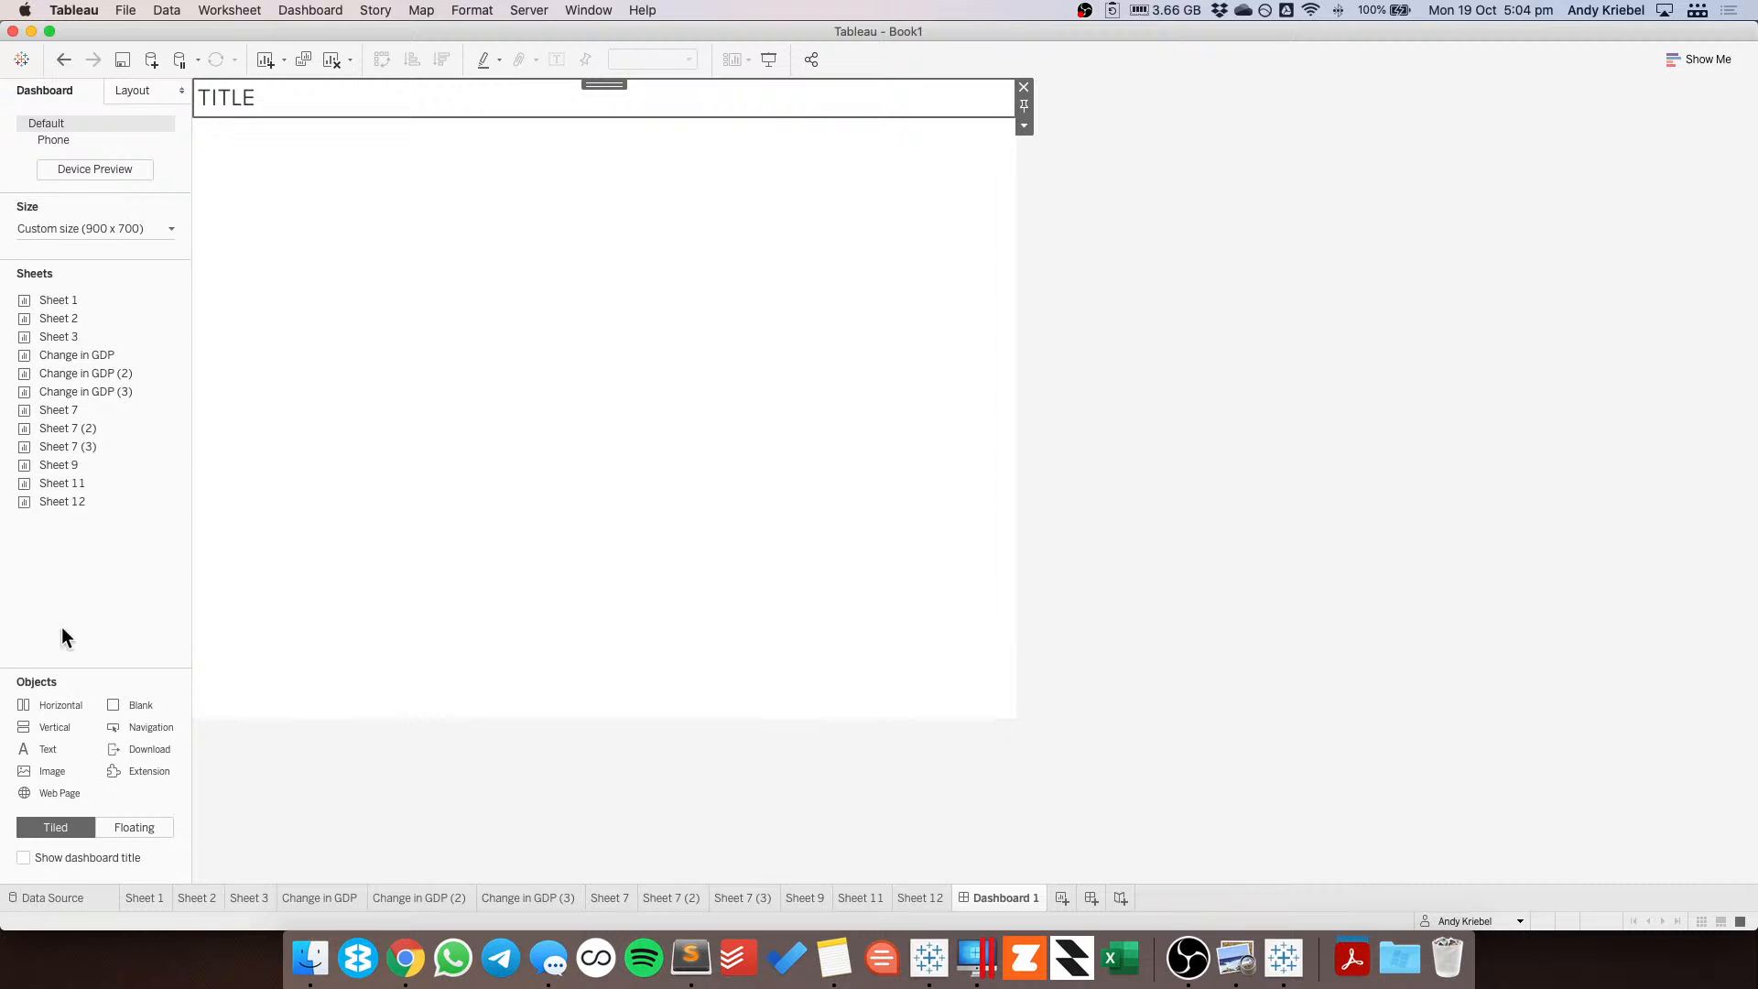
Add two blank objects below the title and set the upper blank's height to 10 pixels.
left_click_drag(113, 707, 334, 114)
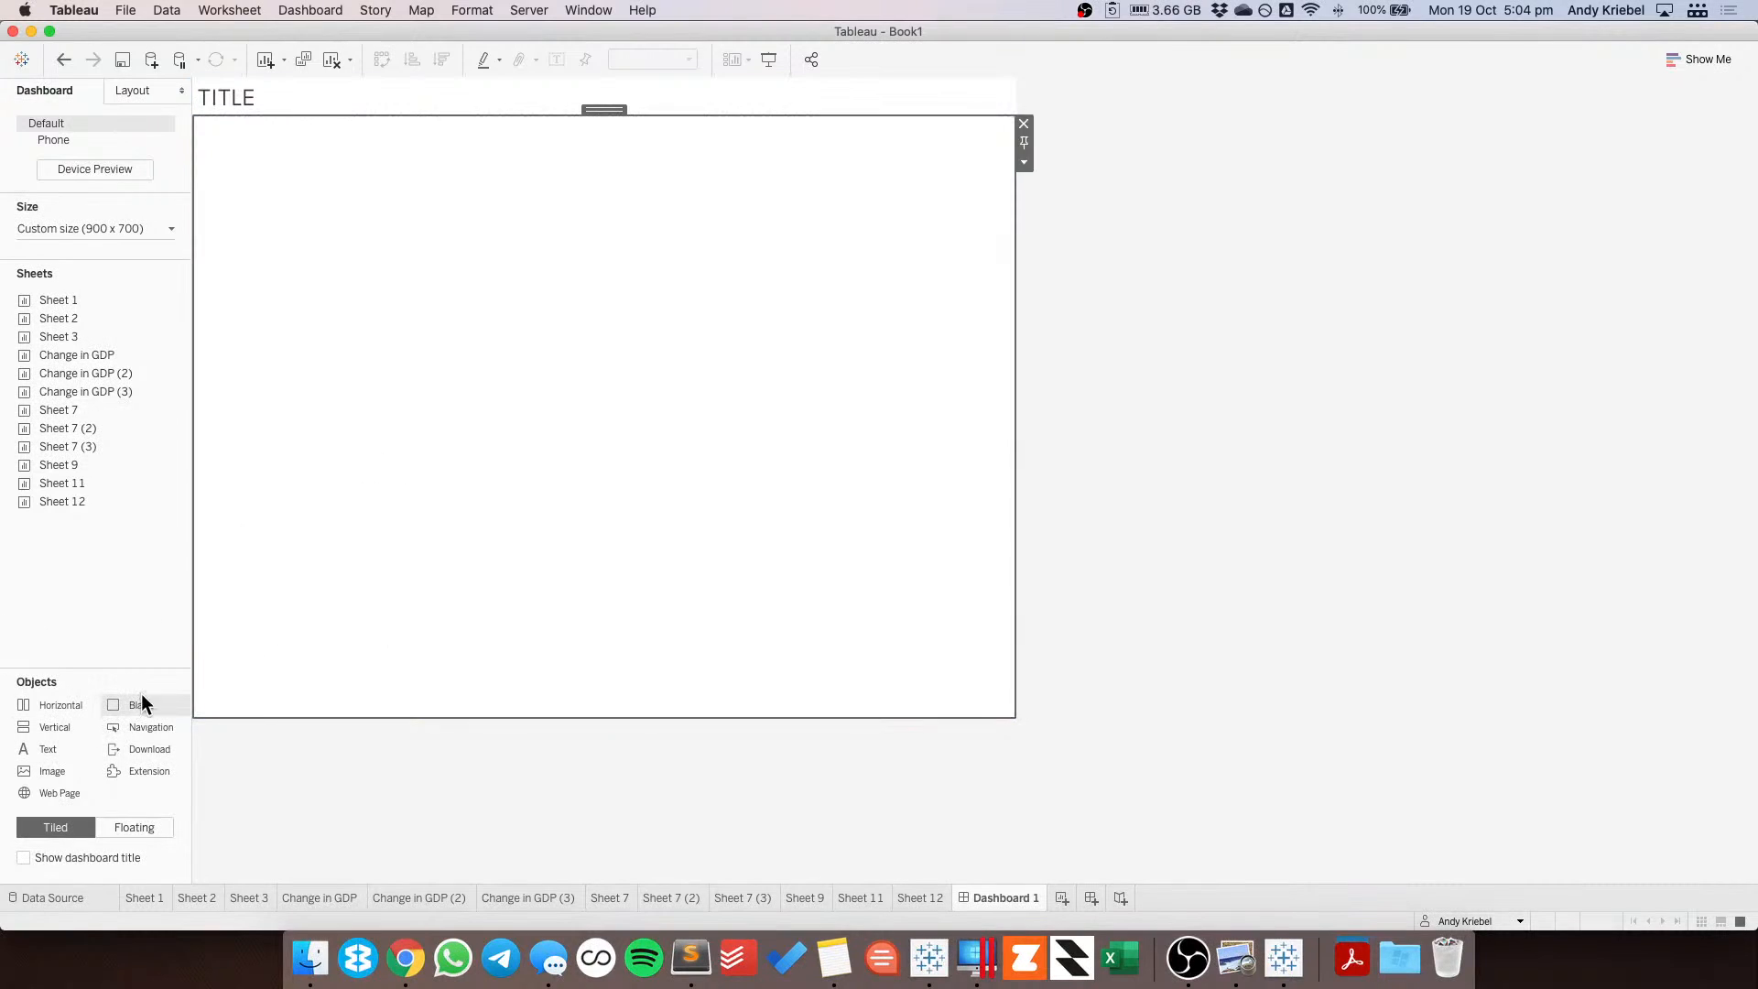
left_click_drag(141, 698, 404, 179)
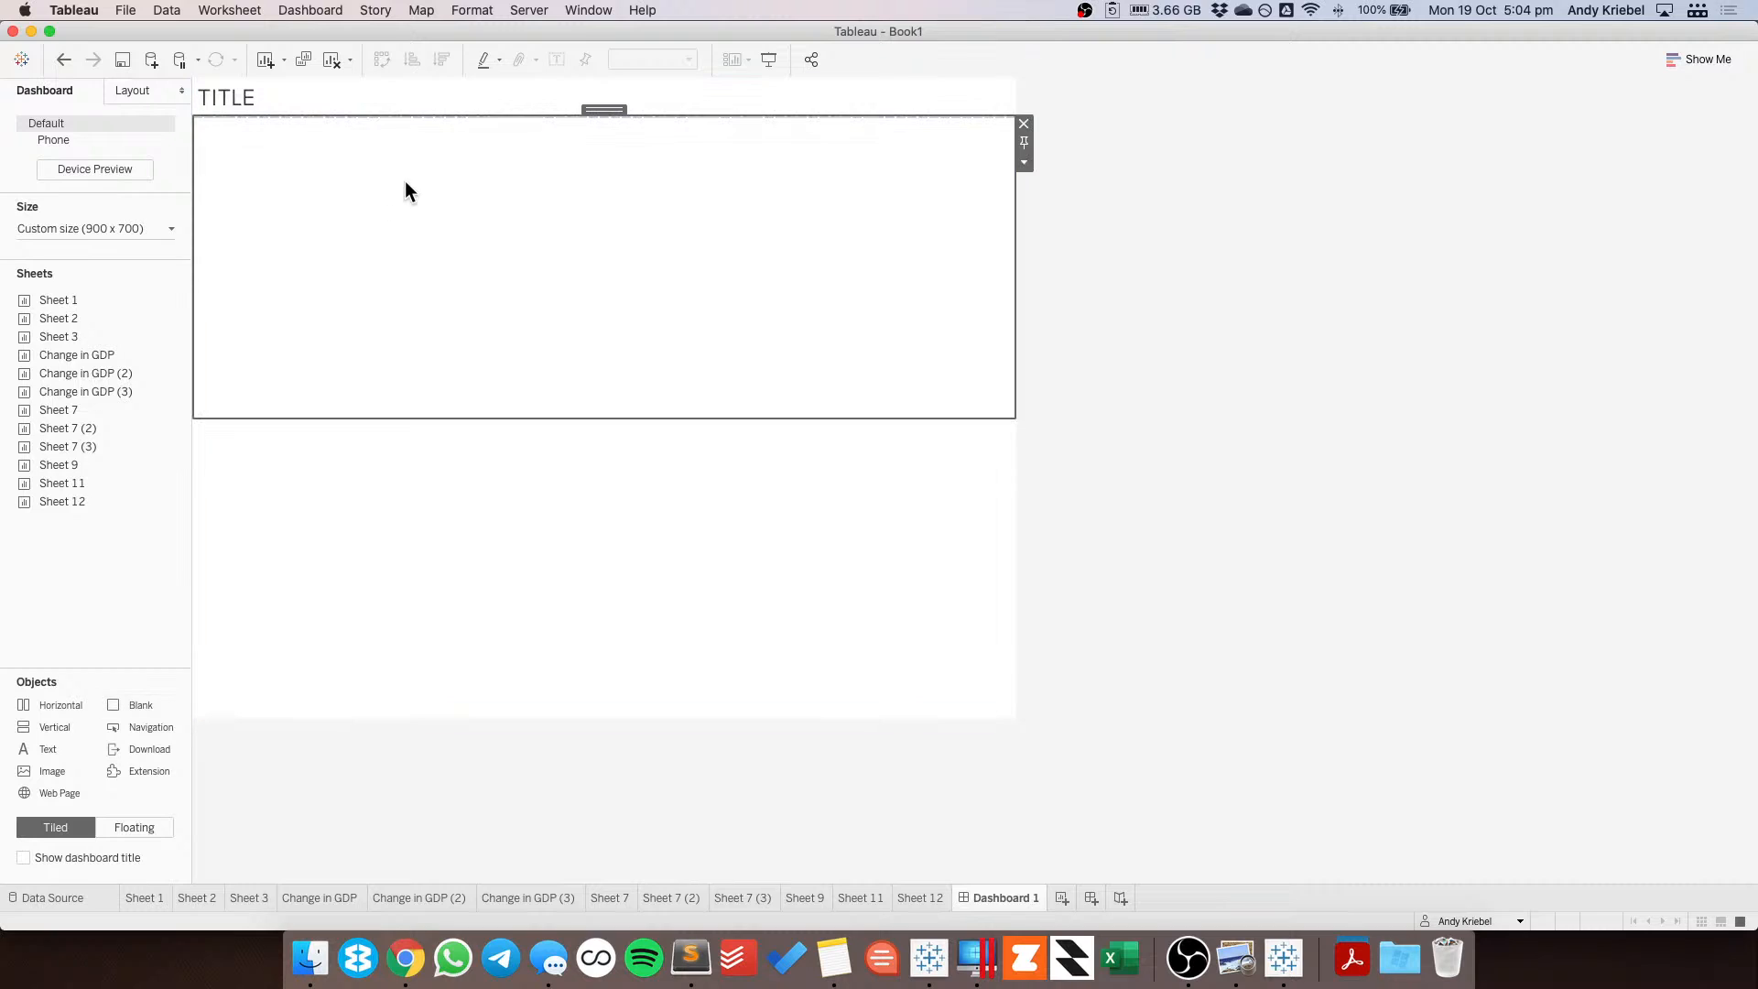
left_click(1026, 164)
left_click(1051, 216)
type("10")
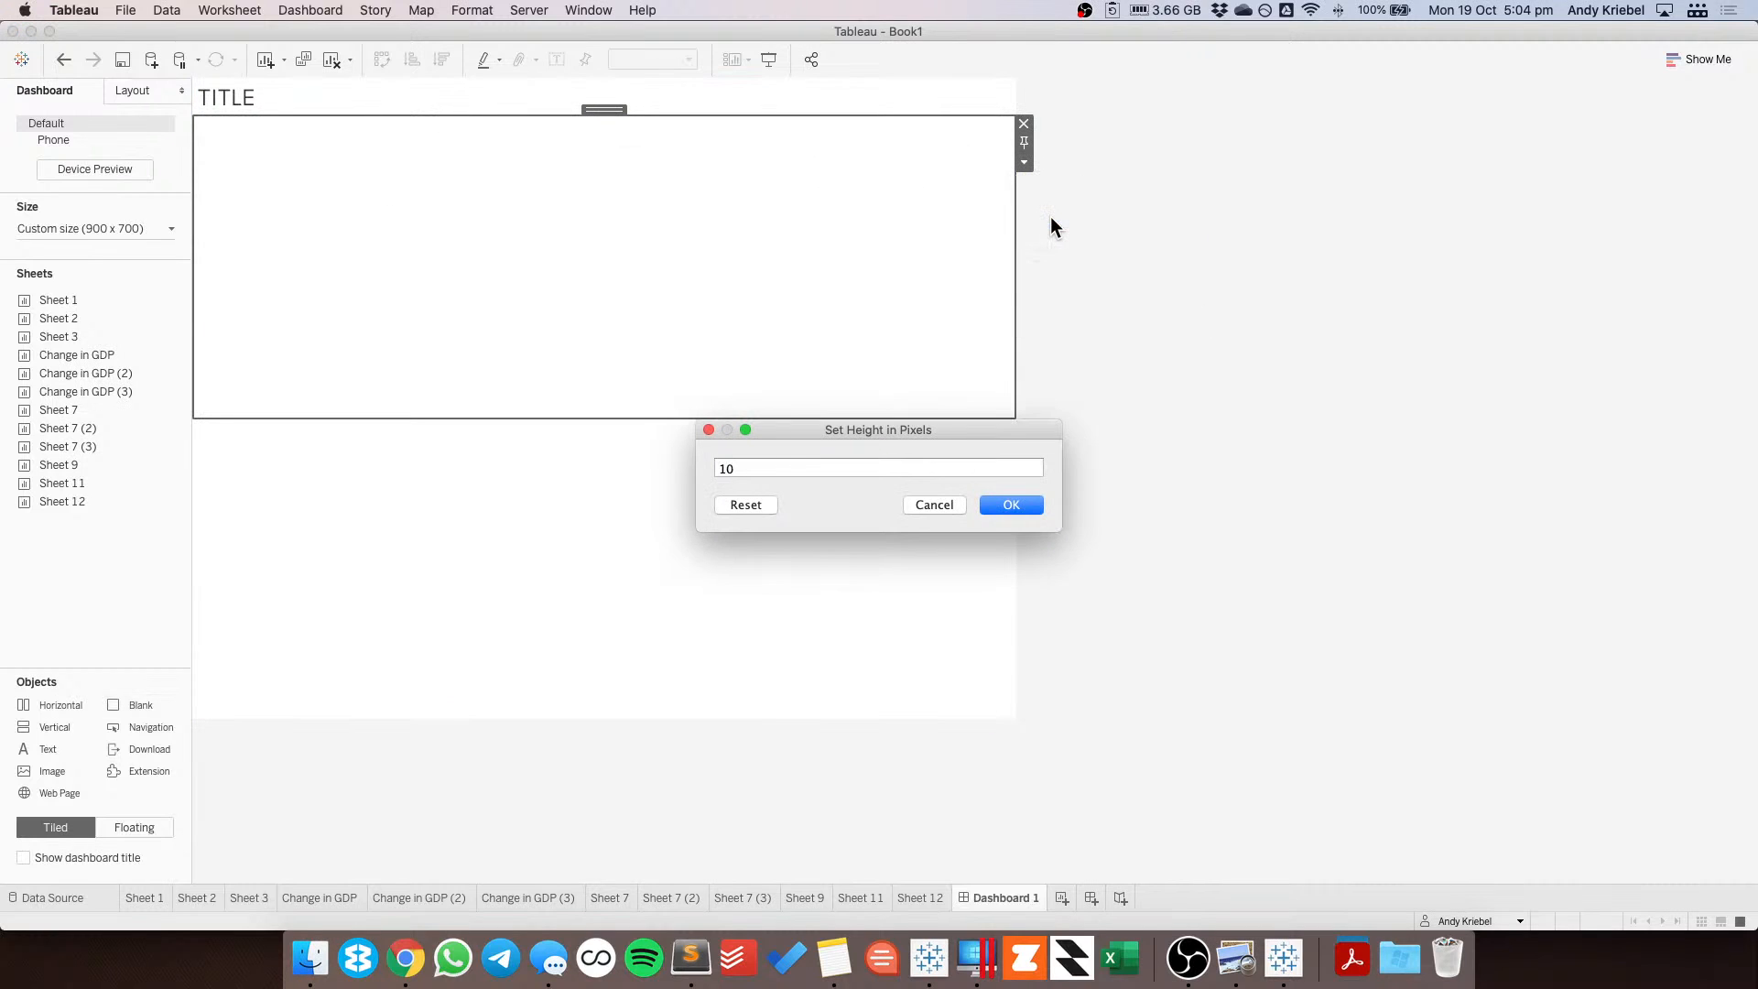
key("Return")
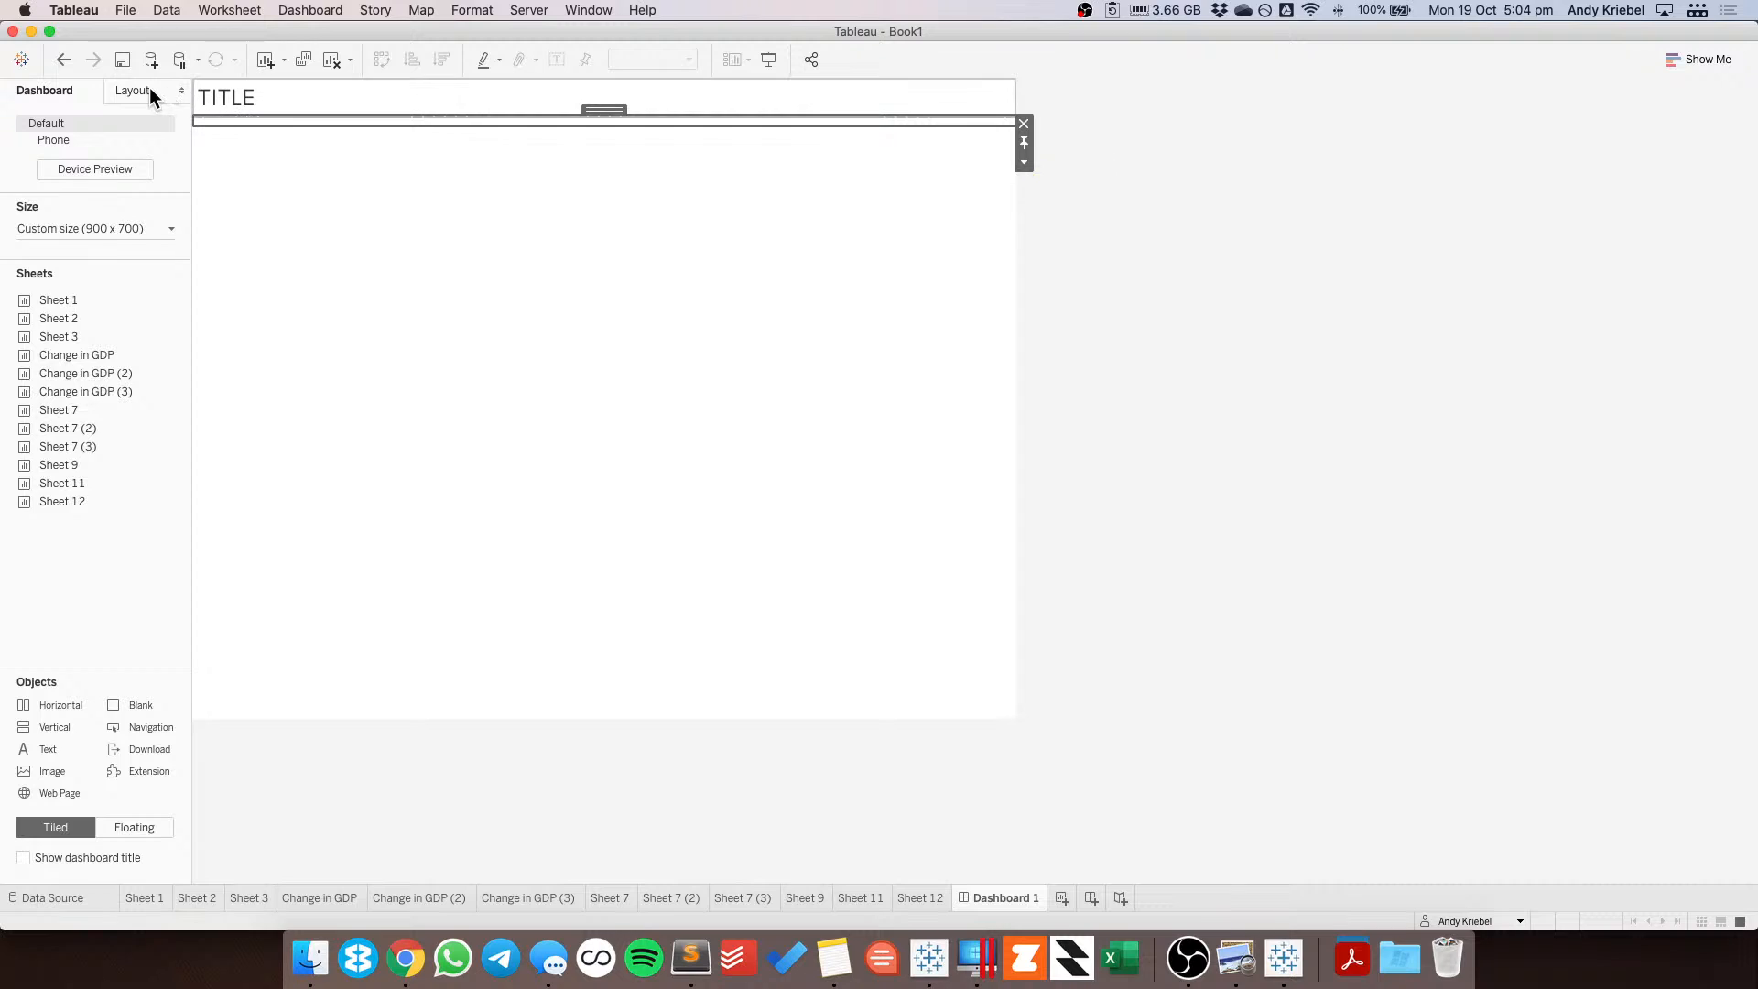
Fill the 10-pixel blank's background with a near-black colour to form a divider line below the title.
left_click(146, 87)
left_click(64, 409)
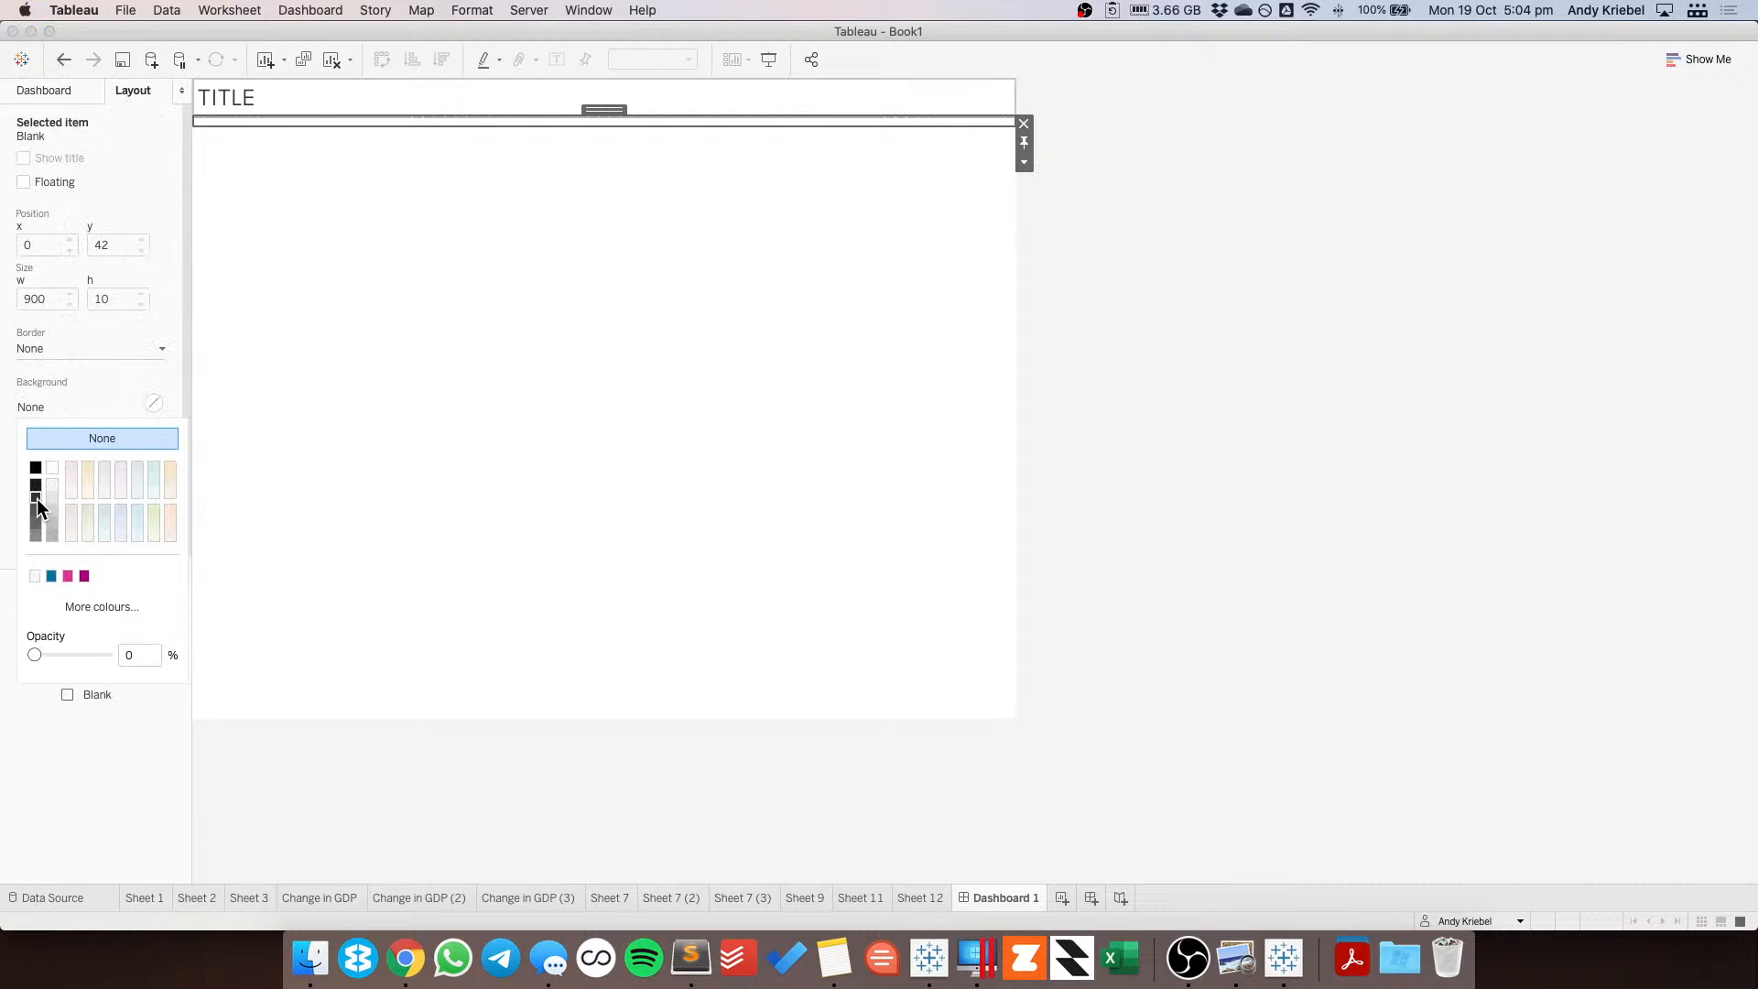
left_click(36, 498)
left_click(1283, 370)
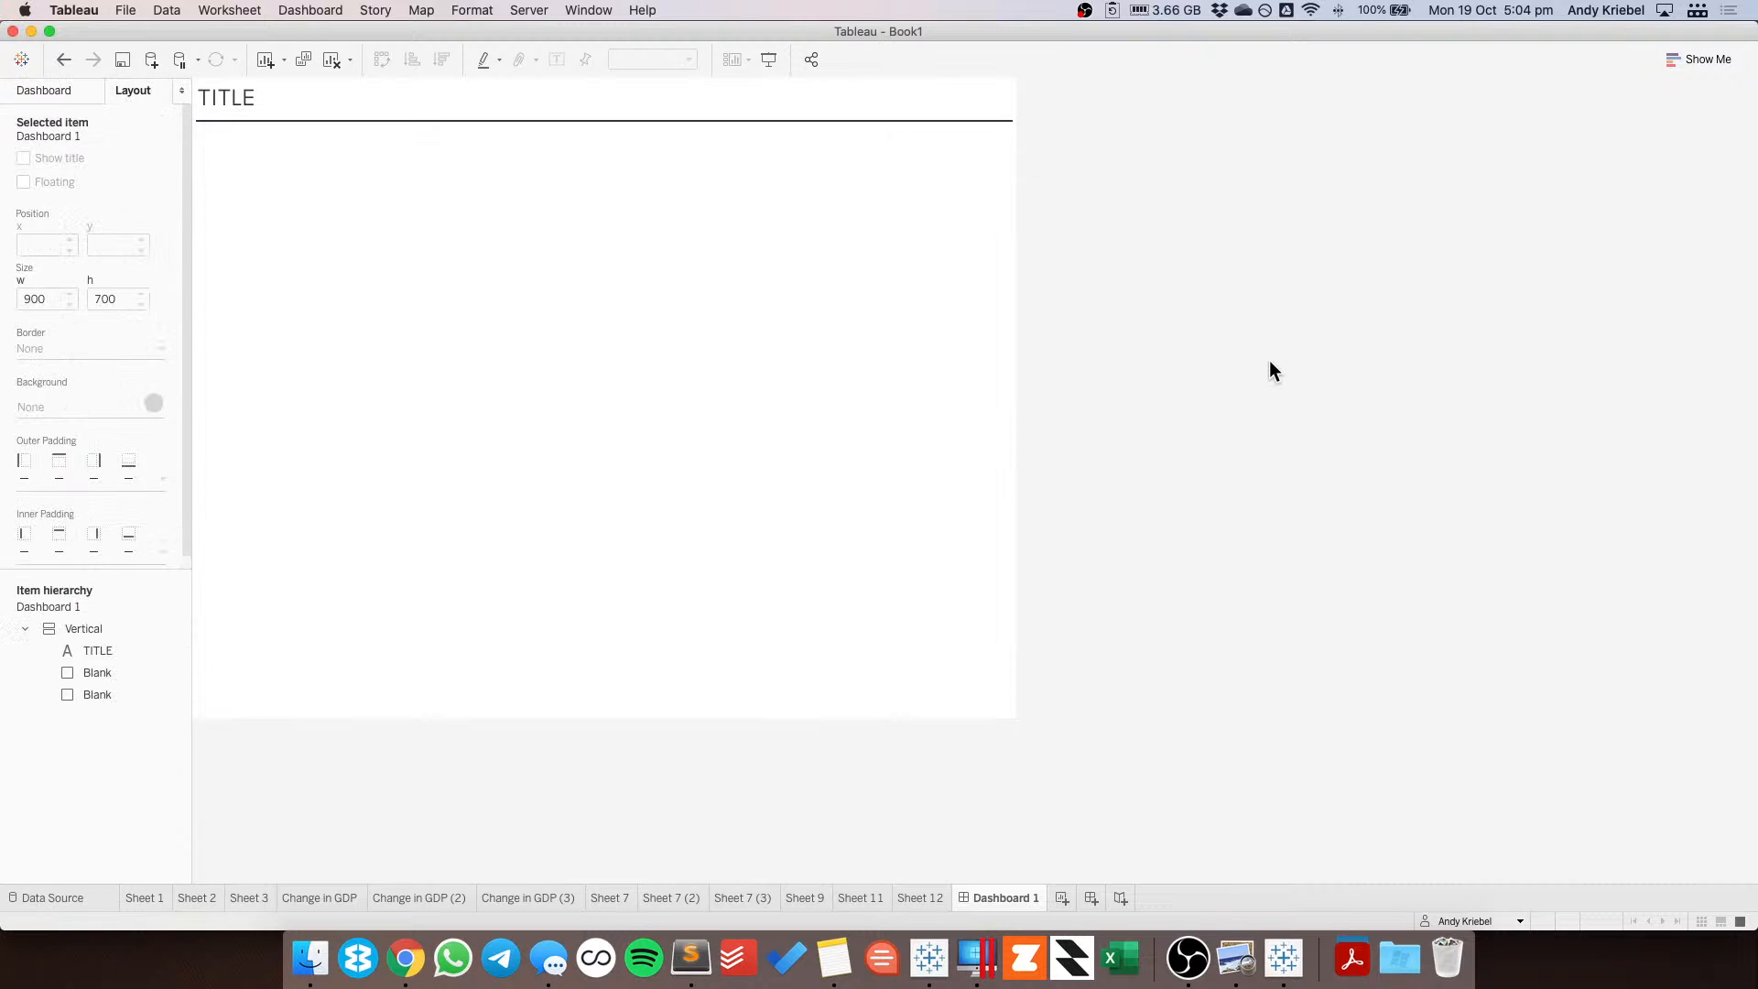
Set the vertical container's inner padding to 10 on all sides.
left_click(558, 103)
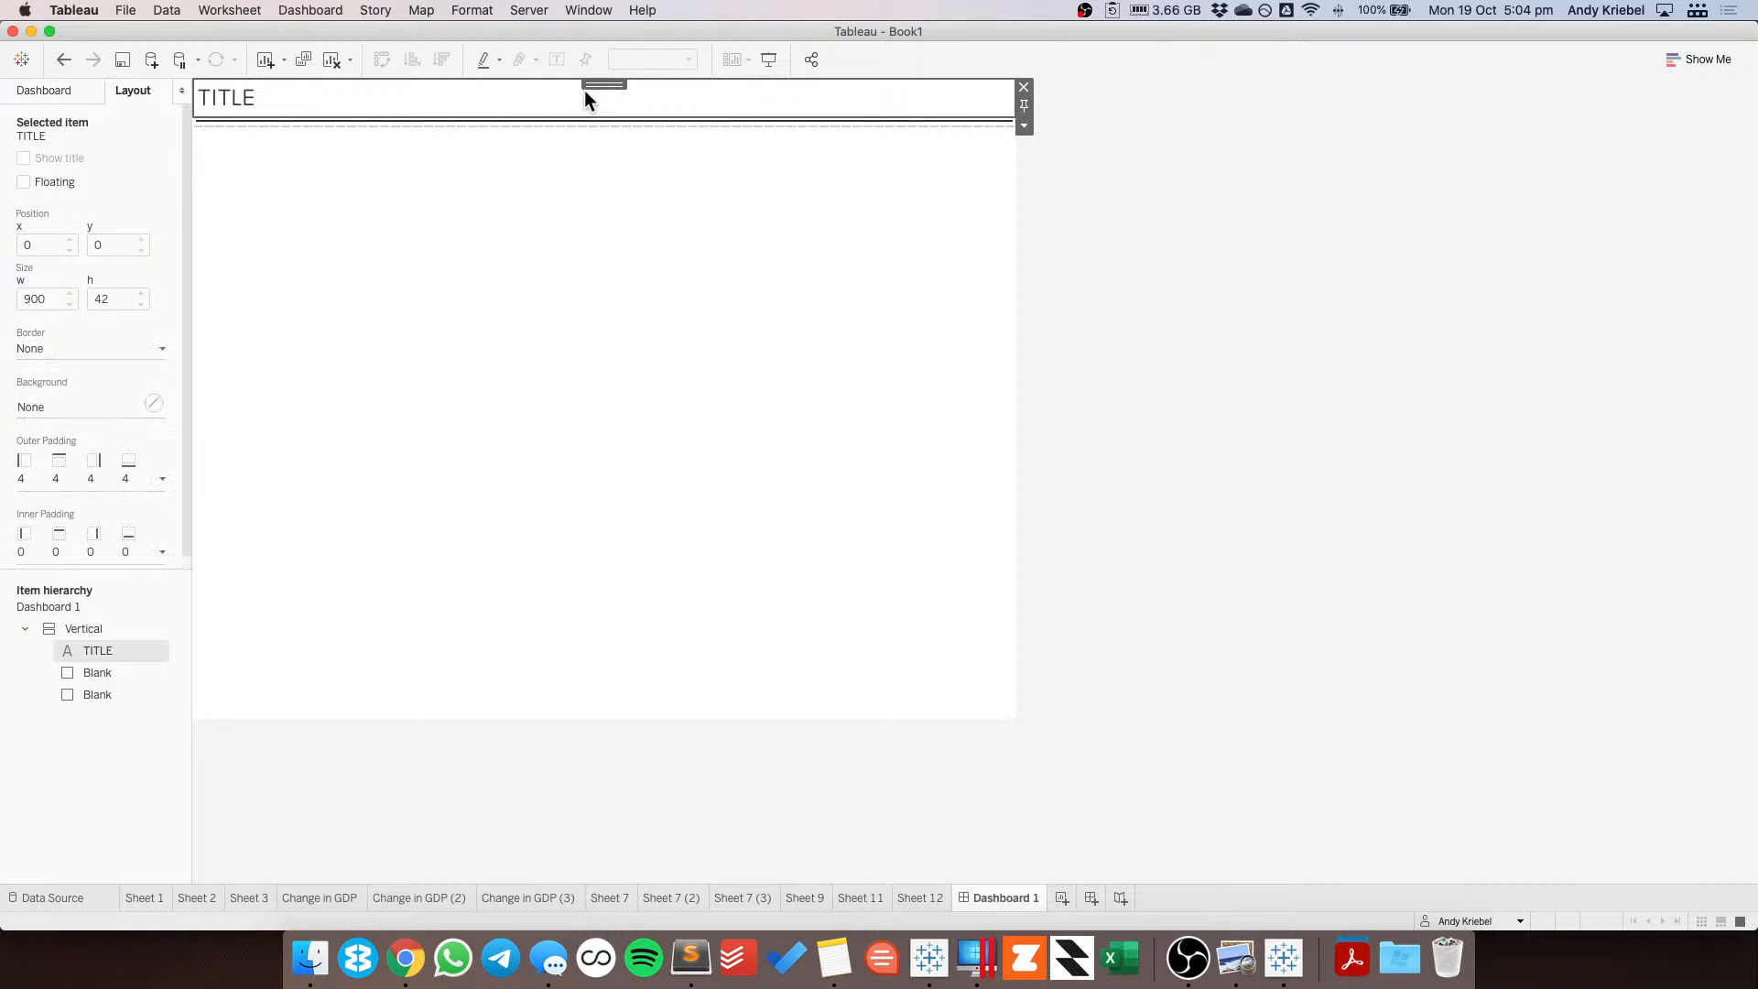
double_click(591, 84)
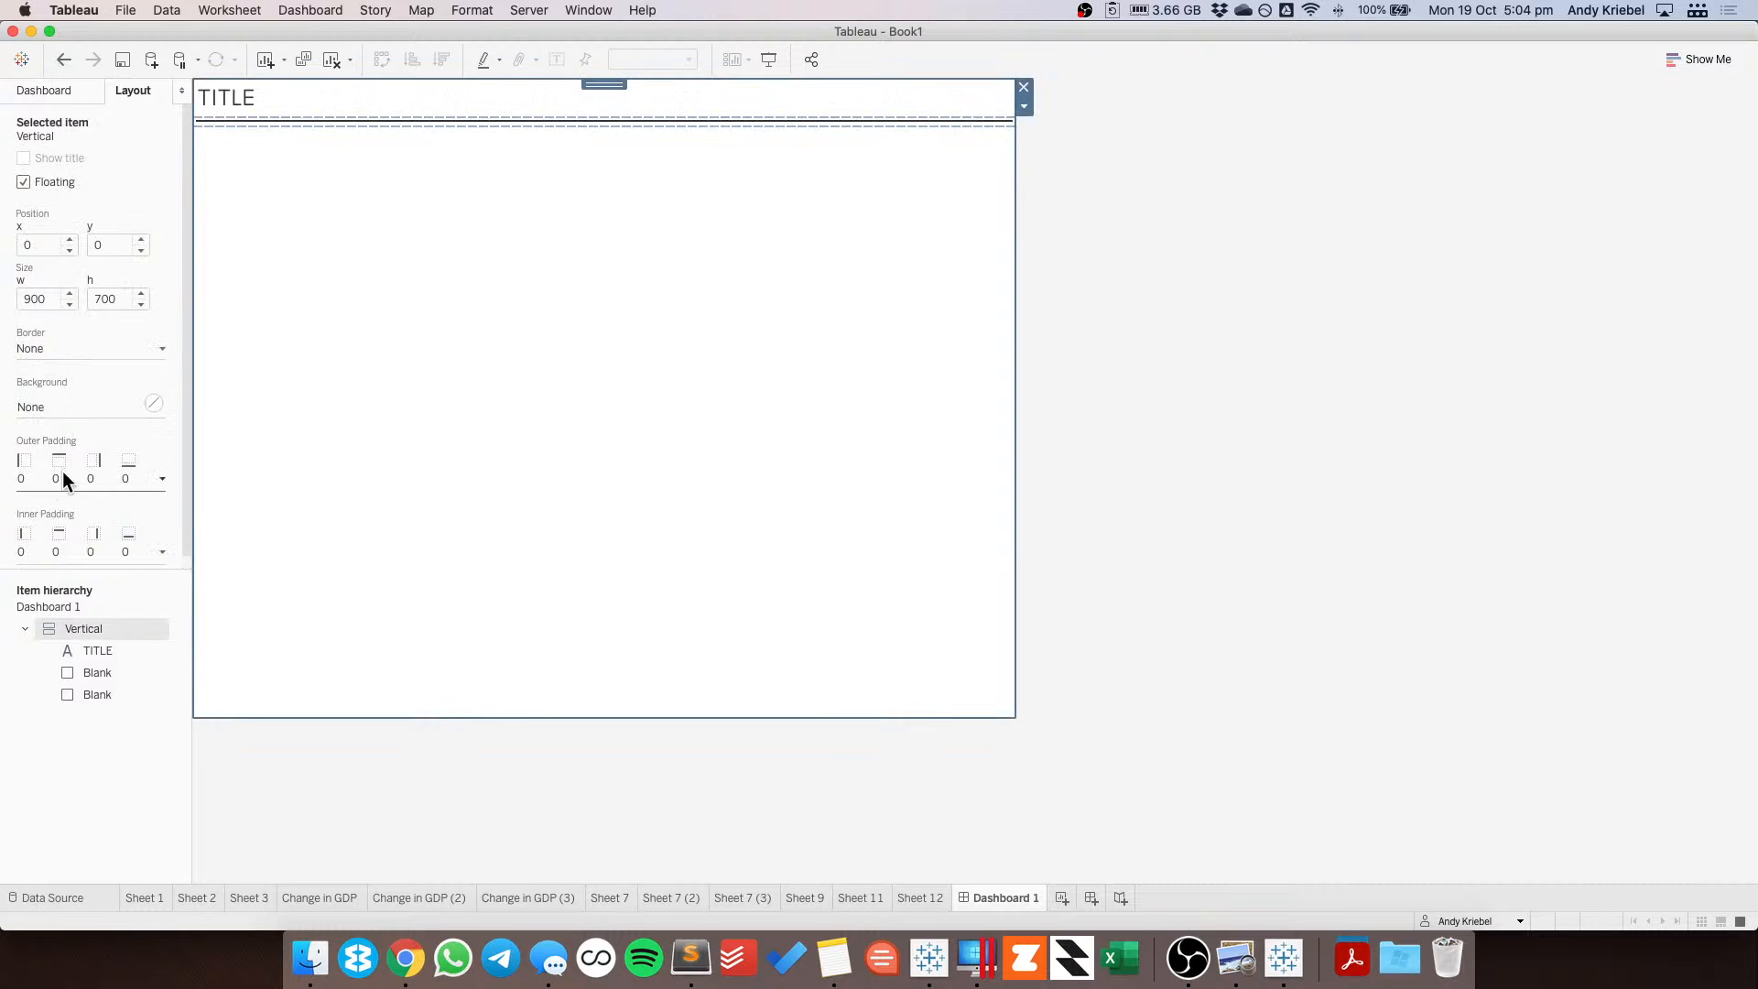
left_click(60, 545)
double_click(43, 656)
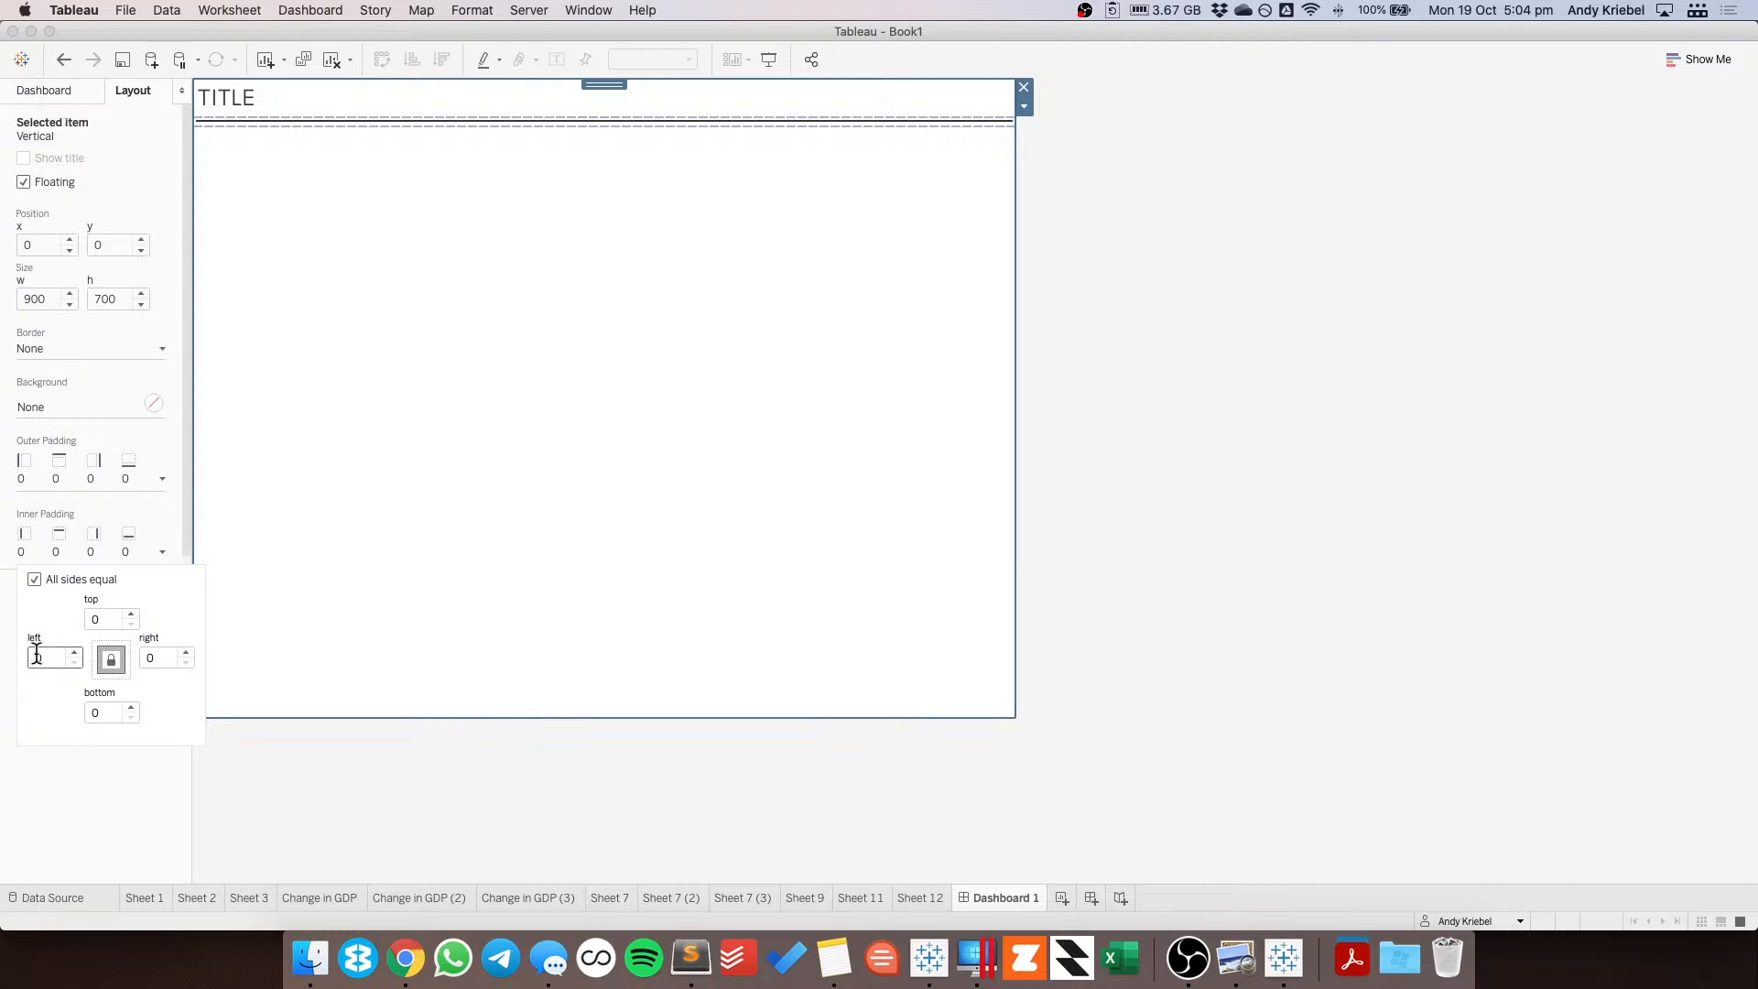
type("10")
key("Return")
left_click(1142, 353)
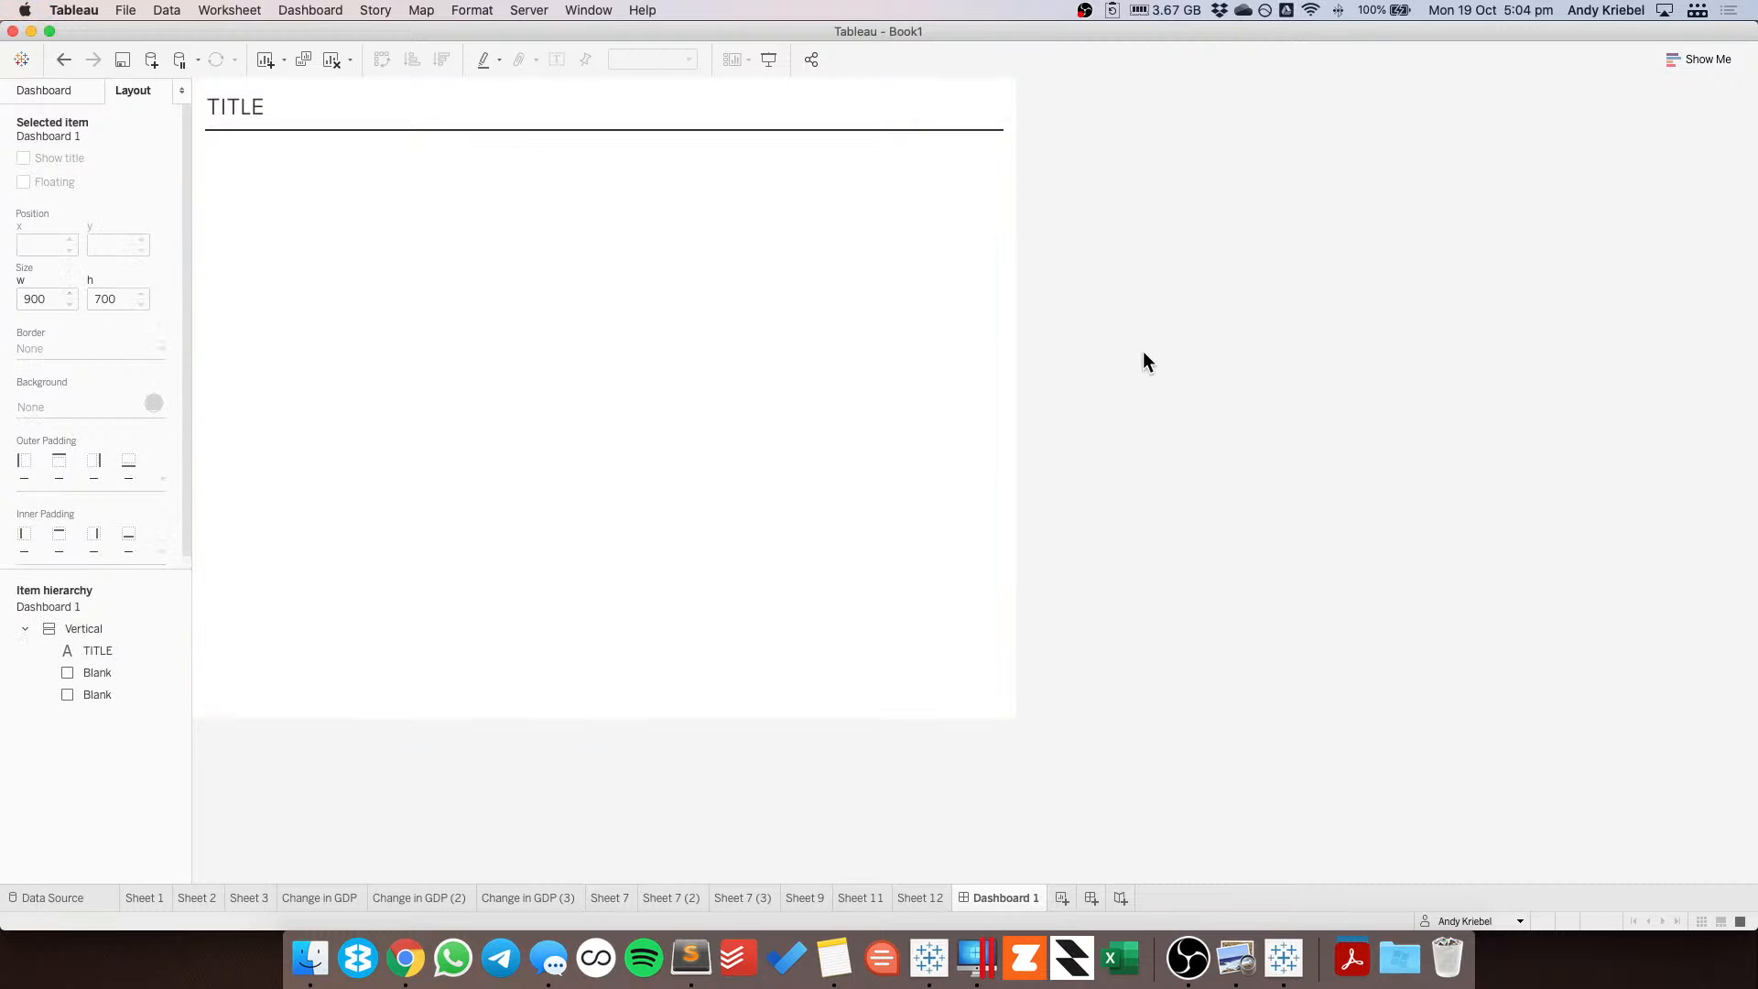
Open the Change in GDP worksheet and examine the Relative to years offered by the table calculation that colours the lines.
left_click(43, 87)
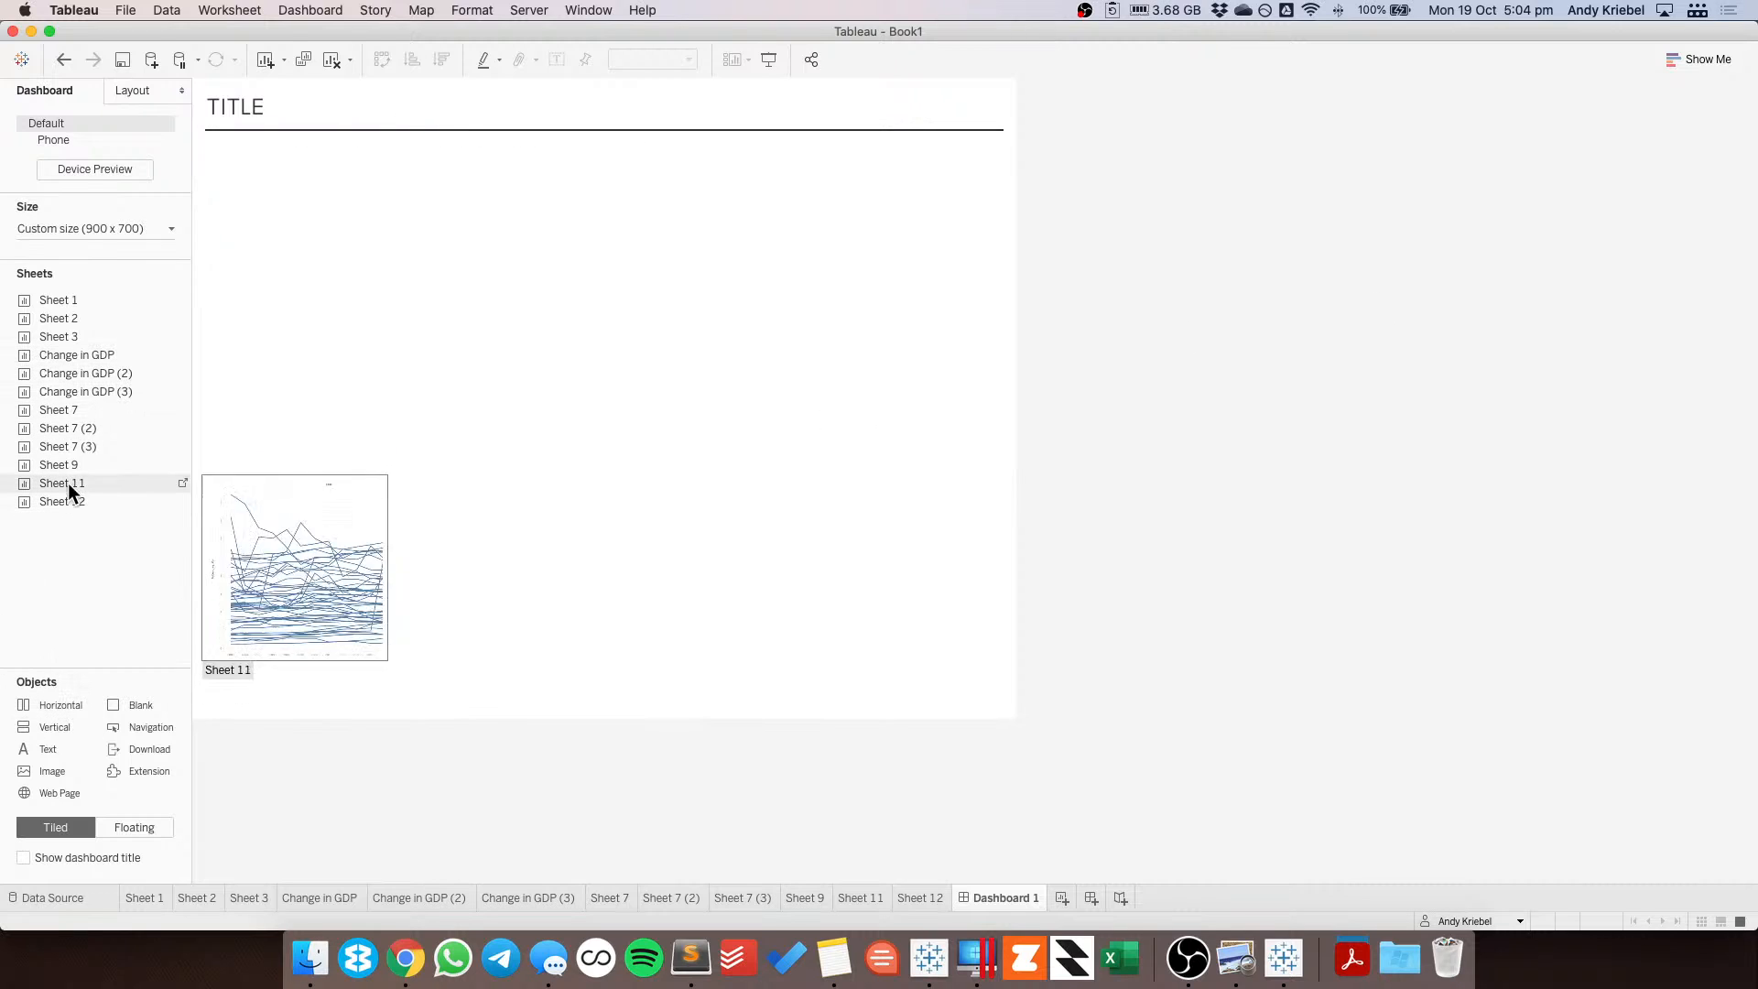
left_click(255, 898)
left_click(317, 897)
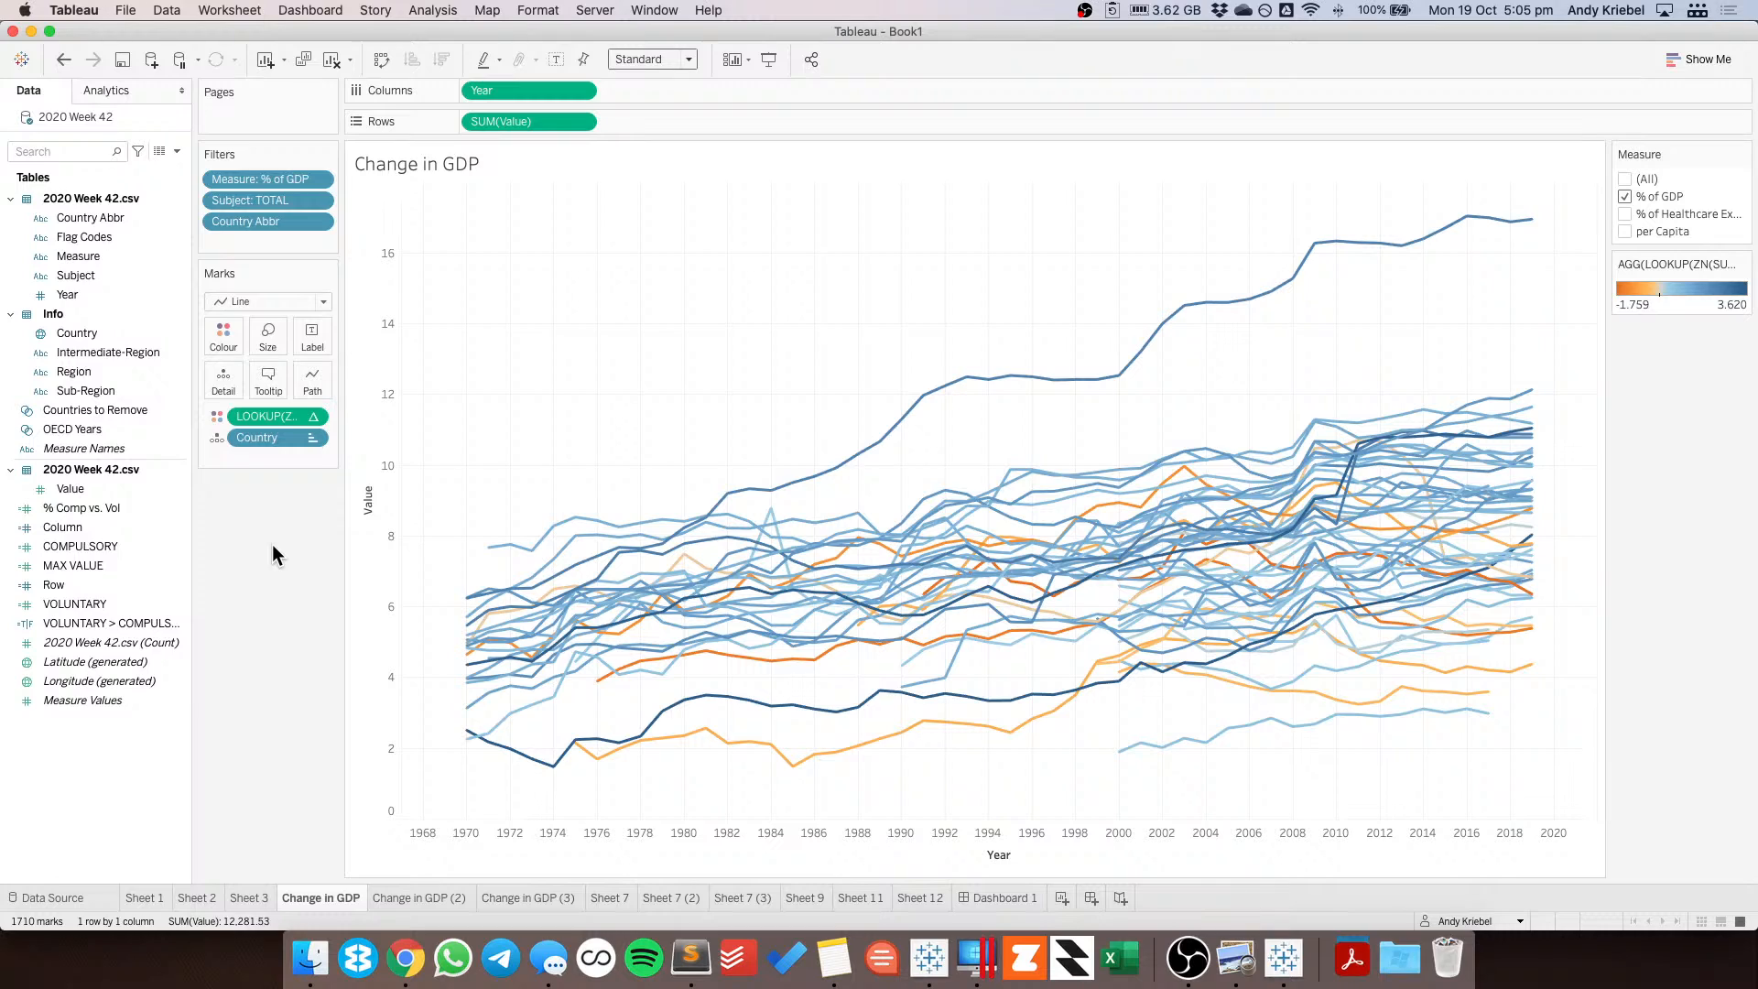
mouse_move(1119, 758)
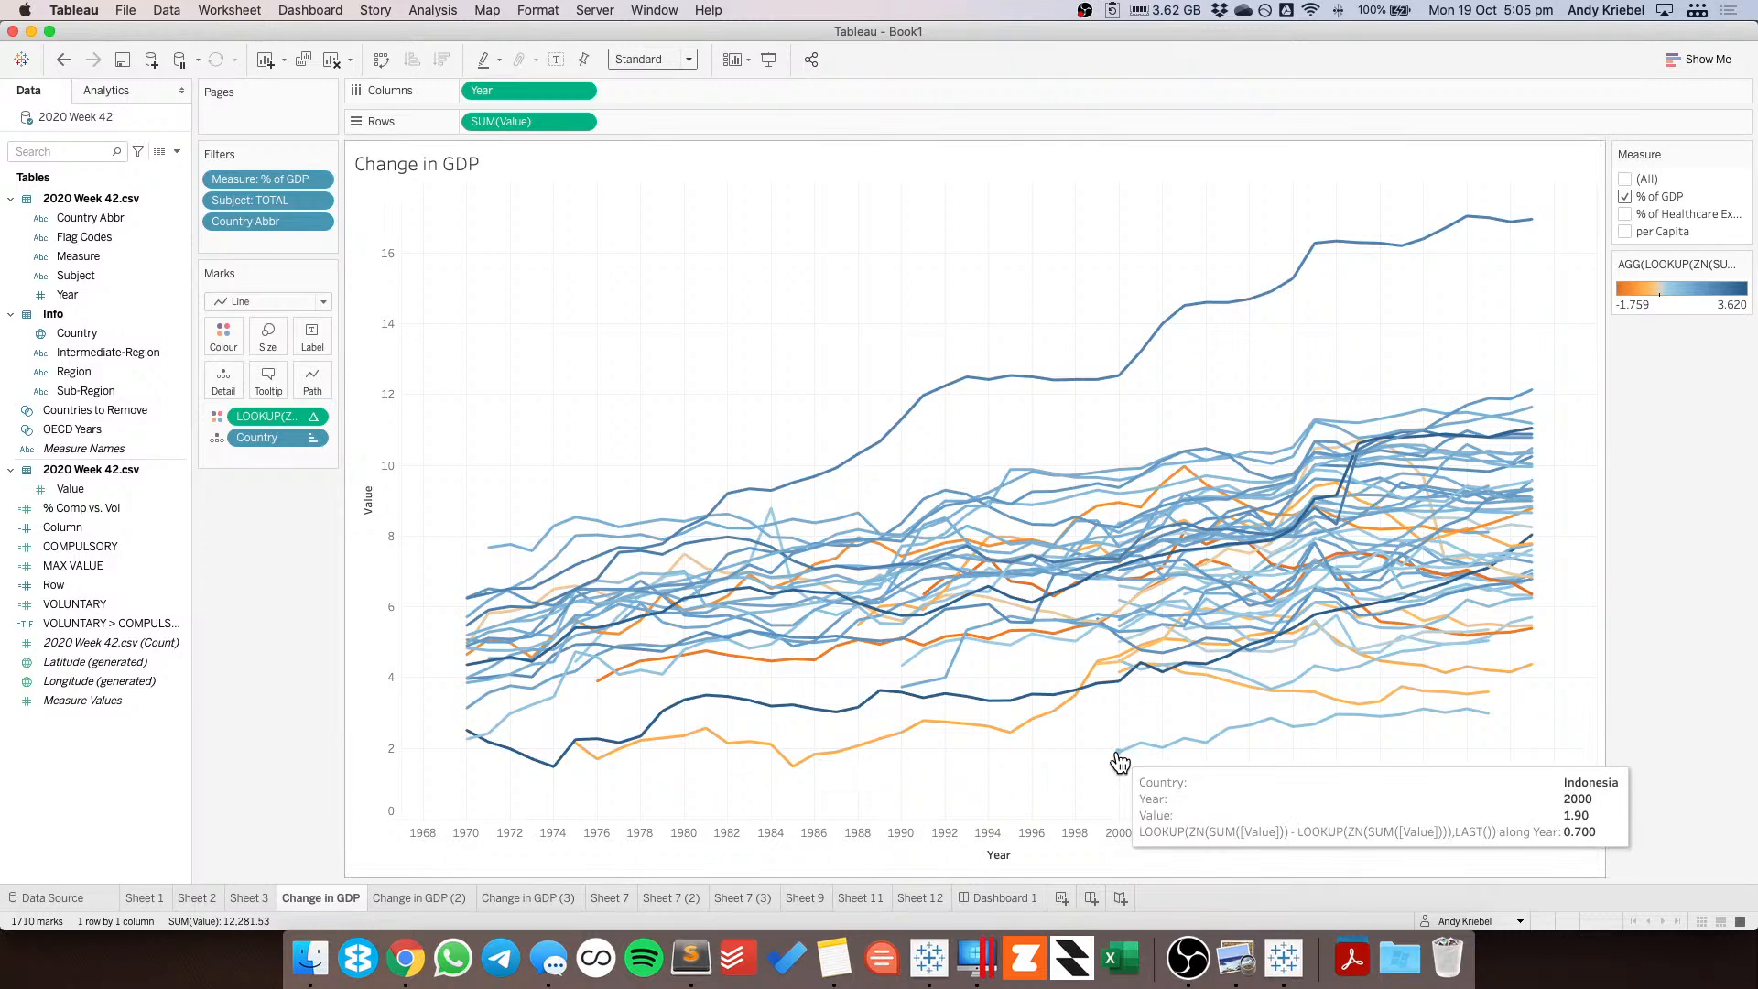
left_click(313, 417)
left_click(302, 590)
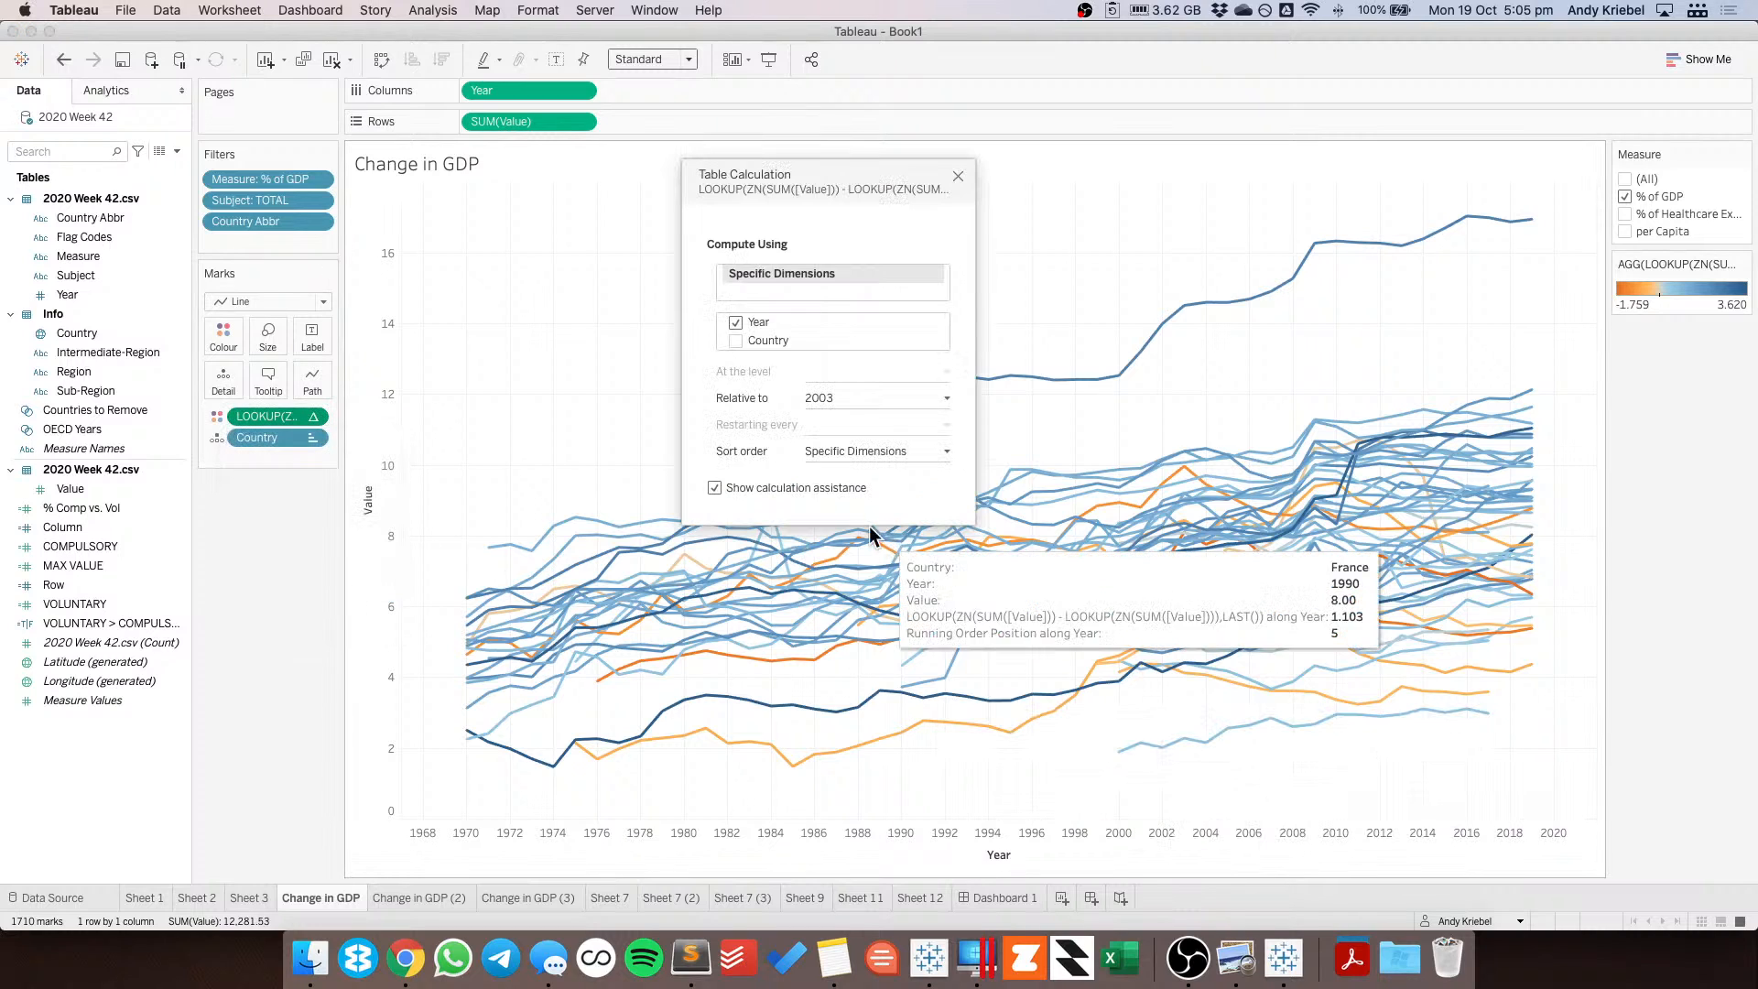
left_click(829, 399)
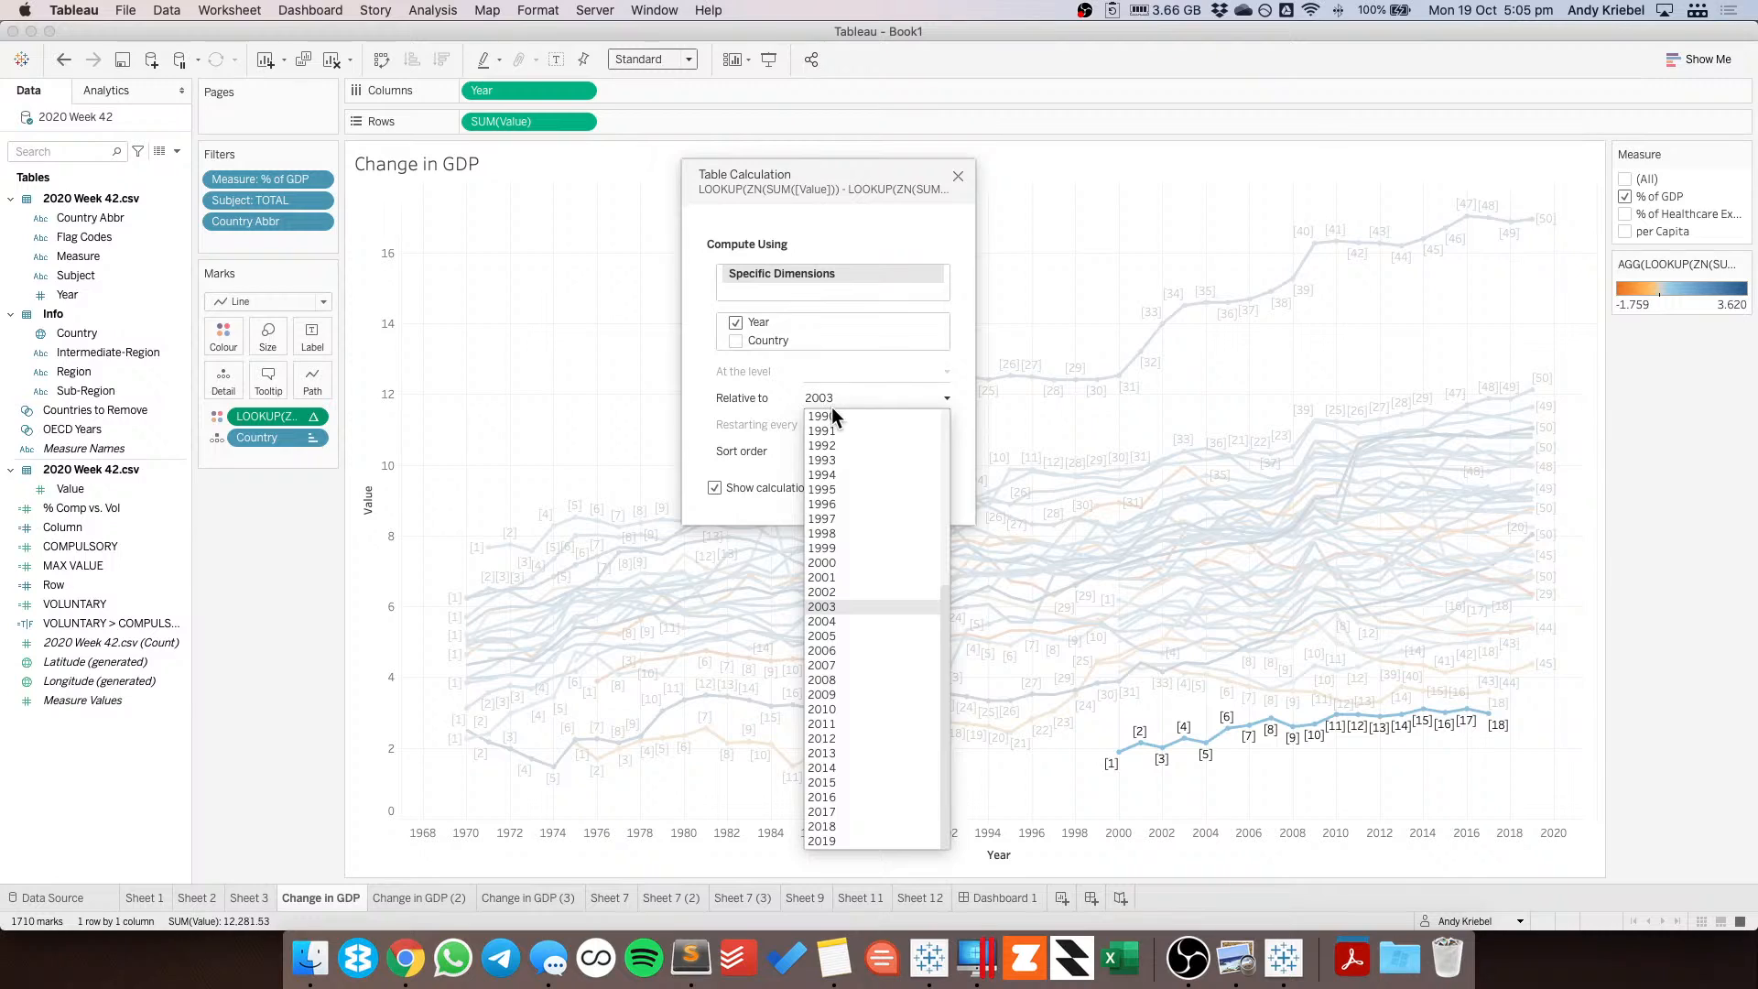
scroll(884, 585, "up", 5)
scroll(855, 511, "down", 5)
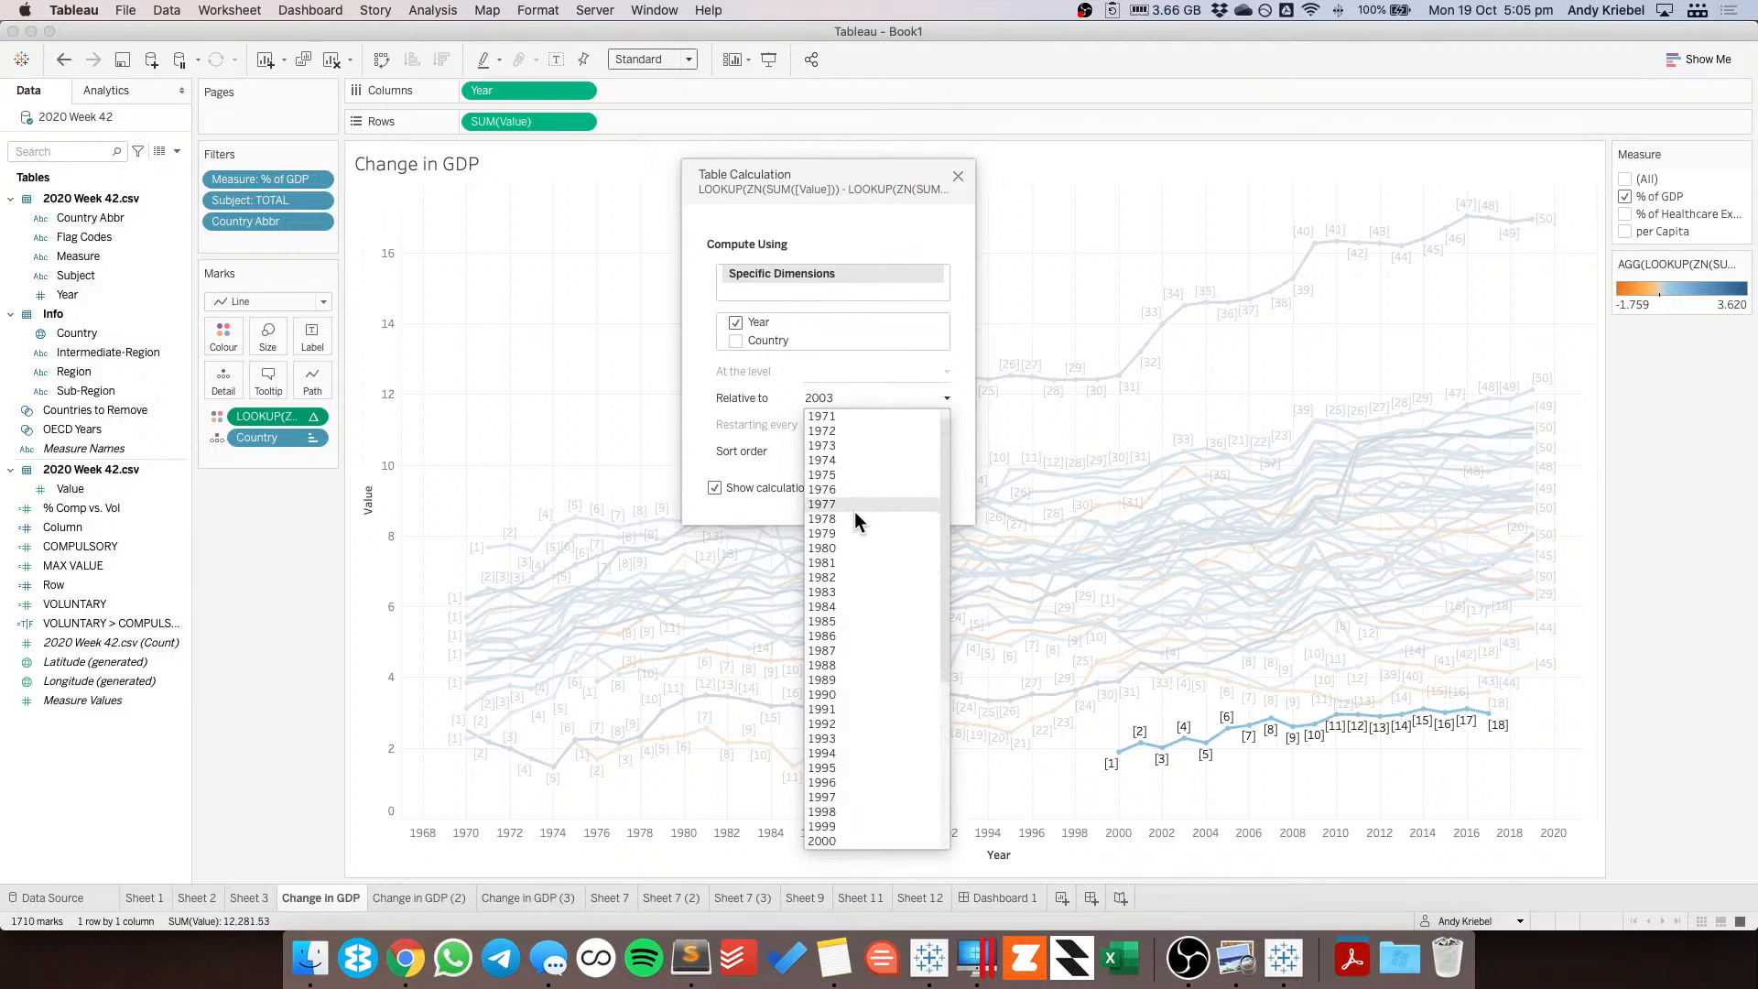
scroll(854, 511, "up", 5)
left_click(758, 390)
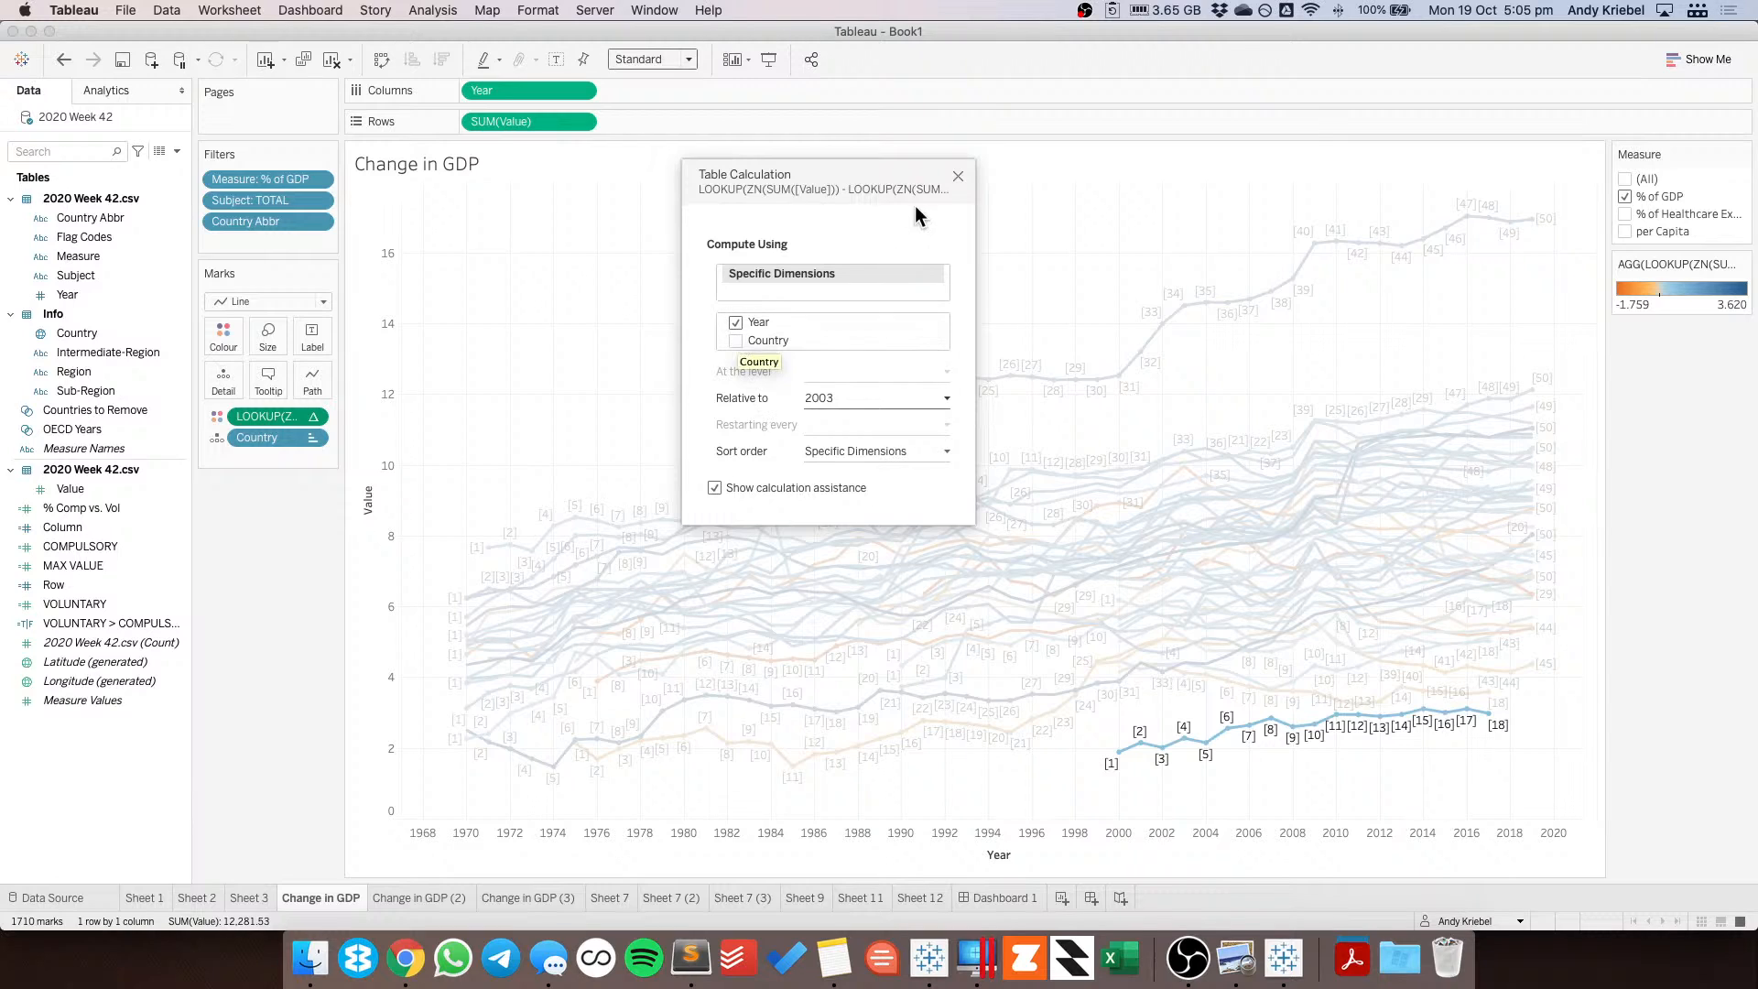
left_click(957, 176)
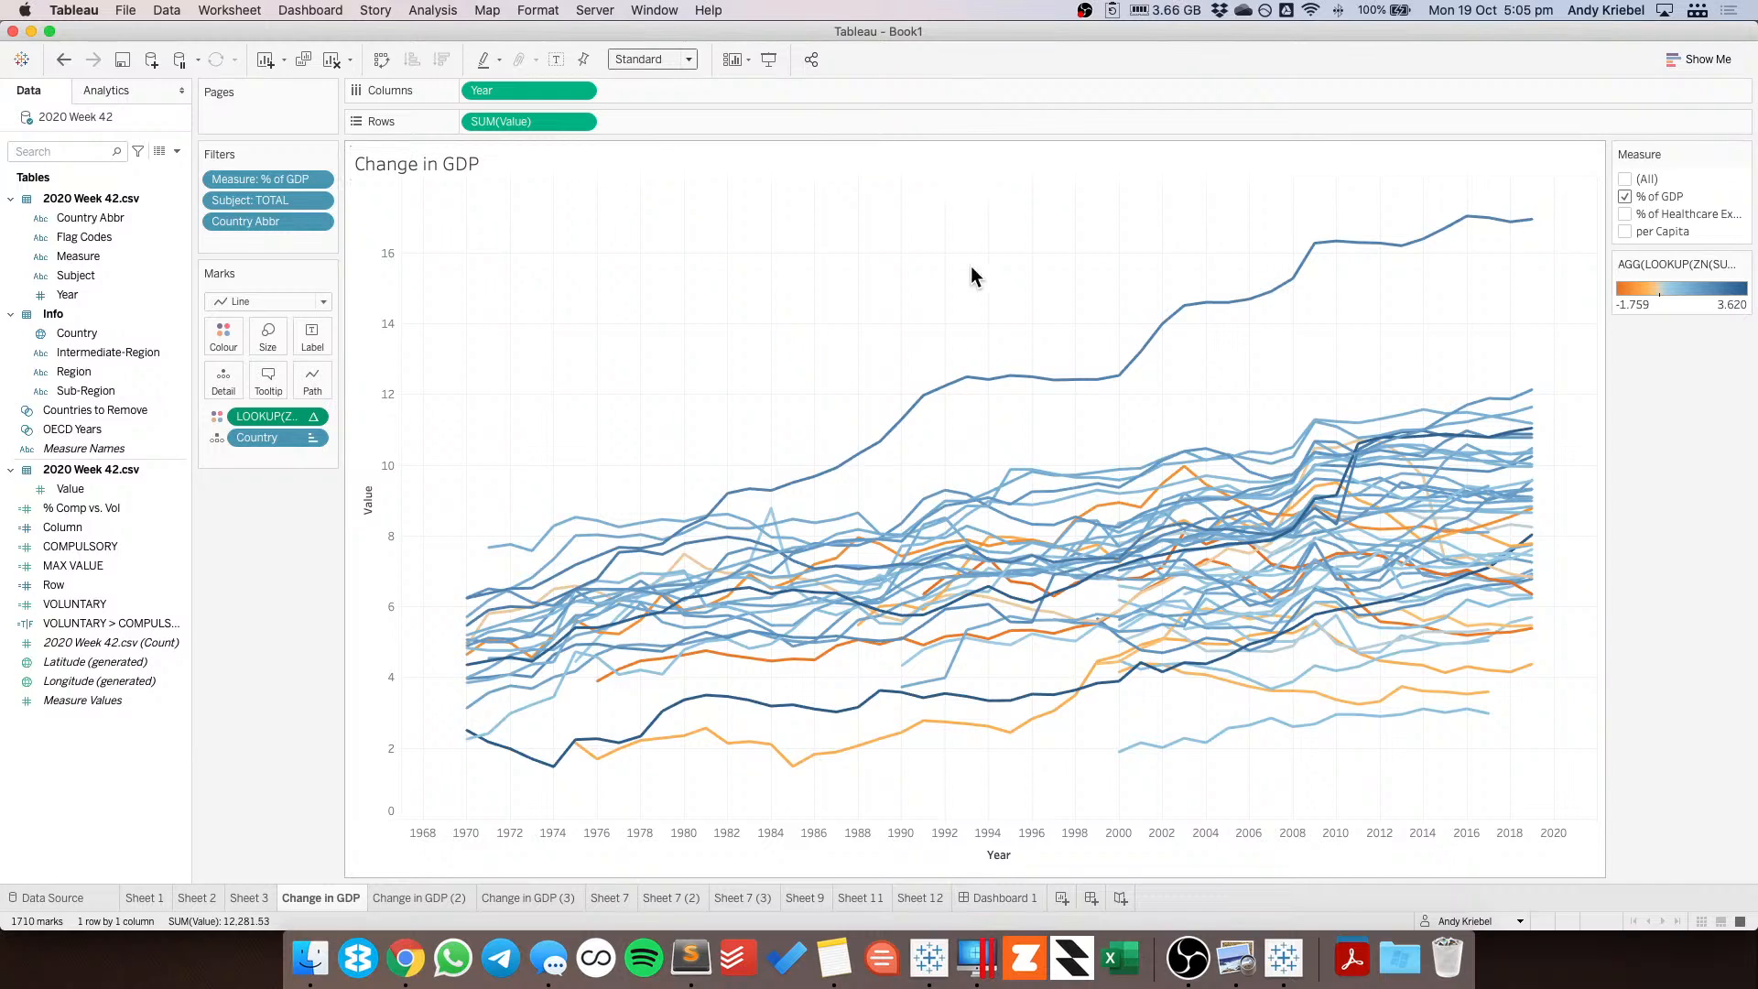
Change the mark type on the Sheet 7 (2) worksheet to Area.
mouse_move(1141, 796)
left_click(432, 895)
left_click(513, 897)
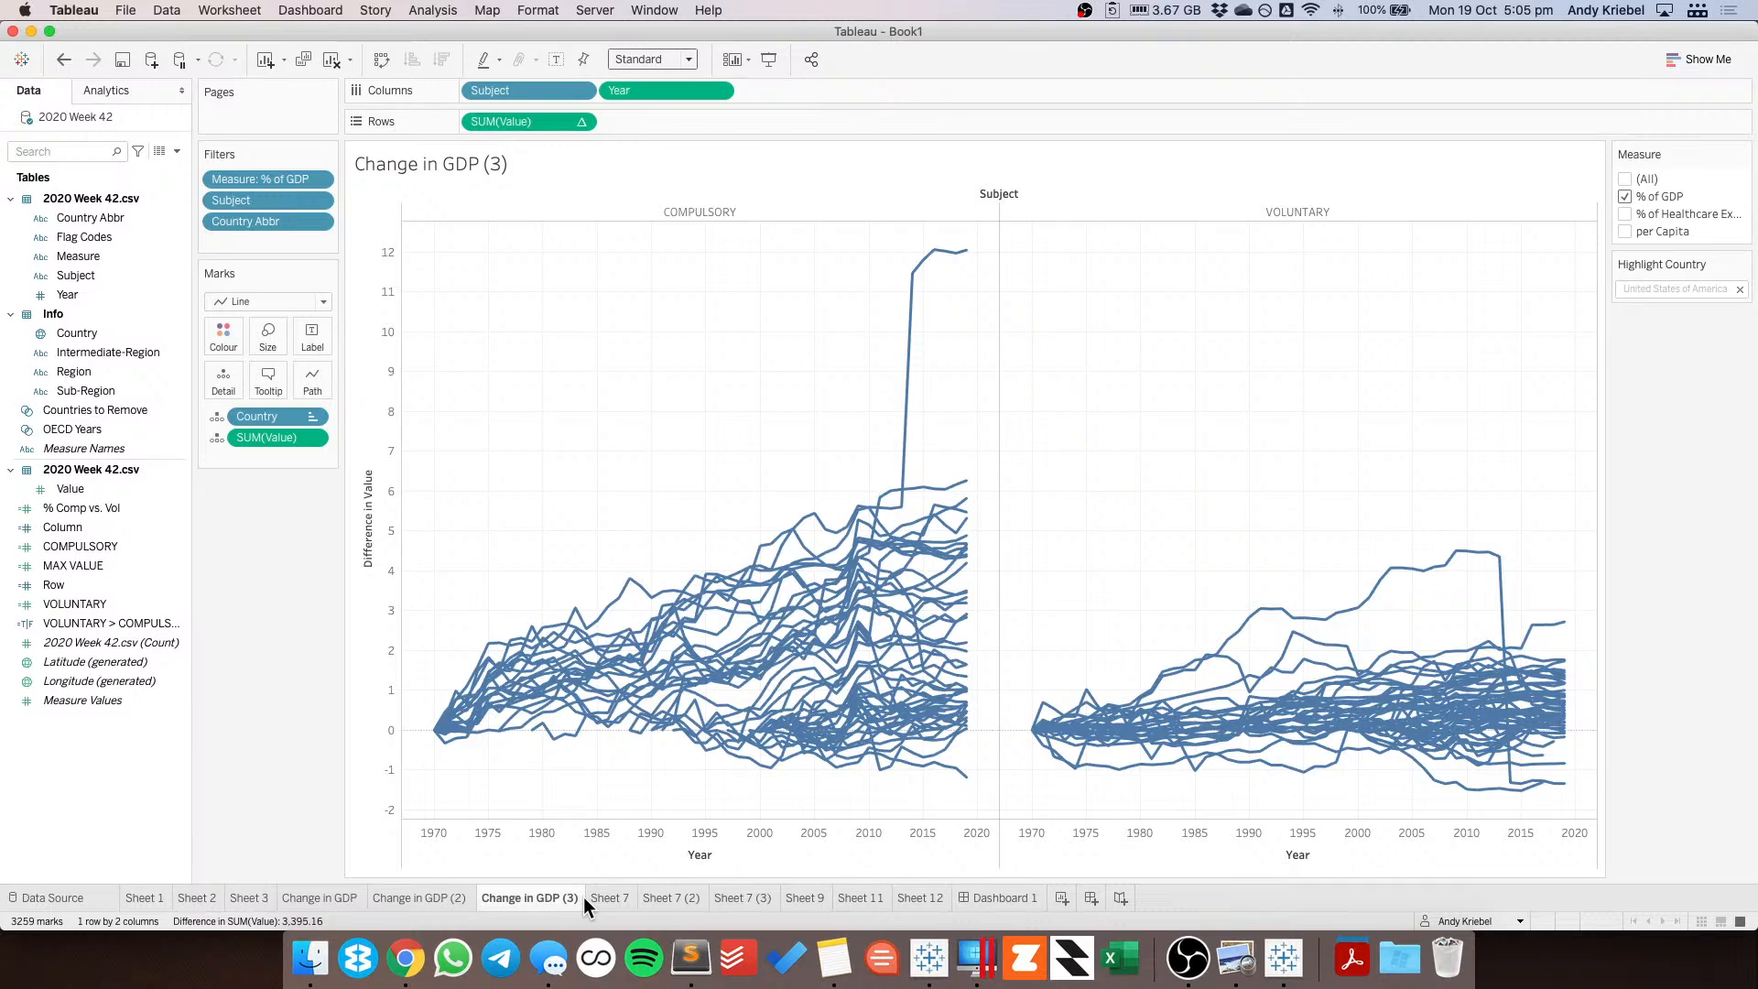
left_click(607, 895)
left_click(683, 897)
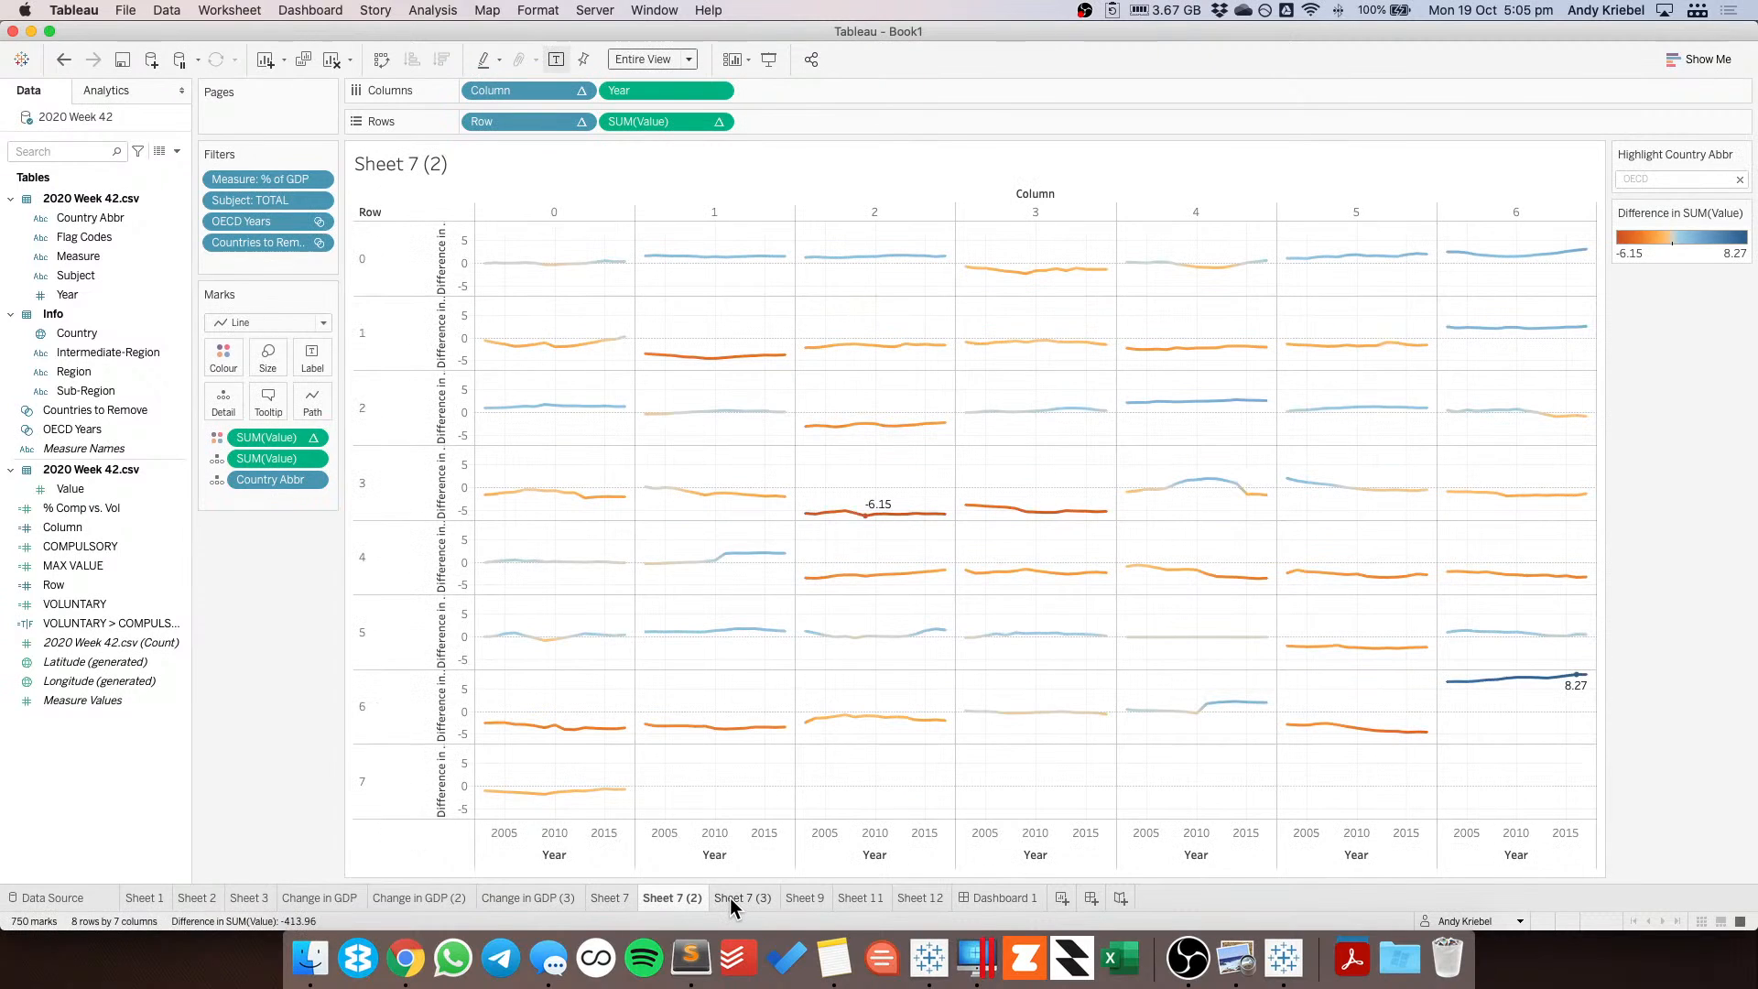
mouse_move(729, 897)
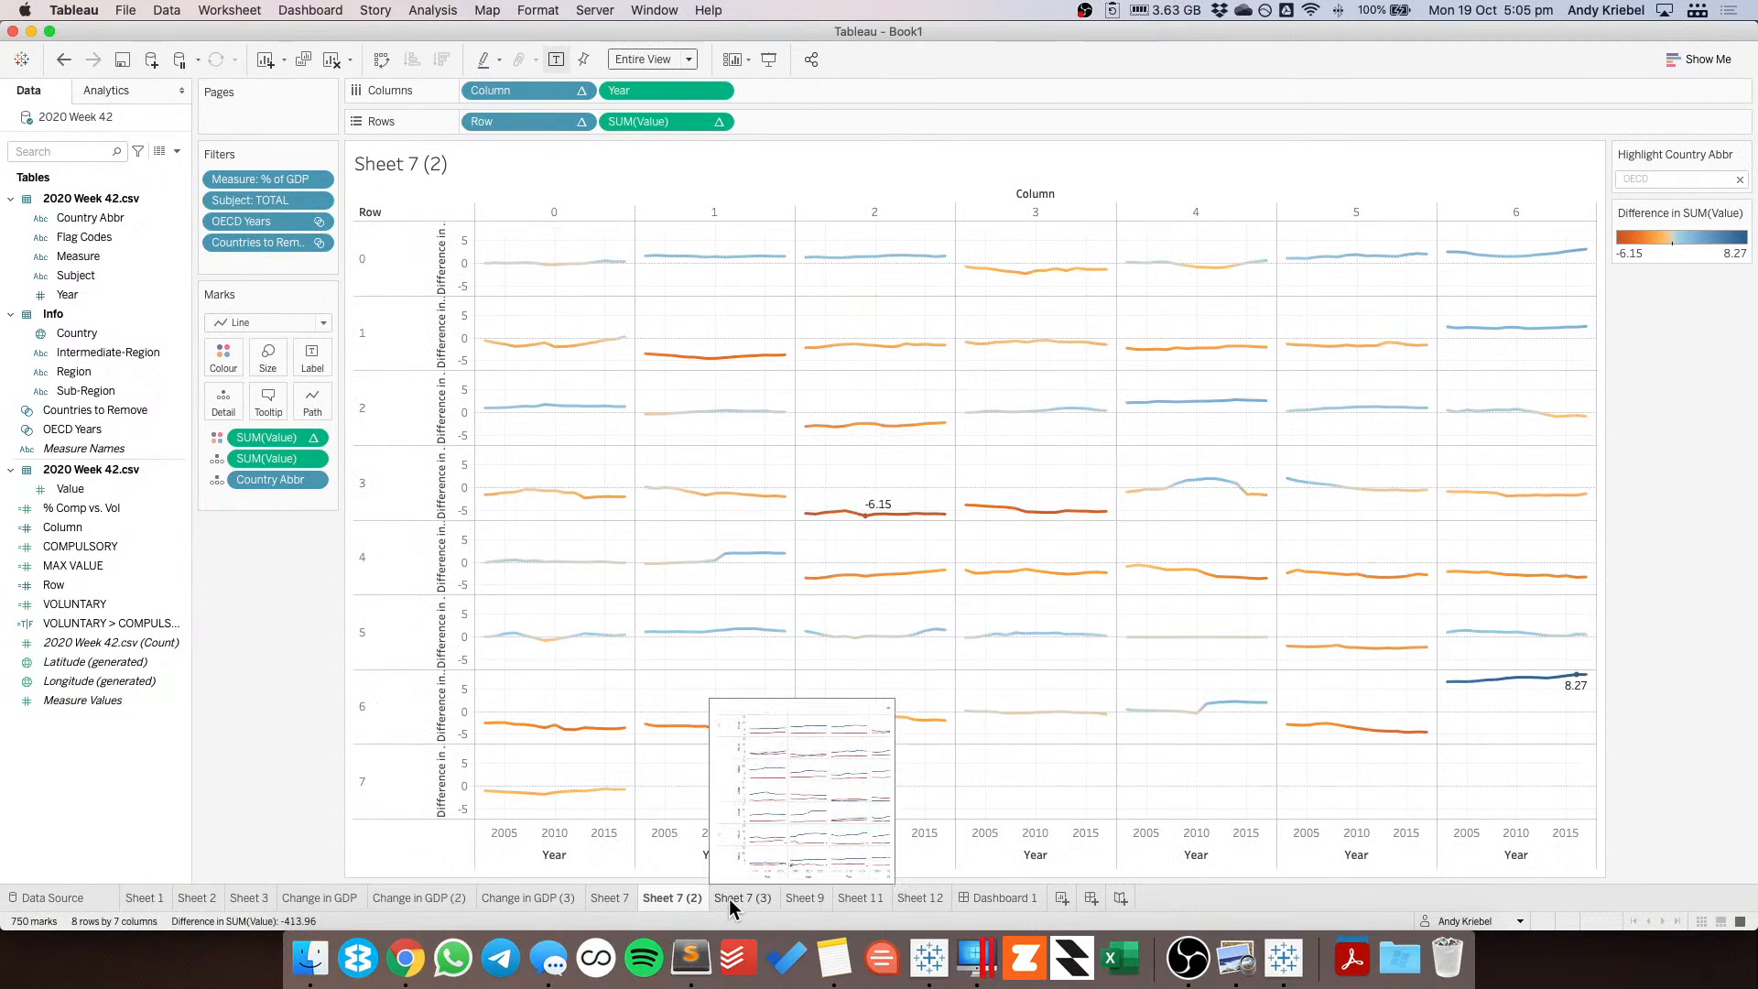
left_click(234, 322)
left_click(240, 405)
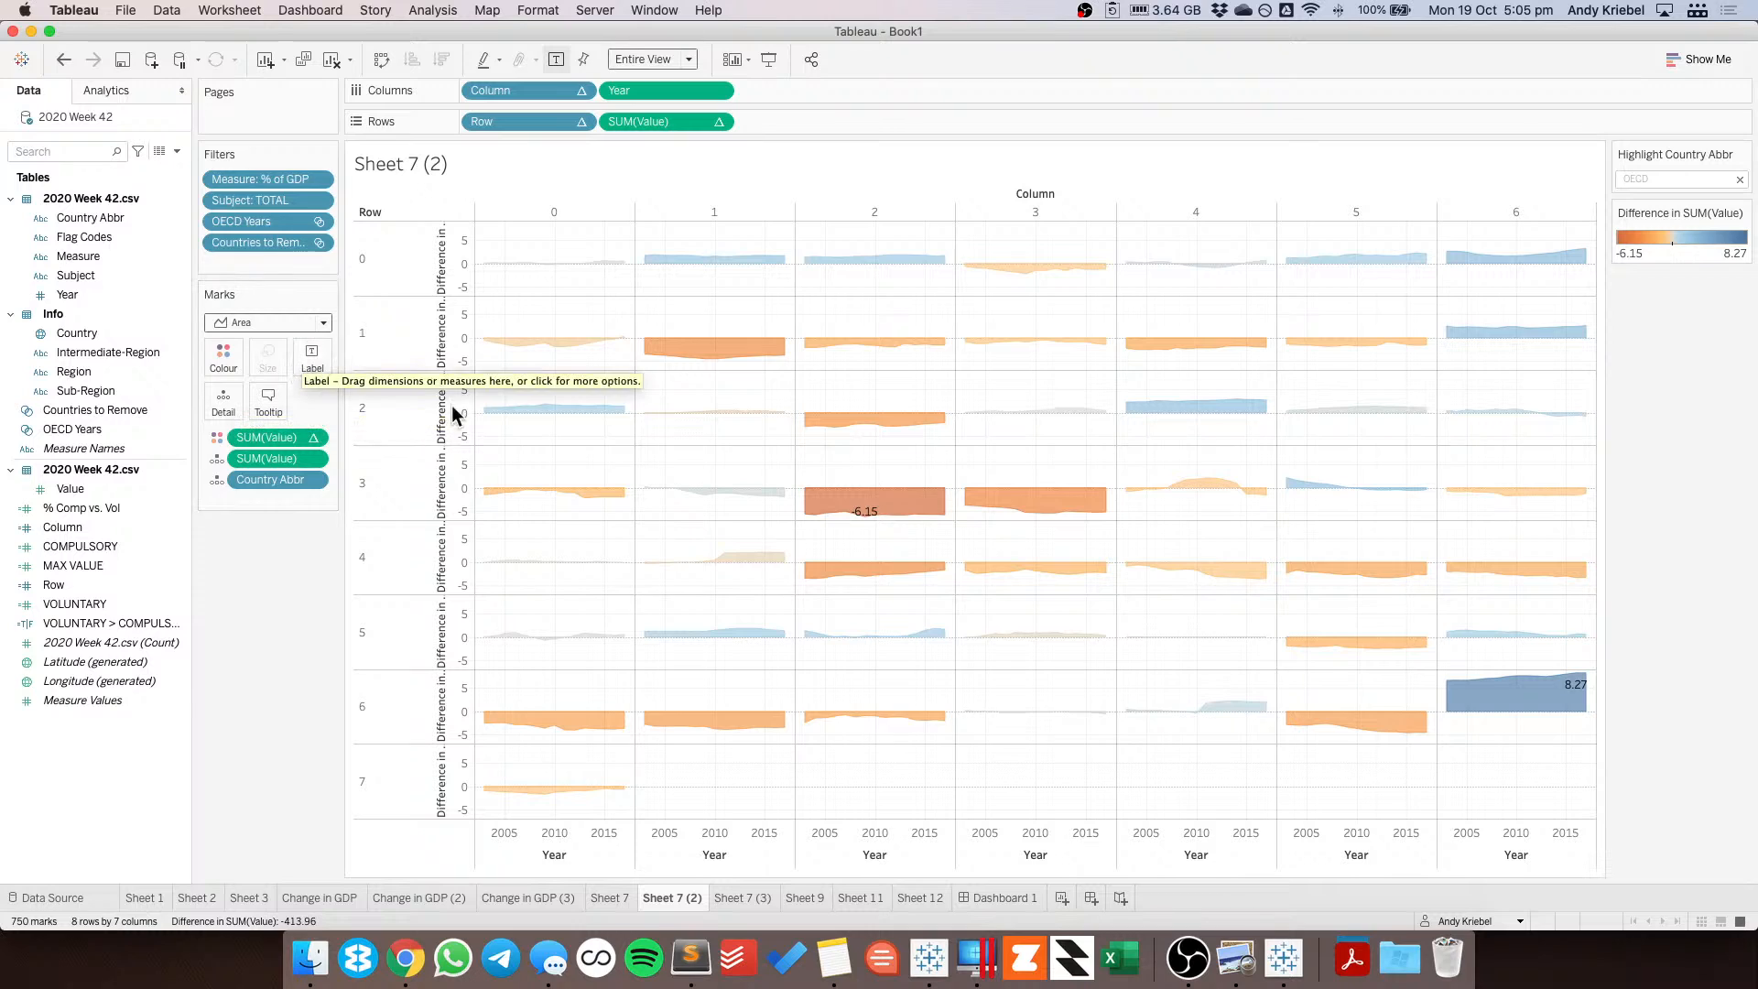
mouse_move(871, 522)
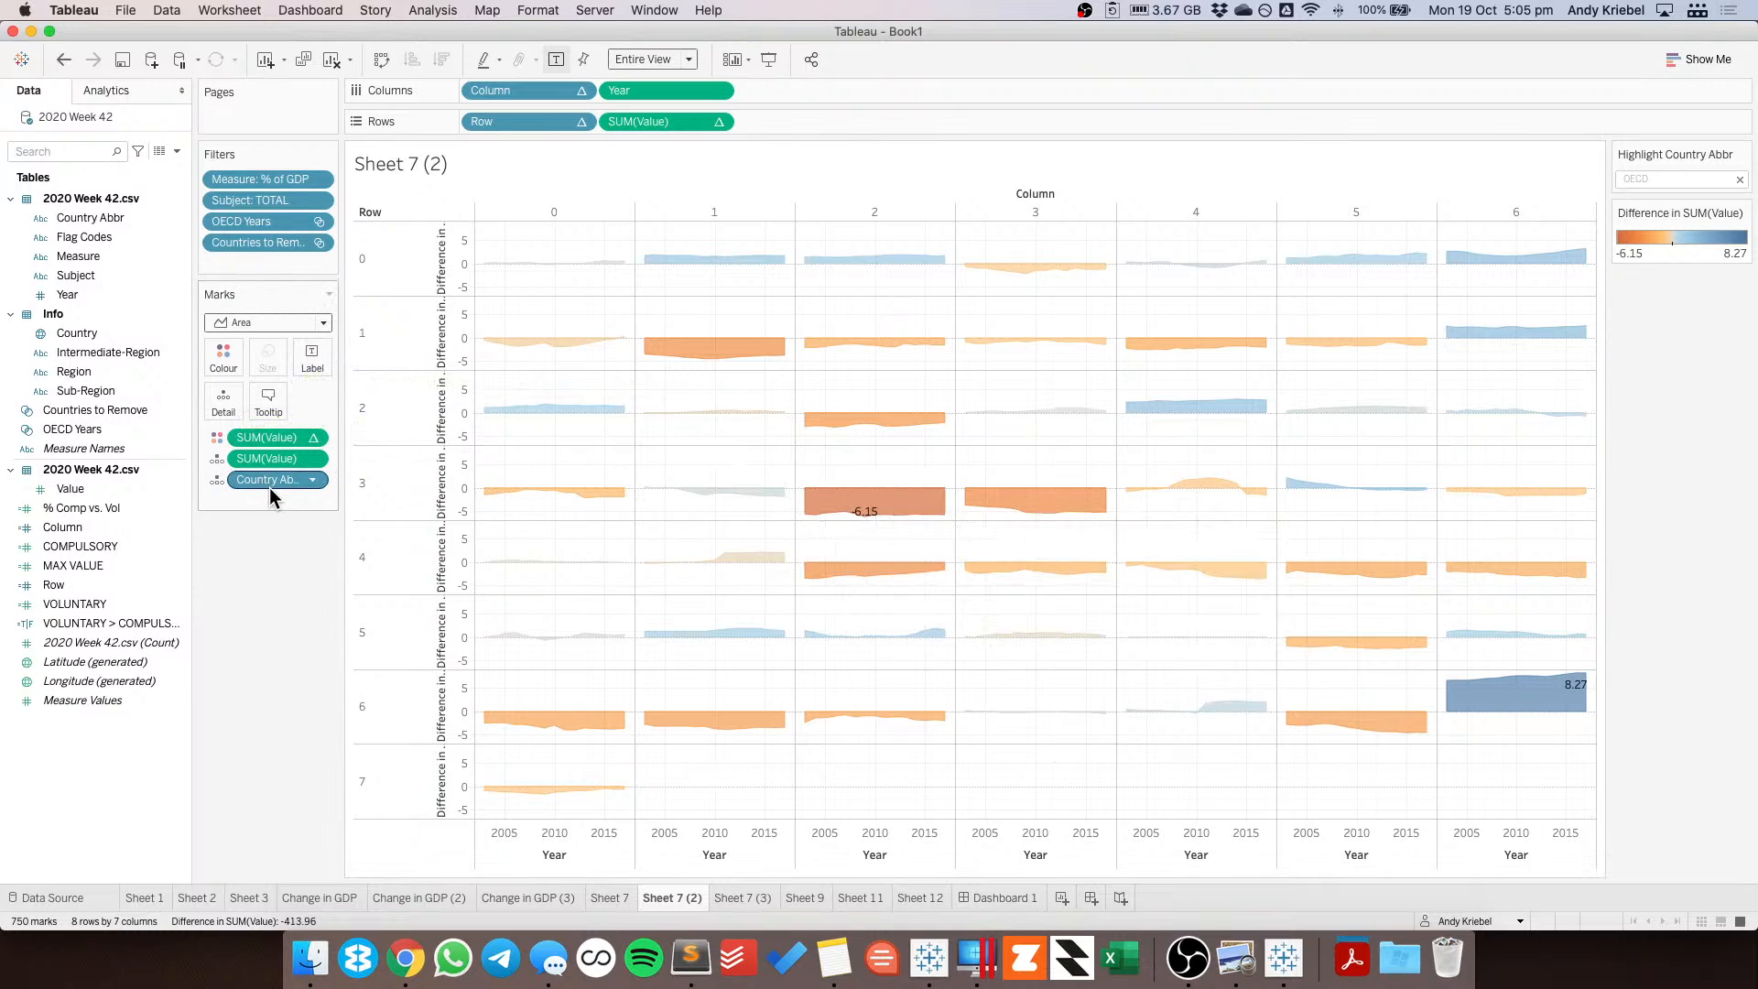
Look through the remaining worksheets and add Sheet 12 to Dashboard 1 between the divider line and the lower blank.
left_click(750, 898)
left_click(810, 898)
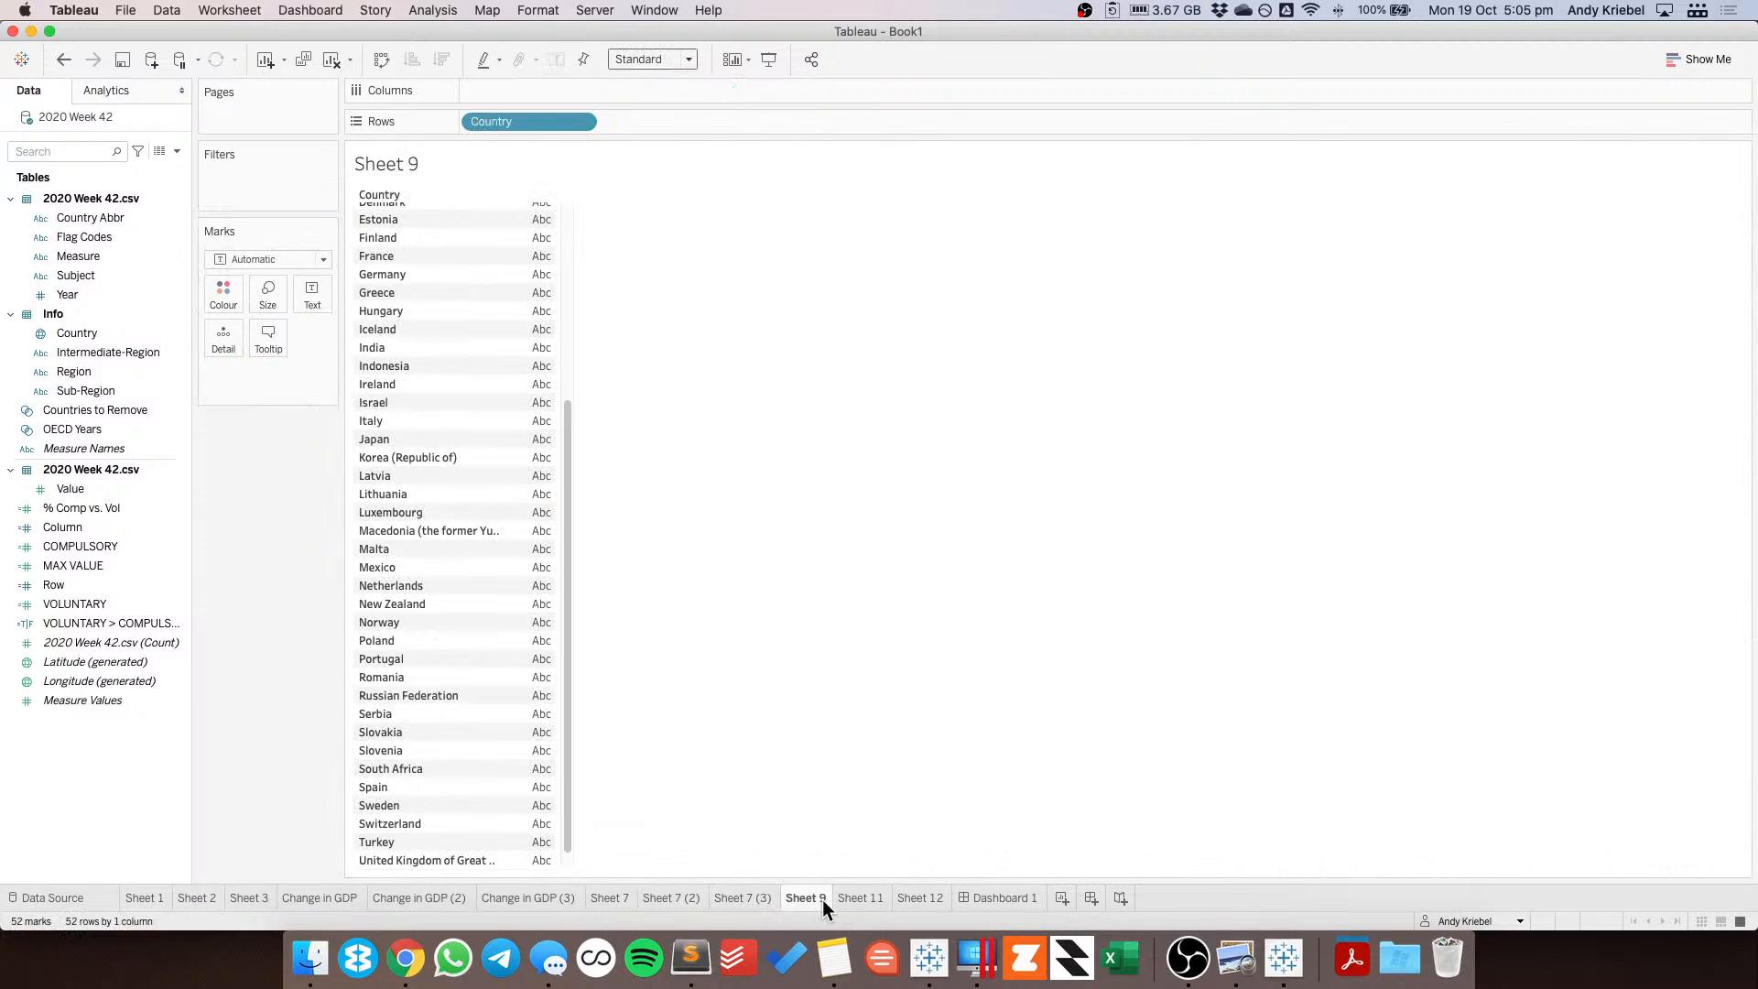
left_click(853, 898)
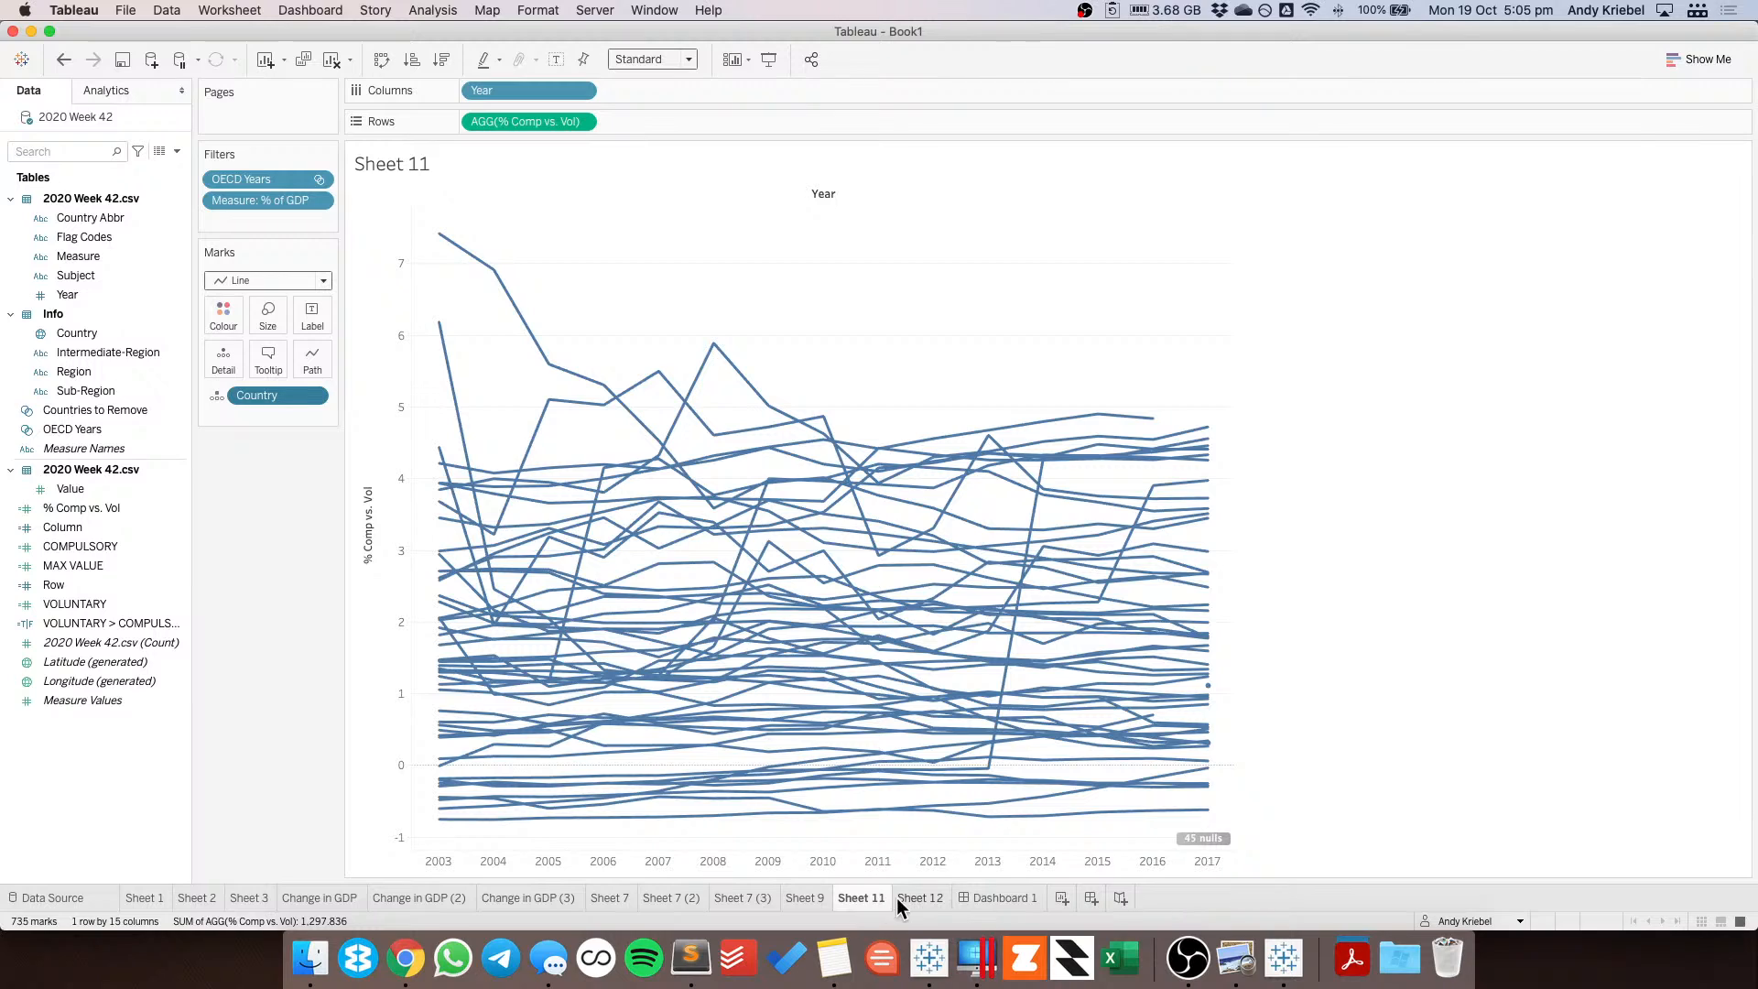
left_click(920, 898)
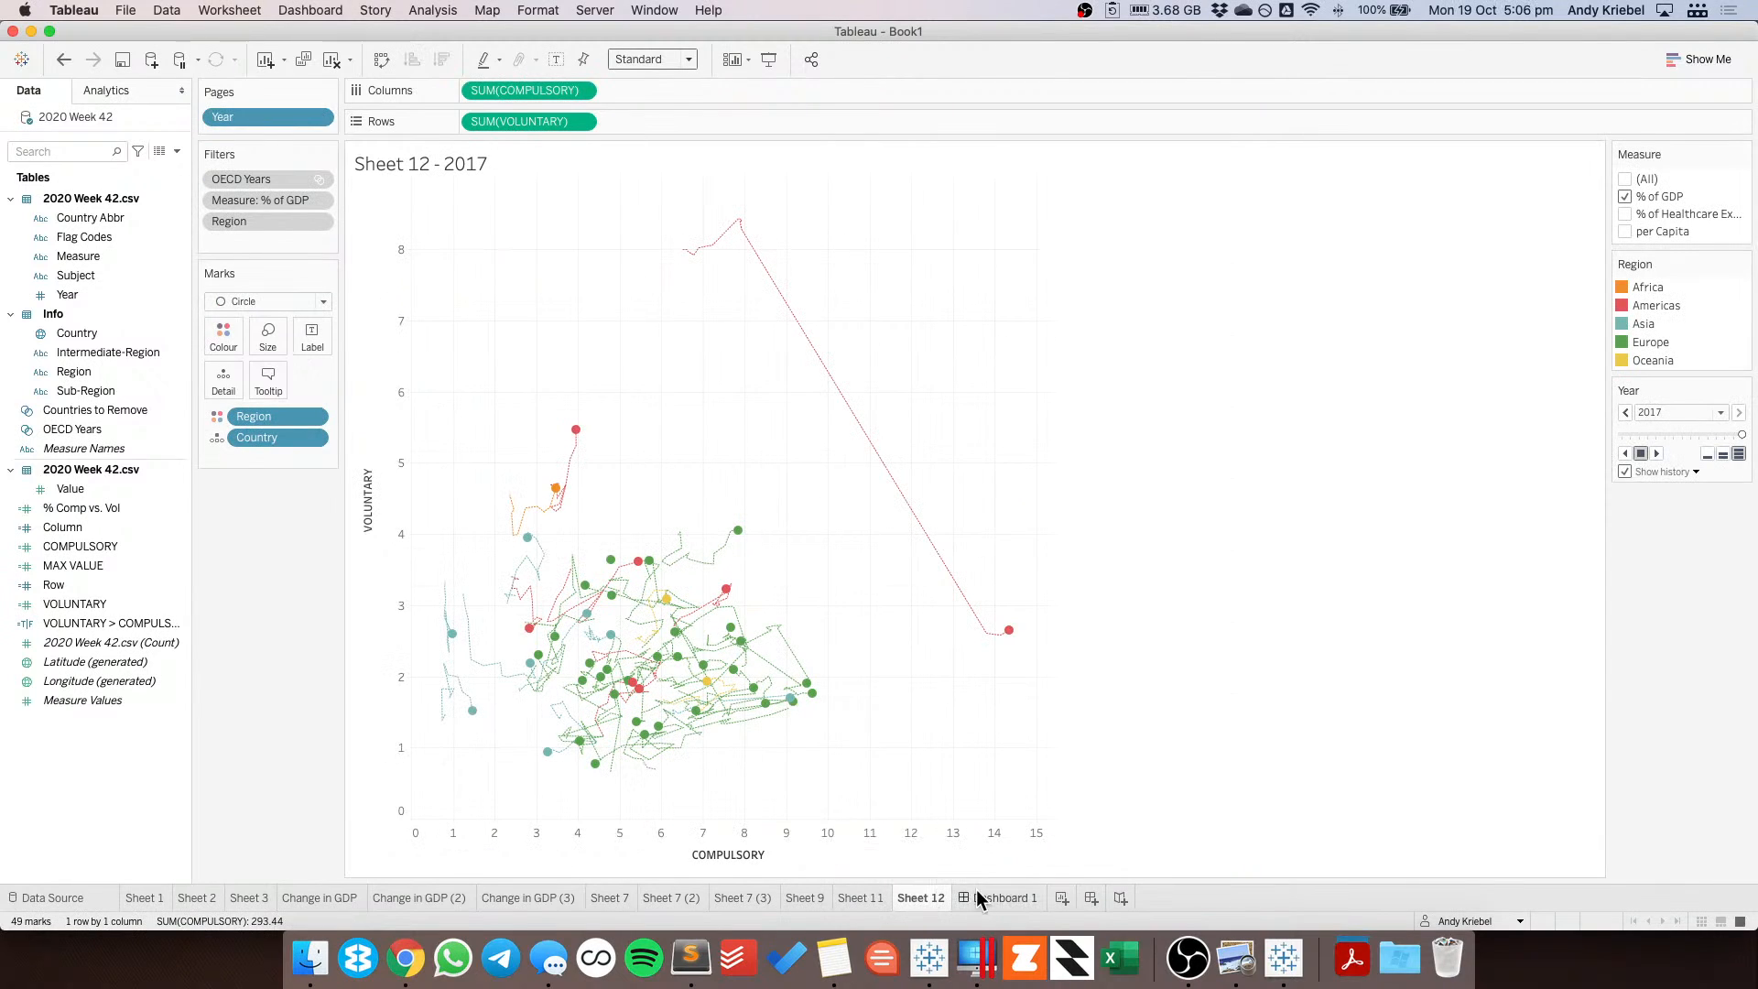
left_click(998, 897)
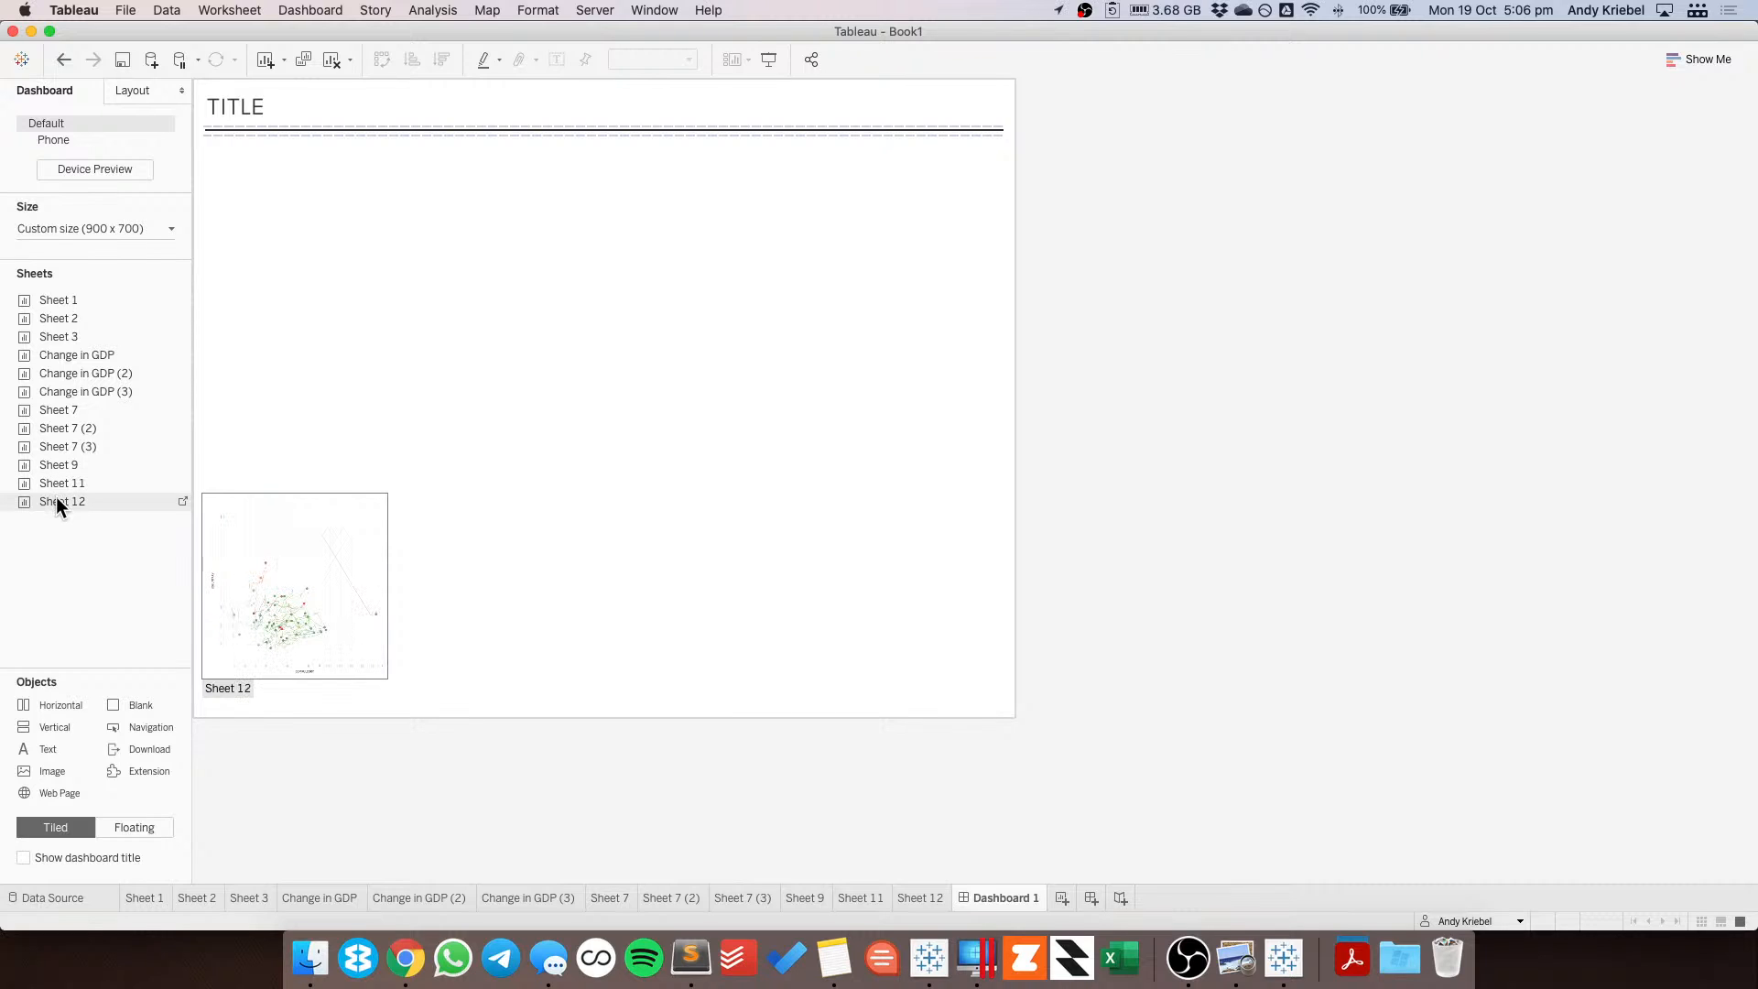
left_click_drag(57, 497, 410, 286)
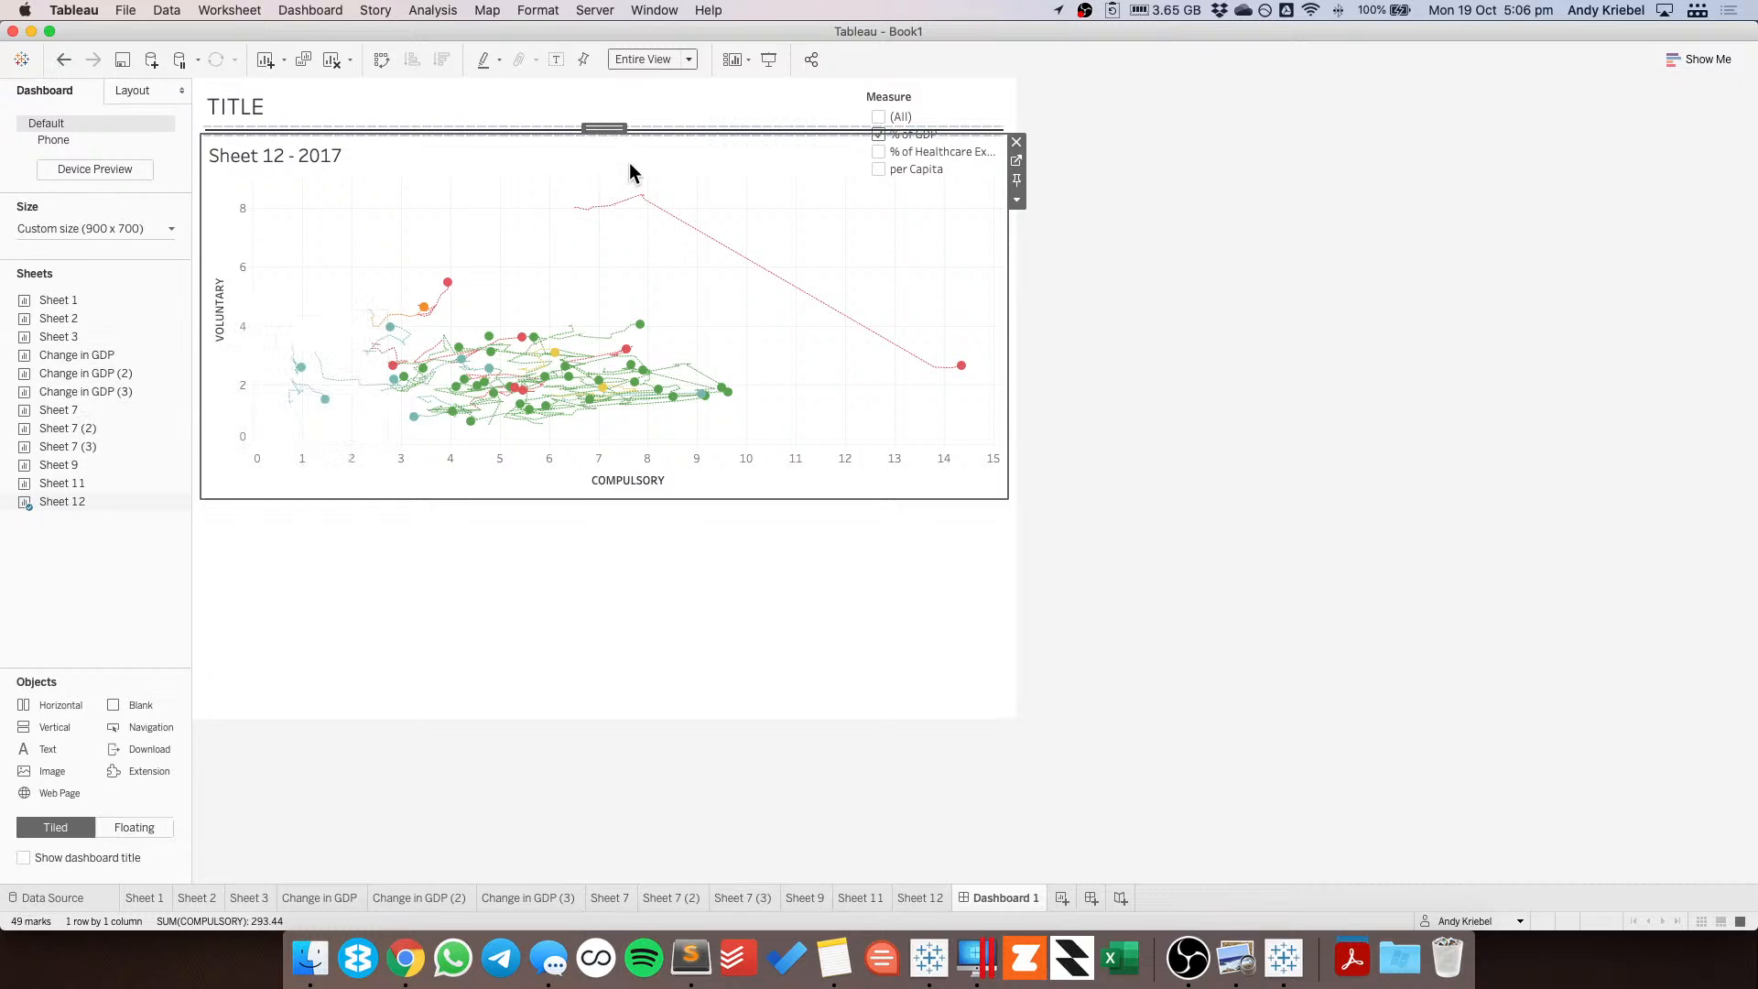
Find the Year page control inside the automatically added vertical container and remove it from the dashboard.
left_click(132, 90)
left_click(46, 762)
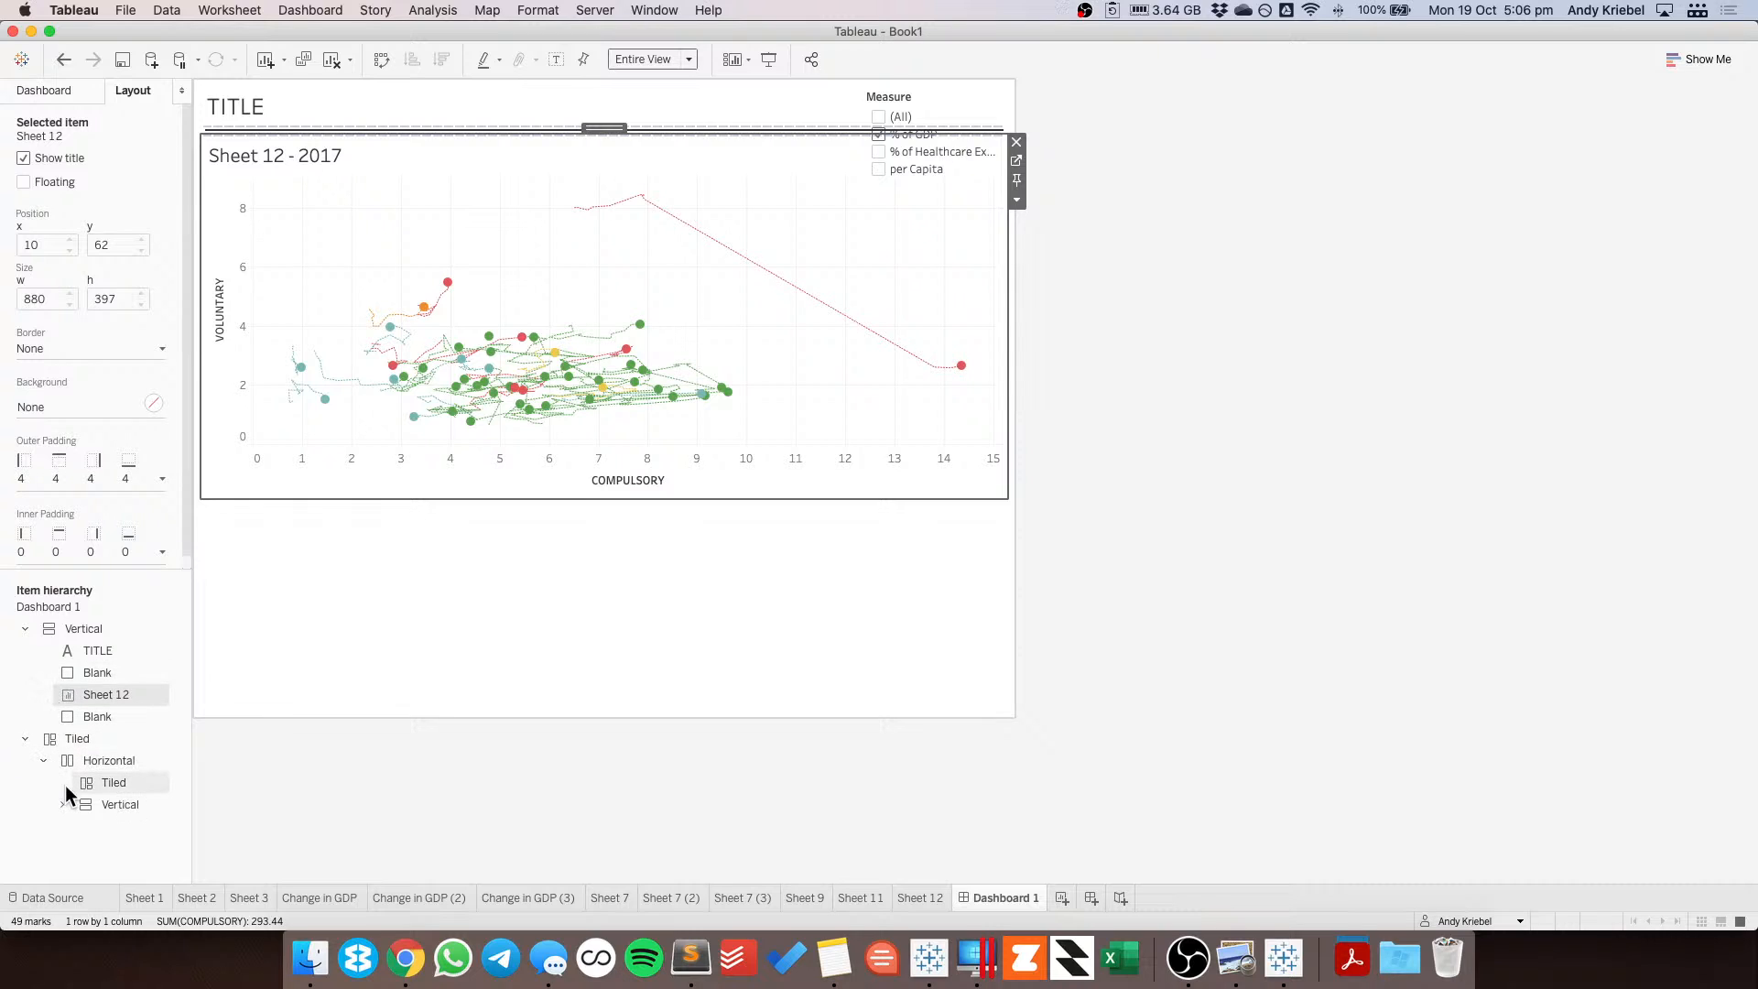
left_click(62, 805)
left_click(120, 805)
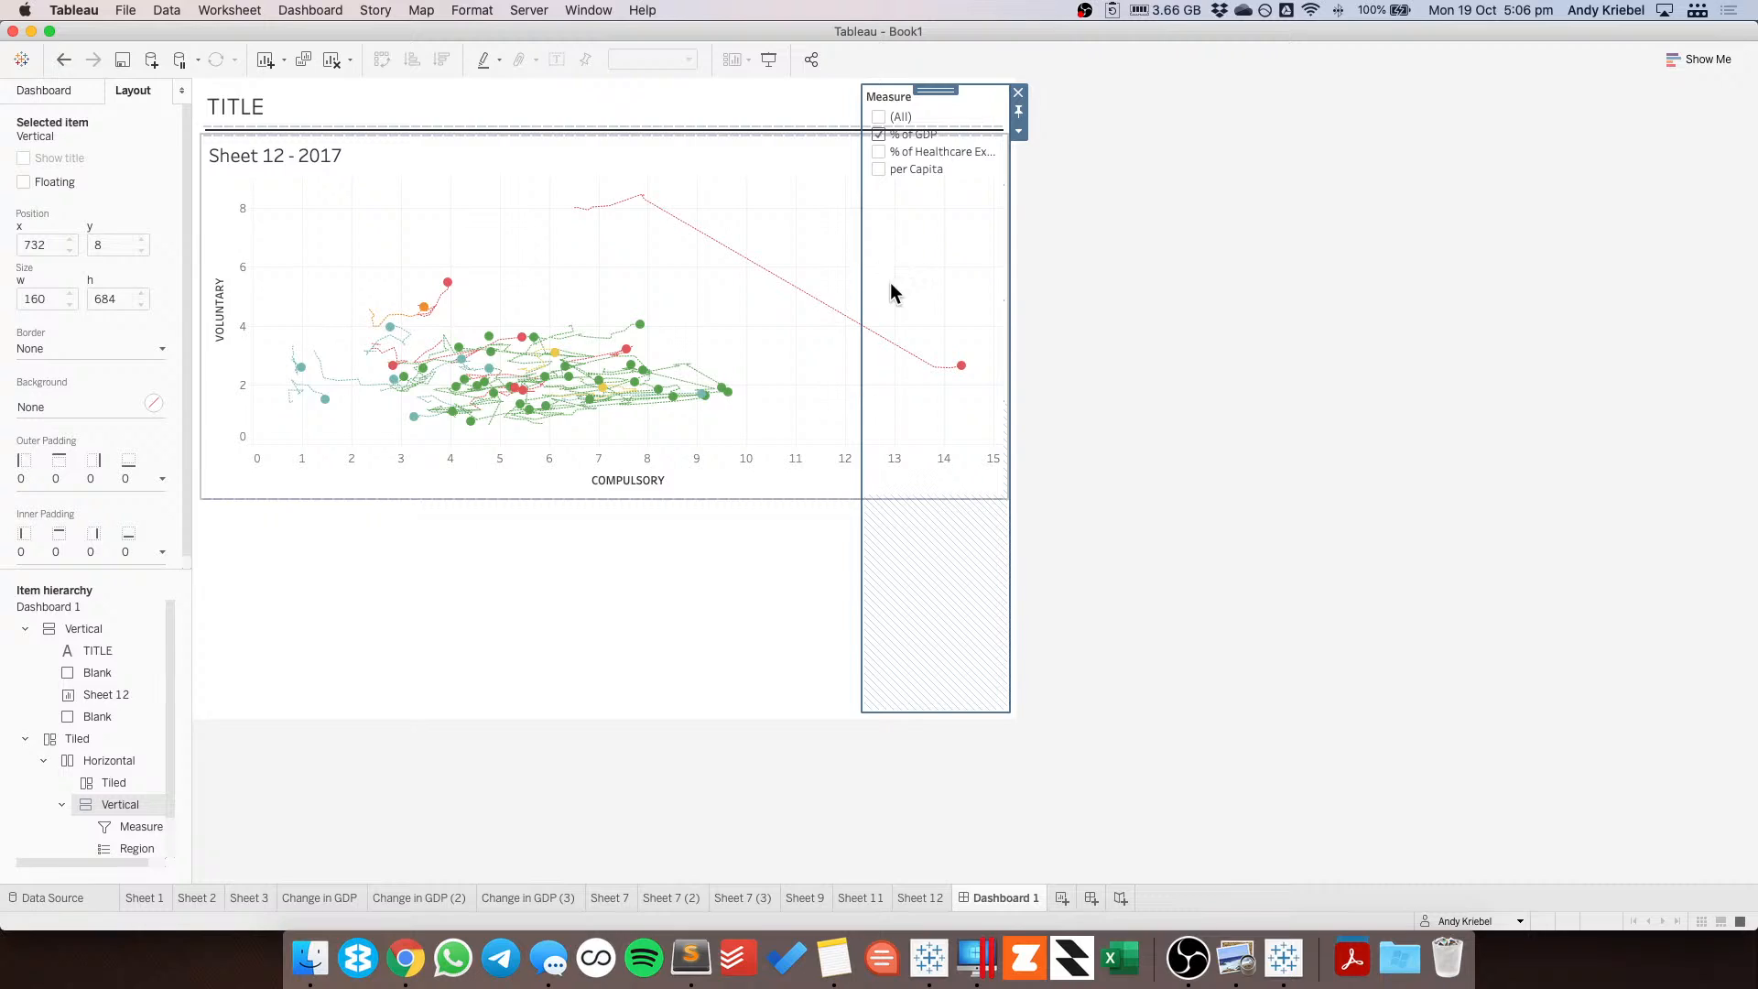
left_click(139, 841)
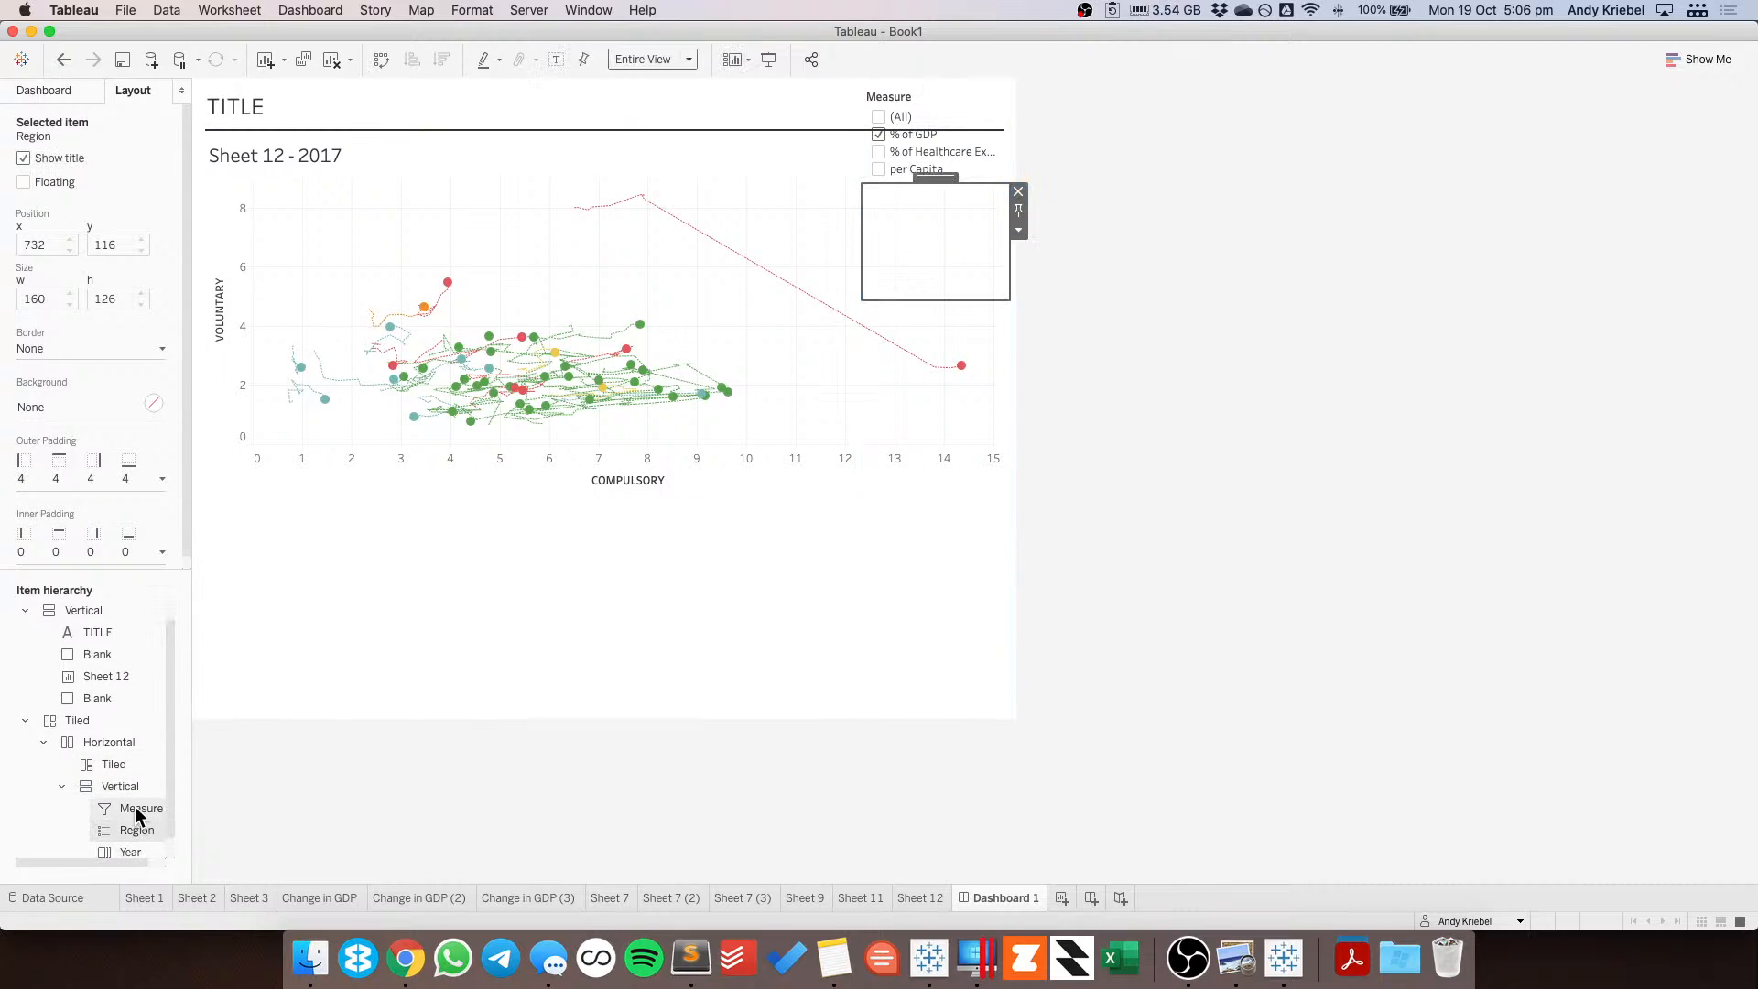
left_click(130, 850)
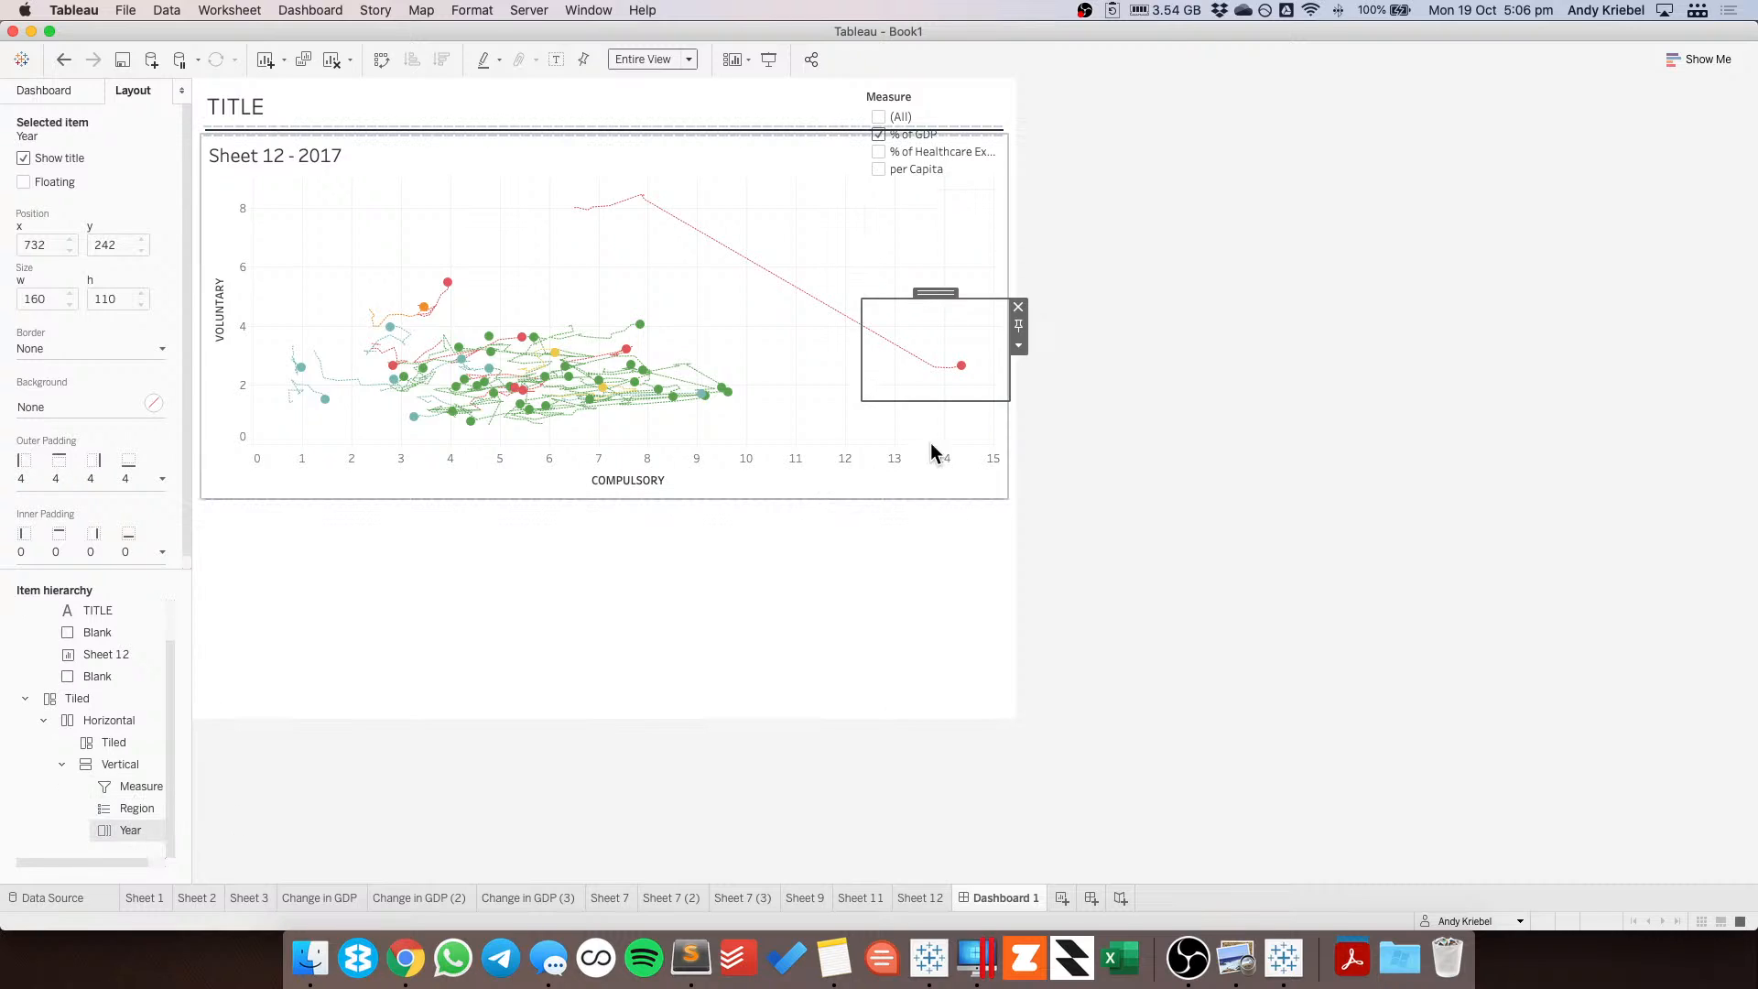
left_click(1019, 308)
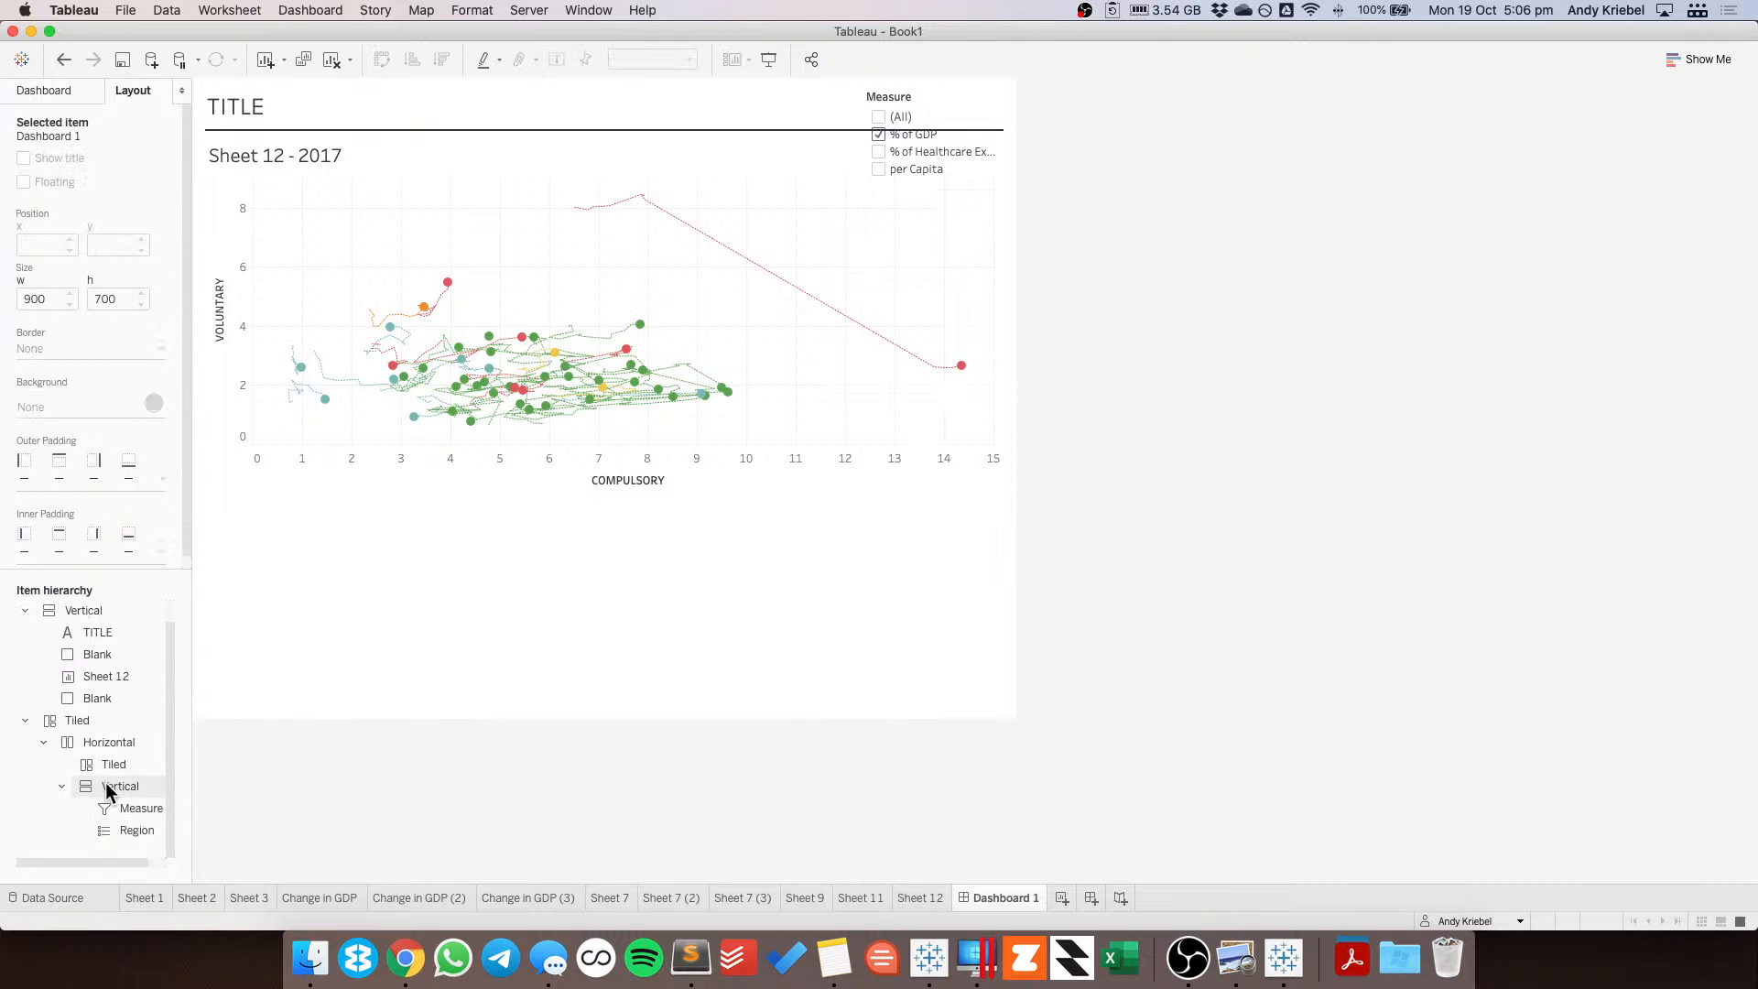
Make the vertical container holding the Measure filter and Region legend floating and move it over the scatter plot.
left_click(104, 783)
left_click(1018, 133)
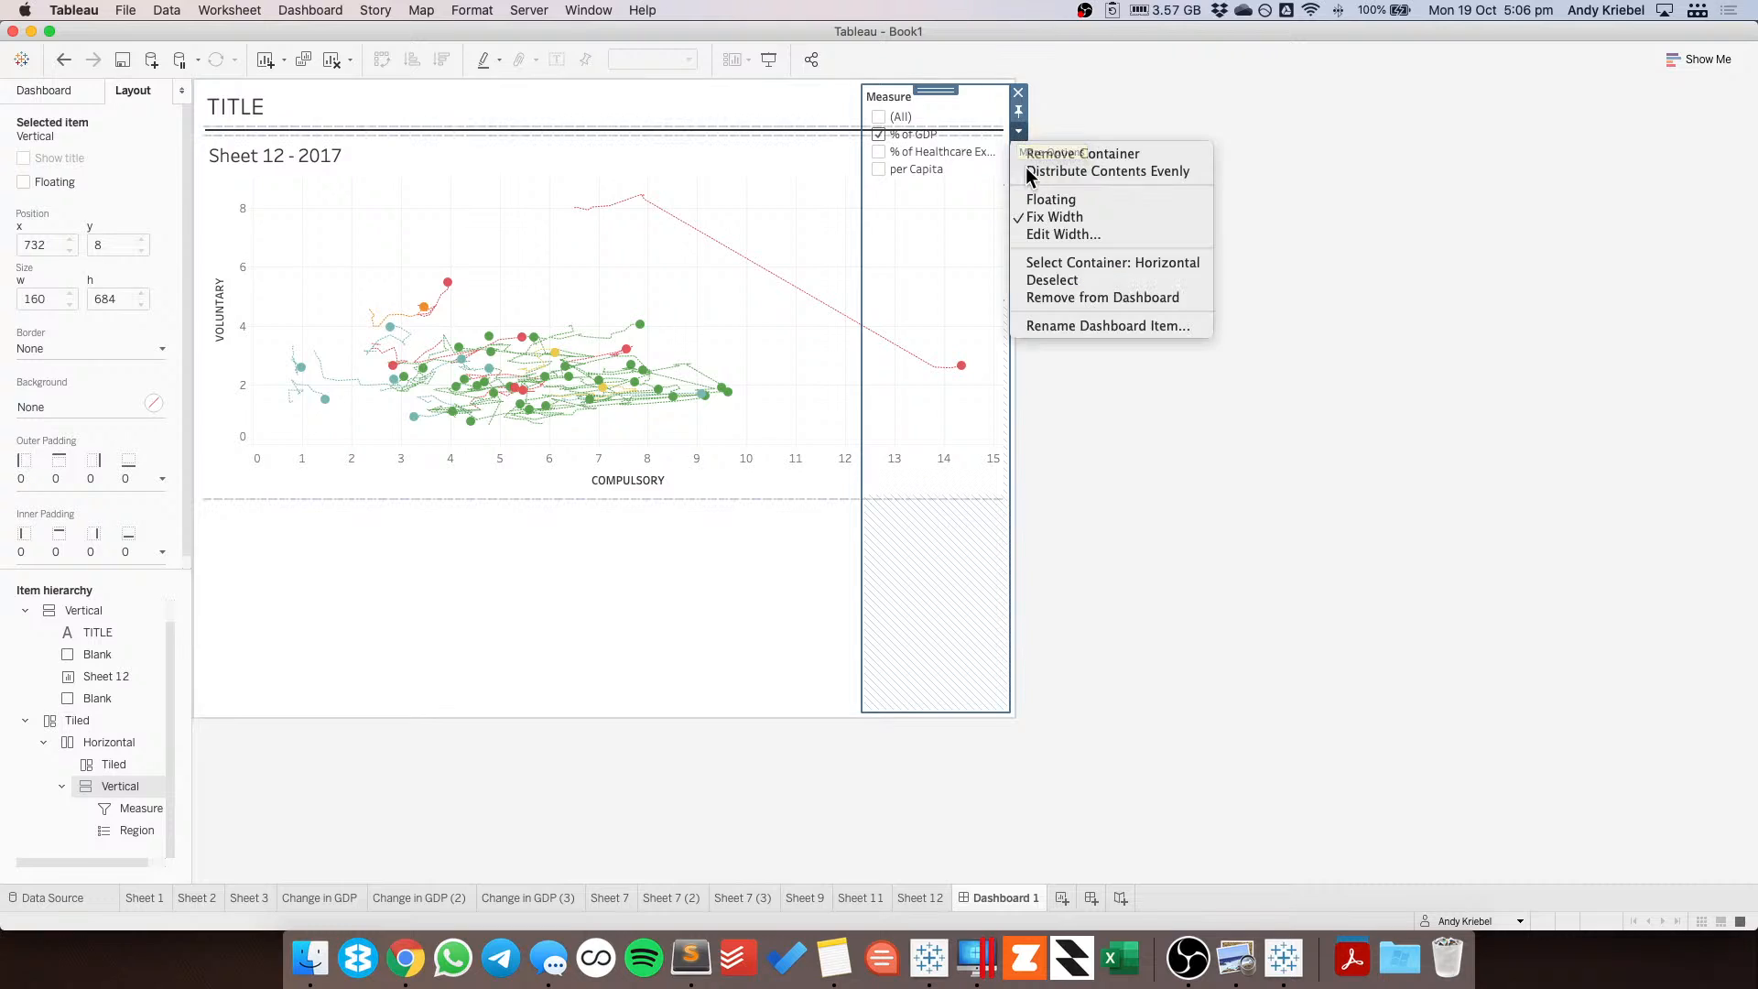
left_click(1047, 201)
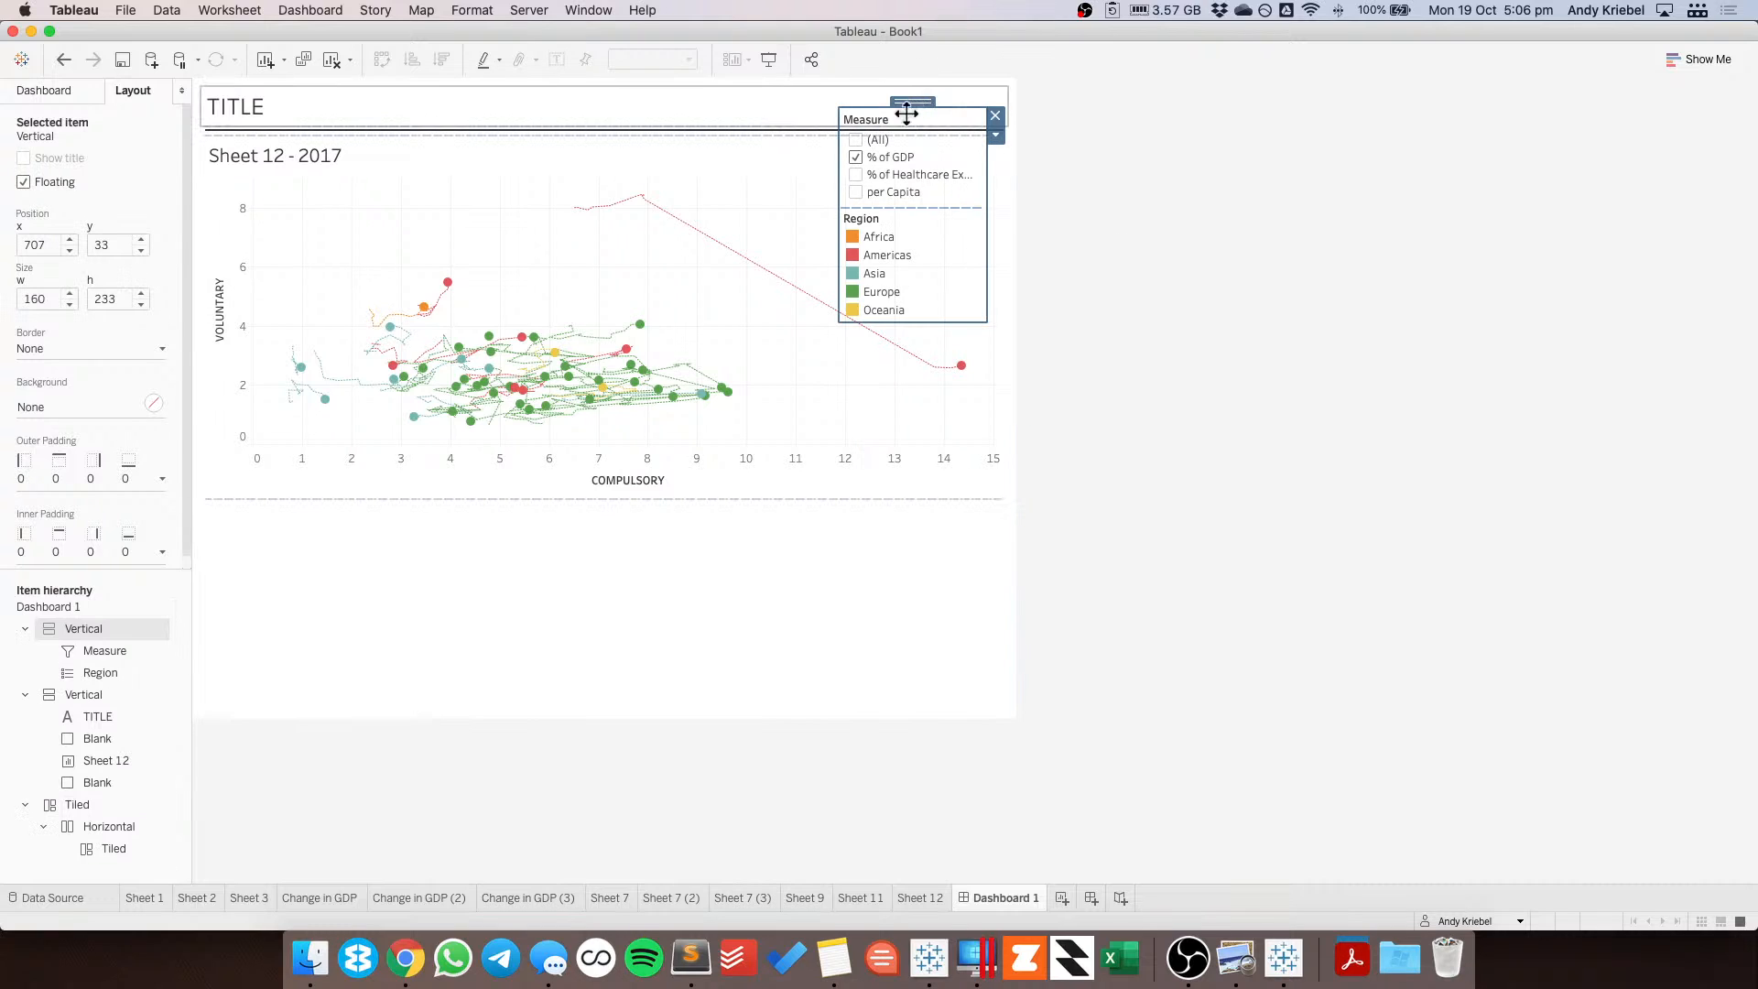
left_click_drag(912, 103, 815, 238)
Remove the leftover Tiled container and its contents from the dashboard, keeping the floating and main vertical containers.
right_click(69, 804)
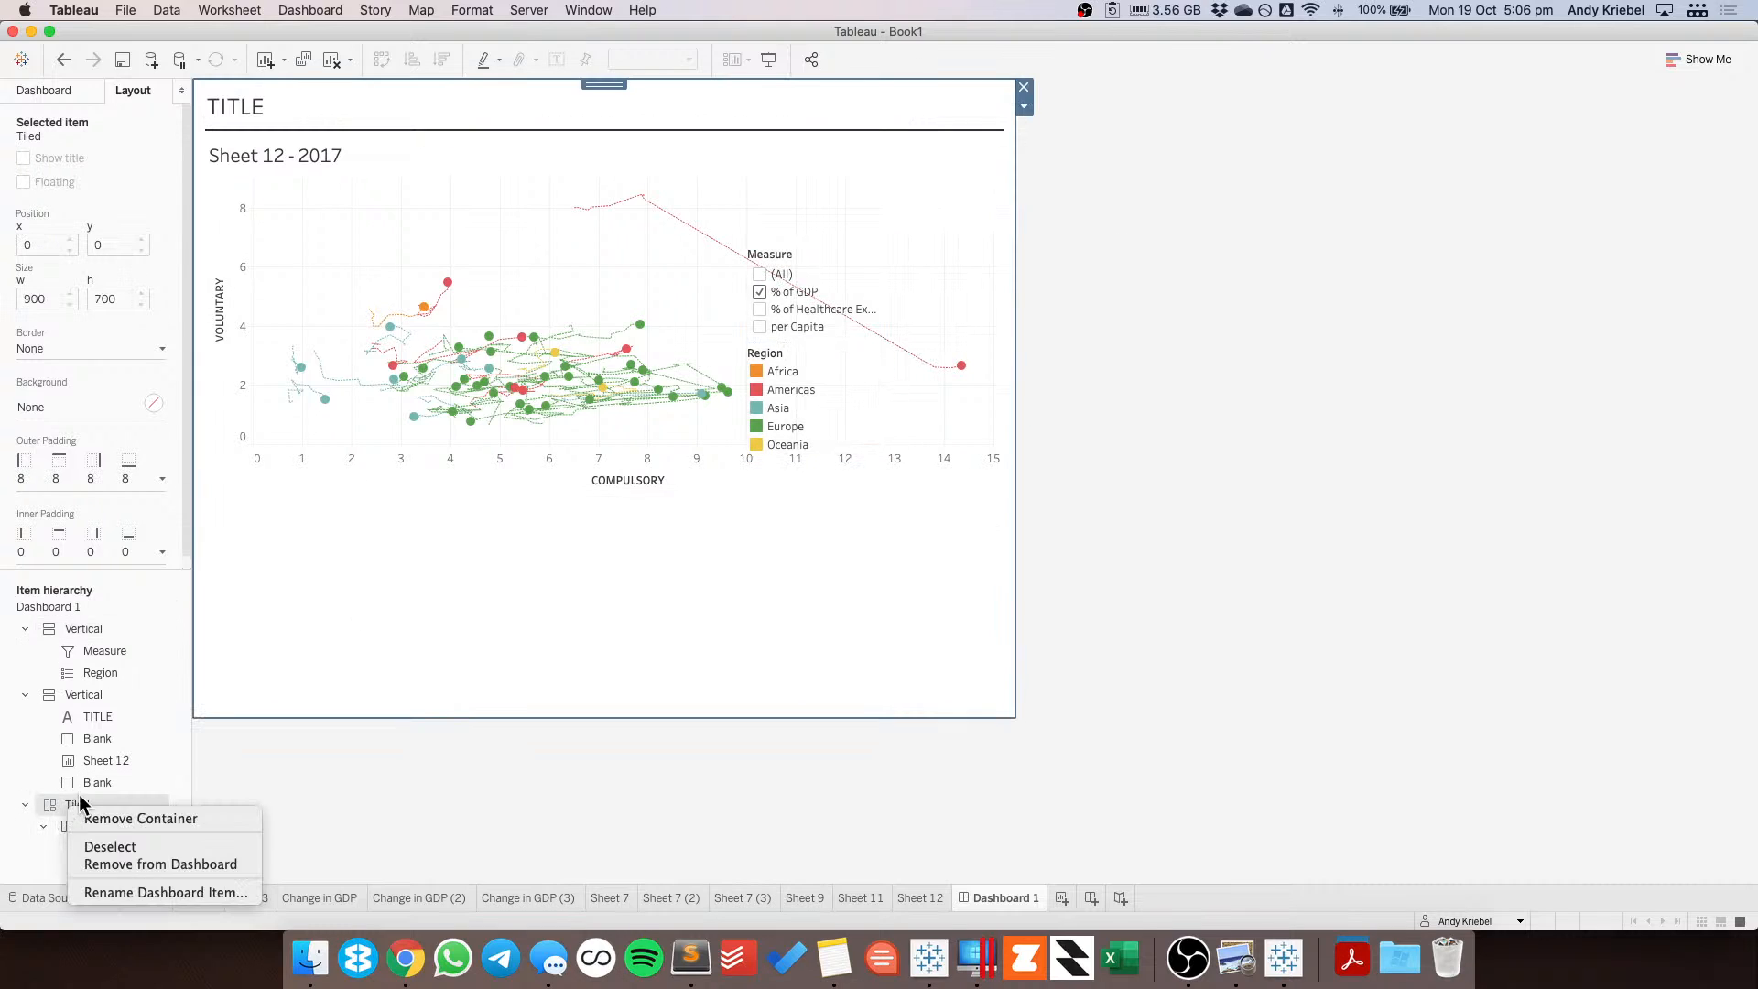
left_click(110, 864)
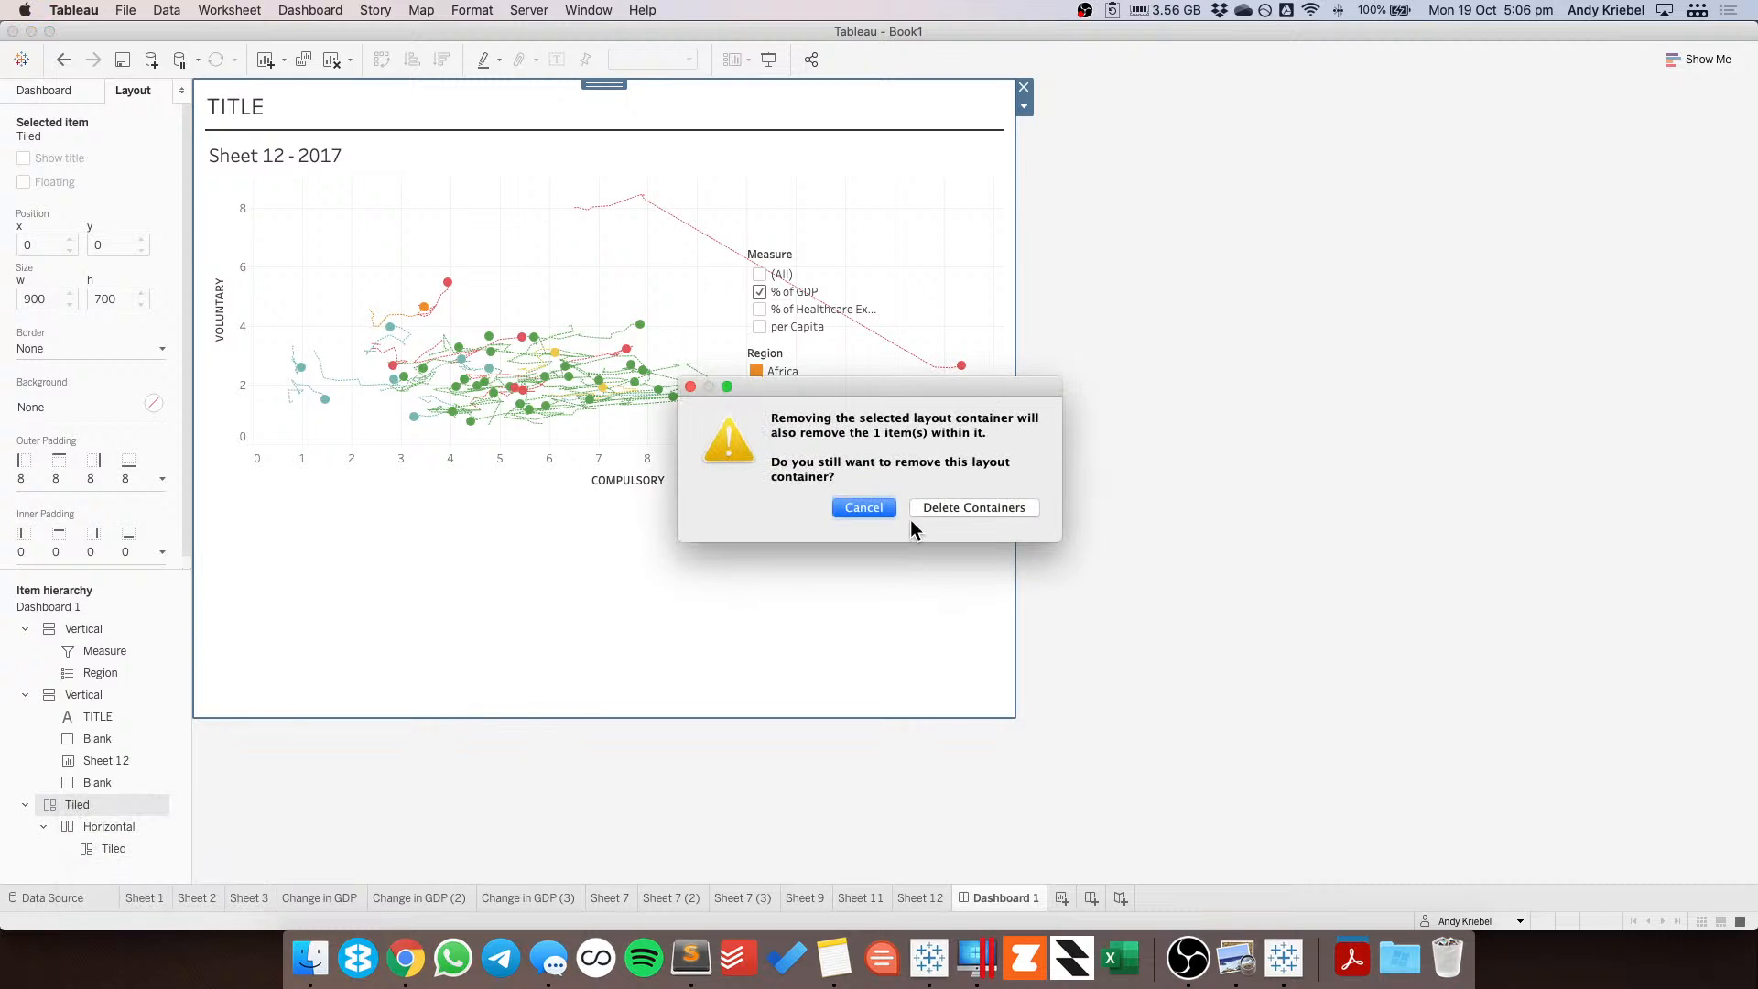
left_click(957, 503)
Move the floating Measure and Region container to the scatter plot's upper right, at about x 697, y 132.
left_click(808, 247)
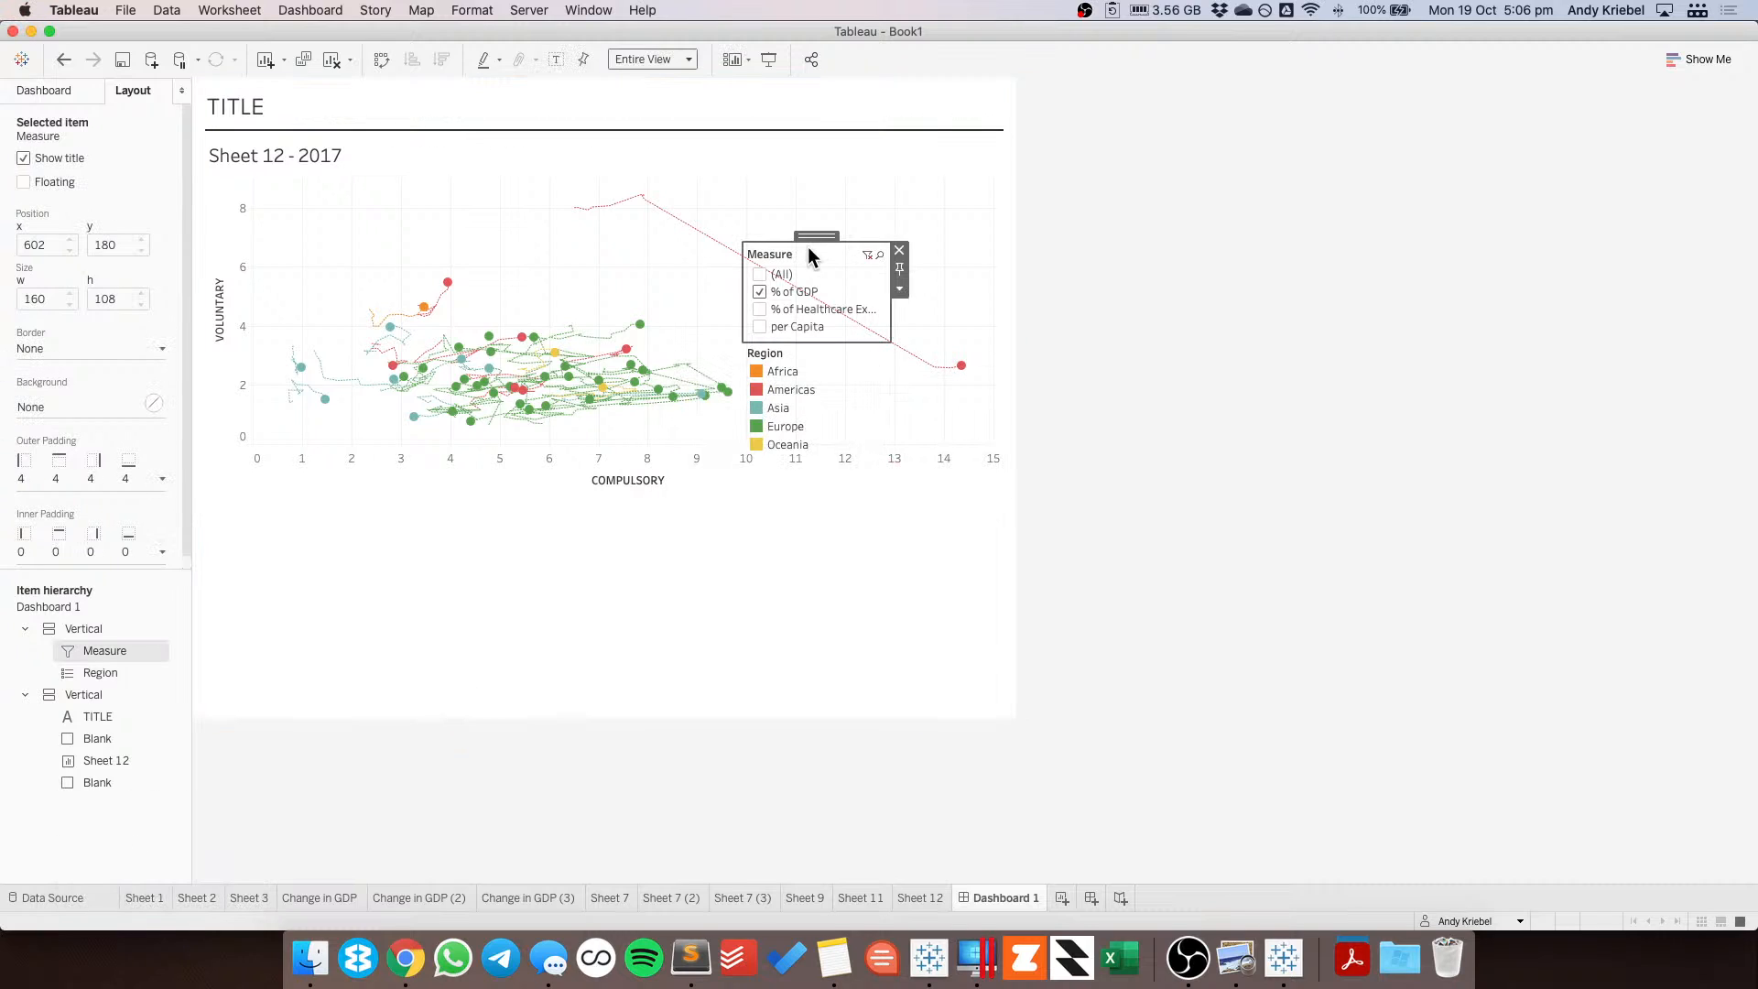
left_click_drag(807, 234, 904, 194)
double_click(814, 235)
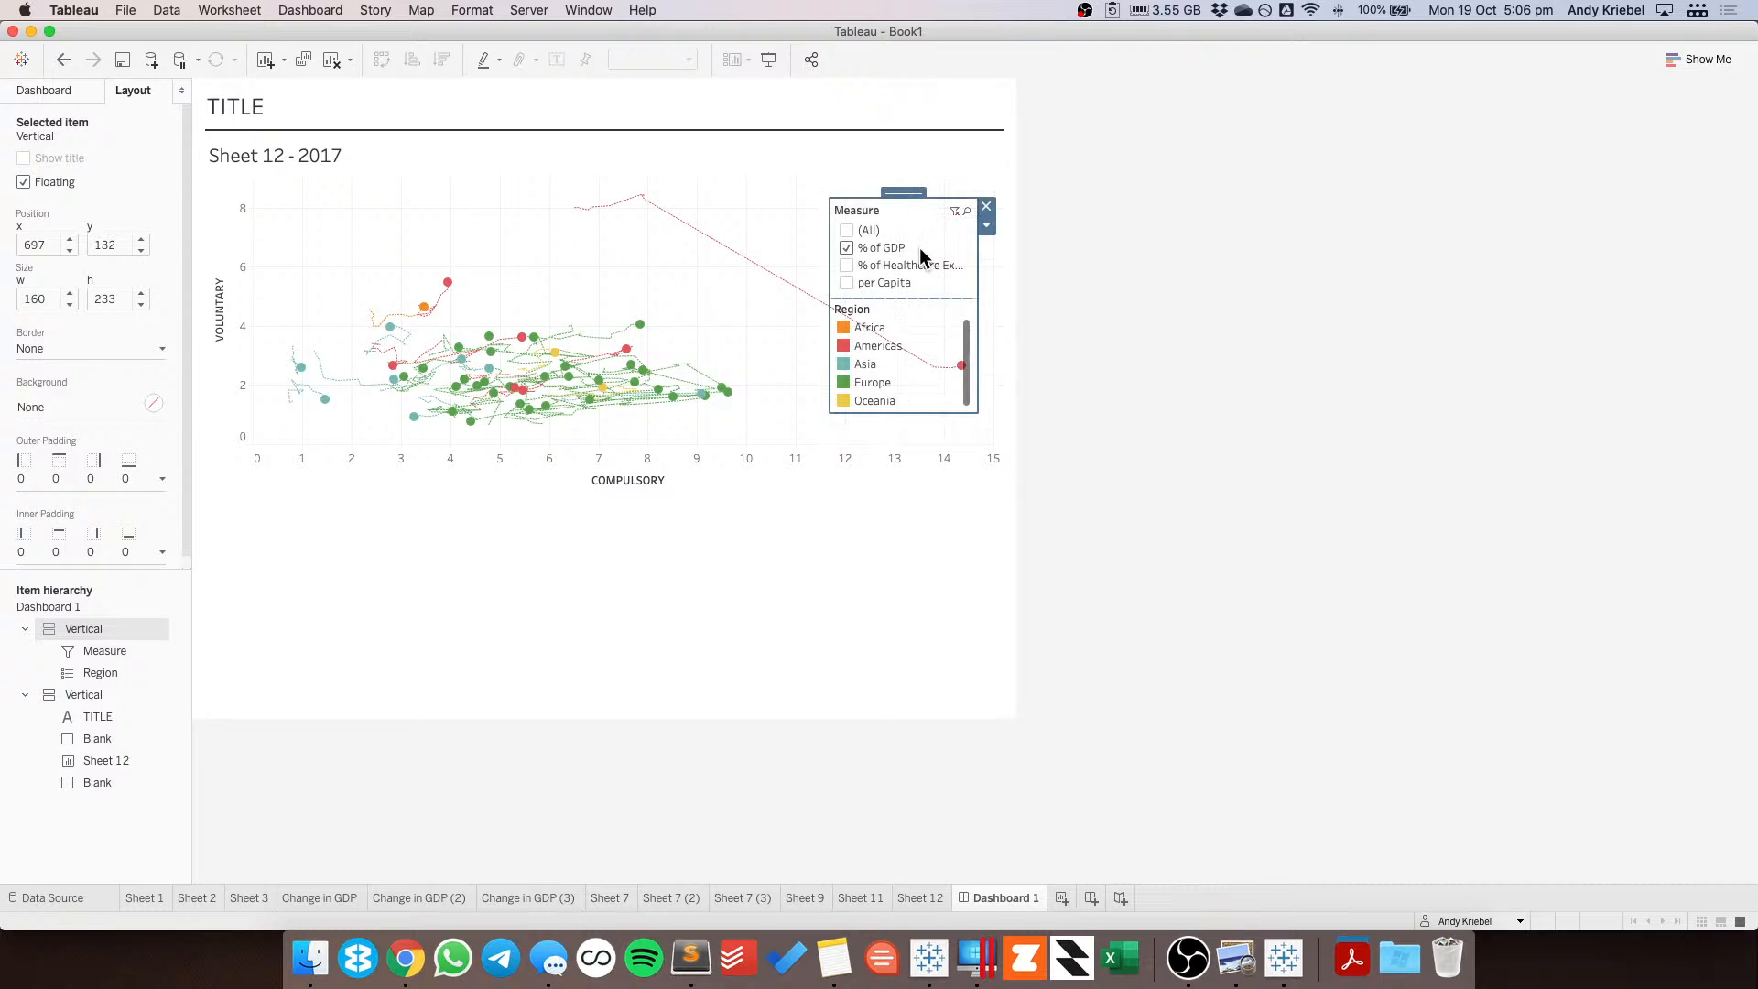
Try the scatter plot with only per Capita selected in the Measure filter, and return the filter to % of GDP.
left_click(903, 211)
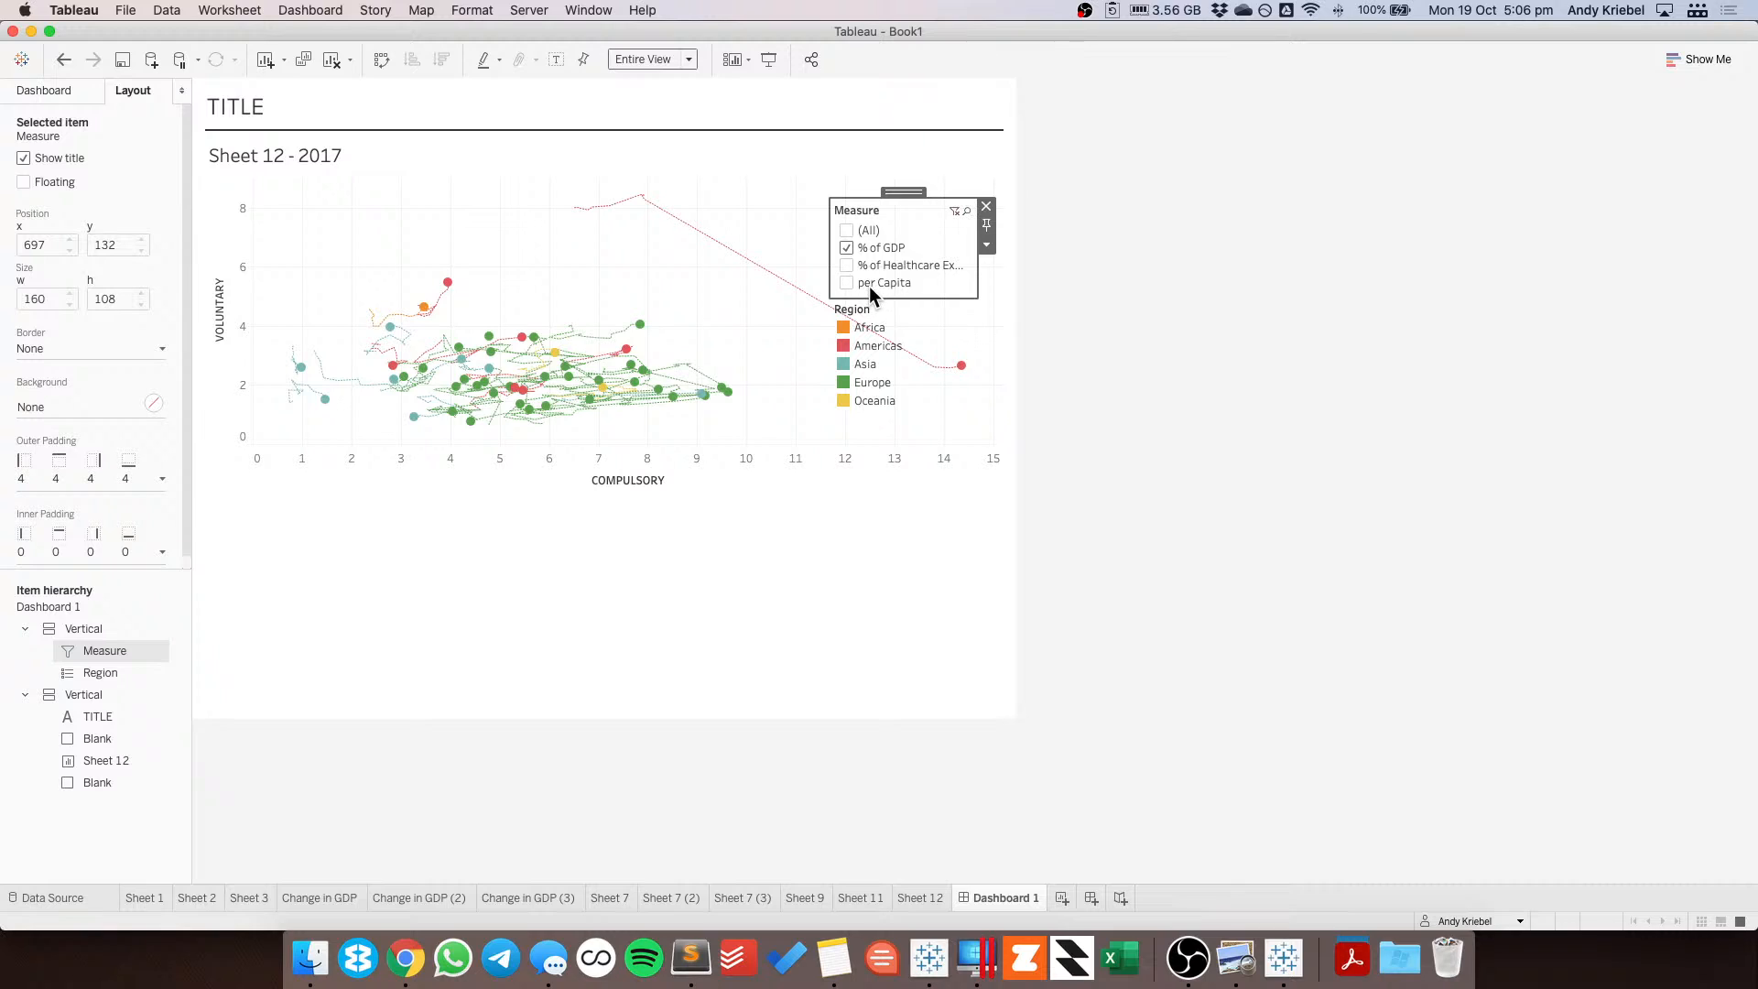
left_click(845, 248)
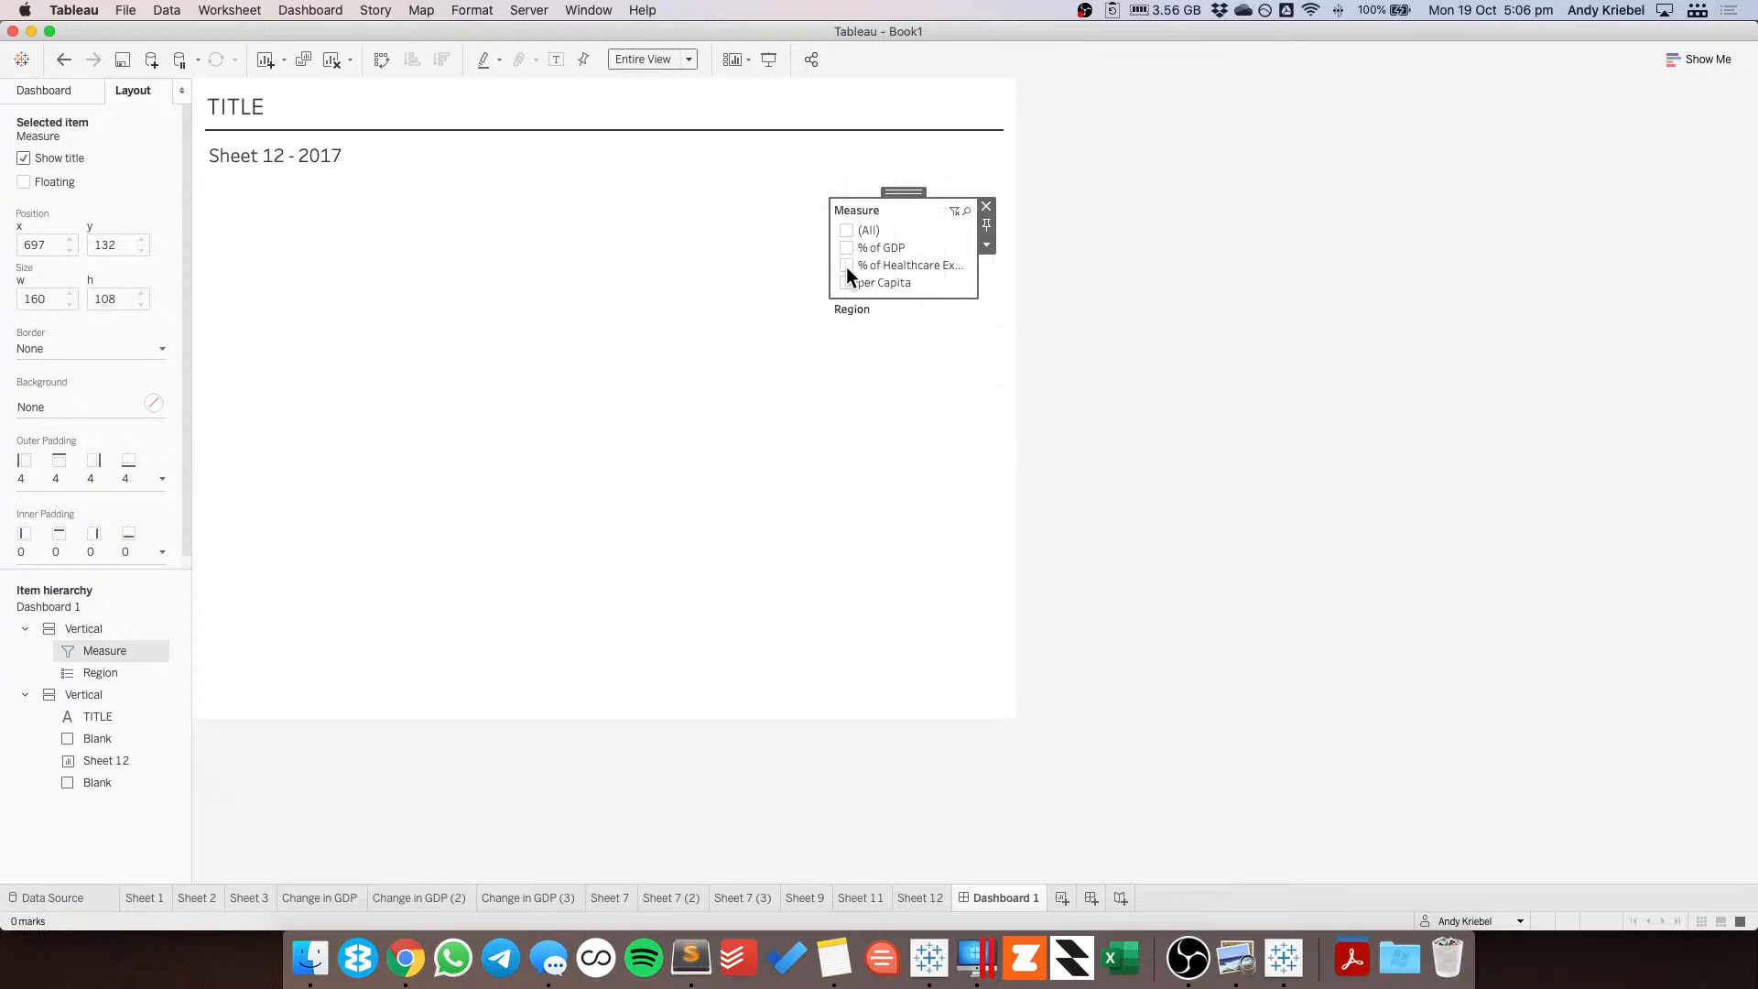
left_click(846, 282)
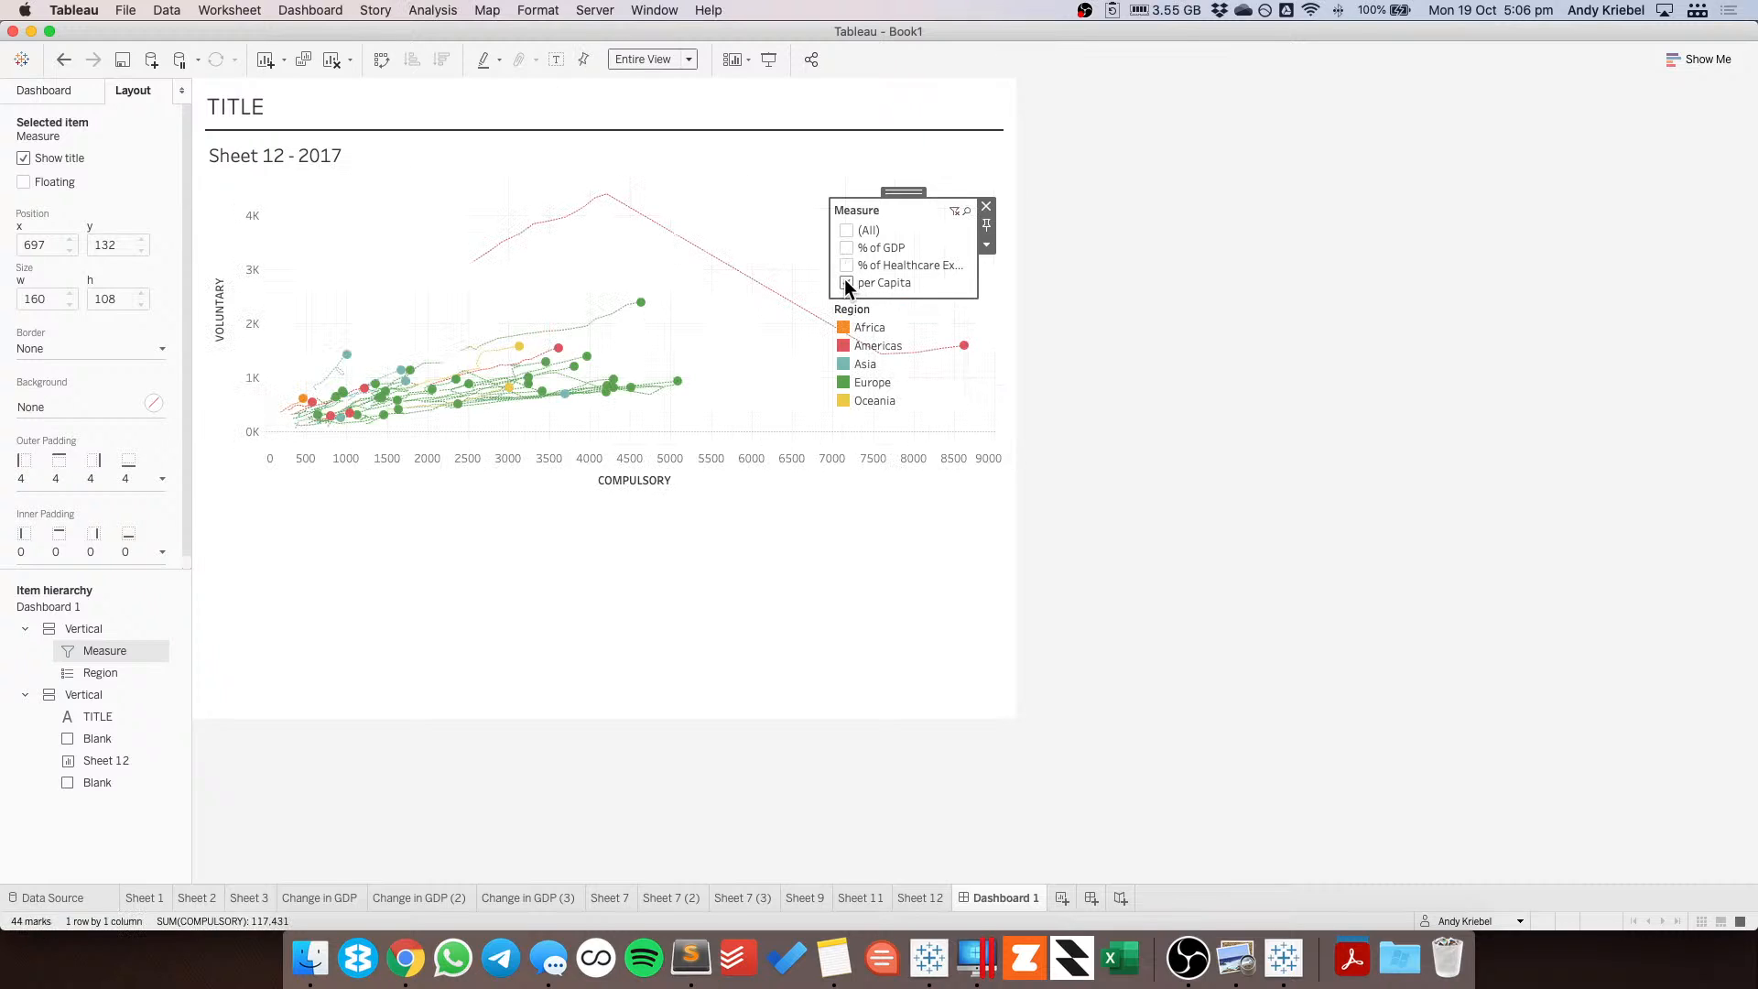
left_click(844, 282)
left_click(846, 248)
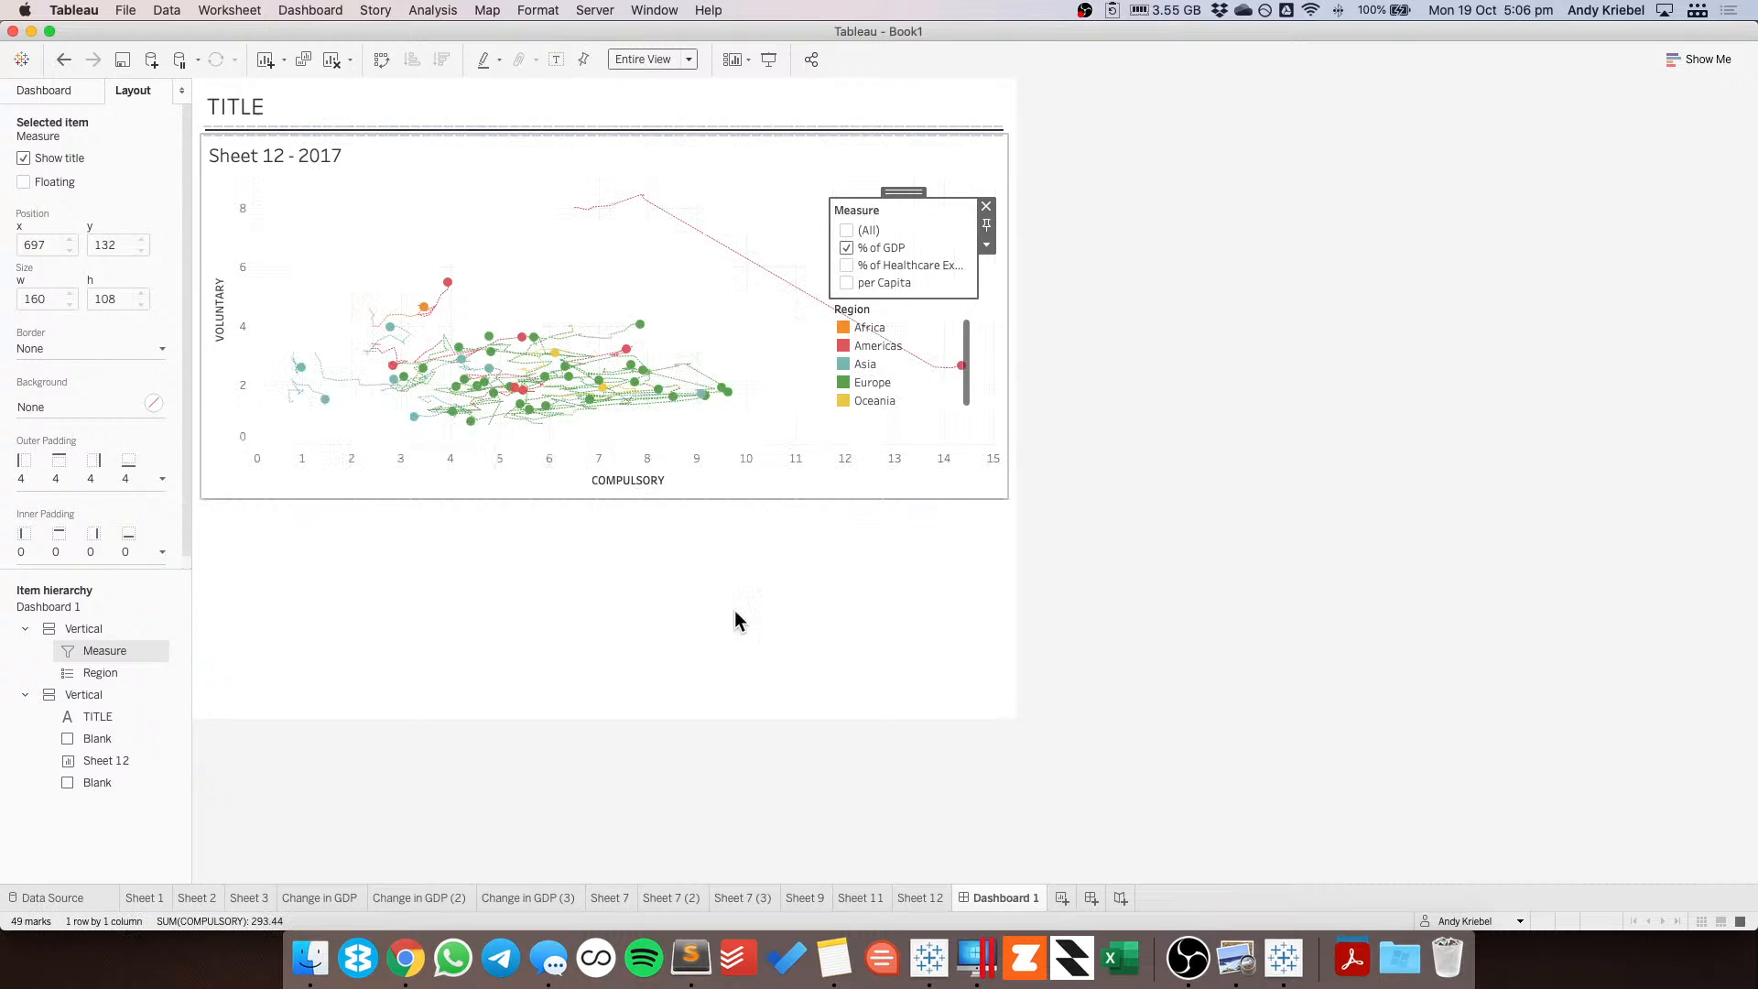
On Sheet 12, create a set named Measure Set from the Measure field that excludes % of Healthcare Expenditure.
left_click(920, 898)
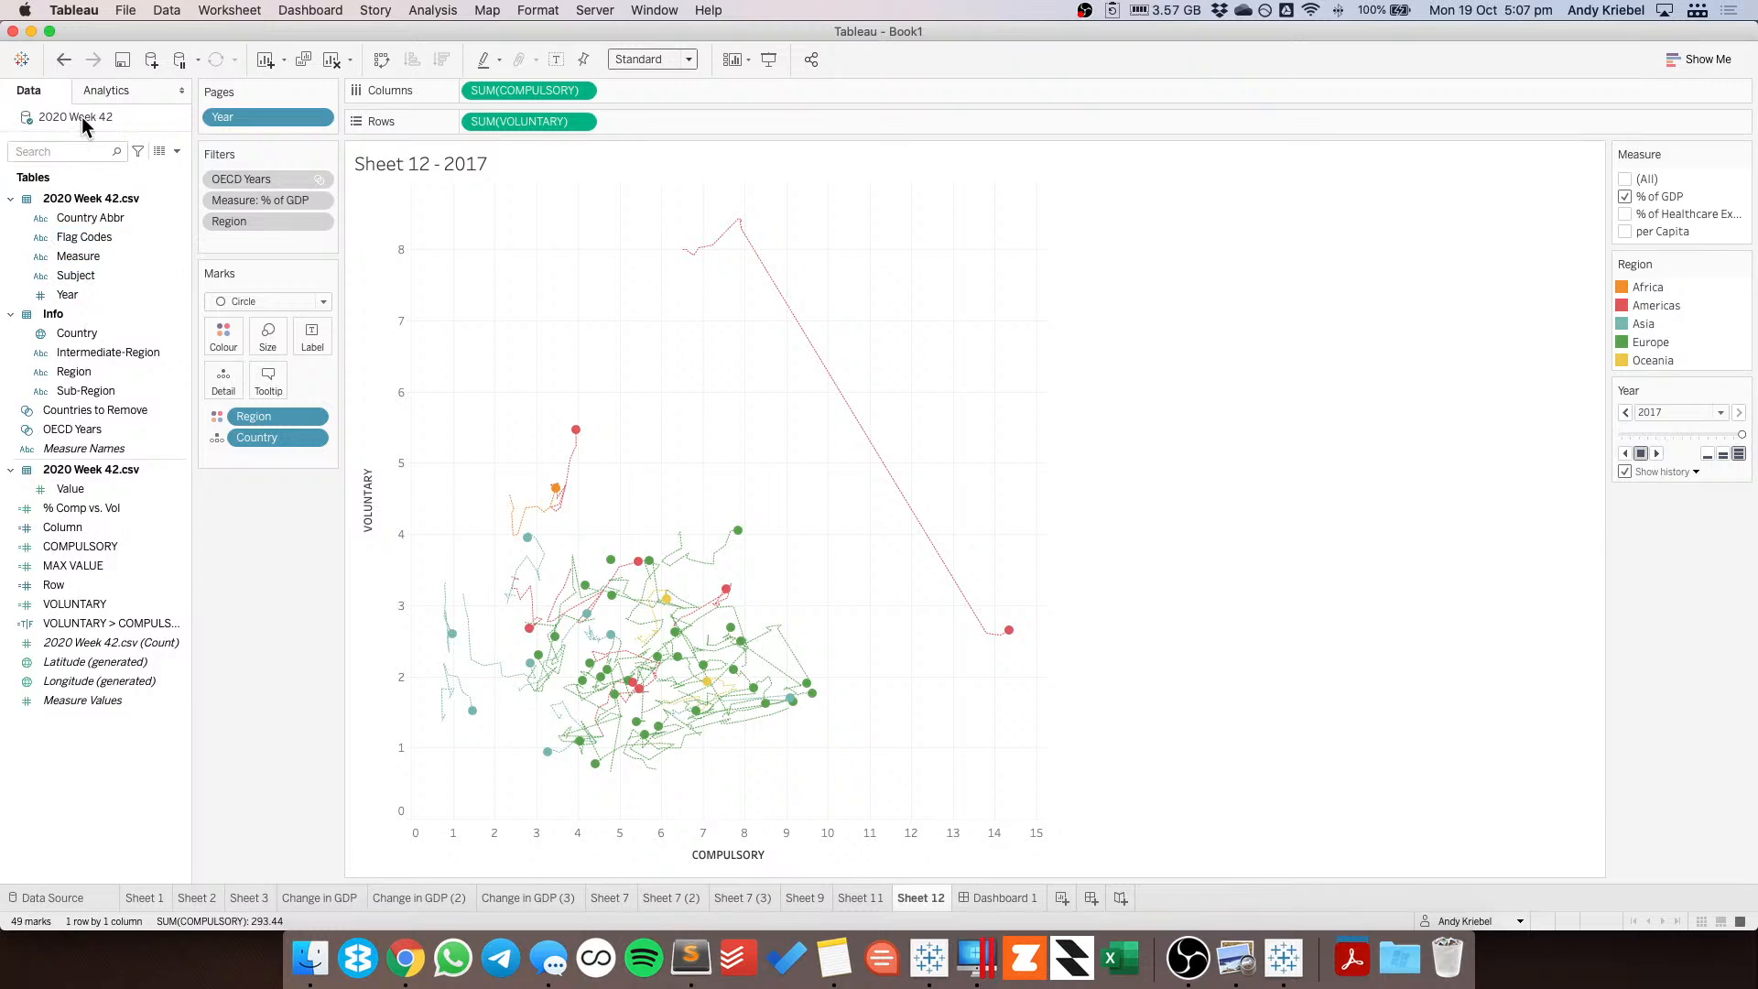
right_click(78, 255)
mouse_move(168, 392)
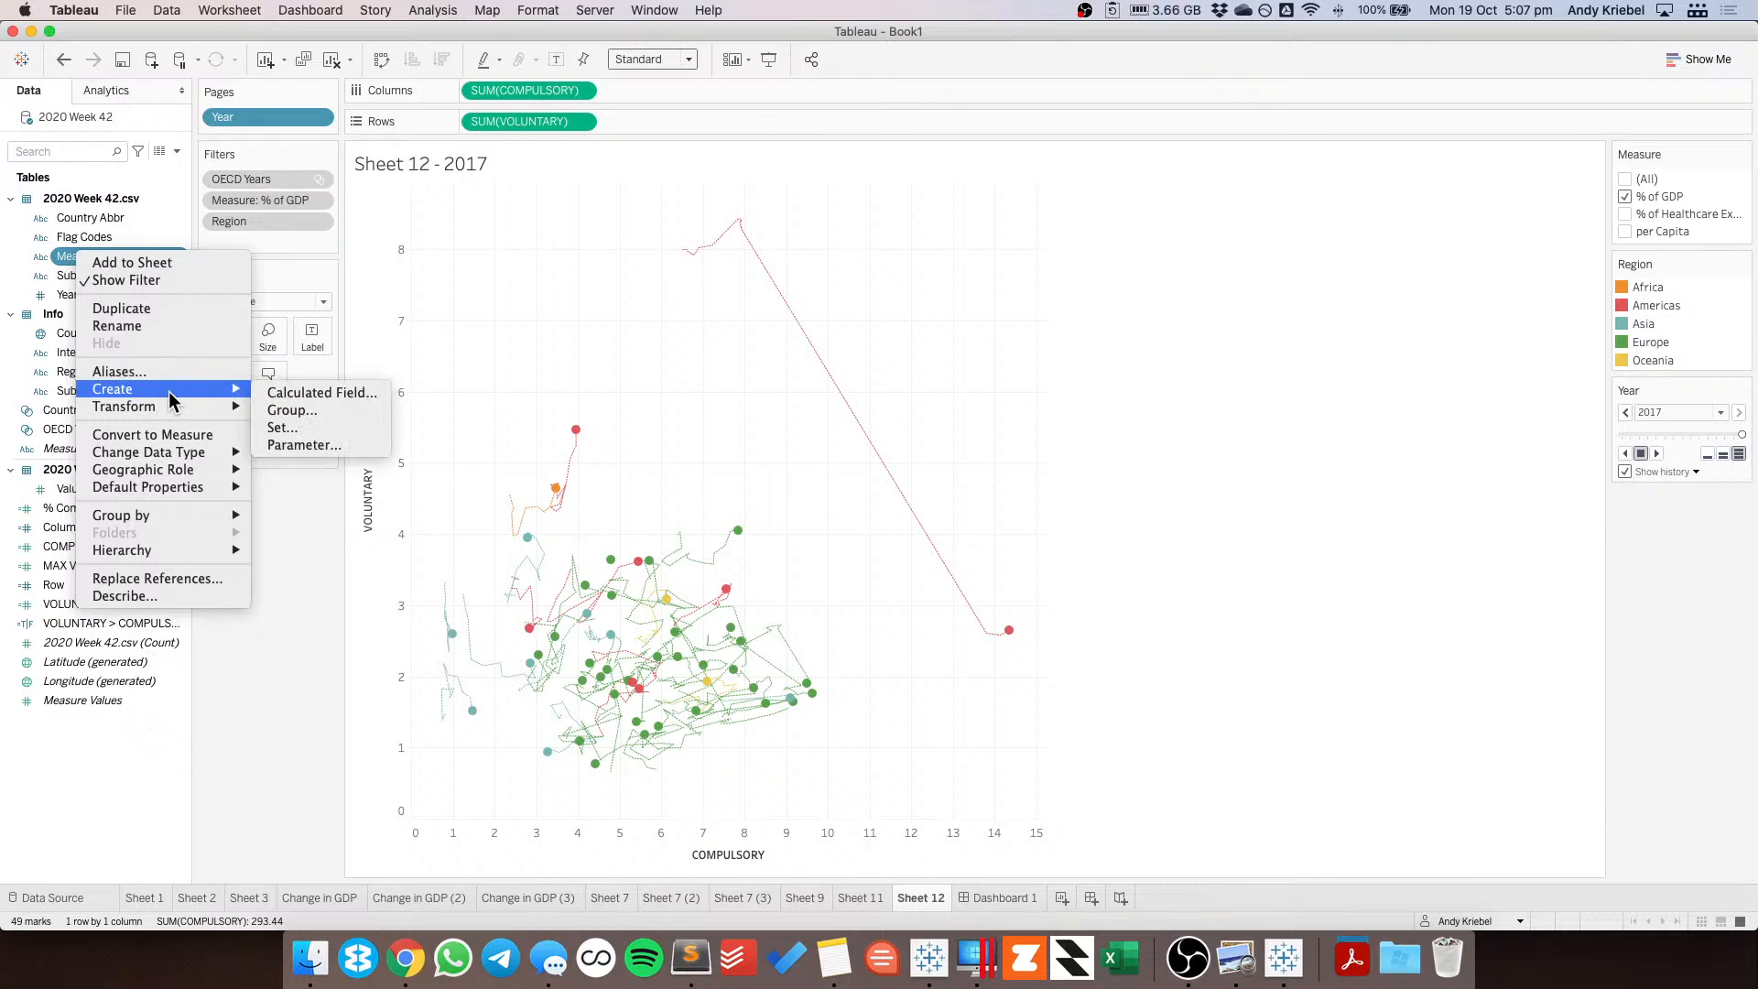
left_click(282, 428)
left_click(718, 359)
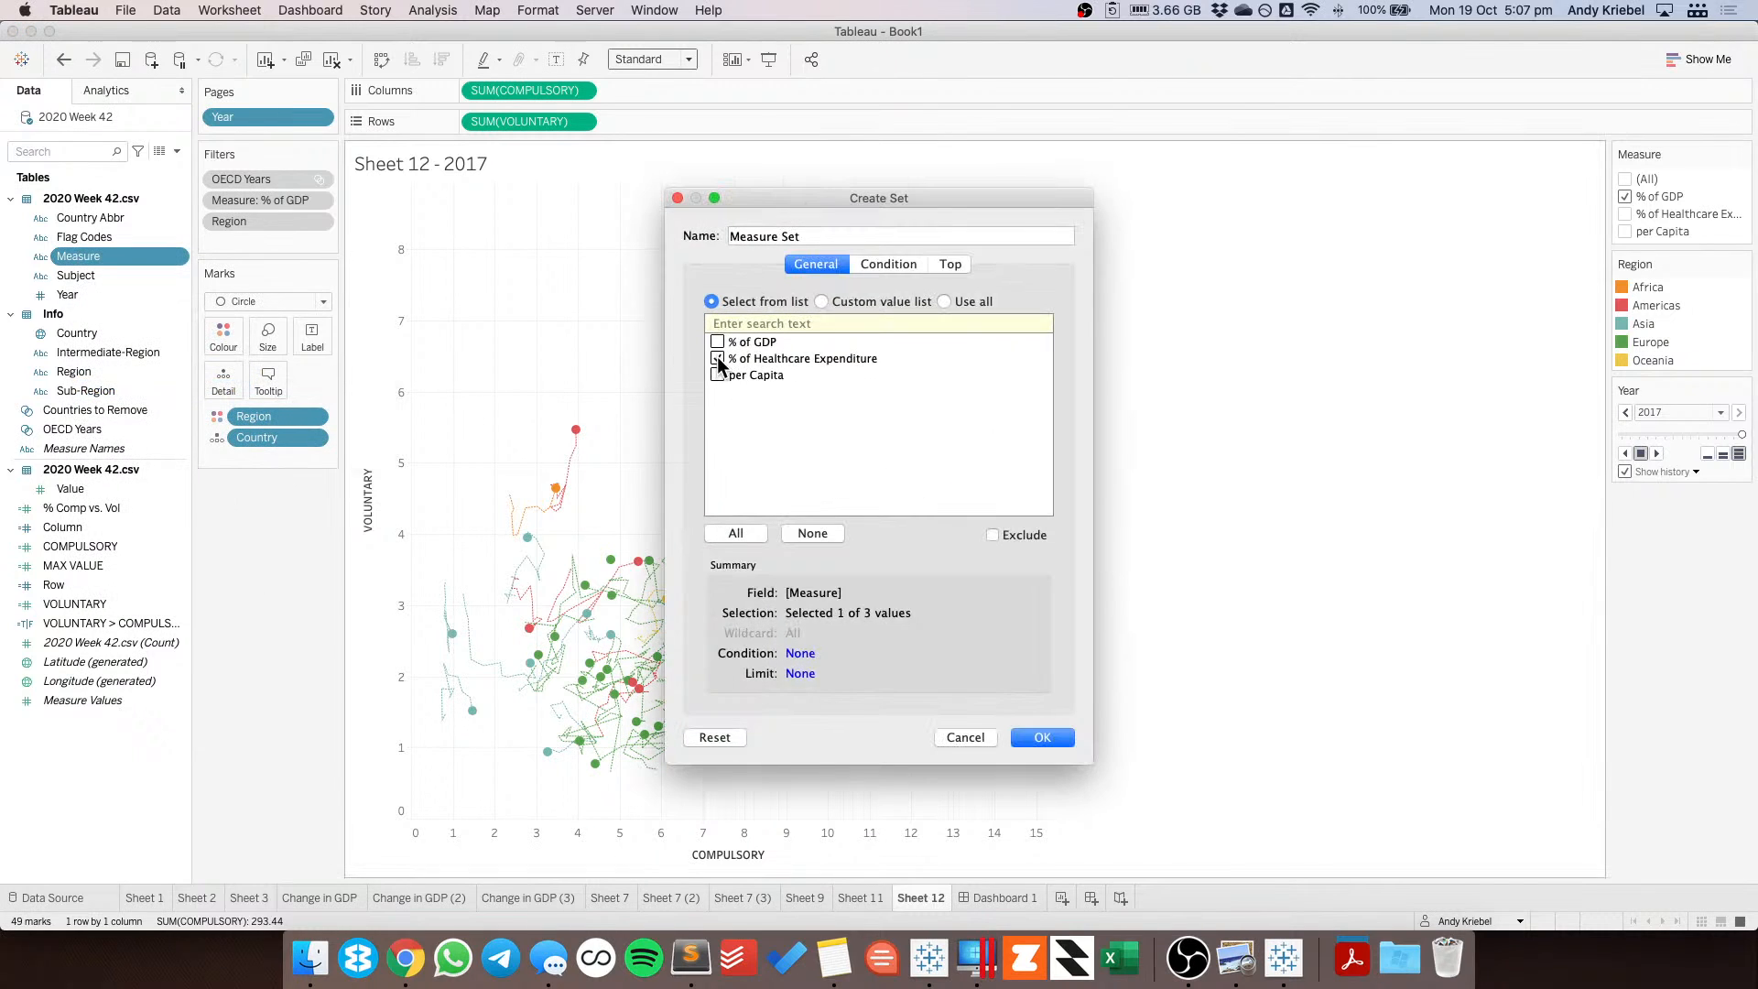
left_click(1005, 535)
left_click(1040, 738)
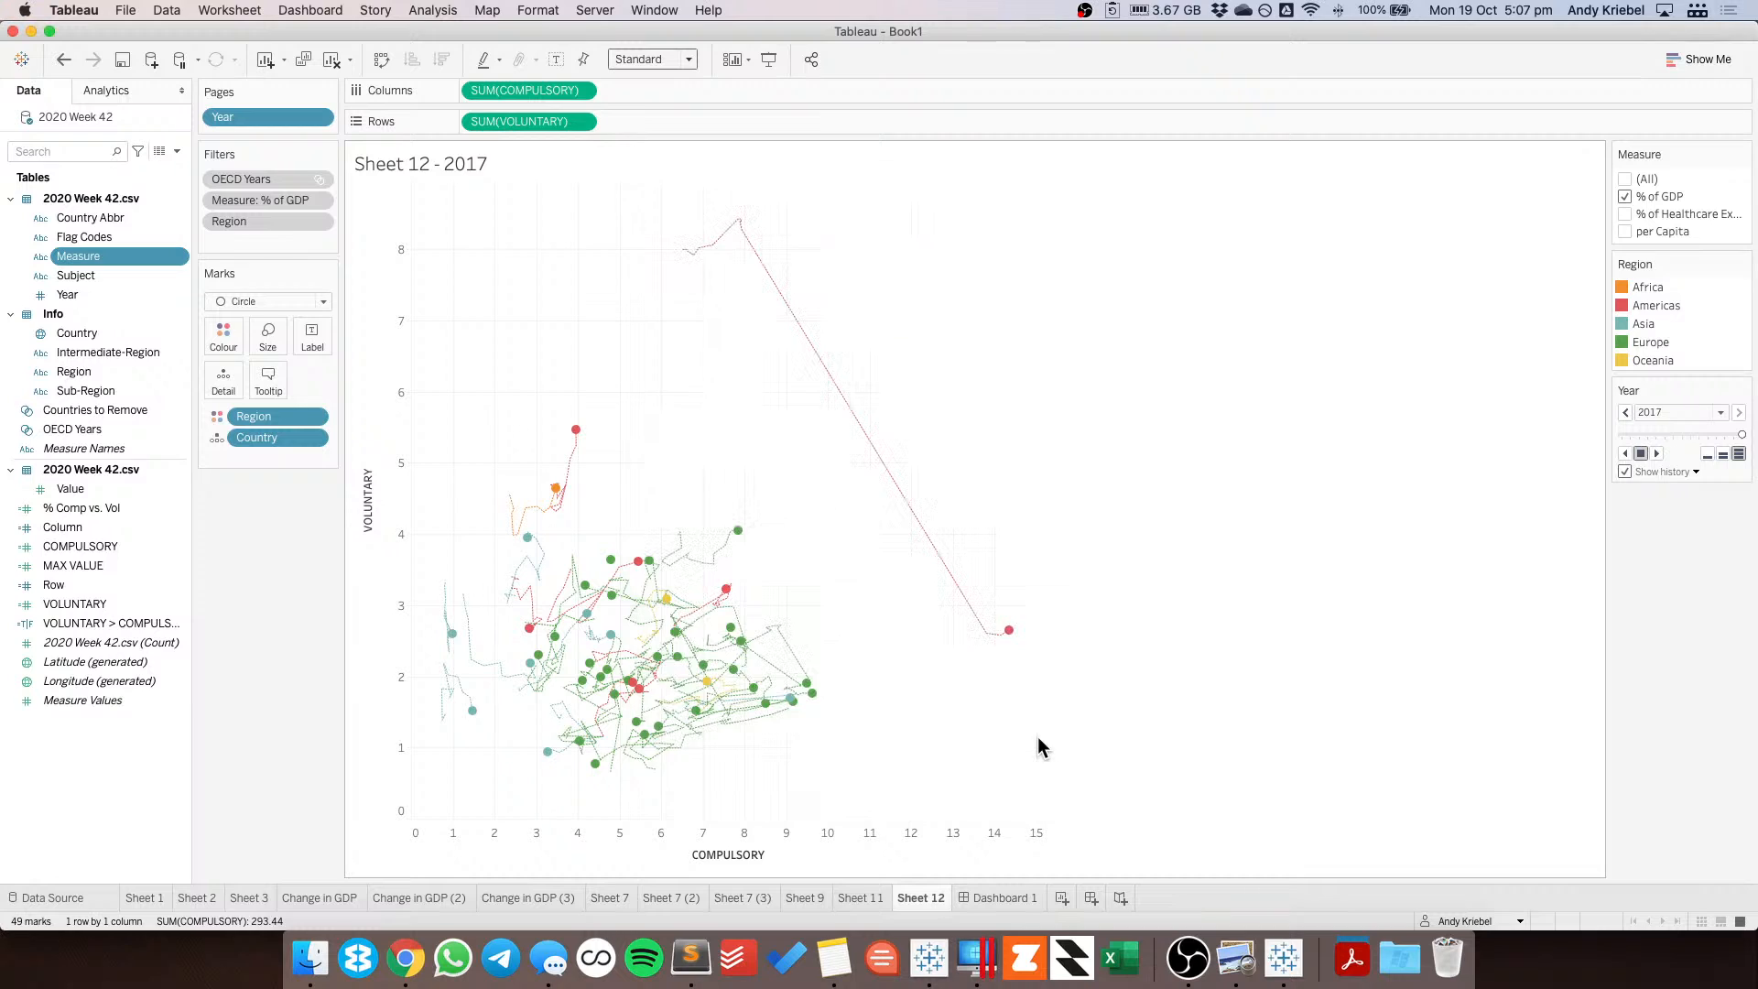
Filter the Sheet 12 scatter plot by the Measure Set.
left_click_drag(107, 257, 259, 239)
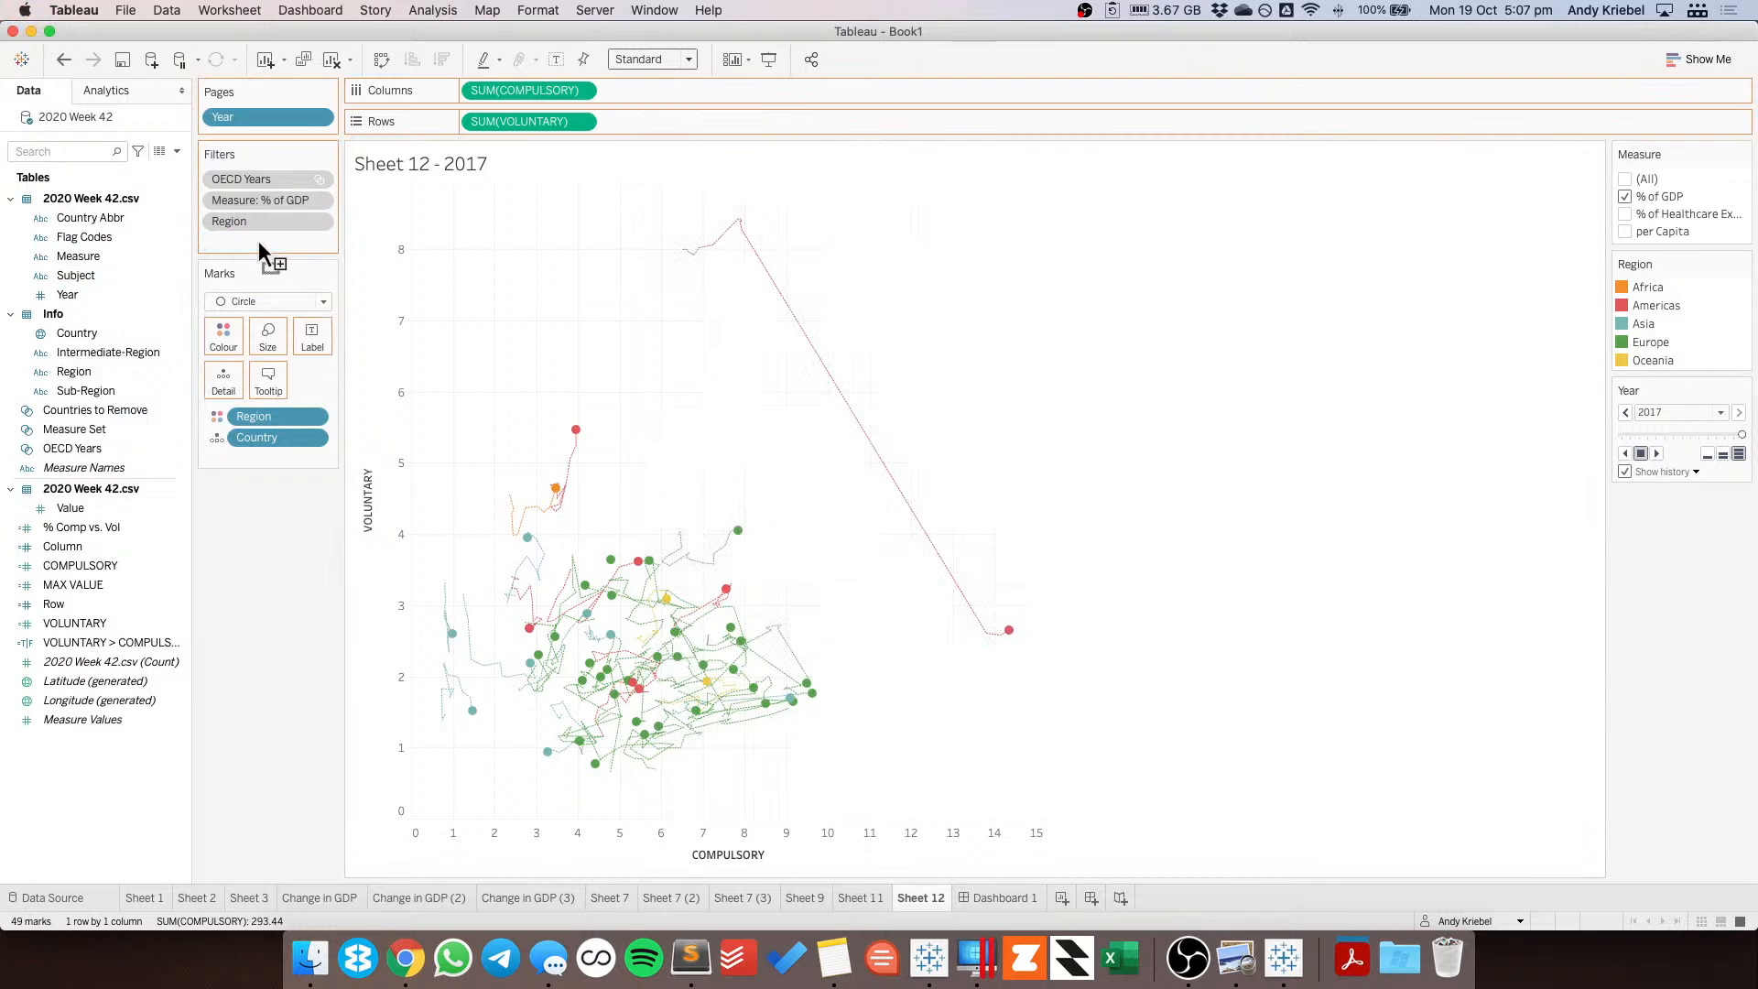
left_click(963, 722)
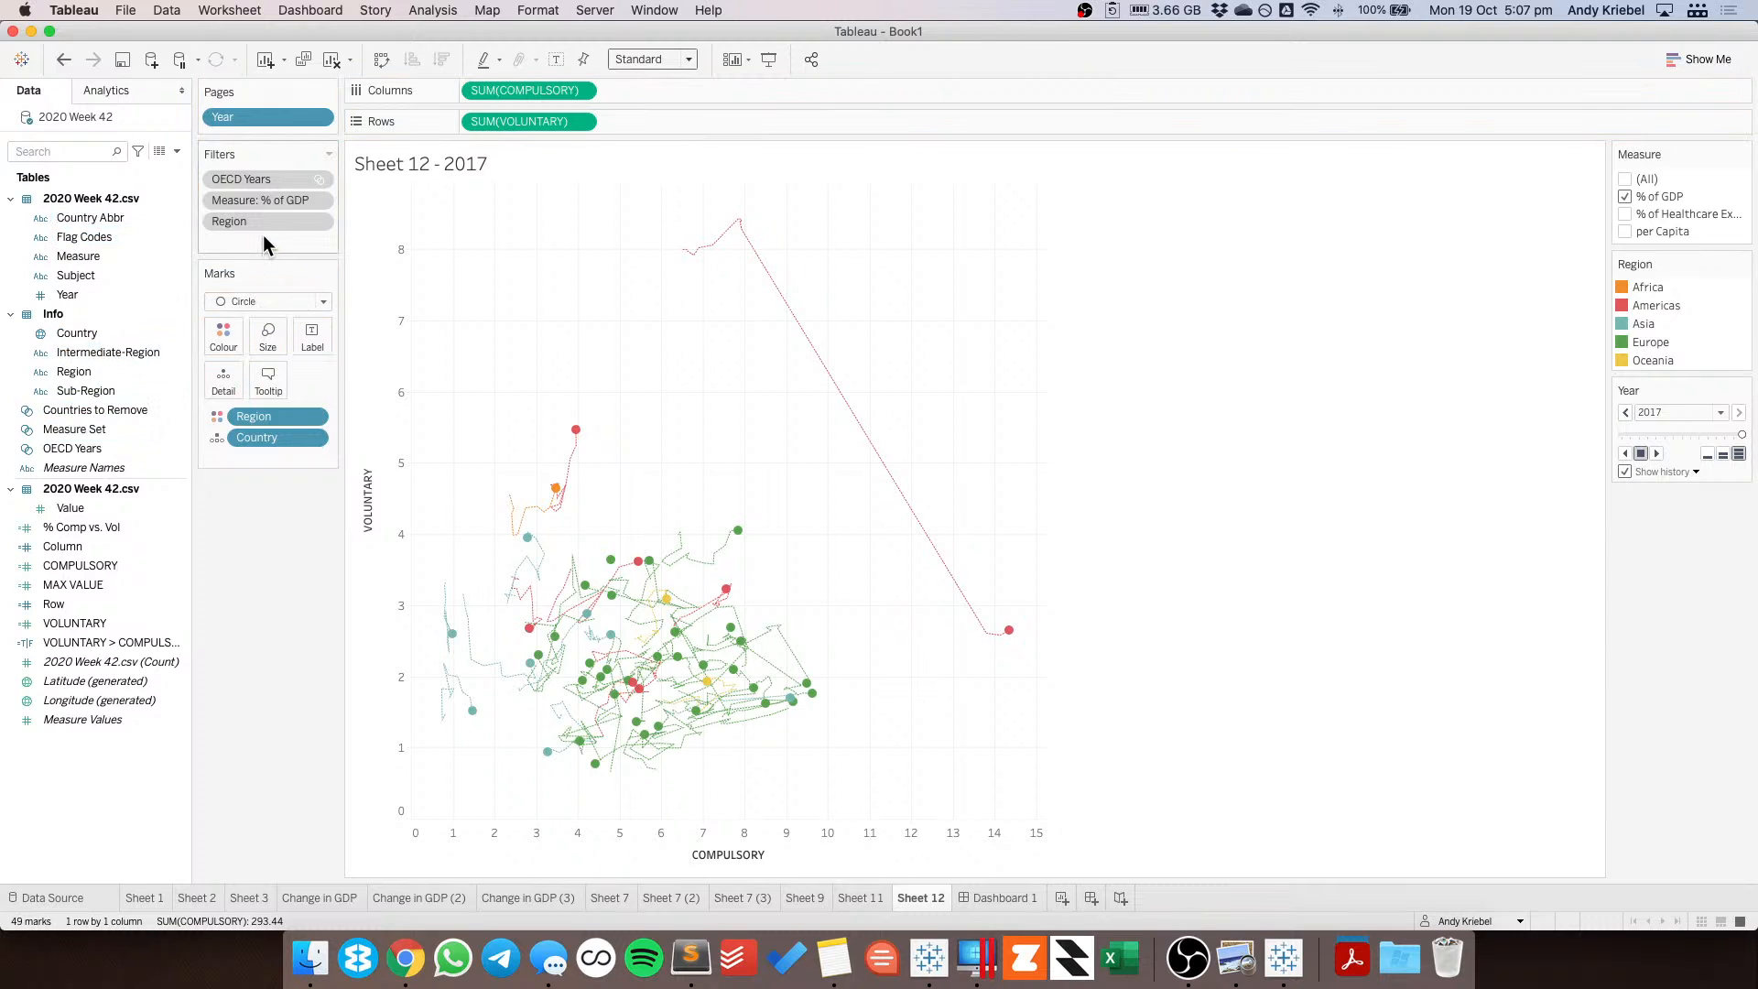
left_click_drag(80, 430, 261, 245)
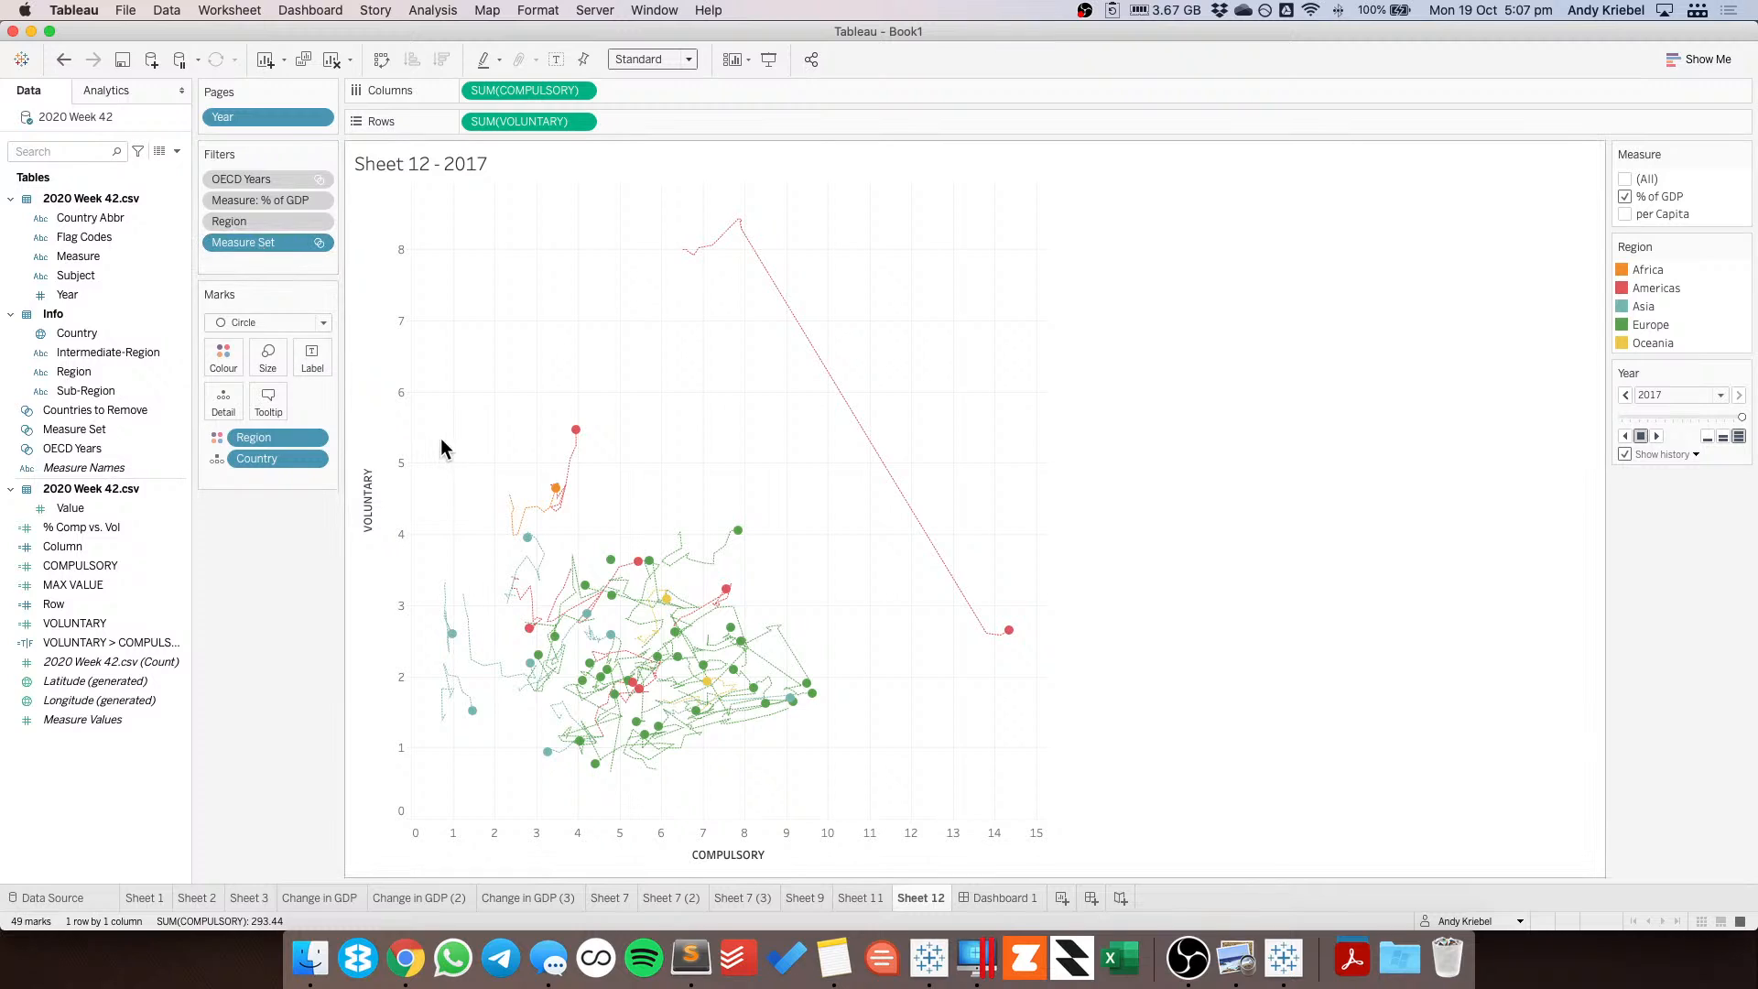
Return to Dashboard 1 and hide the title of the Sheet 12 scatter plot.
left_click(1006, 903)
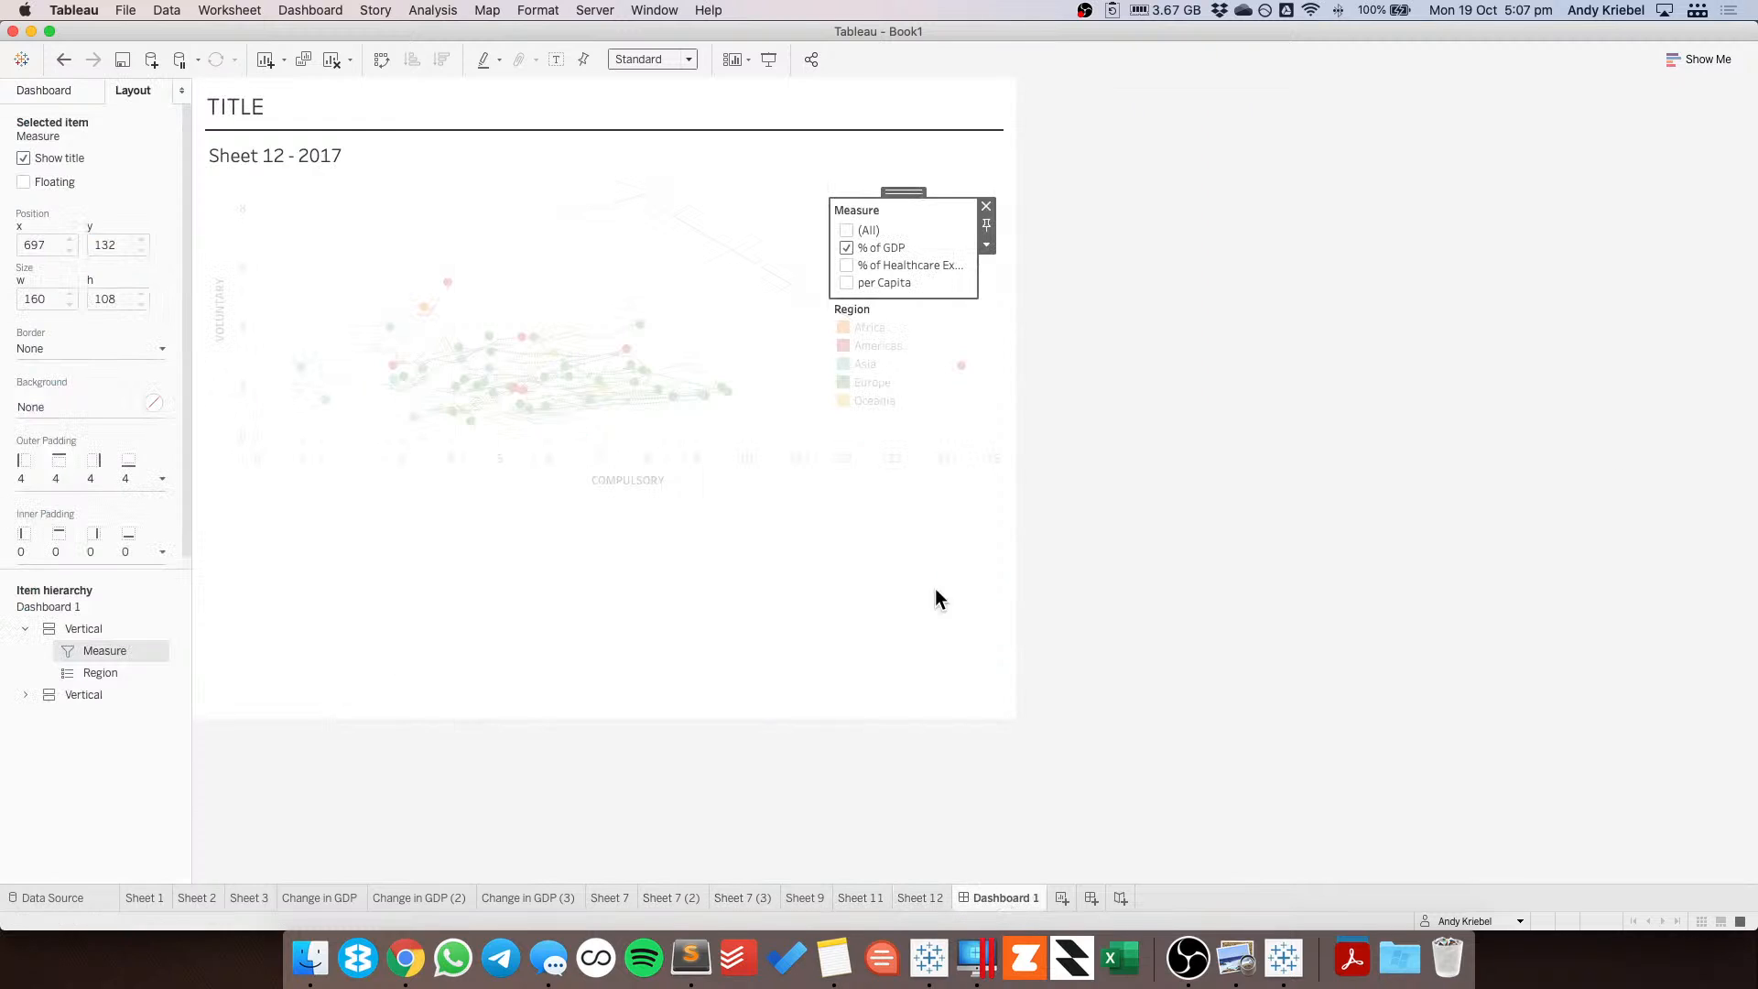
left_click(906, 295)
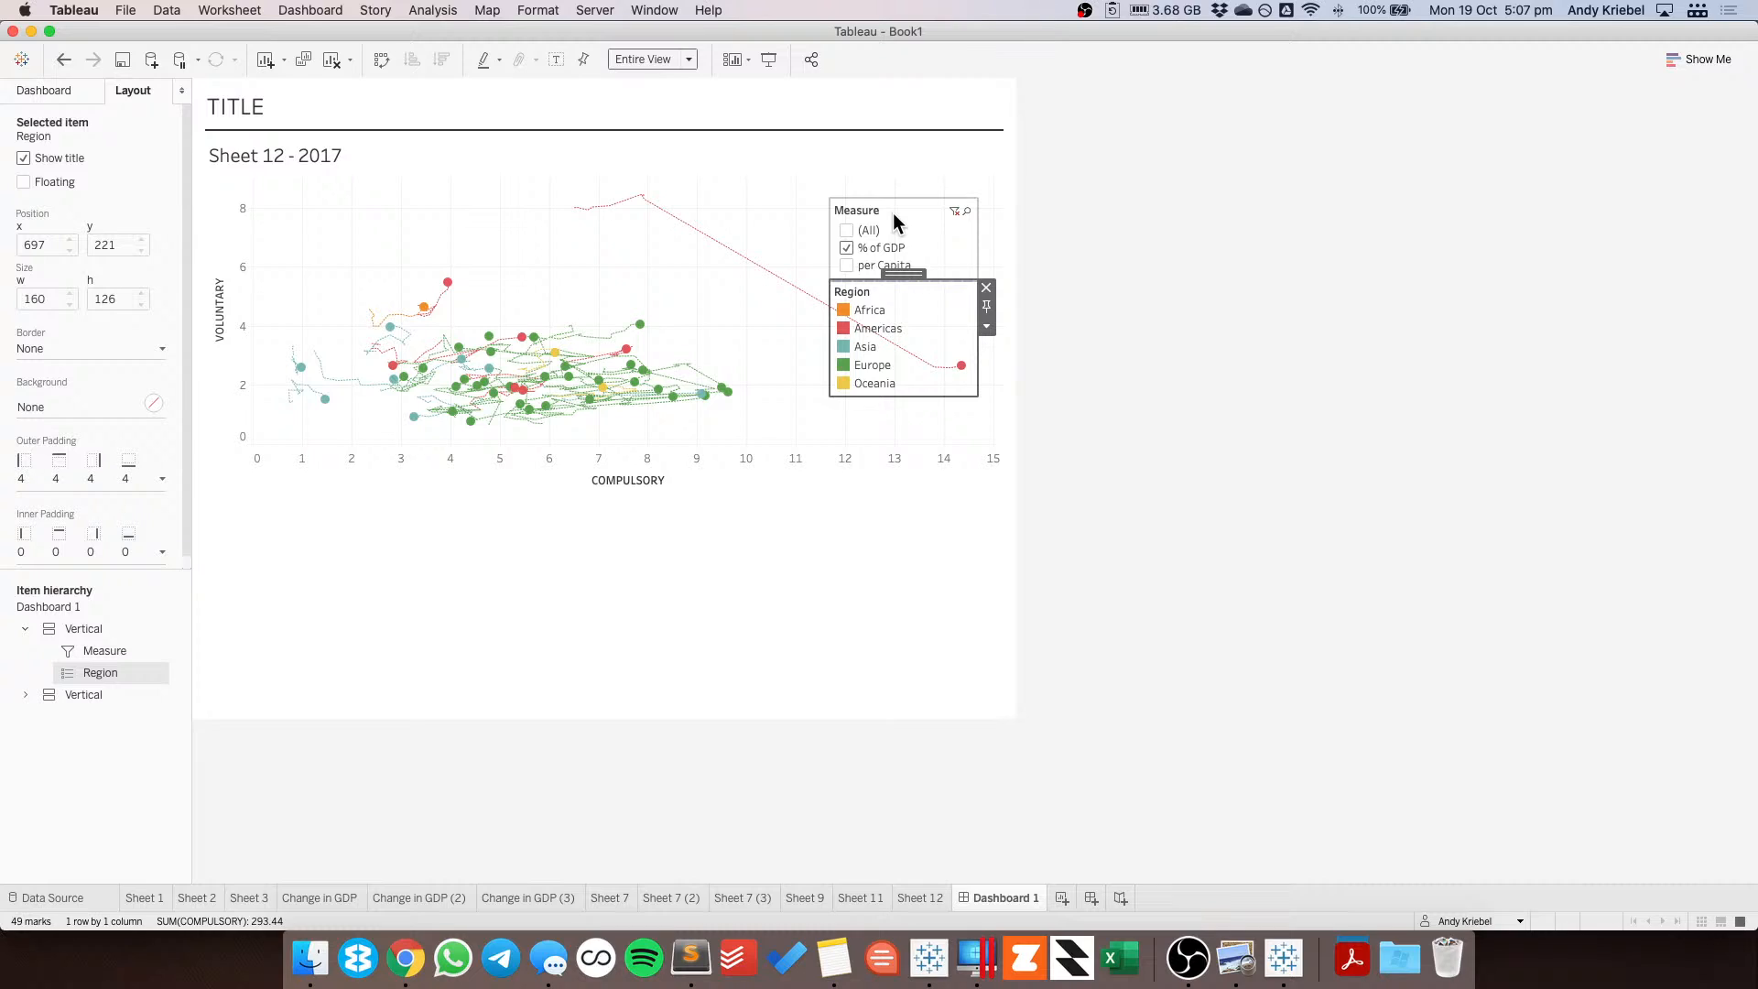
right_click(267, 149)
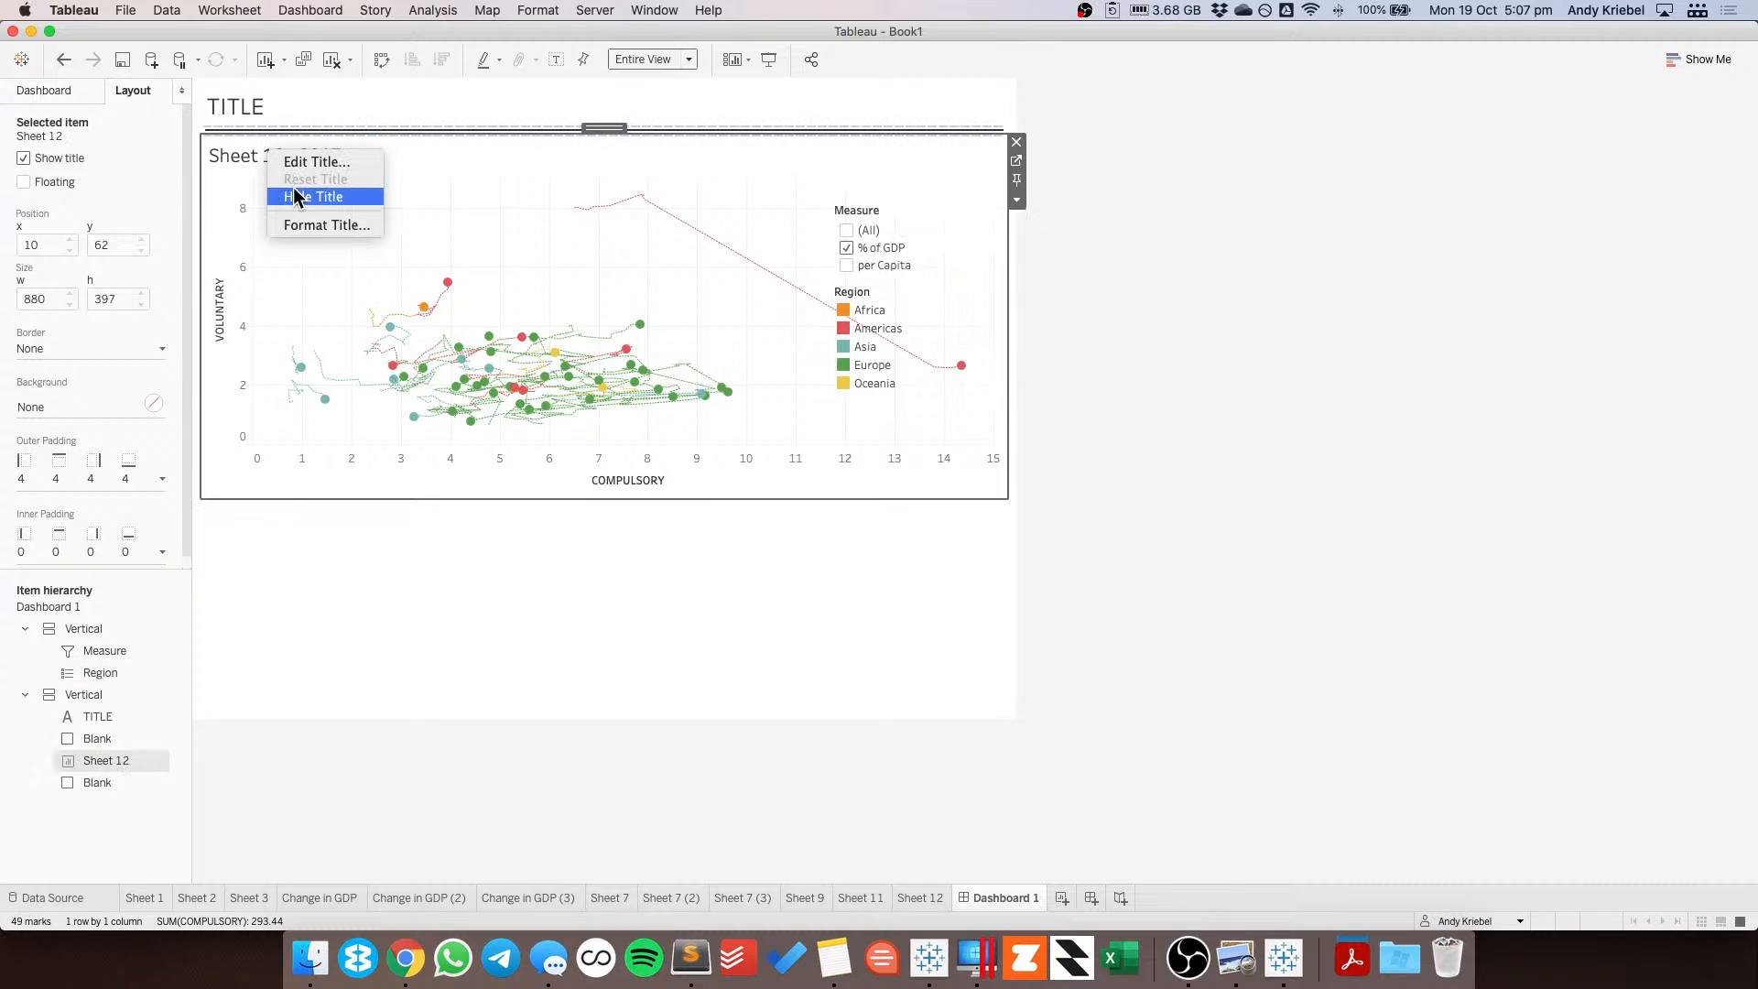
left_click(294, 198)
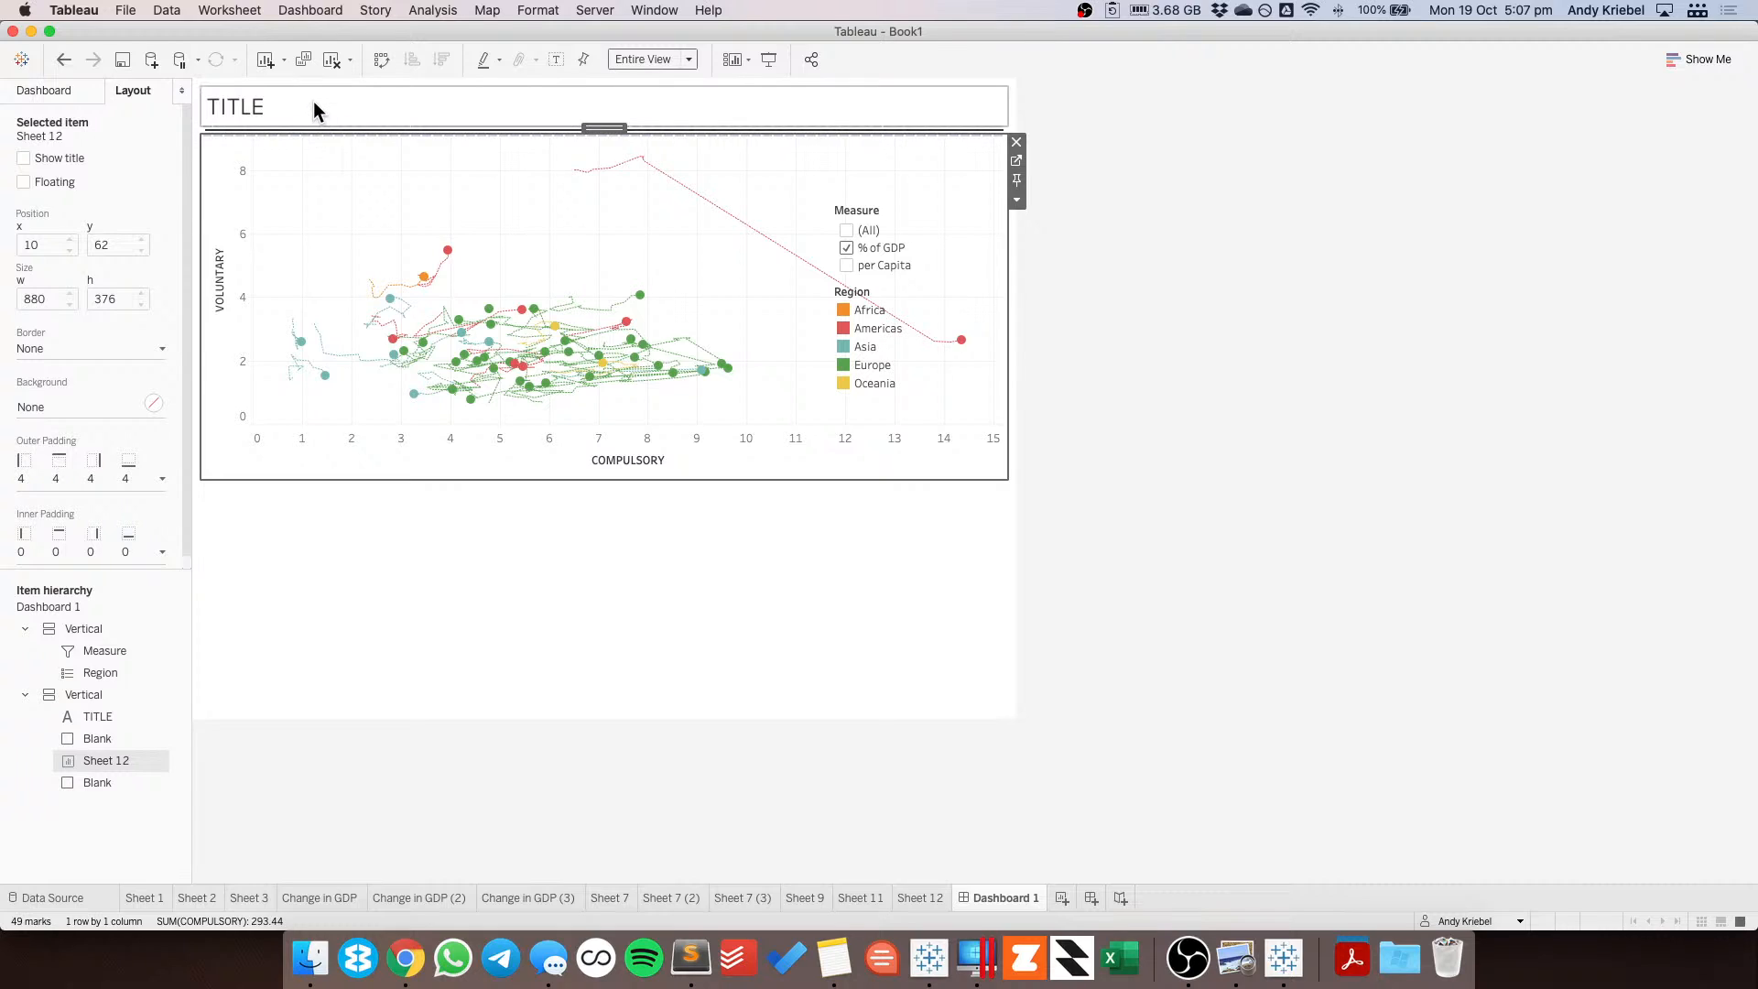
Replace the TITLE placeholder text with "VOLUNTARY VS. COMPULSARY HEALTH SPENDING" and "2003-2017" on a new line.
left_click(267, 104)
double_click(266, 103)
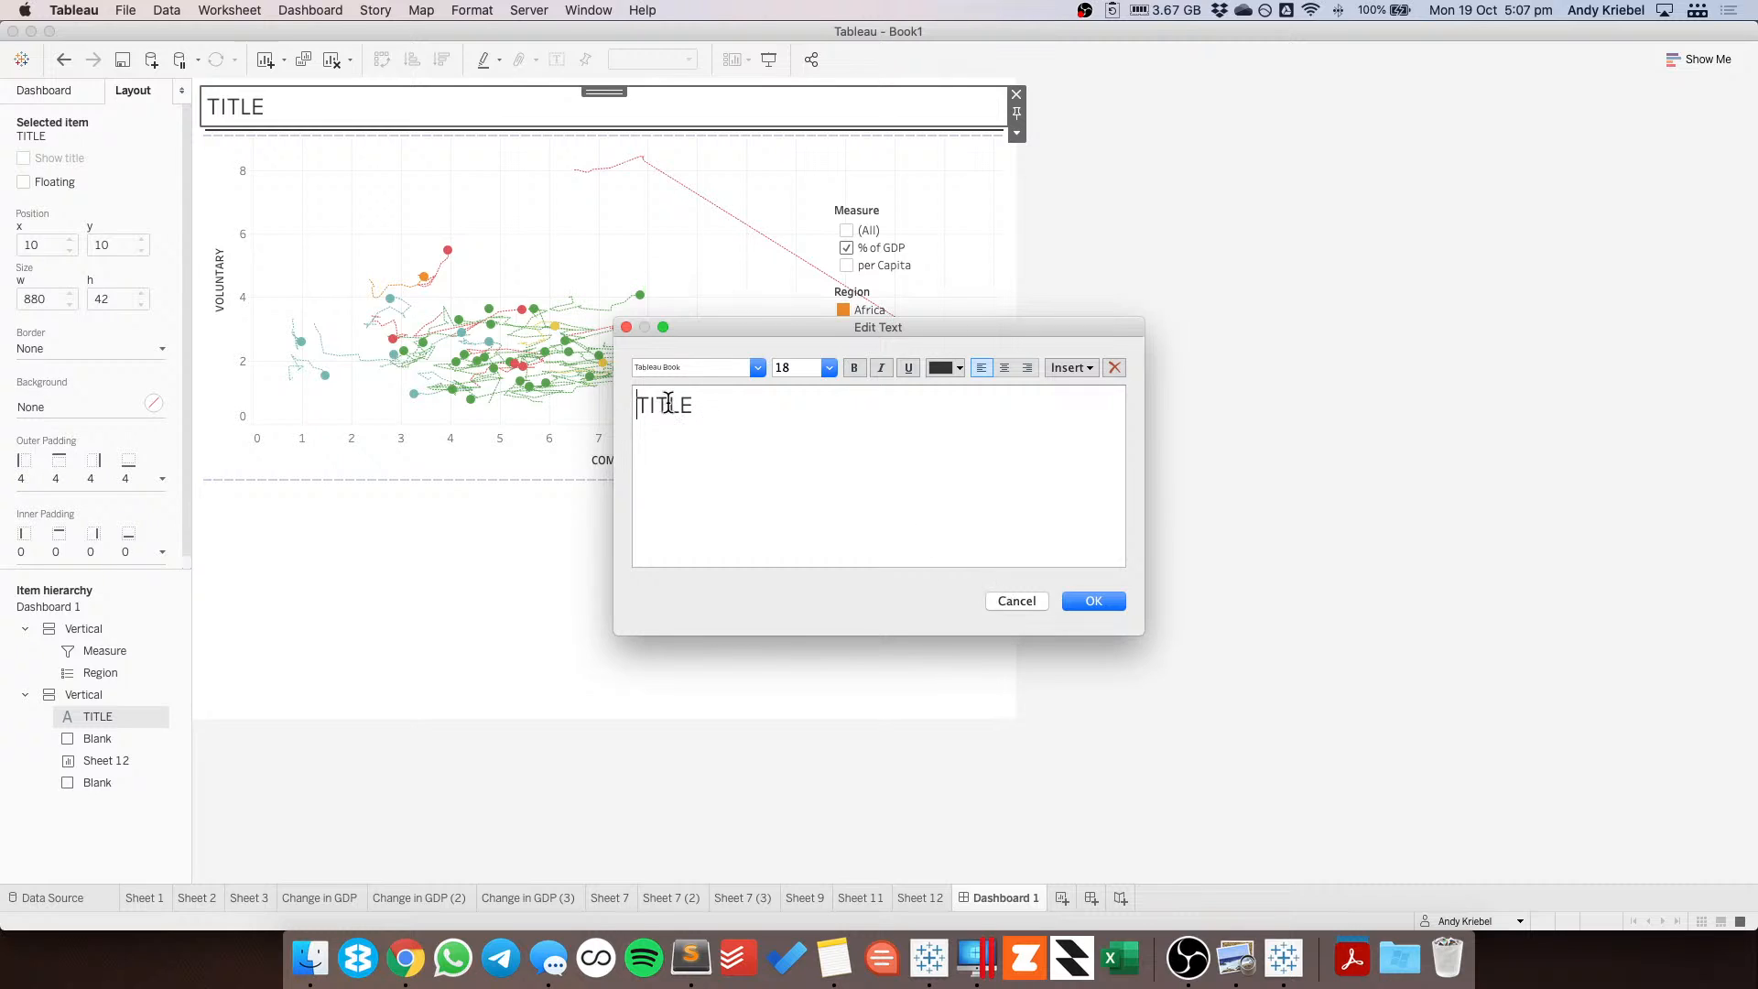
left_click_drag(715, 404, 617, 402)
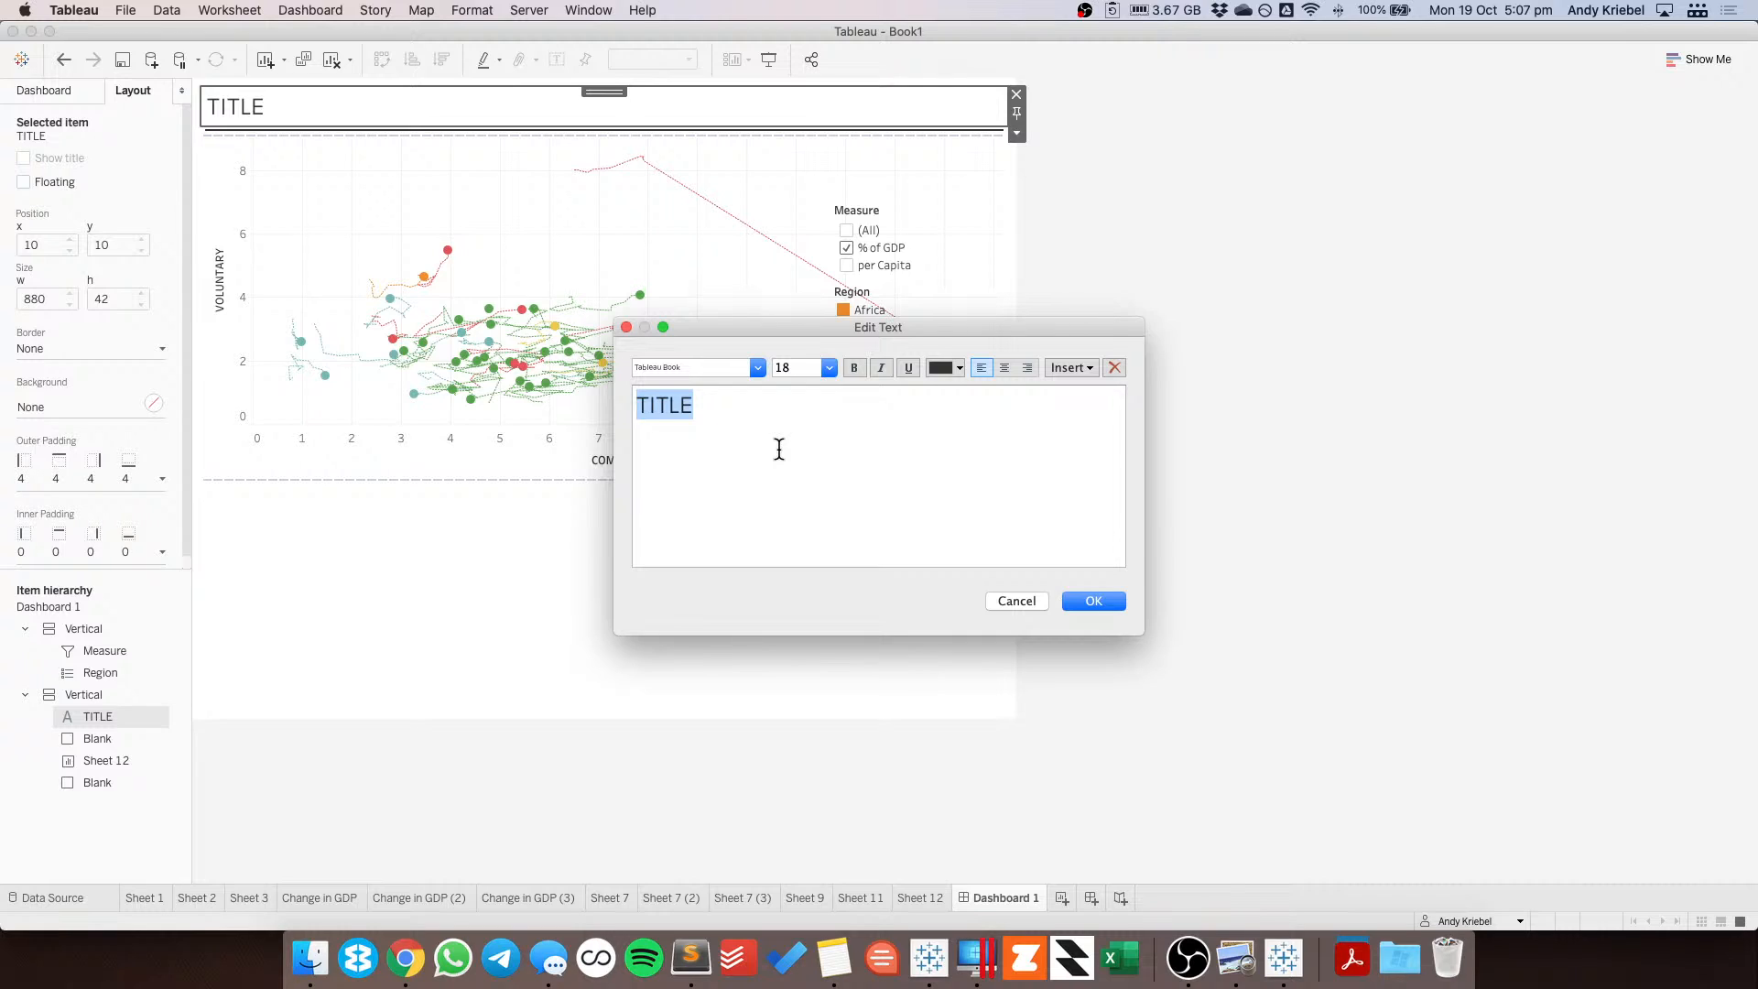
type("CHANGE IN")
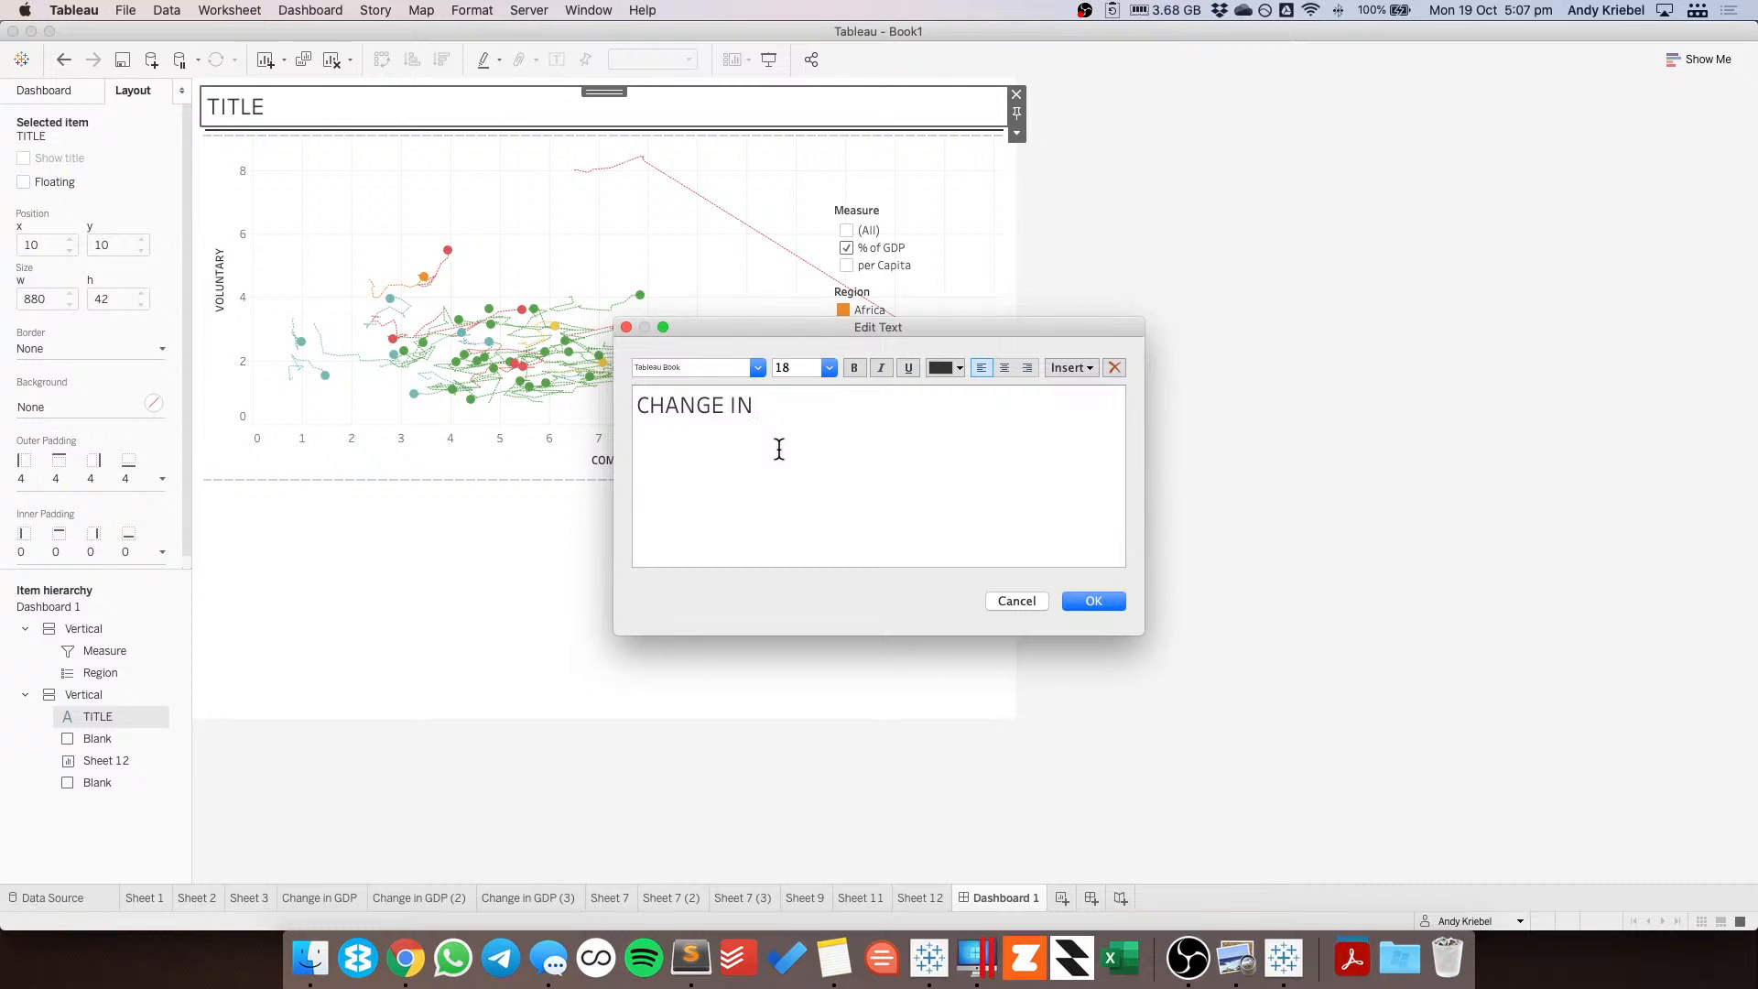
key("super+a")
type("VOLUNTARY VS. ")
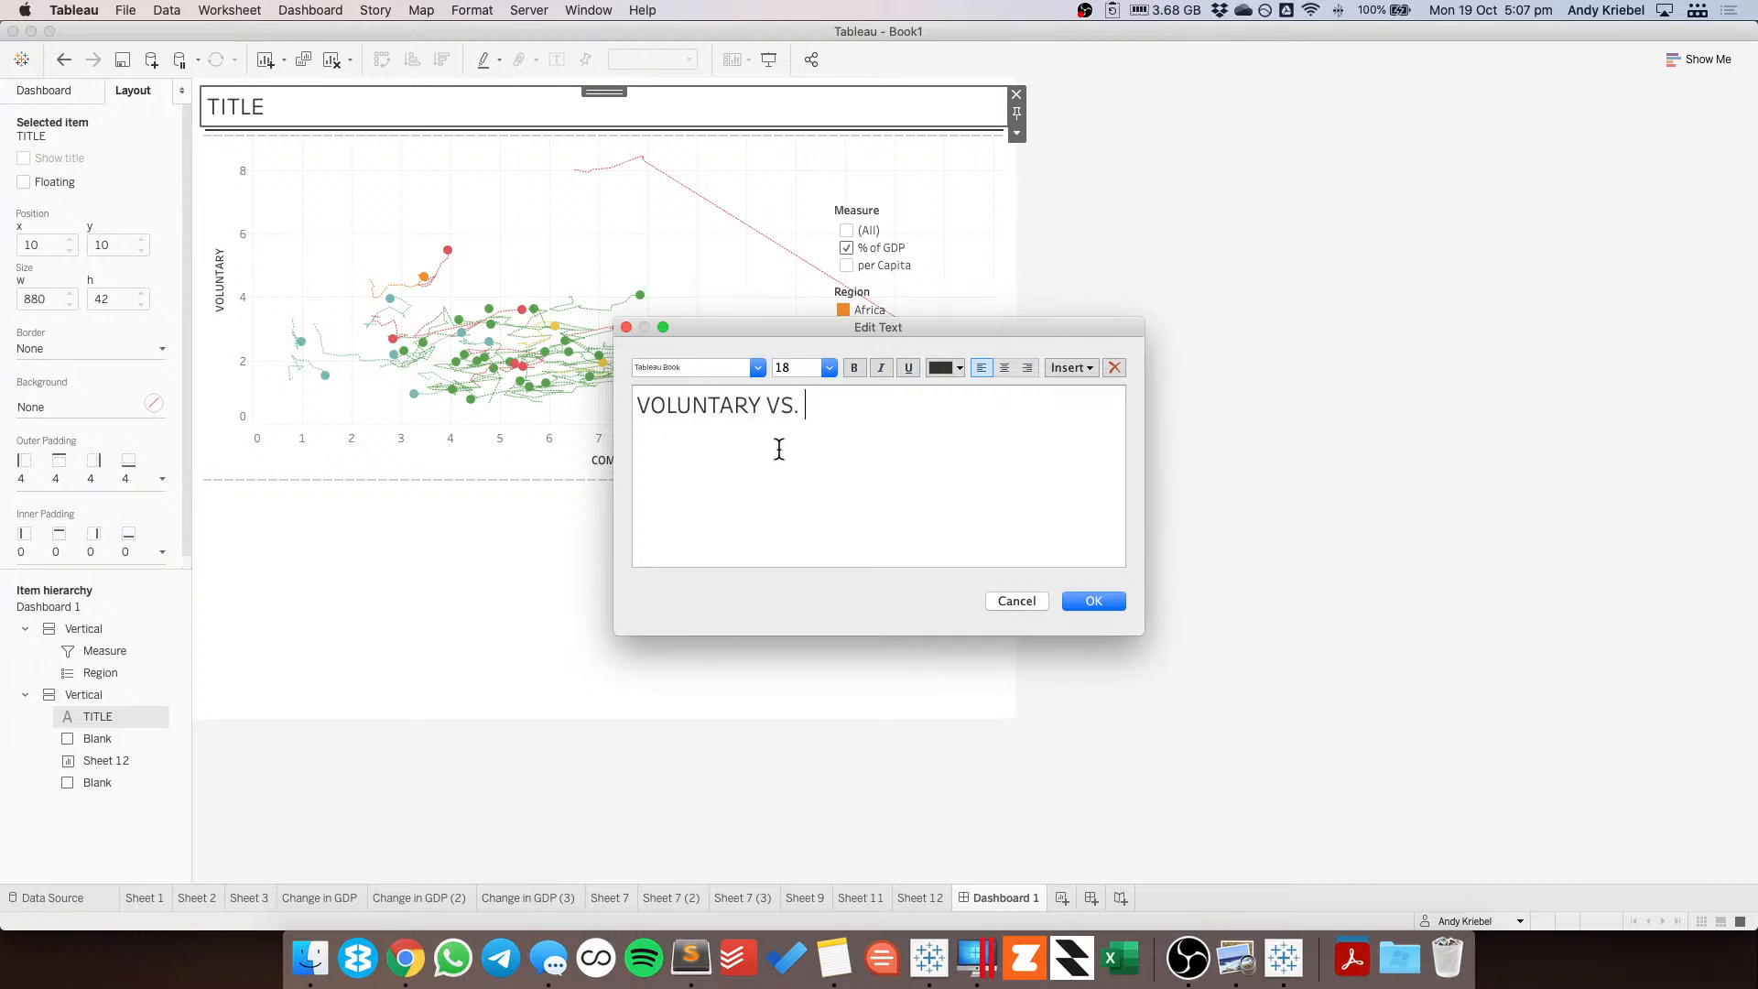
type("COMPULSARY HEALT")
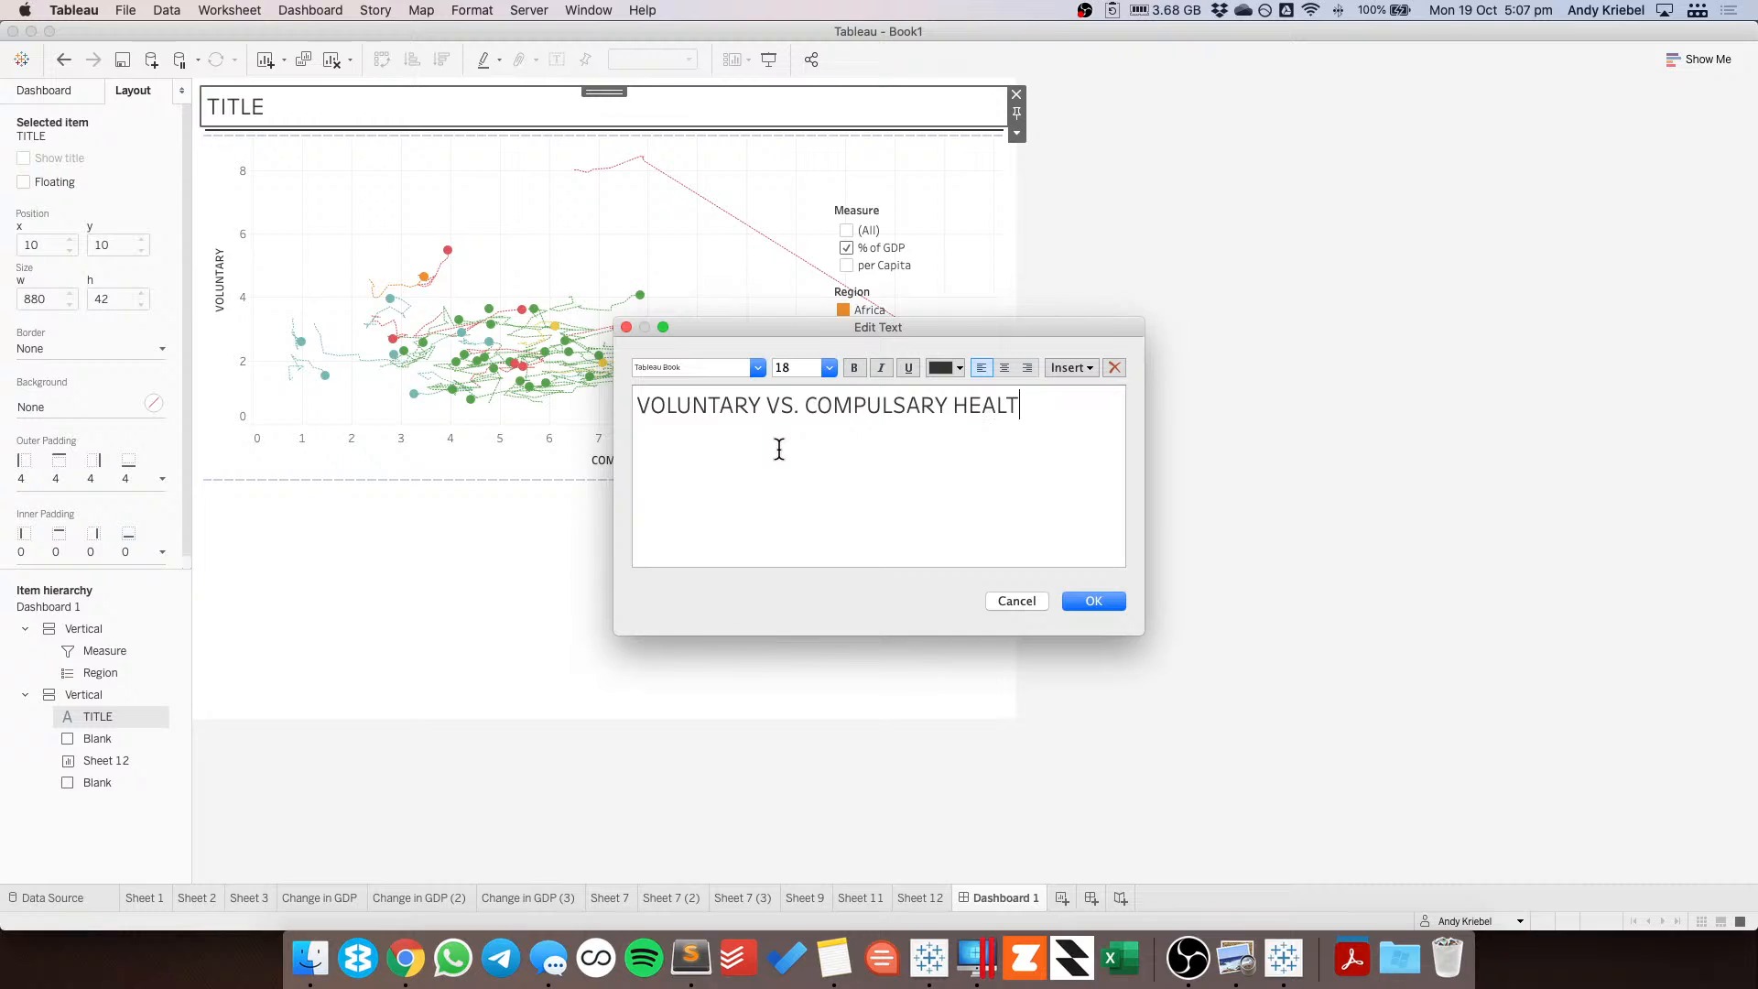
type("H SPENDING")
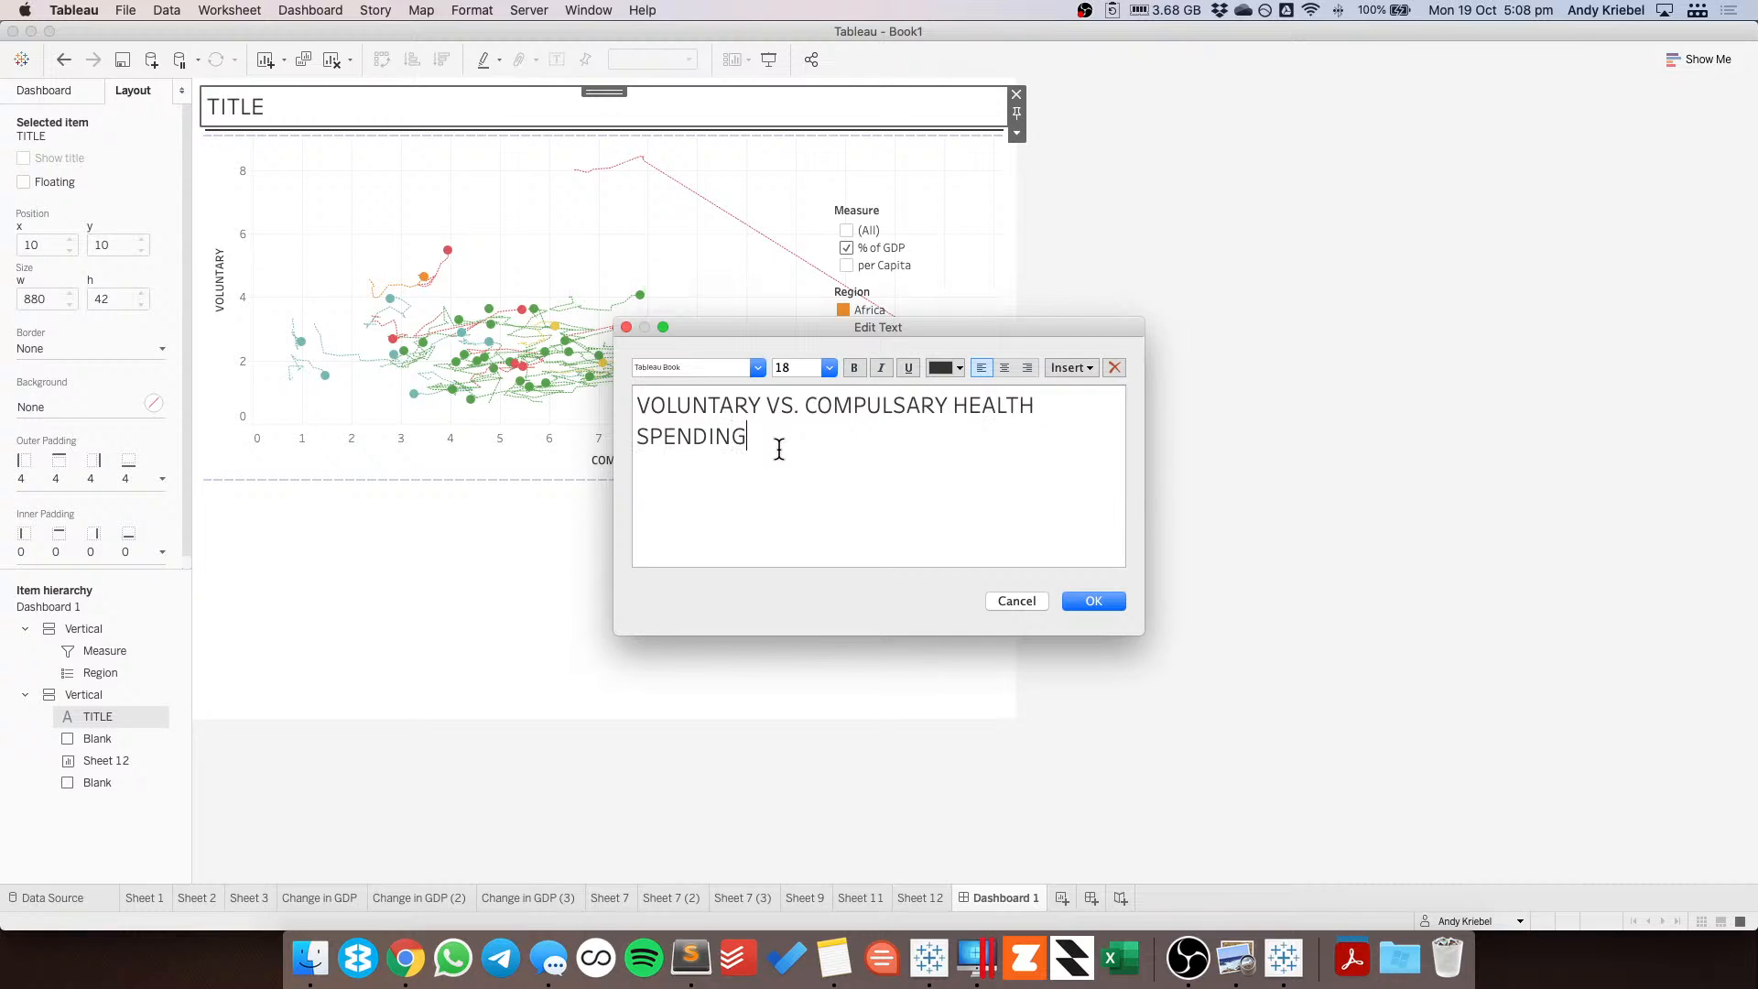
type(": 2003-2017")
left_click(756, 438)
key("Return")
key("BackSpace")
left_click(1093, 601)
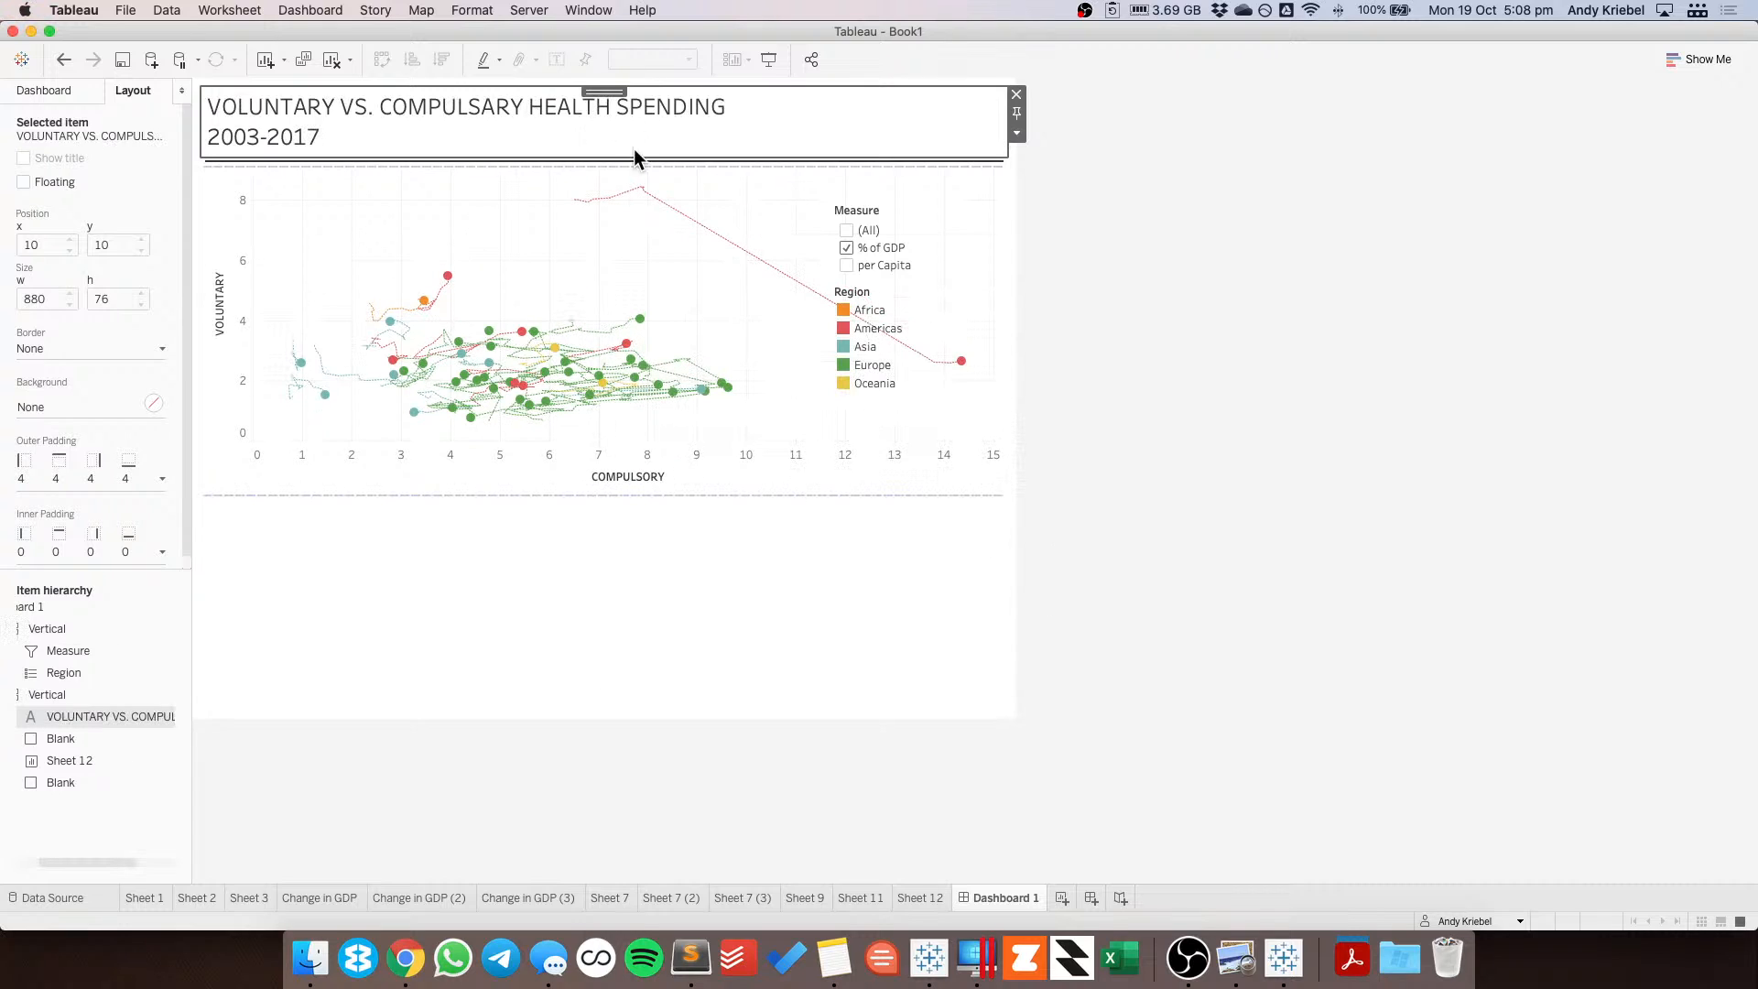
left_click(881, 212)
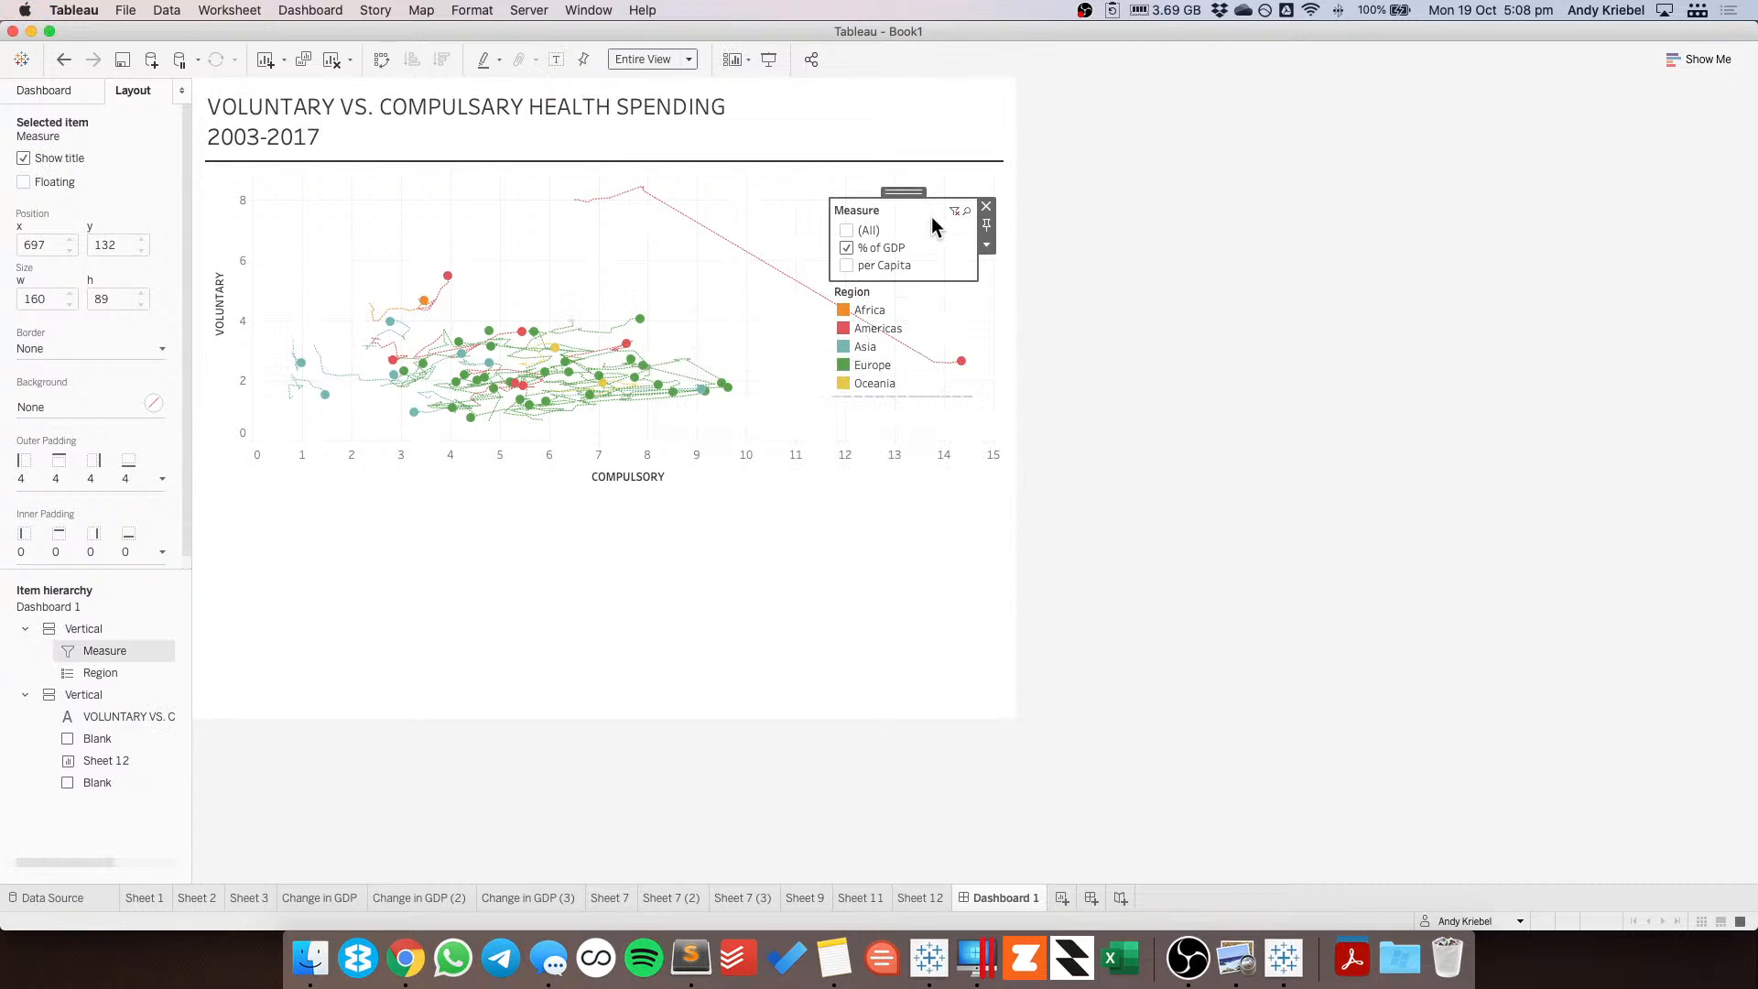
left_click(987, 244)
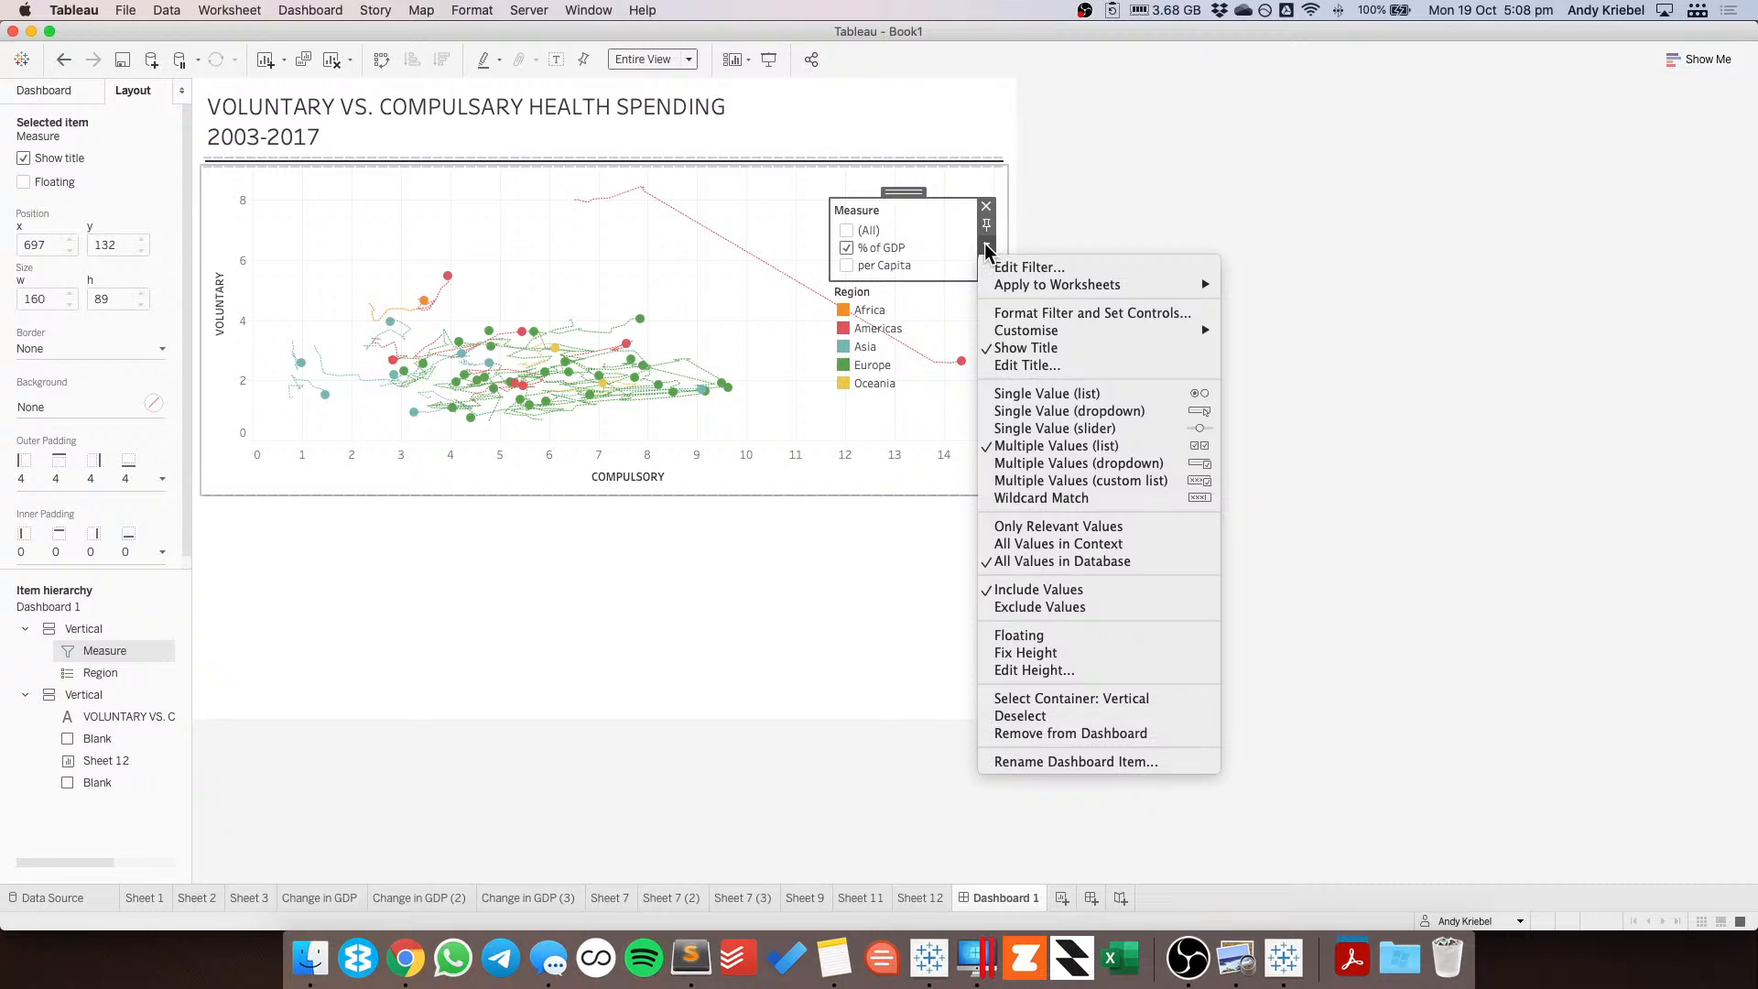
left_click(871, 213)
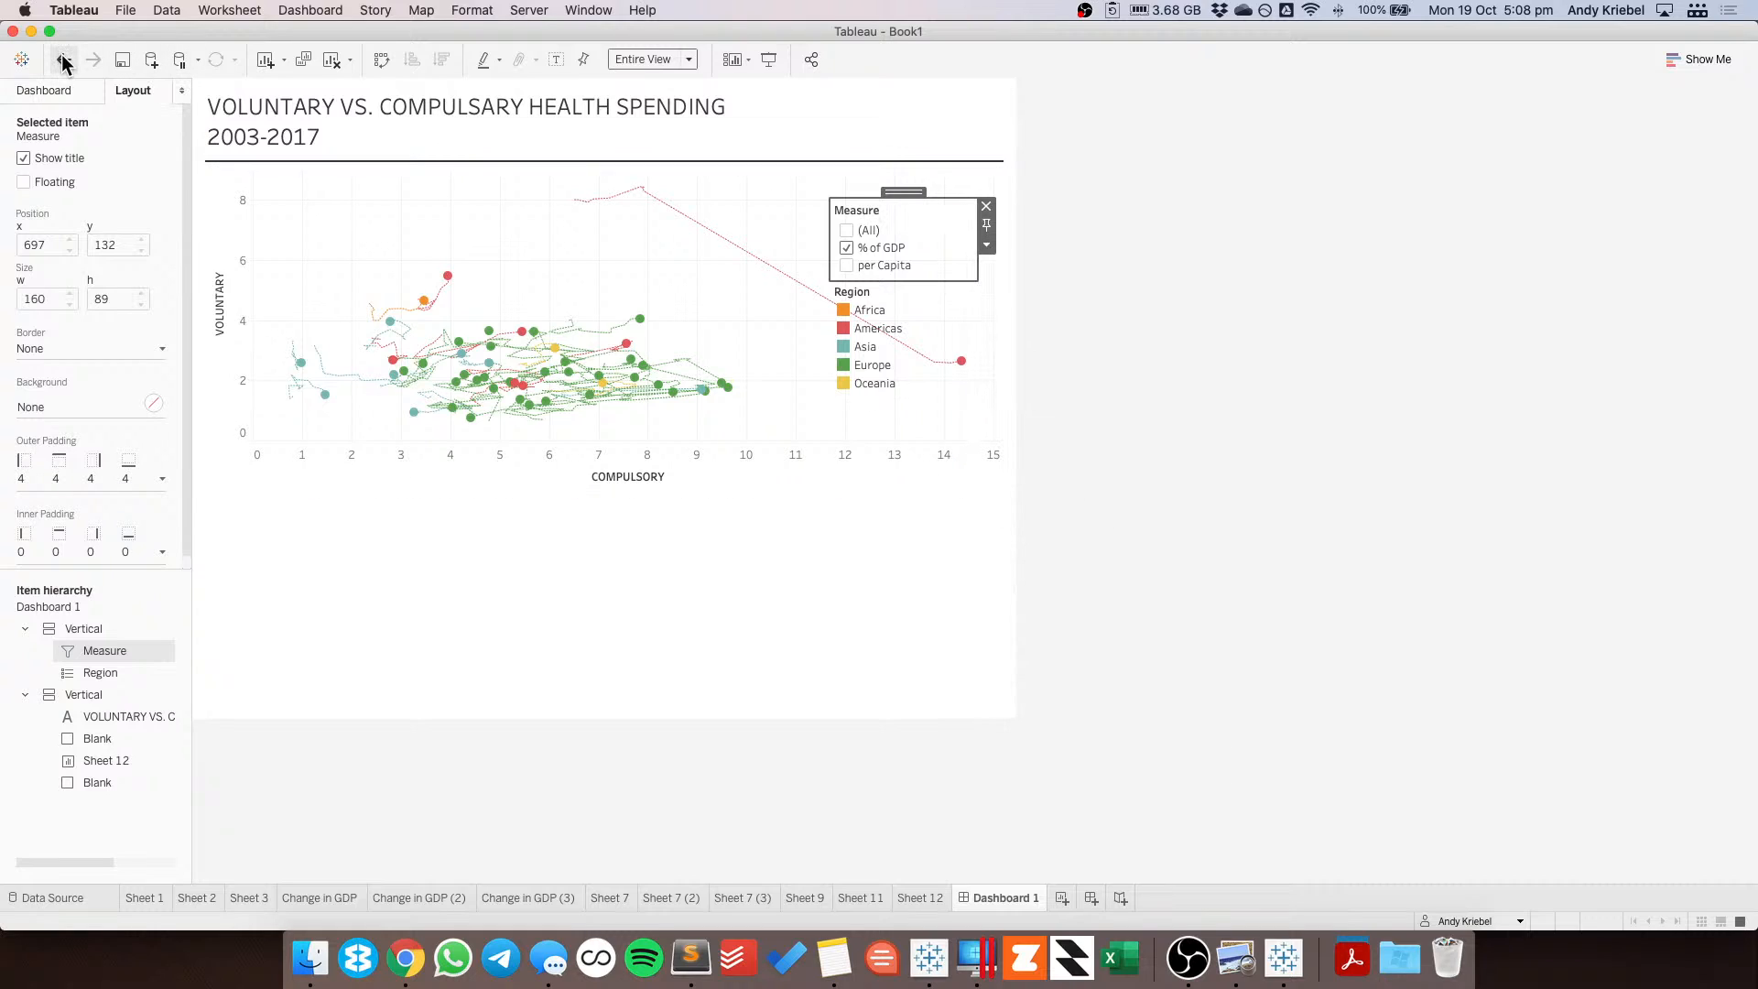
Correct the dashboard title to "VOLUNTARY VS. COMPULSORY HEALTH SPENDING: 2003-2017", without a line break before the years.
double_click(376, 99)
left_click(920, 405)
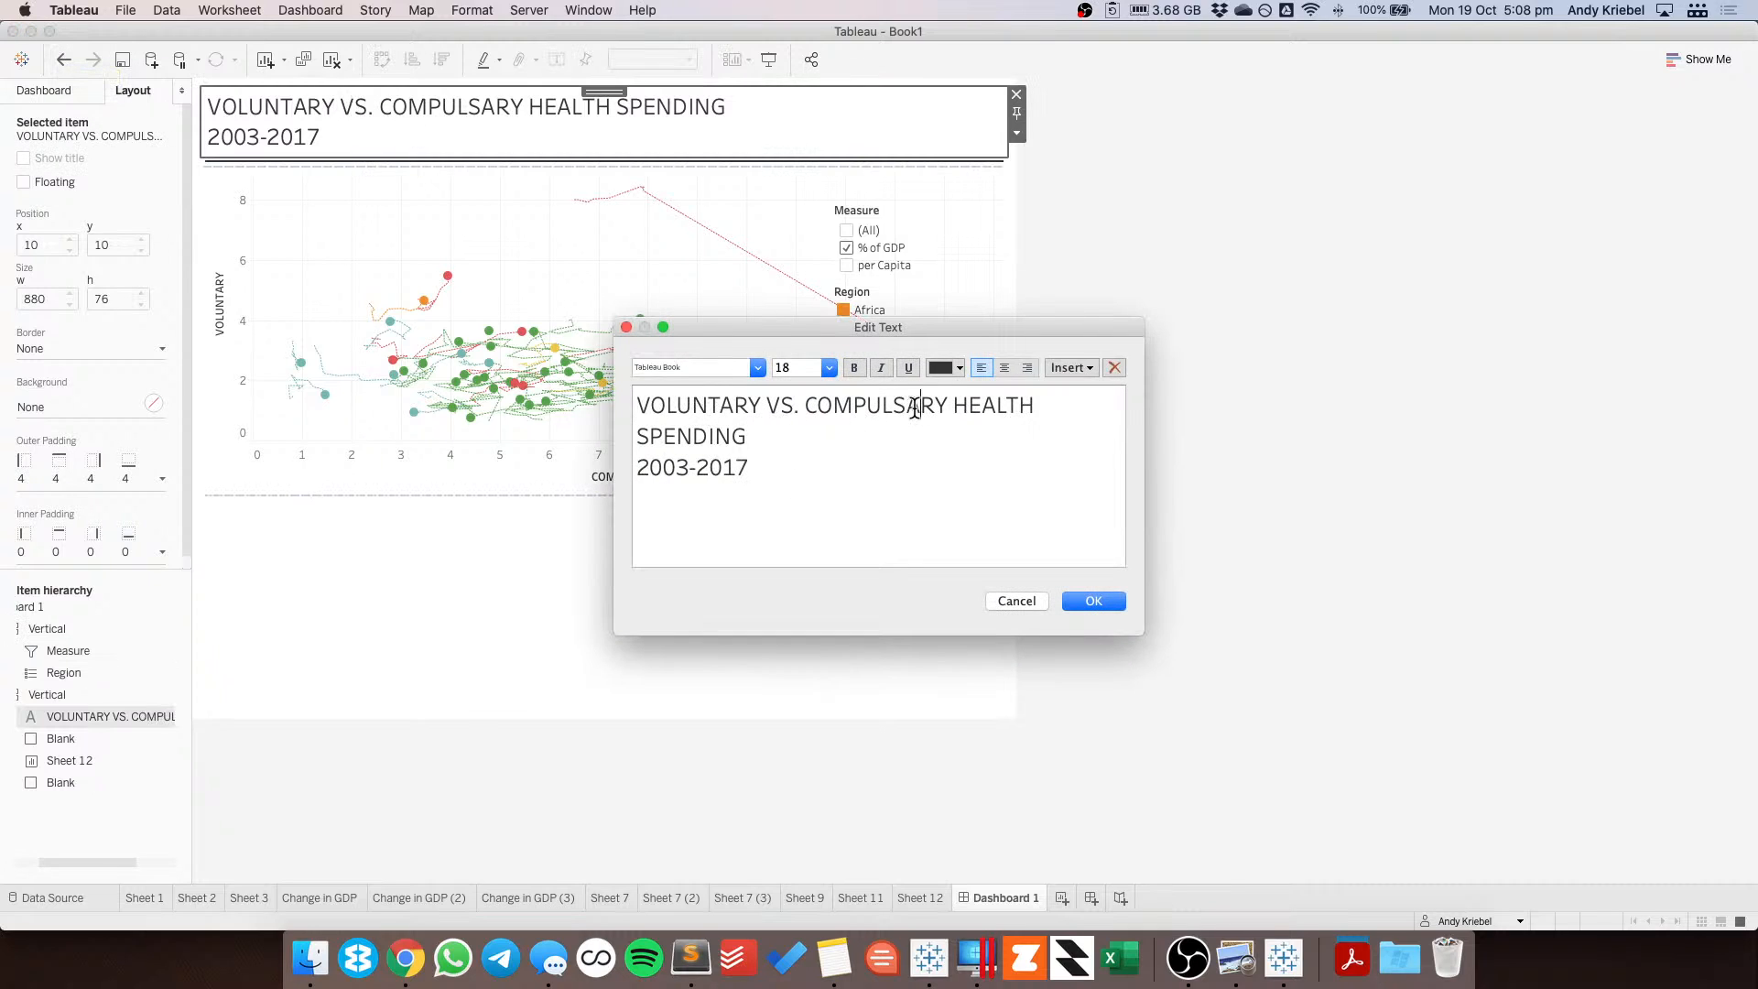
key("BackSpace")
key("BackSpace")
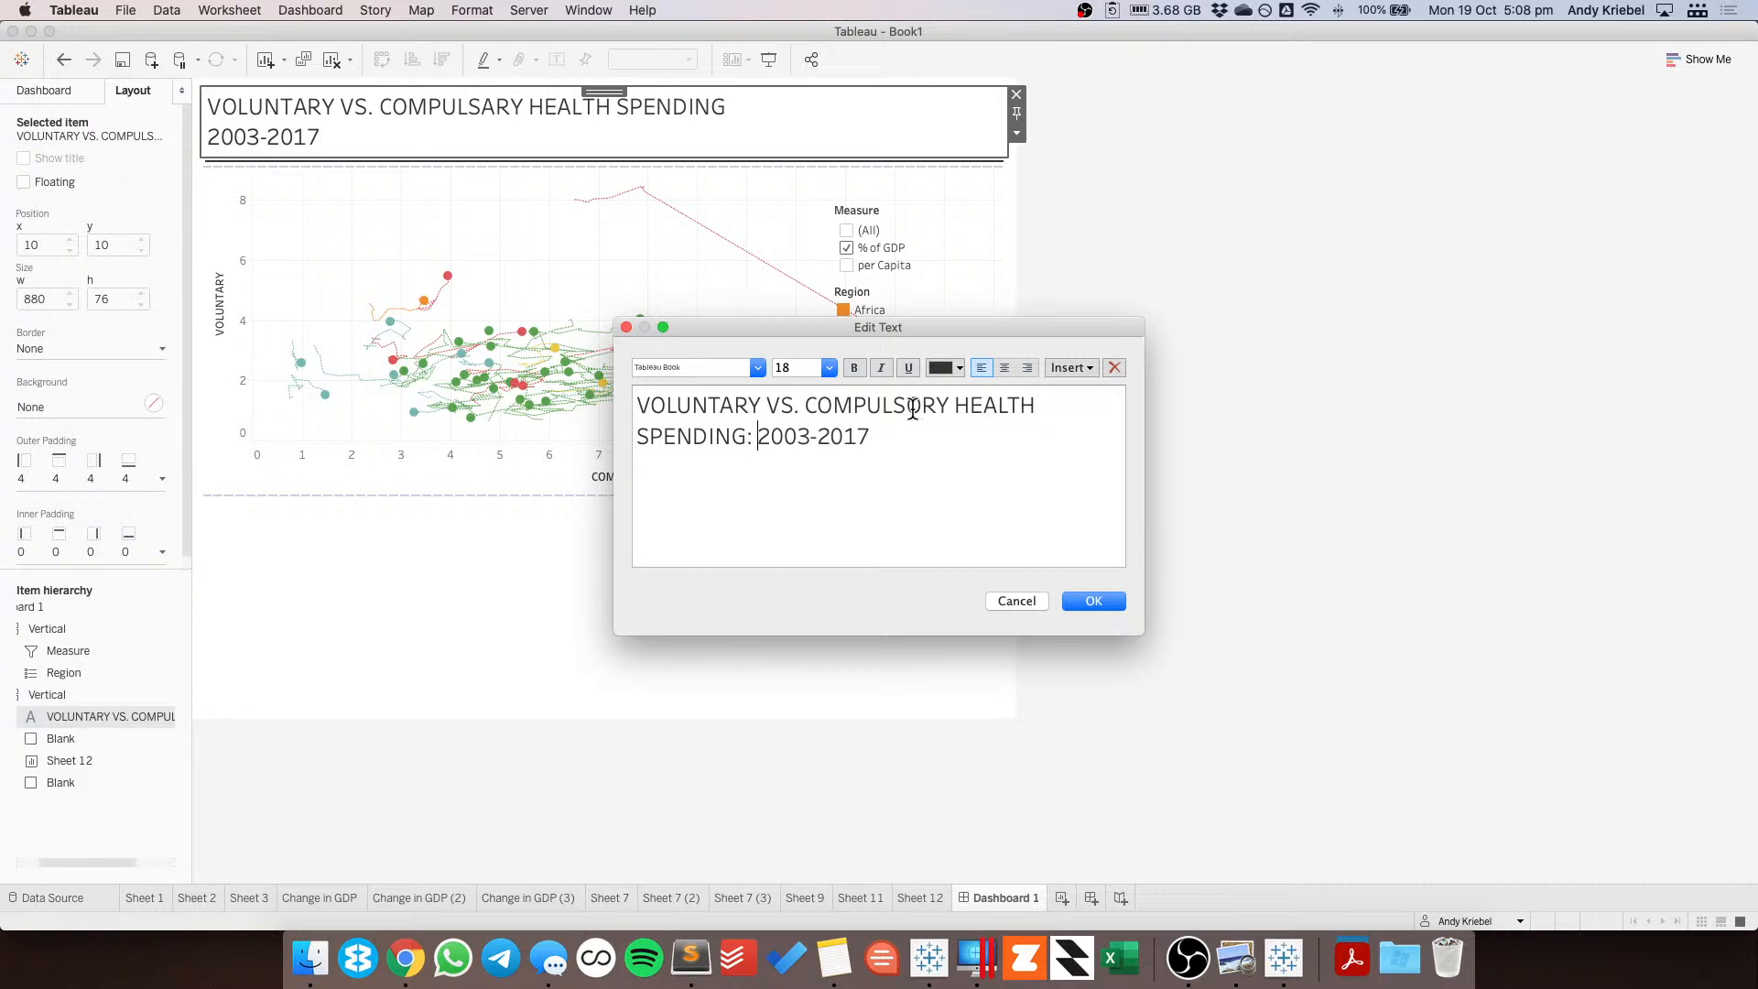
left_click(1092, 601)
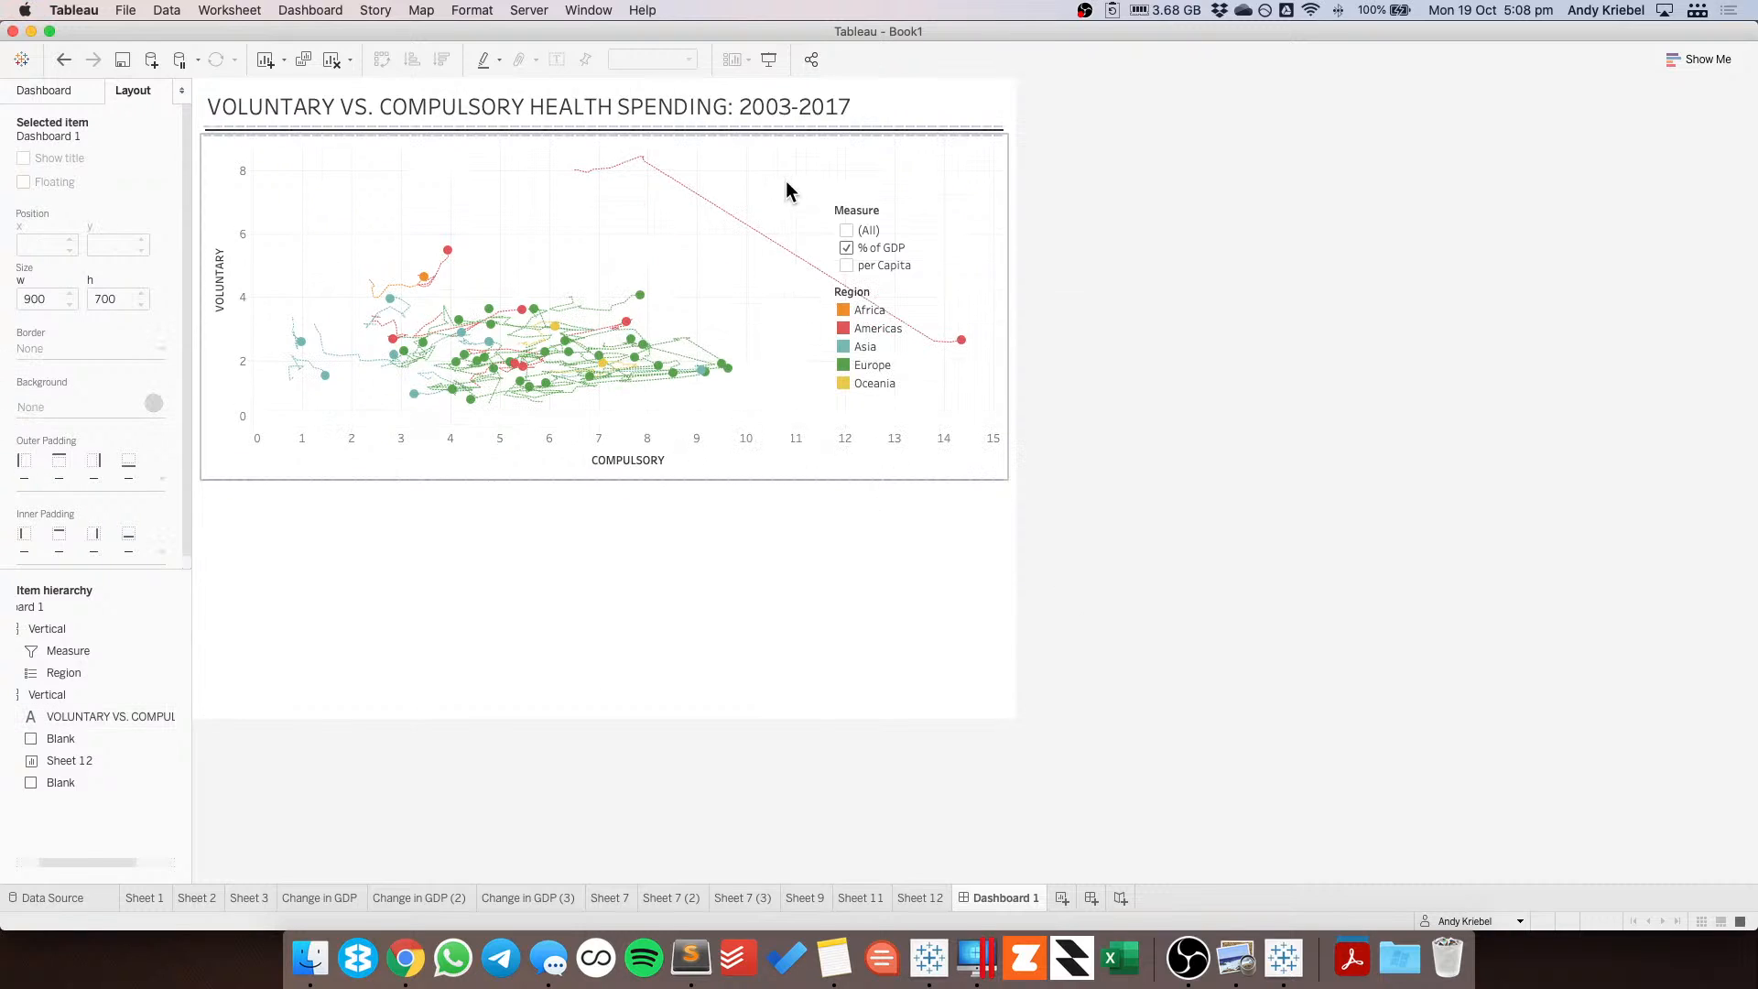
Remove the (All) option from the Measure filter and change the filter to a single value list.
left_click(897, 221)
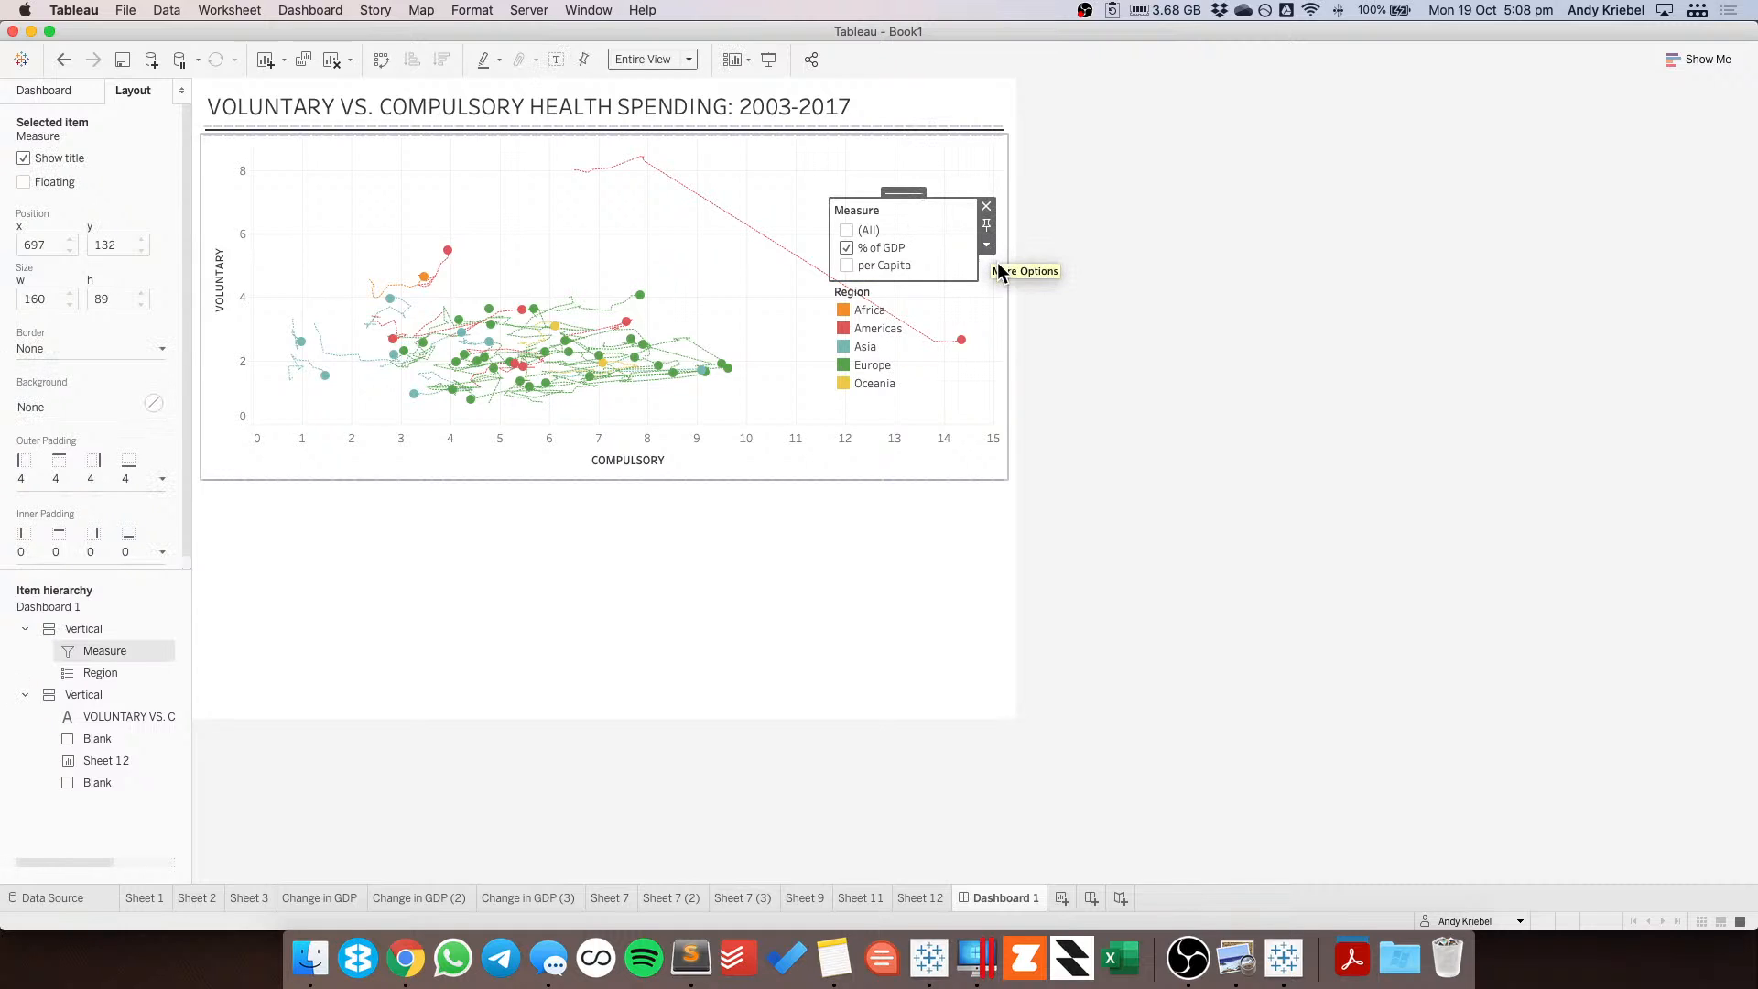
left_click(987, 245)
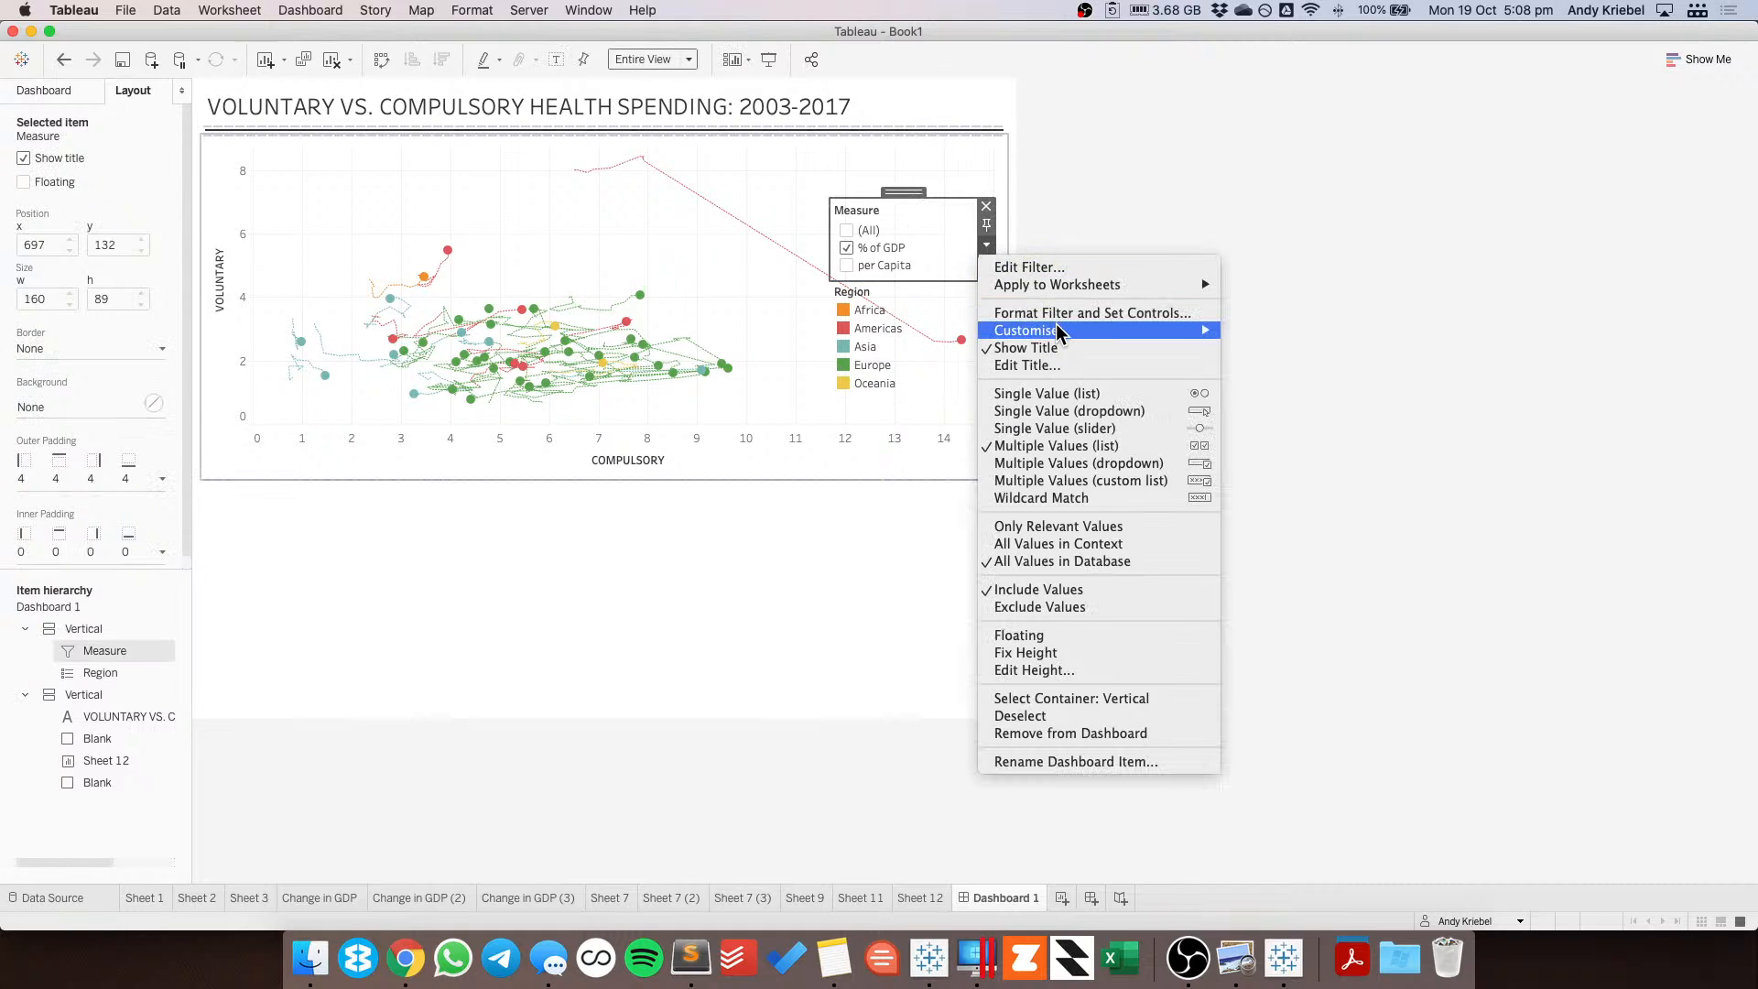
mouse_move(1144, 331)
left_click(1312, 331)
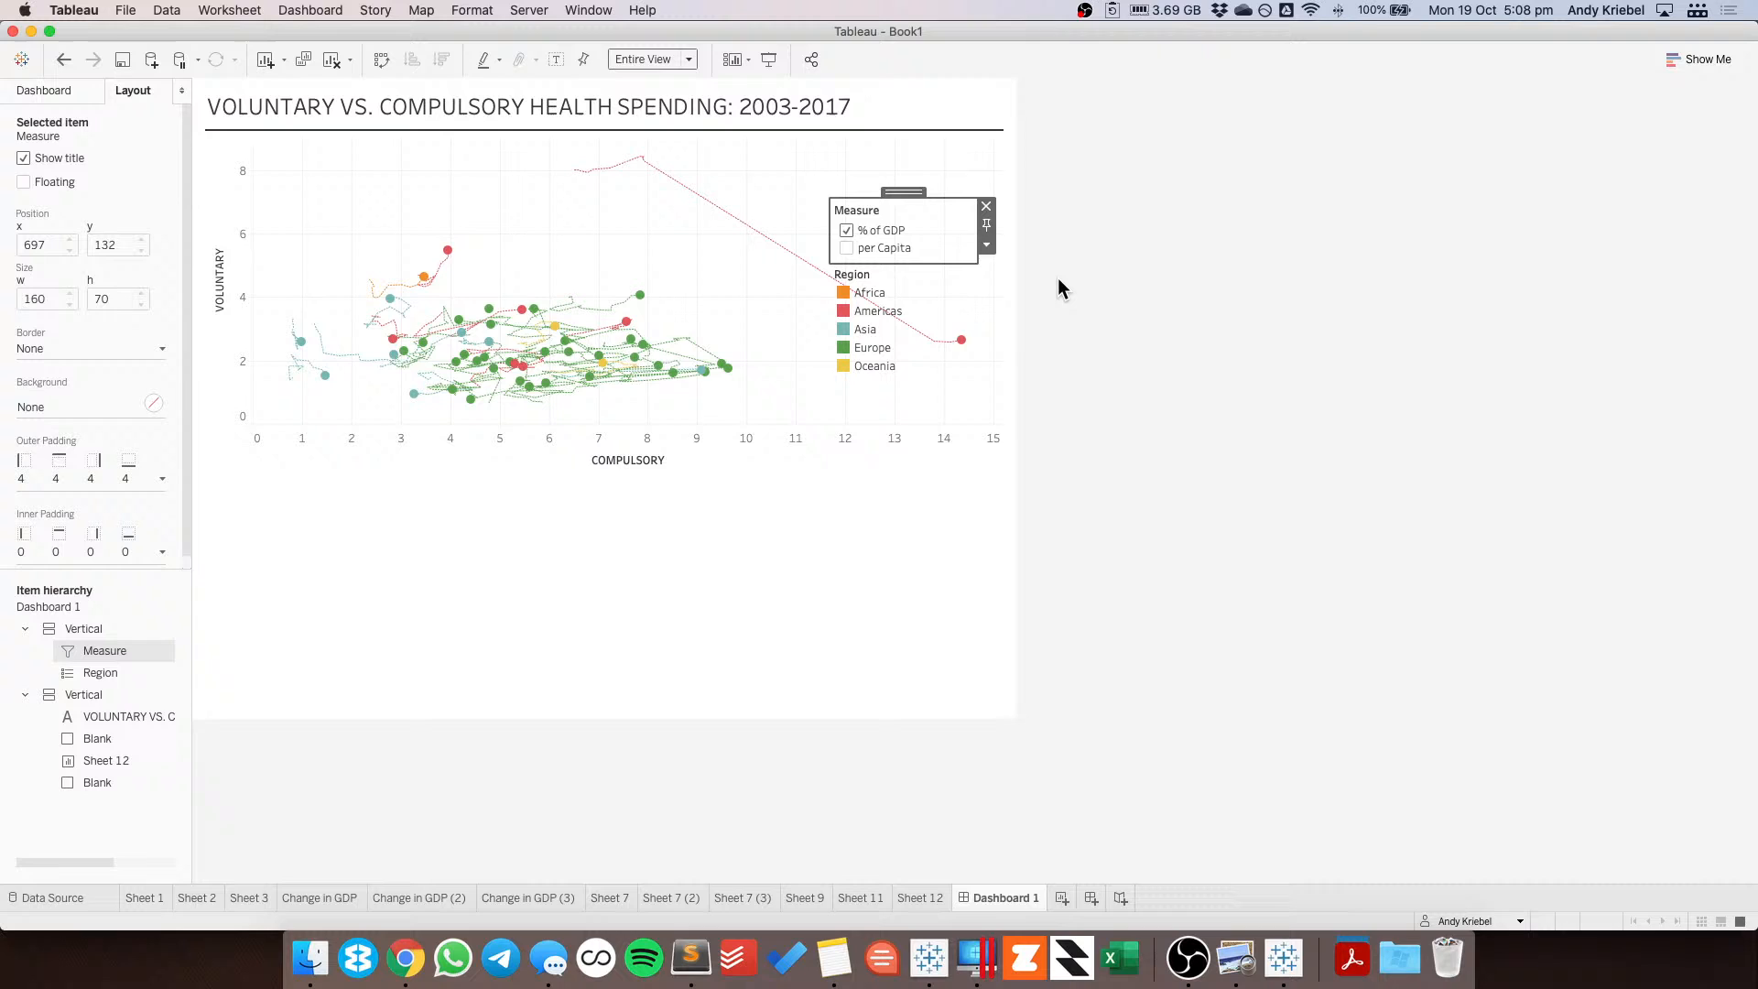
left_click(987, 245)
left_click(1049, 393)
left_click(986, 246)
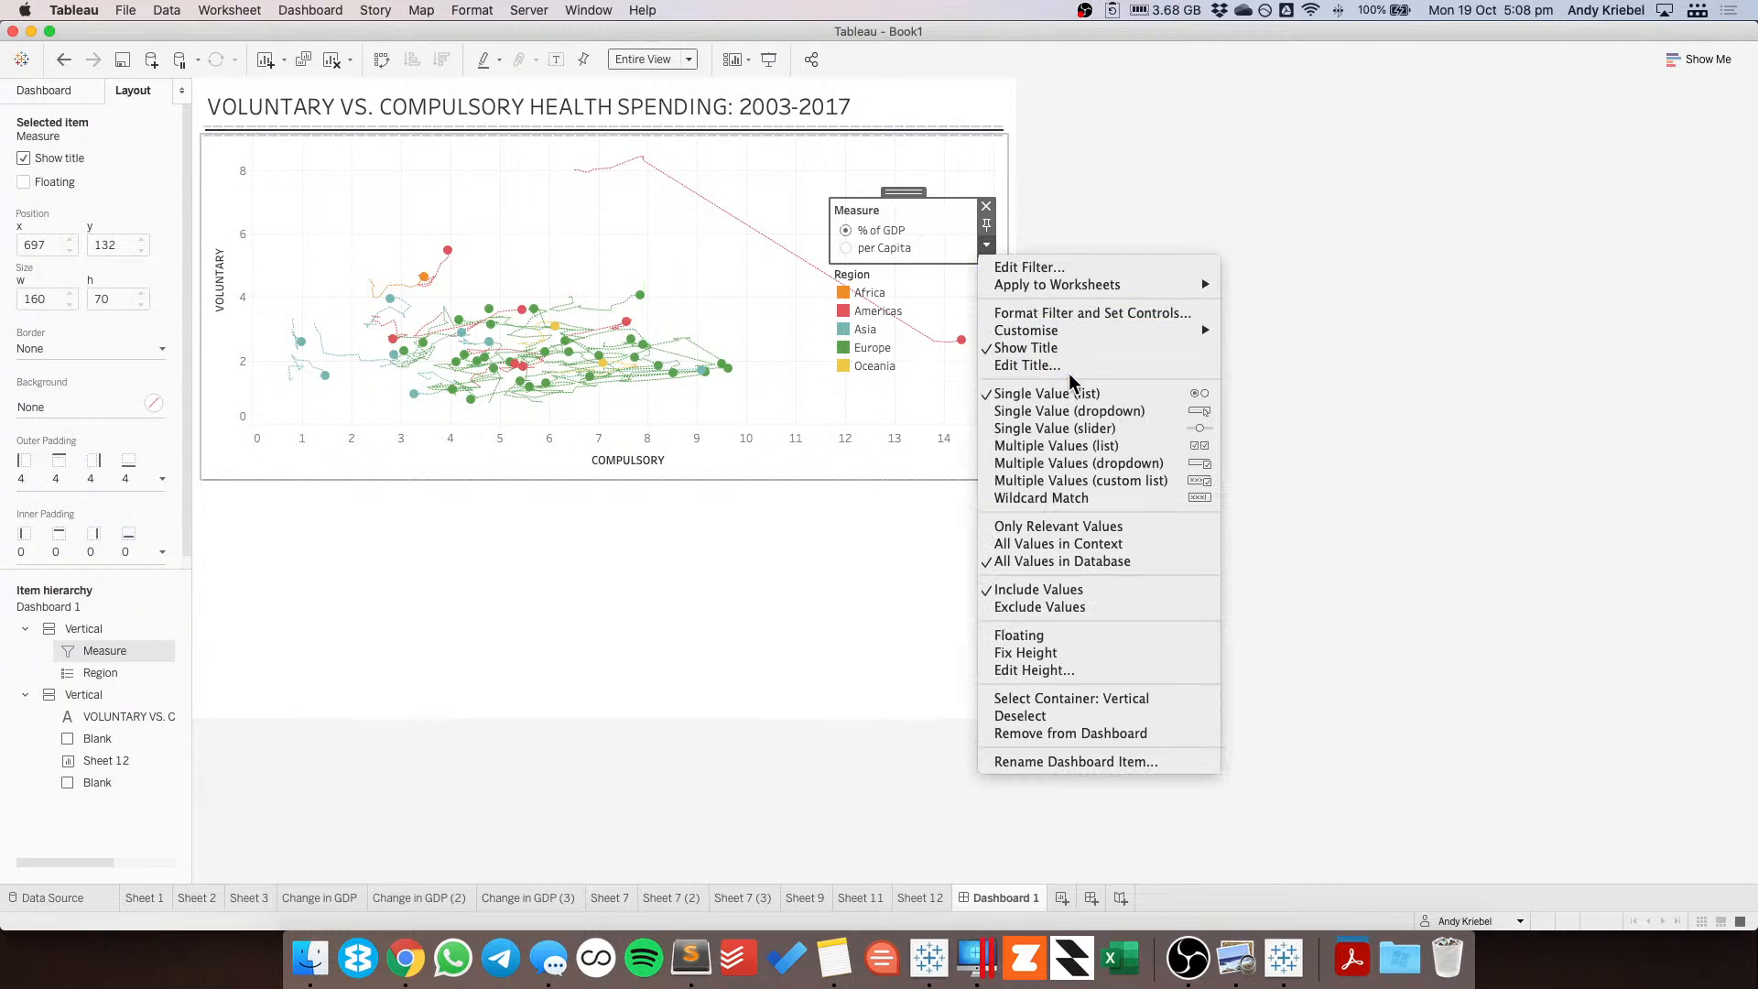
left_click(899, 206)
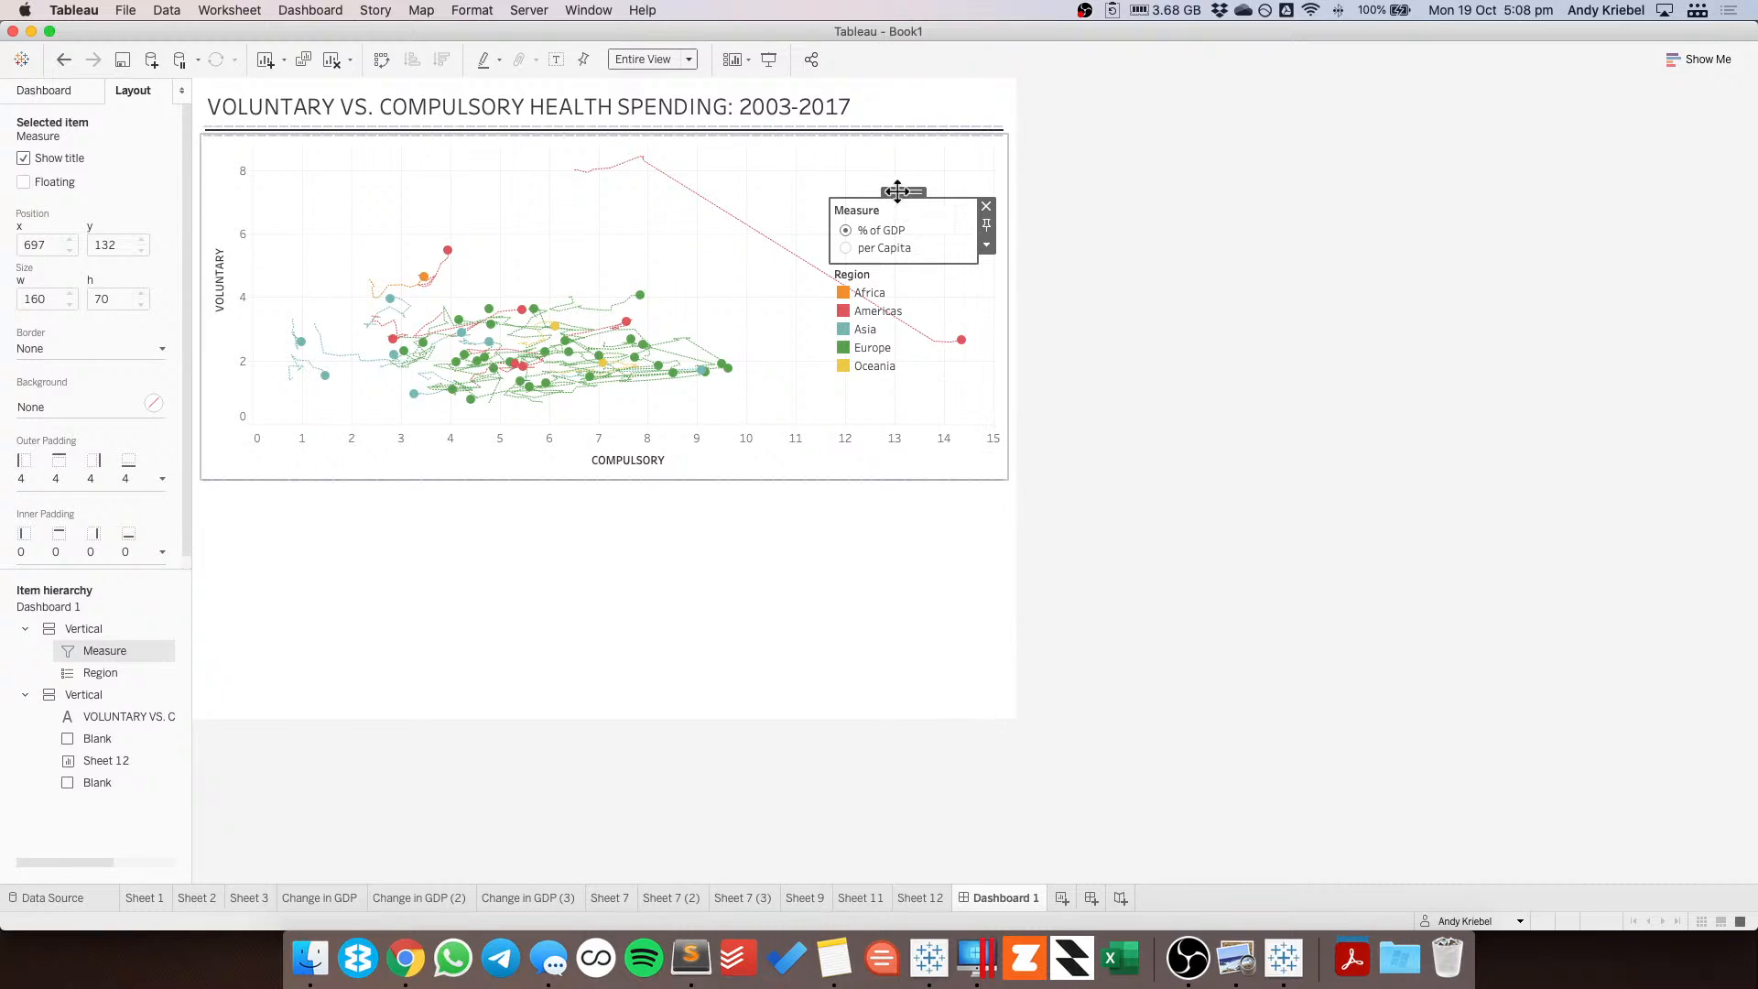
Add a horizontal container across the dashboard's top and move the Measure filter and the title into it, with the title before the filter.
left_click(52, 90)
left_click_drag(48, 701, 432, 114)
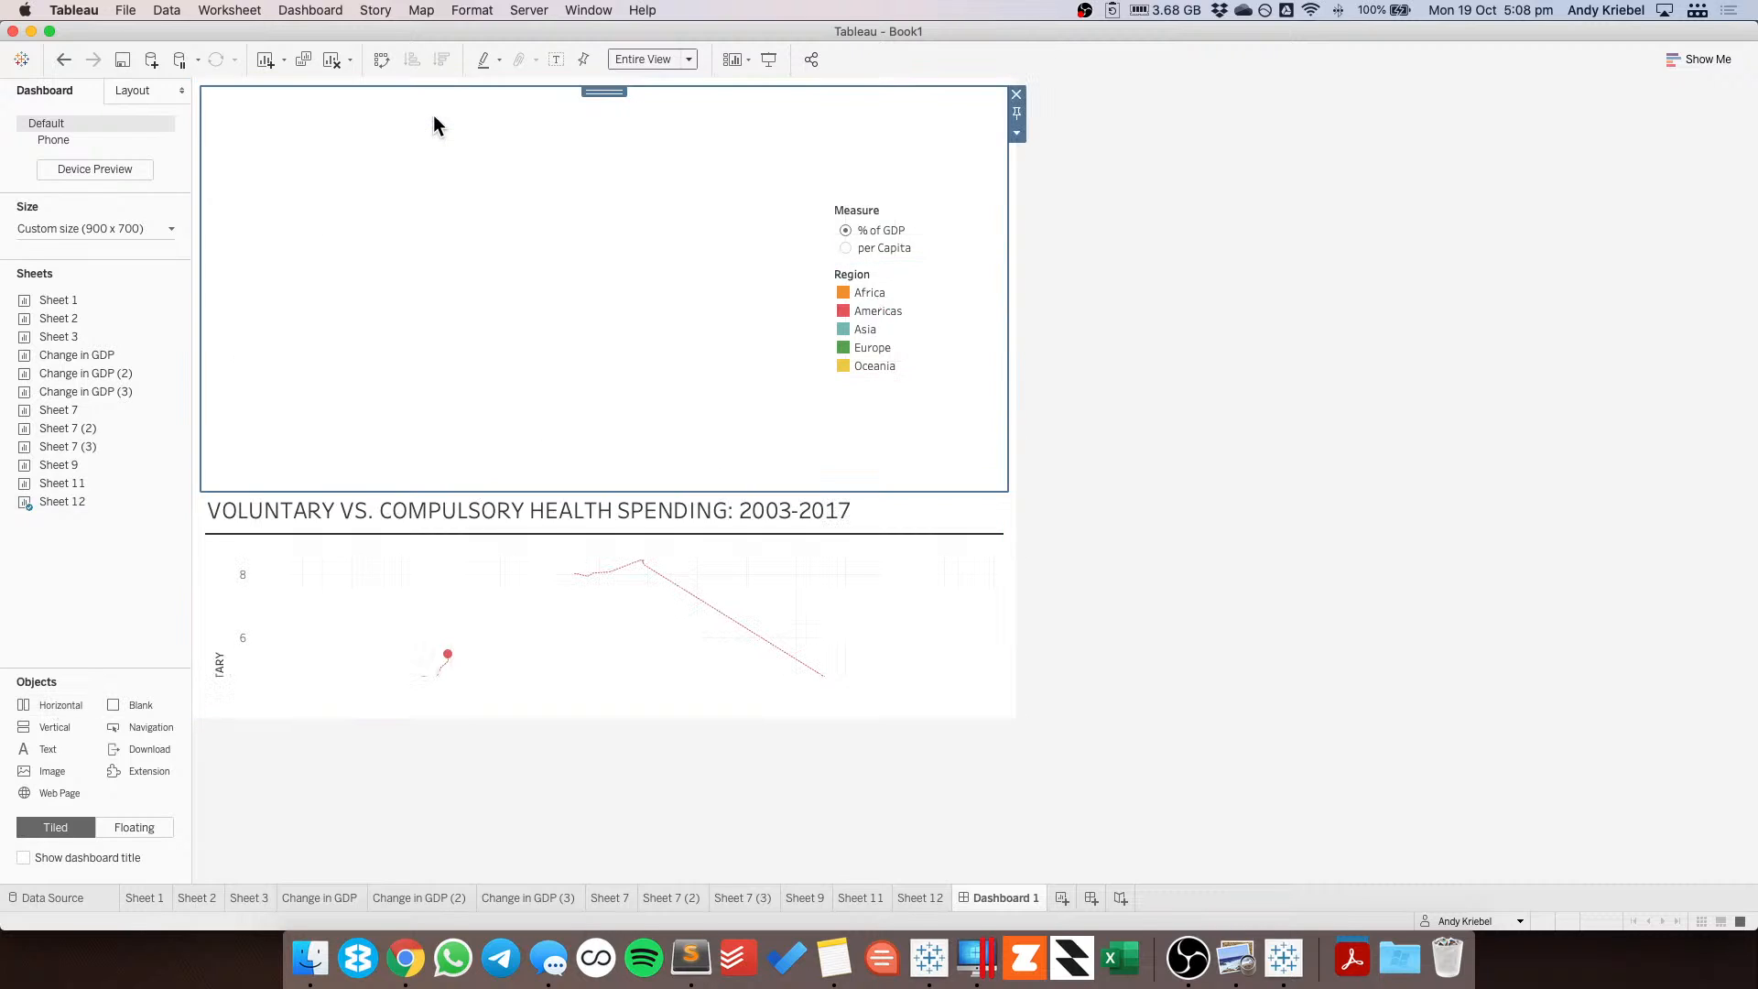
left_click(906, 206)
left_click_drag(903, 186, 664, 224)
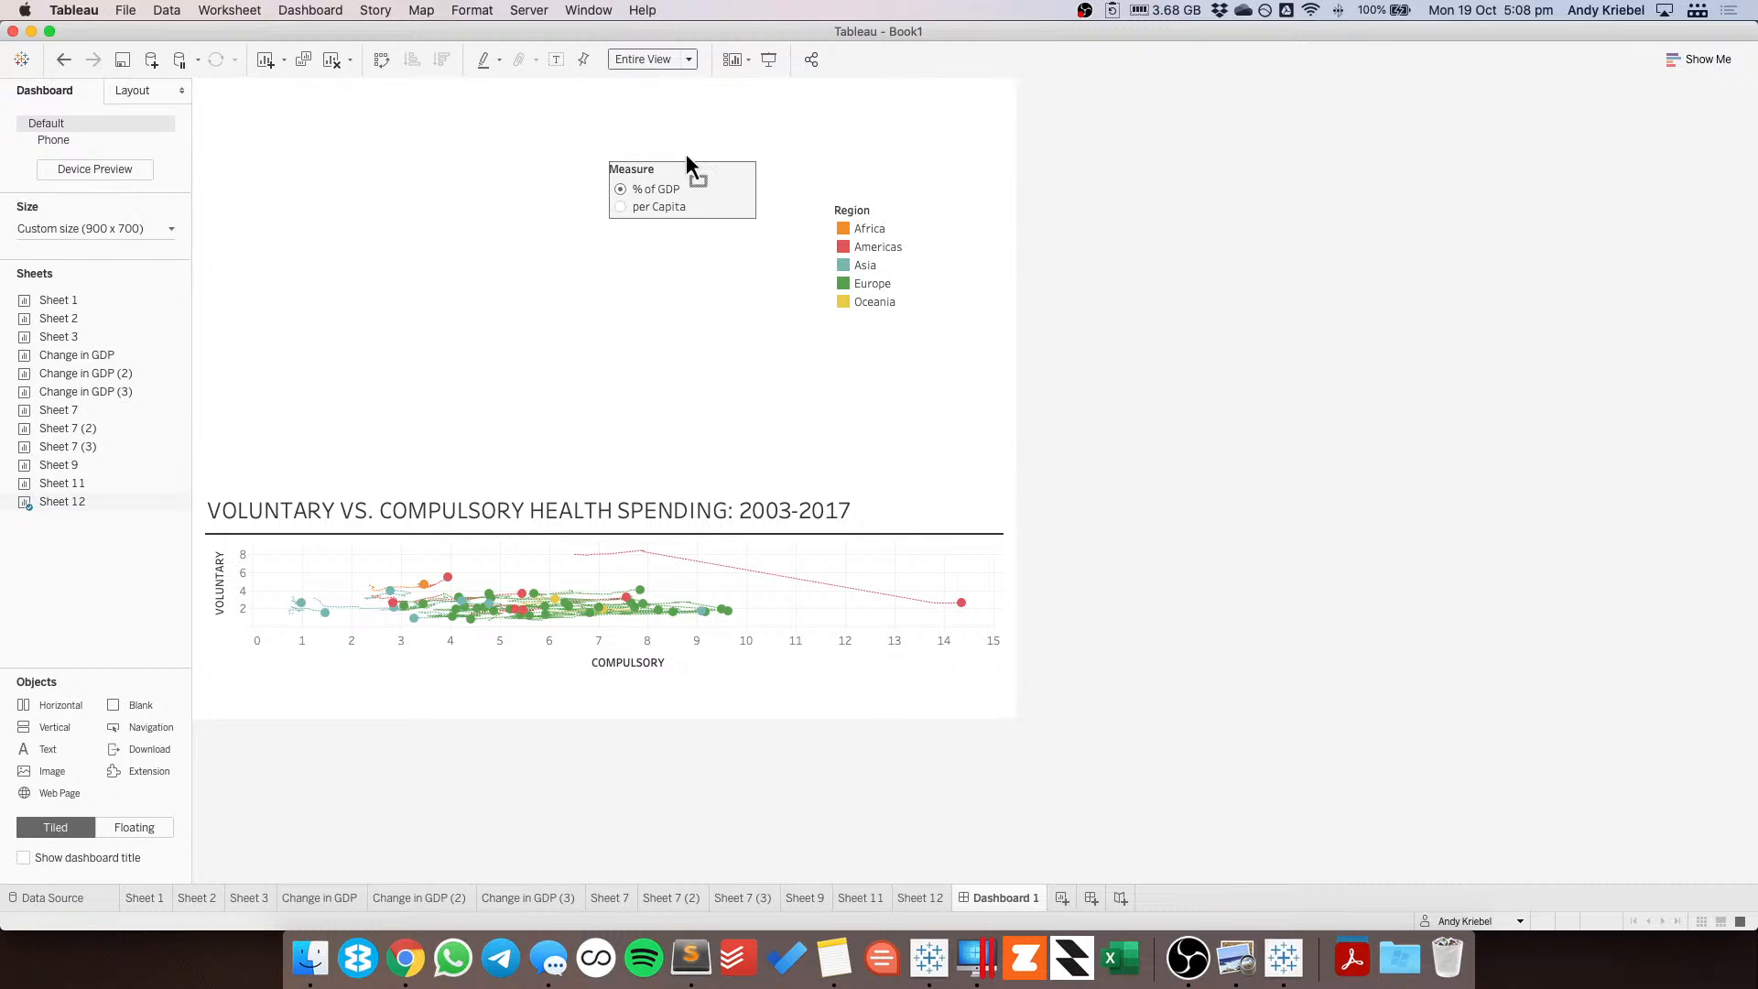
left_click_drag(687, 163, 379, 112)
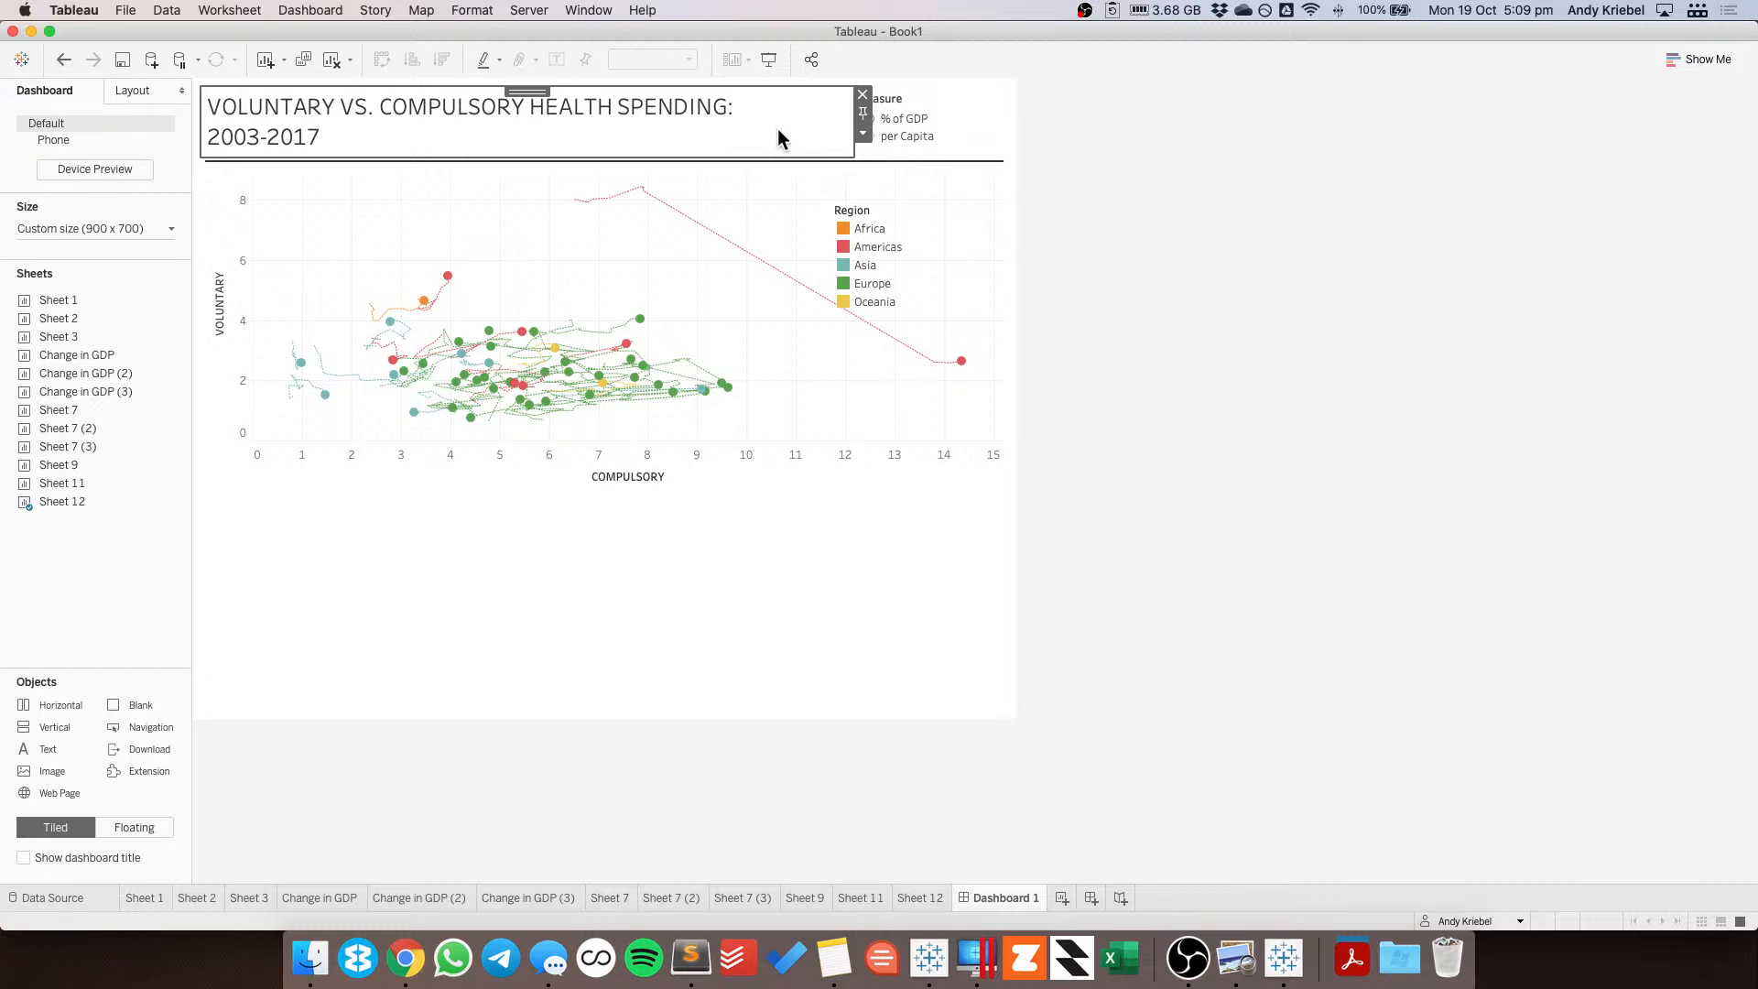
left_click(1200, 223)
Change the Measure filter's title to "COMPARISON" and centre it.
left_click(887, 107)
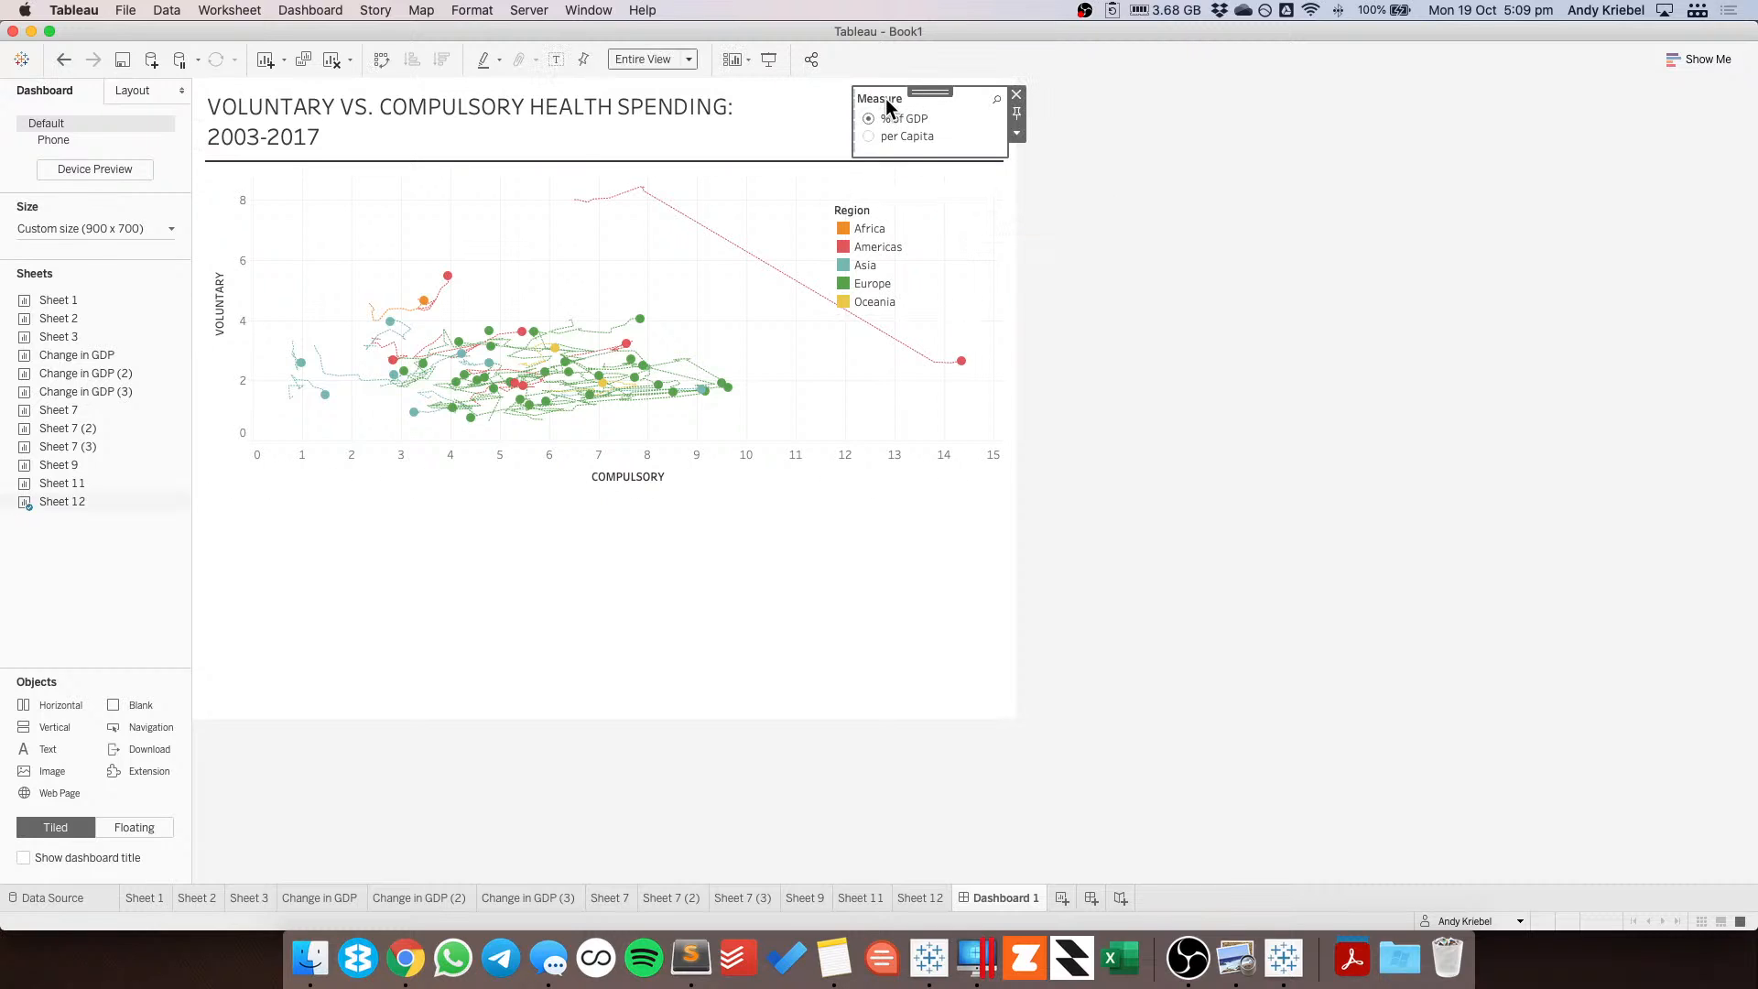
double_click(887, 108)
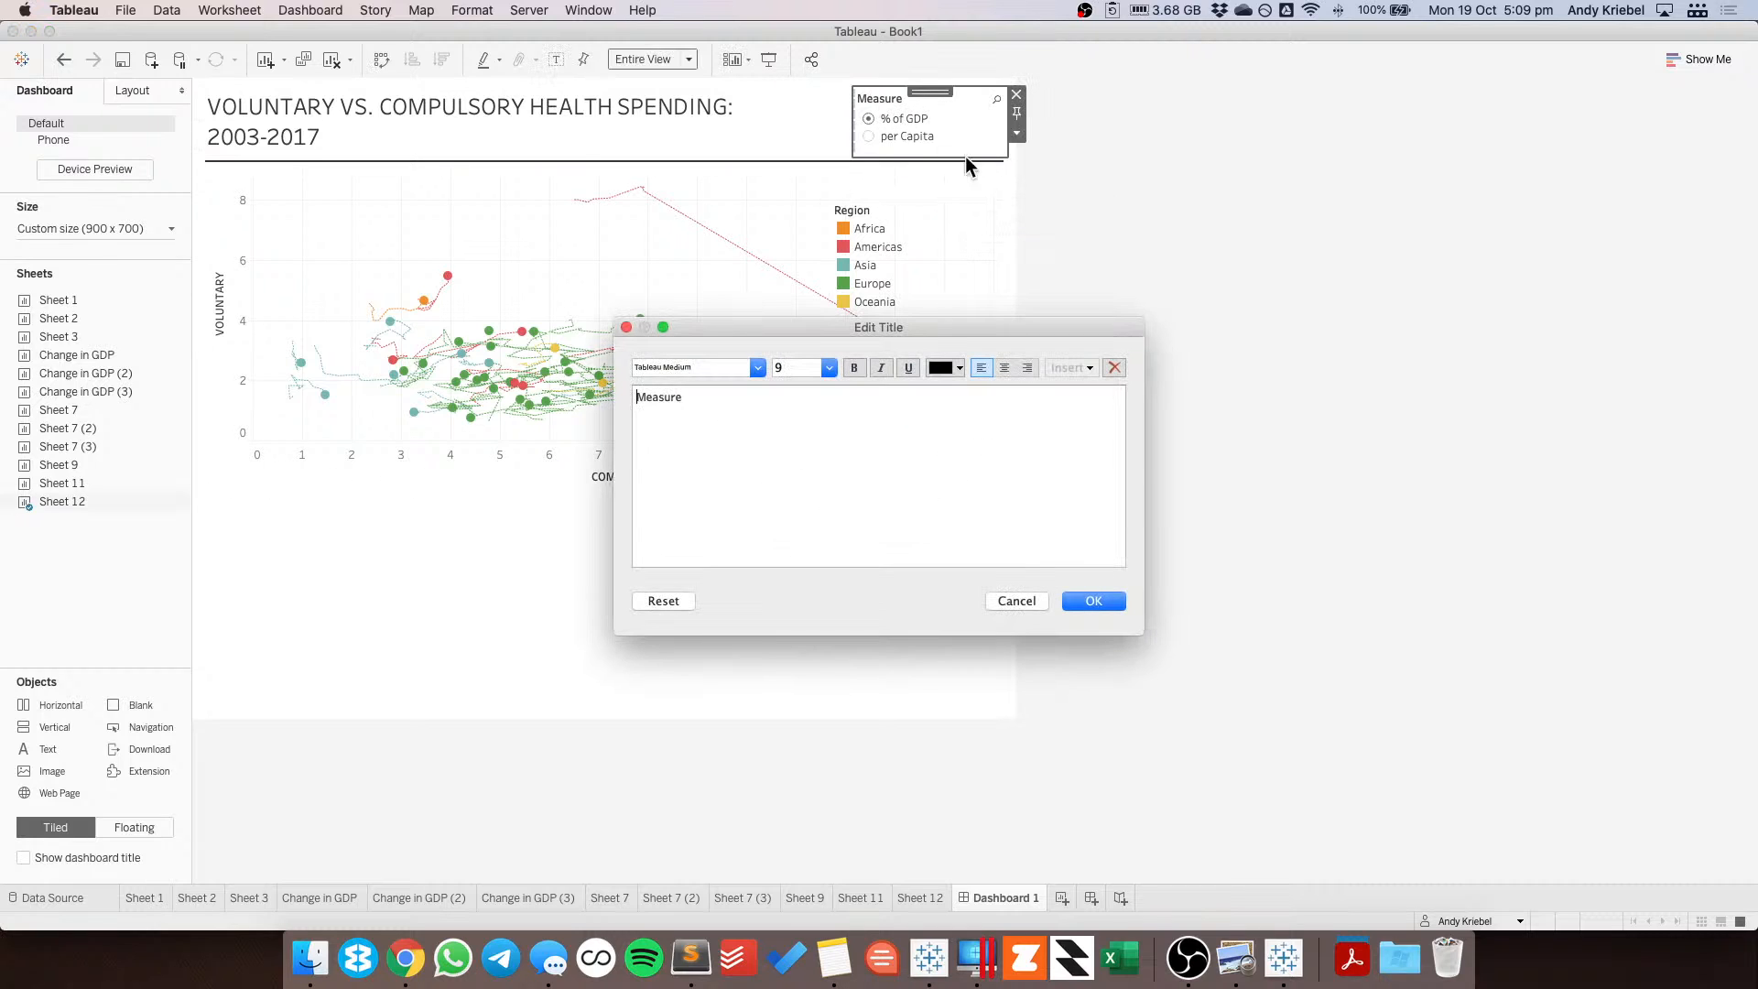
left_click(1004, 366)
type("COMPAIRSON")
key("BackSpace")
key("BackSpace")
key("BackSpace")
key("BackSpace")
key("BackSpace")
type("RISON")
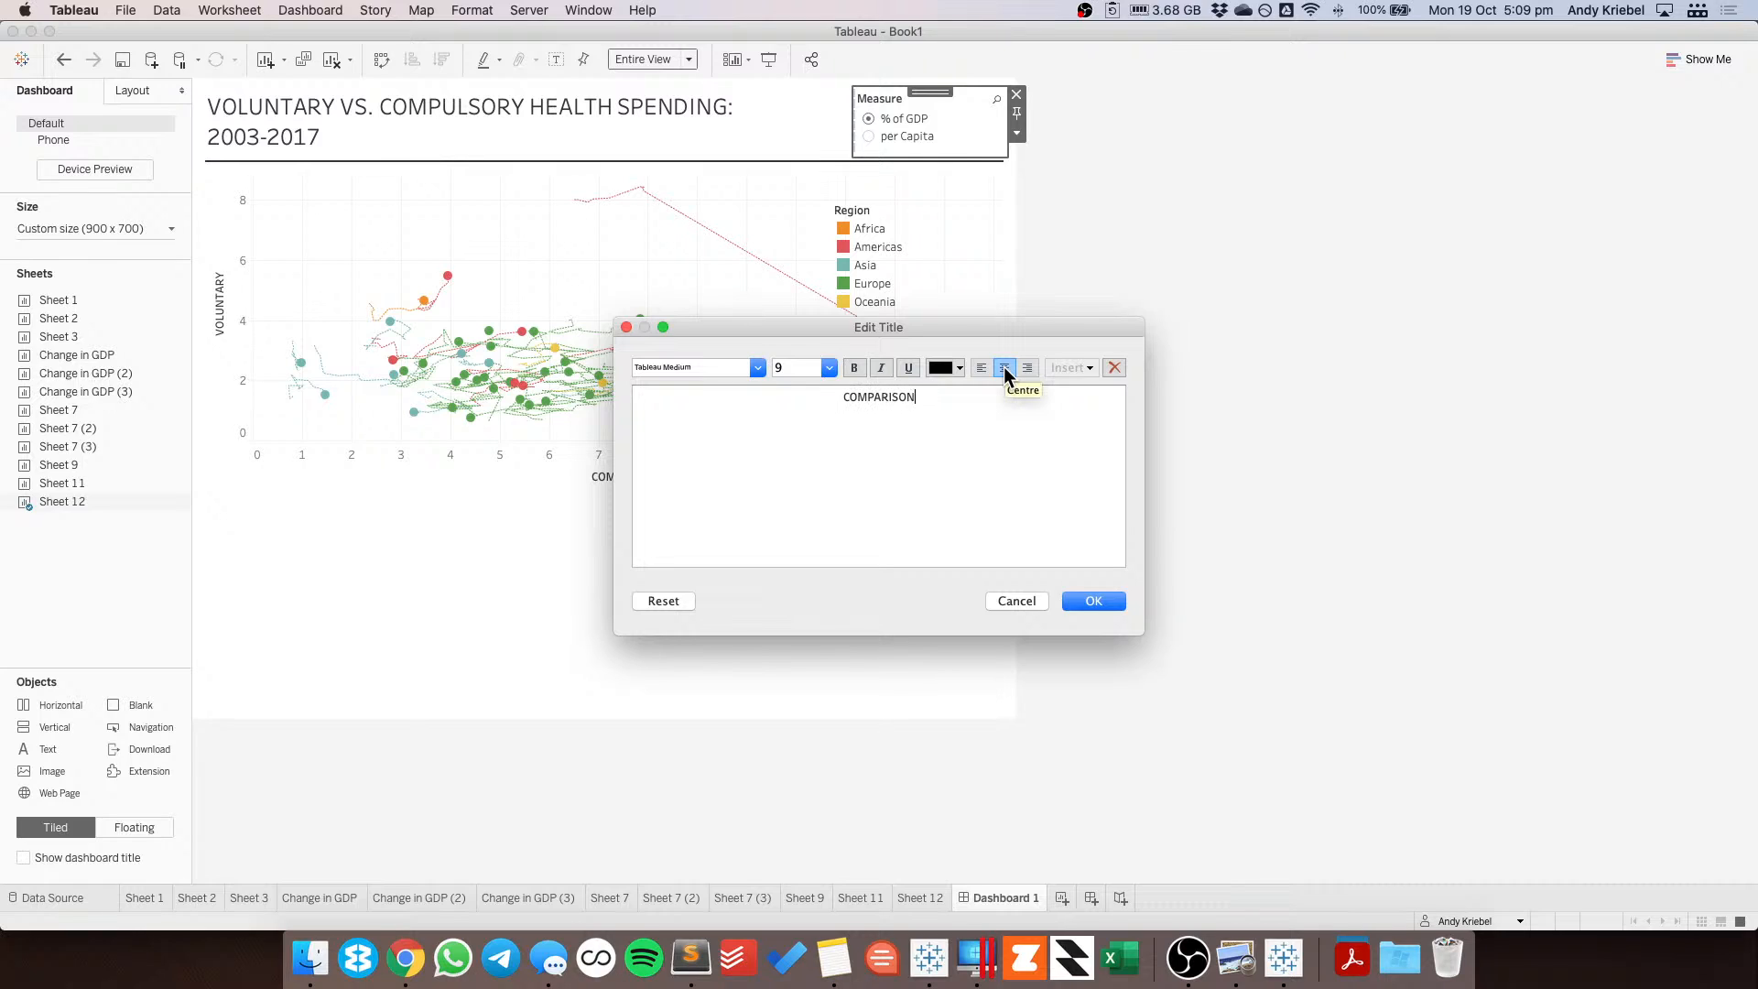
left_click(1093, 600)
Remove the blank area beneath the scatter plot so the chart fills the rest of the dashboard.
left_click(887, 211)
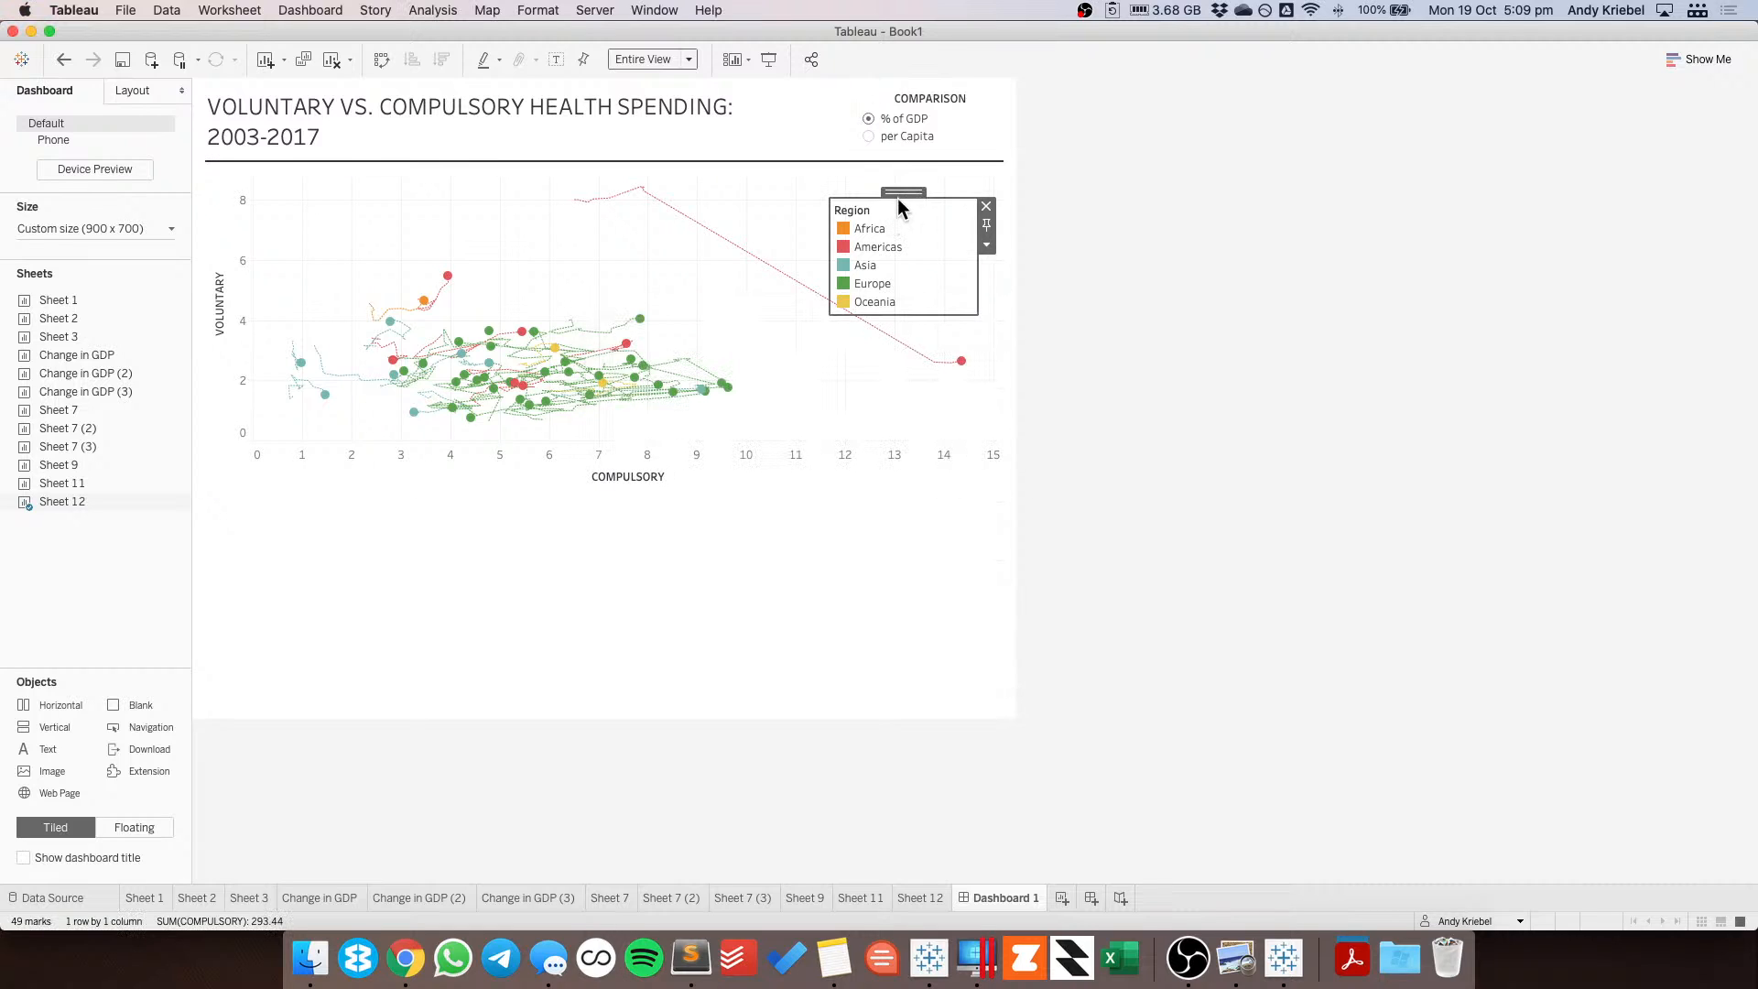
left_click(782, 239)
left_click(849, 600)
left_click(1016, 501)
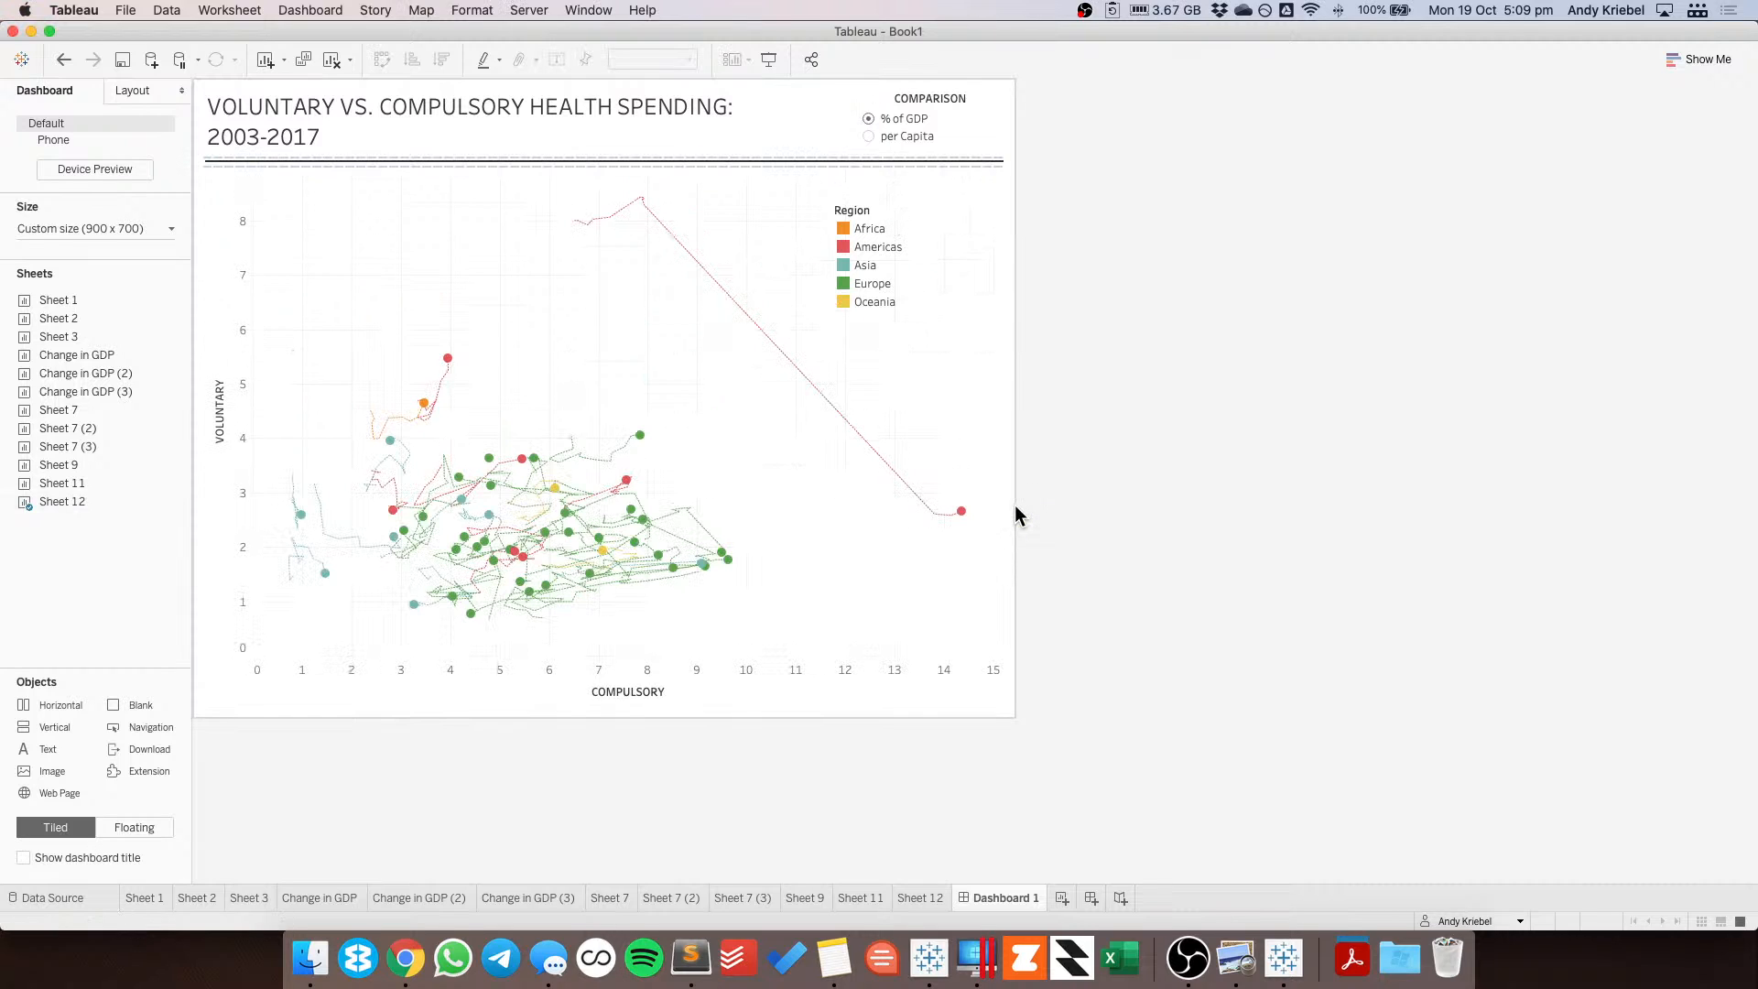
Remove the floating container around the Region legend and move the legend to the chart's upper-right corner, just beneath the COMPARISON filter.
left_click(914, 212)
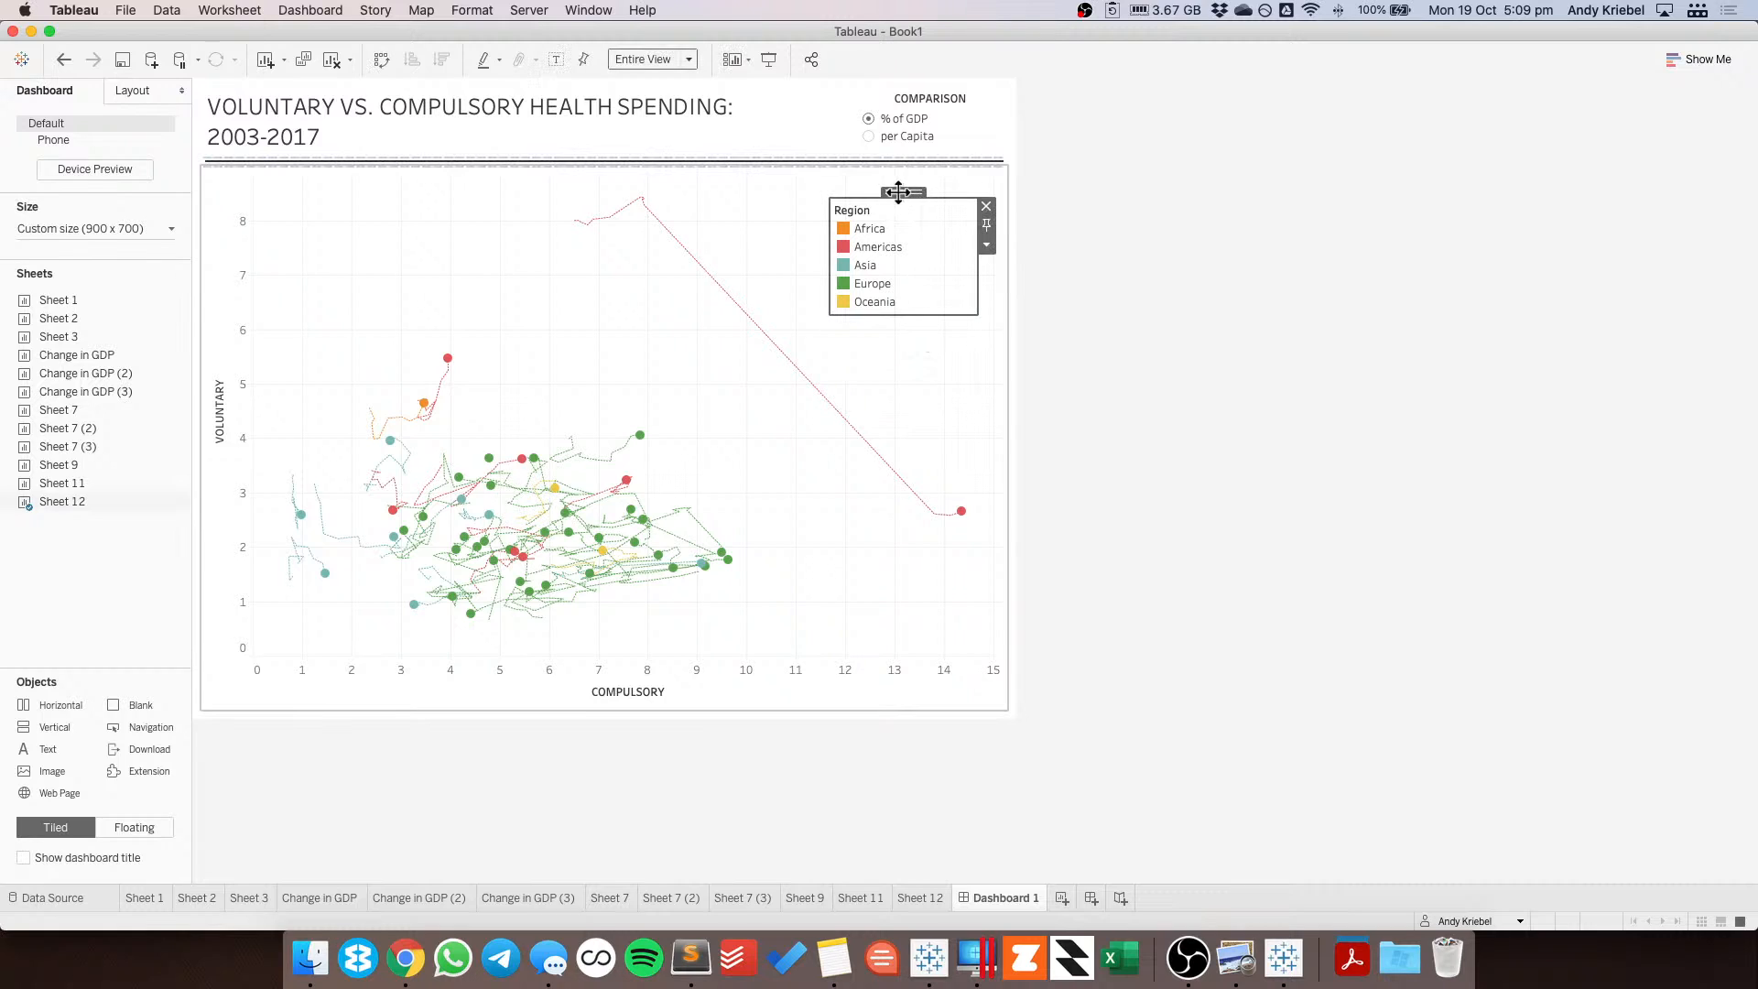
left_click_drag(914, 212, 872, 223)
left_click(986, 245)
left_click(899, 193)
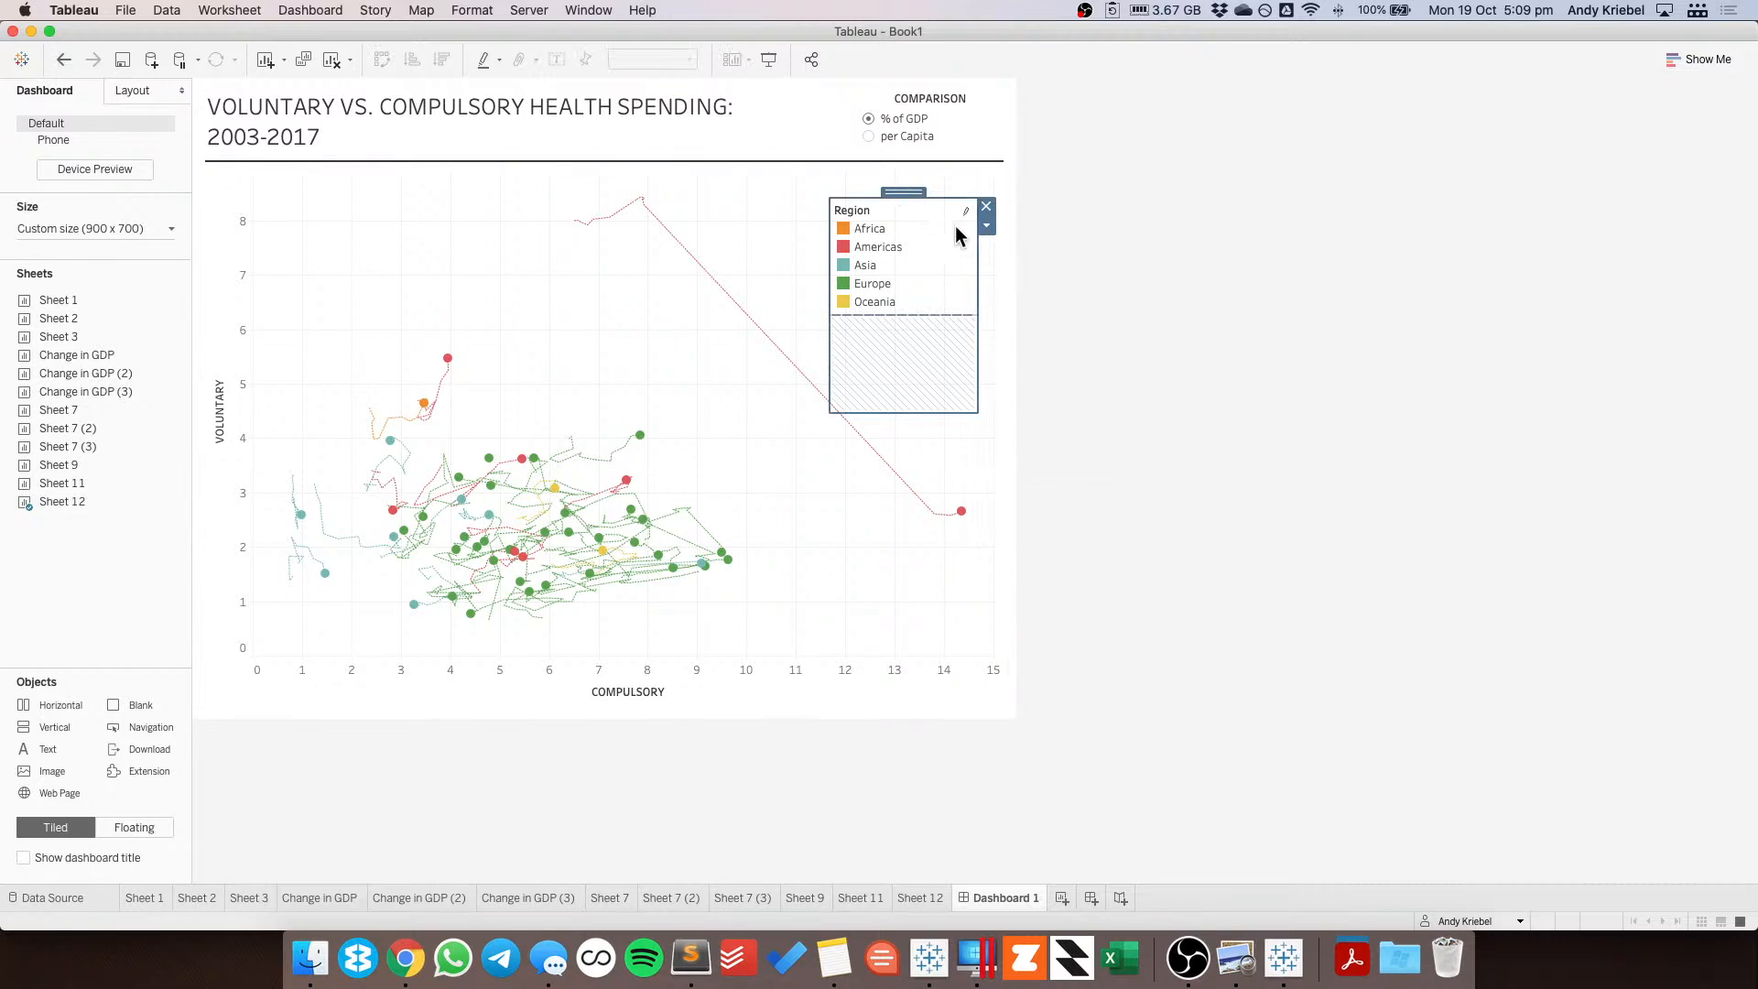
left_click(984, 225)
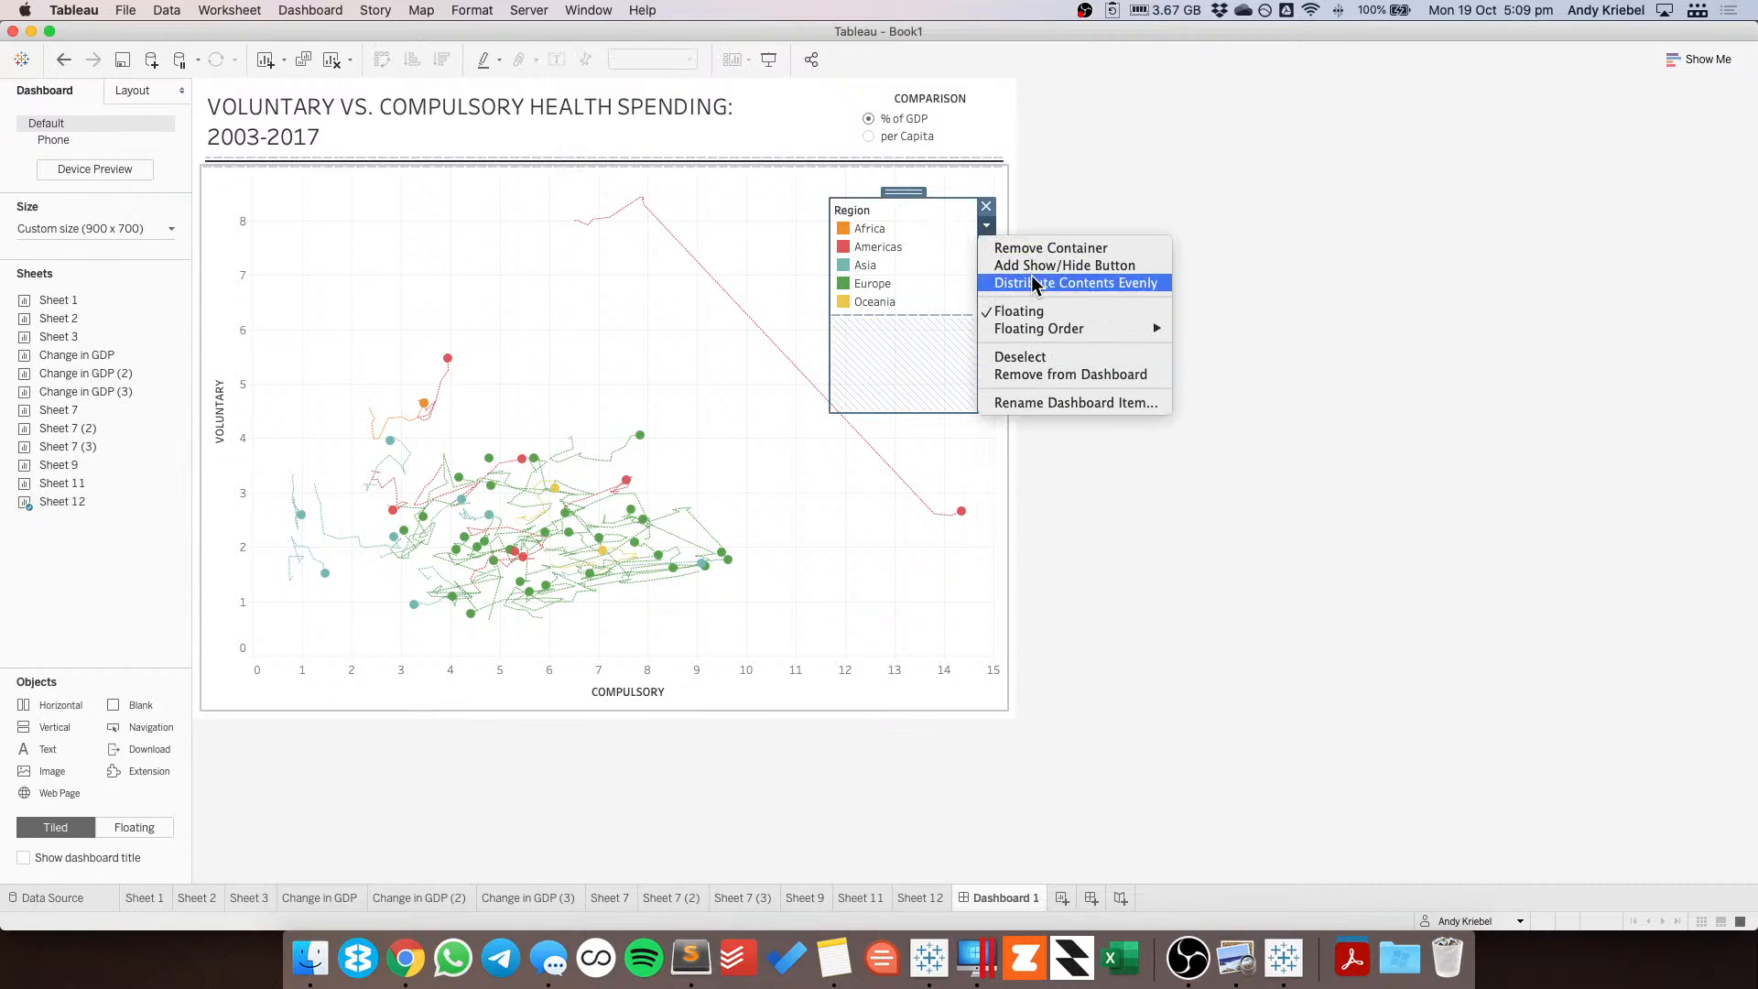
left_click(1024, 248)
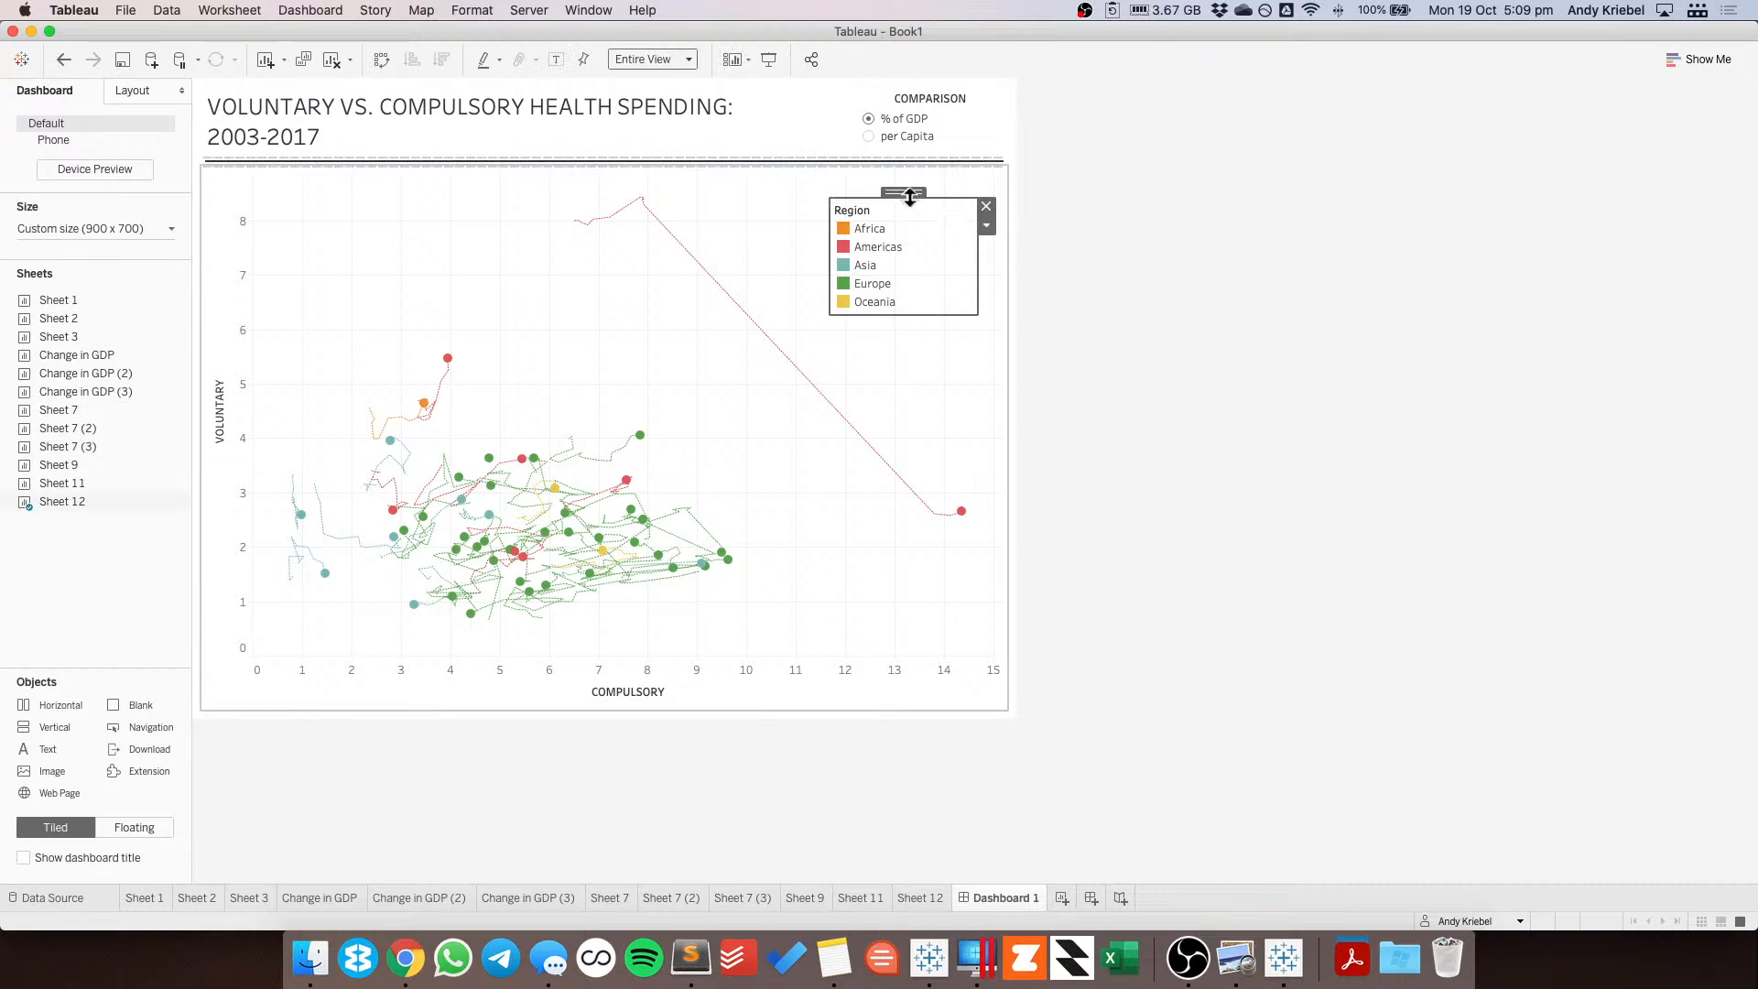
left_click_drag(898, 206, 934, 174)
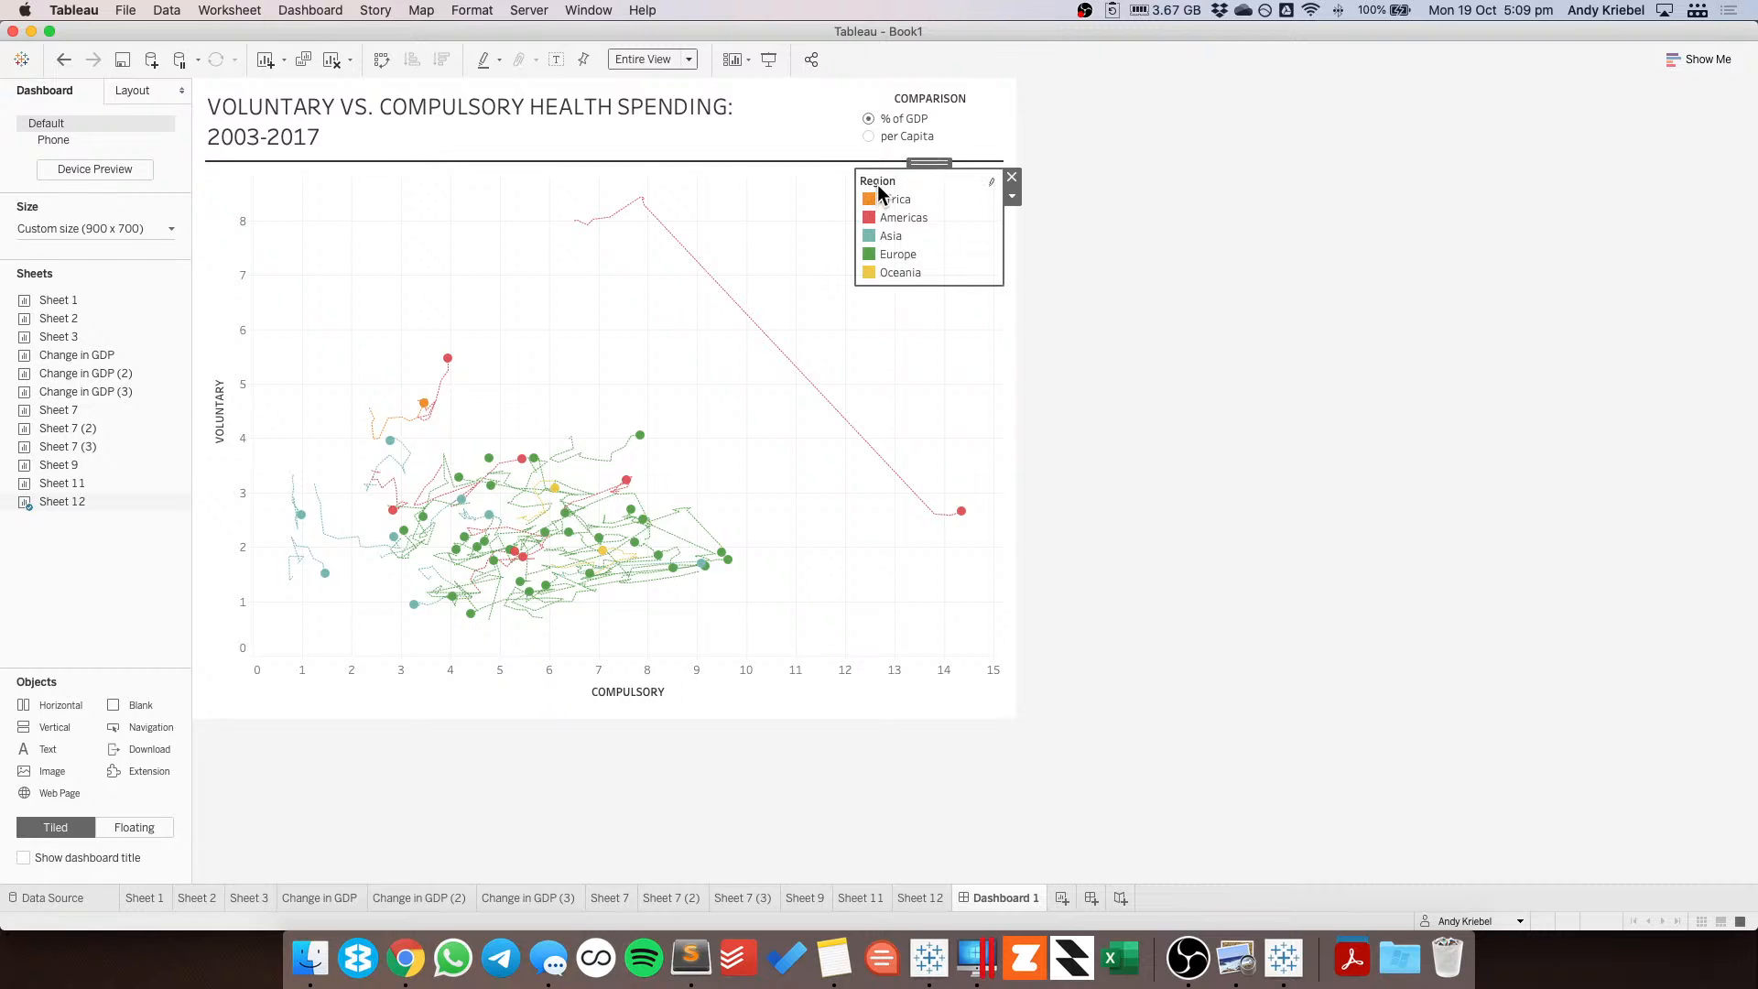
Change the Region legend's title to "HIGHLIGHT A REGION" and centre it.
double_click(878, 188)
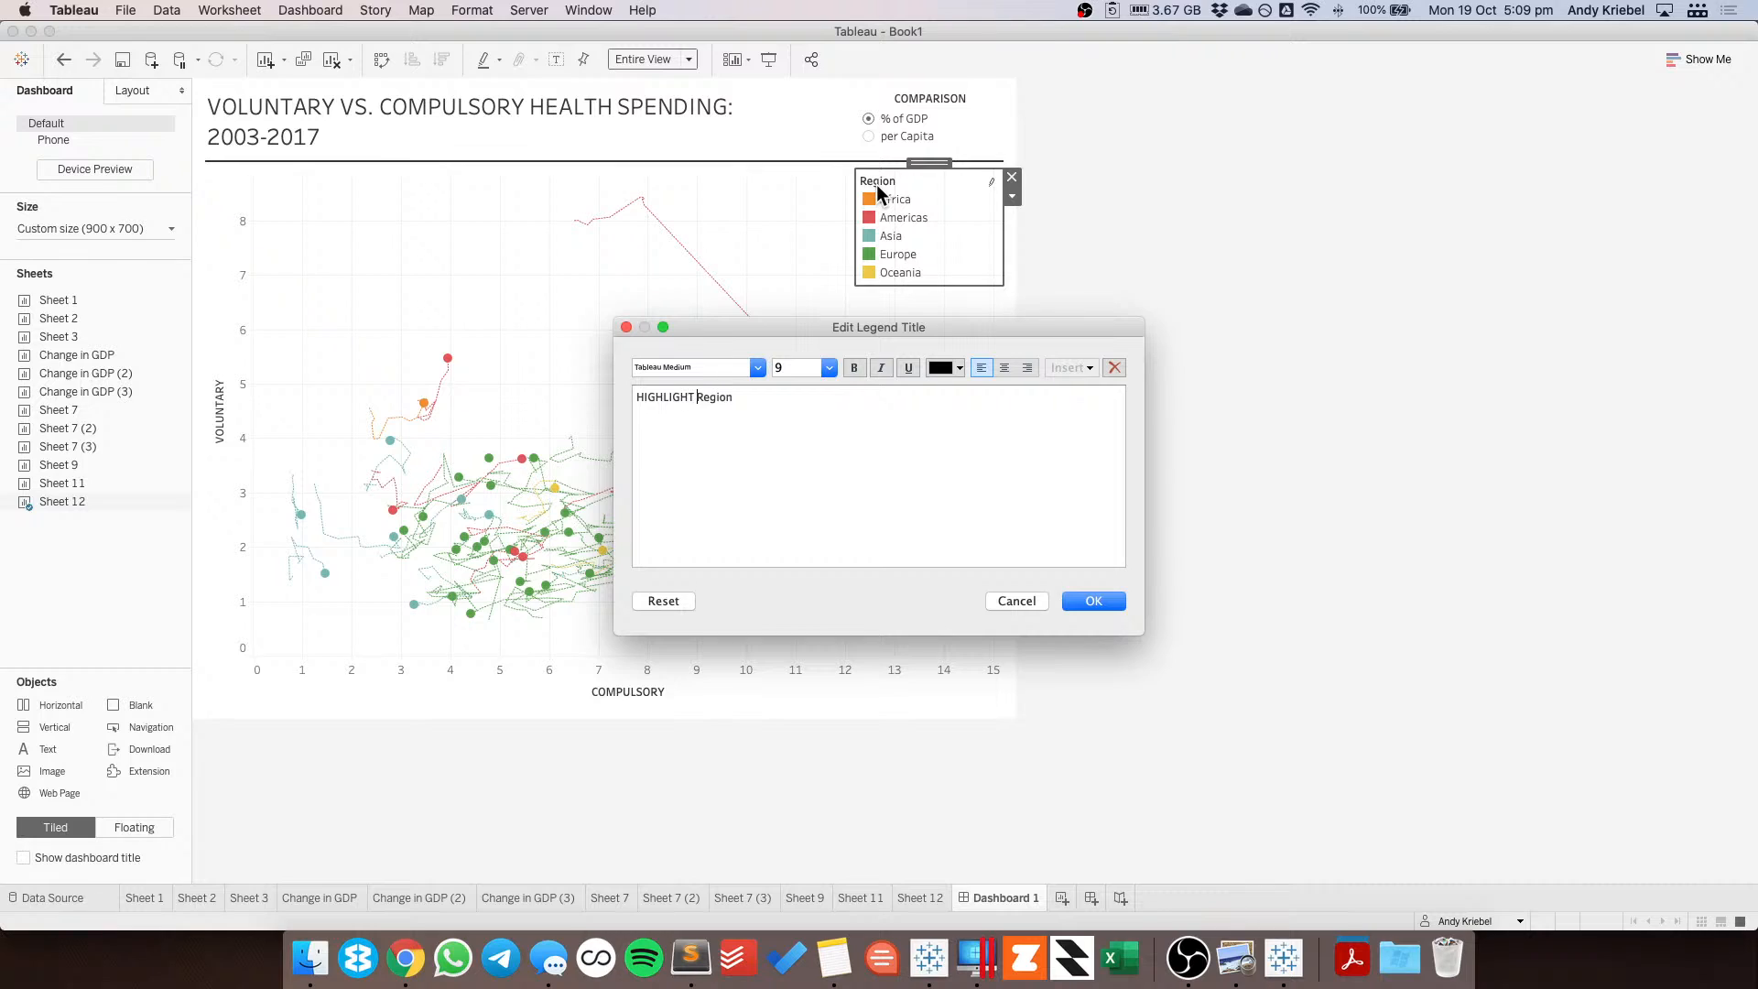
type("HIGHLIGHT A")
key("super+shift+Right")
type("REGION")
left_click(1004, 367)
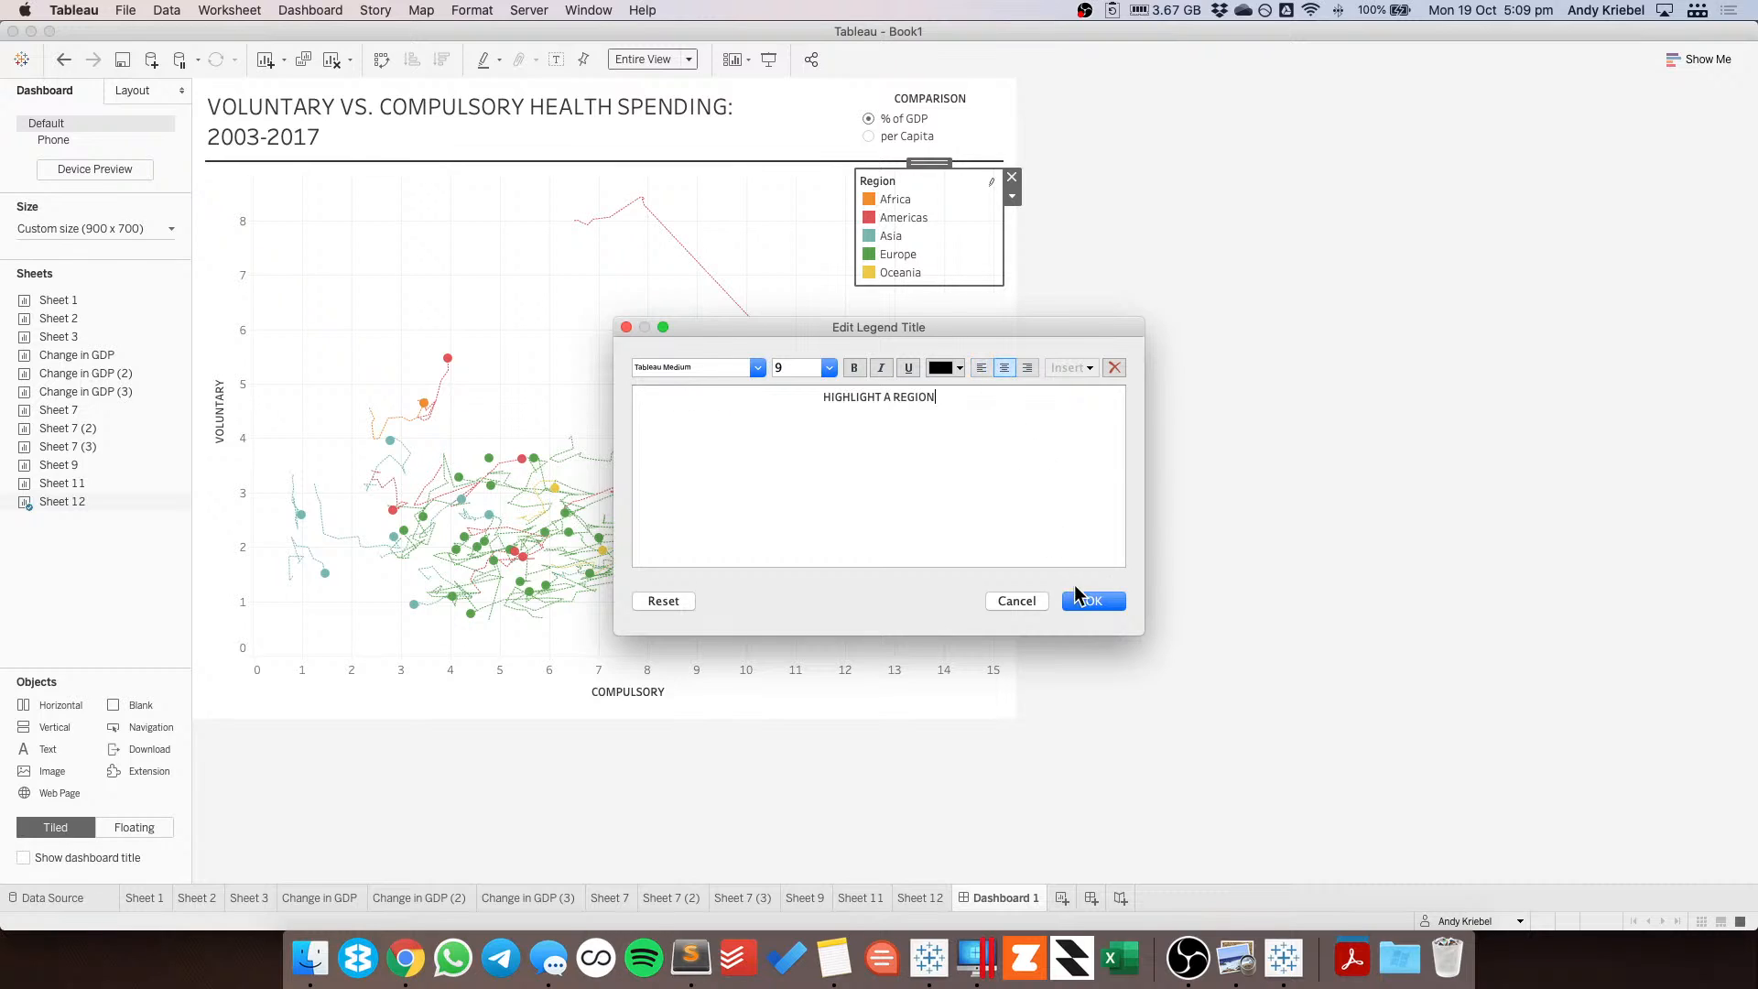
left_click(1085, 600)
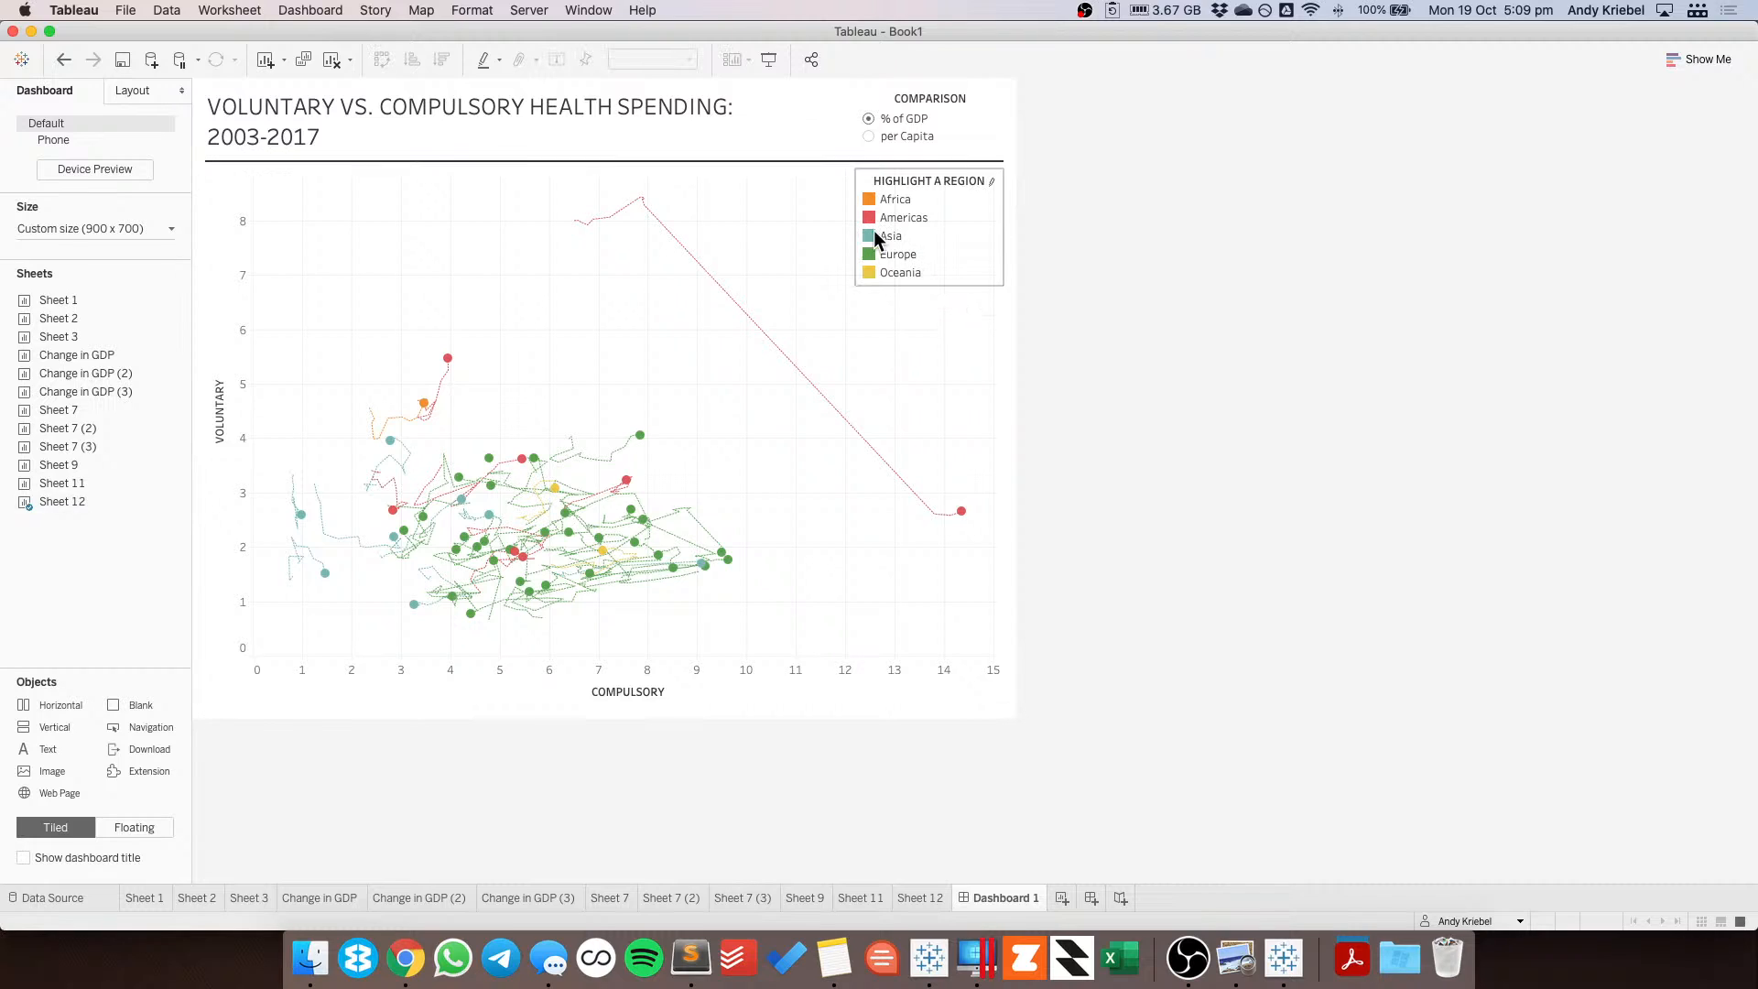
Widen the Region legend slightly and turn on highlighting of selected items for it.
left_click(937, 214)
left_click_drag(854, 239, 845, 239)
left_click(901, 199)
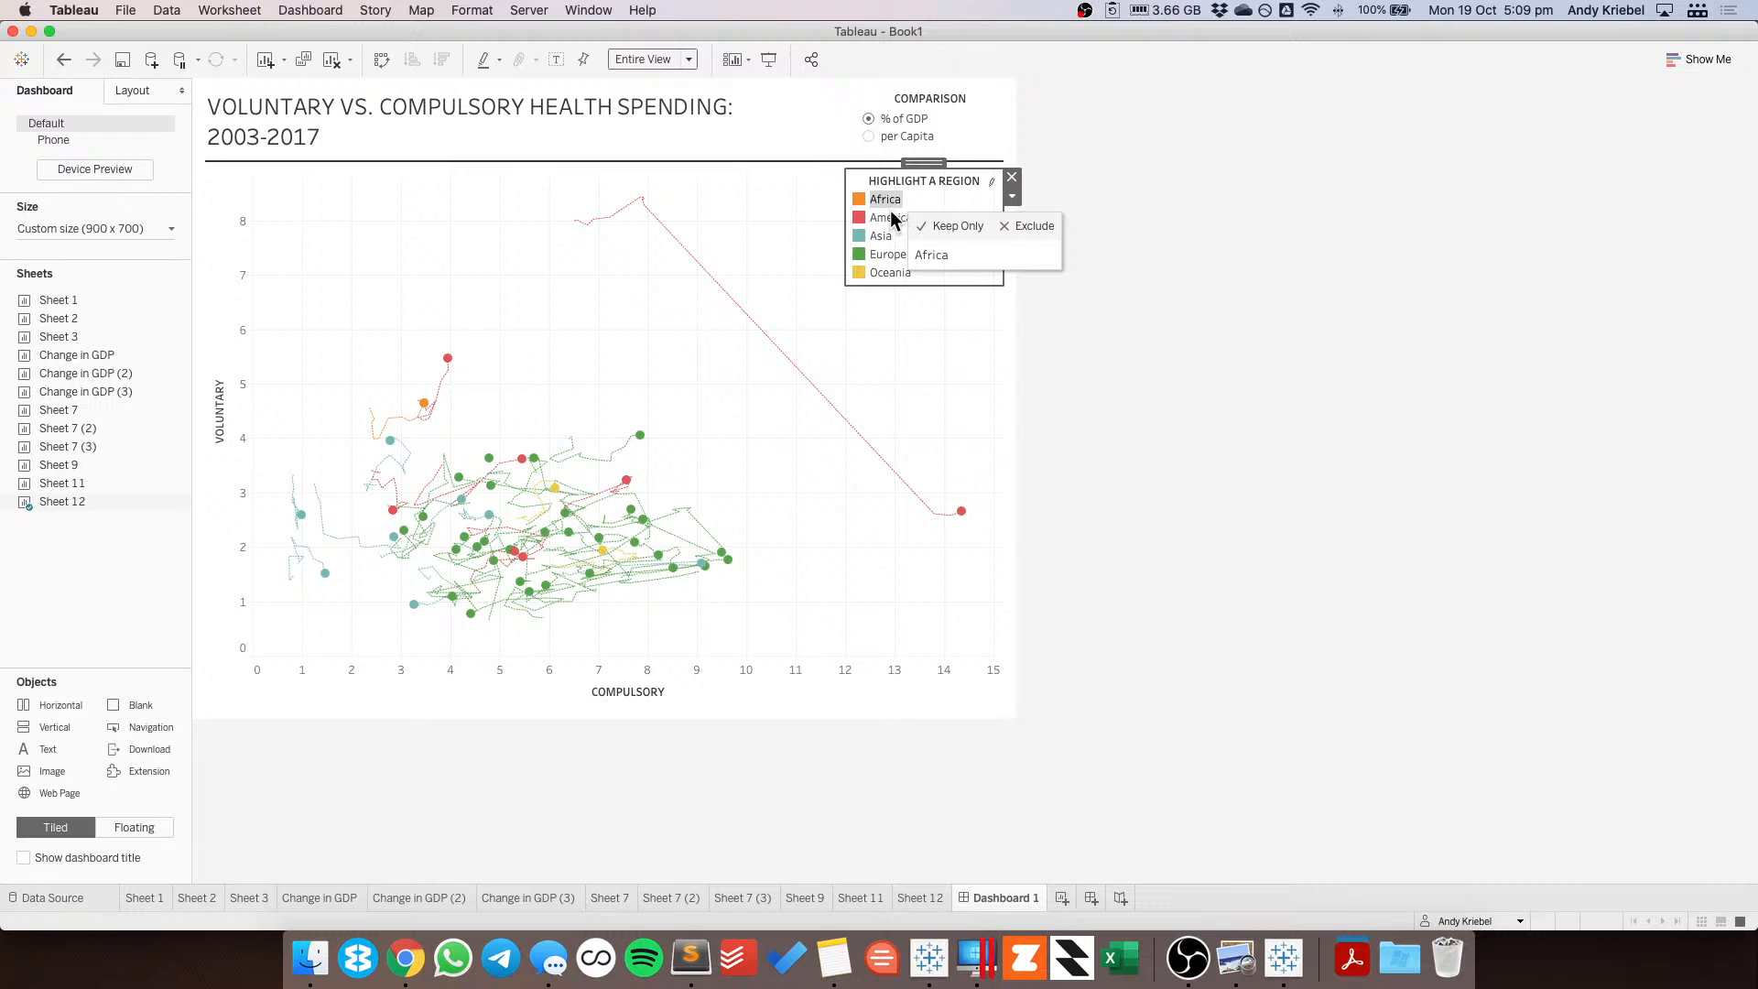
left_click(991, 181)
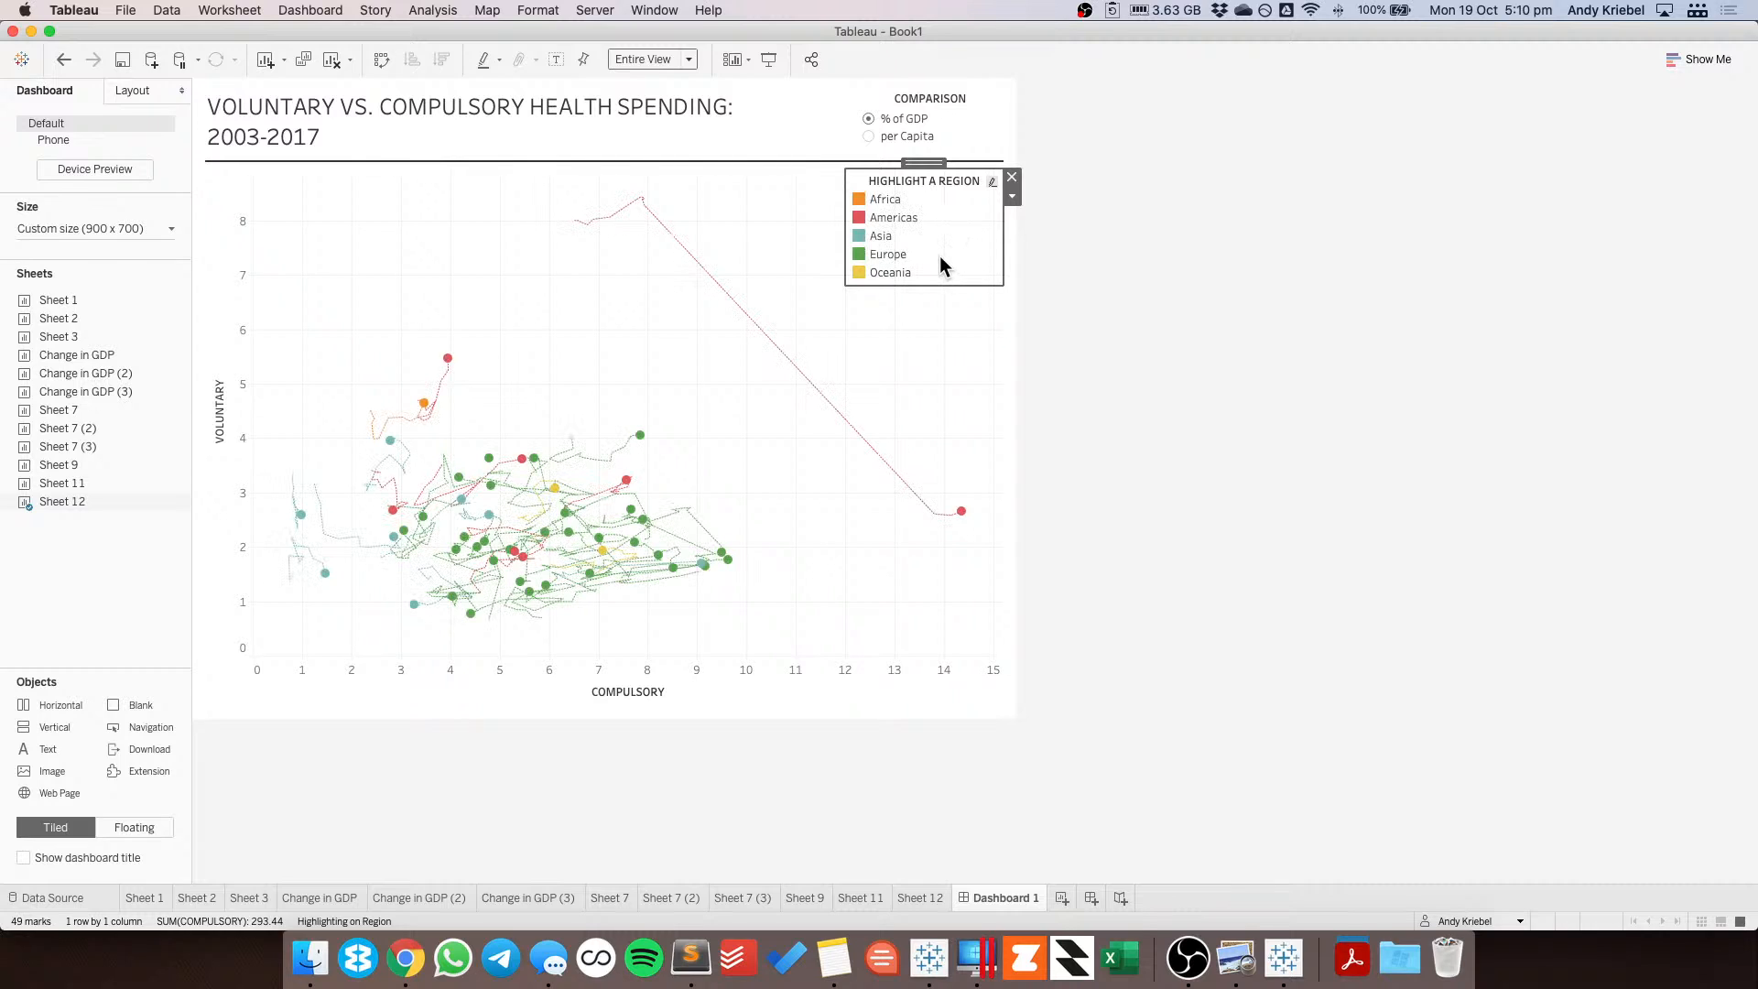
Show the Country highlighter for the chart and float it over the chart below the Region legend.
left_click(921, 332)
left_click(1016, 232)
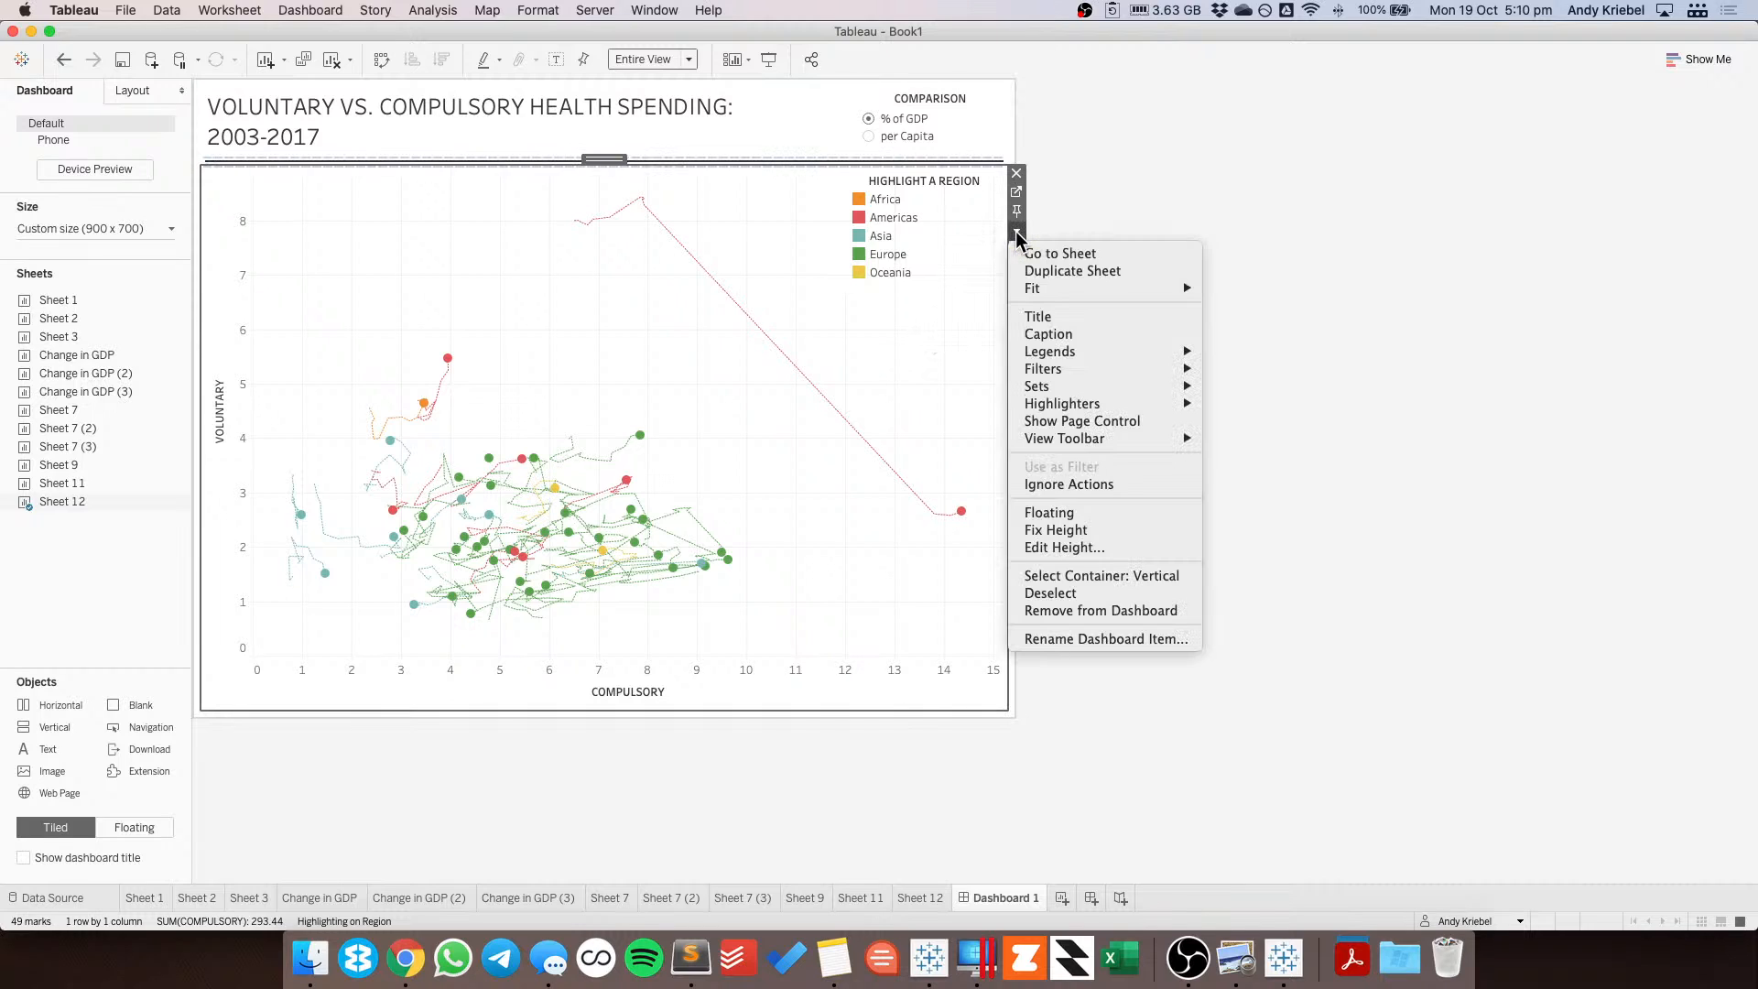
mouse_move(1152, 404)
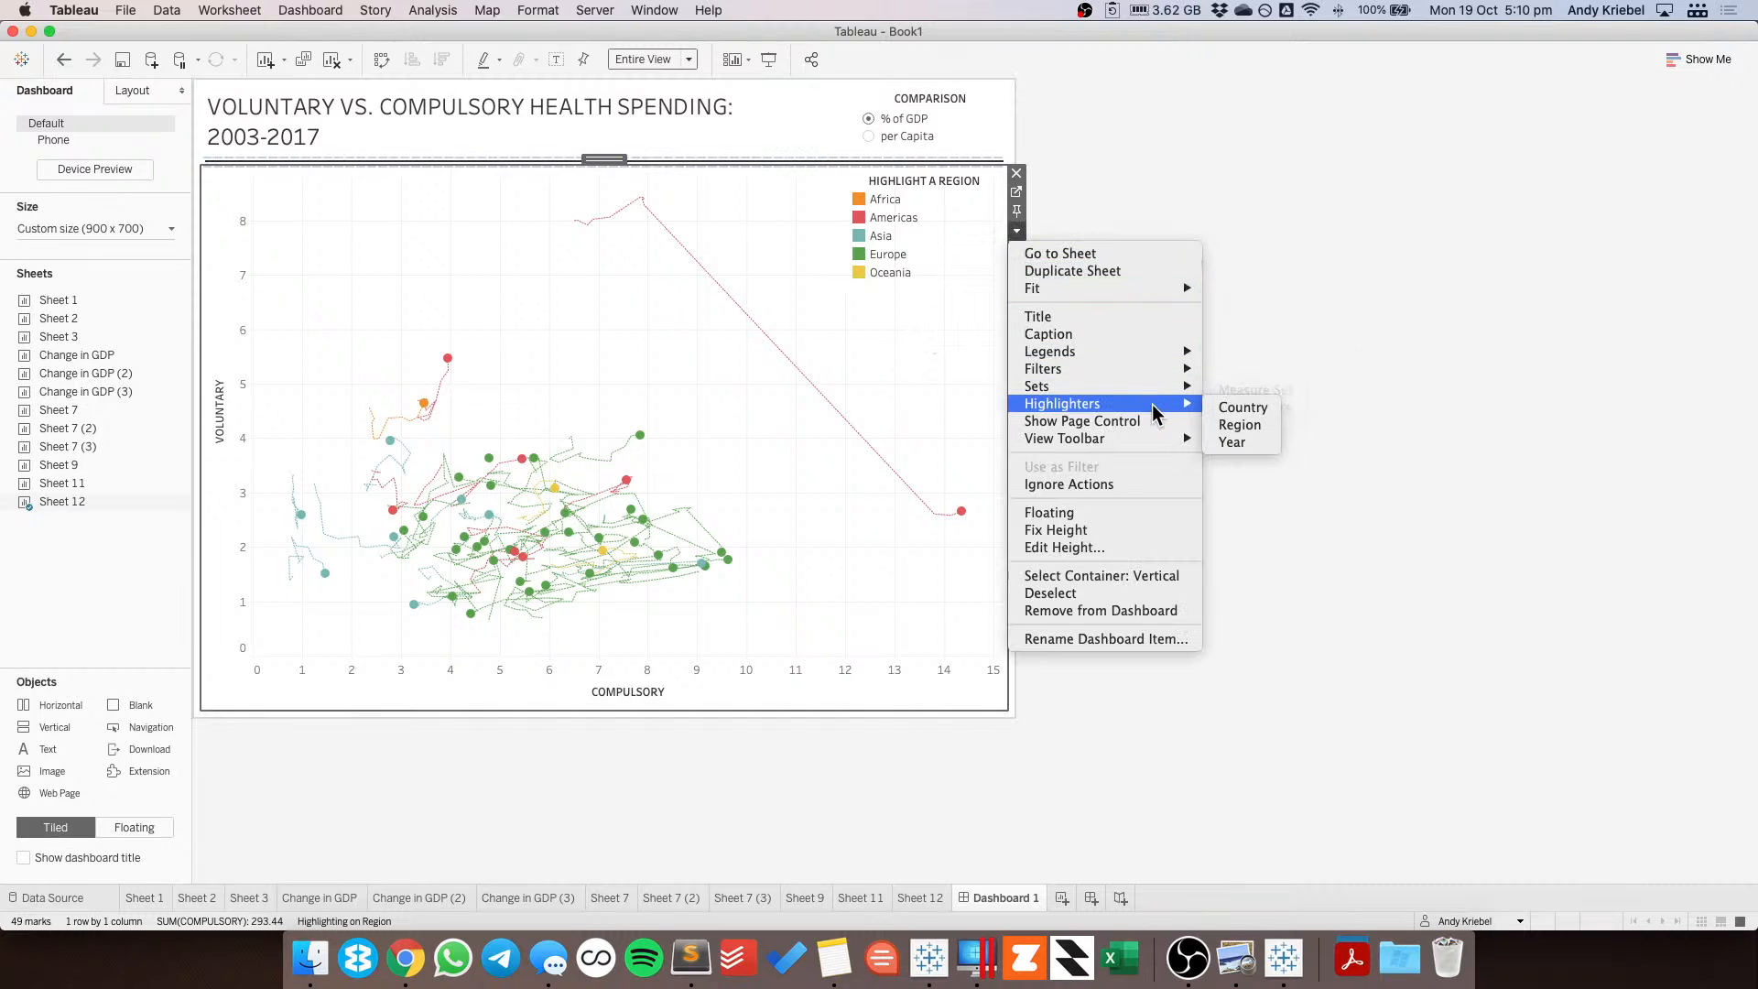
left_click(1242, 408)
left_click(920, 99)
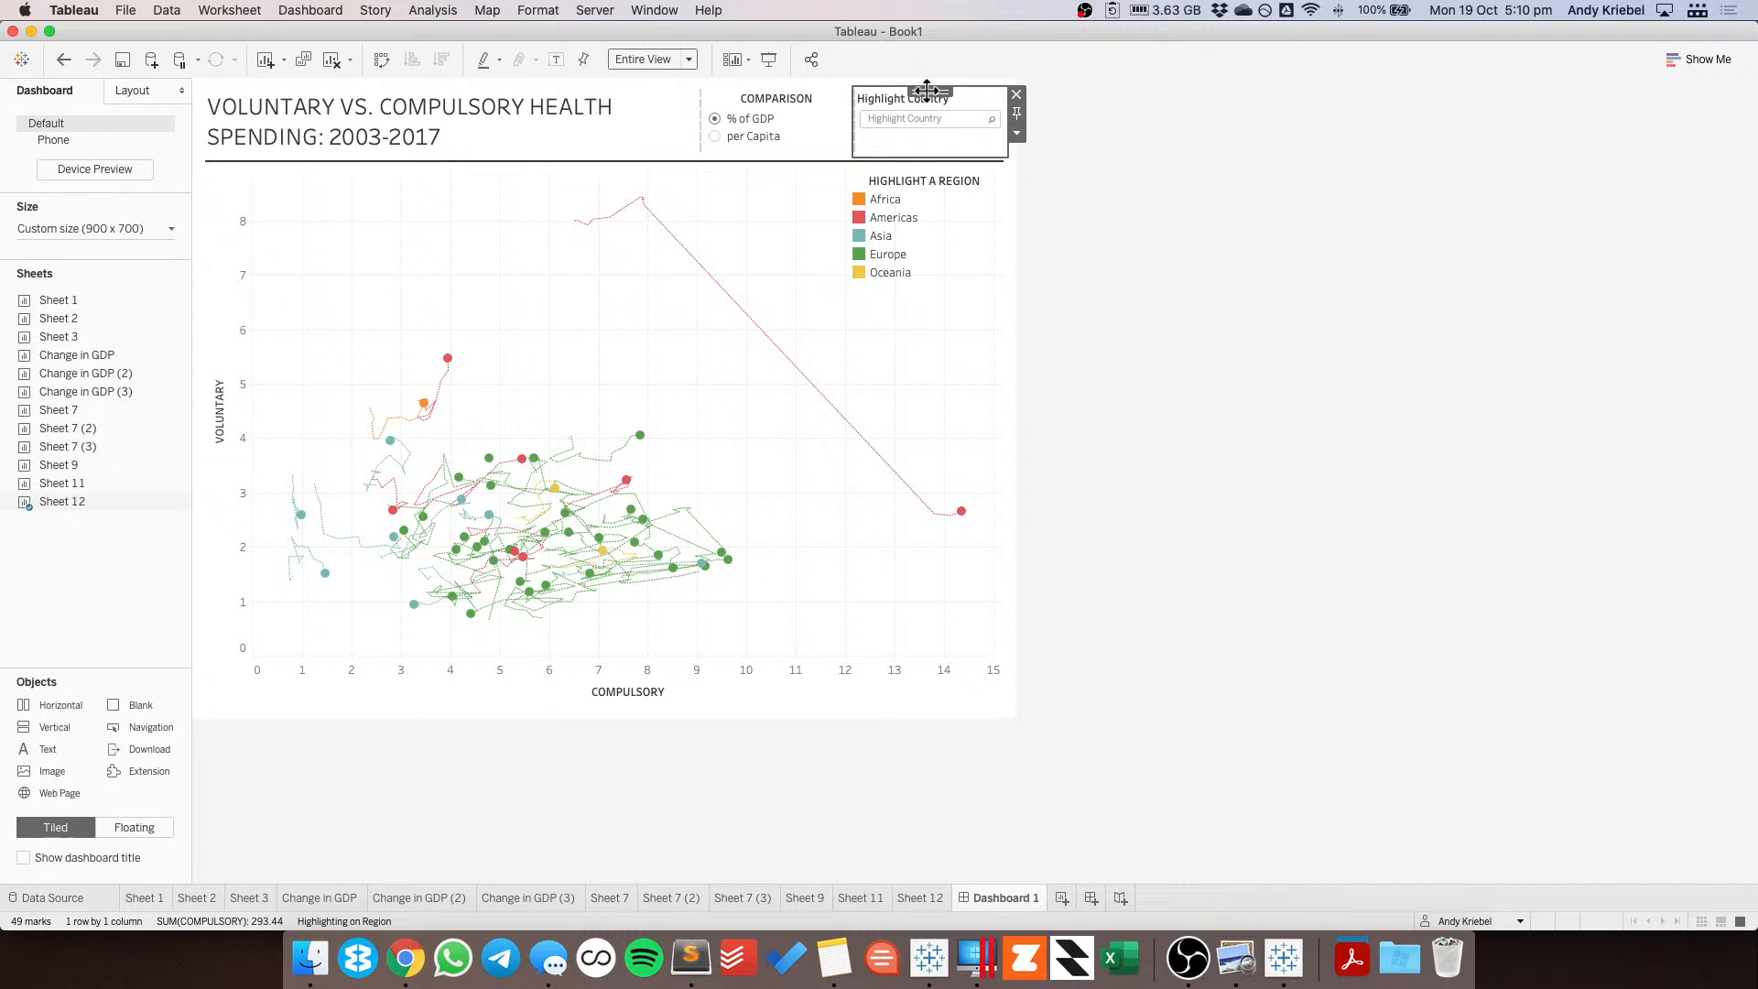
left_click_drag(926, 91, 903, 334)
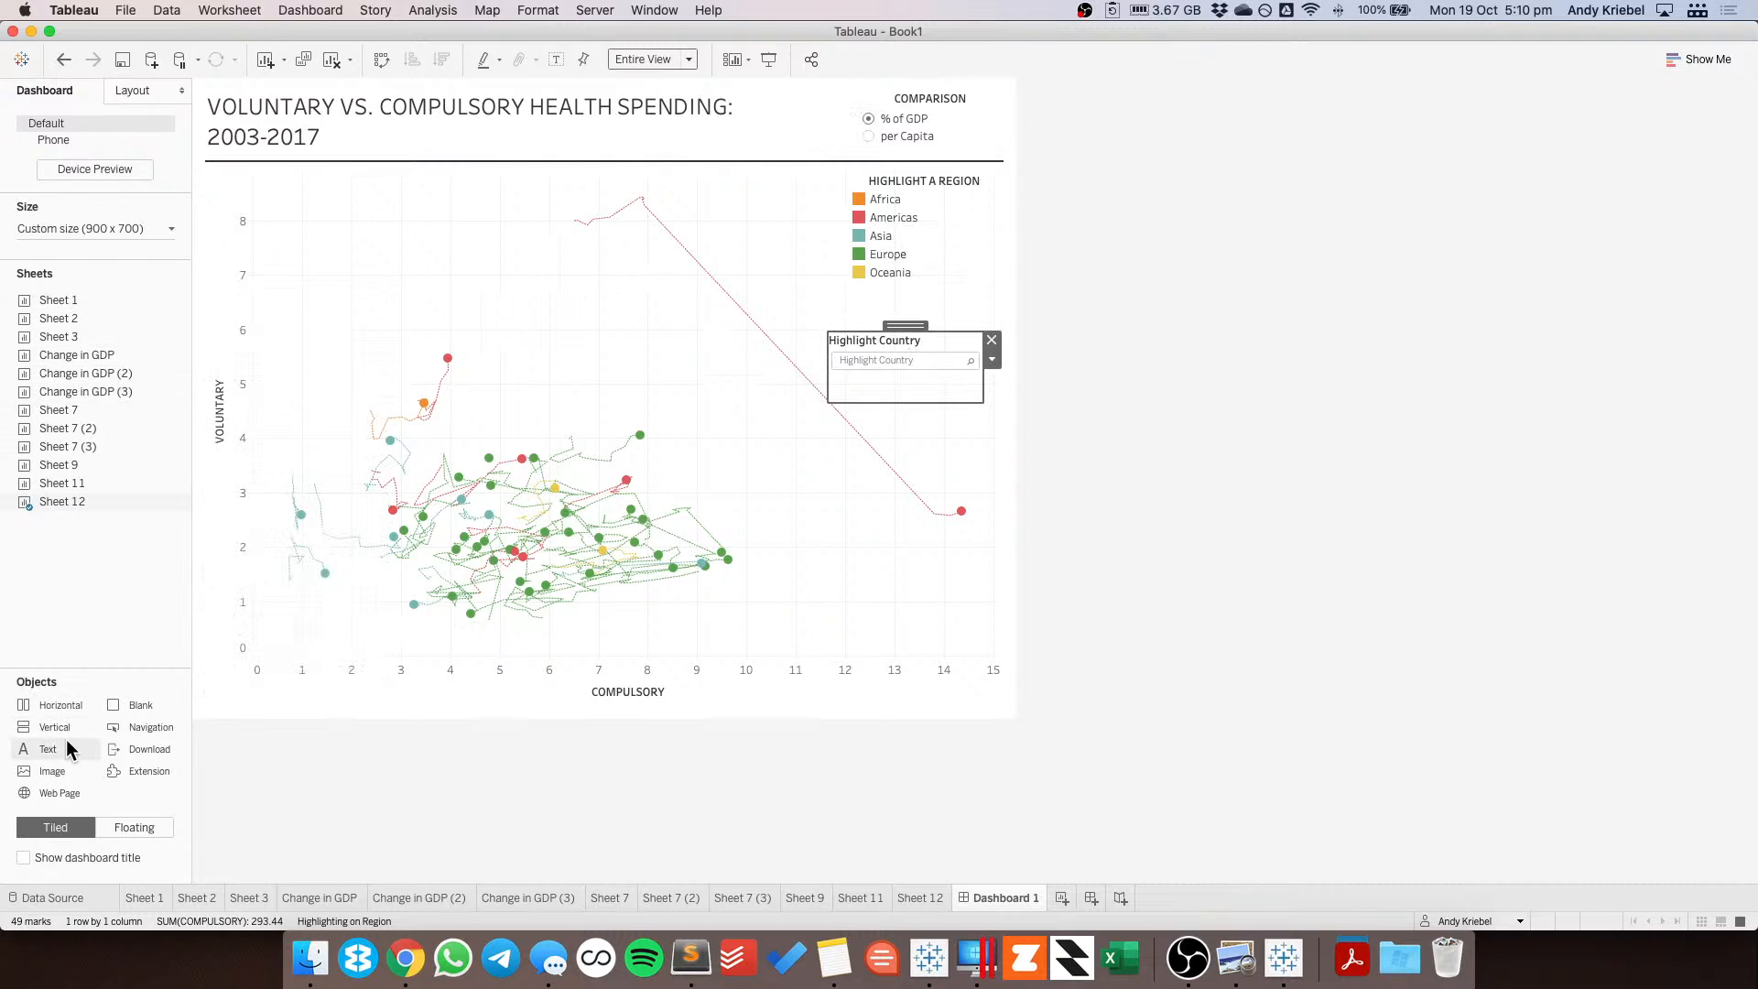
Add a floating vertical container over the chart and move the Region legend and the Country highlighter into it, with the legend first.
left_click_drag(59, 725, 504, 181)
left_click(921, 174)
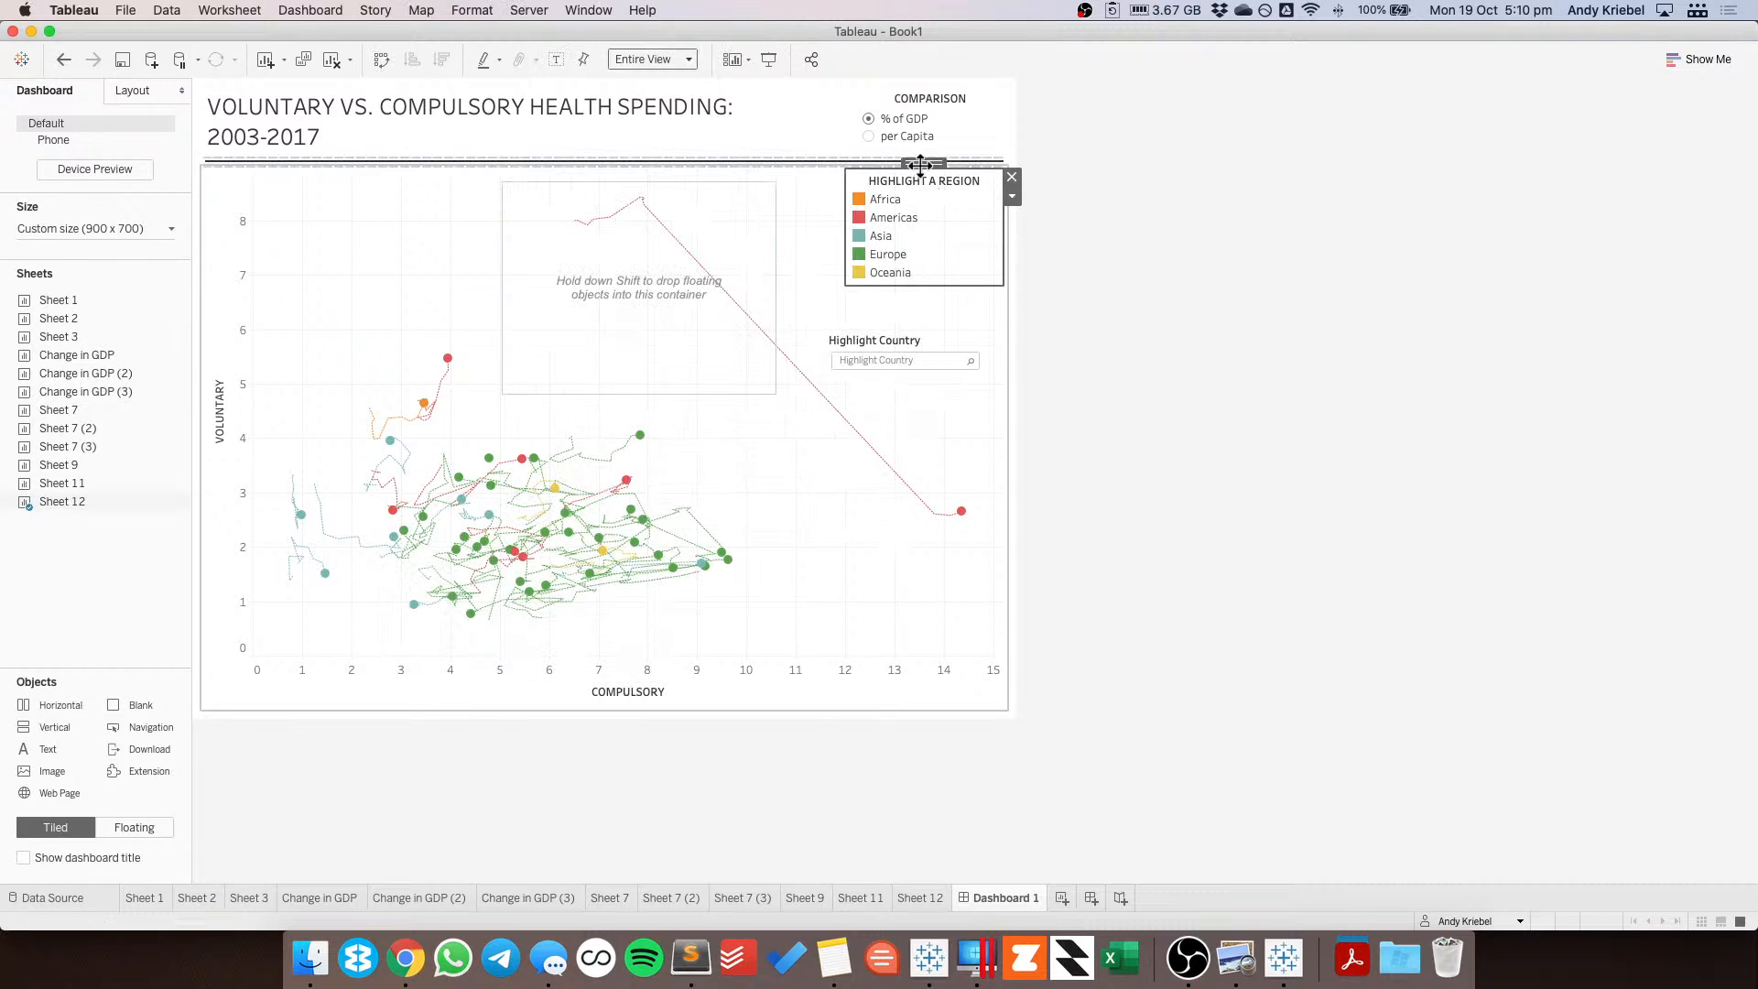
left_click_drag(919, 163, 688, 245)
left_click(903, 335)
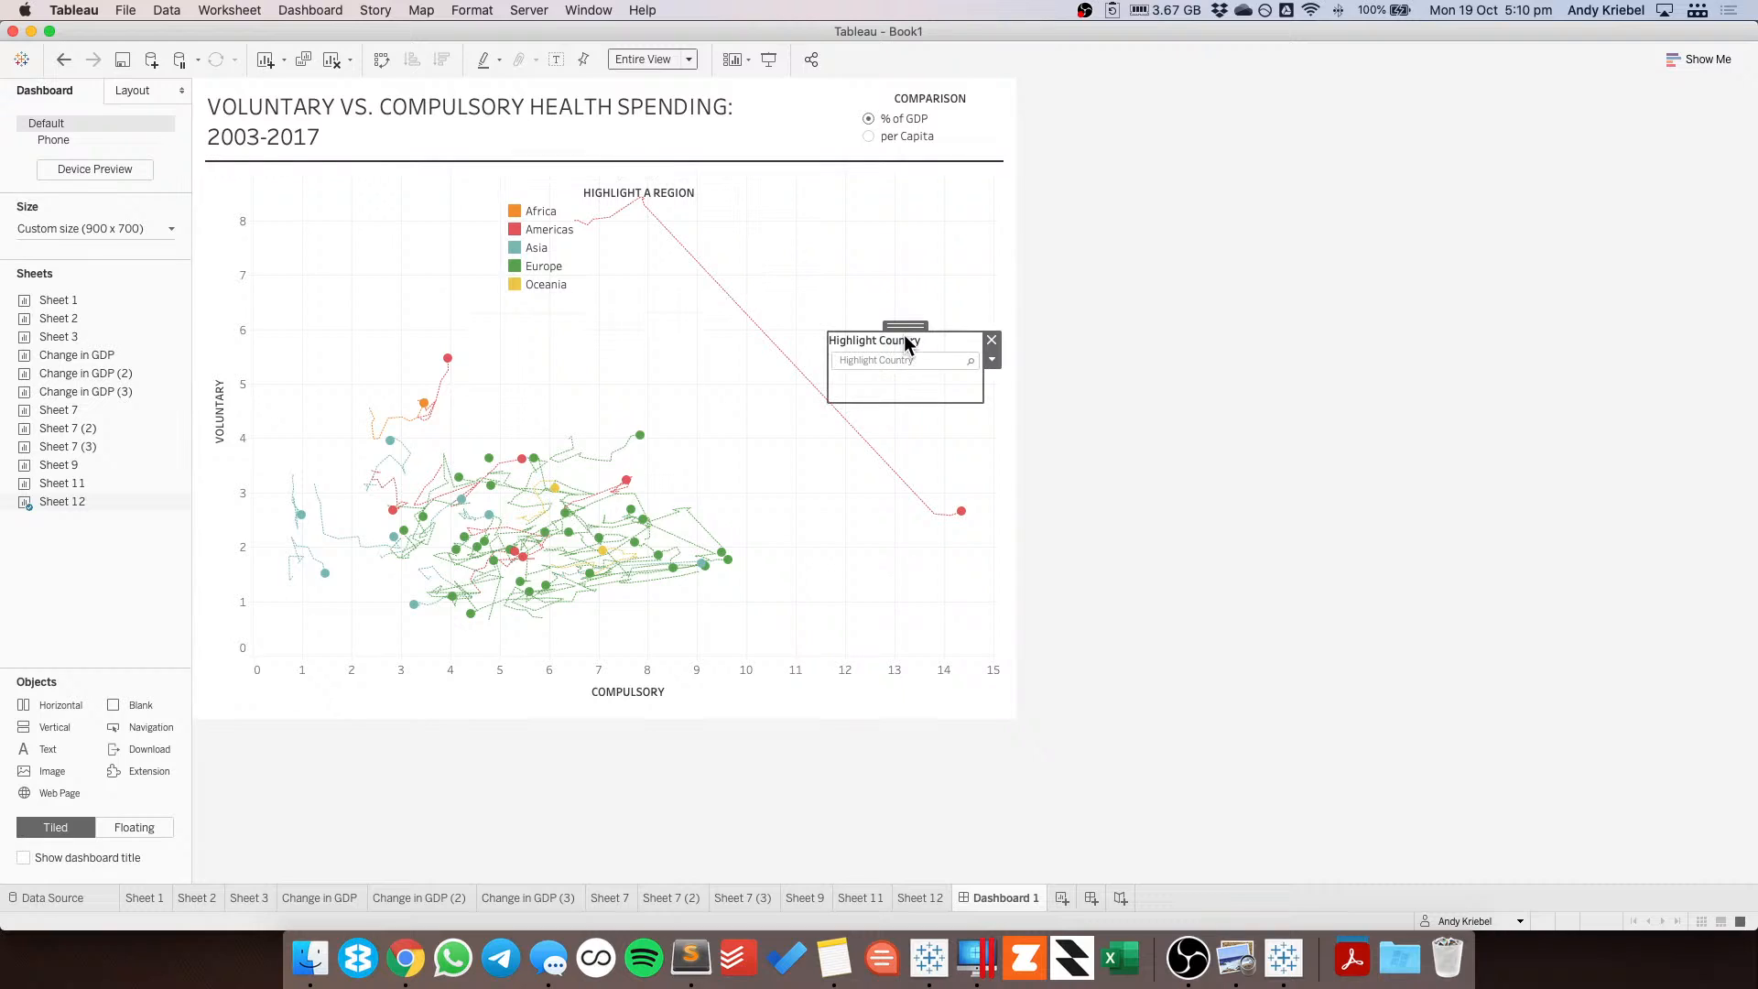
key("Delete")
left_click_drag(884, 324, 667, 279)
Change the Country highlighter's title to "HIGHLIGHT A COUNTRY" and centre it.
double_click(569, 309)
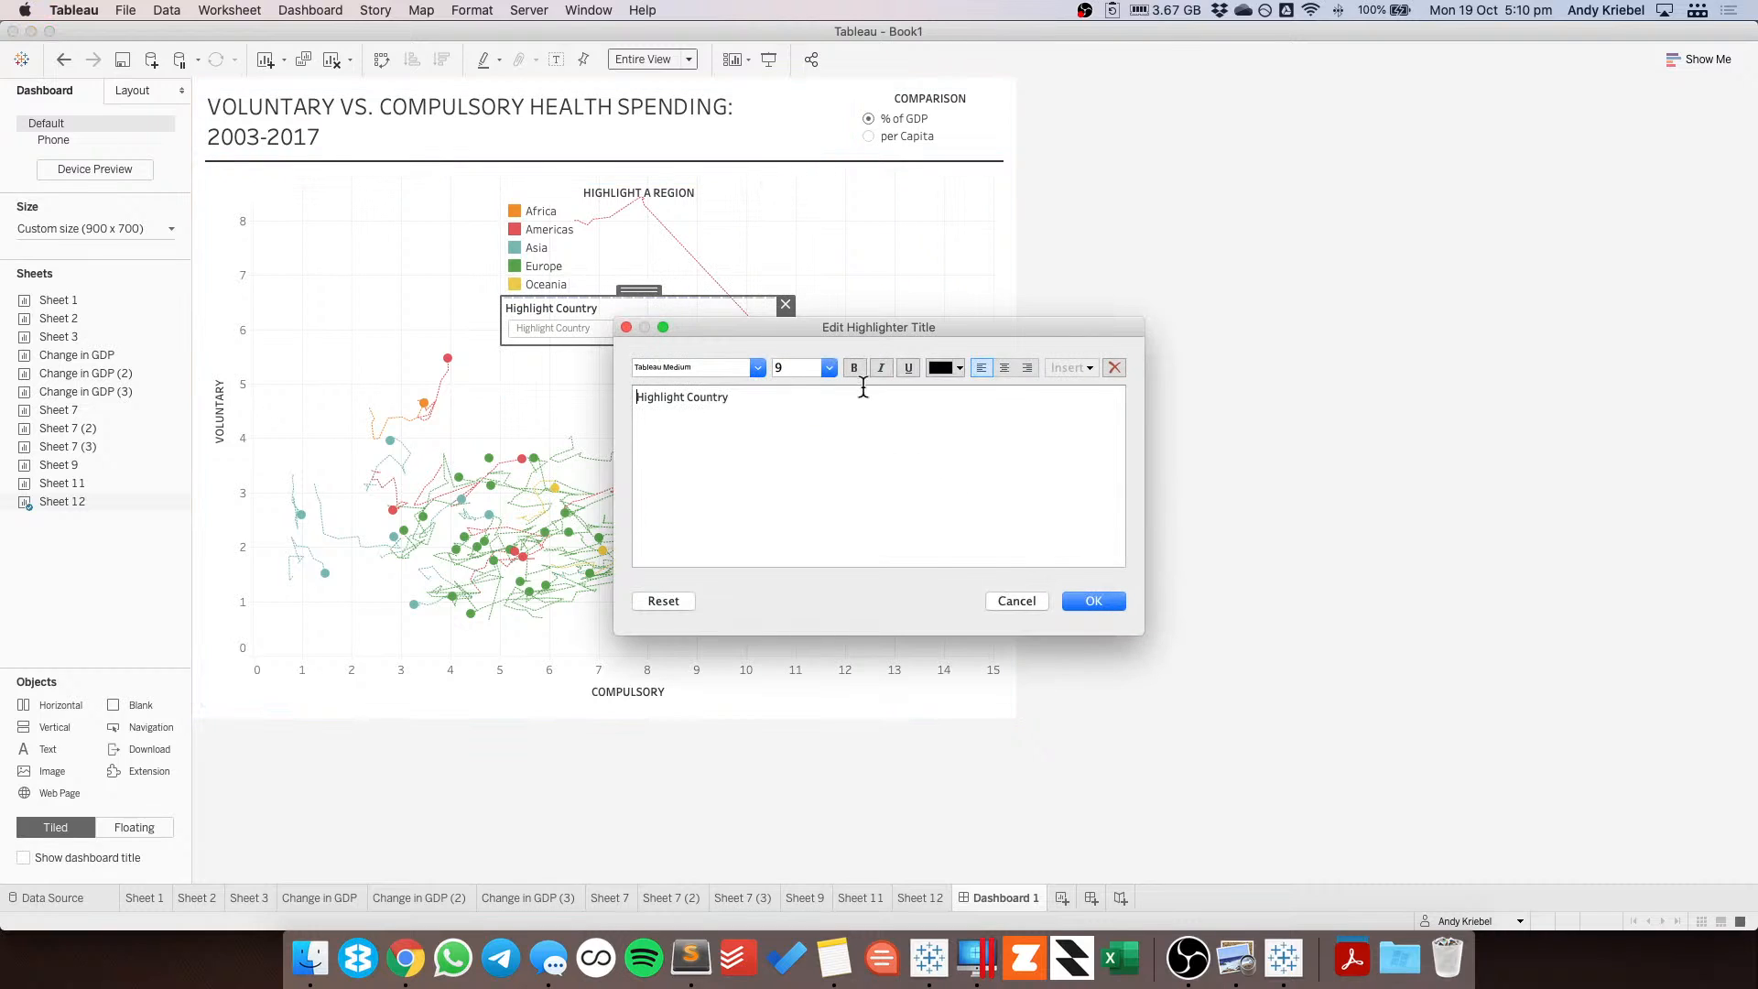
left_click(1005, 367)
left_click_drag(839, 400, 958, 396)
type("HIGHLIGHT A COUNTRY")
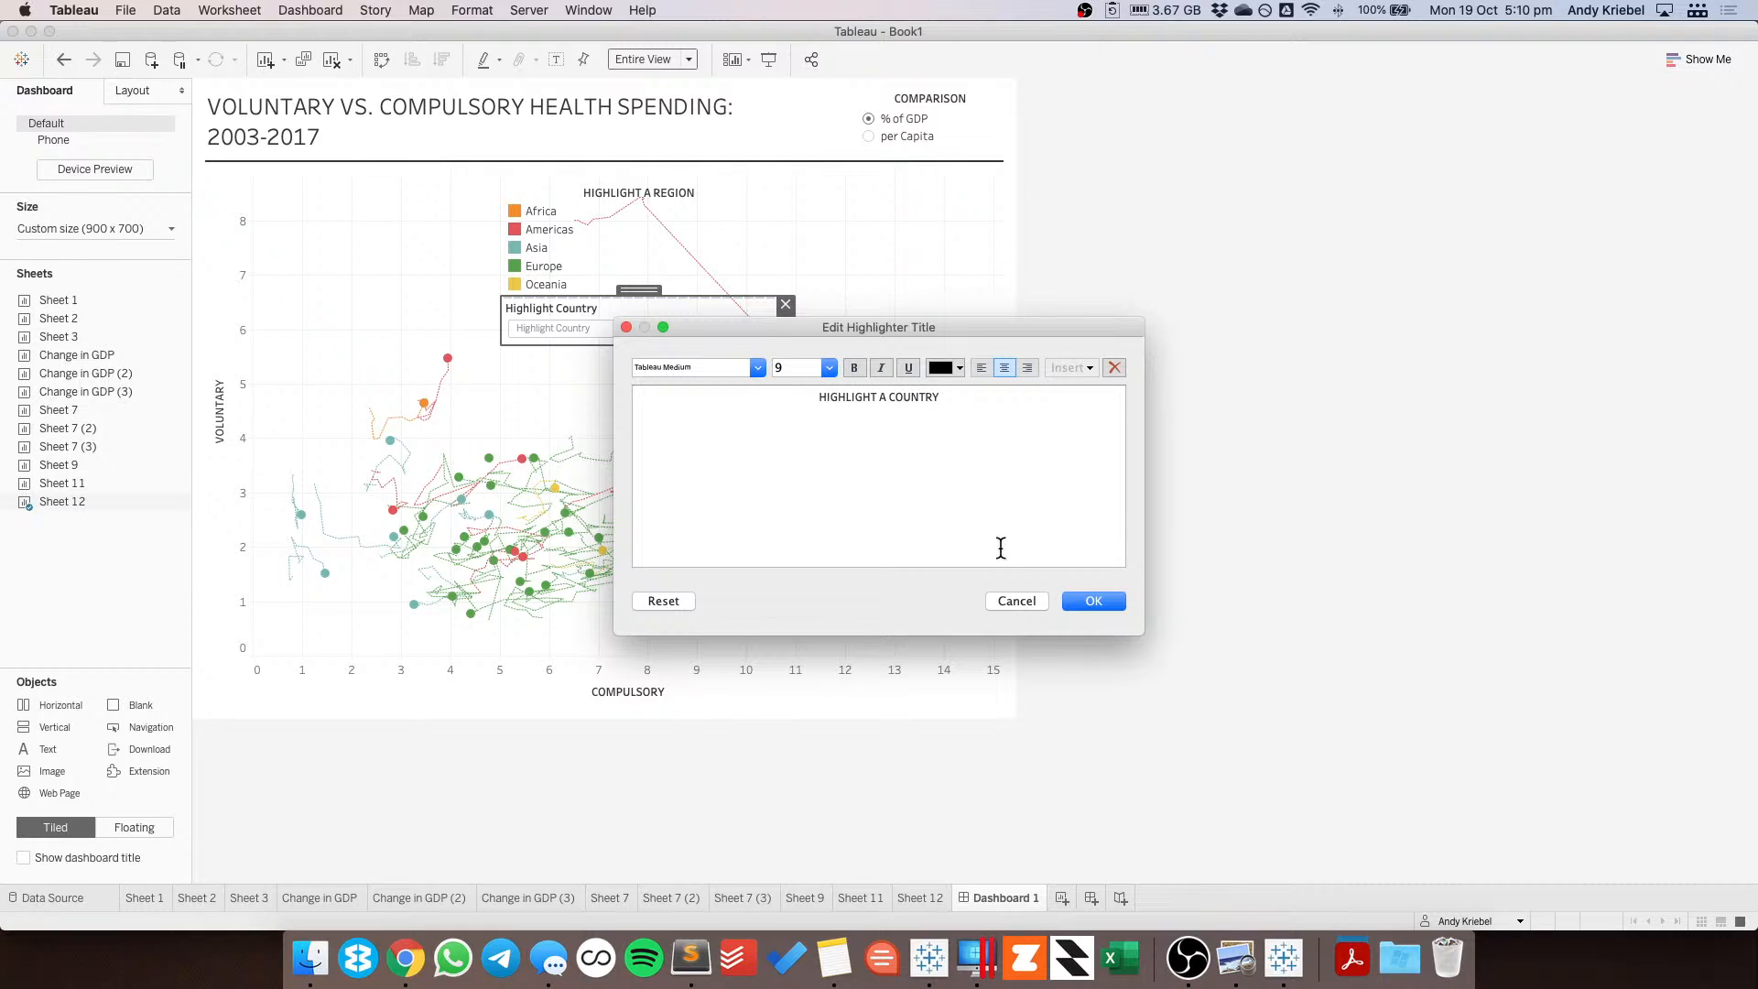
left_click(1093, 601)
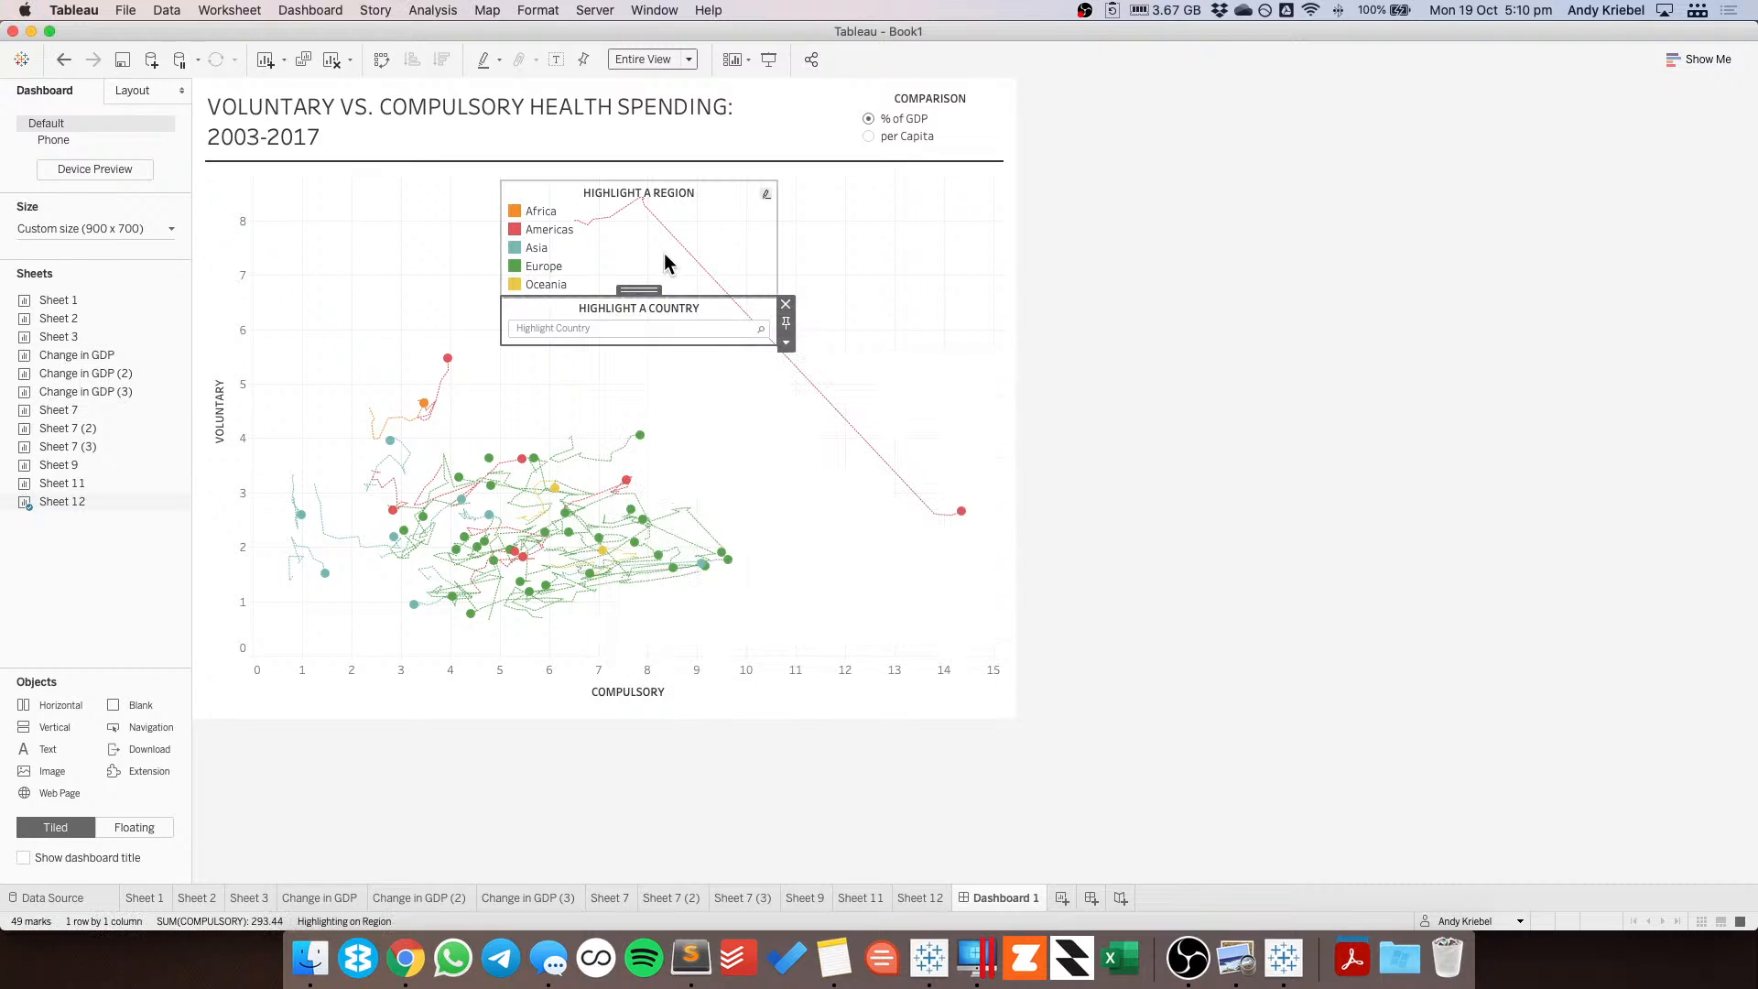
Narrow the floating container to about 173 px and move it to the chart's upper-right corner, beneath the COMPARISON filter.
left_click(644, 190)
left_click_drag(643, 190, 615, 275)
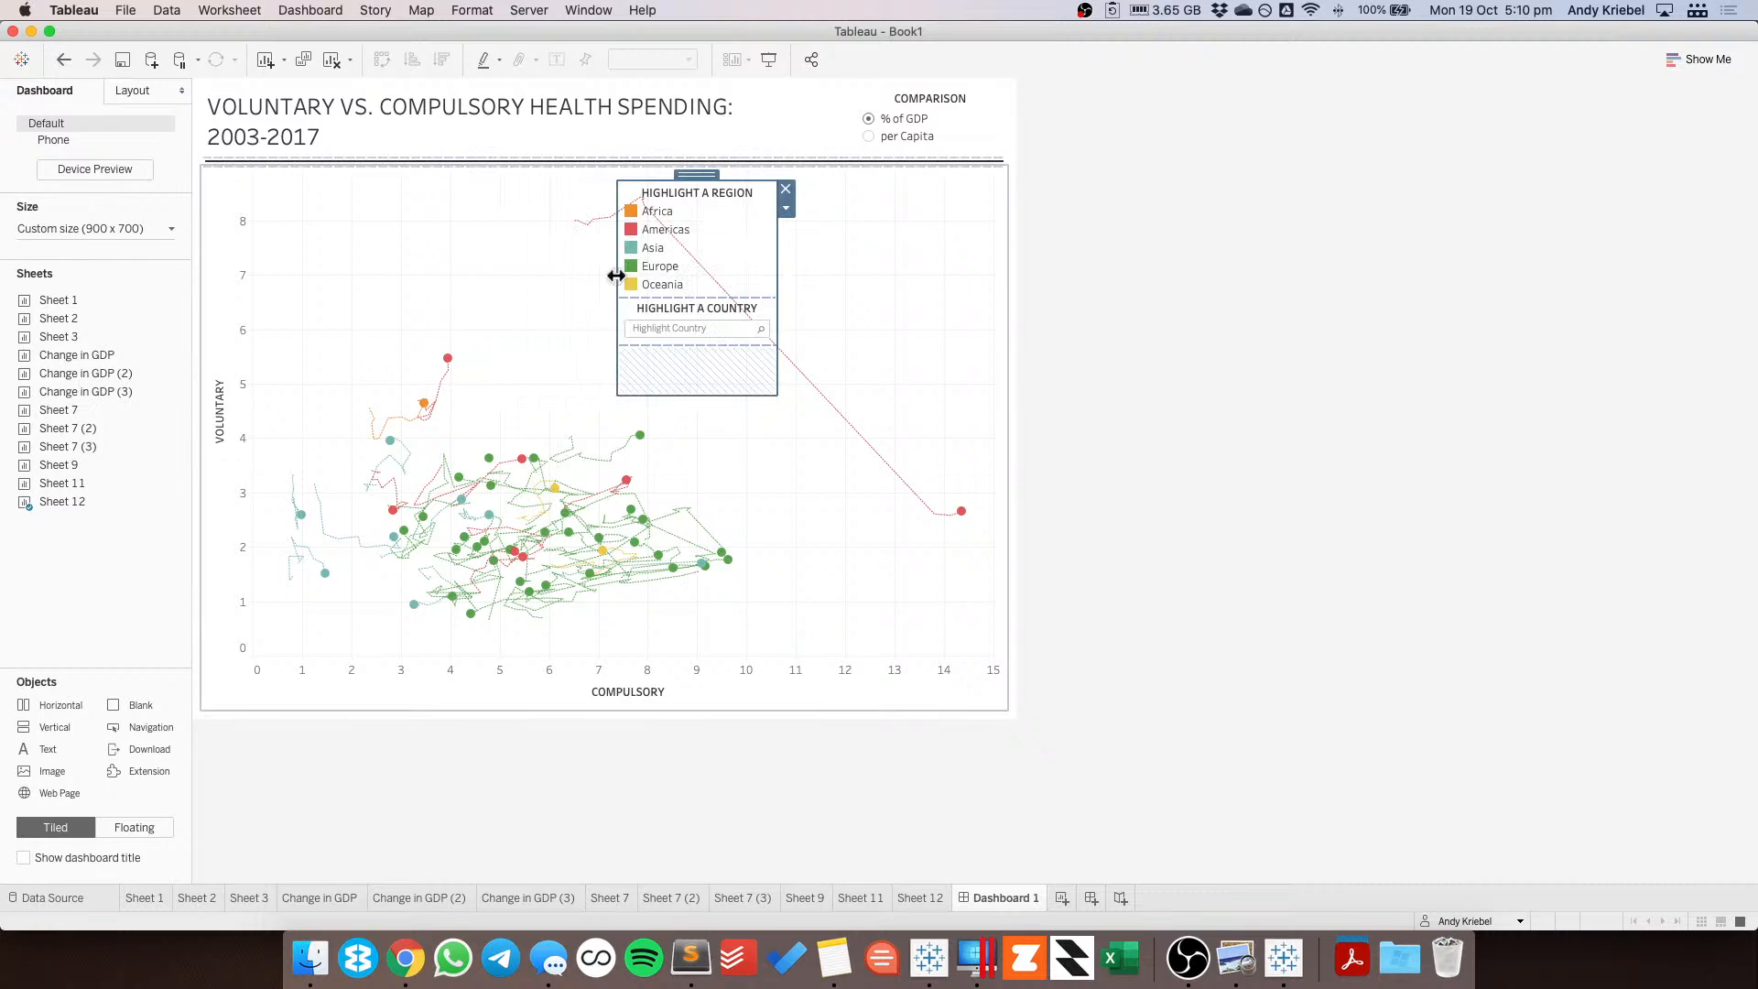
left_click_drag(696, 173, 924, 161)
left_click(1144, 345)
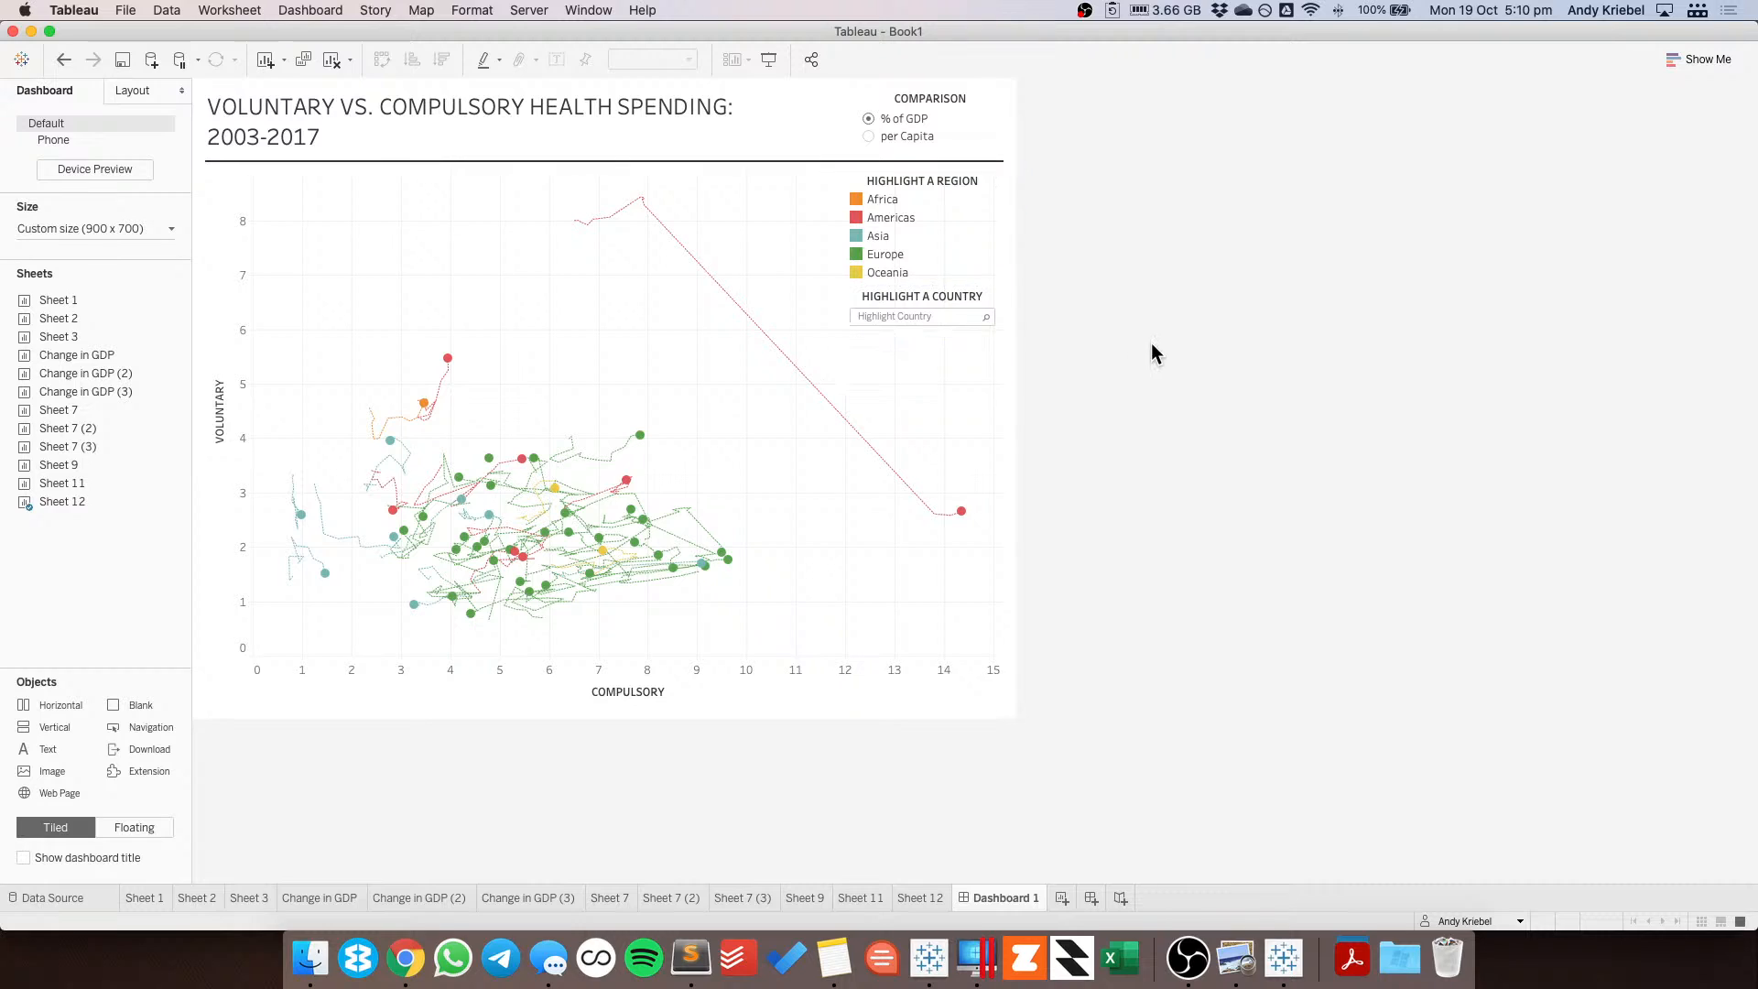
Give the floating vertical container a white background at 100% opacity.
left_click(920, 174)
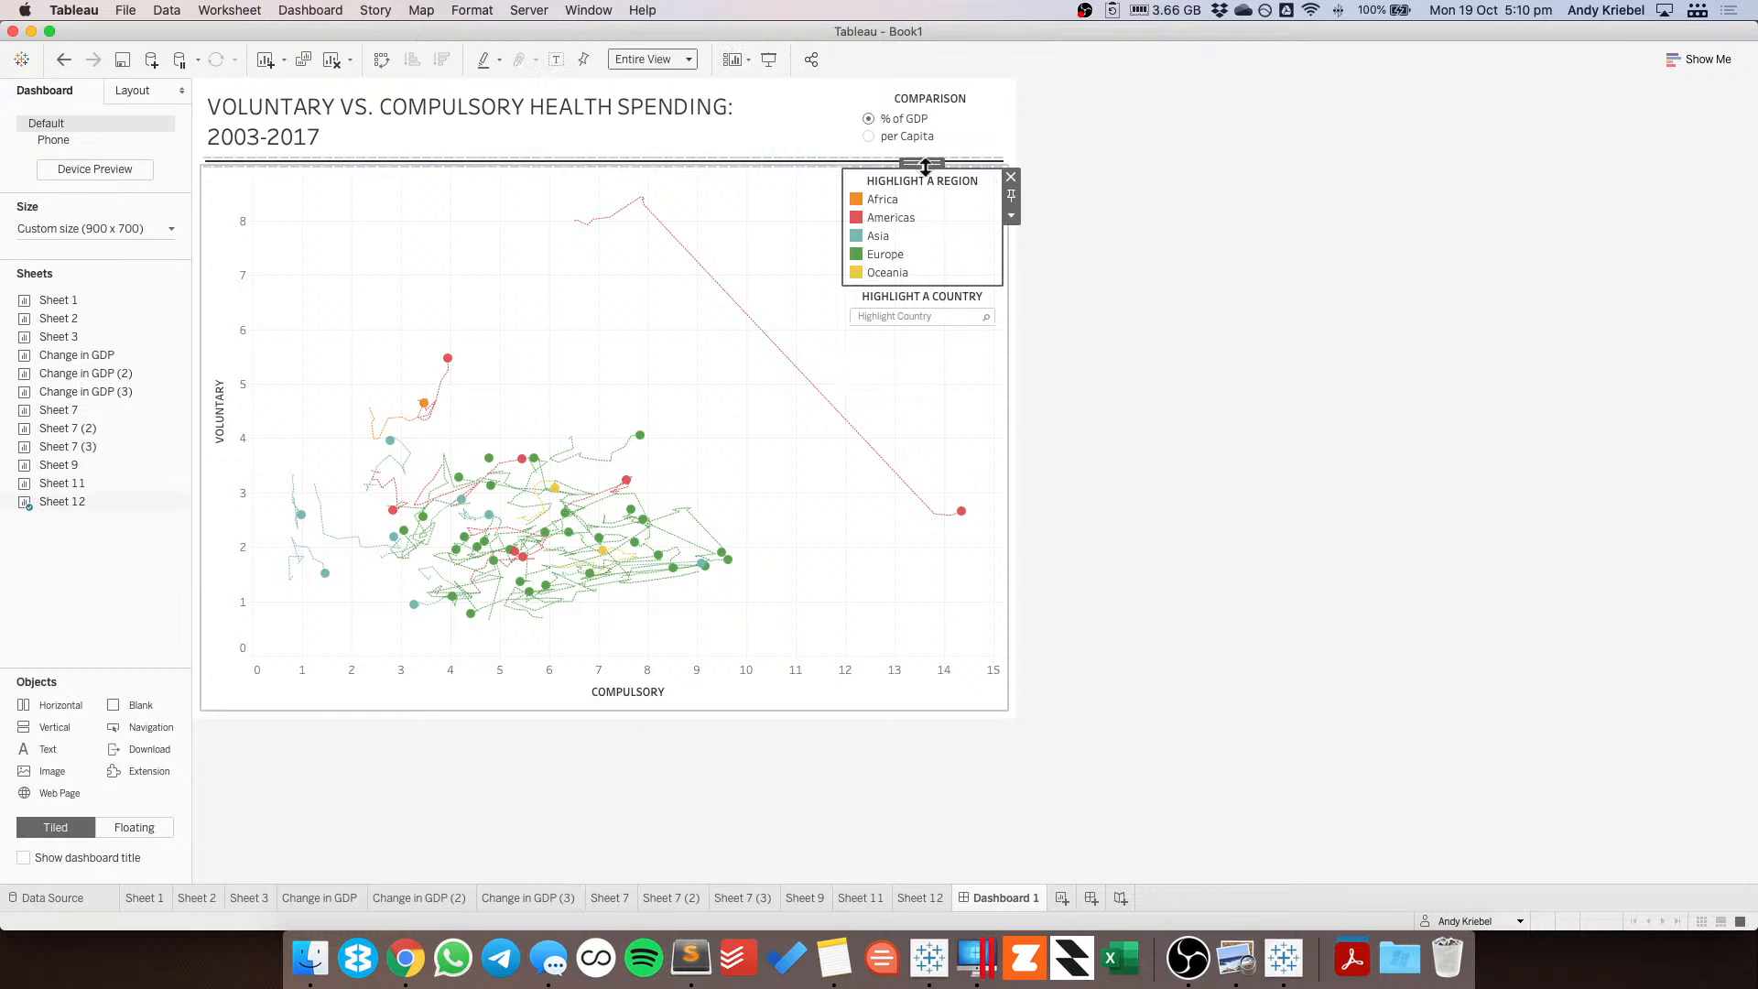
double_click(924, 166)
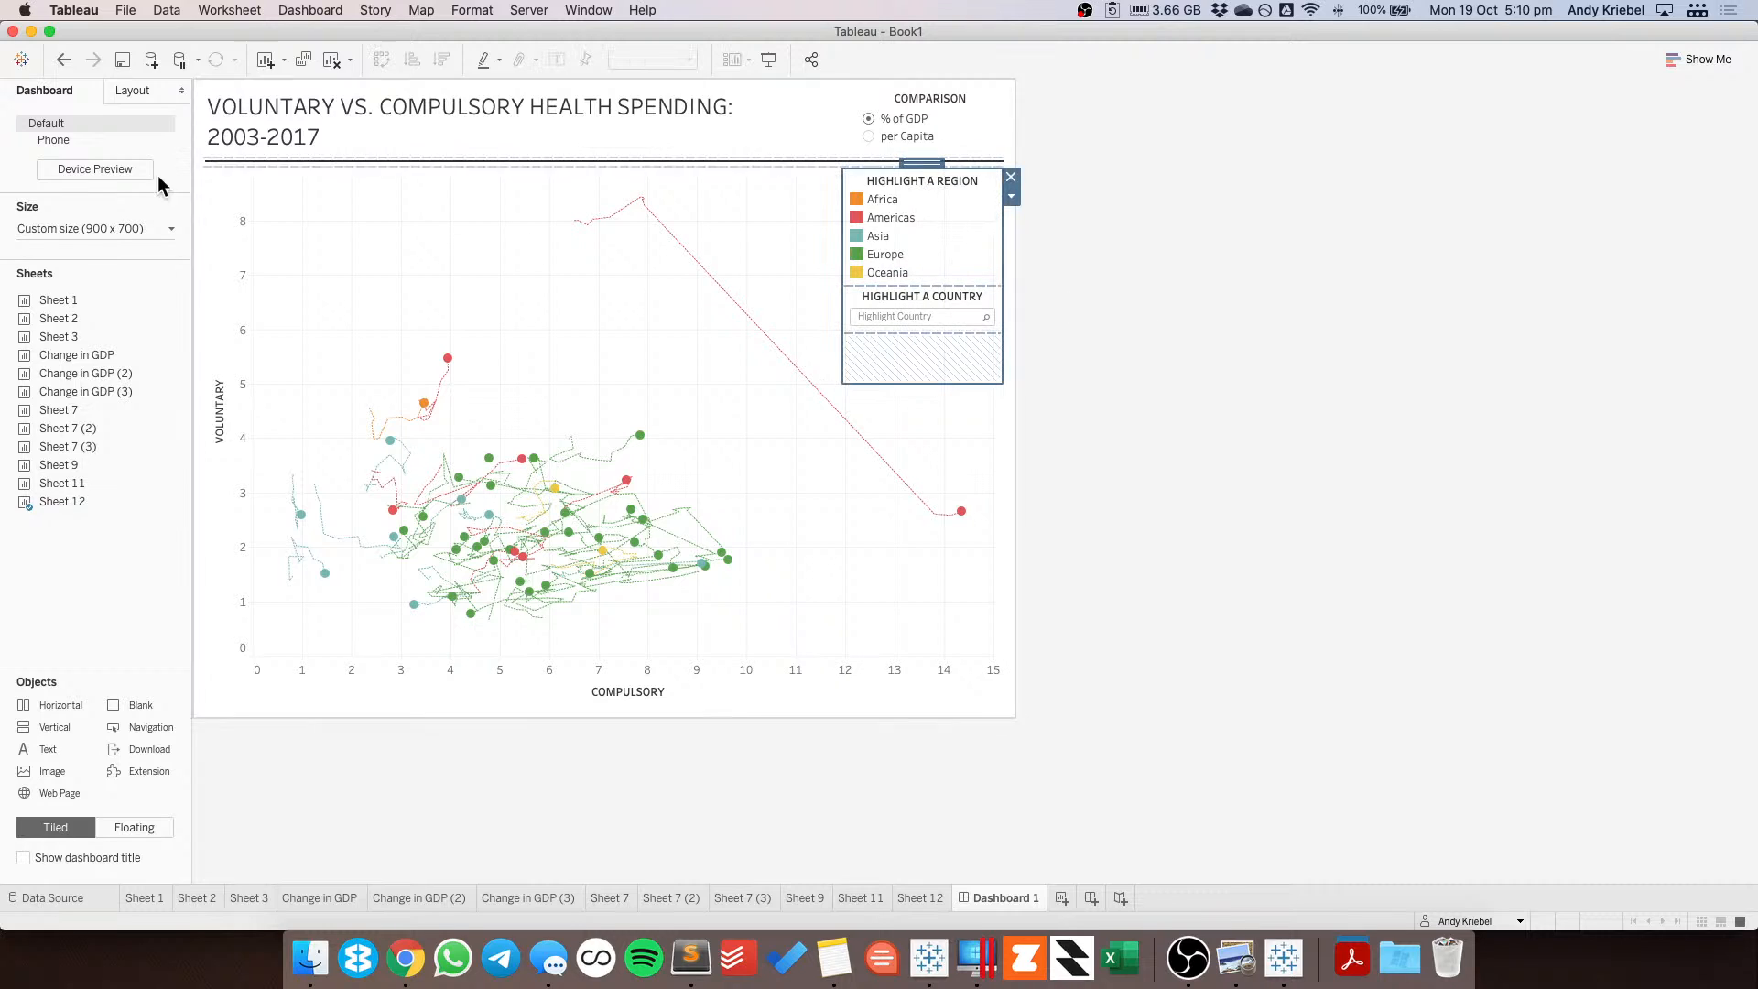
left_click(151, 89)
left_click(37, 407)
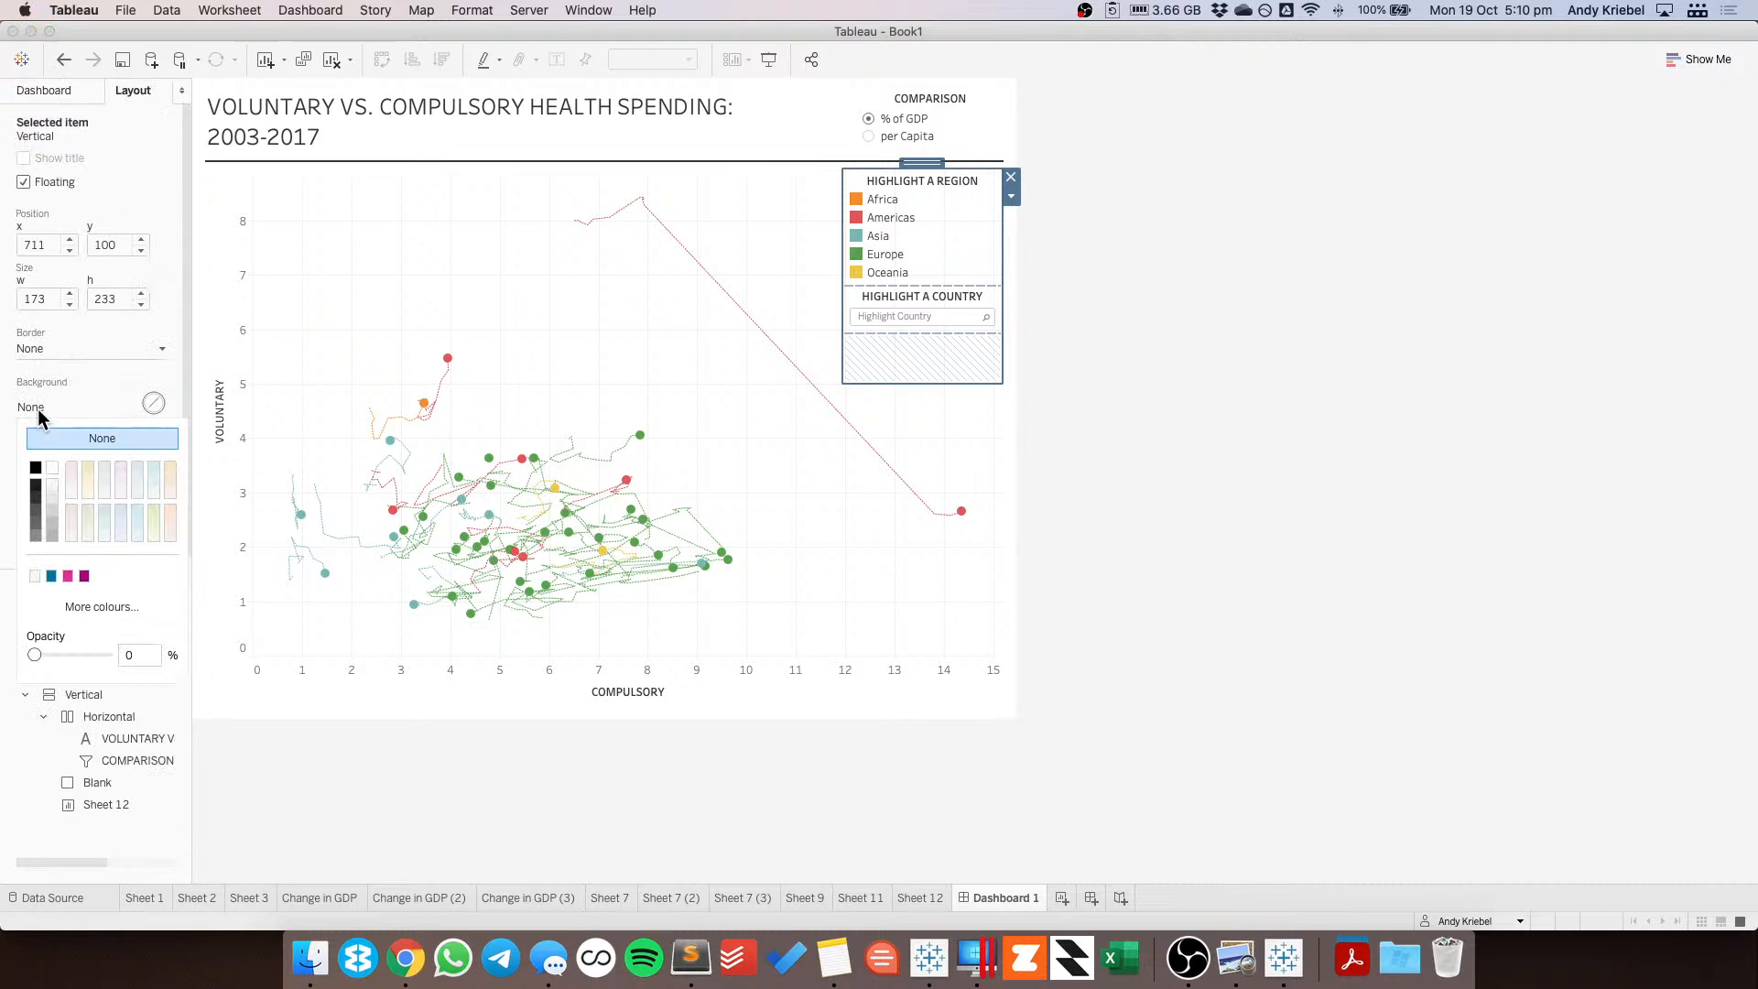
left_click(782, 216)
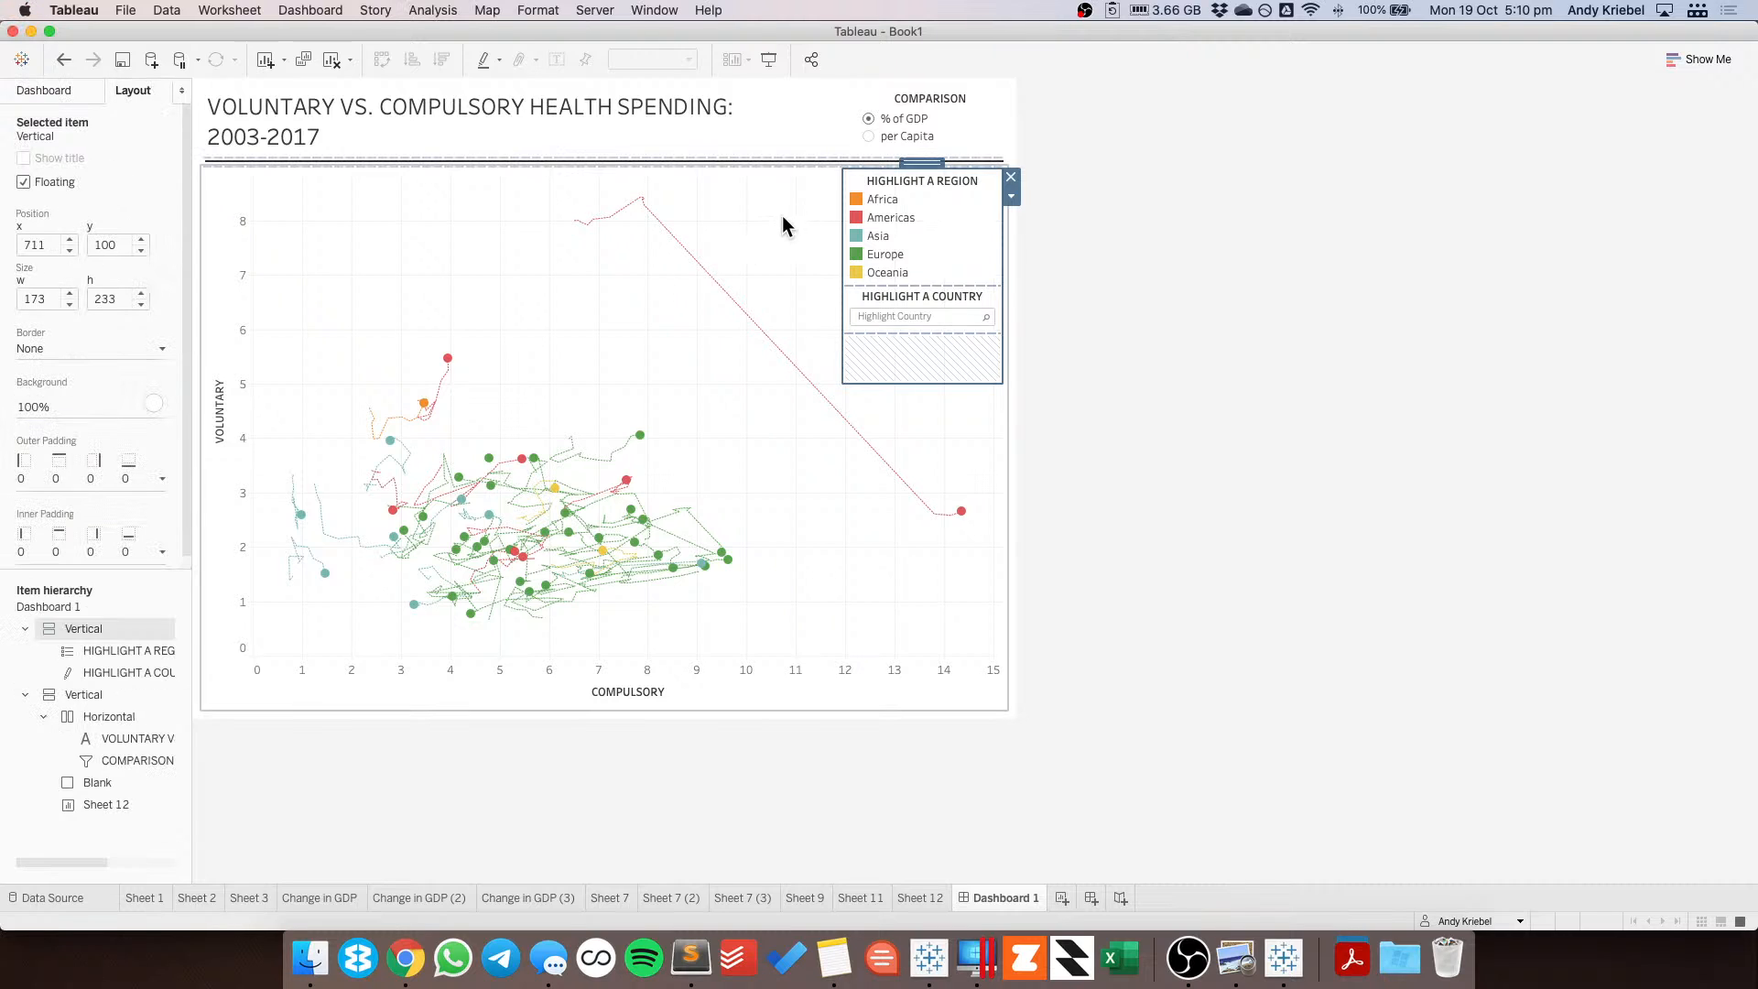
left_click(782, 217)
Give the floating vertical container a thin grey border, trying the solid and dashed styles before choosing dotted.
left_click(925, 176)
double_click(927, 163)
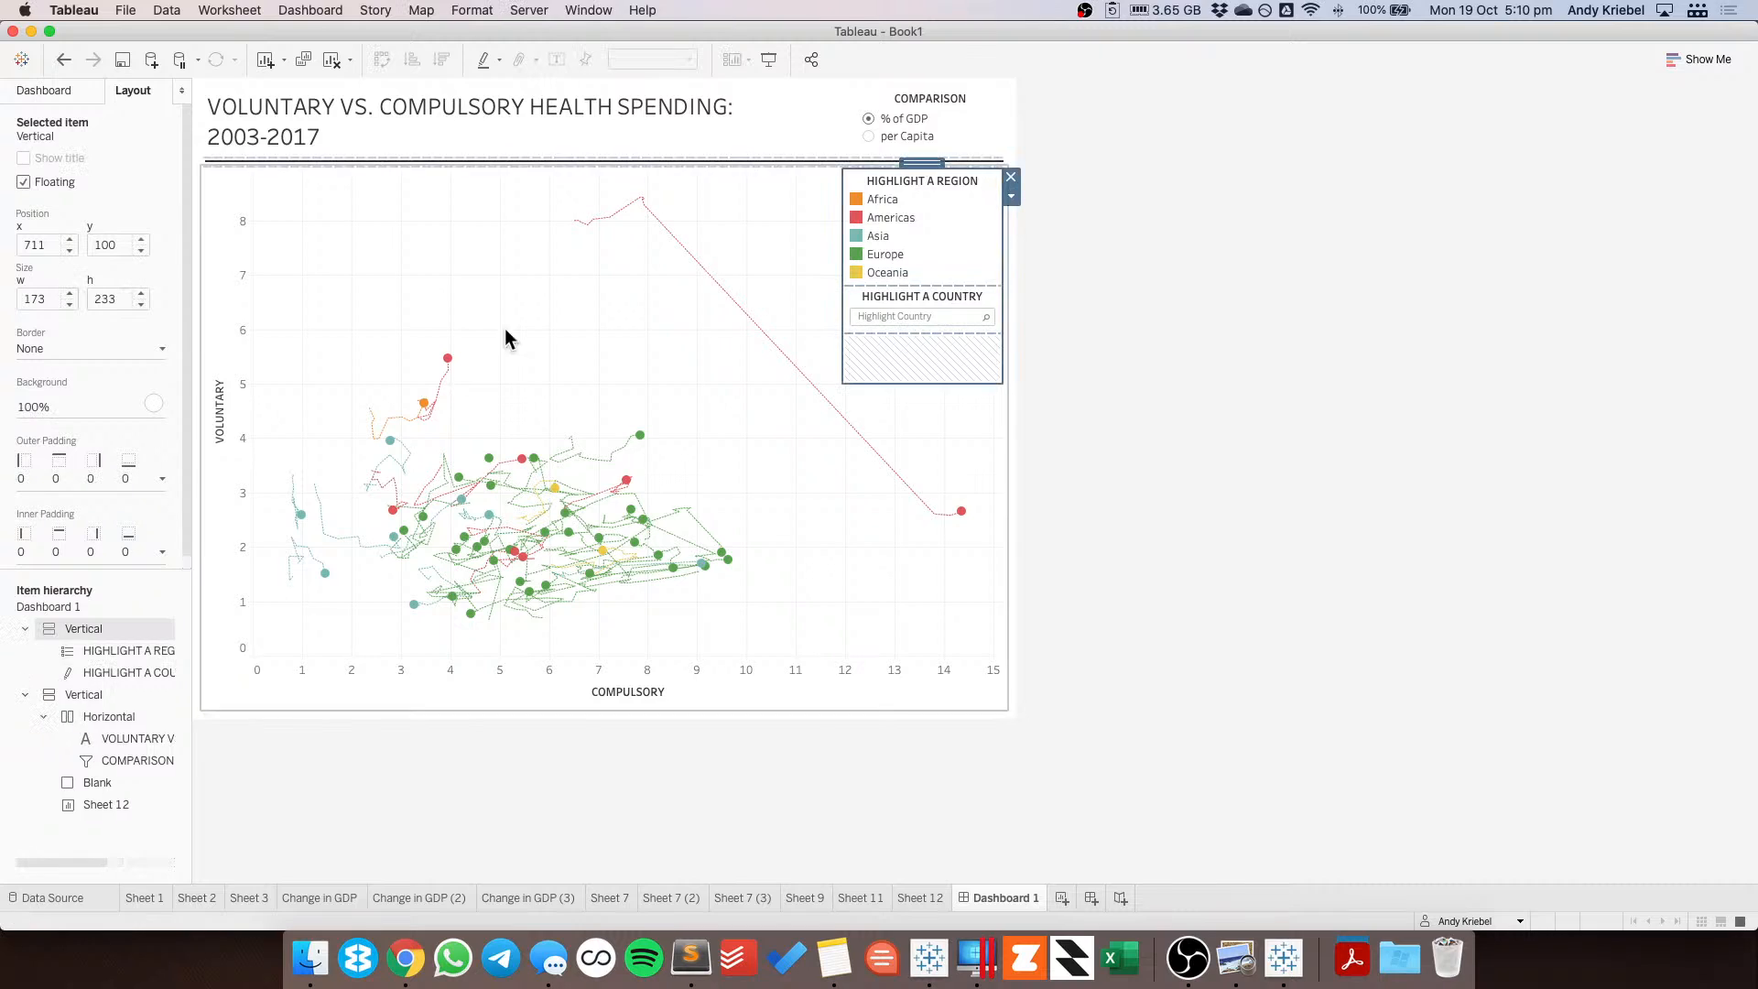
left_click(40, 346)
left_click(52, 407)
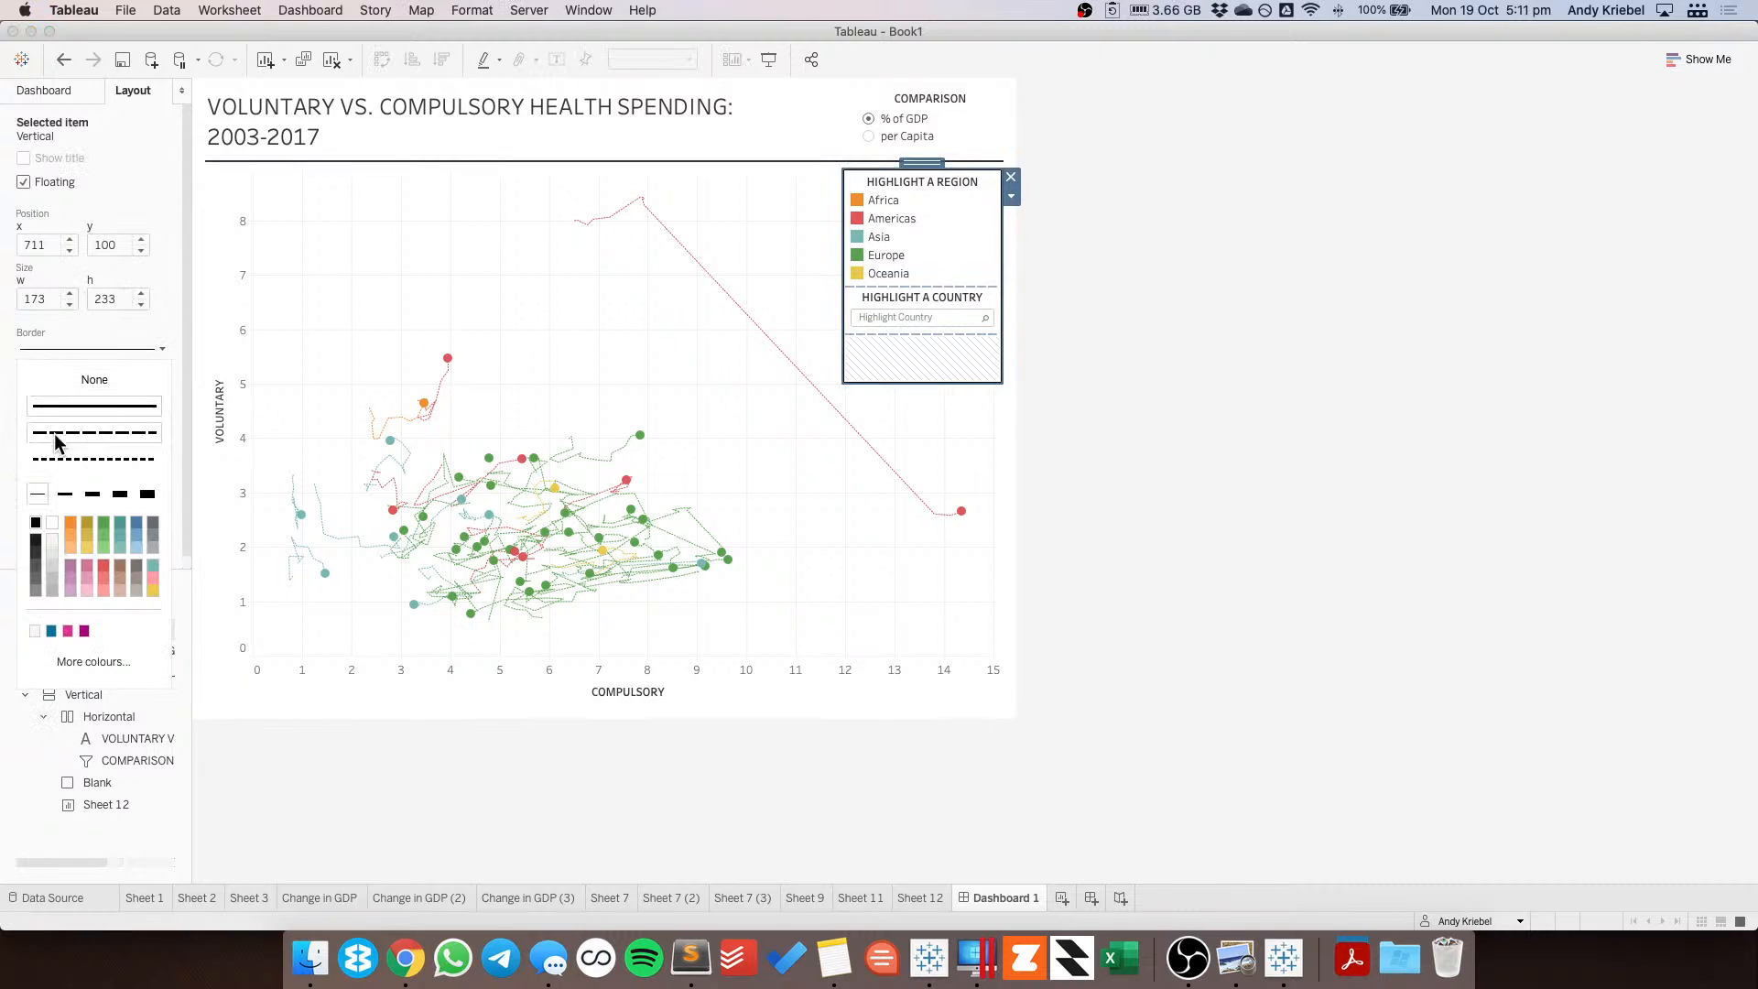
left_click(35, 590)
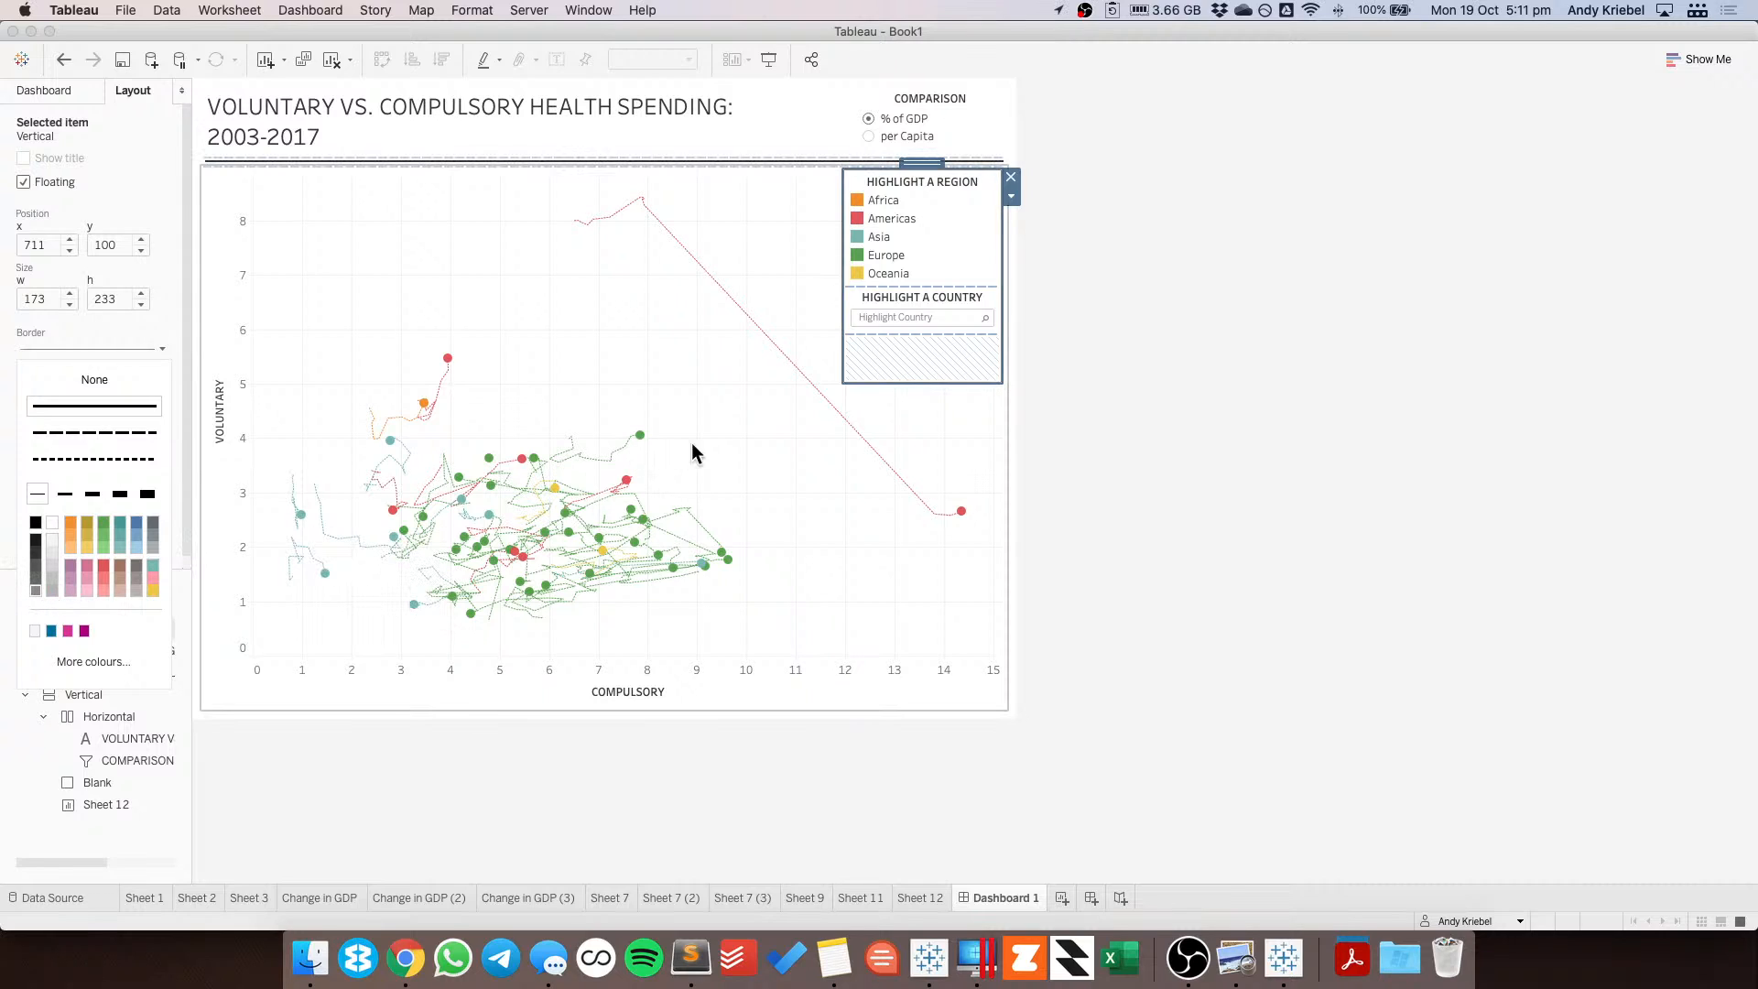
left_click(73, 432)
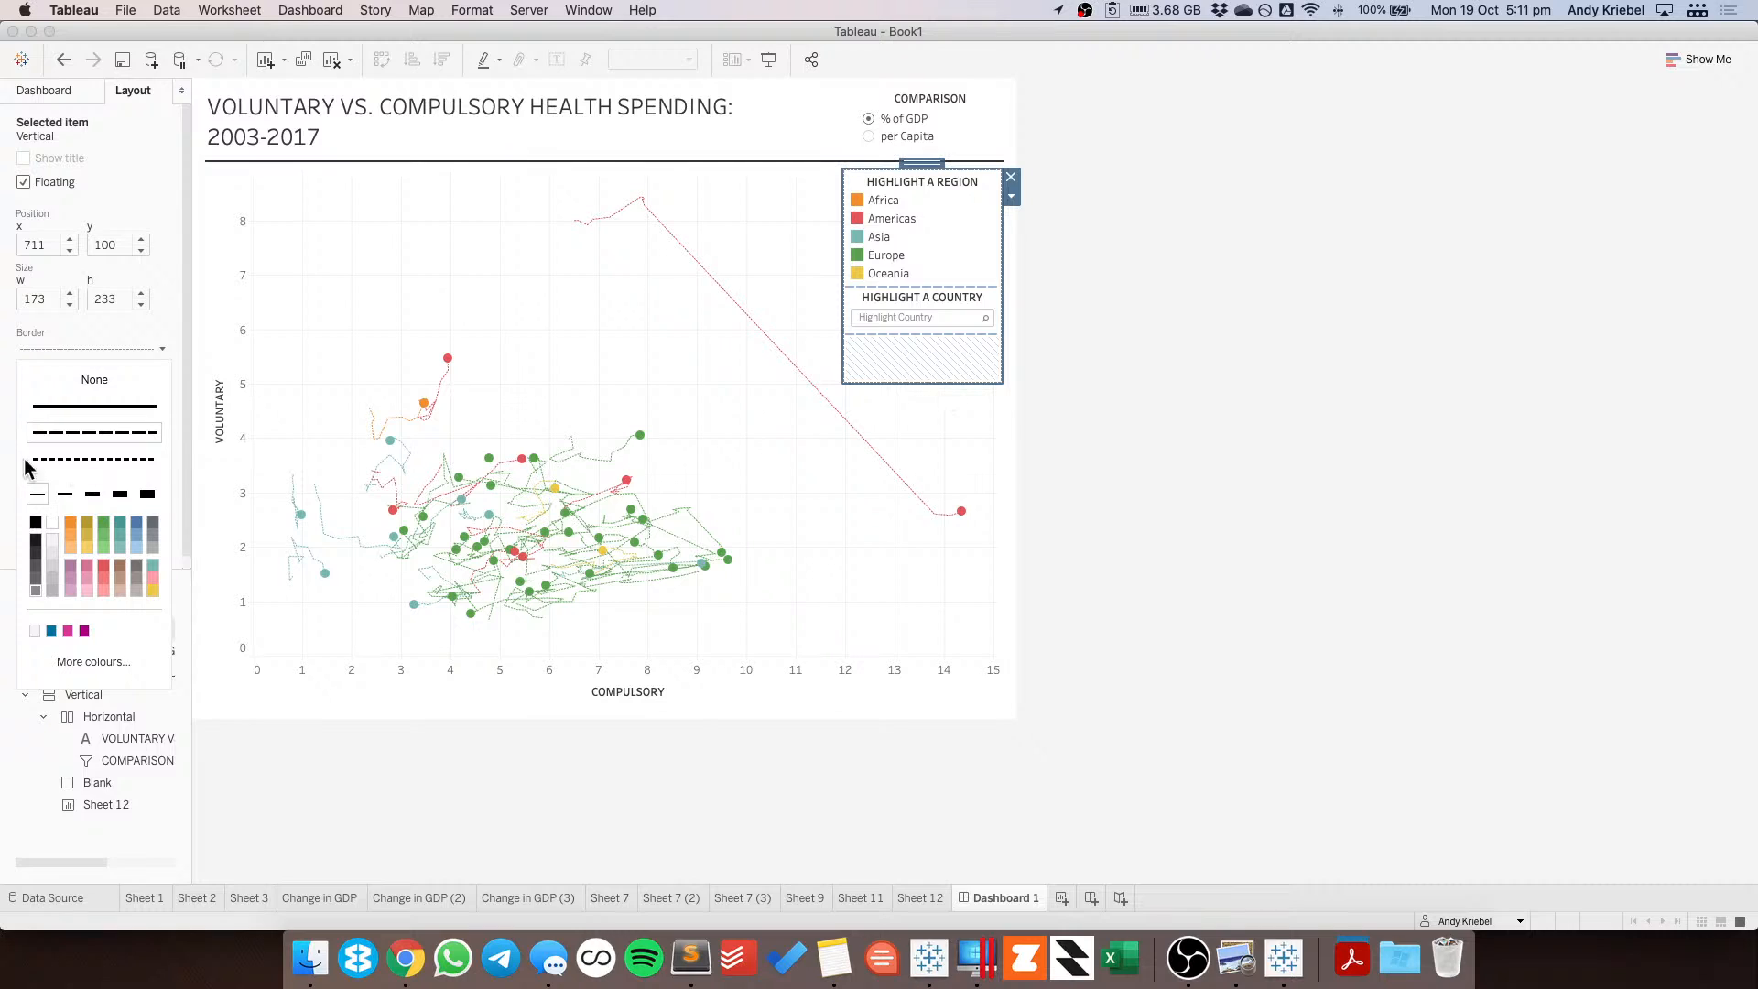
left_click(110, 459)
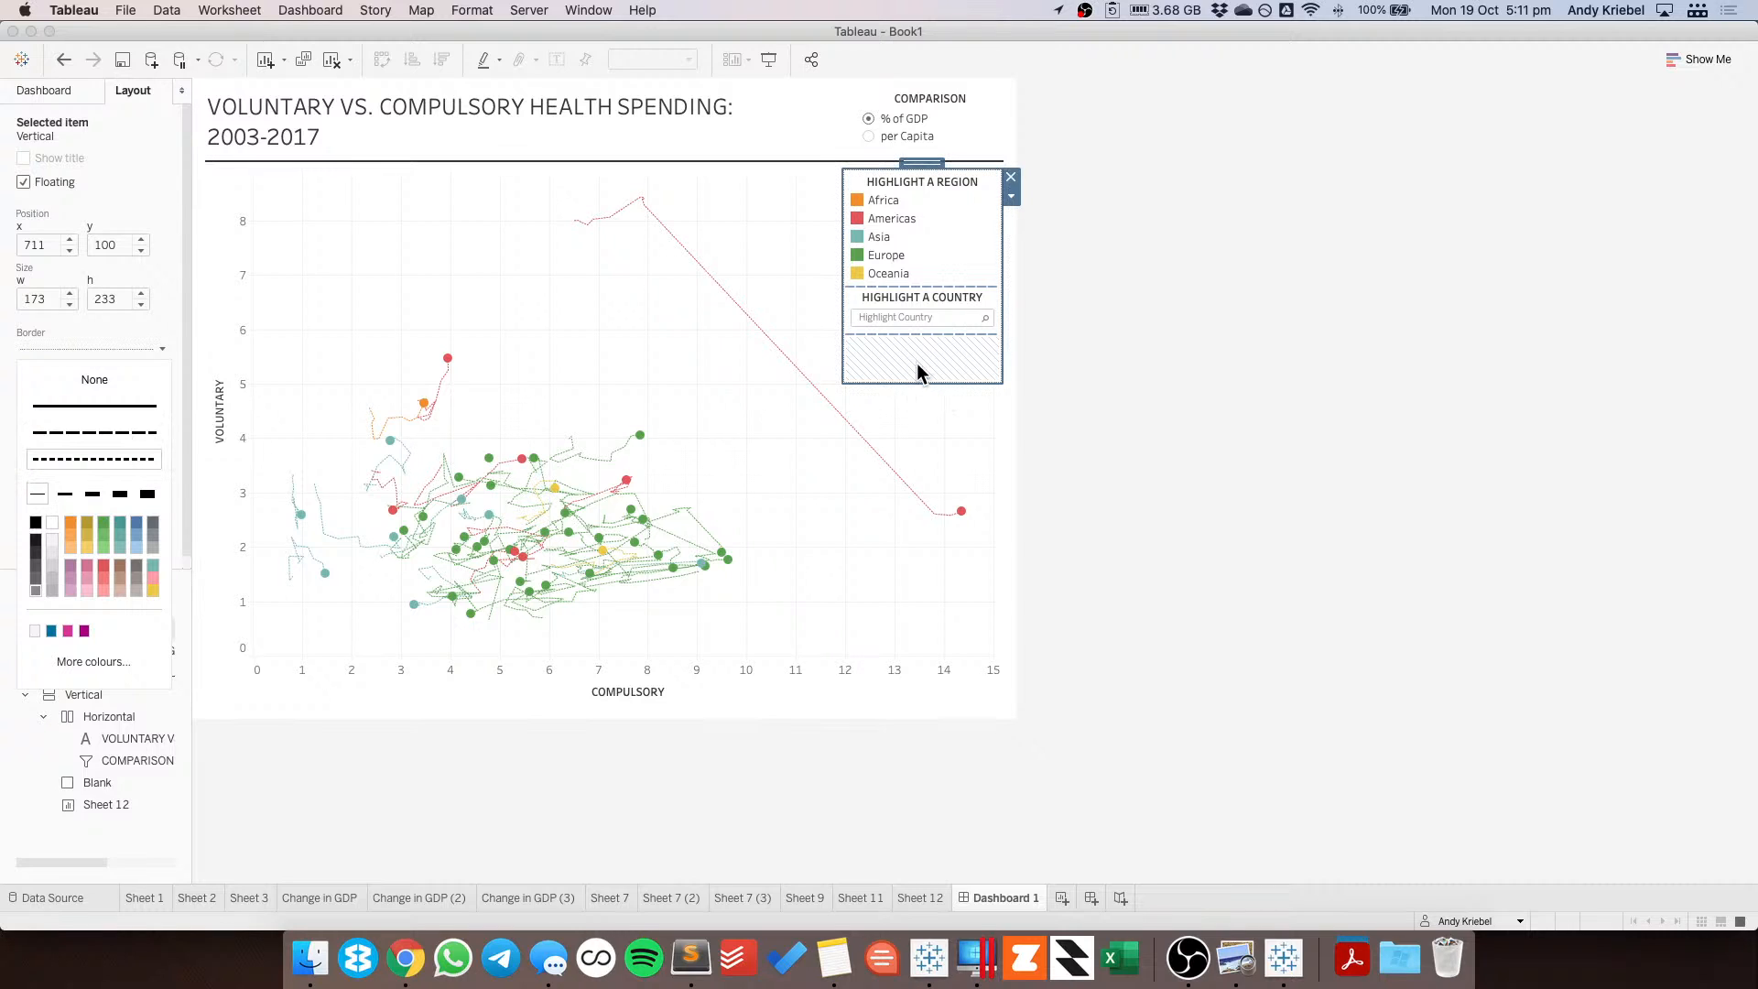
Give the Country highlighter unequal outer padding, with the top raised to 13 and the other sides kept at 4.
left_click(919, 295)
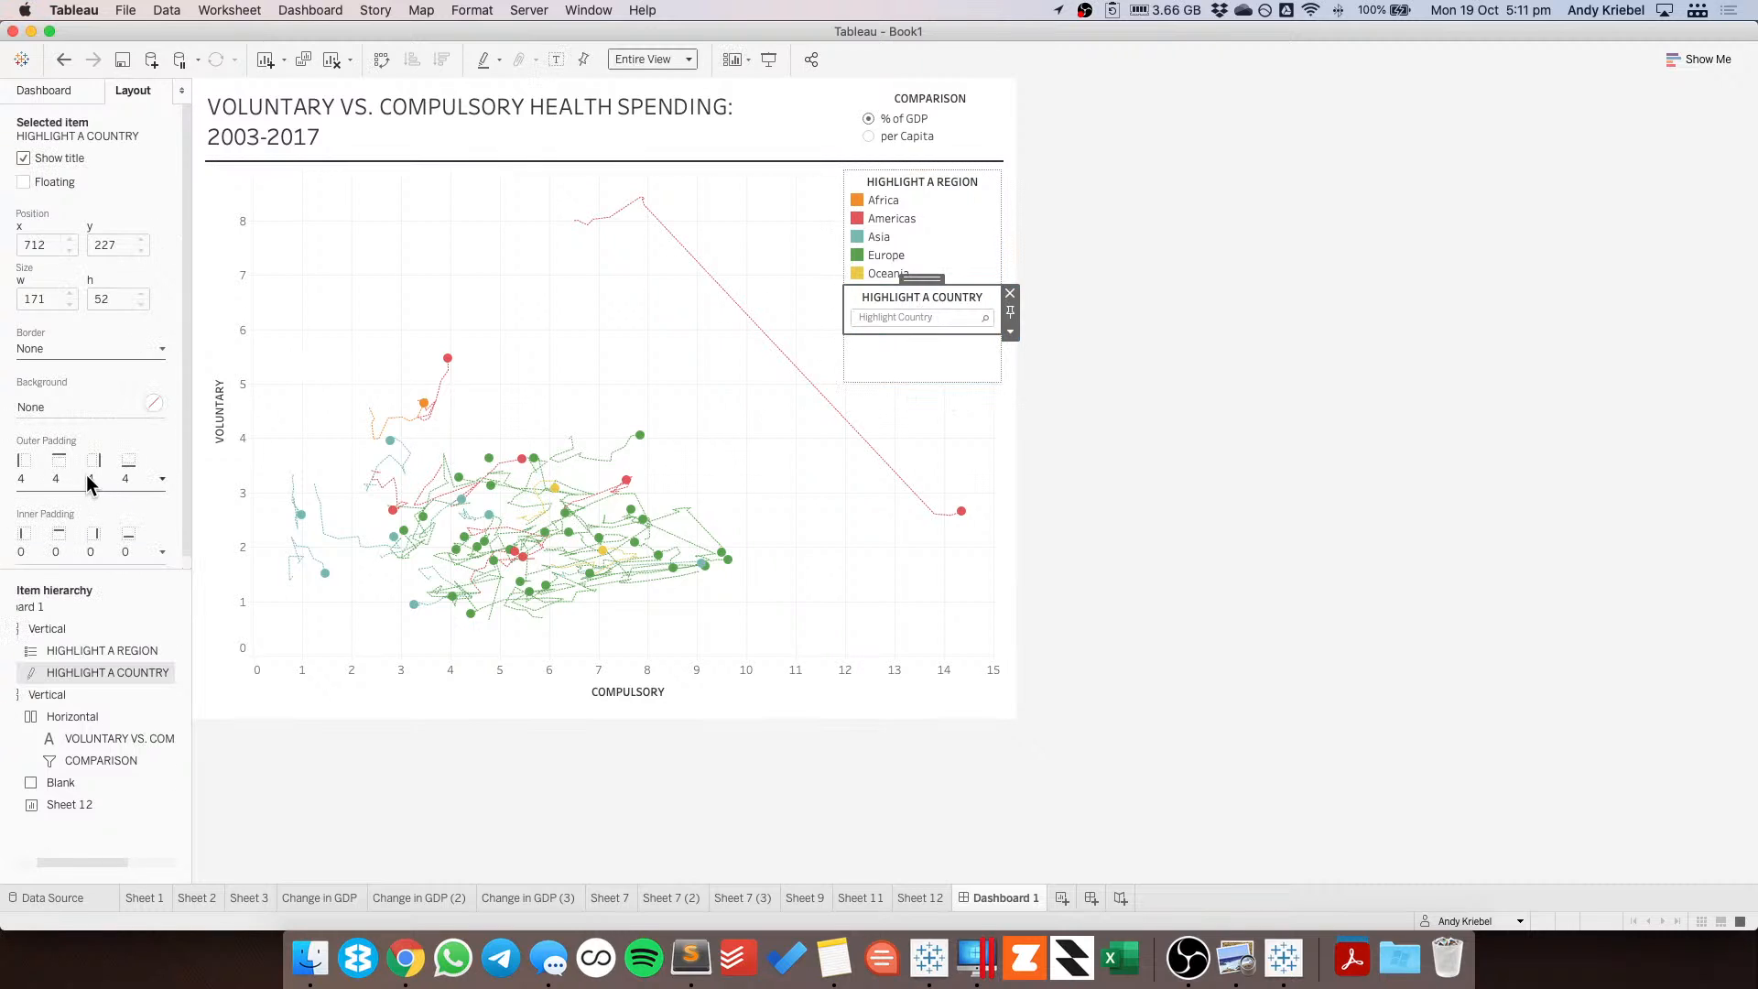
left_click(37, 471)
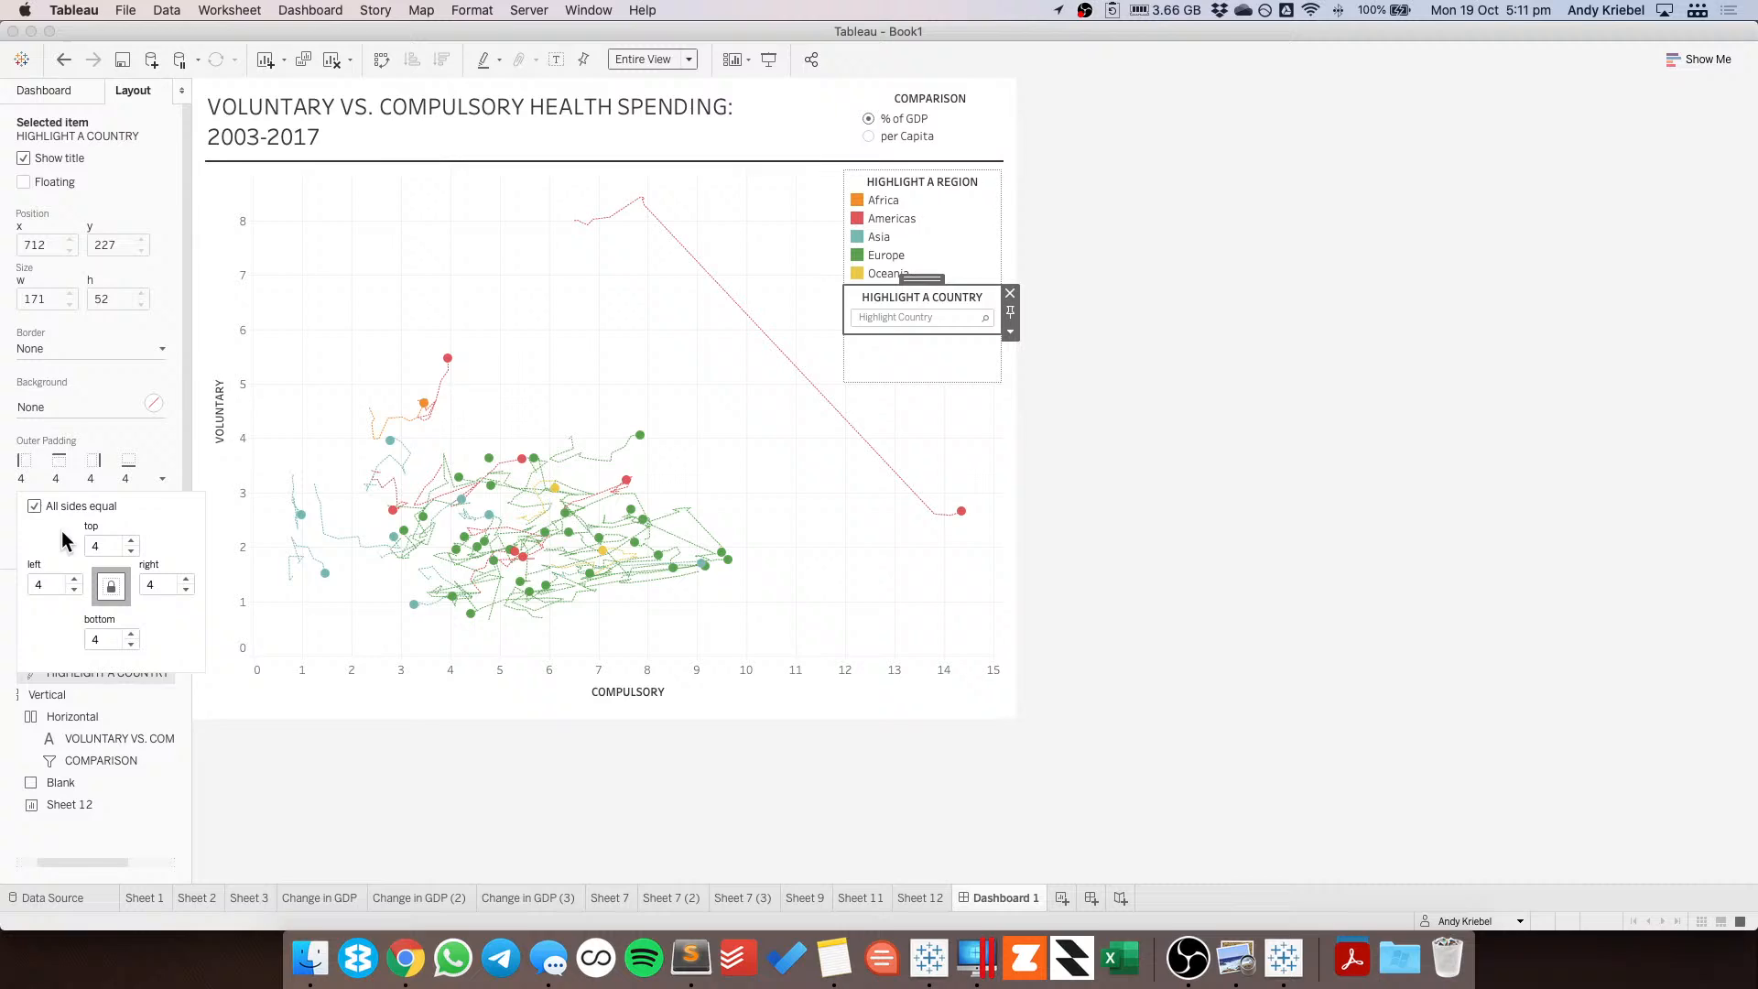
left_click(131, 541)
left_click(132, 541)
left_click(131, 541)
left_click(132, 541)
left_click(132, 541)
left_click(132, 541)
left_click(132, 541)
left_click(132, 541)
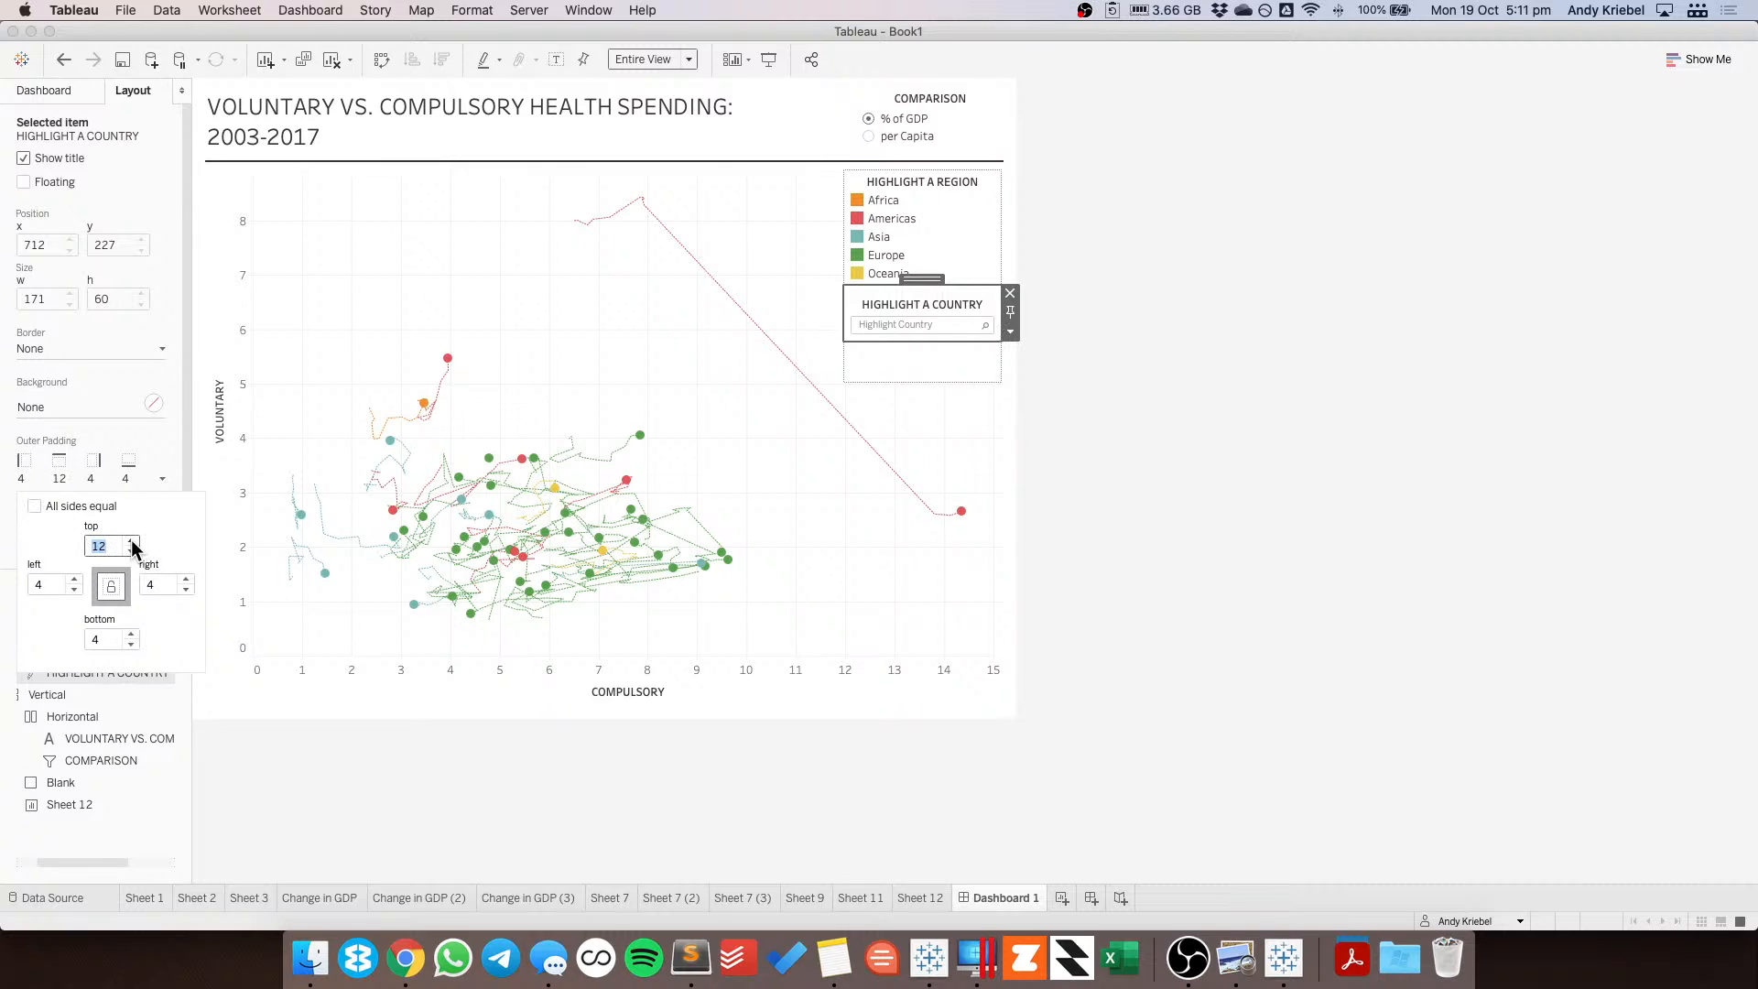
left_click(132, 541)
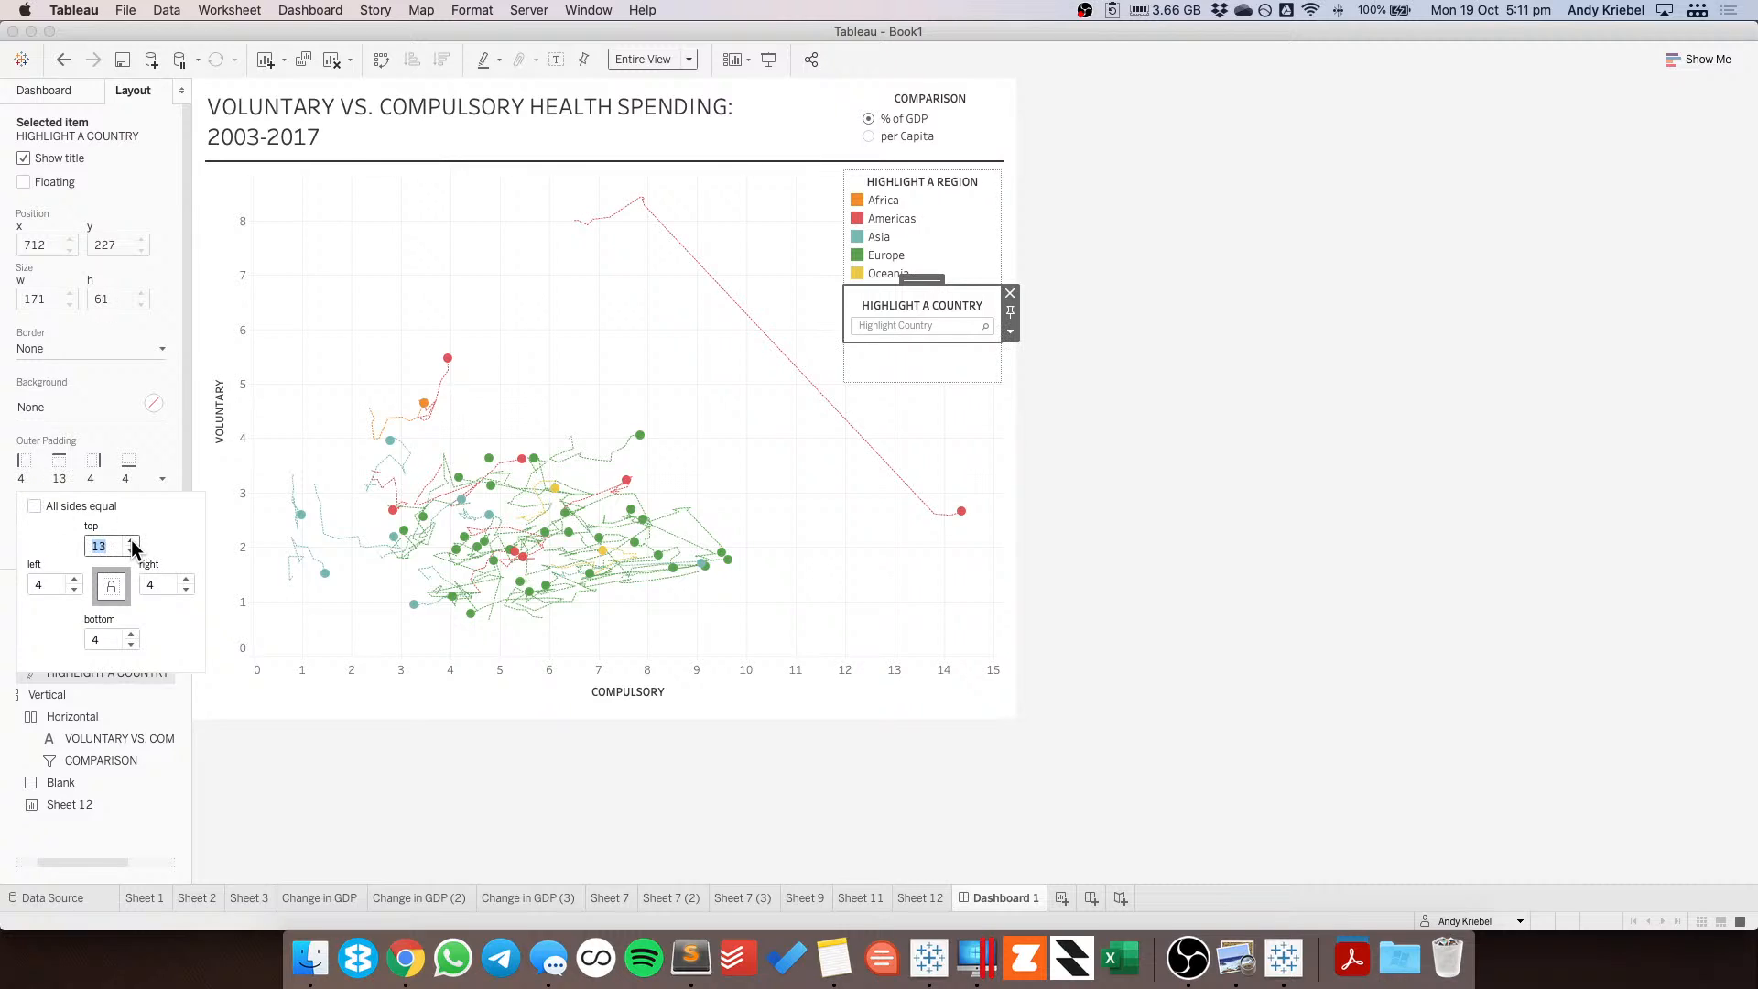
Give the region highlighter unequal outer padding, with the top raised to 12 and the other sides kept at 4.
left_click(925, 190)
left_click(104, 480)
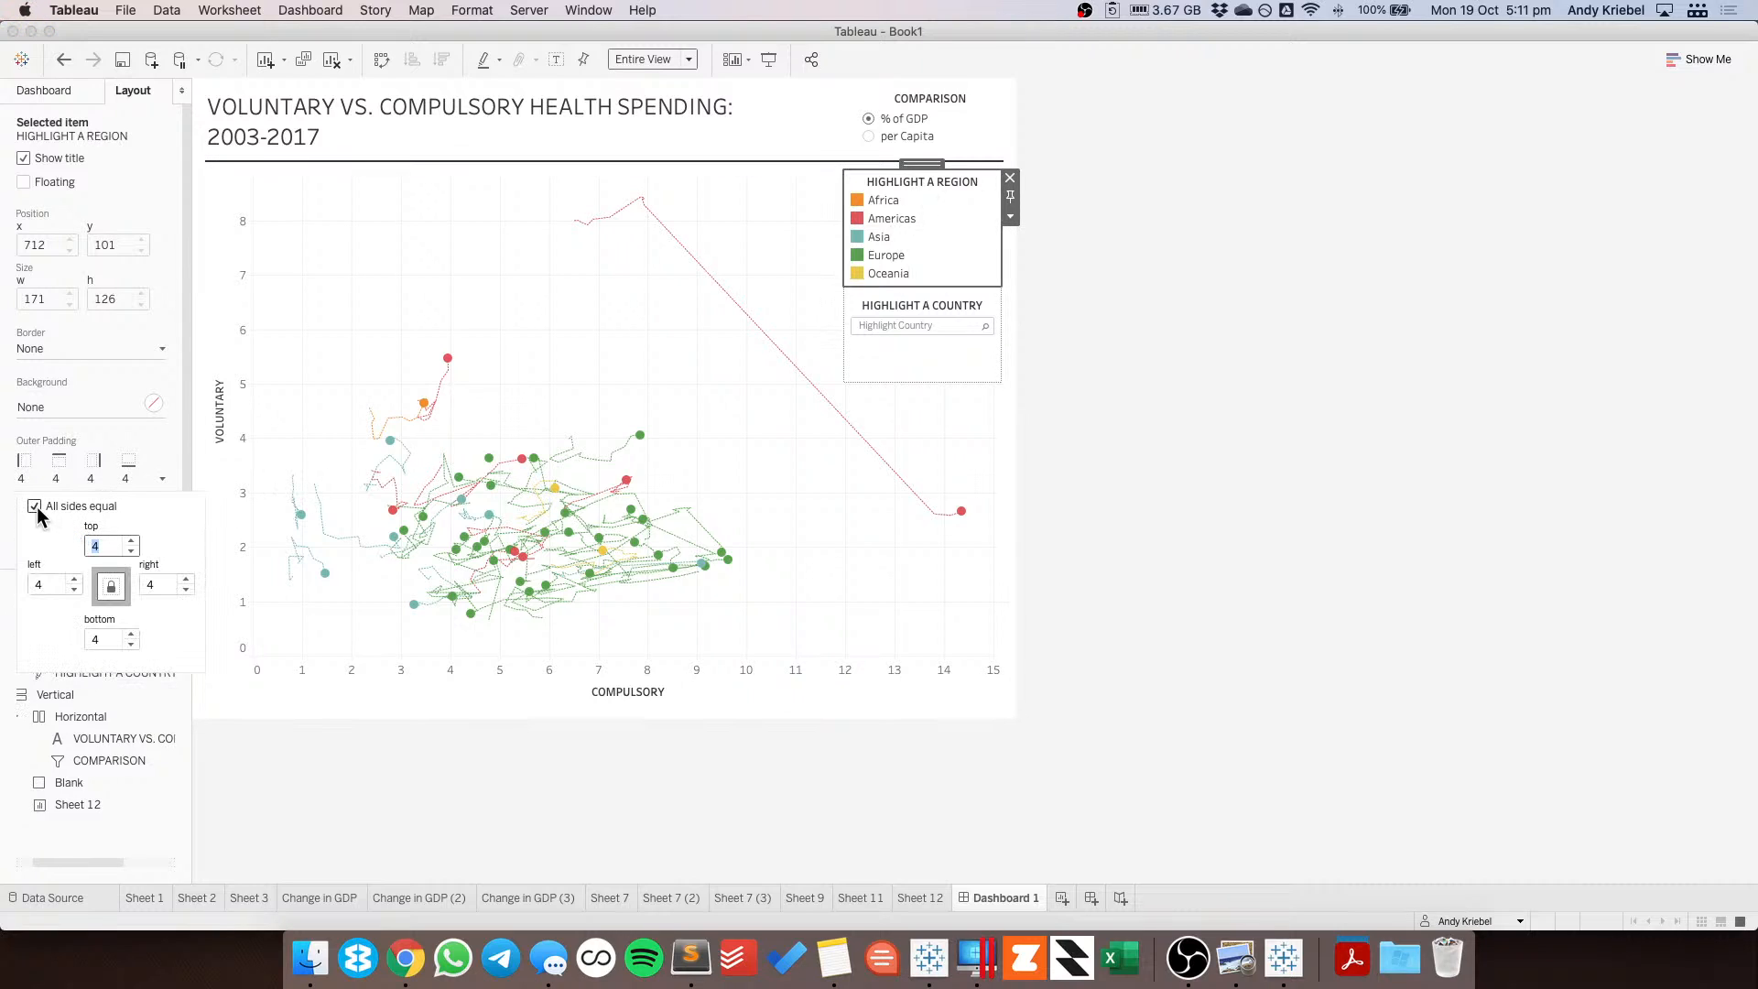
left_click(132, 541)
left_click(132, 541)
left_click(132, 541)
left_click(131, 541)
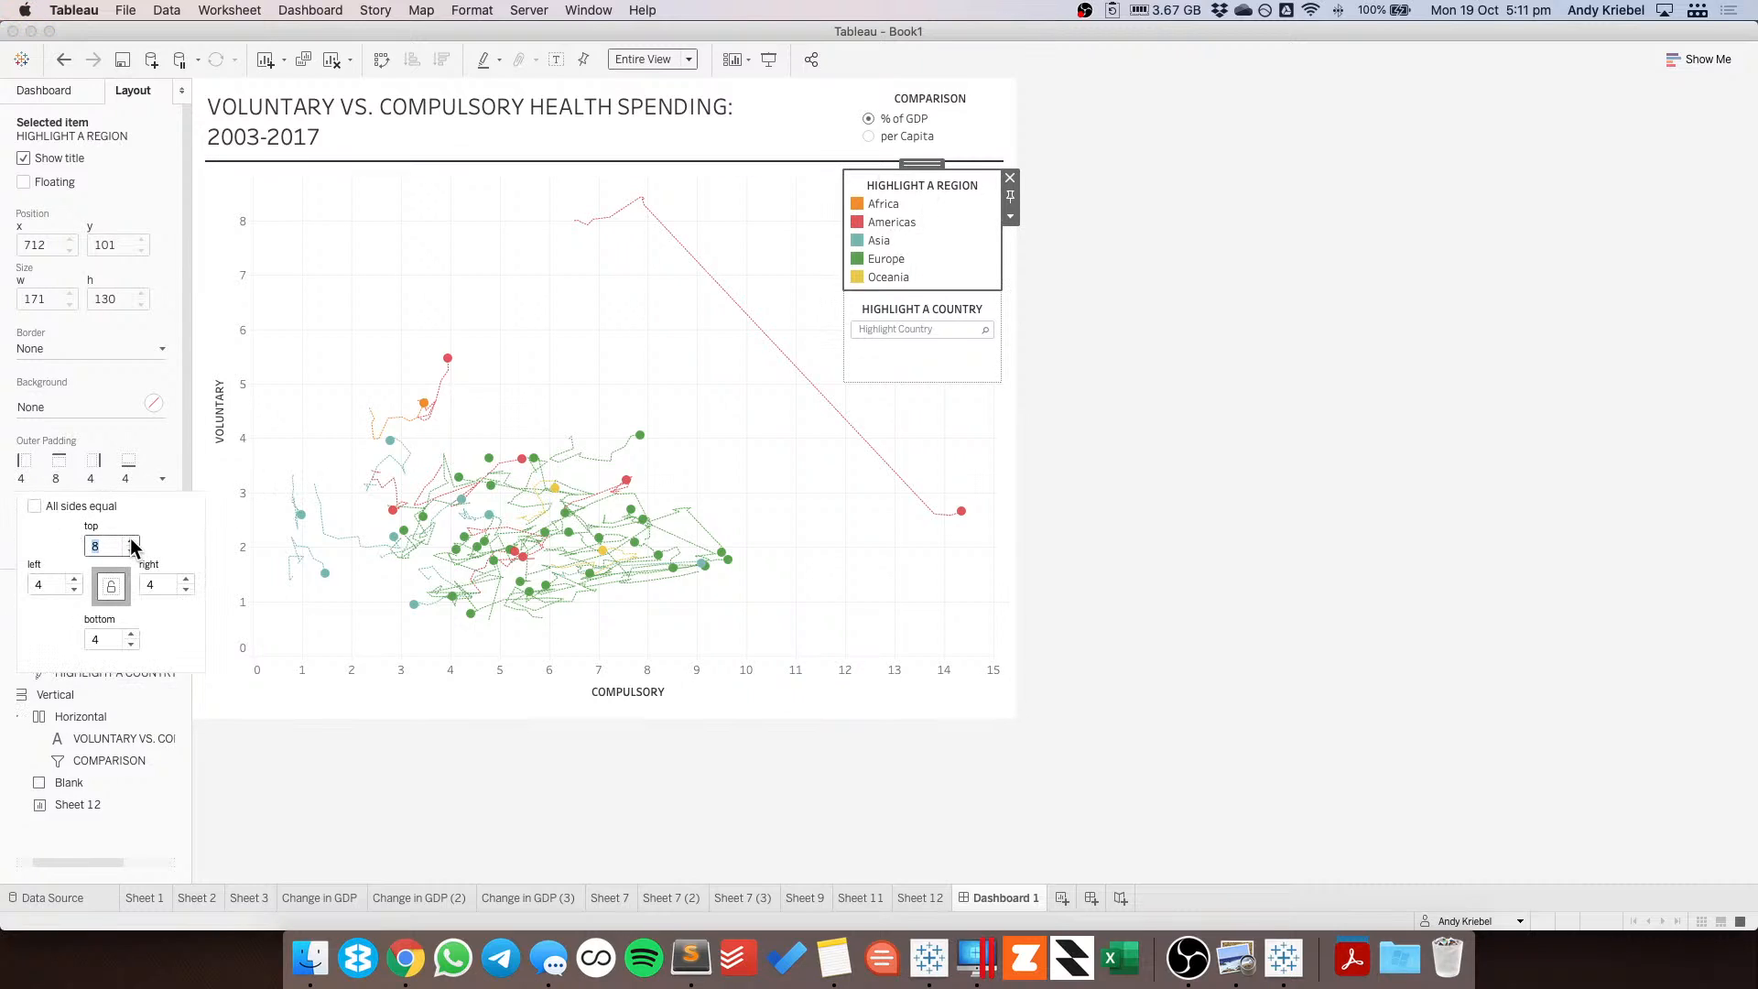
left_click(132, 541)
left_click(132, 541)
left_click(132, 541)
left_click(132, 541)
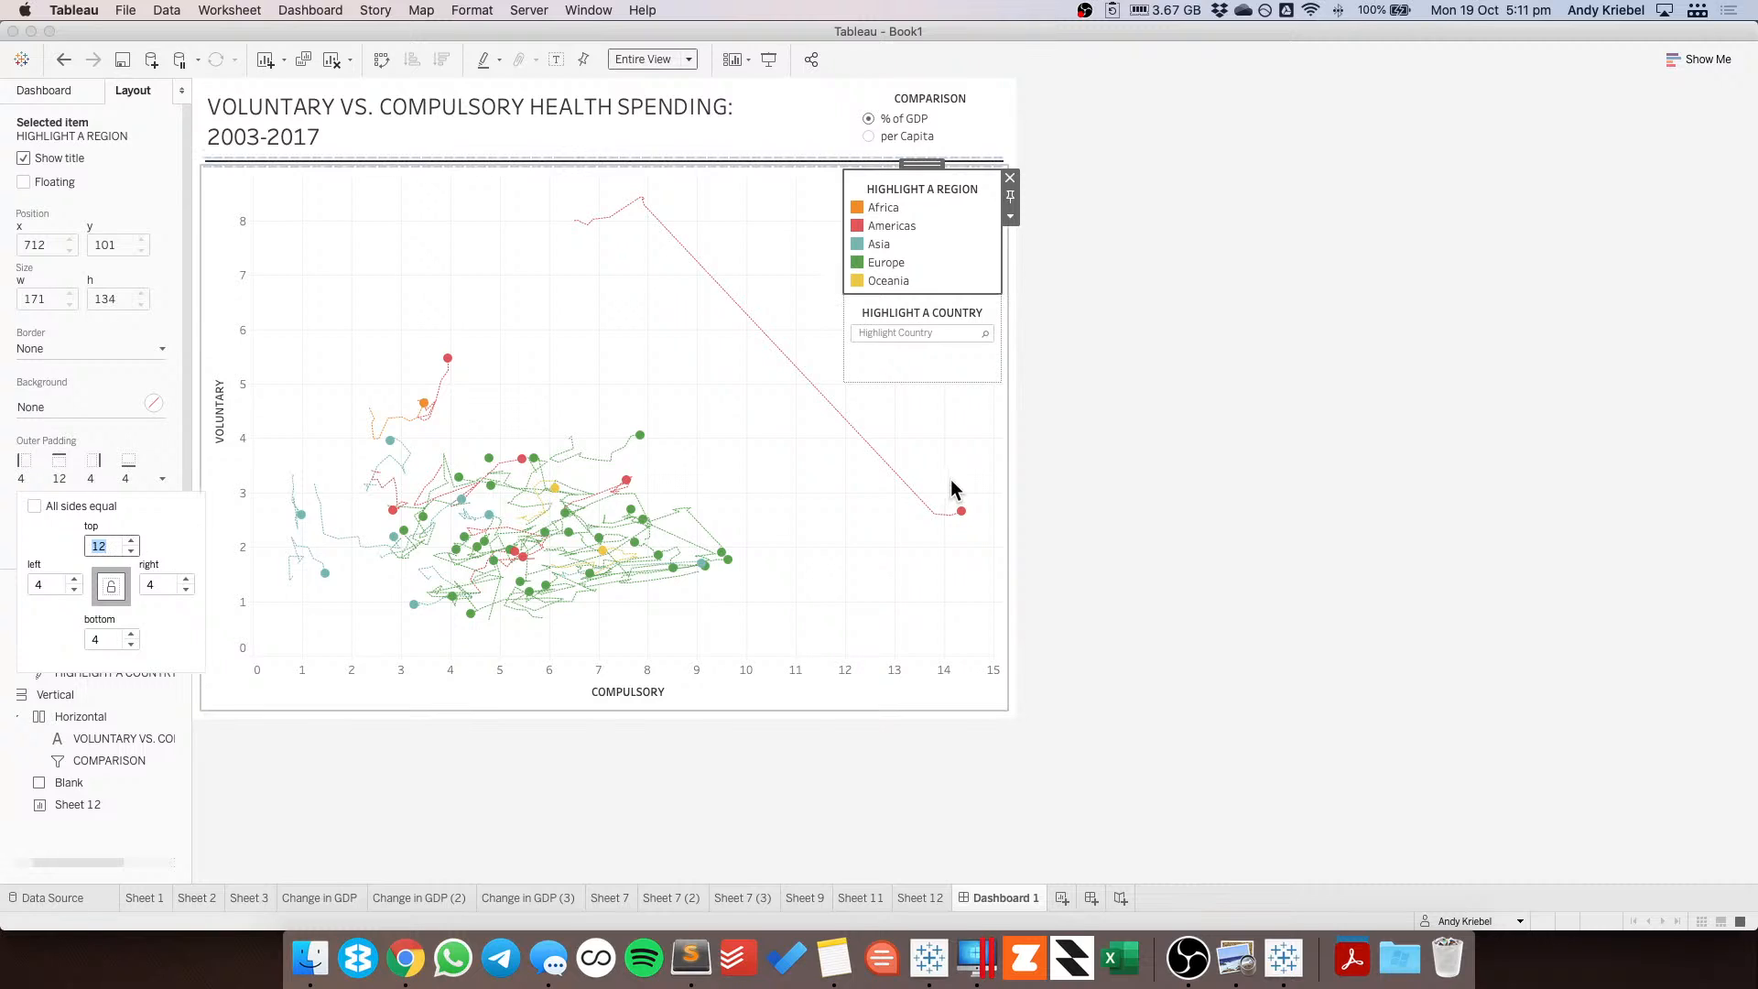
Shorten the floating vertical container to about 204 px high, removing the empty space beneath the Country highlighter.
left_click(969, 369)
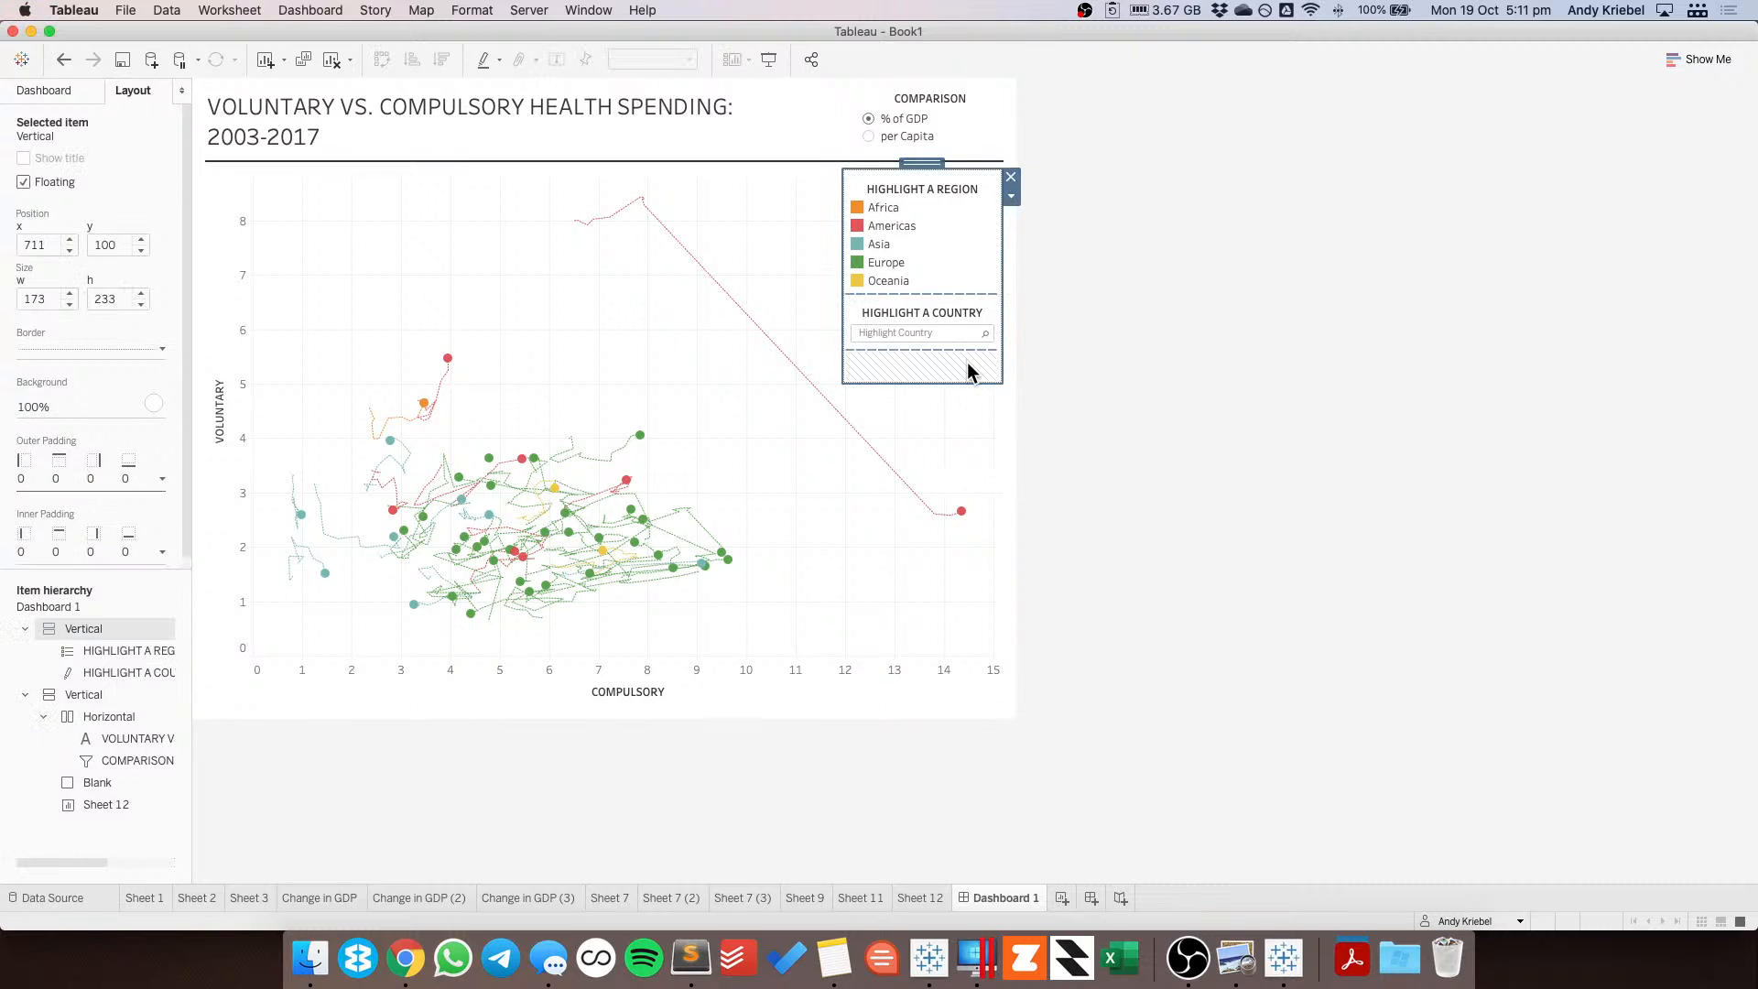
left_click(954, 291)
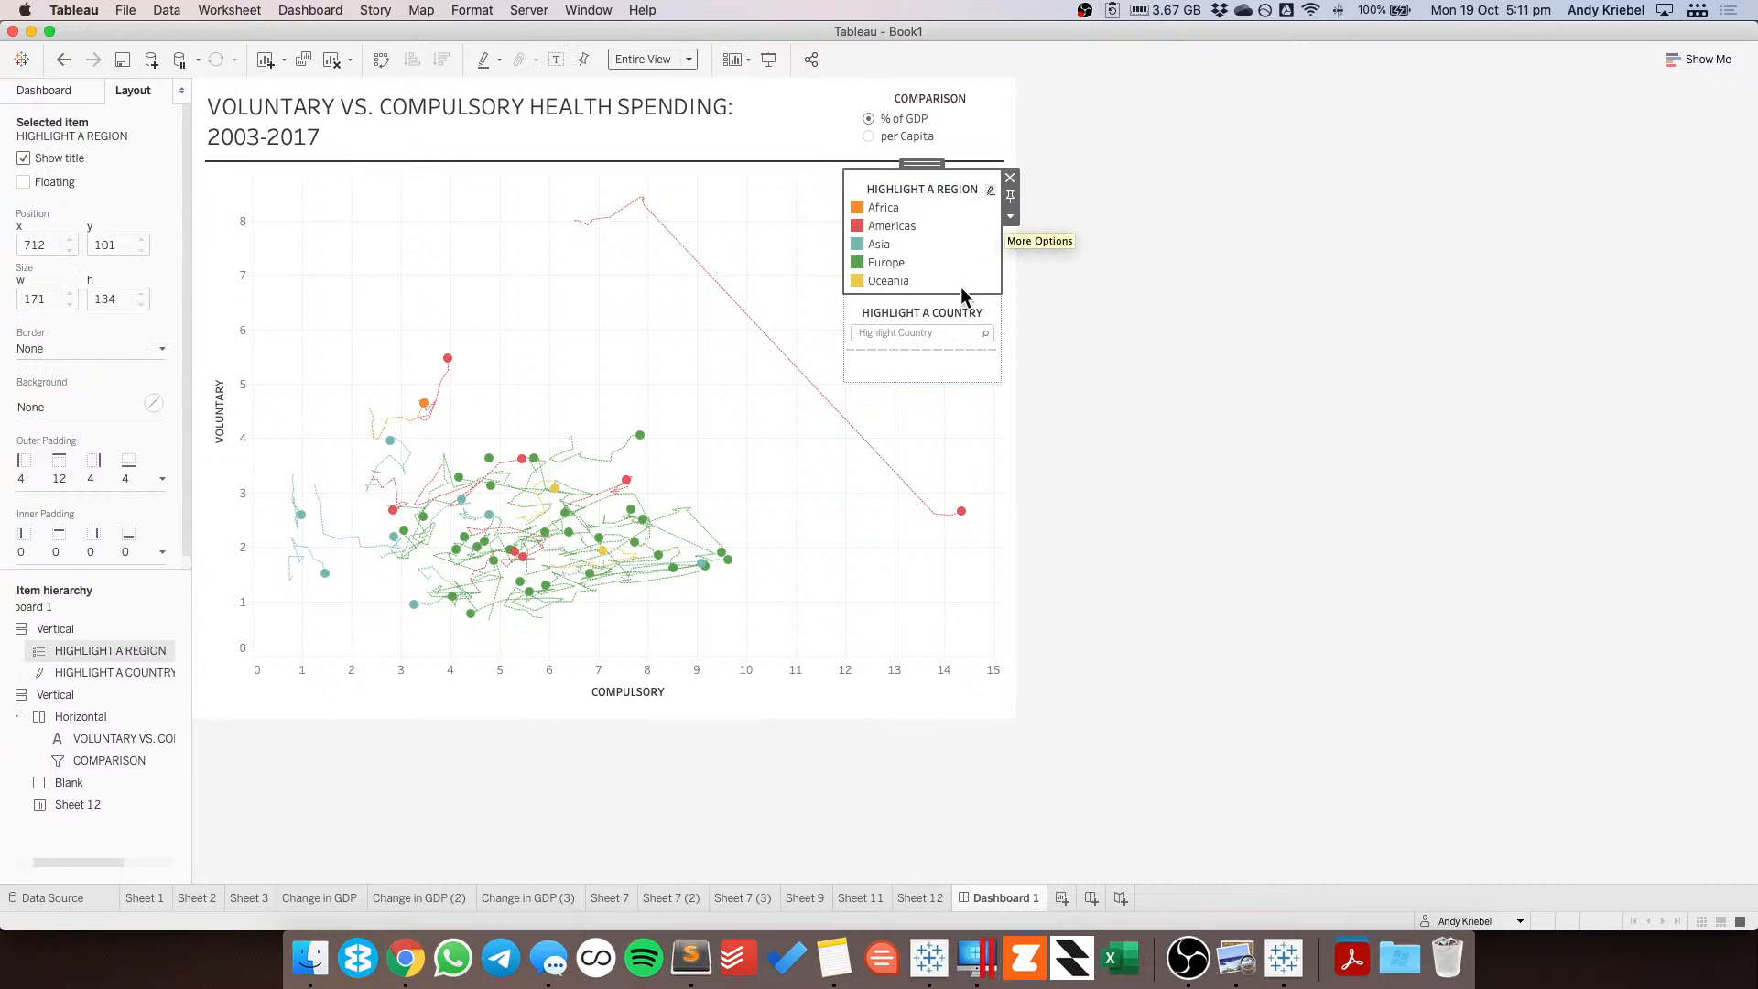
left_click(938, 308)
left_click(926, 176)
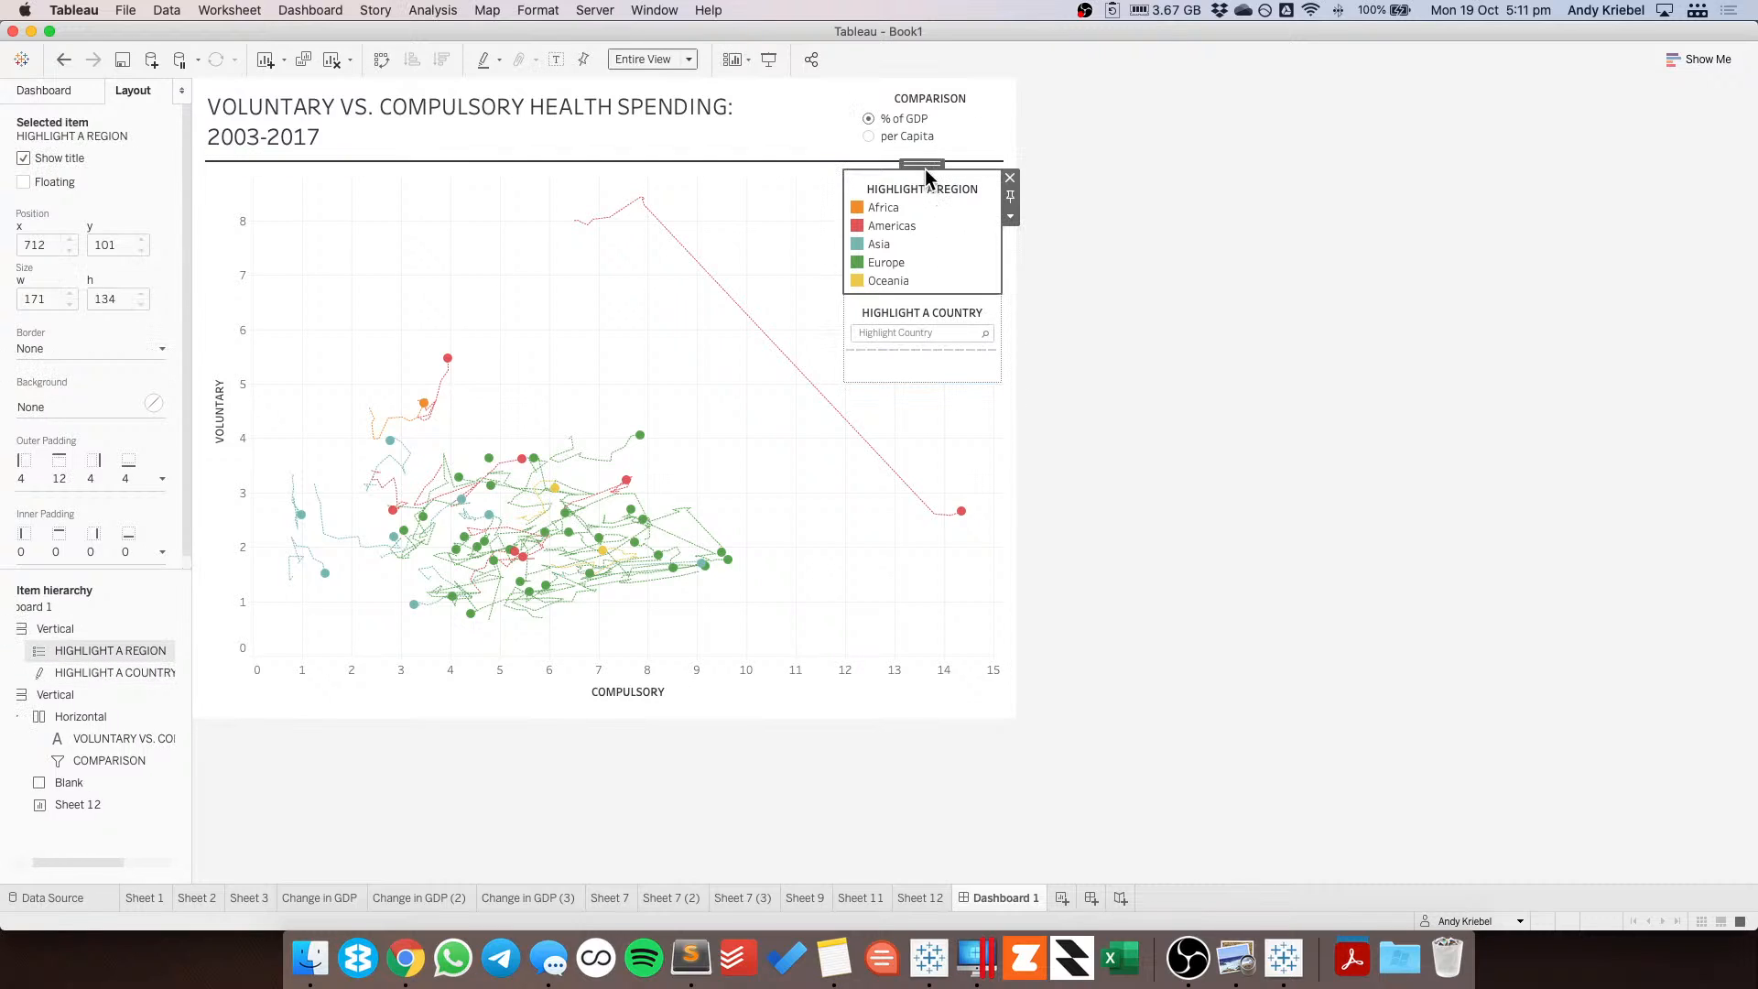
double_click(922, 165)
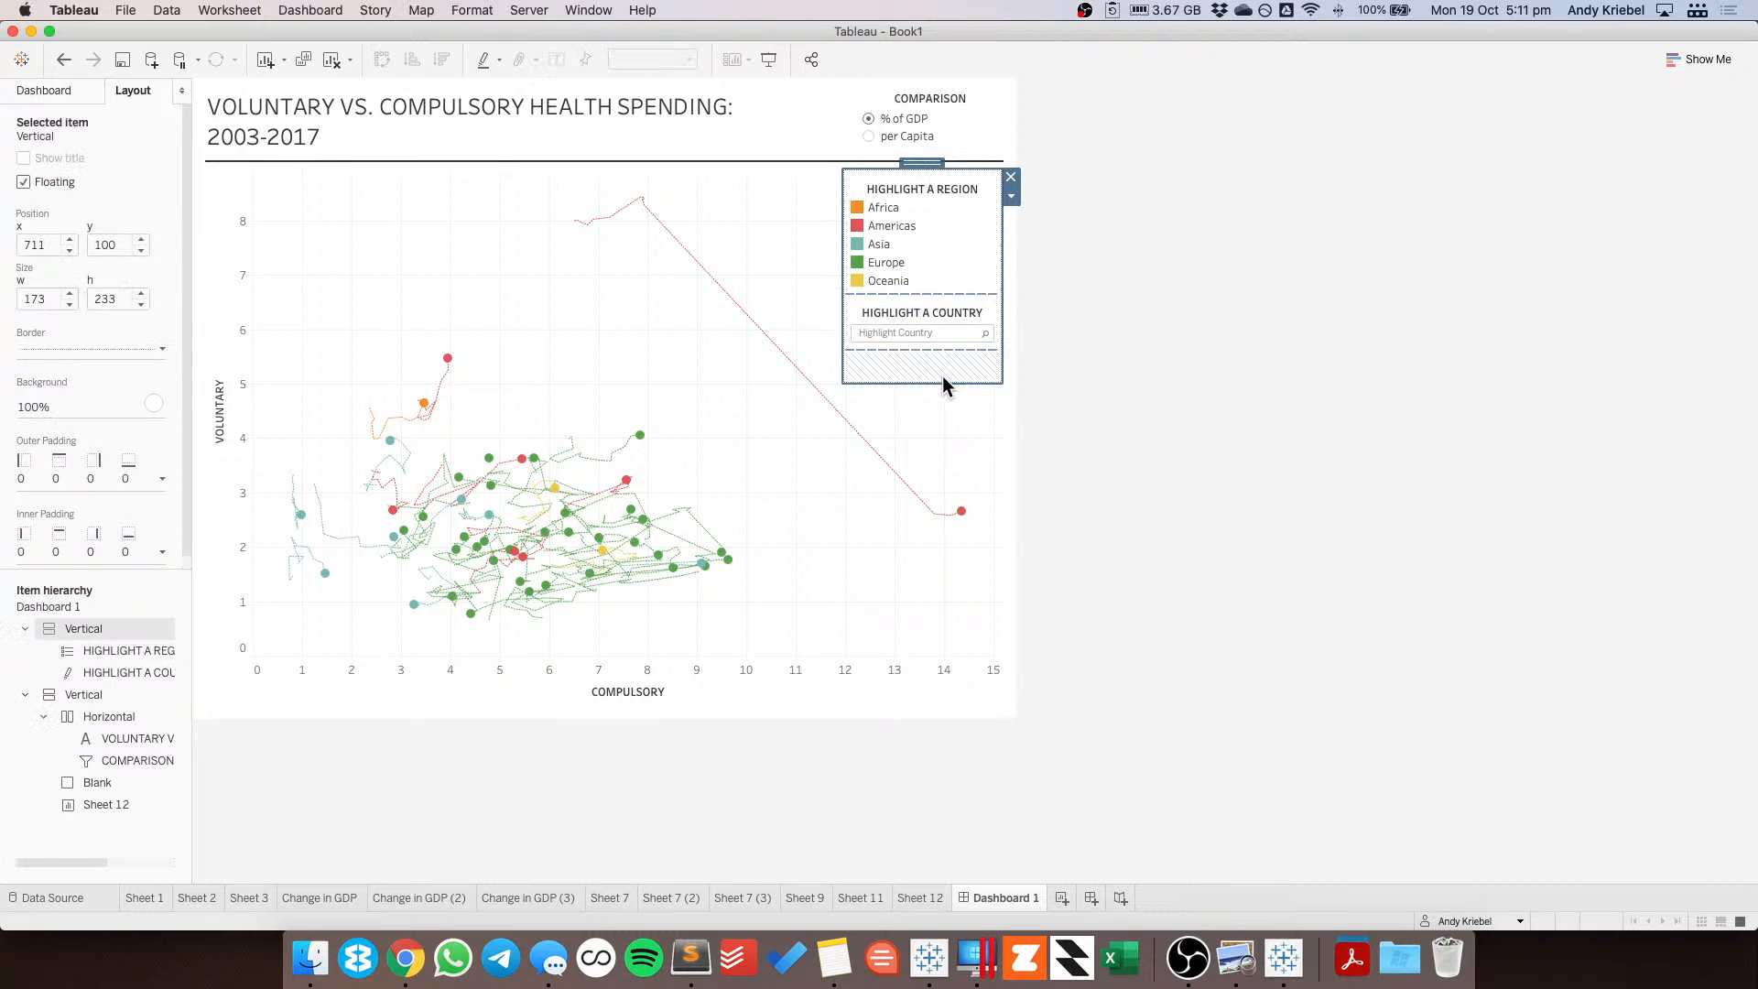
left_click_drag(943, 382, 942, 356)
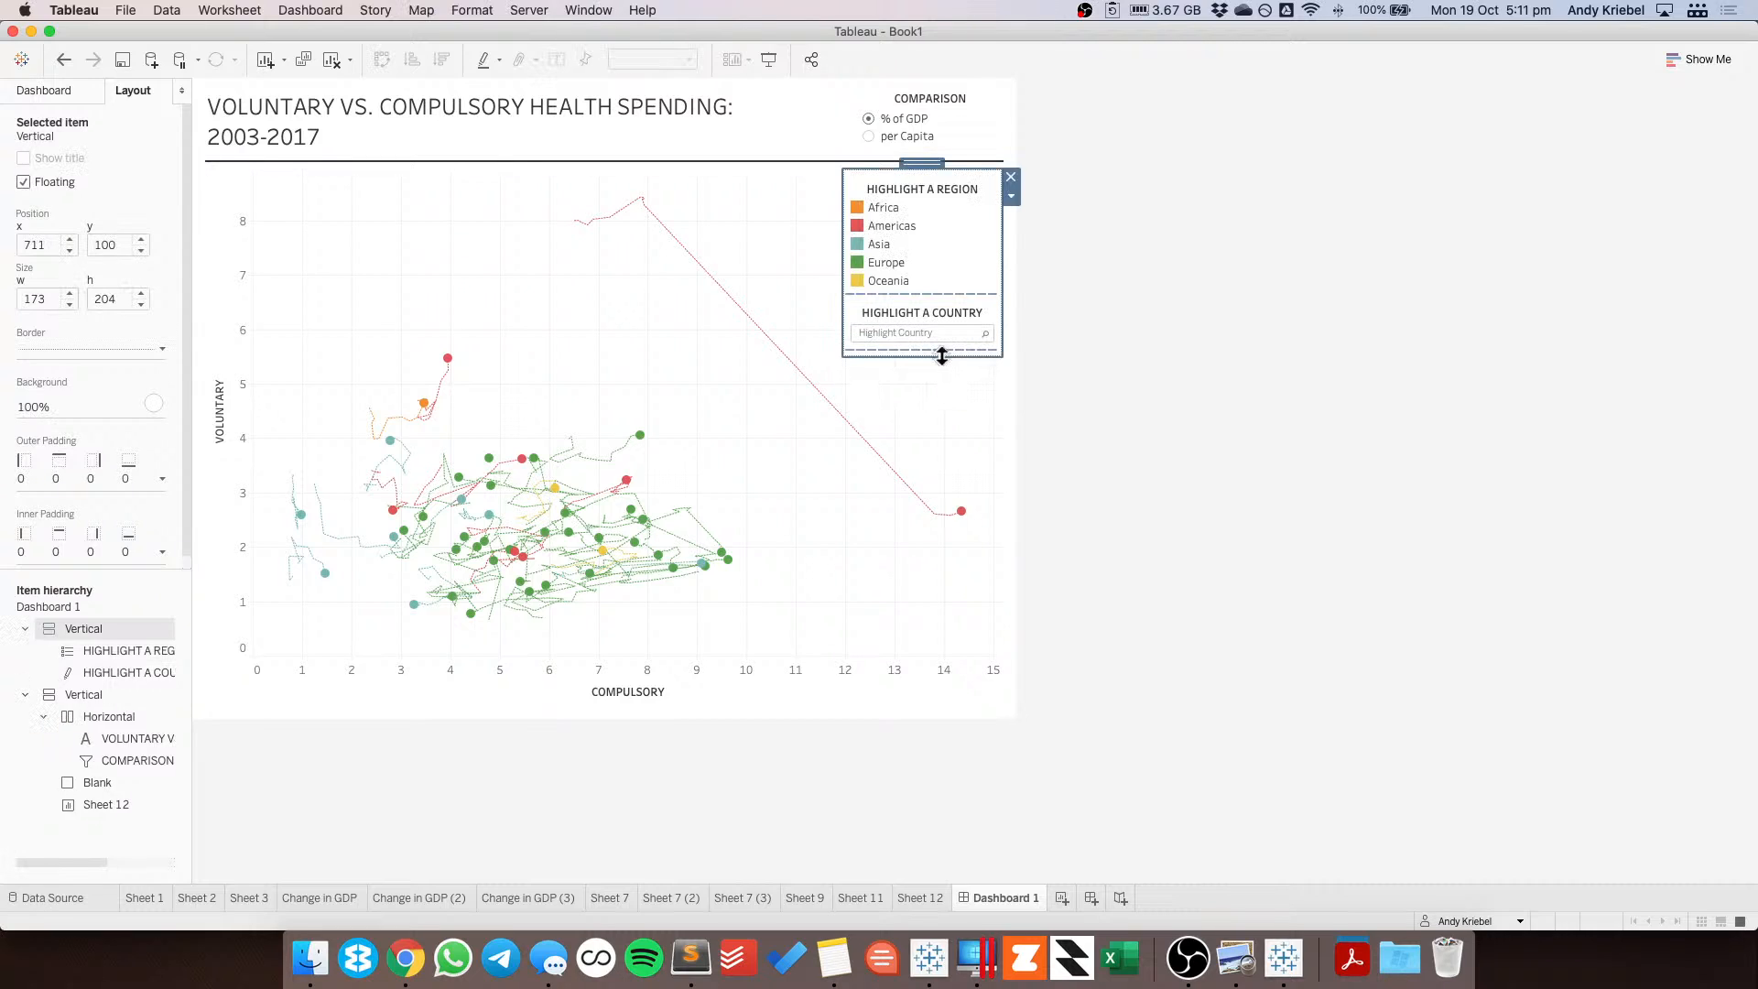
left_click(1179, 356)
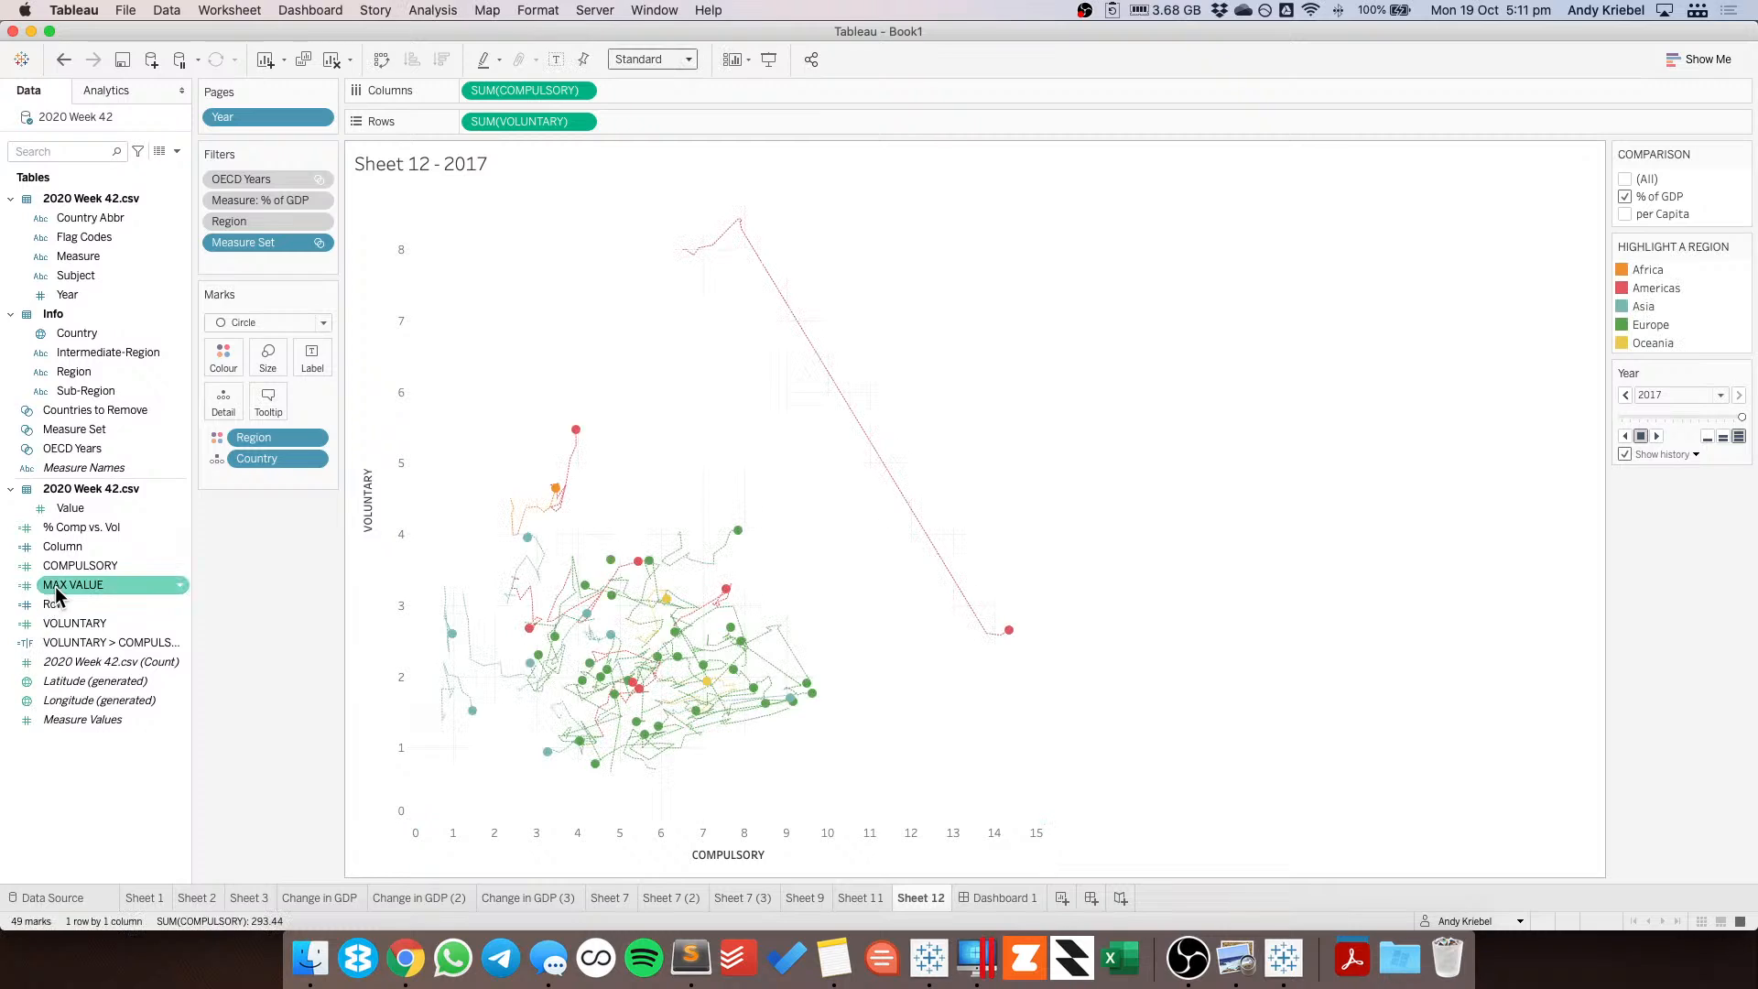
In Sheet 12, rename the COMPULSORY measure as "COMPULSORY SPENDING".
right_click(66, 565)
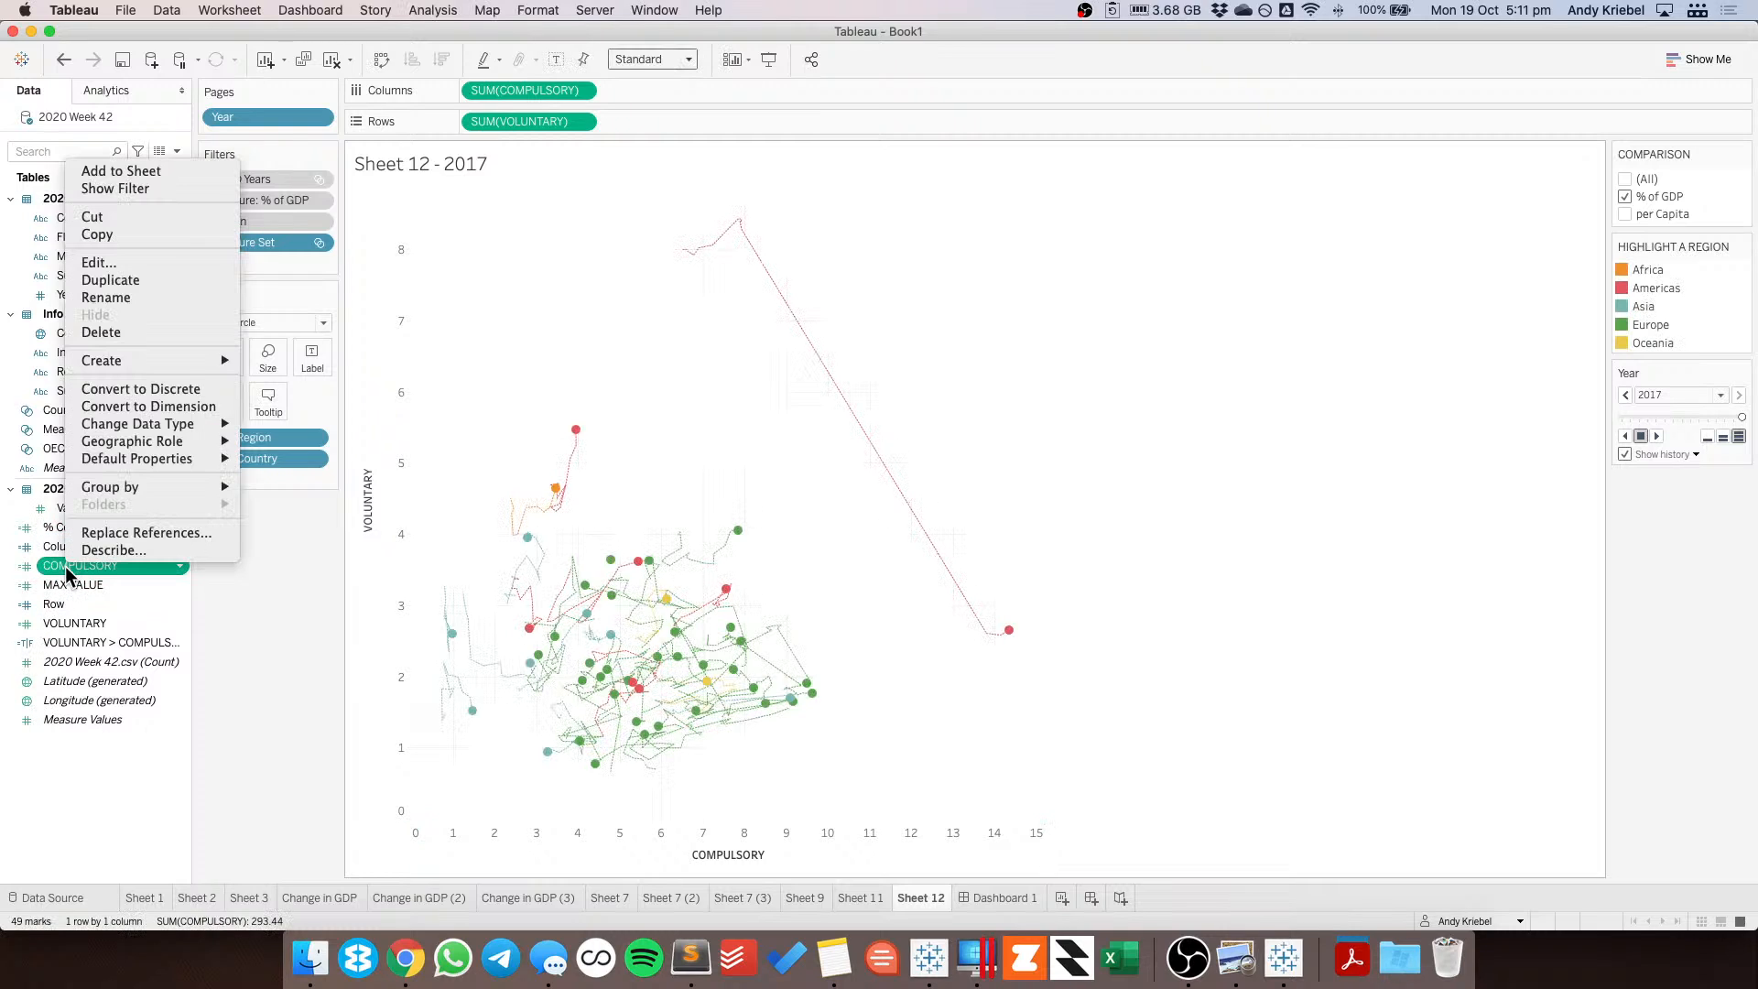
left_click(120, 299)
key("Right")
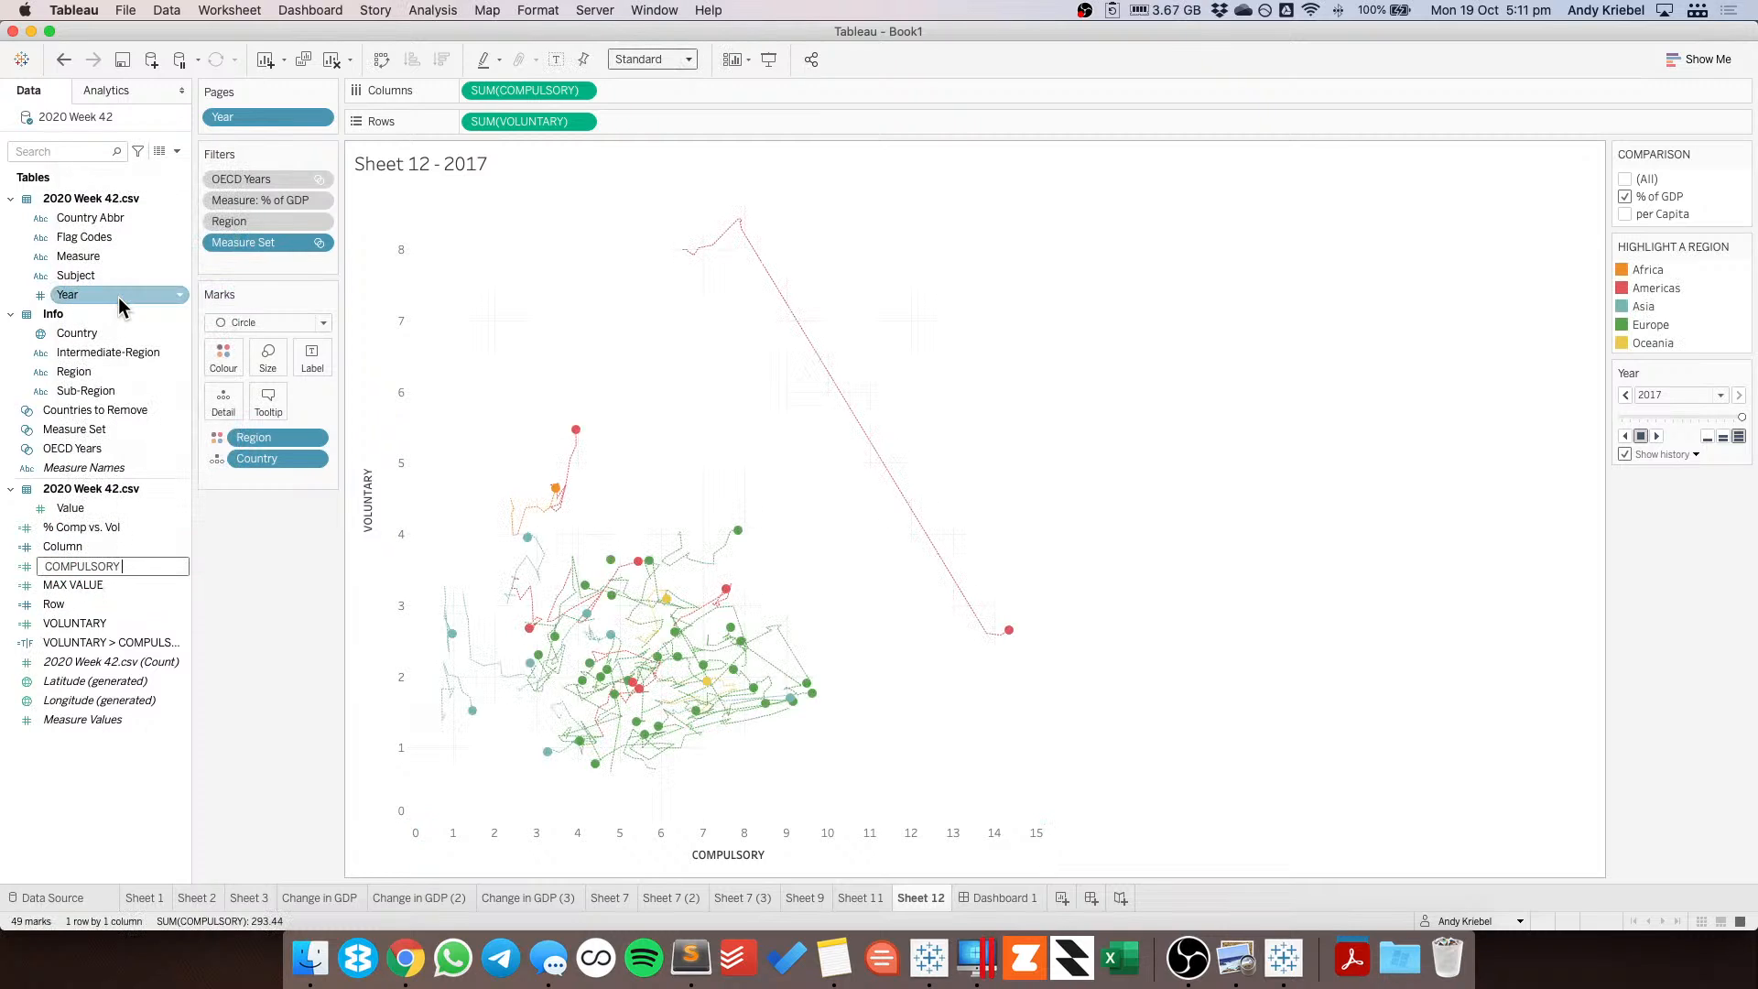
type("SPENDING")
key("Return")
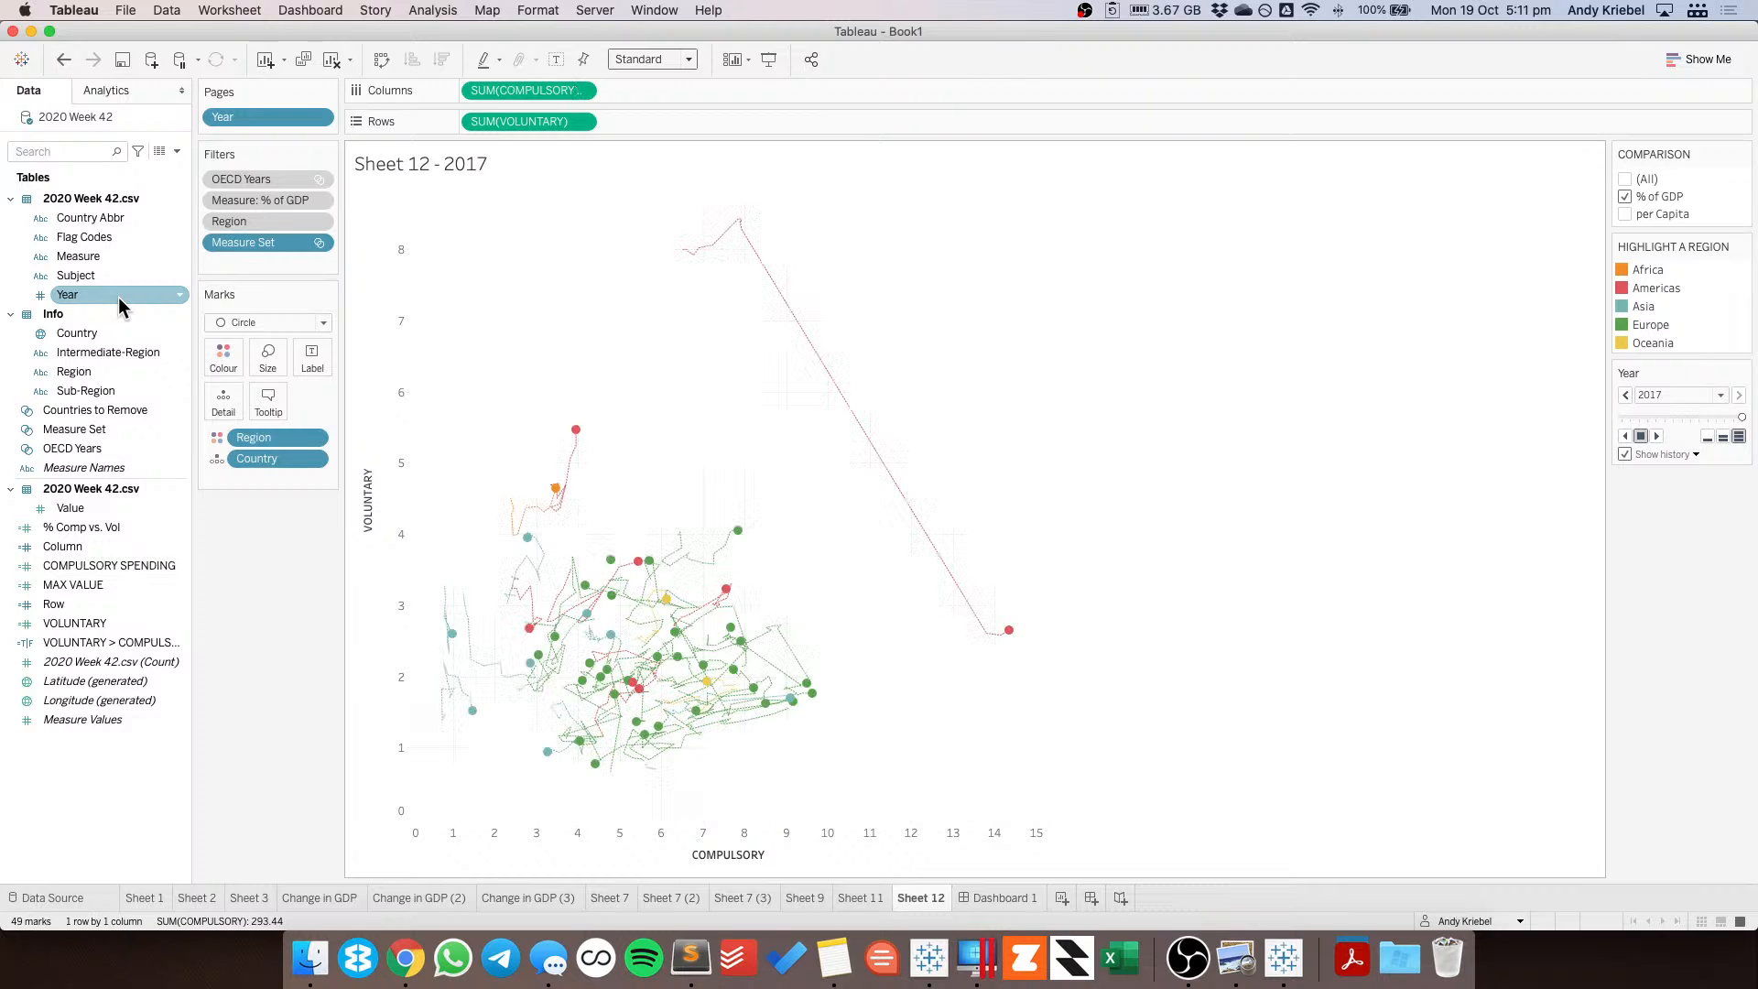
Rename the VOLUNTARY measure as "VOLUNTARY SPENDING".
right_click(119, 624)
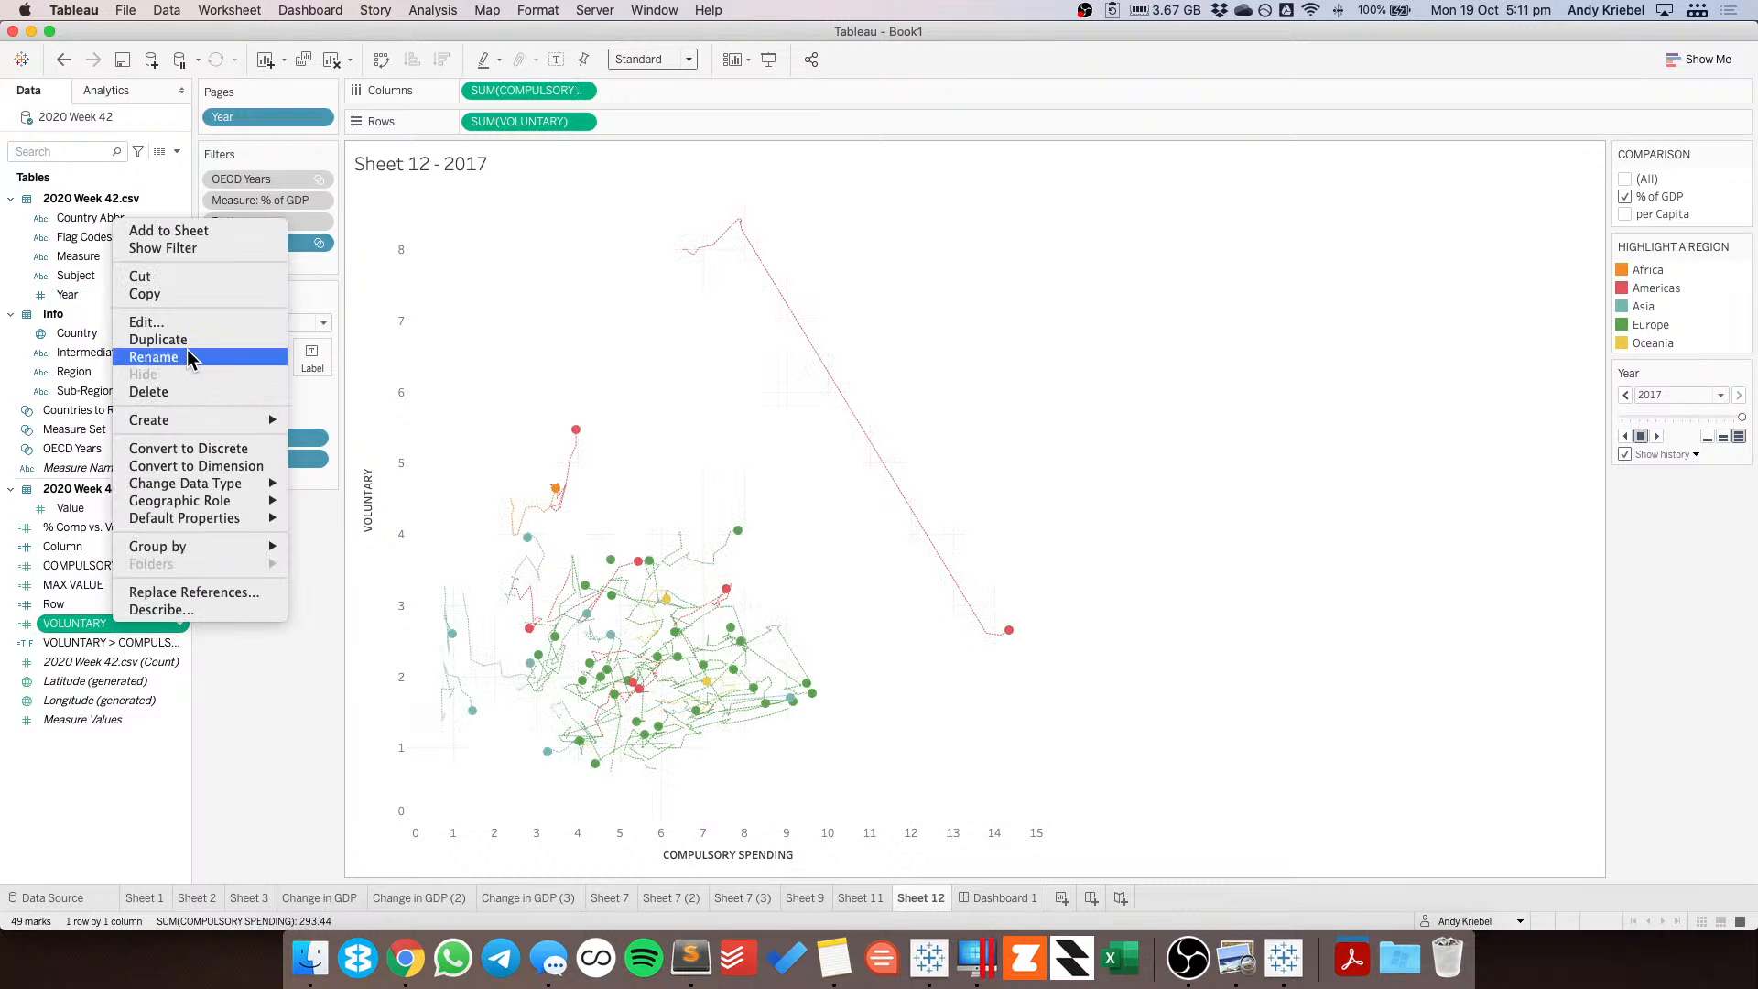
left_click(189, 357)
key("Right")
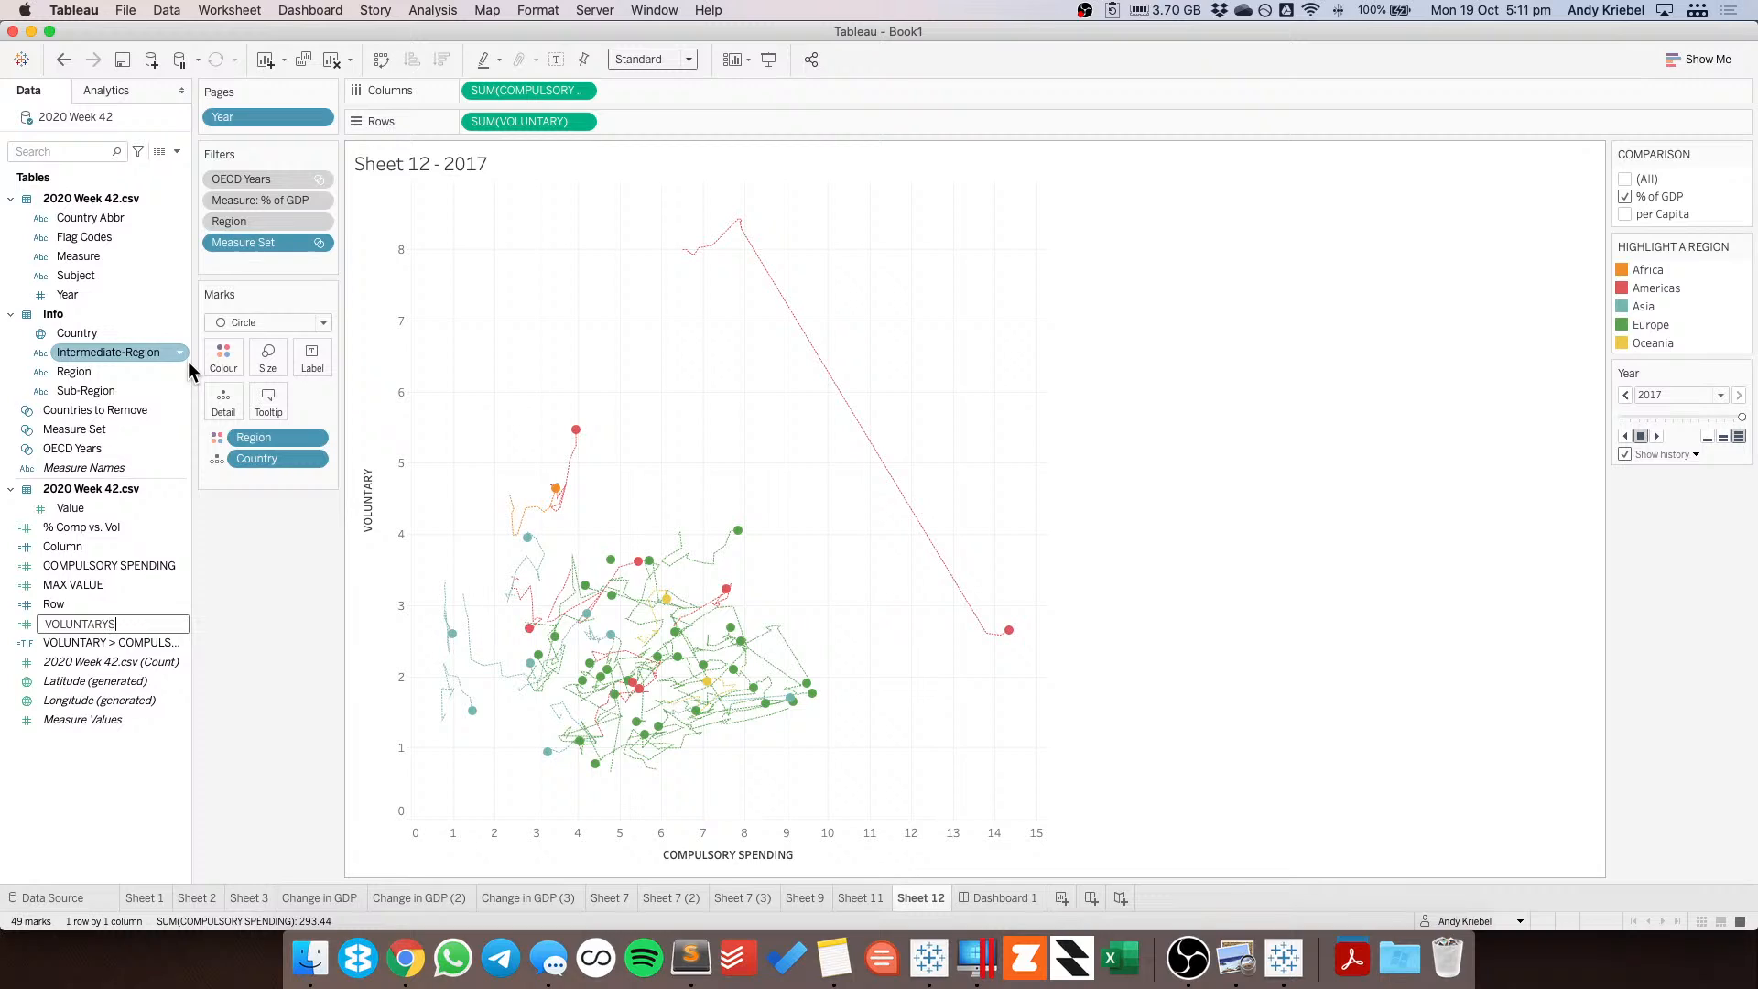
type("SPENDING")
key("Return")
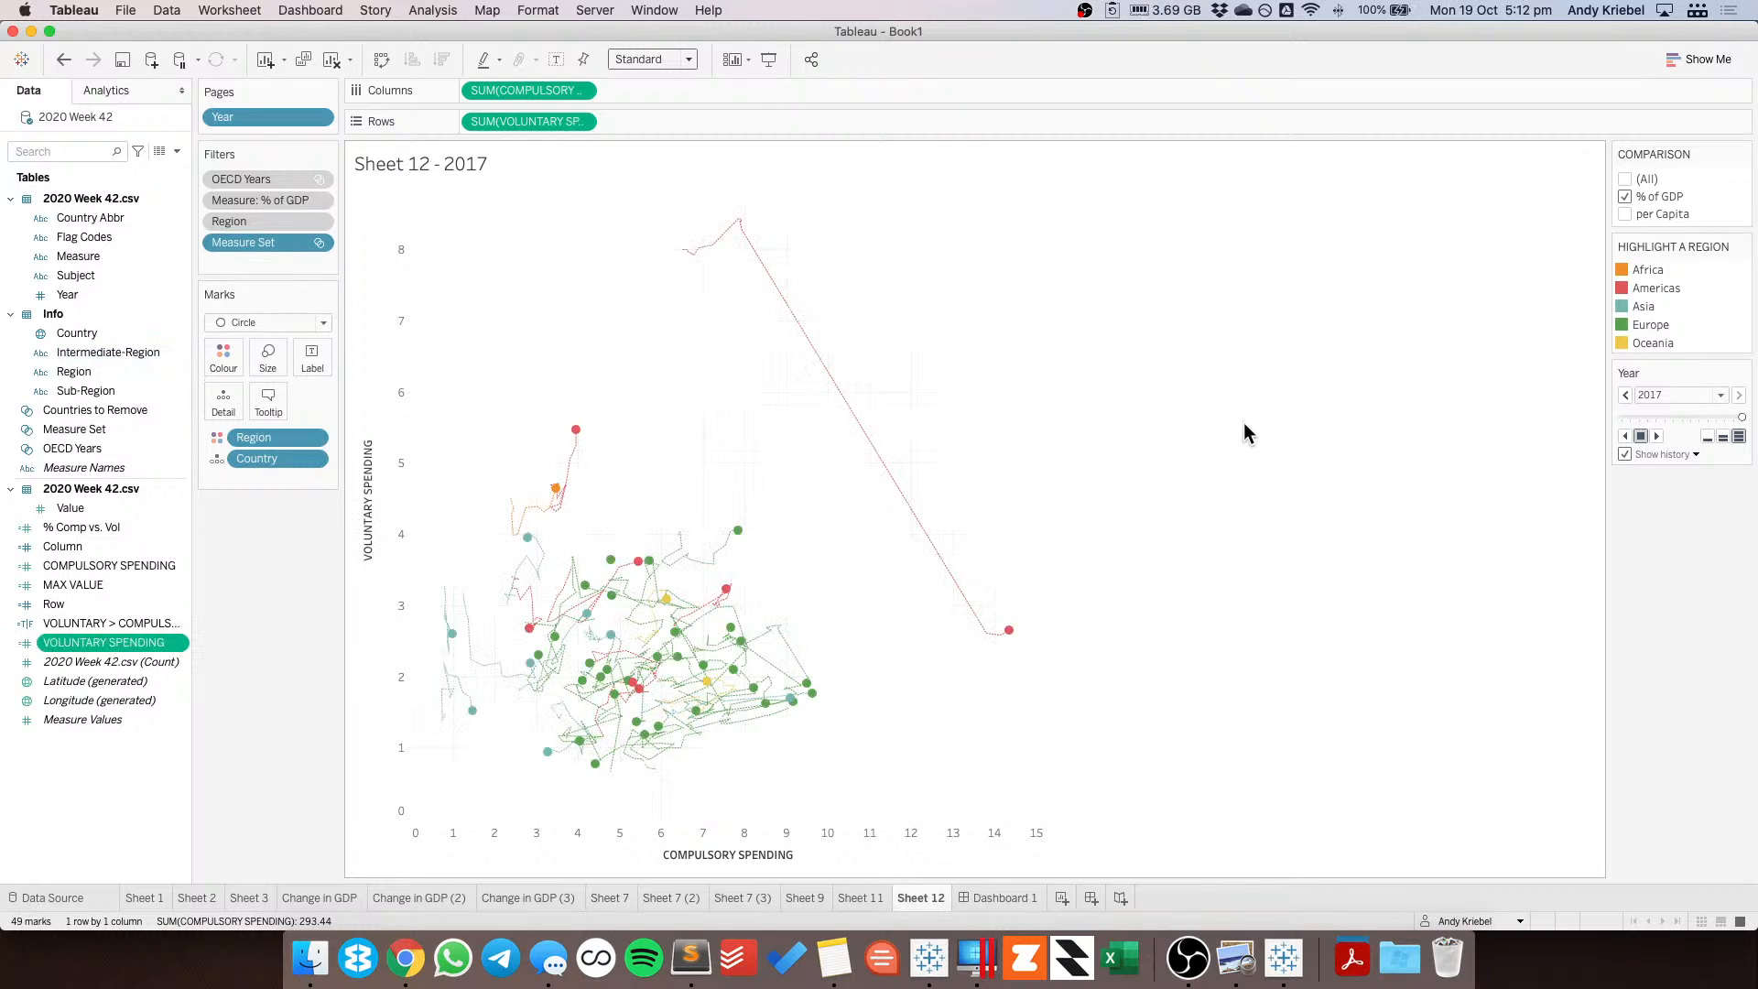
Preview the Bivariate WhBlRdBr, Blues and Greens, Superfishel Stone and Makeover Monday Secondary palettes for the Region colours.
double_click(1710, 339)
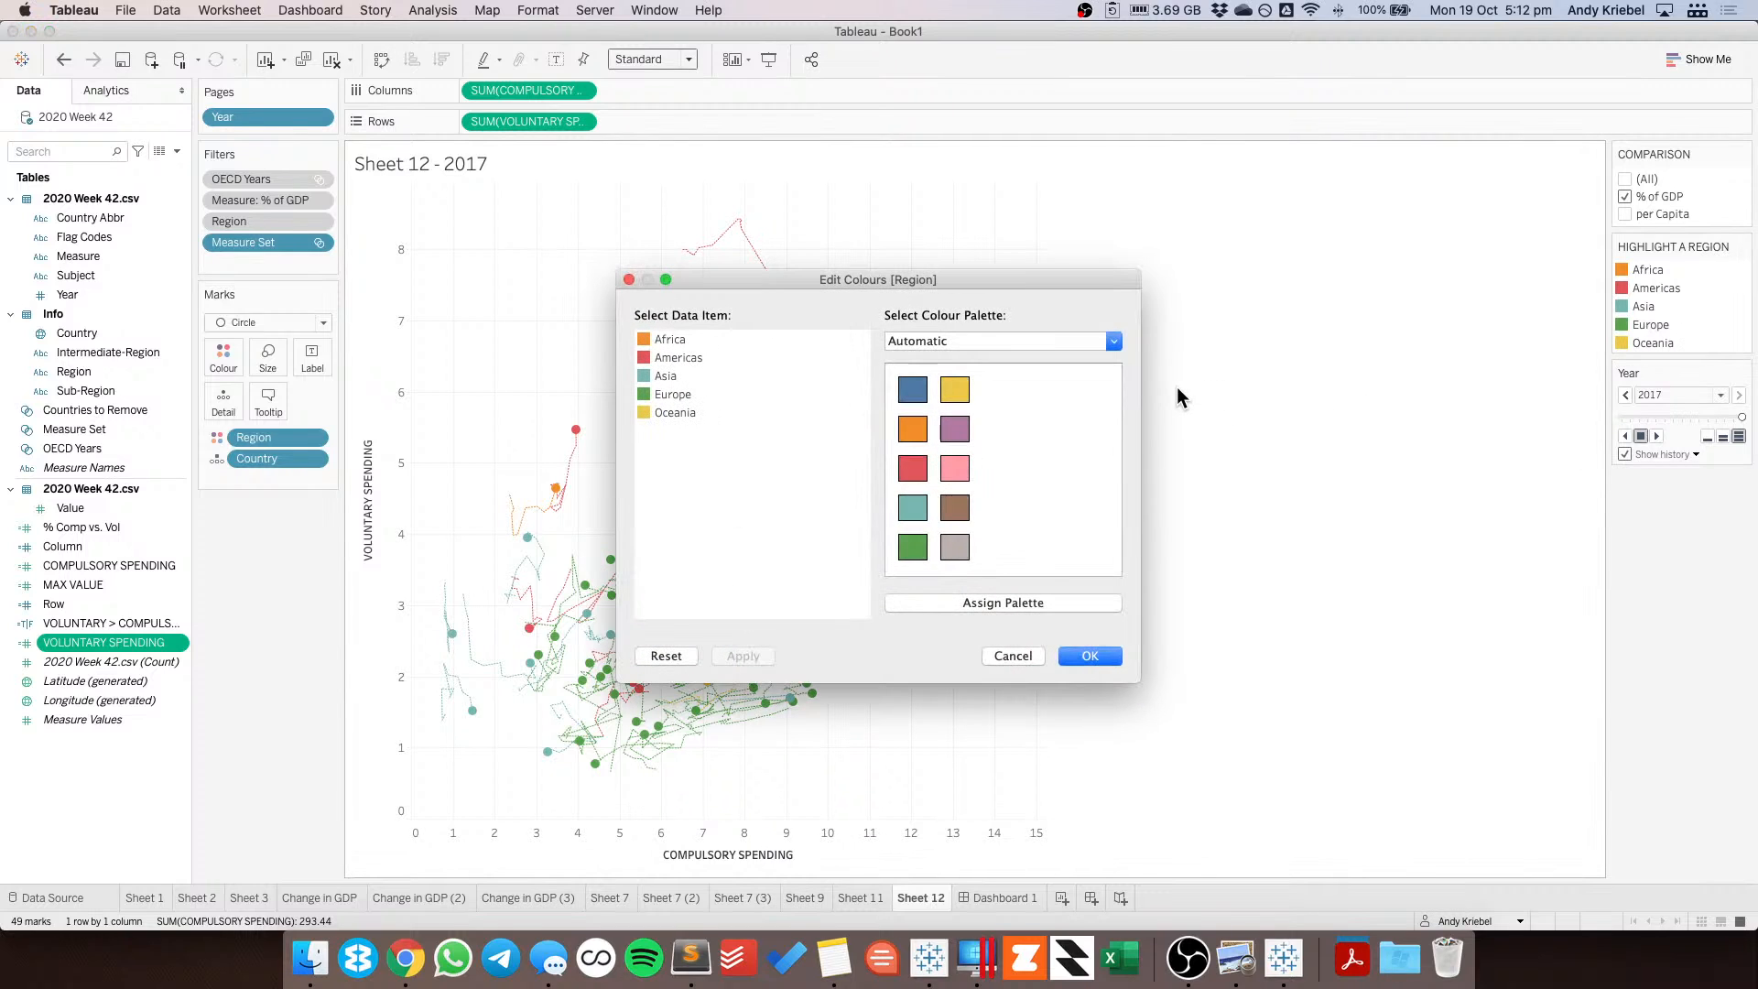
left_click(991, 342)
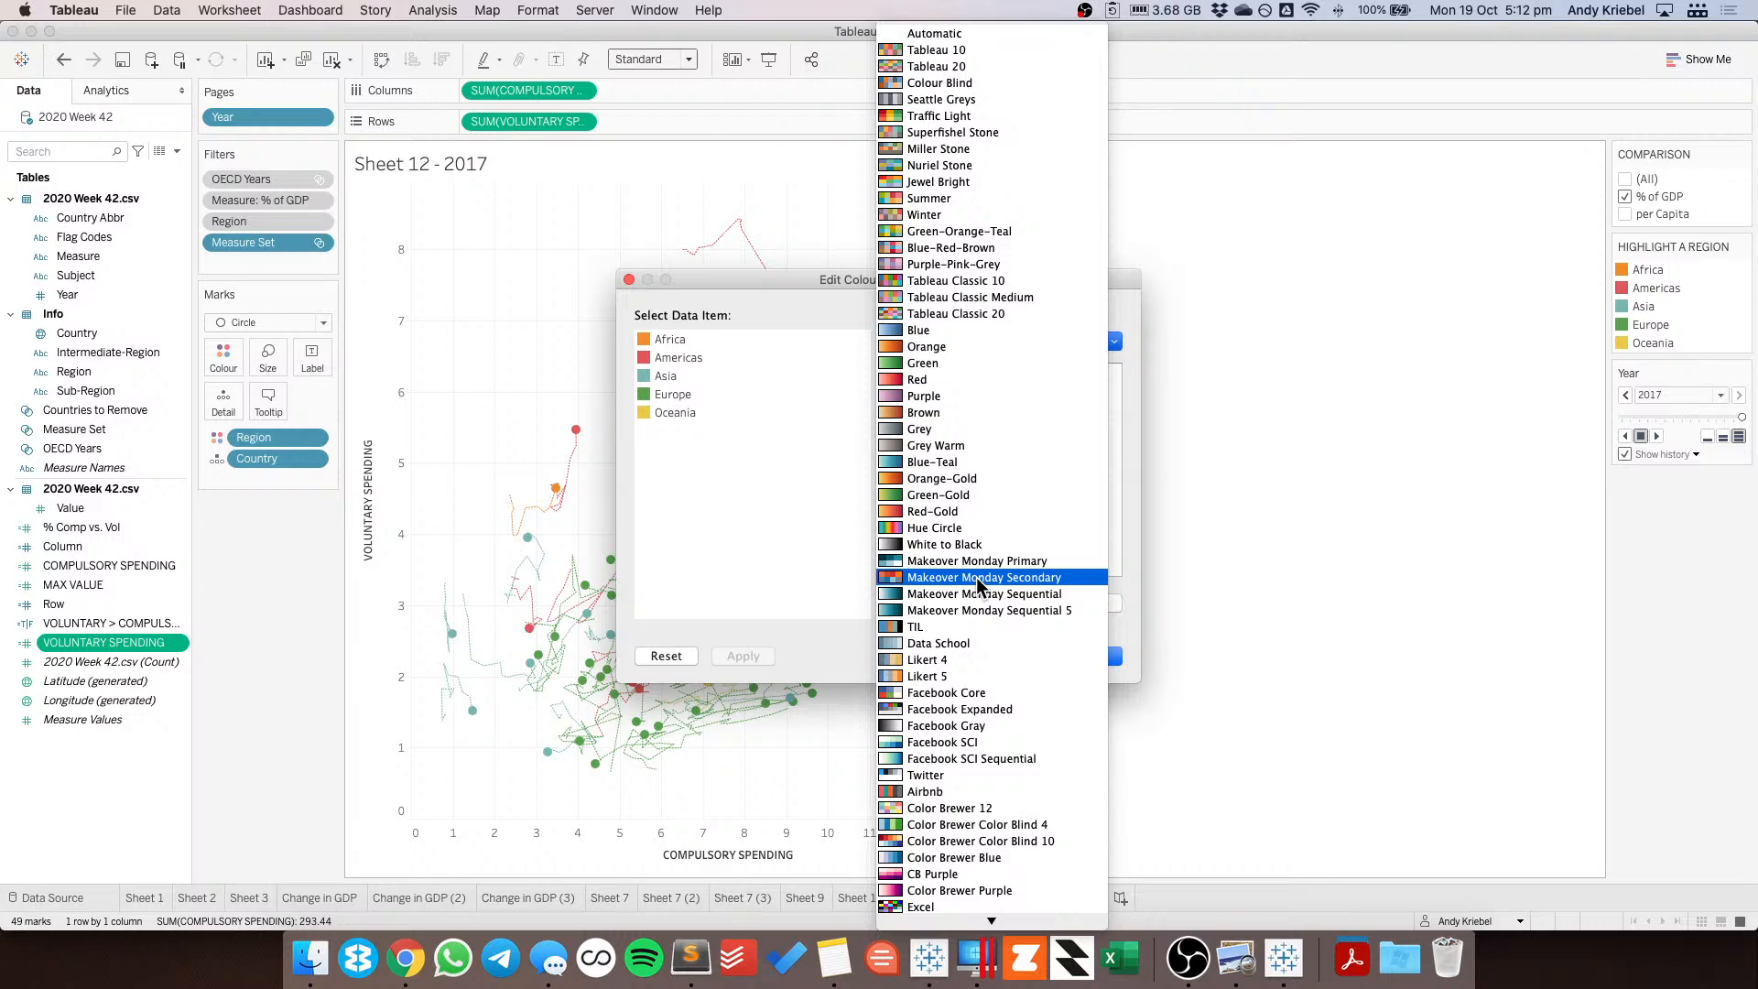
scroll(980, 579, "down", 5)
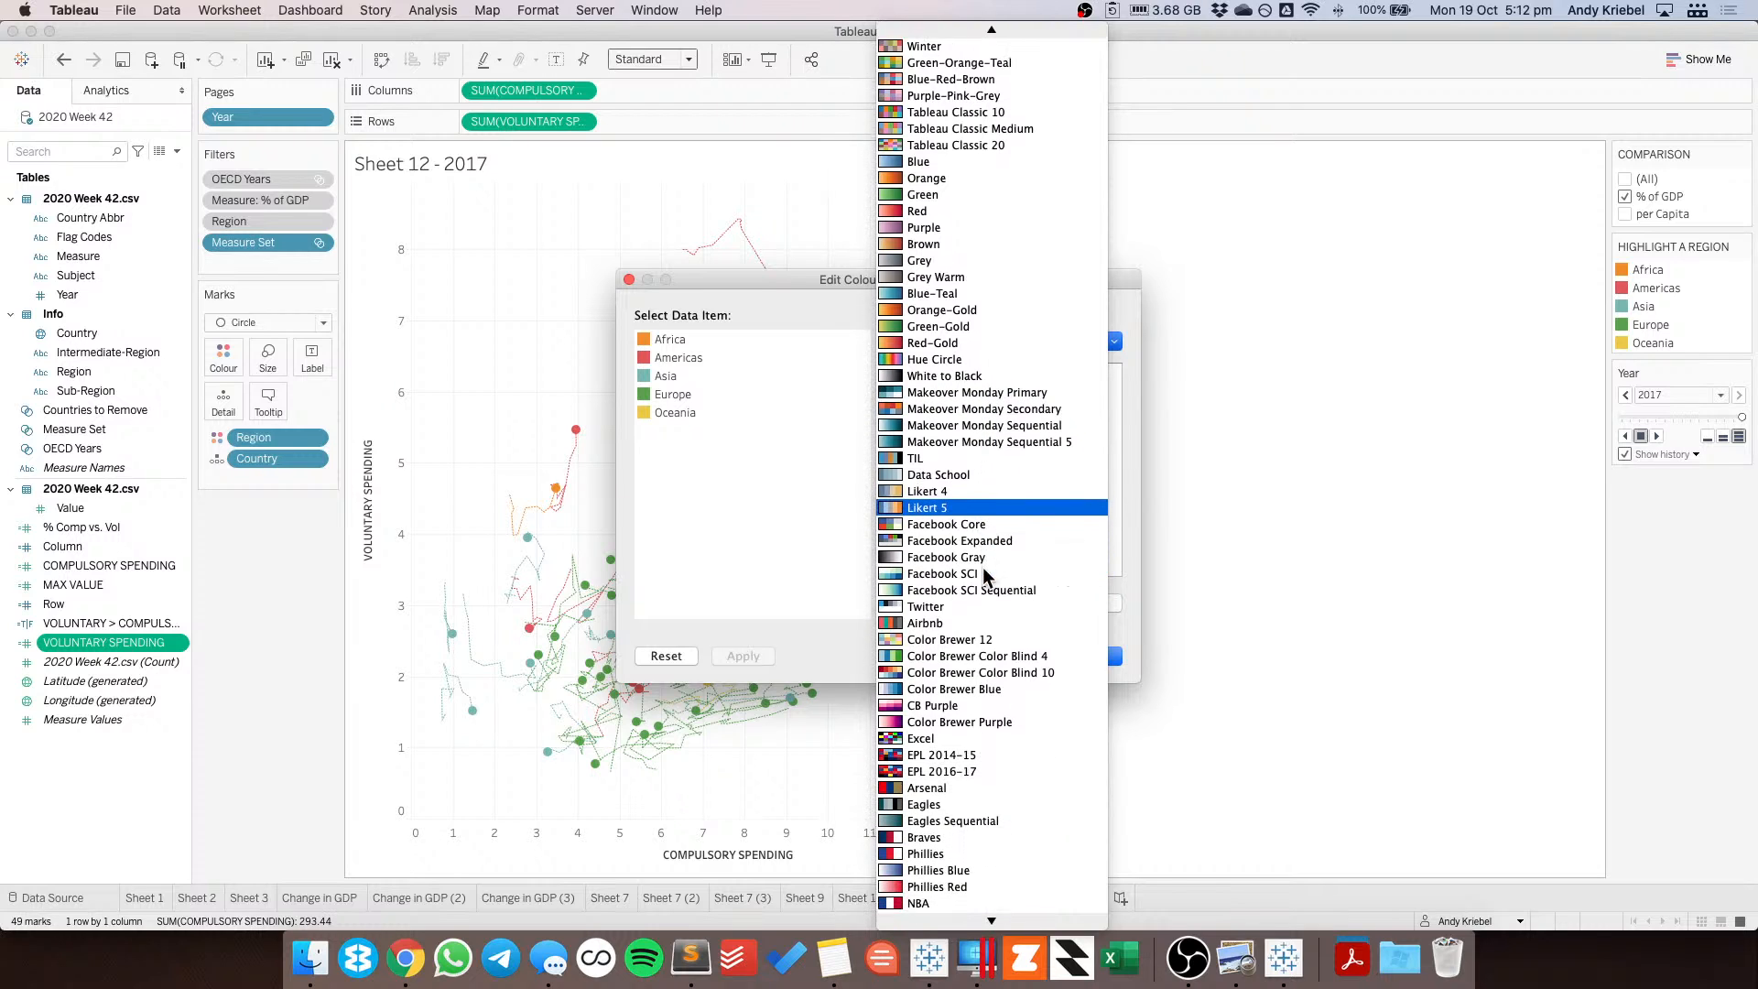
scroll(981, 568, "down", 15)
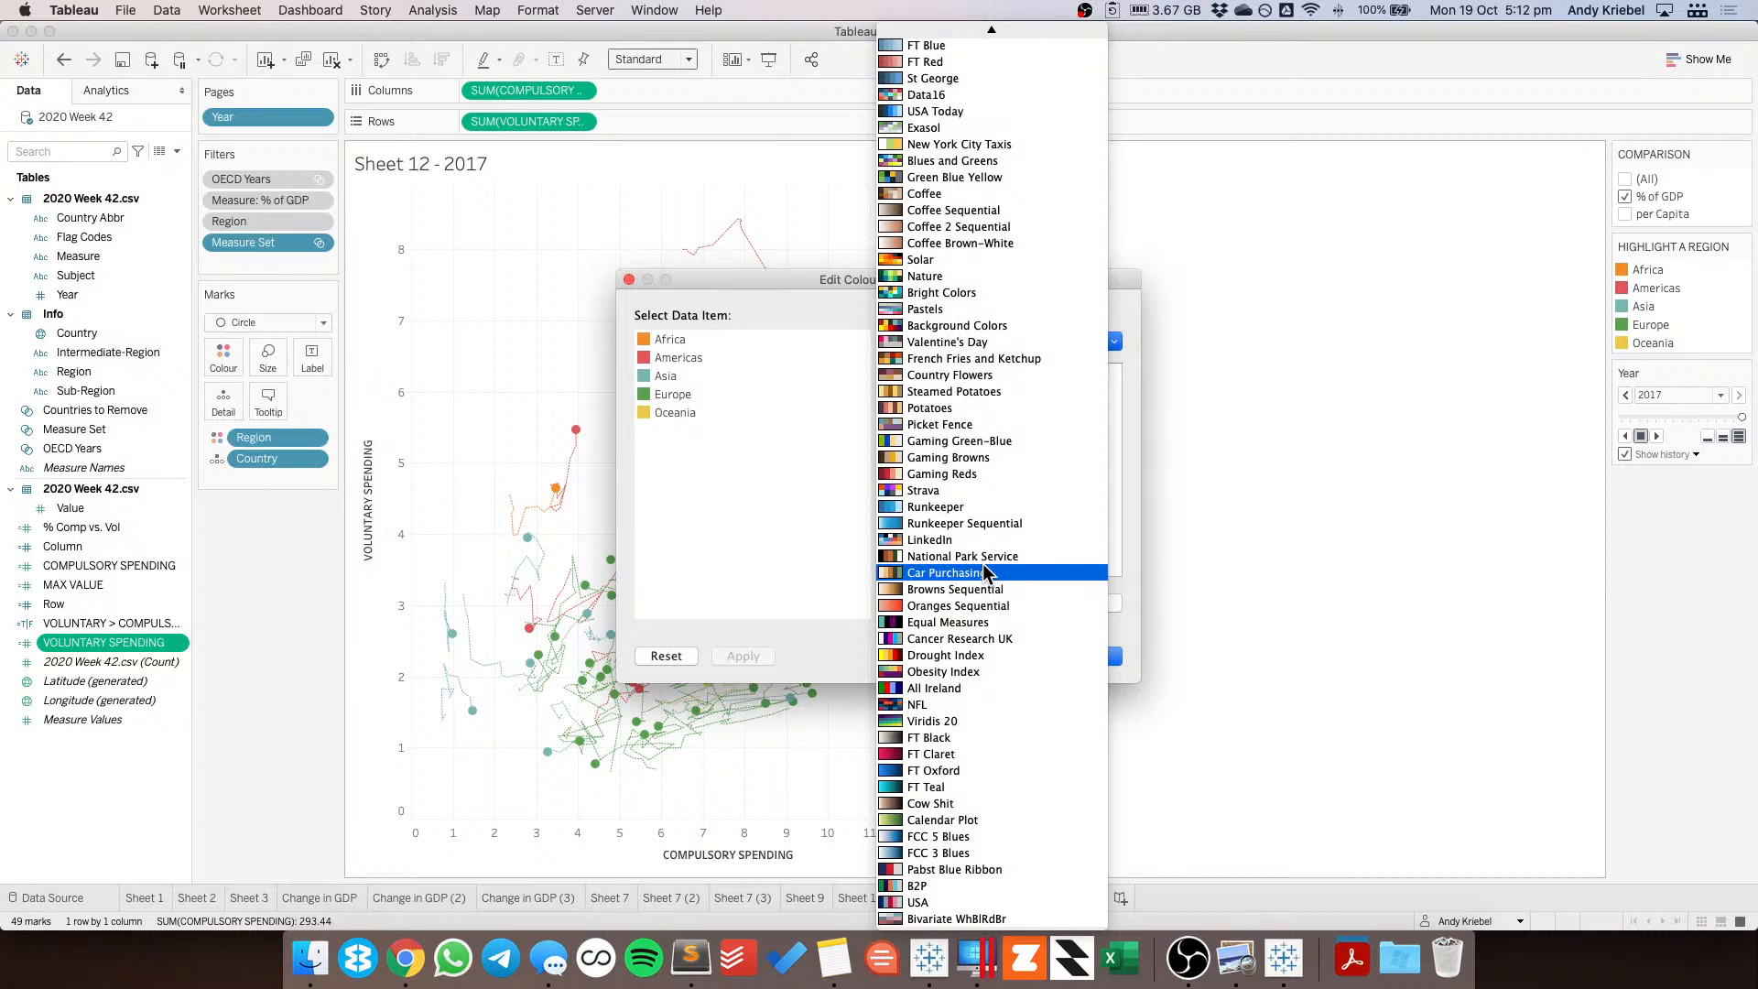
left_click(934, 918)
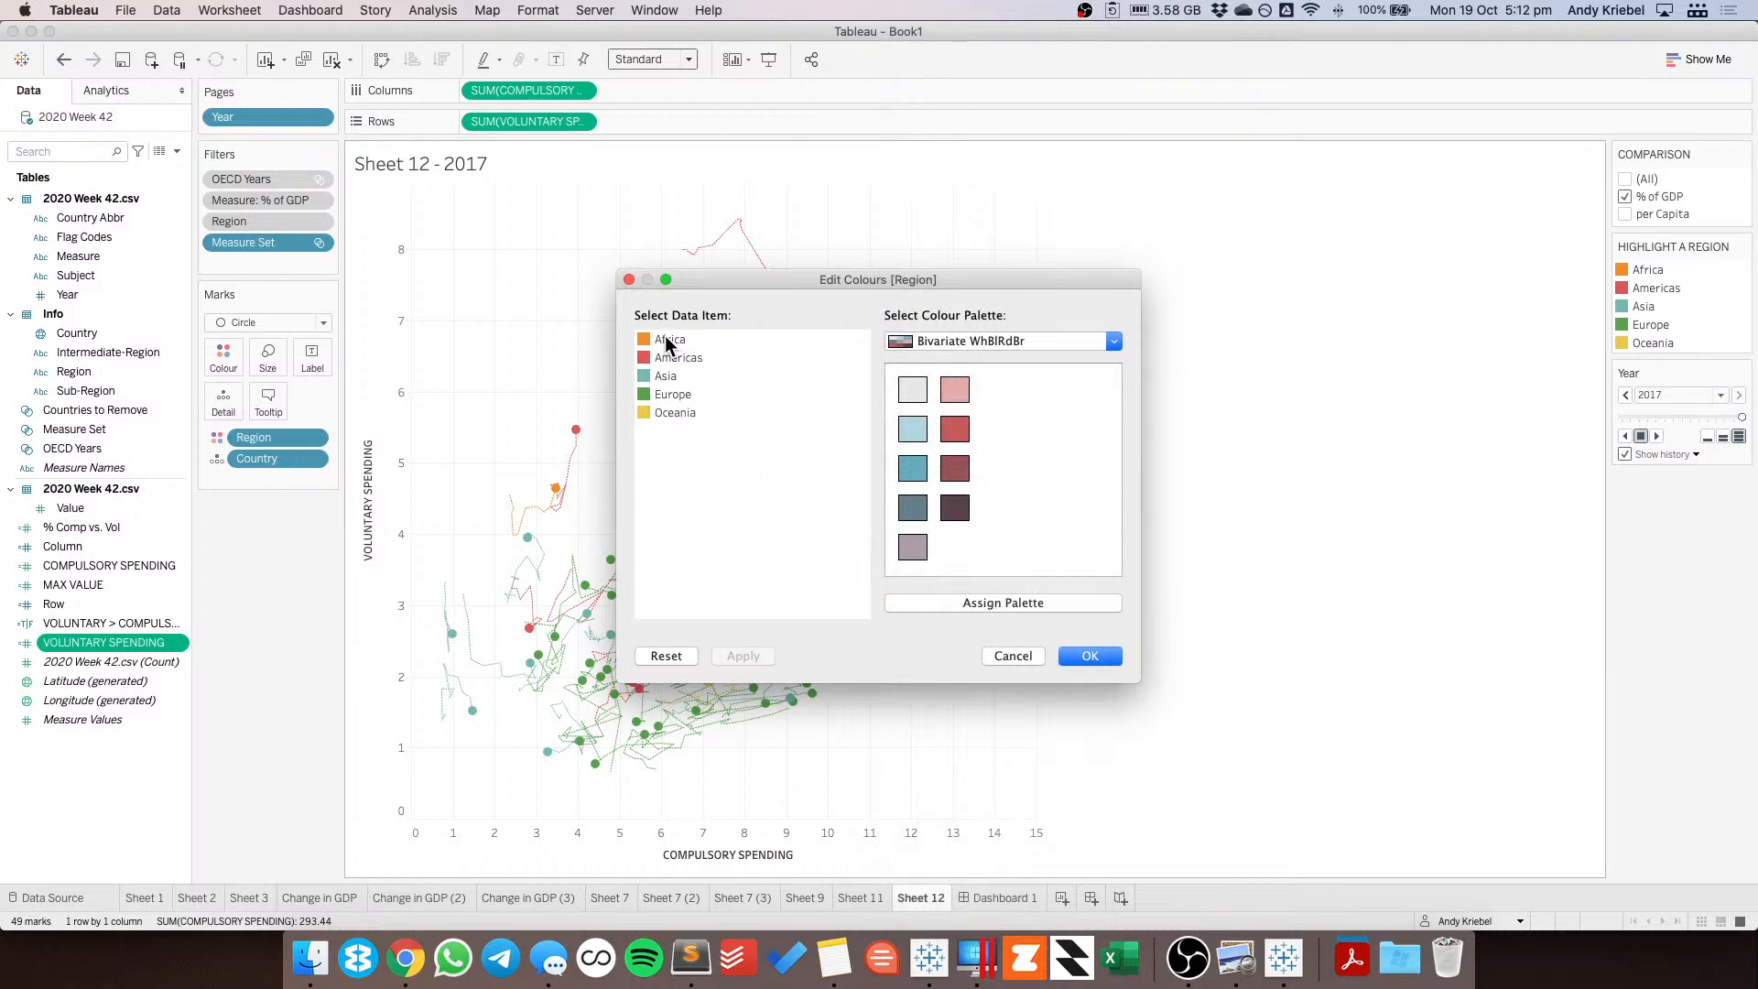
left_click(953, 340)
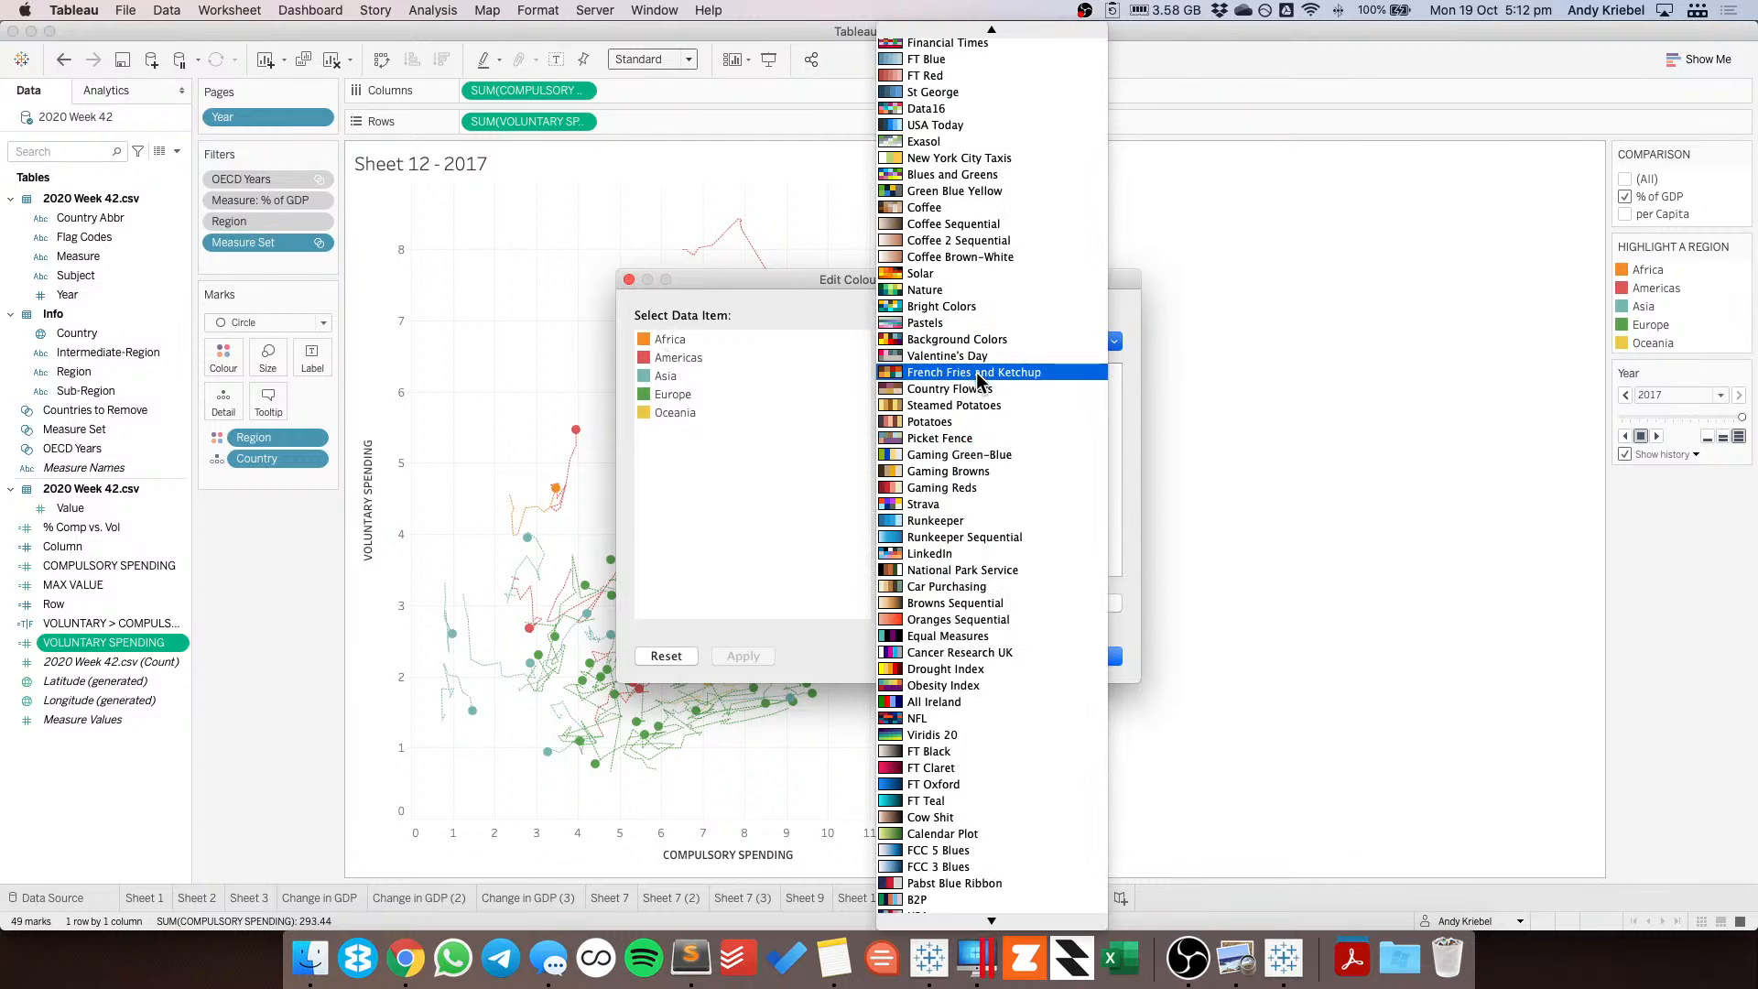
left_click(946, 173)
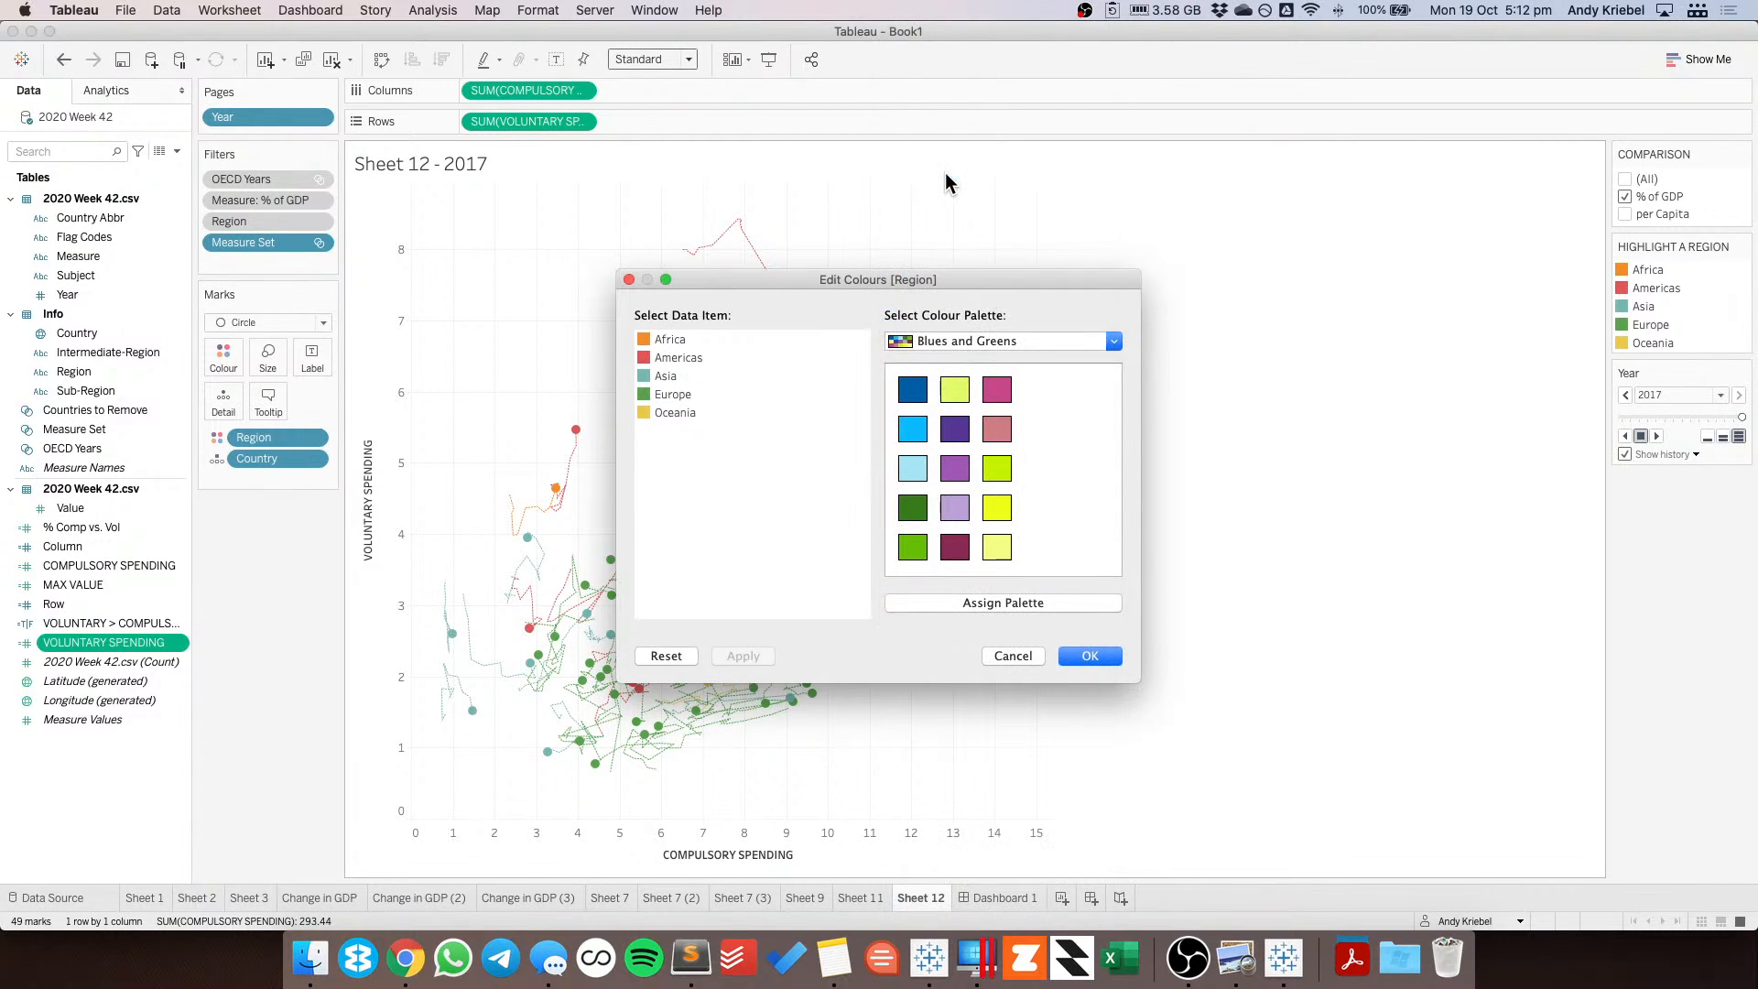
left_click(947, 339)
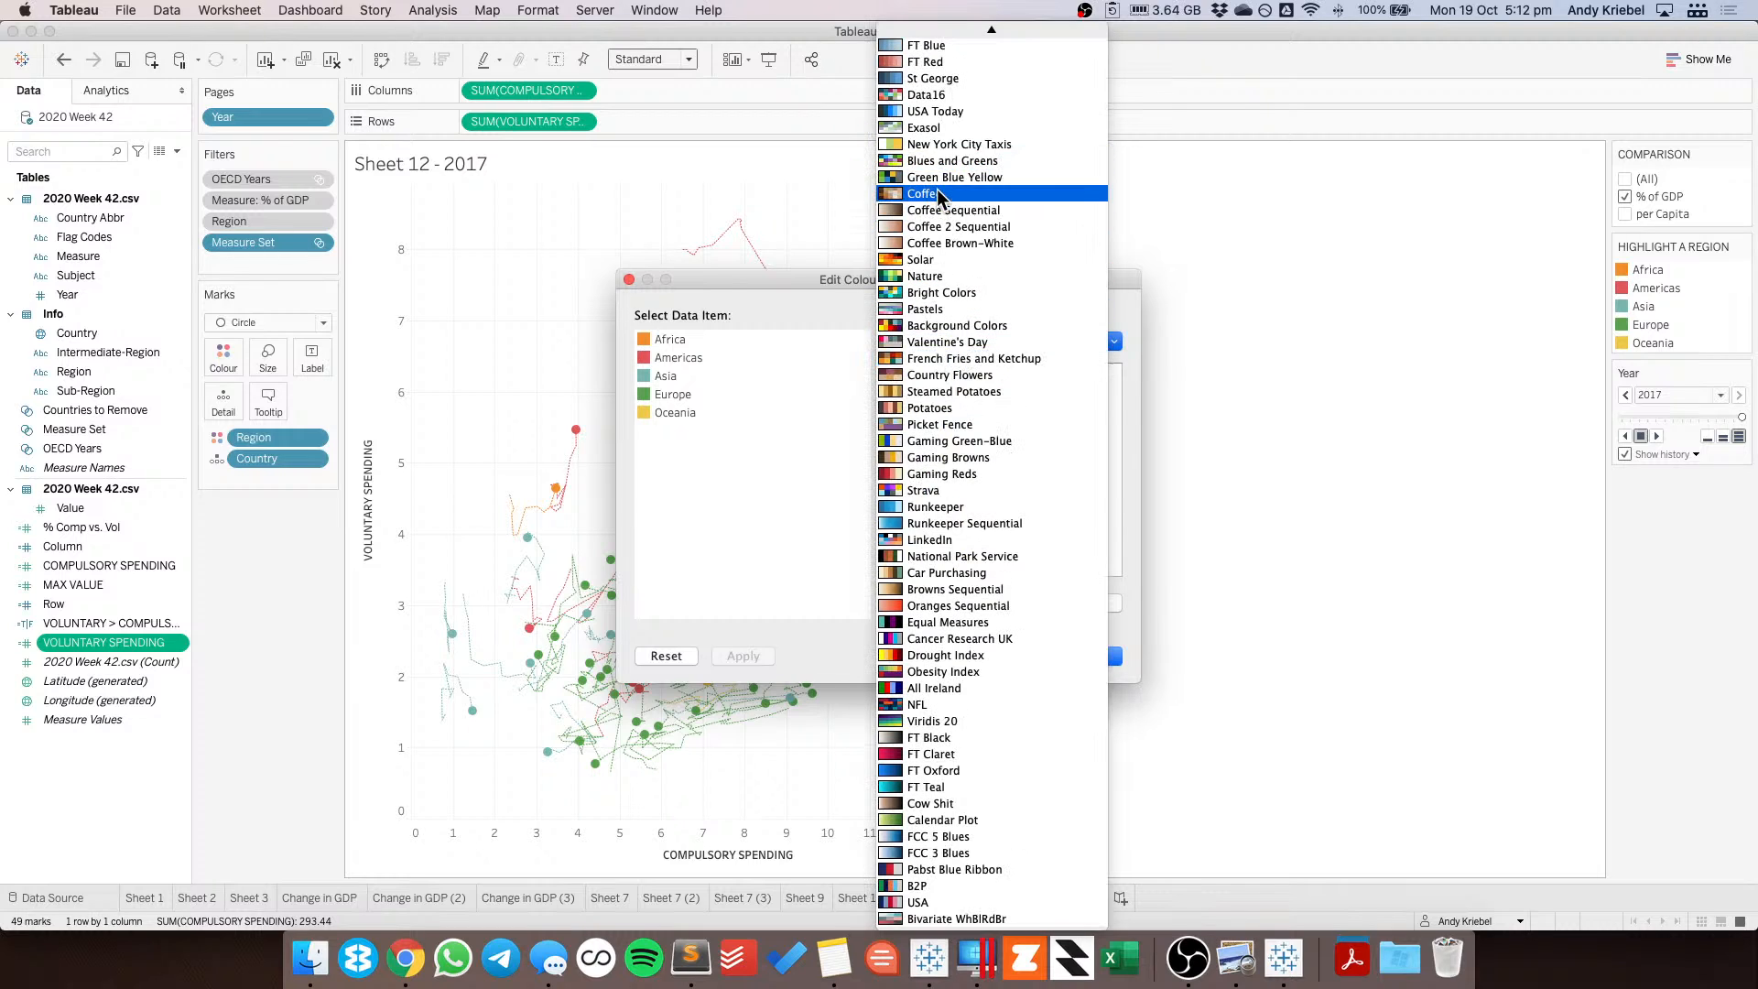
scroll(963, 300, "up", 15)
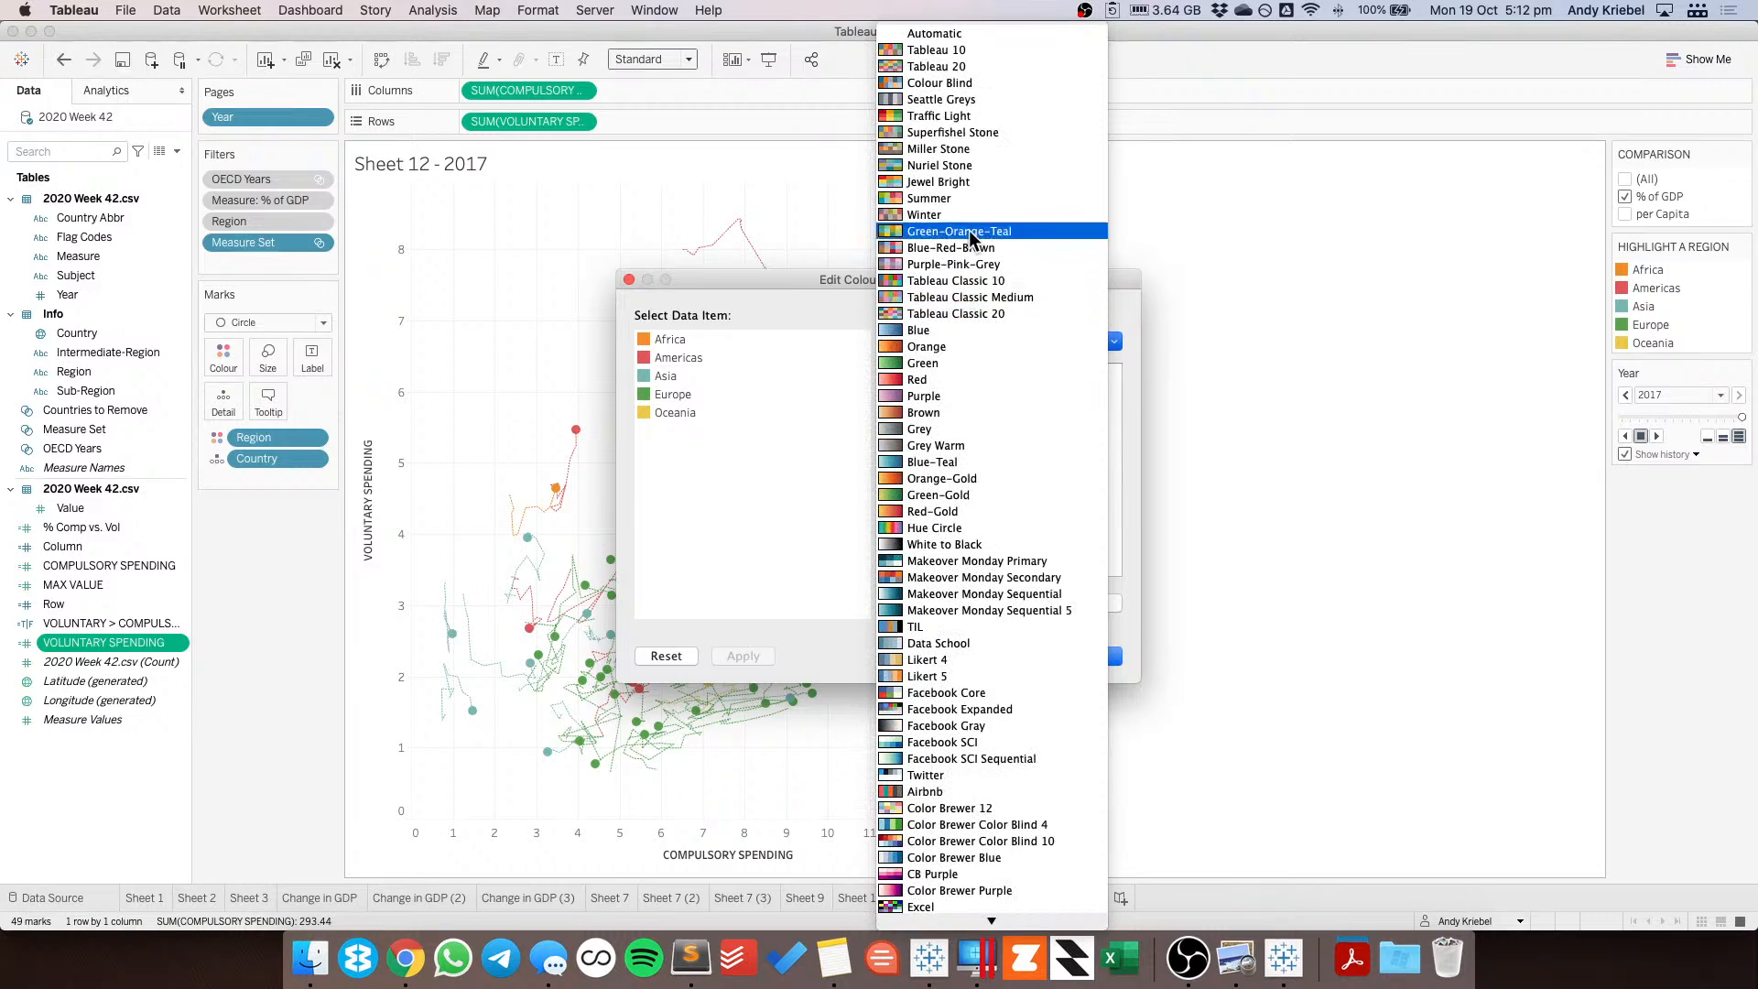
left_click(959, 134)
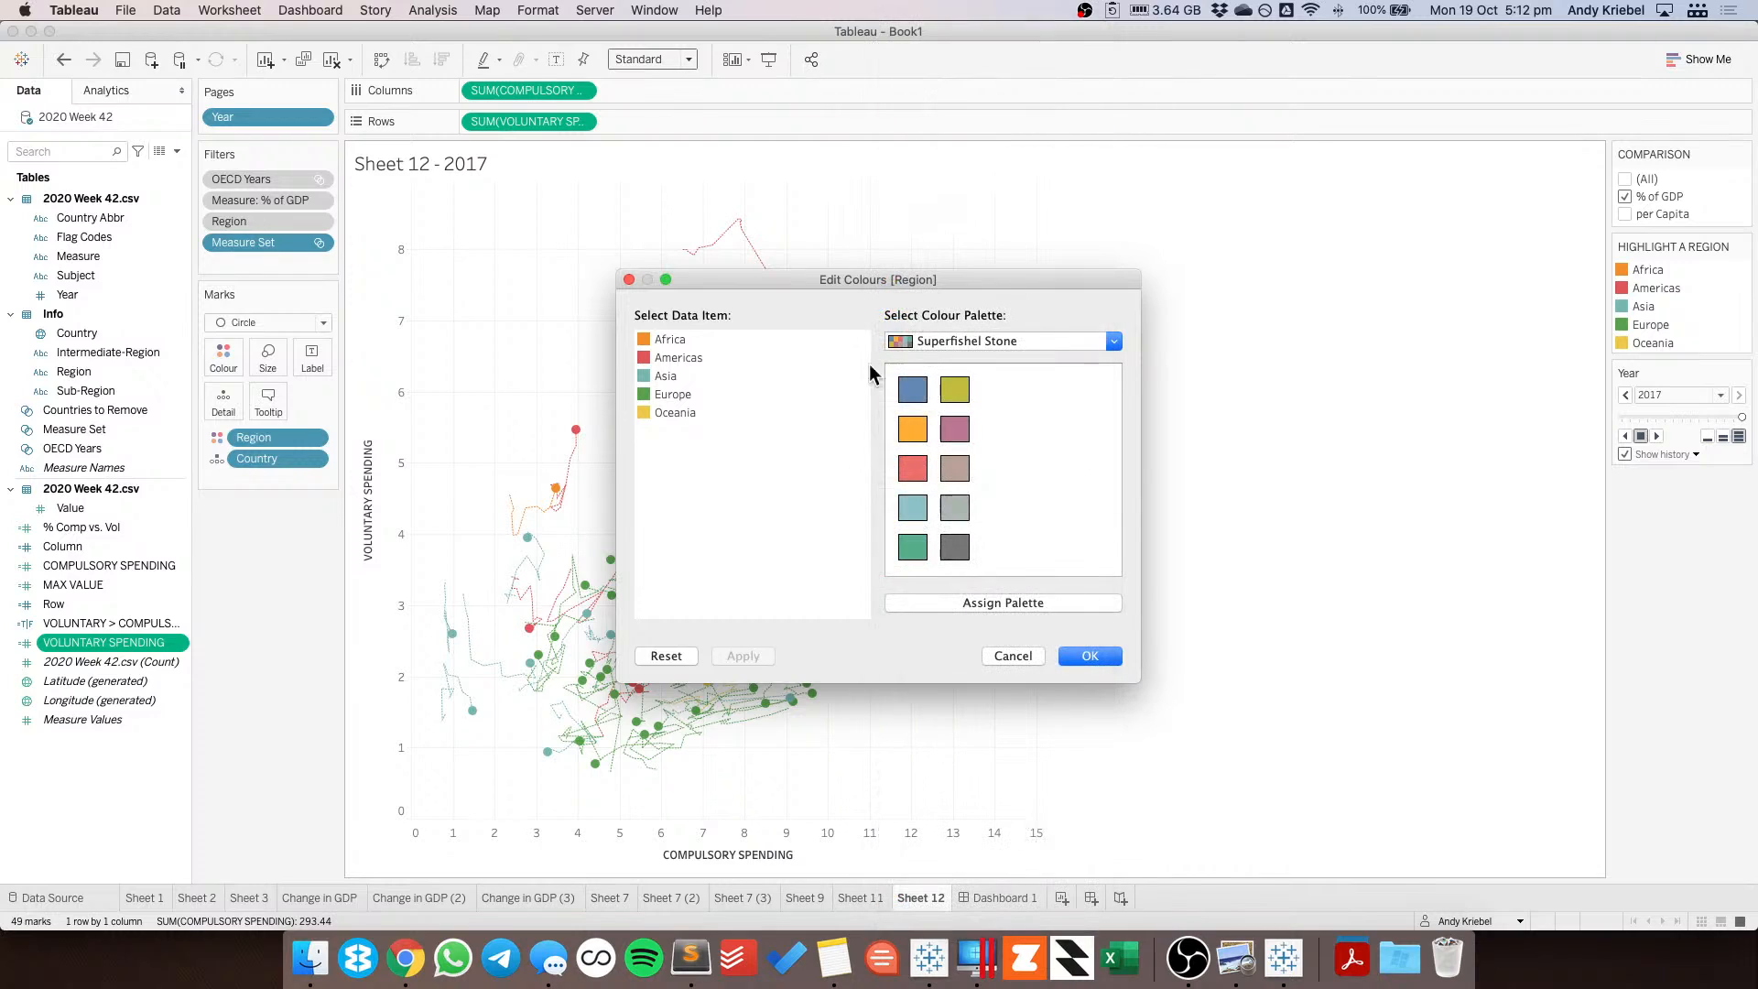
left_click(669, 339)
left_click(935, 343)
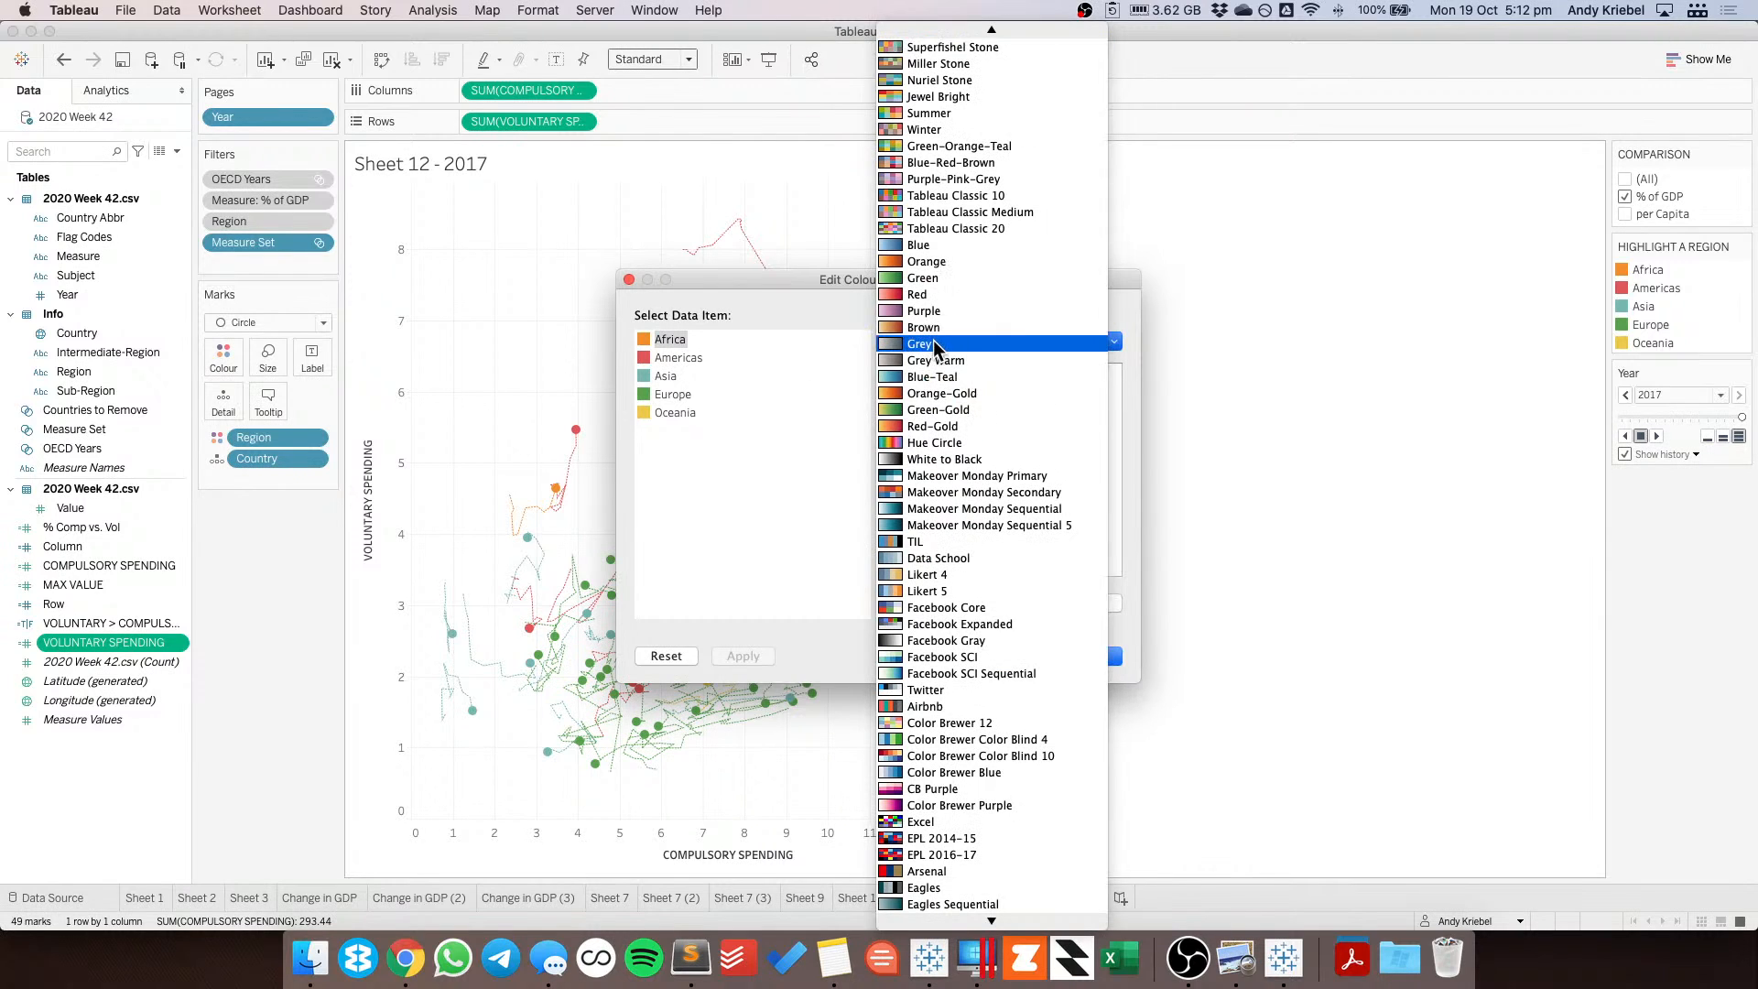
left_click(938, 493)
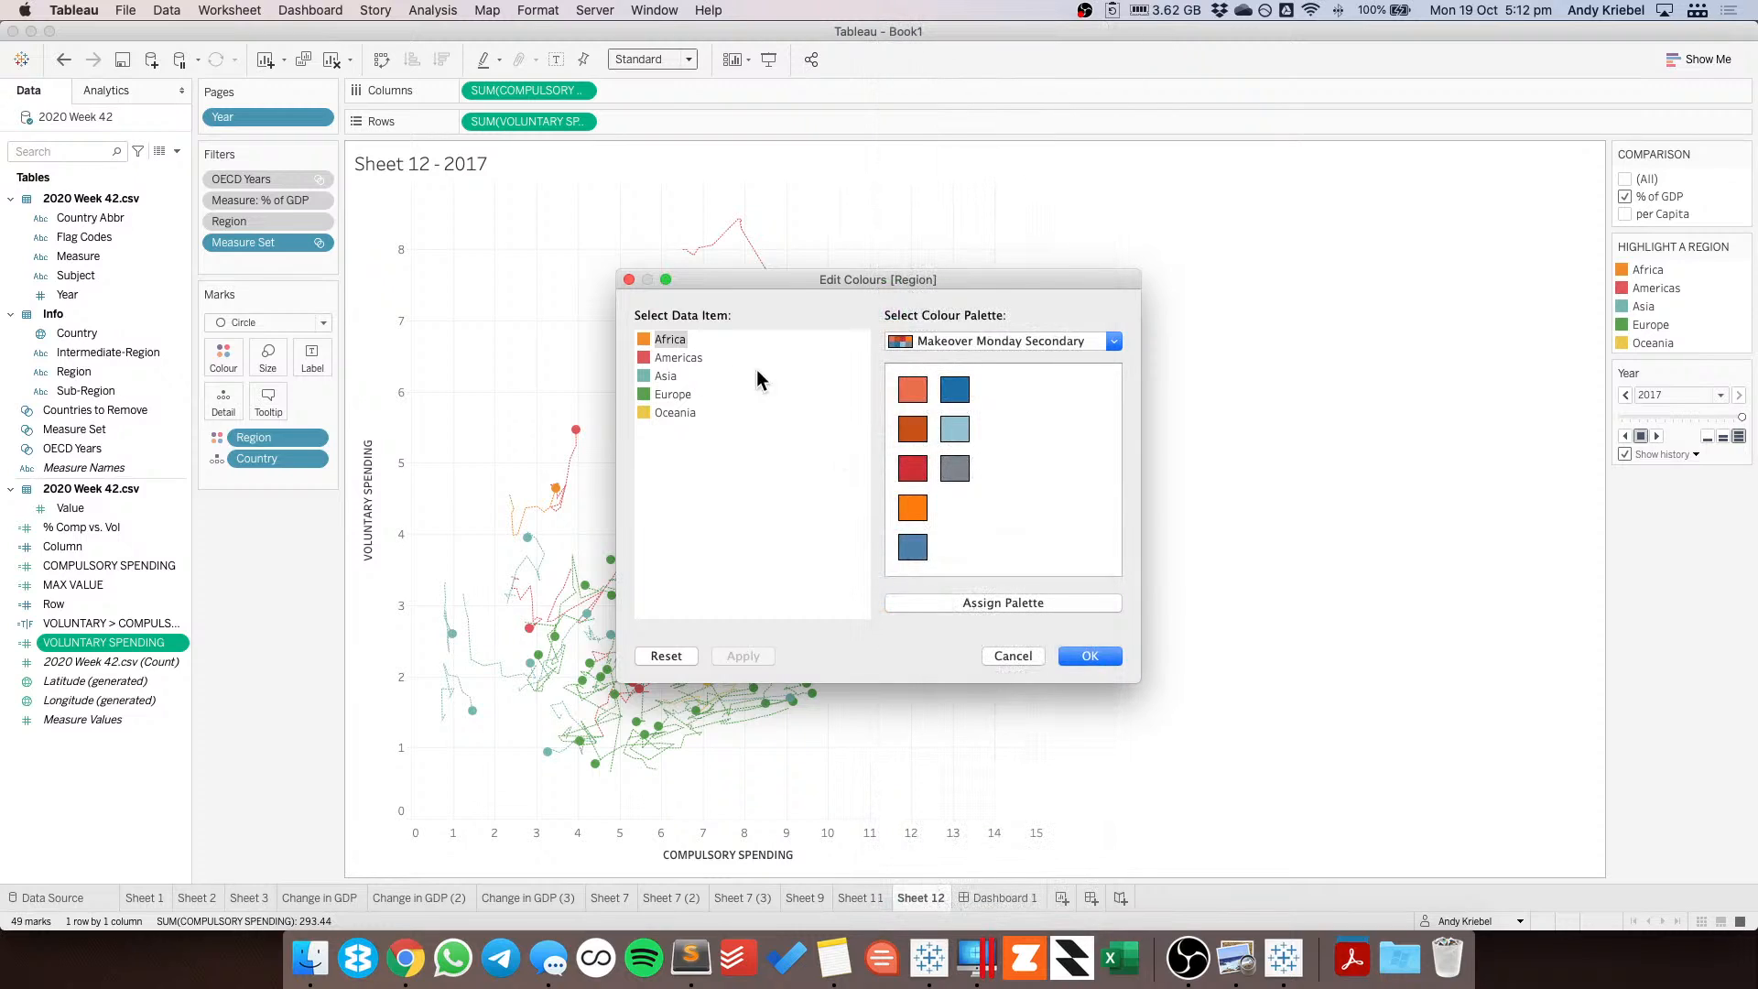
left_click(952, 344)
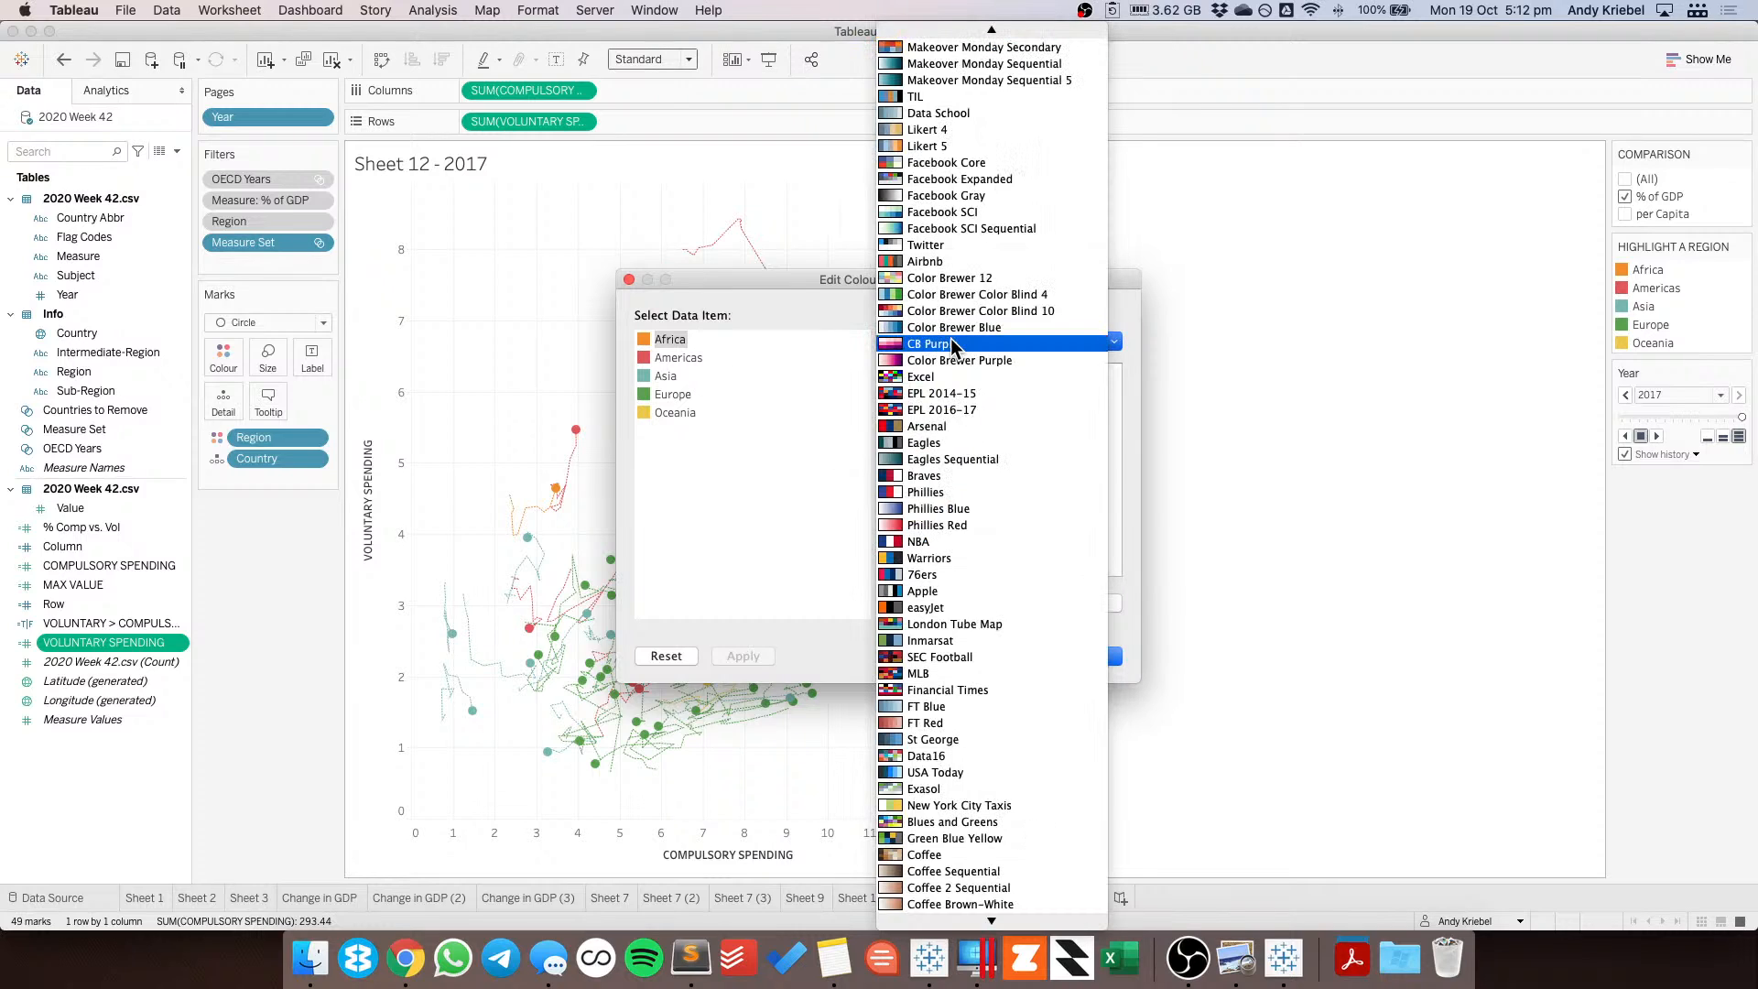
left_click(765, 428)
Colour Americas with the darkest teal and Europe with the medium light teal of the Makeover Monday Primary palette.
left_click(1000, 340)
scroll(990, 169, "up", 1)
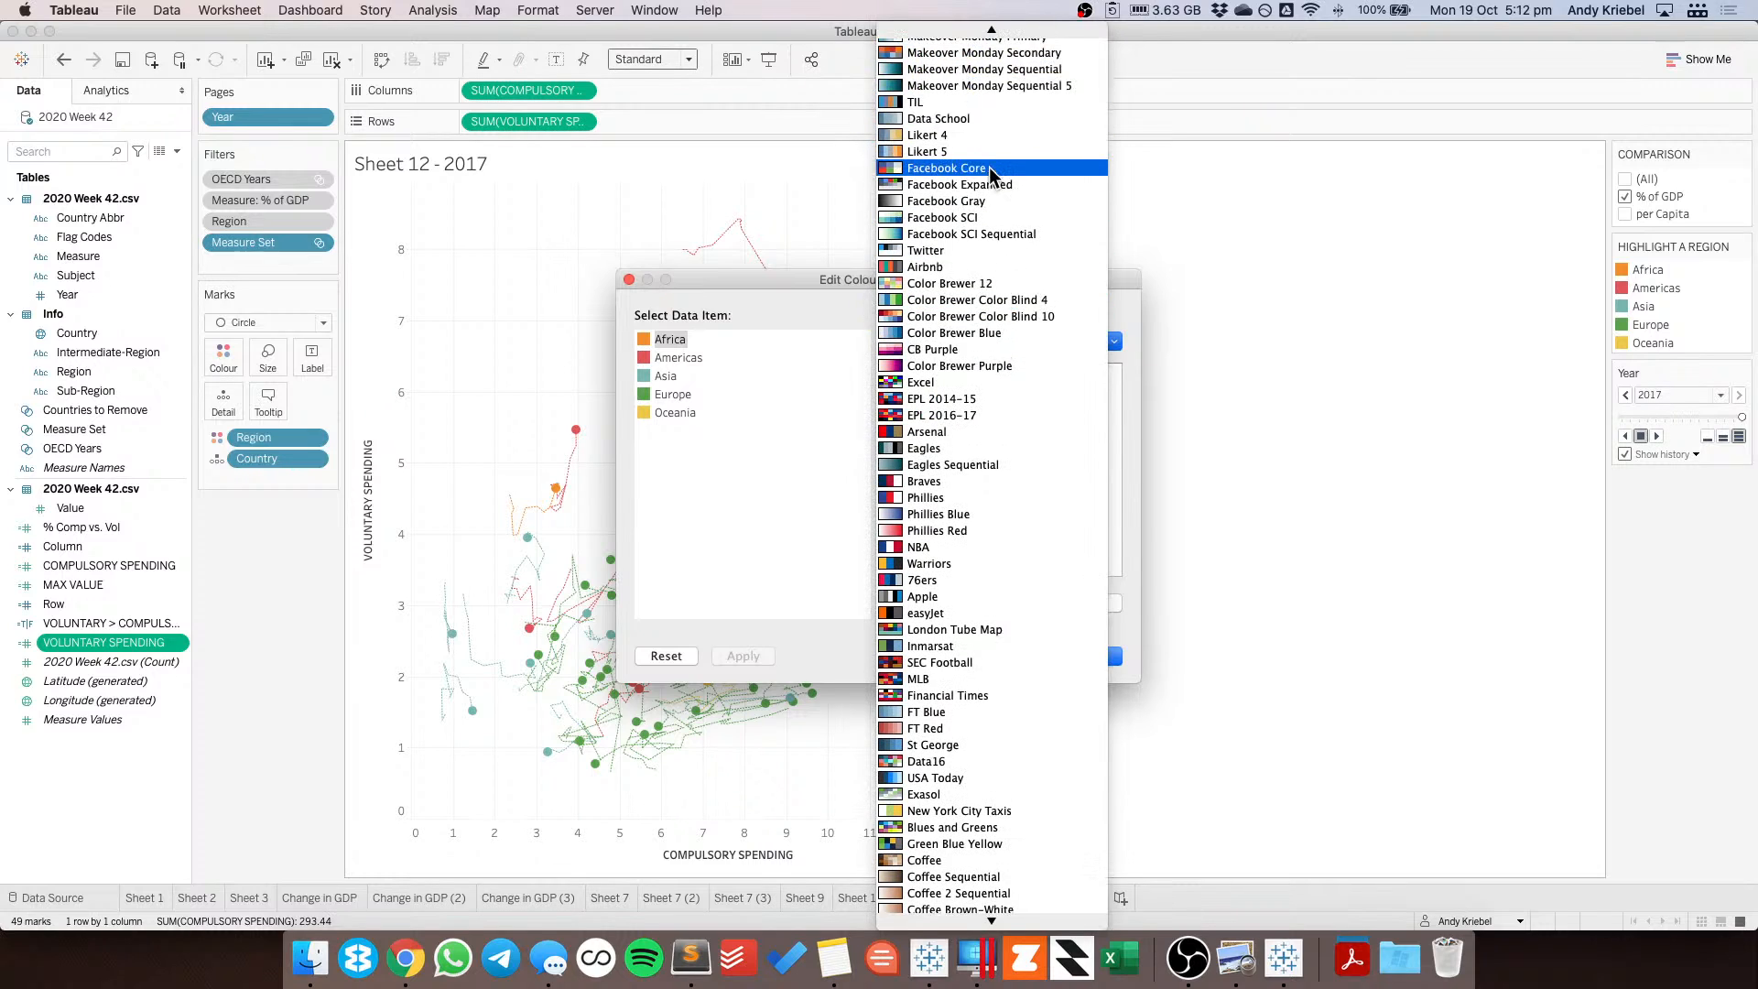
scroll(990, 174, "up", 3)
left_click(986, 165)
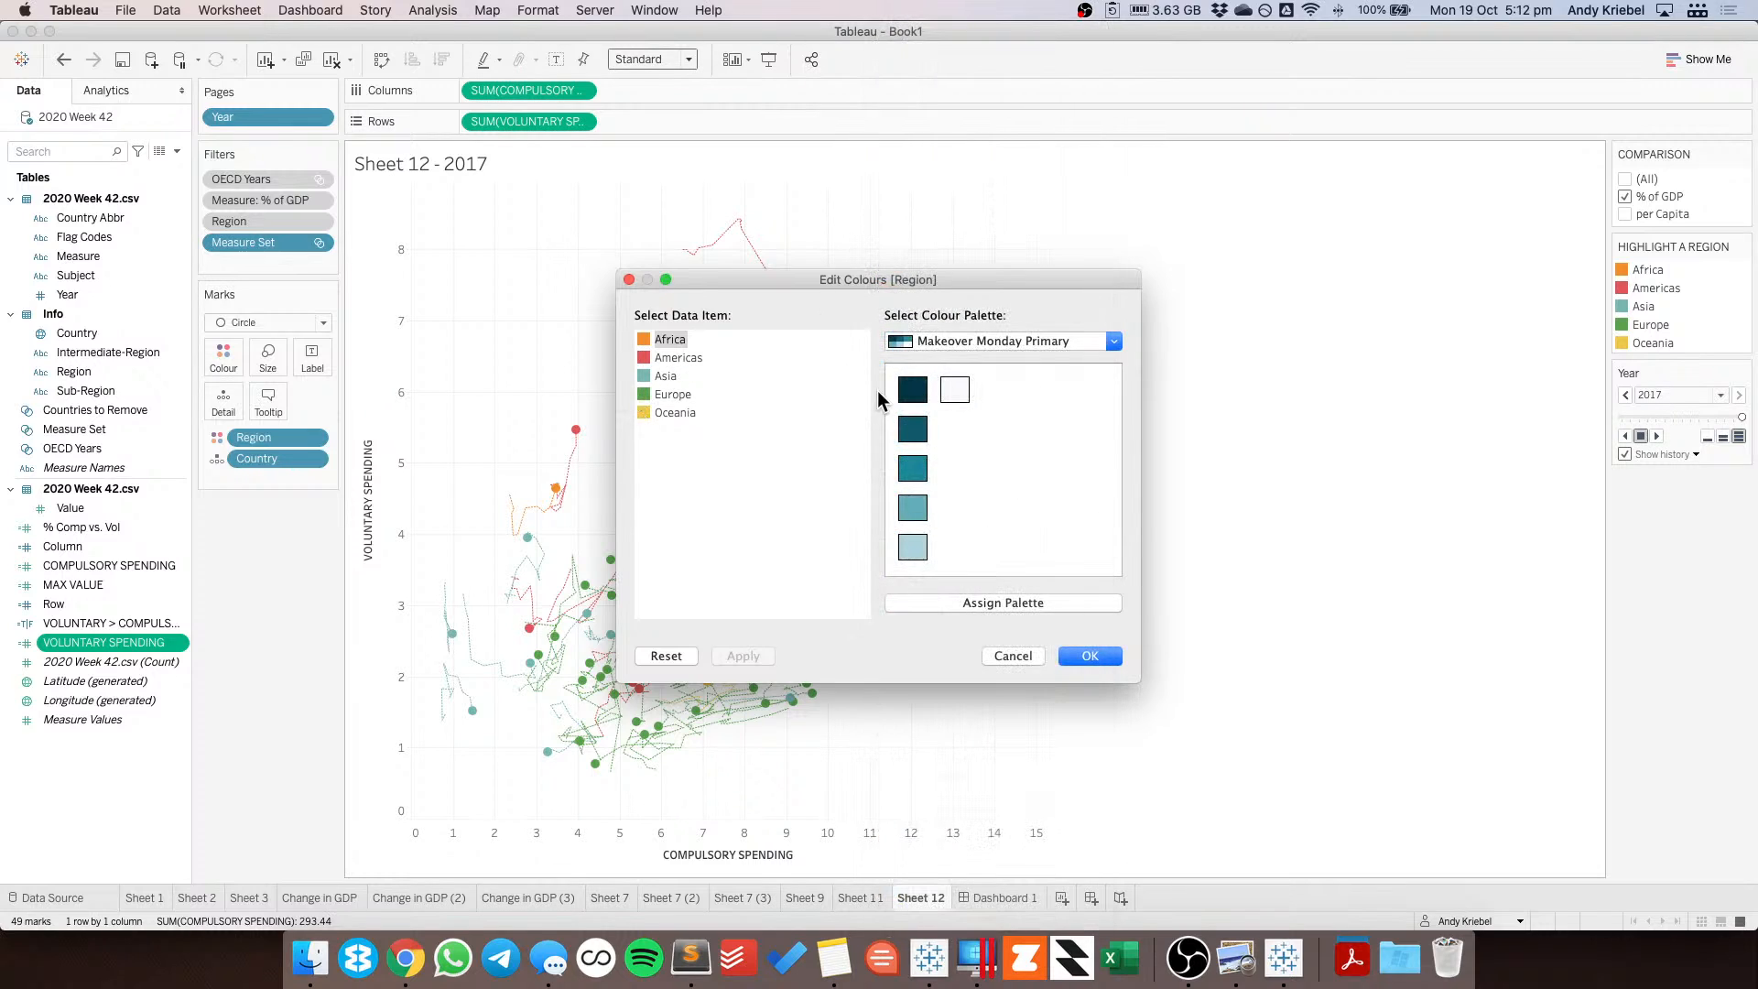
left_click(677, 357)
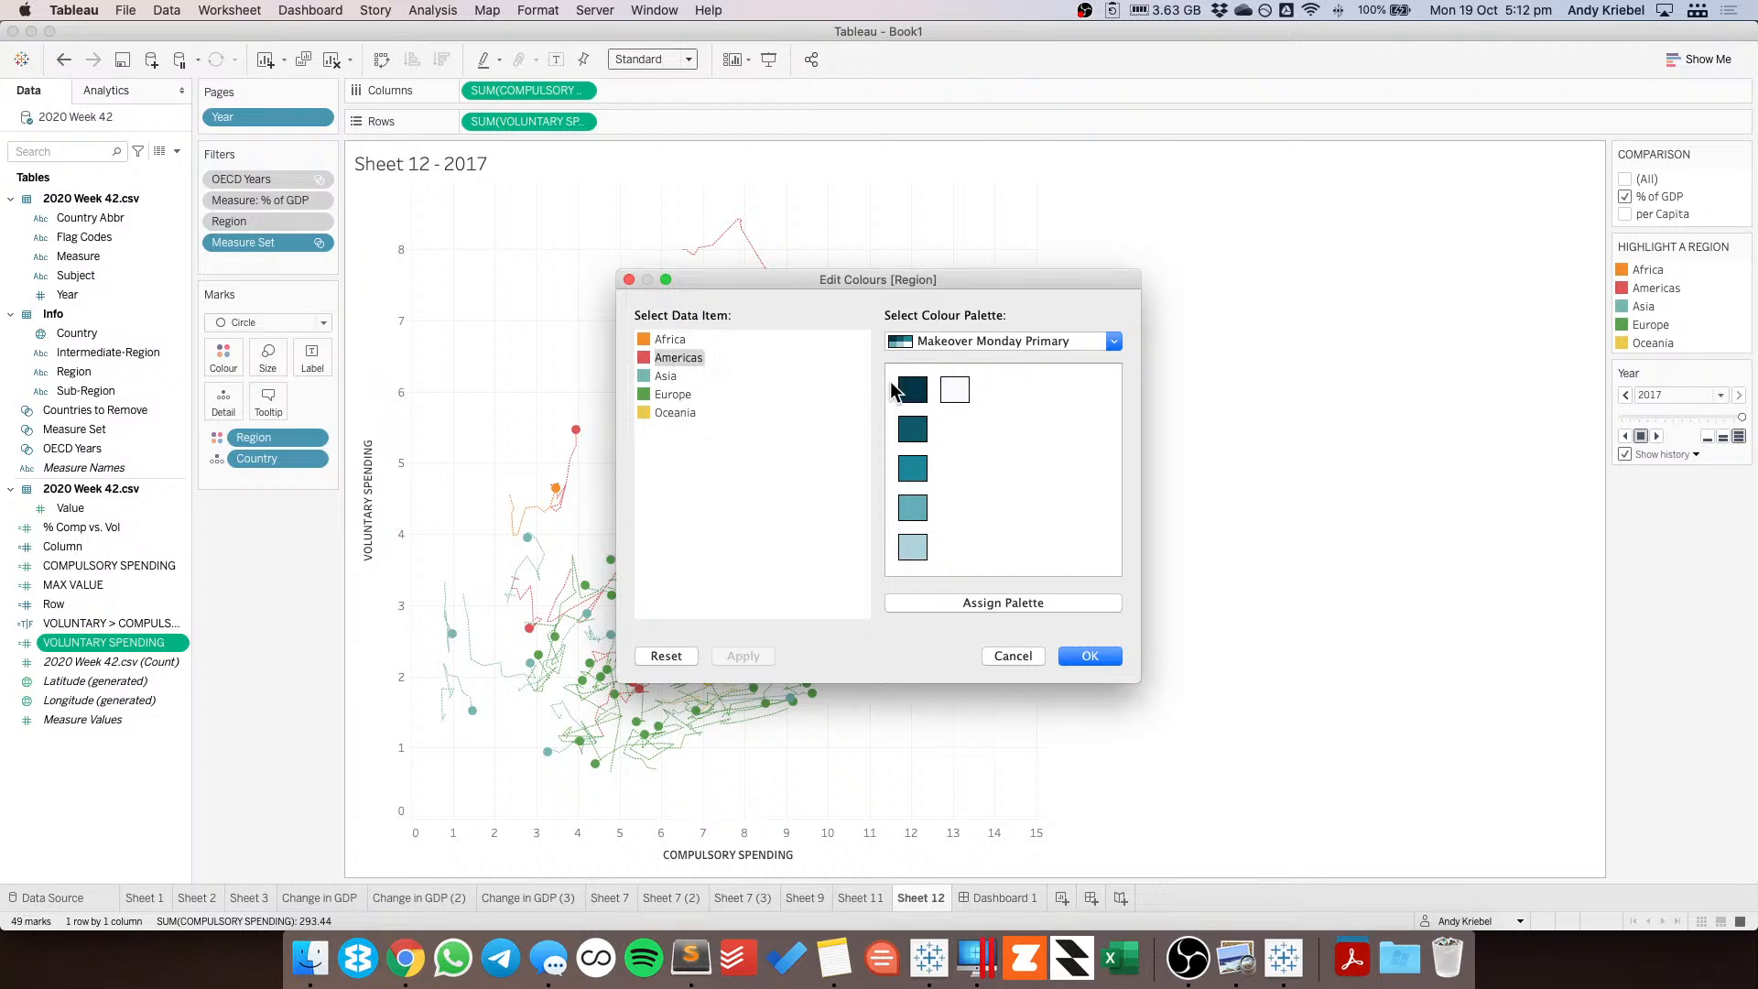
left_click(897, 389)
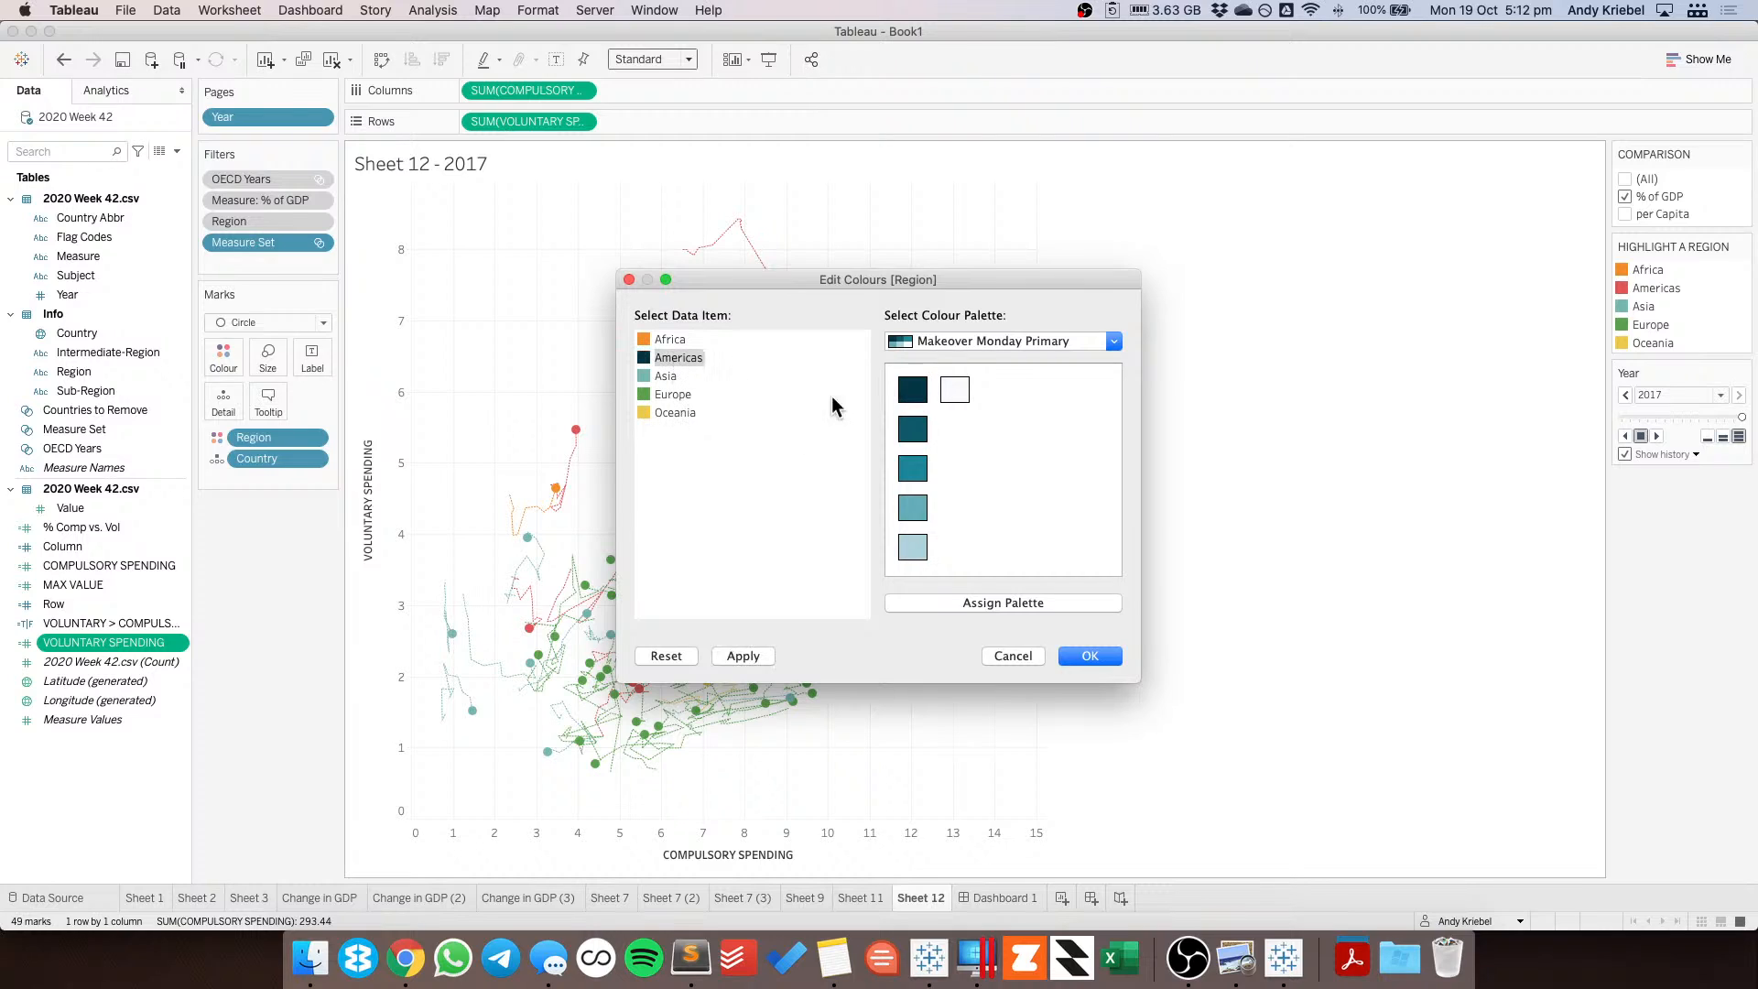
left_click(673, 395)
left_click(909, 519)
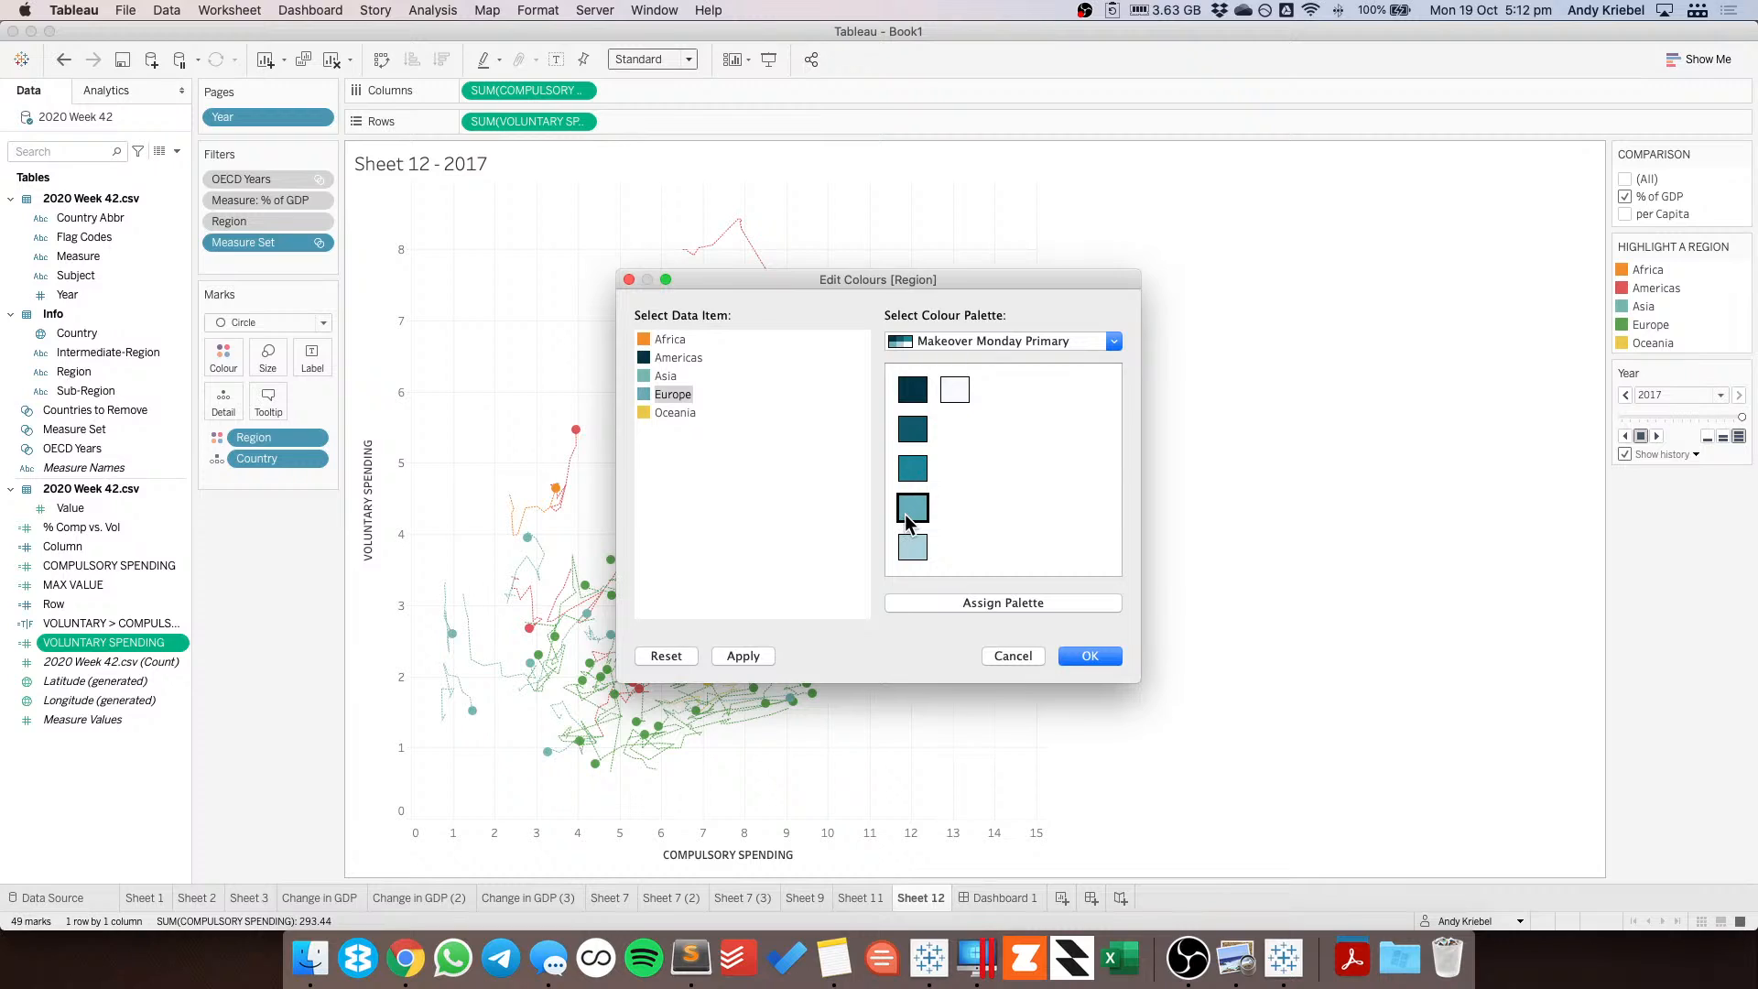
From the Makeover Monday Secondary palette, colour Africa coral, Asia dark blue, Oceania grey and Europe light blue, and apply the Region colours.
left_click(957, 340)
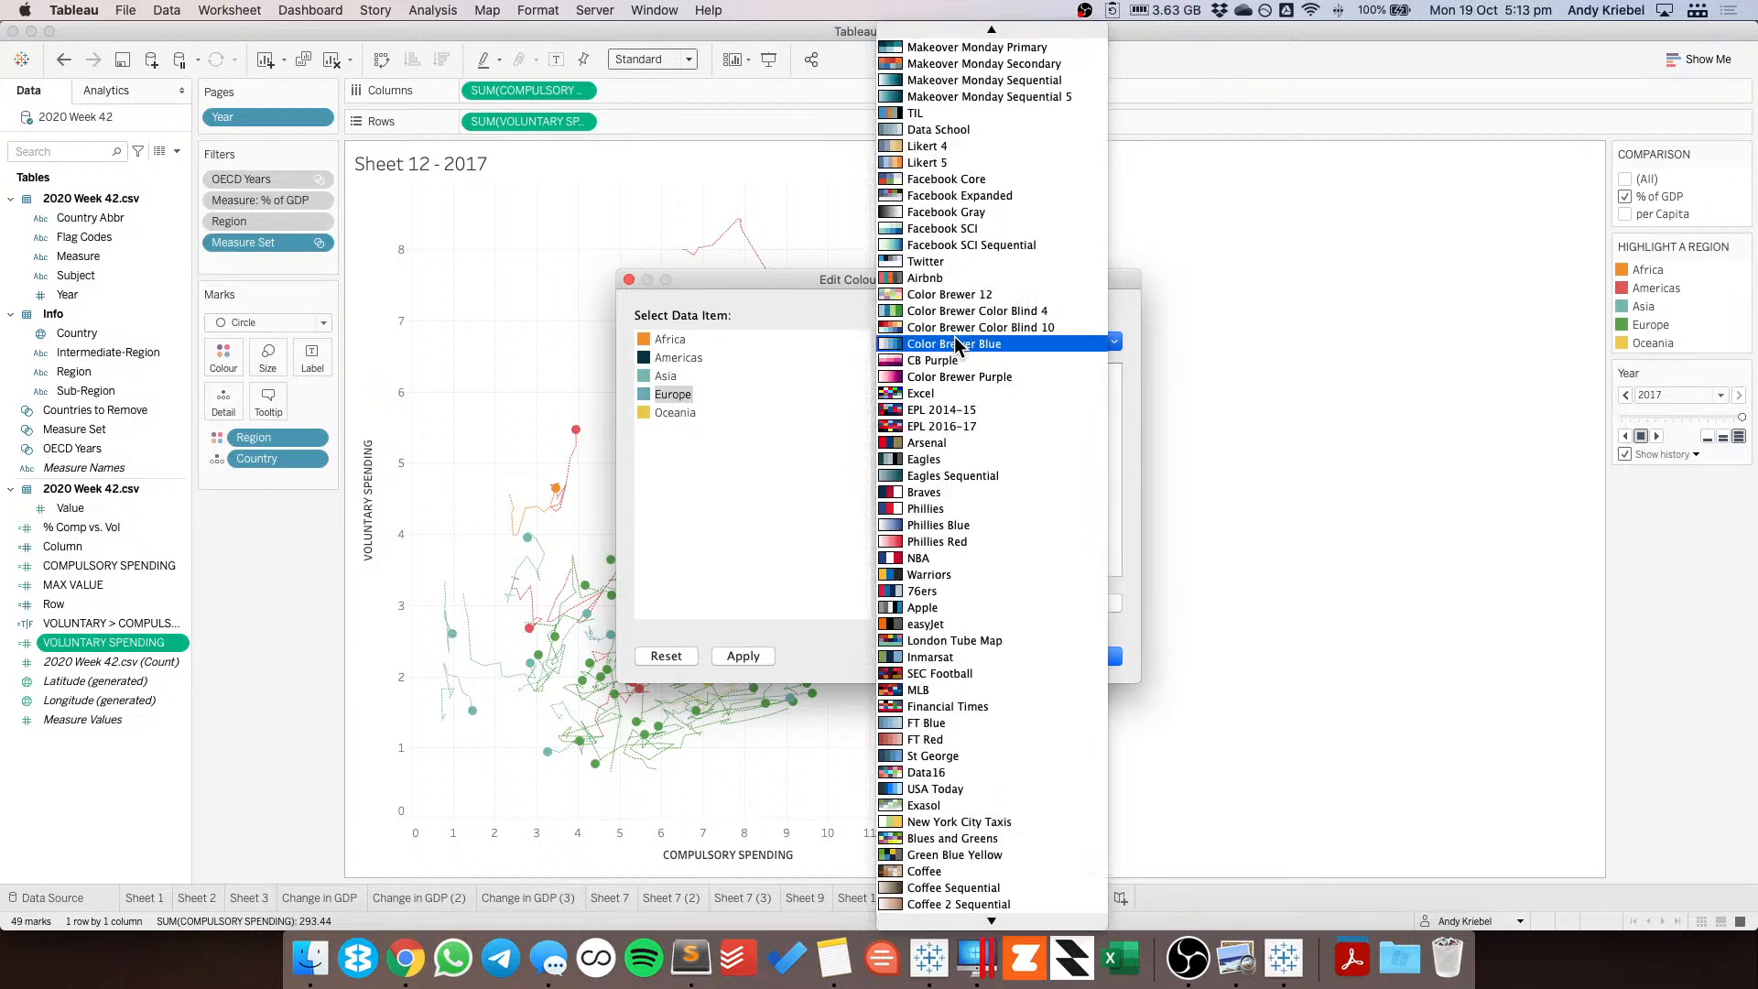
left_click(957, 63)
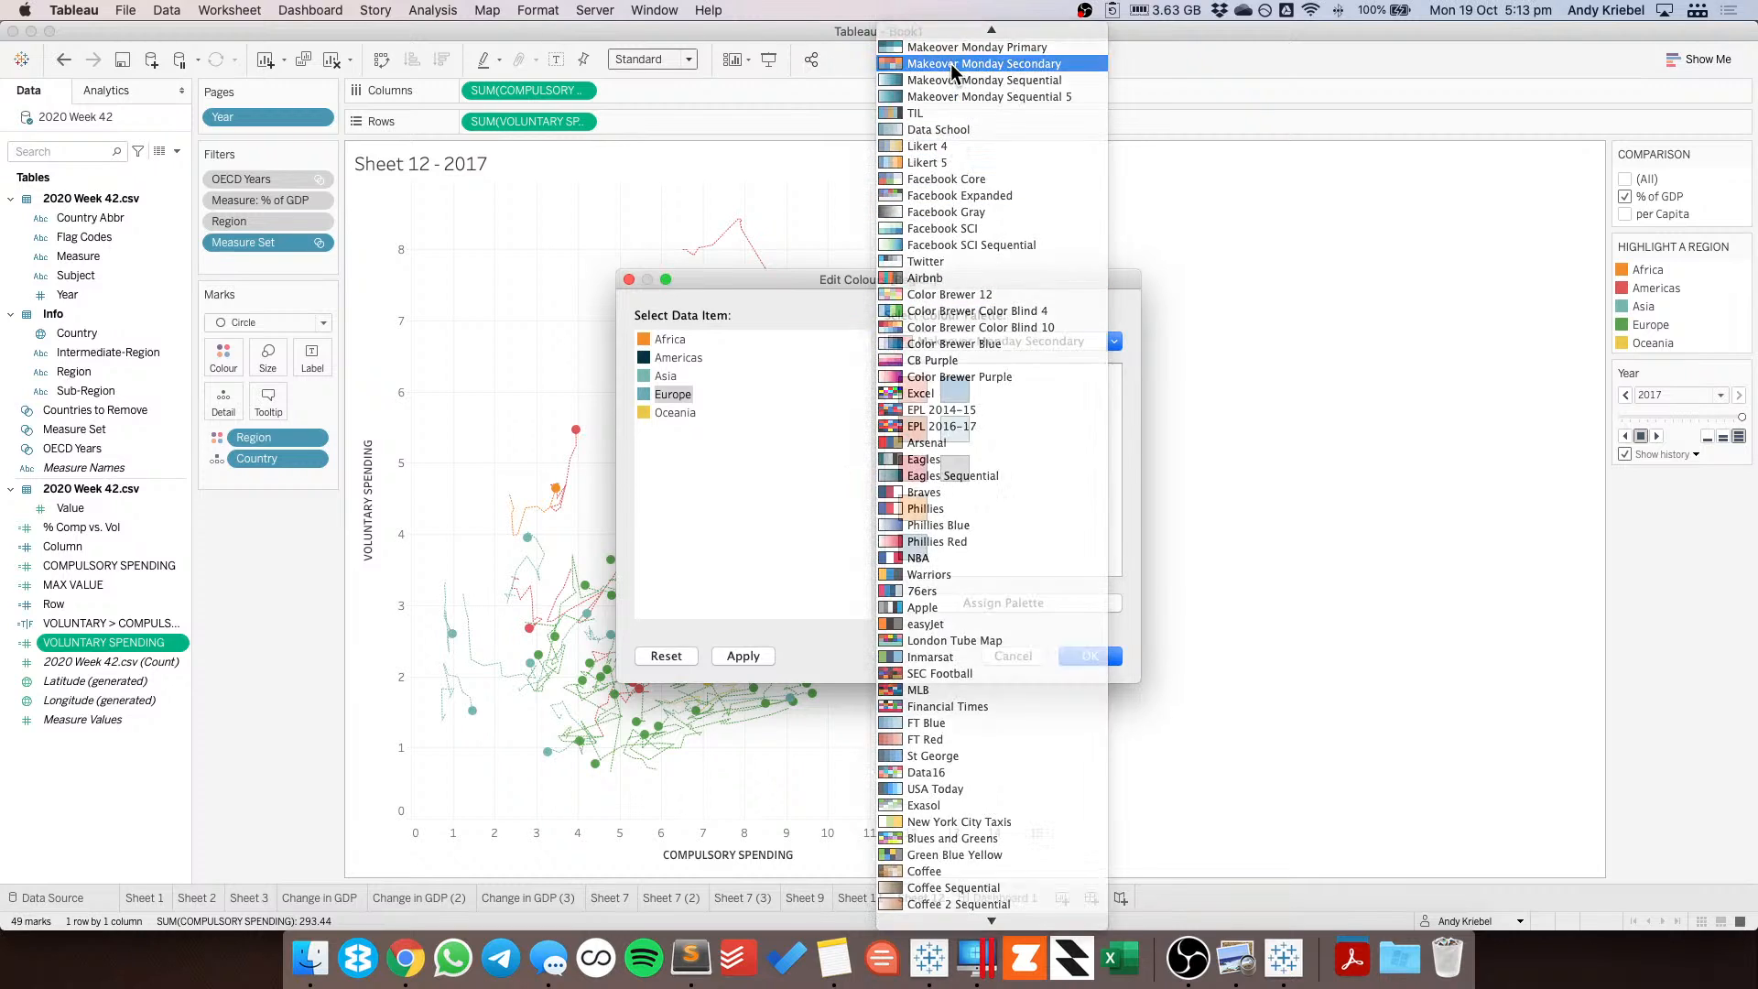
left_click(688, 340)
left_click(911, 389)
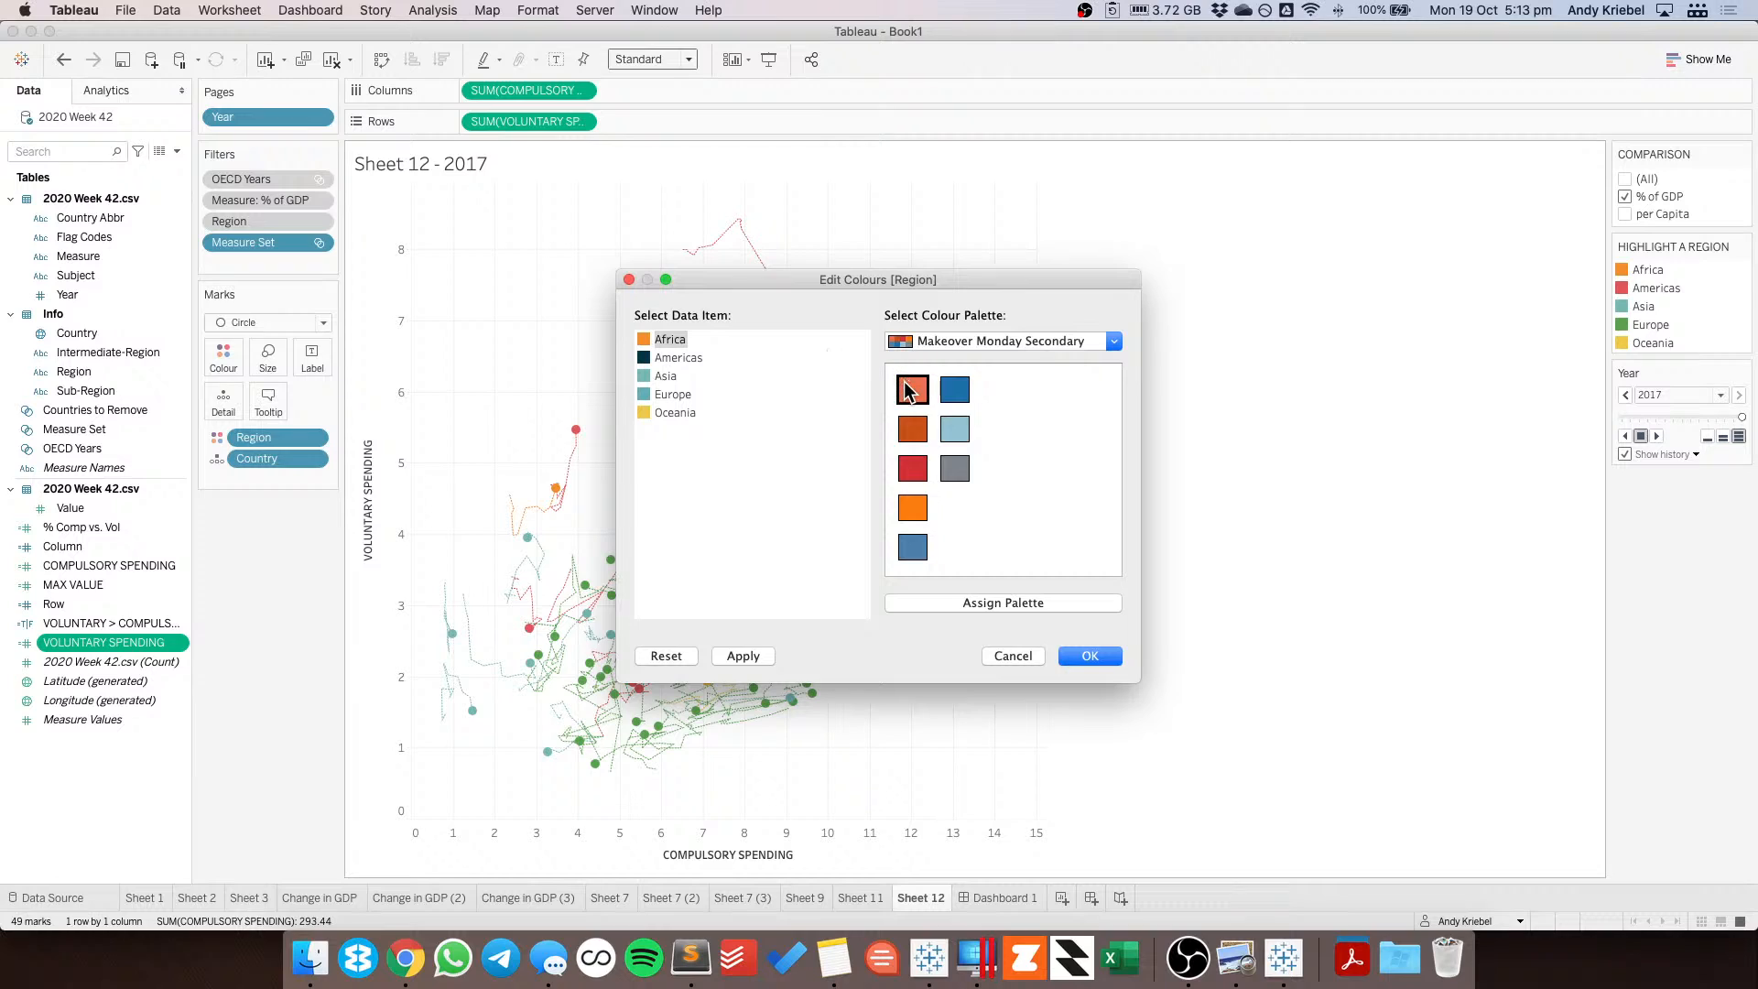
left_click(666, 377)
left_click(955, 428)
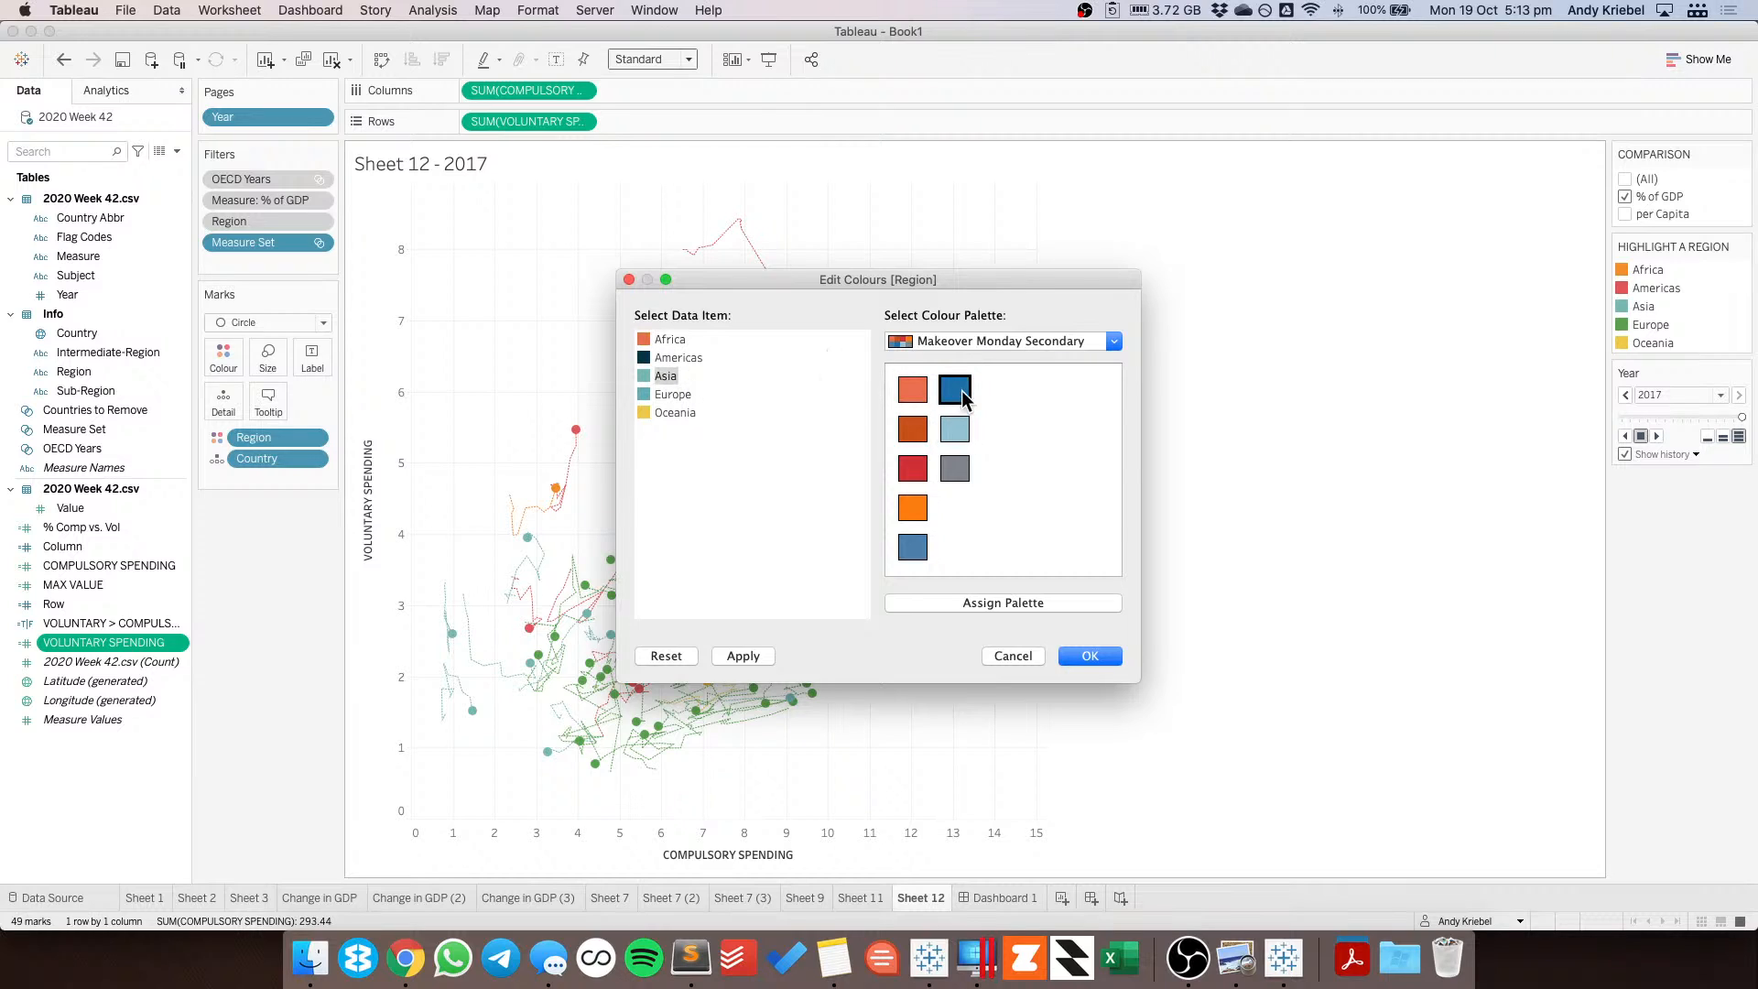
left_click(674, 413)
left_click(955, 468)
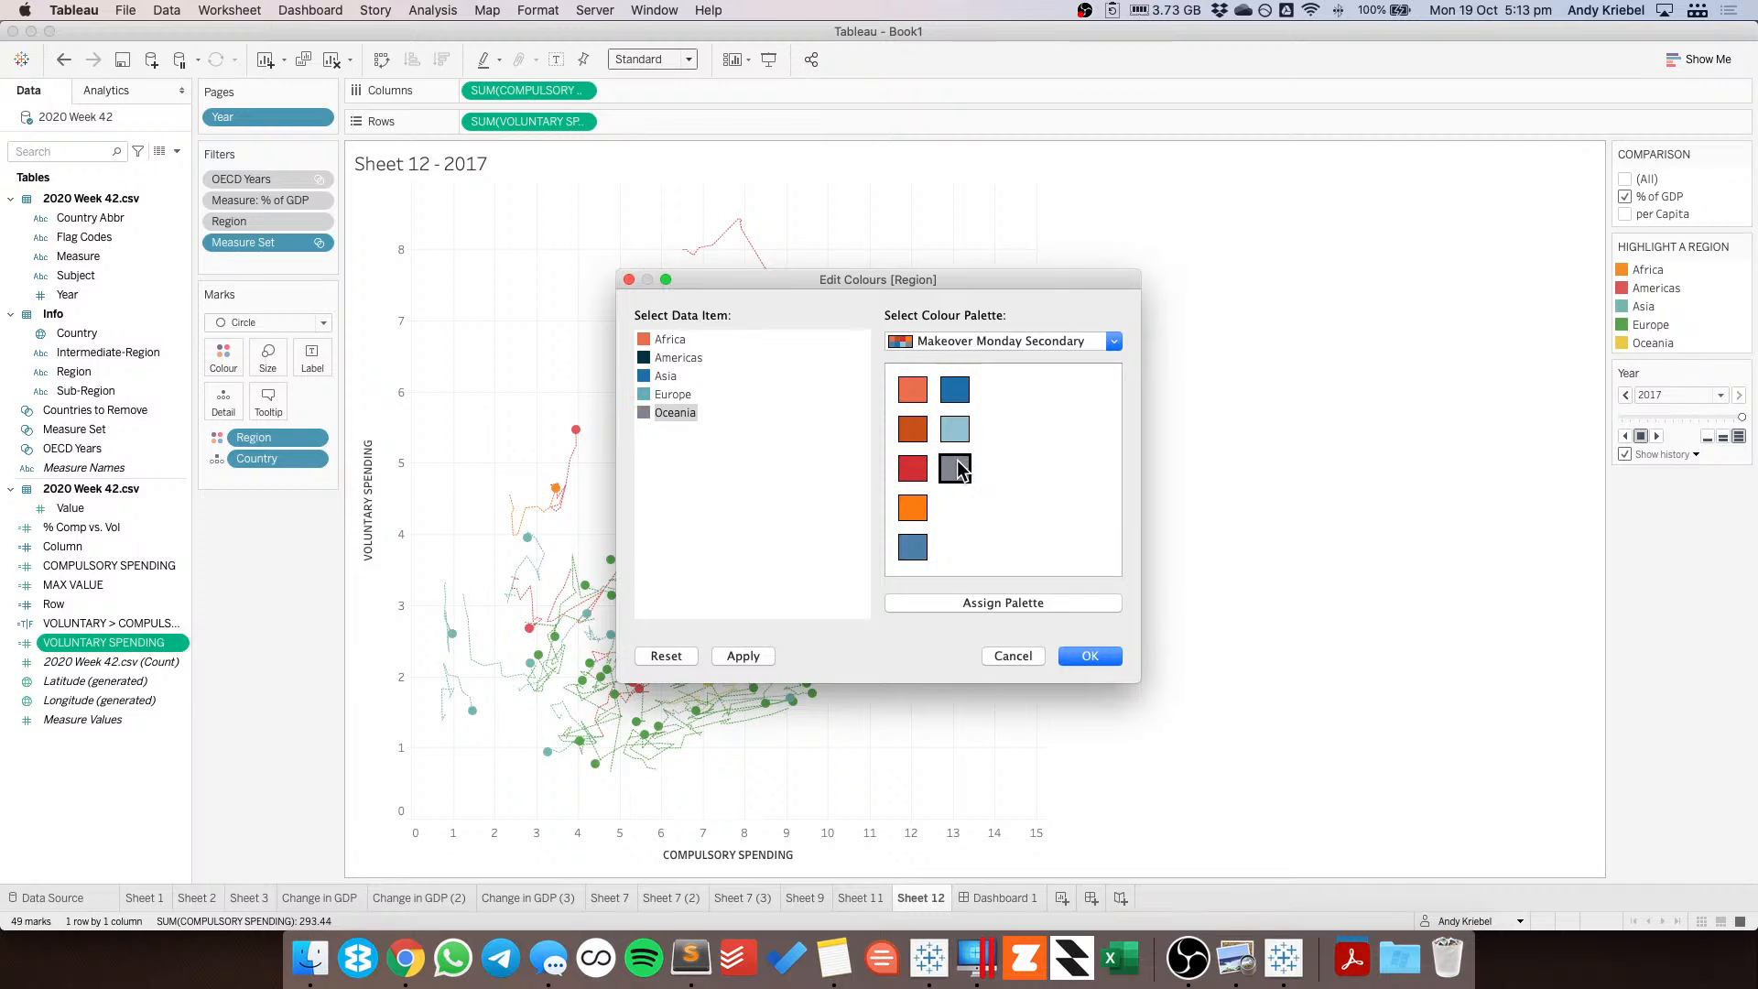
left_click(673, 394)
left_click(957, 429)
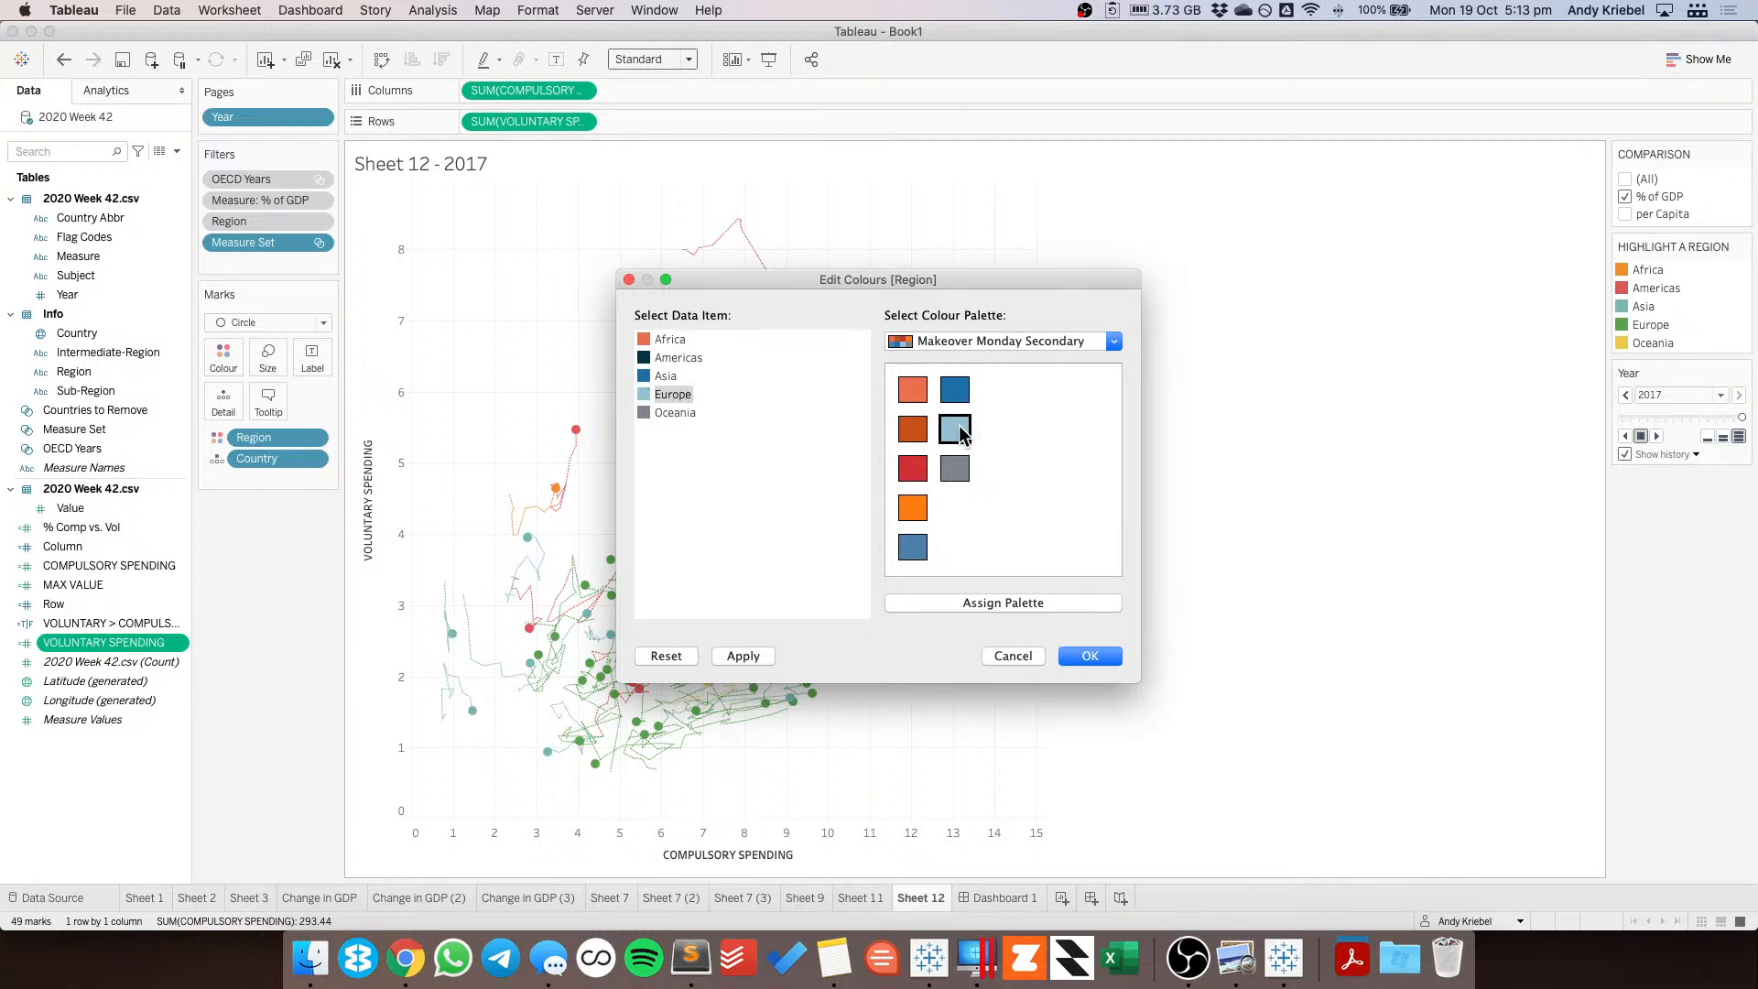
left_click(1090, 656)
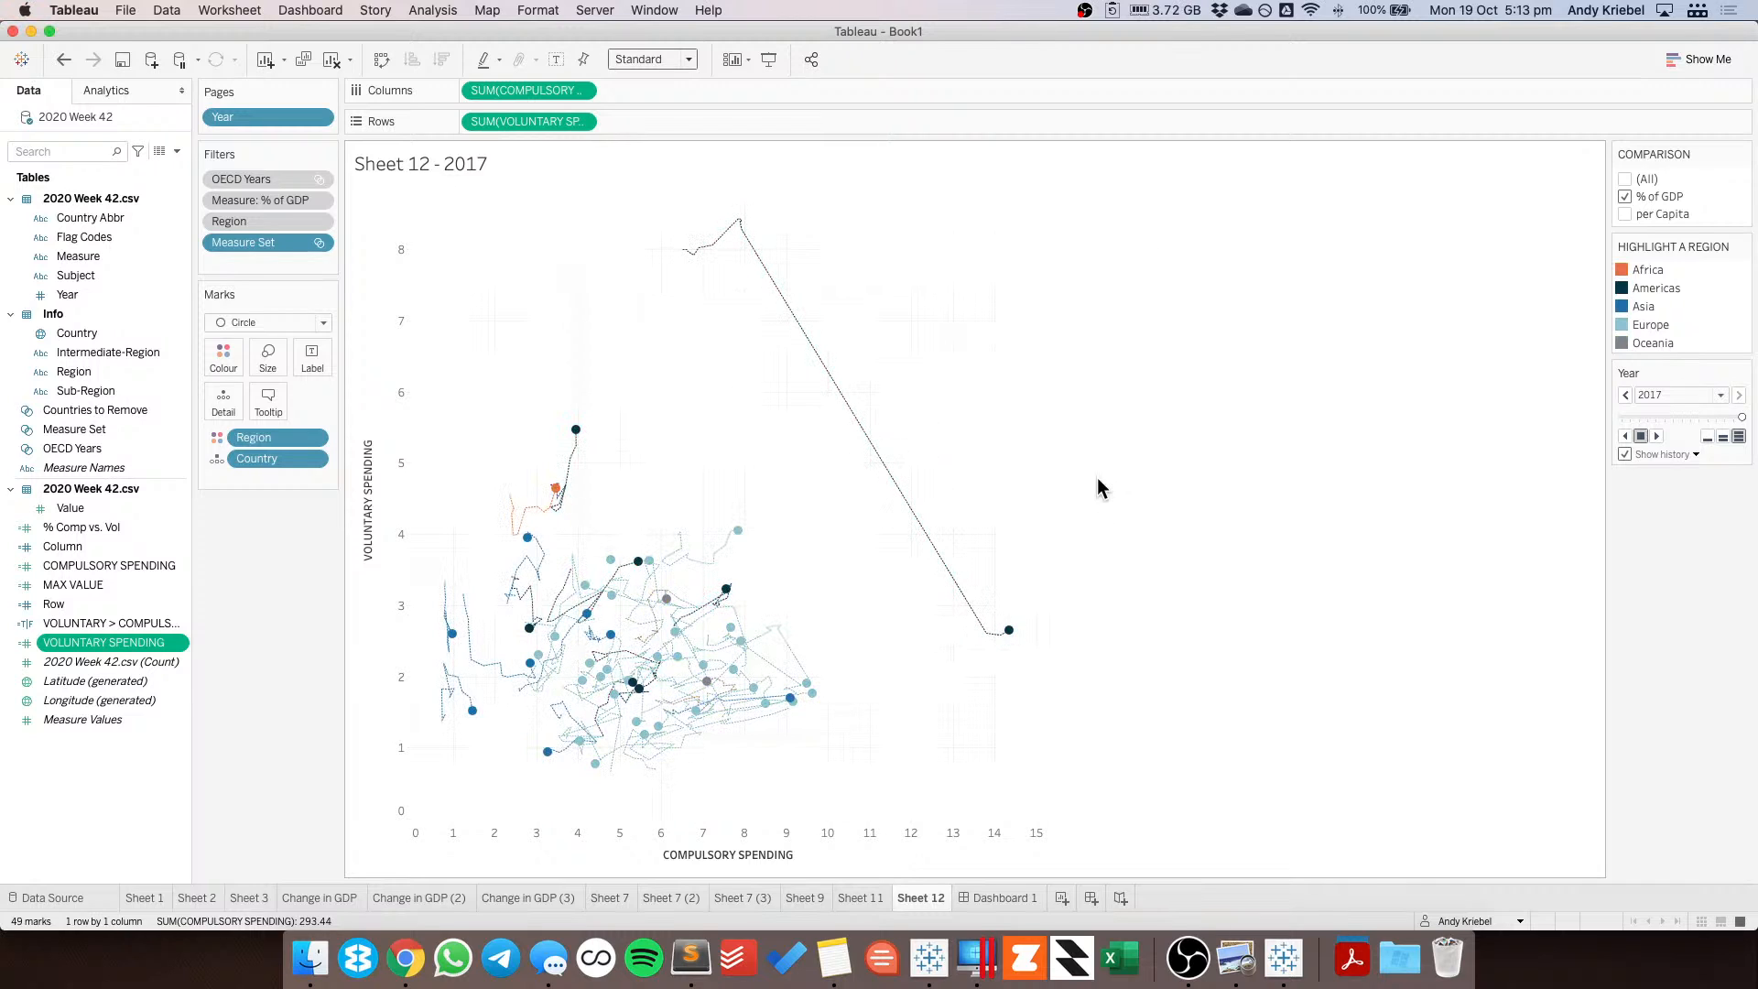
Recolour all regions by assigning the Hue Circle palette to the Region field.
double_click(1720, 332)
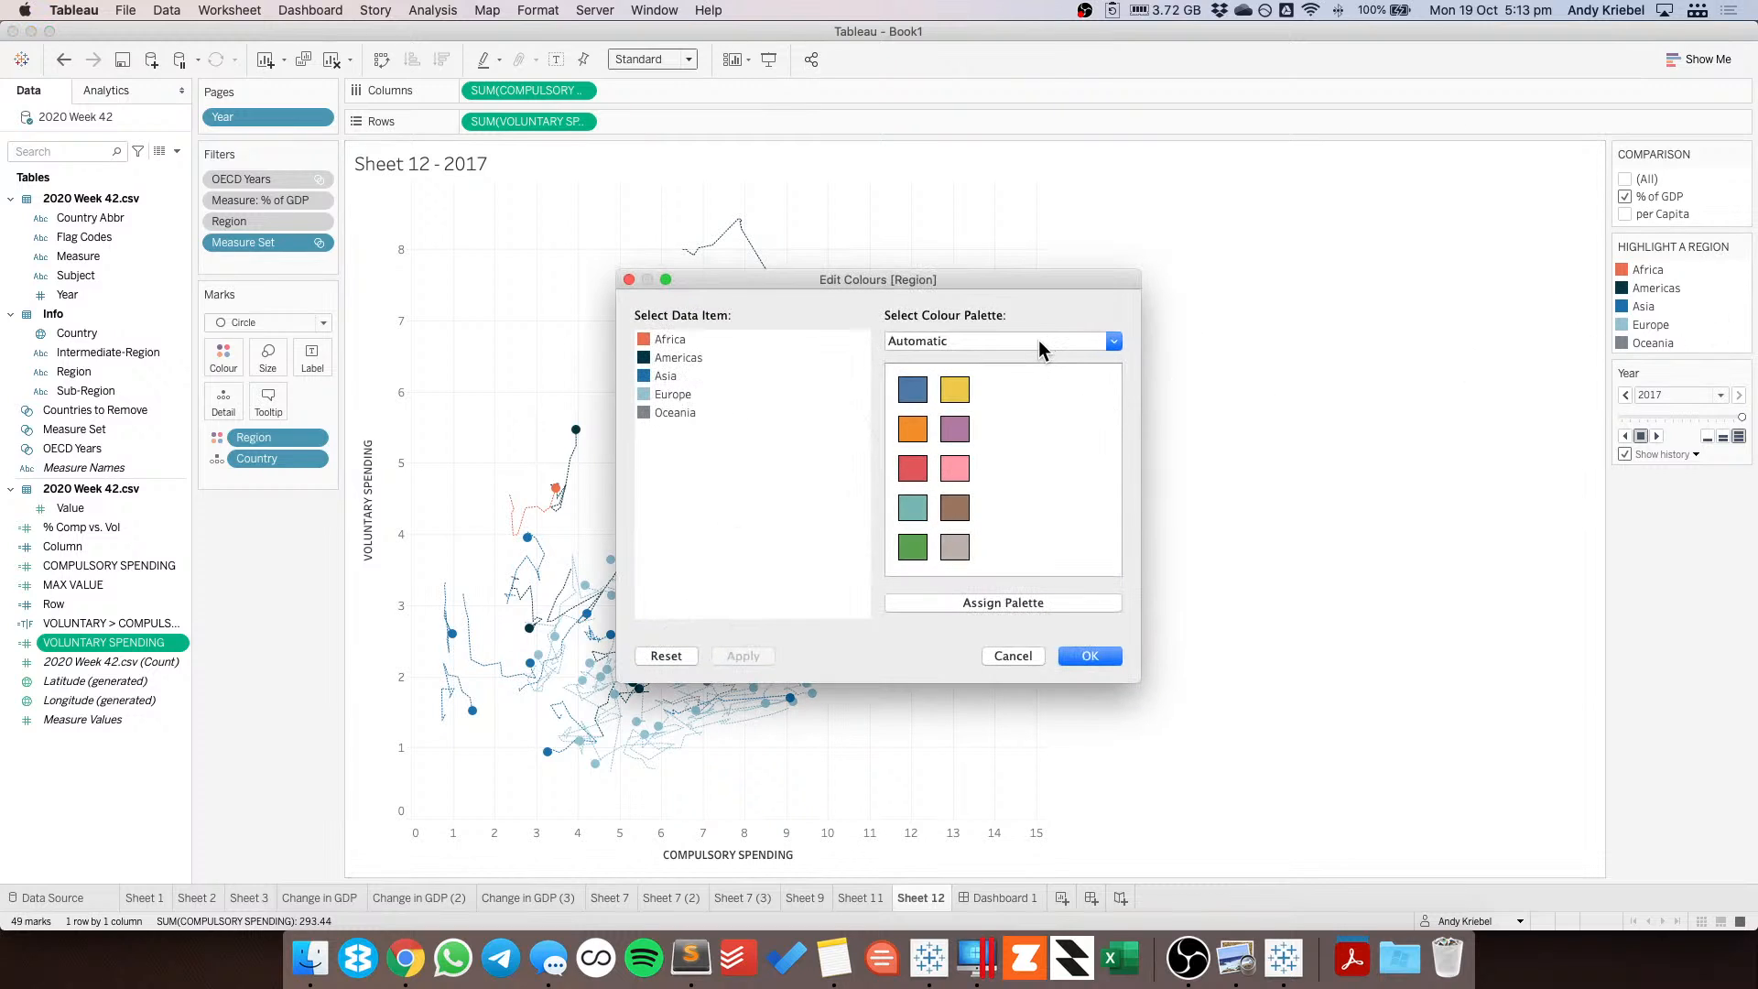
left_click(976, 342)
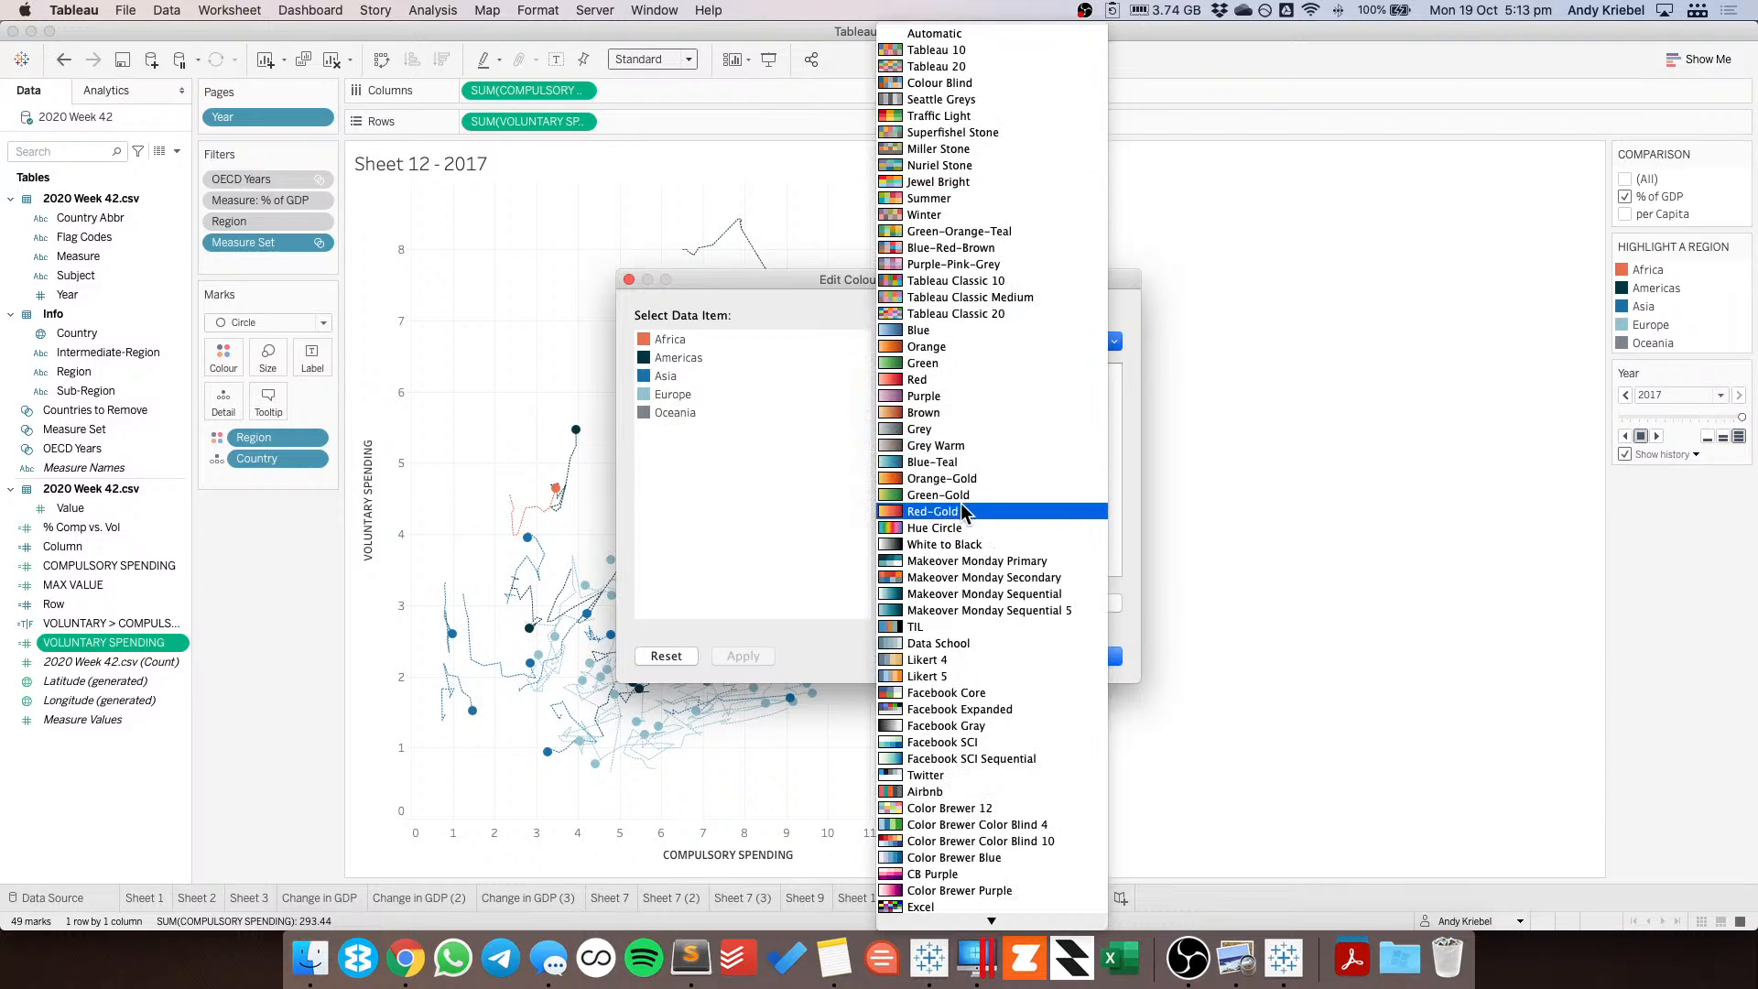
left_click(952, 529)
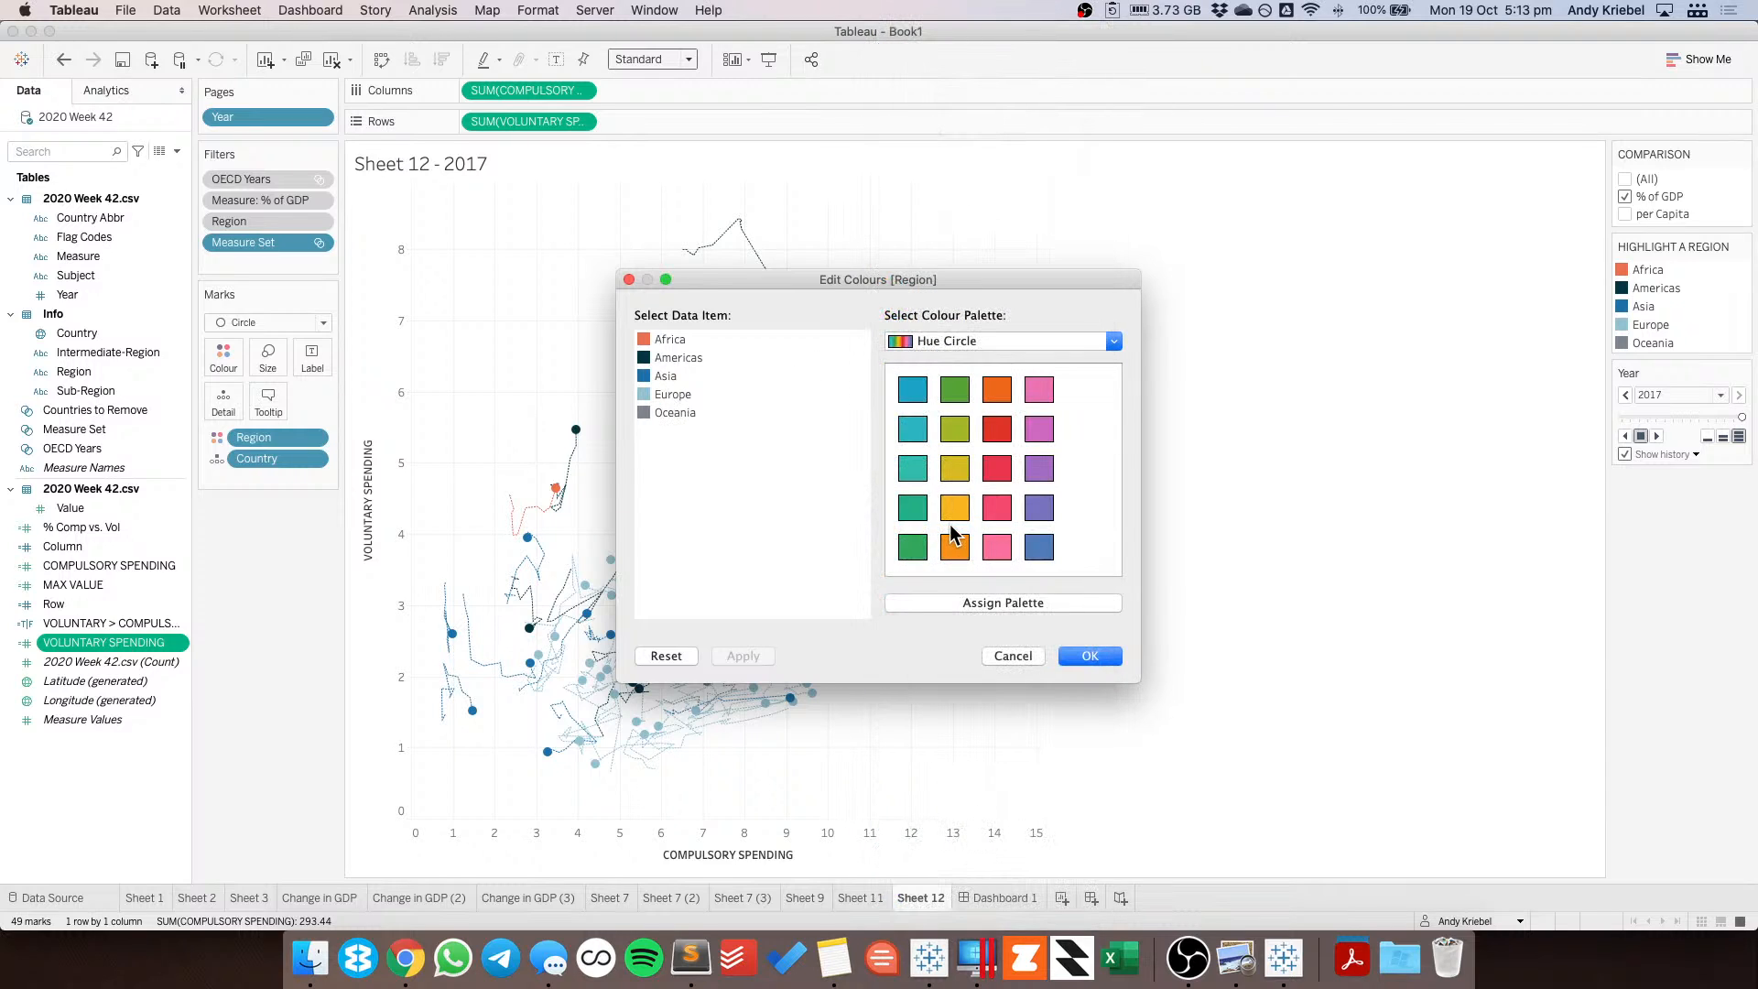
left_click(974, 602)
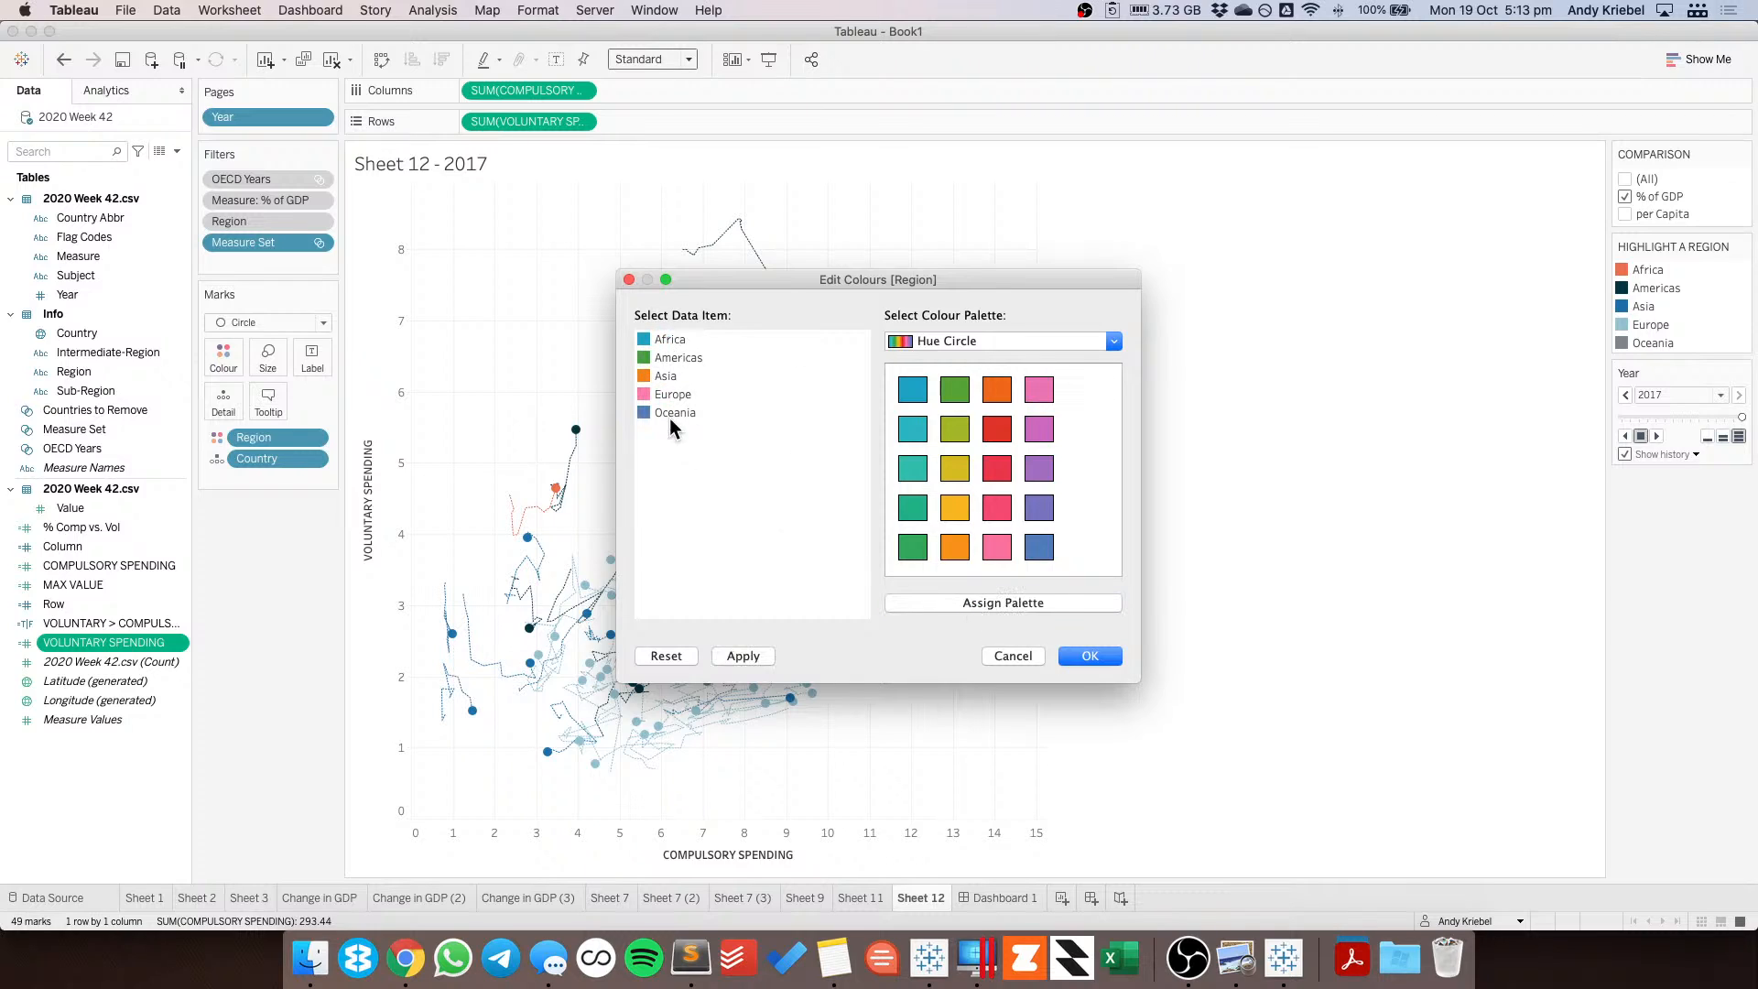
left_click(1089, 655)
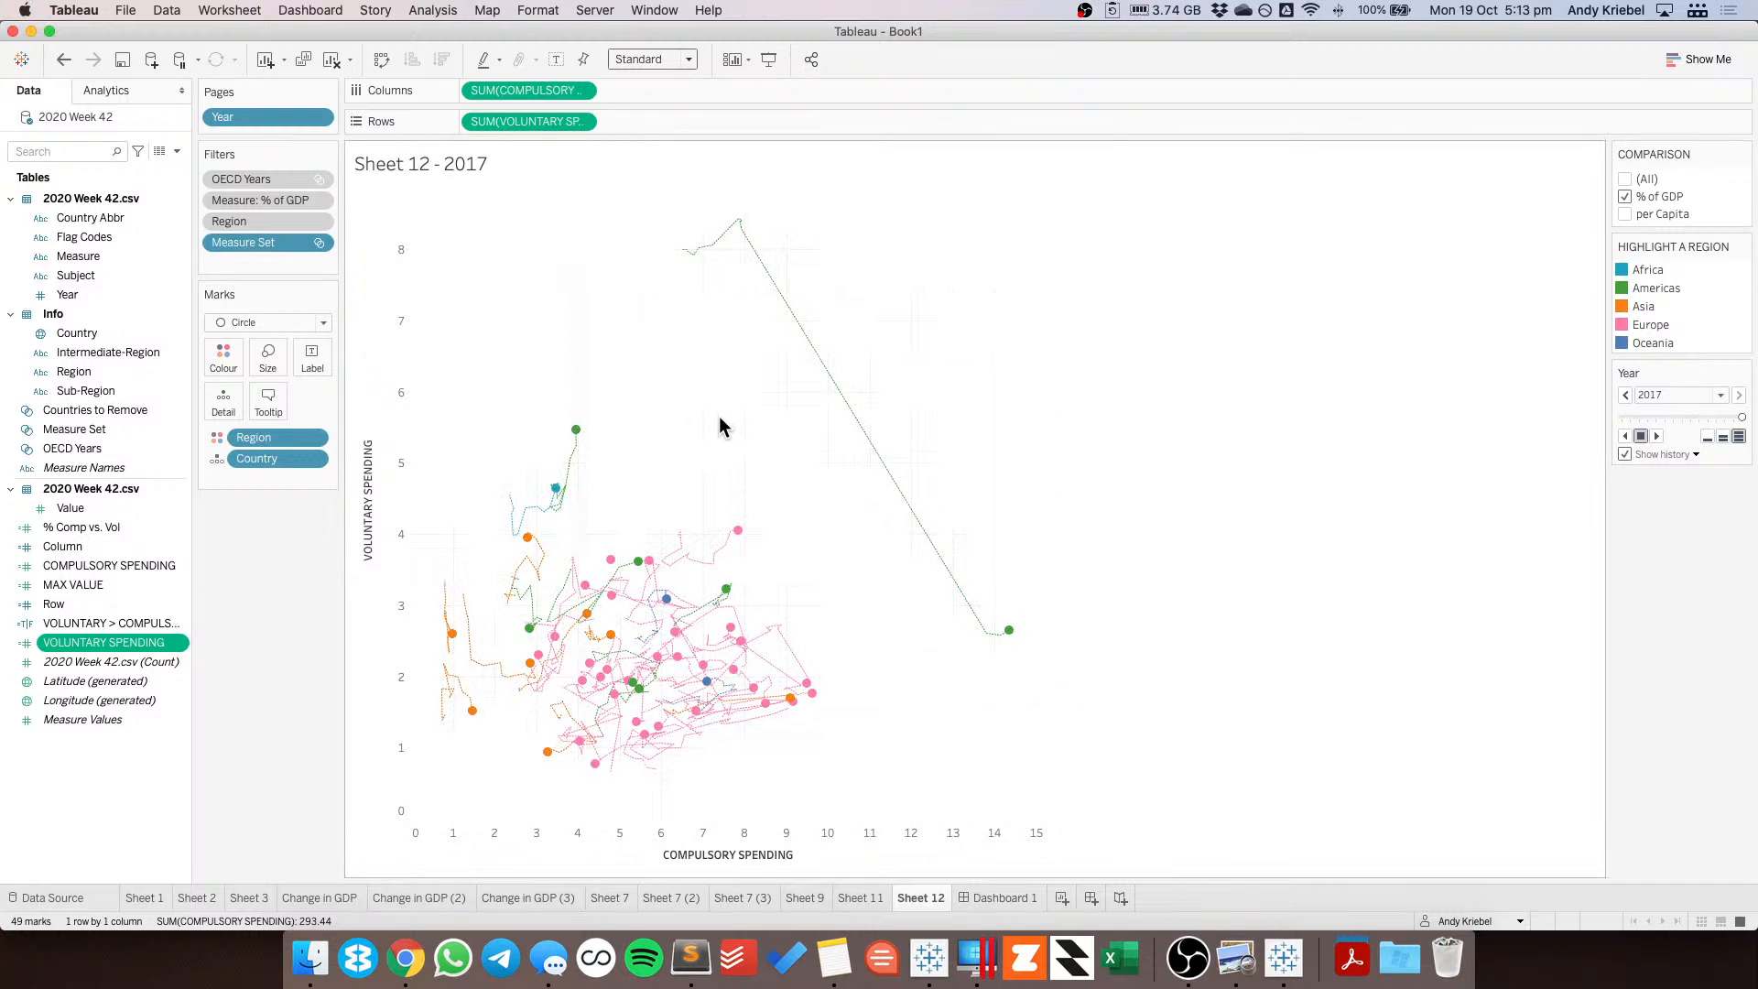
Check the new colours by highlighting Americas, Africa, Asia, Europe and Oceania one after another, and clear the highlight.
left_click(1650, 288)
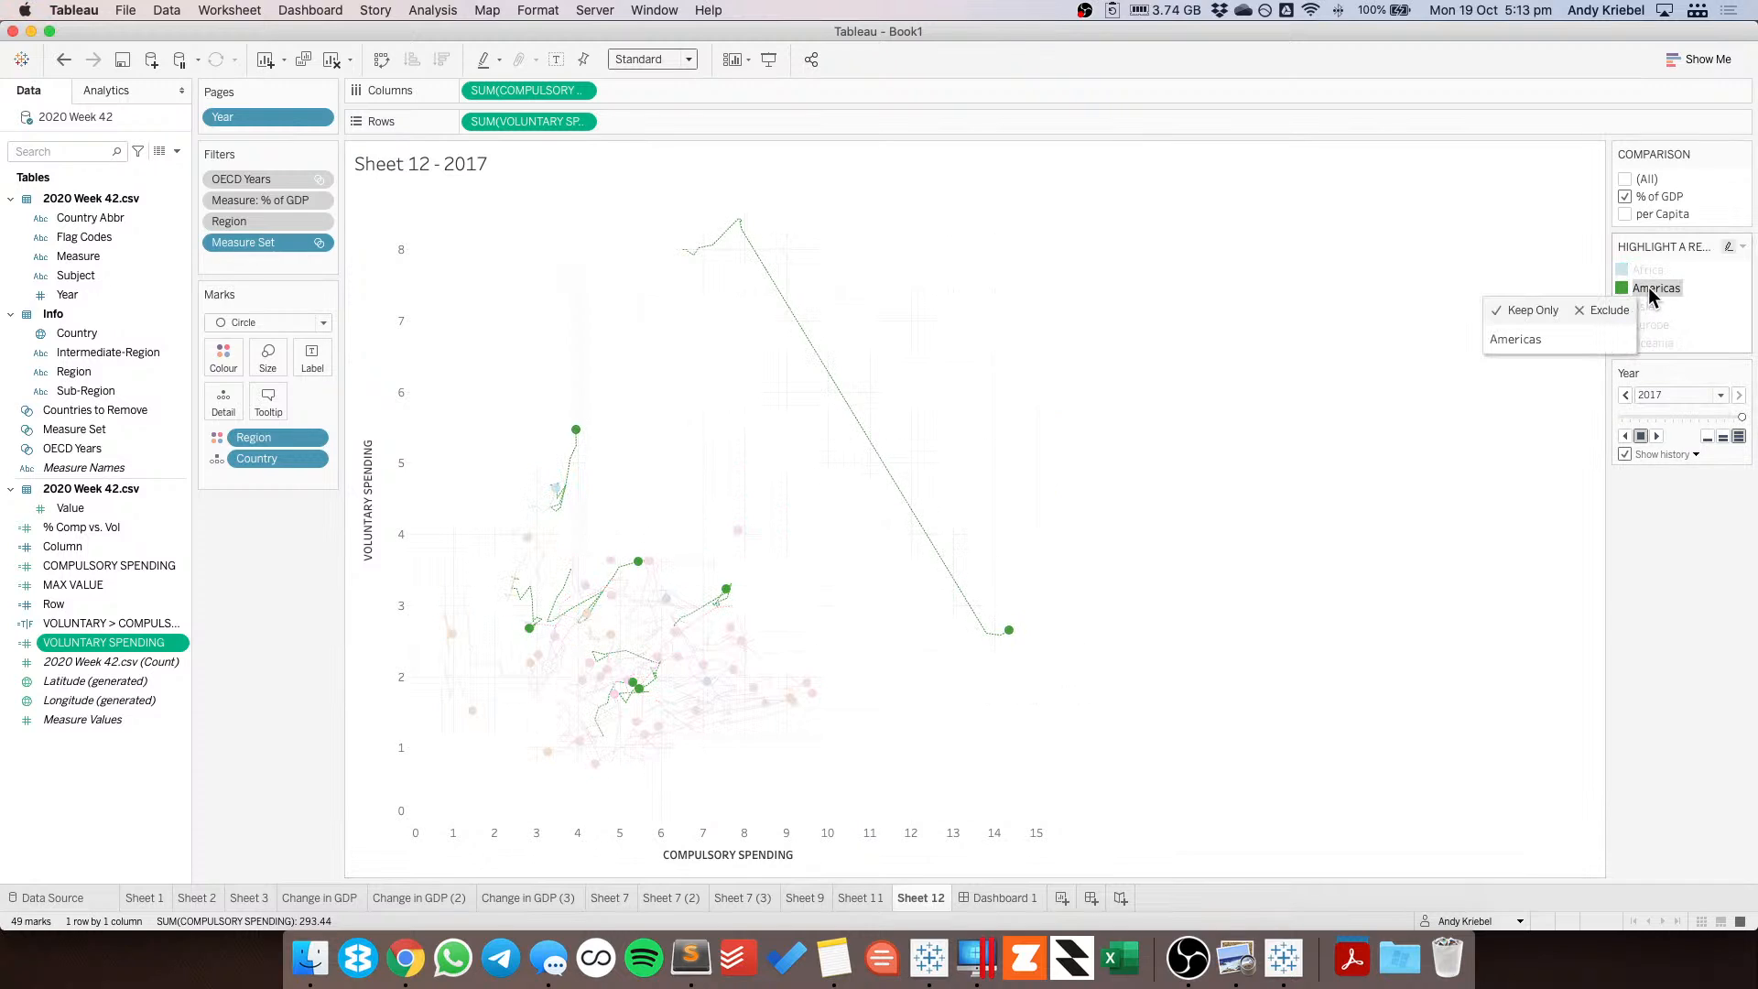
left_click(1647, 288)
left_click(1650, 269)
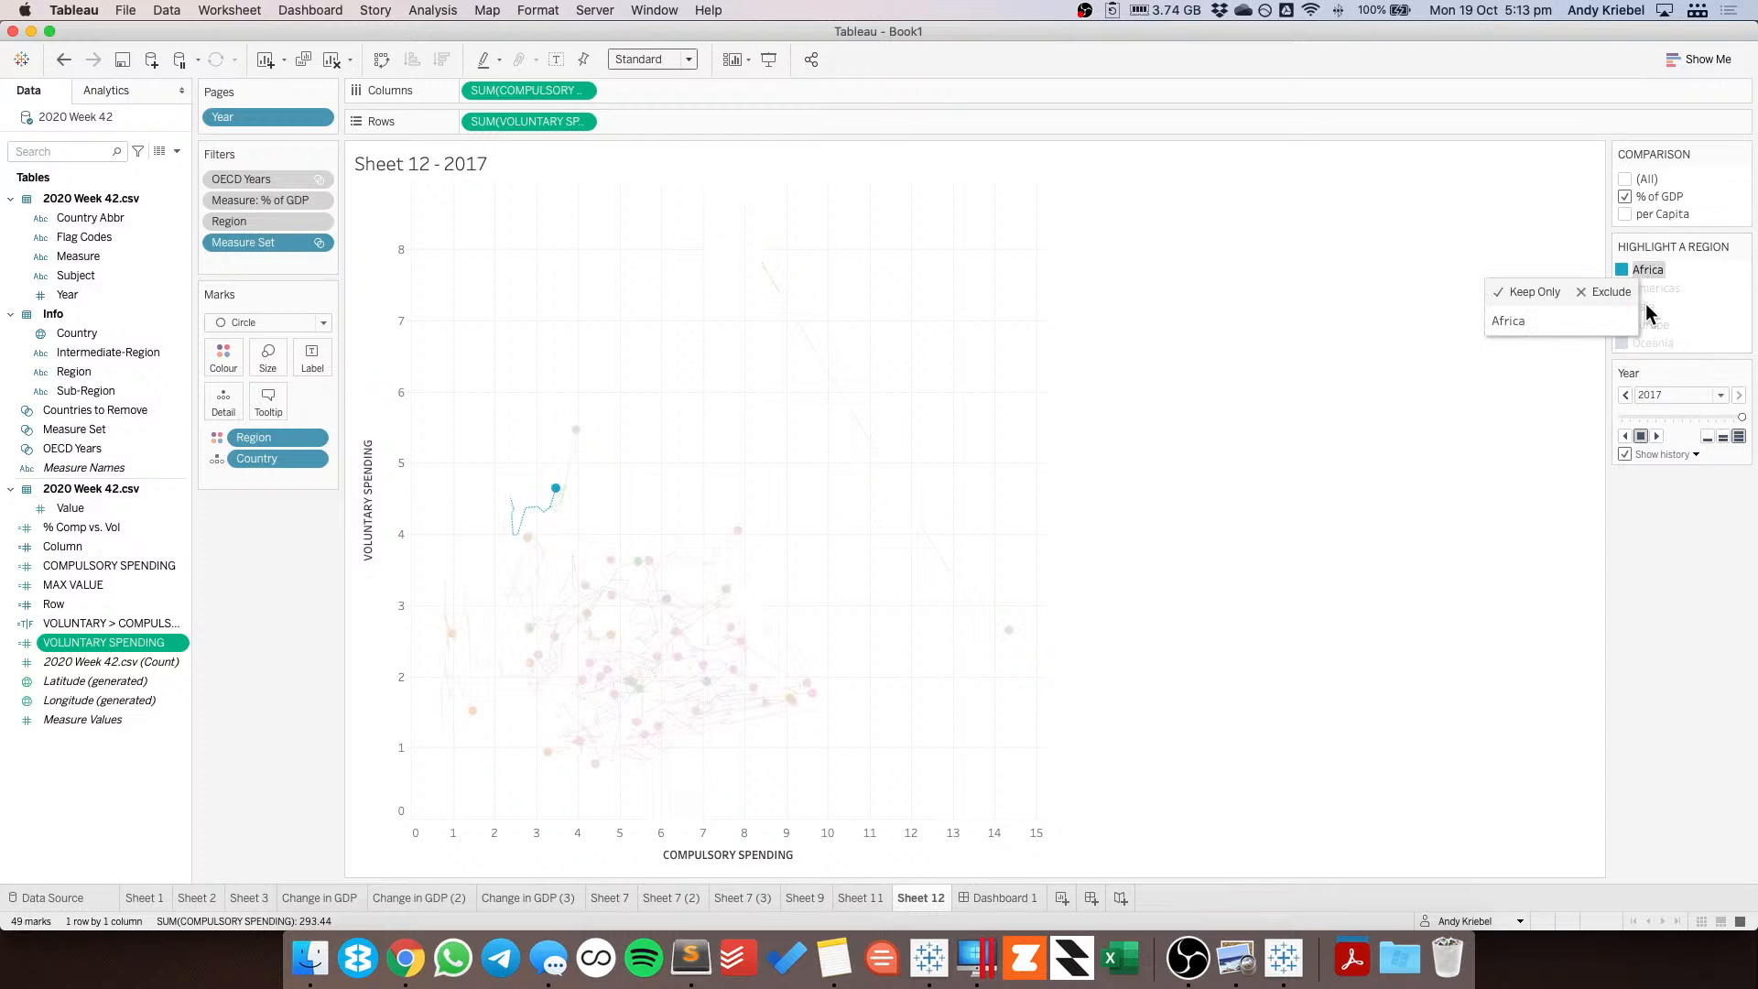
left_click(1649, 306)
left_click(1671, 323)
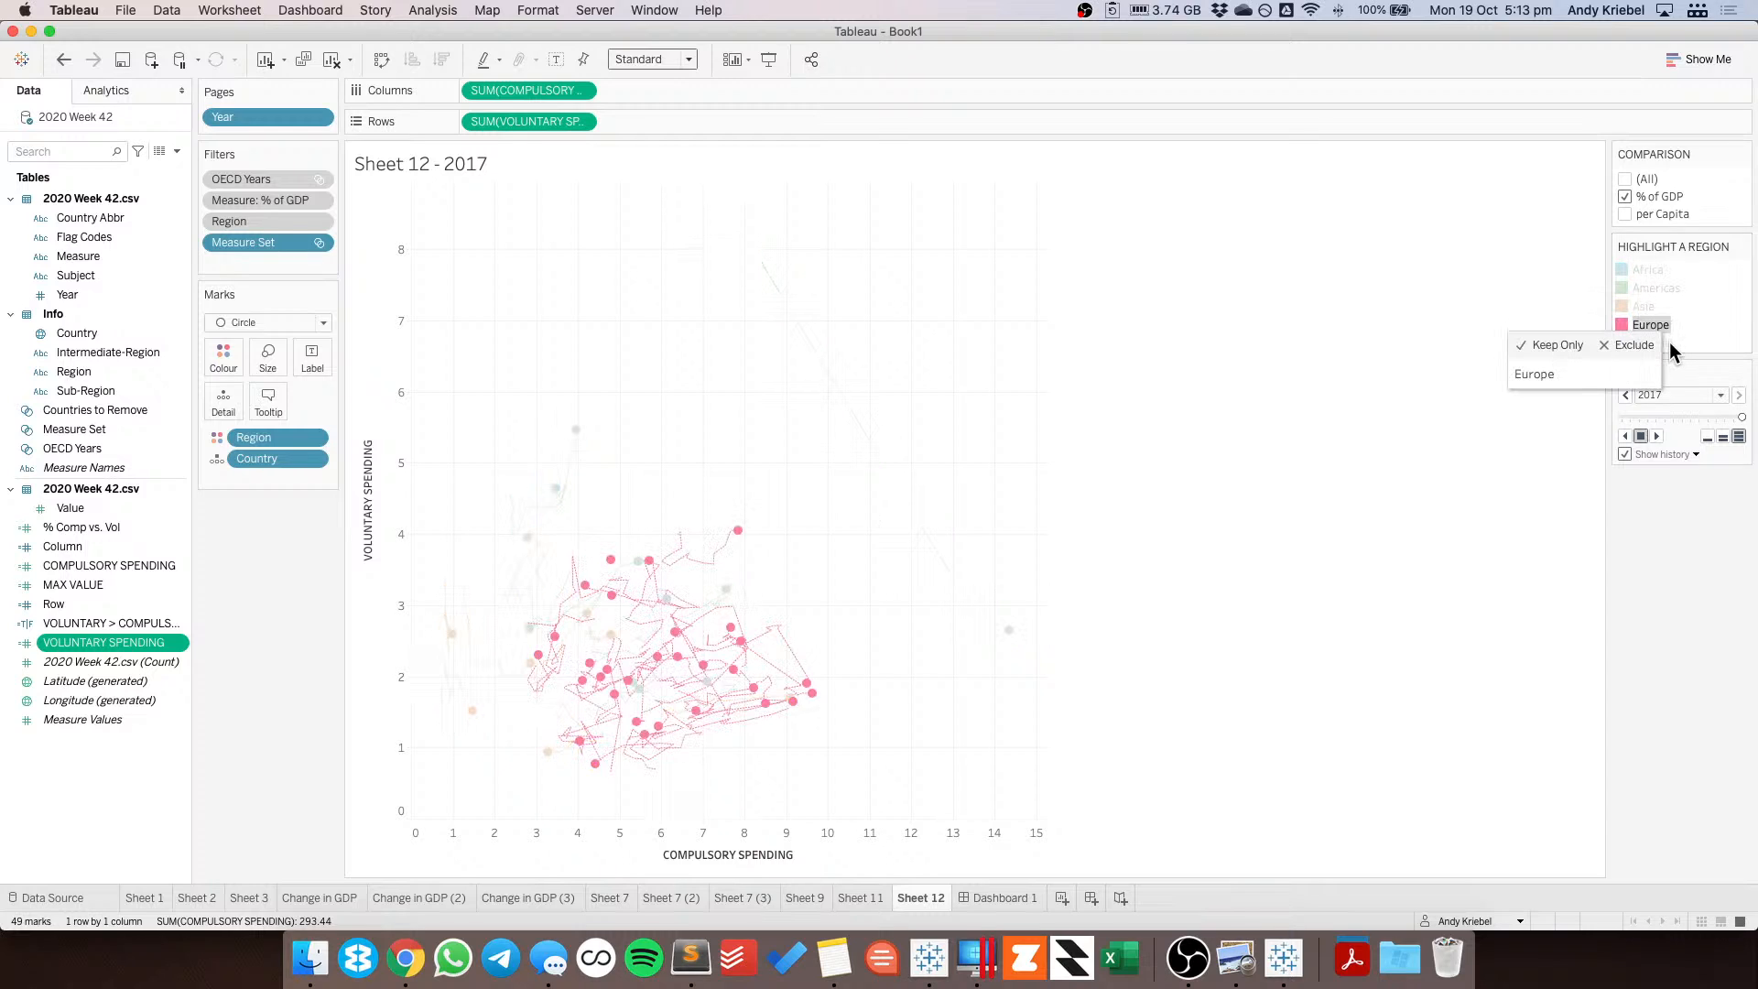
left_click(1671, 342)
left_click(1662, 344)
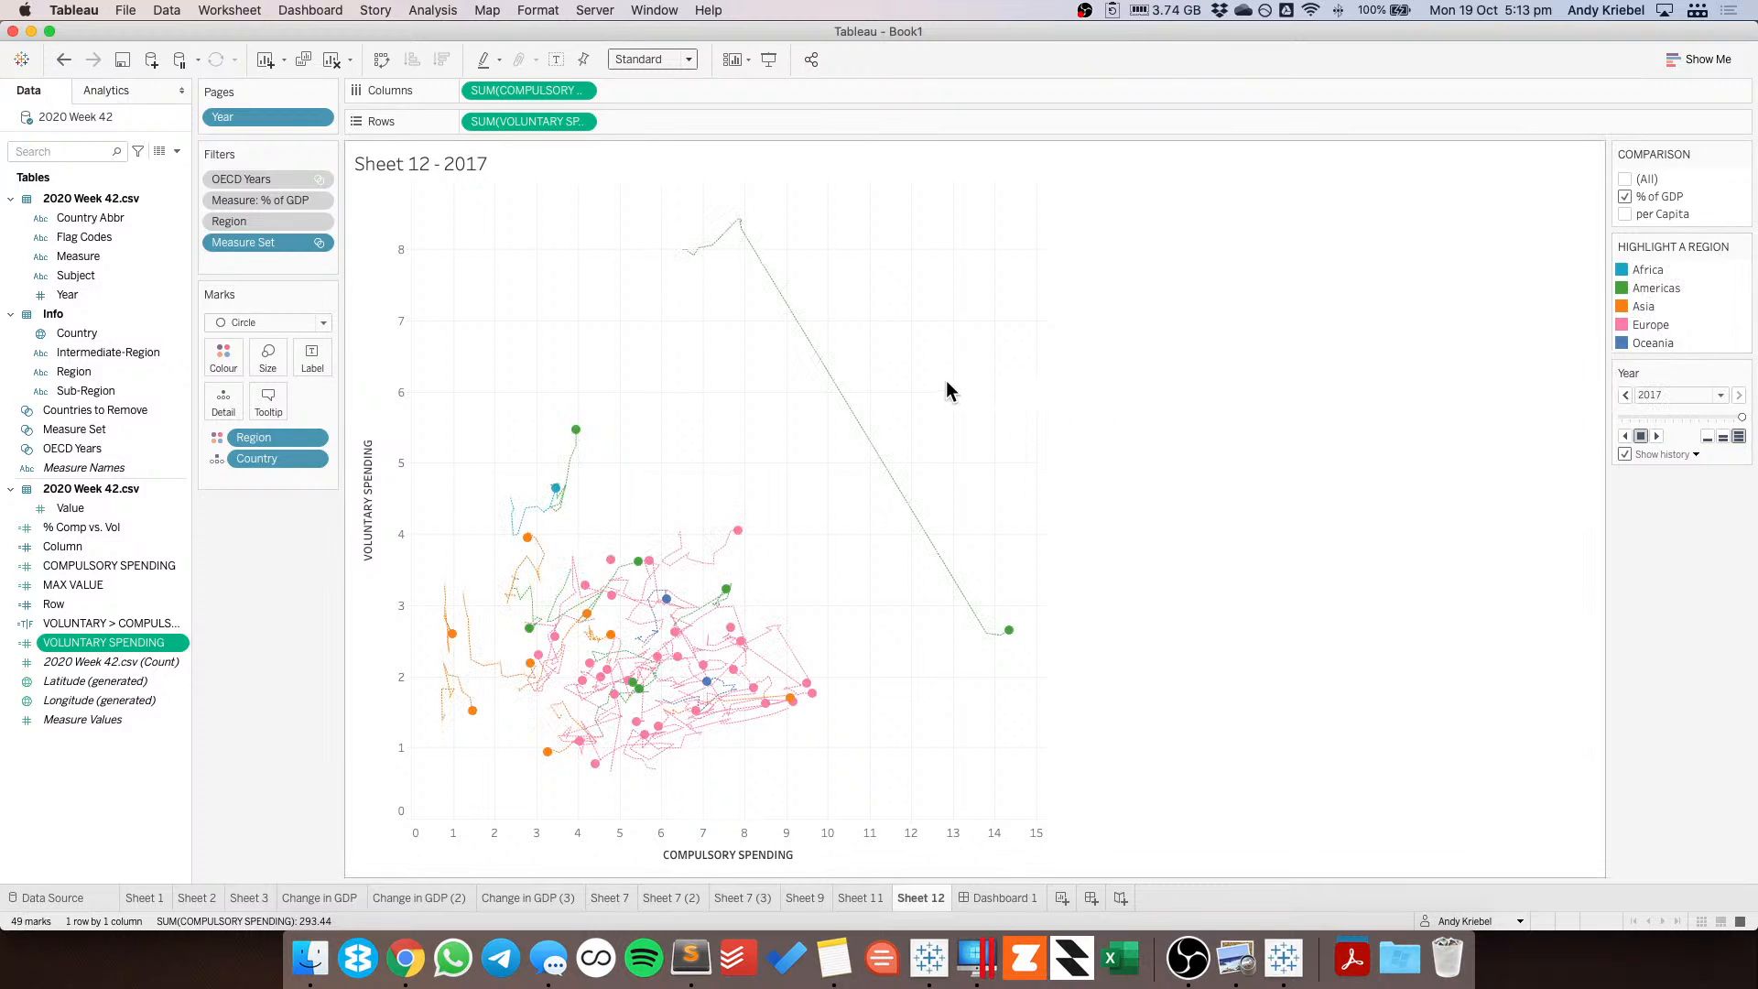
On Dashboard 1, set the font size of the whole title text to 16.
left_click(998, 897)
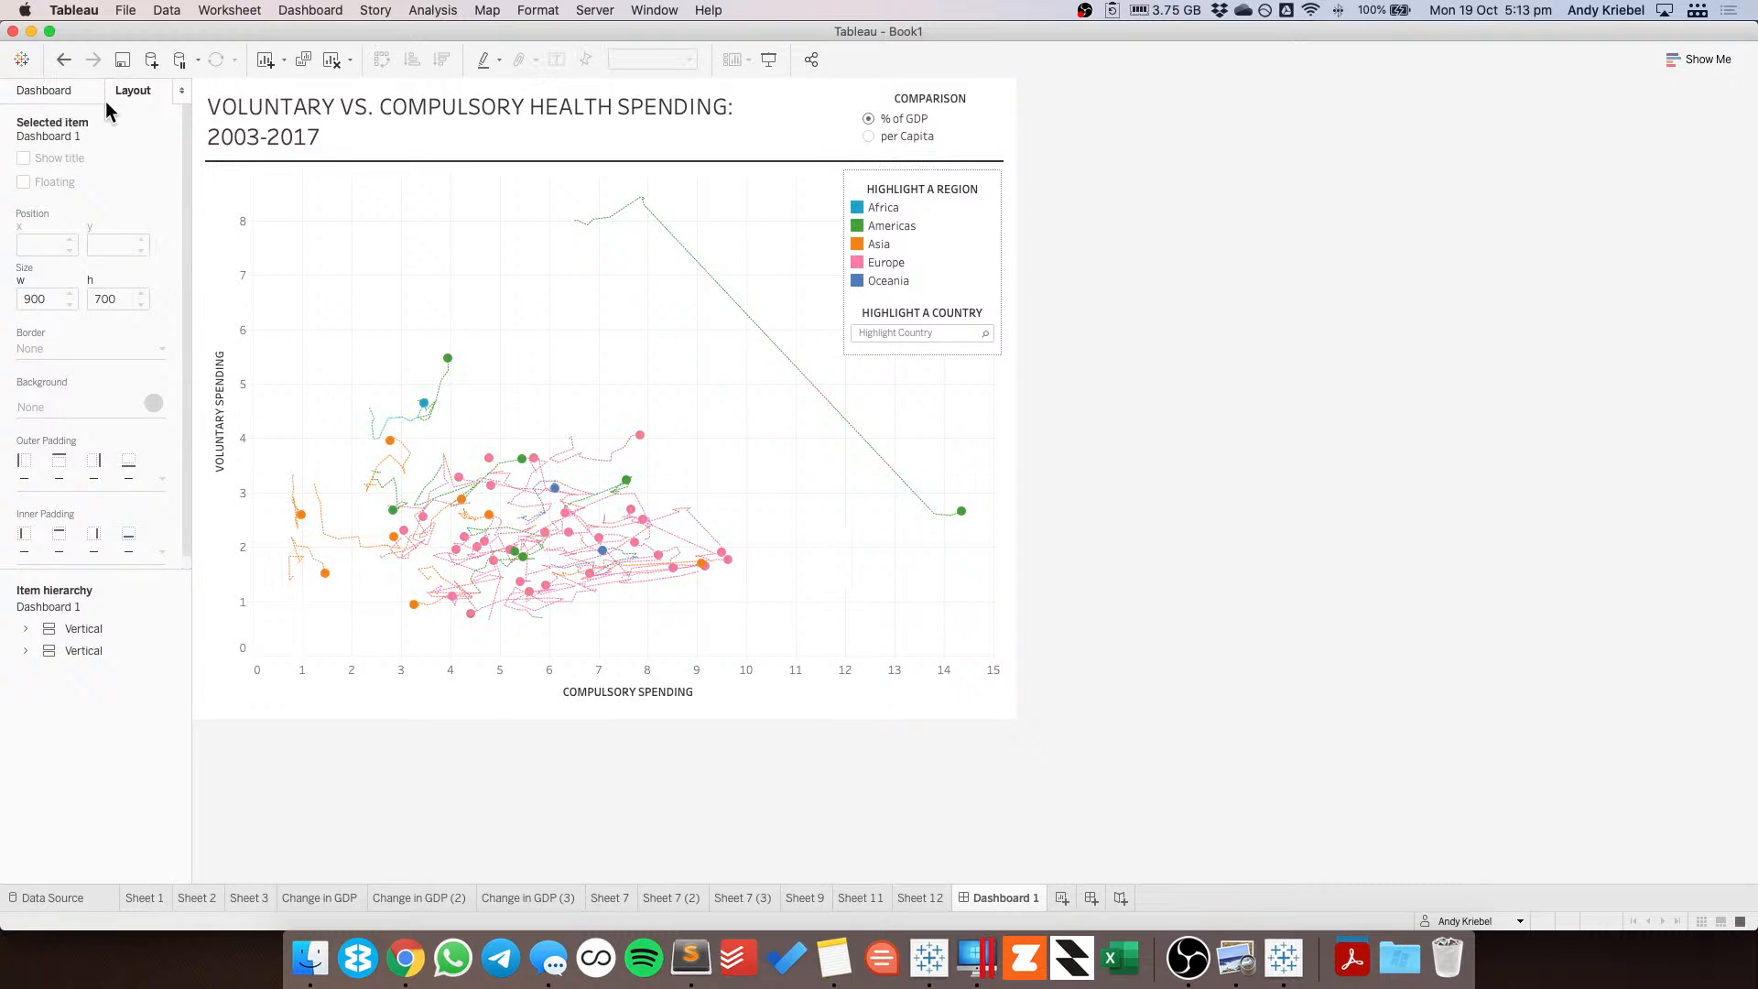
double_click(427, 129)
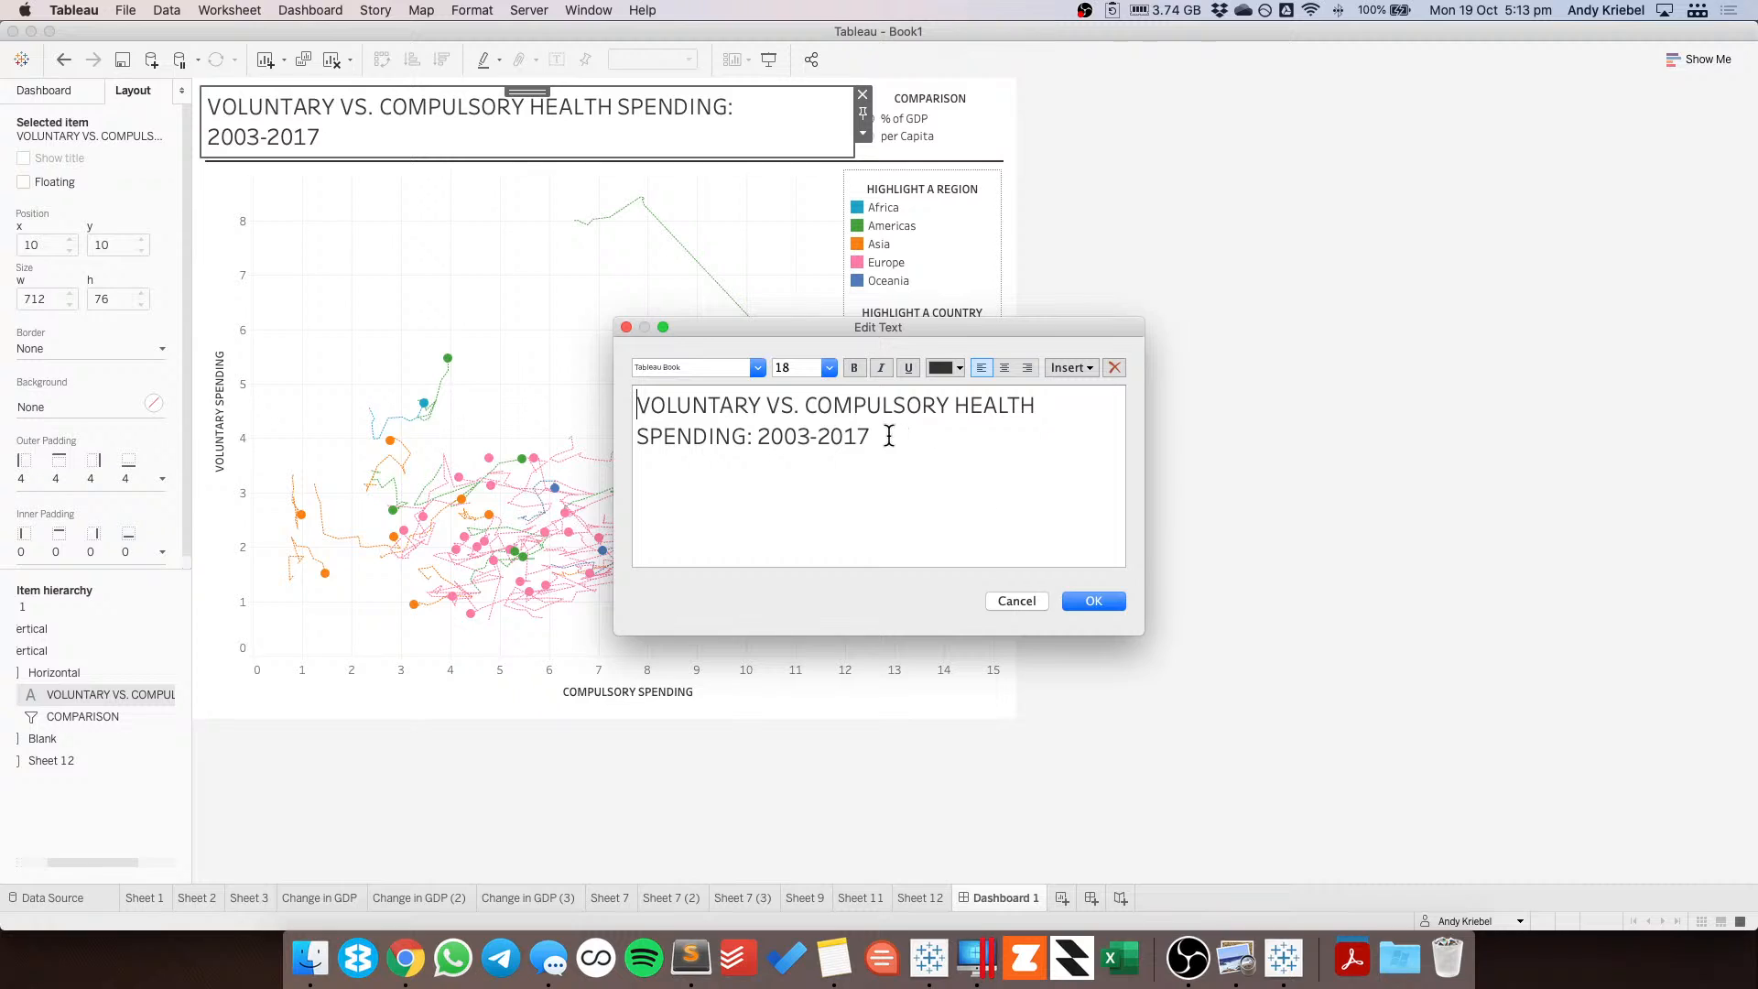
key("super+a")
left_click(828, 367)
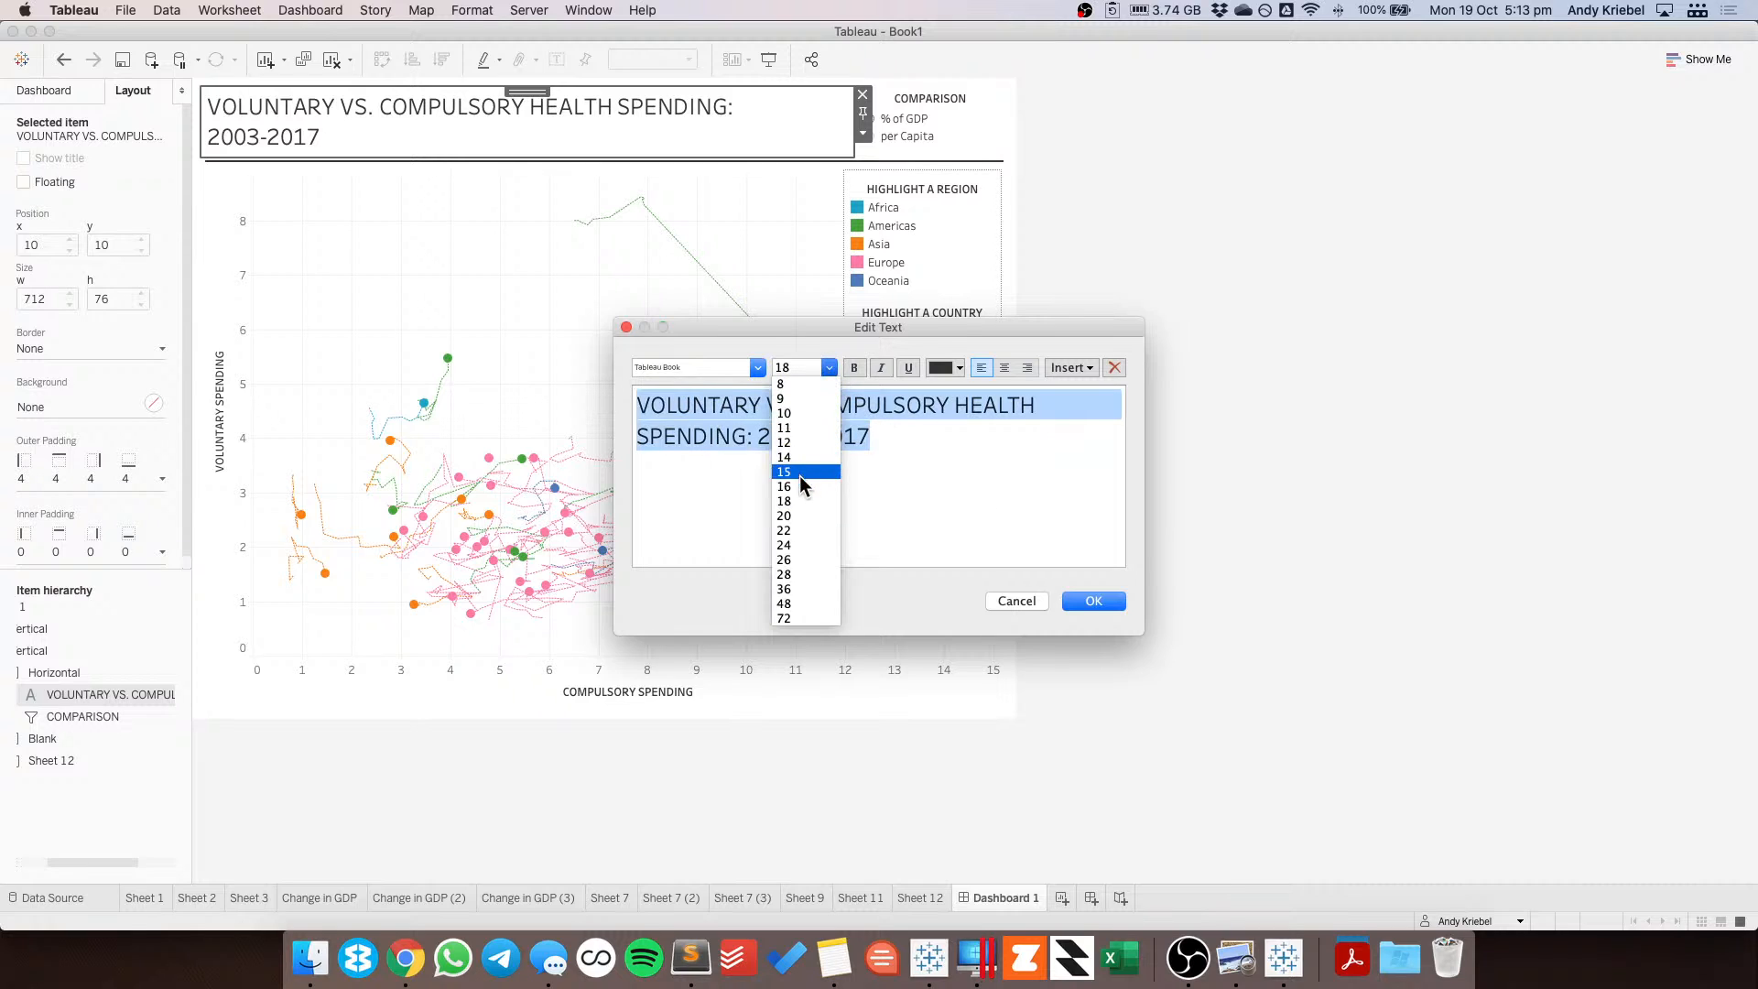
left_click(799, 474)
left_click(1093, 600)
left_click(1213, 514)
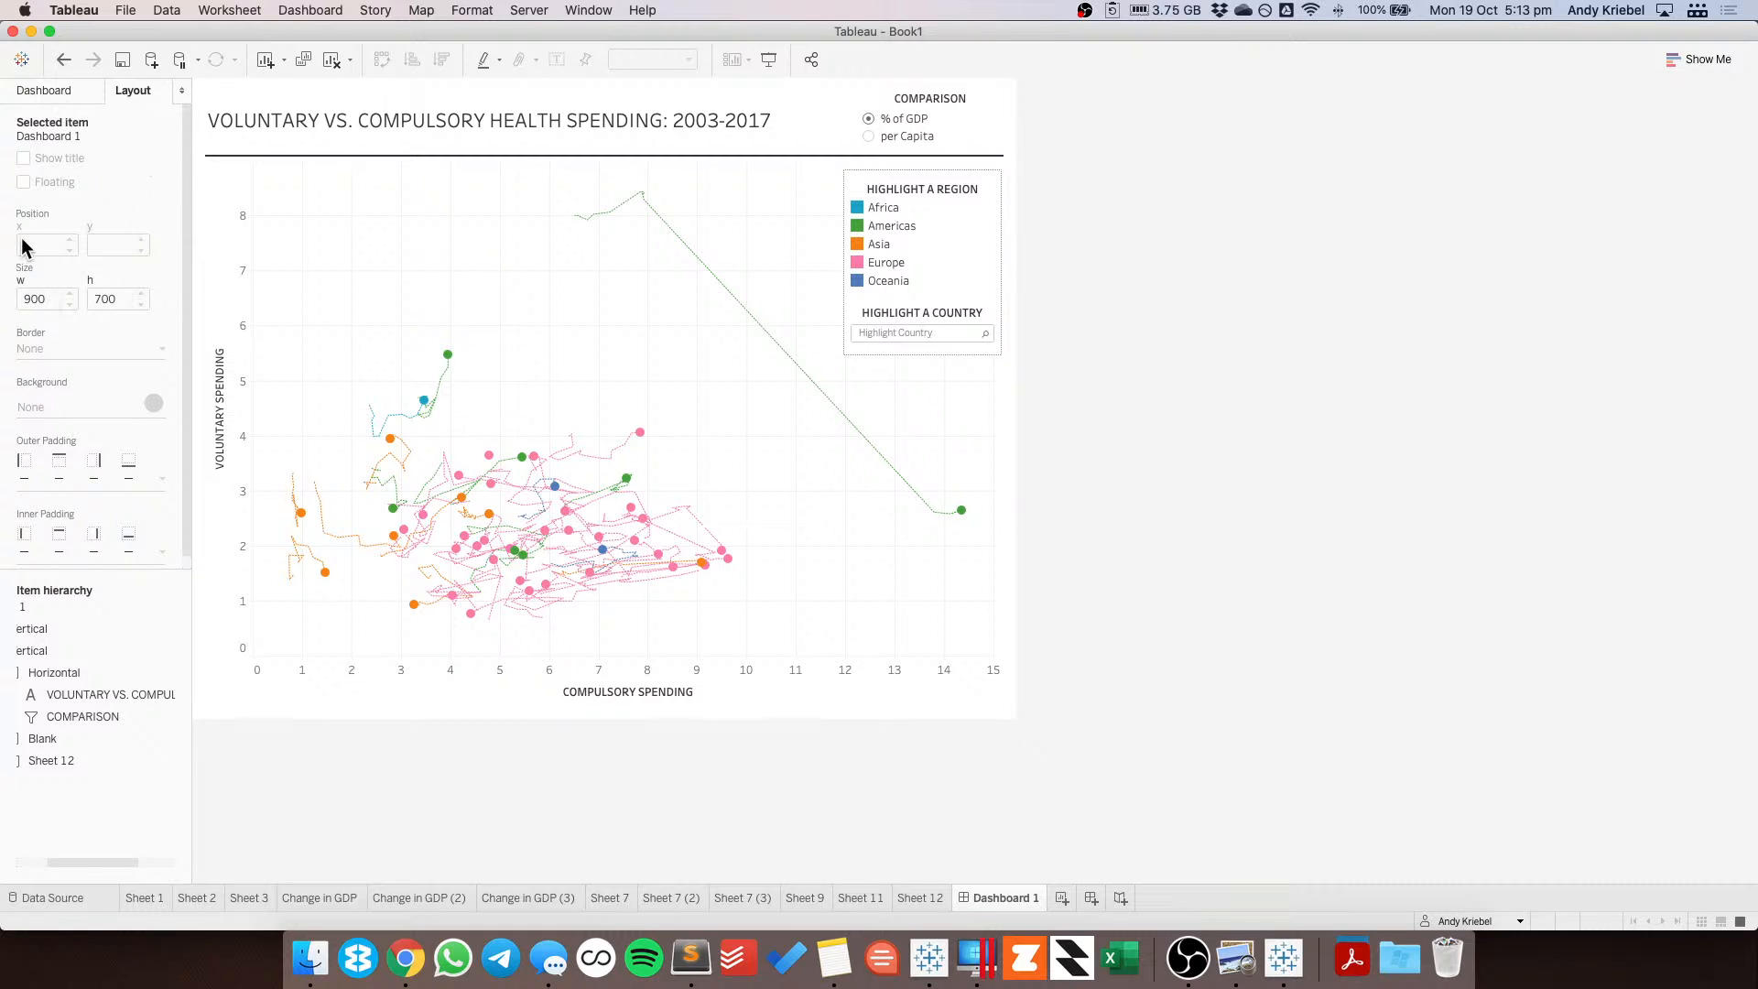
Set the dashboard's fixed width to 800 px.
left_click(50, 92)
left_click(70, 227)
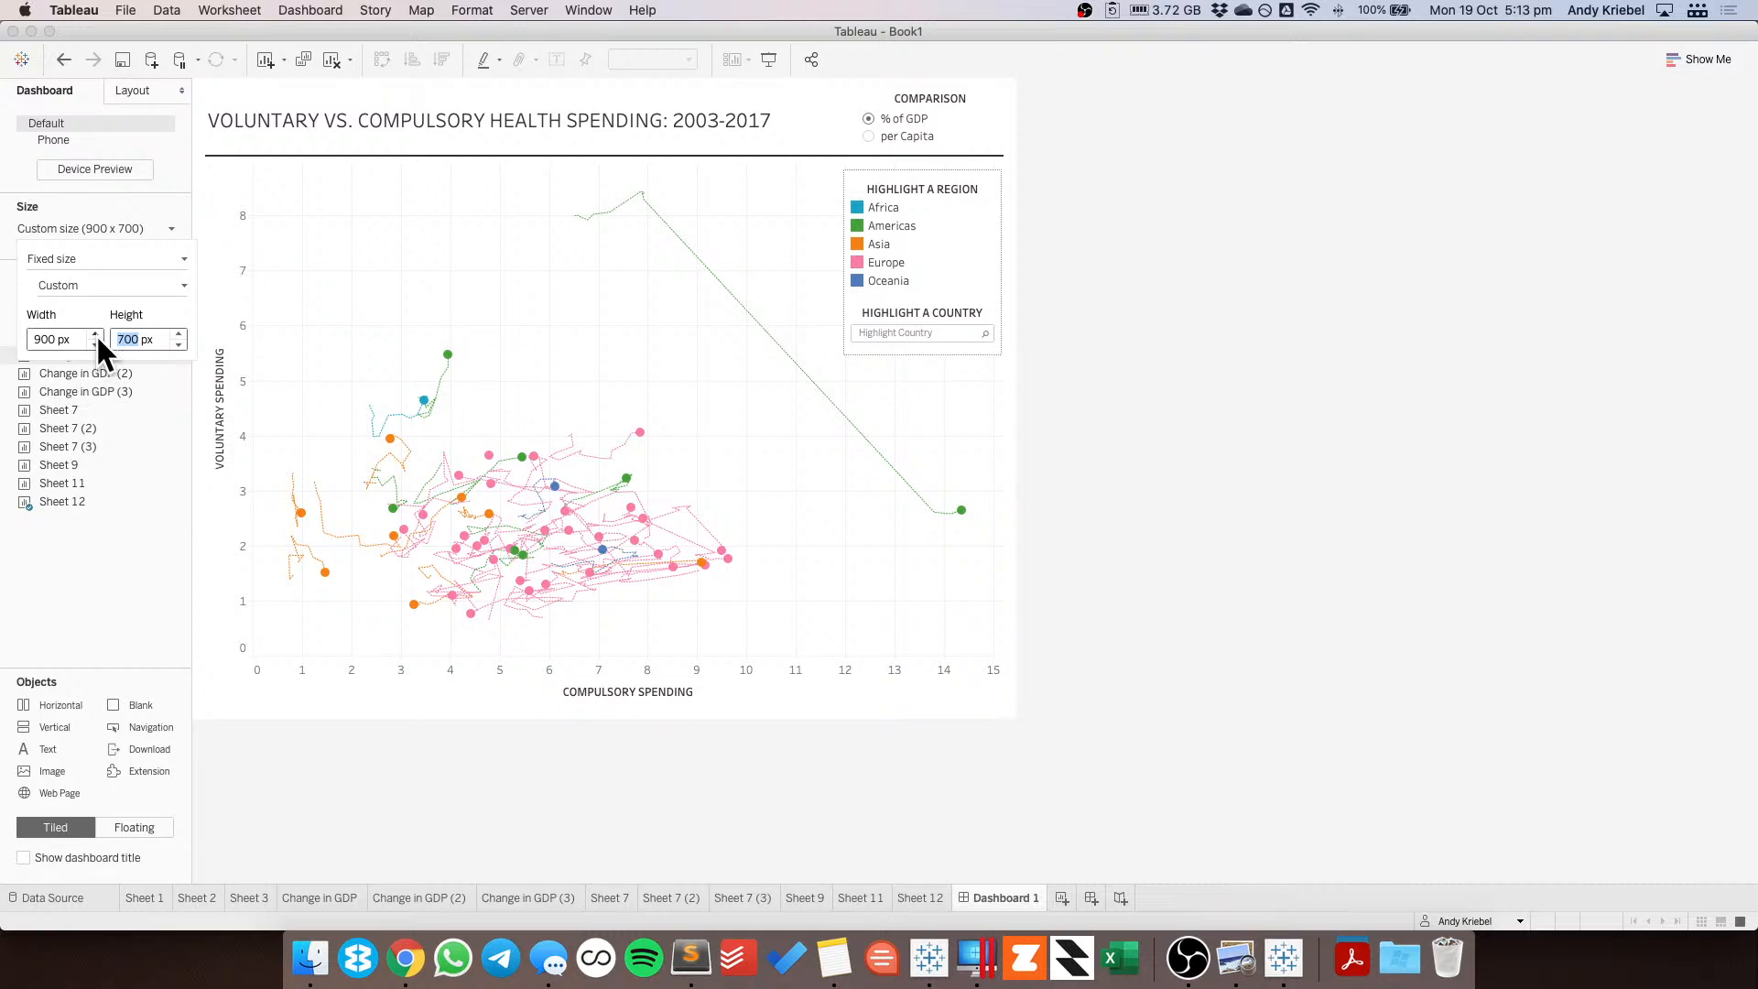
left_click(95, 343)
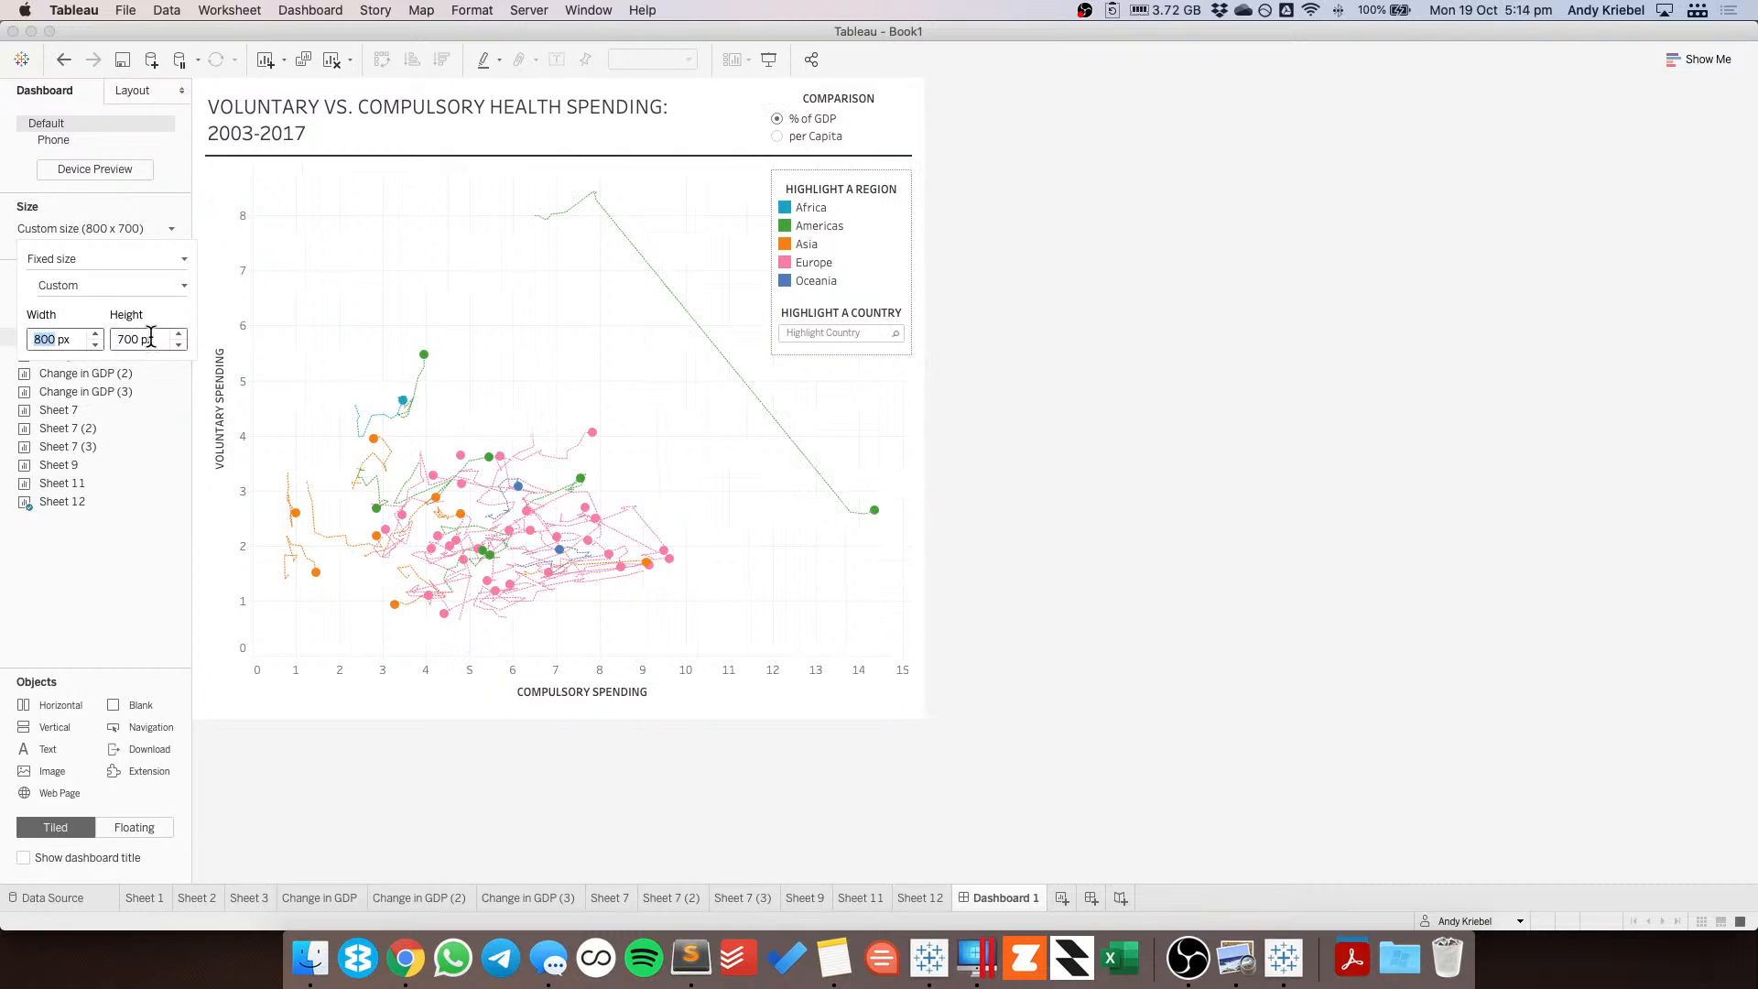
left_click(375, 293)
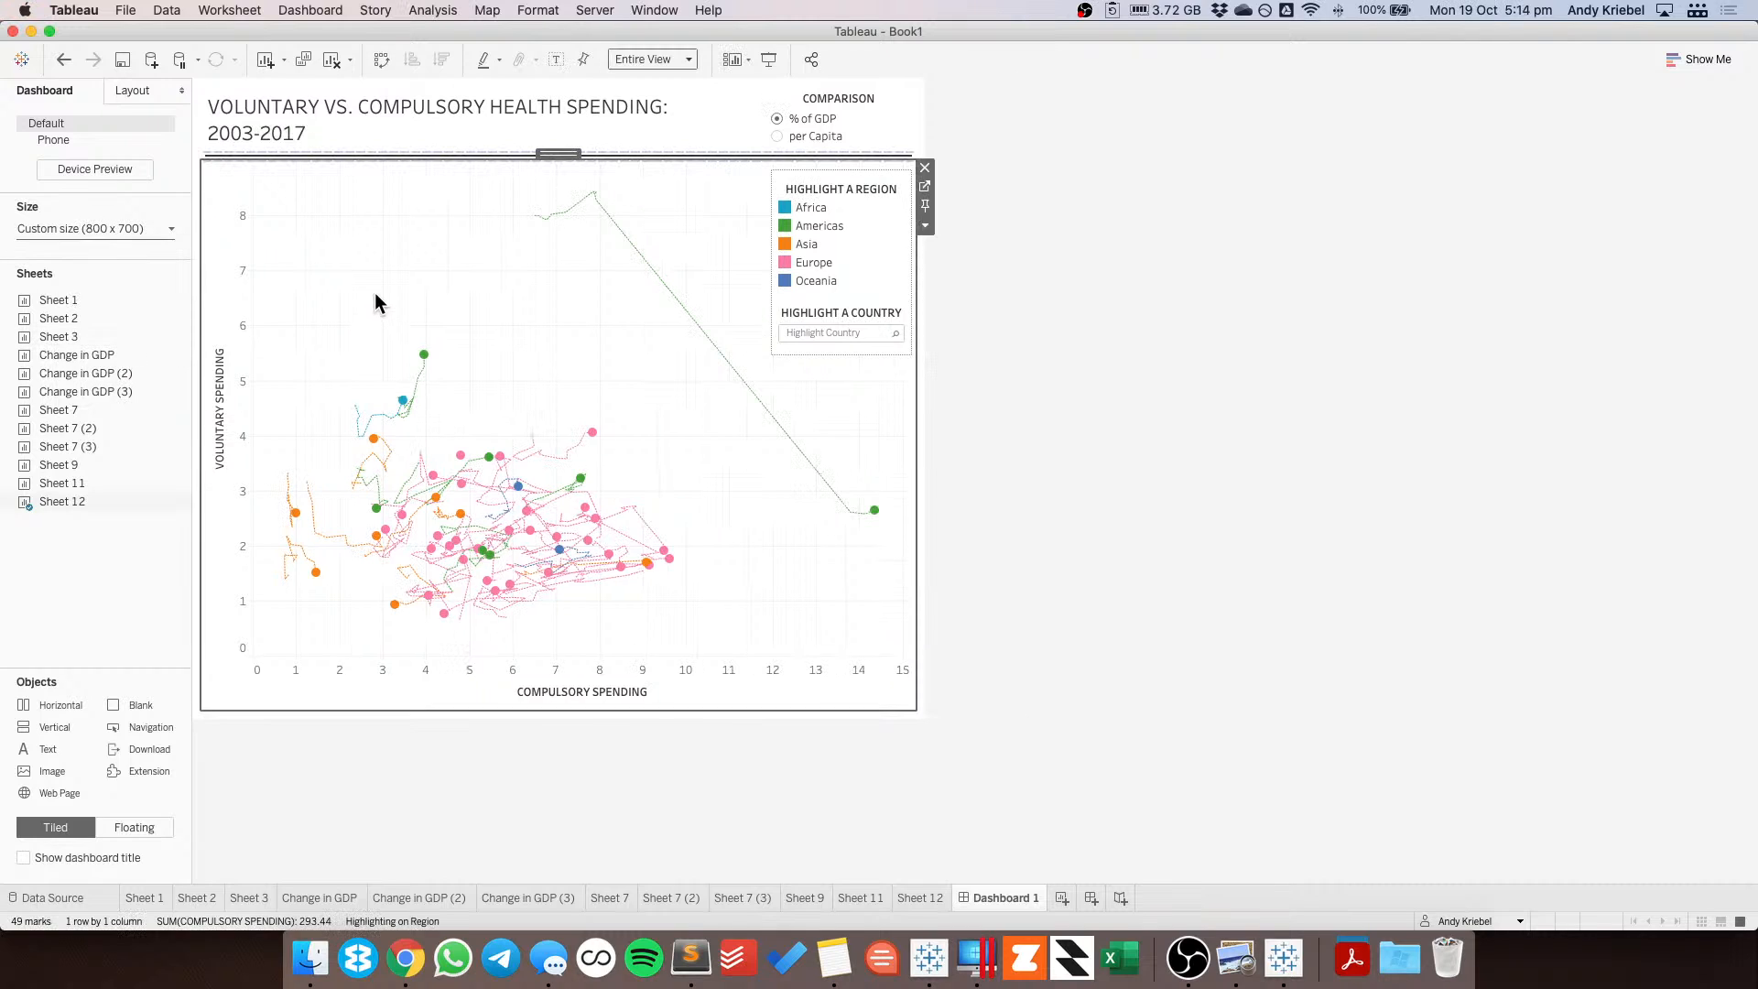
left_click(138, 95)
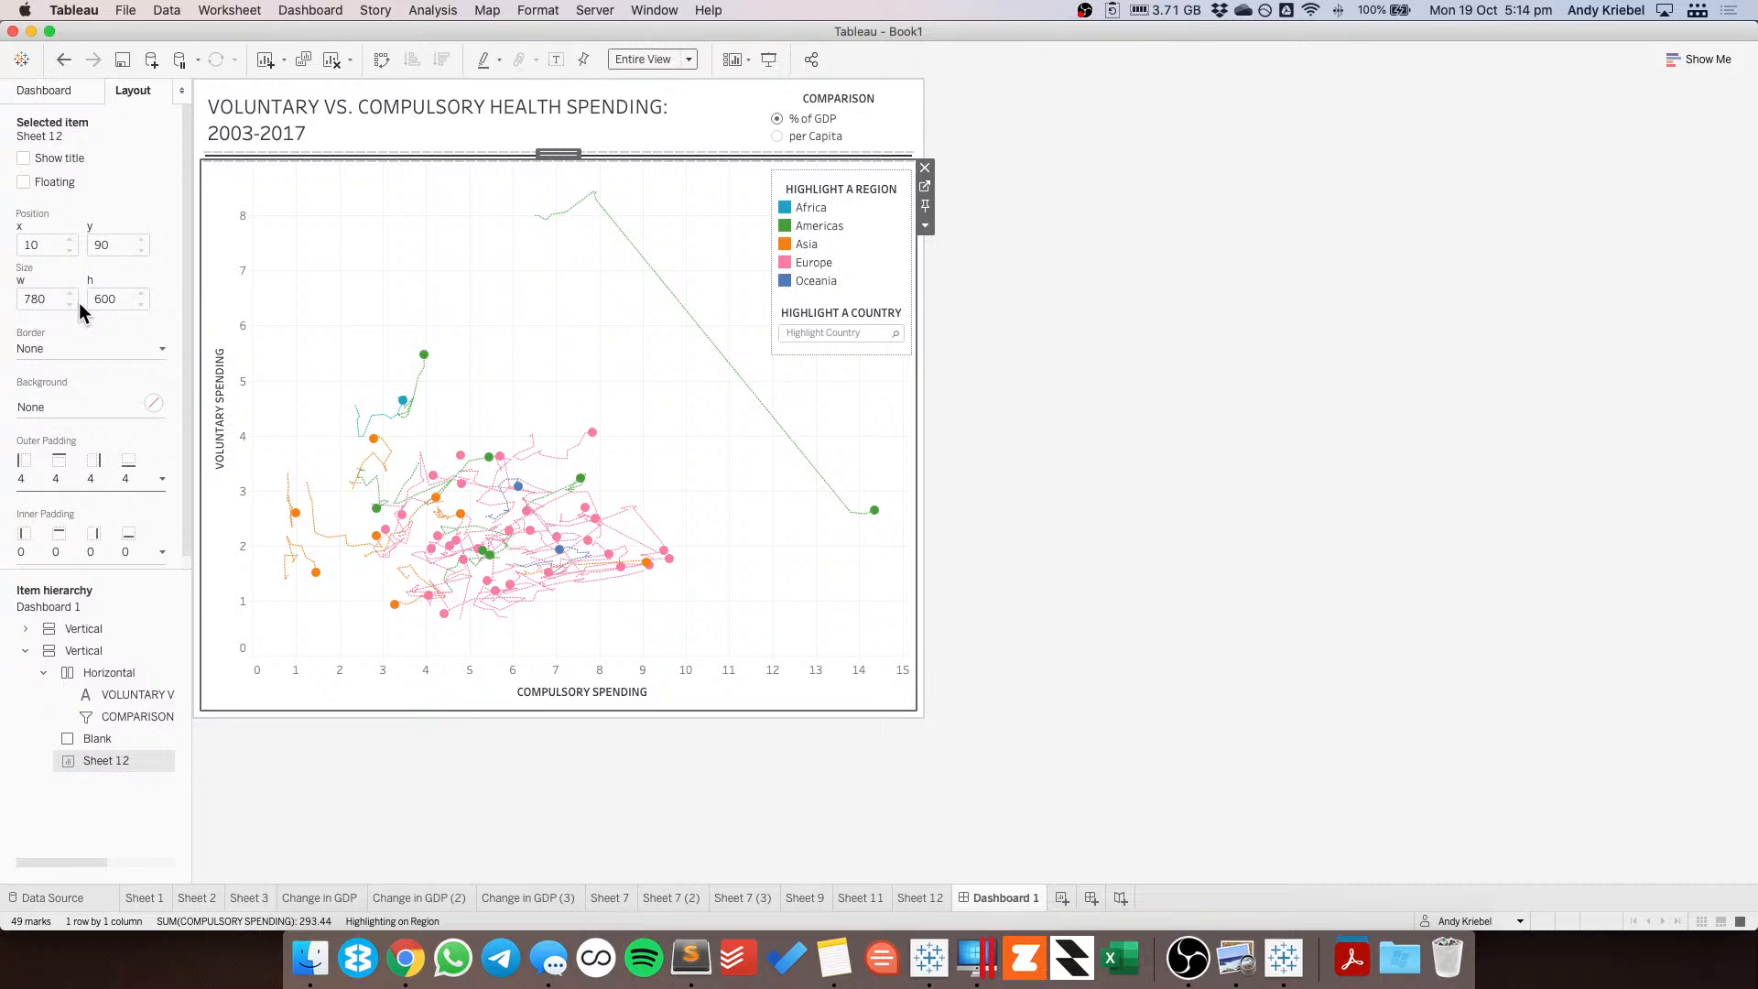
left_click(25, 90)
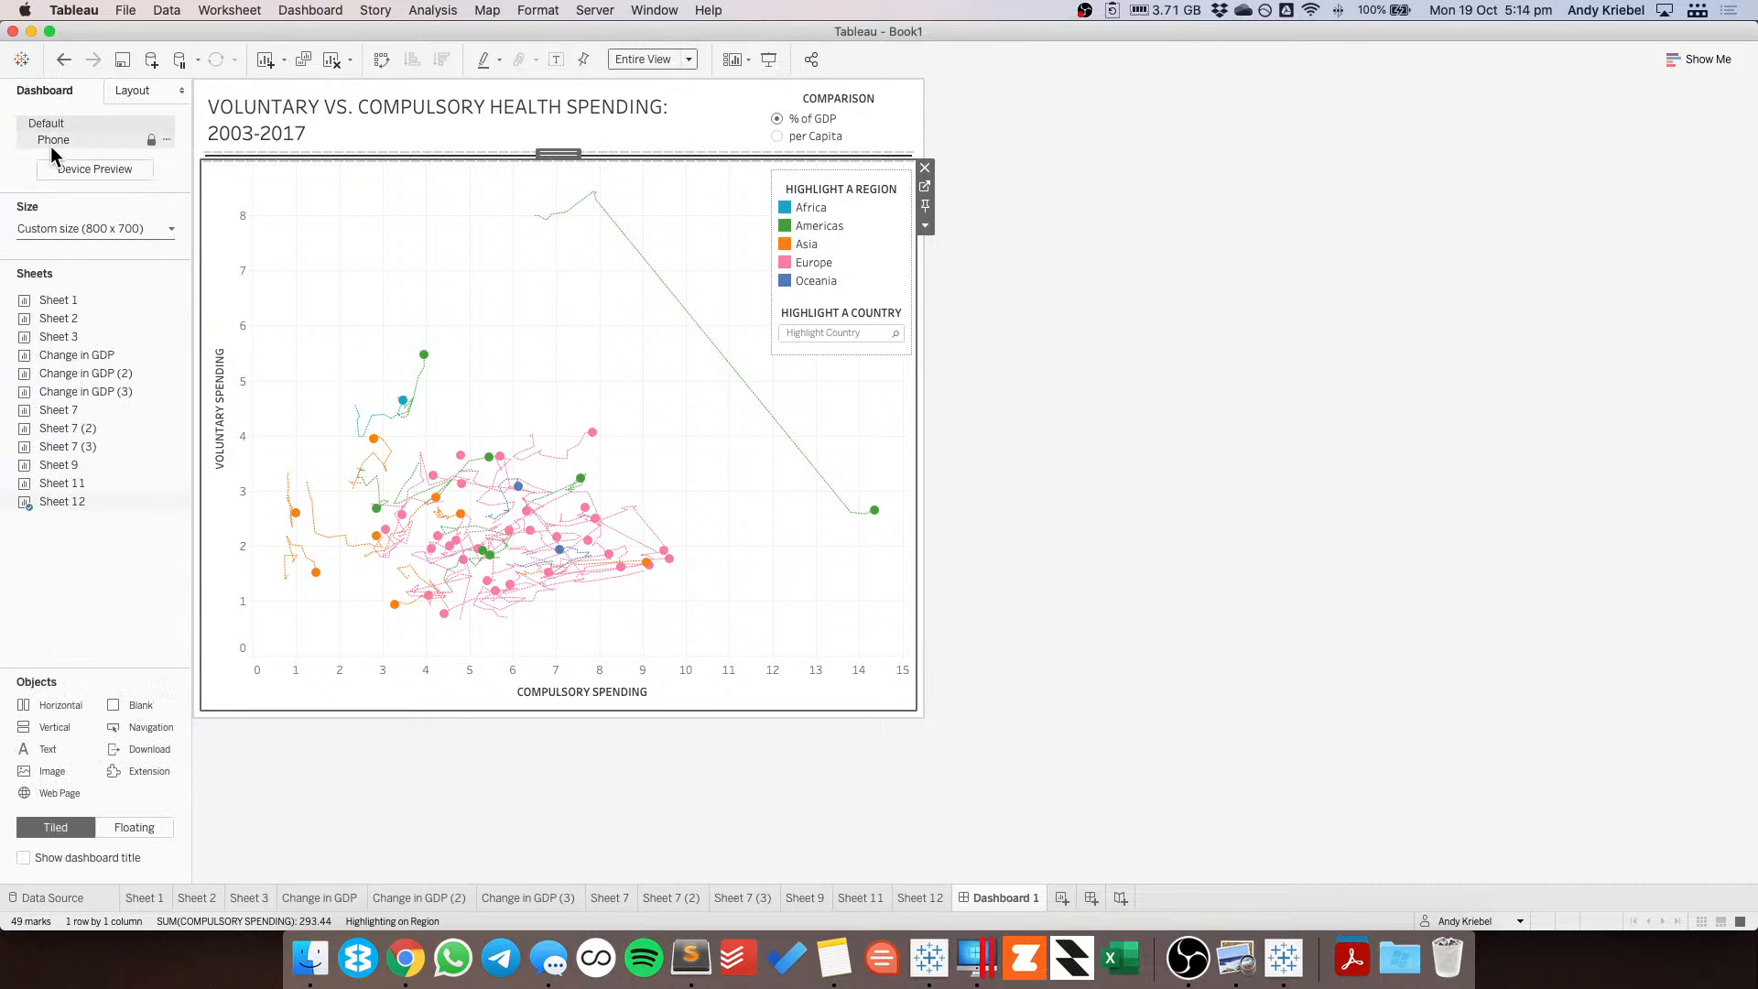
left_click(443, 90)
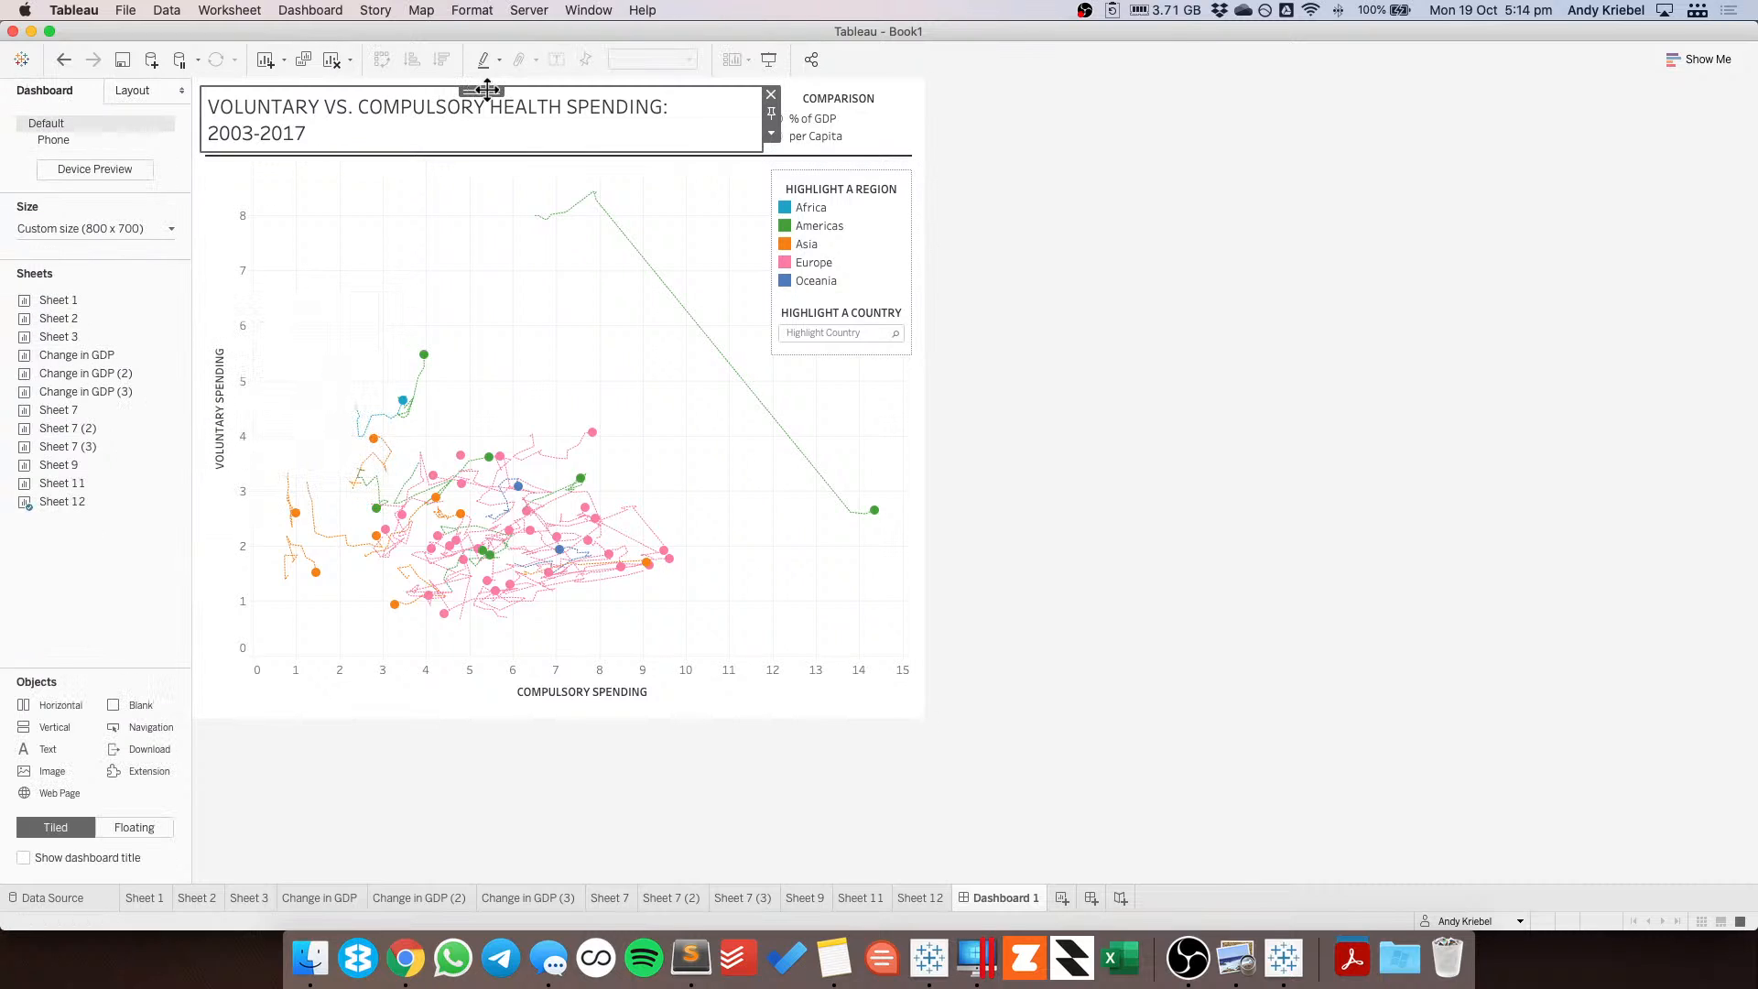
double_click(482, 92)
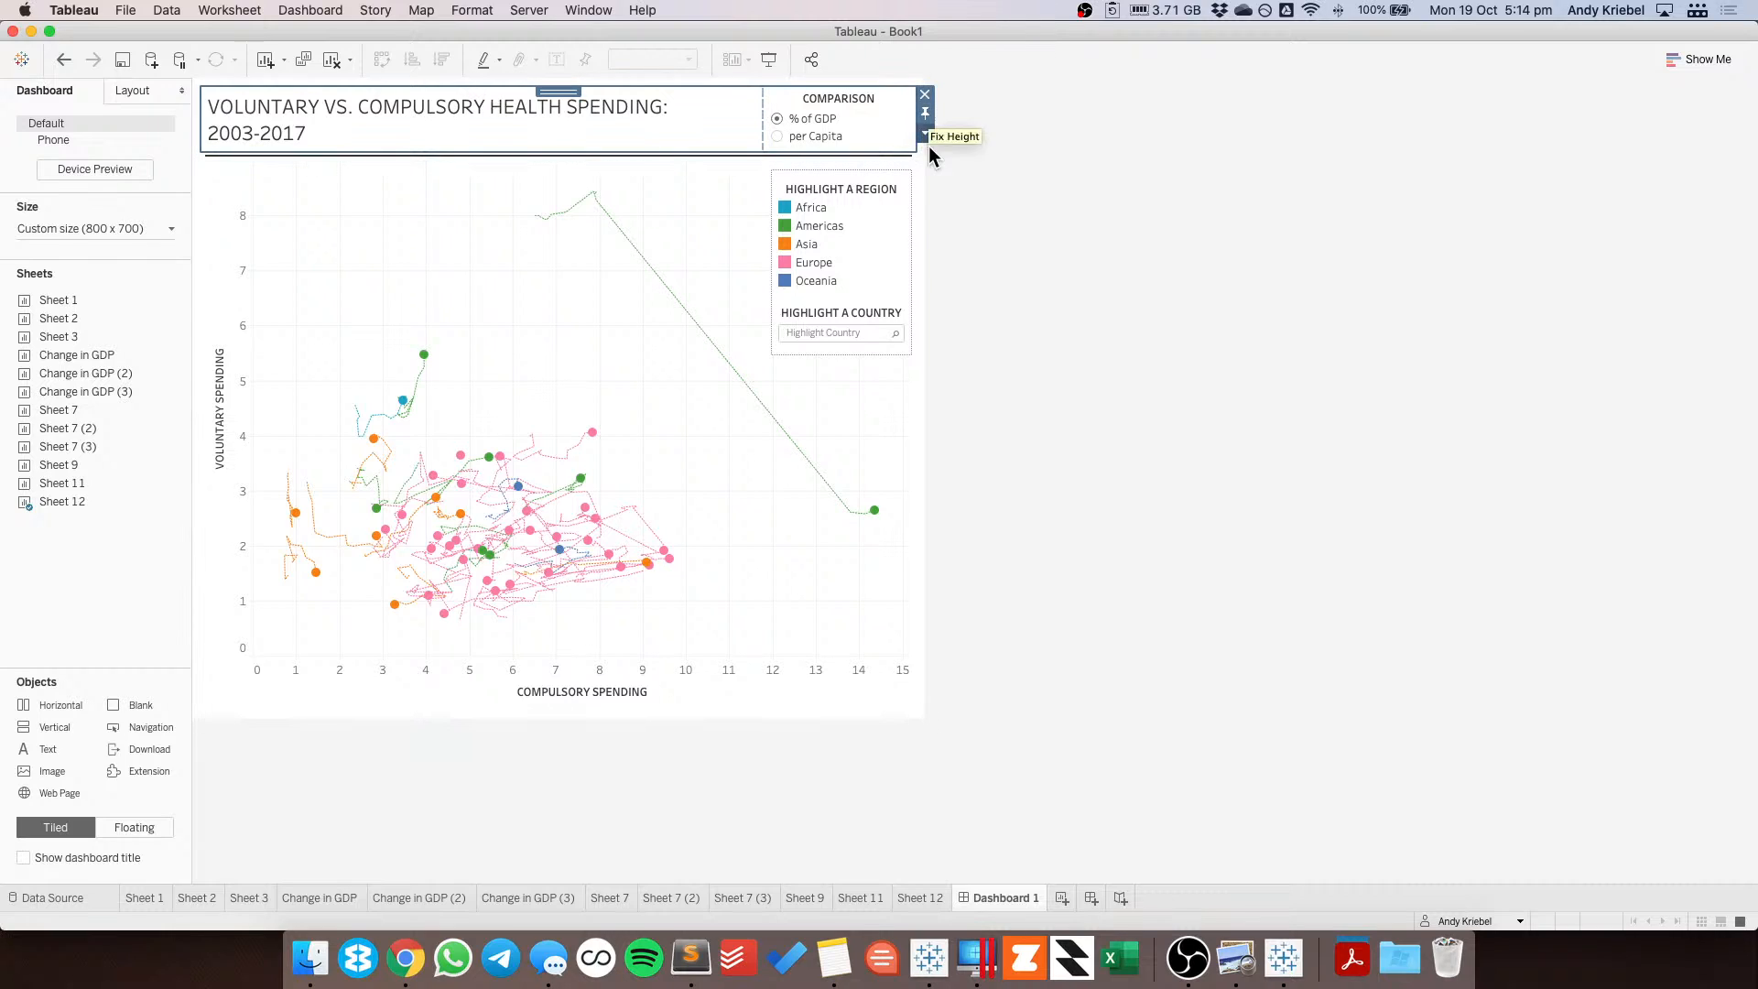
Try a dashboard width of 980 px, and undo that change.
left_click(96, 228)
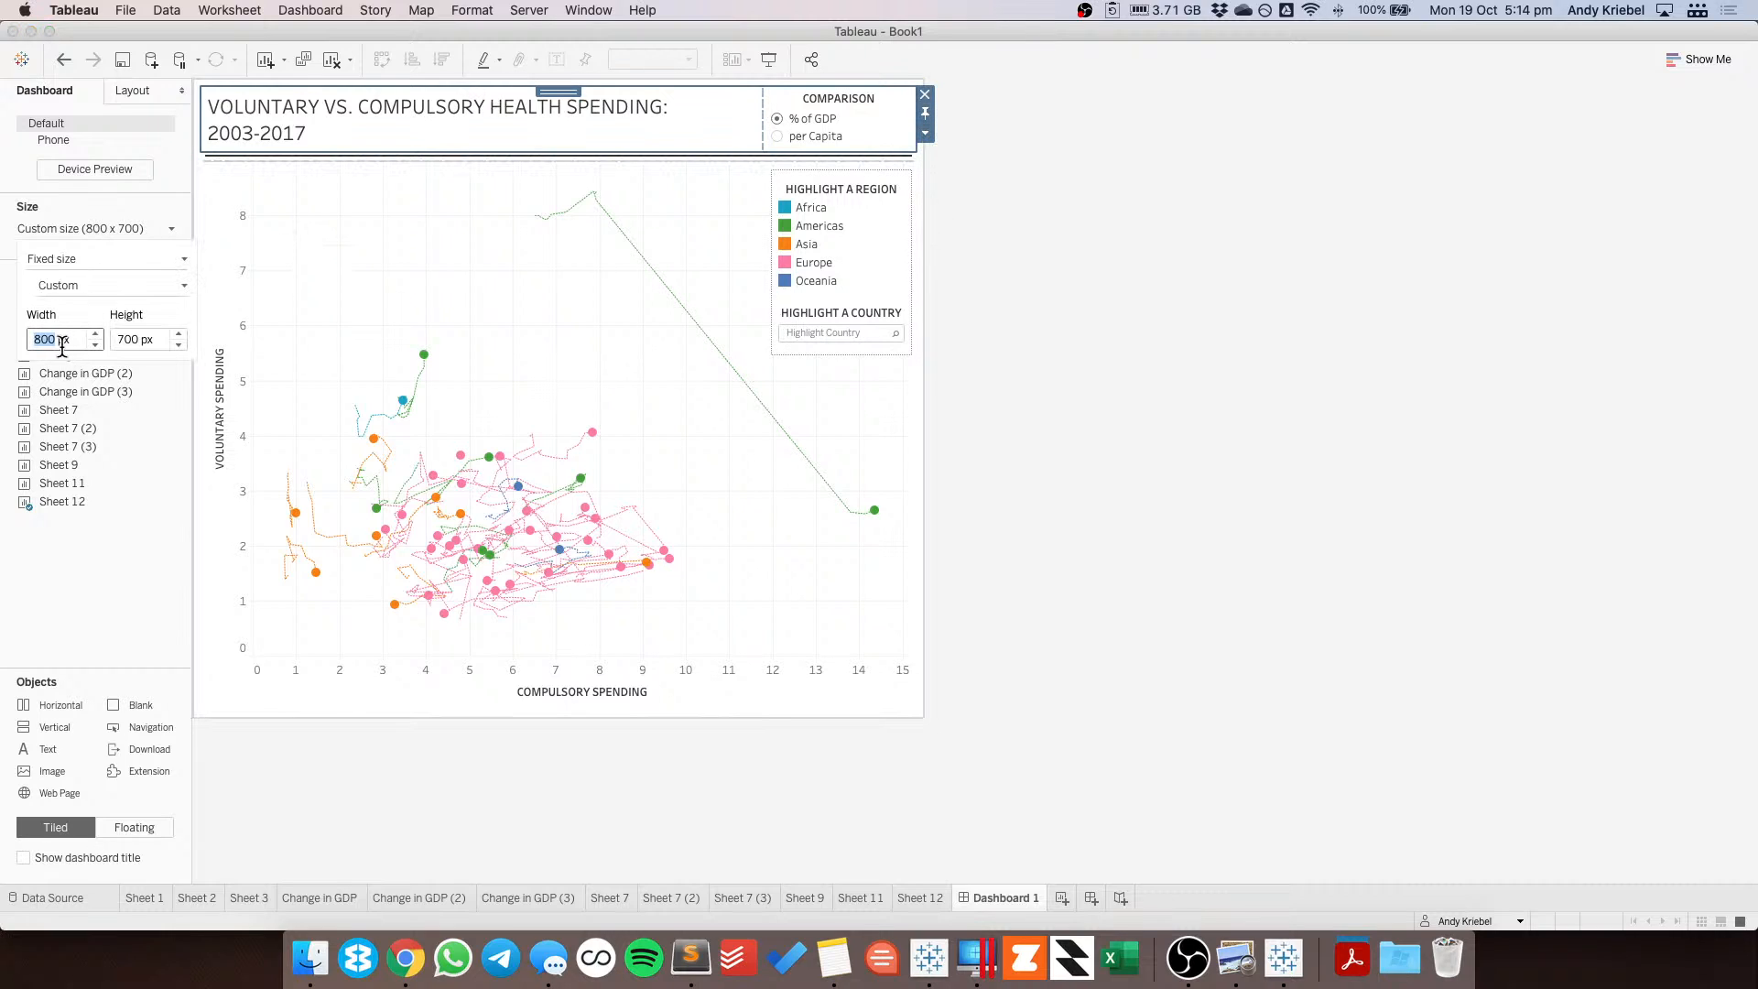
type("98")
key("Tab")
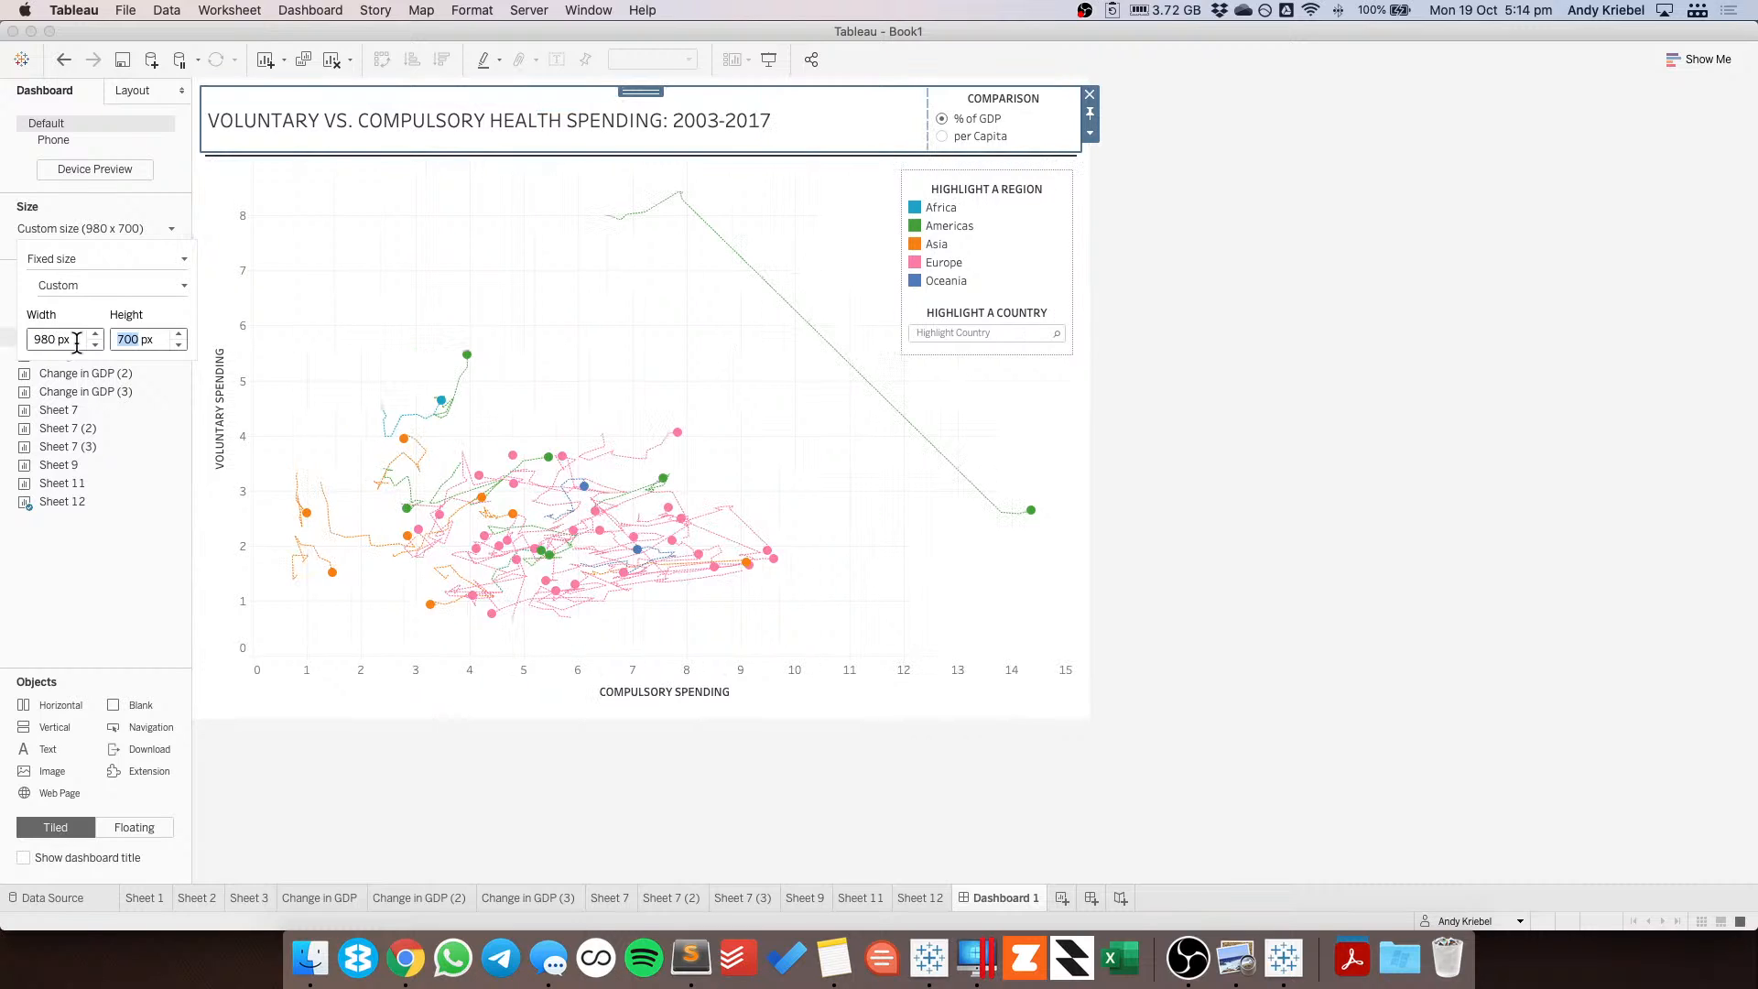
left_click(63, 60)
Try a dashboard height of 880 px, check the chart's layout size, and undo the height change.
left_click(106, 228)
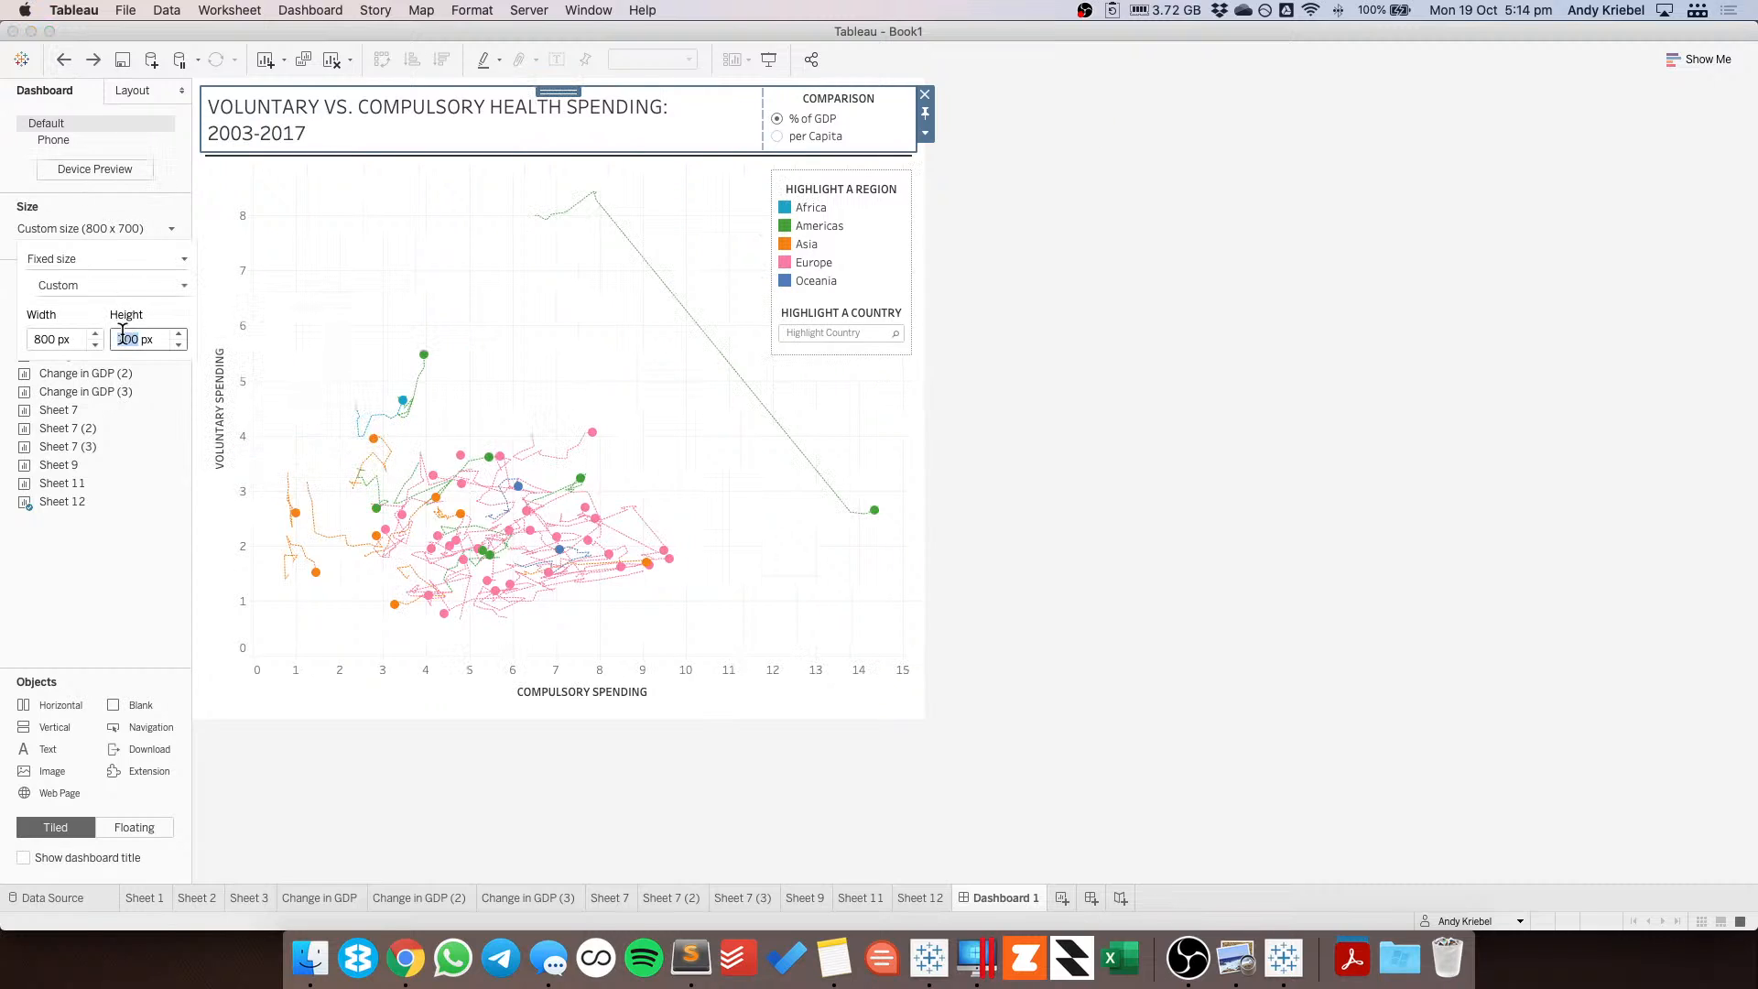
key("Return")
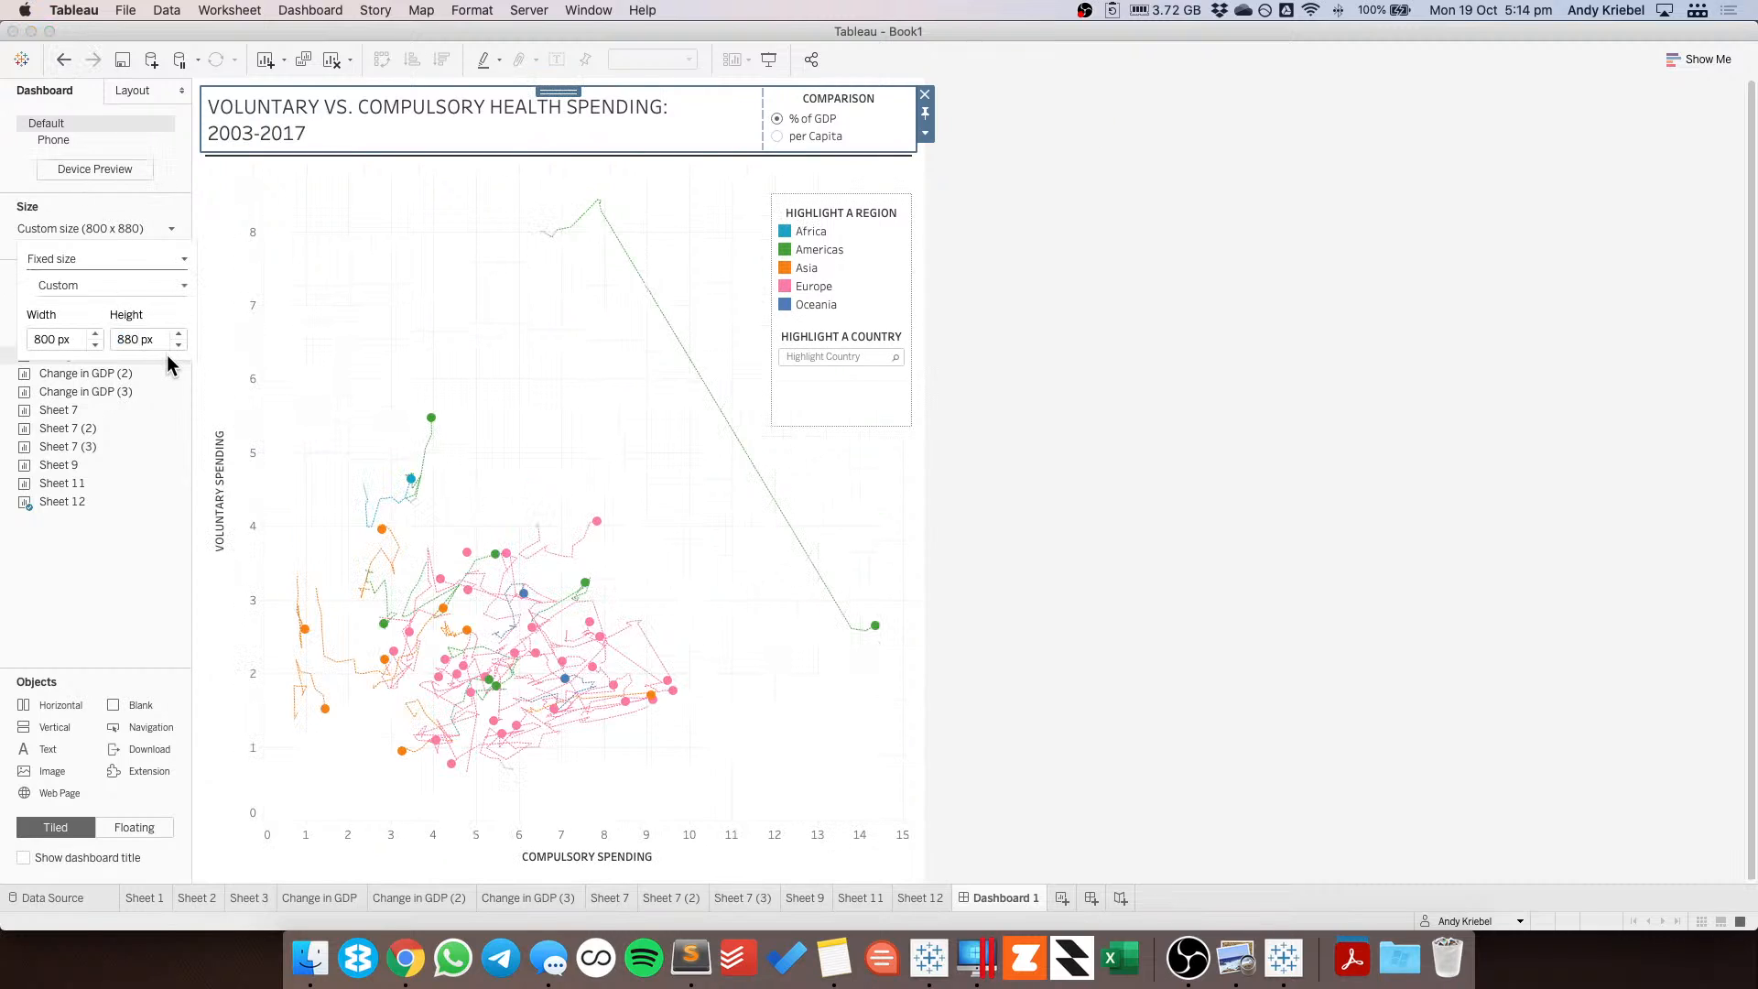
left_click(1338, 519)
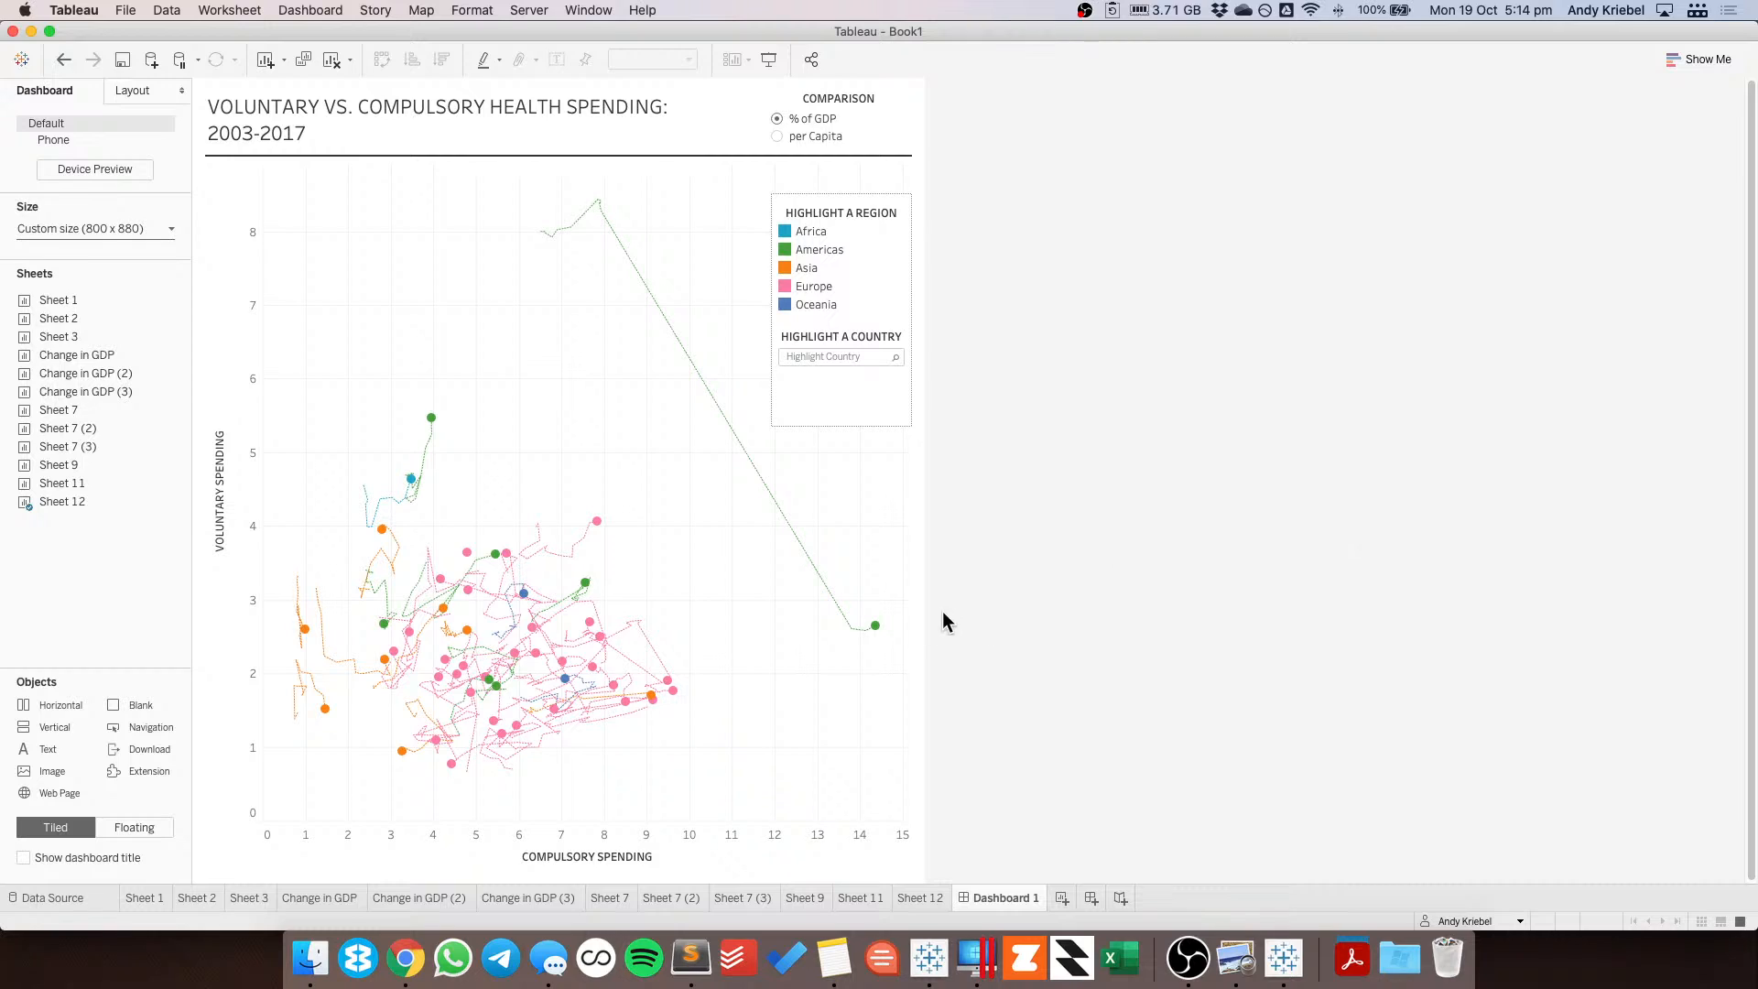
left_click(737, 552)
left_click(129, 91)
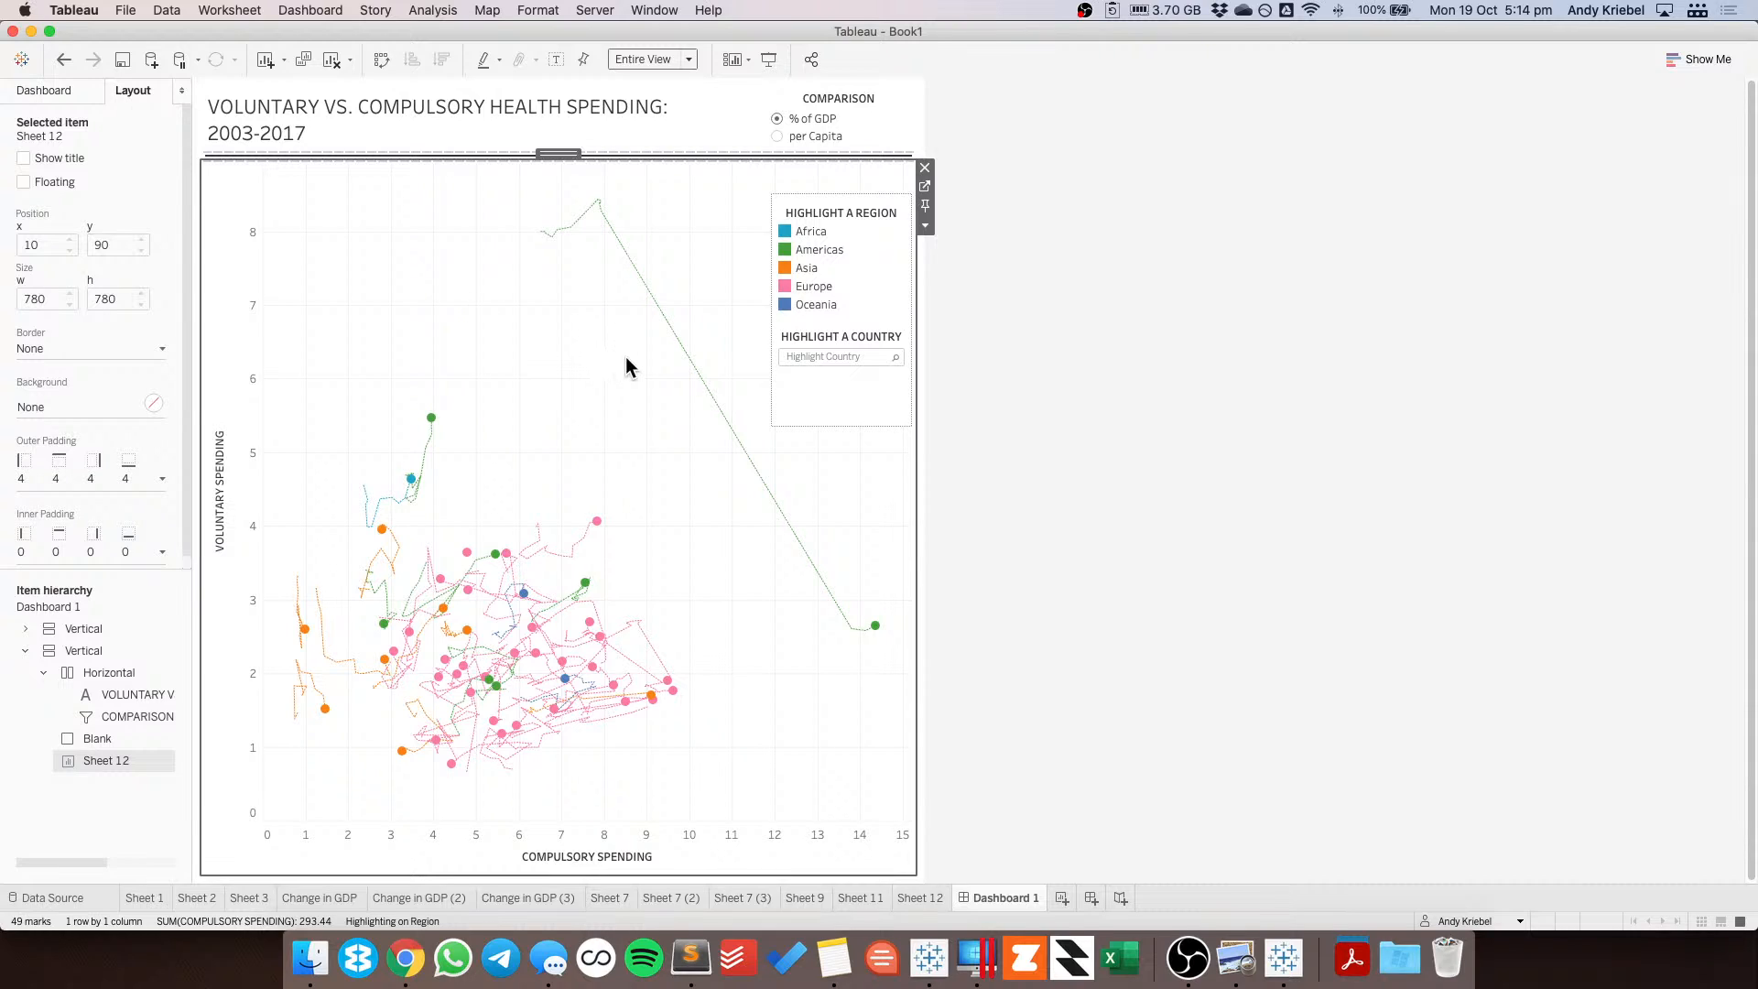
left_click(64, 60)
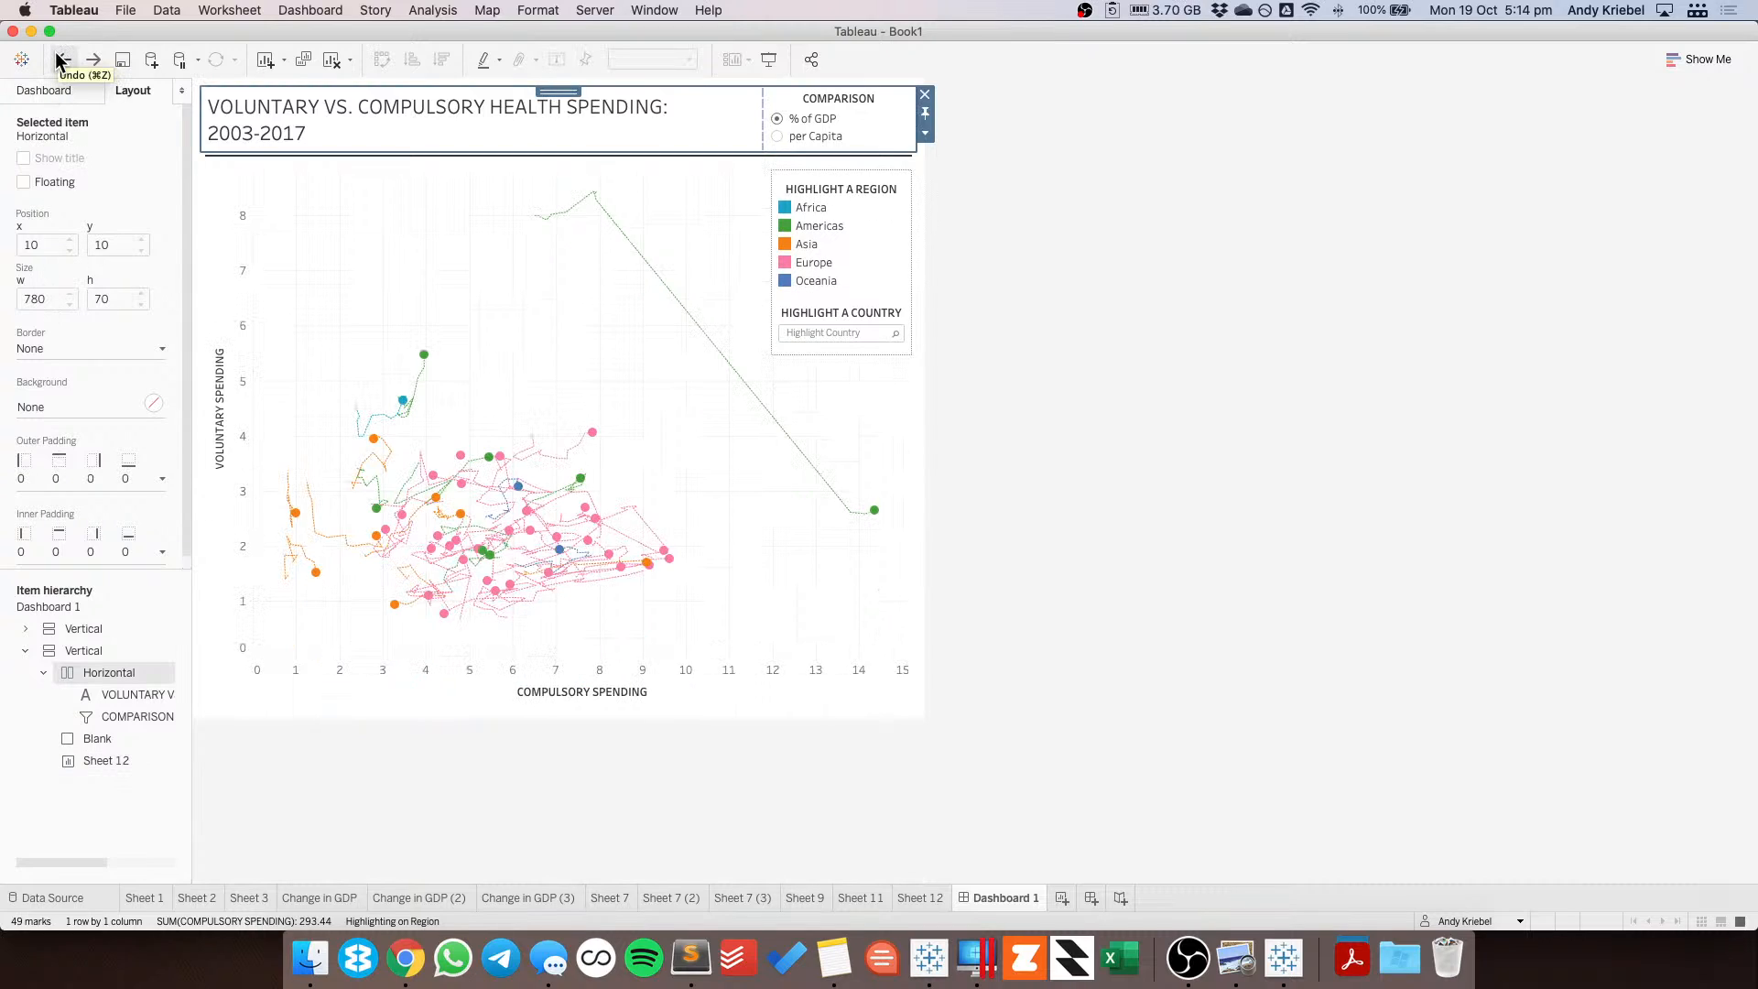
Set the dashboard's fixed height to 750 px.
left_click(51, 92)
left_click(91, 229)
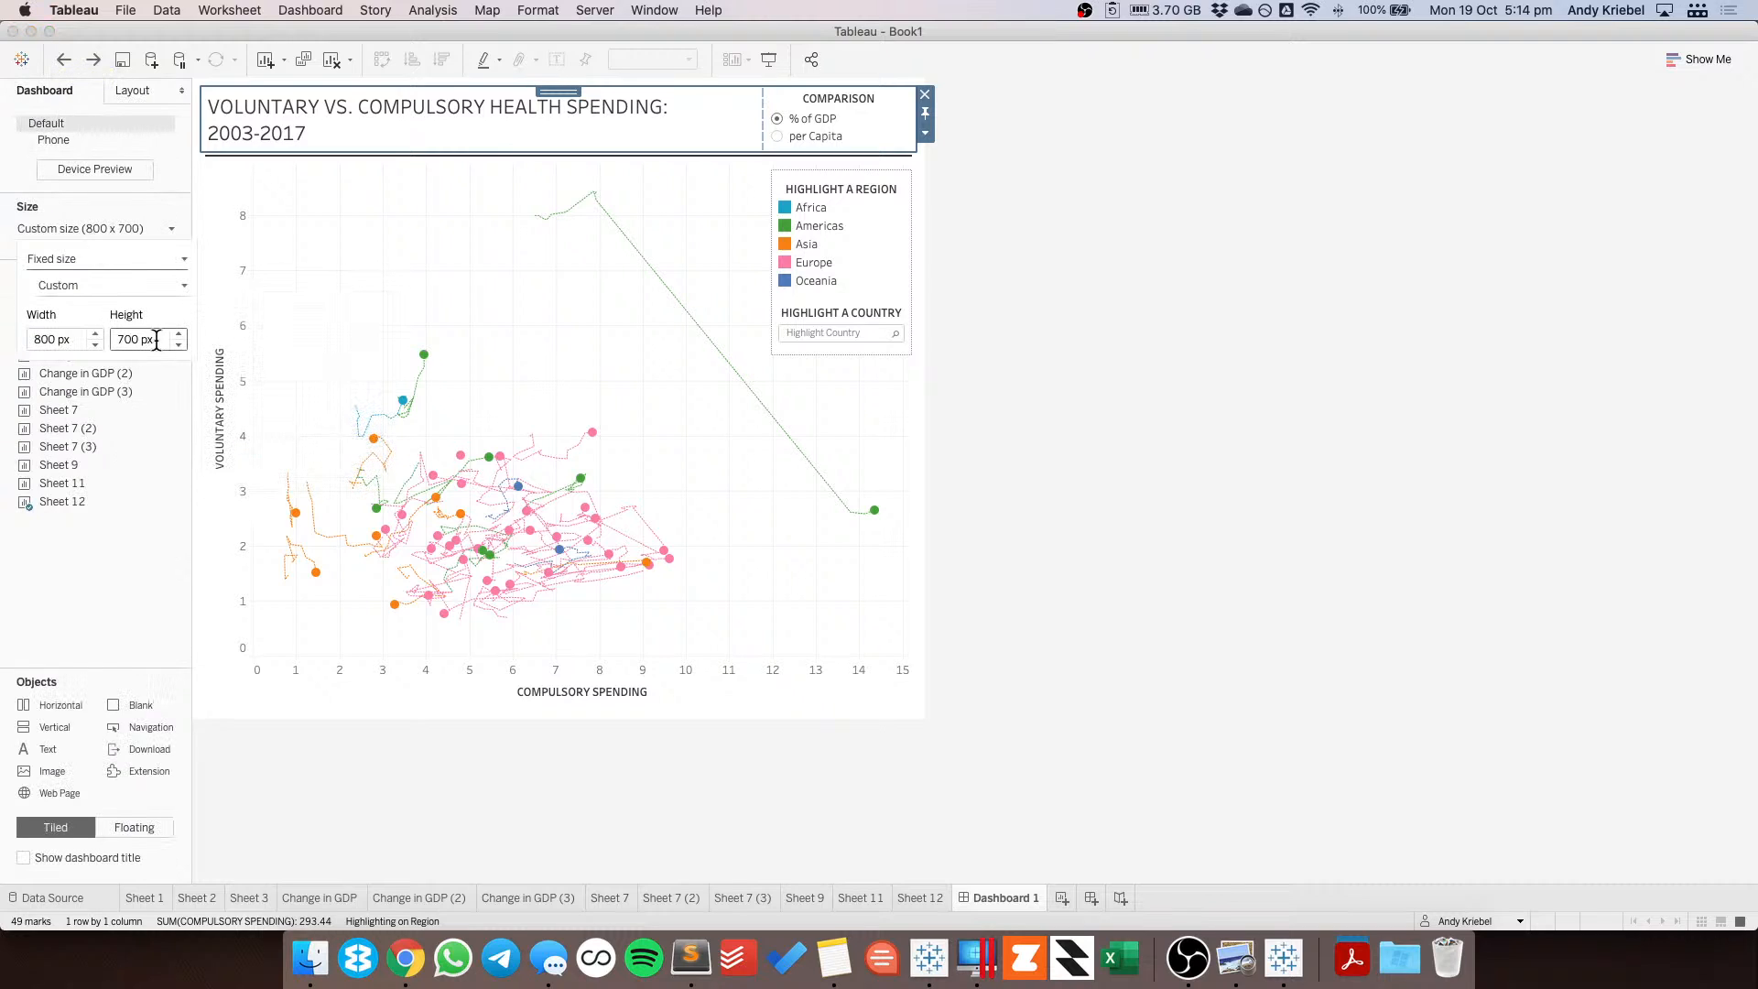
left_click(179, 335)
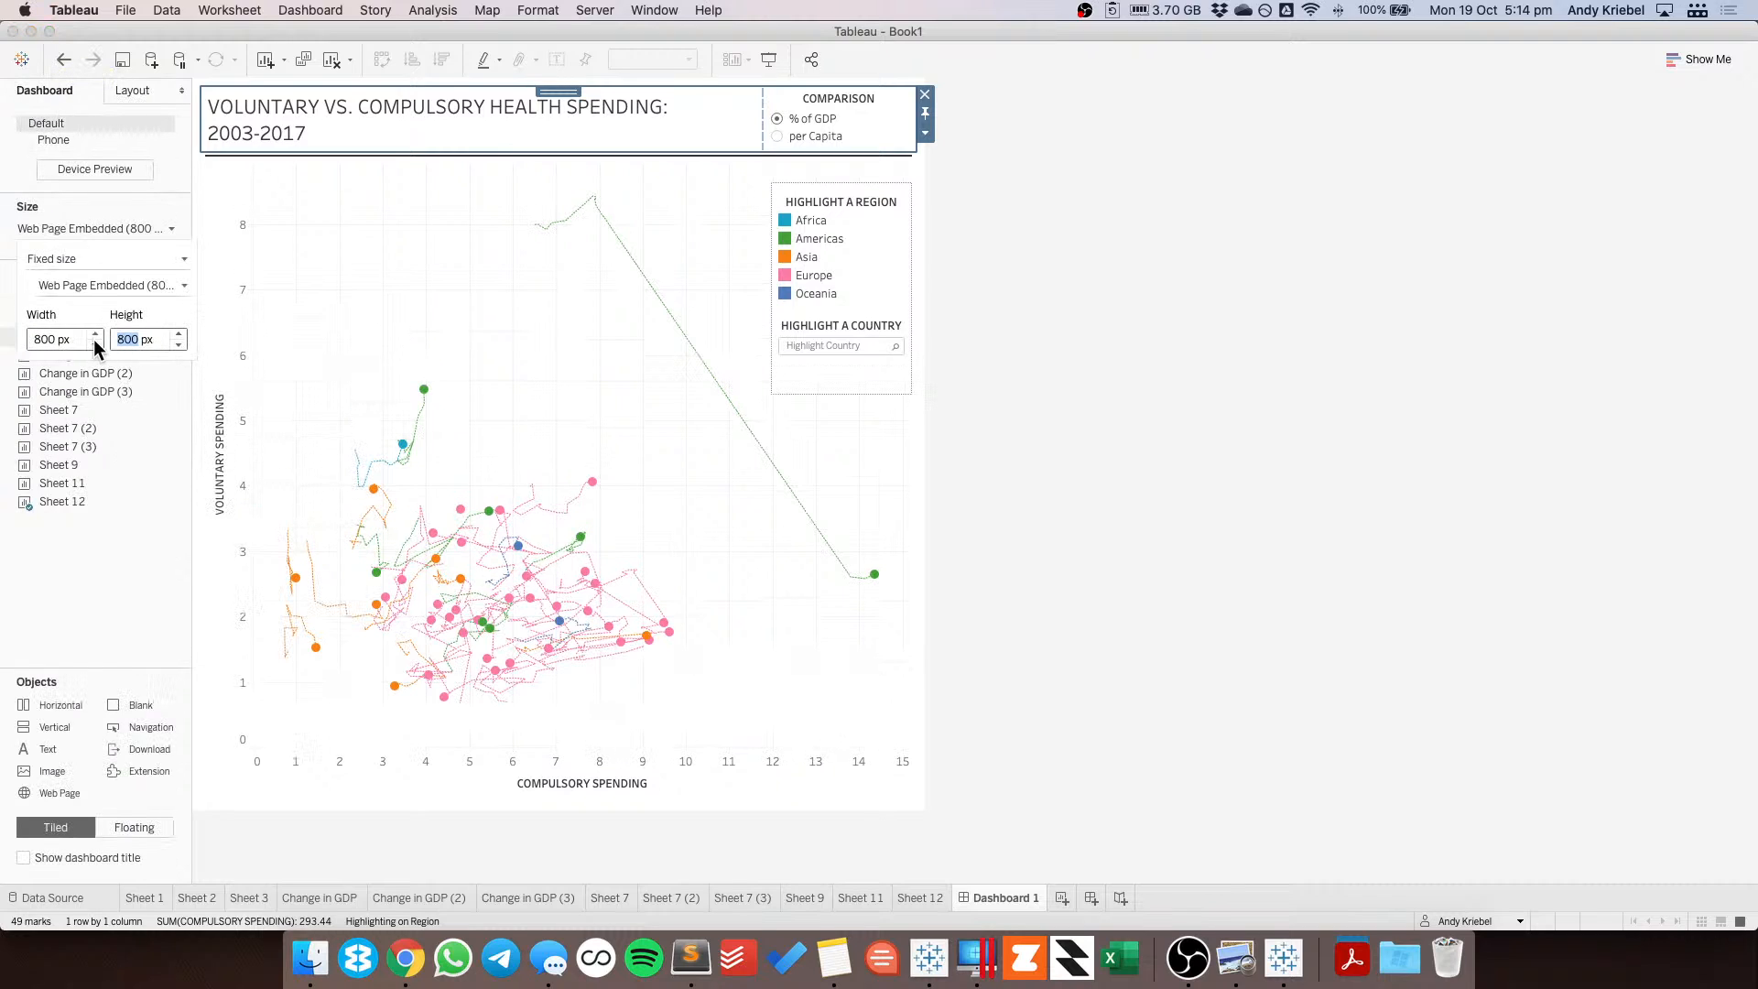
type("750")
key("Return")
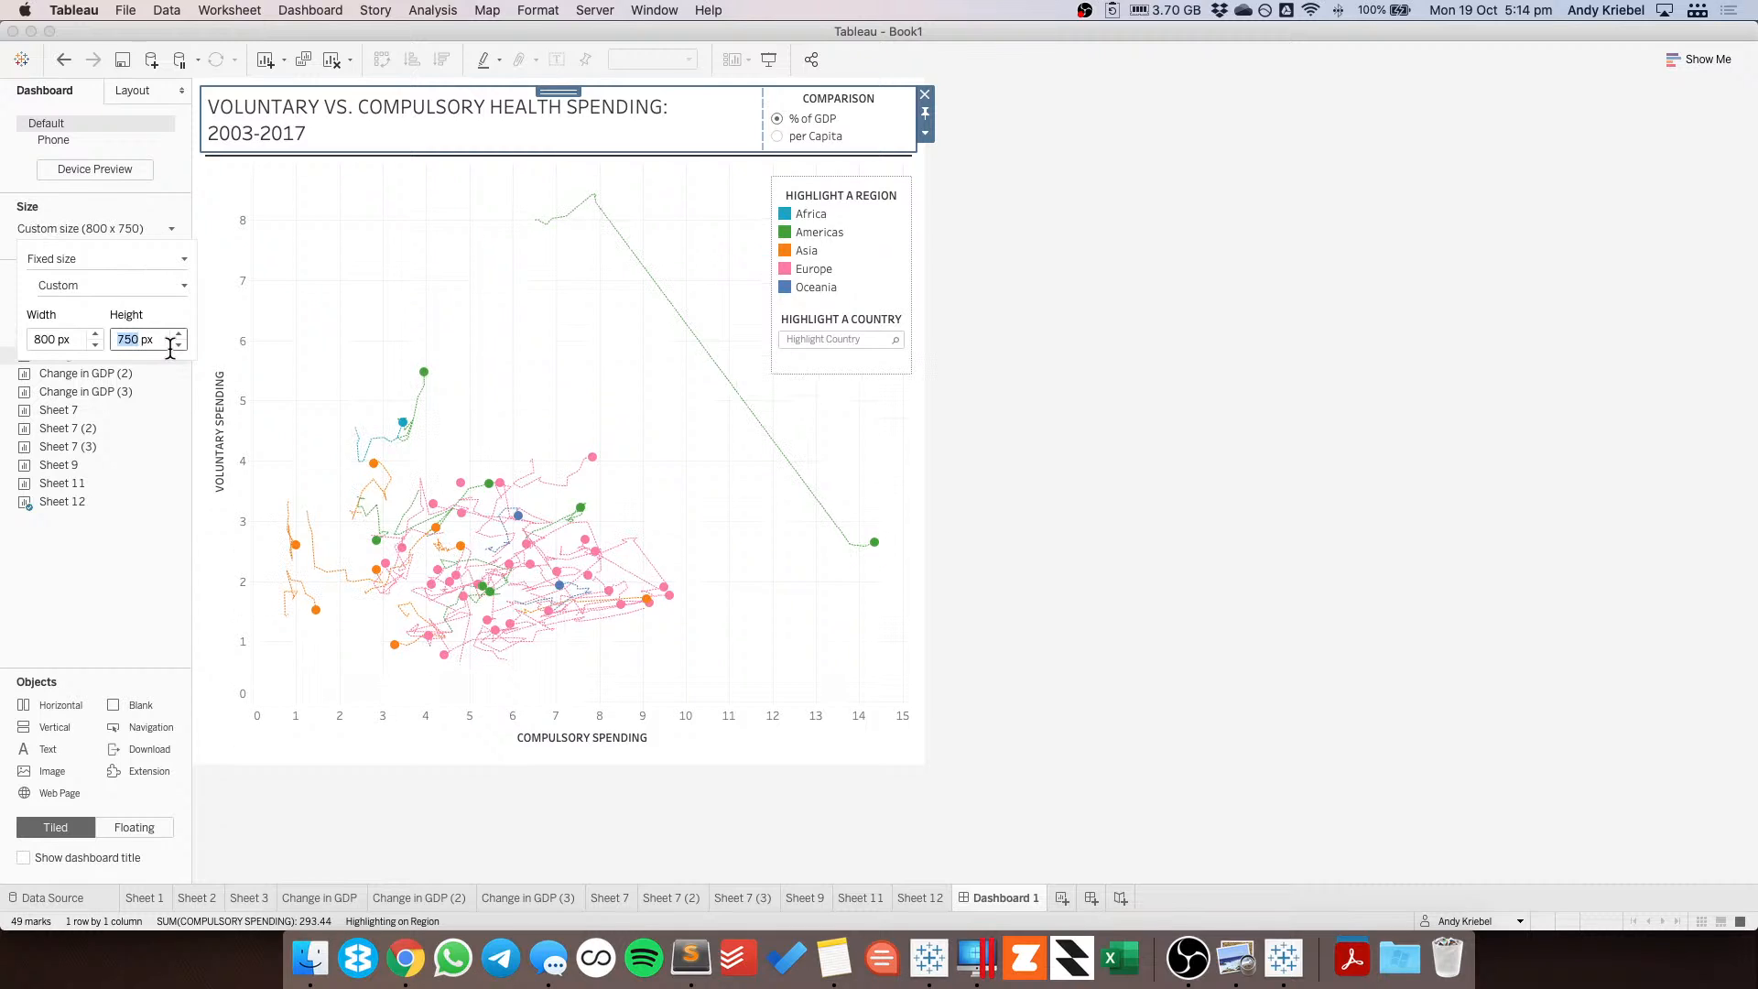
left_click(1231, 488)
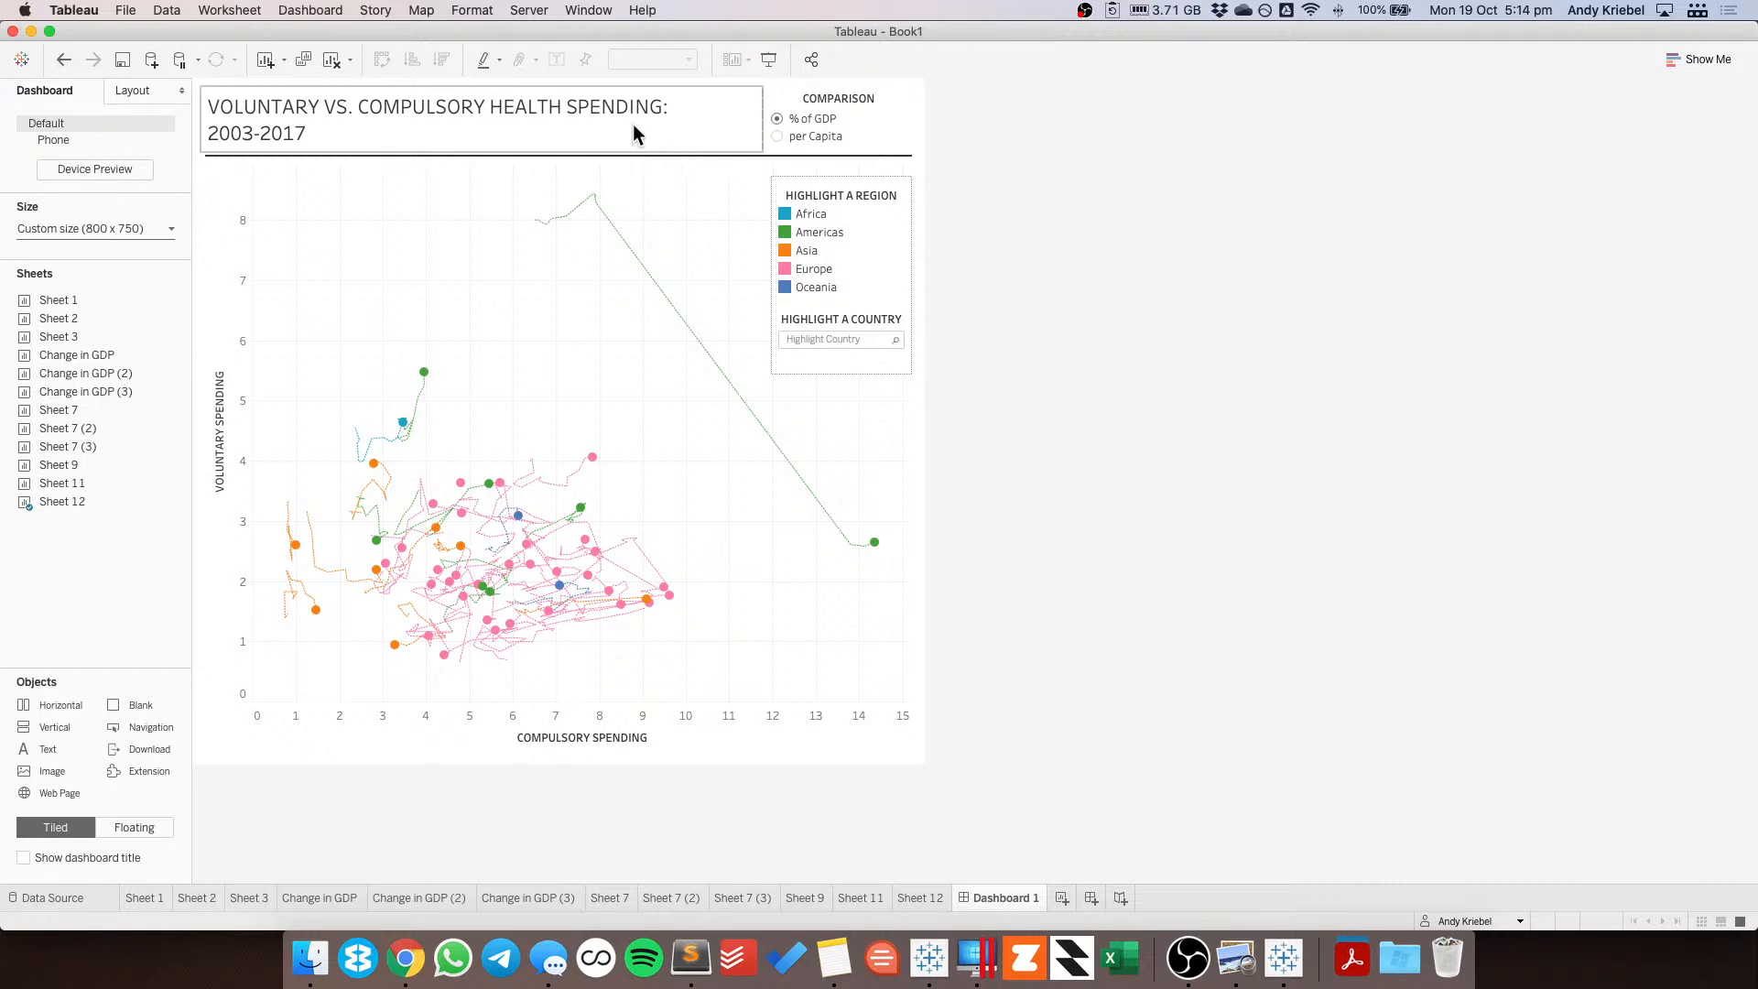
Move the Comparison filter below Highlight a Country in the floating legend container, and make the container about 267 px high.
left_click(856, 101)
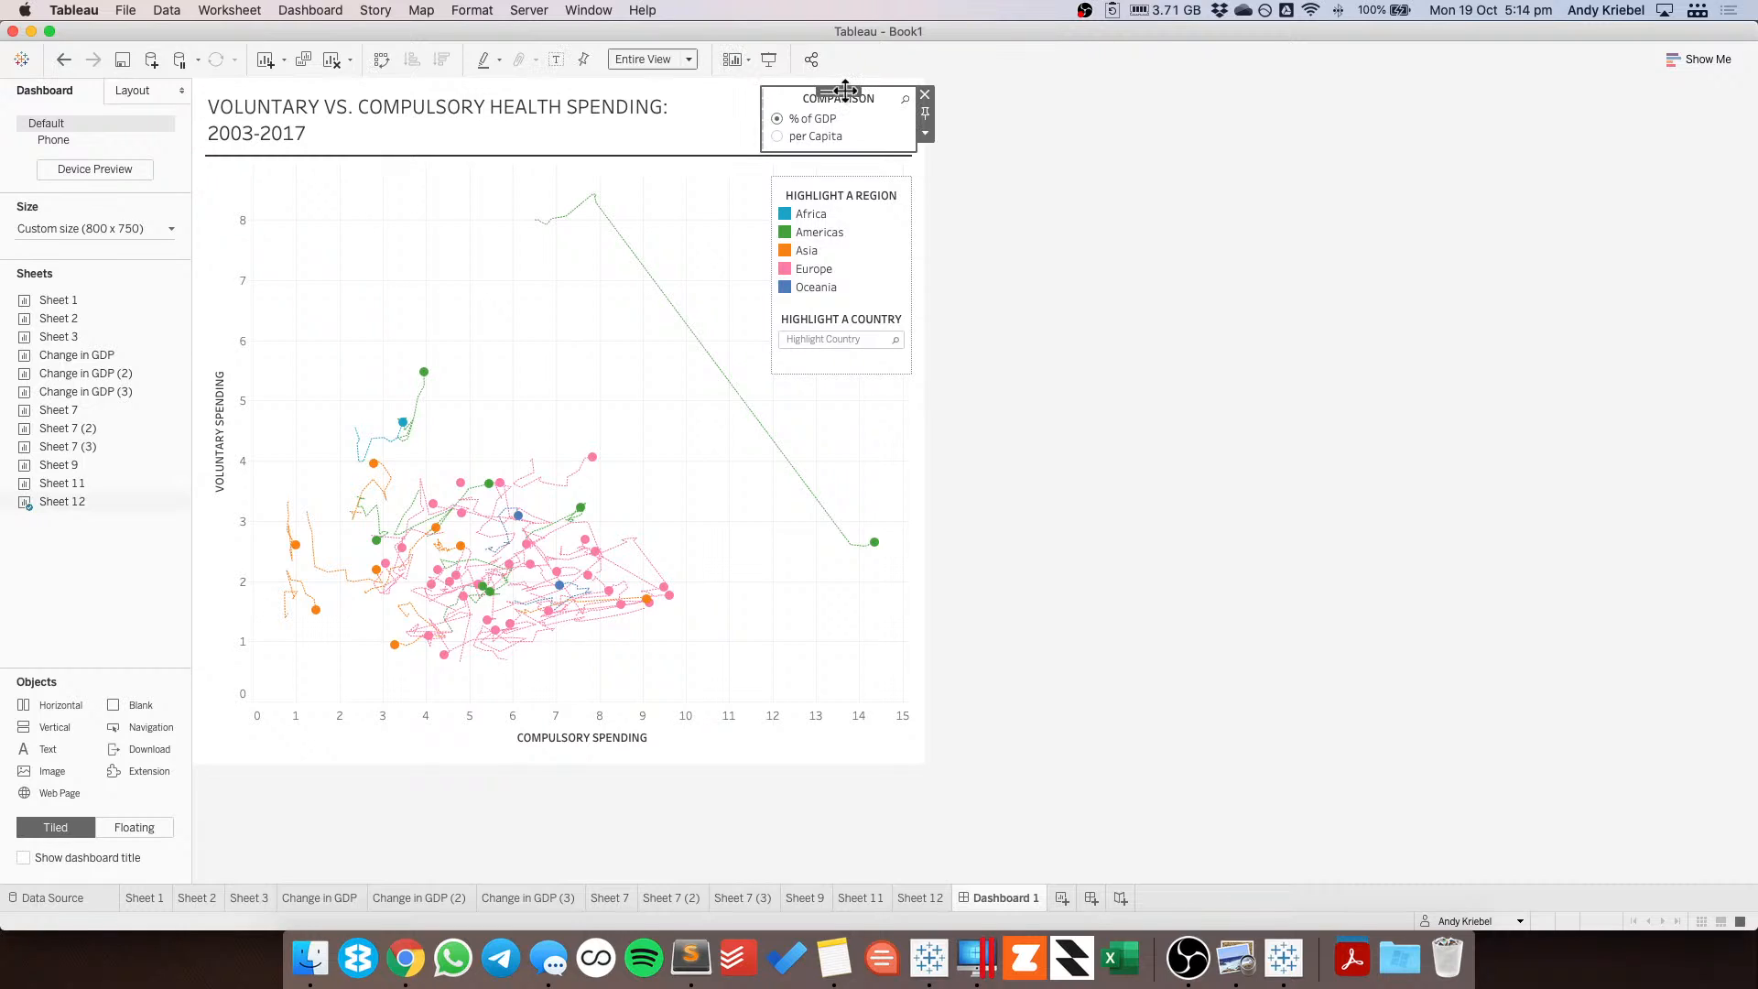
left_click_drag(845, 91, 836, 348)
left_click(838, 189)
double_click(842, 174)
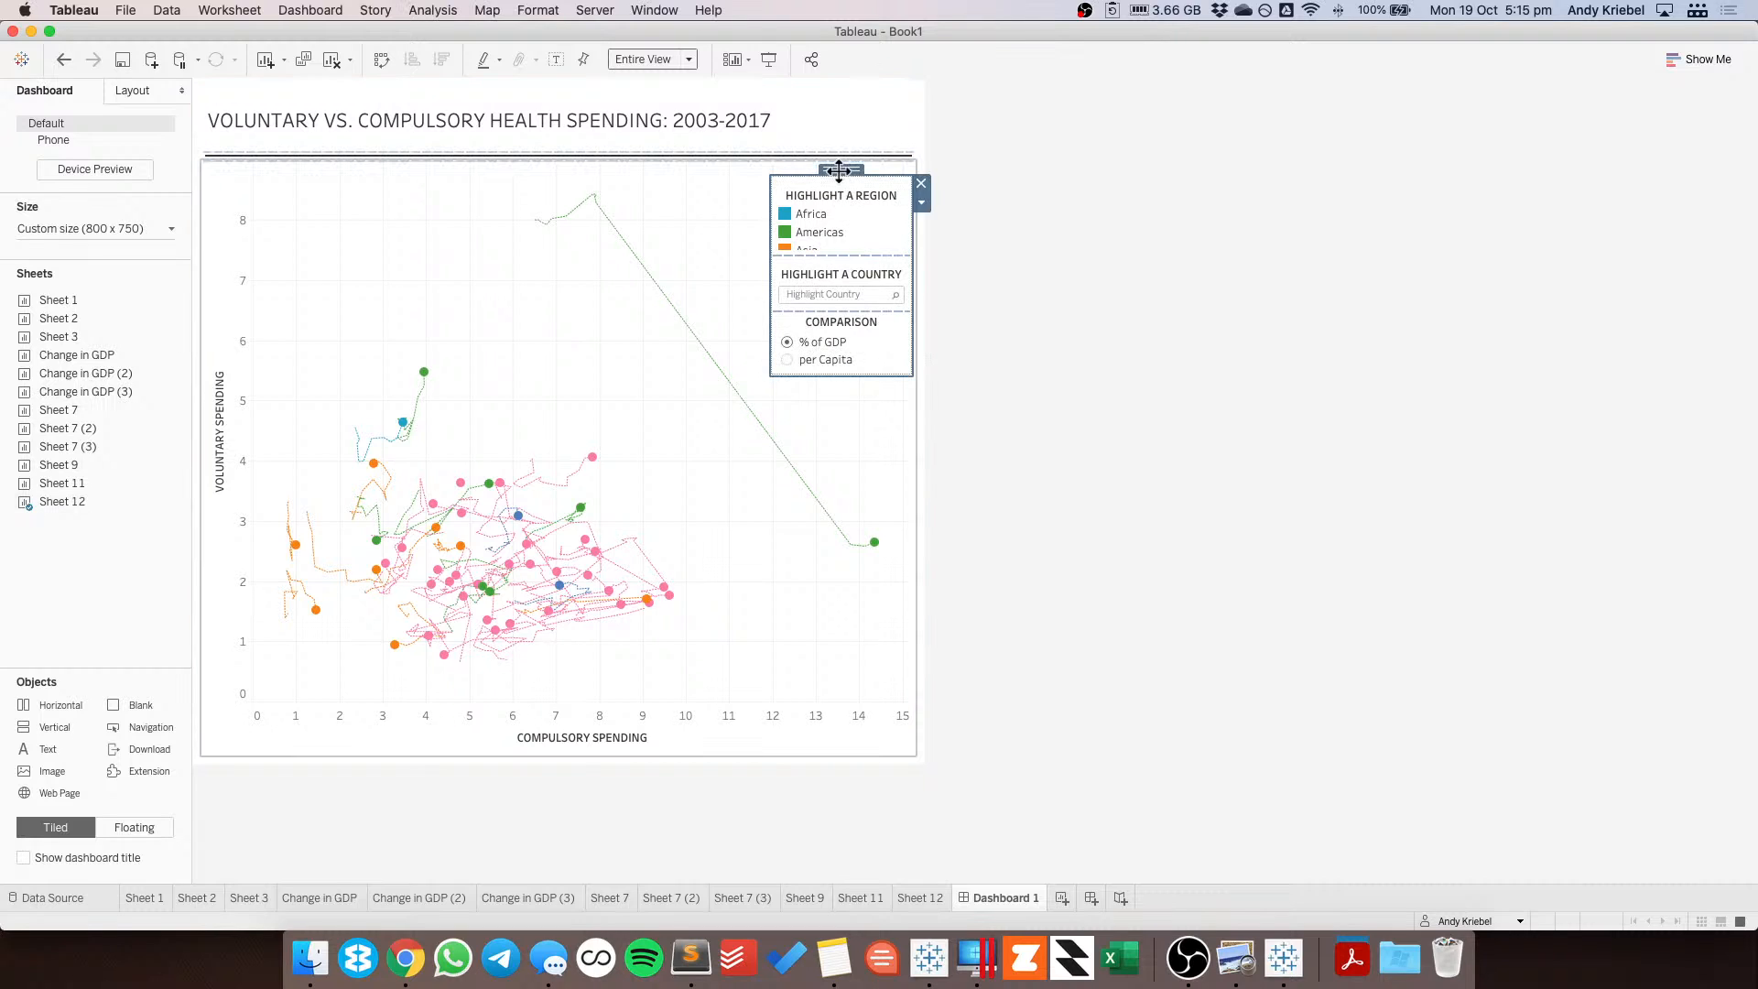
left_click_drag(866, 376, 866, 419)
left_click(868, 364)
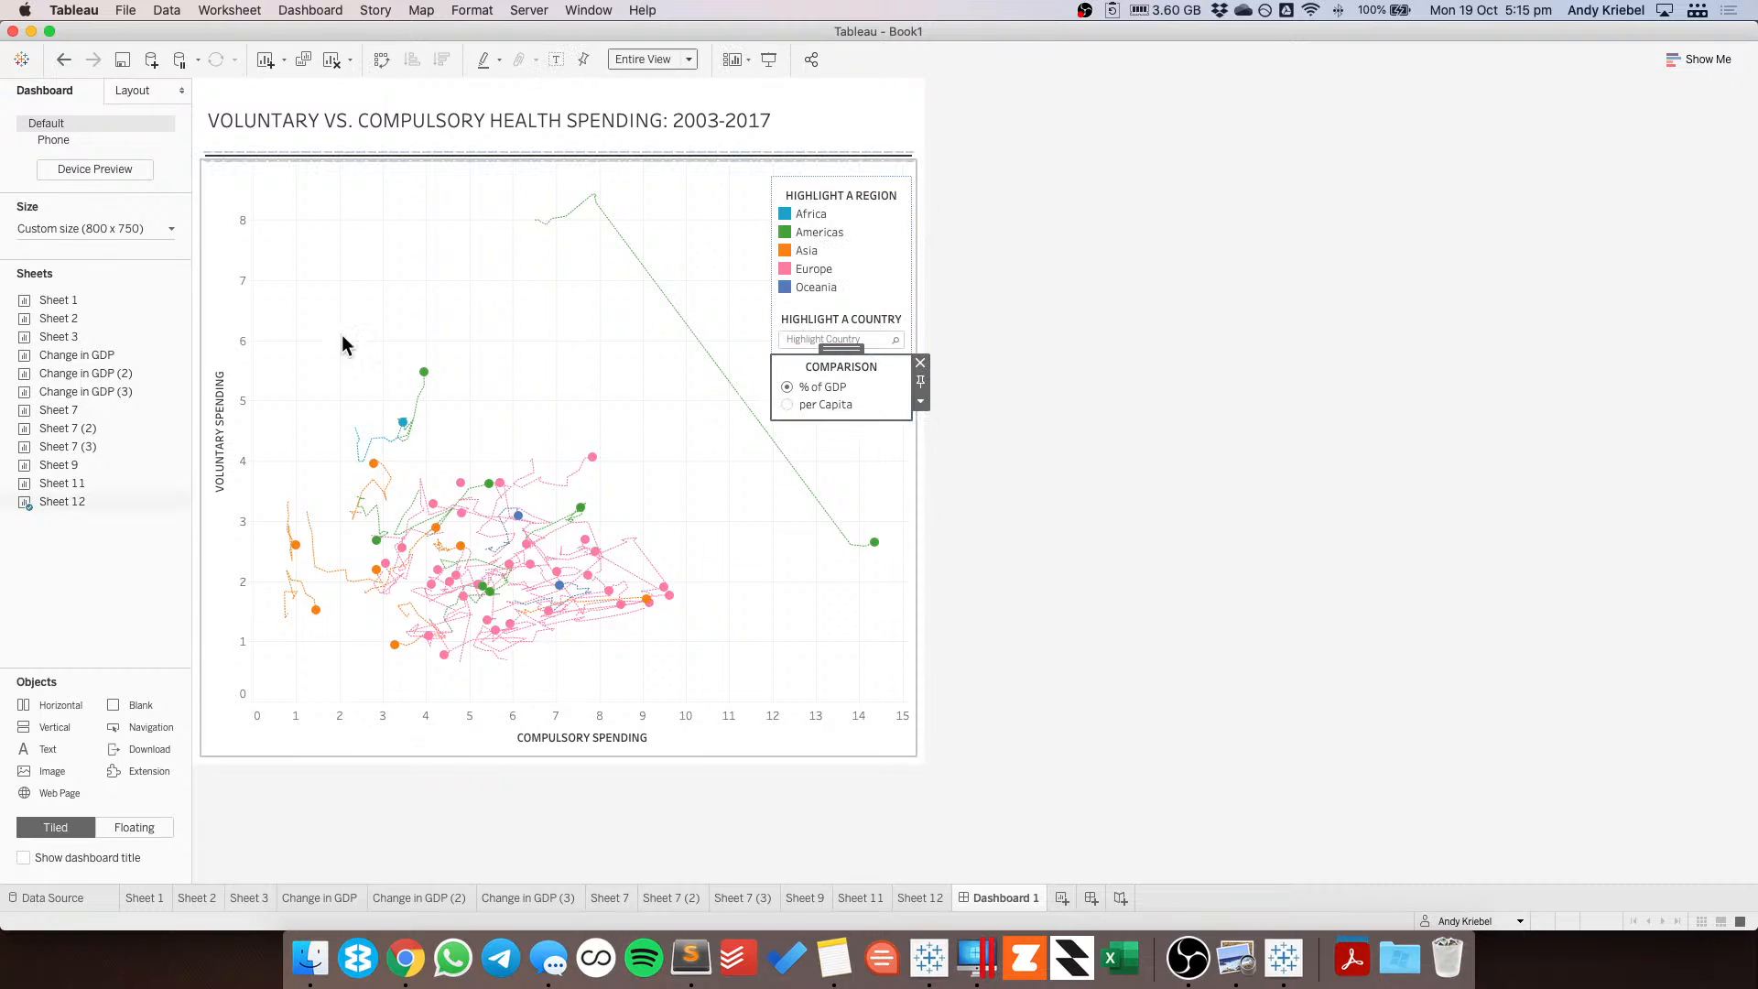
Set only the top outer padding of the Comparison filter to 10.
left_click(139, 92)
left_click(71, 476)
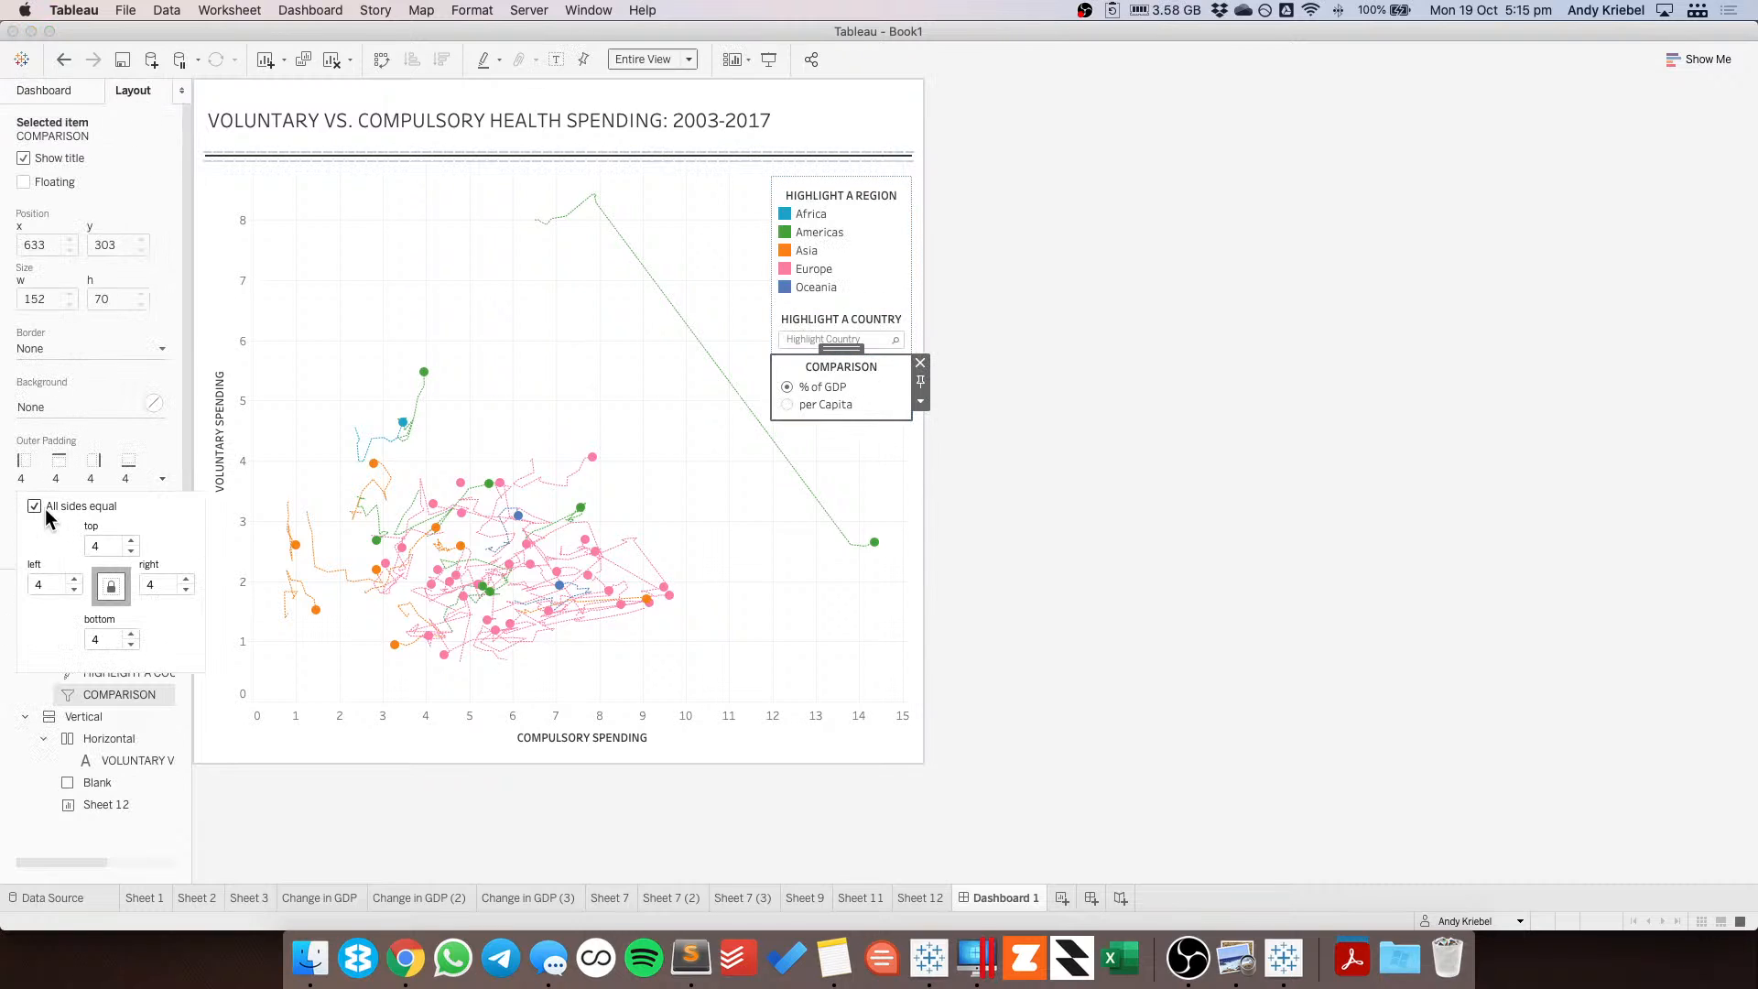
left_click(44, 507)
type("10")
key("Return")
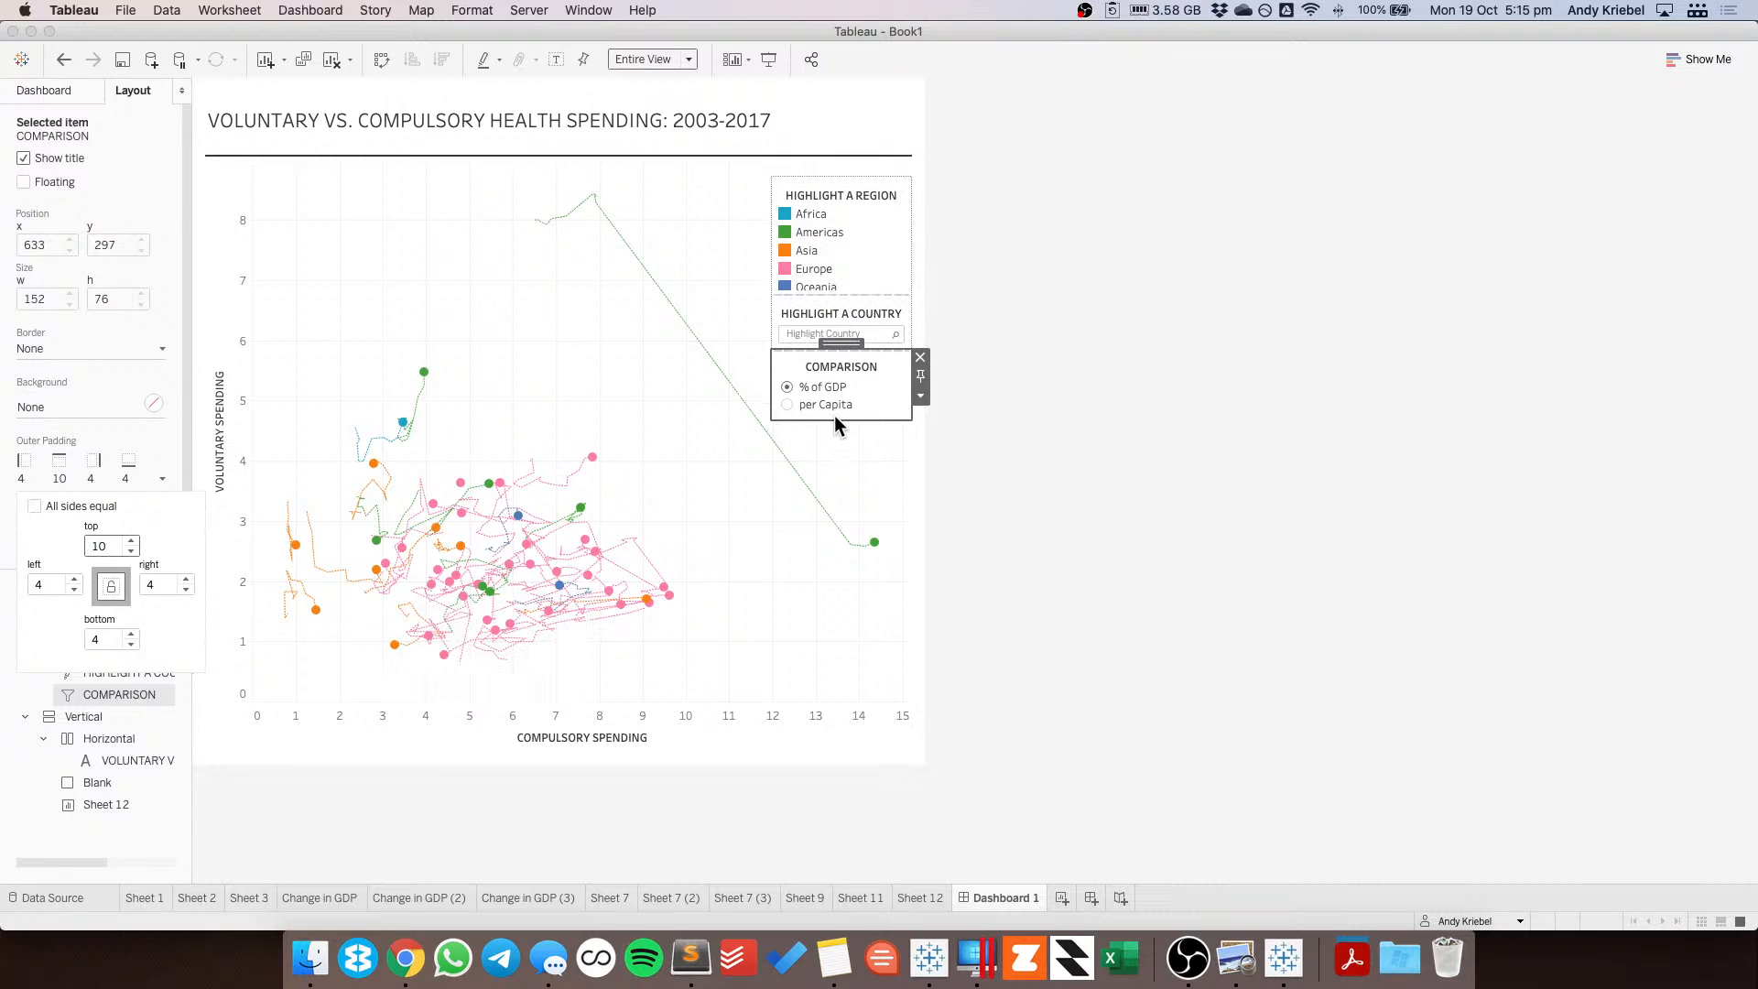
Enlarge the floating container with the region legend, country highlighter and Comparison filter to about 313 px high.
double_click(840, 344)
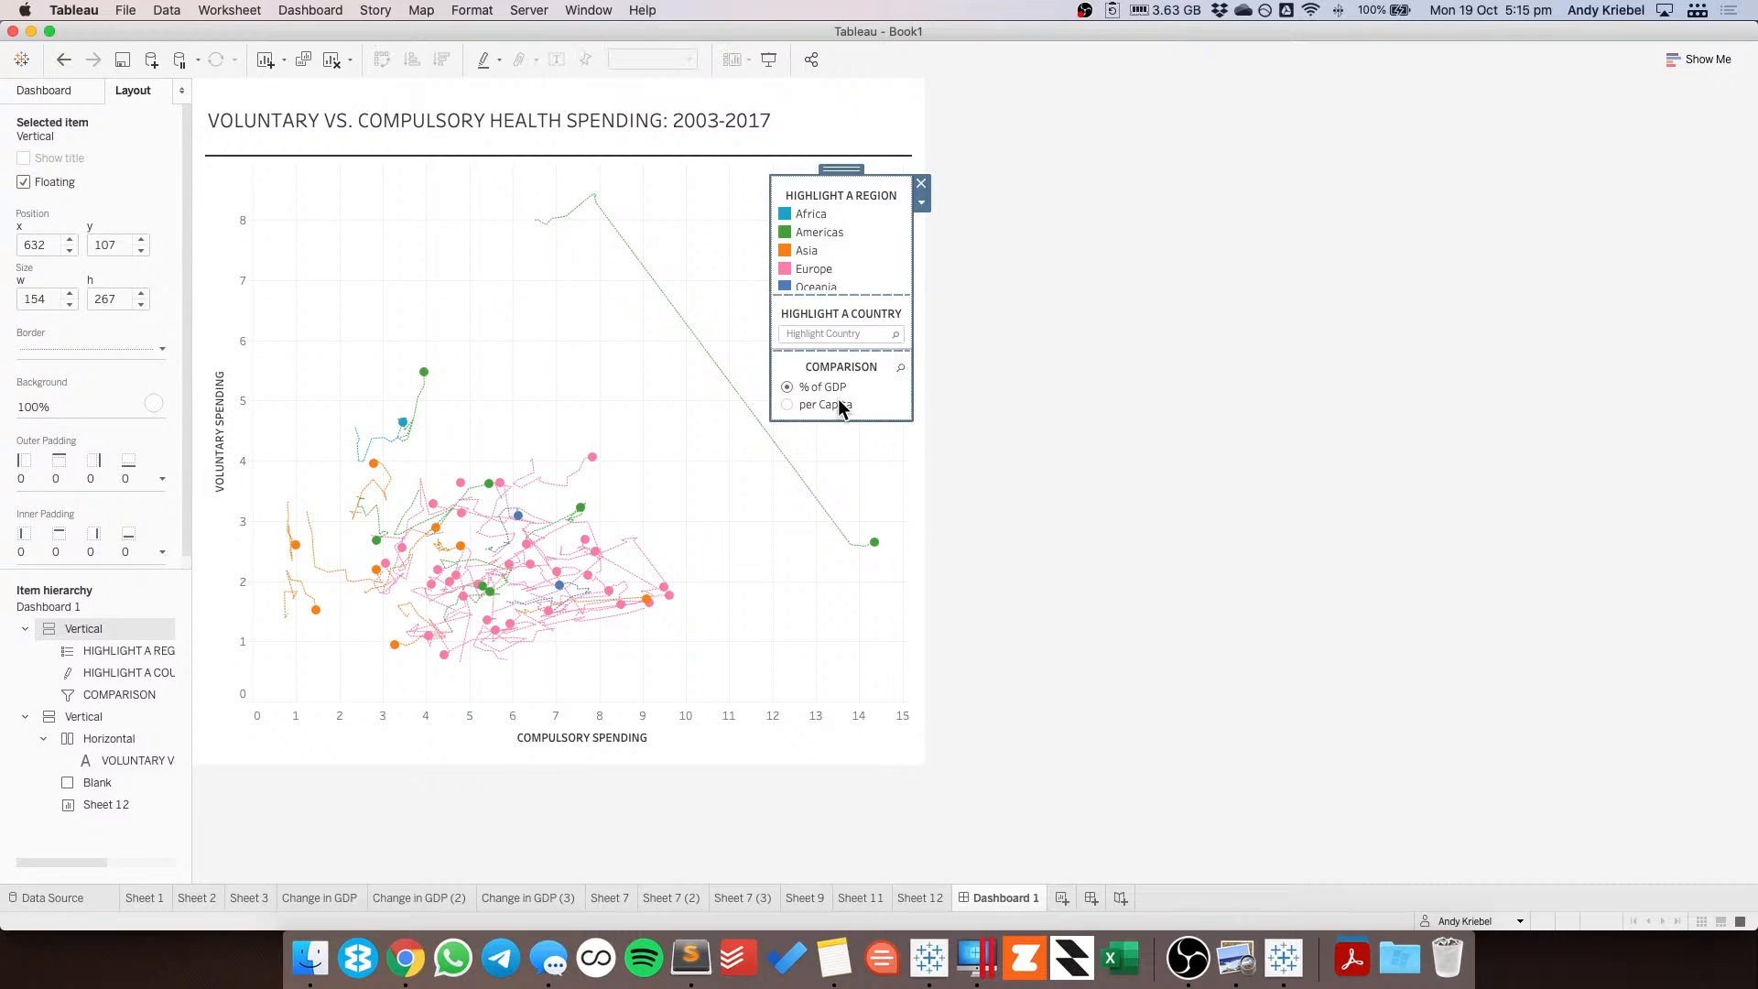
left_click_drag(833, 420, 835, 462)
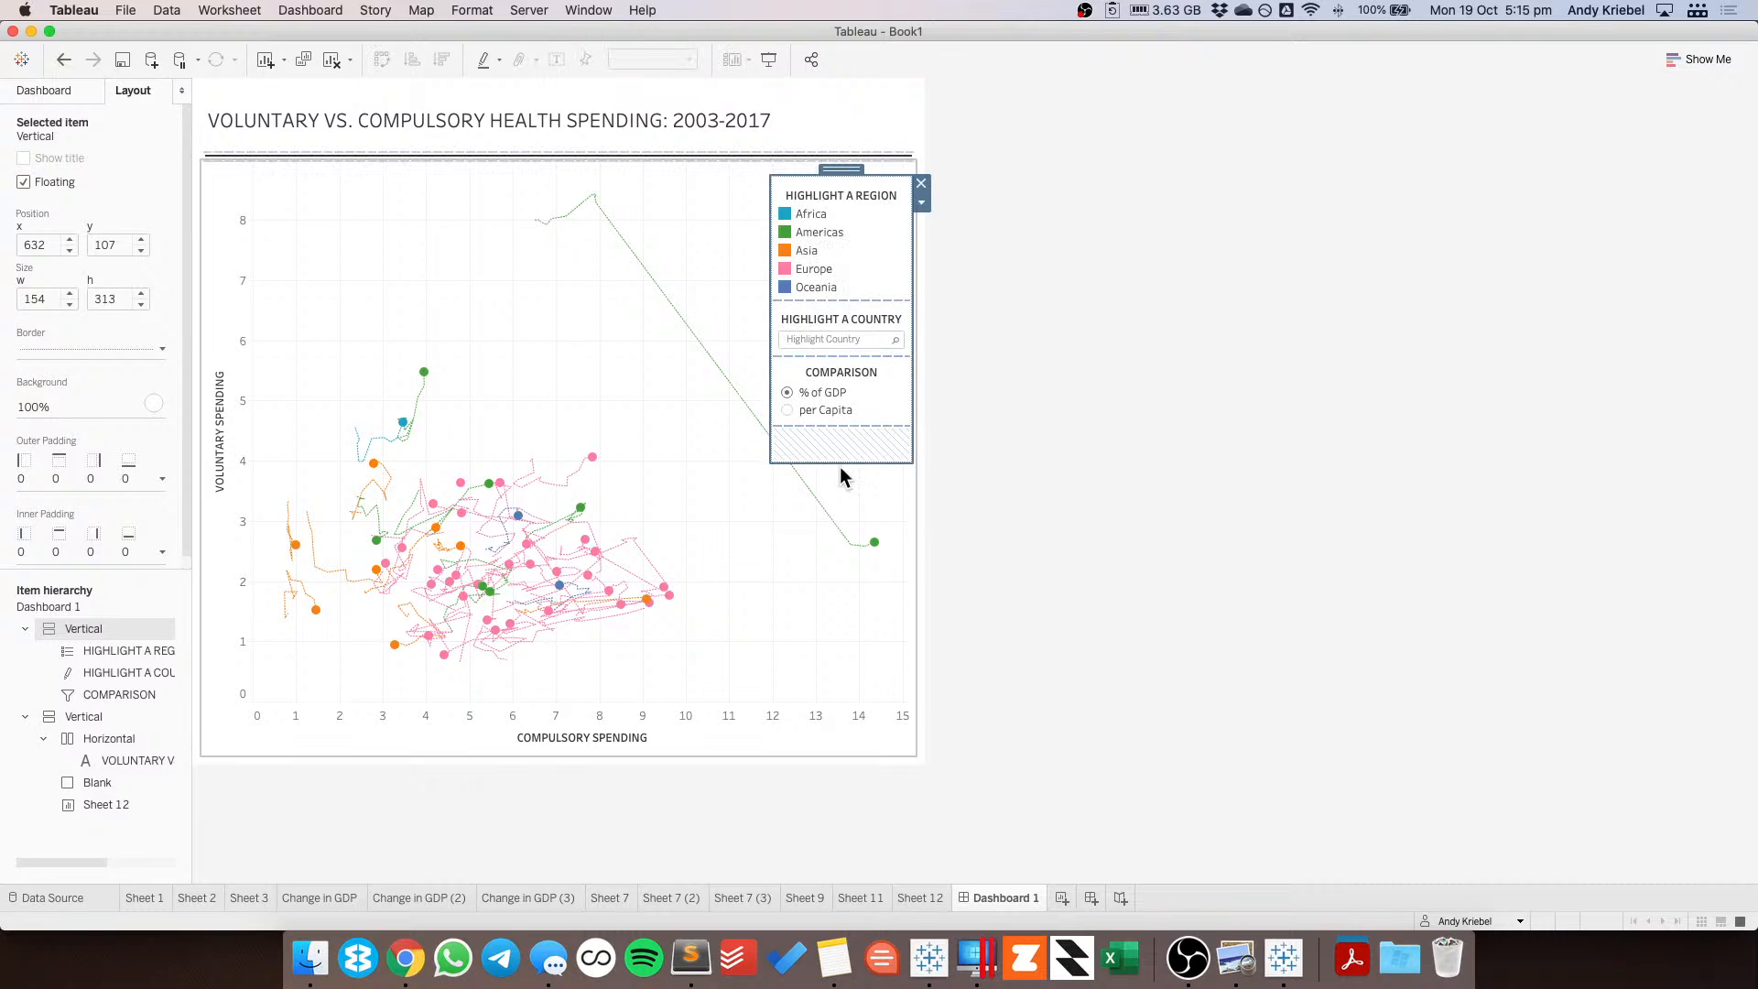
left_click(854, 477)
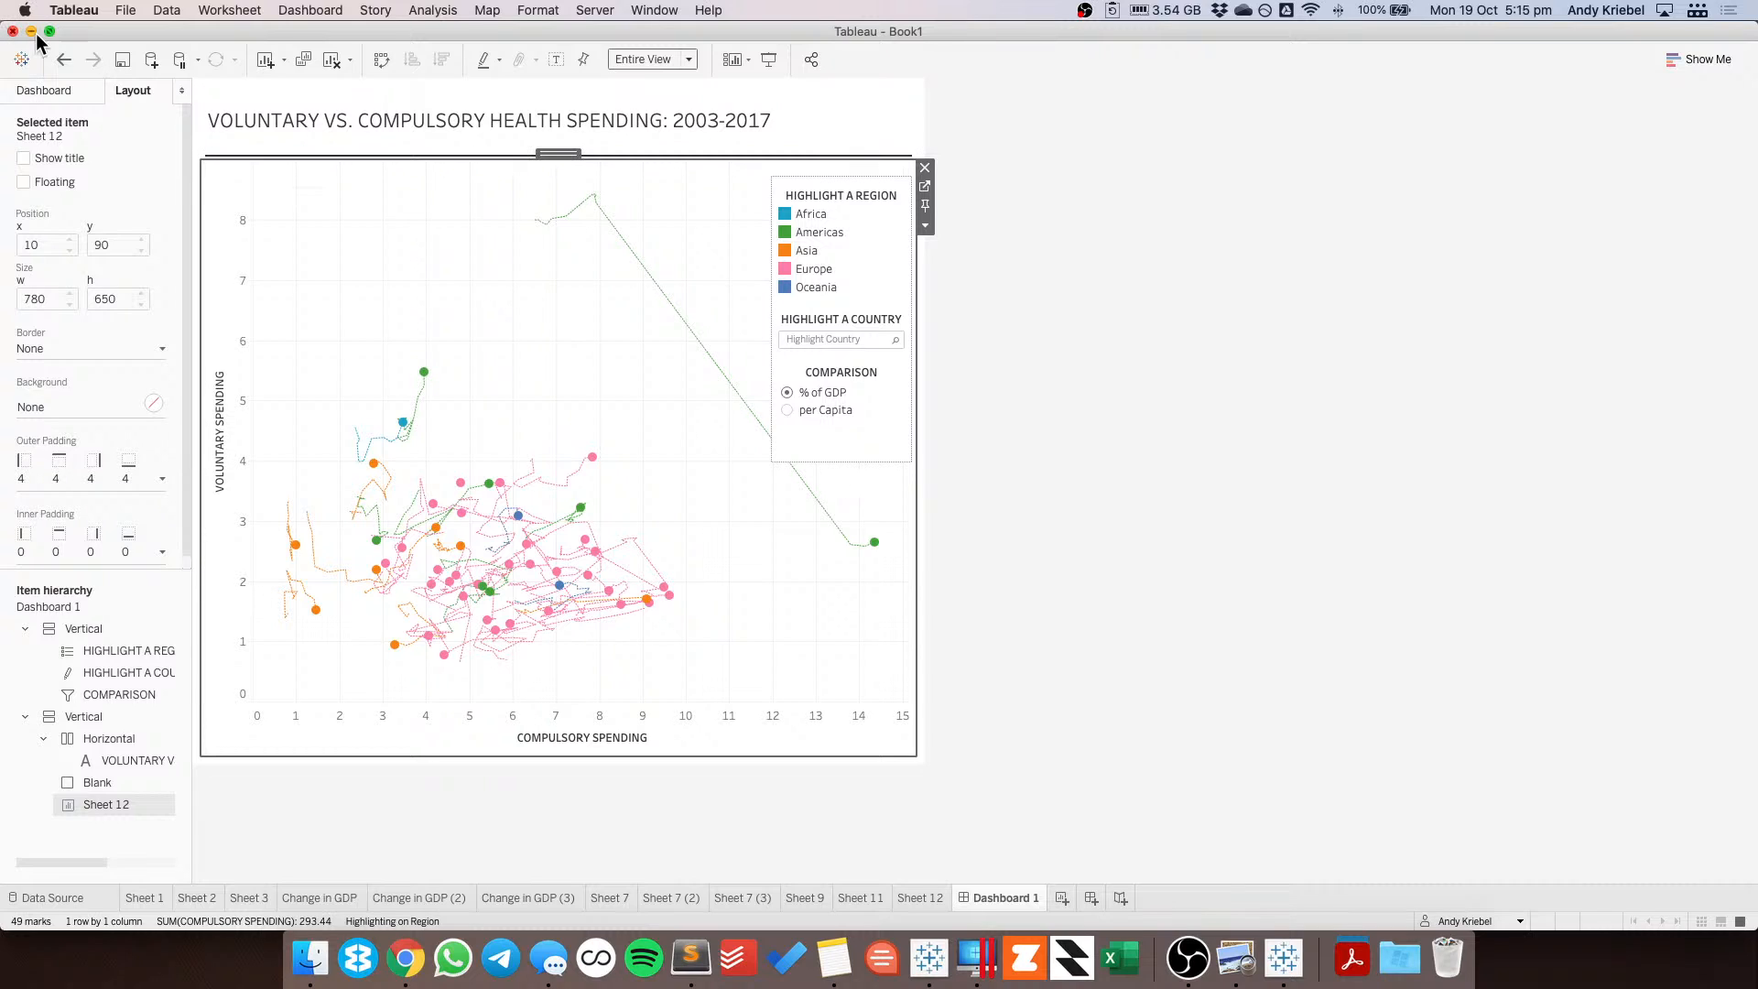
Undo the container resizing, the padding change and the relocation of the Comparison filter.
left_click(64, 60)
left_click(64, 61)
left_click(64, 60)
left_click(64, 61)
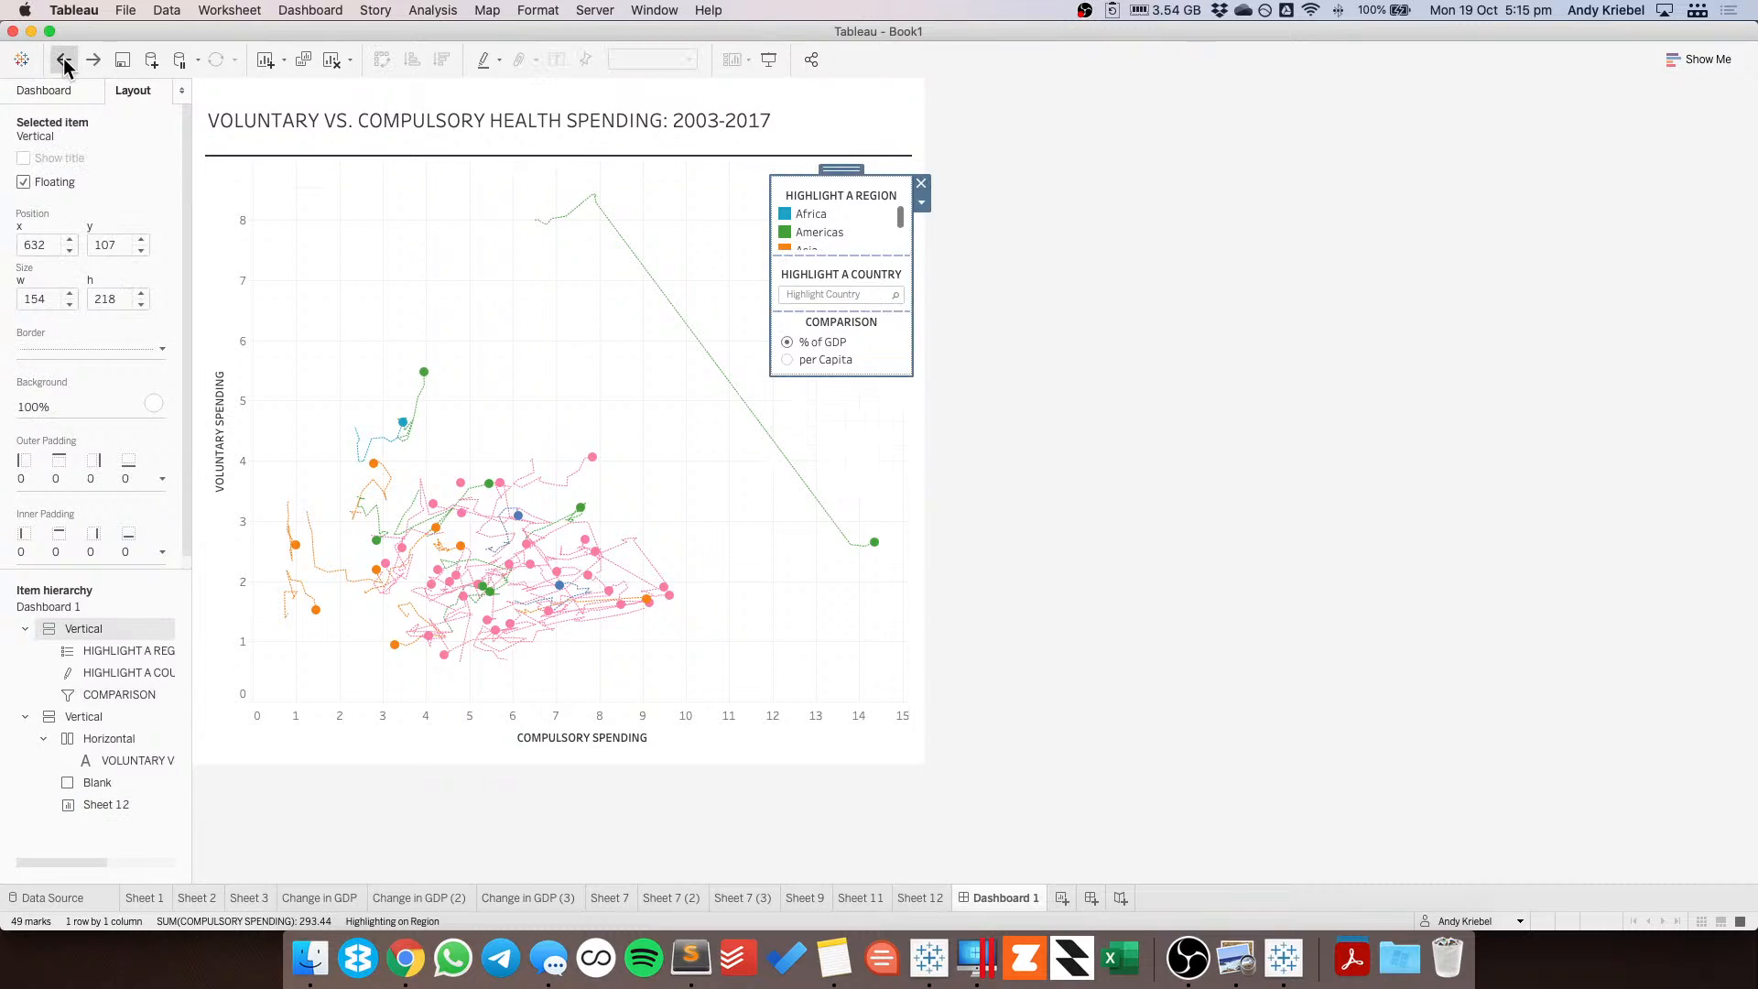
left_click(64, 60)
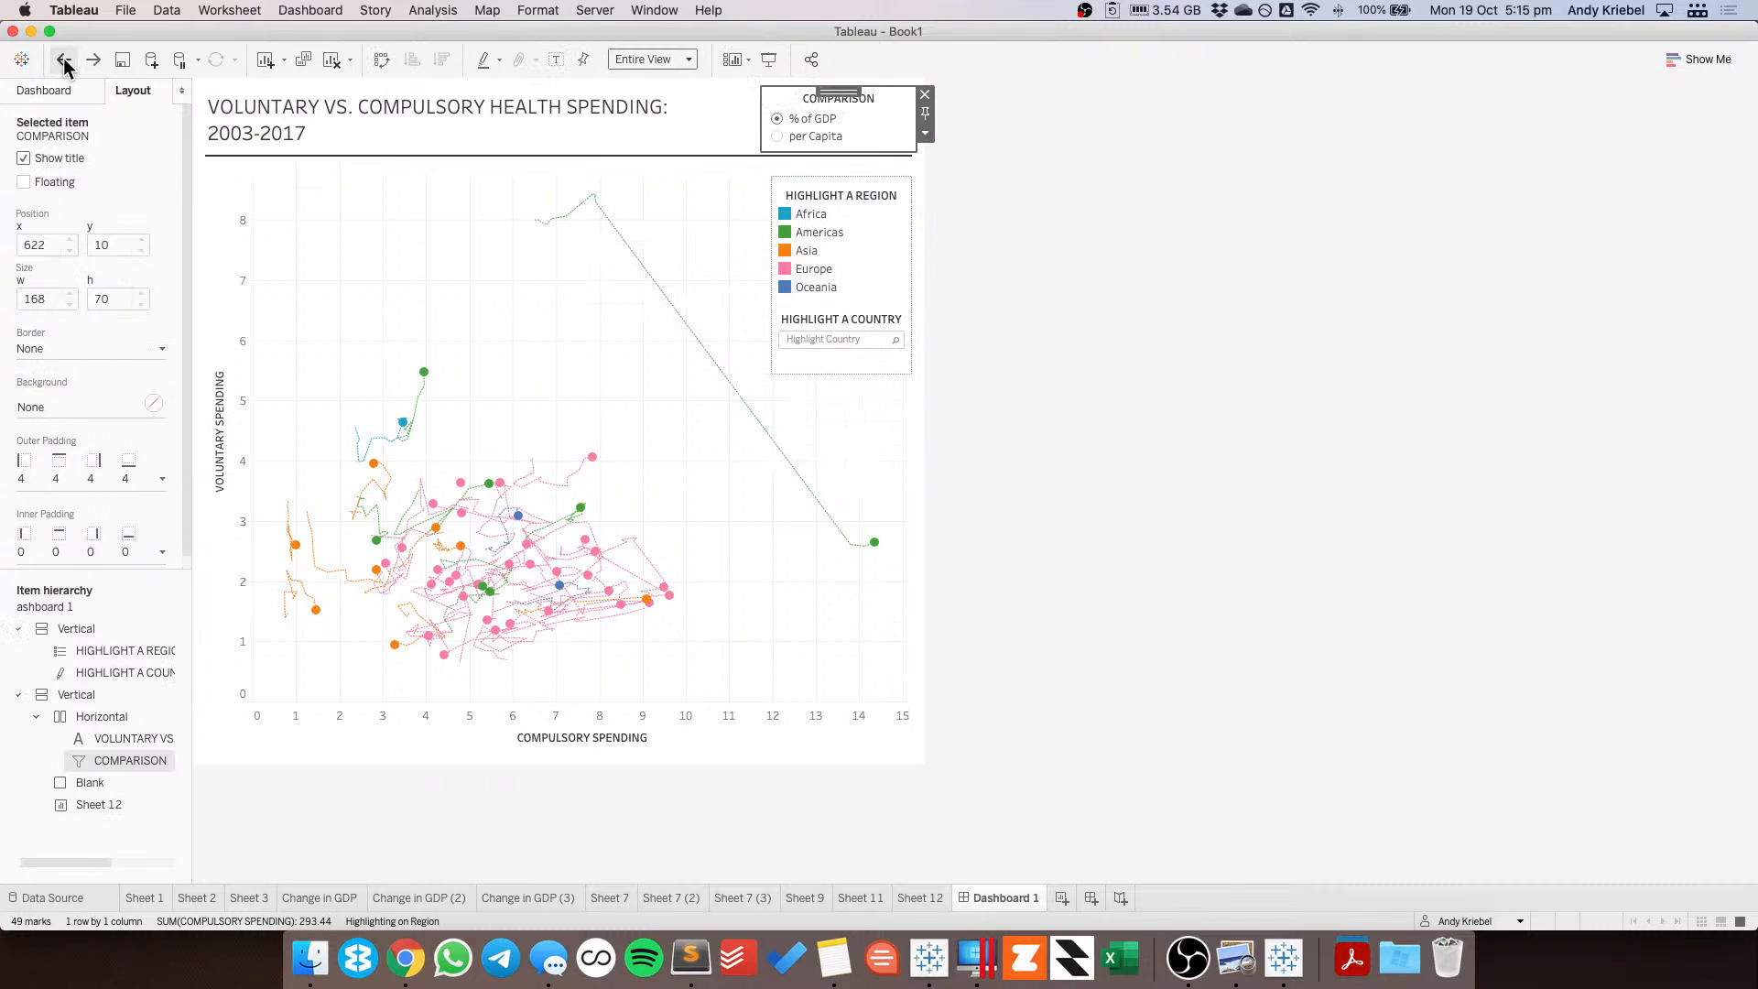
Widen the dashboard title object to about 651 px.
left_click(659, 117)
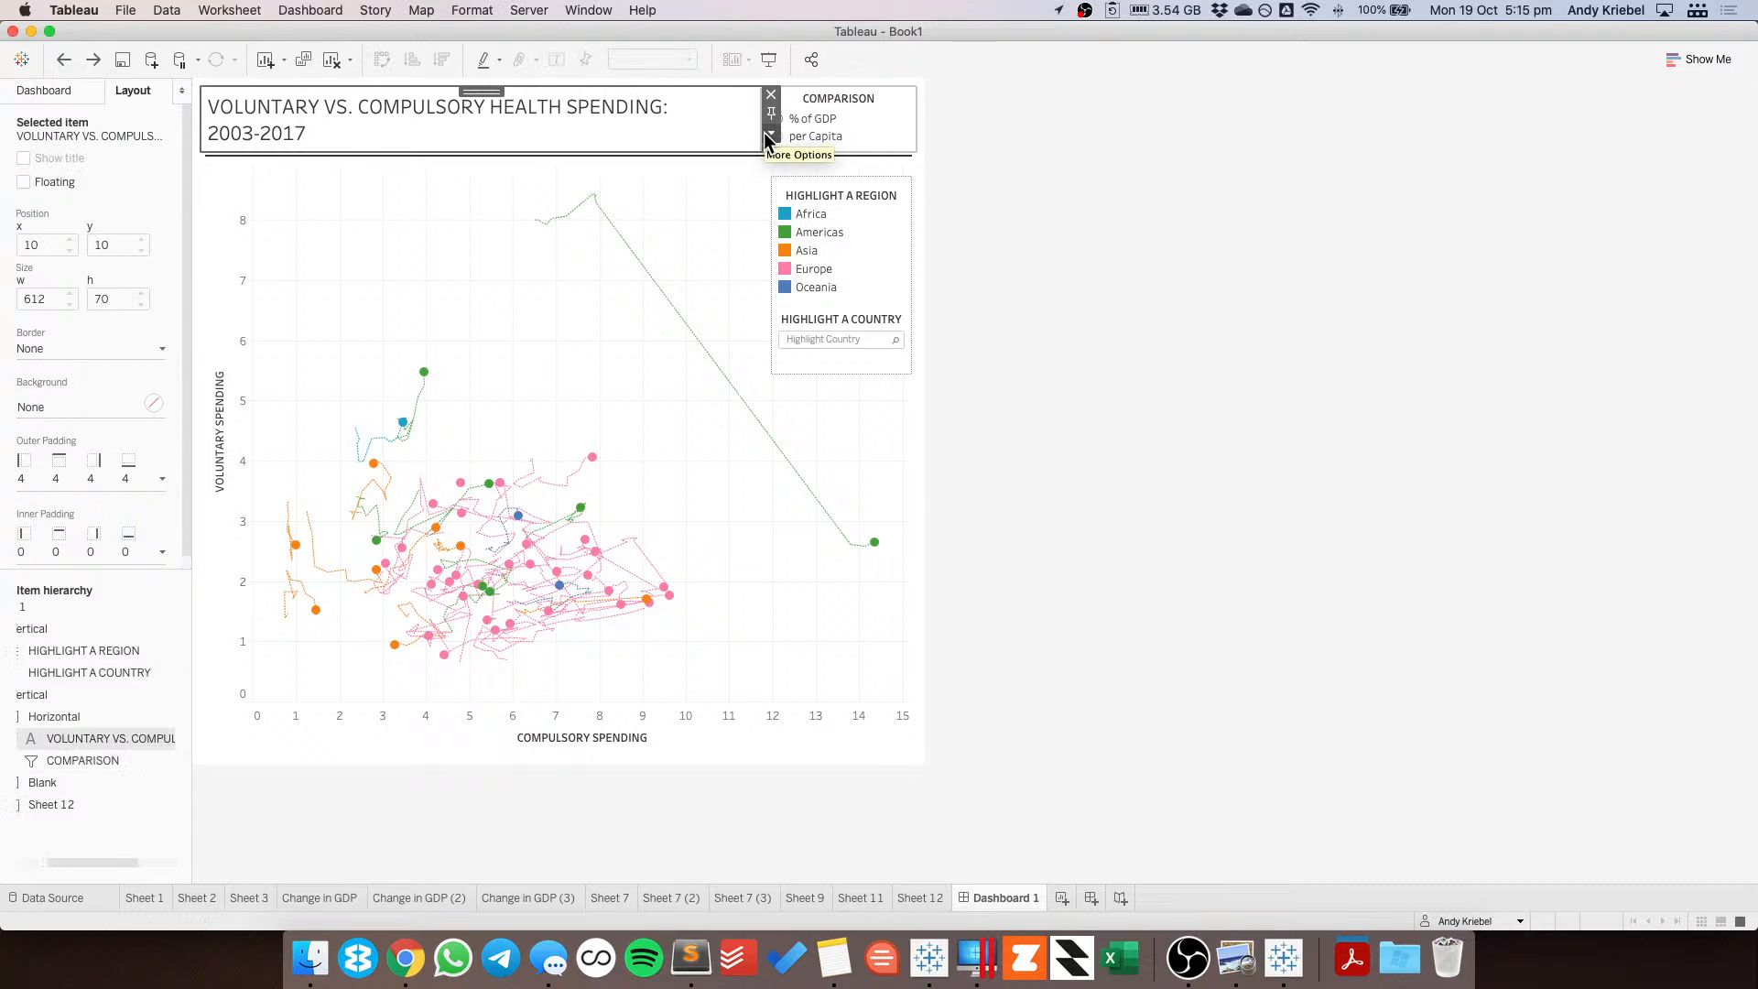
left_click_drag(762, 132, 798, 135)
Try a font size of 18 for the dashboard title text.
double_click(704, 112)
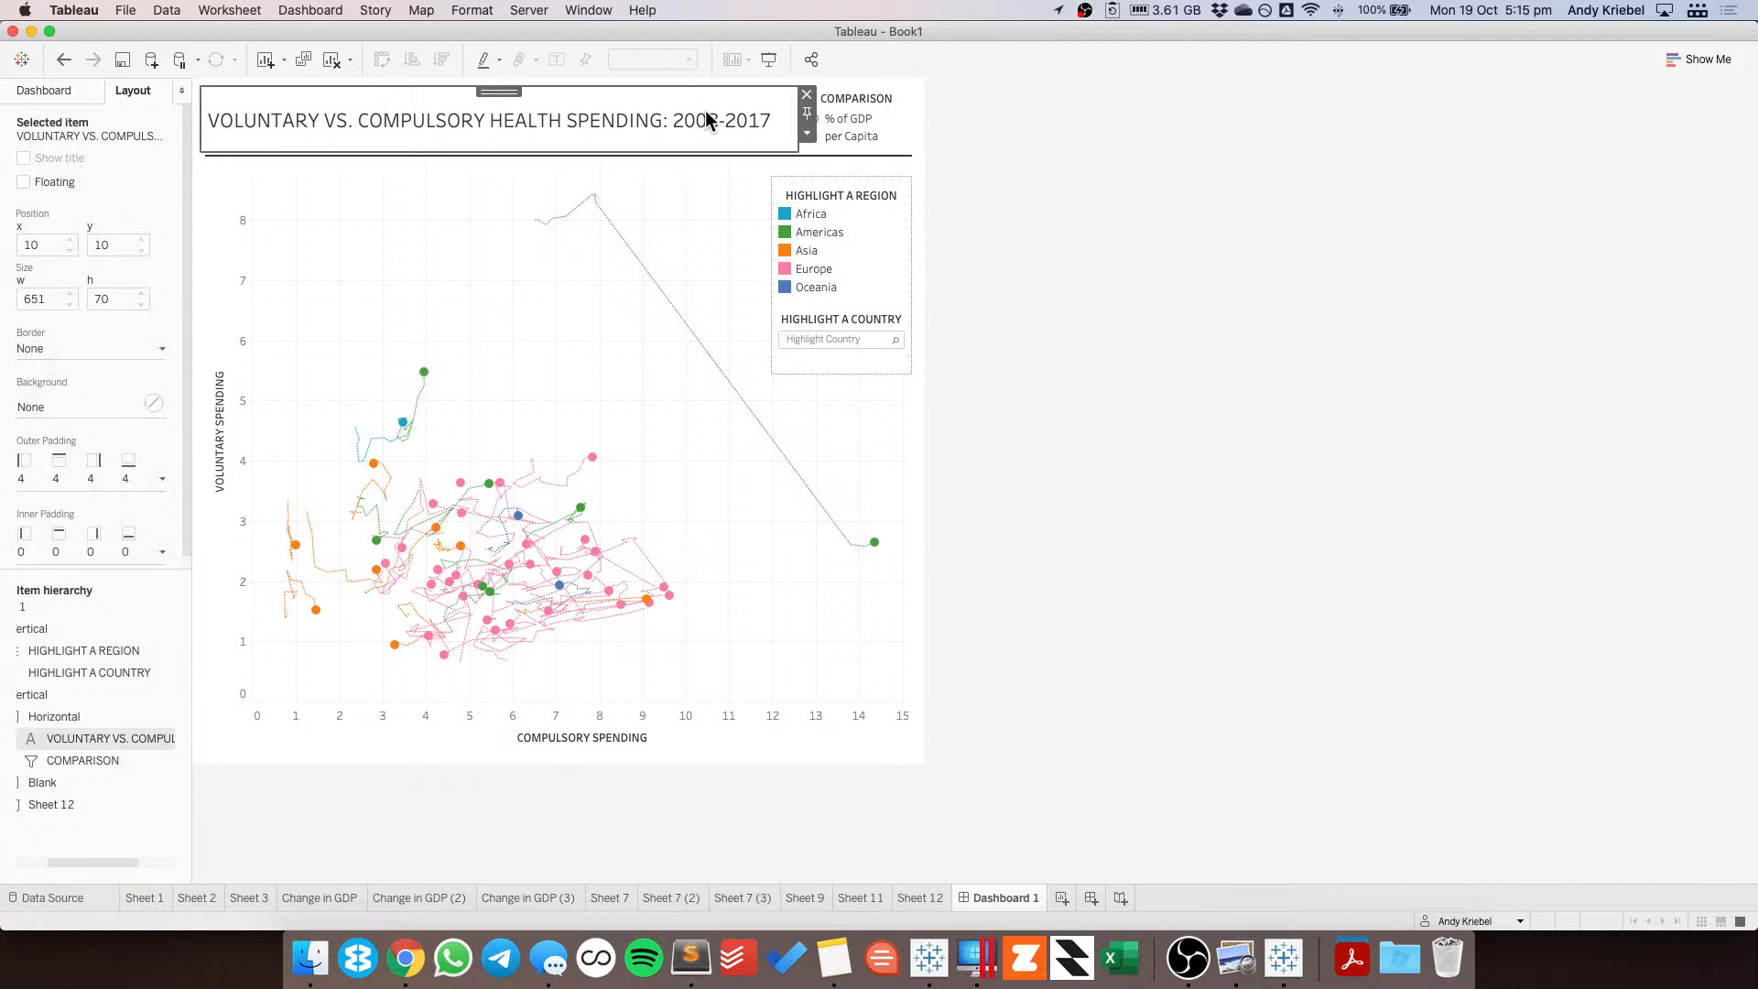
key("super+a")
left_click(822, 364)
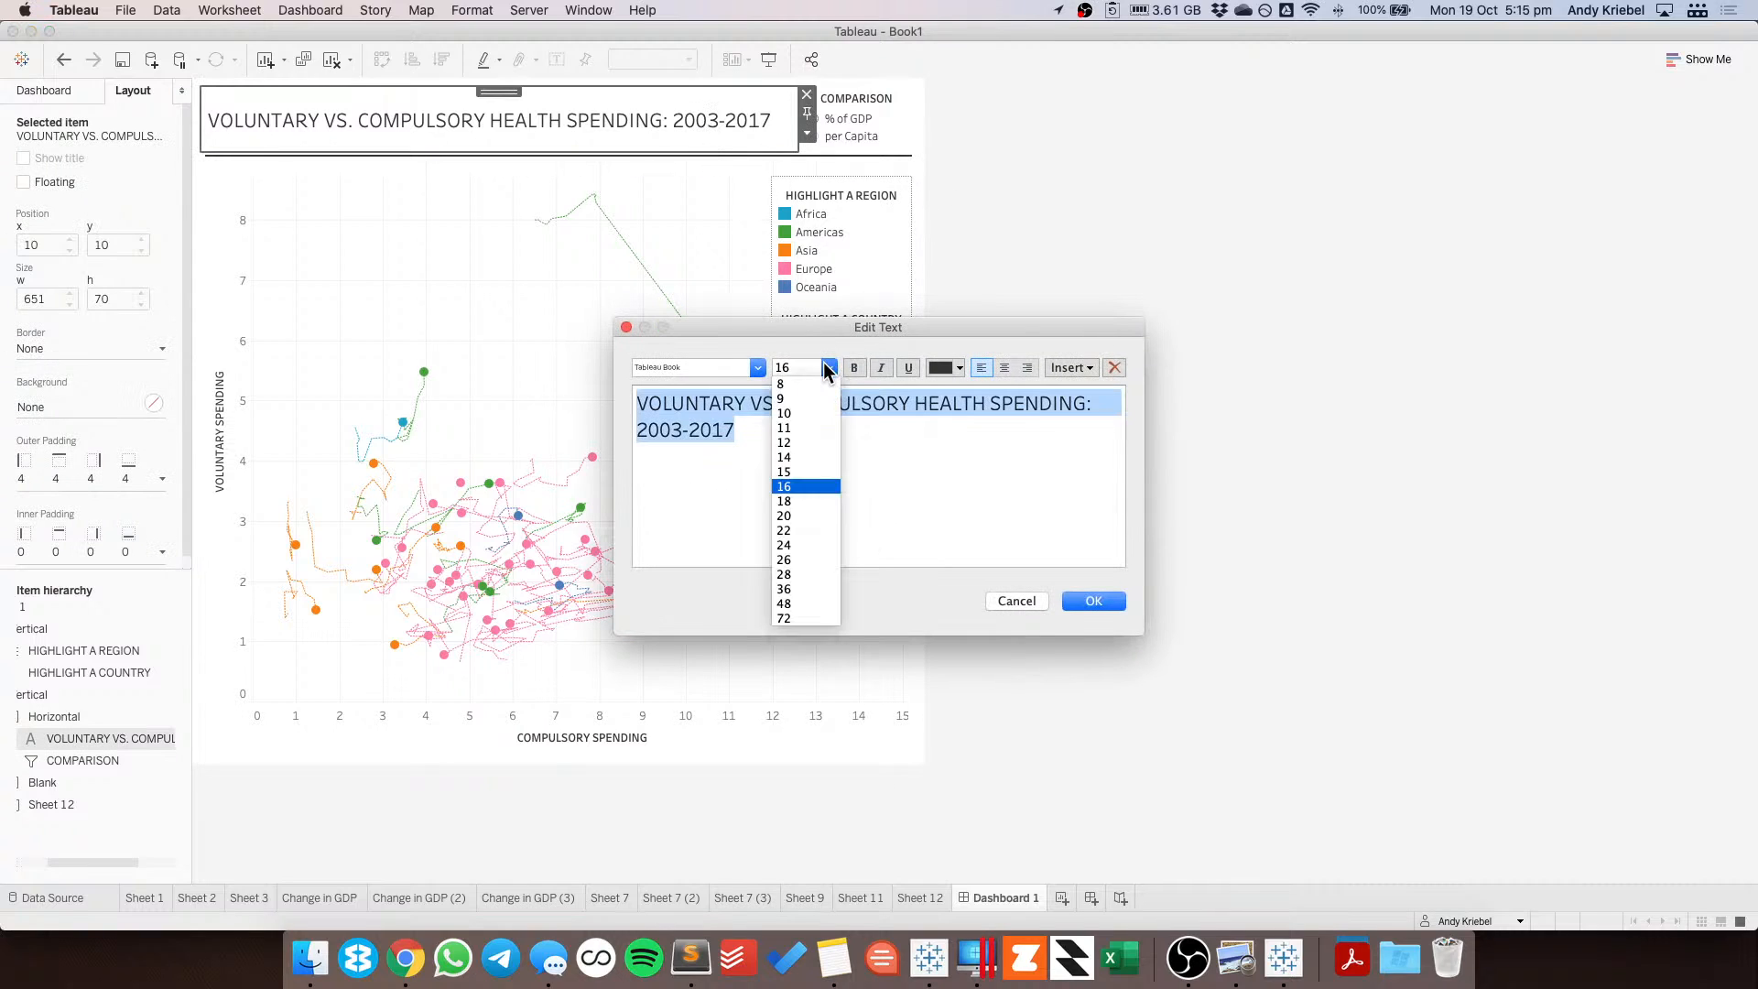
left_click(804, 496)
left_click(1093, 601)
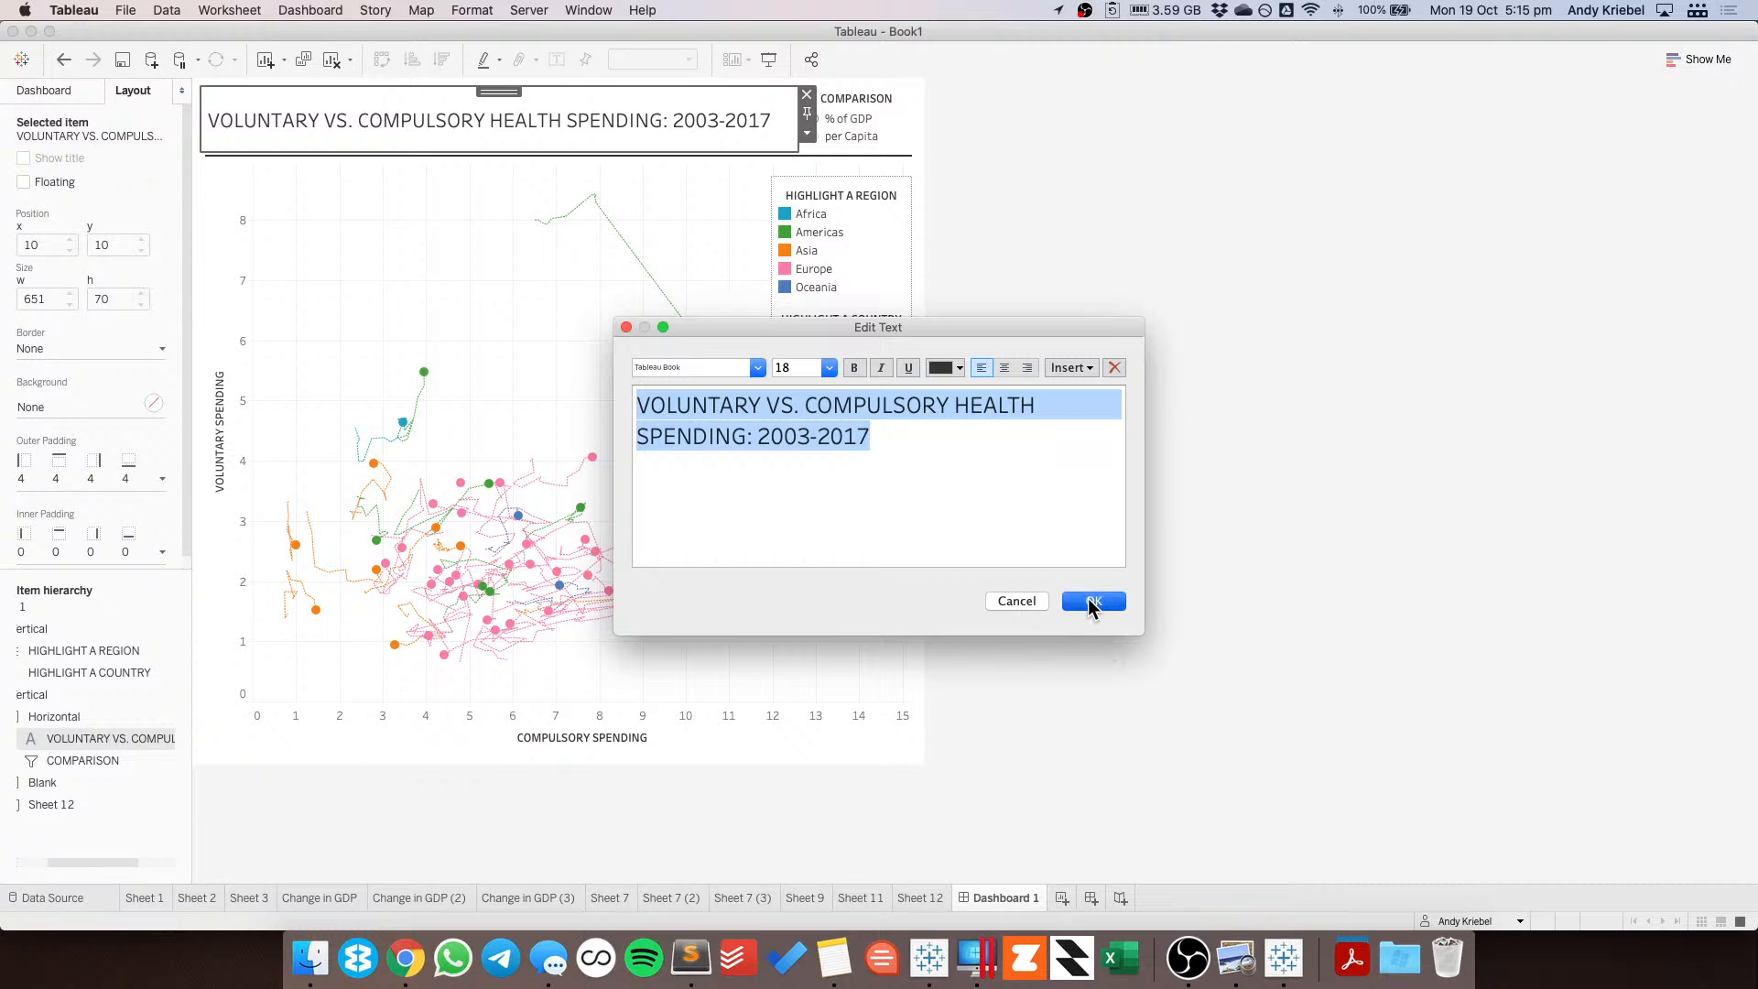
left_click(1031, 276)
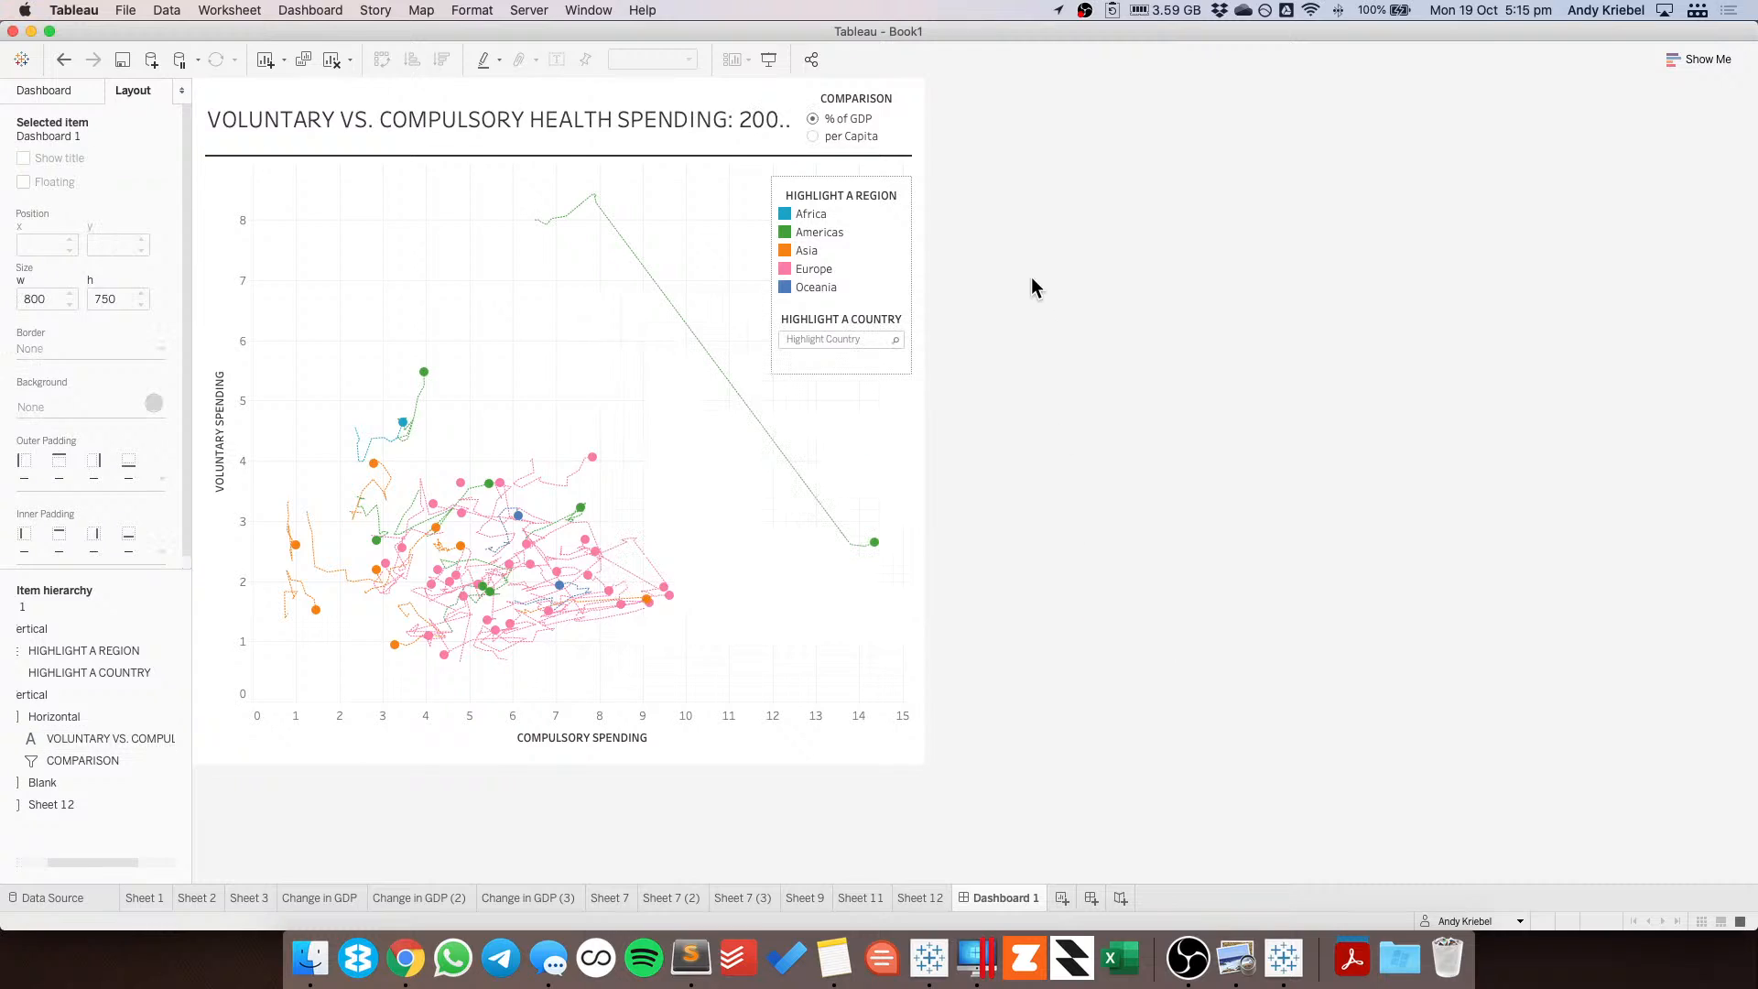
Try a font size of 17 for the whole dashboard title.
double_click(712, 114)
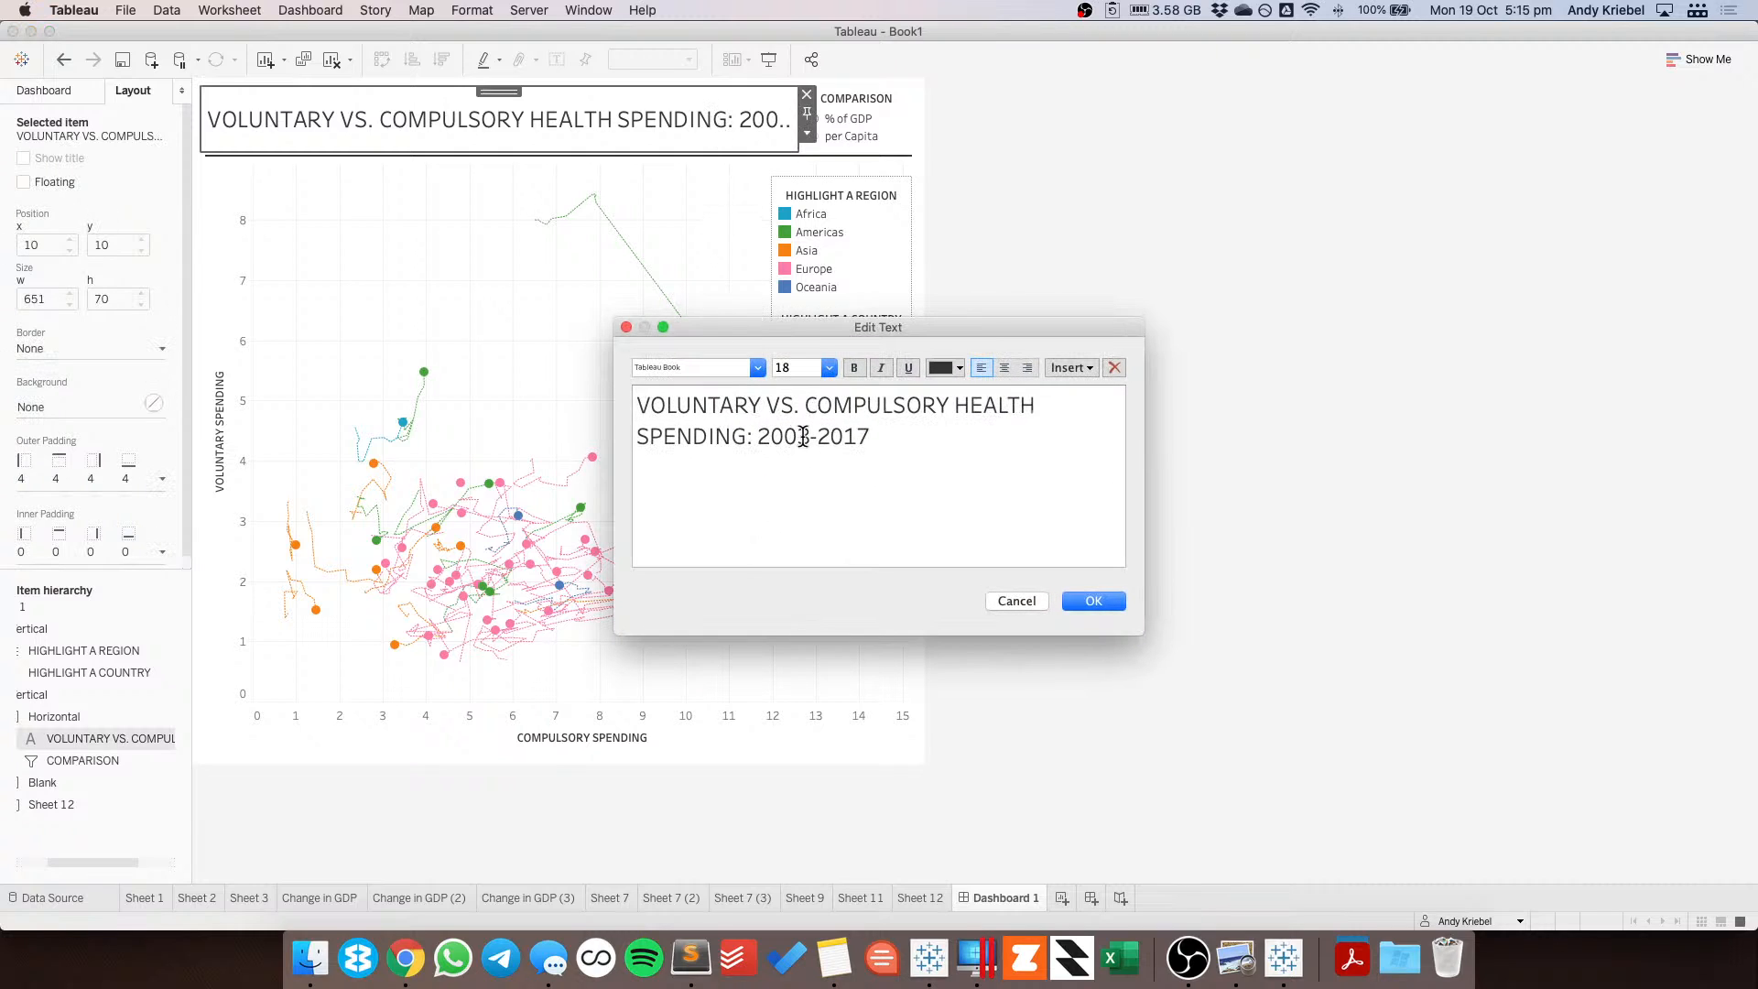
key("super+a")
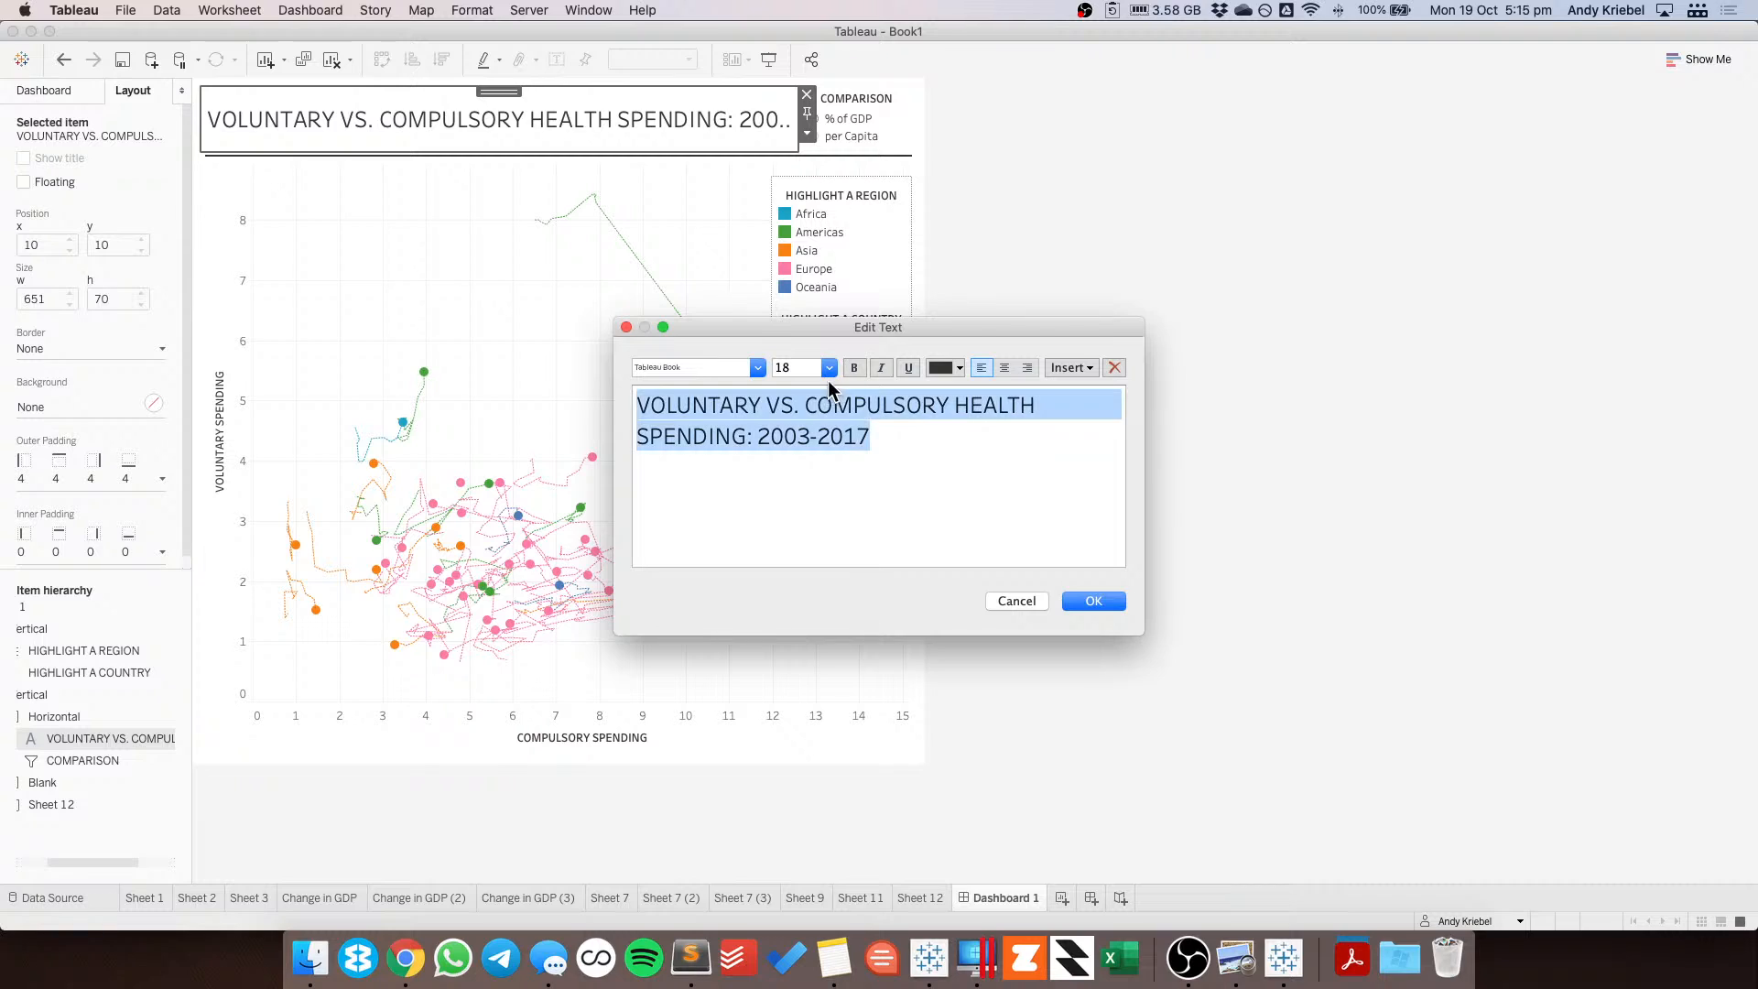
left_click(797, 364)
type("17")
key("Return")
Set the dashboard title's font size to 16.
double_click(681, 111)
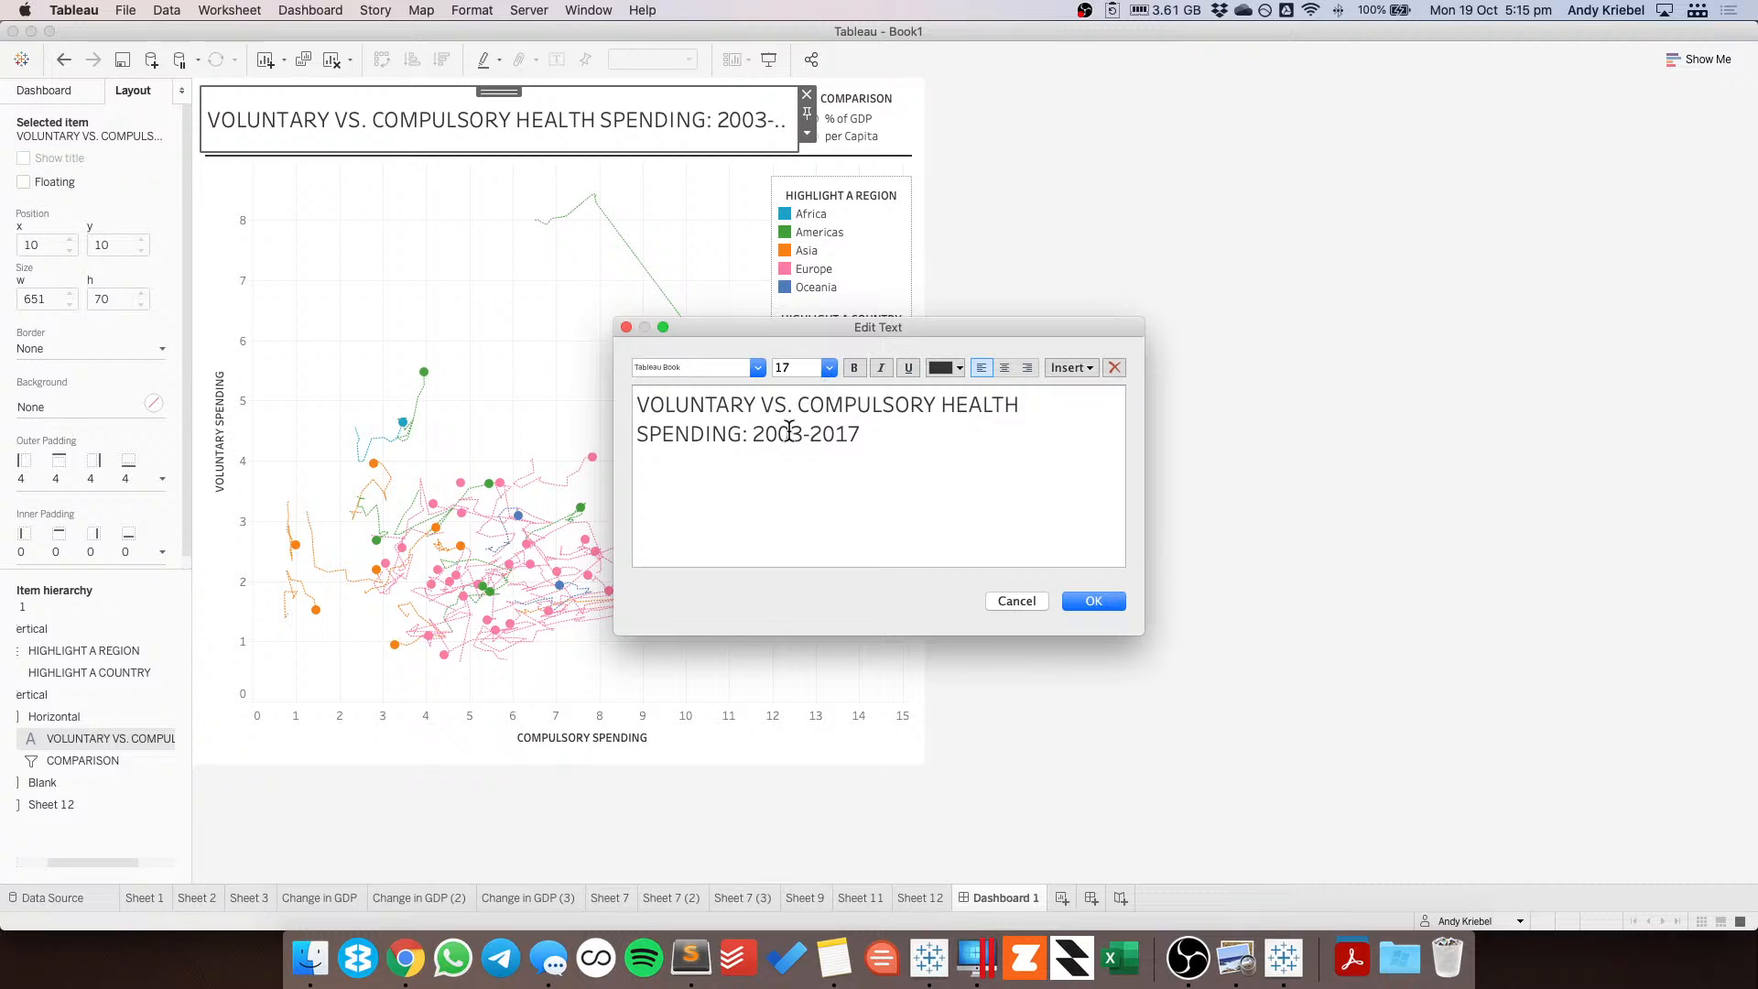
key("super+a")
left_click(829, 367)
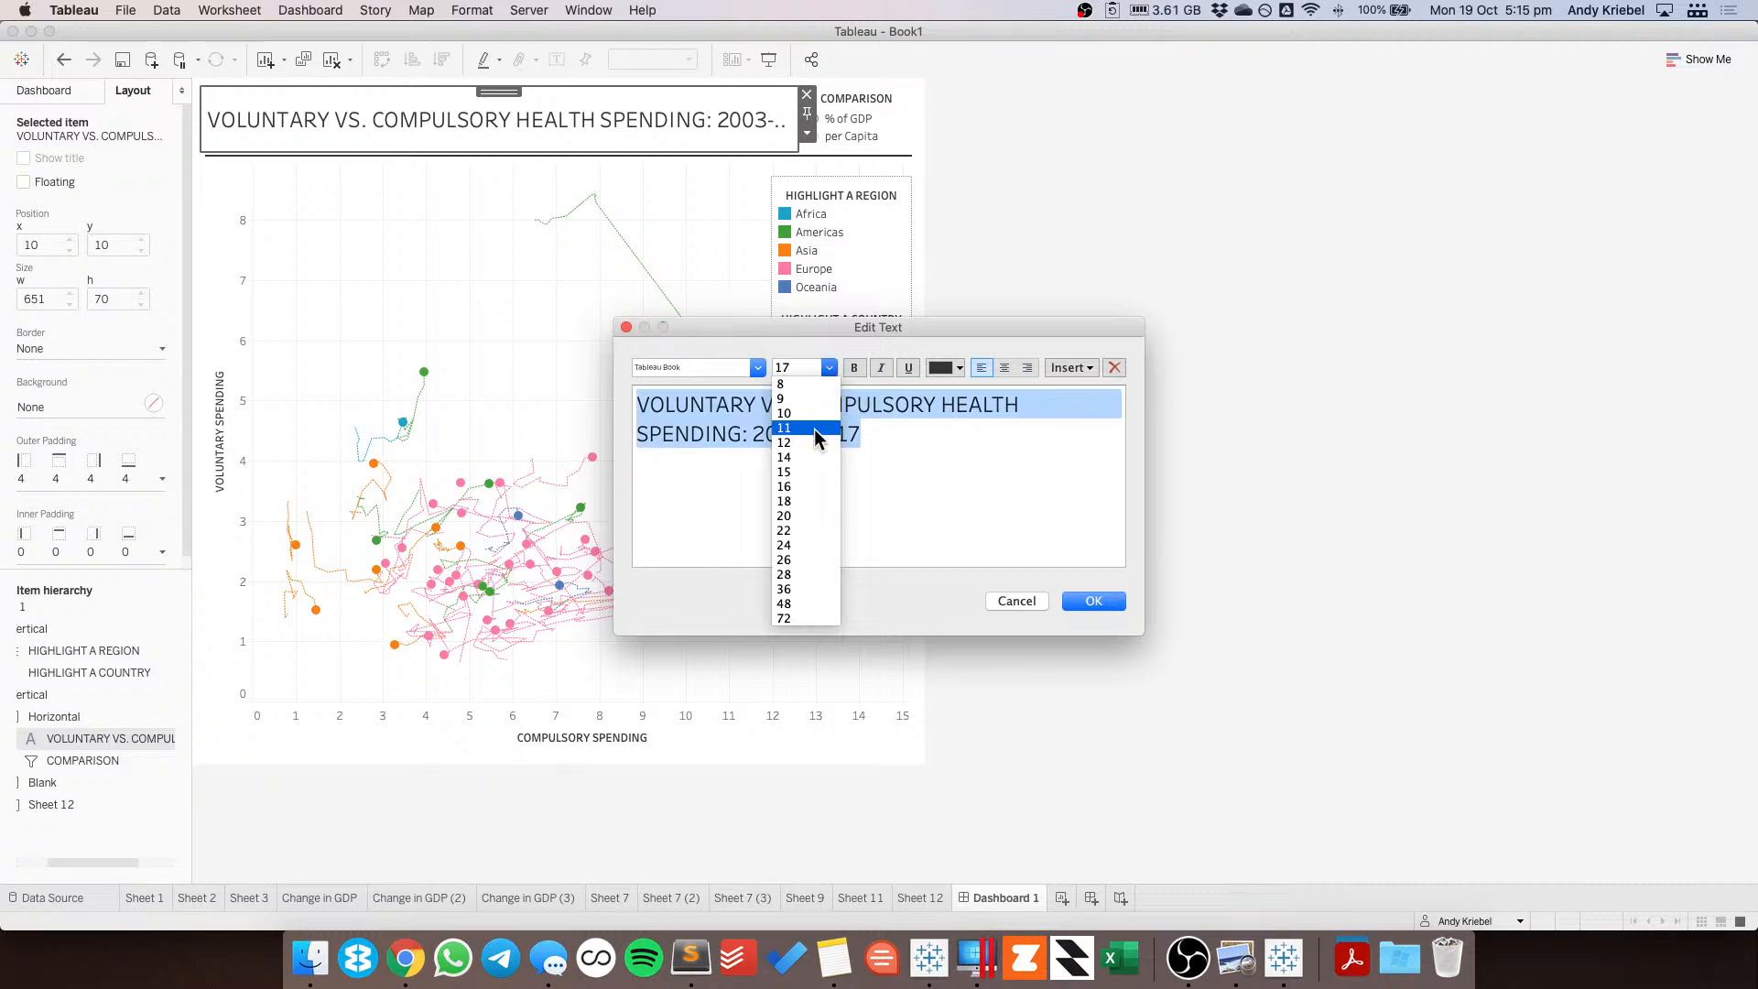
left_click(811, 486)
left_click(1095, 599)
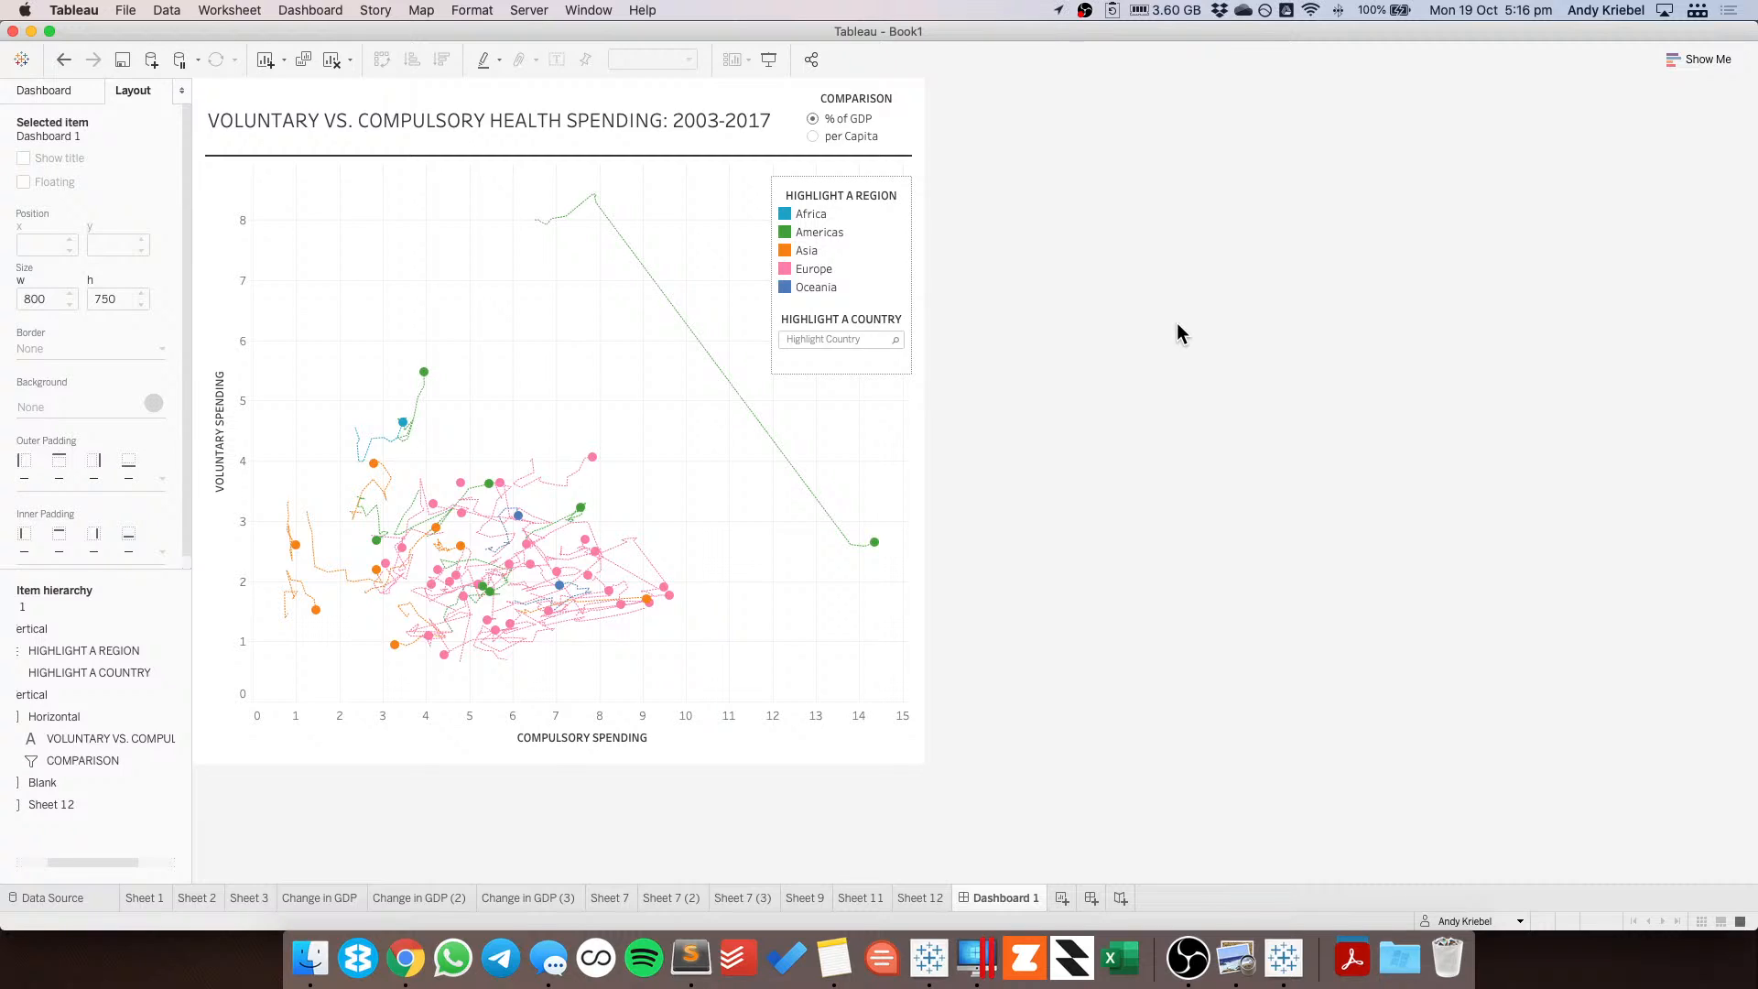
Test the region legend by highlighting Europe, Asia, Oceania, Africa and Americas in the chart, clear the highlight, and view the topmost mark's tooltip on Brazil.
left_click(821, 427)
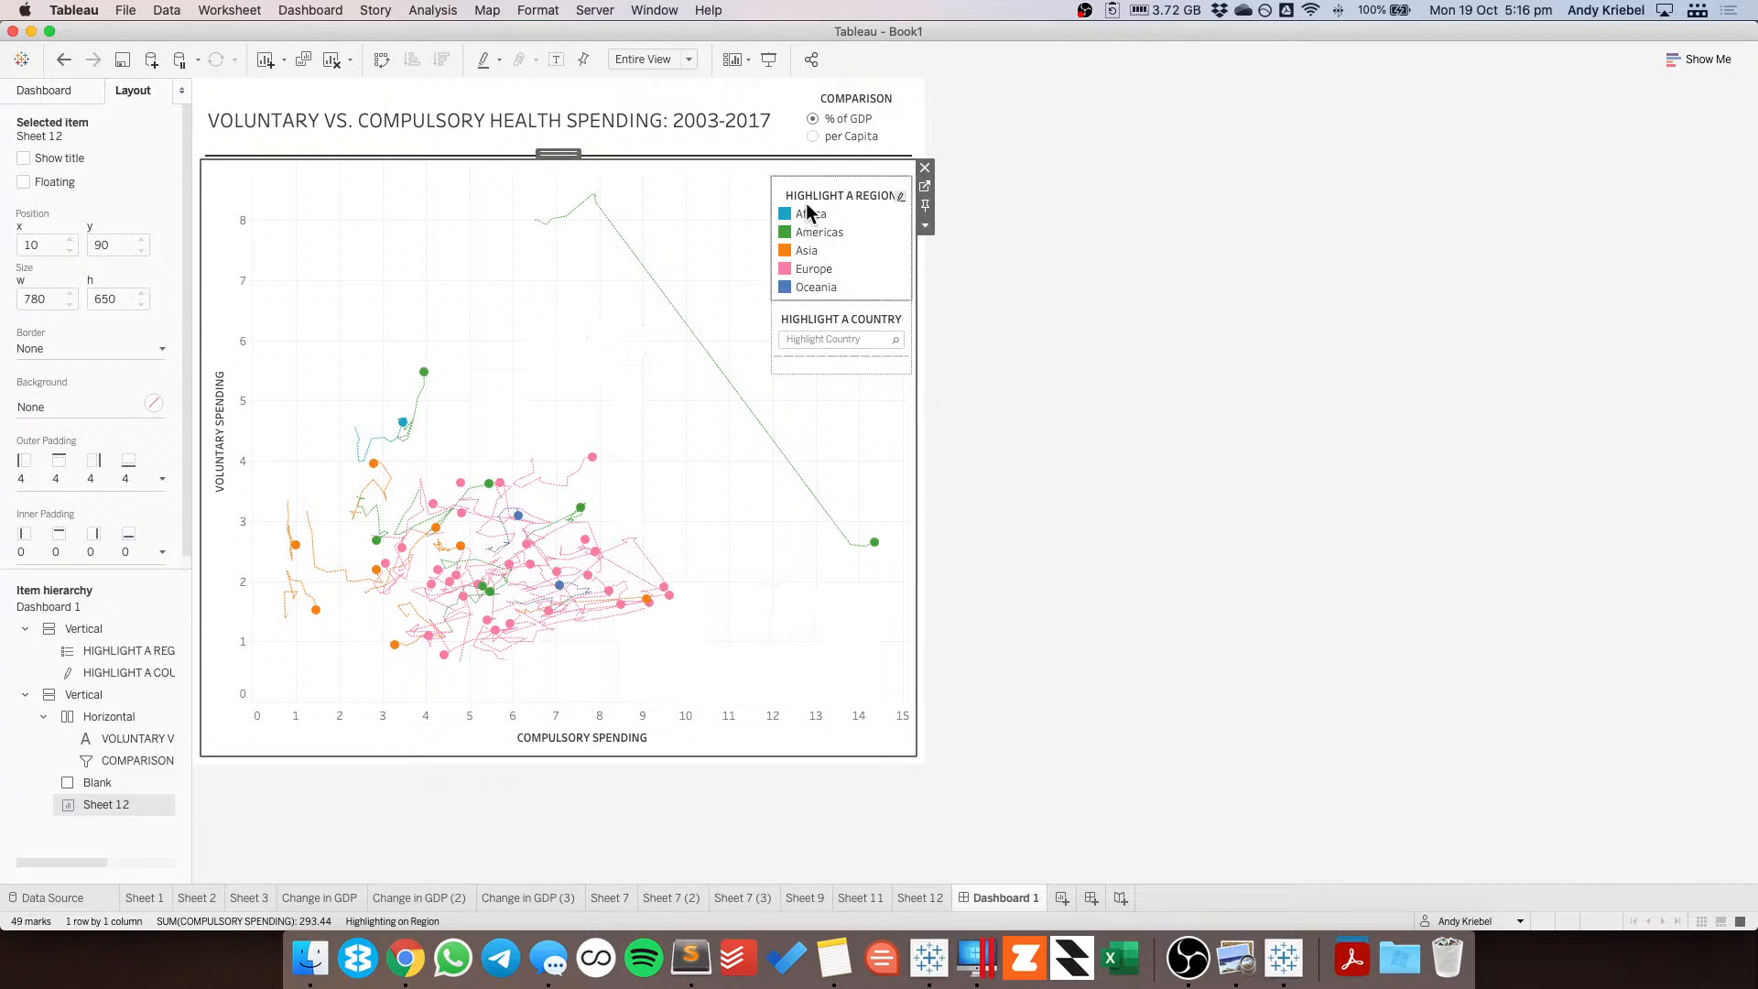
left_click(809, 270)
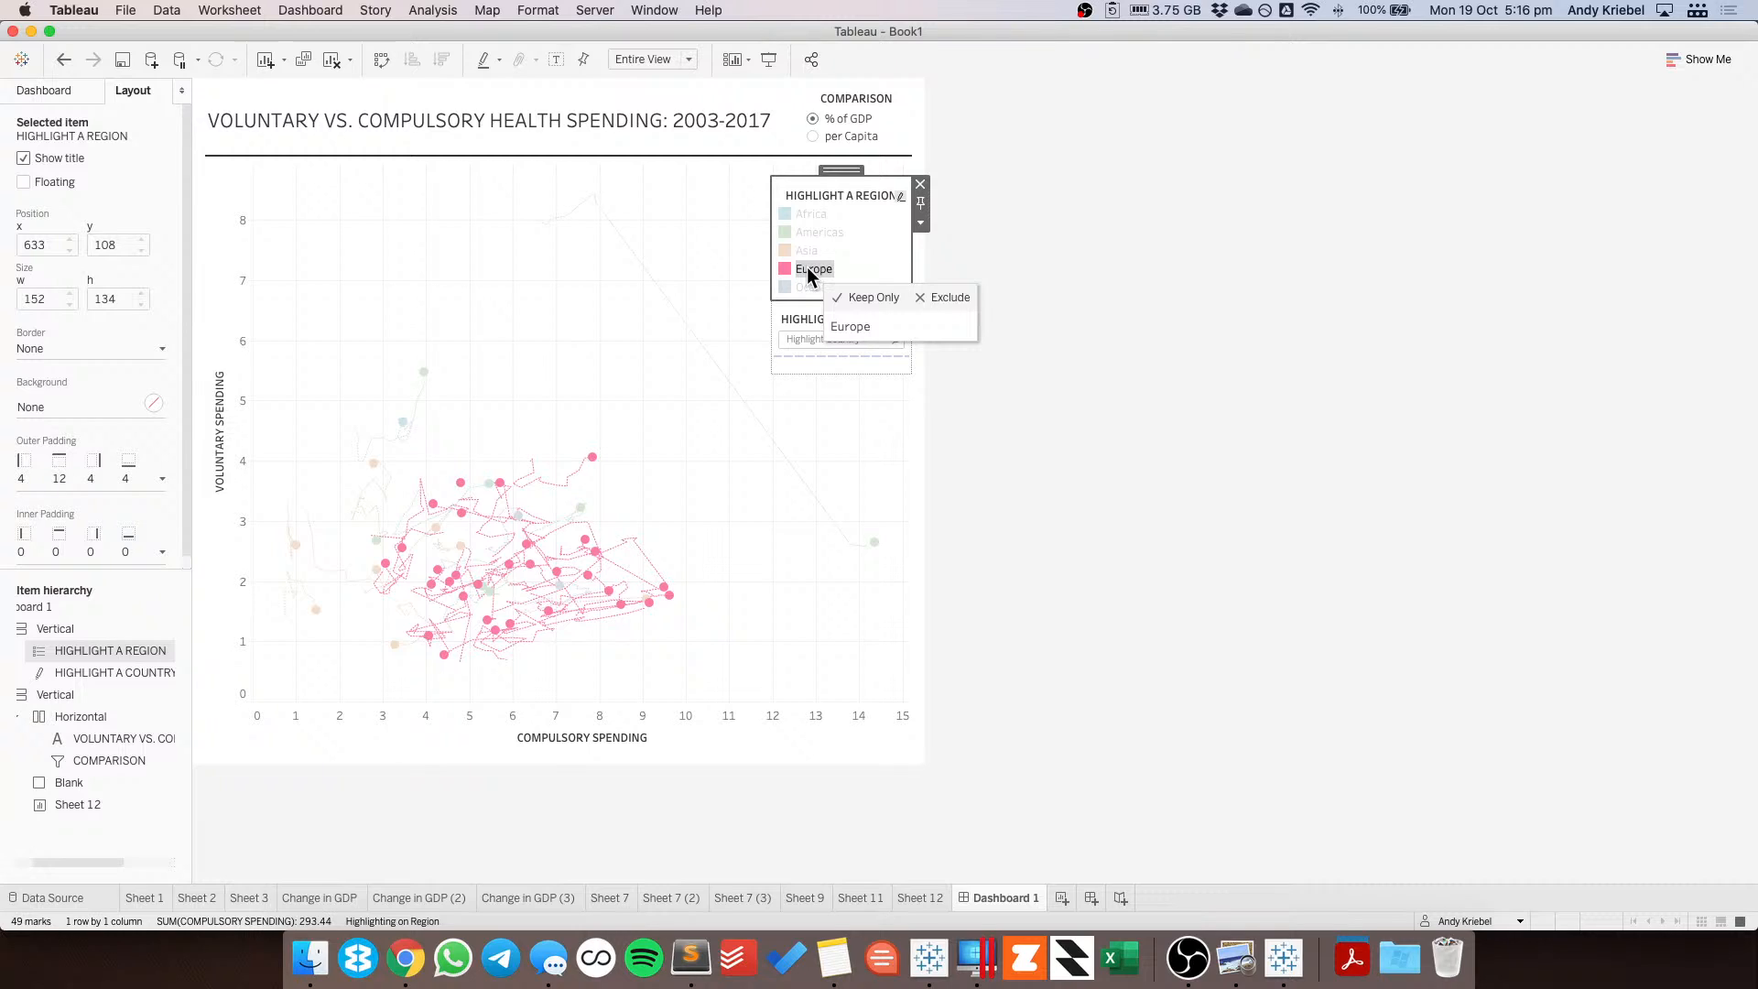
left_click(800, 250)
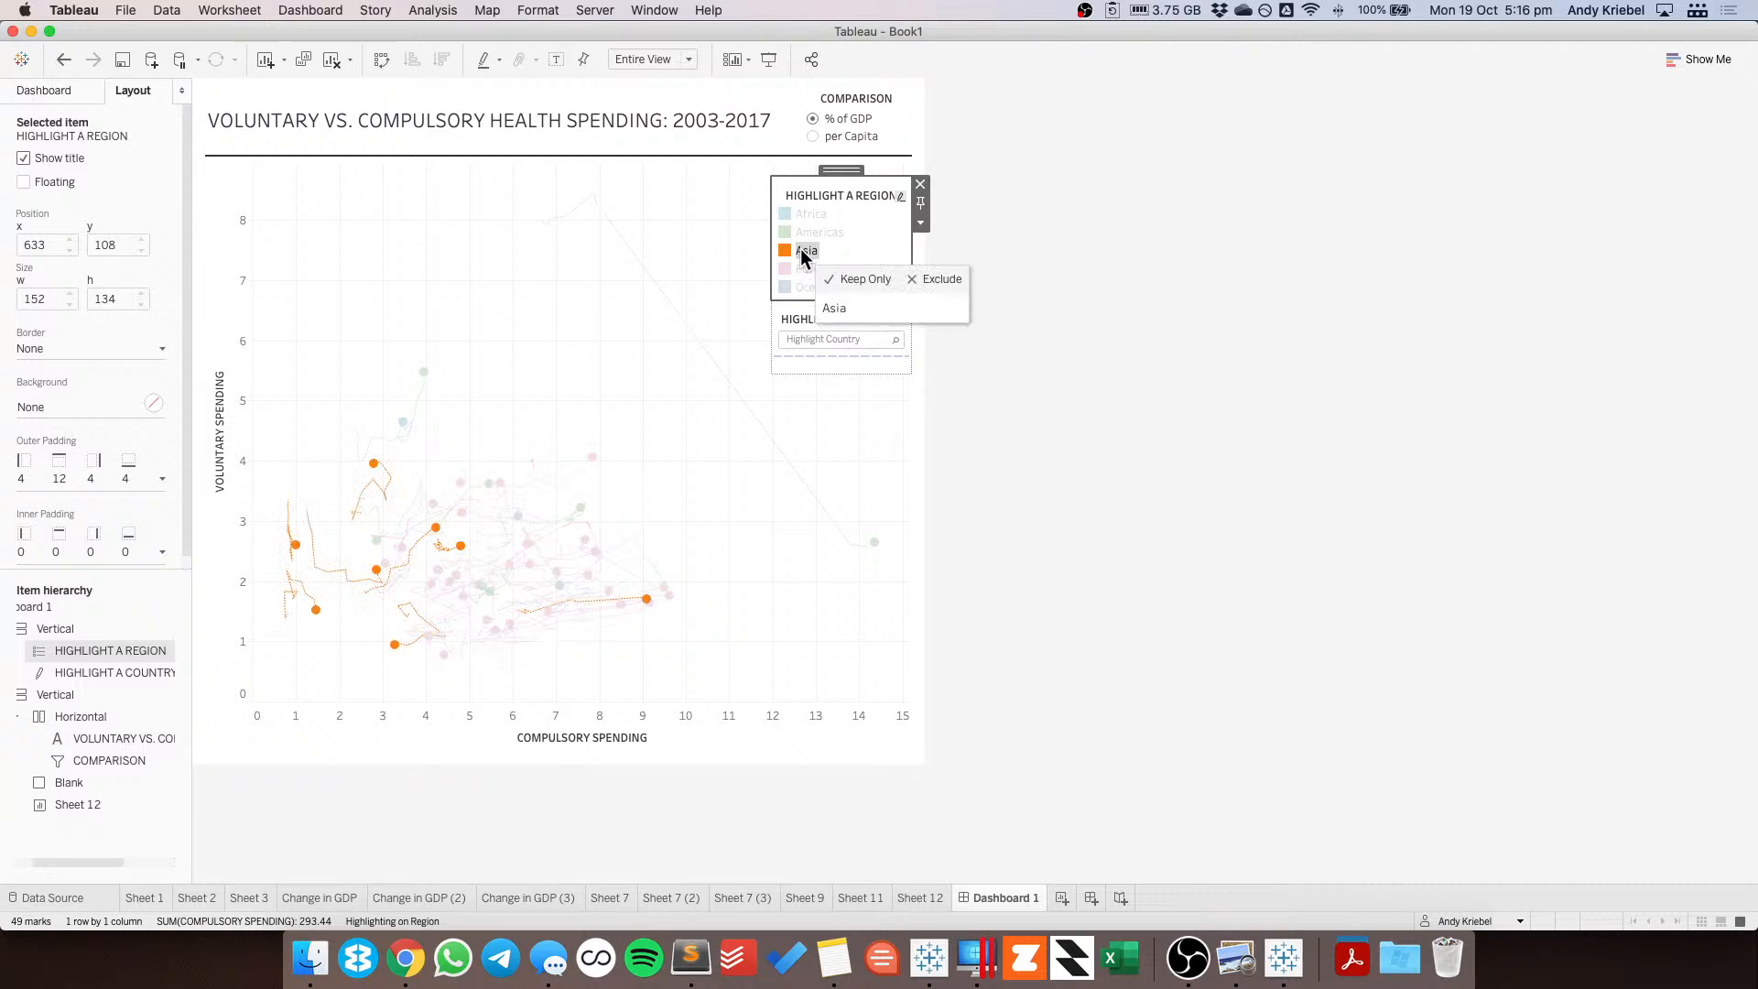
left_click(802, 285)
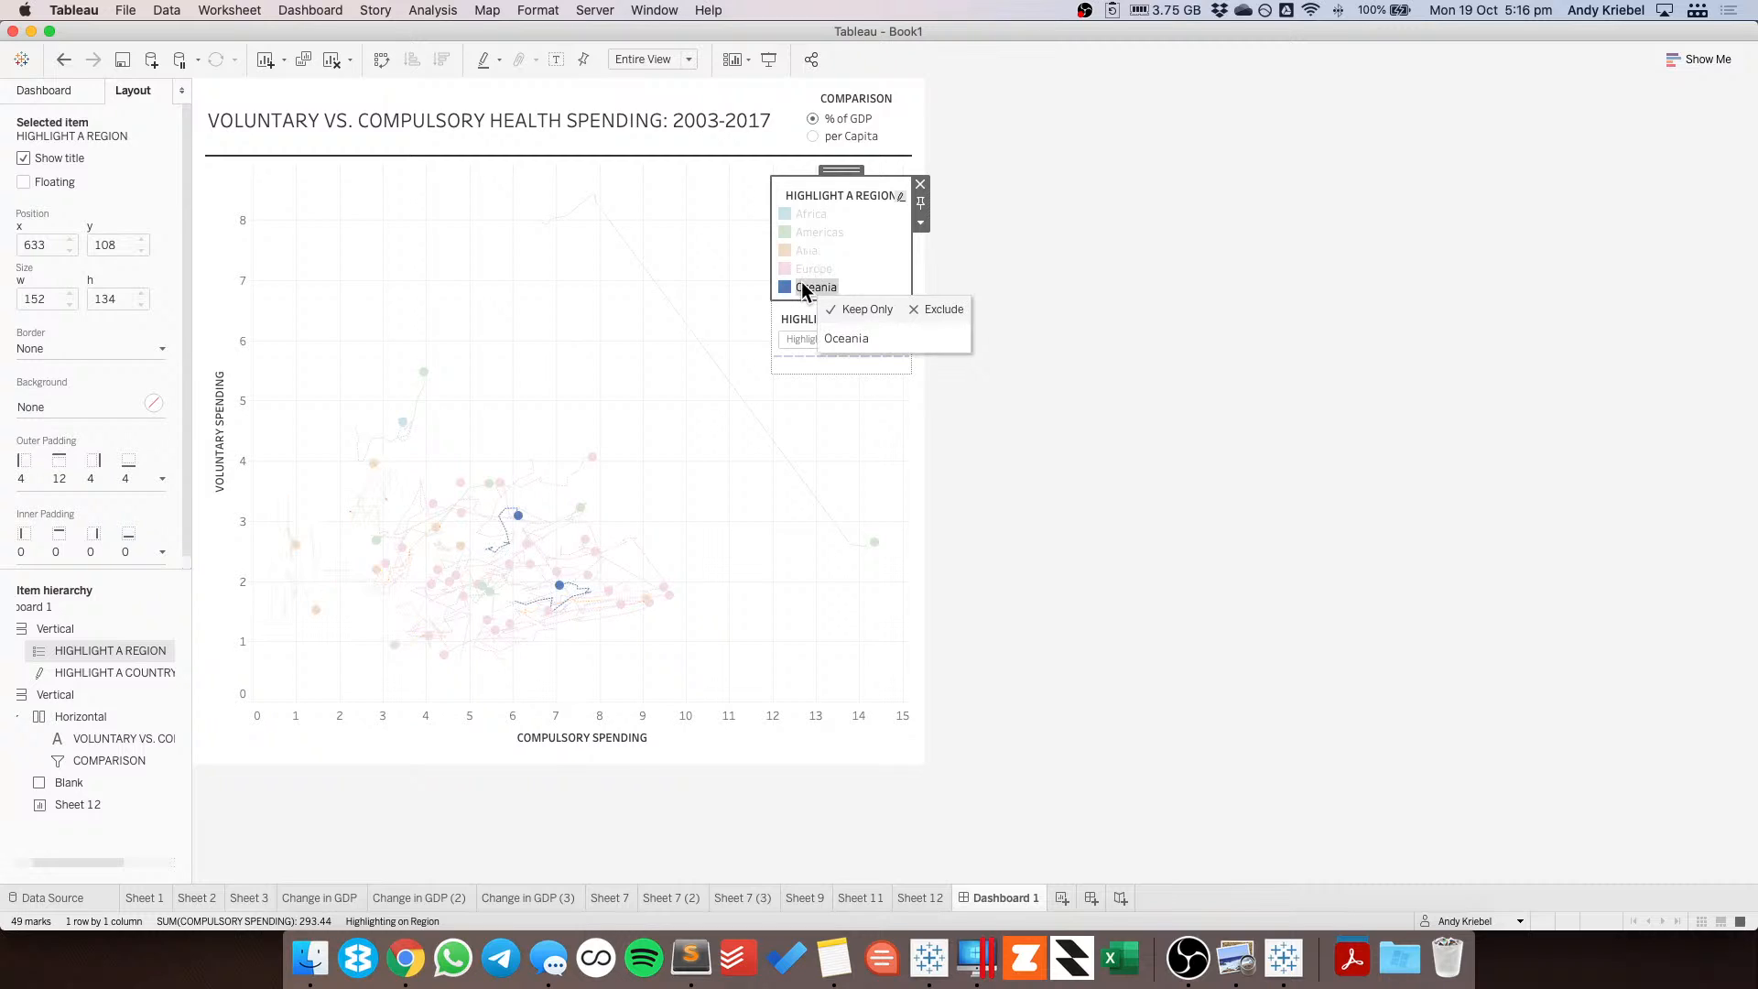
left_click(804, 213)
left_click(801, 229)
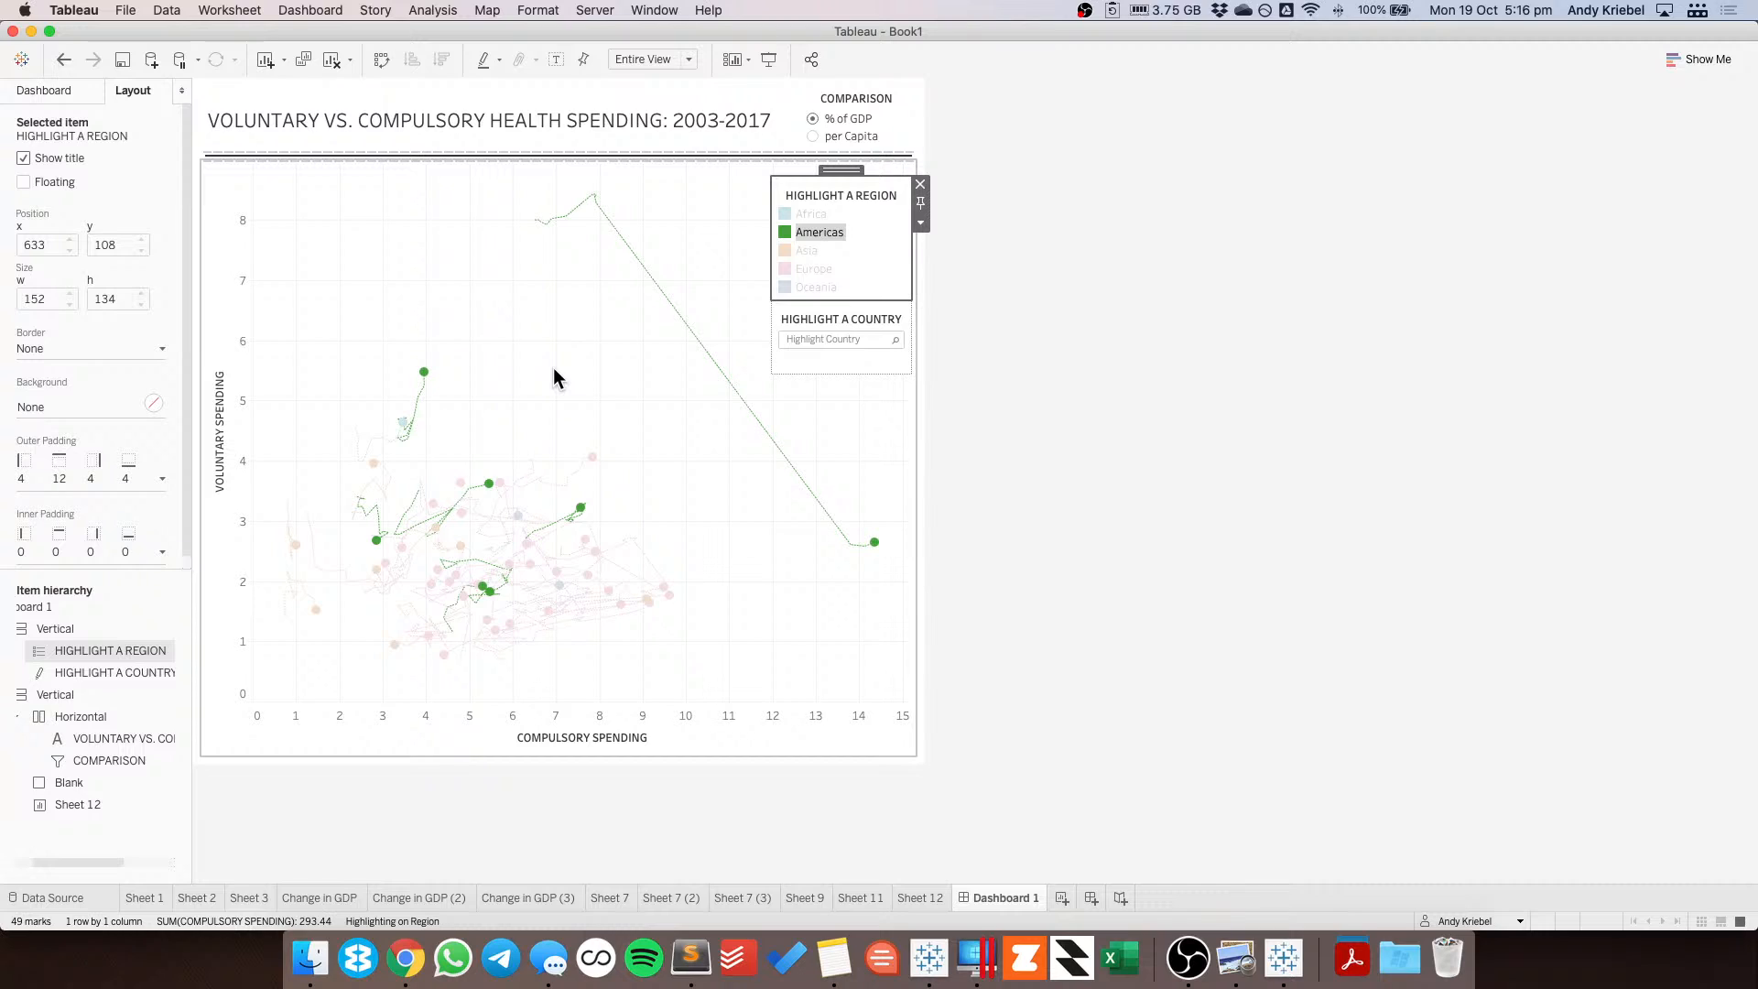
left_click(553, 368)
left_click(810, 231)
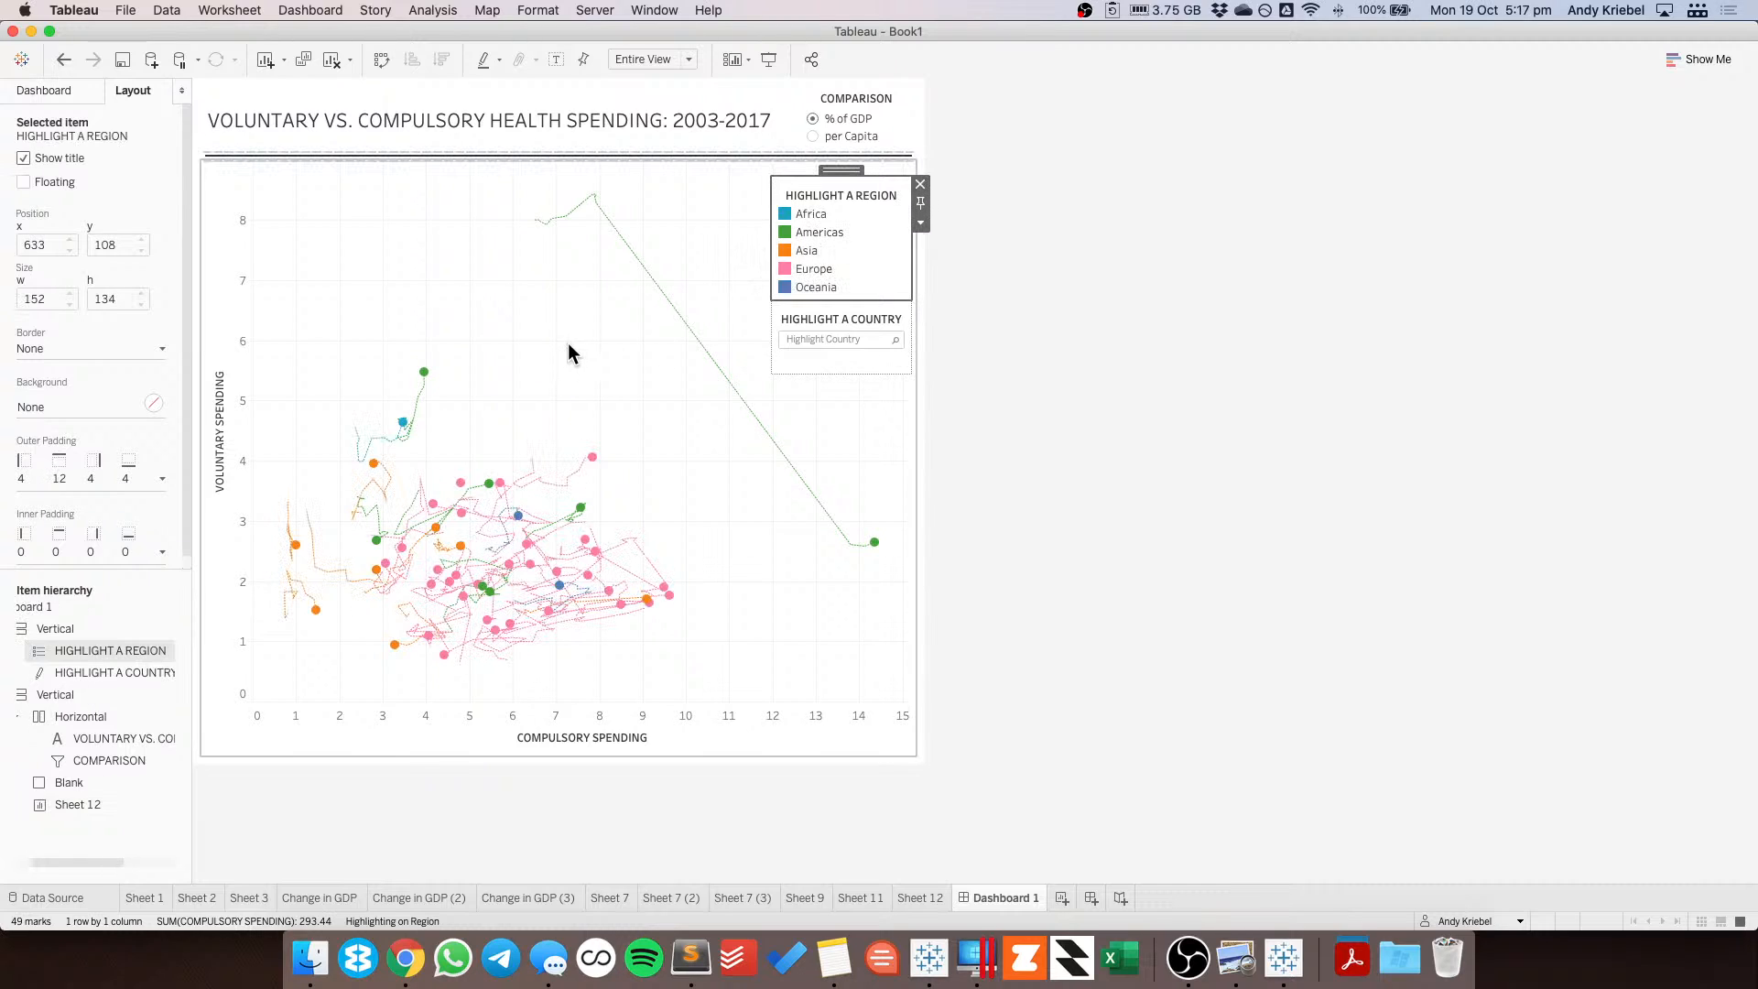
left_click(568, 347)
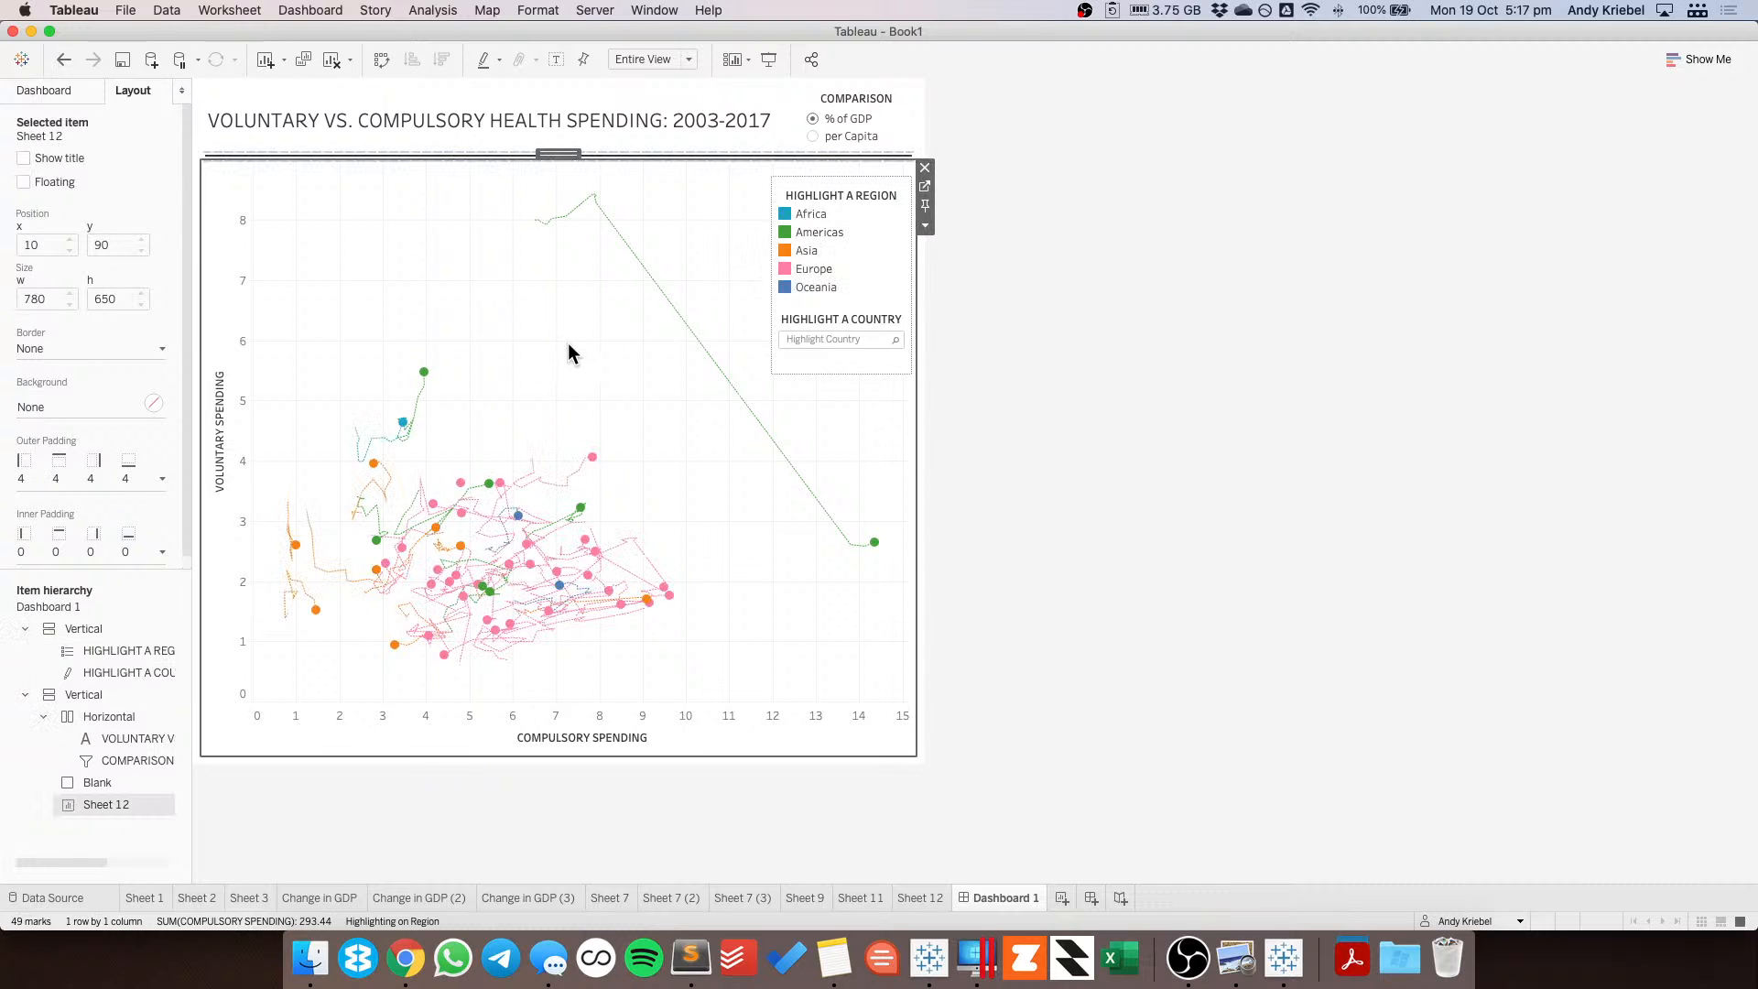
mouse_move(424, 373)
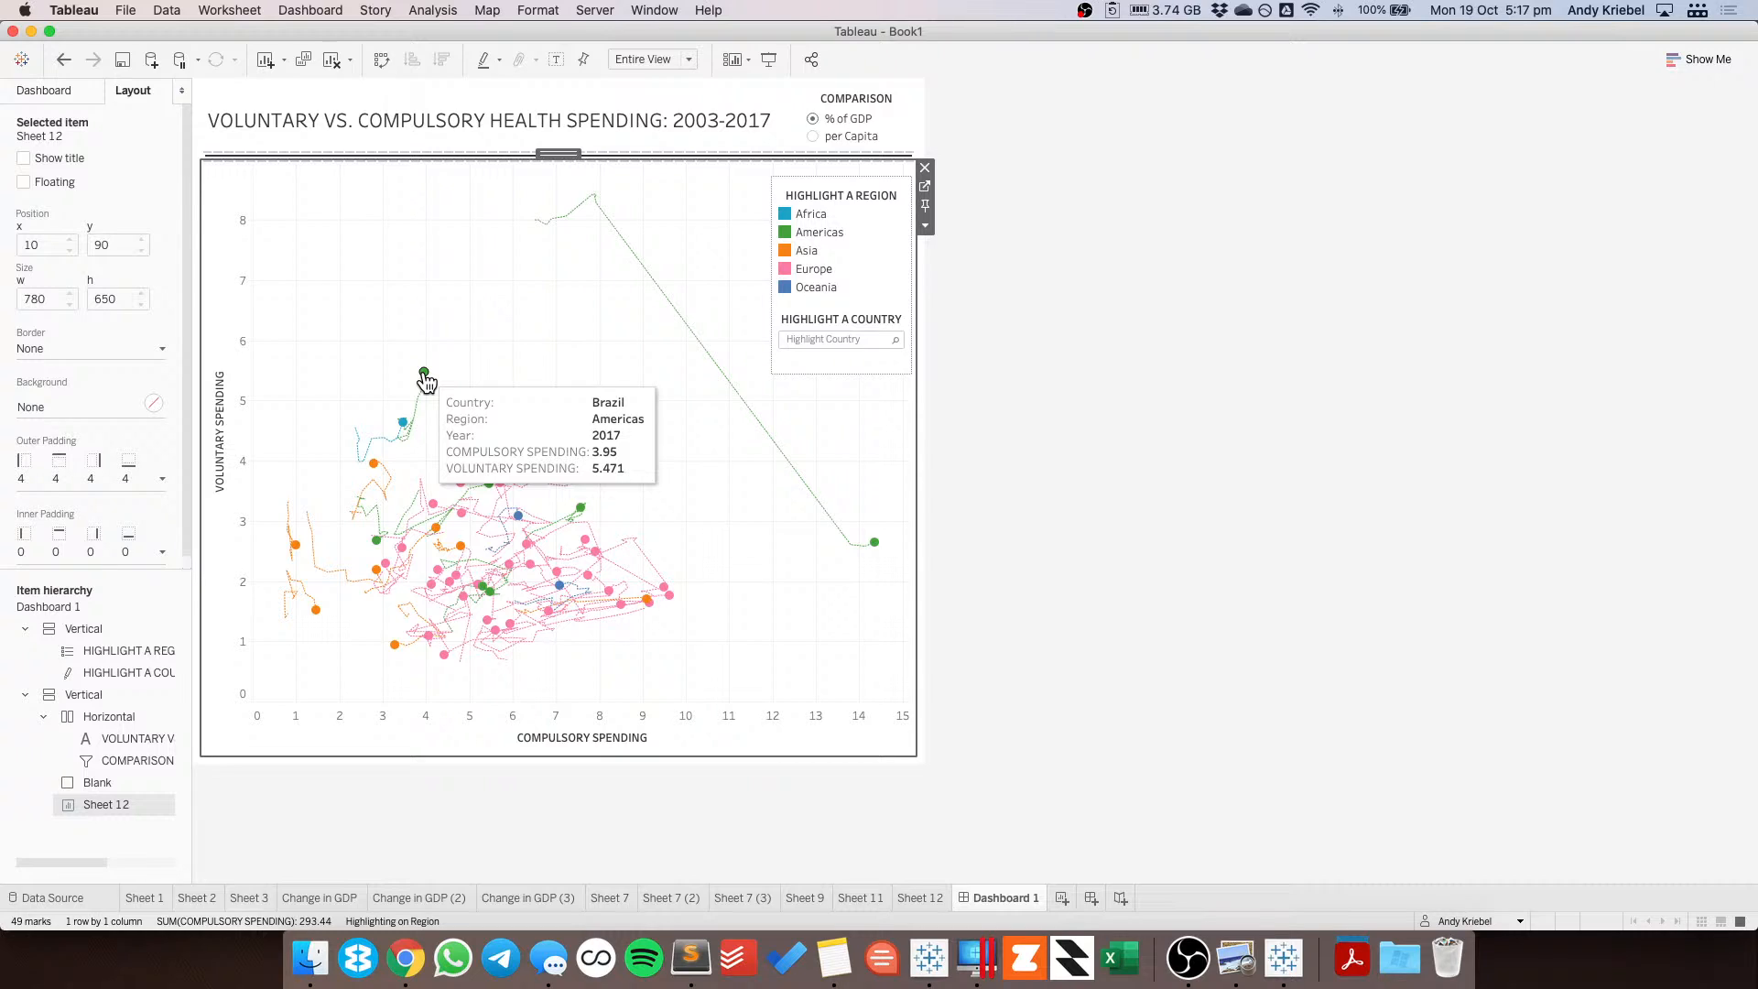
Switch to Chrome and copy the first sentence of the OECD health spending definition, from "Health spending measures" through "excluding spending on investments".
left_click(405, 958)
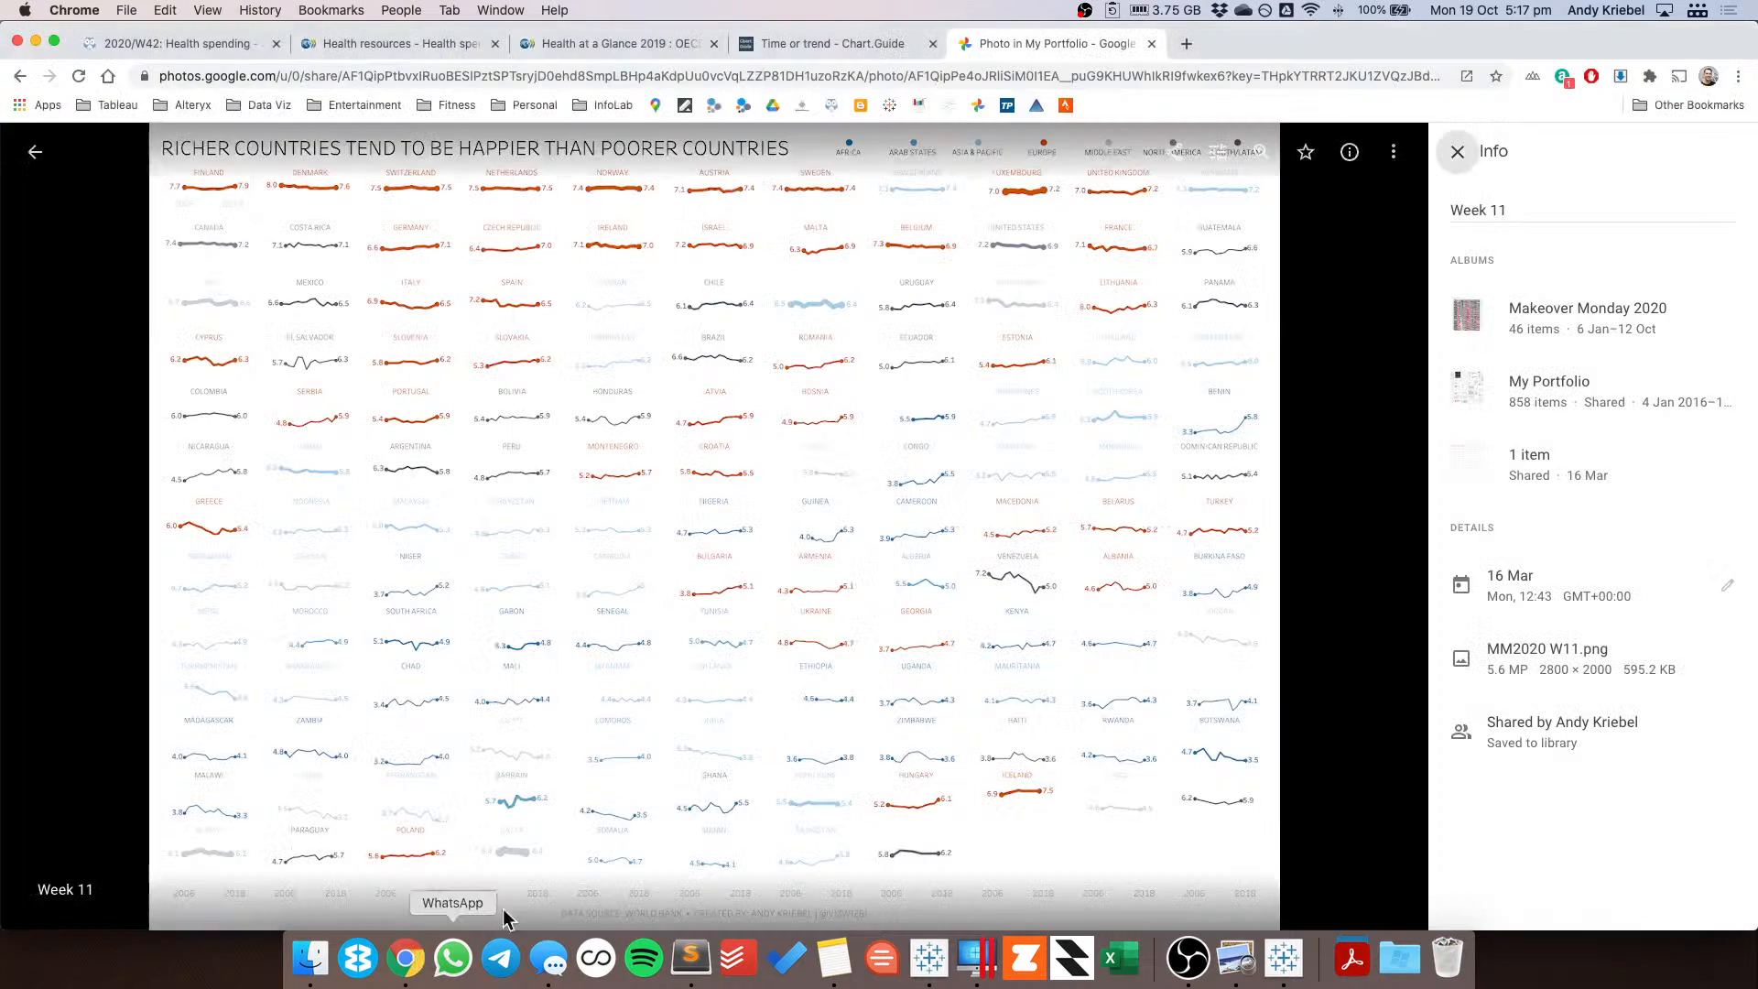
left_click(394, 43)
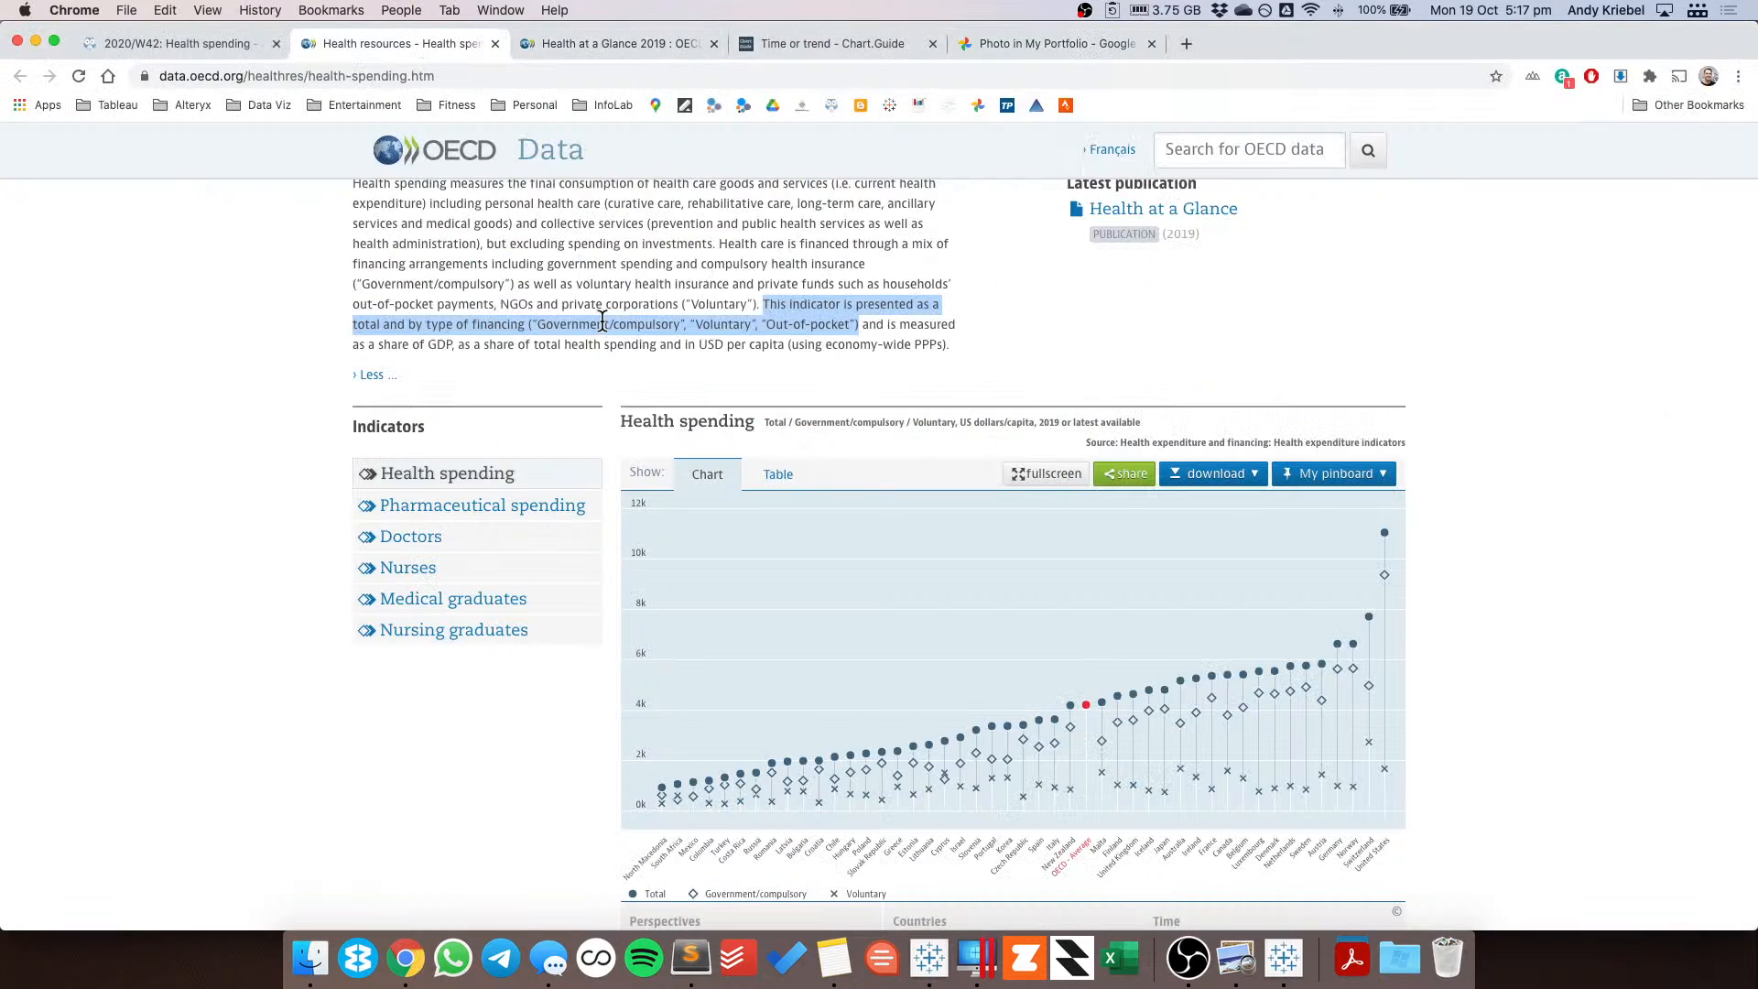
scroll(360, 321, "up", 3)
left_click_drag(354, 302, 838, 296)
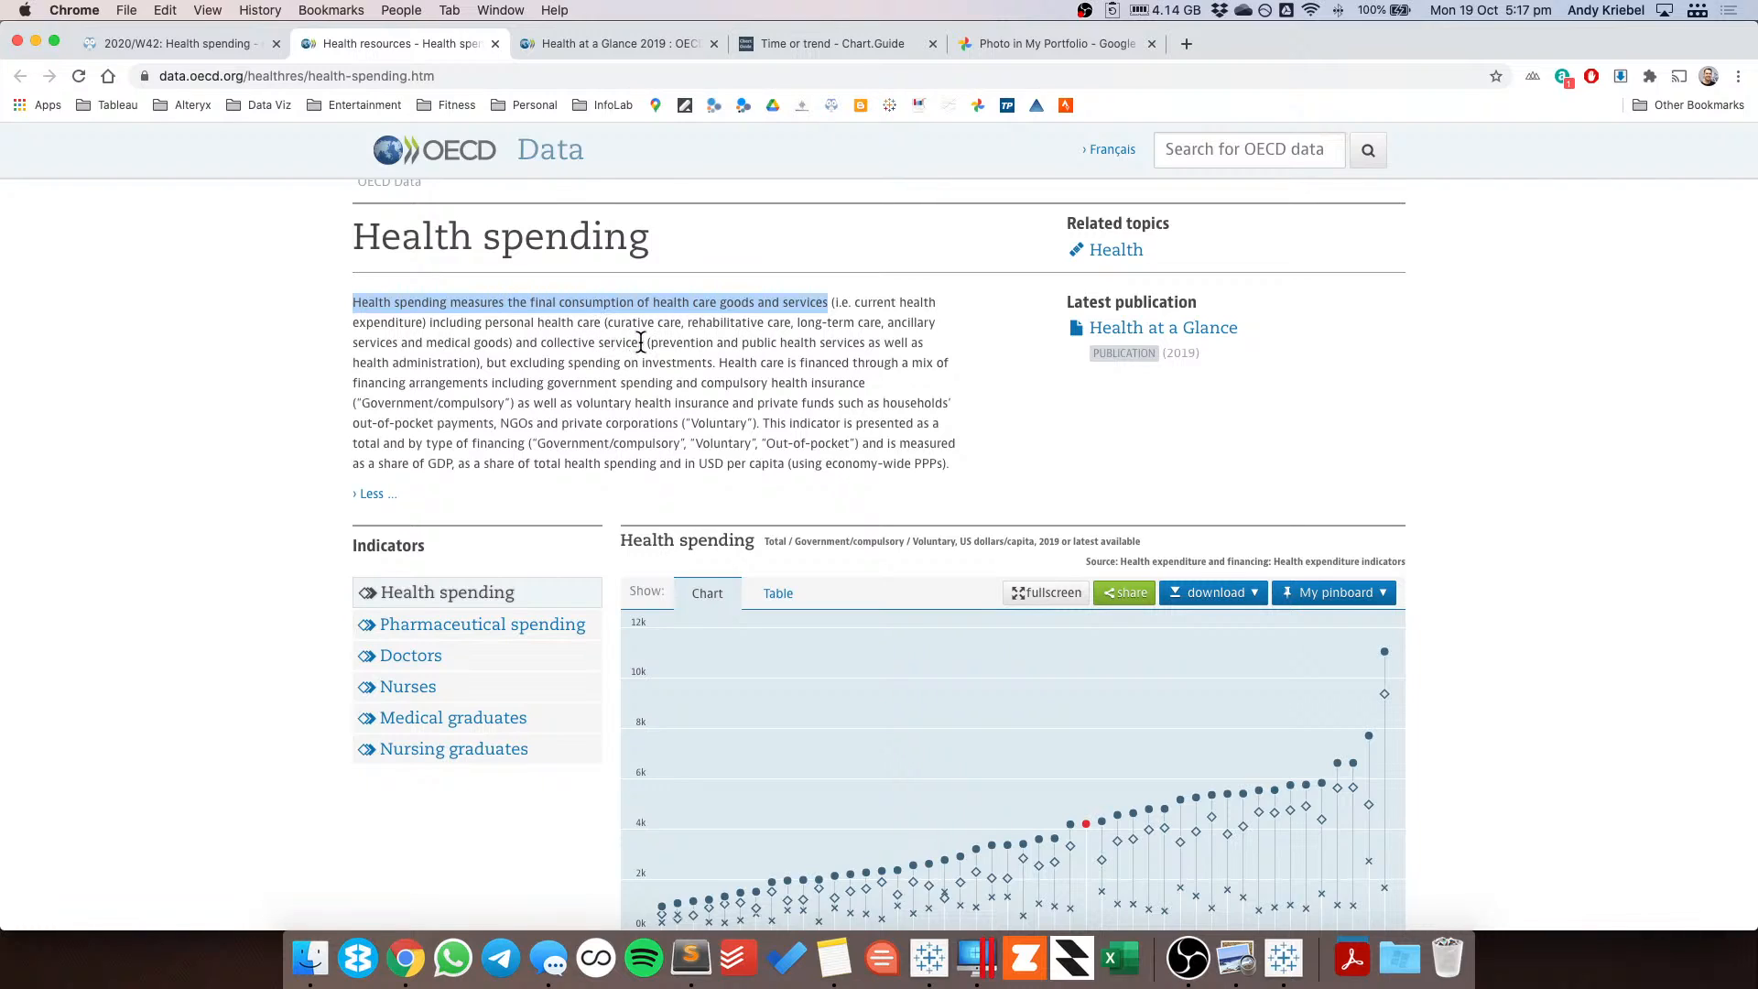
left_click(713, 363, "shift")
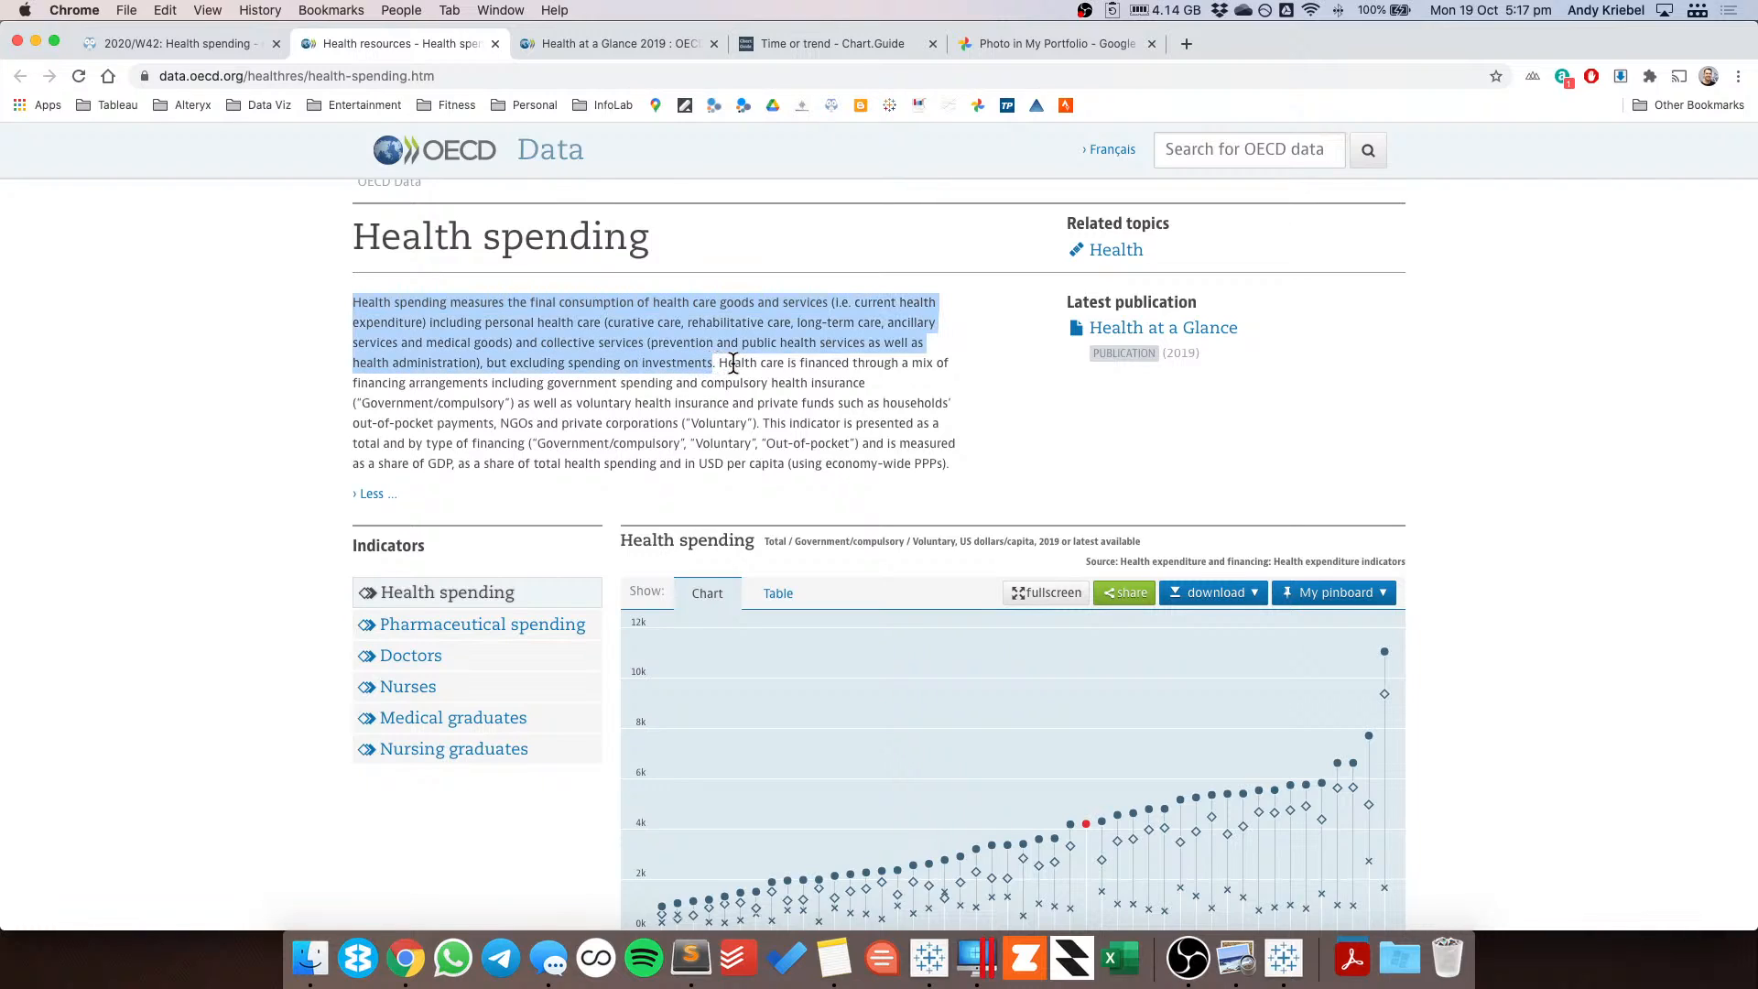
key("super+c")
Insert the copied definition on a new line below the Tableau dashboard title, passing it through a new Sublime Text file as plain text.
key("super+Tab")
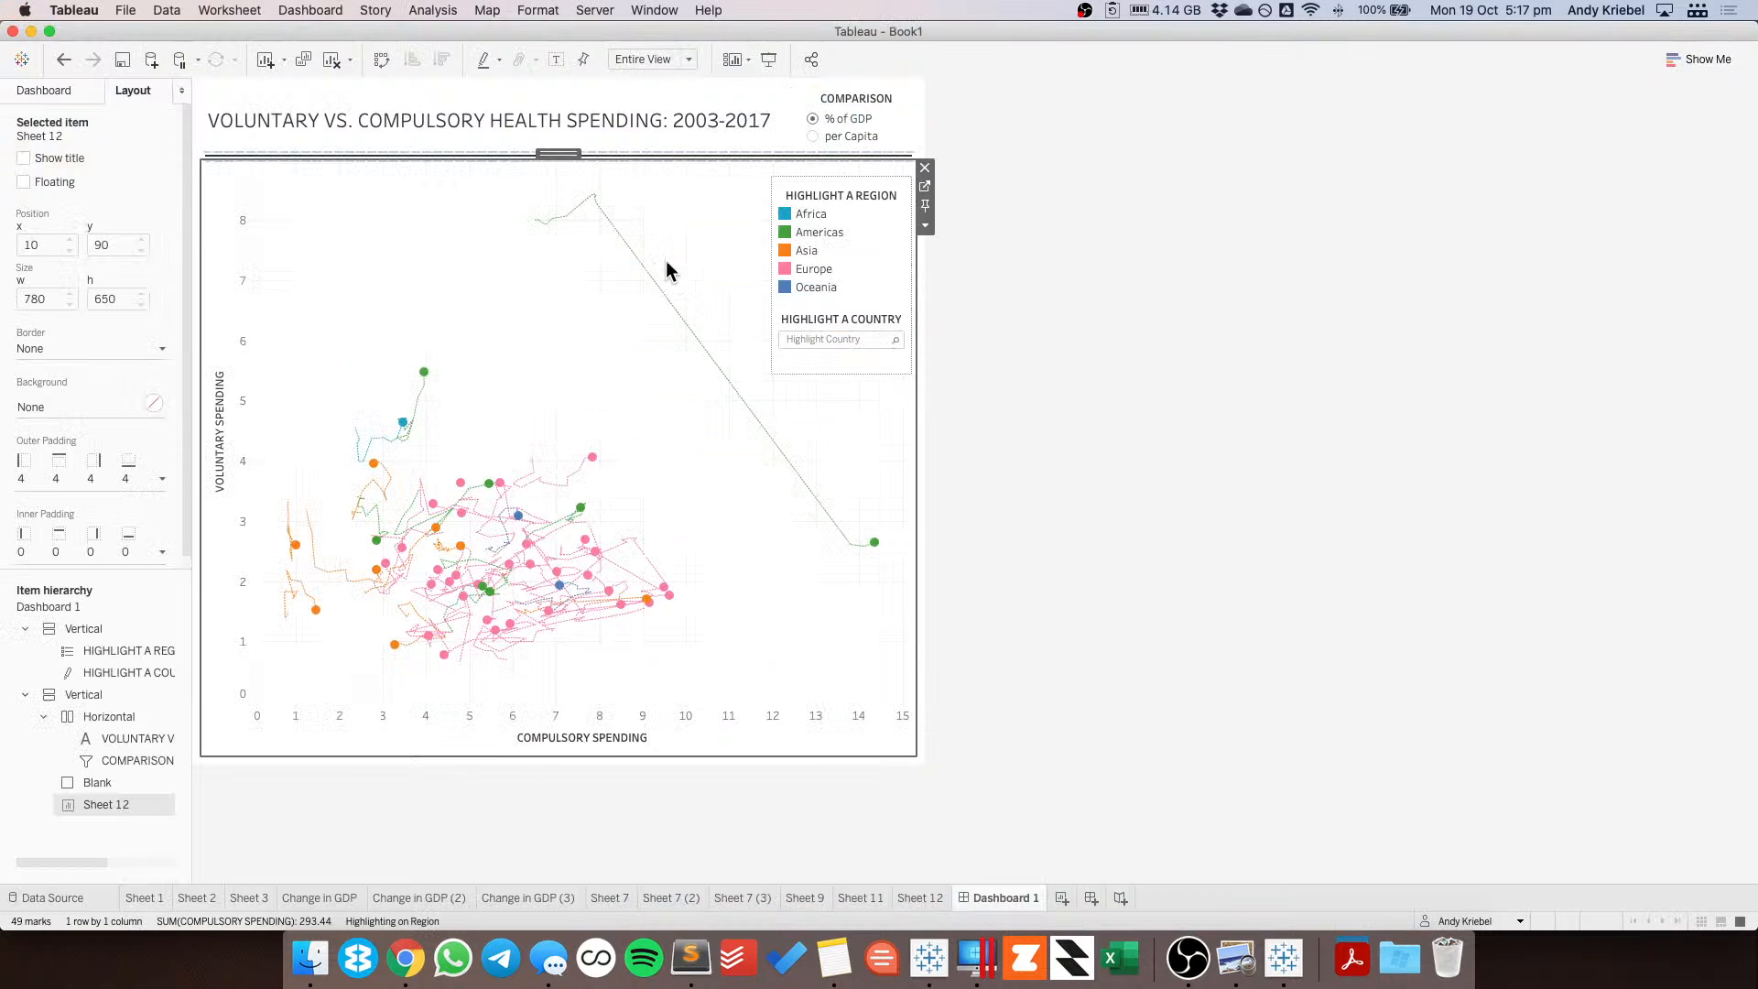
double_click(646, 107)
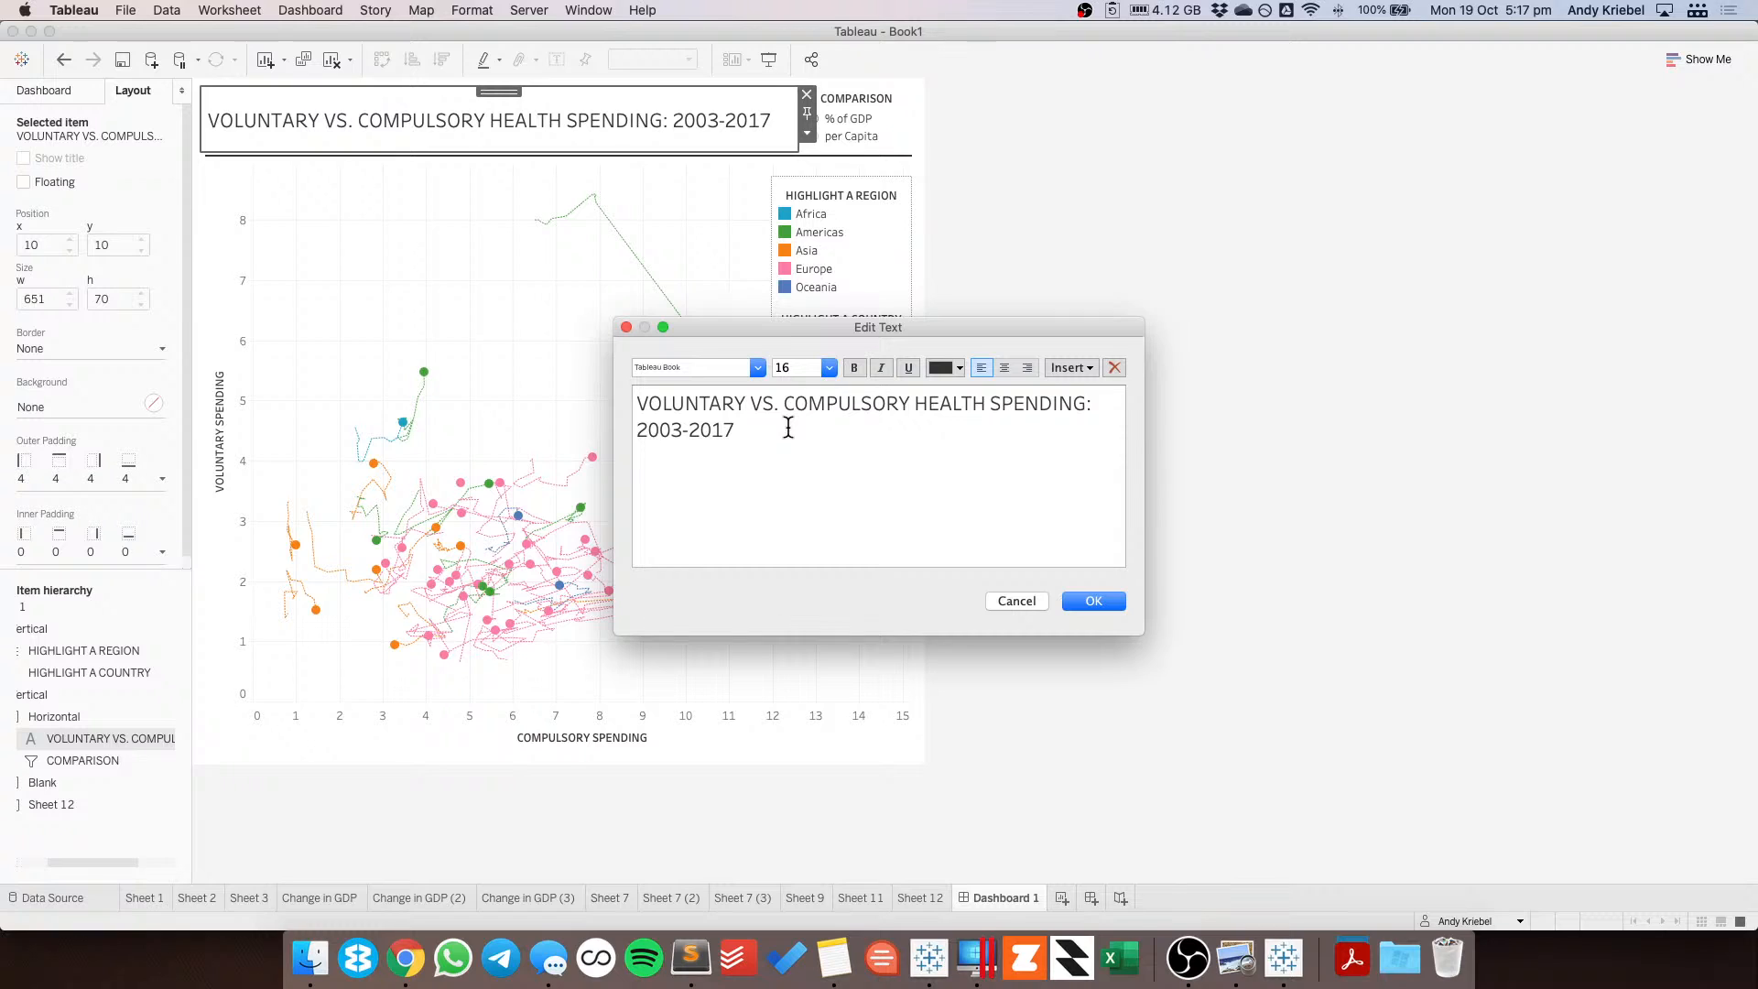
left_click(692, 956)
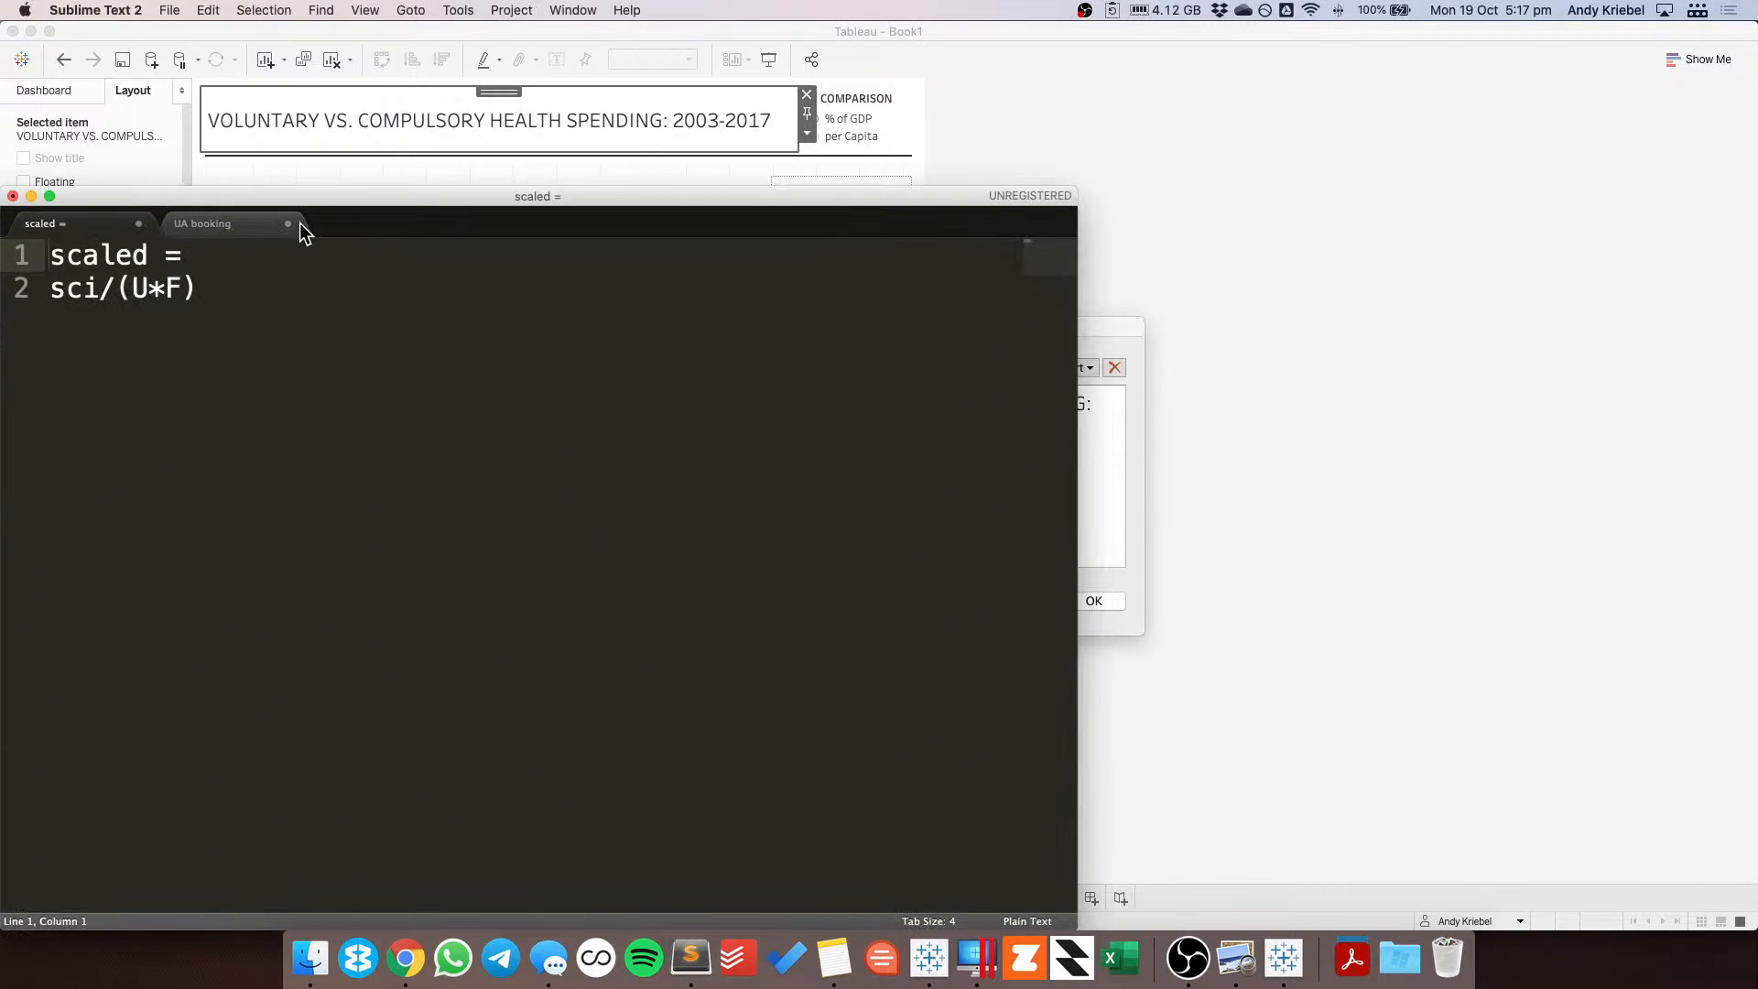
double_click(333, 222)
key("super+v")
key("super+a")
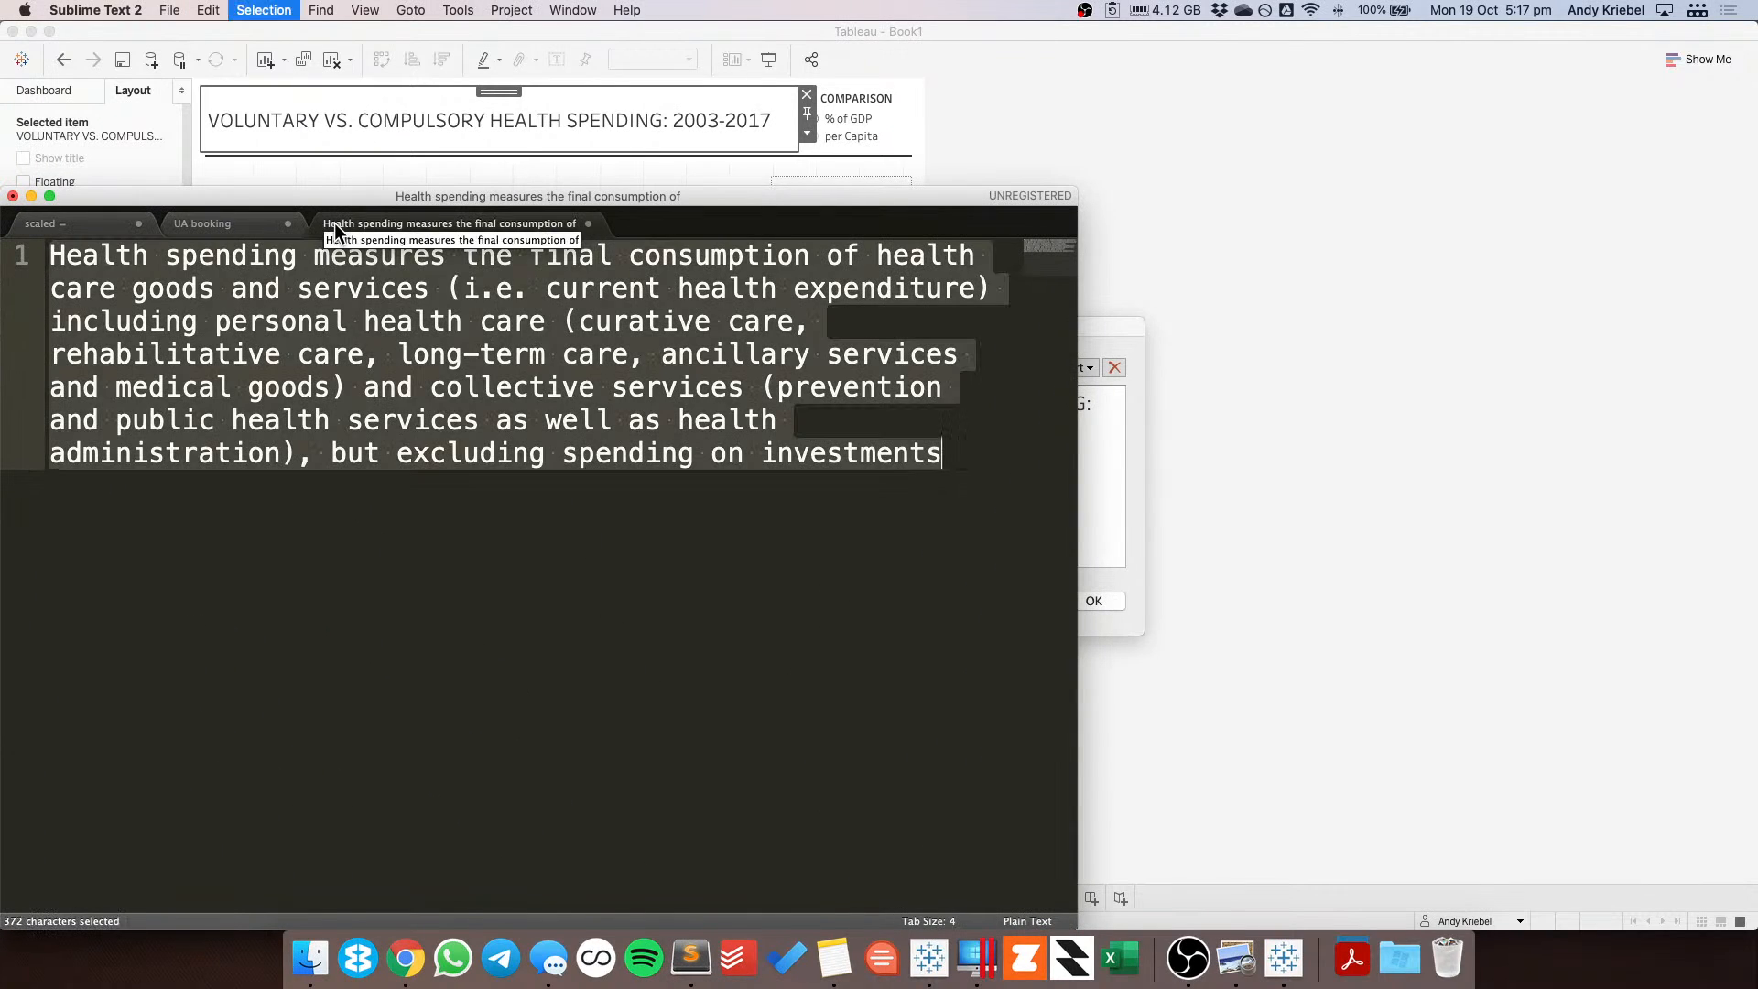
key("super+c")
key("super+Tab")
key("super+v")
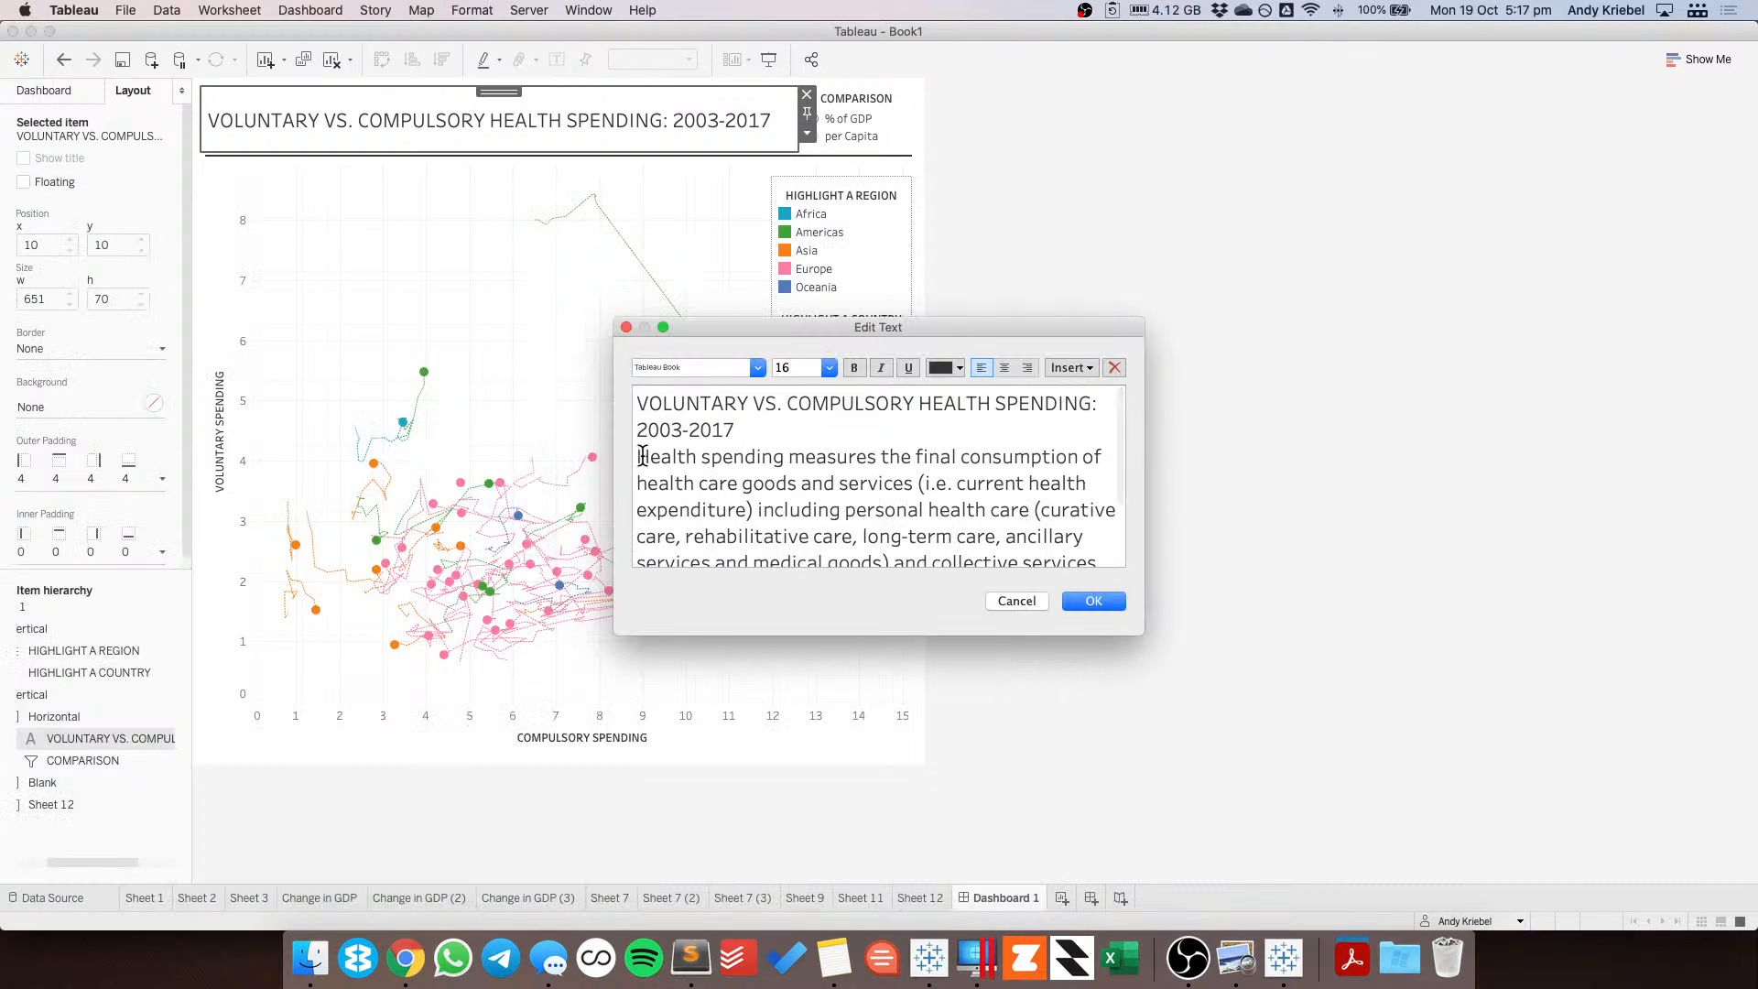
Format the health spending definition below the title with font size 10 and a mid-grey colour.
mouse_move(638, 456)
left_mouse_down()
mouse_move(659, 483)
mouse_move(1158, 588)
left_mouse_up()
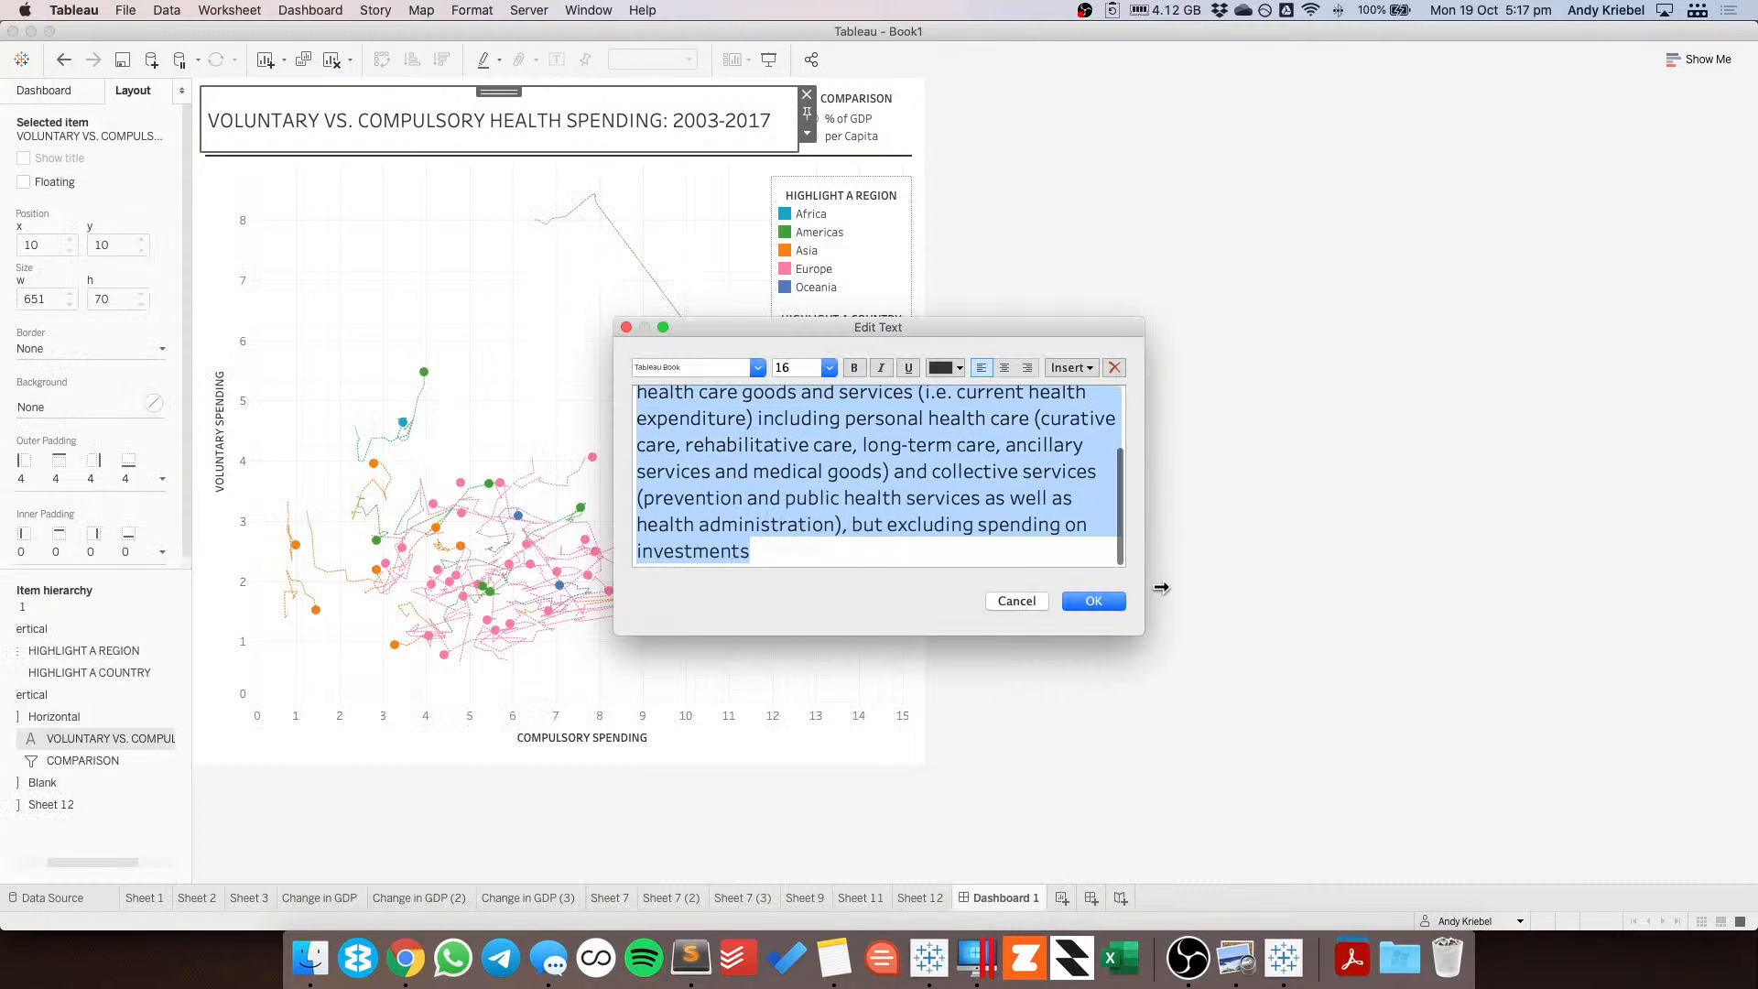
left_click(829, 368)
left_click(804, 408)
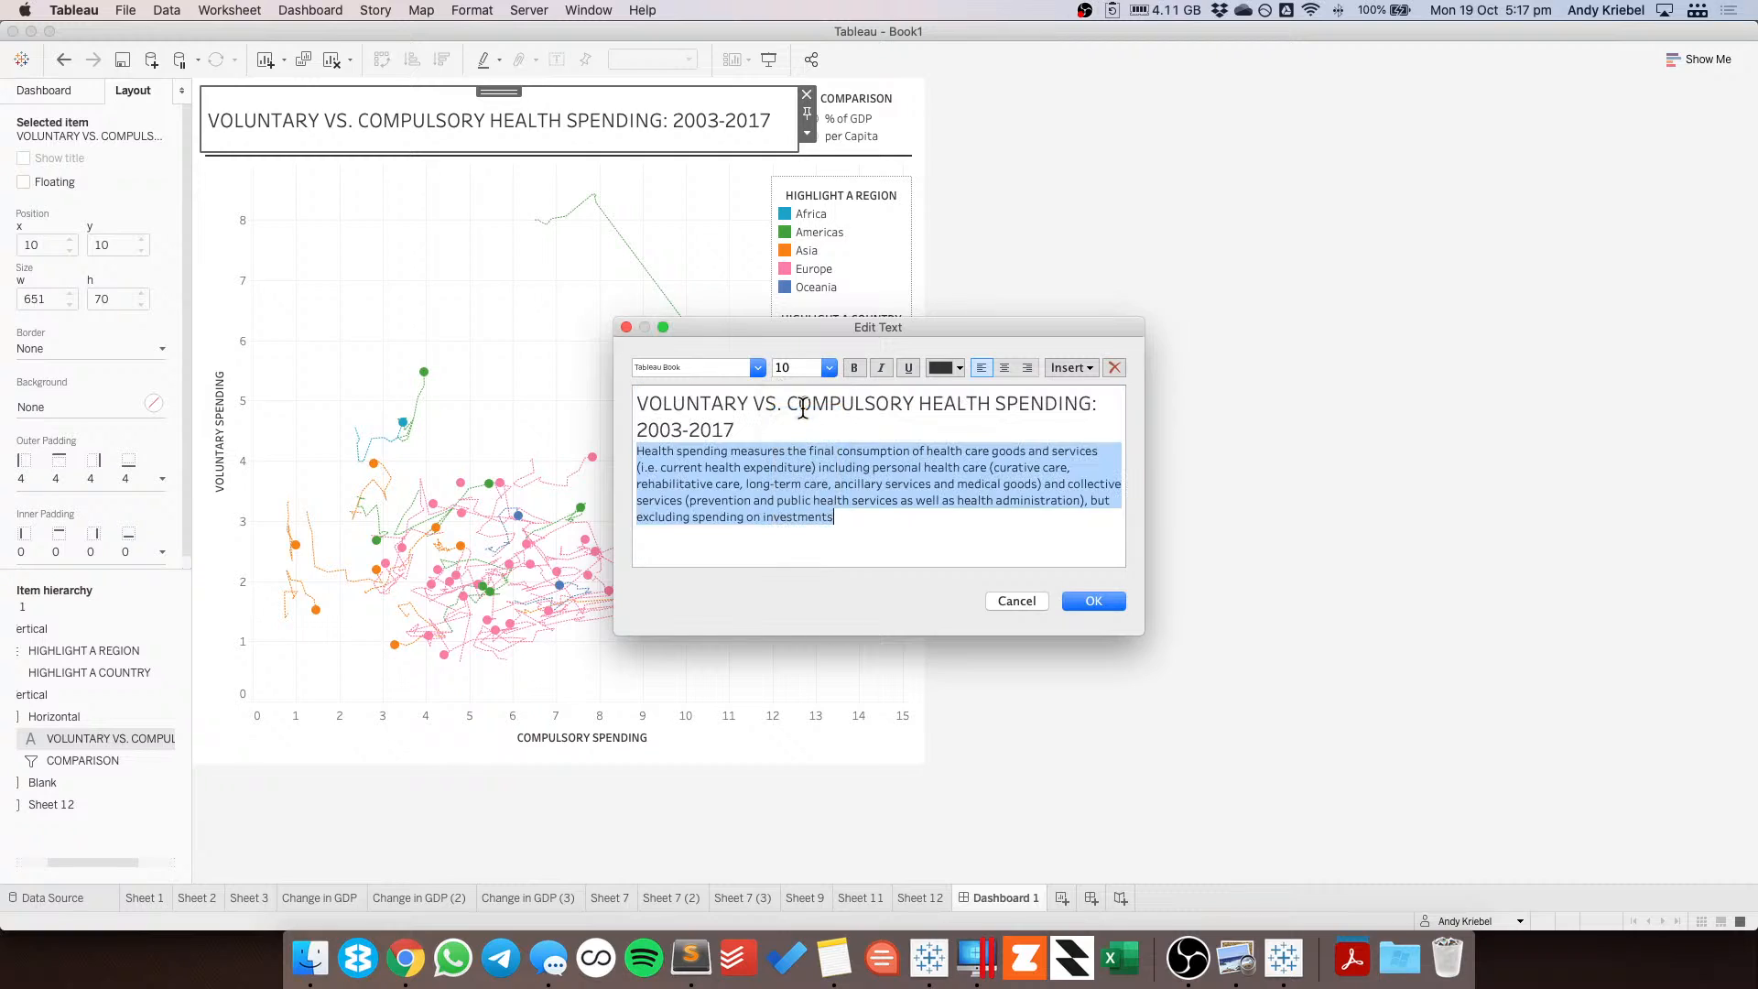
left_click(941, 366)
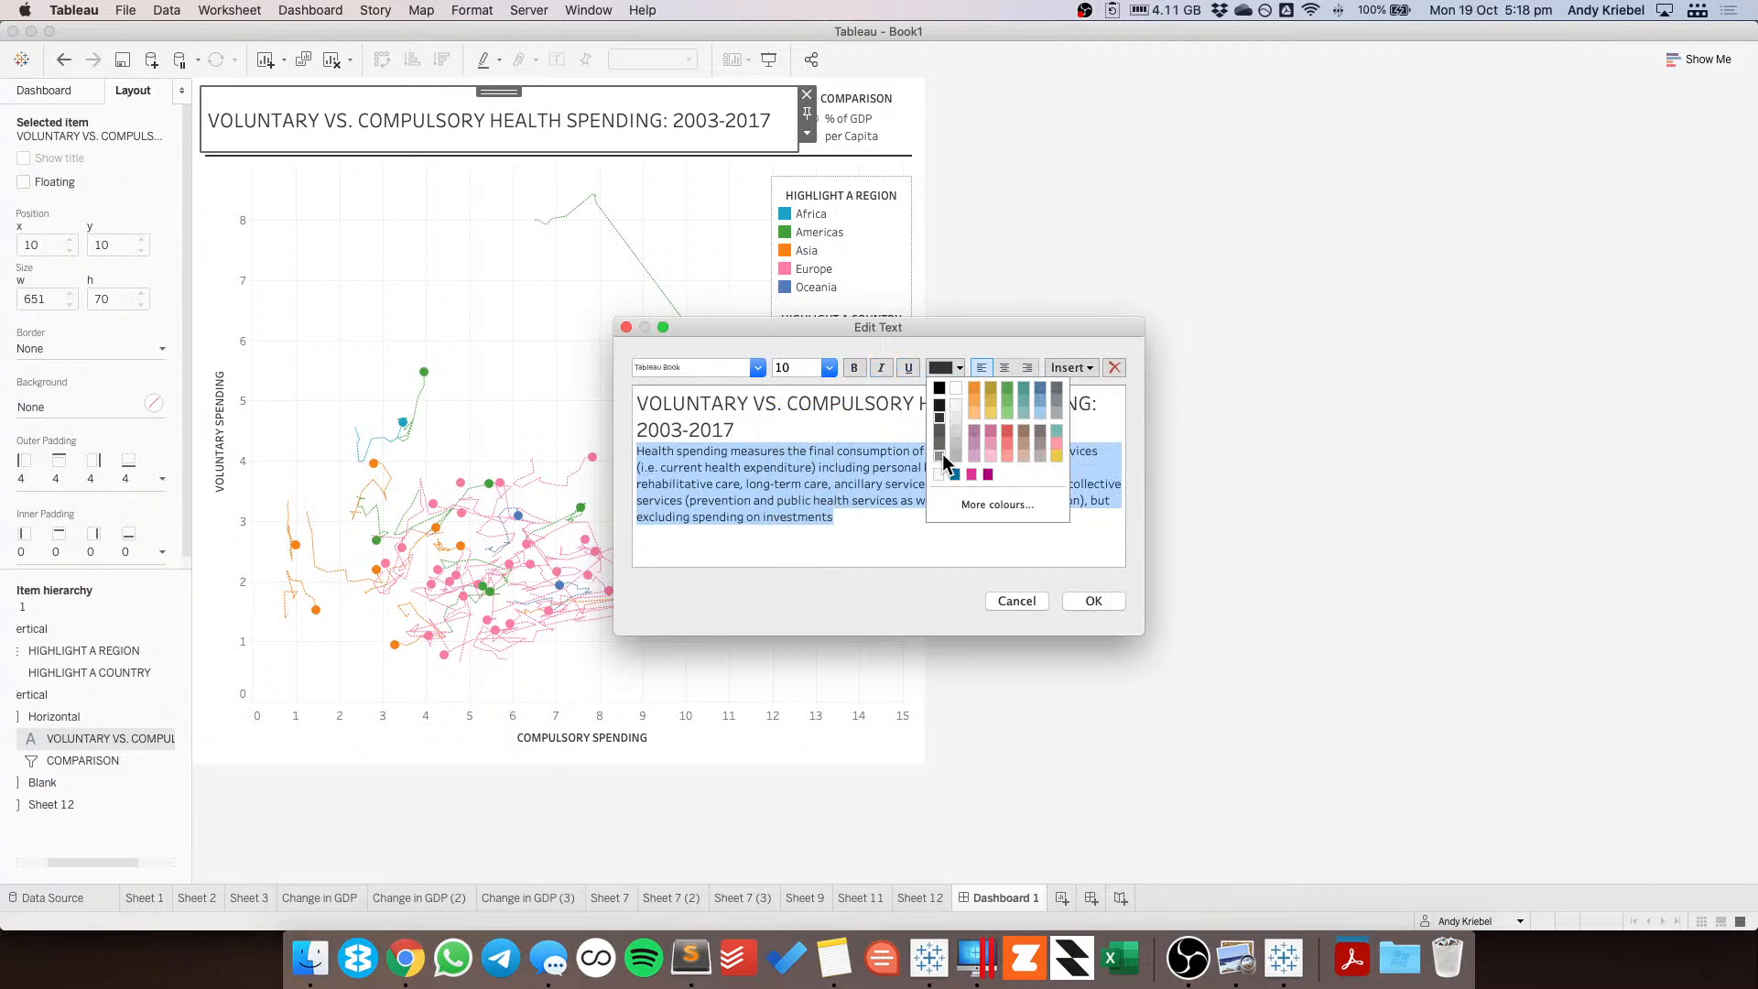
left_click(942, 453)
Delete "(i.e. current health expenditure)" and the parenthetical from "curative care" to "medical goods" from the definition.
left_click(817, 465)
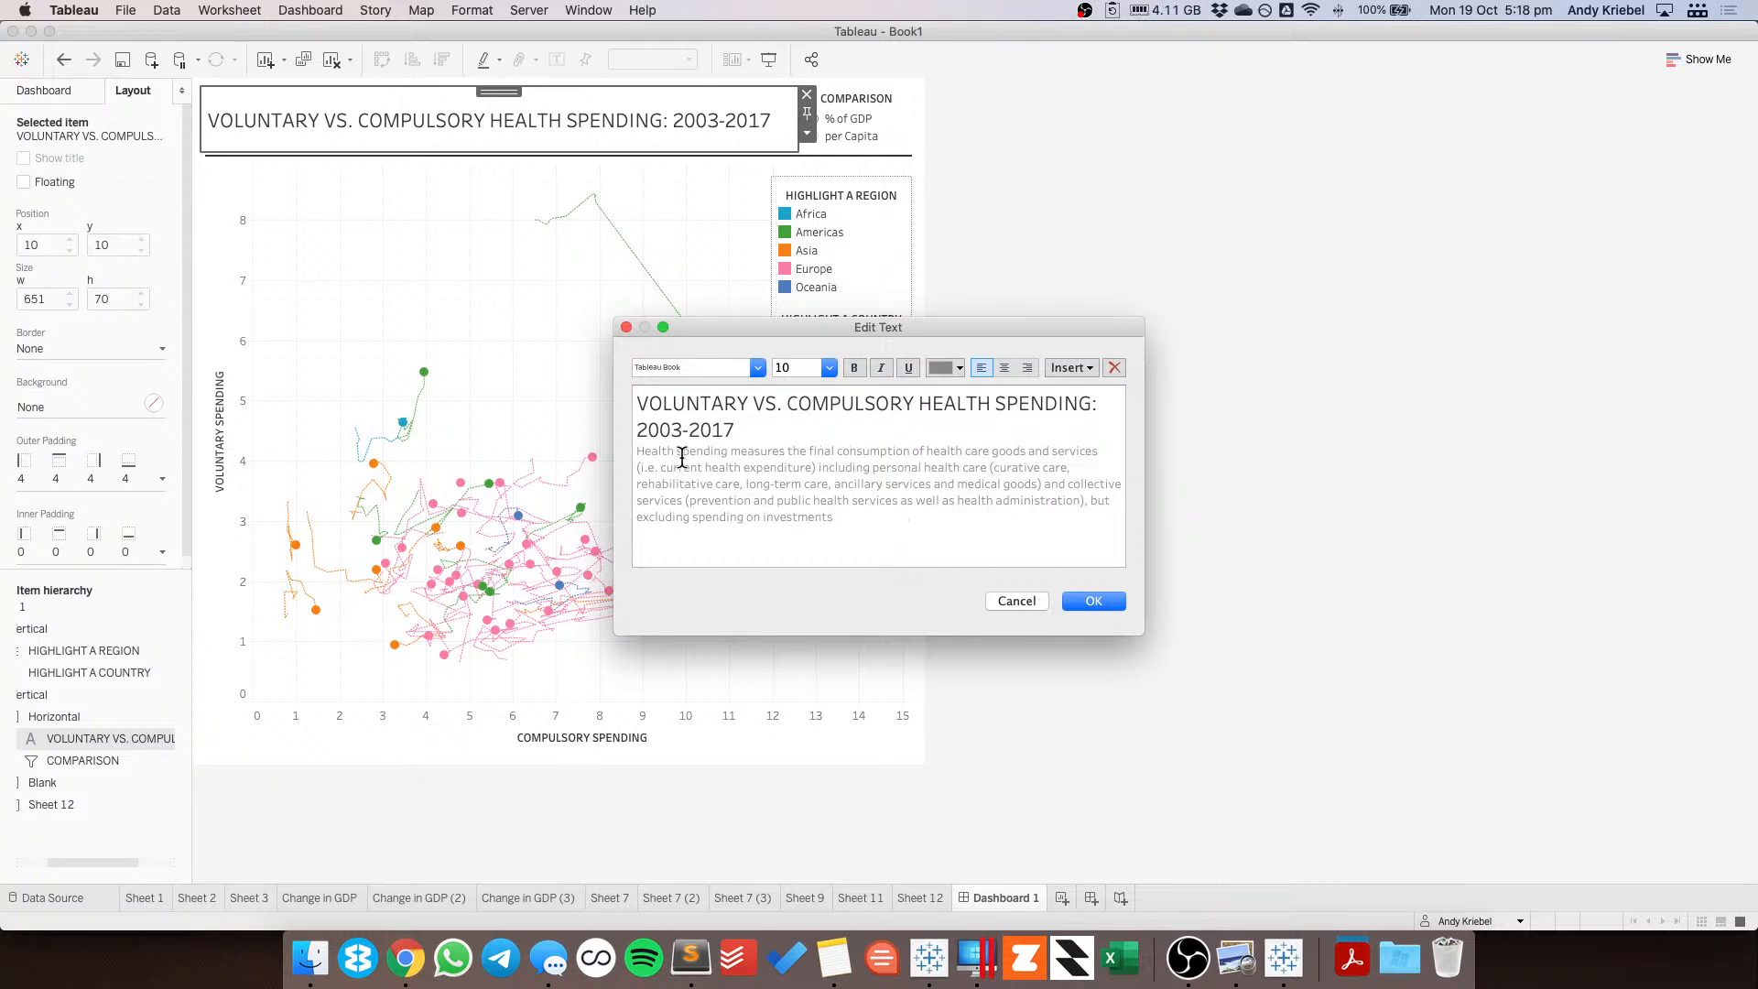
left_click(819, 470)
key("shift+super+Left")
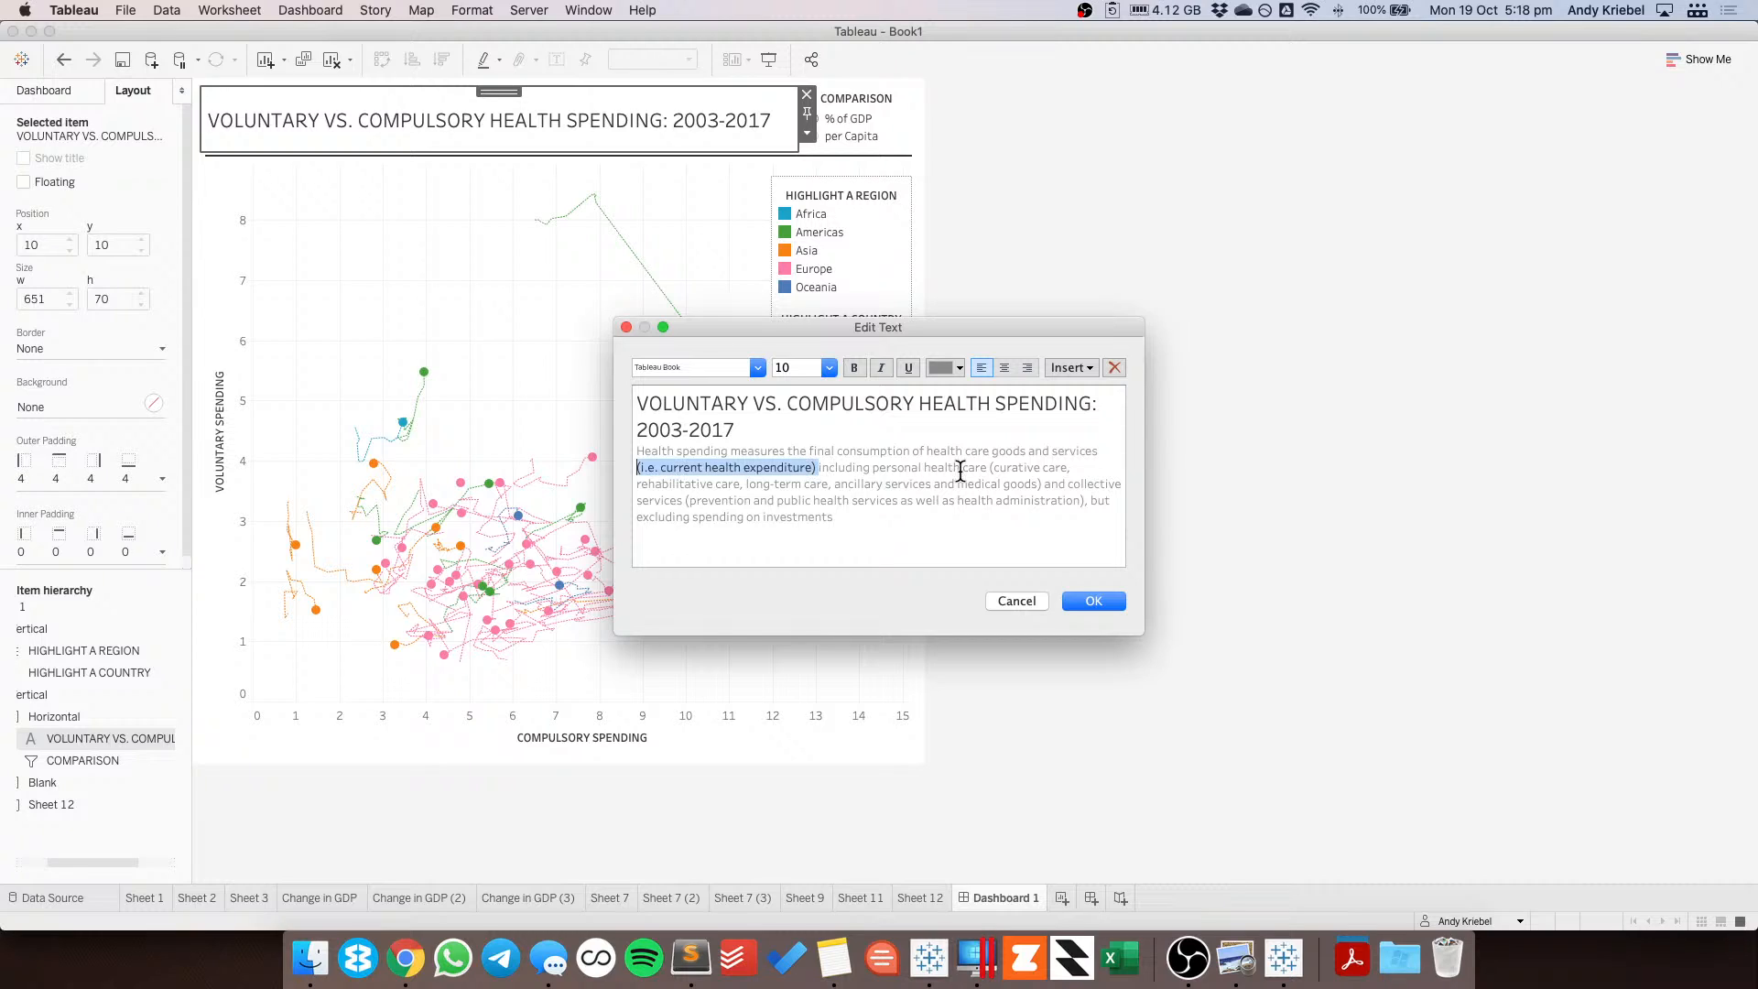
key("BackSpace")
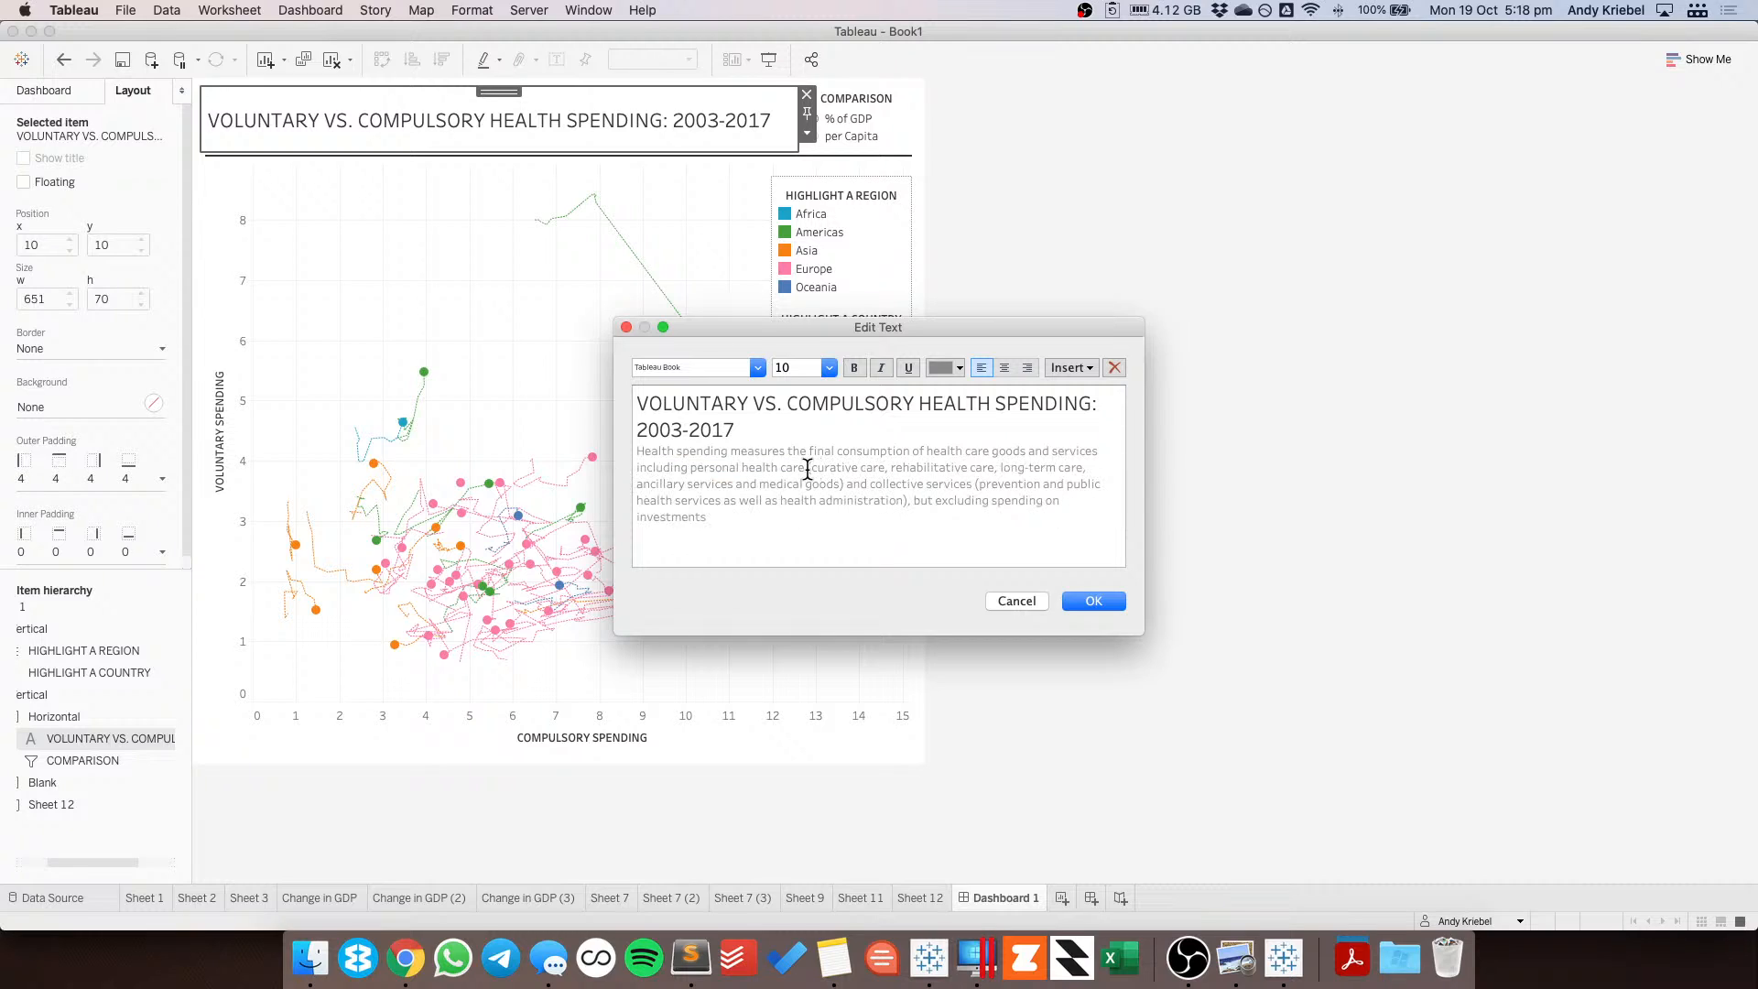
left_click_drag(805, 469, 843, 484)
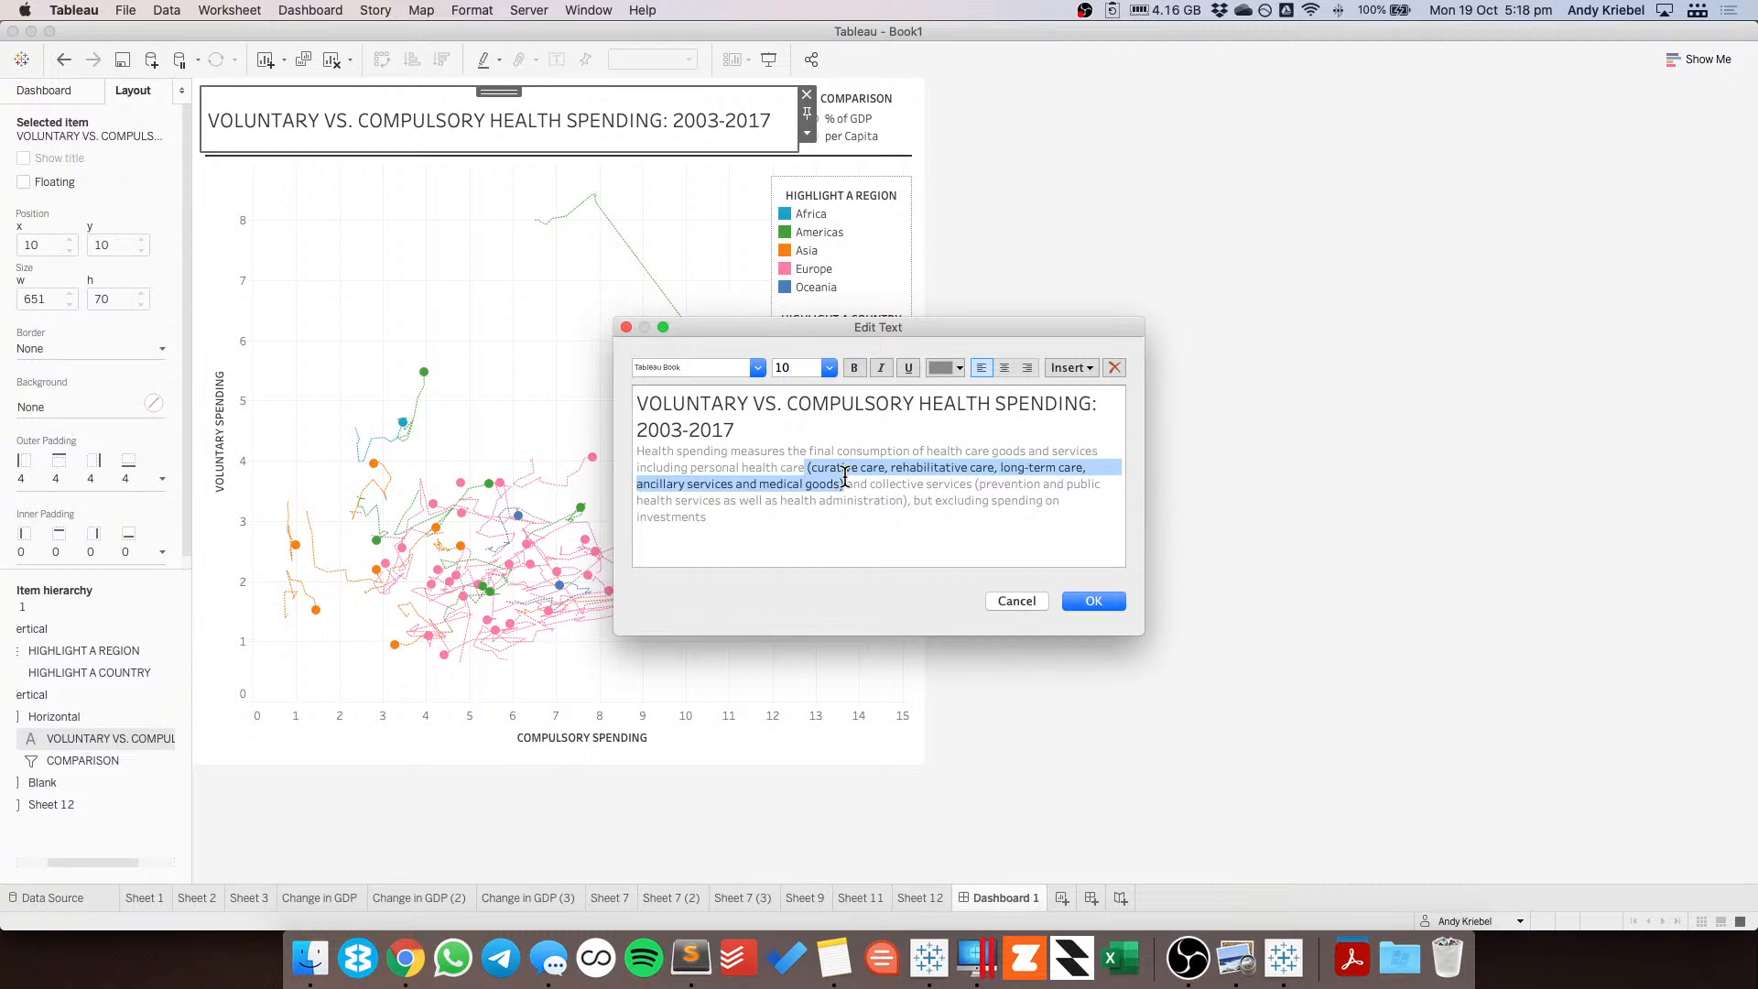
key("BackSpace")
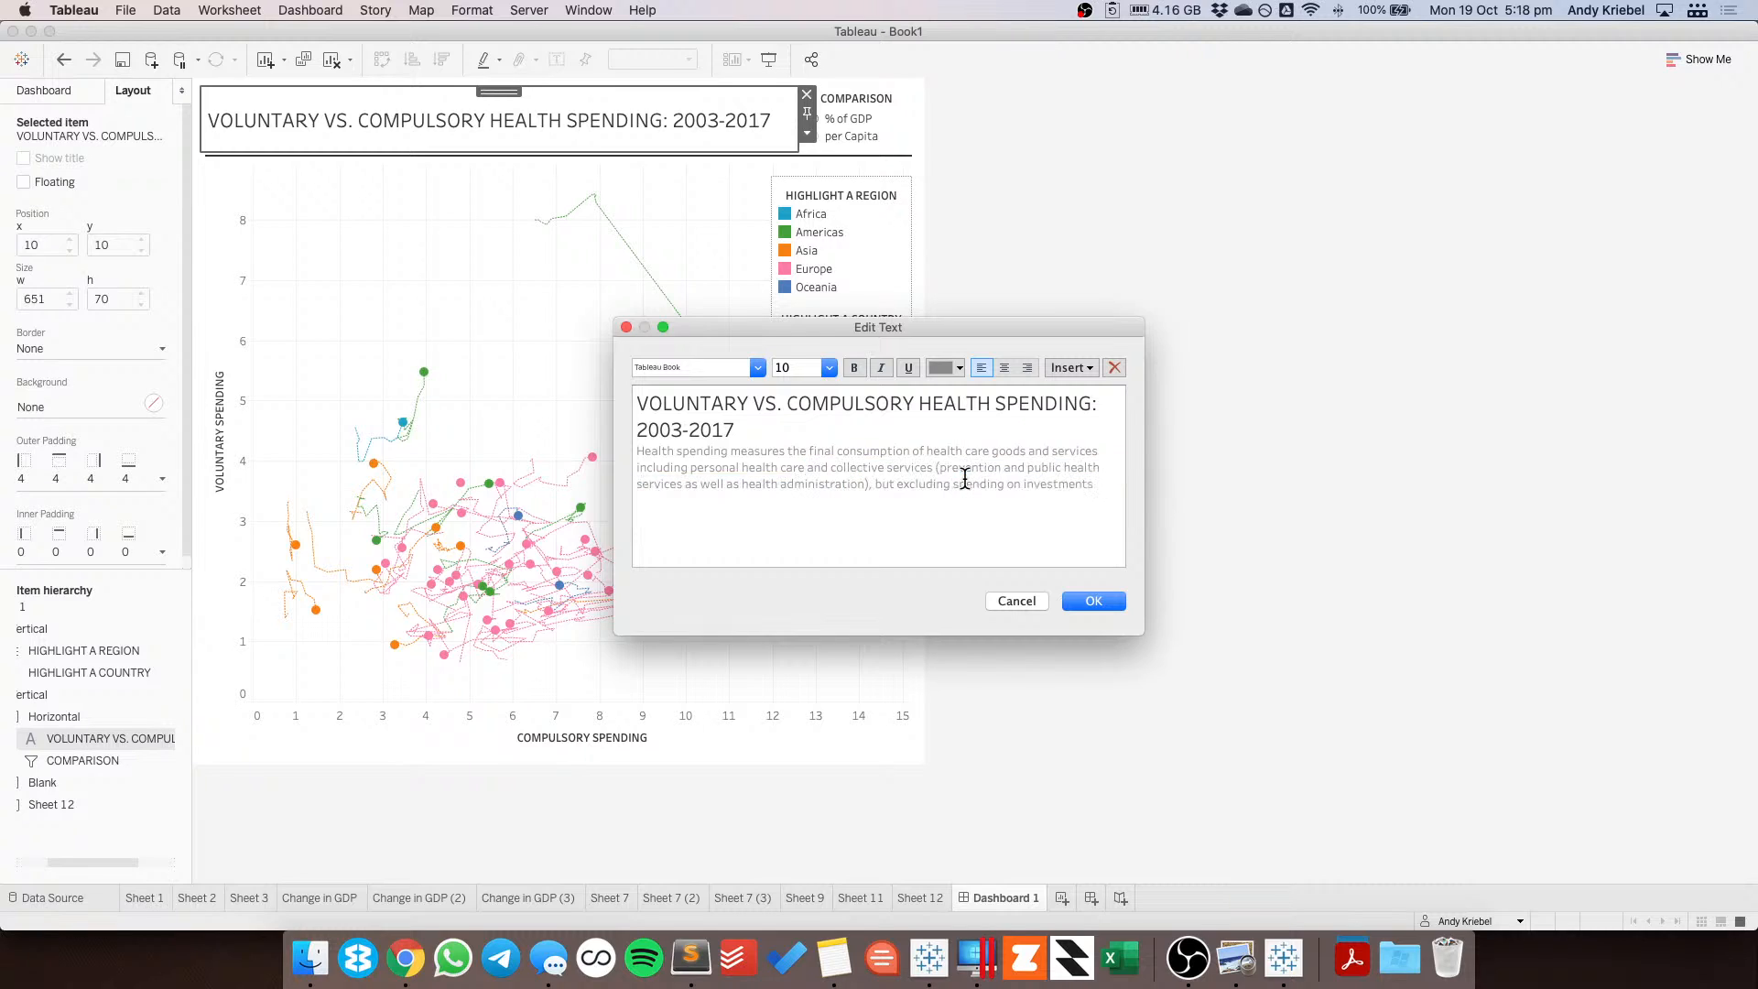
Delete the parenthetical from "prevention" to "health administration" from the definition and end the sentence with a full stop.
left_click_drag(933, 468, 868, 485)
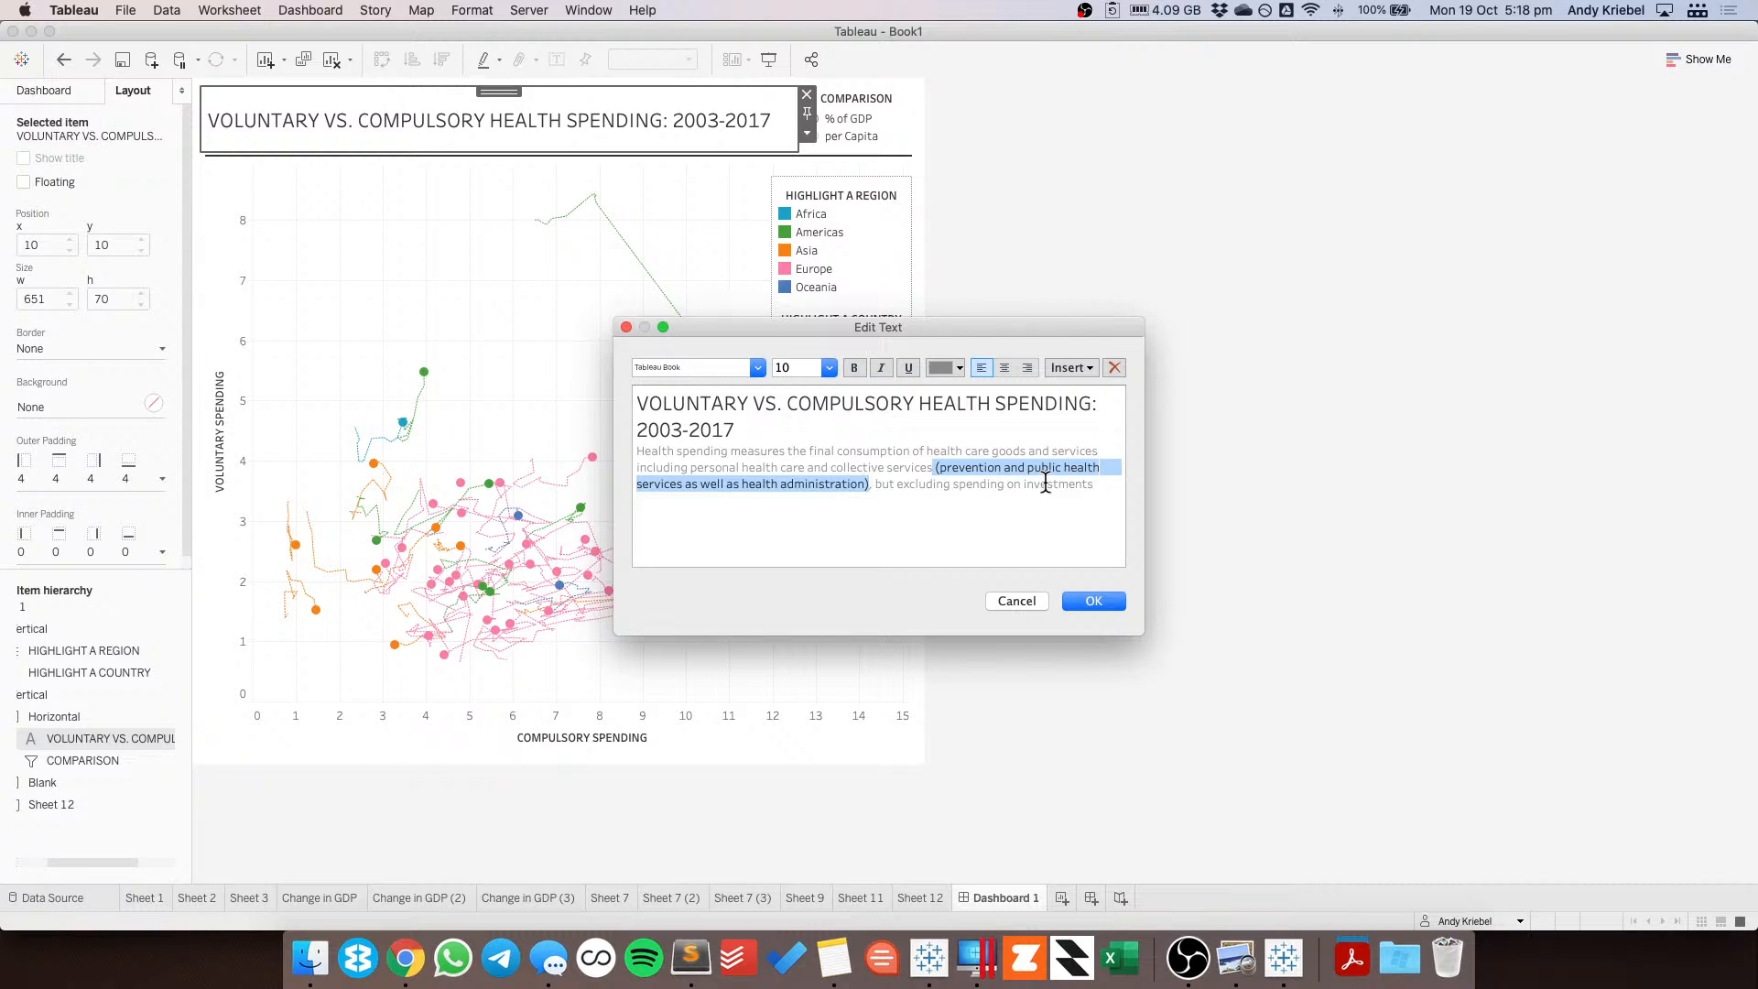
key("BackSpace")
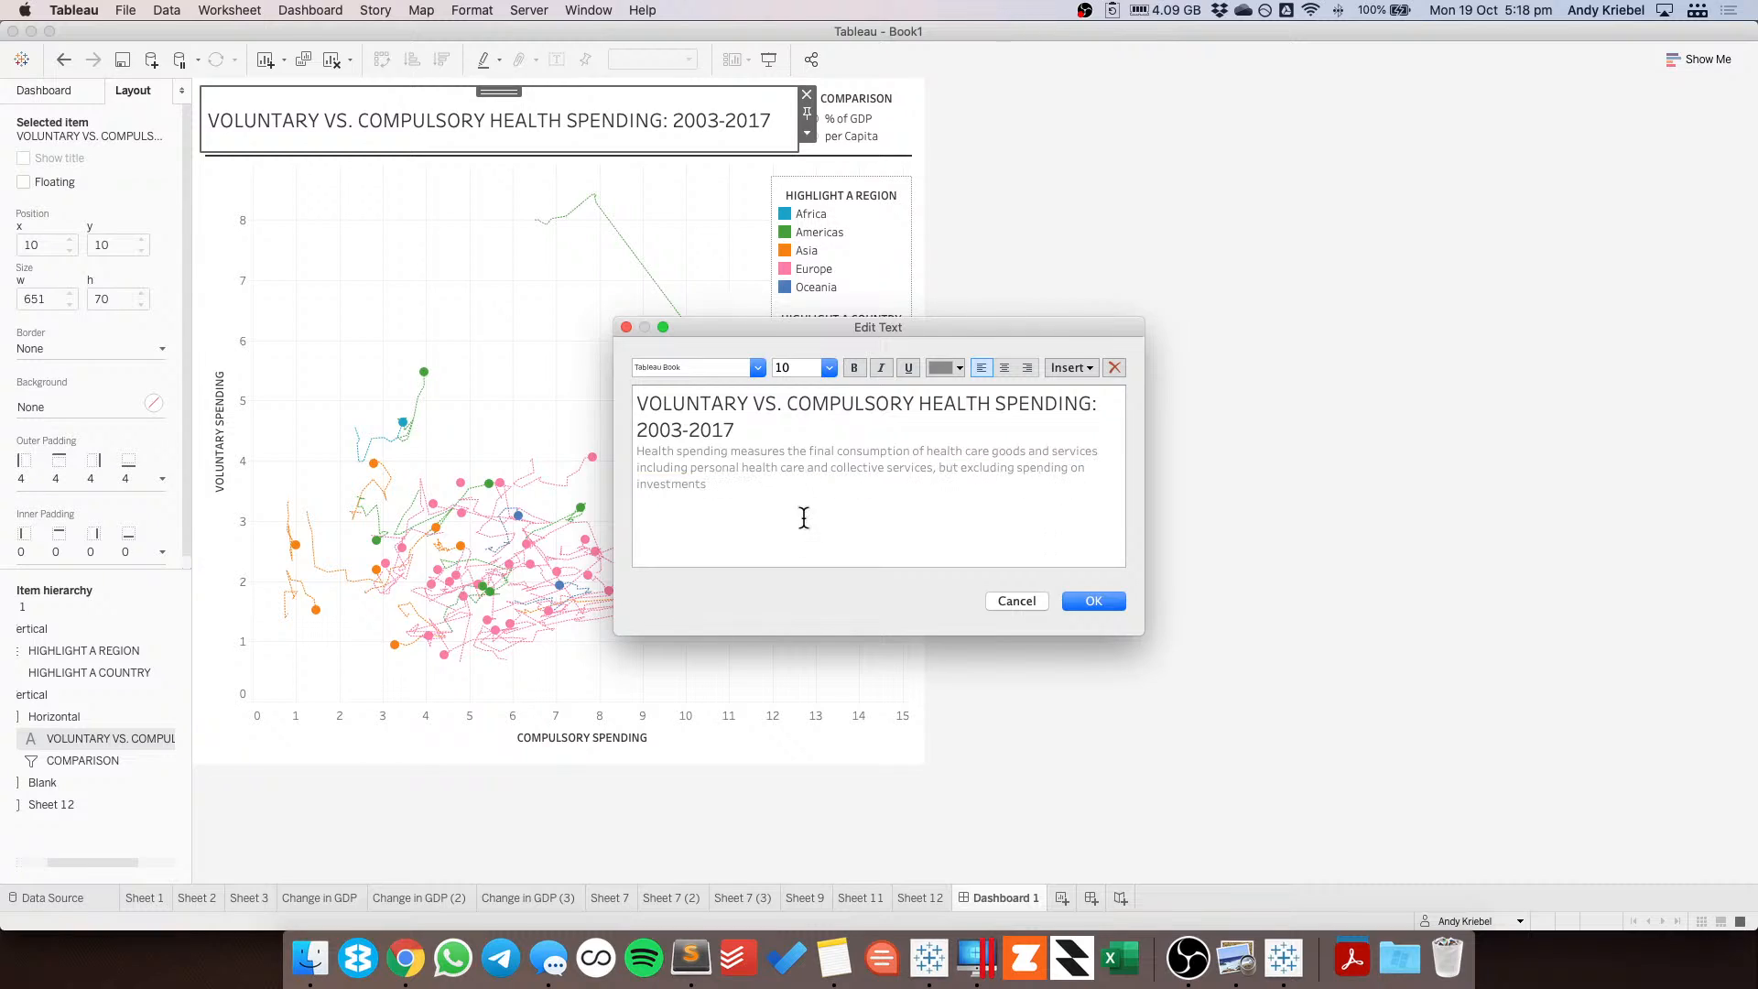
left_click(792, 492)
left_click(1086, 604)
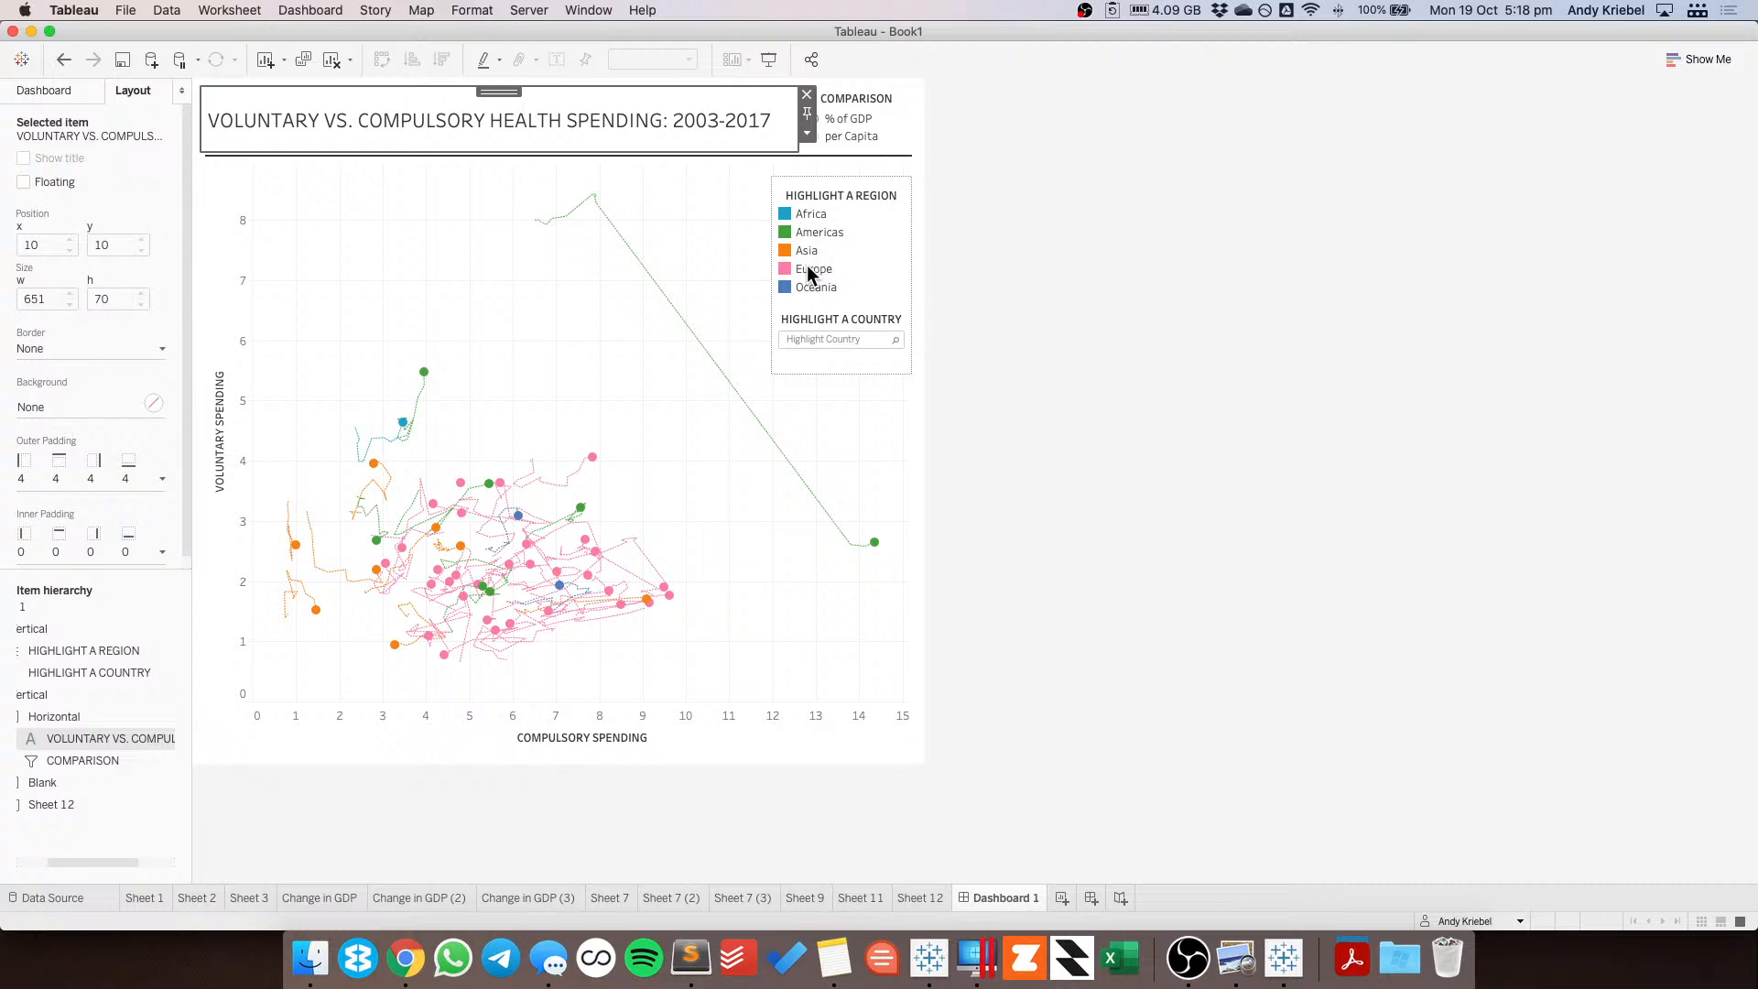
Reduce the health spending definition below the dashboard title to font size 9.
double_click(633, 110)
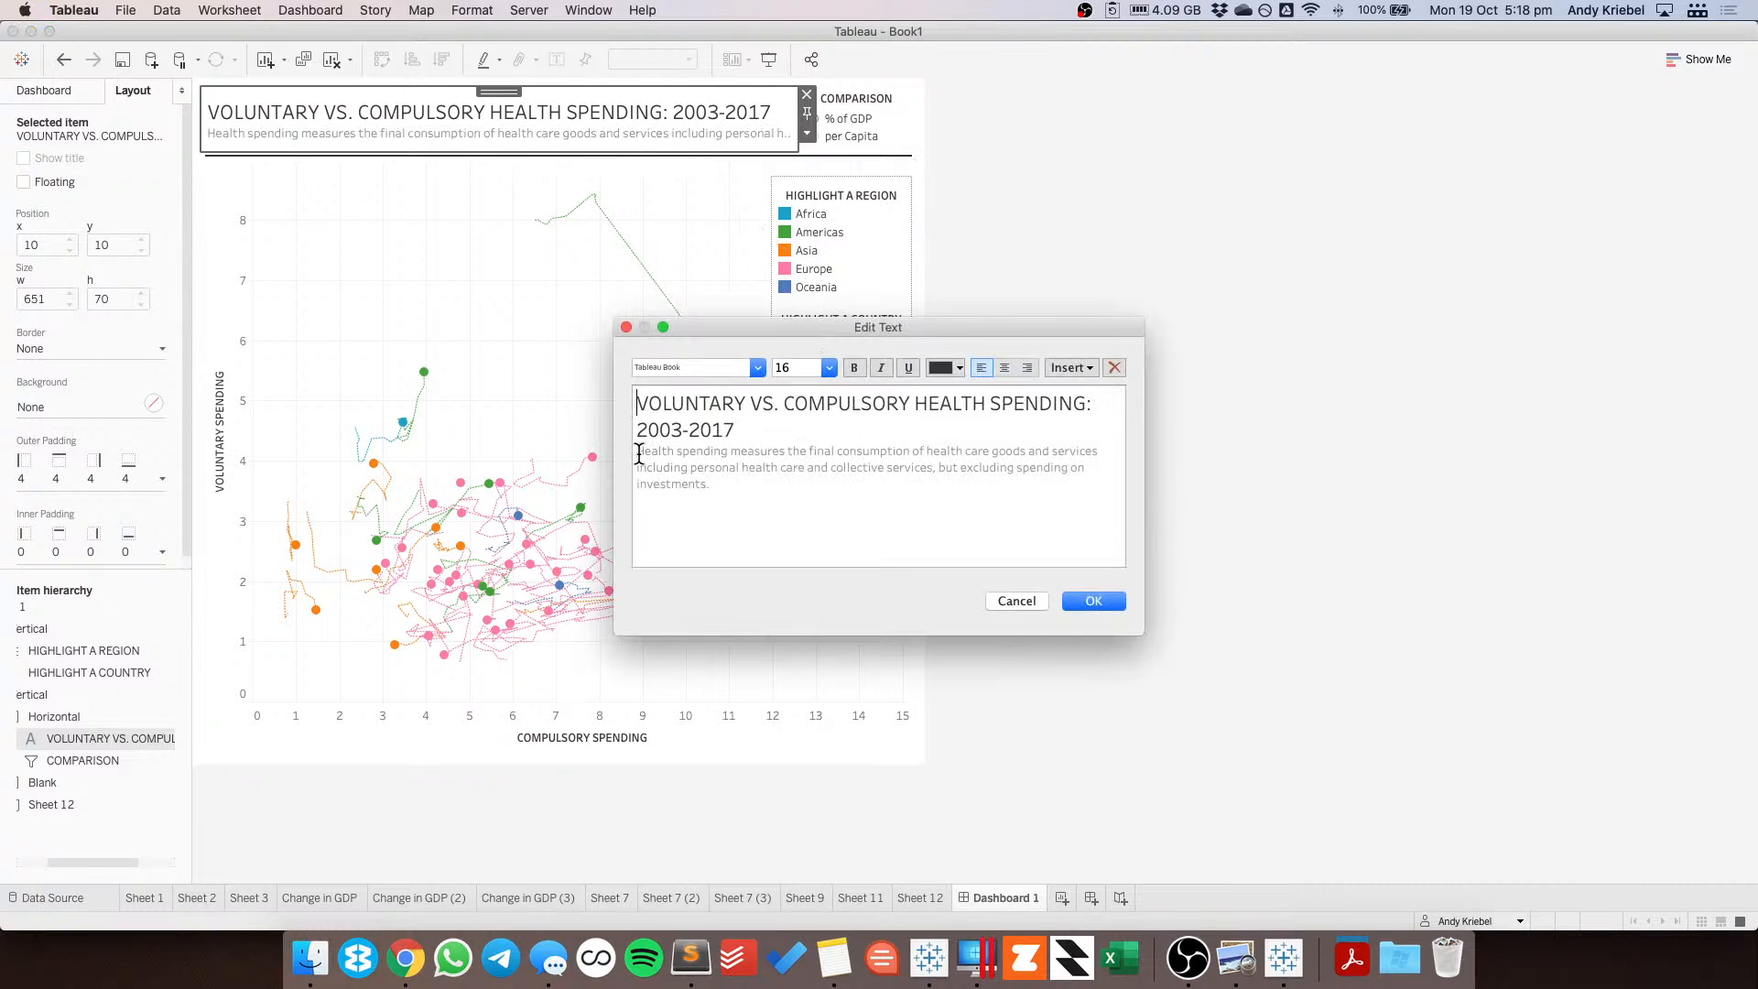
left_click_drag(636, 455, 736, 494)
left_click(828, 368)
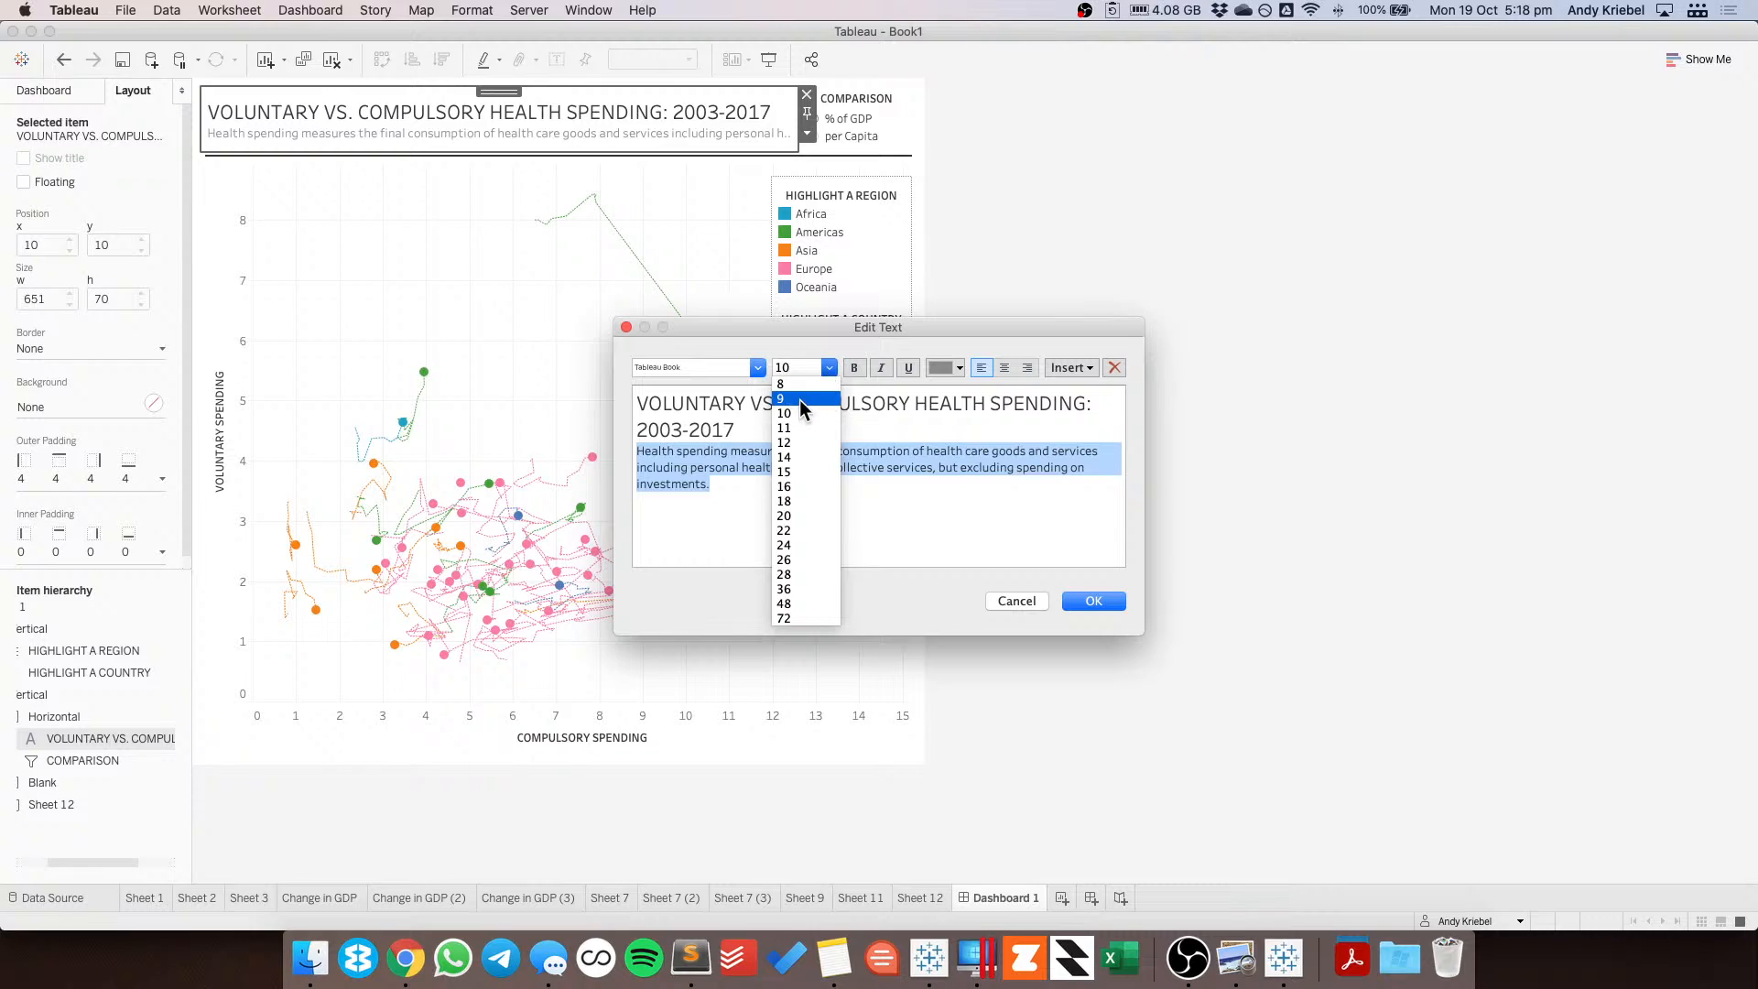
left_click(799, 399)
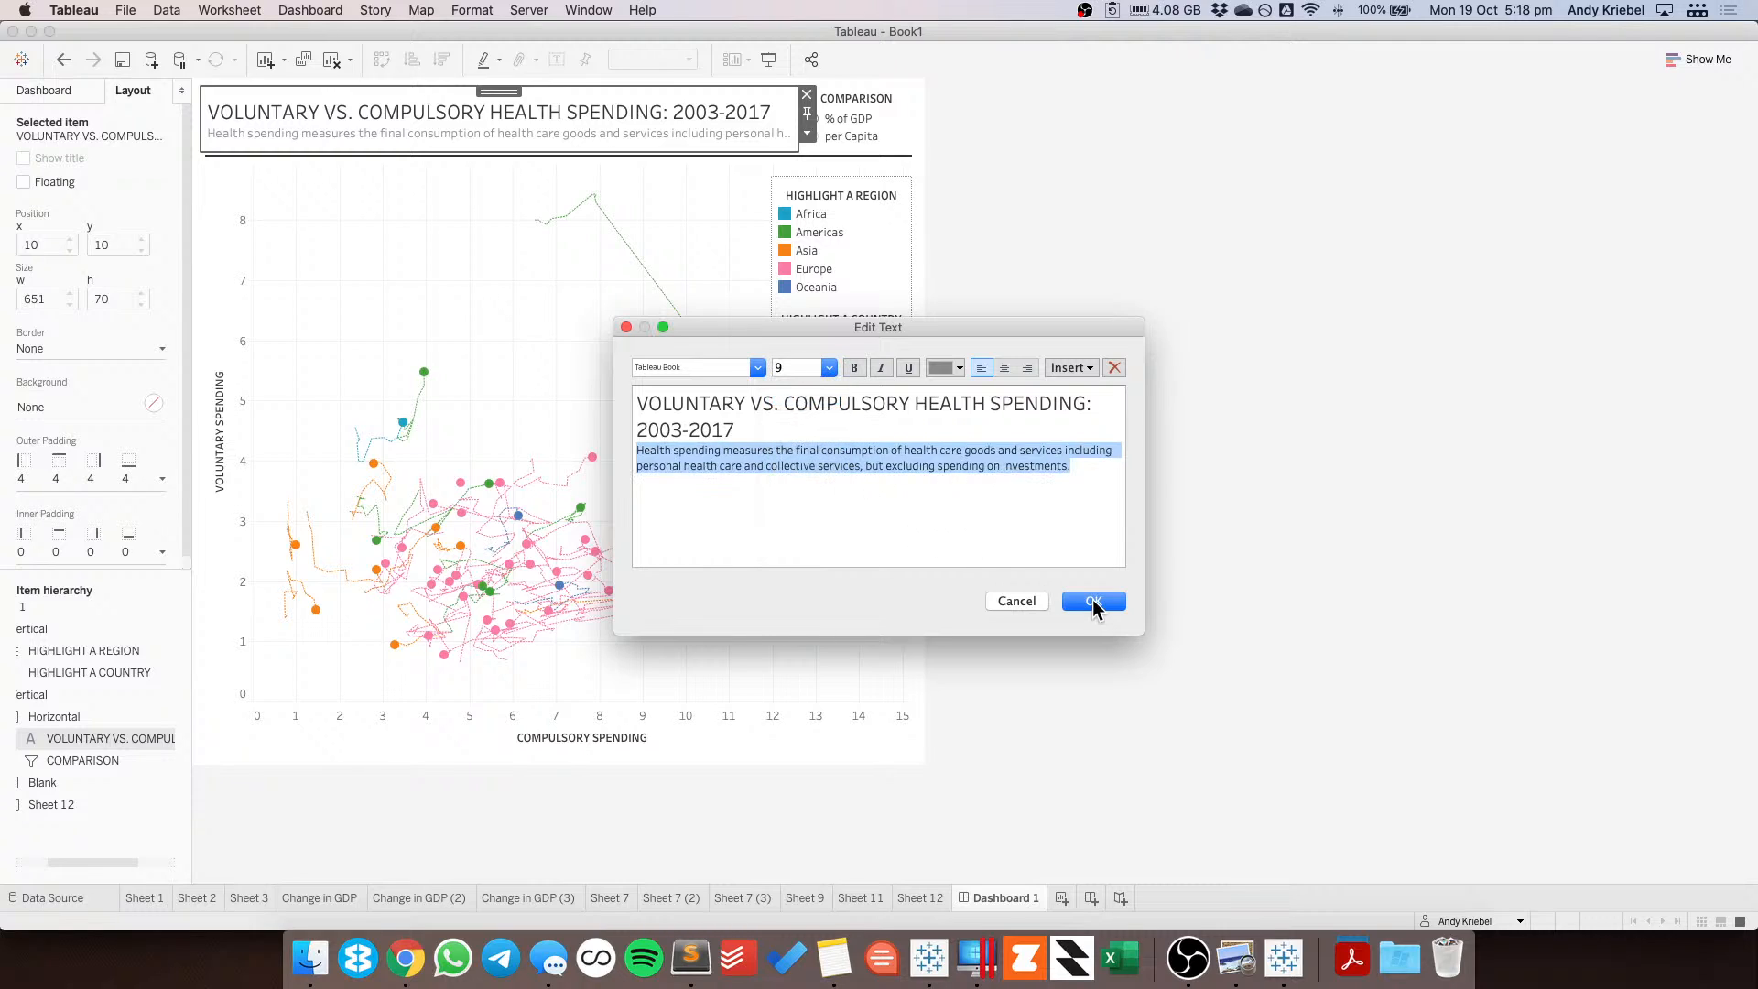
left_click(1093, 601)
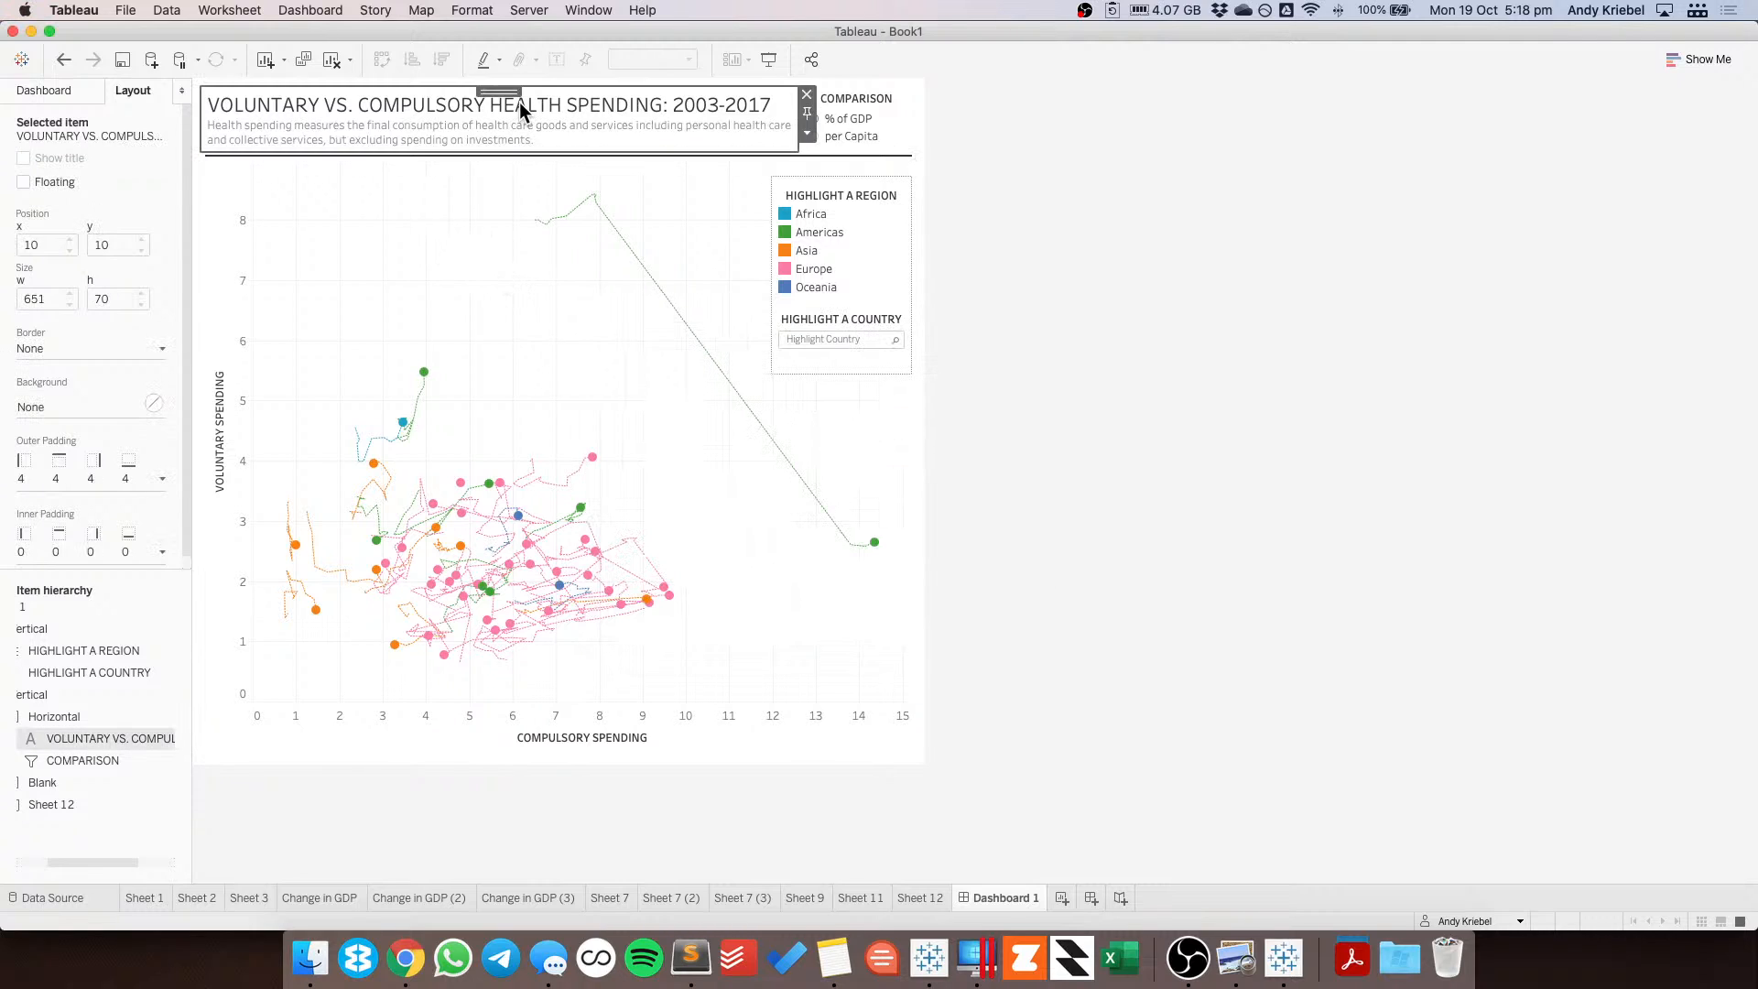
Increase the height of the horizontal container holding the title and comparison filter to about 91 pixels.
double_click(498, 91)
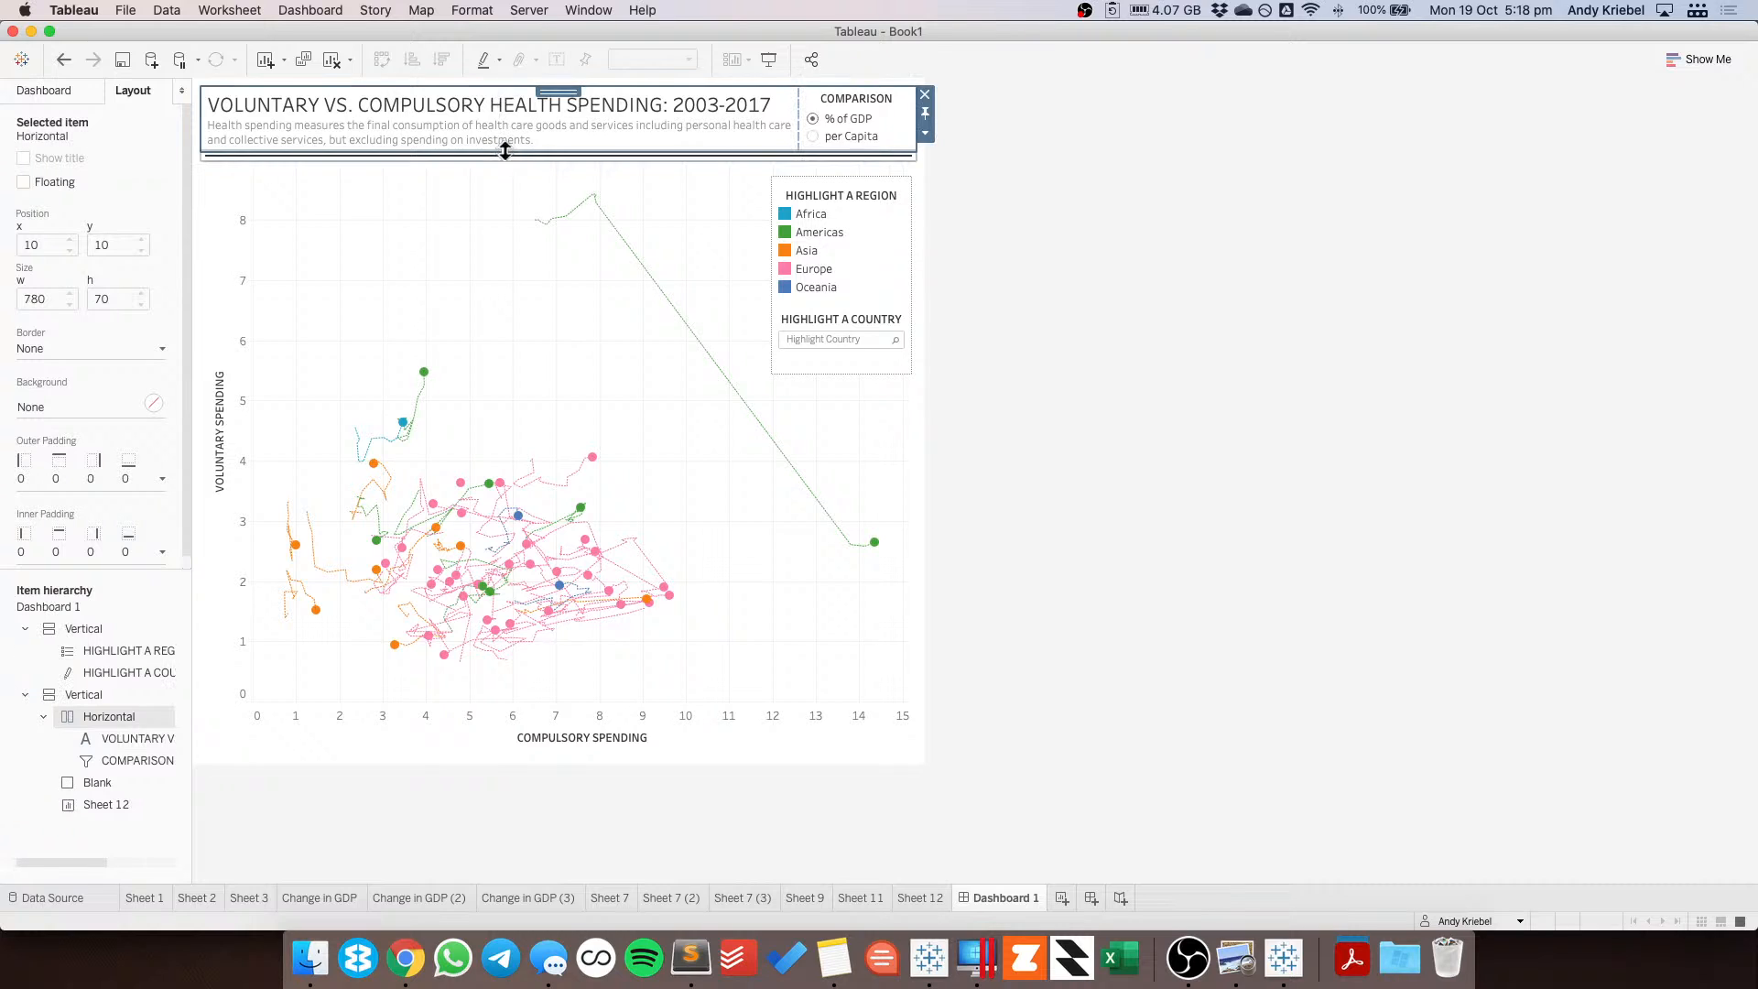
left_click_drag(507, 149, 503, 169)
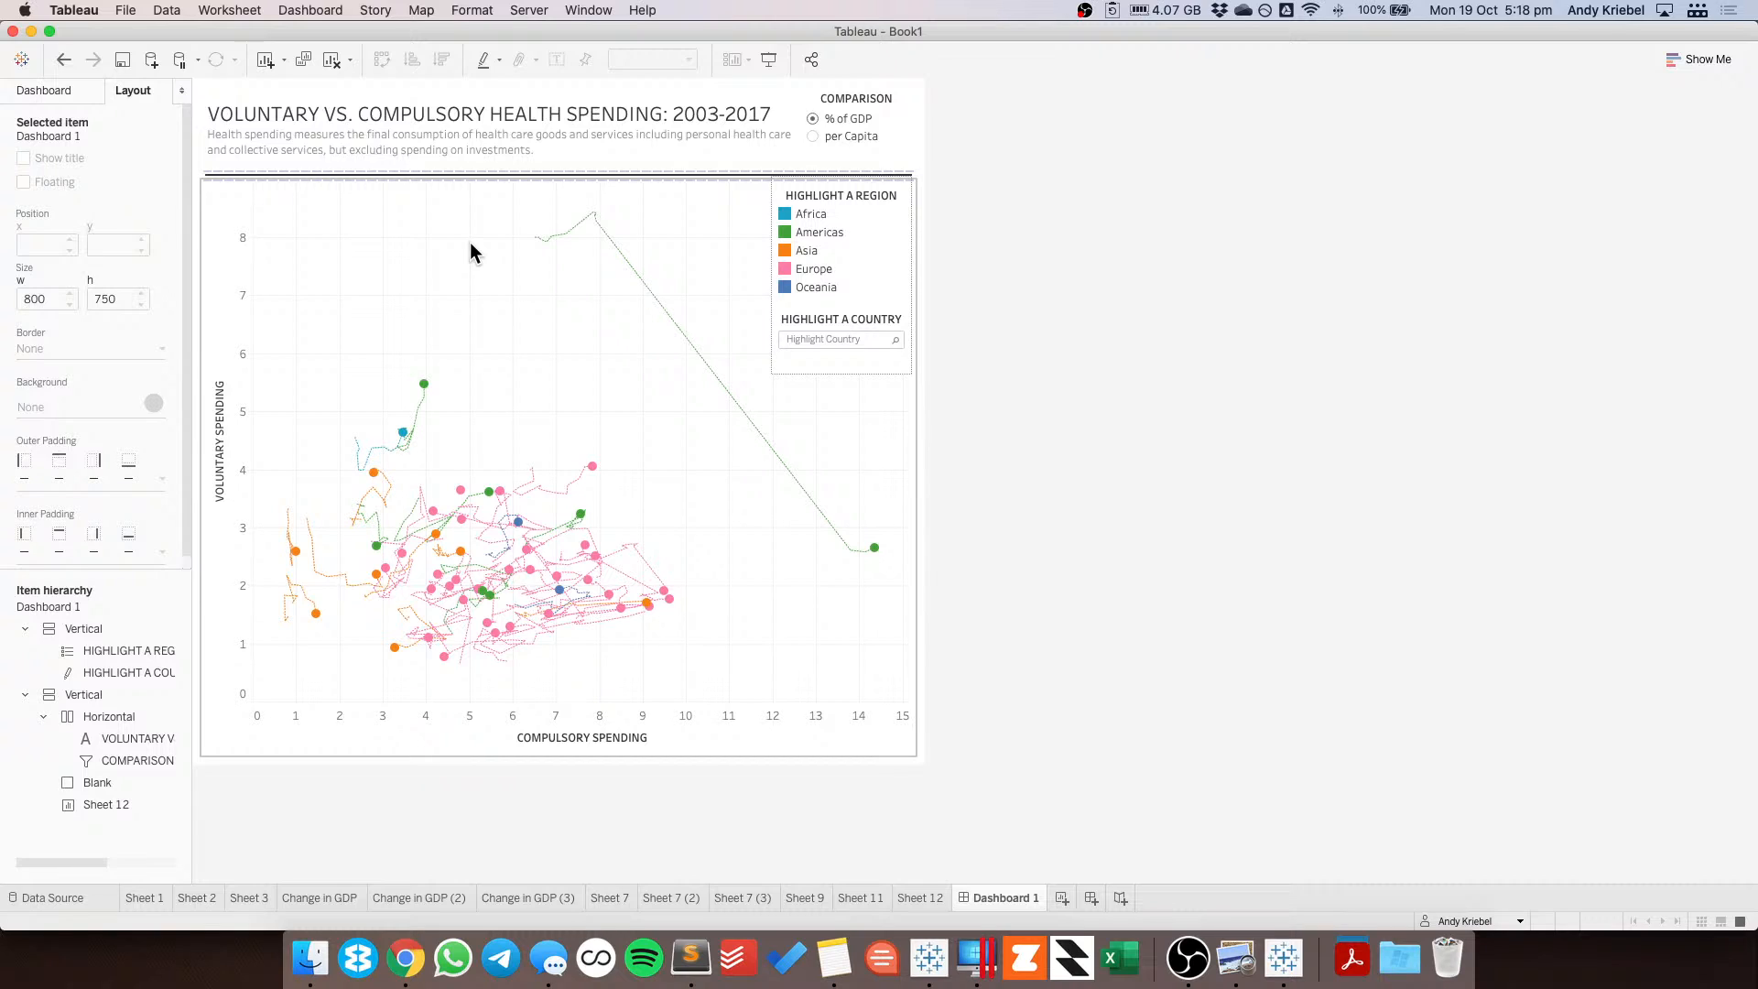
left_click(535, 339)
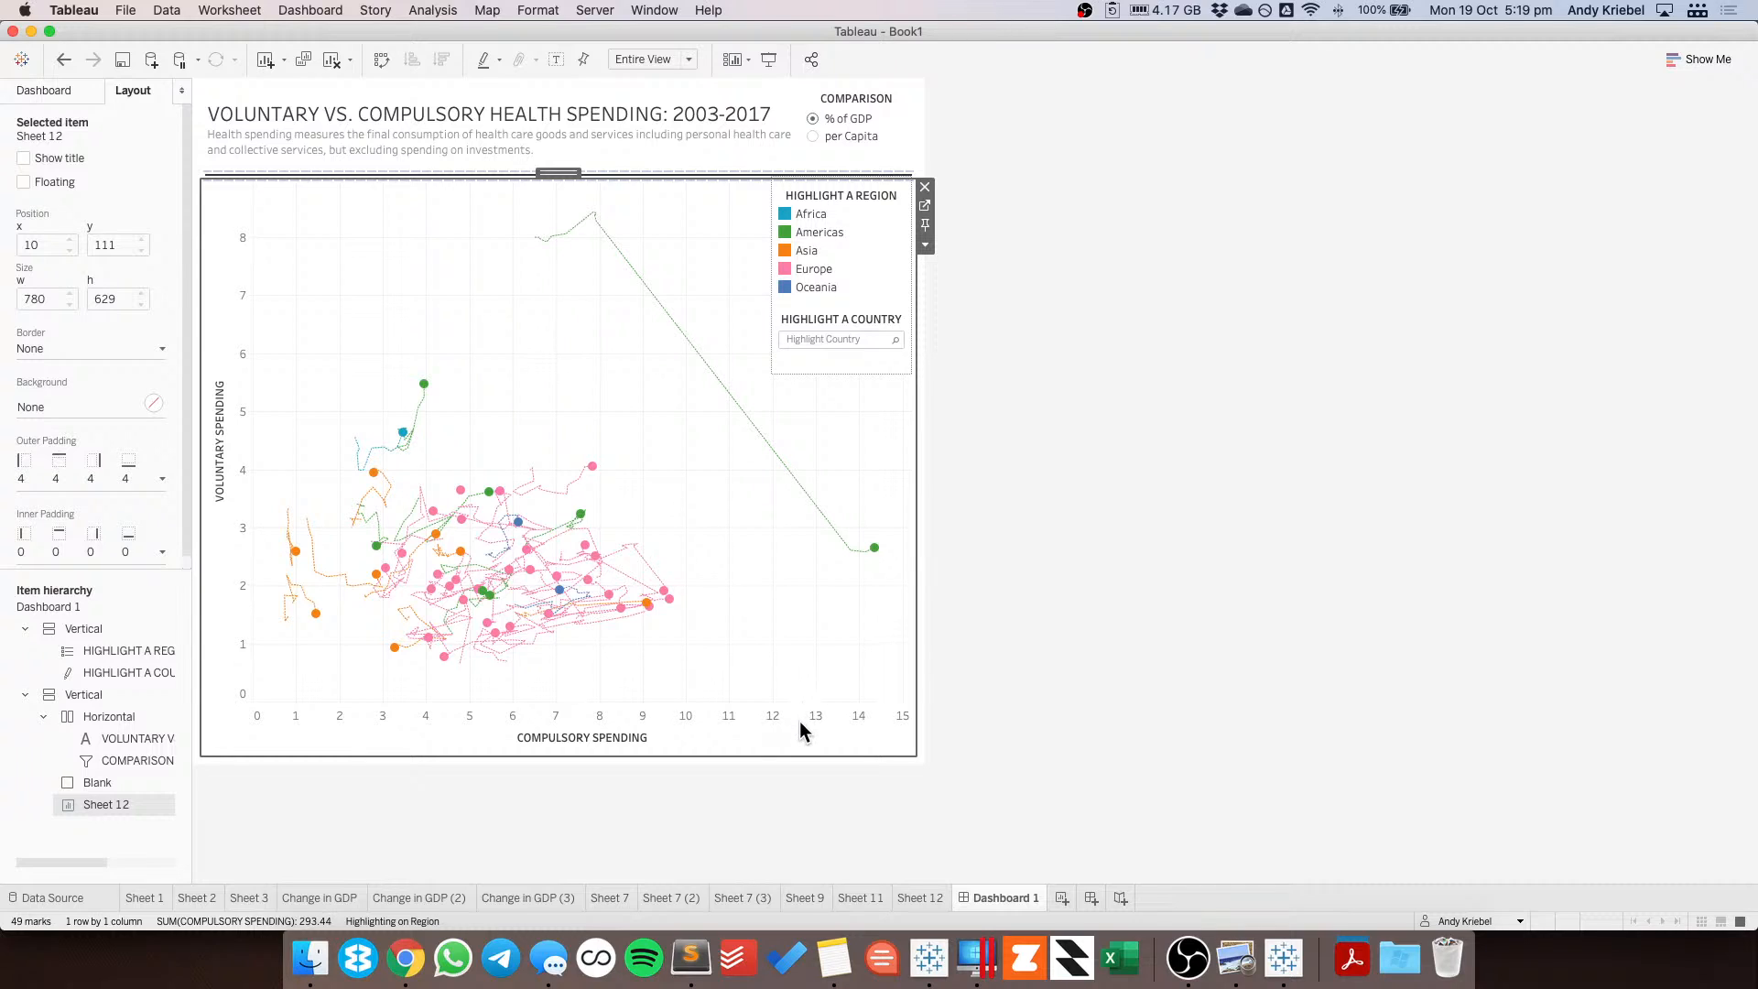
Compare the % of GDP and per Capita views, leave per Capita selected, and remove the comparison filter from the dashboard.
left_click(812, 138)
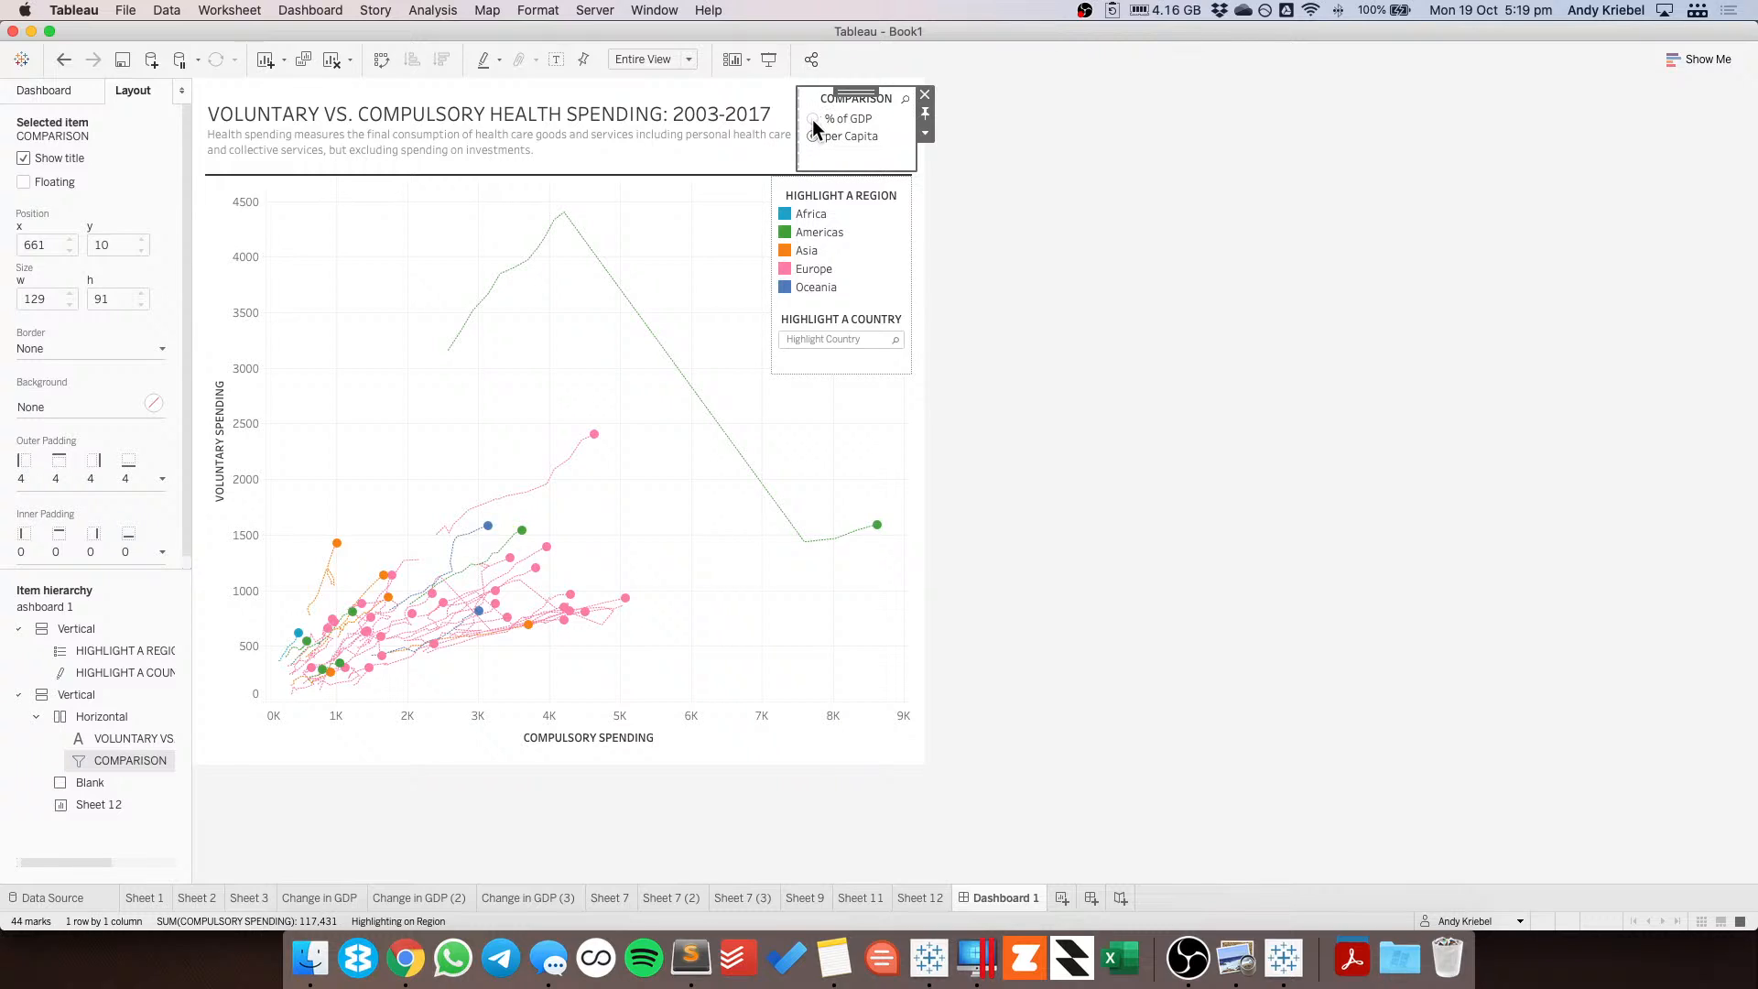
left_click(812, 119)
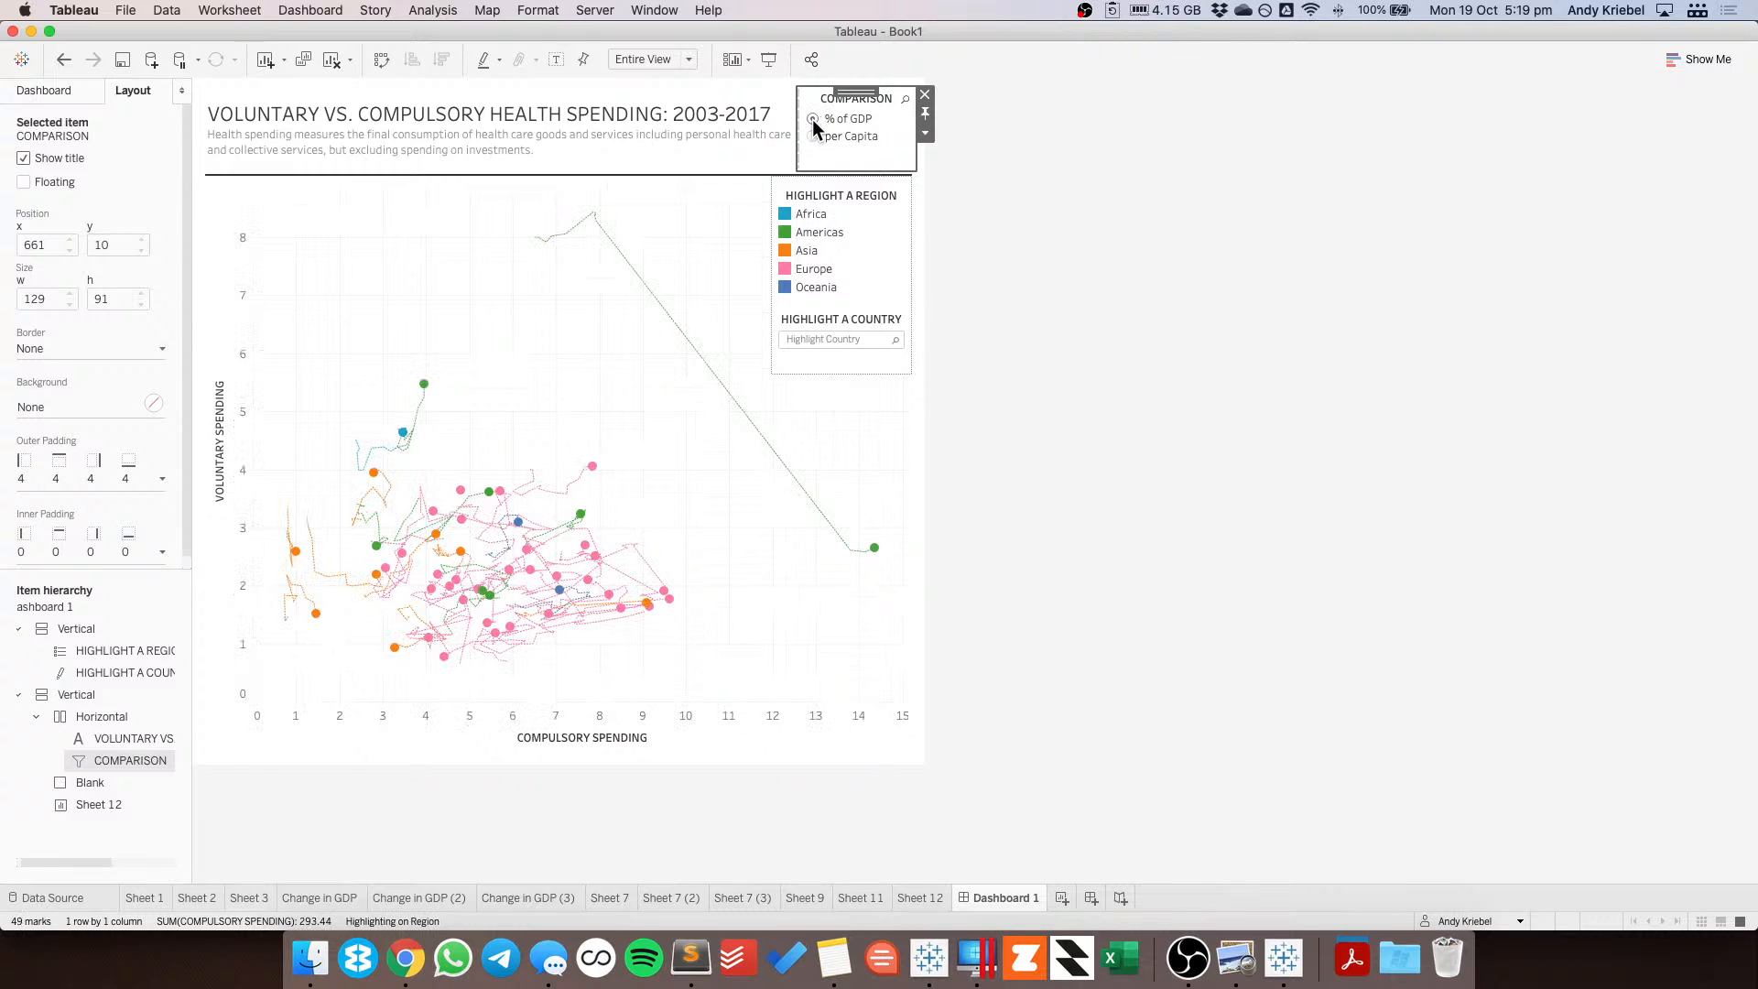
left_click(812, 137)
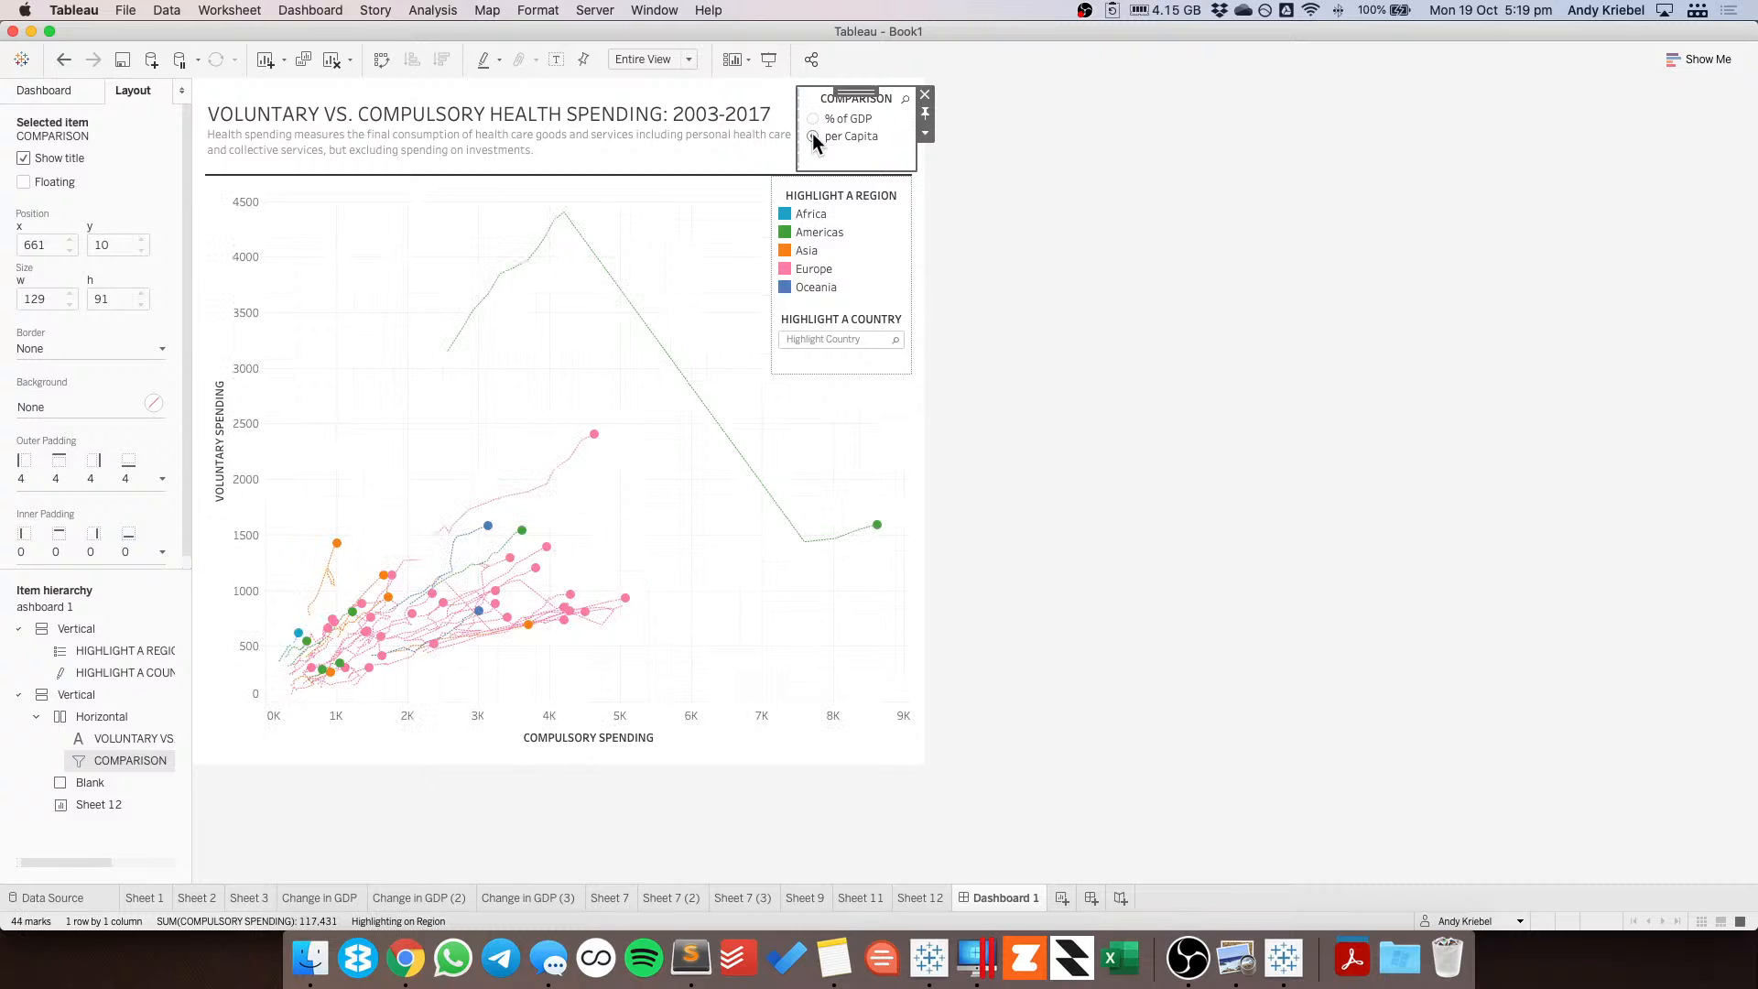
left_click(812, 119)
left_click(812, 137)
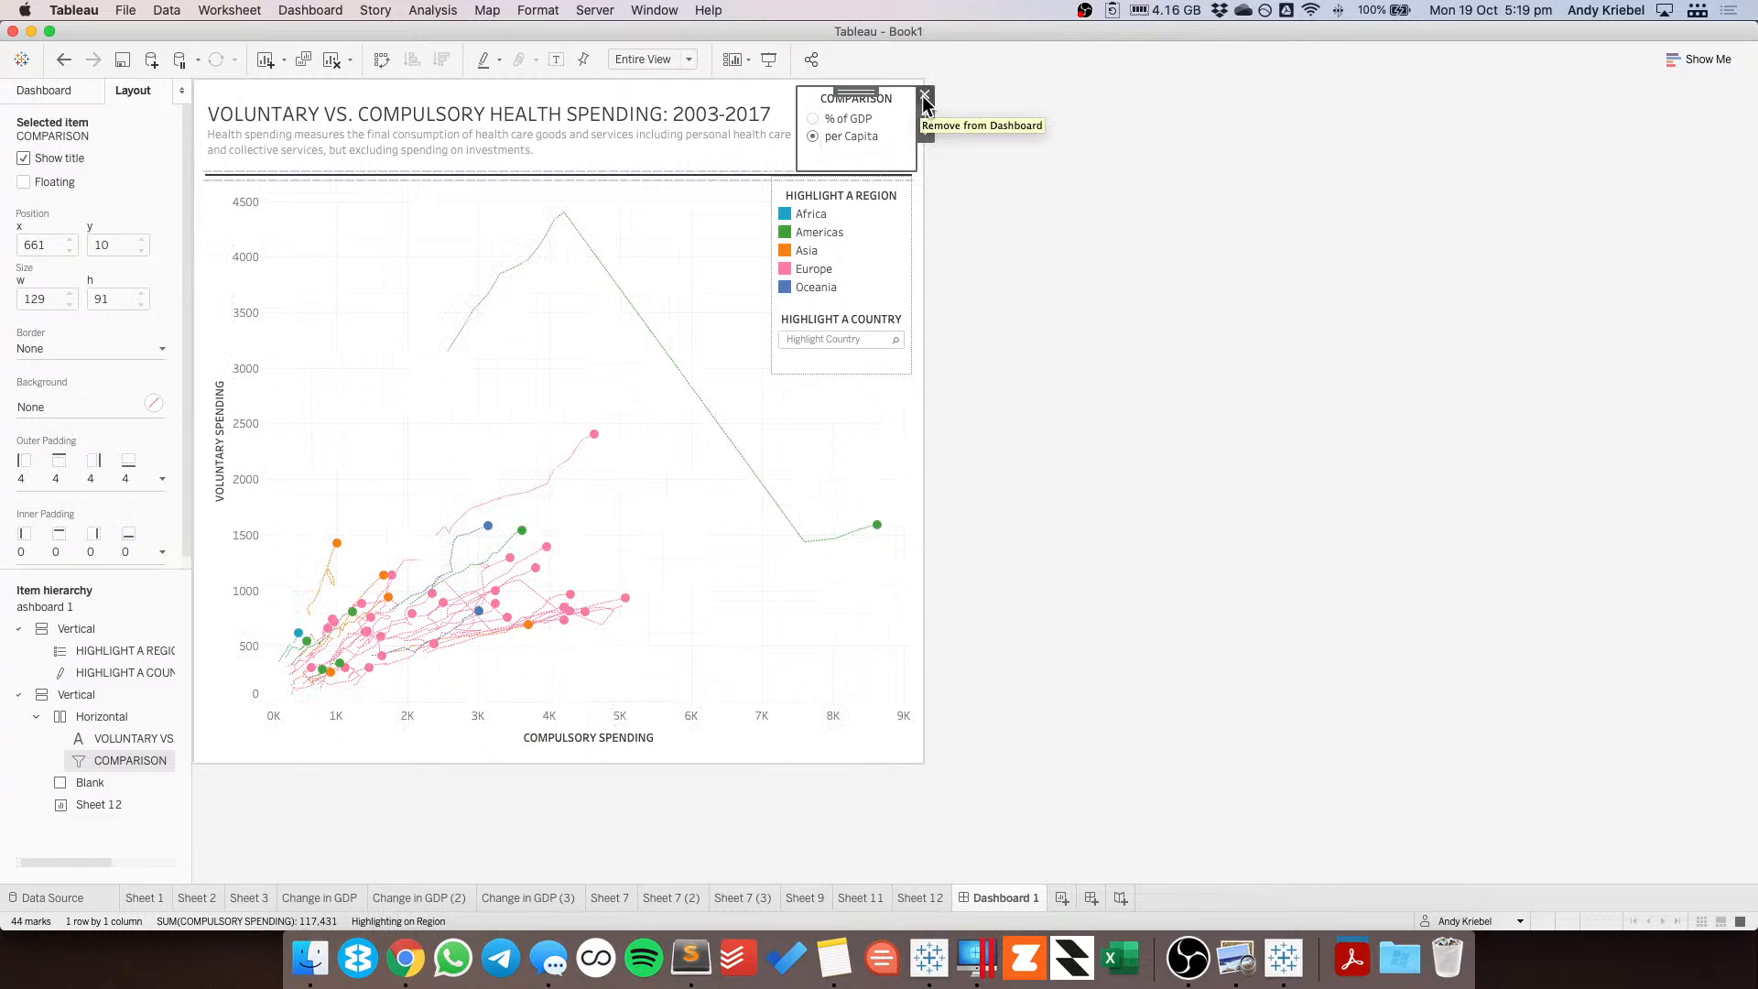
left_click(923, 95)
Insert "PER CAPITA" after "SPENDING" in the dashboard title, before the colon and the years.
double_click(577, 112)
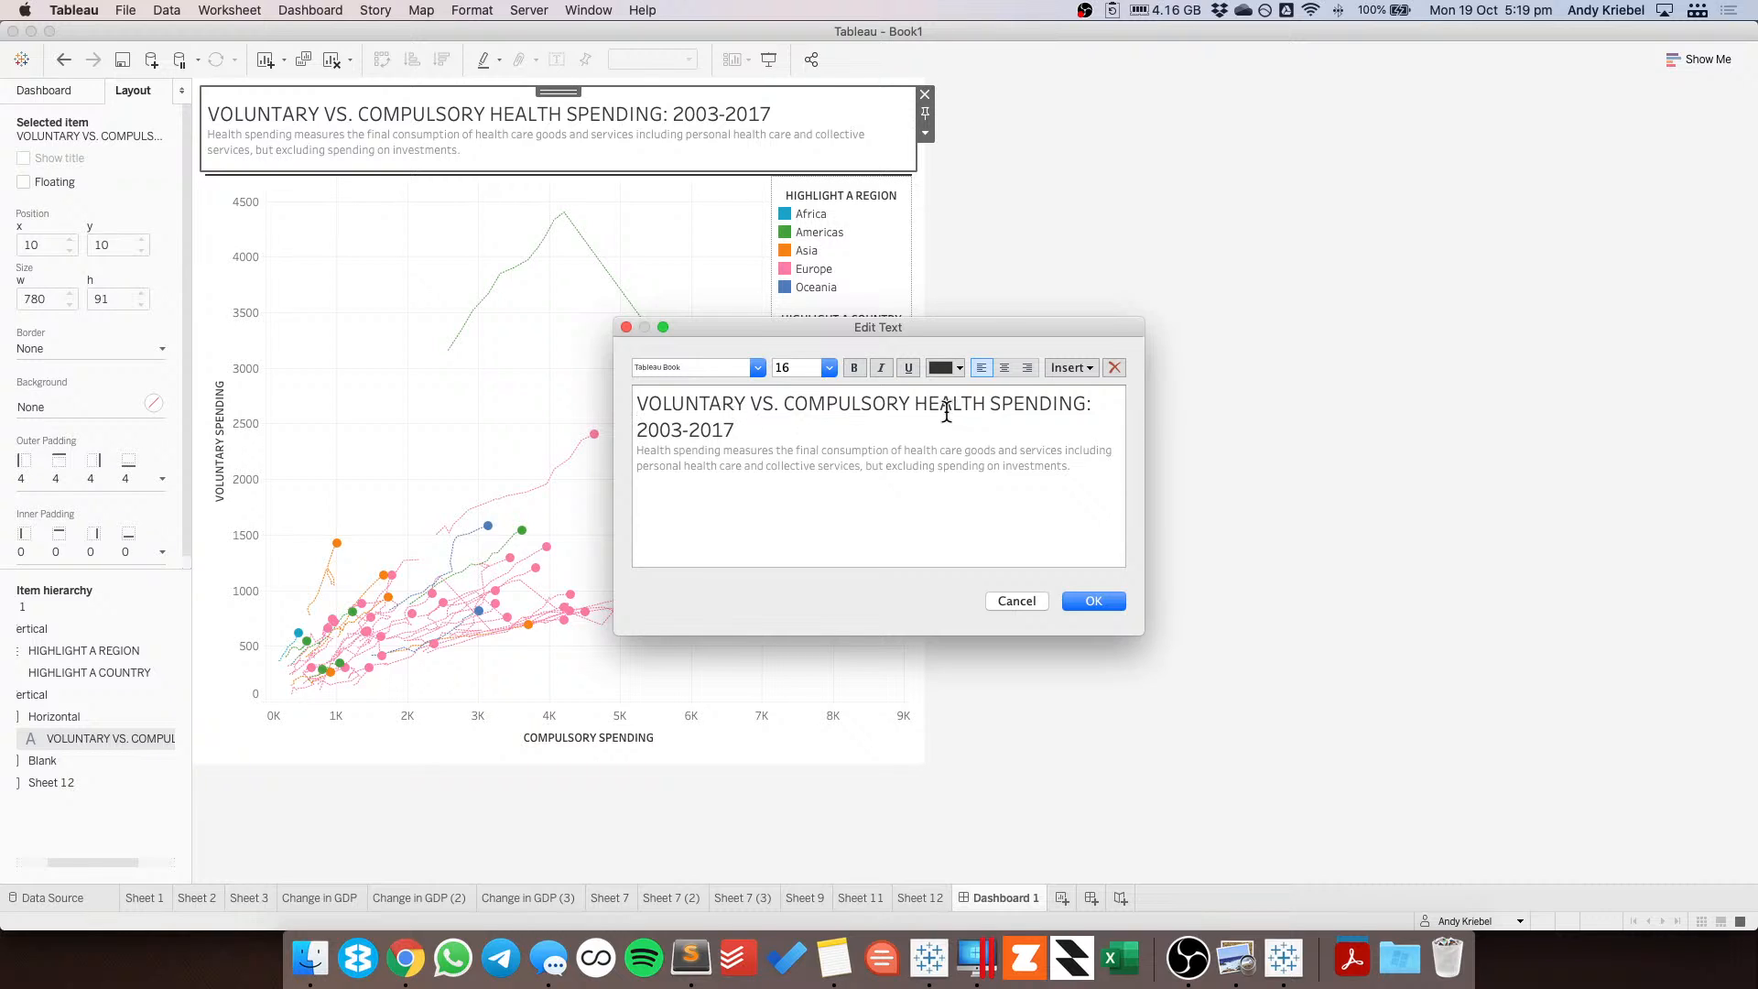
left_click(1091, 402)
type("PER APTIA")
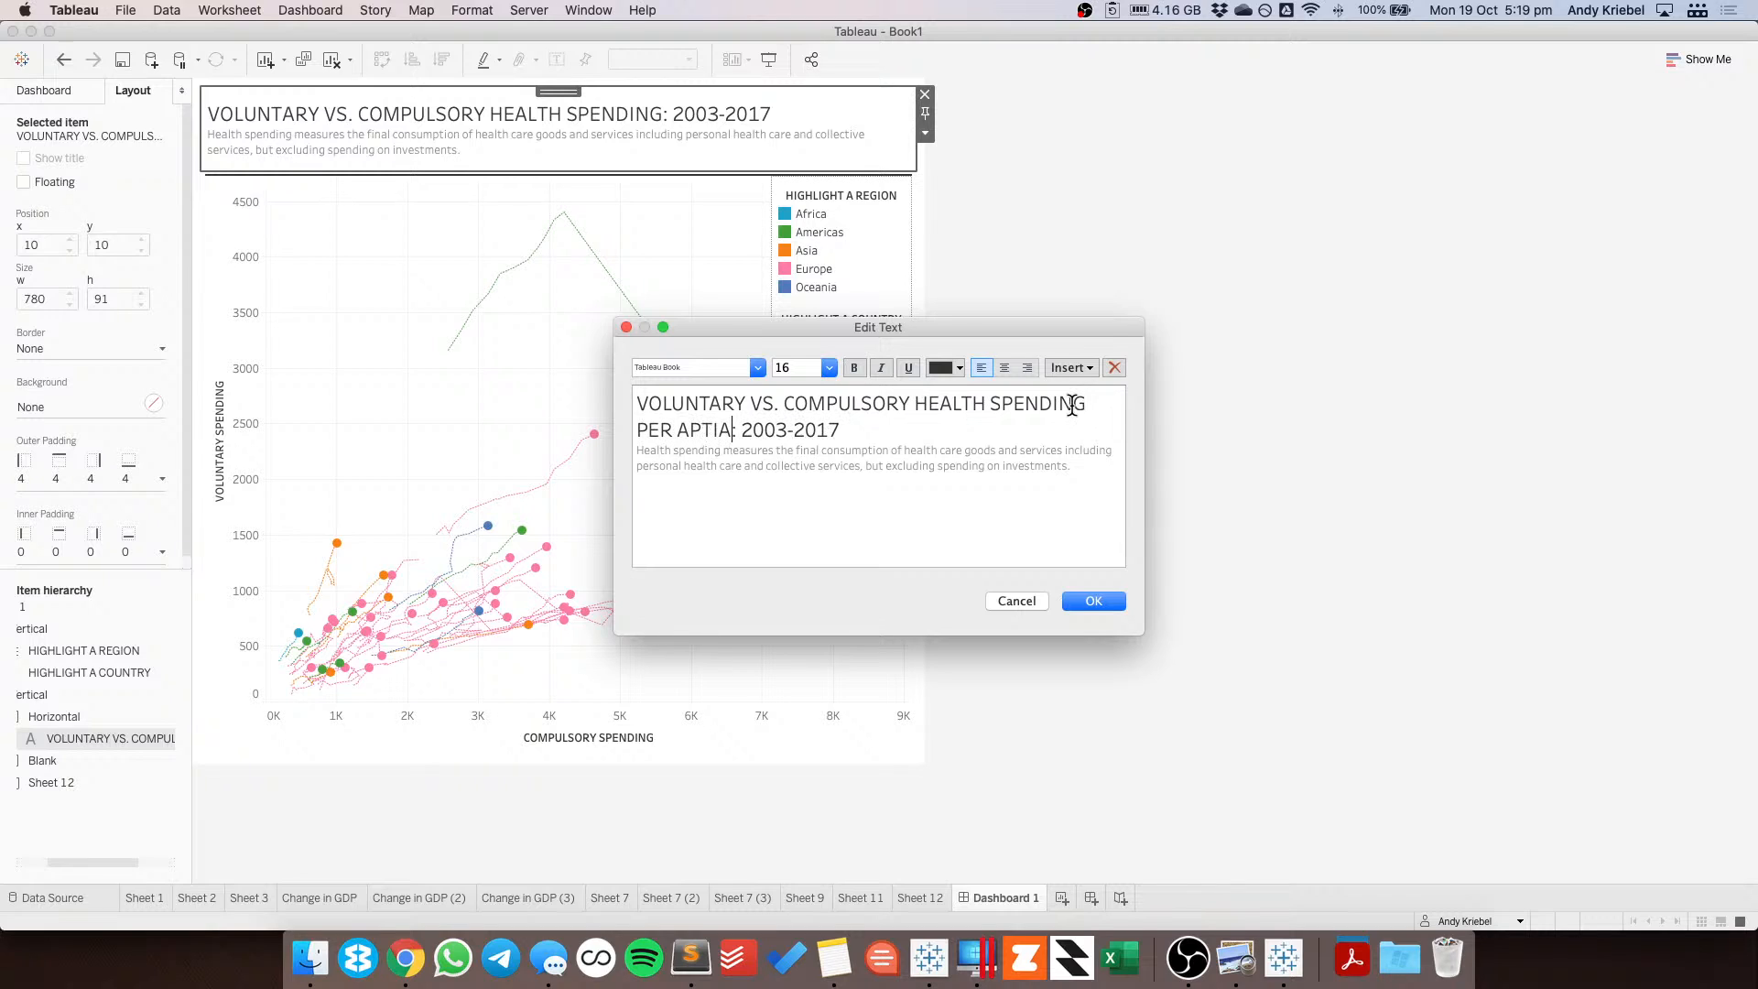
key("BackSpace")
key("BackSpace")
key("BackSpace")
key("BackSpace")
key("BackSpace")
type("CAPITA")
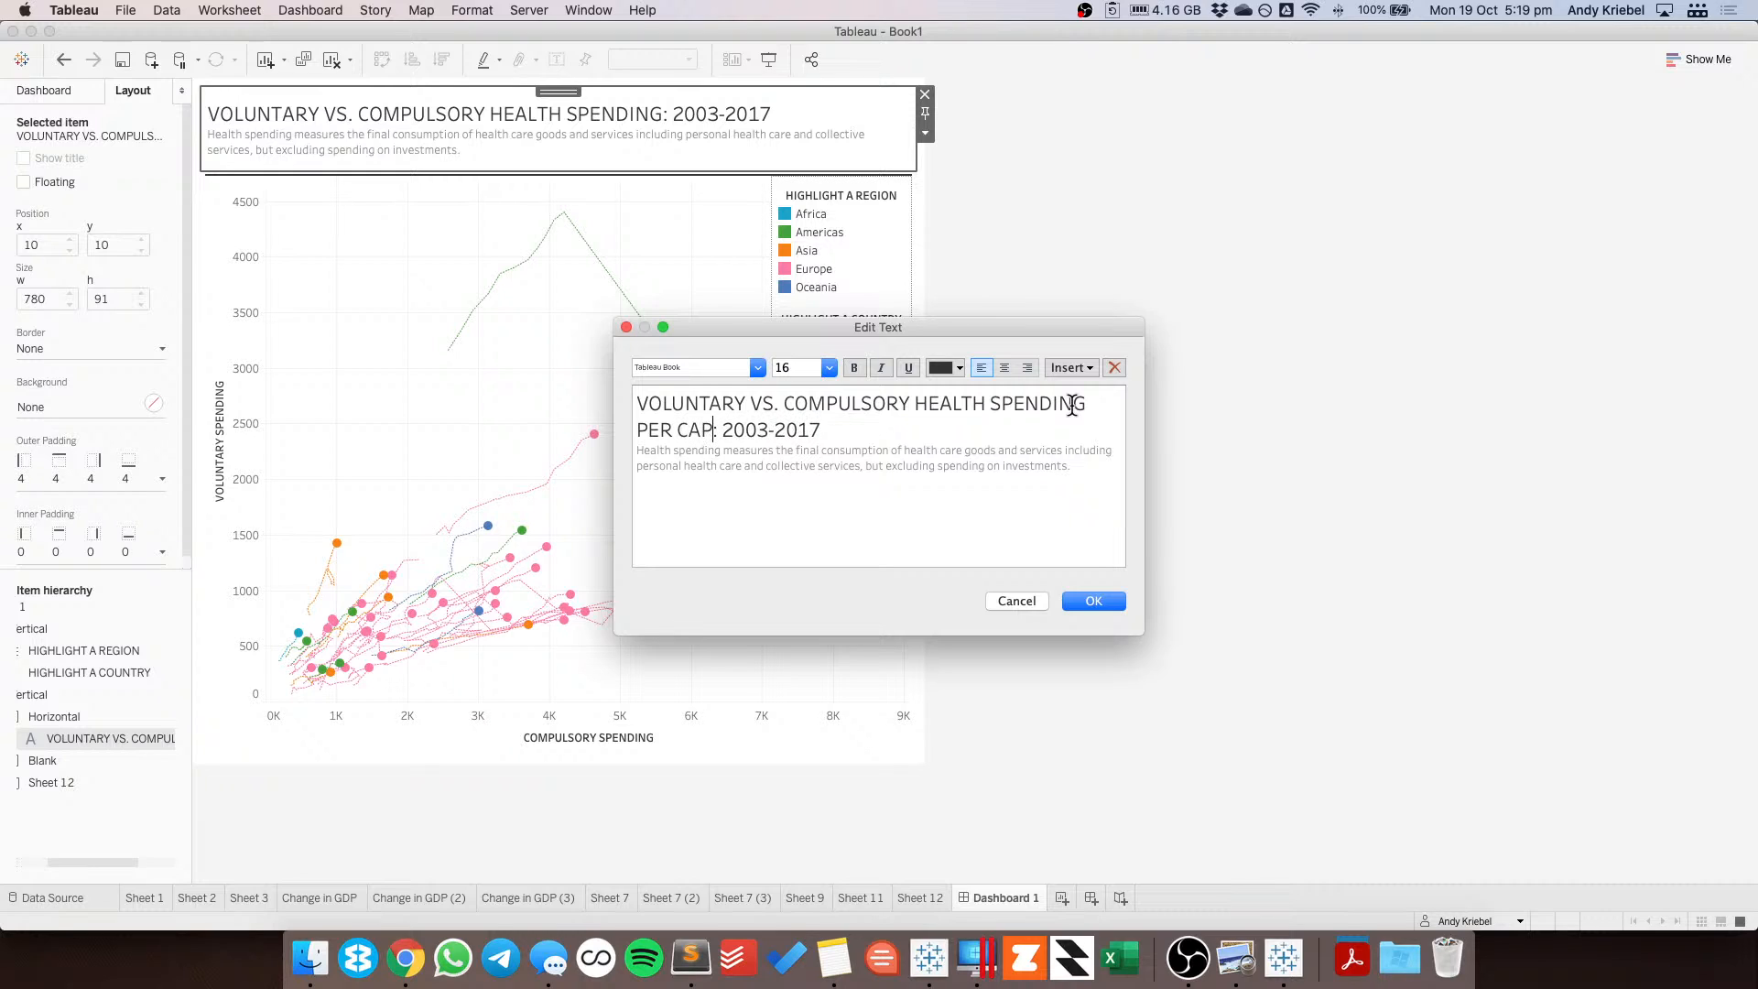
left_click(1073, 600)
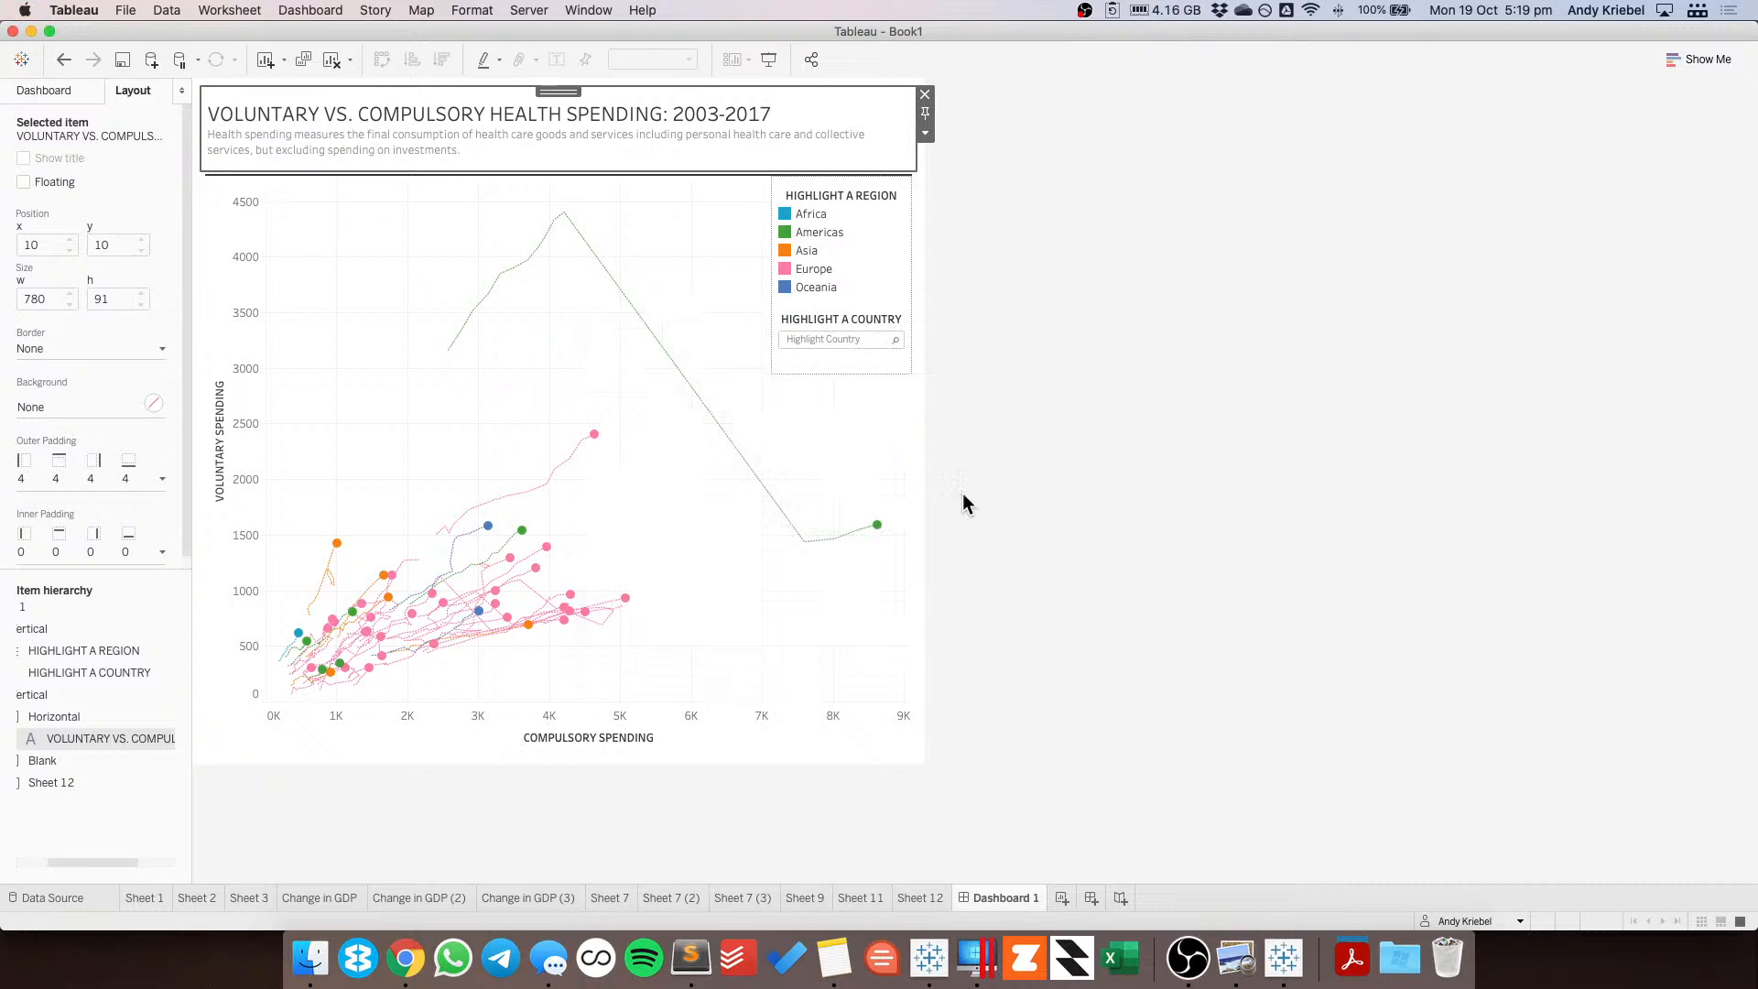
Remove the horizontal container around the dashboard title and enlarge the title's height to leave space above the divider line.
double_click(561, 87)
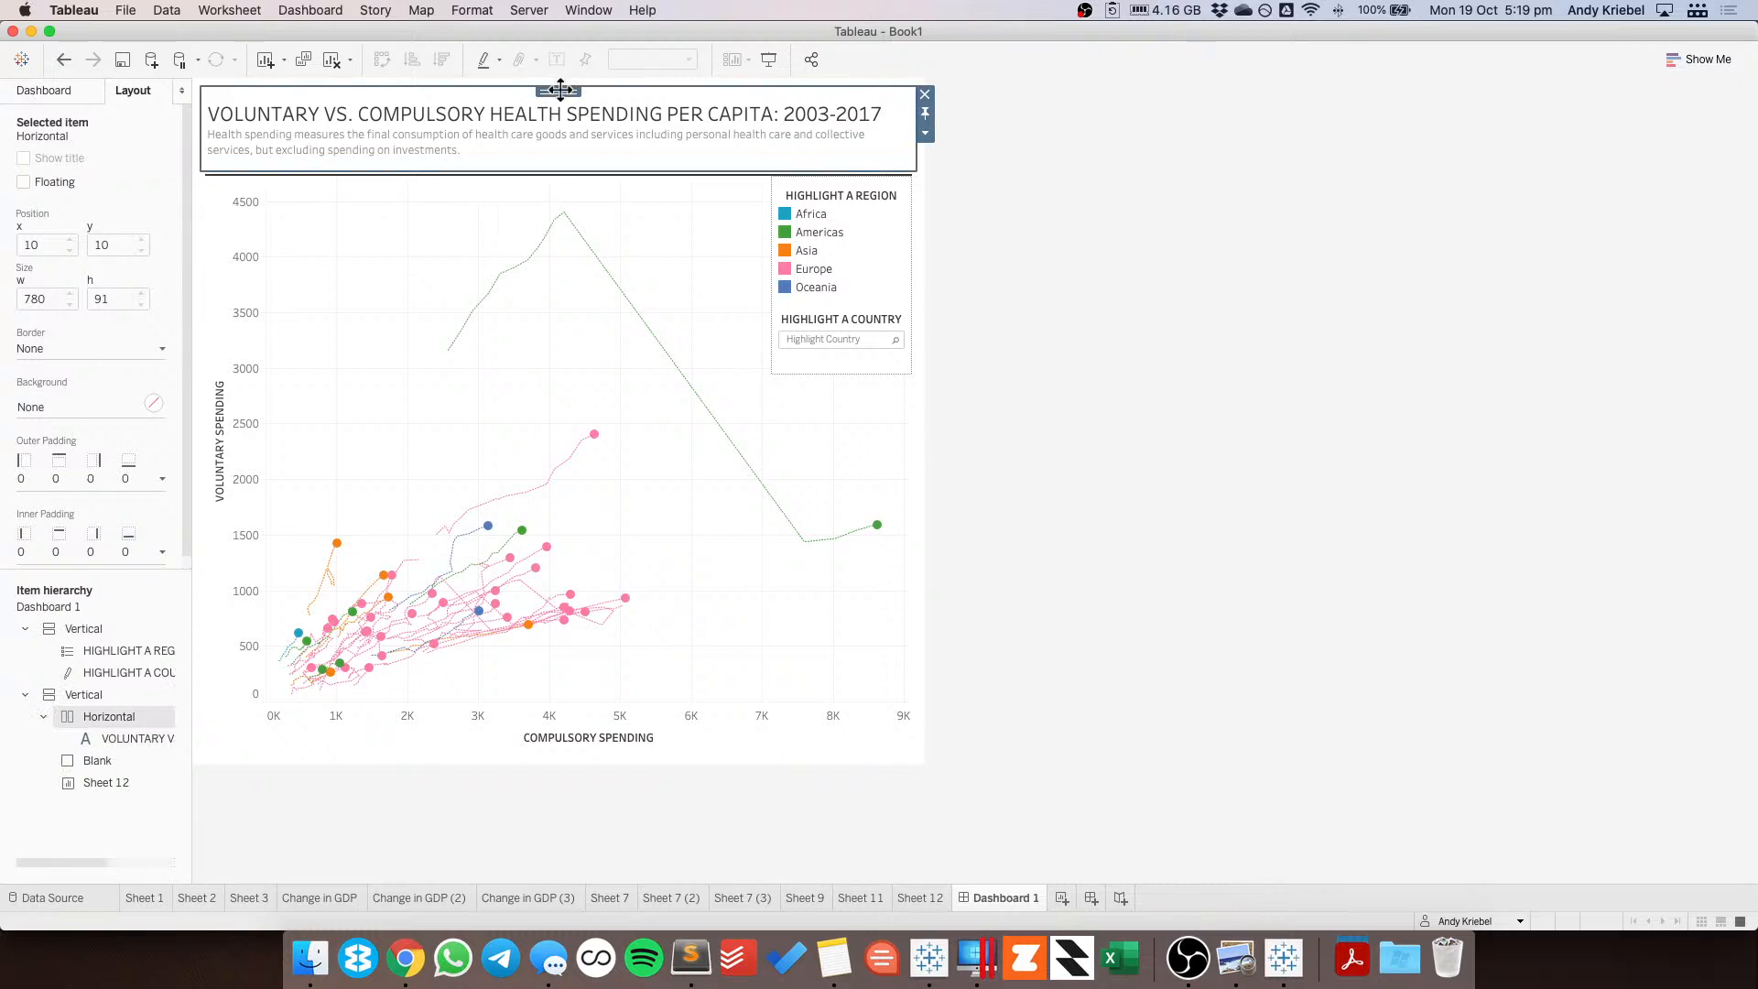
left_click(925, 133)
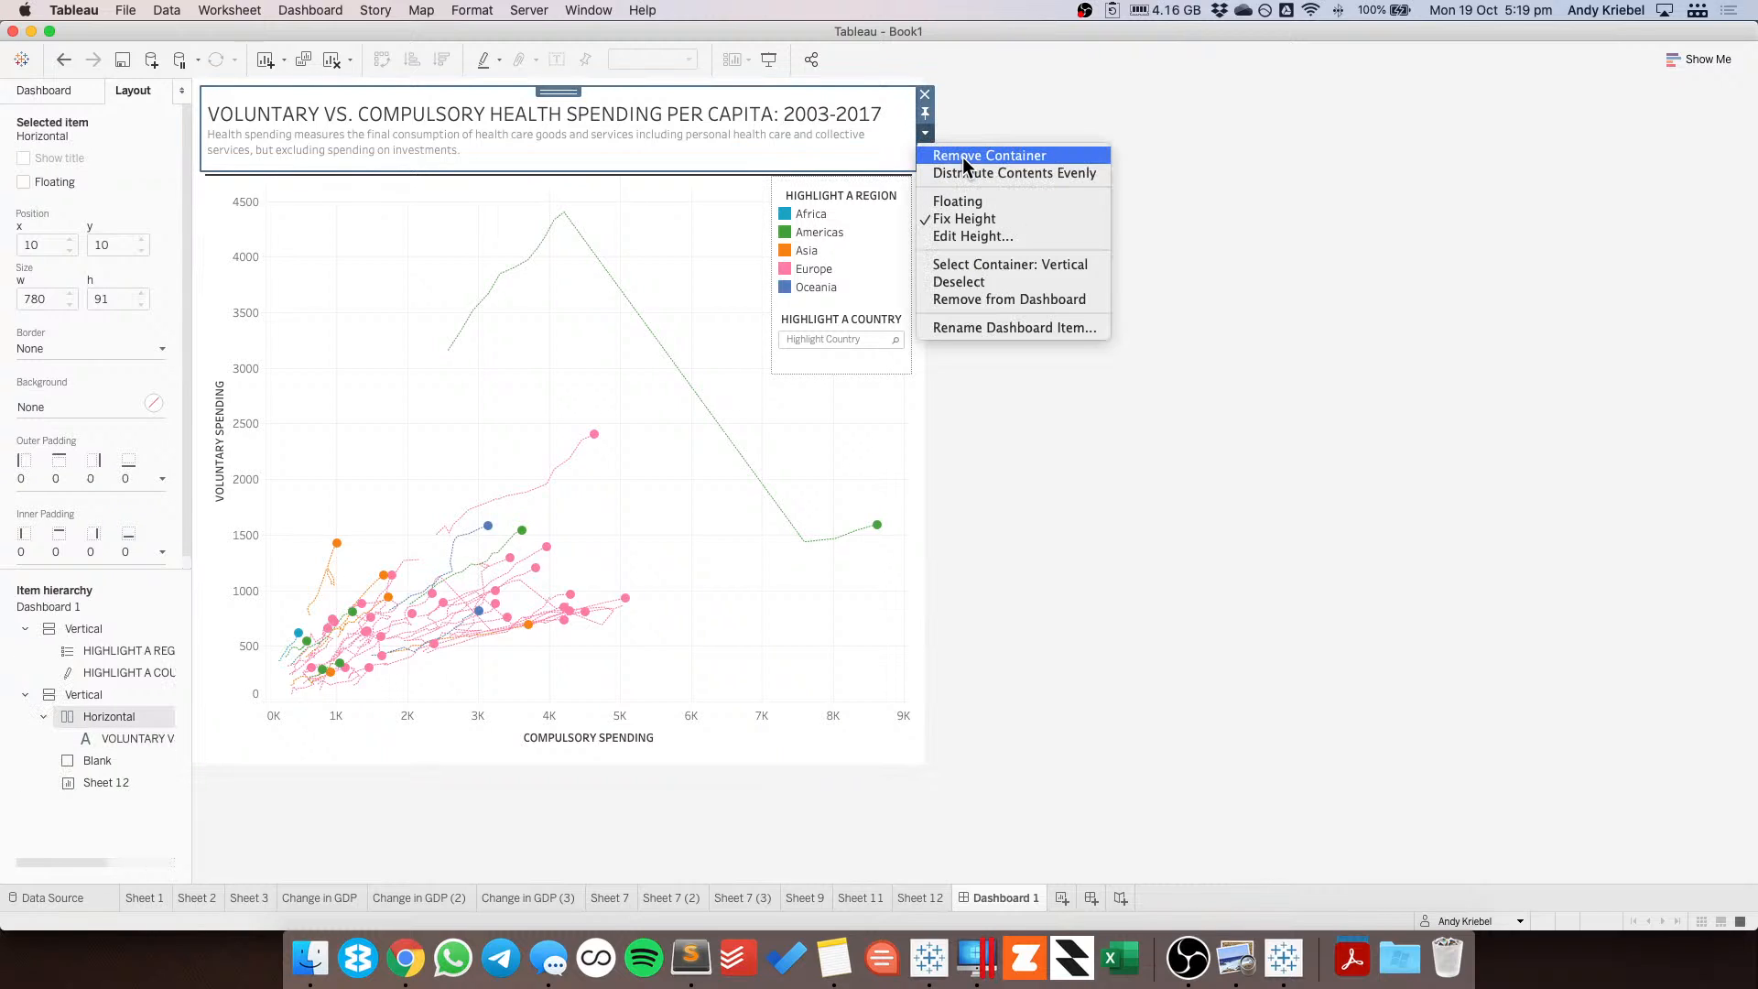
left_click(963, 157)
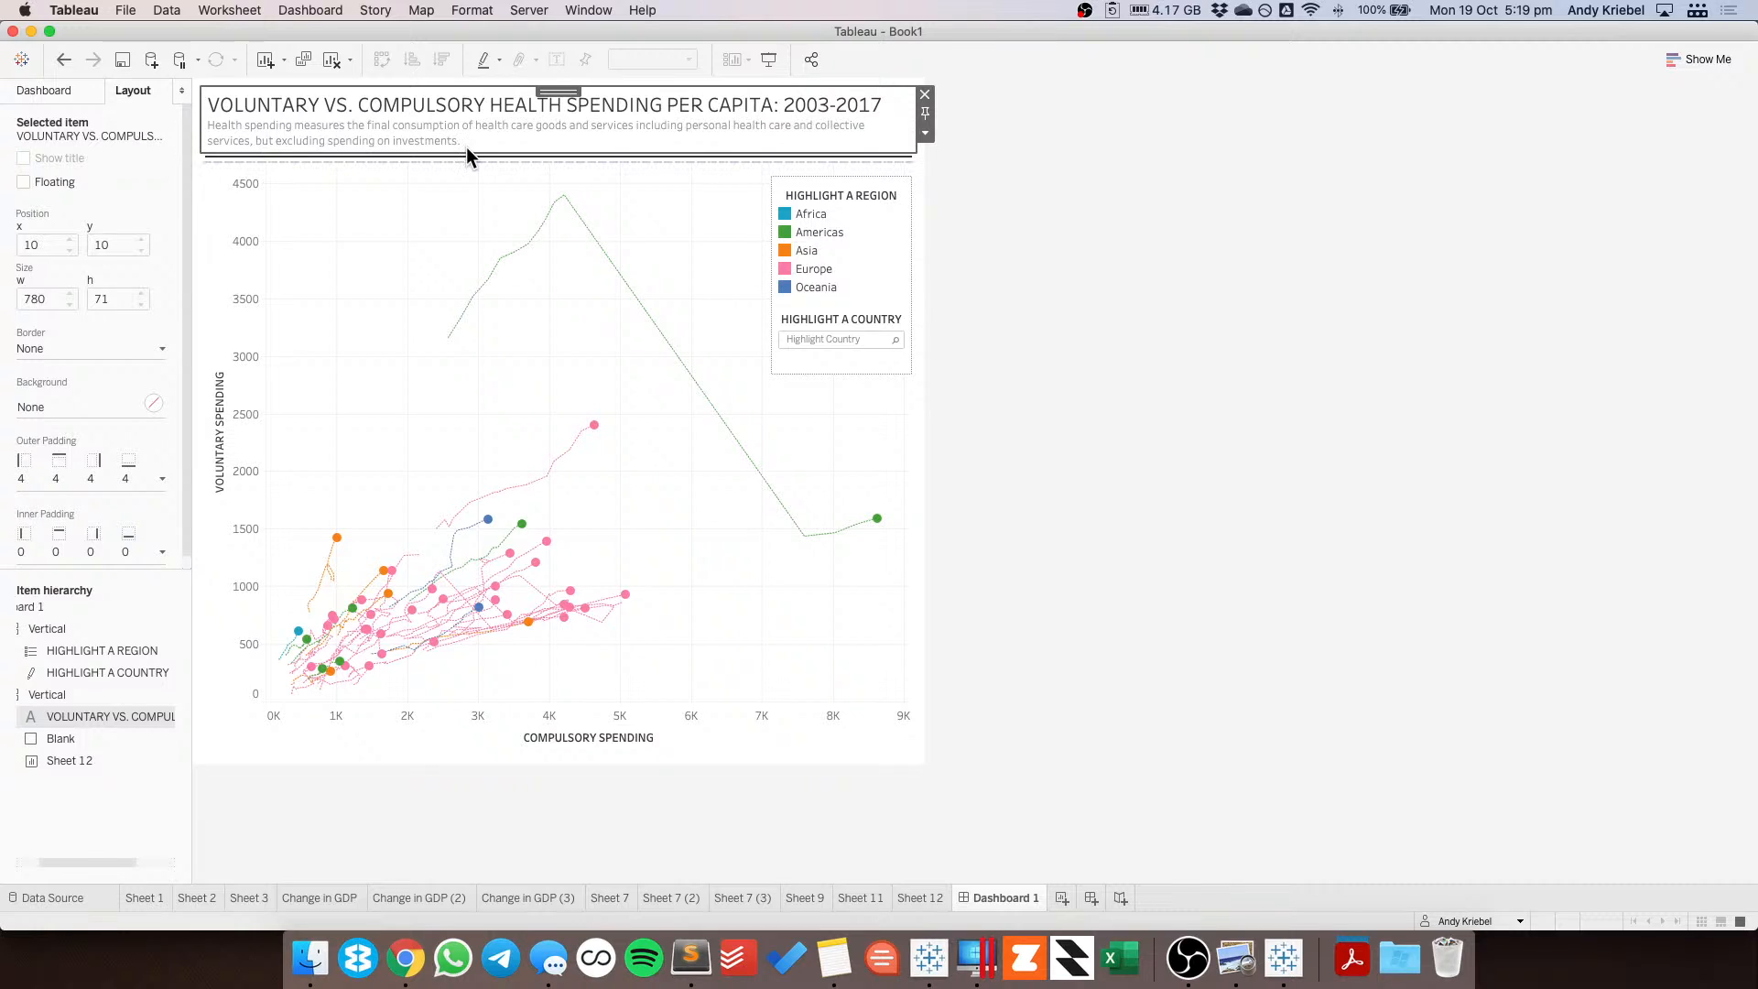
left_click_drag(463, 155, 467, 172)
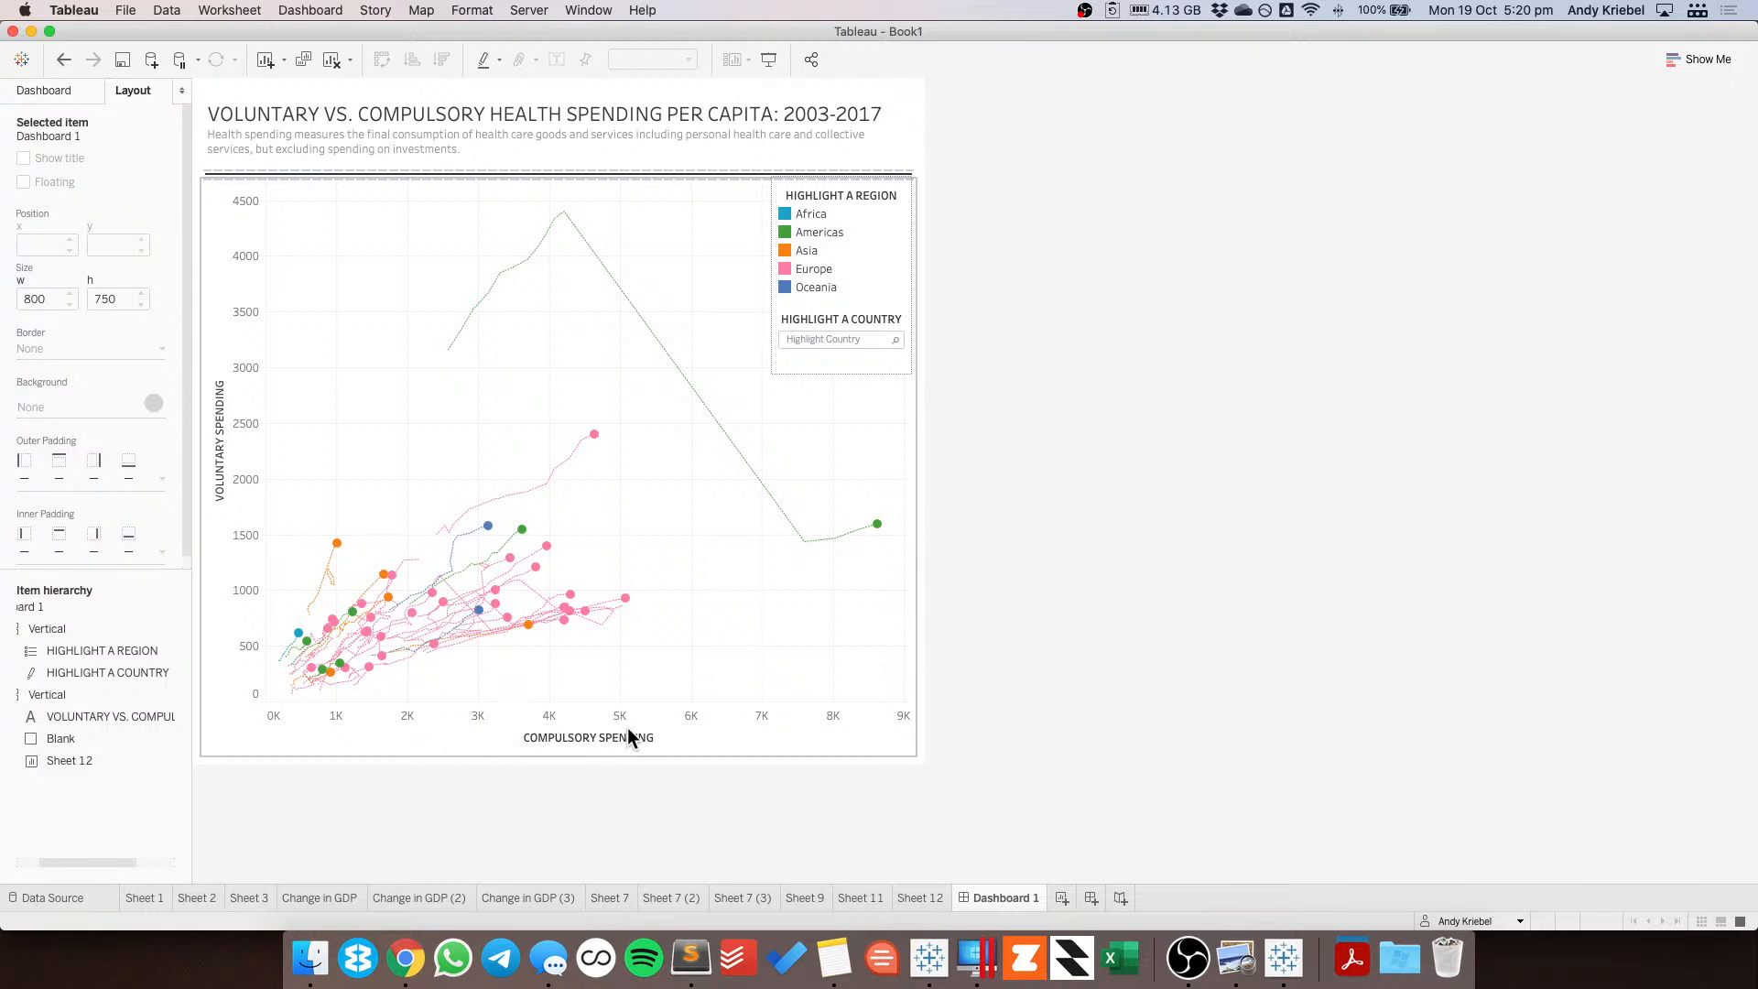
Go to the dashboard chart's worksheet, Sheet 12, and start a new calculated field named LARGEST.
left_click(706, 590)
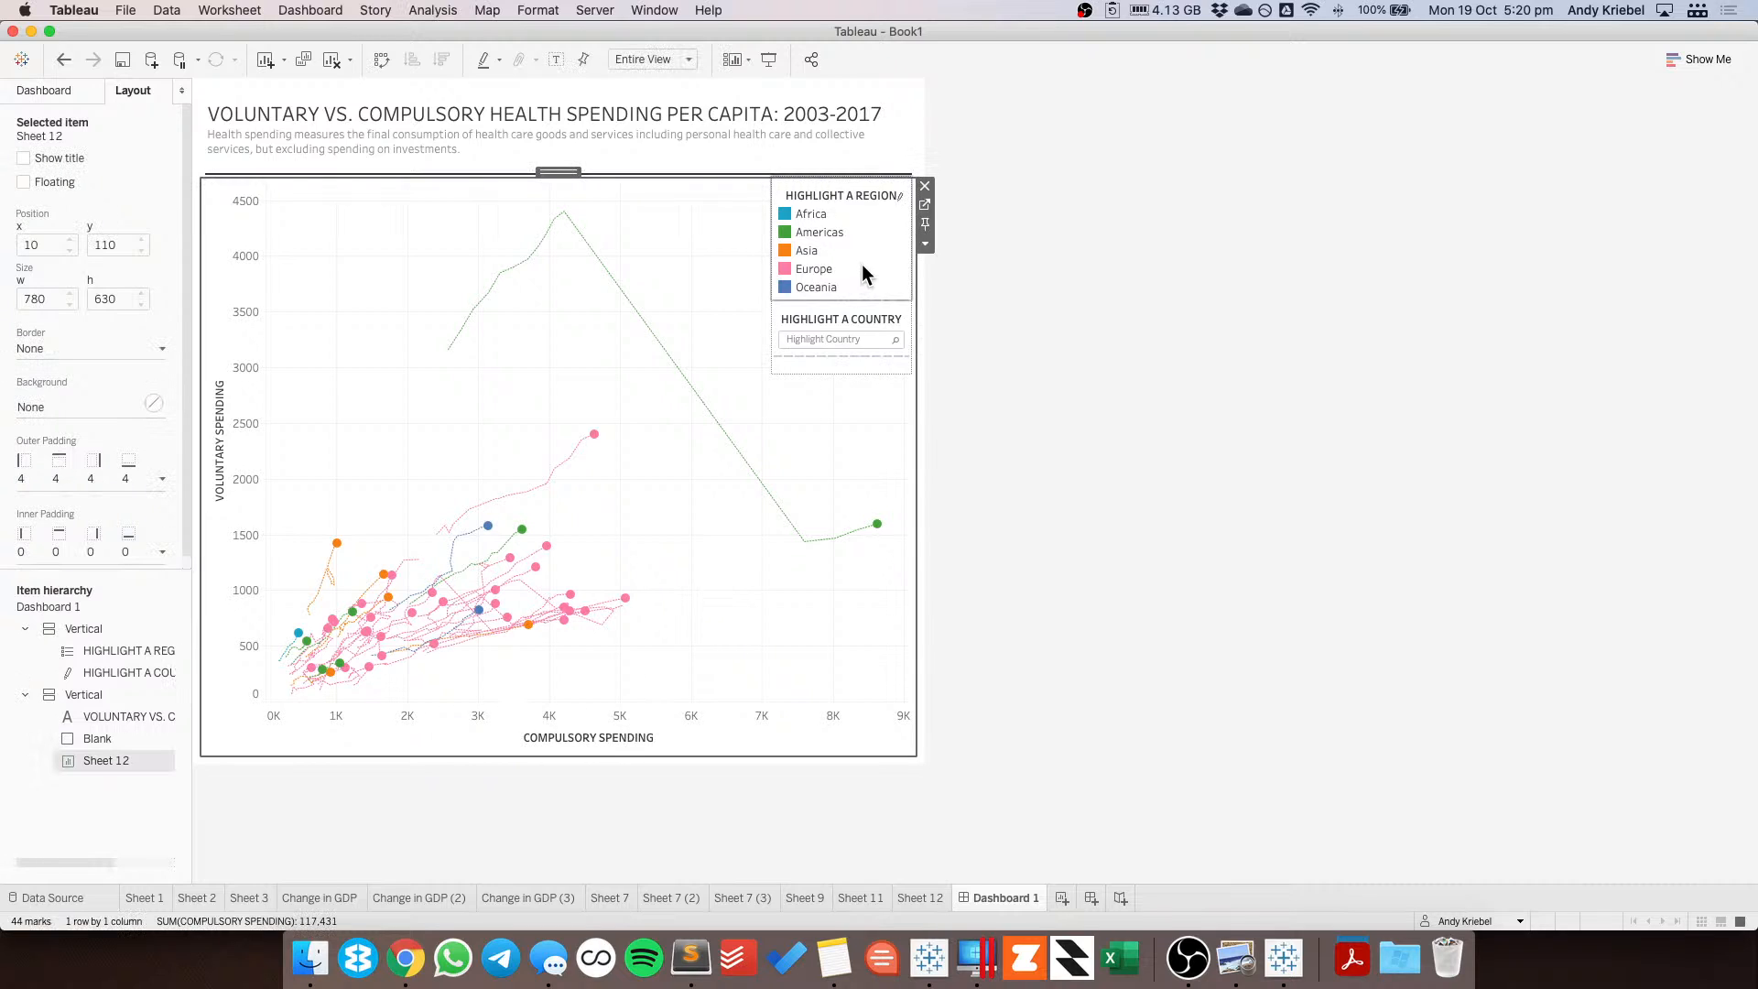
left_click(924, 208)
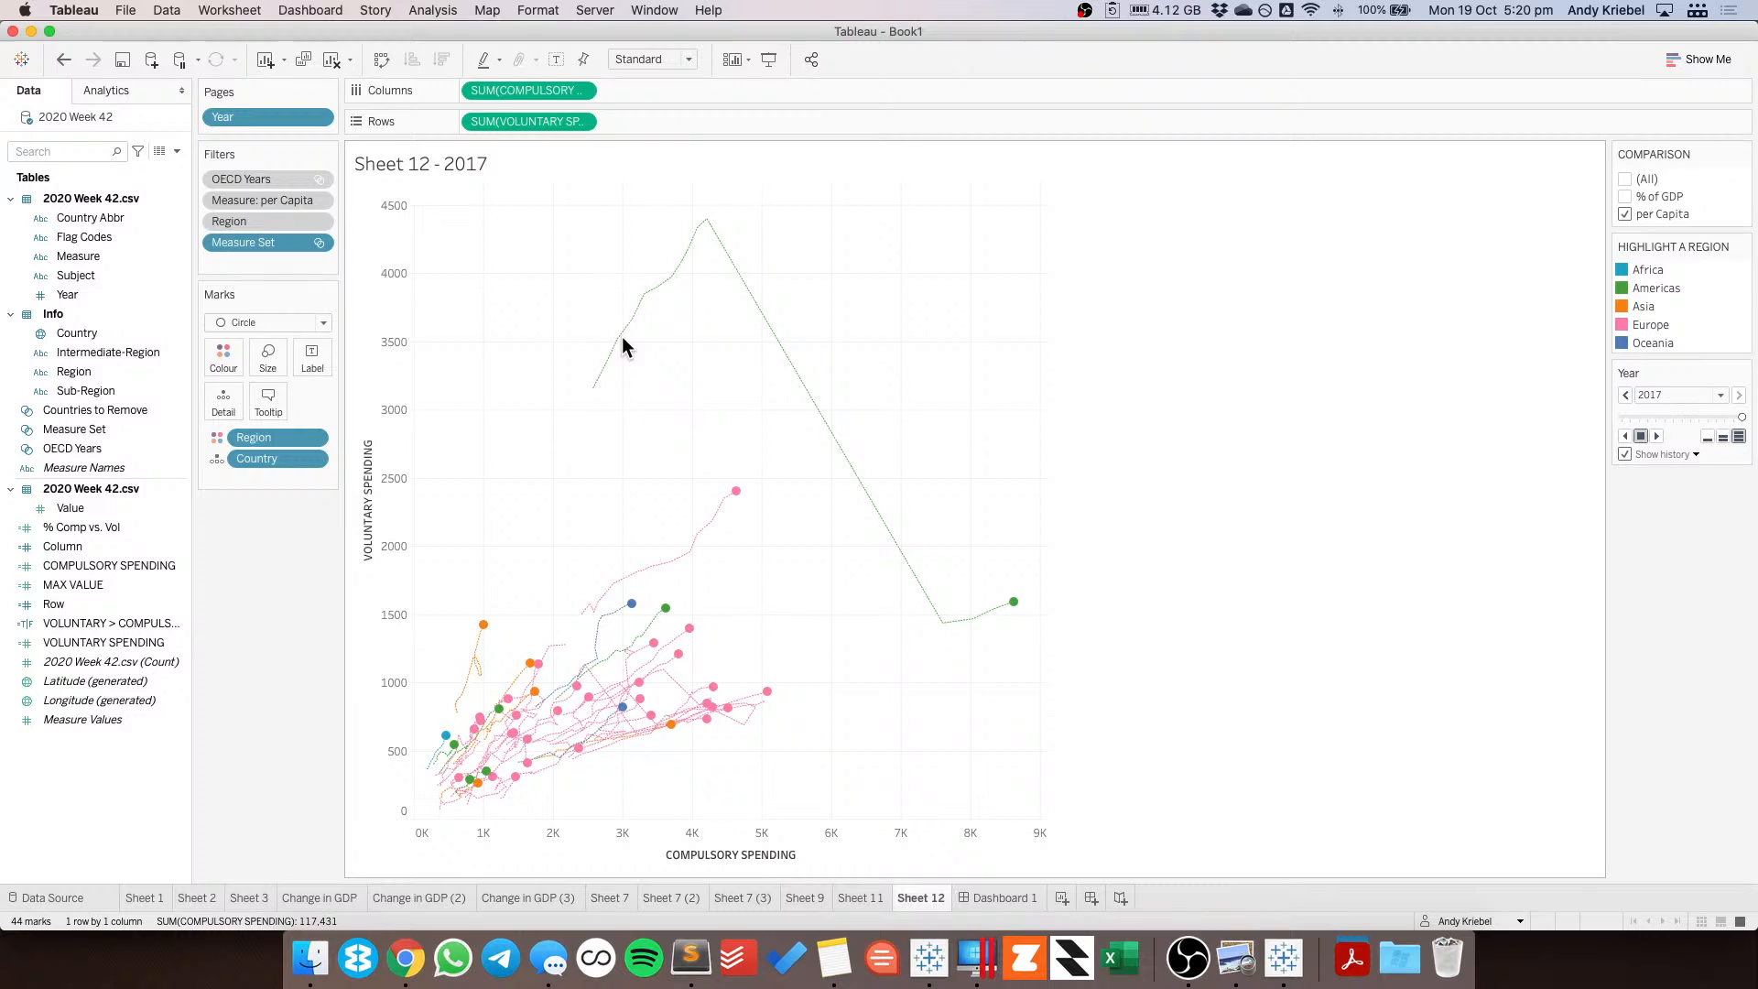
right_click(498, 395)
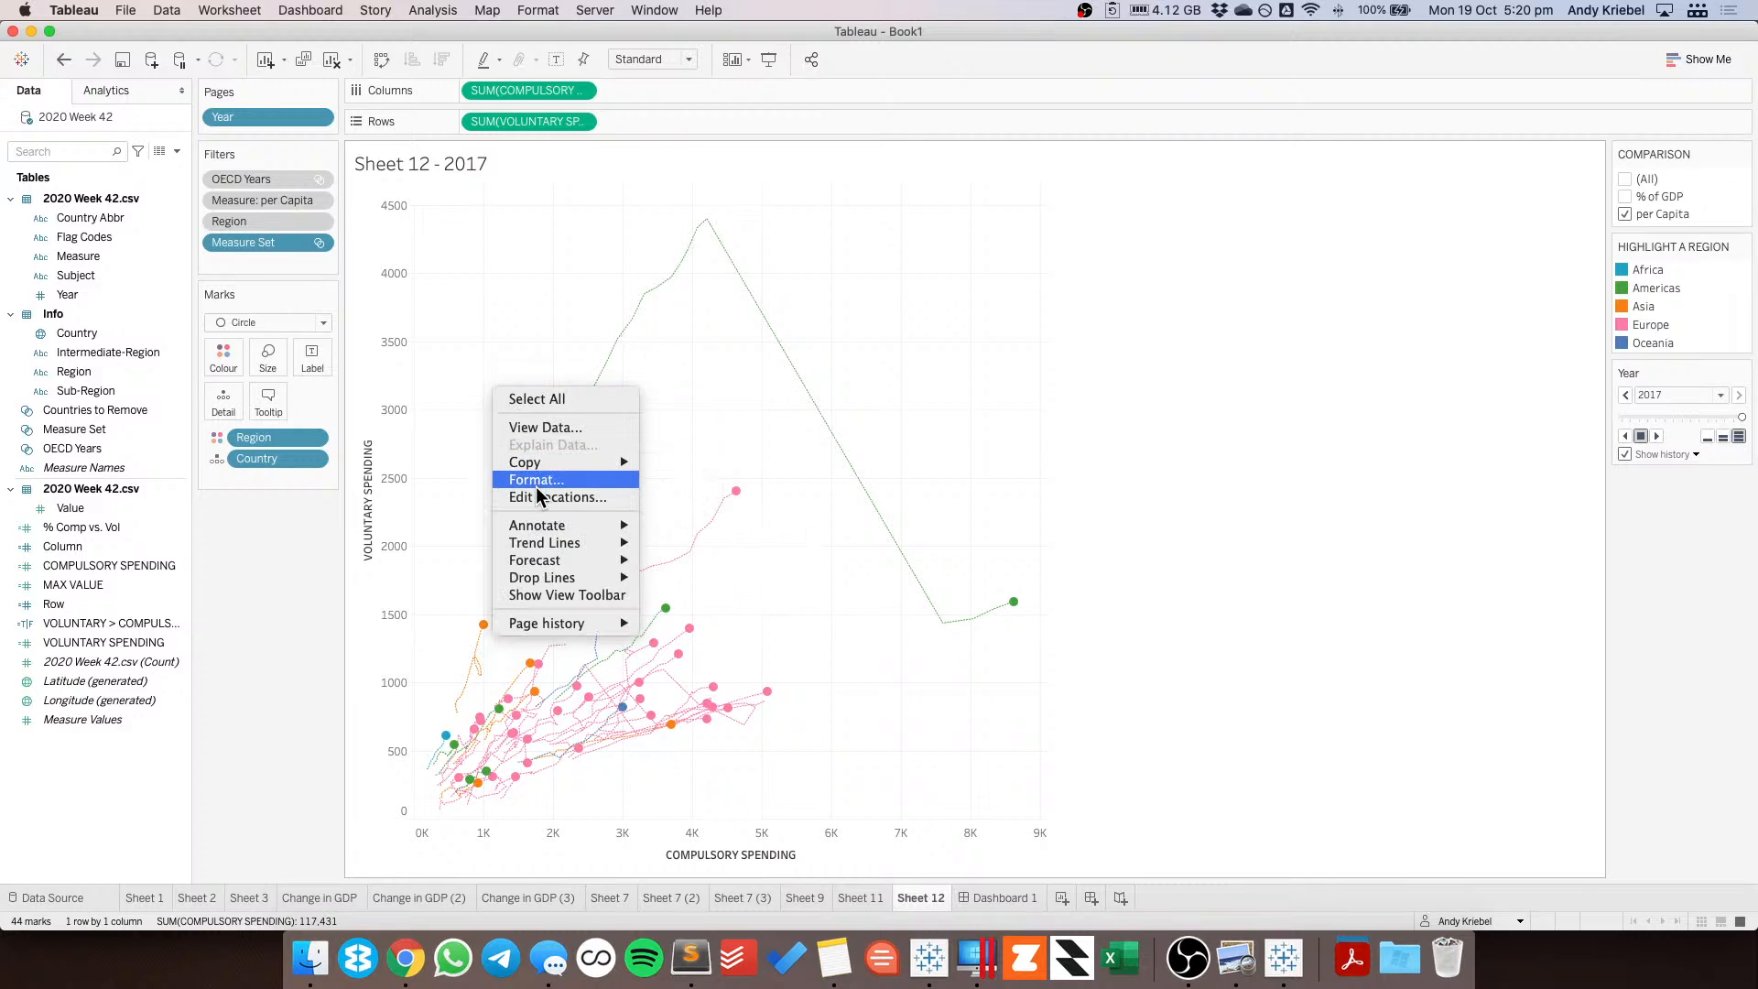
left_click(257, 614)
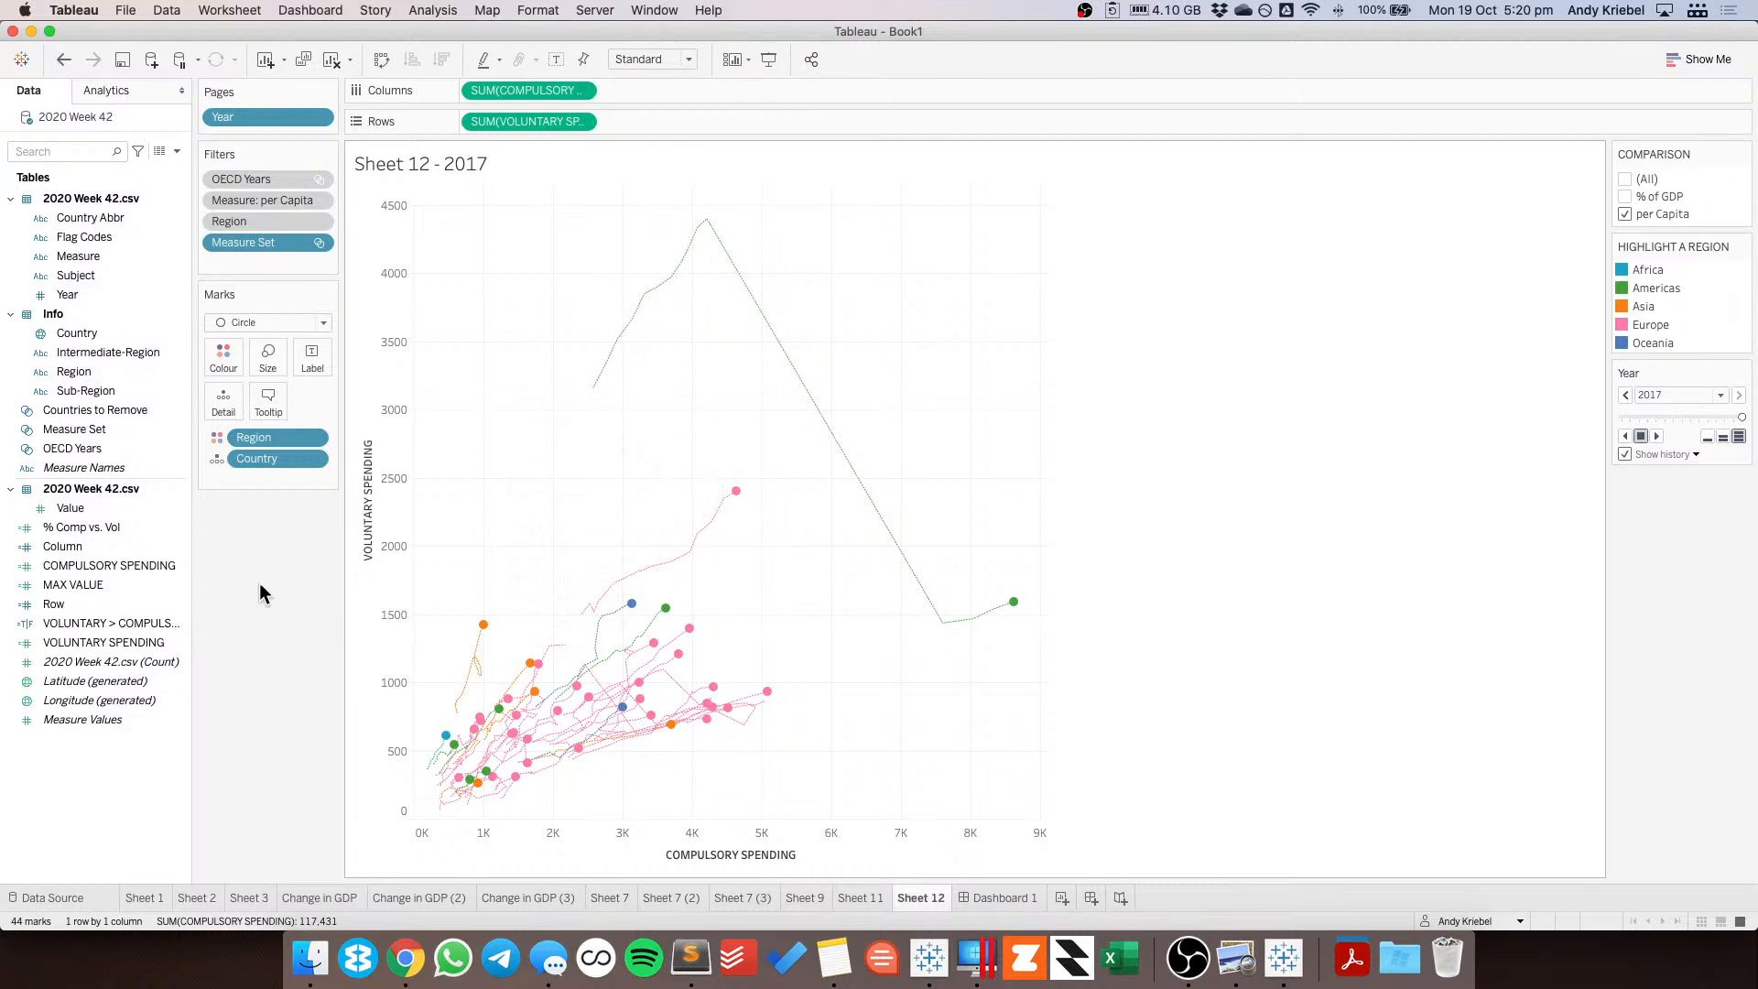
left_click(177, 151)
left_click(160, 170)
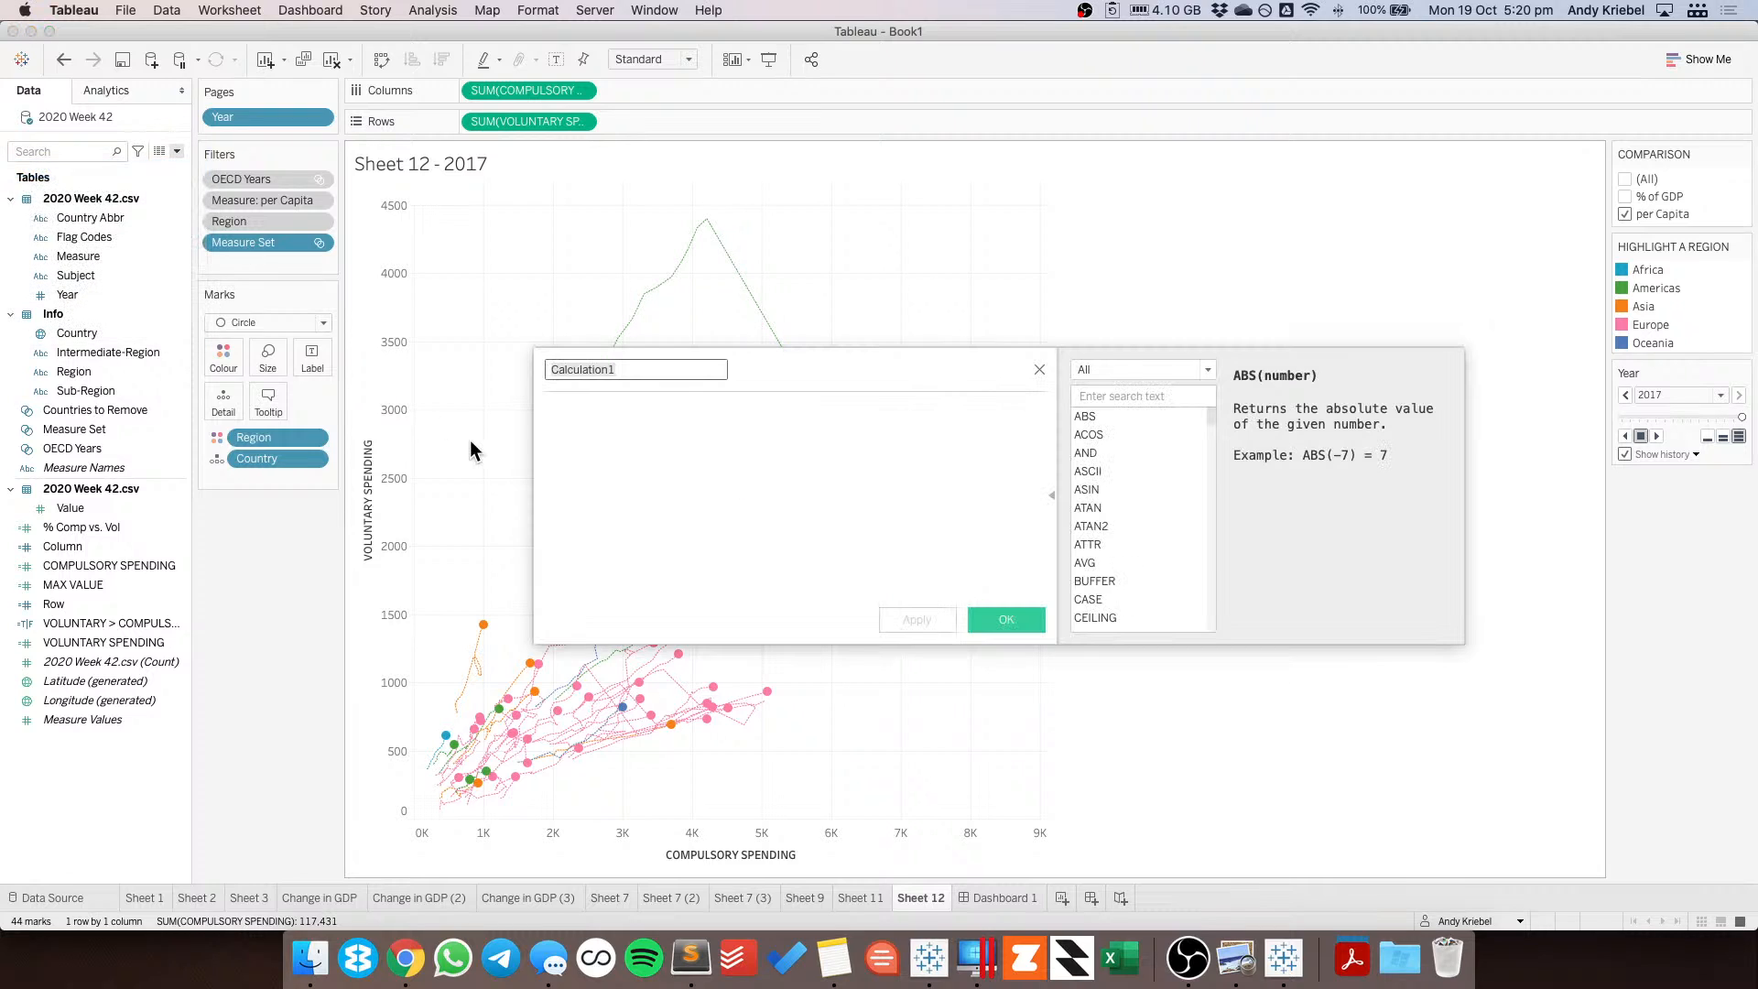
type("LARGEST")
key("Tab")
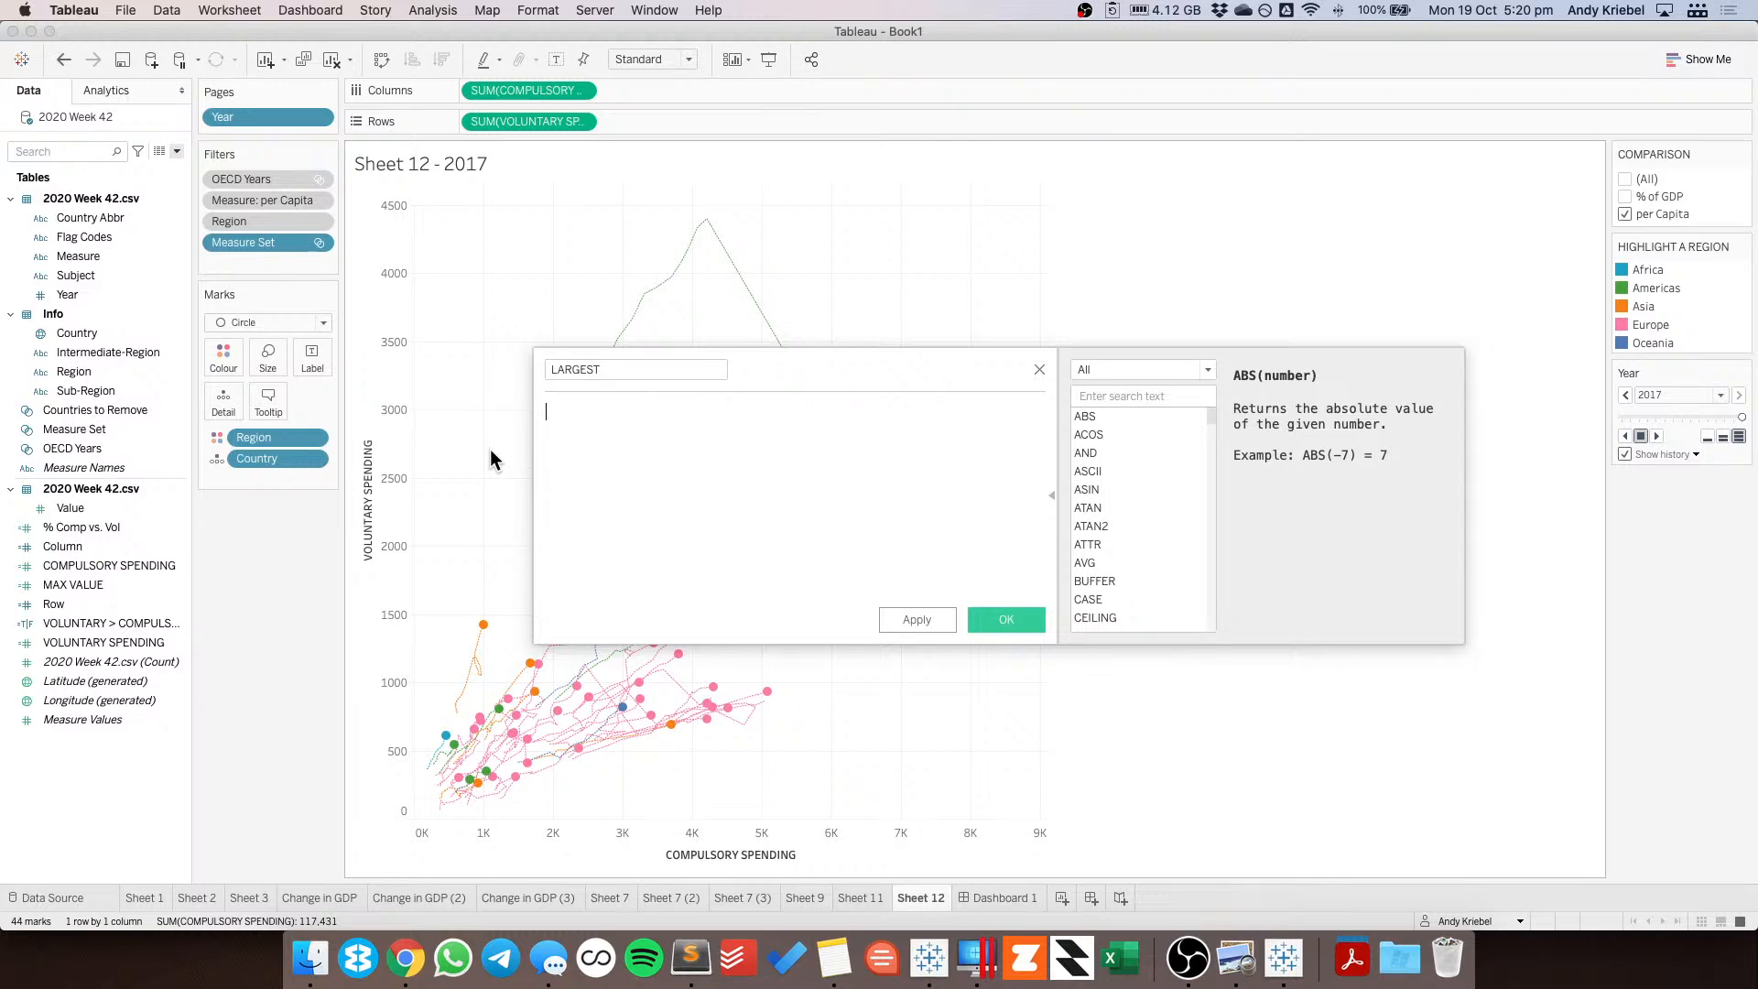
Enter the formula WINDOW_MAX([VOLUNTARY SPENDING]) in the LARGEST calculated field.
type("WIND")
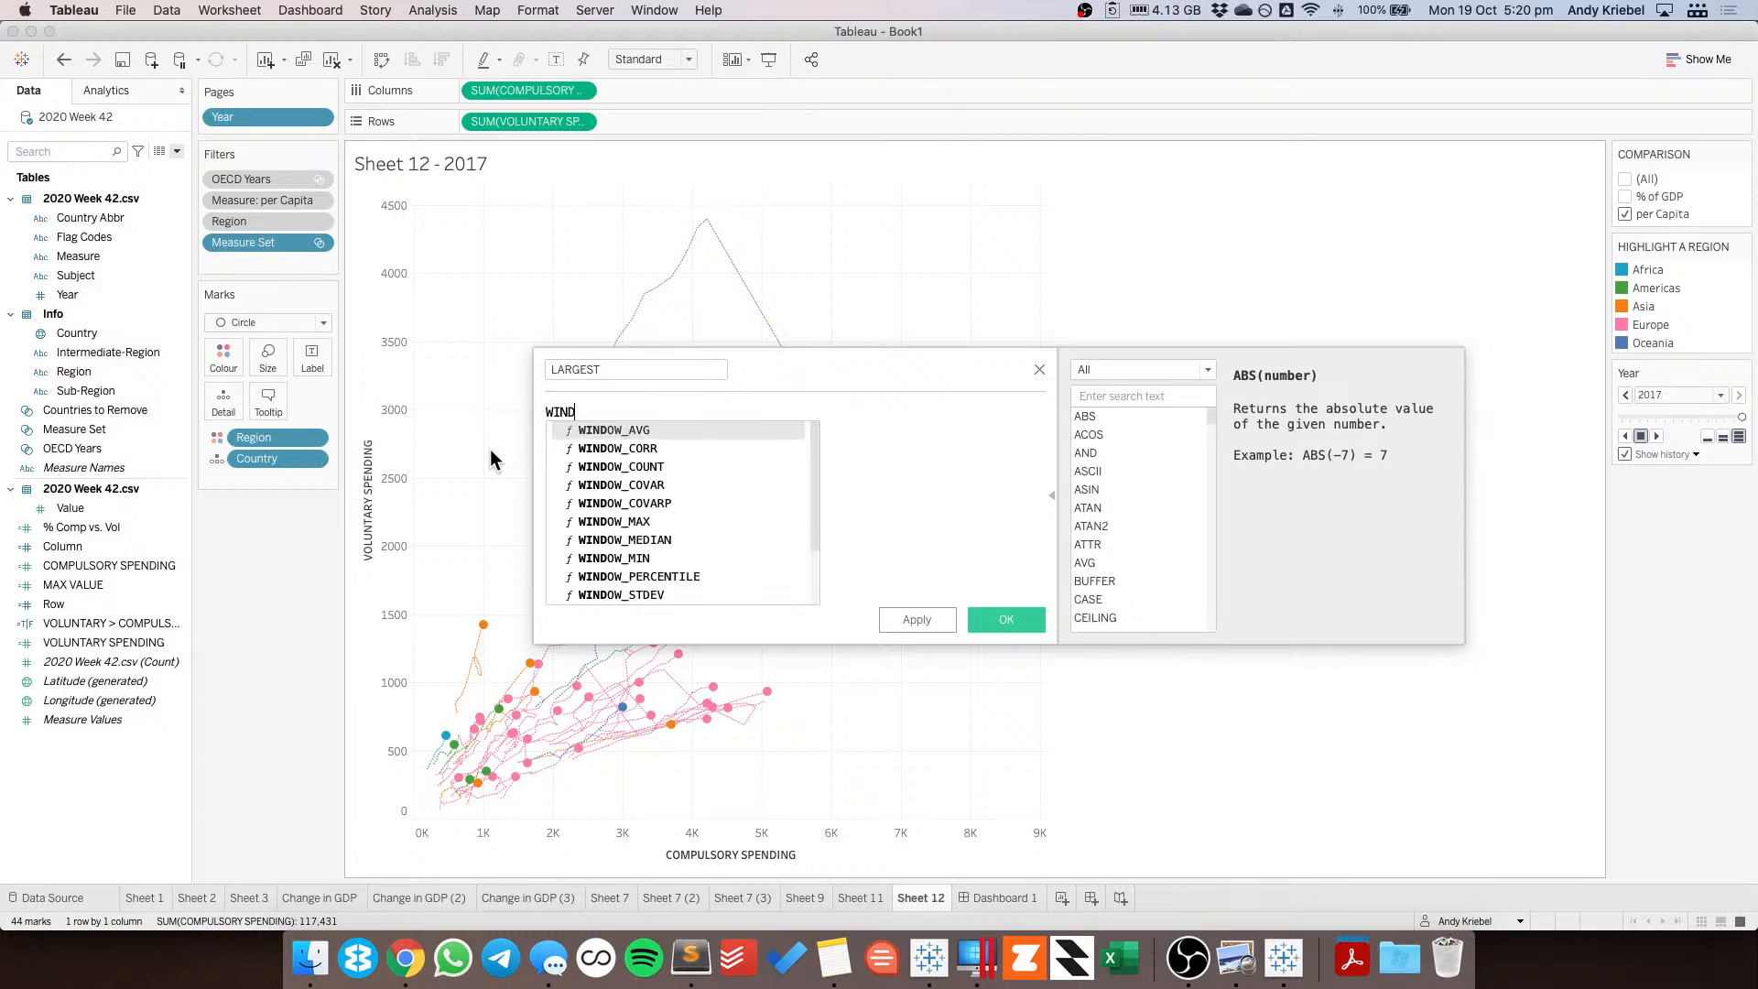
key("Down")
key("Down")
key("Down")
key("Down")
key("Down")
key("Return")
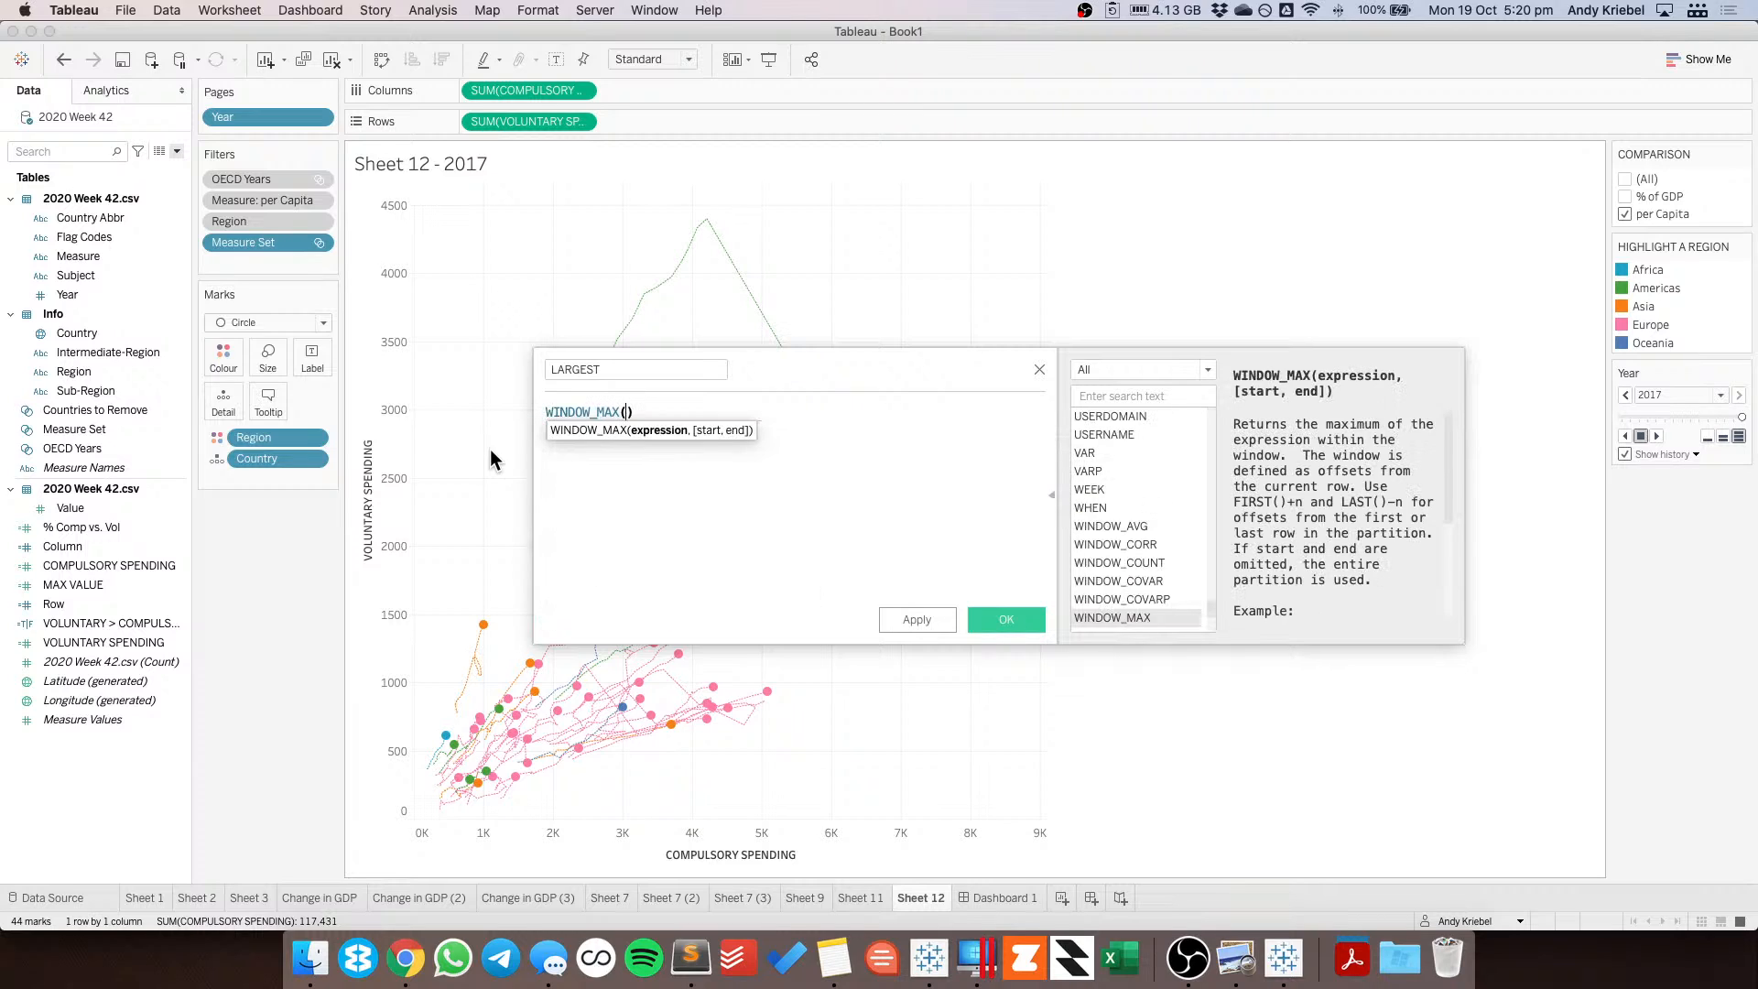
type("[vol")
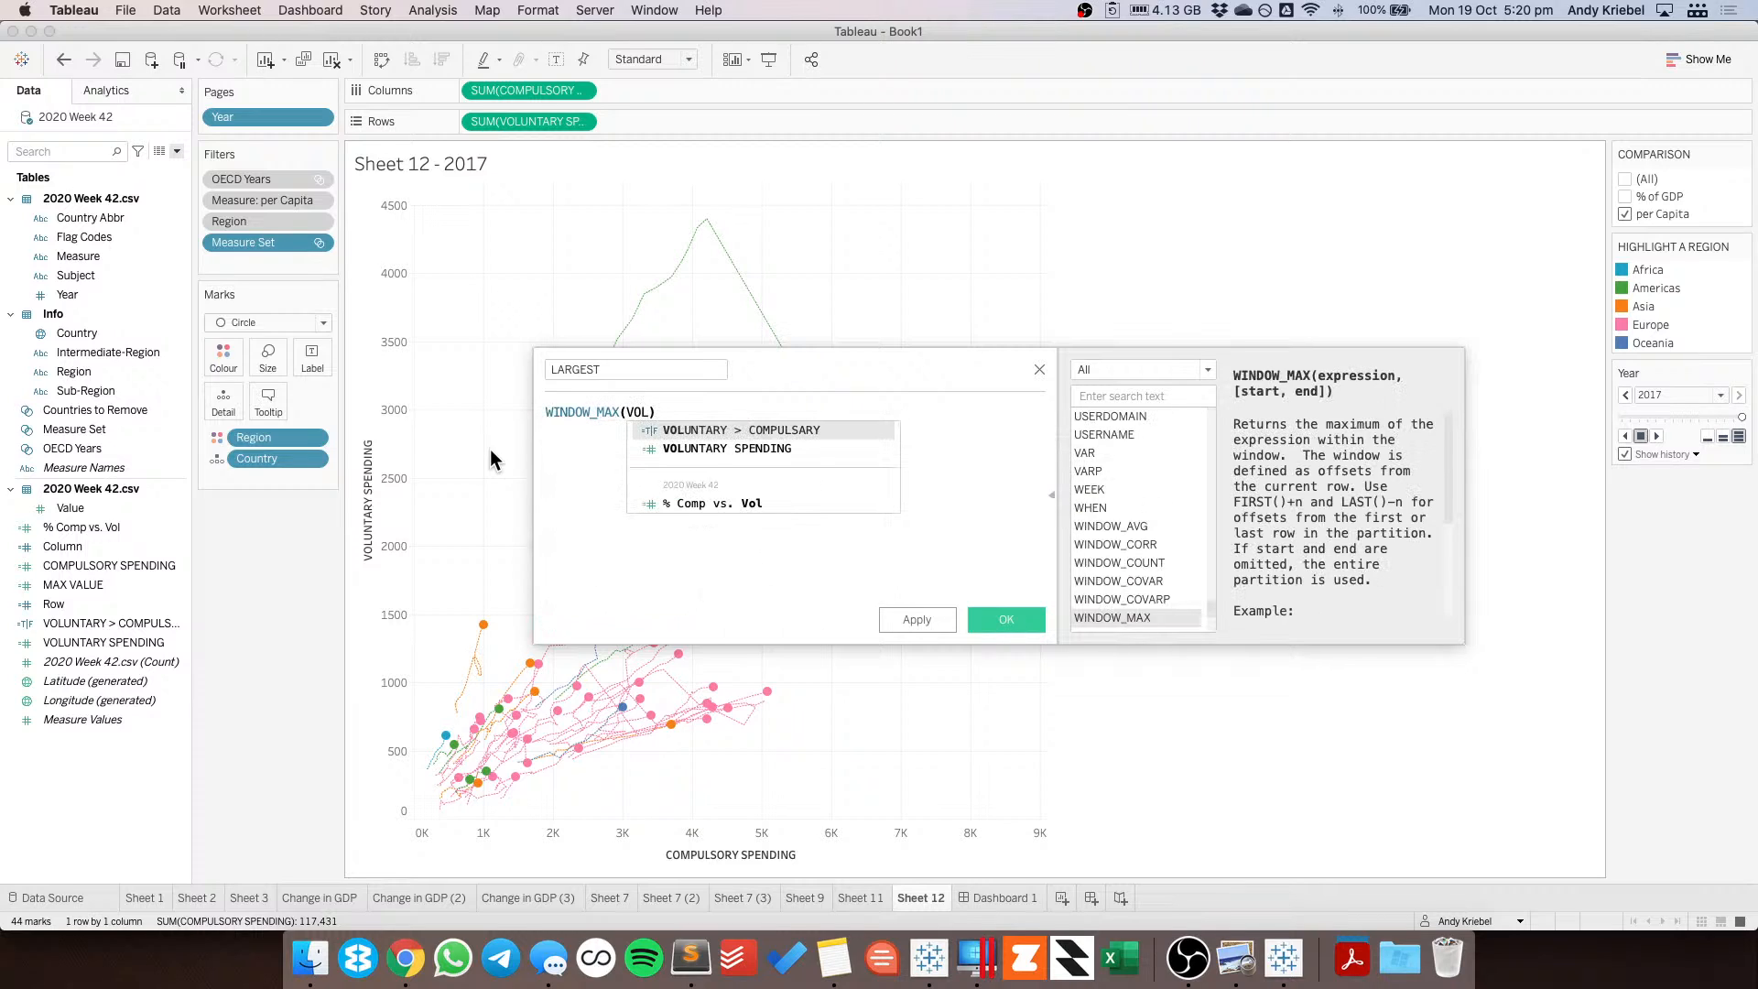
key("Down")
key("Return")
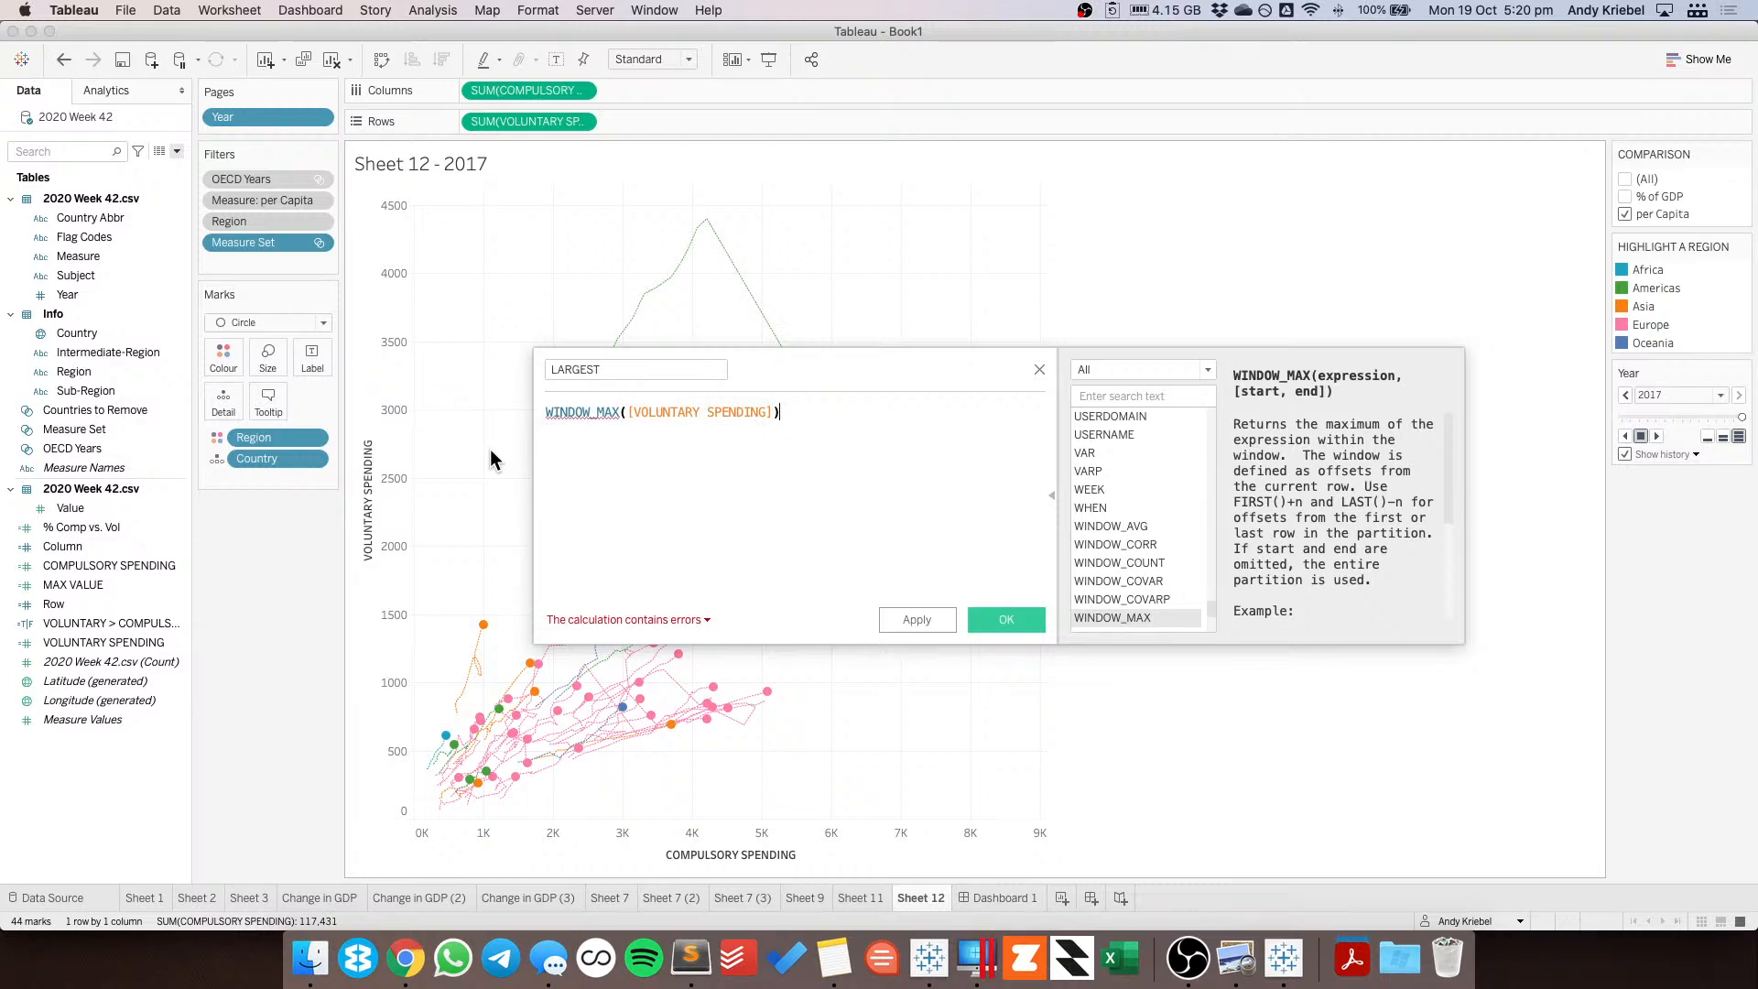
Rework the LARGEST formula to begin with IF WINDOW_MAX(SUM([VOLUNTARY SPENDING])) followed by a greater-than operator.
key("super+Left")
key("Return")
key("Up")
type("IF")
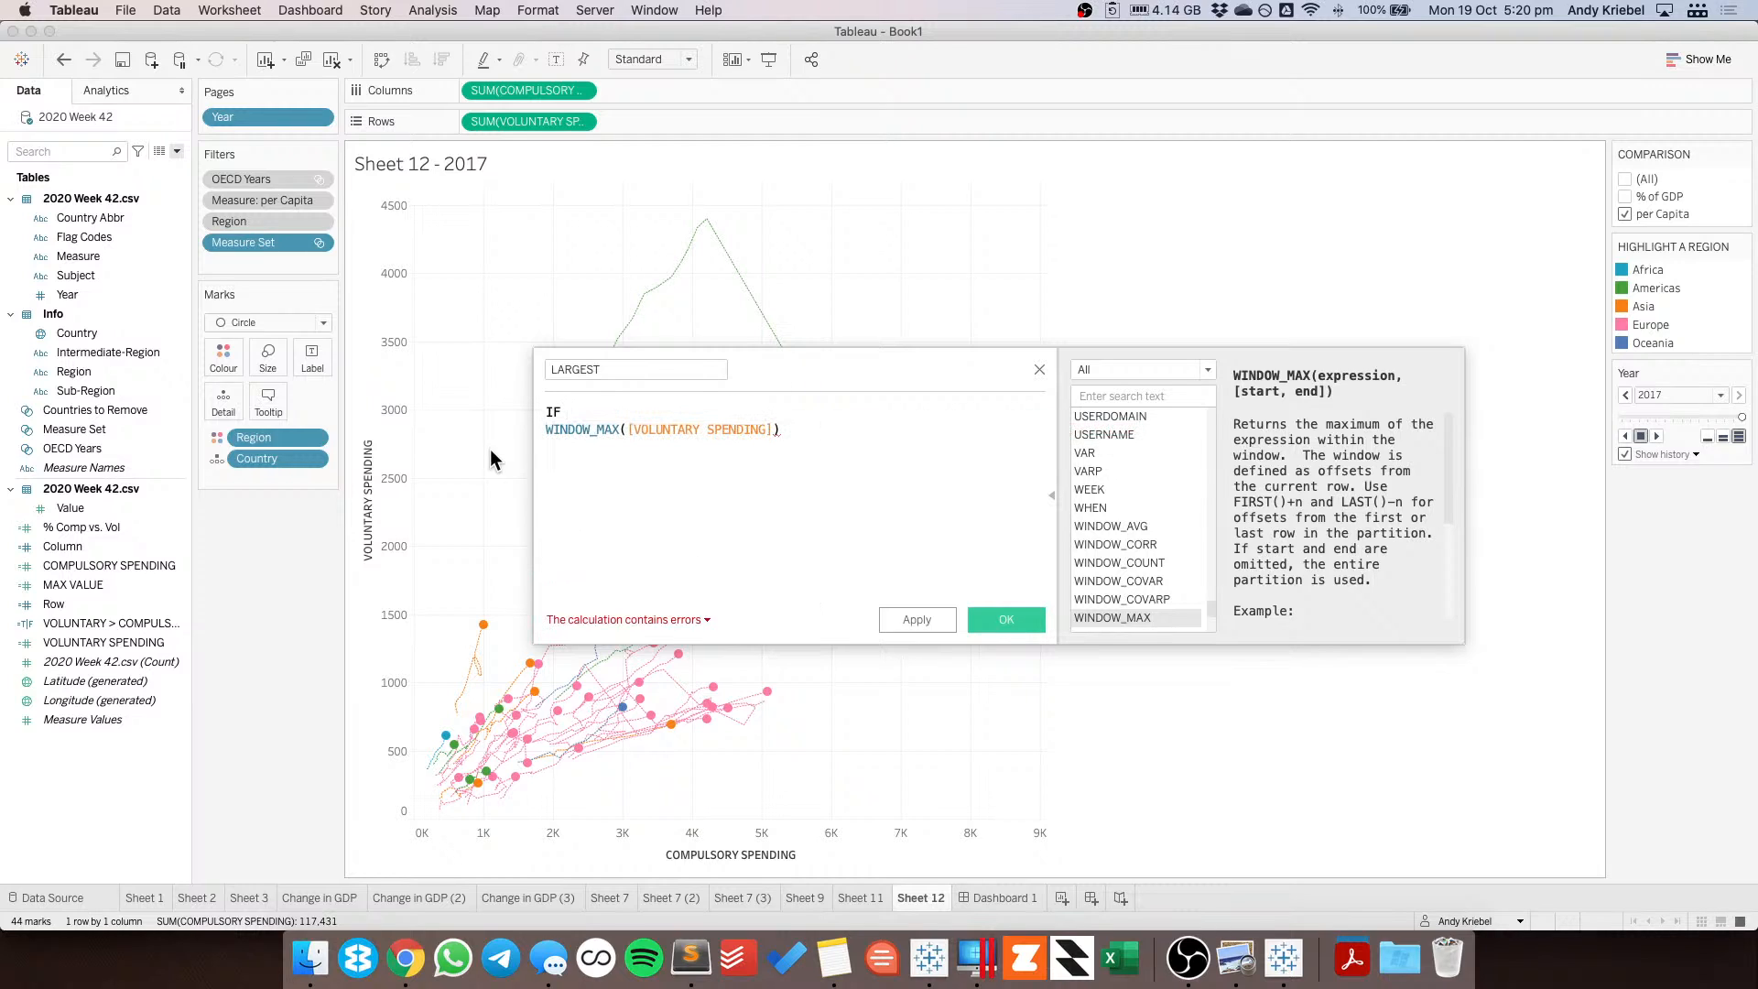
key("Delete")
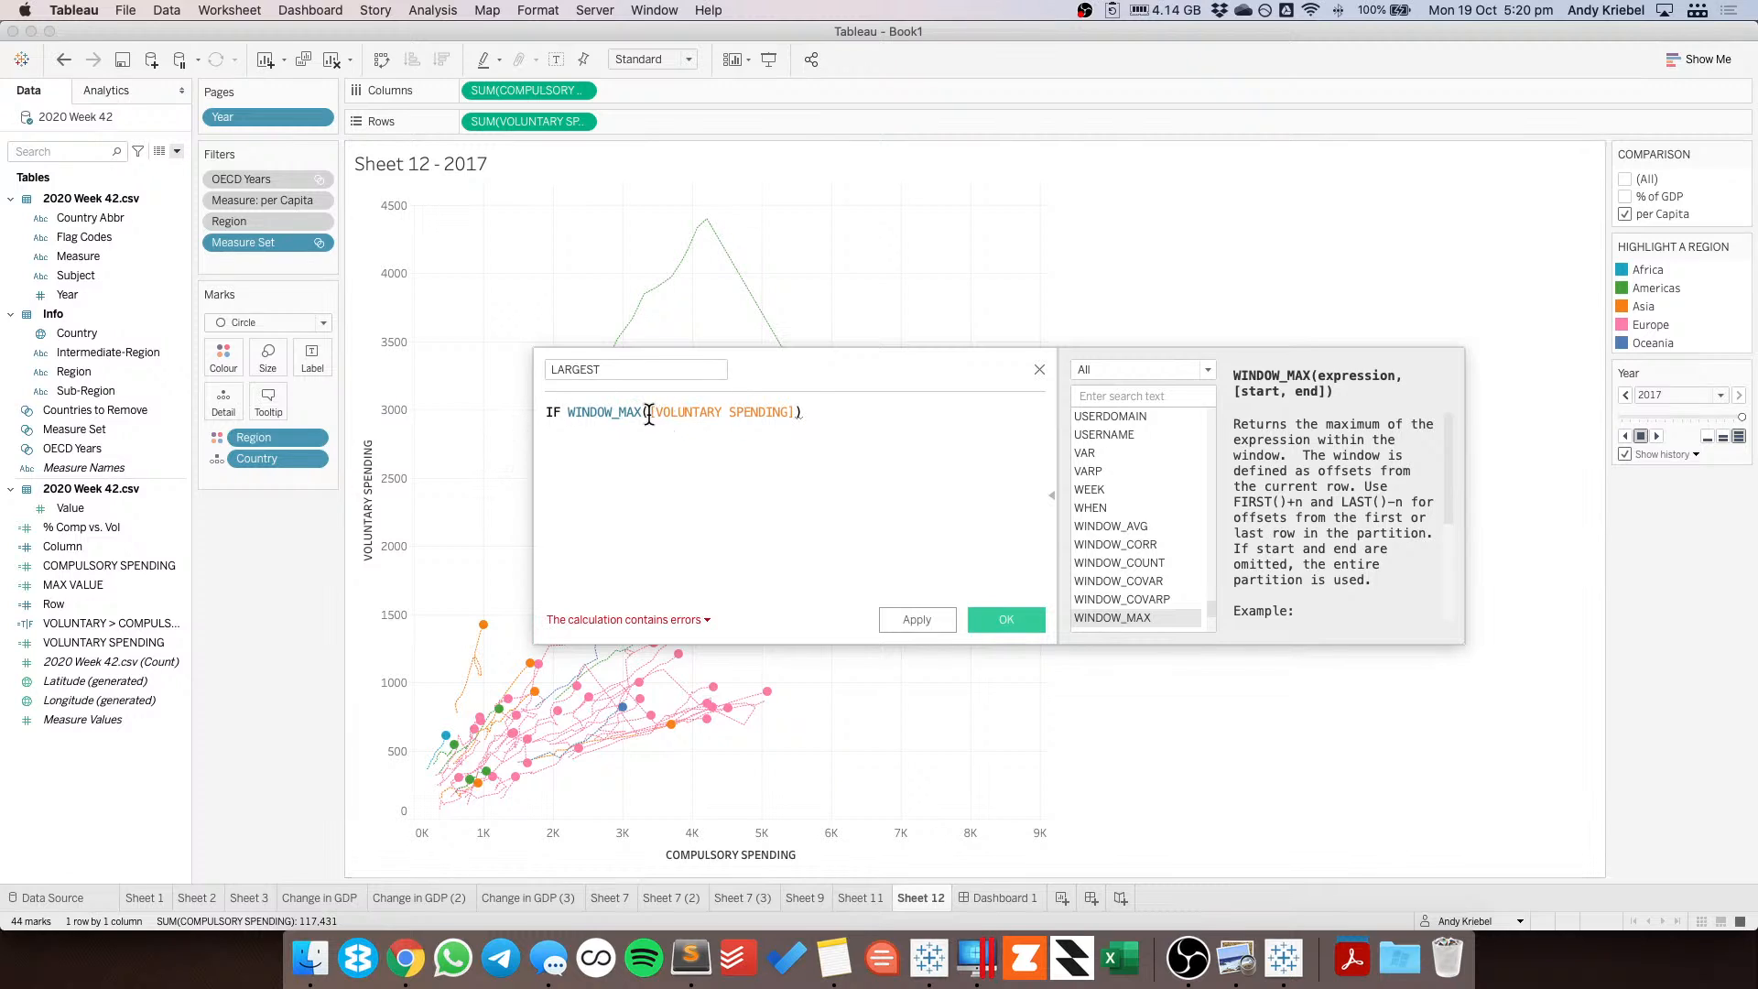
left_click(649, 413)
type("SUM(")
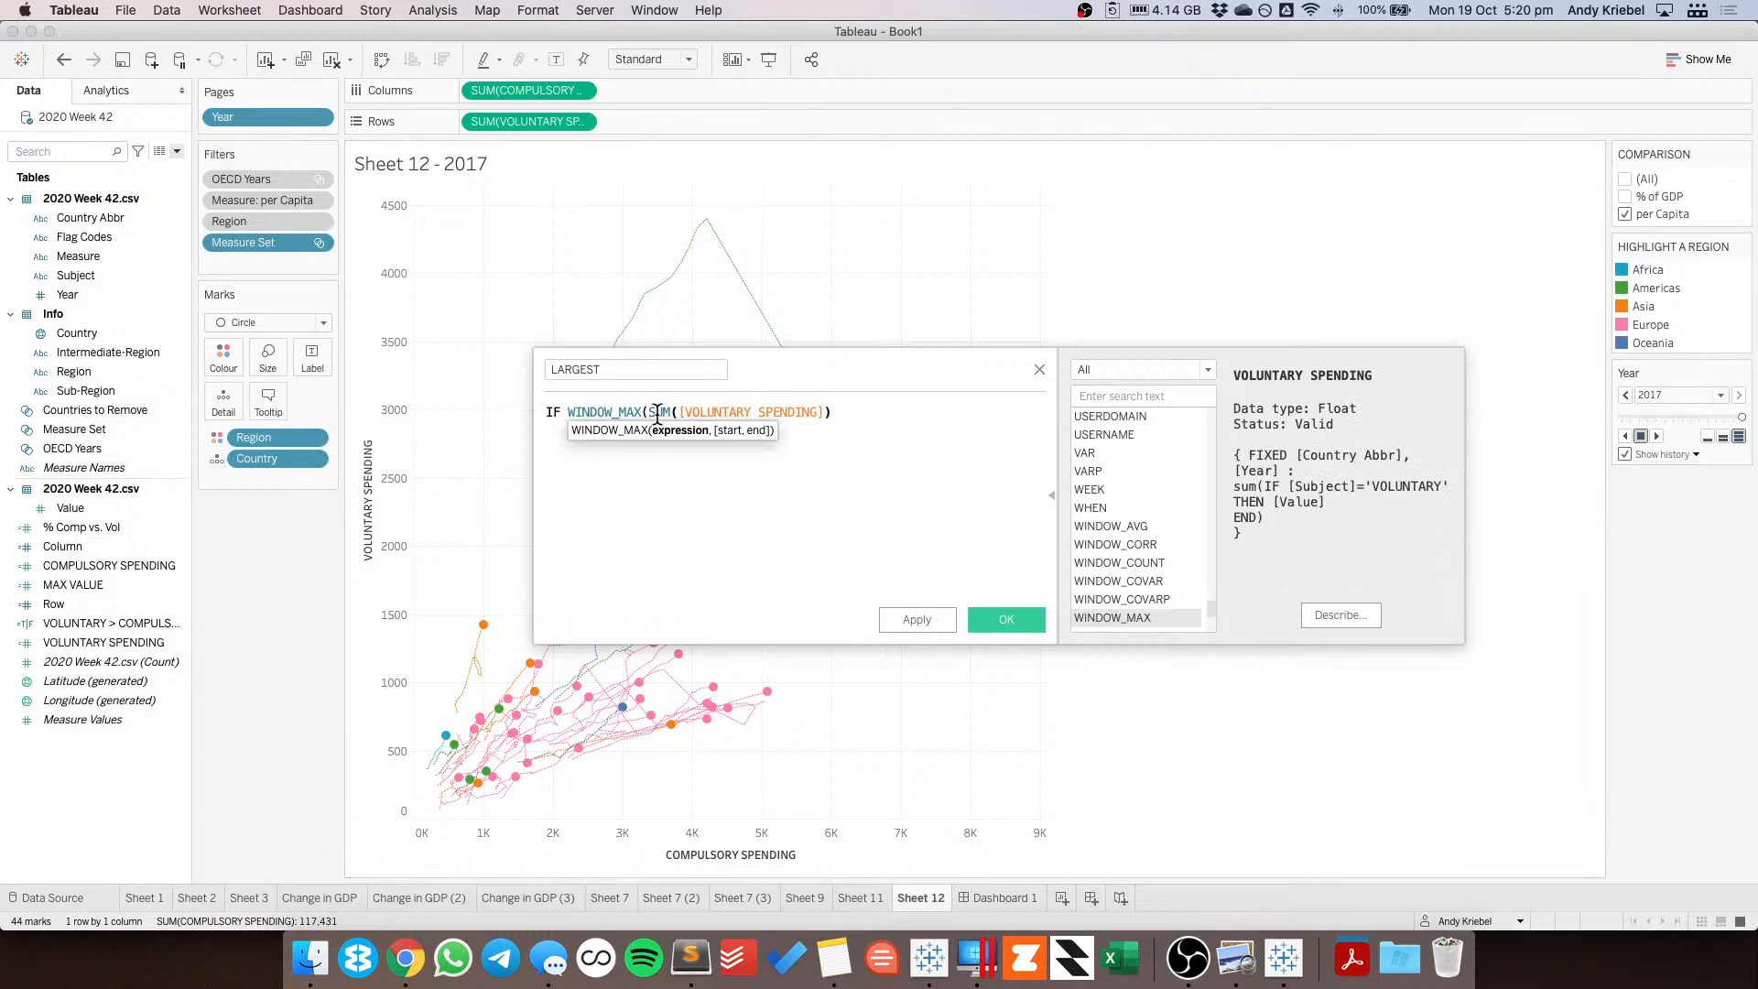
key("End")
type(") > ")
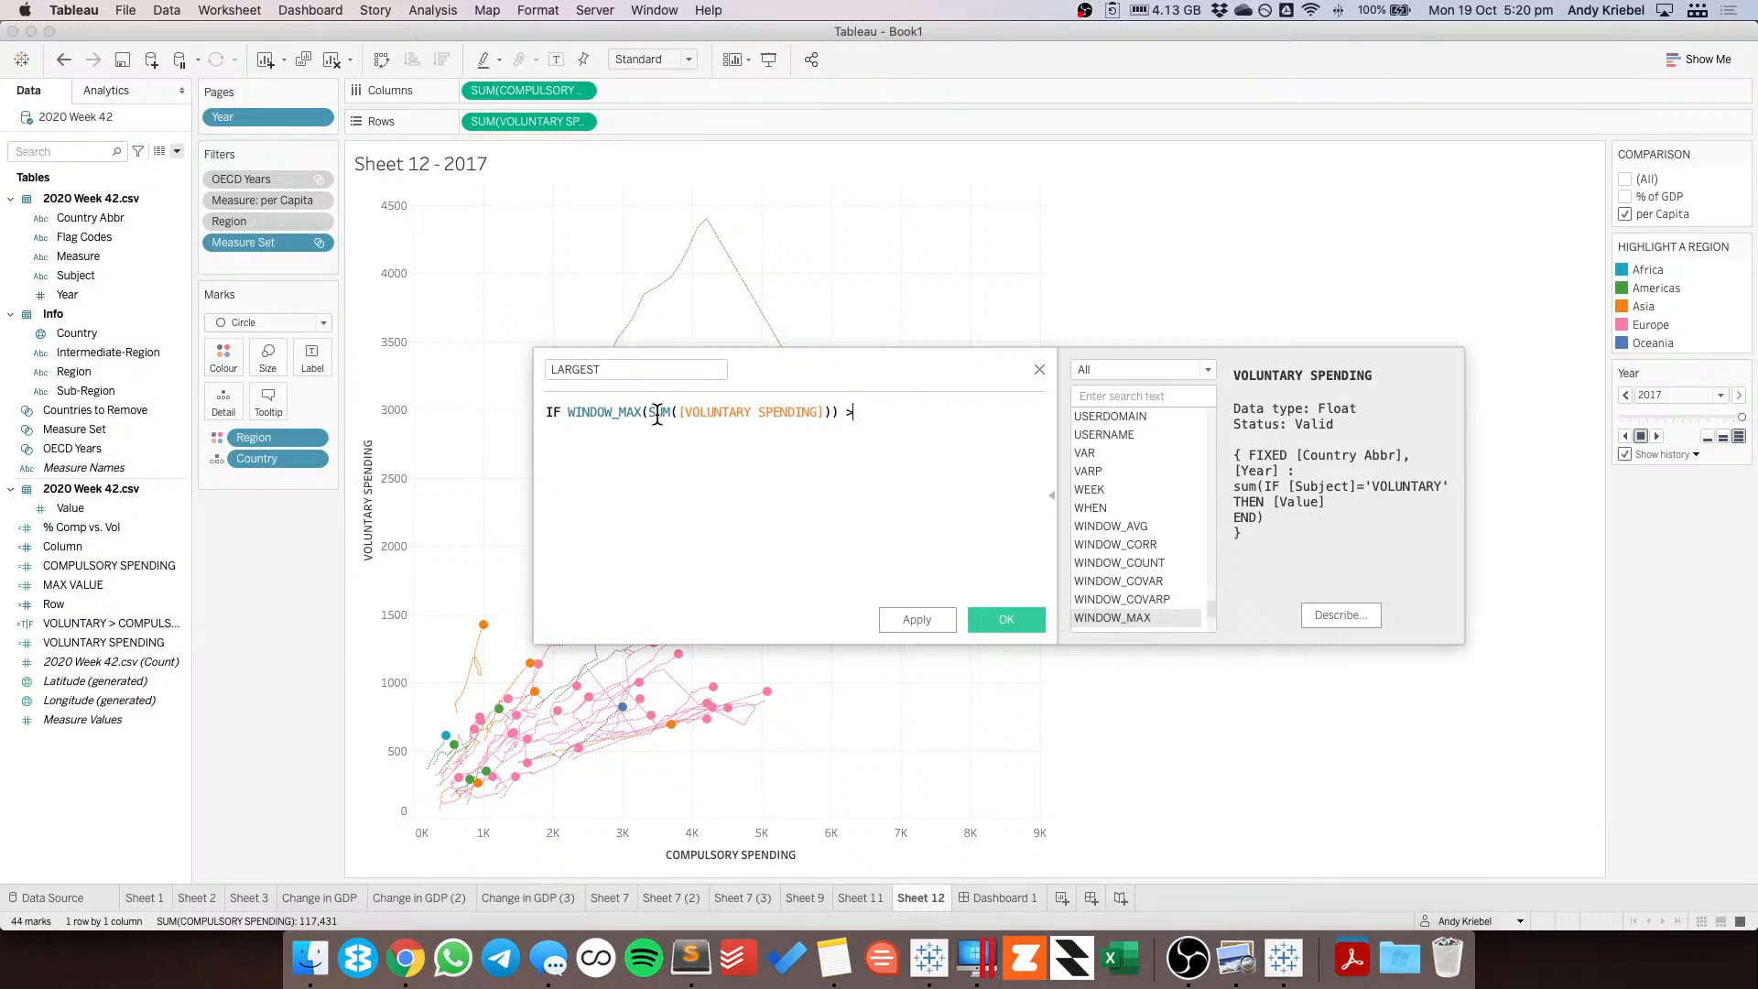
Complete the IF condition in LARGEST by comparing against WINDOW_MAX(SUM([COMPULSORY SPENDING])).
type("WIND")
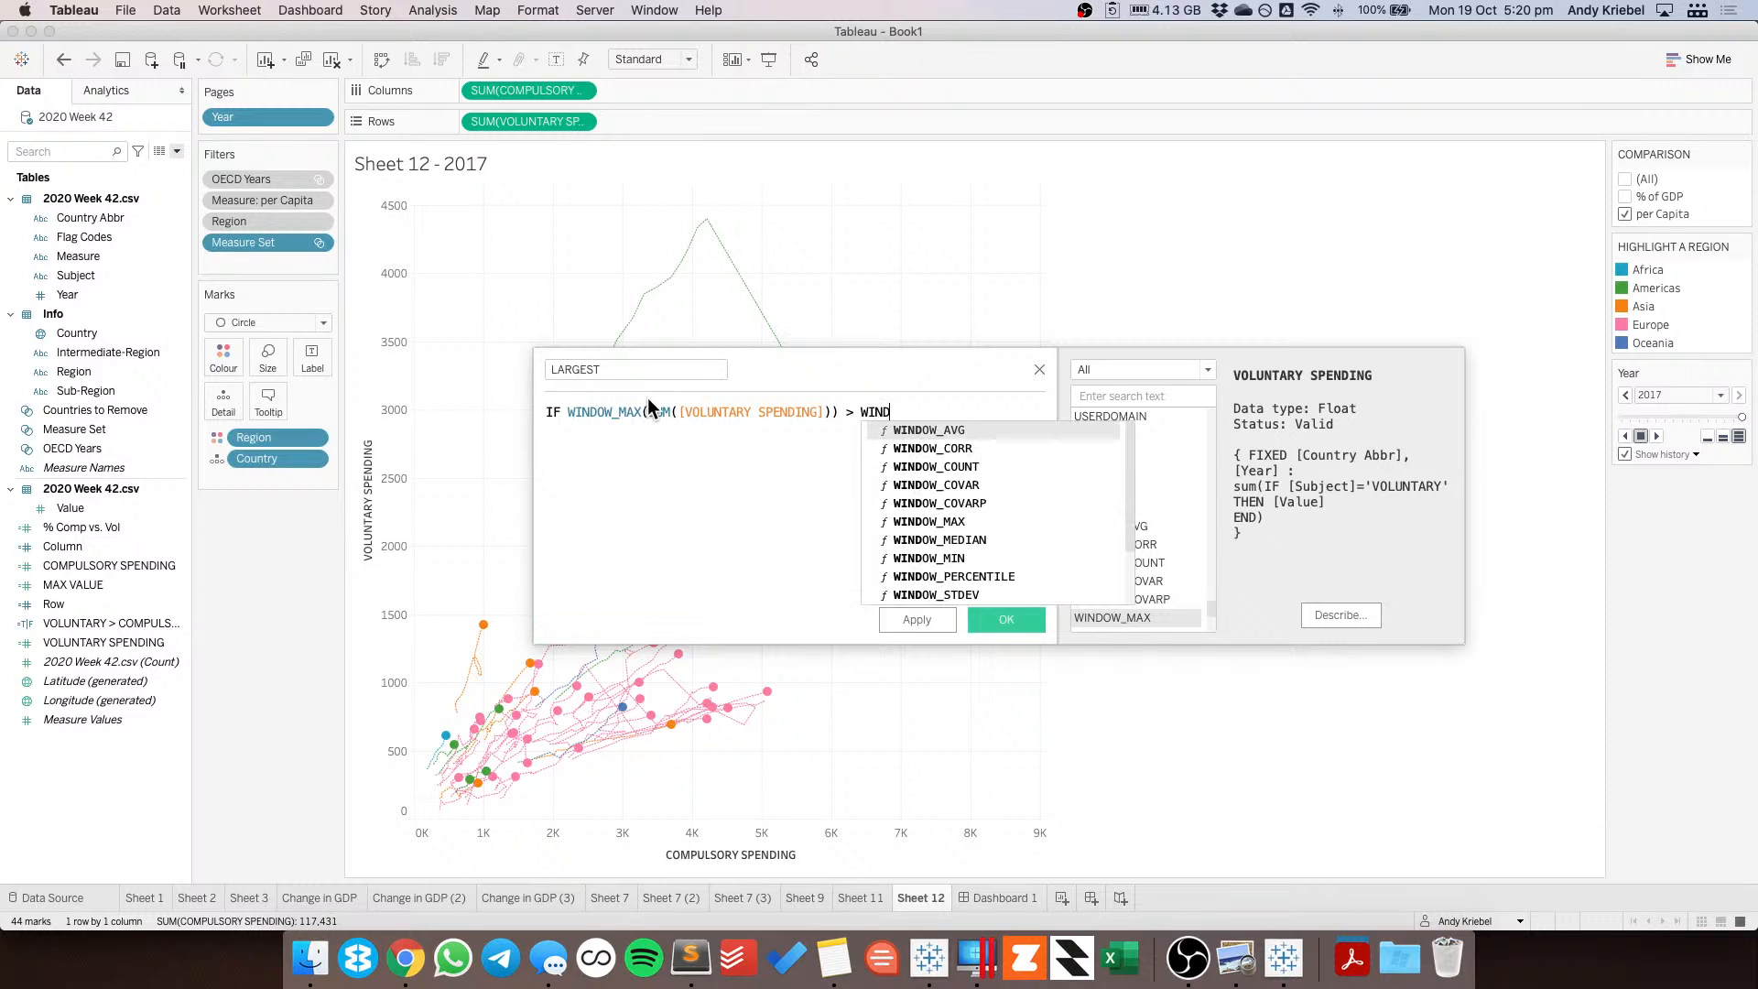
key("Down")
key("Down")
key("Down")
key("Down")
key("Down")
key("Return")
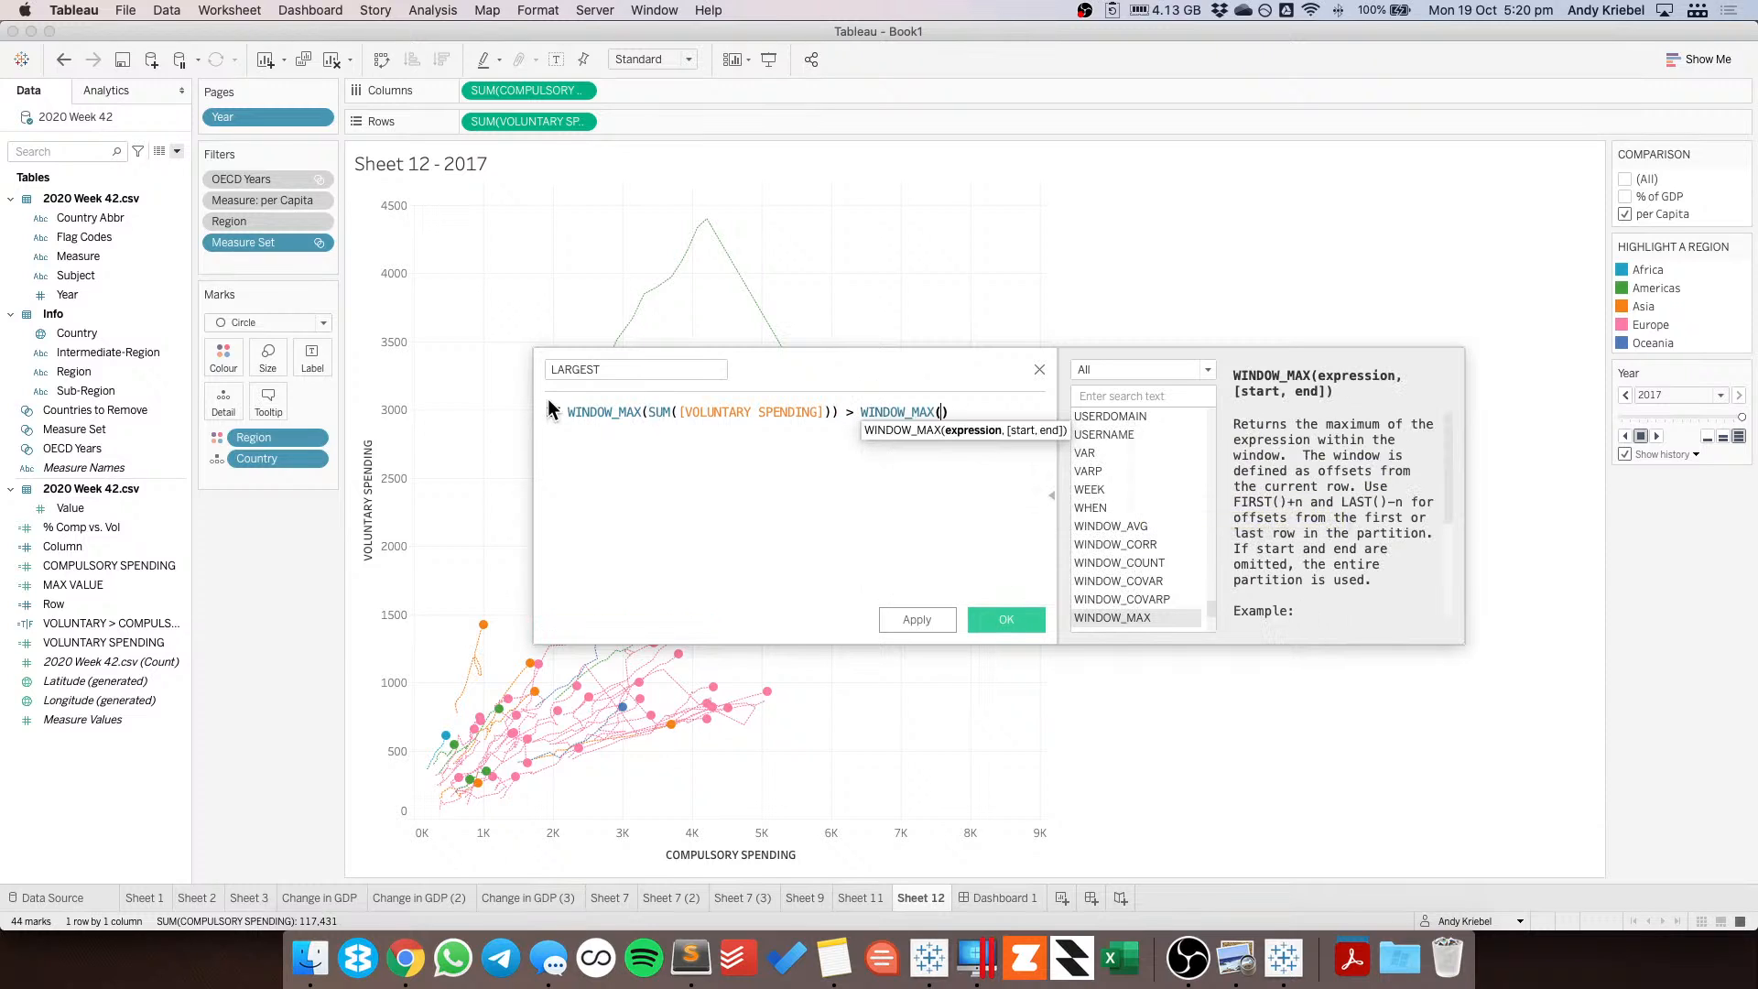
left_click_drag(522, 92, 941, 434)
key("Return")
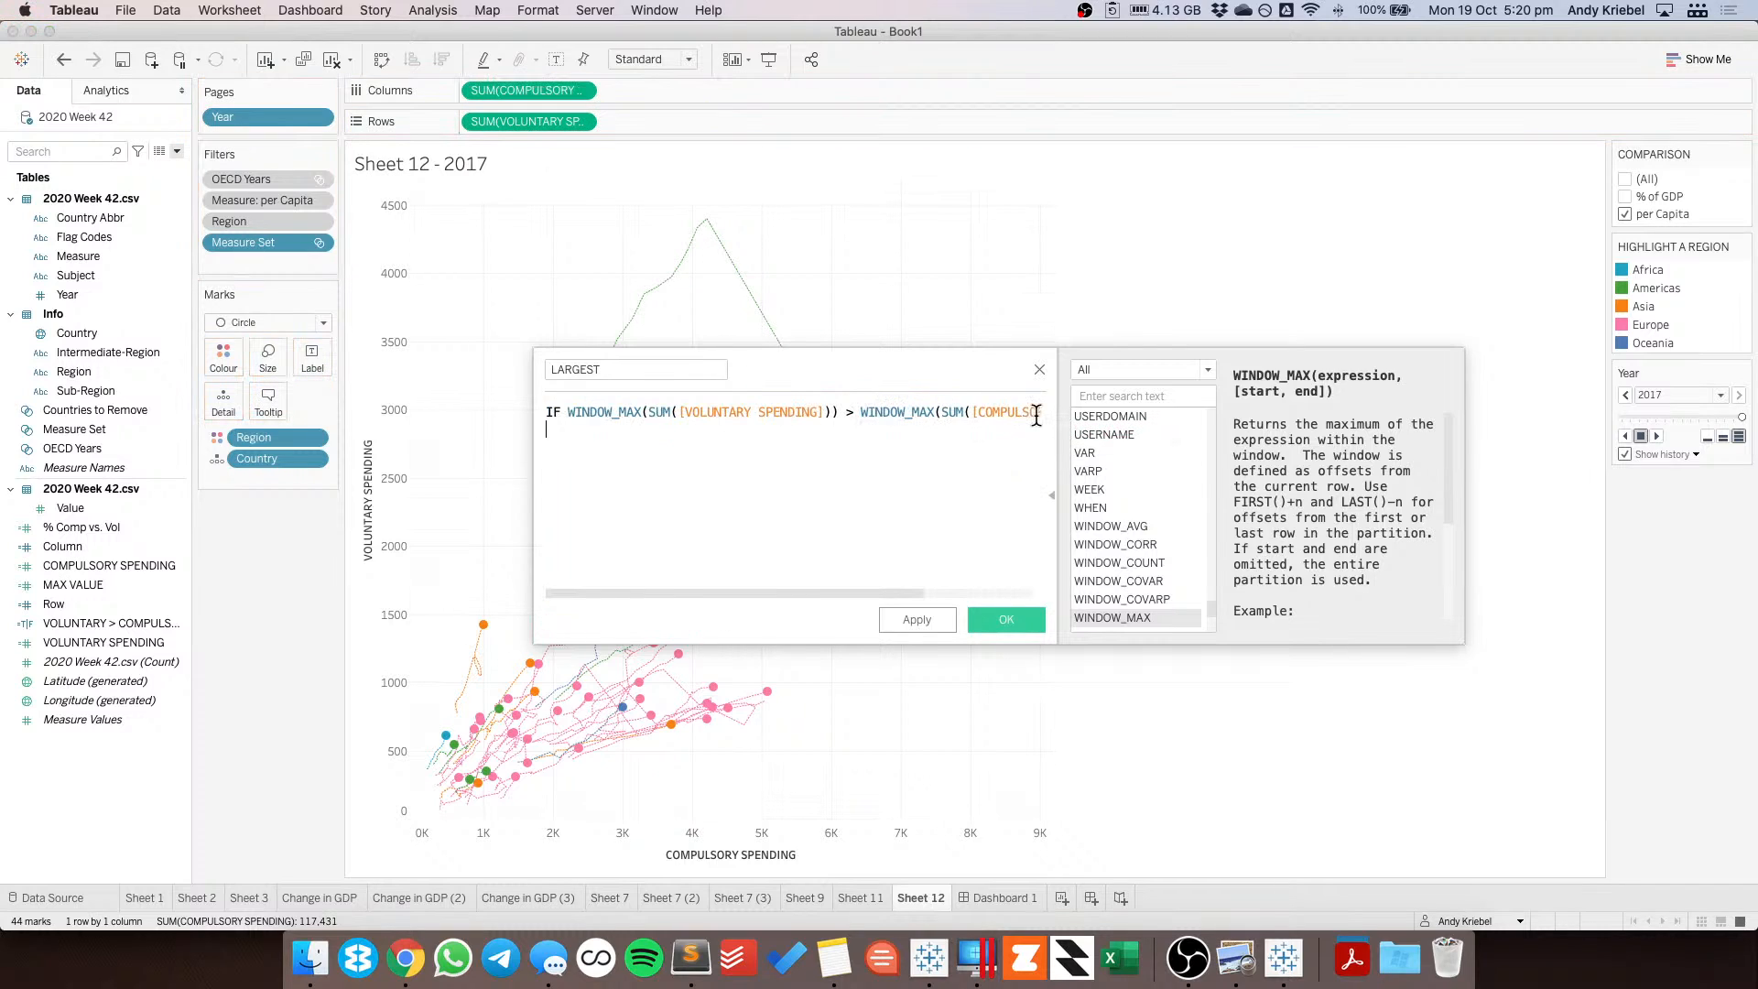
Add the branch THEN WINDOW_MAX(SUM([VOLUNTARY SPENDING])) on a new line of the LARGEST formula.
type("THEN WIN")
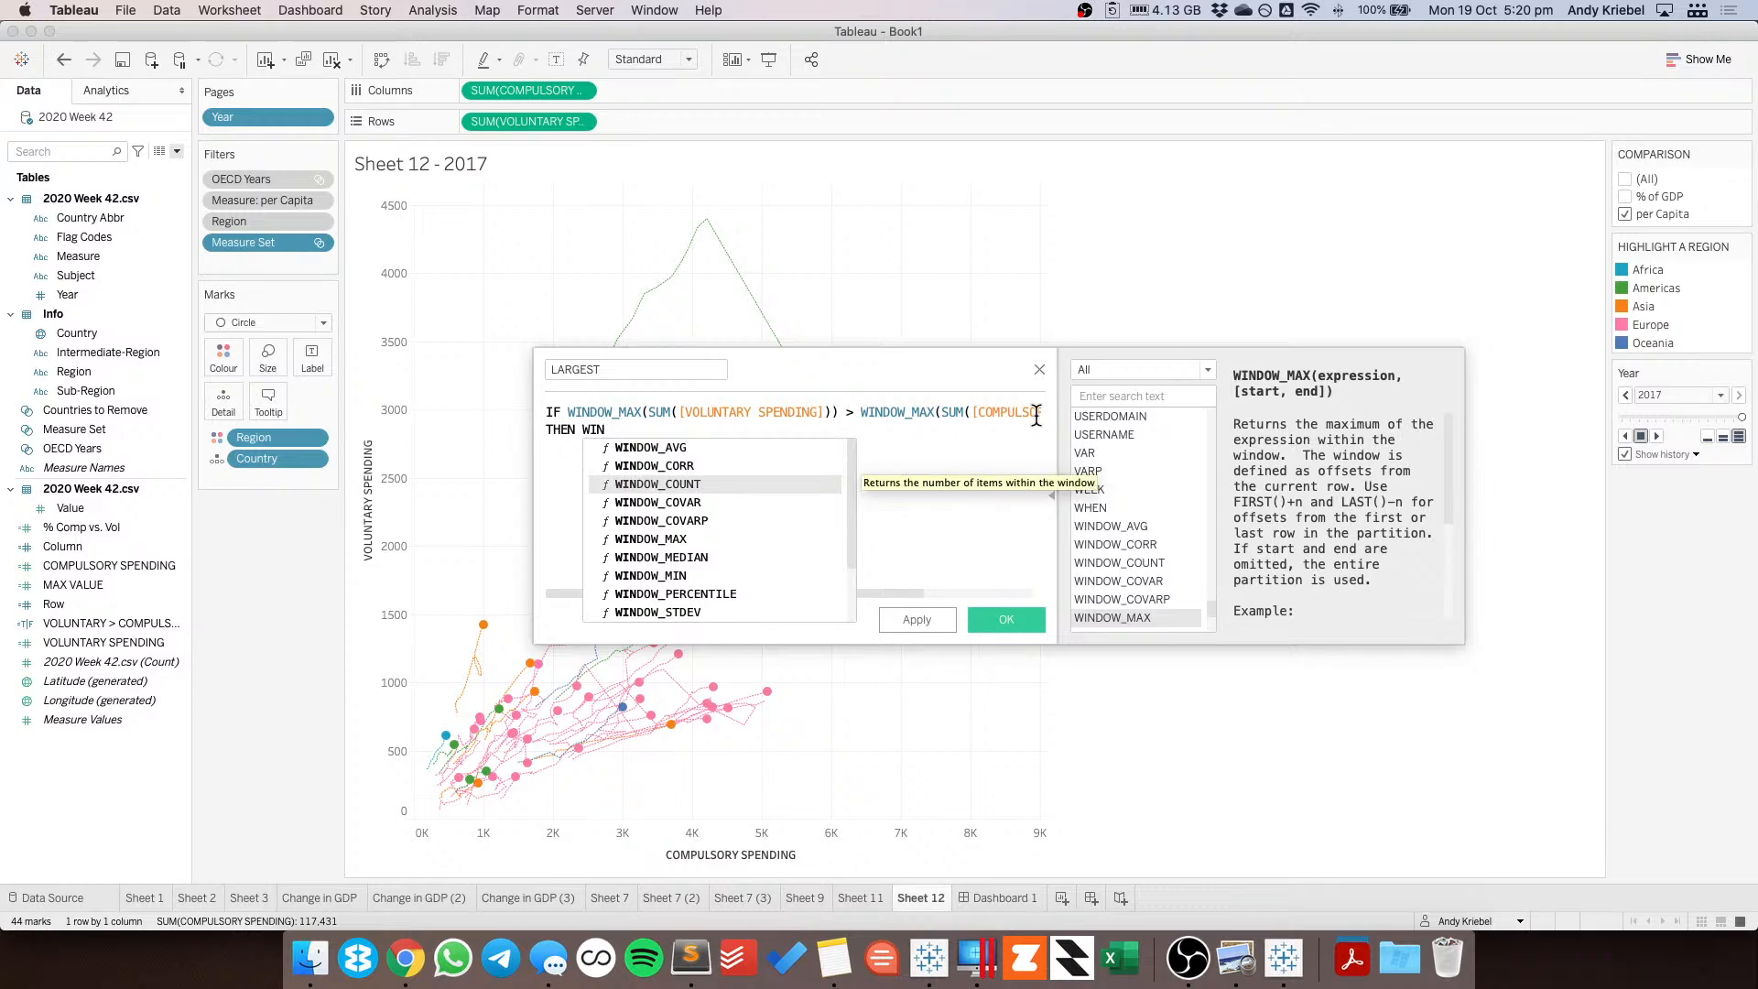
key("Return")
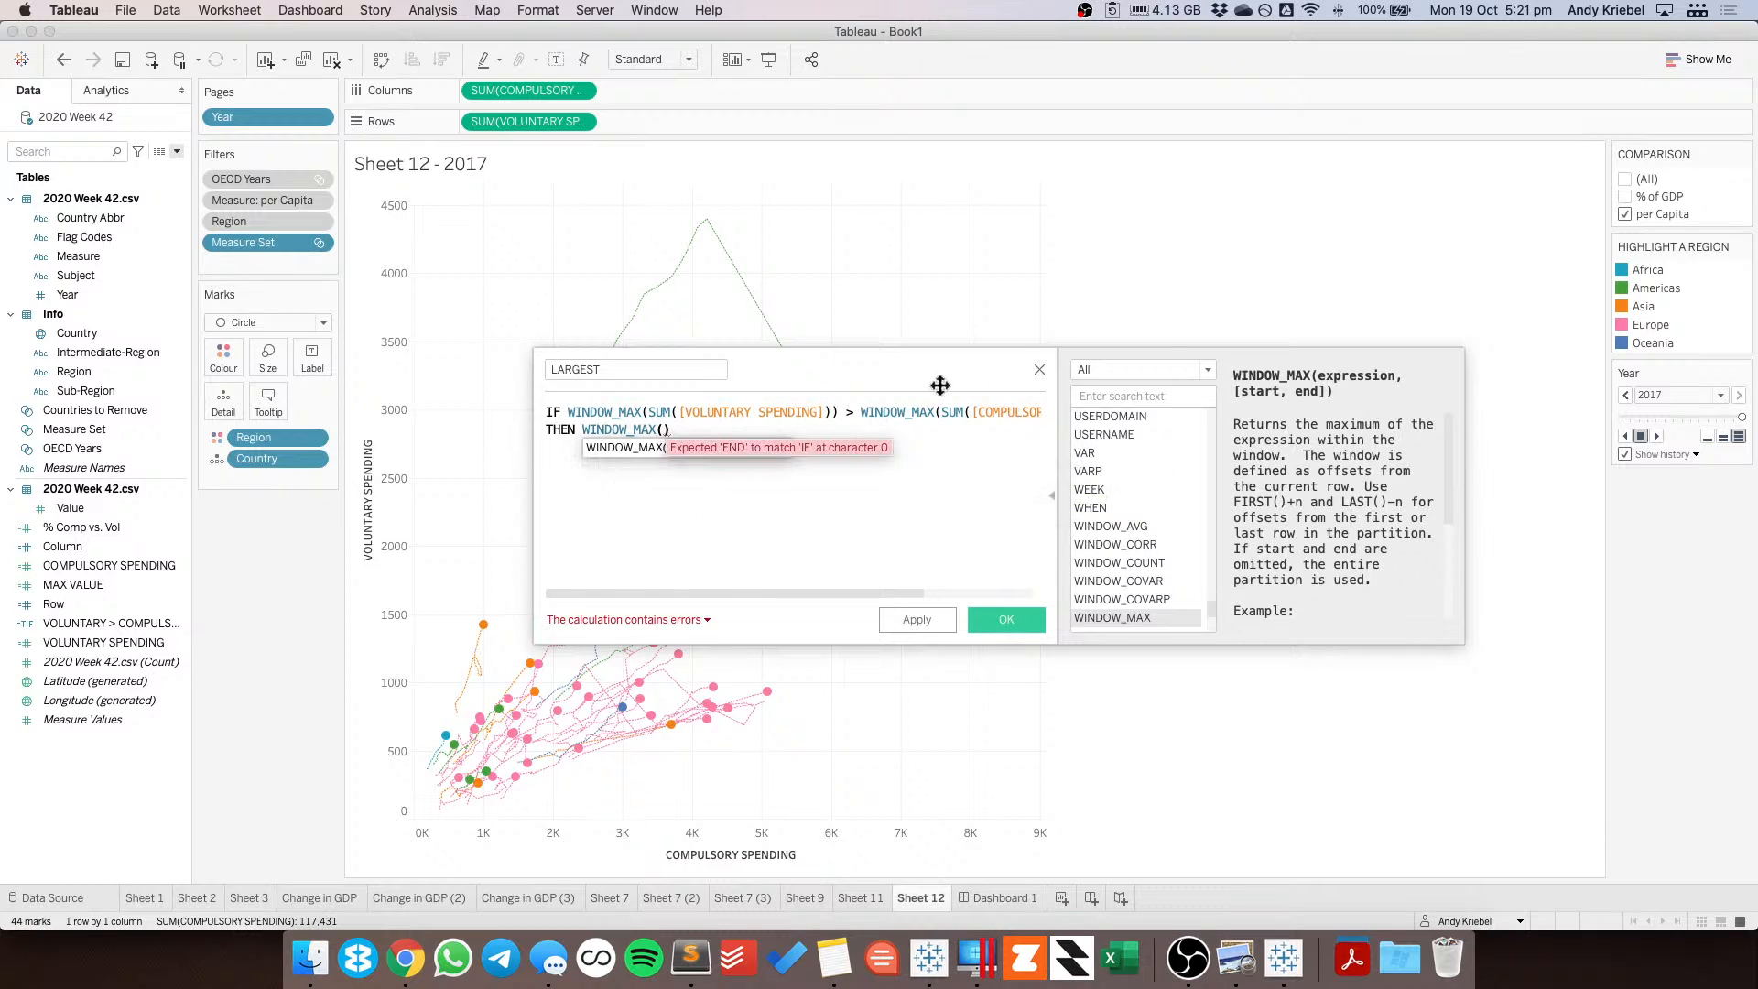
left_click_drag(519, 121, 679, 481)
left_click(918, 429)
key("Return")
Finish the LARGEST formula with ELSE WINDOW_MAX(SUM([COMPULSORY SPENDING])) and END, and save the calculated field.
type("ELSE")
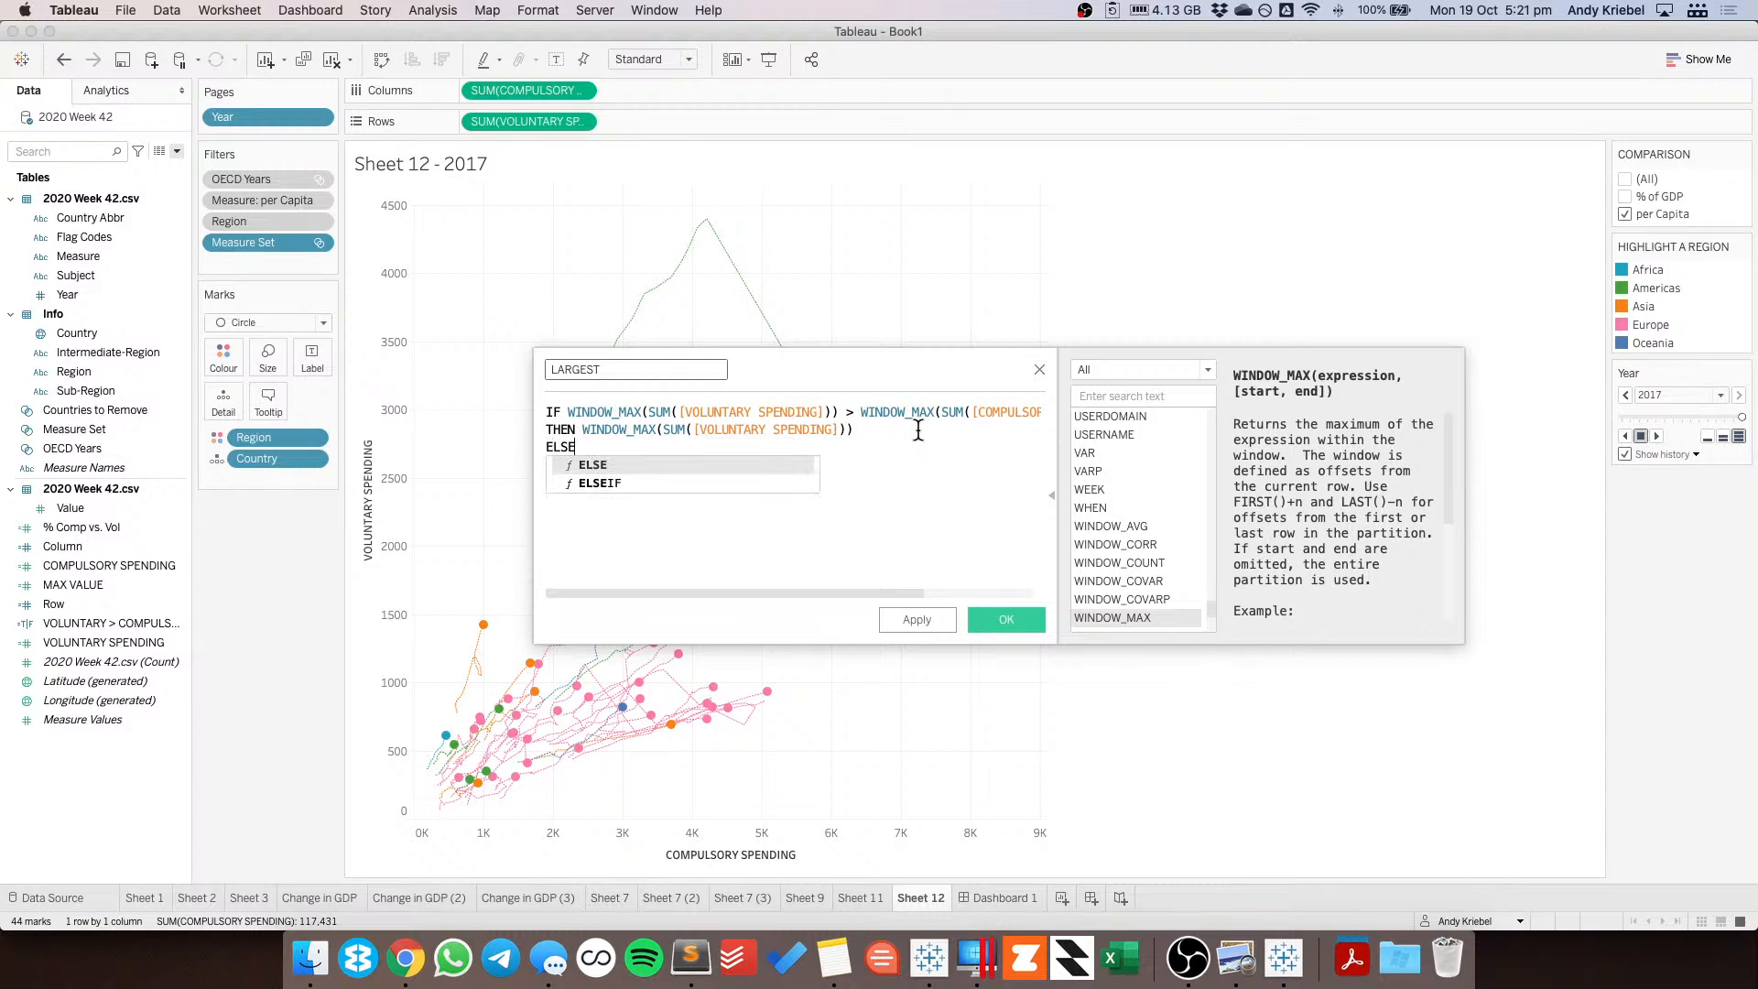
type(" WINDOW")
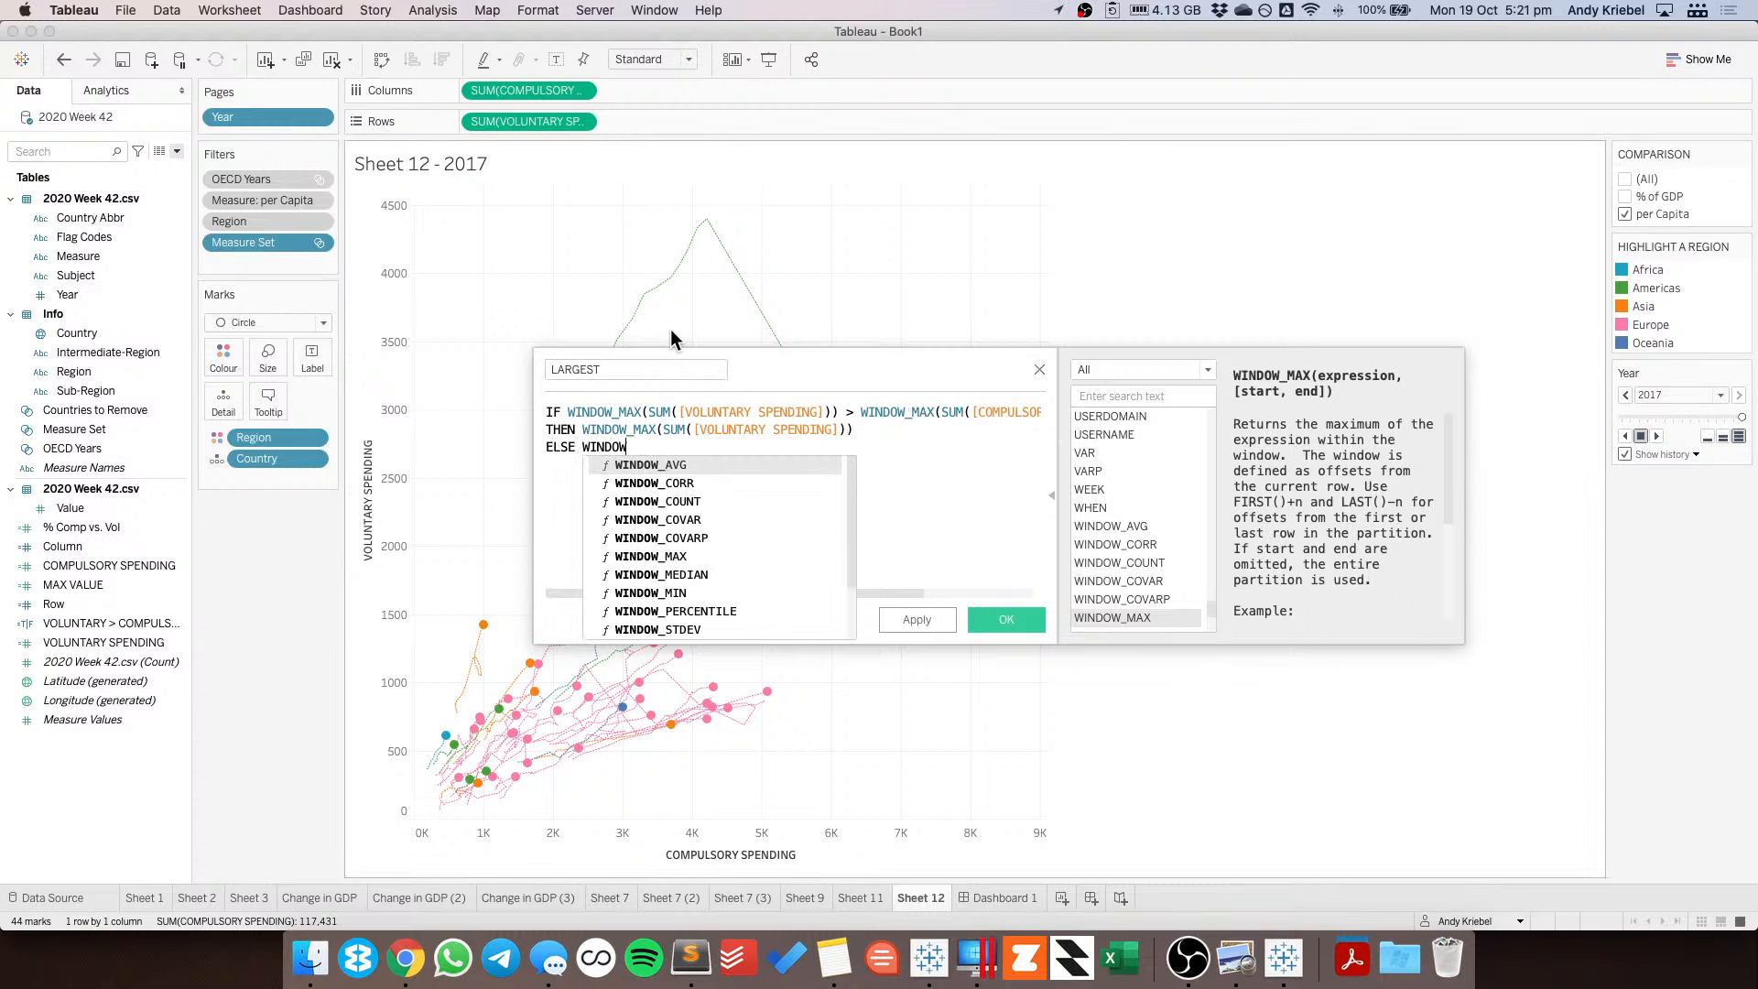
key("Down")
key("Down")
key("Down")
key("Down")
key("Down")
key("Return")
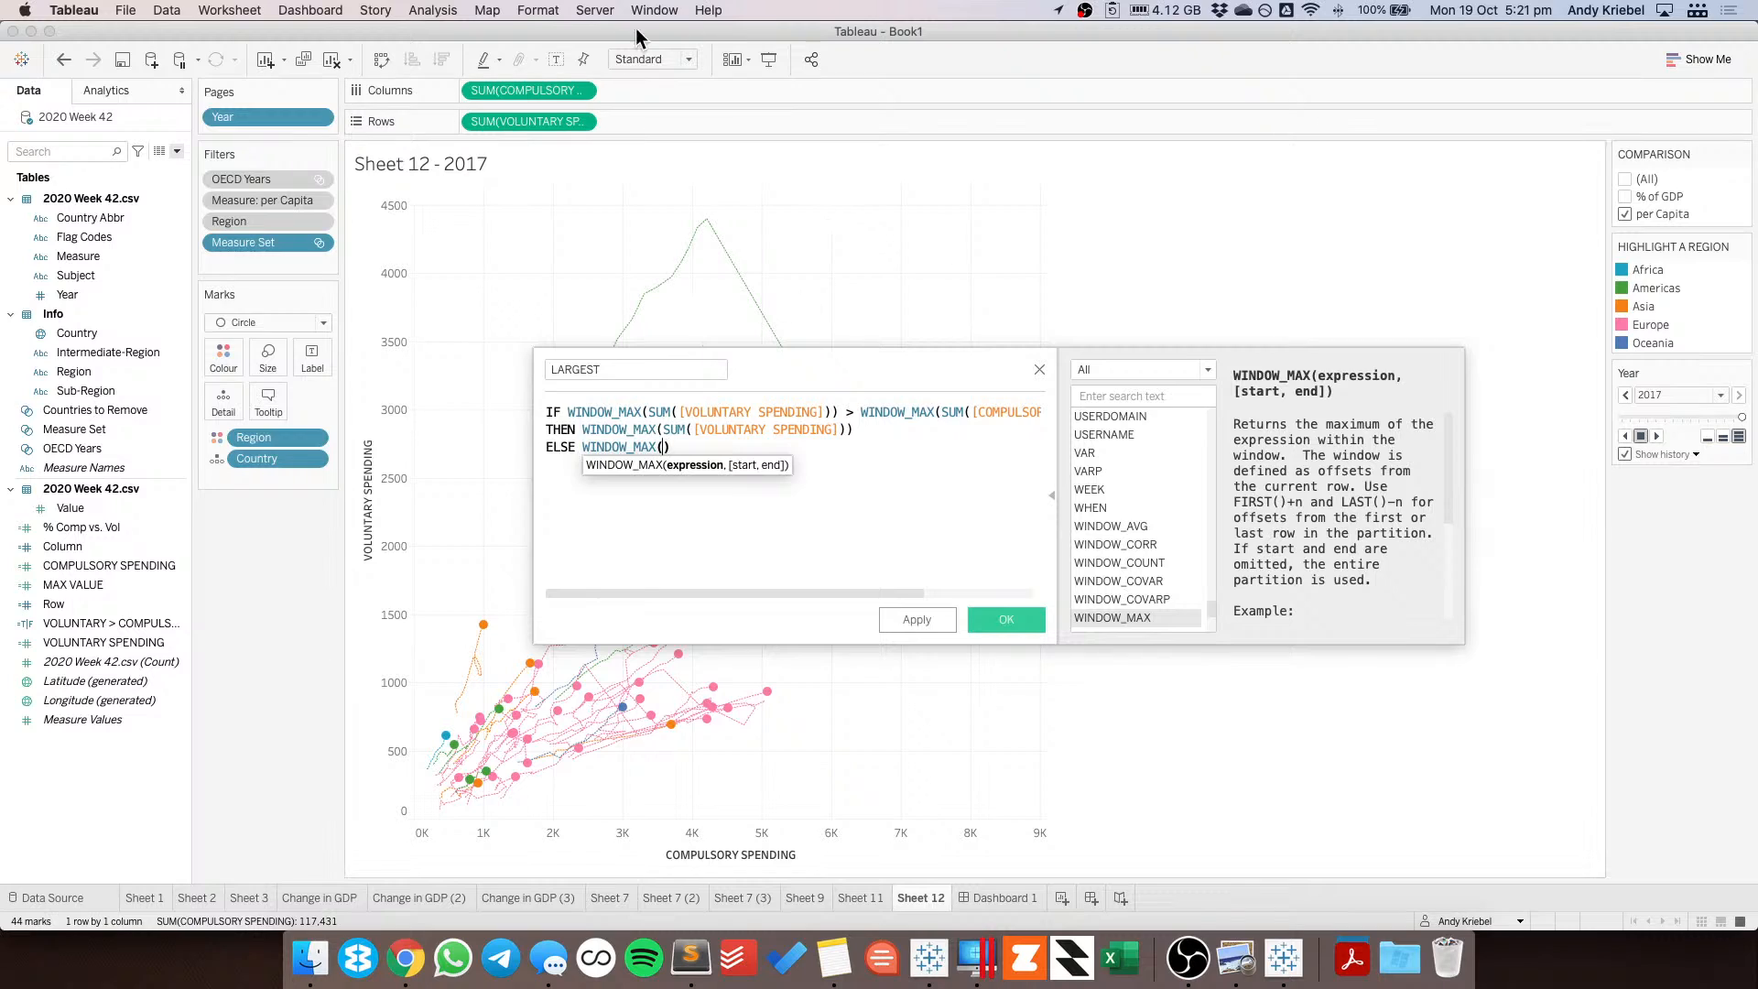
left_click_drag(537, 91, 677, 467)
key("Return")
type("END")
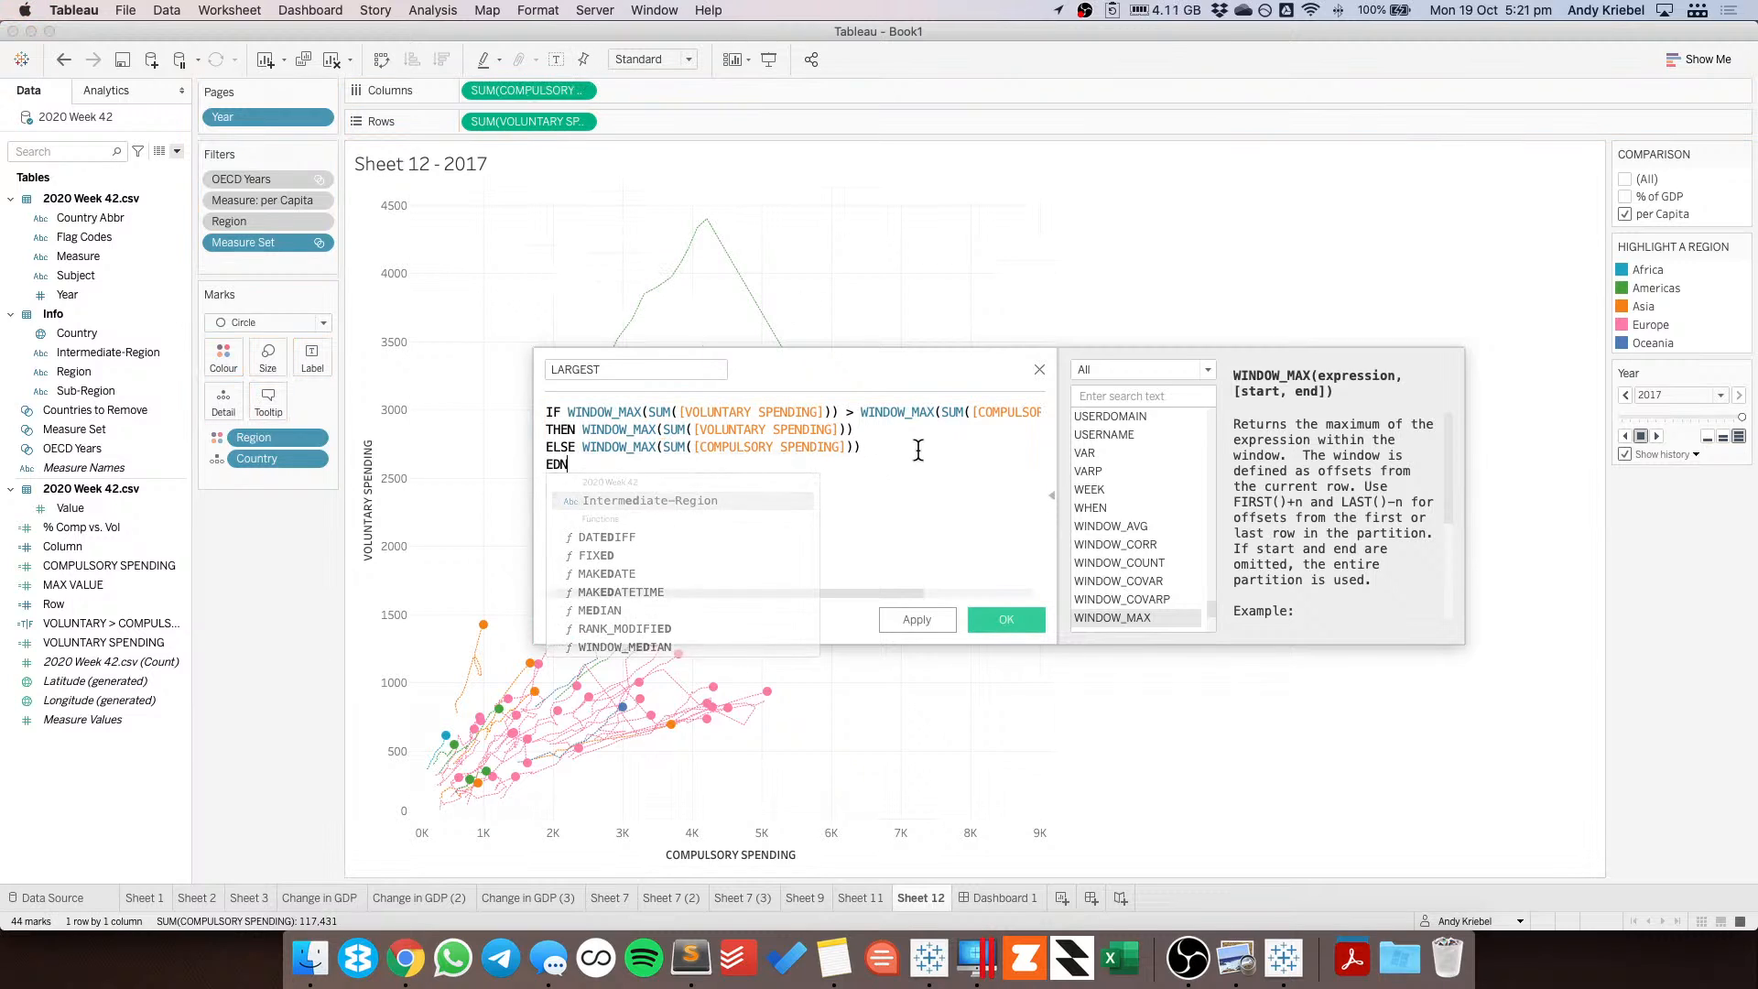
left_click(918, 449)
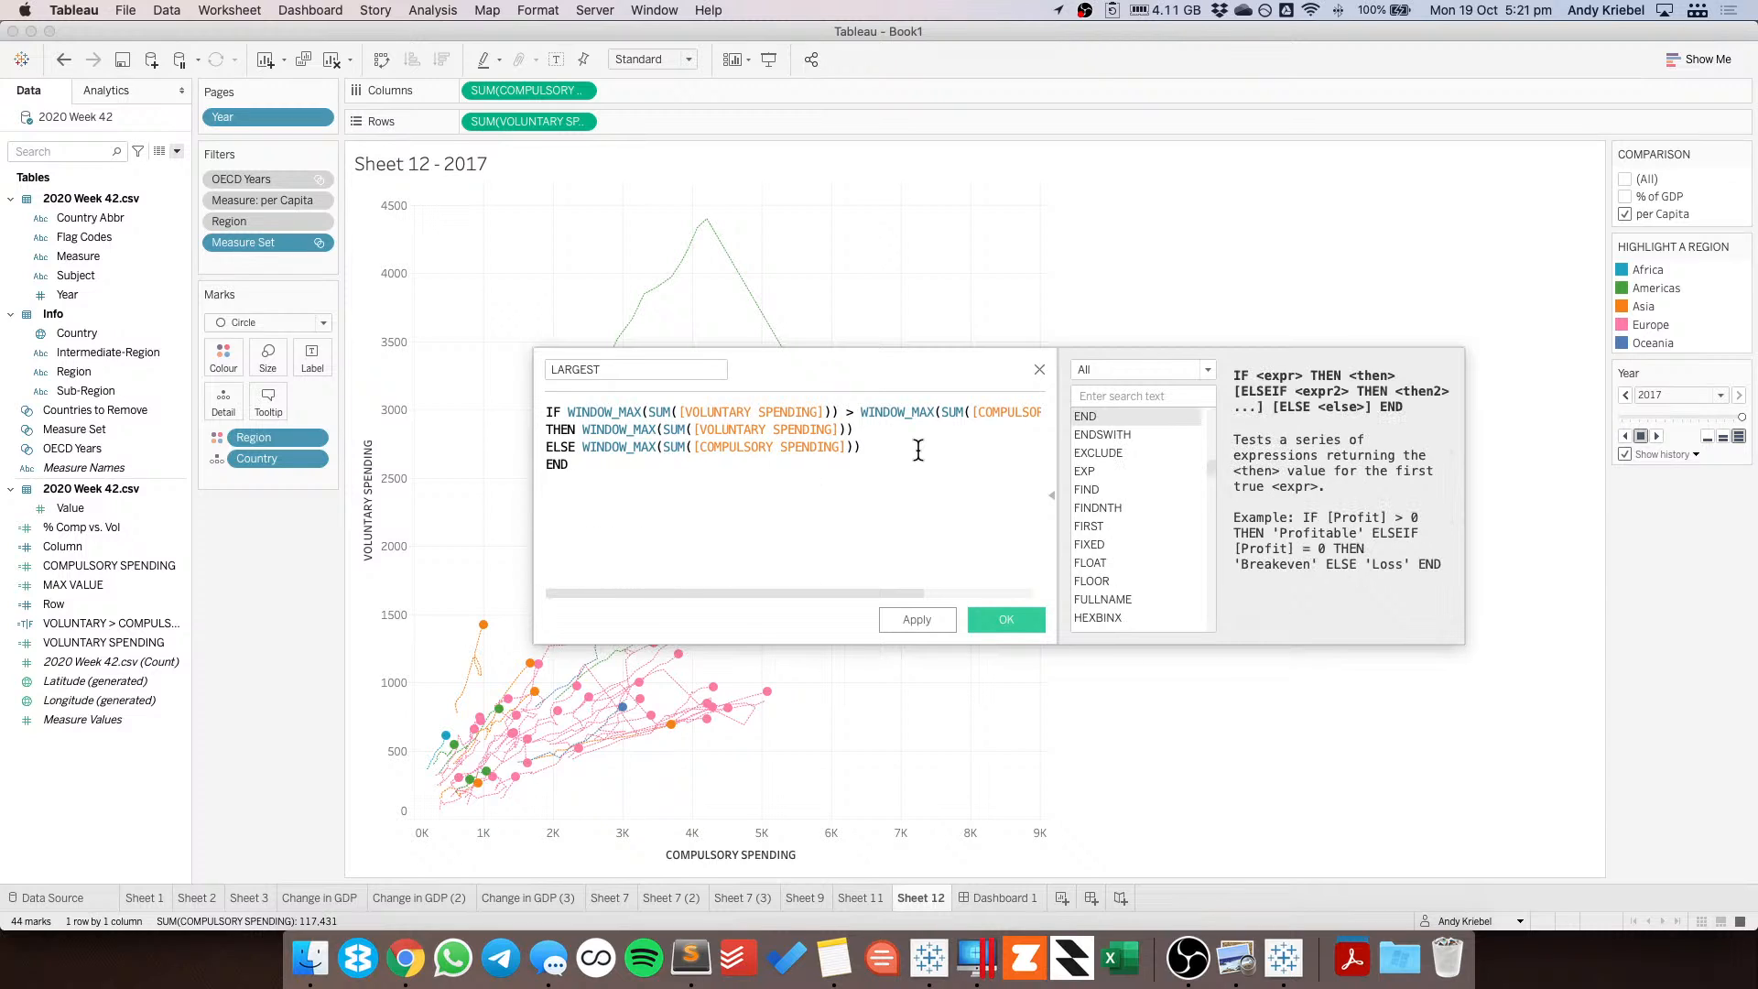
left_click(1006, 619)
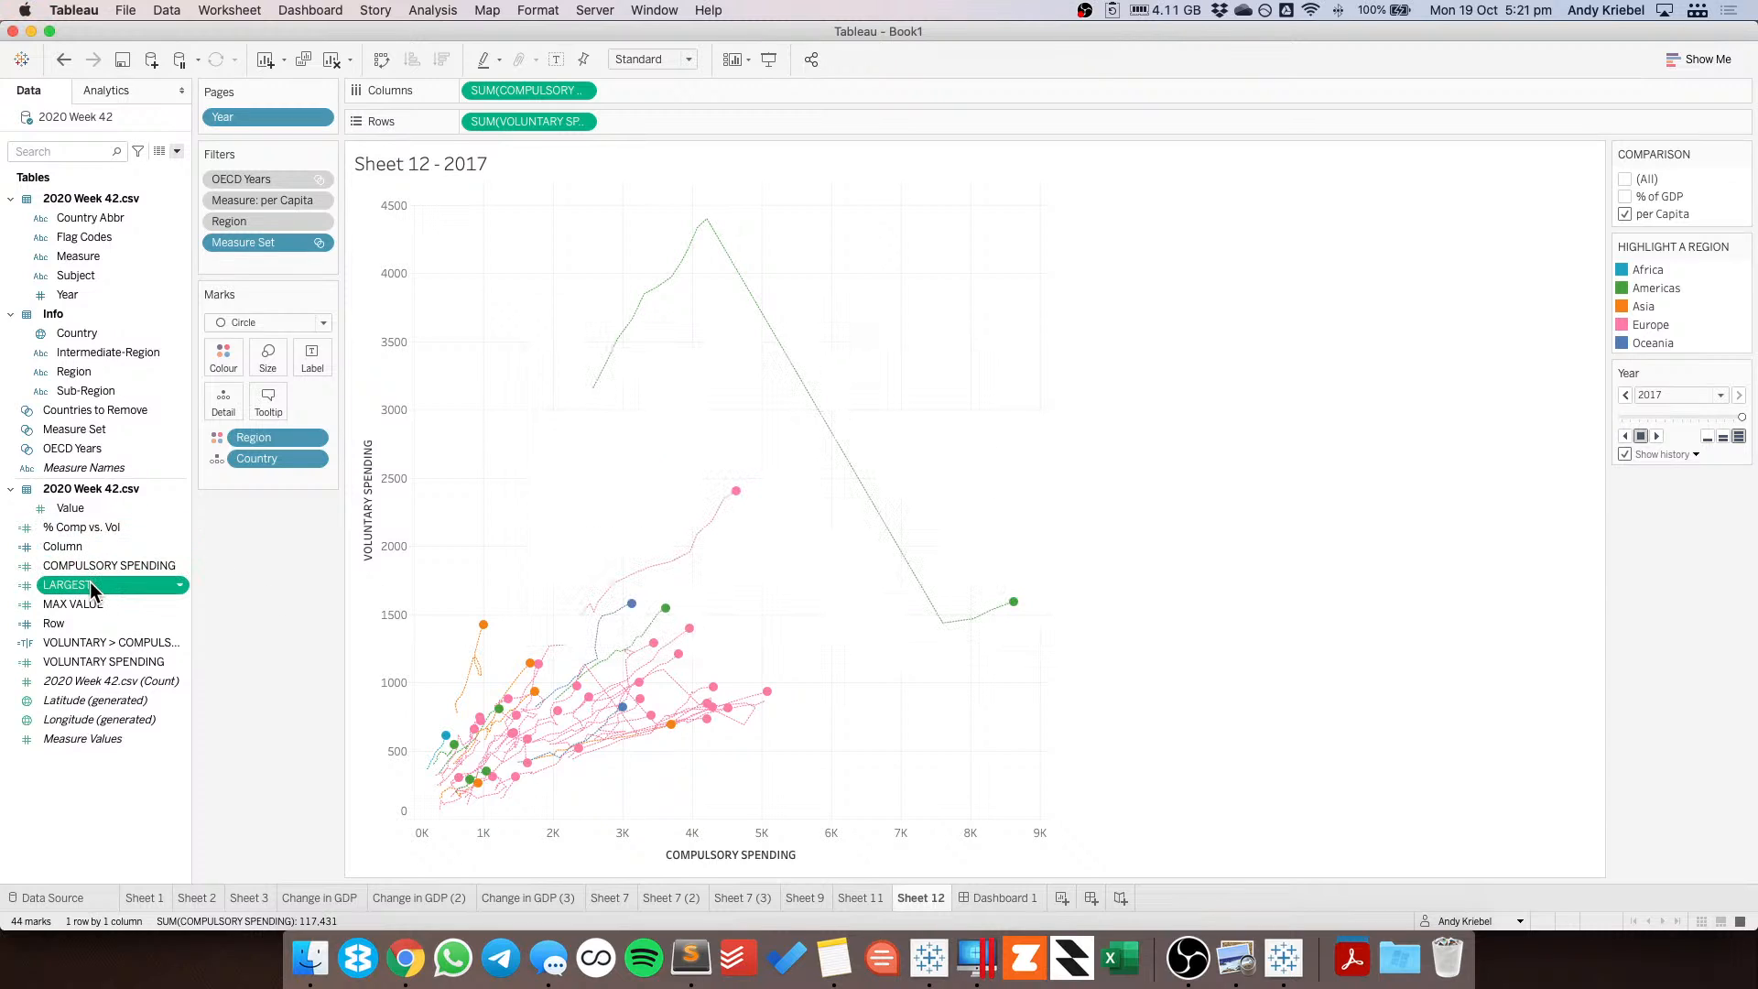
Add LARGEST to the marks' Detail and compute its table calculation using the specific dimensions Country and Region, without Year.
left_click_drag(90, 581, 223, 397)
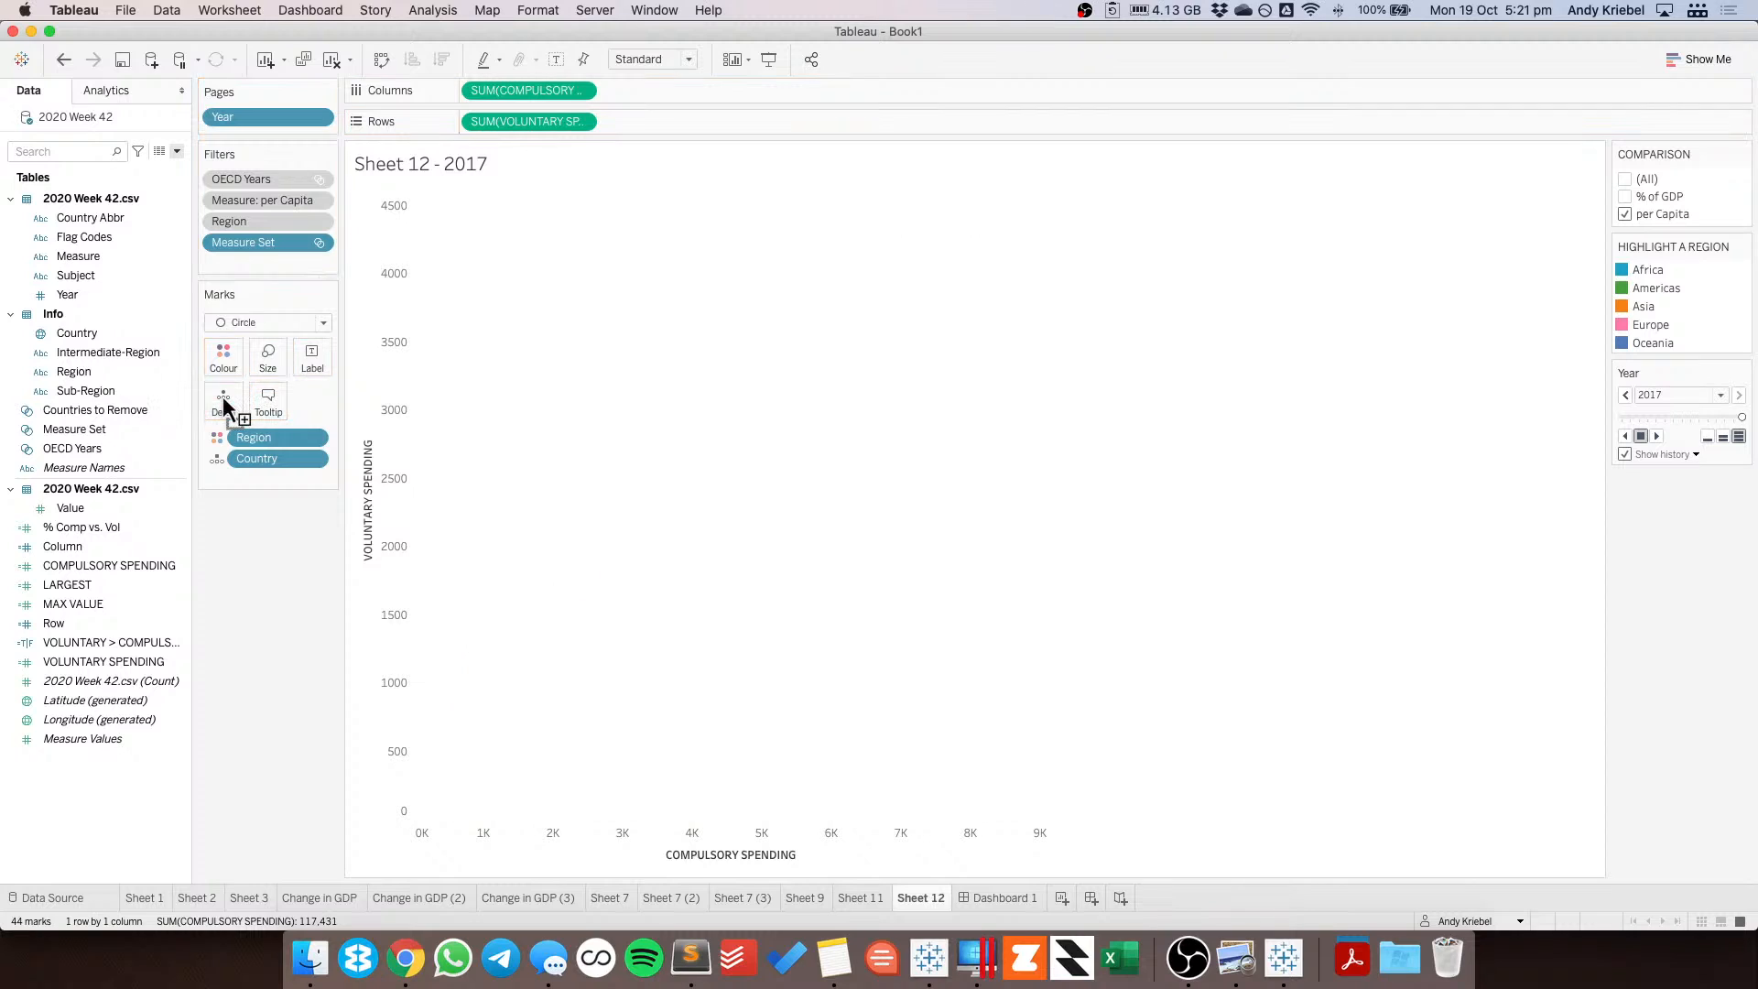
left_click(312, 480)
left_click(326, 697)
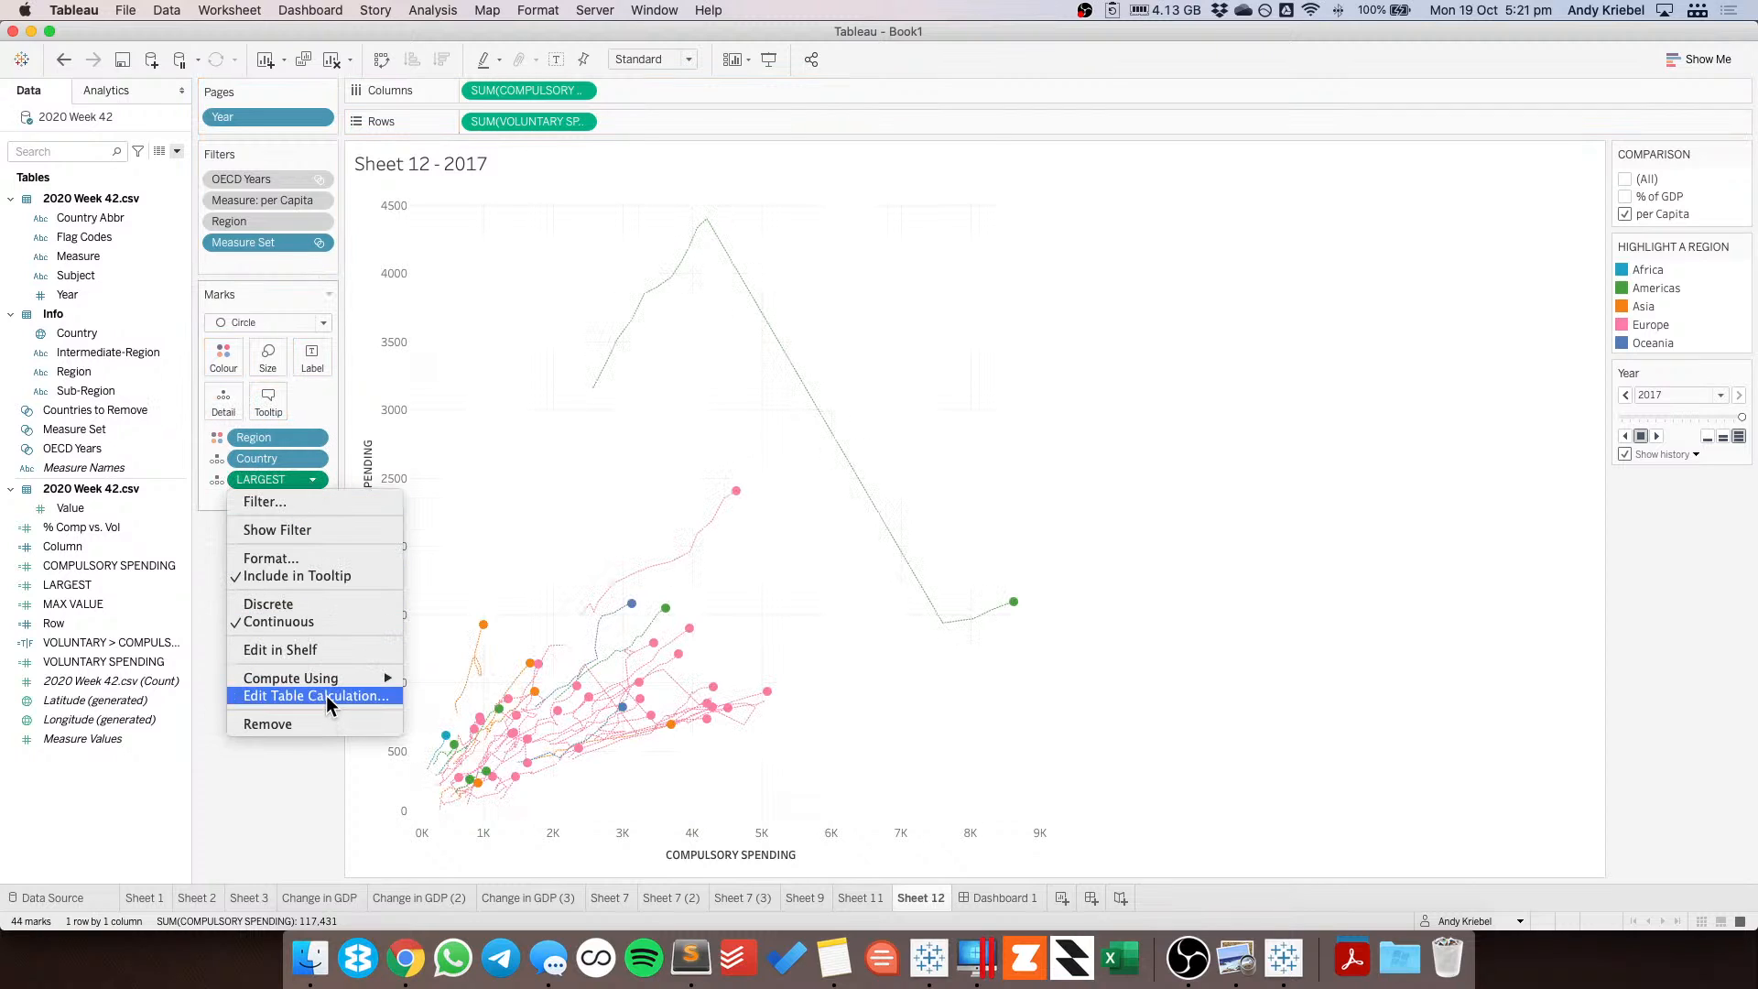
left_click(743, 333)
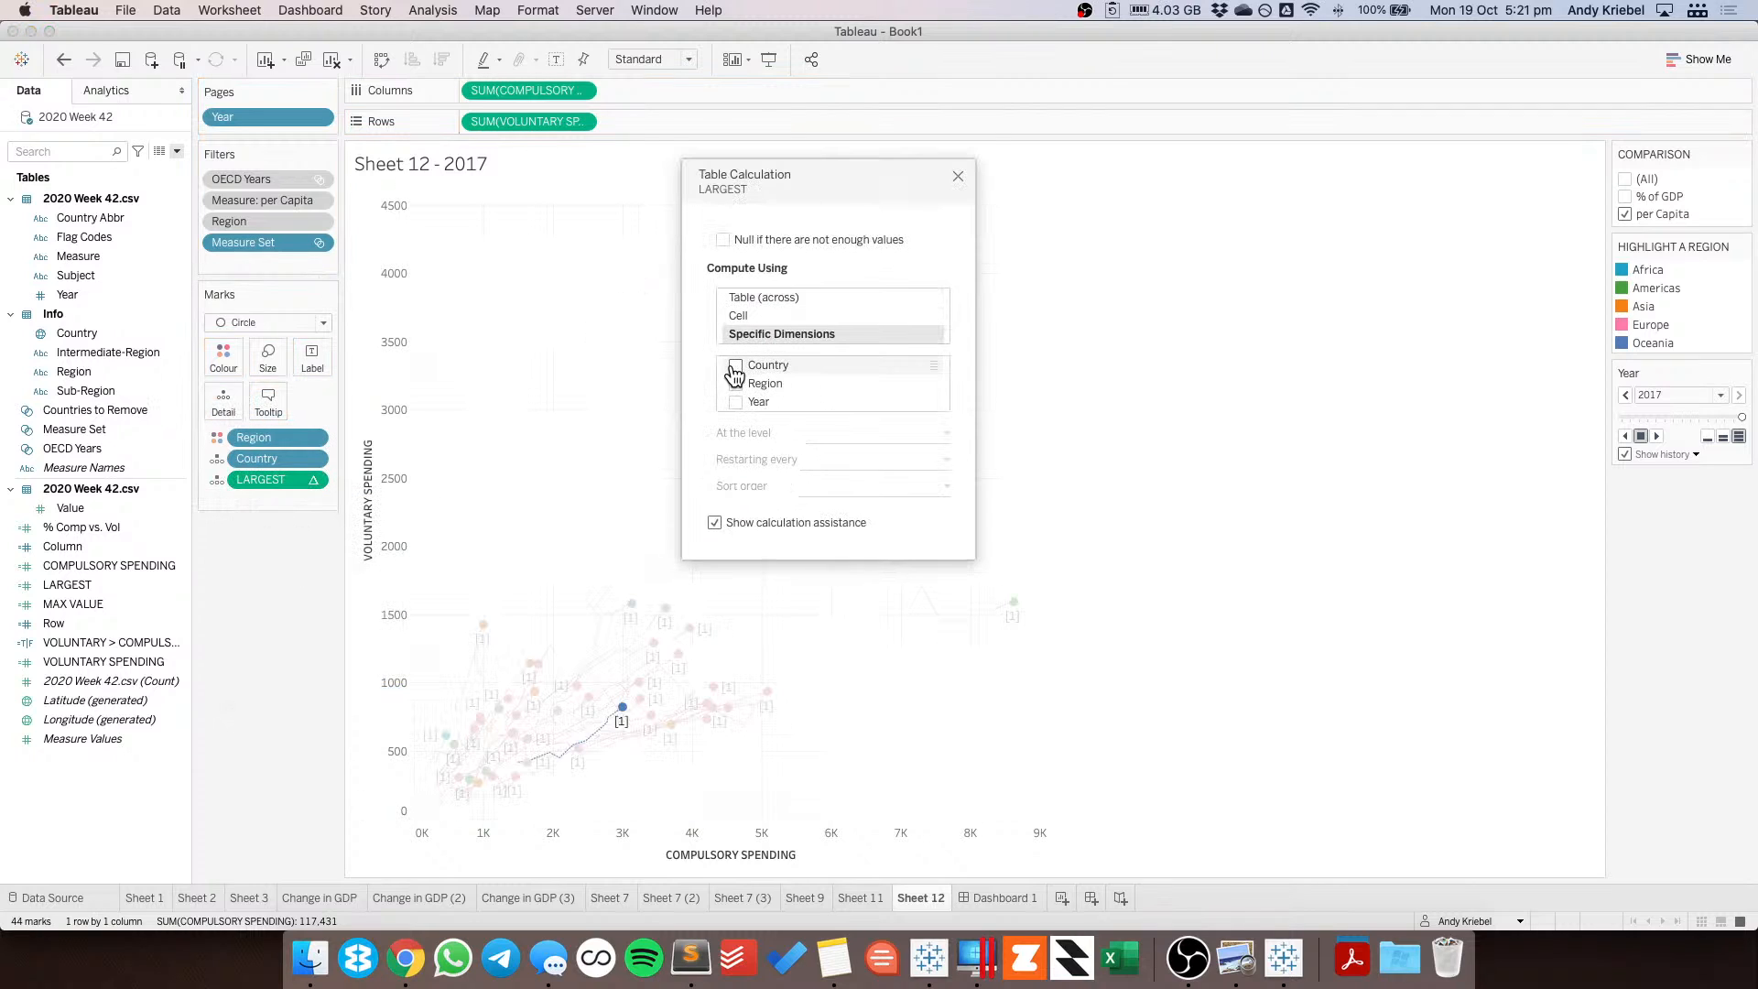
left_click(737, 404)
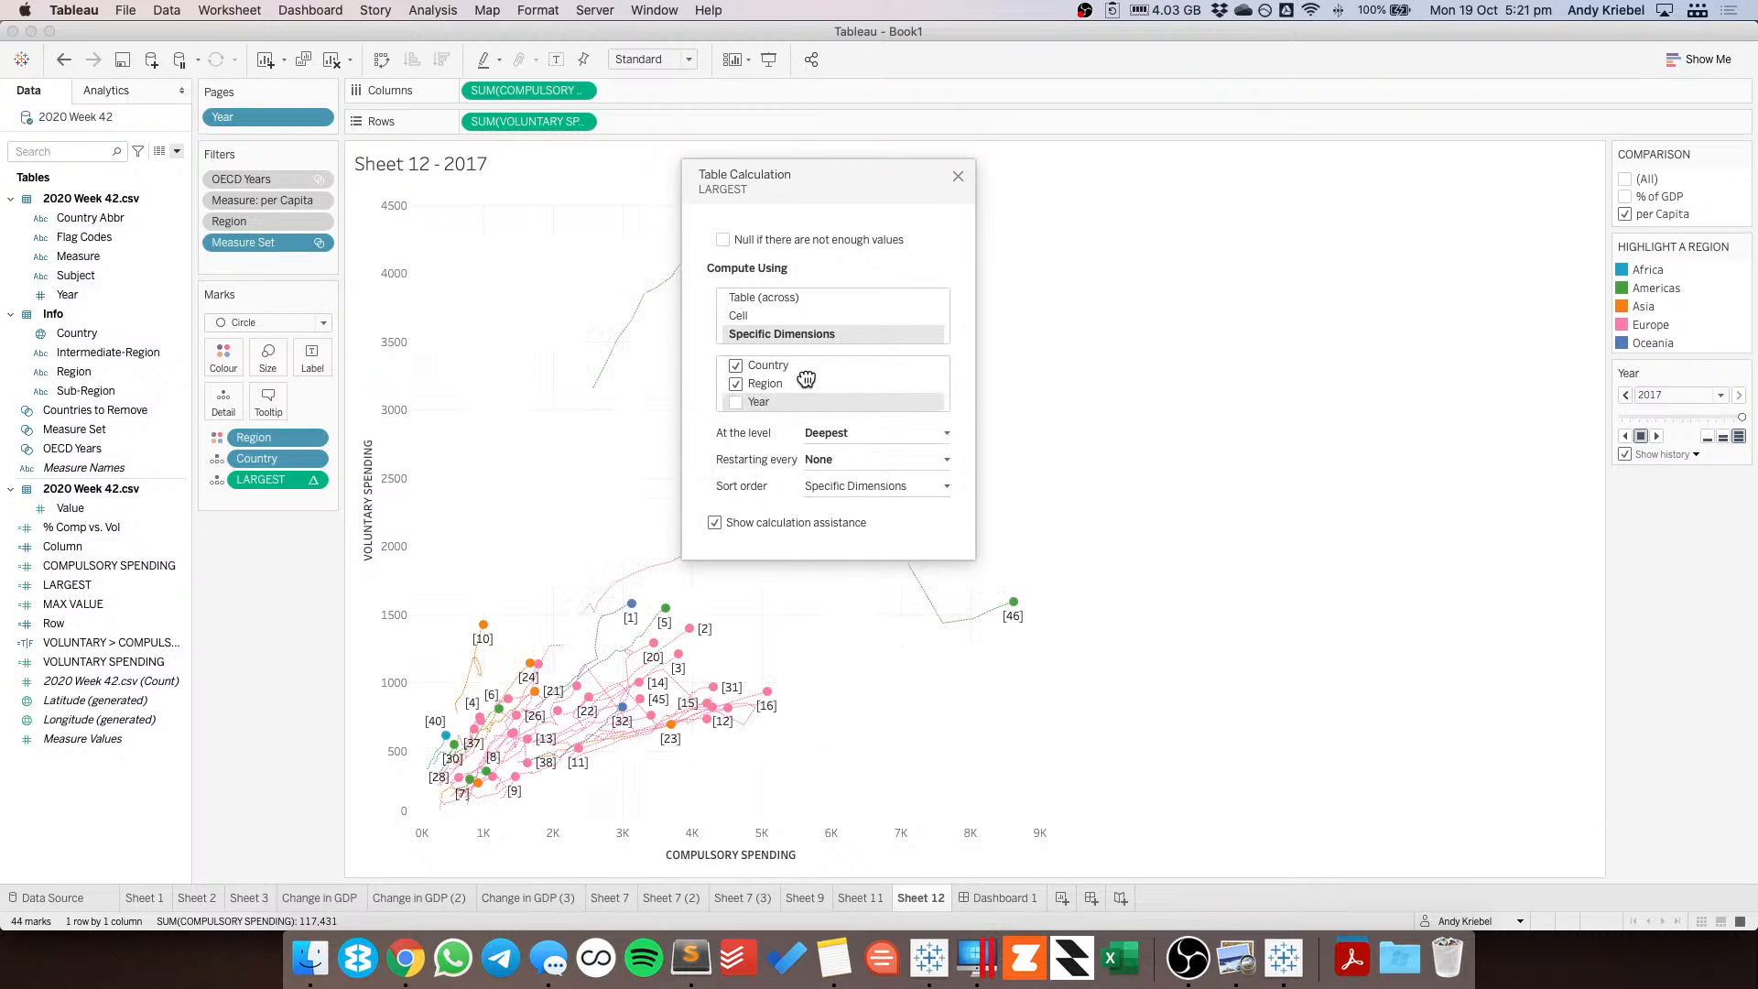
left_click(957, 176)
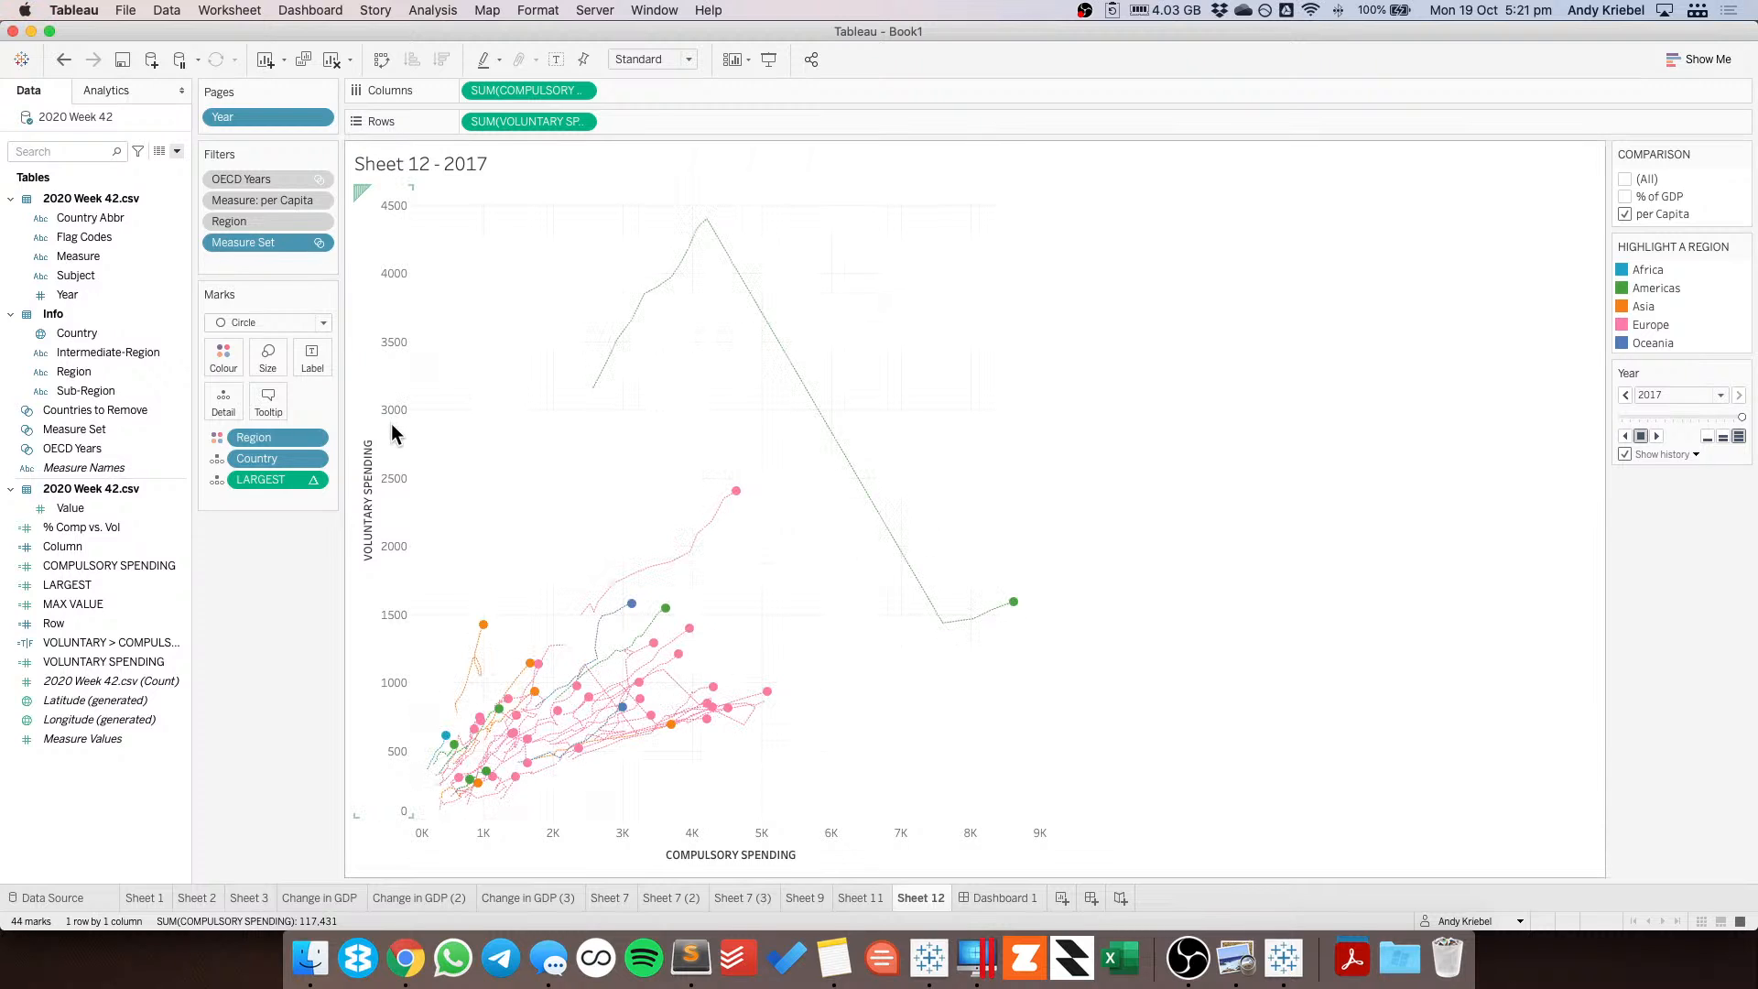
Add table-wide reference lines for both spending axes and base the compulsory spending line on LARGEST.
left_click(107, 90)
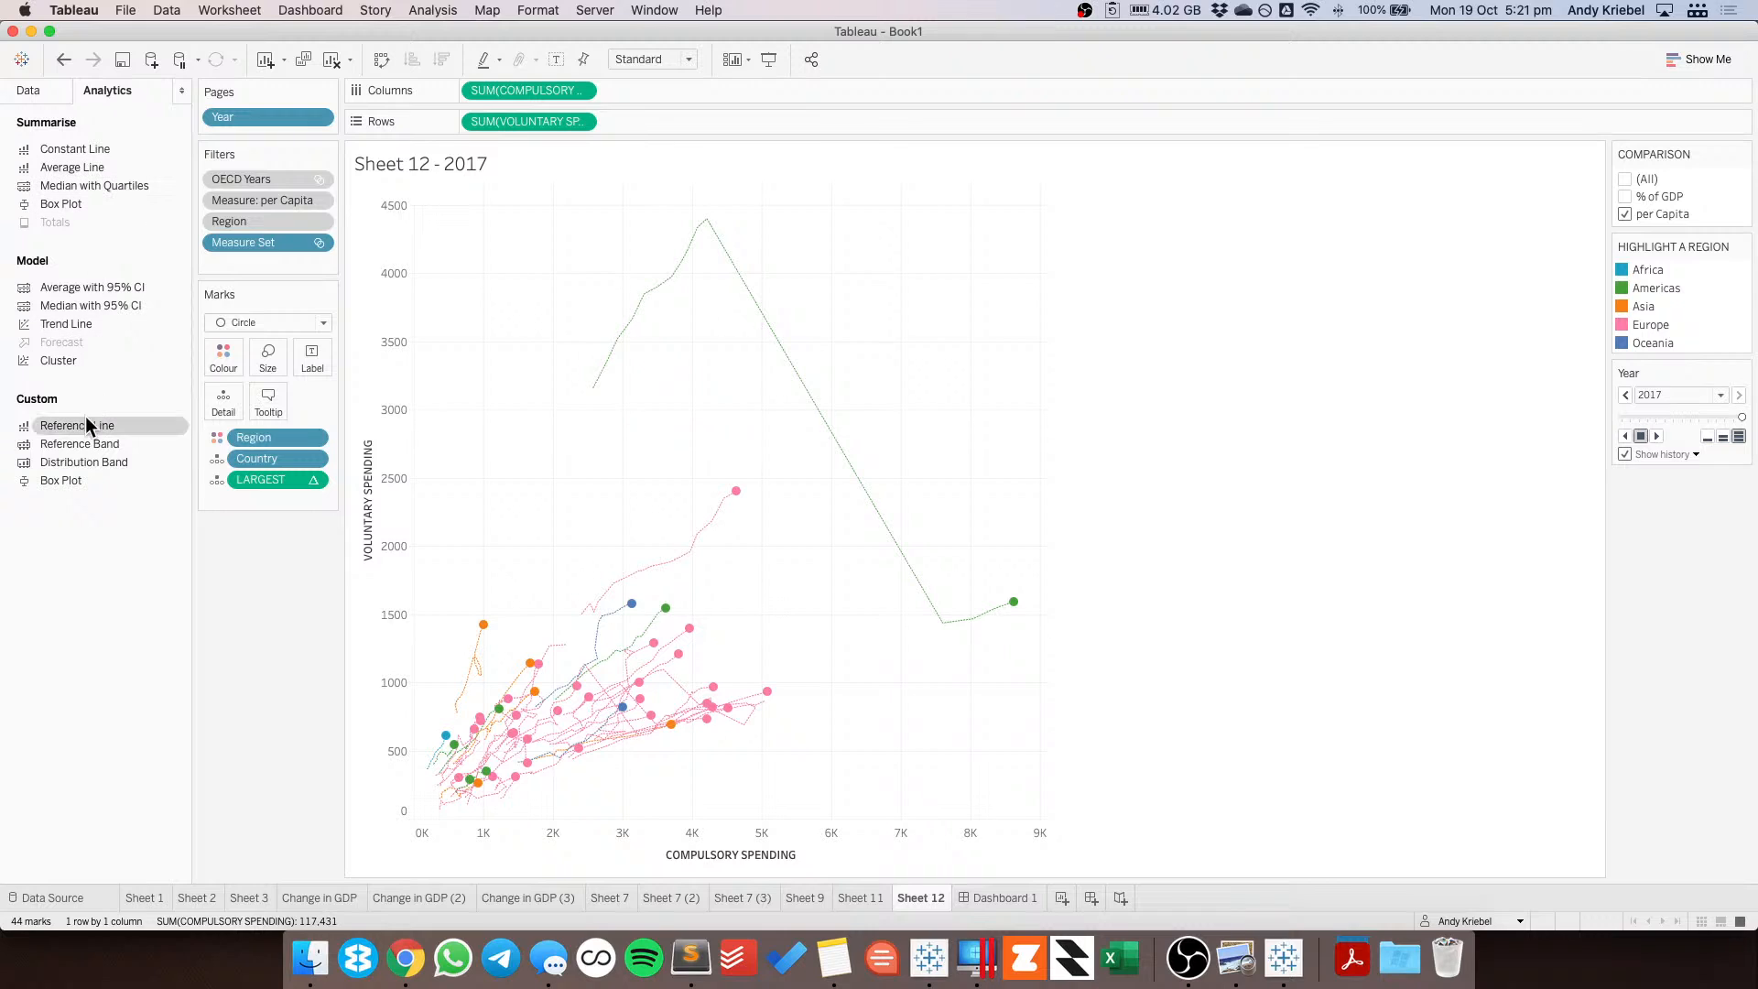
left_click_drag(85, 415, 513, 211)
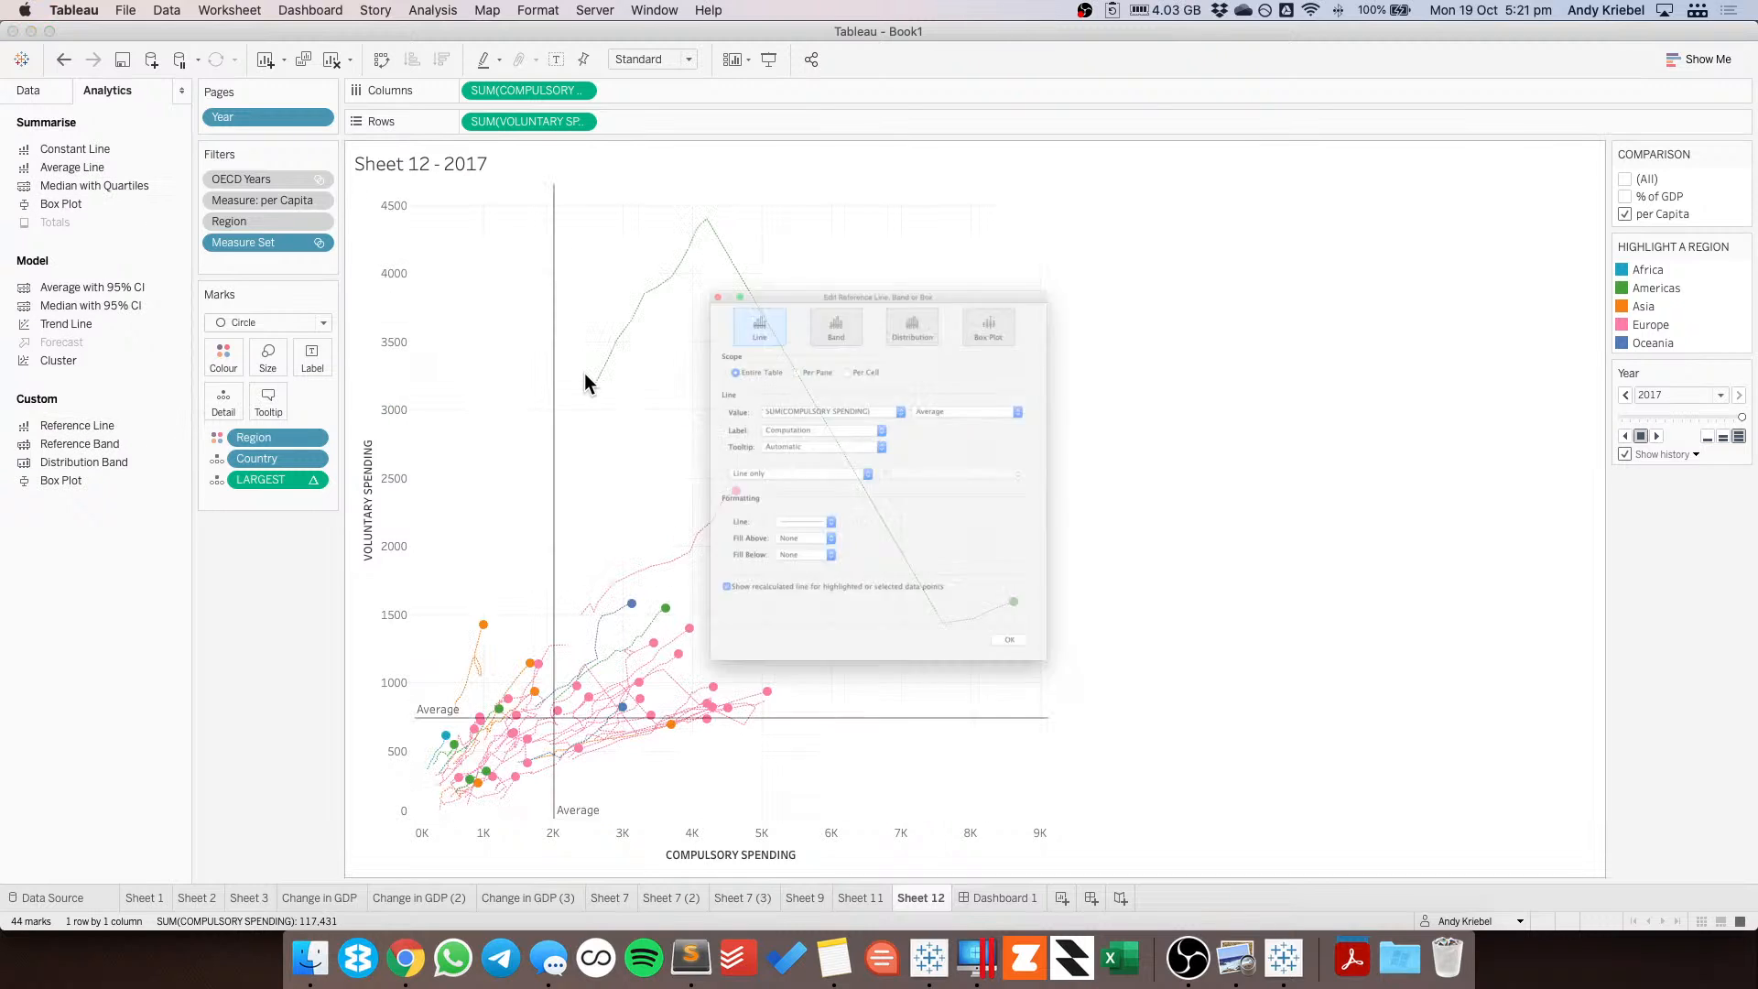
left_click(780, 371)
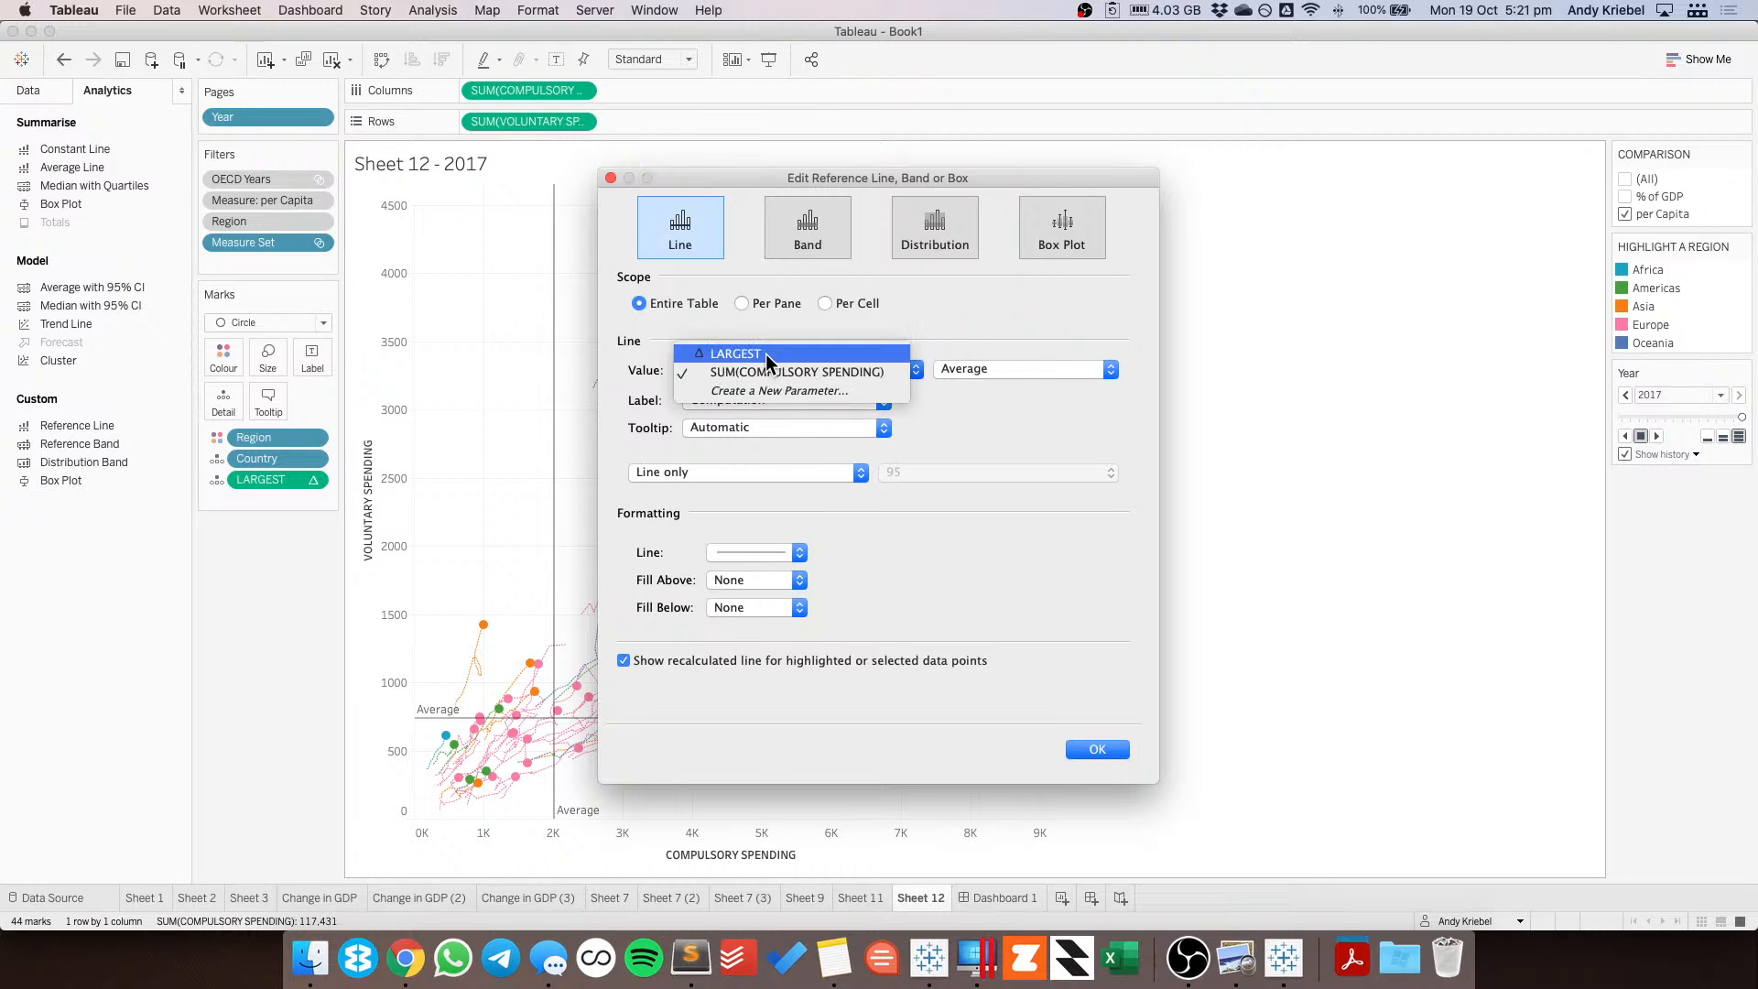
left_click(767, 357)
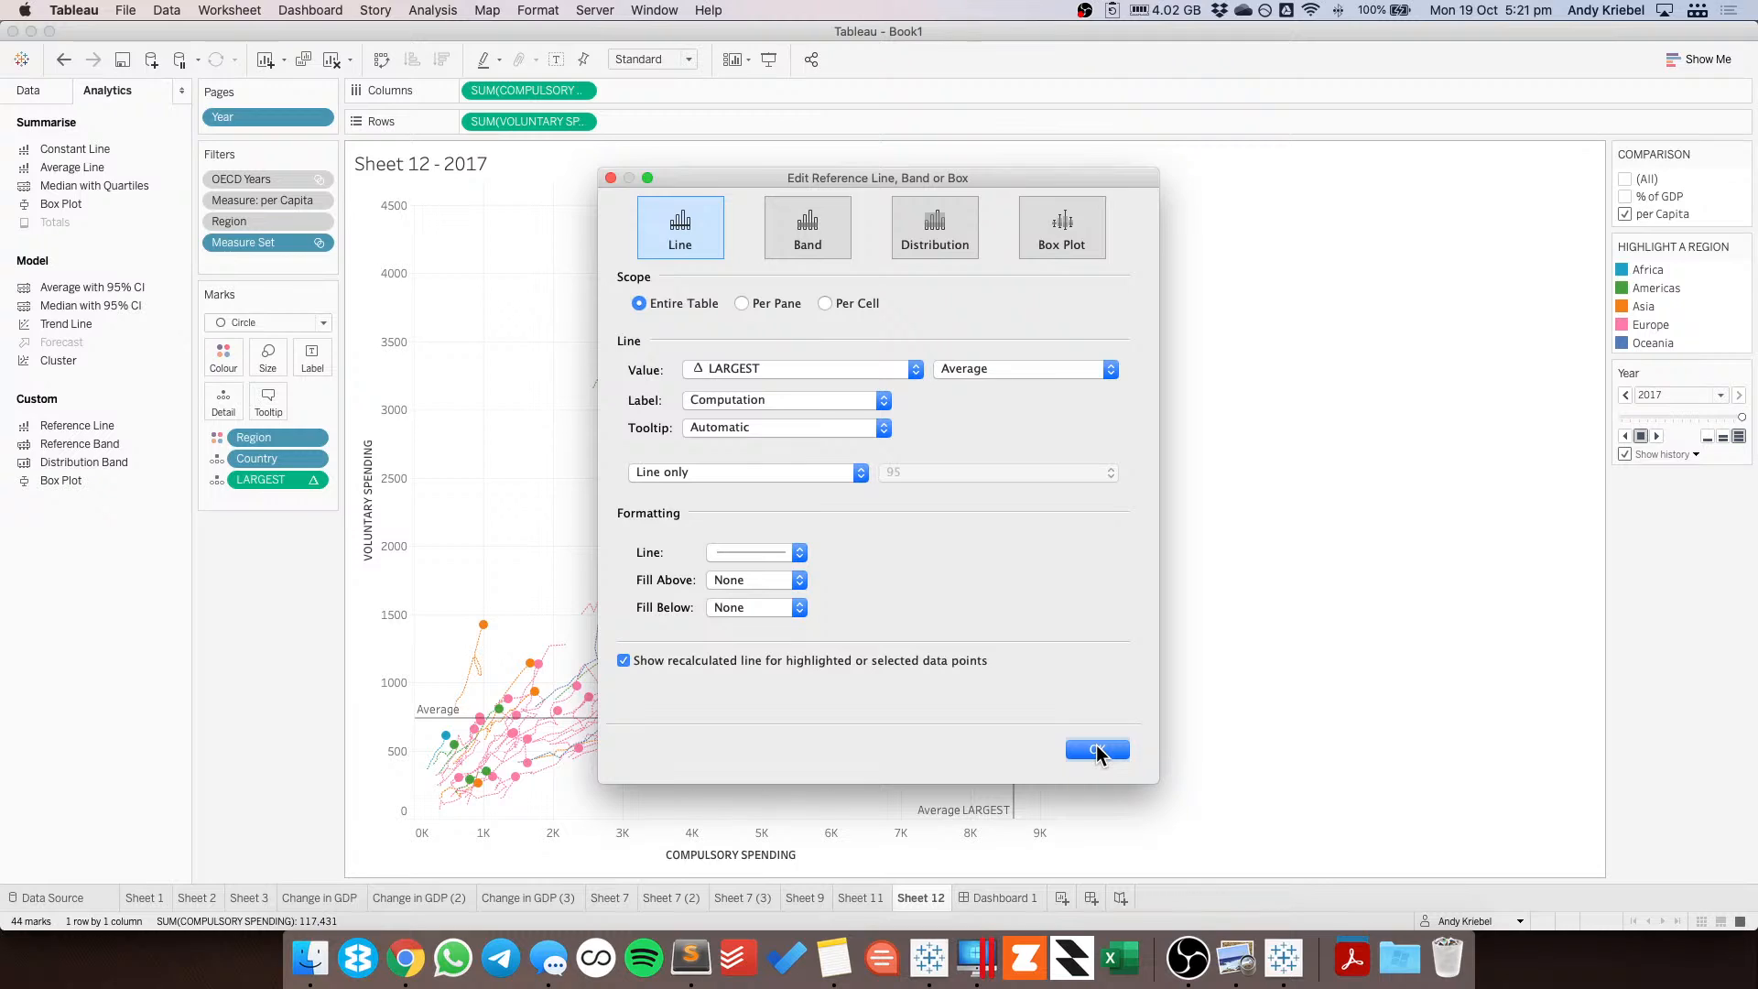
Set the compulsory spending reference line's label and tooltip to None and disable its recalculated line for highlighted or selected data points.
left_click(714, 407)
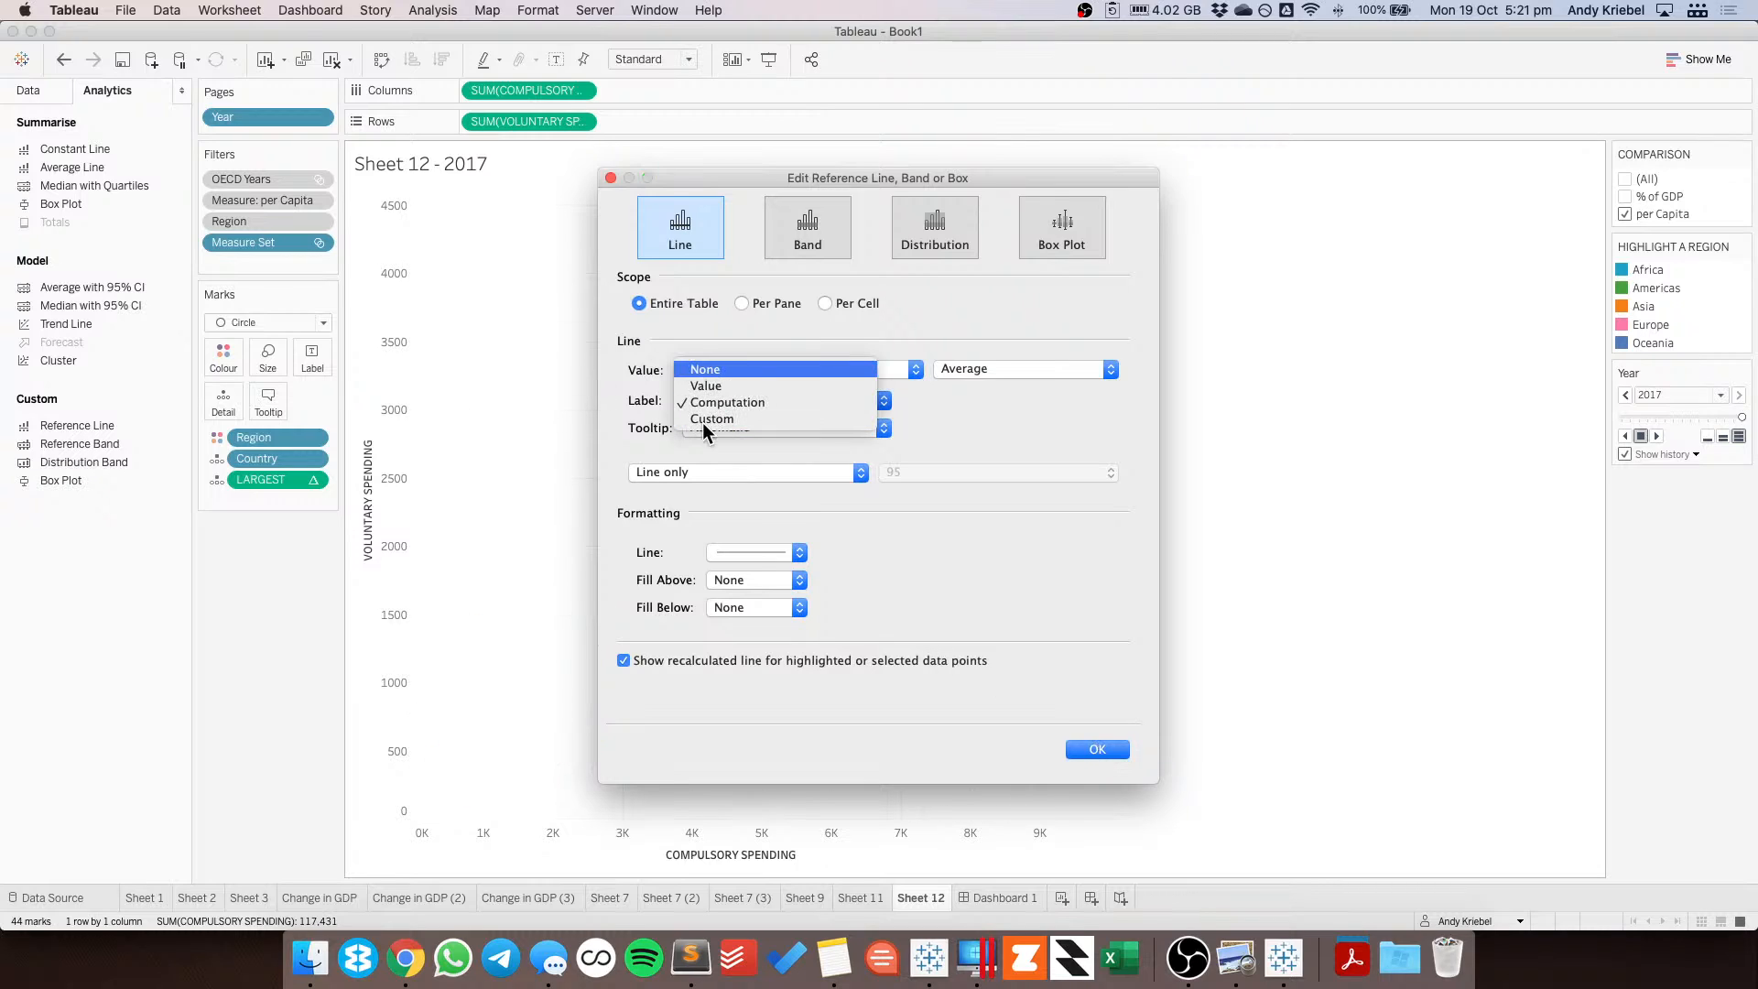
left_click(705, 427)
left_click(703, 412)
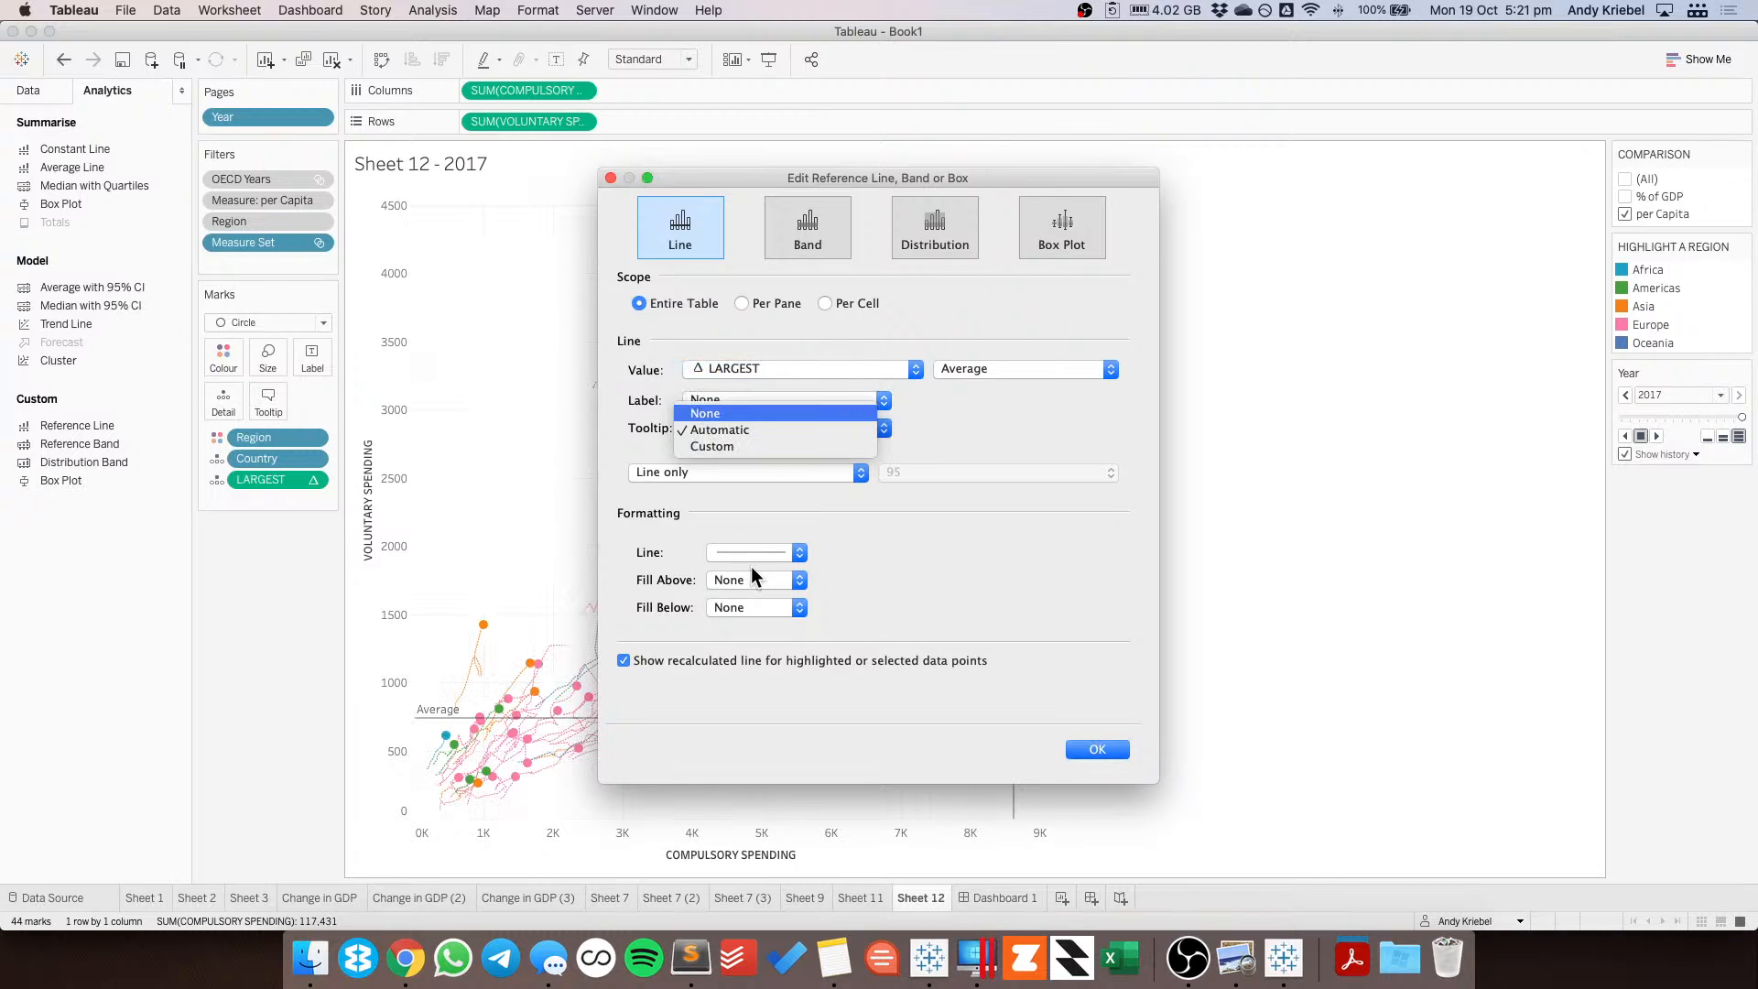
left_click(689, 657)
left_click(1094, 749)
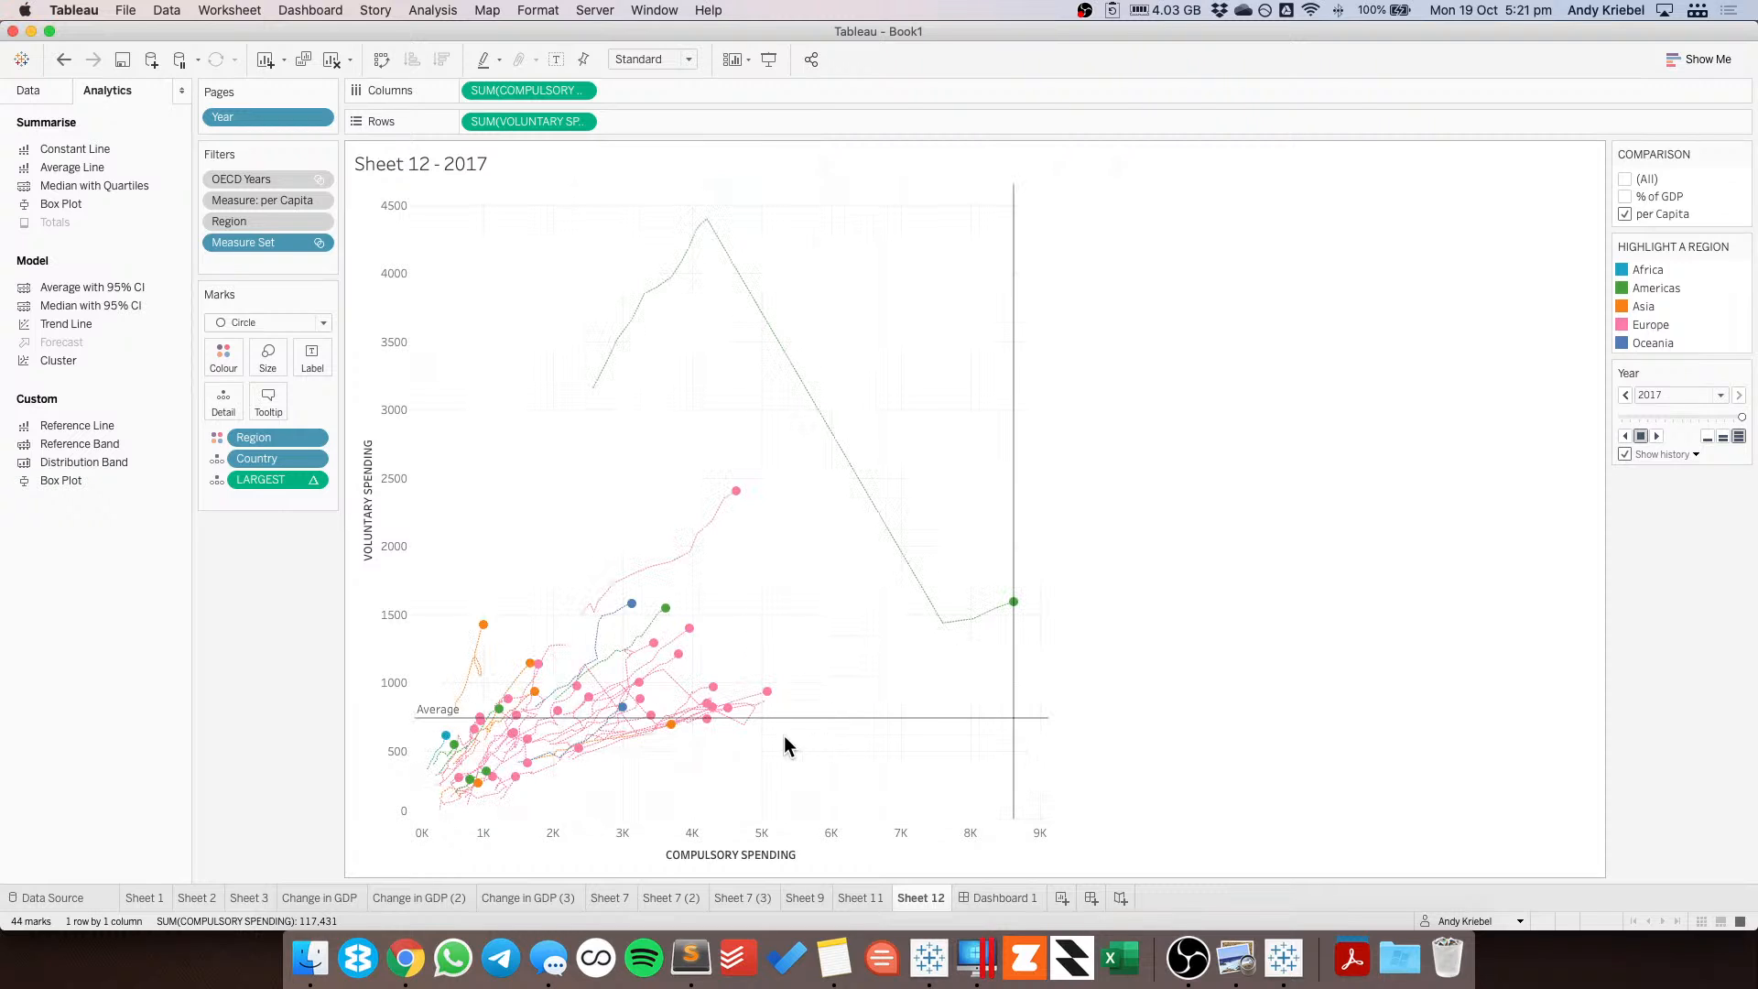
Edit the voluntary spending reference line so that its value is based on LARGEST.
left_click(426, 718)
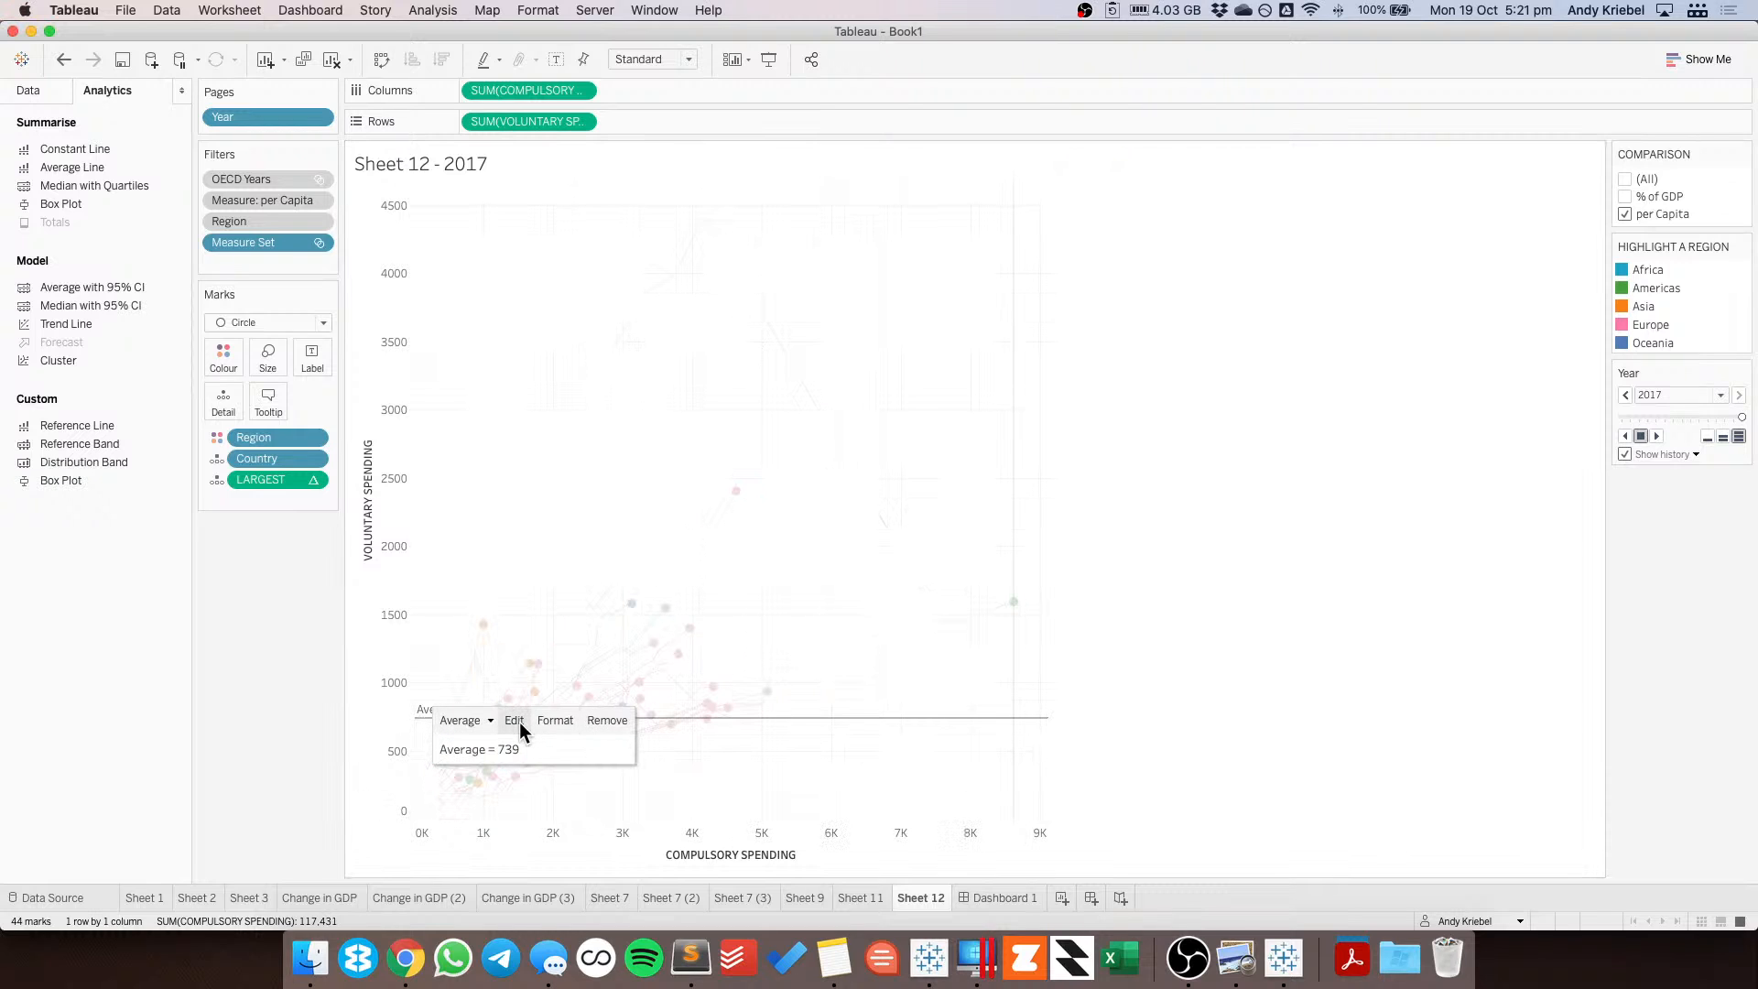
left_click(516, 720)
left_click(766, 370)
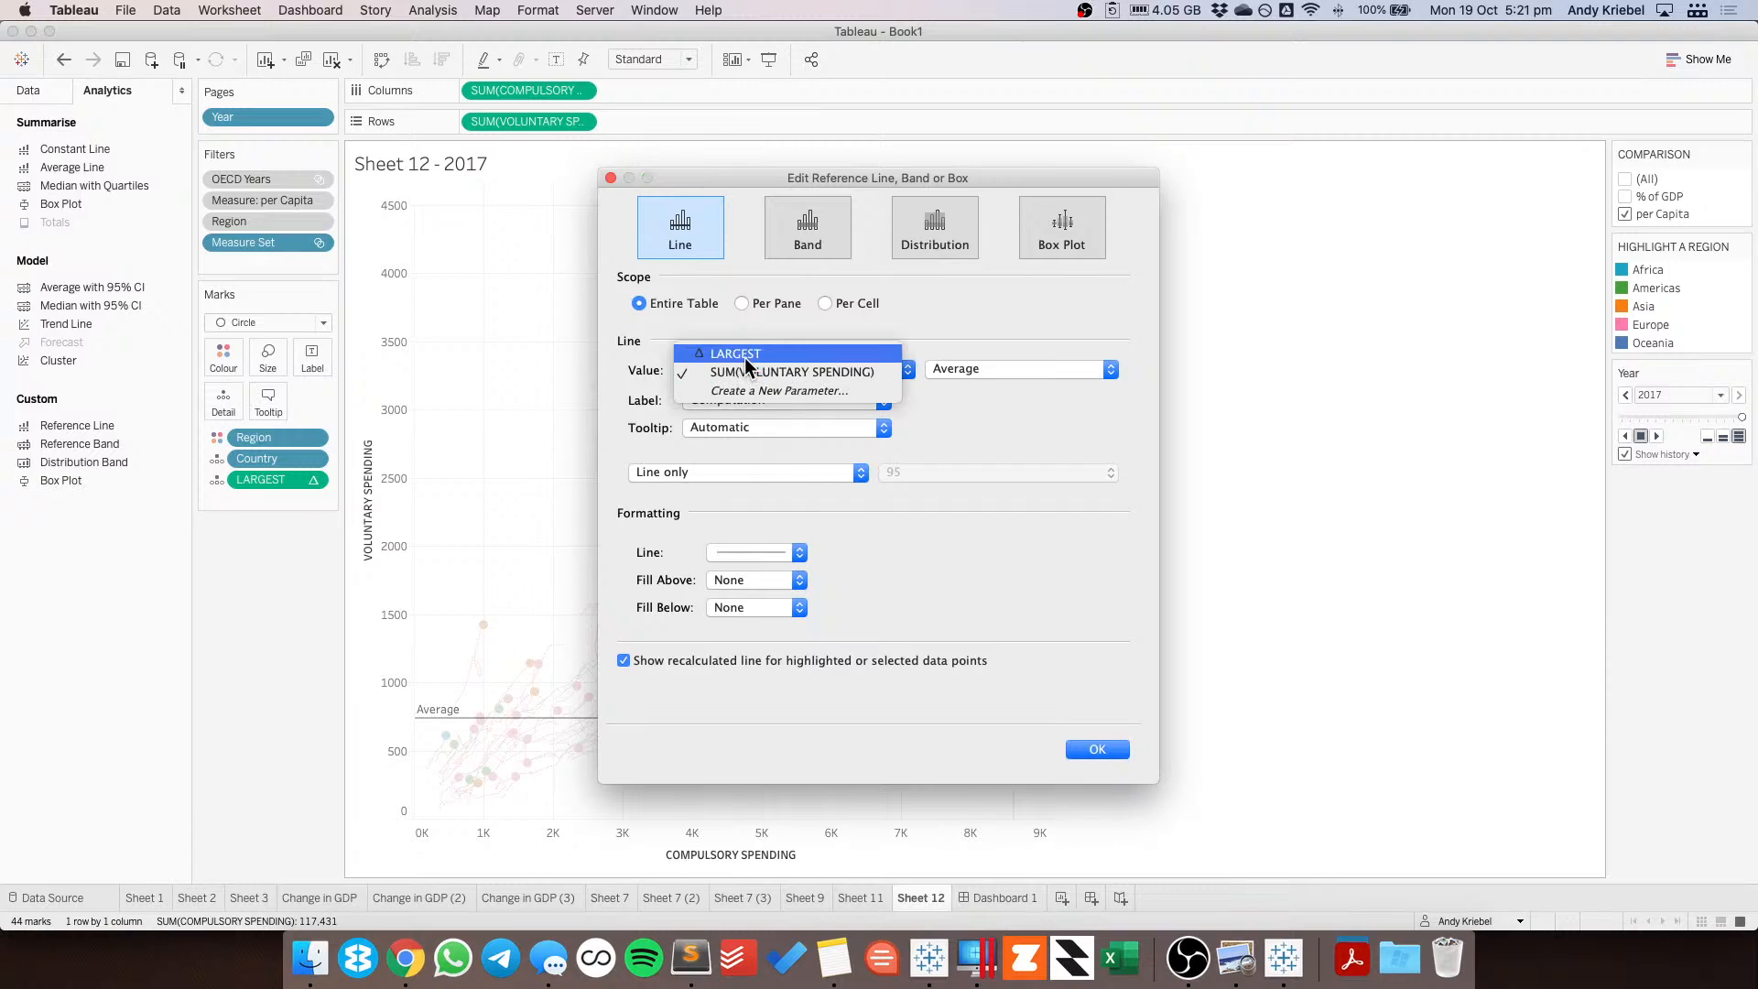
left_click(744, 345)
Set the voluntary spending reference line's label and tooltip to None and disable its recalculated line for highlighted or selected data points.
left_click(717, 401)
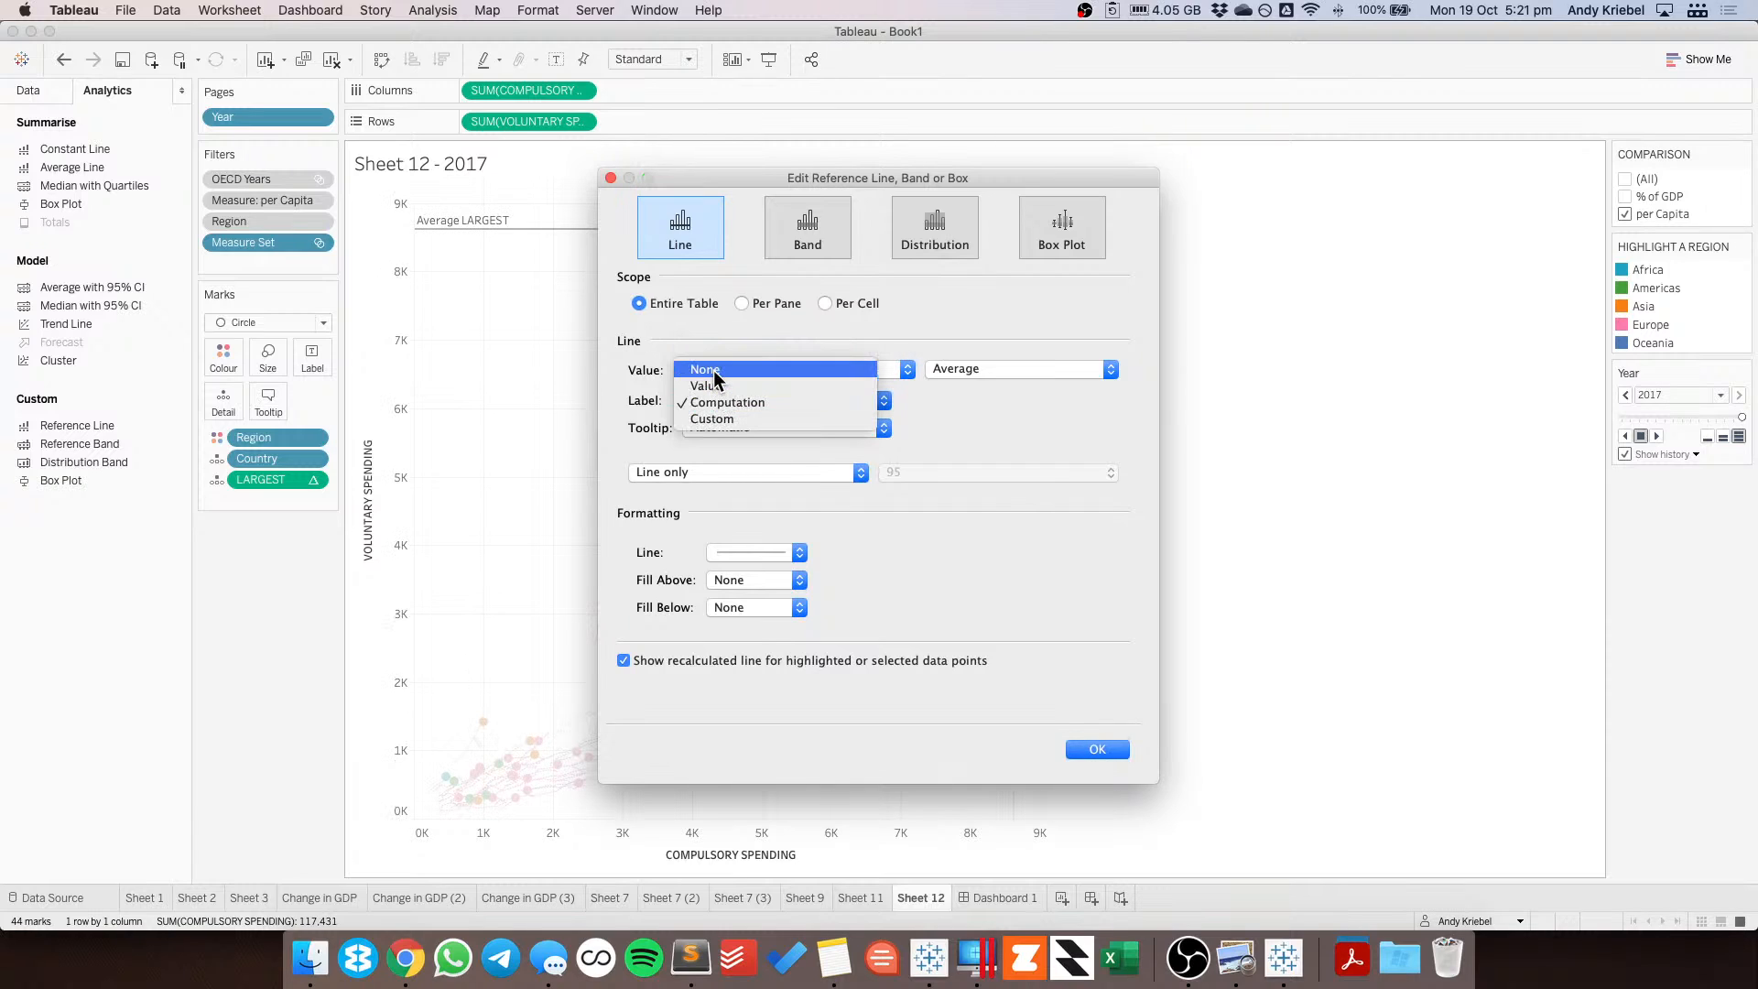
left_click(712, 370)
left_click(716, 427)
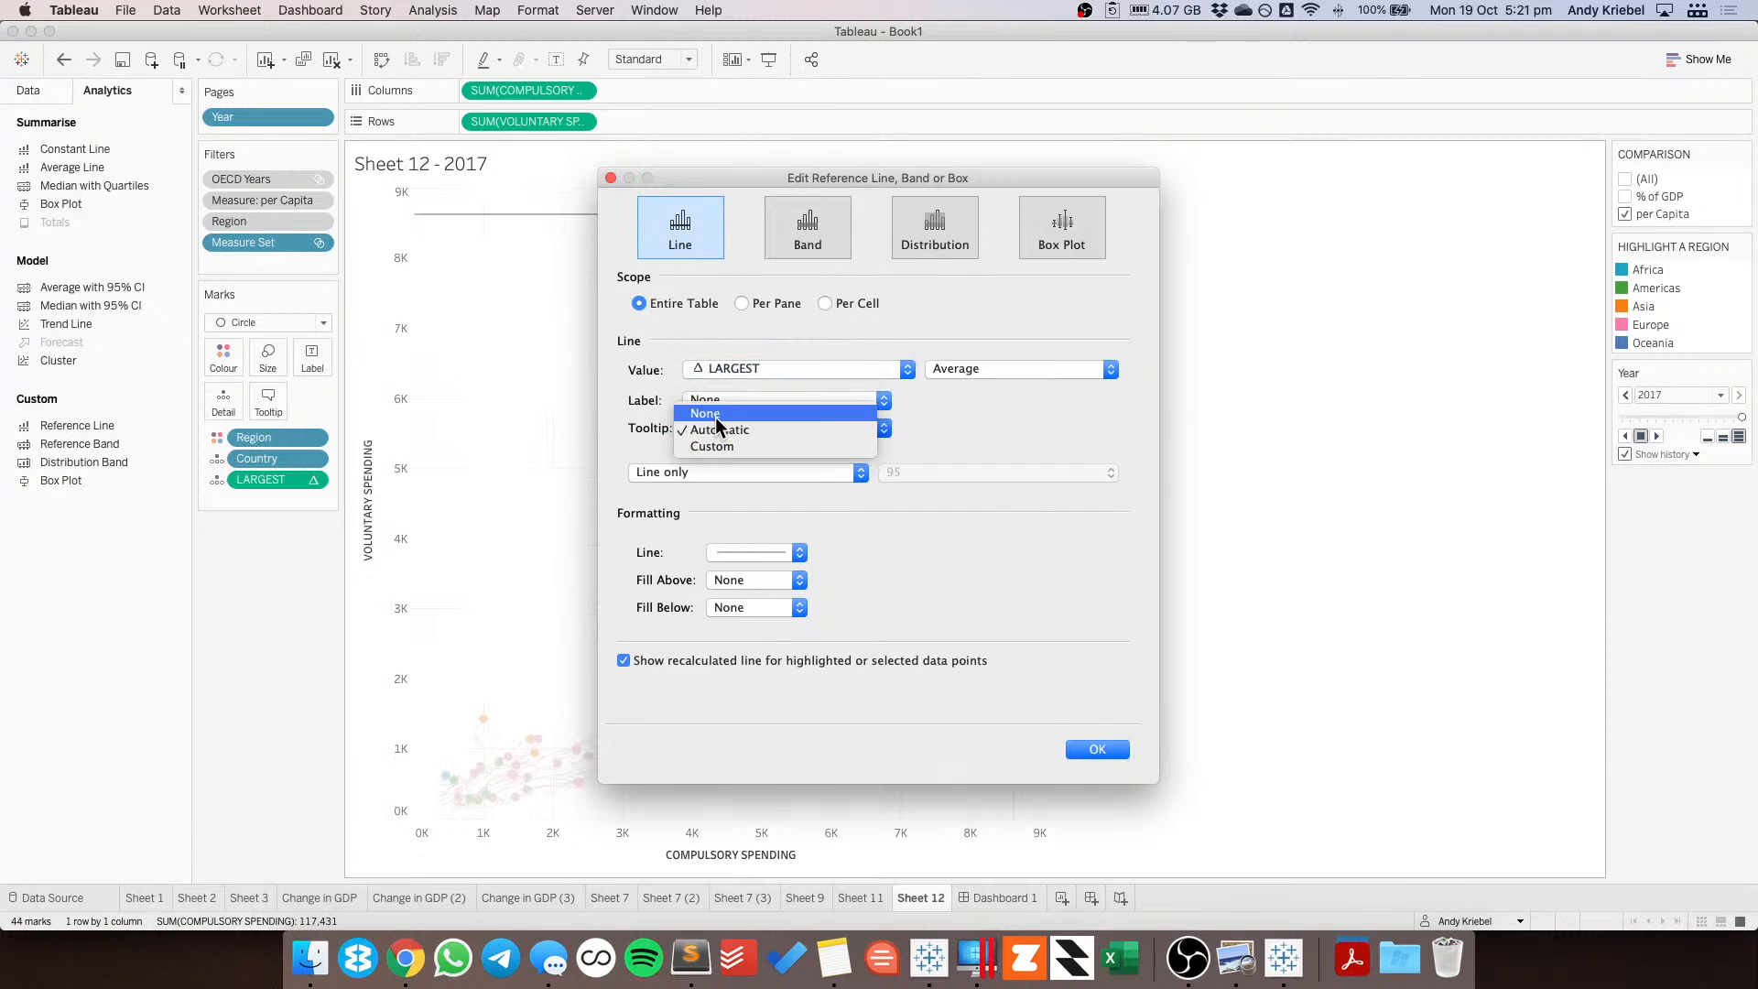
left_click(716, 414)
left_click(783, 658)
left_click(1096, 749)
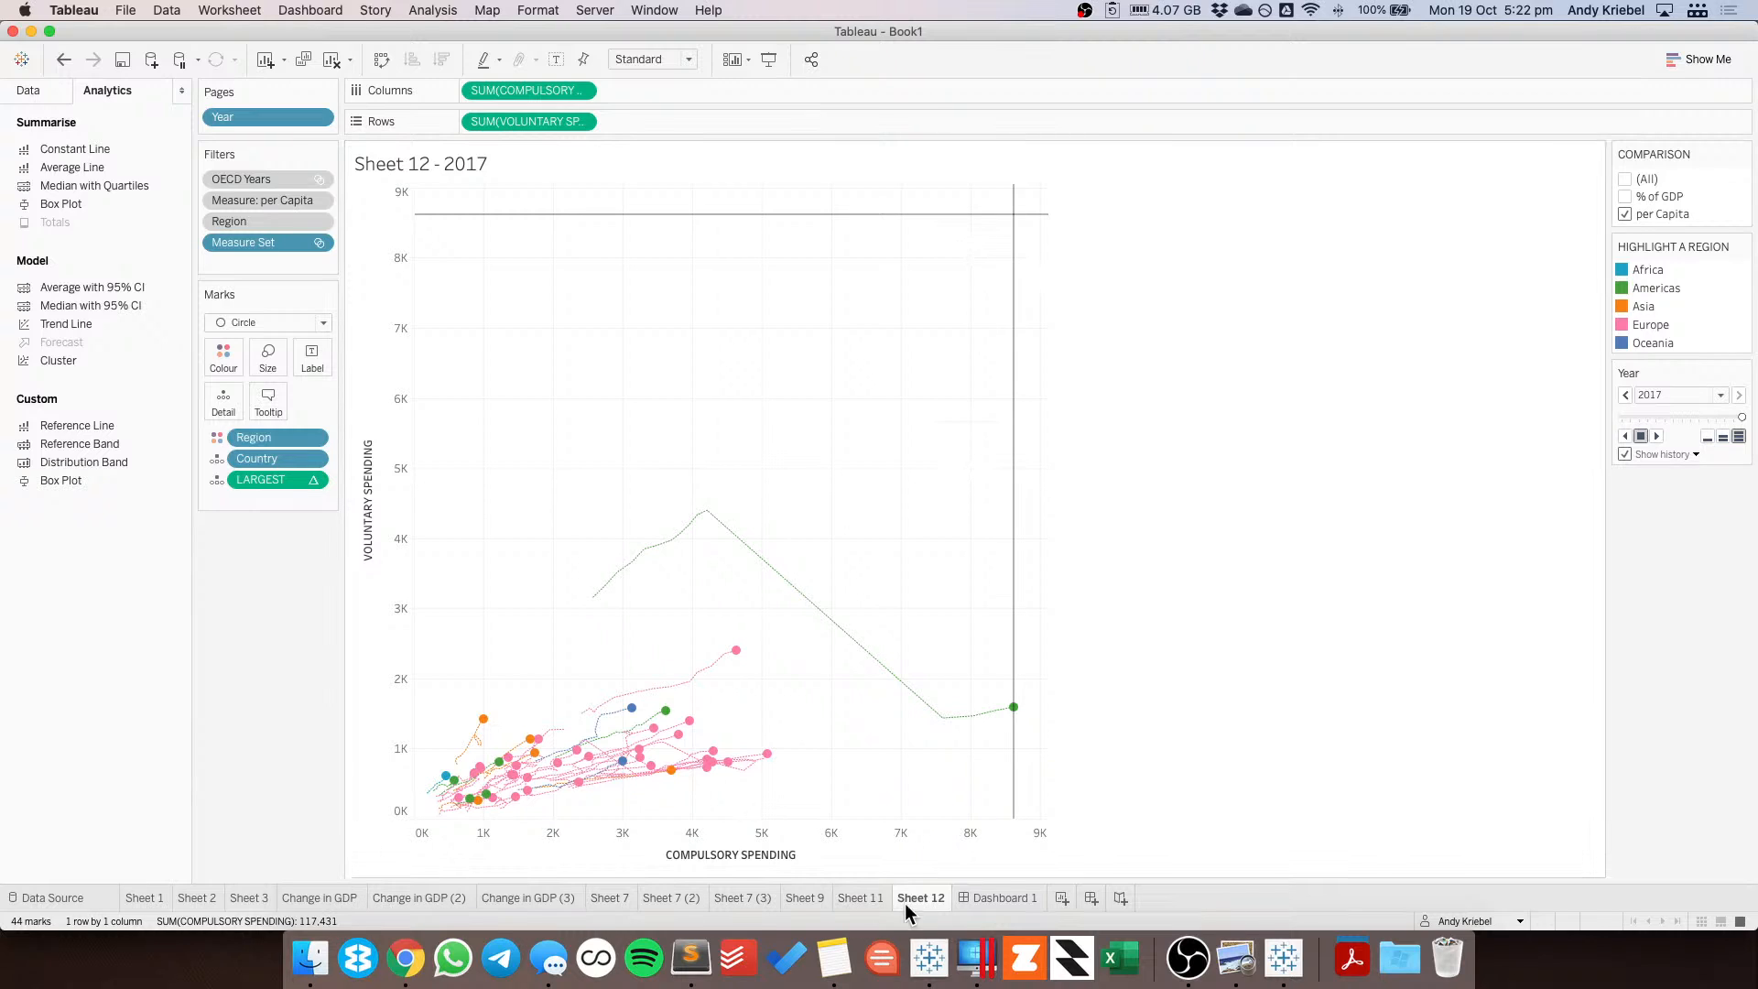
On Dashboard 1, hide the voluntary and compulsory spending reference lines by setting each line's style to None.
left_click(989, 897)
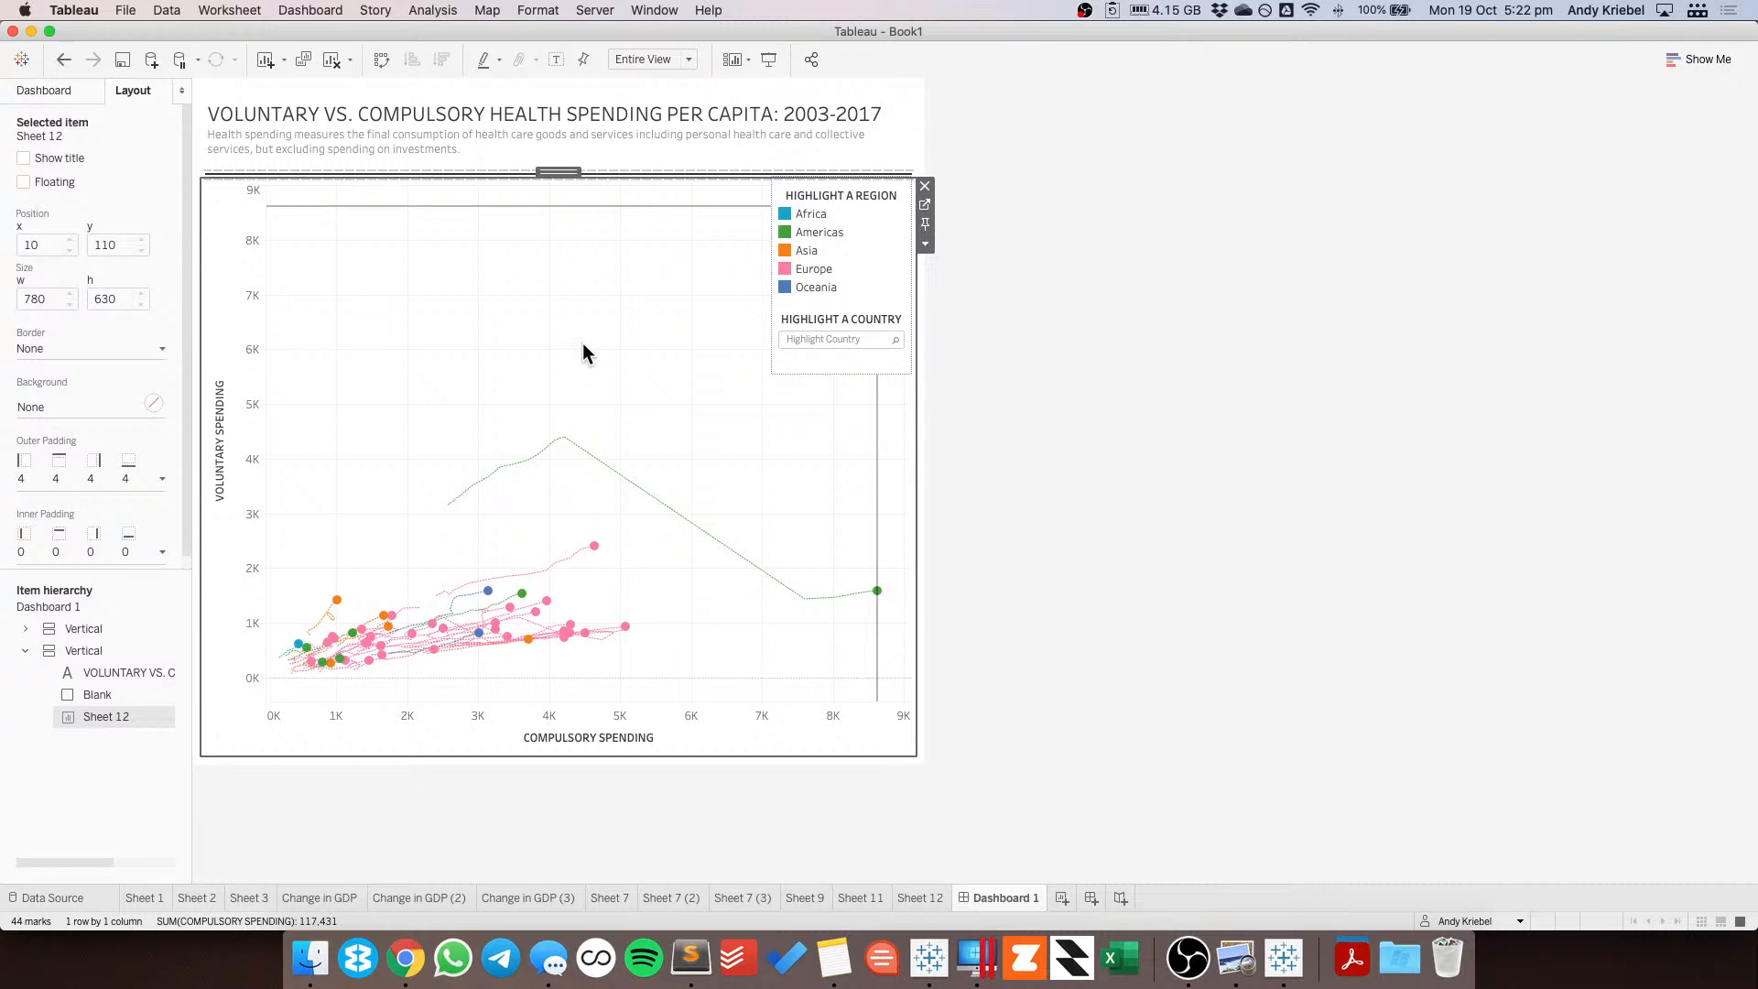
left_click(579, 207)
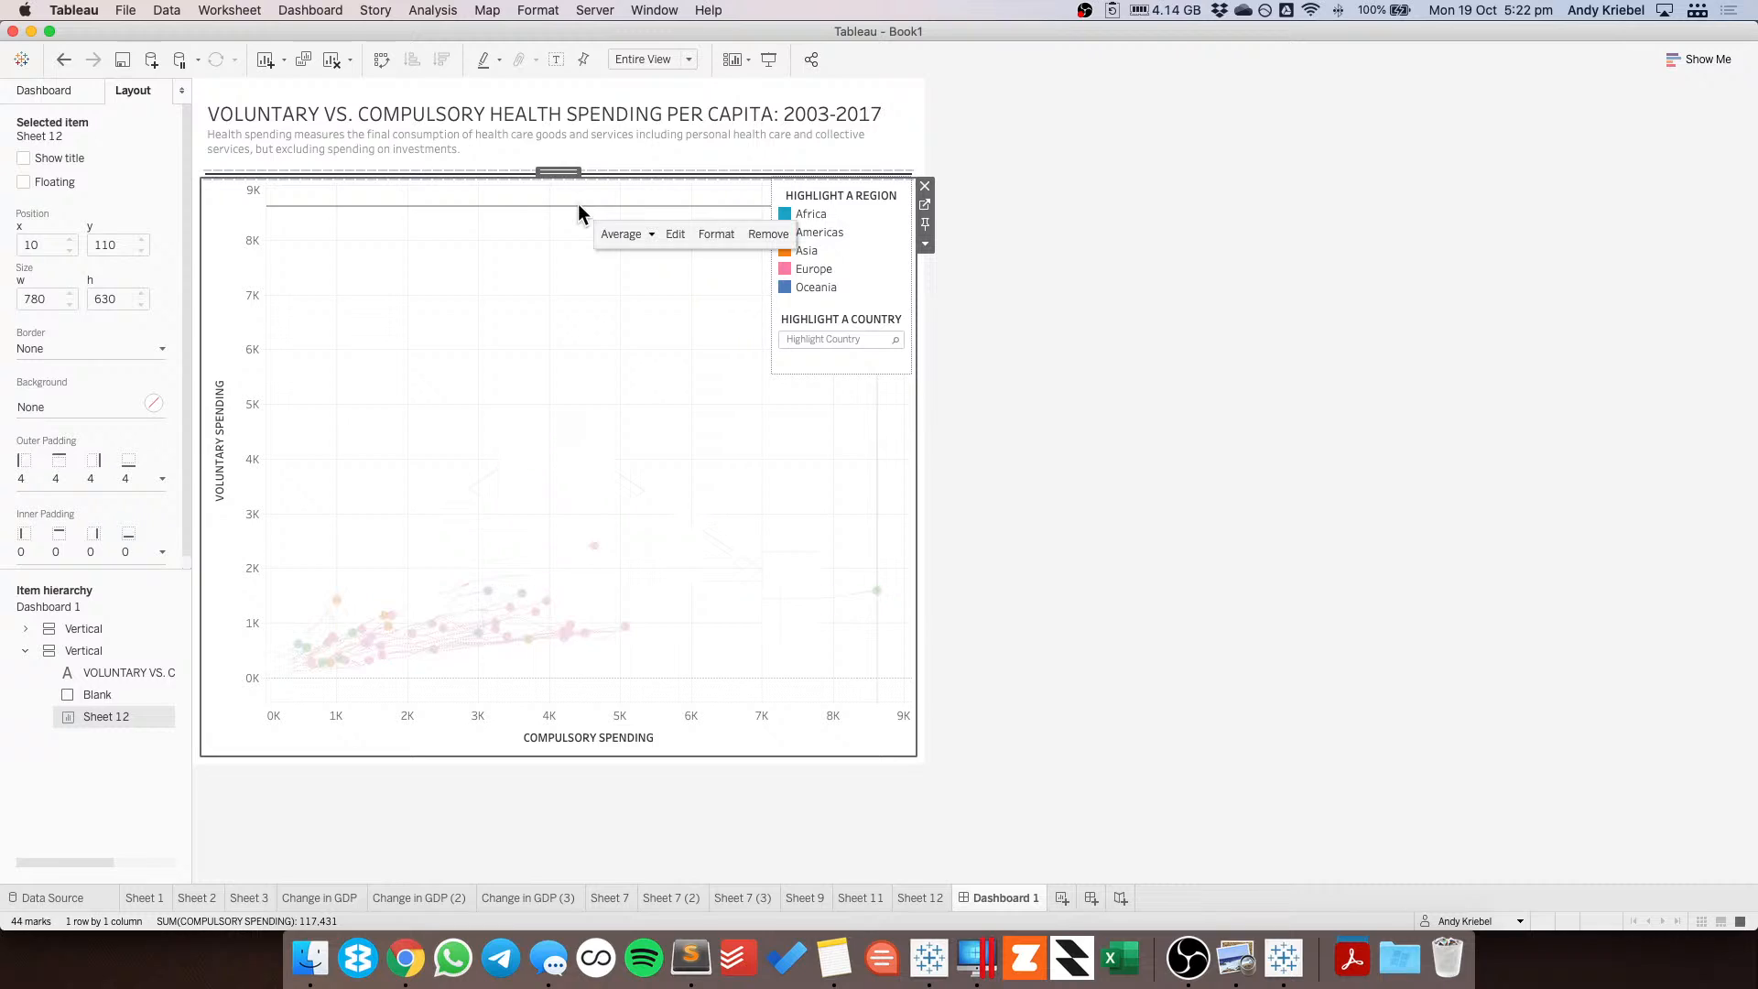
left_click(710, 235)
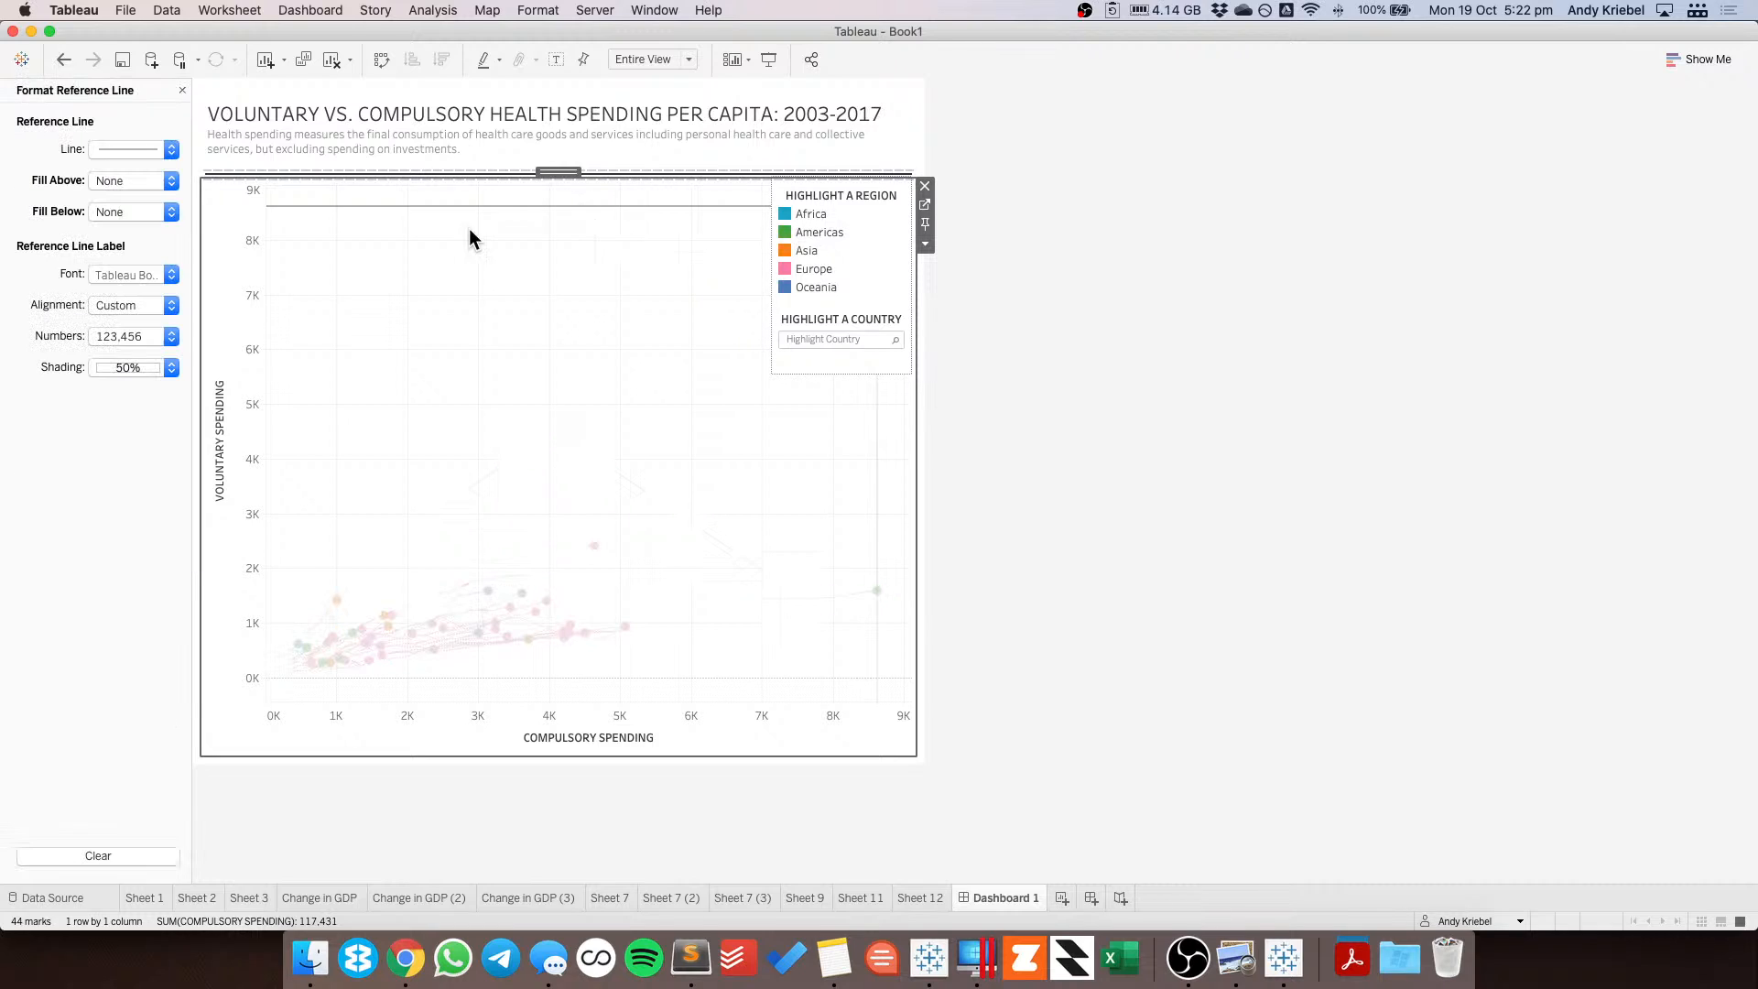
left_click(115, 153)
left_click(128, 173)
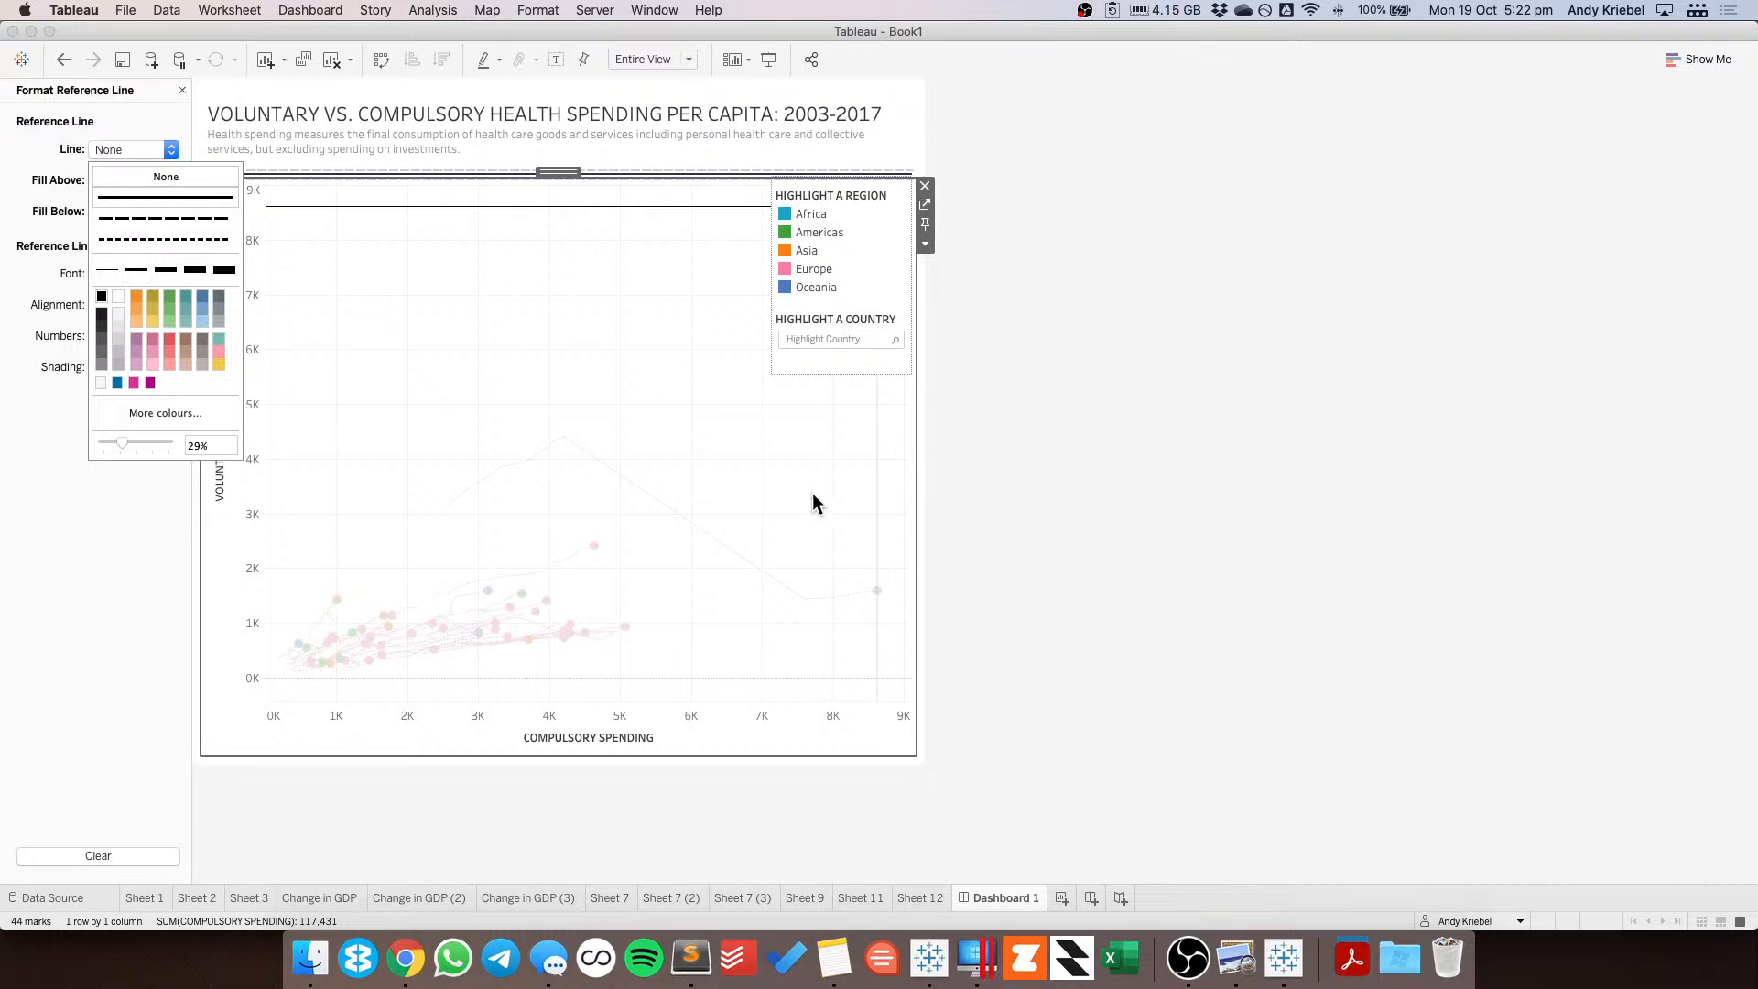
mouse_move(876, 496)
left_click(102, 149)
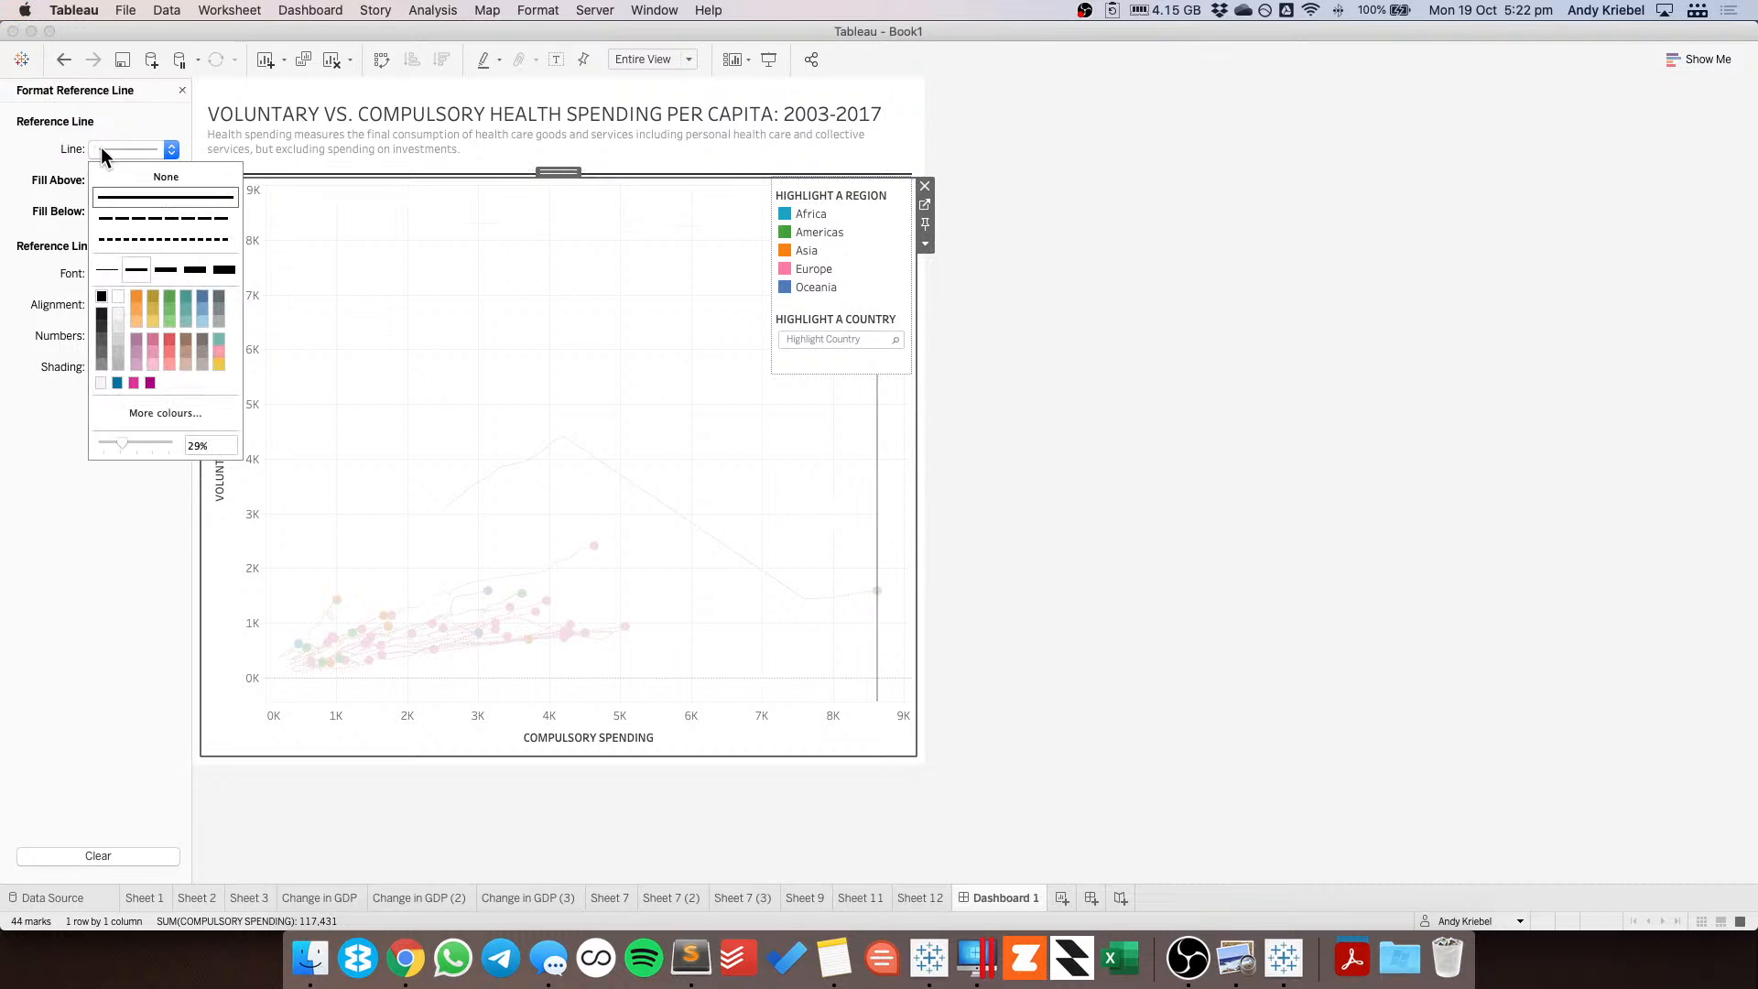
left_click(117, 167)
left_click(566, 277)
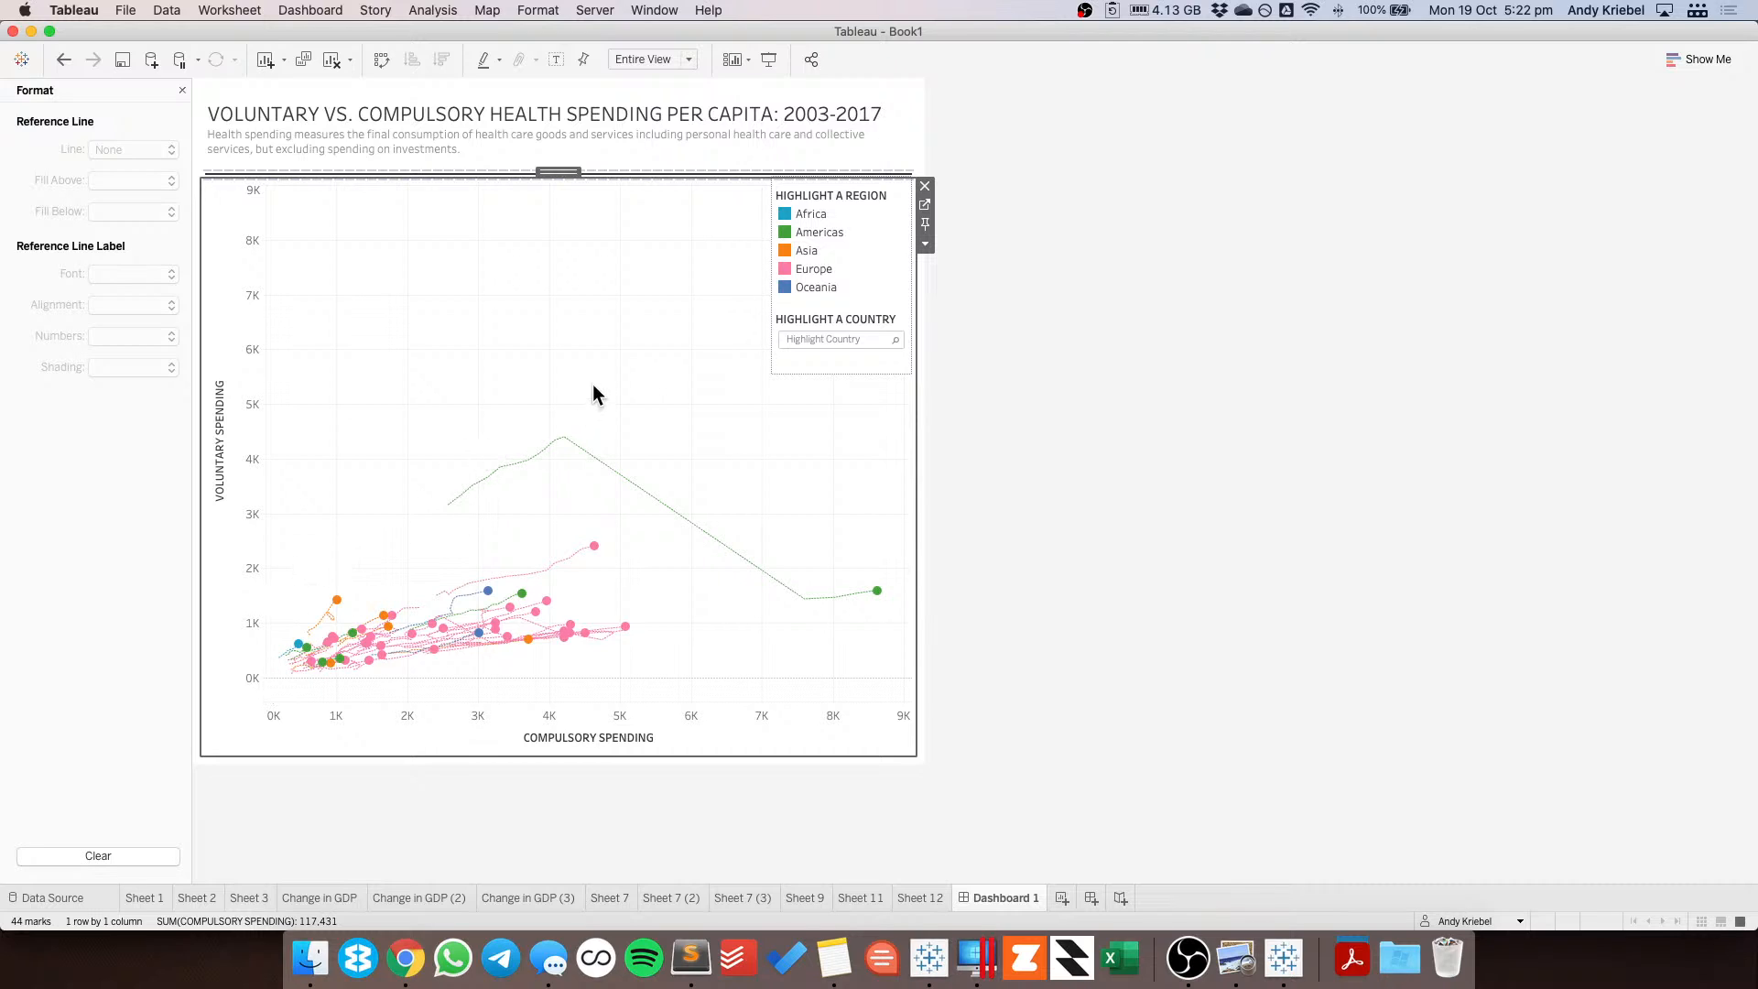
On Sheet 12, add SUM(VOLUNTARY SPENDING) as a second Columns measure and remove LARGEST and Region from its marks.
left_click(930, 901)
left_click_drag(514, 119, 669, 90)
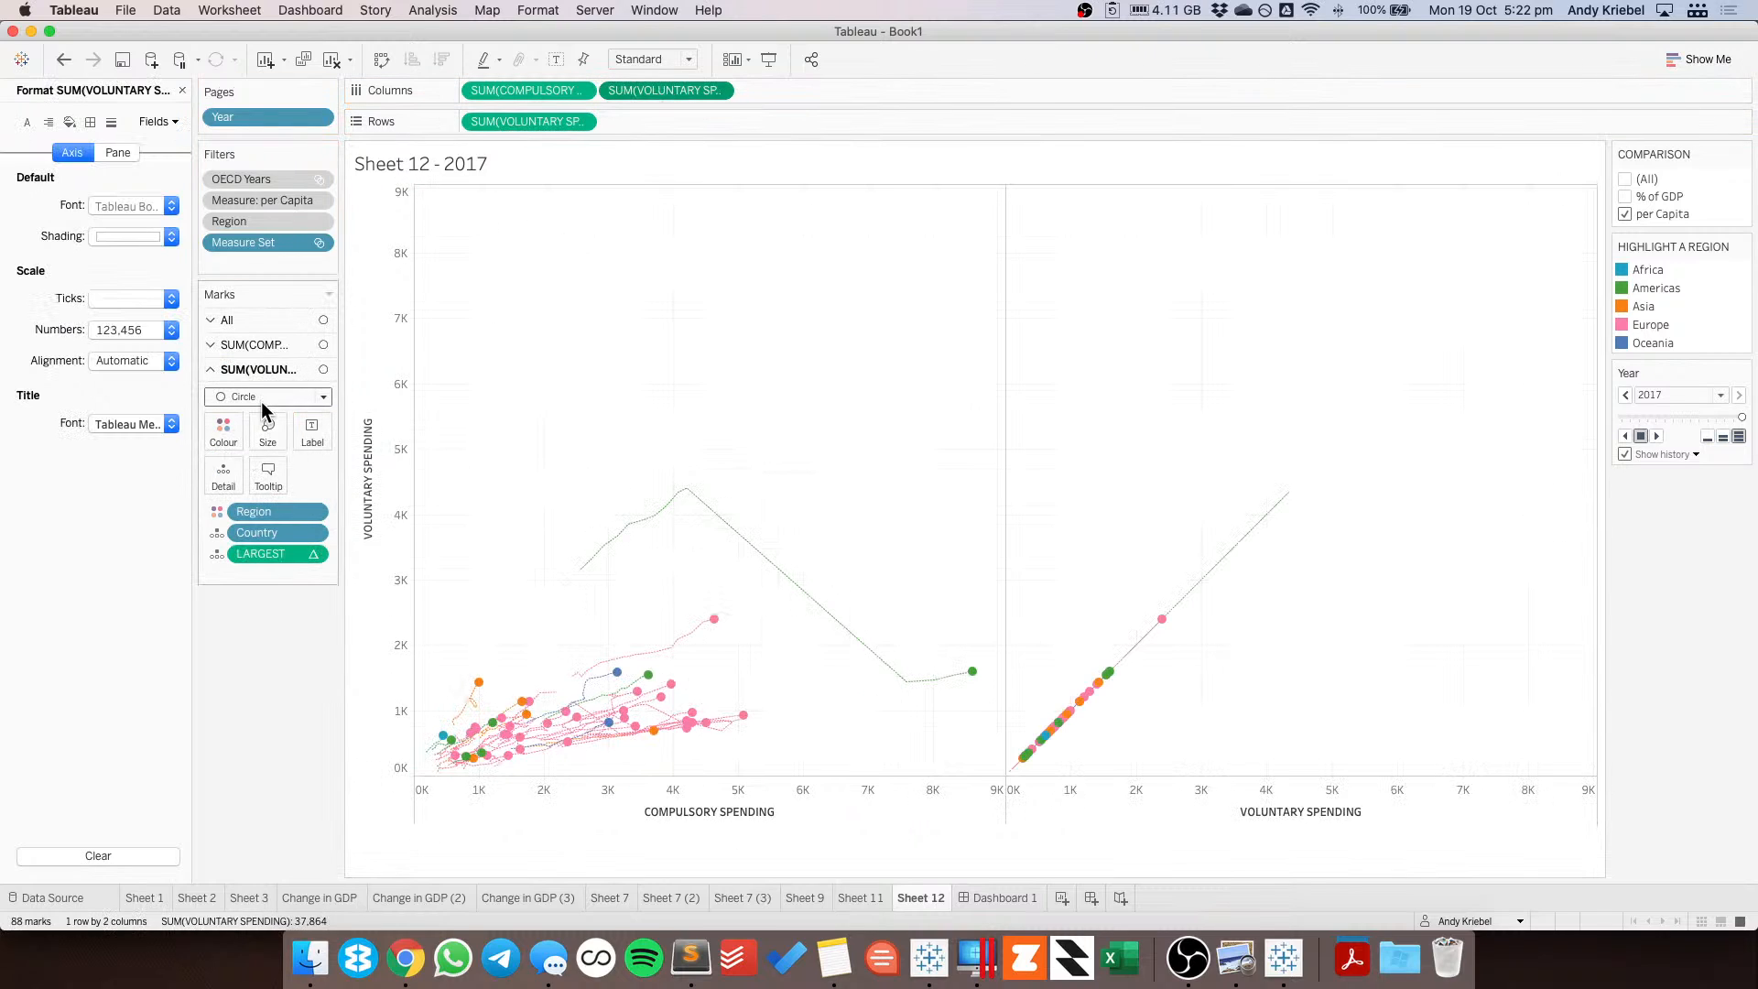
left_click(262, 399)
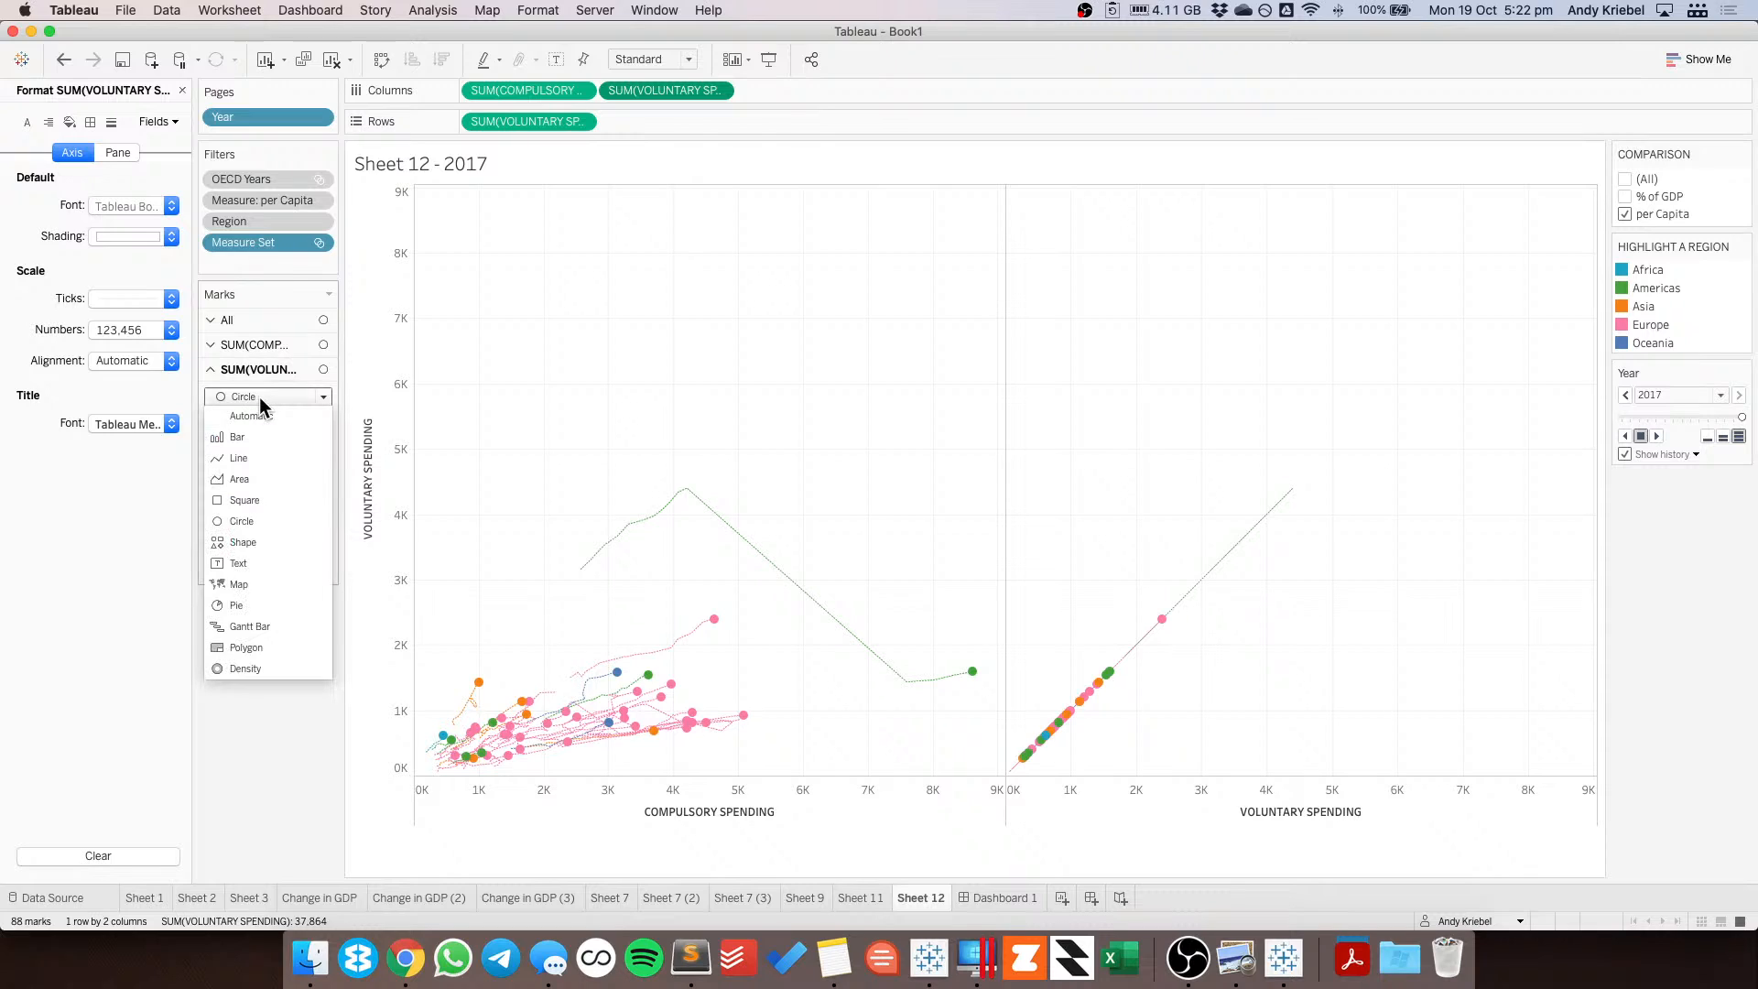
left_click(518, 410)
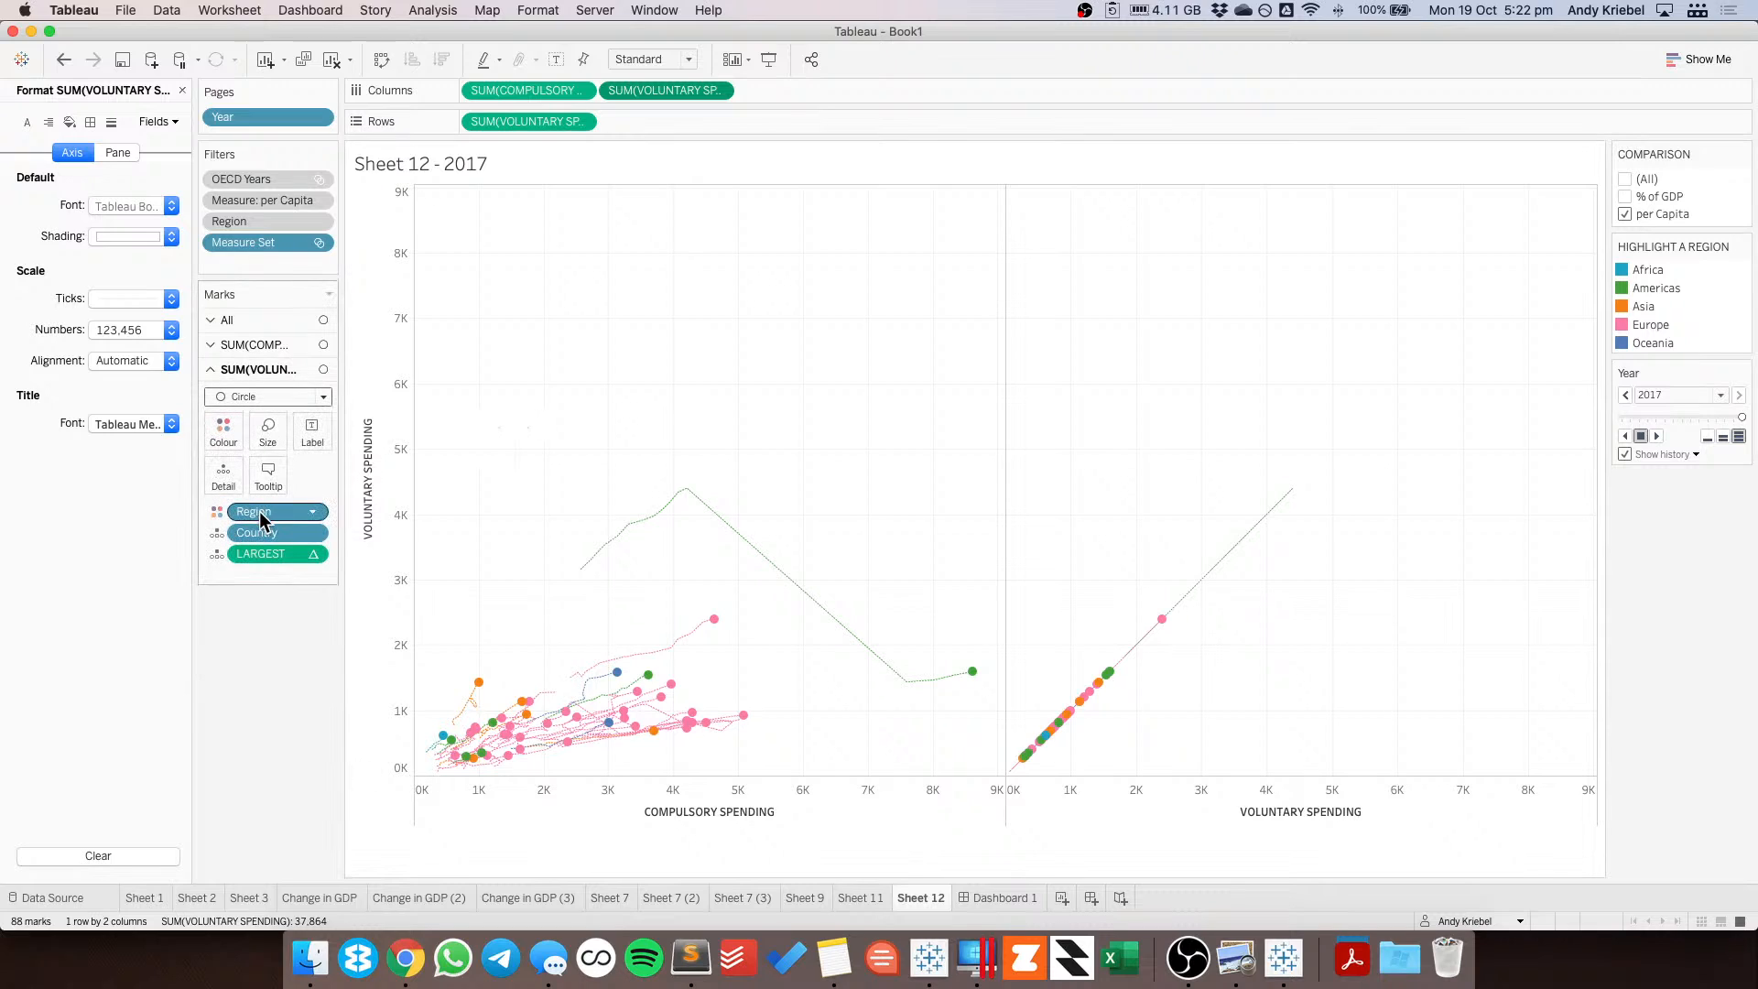
left_click_drag(267, 556, 274, 707)
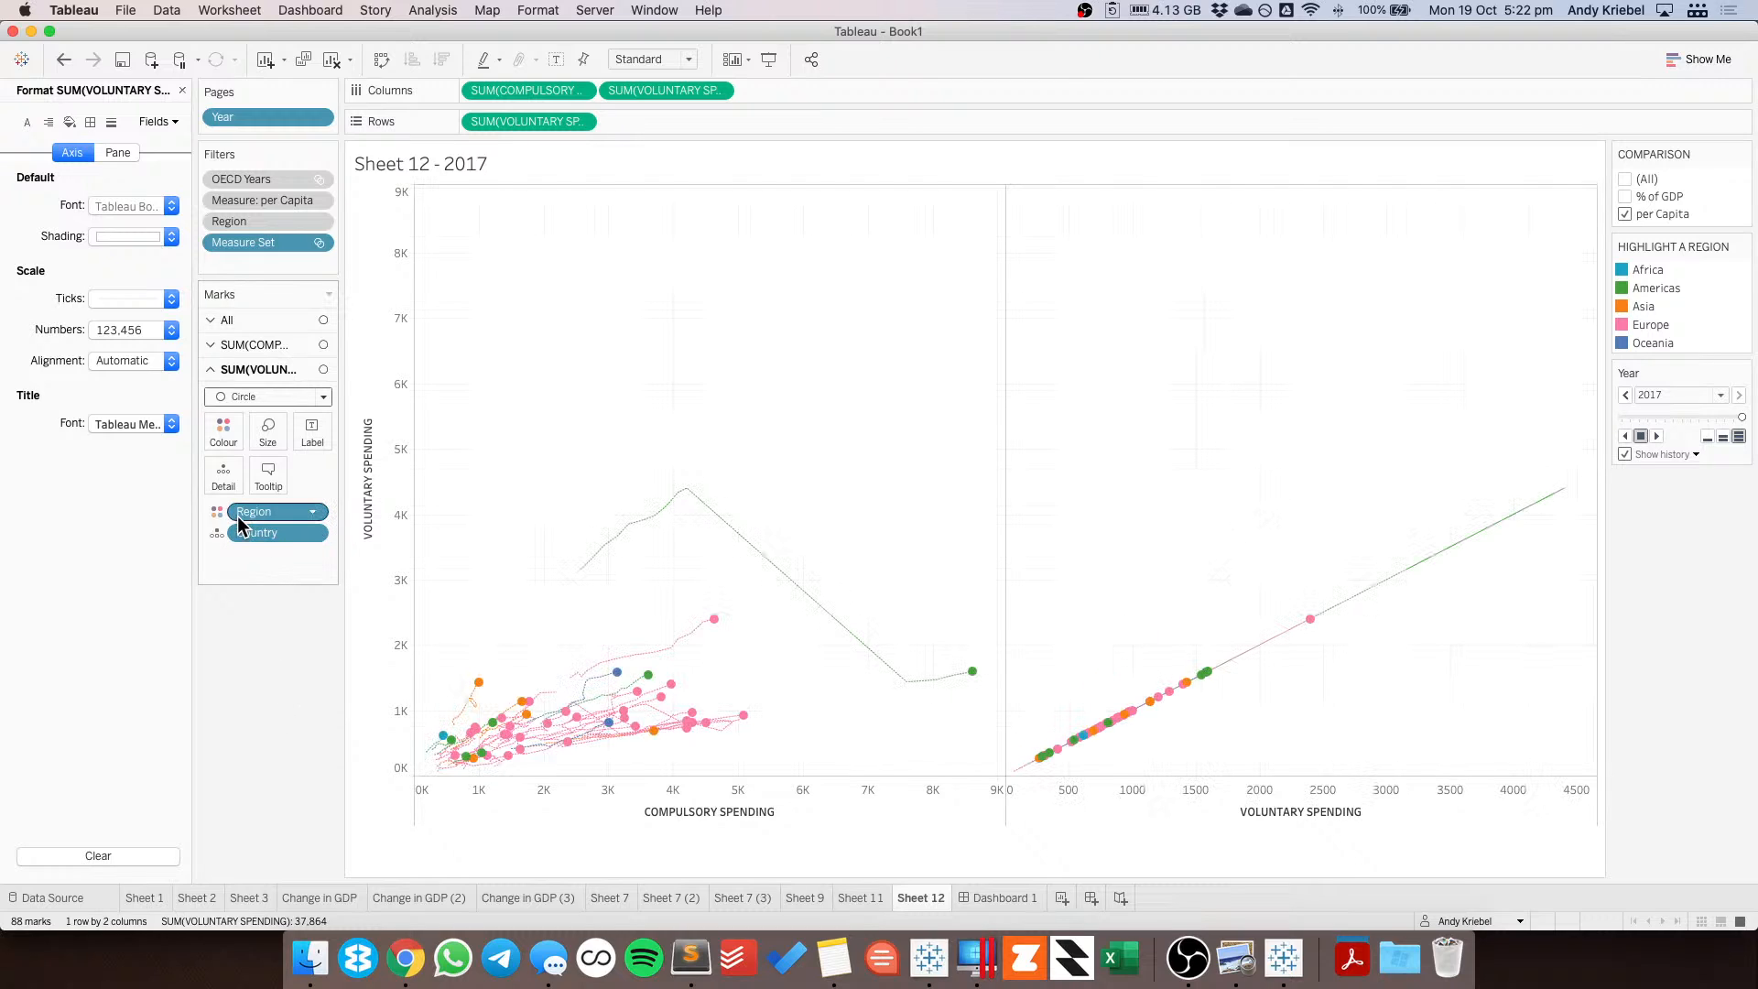
left_click_drag(245, 513, 255, 693)
mouse_move(250, 511)
left_mouse_down()
mouse_move(221, 479)
mouse_move(267, 509)
left_mouse_up()
Change the second measure's marks to Line, reduce them to the smallest size and set their opacity to 0%.
left_click(249, 395)
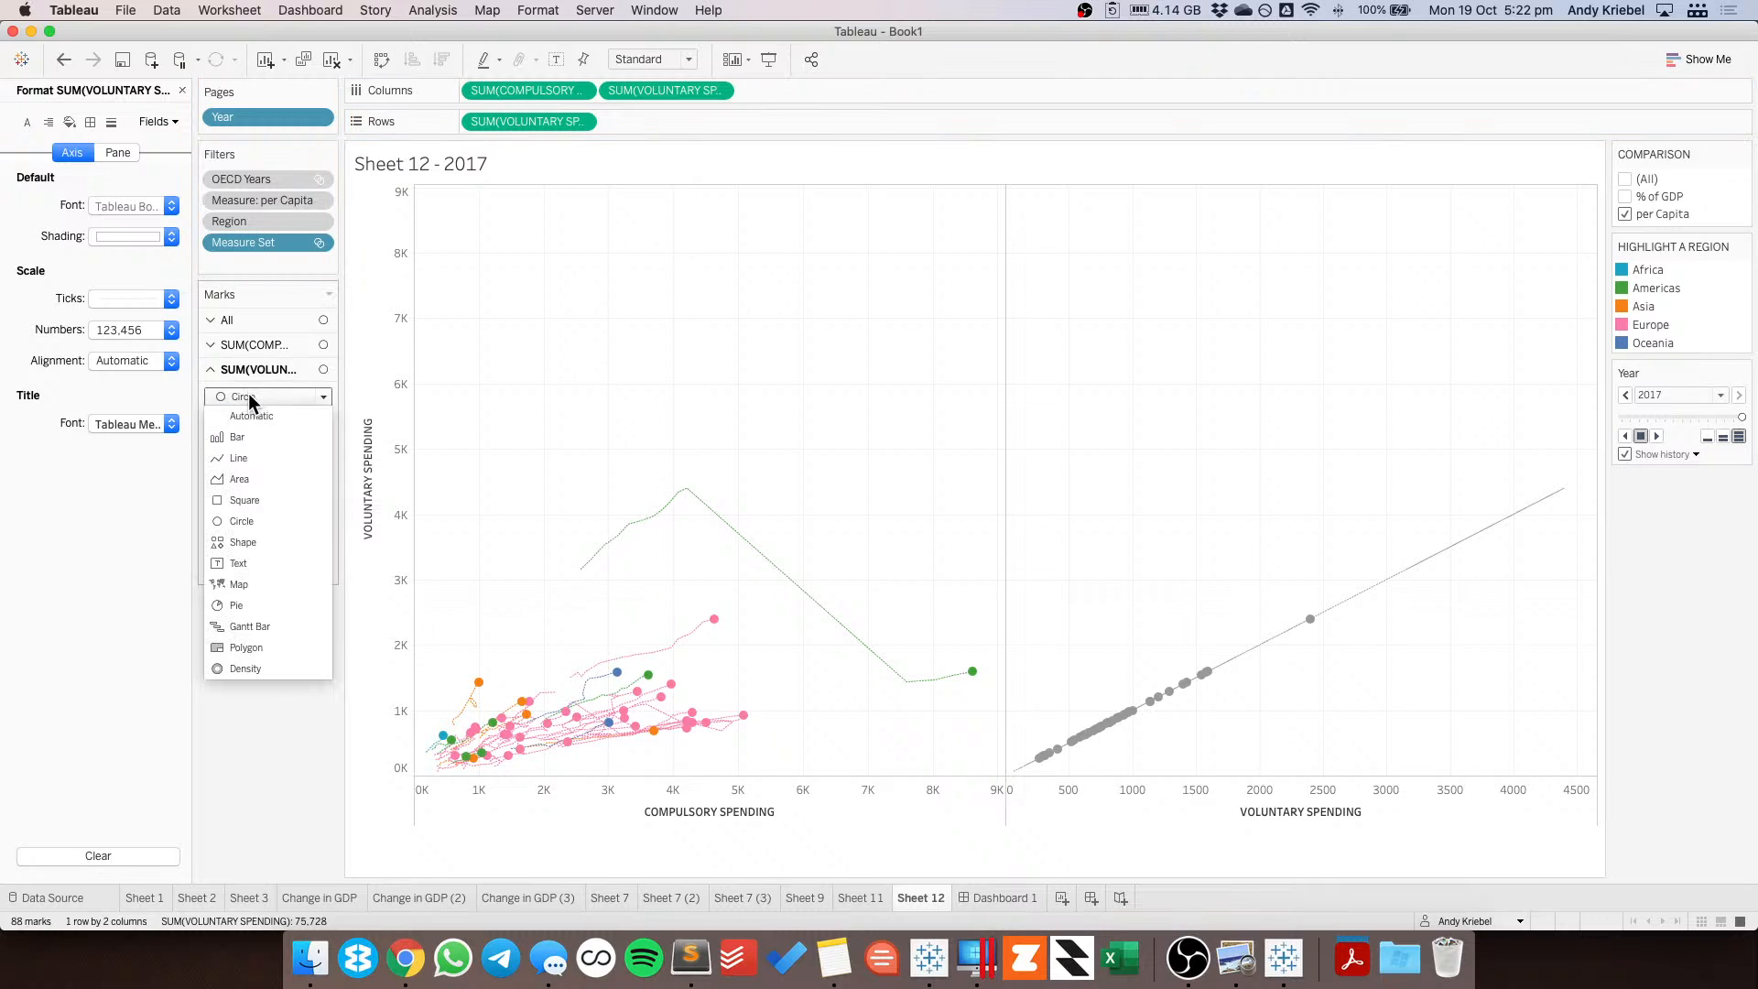
left_click(253, 458)
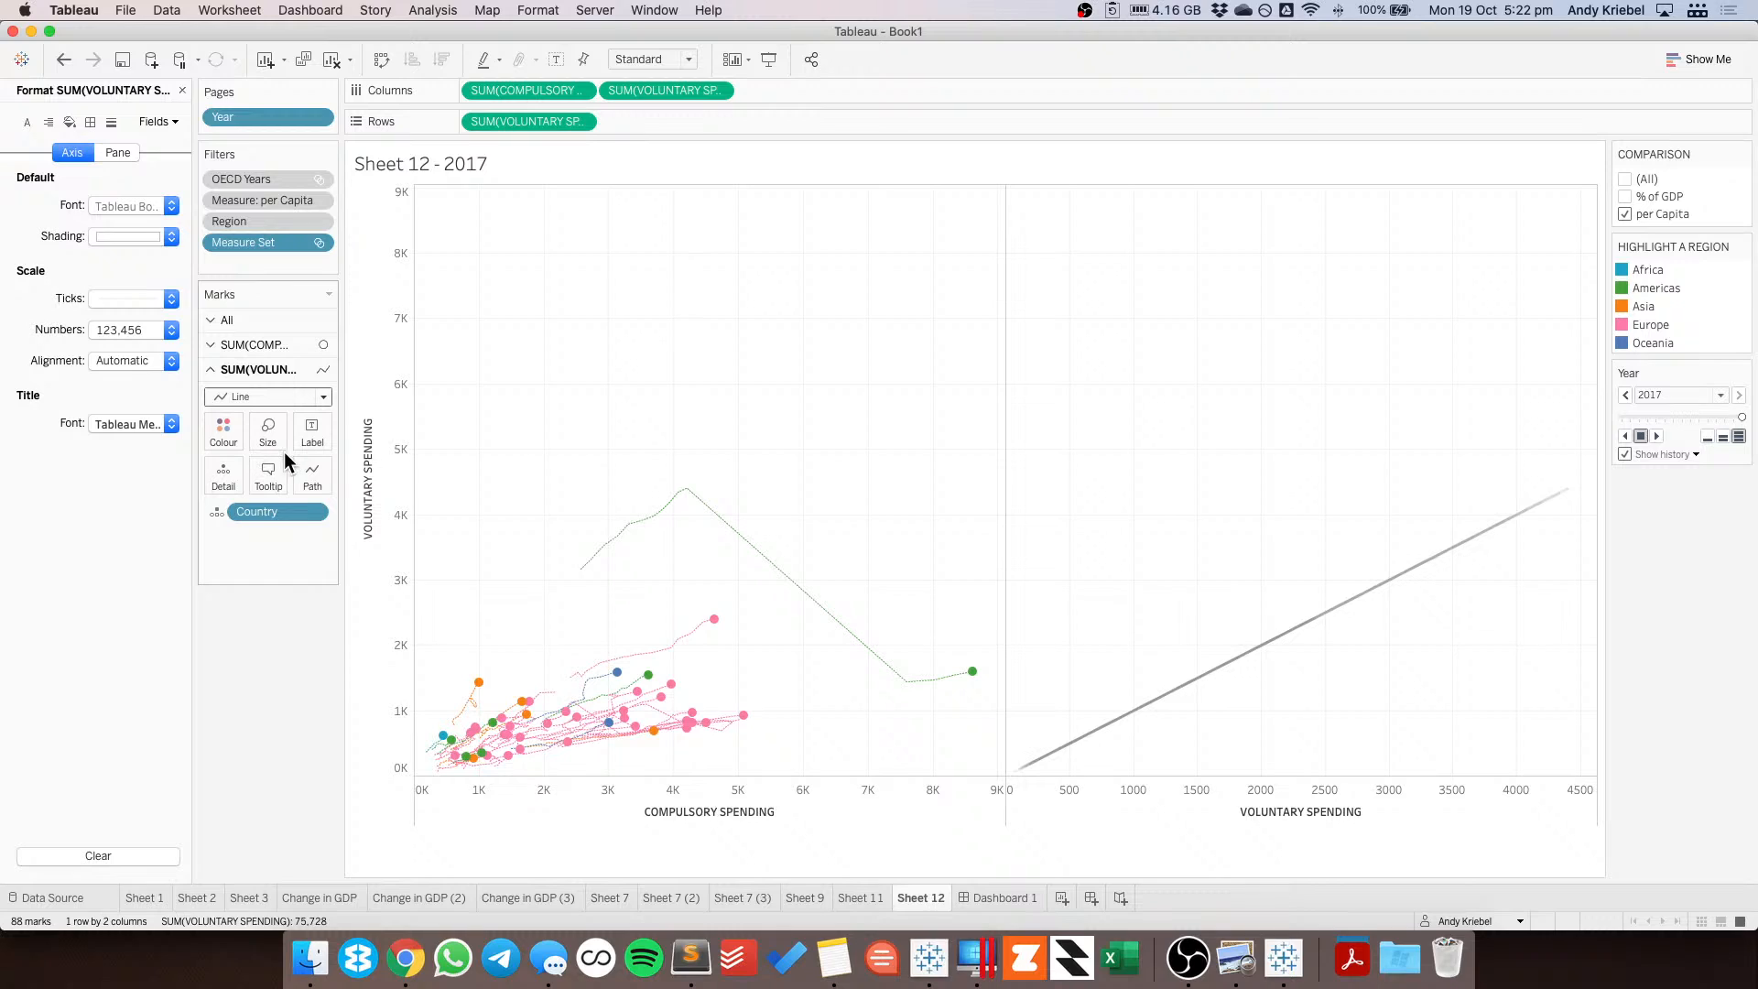
left_click(264, 443)
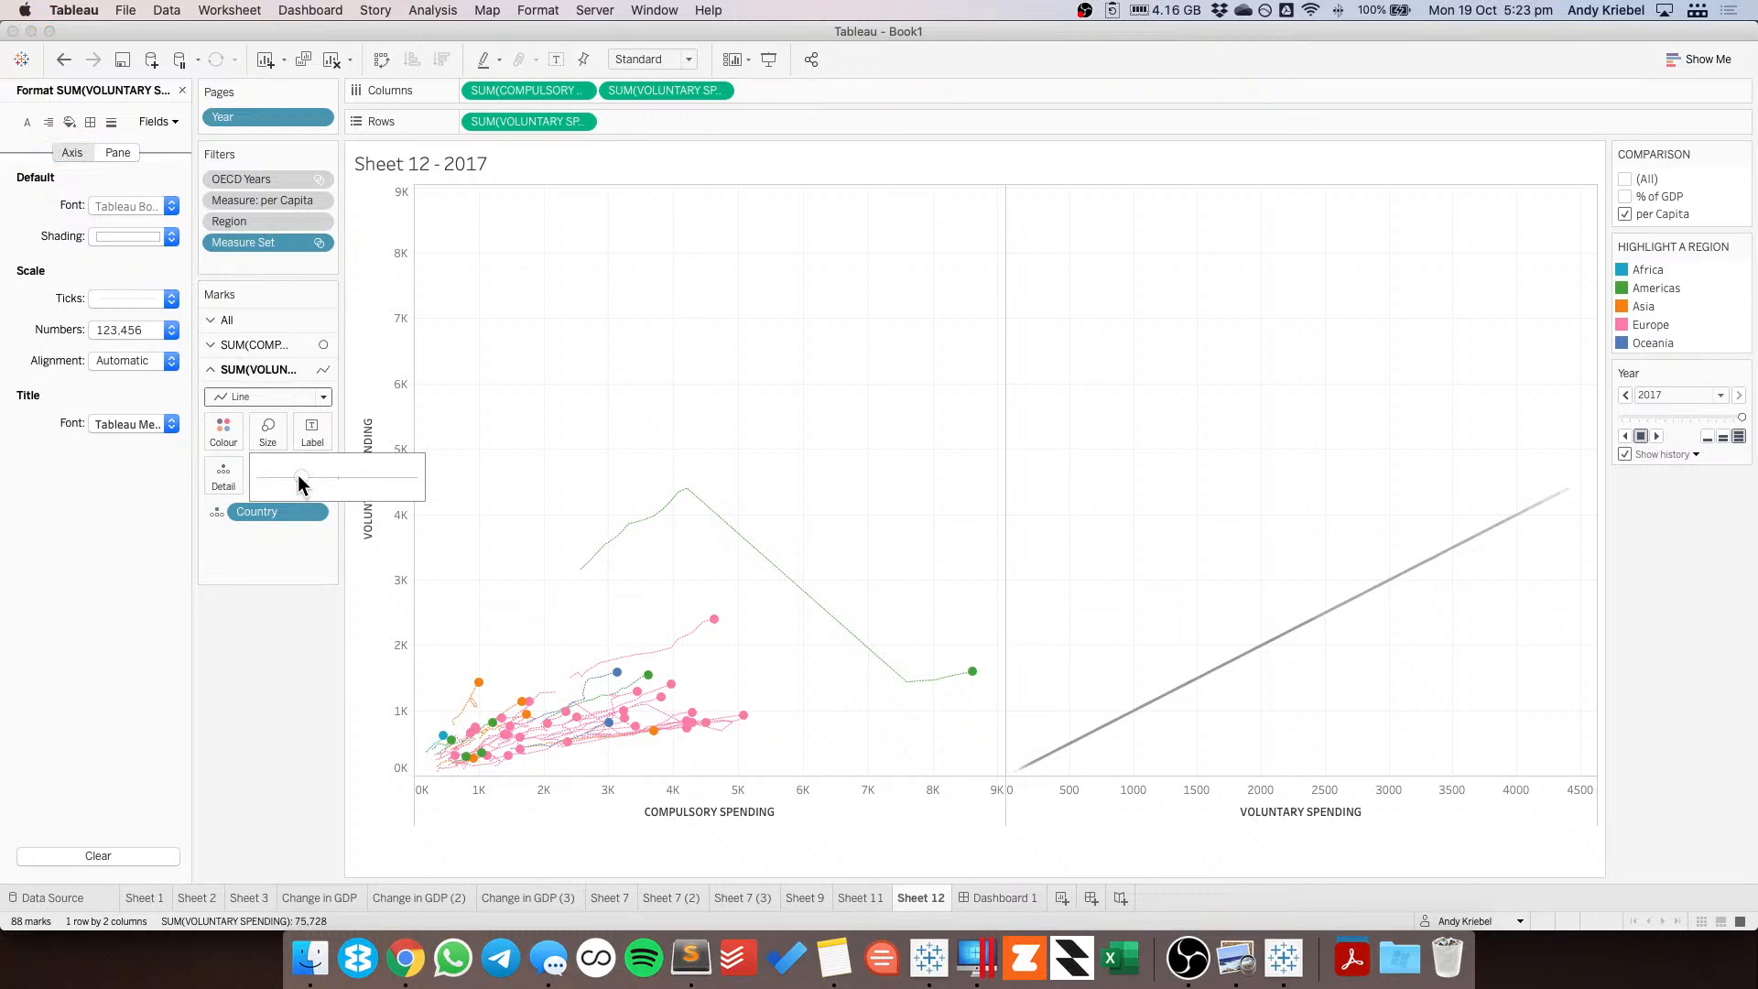
left_click_drag(298, 474, 233, 480)
left_click(224, 430)
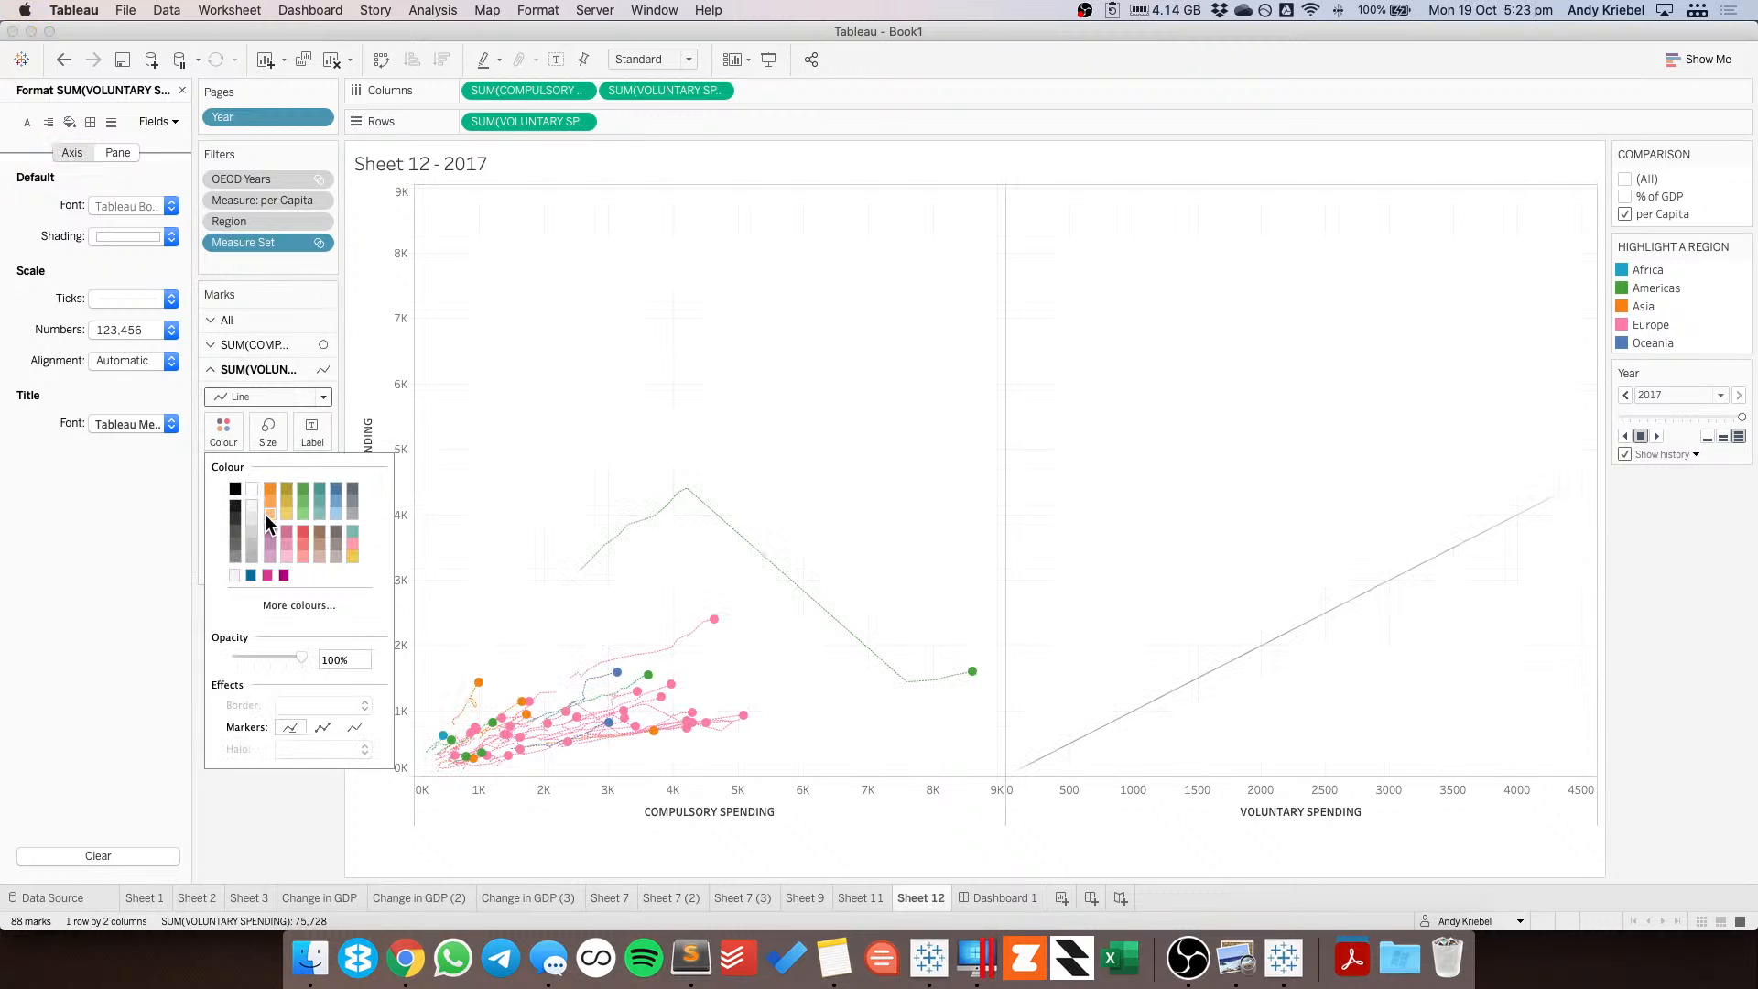
left_click_drag(302, 656, 195, 652)
left_click(628, 396)
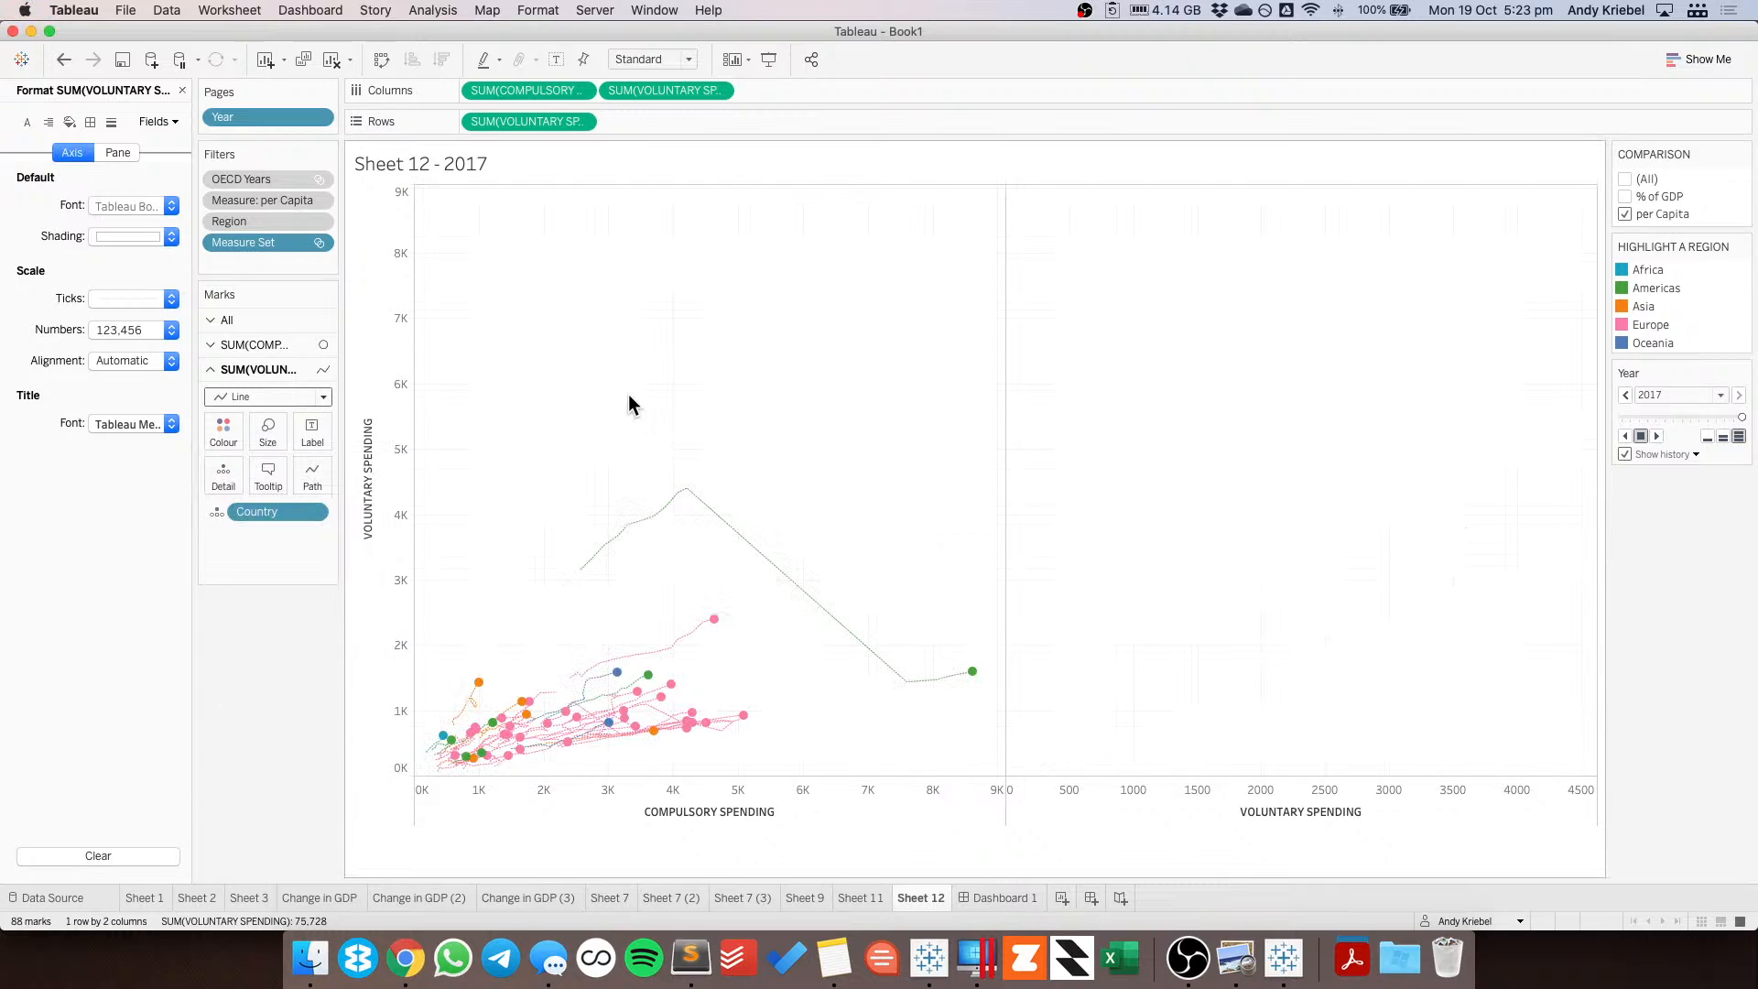
Close the formatting options and add a trend line to the voluntary versus voluntary spending chart.
left_click(182, 91)
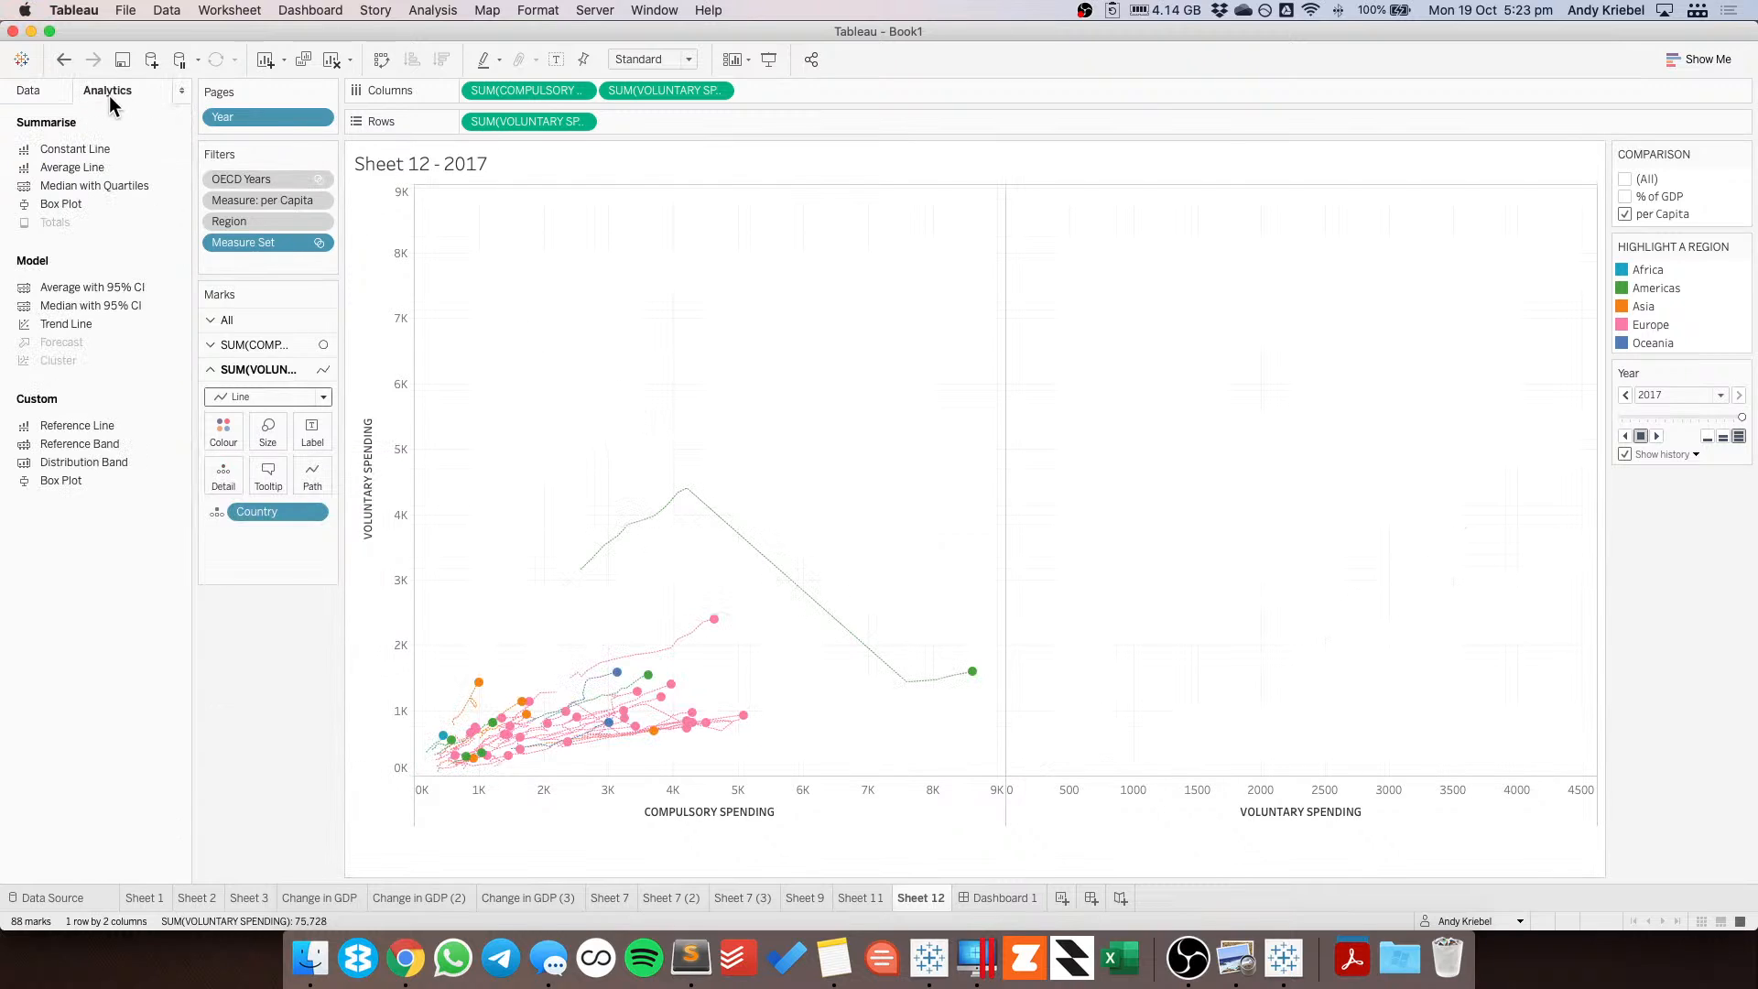
left_click_drag(74, 325, 520, 298)
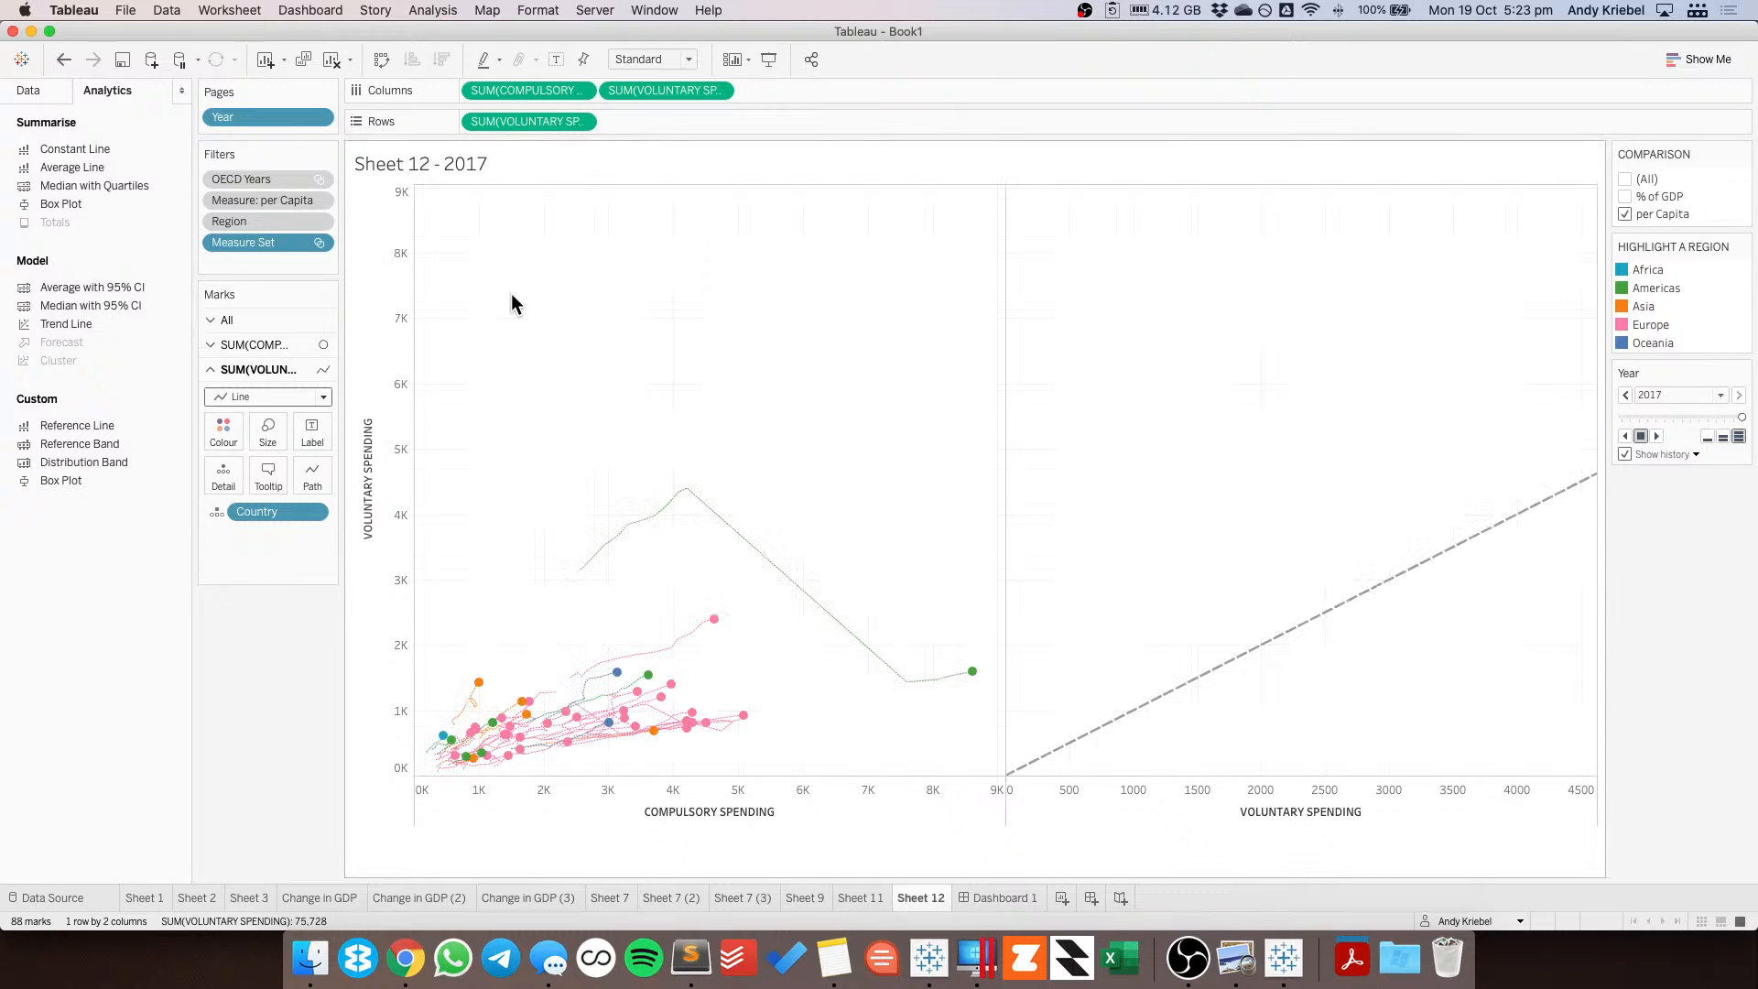
mouse_move(1222, 675)
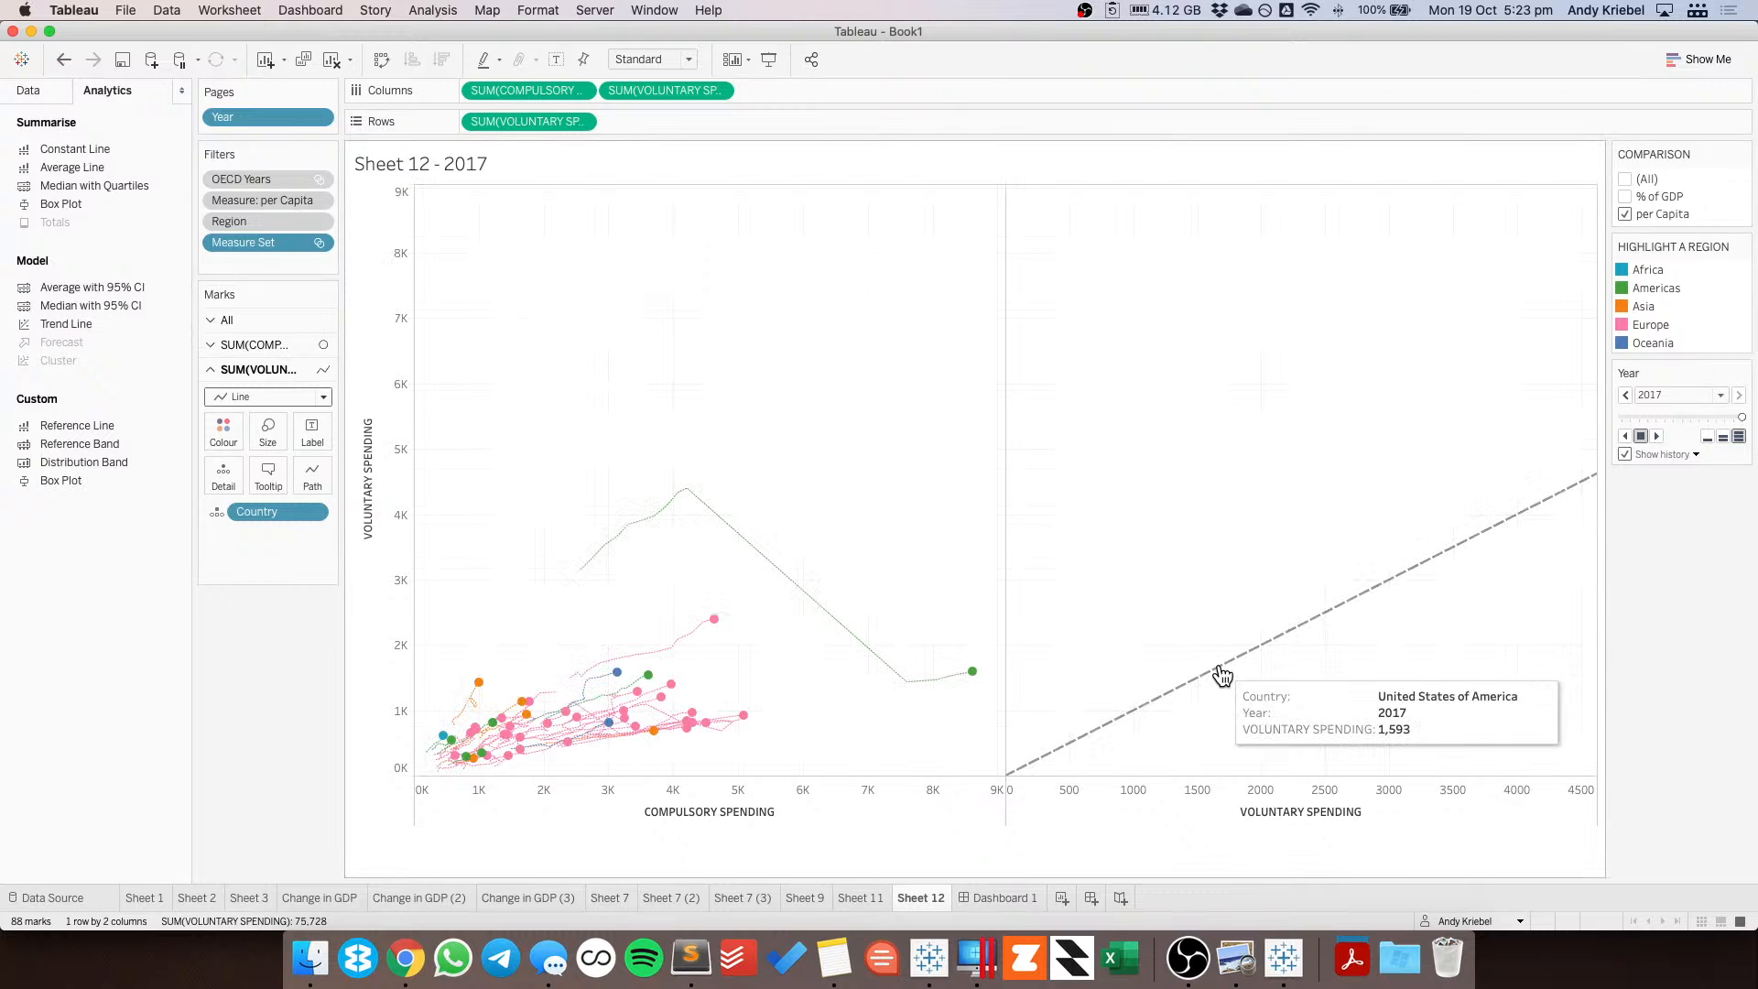
Combine the compulsory and voluntary column measures into a synchronised dual axis and hide the upper voluntary spending axis header.
left_click(718, 90)
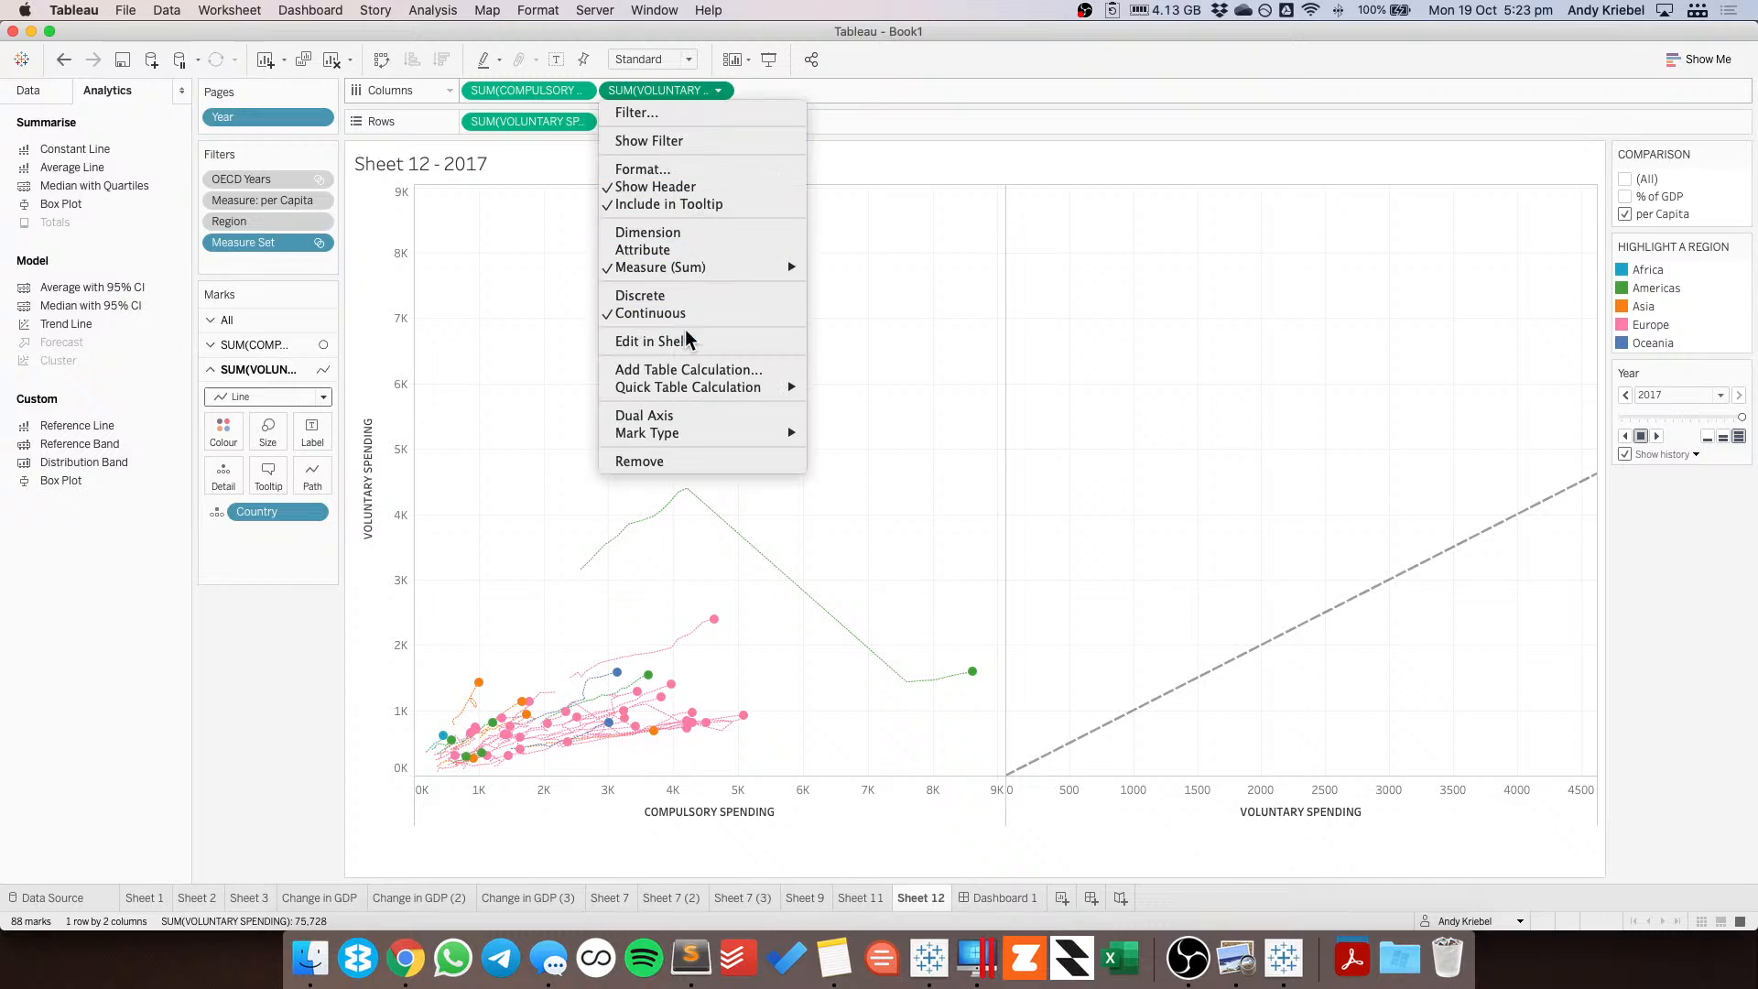
left_click(688, 421)
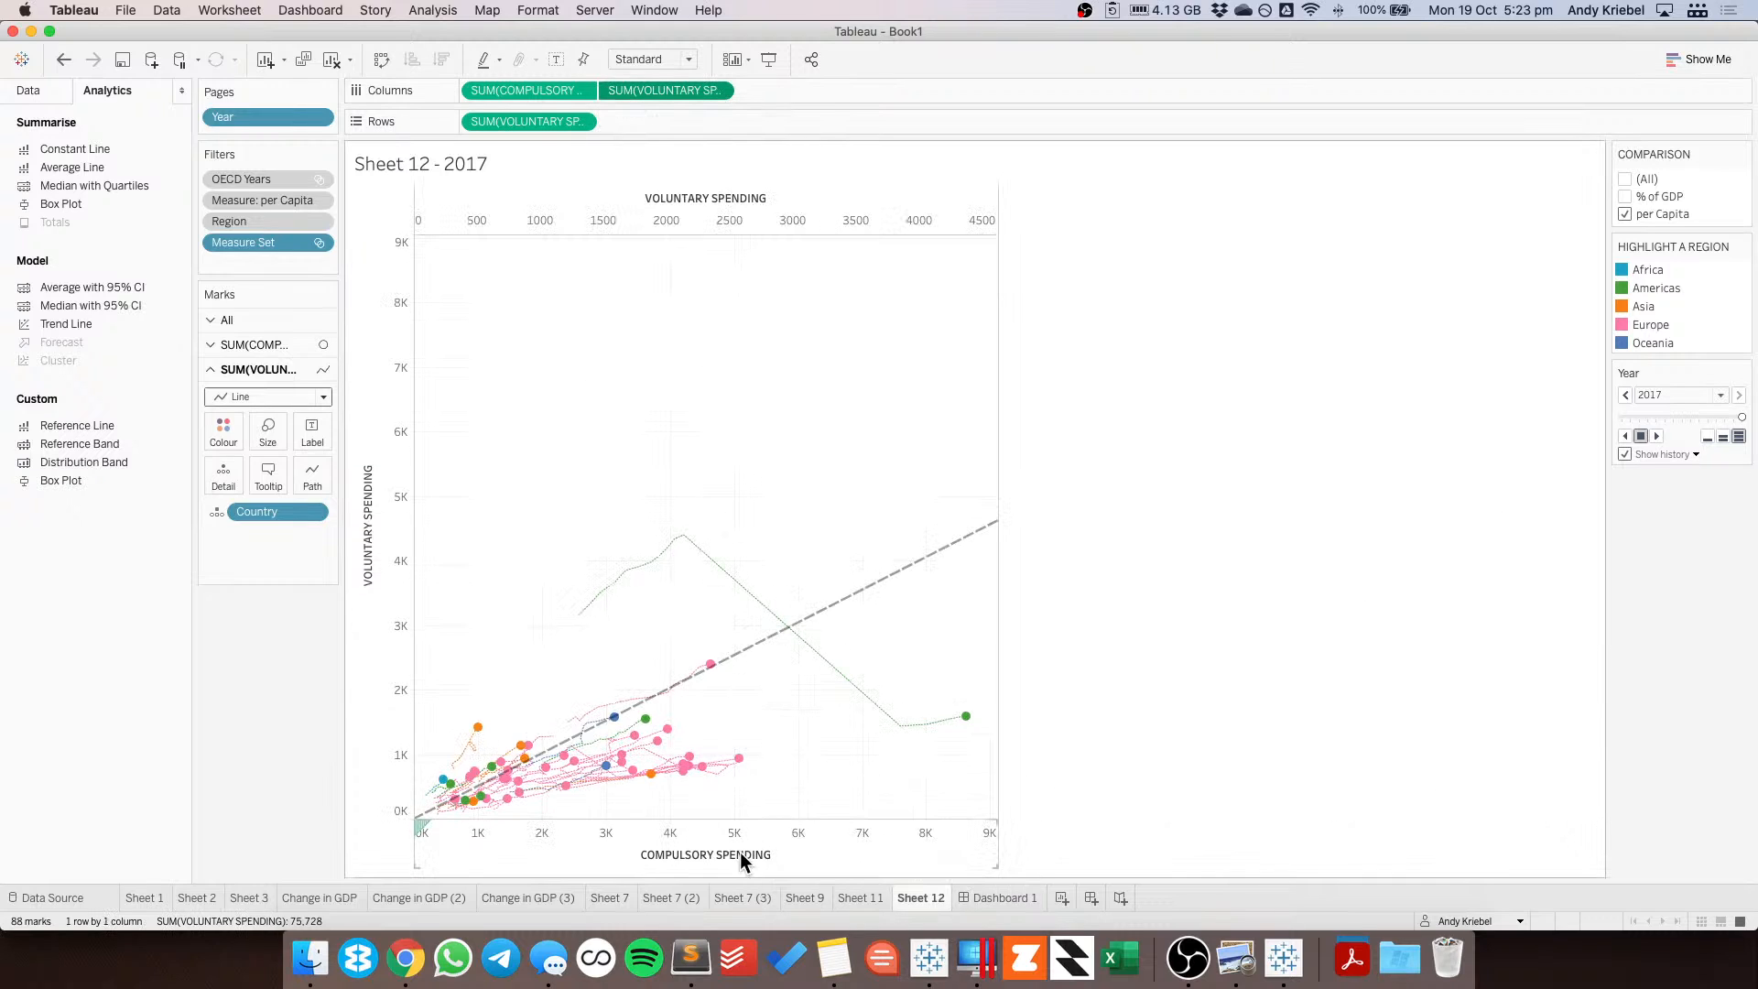
right_click(743, 841)
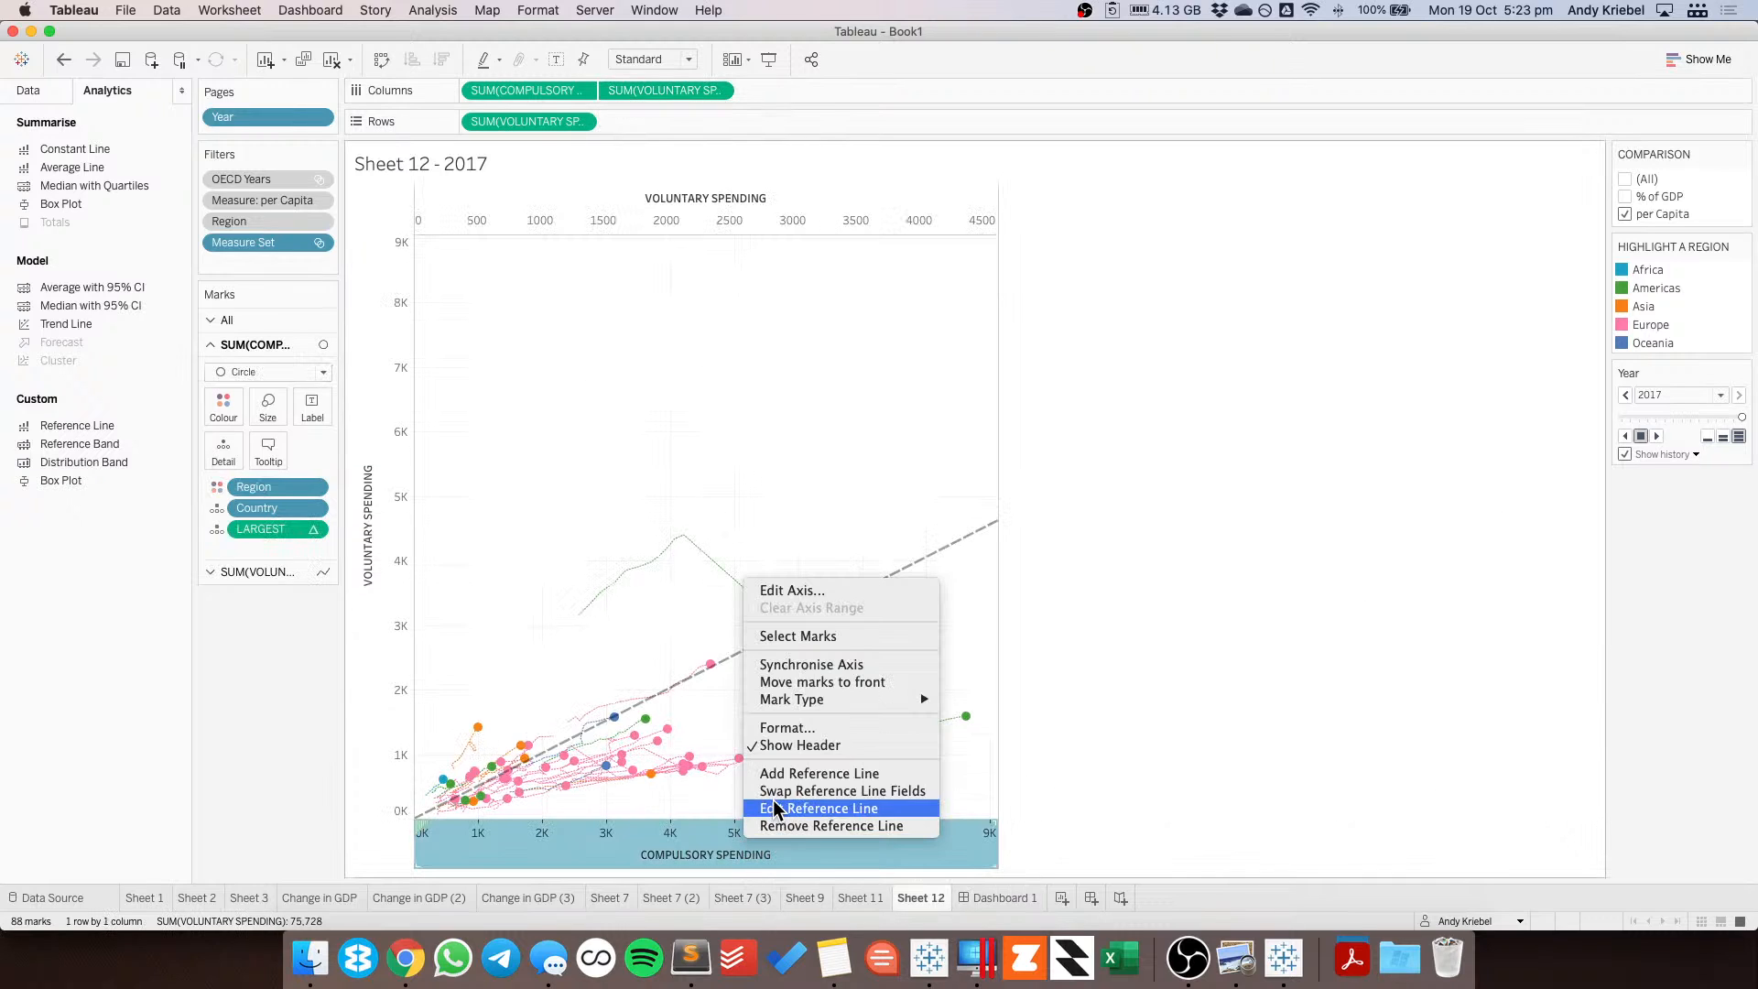
left_click(776, 664)
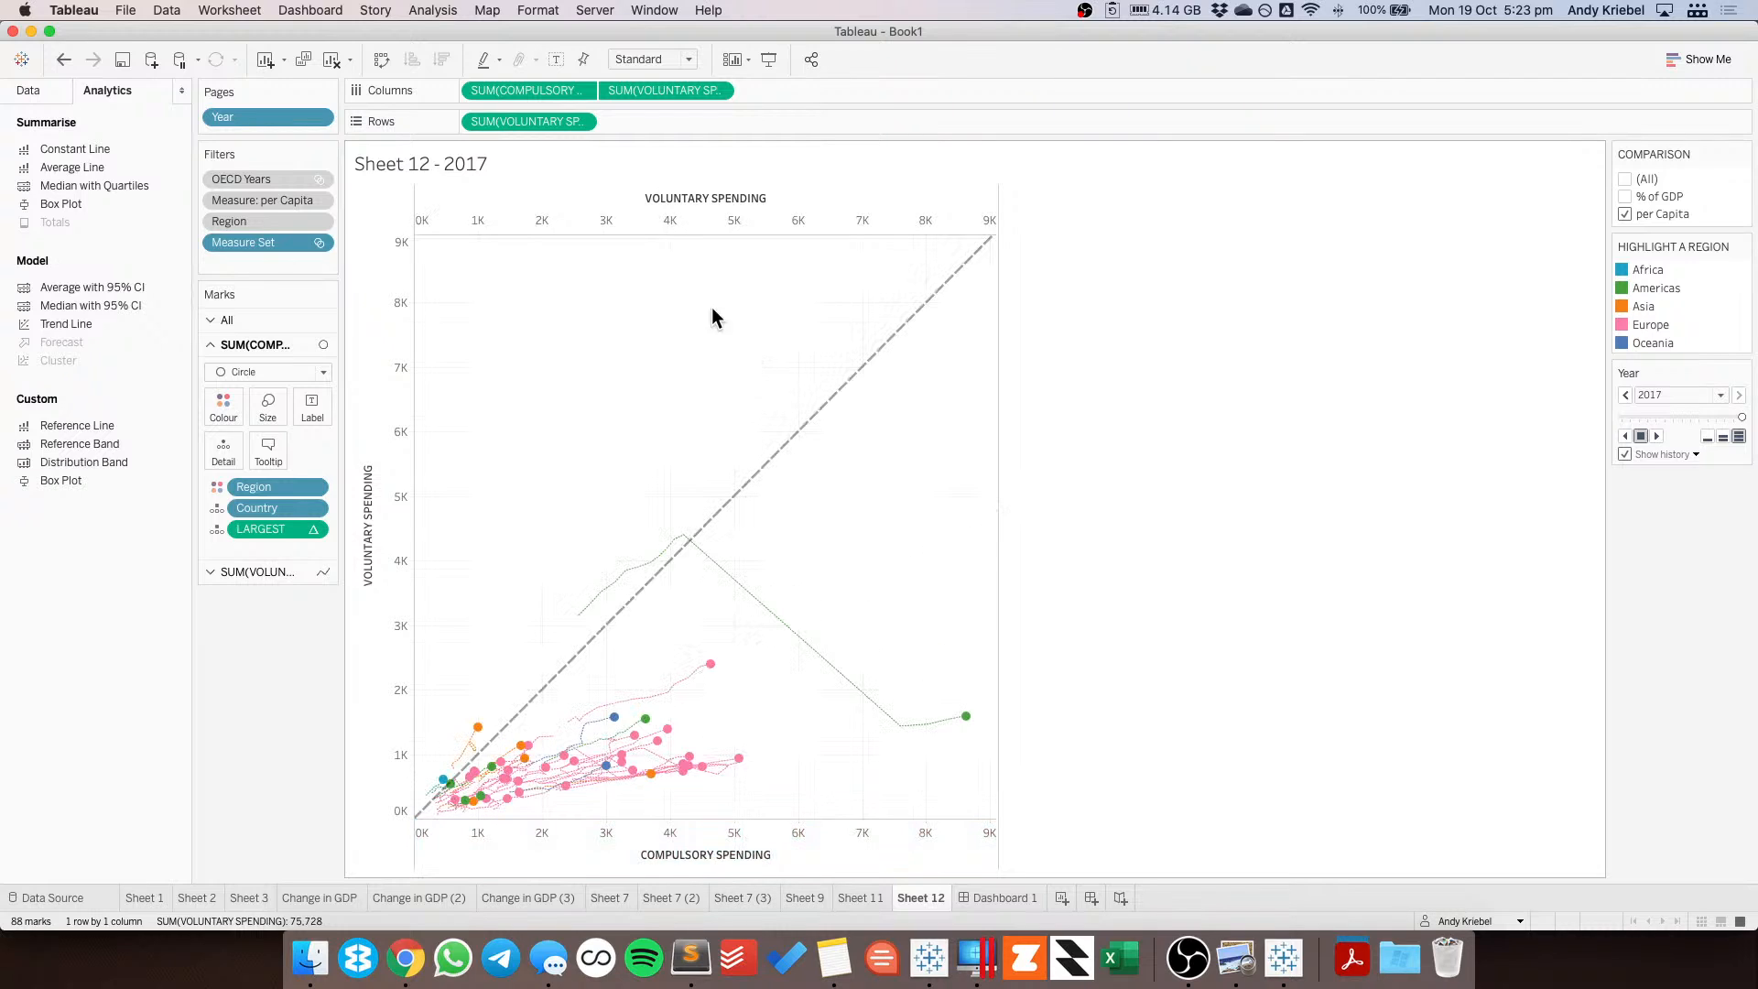
right_click(669, 220)
left_click(725, 398)
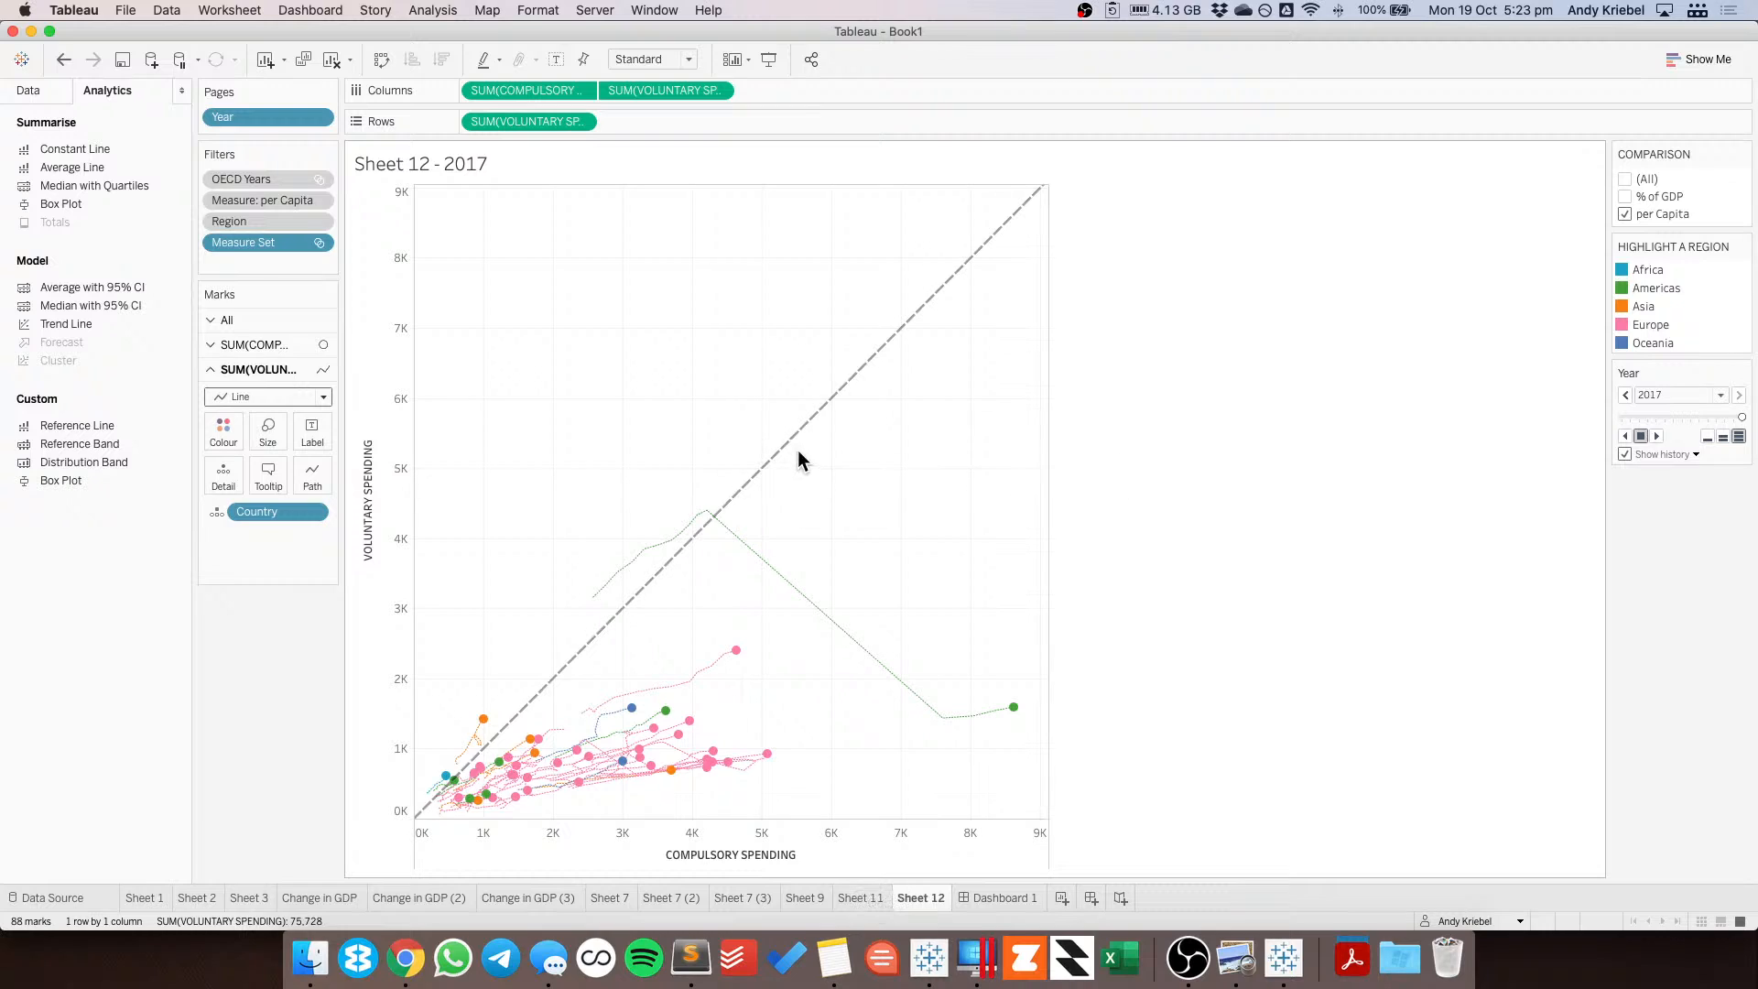
Format the diagonal trend line with the thinnest width, black colour and 100% opacity.
left_click(789, 454)
left_click(844, 443)
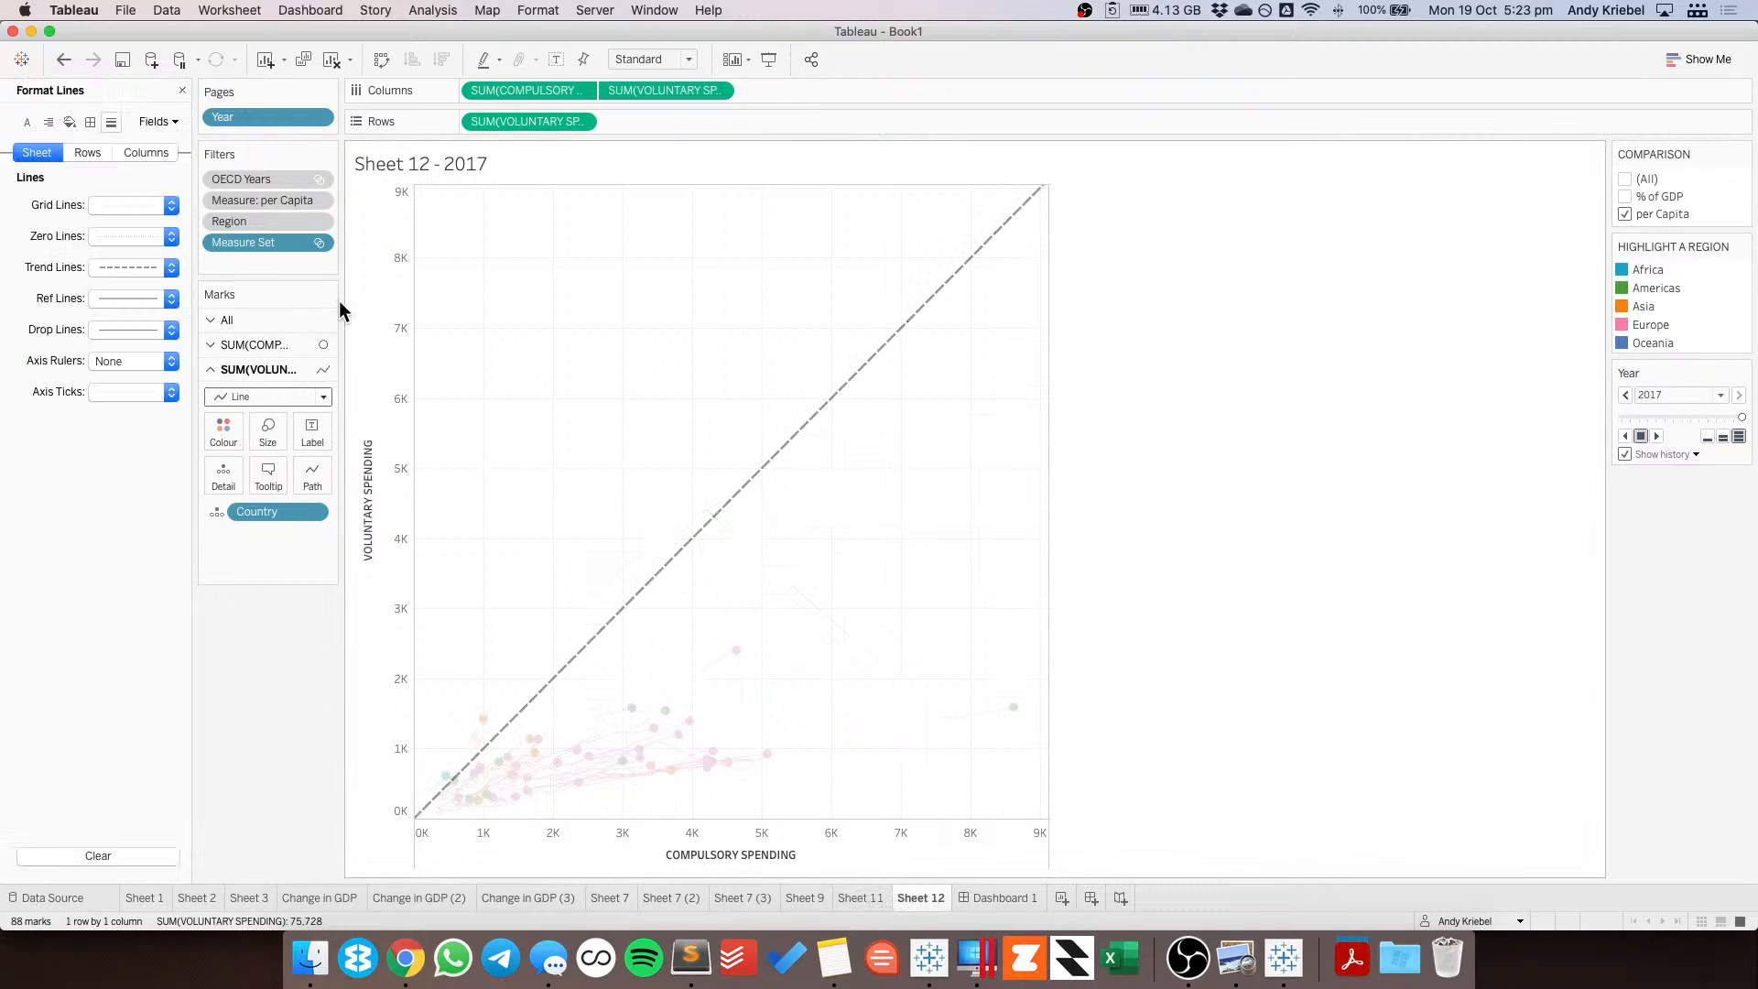
left_click(141, 205)
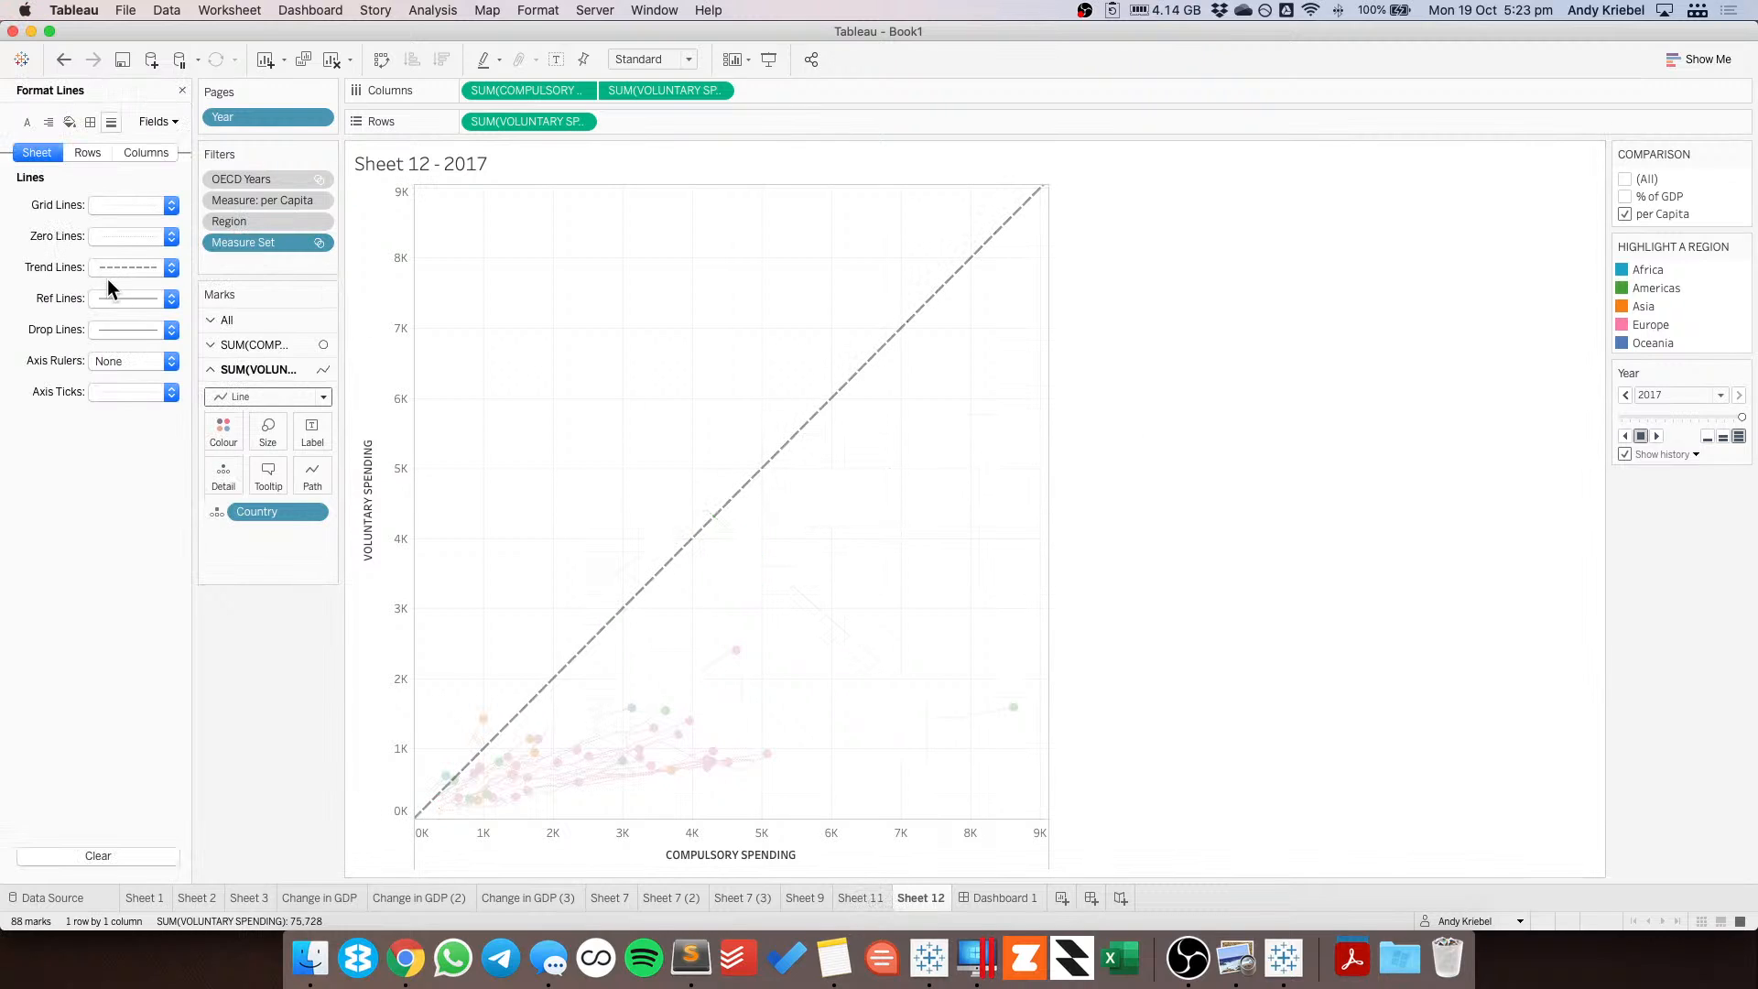
left_click(117, 271)
left_click(128, 355)
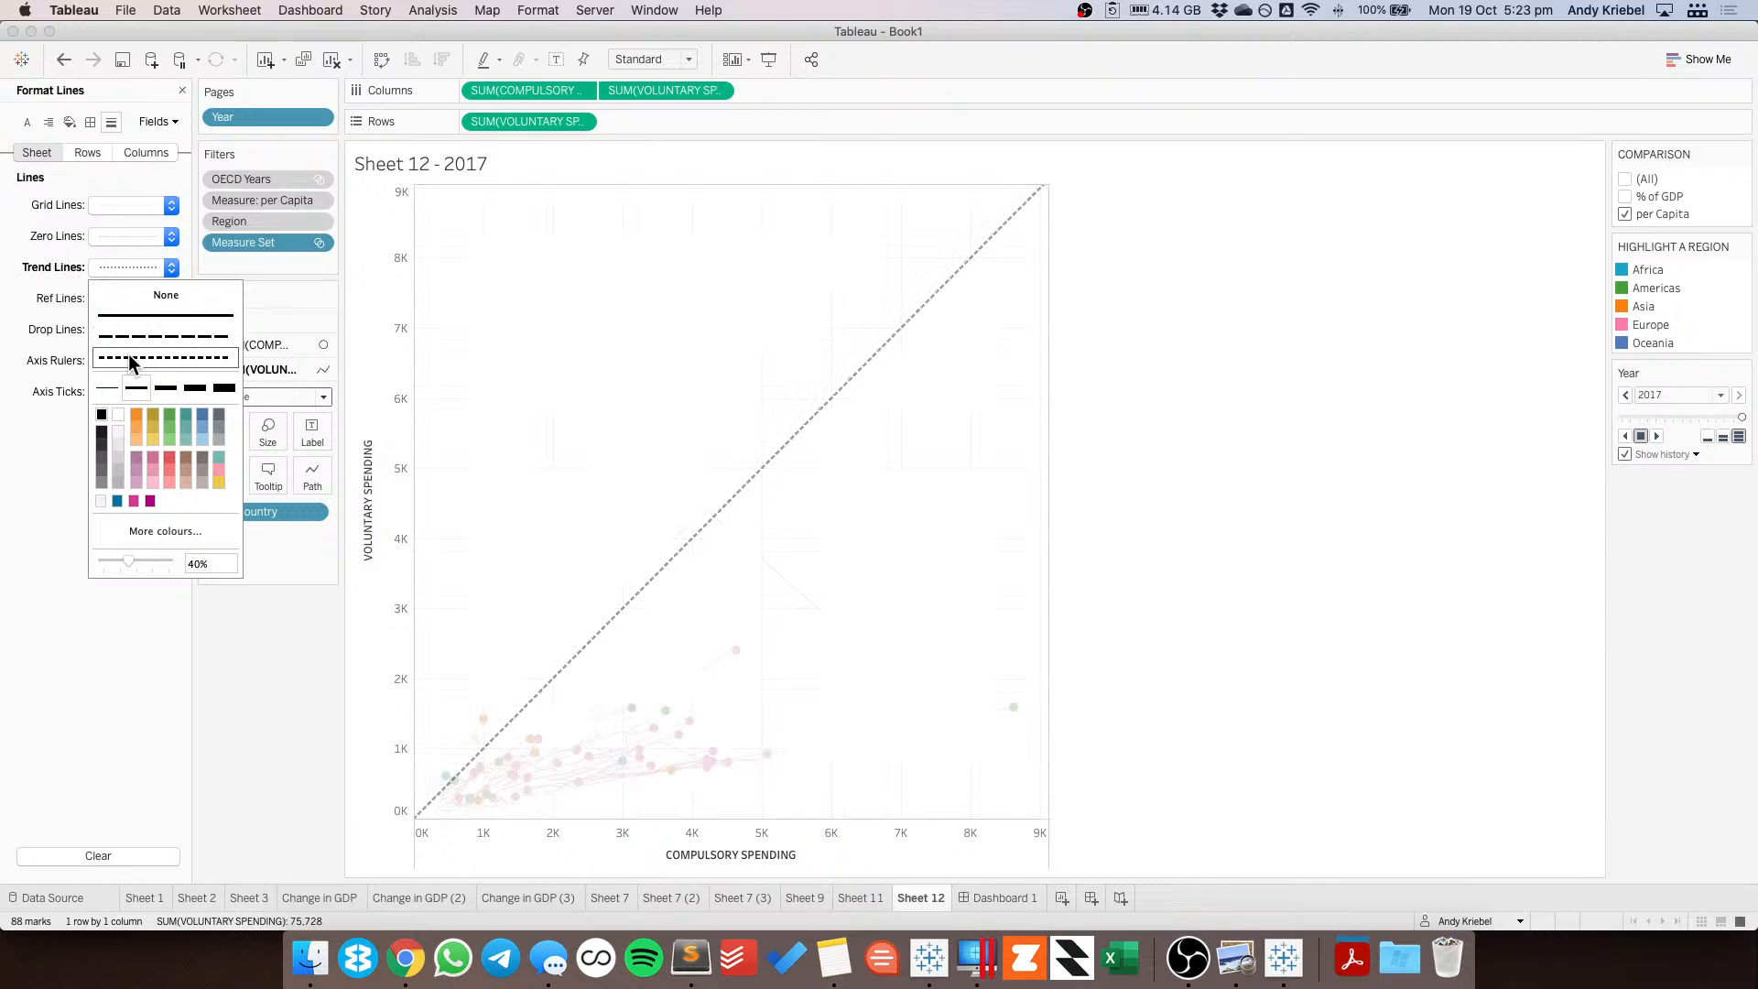
left_click(109, 386)
left_click(102, 417)
left_click_drag(127, 553, 221, 556)
left_click(643, 376)
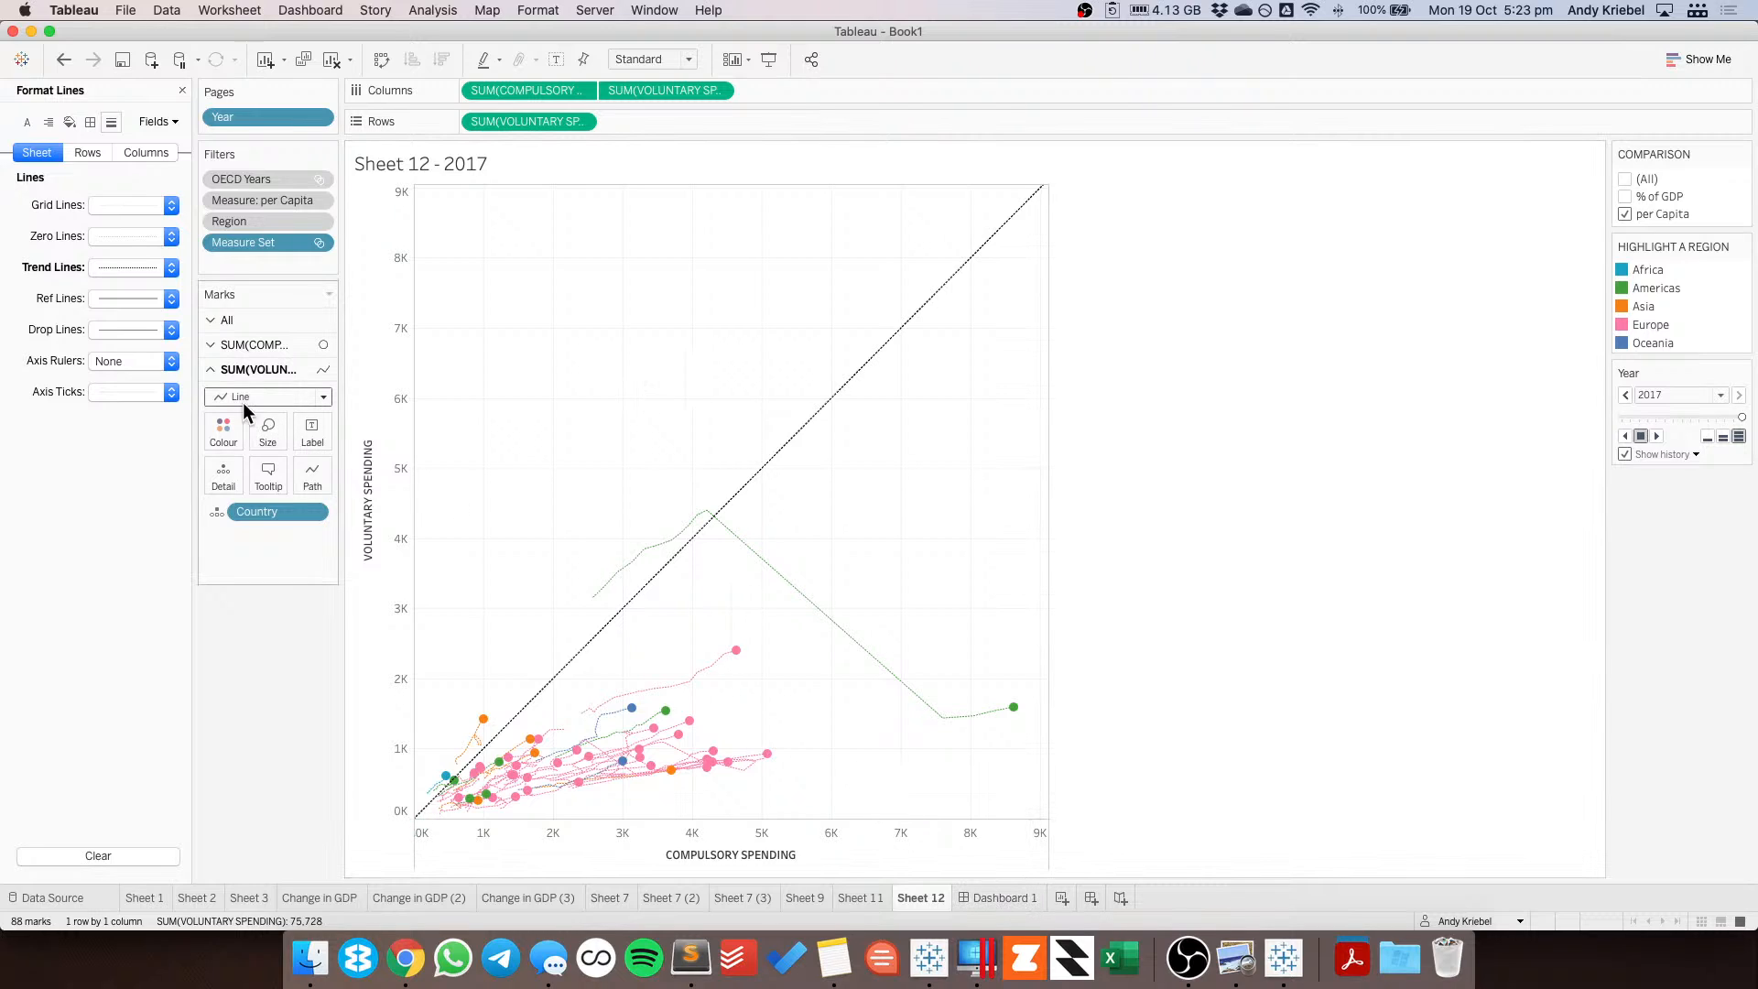
Set the diagonal trend line's pattern to dashed.
left_click(129, 267)
left_click(126, 340)
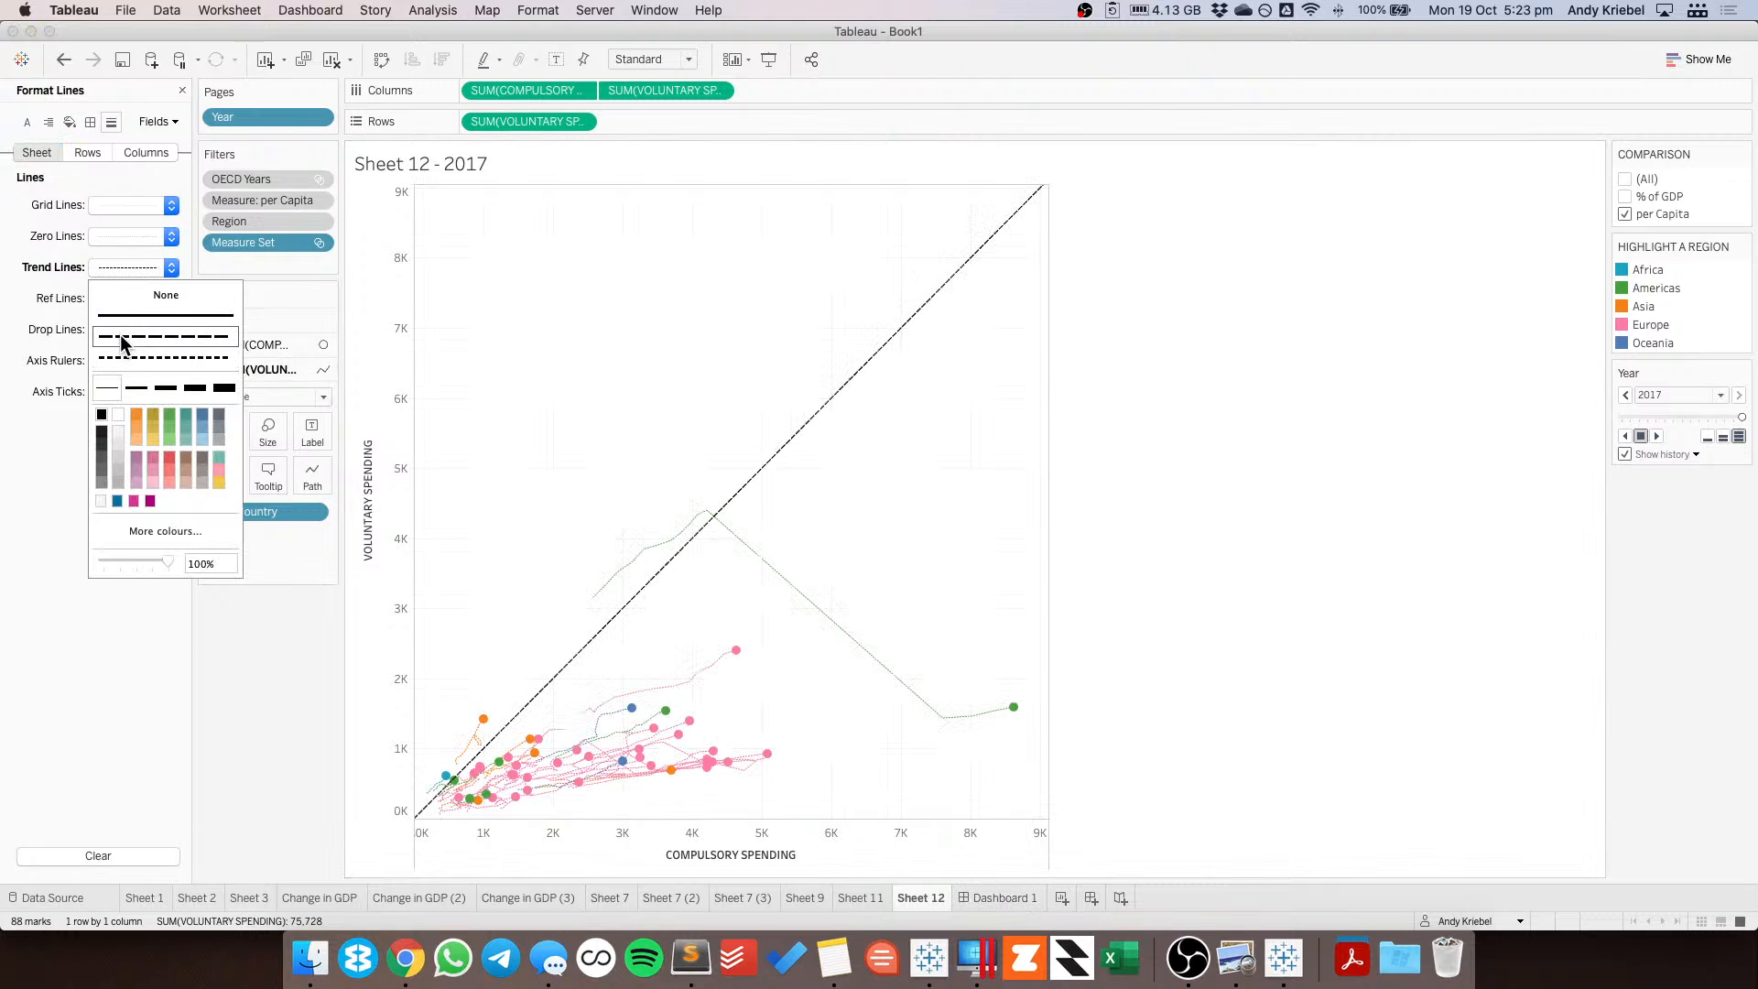
left_click(519, 359)
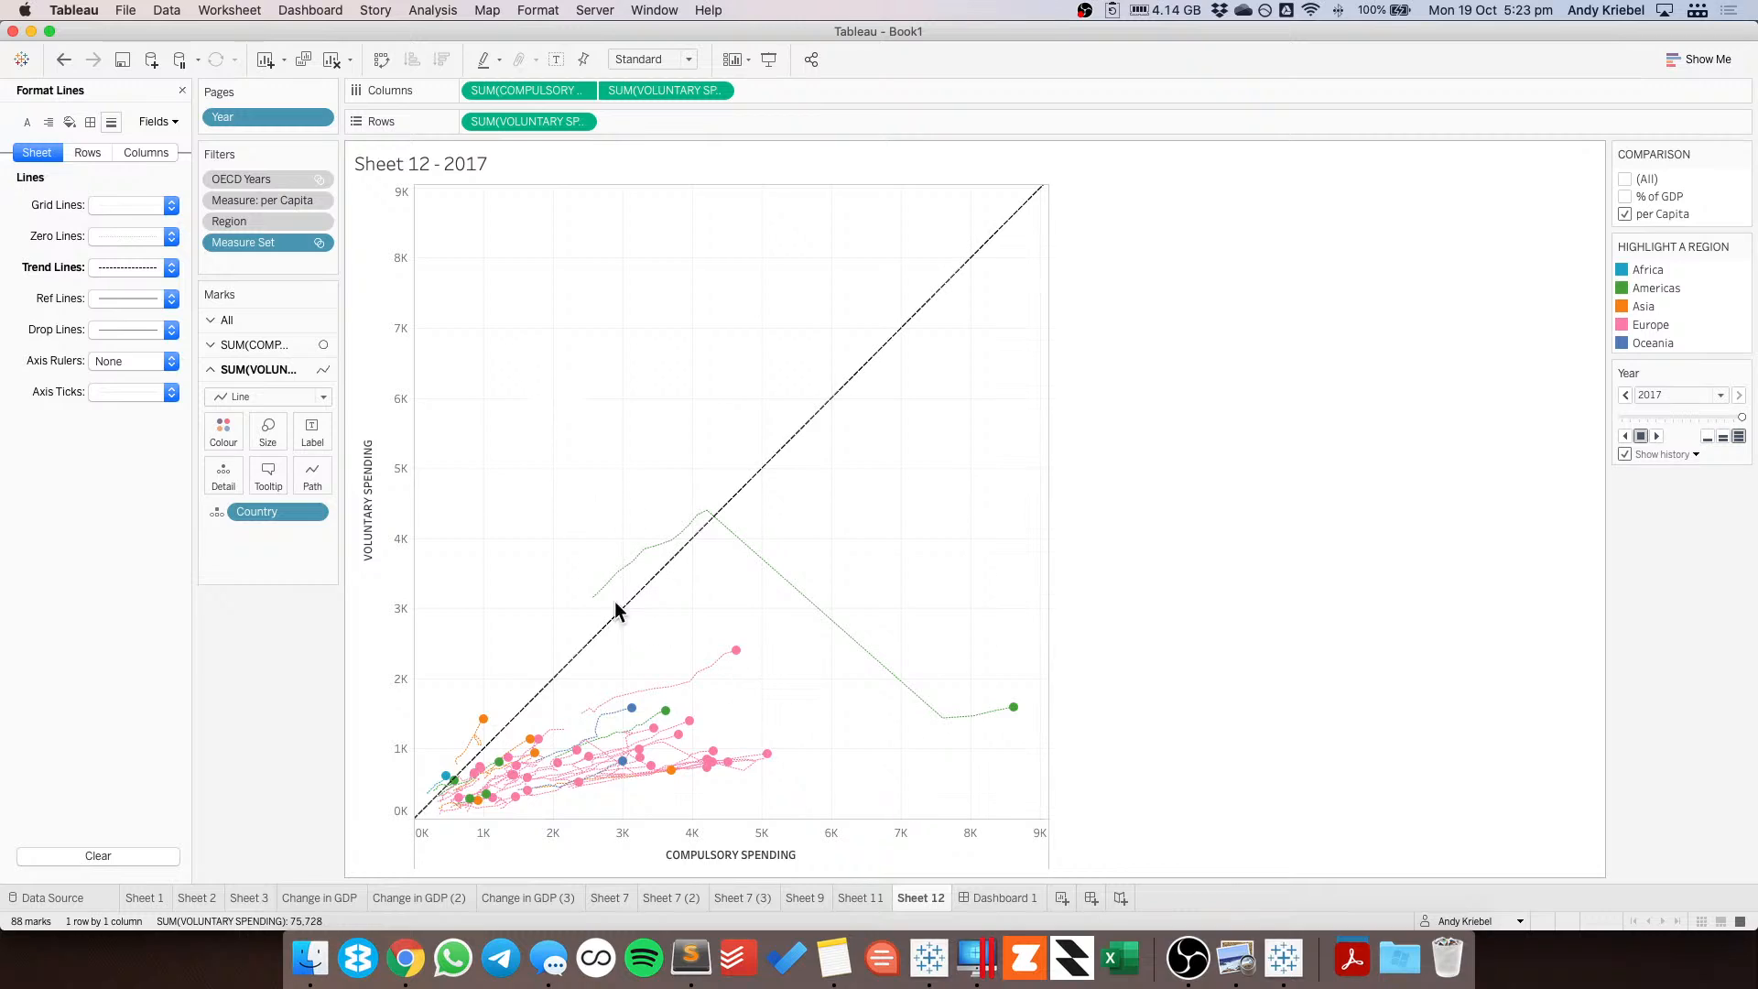
left_click(226, 430)
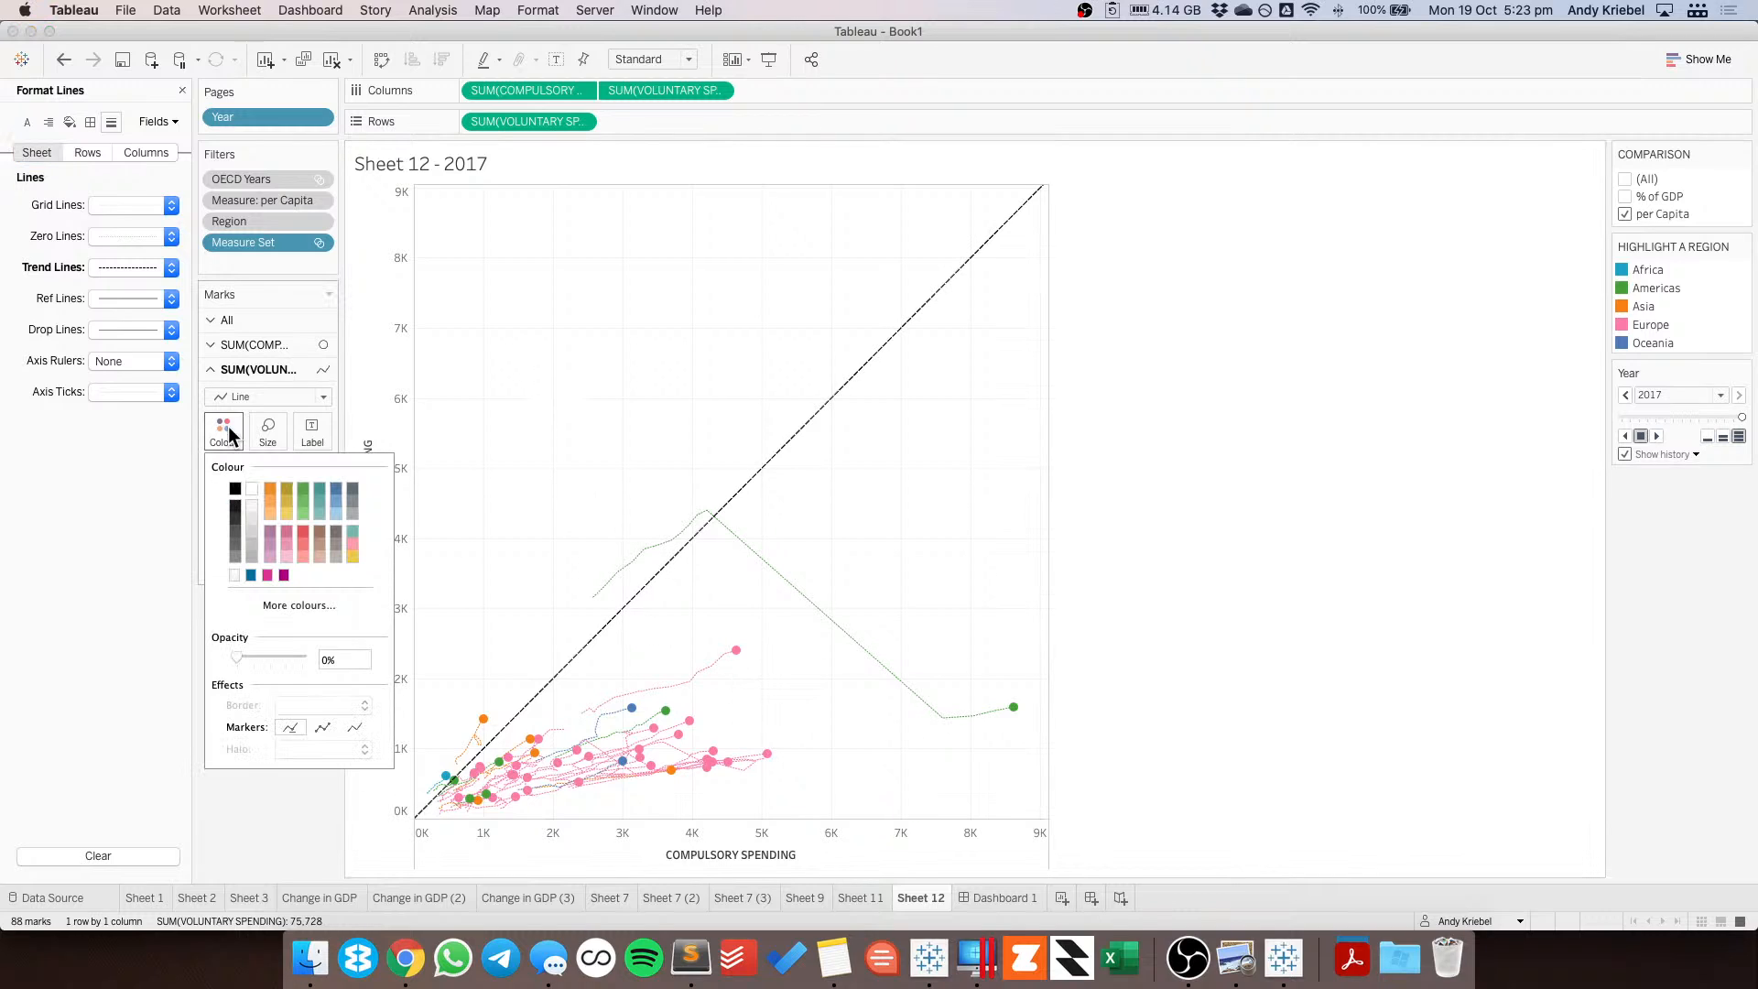
left_click(546, 512)
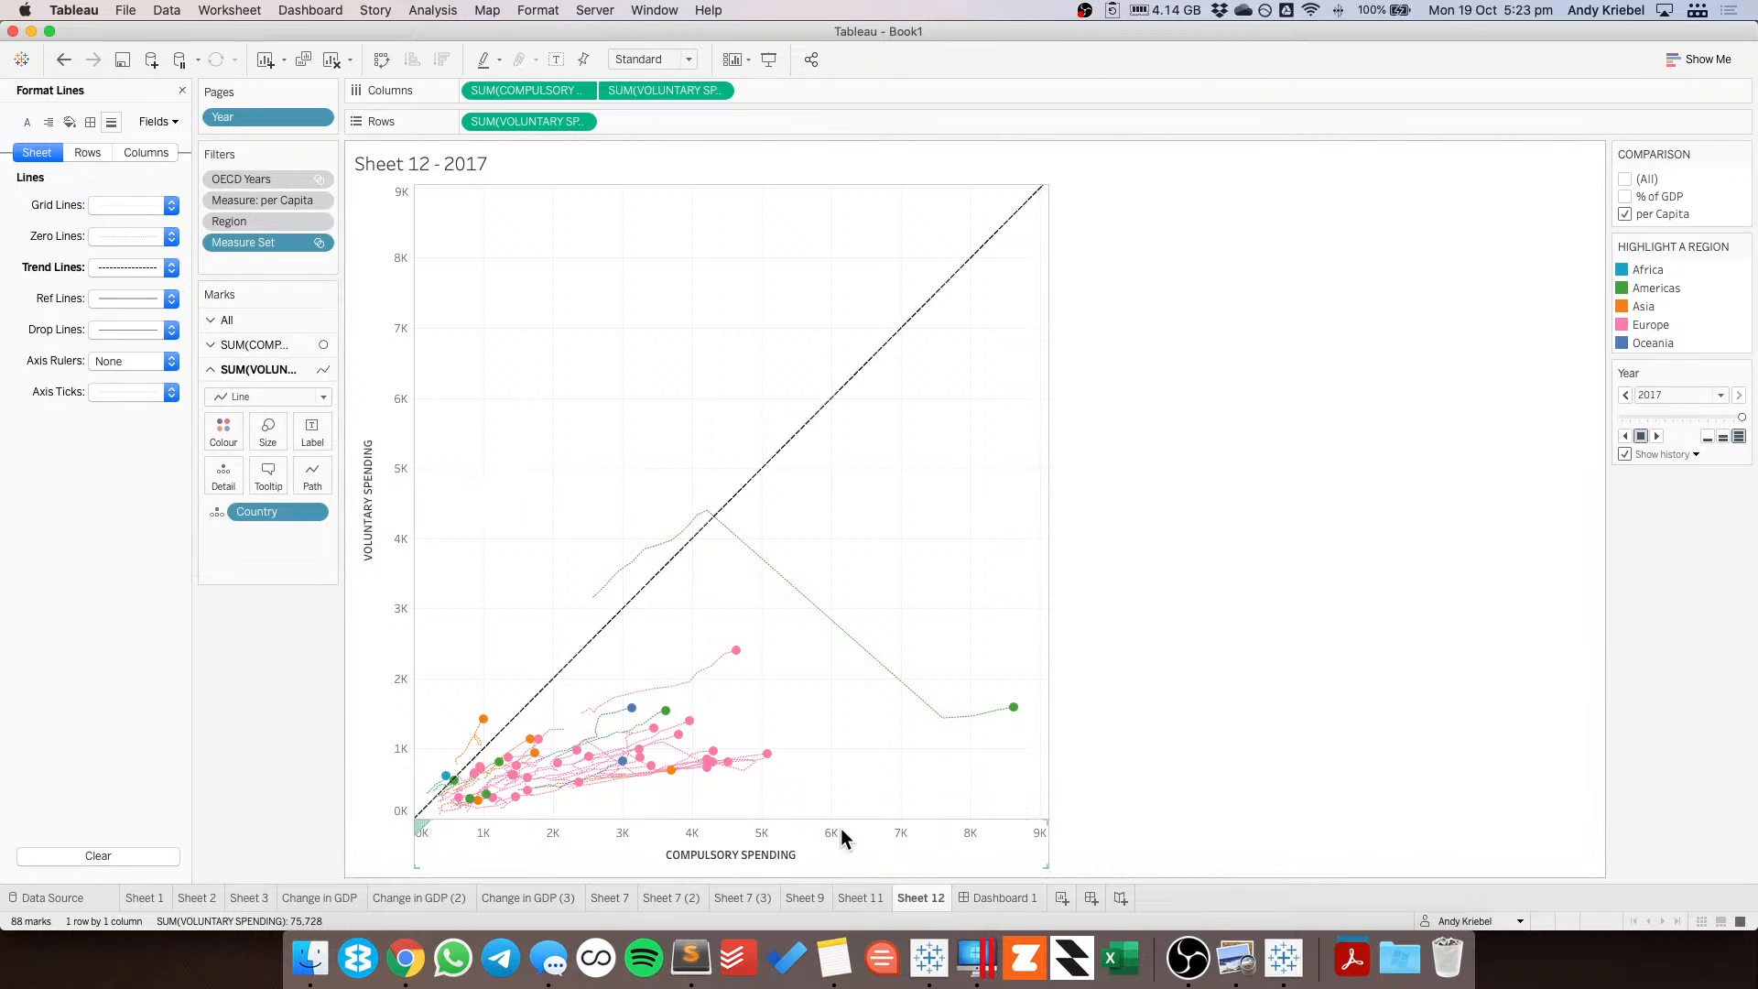
On Dashboard 1, move the floating region and country highlighter box into the empty upper-left area of the scatter plot.
left_click(1001, 897)
left_click(1101, 576)
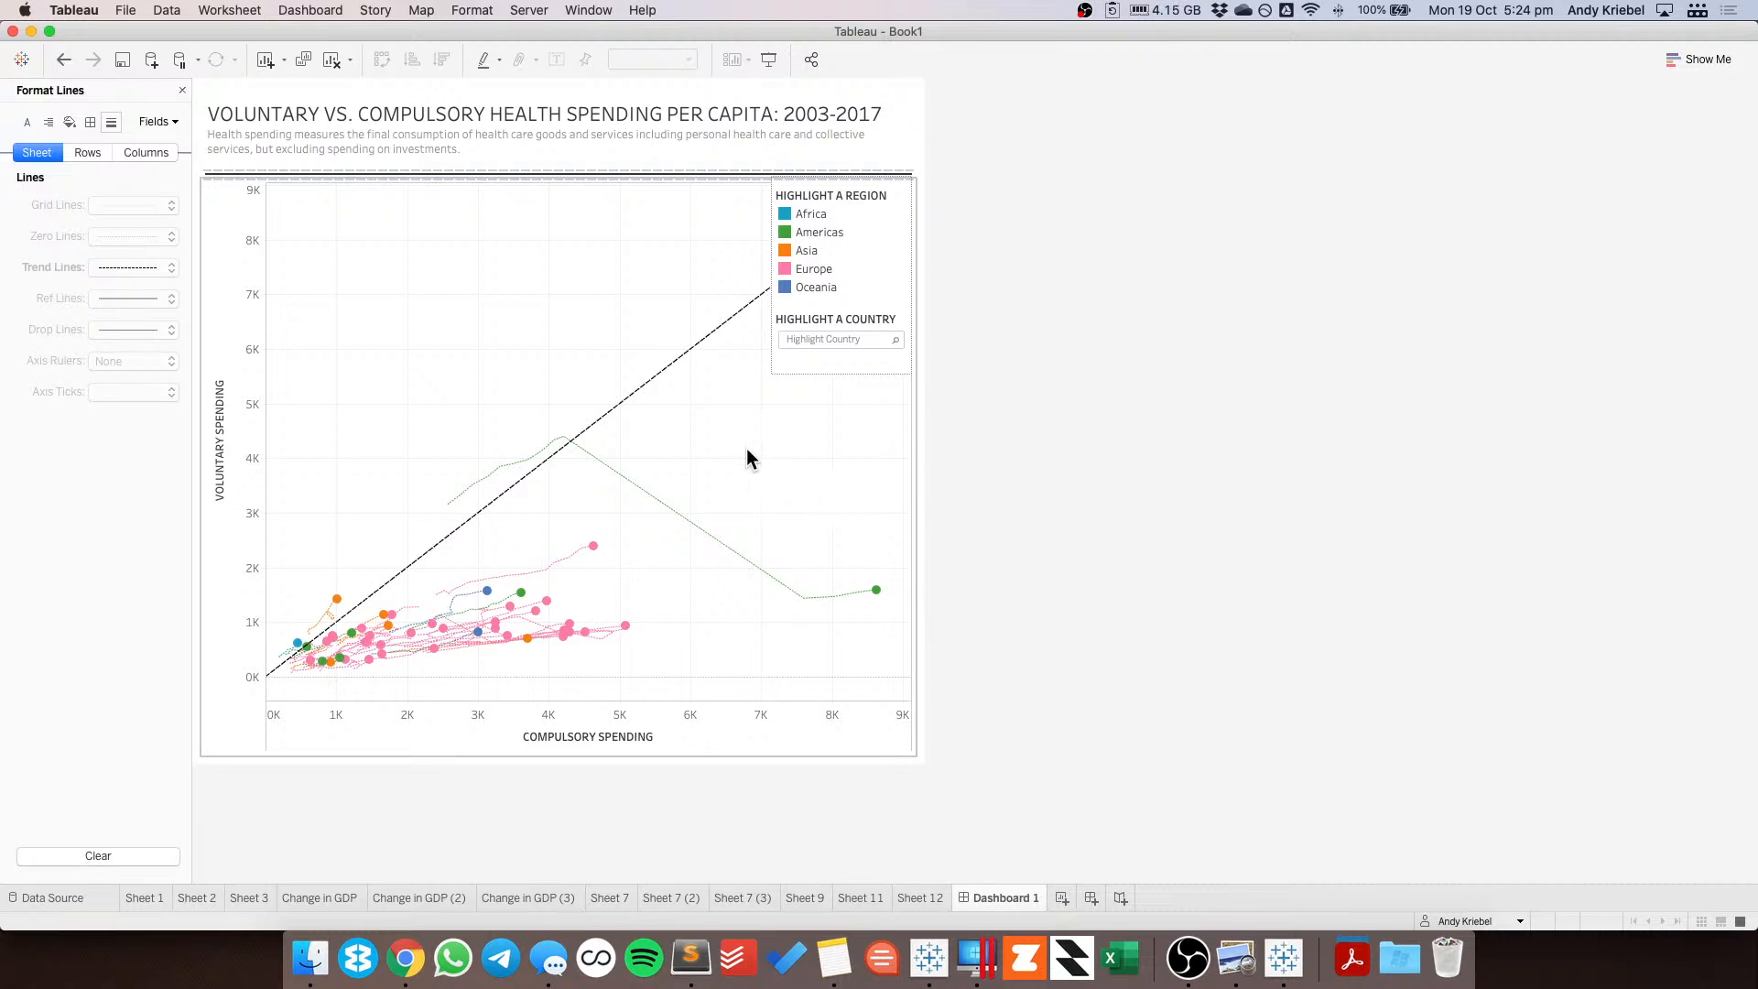
left_click(840, 187)
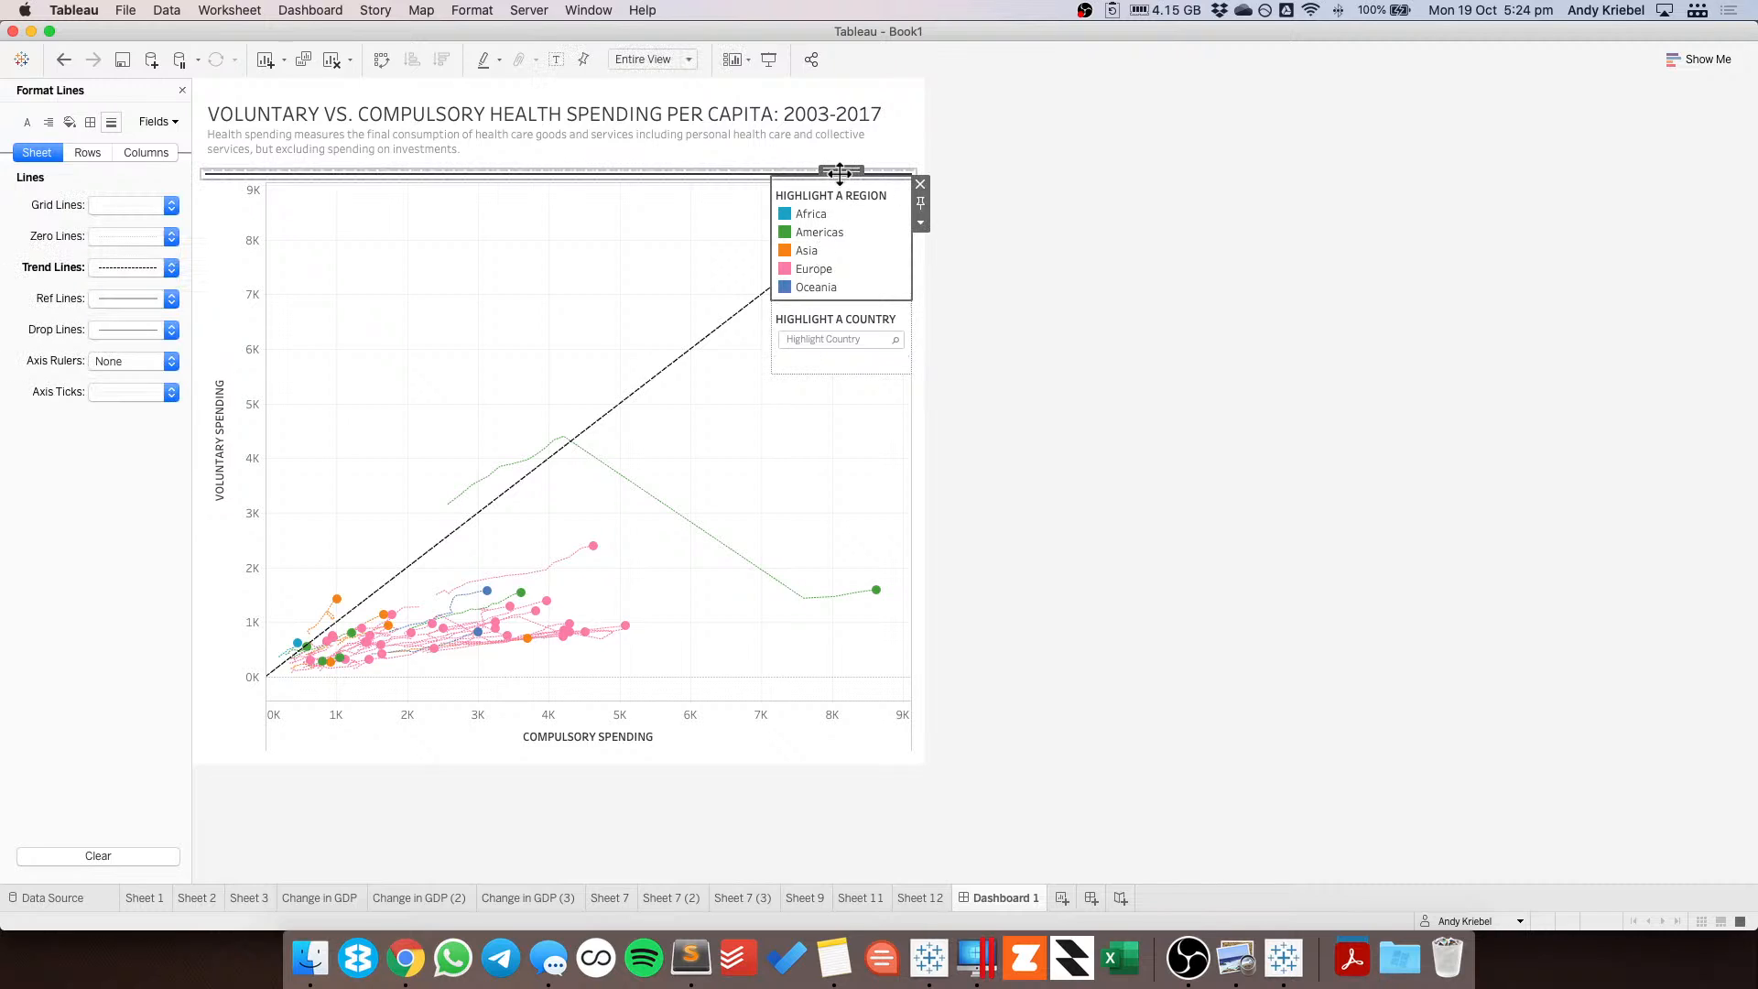
left_click_drag(840, 173, 347, 197)
Try removing the grid lines from the dashboard's scatter plot, and undo that change.
left_click(500, 234)
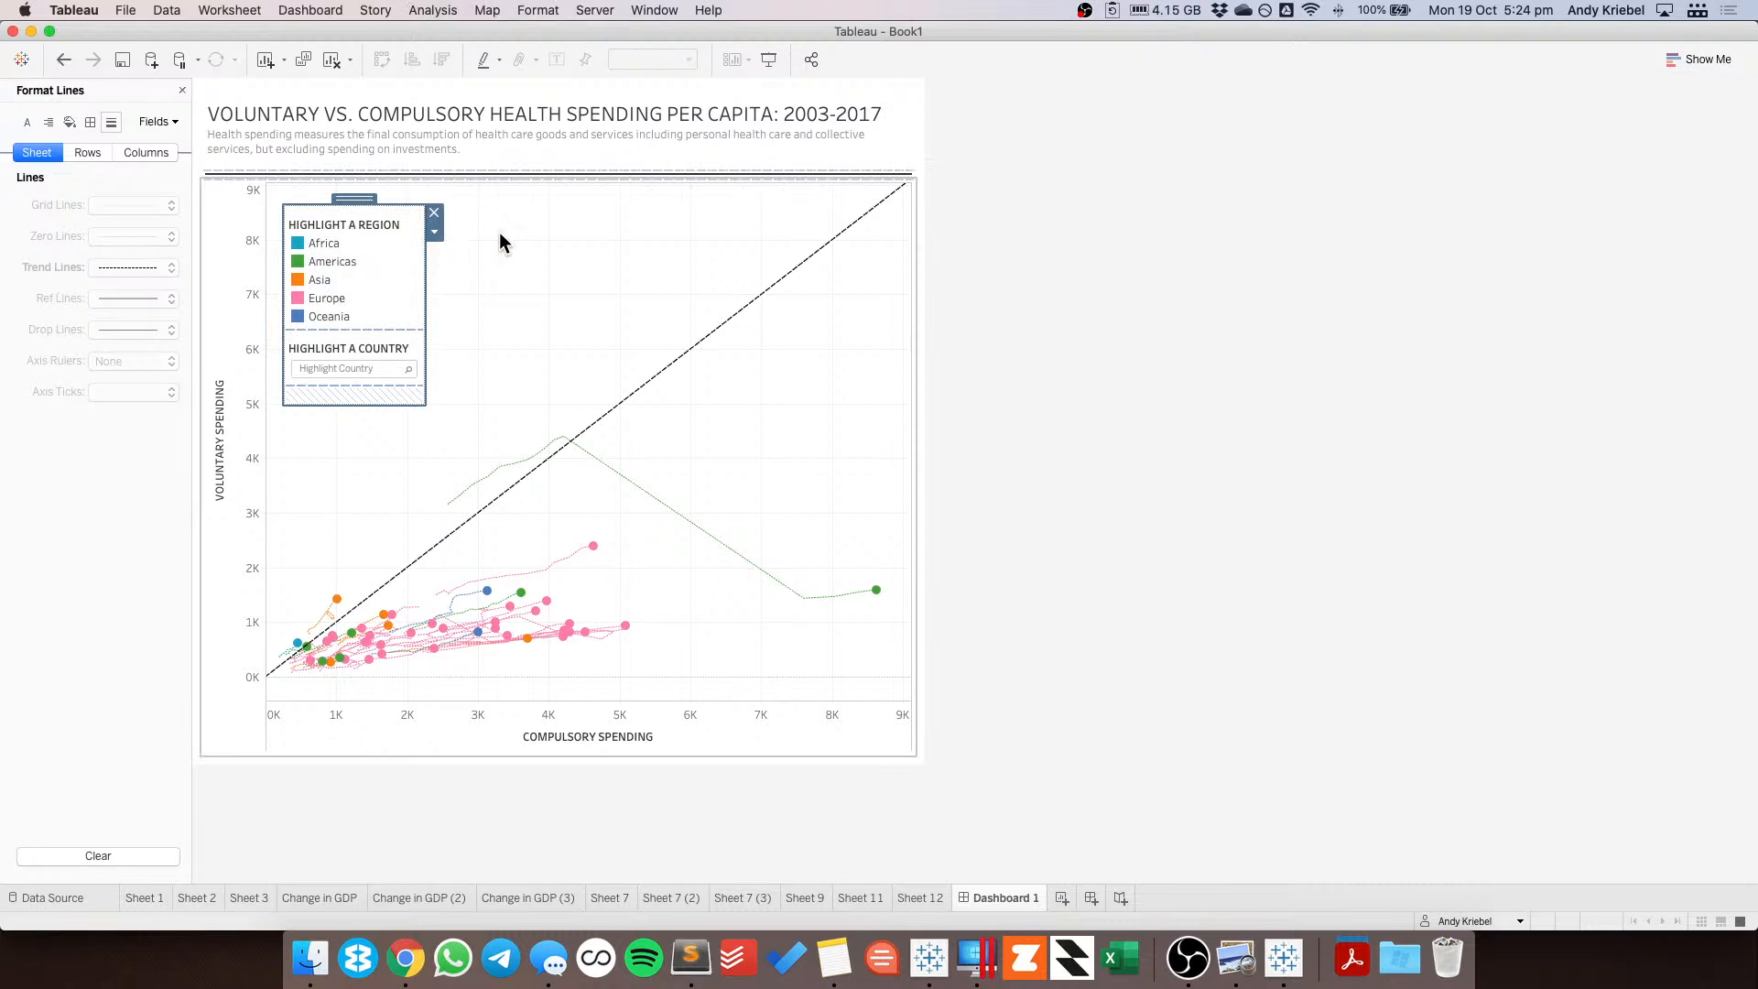
left_click(109, 207)
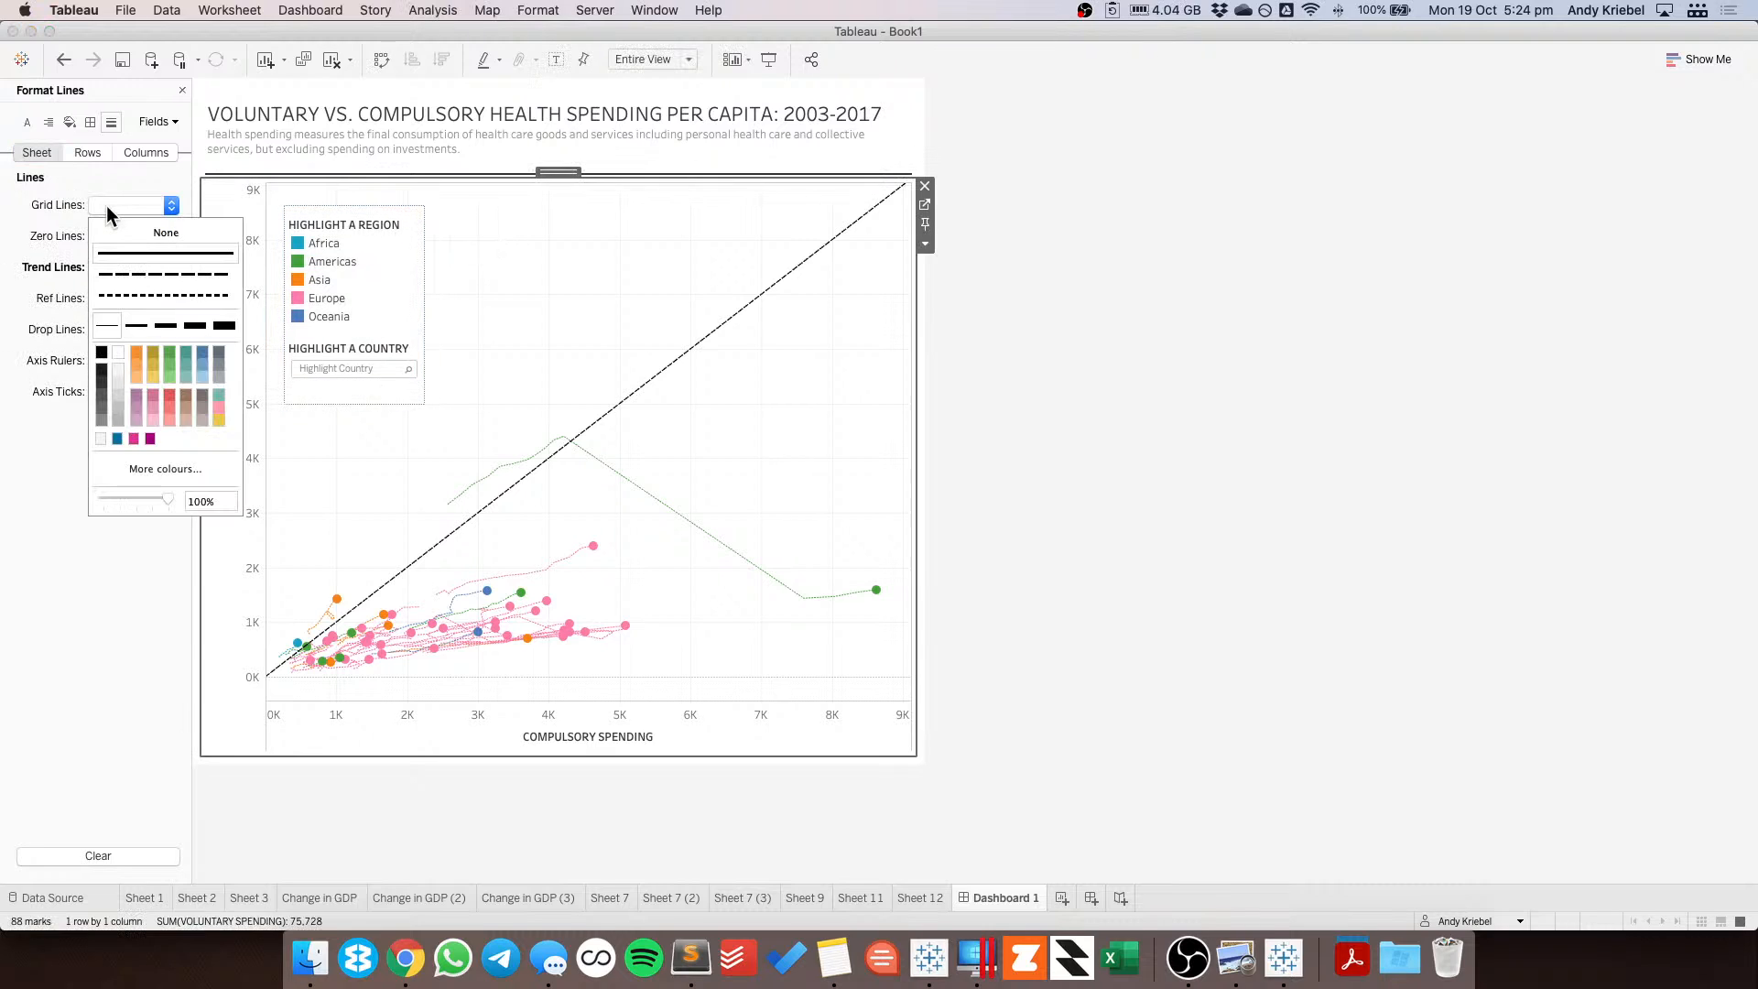
left_click(130, 232)
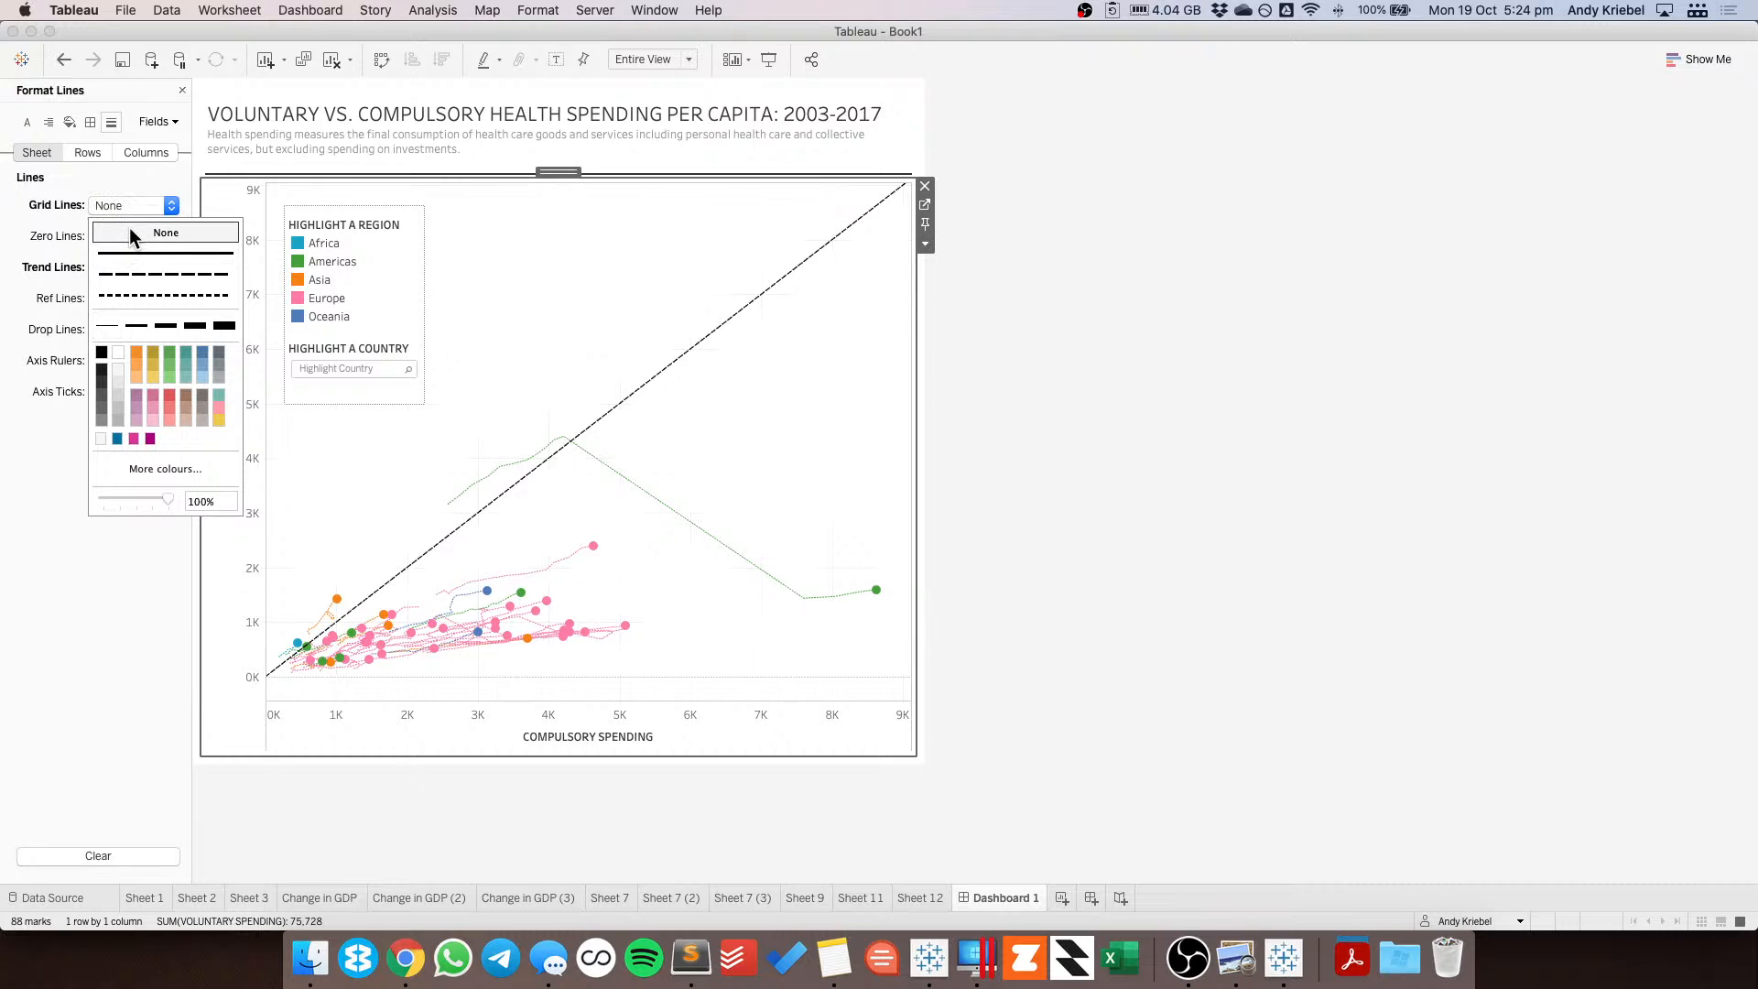
left_click(65, 64)
Format the scatter plot's grid lines in a light grey and set its zero lines to None.
left_click(118, 206)
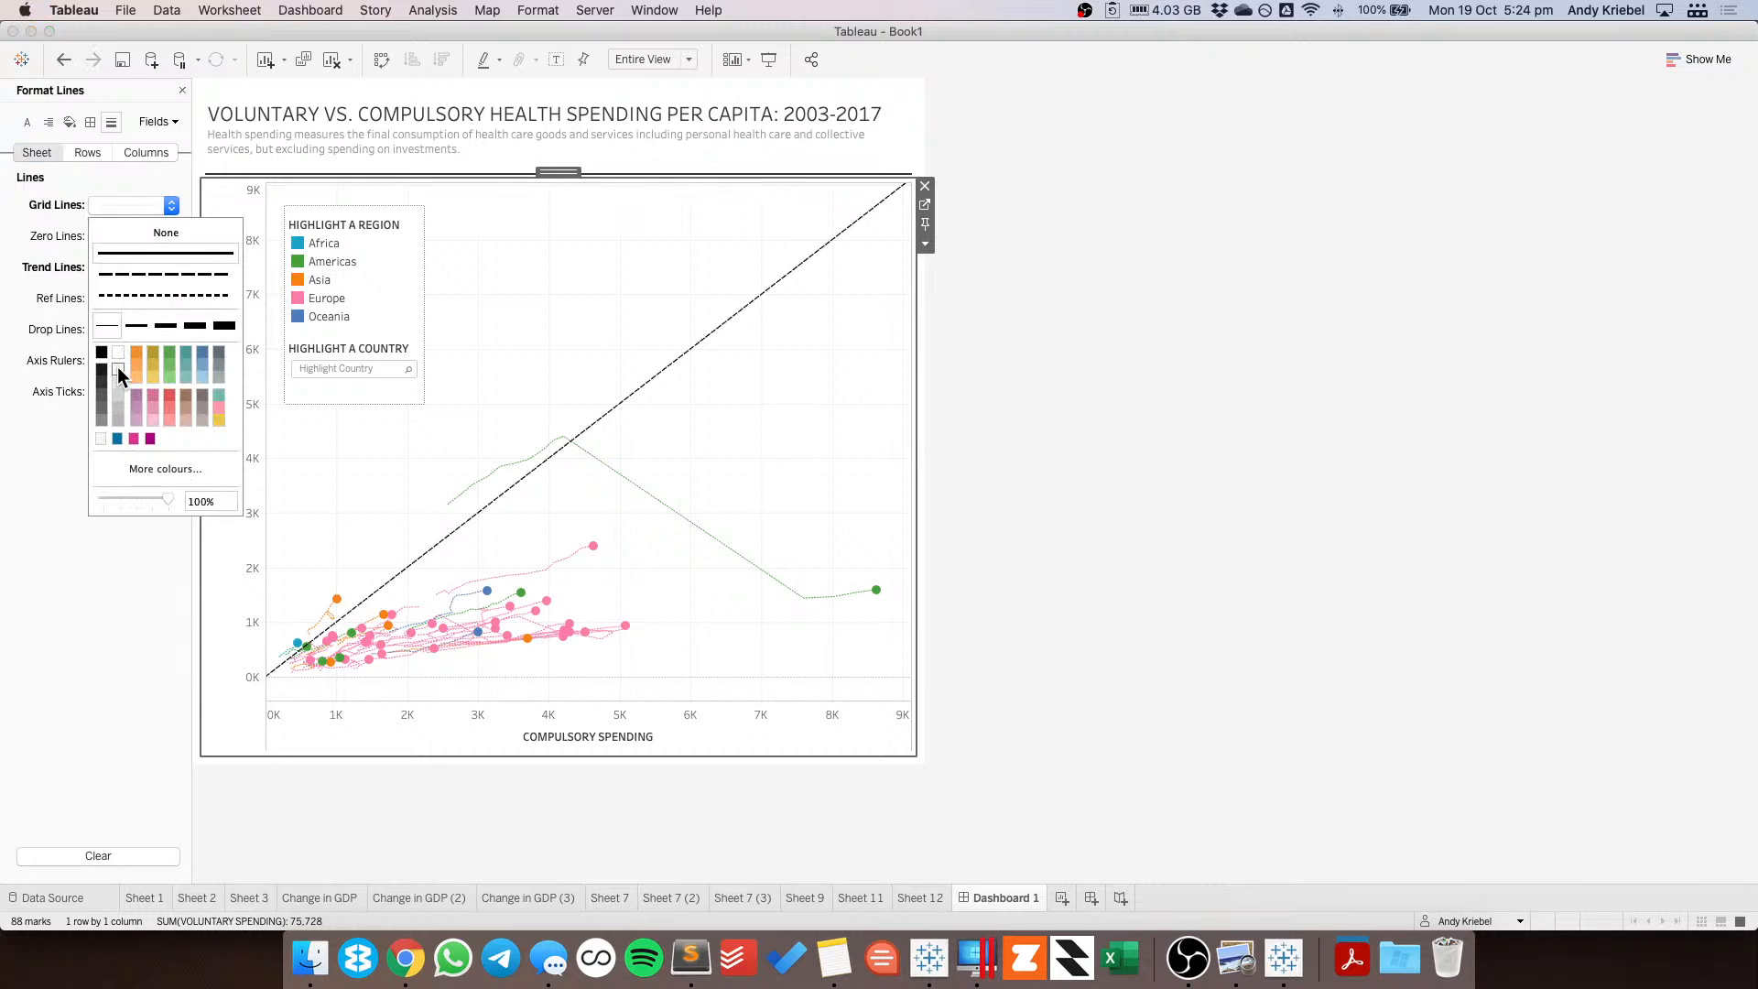
left_click(59, 326)
left_click(107, 238)
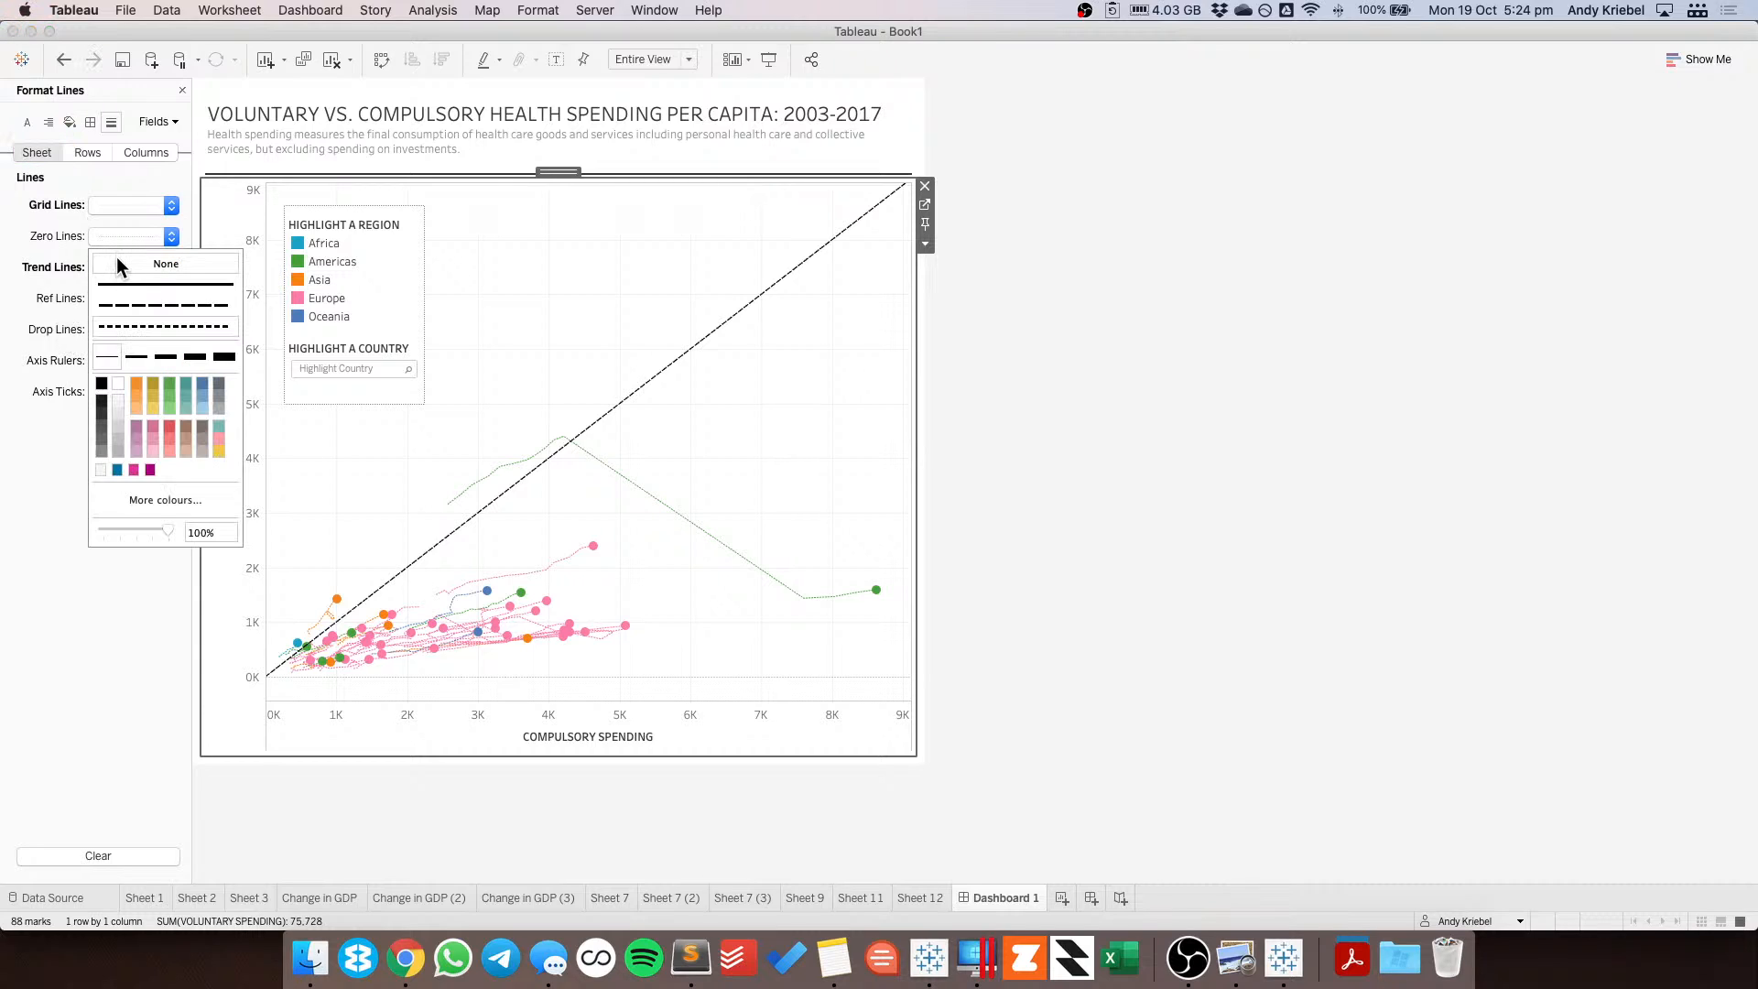
left_click(117, 265)
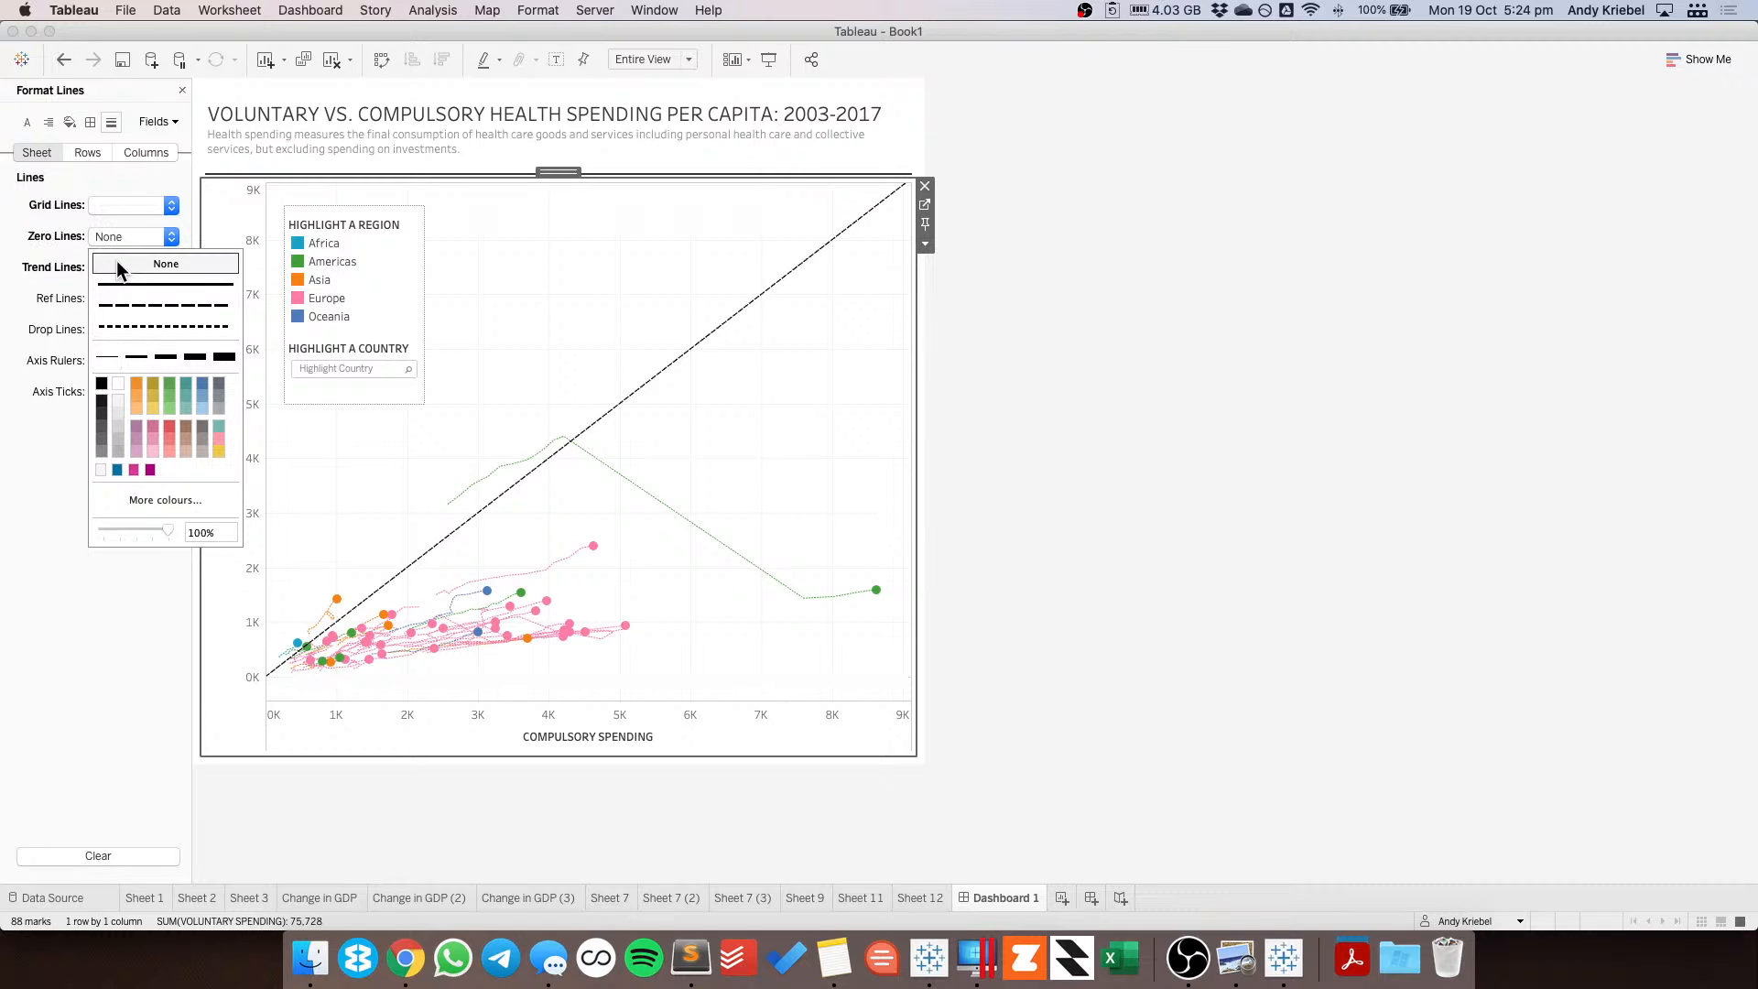
Remove the scatter plot's border lines by setting the row divider and column divider panes to None.
left_click(89, 123)
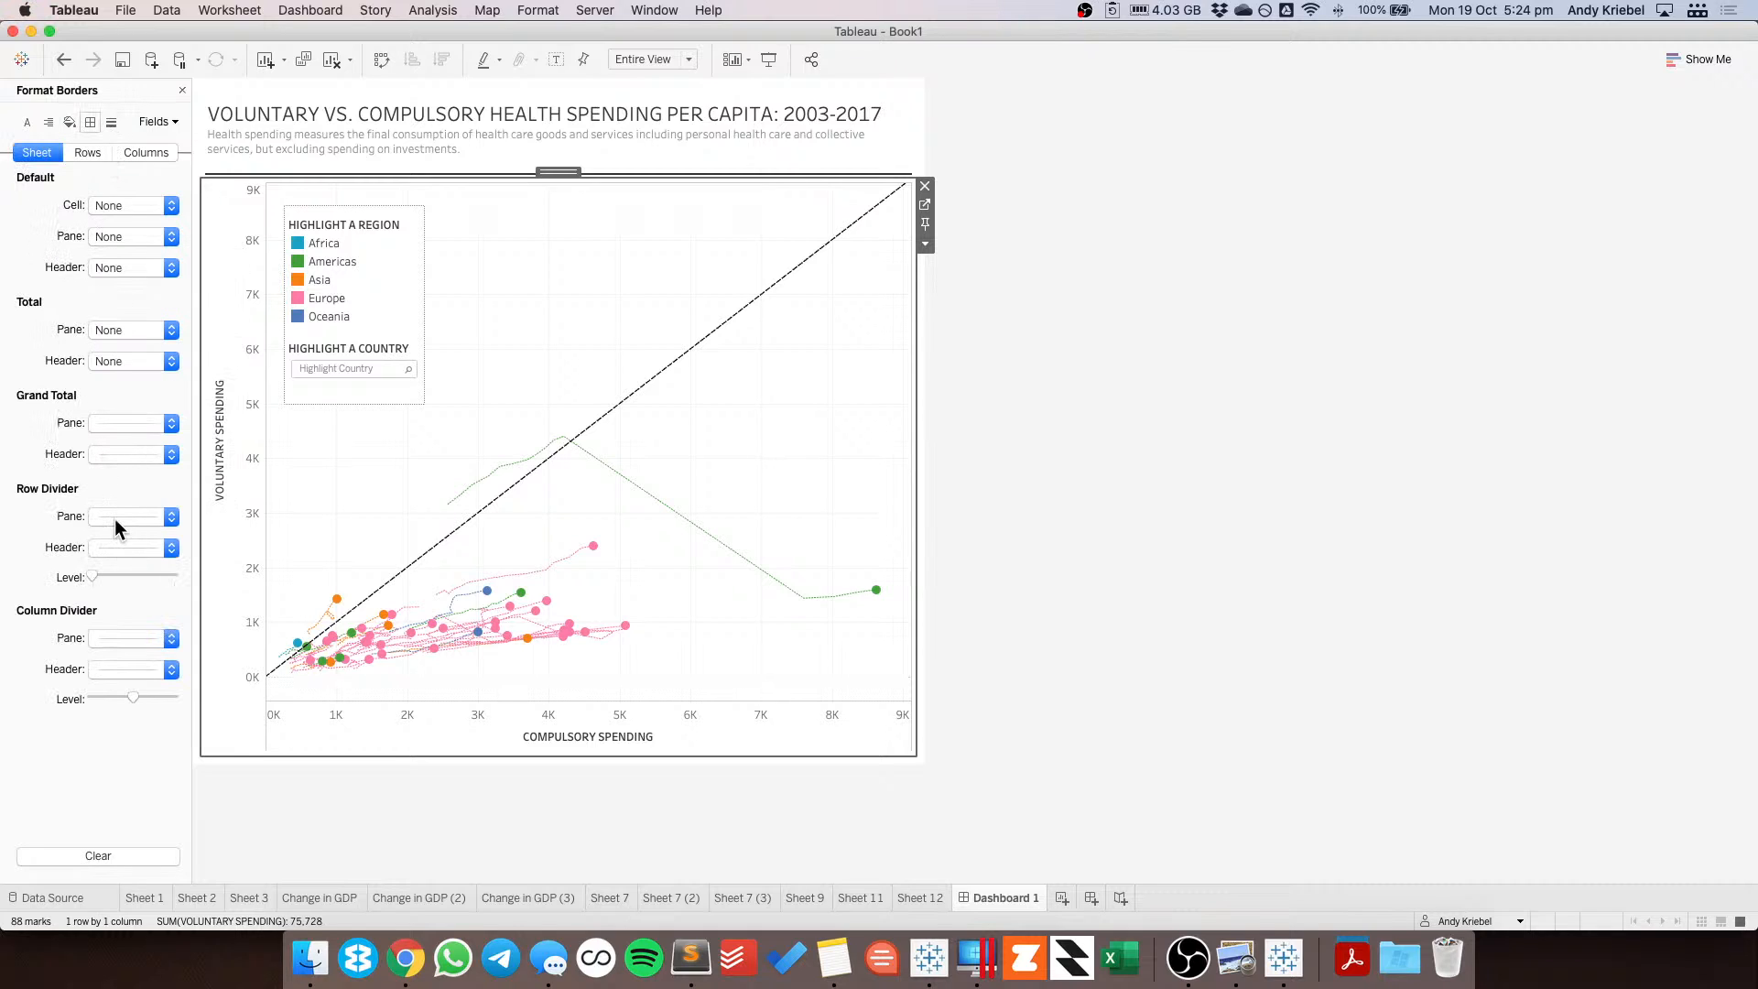
left_click(113, 518)
left_click(158, 543)
left_click(146, 638)
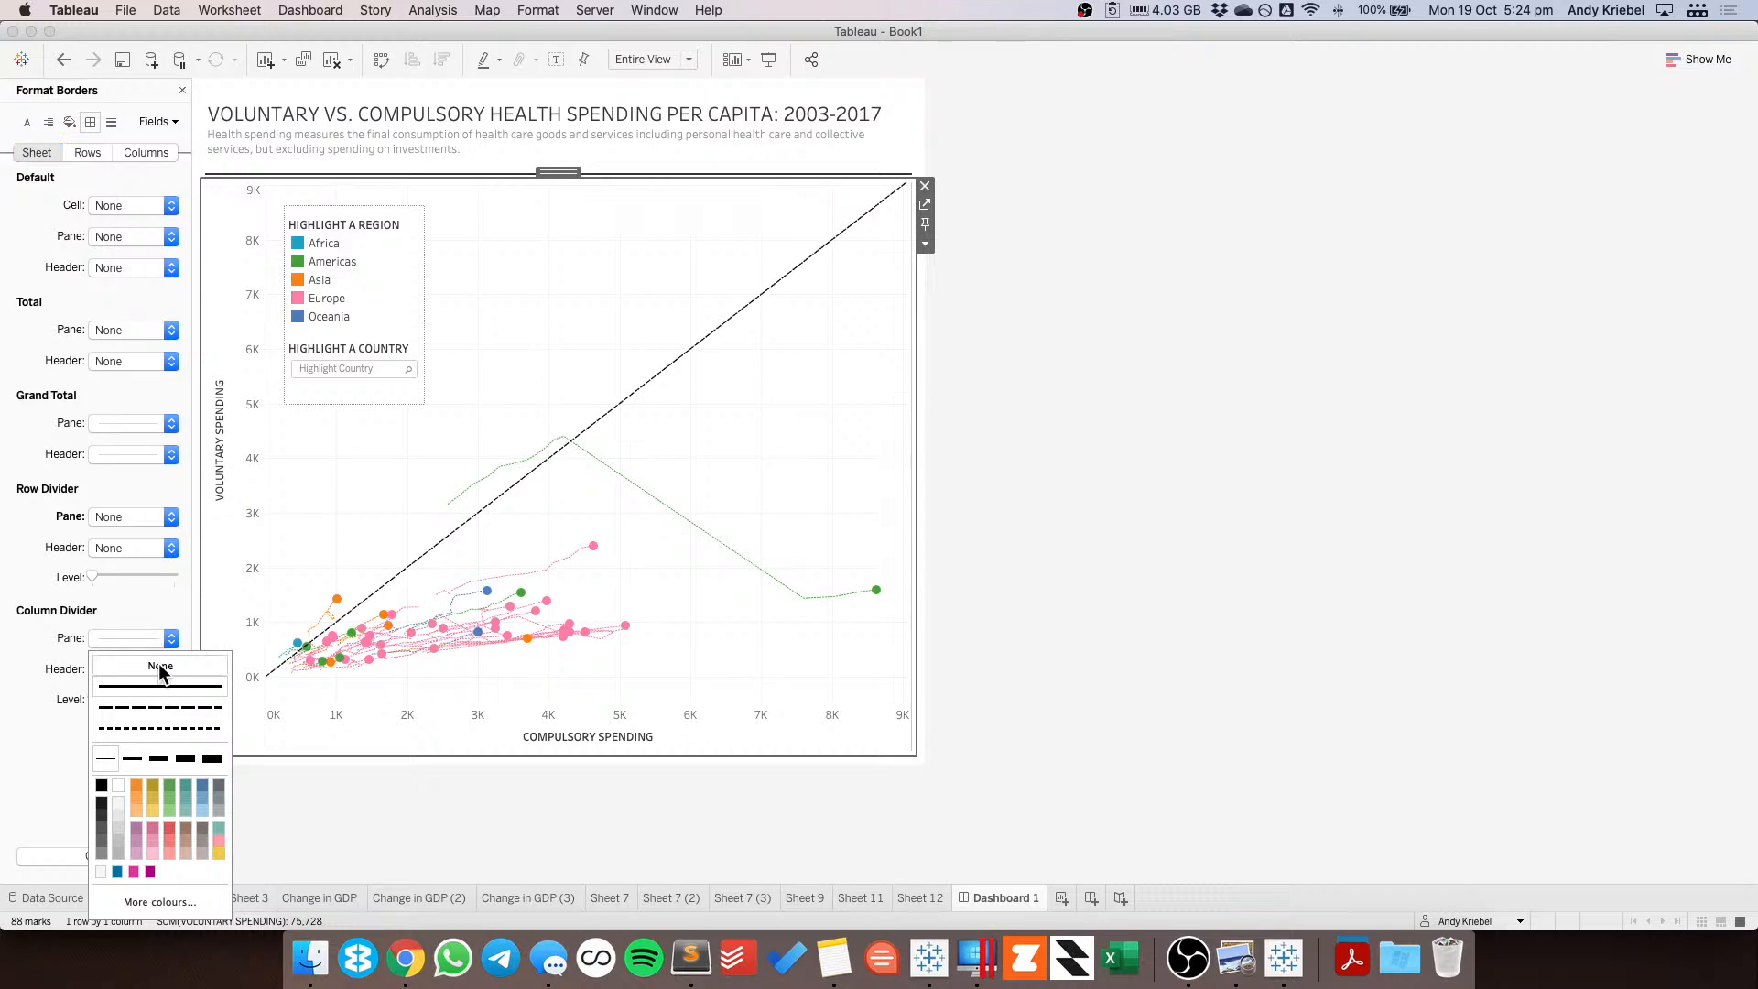
left_click(159, 667)
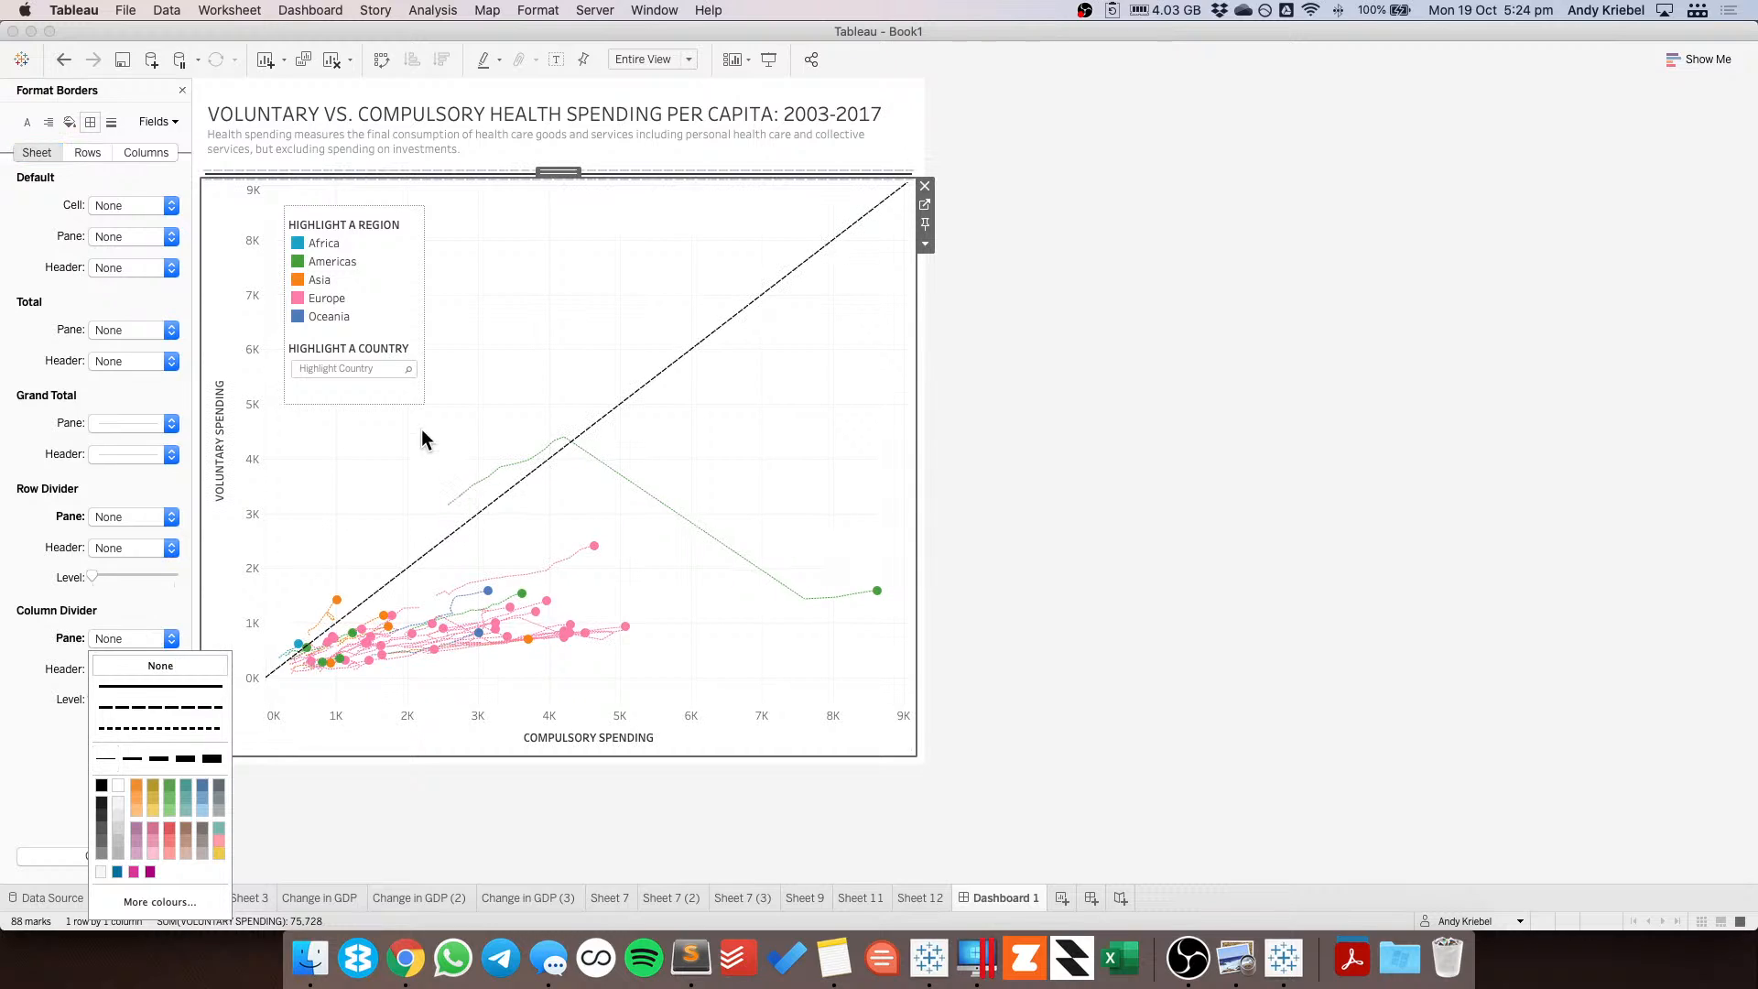
left_click(395, 473)
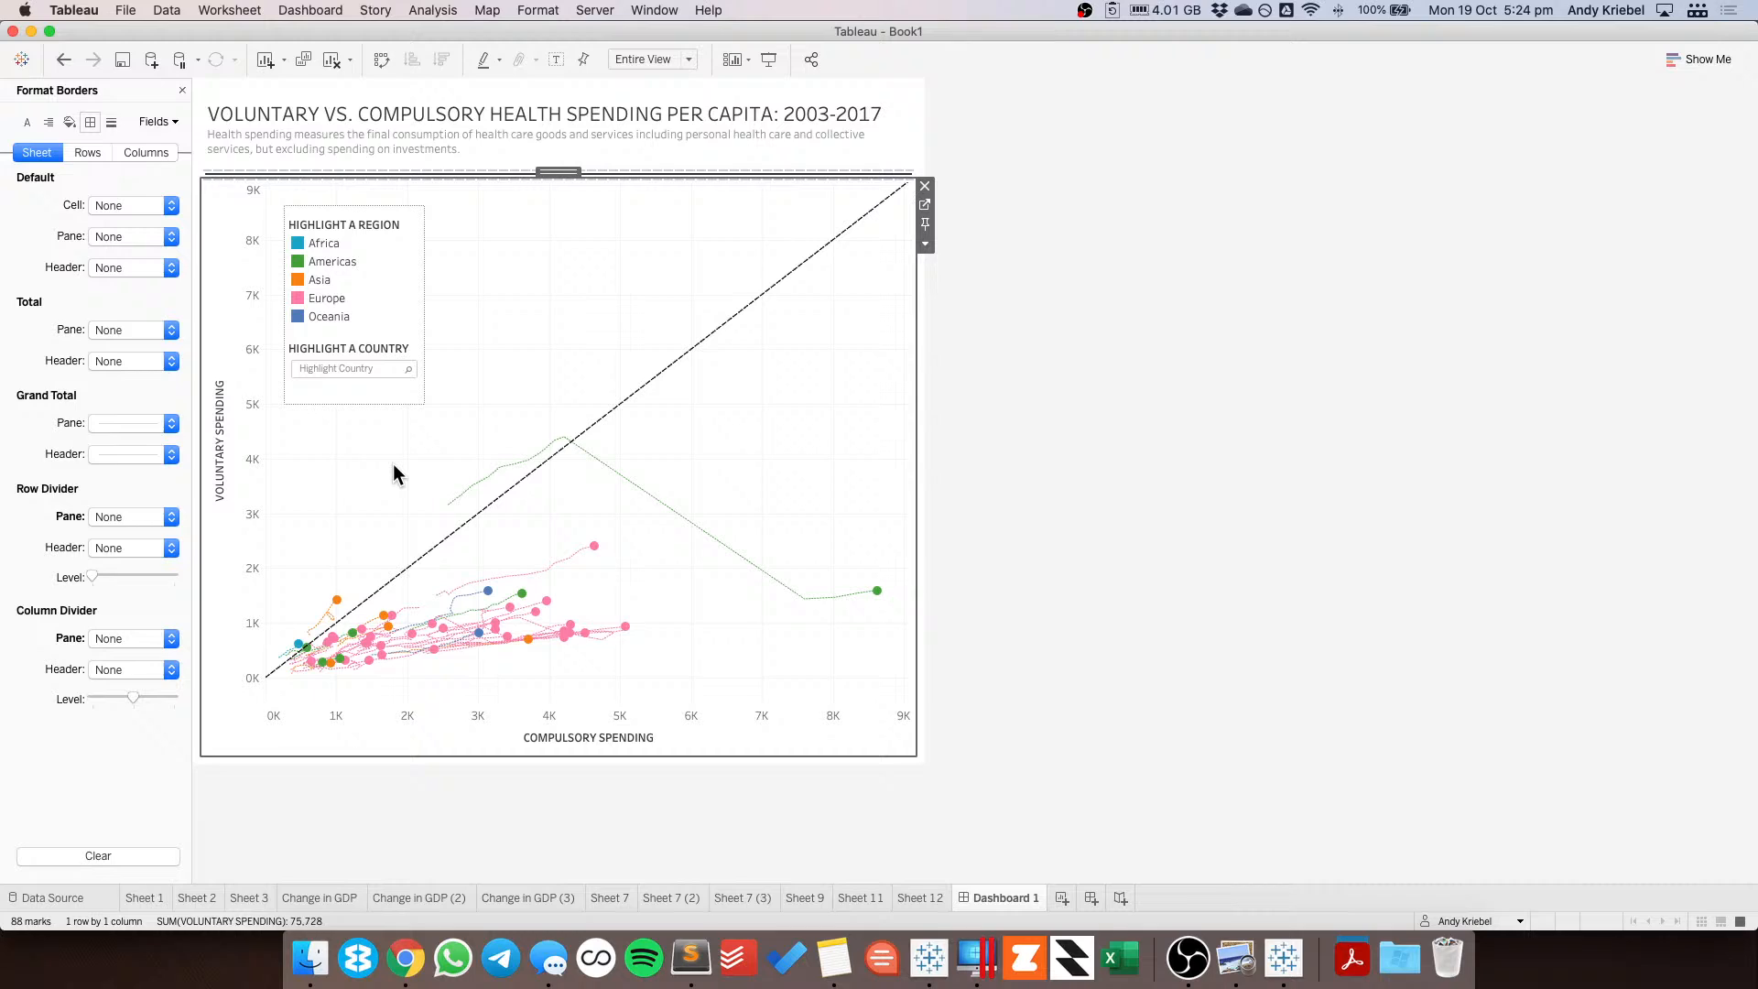
left_click(183, 90)
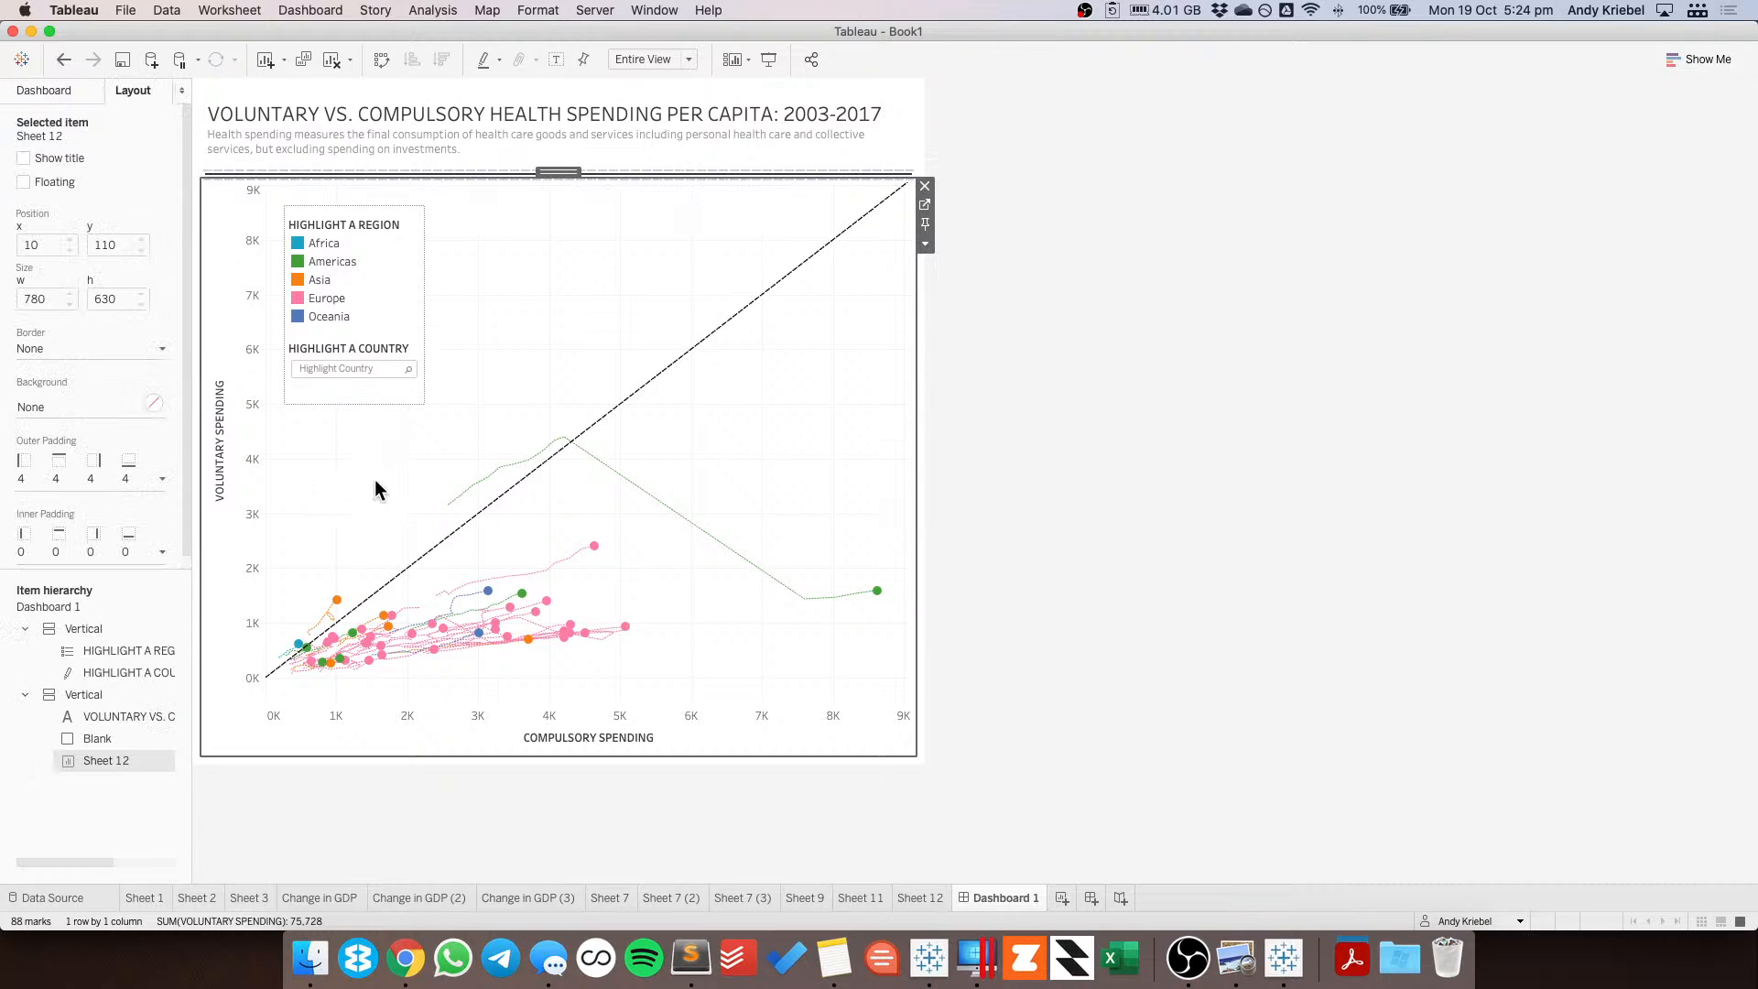
Reword the dashboard's heading to "PER CAPITA VOLUNTARY VS. COMPULSORY HEALTH SPENDING: 2003-2017".
double_click(507, 113)
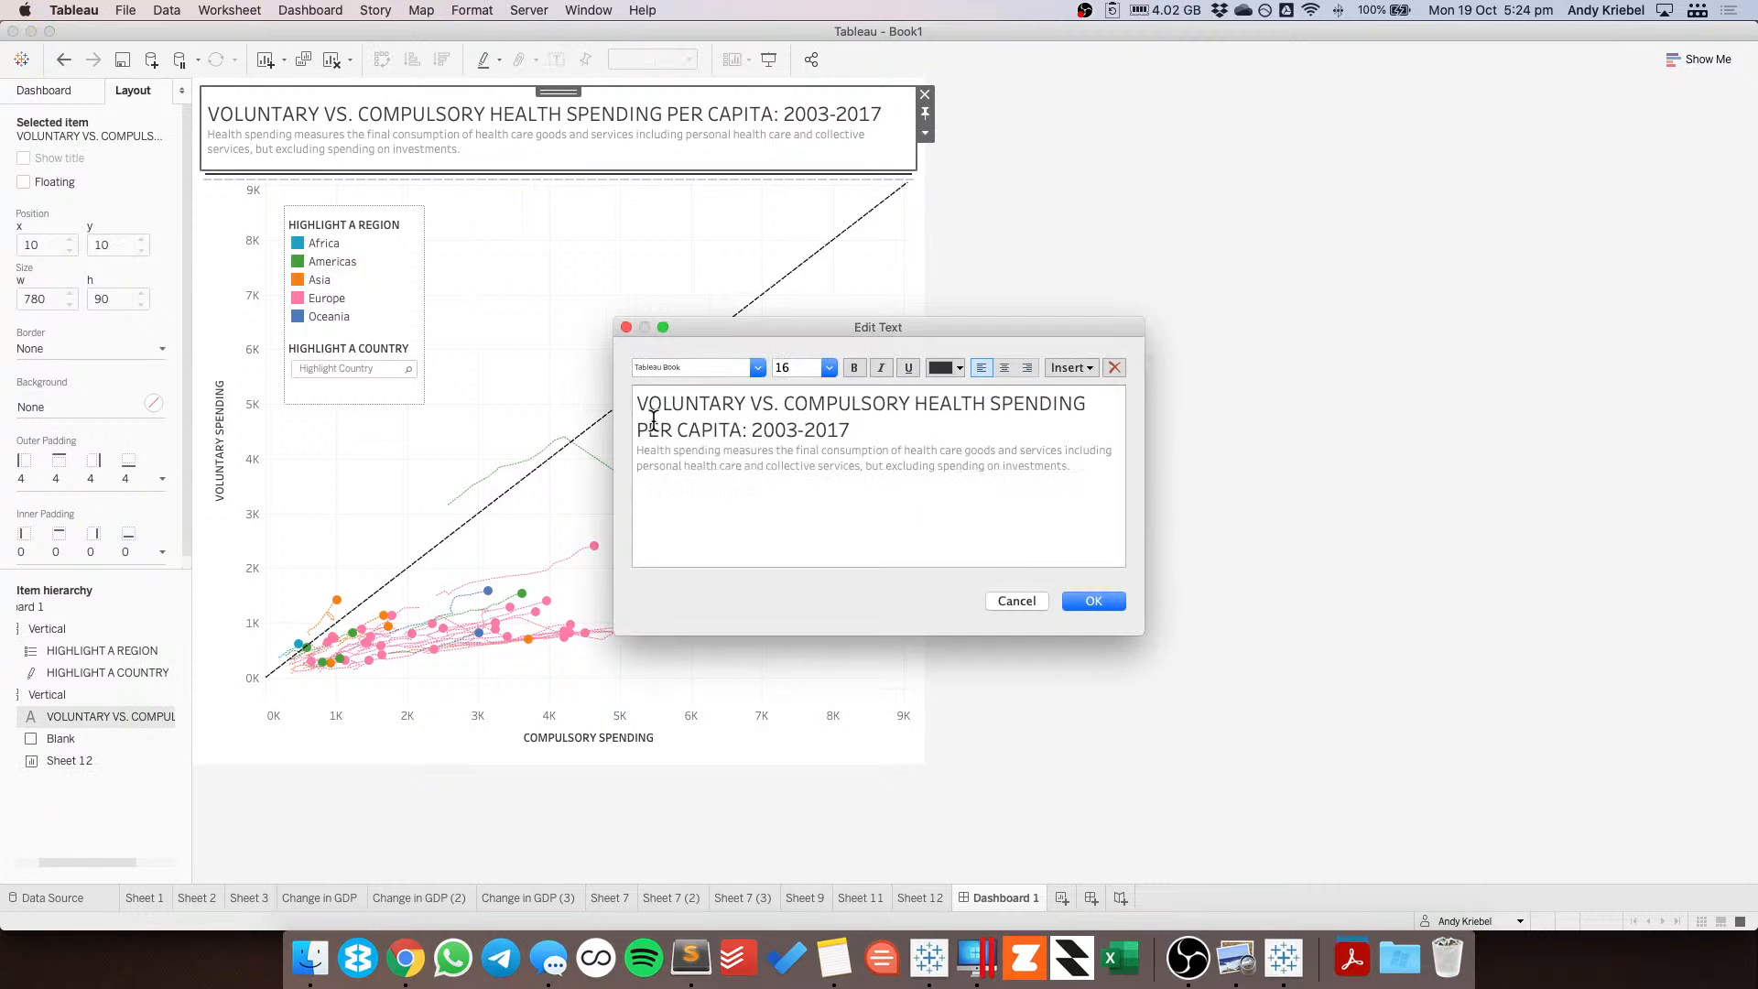
type("PER ")
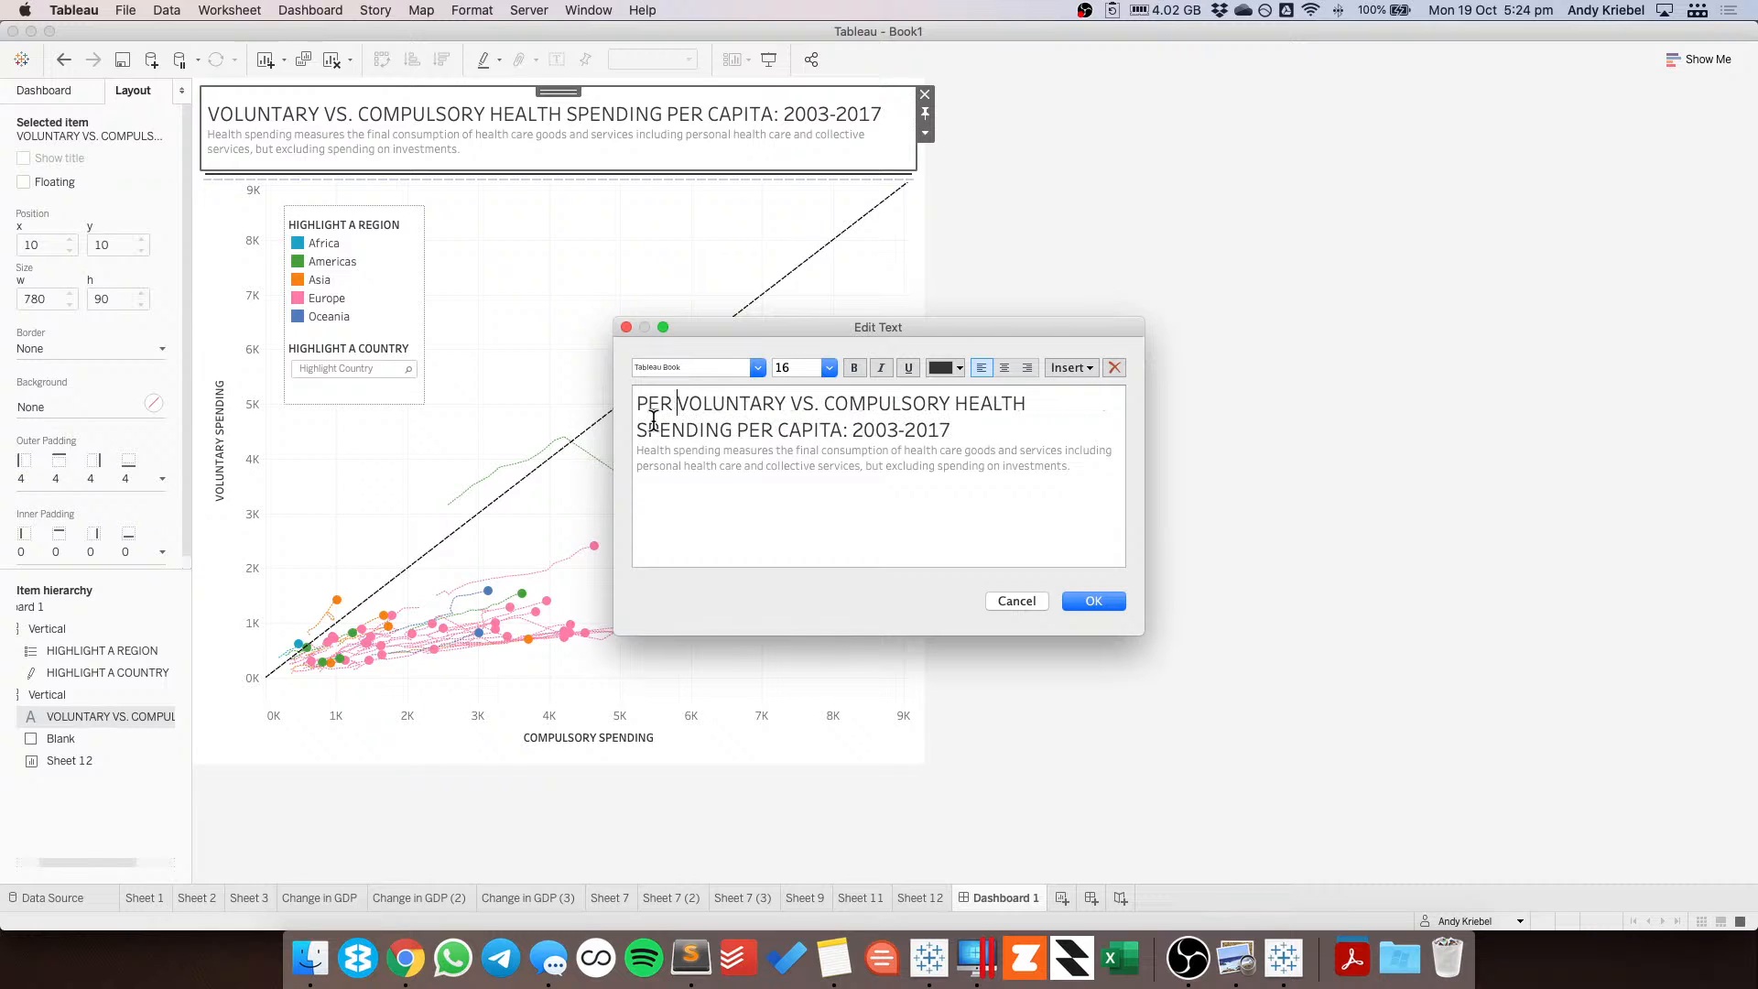
type("CAPTI")
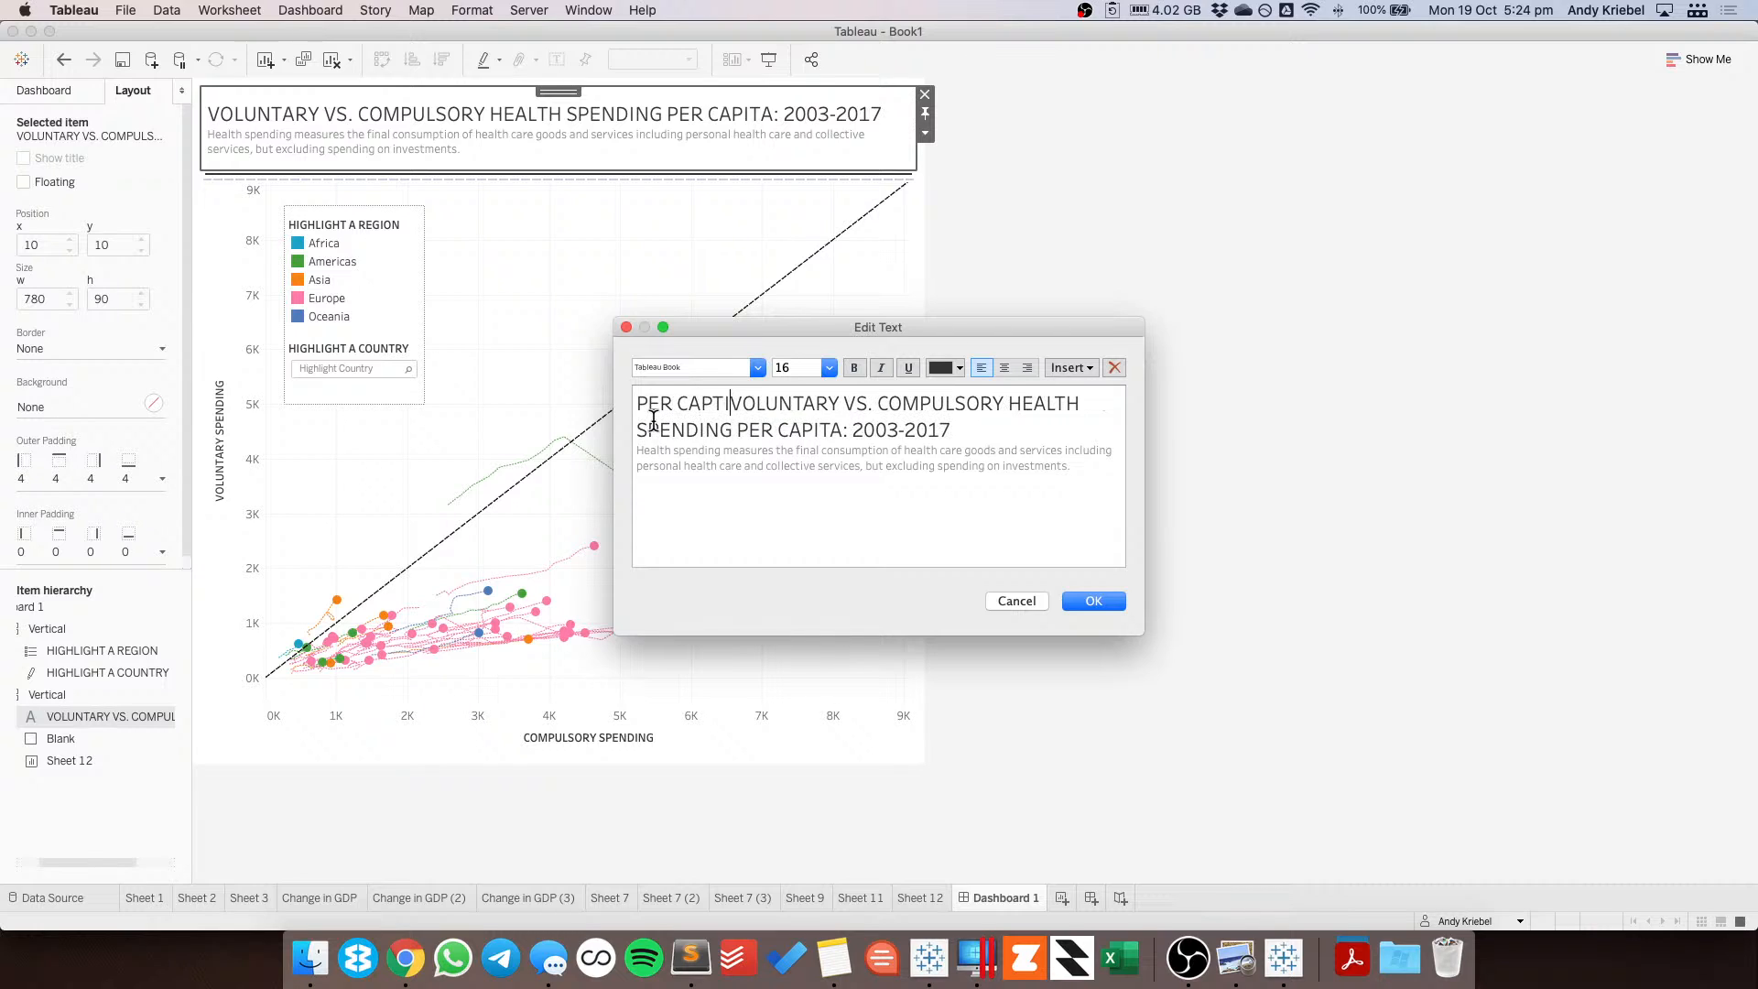
key("BackSpace")
key("BackSpace")
key("BackSpace")
type("PITA")
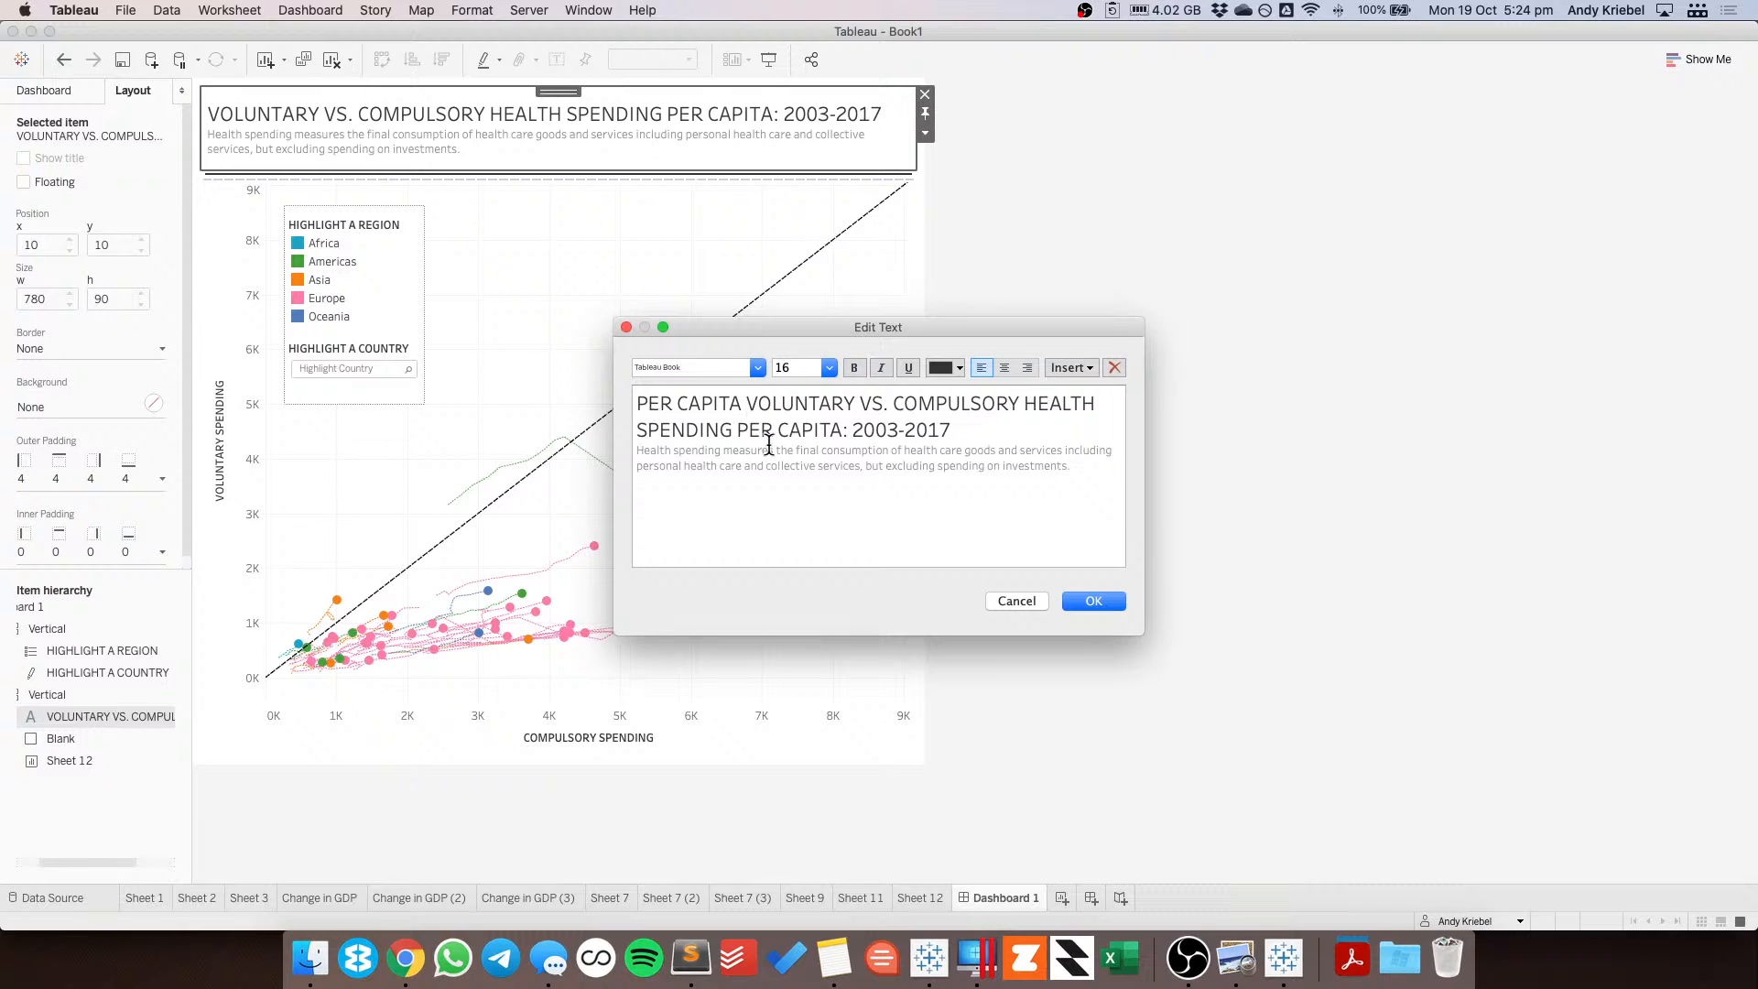
left_click_drag(843, 430, 735, 432)
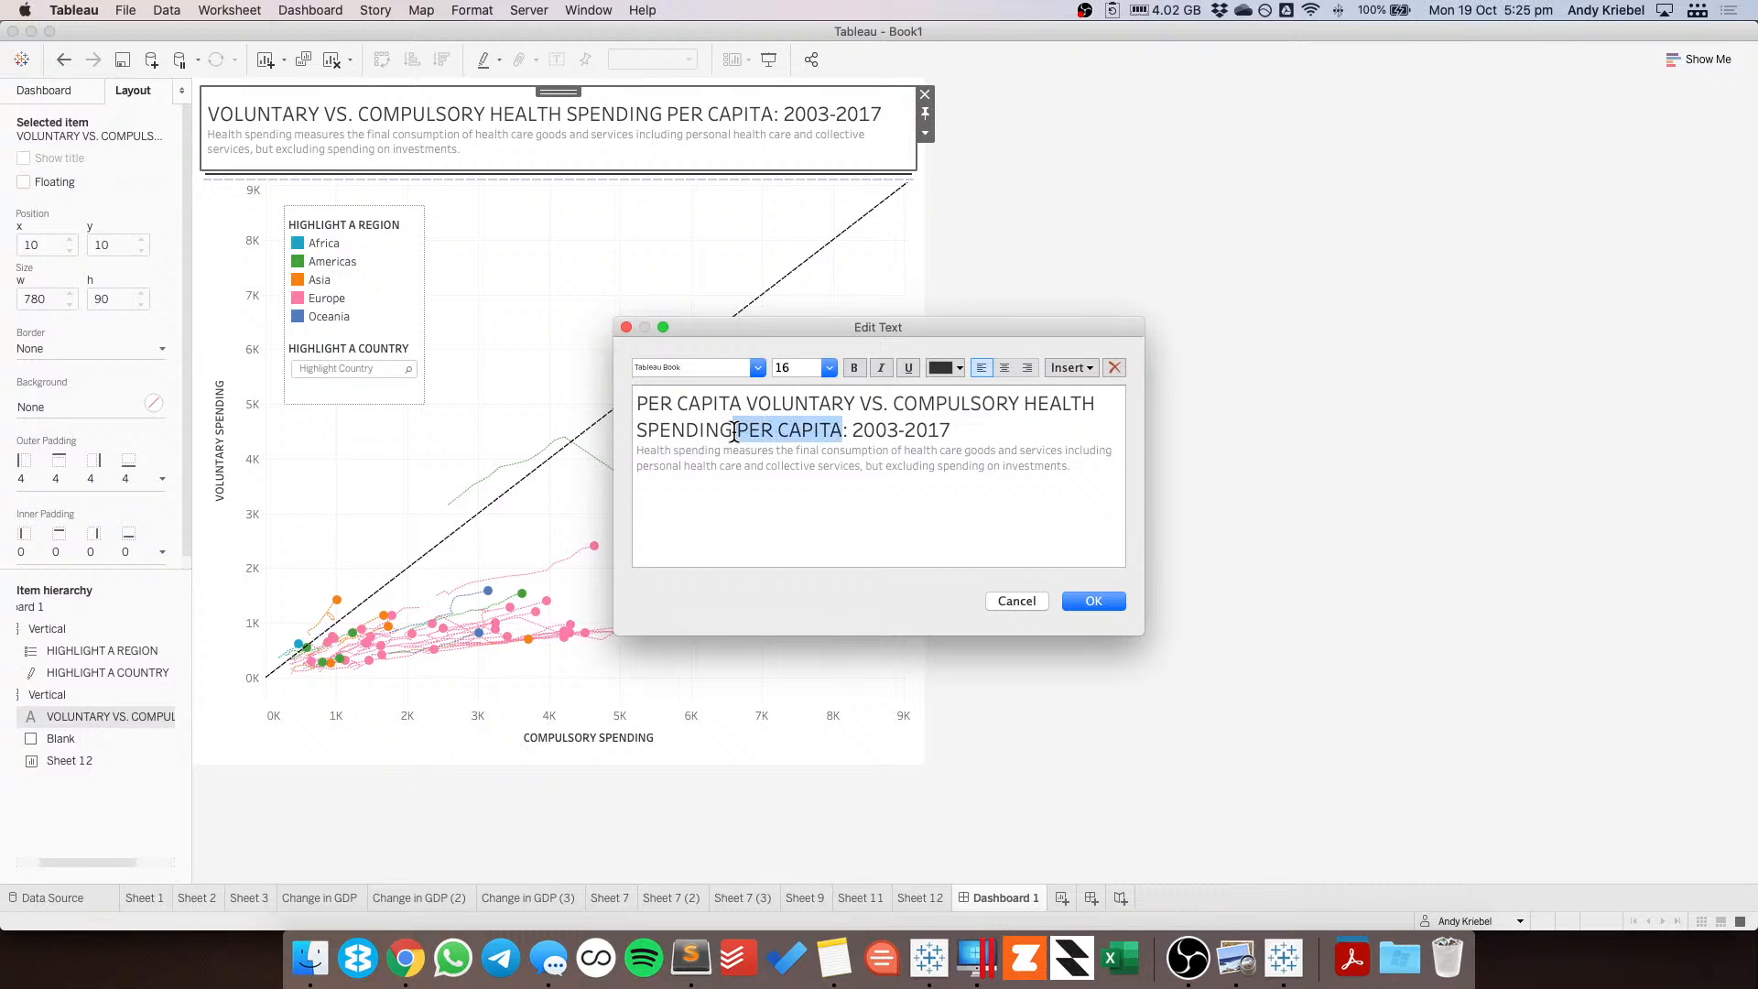
key("BackSpace")
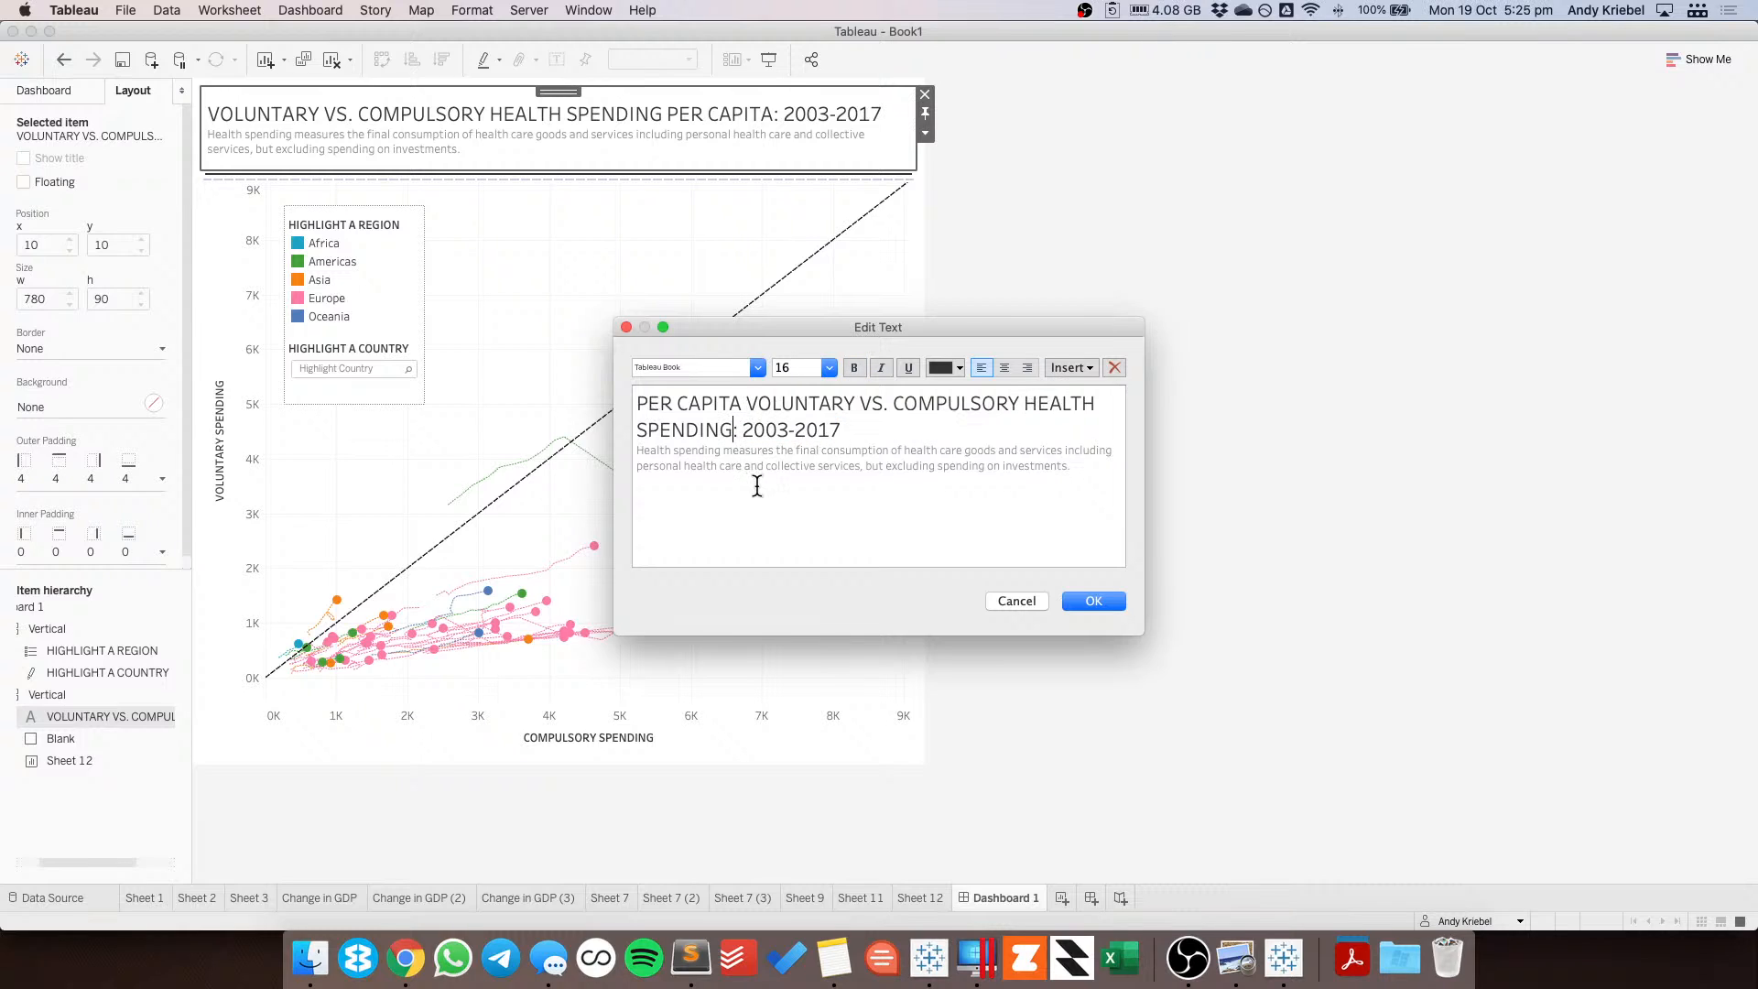
left_click(1112, 599)
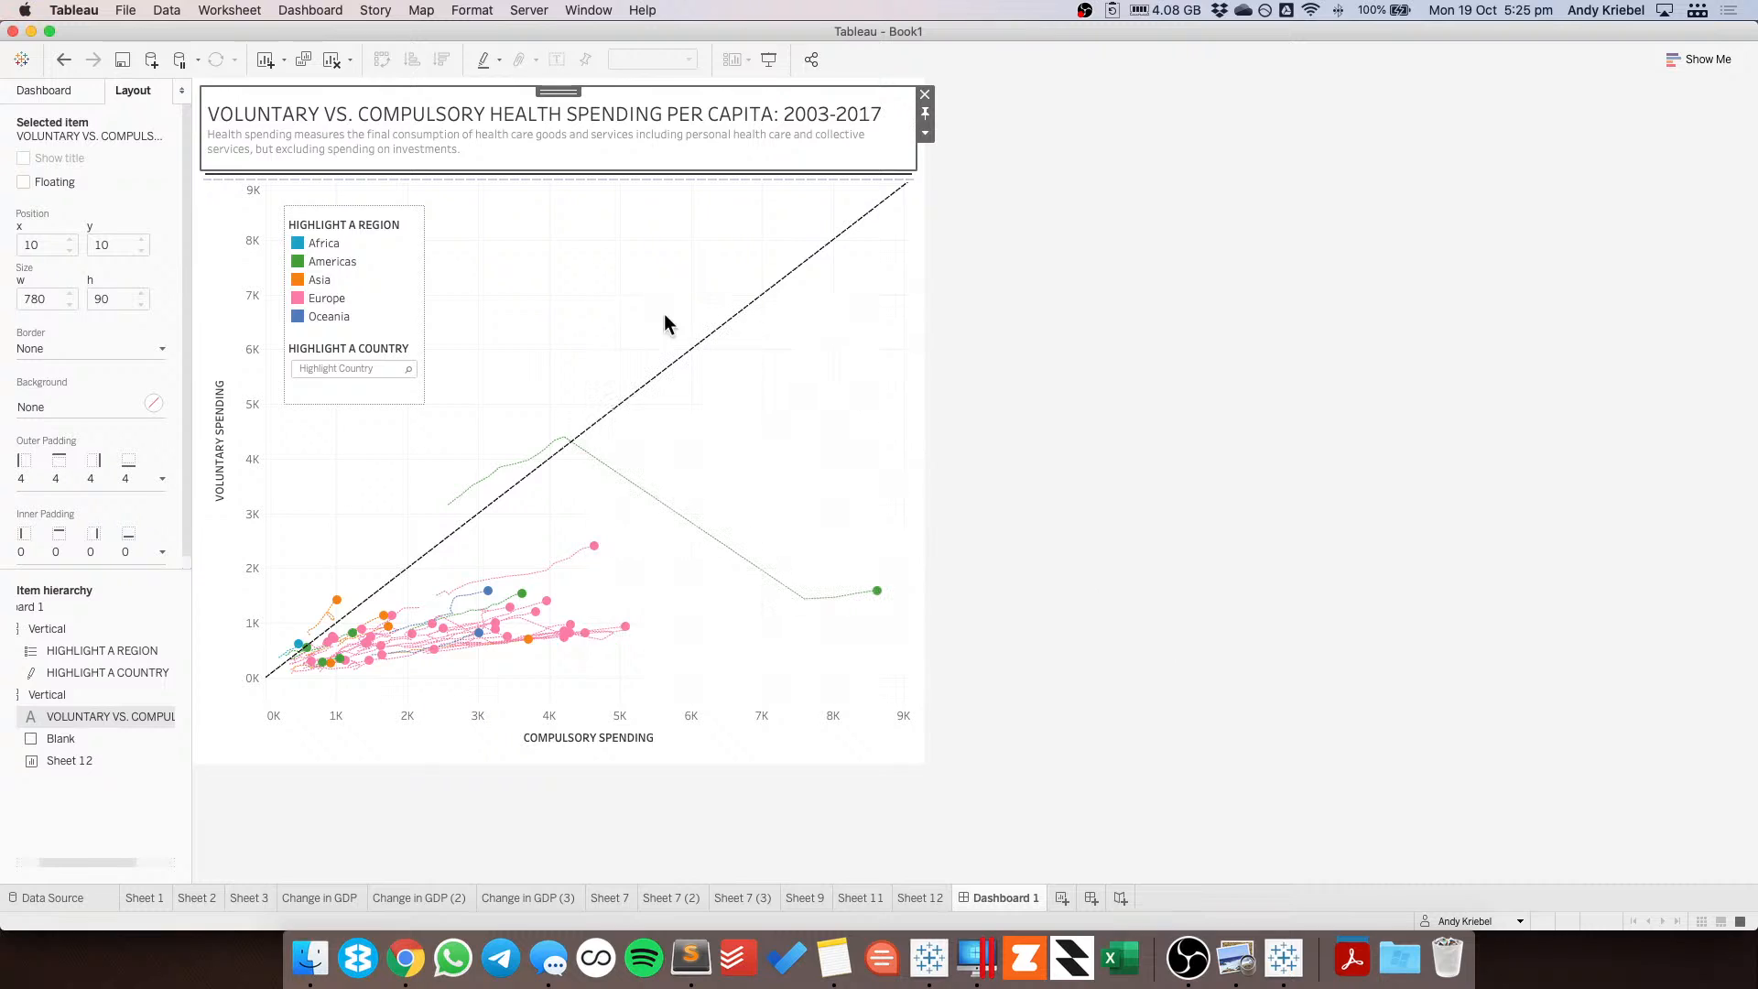
left_click(565, 287)
left_click(574, 126)
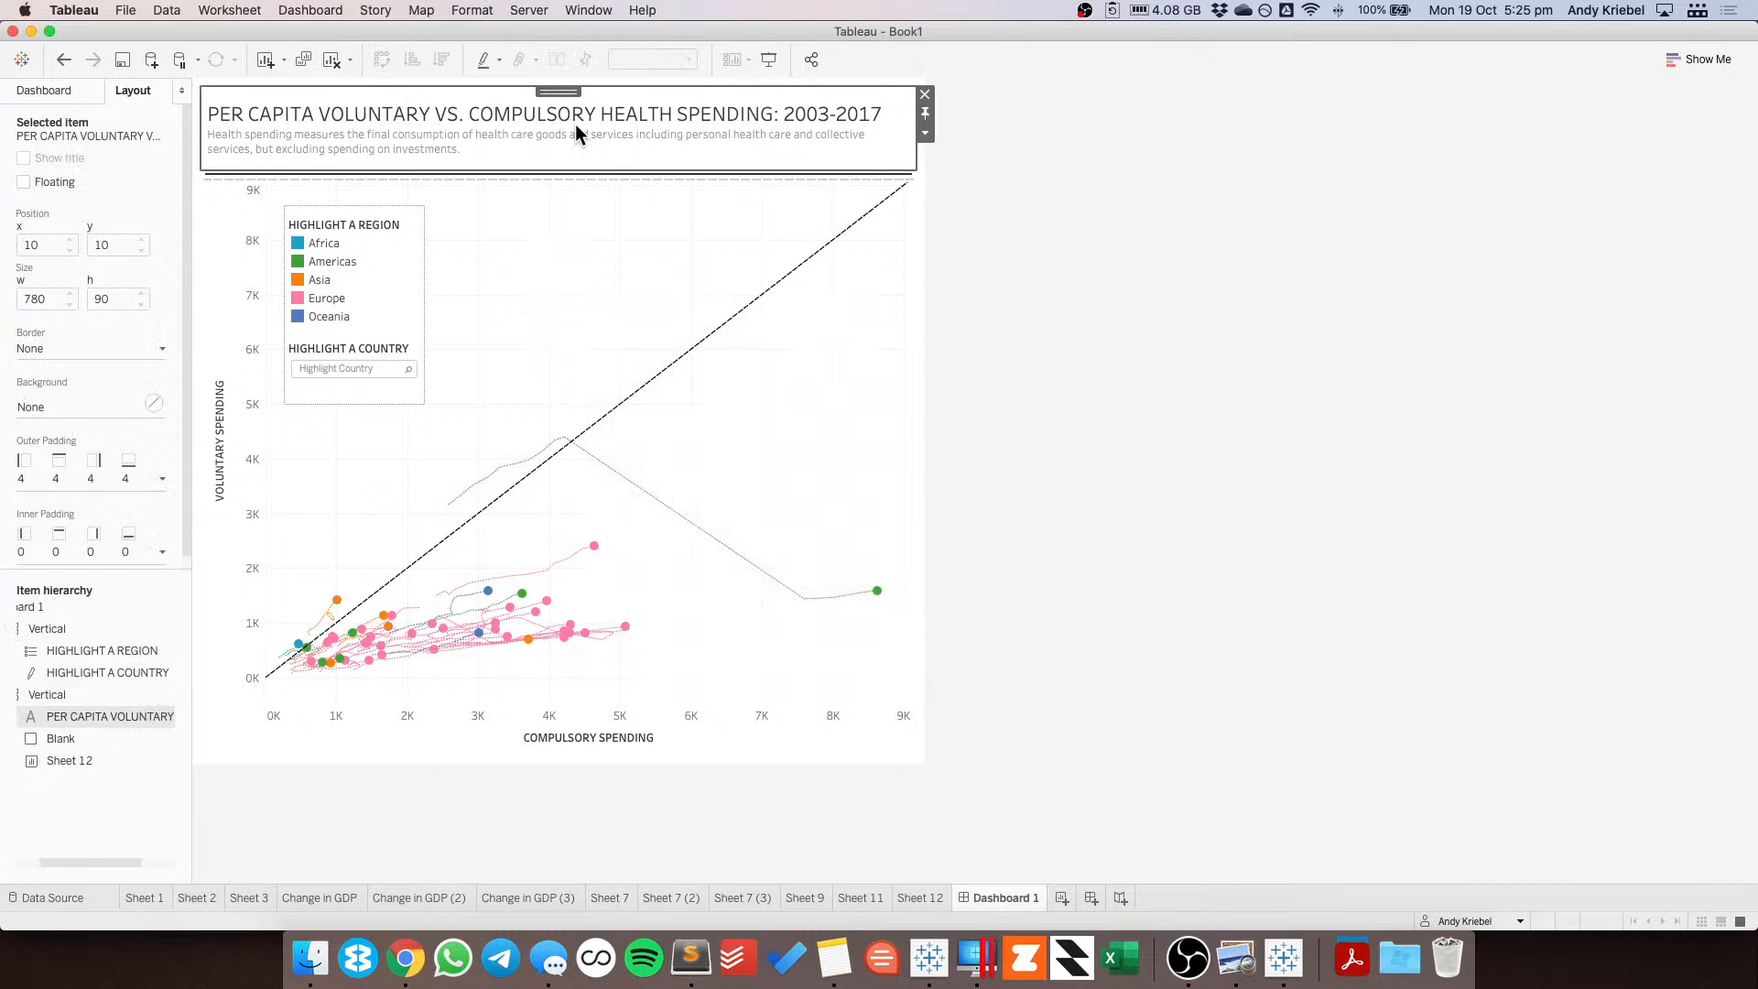
On a duplicate of Sheet 12, change the compulsory spending marks to Line and move Year from Pages to their Path.
left_click(580, 298)
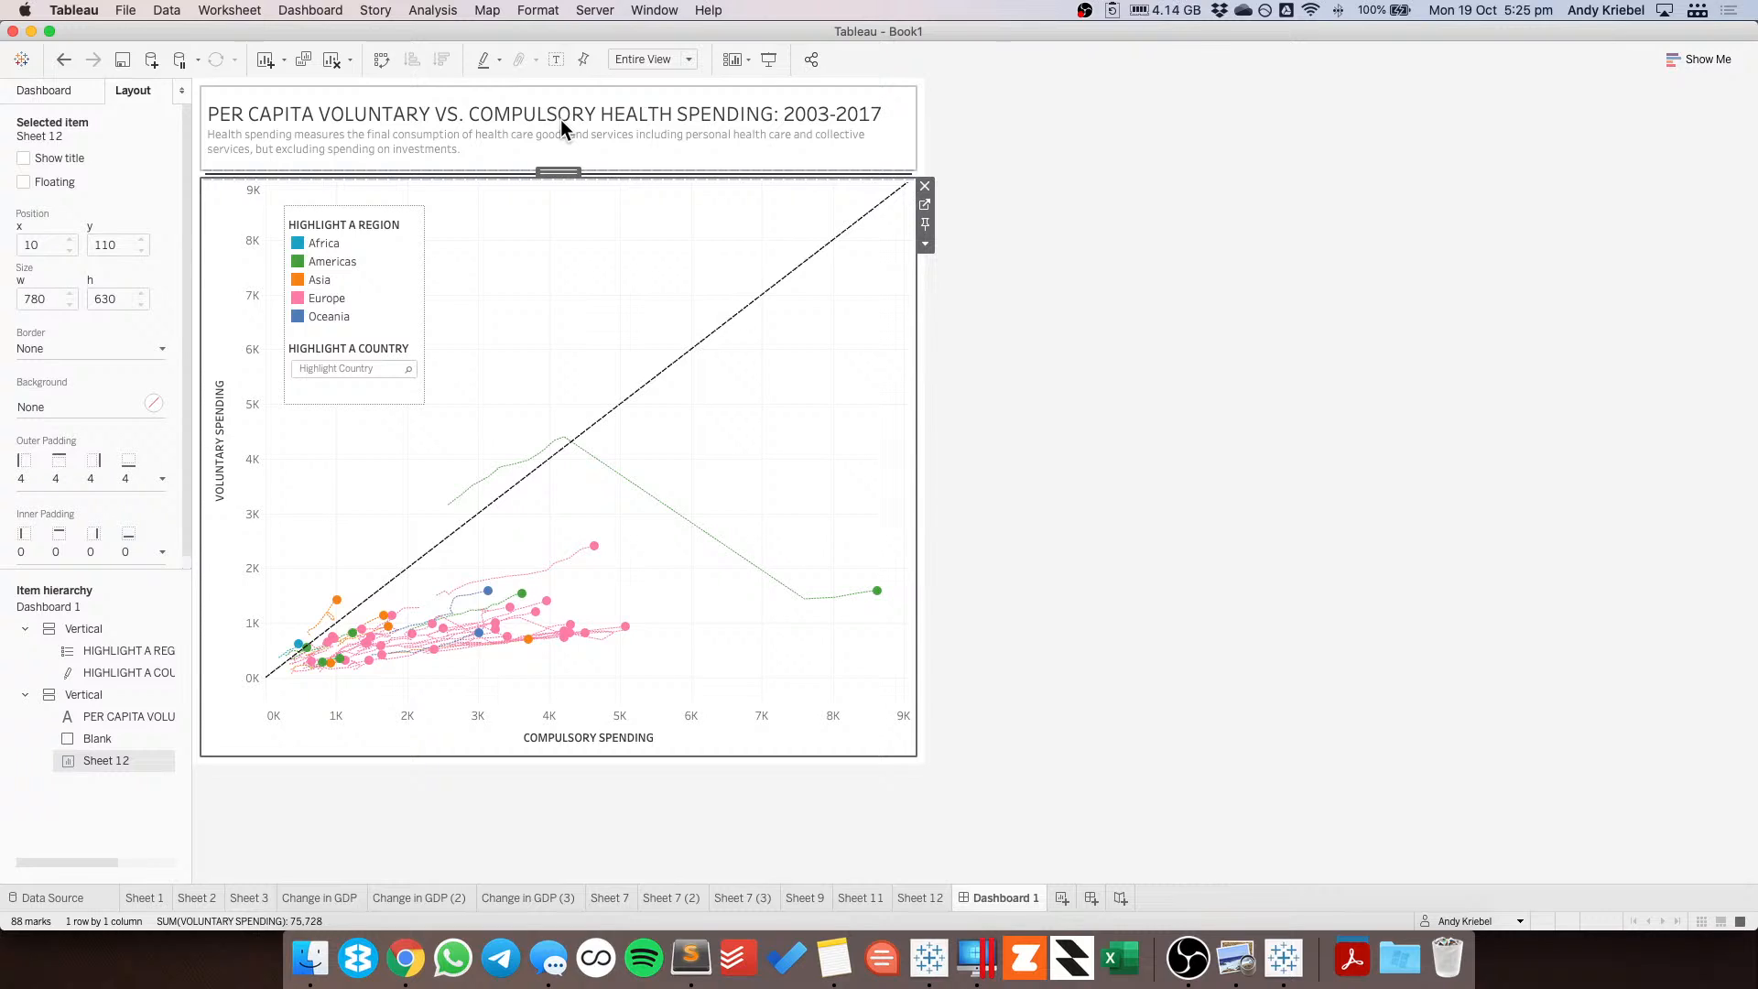
left_click(924, 244)
left_click(952, 284)
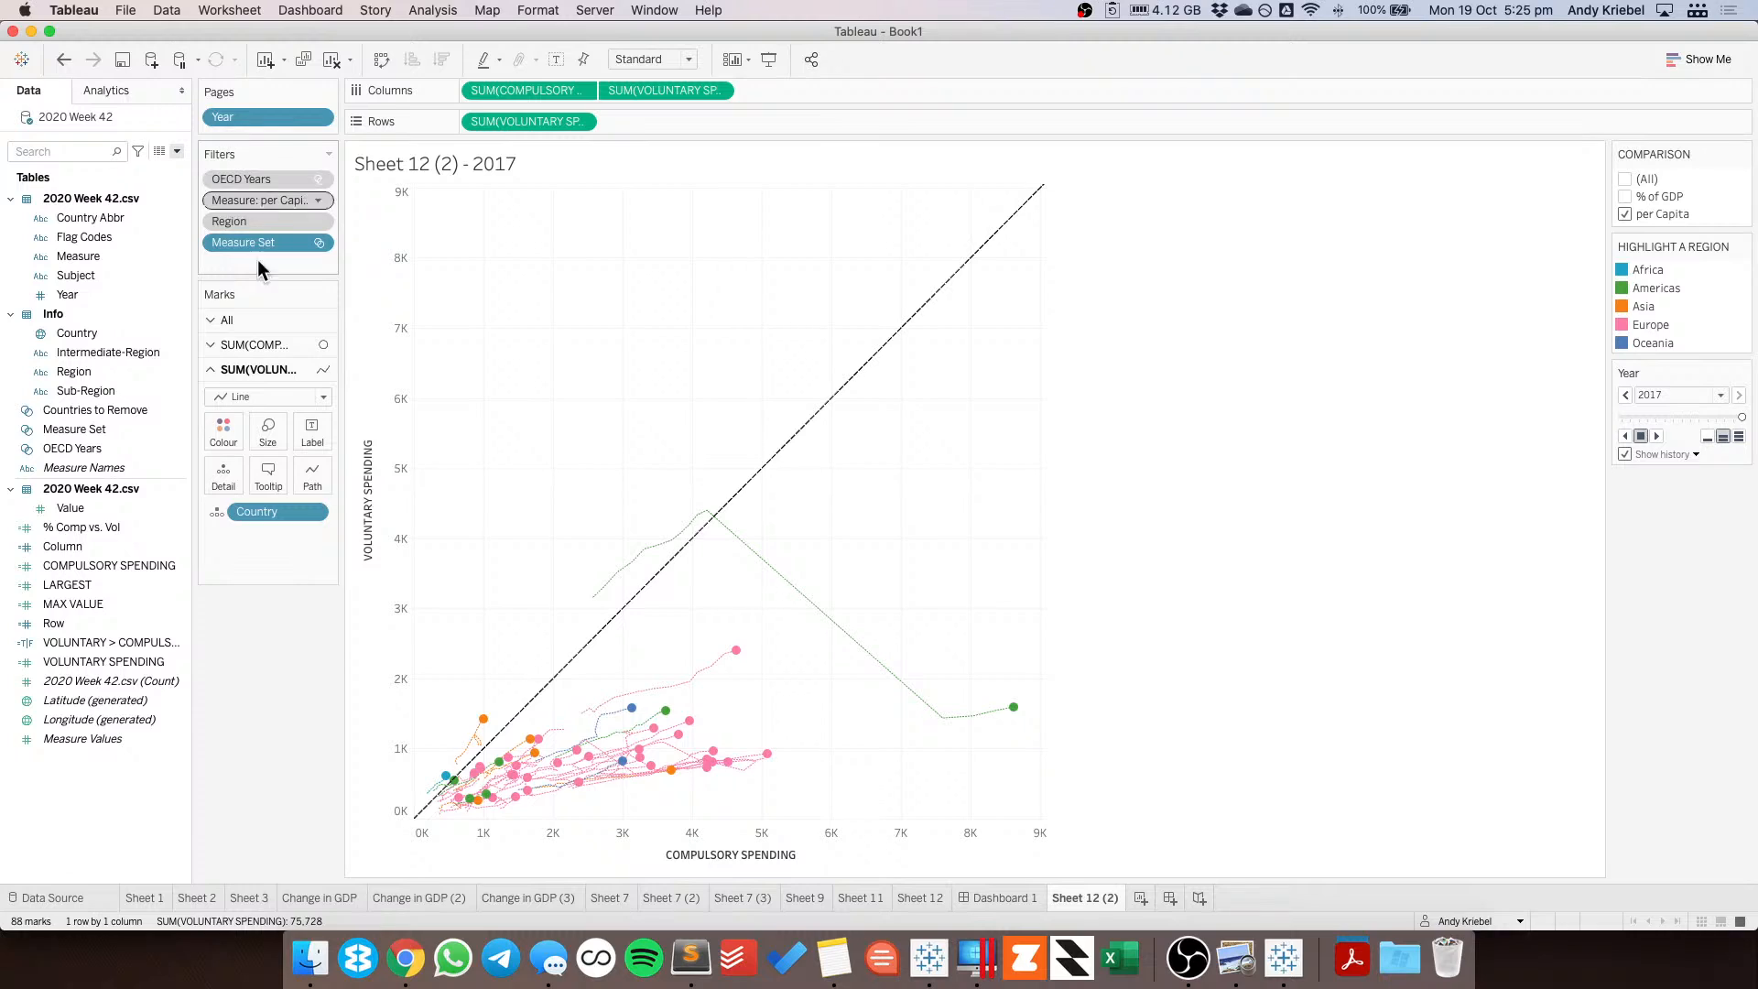
left_click(269, 344)
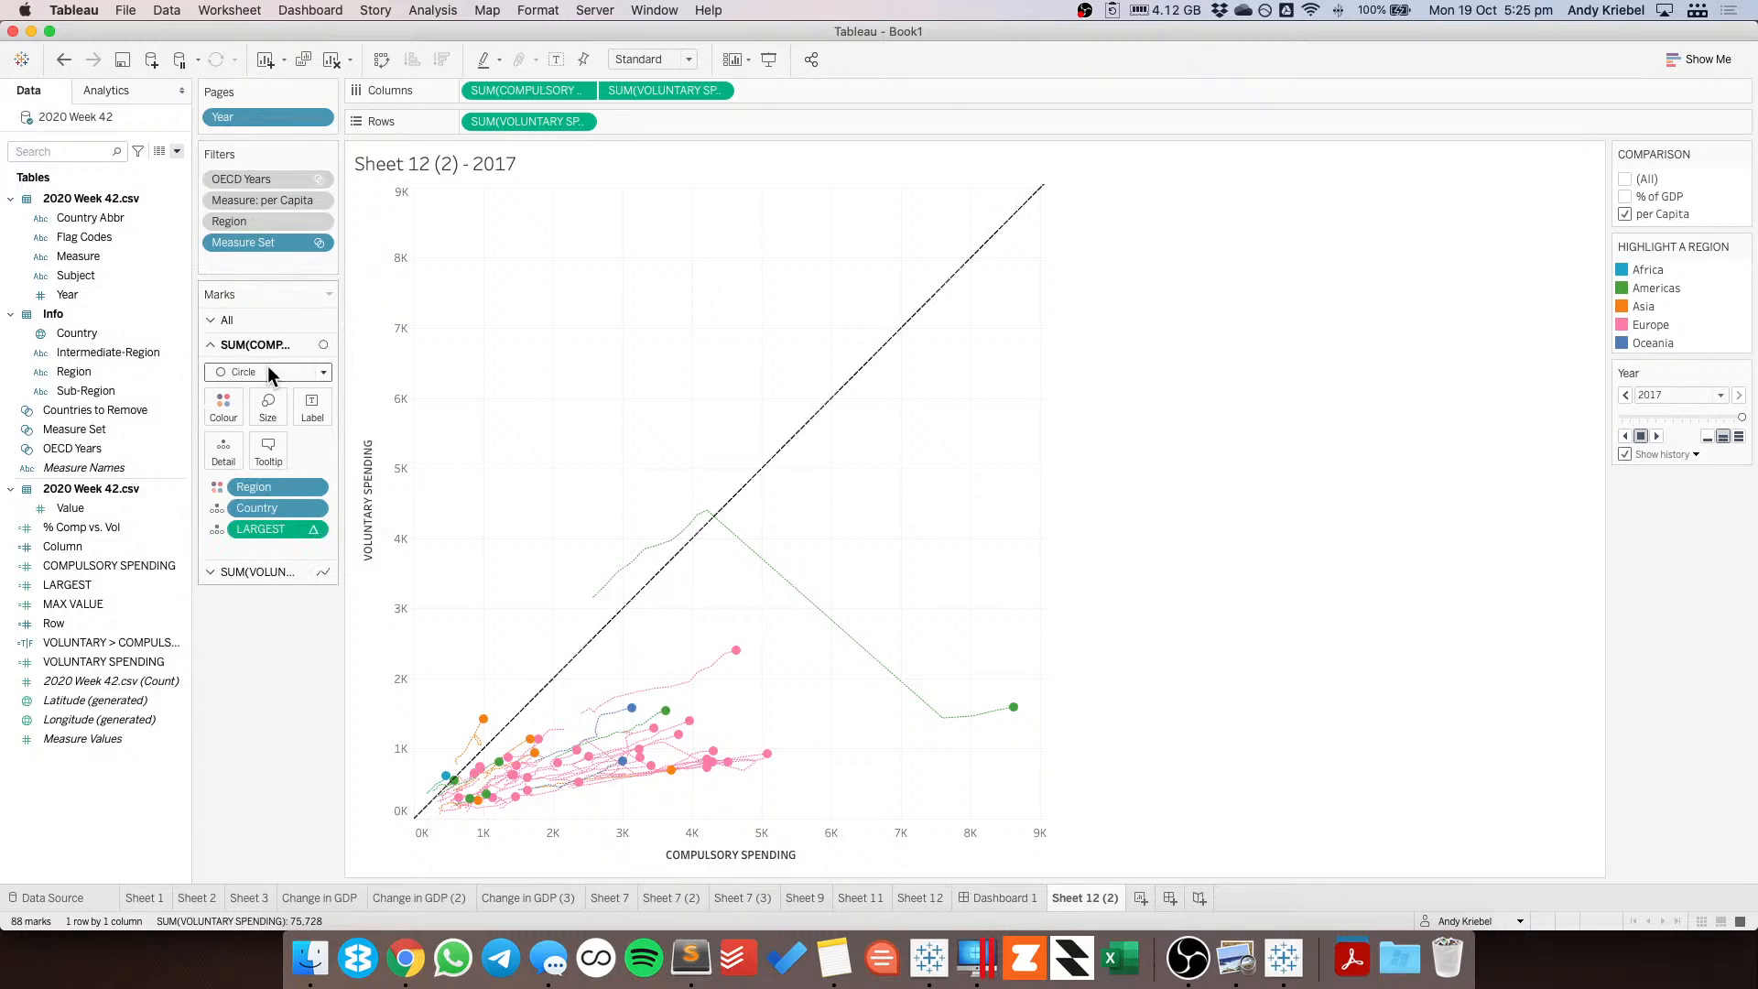
left_click(269, 368)
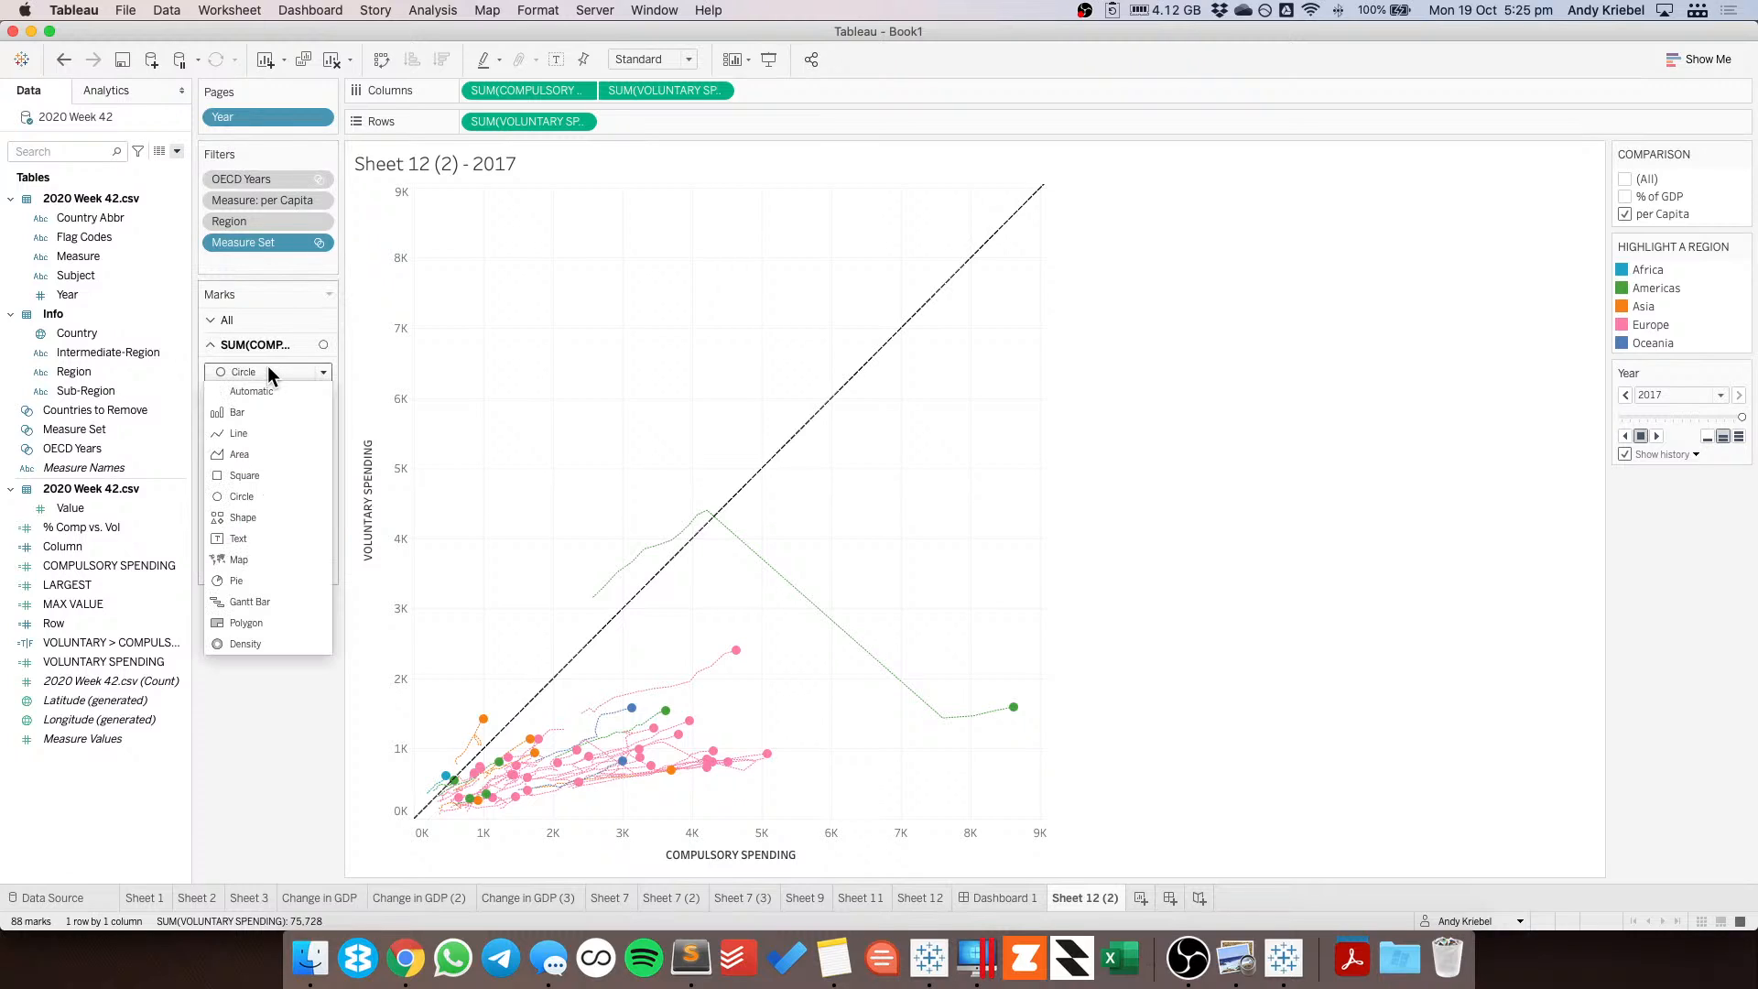
left_click(256, 426)
left_click_drag(261, 115, 312, 449)
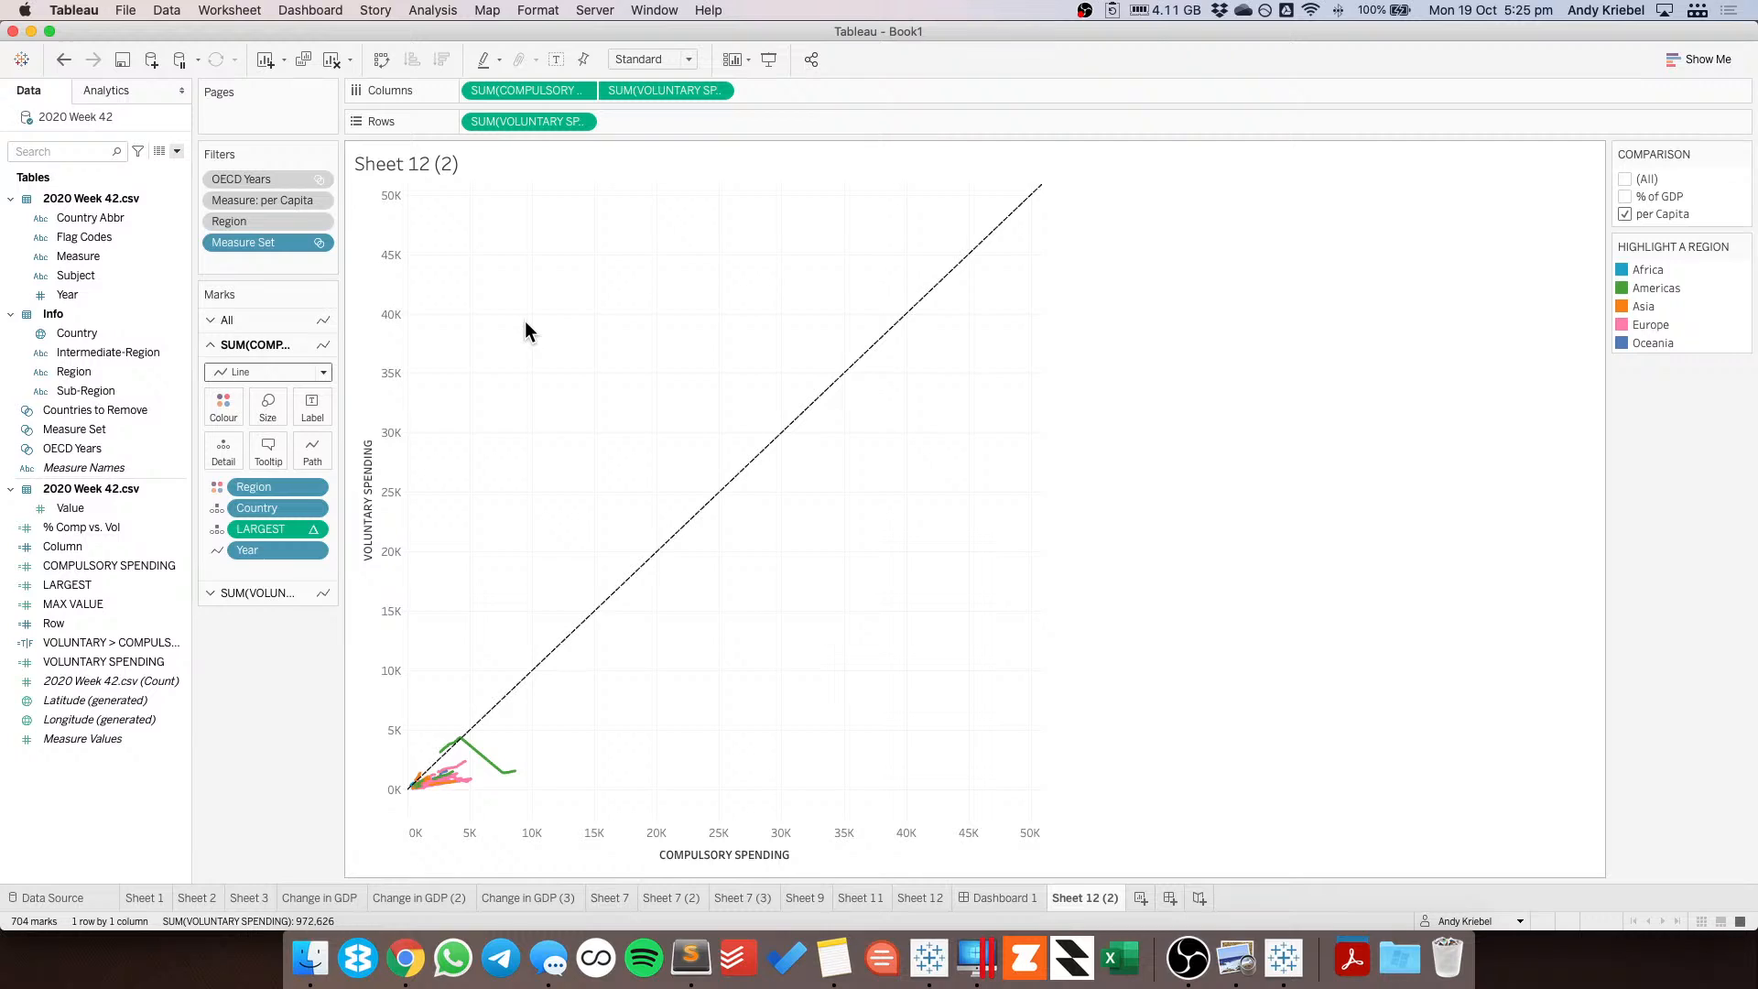
On Sheet 12 (2), remove LARGEST from the marks and the voluntary spending measure from Columns.
left_click(314, 530)
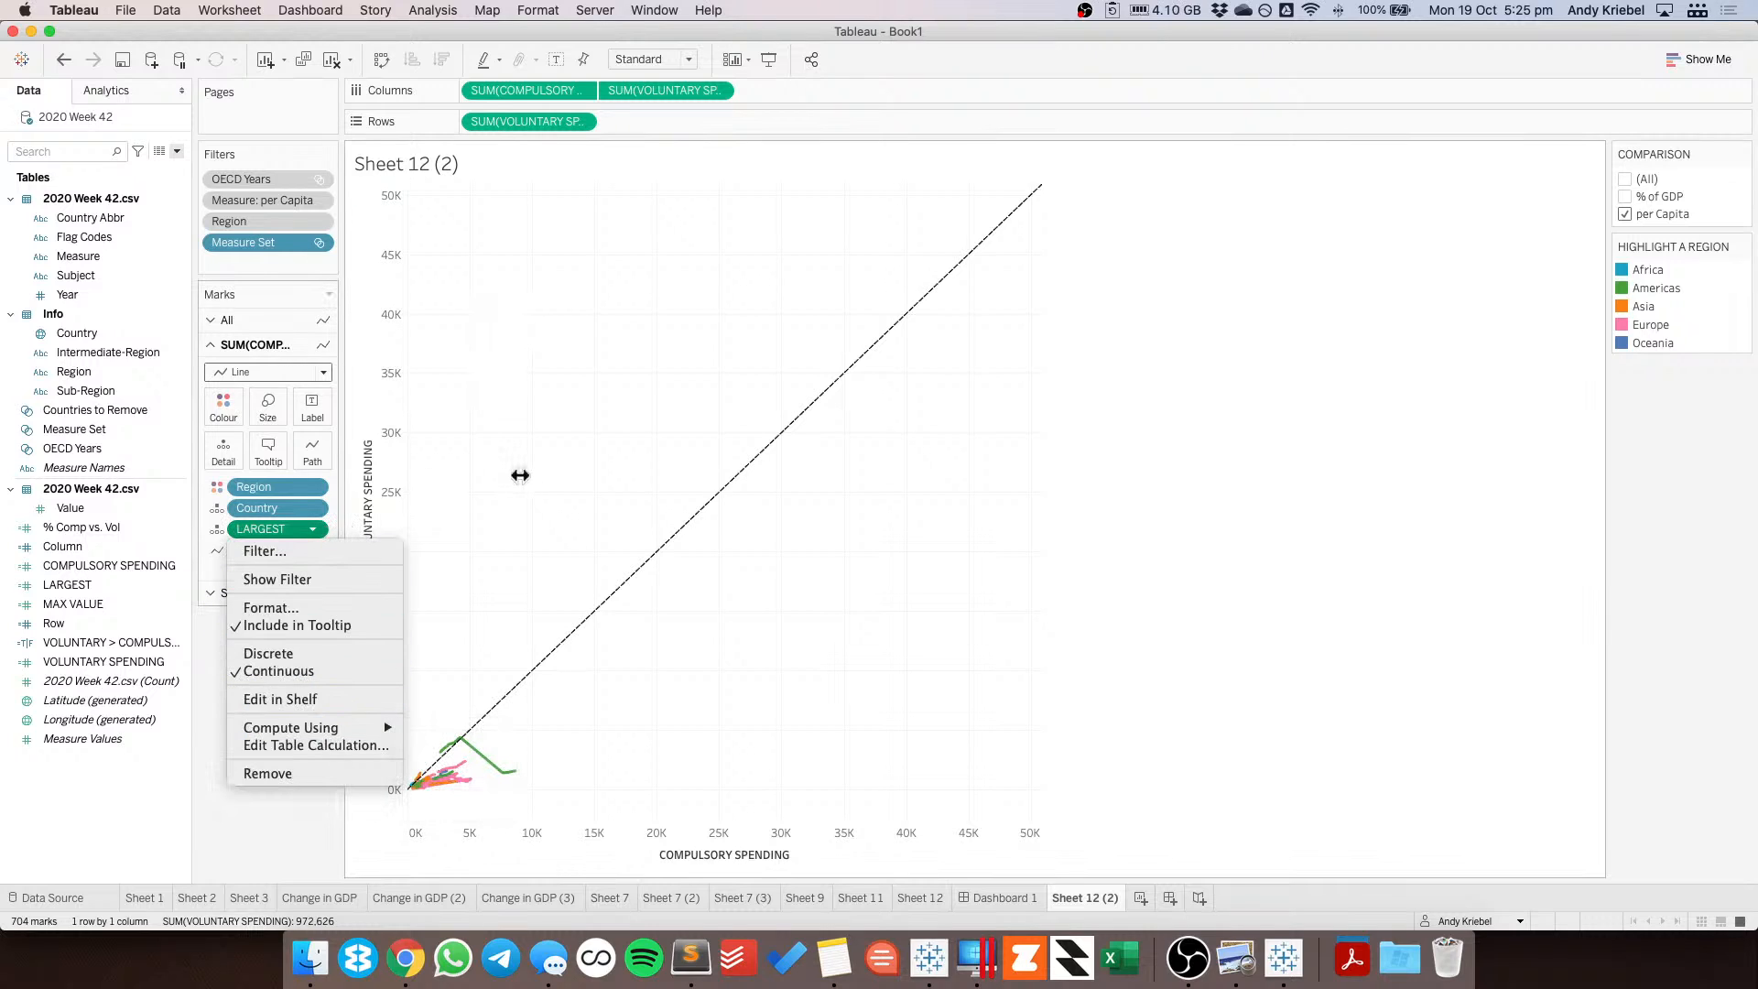
left_click(510, 470)
left_click_drag(267, 530, 265, 692)
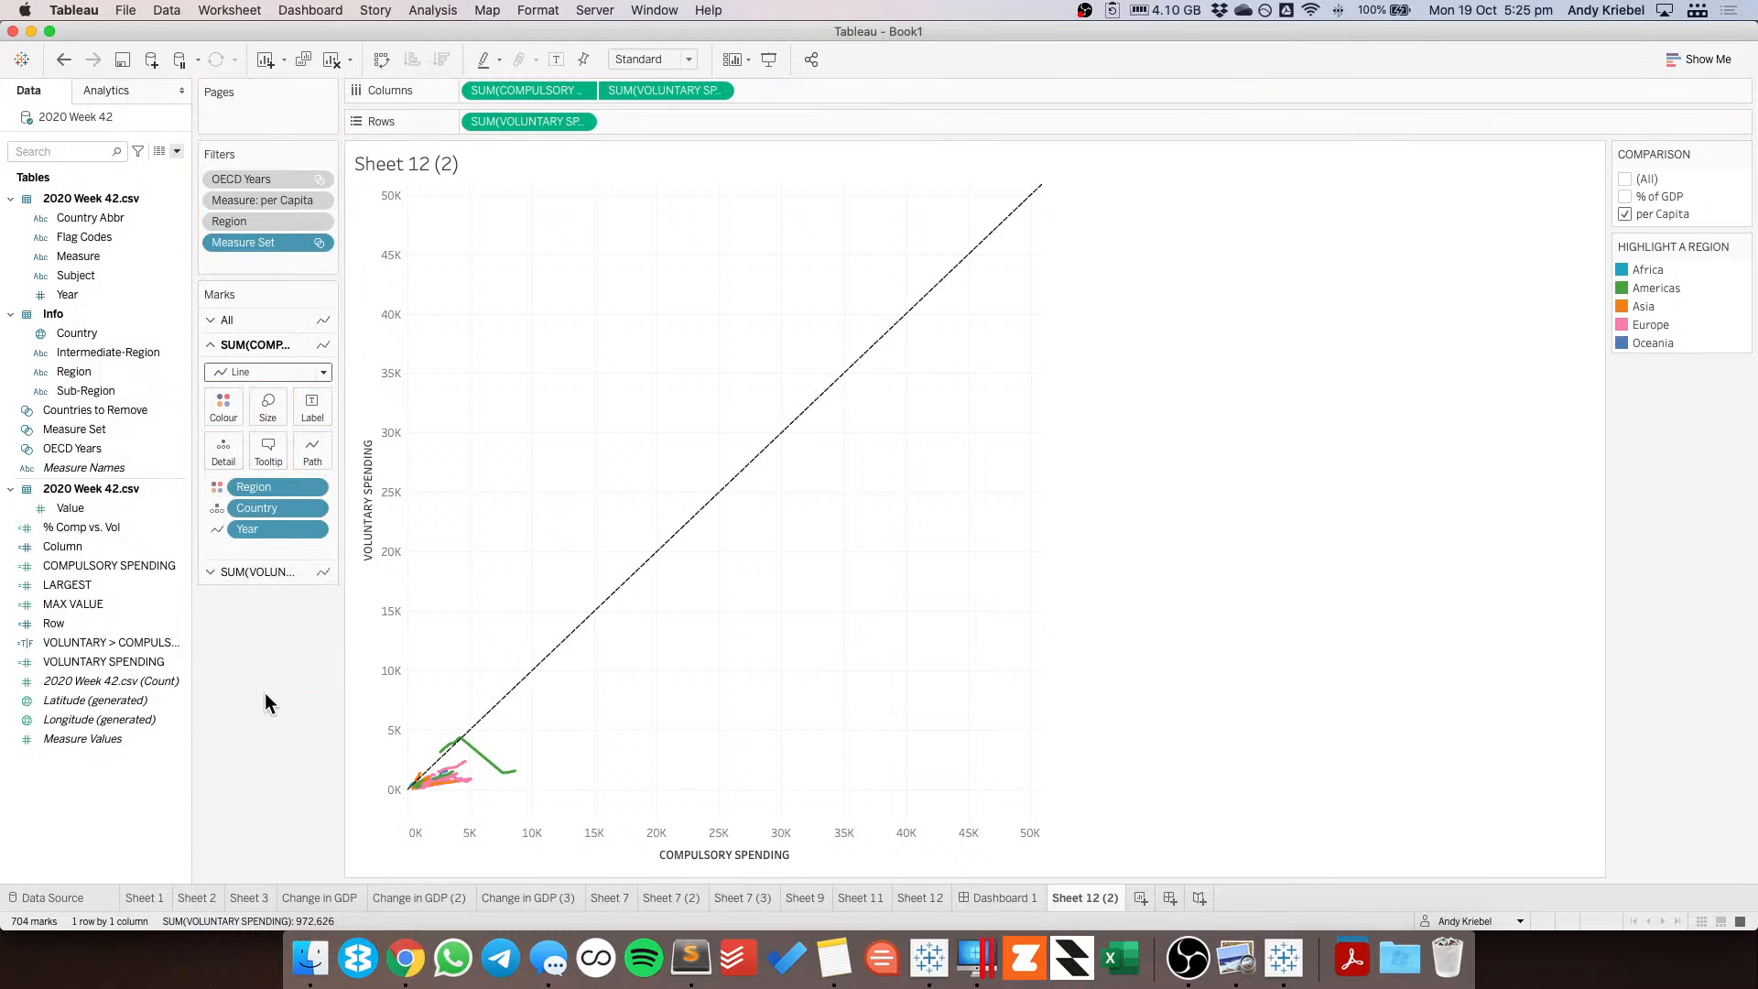
left_click_drag(650, 91, 744, 29)
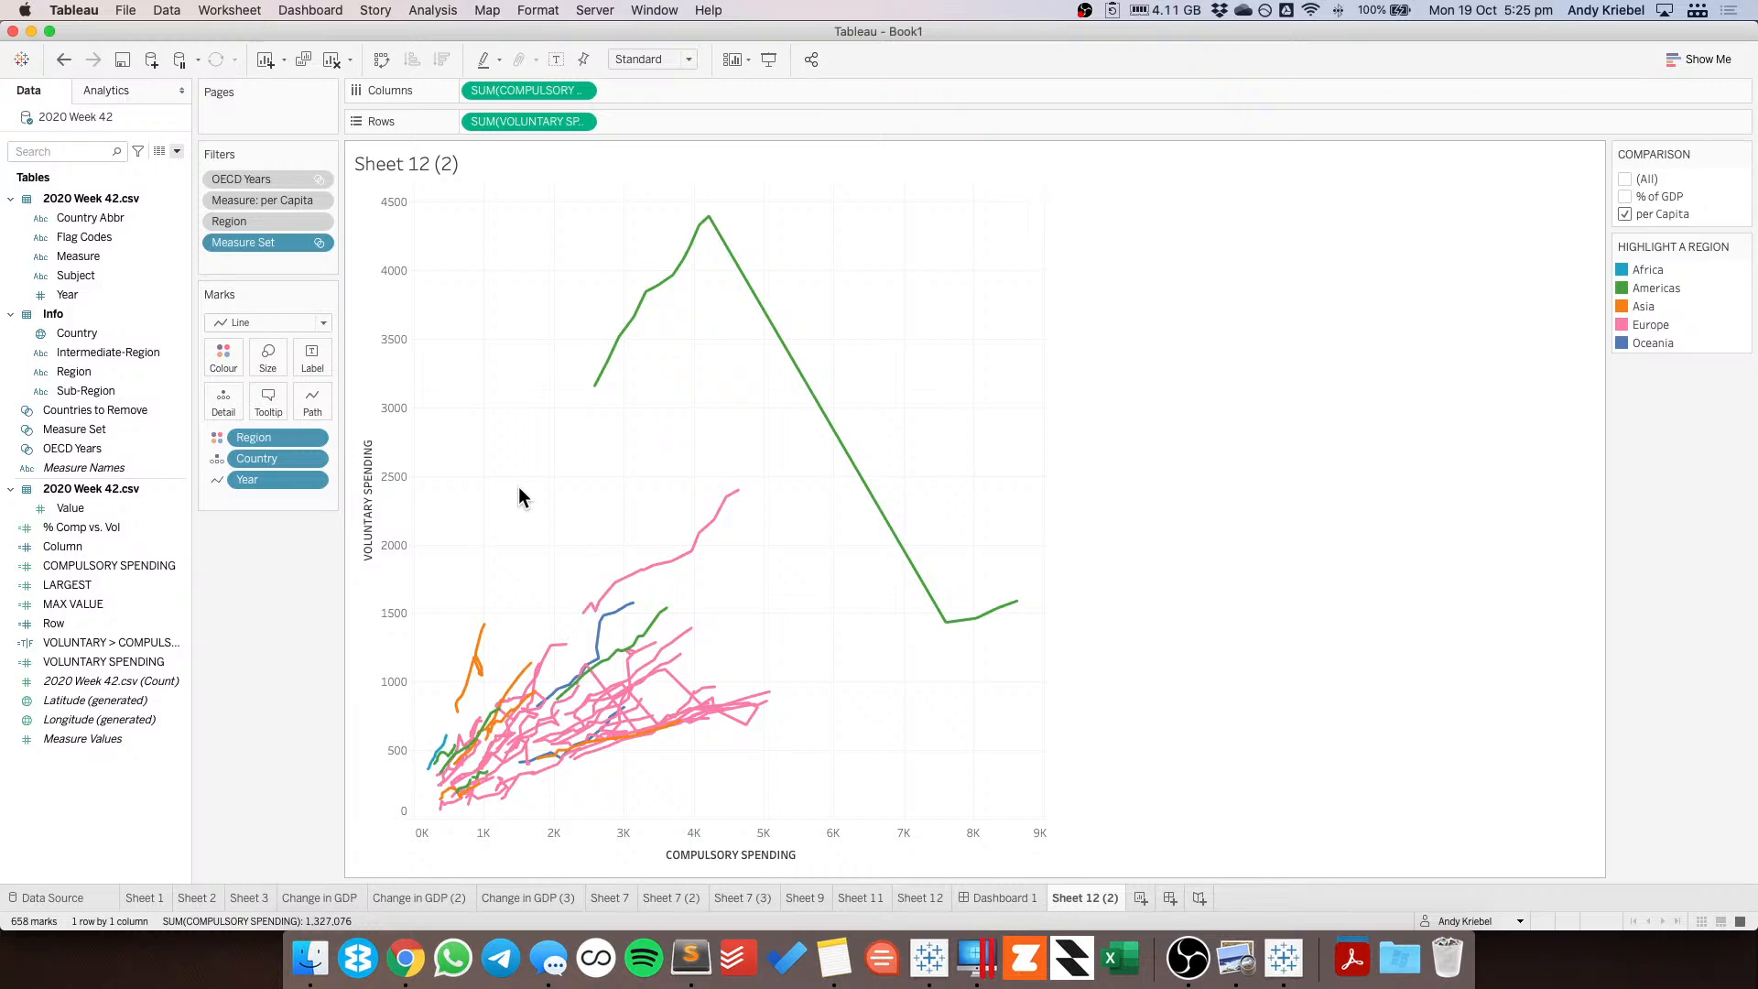
Return to Sheet 12 and format the Year history trails as solid lines in the second-thinnest width.
left_click(997, 896)
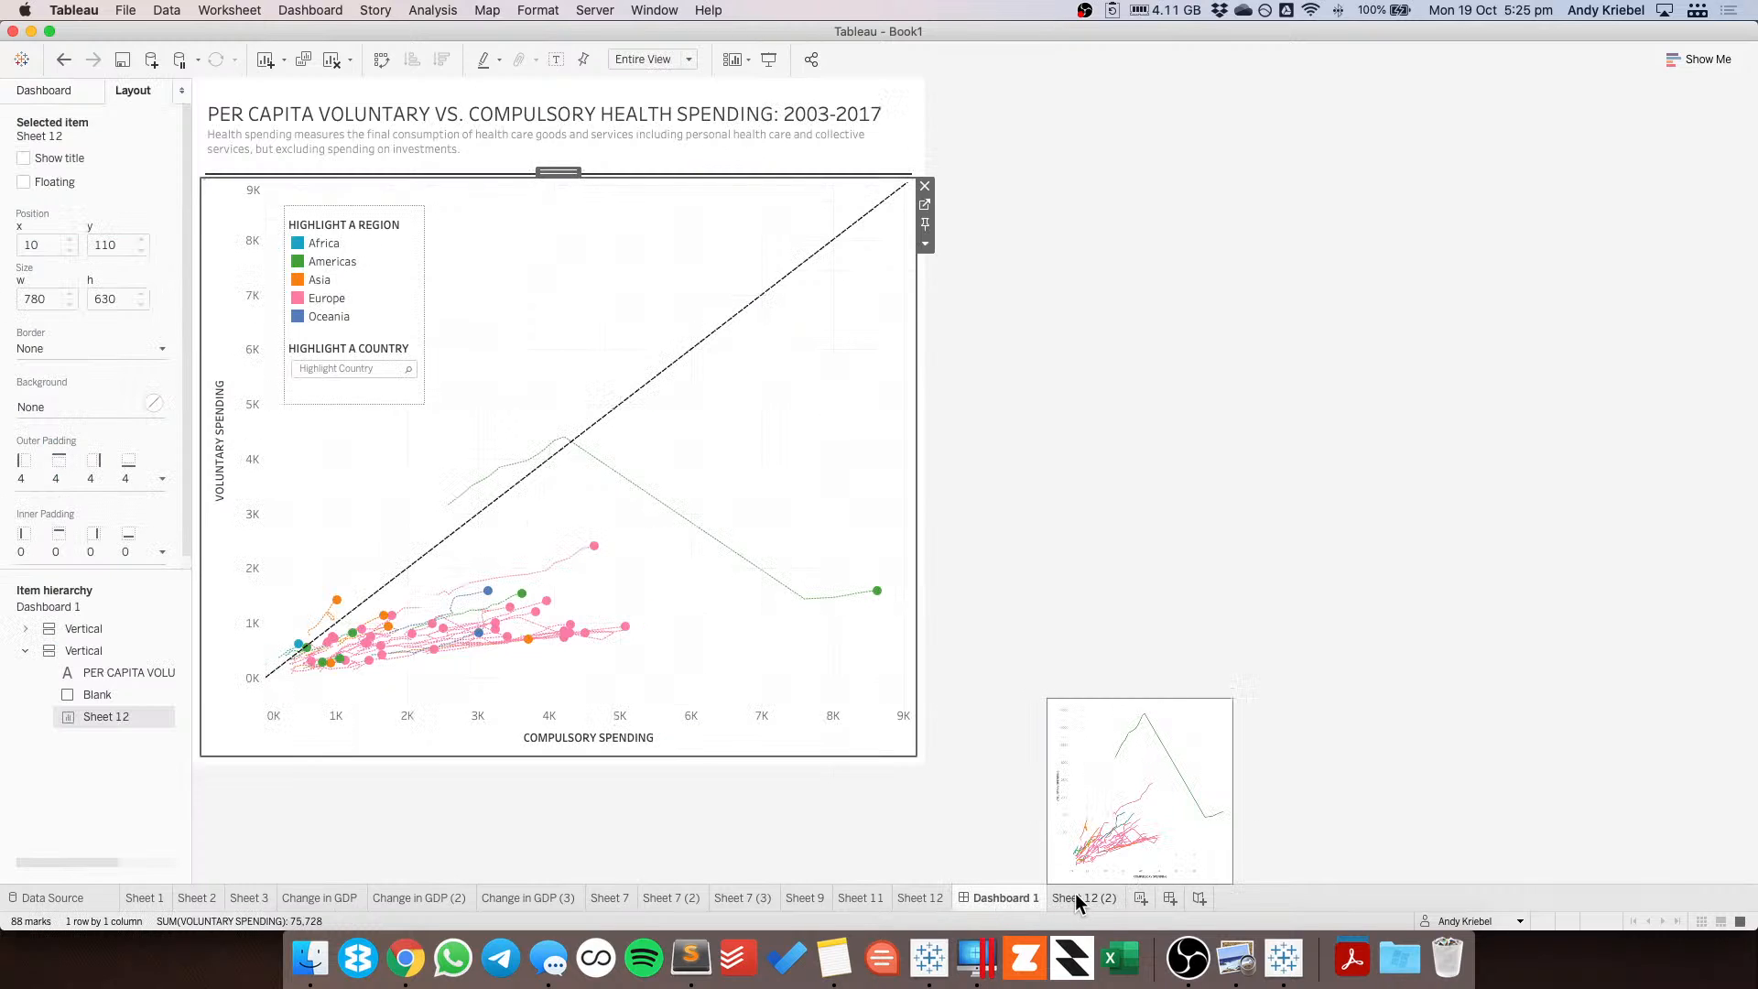
left_click(924, 207)
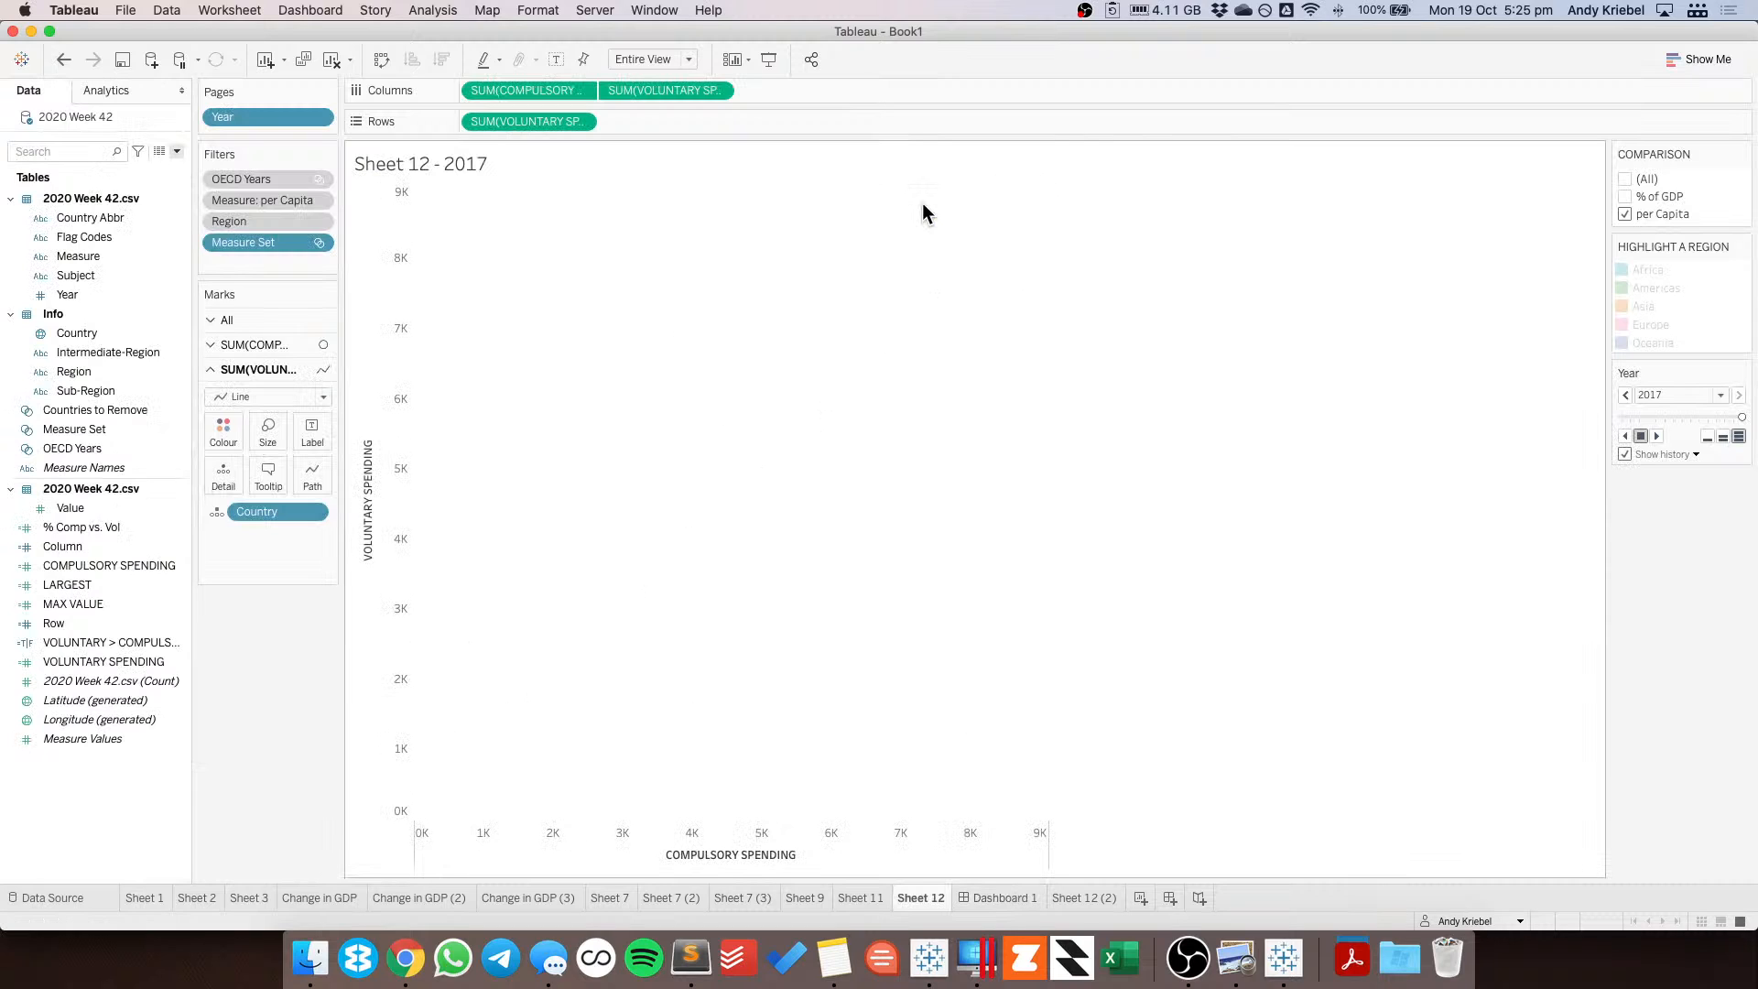
left_click(1671, 455)
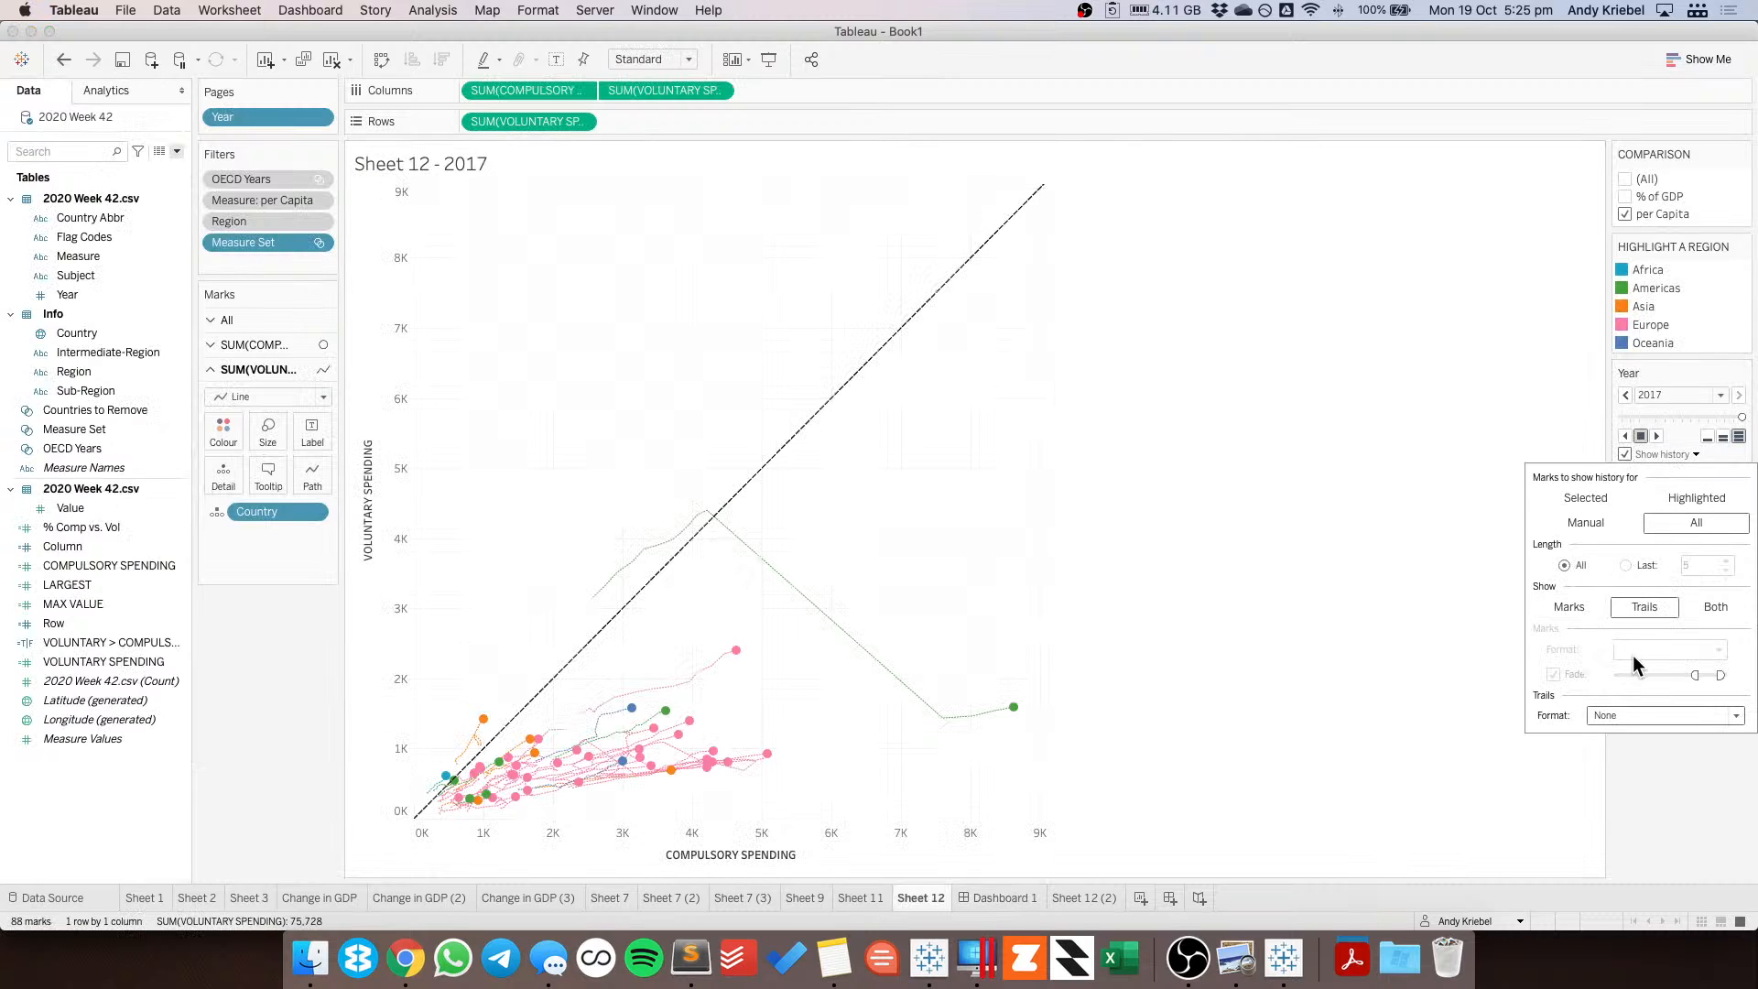
left_click(1614, 714)
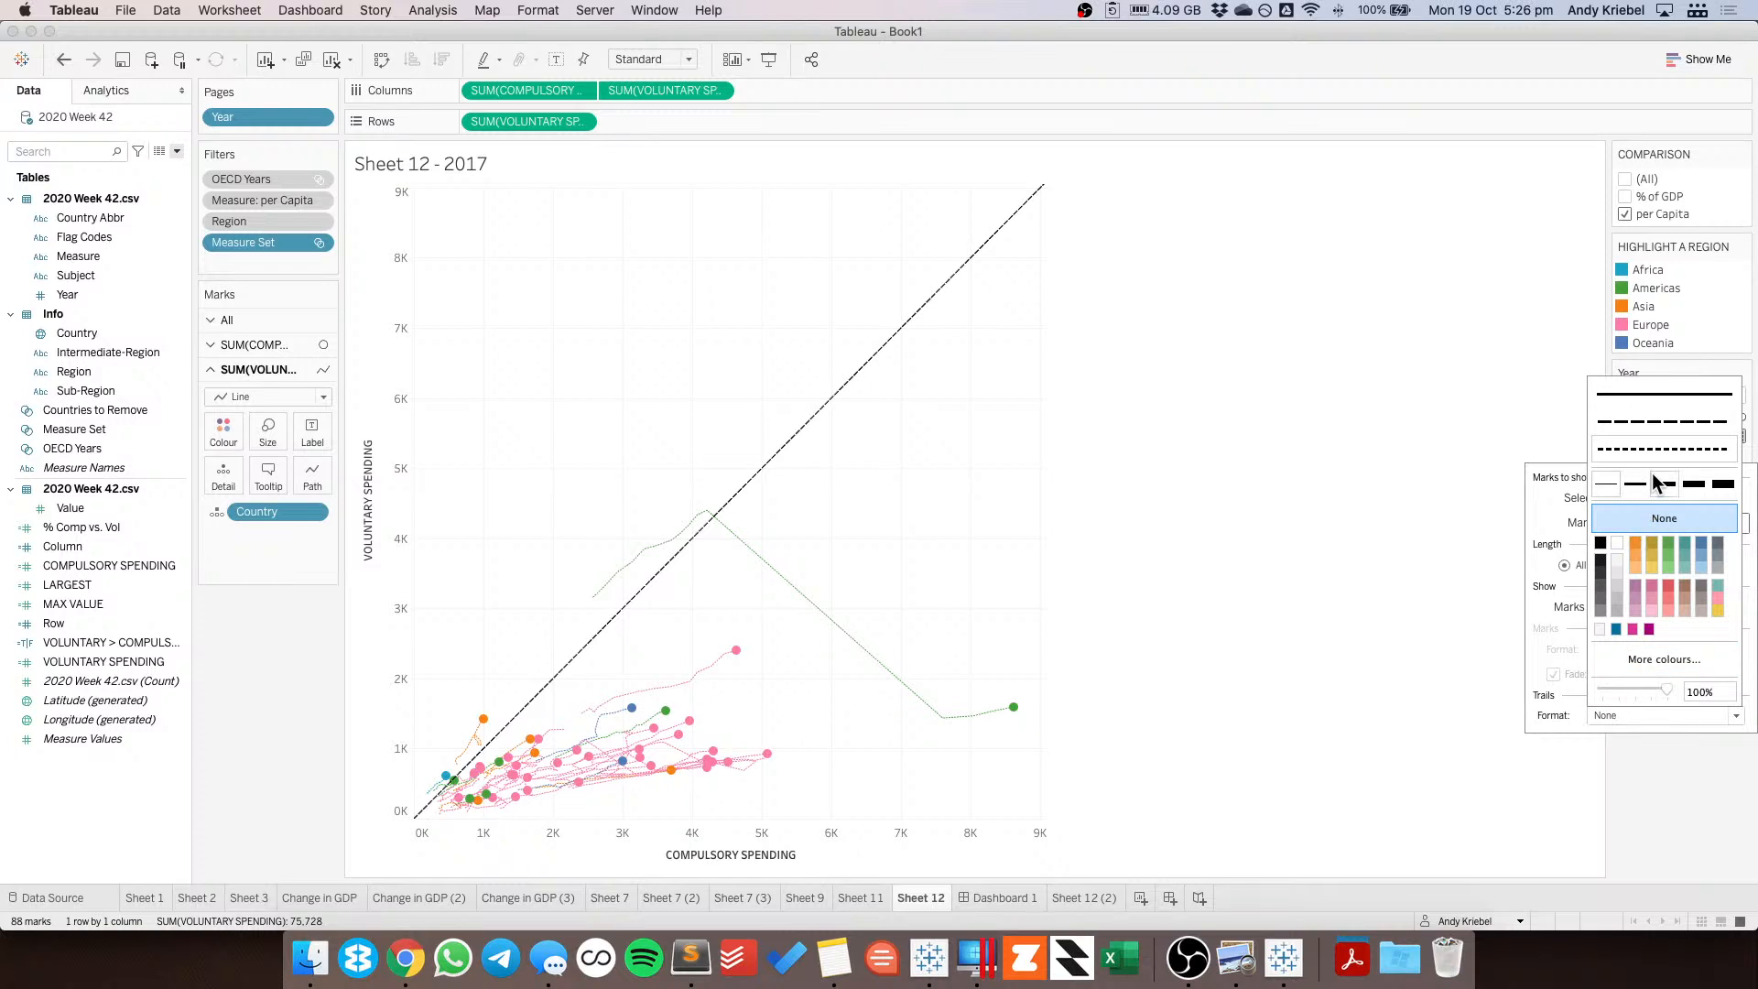
left_click(1633, 396)
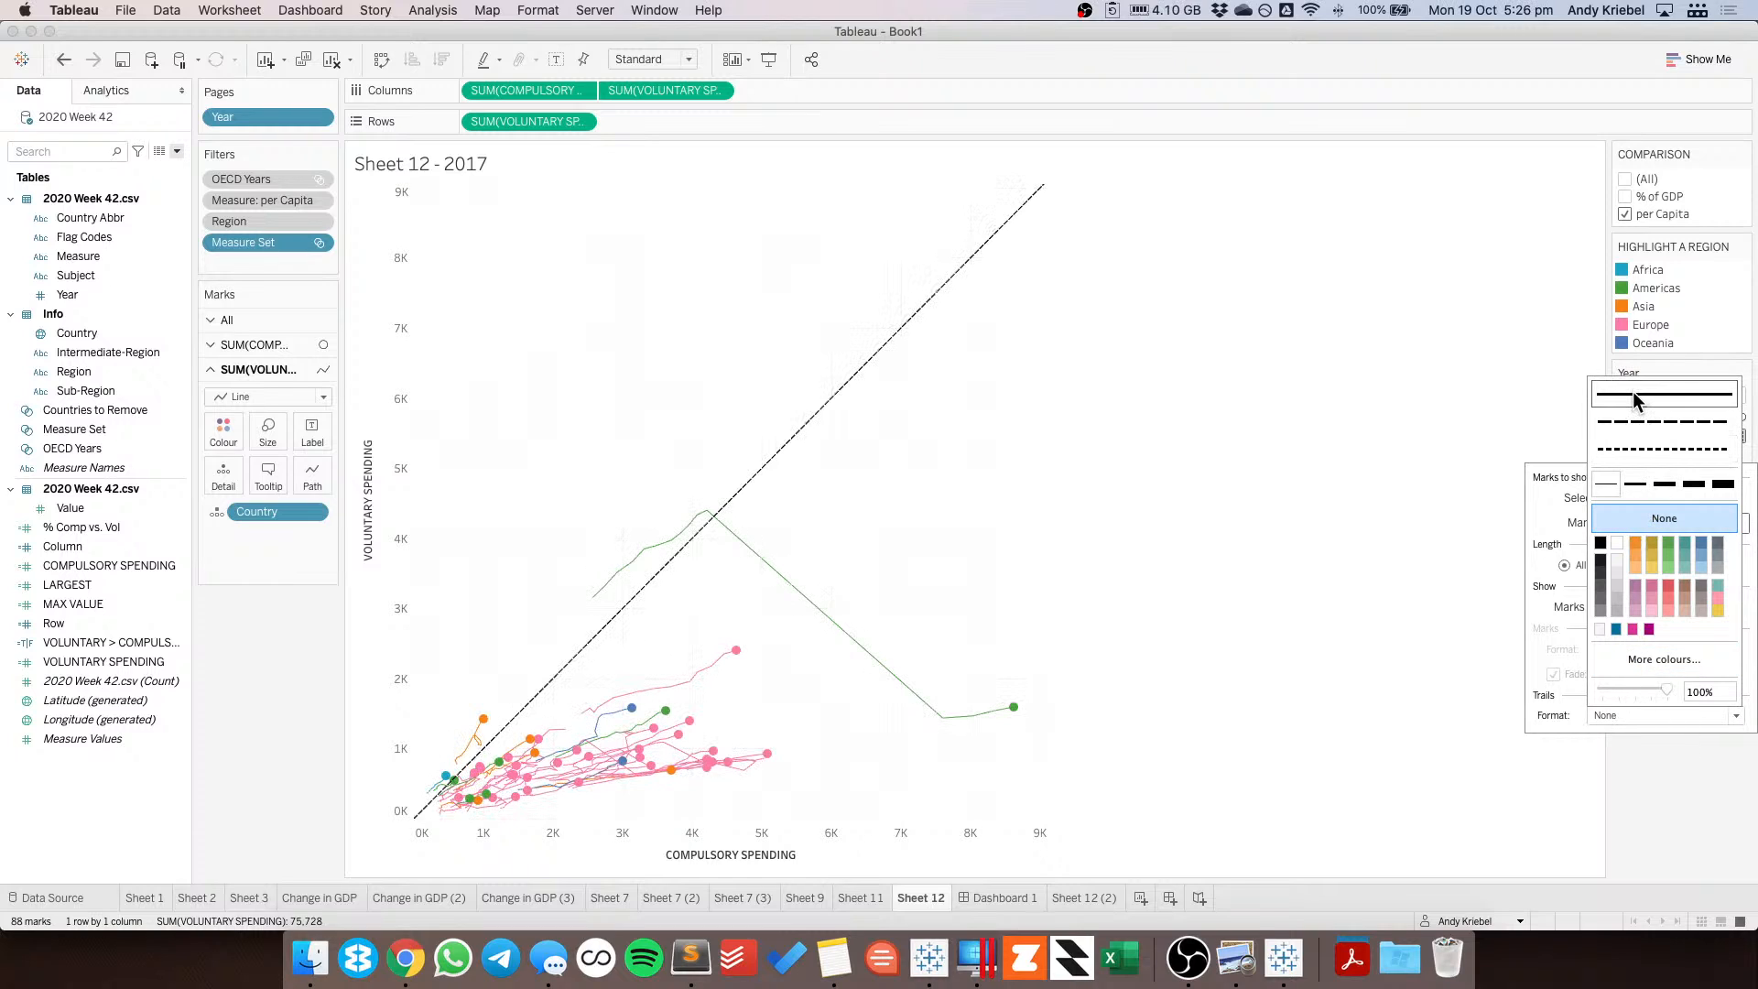
left_click(1635, 483)
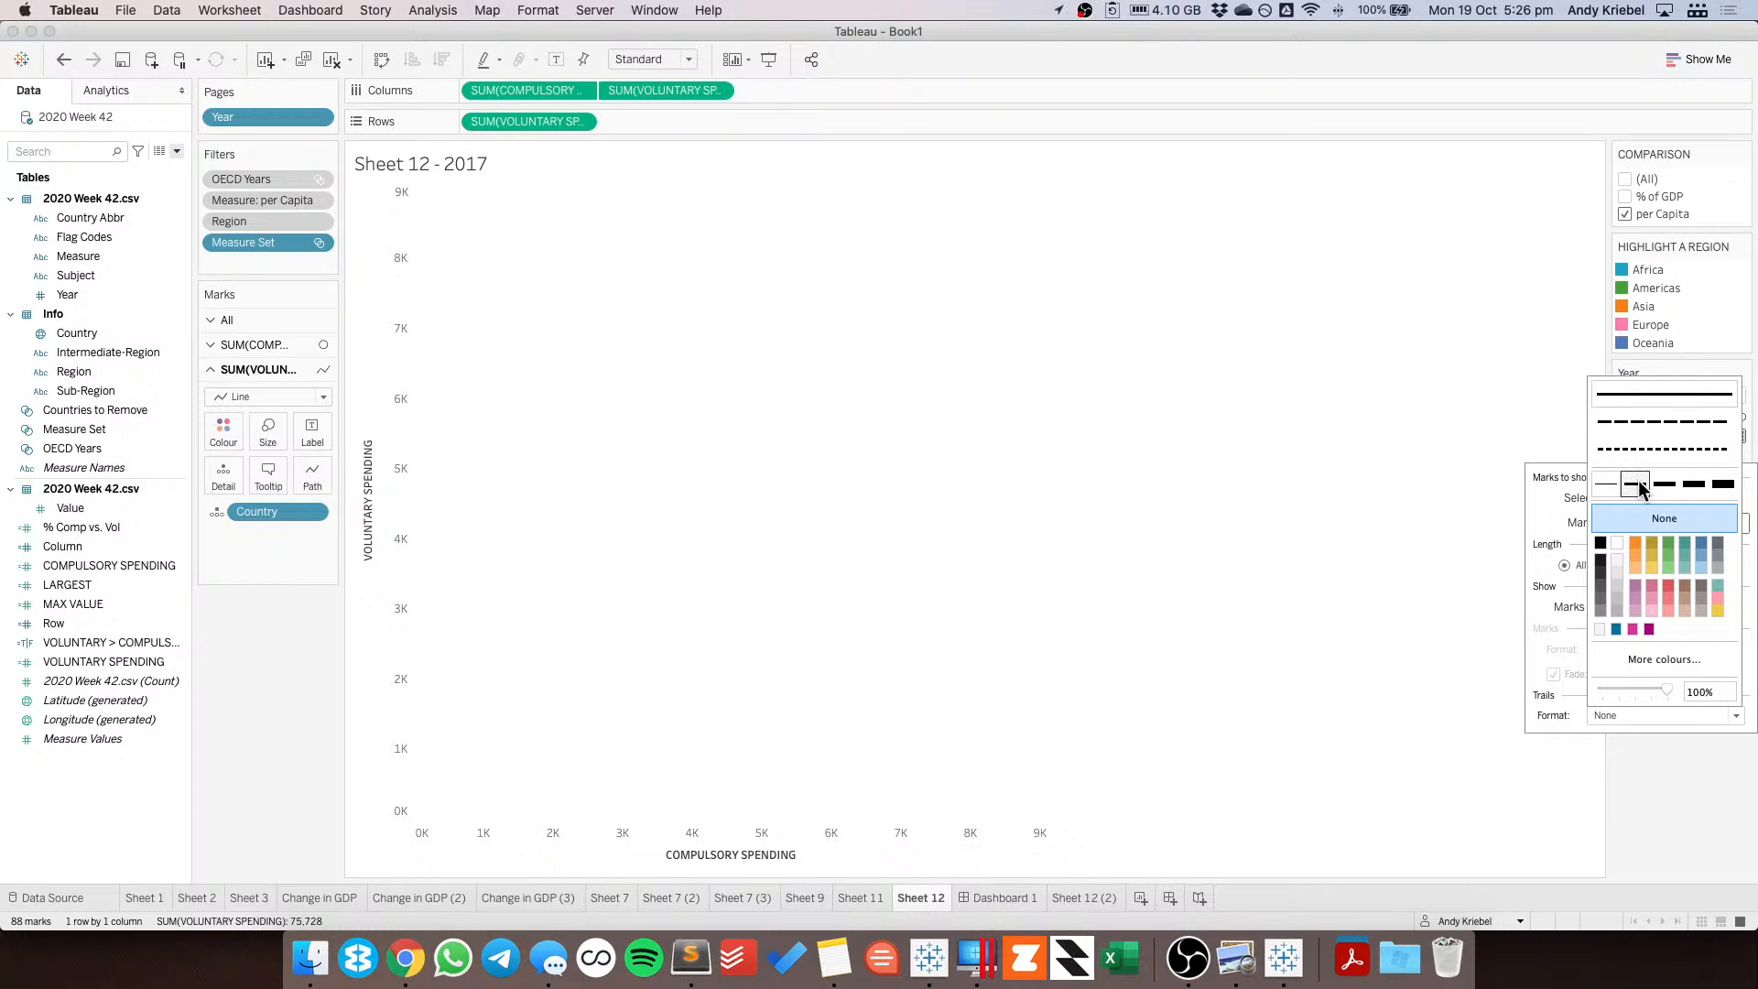
left_click(1029, 432)
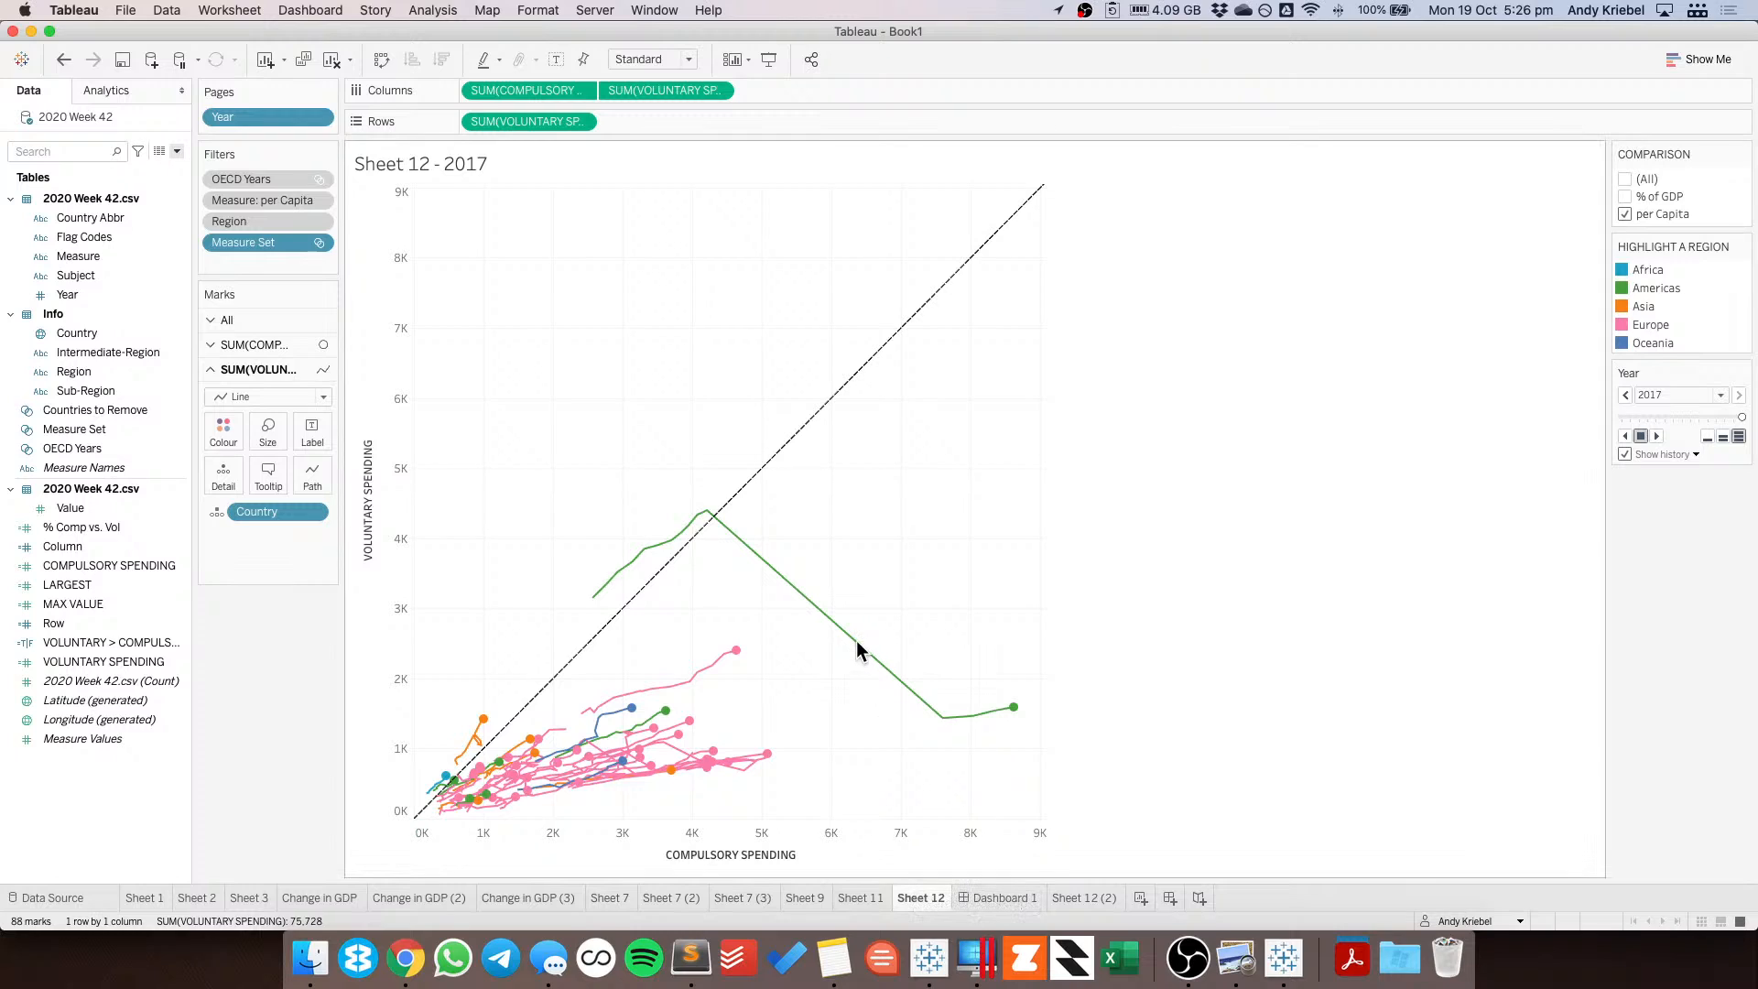
mouse_move(719, 525)
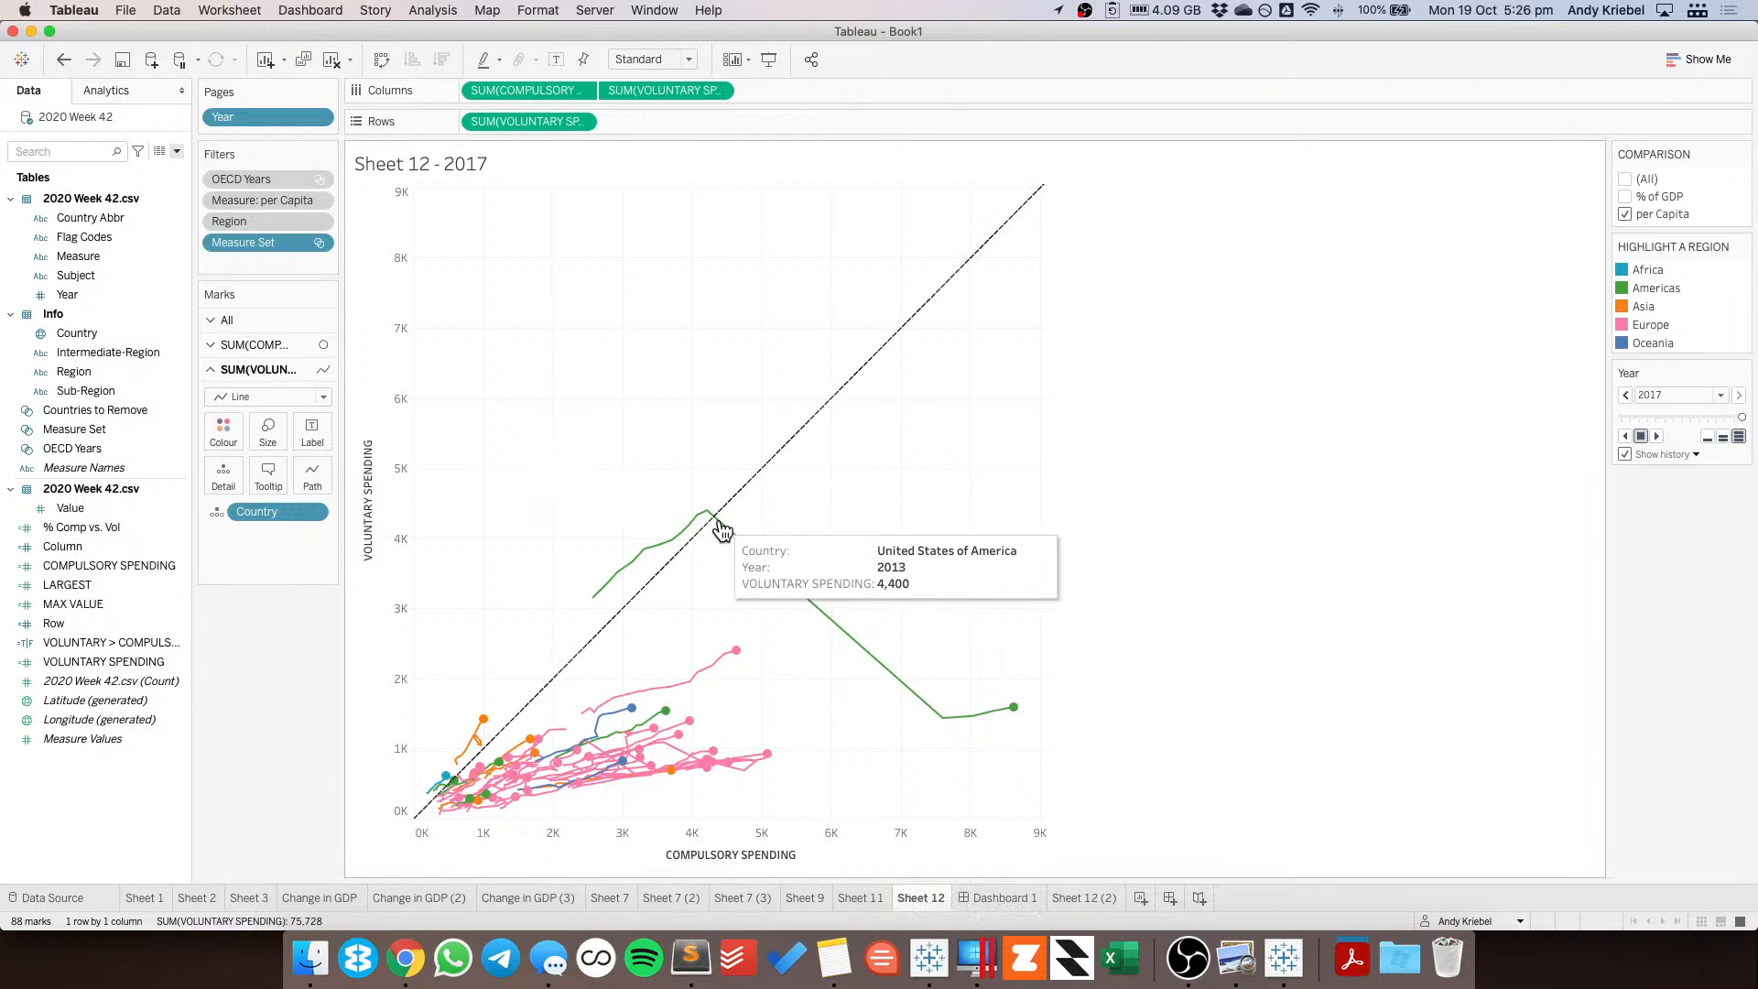
Clear all text from the voluntary spending marks' tooltip and turn off its command buttons.
left_click(268, 477)
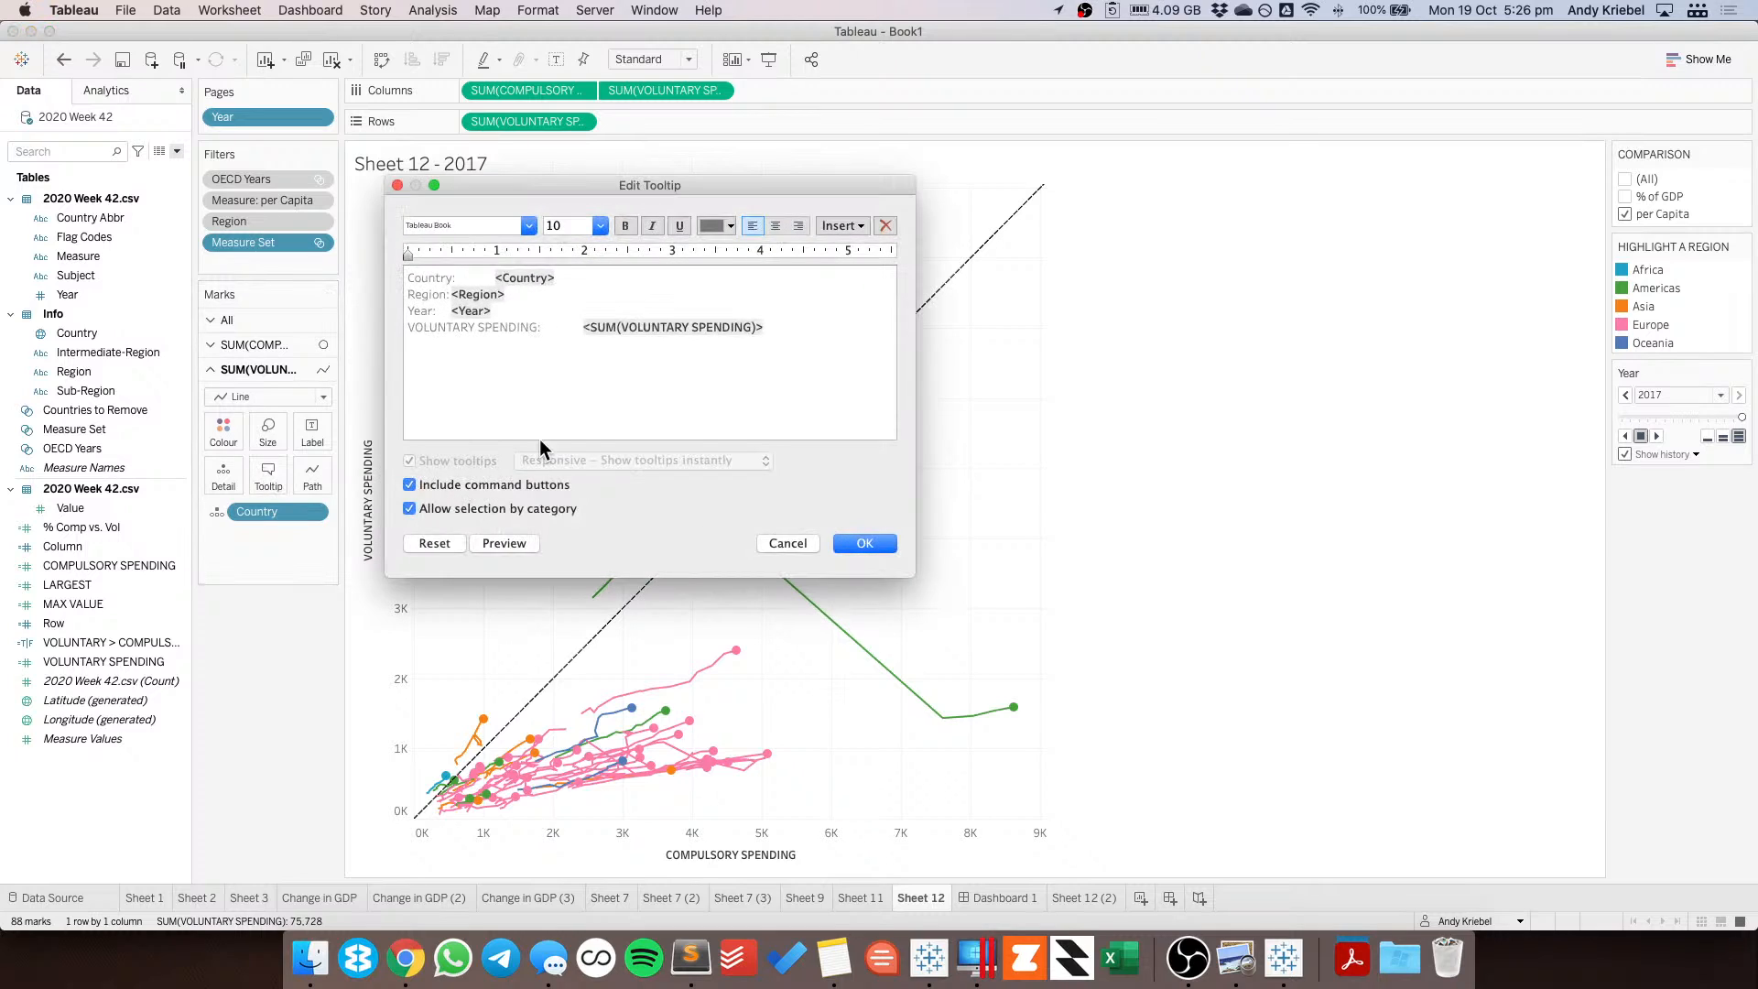
key("cmd+a")
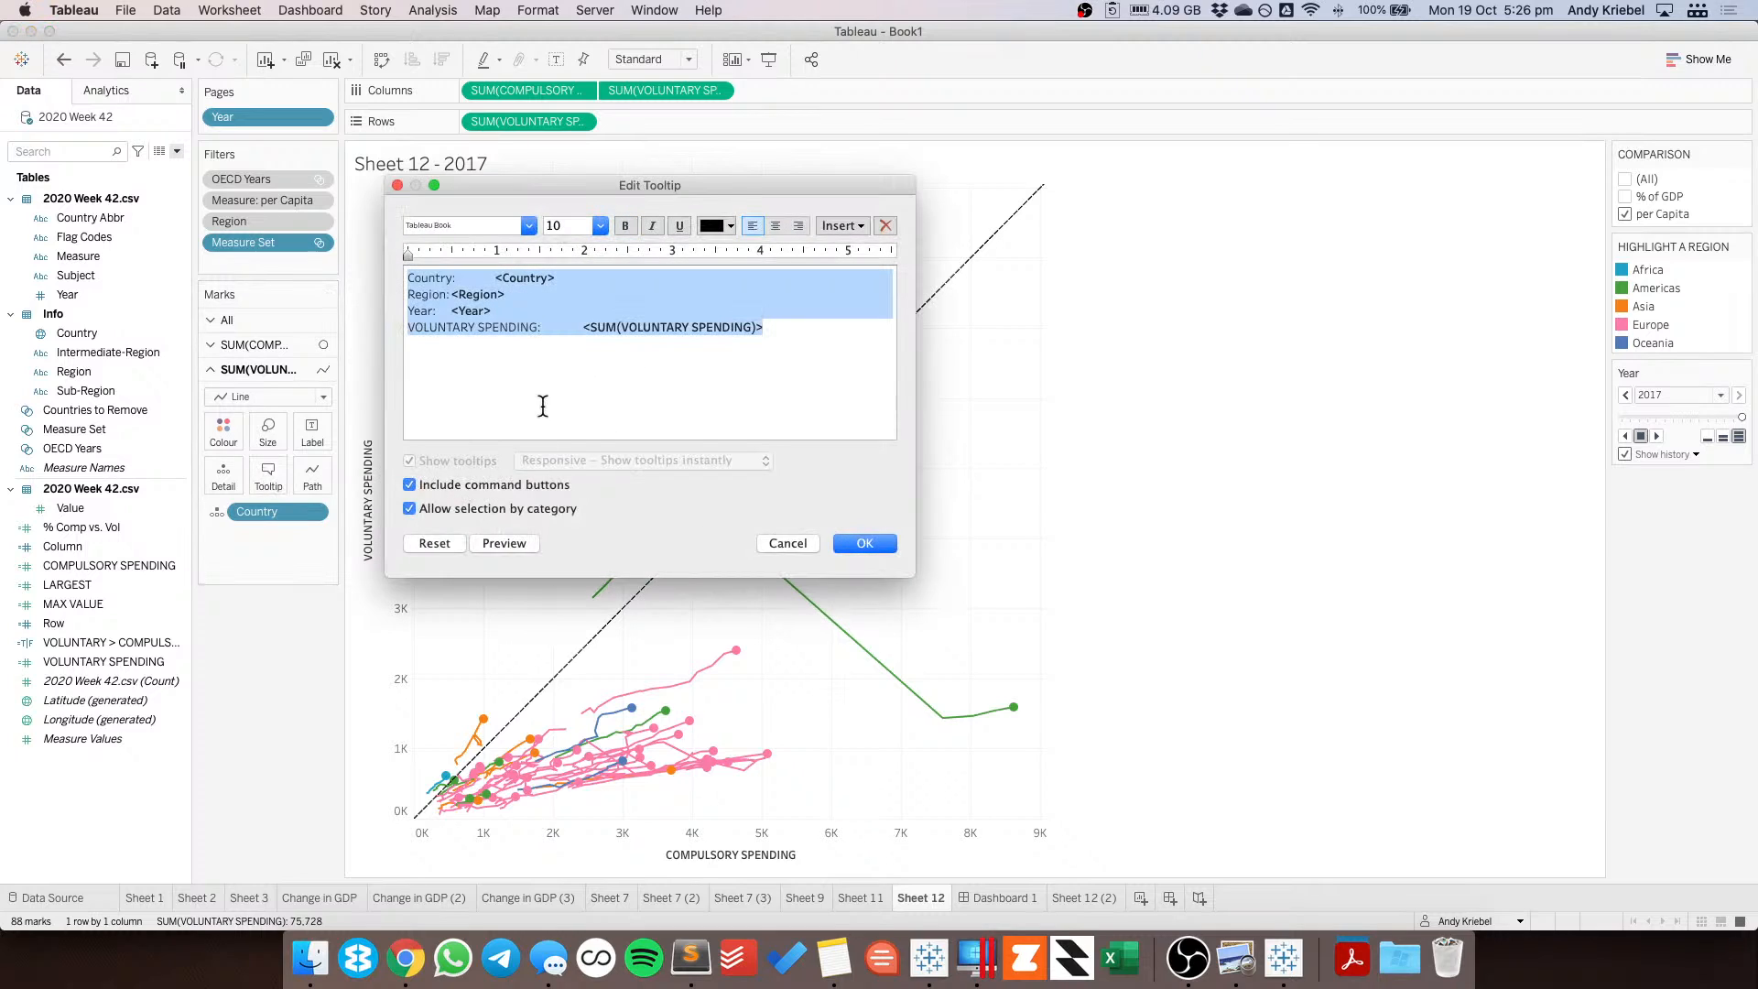
key("BackSpace")
left_click(892, 545)
mouse_move(782, 459)
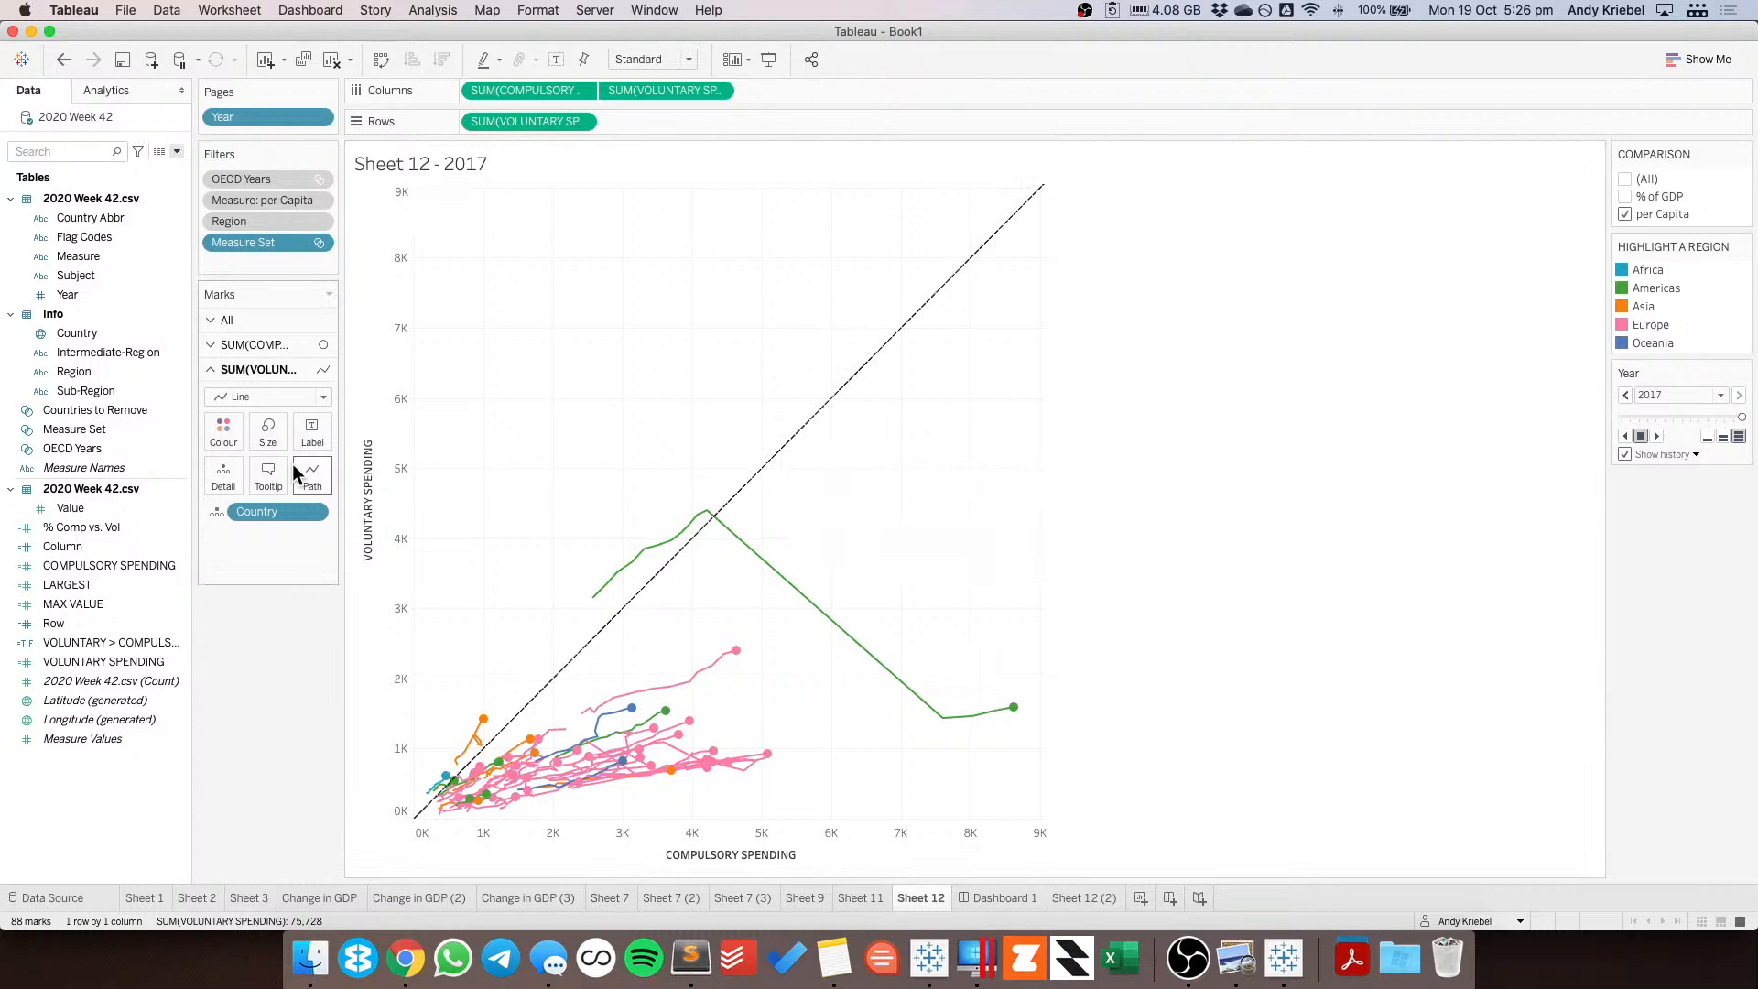
left_click(269, 469)
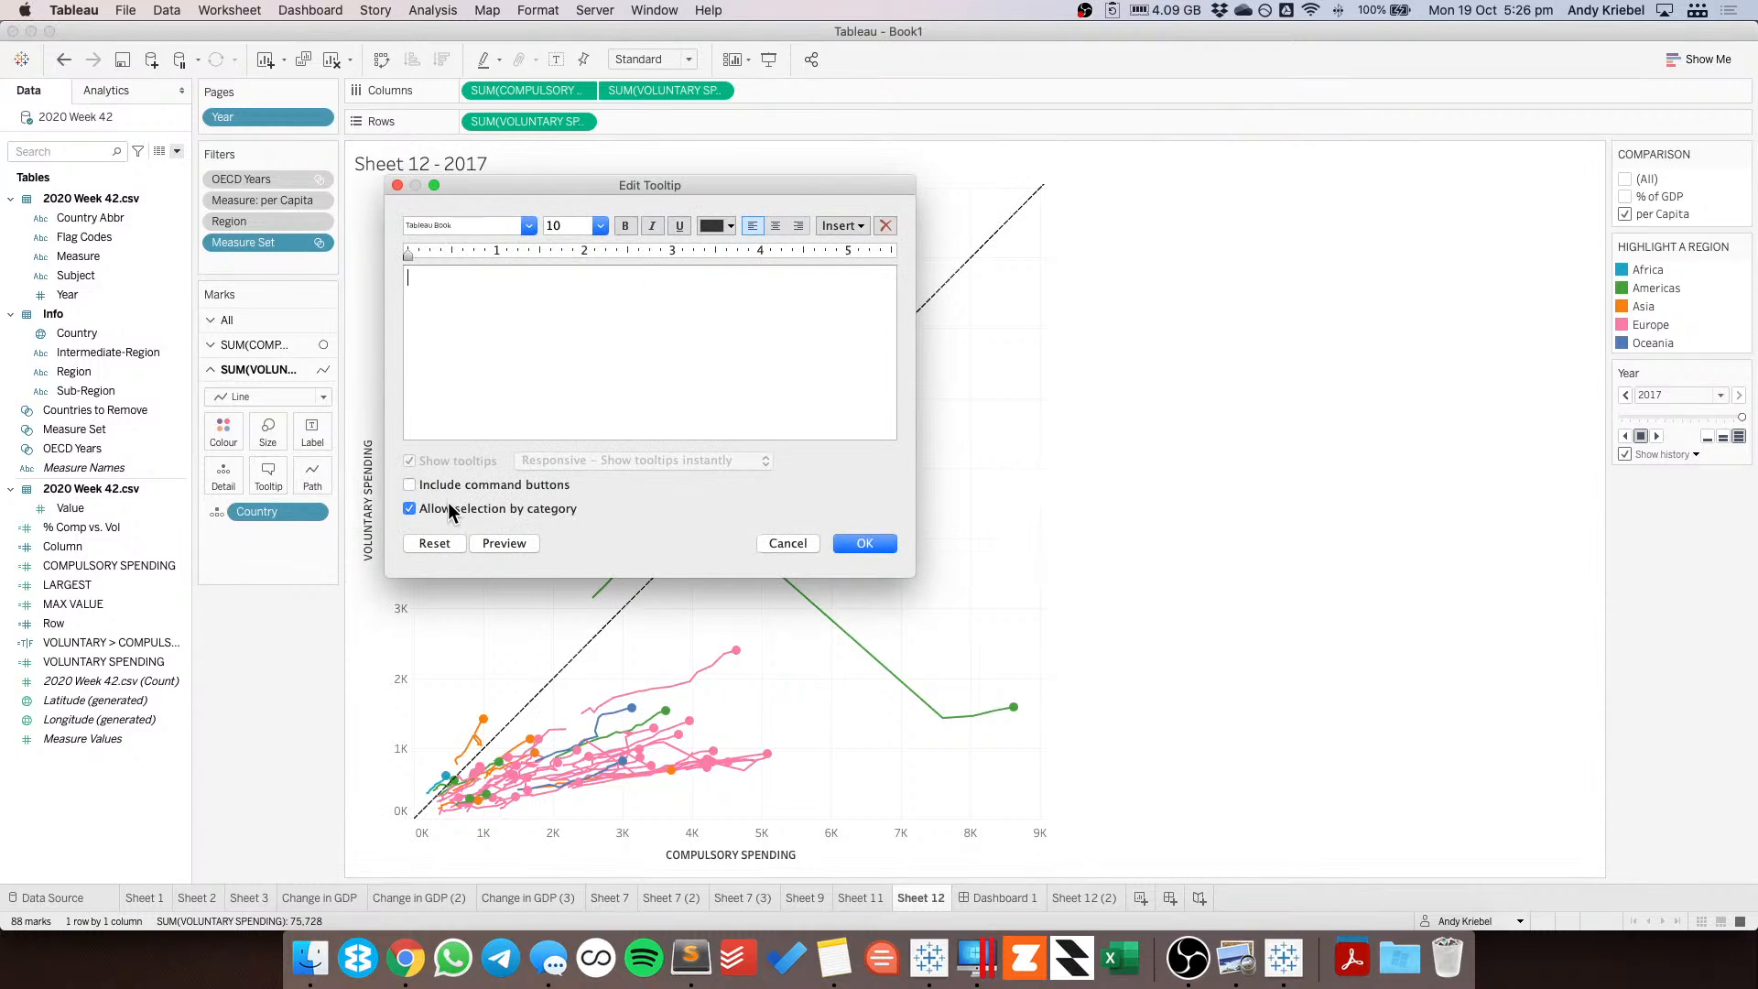
left_click(864, 543)
In the compulsory spending marks' tooltip, combine the first three lines into "<Country> • <Region> • <Year>" without their labels.
left_click(256, 345)
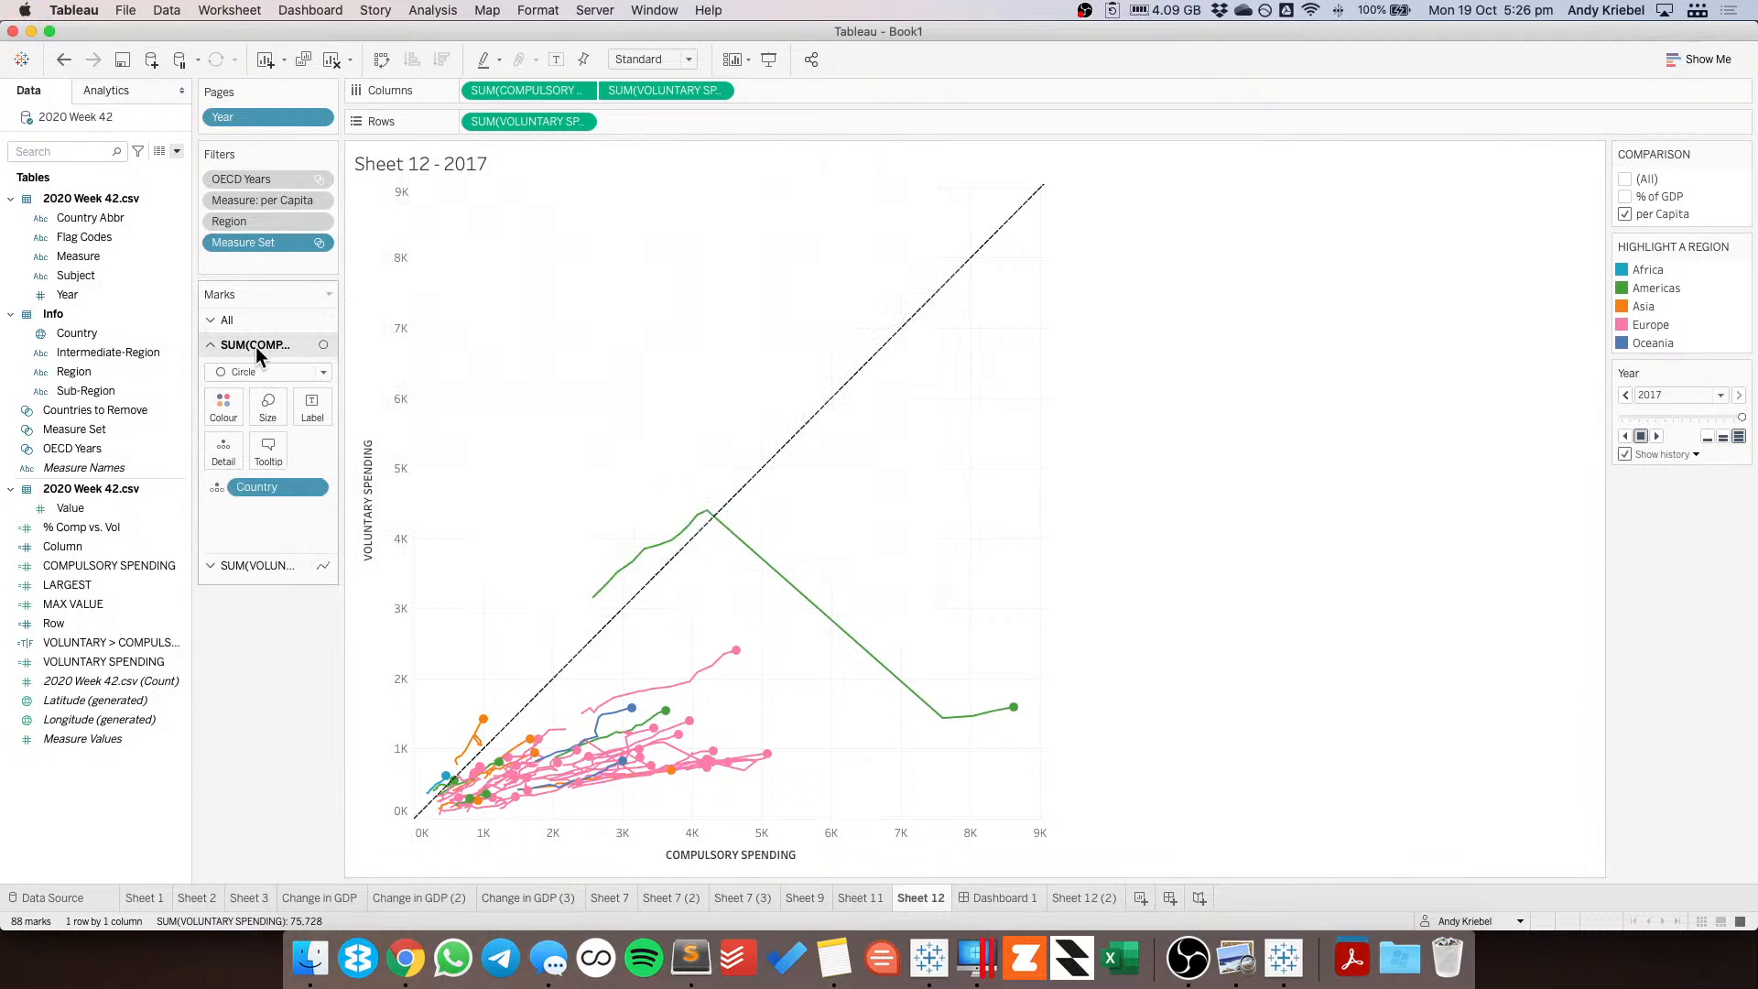
left_click(269, 453)
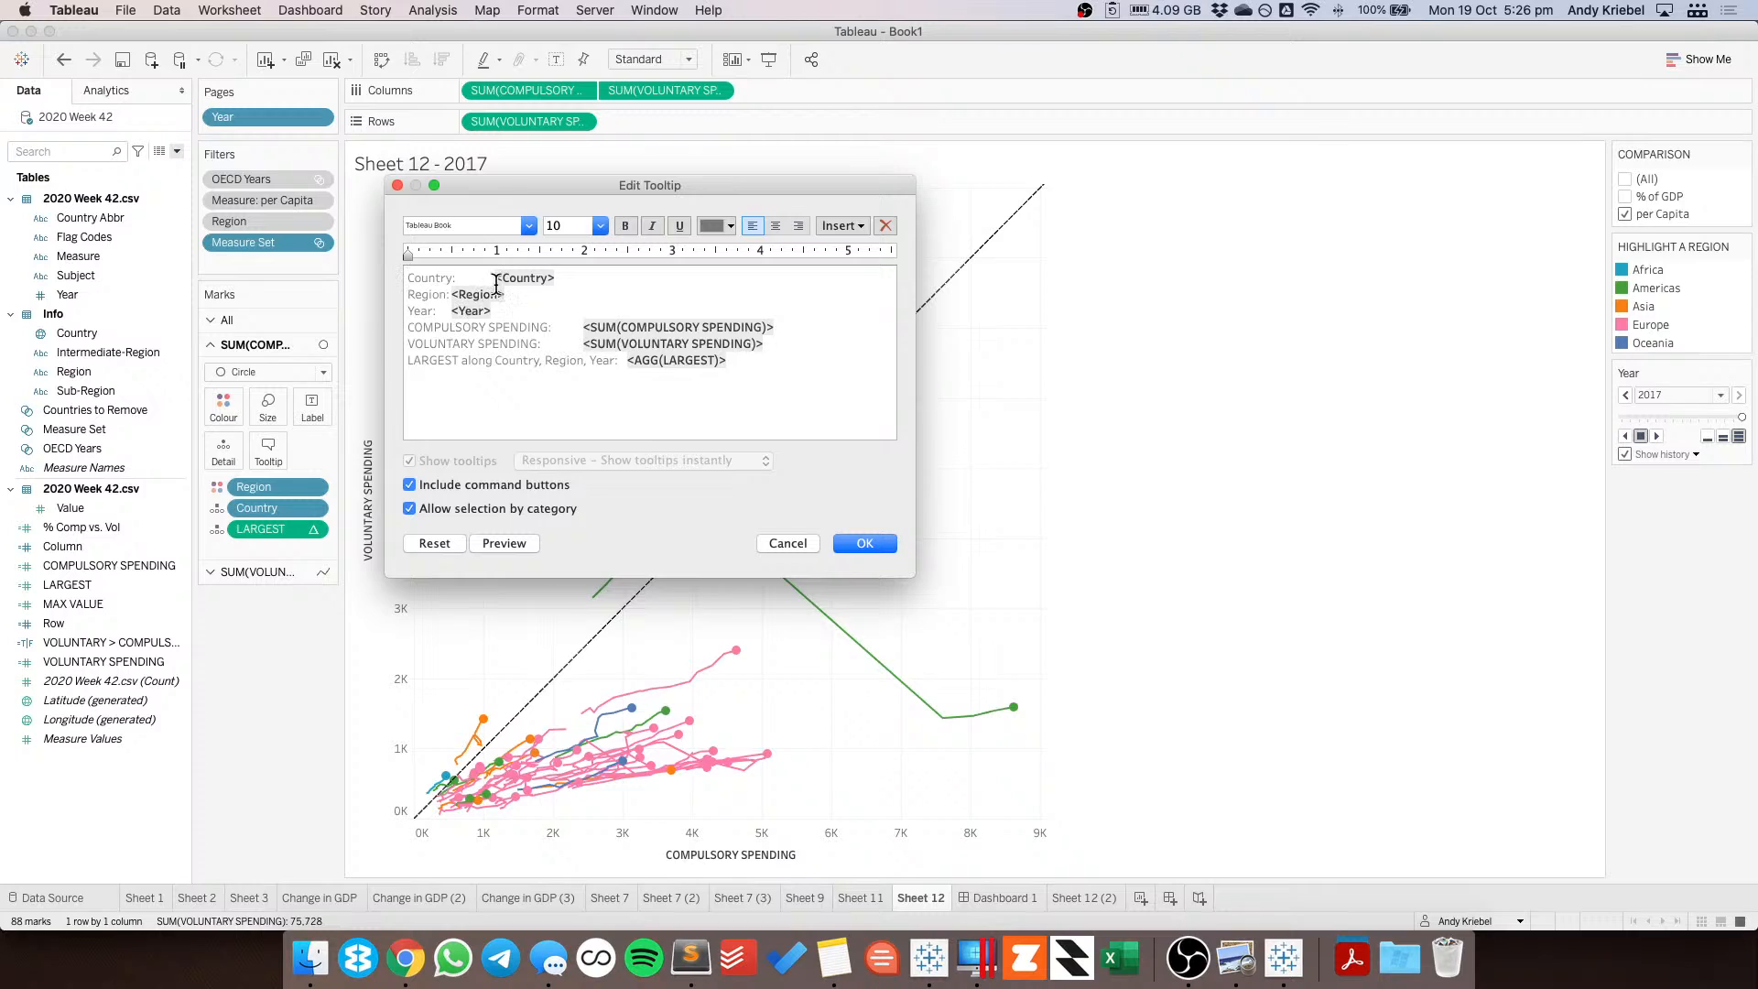
left_click_drag(495, 279, 344, 289)
key("BackSpace")
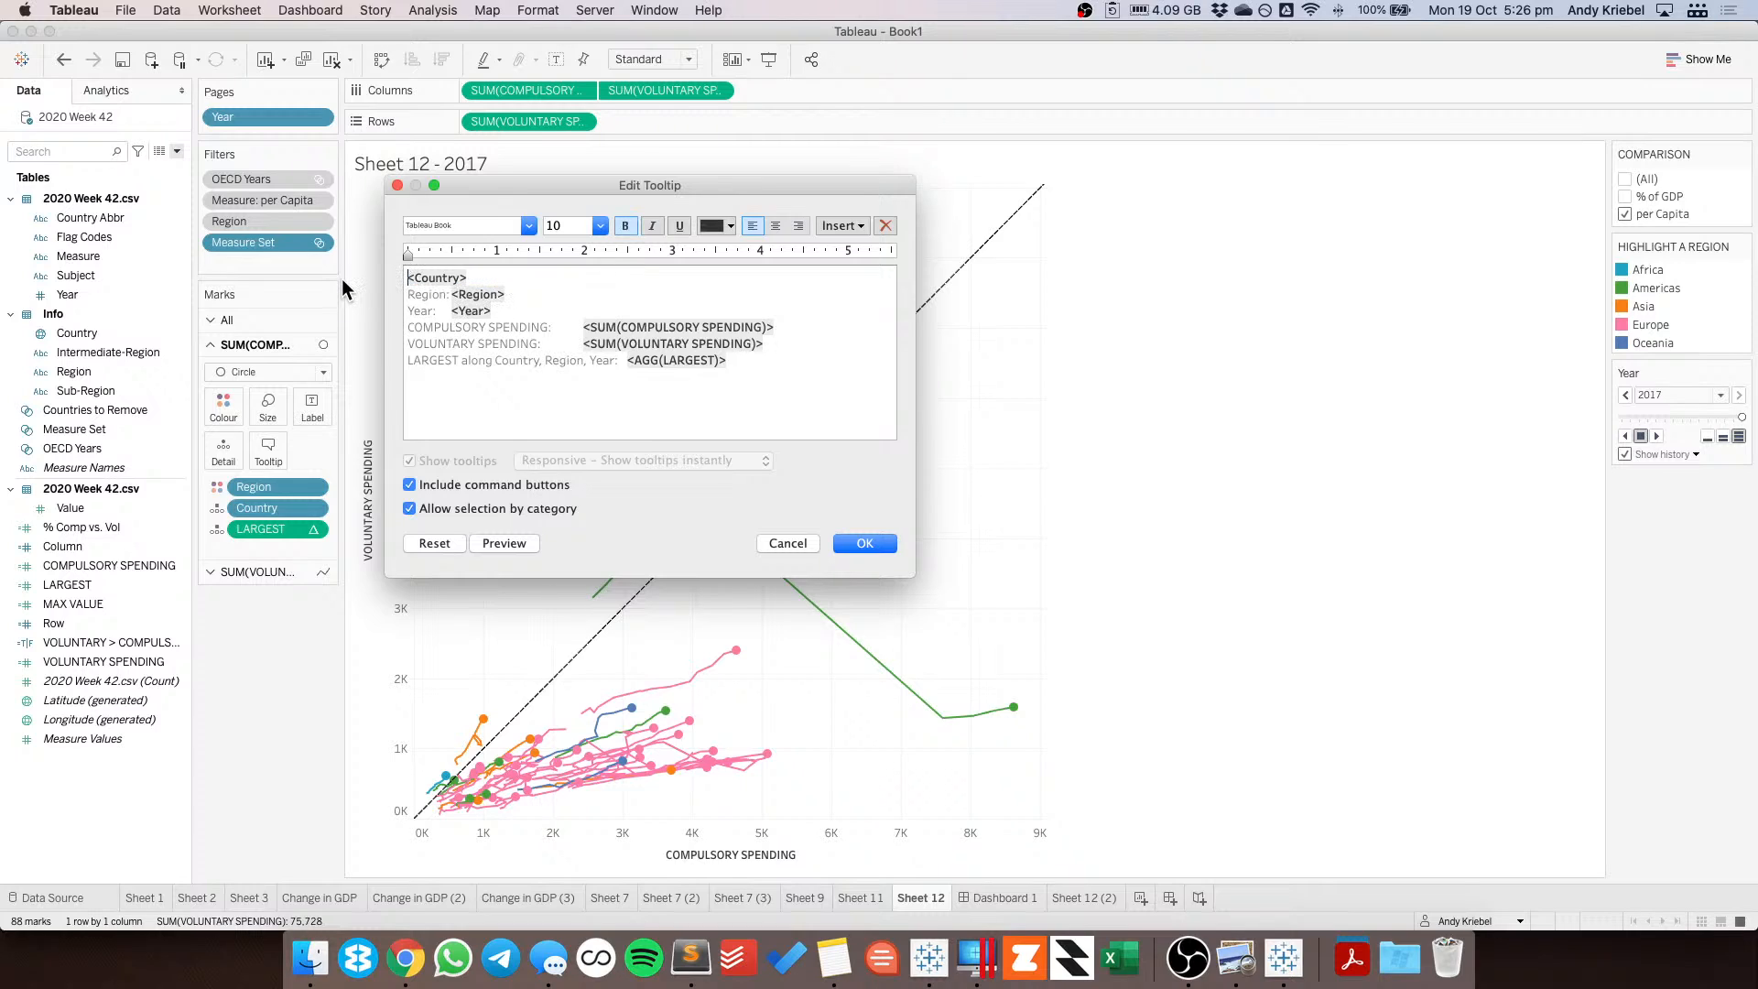
type("*")
key("BackSpace")
type("•")
key("shift+Right")
key("shift+Right")
key("shift+Right")
key("shift+Right")
key("shift+Right")
key("shift+Right")
key("shift+Right")
key("shift+Right")
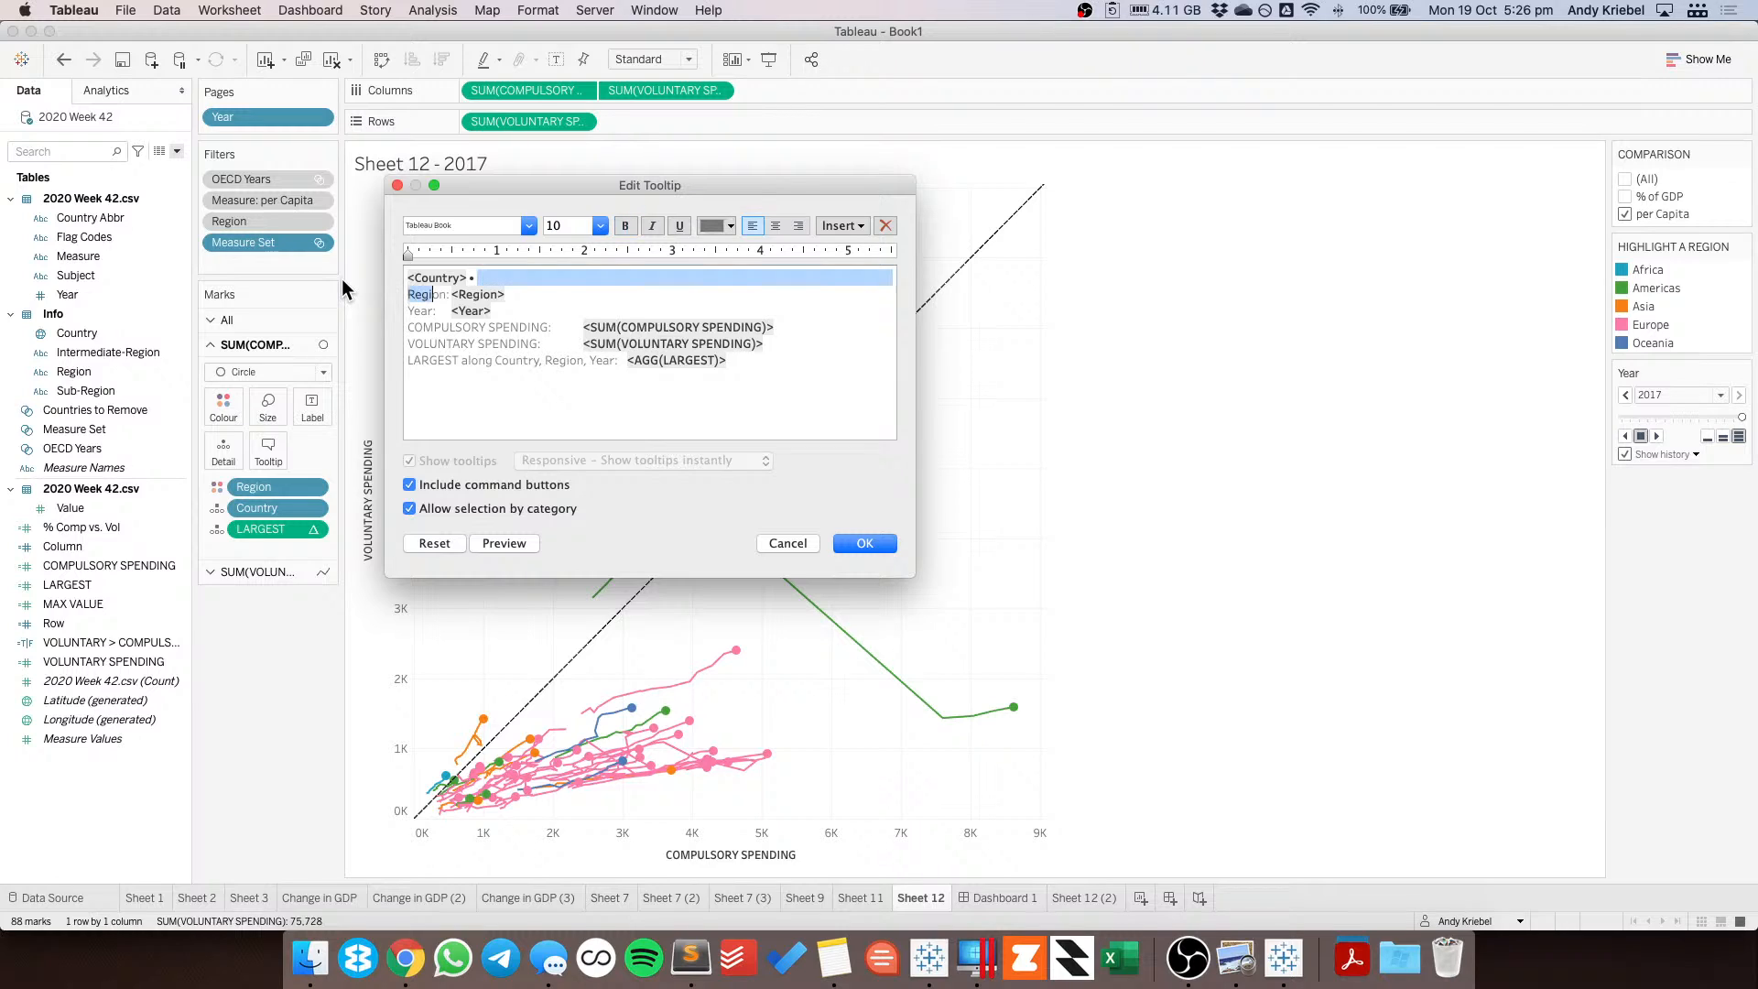
key("BackSpace")
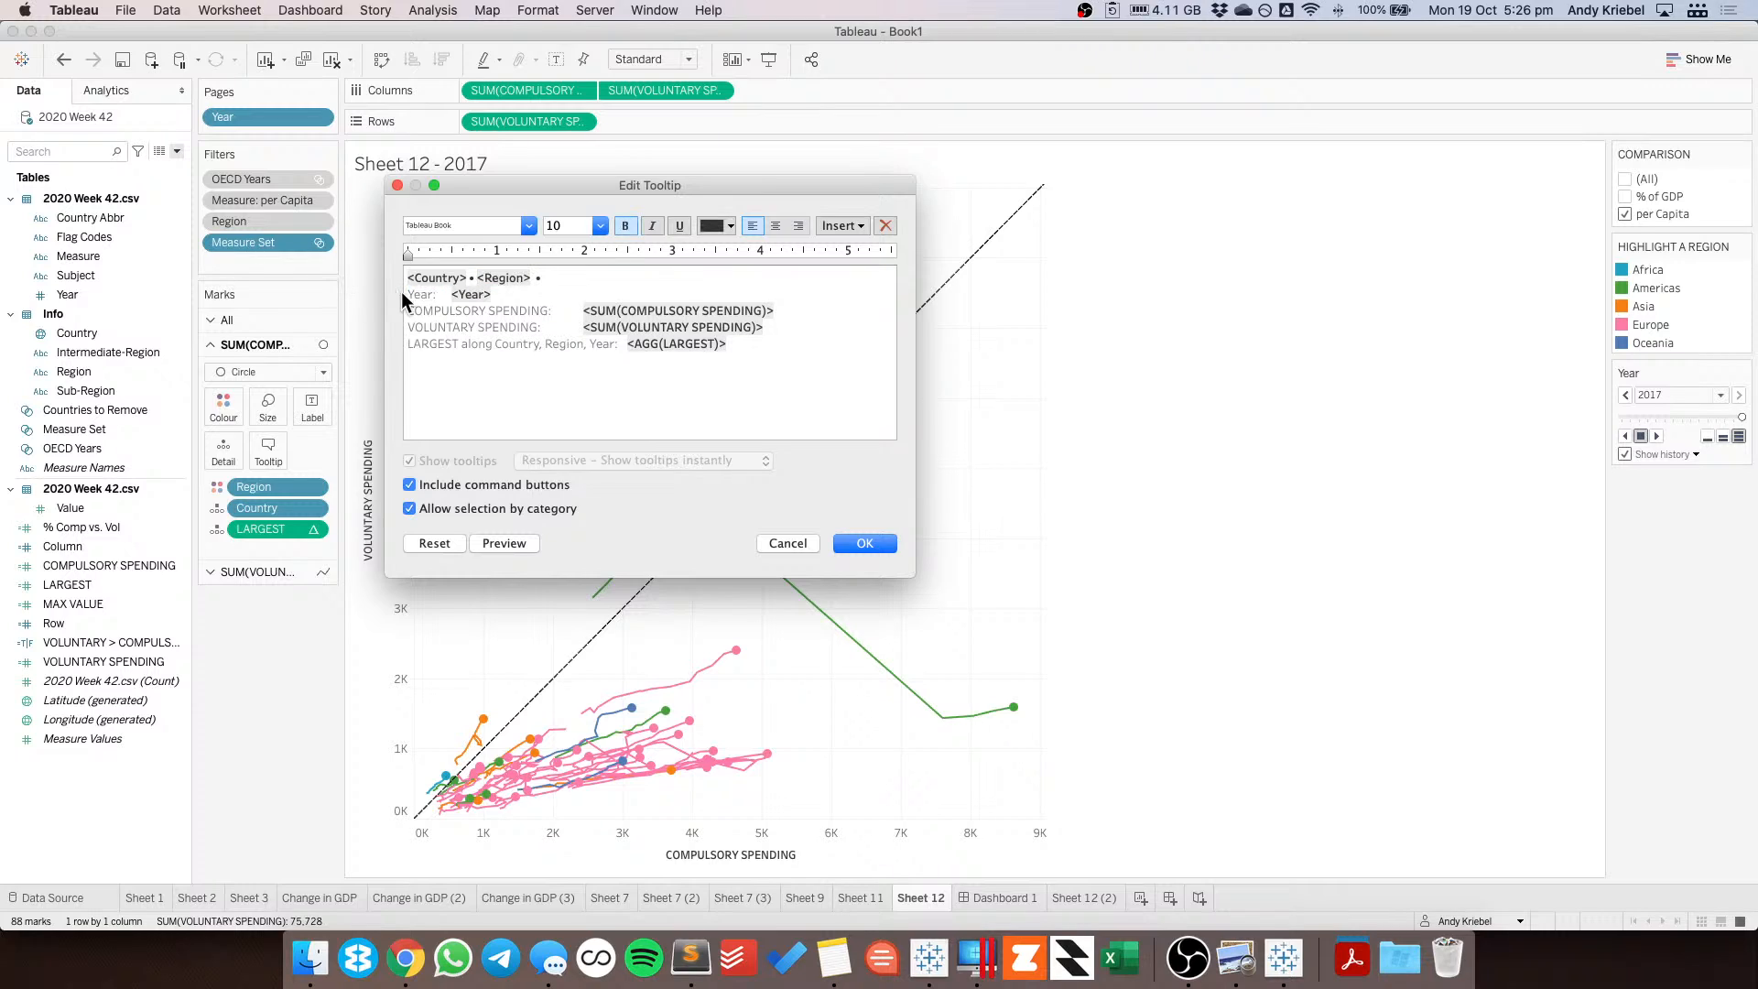
left_click(450, 294, "shift")
key("BackSpace")
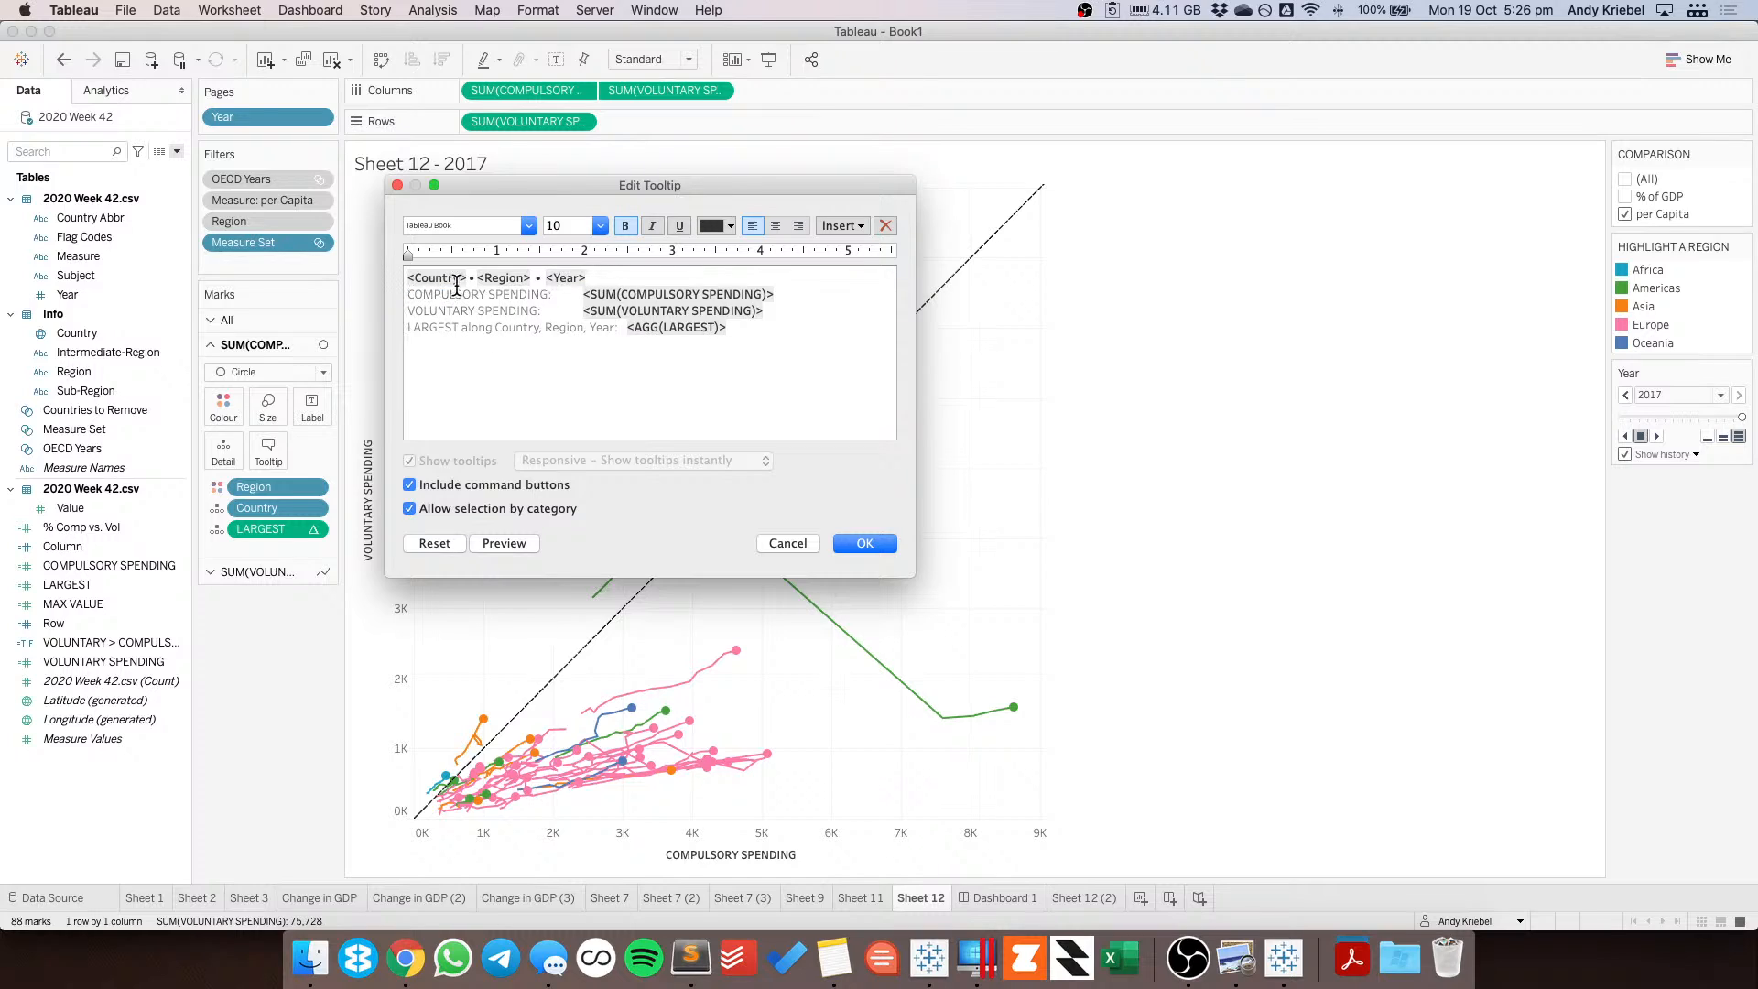
key("Right")
Remove the LARGEST line from the compulsory spending tooltip and turn off its command buttons.
left_click_drag(811, 311, 808, 326)
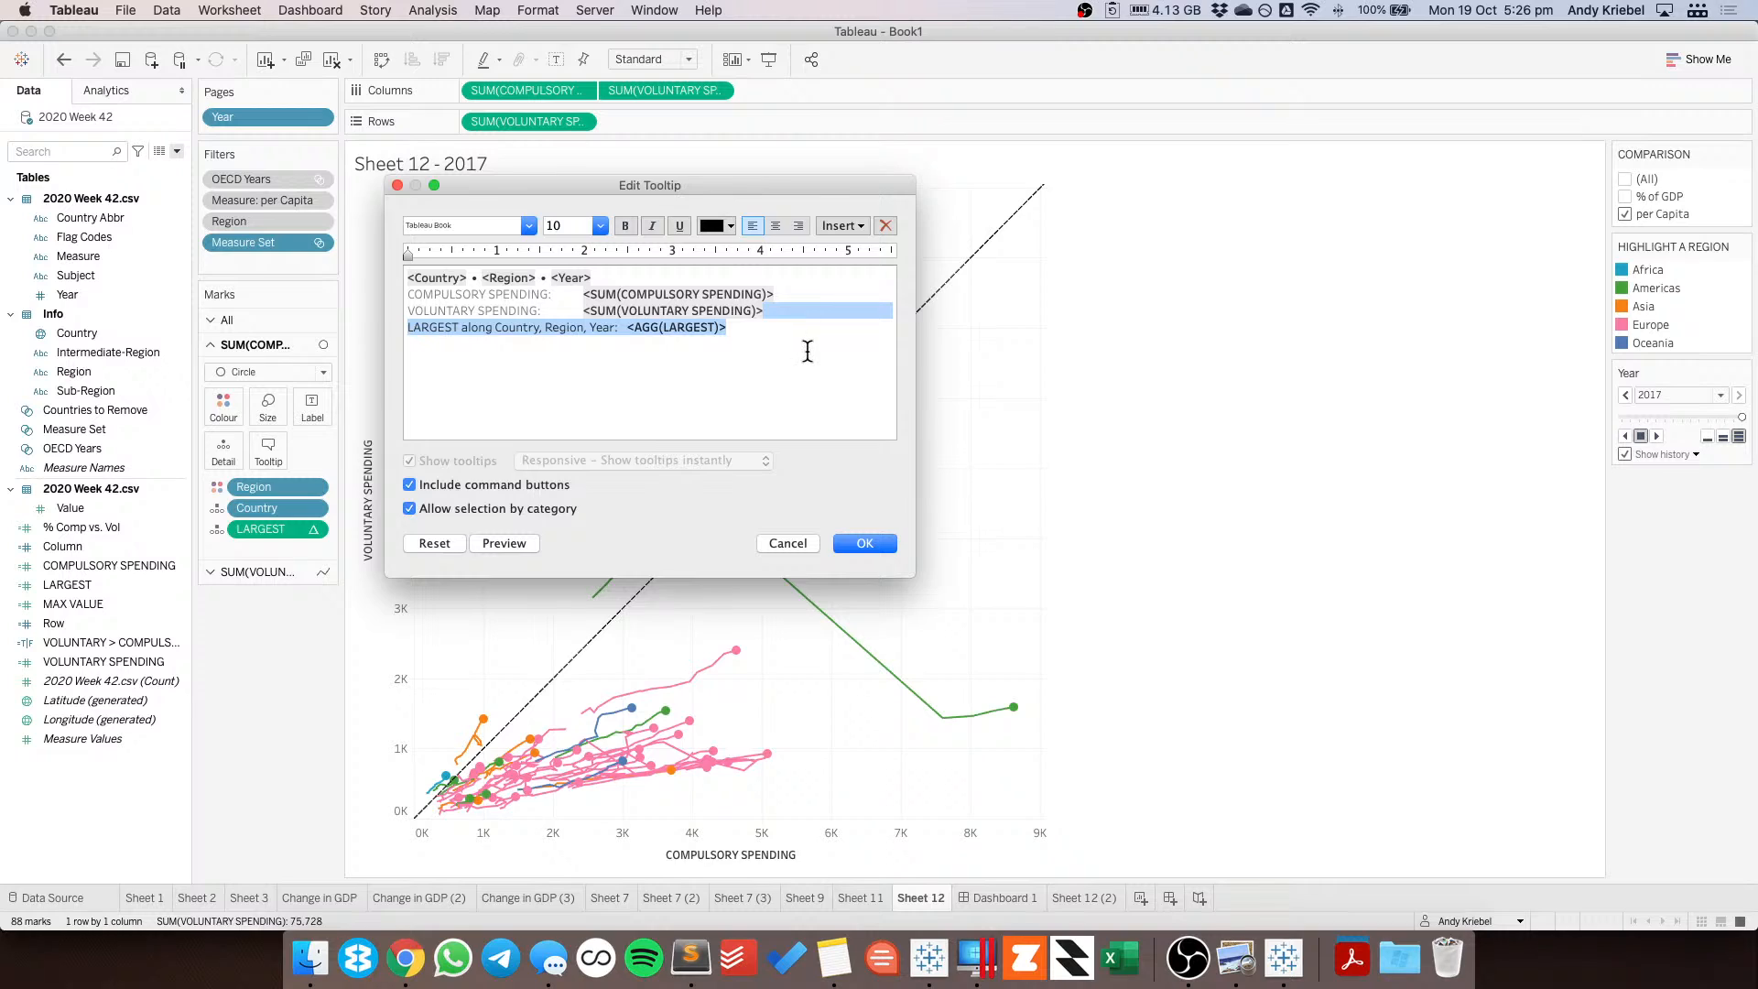
key("BackSpace")
left_click(584, 293)
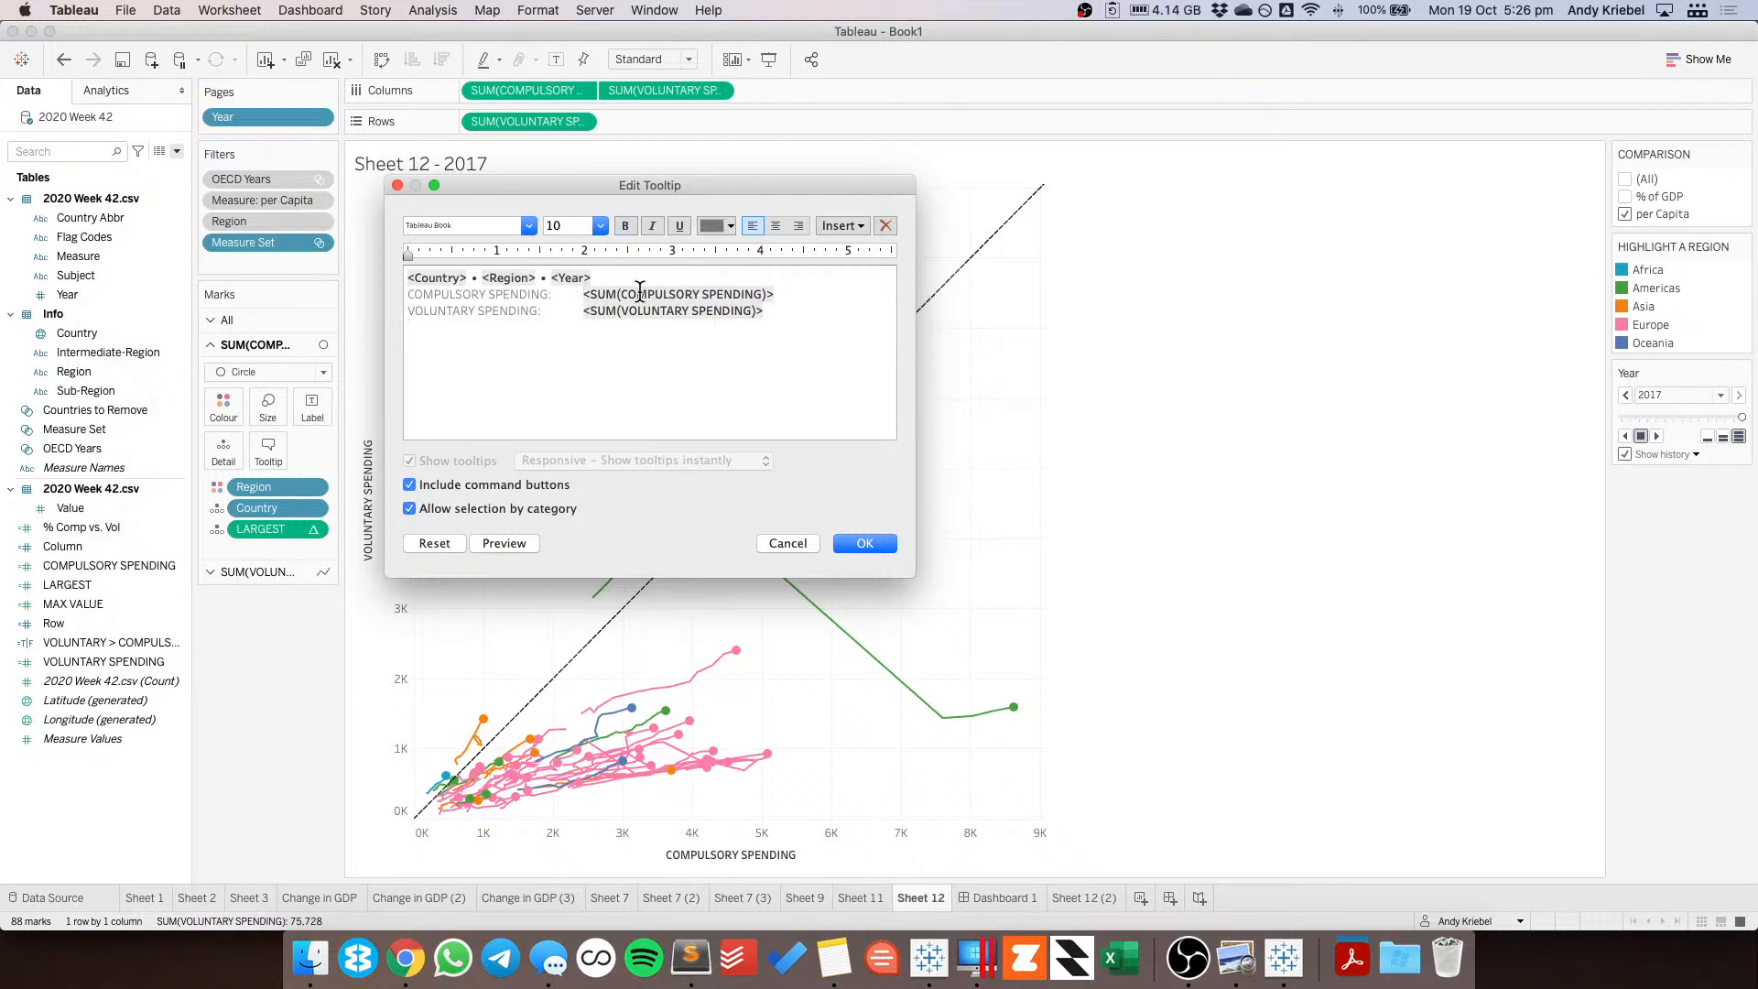
left_click(410, 486)
left_click(864, 544)
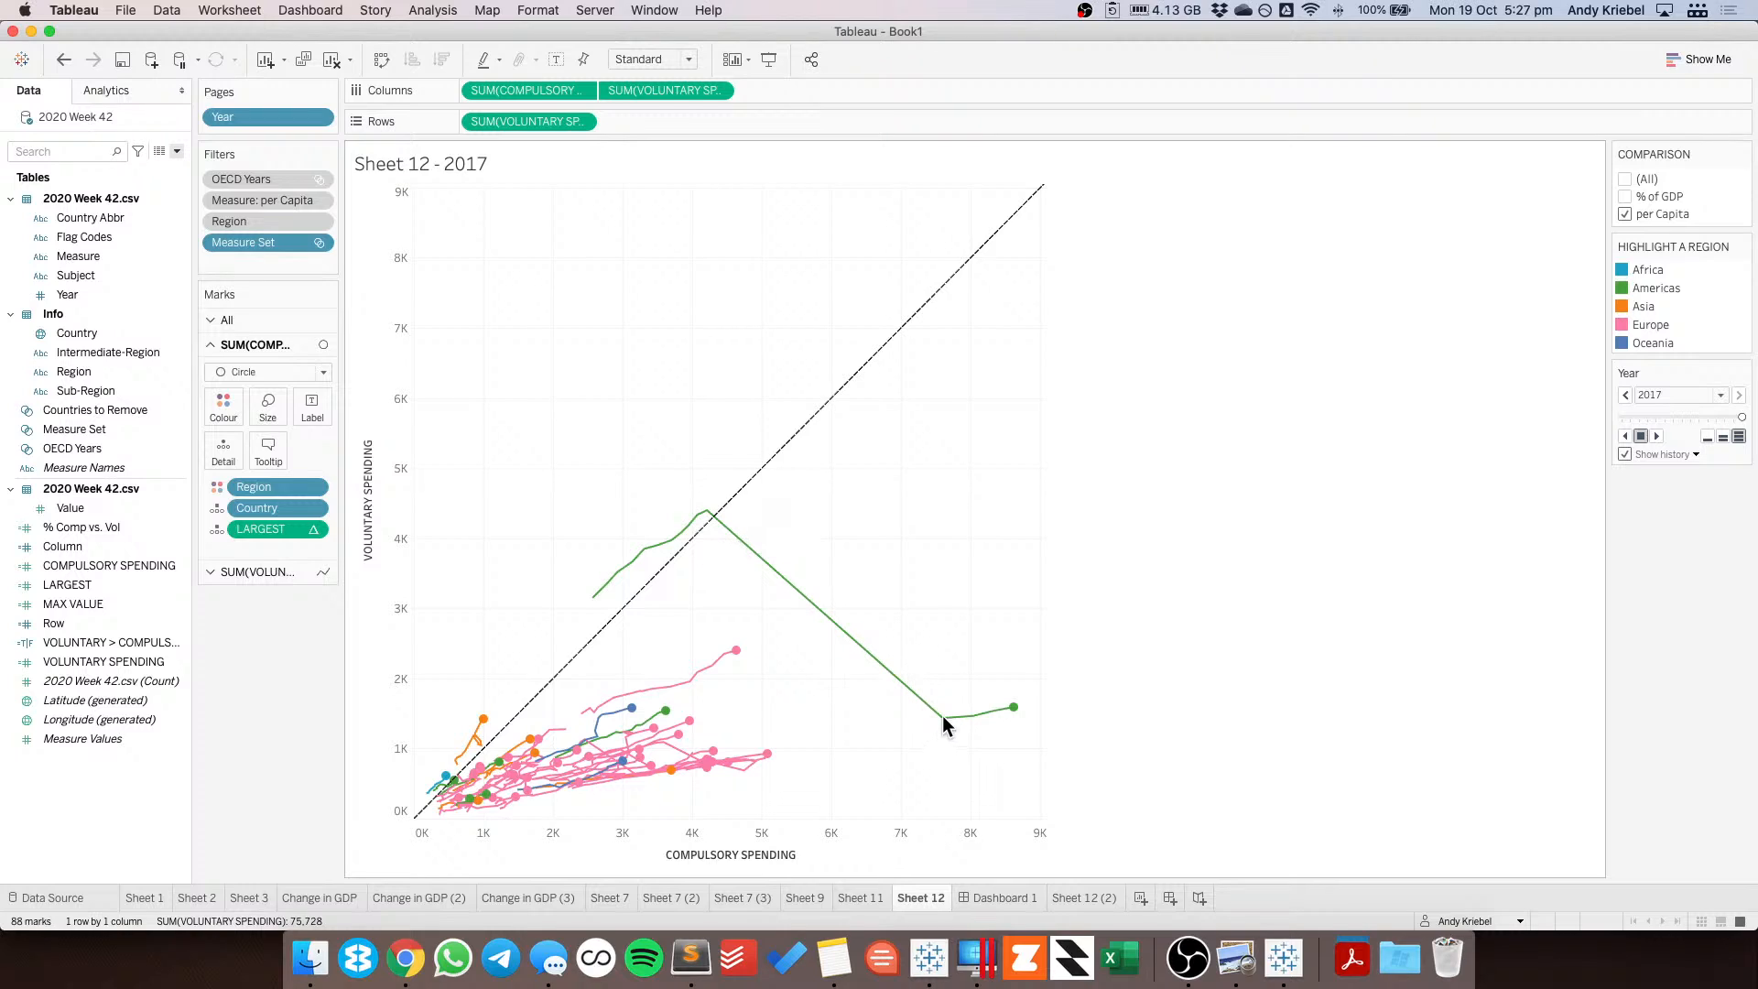
Check the United States of America 2017 point's tooltip and the recalculated-line setting of the vertical and horizontal LARGEST reference lines.
mouse_move(1012, 712)
left_click(1014, 708)
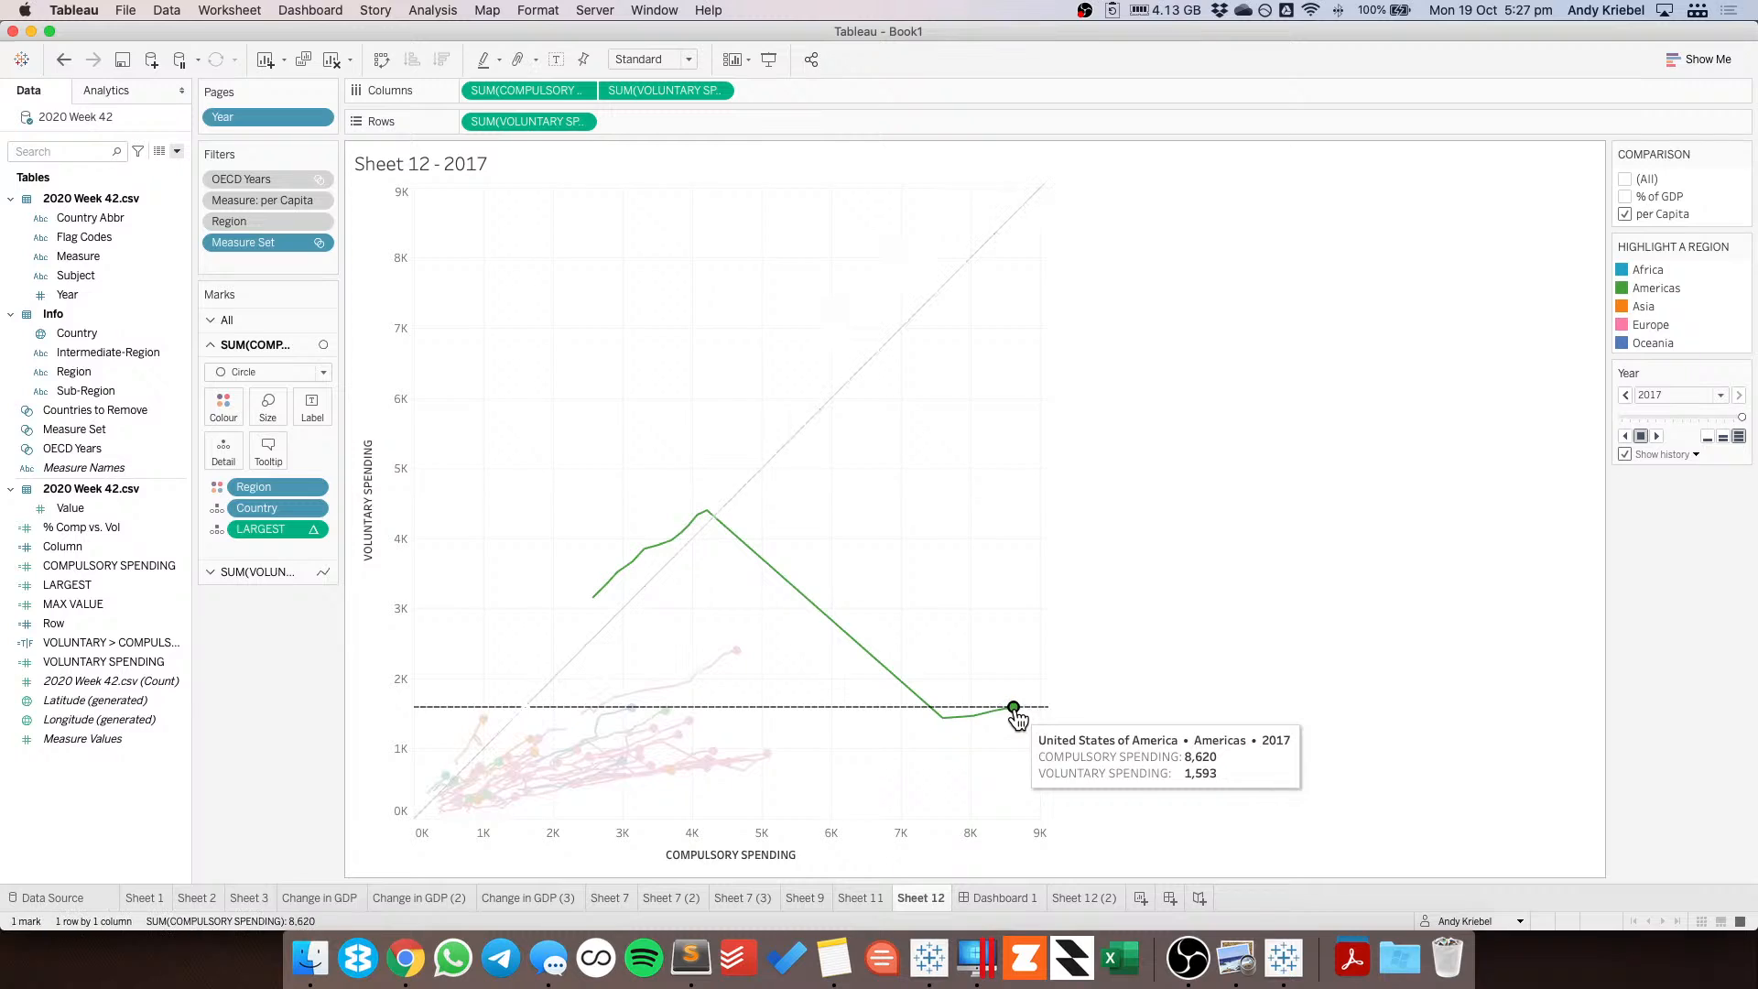
left_click(973, 604)
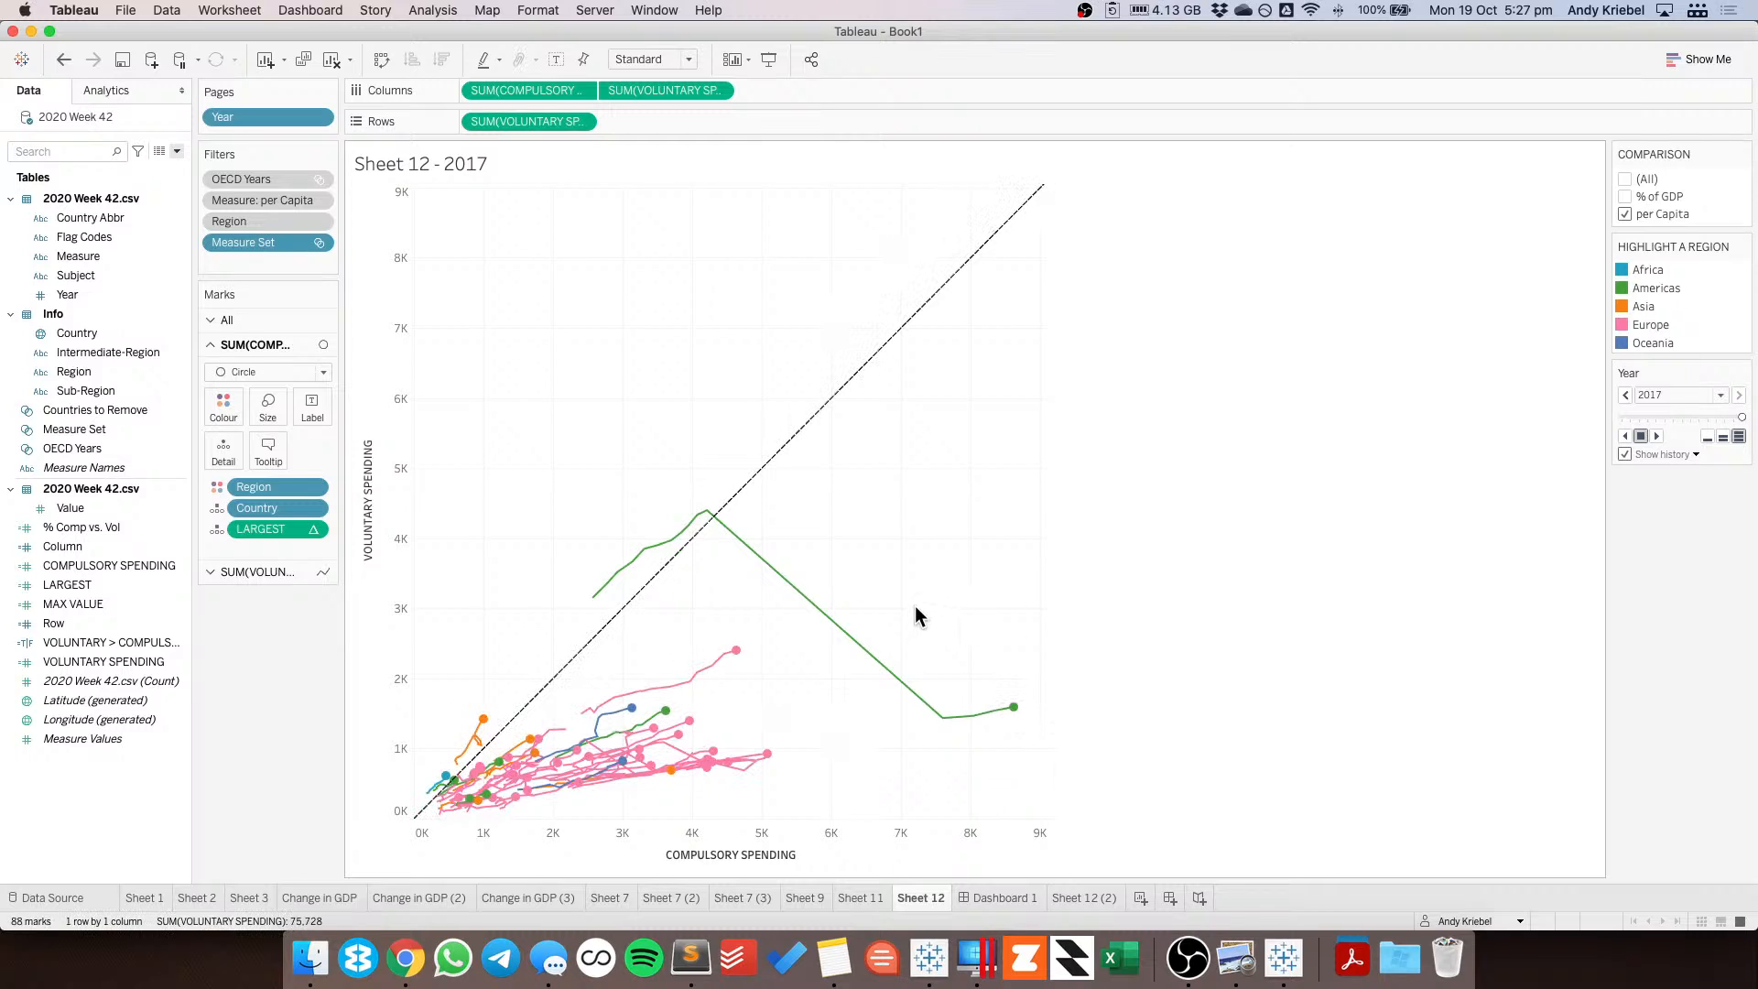
left_click(1014, 606)
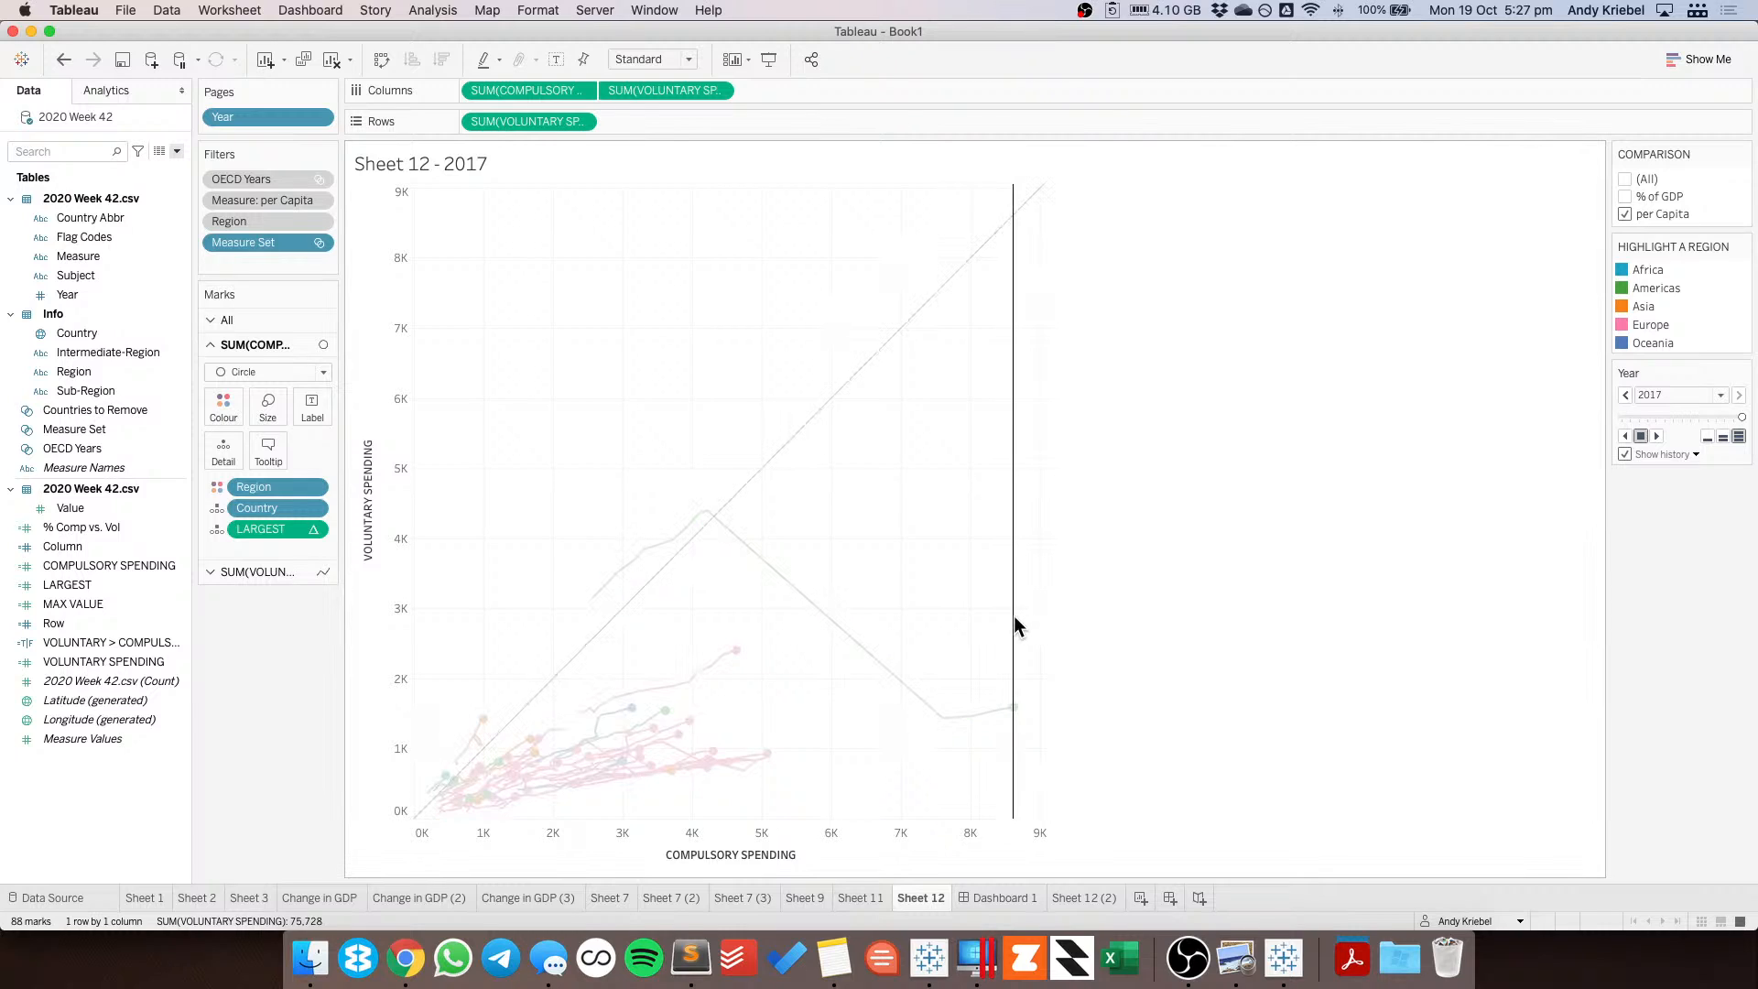
right_click(1012, 618)
left_click(1029, 622)
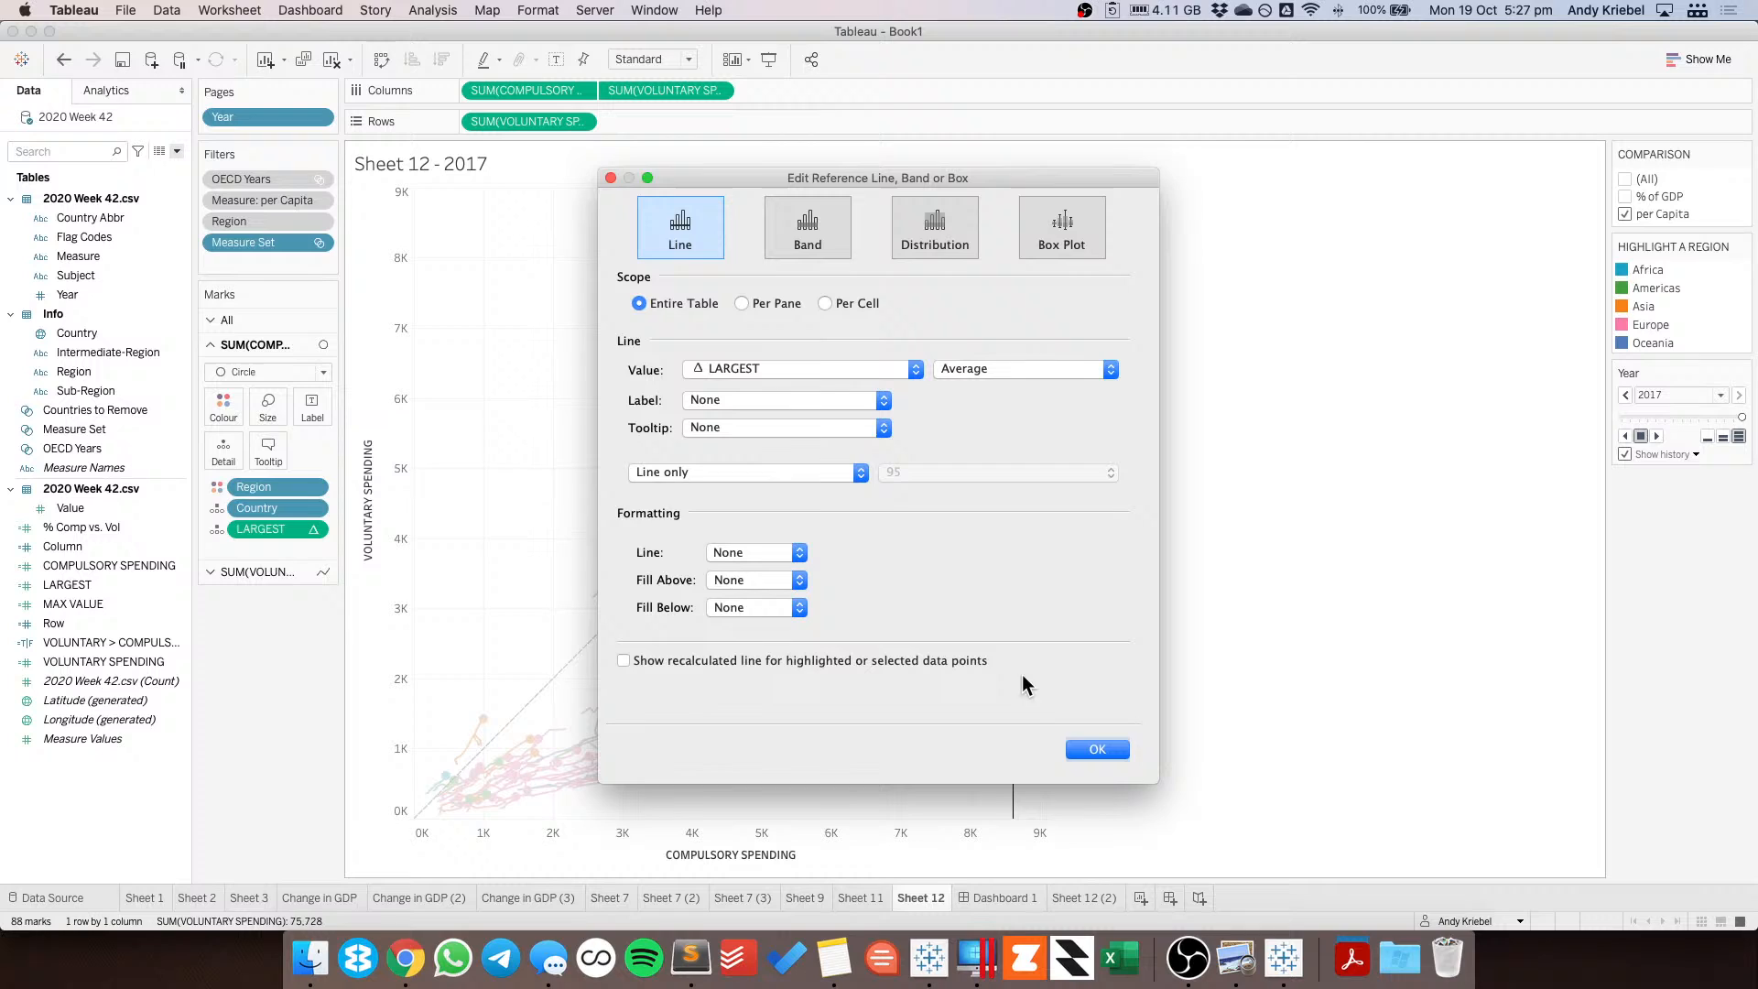
left_click(1086, 749)
left_click(592, 215)
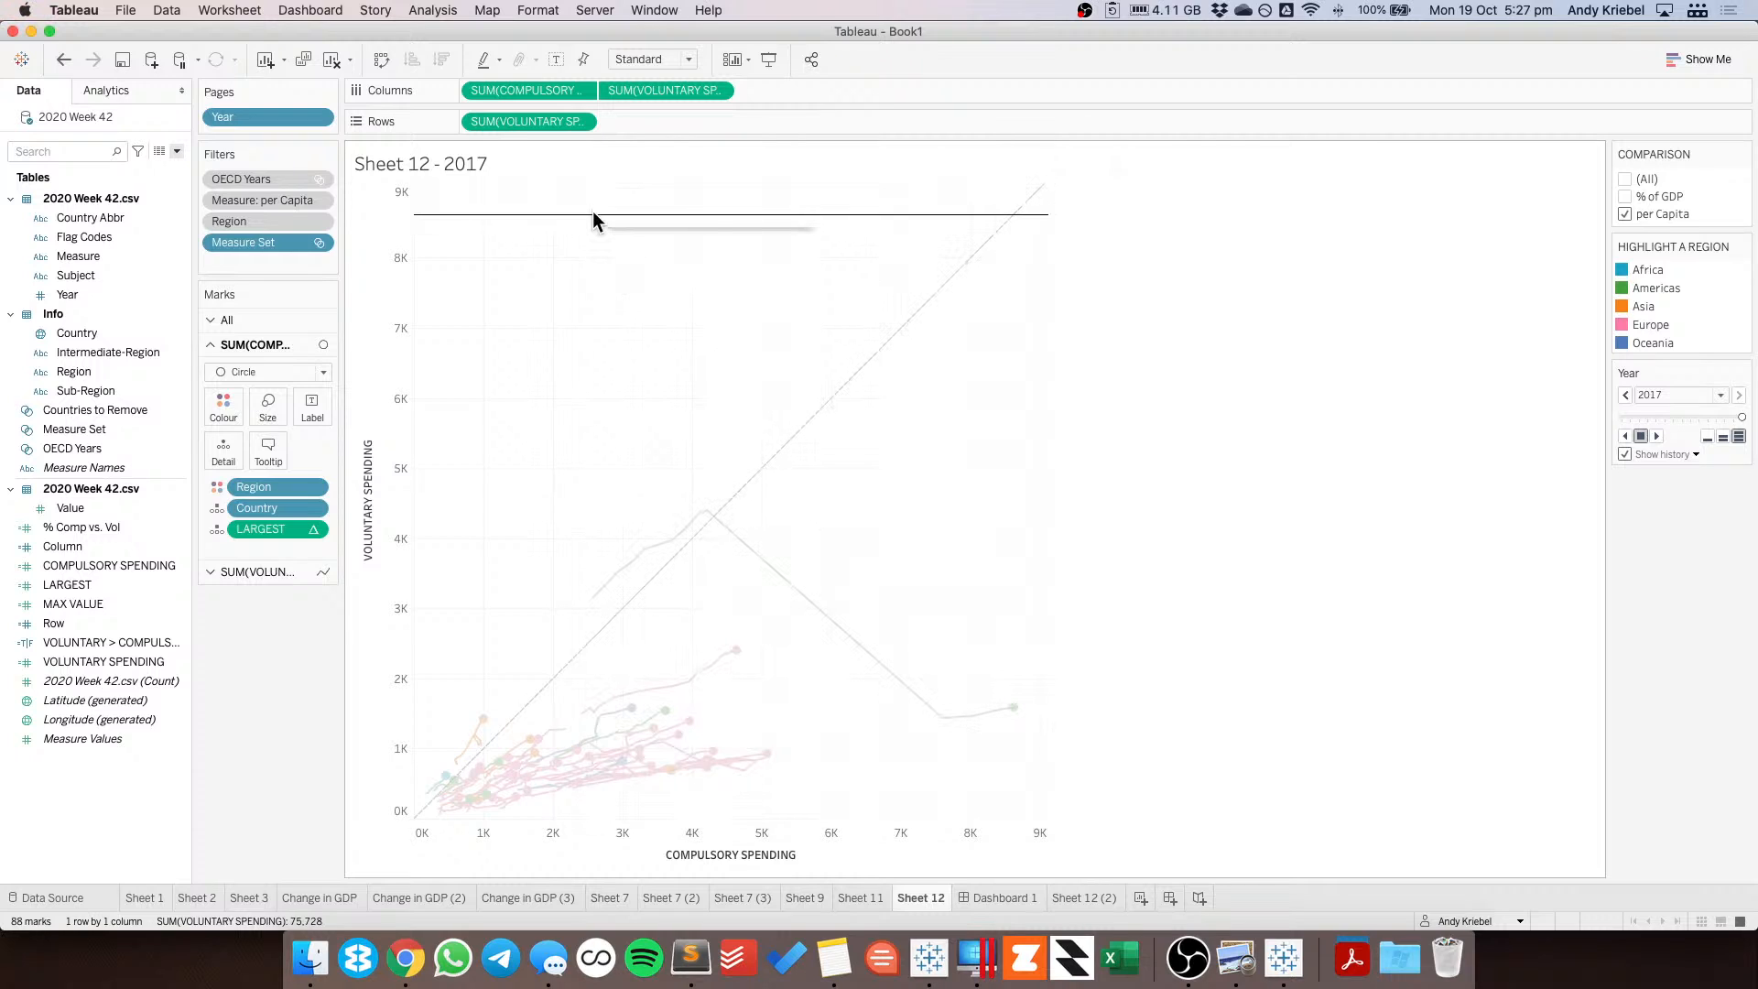
right_click(591, 214)
left_click(617, 226)
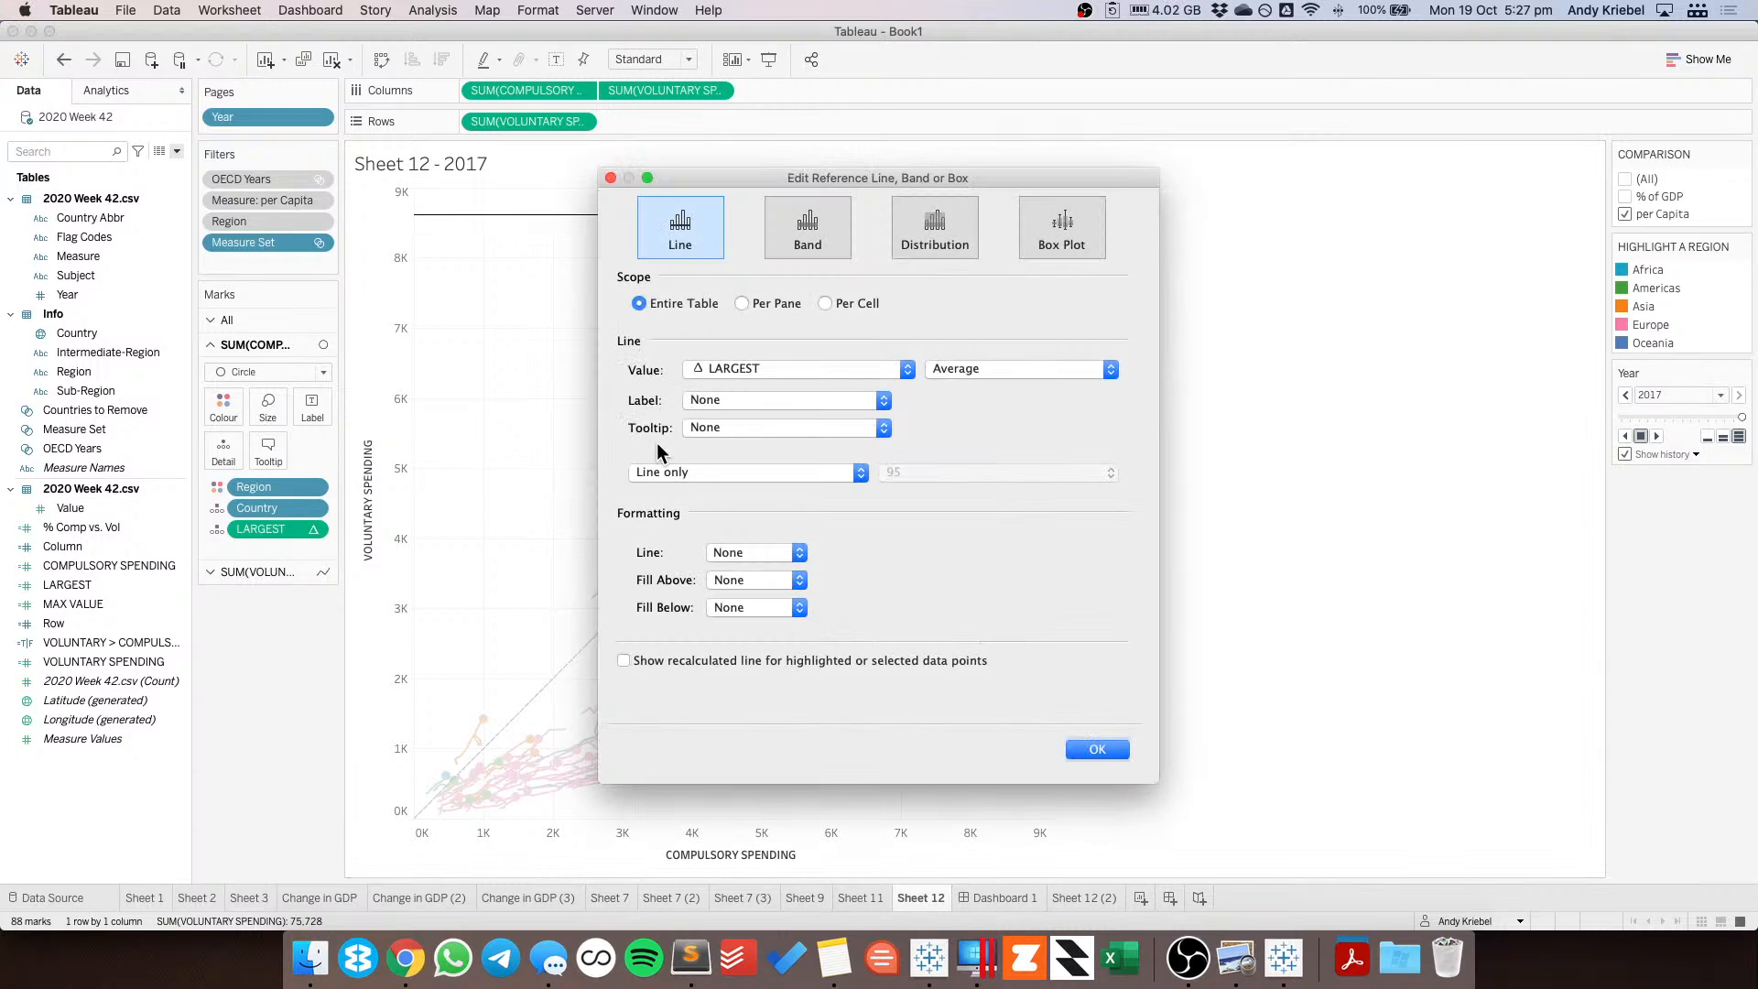
left_click(1106, 747)
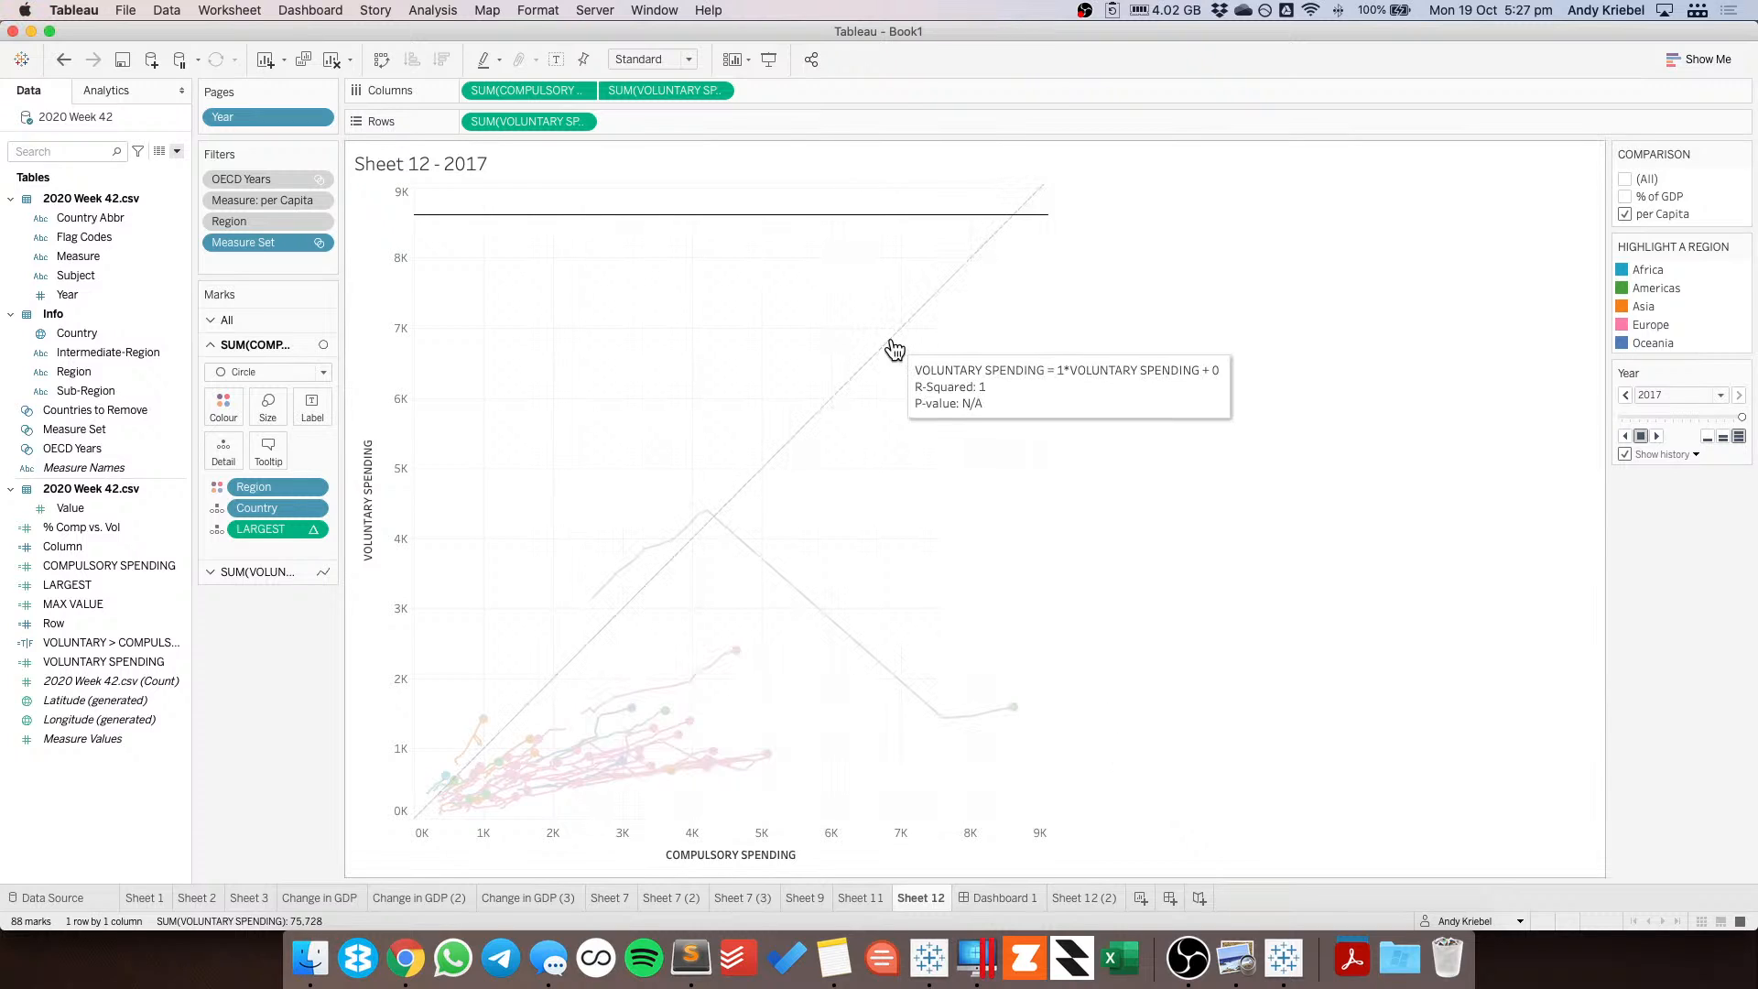
Turn off tooltips and the recalculated line for highlighted points on the diagonal trend line, and test by selecting the United States point.
left_click(892, 345)
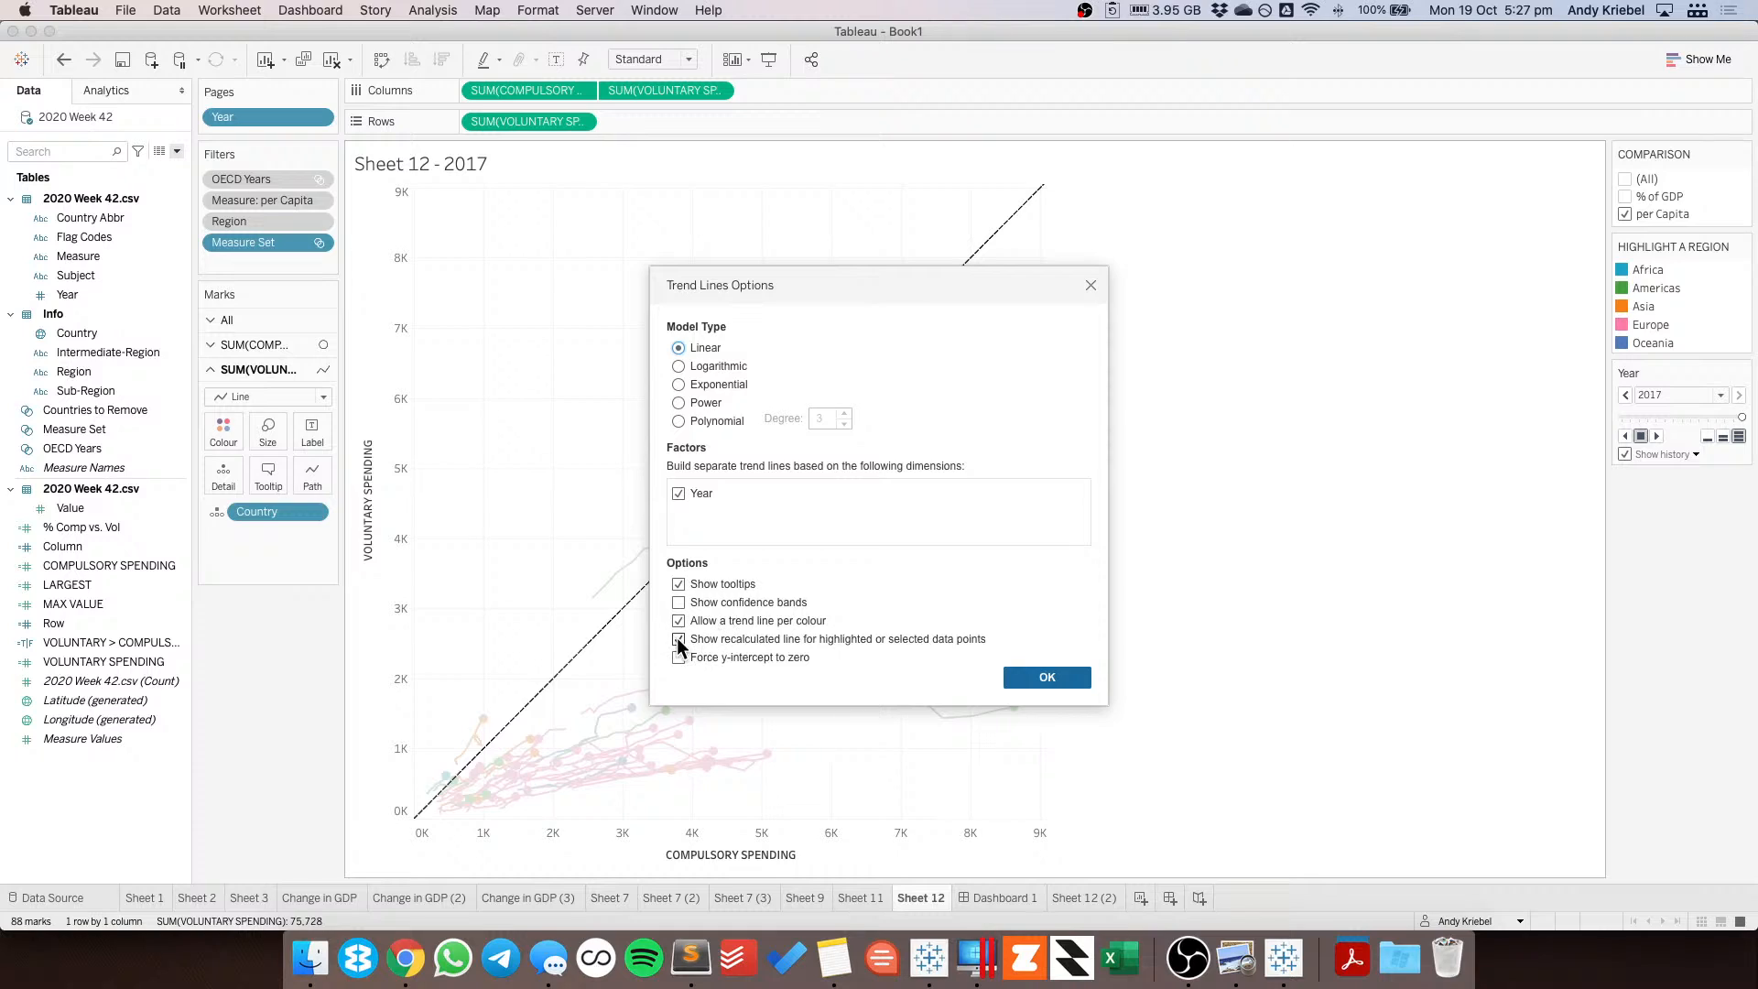
left_click(677, 638)
left_click(678, 584)
left_click(1049, 676)
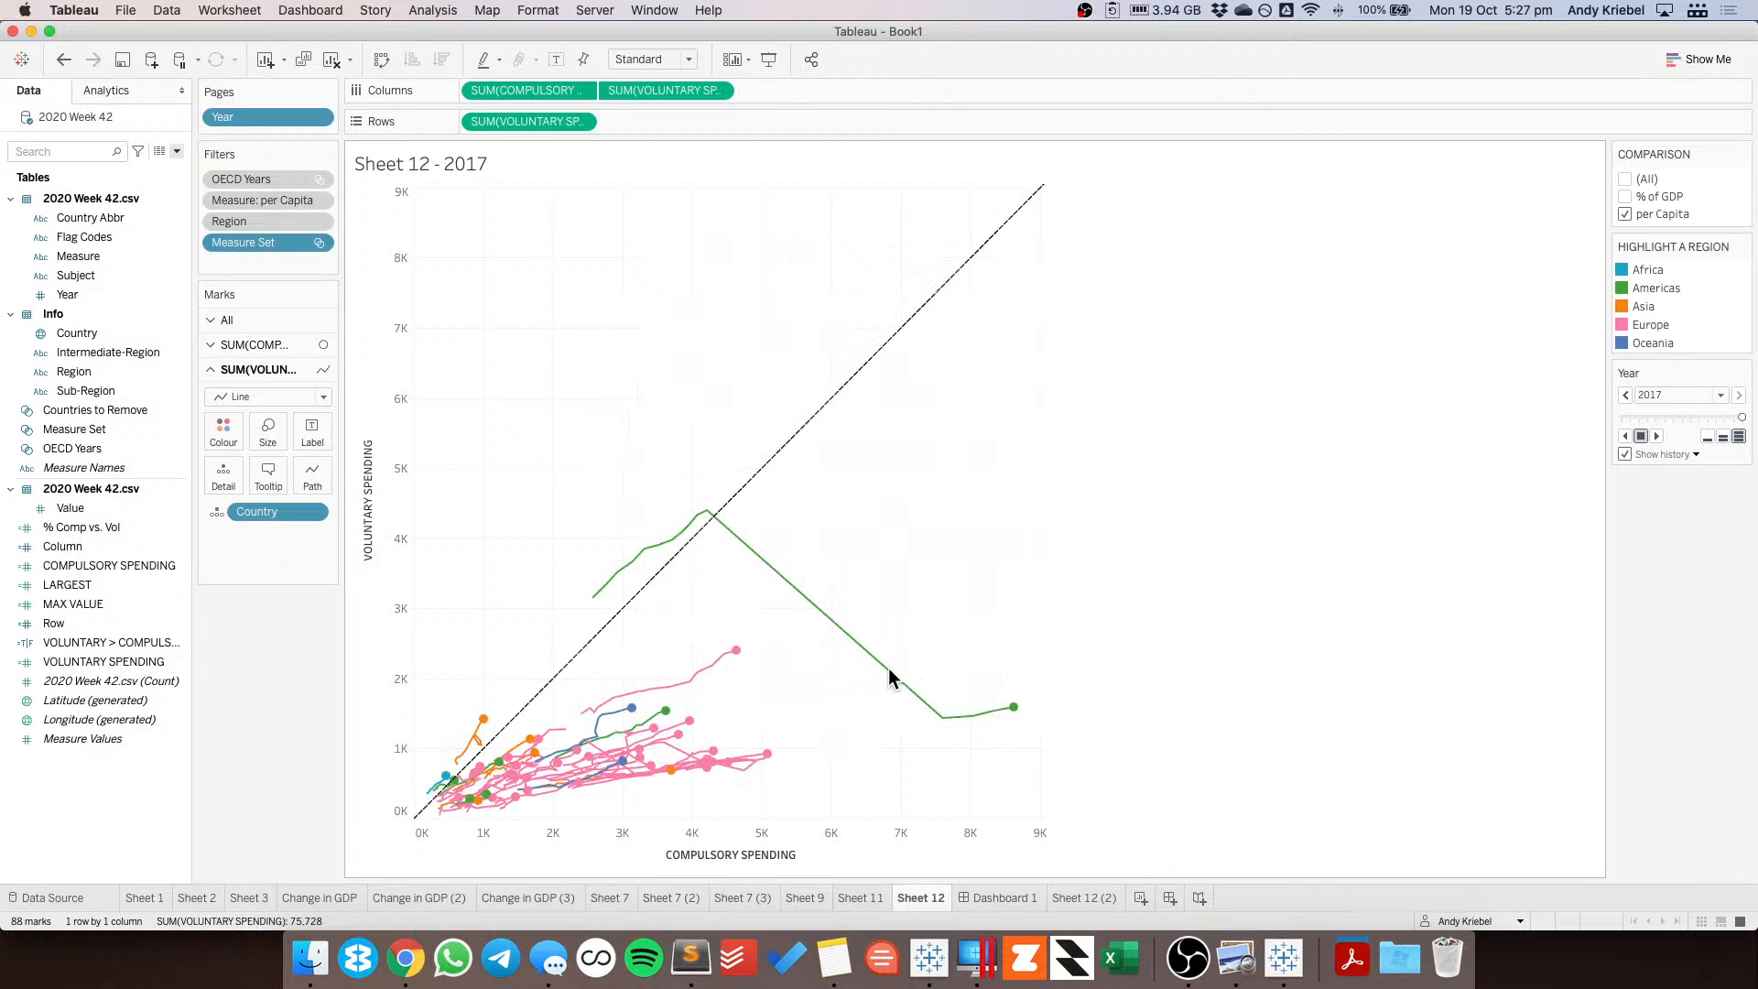
left_click(1013, 709)
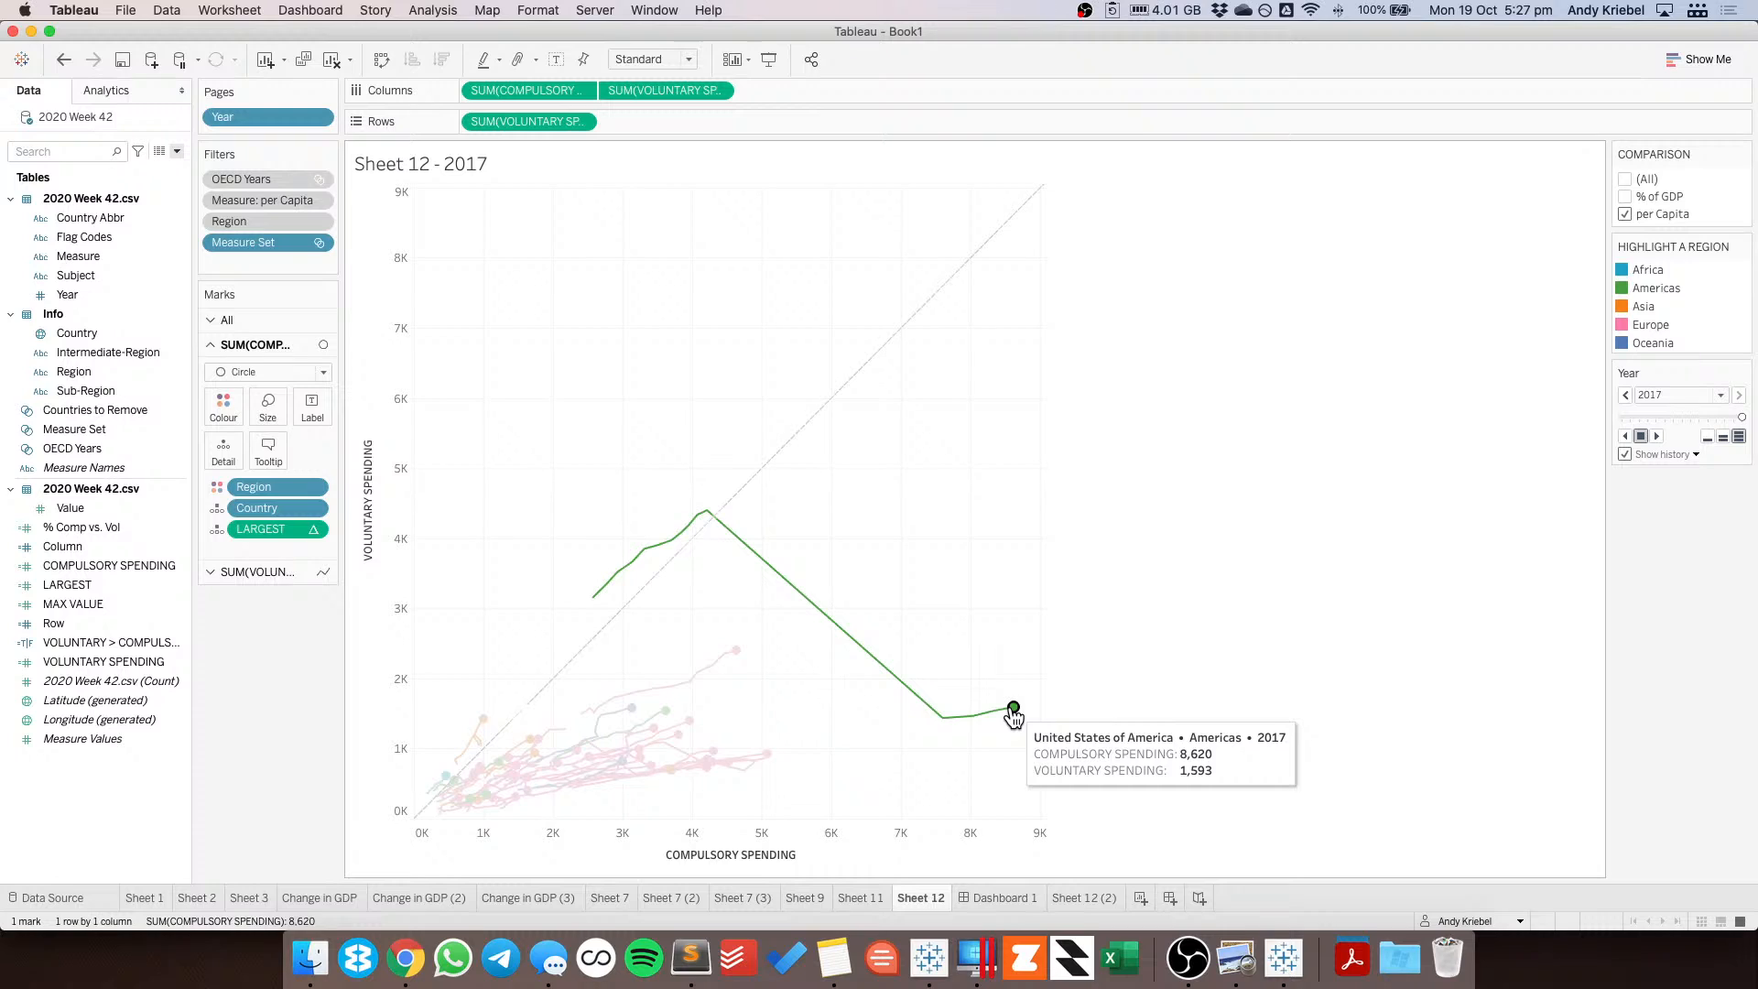
left_click(941, 659)
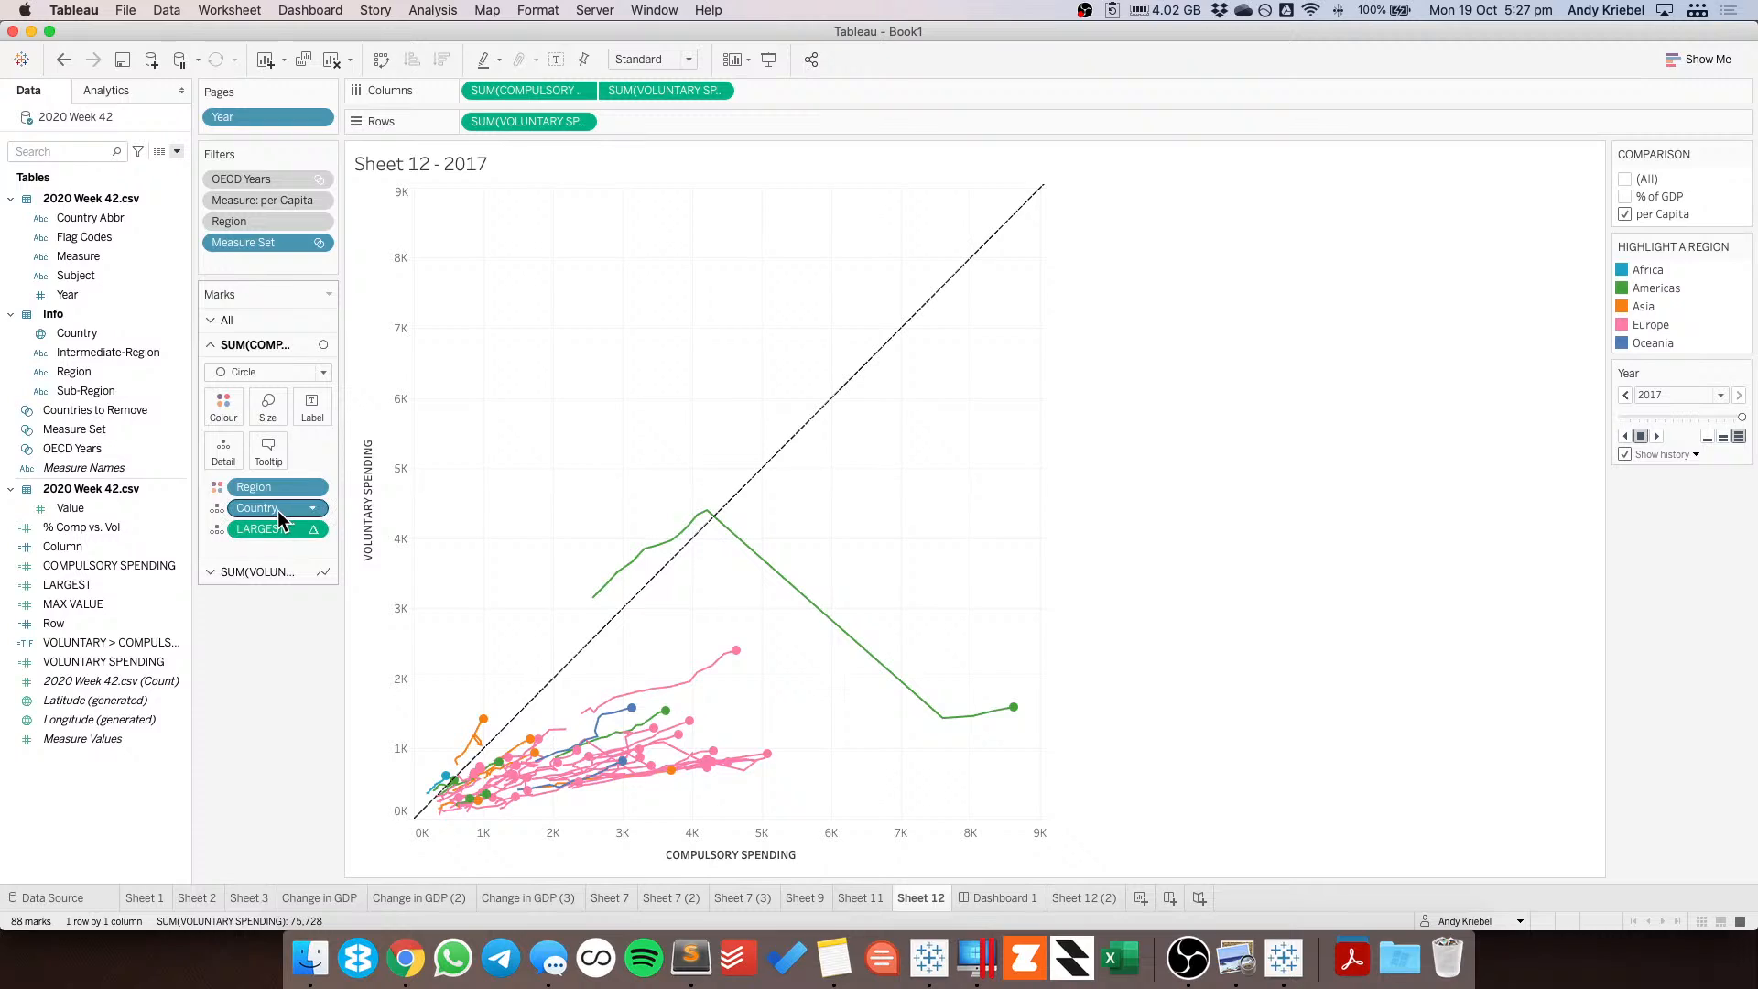
On Sheet 12, switch the compulsory spending marks to Line and use Year from Pages as their Path.
left_click(267, 371)
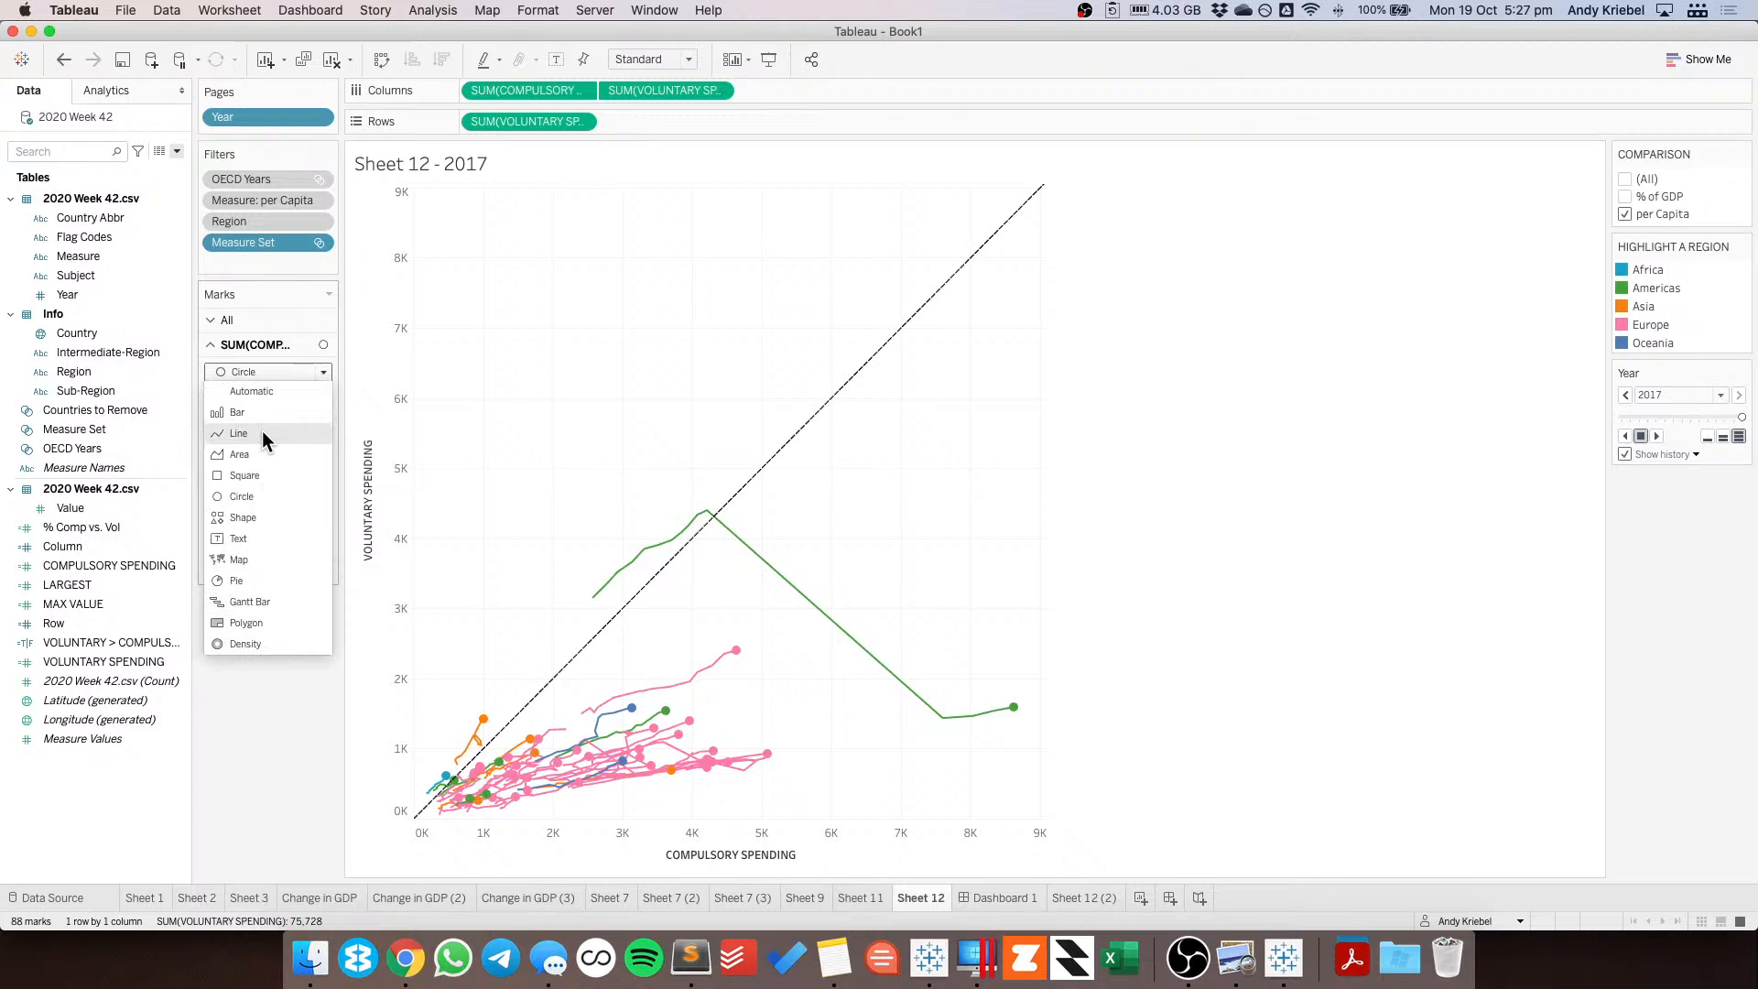
left_click(513, 403)
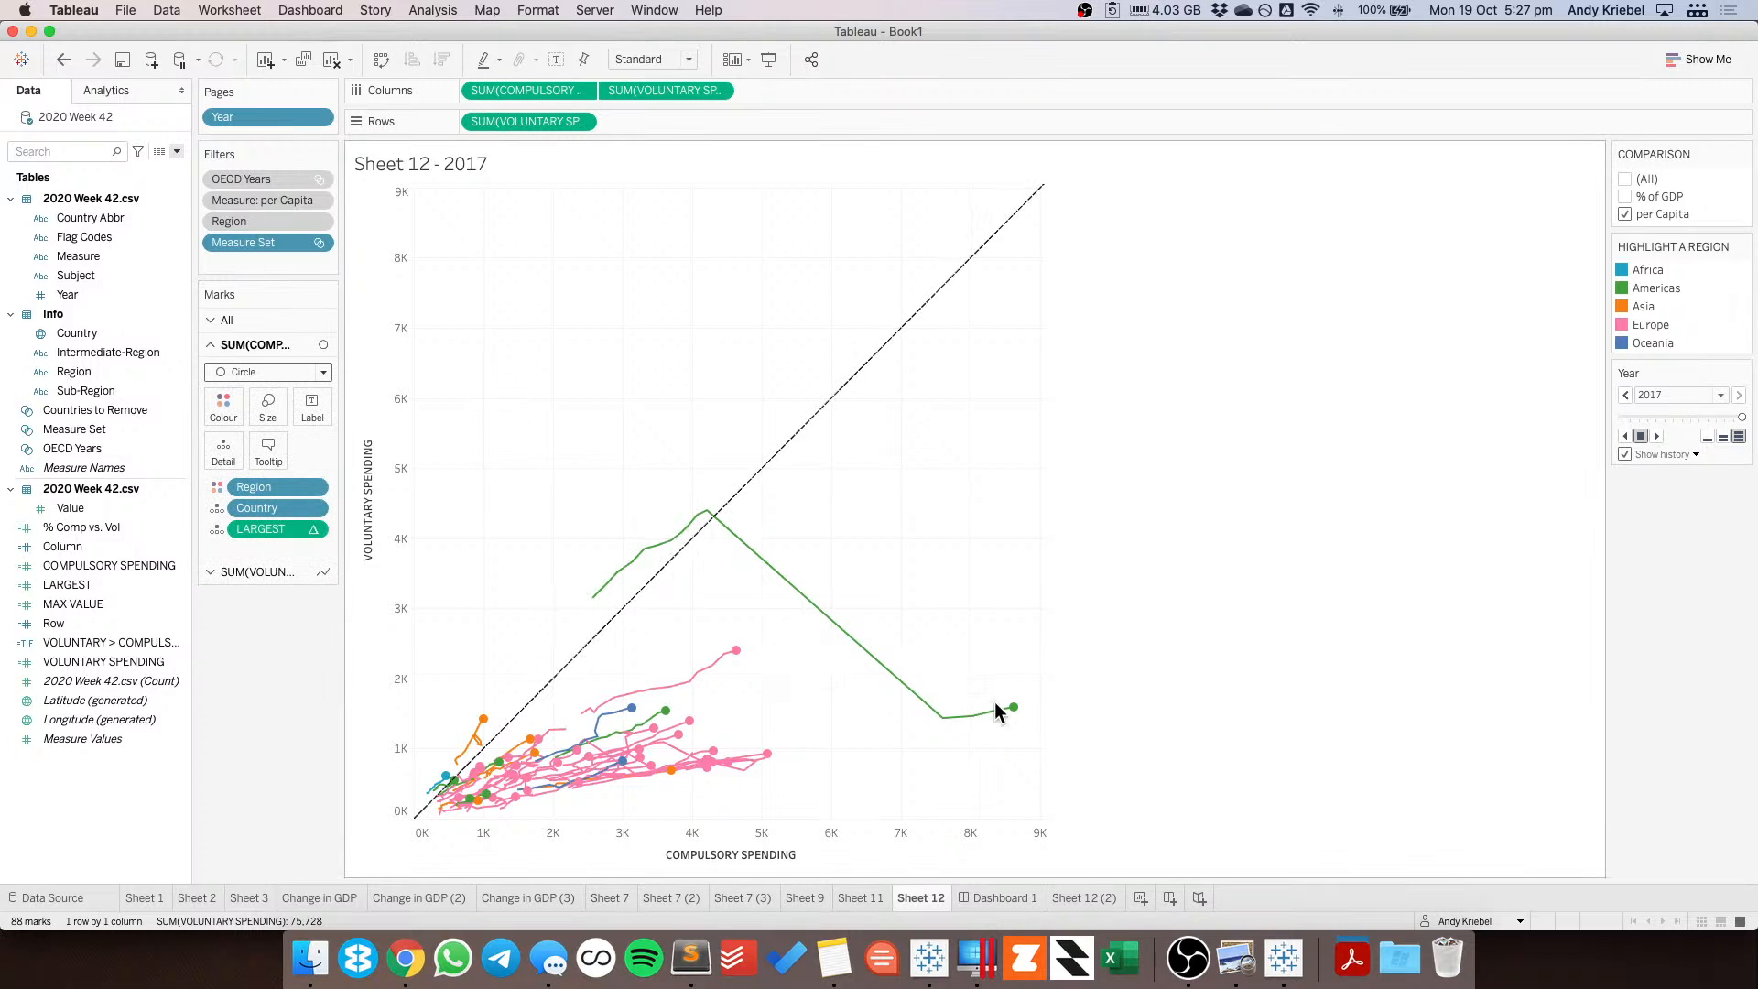
mouse_move(1015, 713)
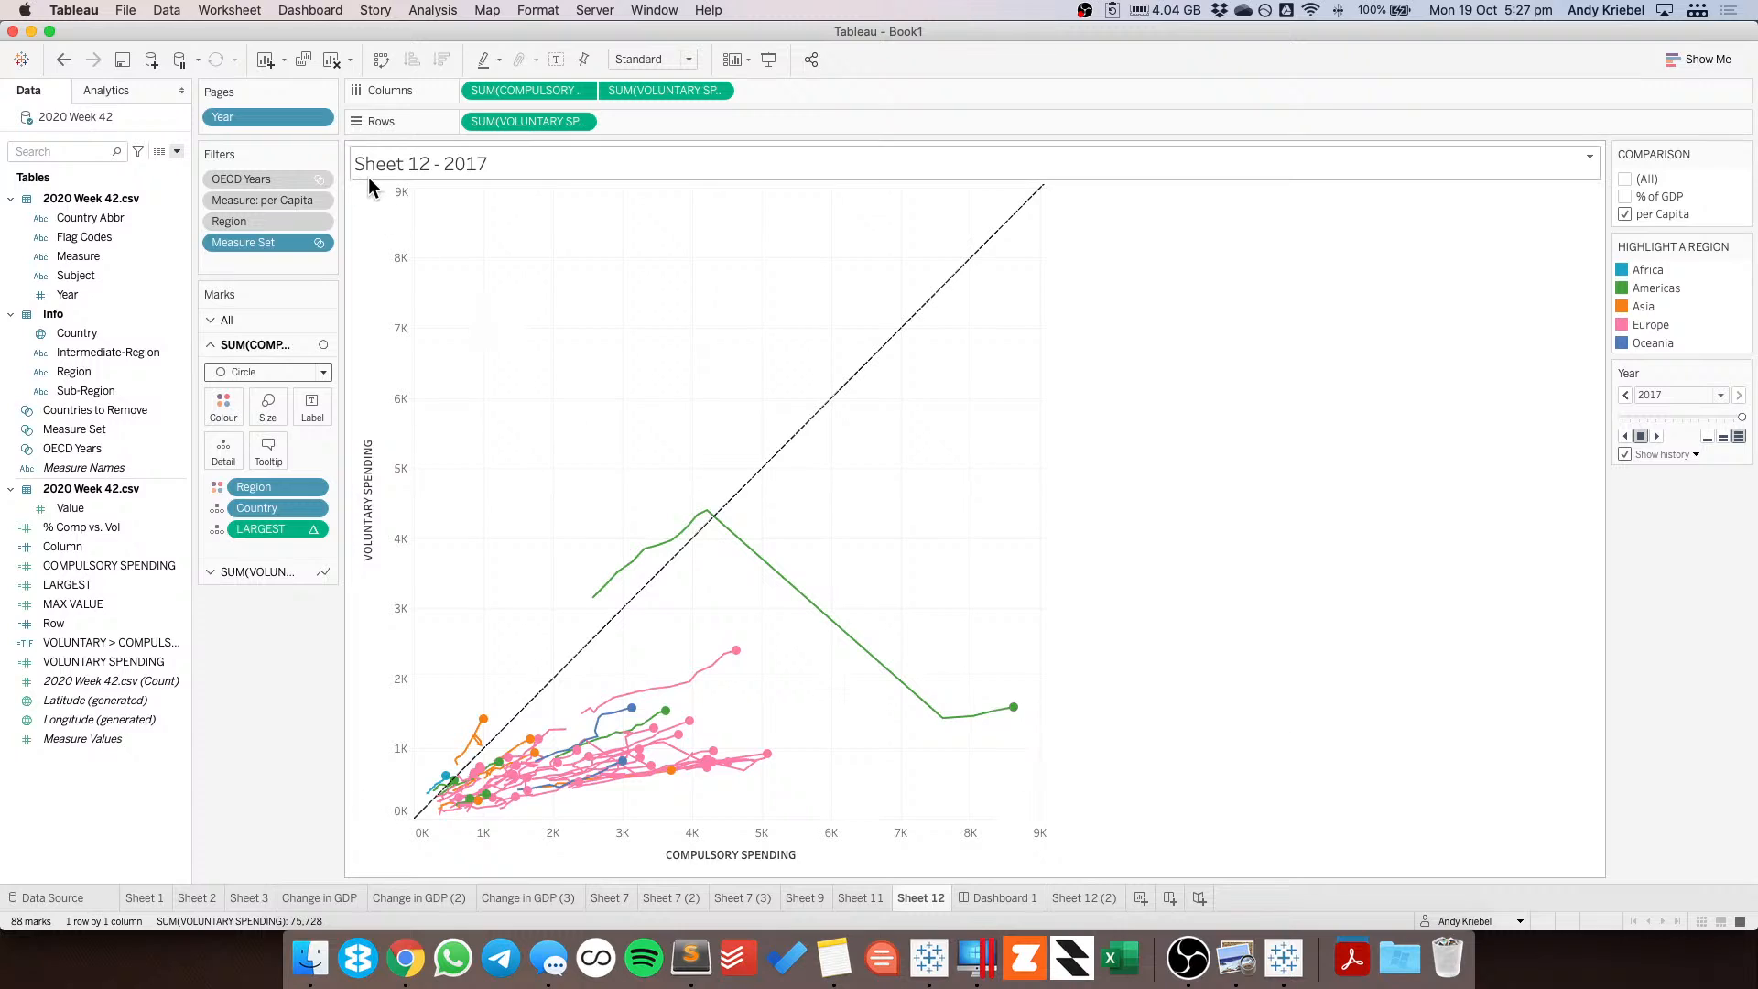
left_click(252, 371)
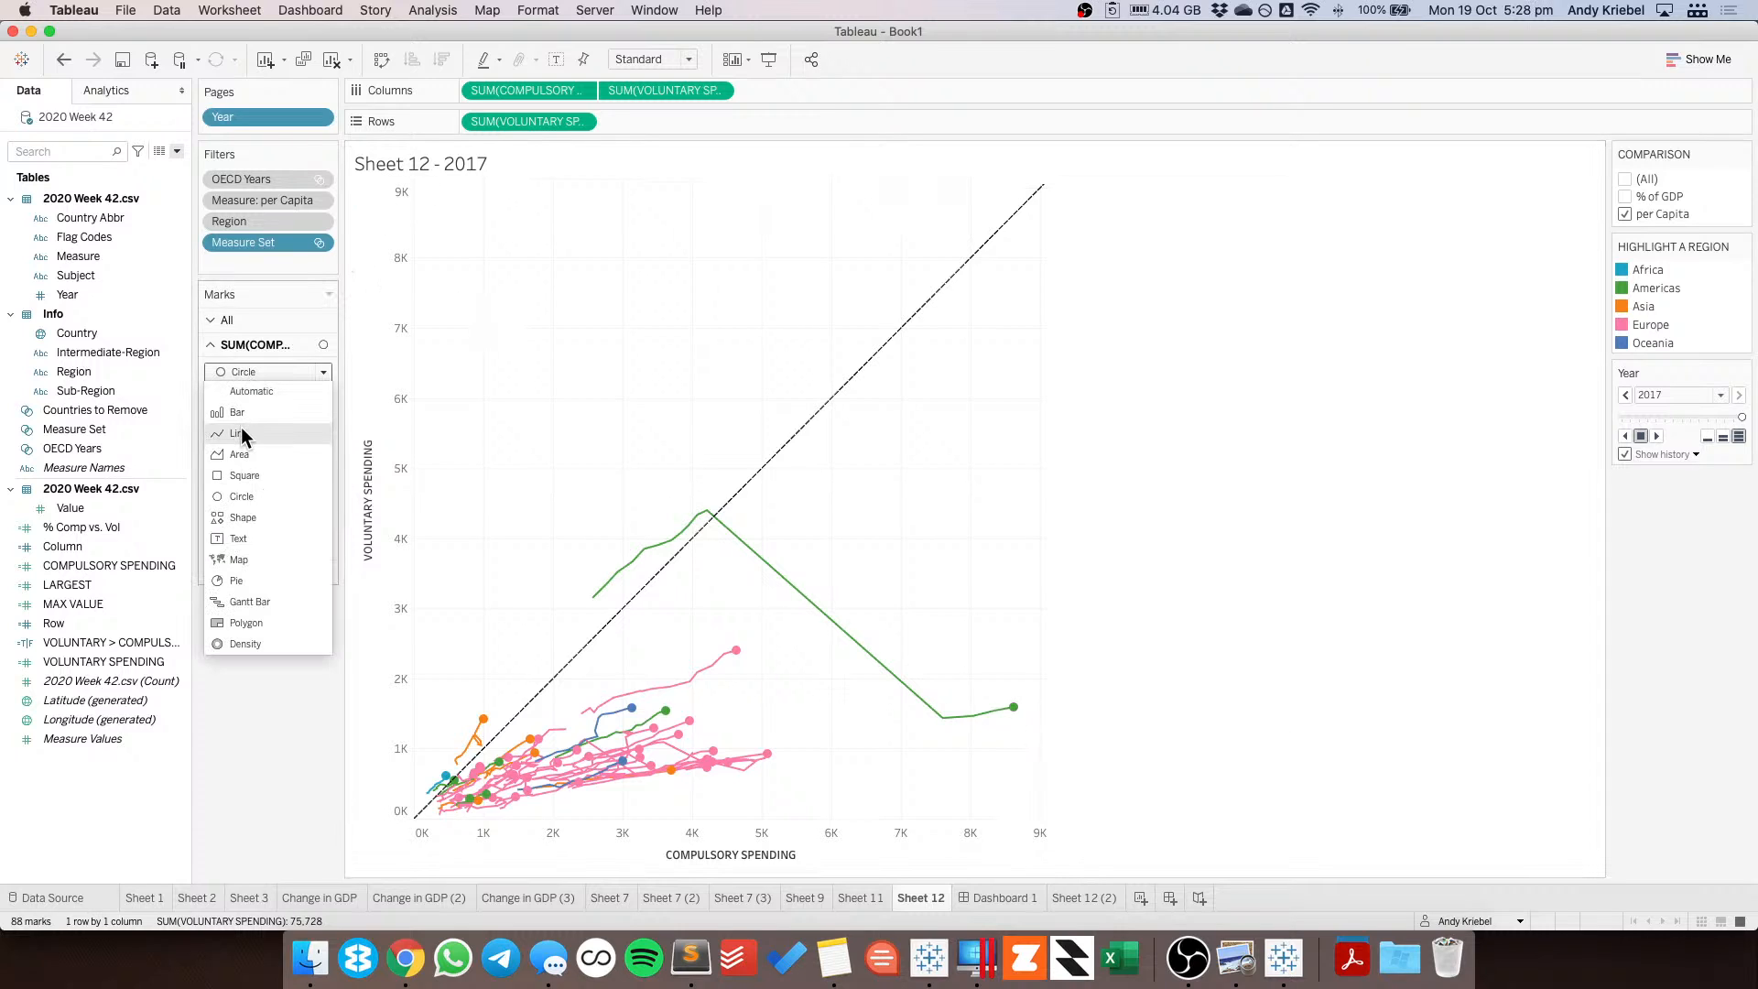
left_click(251, 390)
left_click_drag(252, 117, 309, 454)
left_click(242, 372)
left_click(244, 432)
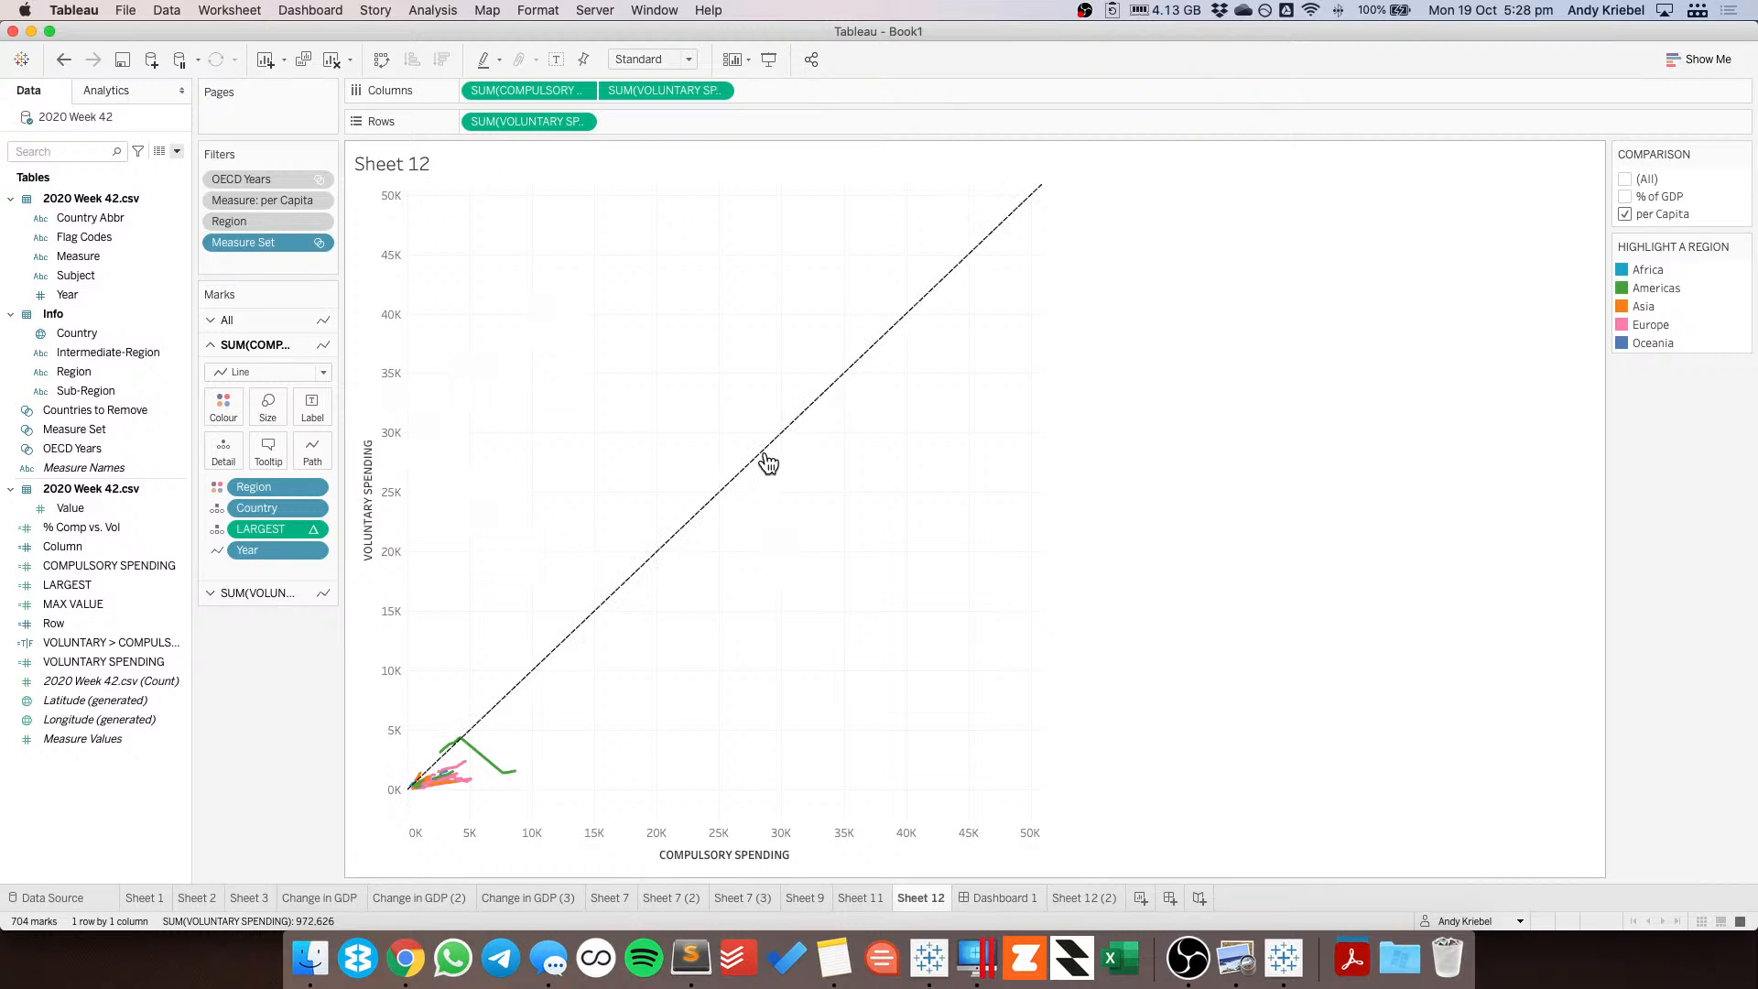
In the LARGEST table calculation on the compulsory spending marks, order Year above Country and Region and restart the calculation every Year.
left_click(518, 237)
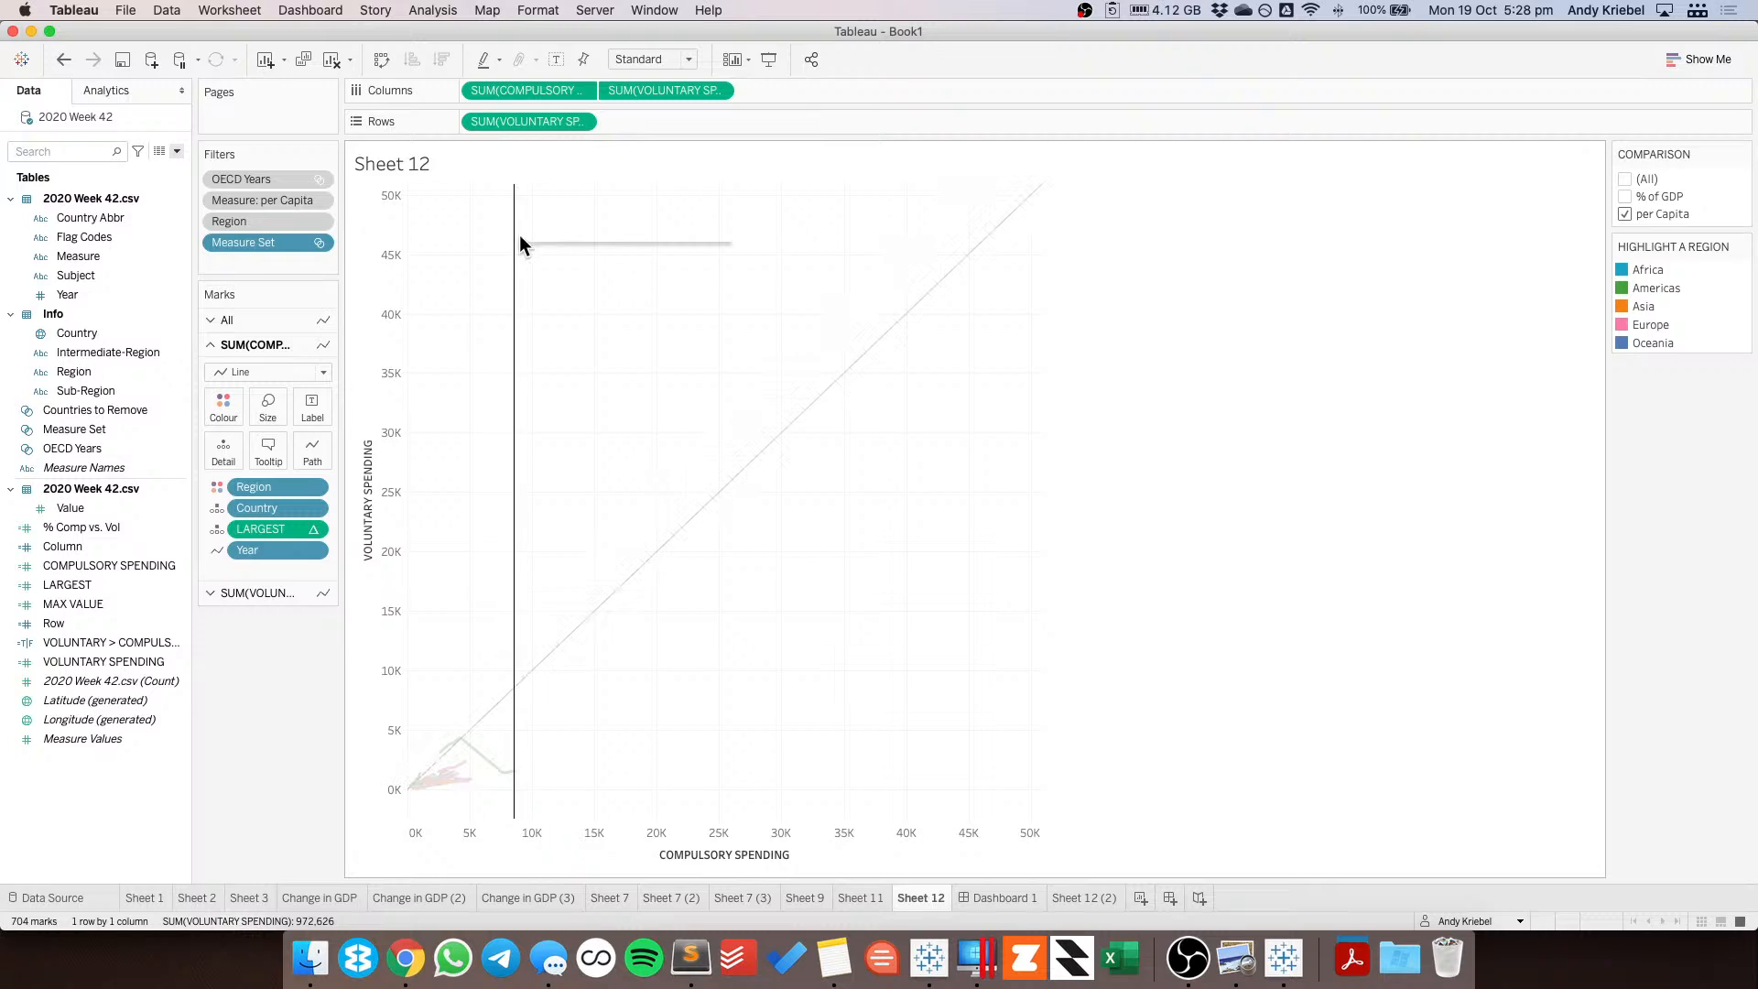
left_click(459, 312)
left_click(84, 584)
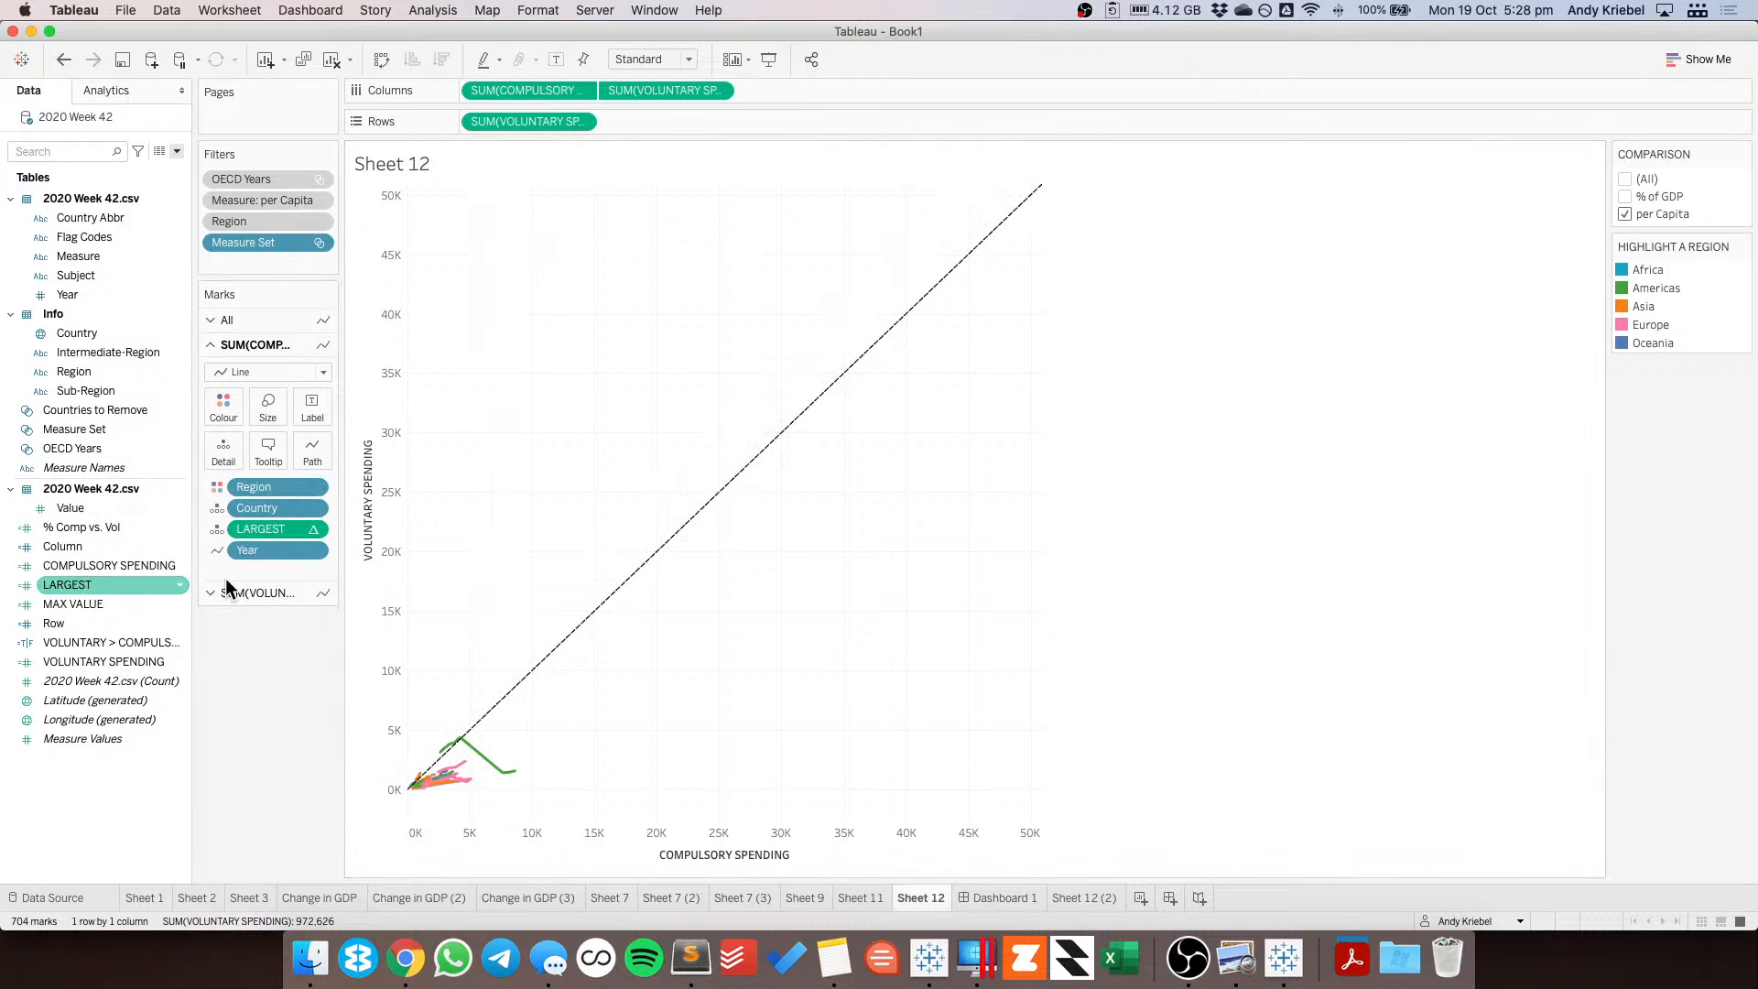
left_click(311, 529)
left_click(317, 726)
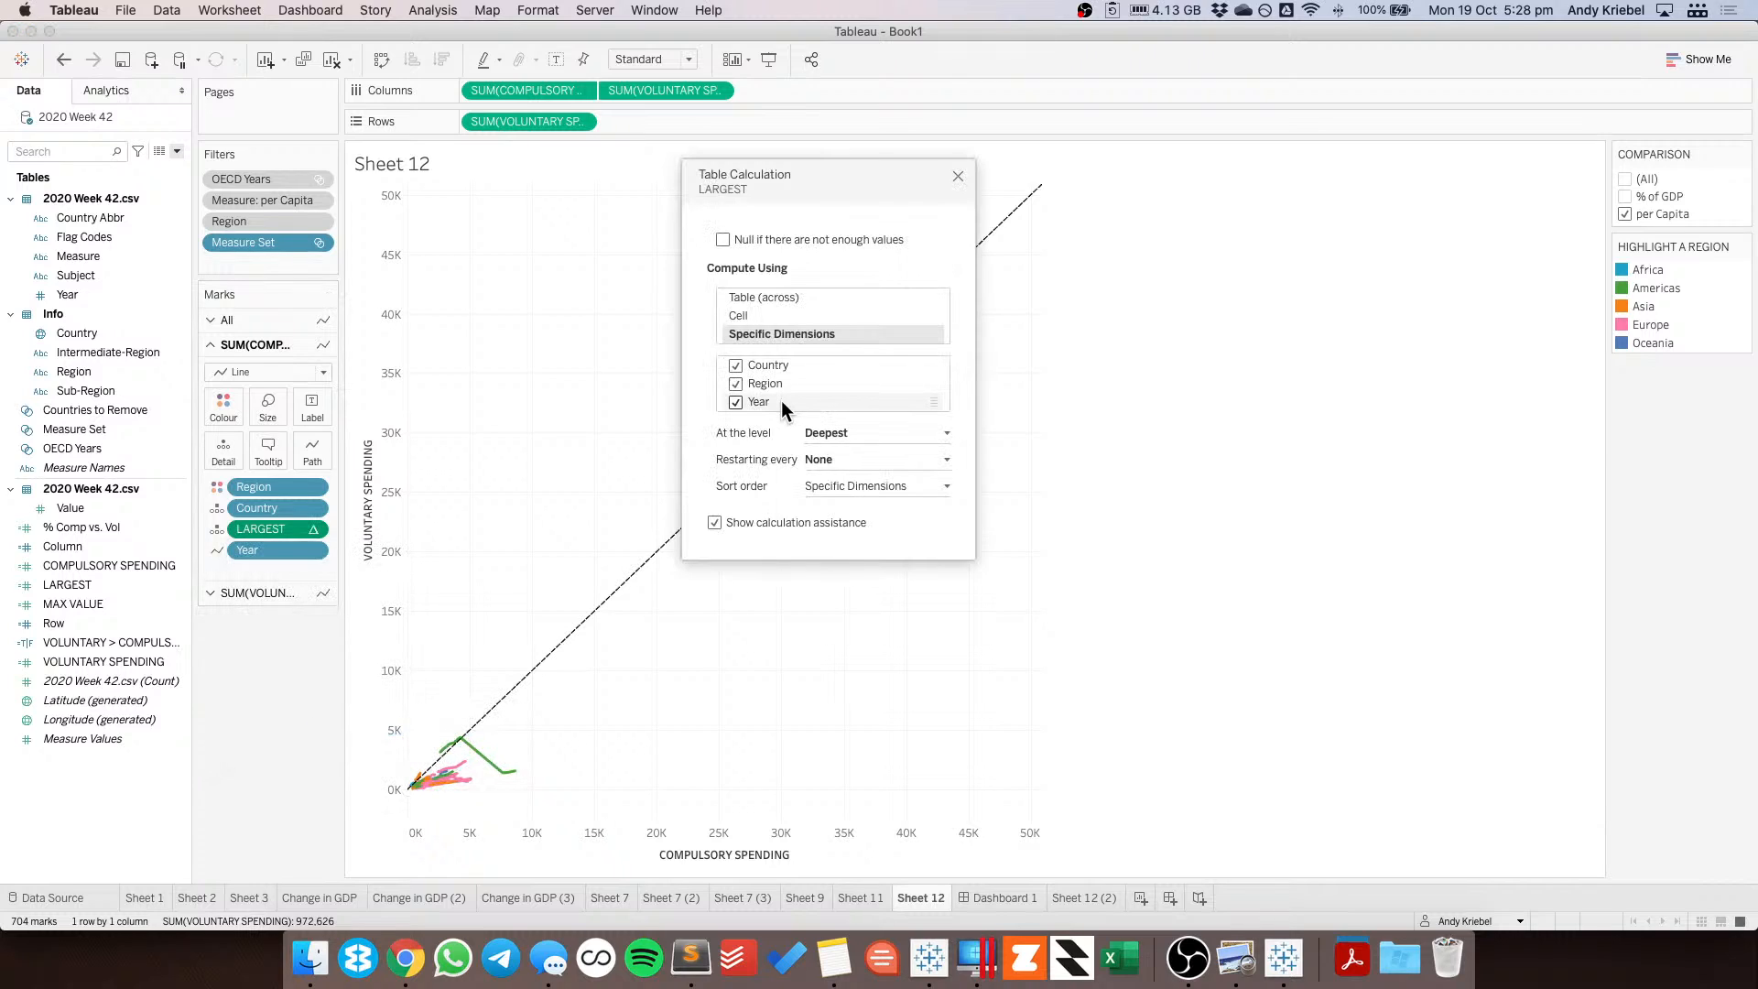
left_click_drag(781, 399, 820, 459)
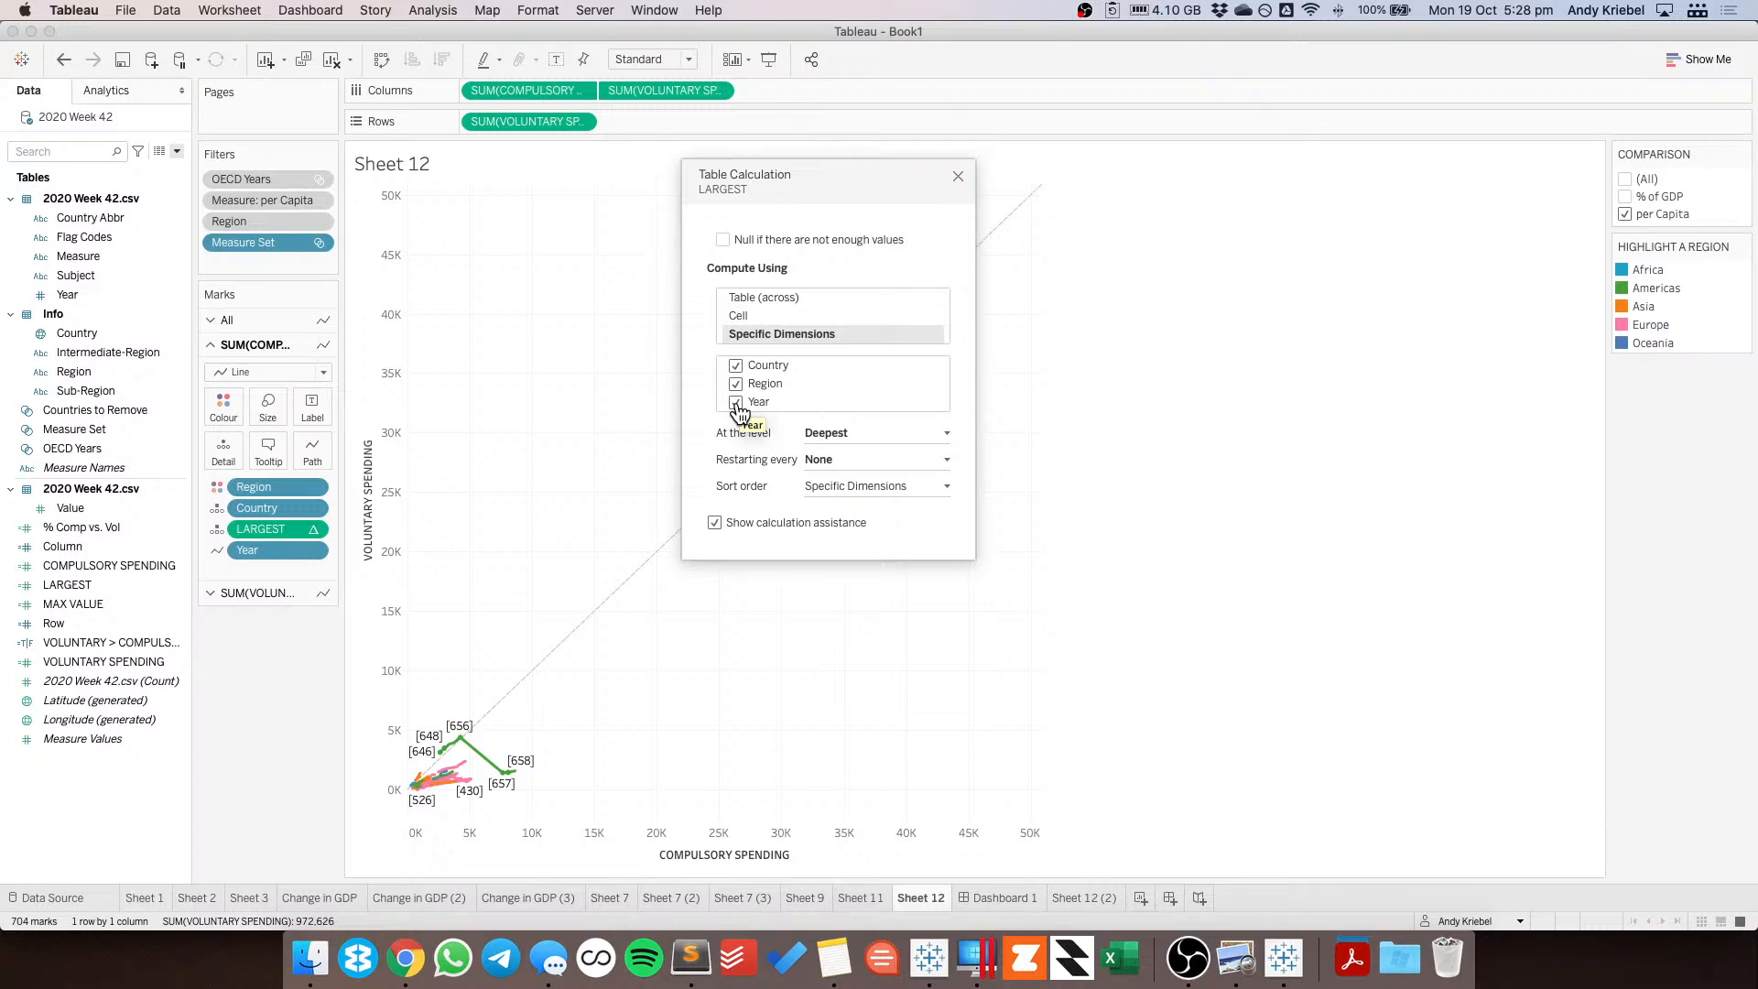
left_click(827, 458)
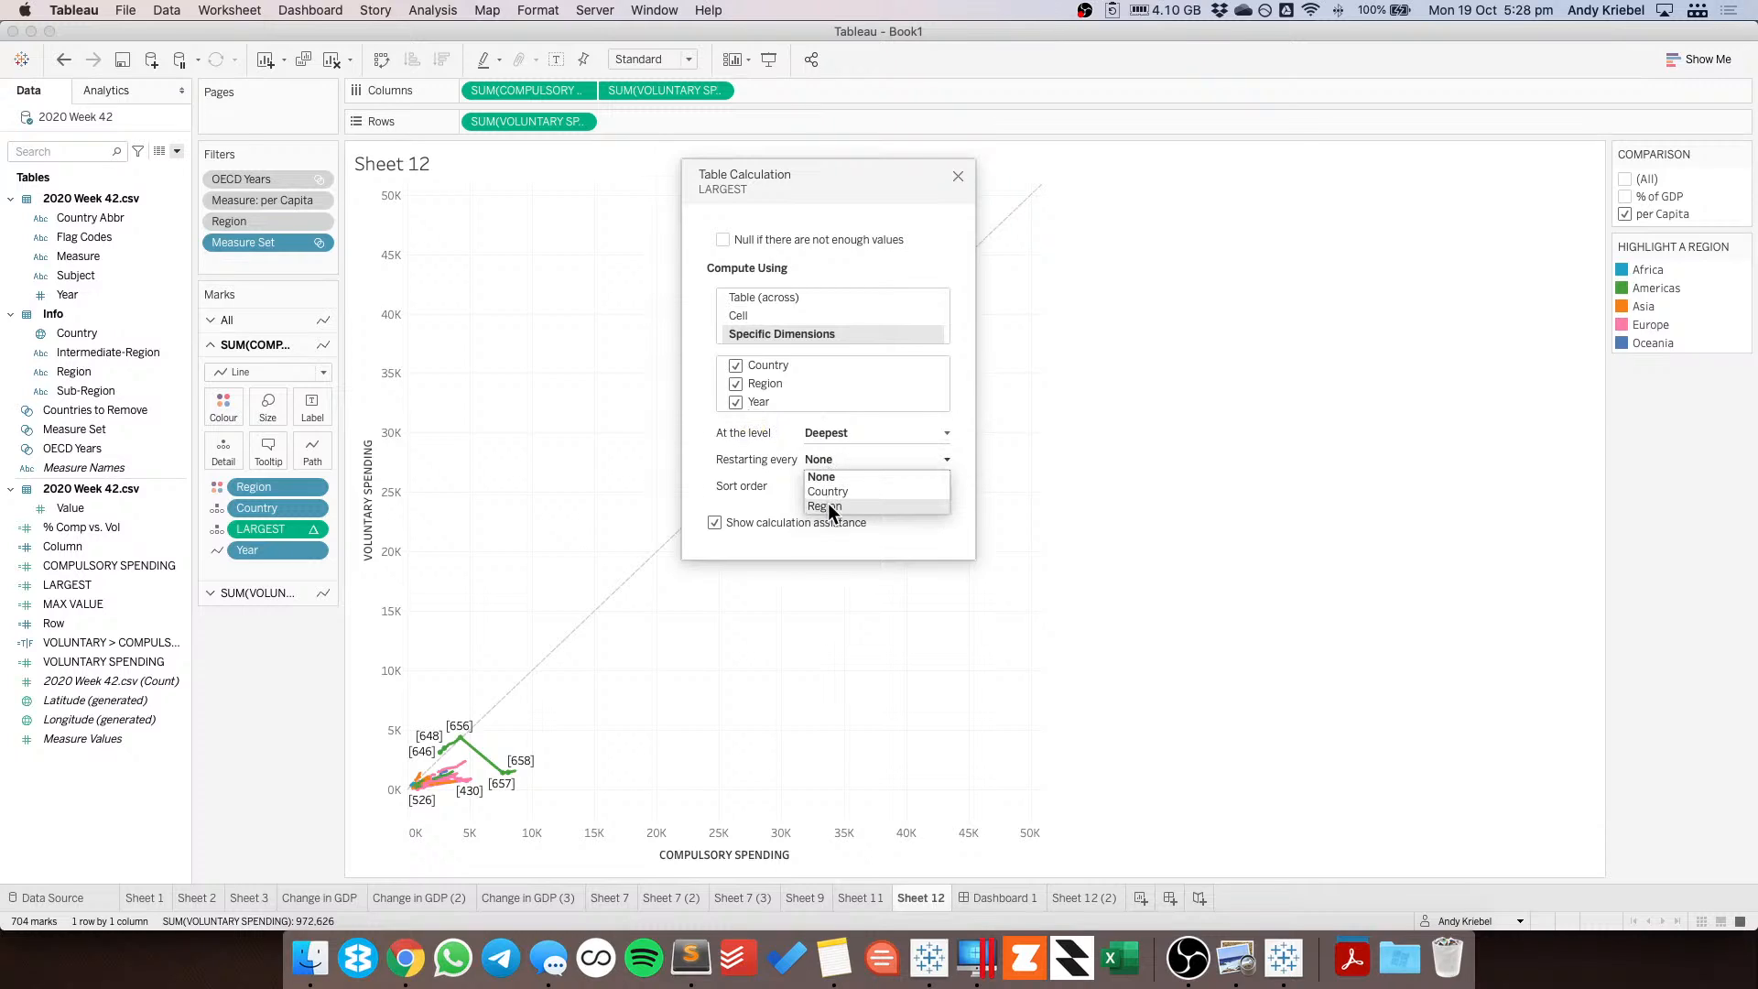
left_click(822, 476)
left_click_drag(759, 402, 759, 362)
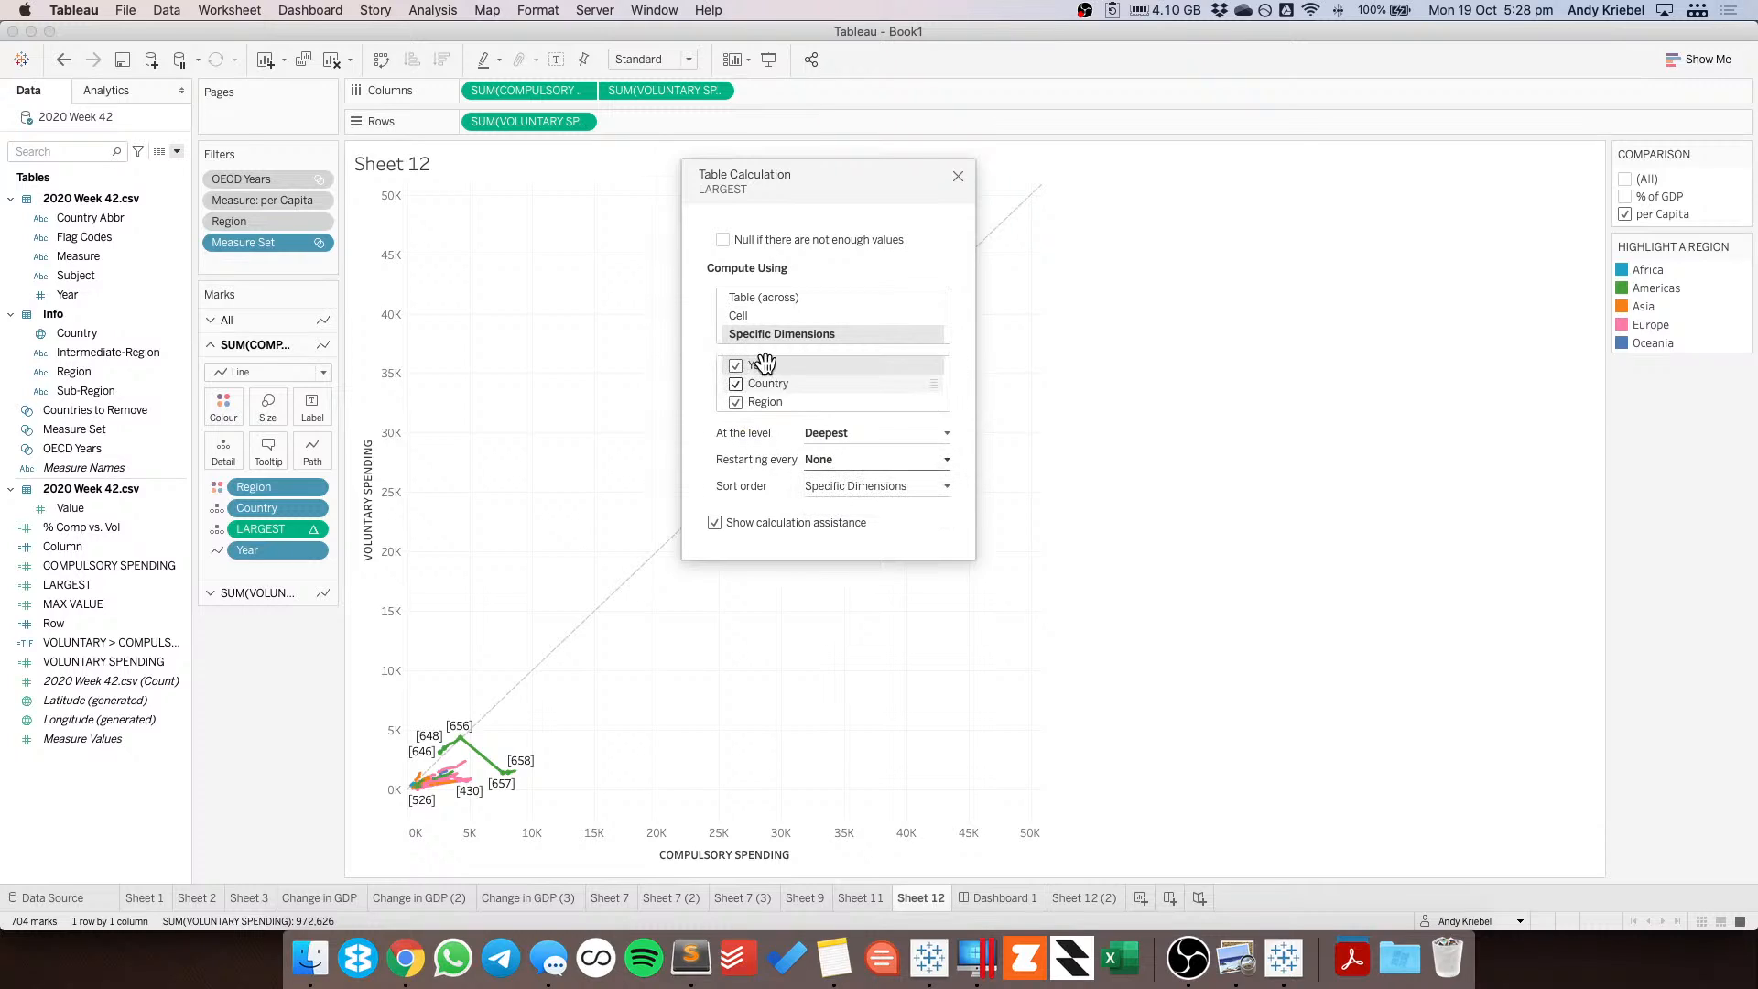
left_click(832, 459)
left_click(831, 487)
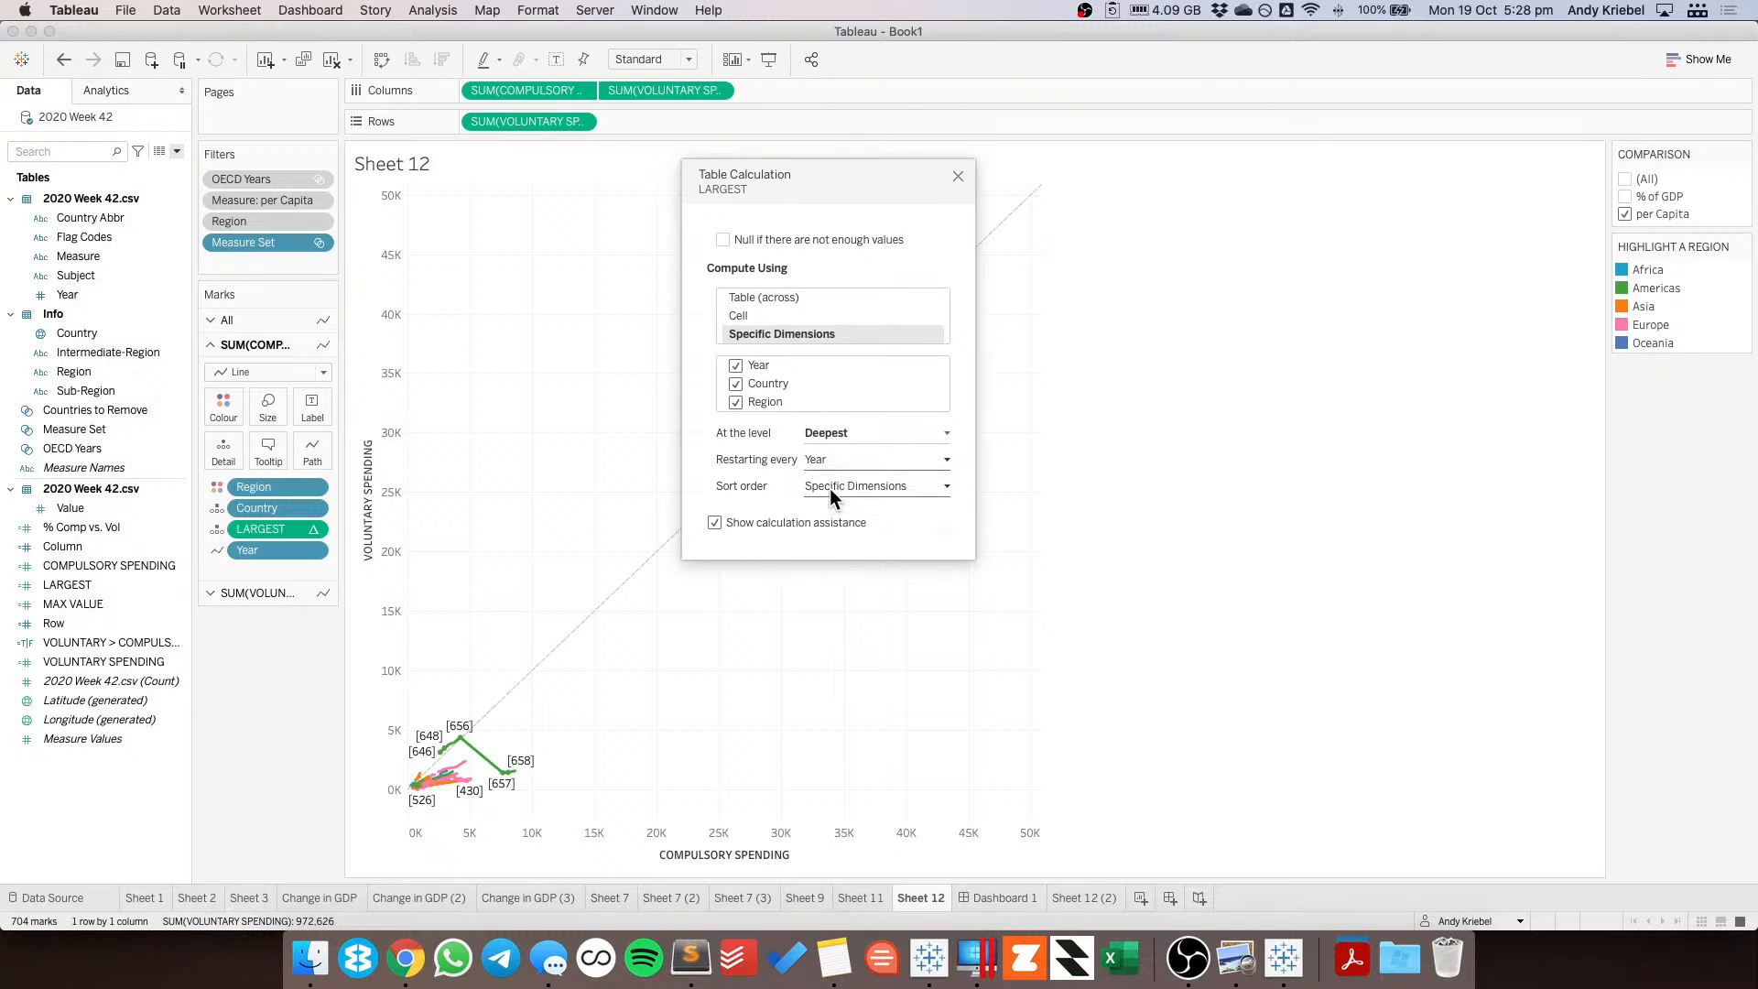
left_click(958, 176)
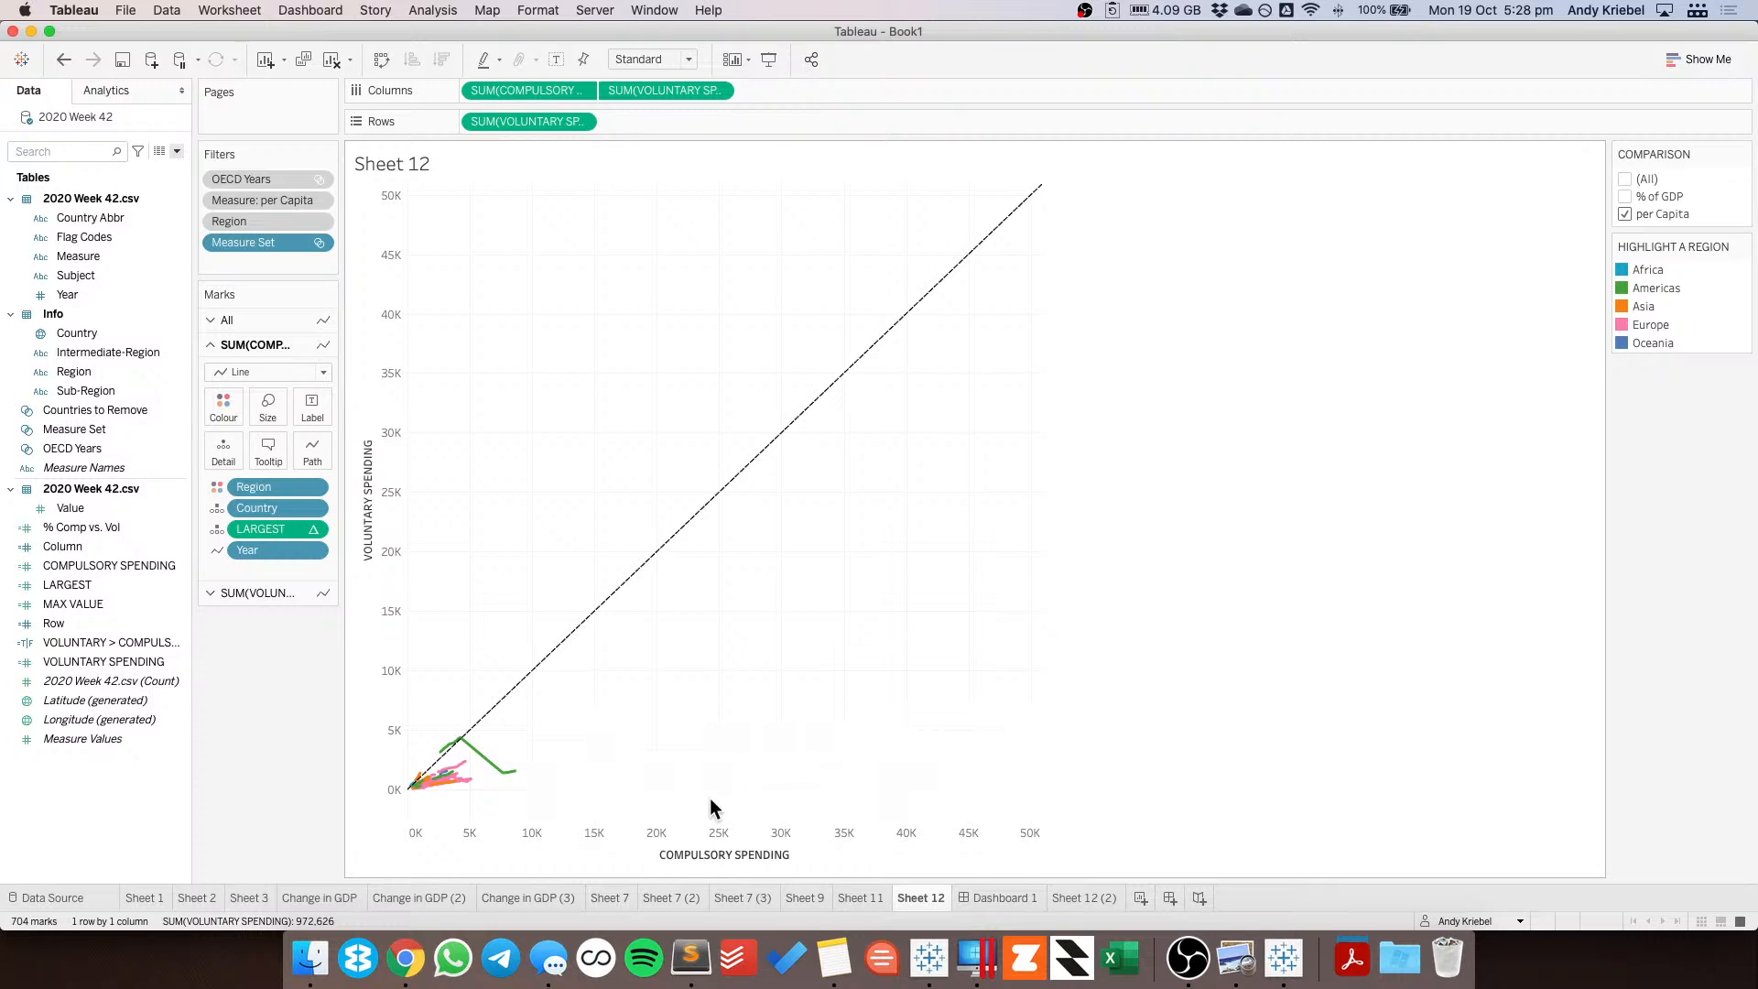
Check the reference line options of the compulsory and voluntary spending axes, and undo the last change.
right_click(701, 837)
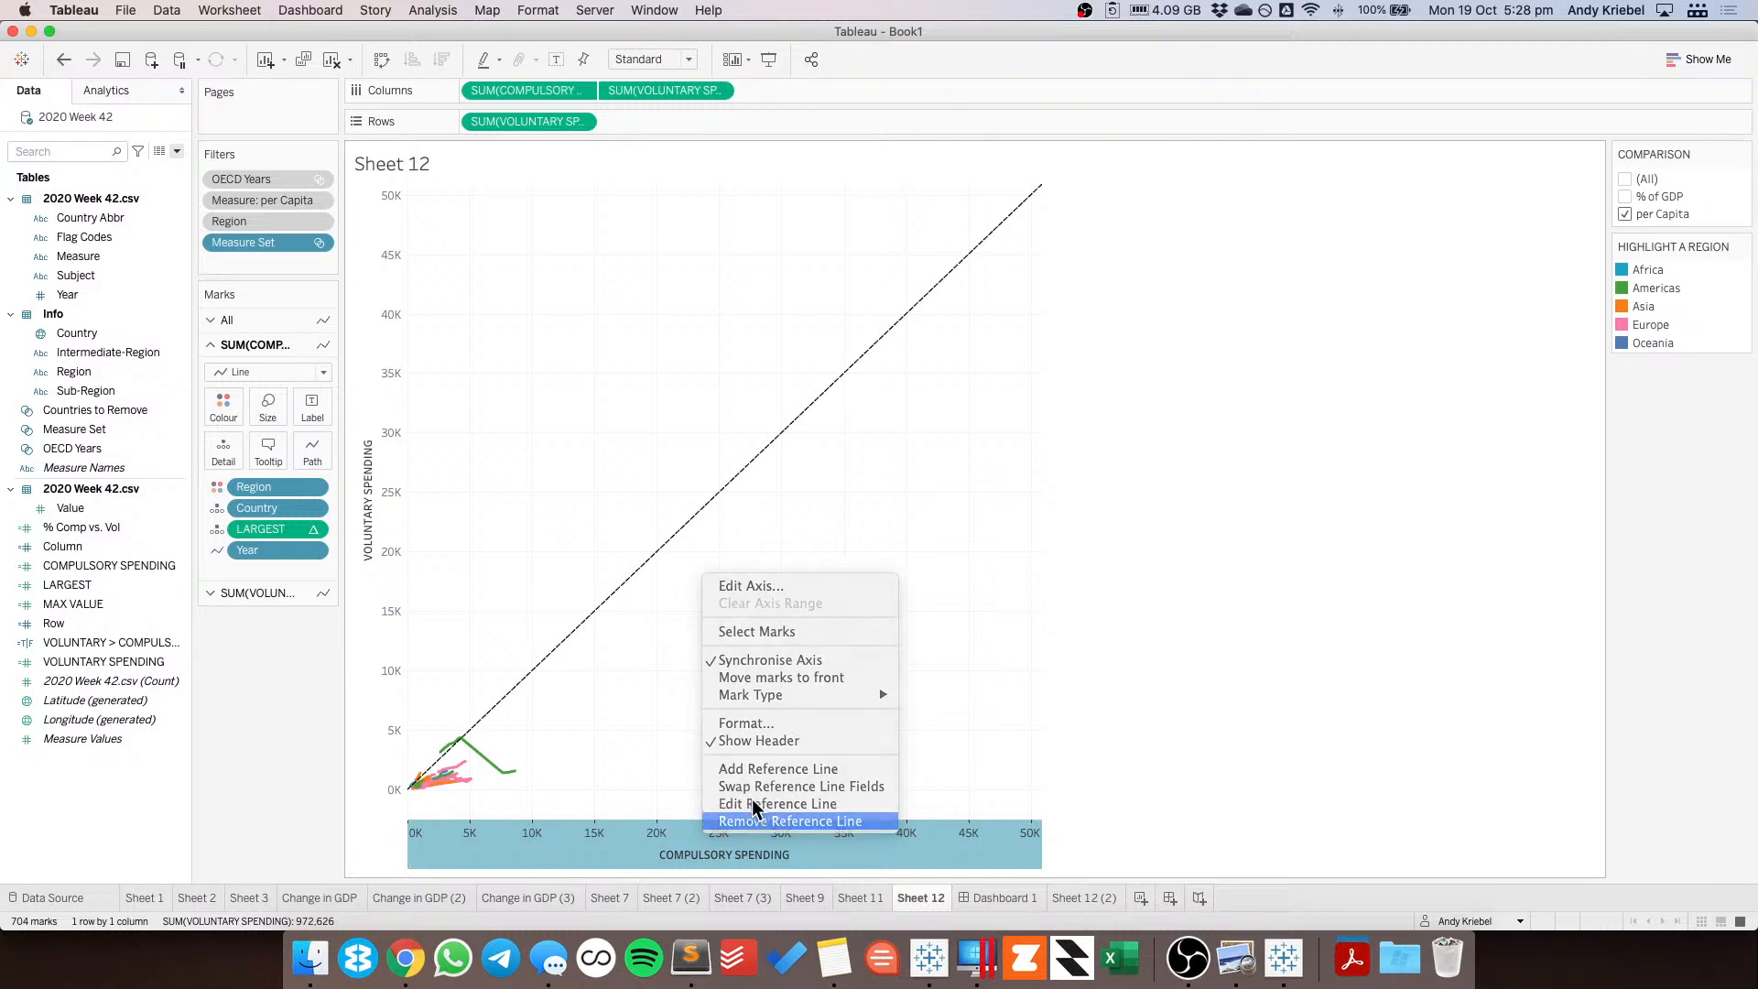
left_click(752, 802)
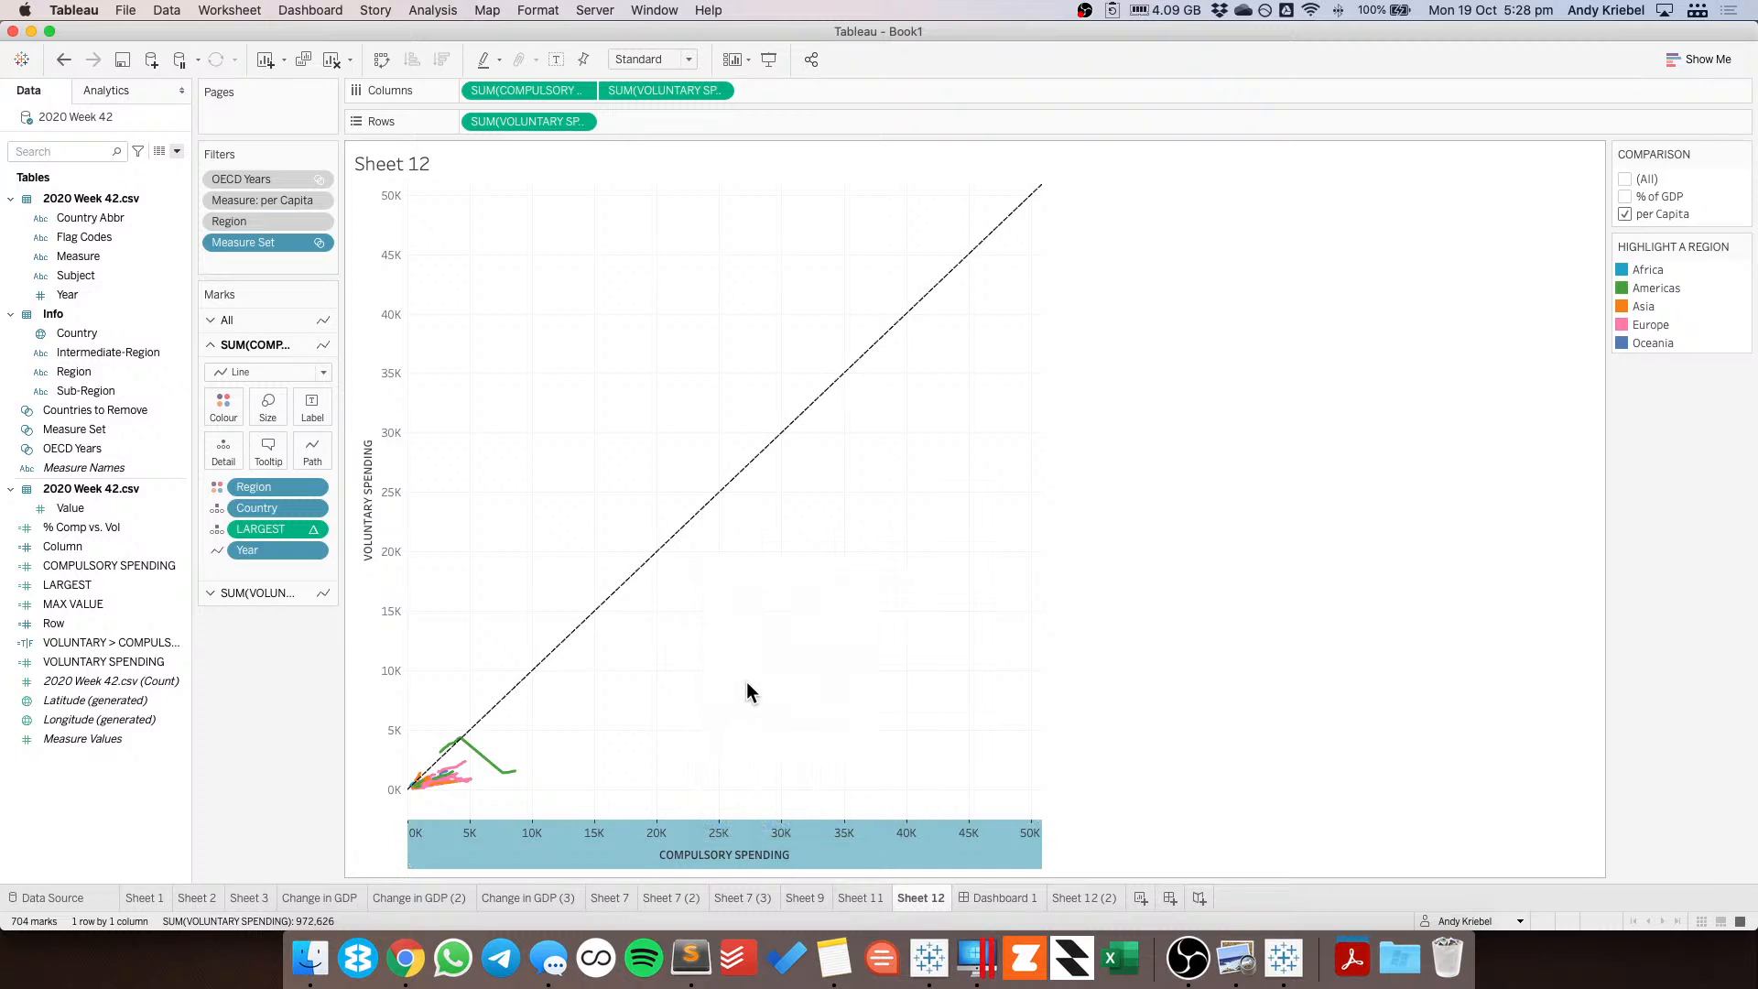
right_click(386, 575)
left_click(531, 489)
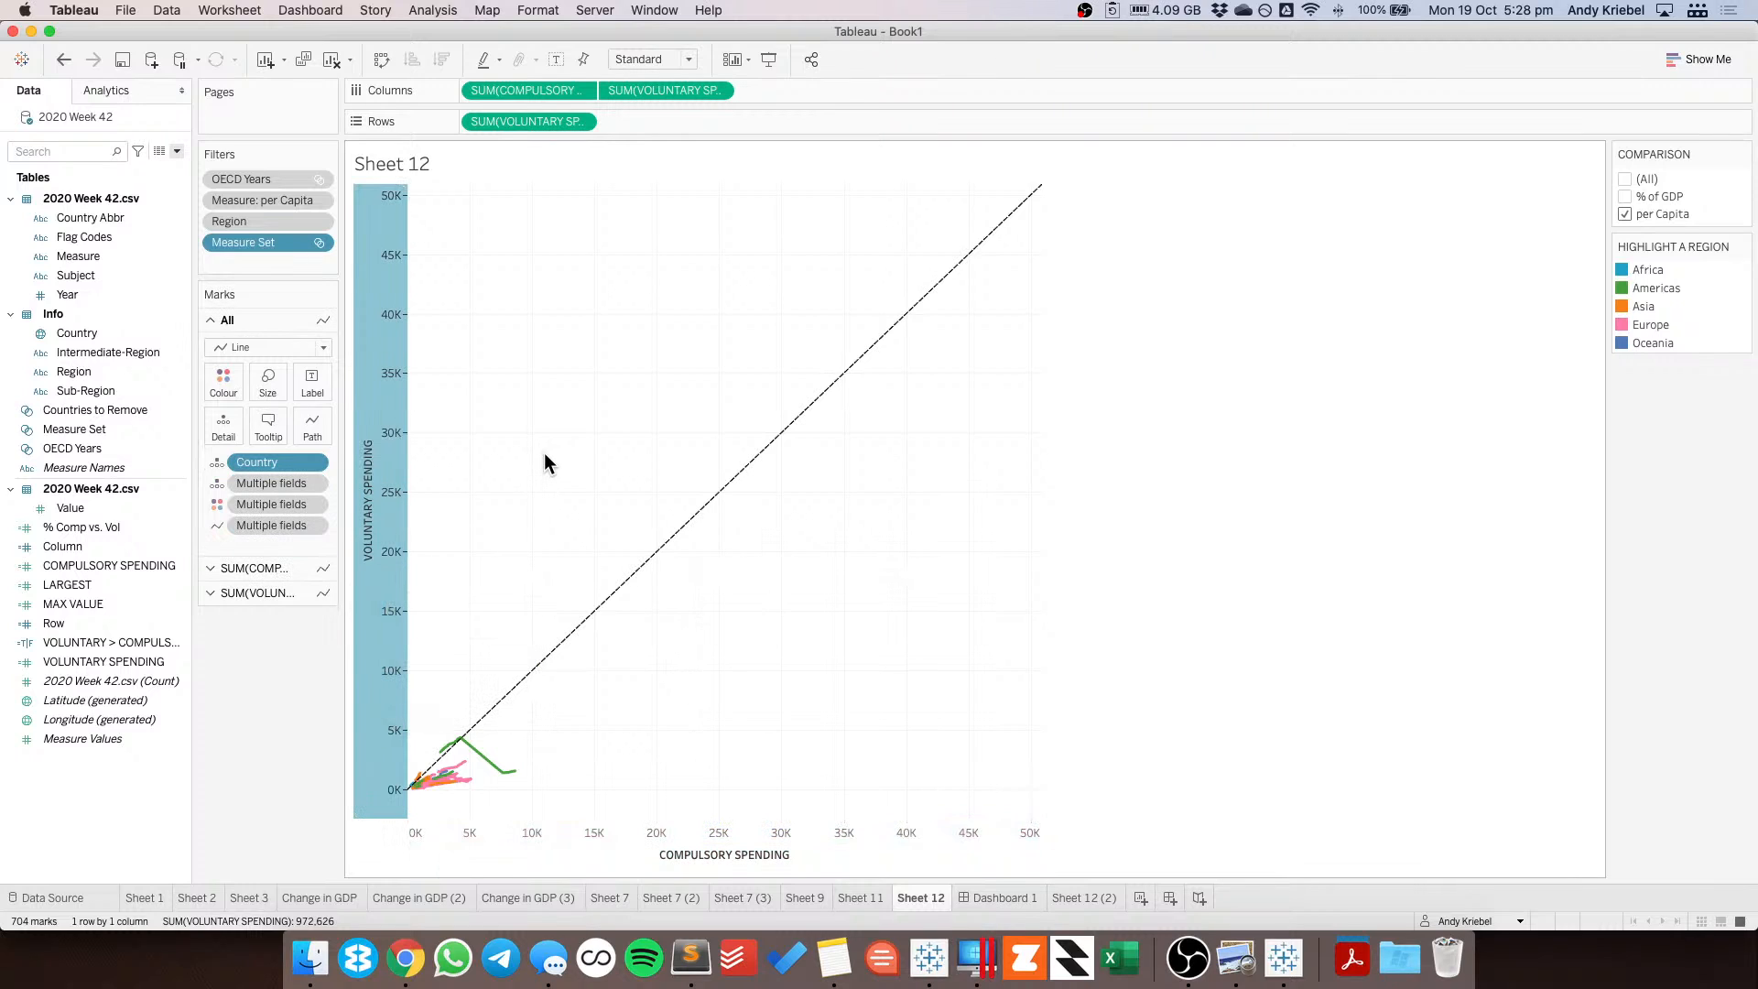
left_click(590, 358)
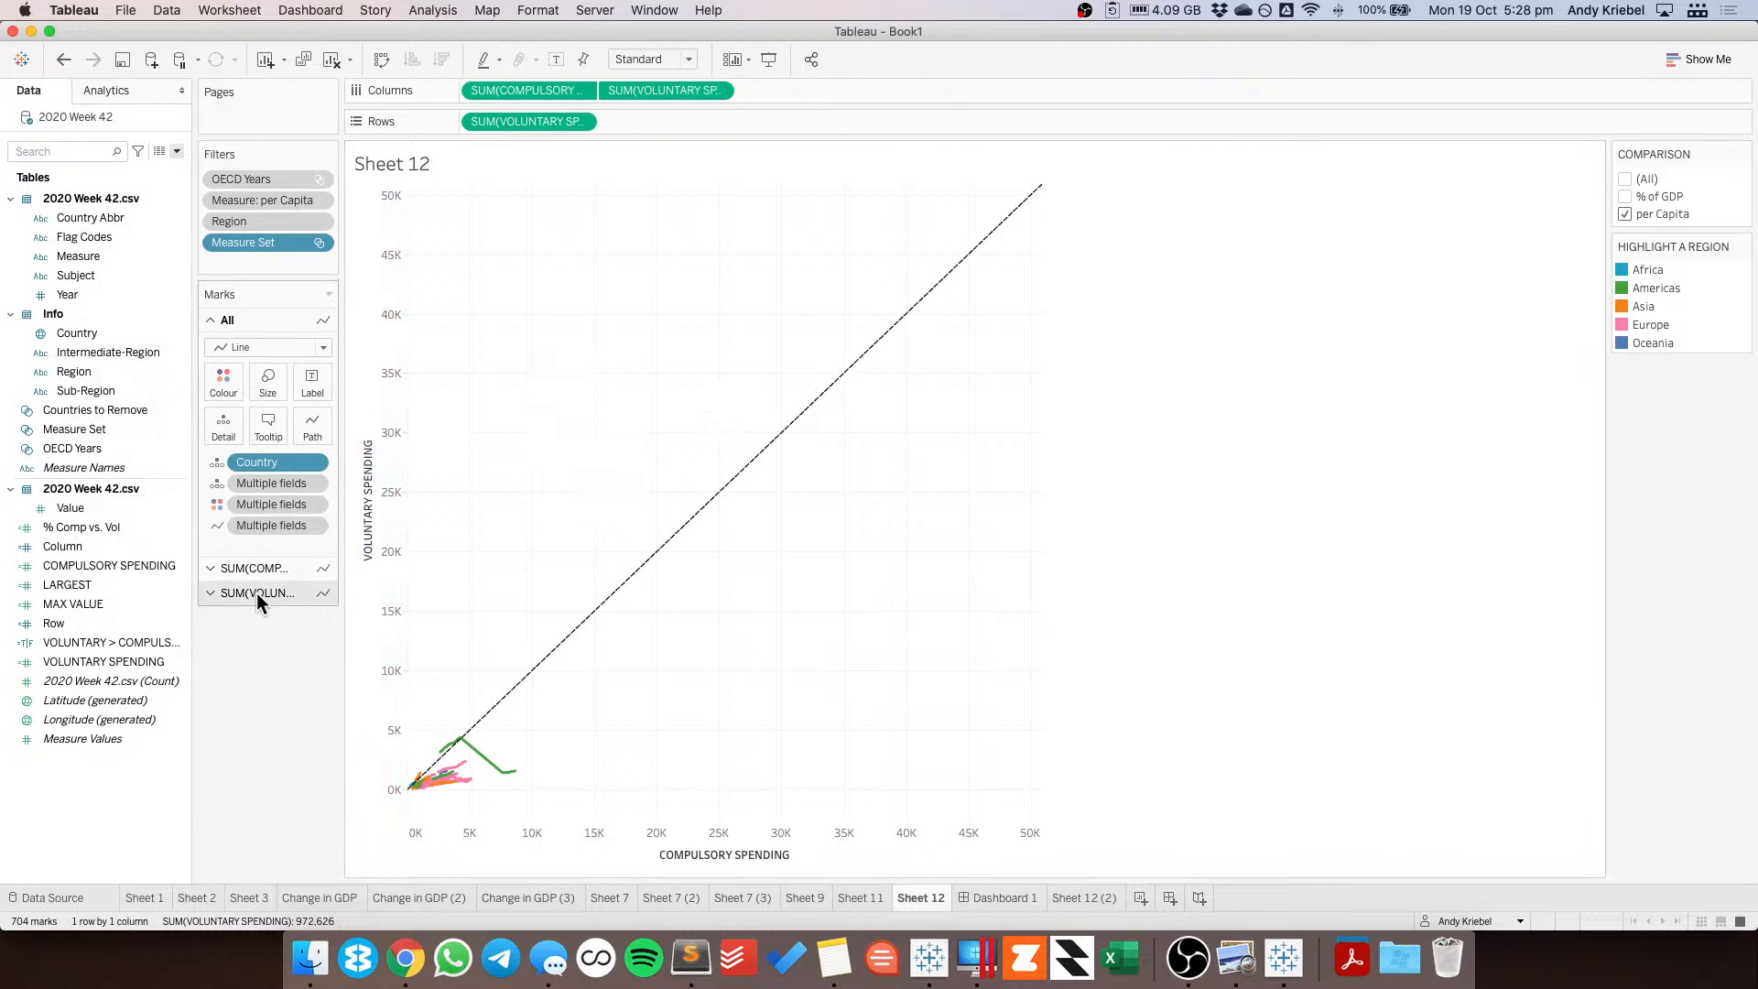
left_click(62, 61)
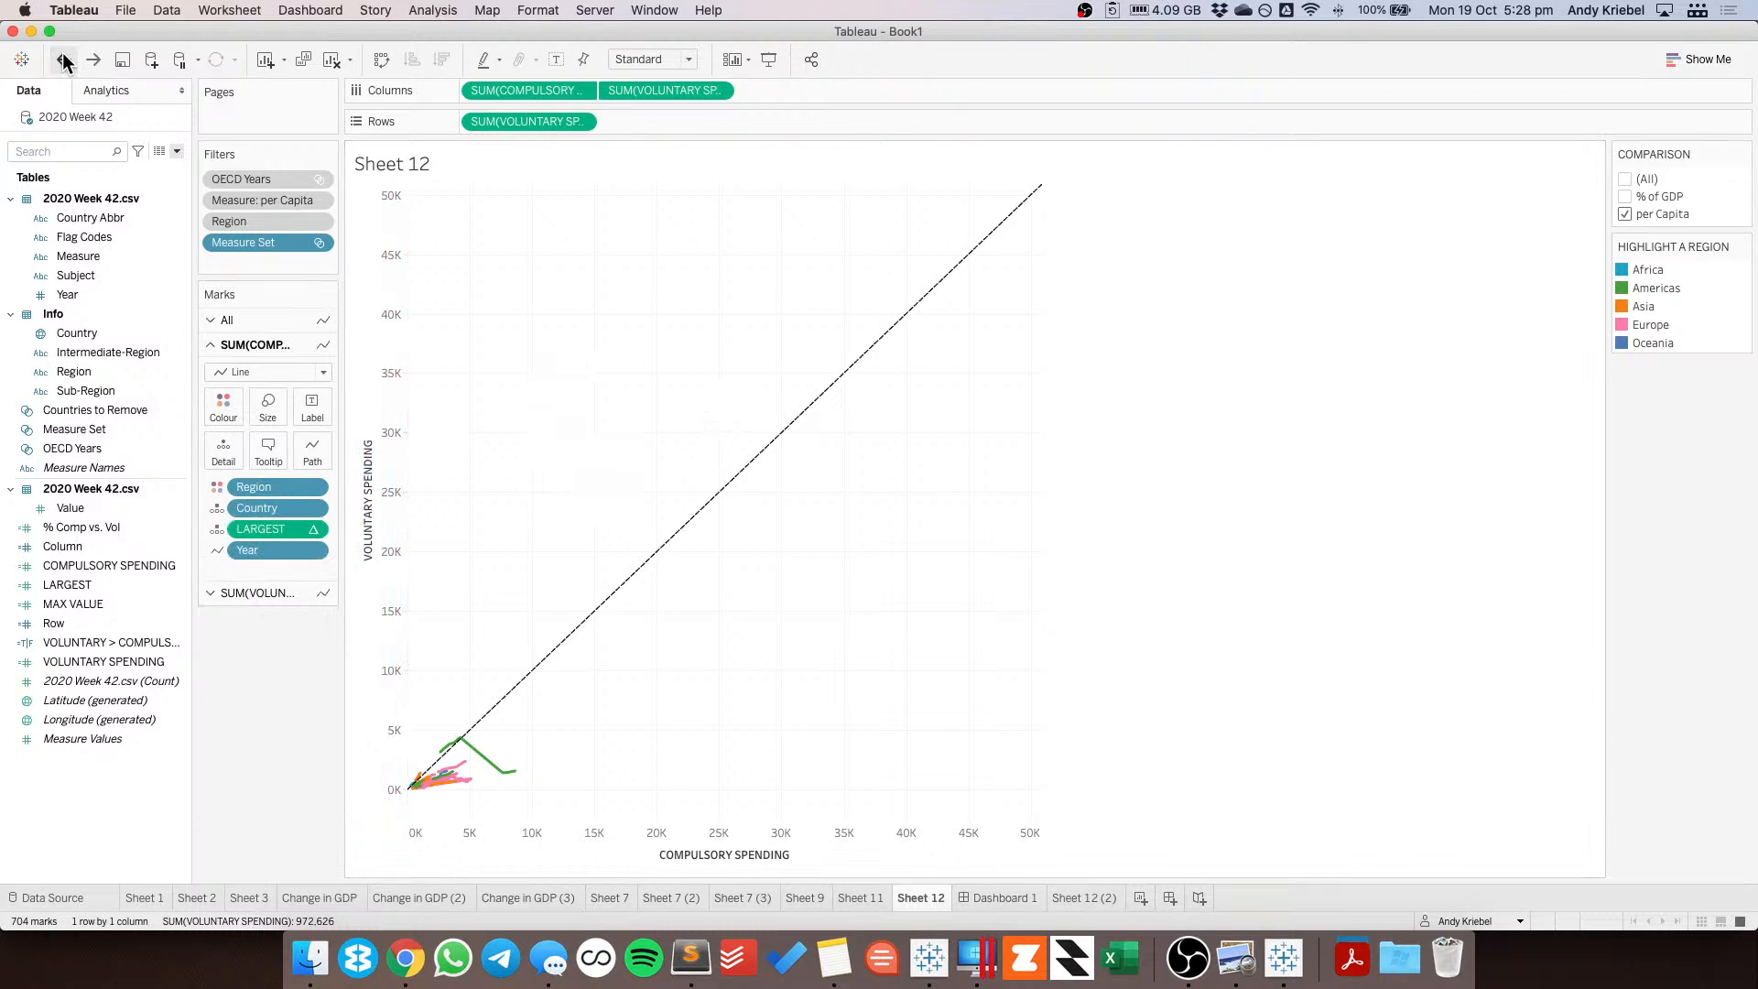
Add Year as the Path of the voluntary spending marks.
left_click(254, 594)
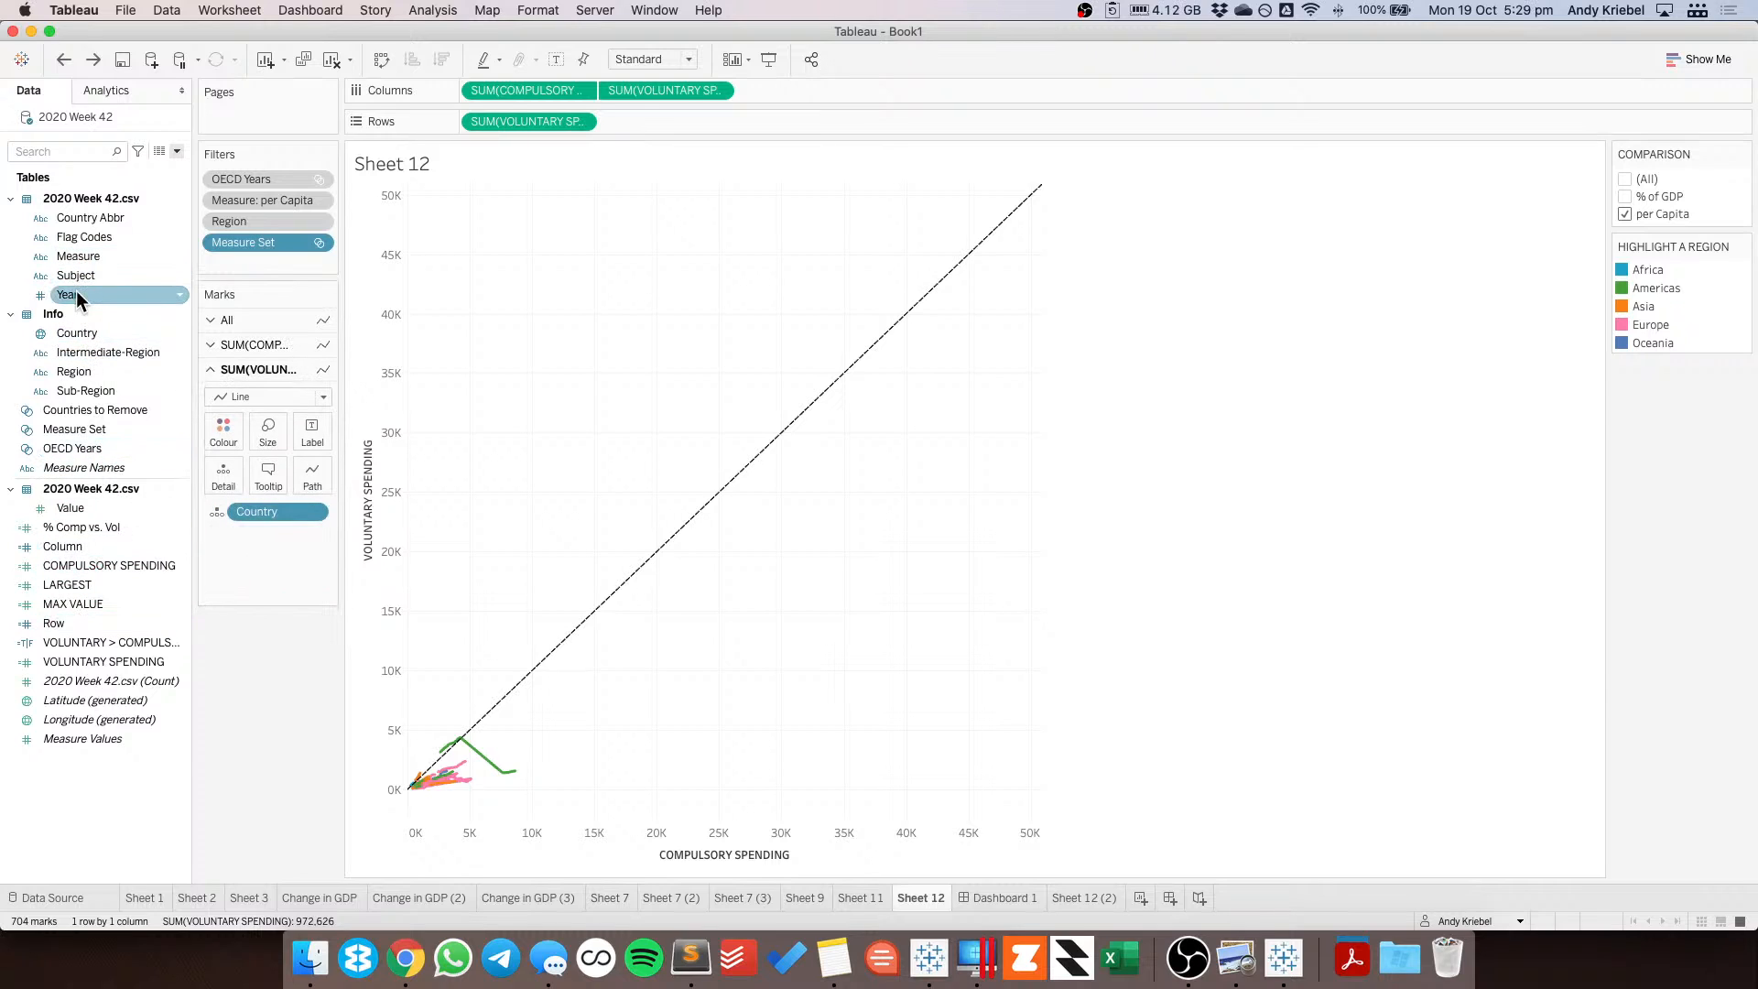
left_click_drag(75, 289, 309, 468)
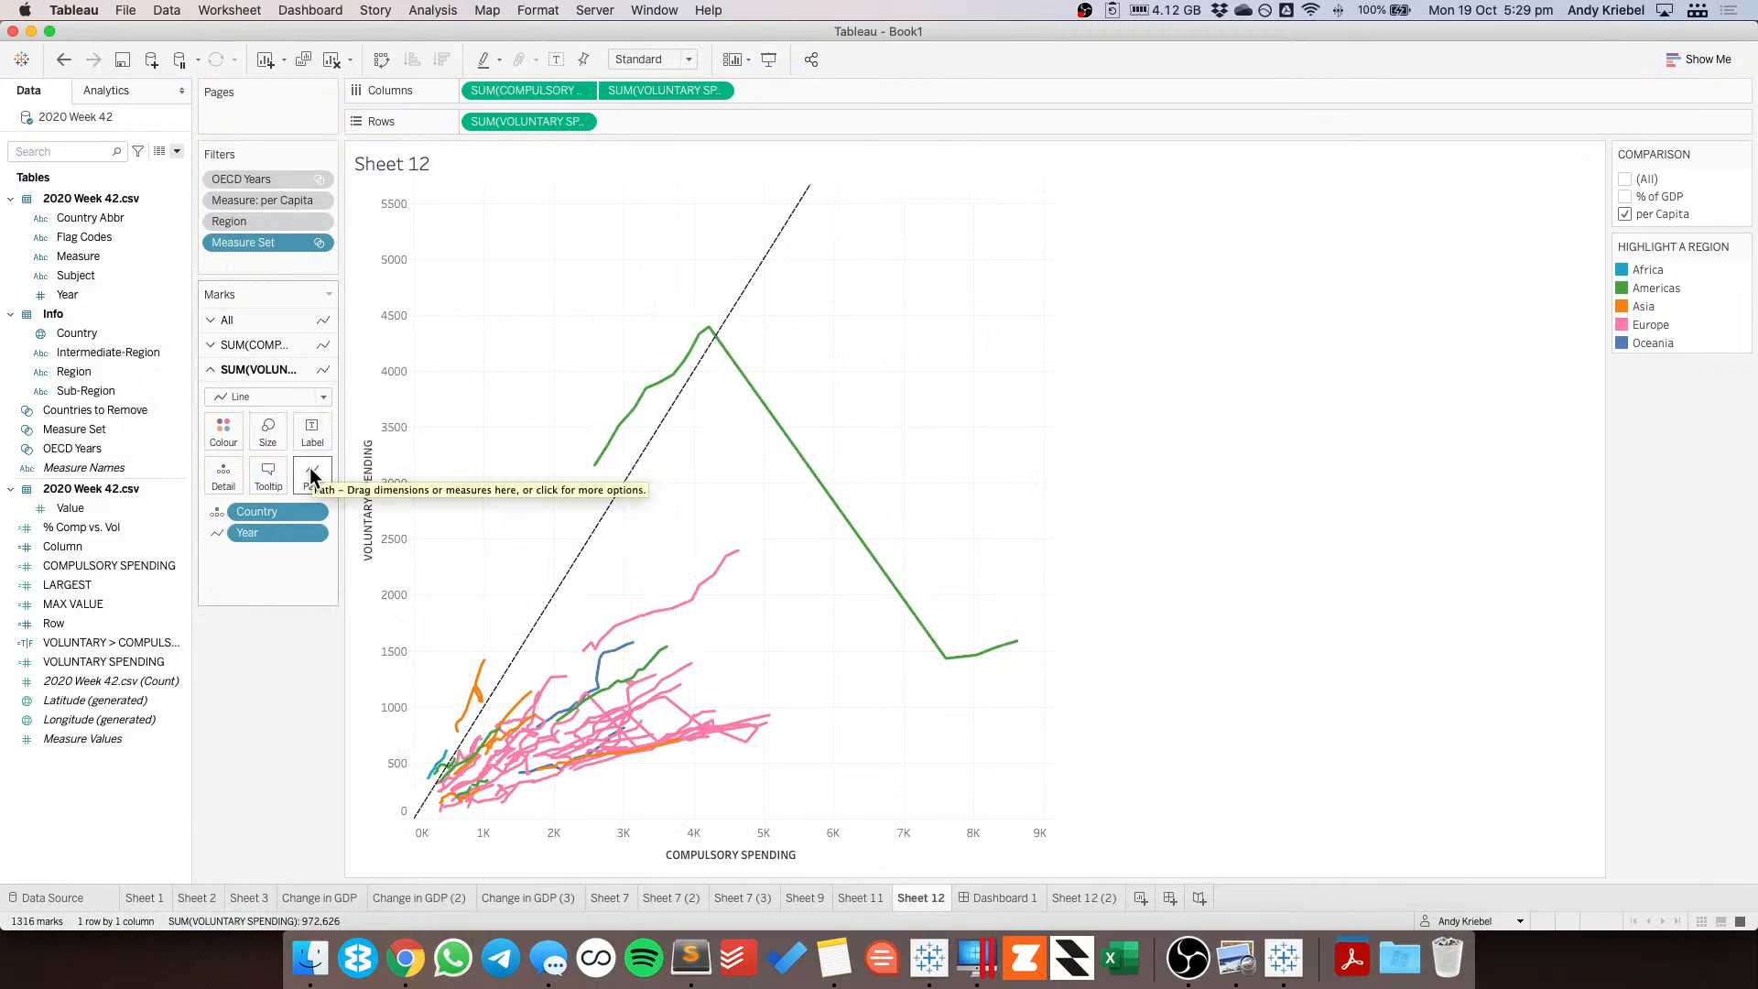
Turn on mark labels for the compulsory spending lines and limit them to Min/Max marks.
left_click(285, 343)
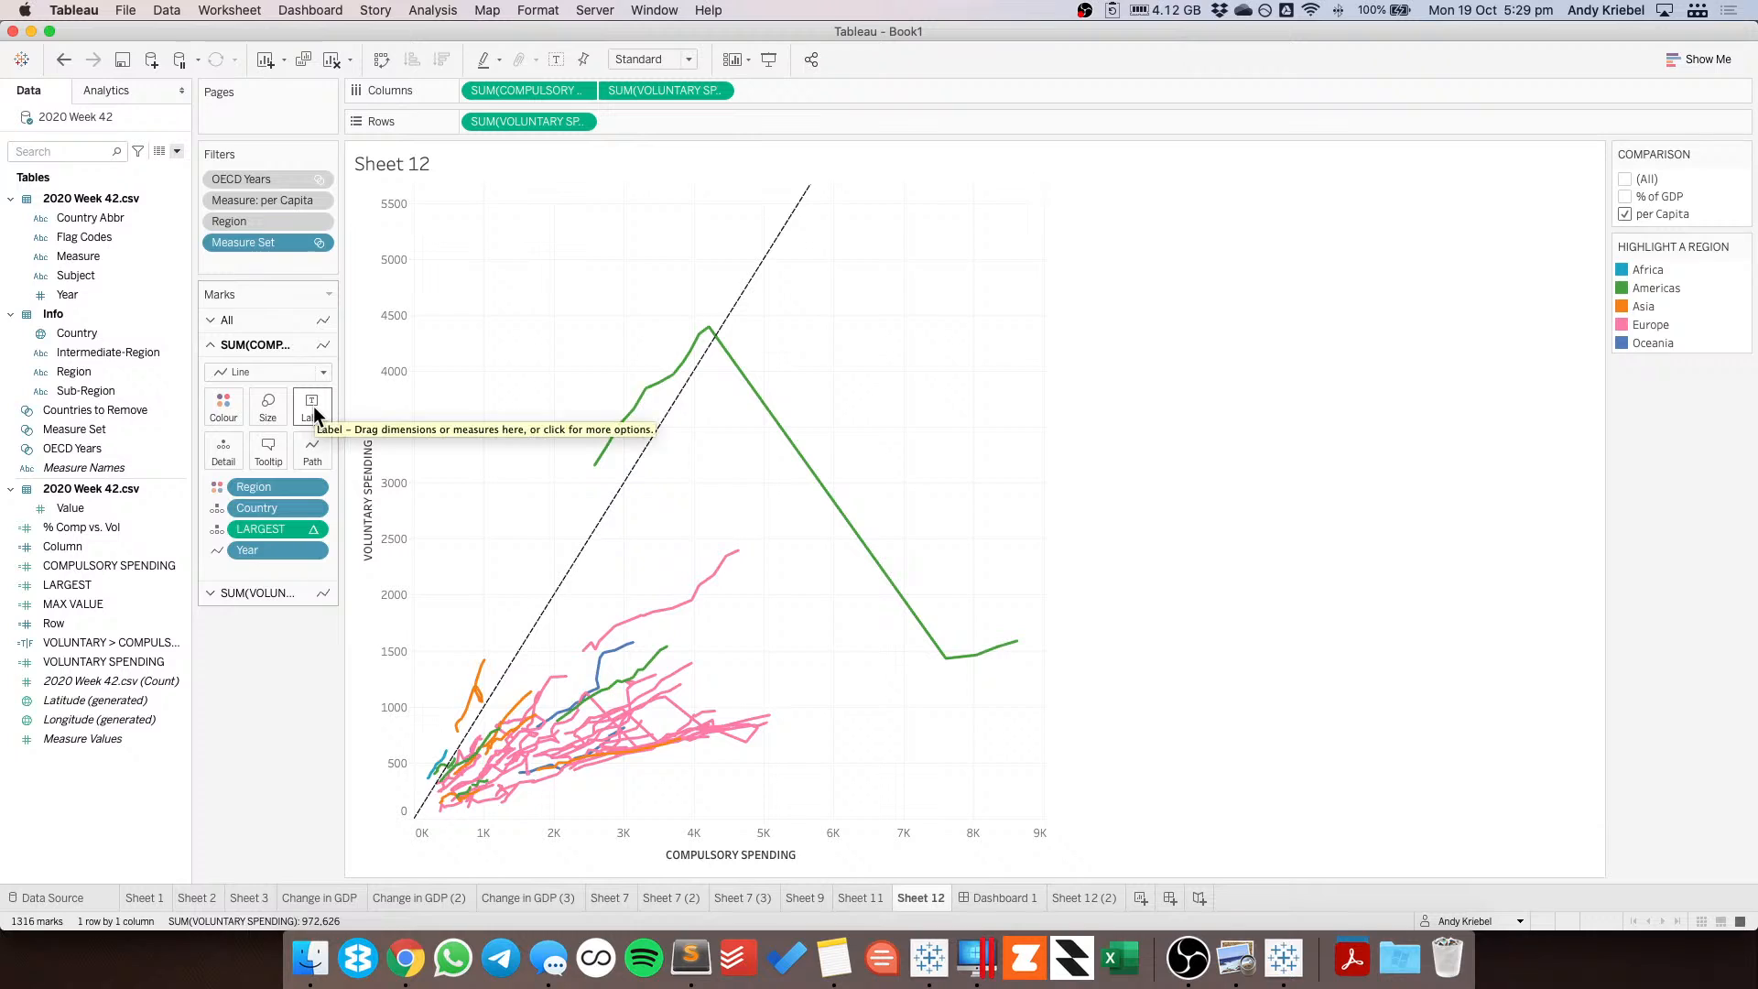
left_click(312, 408)
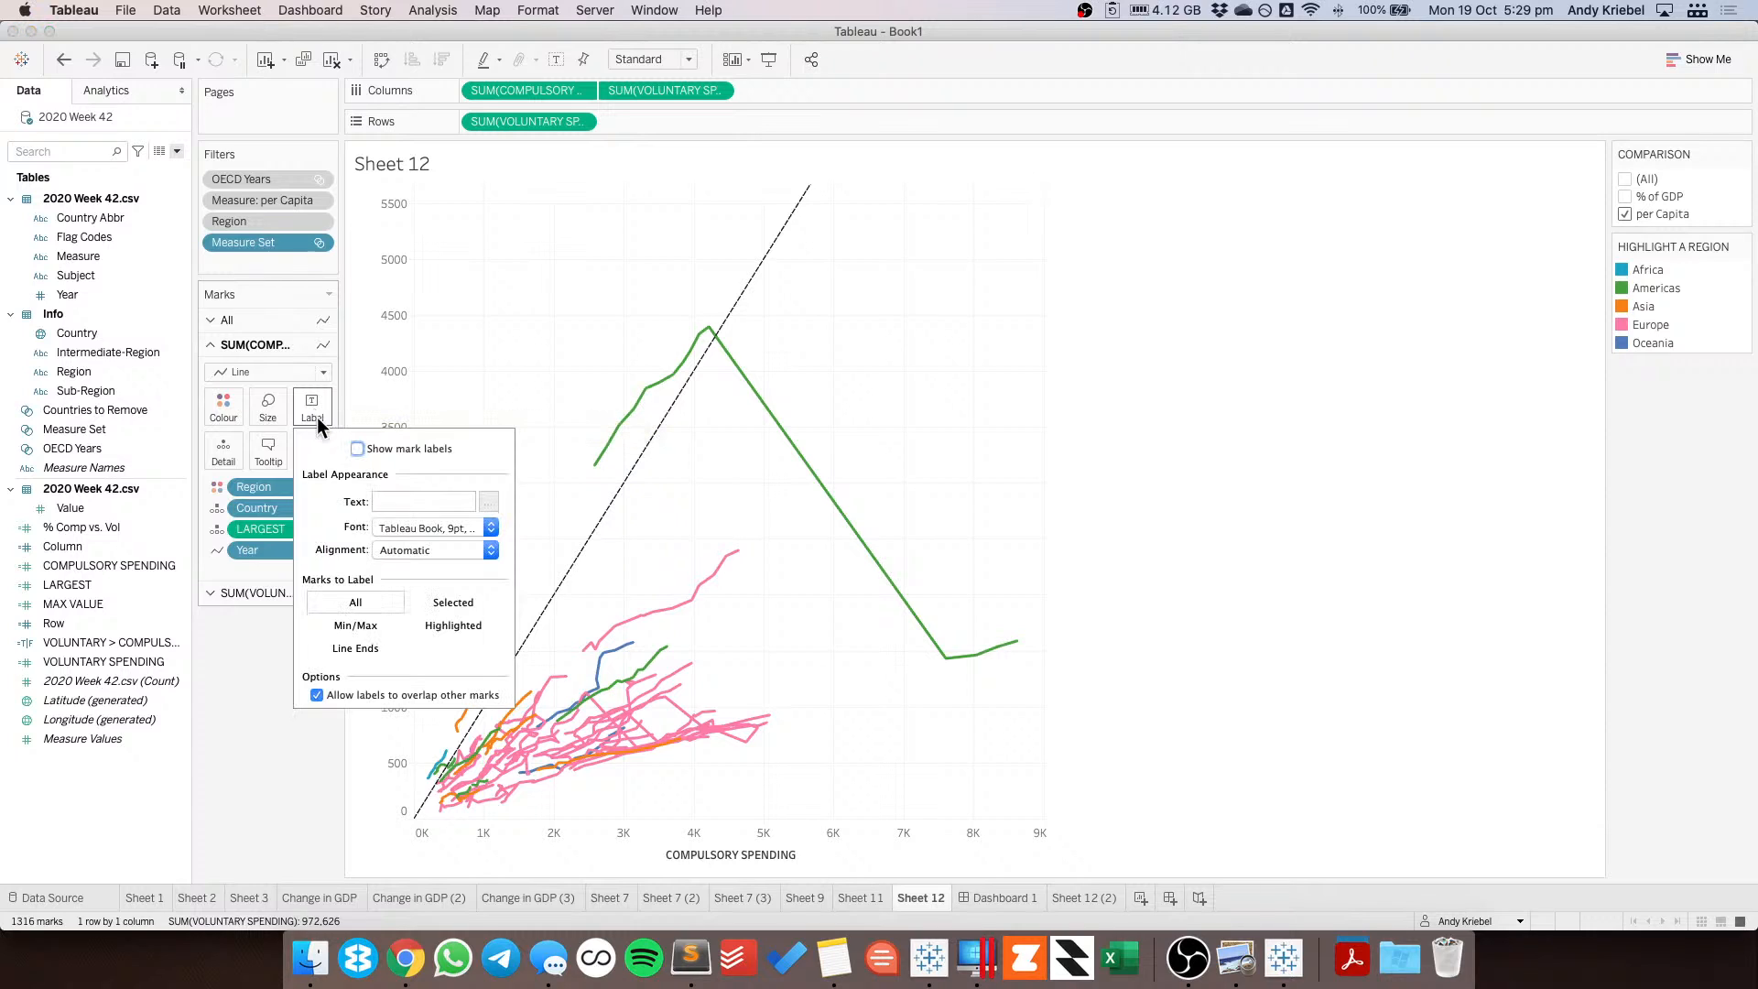
left_click(357, 449)
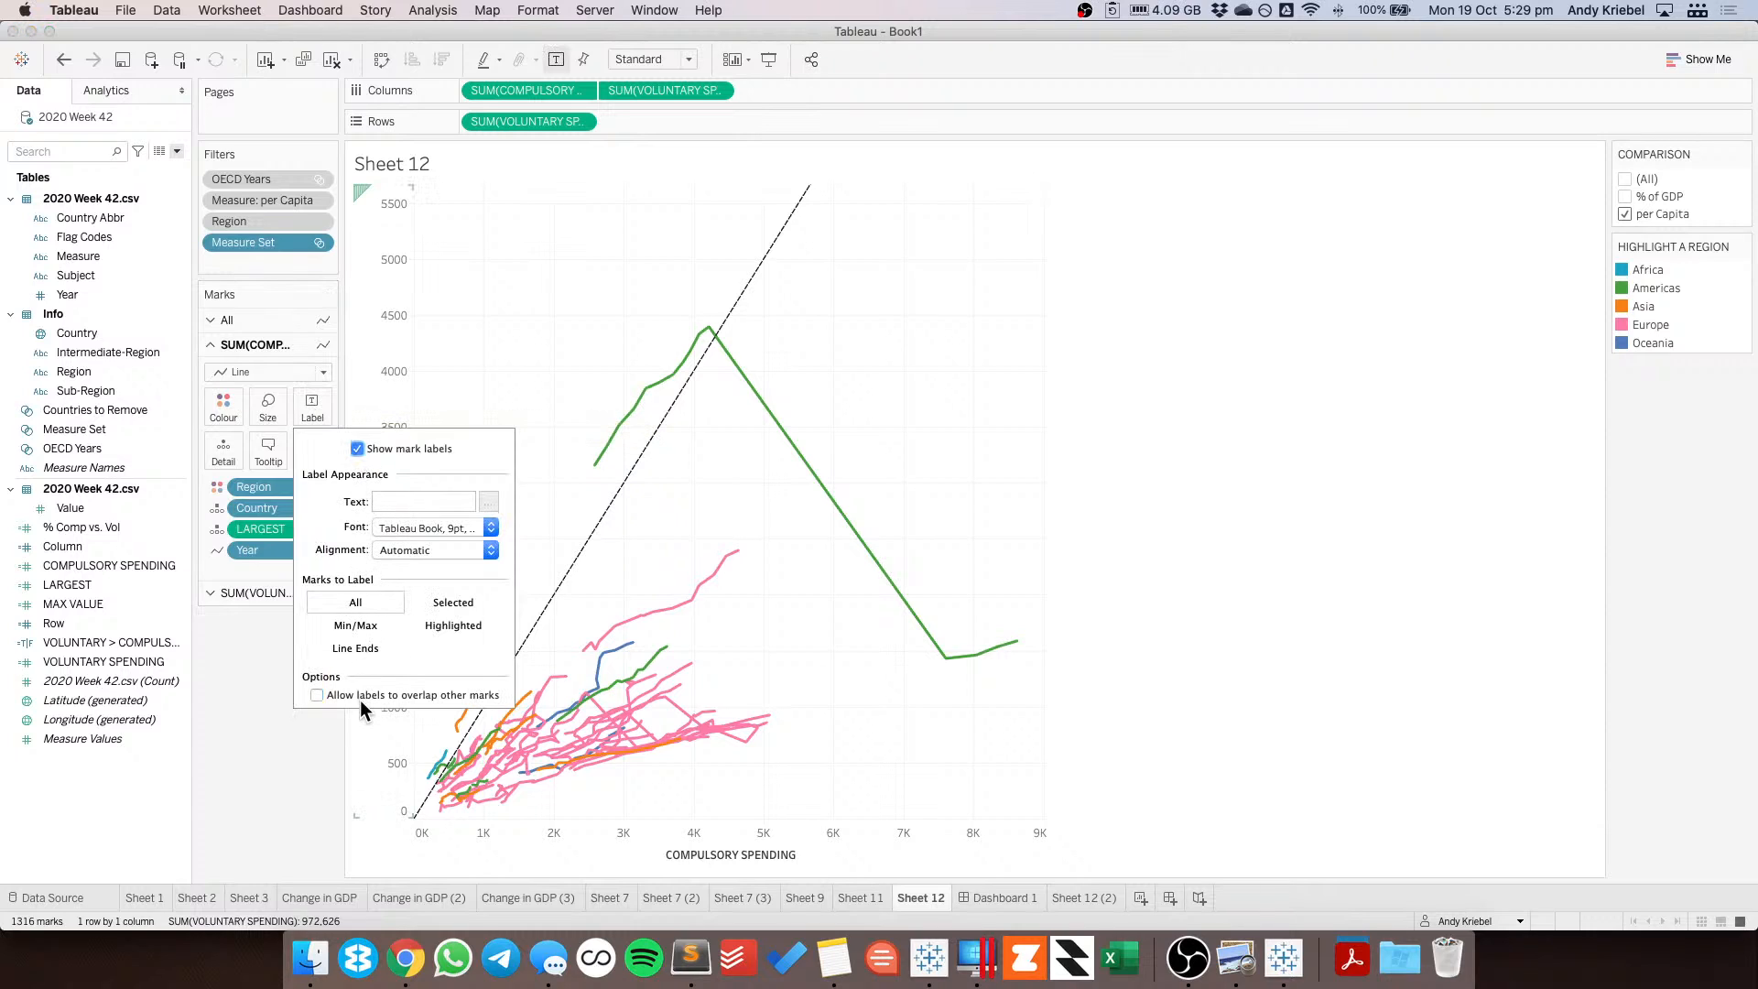
left_click(359, 696)
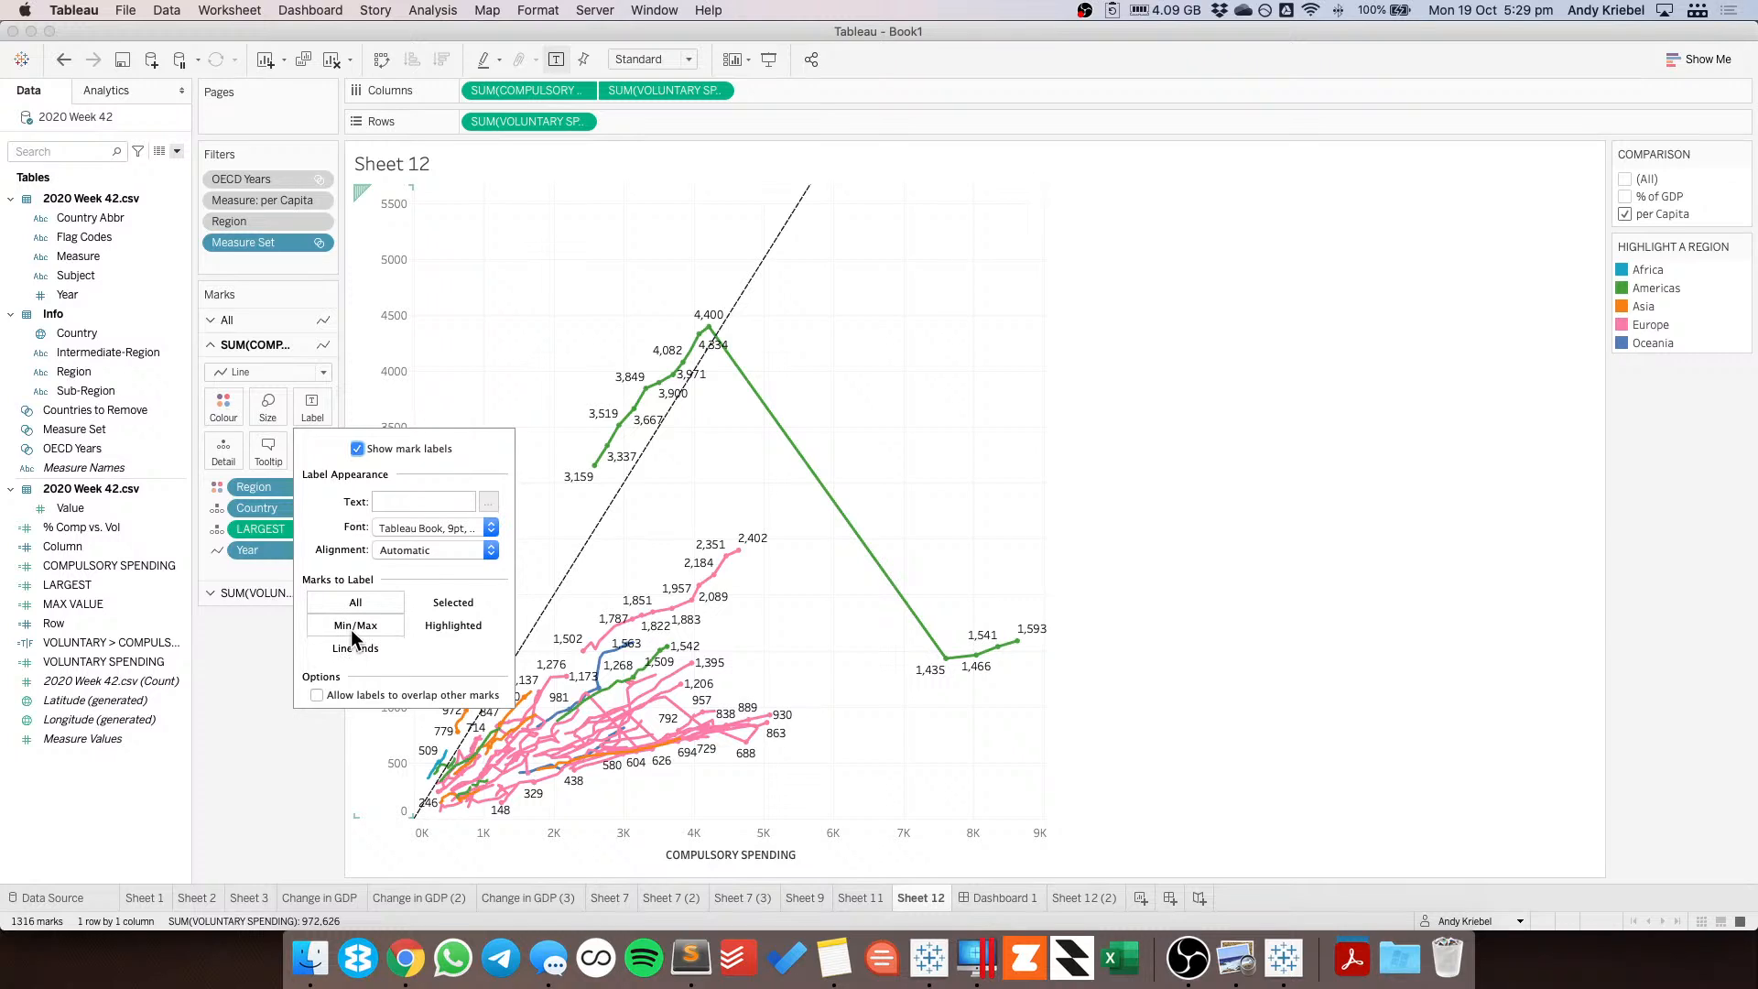
left_click(350, 628)
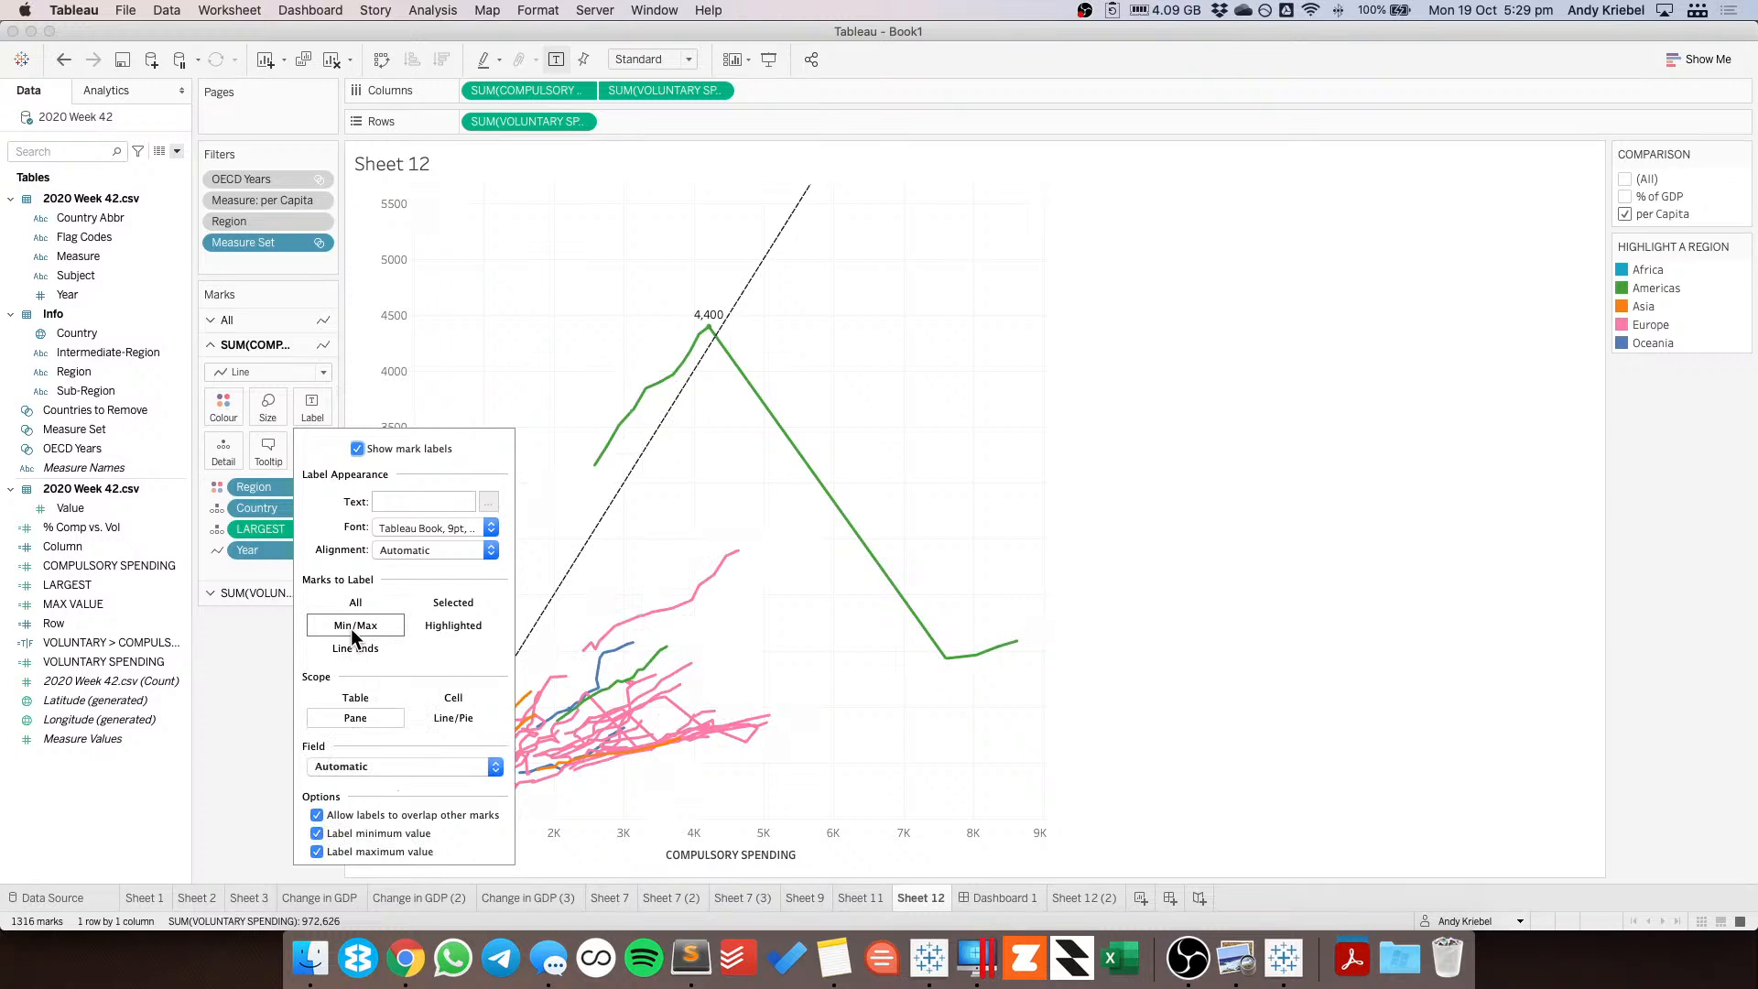
Base the Min/Max labels on Year, labelling only the maximum value and not allowing labels to overlap other marks.
left_click(407, 552)
left_click(335, 545)
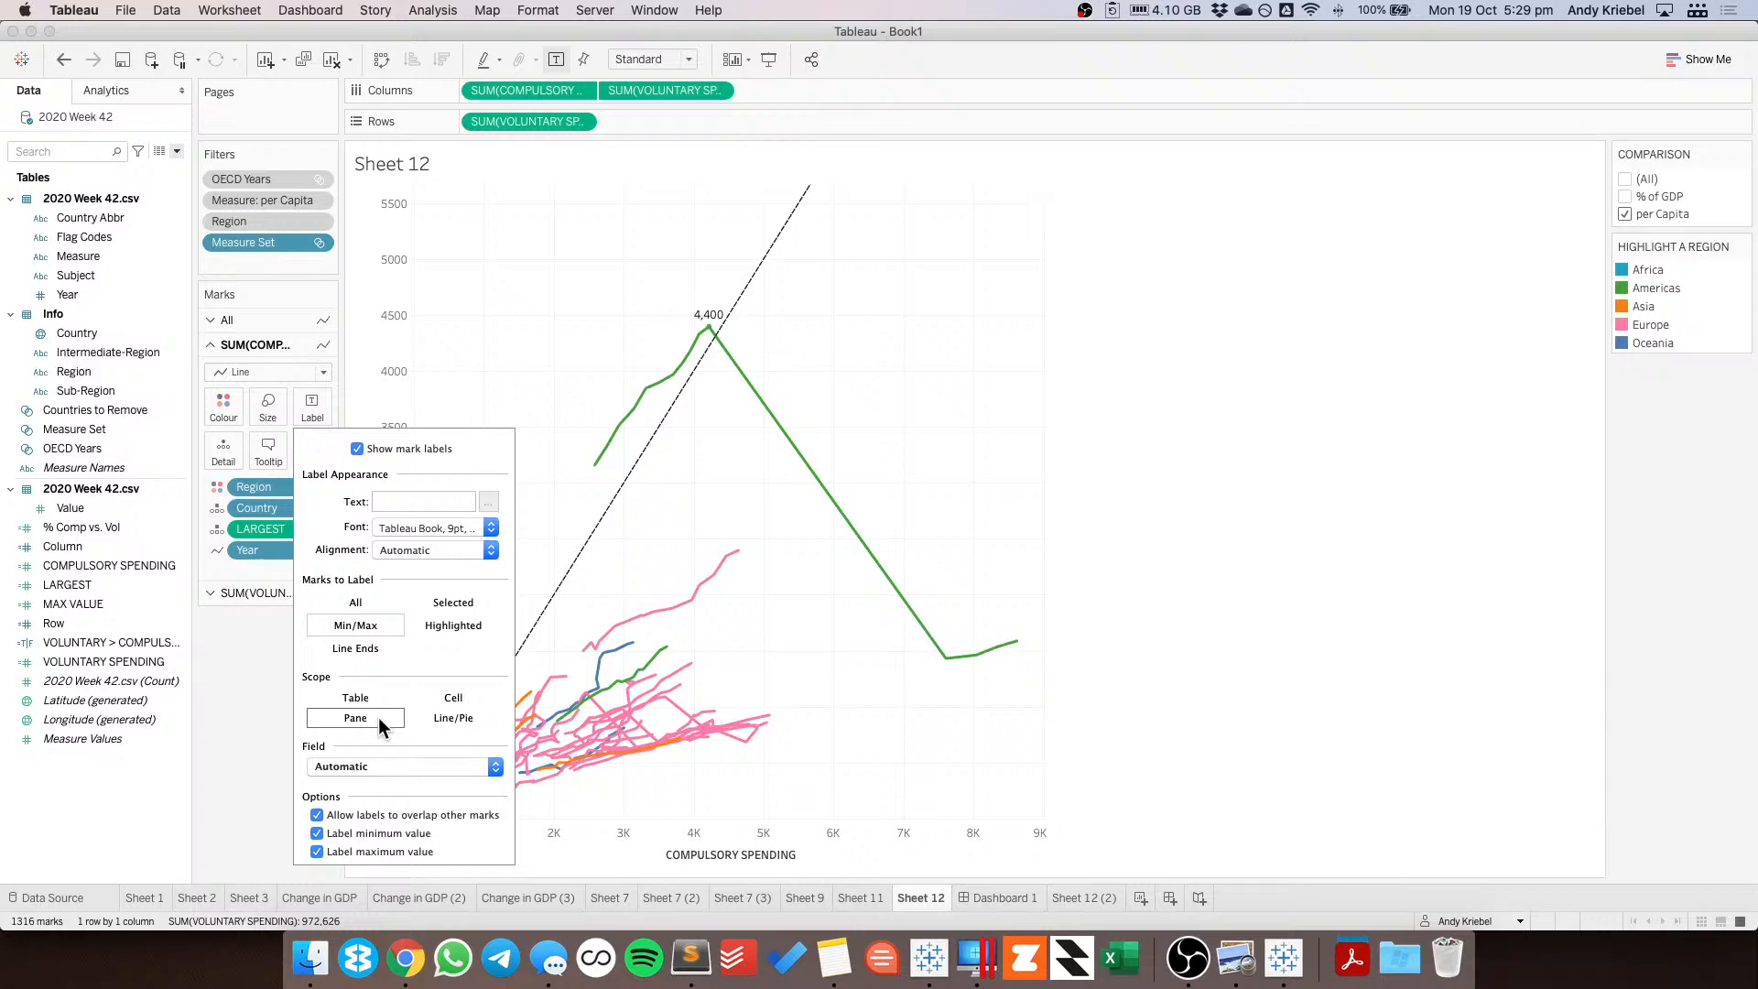
left_click(339, 765)
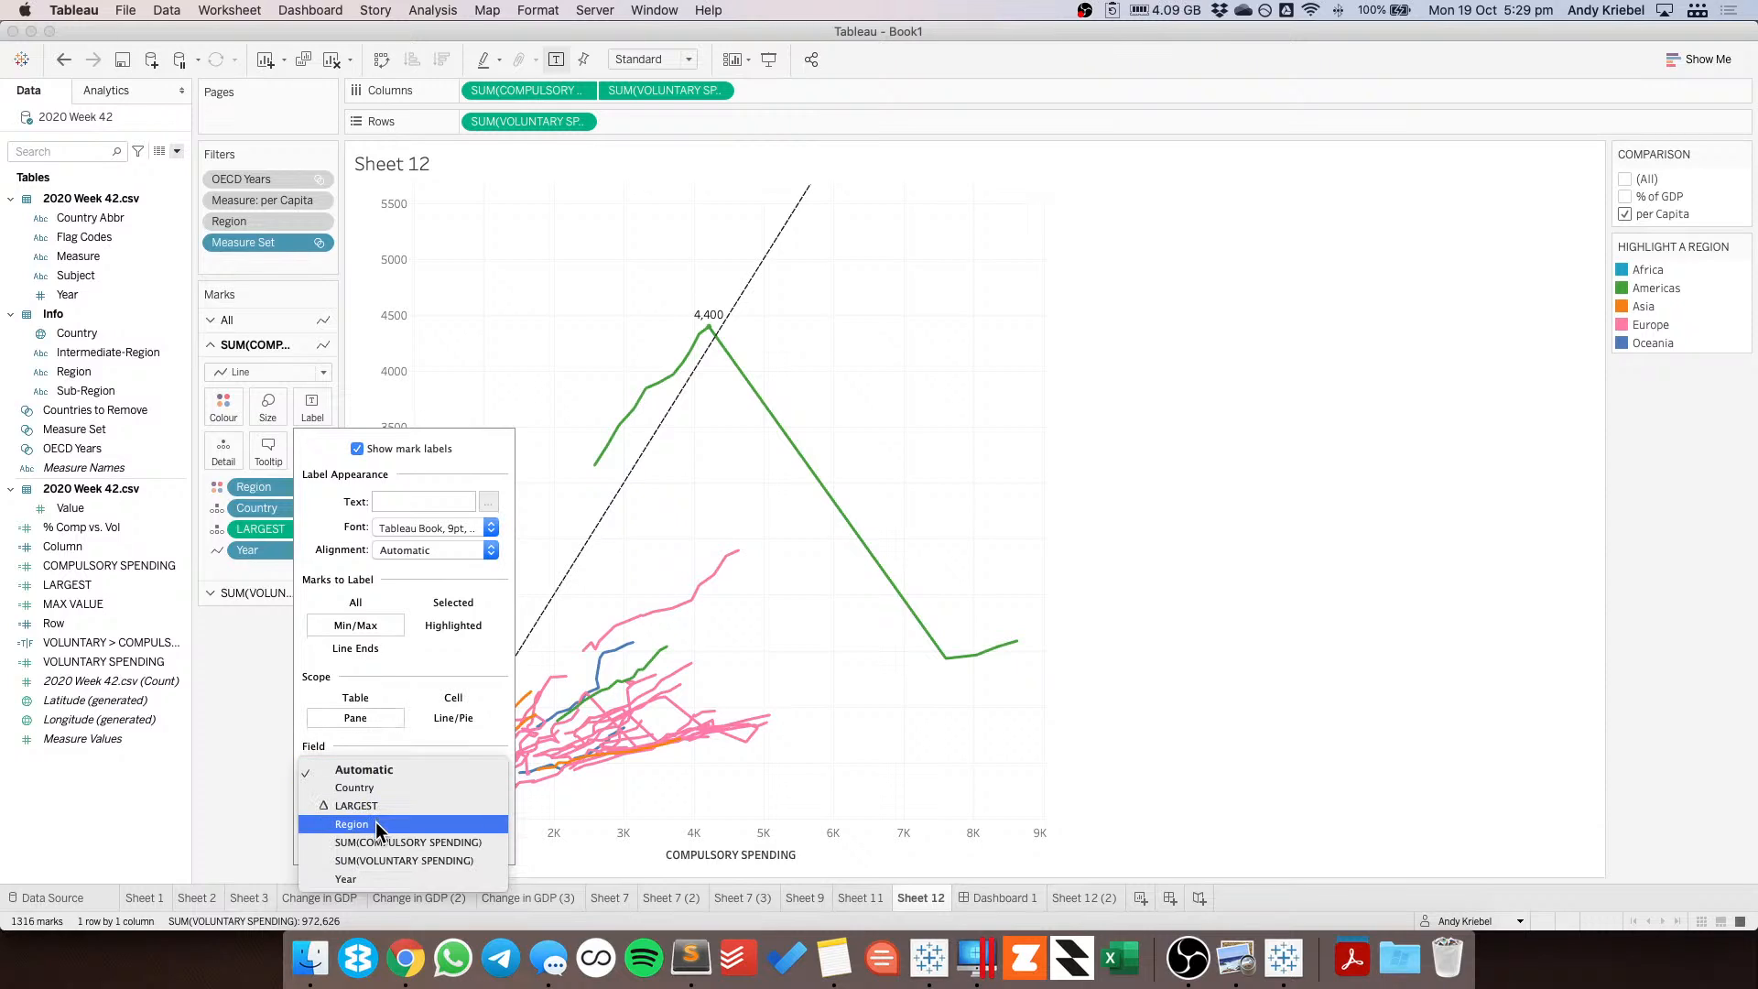
left_click(367, 876)
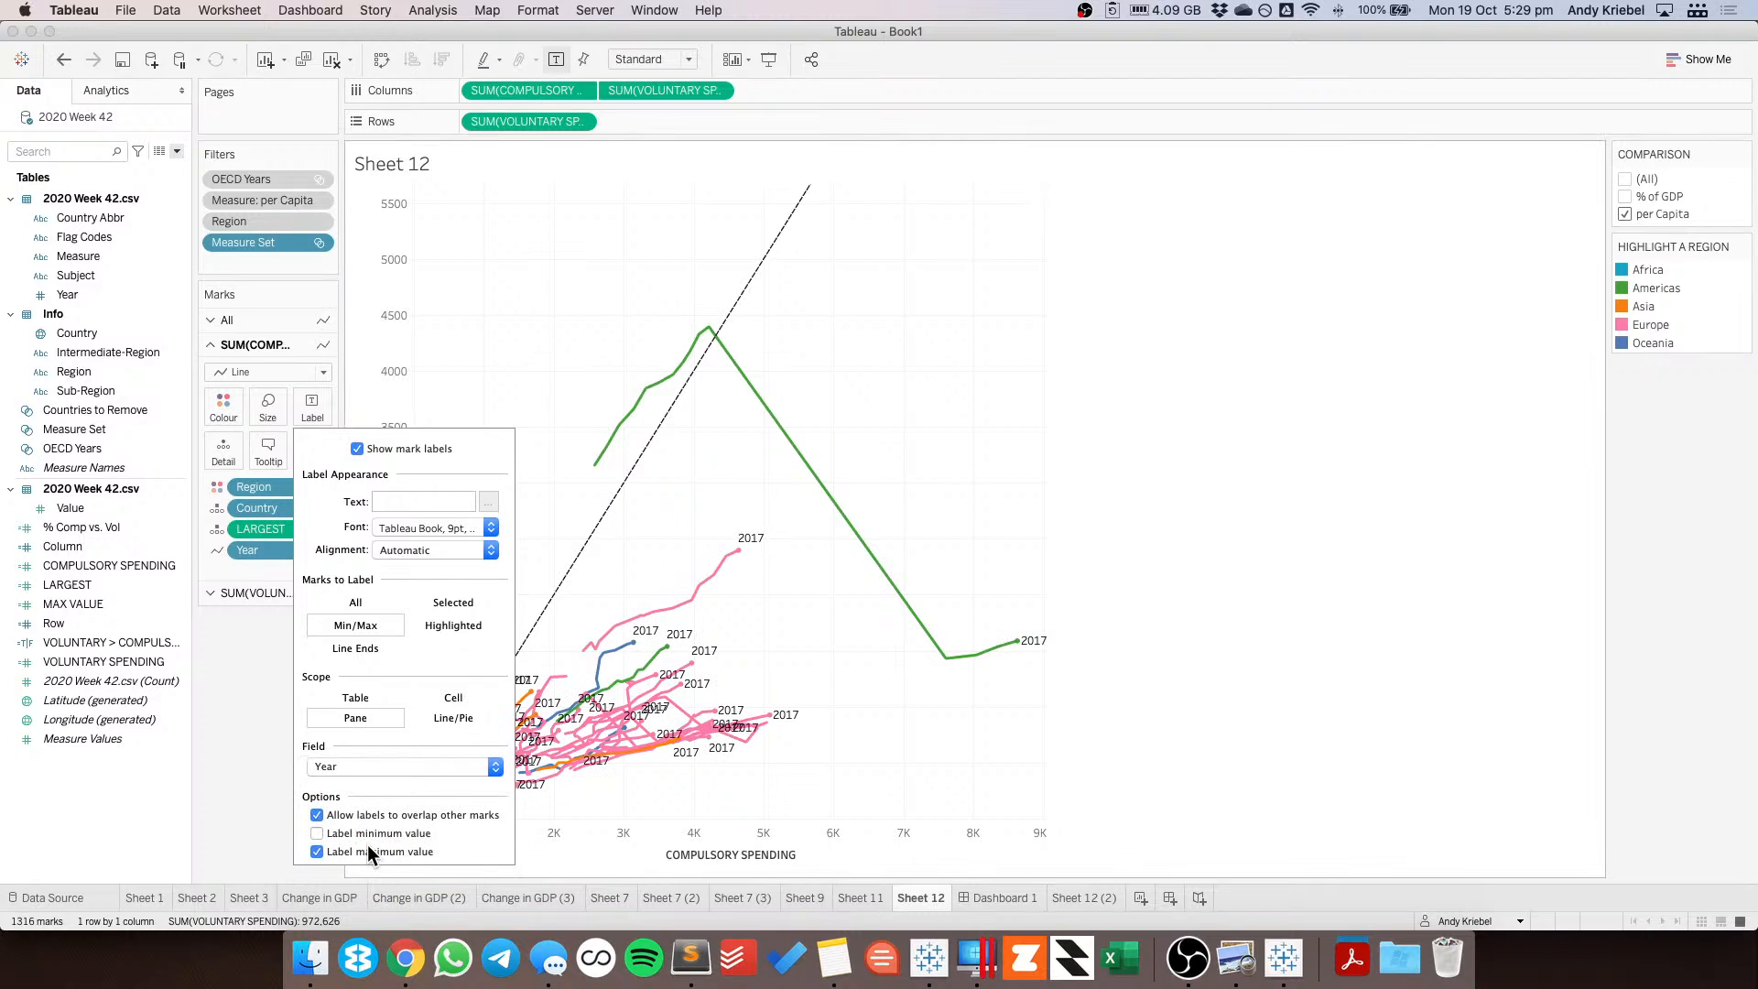
left_click(317, 814)
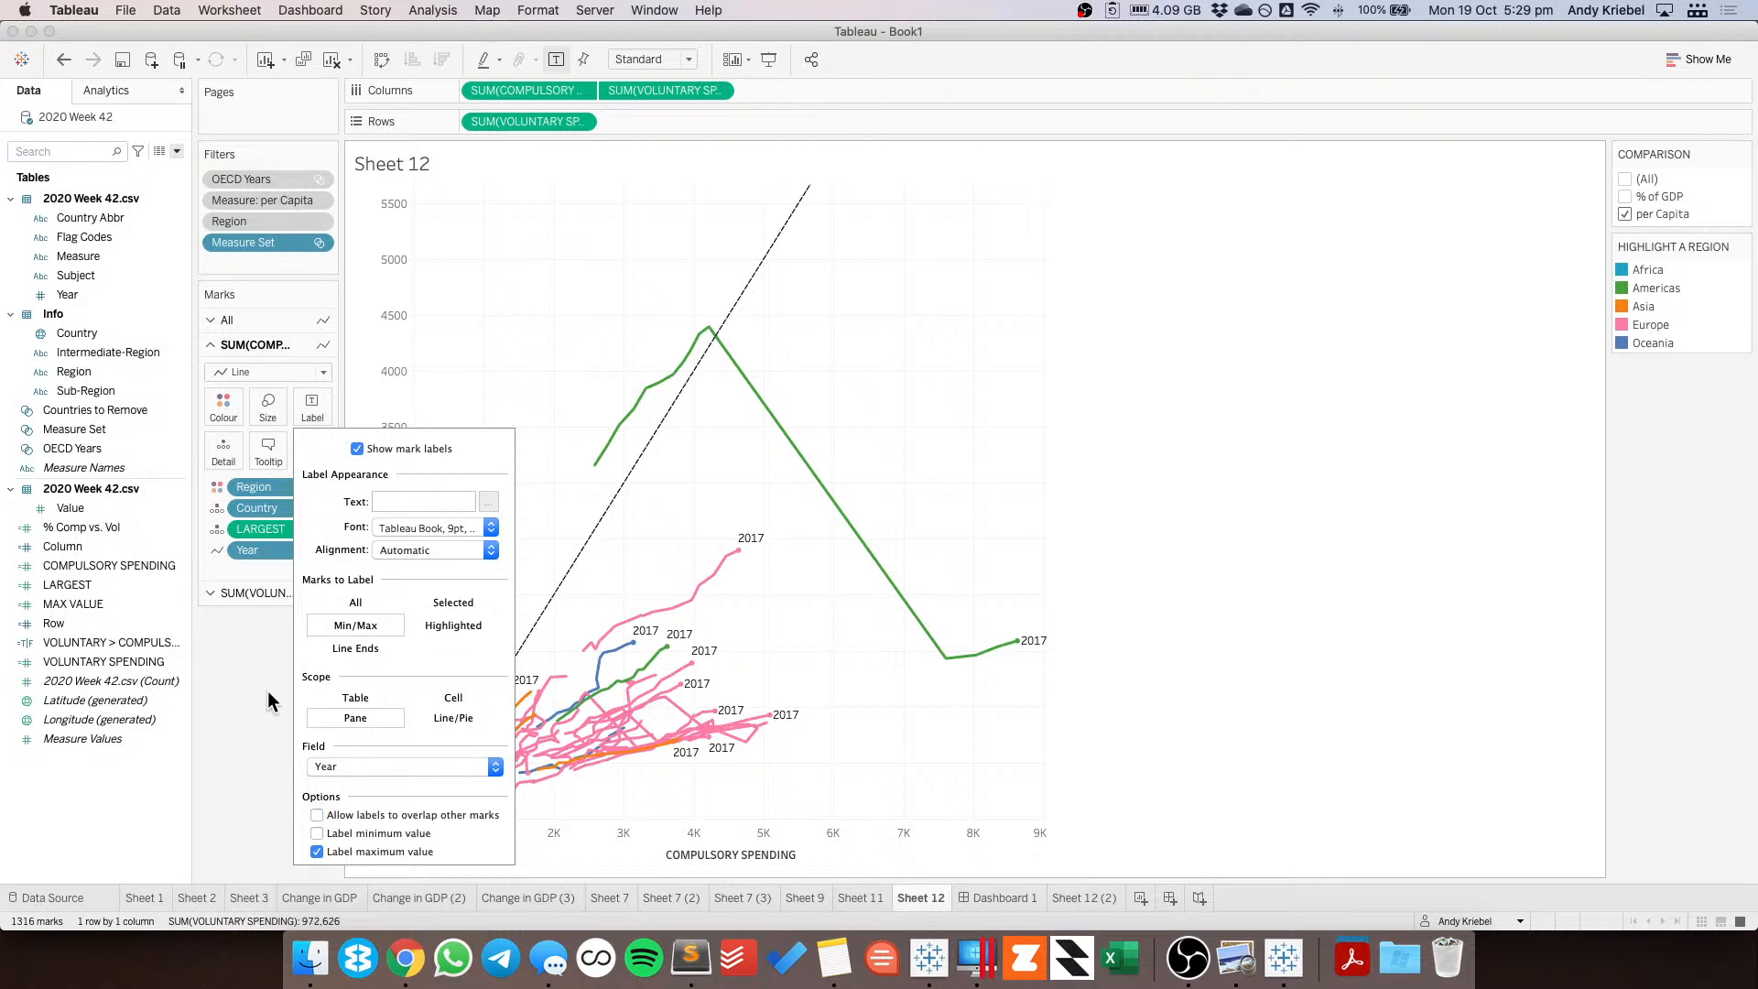
left_click(316, 851)
left_click(315, 851)
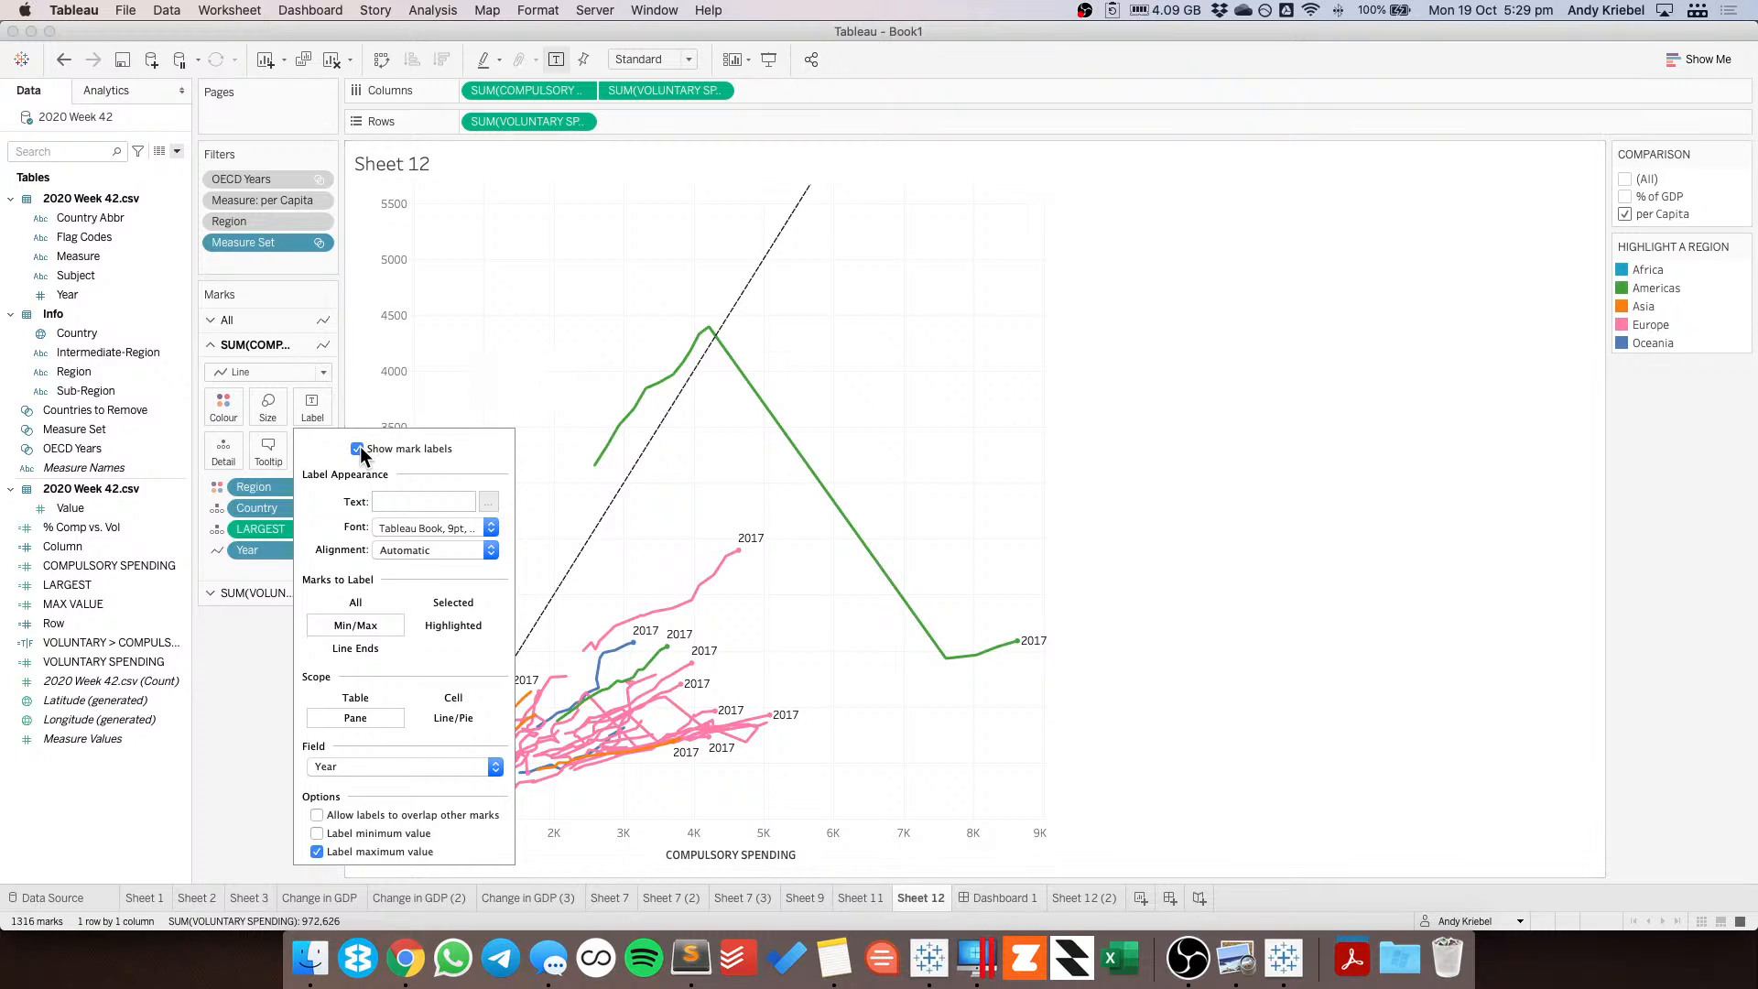
left_click(316, 833)
left_click(316, 833)
left_click(487, 377)
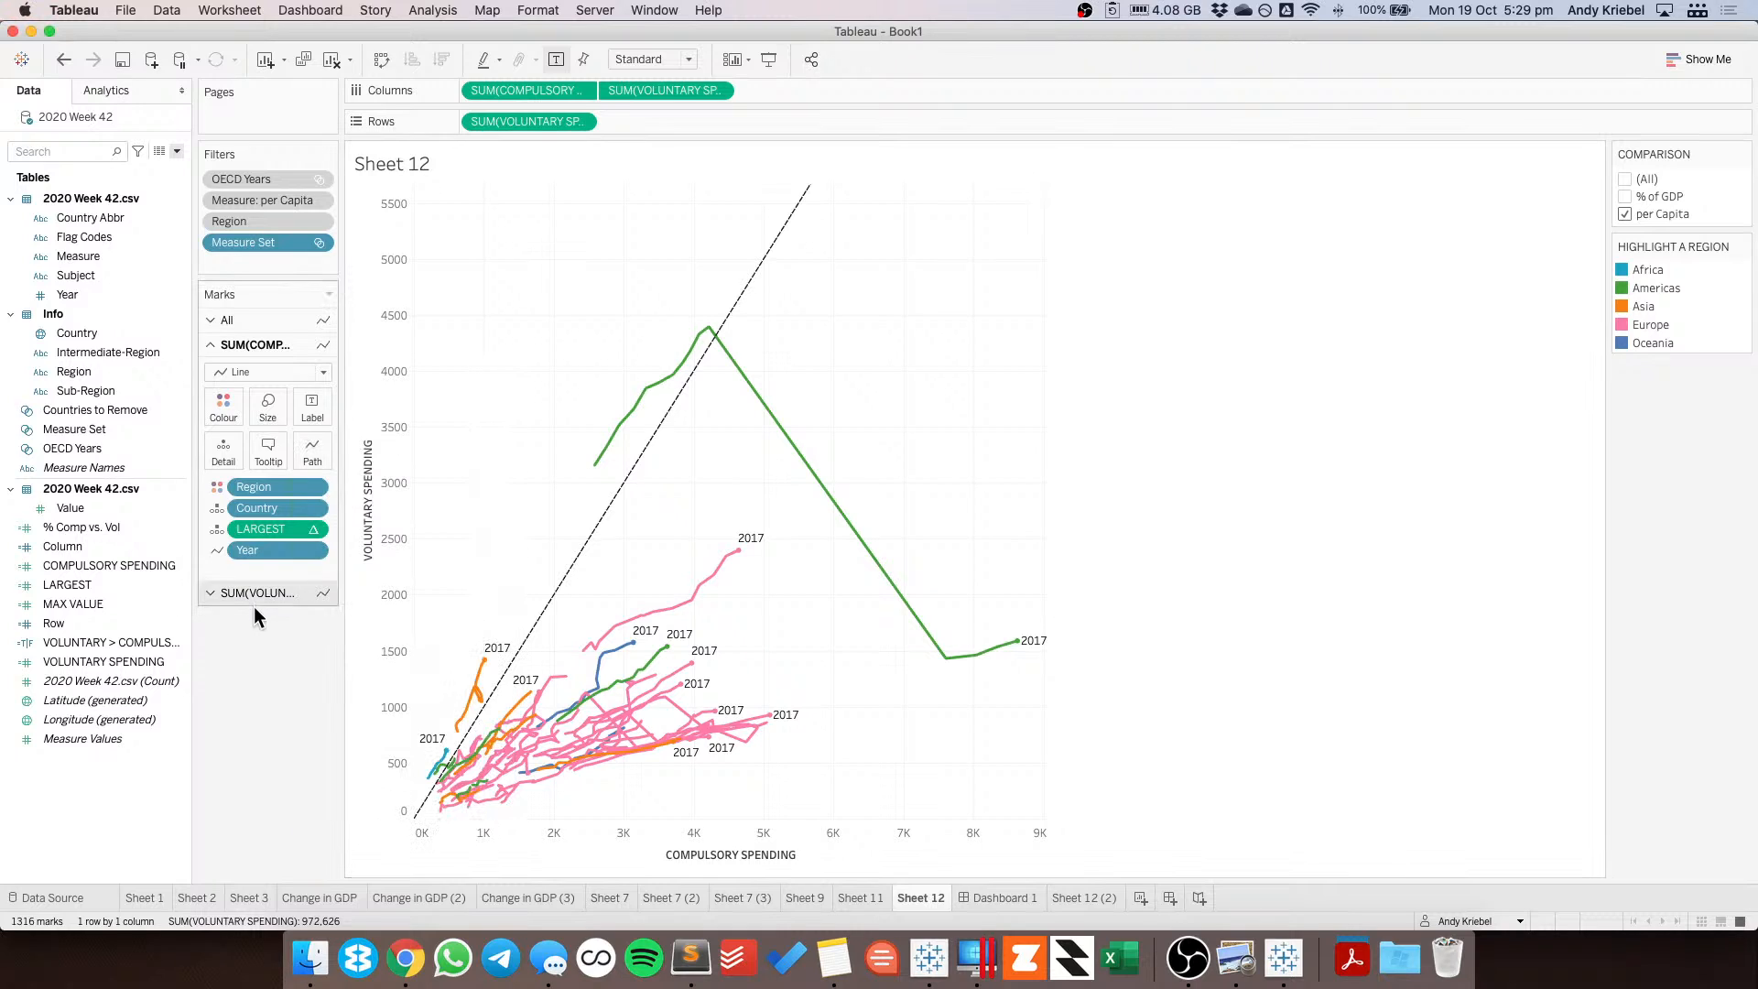
Add an empty-string calculation "" to the compulsory spending marks, try it as the label, and undo the label placement.
double_click(252, 569)
type("\"\"")
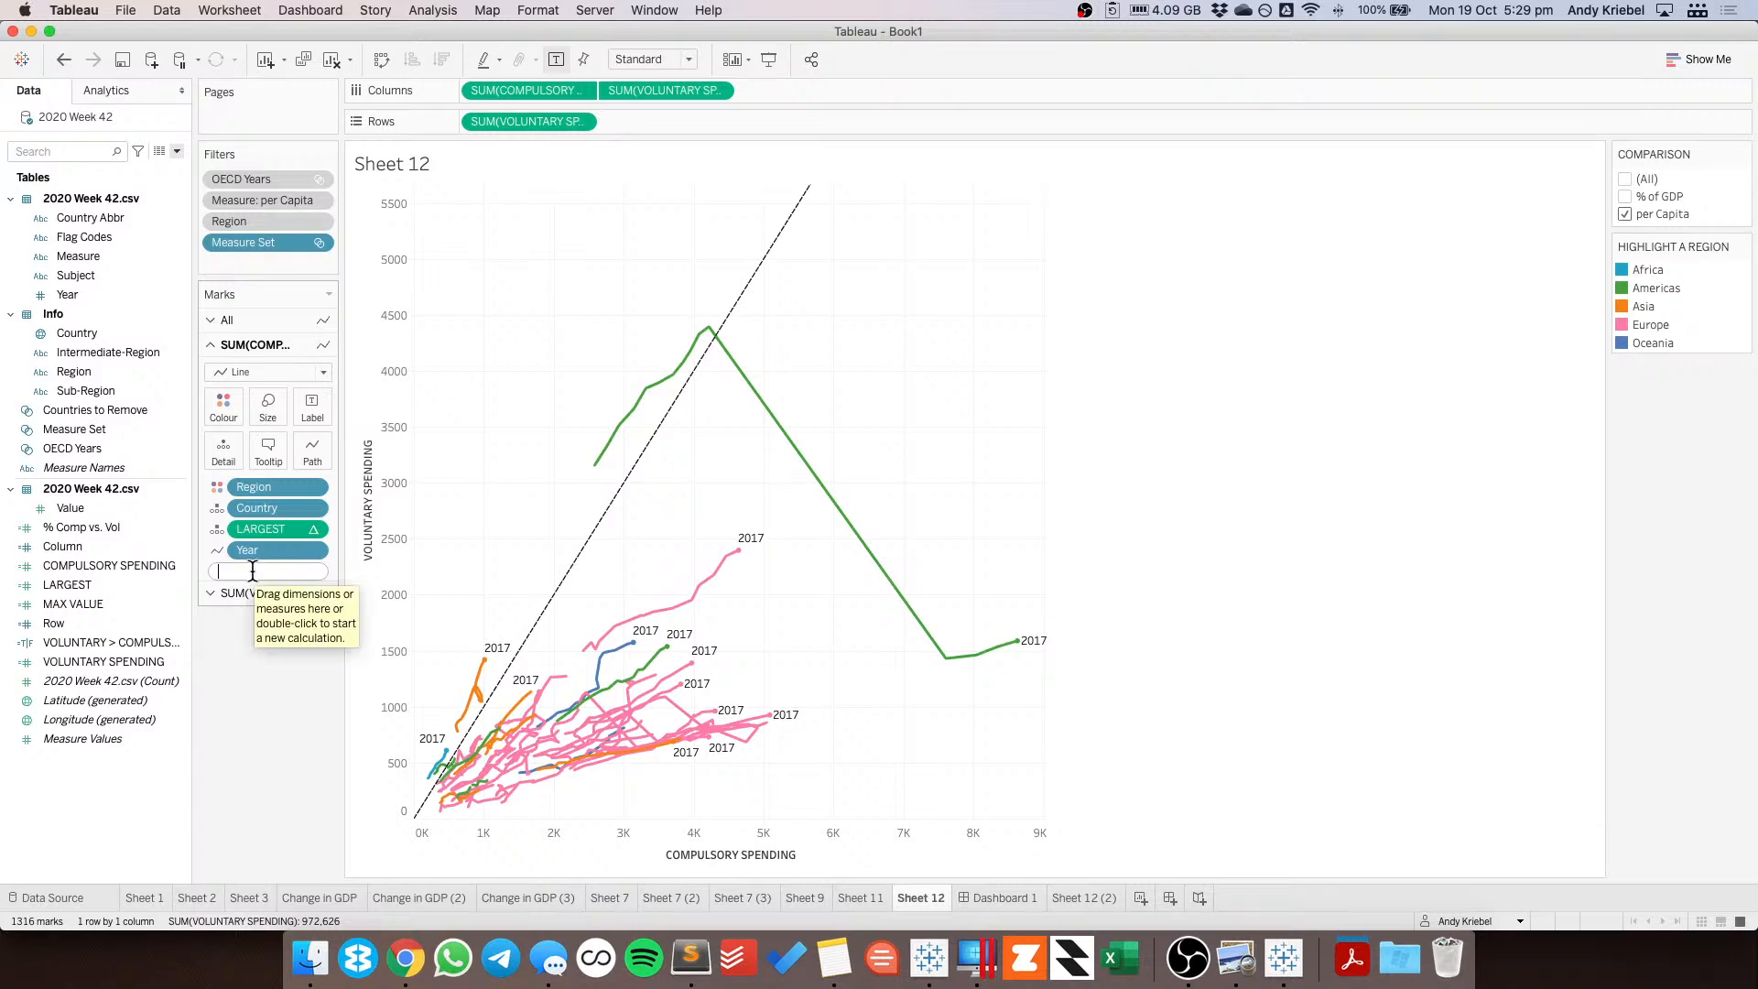
key("Return")
left_click_drag(251, 569, 308, 409)
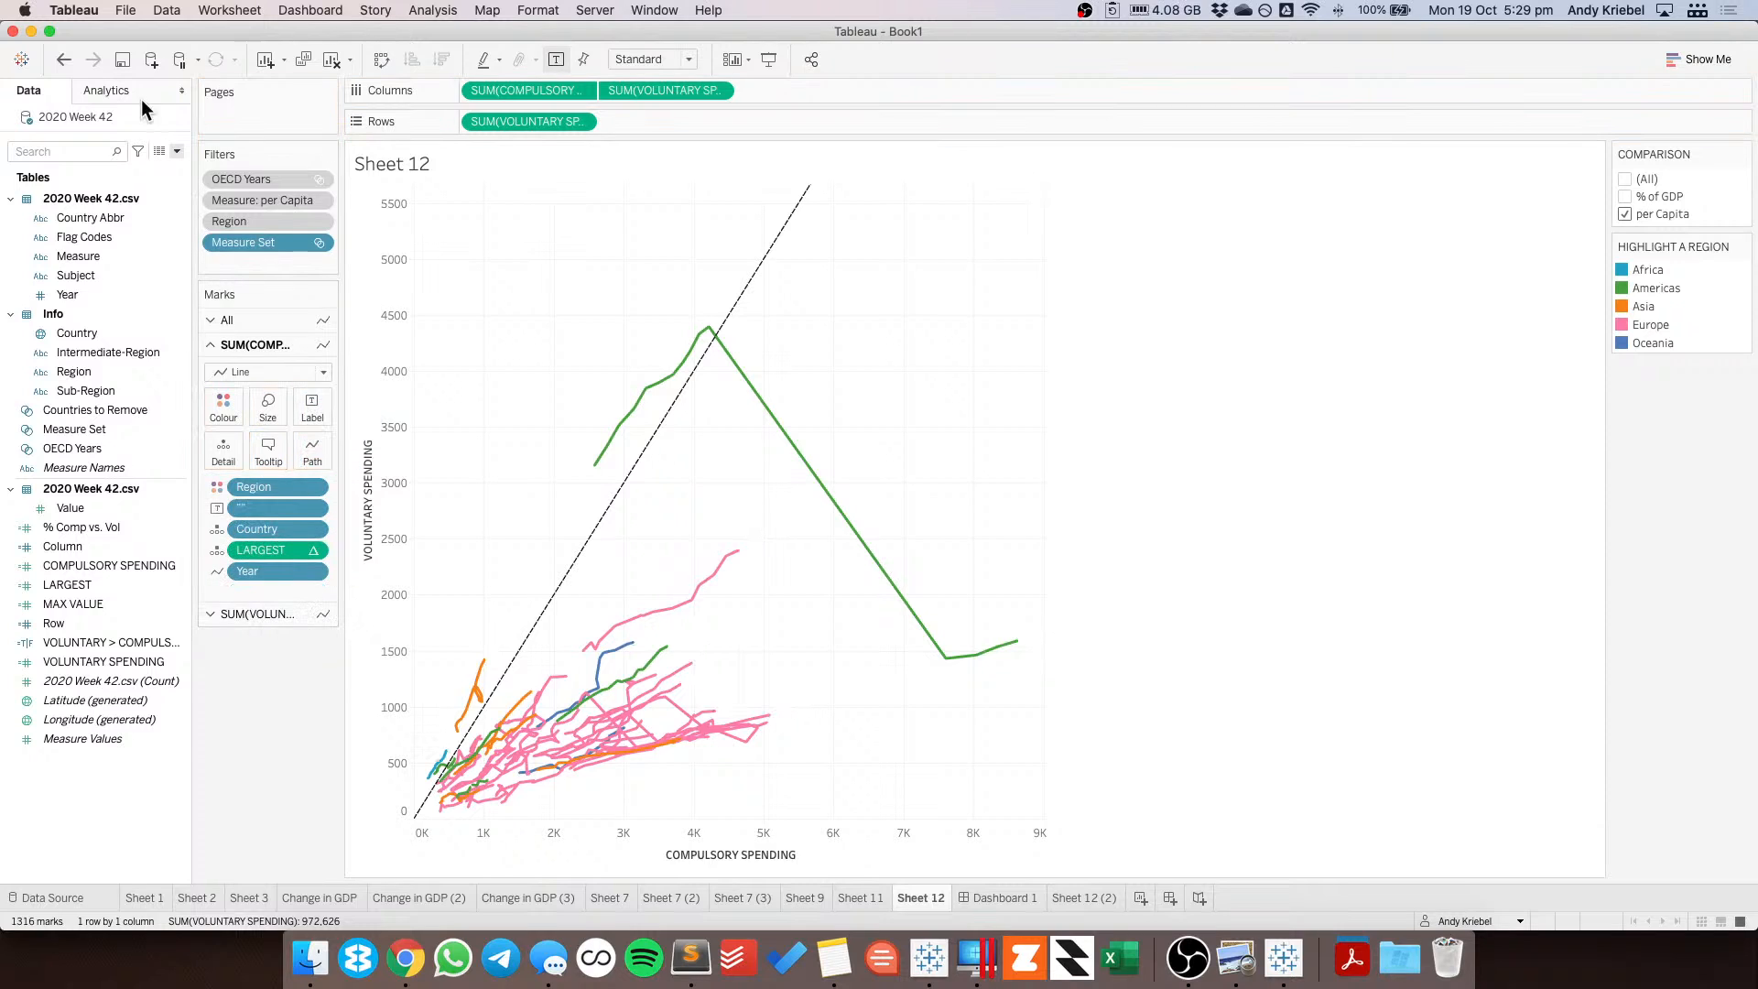
left_click(66, 64)
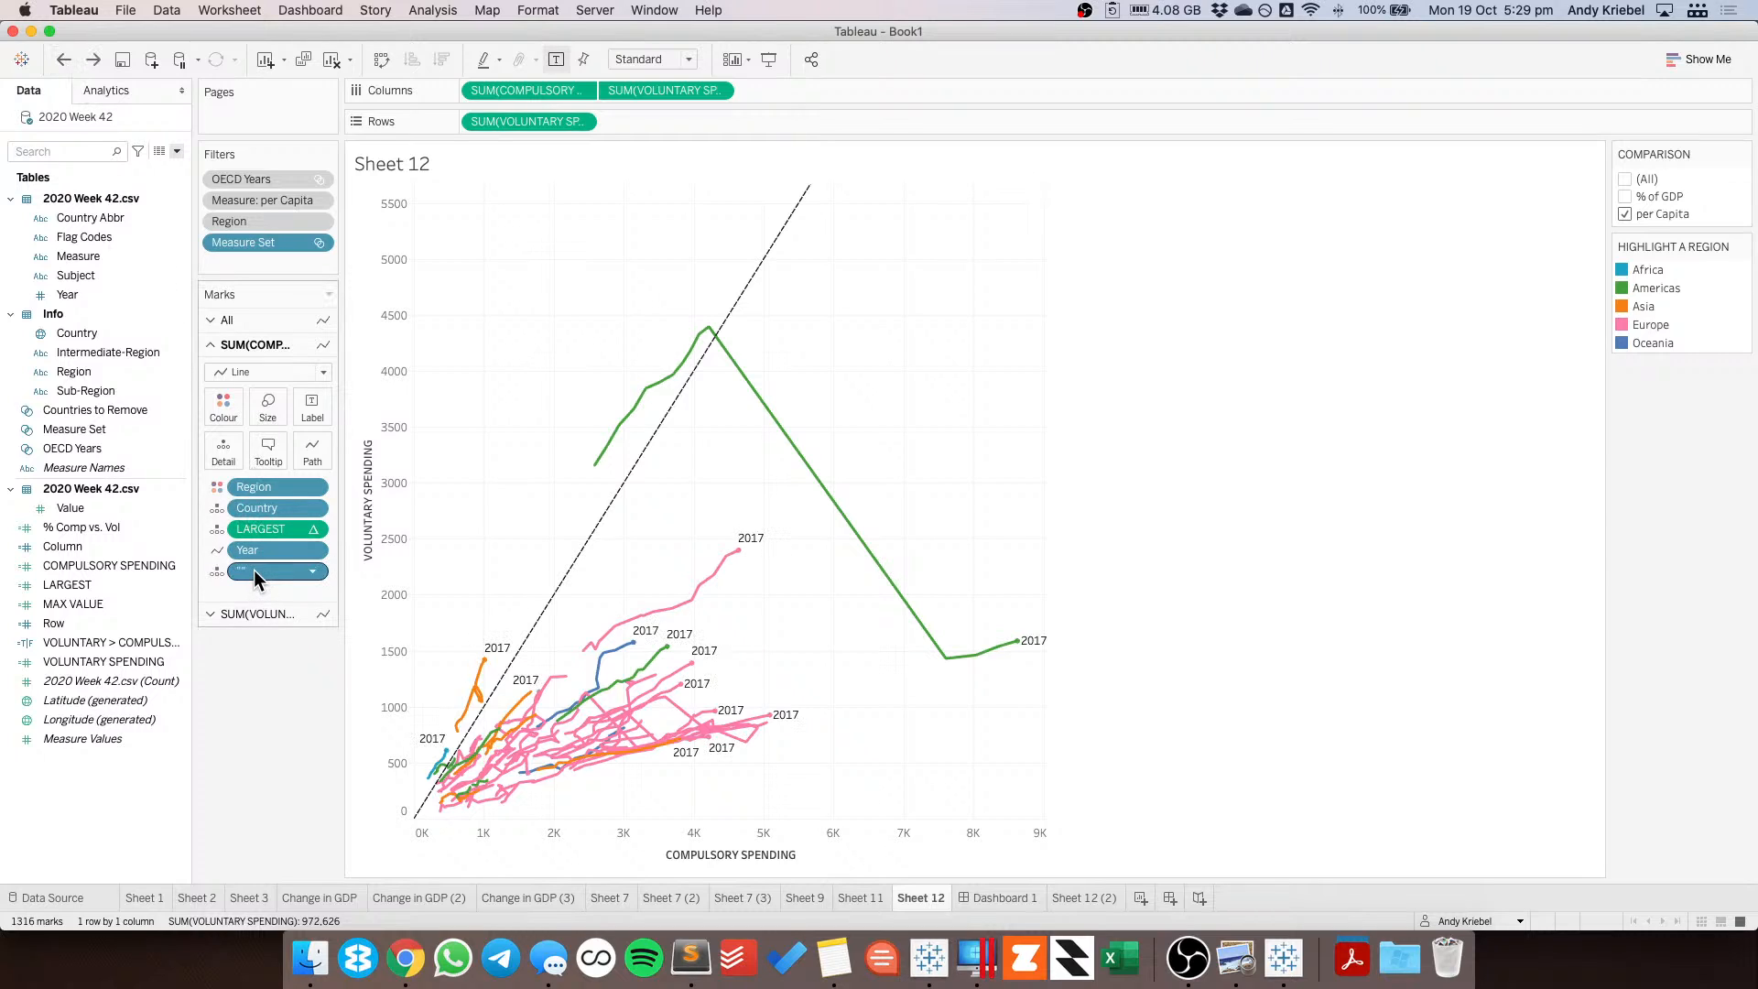
Change the empty-string calculation to a single space " ", try it as the label, and undo the label placement.
double_click(255, 571)
left_click_drag(248, 571, 312, 408)
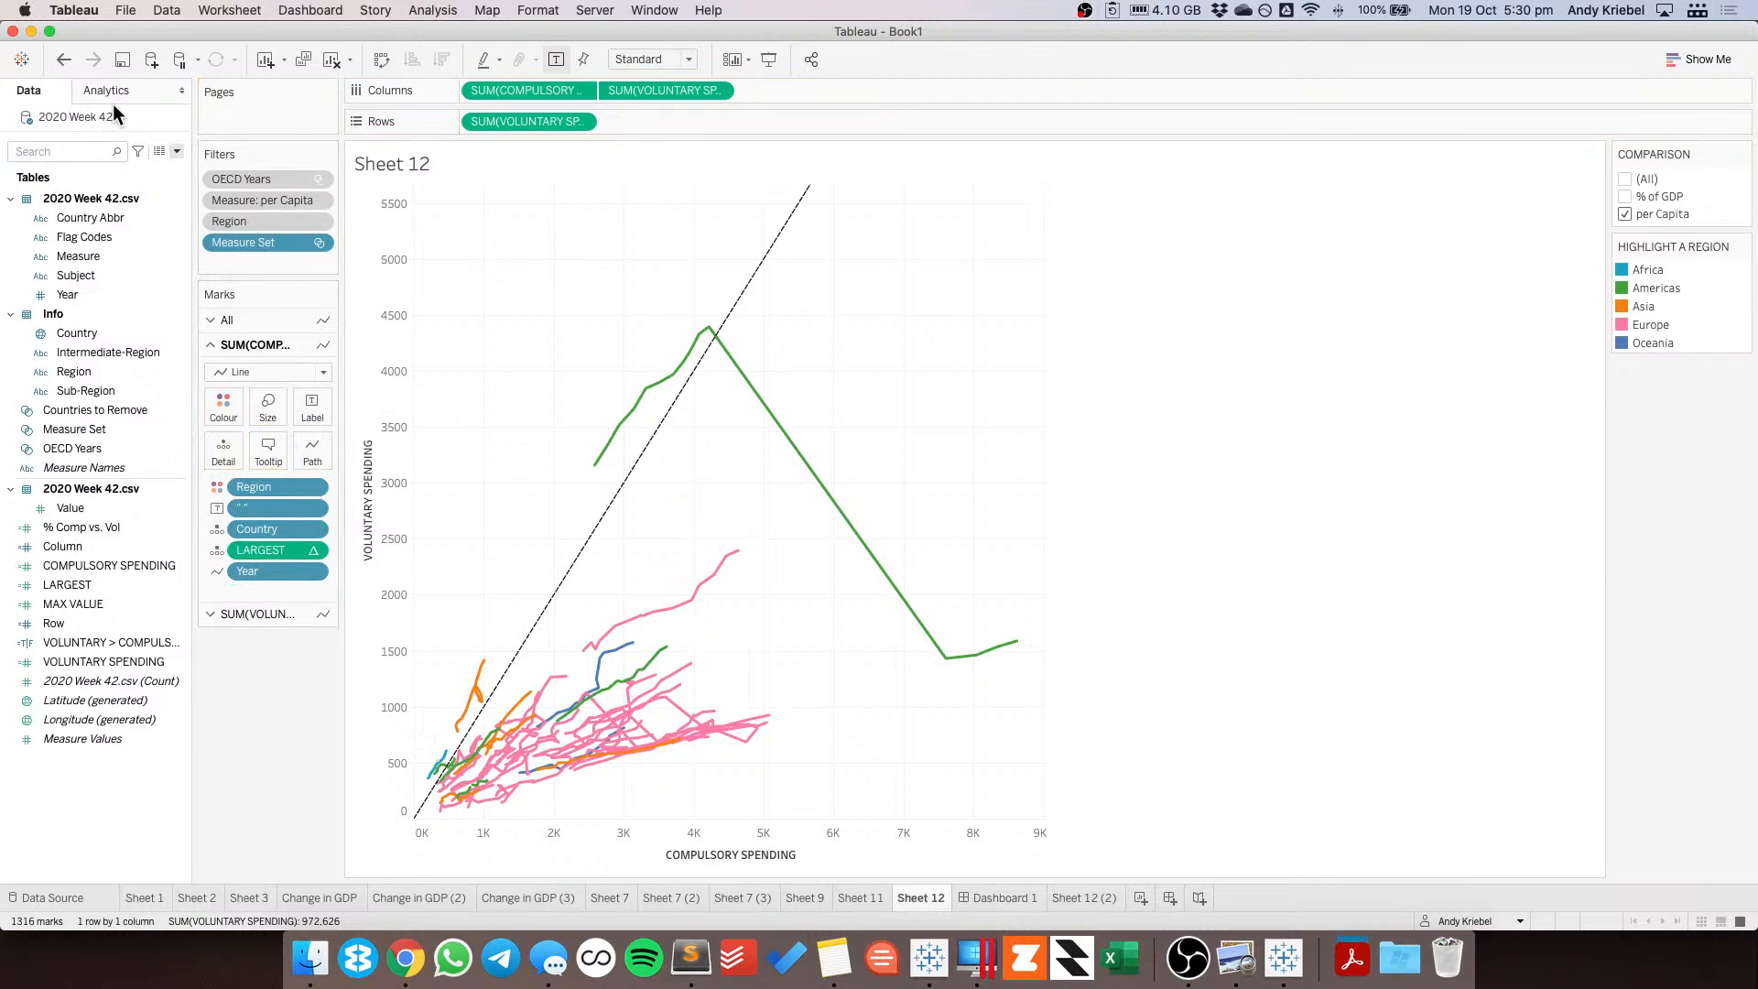
left_click(73, 55)
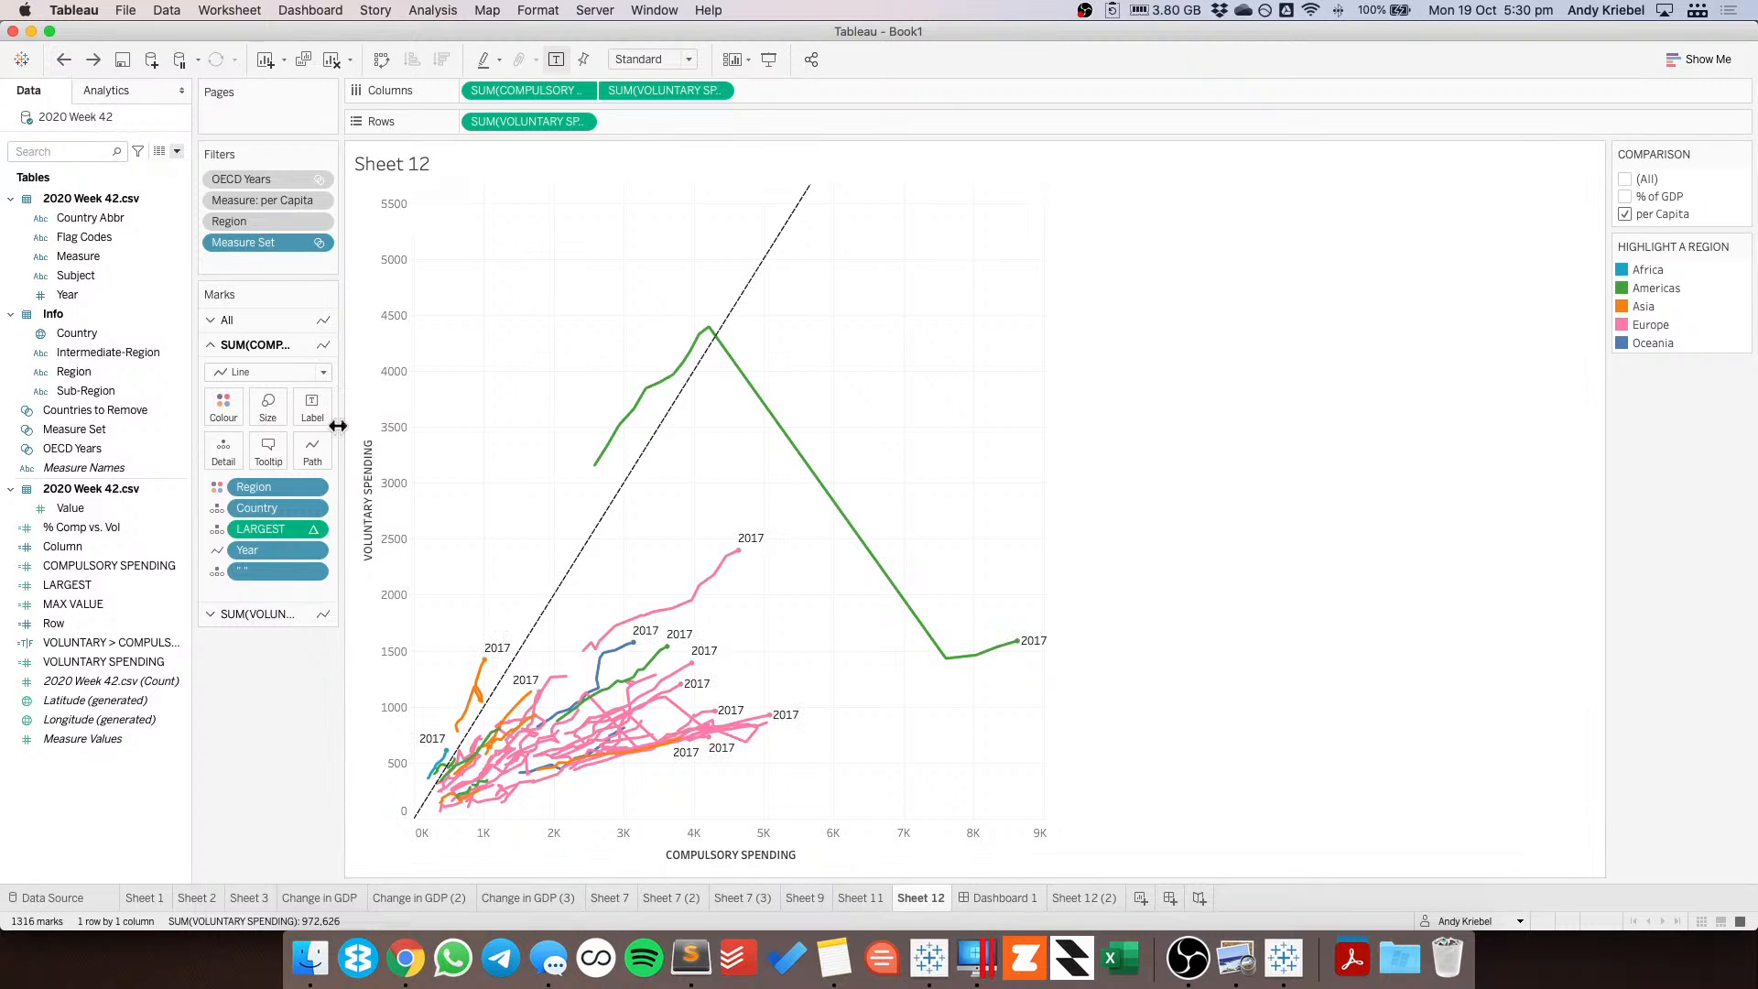
Try to hide the year labels on the compulsory spending lines by lowering the label font's opacity.
left_click(312, 407)
left_click(403, 528)
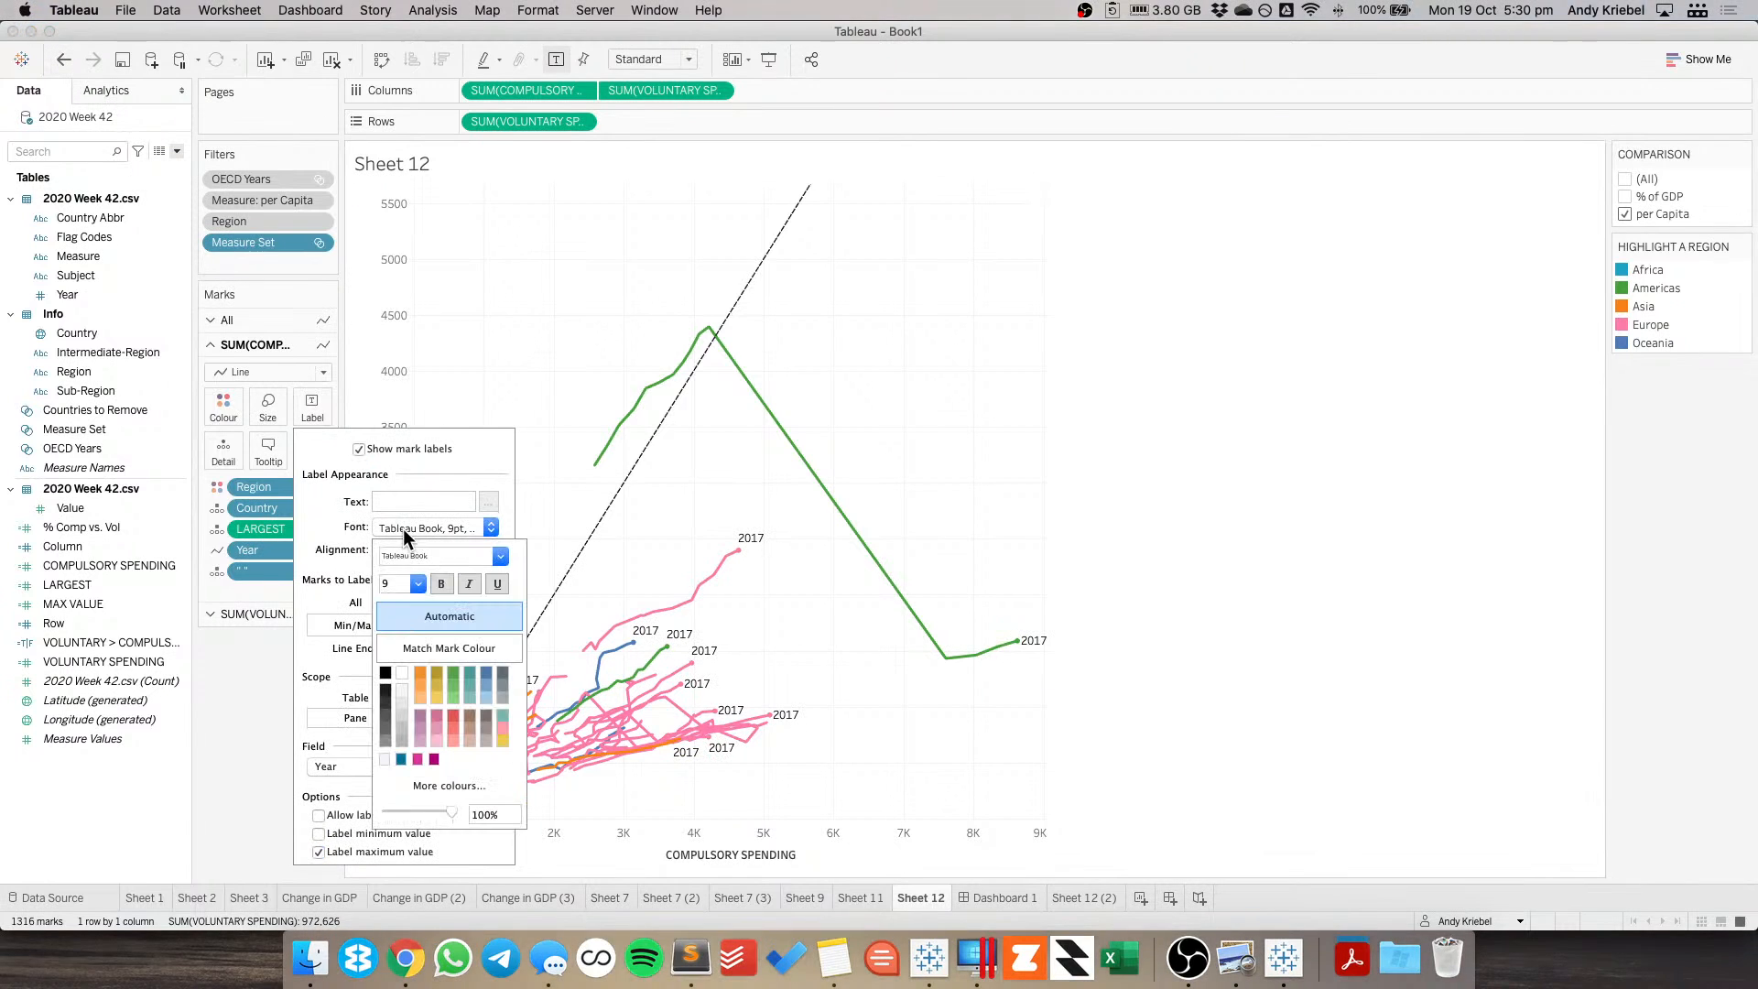
left_click_drag(451, 814, 302, 806)
left_click(650, 529)
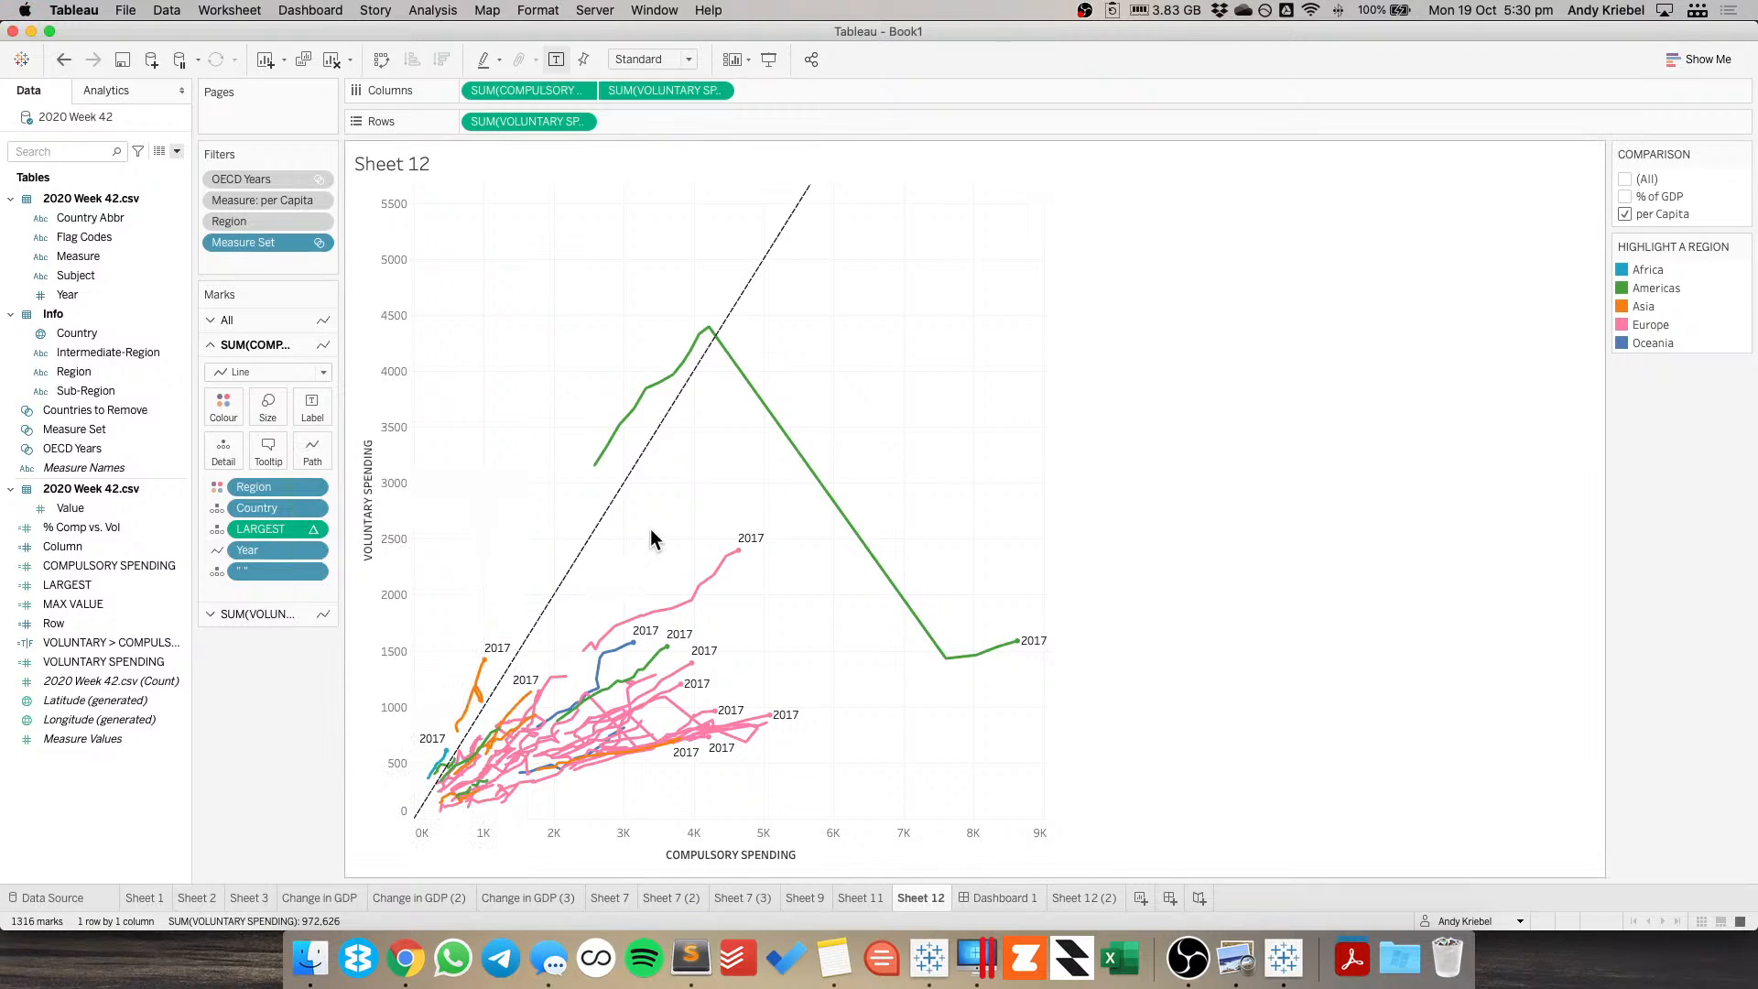
Hide the year labels on the compulsory spending marks by setting the label font colour to white.
left_click(322, 410)
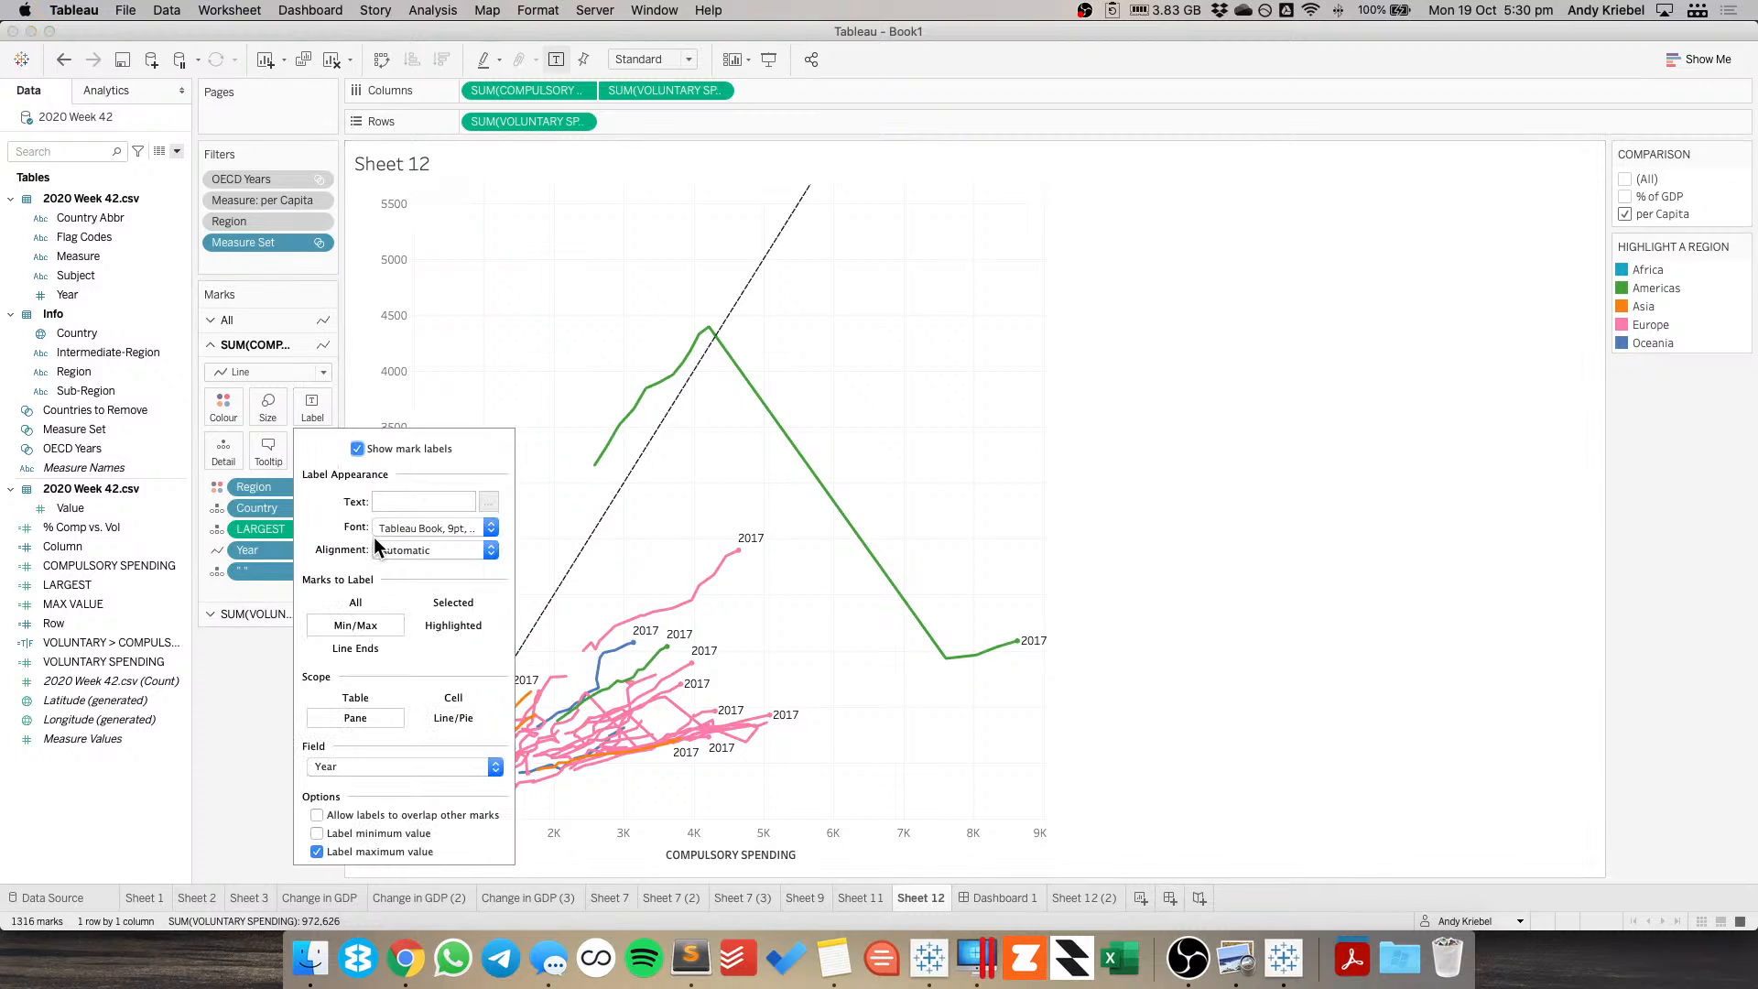
left_click(404, 527)
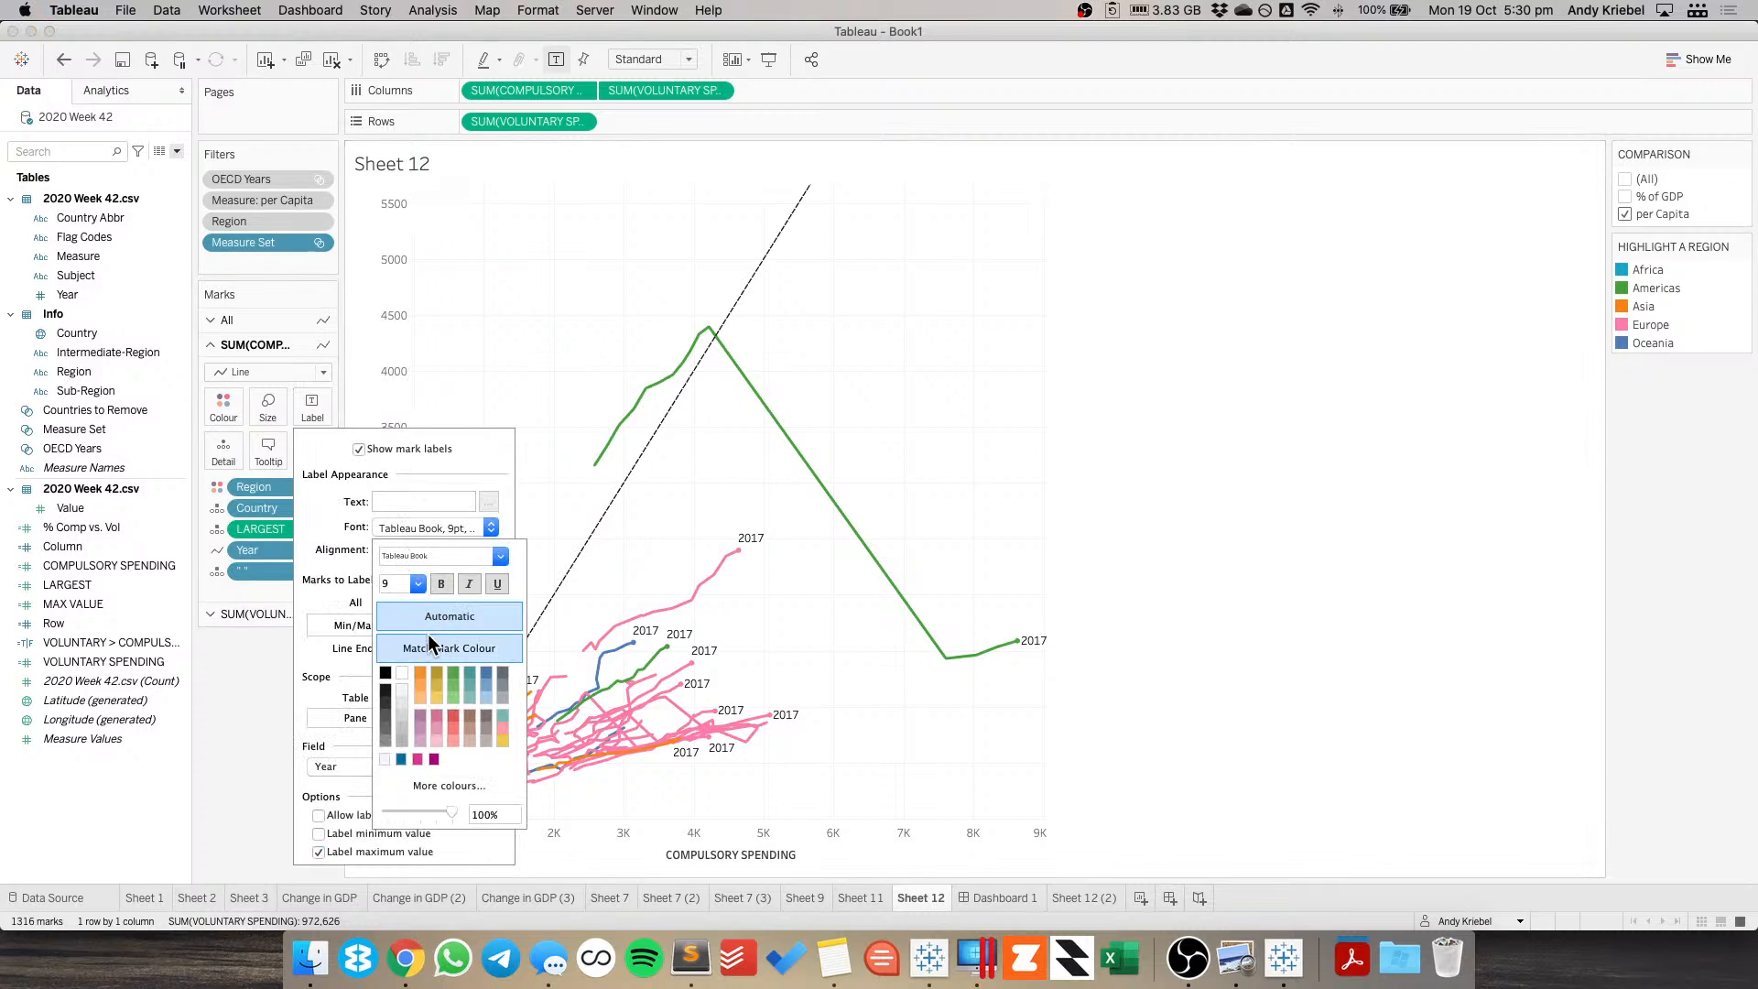
left_click(403, 673)
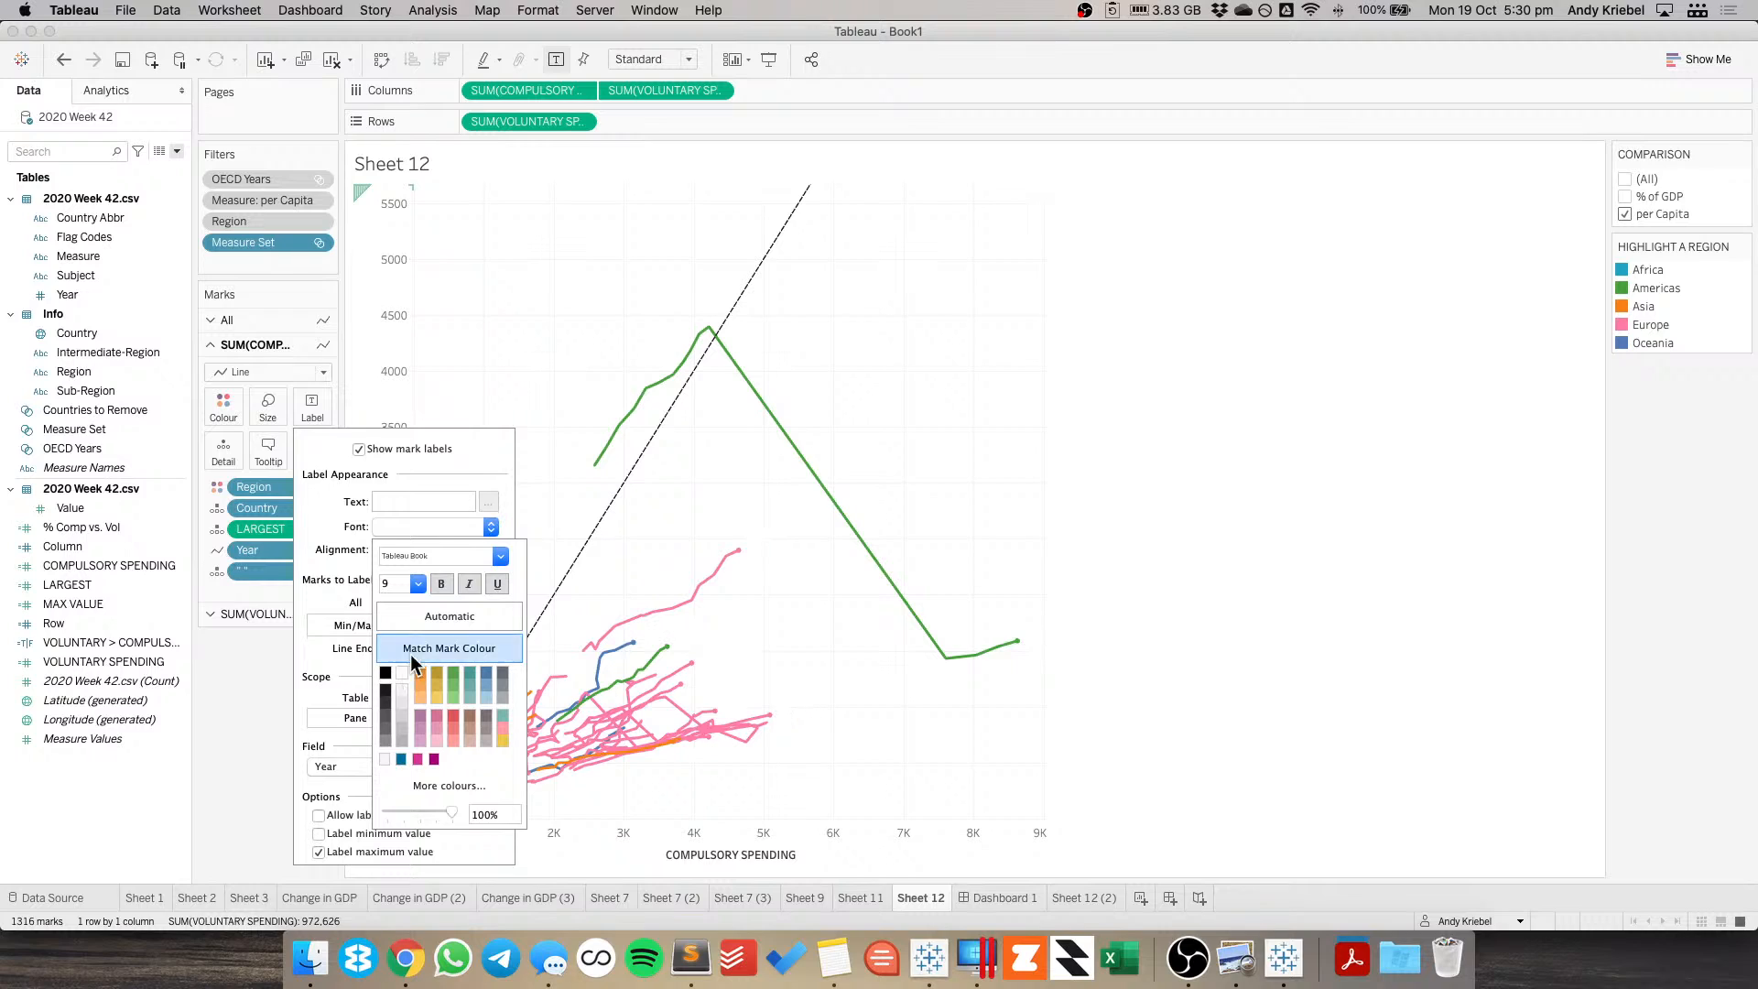
left_click(503, 324)
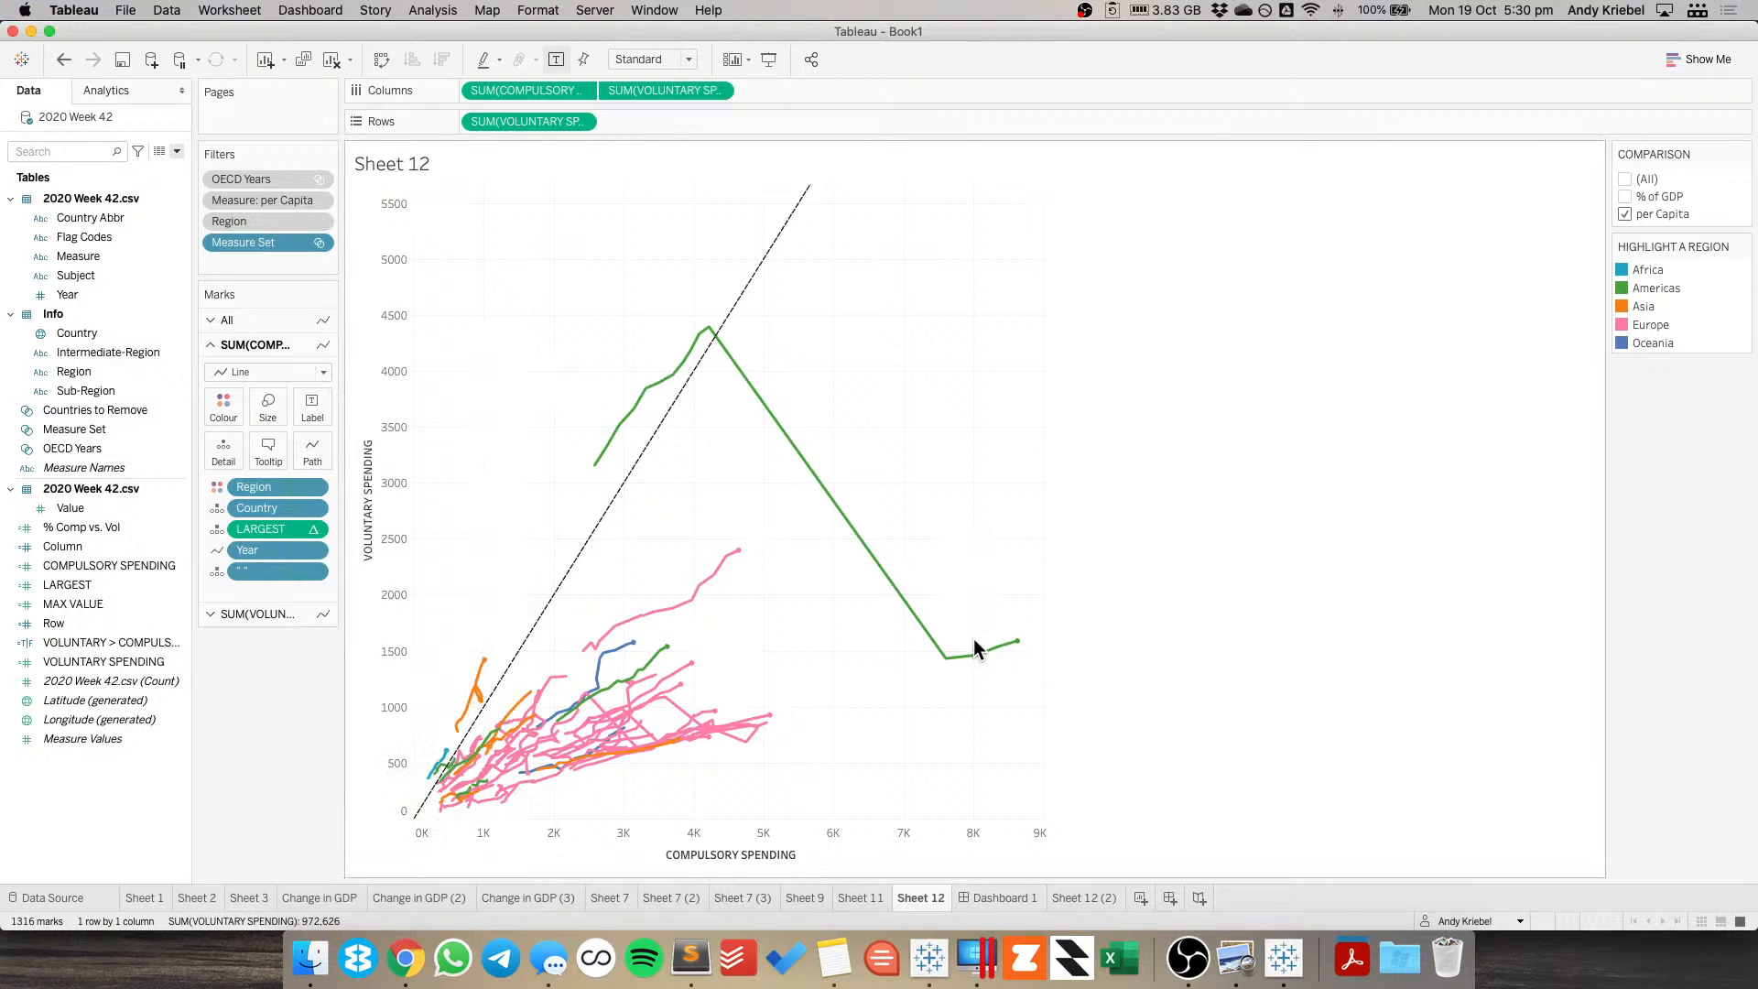
Check on Dashboard 1 the tooltips at the low point and the end point of the United States trail.
mouse_move(949, 667)
left_click(1003, 895)
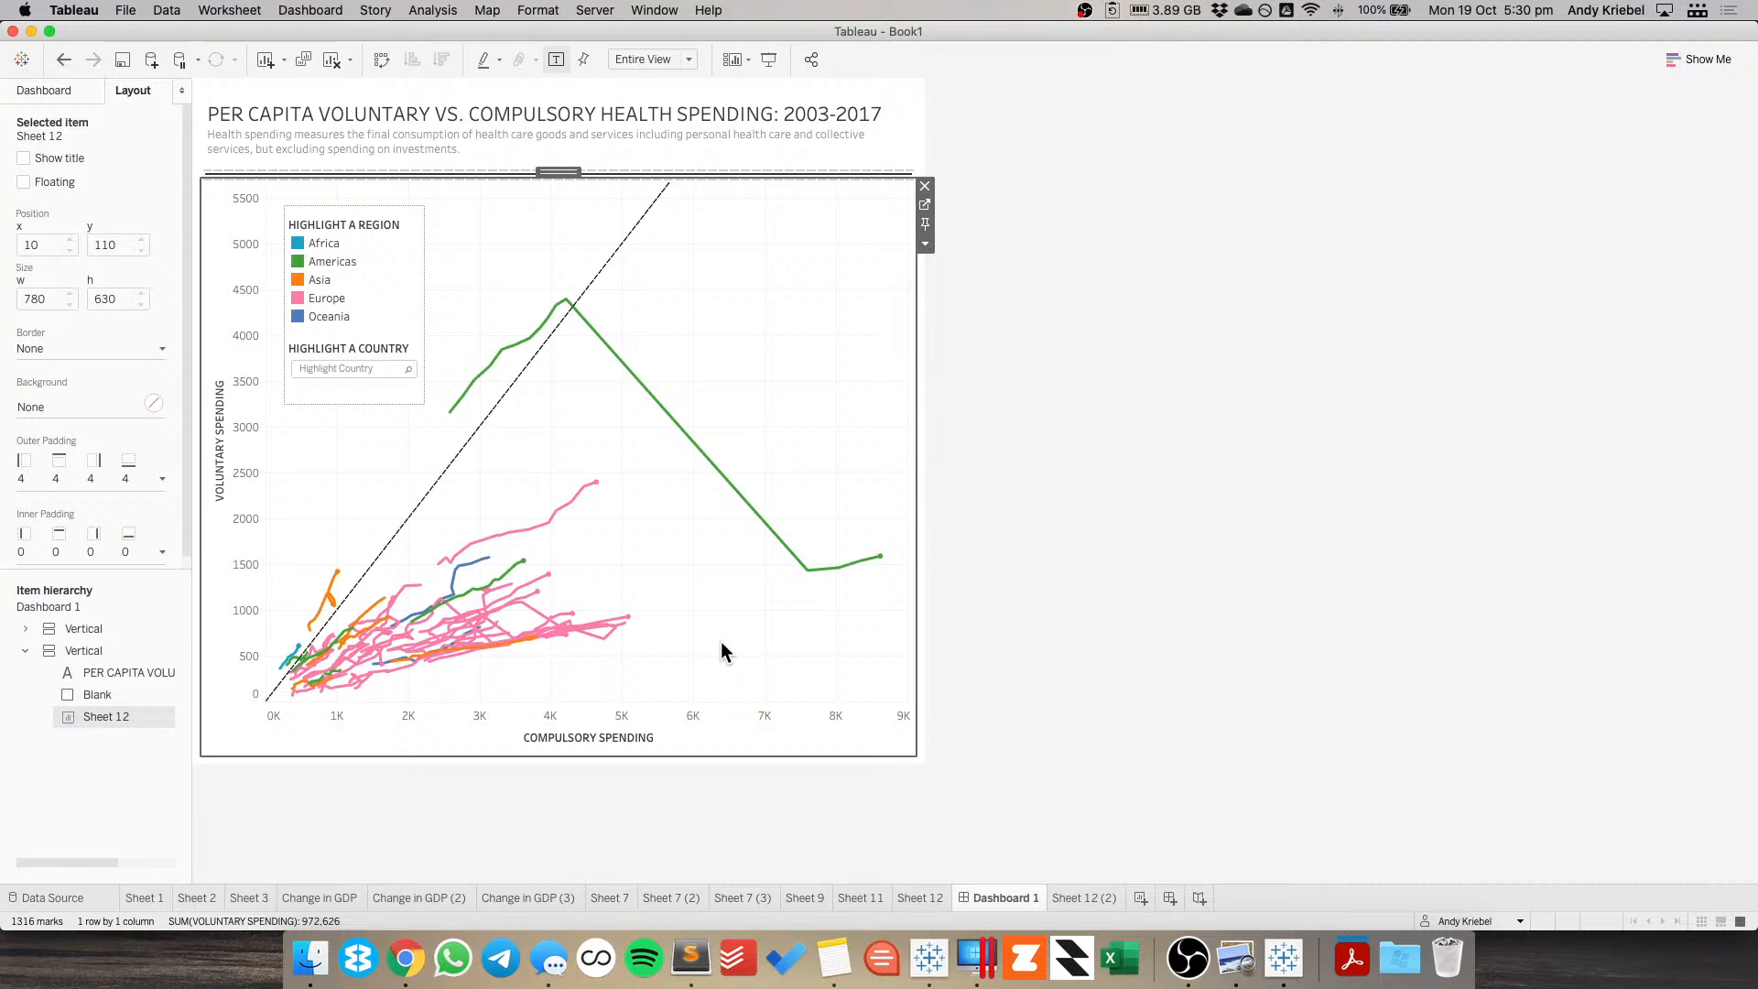
mouse_move(809, 574)
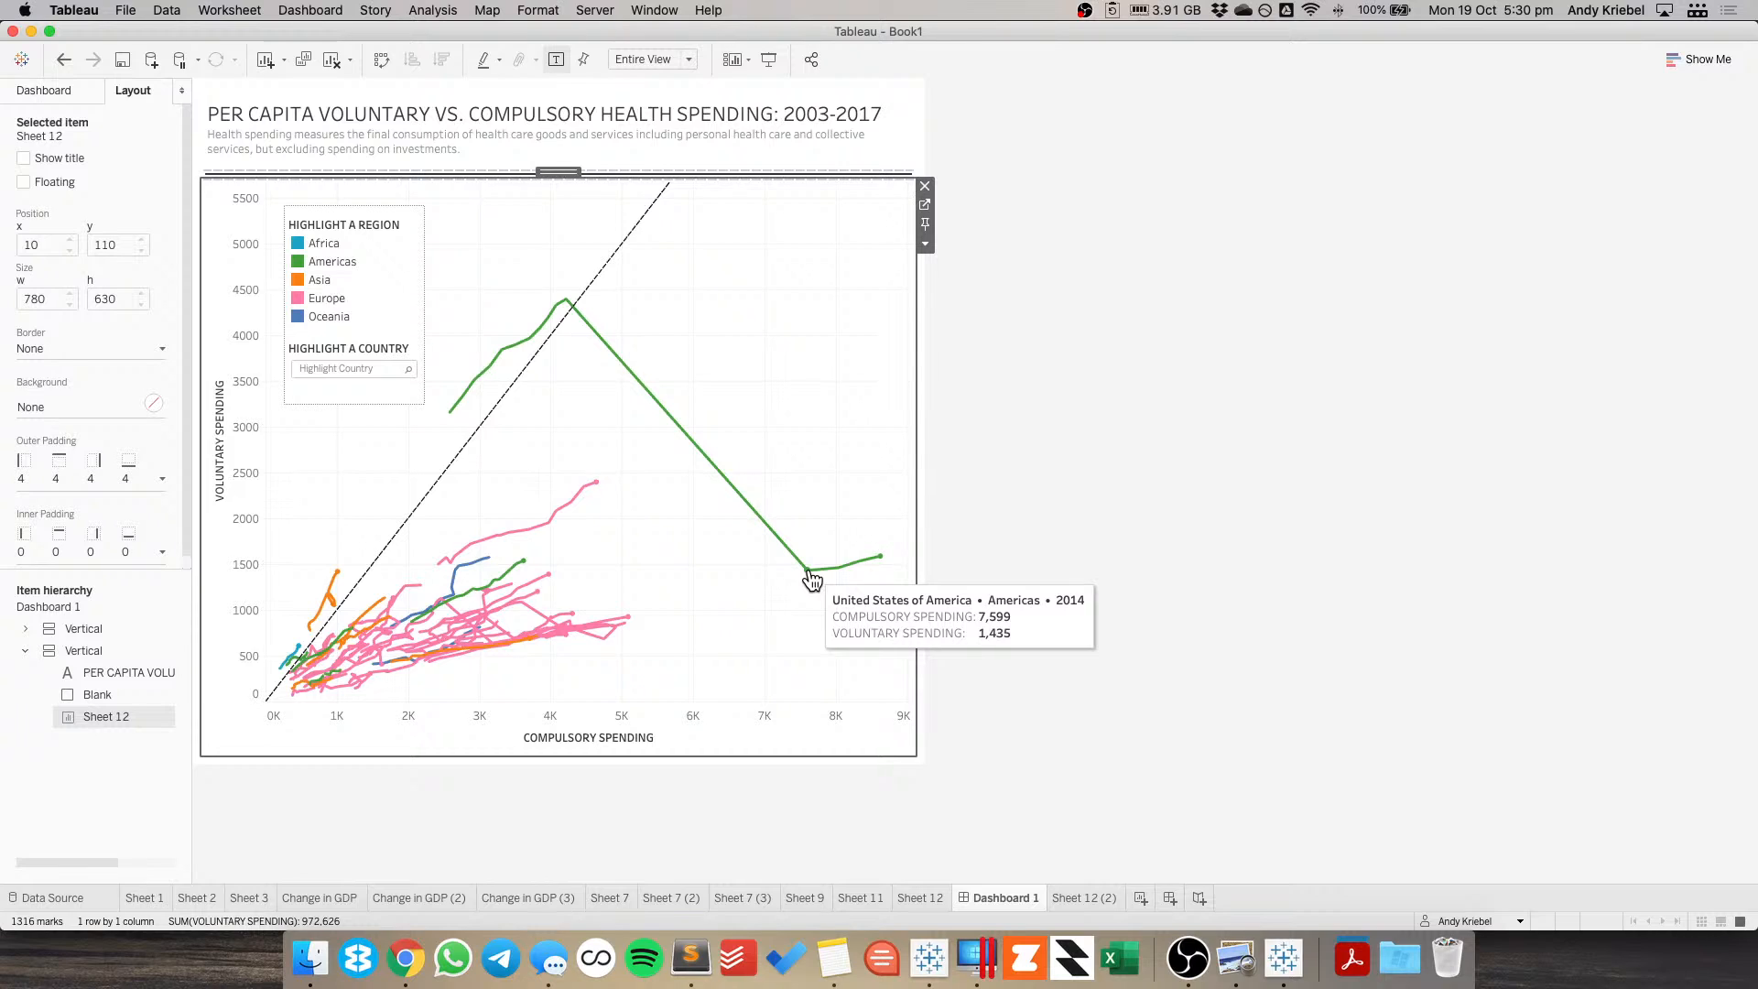
mouse_move(882, 563)
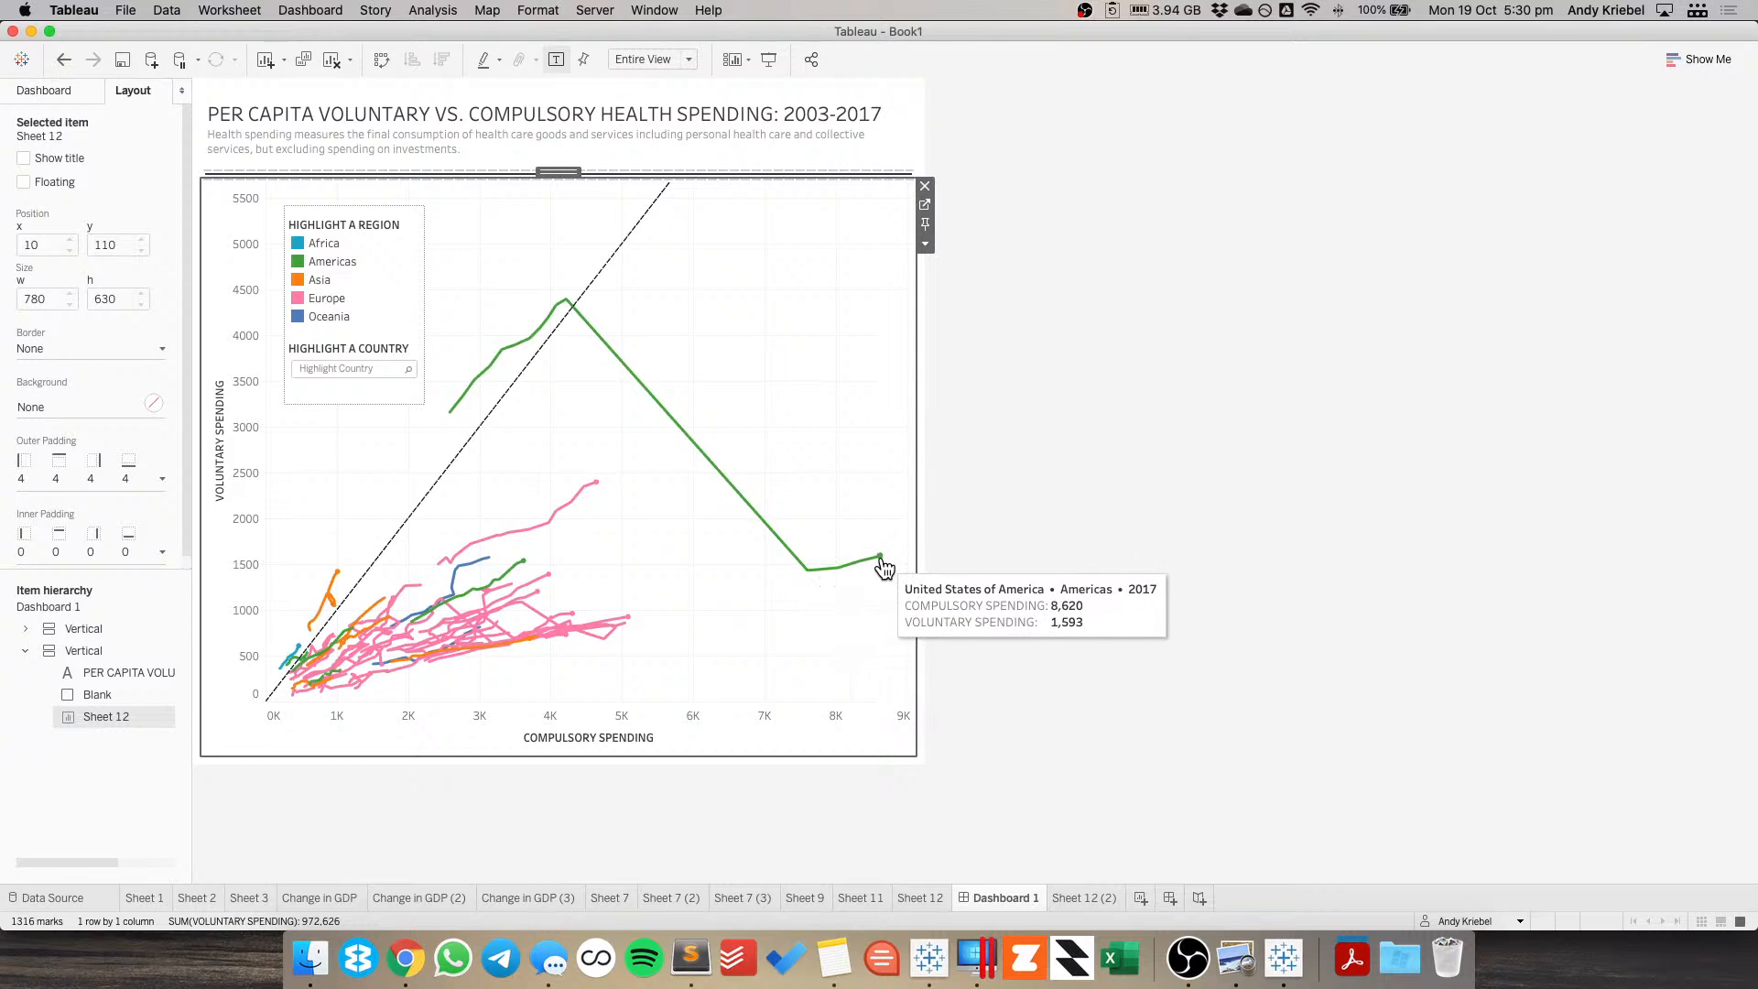
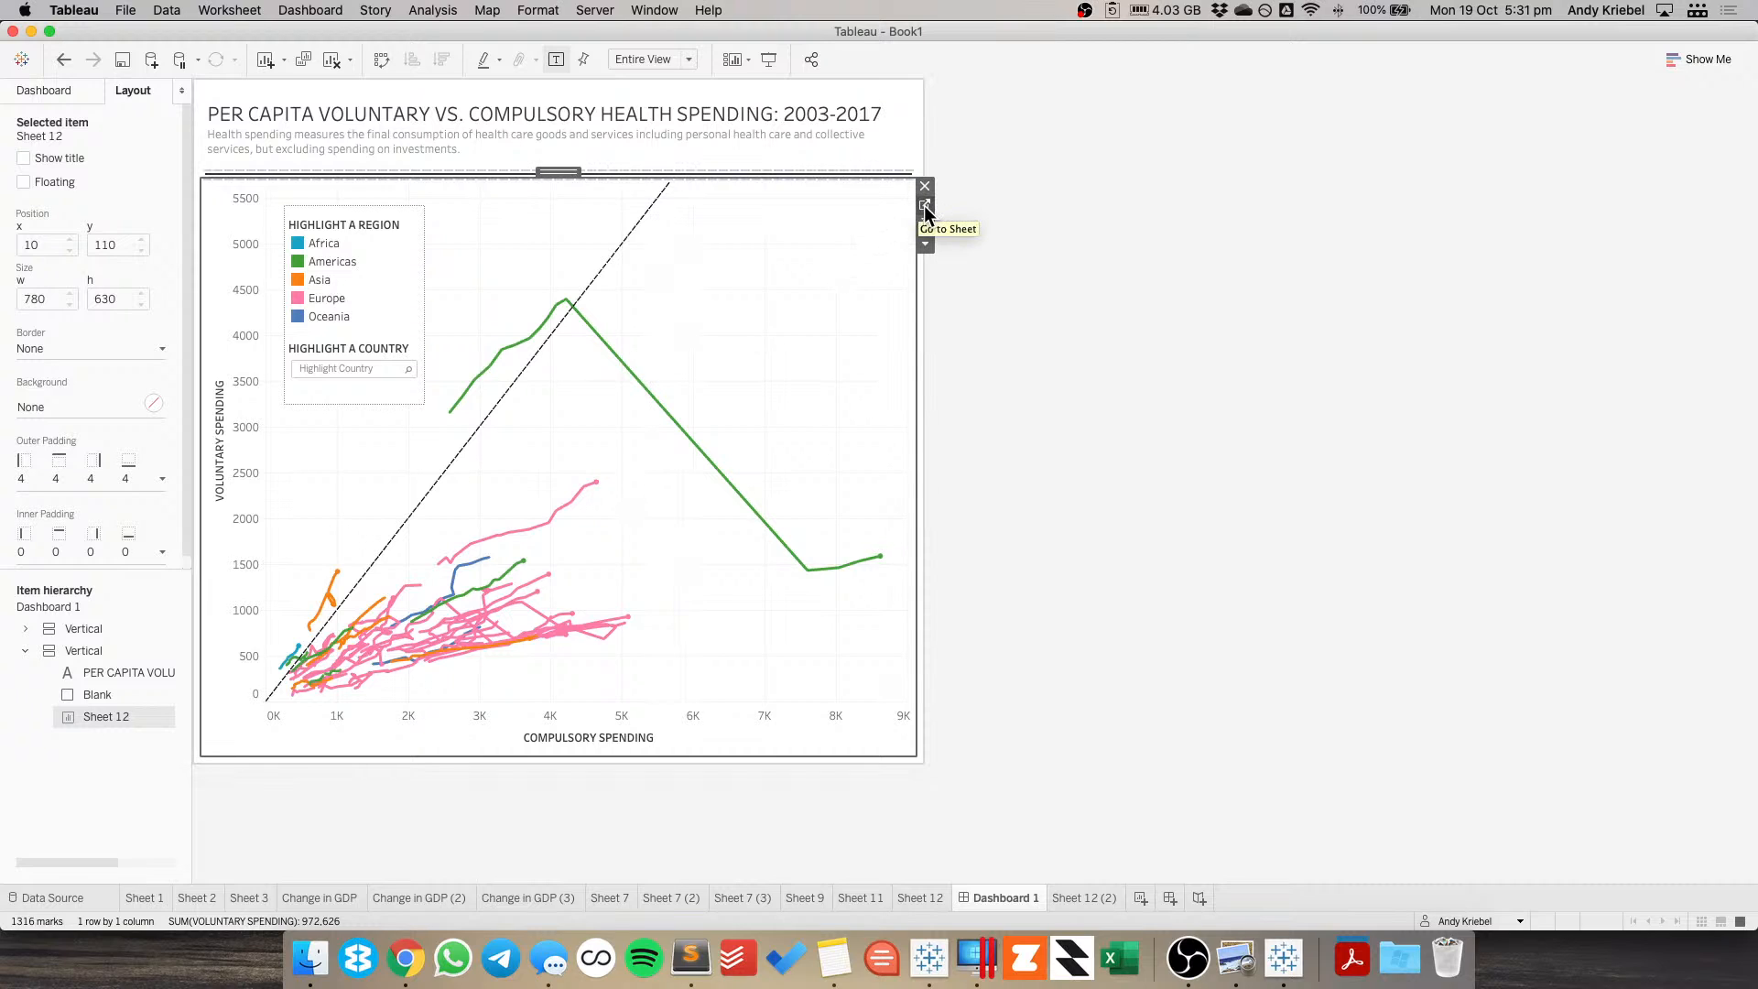
right_click(233, 485)
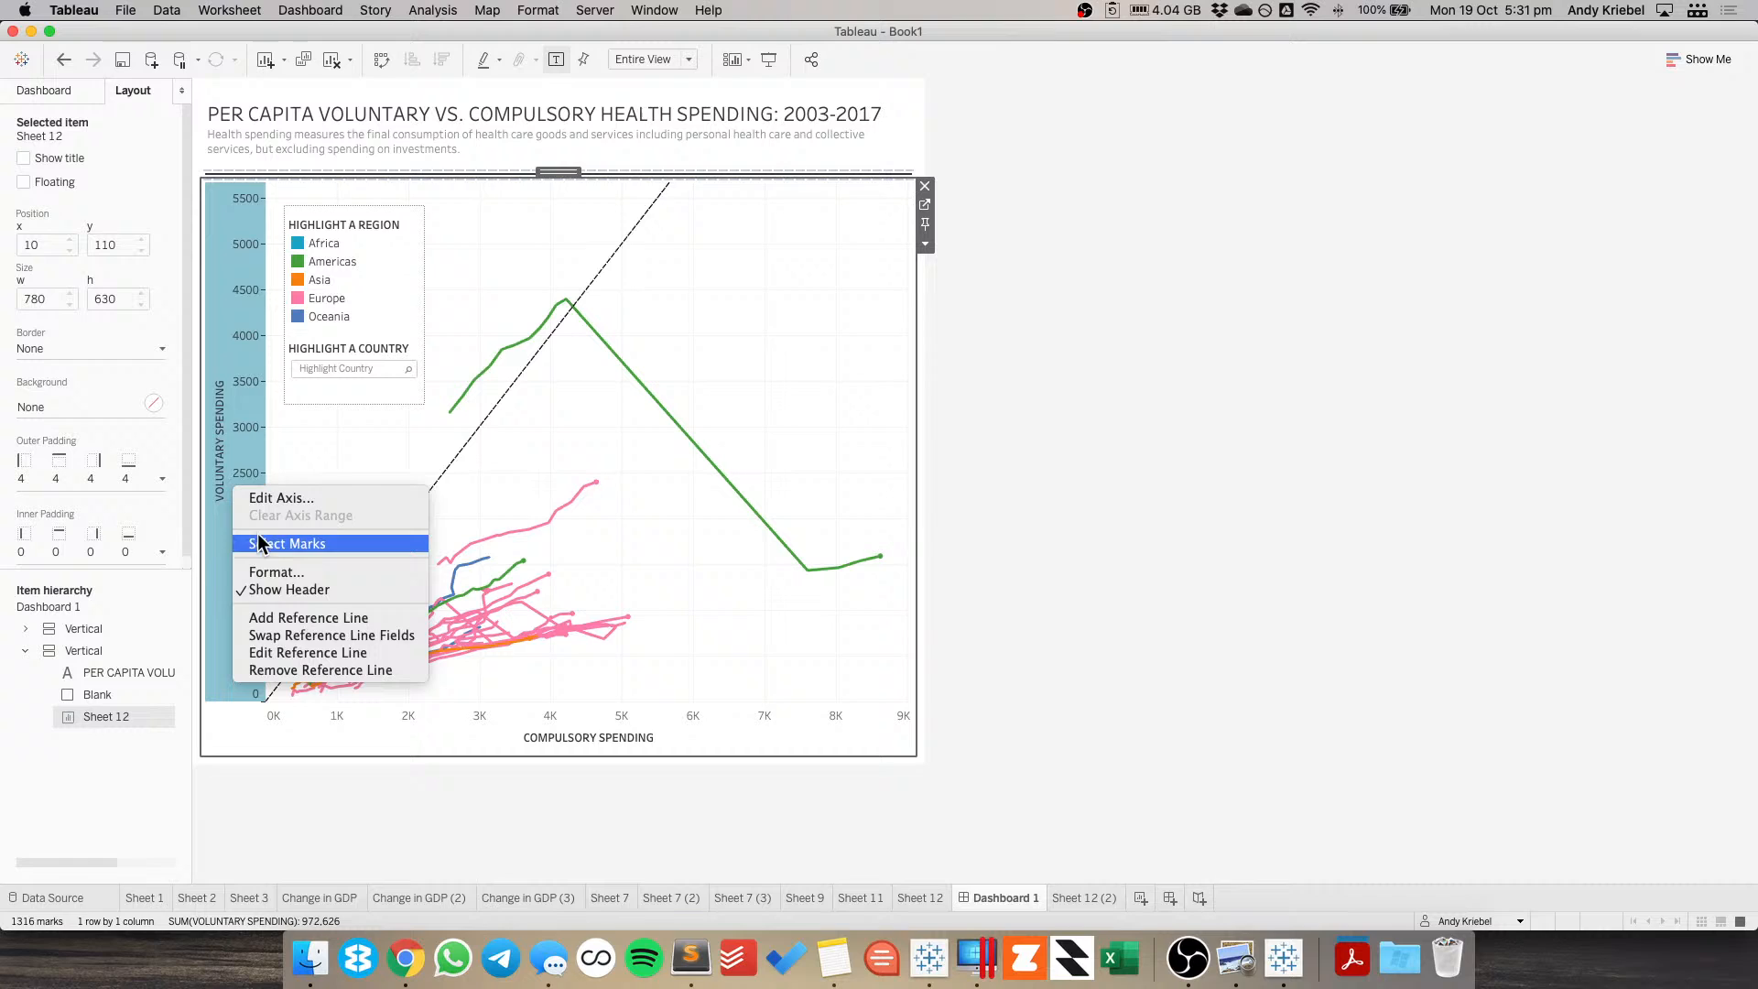
left_click(399, 429)
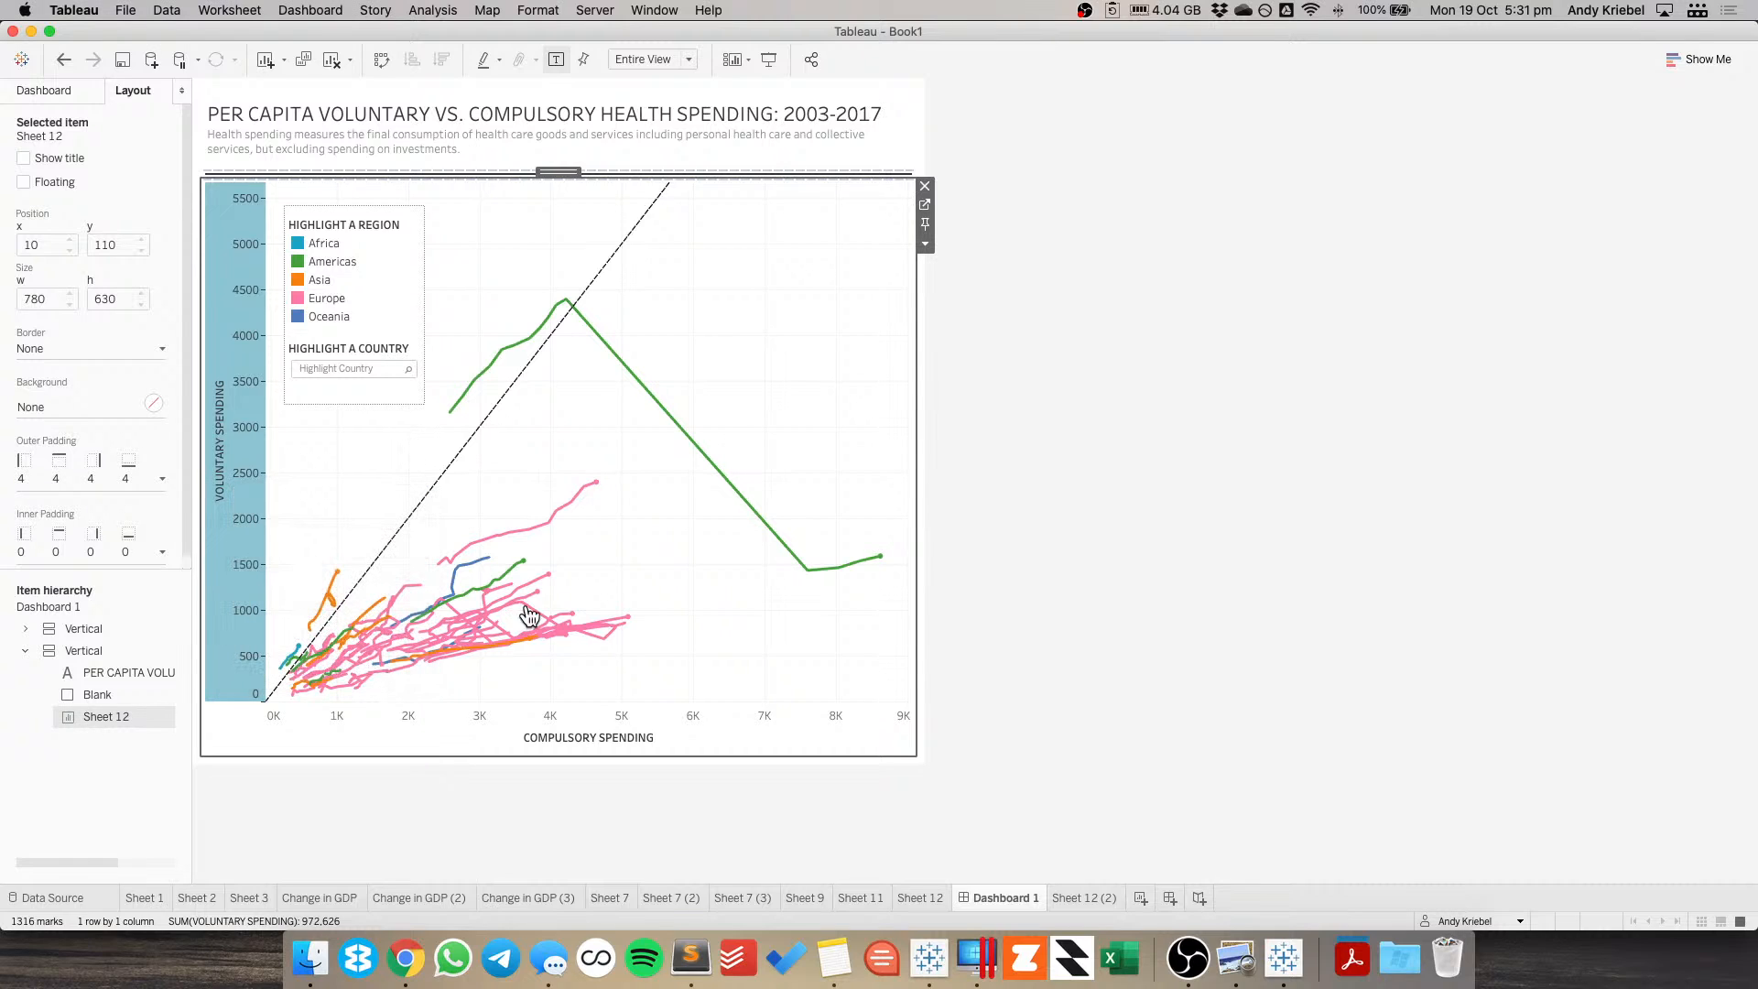
right_click(619, 723)
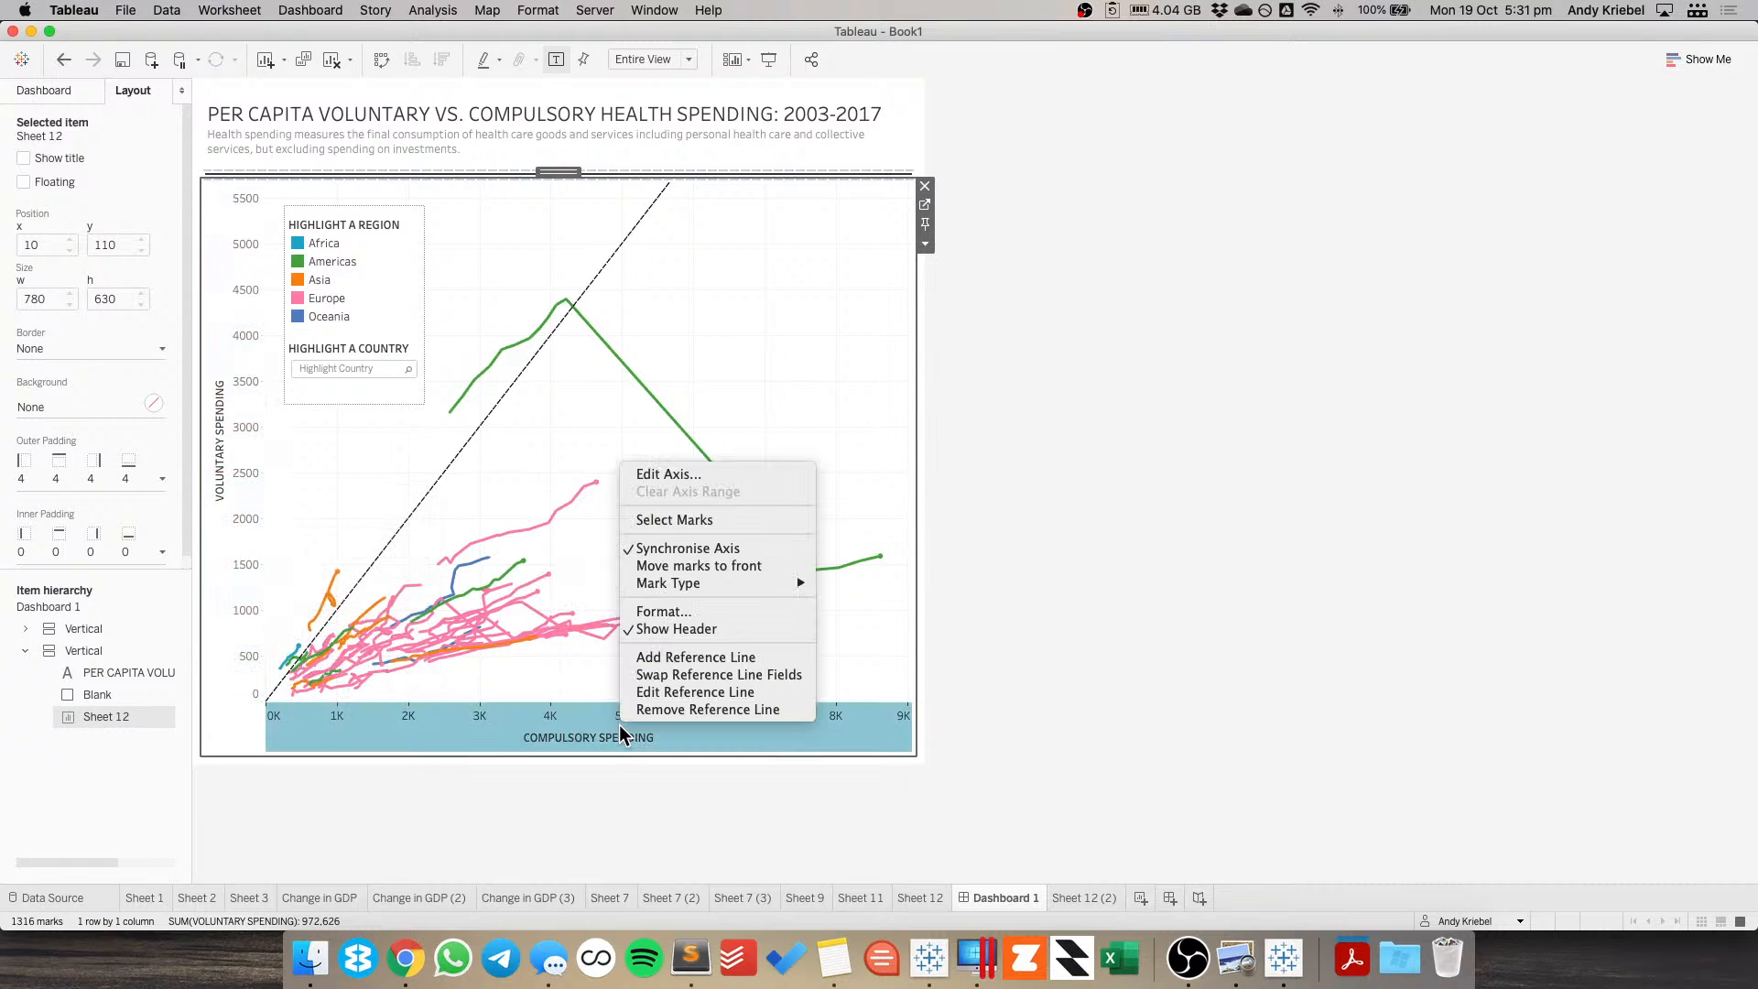
left_click(561, 455)
Go to Sheet 12 and remove the existing reference lines from the compulsory and voluntary spending axes.
left_click(924, 205)
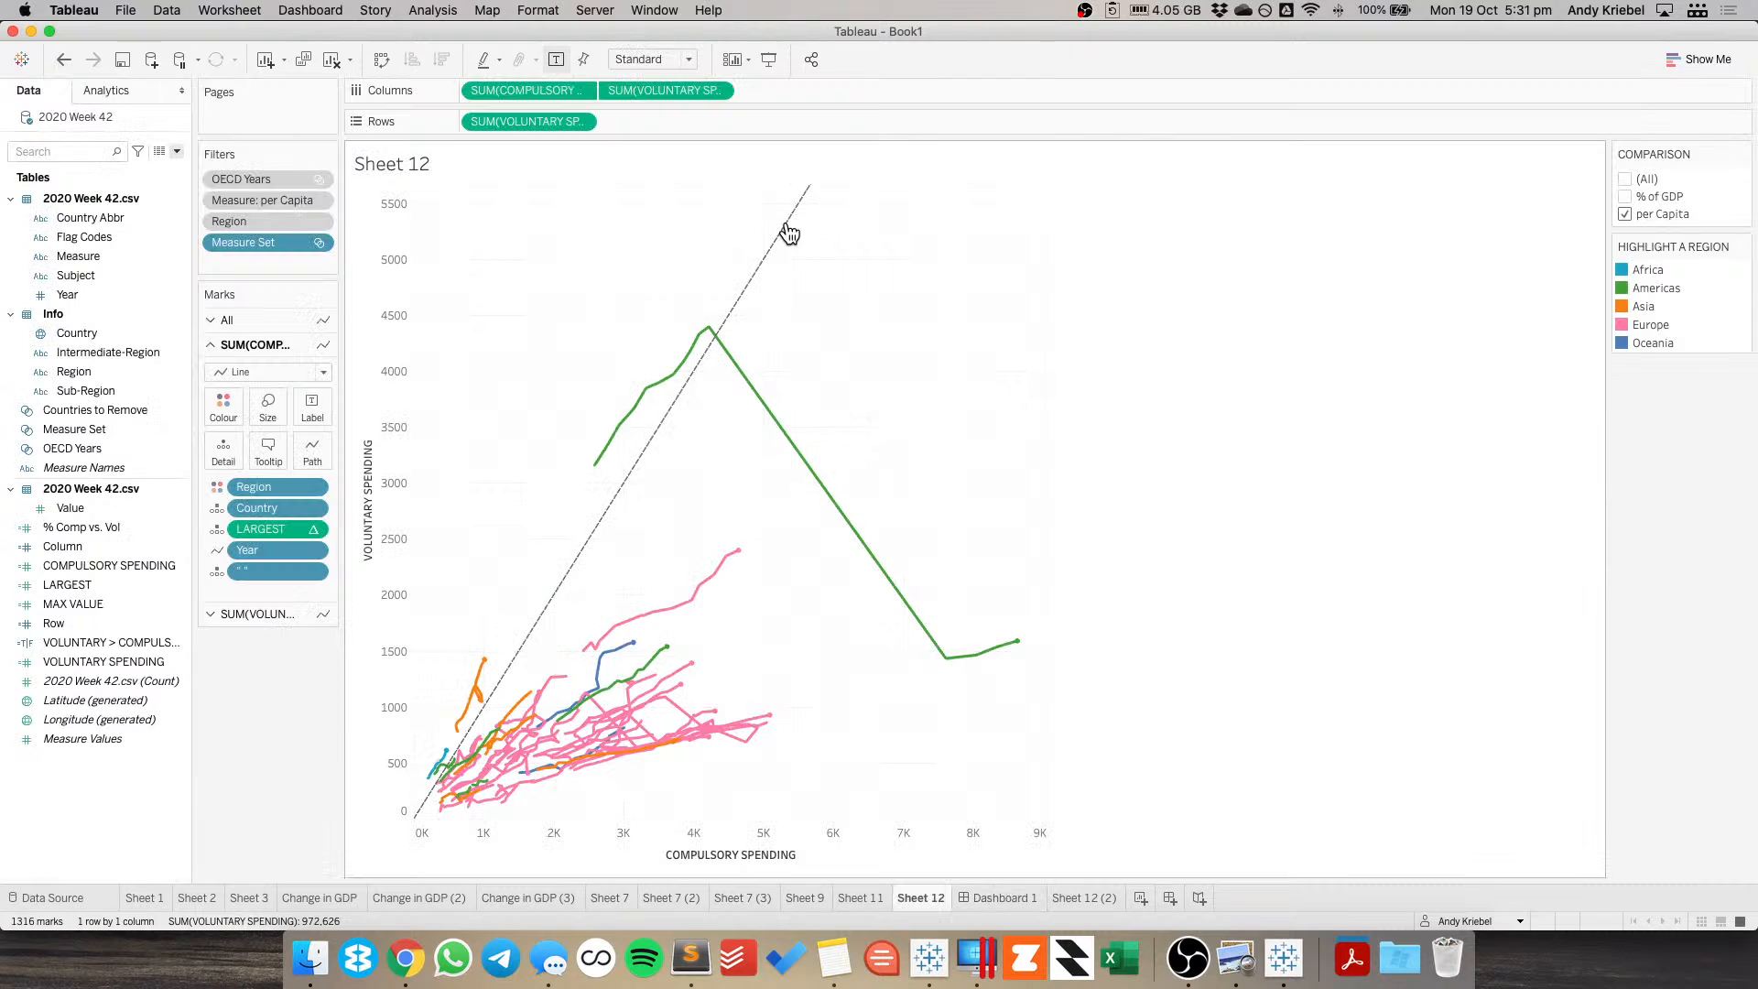
left_click_drag(791, 233, 1276, 277)
right_click(387, 332)
key("Escape")
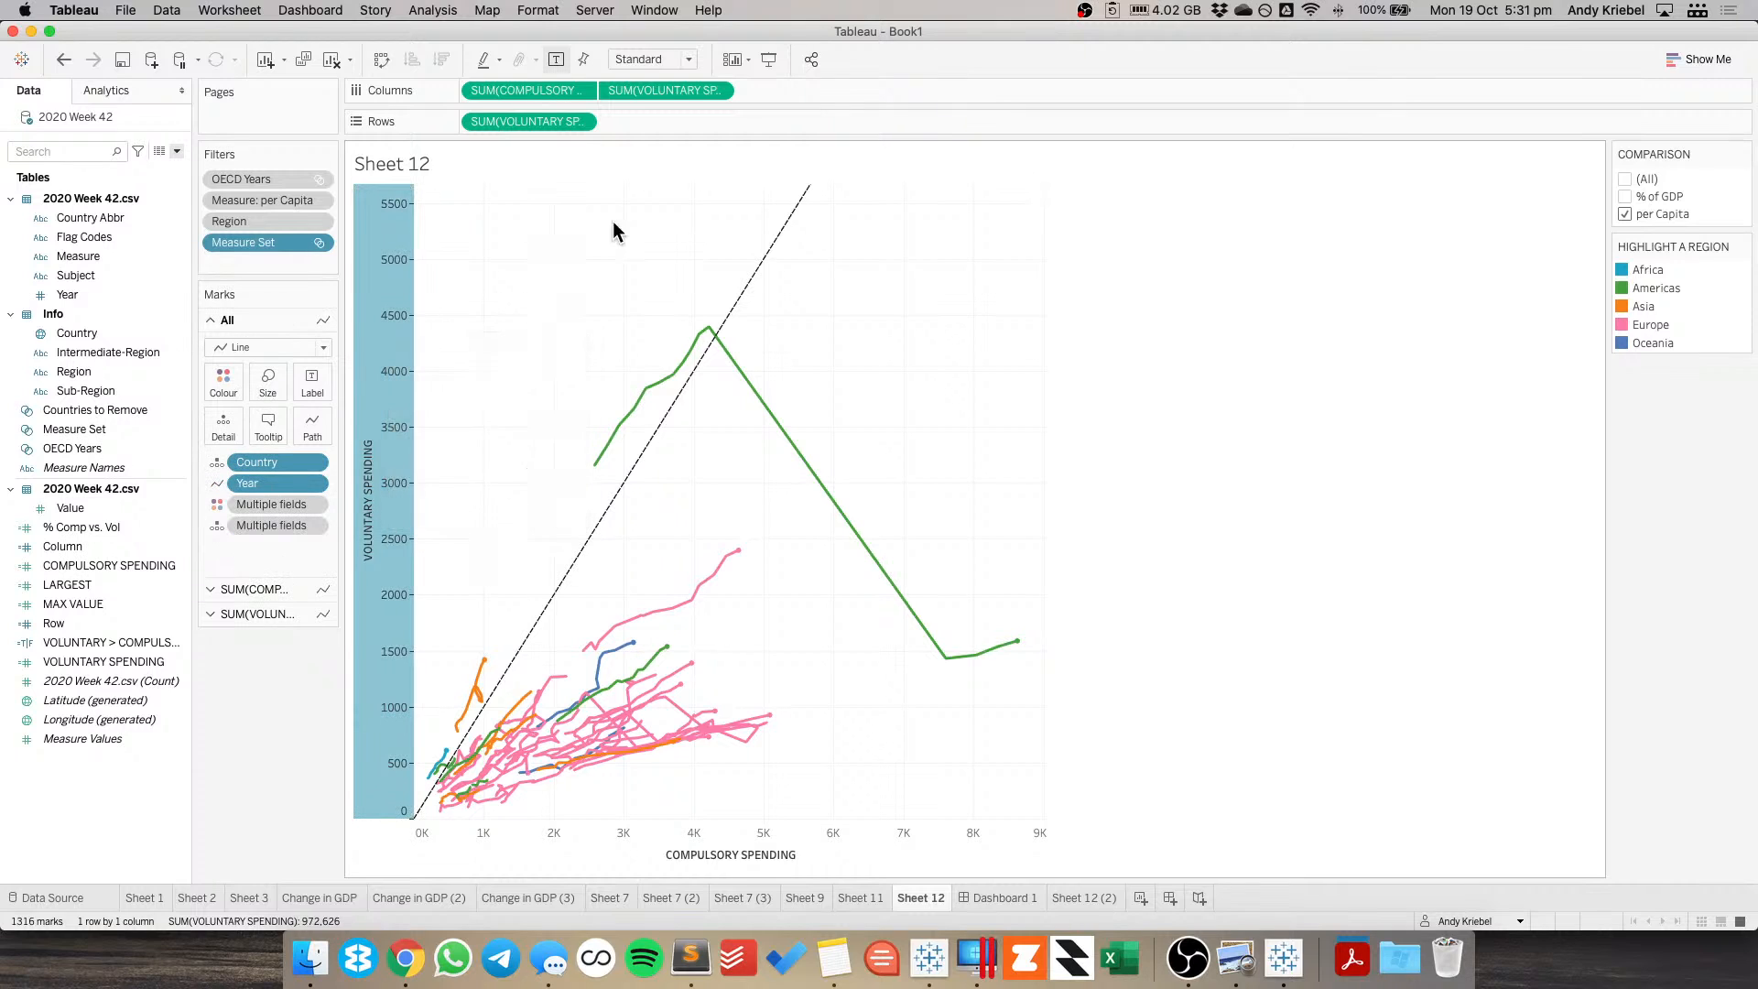
left_click(719, 90)
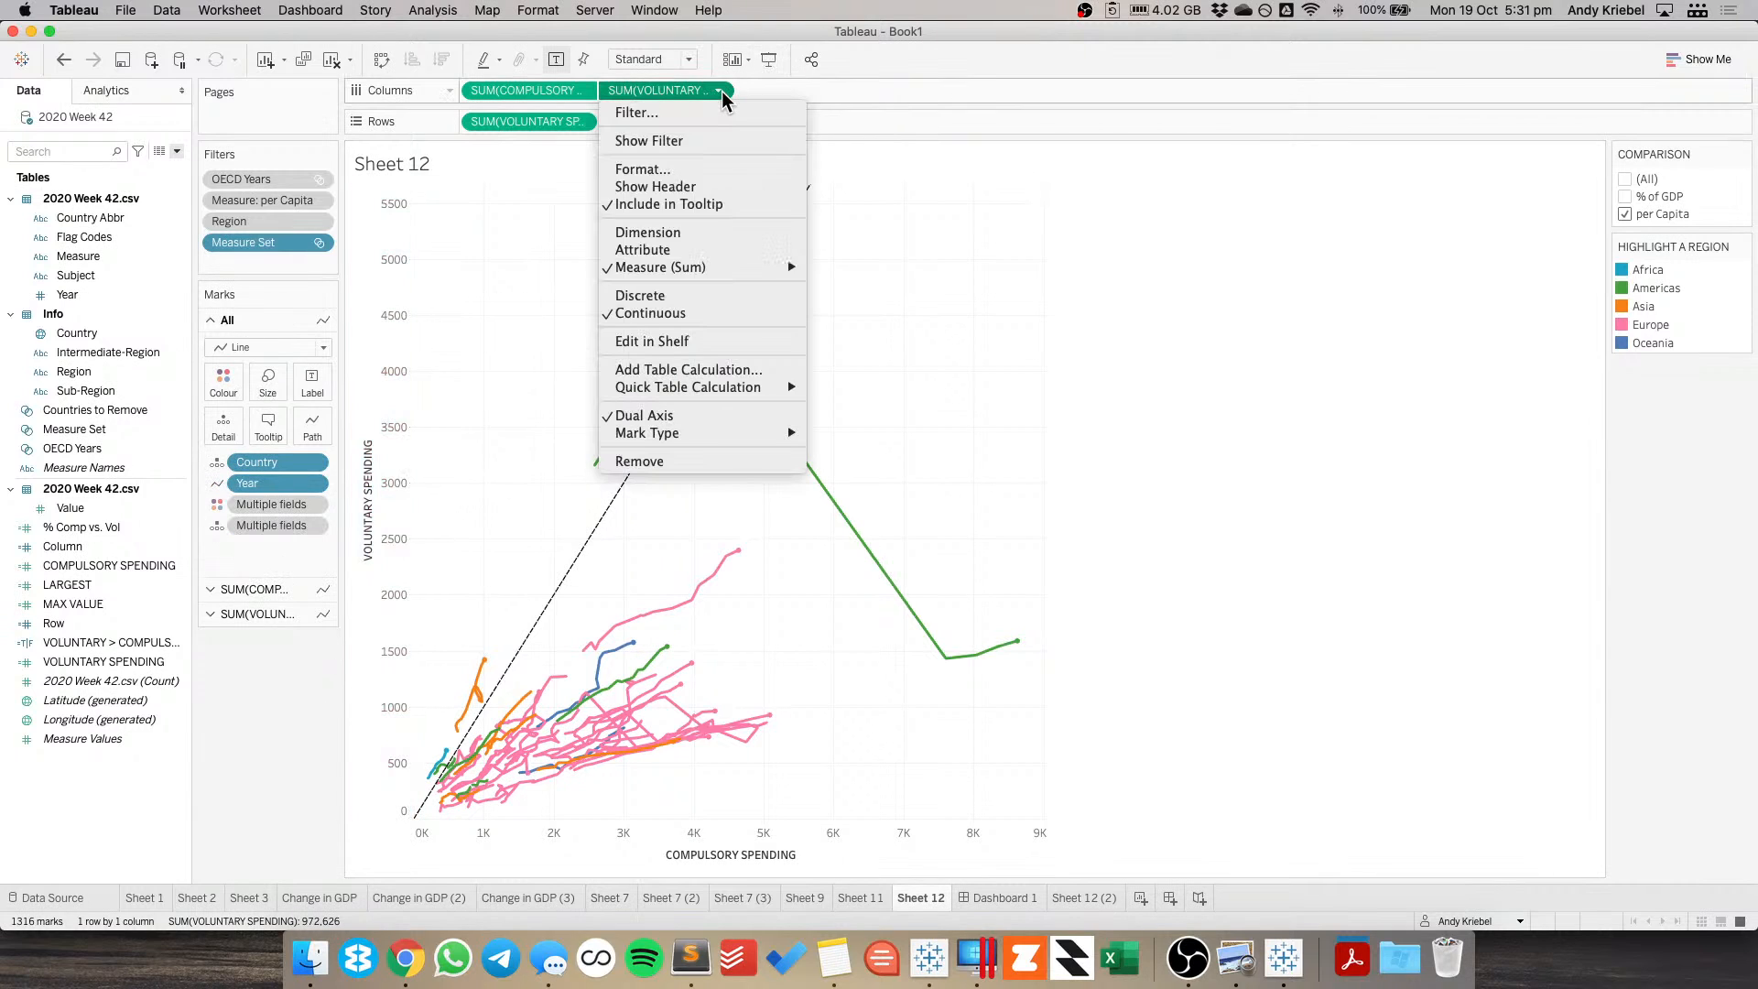
key("Escape")
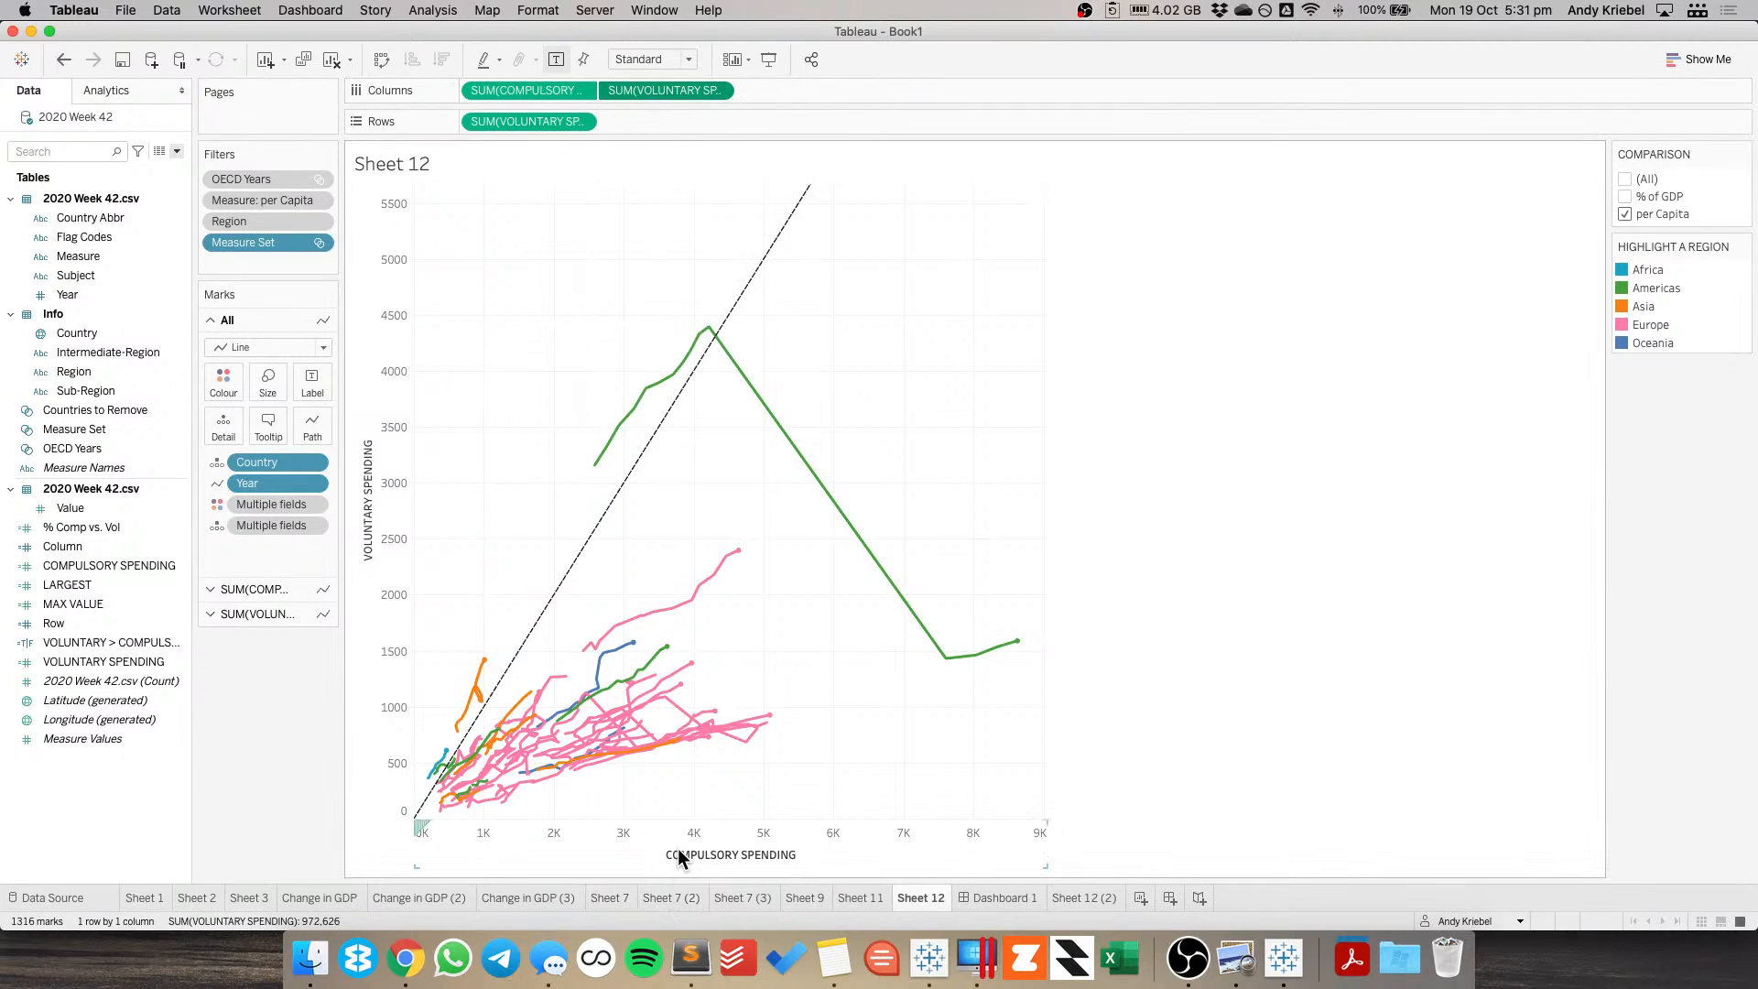
right_click(677, 848)
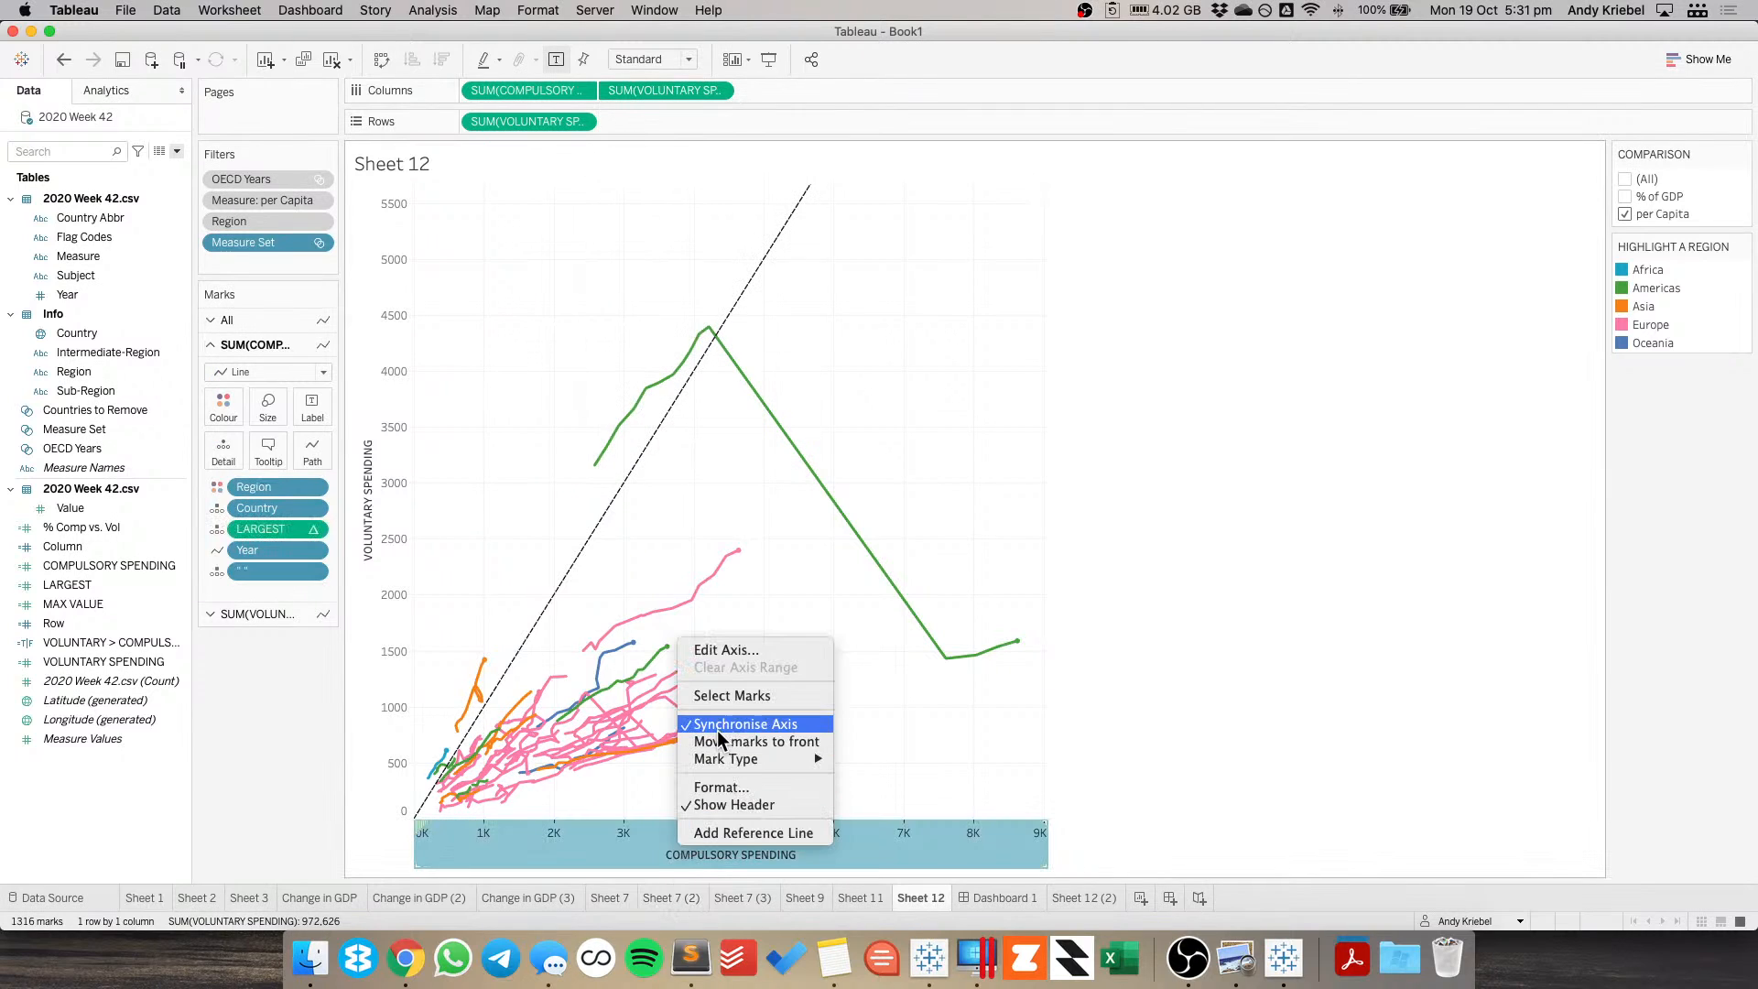
left_click(553, 348)
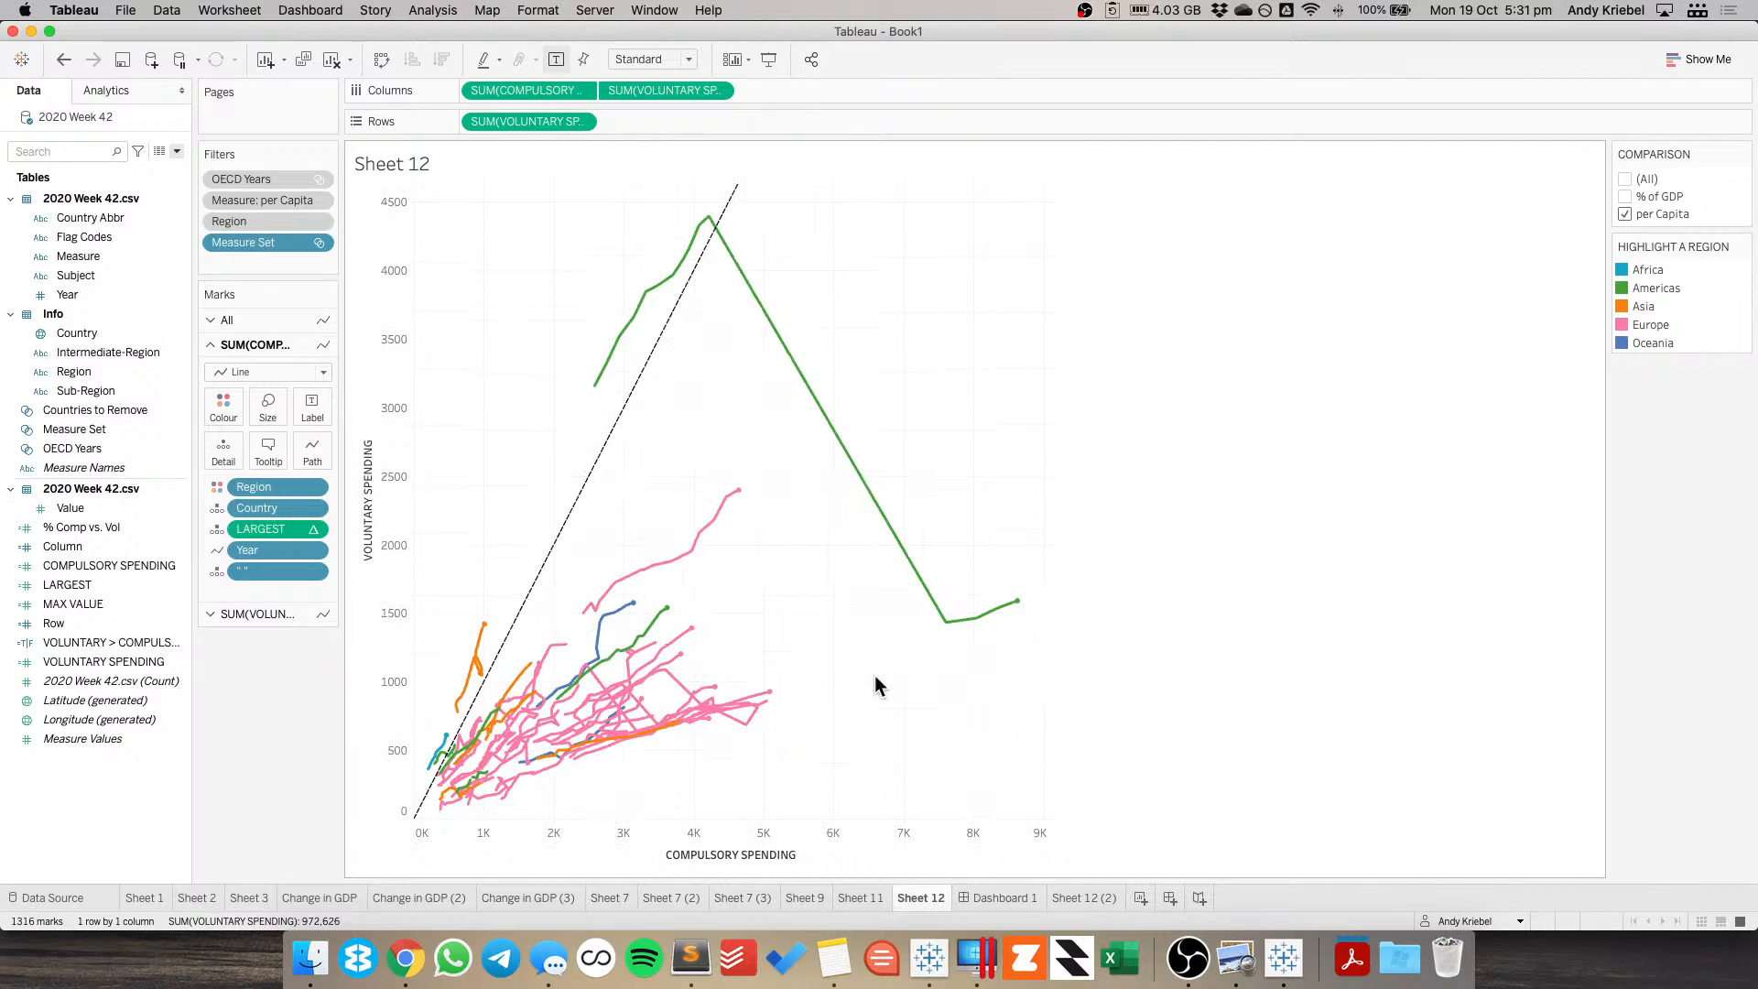
Inspect the marks cards and the range settings of the voluntary spending axis.
right_click(387, 493)
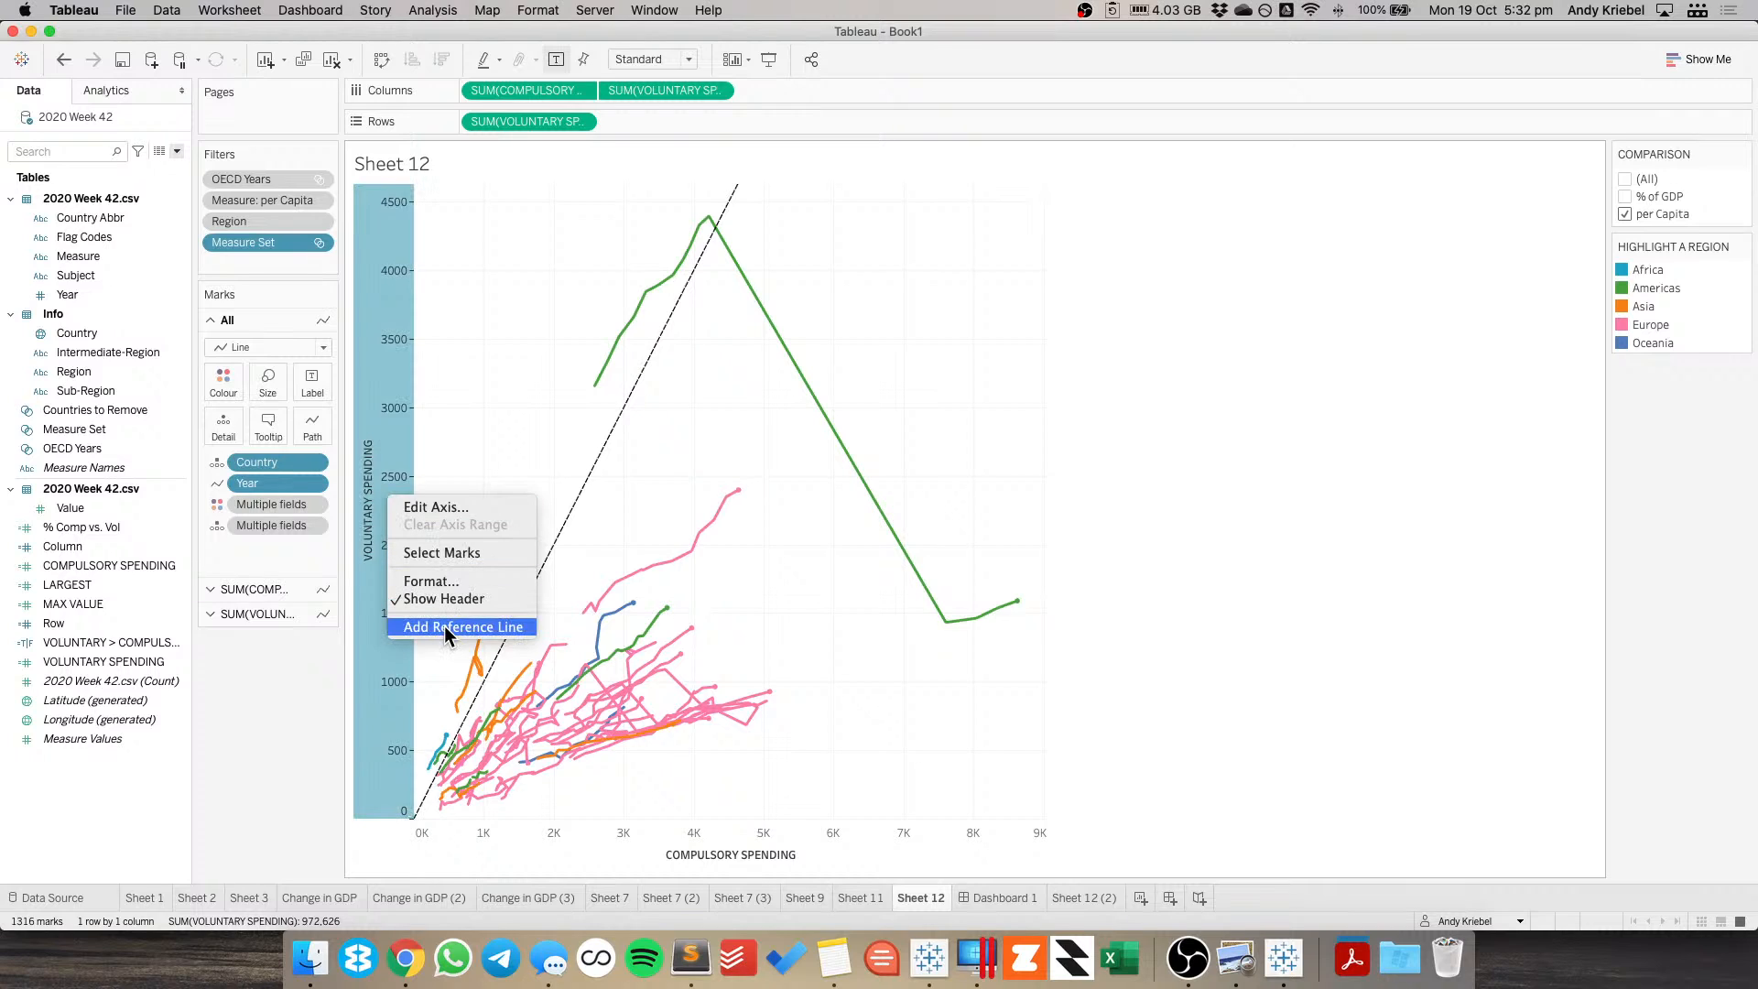
left_click(225, 662)
left_click(275, 615)
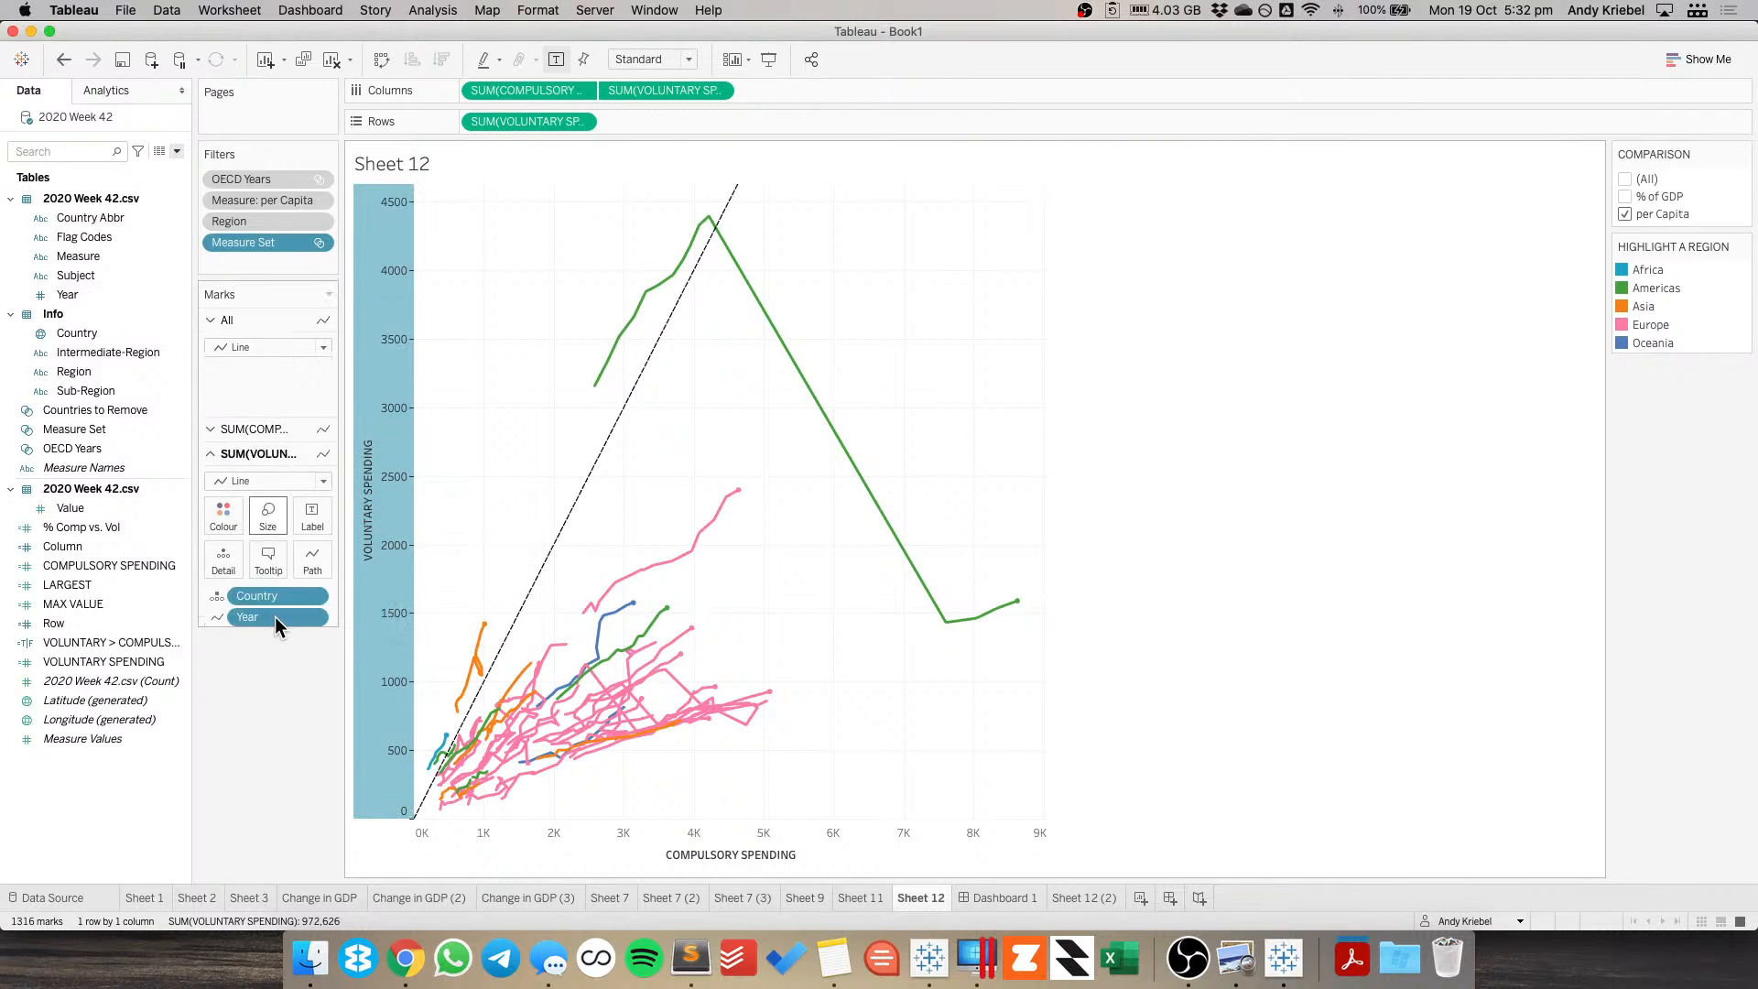
left_click(254, 345)
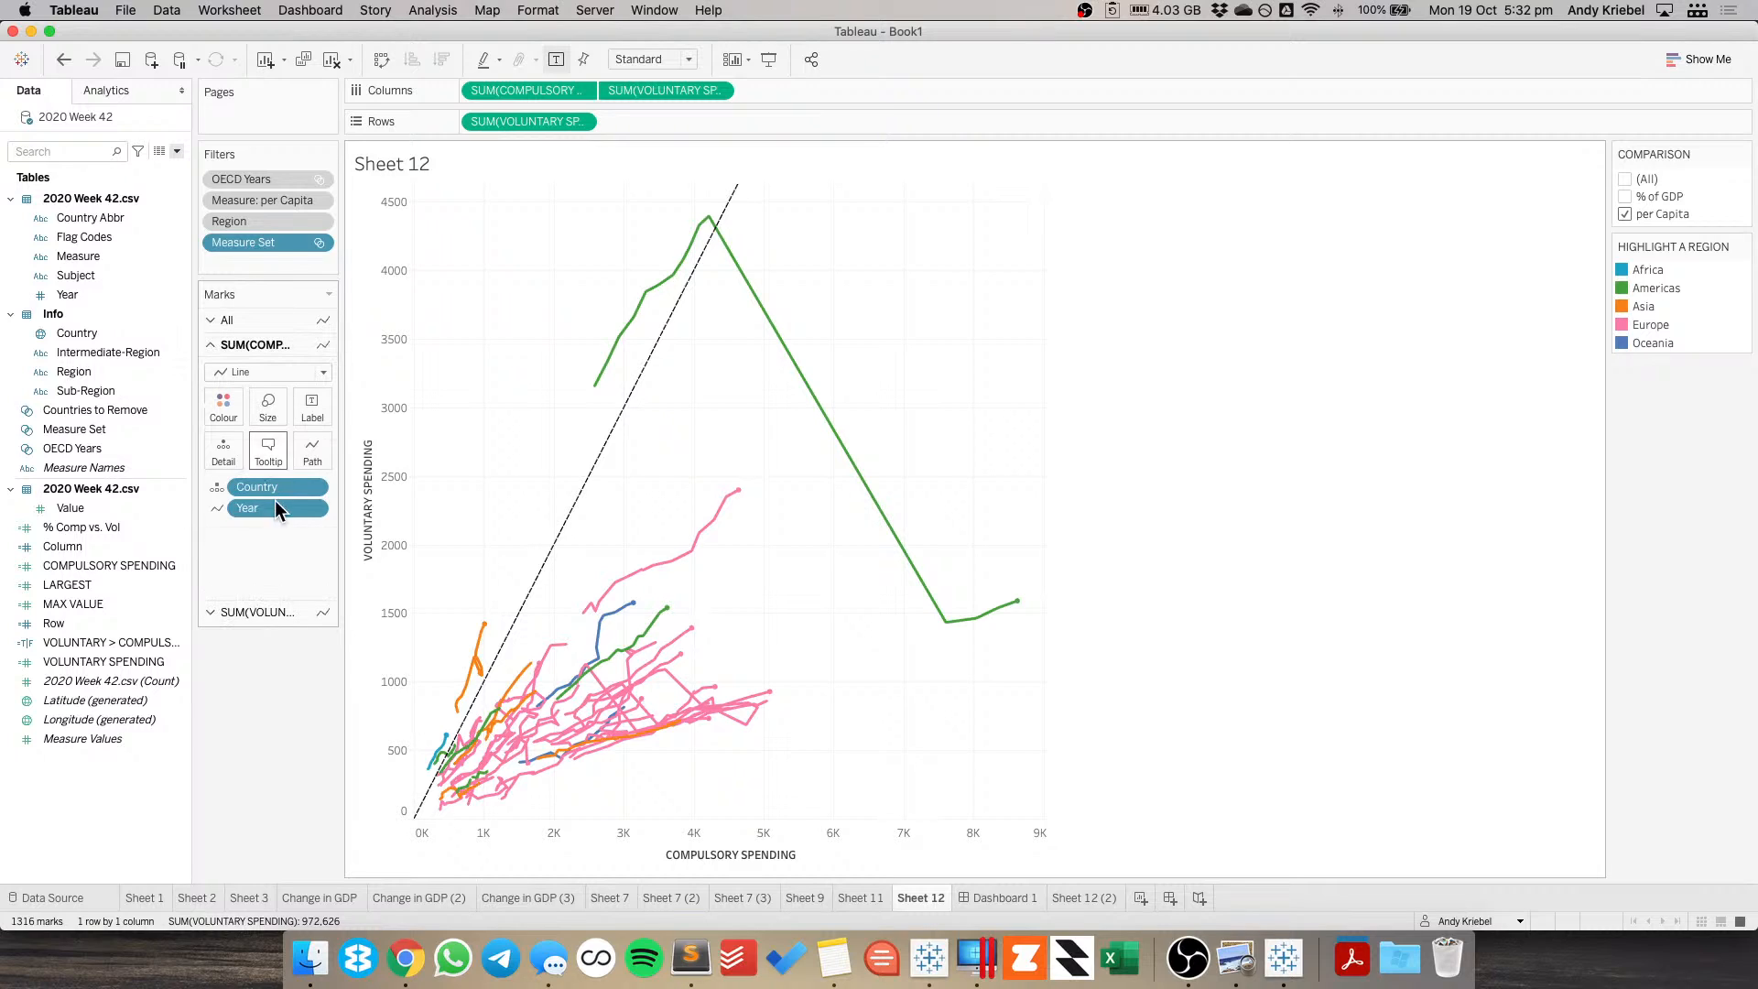
left_click_drag(264, 529, 293, 811)
right_click(386, 590)
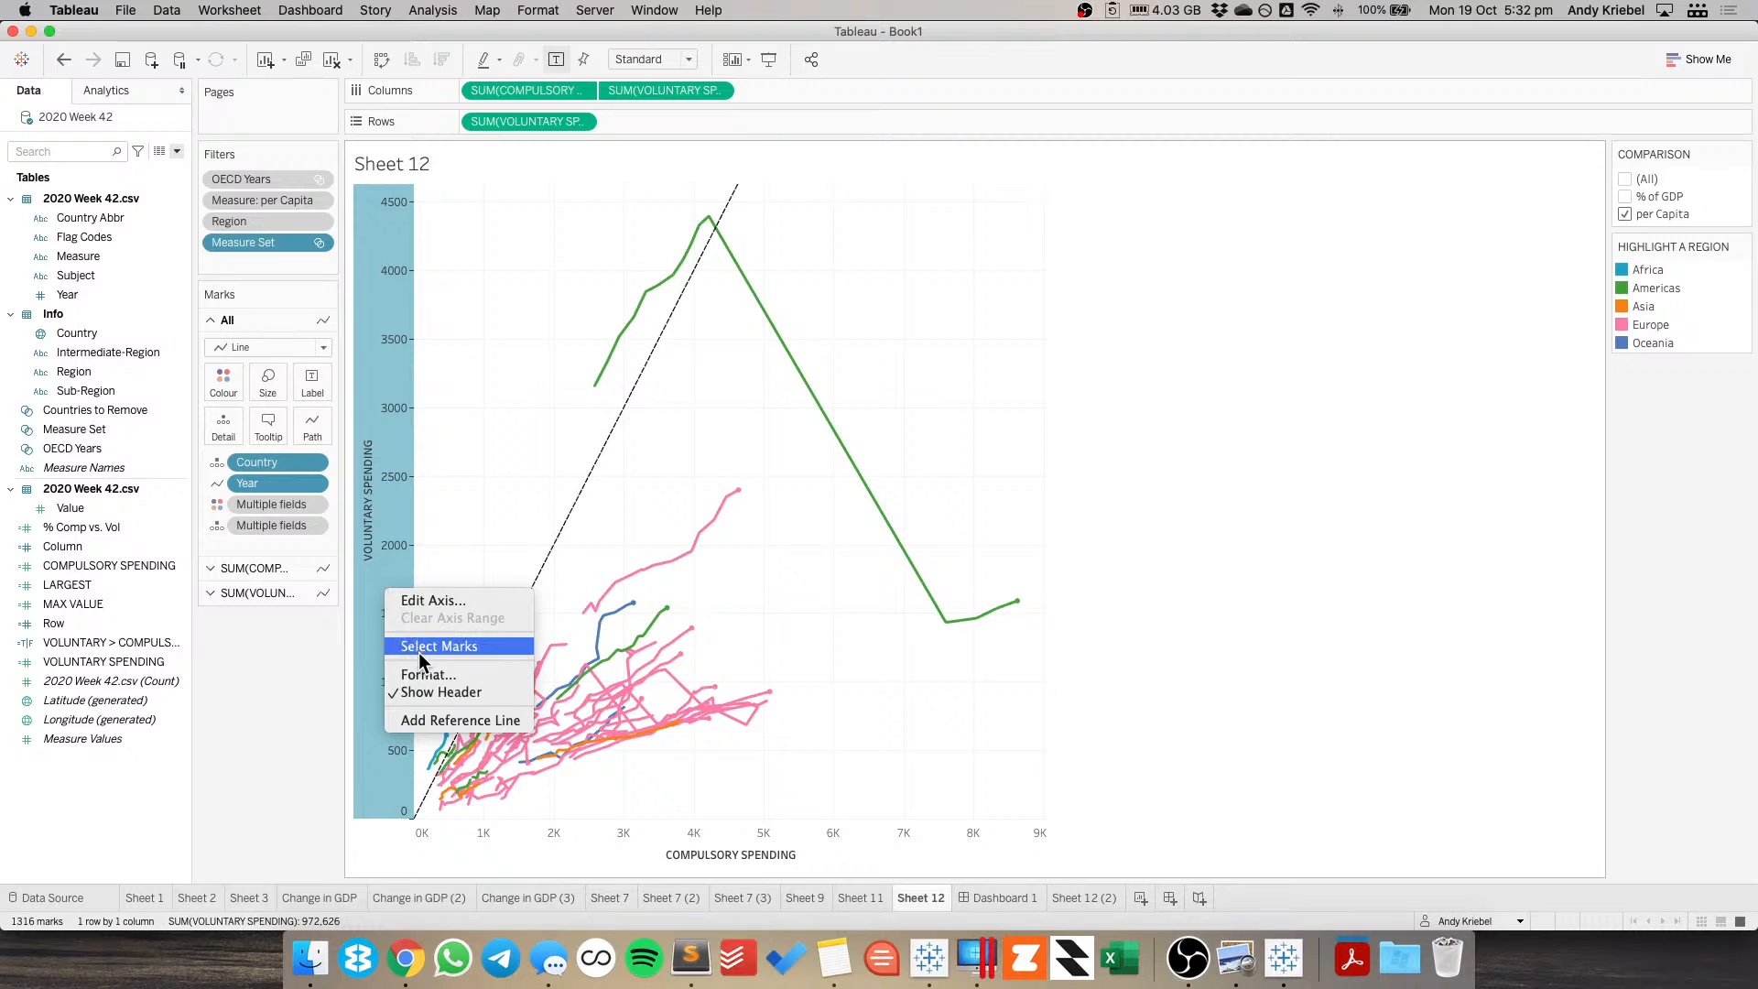
left_click(415, 599)
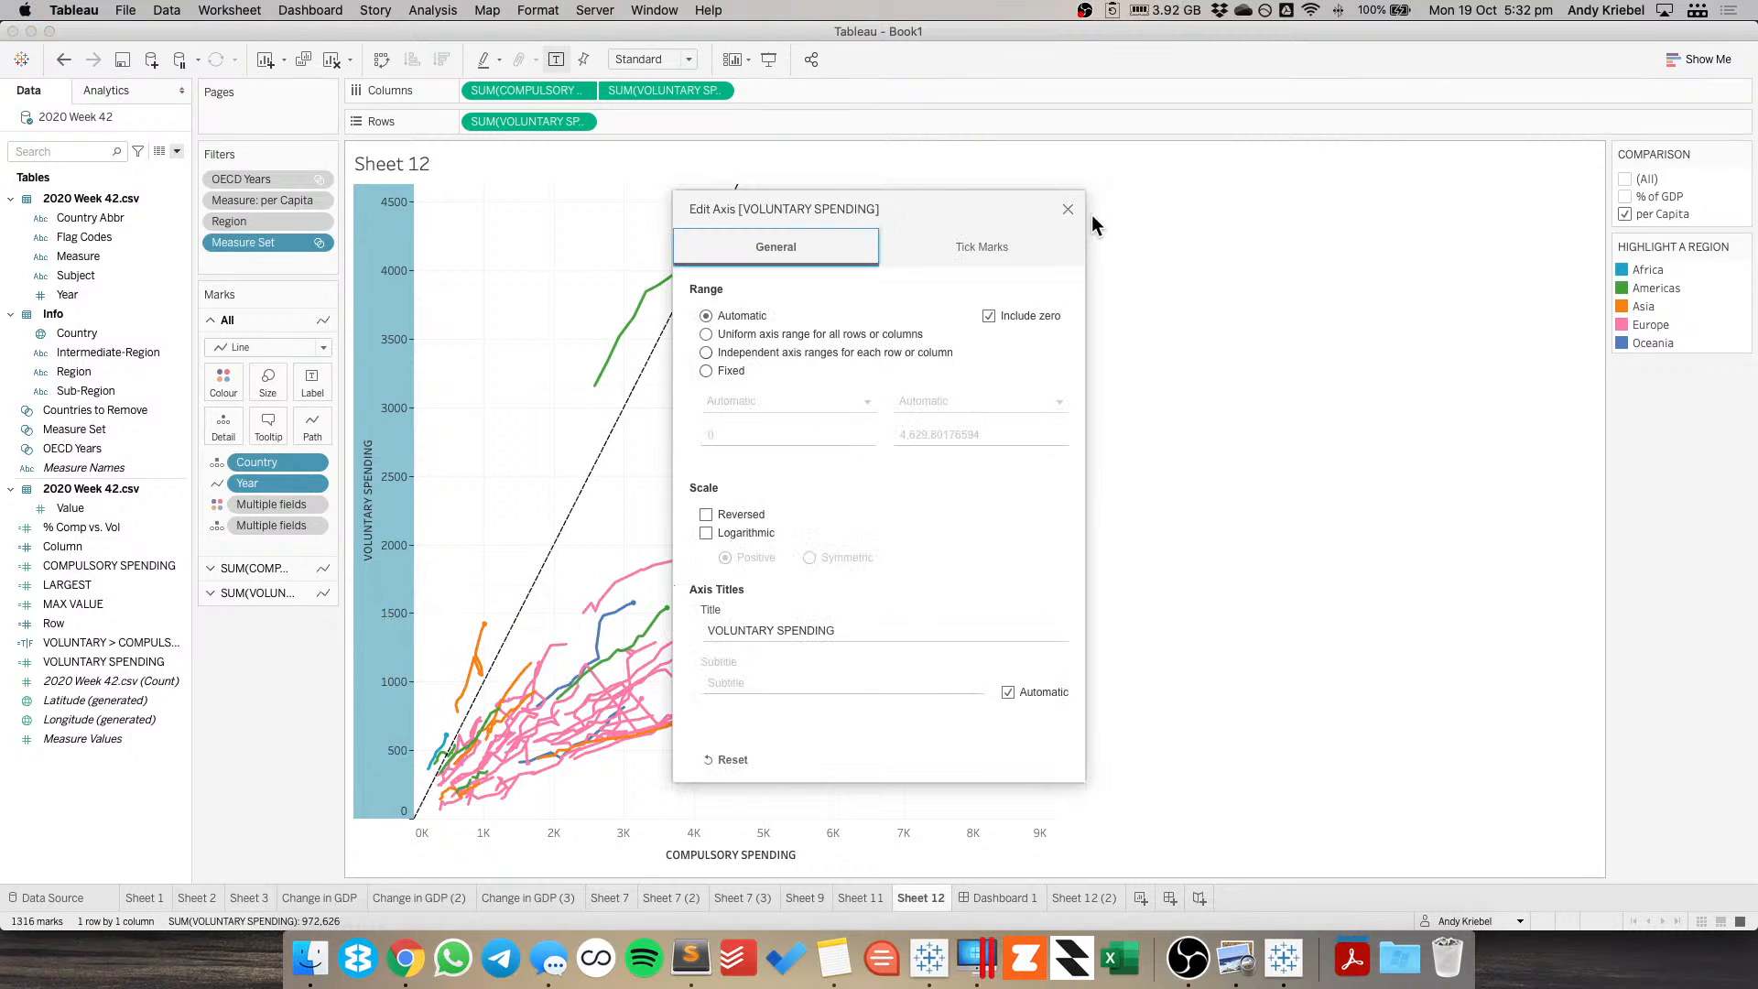
left_click(1067, 208)
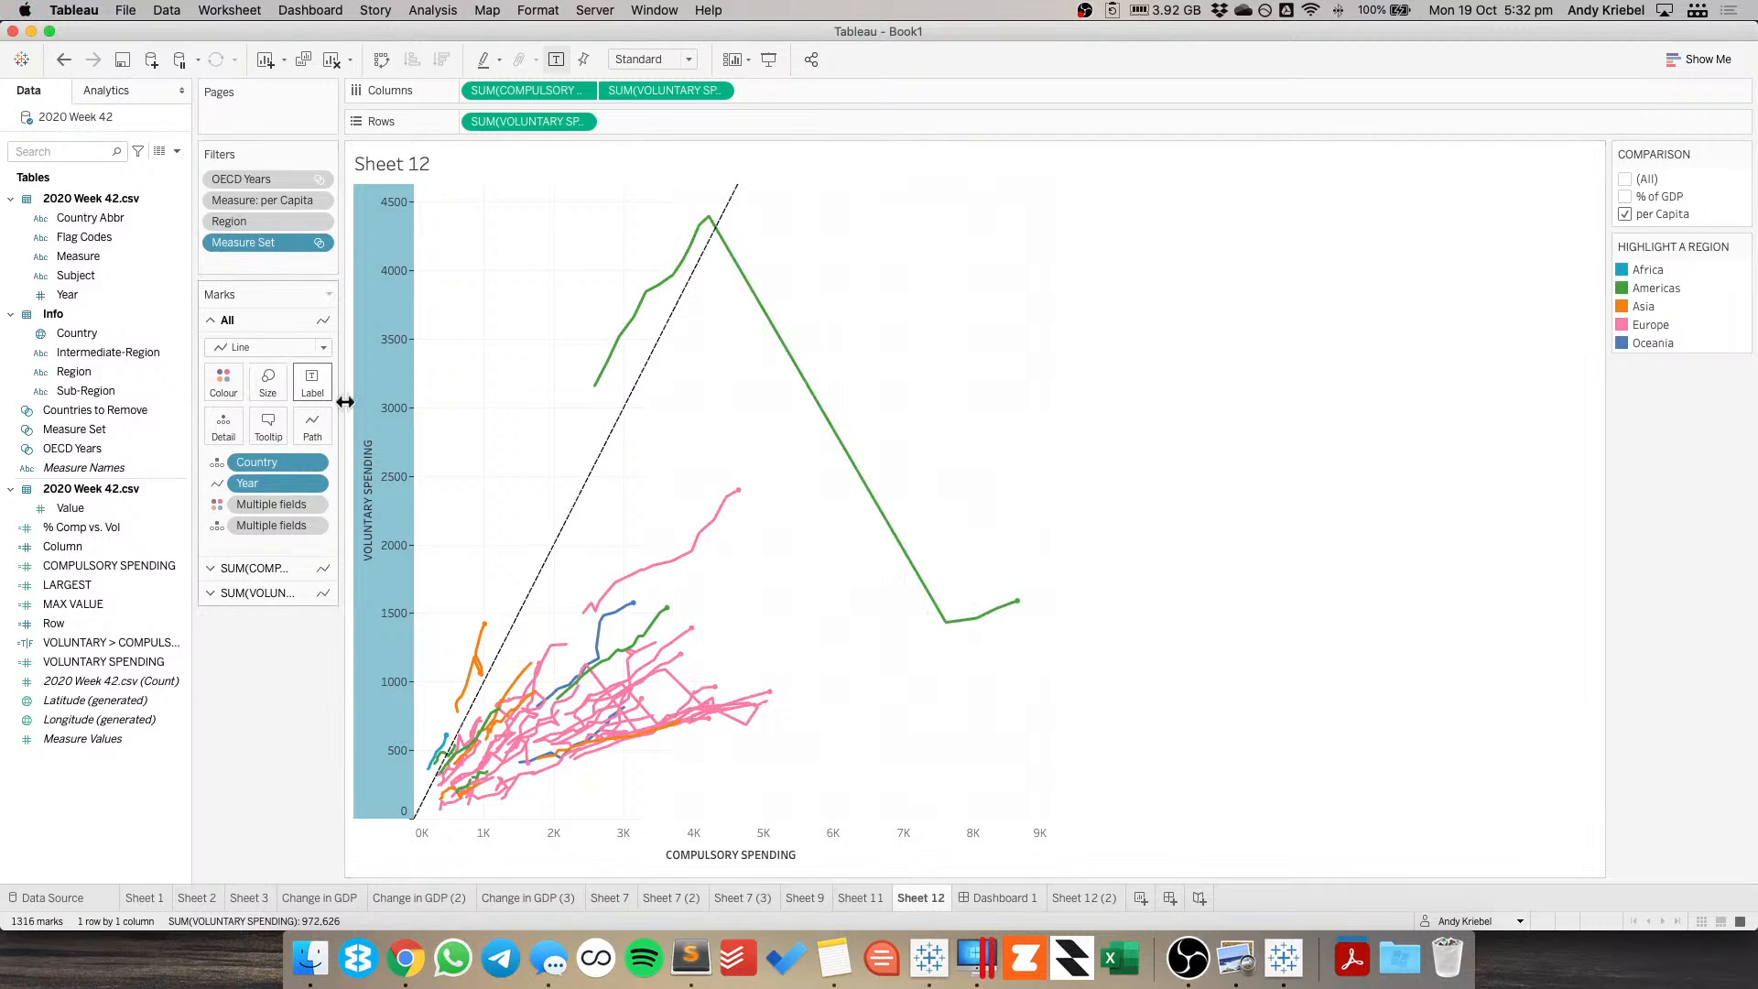
Add reference lines across the entire table and set the compulsory spending line to a constant value of 9K.
left_click(118, 85)
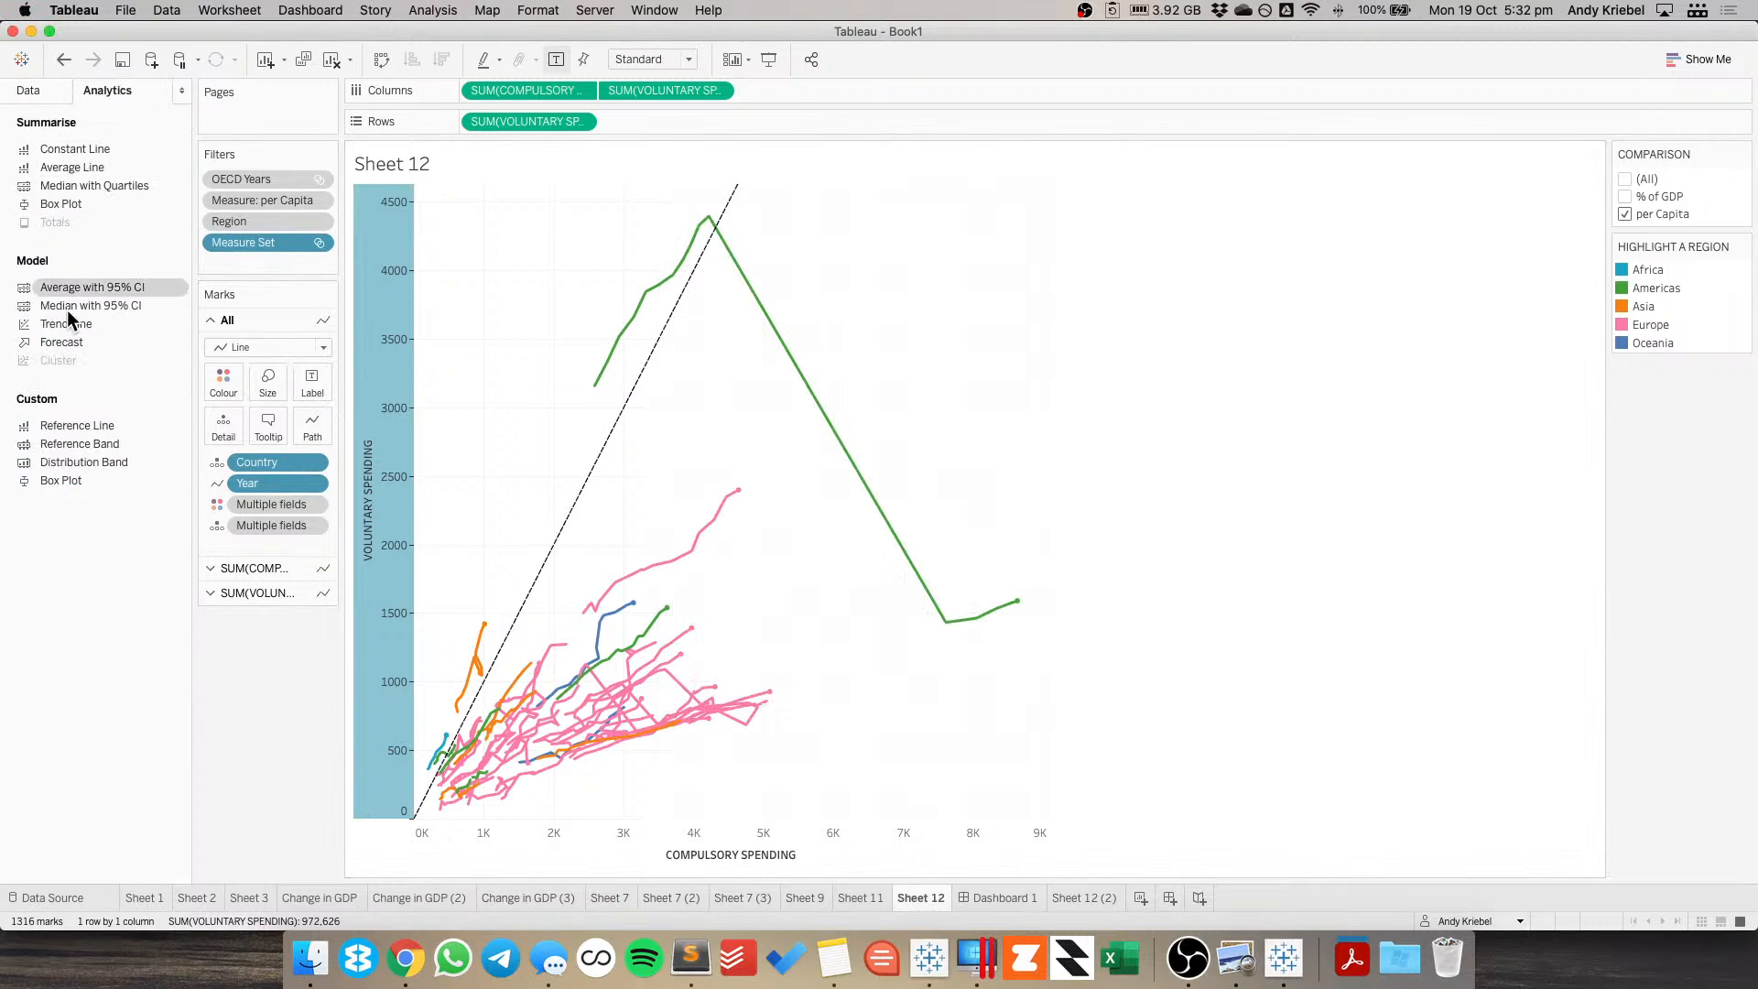
left_click_drag(67, 437, 749, 348)
left_click(952, 368)
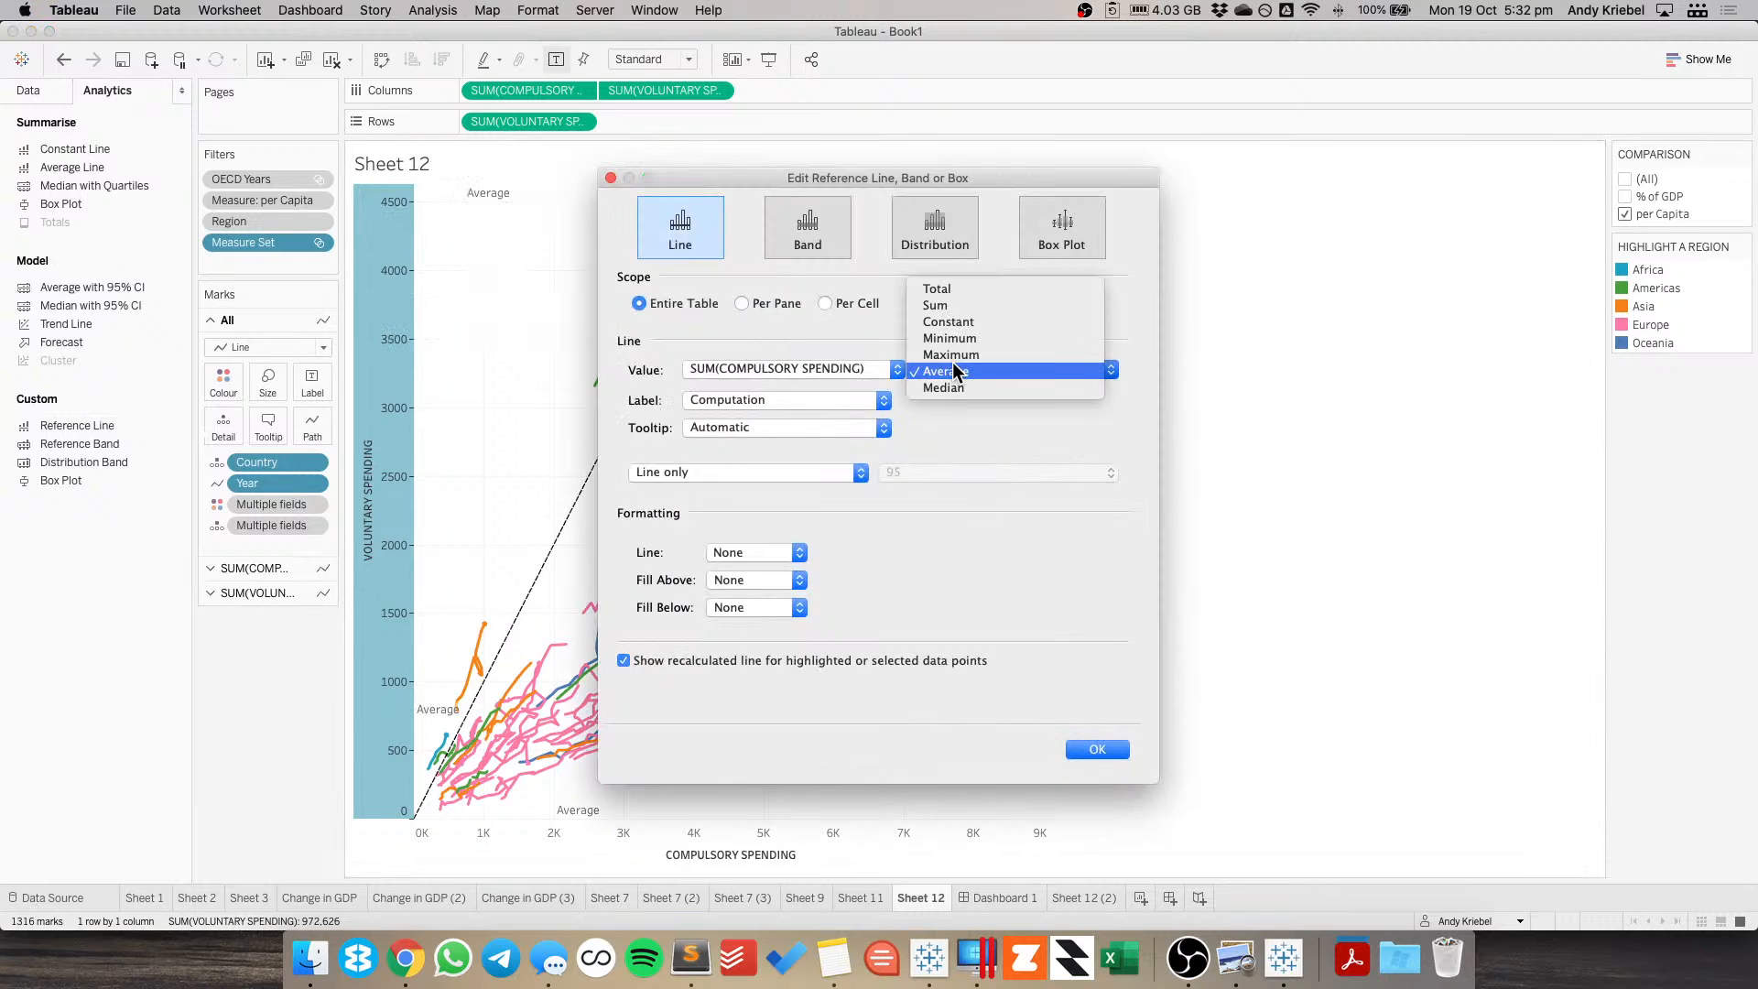
left_click(949, 338)
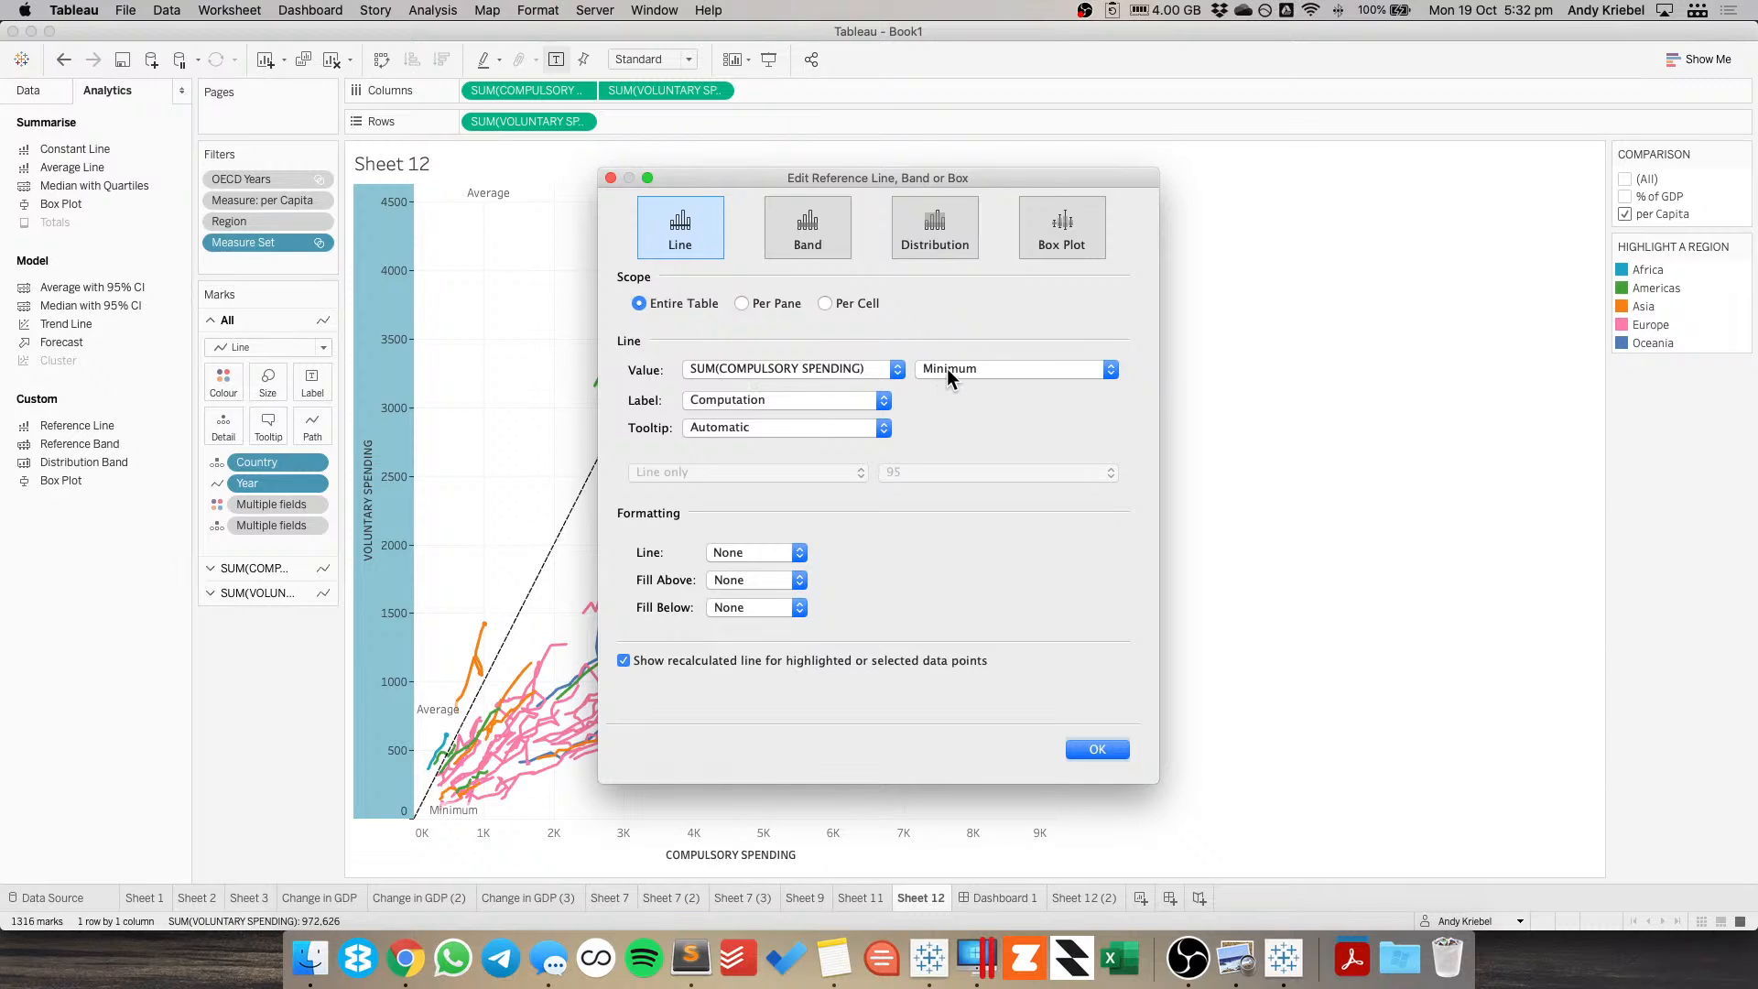
left_click(947, 368)
left_click(826, 366)
left_click(942, 370)
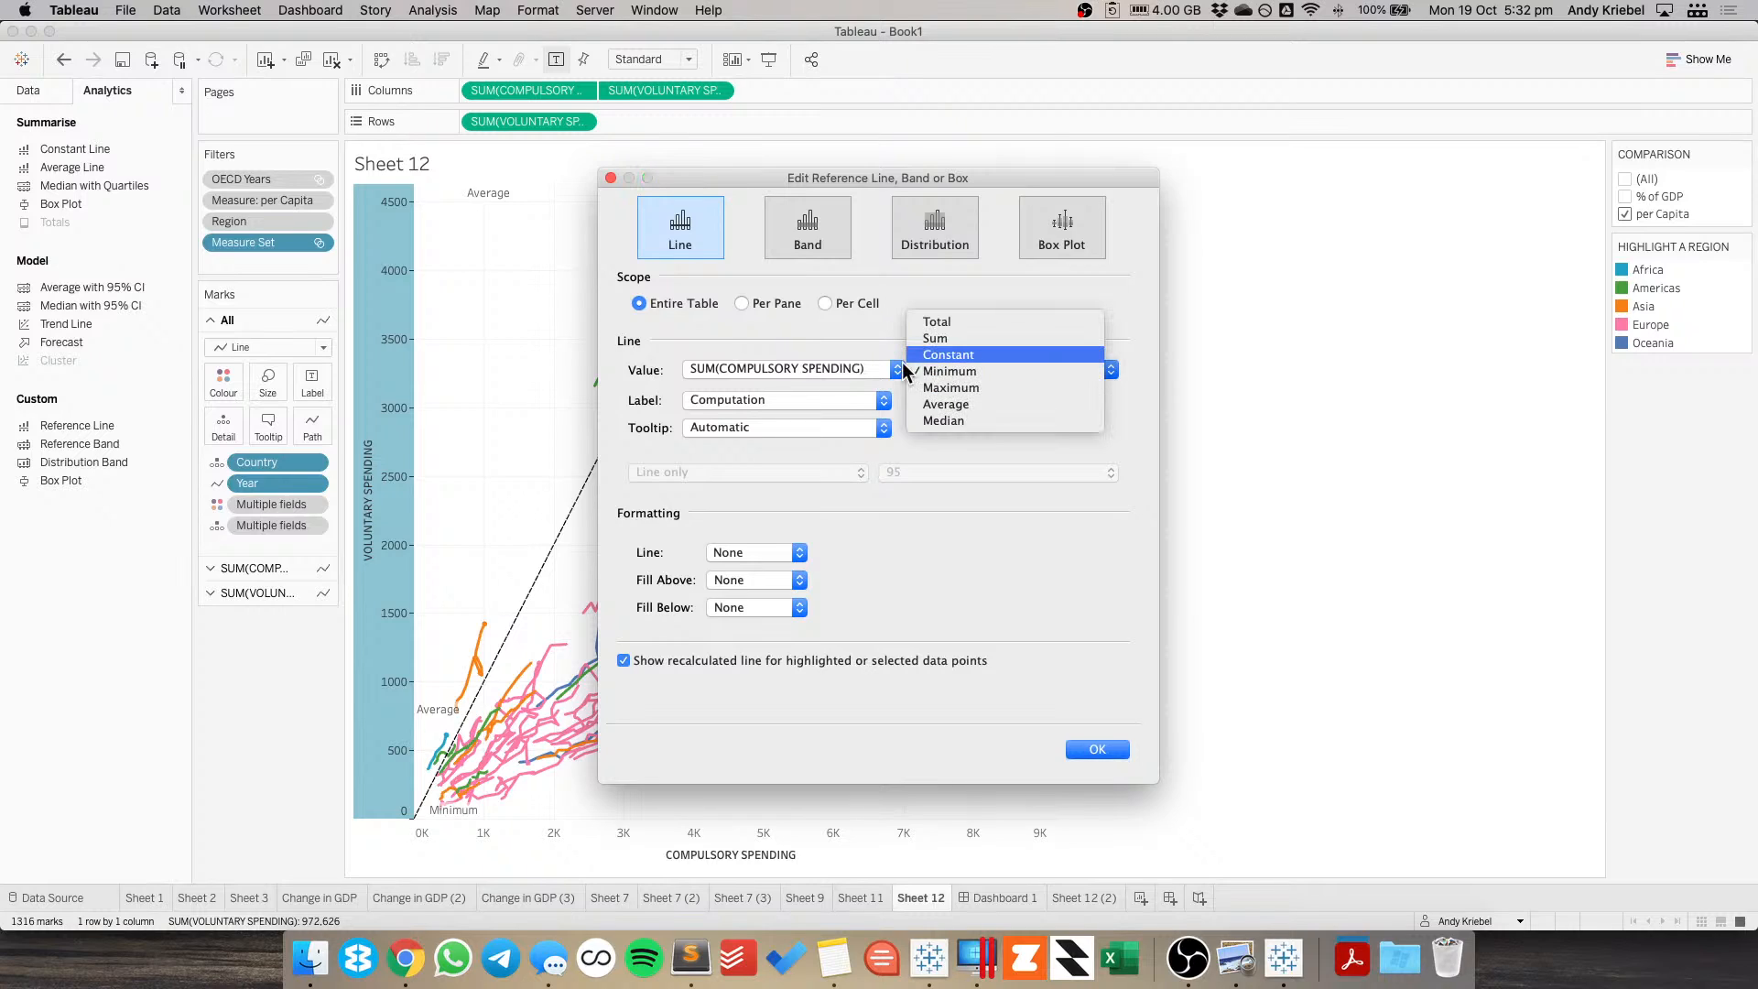
left_click(945, 355)
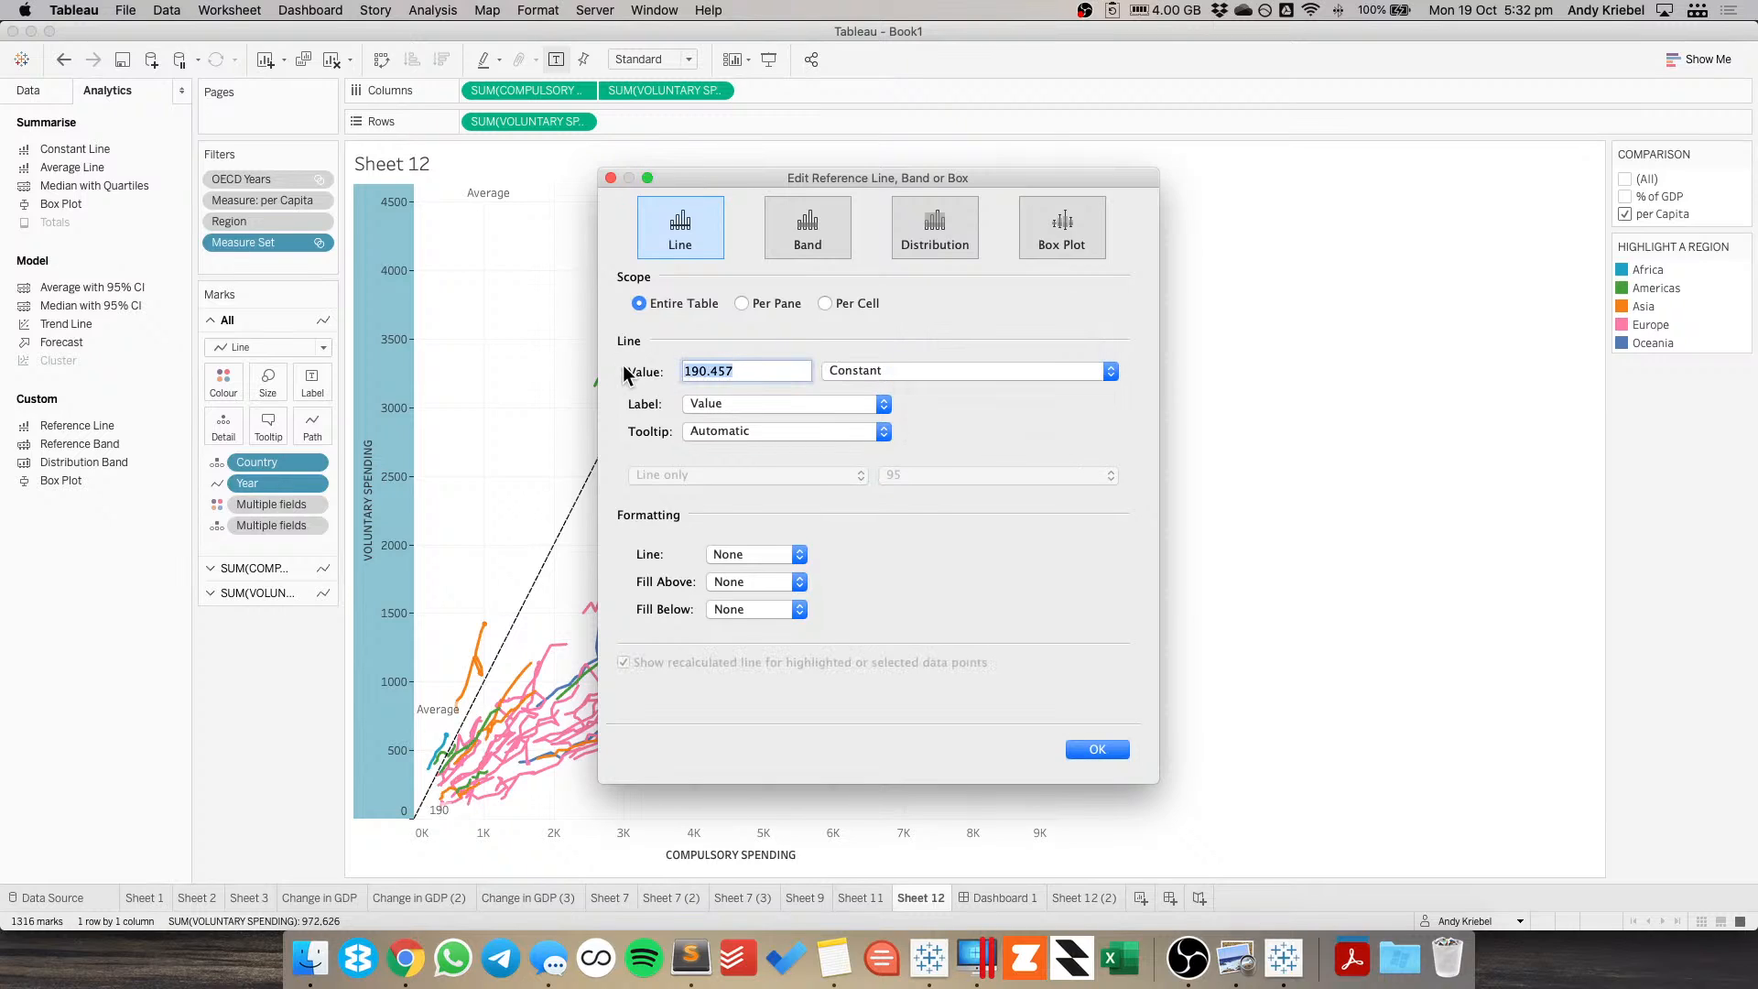
type("9K")
key("Tab")
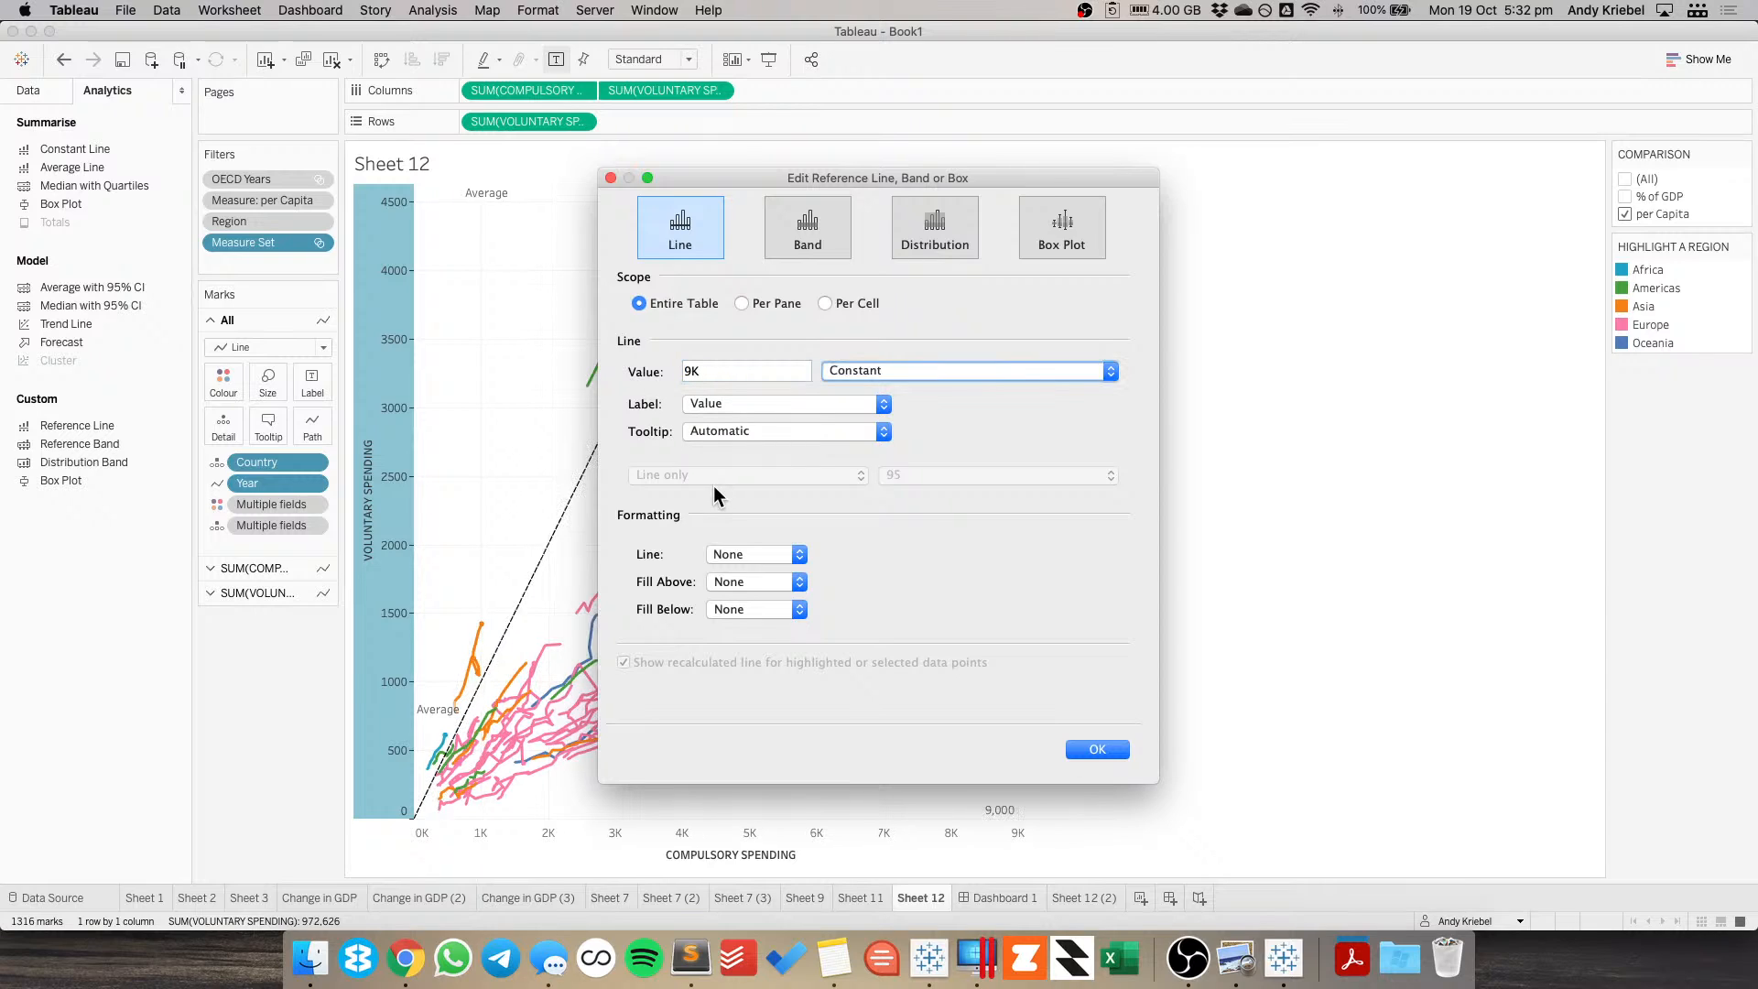
Set the compulsory spending reference line's label and tooltip to None and apply the settings.
left_click(728, 406)
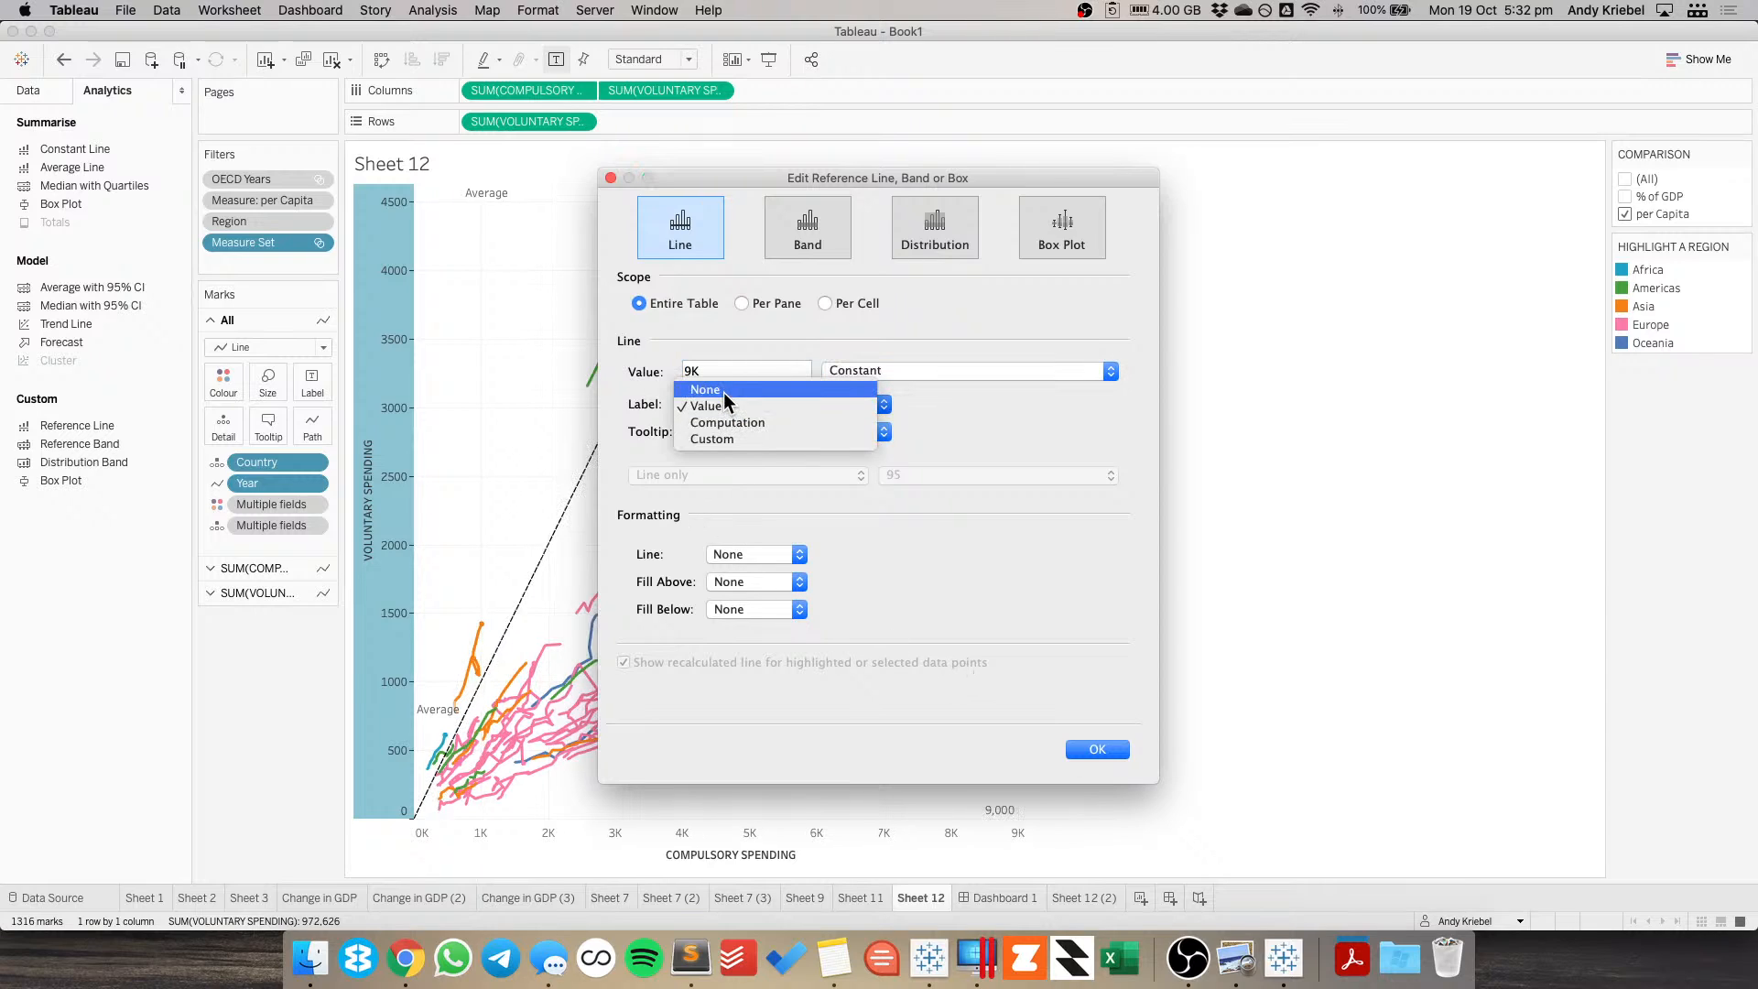
left_click(724, 386)
left_click(728, 435)
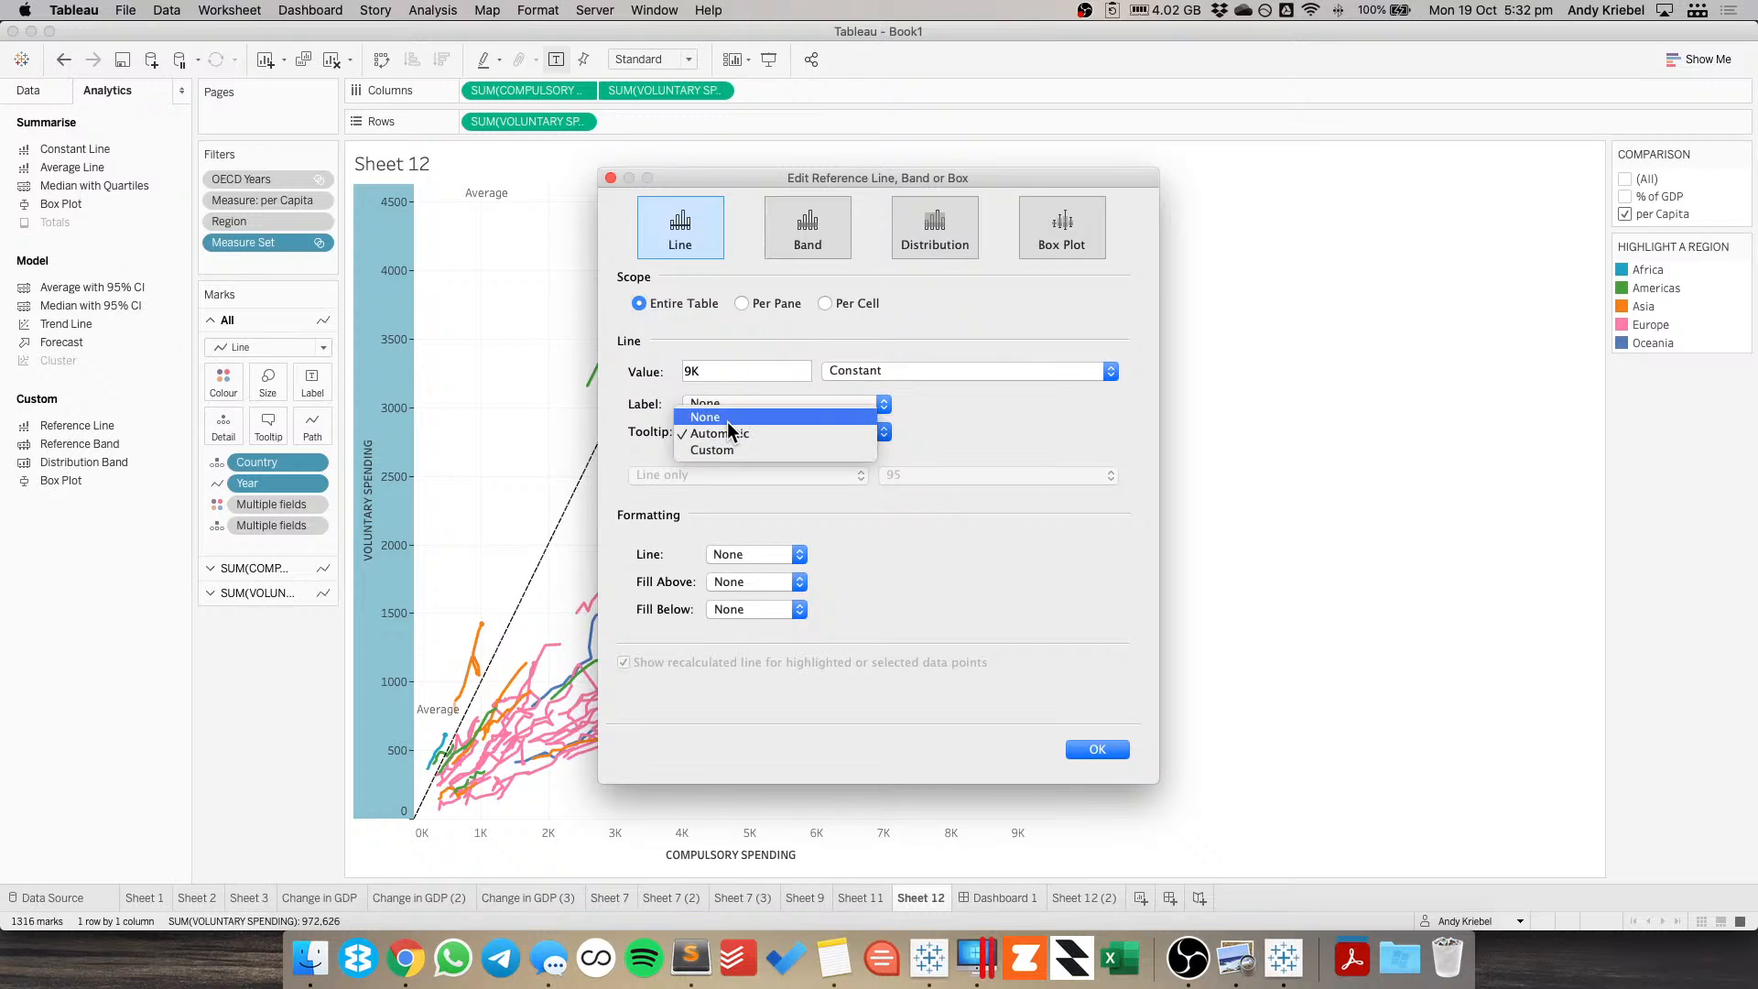
left_click(1097, 749)
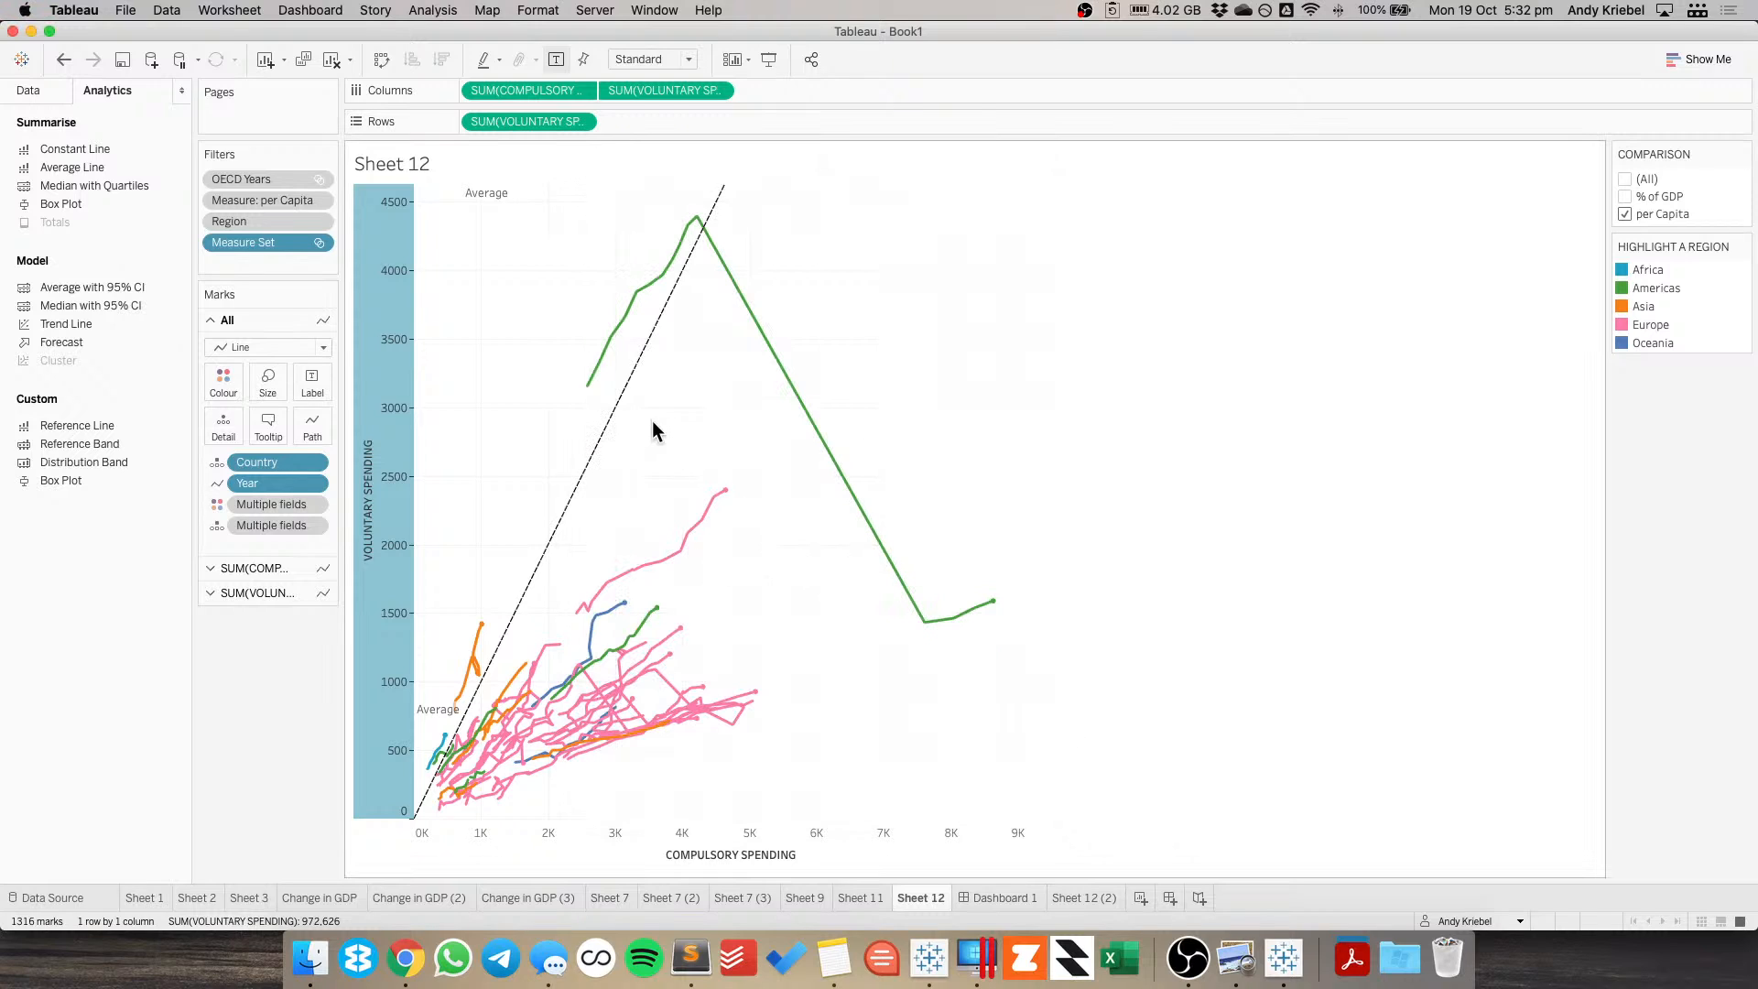
Change the voluntary spending reference line from Average to a constant value of 9K.
left_click(489, 198)
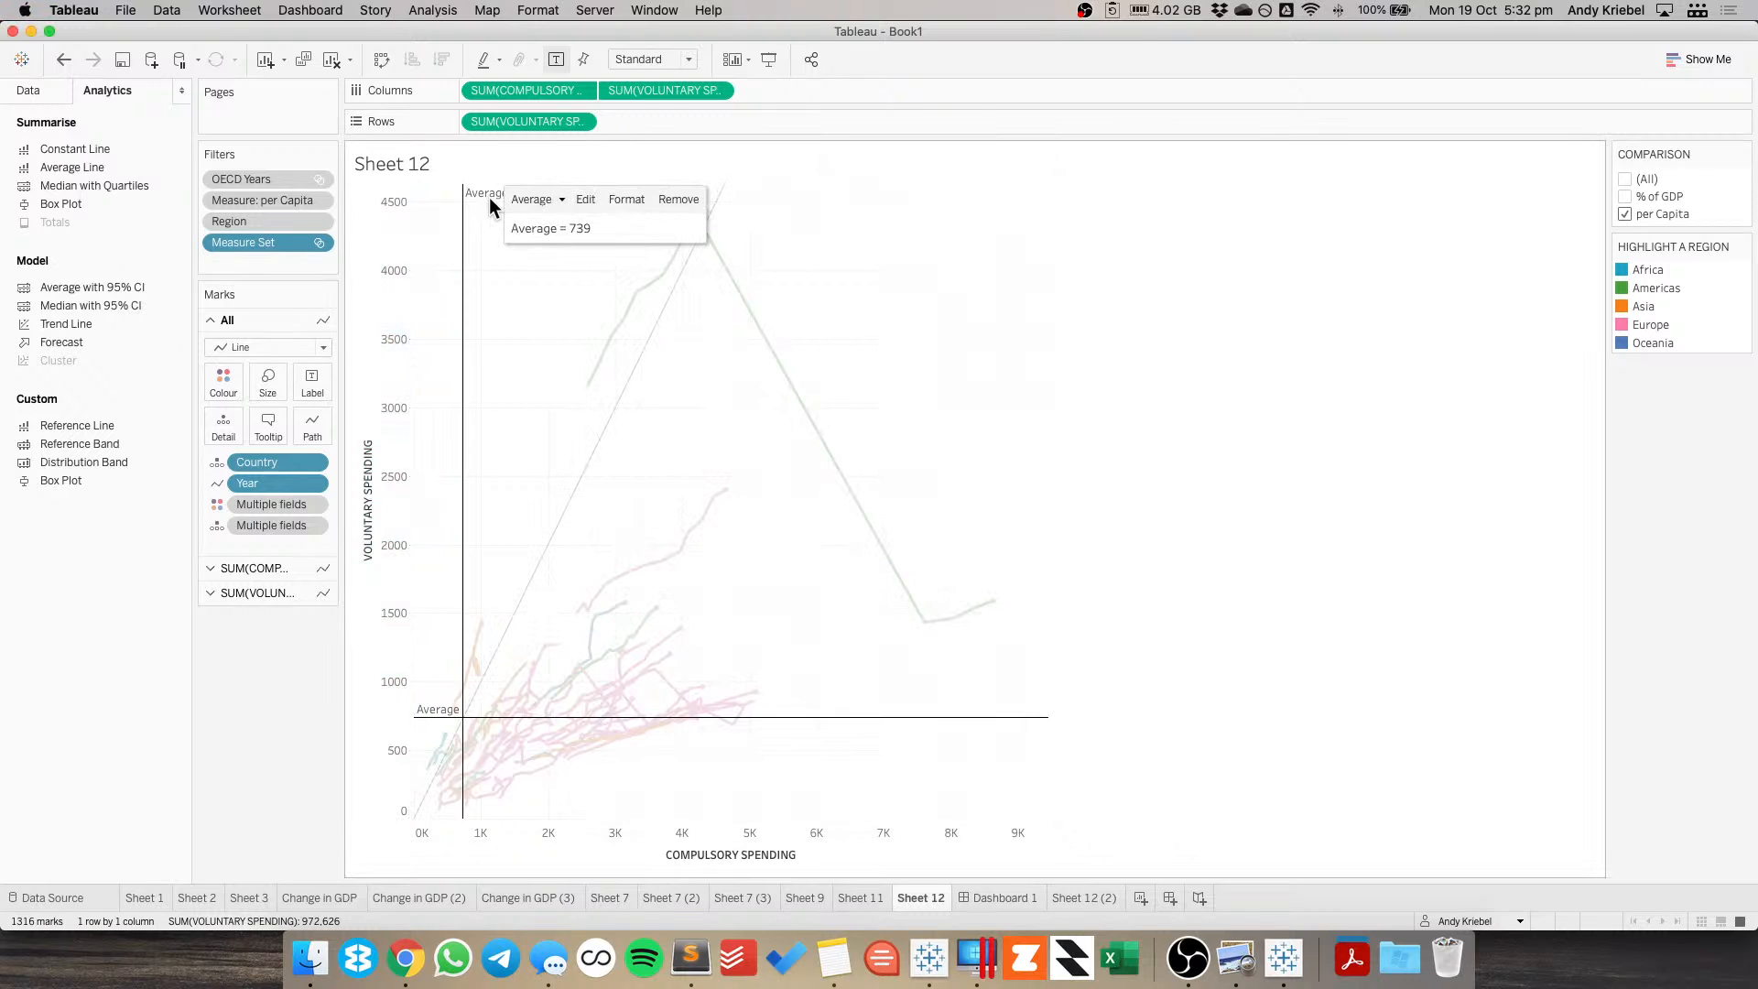
left_click(576, 195)
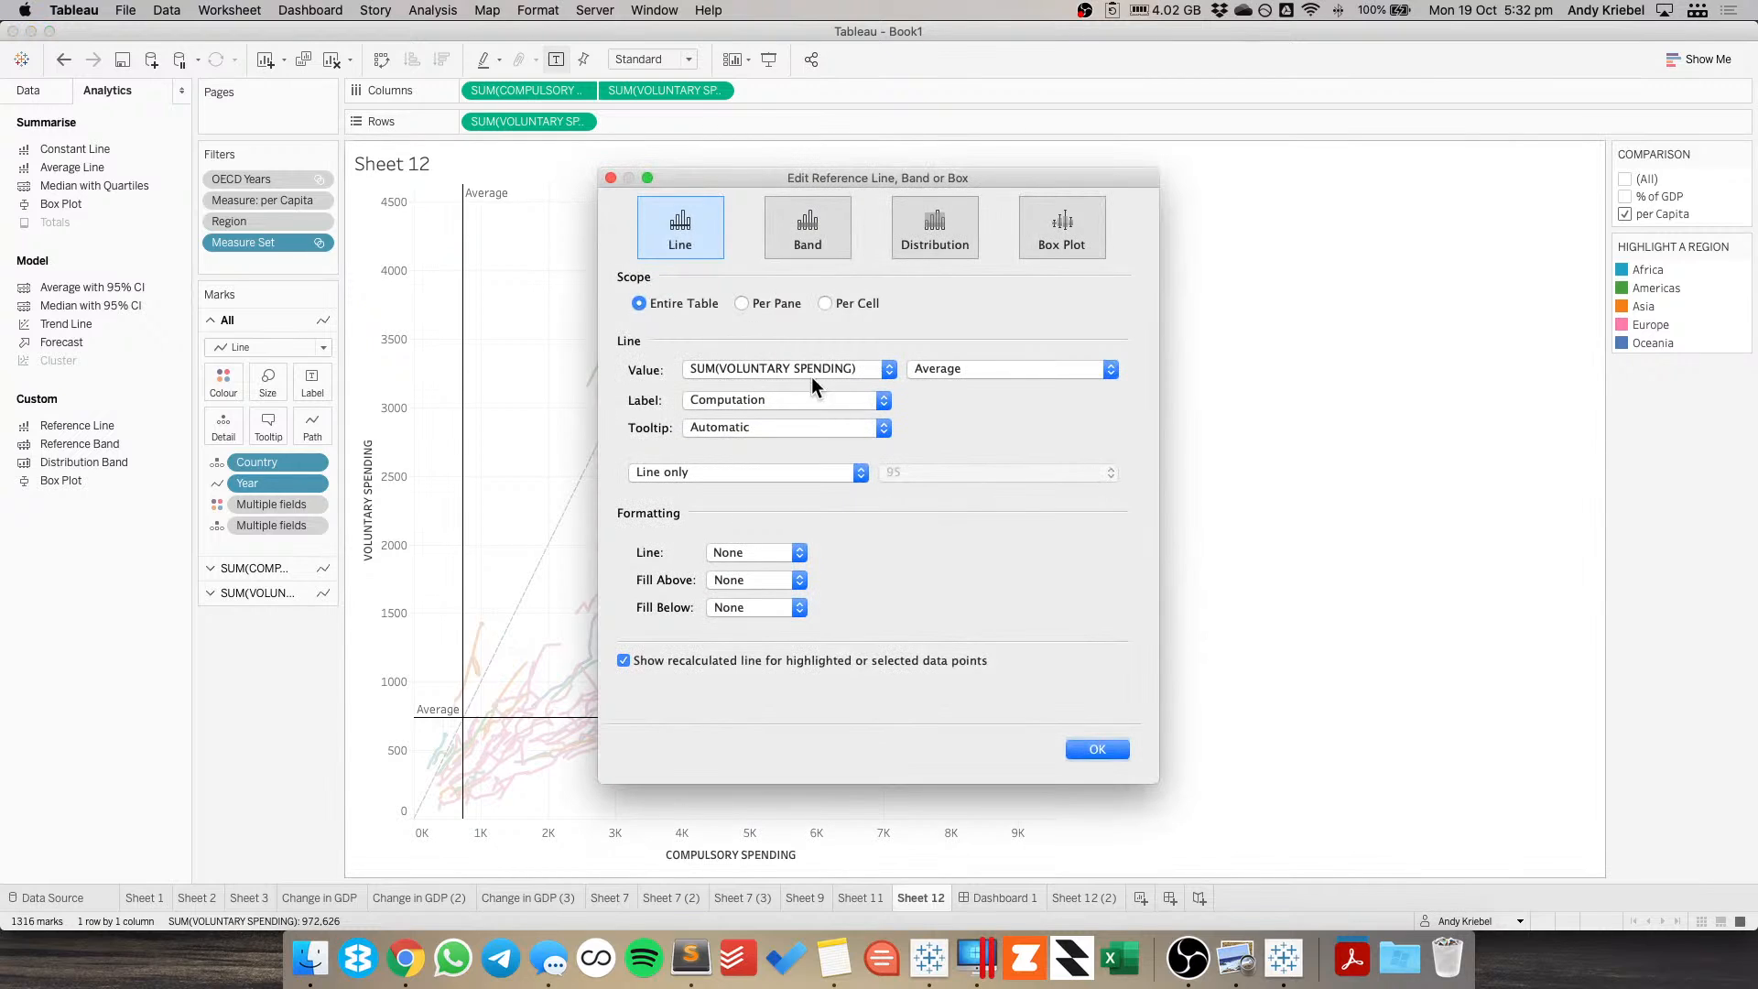
left_click(939, 368)
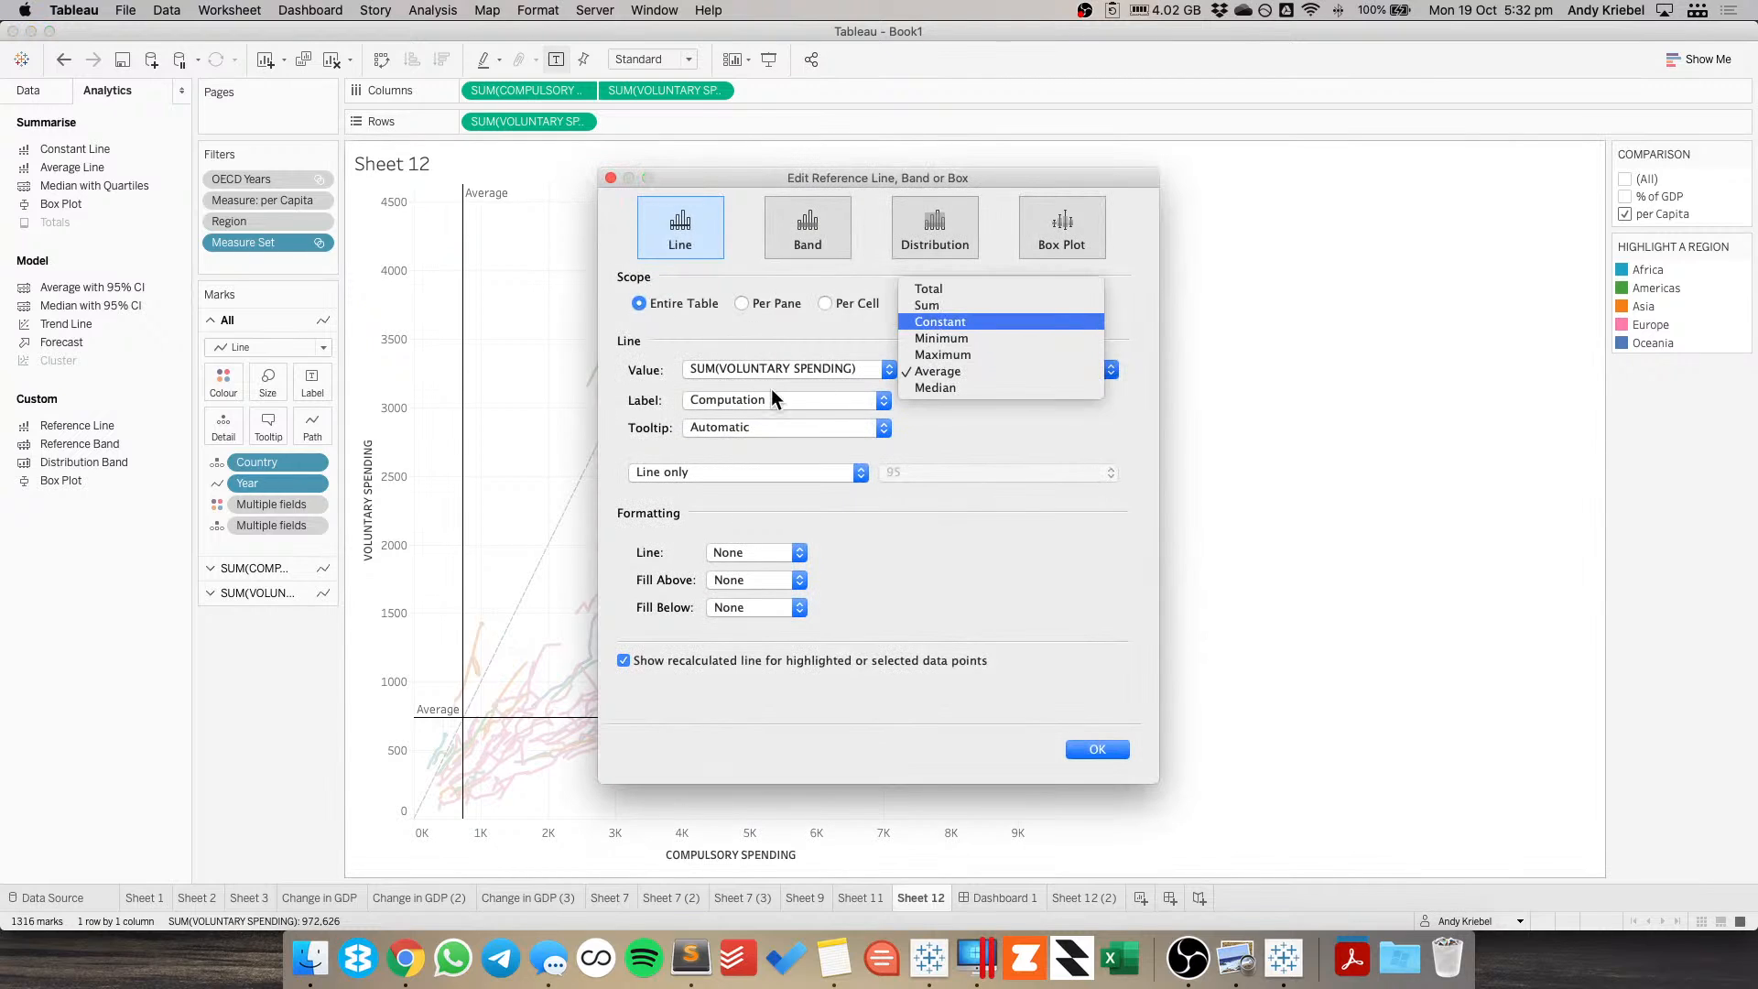
left_click_drag(757, 370, 647, 364)
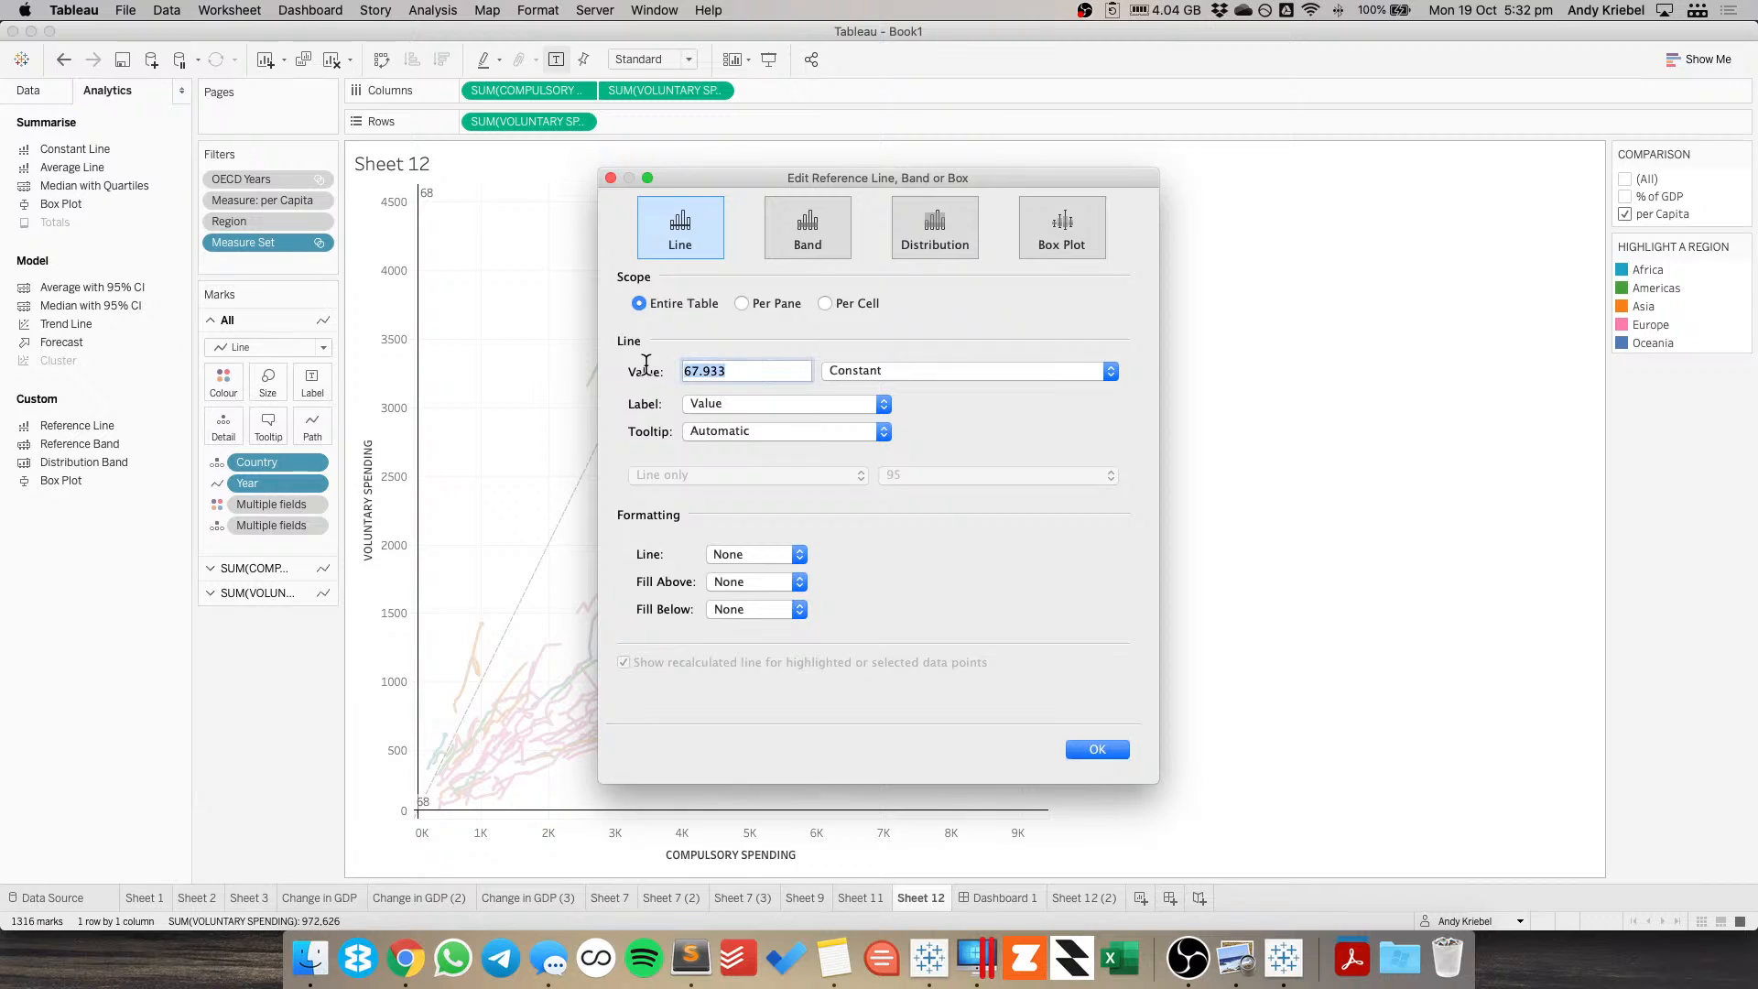
type("90k")
key("Tab")
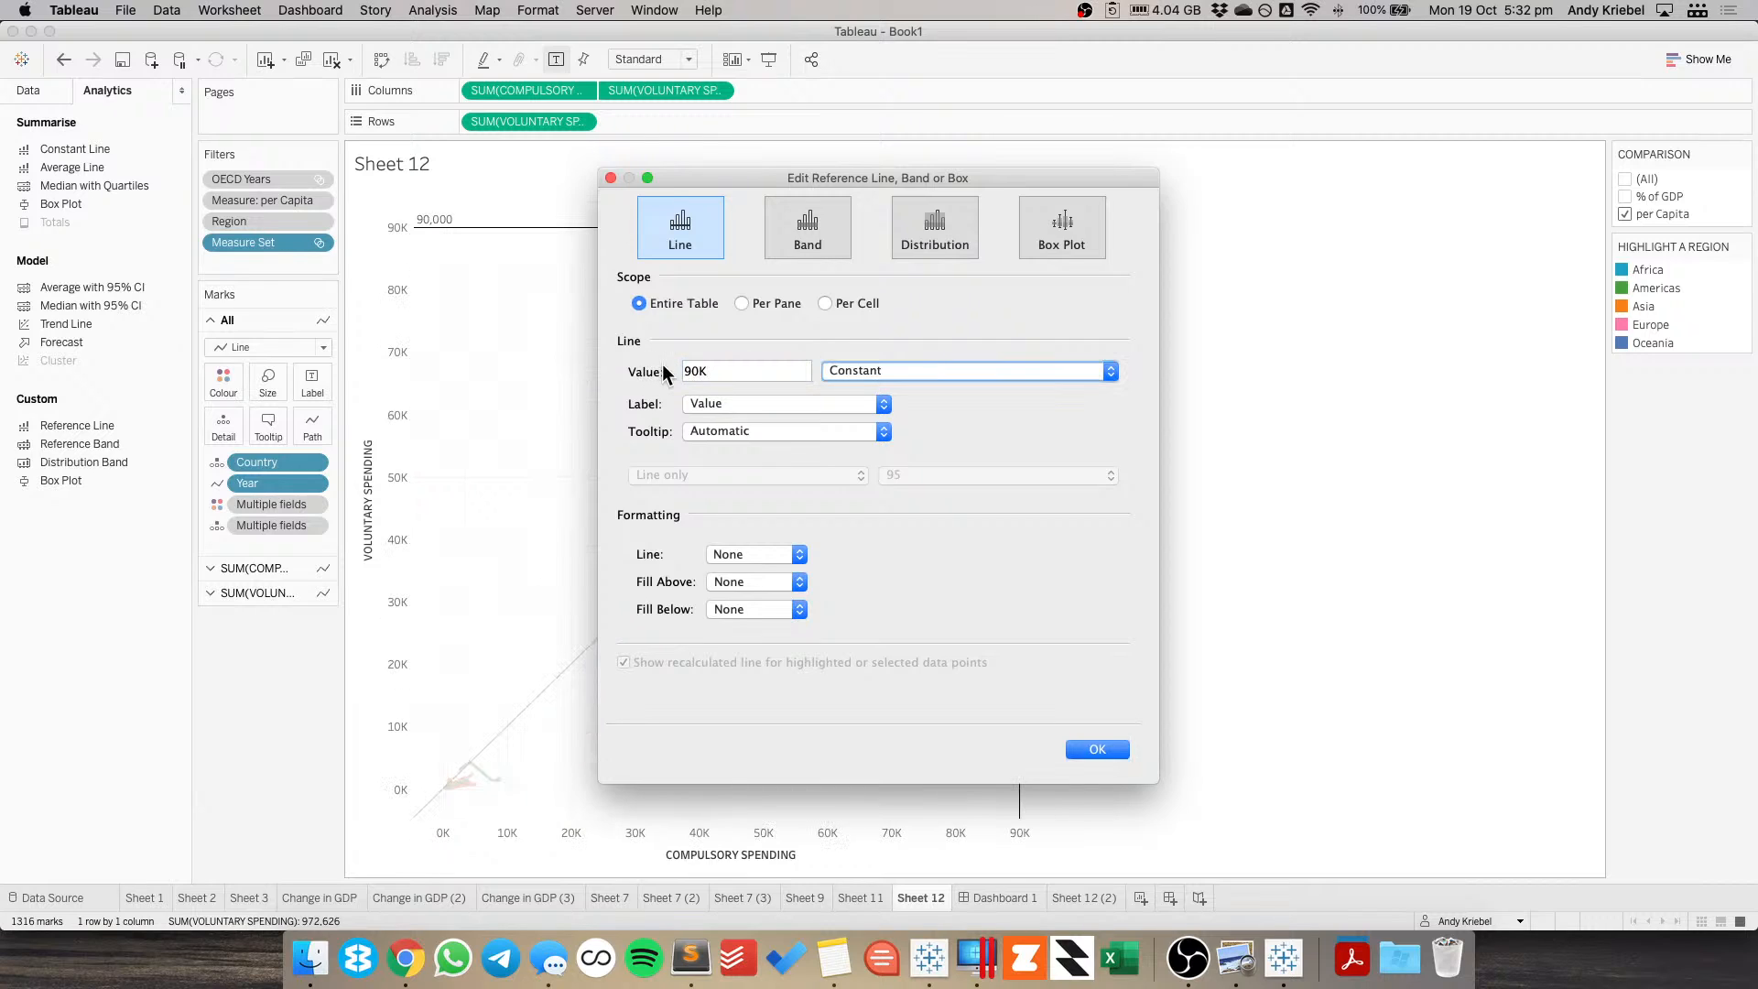
left_click(705, 364)
key("BackSpace")
key("BackSpace")
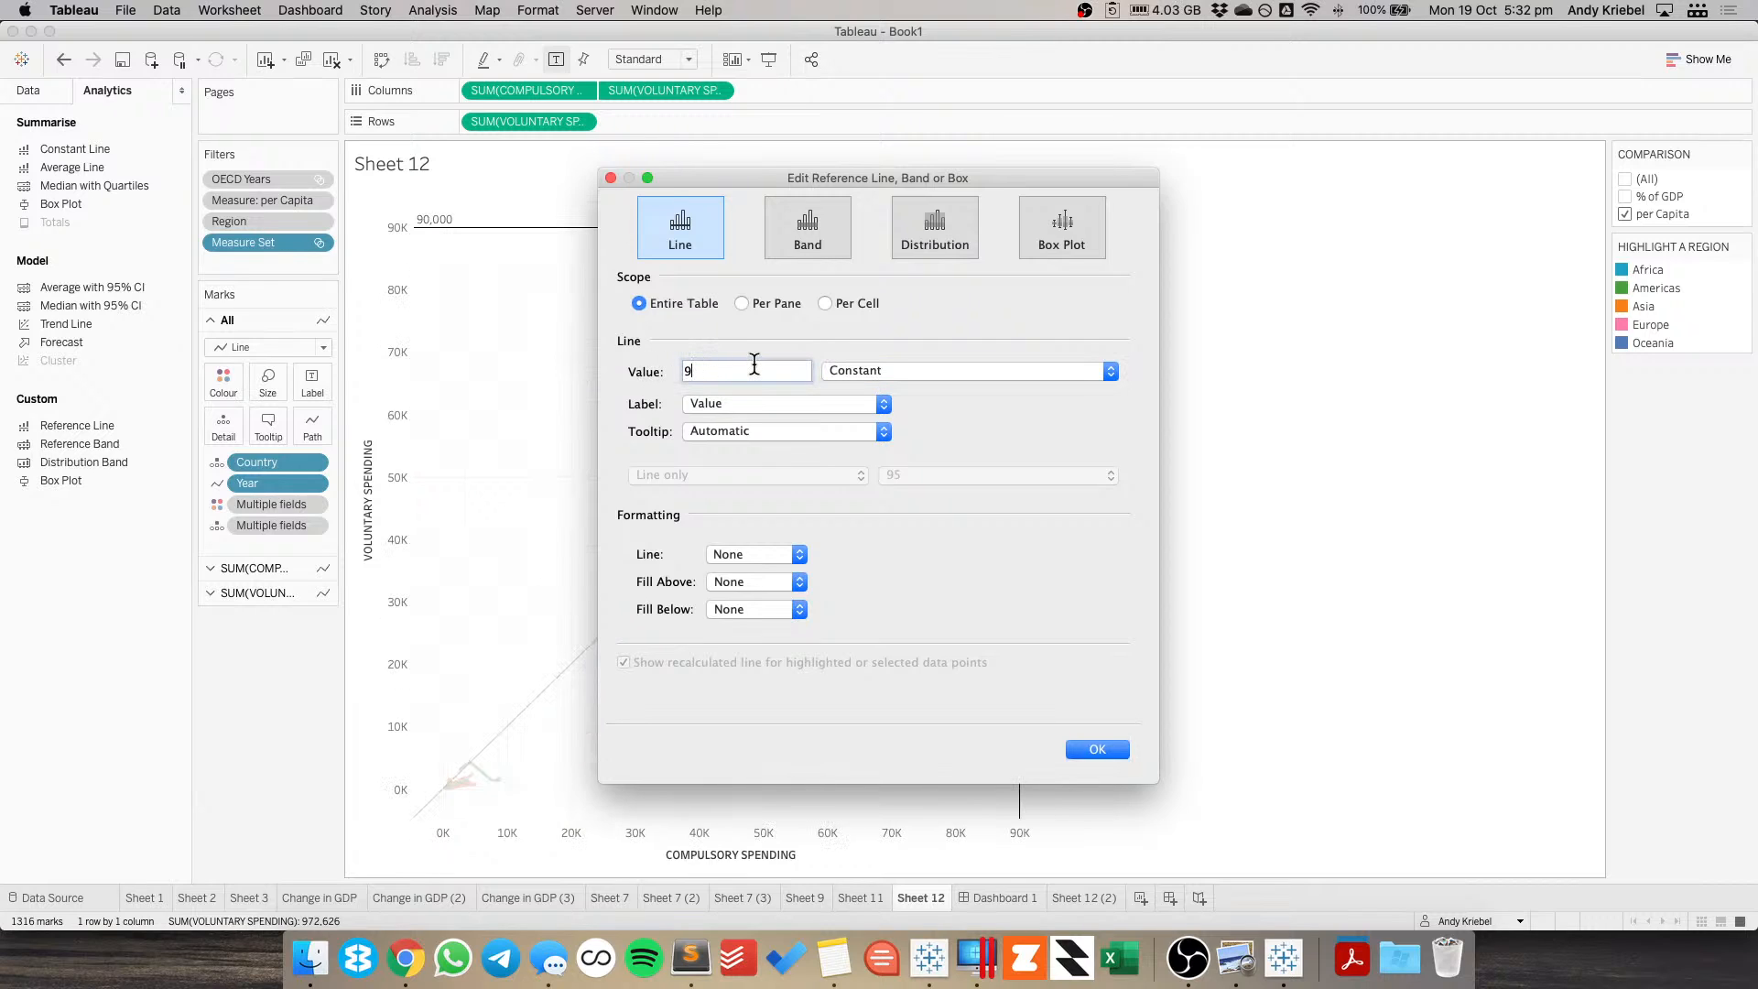
type("K")
key("Tab")
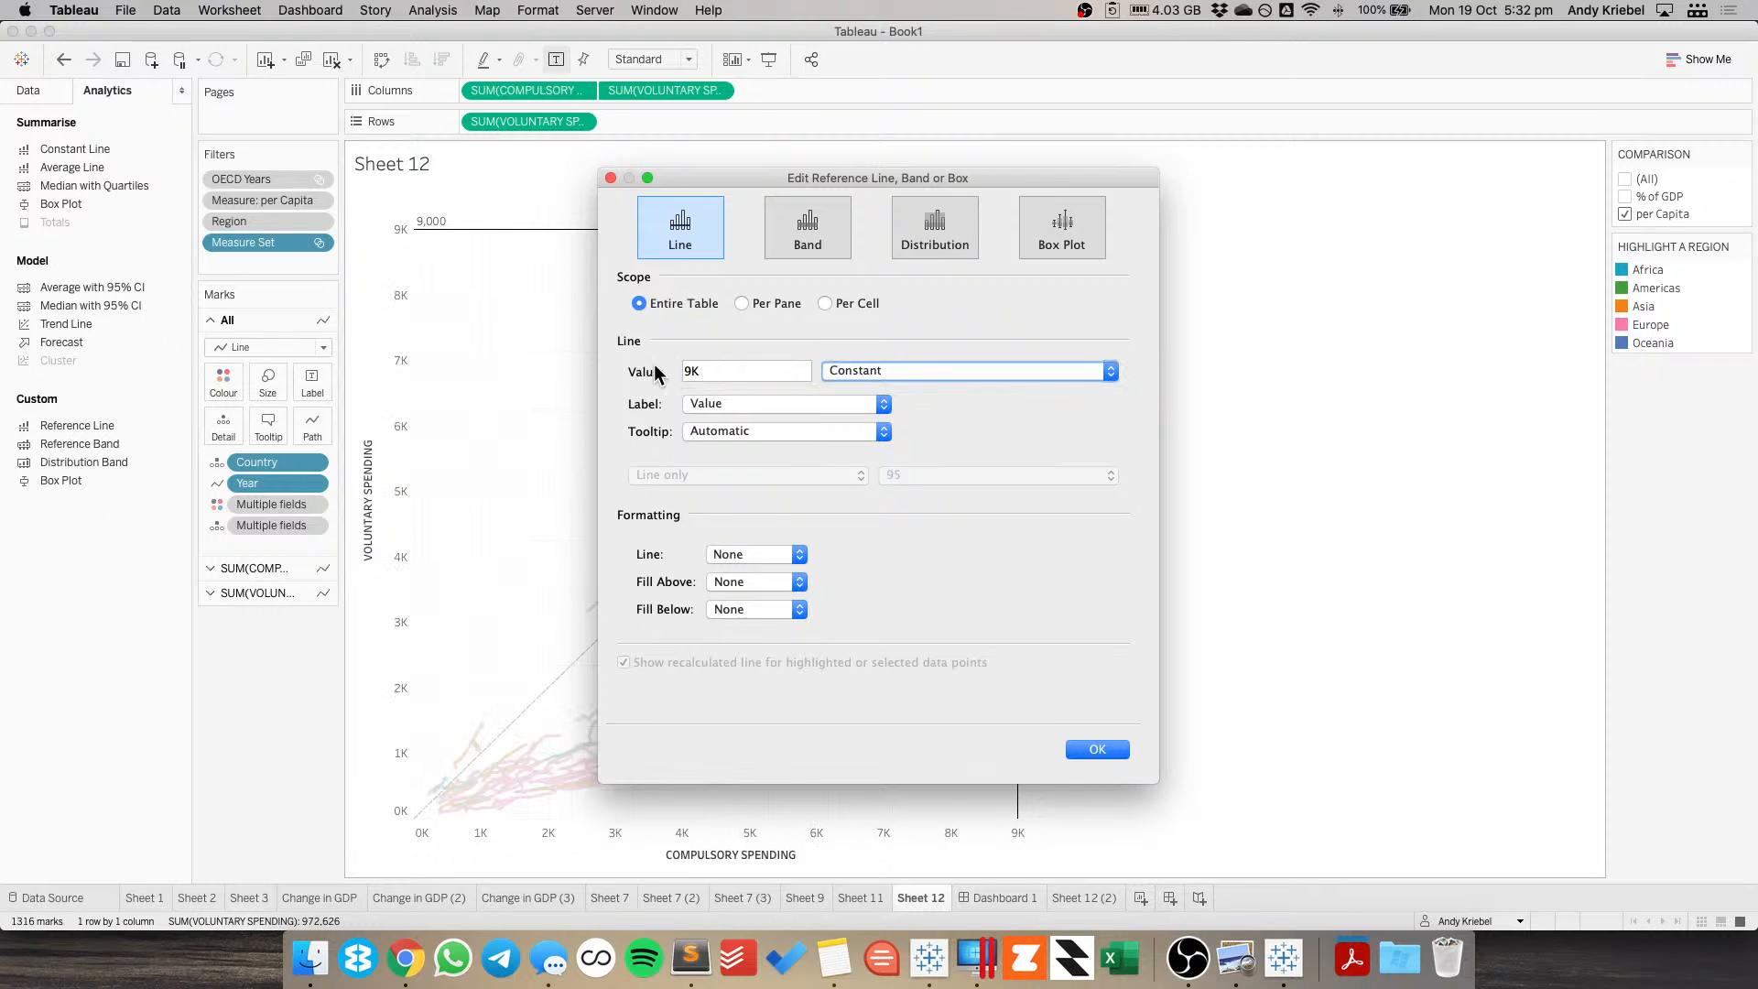
Set the voluntary spending reference line's label and tooltip to None, apply the settings, and view the chart on Dashboard 1.
left_click(718, 402)
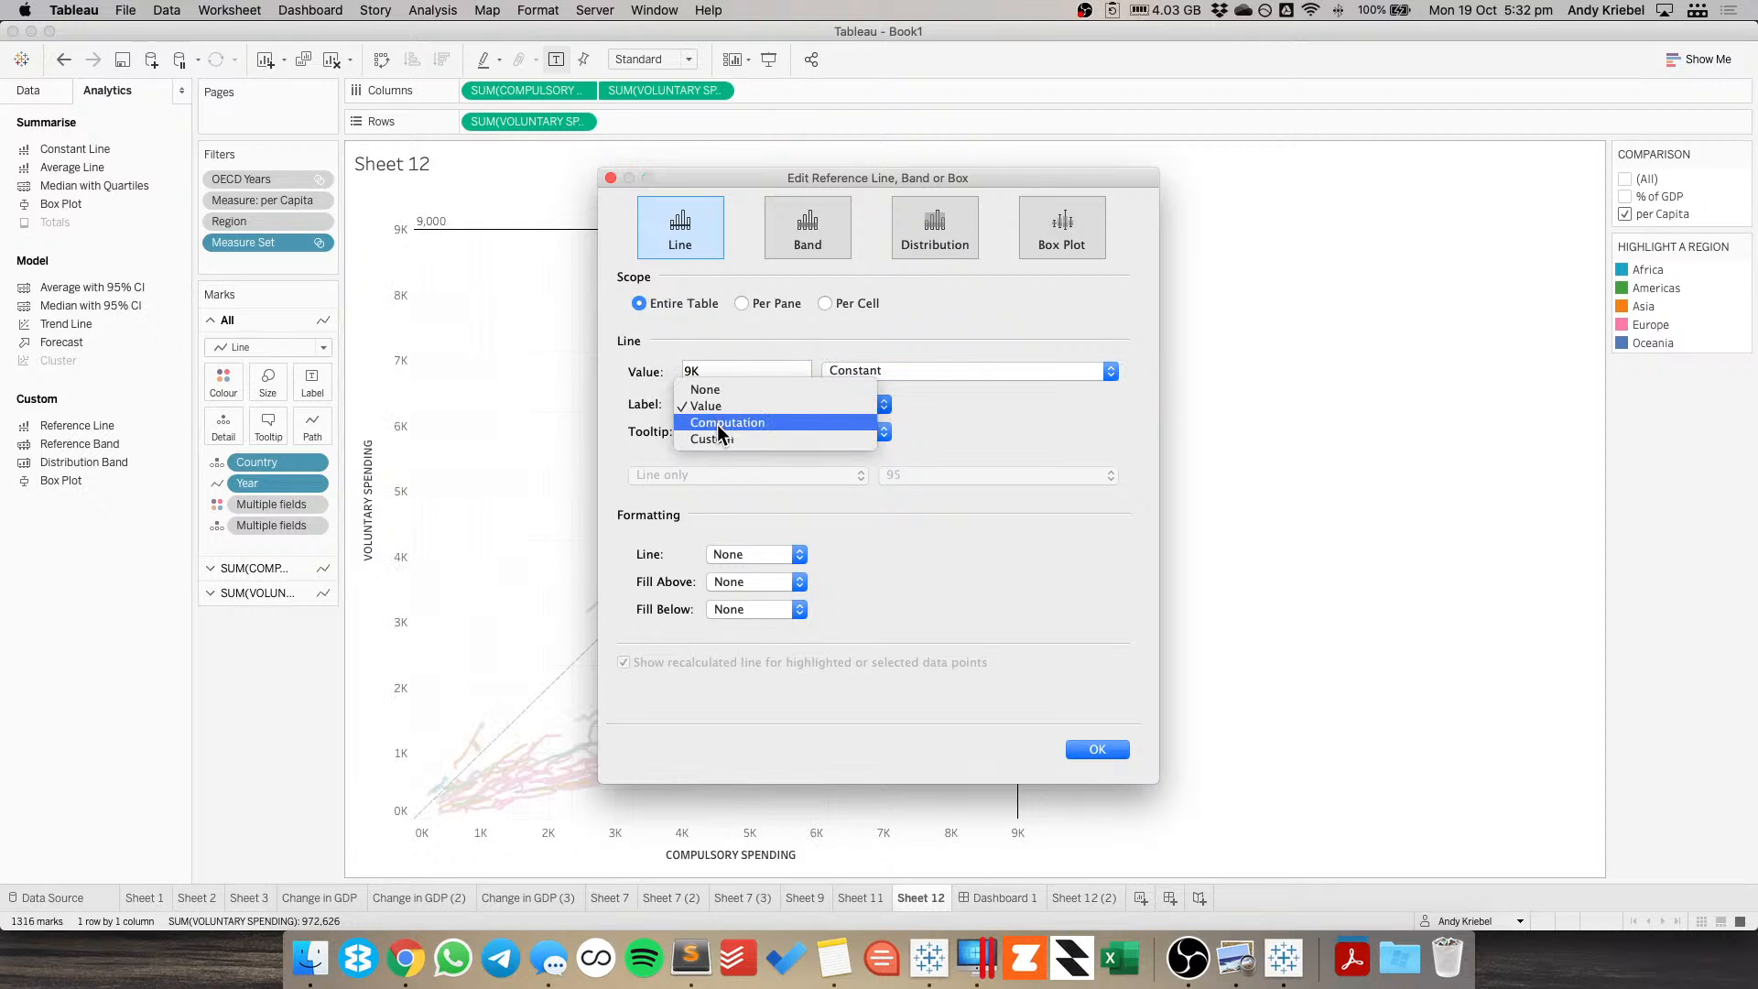
left_click(706, 390)
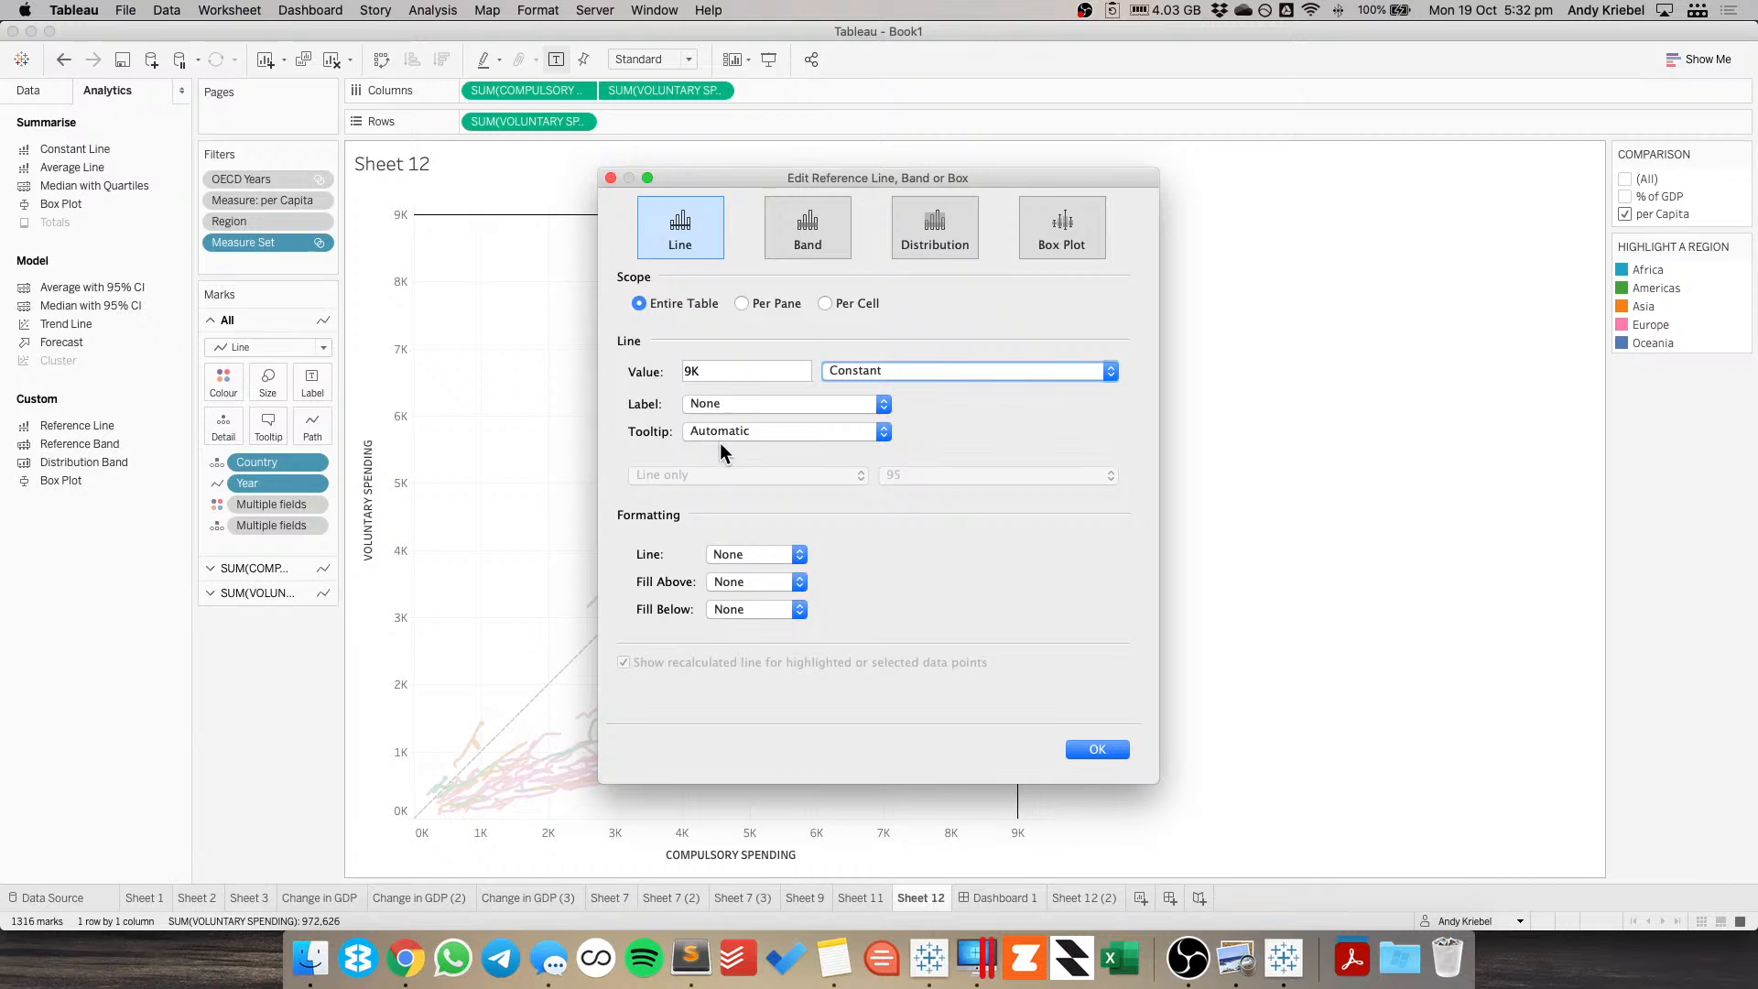
left_click(719, 434)
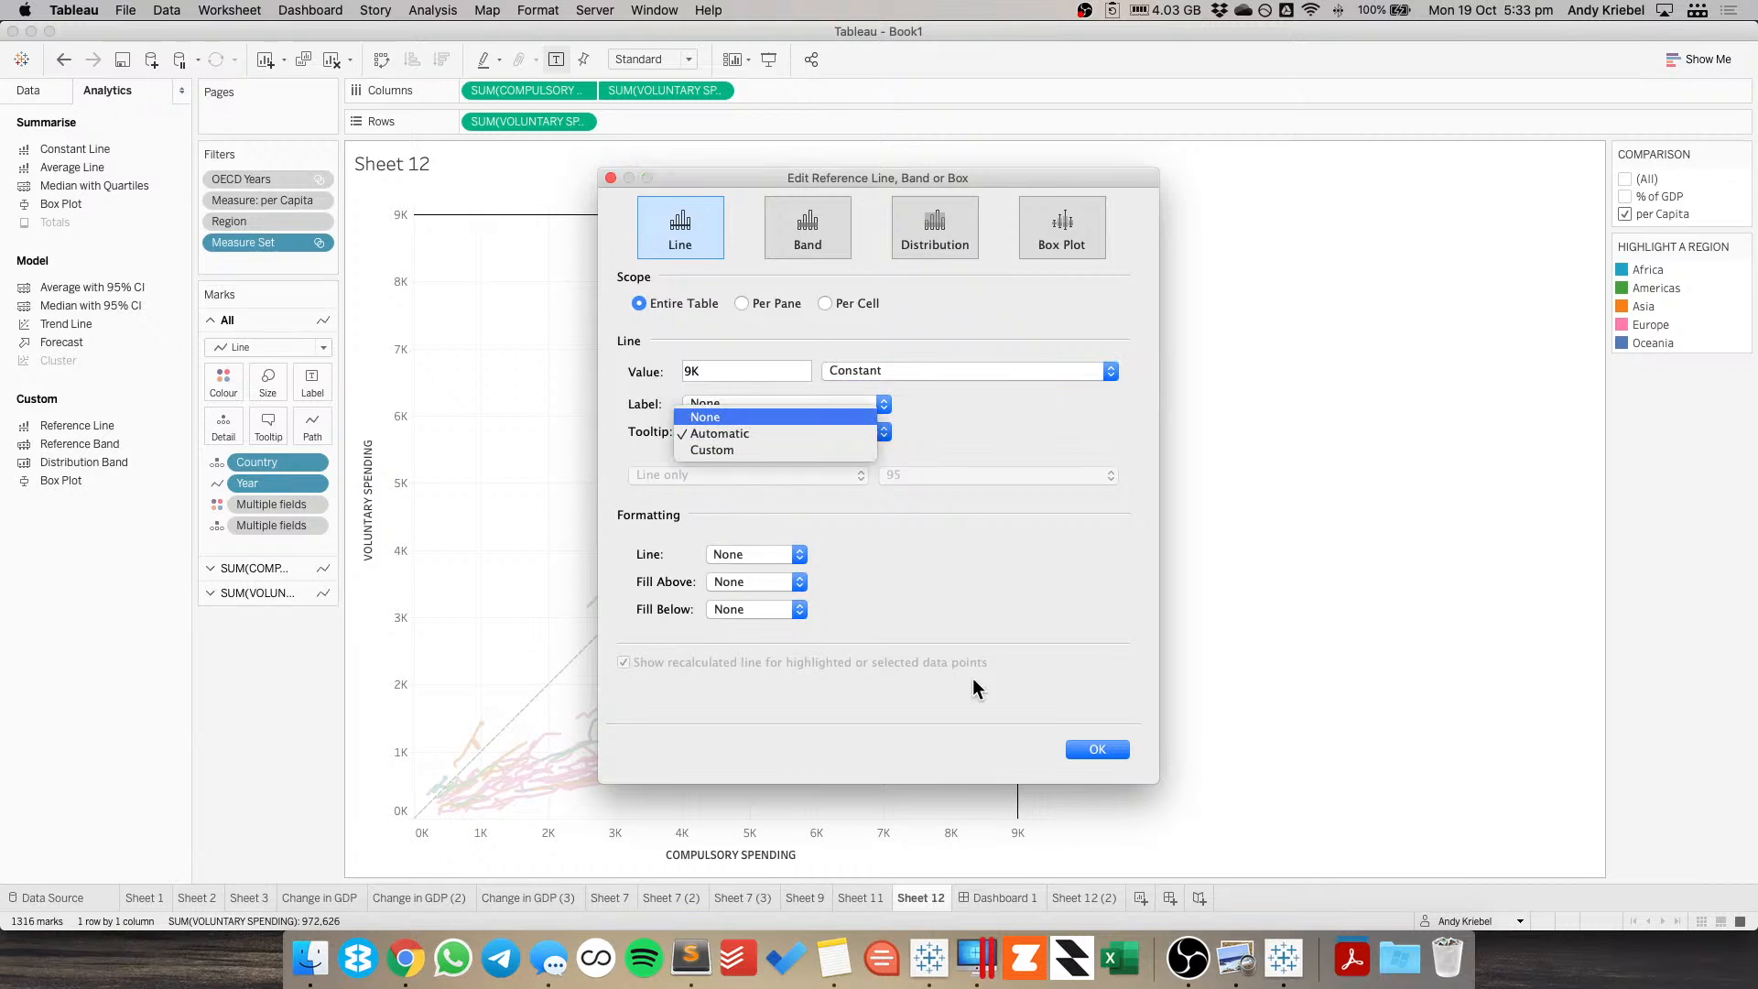
left_click(1106, 746)
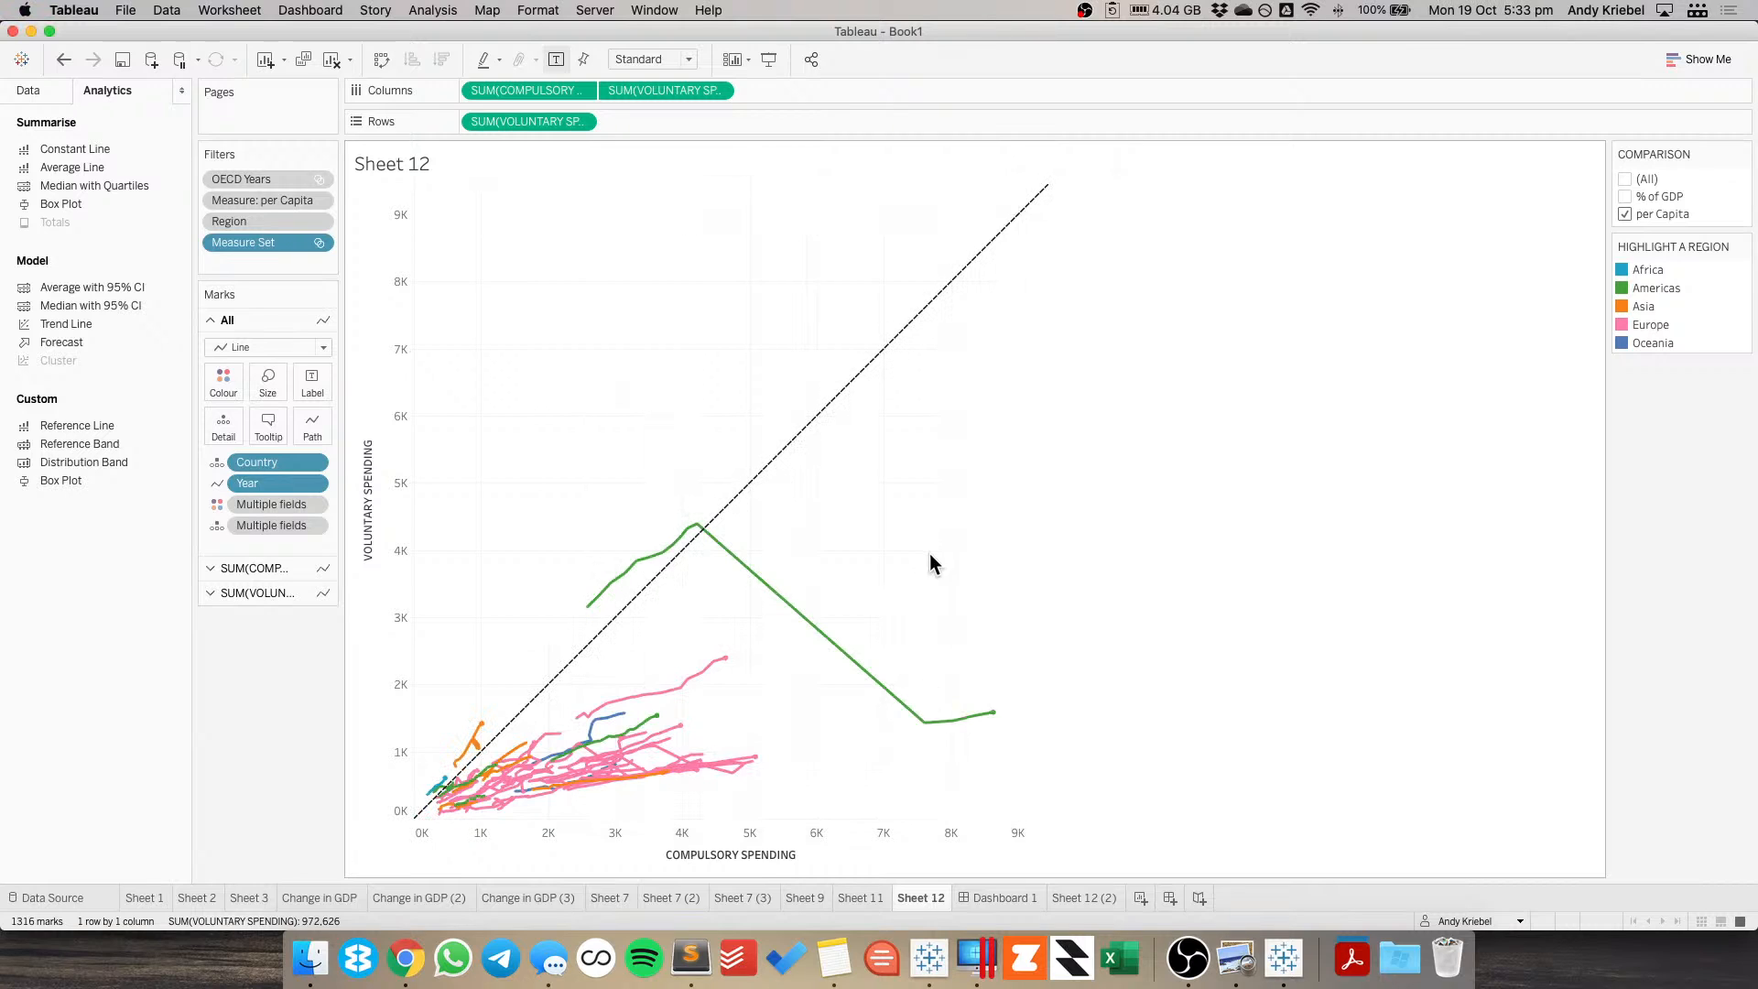
left_click(1004, 897)
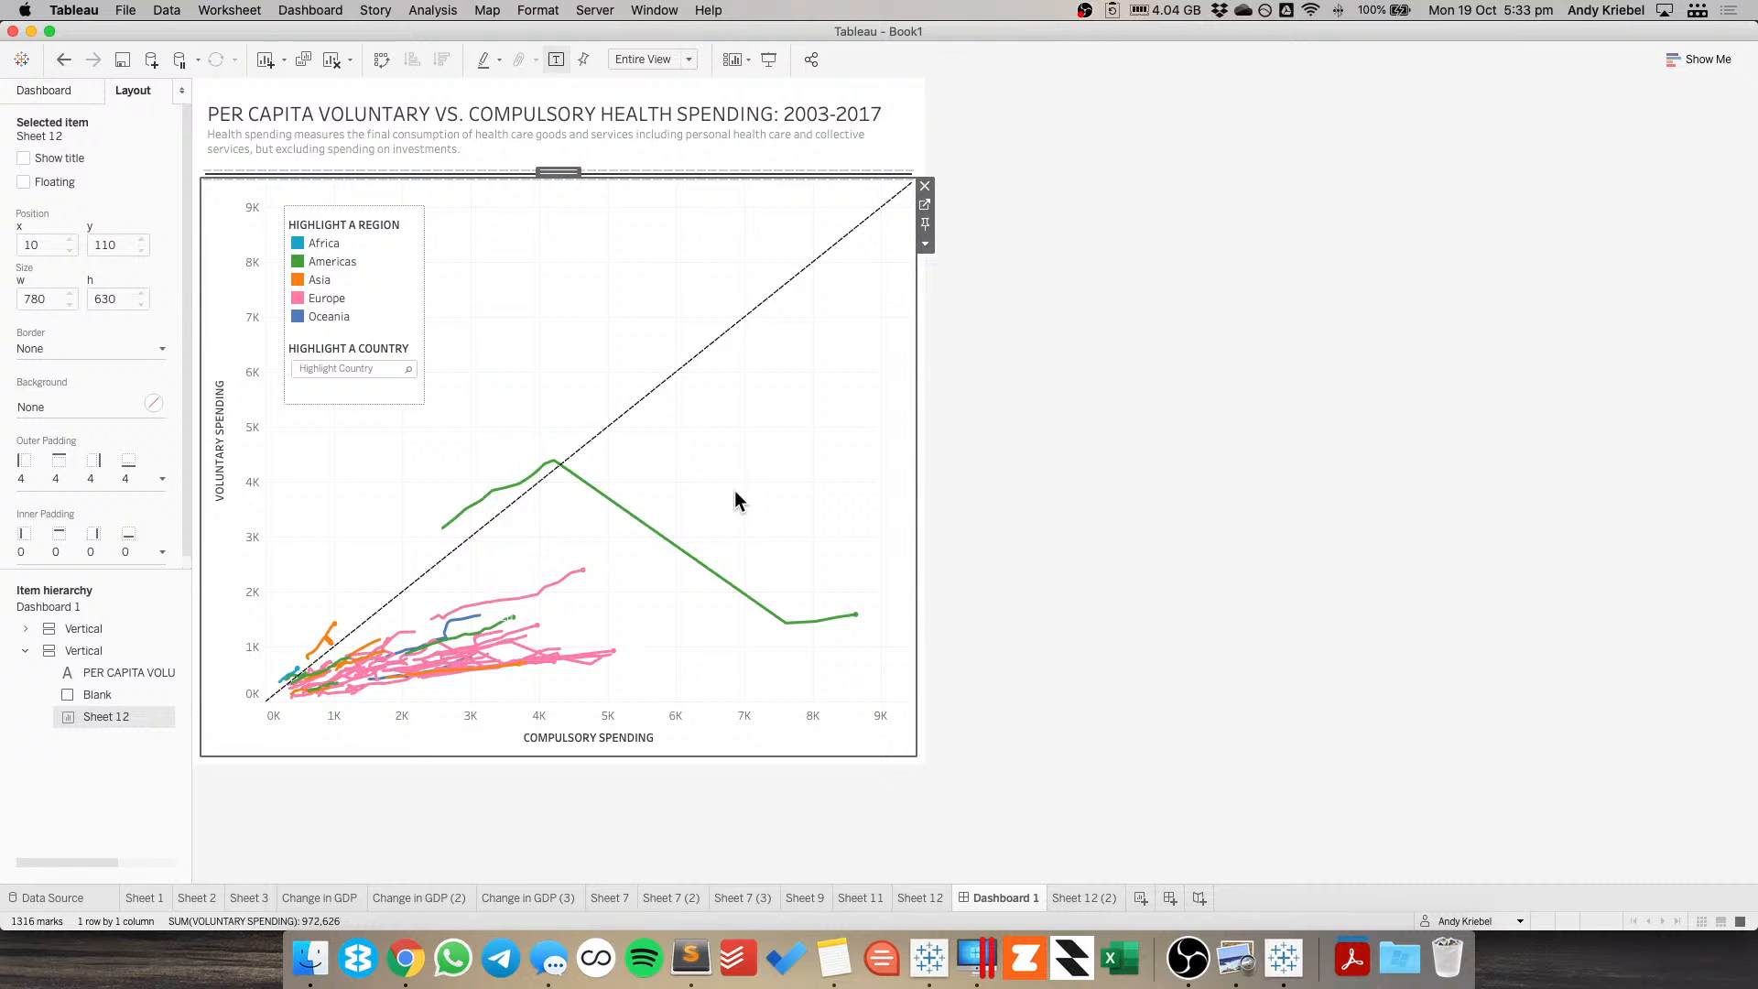
mouse_move(860, 621)
Undo the Sheet 12 changes back to the version with Year on Pages, circle marks and history trails.
left_click(65, 66)
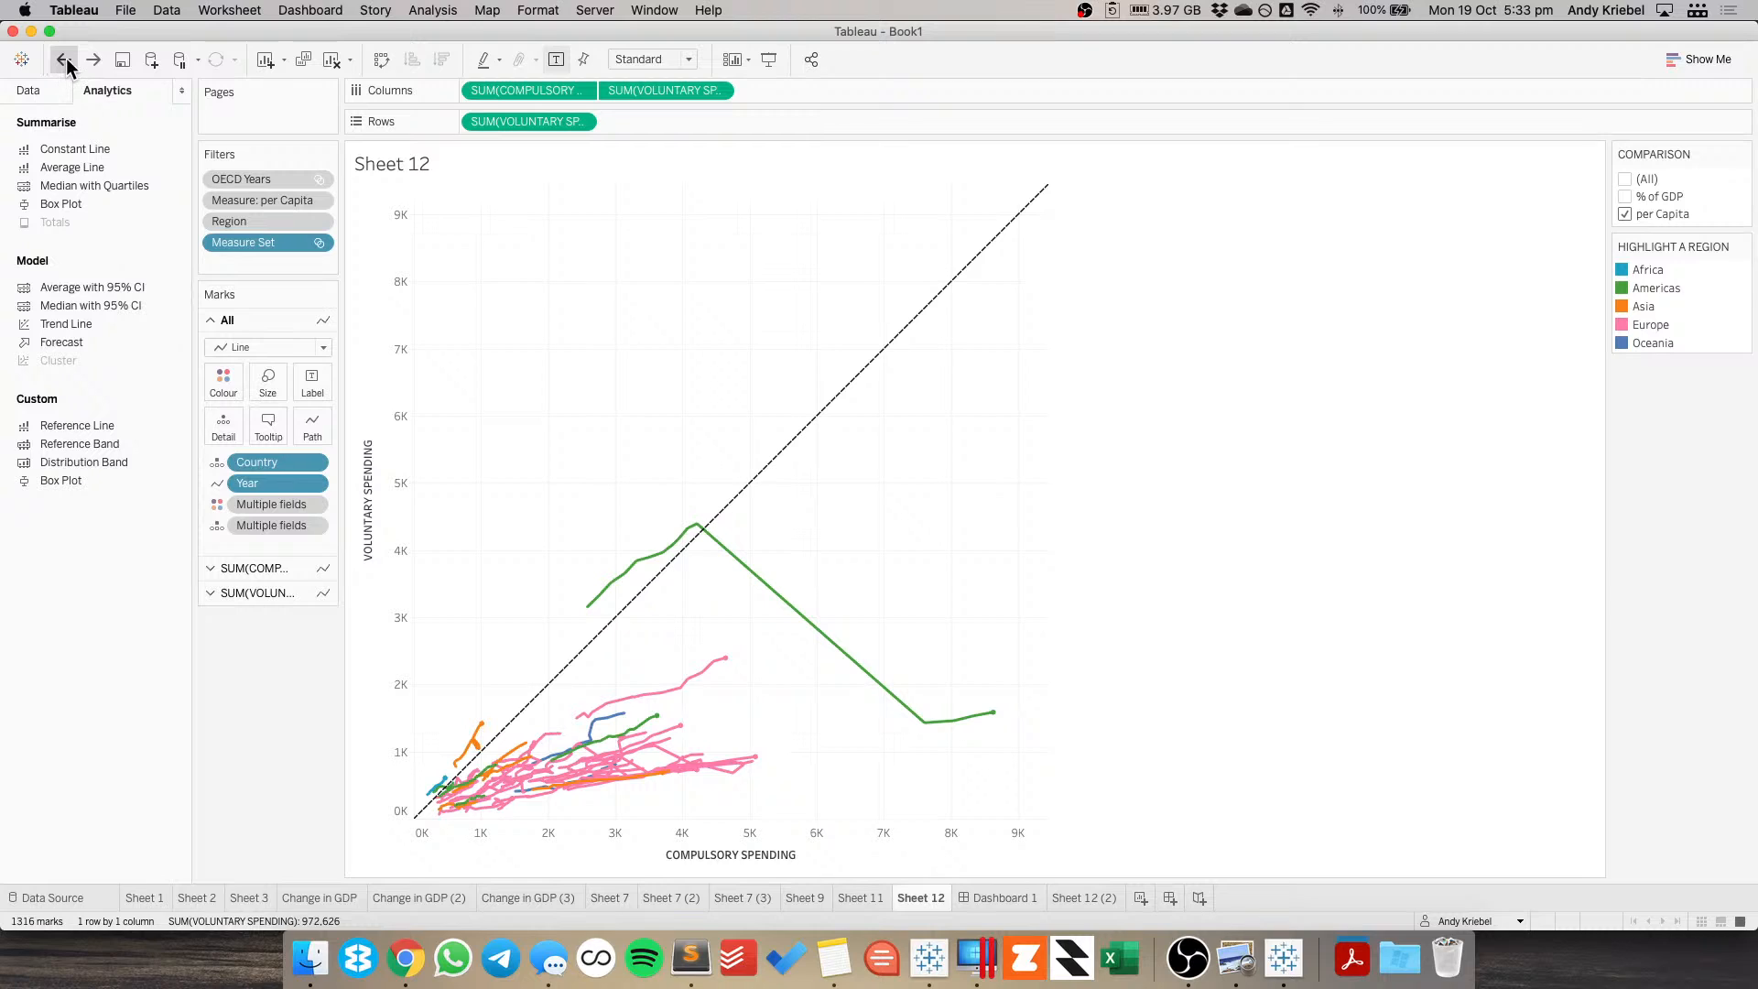
left_click(66, 64)
left_click(66, 65)
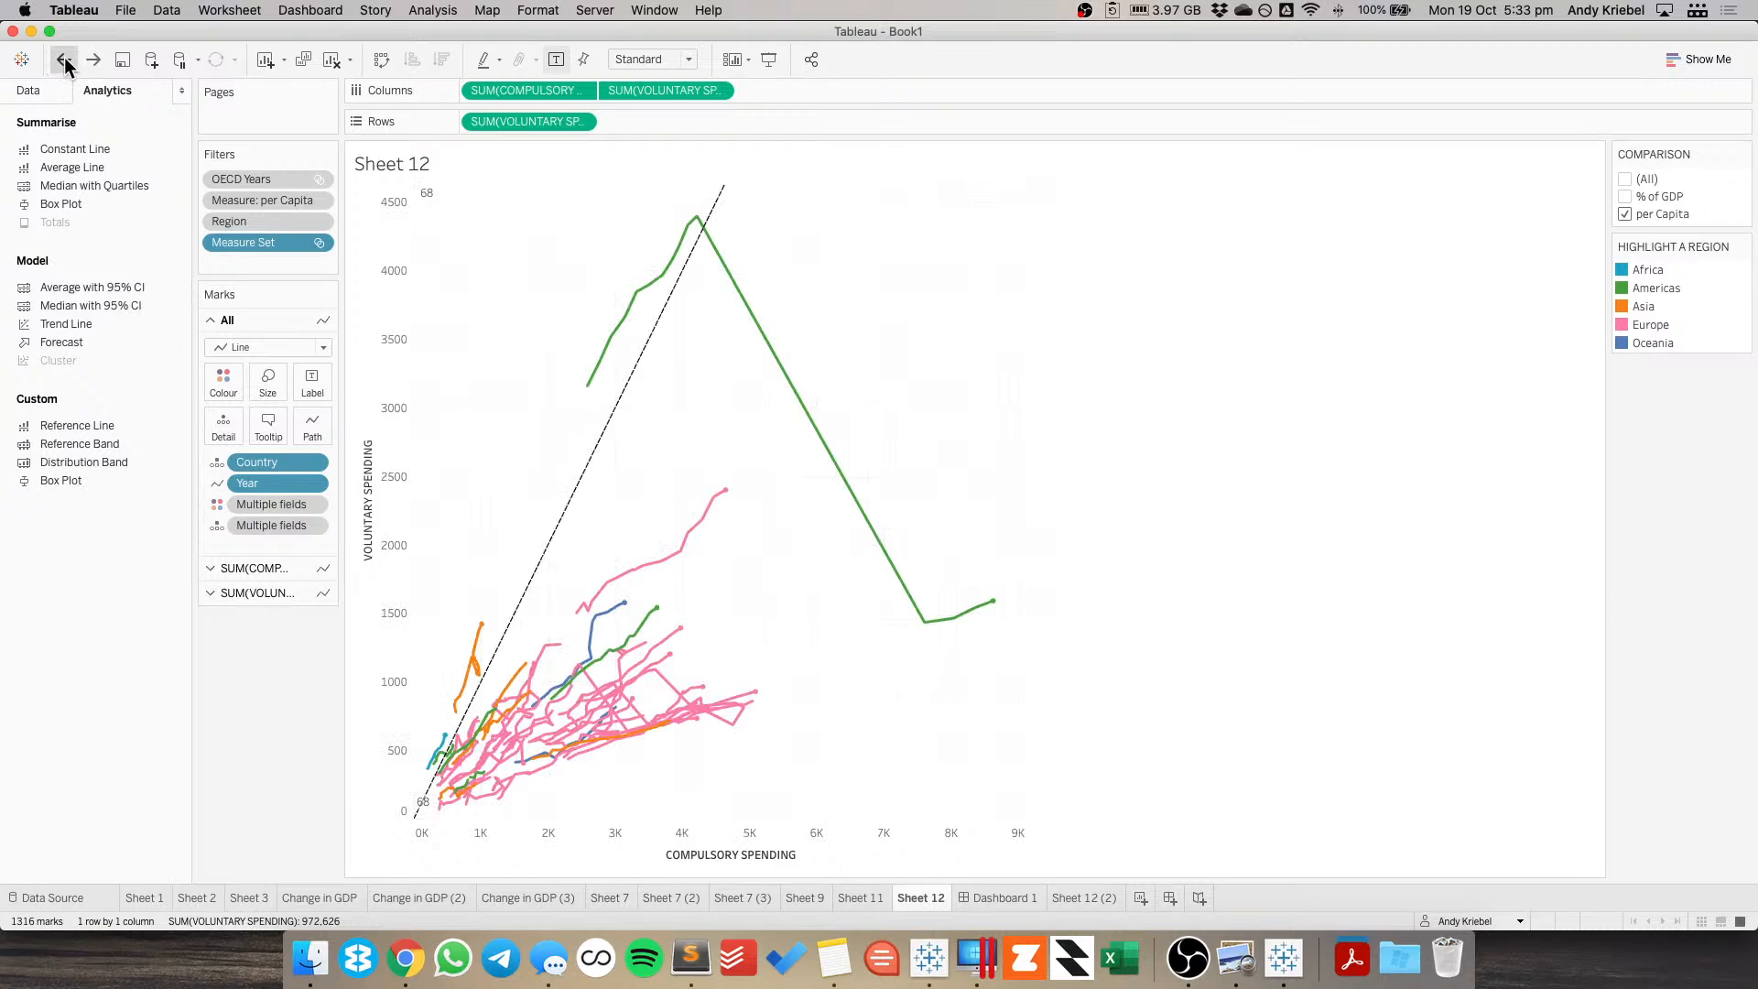
left_click(65, 65)
left_click(65, 66)
left_click(65, 66)
left_click(65, 66)
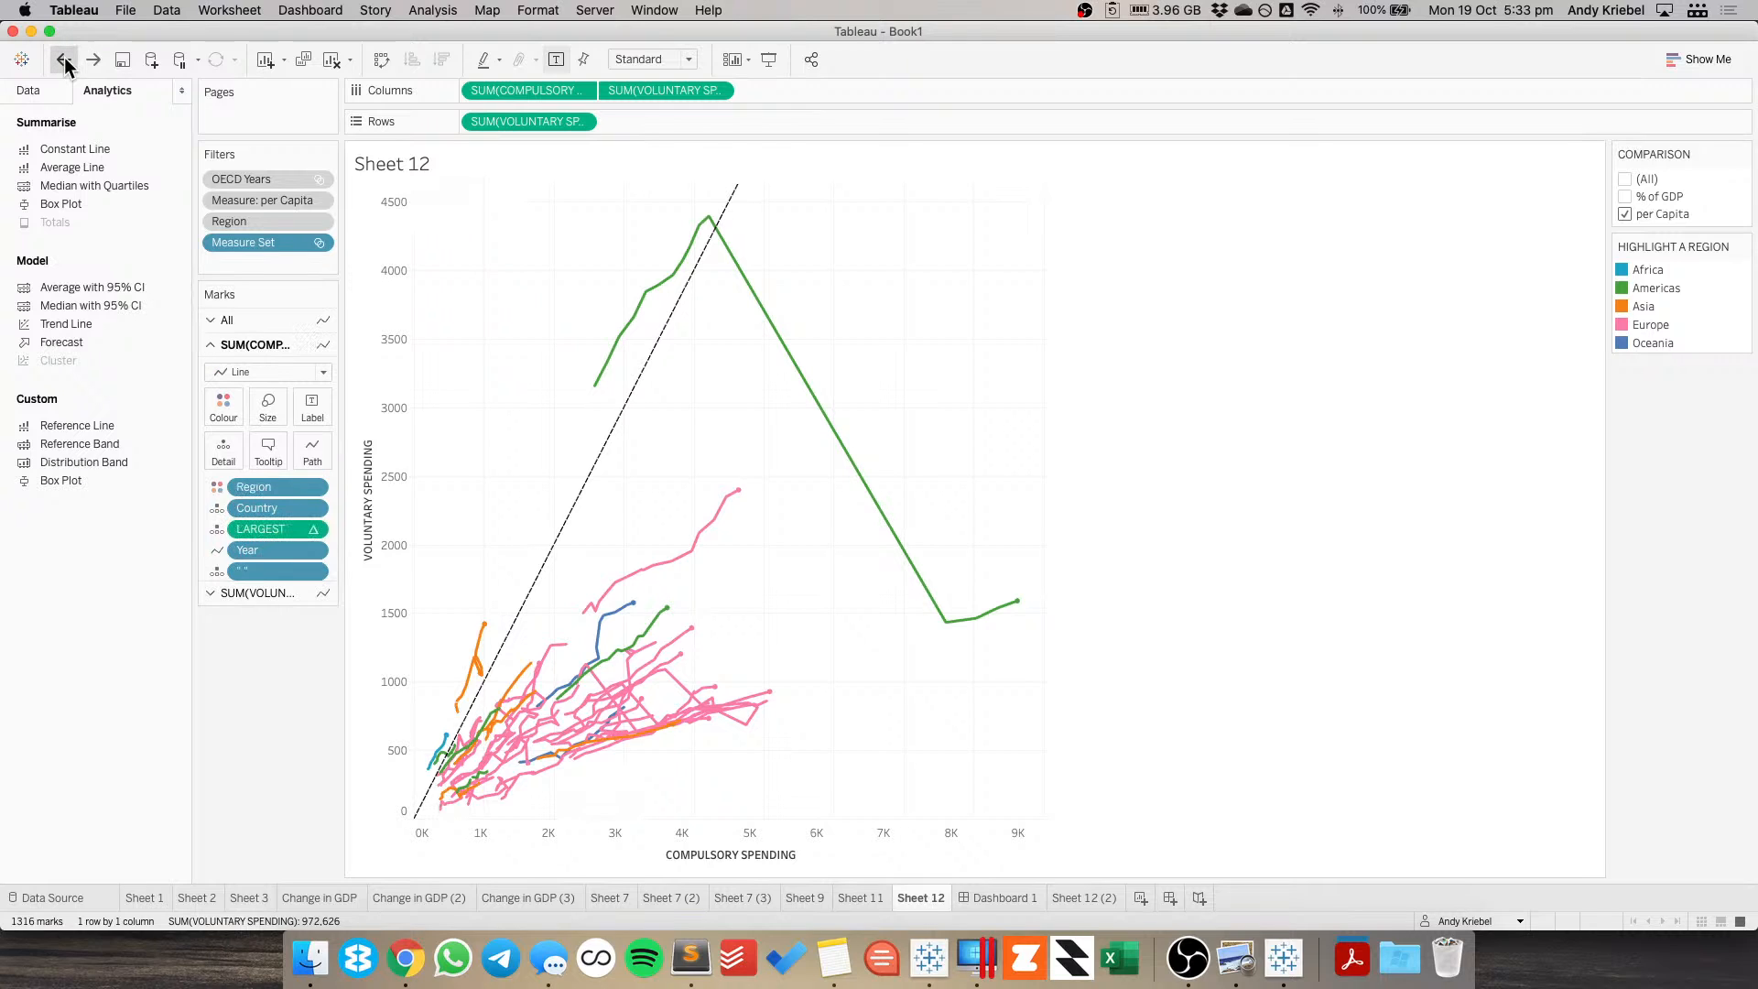
left_click(65, 66)
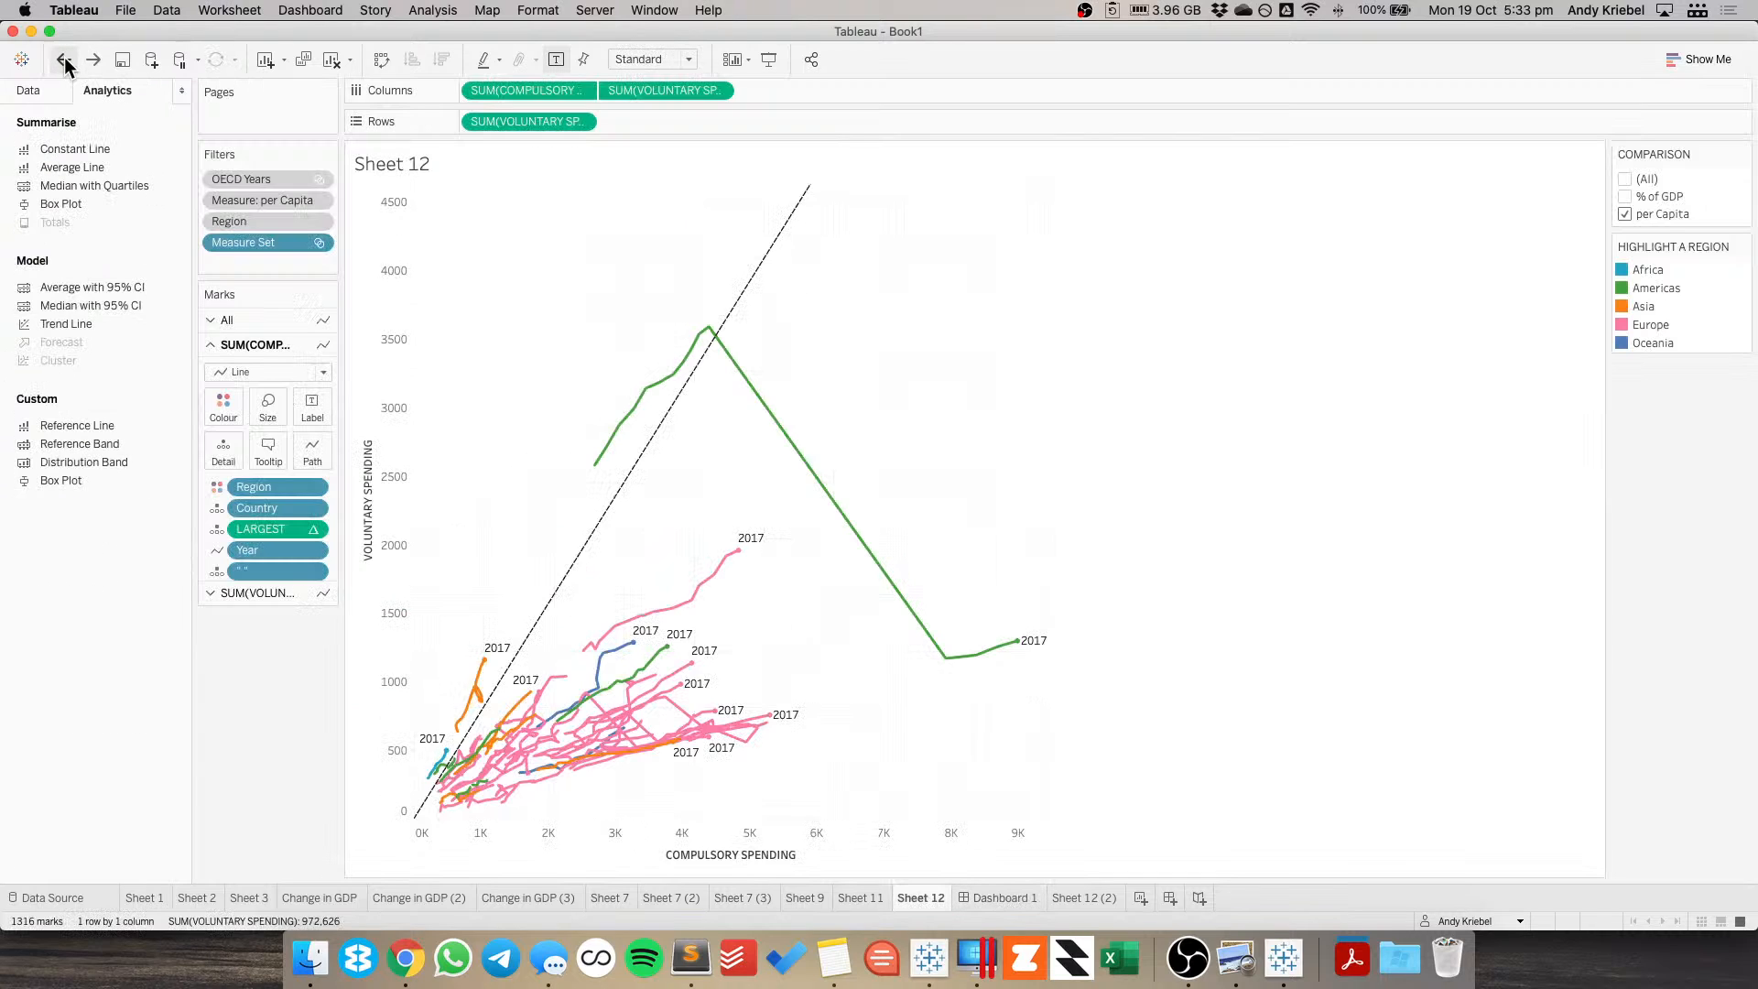
left_click(65, 65)
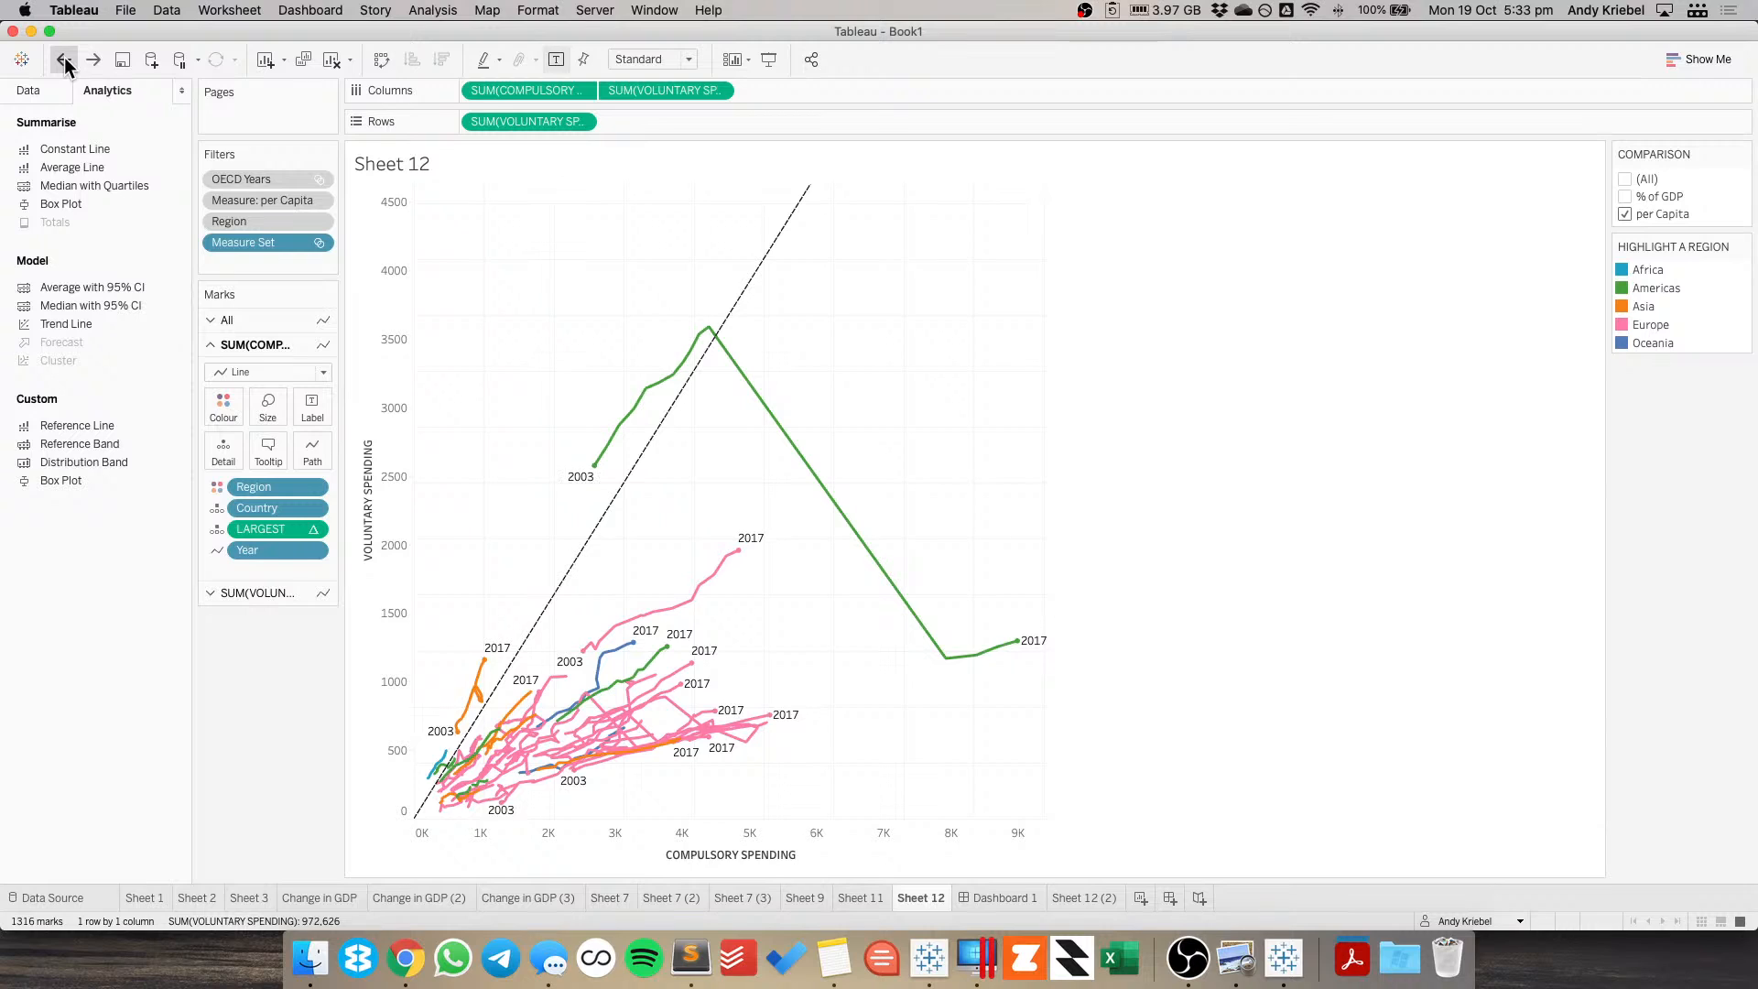
left_click(65, 66)
left_click(65, 65)
left_click(65, 66)
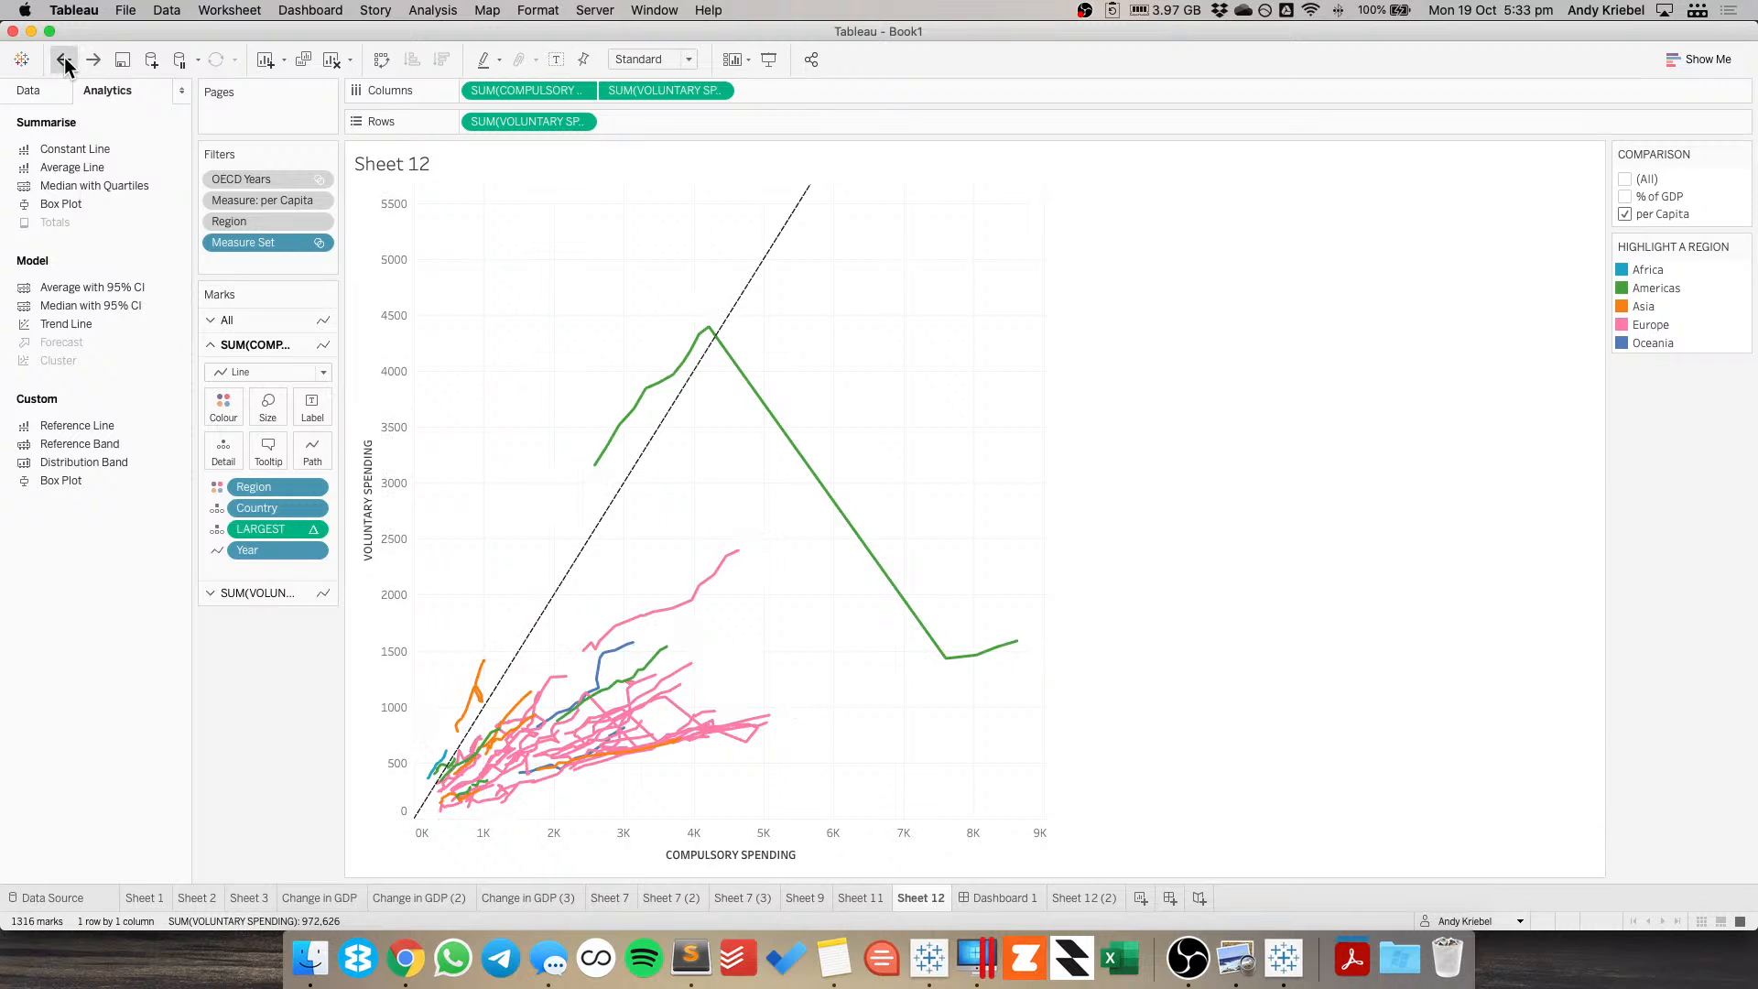
left_click(65, 66)
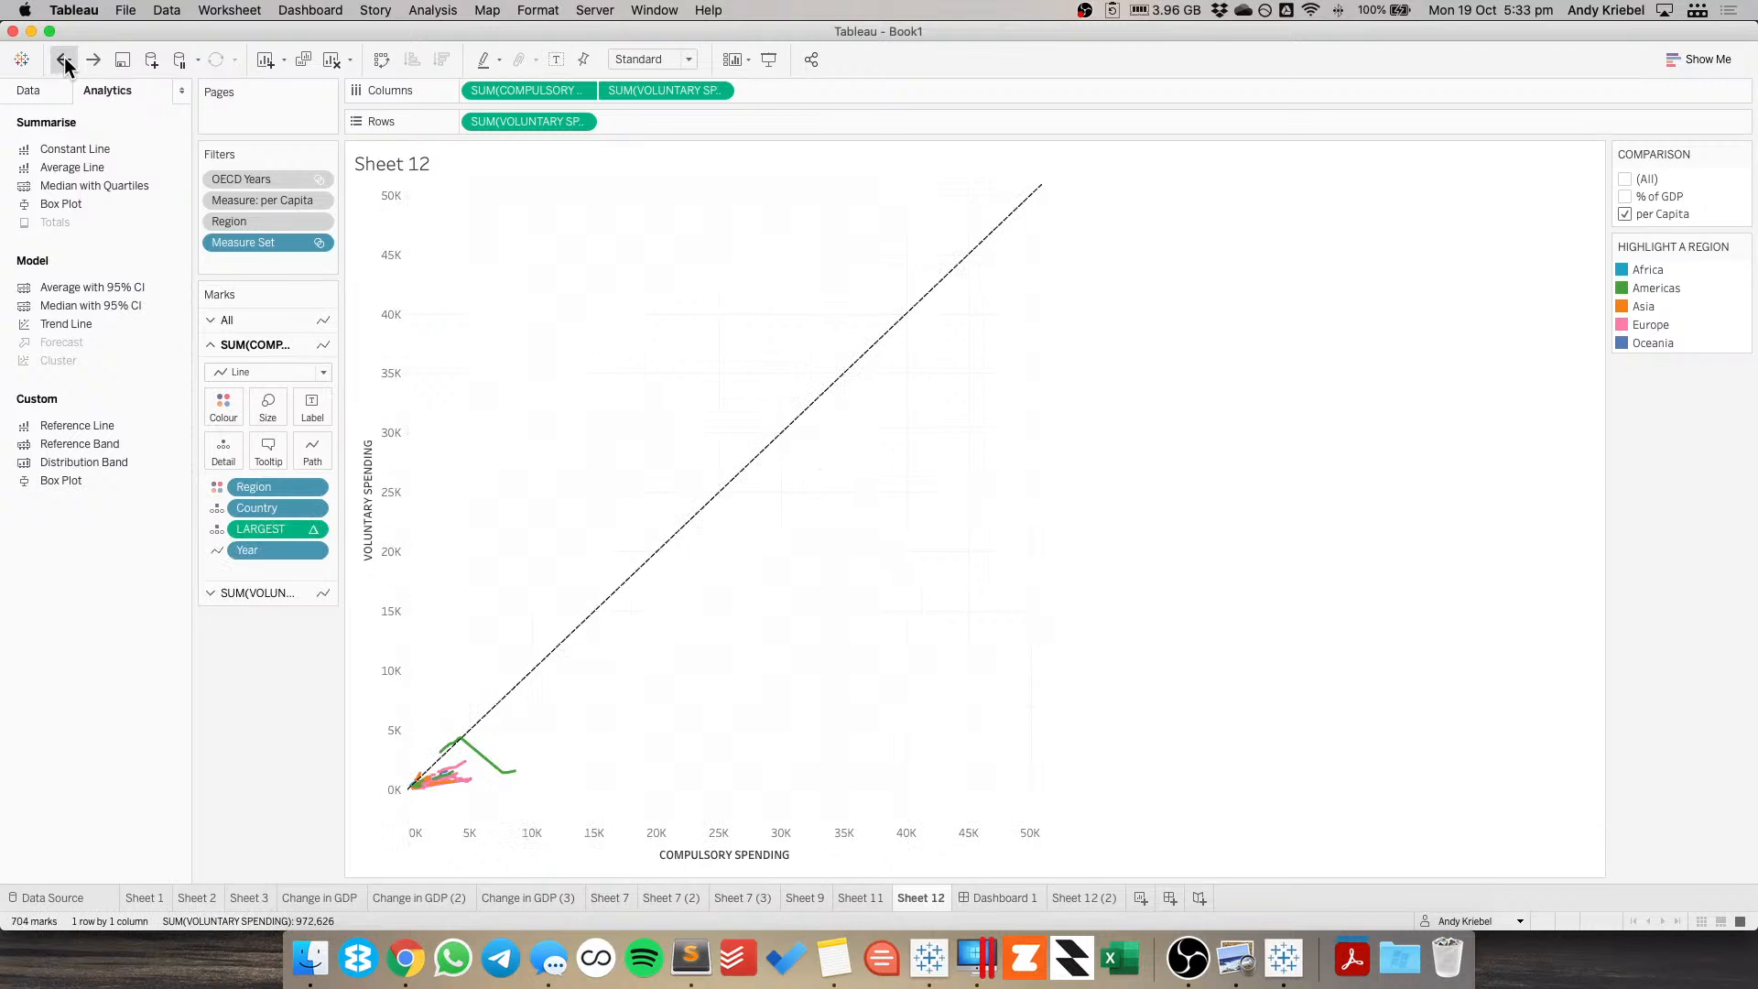
left_click(65, 66)
left_click(65, 66)
left_click(65, 66)
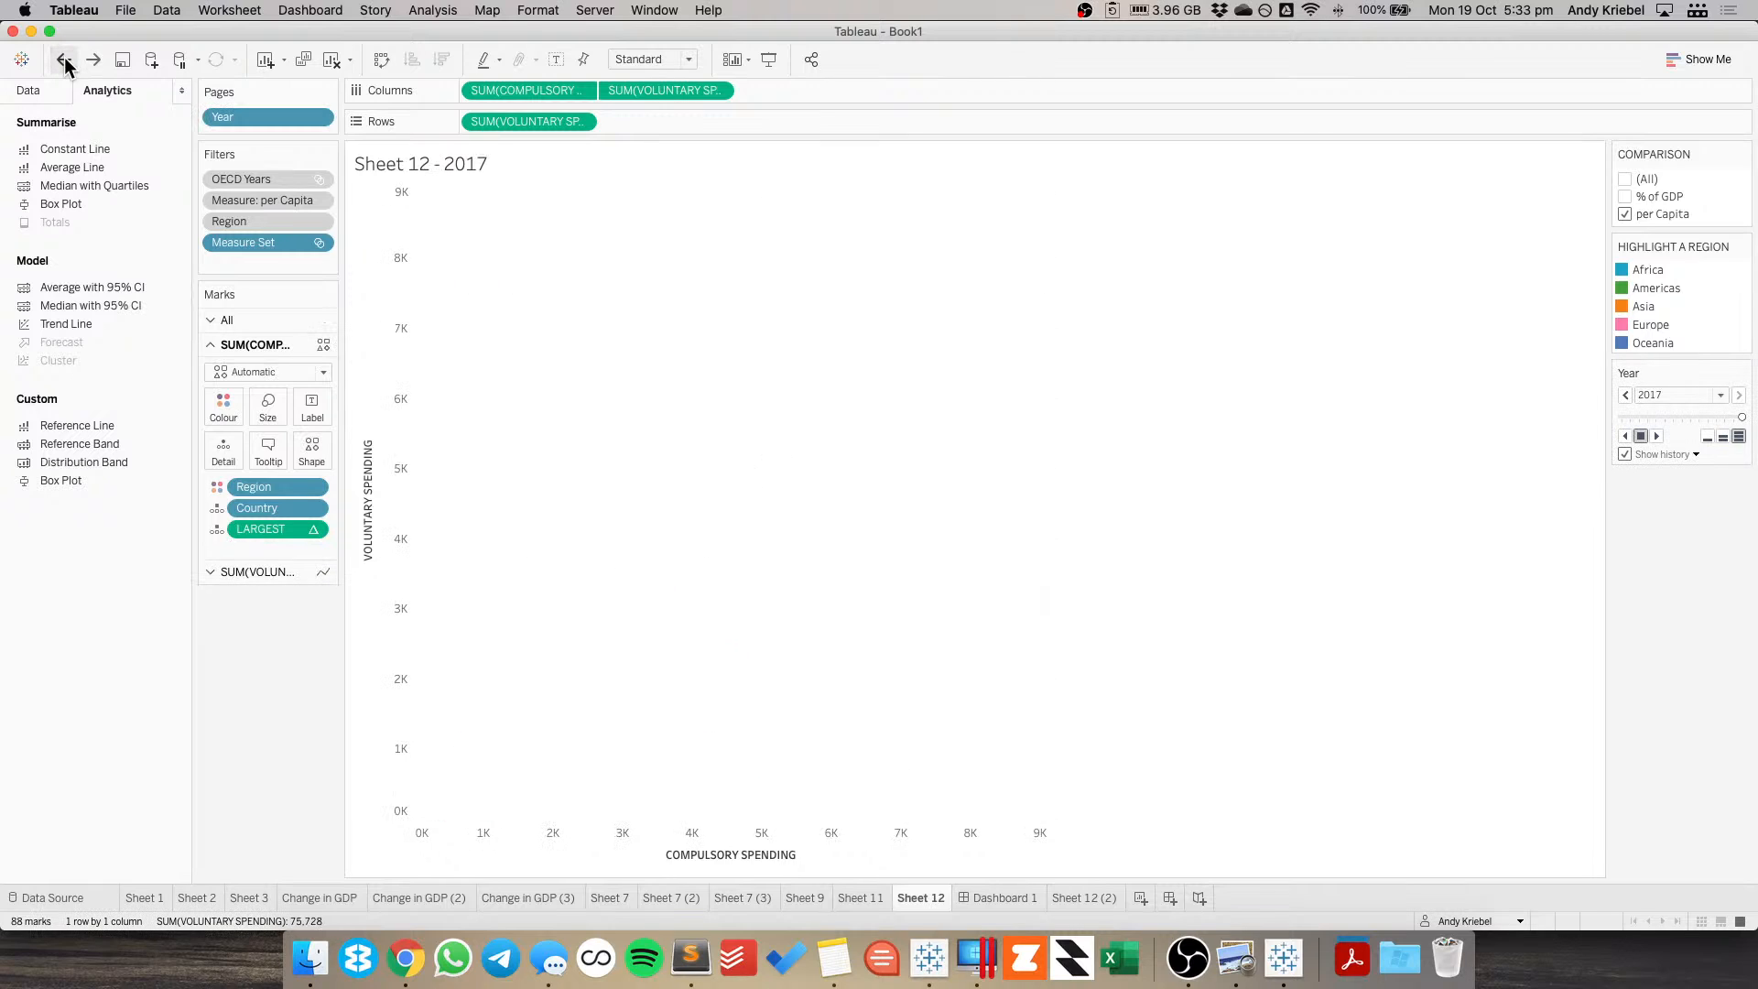
left_click(65, 66)
left_click(65, 66)
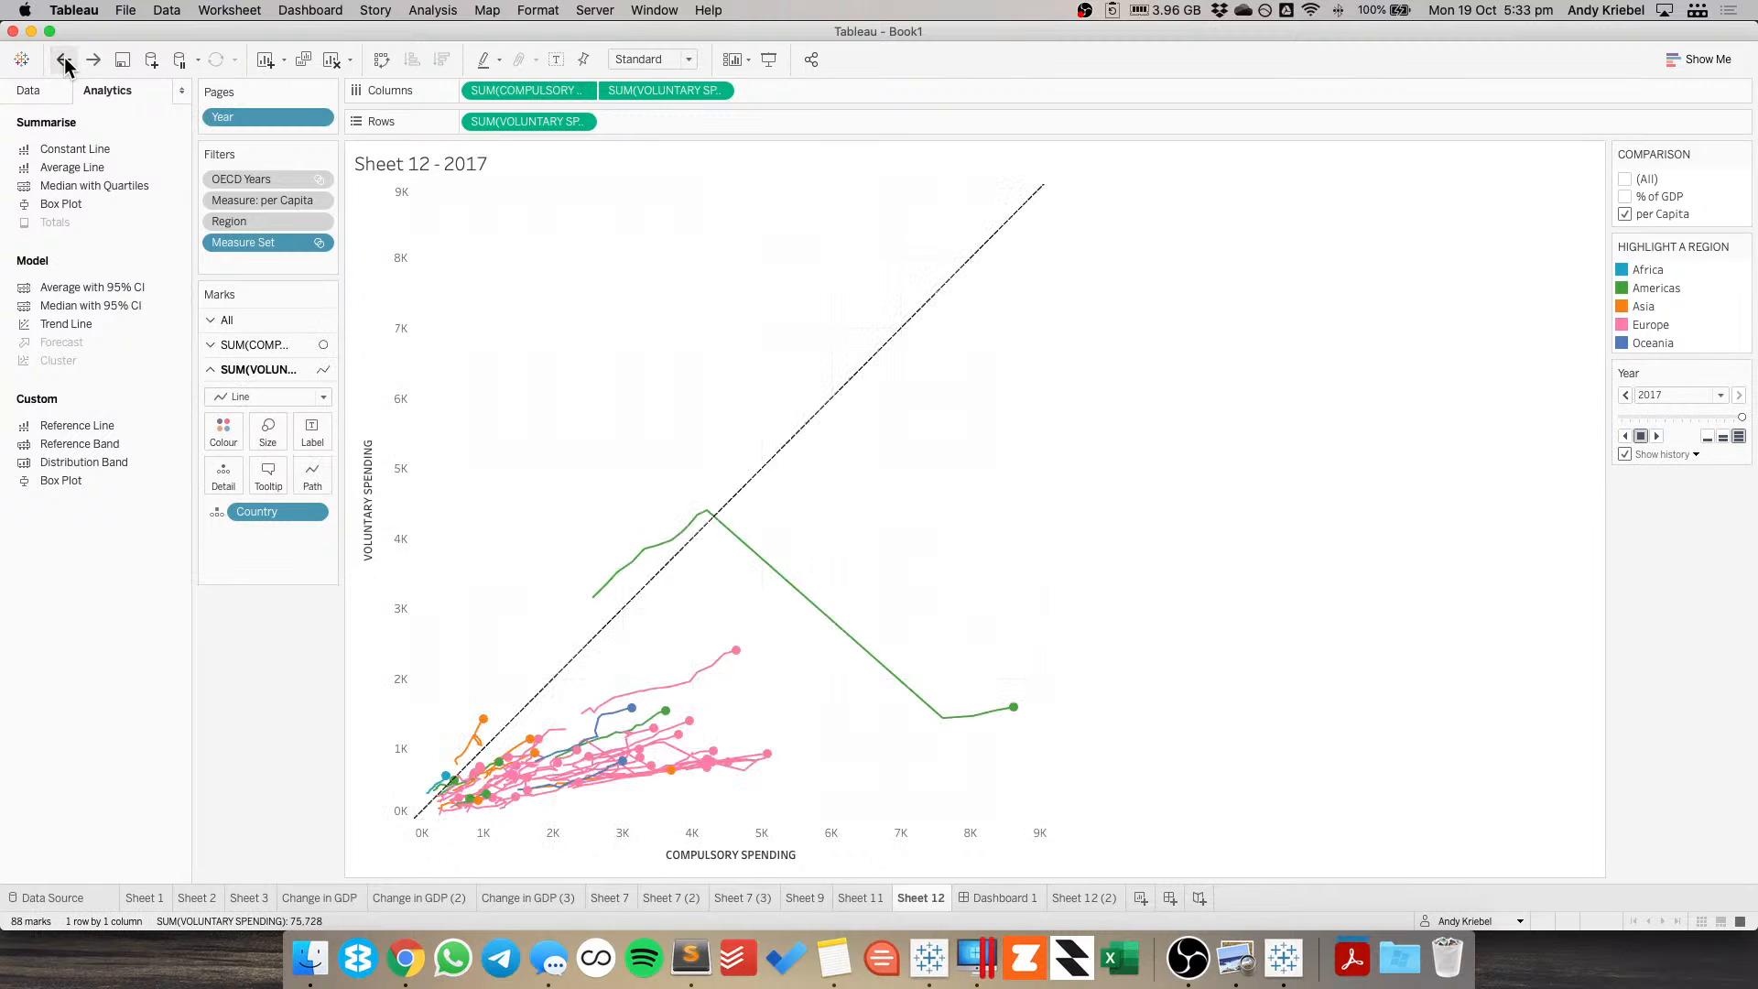
left_click(92, 66)
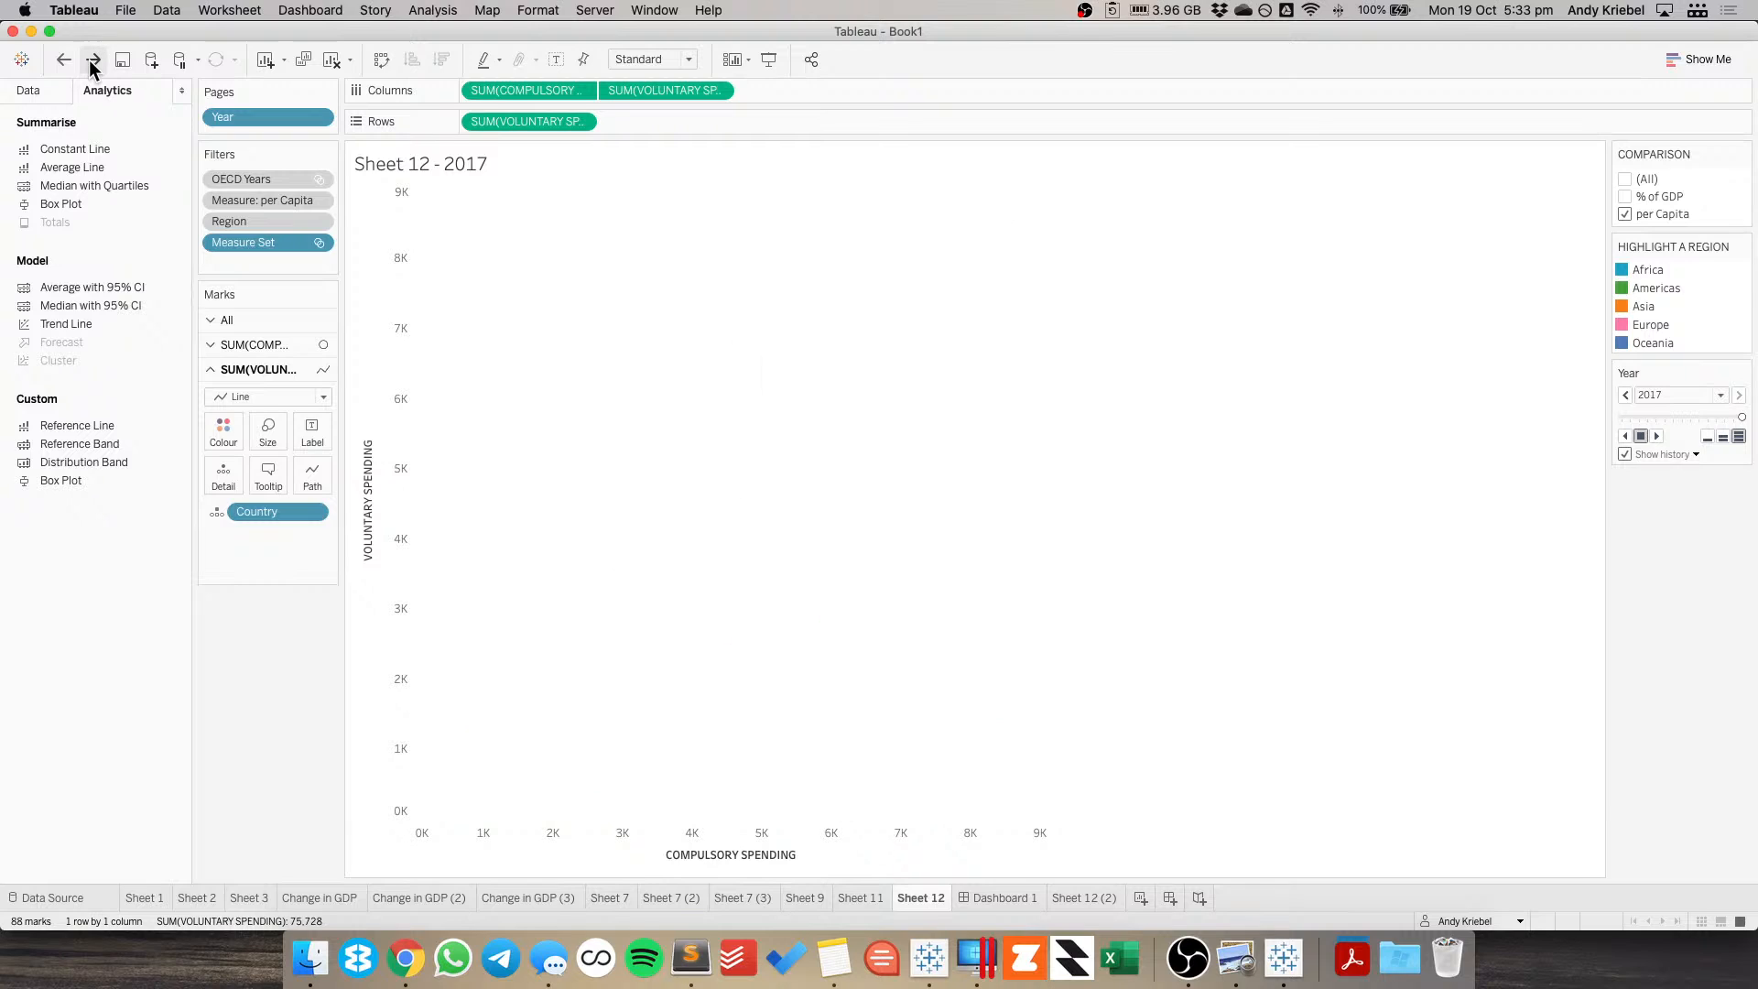
mouse_move(1015, 719)
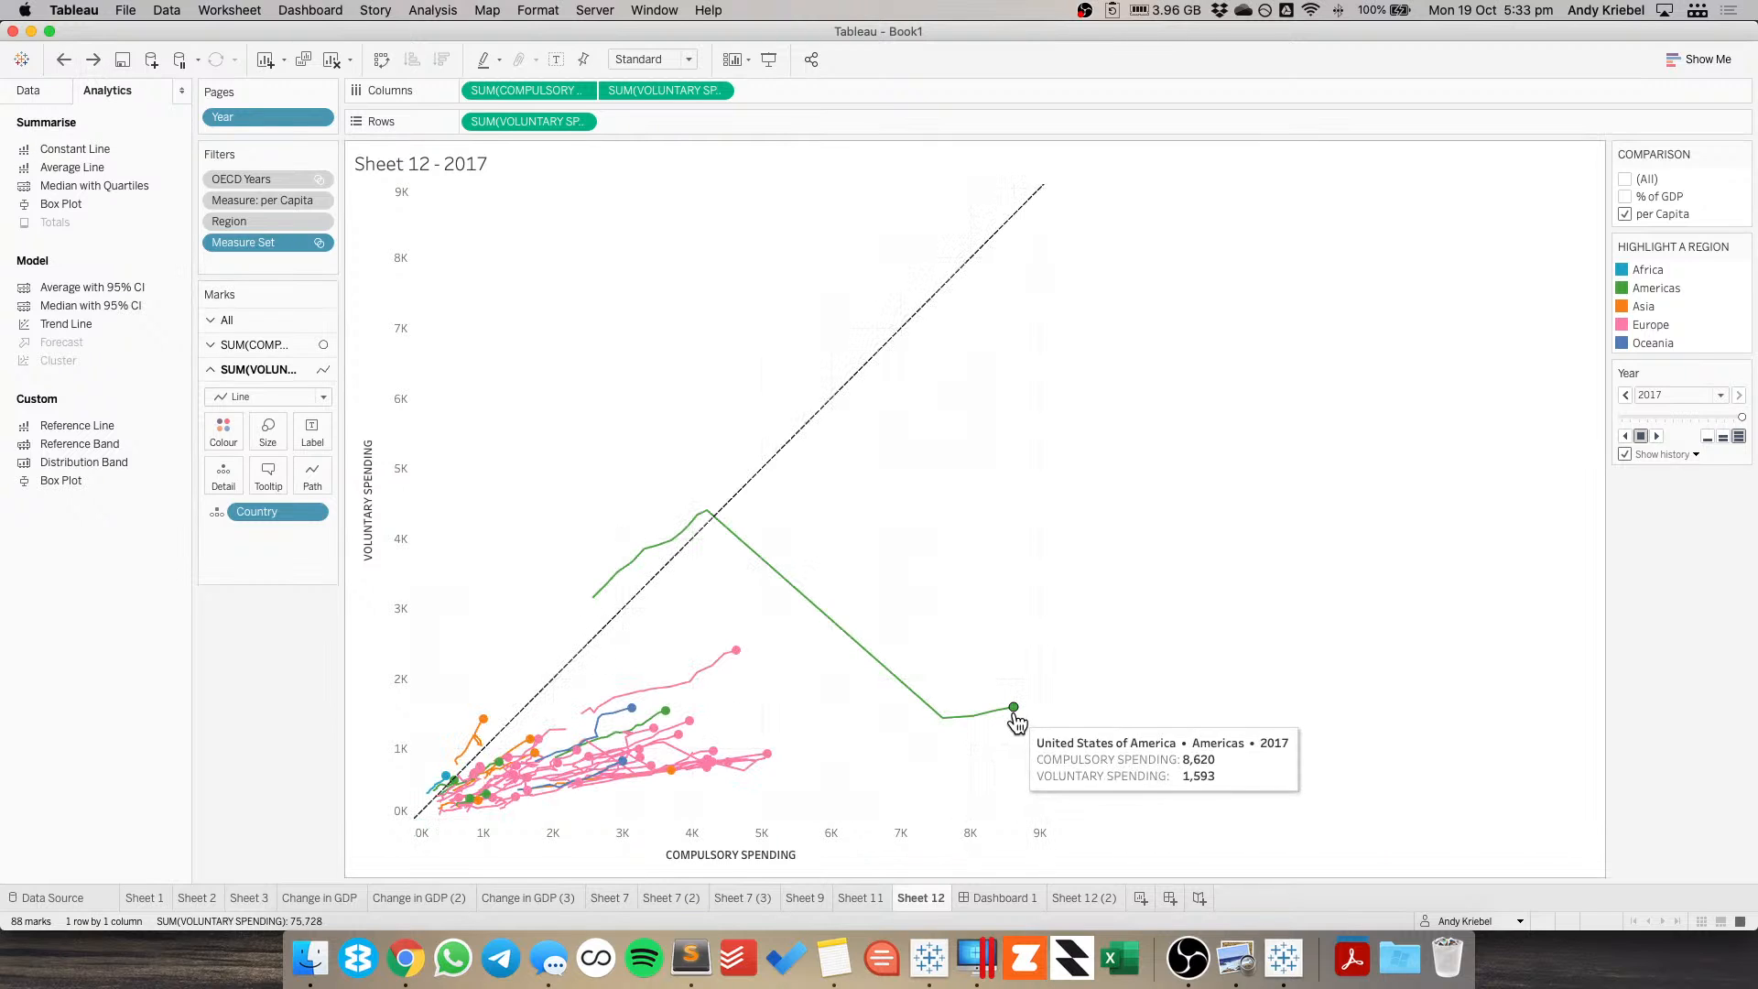
Undo further on Sheet 12 to restore the thin history trails behind the circle marks.
left_click(66, 68)
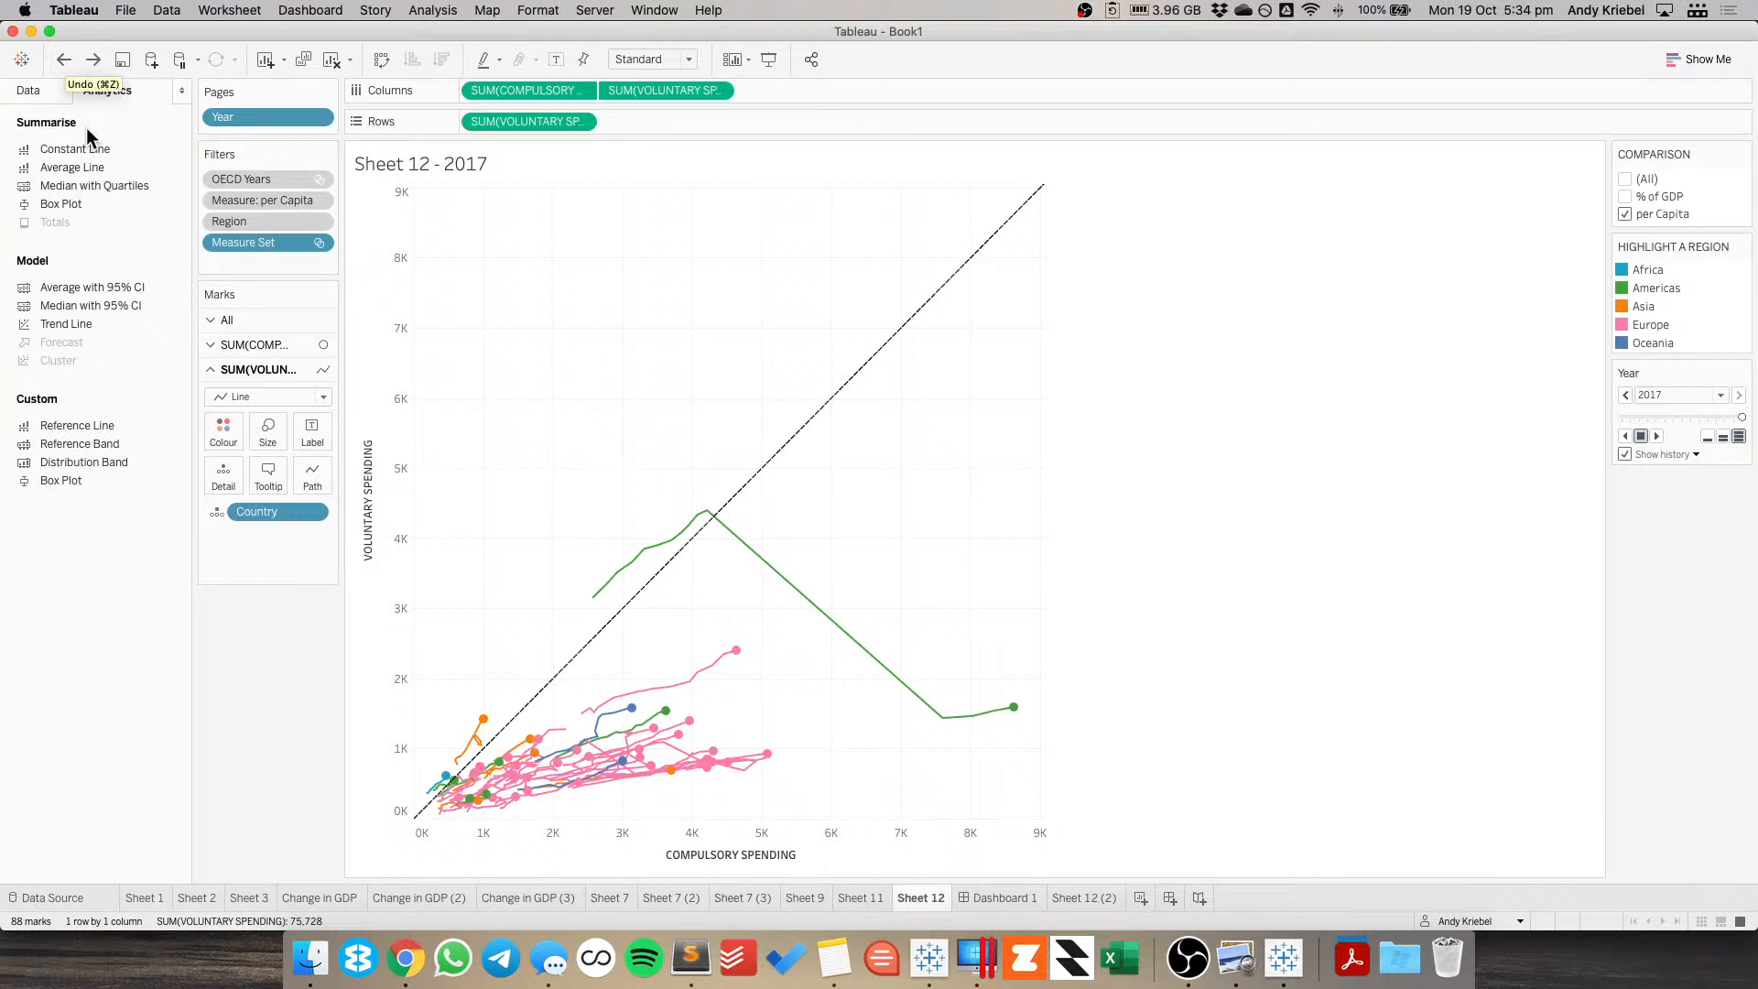
left_click(66, 62)
left_click(66, 63)
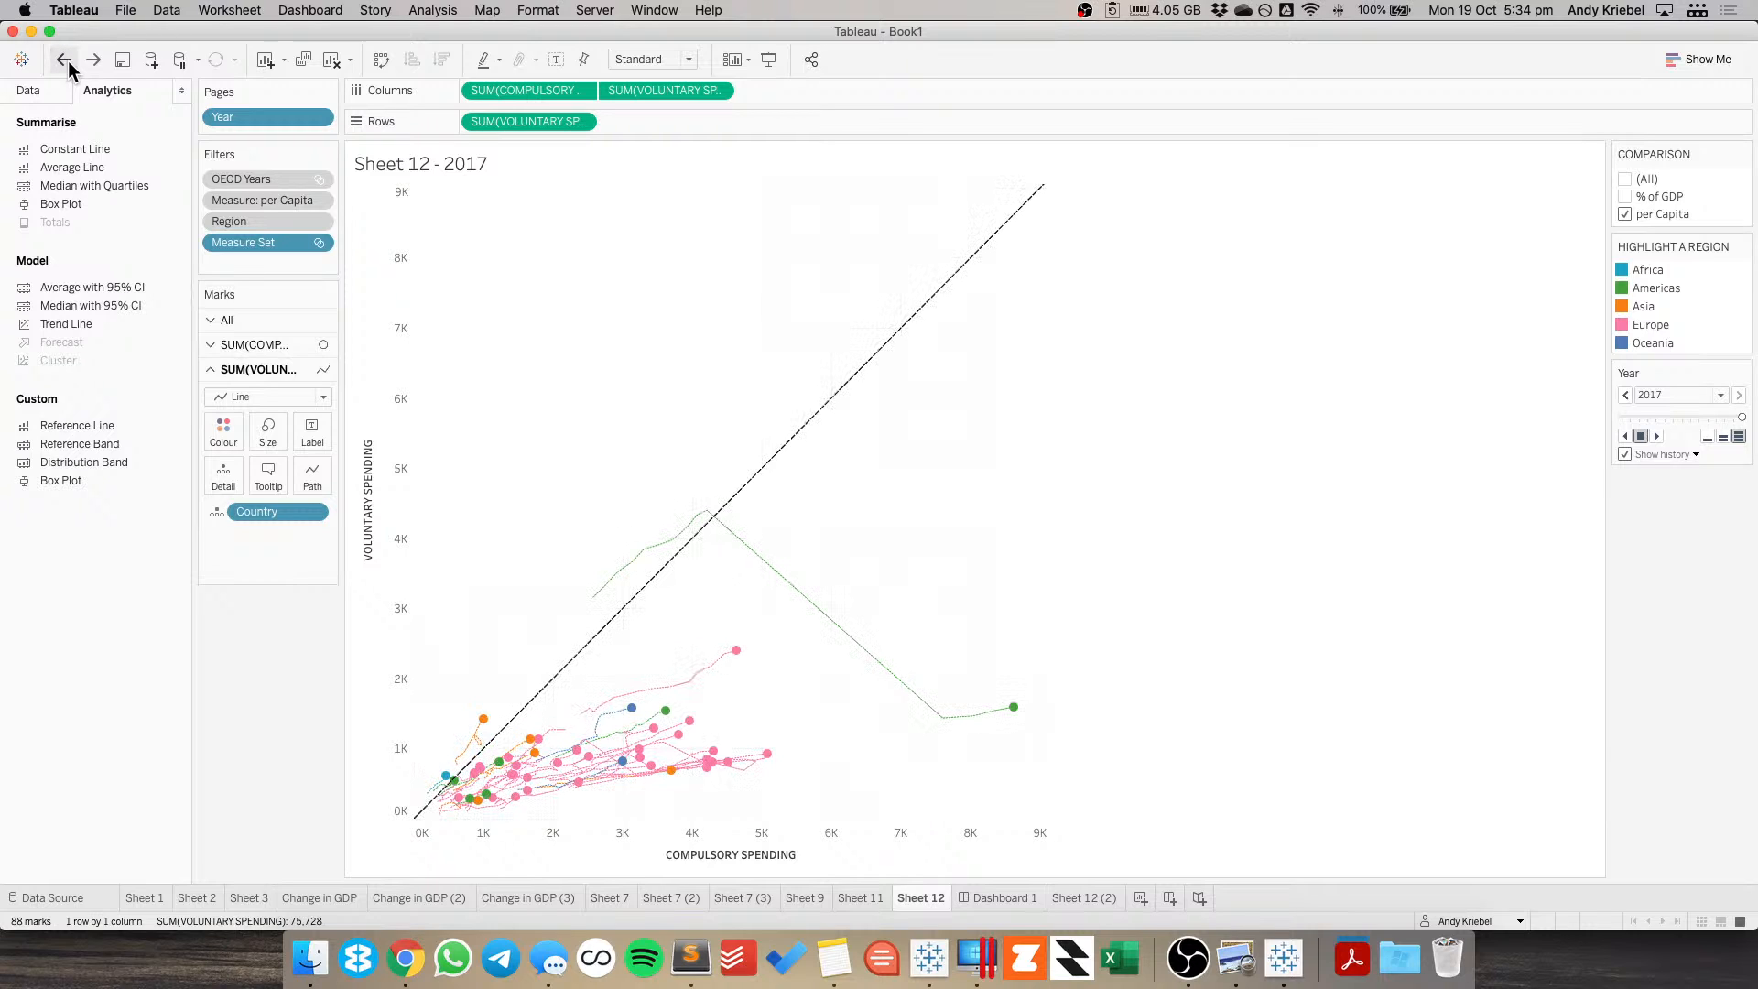
left_click(66, 62)
left_click(93, 60)
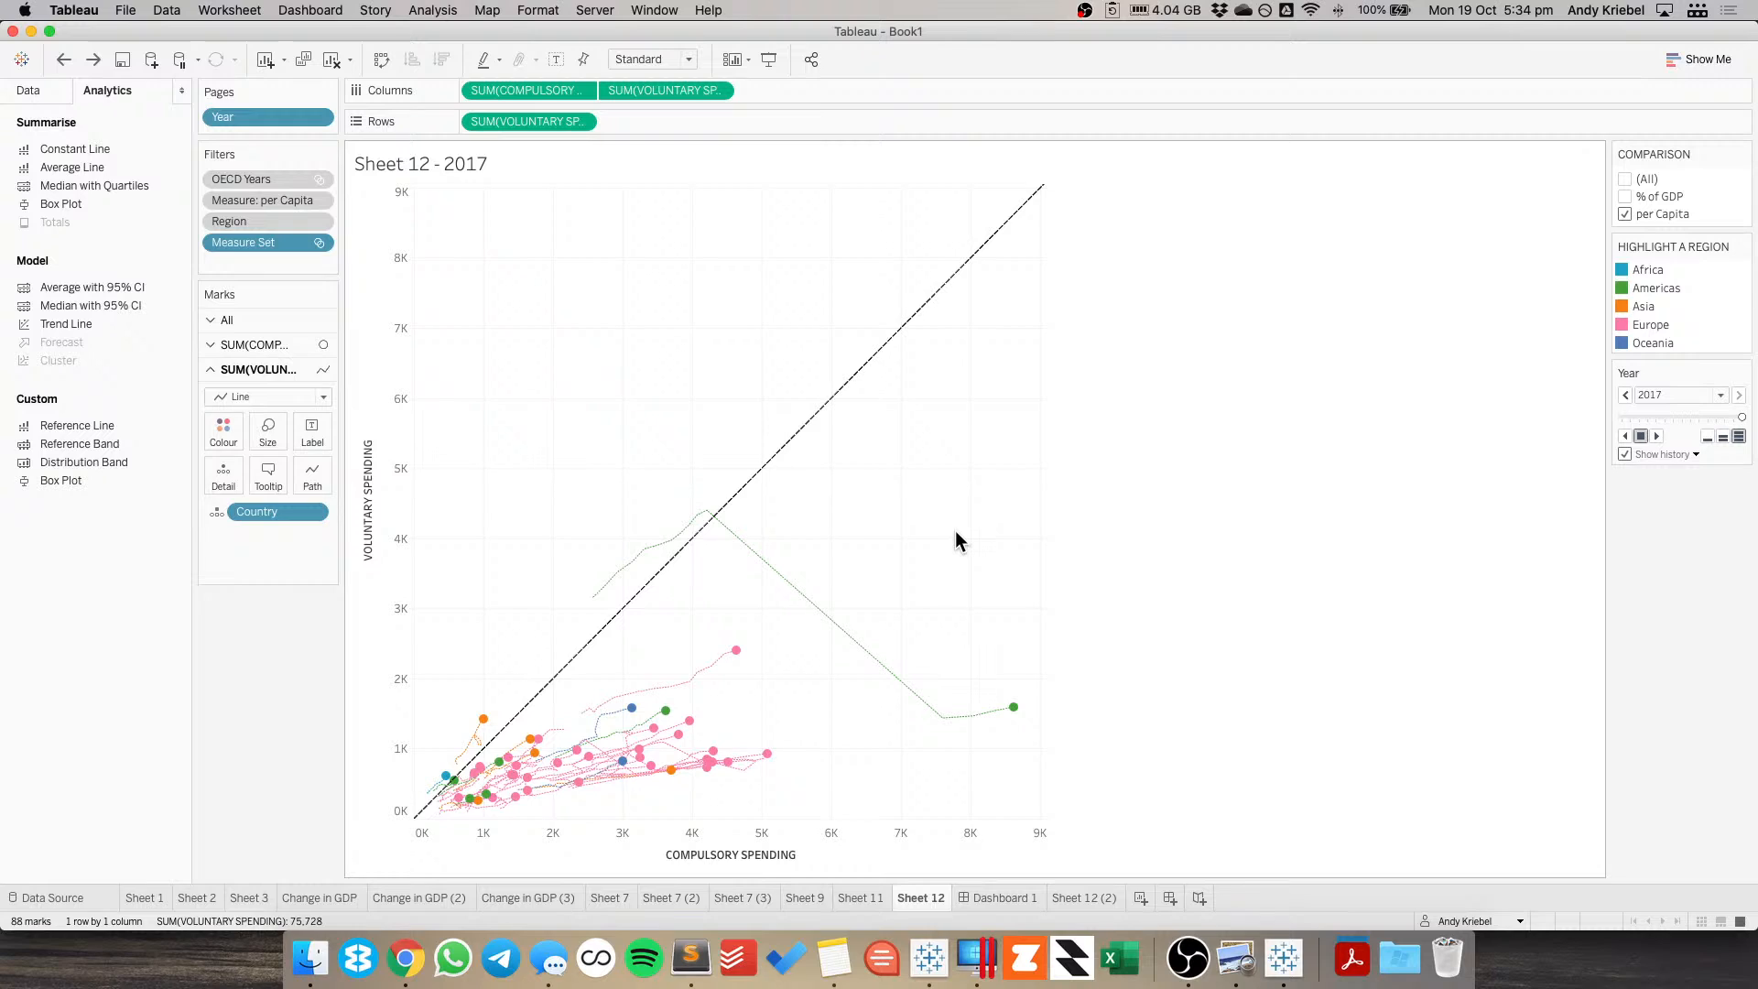
Format the Year history trails as dashed lines with the thinnest line weight.
left_click(1677, 453)
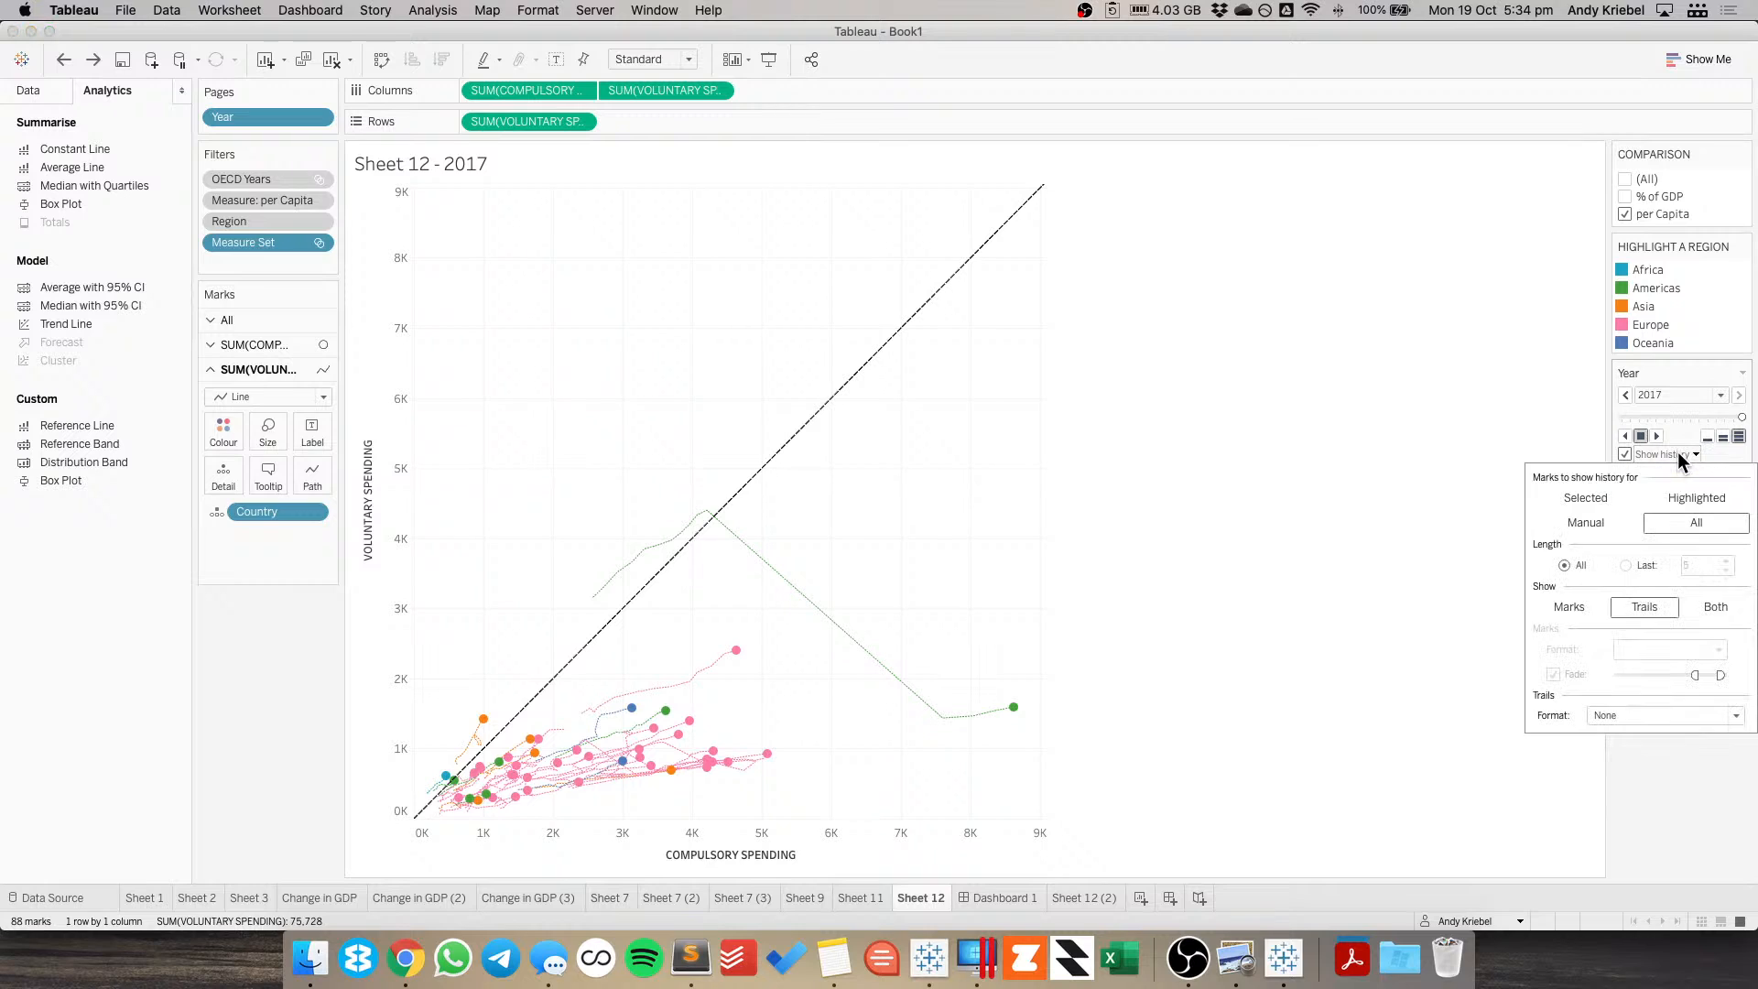
left_click(1623, 716)
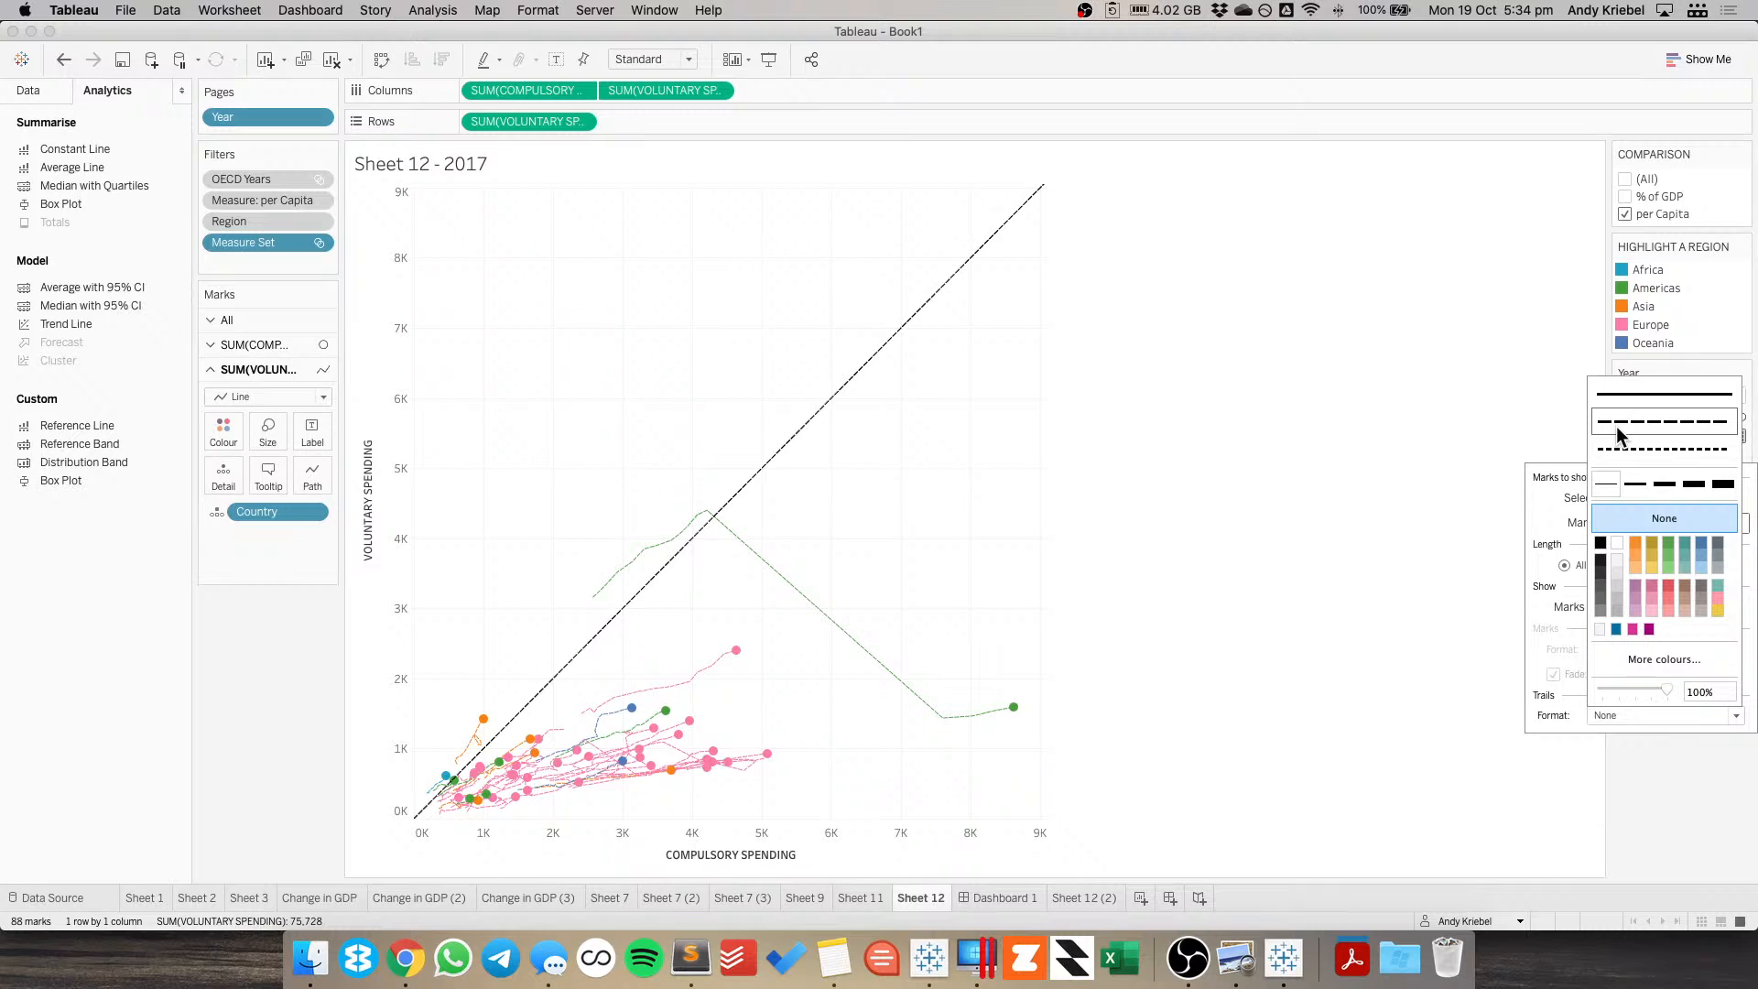
left_click(1634, 485)
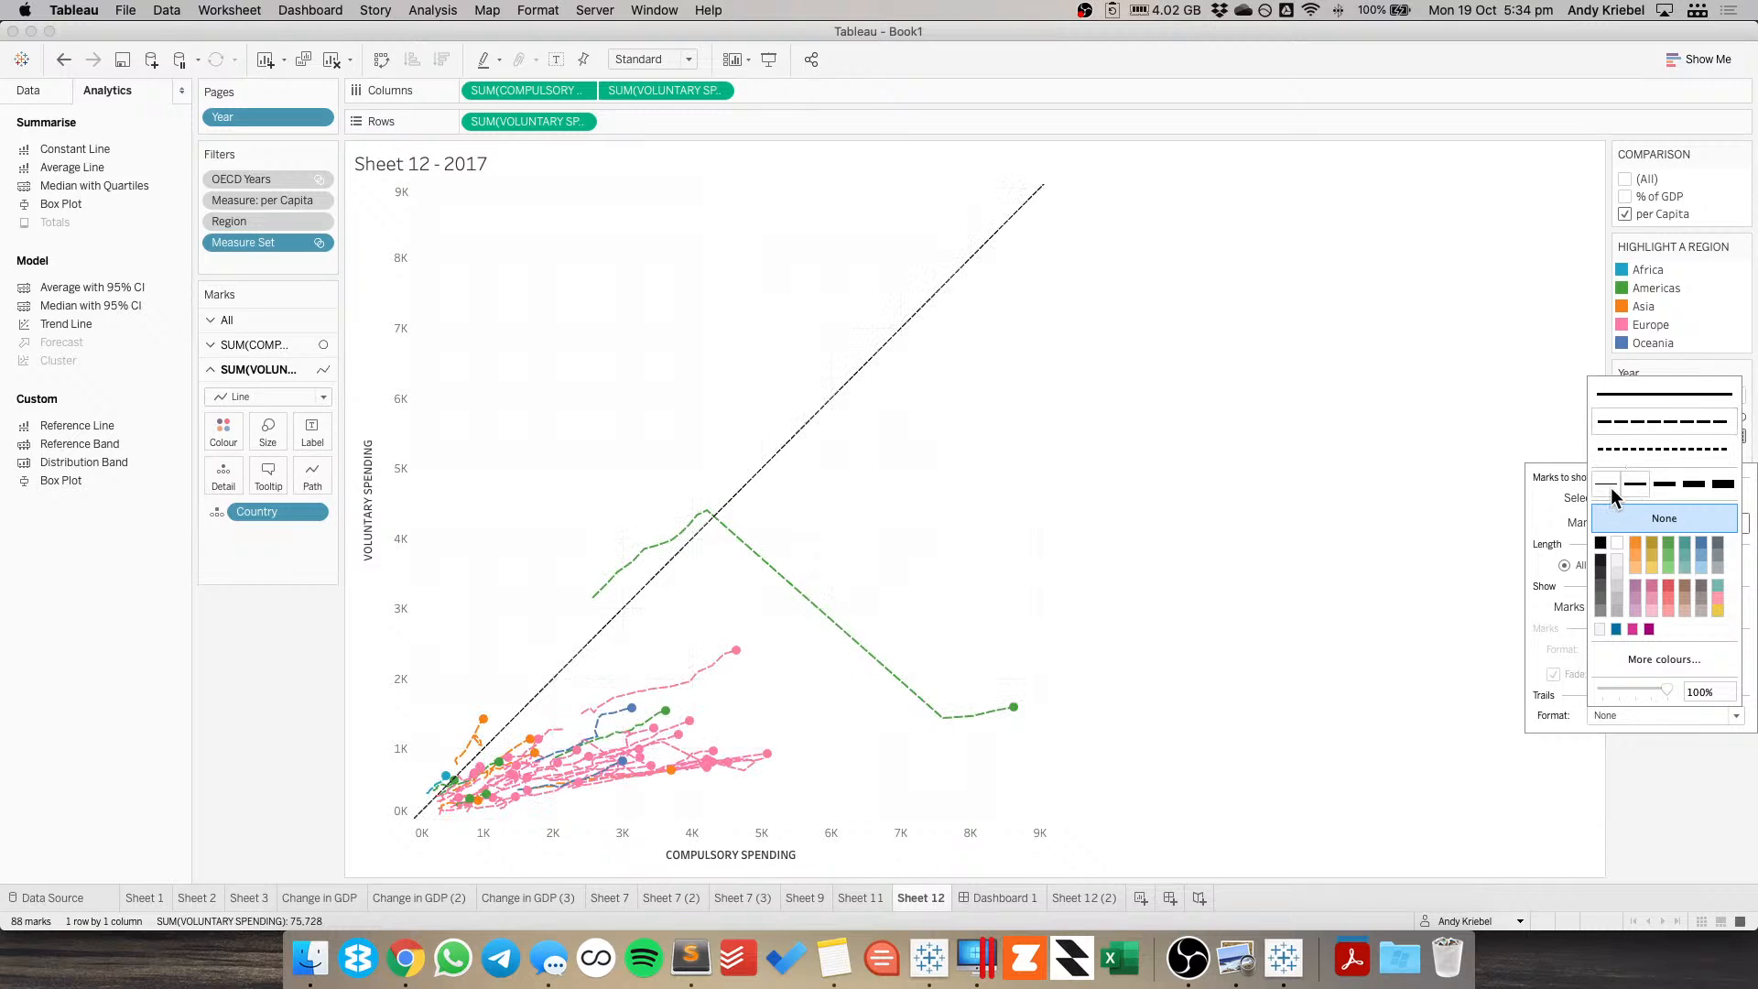
left_click(1610, 488)
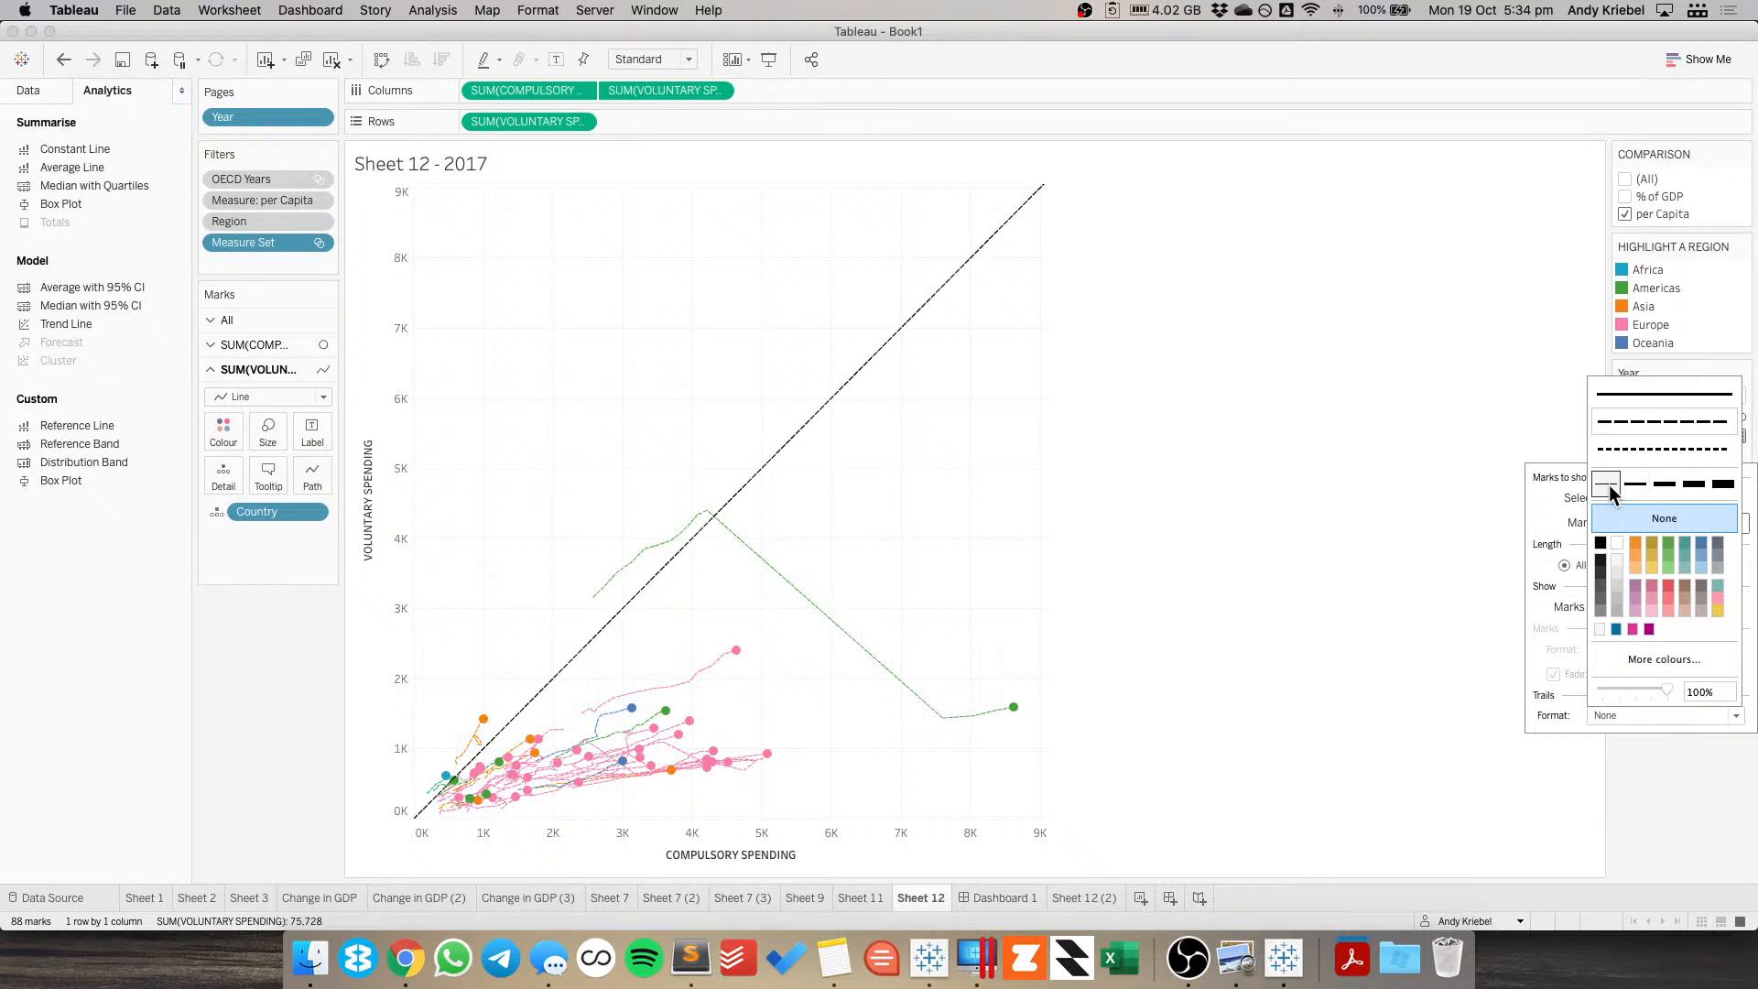
left_click(575, 481)
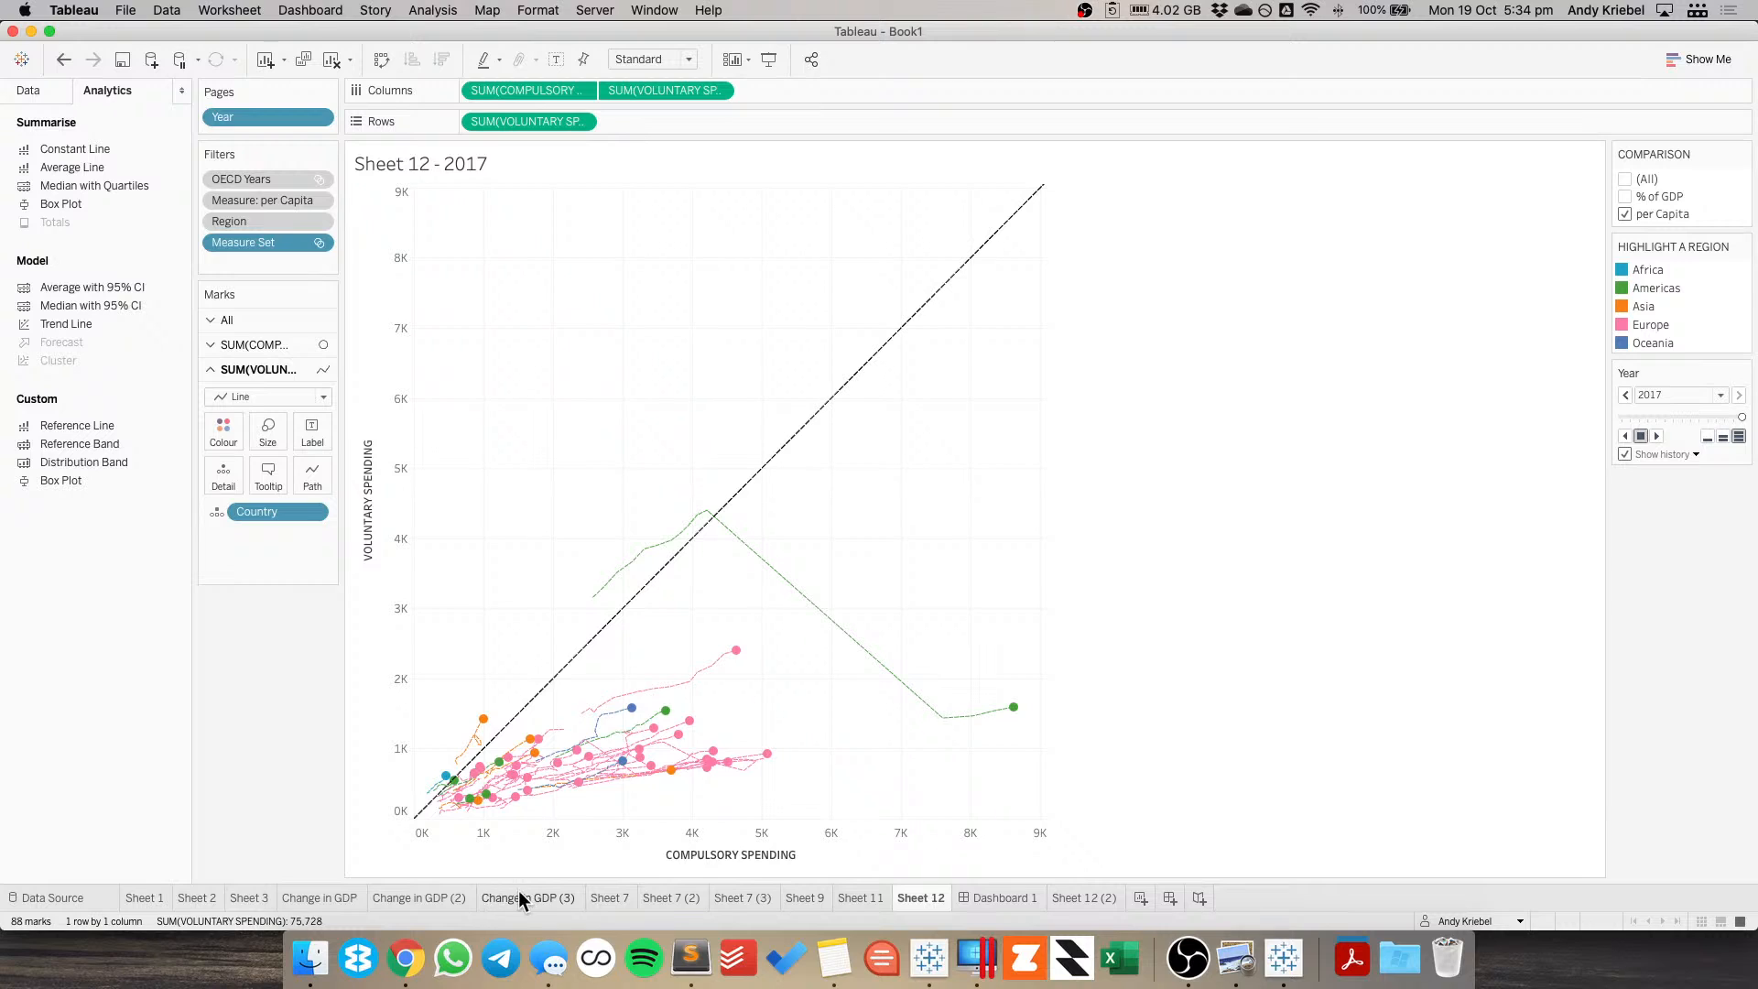
Set the inner padding of Dashboard 1's floating highlighter container to 10 on all sides.
left_click(1018, 898)
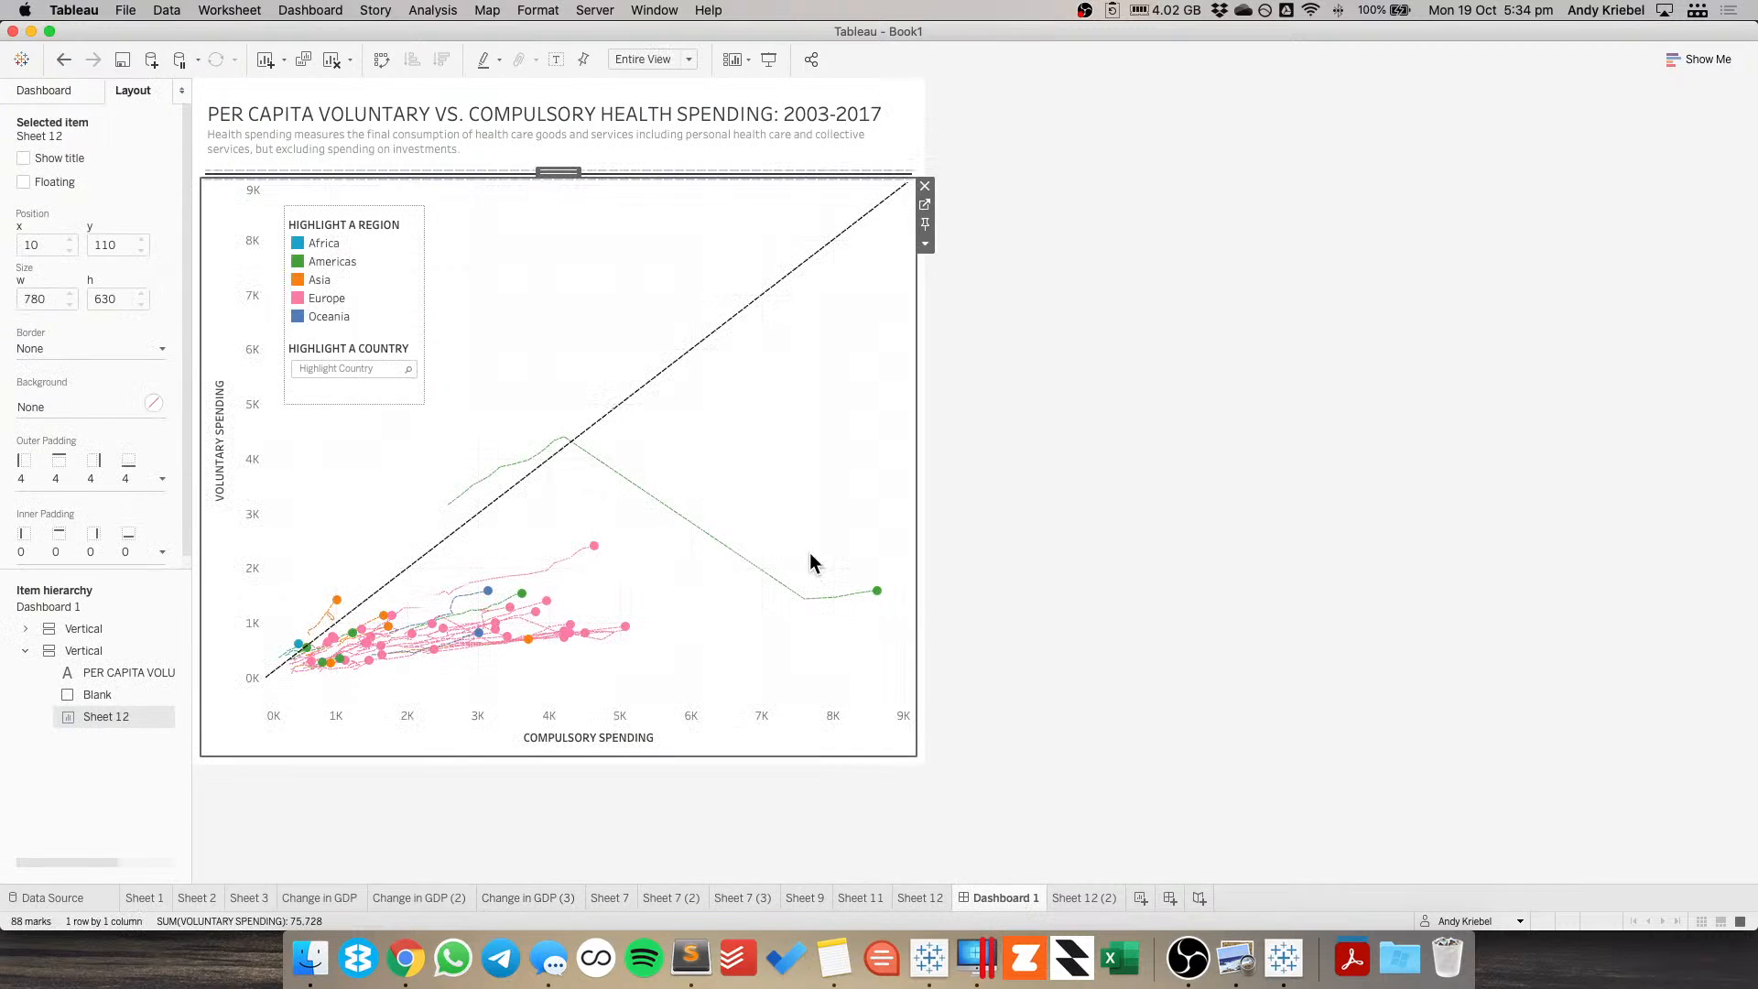
left_click(1074, 457)
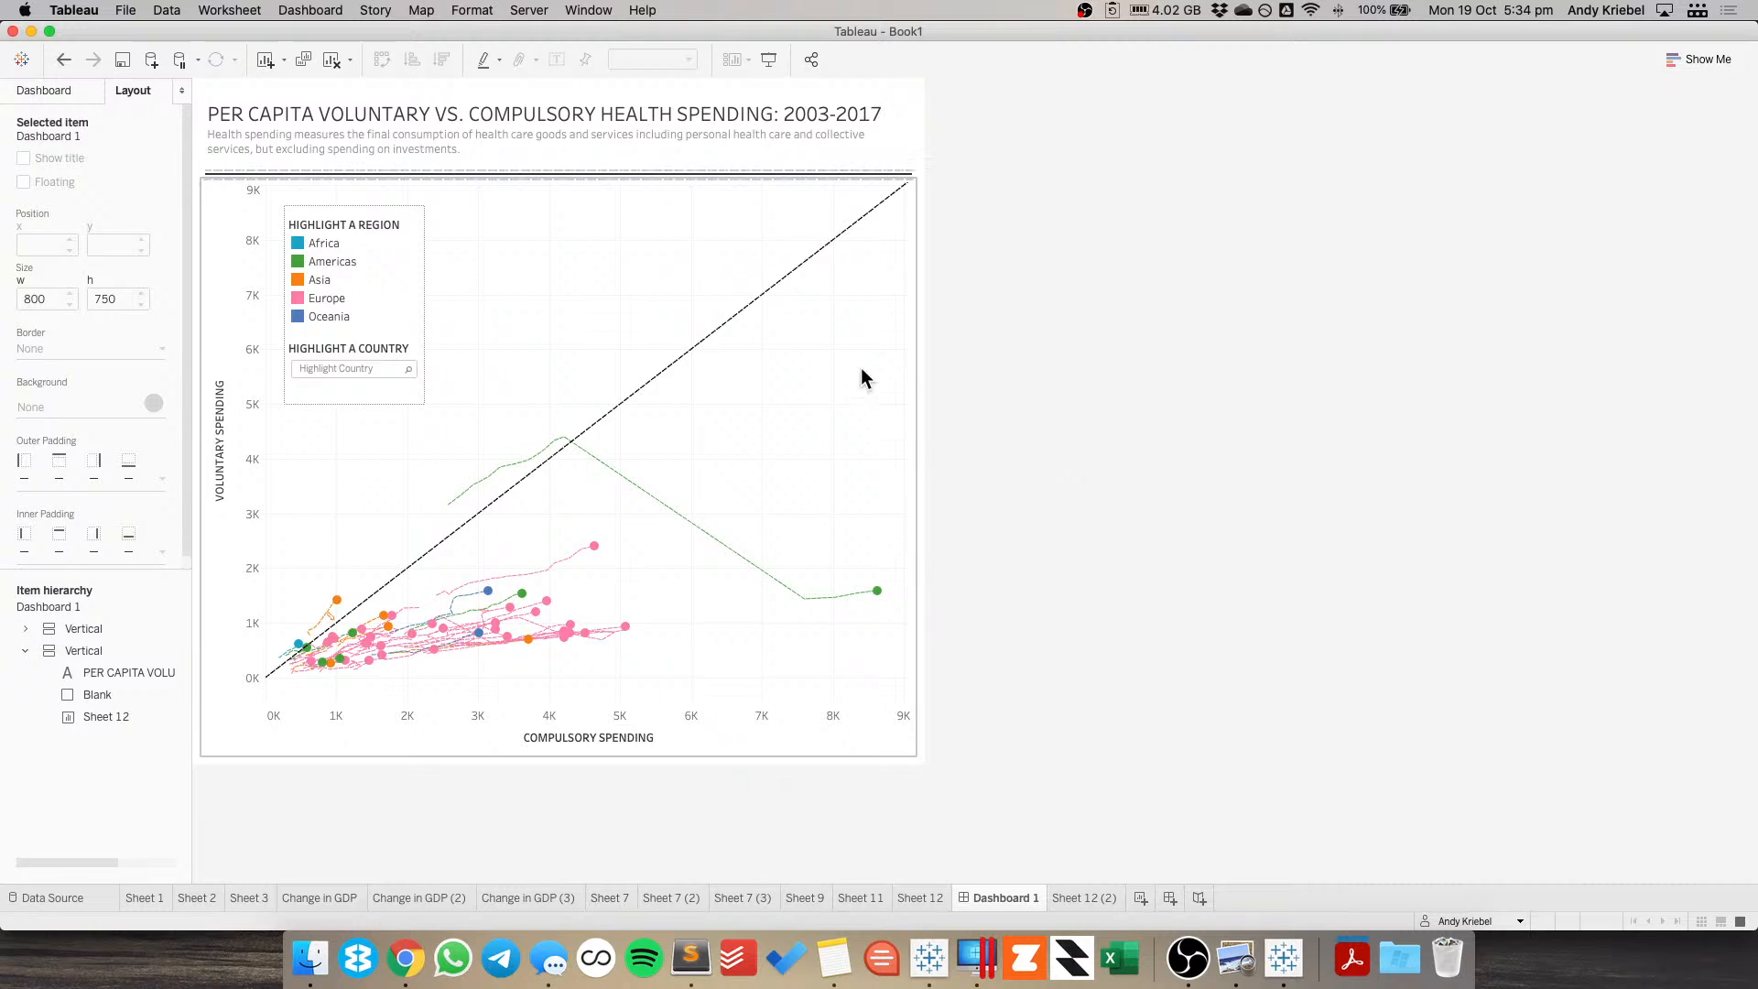
left_click(336, 220)
double_click(350, 199)
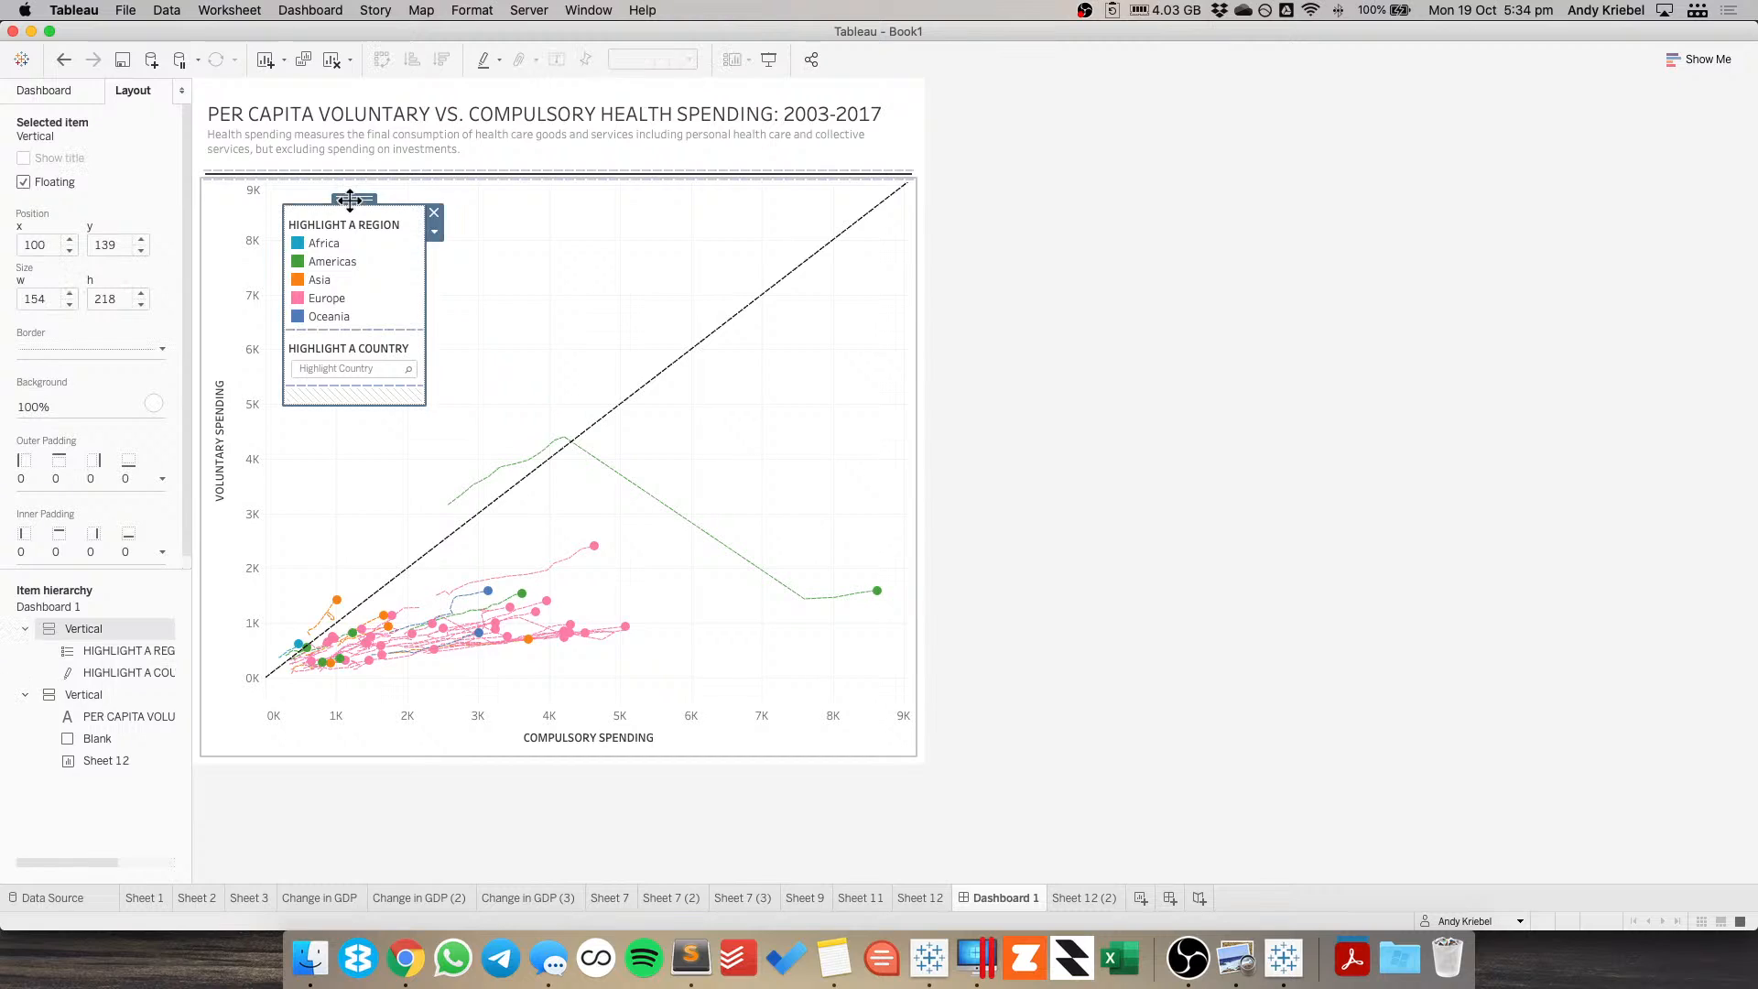
left_click(74, 479)
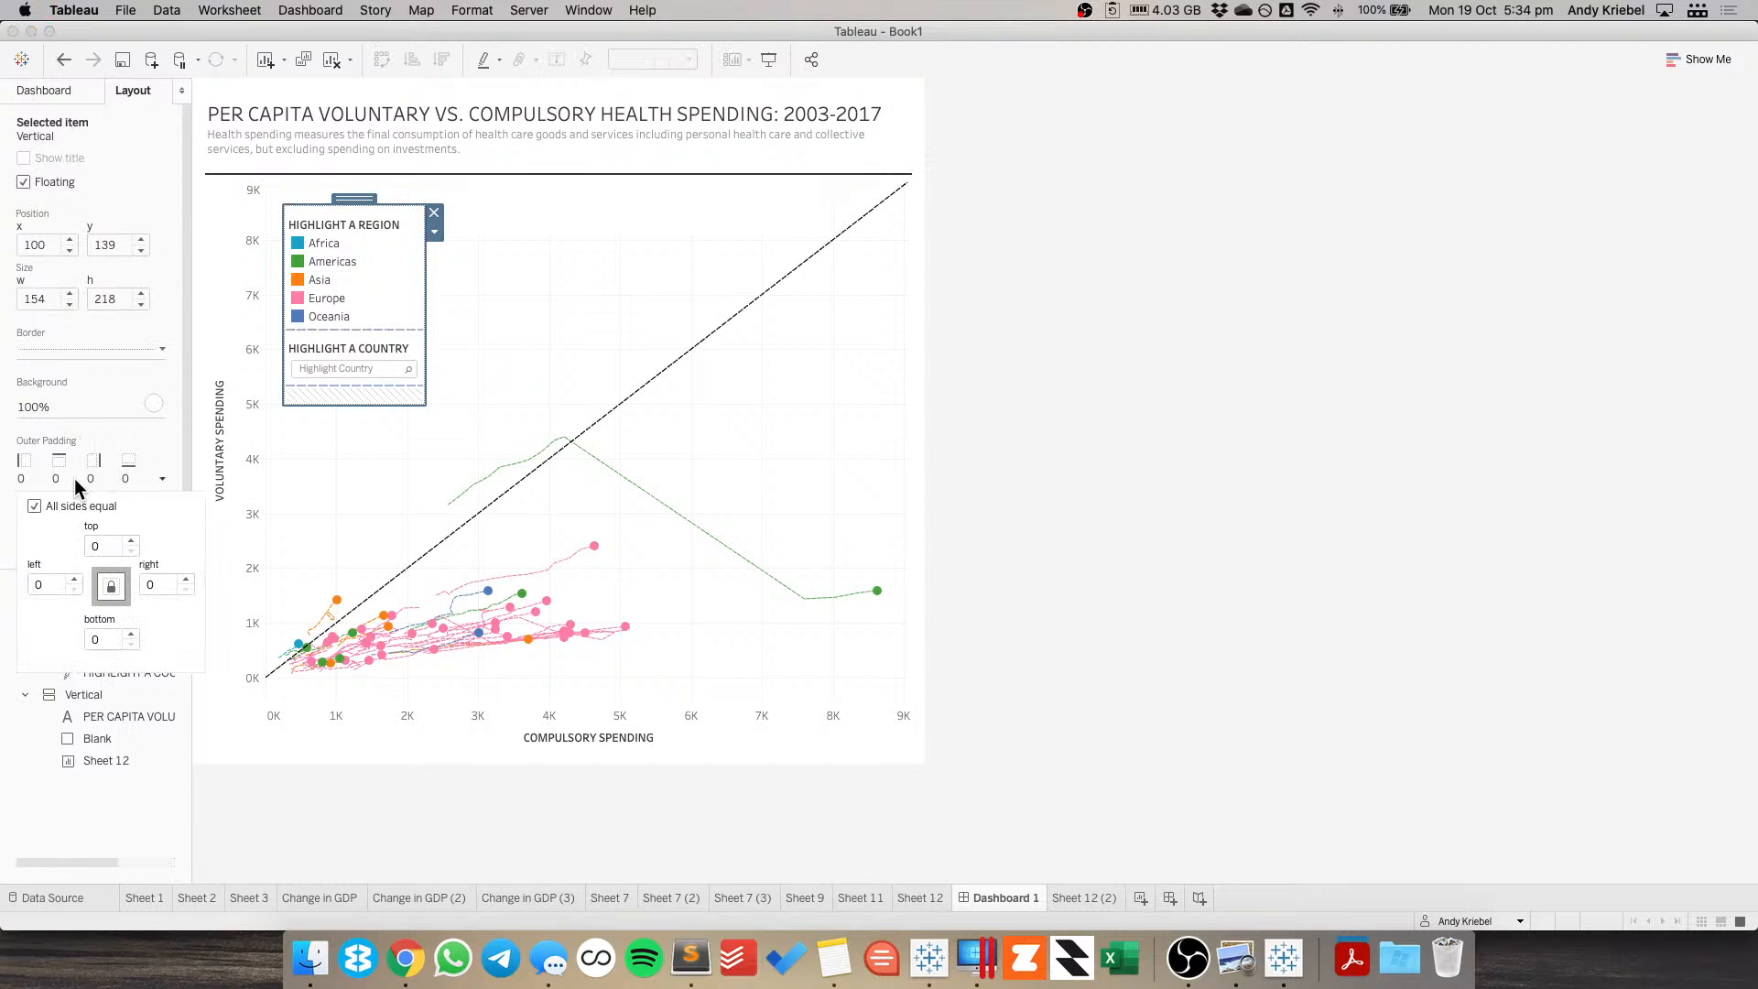
left_click(74, 480)
left_click(53, 553)
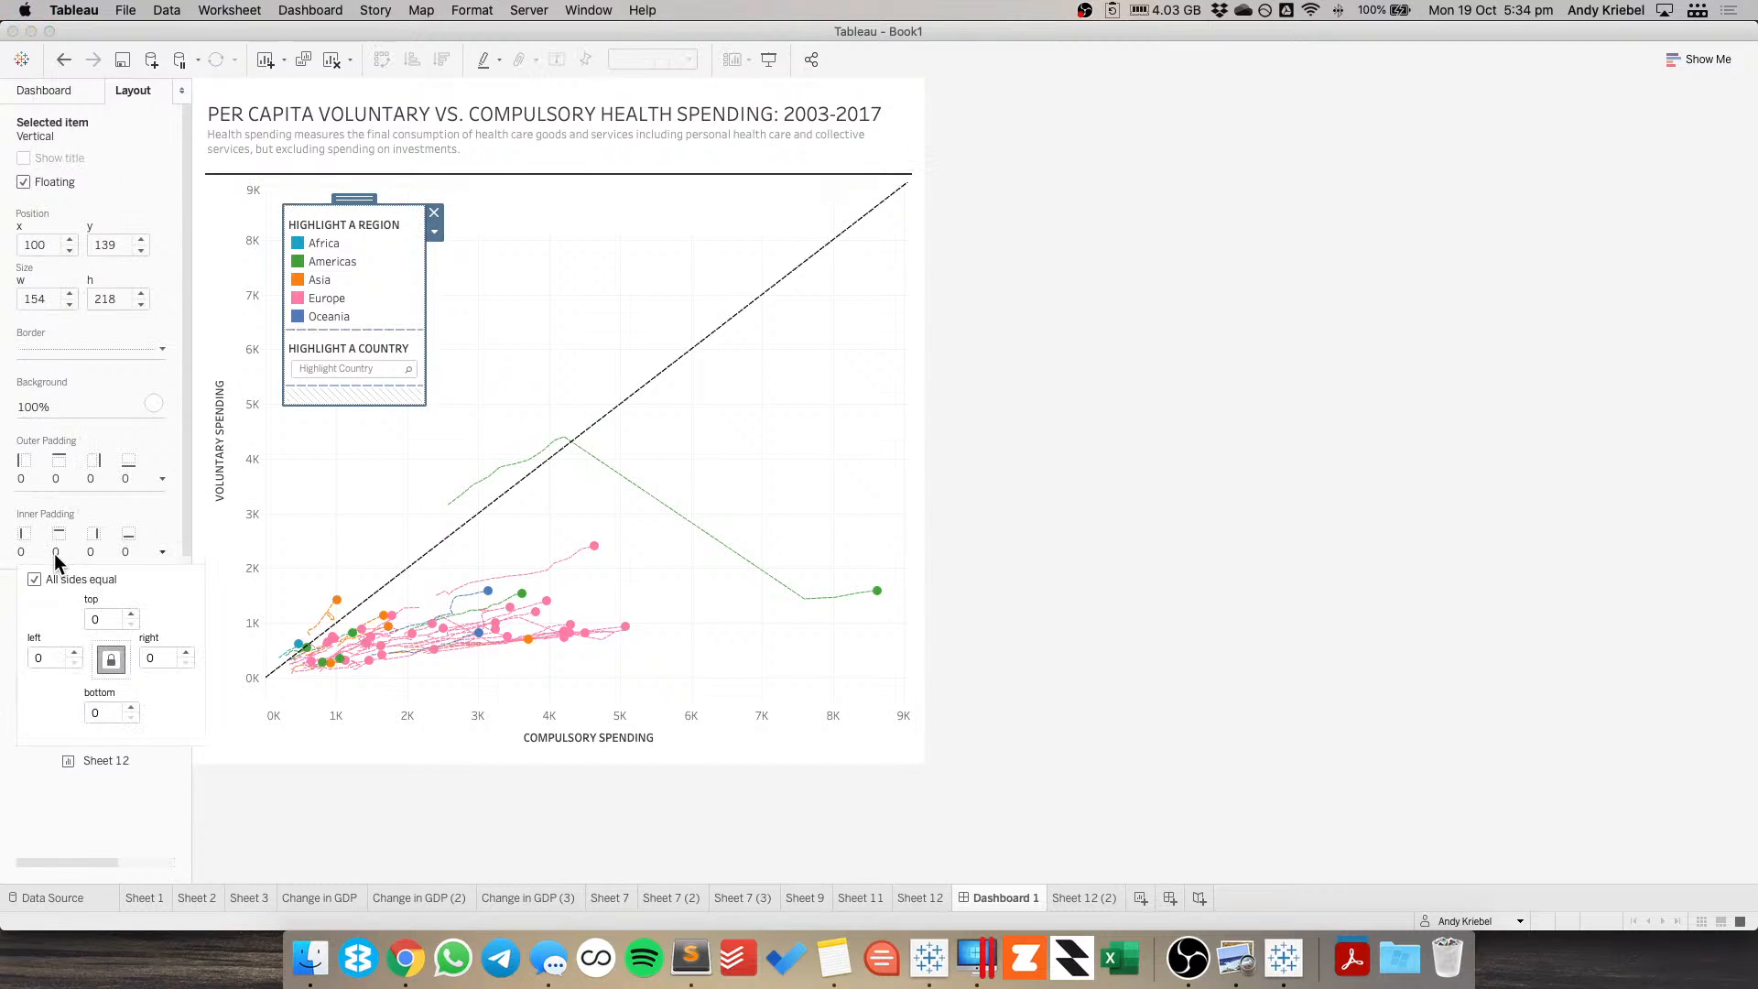
left_click(117, 619)
type("10")
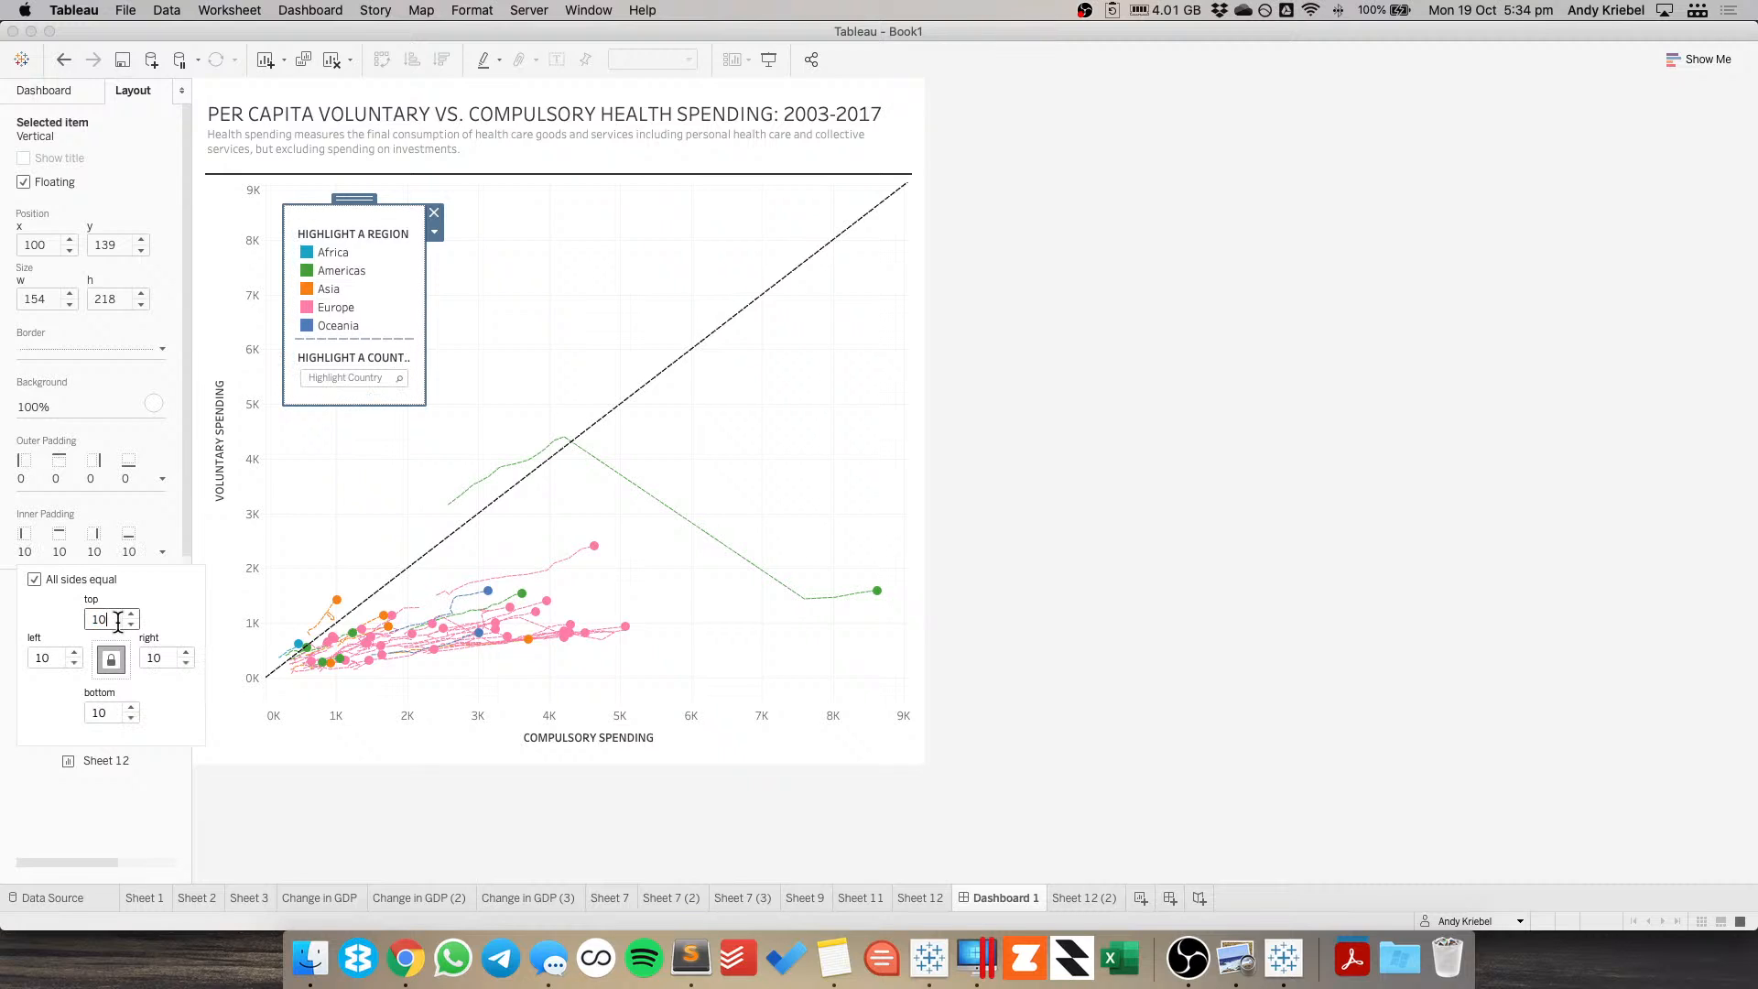
Enlarge the floating highlighter container to about 171 wide by 234 high.
left_click(411, 399)
left_click_drag(411, 399, 440, 418)
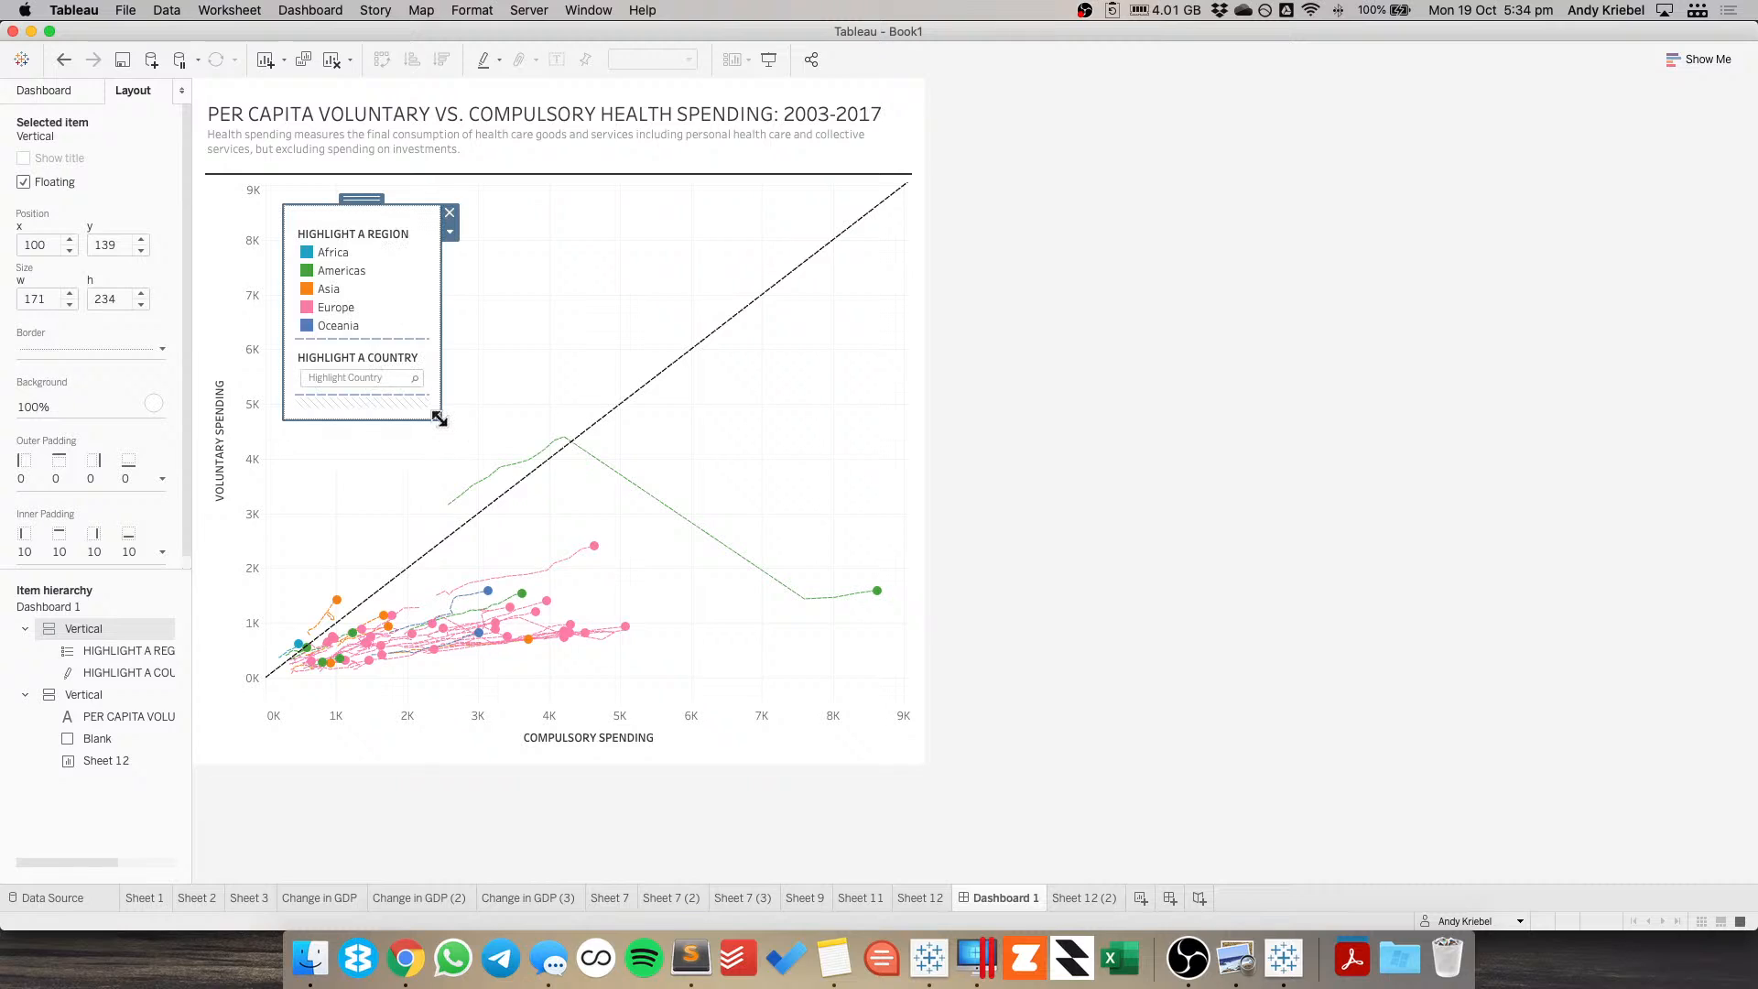
left_click(507, 371)
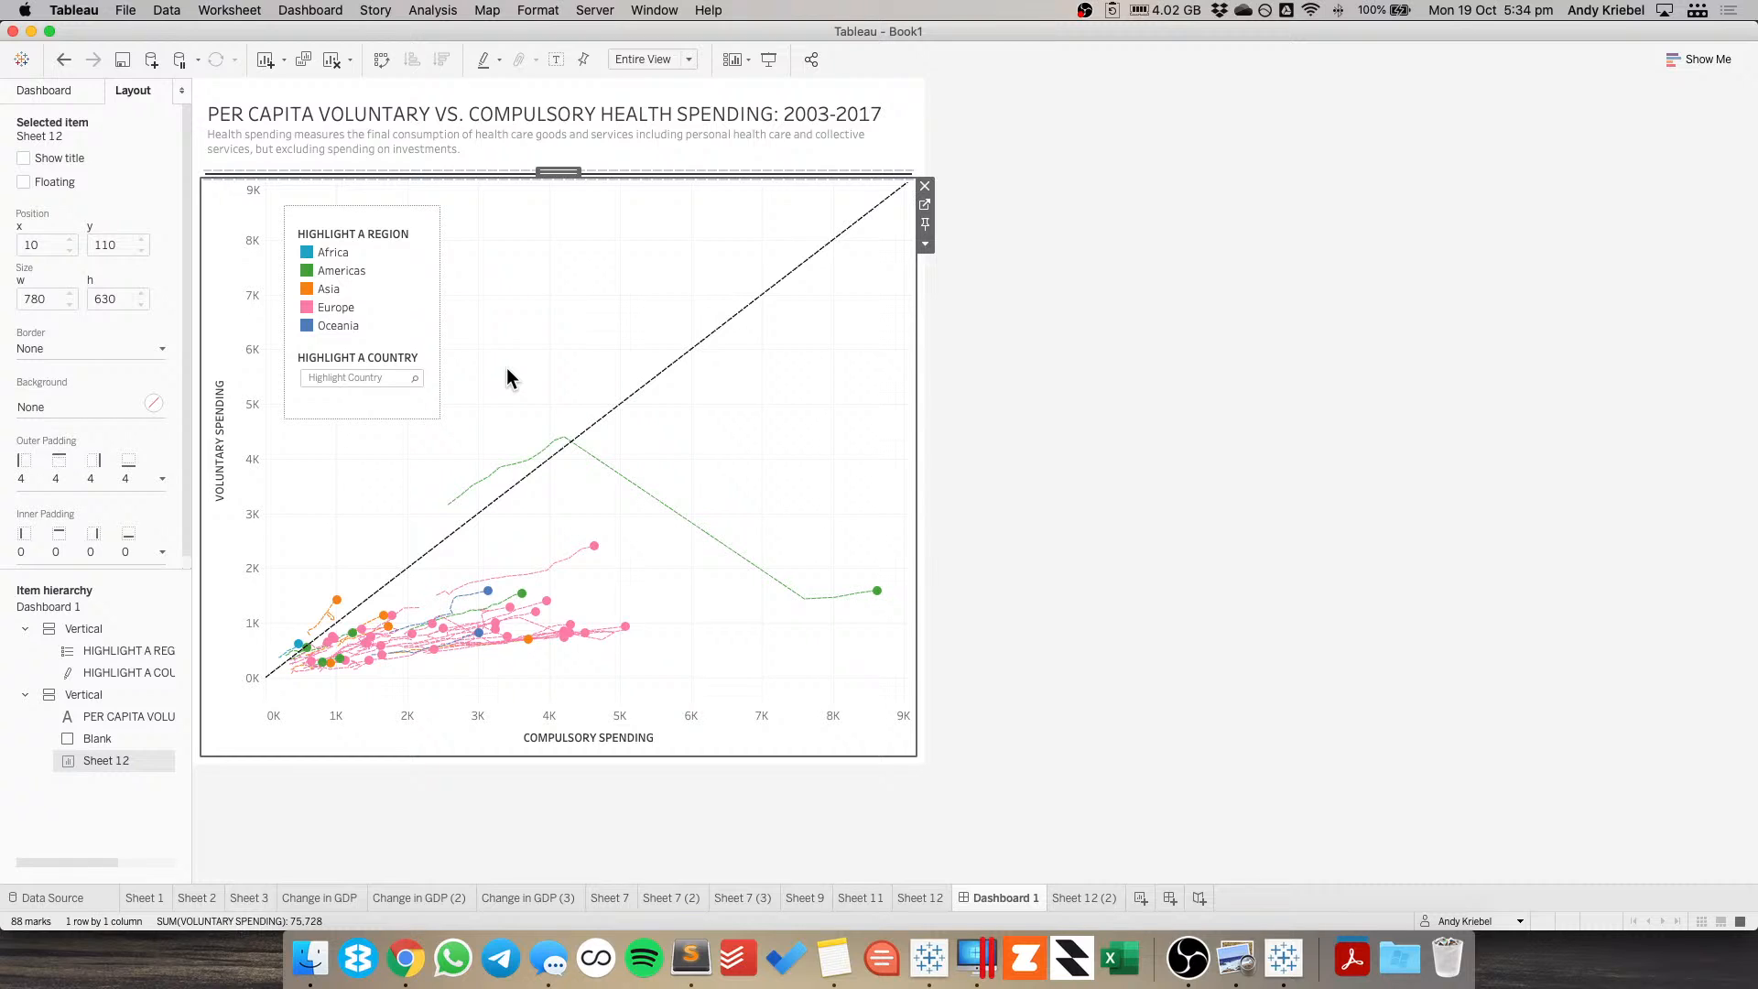
Centre-align the titles of the country highlighter and the region colour legend.
double_click(390, 356)
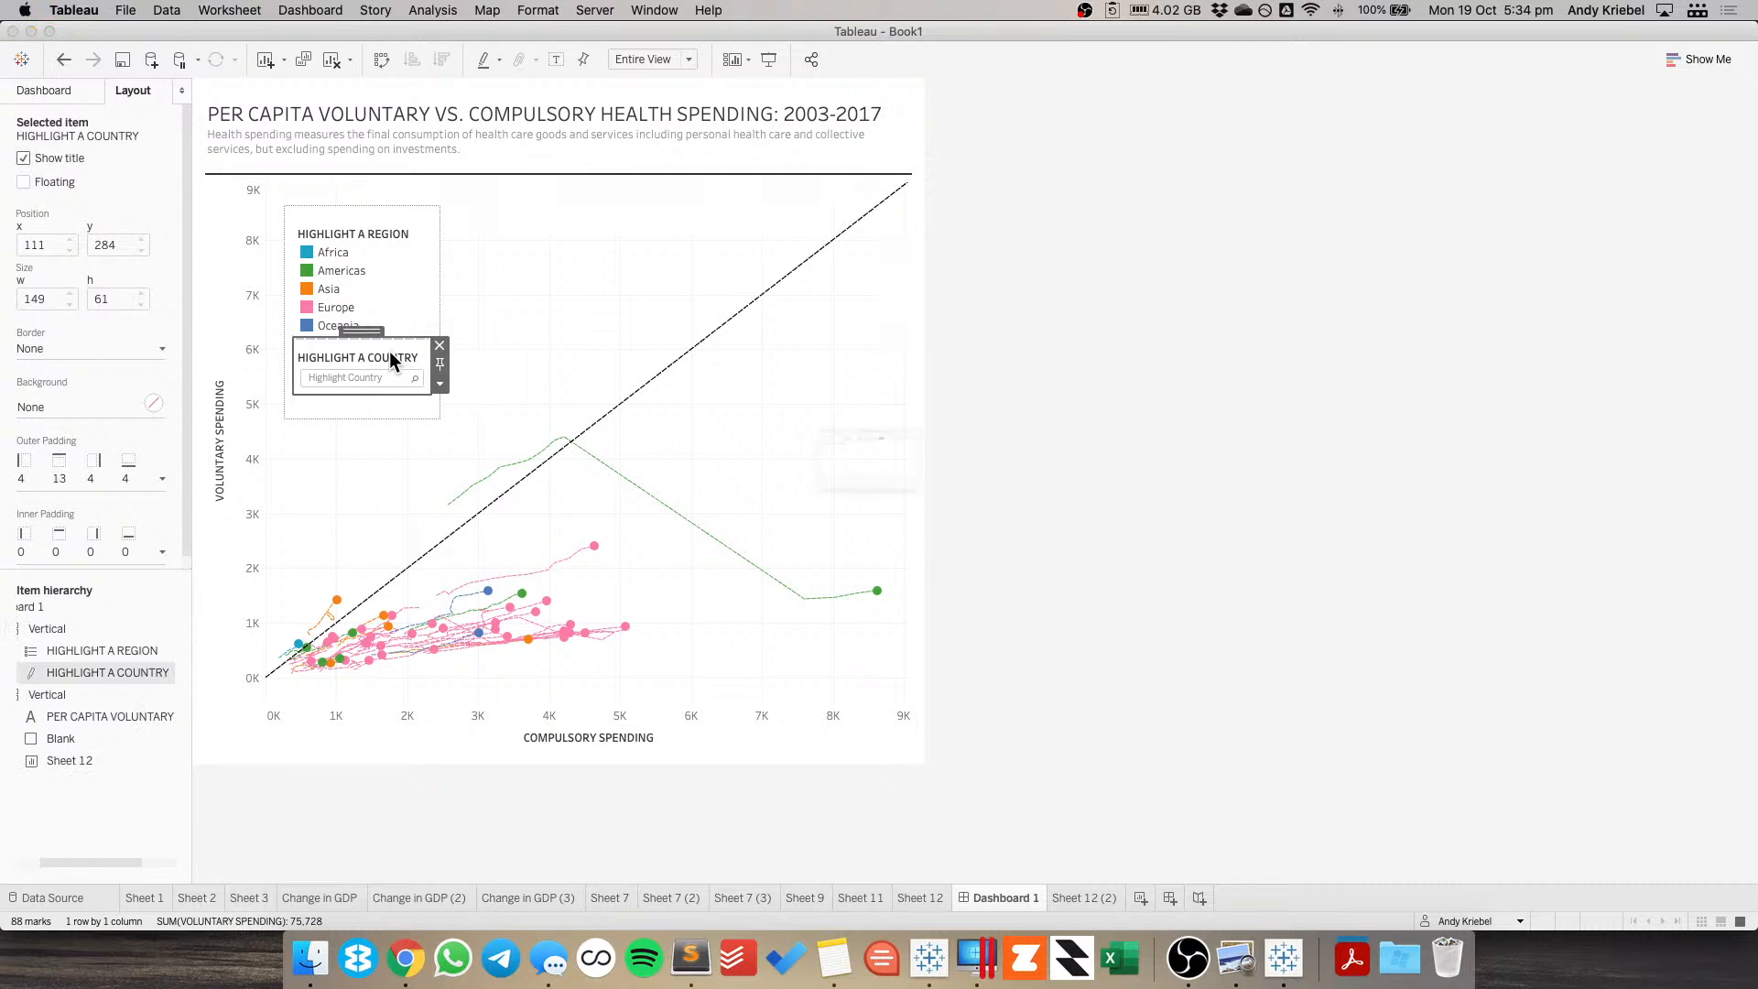
left_click(1007, 372)
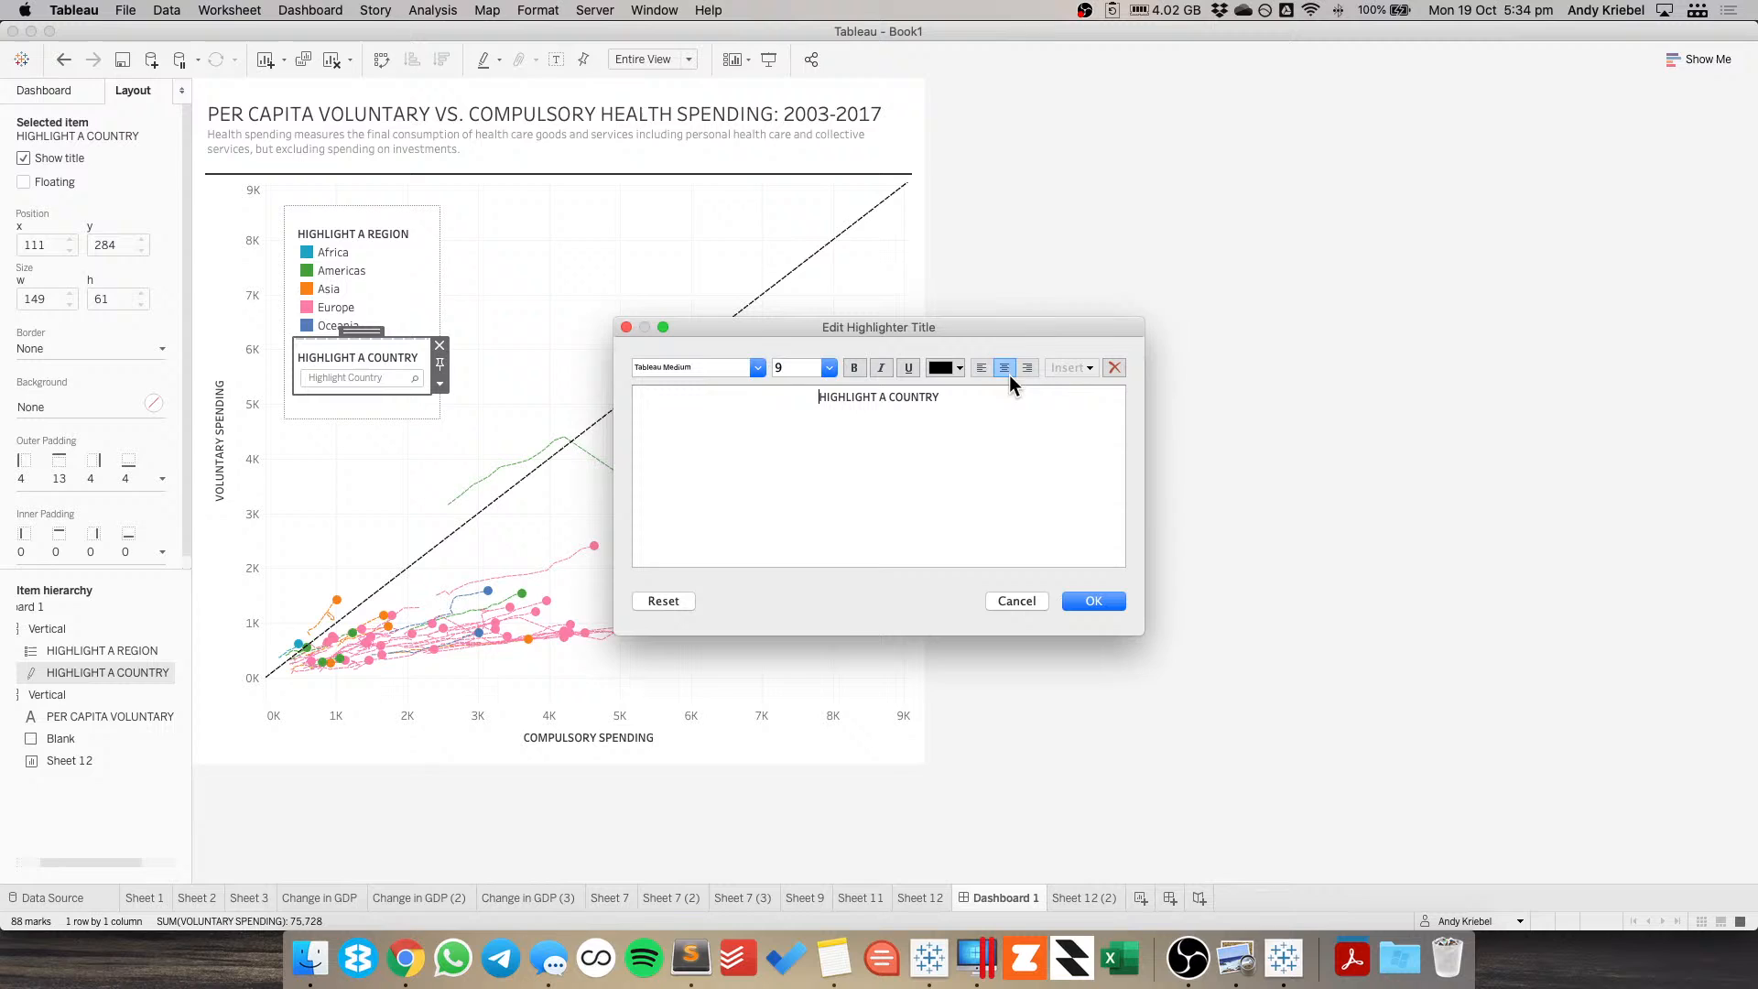
left_click(1074, 602)
double_click(368, 234)
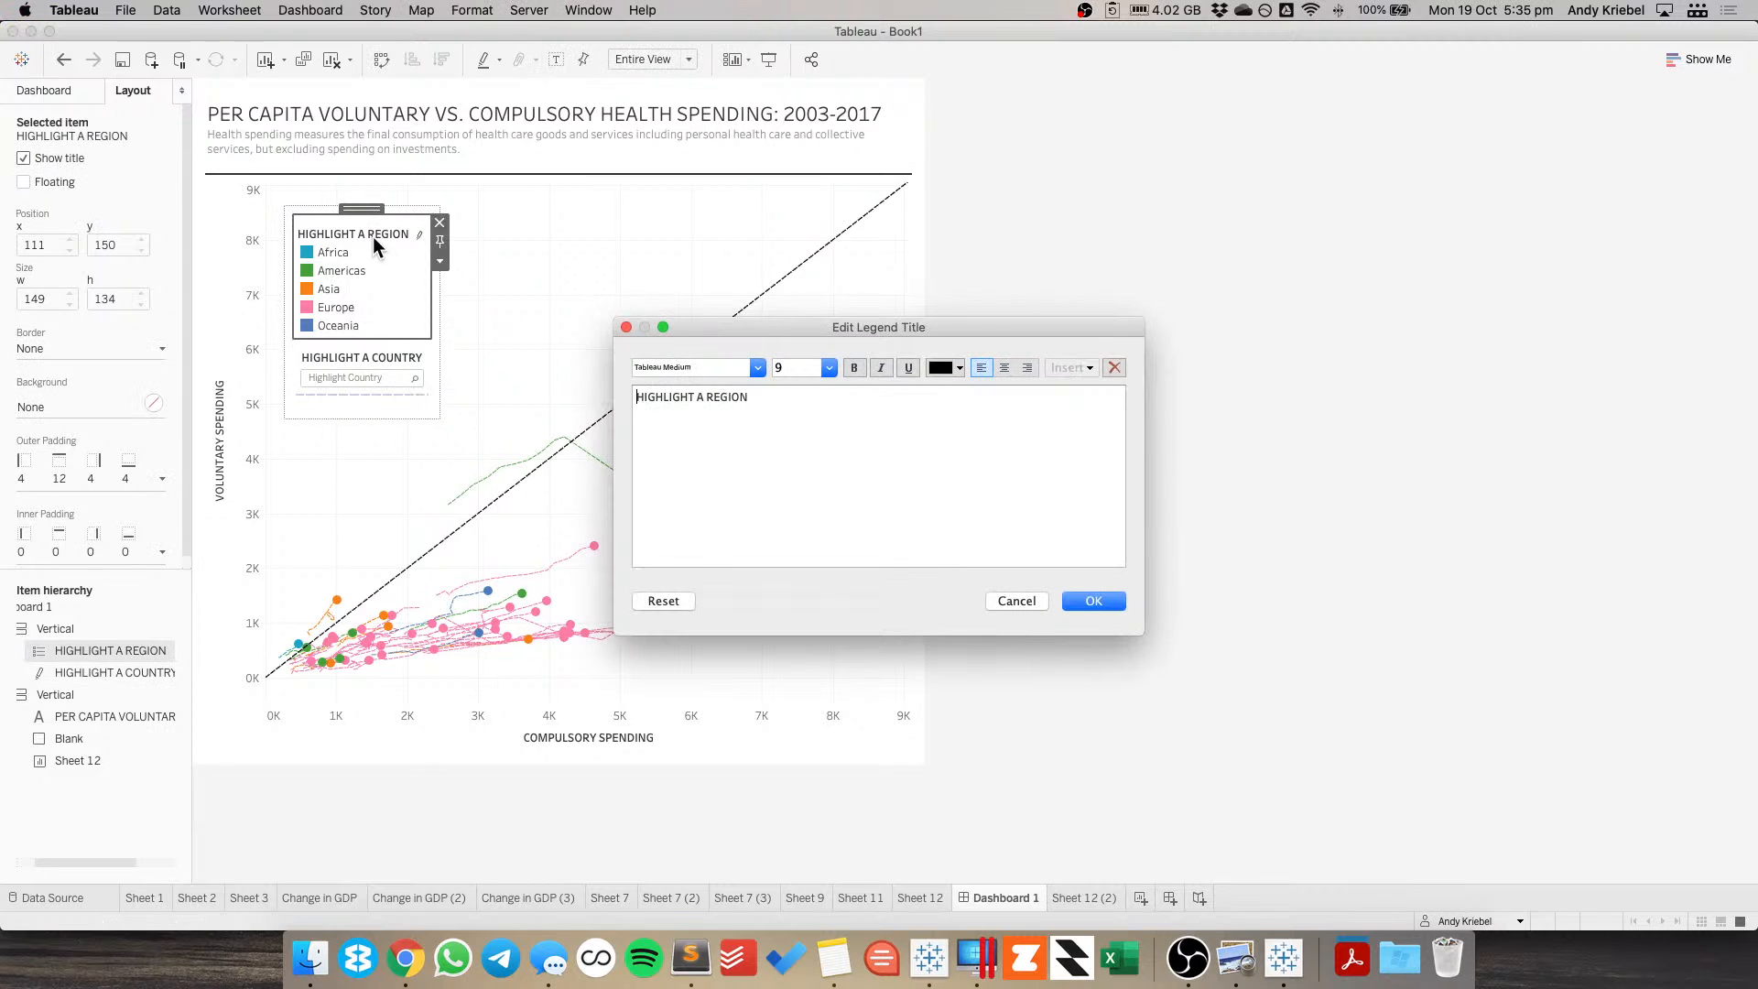
left_click(1004, 367)
left_click(1073, 597)
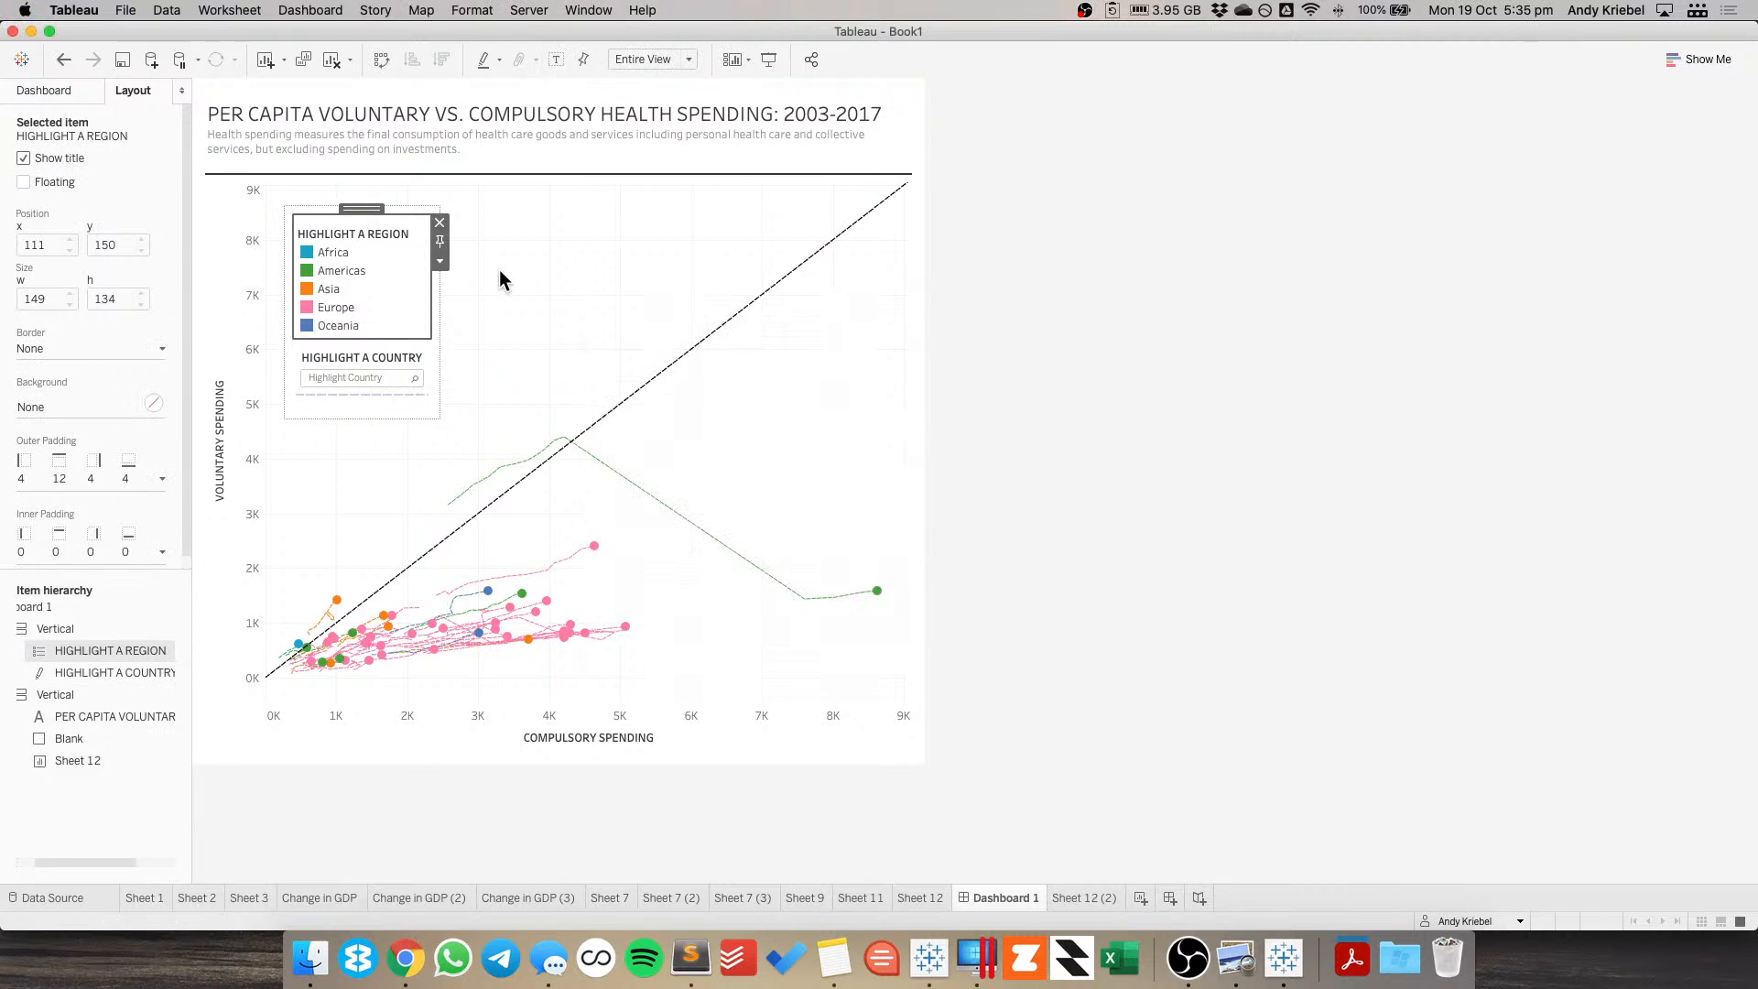
left_click(558, 265)
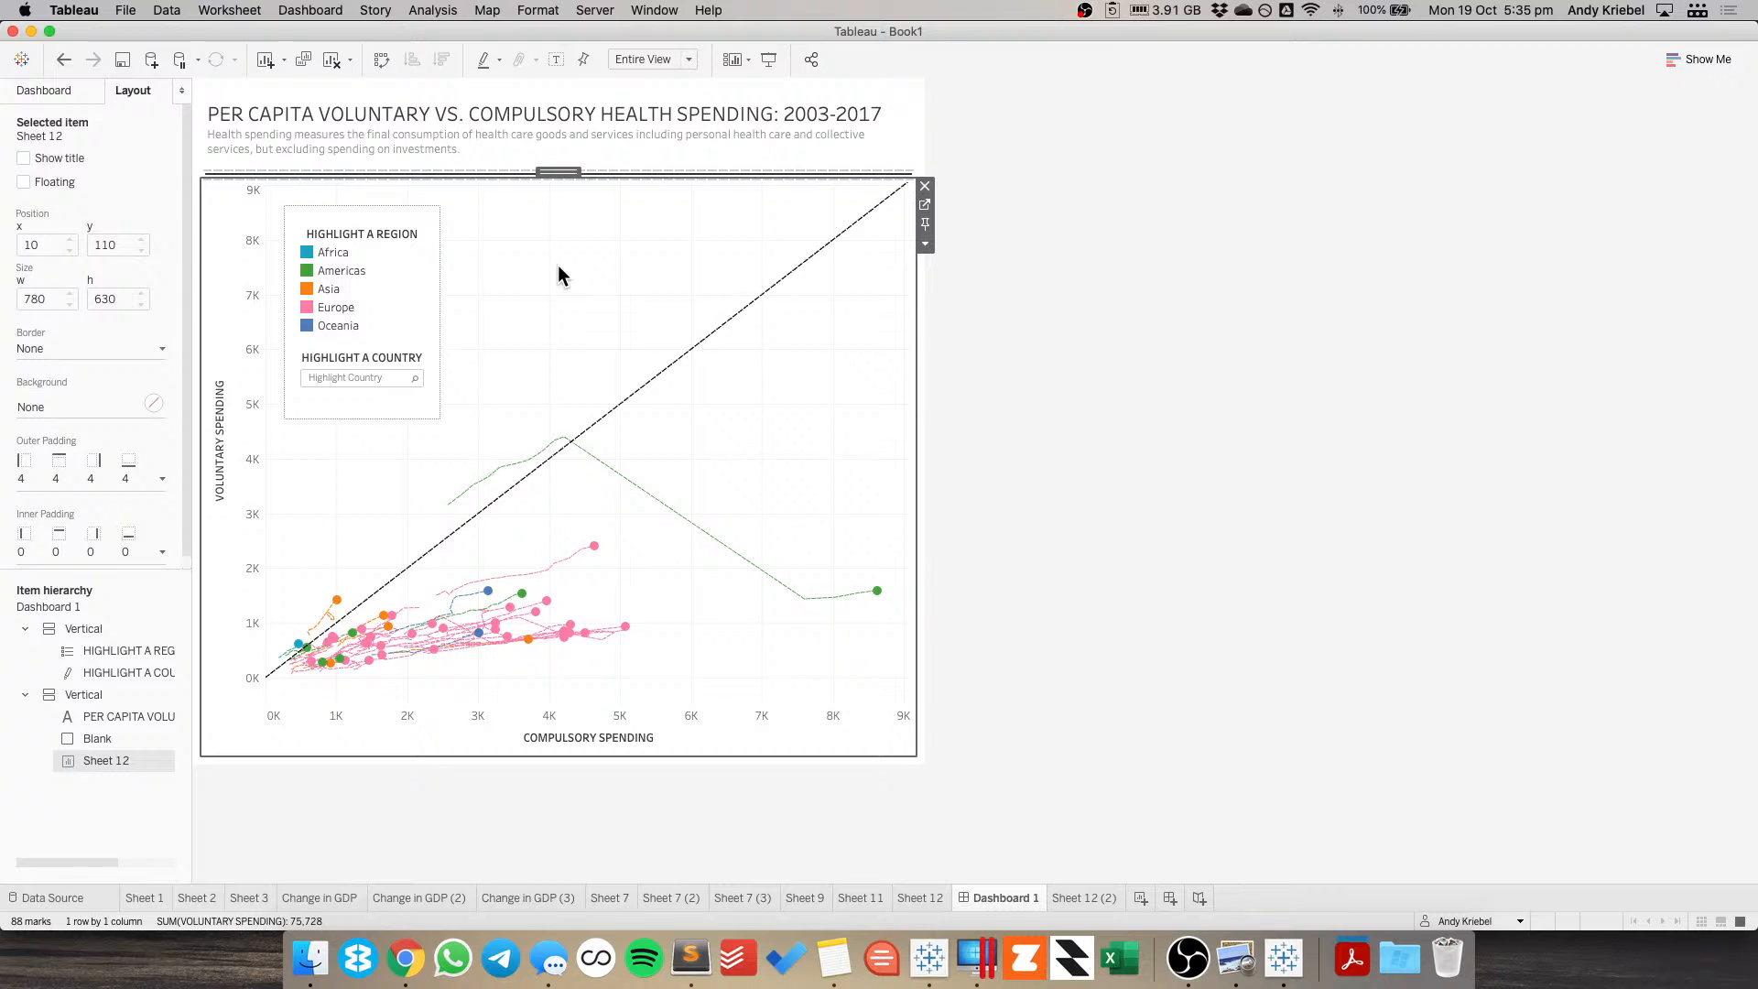
Select the HIGHLIGHT A REGION legend in the dashboard's item hierarchy.
left_click(349, 234)
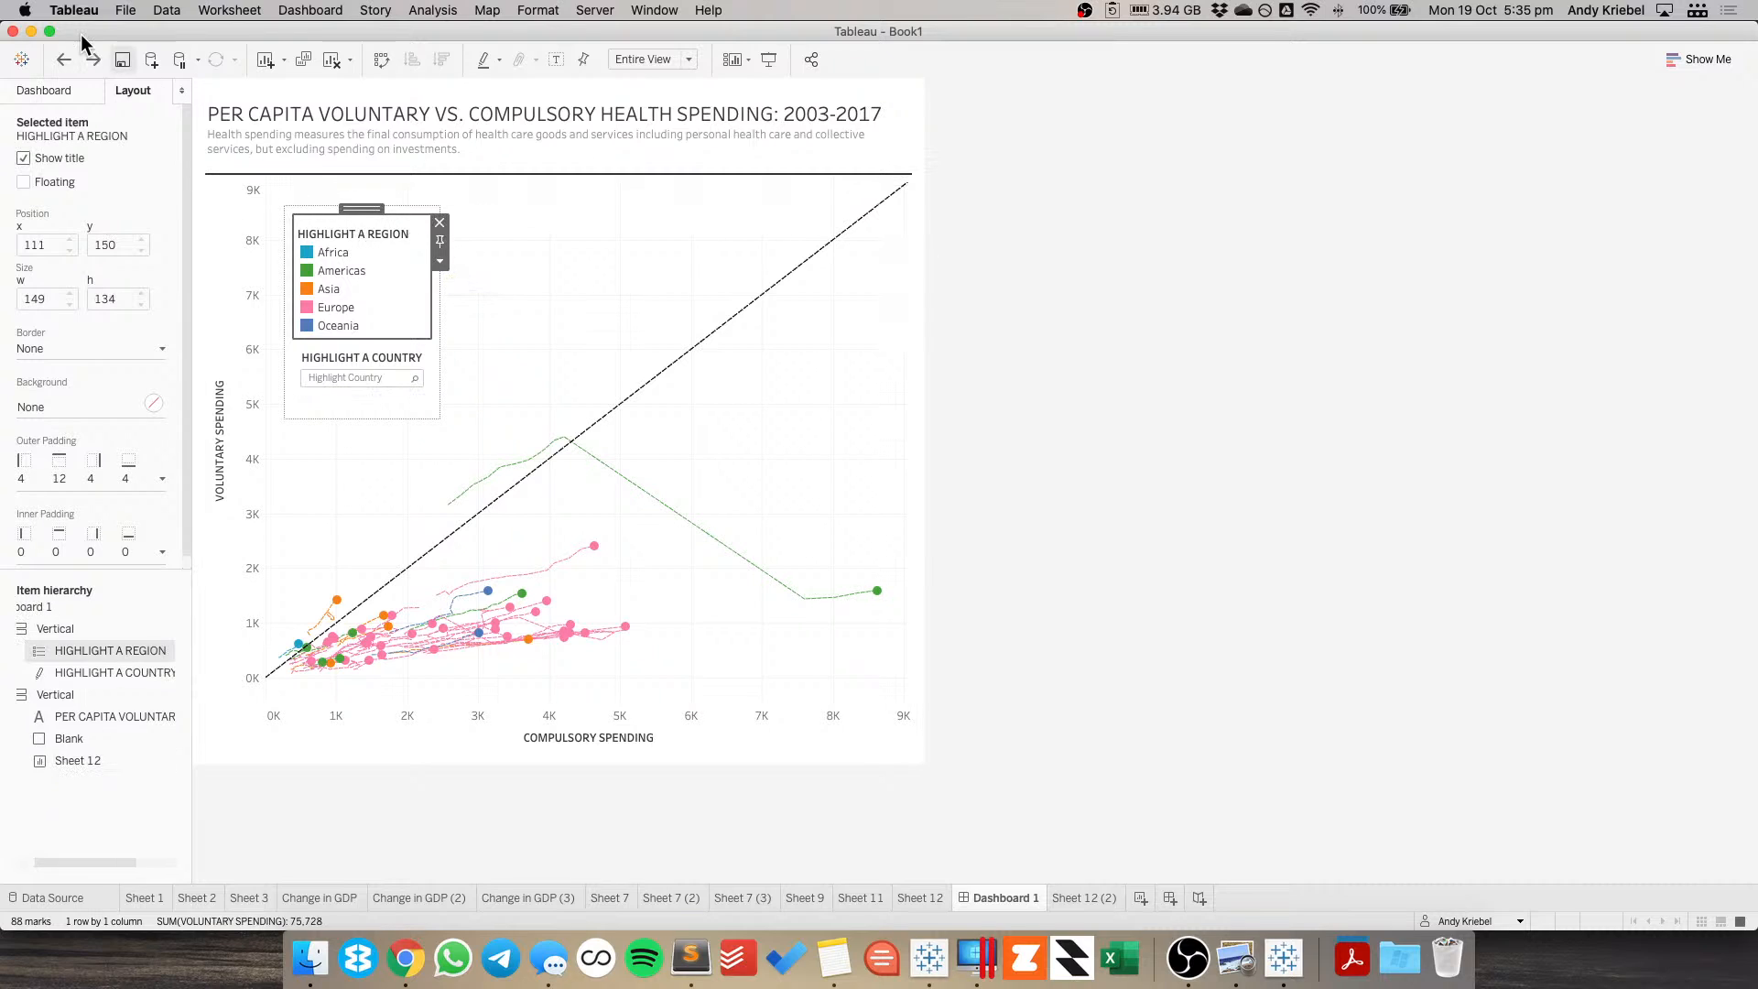
left_click(580, 275)
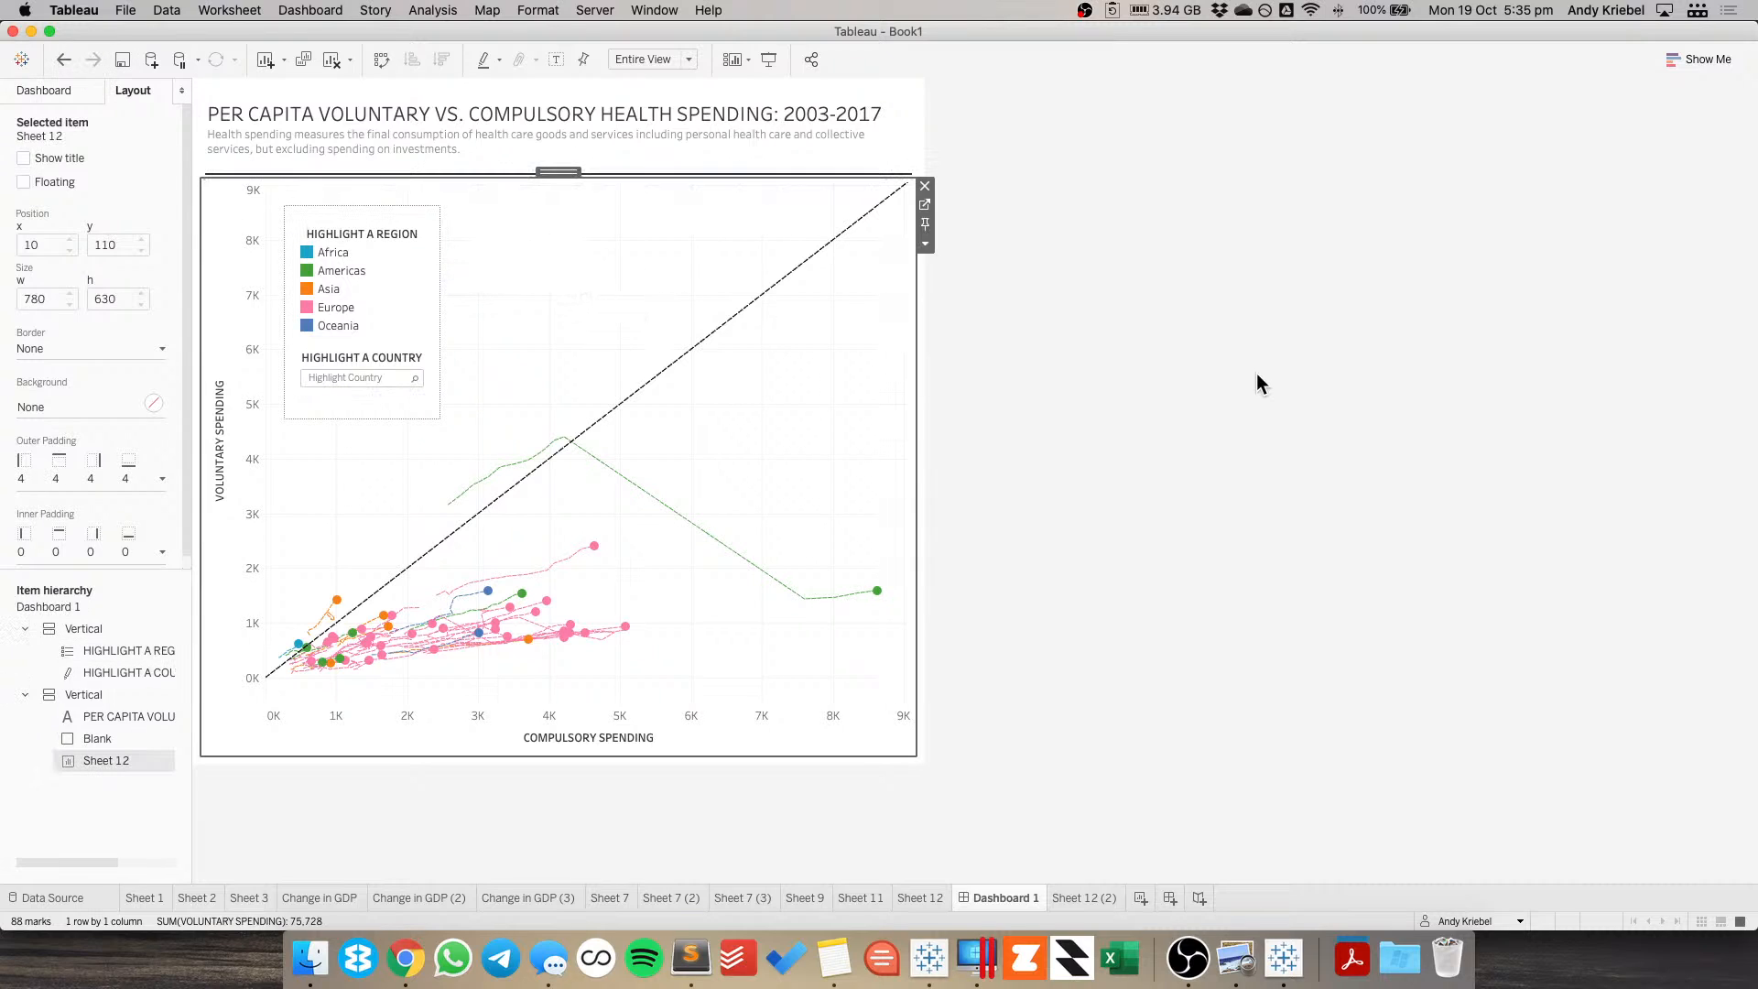
left_click(1256, 374)
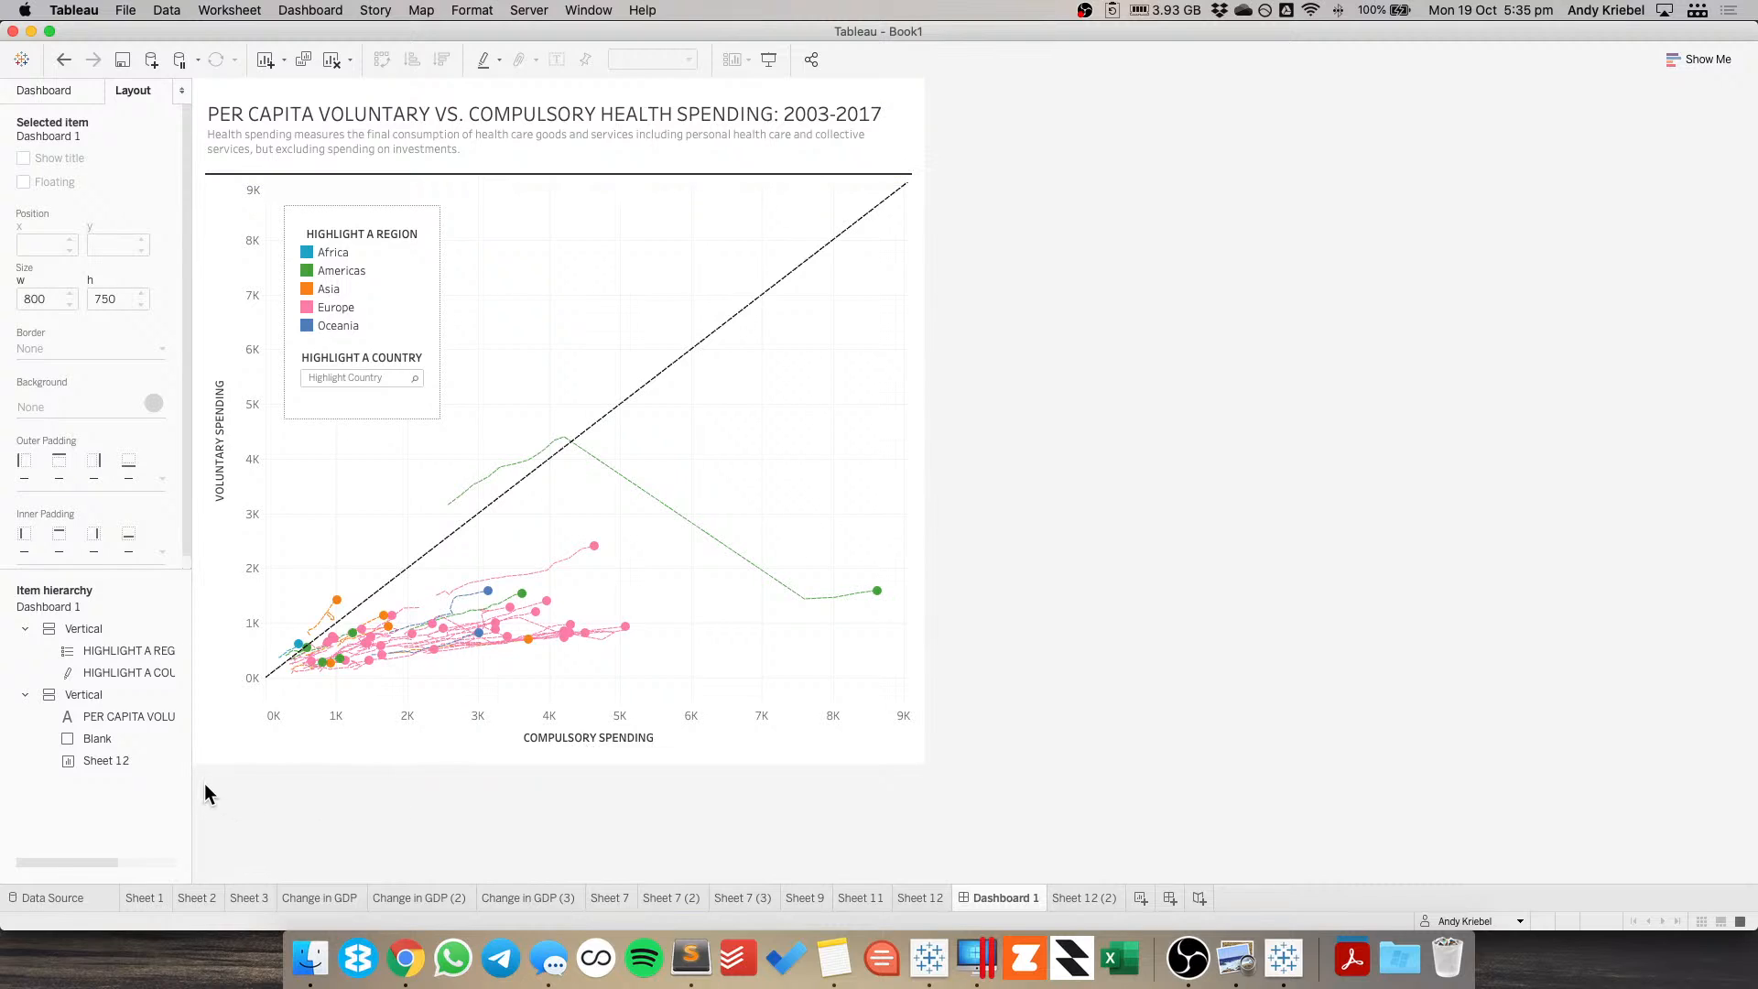
left_click(90, 646)
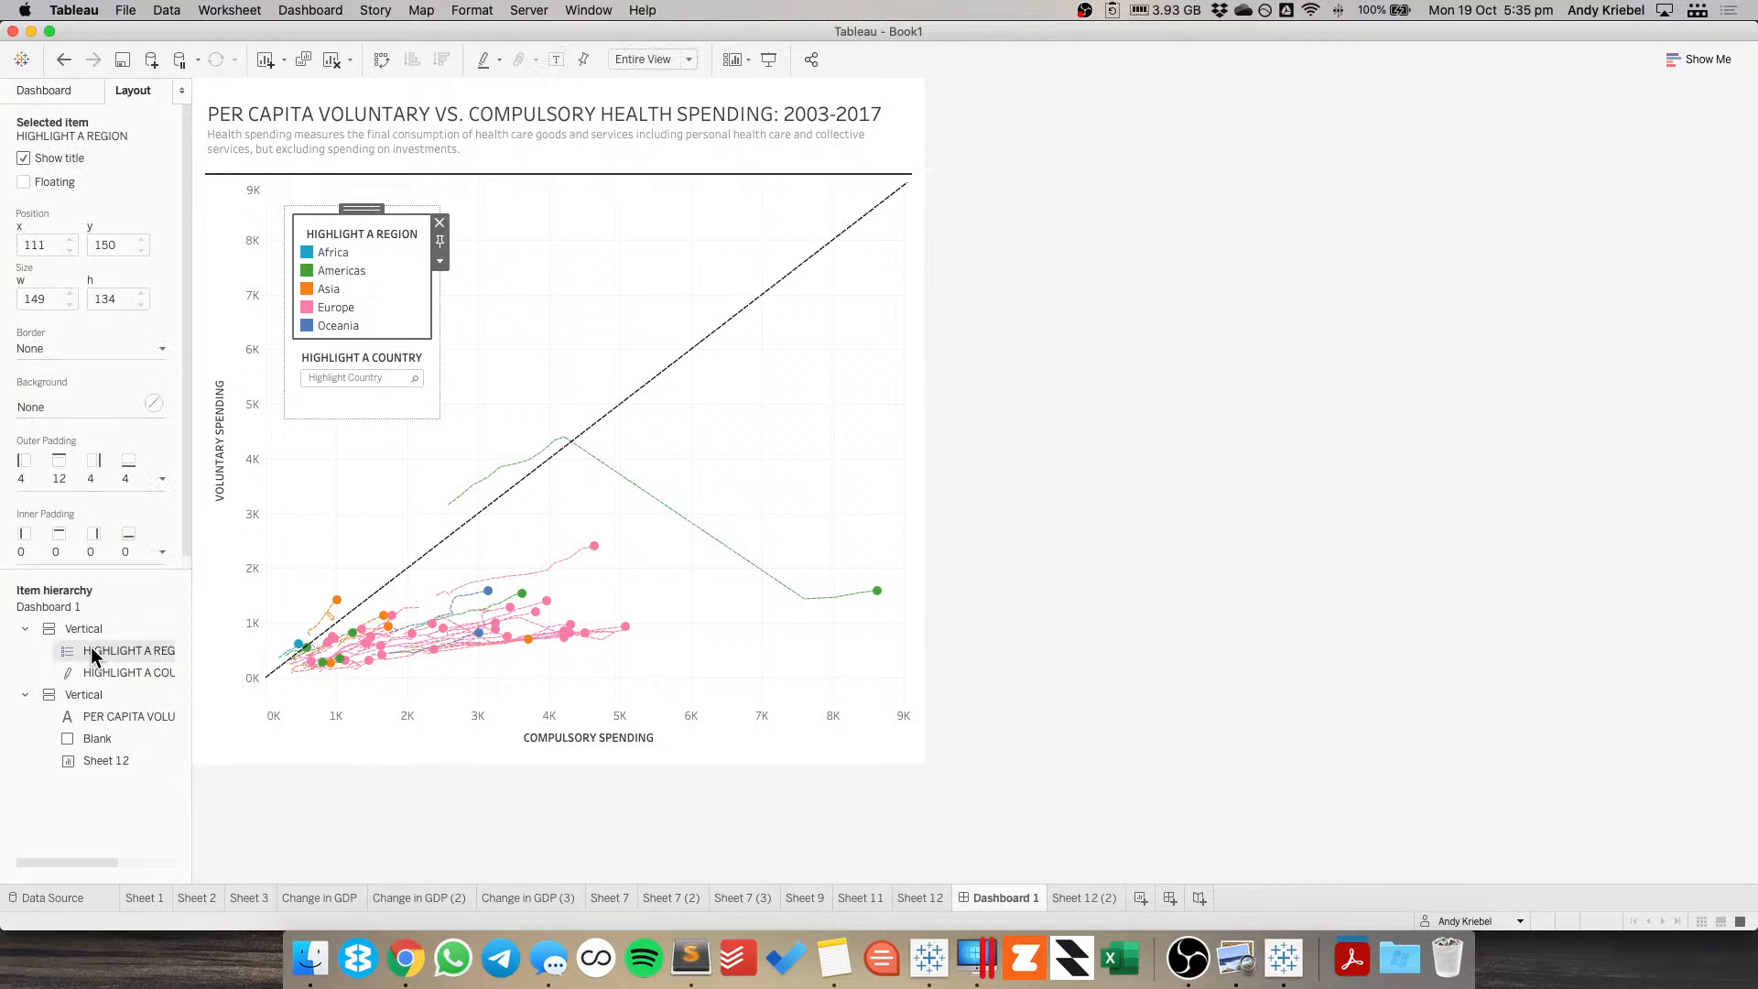
scroll(90, 646, "right", 2)
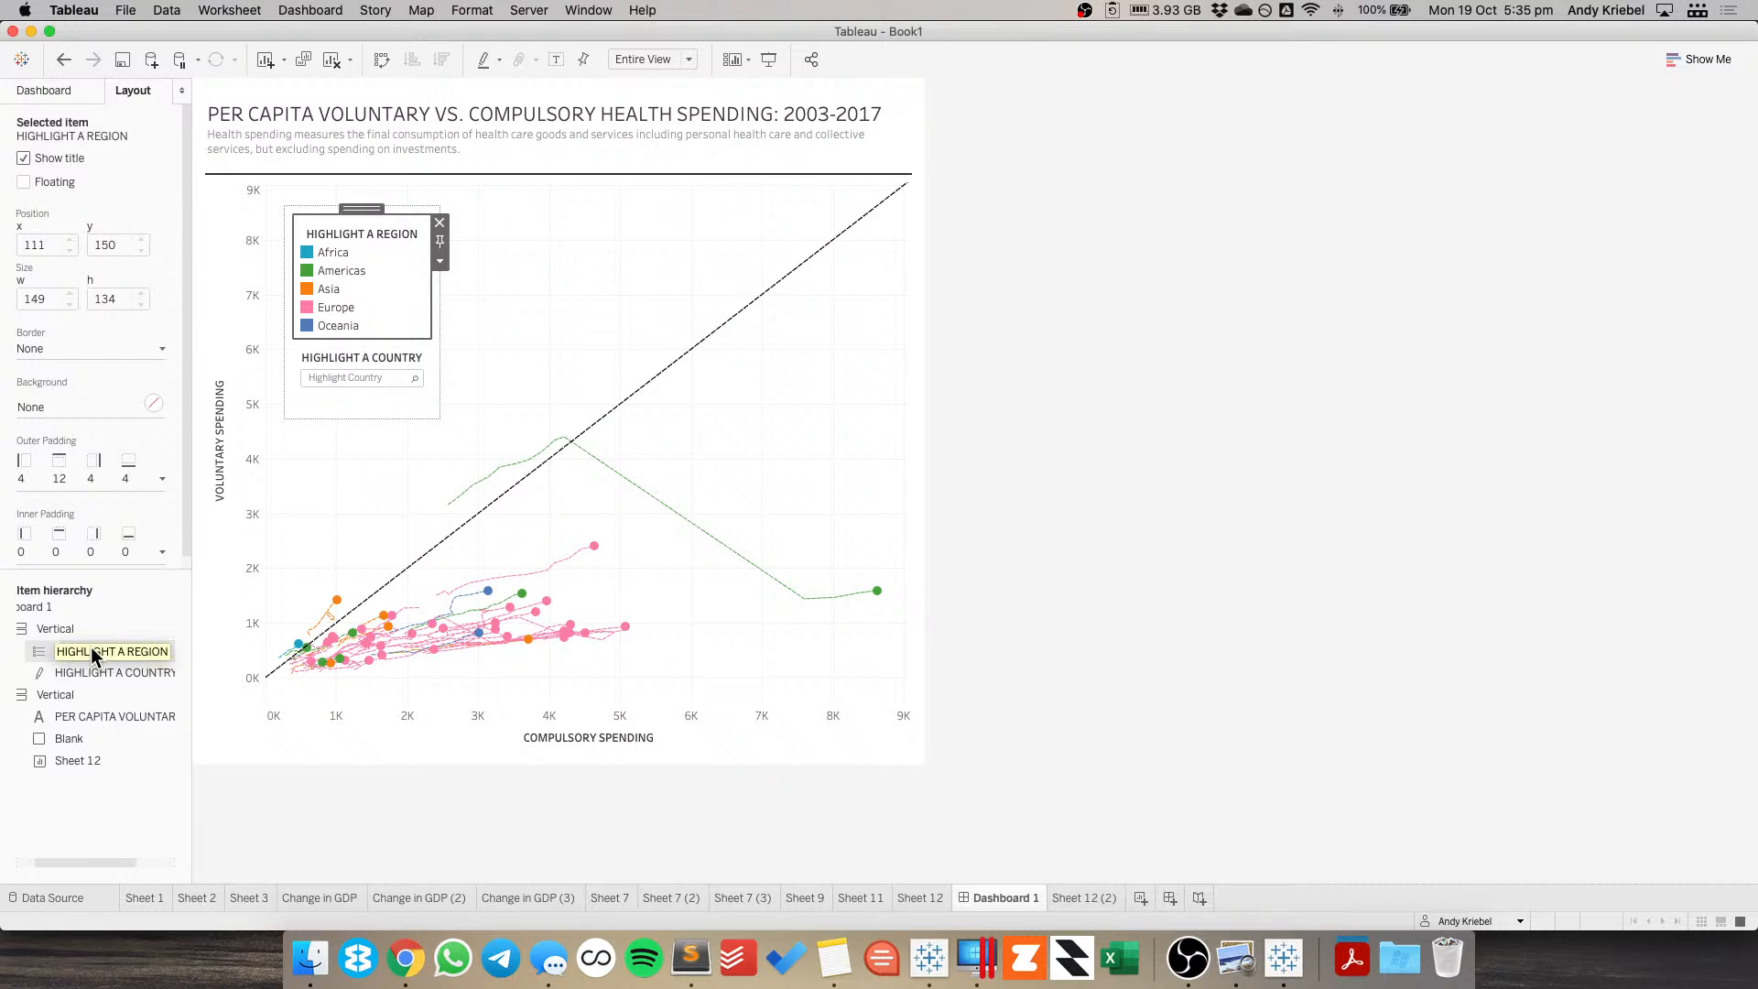